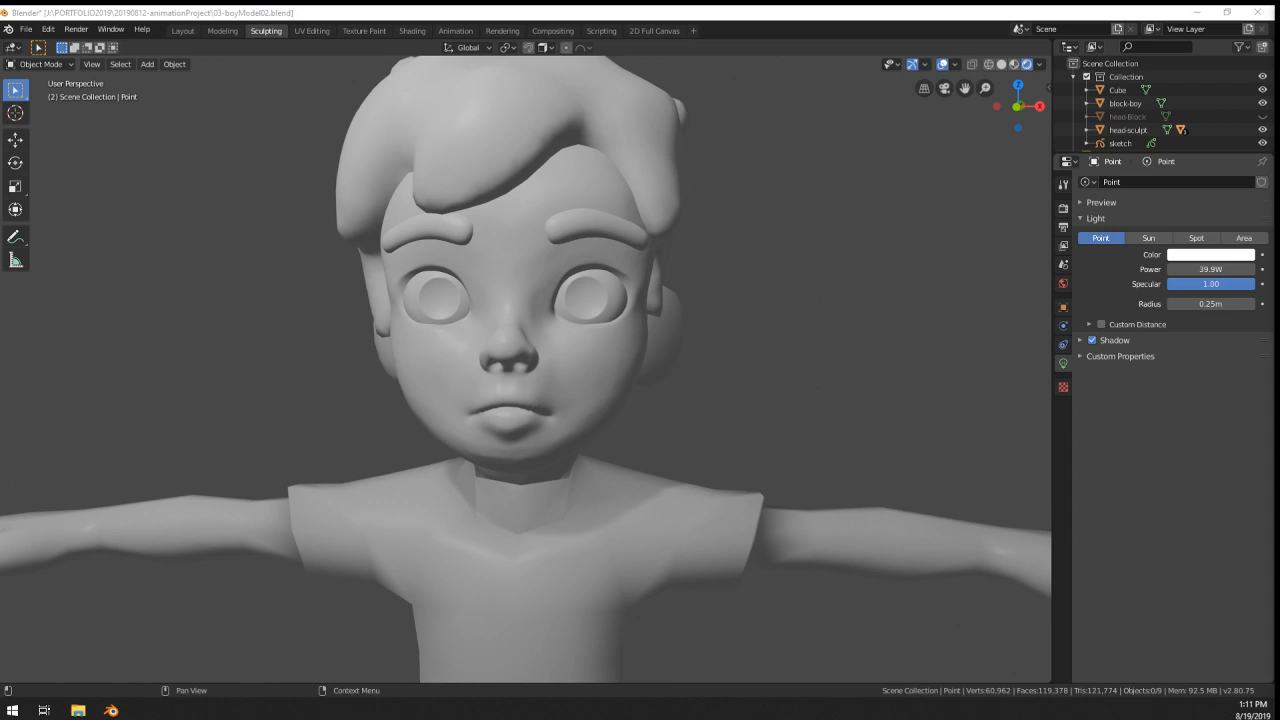
pyautogui.moveTo(244, 414); pyautogui.dragTo(907, 420, button='middle')
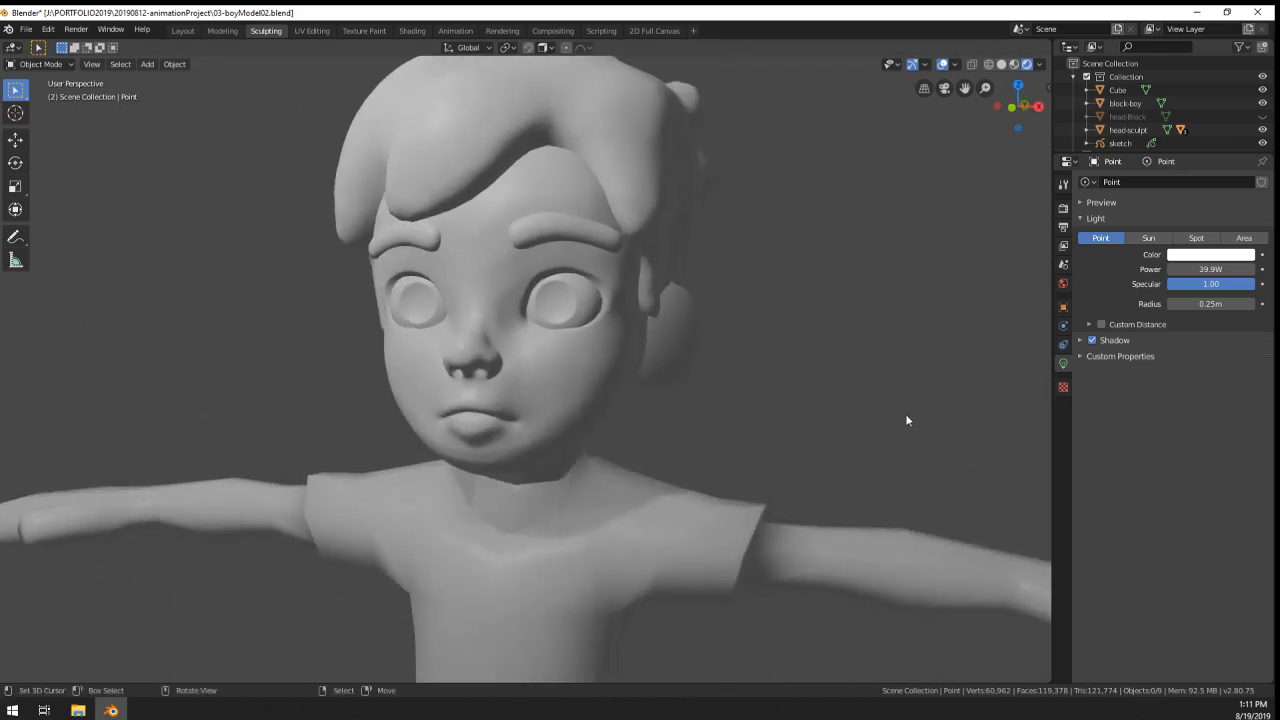
pyautogui.moveTo(907, 420)
pyautogui.mouseDown(button='middle')
pyautogui.moveTo(757, 346)
pyautogui.moveTo(529, 436)
pyautogui.moveTo(624, 448)
pyautogui.moveTo(515, 394)
pyautogui.moveTo(559, 444)
pyautogui.moveTo(605, 437)
pyautogui.mouseUp(button='middle')
pyautogui.click(515, 394)
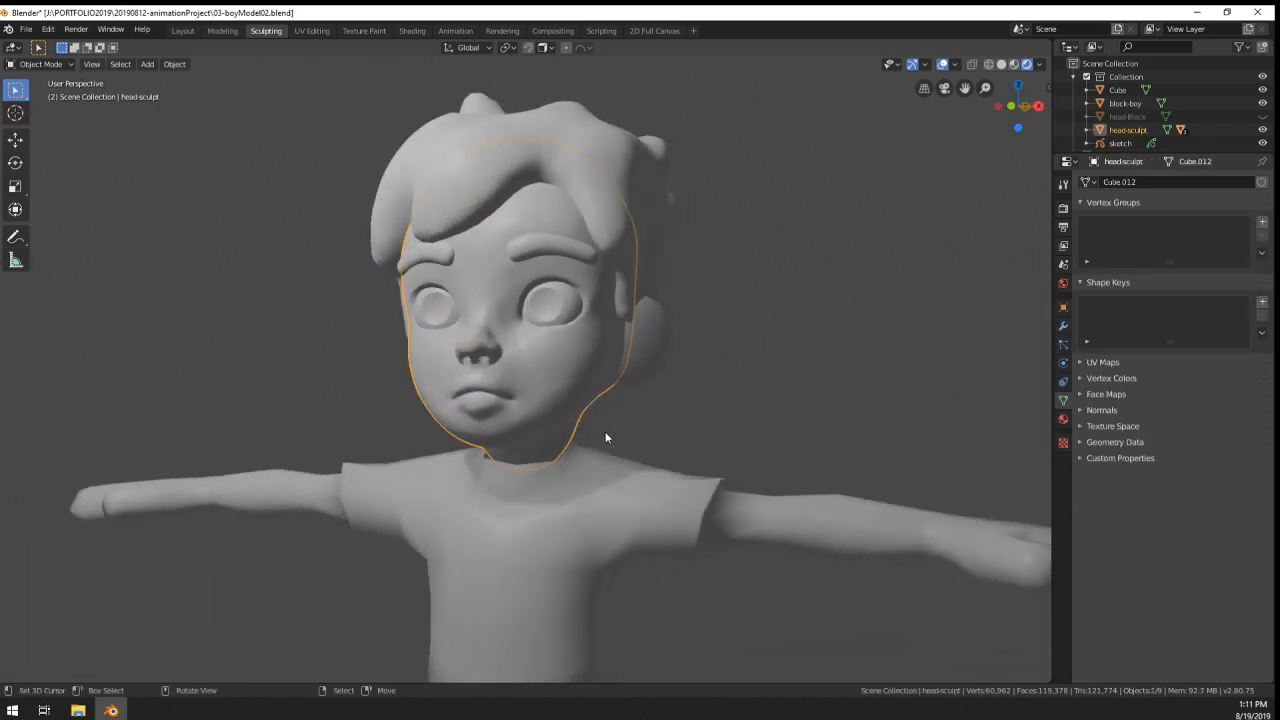
pyautogui.scroll(-8, 542, 437)
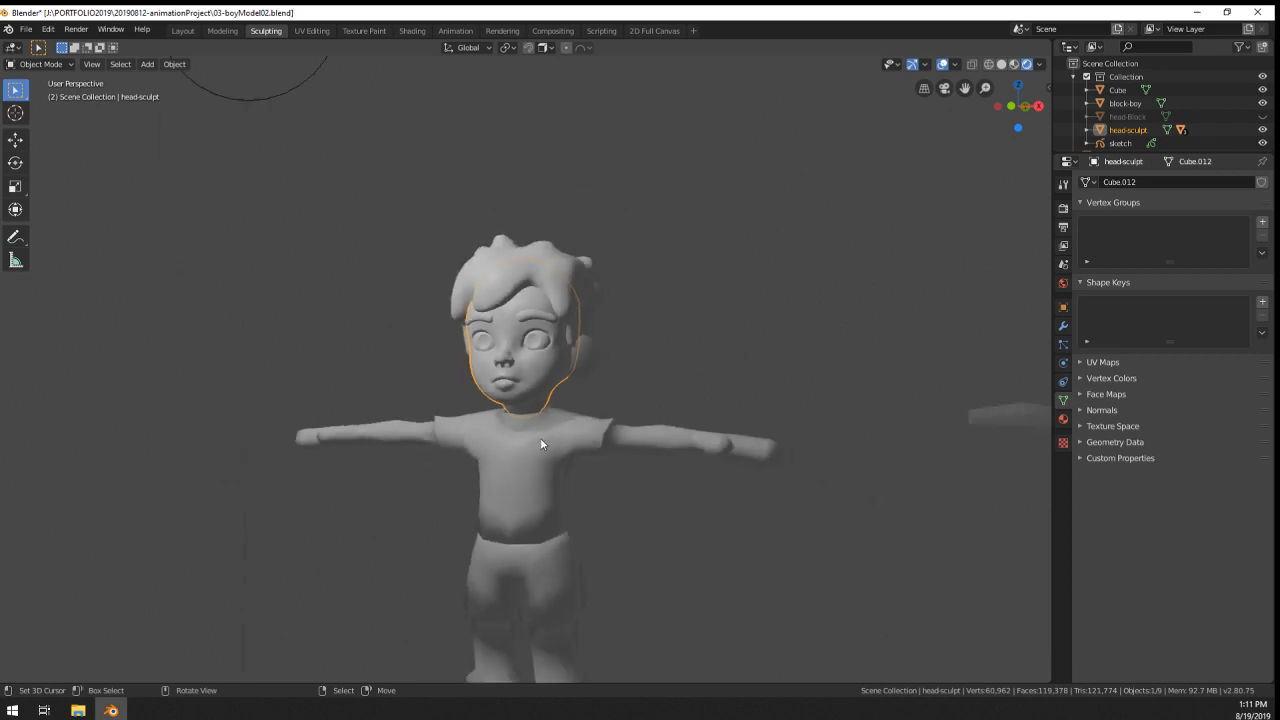
# - Edge-slide the edge loop around the neck opening of the boy's body mesh
pyautogui.moveTo(648, 364); pyautogui.dragTo(565, 455, button='middle')
pyautogui.click(539, 459)
pyautogui.click(538, 456)
pyautogui.scroll(4, 511, 460)
pyautogui.press('Tab')
pyautogui.scroll(4, 570, 454)
pyautogui.keyDown('alt'); pyautogui.click(524, 449); pyautogui.keyUp('alt')
pyautogui.scroll(2, 565, 455)
pyautogui.press('g')
pyautogui.press('g')
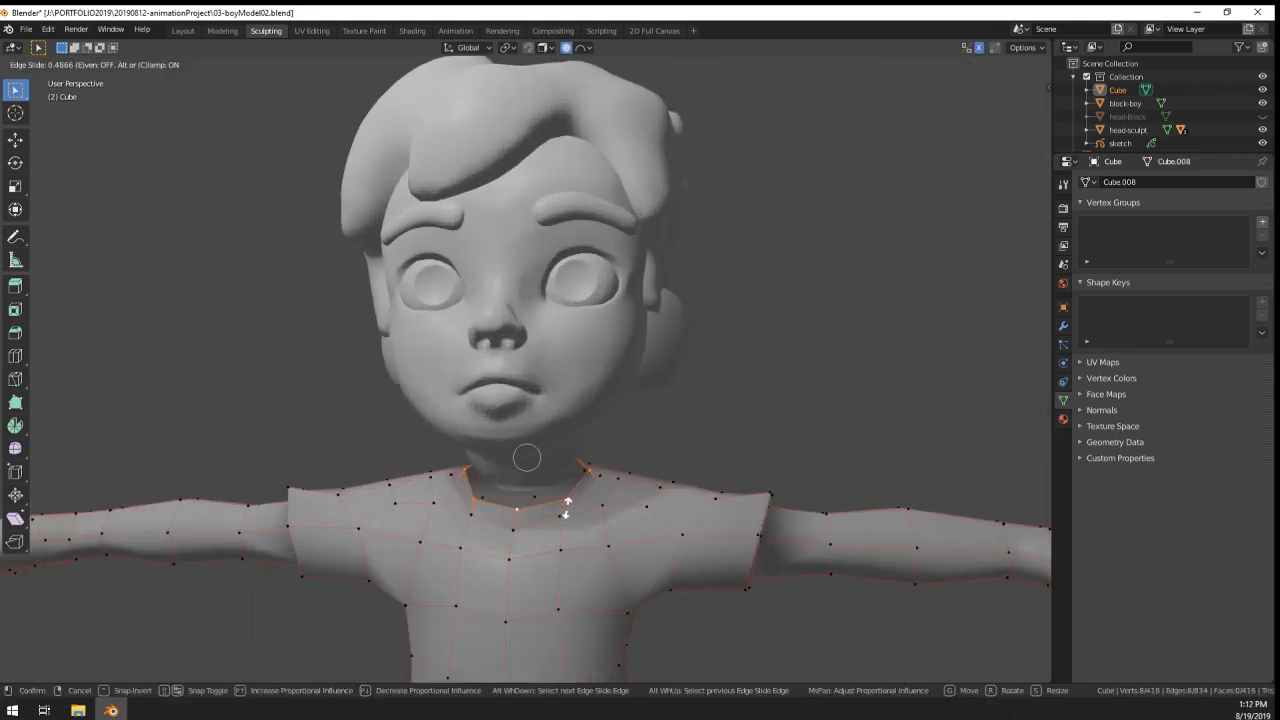
pyautogui.click(565, 510)
# - Scale the neck-opening loop to fit the neck and extrude it about 0.058 m upward along Z
pyautogui.moveTo(565, 510); pyautogui.dragTo(620, 490, button='middle')
pyautogui.press('s')
pyautogui.click(638, 484)
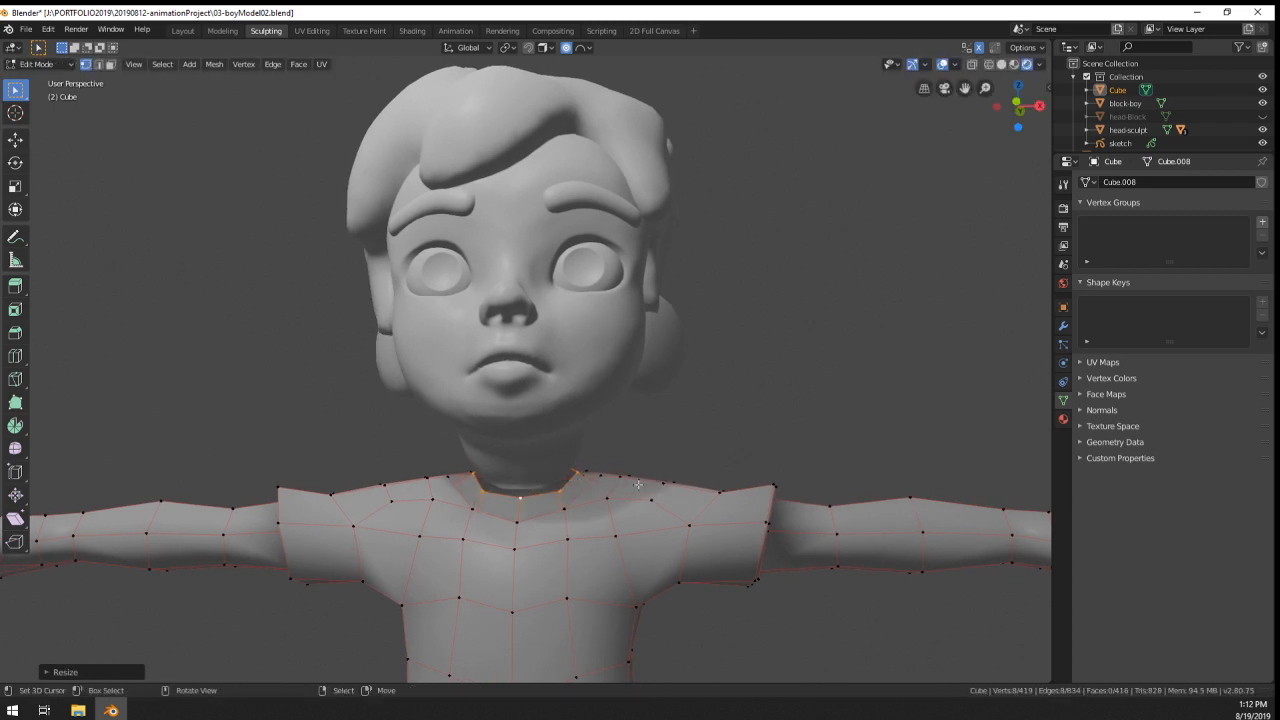
pyautogui.press('s')
pyautogui.click(621, 486)
pyautogui.press('e')
pyautogui.press('z')
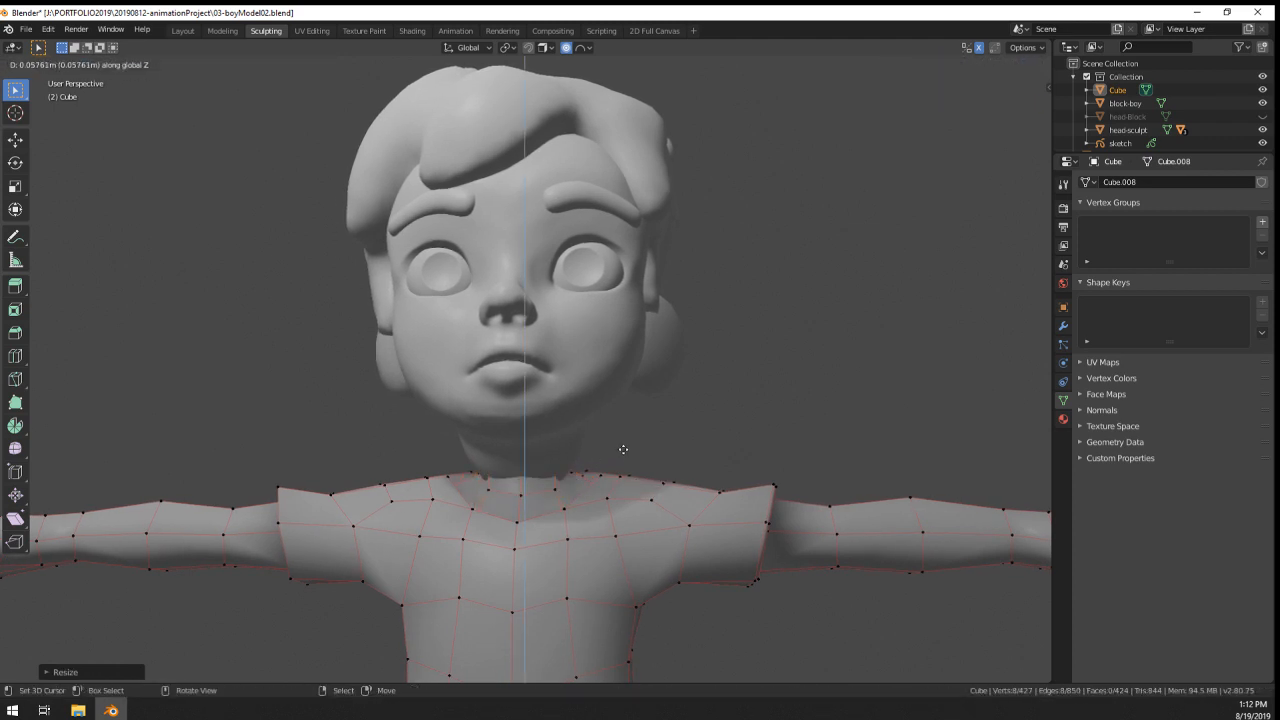
pyautogui.click(623, 449)
pyautogui.press('Tab')
# - Examine the whole boy model next to the character sketches and the block-out figure
pyautogui.moveTo(629, 486)
pyautogui.mouseDown(button='middle')
pyautogui.moveTo(548, 494)
pyautogui.moveTo(555, 534)
pyautogui.moveTo(581, 517)
pyautogui.moveTo(601, 531)
pyautogui.mouseUp(button='middle')
pyautogui.scroll(-4, 581, 517)
pyautogui.scroll(3, 624, 515)
pyautogui.scroll(-3, 622, 510)
pyautogui.rightClick(540, 387)
pyautogui.moveTo(540, 387)
pyautogui.mouseDown(button='middle')
pyautogui.moveTo(590, 535)
pyautogui.moveTo(346, 556)
pyautogui.moveTo(495, 561)
pyautogui.moveTo(489, 528)
pyautogui.mouseUp(button='middle')
pyautogui.scroll(-4, 506, 503)
pyautogui.rightClick(535, 420)
pyautogui.scroll(4, 559, 470)
pyautogui.scroll(-2, 617, 495)
pyautogui.scroll(3, 489, 528)
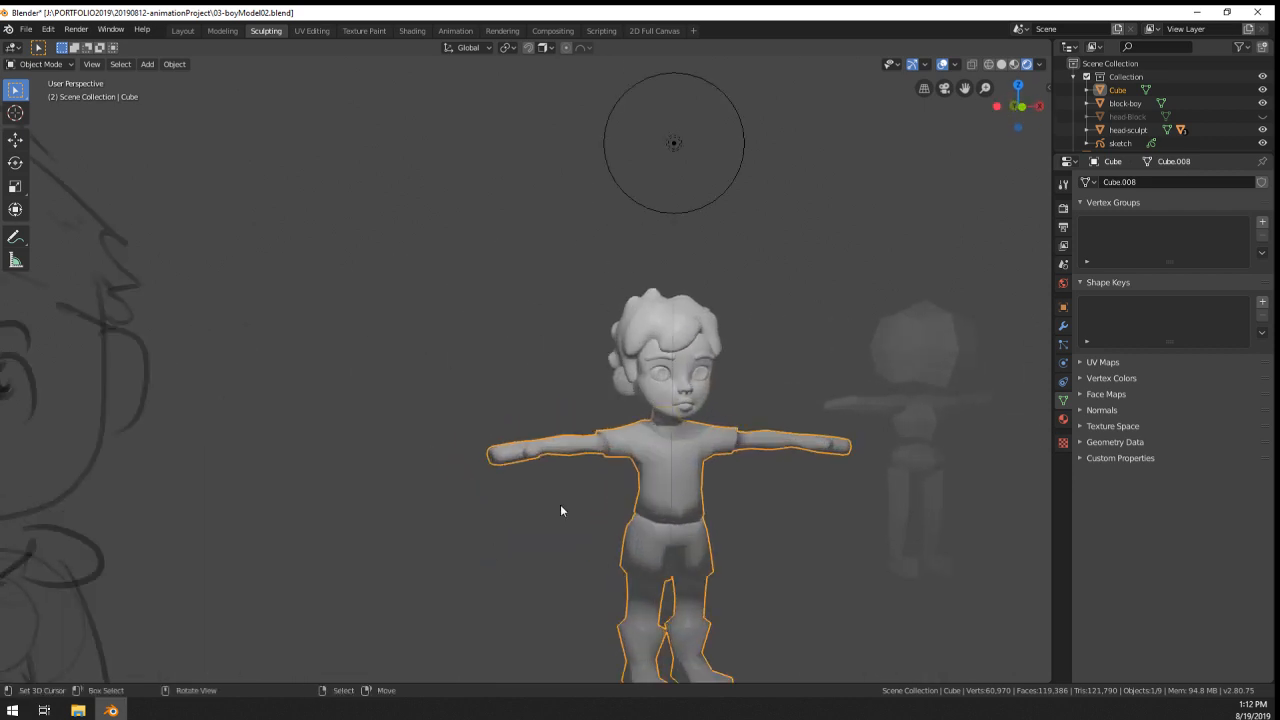
pyautogui.scroll(3, 837, 457)
pyautogui.scroll(-4, 637, 480)
pyautogui.moveTo(552, 503); pyautogui.dragTo(527, 501, button='middle')
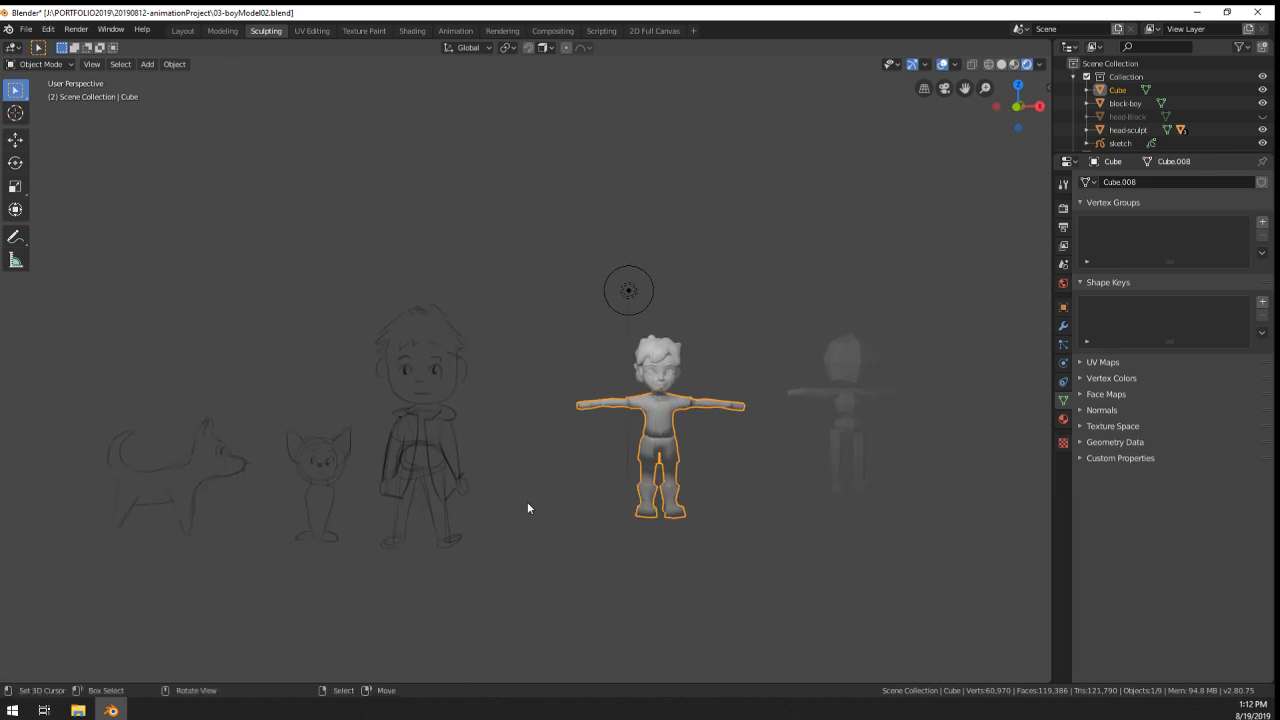
pyautogui.scroll(4, 717, 360)
pyautogui.keyDown('shift'); pyautogui.moveTo(717, 360); pyautogui.dragTo(350, 425, button='middle'); pyautogui.keyUp('shift')
pyautogui.scroll(3, 478, 357)
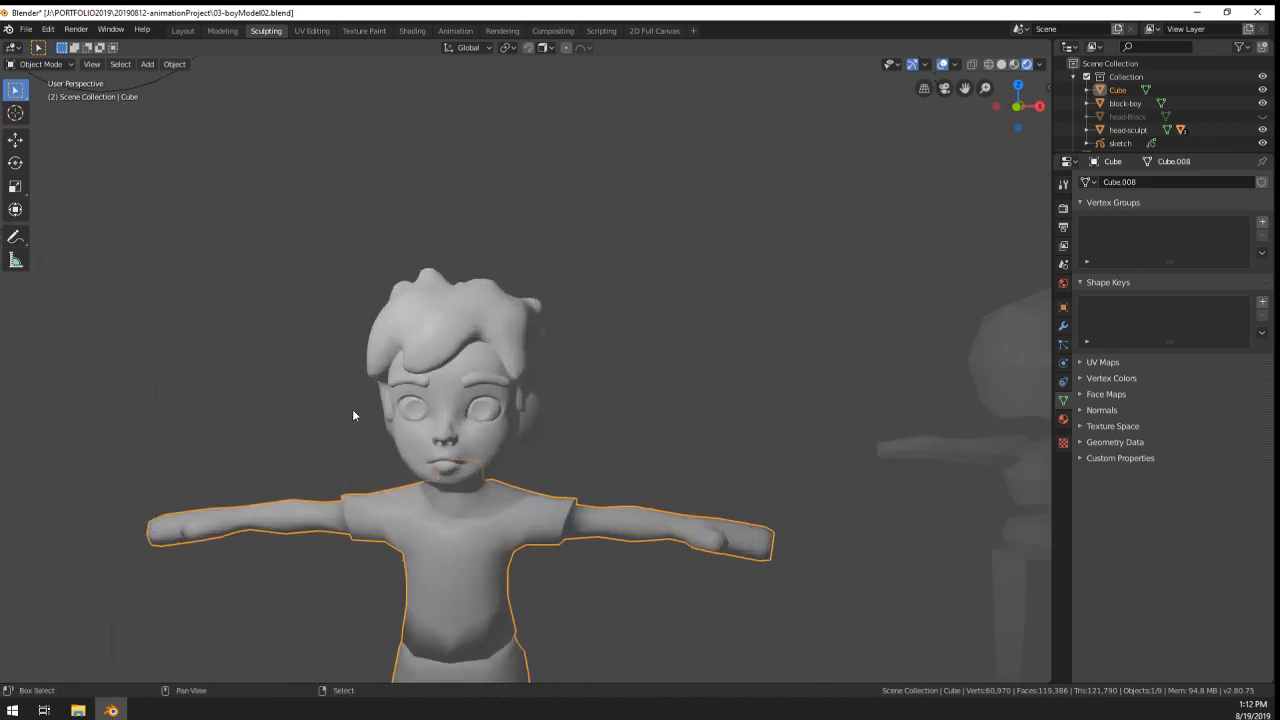
pyautogui.scroll(-4, 352, 415)
pyautogui.keyDown('shift'); pyautogui.moveTo(386, 477); pyautogui.dragTo(520, 451, button='middle'); pyautogui.keyUp('shift')
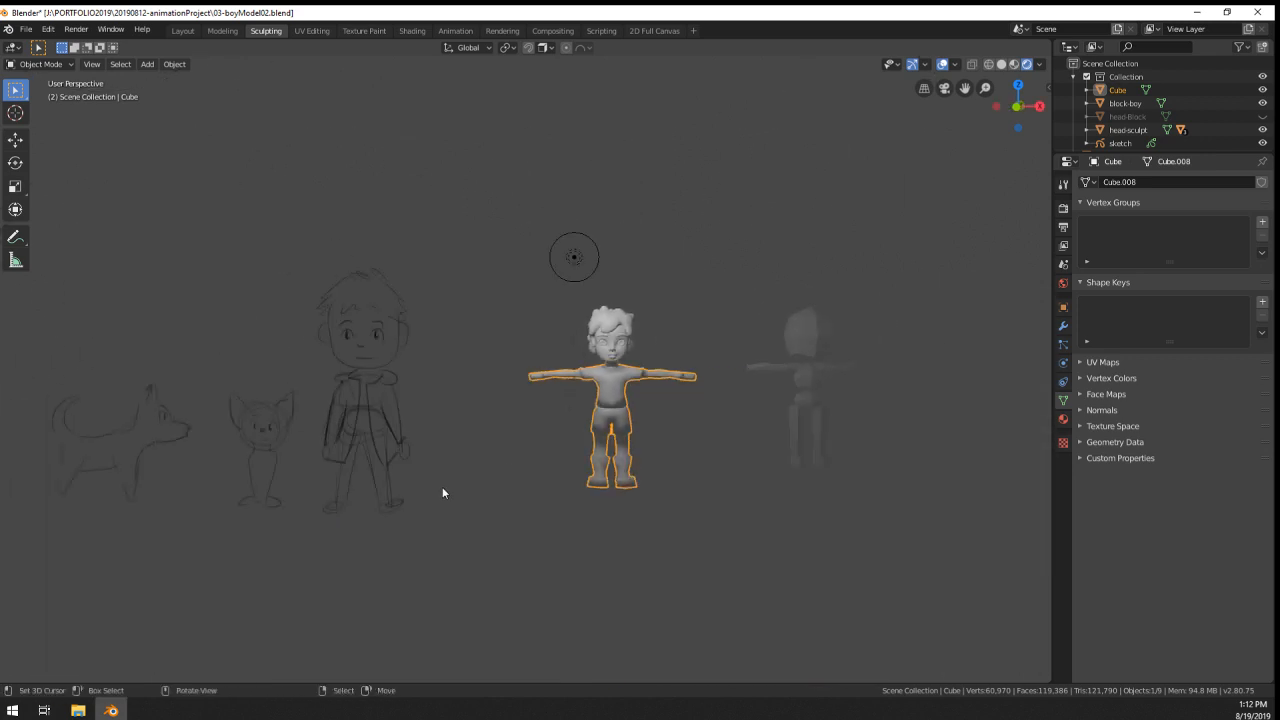
# - Move the character sketch object along the X axis toward the boy model in front view
pyautogui.press('KP_1')
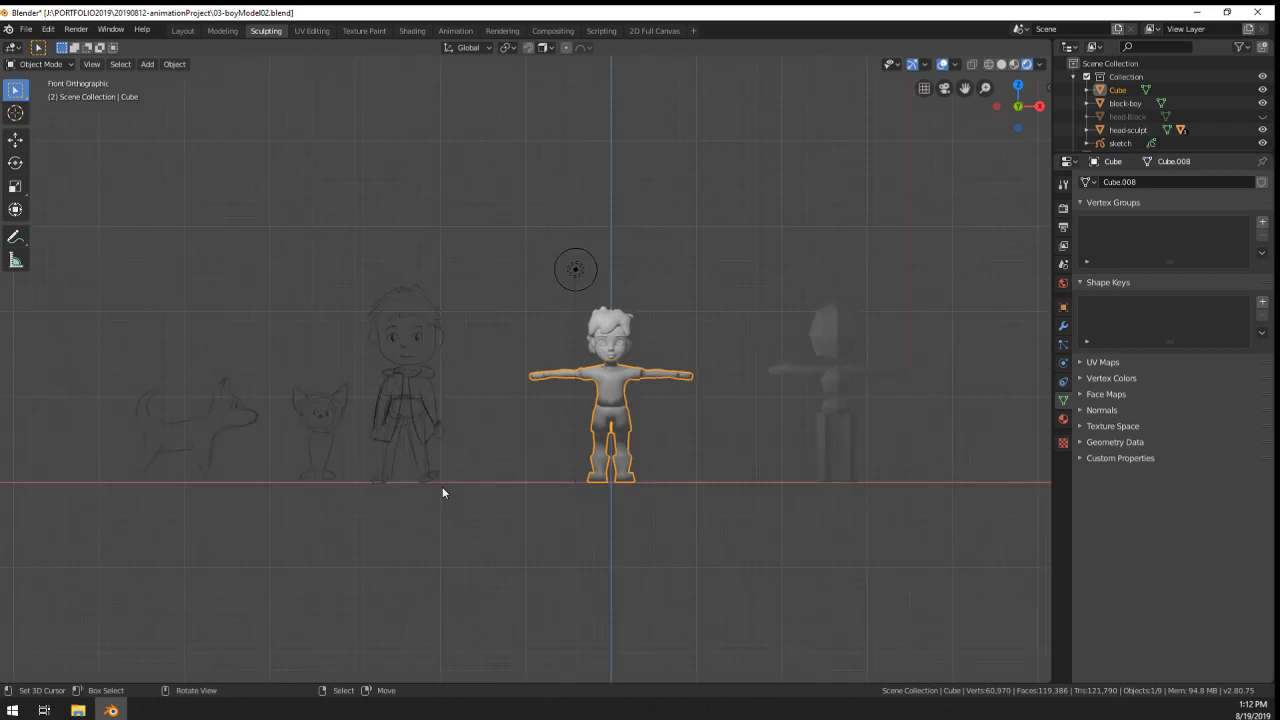
pyautogui.keyDown('shift'); pyautogui.moveTo(565, 248); pyautogui.dragTo(602, 287, button='middle'); pyautogui.keyUp('shift')
pyautogui.scroll(2, 630, 340)
pyautogui.click(645, 366)
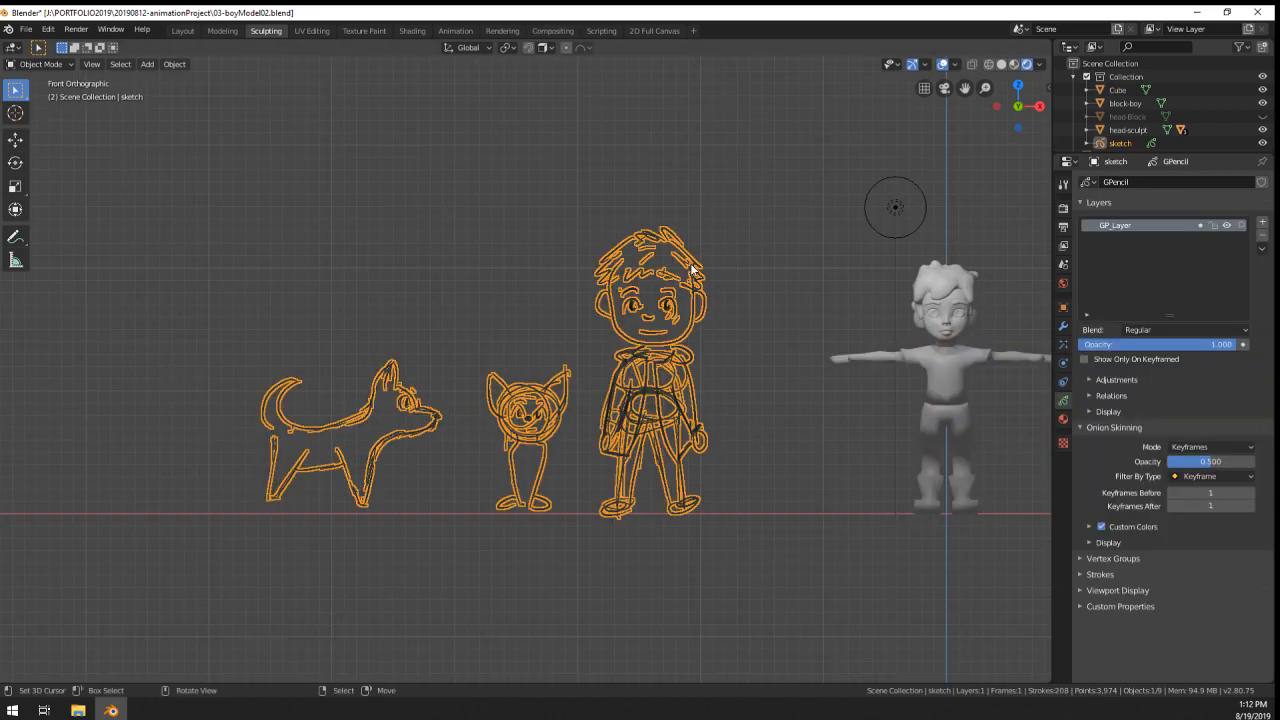
pyautogui.press('g')
pyautogui.press('y')
pyautogui.press('y')
pyautogui.press('y')
pyautogui.press('x')
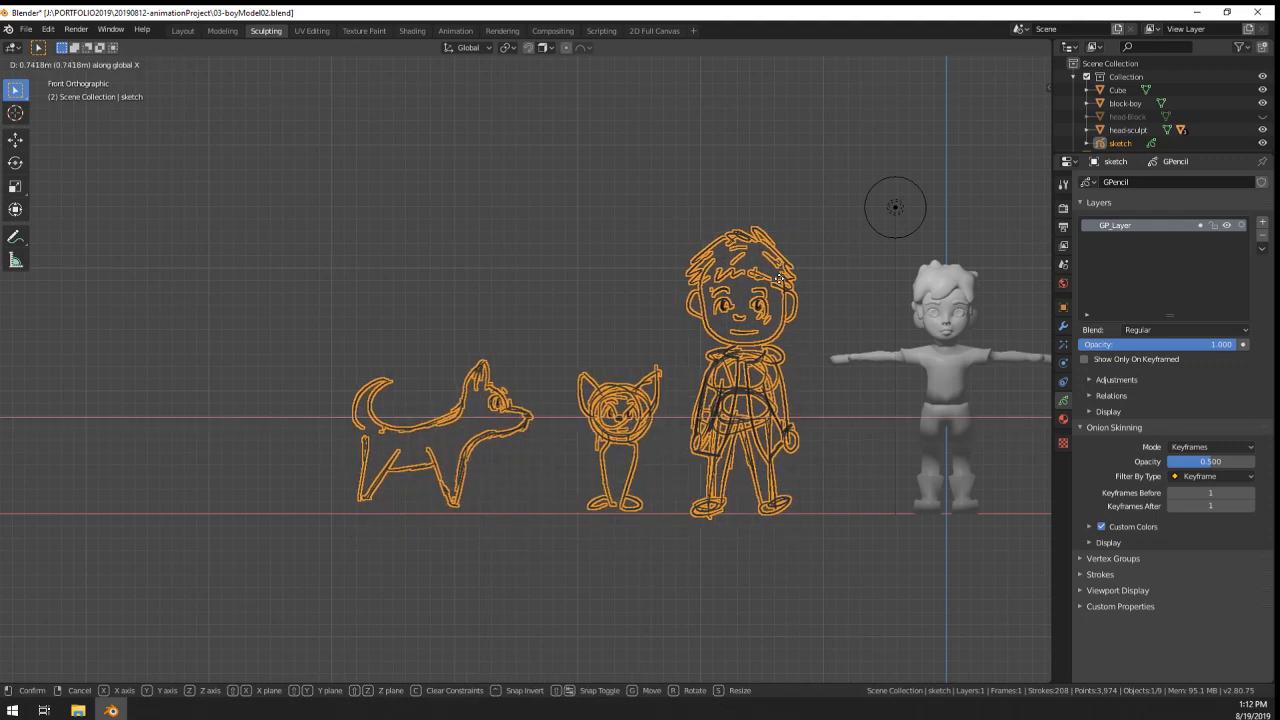
pyautogui.click(835, 292)
# - Deselect the sketch and add a cube mesh as the base of the dog model
pyautogui.scroll(4, 580, 436)
pyautogui.keyDown('shift'); pyautogui.moveTo(580, 436); pyautogui.dragTo(756, 282, button='middle'); pyautogui.keyUp('shift')
pyautogui.scroll(3, 562, 447)
pyautogui.hotkey('alt', 'a')
pyautogui.scroll(-5, 630, 430)
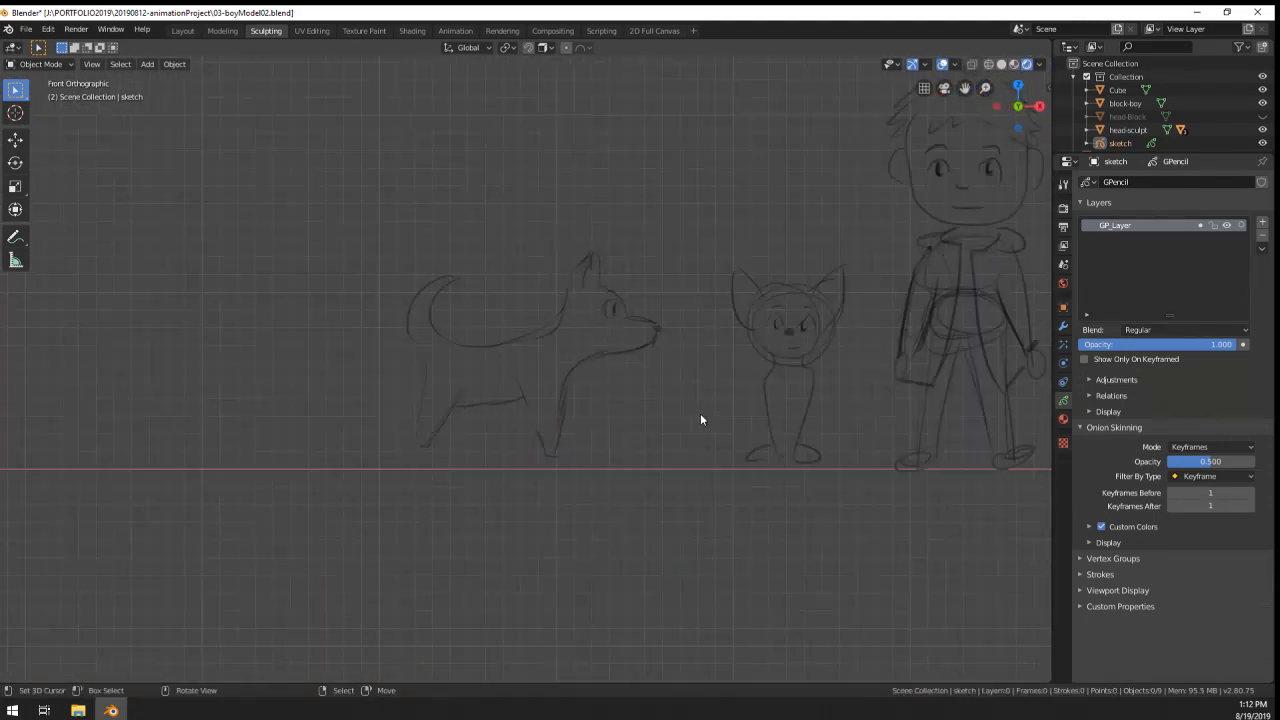
pyautogui.scroll(4, 690, 414)
pyautogui.scroll(-2, 620, 420)
pyautogui.scroll(-2, 634, 389)
pyautogui.scroll(3, 640, 403)
pyautogui.hotkey('shift', 'a')
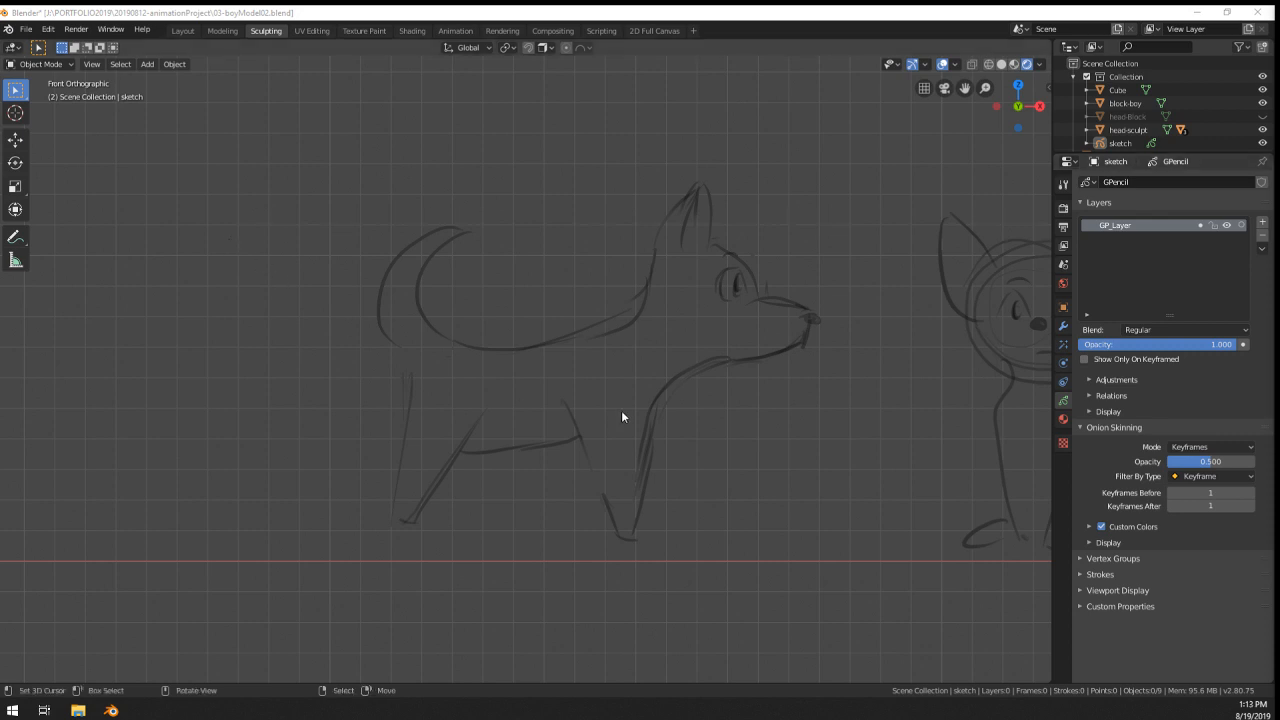
pyautogui.scroll(7, 622, 417)
pyautogui.scroll(-7, 622, 417)
pyautogui.hotkey('shift', 'a')
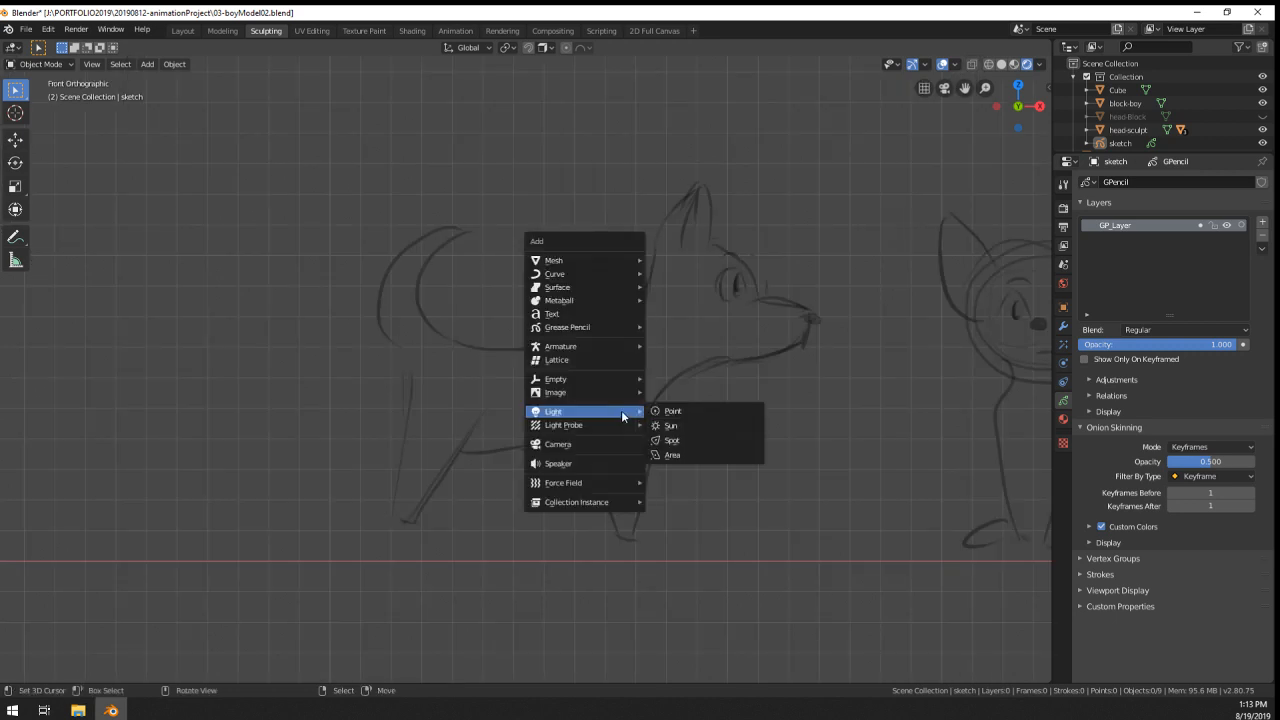
pyautogui.moveTo(591, 260)
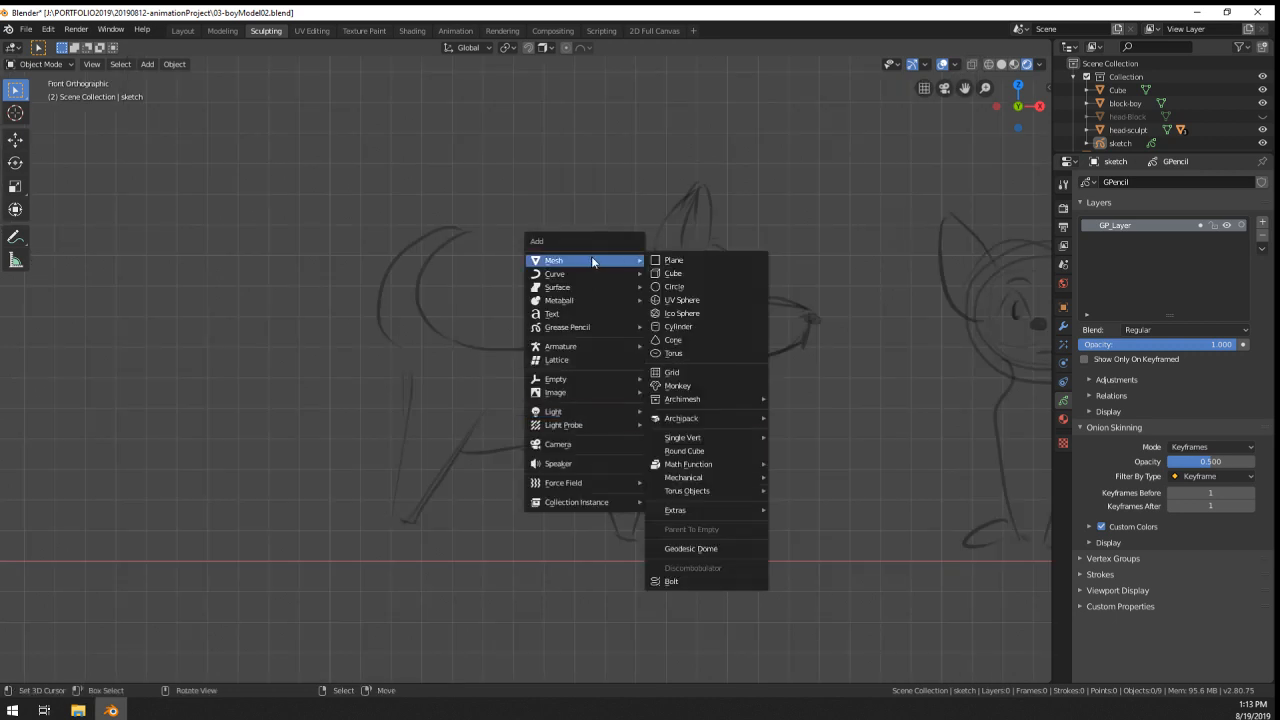
pyautogui.click(722, 271)
# - Place the cube over the torso of the side-view dog sketch and scale it down to about the torso's height
pyautogui.scroll(-7, 790, 330)
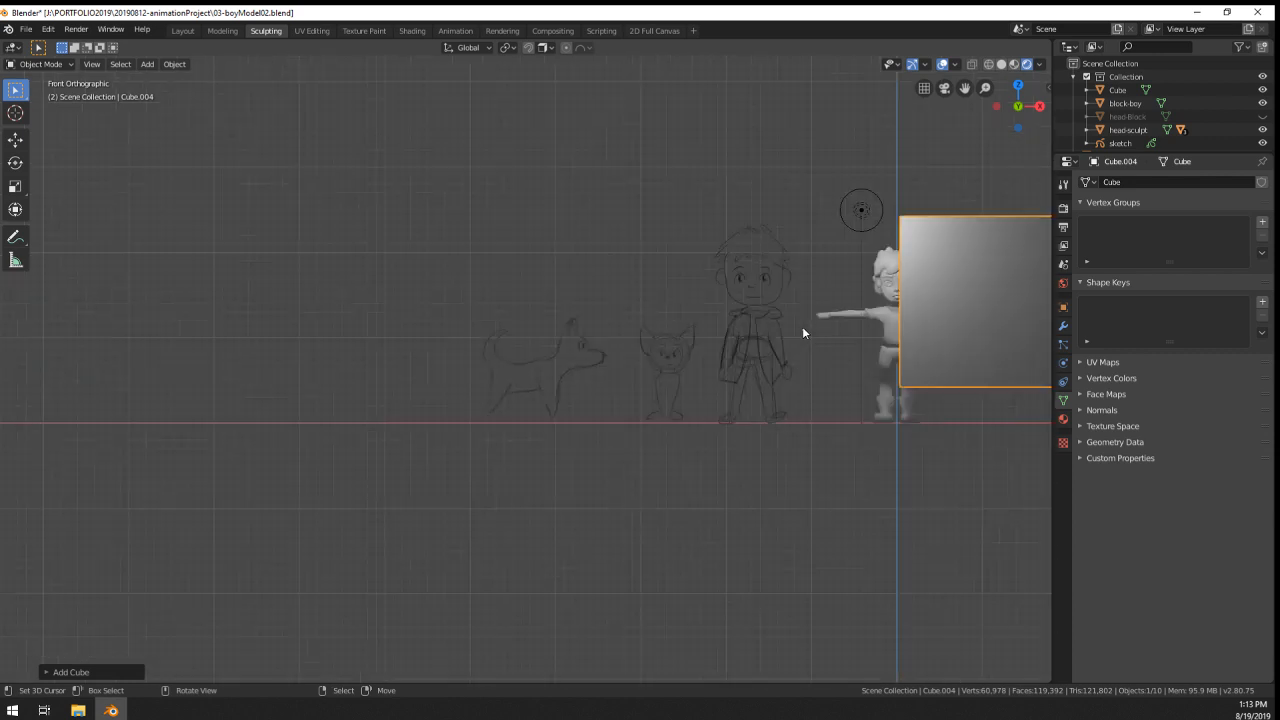
pyautogui.press('g')
pyautogui.click(540, 349)
pyautogui.scroll(7, 886, 506)
pyautogui.press('s')
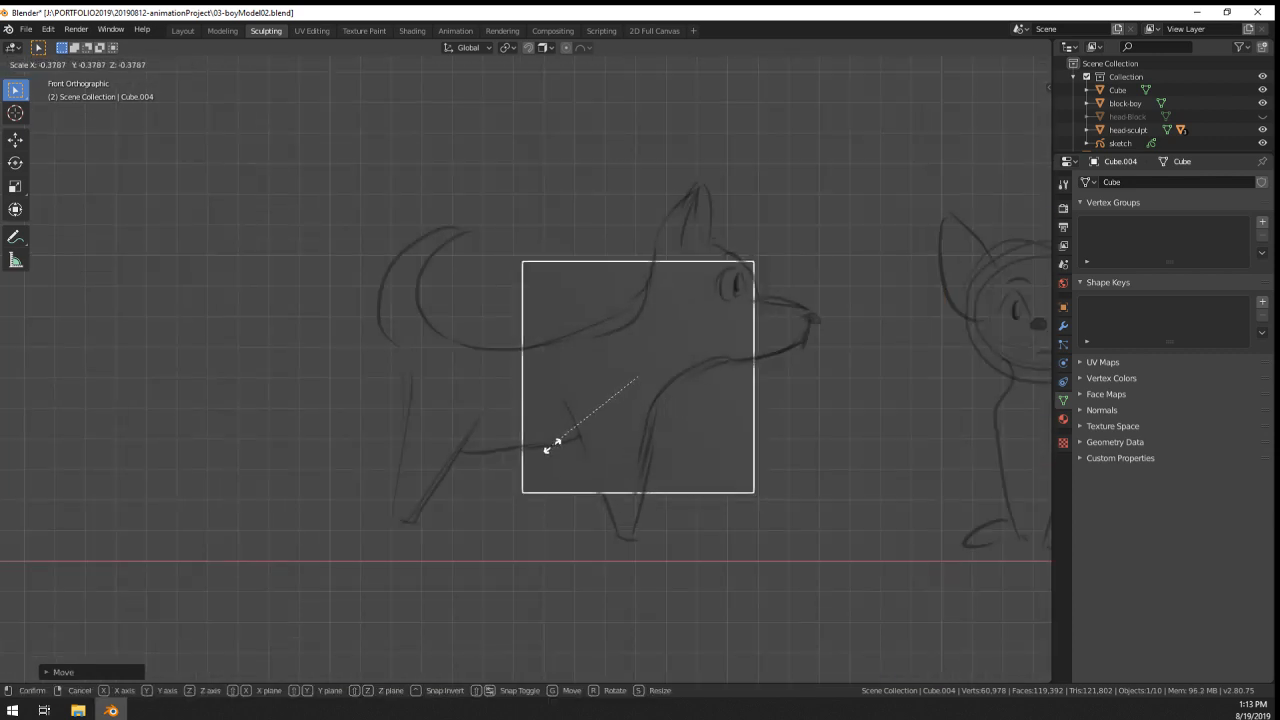
pyautogui.click(647, 435)
pyautogui.press('g')
pyautogui.click(566, 446)
pyautogui.press('s')
pyautogui.click(717, 463)
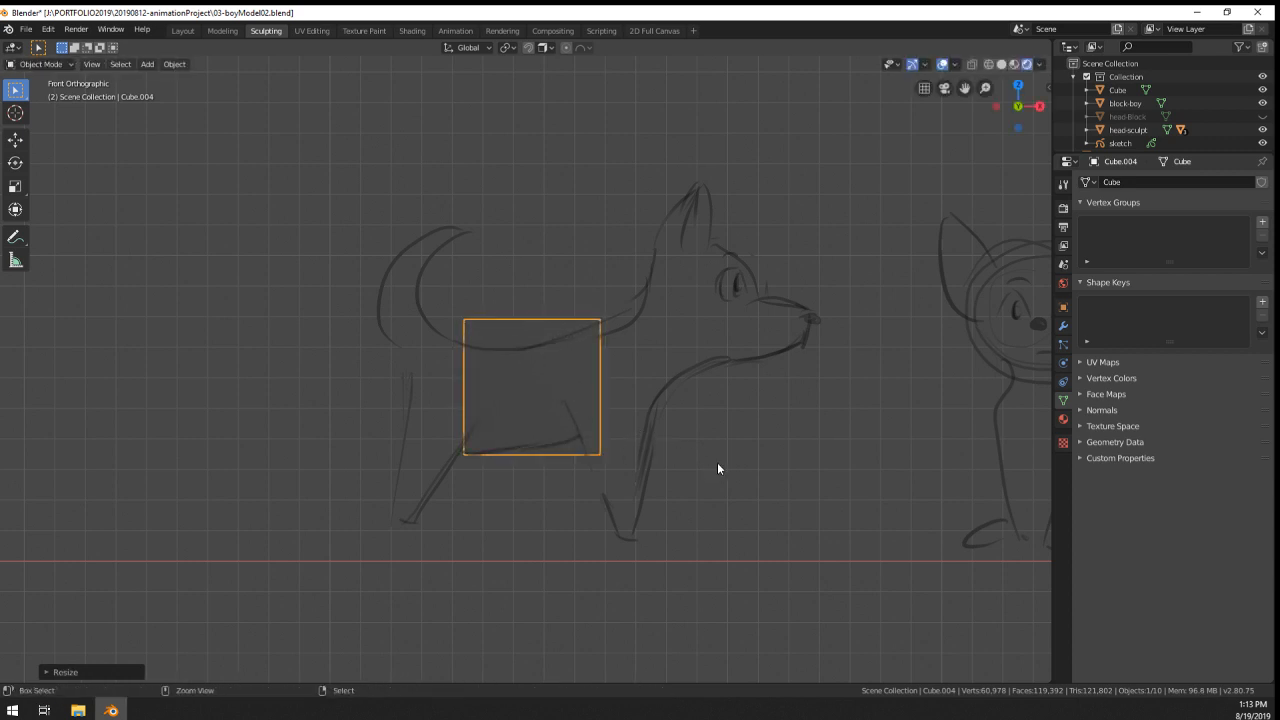
# - Add a level-1 Subdivision modifier to the cube and open its mesh for editing
pyautogui.hotkey('ctrl', '1')
pyautogui.scroll(3, 600, 398)
pyautogui.press('Tab')
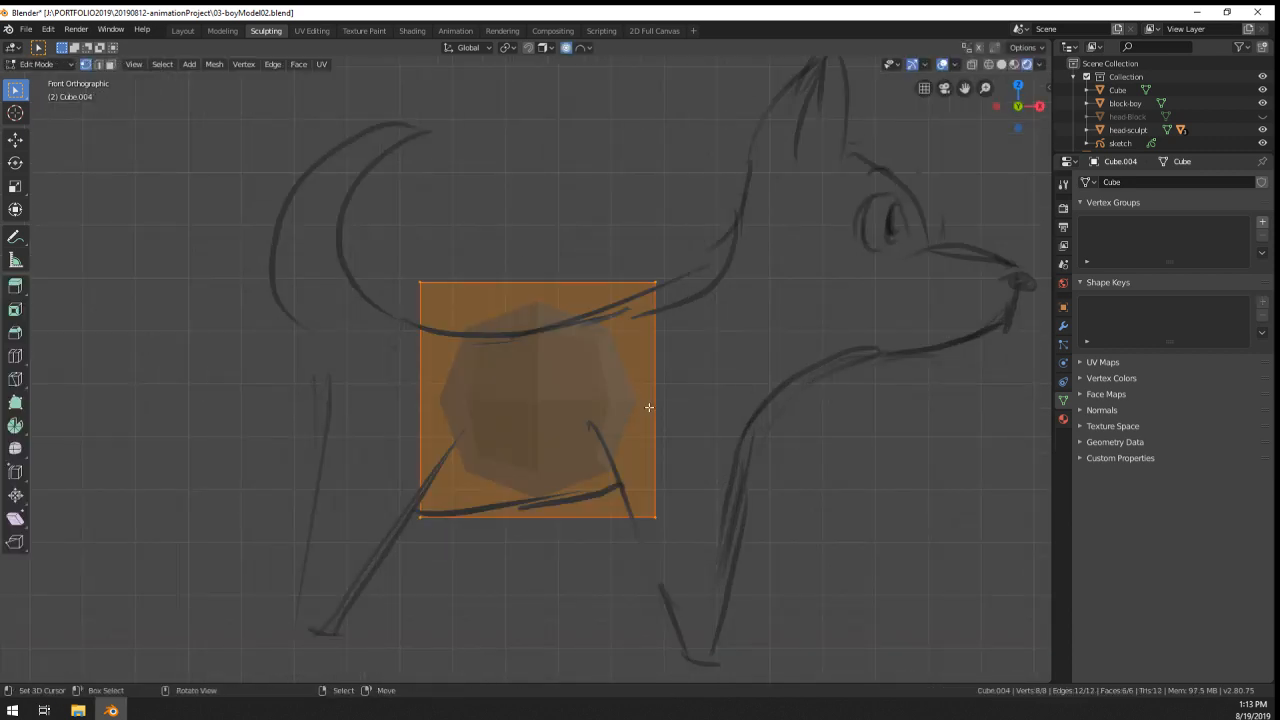
# - Try to extrude the cube's front edge toward the dog's neck and fit it to the sketch
pyautogui.click(650, 320)
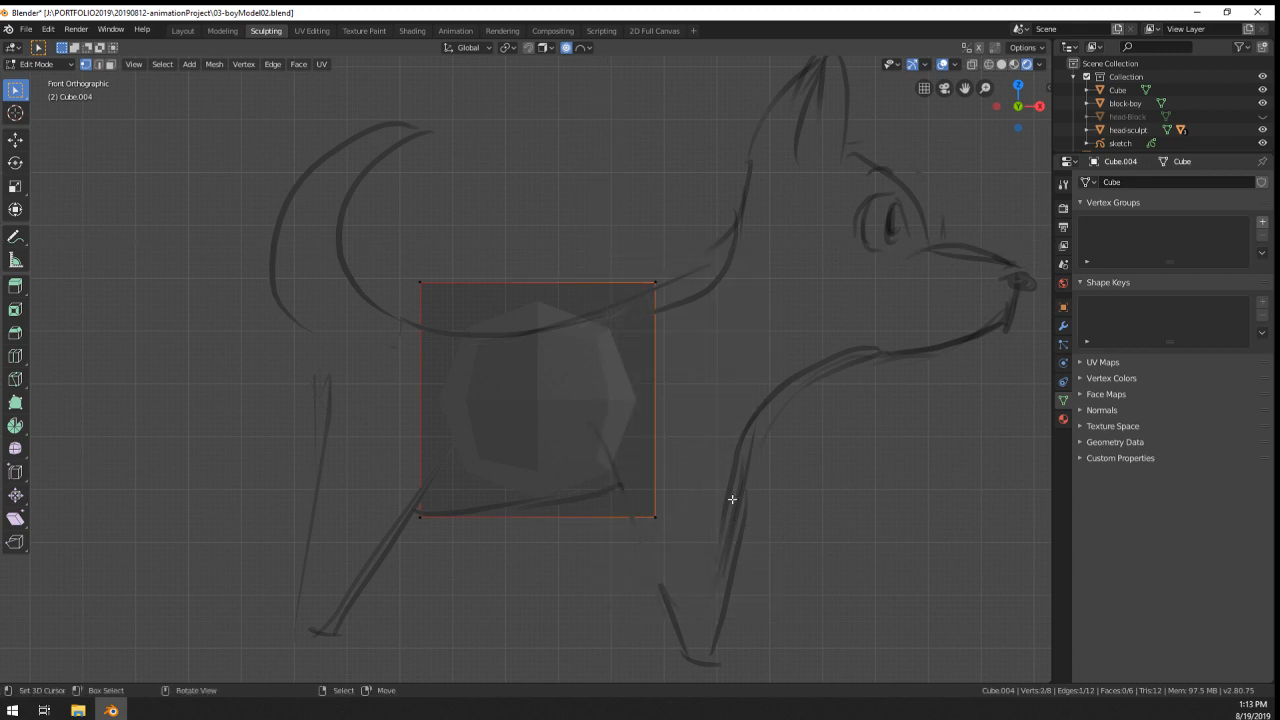
pyautogui.press('e')
pyautogui.click(882, 437)
pyautogui.press('r')
pyautogui.click(897, 360)
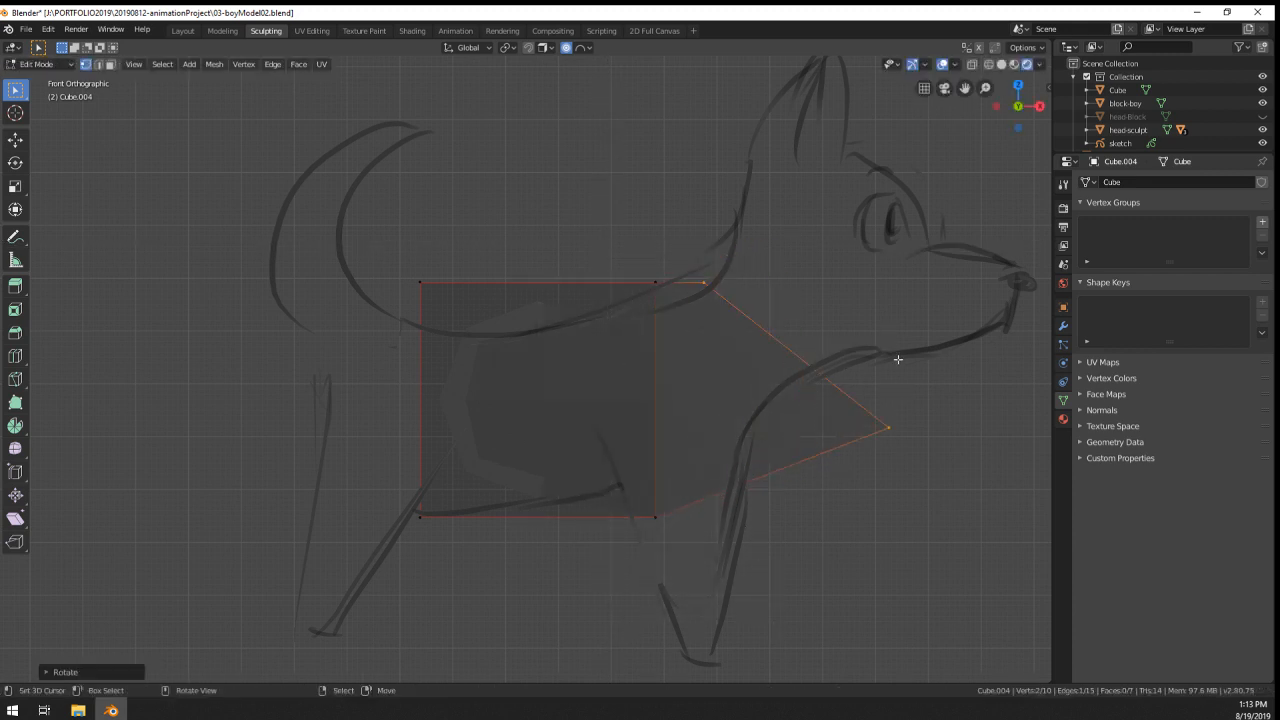
pyautogui.press('s')
pyautogui.click(874, 383)
pyautogui.press('g')
pyautogui.click(844, 336)
pyautogui.moveTo(844, 336); pyautogui.dragTo(808, 423, button='middle')
pyautogui.hotkey('ctrl', 'z')
pyautogui.hotkey('ctrl', 'z')
pyautogui.hotkey('ctrl', 'z')
pyautogui.hotkey('ctrl', 'z')
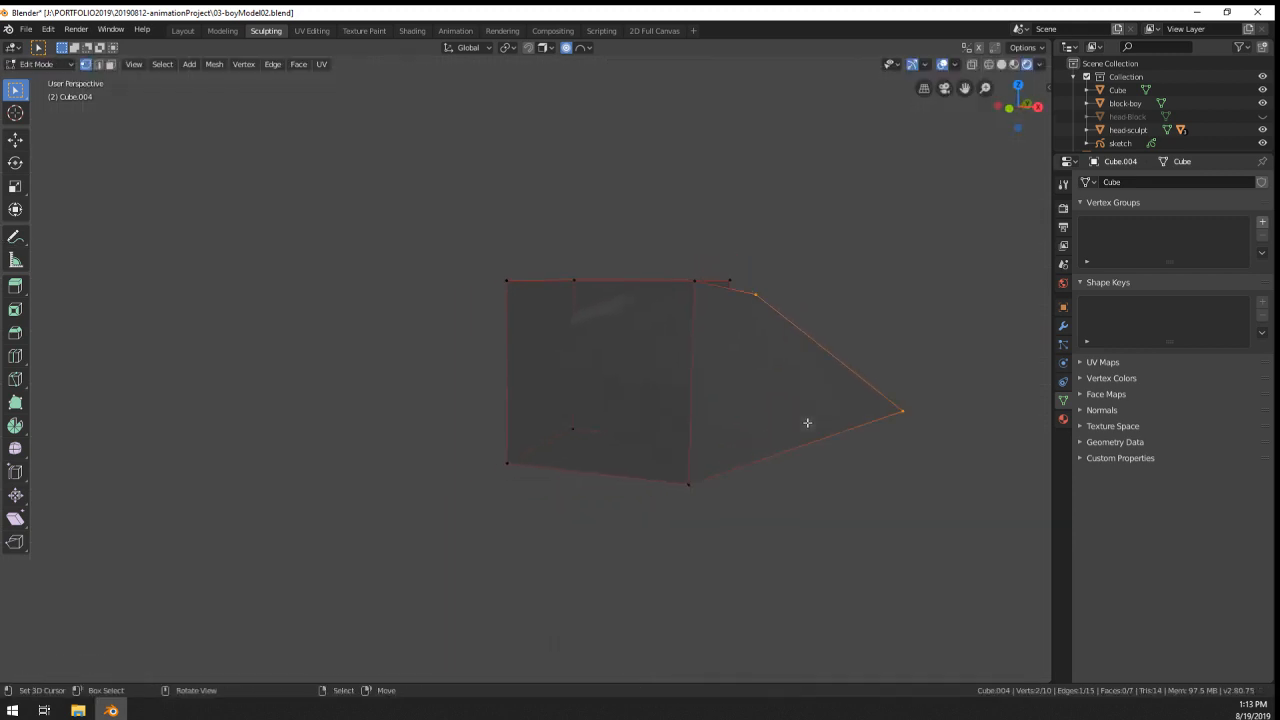
# - Move the cube about 2.37 m along negative Y to line it up with the sketch's plane
pyautogui.press('KP_1')
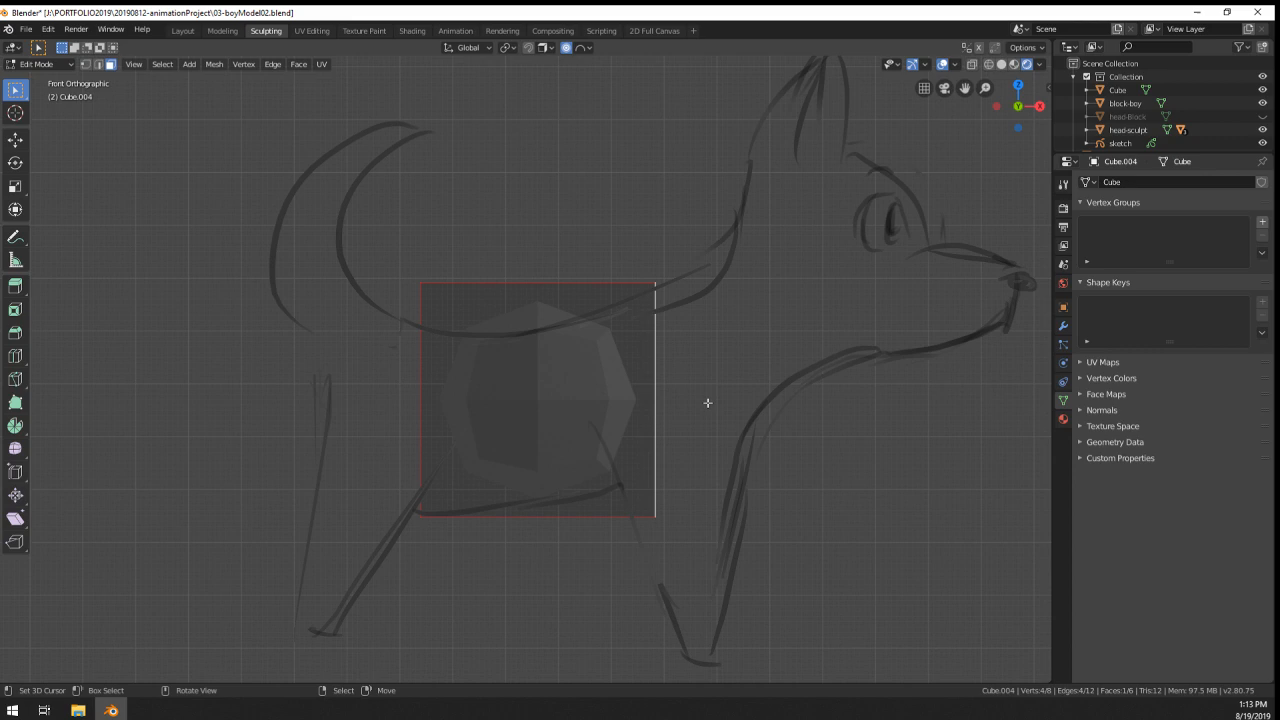
pyautogui.scroll(-8, 700, 405)
pyautogui.press('Tab')
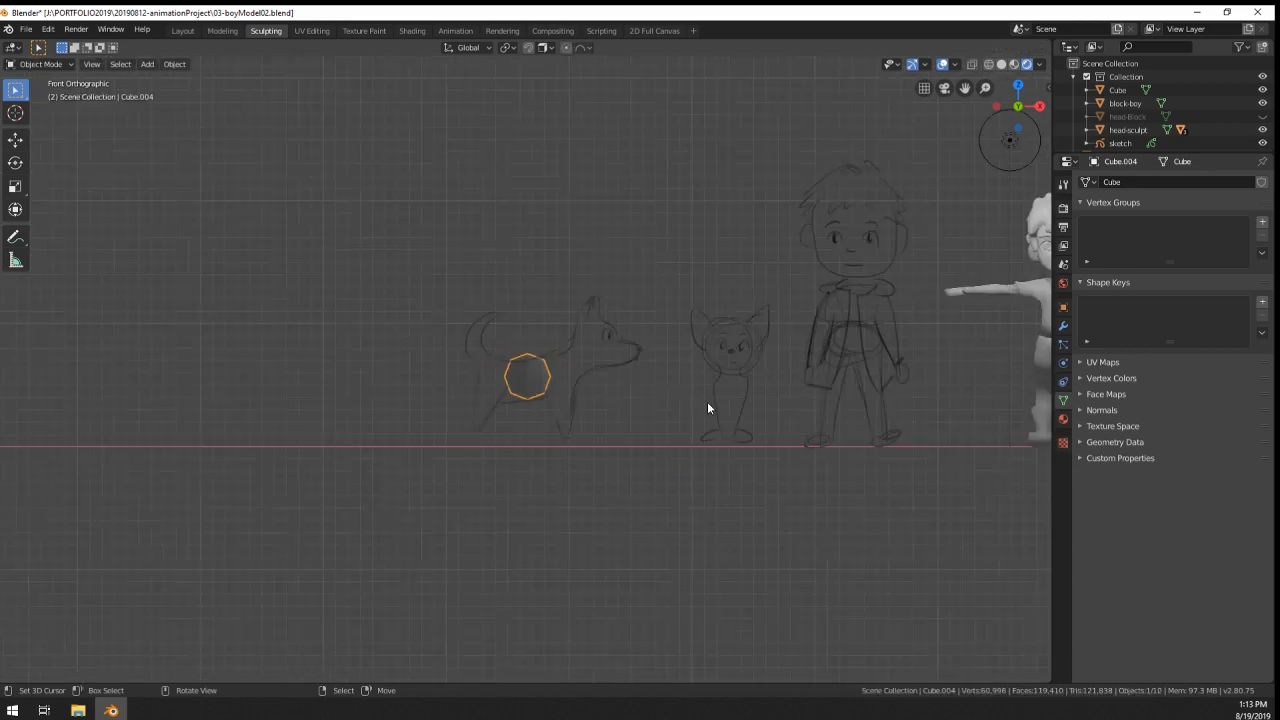
pyautogui.moveTo(707, 408); pyautogui.dragTo(566, 475, button='middle')
pyautogui.press('g')
pyautogui.press('y')
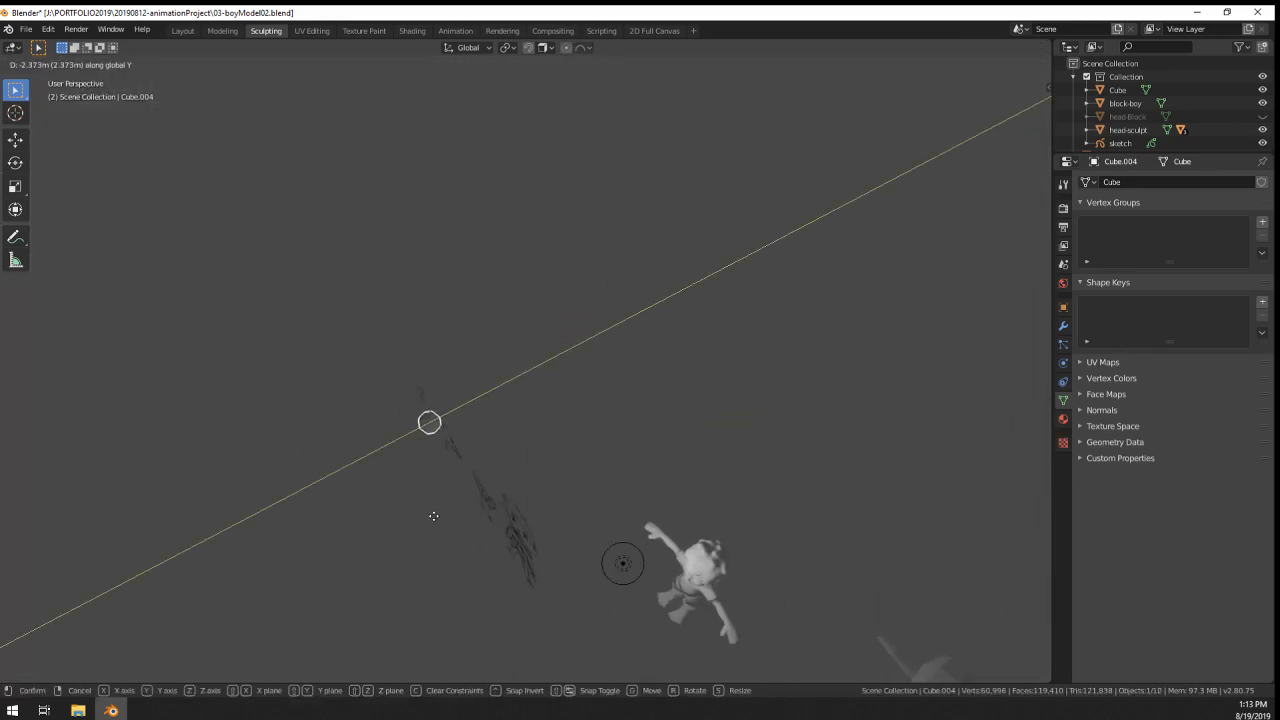
pyautogui.click(436, 516)
pyautogui.press('KP_Decimal')
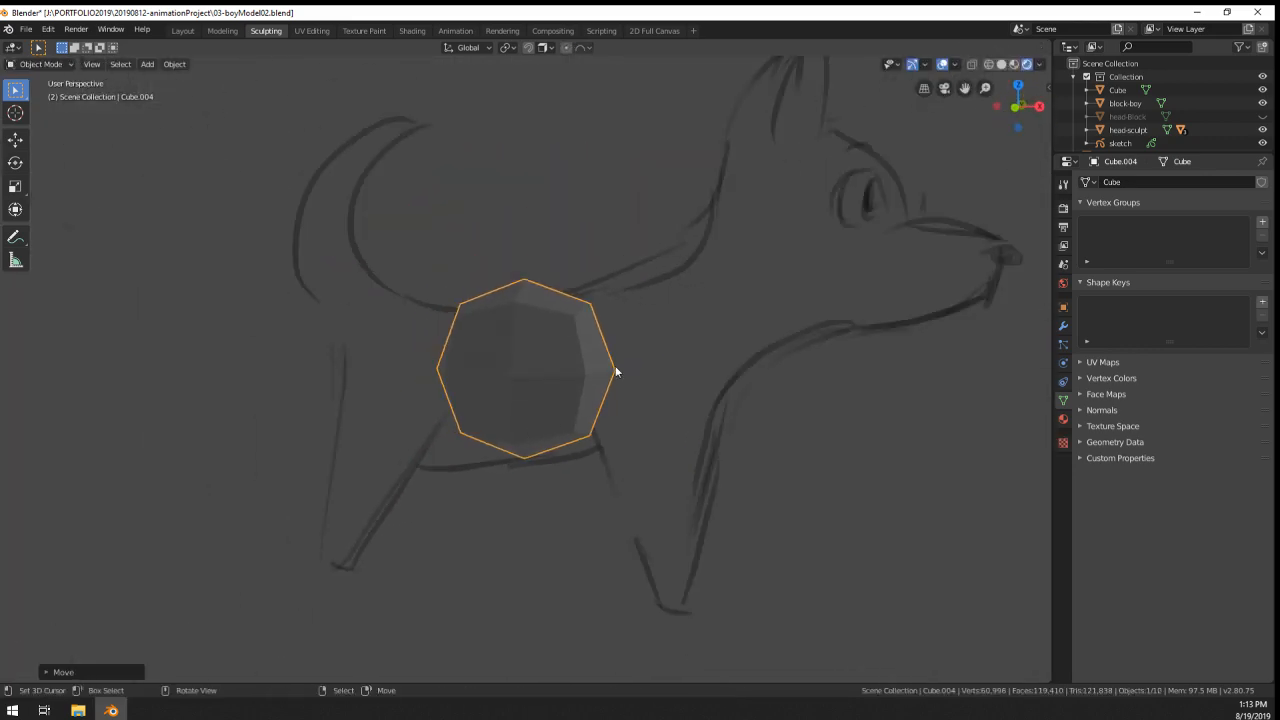
# - Extrude the cube's front face along X toward the dog's chest
pyautogui.press('Tab')
pyautogui.rightClick(620, 400)
pyautogui.moveTo(616, 371); pyautogui.dragTo(674, 406, button='middle')
pyautogui.press('e')
pyautogui.press('x')
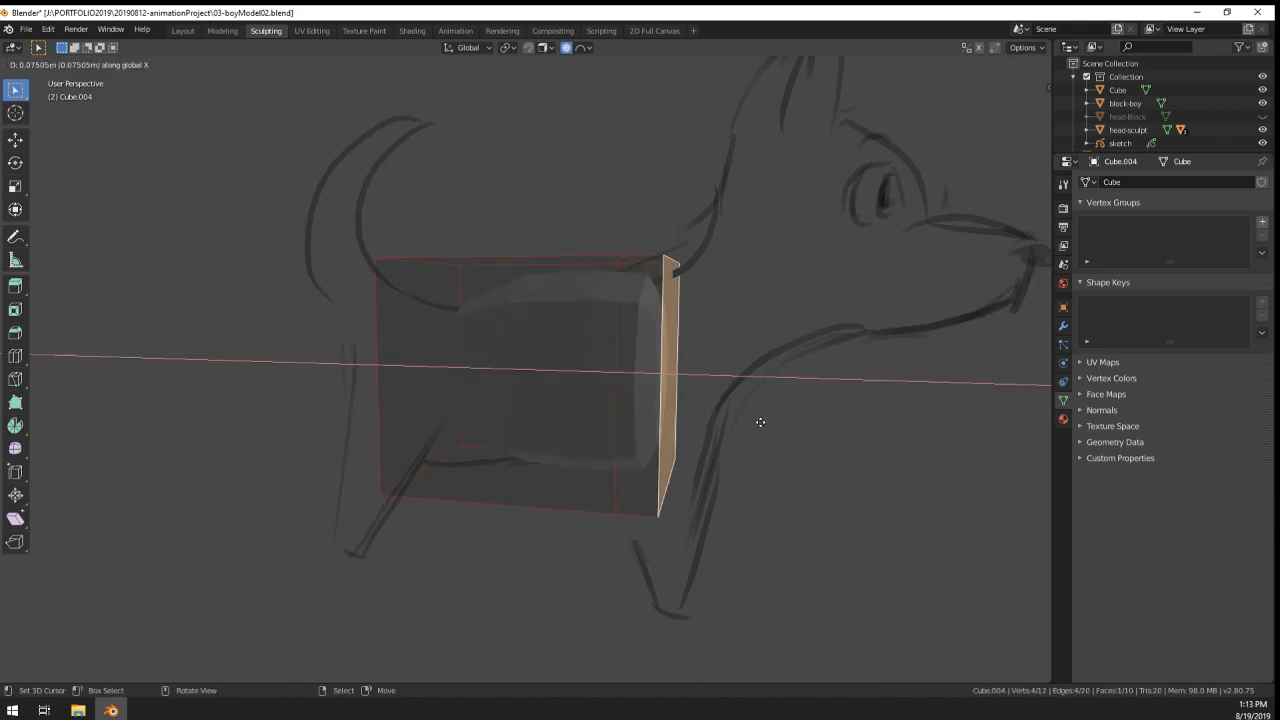
pyautogui.click(863, 431)
# - Tilt, shrink and reposition the extruded face to match the base of the sketched neck
pyautogui.press('r')
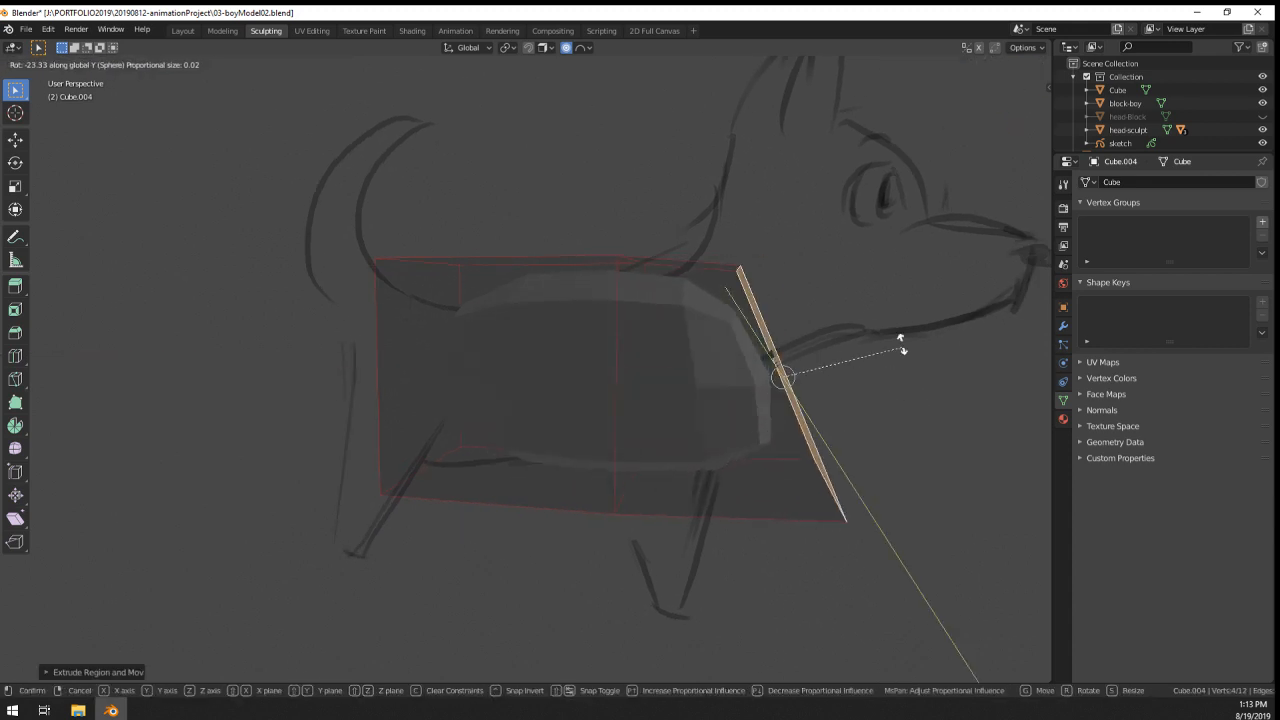
pyautogui.click(886, 334)
pyautogui.press('s')
pyautogui.click(832, 295)
pyautogui.press('g')
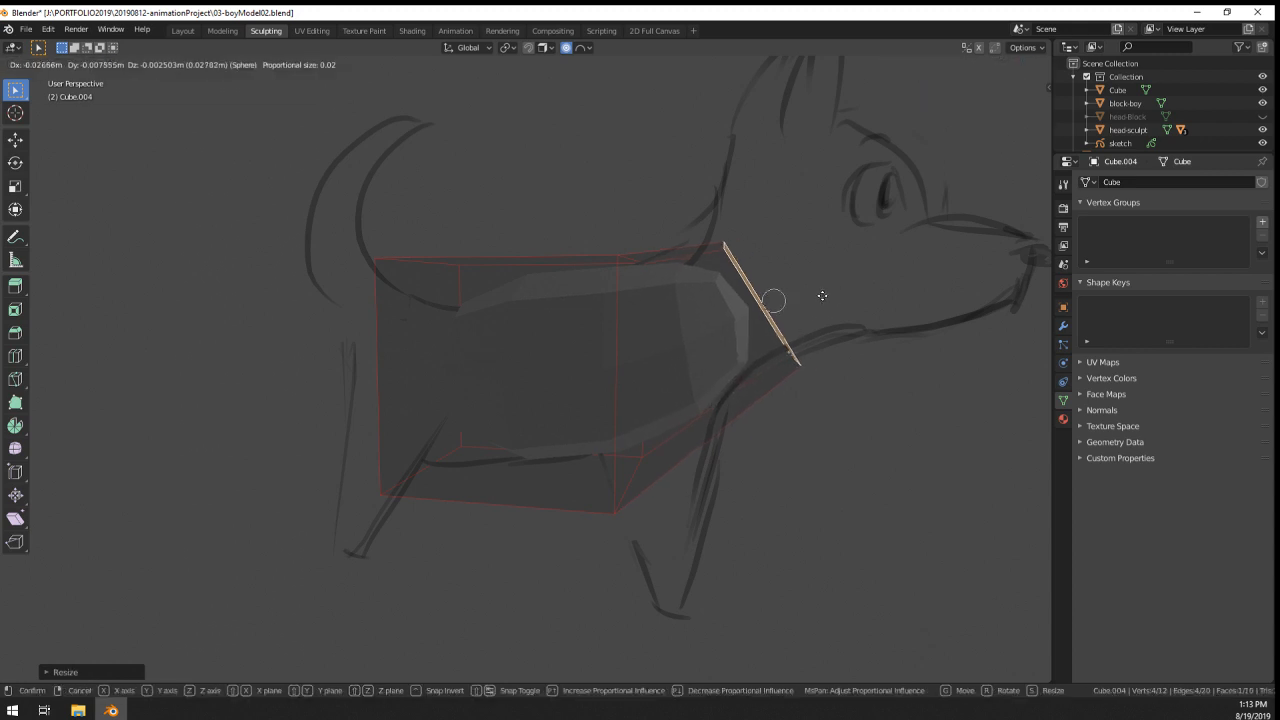
pyautogui.click(817, 299)
# - Extrude the neck face up into the dog's head, enlarging and tilting it to cover the sketched head
pyautogui.press('e')
pyautogui.click(914, 249)
pyautogui.press('s')
pyautogui.click(994, 282)
pyautogui.press('g')
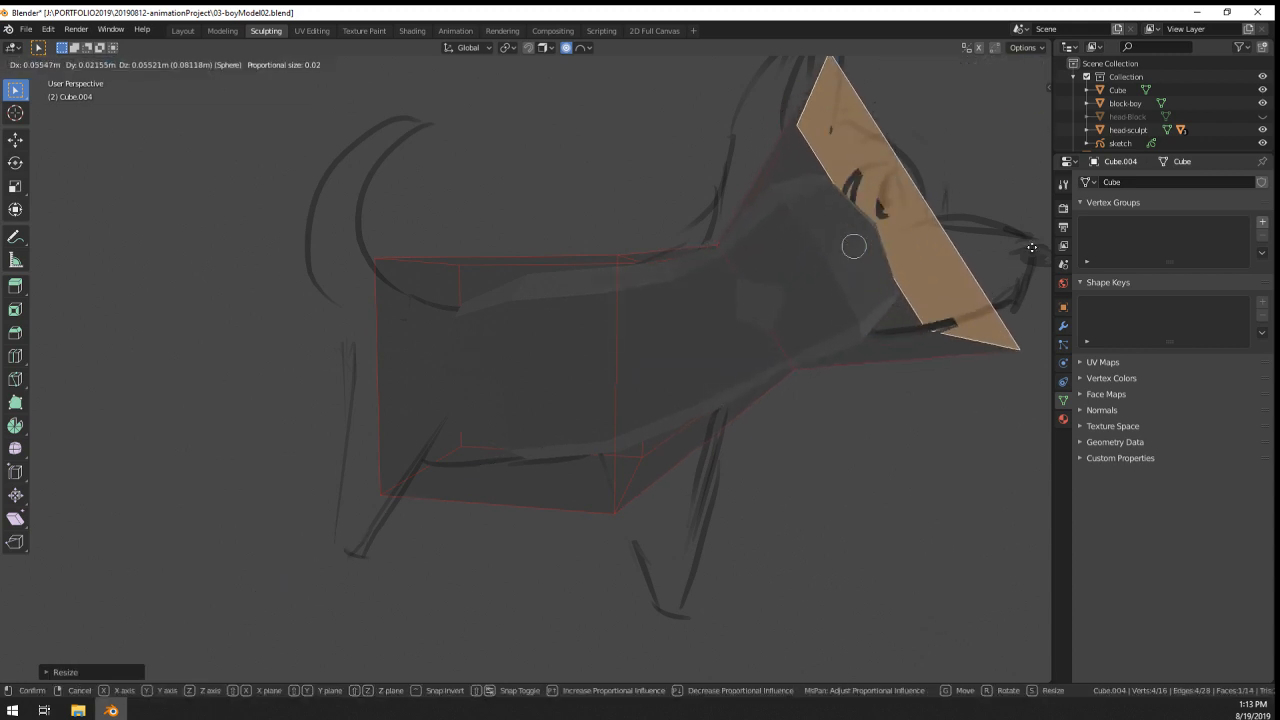
pyautogui.click(1036, 210)
pyautogui.scroll(-3, 900, 300)
pyautogui.press('r')
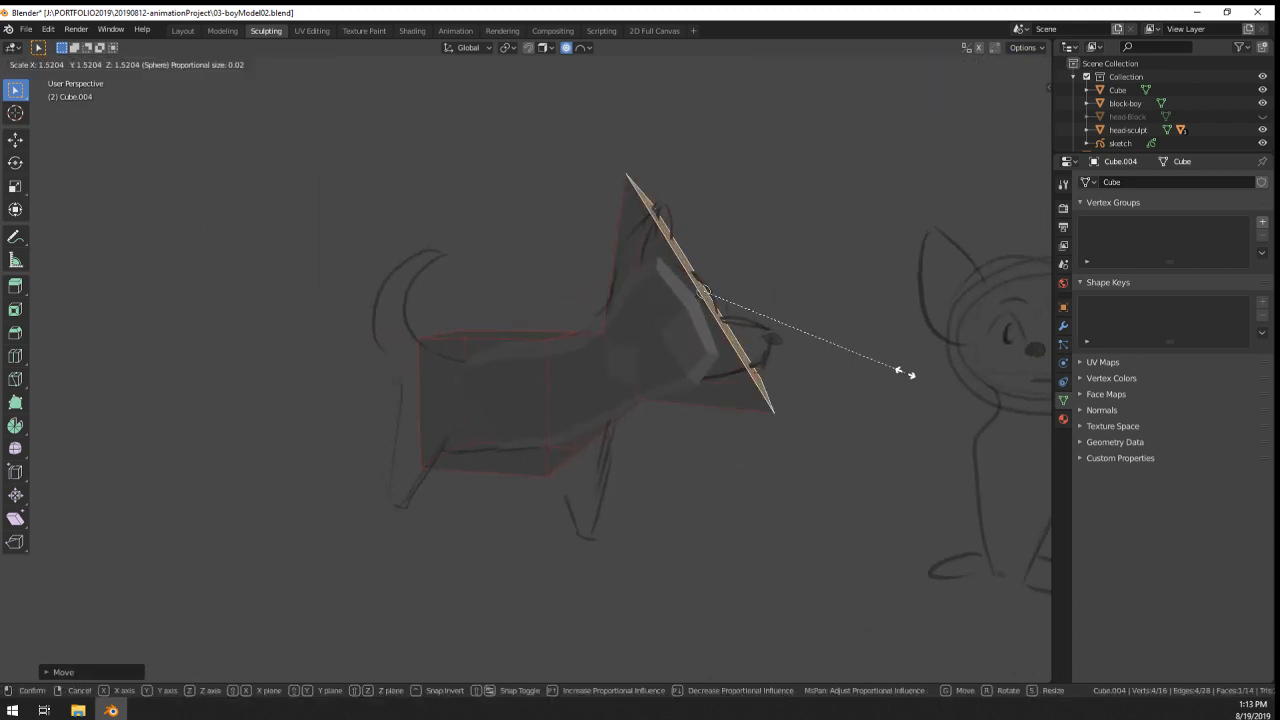
pyautogui.click(914, 351)
pyautogui.scroll(3, 645, 365)
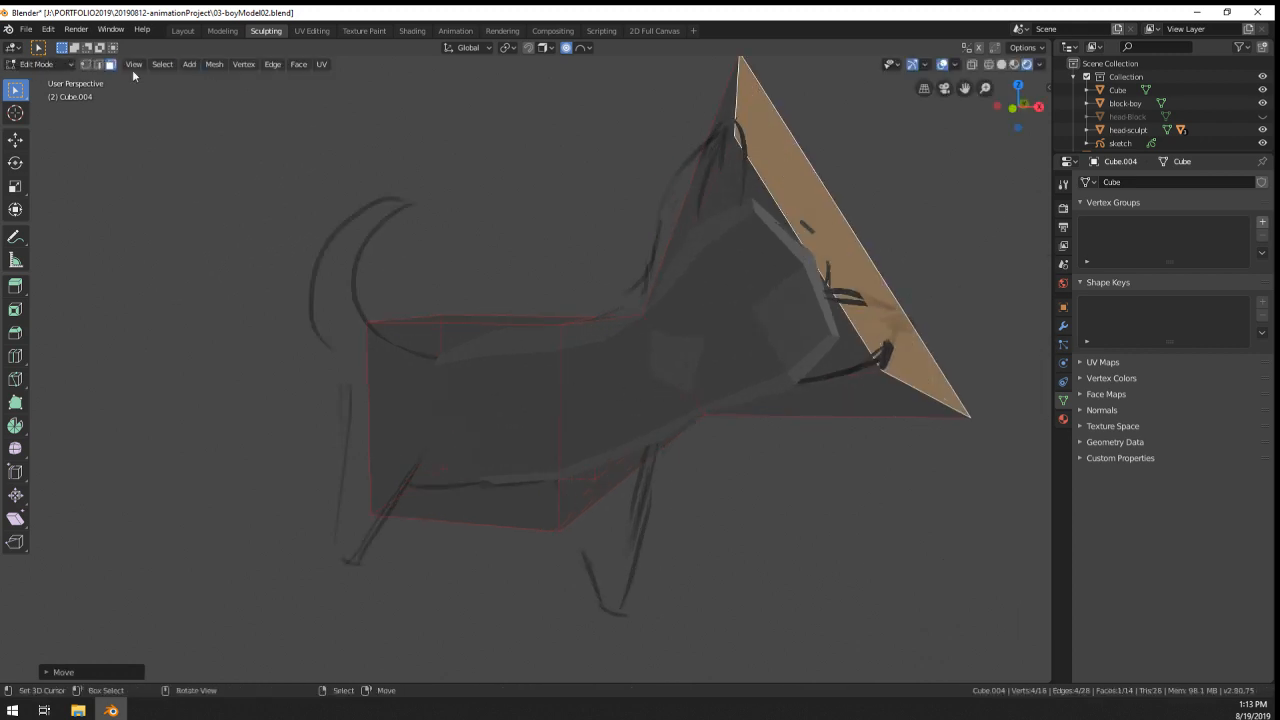
# - Move the edge loop at the base of the dog's neck back and slightly up, about 0.05 m
pyautogui.click(98, 65)
pyautogui.keyDown('alt'); pyautogui.rightClick(668, 390); pyautogui.keyUp('alt')
pyautogui.press('g')
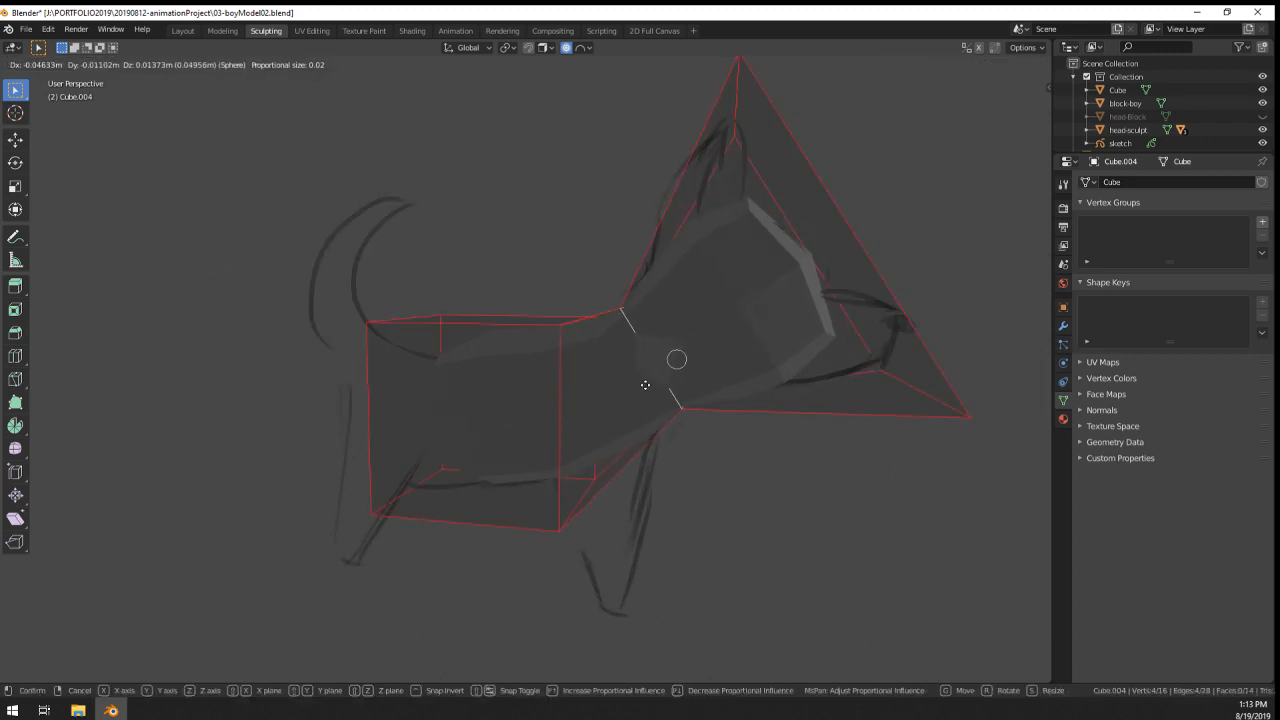
pyautogui.click(643, 383)
# - Rotate the head's front face around Y until it is nearly upright, and reposition it over the sketched head
pyautogui.rightClick(900, 322)
pyautogui.moveTo(900, 322); pyautogui.dragTo(418, 115, button='middle')
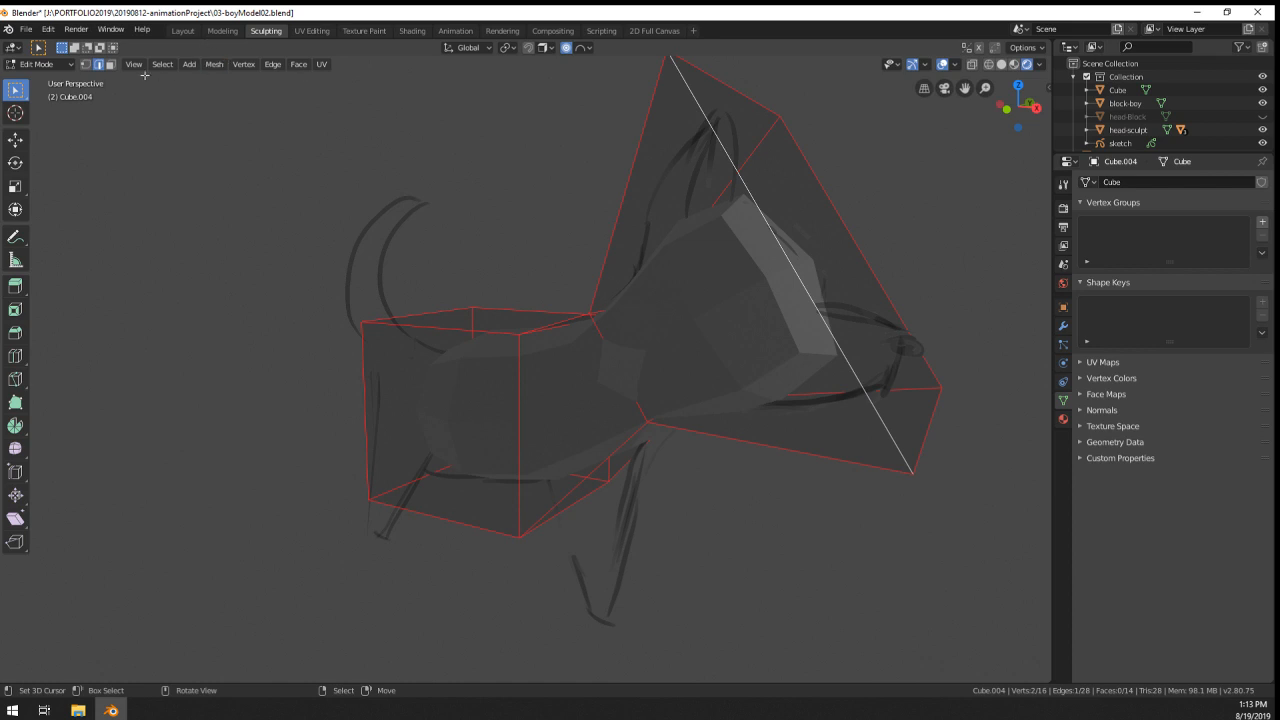
pyautogui.keyDown('alt'); pyautogui.rightClick(868, 262); pyautogui.keyUp('alt')
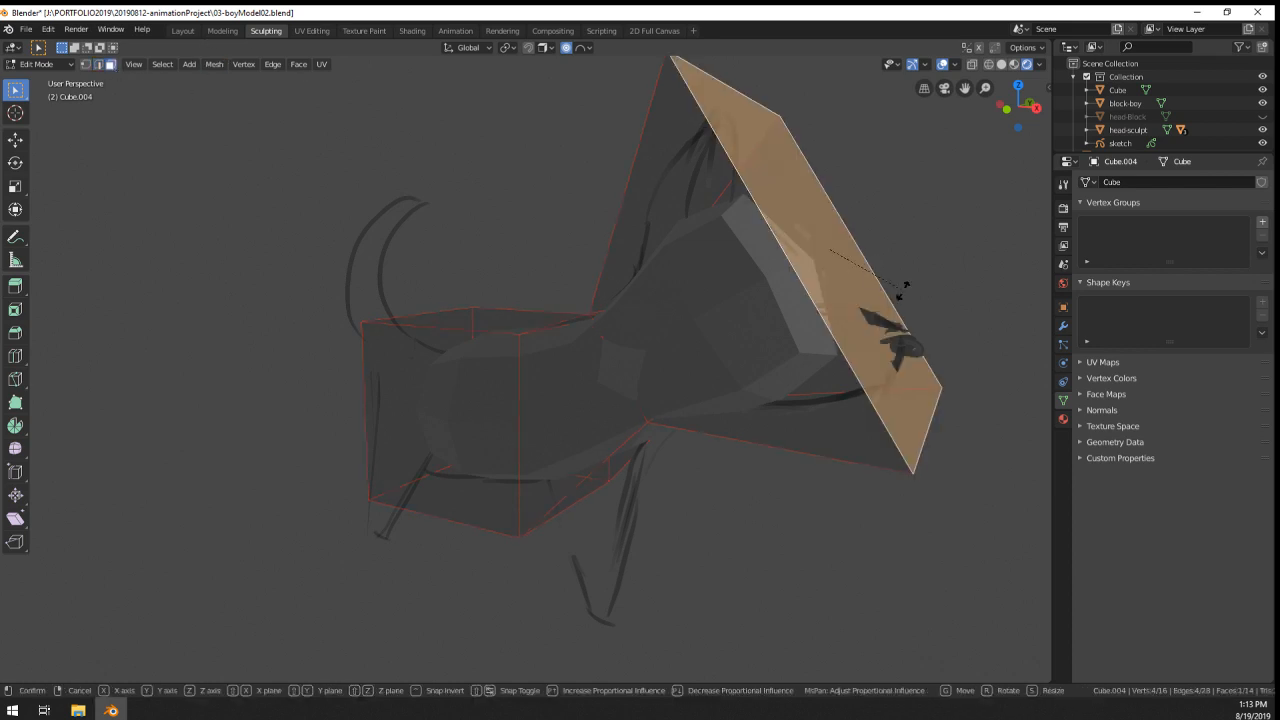
pyautogui.press('r')
pyautogui.press('y')
pyautogui.click(873, 361)
pyautogui.moveTo(873, 361); pyautogui.dragTo(914, 345, button='middle')
pyautogui.press('g')
pyautogui.click(905, 348)
pyautogui.hotkey('ctrl', 'r')
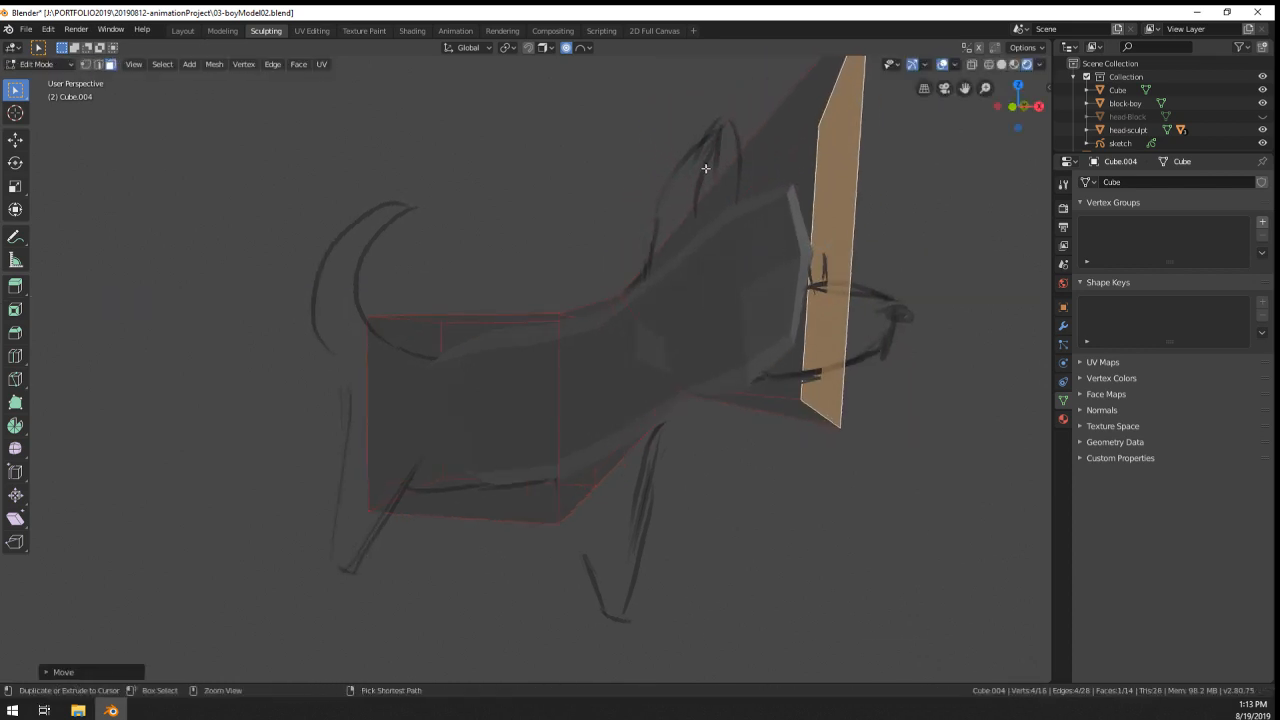
pyautogui.click(703, 168)
pyautogui.click(607, 194)
pyautogui.press('s')
pyautogui.click(787, 388)
pyautogui.press('g')
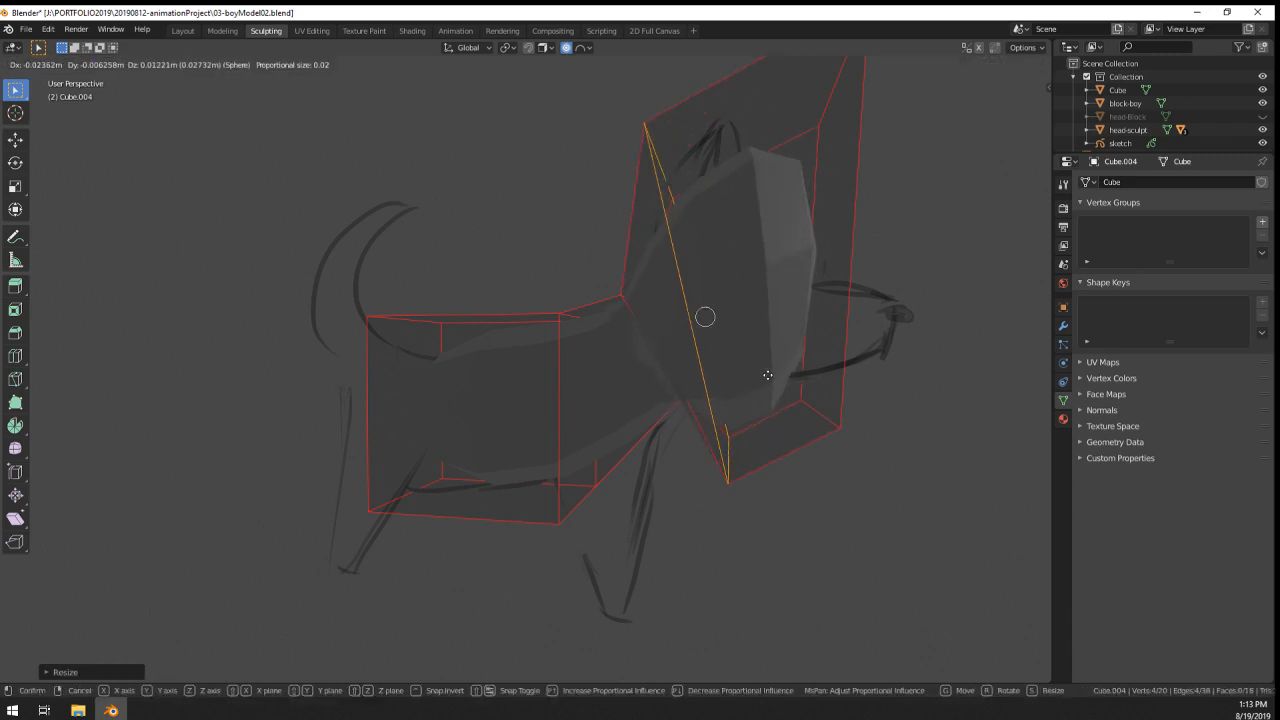
pyautogui.click(766, 357)
pyautogui.hotkey('ctrl', 'z')
pyautogui.hotkey('ctrl', 'z')
pyautogui.hotkey('ctrl', 'z')
# - Extrude the body's rear face back to the sketched rump and scale it down
pyautogui.moveTo(463, 370); pyautogui.dragTo(526, 386, button='middle')
pyautogui.rightClick(409, 395)
pyautogui.moveTo(409, 395); pyautogui.dragTo(383, 399, button='middle')
pyautogui.press('g')
pyautogui.press('y')
pyautogui.click(301, 426)
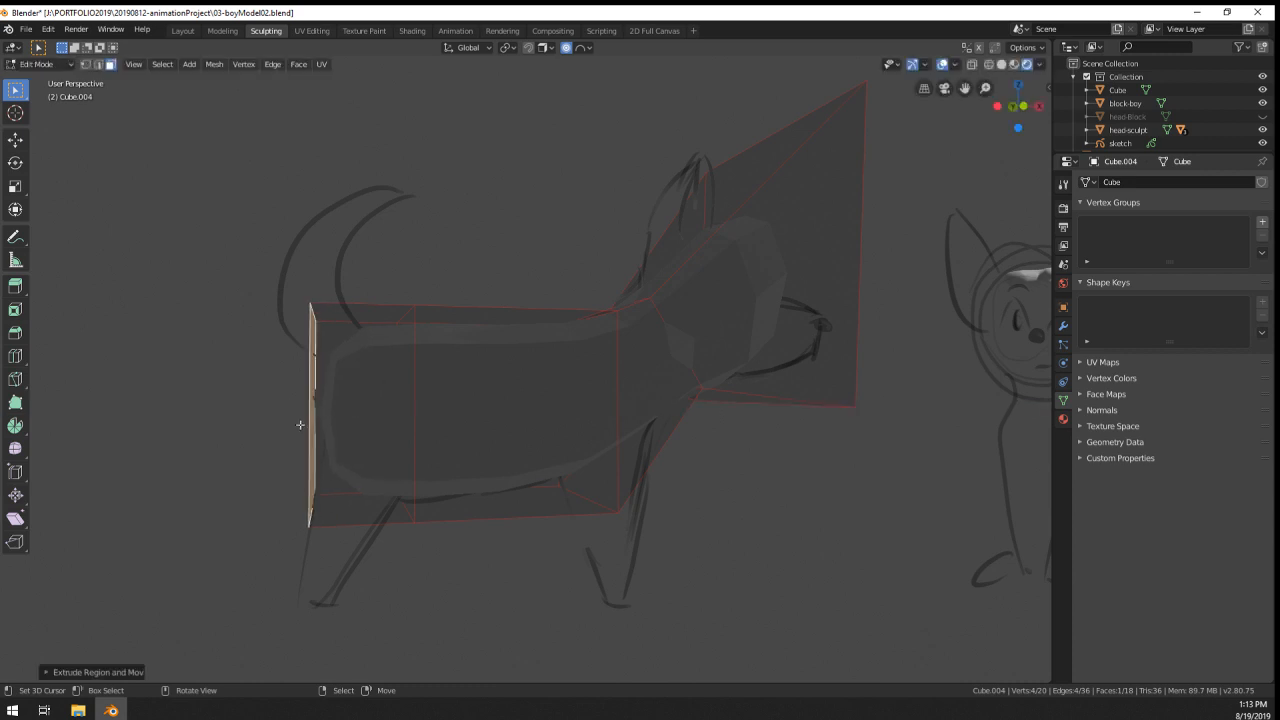
pyautogui.press('s')
pyautogui.click(443, 570)
# - Apply the Subdivision modifier to the dog mesh and return to Edit Mode
pyautogui.moveTo(443, 570); pyautogui.dragTo(652, 453, button='middle')
pyautogui.press('Tab')
pyautogui.click(1063, 326)
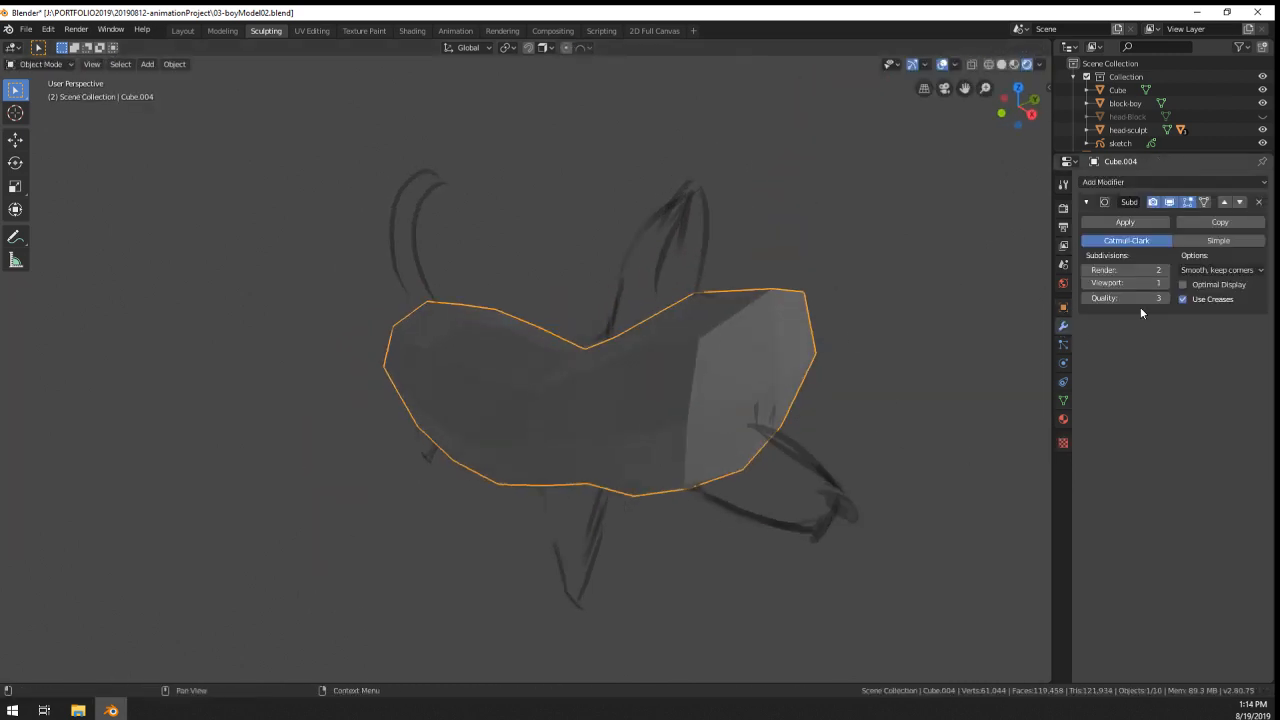
pyautogui.click(1127, 222)
pyautogui.press('Tab')
# - View the dog from the front in wireframe shading and select the edge loop at the base of the neck
pyautogui.moveTo(760, 380); pyautogui.dragTo(806, 277, button='middle')
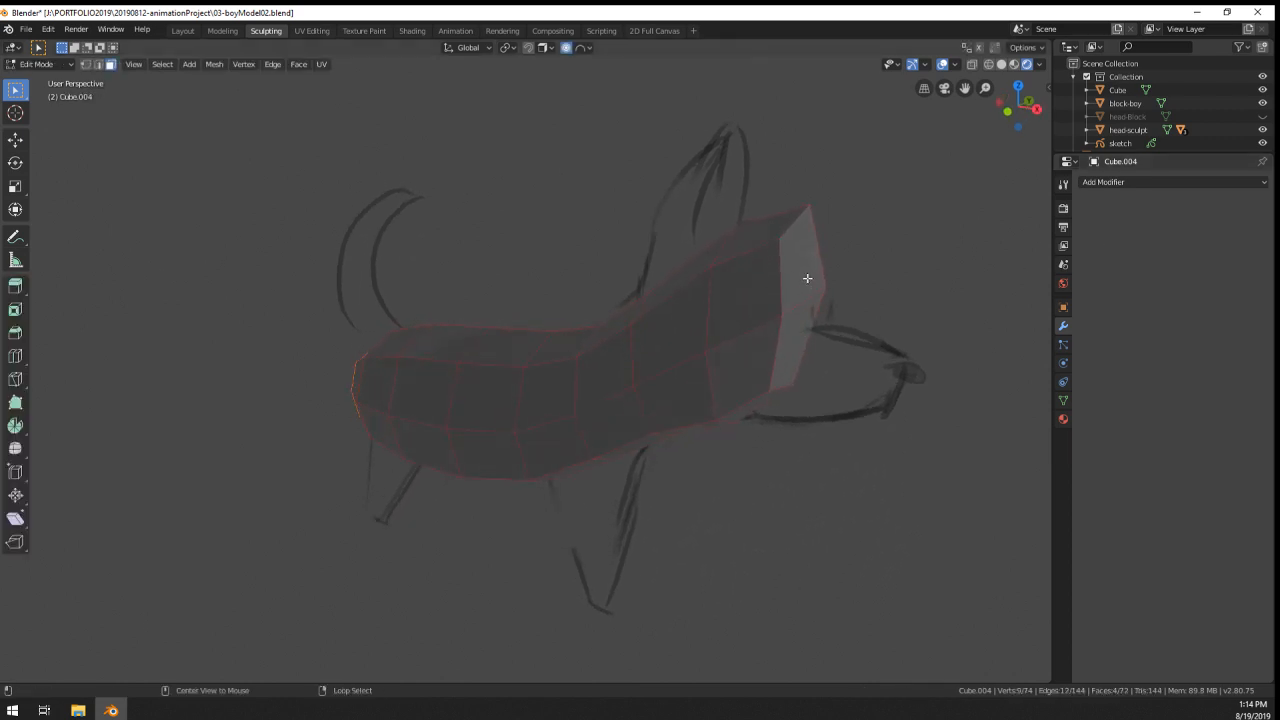
pyautogui.keyDown('alt'); pyautogui.click(794, 277); pyautogui.keyUp('alt')
pyautogui.press('KP_1')
pyautogui.scroll(2, 794, 277)
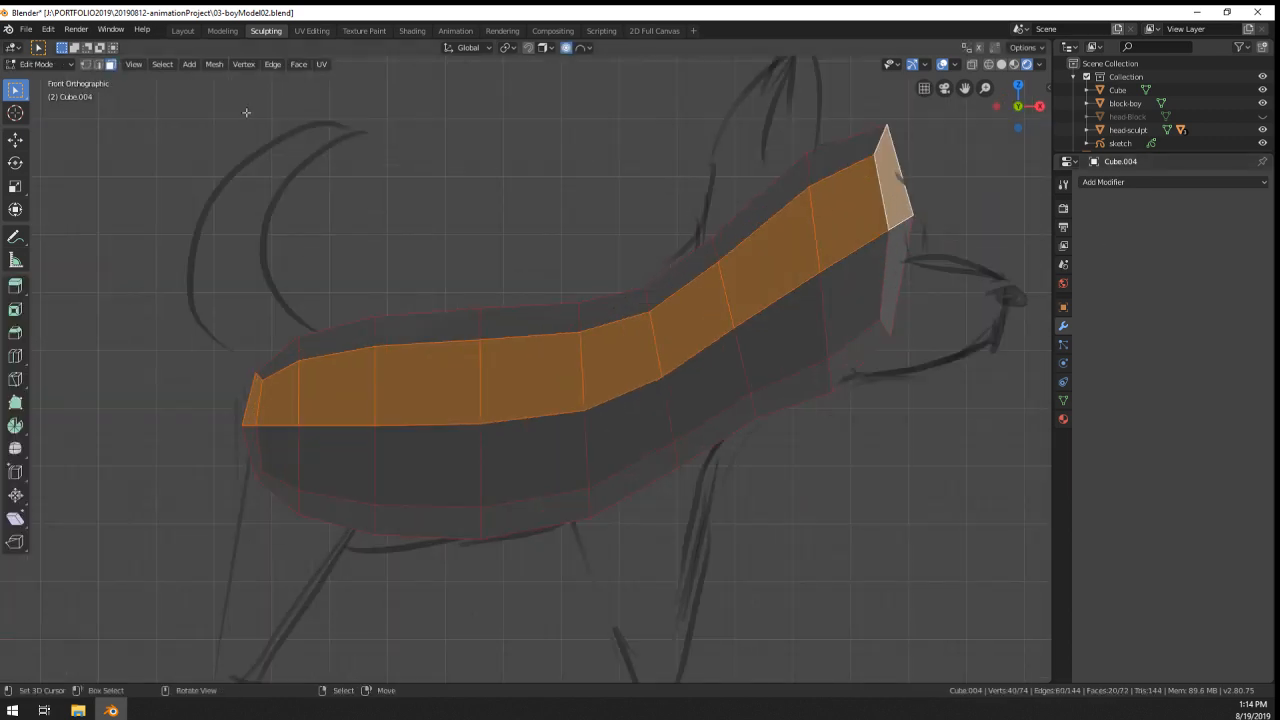
pyautogui.click(98, 64)
pyautogui.keyDown('alt'); pyautogui.click(660, 399); pyautogui.keyUp('alt')
pyautogui.press('z')
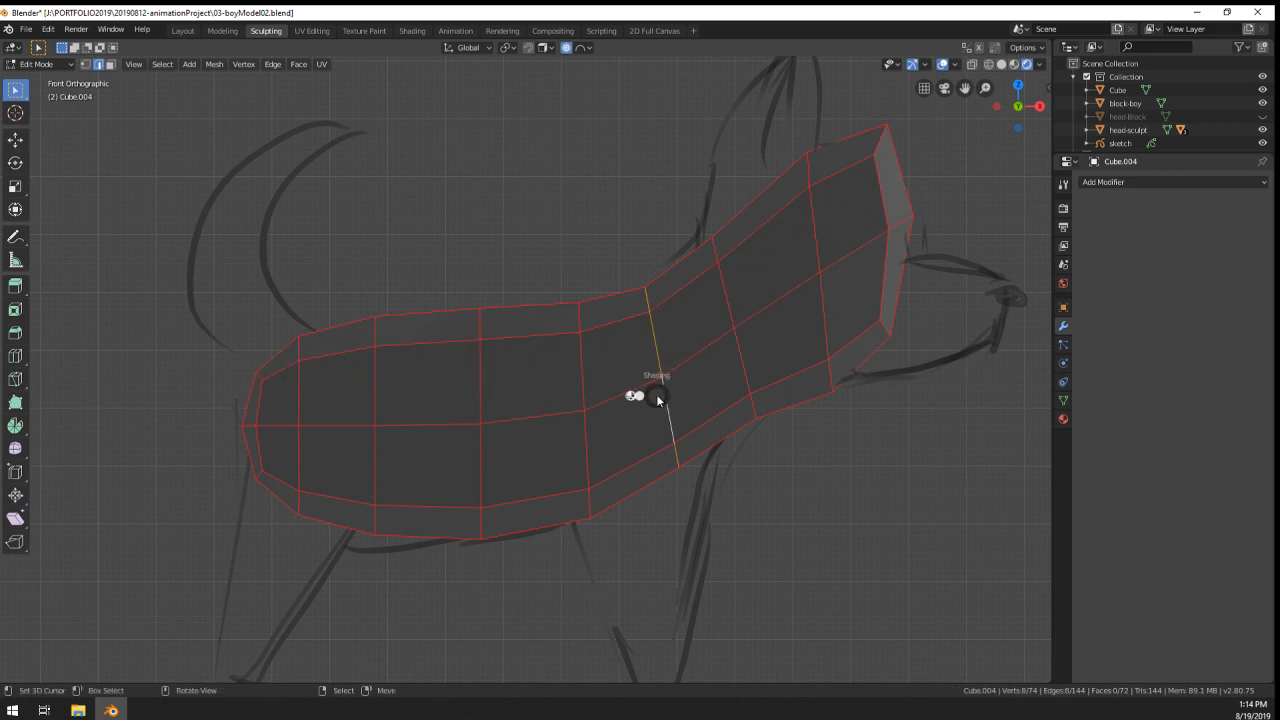
pyautogui.click(588, 392)
# - Shrink, shift forward and tilt the neck-base edge loop to follow the sketched neck
pyautogui.press('s')
pyautogui.click(809, 461)
pyautogui.press('g')
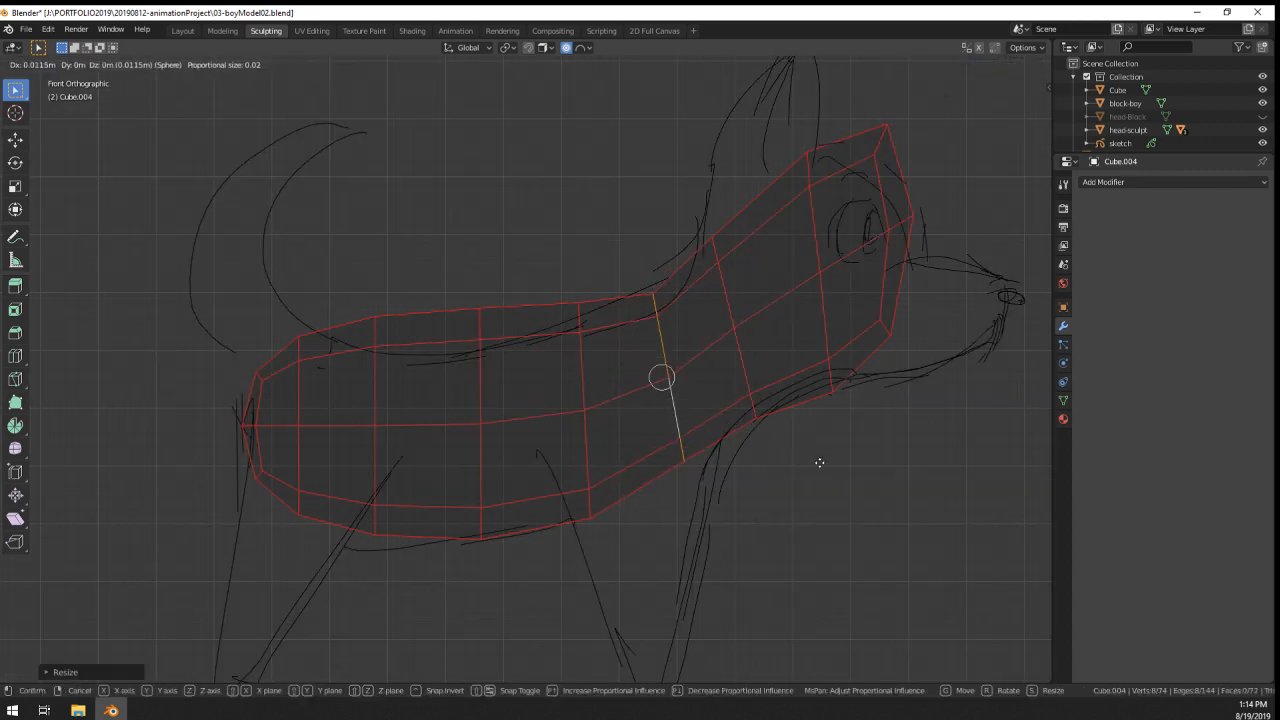
pyautogui.click(848, 467)
pyautogui.press('r')
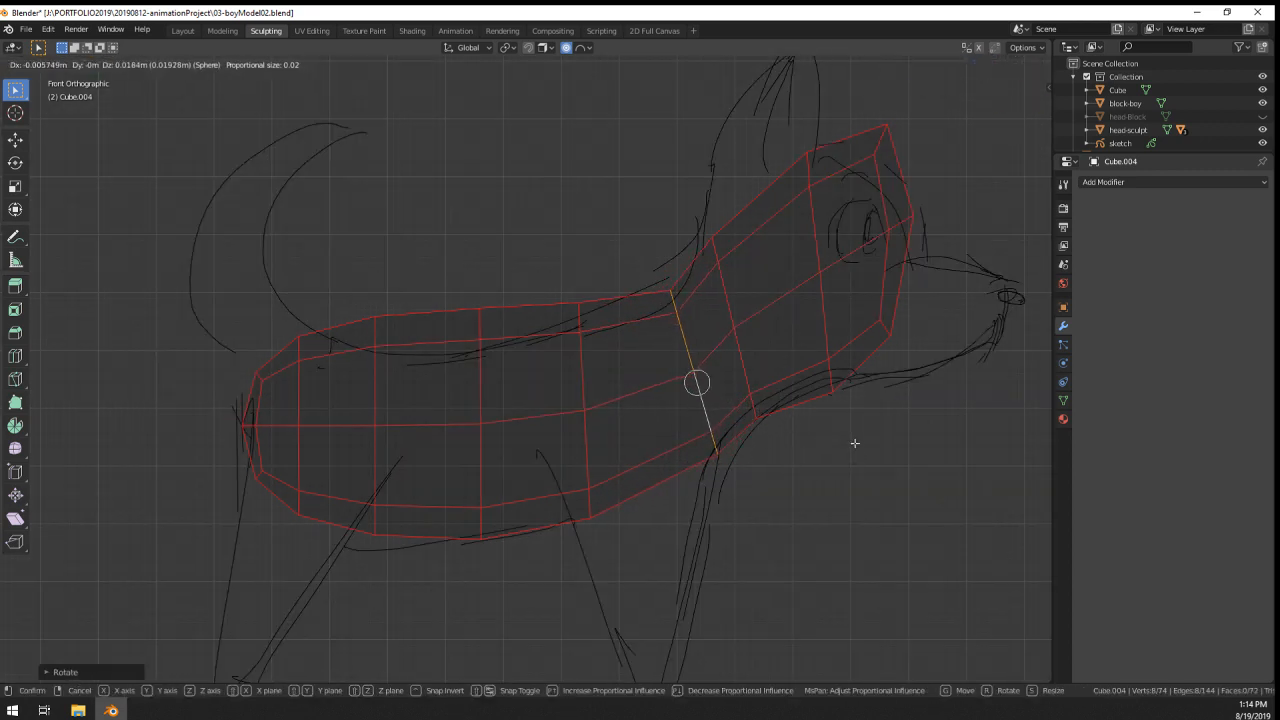
pyautogui.click(866, 434)
# - Add an edge loop between the neck base and the chest, and move the existing chest loop toward the tail
pyautogui.hotkey('ctrl', 'r')
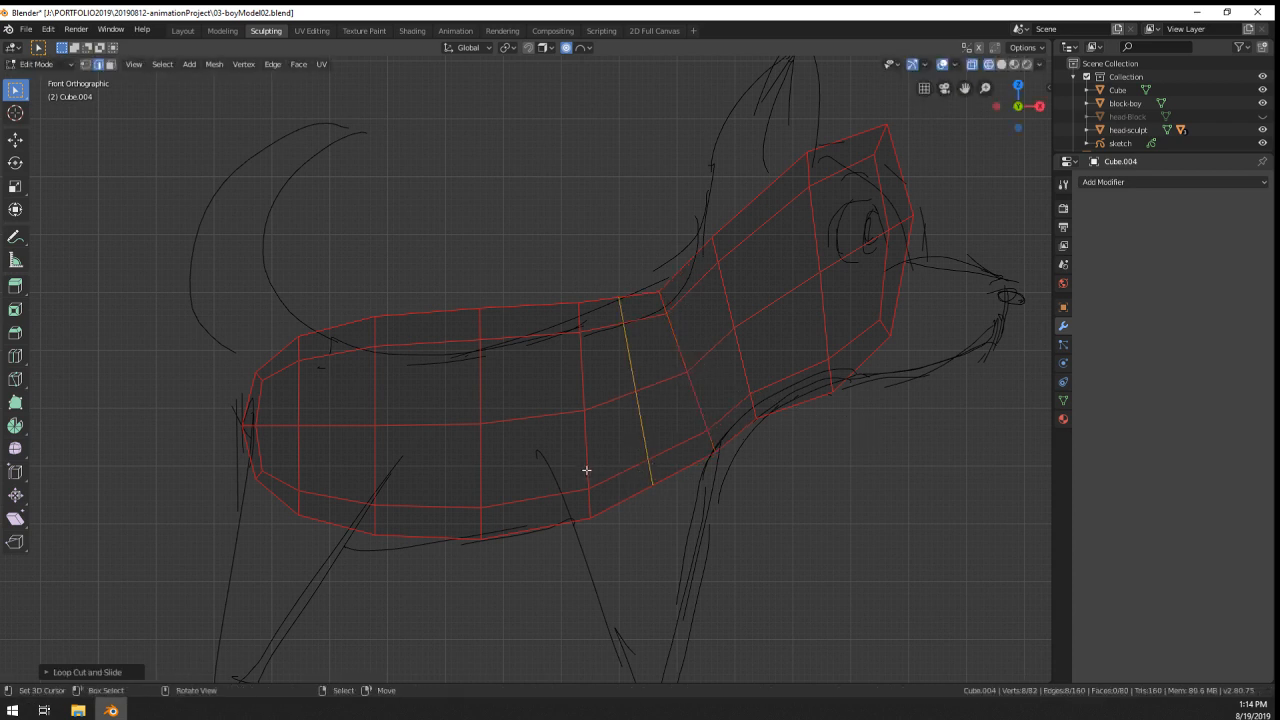
pyautogui.click(585, 457)
pyautogui.click(563, 459)
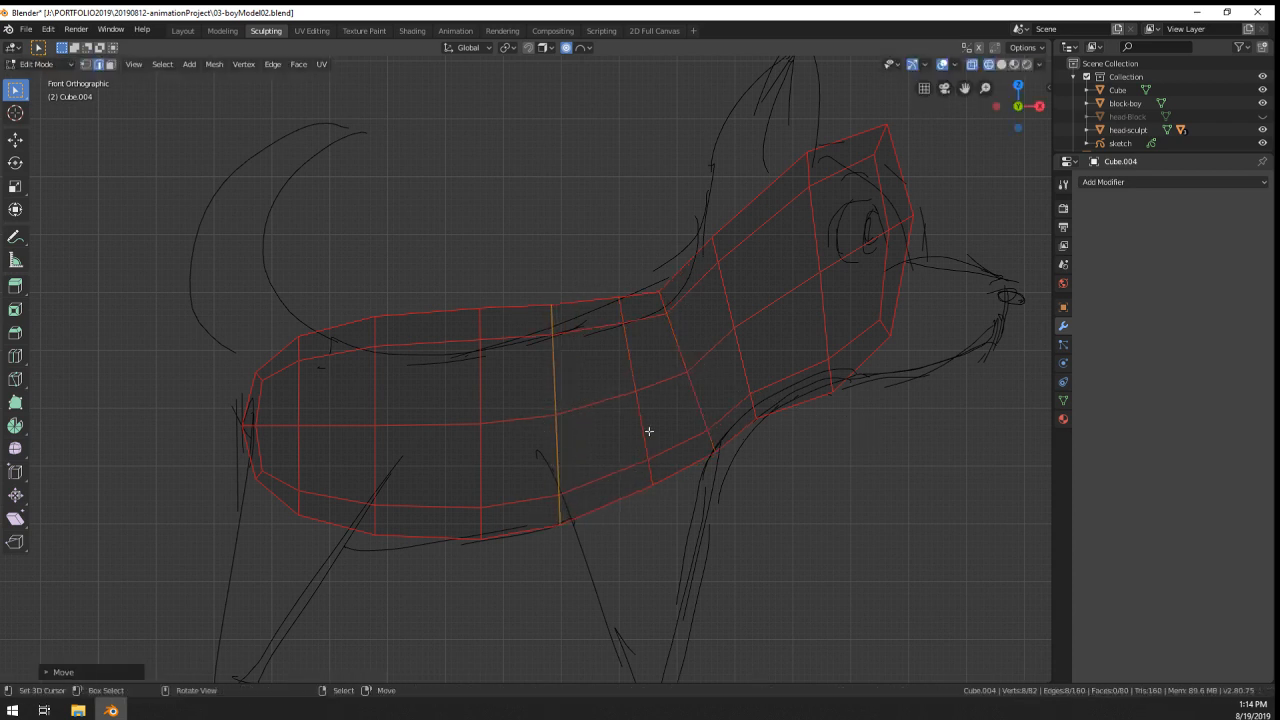
# - Move, tilt and scale the new loop behind the neck base to fit the sketched shoulder
pyautogui.press('g')
pyautogui.click(666, 429)
pyautogui.press('r')
pyautogui.click(758, 419)
pyautogui.press('g')
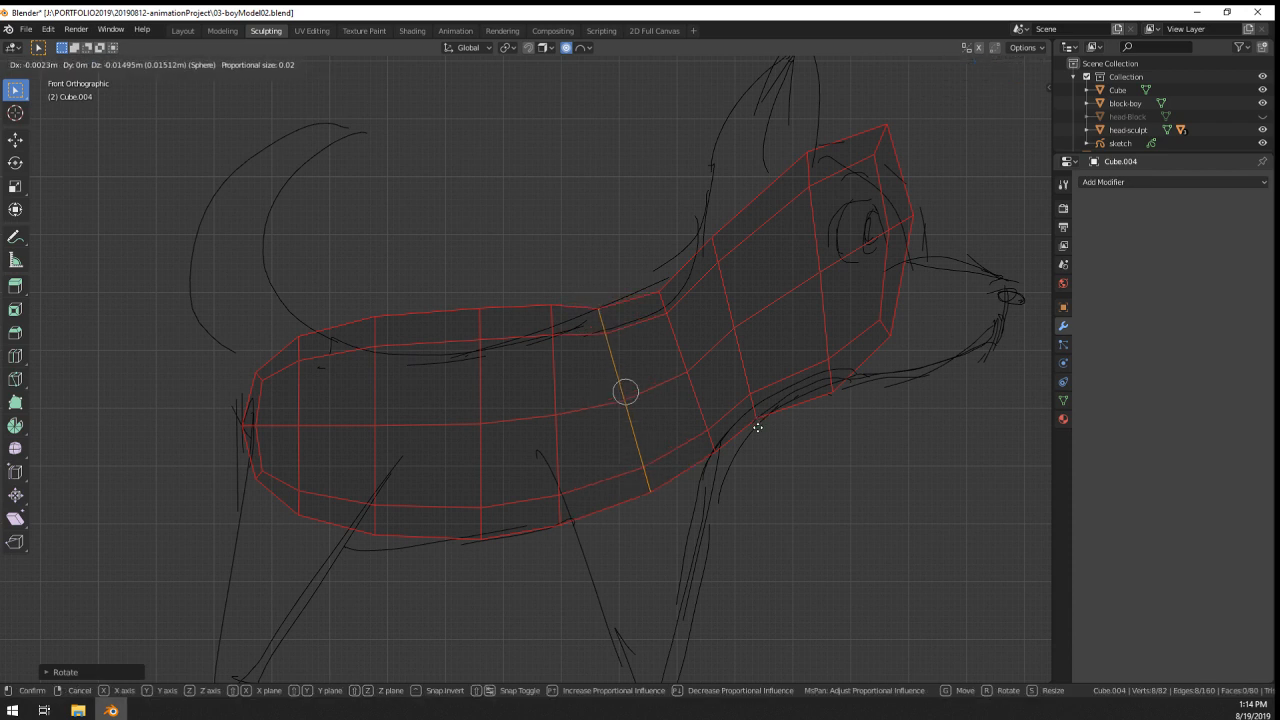
pyautogui.click(764, 427)
pyautogui.press('s')
pyautogui.click(846, 393)
# - Shrink the chest edge loop slightly and lower it toward the sketched back line
pyautogui.keyDown('alt'); pyautogui.rightClick(549, 398); pyautogui.keyUp('alt')
pyautogui.press('s')
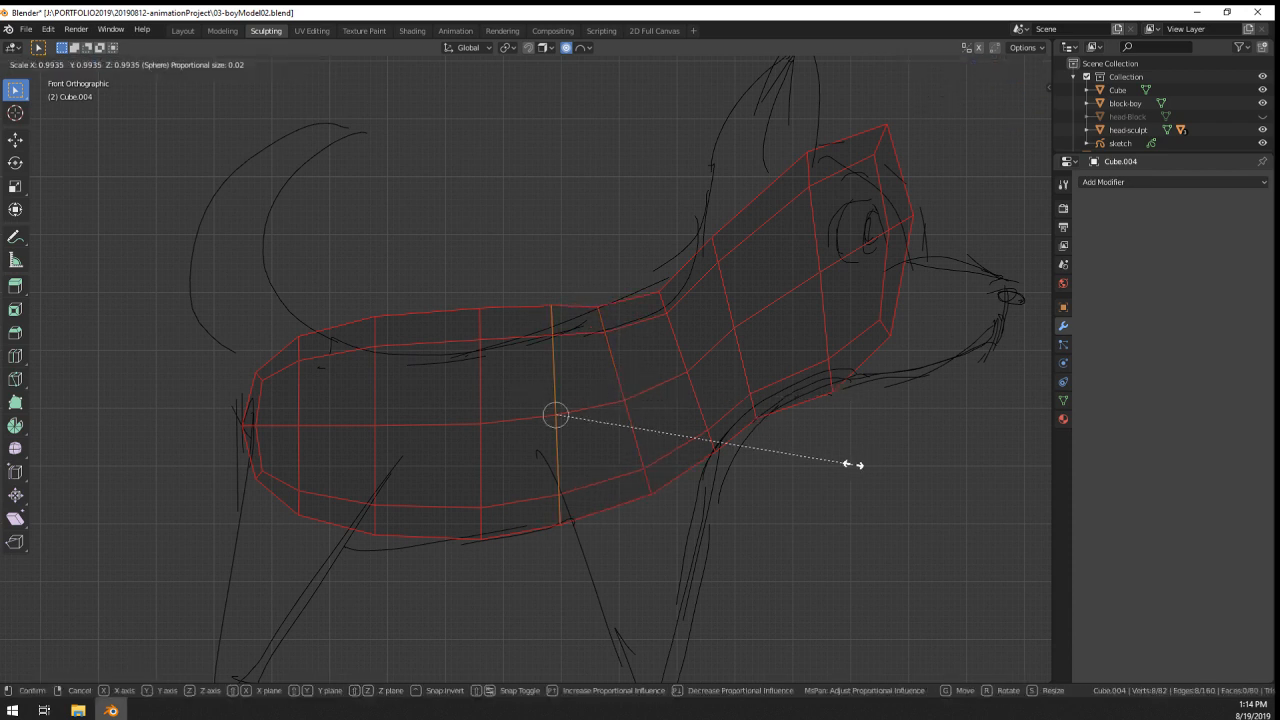
pyautogui.click(838, 463)
pyautogui.press('g')
pyautogui.click(834, 472)
# - Shrink, lower and tilt the mid-body edge loop so it spans from the sketched back to the belly
pyautogui.keyDown('alt'); pyautogui.rightClick(486, 435); pyautogui.keyUp('alt')
pyautogui.press('s')
pyautogui.click(734, 497)
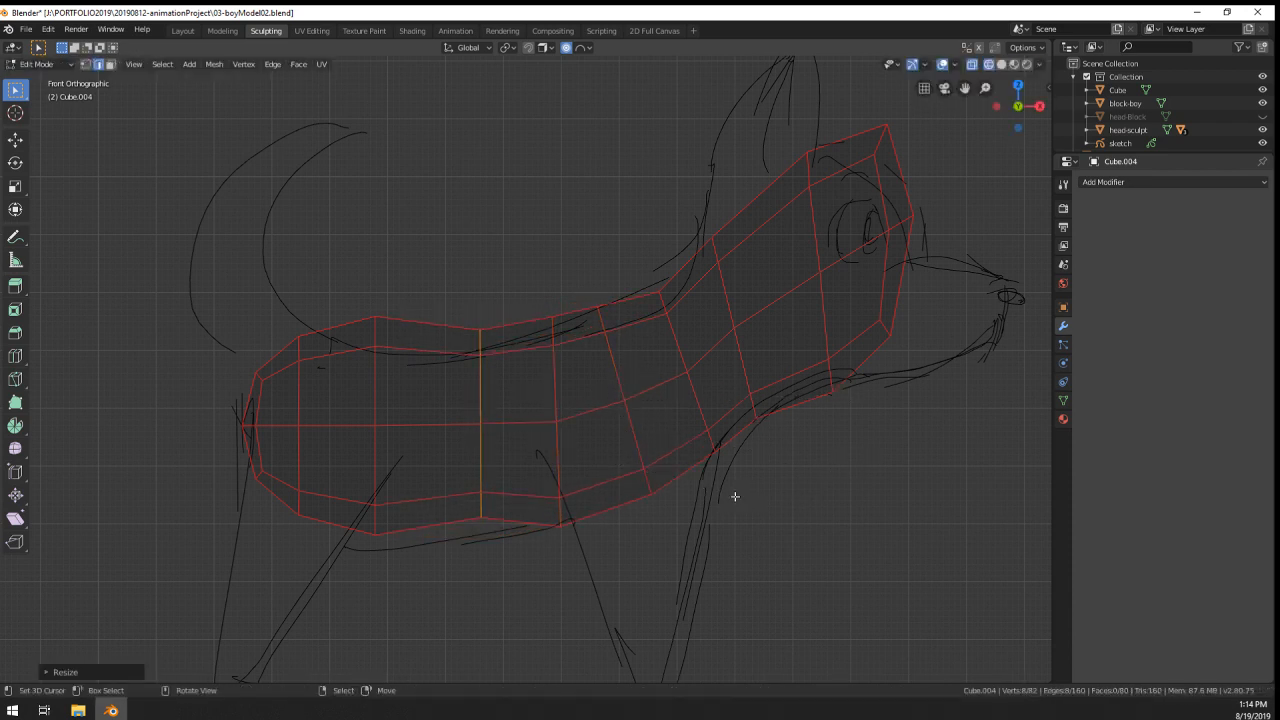
pyautogui.press('g')
pyautogui.click(713, 521)
pyautogui.press('s')
pyautogui.click(646, 506)
pyautogui.press('g')
pyautogui.click(655, 504)
pyautogui.press('r')
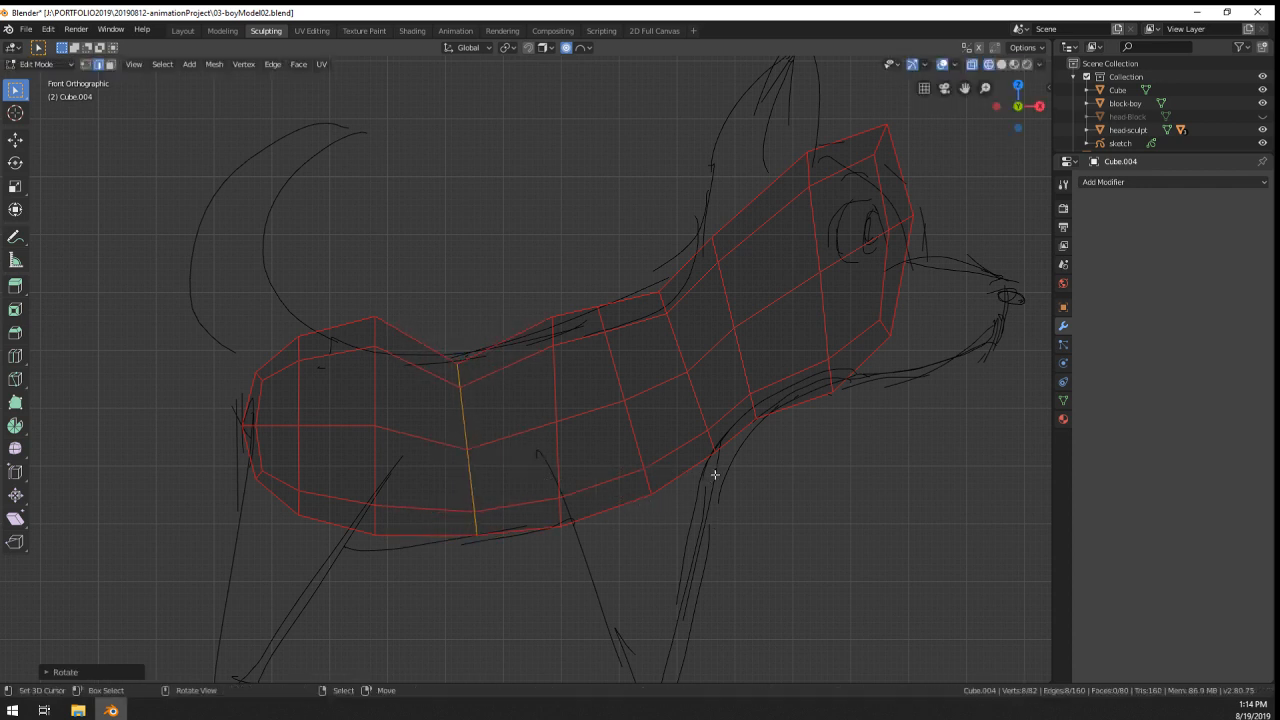
pyautogui.click(717, 487)
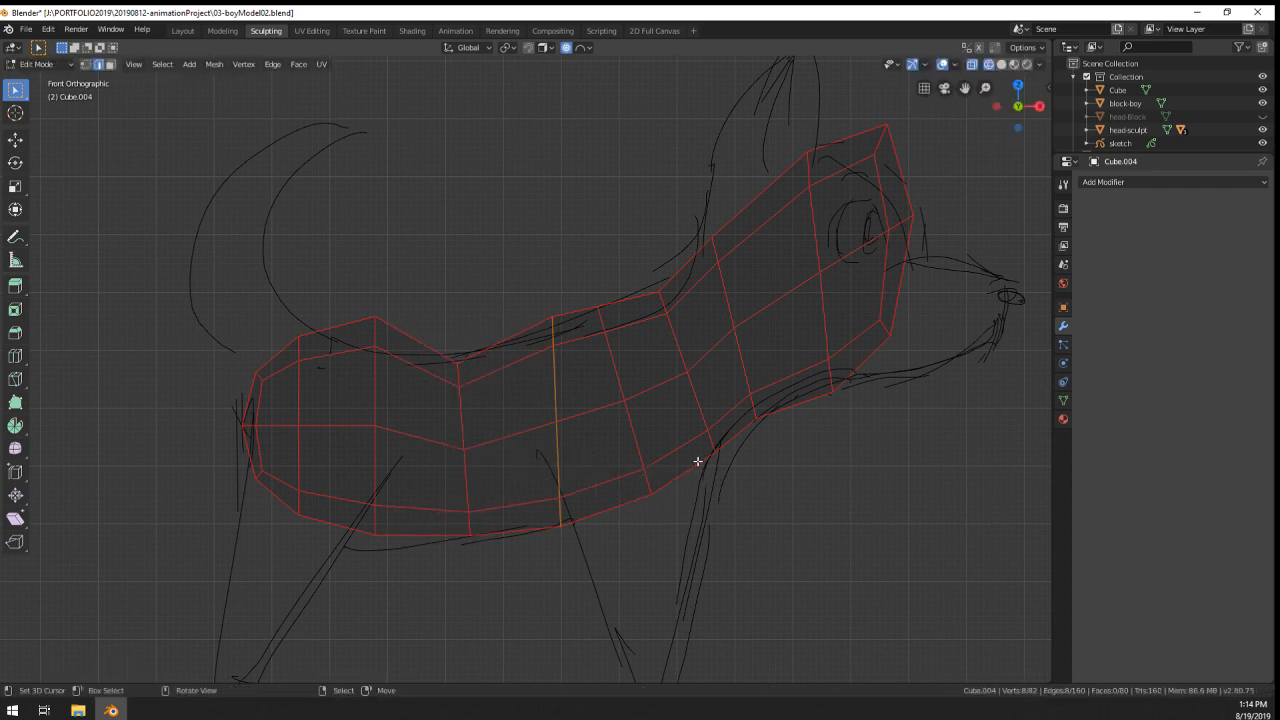
# - Tilt and reposition the chest edge loop so its ends meet the sketched back and chest lines
pyautogui.press('r')
pyautogui.click(708, 443)
pyautogui.press('g')
pyautogui.click(699, 452)
pyautogui.press('r')
pyautogui.click(704, 449)
pyautogui.press('g')
pyautogui.click(704, 448)
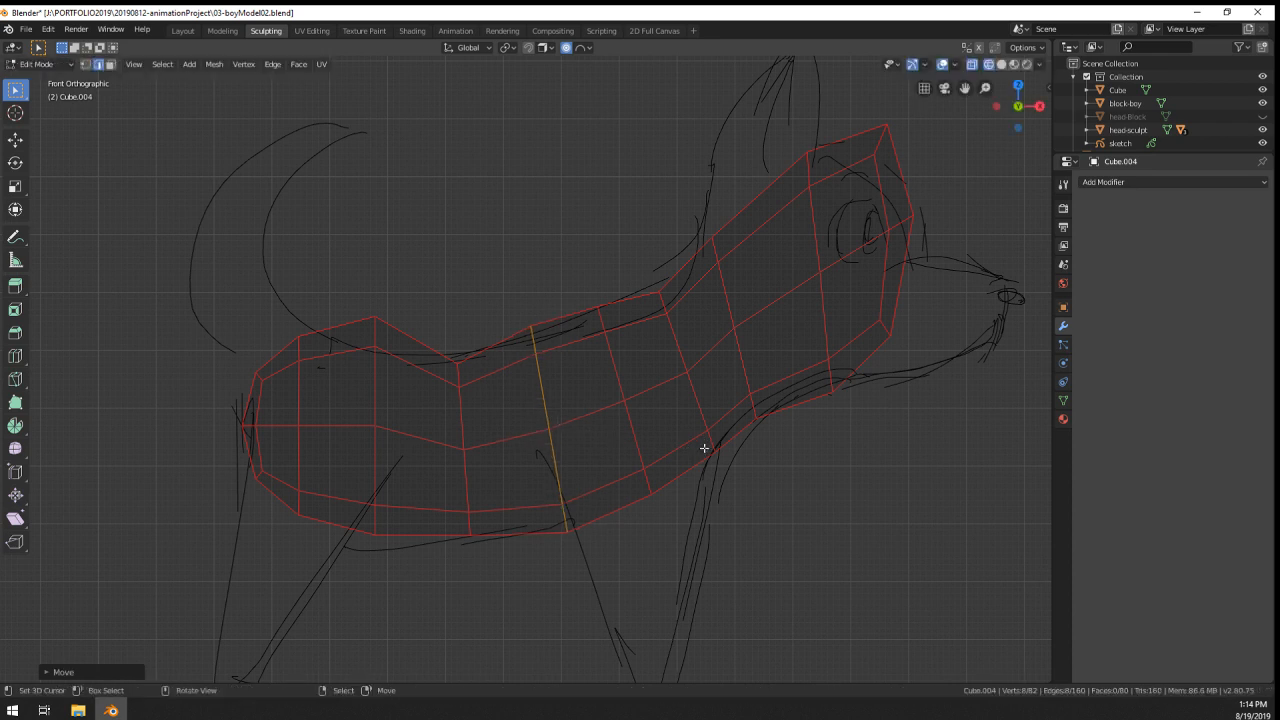
# - Tilt, lower and resize the edge loop in front of the rump to match the sketched hip and belly
pyautogui.press('r')
pyautogui.click(552, 451)
pyautogui.press('g')
pyautogui.click(554, 464)
pyautogui.press('s')
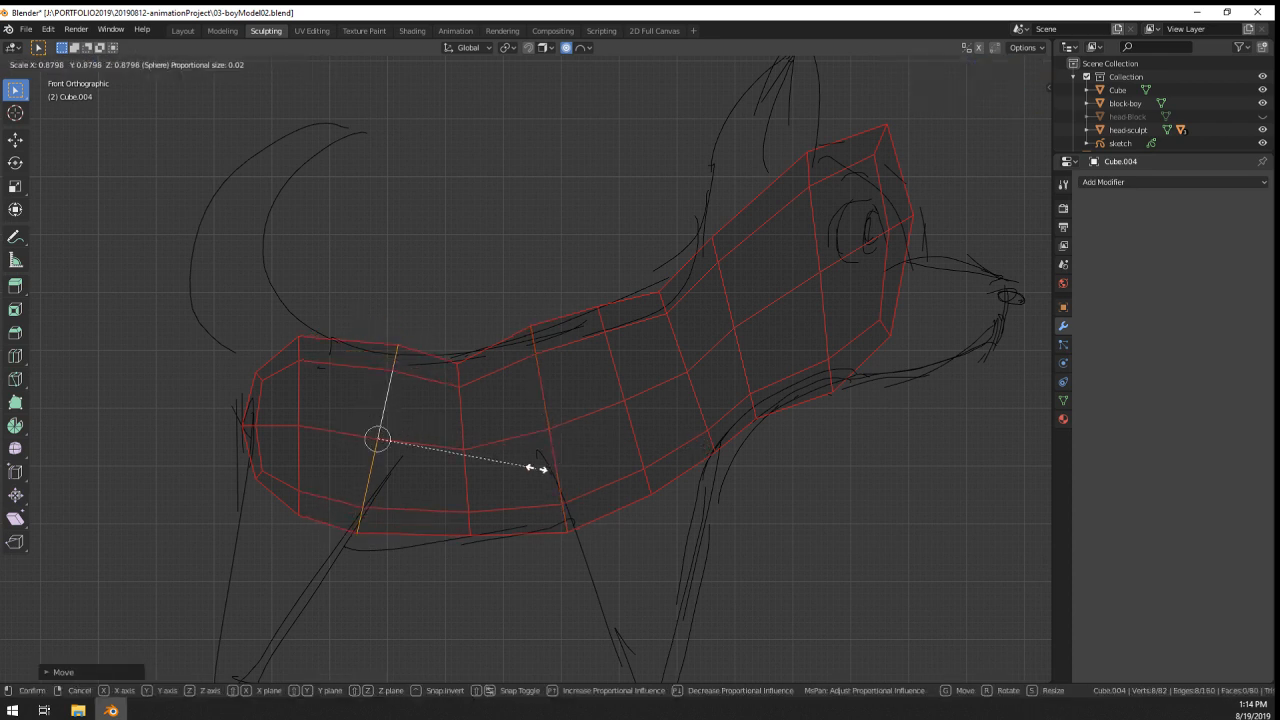
pyautogui.click(538, 468)
pyautogui.press('g')
pyautogui.click(551, 481)
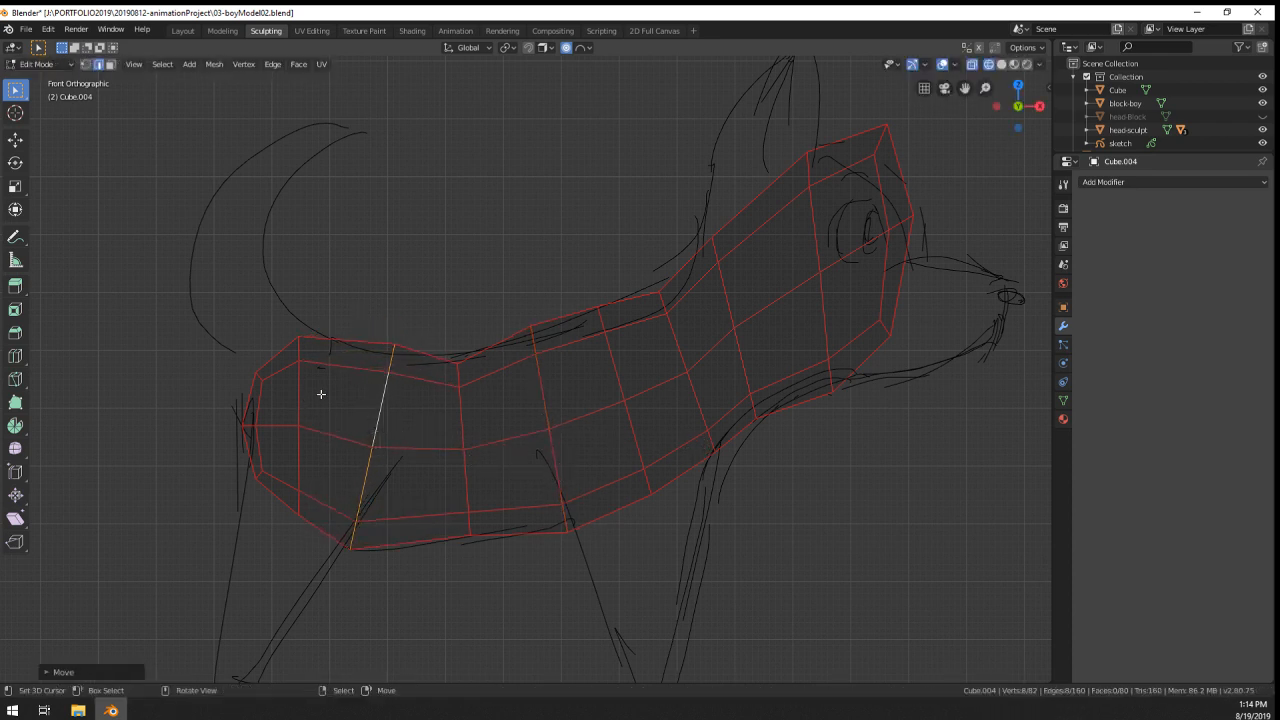
# - Rotate and move the rump edge loop to follow the curve of the sketched hindquarters
pyautogui.keyDown('alt'); pyautogui.click(304, 393); pyautogui.keyUp('alt')
pyautogui.press('r')
pyautogui.click(419, 421)
pyautogui.press('g')
pyautogui.click(436, 428)
pyautogui.press('s')
pyautogui.rightClick(452, 431)
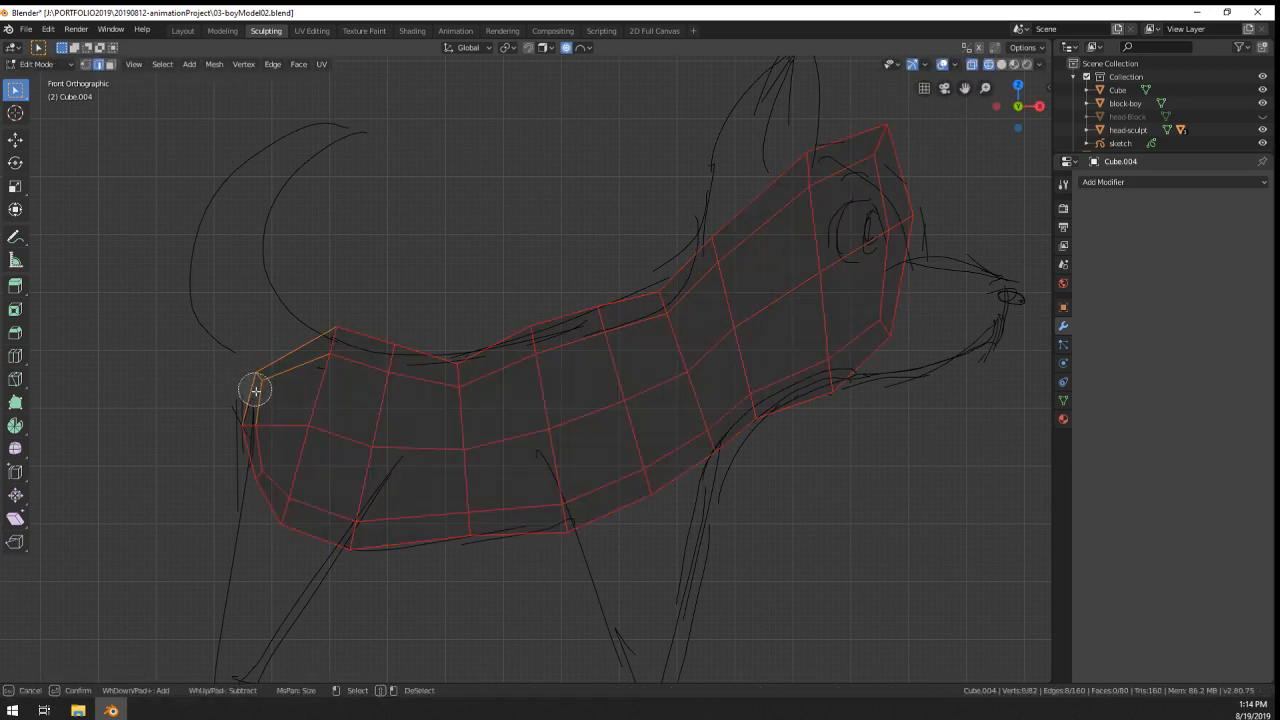
# - Select the rear end faces of the body, then rotate and raise them slightly to fit the sketched rump
pyautogui.moveTo(256, 392); pyautogui.dragTo(248, 458)
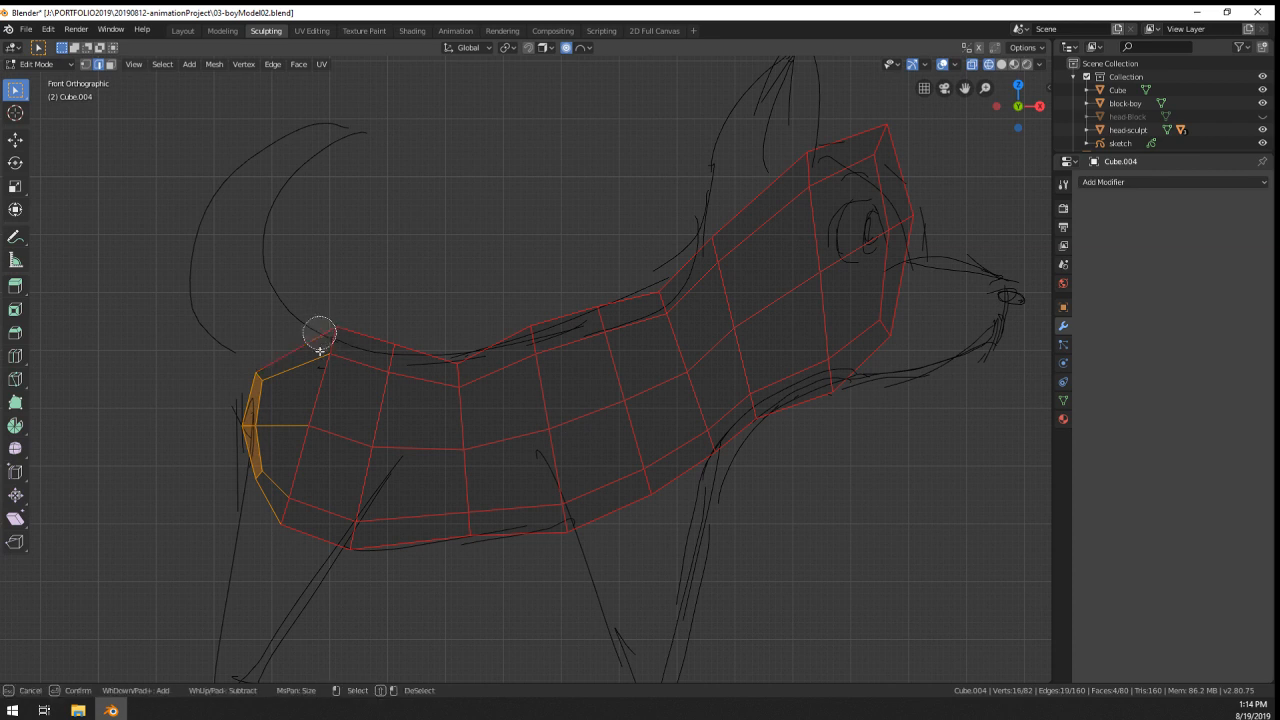
pyautogui.press('Escape')
pyautogui.press('r')
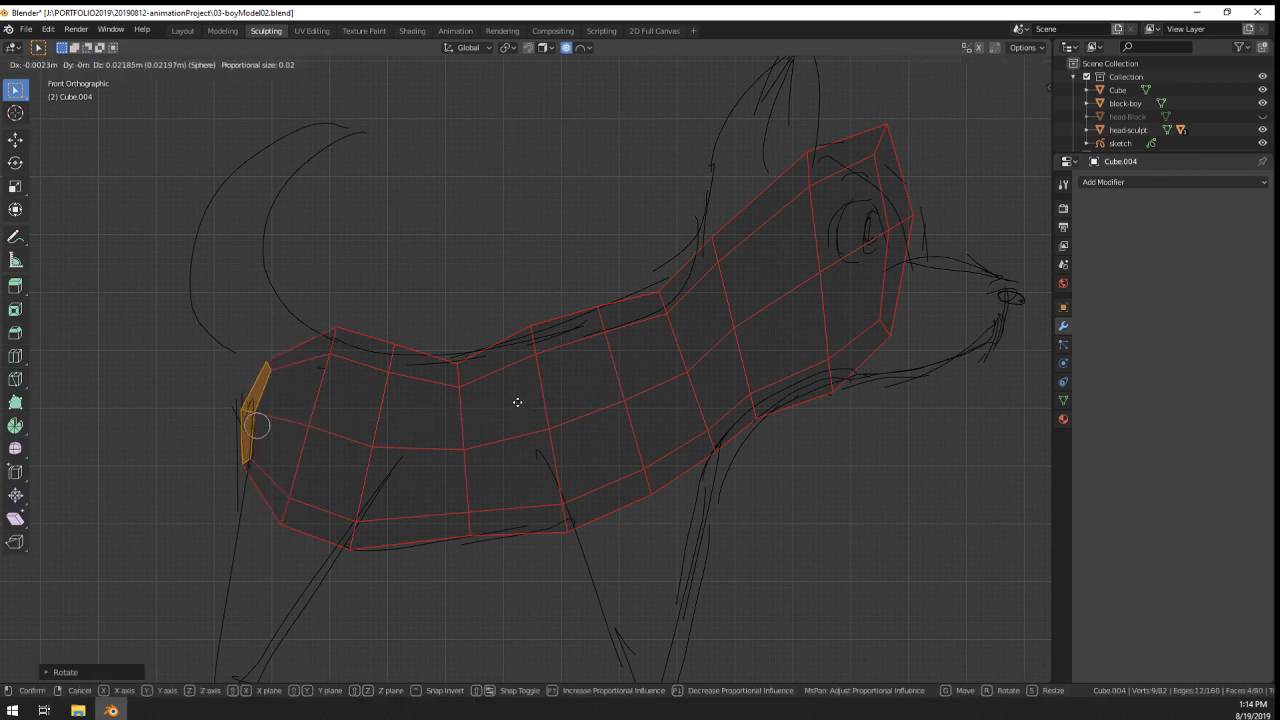
pyautogui.click(517, 402)
# - Move the neck-base, upper neck and mid-head edge loops to align with the sketched neck and head outline
pyautogui.keyDown('shift'); pyautogui.moveTo(695, 436); pyautogui.dragTo(642, 451, button='middle'); pyautogui.keyUp('shift')
pyautogui.keyDown('alt'); pyautogui.rightClick(629, 350); pyautogui.keyUp('alt')
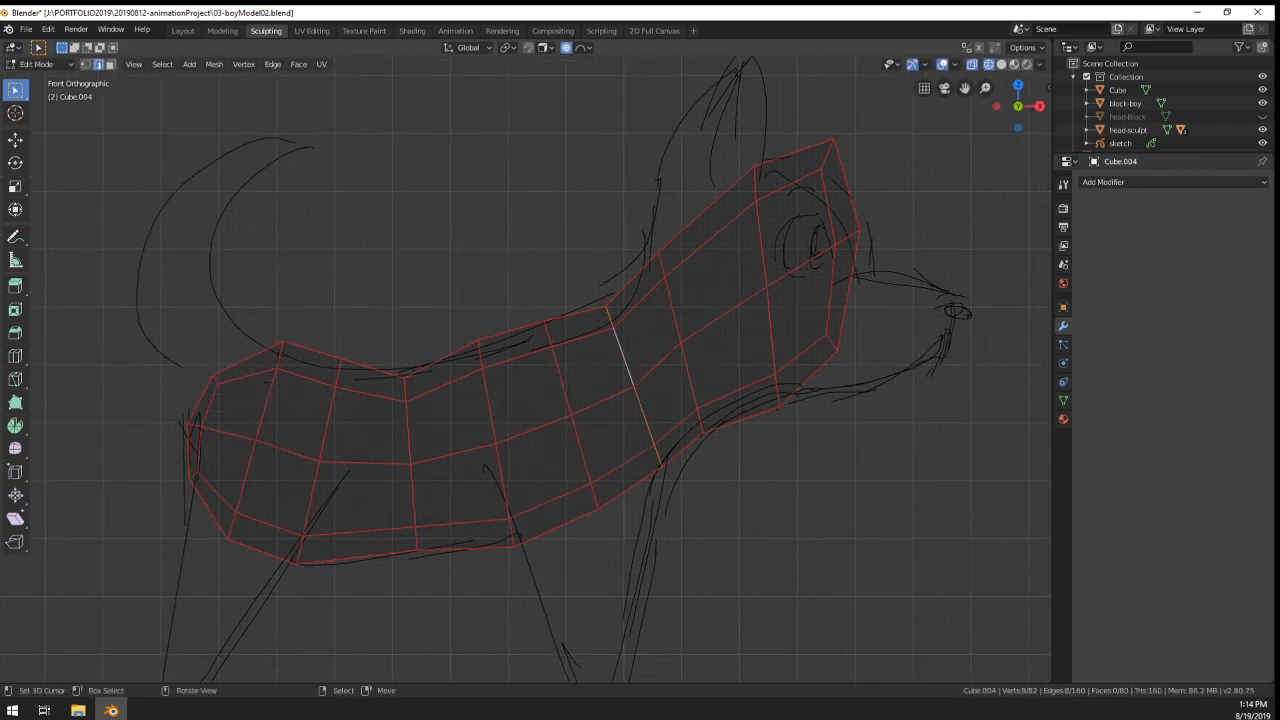
pyautogui.press('g')
pyautogui.click(706, 314)
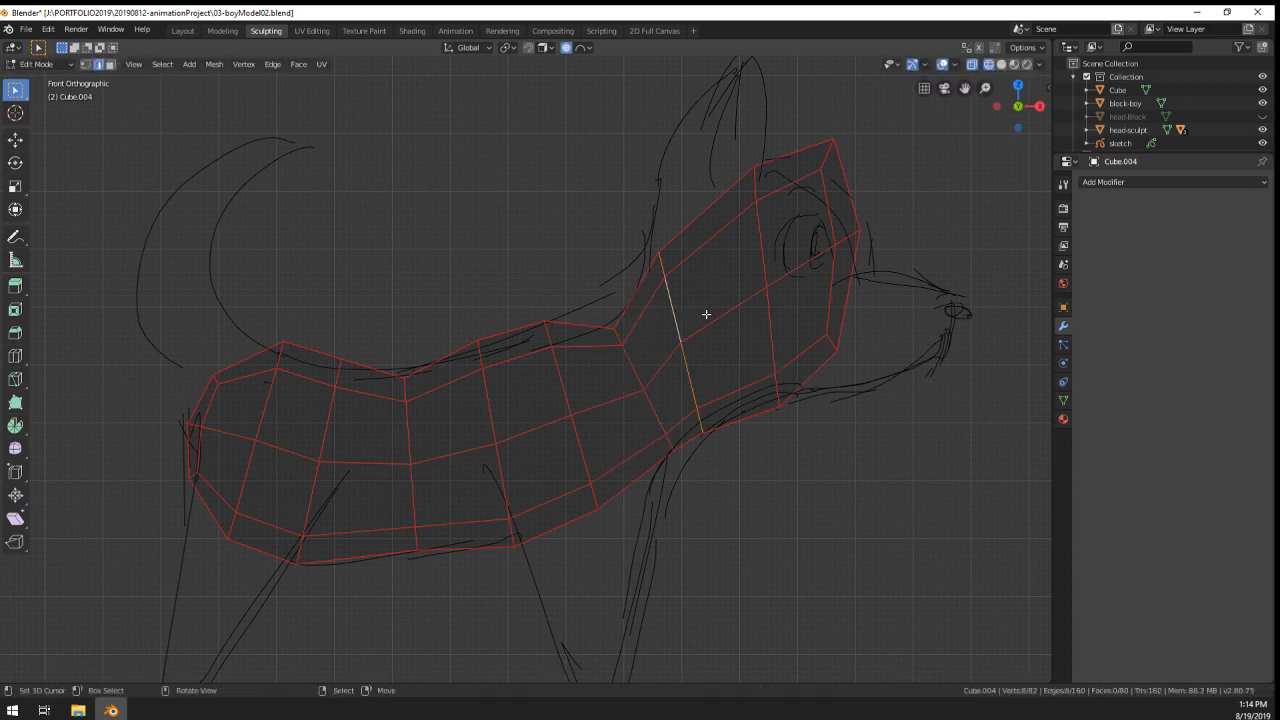
pyautogui.press('g')
pyautogui.click(700, 290)
pyautogui.keyDown('alt'); pyautogui.rightClick(771, 240); pyautogui.keyUp('alt')
pyautogui.press('g')
pyautogui.click(743, 257)
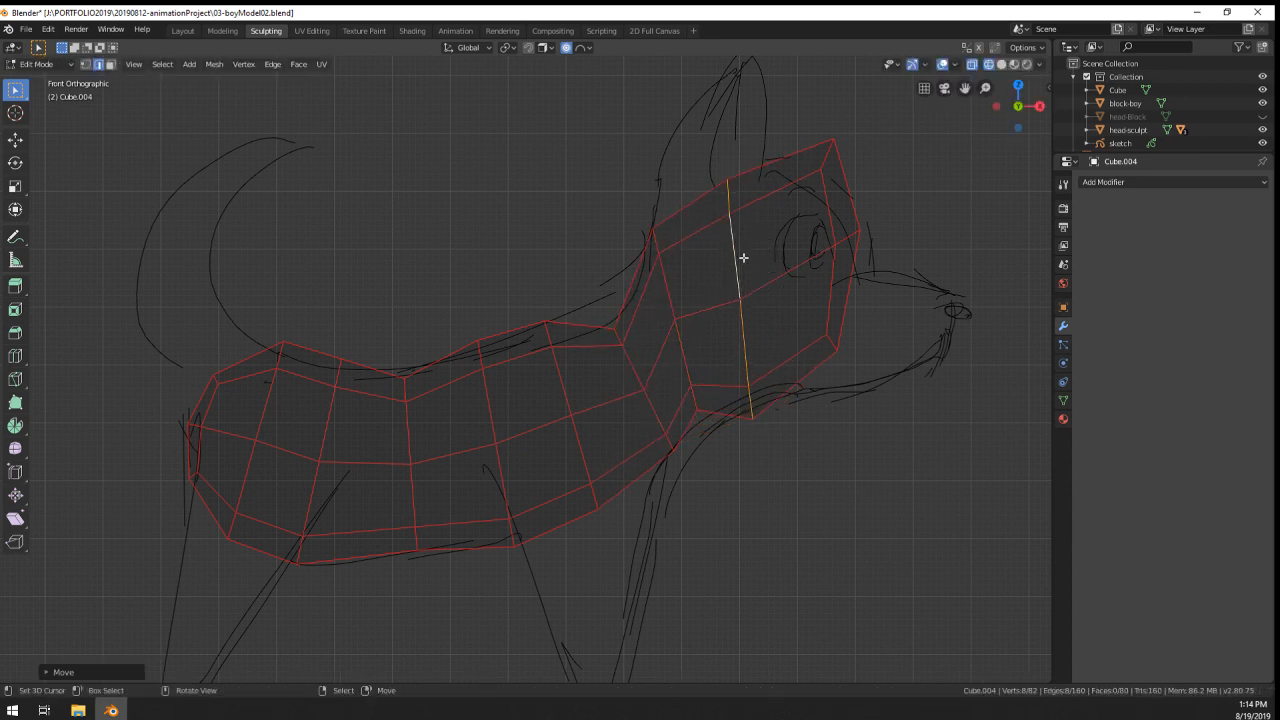
# - Select the head's front faces, then scale and lower them to fit the sketched forehead and jaw
pyautogui.hotkey('alt', 'a')
pyautogui.press('c')
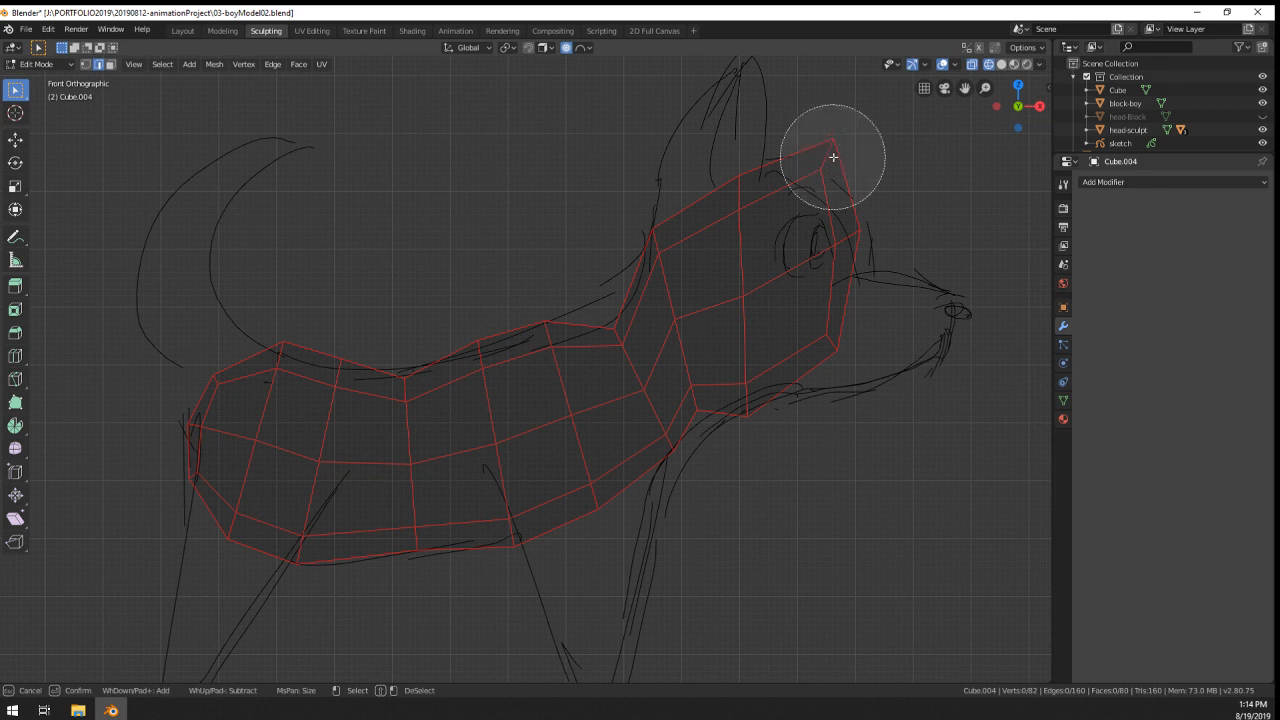
pyautogui.moveTo(833, 157); pyautogui.dragTo(848, 338)
pyautogui.rightClick(848, 340)
pyautogui.press('g')
pyautogui.rightClick(812, 408)
pyautogui.press('c')
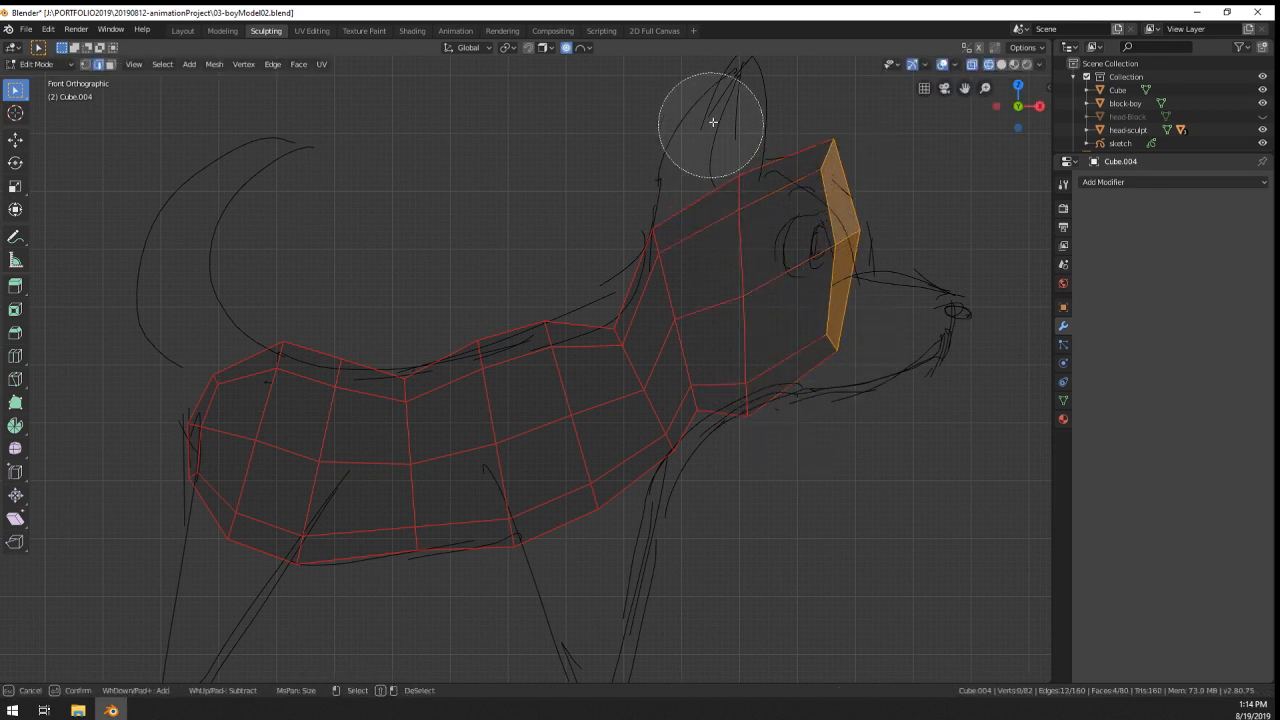
pyautogui.rightClick(713, 121)
pyautogui.press('s')
pyautogui.click(940, 375)
pyautogui.press('g')
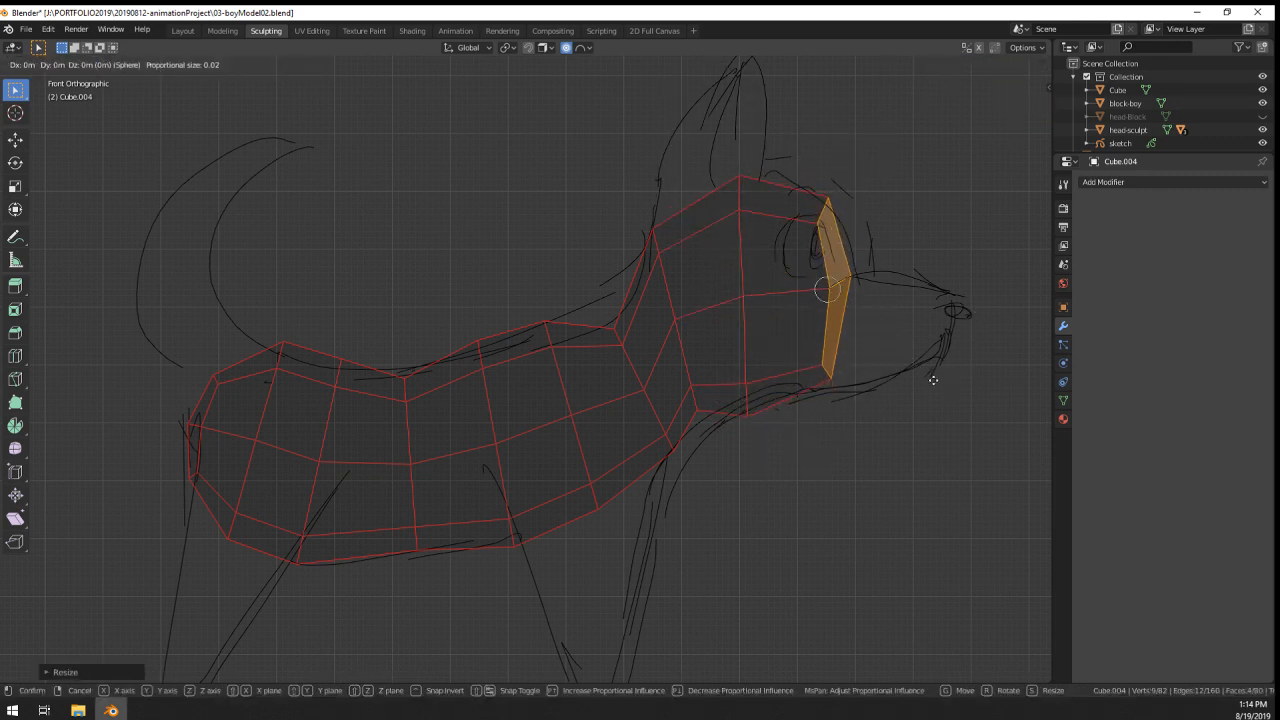
pyautogui.click(933, 380)
pyautogui.moveTo(929, 374); pyautogui.dragTo(278, 192, button='middle')
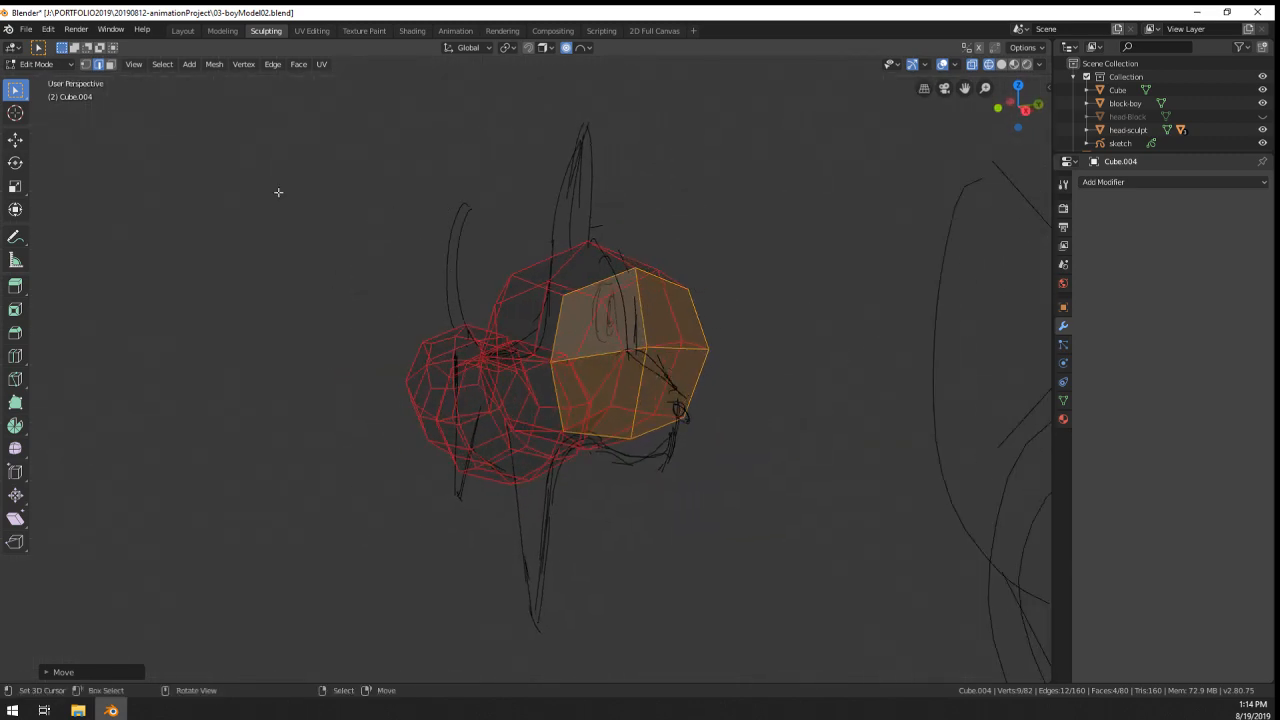
pyautogui.click(111, 65)
pyautogui.rightClick(640, 397)
pyautogui.rightClick(682, 404)
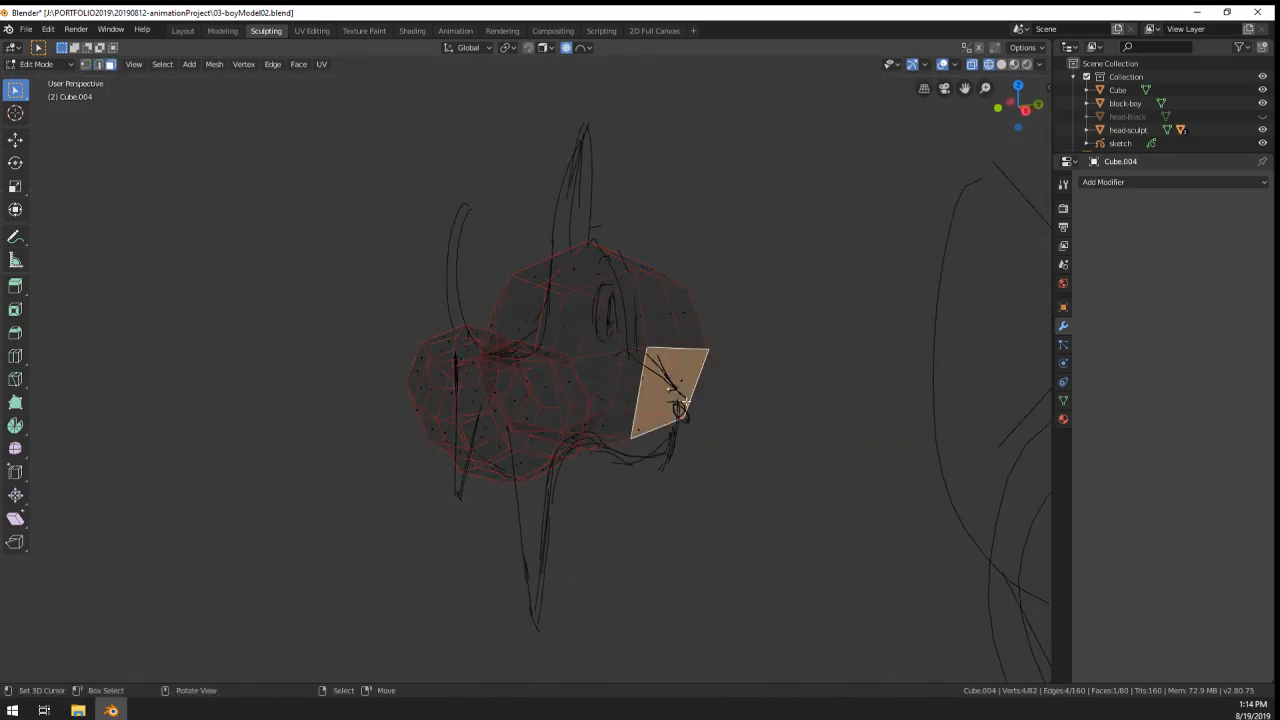
pyautogui.moveTo(682, 404); pyautogui.dragTo(697, 404, button='middle')
pyautogui.press('z')
pyautogui.press('Escape')
# - Select all faces on the upper-Y half of the body in top view and delete those faces
pyautogui.press('KP_7')
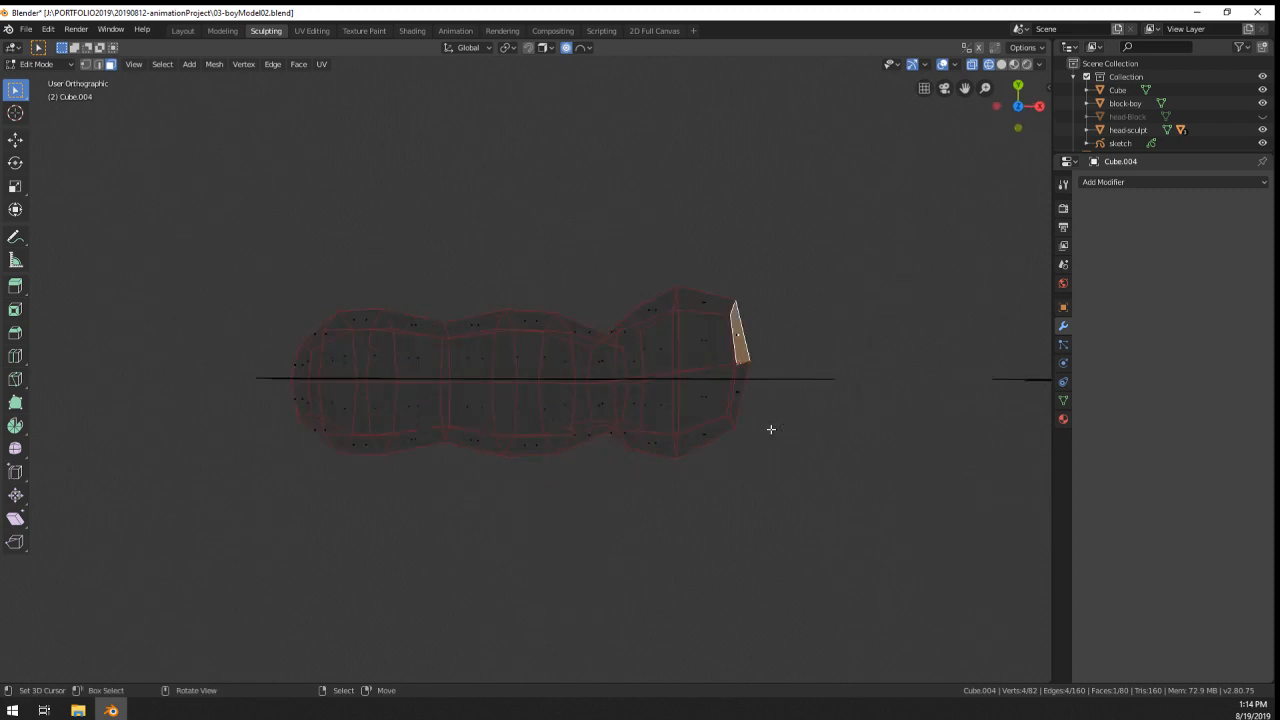
pyautogui.press('a')
pyautogui.hotkey('alt', 'a')
pyautogui.press('c')
pyautogui.moveTo(790, 330)
pyautogui.mouseDown()
pyautogui.moveTo(780, 286)
pyautogui.moveTo(248, 317)
pyautogui.moveTo(657, 294)
pyautogui.moveTo(682, 313)
pyautogui.mouseUp()
pyautogui.press('Escape')
pyautogui.press('x')
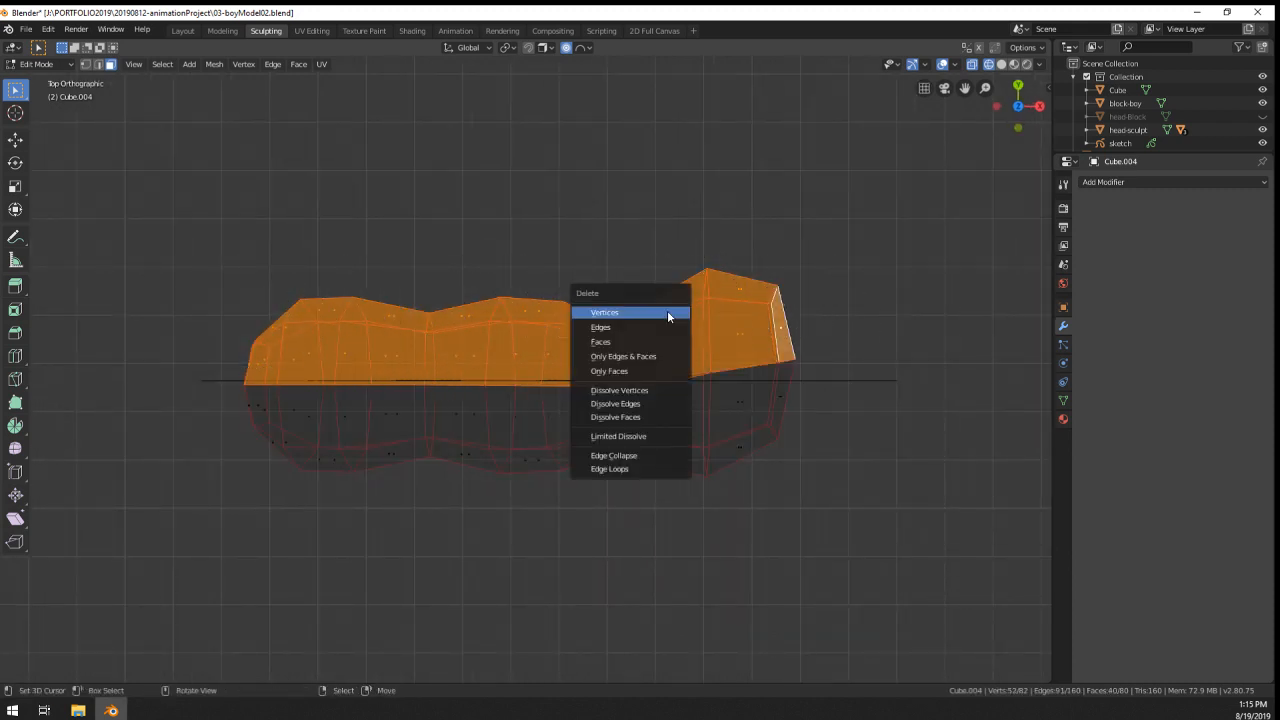
pyautogui.click(602, 342)
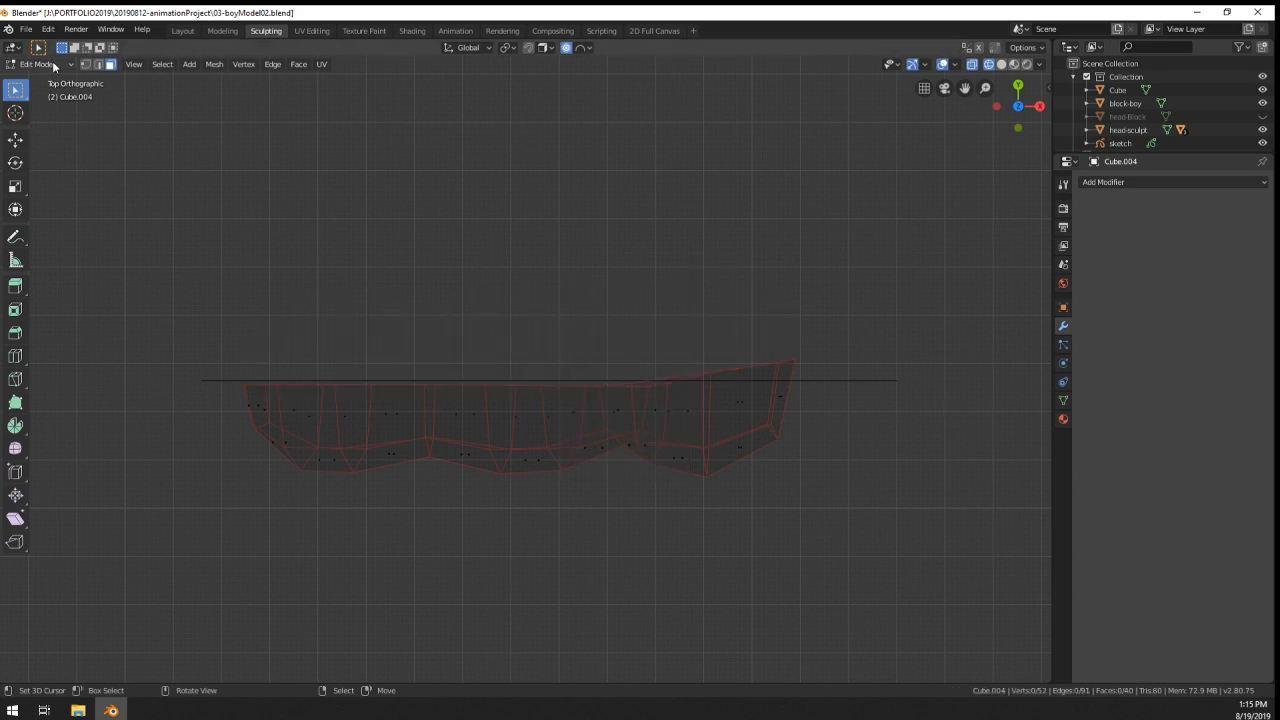
# - Select the open centreline edge loop, flatten it with a scale of 0 along Y, and set its median Y to 0 m
pyautogui.keyDown('alt'); pyautogui.click(466, 395); pyautogui.keyUp('alt')
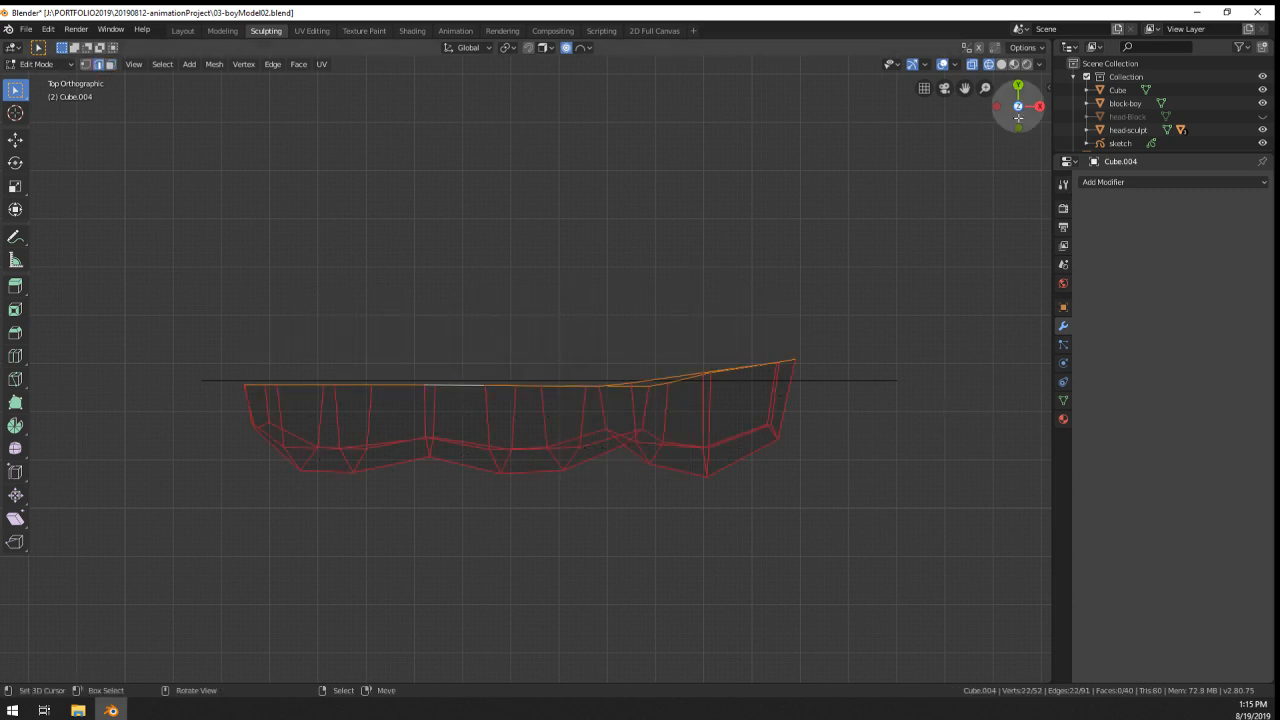
pyautogui.click(1042, 64)
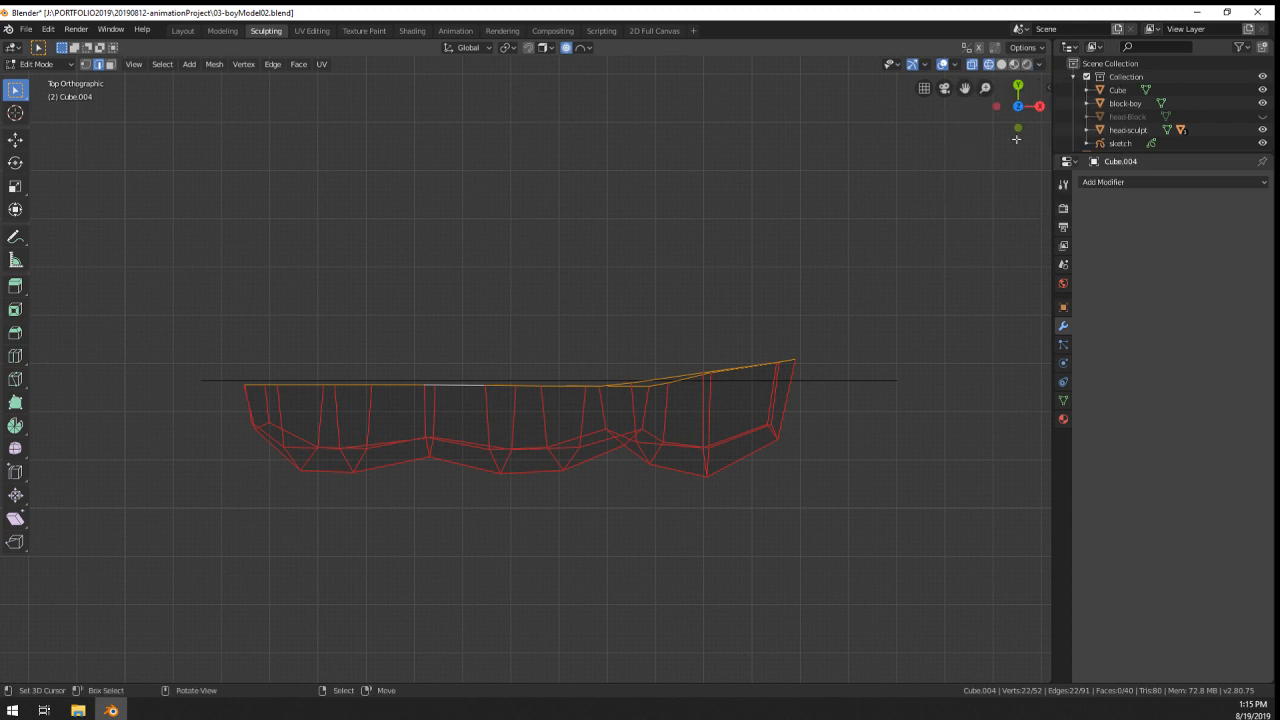
pyautogui.press('n')
pyautogui.click(1044, 113)
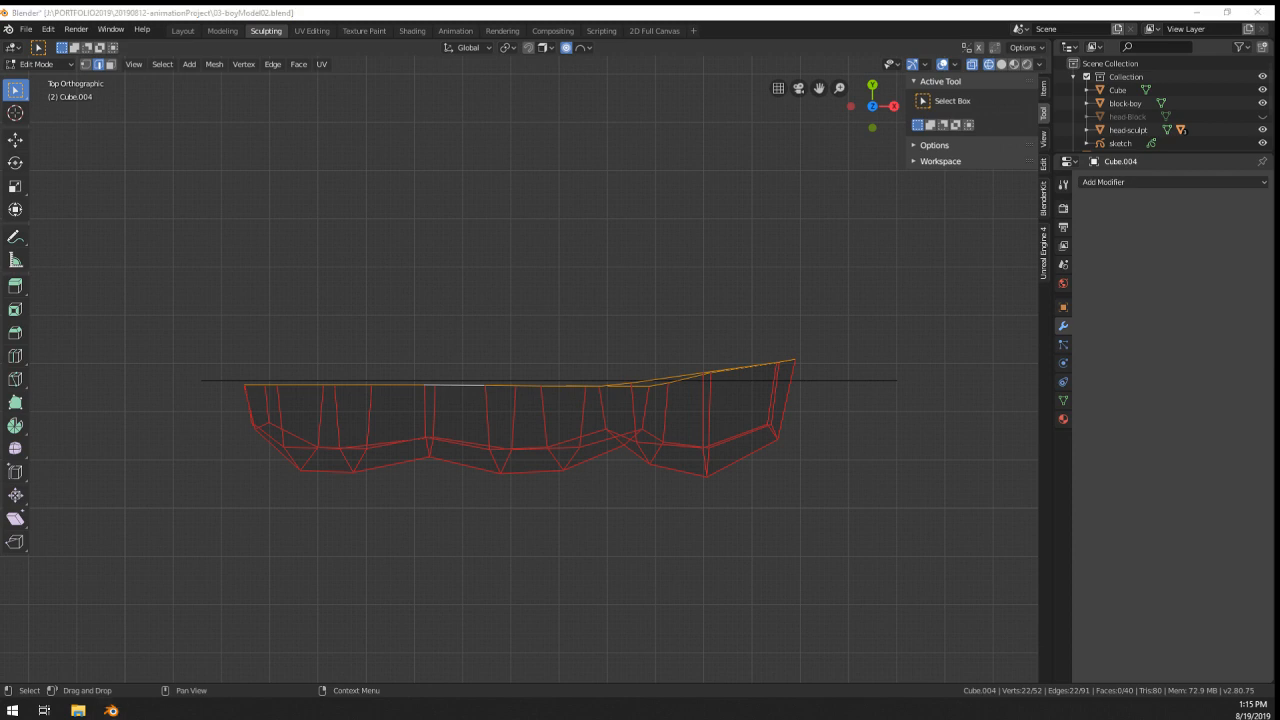
pyautogui.moveTo(743, 256); pyautogui.dragTo(701, 344, button='middle')
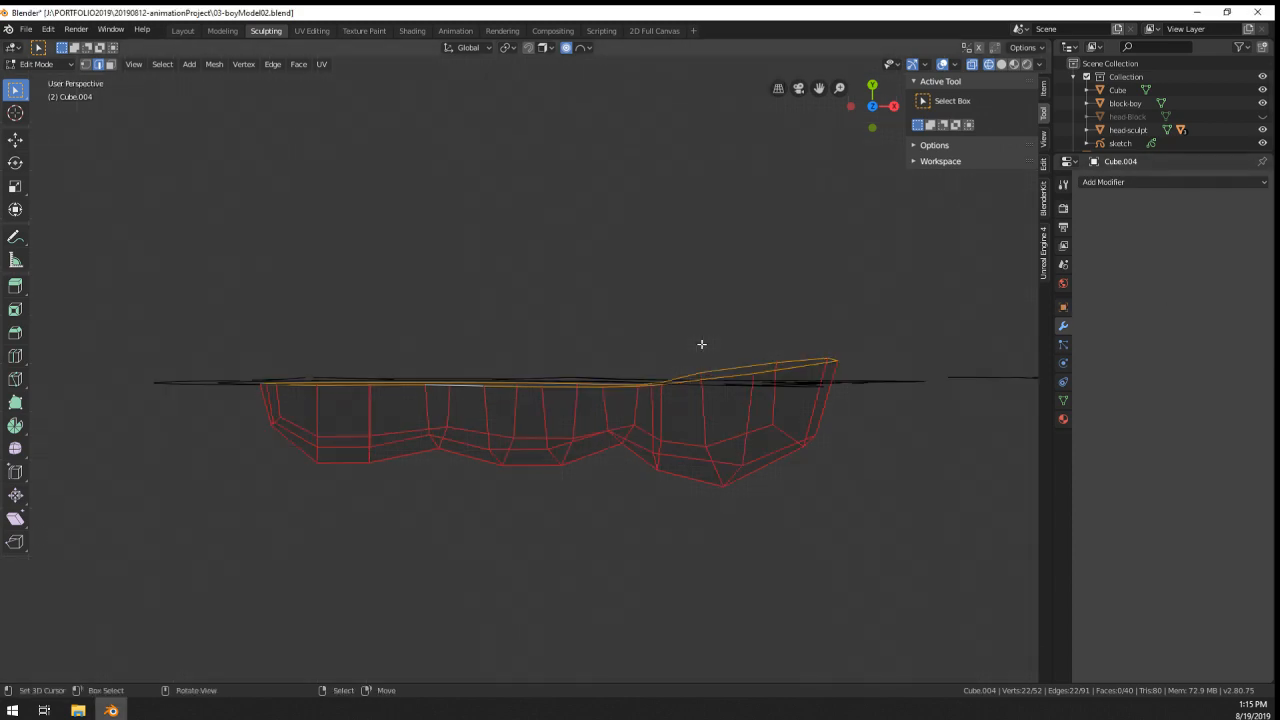
pyautogui.press('KP_1')
pyautogui.press('KP_7')
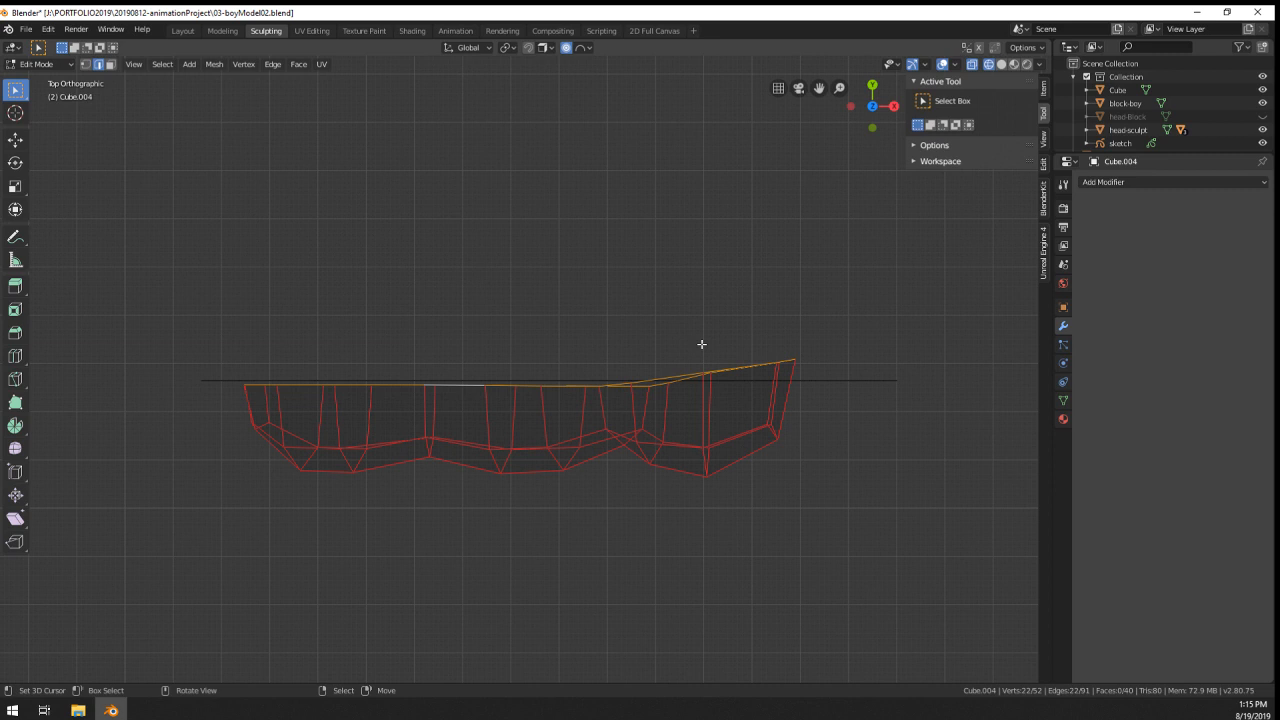
pyautogui.press('s')
pyautogui.press('y')
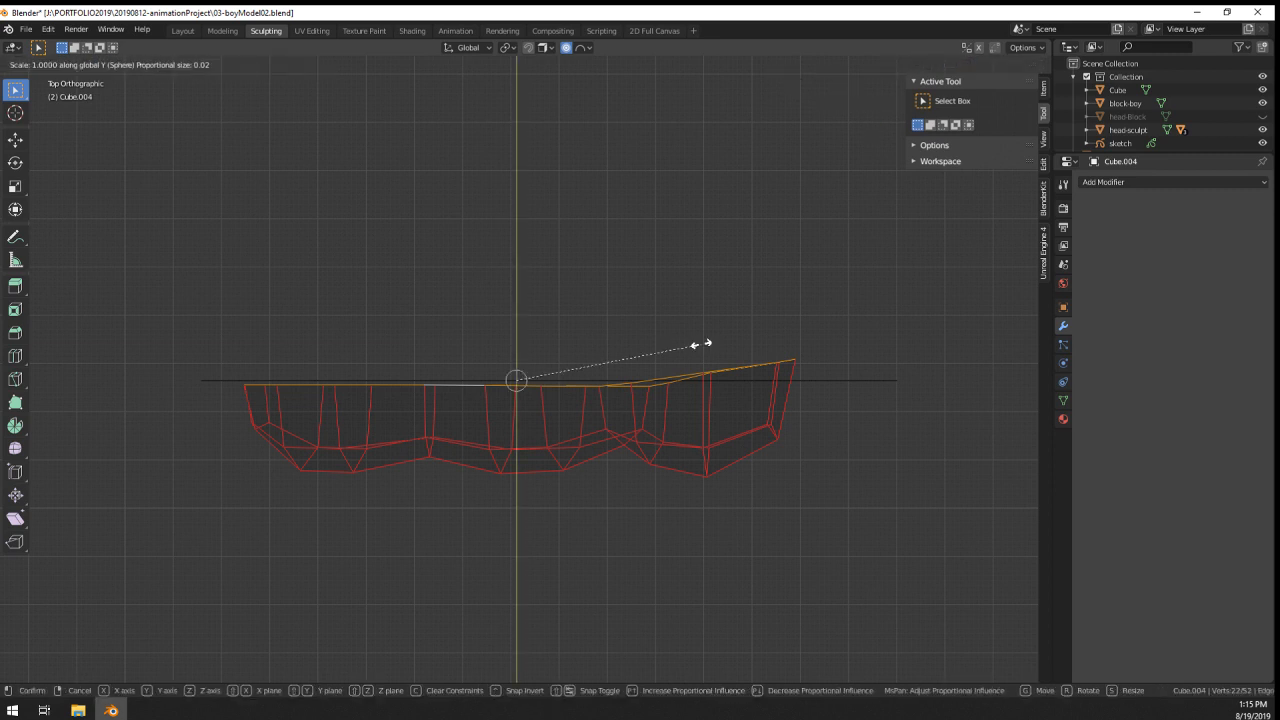
pyautogui.press('0')
pyautogui.press('Return')
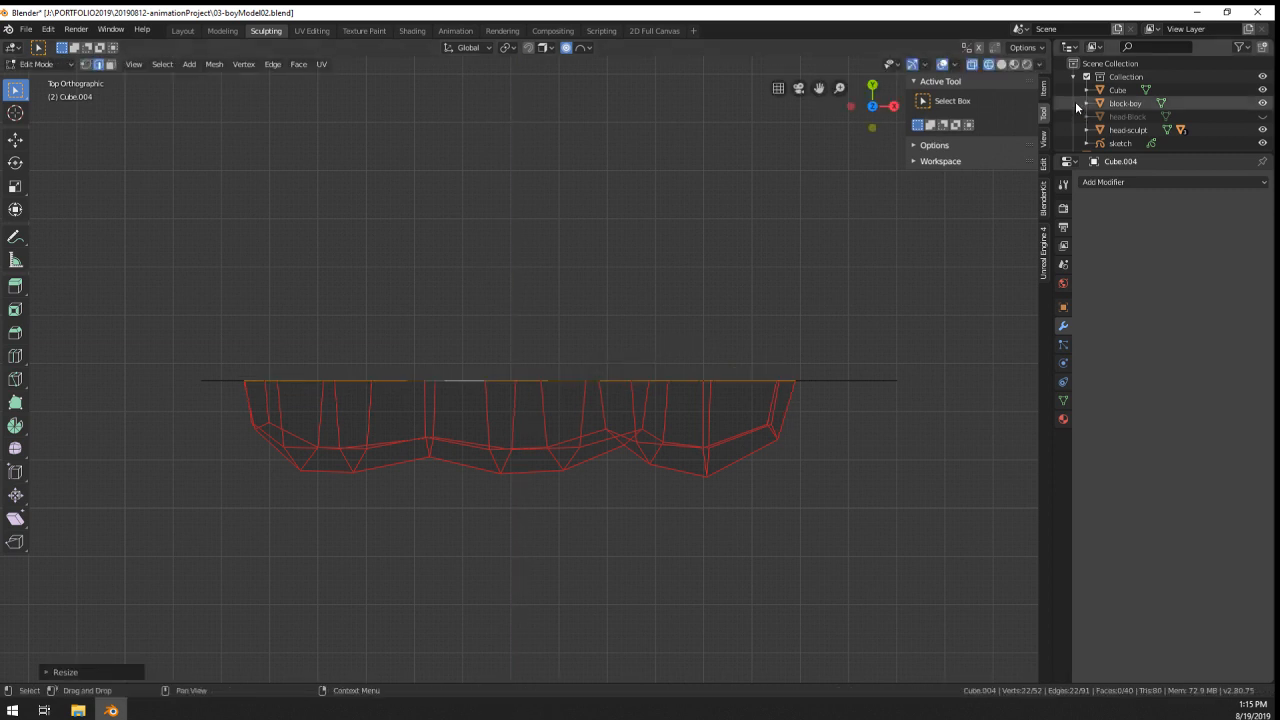
pyautogui.click(1044, 92)
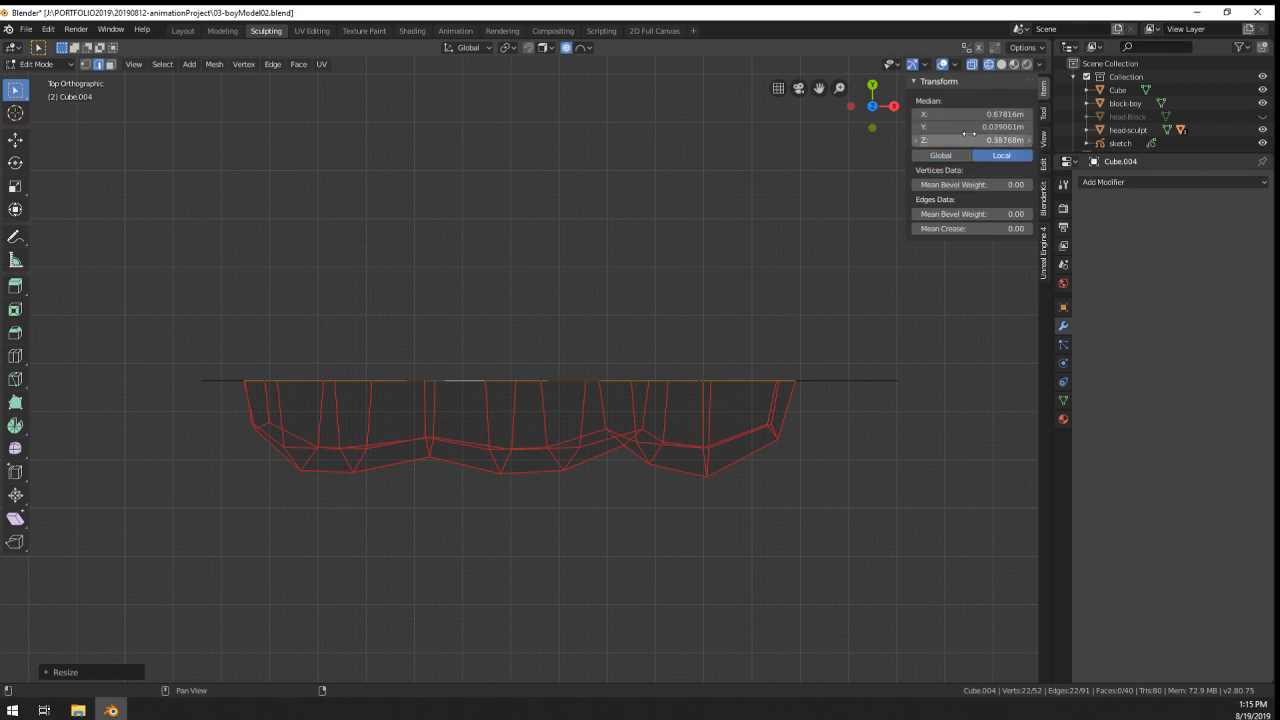
pyautogui.press('Return')
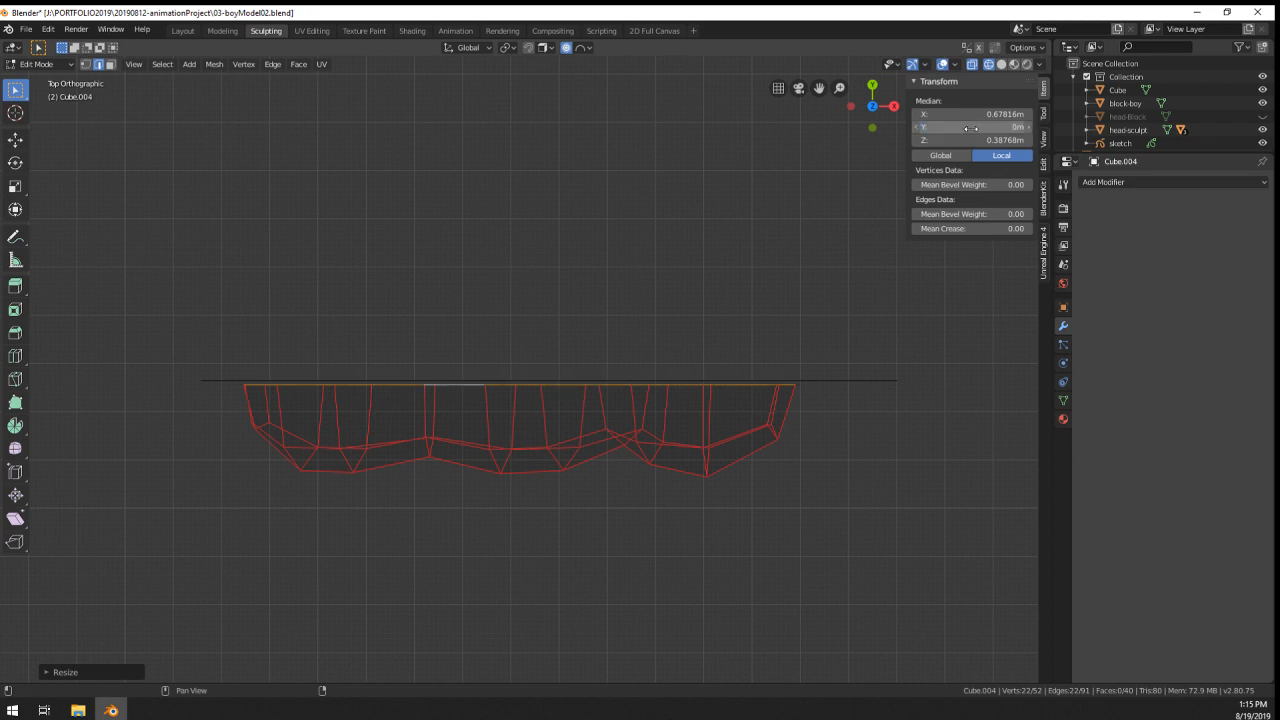
# - Leave mesh editing and add a Mirror modifier to the half body
pyautogui.press('Tab')
pyautogui.click(1113, 183)
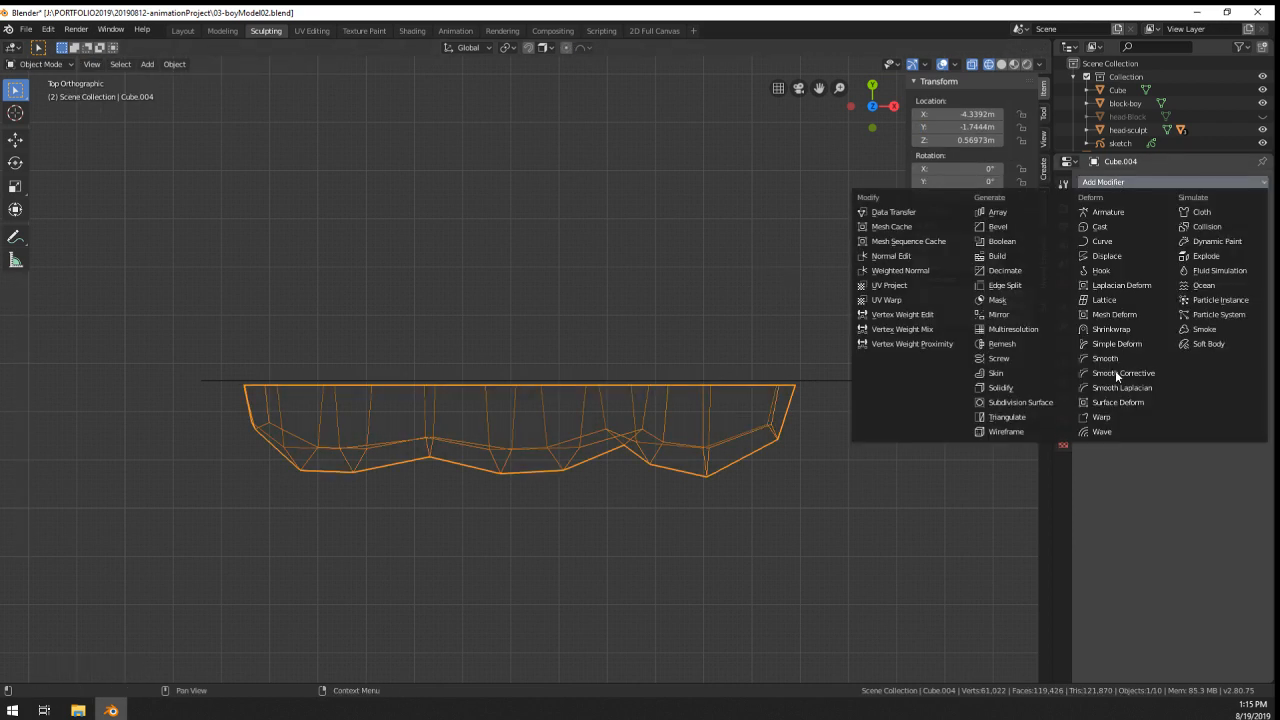
pyautogui.click(999, 314)
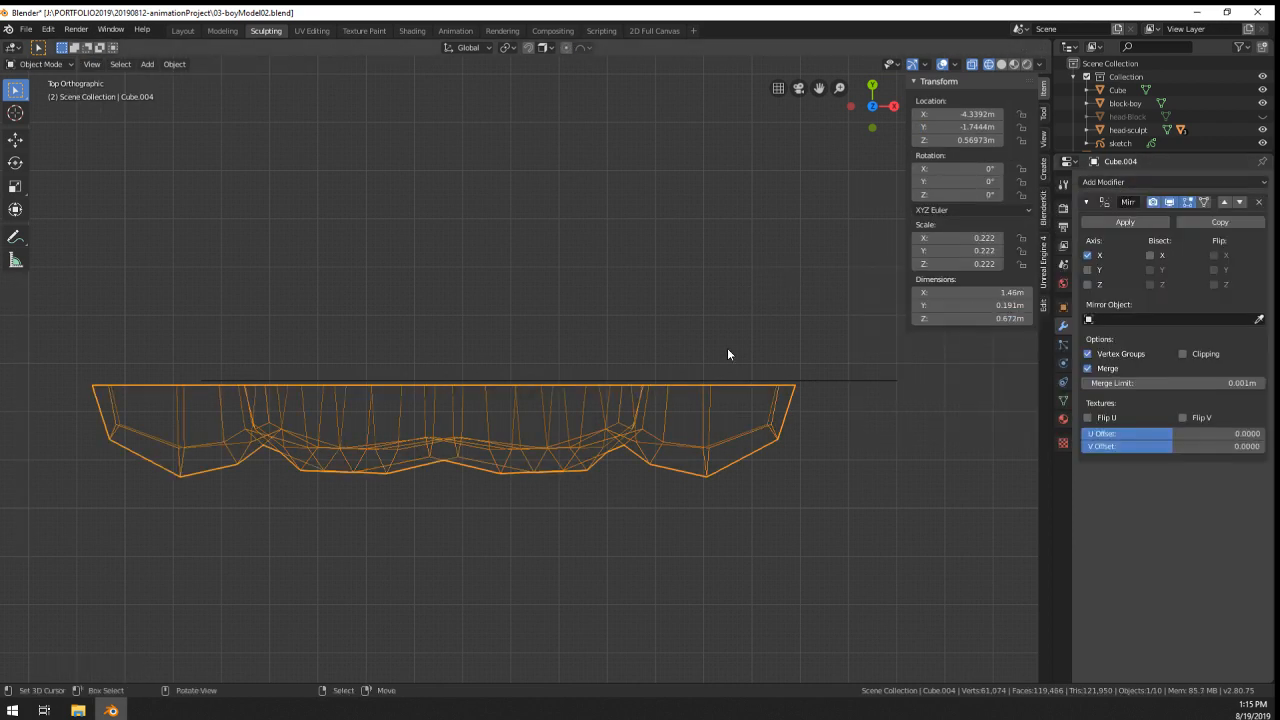
# - Try mirroring the half body across Y instead of X, then return the mirror axis to X
pyautogui.click(1088, 255)
pyautogui.click(1088, 270)
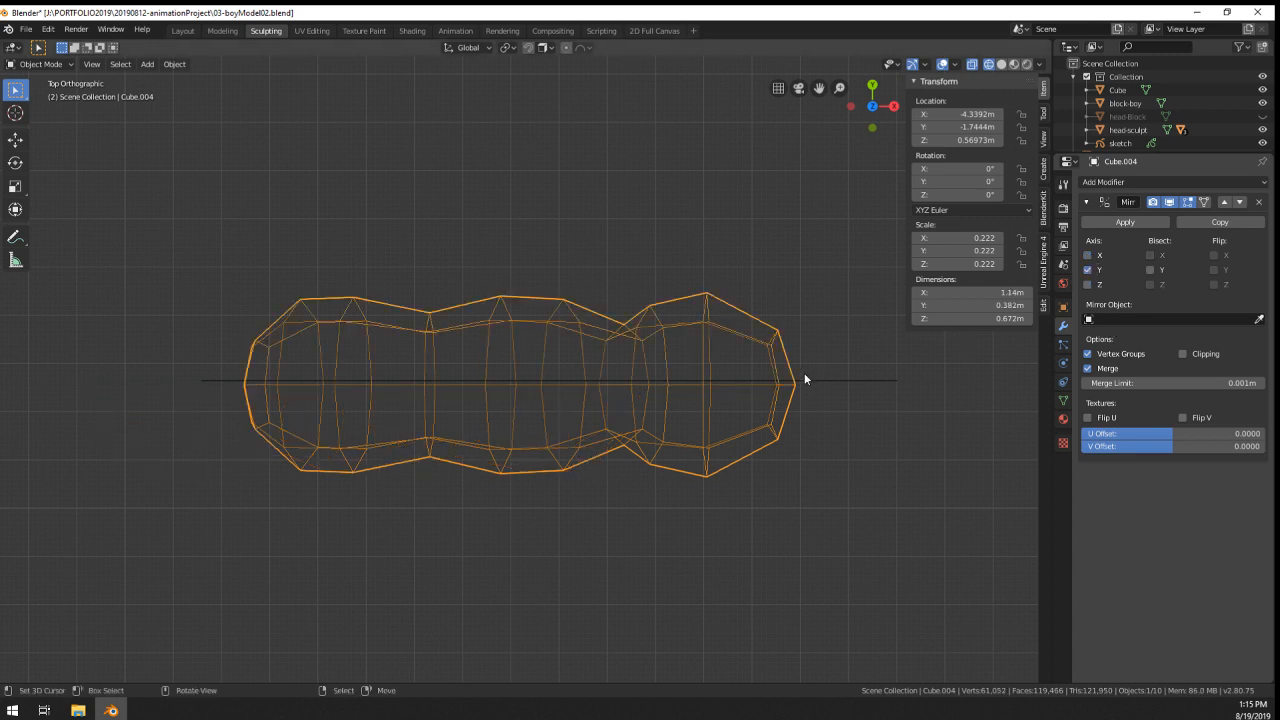
pyautogui.scroll(3, 803, 378)
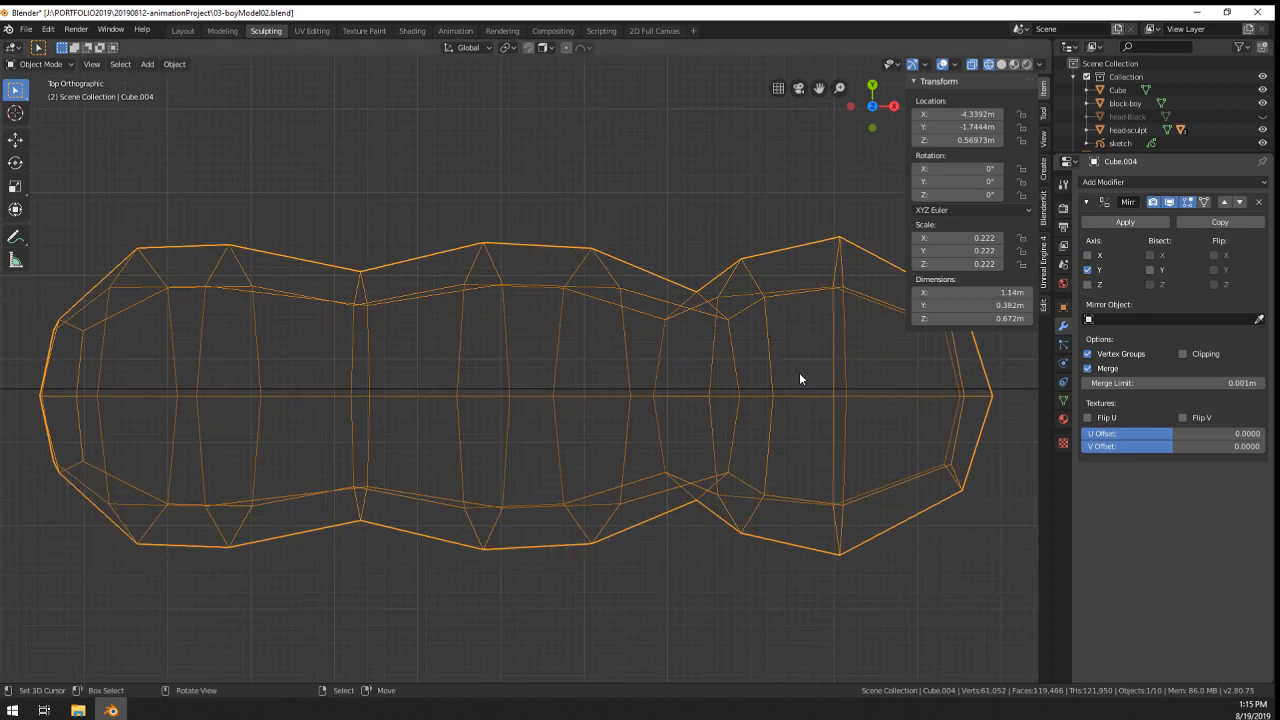
pyautogui.scroll(-5, 799, 378)
pyautogui.click(1087, 256)
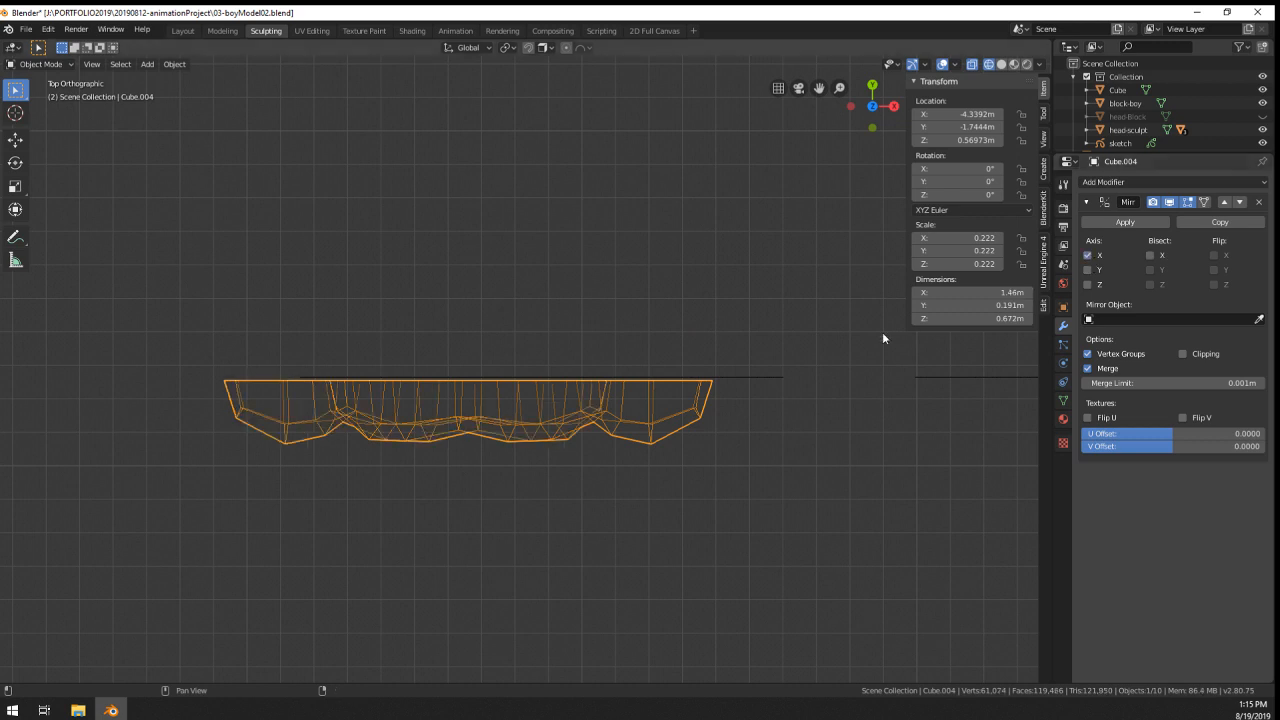
# - Rotate the whole half-body mesh 90° in top view and move it so its open edge meets the mirror plane
pyautogui.press('Tab')
pyautogui.press('a')
pyautogui.write('r')
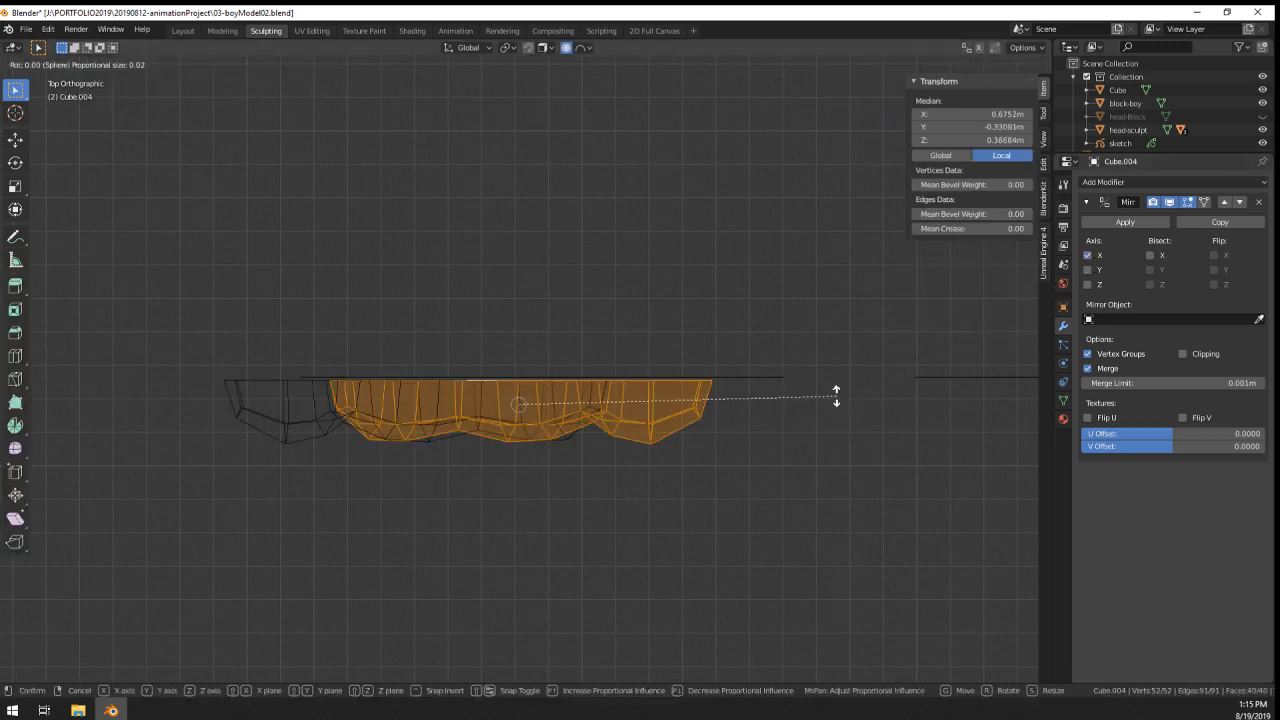
pyautogui.write('90')
pyautogui.press('Return')
pyautogui.press('g')
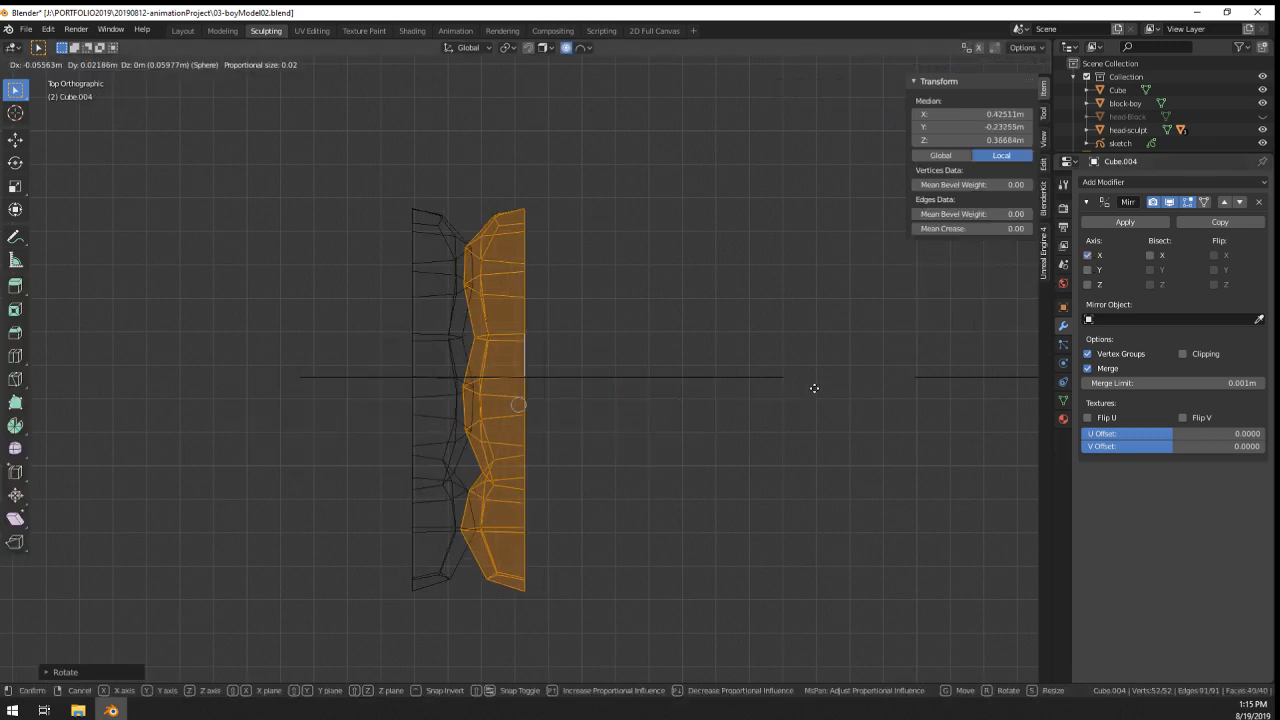
pyautogui.click(761, 394)
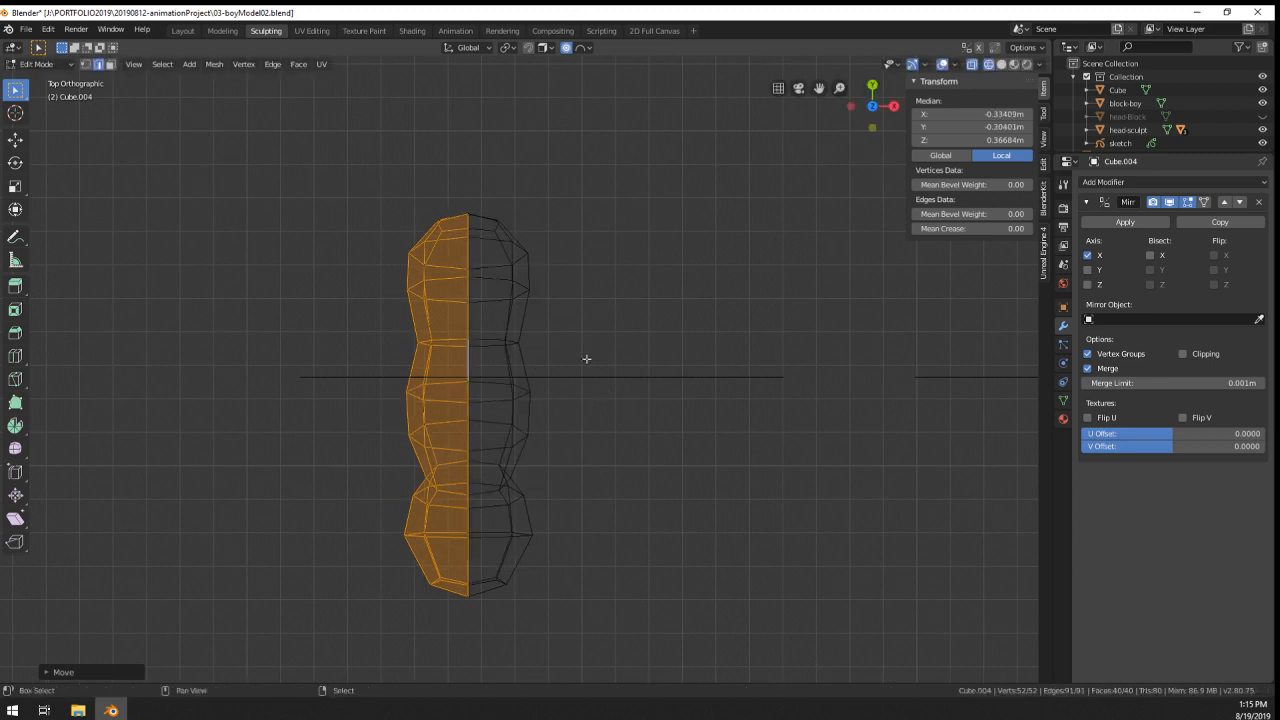
pyautogui.keyDown('shift'); pyautogui.moveTo(586, 359); pyautogui.dragTo(671, 338, button='middle'); pyautogui.keyUp('shift')
# - Rotate the body object by 90° and then 180° about Z so its head faces the sketched head
pyautogui.press('Tab')
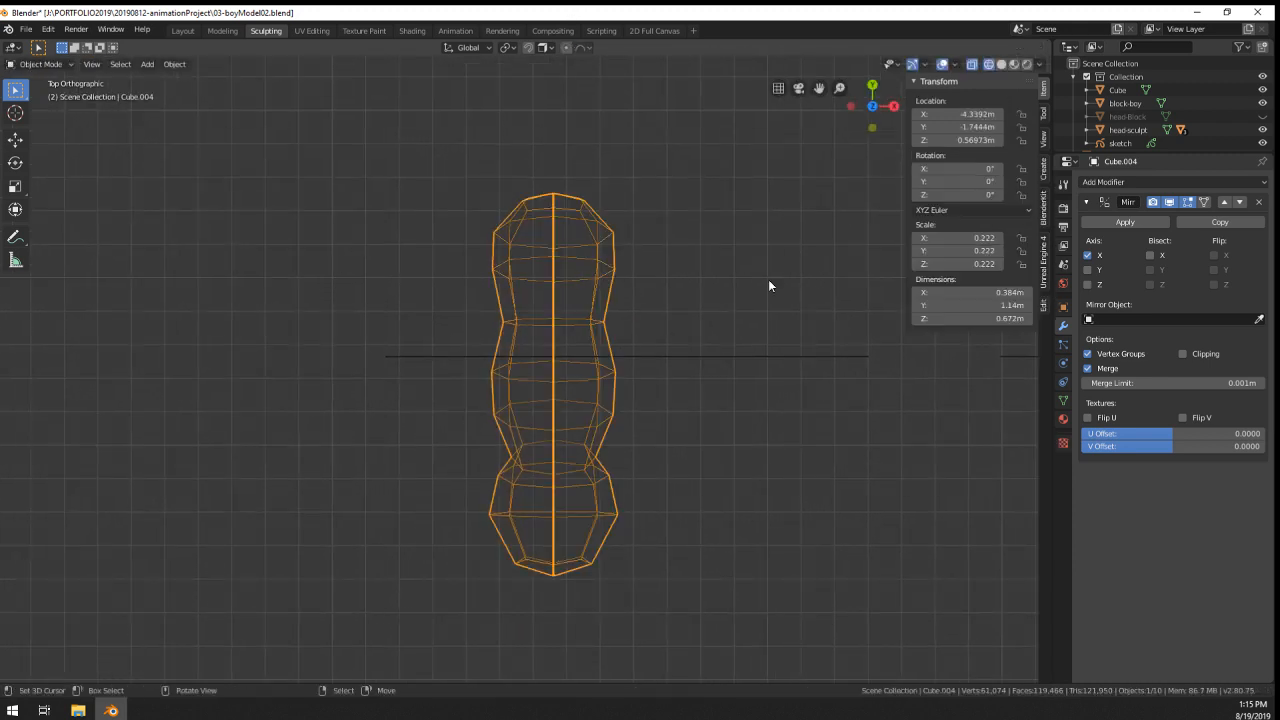
pyautogui.write('r')
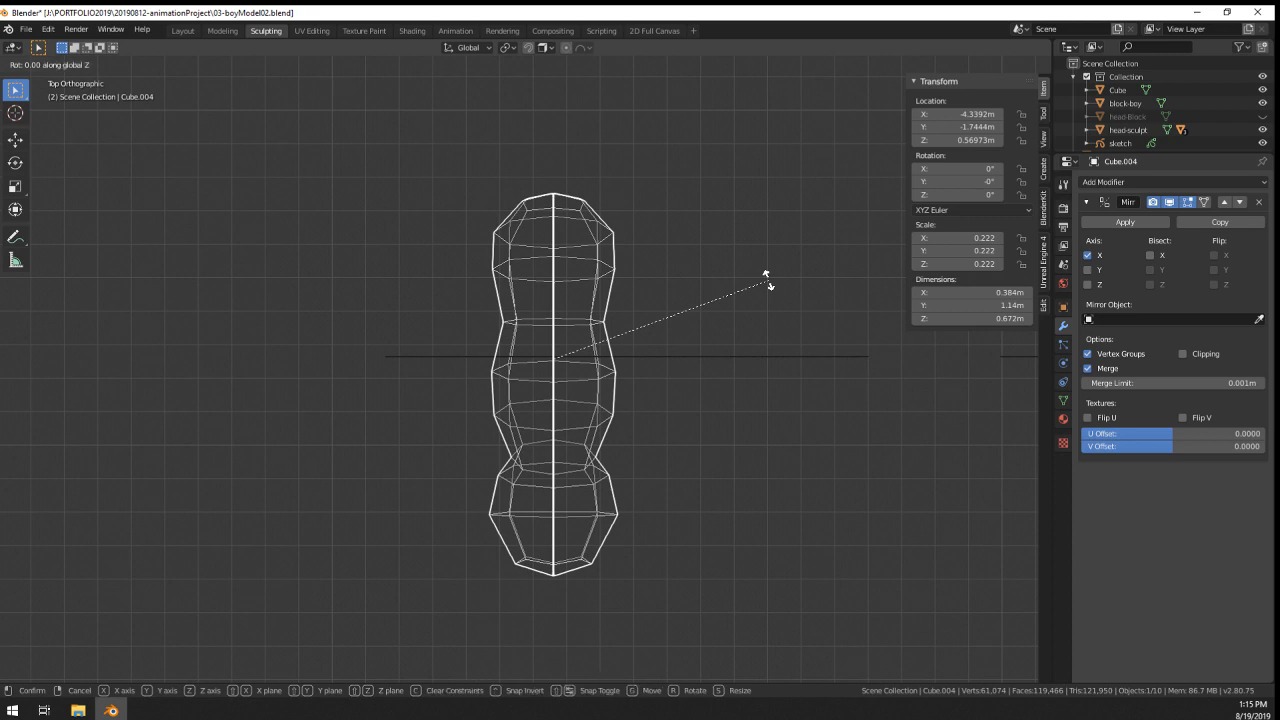
pyautogui.write('90')
pyautogui.press('Return')
pyautogui.moveTo(690, 606); pyautogui.dragTo(683, 463, button='middle')
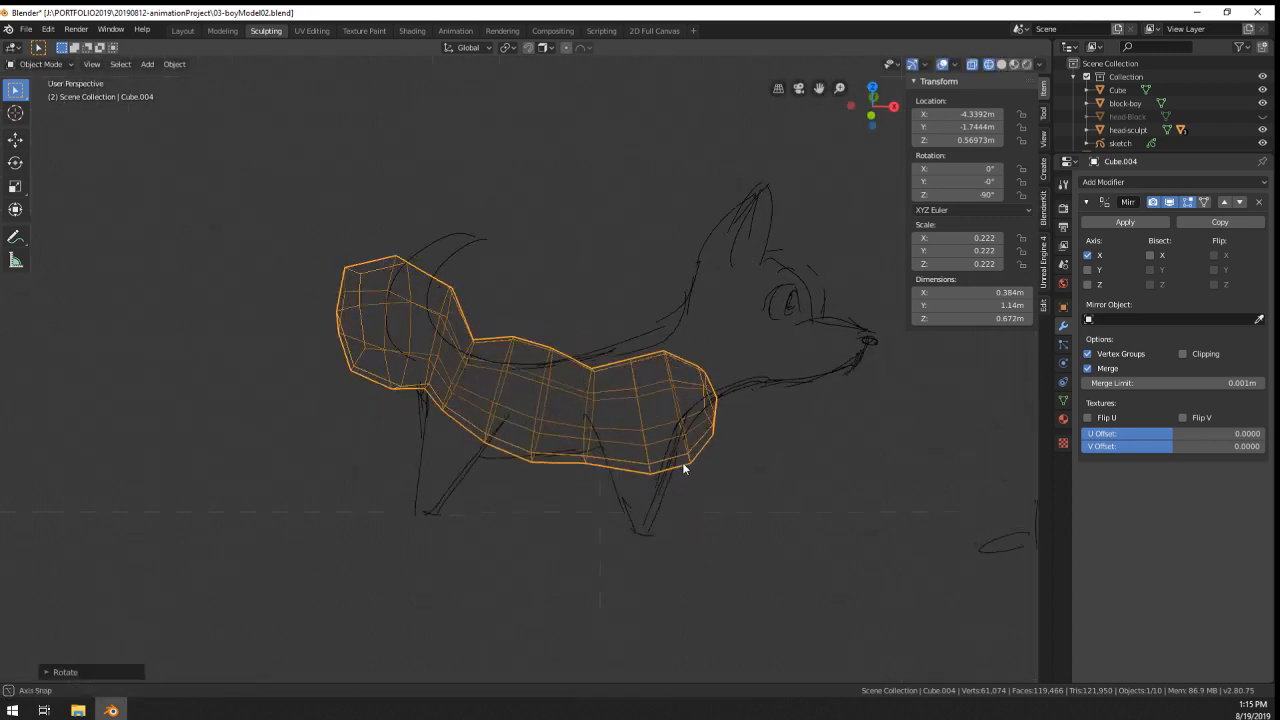
pyautogui.write('rz180')
pyautogui.press('Return')
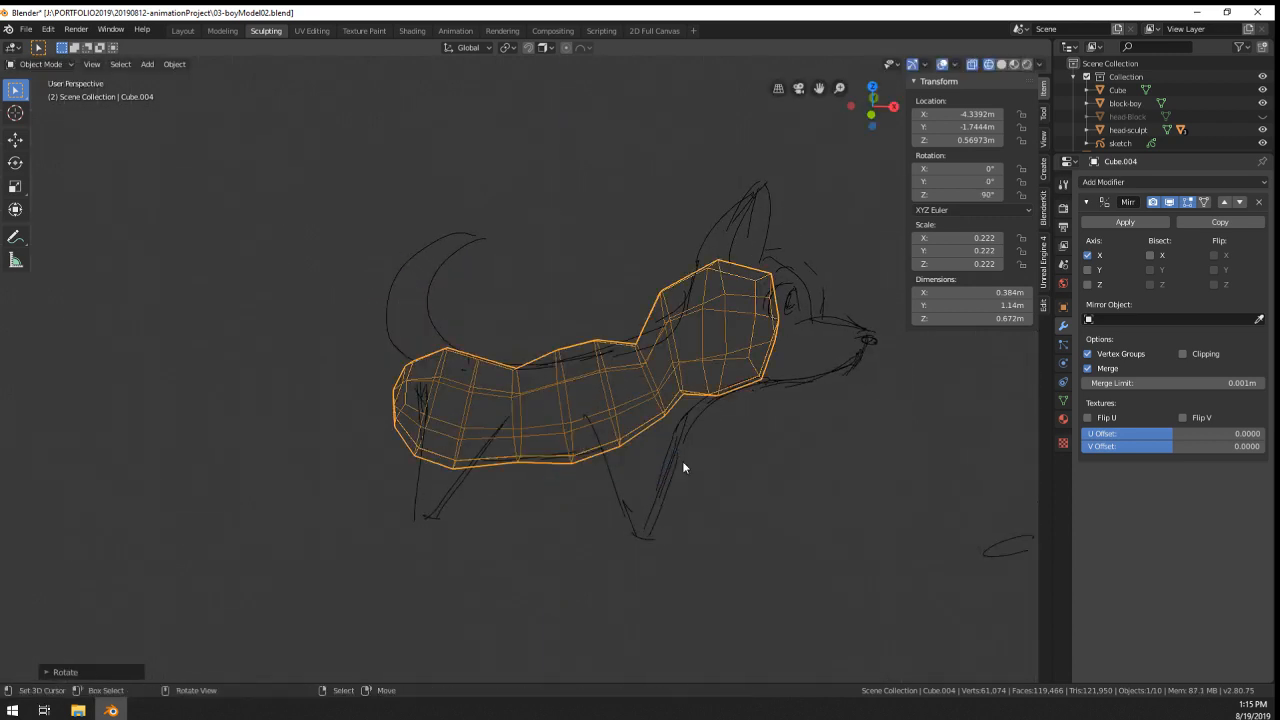
# - Move the mirrored body to fit the dog sketch in front view and centre it on the sketch line in top view
pyautogui.press('KP_7')
pyautogui.press('g')
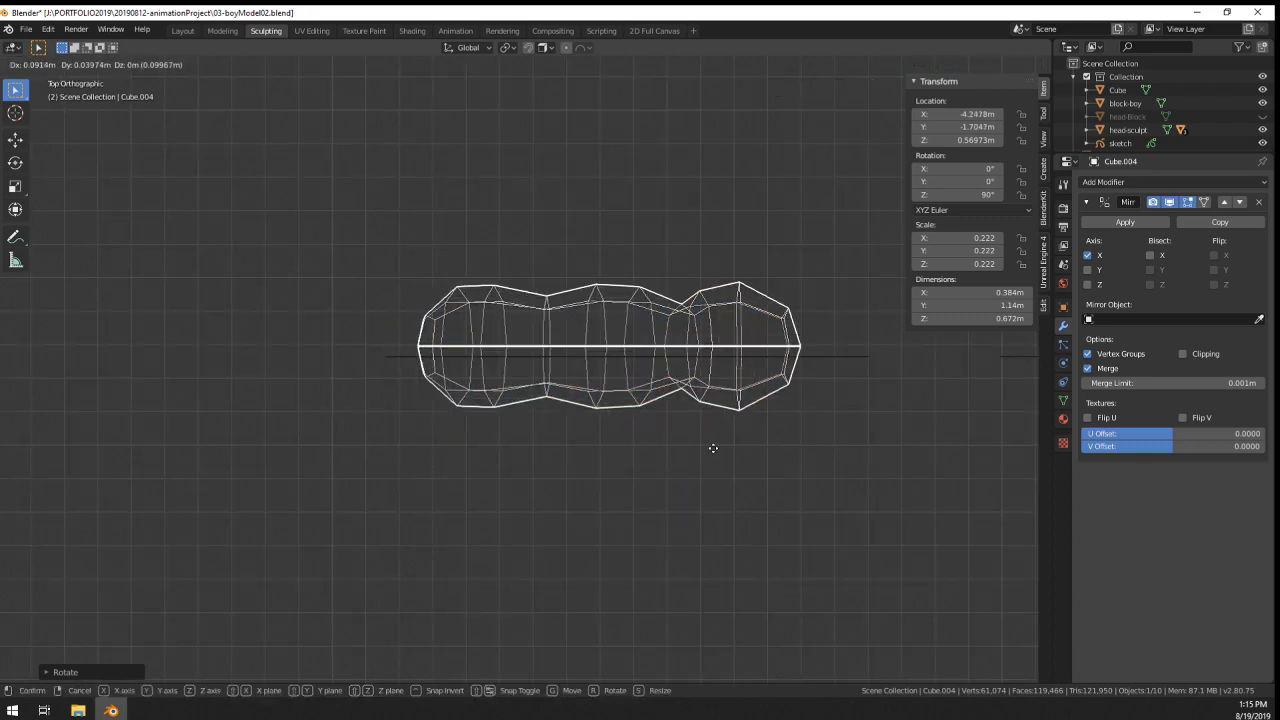
pyautogui.click(713, 448)
pyautogui.press('KP_1')
pyautogui.press('g')
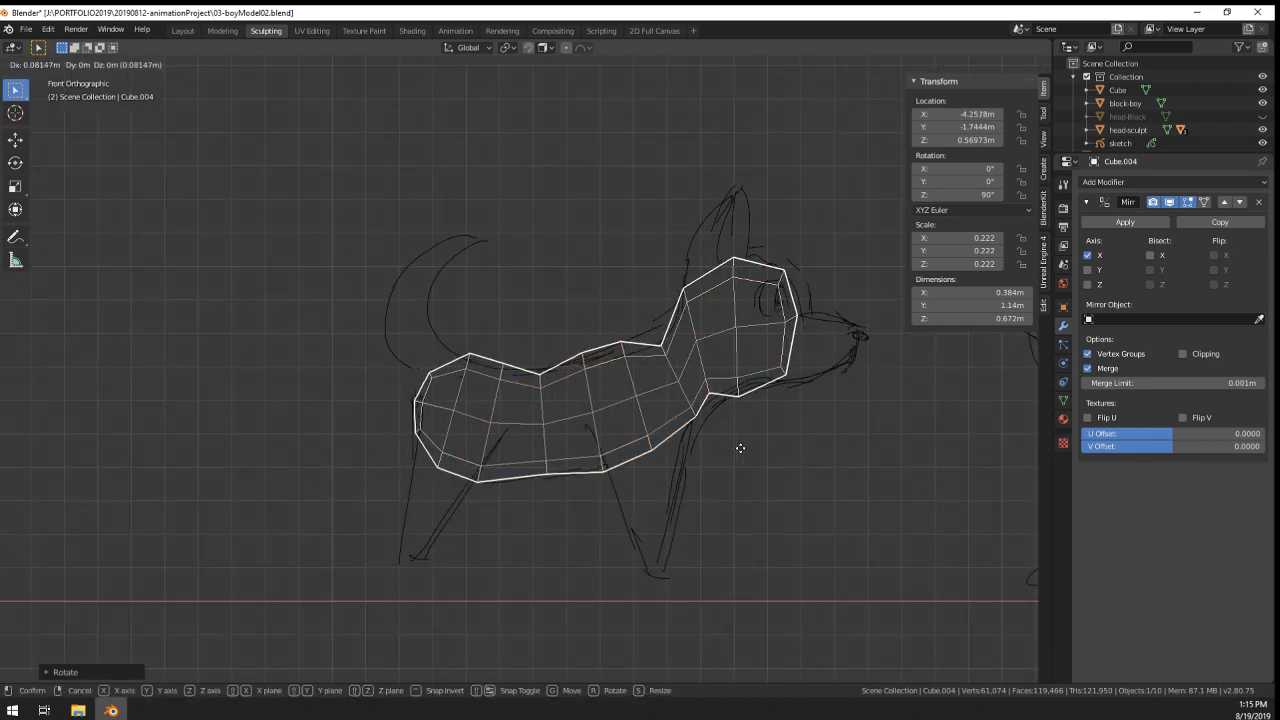
pyautogui.click(741, 447)
pyautogui.press('KP_7')
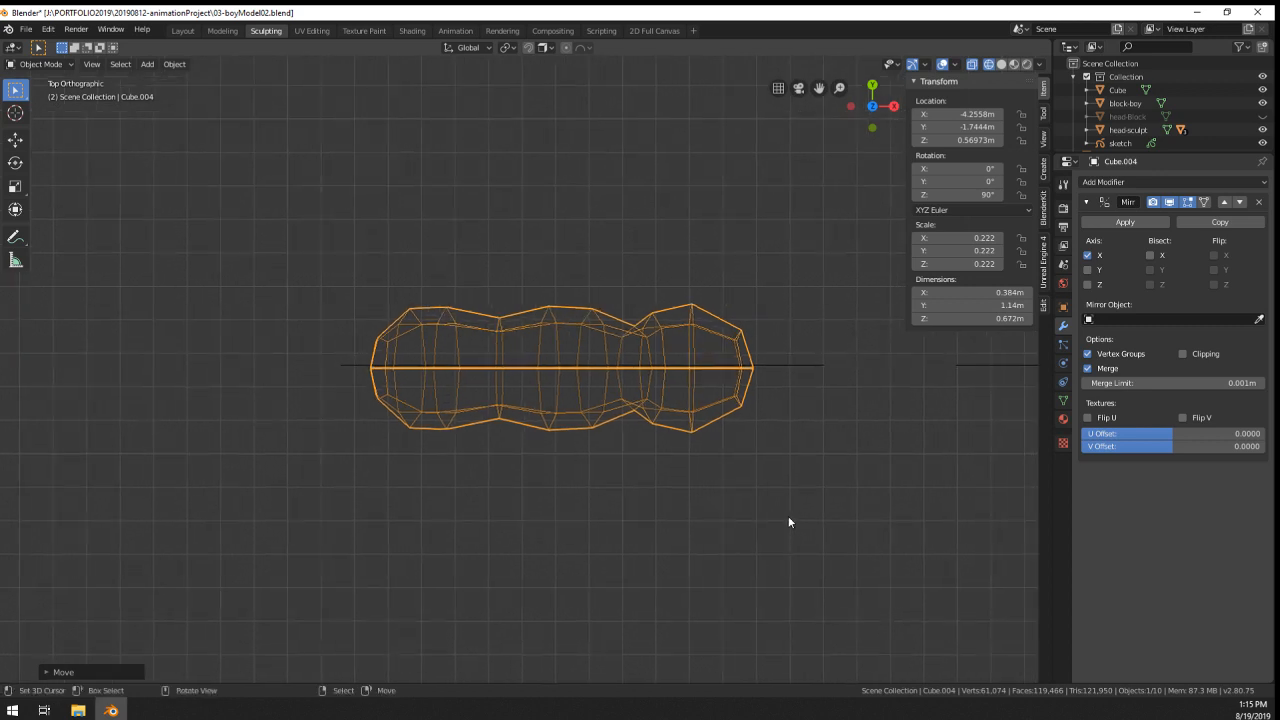
pyautogui.scroll(4, 788, 518)
pyautogui.press('g')
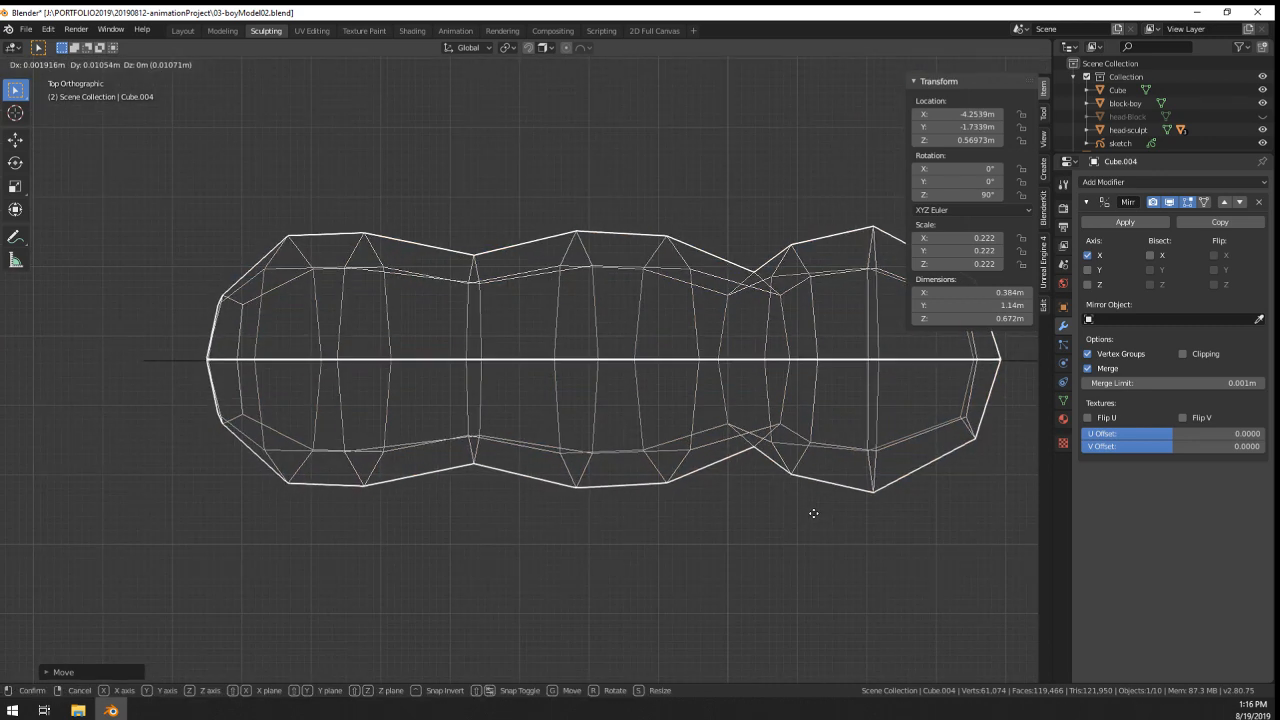
pyautogui.click(814, 513)
# - Select the body's centreline vertices, flatten them along Y, and set their median X to 0
pyautogui.press('Tab')
pyautogui.hotkey('alt', 'a')
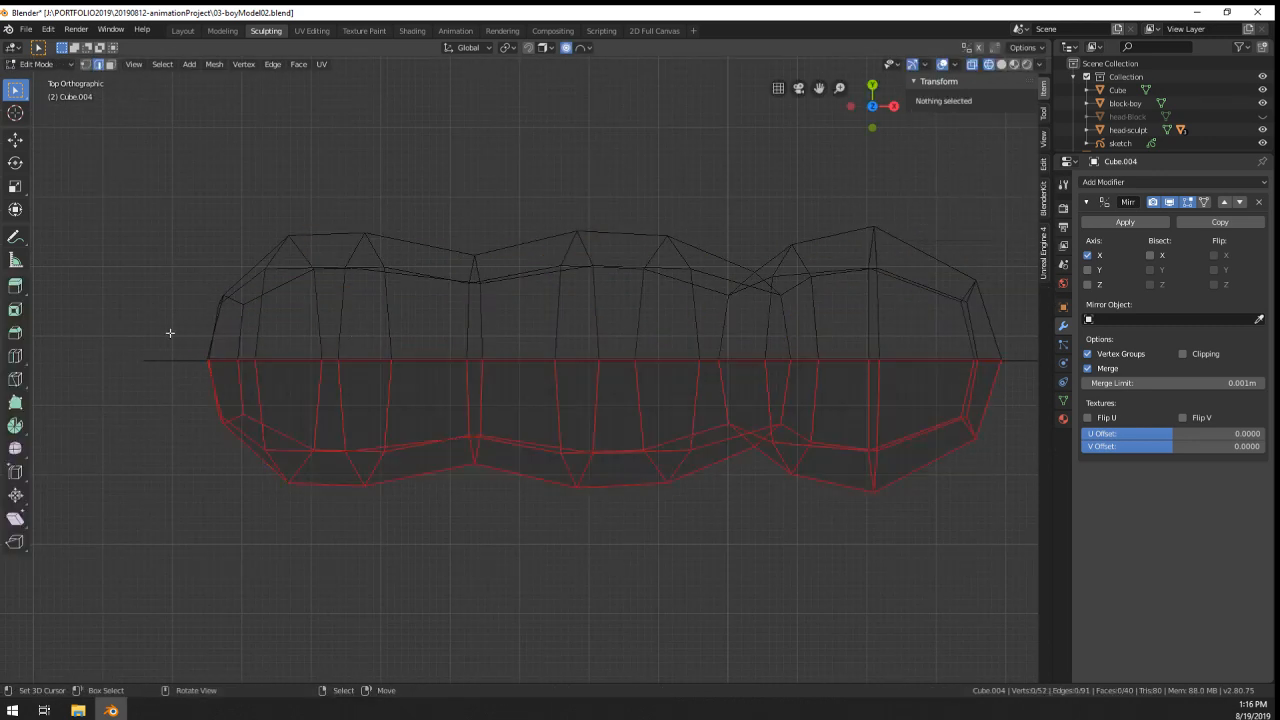
pyautogui.click(86, 64)
pyautogui.press('b')
pyautogui.moveTo(163, 343); pyautogui.dragTo(1003, 375)
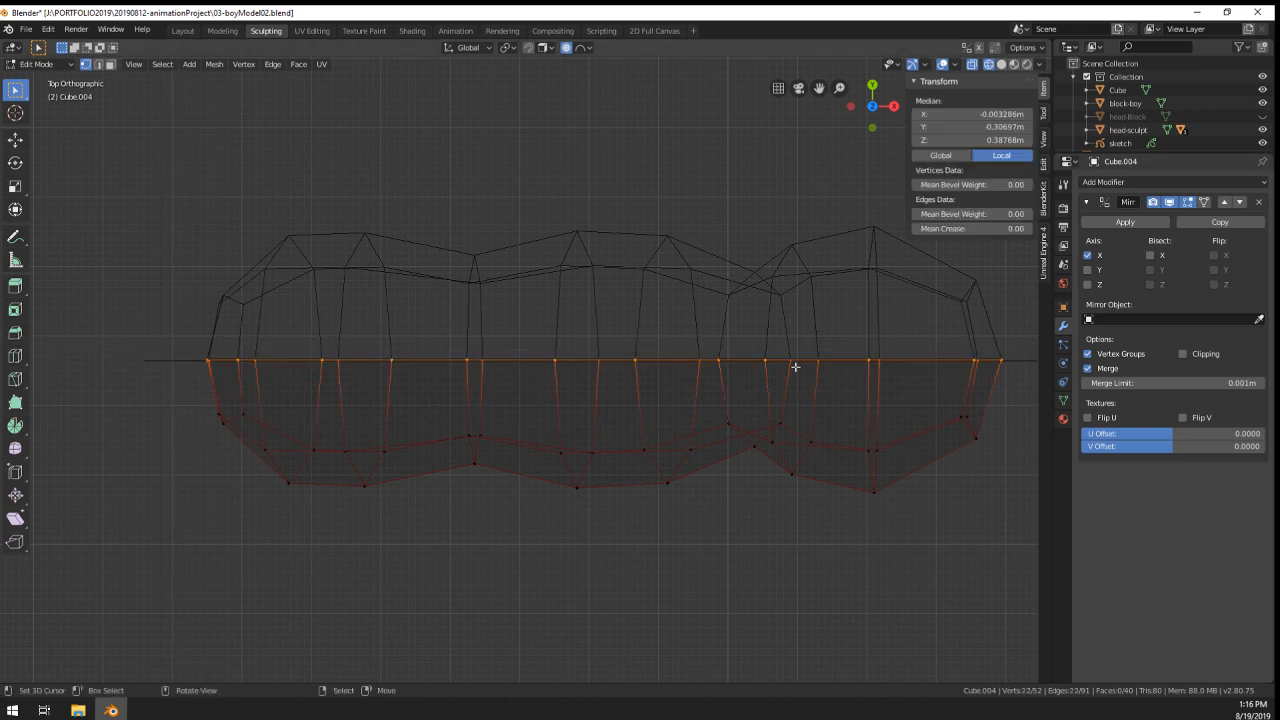
pyautogui.press('s')
pyautogui.press('y')
pyautogui.press('Return')
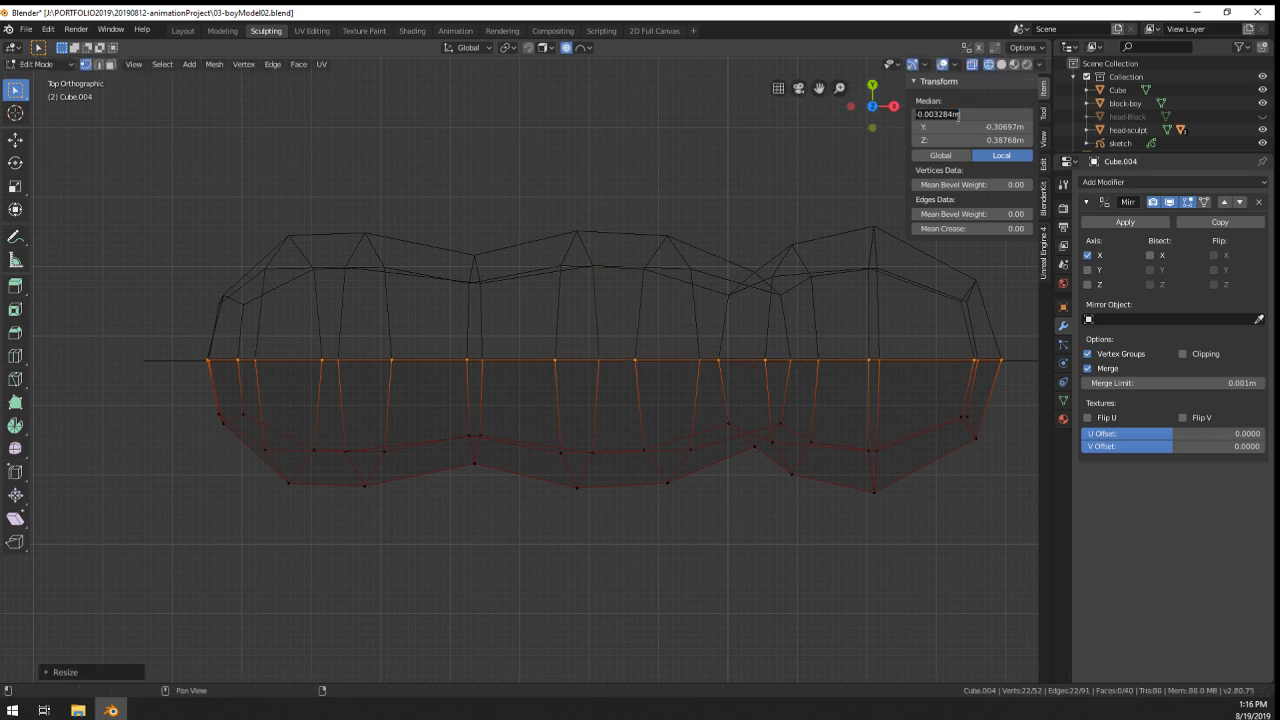
pyautogui.click(958, 117)
pyautogui.write('0')
pyautogui.press('Return')
pyautogui.moveTo(902, 591); pyautogui.dragTo(768, 457, button='middle')
pyautogui.press('Tab')
# - Select all the dog strokes in the sketch object and separate them into their own grease pencil object
pyautogui.moveTo(582, 398)
pyautogui.mouseDown(button='middle')
pyautogui.moveTo(667, 416)
pyautogui.moveTo(594, 486)
pyautogui.moveTo(620, 505)
pyautogui.mouseUp(button='middle')
pyautogui.click(621, 495)
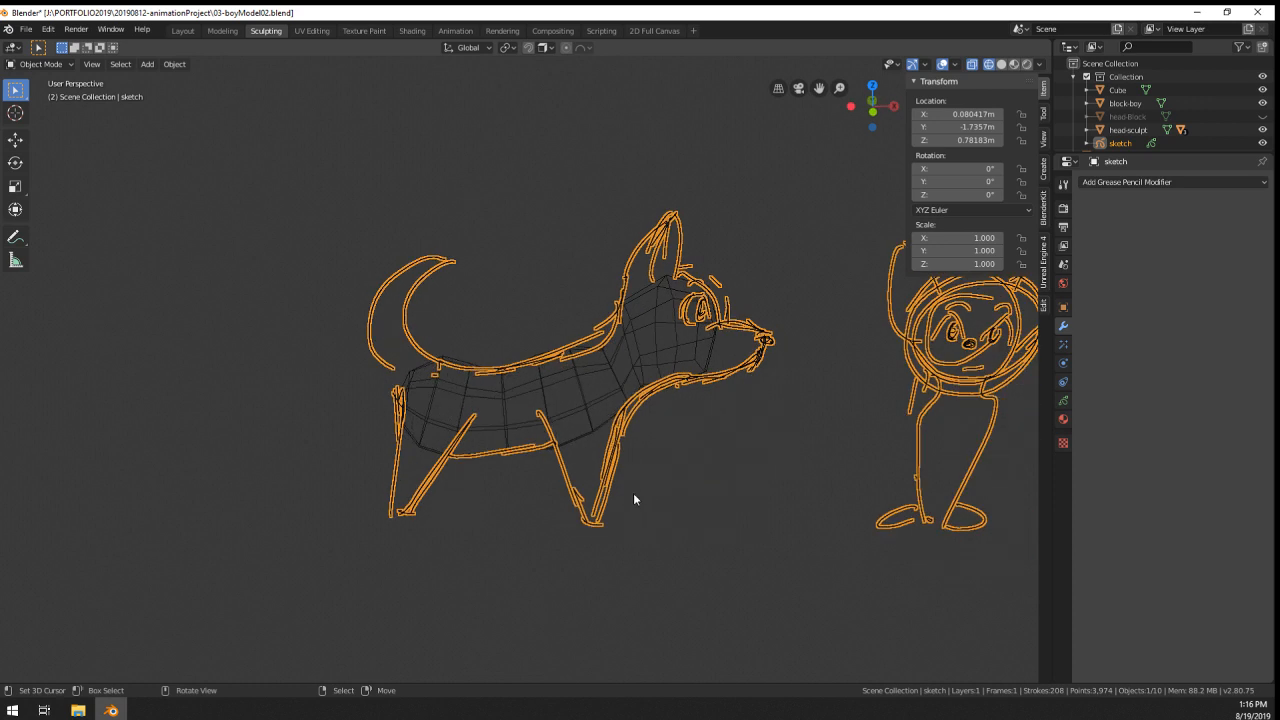
pyautogui.press('Tab')
pyautogui.scroll(-3, 601, 457)
pyautogui.moveTo(601, 457)
pyautogui.mouseDown()
pyautogui.moveTo(642, 330)
pyautogui.moveTo(374, 263)
pyautogui.moveTo(638, 354)
pyautogui.moveTo(482, 408)
pyautogui.mouseUp()
pyautogui.rightClick(482, 404)
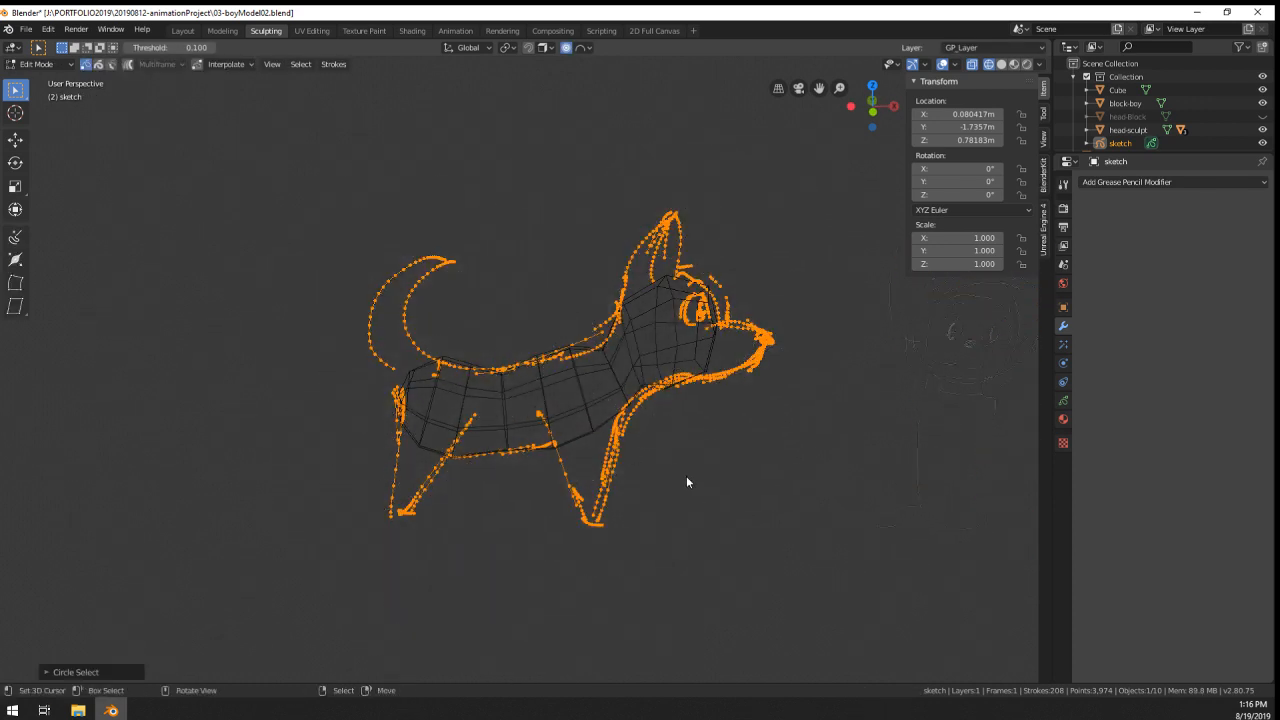
pyautogui.press('p')
pyautogui.click(689, 476)
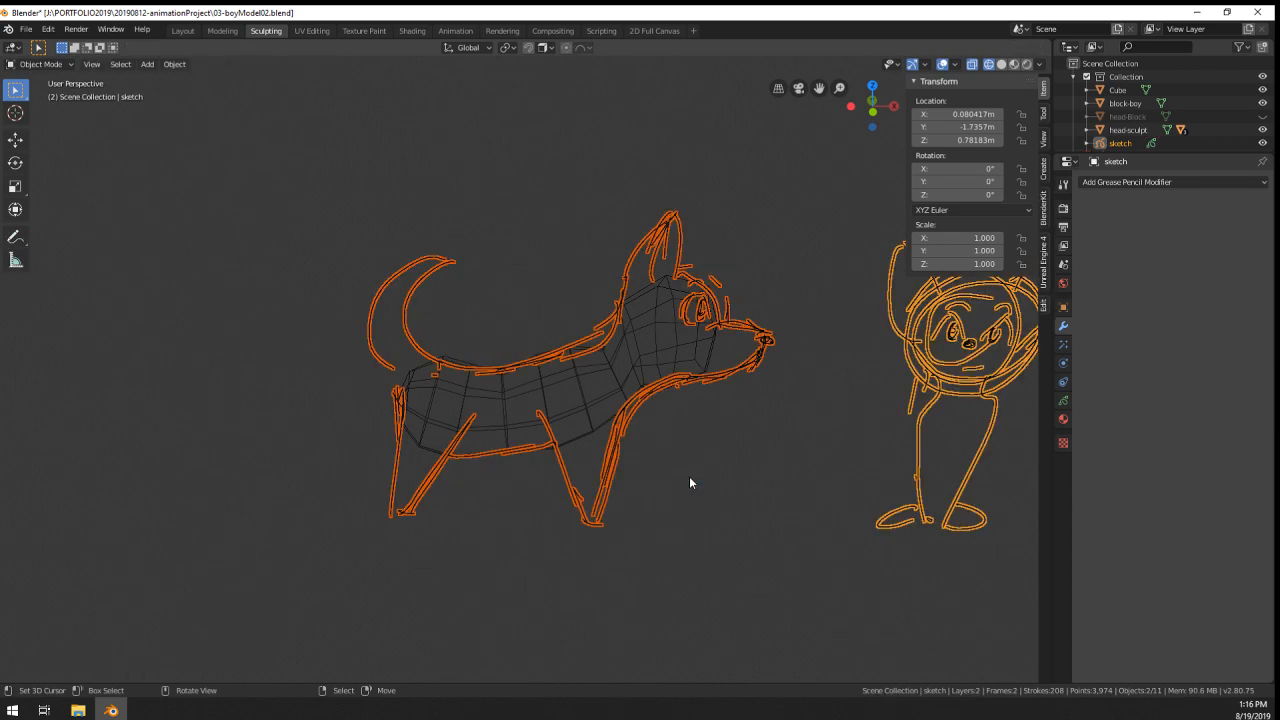
# - Try to set the dog sketch's origin to its center of mass (surface)
pyautogui.press('r')
pyautogui.rightClick(638, 411)
pyautogui.rightClick(641, 415)
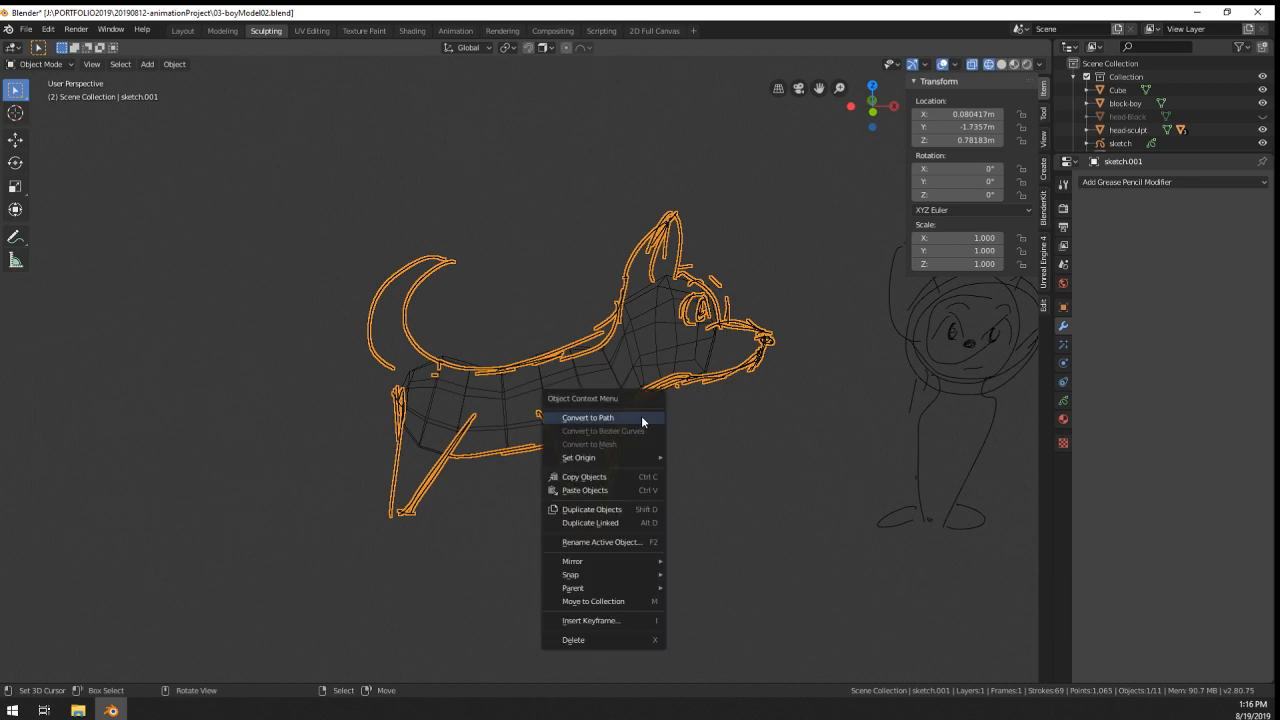
pyautogui.moveTo(638, 457)
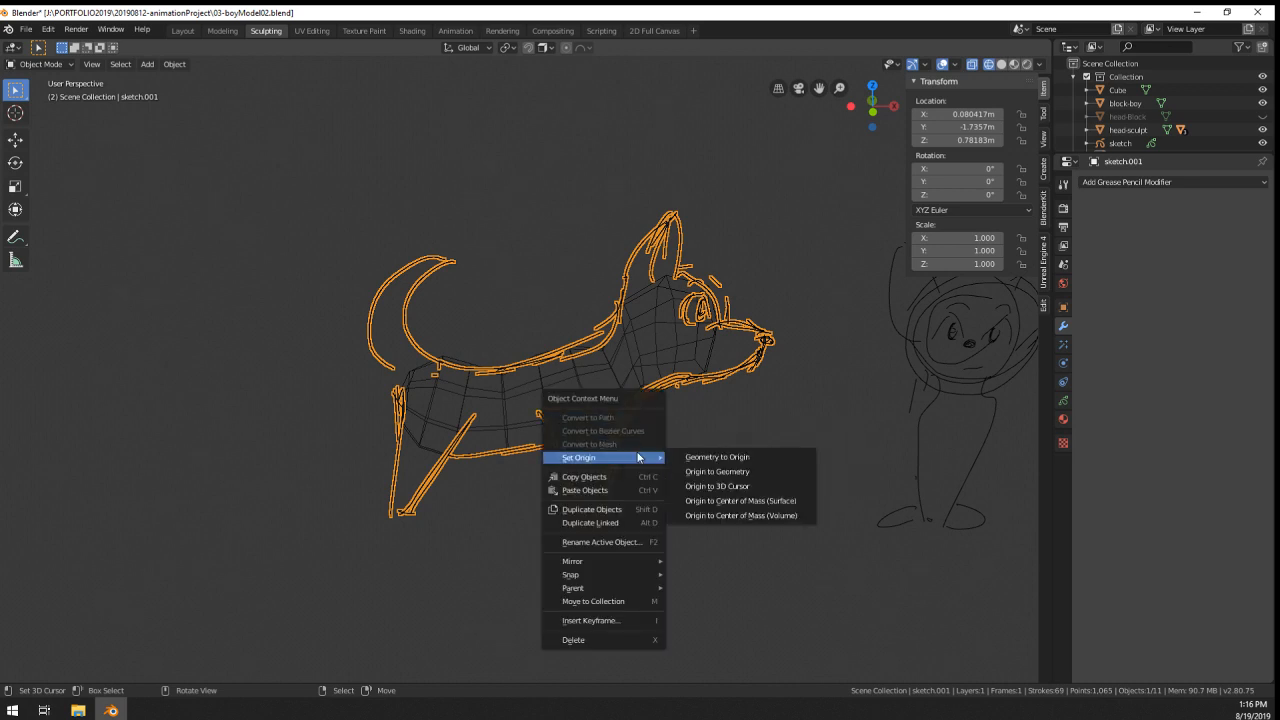
pyautogui.click(779, 501)
pyautogui.press('r')
pyautogui.rightClick(749, 270)
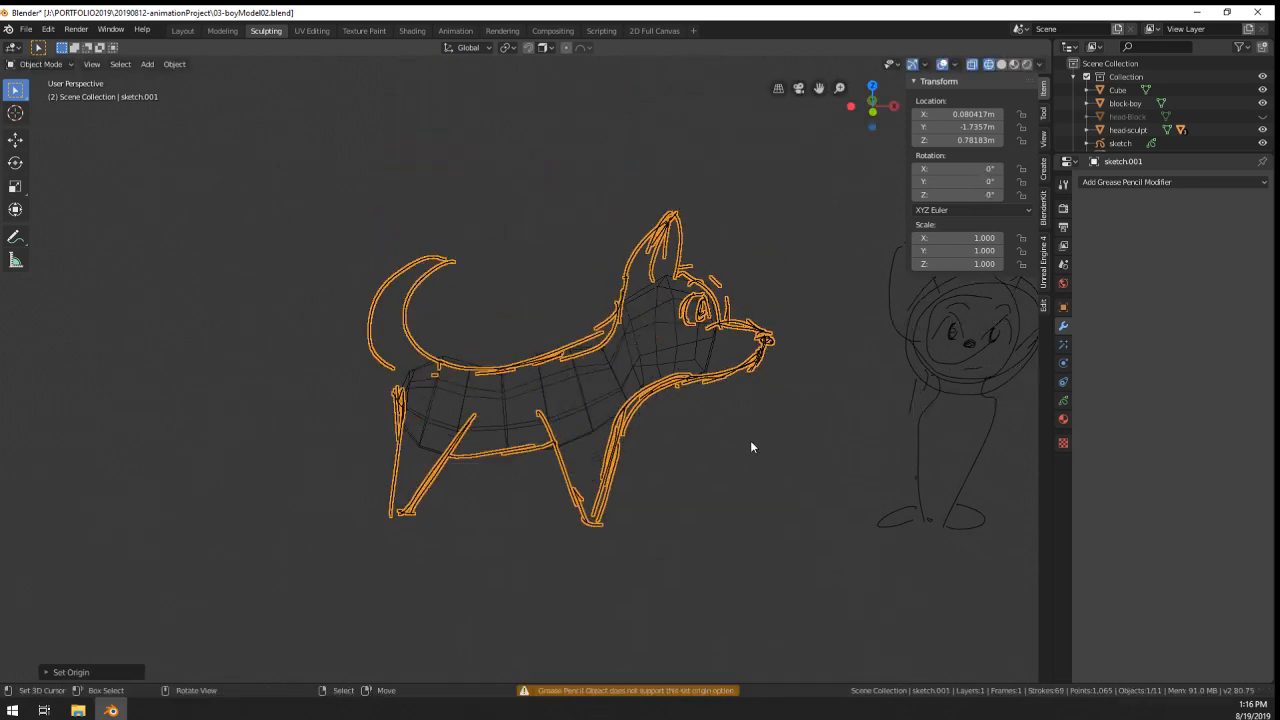
pyautogui.rightClick(592, 466)
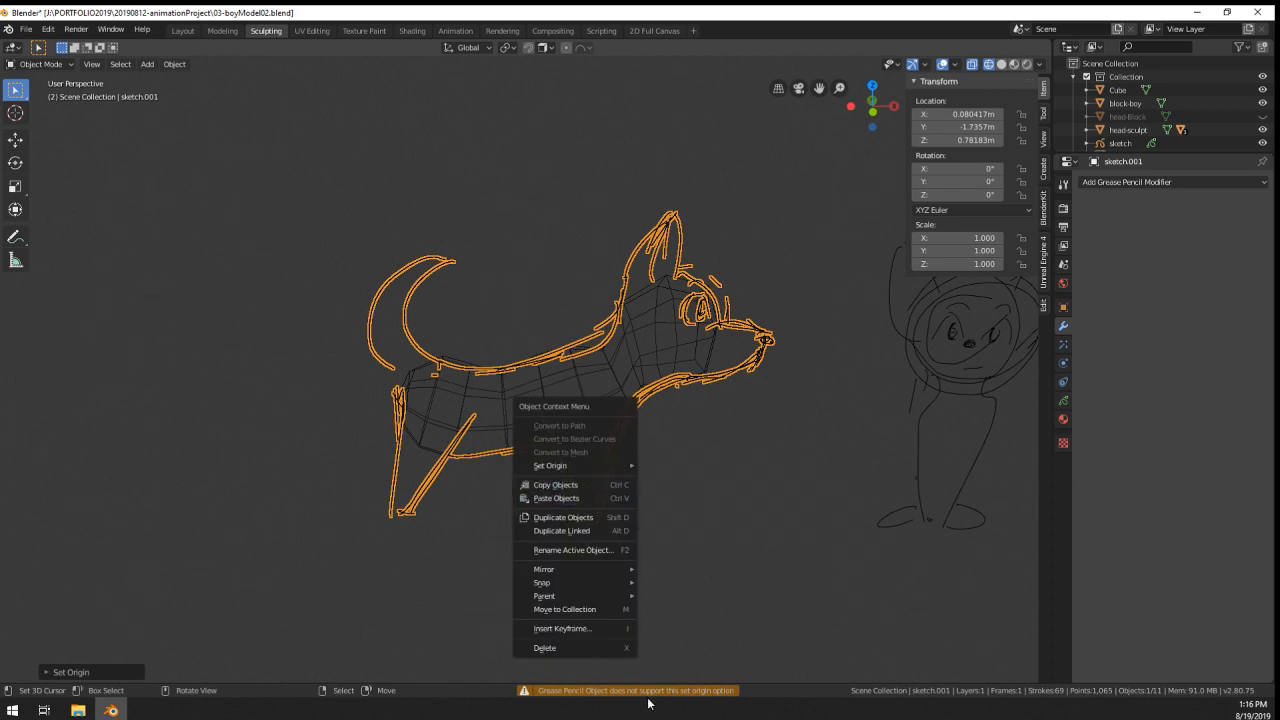
# - Select all the dog sketch strokes and move them in front view onto the sketch object's origin
pyautogui.scroll(-6, 758, 517)
pyautogui.press('KP_1')
pyautogui.press('Tab')
pyautogui.scroll(3, 775, 520)
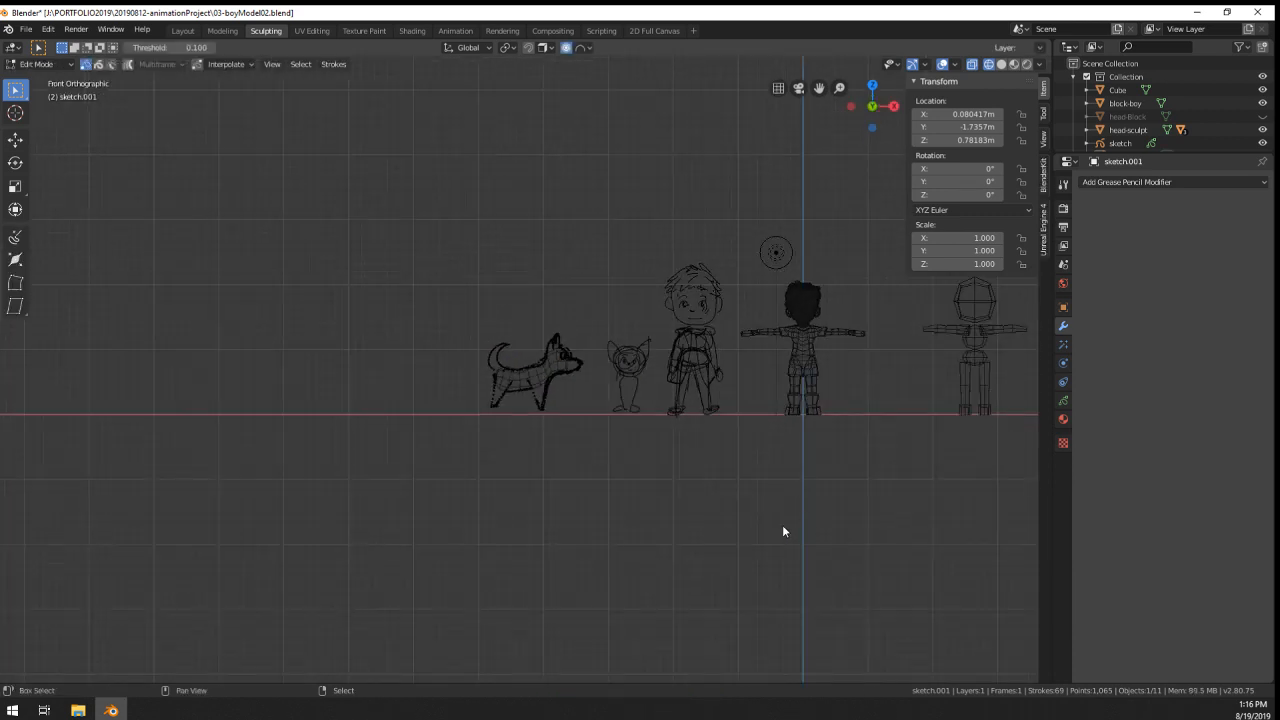
pyautogui.press('a')
pyautogui.press('Tab')
pyautogui.press('r')
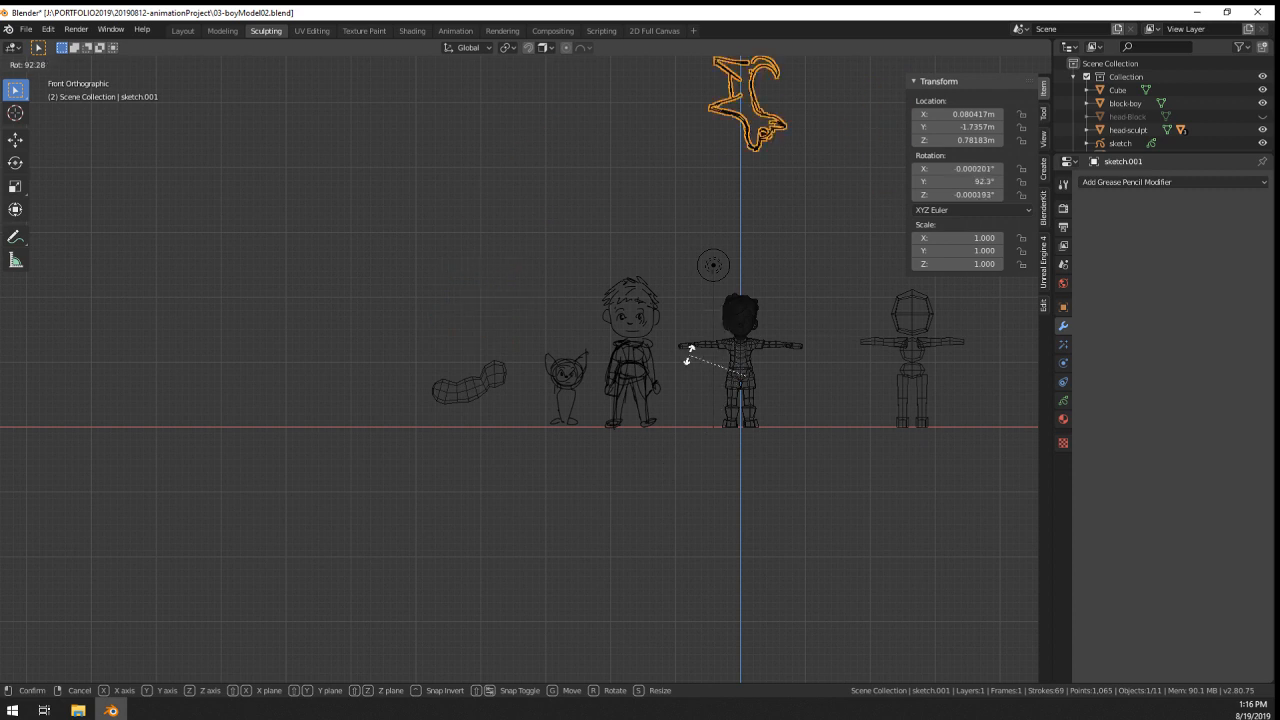
pyautogui.rightClick(662, 470)
pyautogui.press('Tab')
pyautogui.press('g')
pyautogui.click(797, 470)
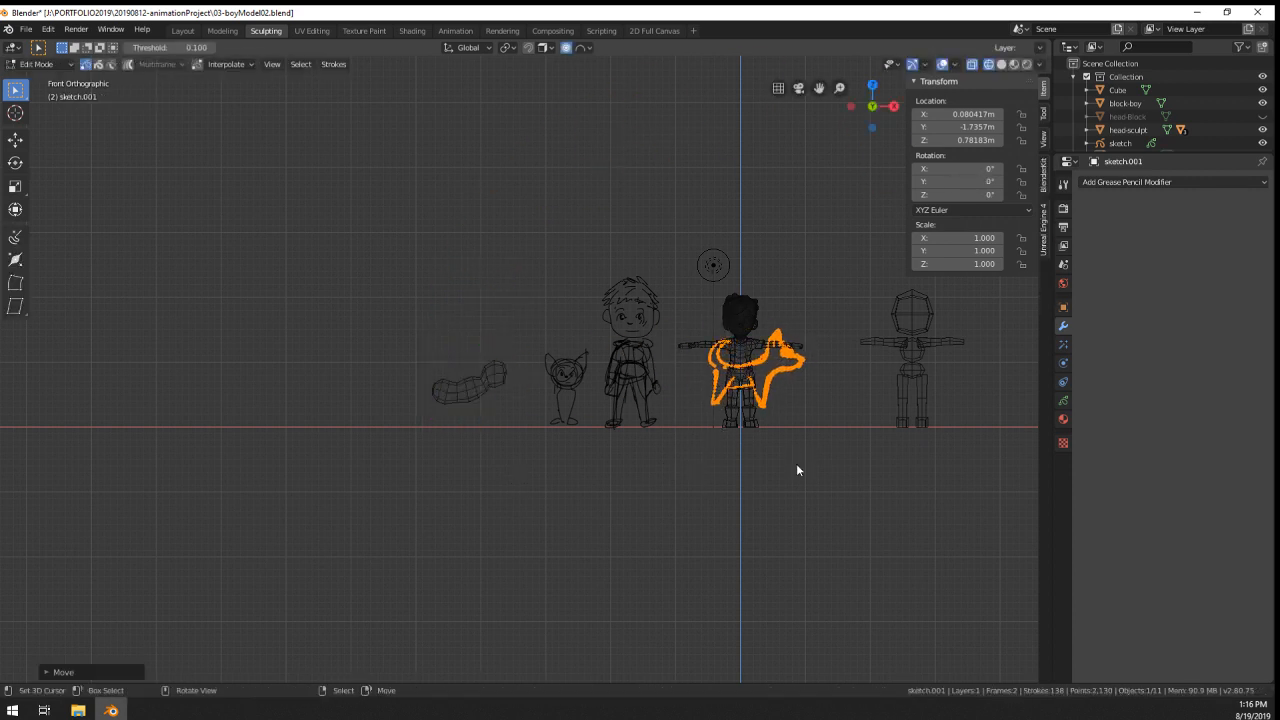
# - Move the dog sketch object back over the body mesh, to about X -4.22 m and Z 0.43 m
pyautogui.press('g')
pyautogui.click(546, 470)
pyautogui.press('r')
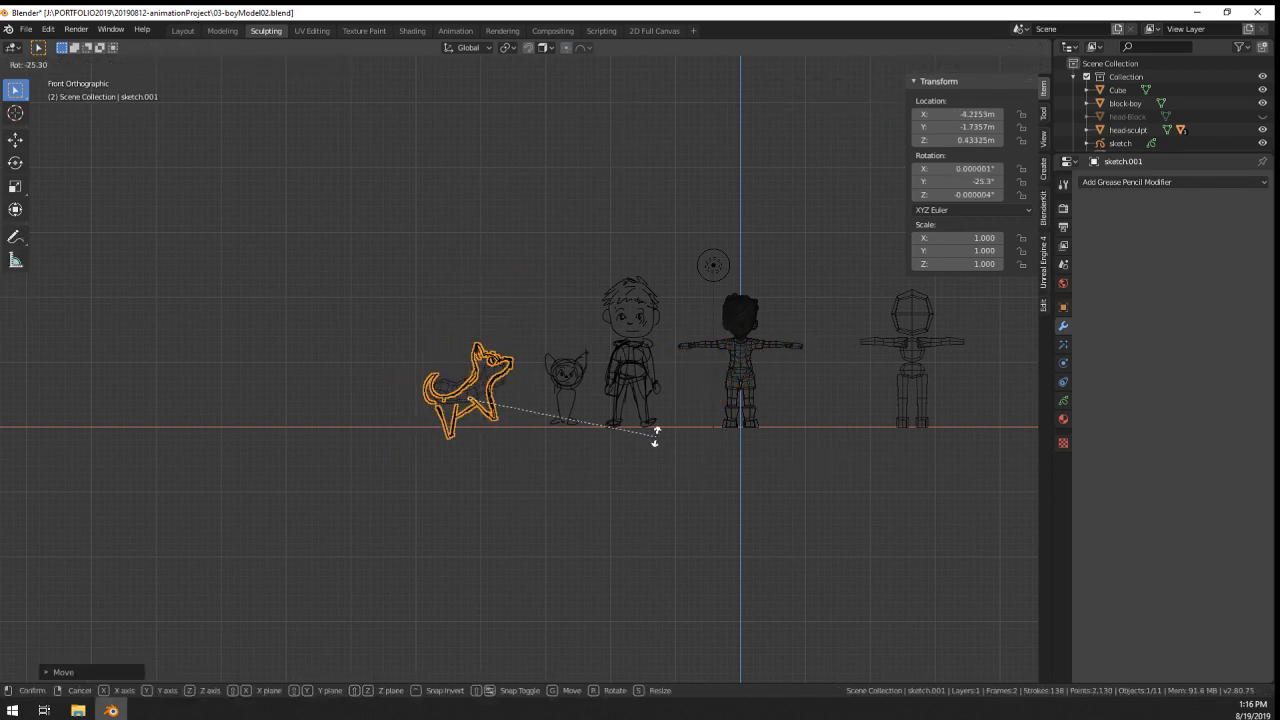
pyautogui.rightClick(693, 465)
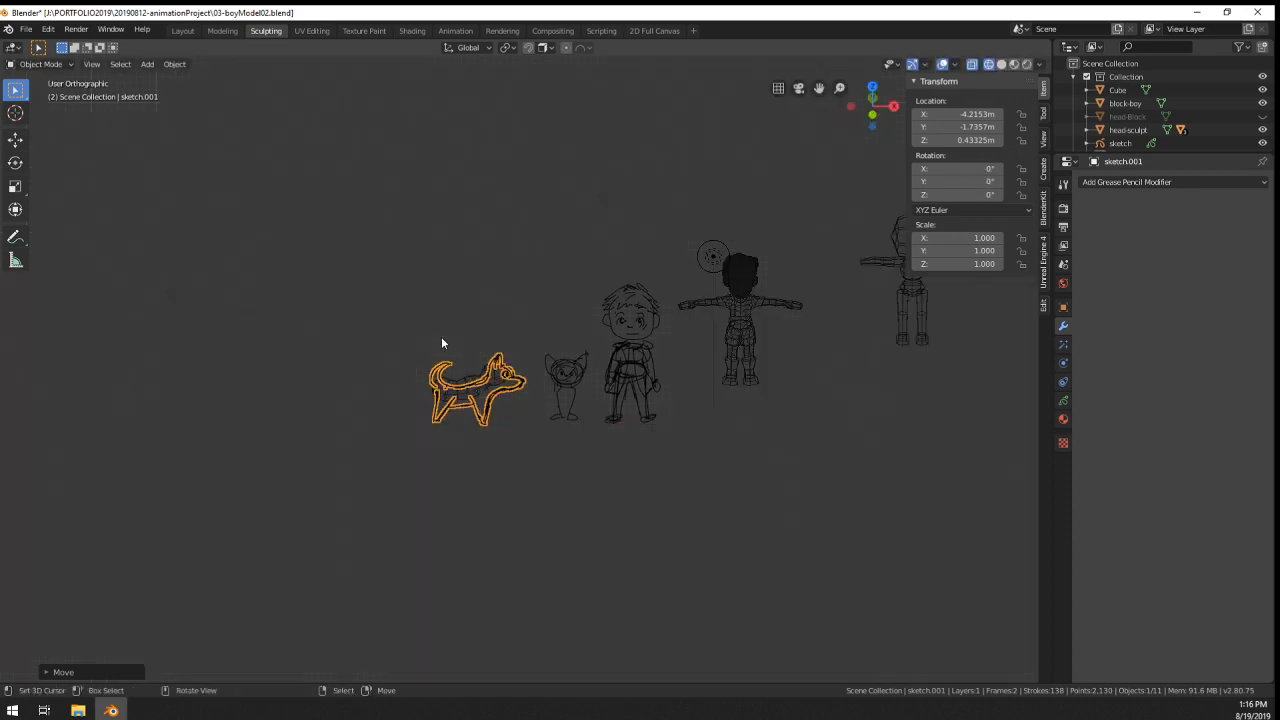
# - Rotate the dog sketch by 90° in top view and then by another 180° about Z
pyautogui.press('KP_7')
pyautogui.write('r90')
pyautogui.press('Return')
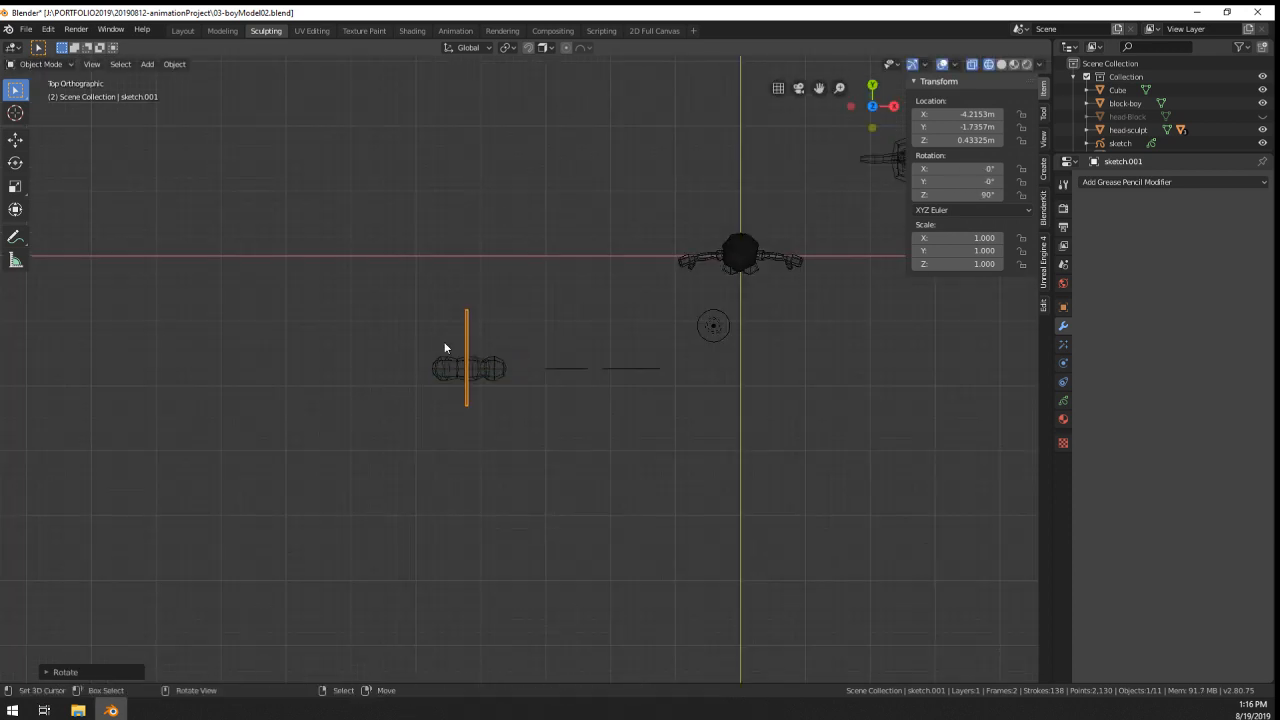
pyautogui.moveTo(445, 347); pyautogui.dragTo(558, 300, button='middle')
pyautogui.write('r')
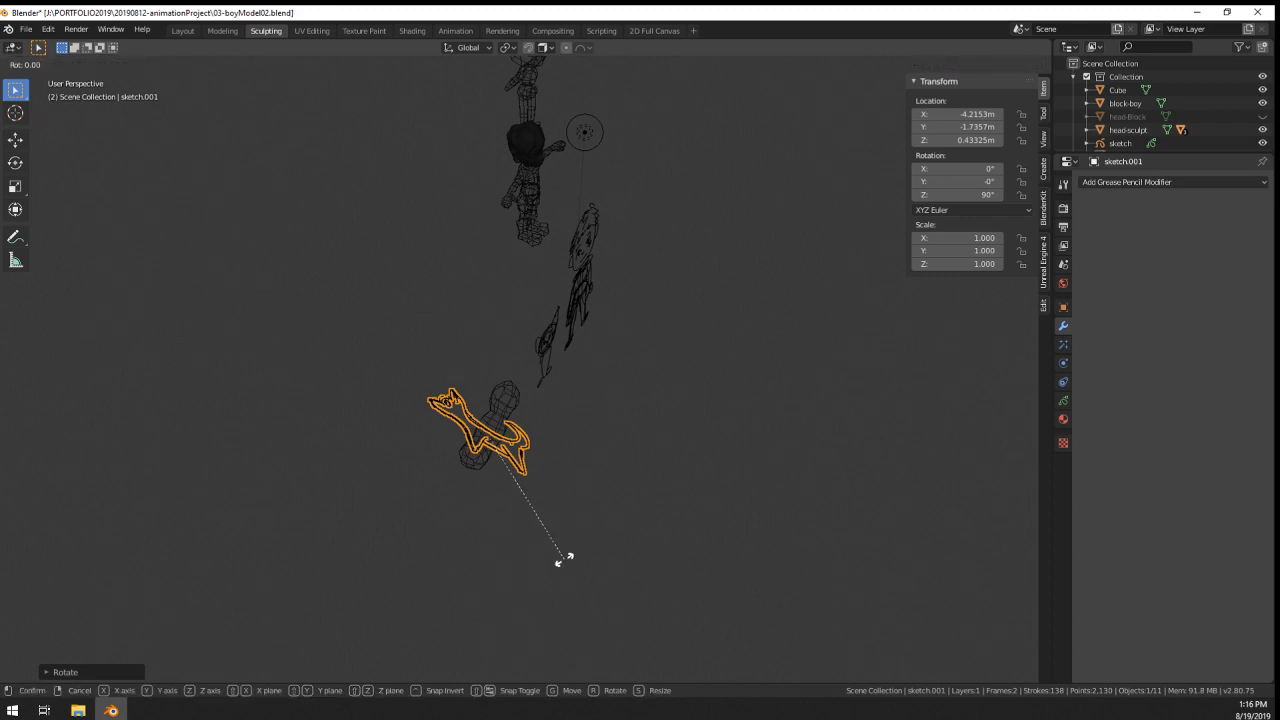
pyautogui.write('180')
pyautogui.press('Return')
# - Rotate the body mesh about Z by 180°, -90° and 180° so it faces the same way as the dog sketch
pyautogui.click(543, 392)
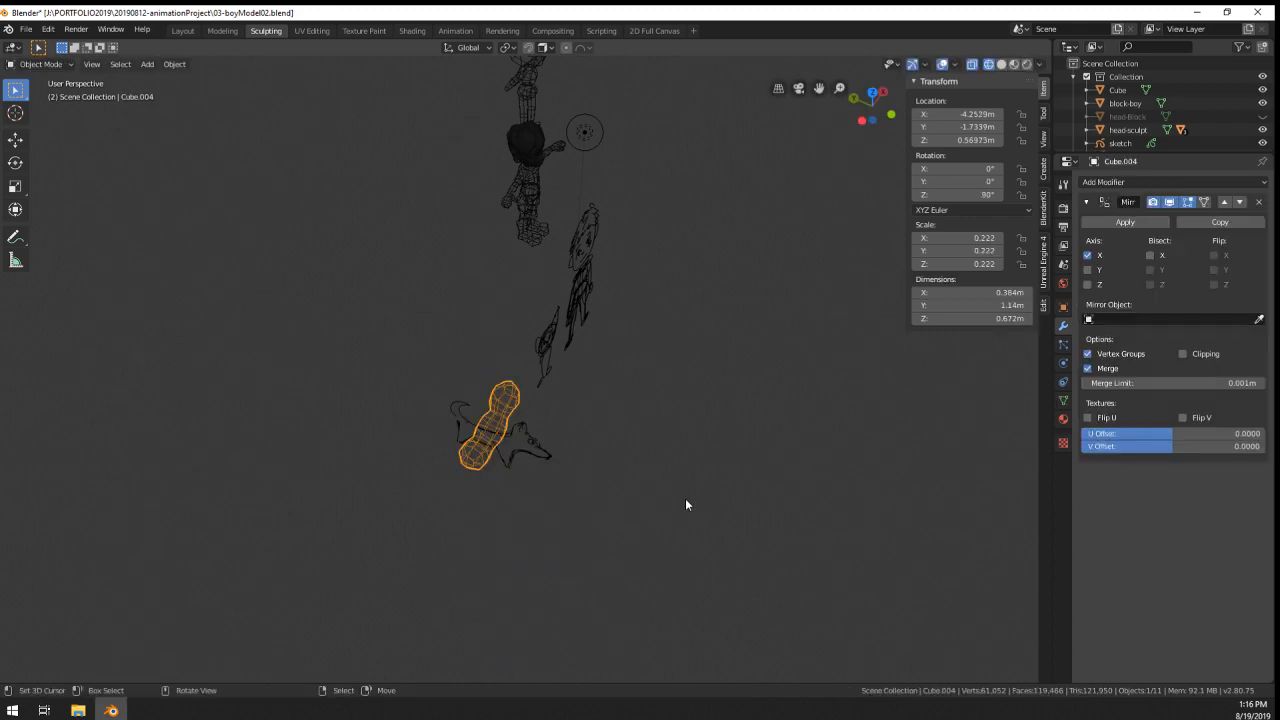
pyautogui.write('rz180')
pyautogui.press('Return')
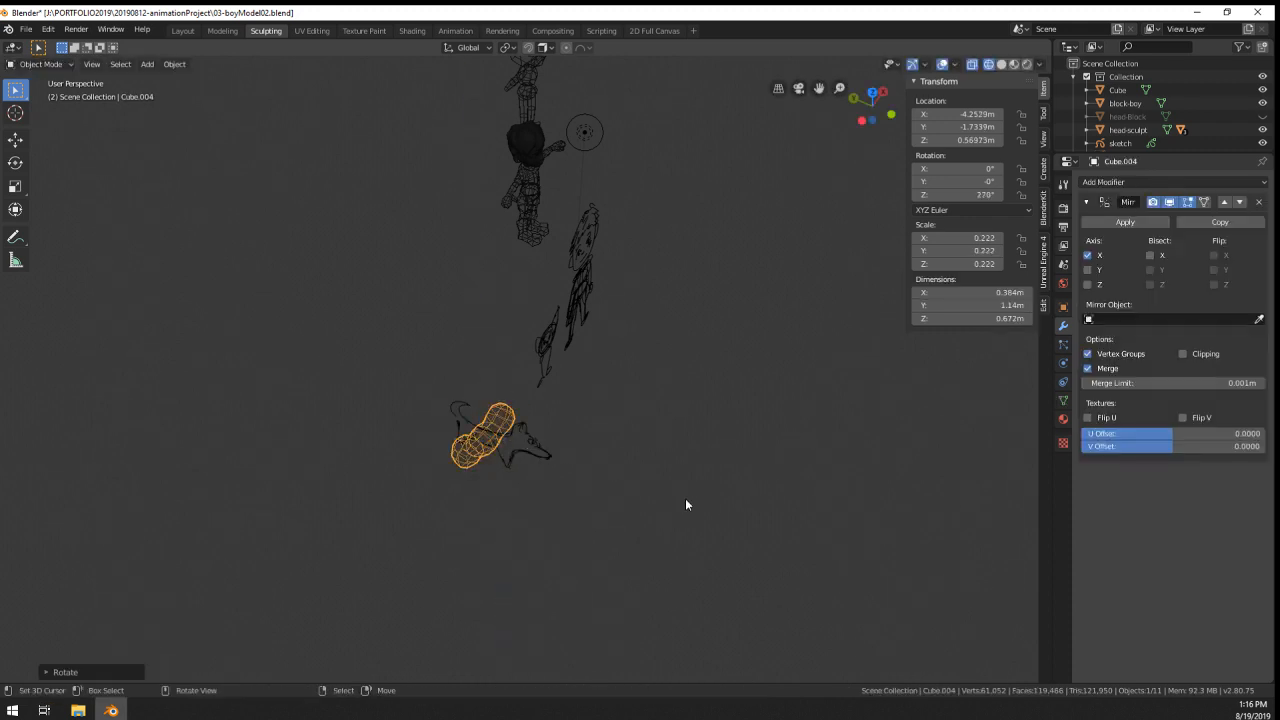
pyautogui.write('rz-90')
pyautogui.press('Return')
pyautogui.write('rz180')
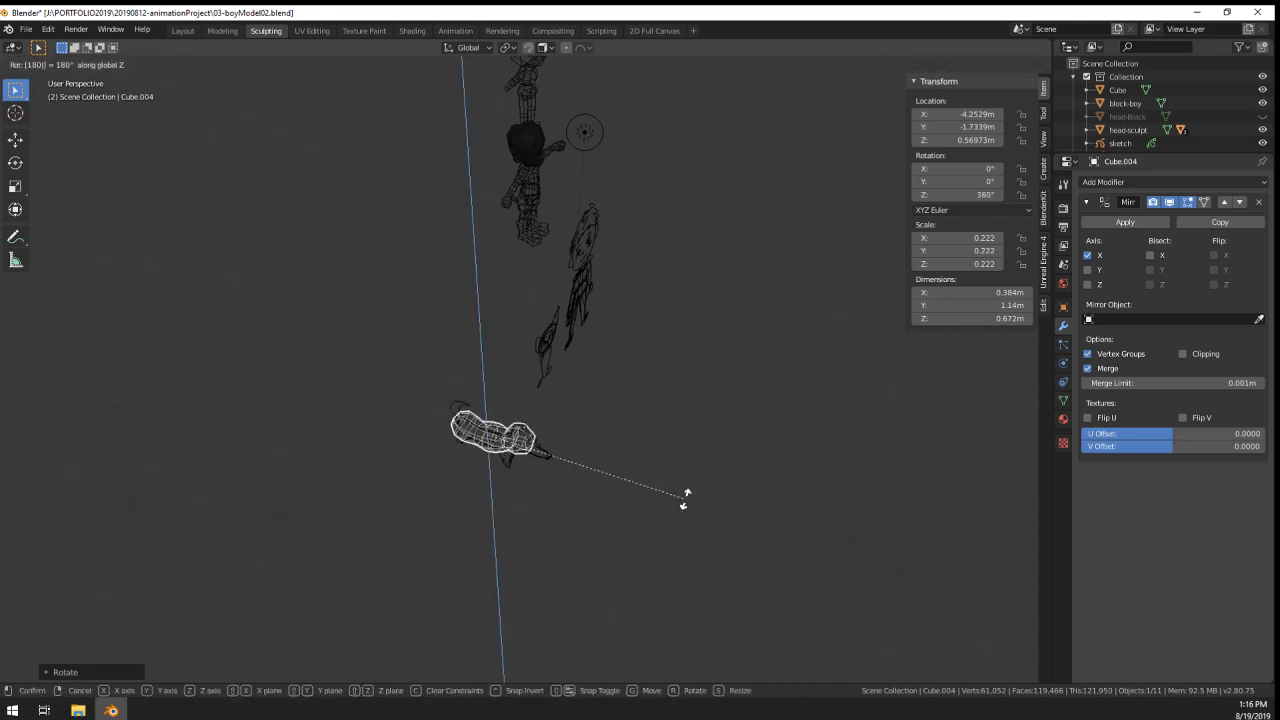
pyautogui.press('Return')
# - Select the body mesh together with the dog sketch and isolate both in local view
pyautogui.press('KP_1')
pyautogui.press('KP_Decimal')
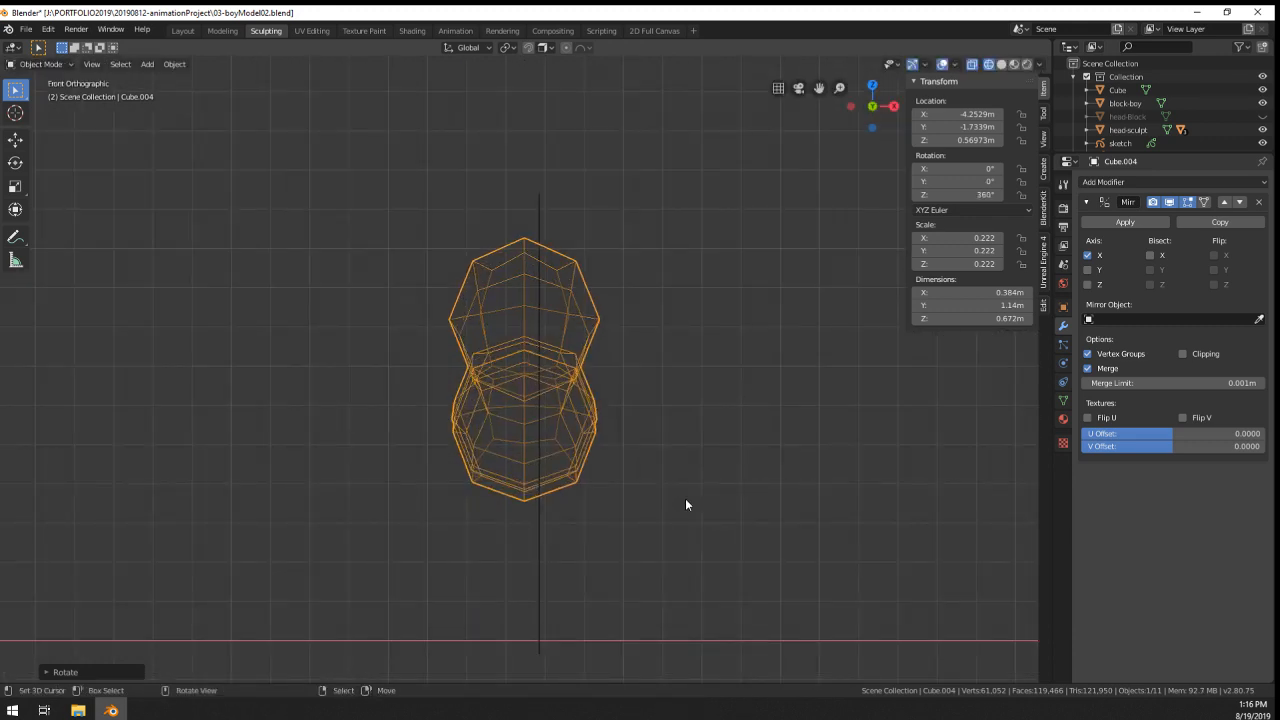
pyautogui.click(538, 553)
pyautogui.press('KP_Divide')
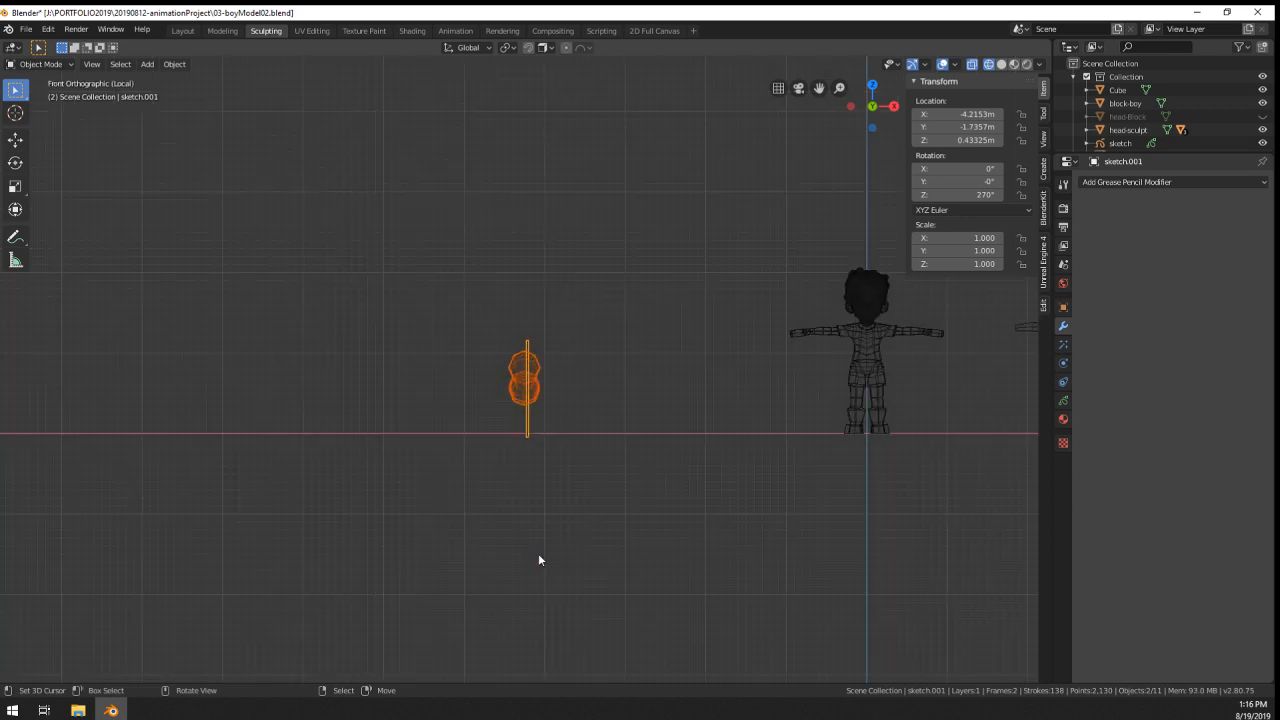
pyautogui.moveTo(598, 532); pyautogui.dragTo(689, 560, button='middle')
pyautogui.press('KP_Divide')
pyautogui.scroll(-10, 654, 552)
pyautogui.hotkey('alt', 'a')
pyautogui.scroll(2, 572, 425)
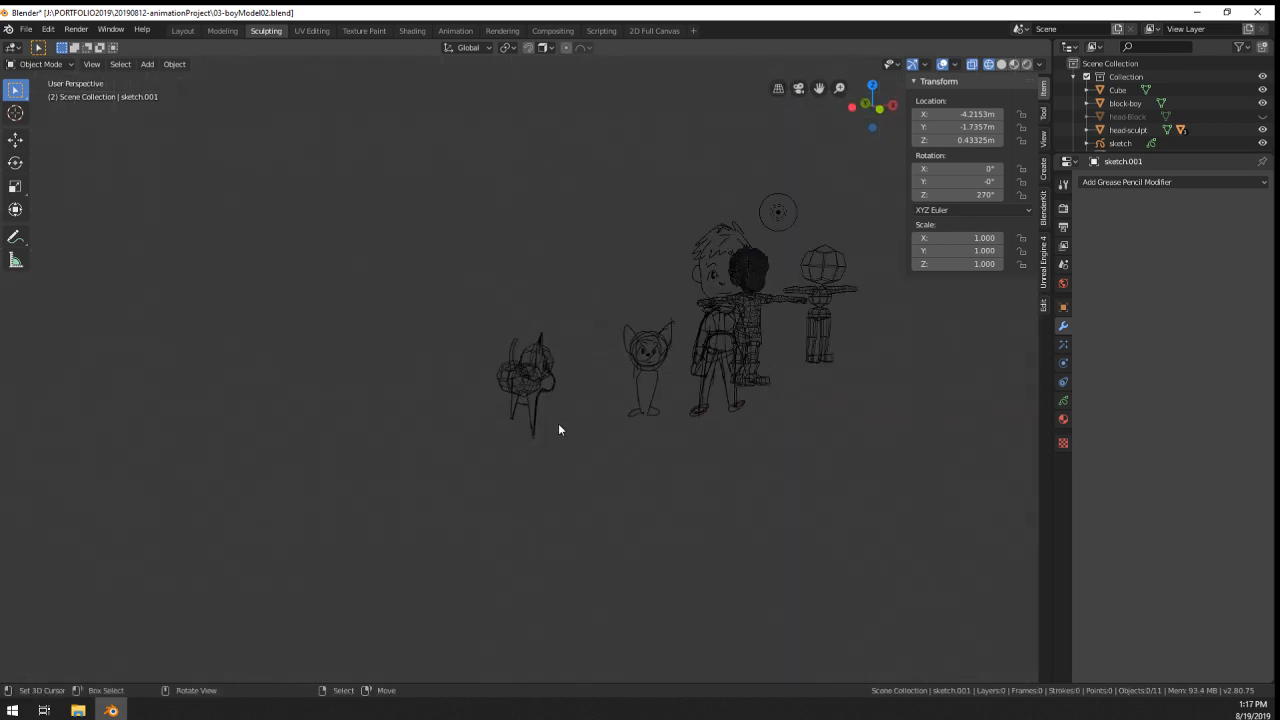
pyautogui.click(530, 388)
pyautogui.press('KP_Divide')
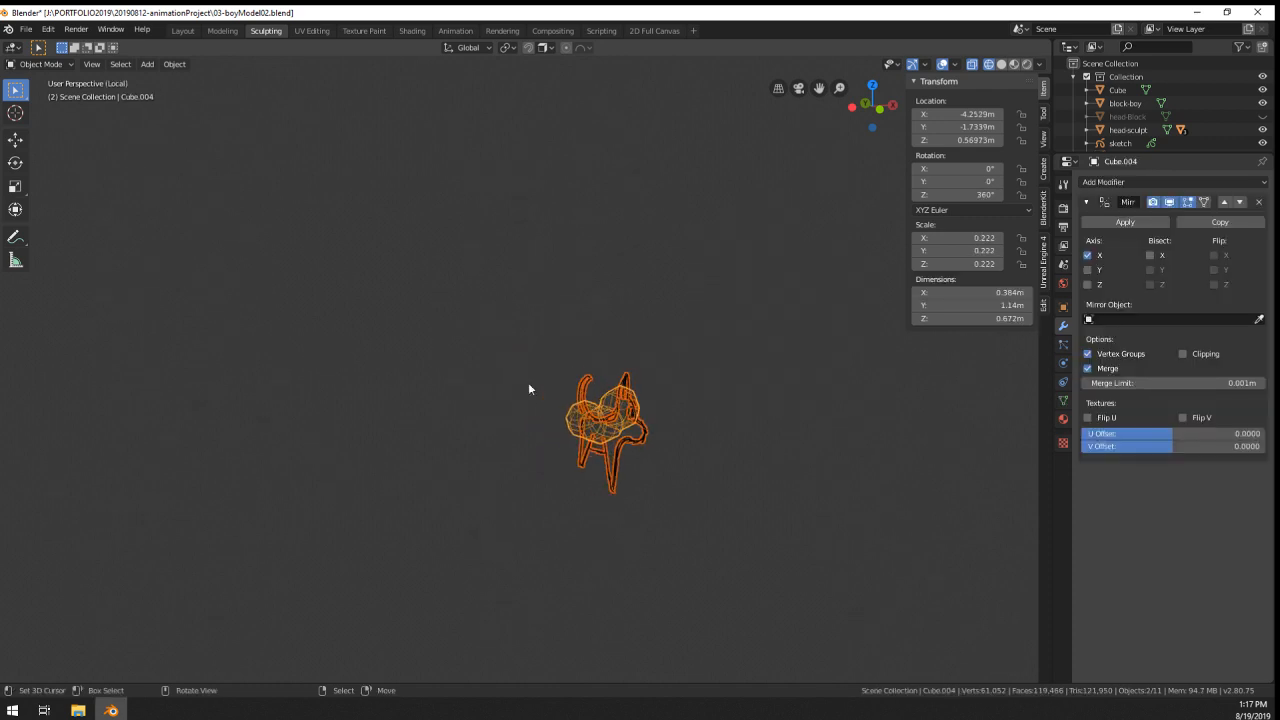
# - Clear the location of the body mesh and the dog sketch and show them in right view
pyautogui.scroll(-1, 538, 398)
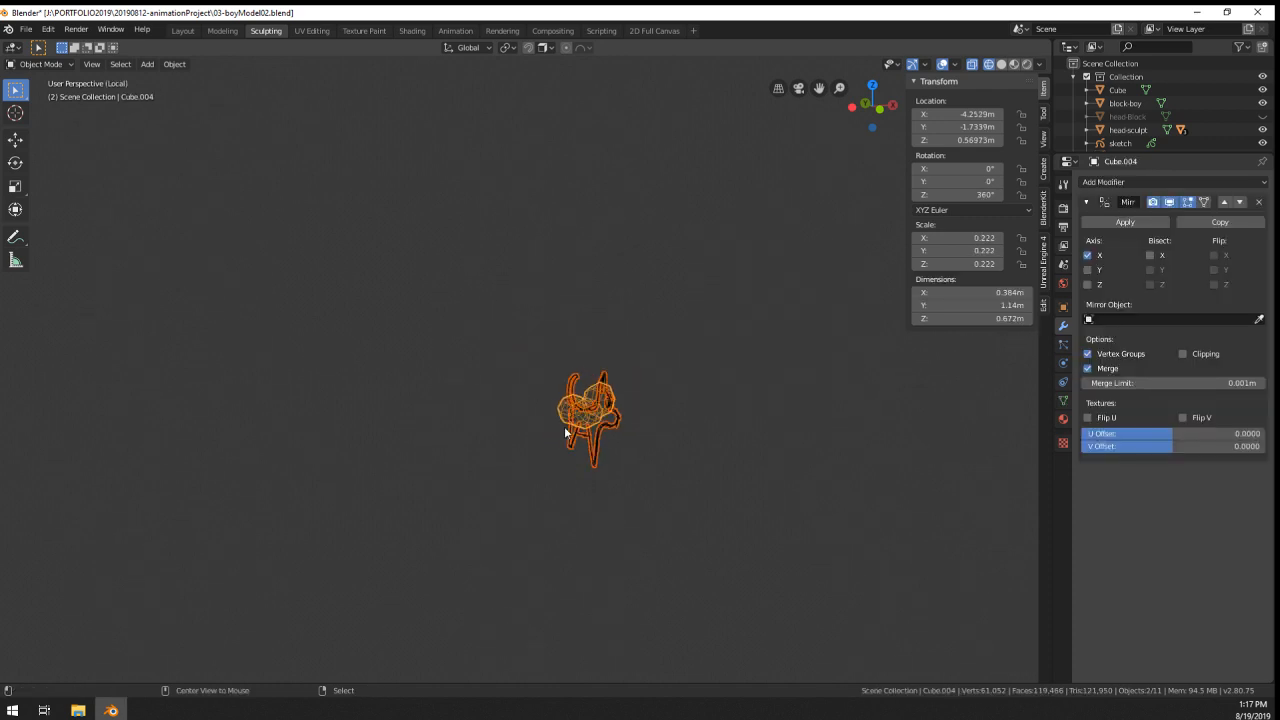
pyautogui.hotkey('alt', 'g')
pyautogui.scroll(4, 564, 426)
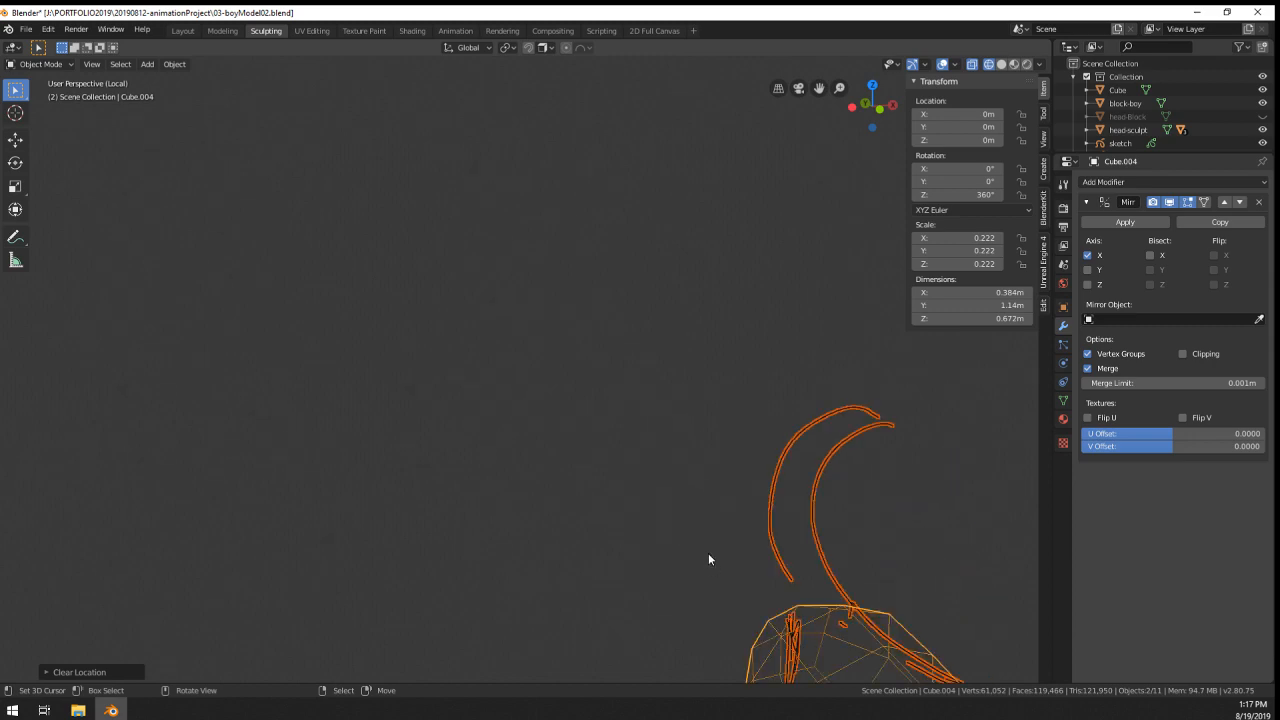
pyautogui.scroll(-5, 629, 488)
pyautogui.press('KP_1')
pyautogui.press('KP_3')
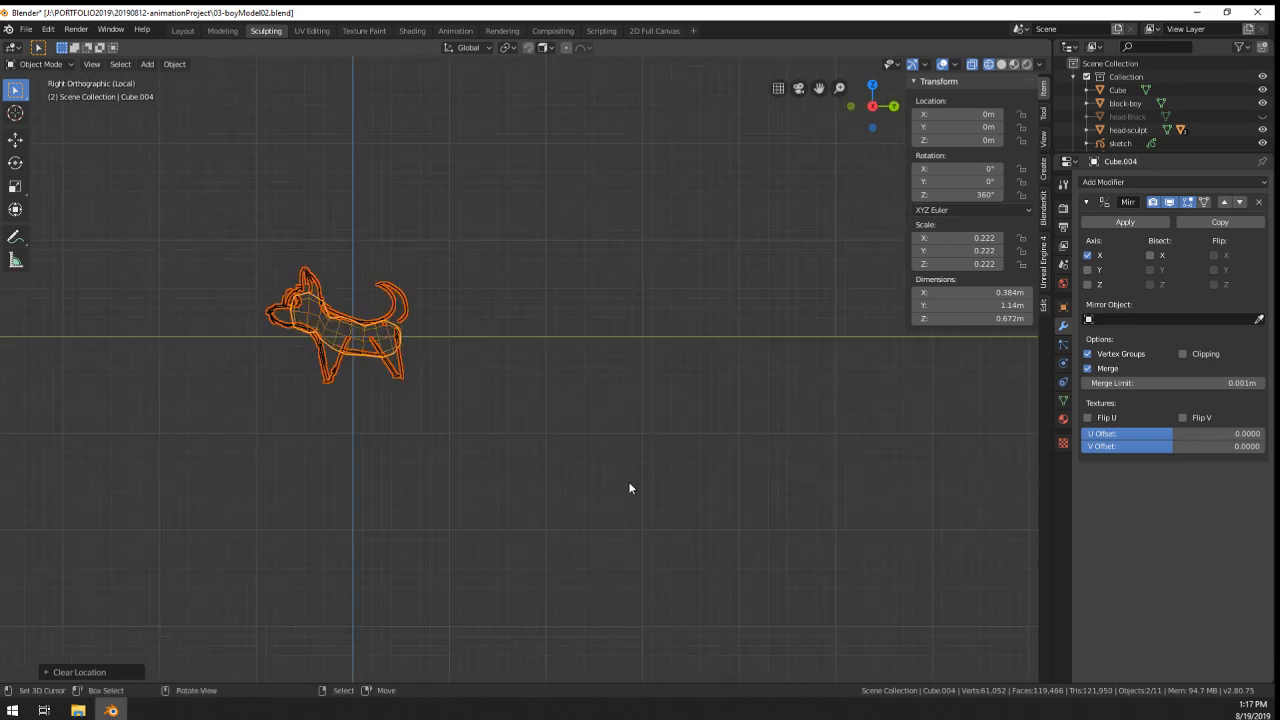
# - Select only the body mesh and move it slightly upward in right view to fit the dog sketch
pyautogui.scroll(7, 629, 488)
pyautogui.keyDown('shift'); pyautogui.moveTo(336, 309); pyautogui.dragTo(946, 459, button='middle'); pyautogui.keyUp('shift')
pyautogui.scroll(-1, 508, 354)
pyautogui.keyDown('shift'); pyautogui.moveTo(508, 354); pyautogui.dragTo(538, 375, button='middle'); pyautogui.keyUp('shift')
pyautogui.scroll(3, 532, 381)
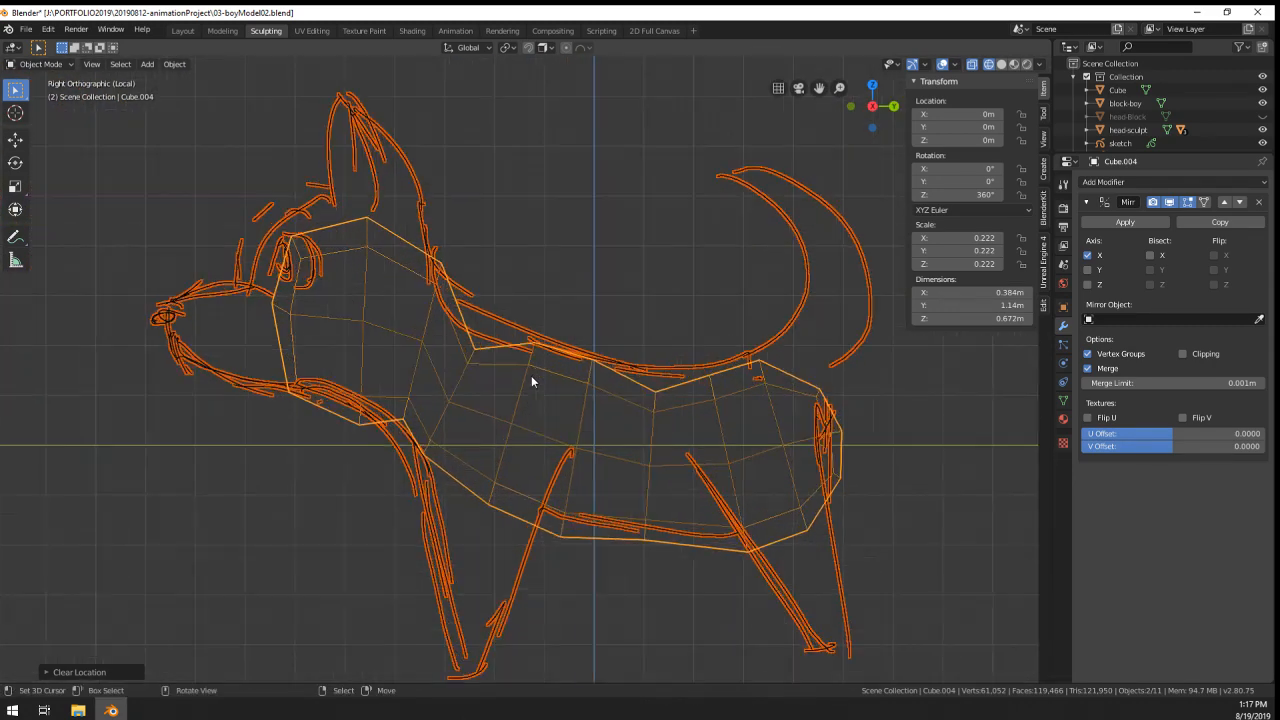
pyautogui.click(503, 356)
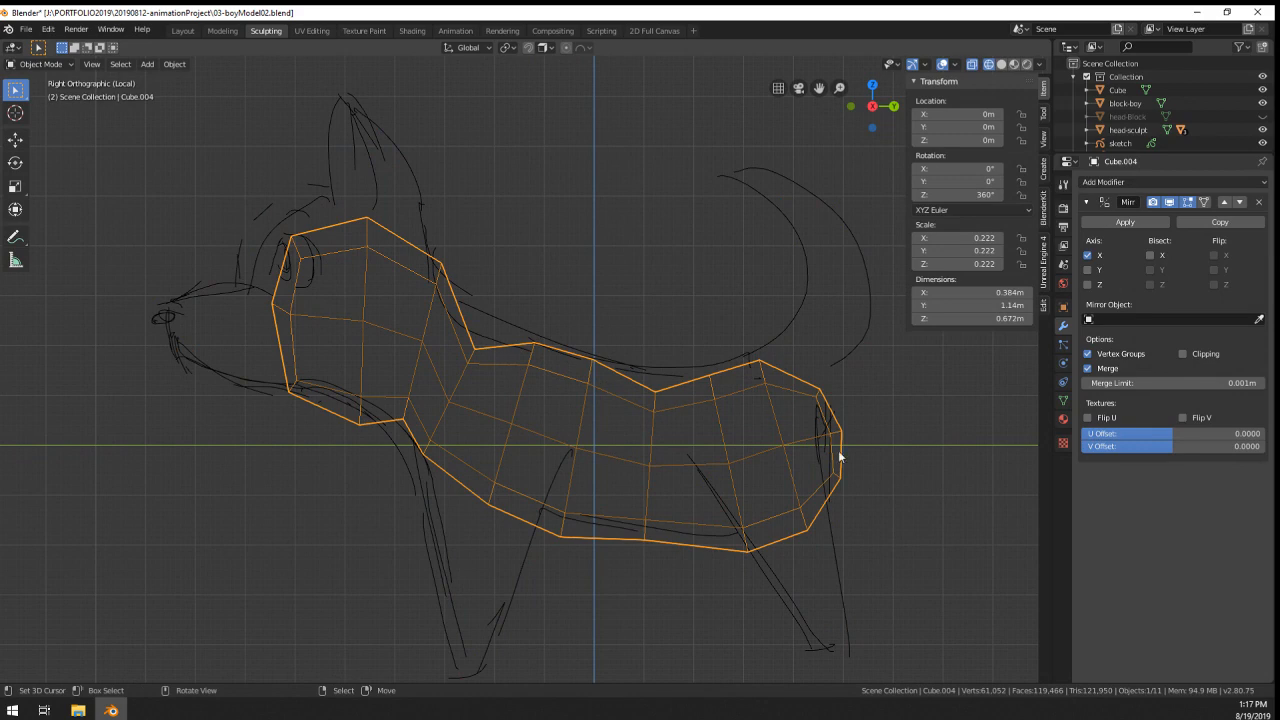
pyautogui.press('g')
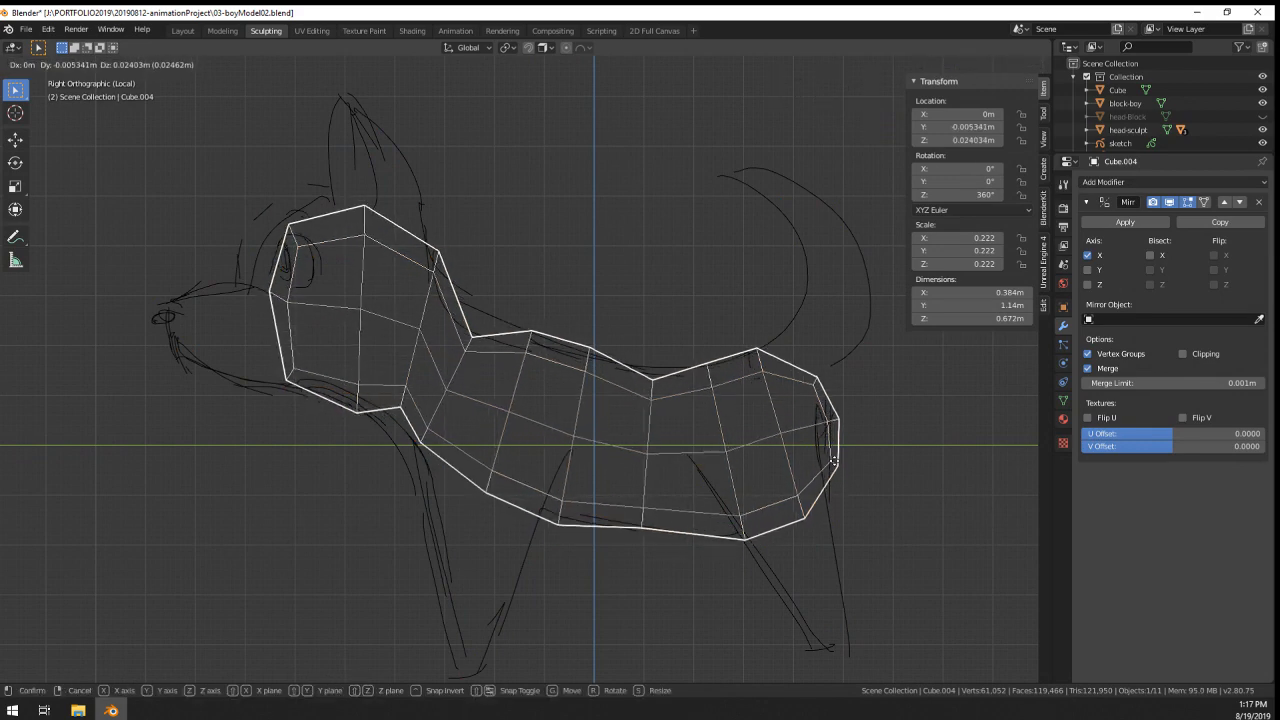
pyautogui.click(836, 462)
# - Move and scale the edge loop just ahead of the hips to fit the sketched back and belly lines
pyautogui.press('Tab')
pyautogui.keyDown('alt'); pyautogui.click(640, 477); pyautogui.keyUp('alt')
pyautogui.press('g')
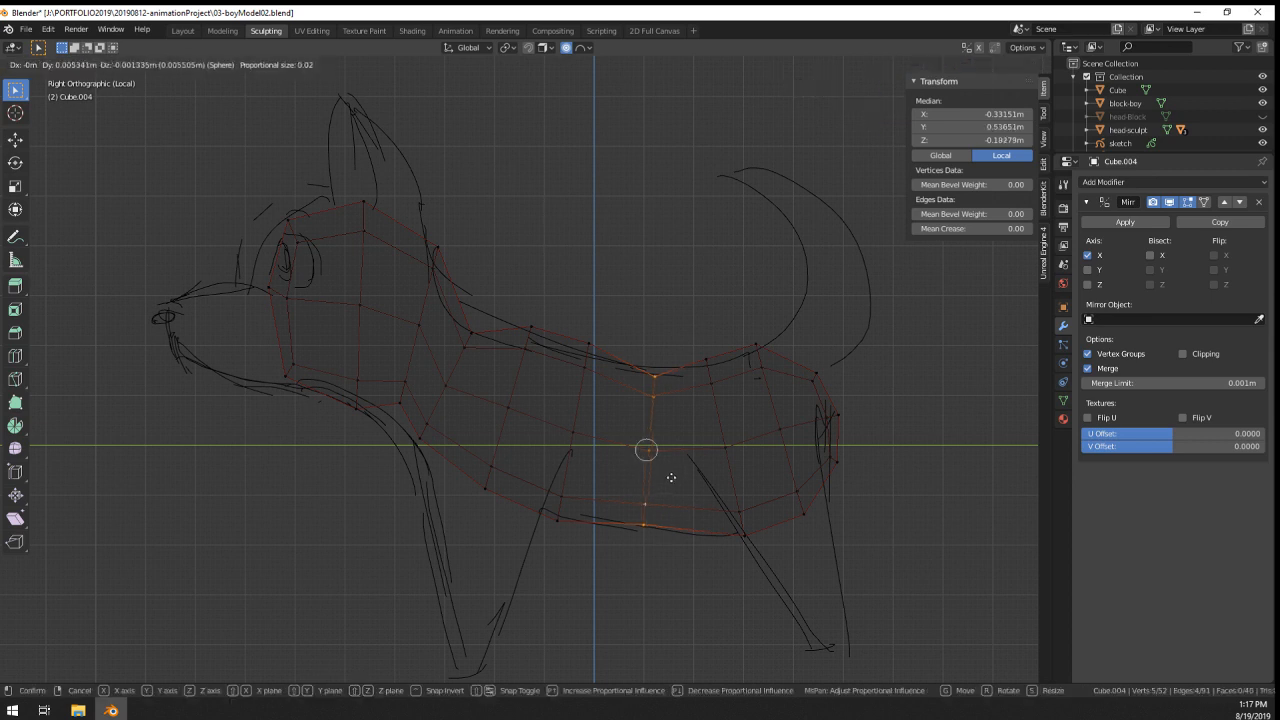
pyautogui.click(678, 481)
pyautogui.press('s')
pyautogui.click(684, 490)
pyautogui.press('s')
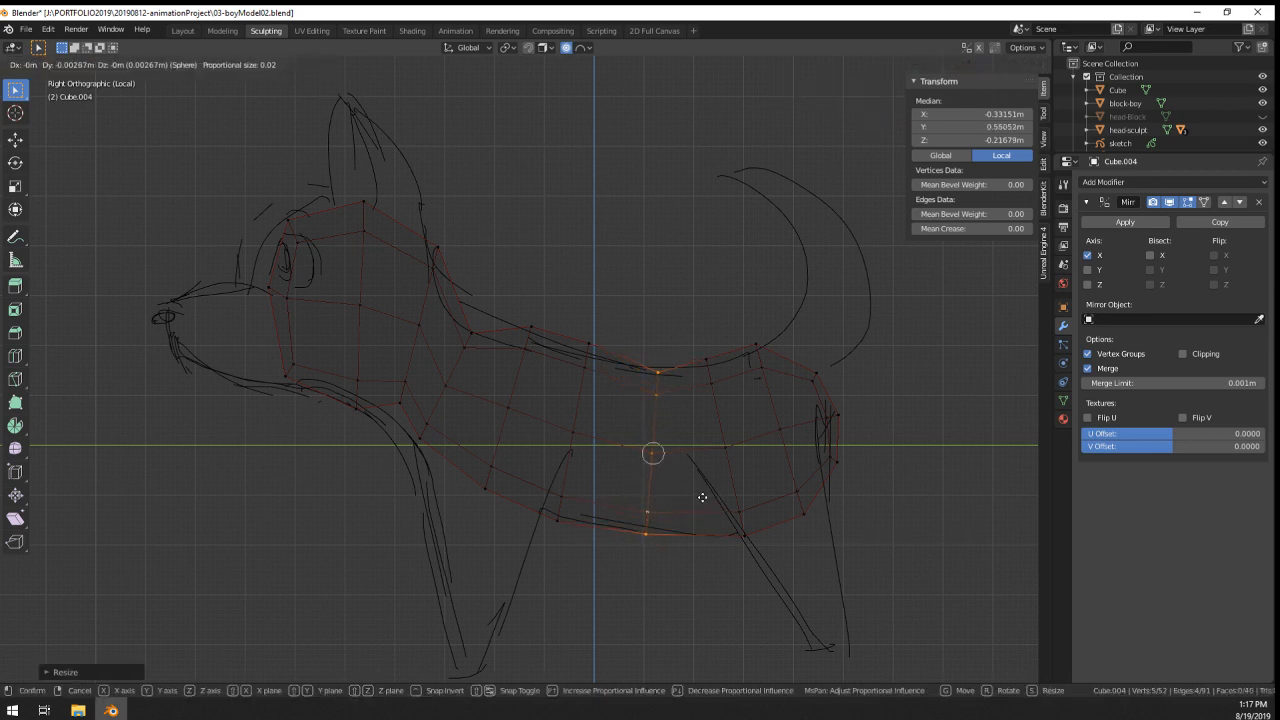
pyautogui.click(702, 497)
# - Move and scale the mid-body edge loop to fit the sketched back and belly lines
pyautogui.keyDown('alt'); pyautogui.click(645, 476); pyautogui.keyUp('alt')
pyautogui.press('g')
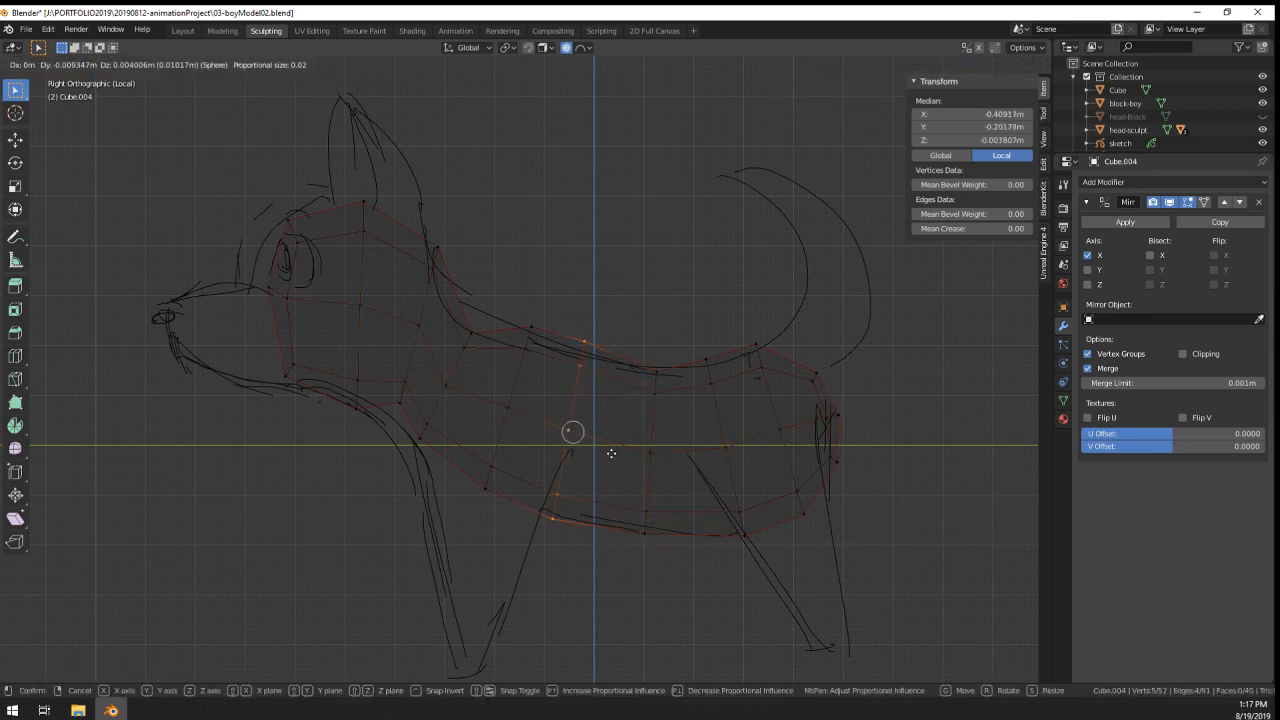
pyautogui.click(610, 453)
pyautogui.press('s')
pyautogui.click(624, 488)
# - Shift the edge loop behind the chest slightly toward the head
pyautogui.keyDown('alt'); pyautogui.click(504, 440); pyautogui.keyUp('alt')
pyautogui.press('g')
pyautogui.click(501, 440)
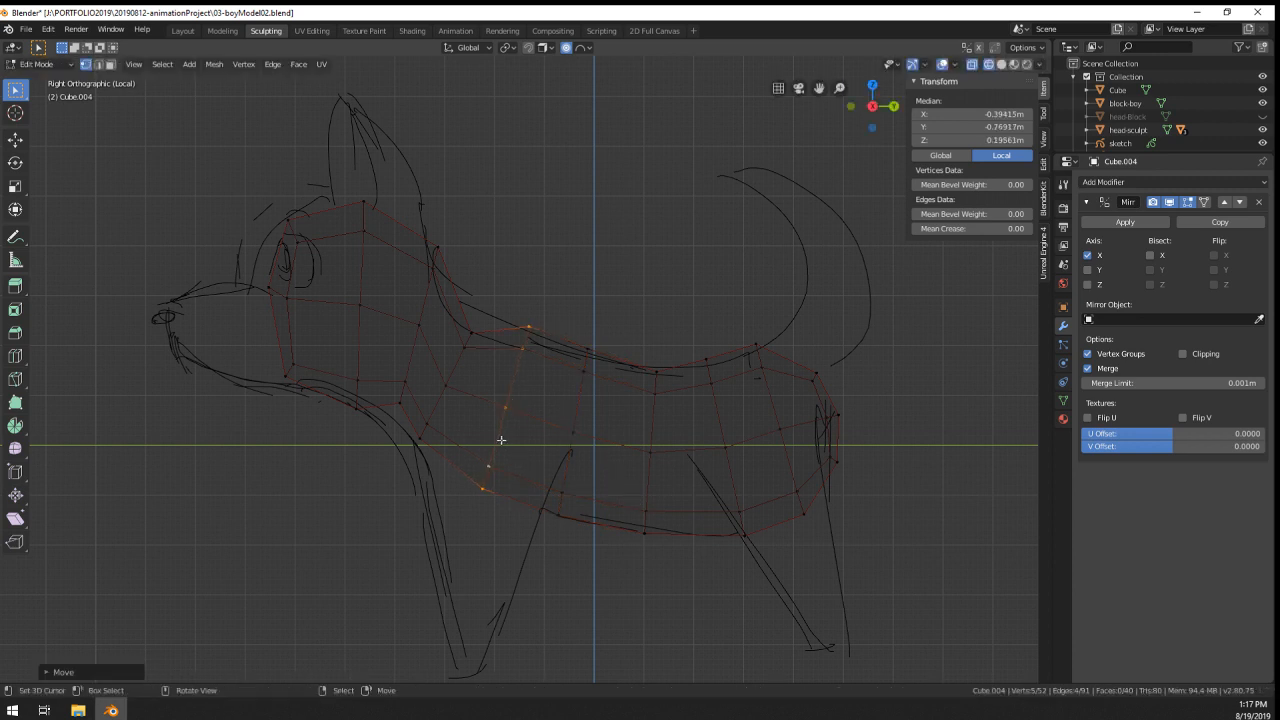
# - Rotate the mid-body edge loop so its upper end leans toward the tail
pyautogui.click(567, 485)
pyautogui.press('r')
pyautogui.rightClick(672, 461)
pyautogui.keyDown('alt'); pyautogui.click(573, 452); pyautogui.keyUp('alt')
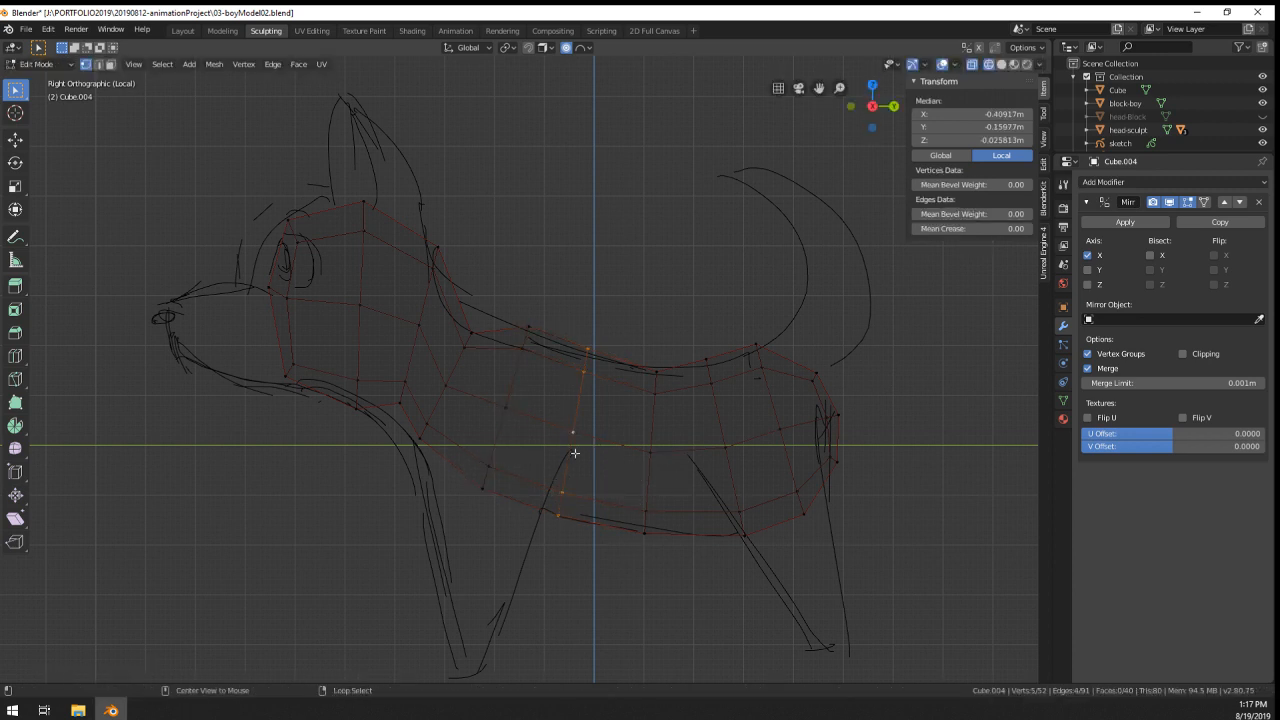
pyautogui.press('r')
pyautogui.click(676, 463)
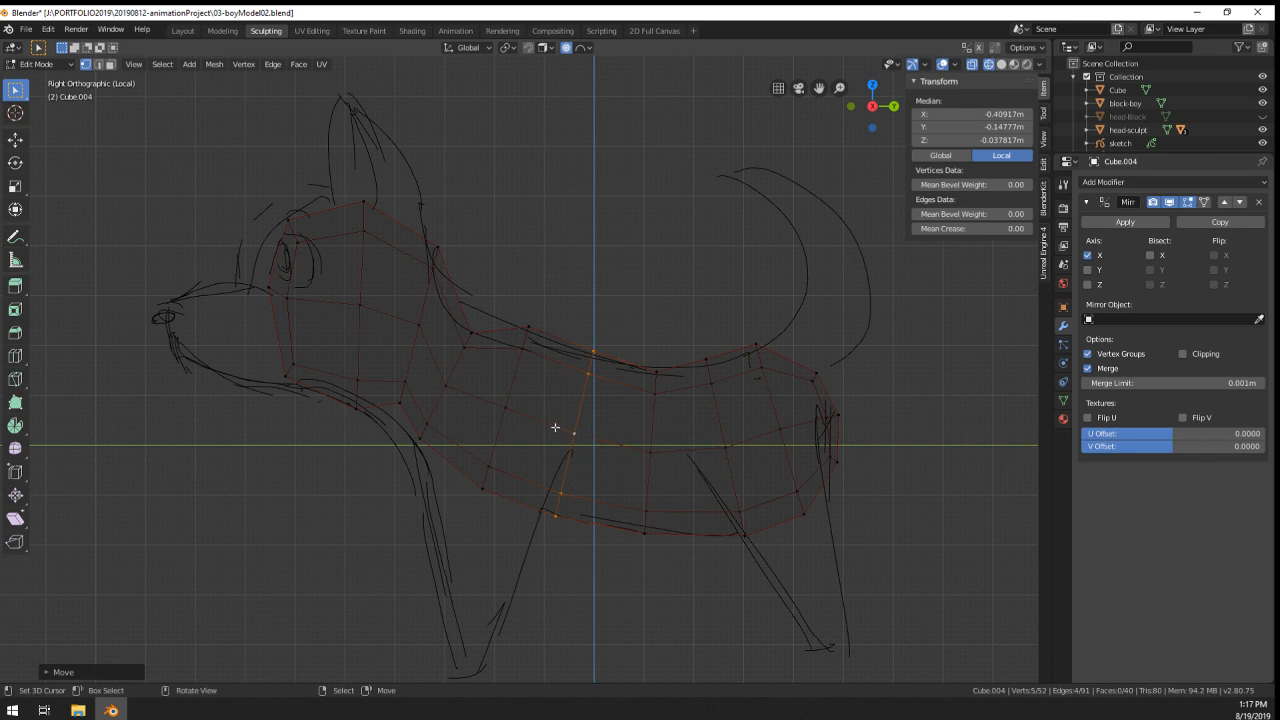
# - Move the edge loop behind the mid-body toward the head, and scale and position a new loop between it and the hips
pyautogui.press('g')
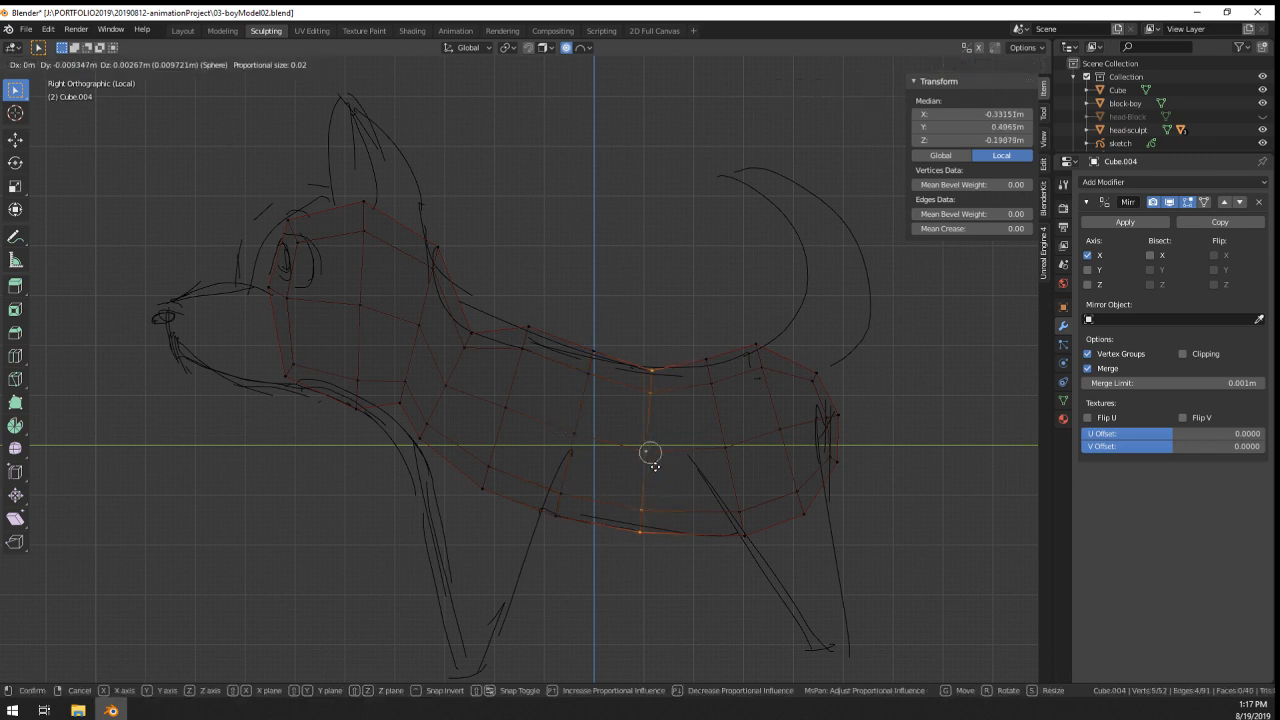
pyautogui.click(676, 458)
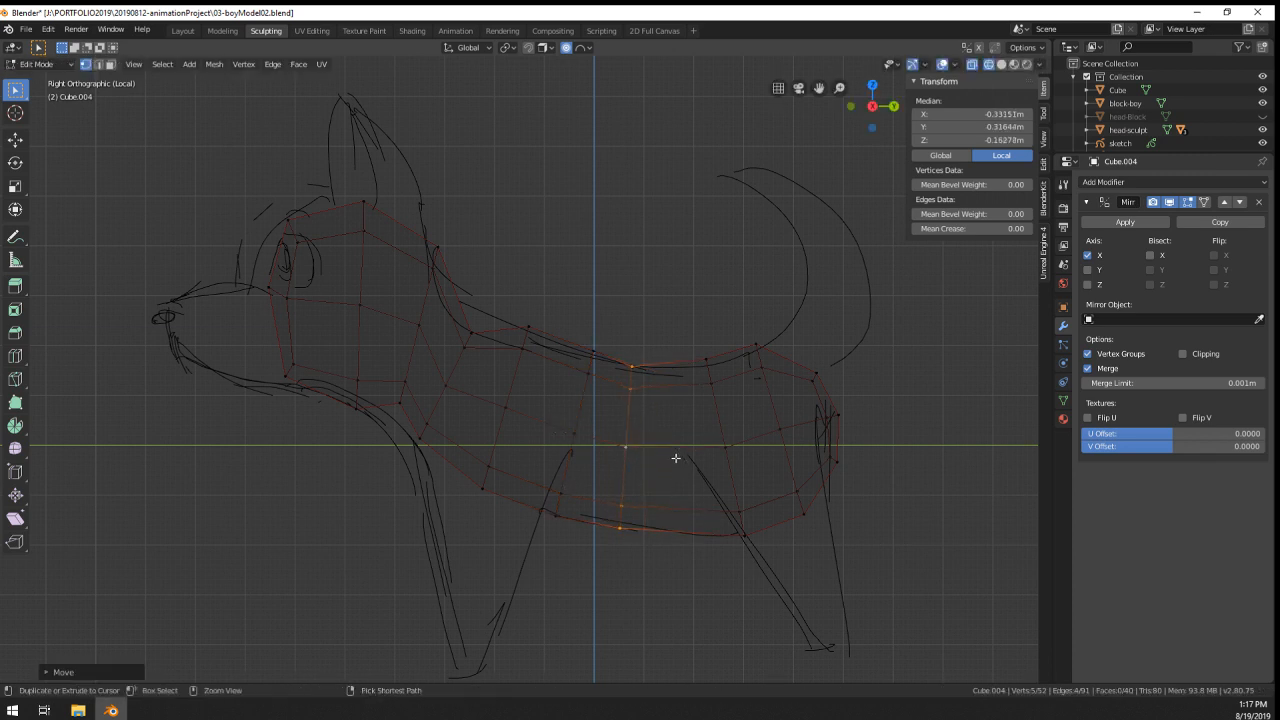
pyautogui.press('s')
pyautogui.click(816, 531)
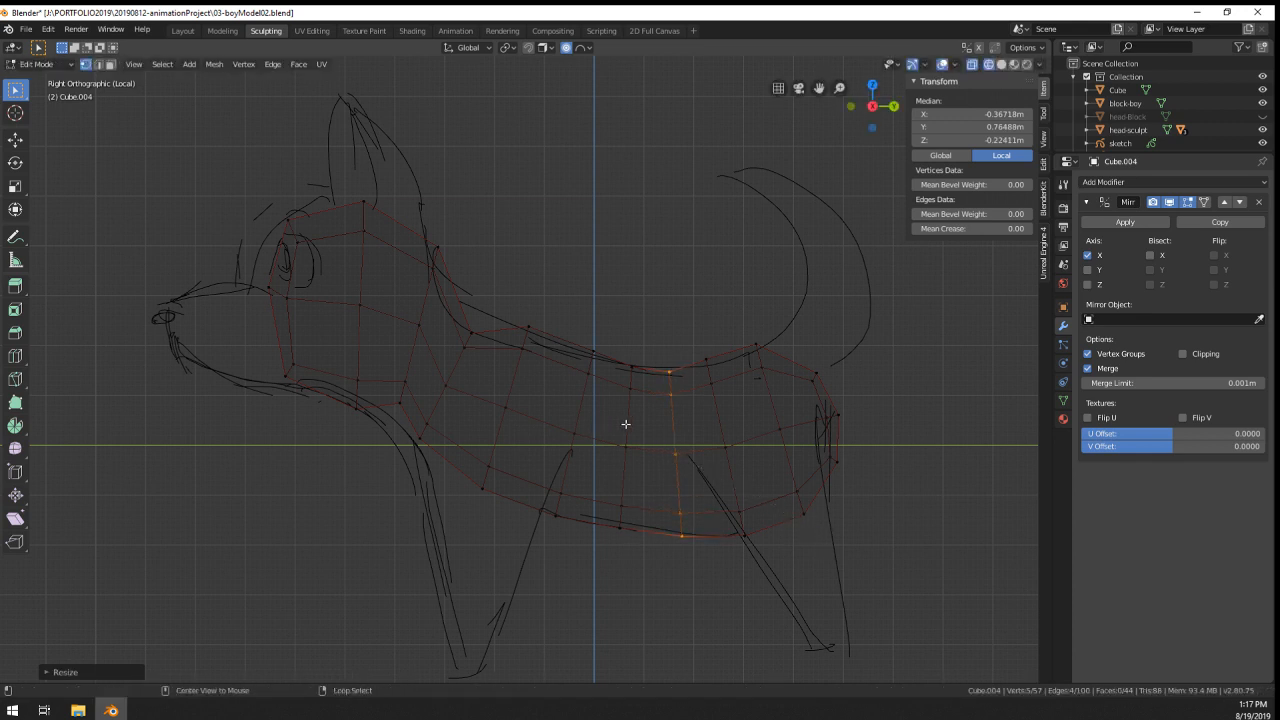
pyautogui.press('g')
pyautogui.click(676, 433)
# - Rotate the mid-body edge loop further so its lower end meets the back of the sketched front leg
pyautogui.keyDown('alt'); pyautogui.click(590, 410); pyautogui.keyUp('alt')
pyautogui.press('r')
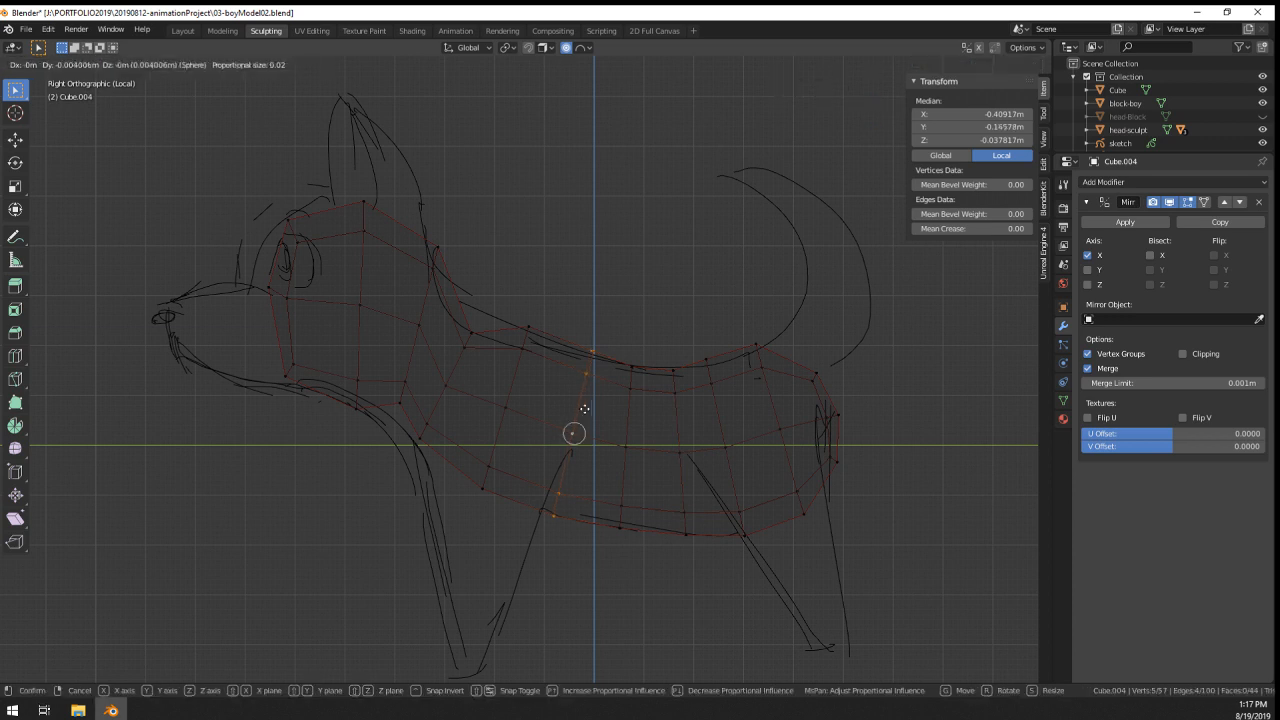
pyautogui.click(580, 412)
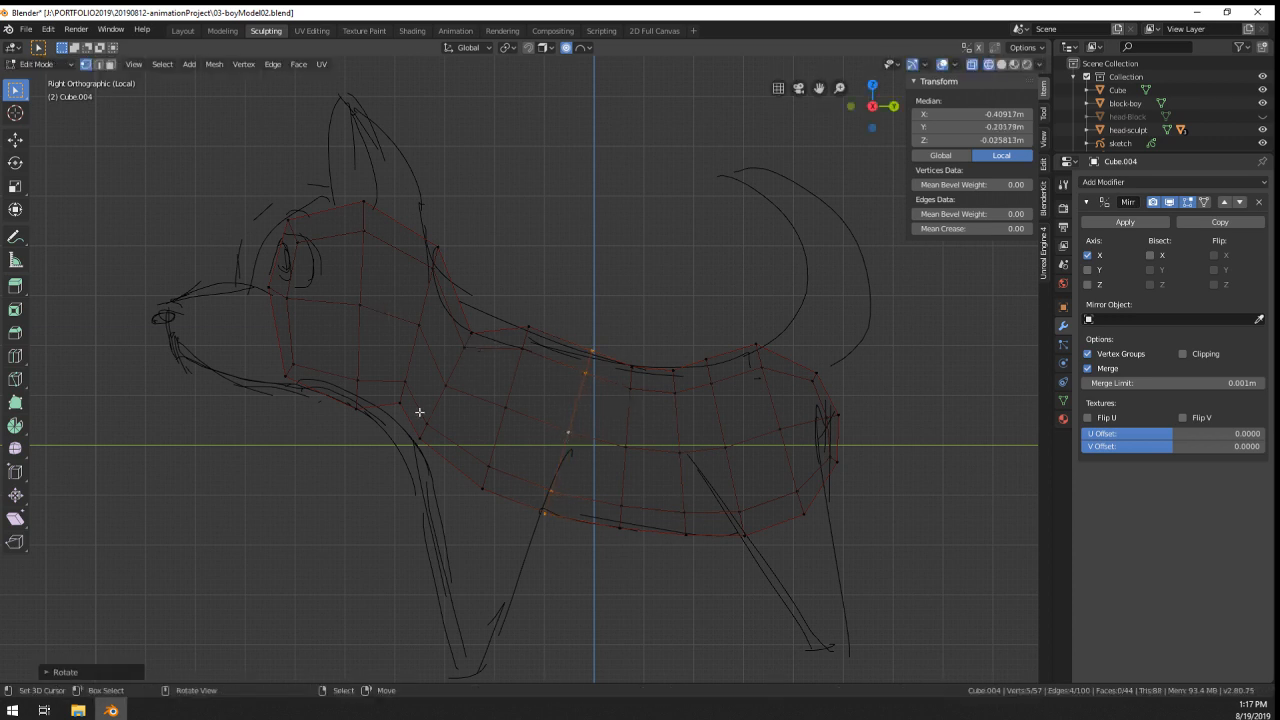
# - Scale, move and rotate the edge loop at the back of the head so its ends meet the sketched nape and throat
pyautogui.keyDown('shift'); pyautogui.moveTo(480, 401); pyautogui.dragTo(592, 441, button='middle'); pyautogui.keyUp('shift')
pyautogui.press('s')
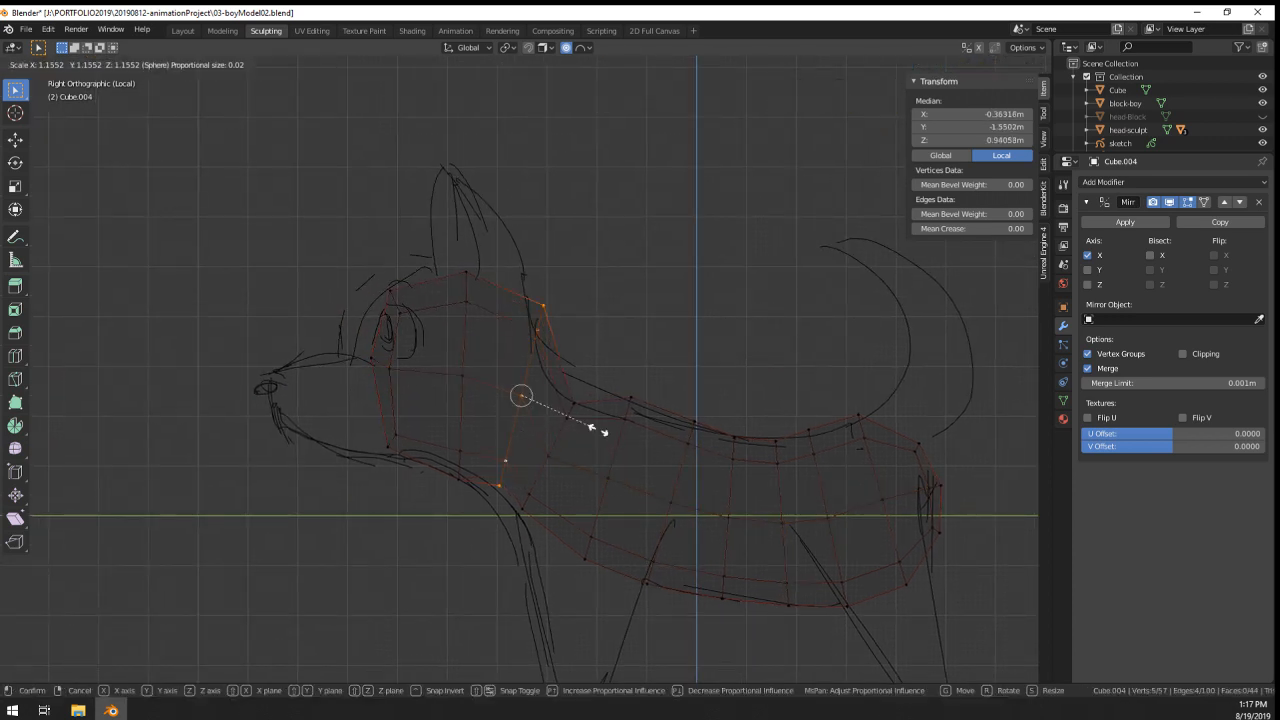
pyautogui.click(599, 428)
pyautogui.press('g')
pyautogui.click(588, 444)
pyautogui.press('r')
pyautogui.click(609, 468)
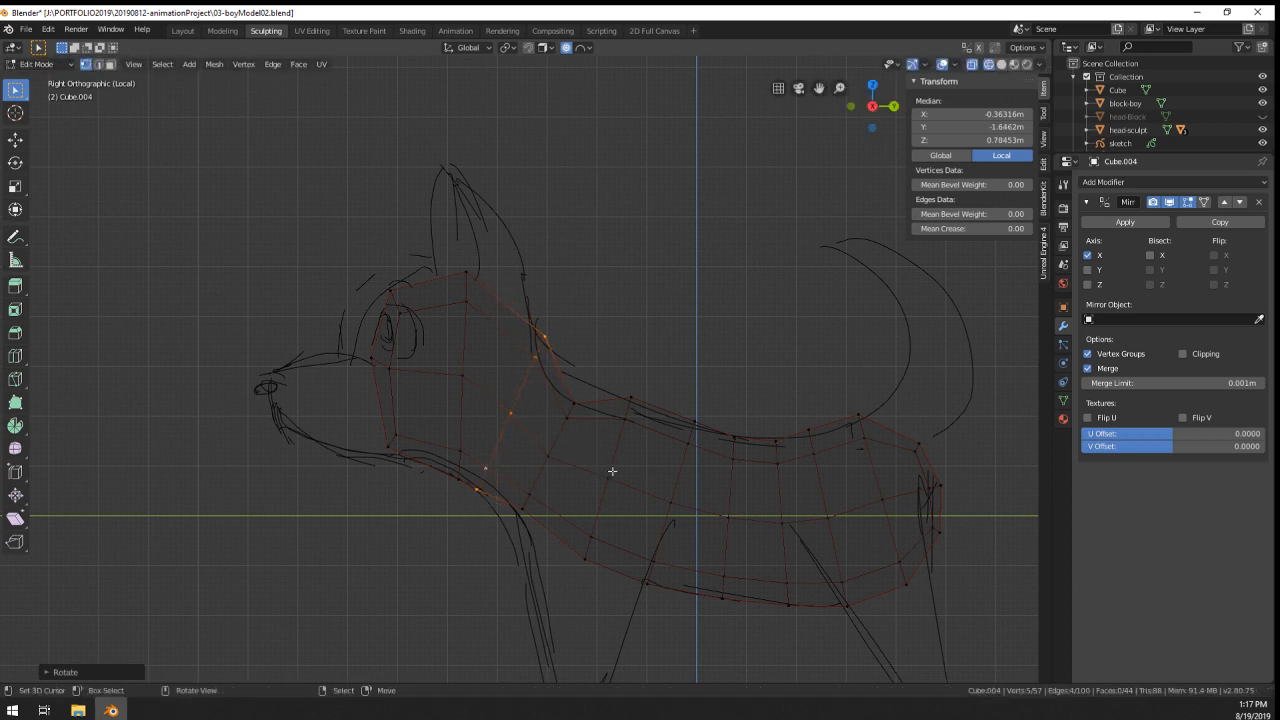
pyautogui.press('g')
pyautogui.click(610, 480)
# - Rotate, scale and reposition the edge loop through the middle of the head so it leans along the head sketch
pyautogui.press('r')
pyautogui.click(552, 350)
pyautogui.press('g')
pyautogui.click(552, 341)
pyautogui.press('s')
pyautogui.click(541, 342)
pyautogui.press('g')
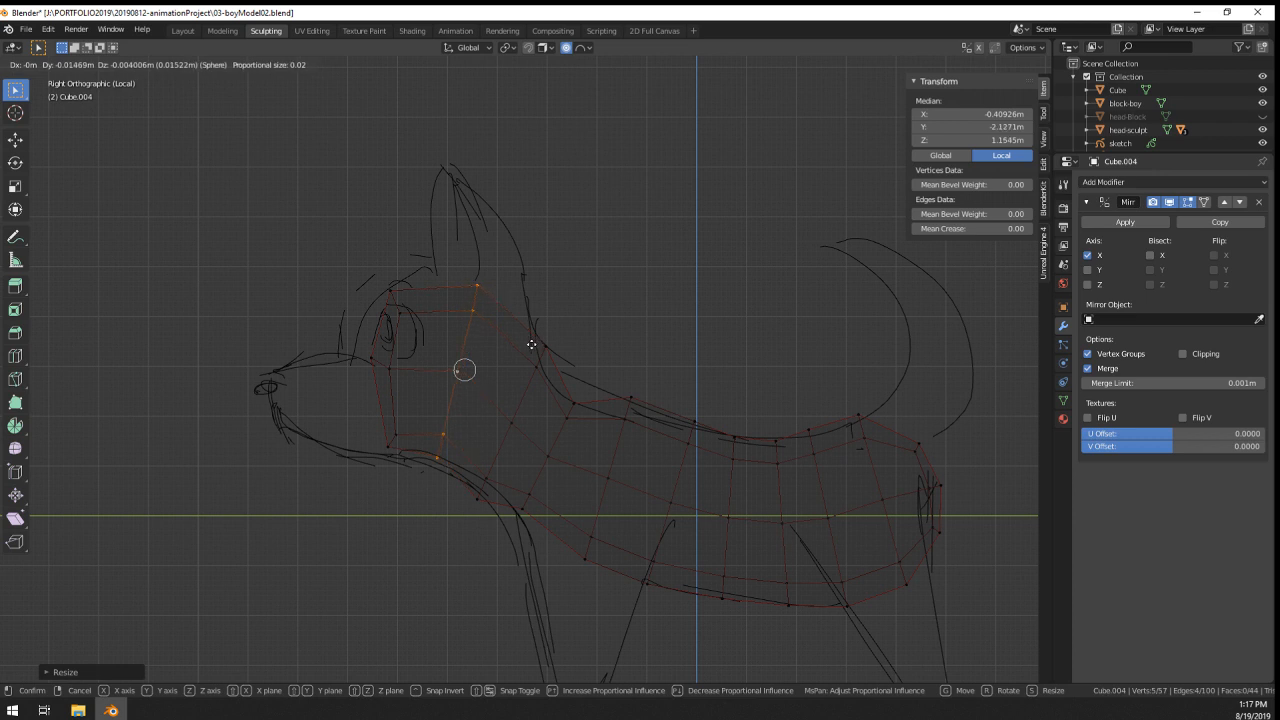
pyautogui.click(522, 344)
pyautogui.press('r')
pyautogui.click(484, 335)
# - Insert an edge loop between the mid-head and neck loops, and scale and rotate it to the head outline
pyautogui.press('s')
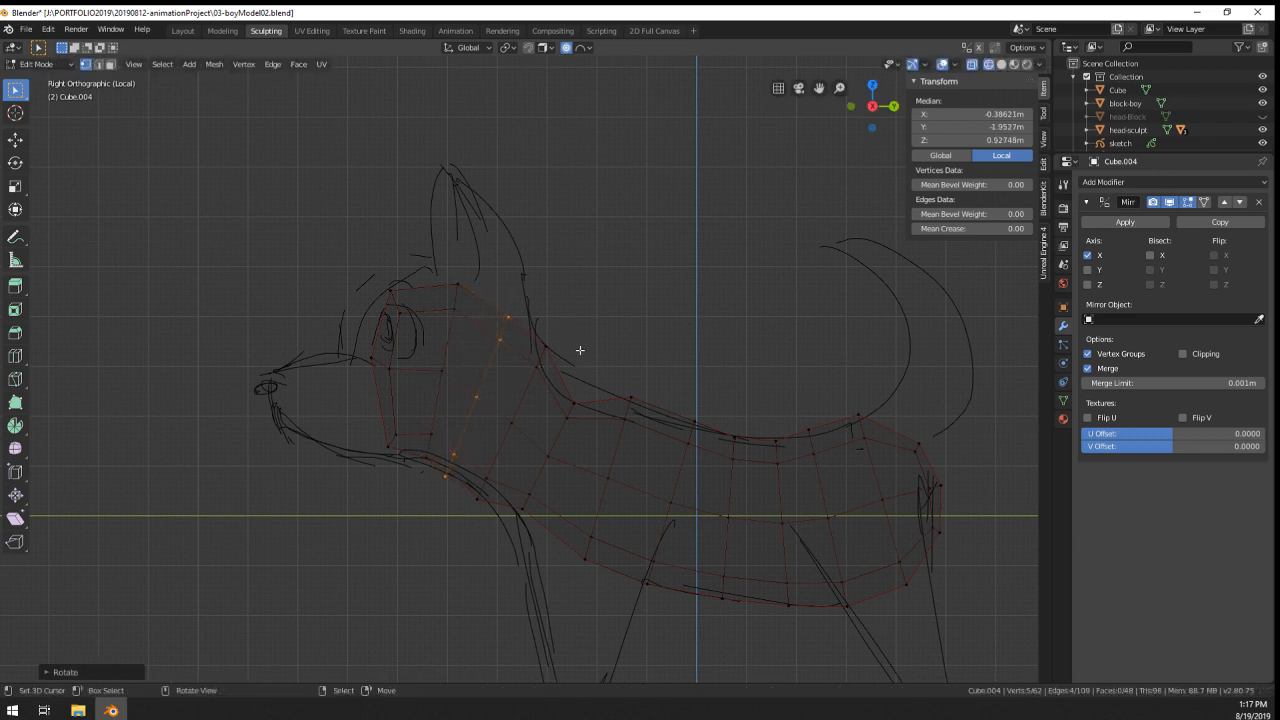
pyautogui.click(600, 340)
pyautogui.press('r')
pyautogui.click(592, 335)
# - Shift the nape edge loop, and scale and move the loop at the base of the neck to match the sketch
pyautogui.press('s')
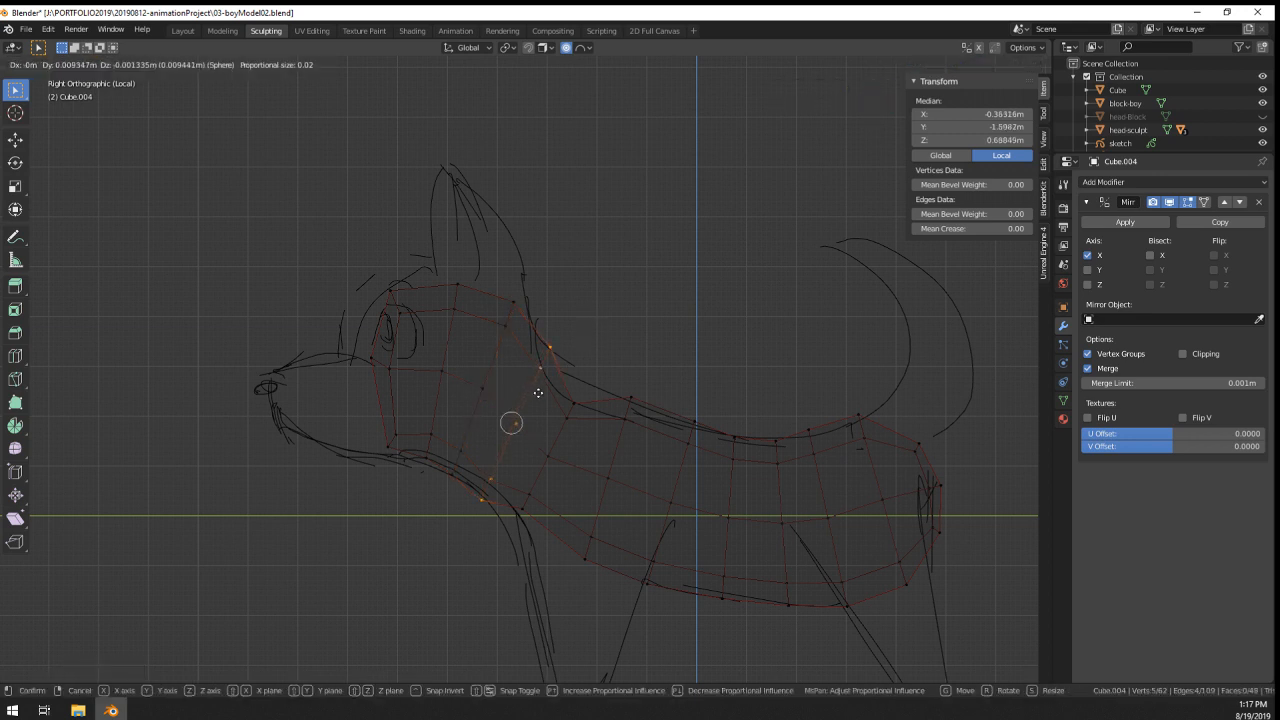
pyautogui.click(594, 396)
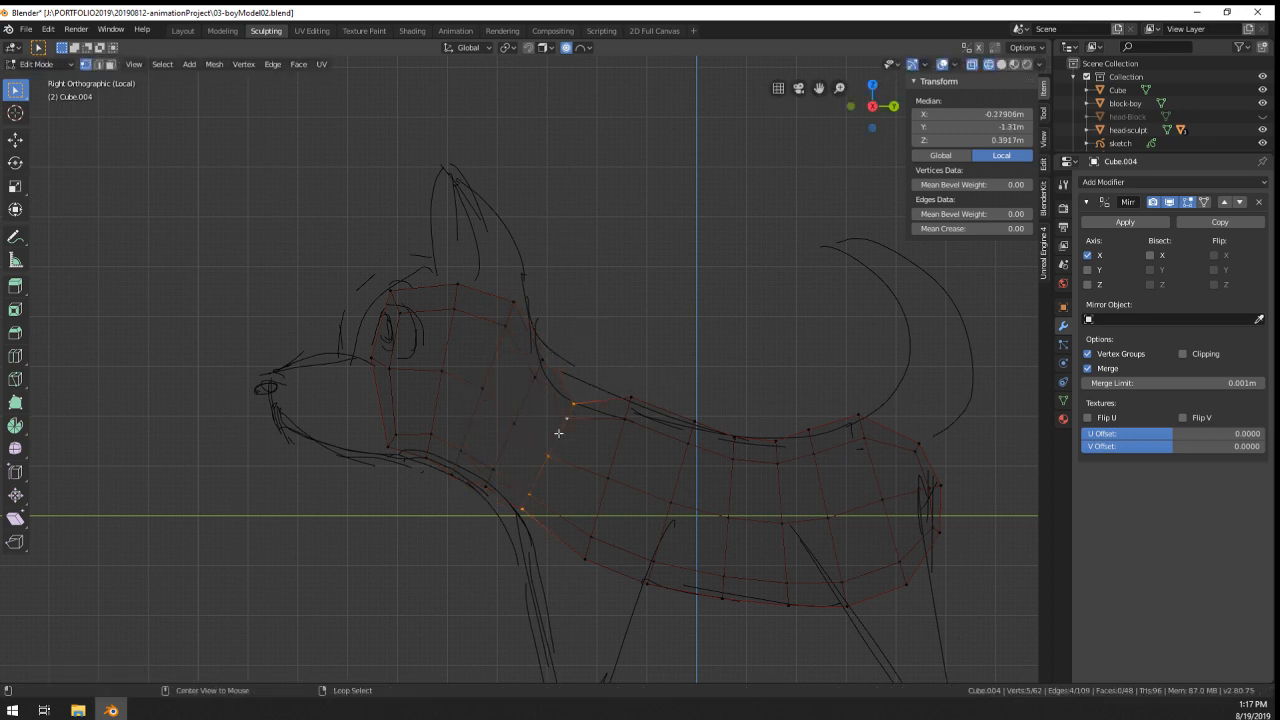
pyautogui.press('s')
pyautogui.click(569, 433)
pyautogui.press('g')
pyautogui.click(572, 435)
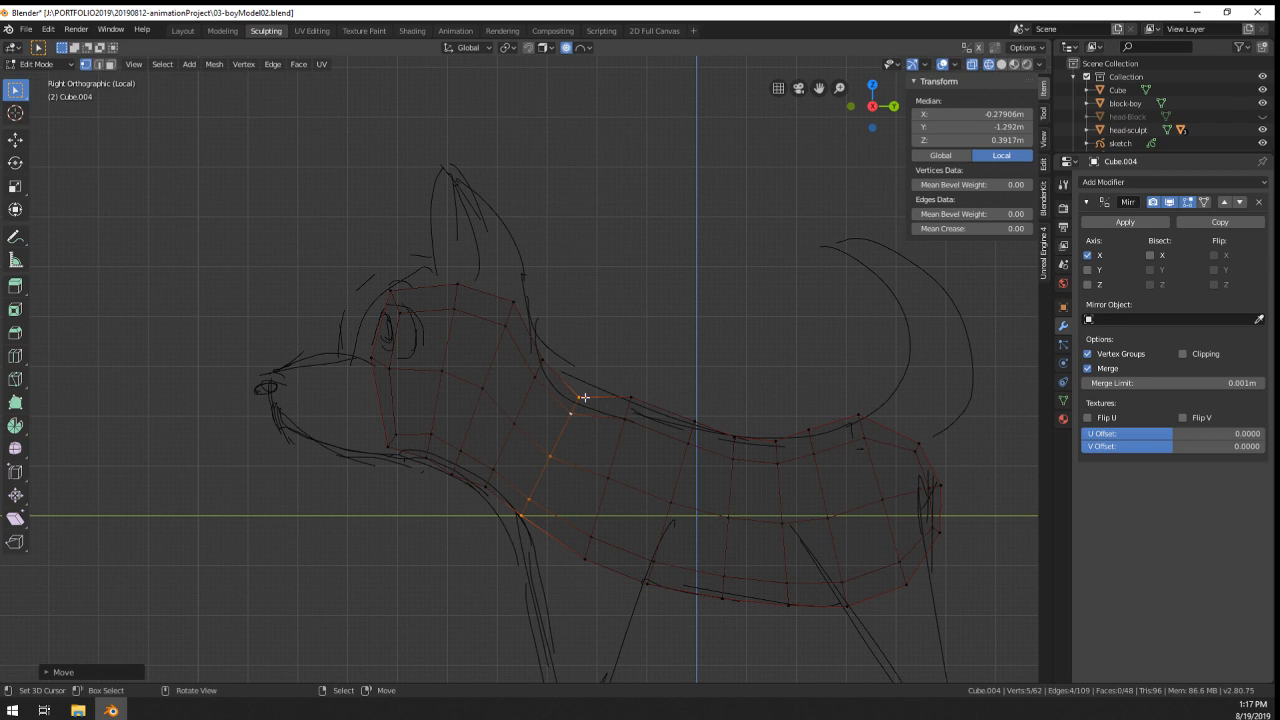
# - Raise the top vertex at the base of the neck toward the sketched back line using a larger proportional editing radius
pyautogui.click(583, 397)
pyautogui.press('g')
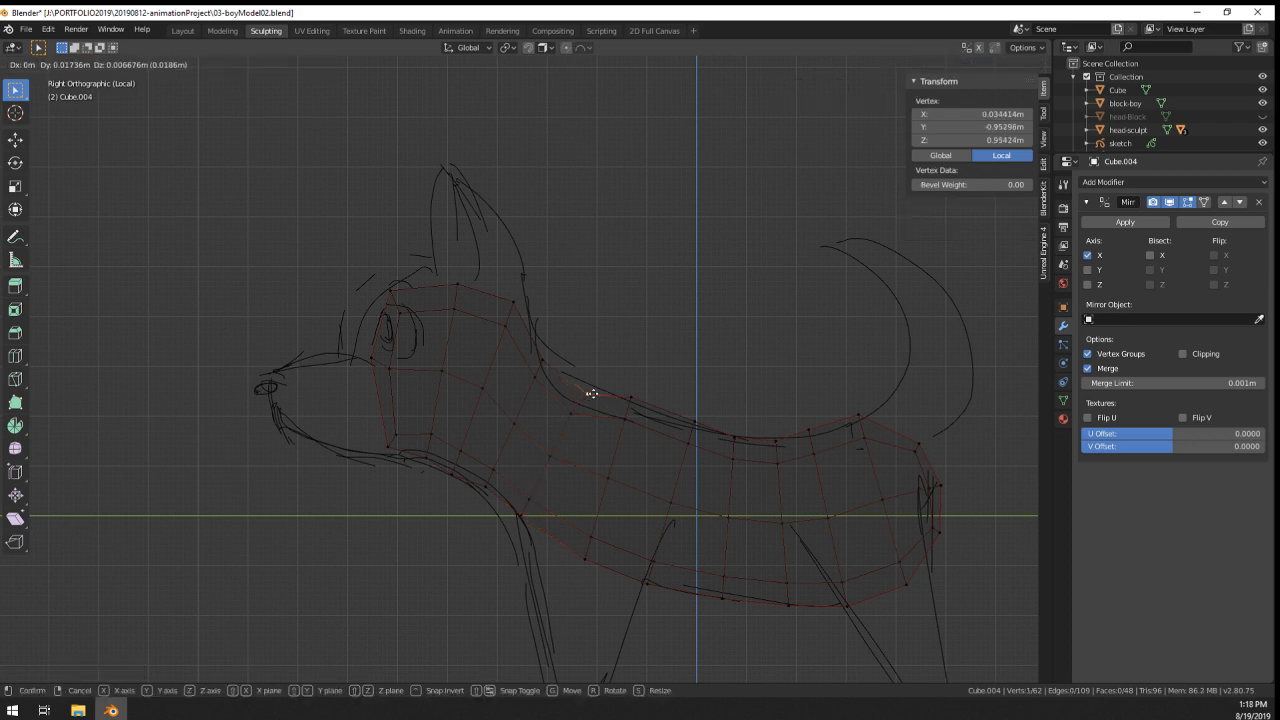
pyautogui.click(593, 394)
pyautogui.press('g')
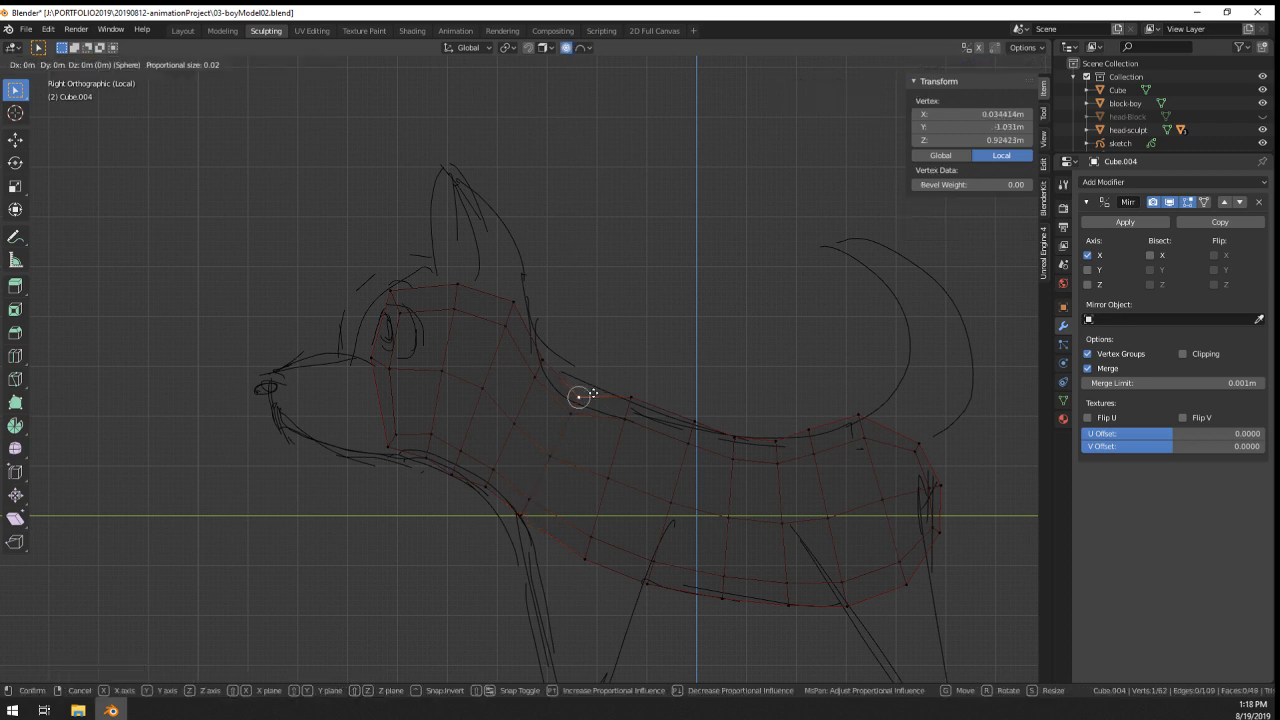
pyautogui.scroll(-9, 595, 387)
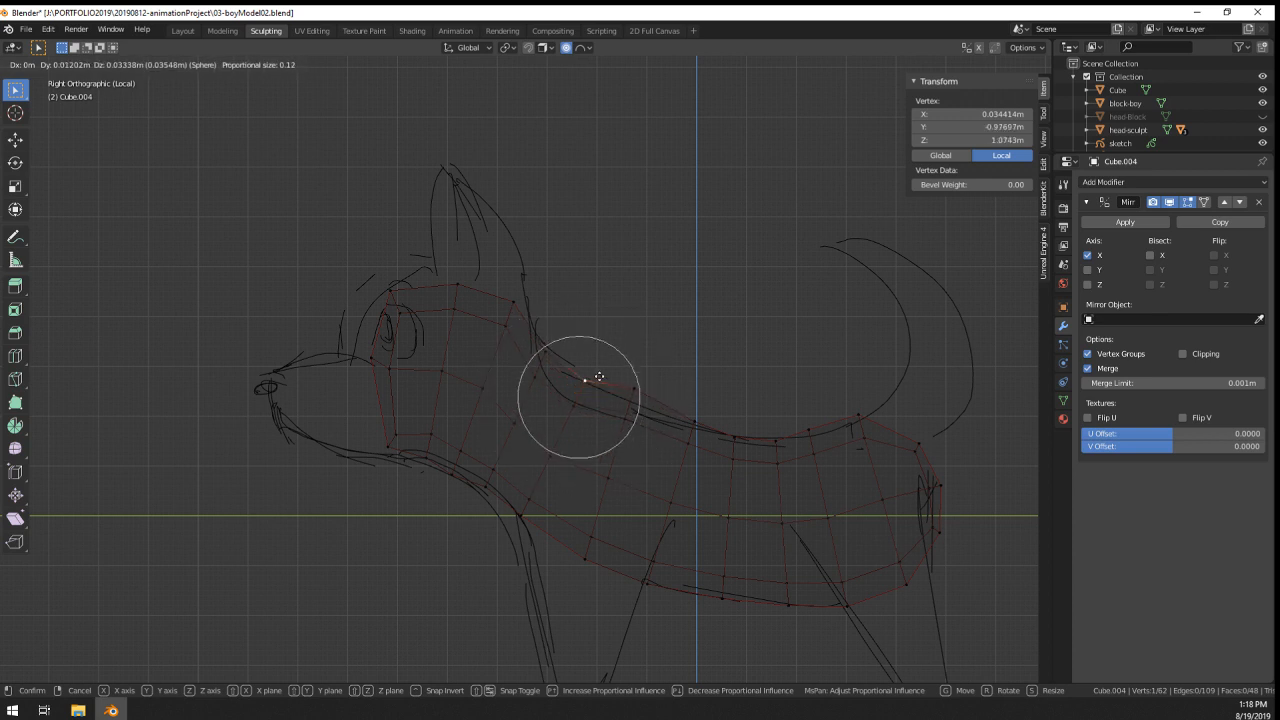
pyautogui.click(744, 429)
# - Move the top vertices along the middle and rear of the back onto the sketched back line with proportional editing
pyautogui.press('g')
pyautogui.scroll(-5, 847, 422)
pyautogui.click(847, 422)
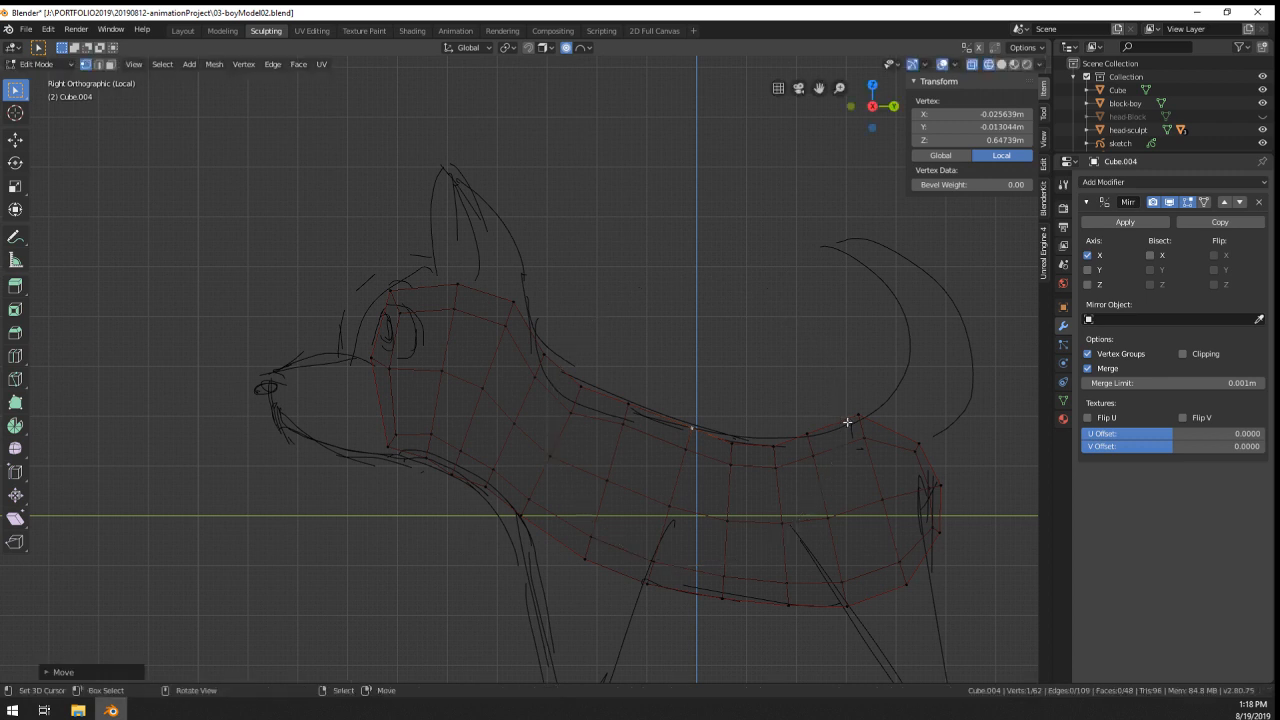
pyautogui.press('g')
pyautogui.scroll(8, 768, 445)
pyautogui.click(770, 441)
pyautogui.press('g')
pyautogui.click(815, 433)
pyautogui.press('g')
pyautogui.click(812, 438)
# - Examine the mirrored body mesh in perspective and from above, checking how the two halves meet along the centre
pyautogui.scroll(-3, 764, 445)
pyautogui.moveTo(764, 445)
pyautogui.mouseDown(button='middle')
pyautogui.moveTo(649, 480)
pyautogui.moveTo(774, 417)
pyautogui.moveTo(858, 486)
pyautogui.moveTo(643, 483)
pyautogui.moveTo(723, 488)
pyautogui.mouseUp(button='middle')
pyautogui.press('Tab')
pyautogui.scroll(4, 601, 457)
pyautogui.press('Tab')
pyautogui.moveTo(557, 508); pyautogui.dragTo(586, 491, button='middle')
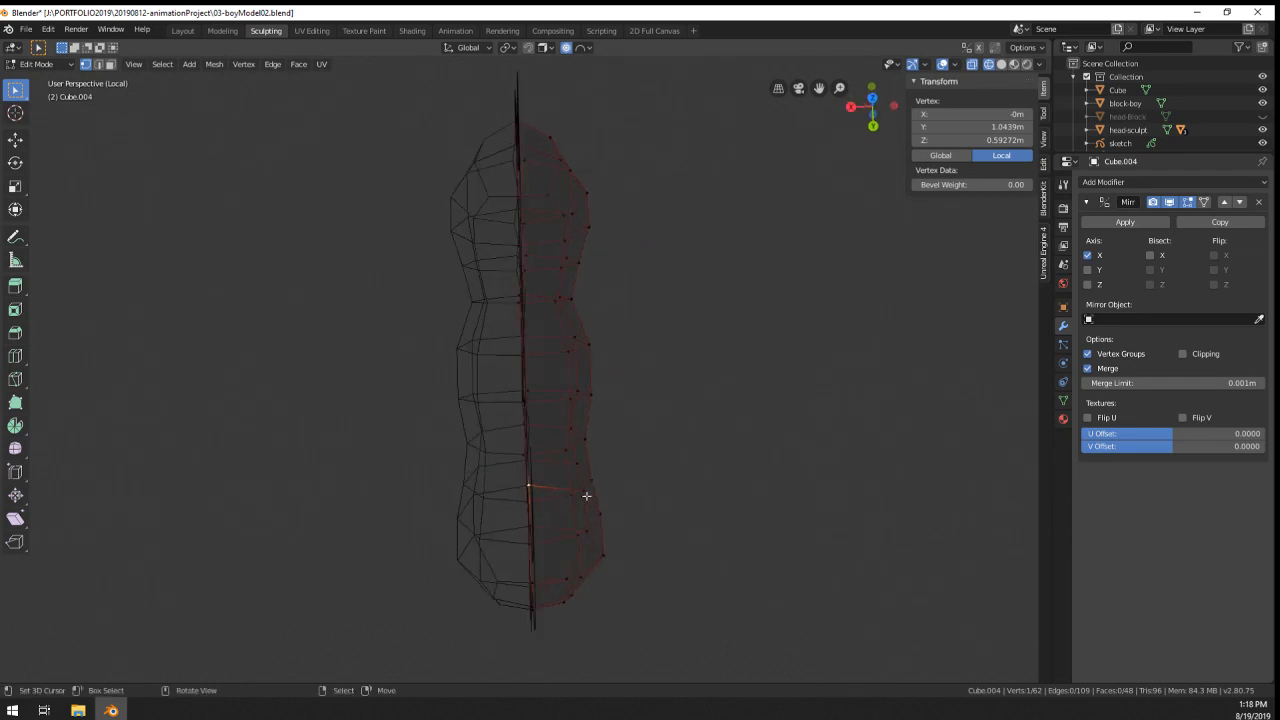
pyautogui.press('c')
pyautogui.scroll(-9, 598, 558)
pyautogui.scroll(2, 586, 587)
pyautogui.press('Escape')
pyautogui.moveTo(613, 578)
pyautogui.mouseDown(button='middle')
pyautogui.moveTo(637, 571)
pyautogui.moveTo(577, 564)
pyautogui.moveTo(474, 603)
pyautogui.mouseUp(button='middle')
pyautogui.press('KP_7')
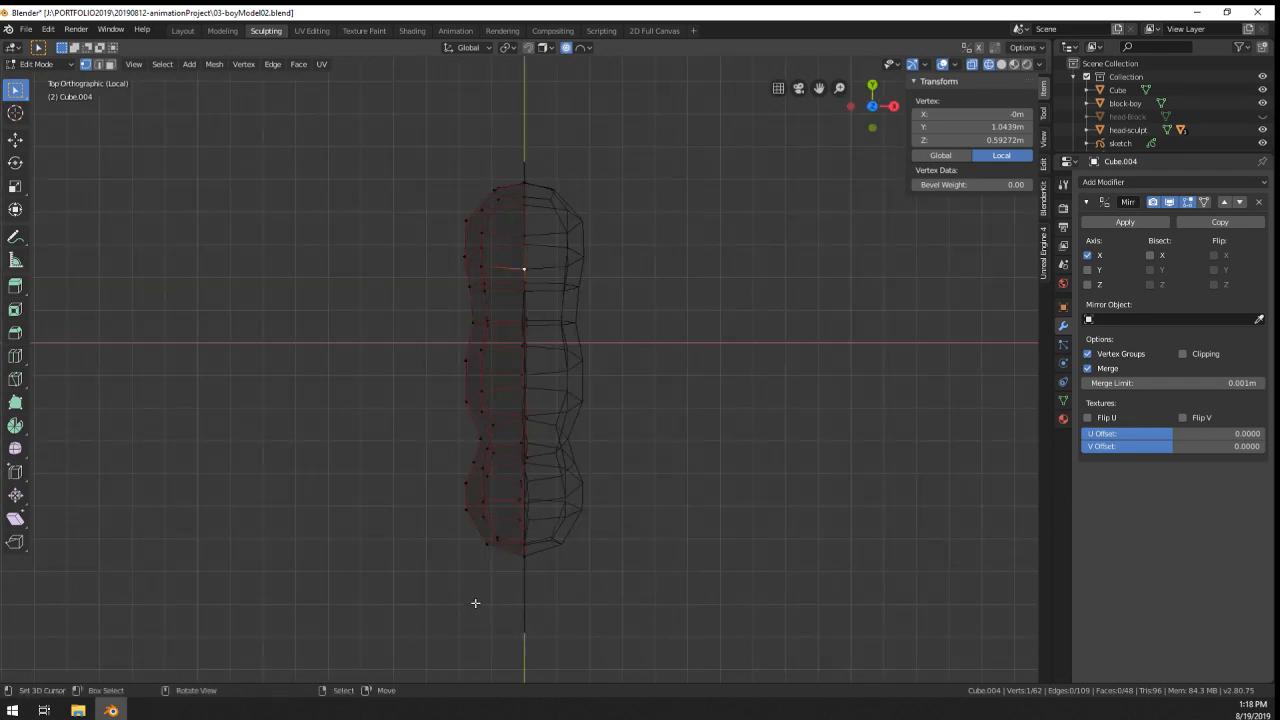
# - Select the vertices of the body's rear end and enable Clipping on the Mirror modifier
pyautogui.moveTo(527, 341)
pyautogui.mouseDown(button='middle')
pyautogui.moveTo(571, 360)
pyautogui.moveTo(629, 477)
pyautogui.moveTo(600, 477)
pyautogui.moveTo(561, 329)
pyautogui.moveTo(670, 367)
pyautogui.mouseUp(button='middle')
pyautogui.press('c')
pyautogui.click(582, 305)
pyautogui.press('Escape')
pyautogui.press('g')
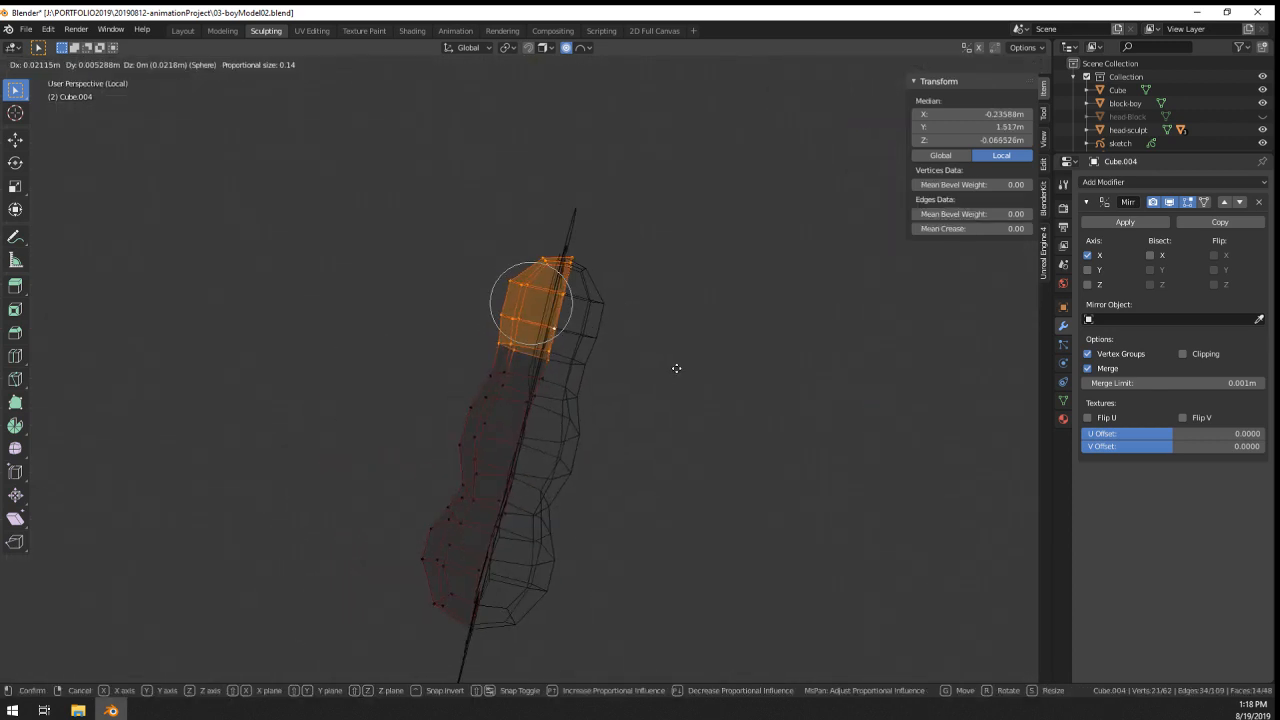
pyautogui.rightClick(676, 368)
pyautogui.click(1184, 353)
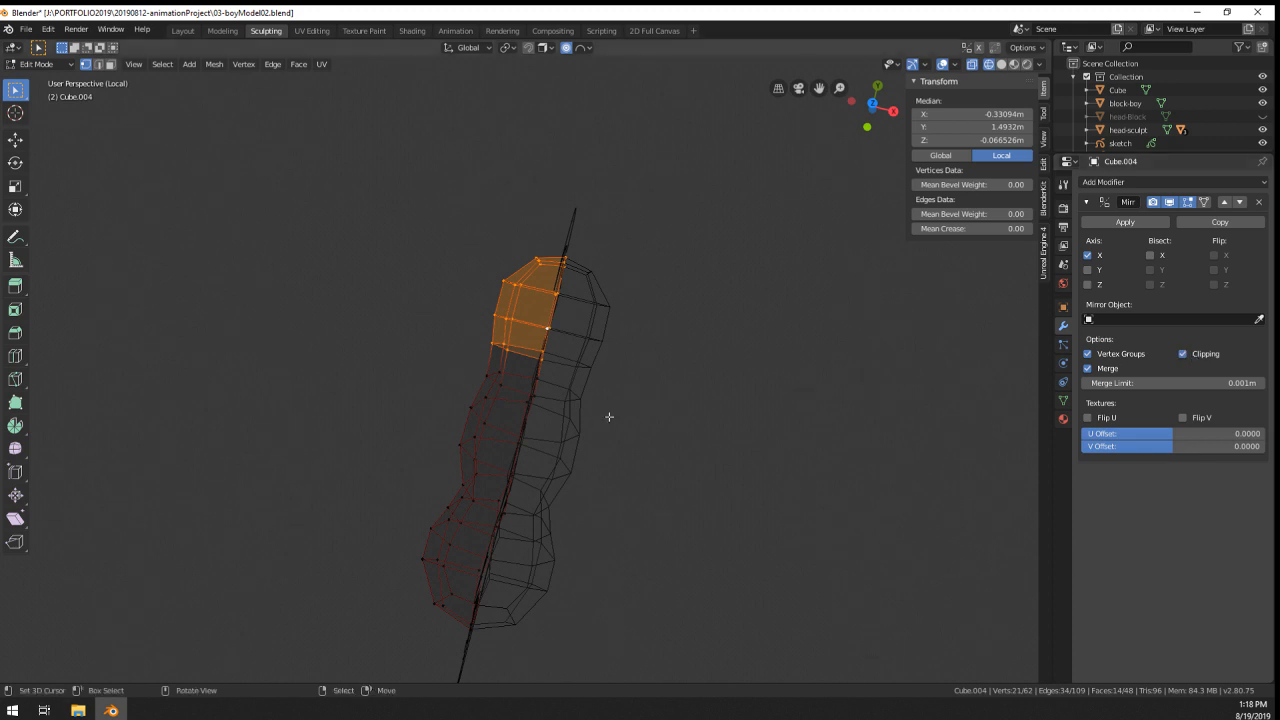
# - Move the selected rear-end vertices relative to the mirror plane with clipping active
pyautogui.press('g')
pyautogui.rightClick(567, 384)
pyautogui.scroll(2, 566, 384)
pyautogui.press('g')
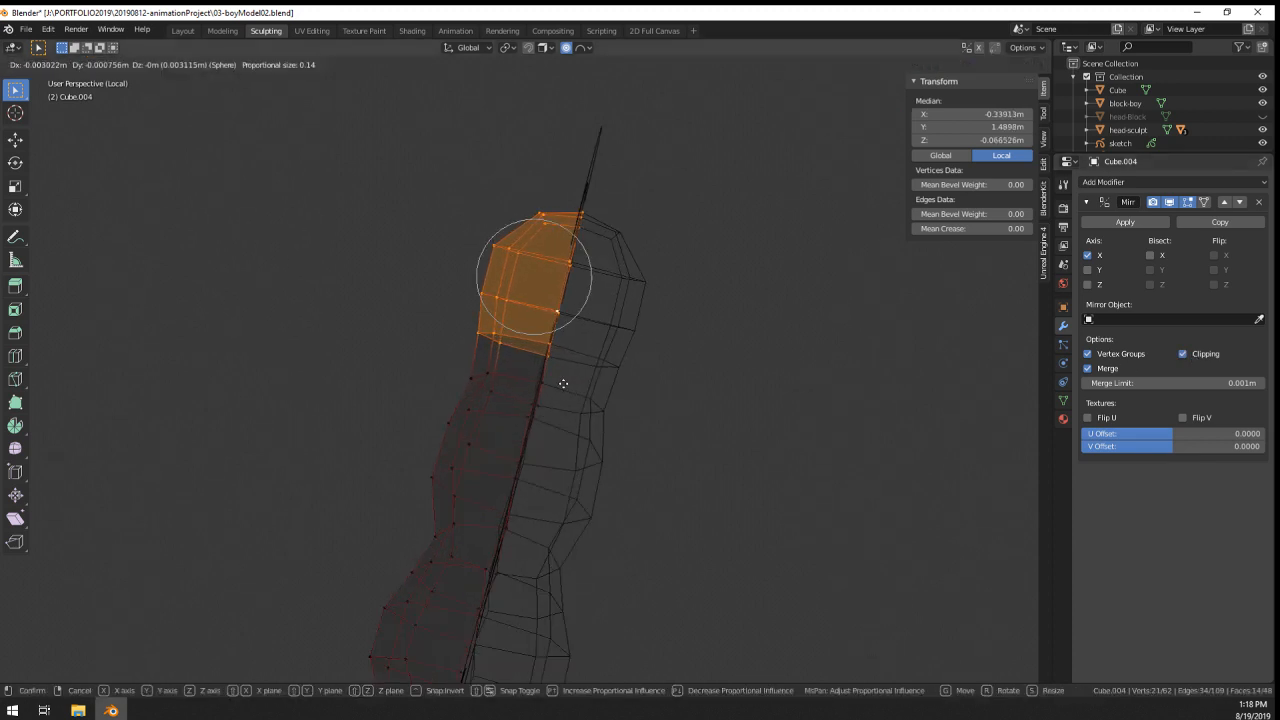
pyautogui.click(560, 384)
pyautogui.press('g')
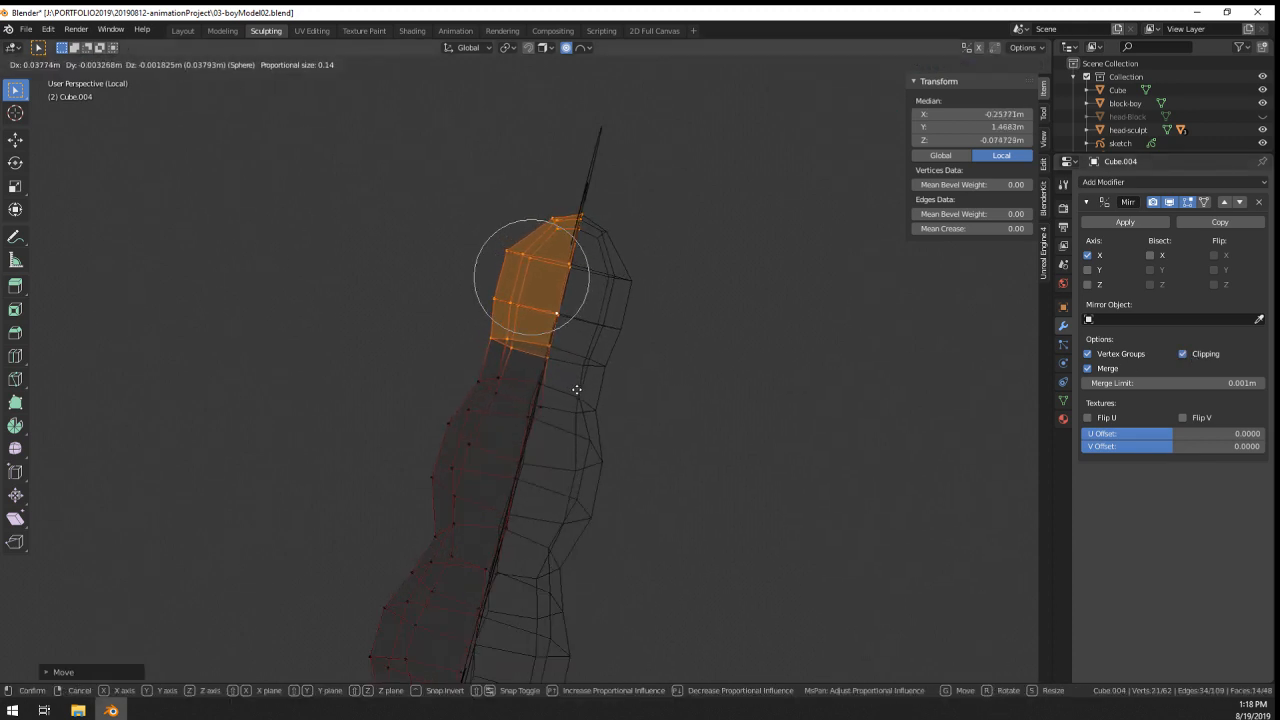
pyautogui.click(577, 390)
# - Switch the viewport to solid shading and check the body's centre seam from the front
pyautogui.moveTo(577, 390)
pyautogui.mouseDown(button='middle')
pyautogui.moveTo(617, 397)
pyautogui.moveTo(600, 380)
pyautogui.mouseUp(button='middle')
pyautogui.press('z')
pyautogui.click(690, 385)
pyautogui.press('Tab')
pyautogui.moveTo(686, 430)
pyautogui.mouseDown(button='middle')
pyautogui.moveTo(550, 455)
pyautogui.moveTo(716, 423)
pyautogui.mouseUp(button='middle')
pyautogui.press('KP_1')
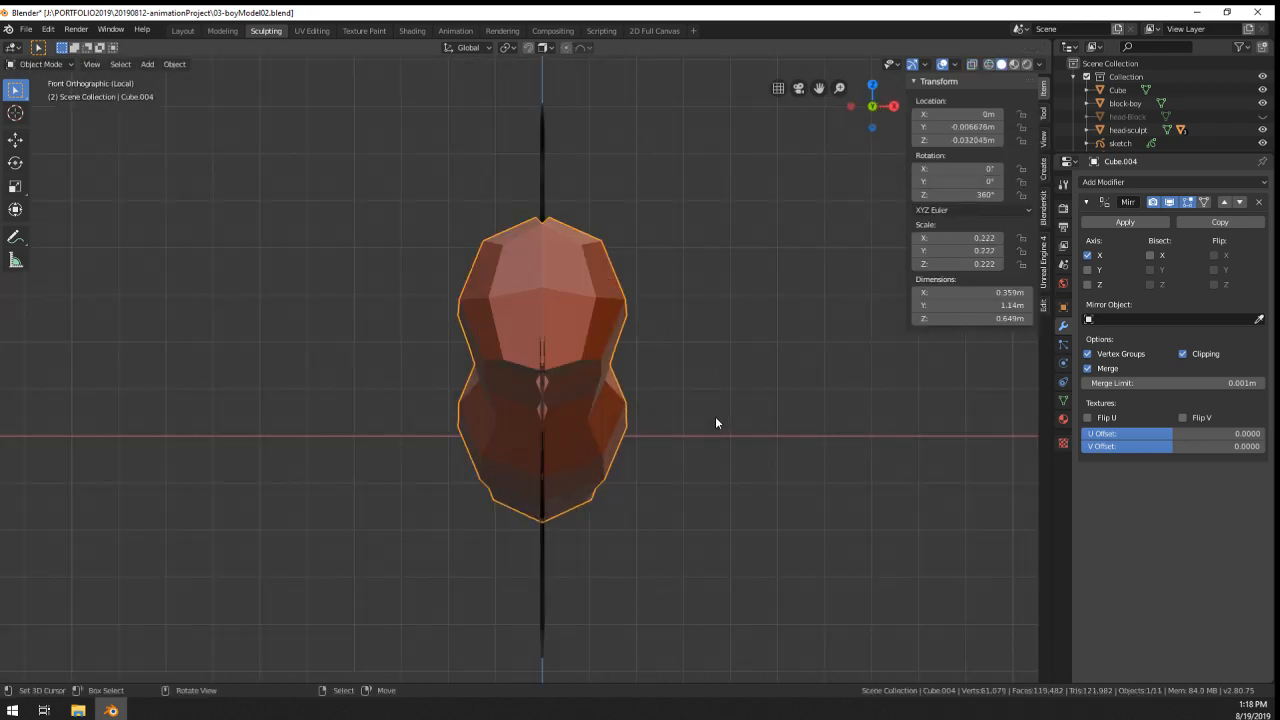
# - Select the centre-line edge loop and snap it onto the mirror plane using a reduced proportional editing radius
pyautogui.press('Tab')
pyautogui.moveTo(657, 177); pyautogui.dragTo(546, 454, button='middle')
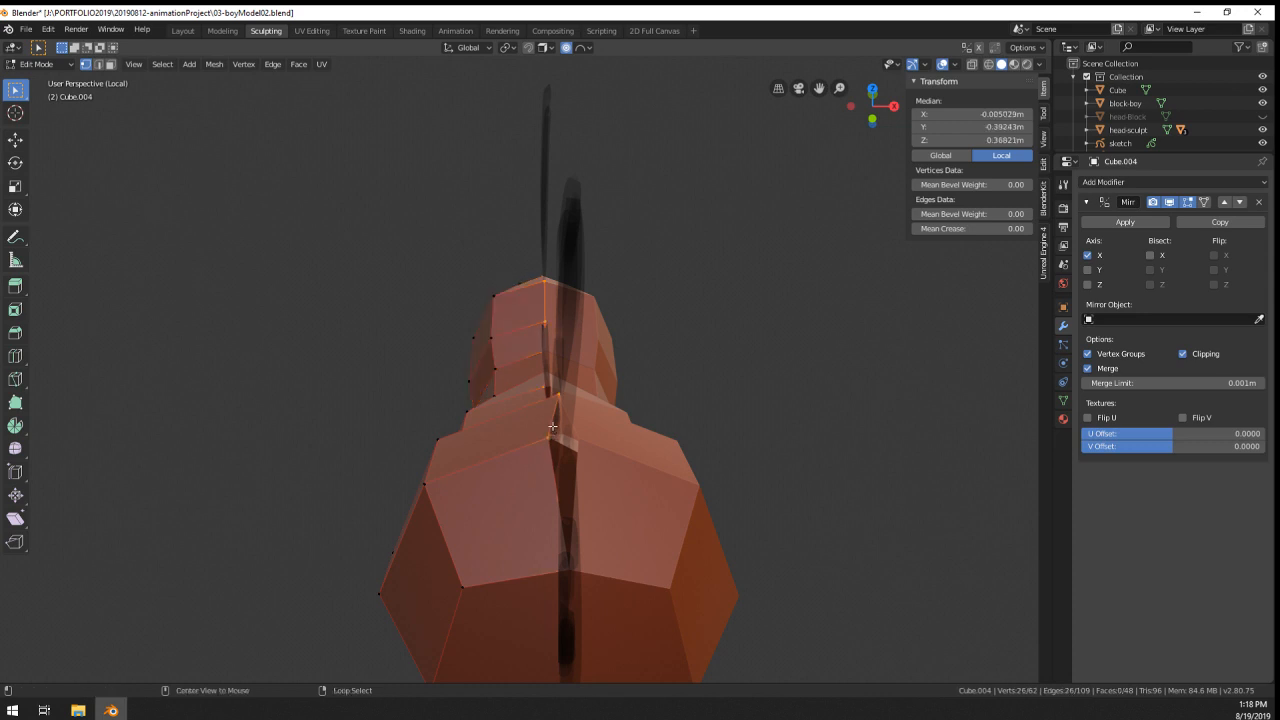
pyautogui.scroll(-5, 553, 427)
pyautogui.press('g')
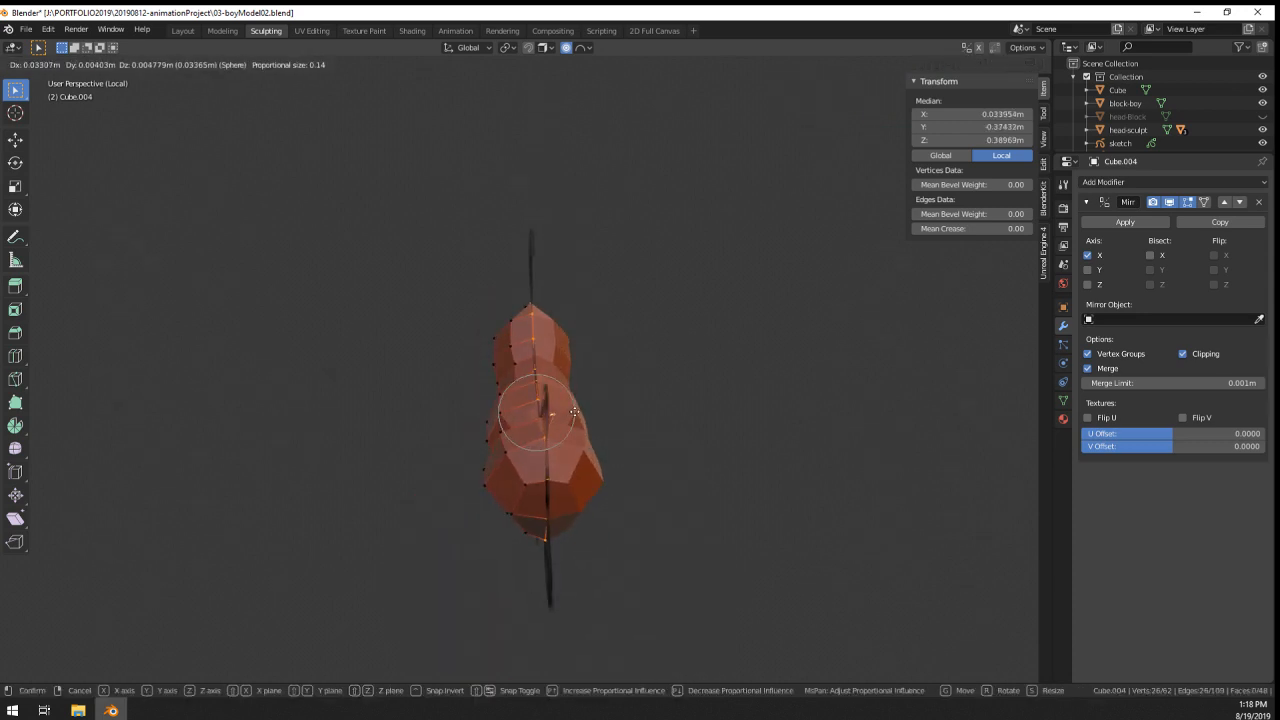
pyautogui.scroll(11, 573, 411)
pyautogui.click(572, 410)
pyautogui.press('g')
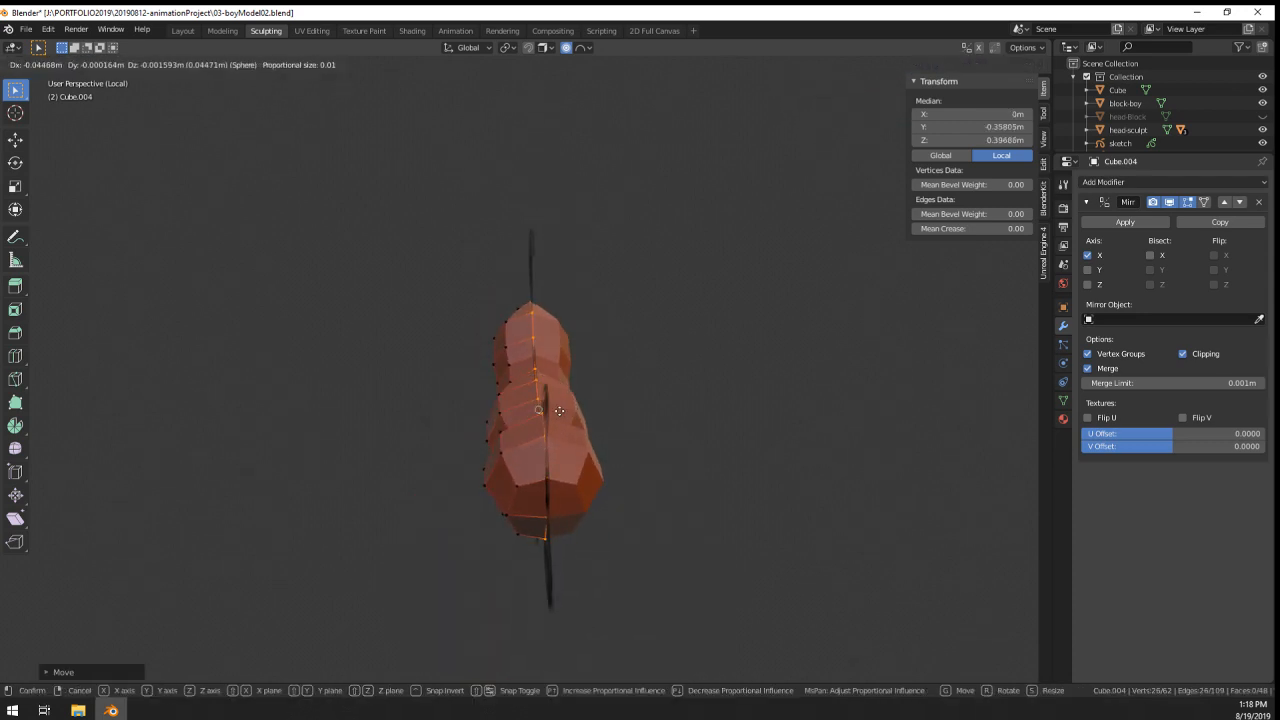
pyautogui.click(561, 412)
# - Select the lower front face of the head in face mode, extrude it and move it forward to form the snout
pyautogui.moveTo(561, 412)
pyautogui.mouseDown(button='middle')
pyautogui.moveTo(590, 352)
pyautogui.moveTo(701, 371)
pyautogui.moveTo(468, 491)
pyautogui.moveTo(50, 153)
pyautogui.mouseUp(button='middle')
pyautogui.press('Tab')
pyautogui.press('KP_3')
pyautogui.press('Tab')
pyautogui.scroll(5, 468, 491)
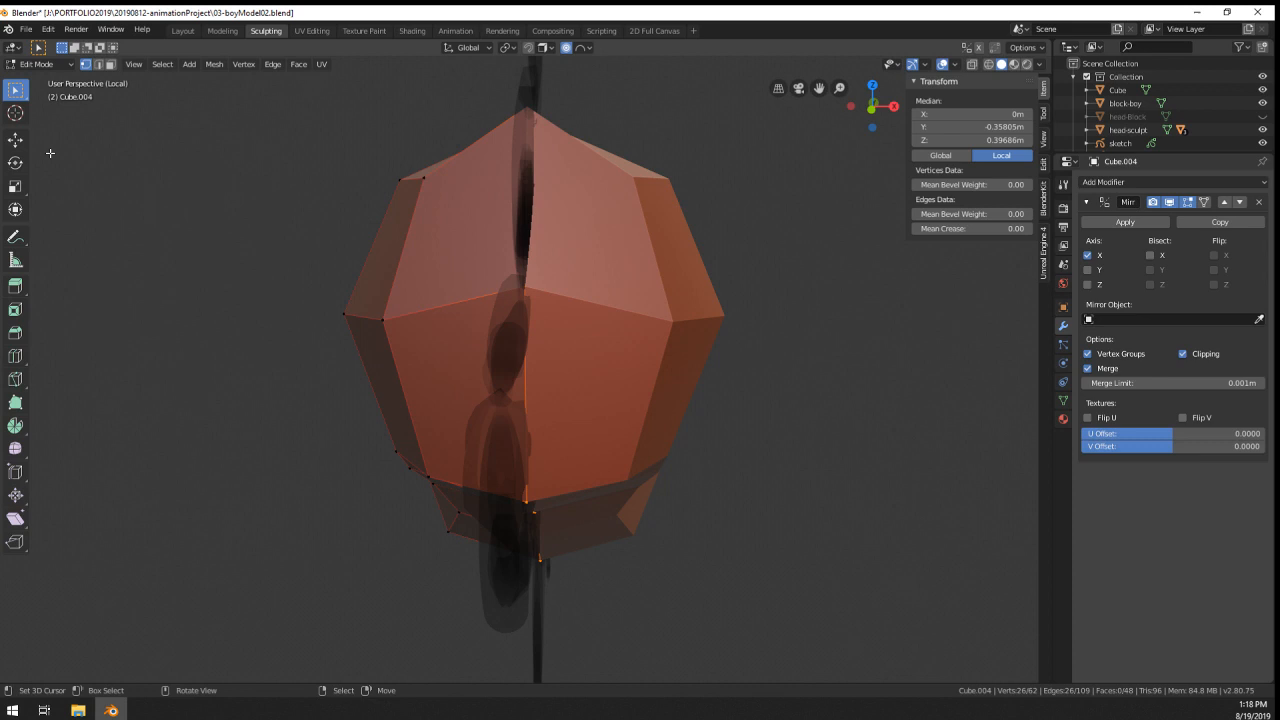
pyautogui.click(111, 66)
pyautogui.rightClick(440, 388)
pyautogui.scroll(-3, 484, 409)
pyautogui.moveTo(484, 409); pyautogui.dragTo(409, 427)
pyautogui.press('e')
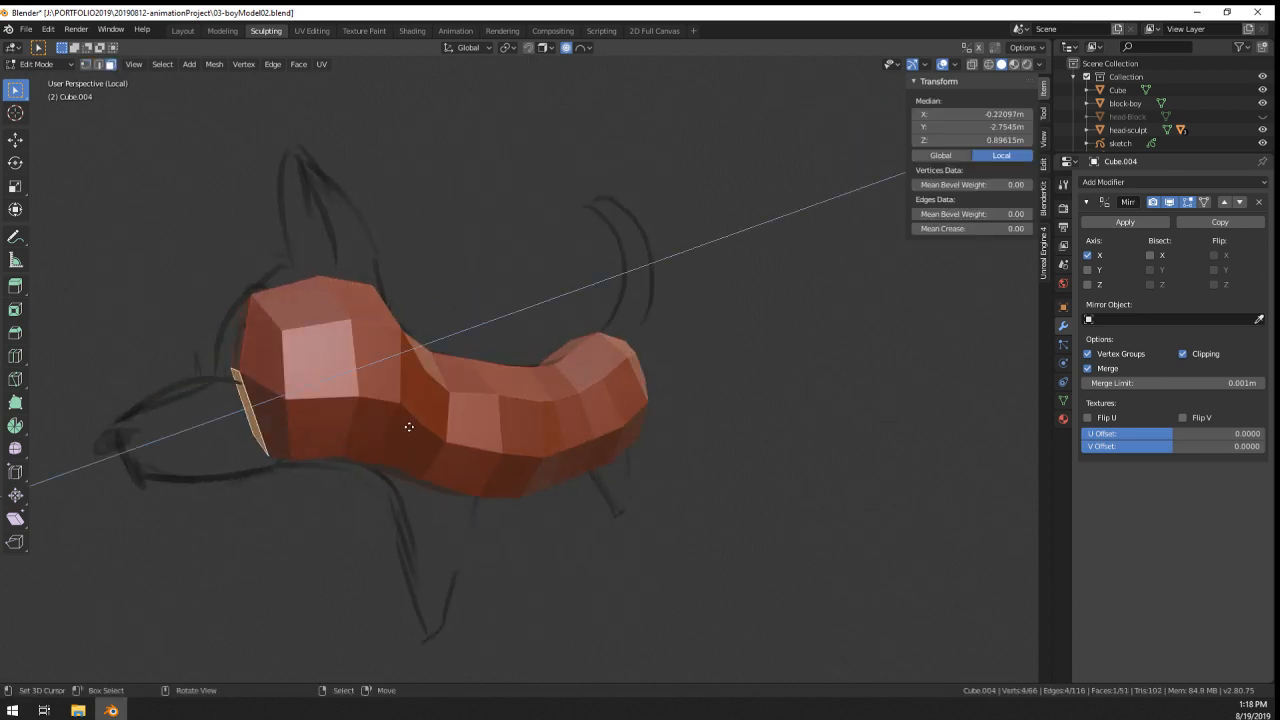
pyautogui.click(286, 470)
pyautogui.moveTo(286, 470)
pyautogui.mouseDown(button='middle')
pyautogui.moveTo(351, 478)
pyautogui.moveTo(391, 511)
pyautogui.moveTo(486, 497)
pyautogui.moveTo(451, 500)
pyautogui.moveTo(357, 463)
pyautogui.moveTo(346, 479)
pyautogui.mouseUp(button='middle')
pyautogui.press('g')
pyautogui.click(433, 505)
pyautogui.press('z')
pyautogui.click(387, 509)
pyautogui.press('x')
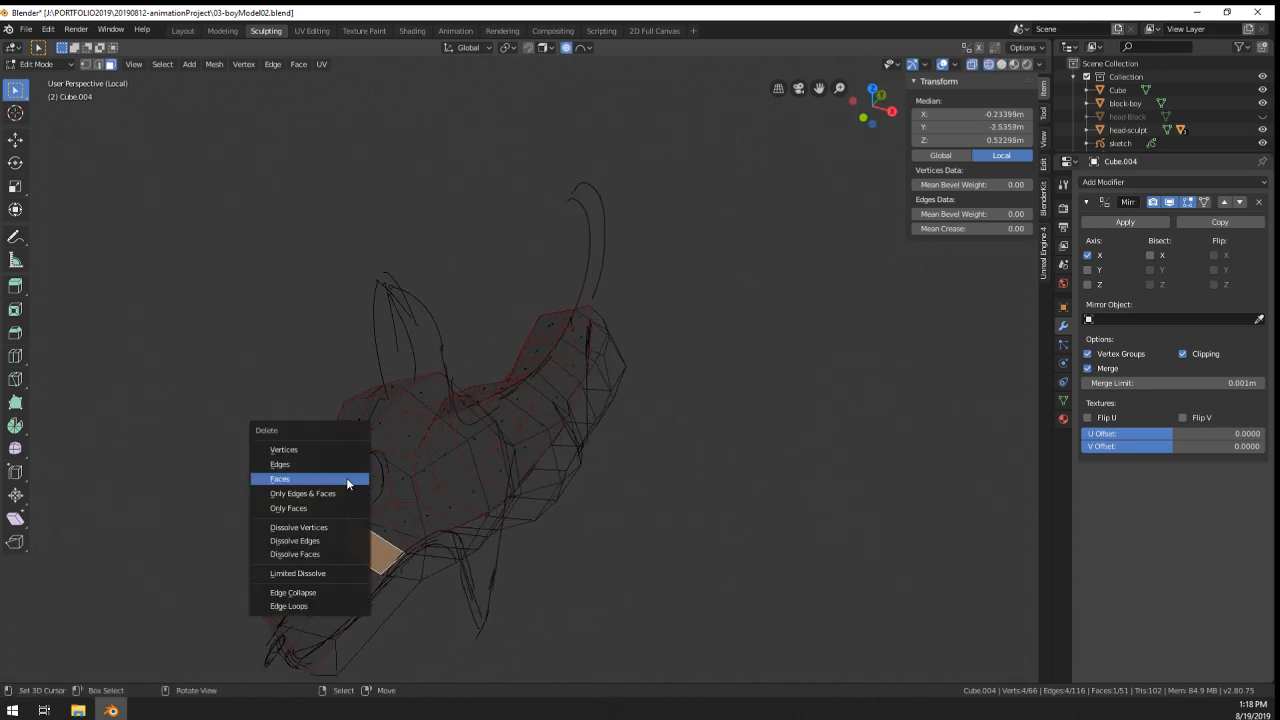
pyautogui.press('Escape')
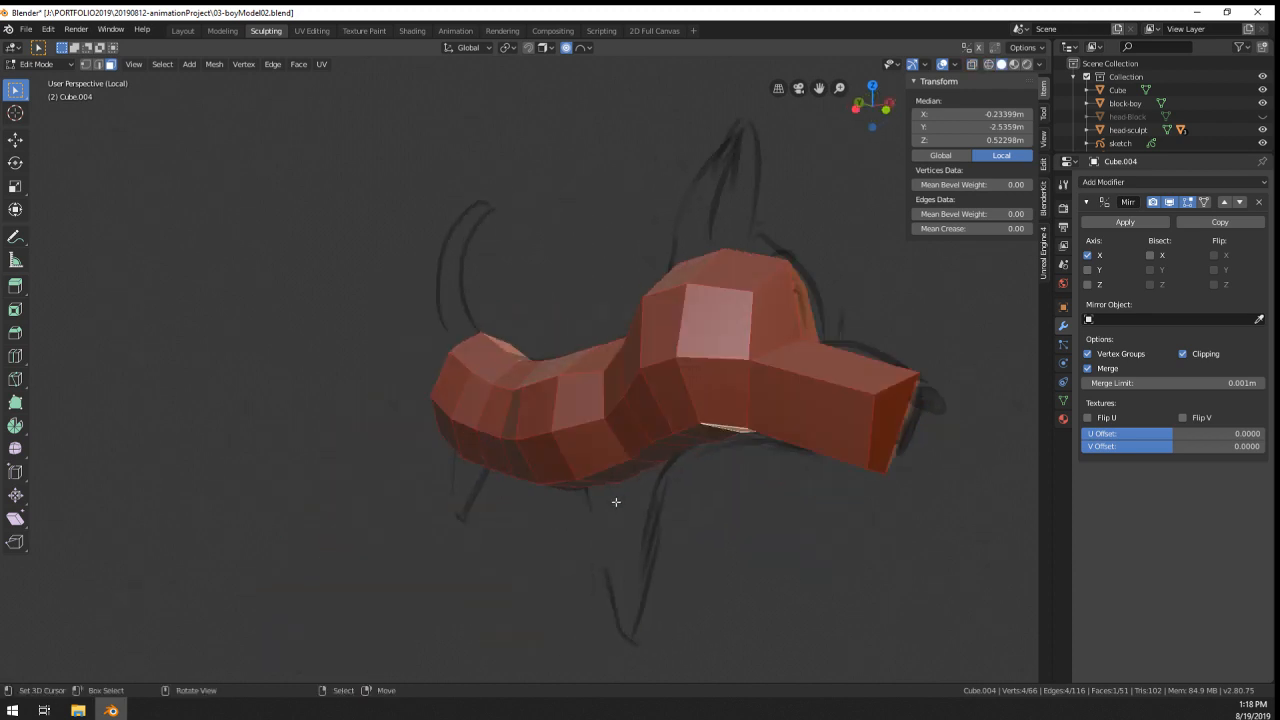
# - Examine the body and the extruded snout in Object Mode from perspective, front and side views
pyautogui.press('Tab')
pyautogui.scroll(-2, 688, 463)
pyautogui.scroll(2, 732, 468)
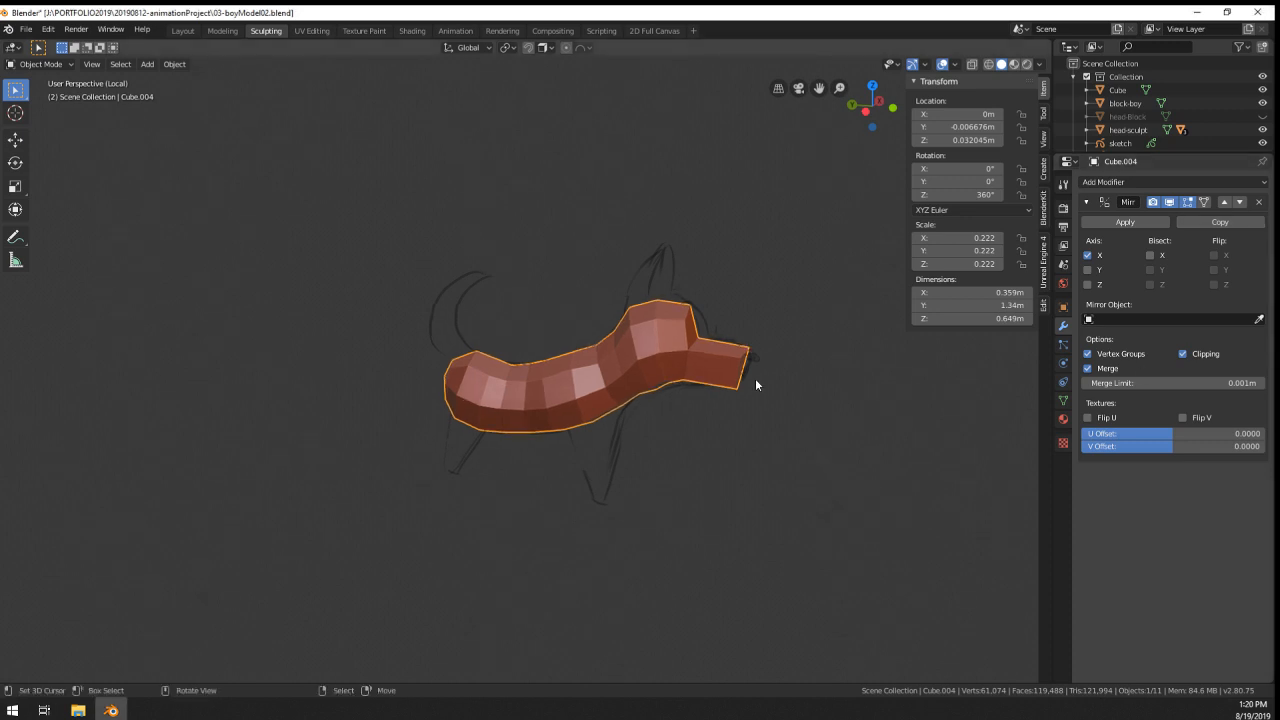
pyautogui.scroll(3, 814, 416)
pyautogui.press('KP_1')
pyautogui.press('KP_3')
pyautogui.press('KP_1')
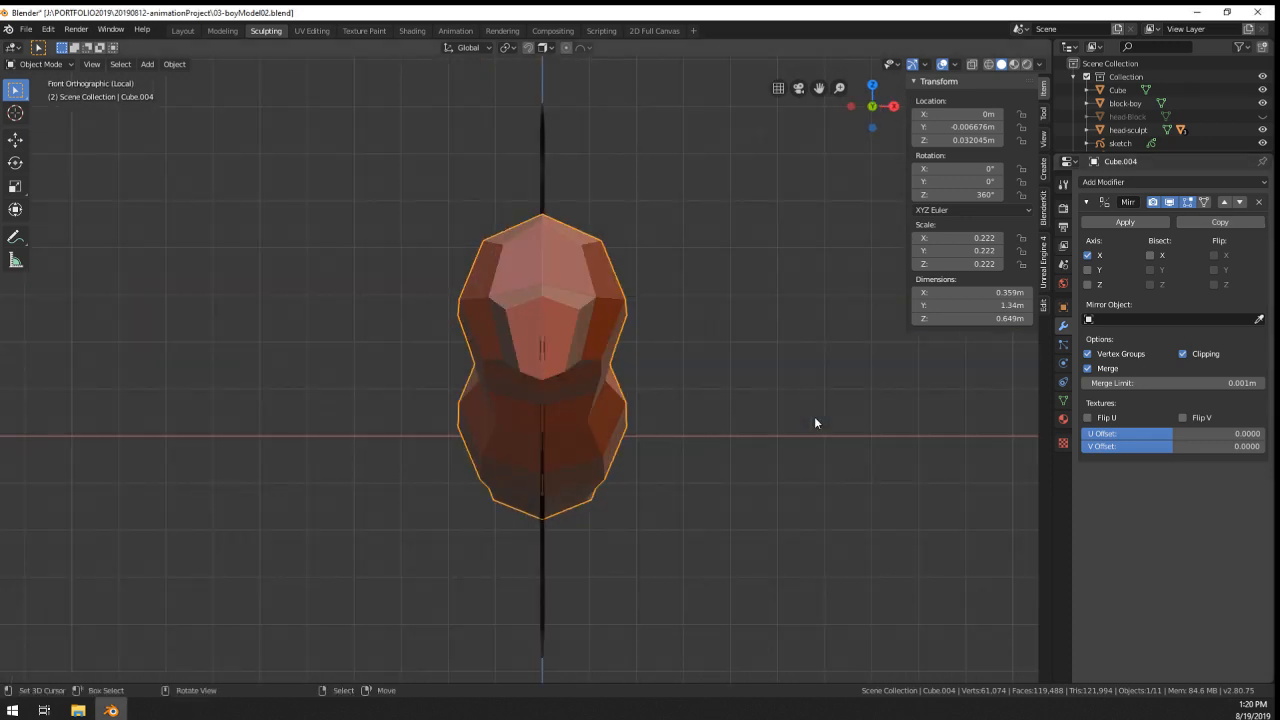
pyautogui.press('KP_3')
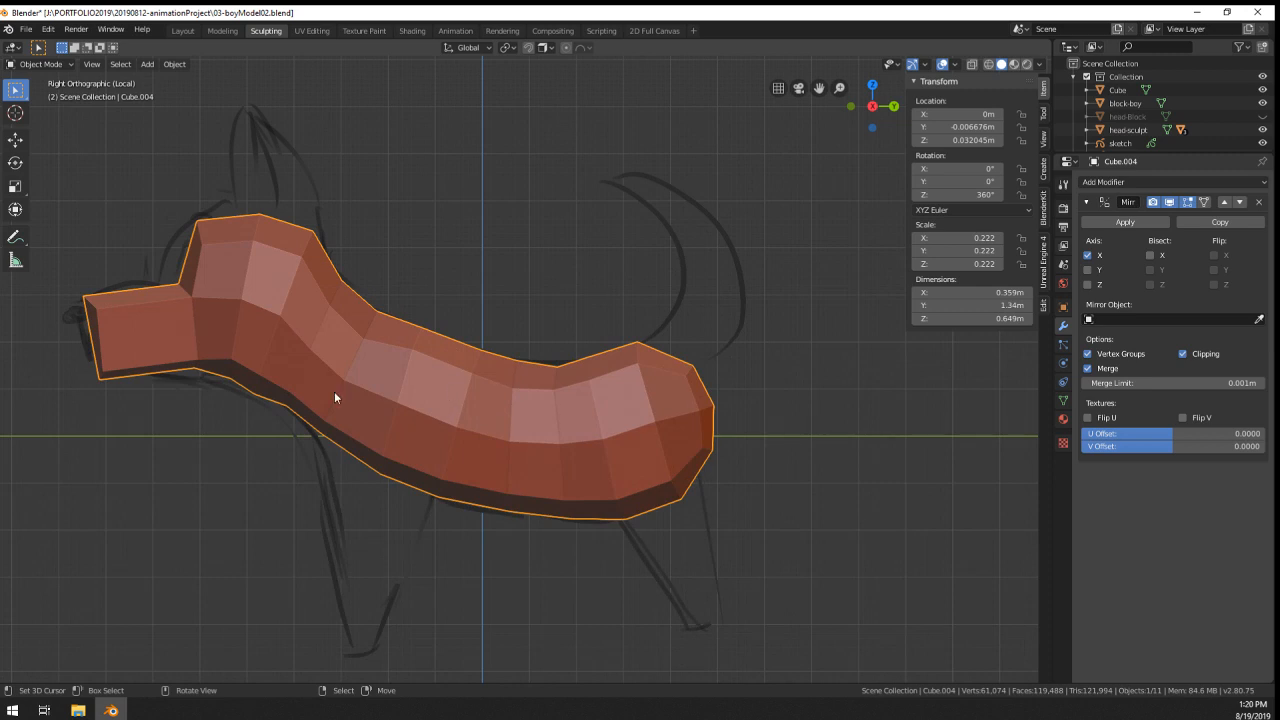
# - Add an edge loop around the middle of the snout, and scale and move it toward the sketched muzzle outline
pyautogui.scroll(5, 549, 371)
pyautogui.press('Tab')
pyautogui.hotkey('ctrl', 'r')
pyautogui.click(545, 385)
pyautogui.rightClick(552, 388)
pyautogui.press('s')
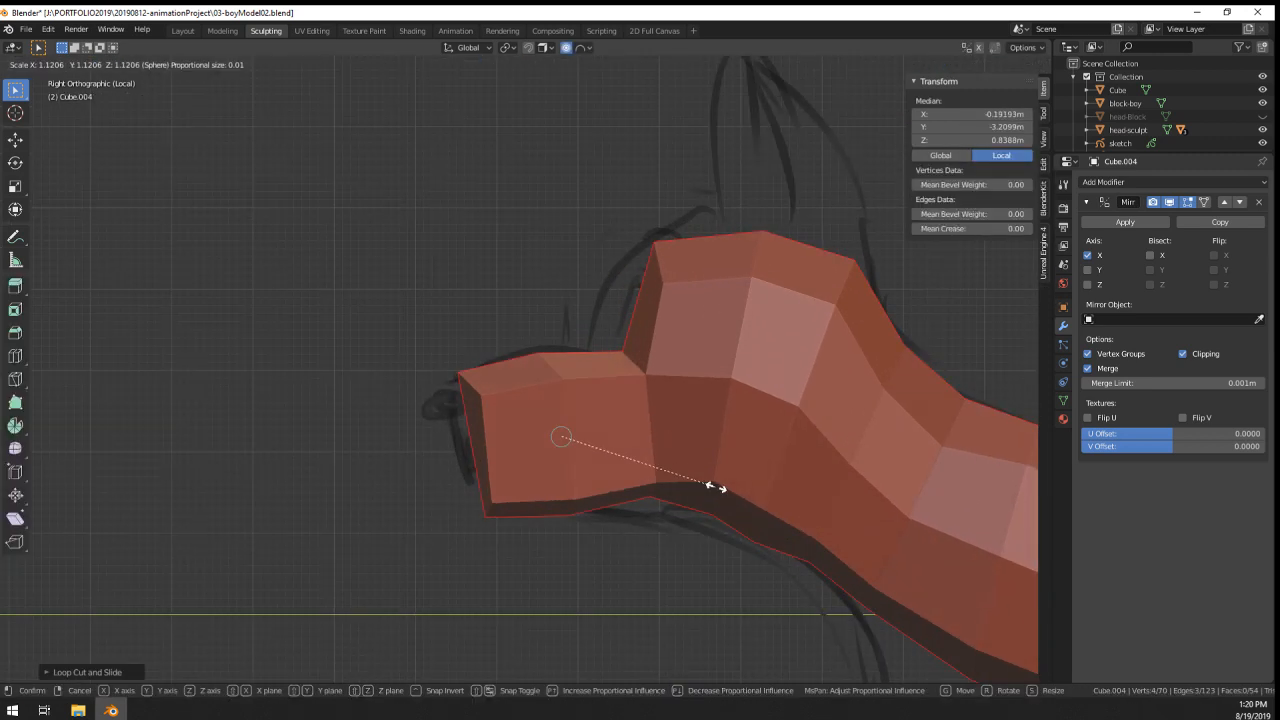
pyautogui.click(722, 490)
pyautogui.press('g')
pyautogui.click(709, 487)
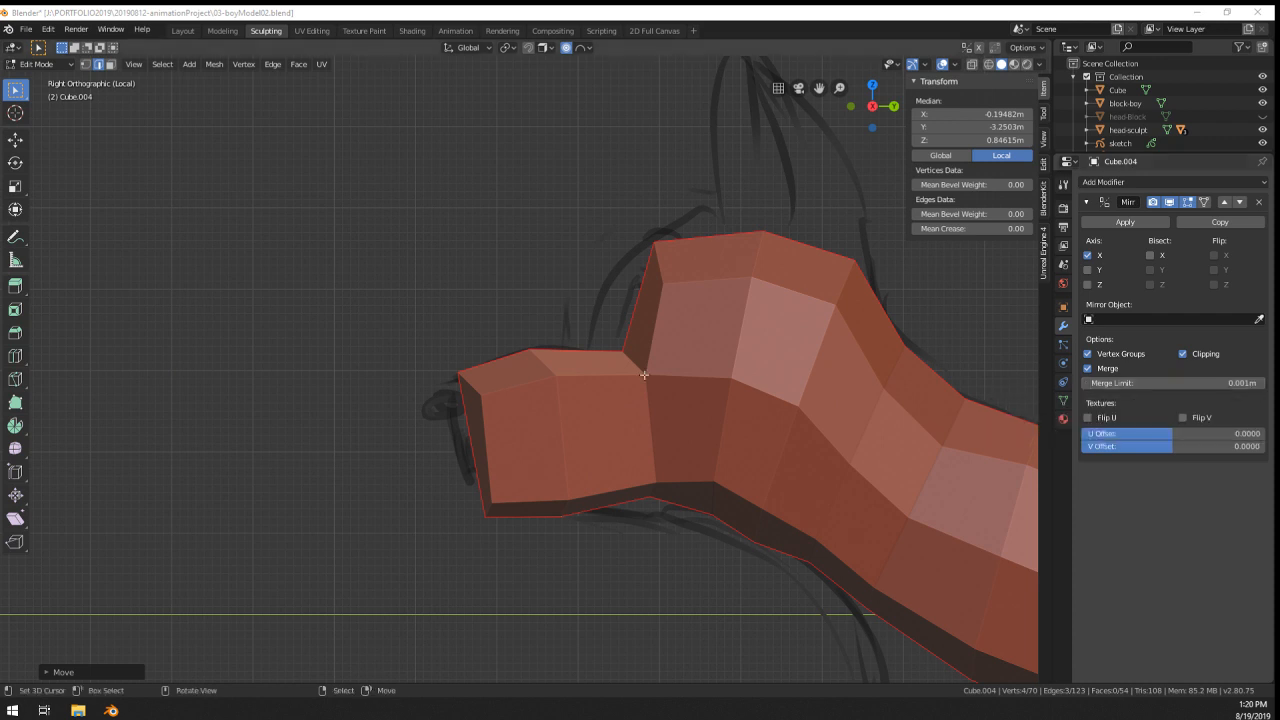
# - Check the reshaped snout against the sketch and change the mesh selection mode to faces
pyautogui.moveTo(644, 376); pyautogui.dragTo(700, 349, button='middle')
pyautogui.press('Tab')
pyautogui.press('KP_3')
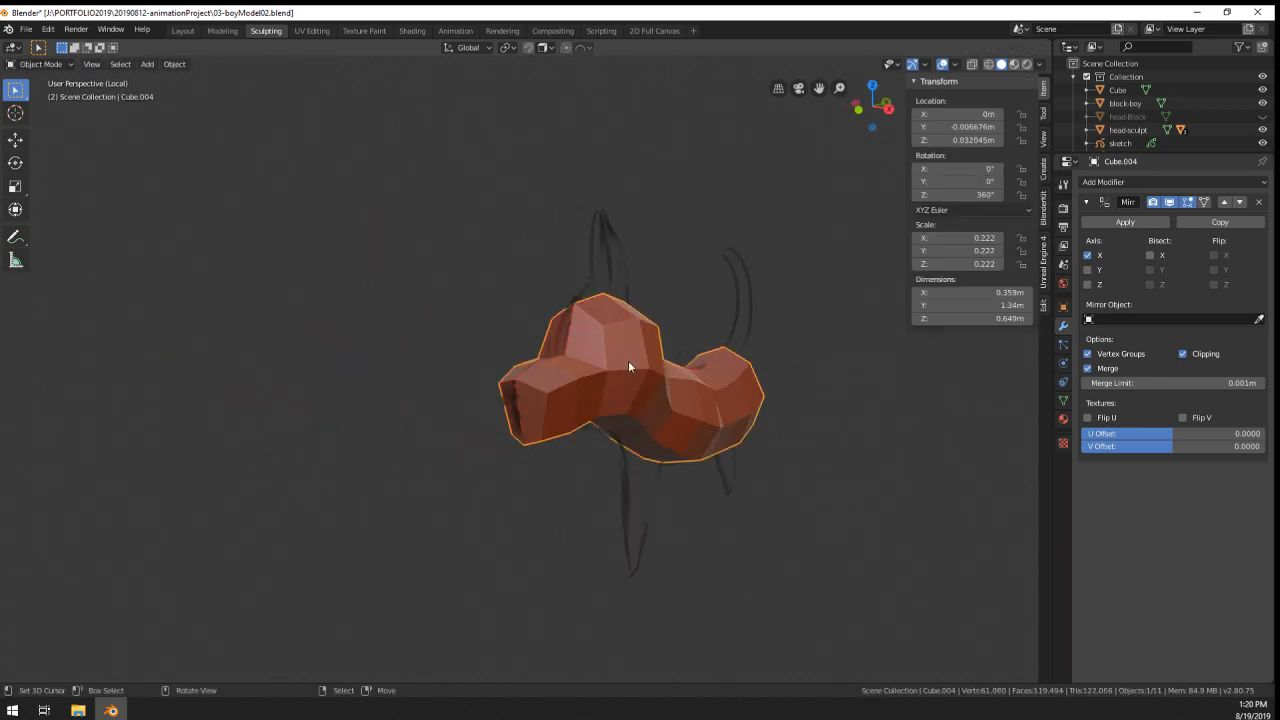
pyautogui.scroll(5, 656, 411)
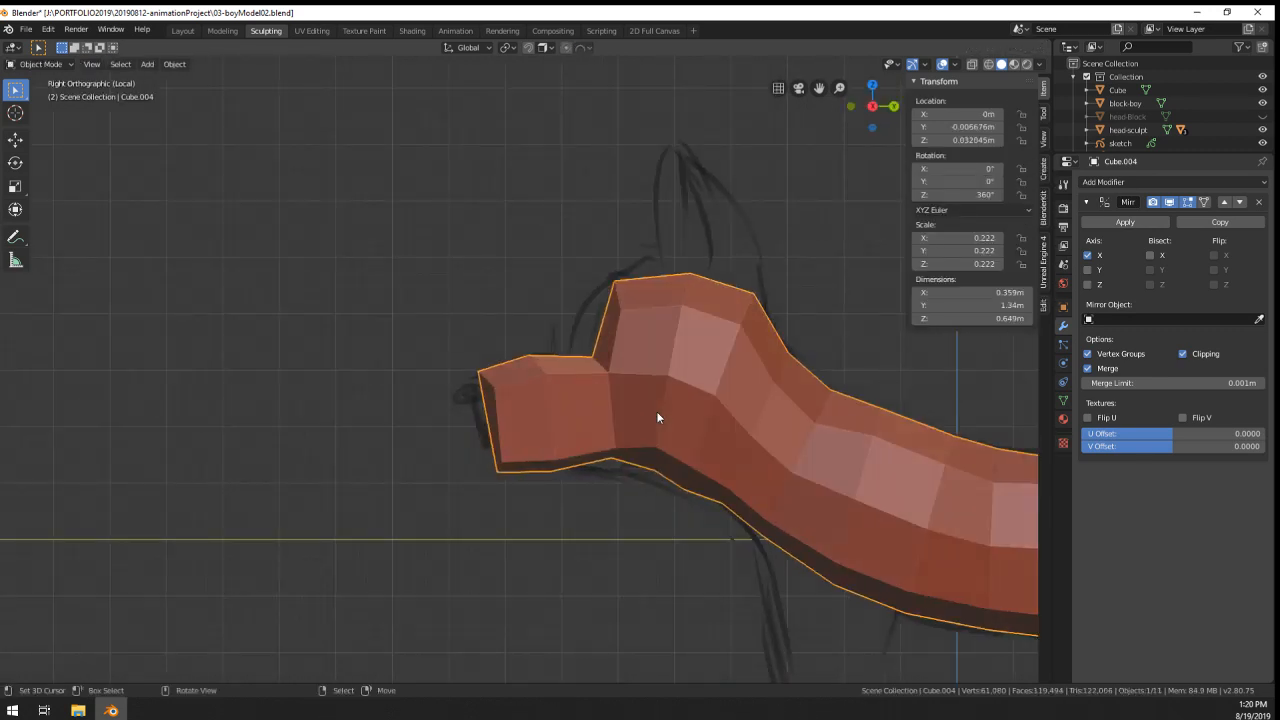
pyautogui.scroll(-2, 656, 411)
pyautogui.keyDown('shift'); pyautogui.moveTo(495, 387); pyautogui.dragTo(261, 303, button='middle'); pyautogui.keyUp('shift')
pyautogui.press('Tab')
pyautogui.scroll(3, 414, 420)
pyautogui.moveTo(477, 463); pyautogui.dragTo(538, 443, button='middle')
pyautogui.click(571, 428)
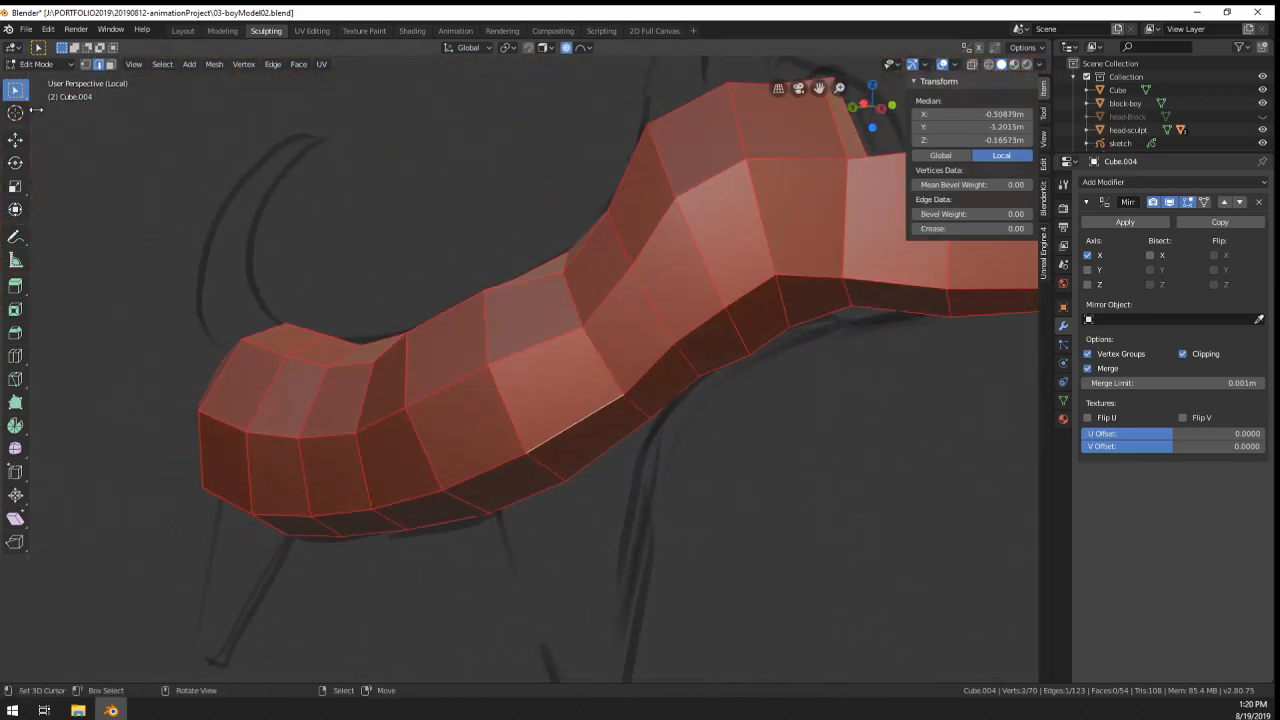
pyautogui.click(110, 63)
# - Select a block of four adjacent faces on the side of the chest above the sketched front leg
pyautogui.moveTo(230, 250); pyautogui.dragTo(284, 302, button='middle')
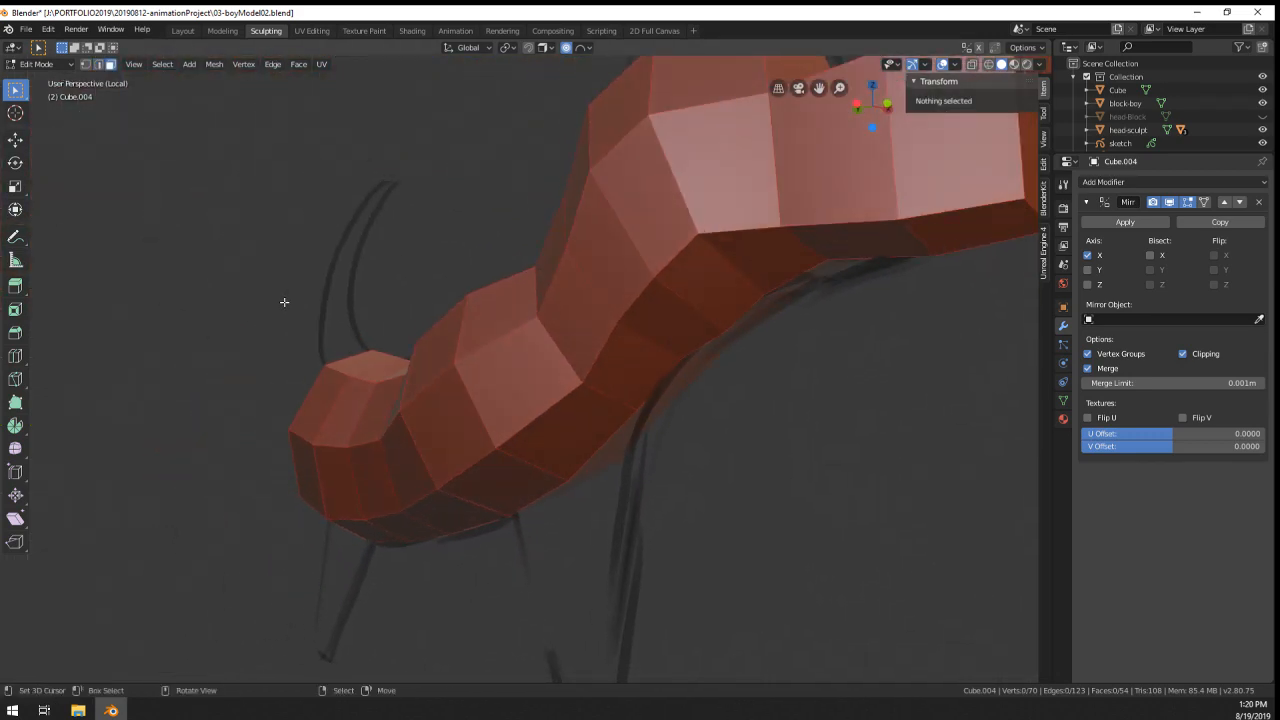
pyautogui.moveTo(380, 374); pyautogui.dragTo(432, 365, button='middle')
pyautogui.click(528, 382)
pyautogui.keyDown('shift'); pyautogui.click(455, 427); pyautogui.keyUp('shift')
pyautogui.moveTo(455, 427)
pyautogui.mouseDown(button='middle')
pyautogui.moveTo(530, 437)
pyautogui.moveTo(464, 438)
pyautogui.mouseUp(button='middle')
pyautogui.keyDown('shift'); pyautogui.click(480, 372); pyautogui.keyUp('shift')
pyautogui.keyDown('shift'); pyautogui.click(545, 342); pyautogui.keyUp('shift')
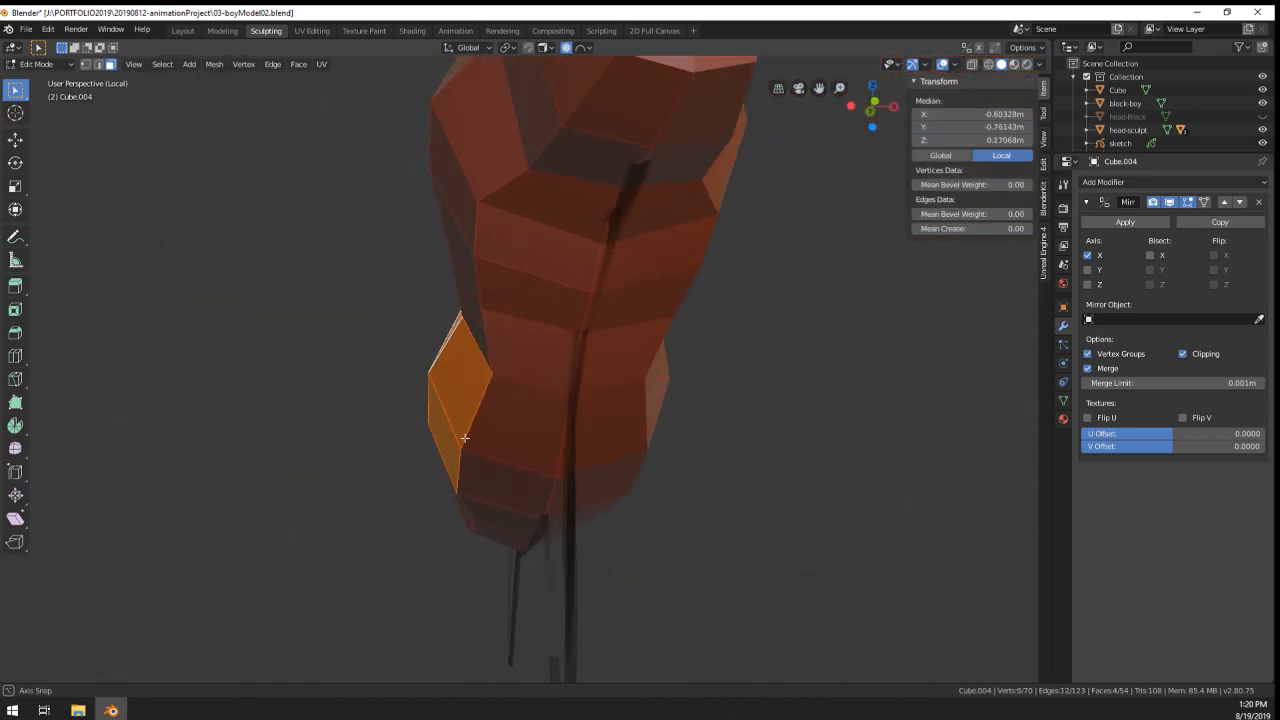
# - Extrude the selected chest faces outward as a shoulder block, and extrude its two lower front faces downward as the front leg
pyautogui.press('e')
pyautogui.click(346, 443)
pyautogui.click(419, 455)
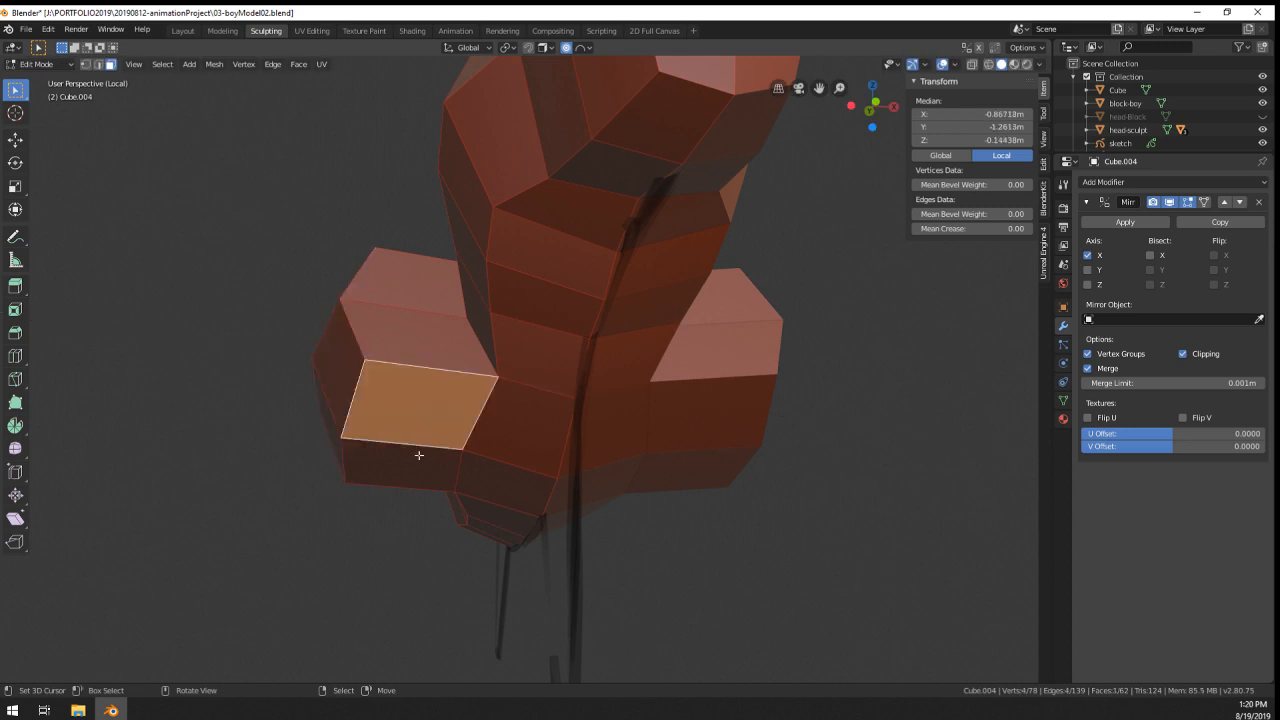
pyautogui.keyDown('shift'); pyautogui.click(419, 455); pyautogui.keyUp('shift')
pyautogui.press('KP_1')
pyautogui.press('KP_3')
pyautogui.press('KP_1')
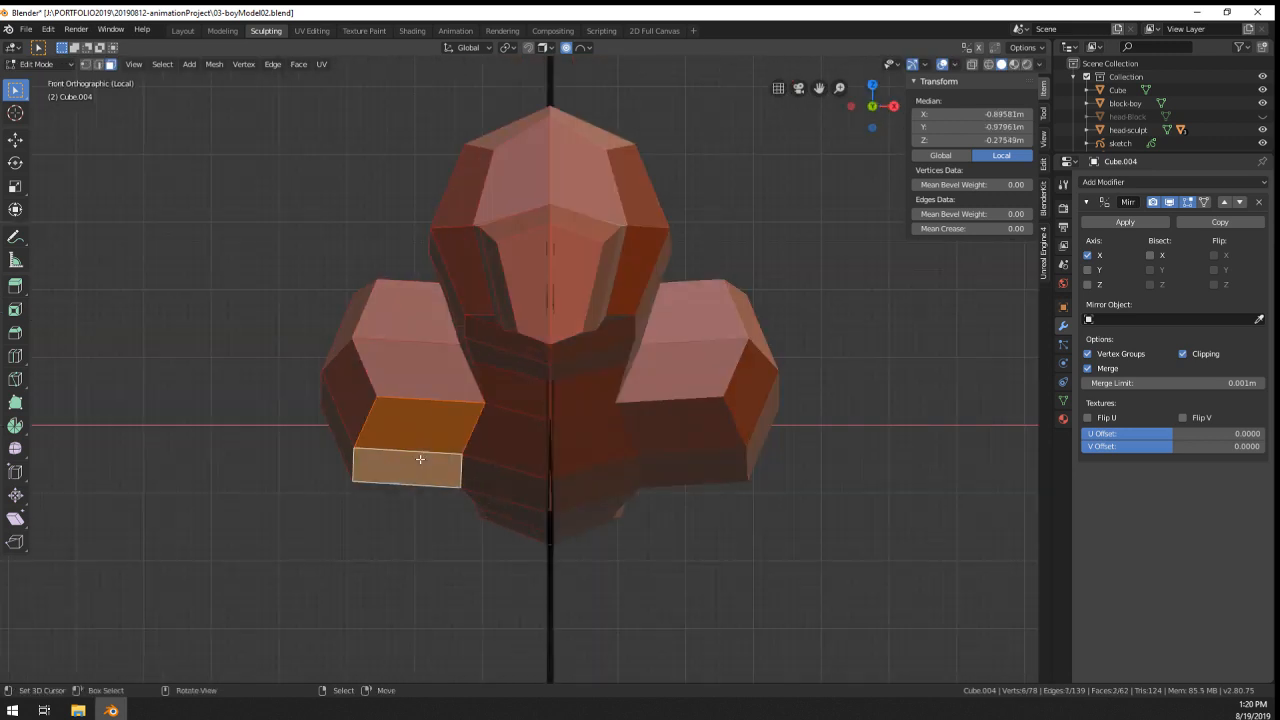
pyautogui.scroll(-2, 420, 458)
pyautogui.press('e')
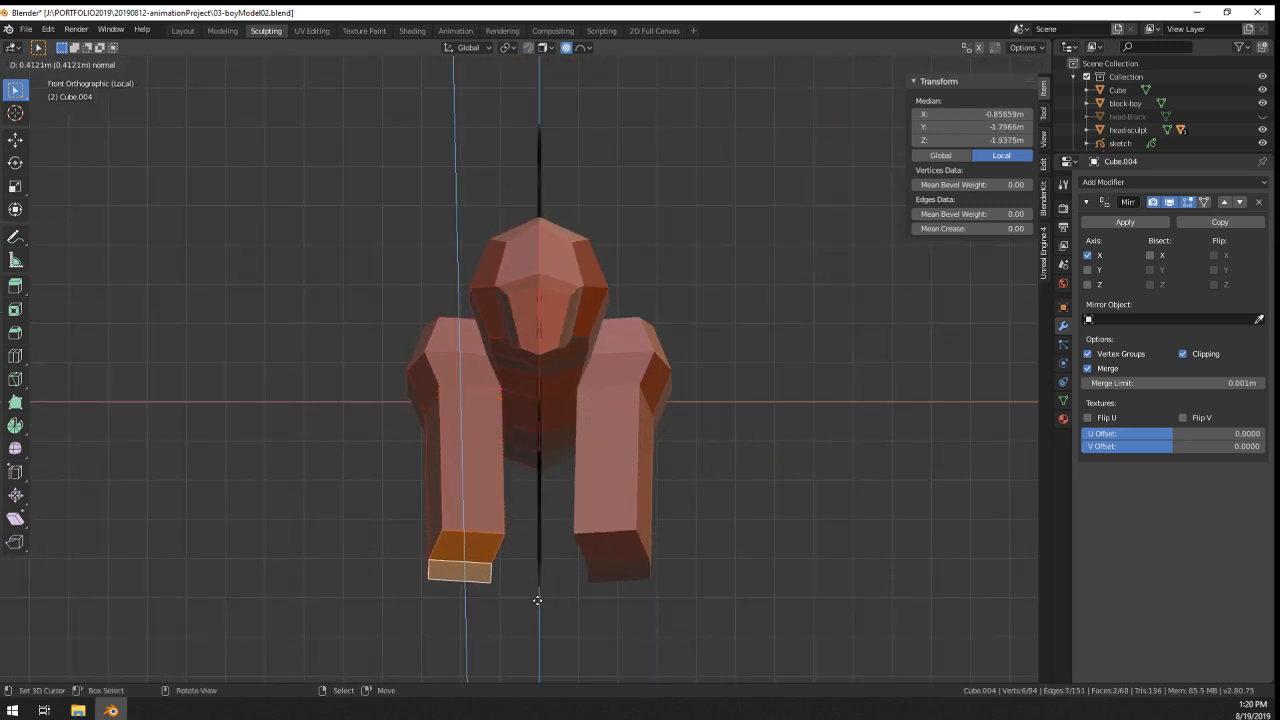
pyautogui.click(558, 596)
# - Scale down the front leg's end faces and move them onto the sketched foot, inward toward the body's centre
pyautogui.press('KP_3')
pyautogui.press('KP_1')
pyautogui.press('ctrl+KP_3')
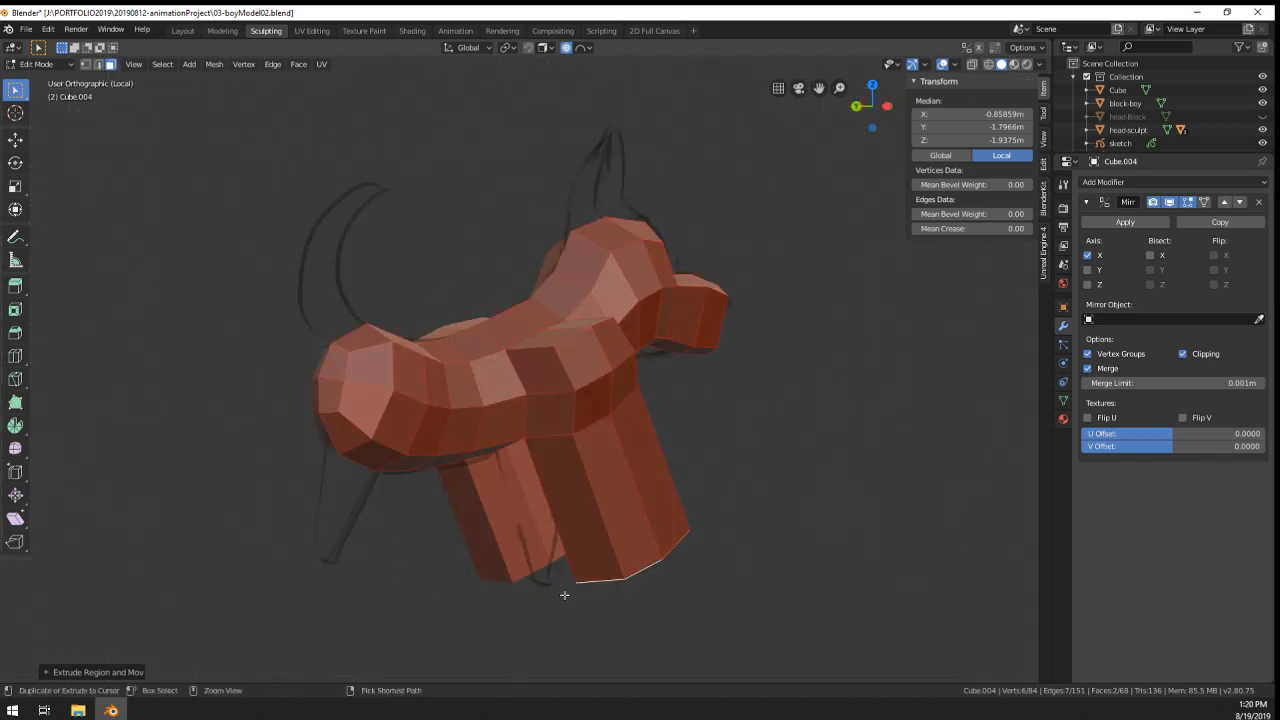
pyautogui.press('s')
pyautogui.click(643, 580)
pyautogui.press('g')
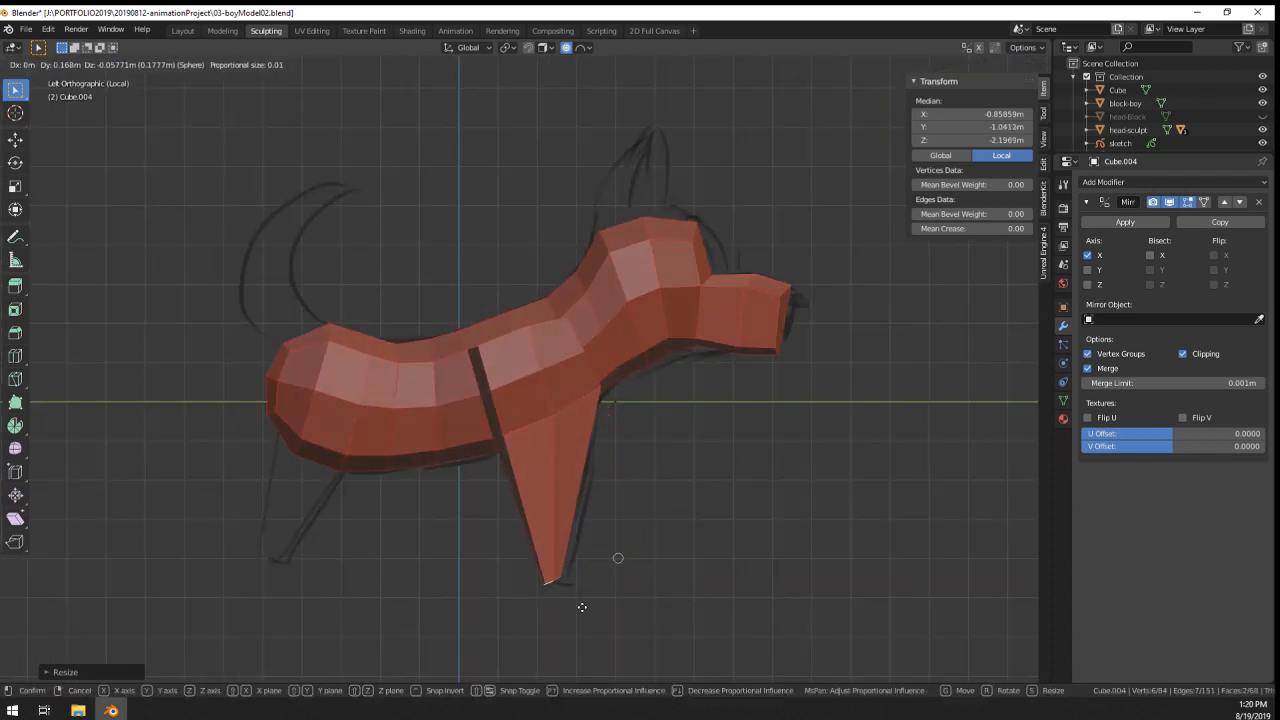
pyautogui.click(590, 608)
pyautogui.moveTo(689, 602); pyautogui.dragTo(557, 606, button='middle')
pyautogui.press('g')
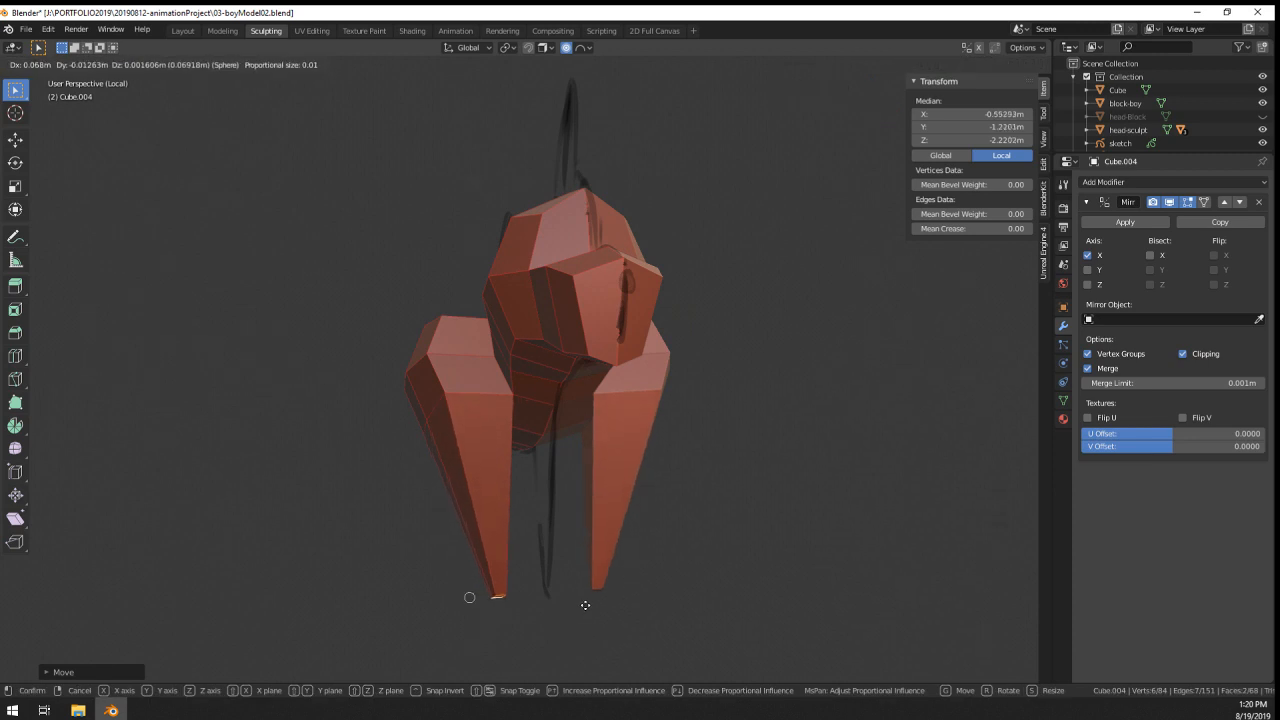
pyautogui.click(586, 604)
# - Switch to edge selection, select the two edges joining the shoulder's top to the back, and reposition them
pyautogui.moveTo(493, 484); pyautogui.dragTo(376, 149, button='middle')
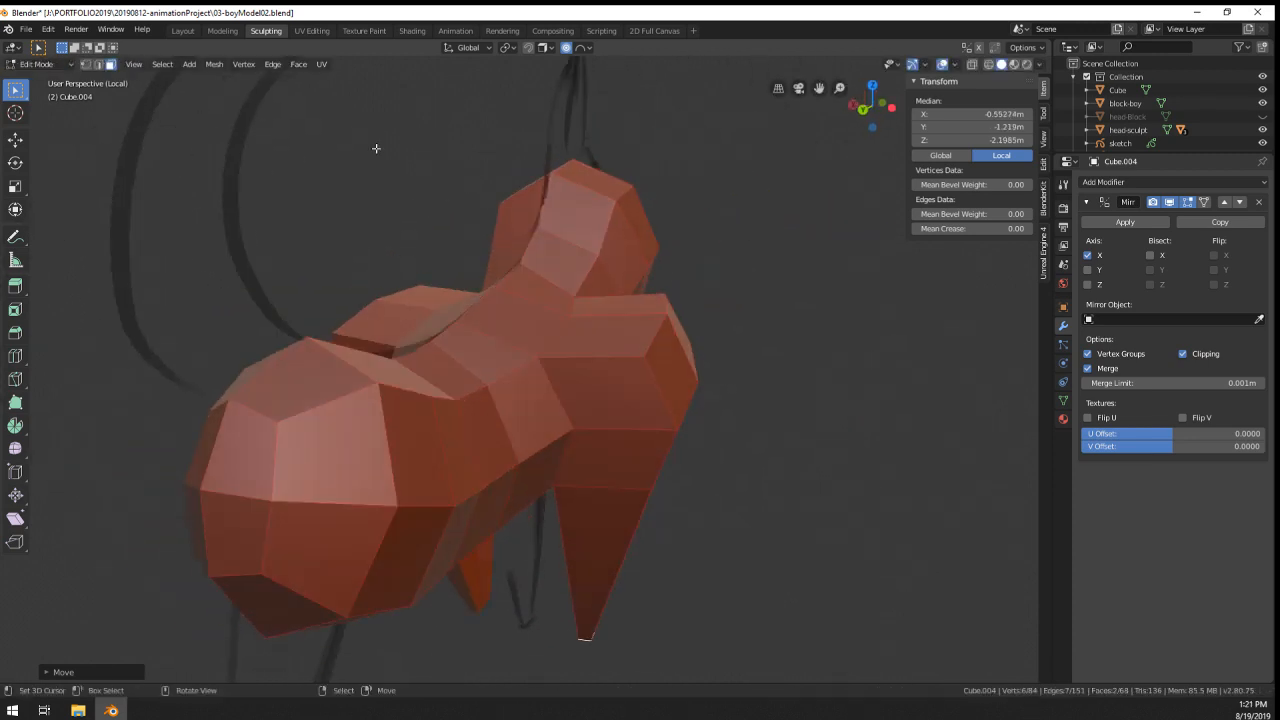
pyautogui.click(99, 65)
pyautogui.click(546, 366)
pyautogui.keyDown('shift'); pyautogui.click(564, 314); pyautogui.keyUp('shift')
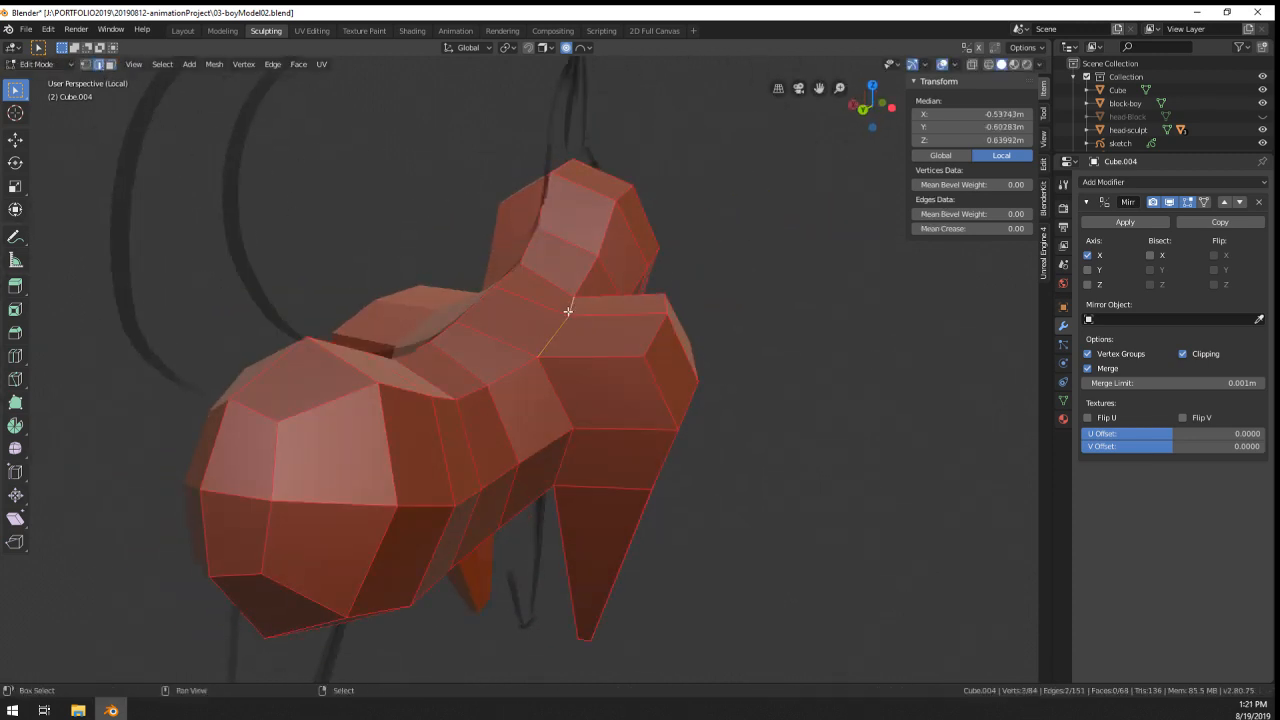
pyautogui.press('g')
pyautogui.moveTo(569, 309); pyautogui.dragTo(606, 400, button='middle')
pyautogui.press('g')
pyautogui.click(583, 380)
pyautogui.press('r')
pyautogui.rightClick(780, 425)
# - Slide the two outer top edges of the shoulder inward toward the back
pyautogui.click(669, 371)
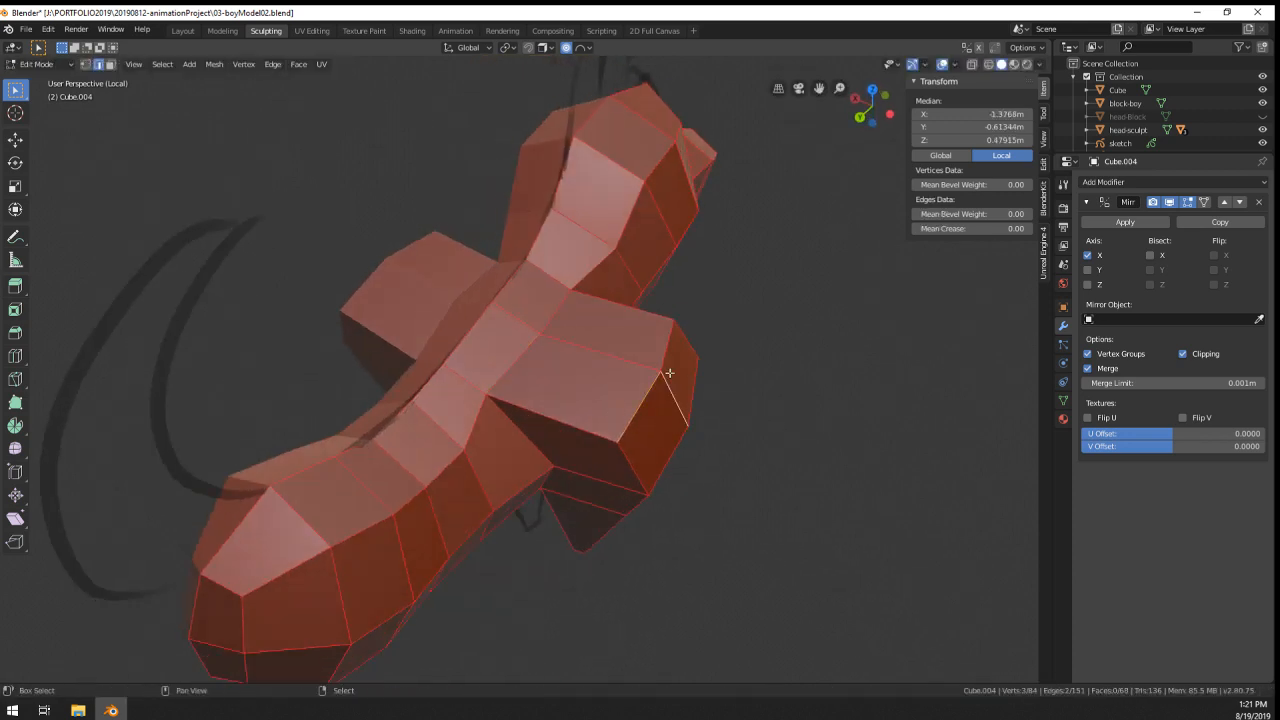
pyautogui.moveTo(669, 371); pyautogui.dragTo(655, 345, button='middle')
pyautogui.press('g')
pyautogui.press('g')
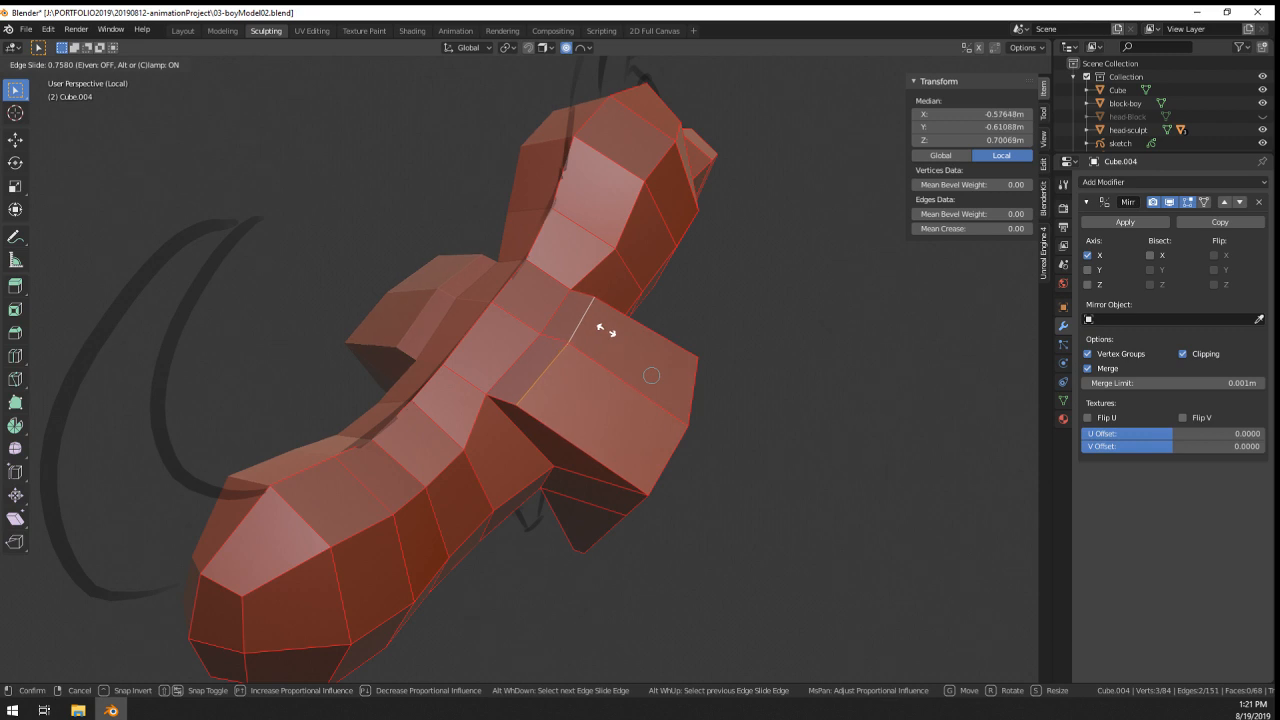
pyautogui.click(661, 334)
# - Reposition the two upper shoulder edges and scale them down to taper the shoulder's top
pyautogui.moveTo(686, 400); pyautogui.dragTo(523, 366, button='middle')
pyautogui.click(537, 352)
pyautogui.keyDown('shift'); pyautogui.click(587, 310); pyautogui.keyUp('shift')
pyautogui.press('g')
pyautogui.click(651, 374)
pyautogui.press('g')
pyautogui.press('g')
pyautogui.click(605, 453)
pyautogui.press('g')
pyautogui.click(647, 417)
pyautogui.press('s')
pyautogui.click(653, 441)
pyautogui.press('g')
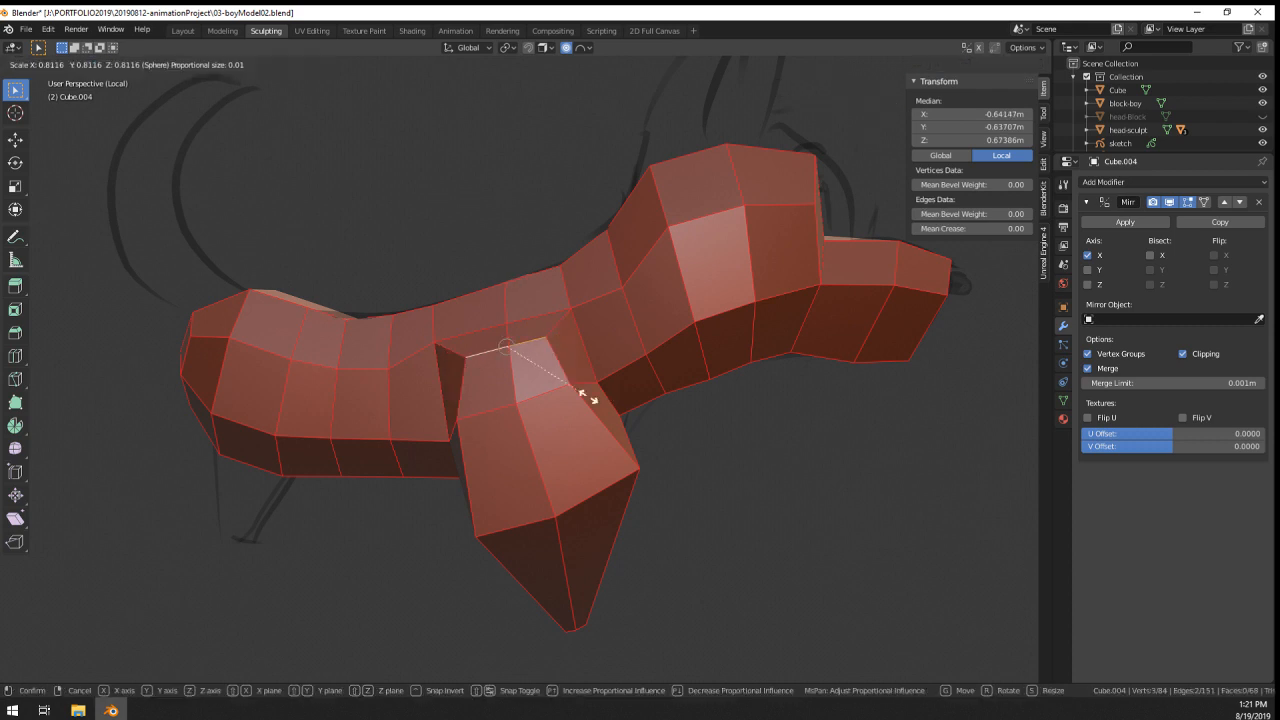
pyautogui.click(579, 404)
# - Scale and move the two outer edges below the shoulder to slim the top of the front leg
pyautogui.moveTo(517, 506); pyautogui.dragTo(512, 473, button='middle')
pyautogui.press('s')
pyautogui.click(714, 461)
pyautogui.press('g')
pyautogui.click(635, 504)
pyautogui.press('s')
pyautogui.click(618, 477)
pyautogui.moveTo(618, 477); pyautogui.dragTo(446, 446, button='middle')
pyautogui.press('g')
pyautogui.click(724, 468)
pyautogui.scroll(-1, 722, 468)
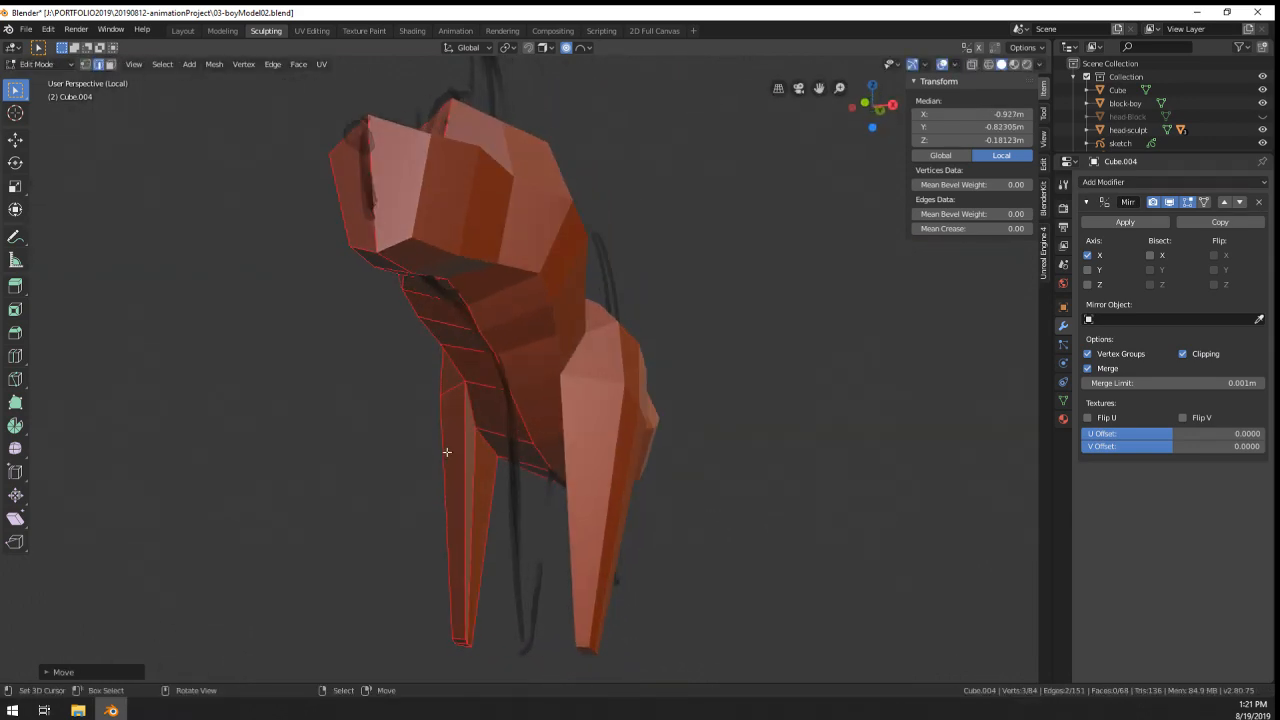
# - Select the edge where the inner side of the front leg meets the belly and slide it along the mesh
pyautogui.scroll(2, 460, 420)
pyautogui.moveTo(470, 403); pyautogui.dragTo(426, 533, button='middle')
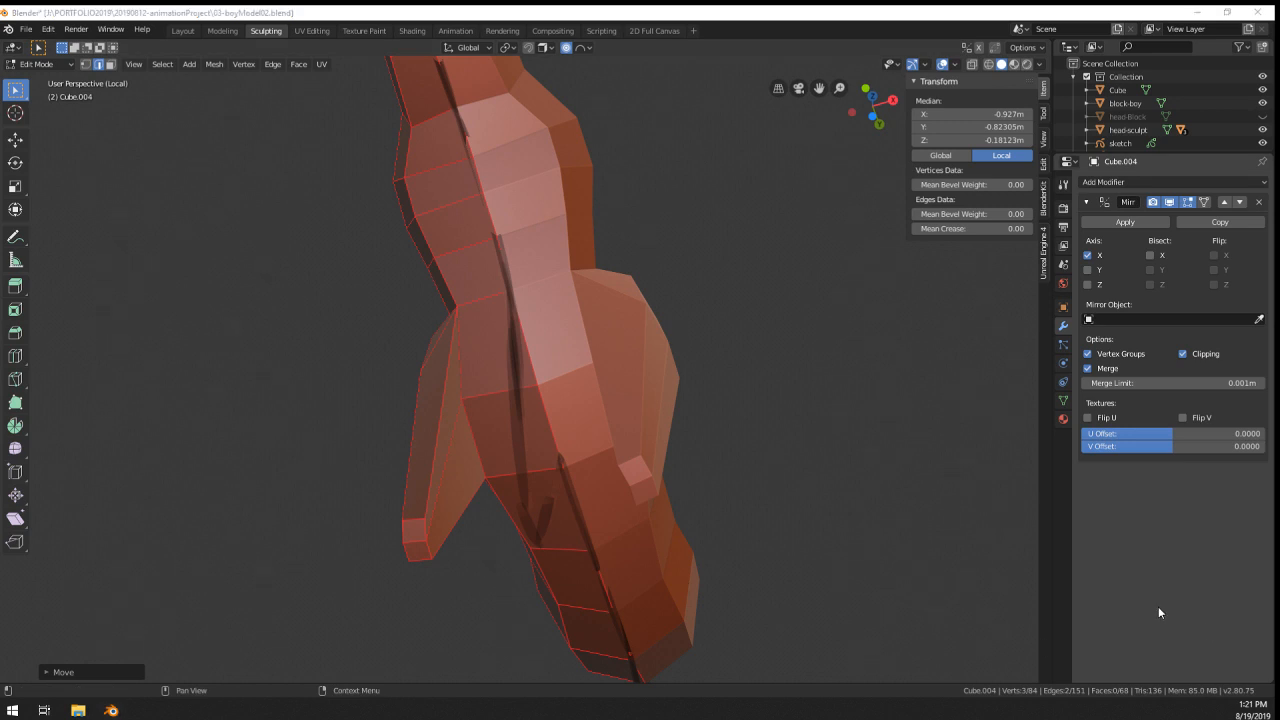
pyautogui.click(481, 443)
pyautogui.press('g')
pyautogui.press('g')
pyautogui.click(505, 443)
# - Move the rear shoulder edge to soften its transition into the body, using a proportional editing size of 0.08
pyautogui.moveTo(505, 443); pyautogui.dragTo(706, 534, button='middle')
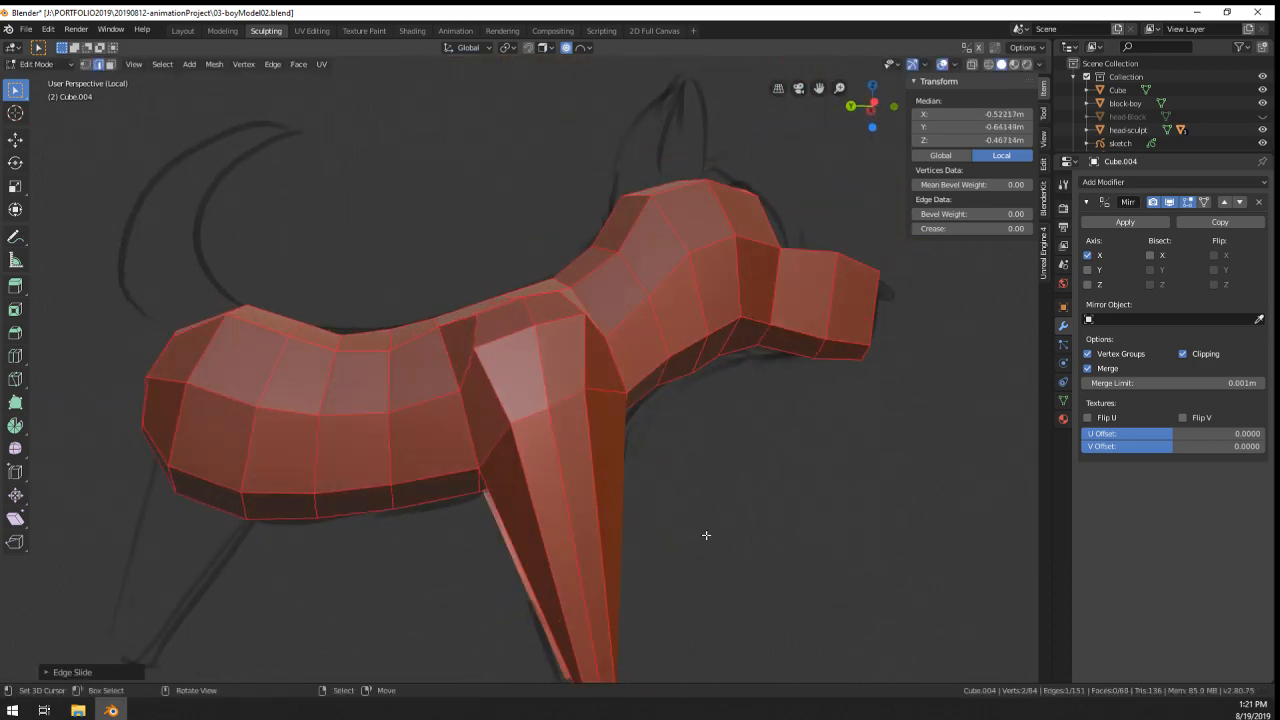
pyautogui.press('KP_1')
pyautogui.press('ctrl+KP_3')
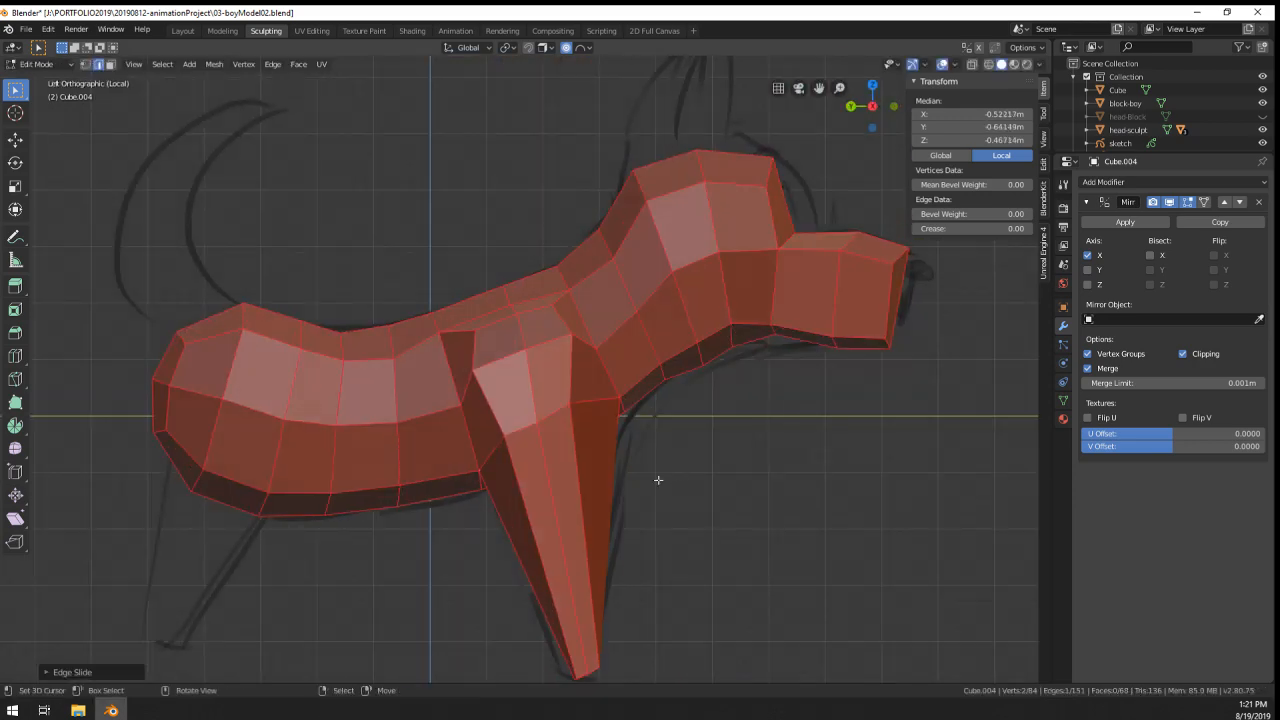
pyautogui.moveTo(408, 398); pyautogui.dragTo(646, 511, button='middle')
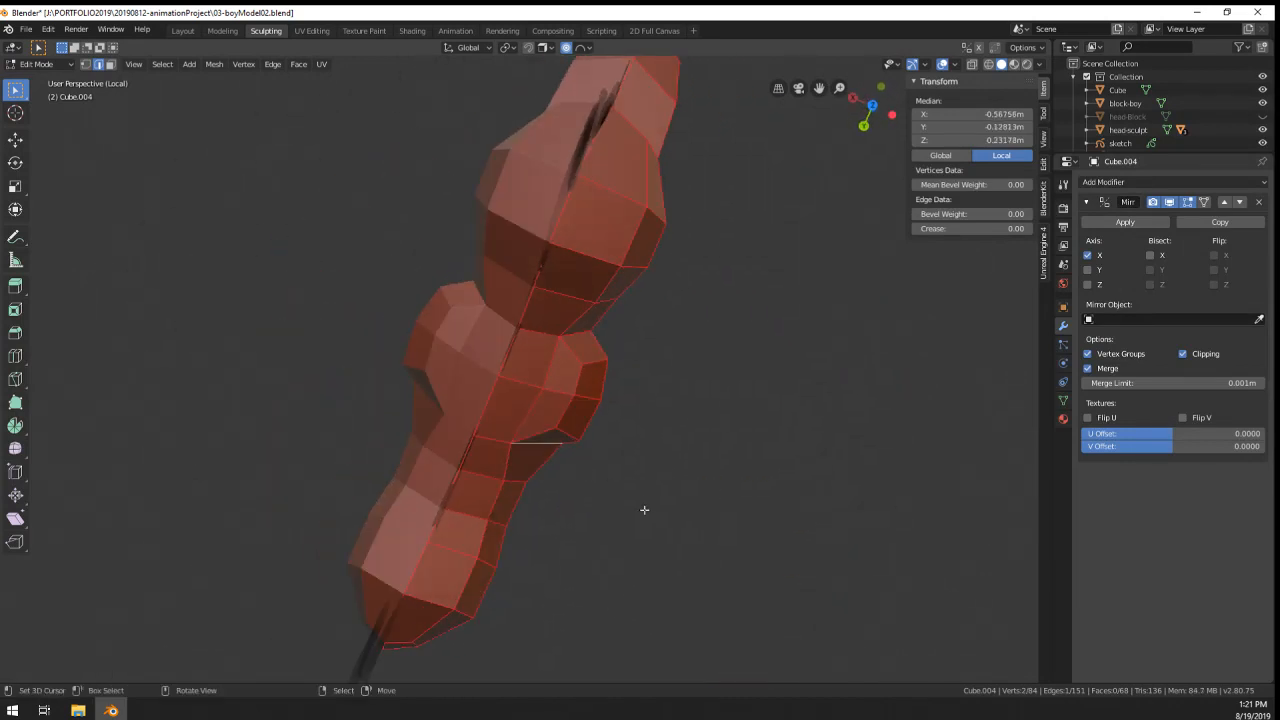
pyautogui.press('g')
pyautogui.scroll(-7, 645, 515)
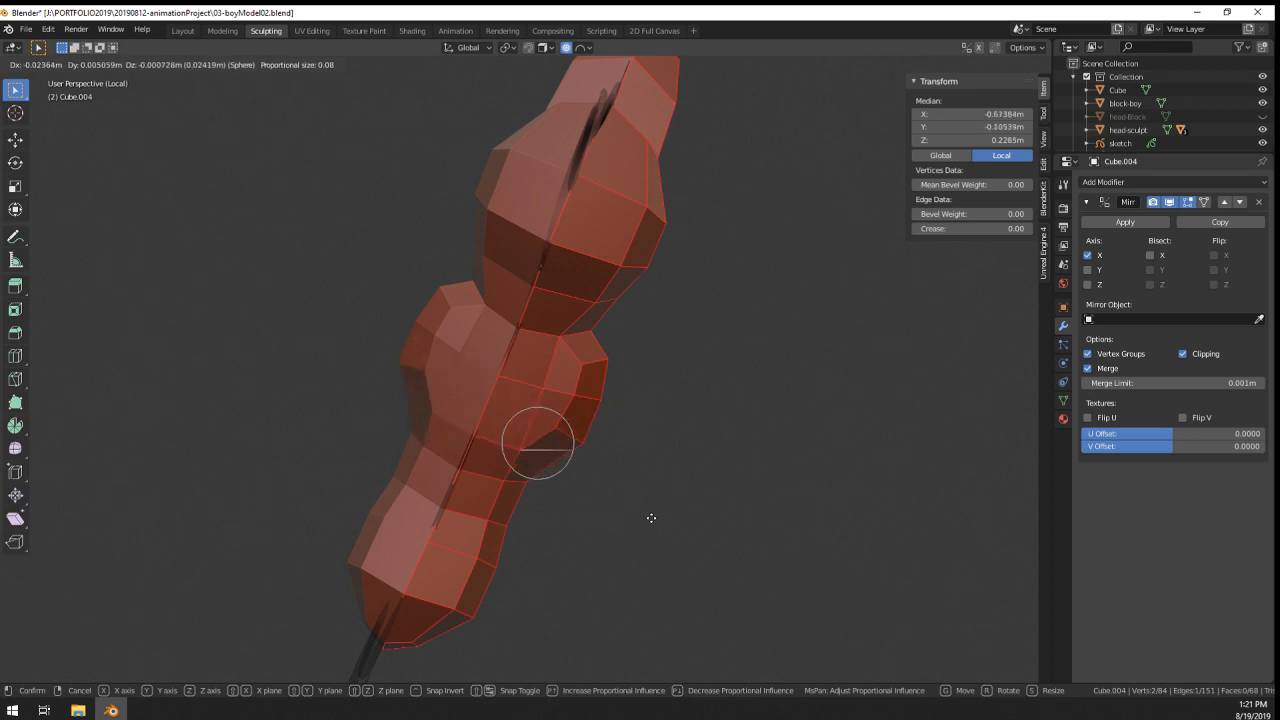
pyautogui.click(651, 518)
# - Move the front outer edge of the shoulder to round its contour
pyautogui.moveTo(651, 518); pyautogui.dragTo(606, 494, button='middle')
pyautogui.click(602, 371)
pyautogui.press('g')
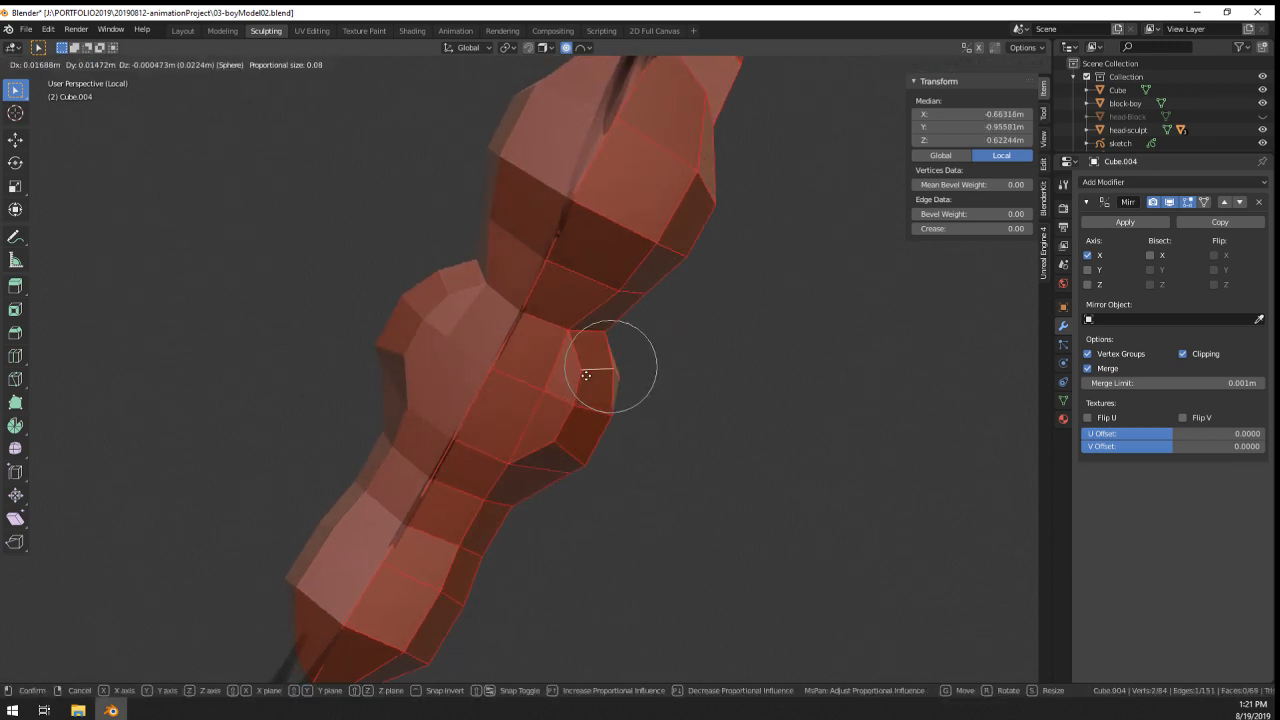
pyautogui.click(580, 376)
# - Add an edge loop around the middle of the front leg
pyautogui.moveTo(580, 376)
pyautogui.mouseDown(button='middle')
pyautogui.moveTo(555, 390)
pyautogui.moveTo(564, 395)
pyautogui.mouseUp(button='middle')
pyautogui.press('KP_1')
pyautogui.press('ctrl+KP_3')
pyautogui.press('KP_1')
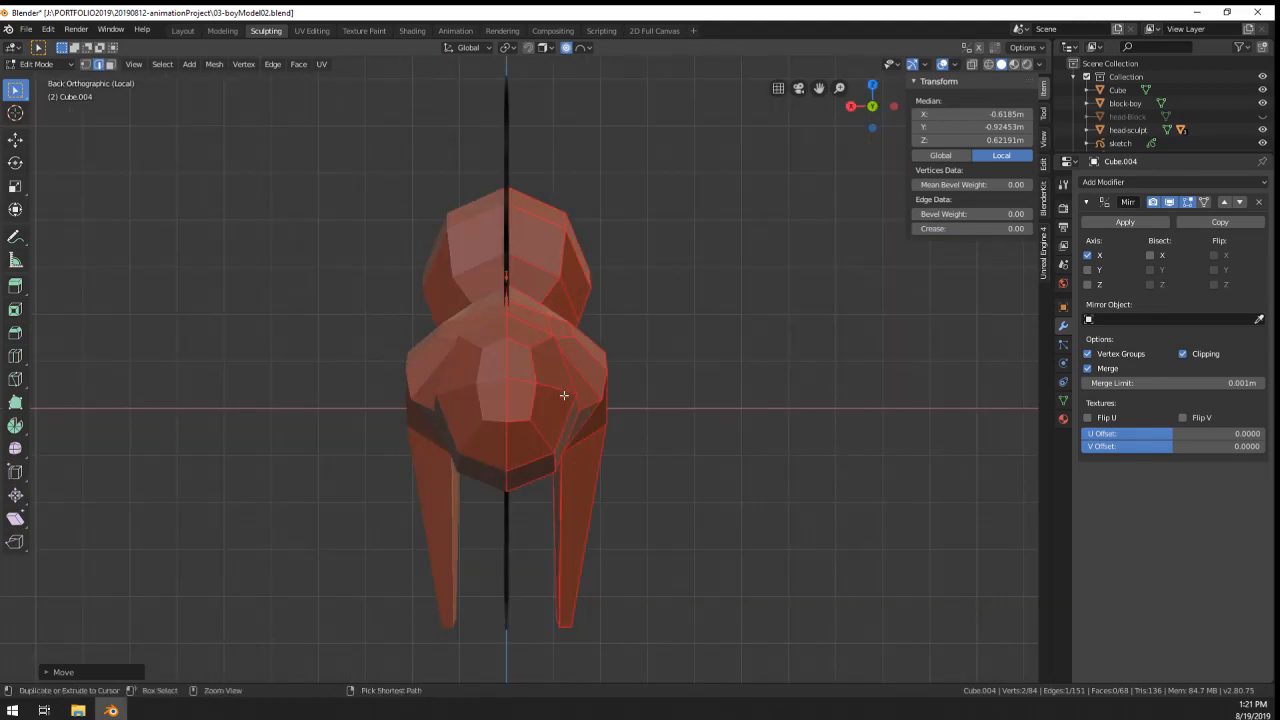
pyautogui.press('ctrl+KP_3')
pyautogui.hotkey('ctrl', 'r')
pyautogui.doubleClick(558, 523)
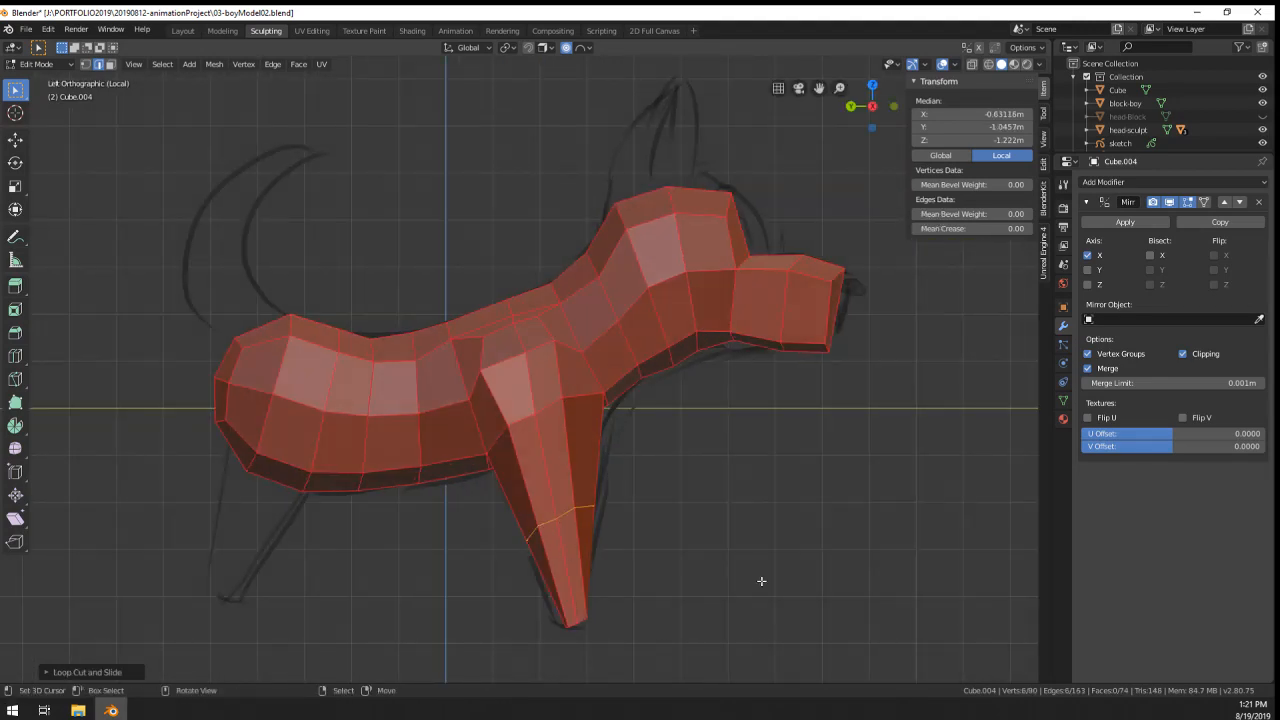
# - Scale down the new front leg loop and move it up and back toward the sketched elbow
pyautogui.press('s')
pyautogui.click(701, 578)
pyautogui.press('g')
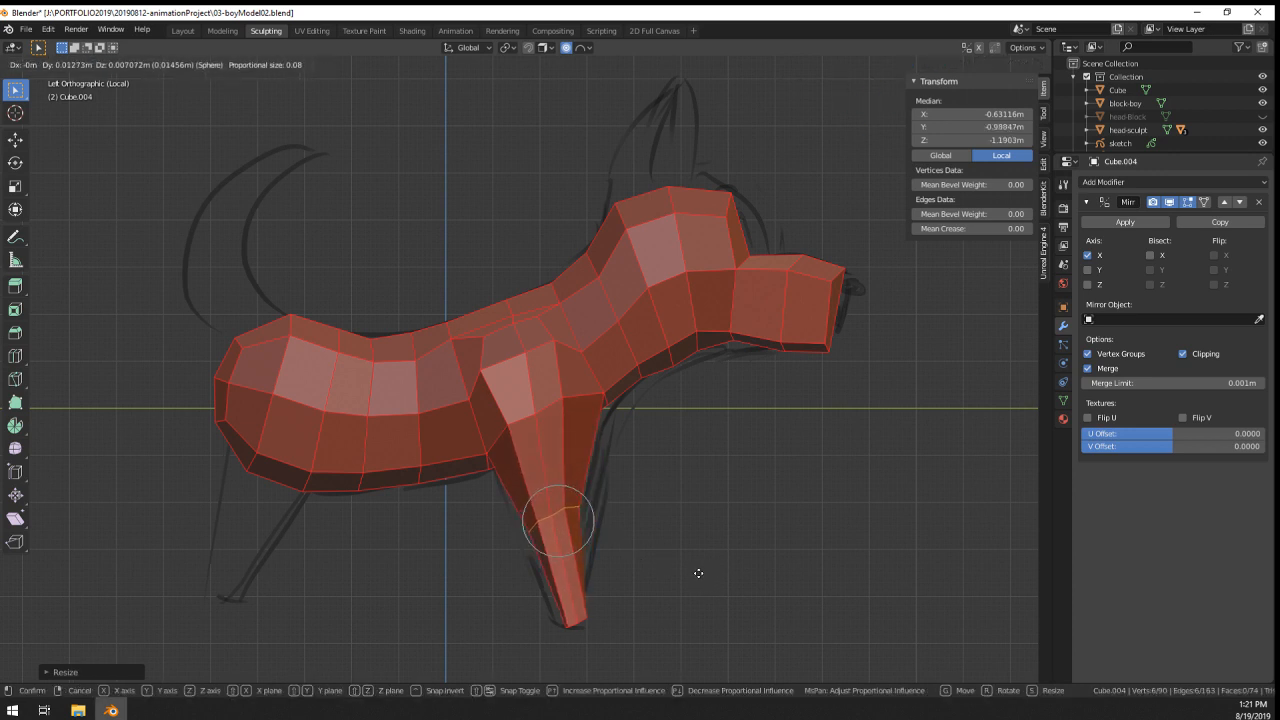
pyautogui.click(682, 568)
pyautogui.press('s')
pyautogui.click(719, 574)
pyautogui.press('g')
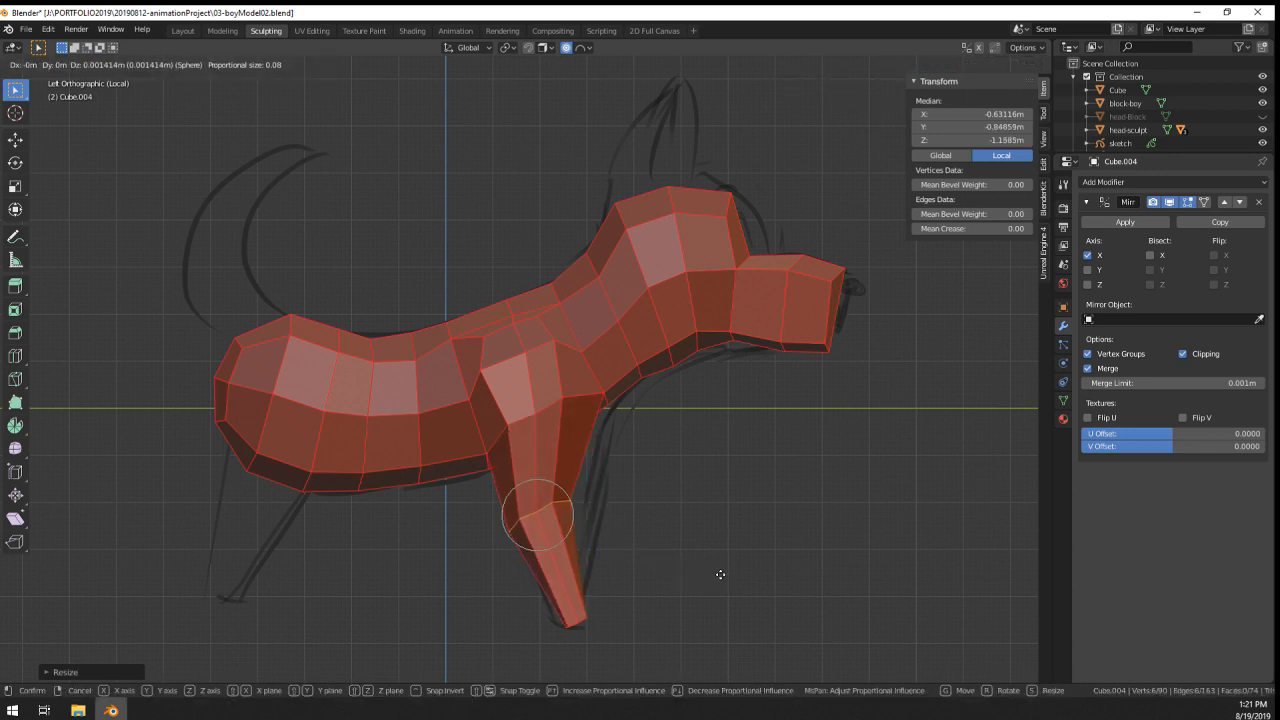
pyautogui.click(719, 566)
# - Switch to vertex selection and move individual vertices around the shoulder and upper leg to smooth the silhouette
pyautogui.scroll(2, 508, 414)
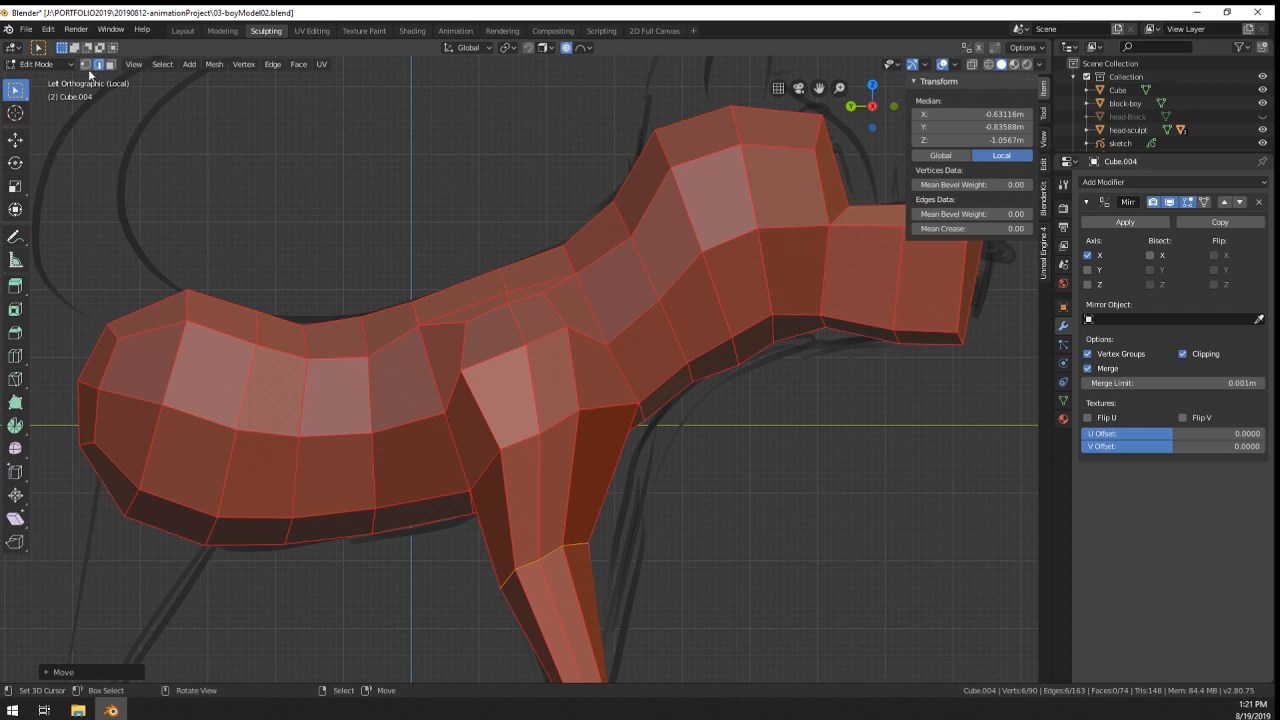
pyautogui.moveTo(472, 491); pyautogui.dragTo(457, 498, button='right')
pyautogui.moveTo(501, 452); pyautogui.dragTo(487, 461, button='right')
pyautogui.moveTo(468, 379); pyautogui.dragTo(478, 380, button='right')
pyautogui.rightClick(543, 443)
pyautogui.moveTo(582, 418); pyautogui.dragTo(606, 415, button='right')
# - Move the front leg's middle edge loop up toward the belly line and scale it wider
pyautogui.keyDown('shift'); pyautogui.moveTo(607, 469); pyautogui.dragTo(607, 384, button='middle'); pyautogui.keyUp('shift')
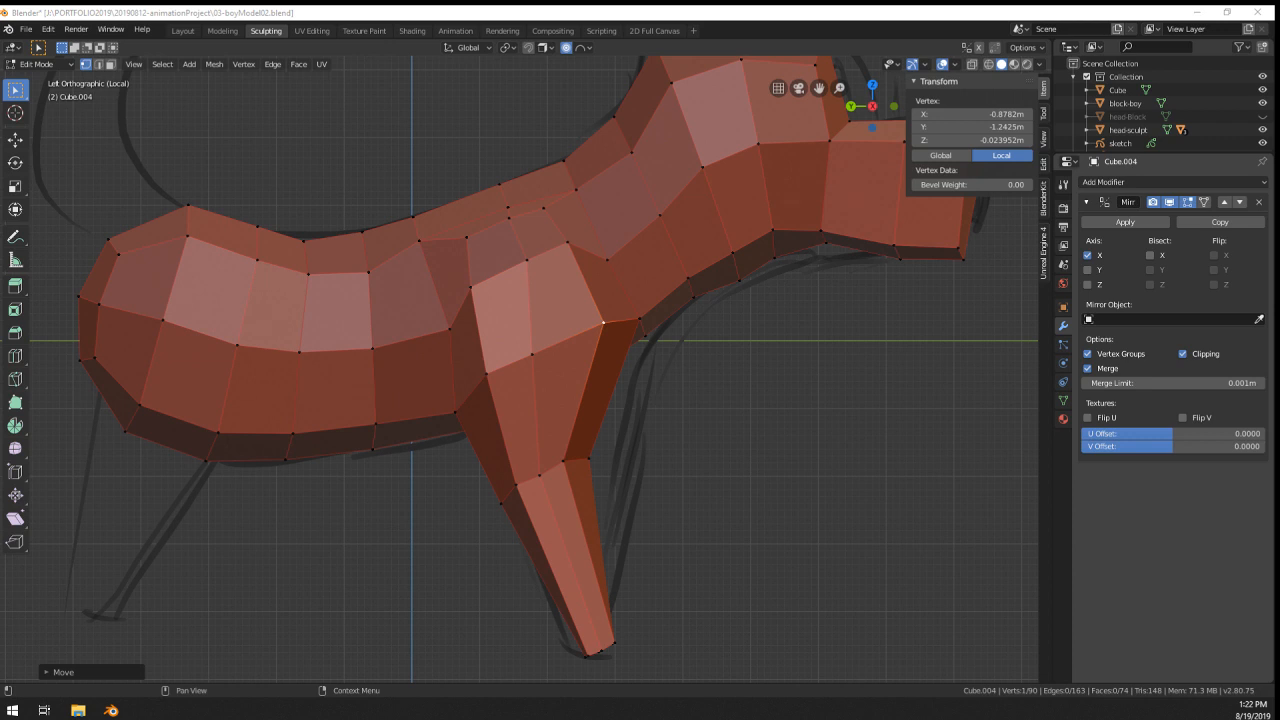
pyautogui.click(540, 474)
pyautogui.keyDown('alt'); pyautogui.click(557, 464); pyautogui.keyUp('alt')
pyautogui.press('r')
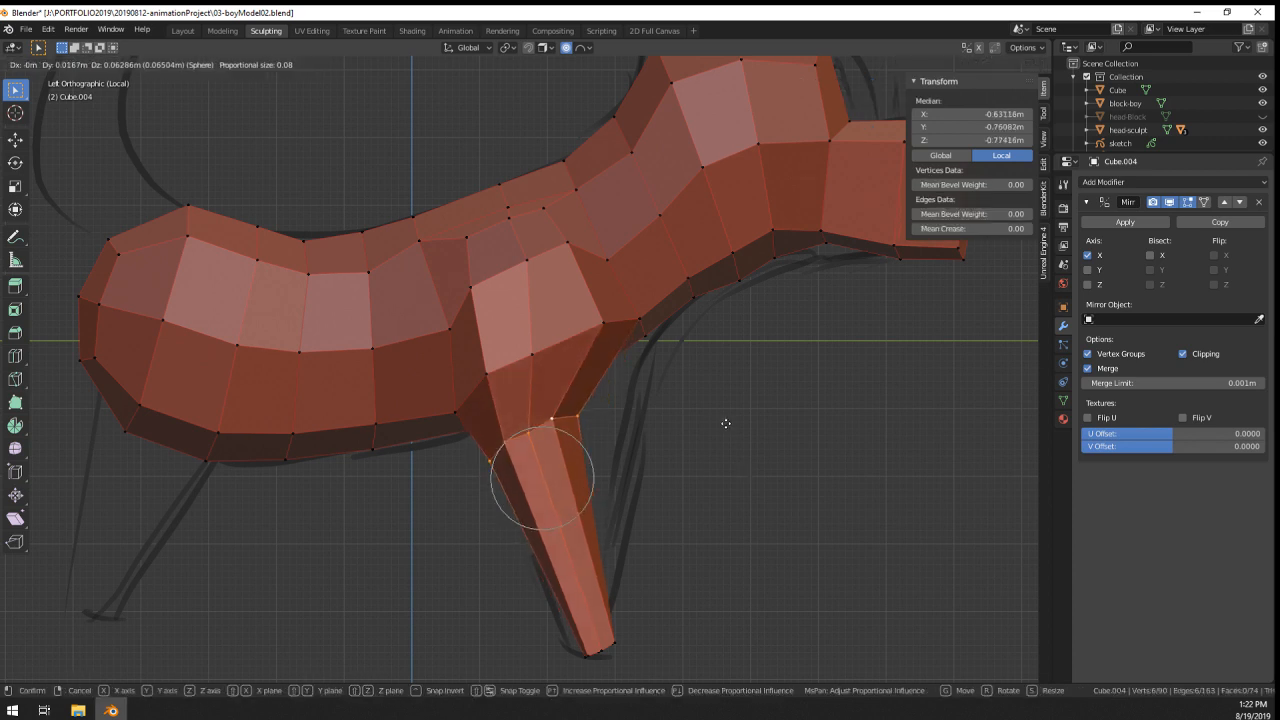
pyautogui.click(724, 475)
pyautogui.press('s')
pyautogui.click(765, 477)
pyautogui.press('g')
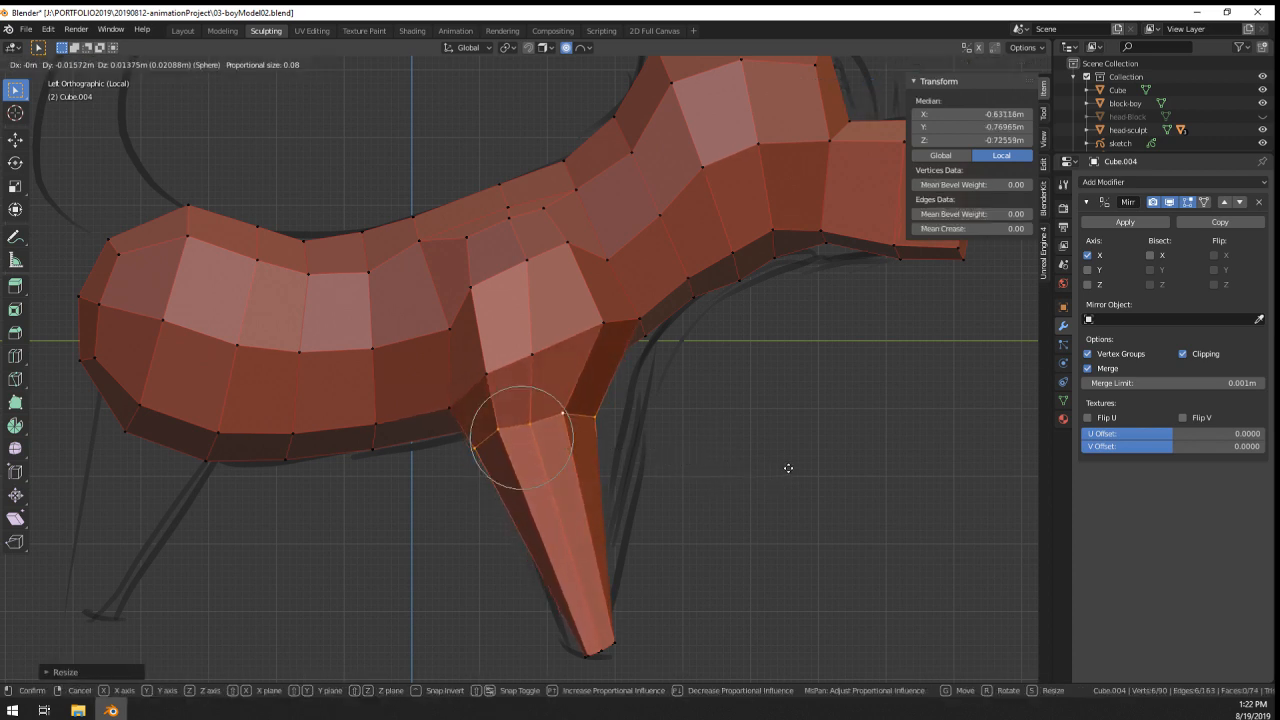
pyautogui.click(770, 474)
# - Add an edge loop around the lower front leg and move it up toward the elbow area
pyautogui.hotkey('ctrl', 'r')
pyautogui.doubleClick(558, 525)
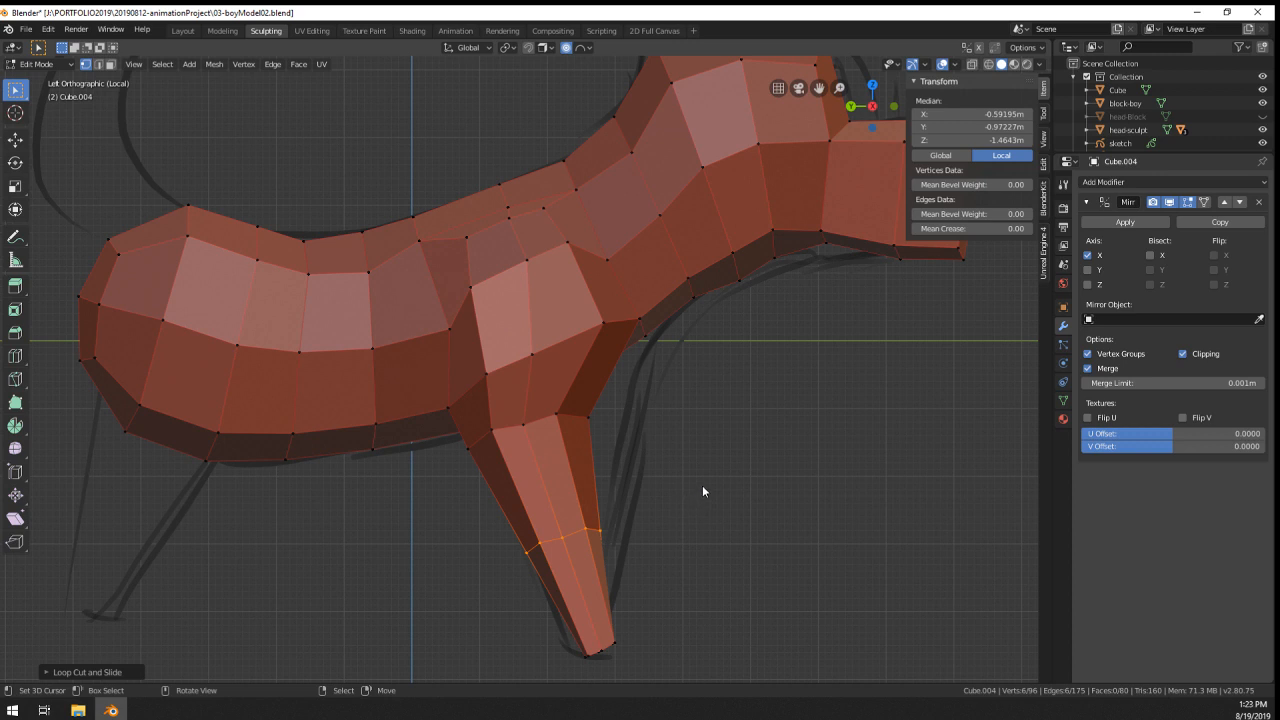
pyautogui.press('g')
pyautogui.click(660, 418)
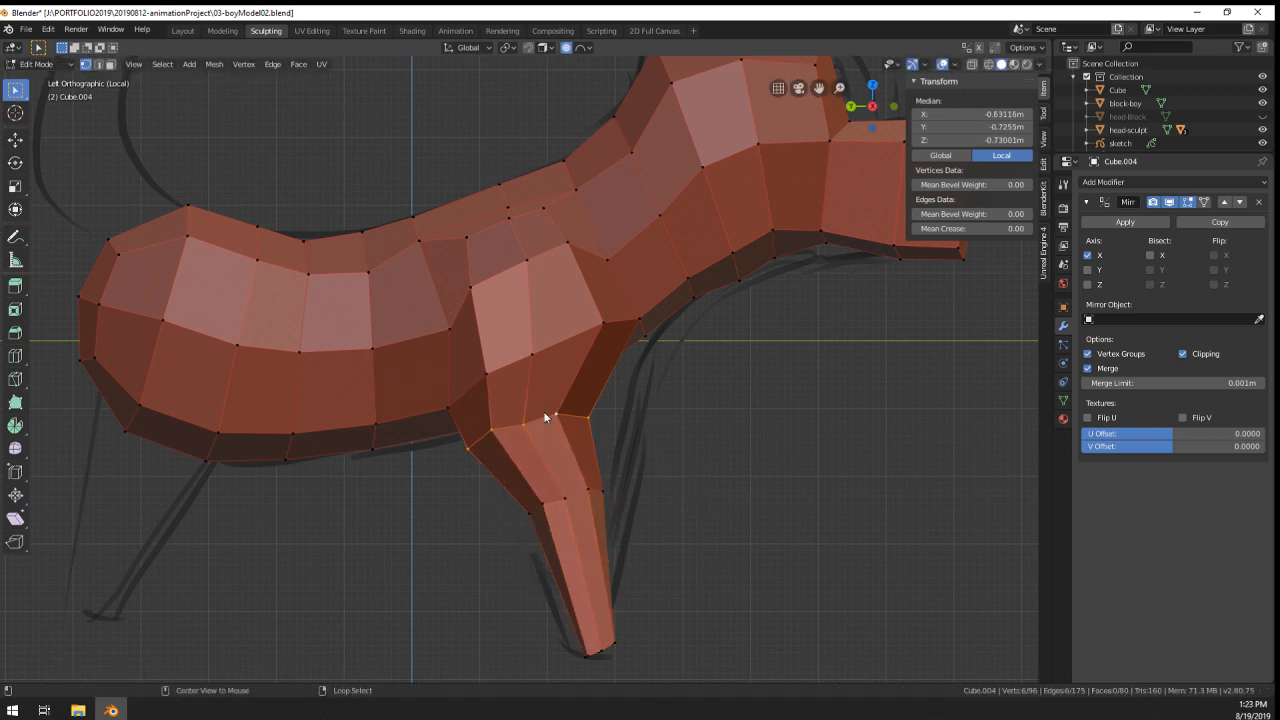
# - Scale and raise the upper leg loop, and adjust the size and position of the loop below it
pyautogui.press('s')
pyautogui.click(650, 432)
pyautogui.press('g')
pyautogui.click(658, 417)
pyautogui.keyDown('alt'); pyautogui.click(578, 494); pyautogui.keyUp('alt')
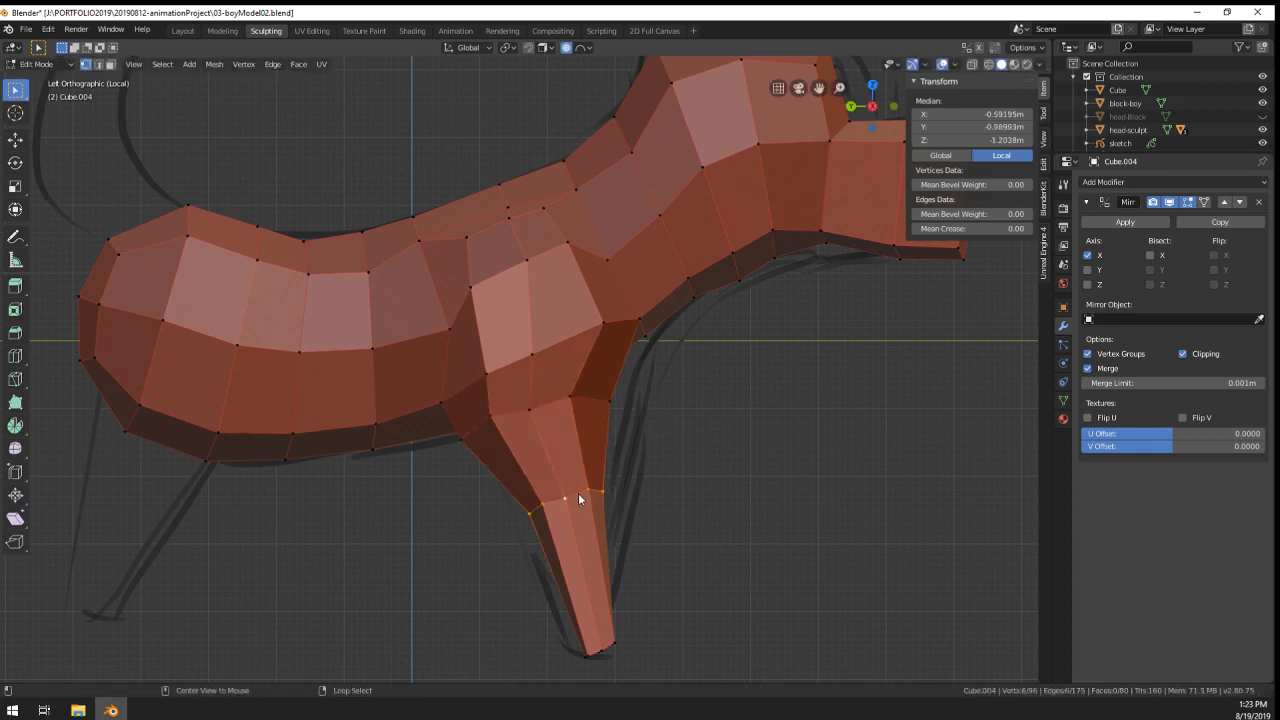
pyautogui.press('s')
pyautogui.click(652, 500)
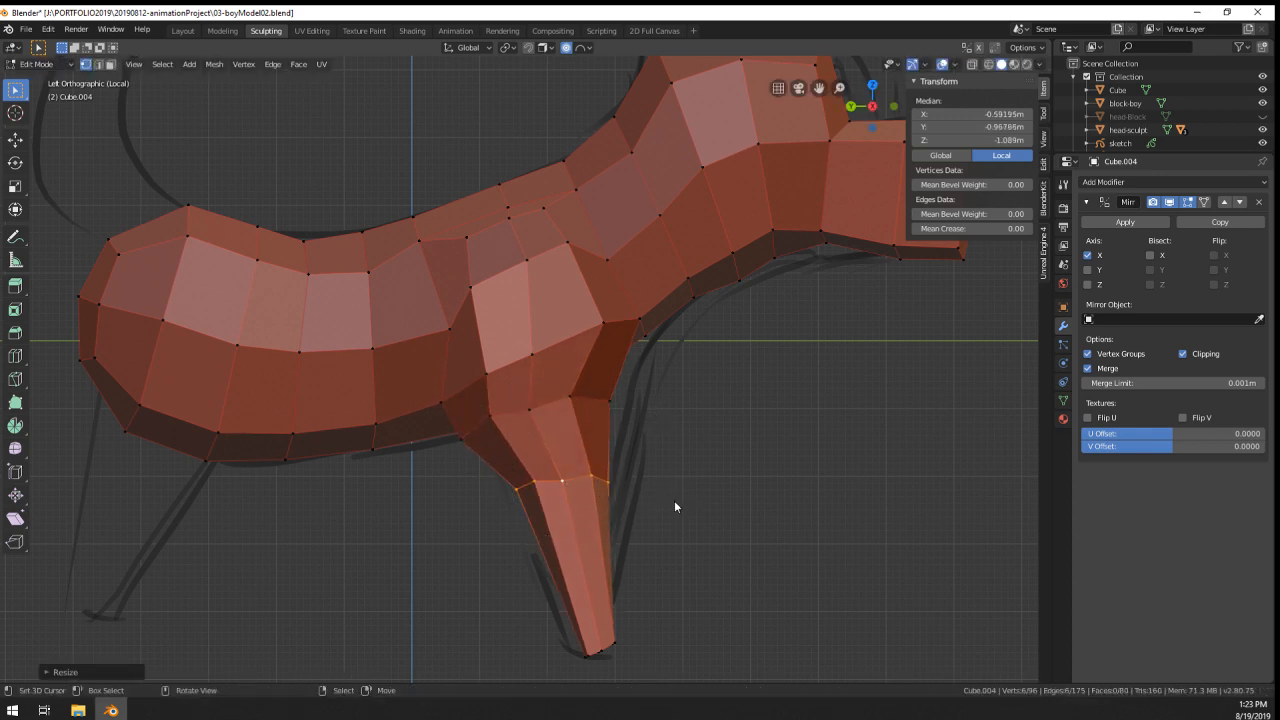
# - Move the vertex behind the upper leg forward at the belly, using a proportional editing size of 0.18
pyautogui.click(463, 437)
pyautogui.press('g')
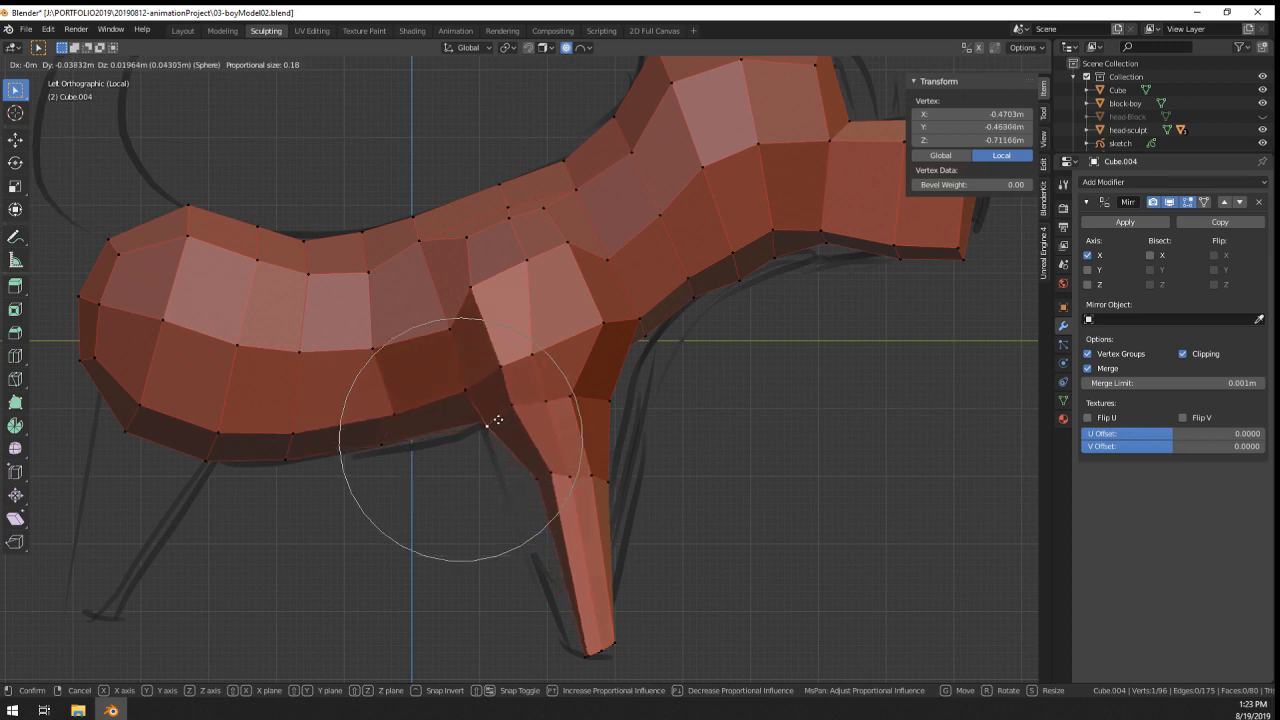
pyautogui.click(489, 426)
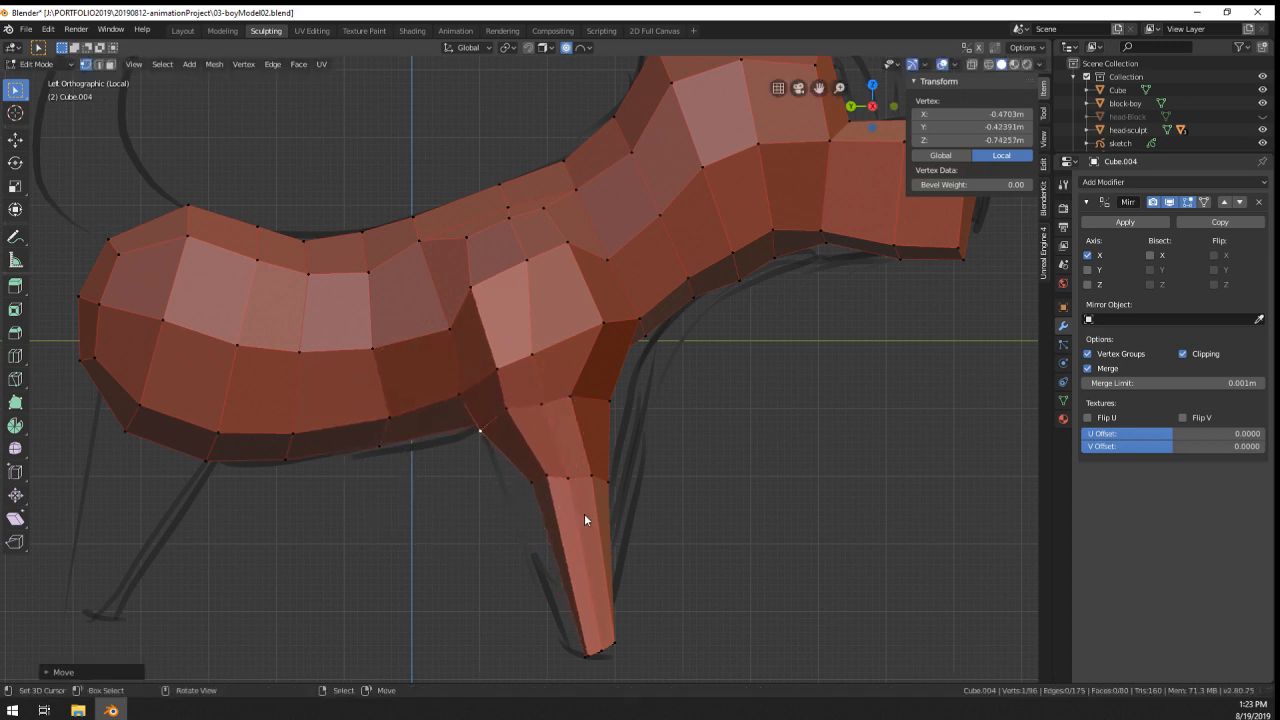
# - Add an edge loop above the front foot and move it back to bend the leg at the ankle
pyautogui.click(610, 571)
pyautogui.press('g')
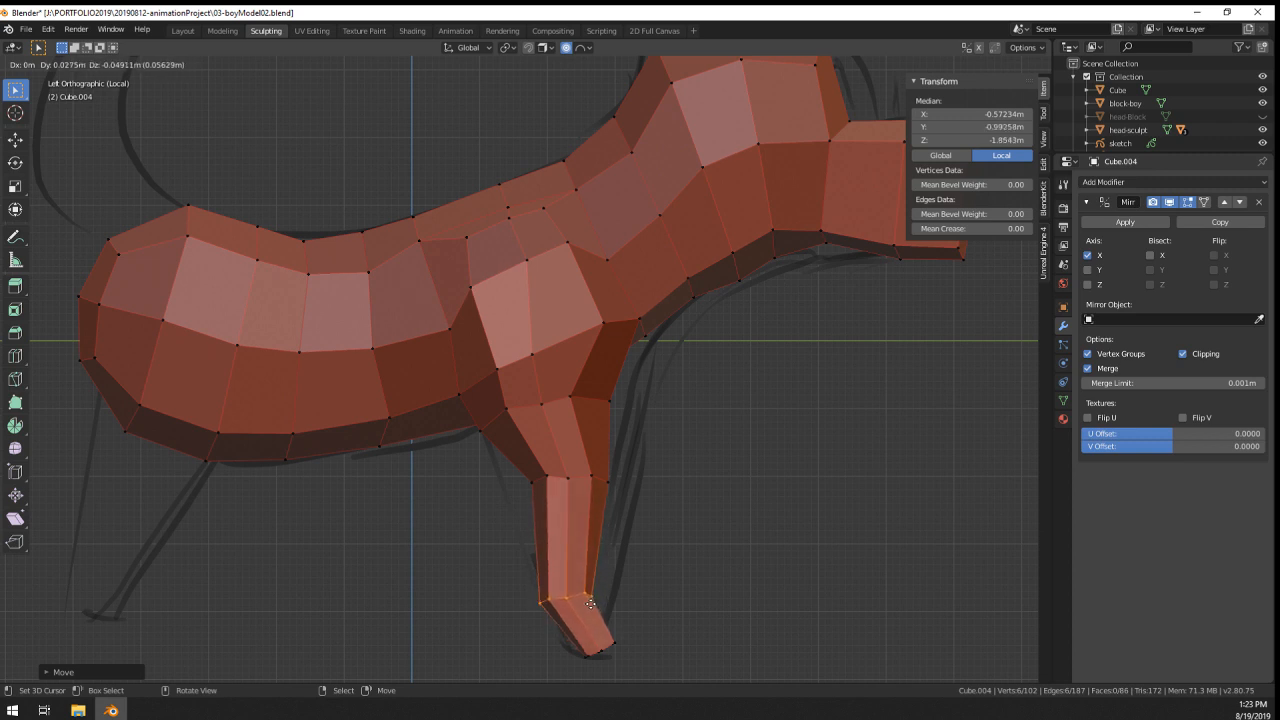
pyautogui.click(595, 594)
# - Return to Object Mode and examine the front leg's shape against the sketch from several views
pyautogui.scroll(-3, 605, 566)
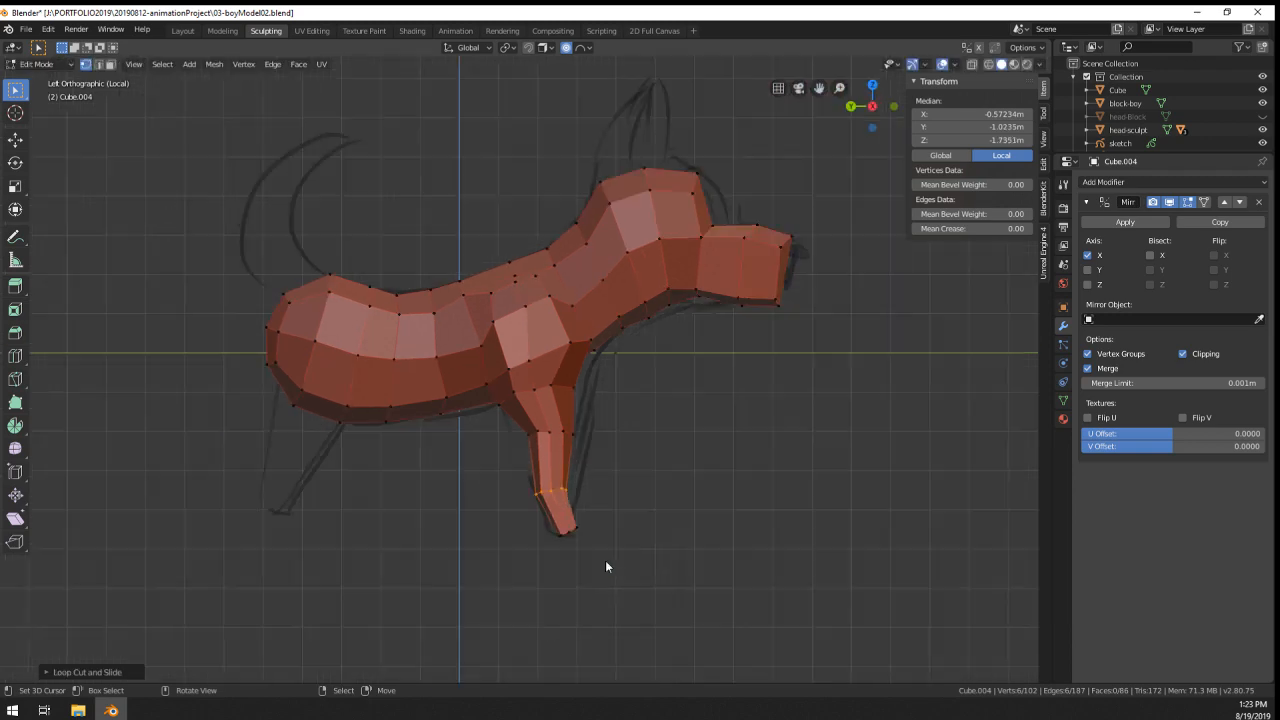
pyautogui.press('Tab')
pyautogui.moveTo(632, 576); pyautogui.dragTo(543, 574, button='middle')
pyautogui.press('KP_3')
pyautogui.press('KP_1')
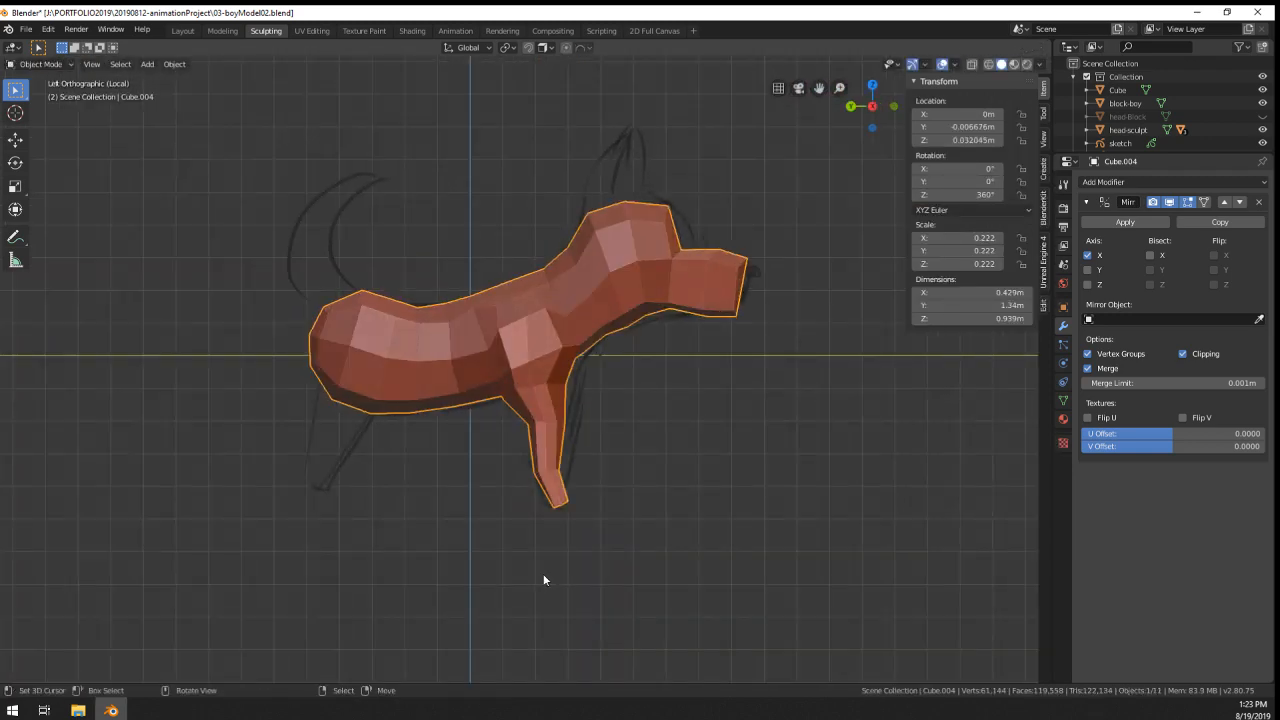
# - Shift the vertex at the back of the front leg's knee and the vertex at the foot's tip backward, with a proportional size of 0.16
pyautogui.scroll(5, 543, 575)
pyautogui.press('Tab')
pyautogui.click(521, 480)
pyautogui.press('g')
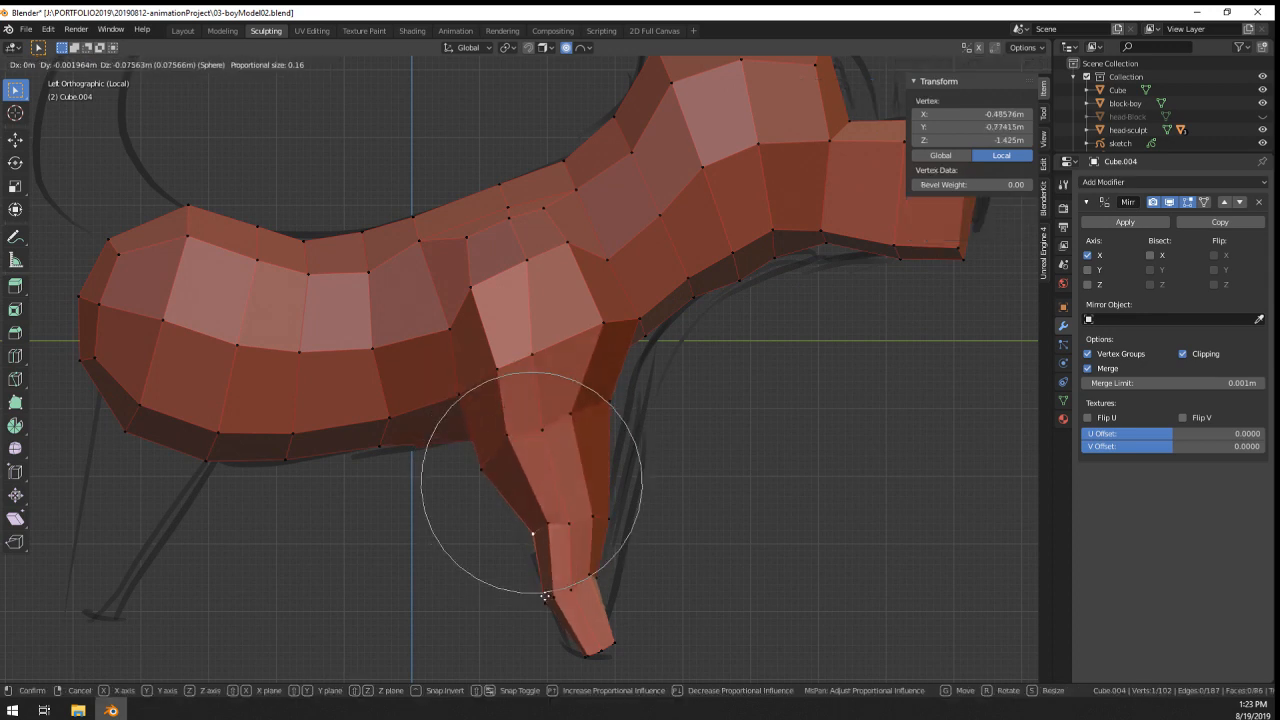
pyautogui.click(519, 535)
pyautogui.click(595, 658)
pyautogui.press('g')
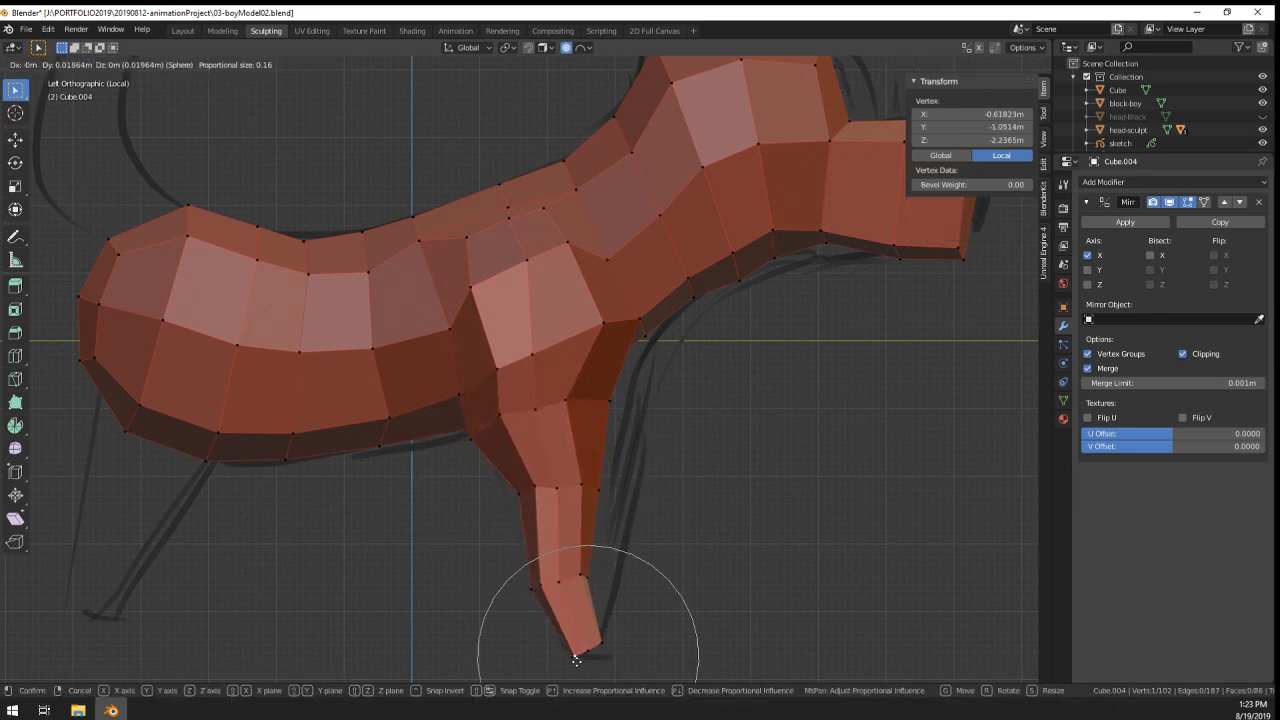
pyautogui.click(570, 661)
# - Rotate the foot's bottom edge loop level and reposition it at the sketched paw, using a proportional size of 0.08
pyautogui.keyDown('alt'); pyautogui.click(588, 648); pyautogui.keyUp('alt')
pyautogui.press('r')
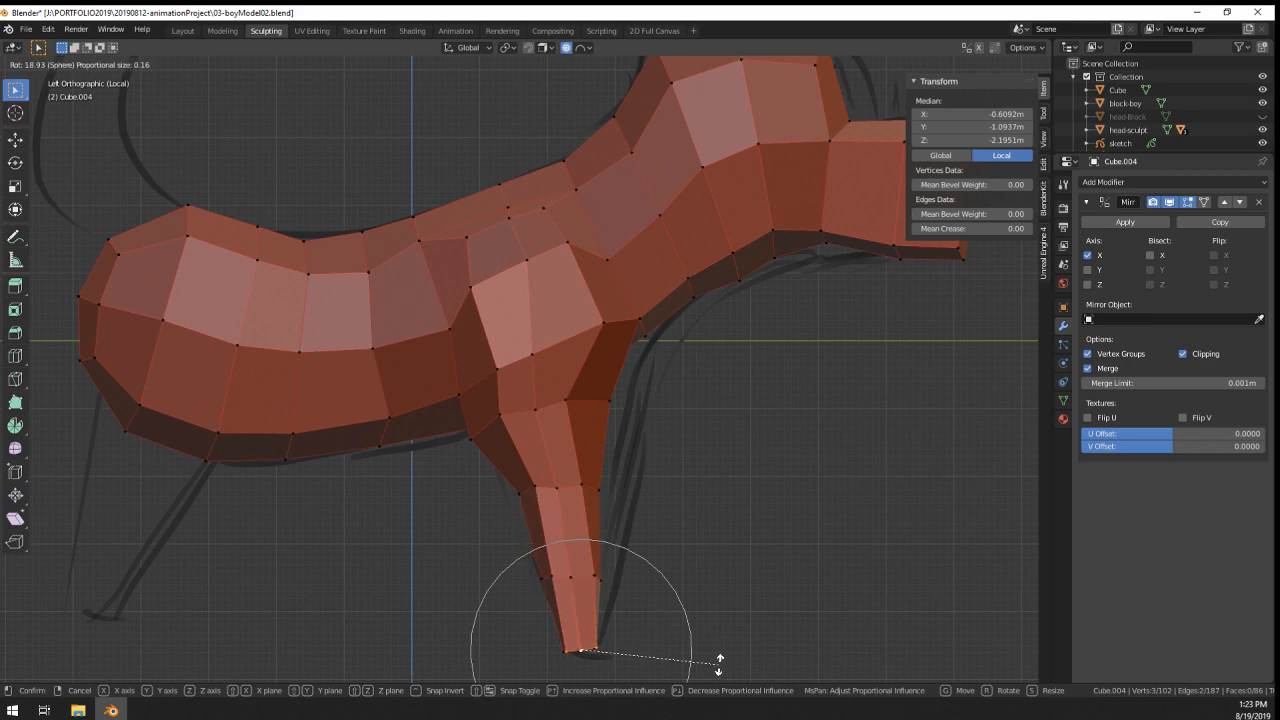
pyautogui.scroll(5, 717, 667)
pyautogui.click(726, 59)
pyautogui.press('g')
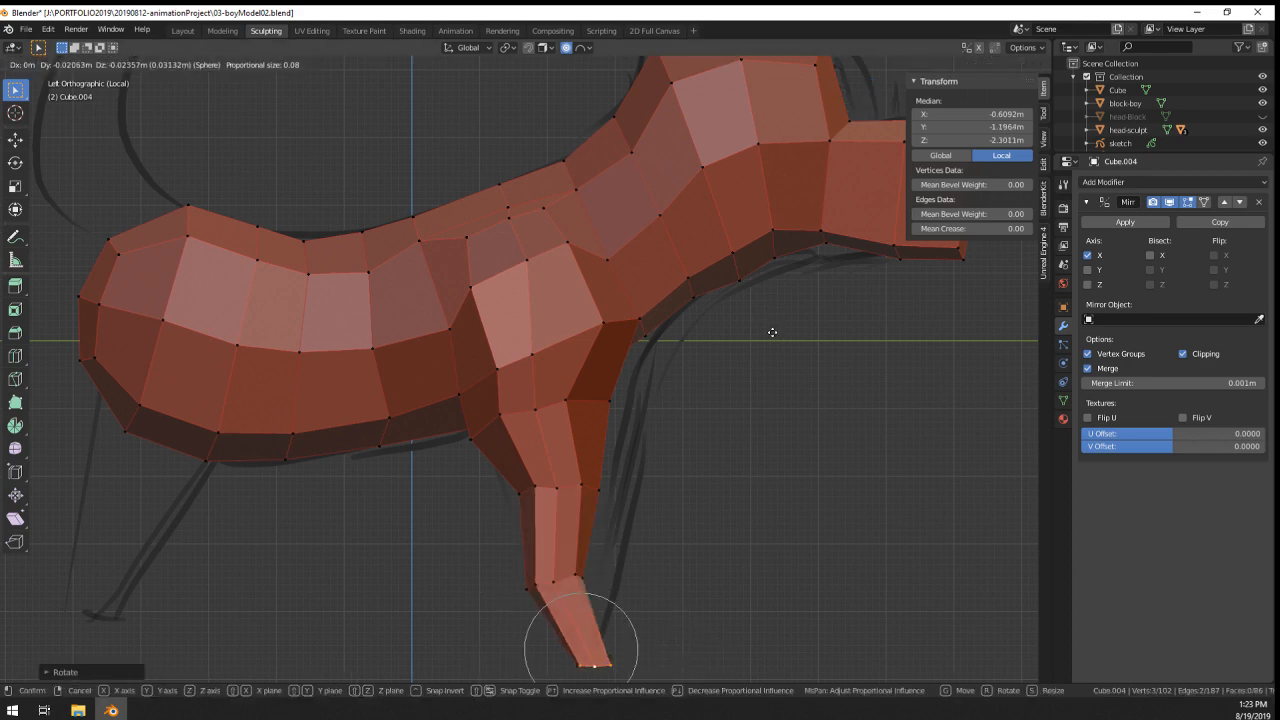
pyautogui.click(773, 334)
pyautogui.scroll(-4, 780, 308)
pyautogui.press('Tab')
pyautogui.moveTo(780, 308); pyautogui.dragTo(540, 340, button='middle')
pyautogui.scroll(3, 536, 340)
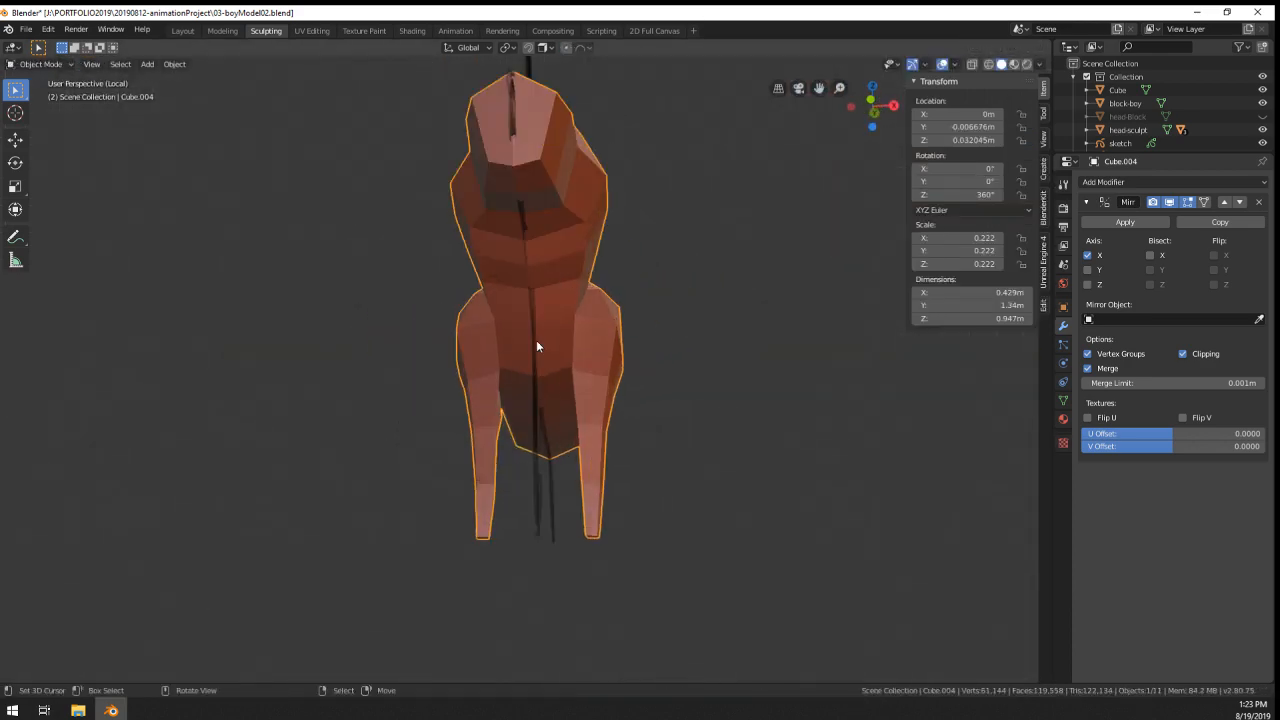
# - Slide the chest vertex beside the front leg and the belly vertex below it along their edges toward the body's centre
pyautogui.press('Tab')
pyautogui.scroll(5, 466, 358)
pyautogui.rightClick(451, 357)
pyautogui.press('g')
pyautogui.press('g')
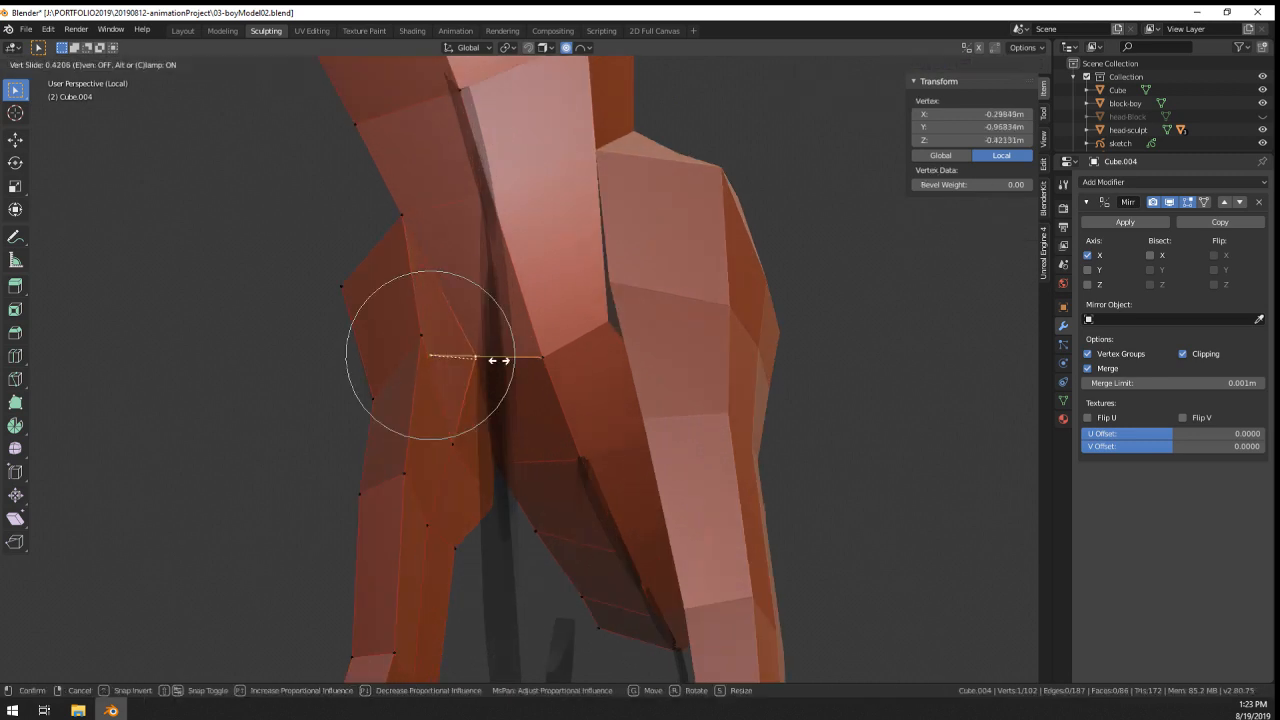
pyautogui.click(504, 350)
pyautogui.moveTo(506, 329); pyautogui.dragTo(534, 294, button='middle')
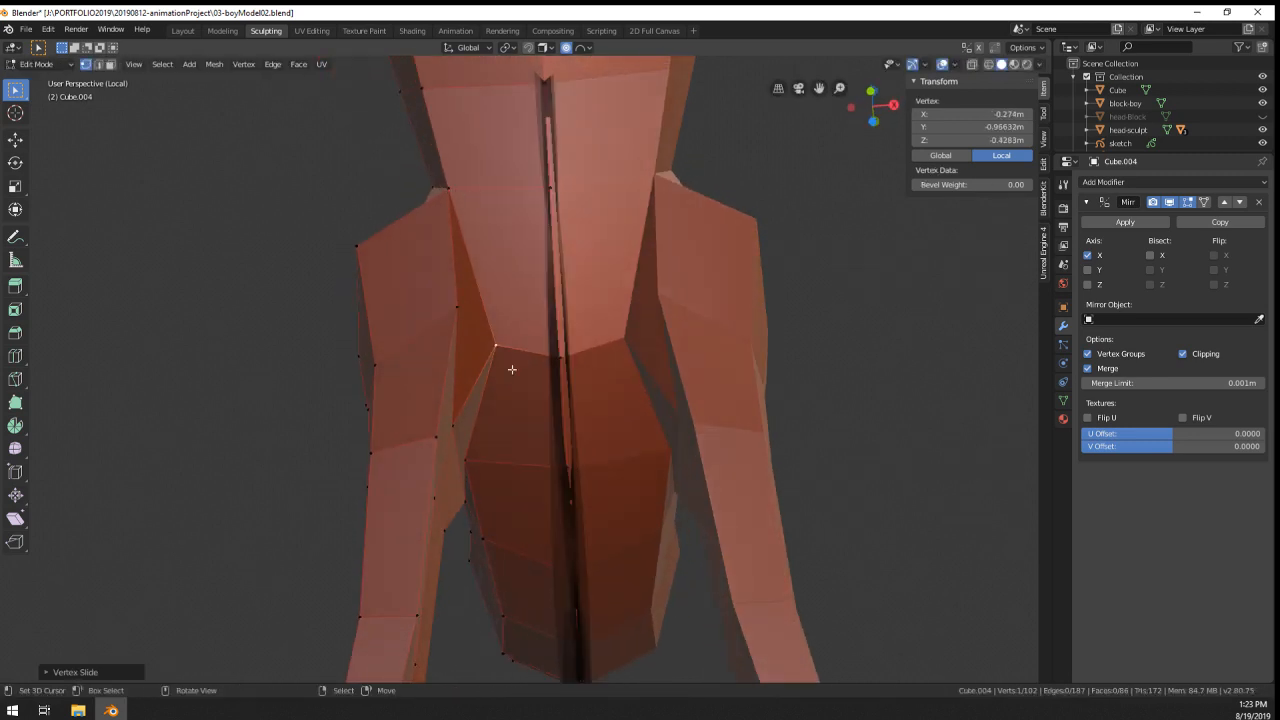
pyautogui.rightClick(469, 476)
pyautogui.press('g')
pyautogui.press('g')
pyautogui.click(499, 465)
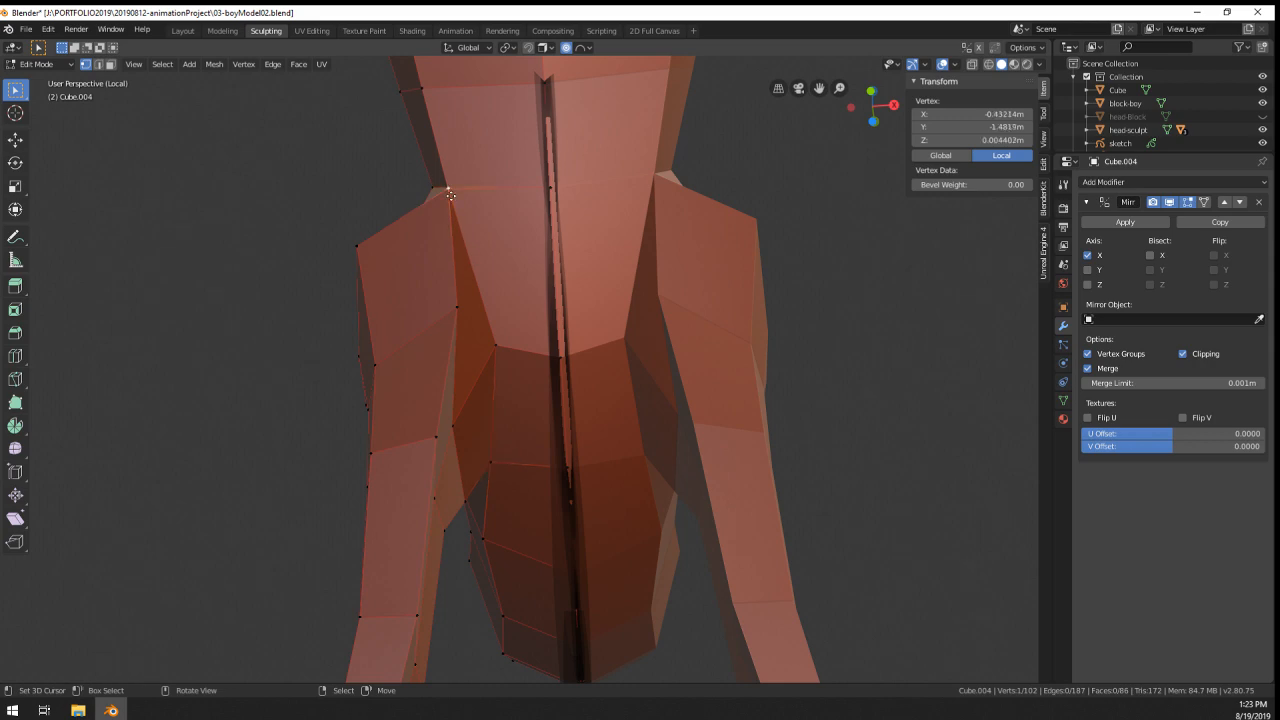
# - Slide the vertex at the top inner corner of the shoulder along its edges toward the chest's centre
pyautogui.press('g')
pyautogui.press('g')
pyautogui.click(463, 197)
pyautogui.moveTo(463, 197); pyautogui.dragTo(394, 272, button='middle')
pyautogui.press('g')
pyautogui.press('g')
pyautogui.click(453, 365)
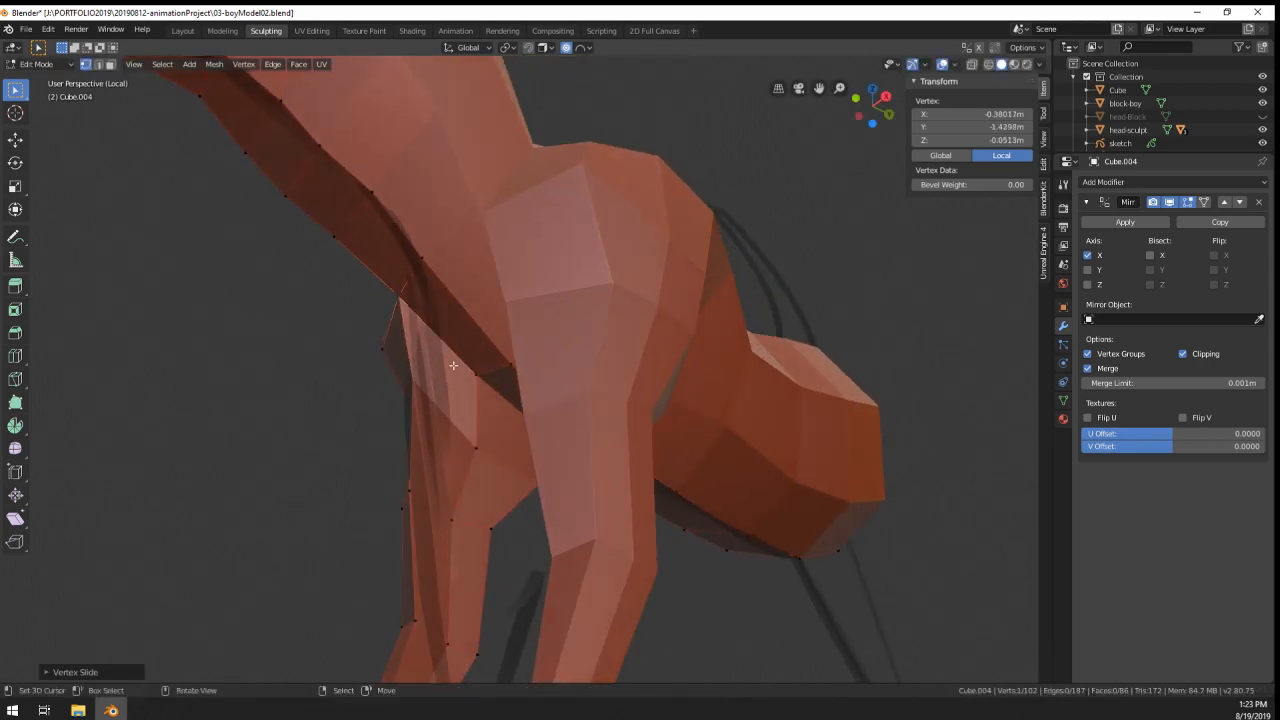
# - Move and rotate the edge where the shoulder meets the chest, and shift it along the X axis with a proportional size of 0.08
pyautogui.moveTo(453, 365); pyautogui.dragTo(606, 266, button='middle')
pyautogui.keyDown('shift'); pyautogui.rightClick(606, 246); pyautogui.keyUp('shift')
pyautogui.keyDown('shift'); pyautogui.rightClick(629, 339); pyautogui.keyUp('shift')
pyautogui.keyDown('shift'); pyautogui.rightClick(620, 340); pyautogui.keyUp('shift')
pyautogui.moveTo(620, 340); pyautogui.dragTo(525, 291, button='middle')
pyautogui.press('g')
pyautogui.click(695, 369)
pyautogui.press('r')
pyautogui.click(553, 358)
pyautogui.press('g')
pyautogui.press('x')
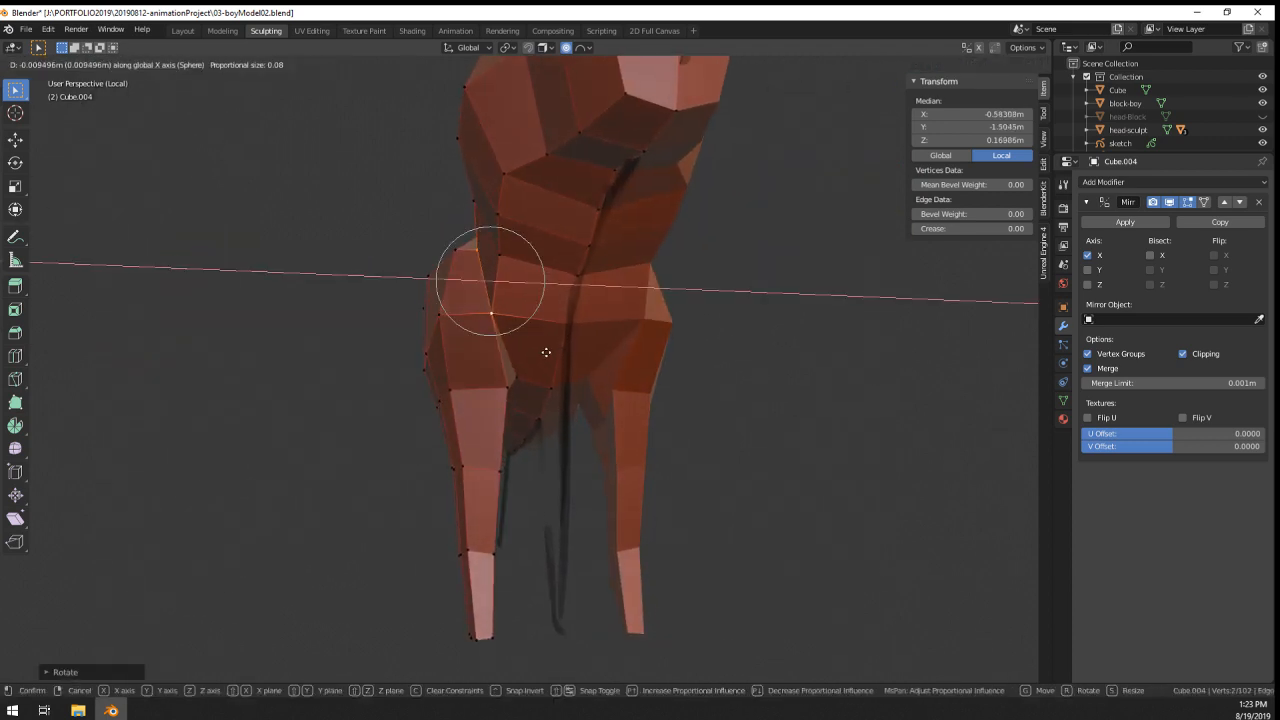
pyautogui.click(551, 344)
pyautogui.press('Tab')
pyautogui.scroll(-2, 508, 392)
pyautogui.moveTo(503, 397); pyautogui.dragTo(800, 511, button='middle')
# - Pull the outermost shoulder vertex inward toward the body, using a proportional editing size of 0.18, and return to Object Mode
pyautogui.press('Tab')
pyautogui.scroll(1, 598, 386)
pyautogui.rightClick(598, 385)
pyautogui.press('g')
pyautogui.scroll(-9, 591, 384)
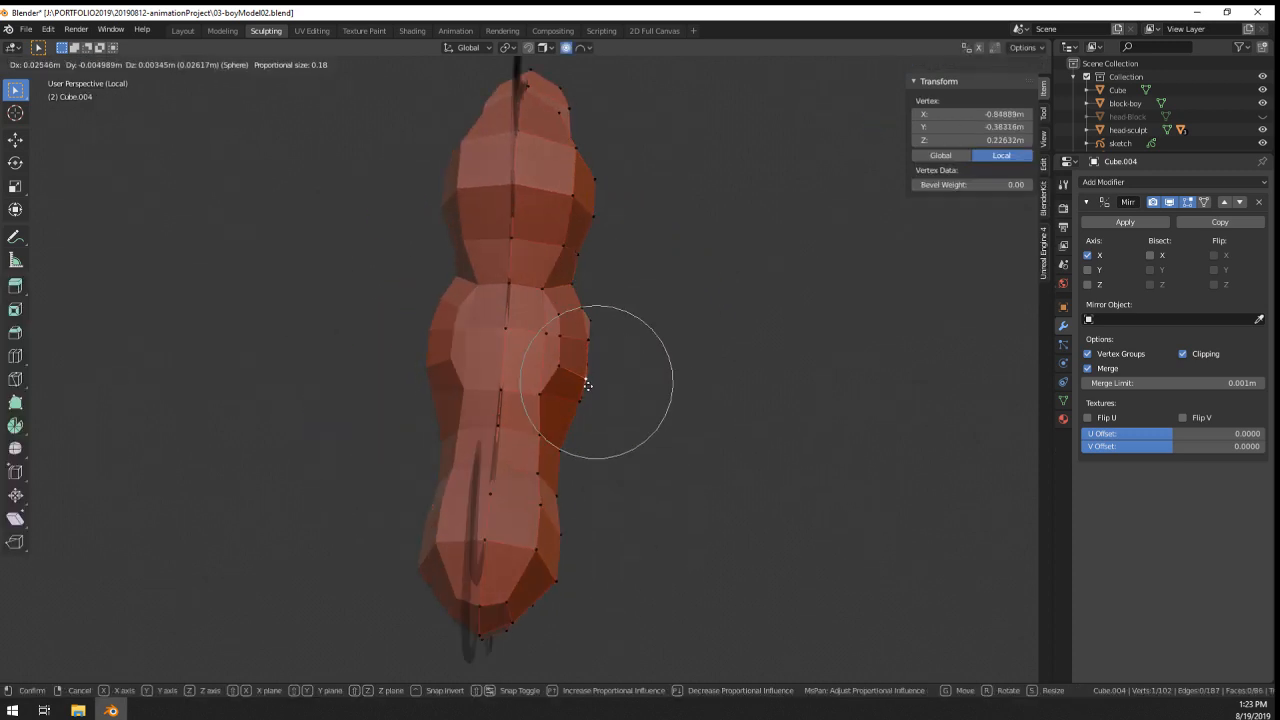
pyautogui.click(584, 385)
pyautogui.press('Tab')
pyautogui.moveTo(657, 395); pyautogui.dragTo(651, 306, button='middle')
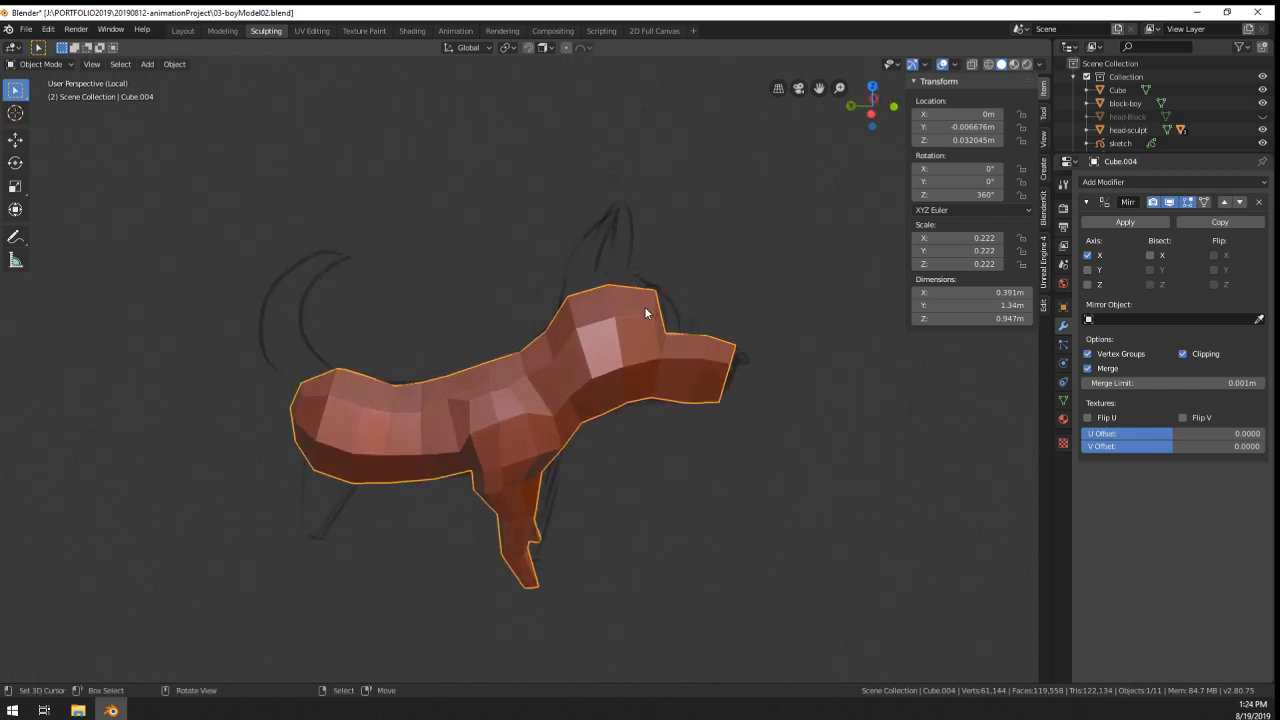
# - Extrude the rear side face of the head outward to start an ear and scale down its tip
pyautogui.press('Tab')
pyautogui.scroll(3, 586, 309)
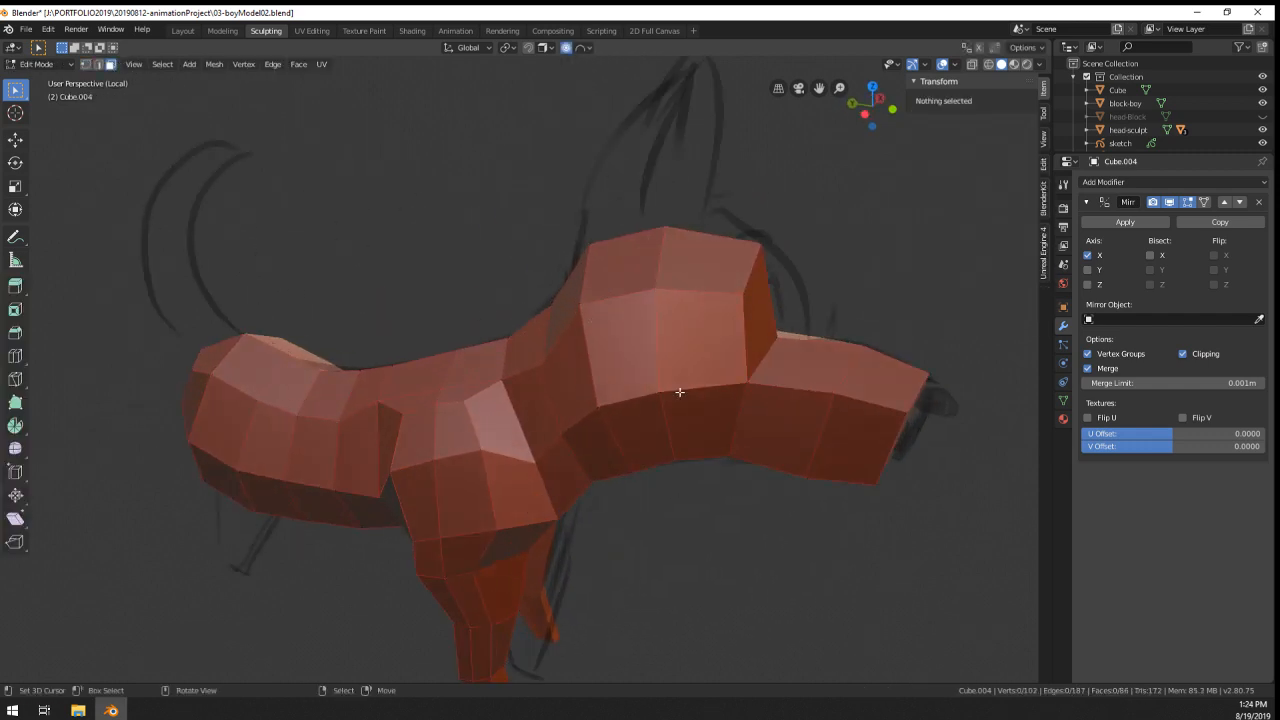
pyautogui.rightClick(603, 345)
pyautogui.moveTo(603, 345); pyautogui.dragTo(521, 367, button='middle')
pyautogui.press('e')
pyautogui.click(420, 345)
pyautogui.press('s')
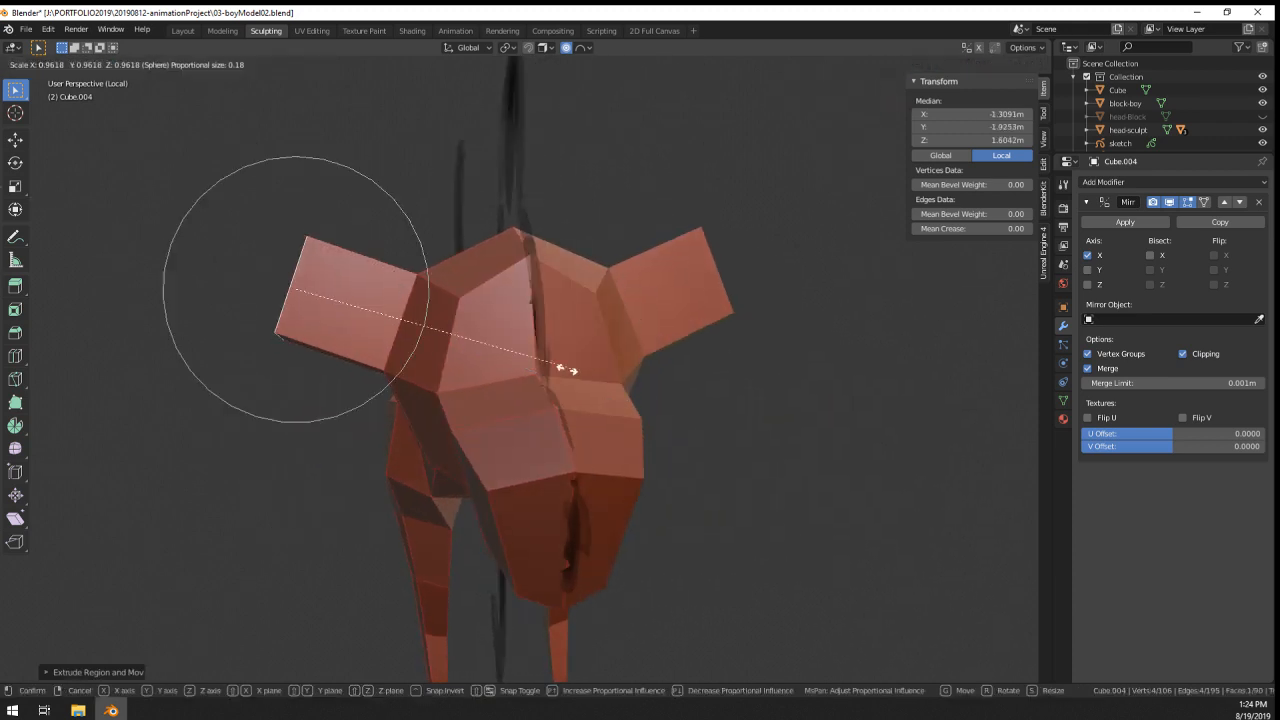
pyautogui.click(454, 365)
# - Move the ear's tip face inward and up into an upright ear, and slide the inner edge at the ear's base
pyautogui.press('g')
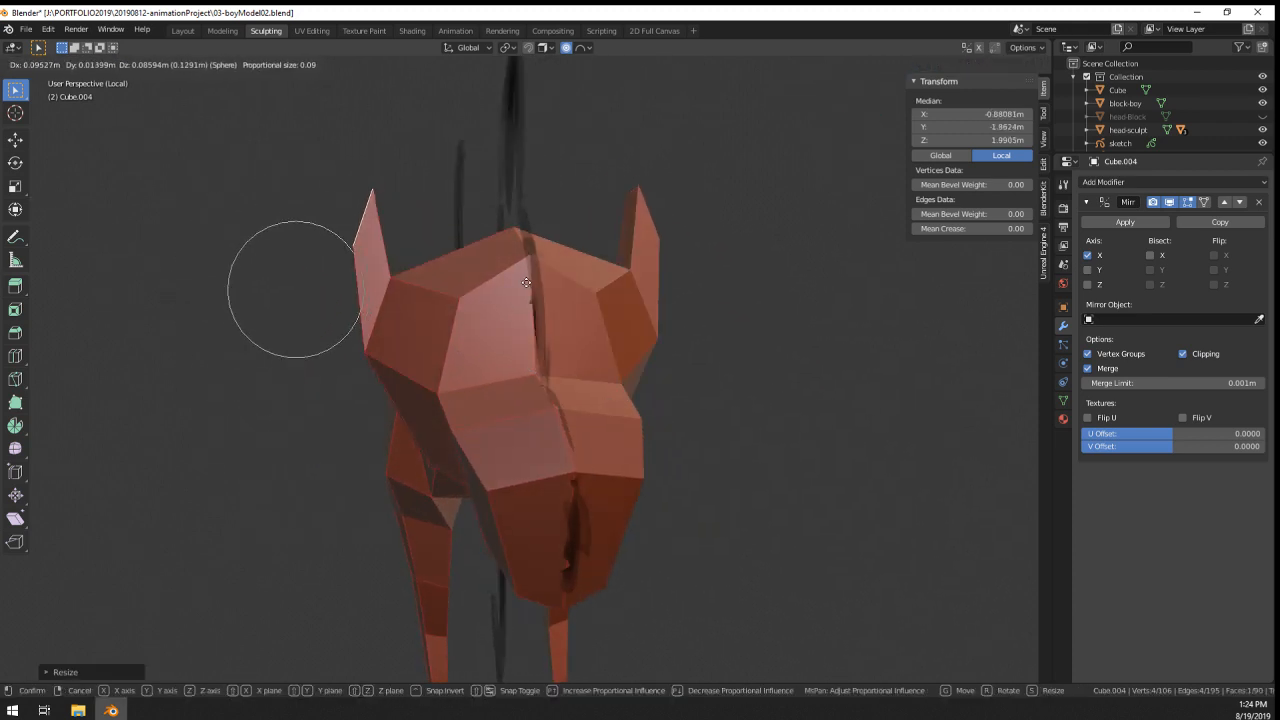
pyautogui.click(409, 283)
pyautogui.moveTo(409, 283); pyautogui.dragTo(294, 249, button='middle')
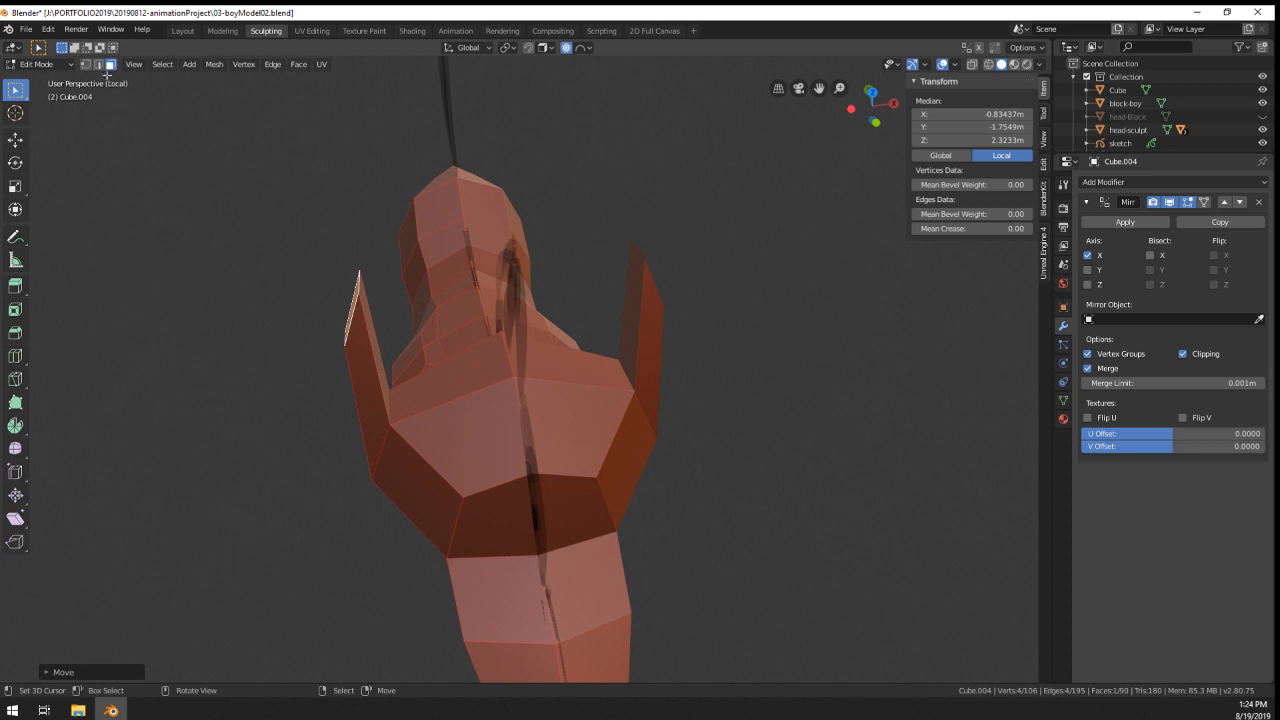
pyautogui.press('g')
pyautogui.press('g')
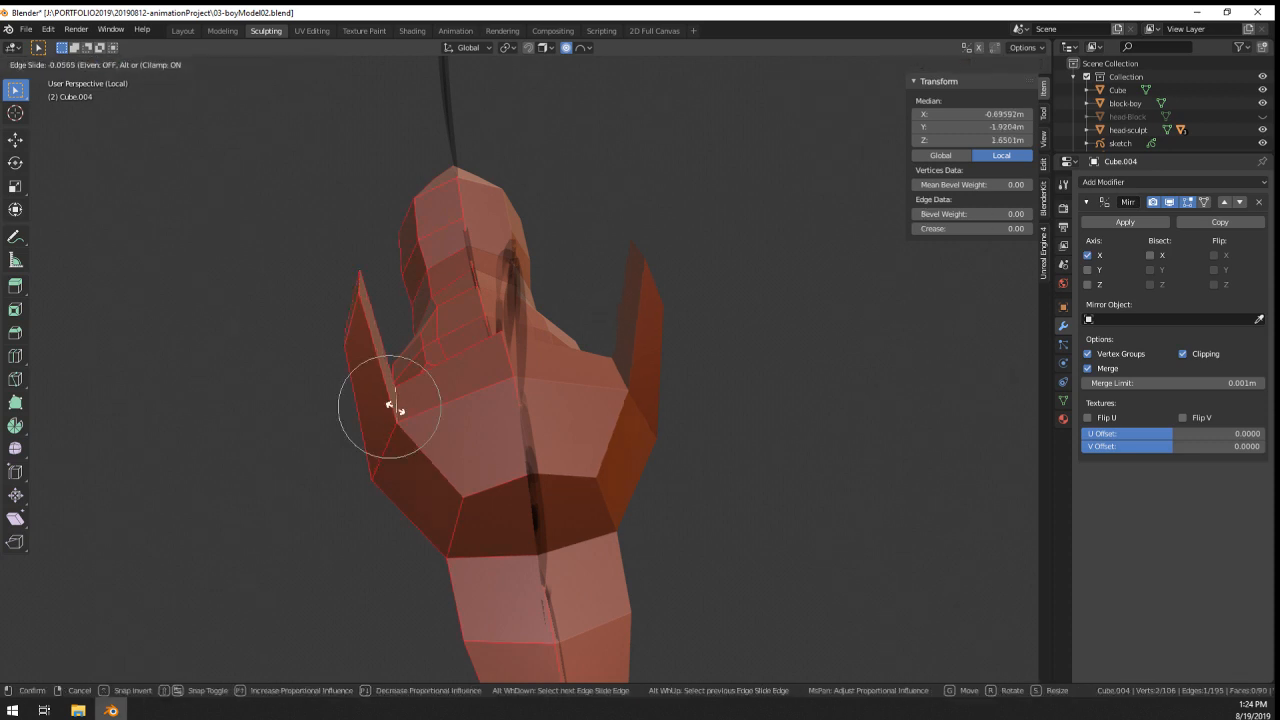
pyautogui.click(443, 403)
# - Return to Object Mode and examine the dog's shape and new ears against the sketch from the front and left side
pyautogui.press('Tab')
pyautogui.moveTo(443, 403)
pyautogui.mouseDown(button='middle')
pyautogui.moveTo(544, 462)
pyautogui.moveTo(569, 495)
pyautogui.moveTo(460, 484)
pyautogui.moveTo(549, 474)
pyautogui.mouseUp(button='middle')
pyautogui.moveTo(550, 475); pyautogui.dragTo(545, 471, button='right')
pyautogui.moveTo(635, 490)
pyautogui.mouseDown(button='middle')
pyautogui.moveTo(689, 514)
pyautogui.moveTo(560, 449)
pyautogui.moveTo(575, 490)
pyautogui.moveTo(533, 472)
pyautogui.moveTo(635, 505)
pyautogui.moveTo(400, 495)
pyautogui.moveTo(757, 509)
pyautogui.moveTo(560, 522)
pyautogui.moveTo(679, 461)
pyautogui.moveTo(721, 460)
pyautogui.moveTo(730, 440)
pyautogui.moveTo(710, 442)
pyautogui.mouseUp(button='middle')
pyautogui.rightClick(560, 449)
pyautogui.rightClick(530, 471)
pyautogui.press('KP_1')
pyautogui.press('KP_3')
pyautogui.press('ctrl+KP_3')
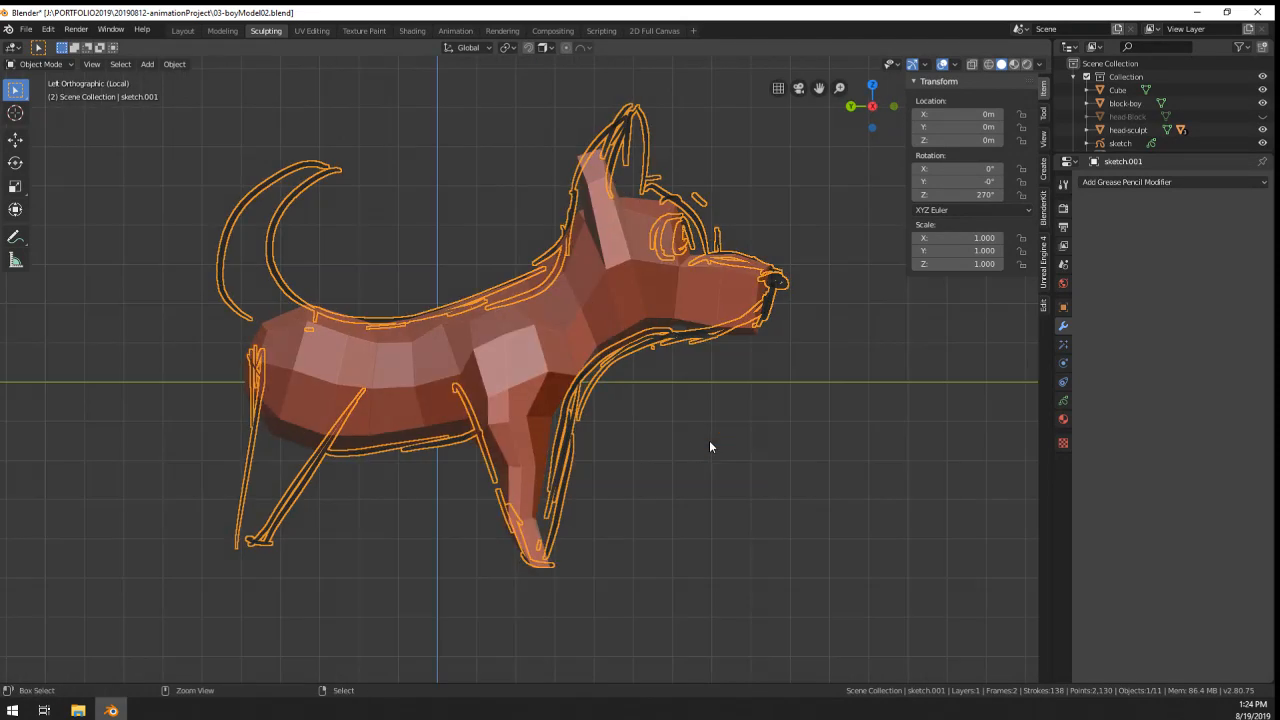
pyautogui.press('KP_1')
pyautogui.scroll(3, 709, 442)
pyautogui.moveTo(709, 442); pyautogui.dragTo(535, 470, button='middle')
# - Move the vertical row of vertices down the front leg's inner side toward the body's centre along X, with a proportional size of 0.05
pyautogui.rightClick(494, 525)
pyautogui.press('Tab')
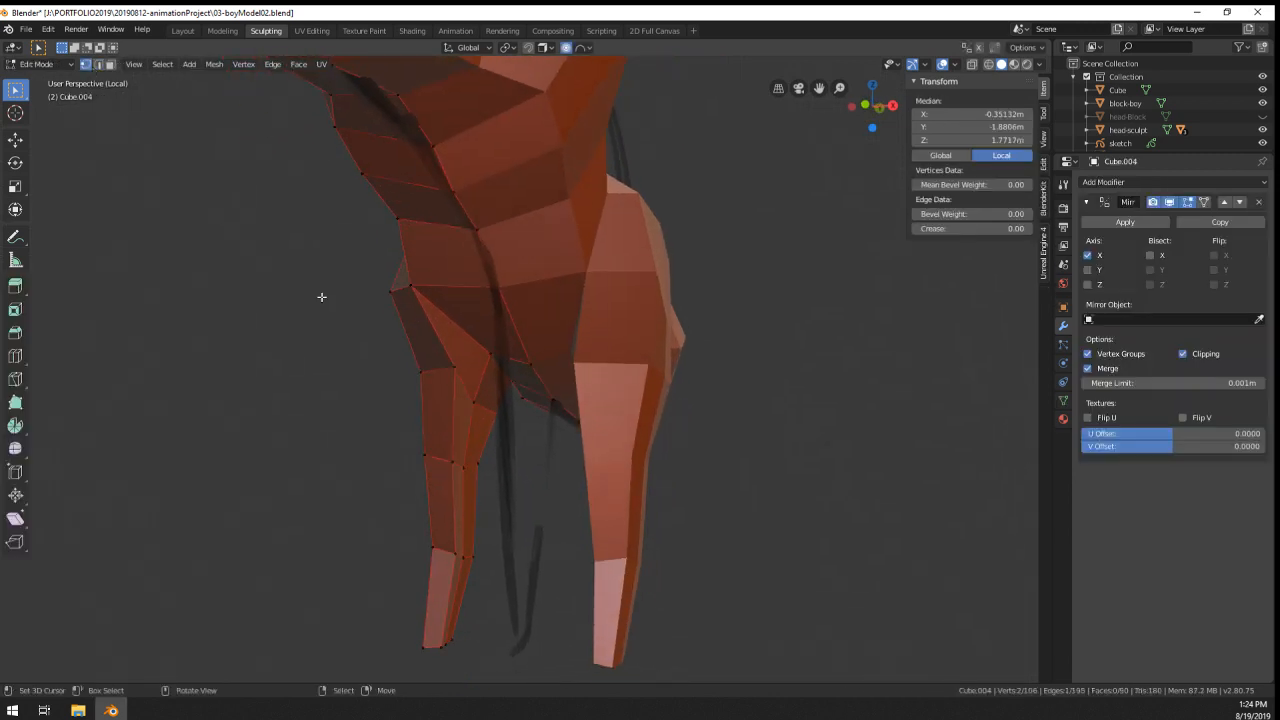
pyautogui.rightClick(471, 398)
pyautogui.keyDown('ctrl'); pyautogui.click(448, 645); pyautogui.keyUp('ctrl')
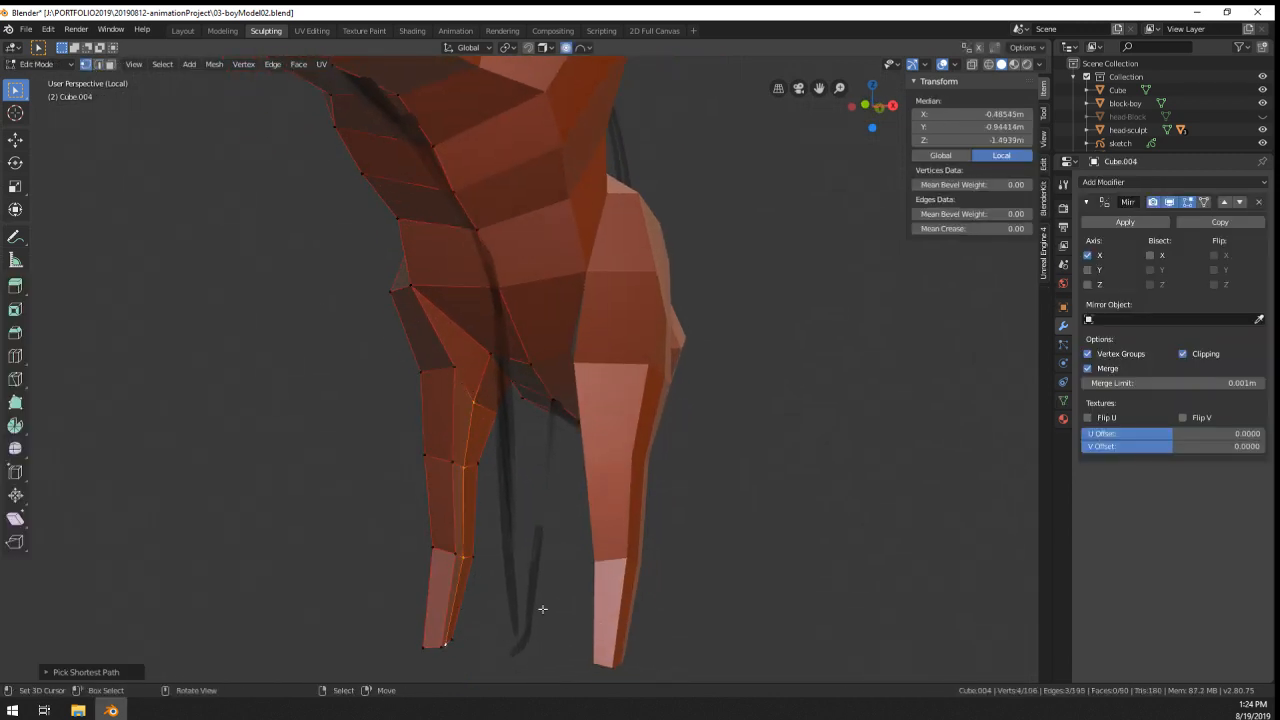
pyautogui.press('g')
pyautogui.press('y')
pyautogui.press('x')
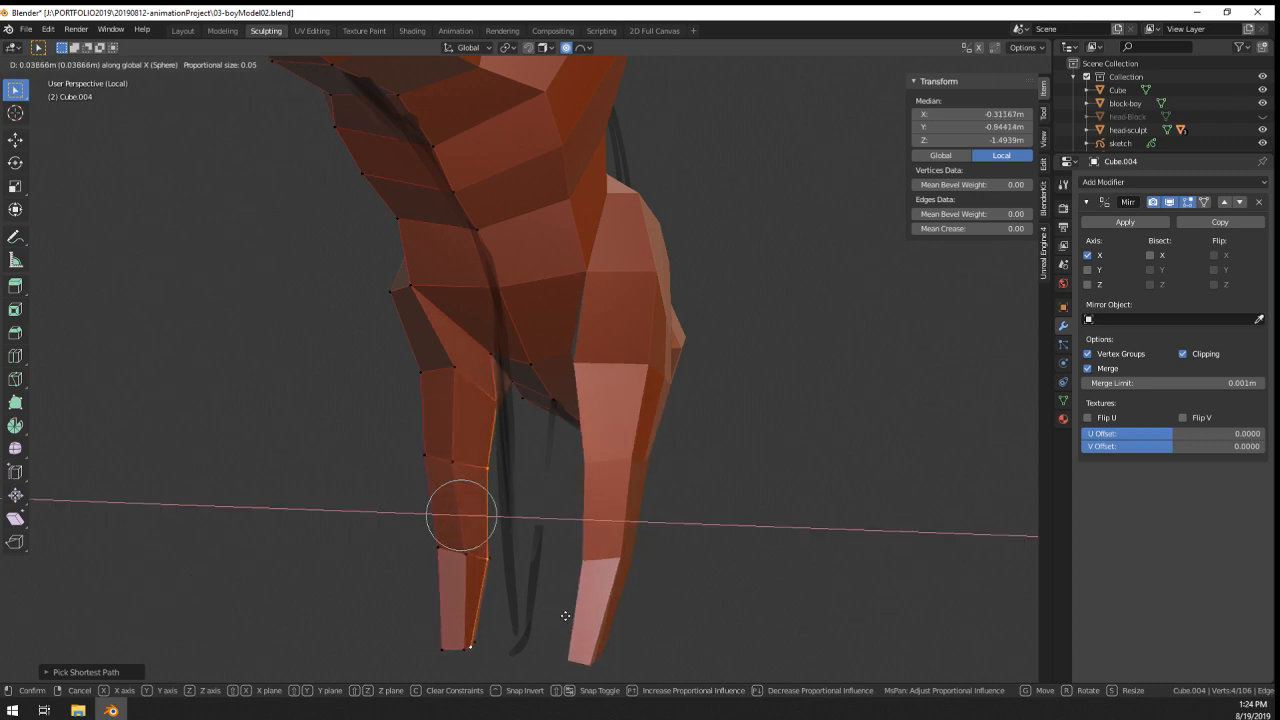
pyautogui.click(557, 613)
pyautogui.press('Tab')
pyautogui.moveTo(557, 613); pyautogui.dragTo(573, 583, button='middle')
pyautogui.scroll(-2, 570, 575)
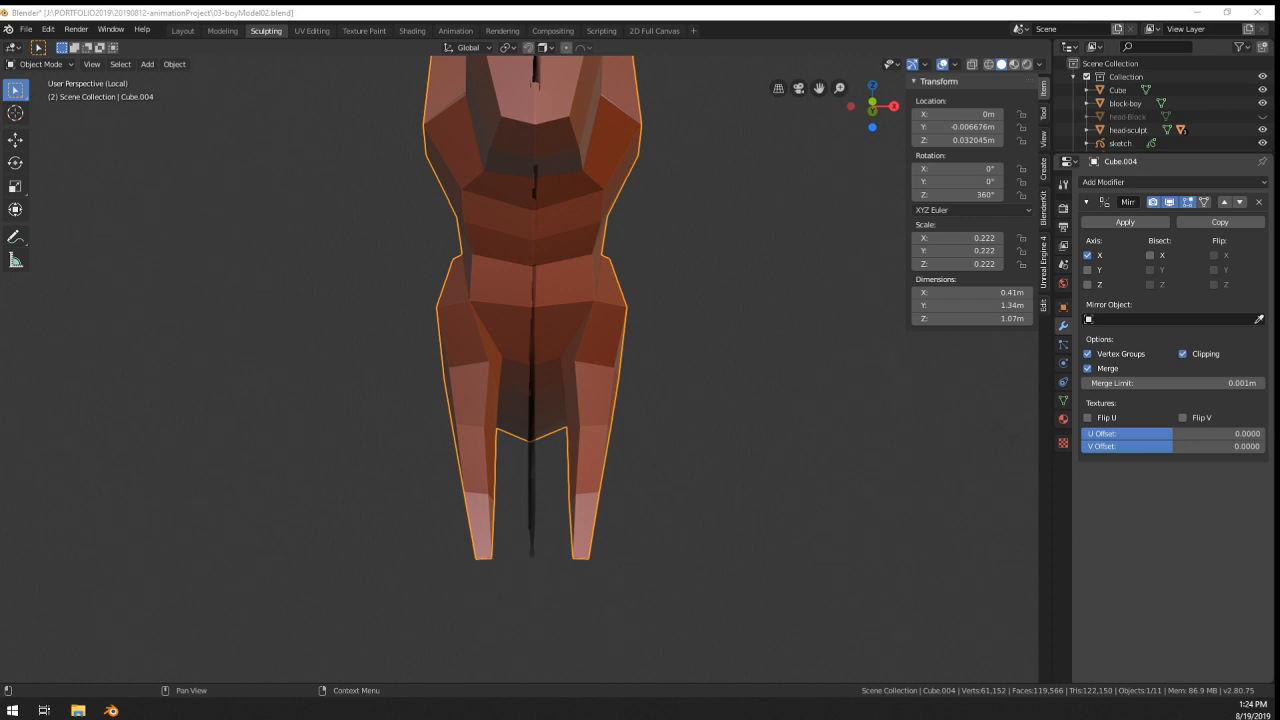
# - Reposition the edge loop around the upper front leg, even it out with LoopTools Relax, and scale it up
pyautogui.moveTo(654, 508); pyautogui.dragTo(760, 420, button='middle')
pyautogui.press('KP_1')
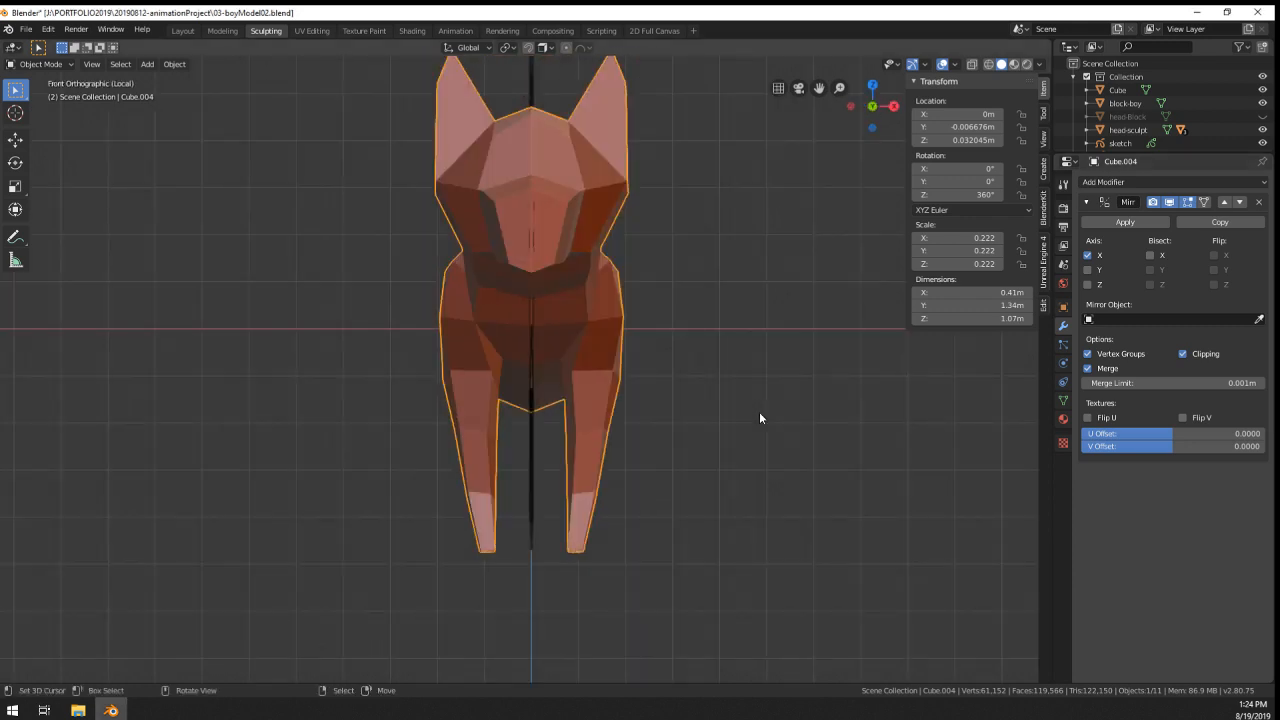
pyautogui.press('ctrl+KP_3')
pyautogui.scroll(3, 759, 418)
pyautogui.press('Tab')
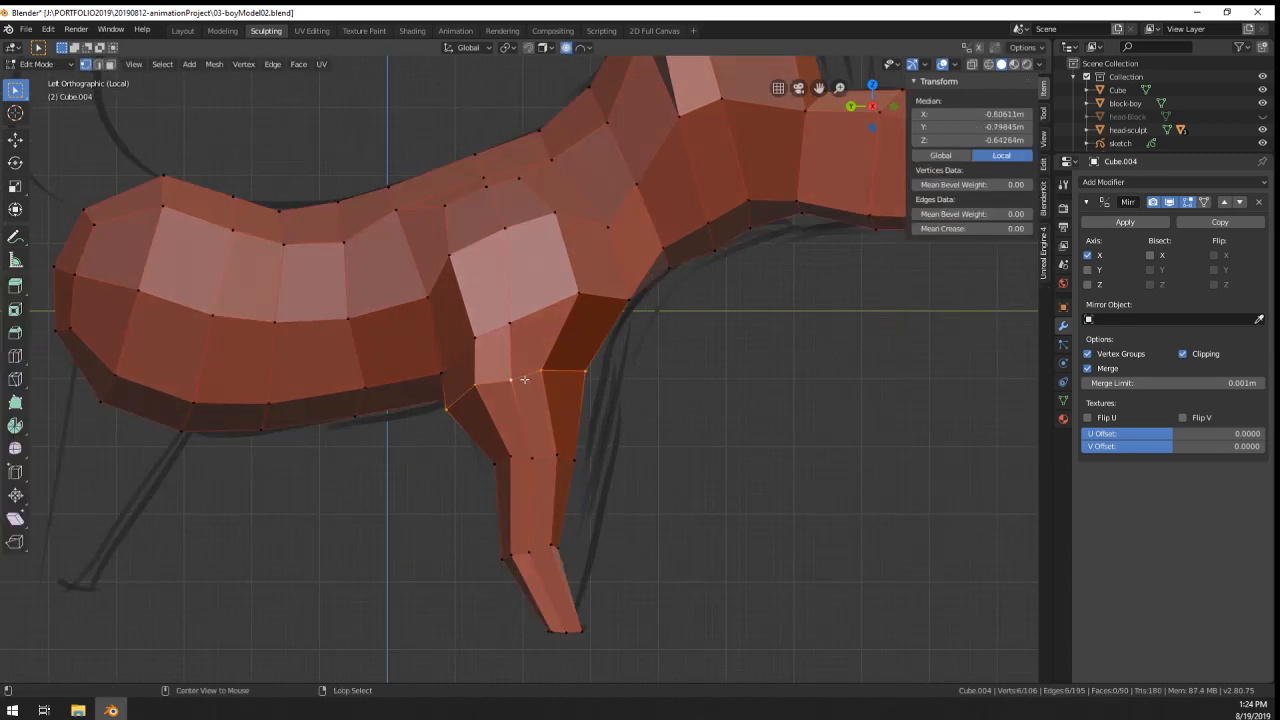
pyautogui.press('g')
pyautogui.click(530, 395)
pyautogui.rightClick(585, 365)
pyautogui.moveTo(630, 334)
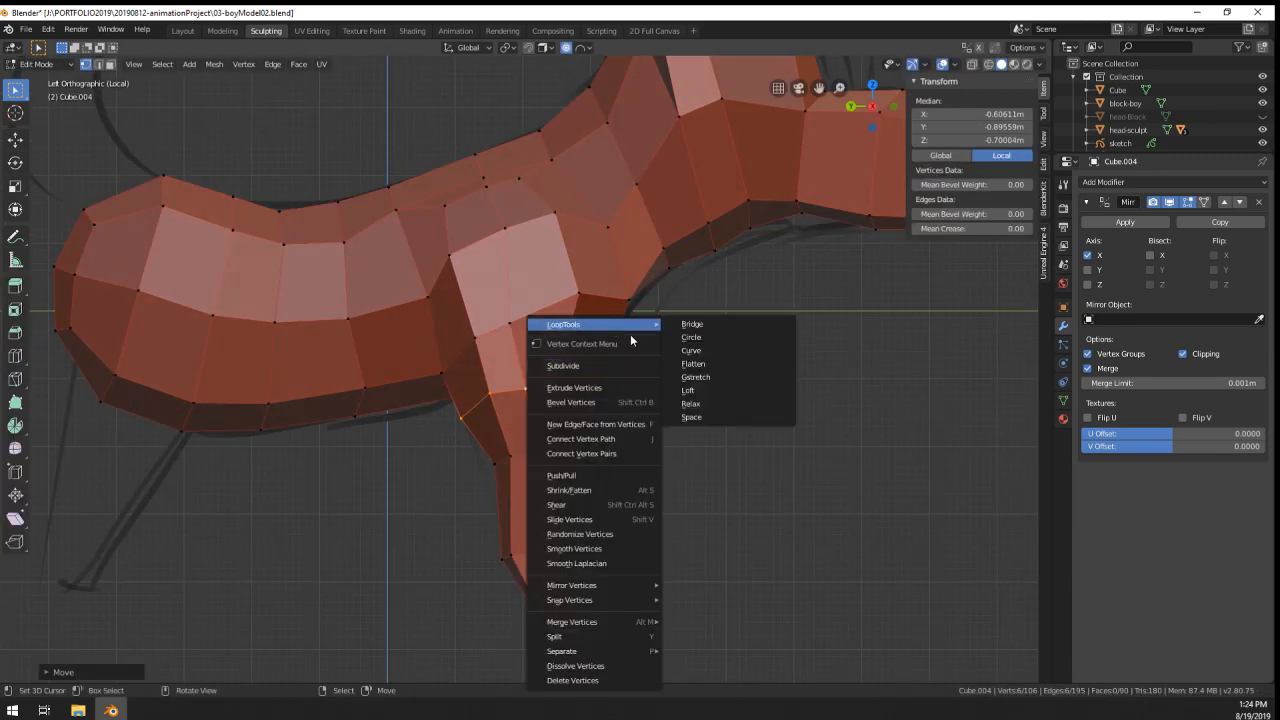
pyautogui.click(692, 403)
pyautogui.press('s')
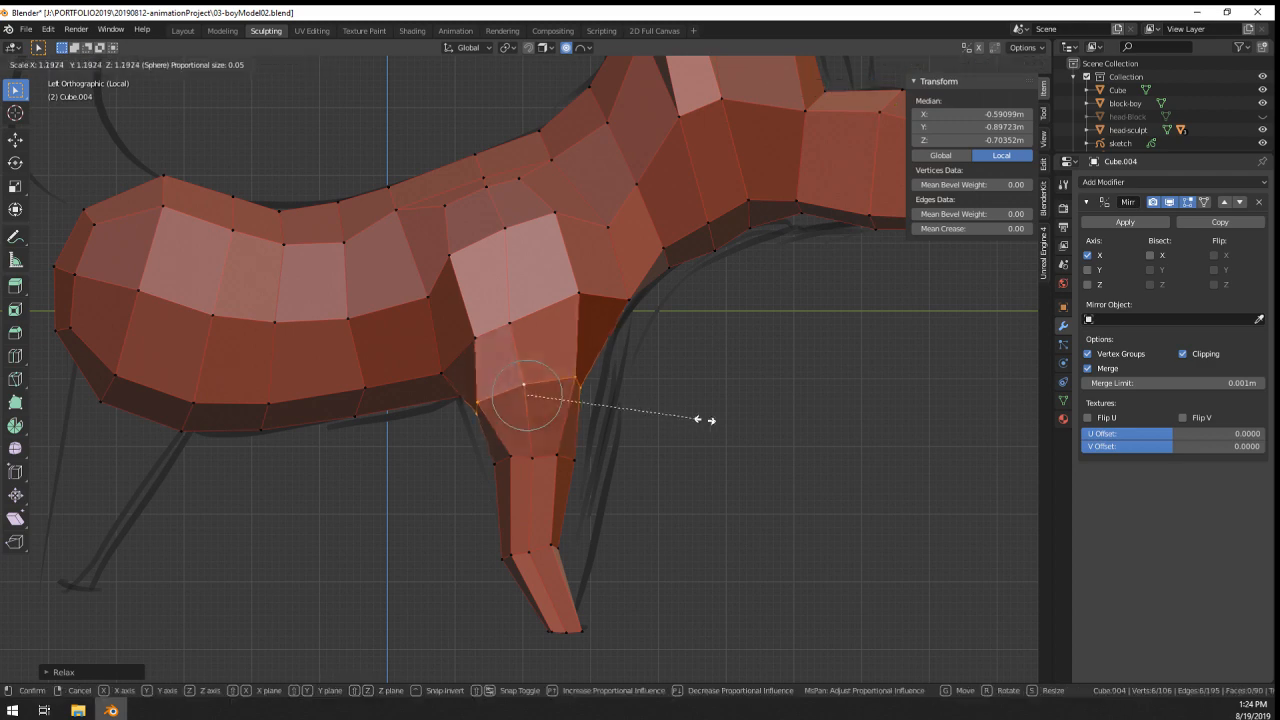
pyautogui.click(723, 423)
# - Slide the chest vertex above the front leg slightly inward along its edge, and check the shape from the front in Object Mode
pyautogui.moveTo(723, 423); pyautogui.dragTo(586, 381, button='middle')
pyautogui.rightClick(436, 260)
pyautogui.press('g')
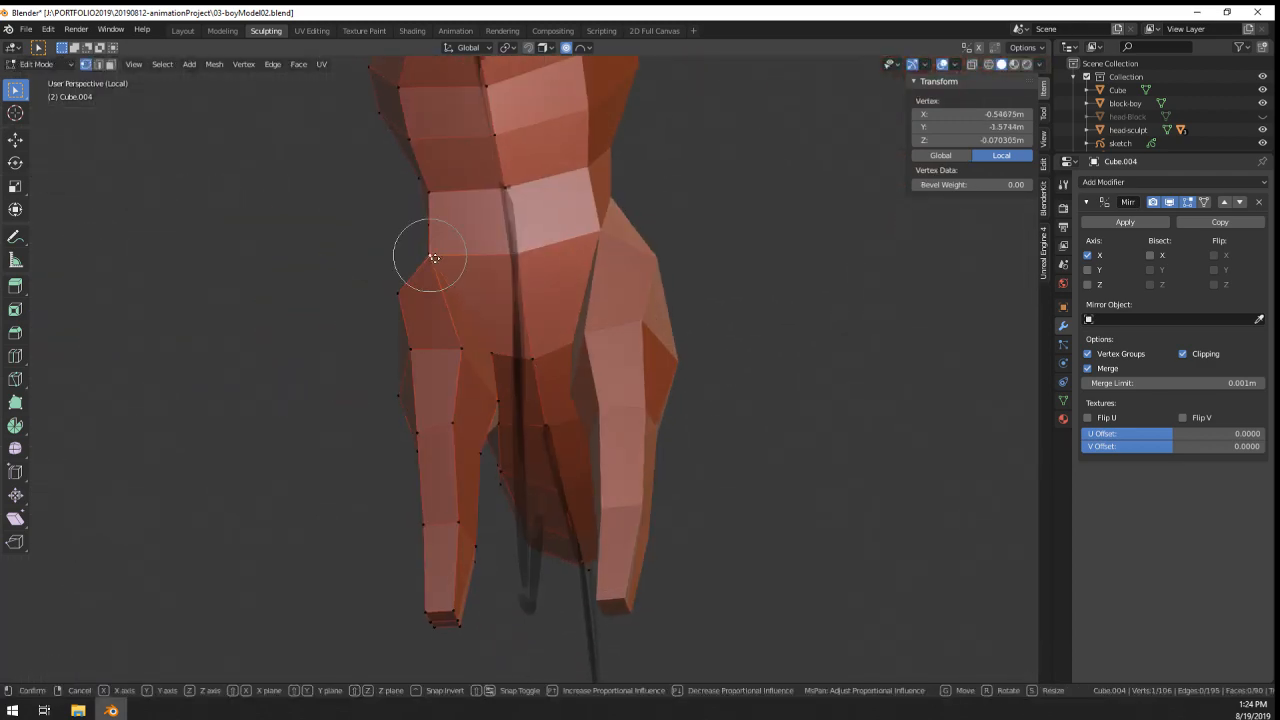
pyautogui.press('g')
pyautogui.click(446, 257)
pyautogui.moveTo(446, 257); pyautogui.dragTo(630, 369, button='middle')
pyautogui.press('Tab')
pyautogui.press('KP_1')
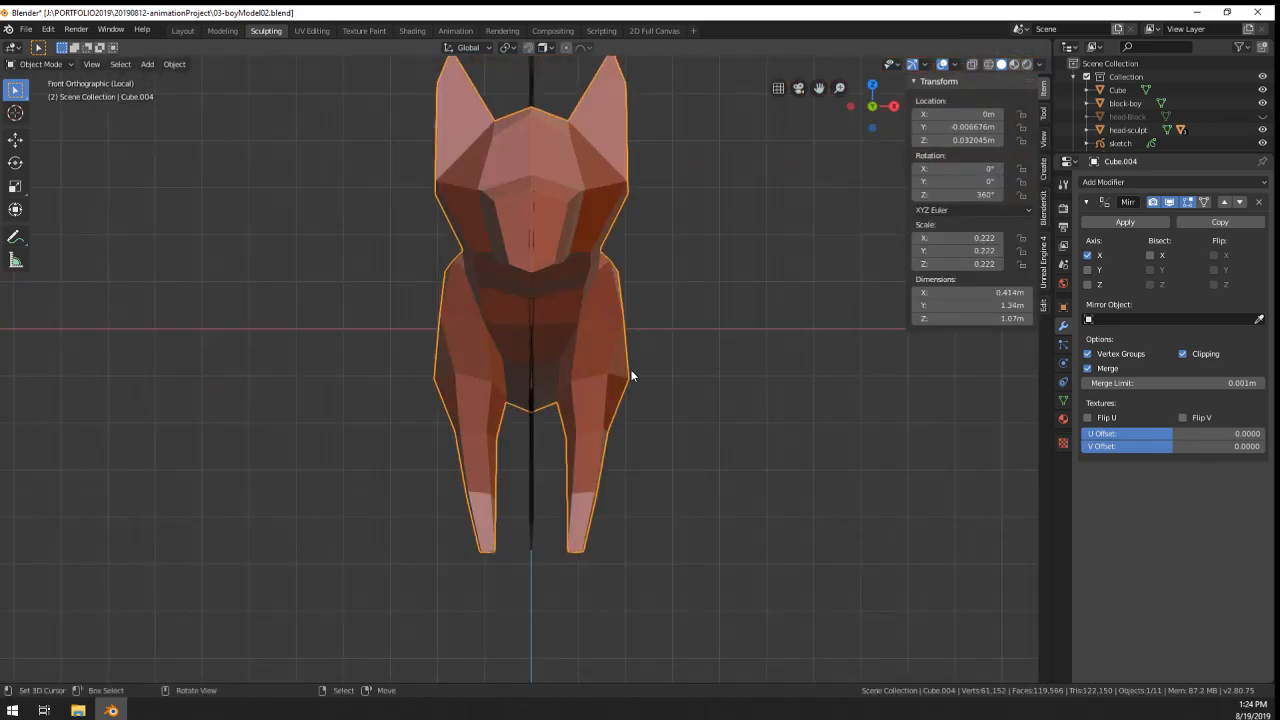
# - Even out the edge loop at the front leg's knee with LoopTools Relax and scale it up
pyautogui.press('ctrl+KP_3')
pyautogui.scroll(5, 630, 369)
pyautogui.press('Tab')
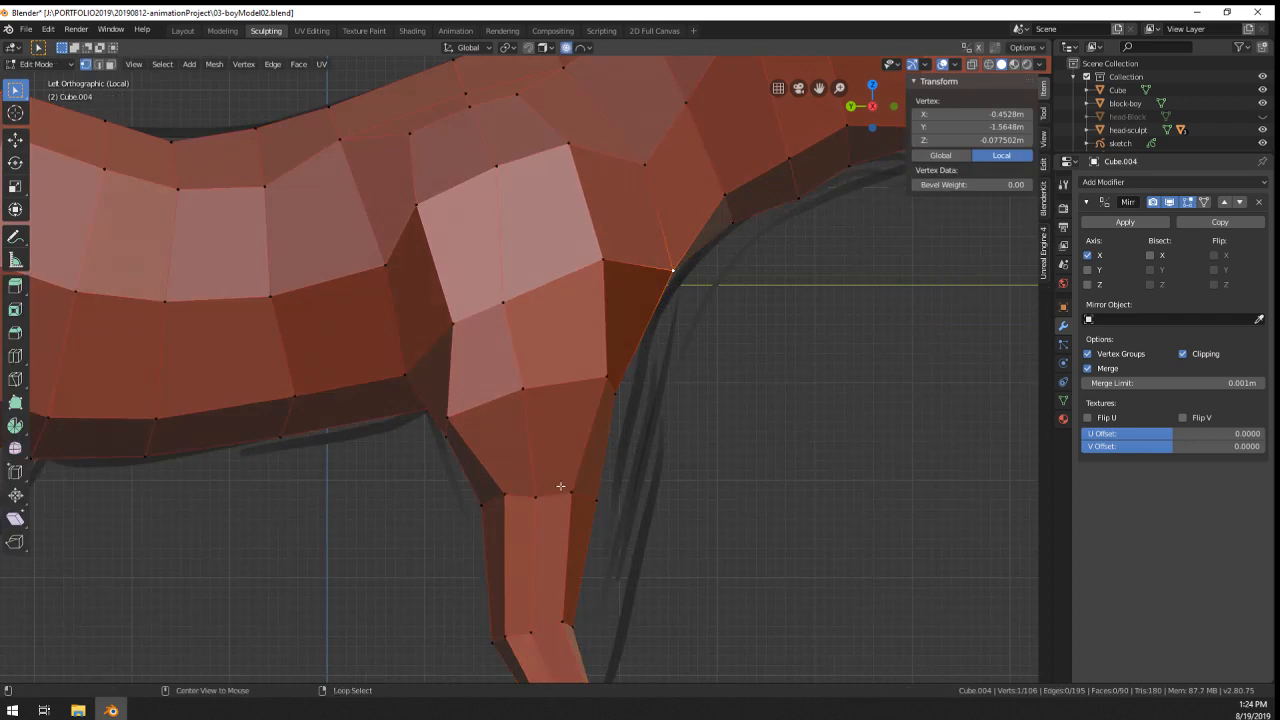
pyautogui.rightClick(515, 490)
pyautogui.moveTo(534, 328)
pyautogui.click(634, 405)
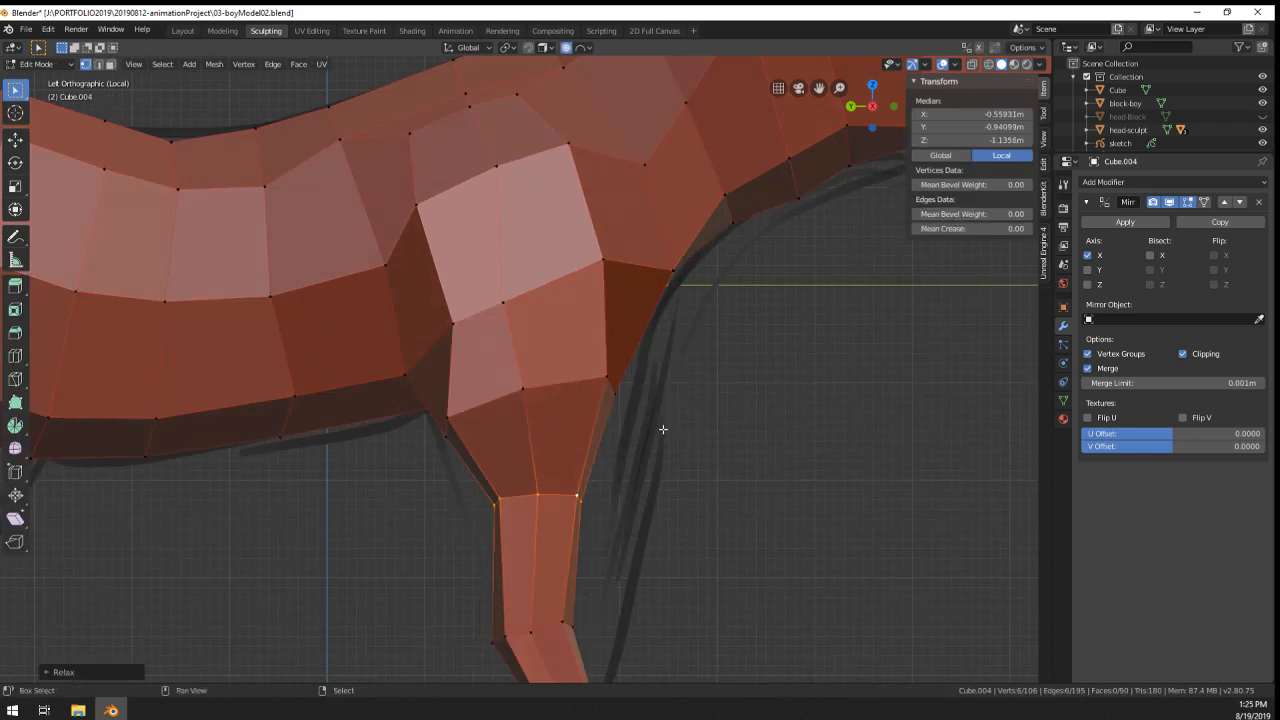
pyautogui.keyDown('shift'); pyautogui.moveTo(588, 551); pyautogui.dragTo(589, 490, button='middle'); pyautogui.keyUp('shift')
pyautogui.press('s')
pyautogui.click(714, 505)
# - Scale up the edge loop above the front foot and even it out with LoopTools Relax
pyautogui.keyDown('shift'); pyautogui.moveTo(714, 505); pyautogui.dragTo(708, 385, button='middle'); pyautogui.keyUp('shift')
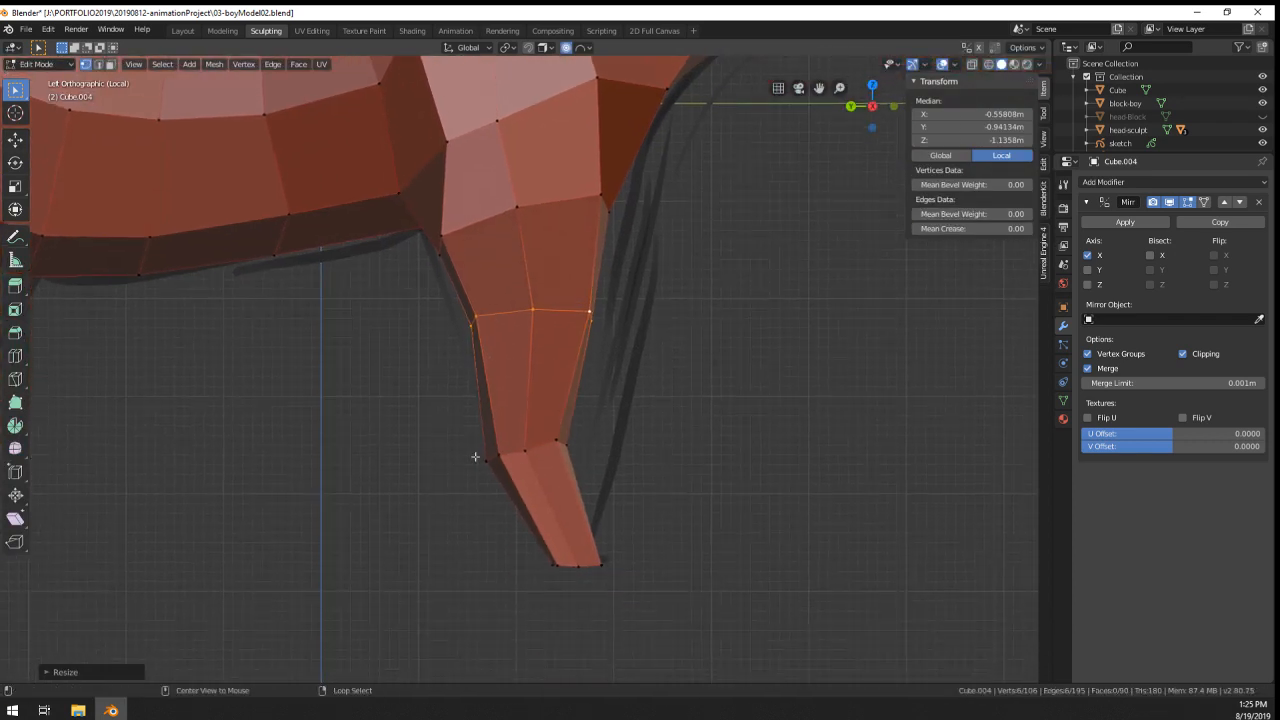
pyautogui.keyDown('alt'); pyautogui.click(540, 450); pyautogui.keyUp('alt')
pyautogui.press('s')
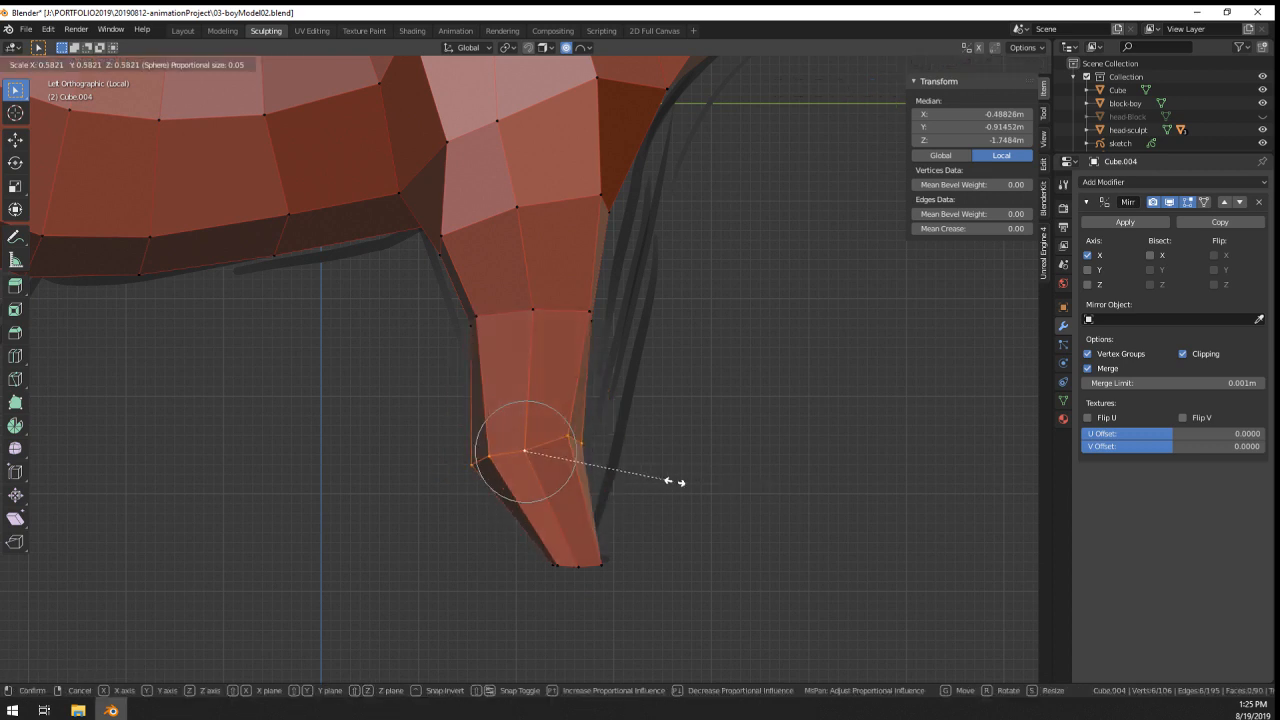
pyautogui.click(657, 479)
pyautogui.moveTo(657, 479); pyautogui.dragTo(550, 464, button='middle')
pyautogui.hotkey('ctrl', 'z')
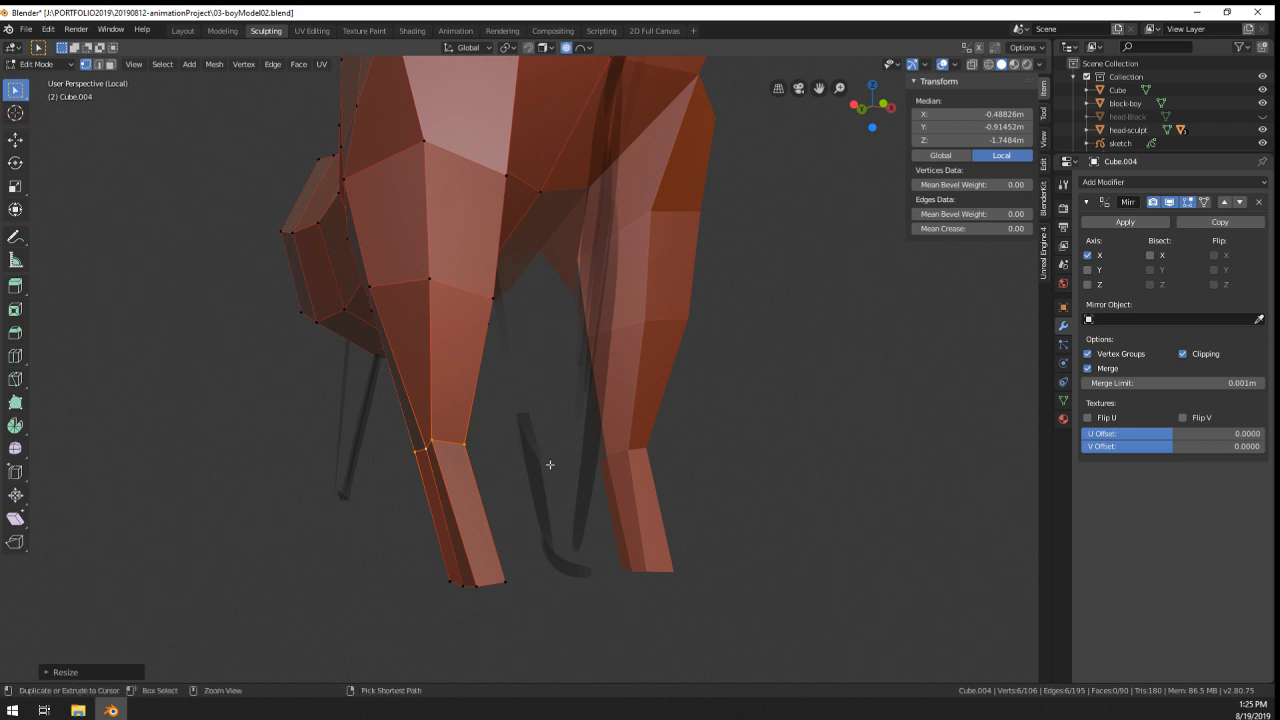
pyautogui.hotkey('ctrl', 'shift', 'z')
pyautogui.rightClick(550, 465)
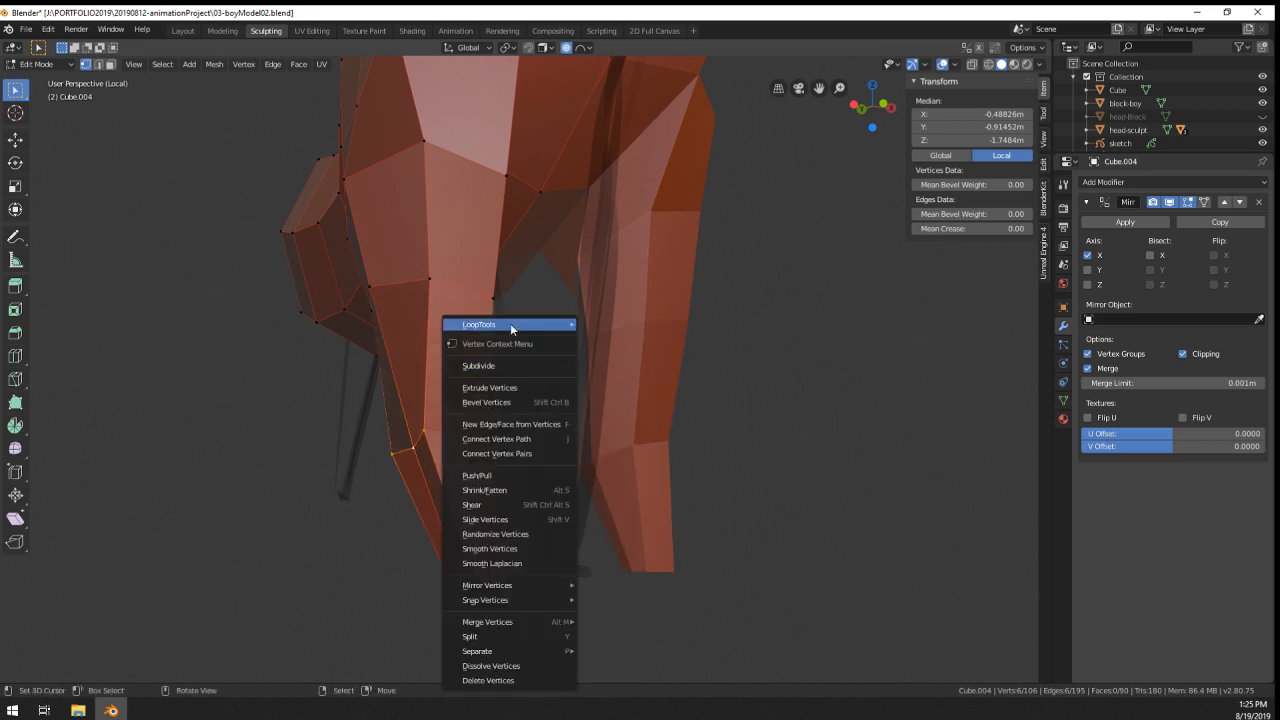
pyautogui.moveTo(510, 323)
pyautogui.click(640, 403)
pyautogui.moveTo(639, 402); pyautogui.dragTo(656, 454, button='middle')
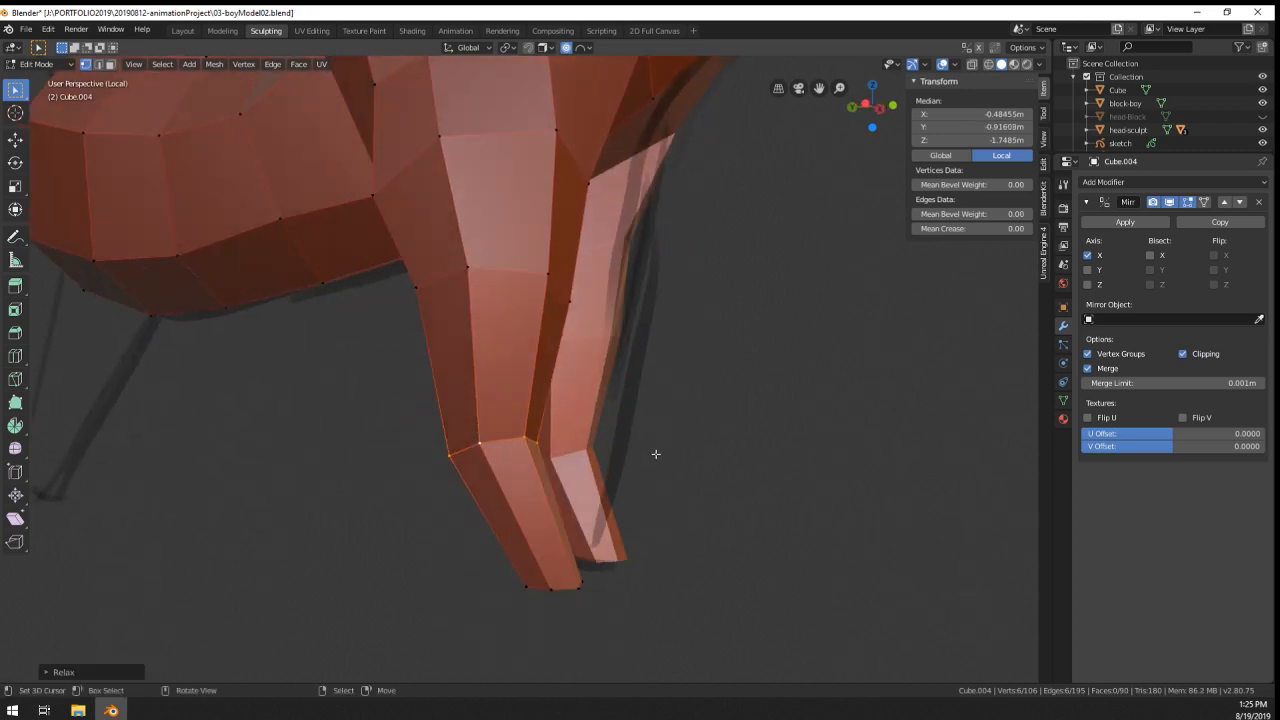
# - Scale up the edge loop above the front foot from the left side view
pyautogui.press('KP_3')
pyautogui.press('ctrl+KP_3')
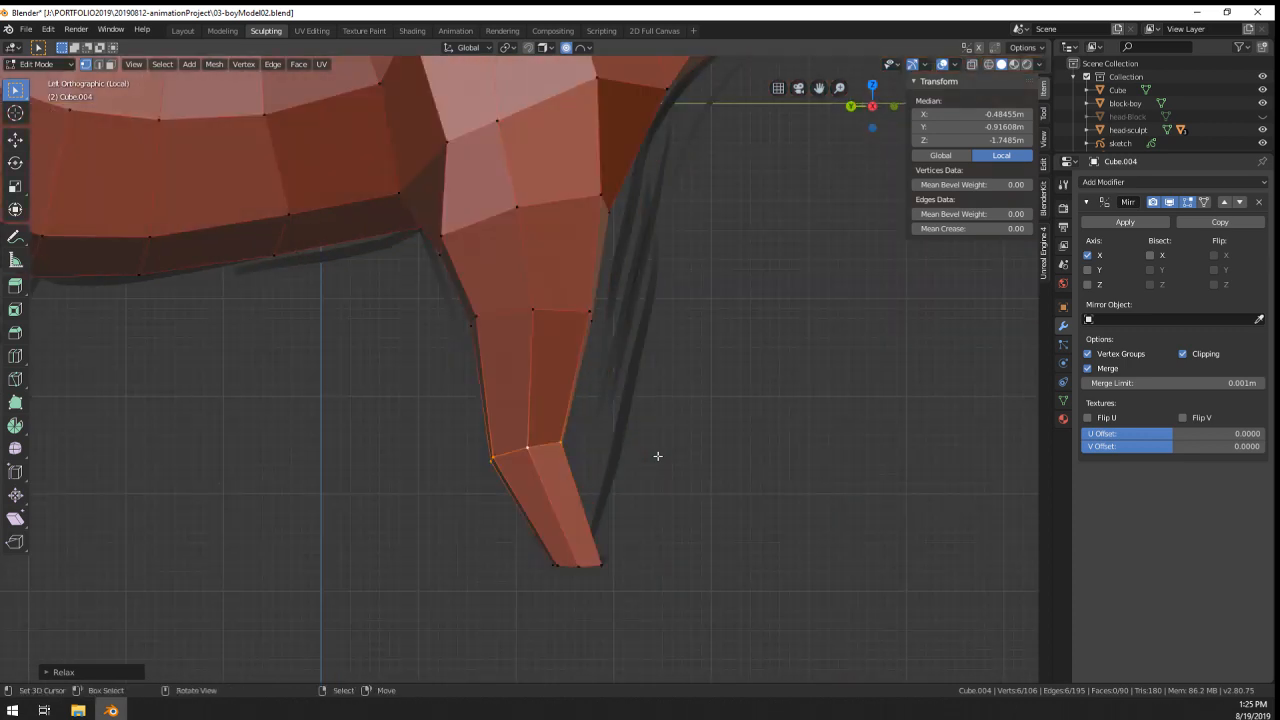
pyautogui.press('s')
pyautogui.click(708, 466)
pyautogui.scroll(-5, 628, 393)
pyautogui.scroll(3, 544, 235)
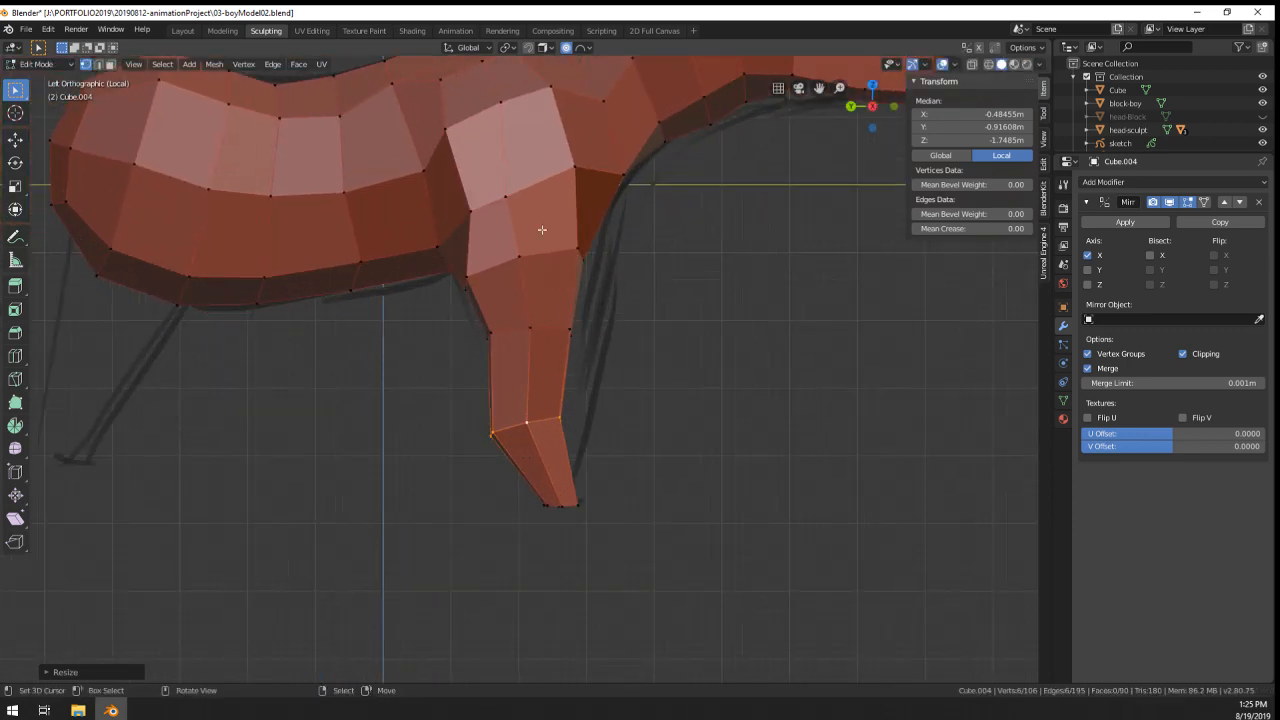
# - Scale the front and back vertex pairs on the shoulder closer together, first the lower pair and then the upper one
pyautogui.keyDown('alt'); pyautogui.click(582, 184); pyautogui.keyUp('alt')
pyautogui.keyDown('shift'); pyautogui.moveTo(586, 183); pyautogui.dragTo(587, 231, button='middle'); pyautogui.keyUp('shift')
pyautogui.click(575, 215)
pyautogui.keyDown('shift'); pyautogui.click(471, 258); pyautogui.keyUp('shift')
pyautogui.press('s')
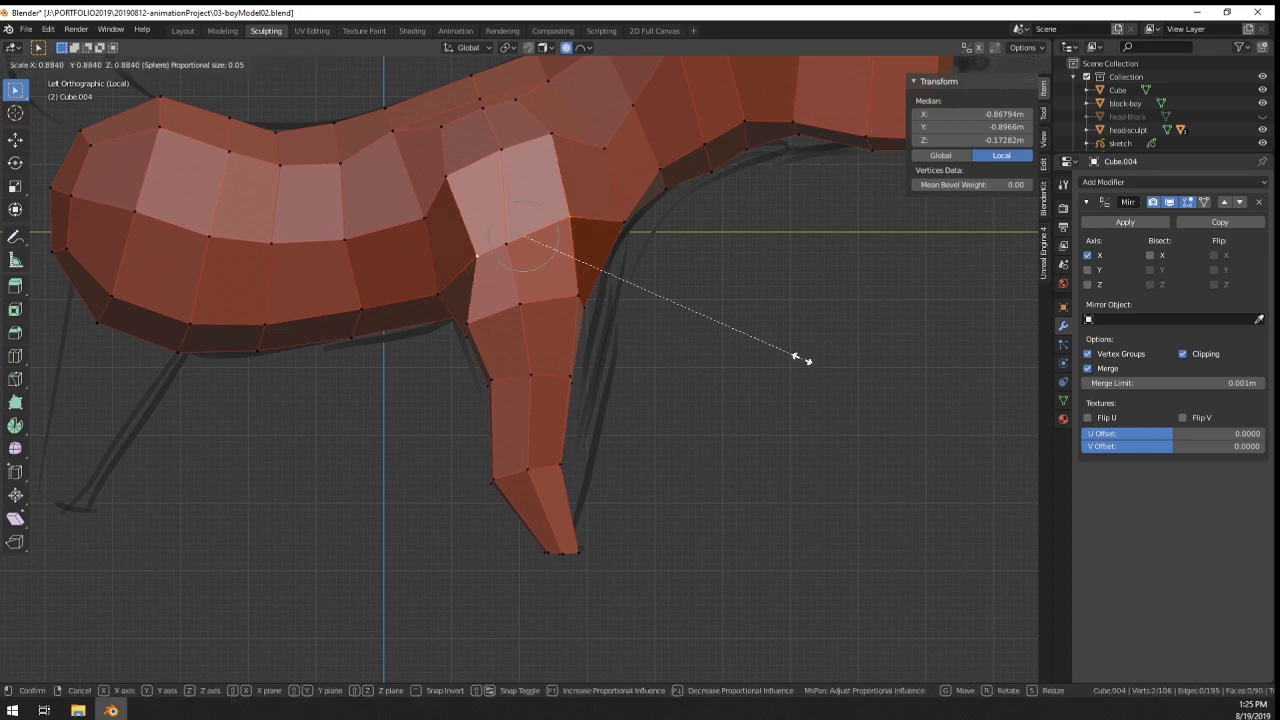
pyautogui.click(795, 356)
pyautogui.keyDown('shift'); pyautogui.rightClick(549, 138); pyautogui.keyUp('shift')
pyautogui.press('g')
pyautogui.rightClick(790, 323)
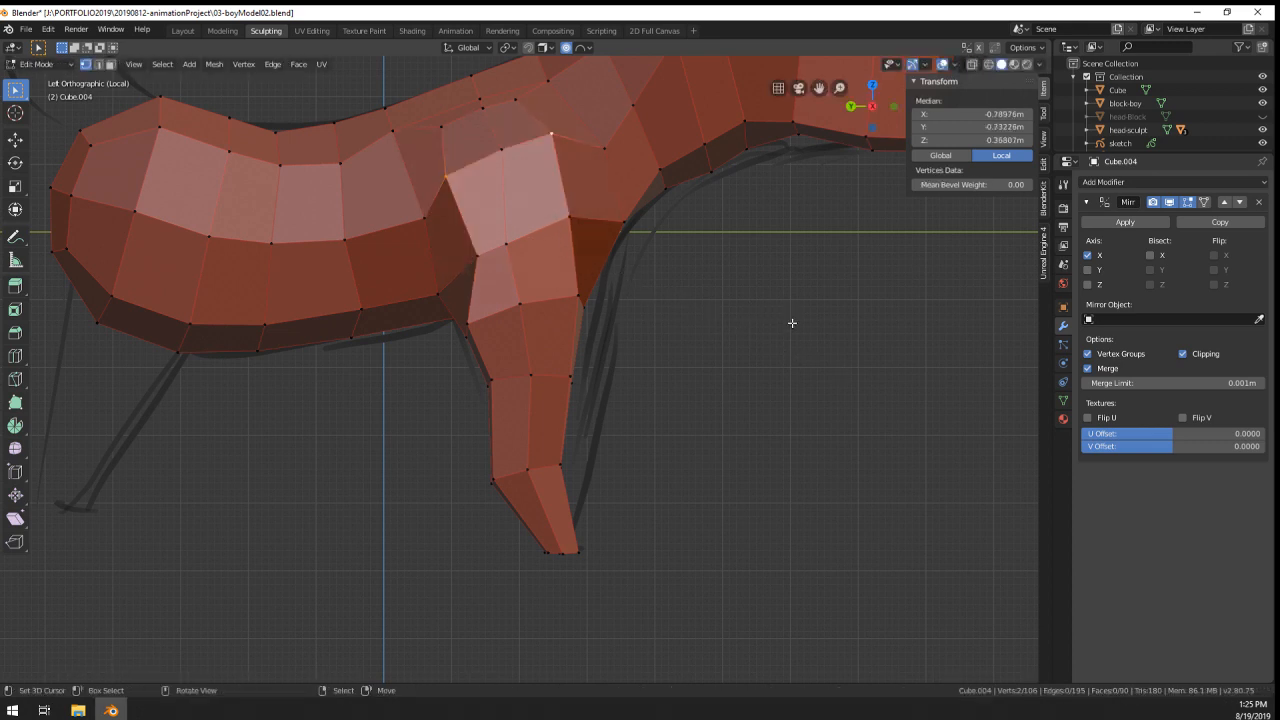
pyautogui.press('s')
pyautogui.click(768, 328)
# - Slide the back and front vertices of the upper front-leg edge loop inward along their edges
pyautogui.rightClick(470, 324)
pyautogui.press('g')
pyautogui.press('g')
pyautogui.click(490, 320)
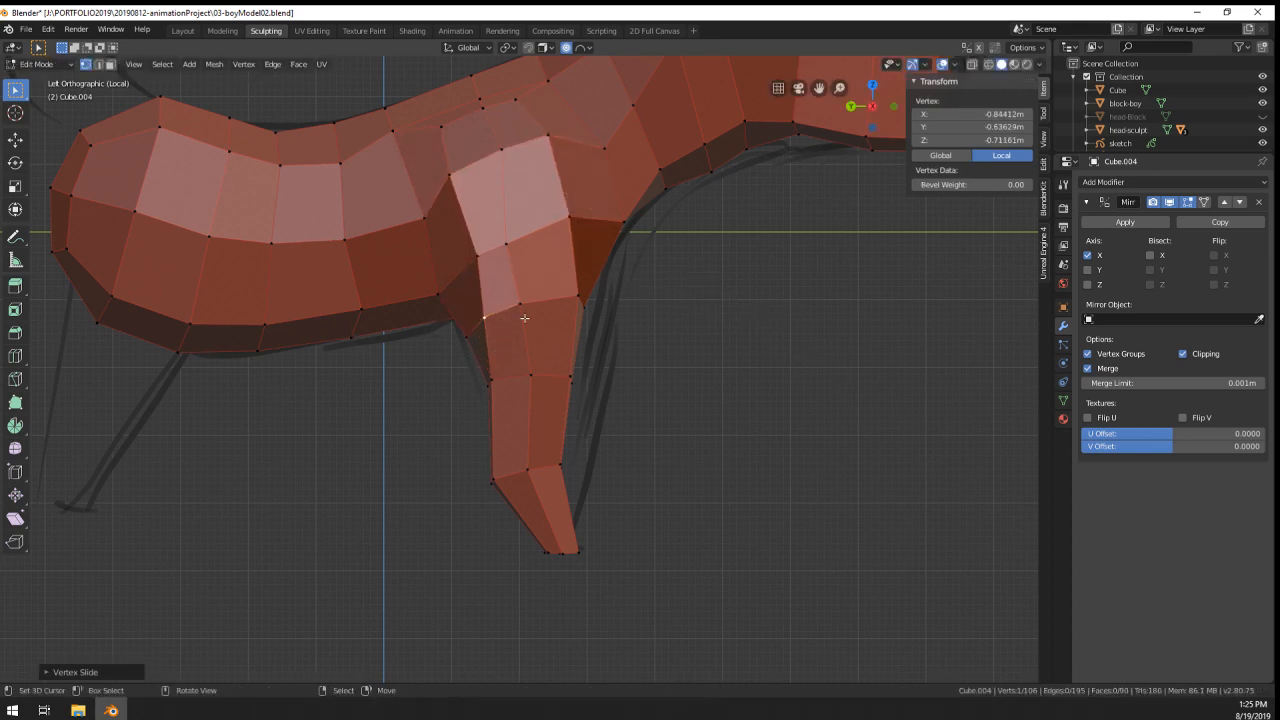
pyautogui.rightClick(577, 298)
pyautogui.press('g')
pyautogui.press('g')
pyautogui.click(566, 302)
# - Slide the back and front vertices of the front leg's knee loop inward along their edges
pyautogui.rightClick(493, 384)
pyautogui.press('g')
pyautogui.press('g')
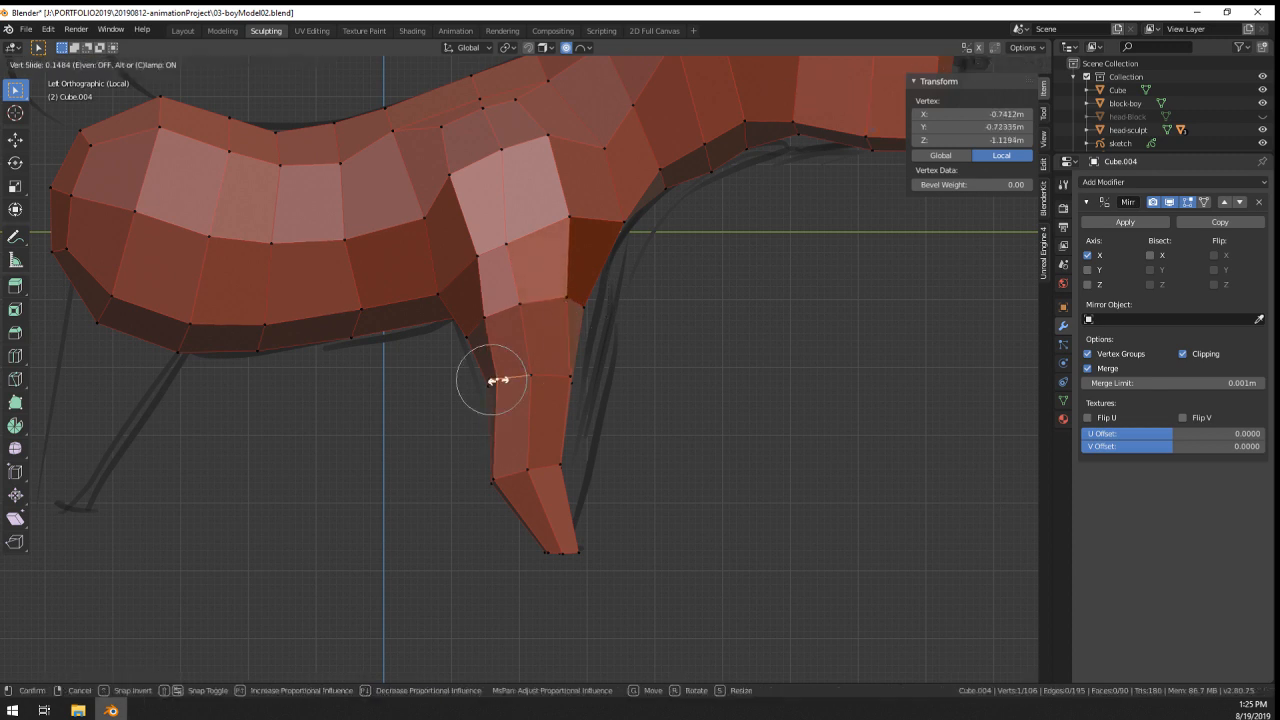
pyautogui.click(505, 381)
pyautogui.rightClick(571, 377)
pyautogui.press('g')
pyautogui.press('g')
pyautogui.click(562, 383)
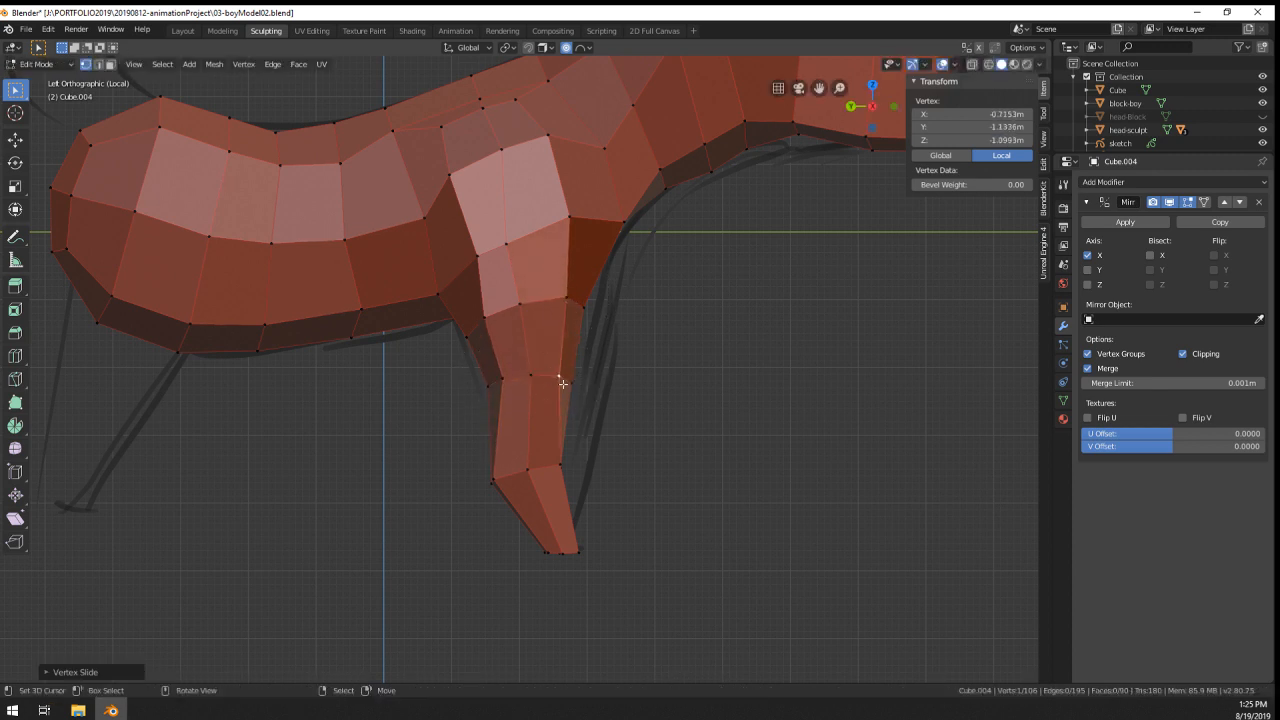
# - Move the outer vertices of the front leg's knee loop with proportional editing, shifting the leg forward and widening its back edge
pyautogui.press('g')
pyautogui.click(615, 366)
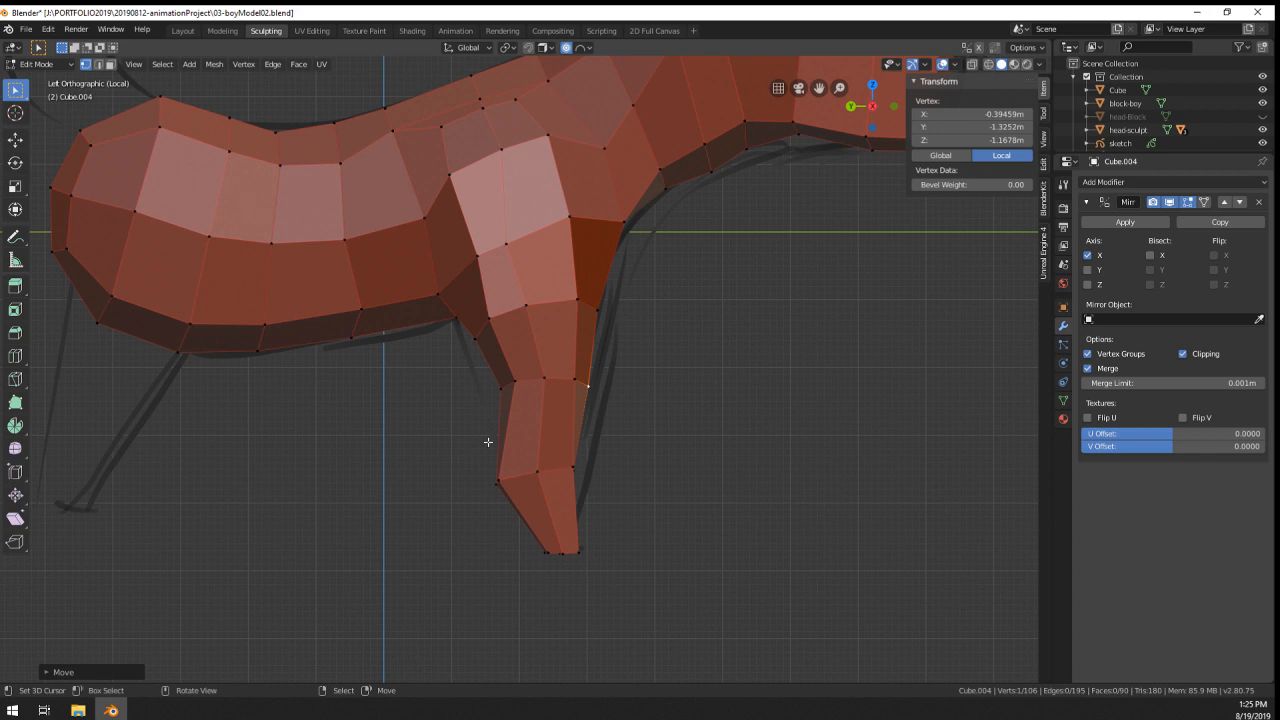
pyautogui.press('g')
pyautogui.scroll(9, 486, 392)
pyautogui.click(485, 392)
# - Slide the back and front vertices of the edge loop above the front foot inward along their edges
pyautogui.rightClick(502, 477)
pyautogui.press('g')
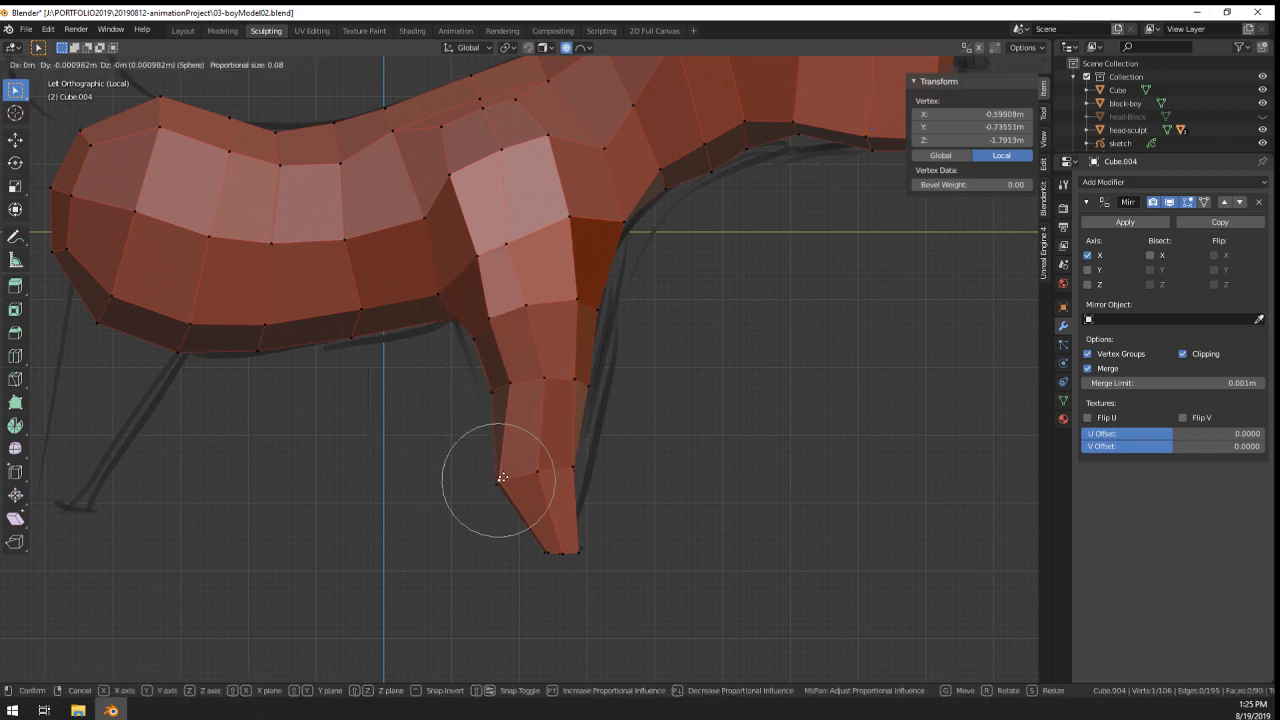
pyautogui.press('g')
pyautogui.click(519, 474)
pyautogui.rightClick(571, 466)
pyautogui.press('g')
pyautogui.press('g')
pyautogui.click(562, 478)
# - Select the two faces closing the bottom of the front foot and save the project file
pyautogui.moveTo(563, 480); pyautogui.dragTo(514, 477, button='middle')
pyautogui.press('a')
pyautogui.press('a')
pyautogui.press('c')
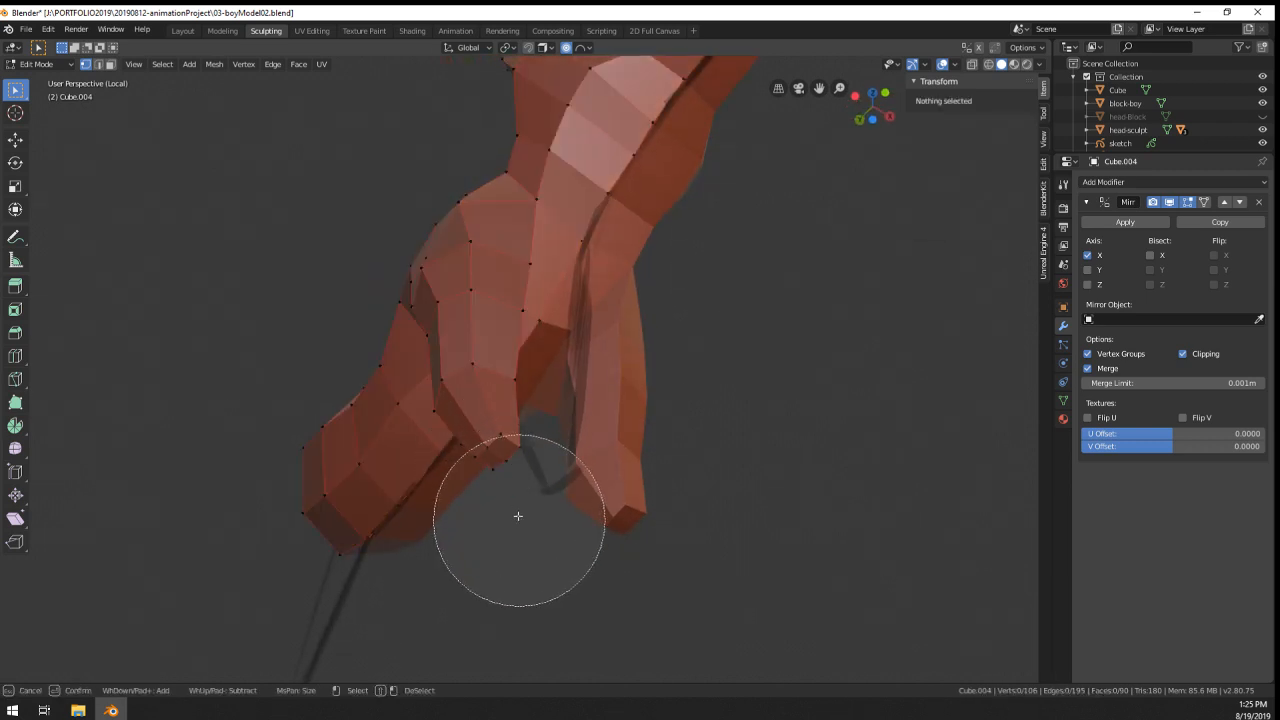
pyautogui.click(500, 471)
pyautogui.press('Escape')
pyautogui.moveTo(537, 523); pyautogui.dragTo(679, 562, button='middle')
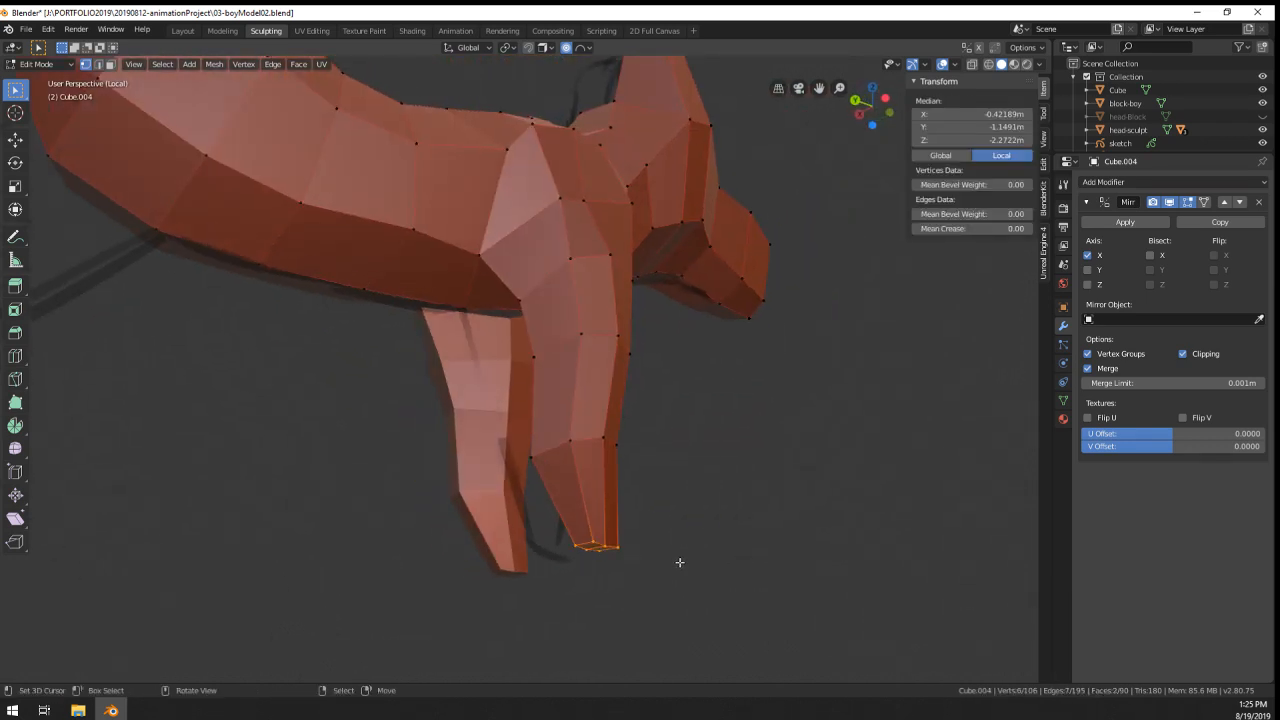
pyautogui.rightClick(679, 562)
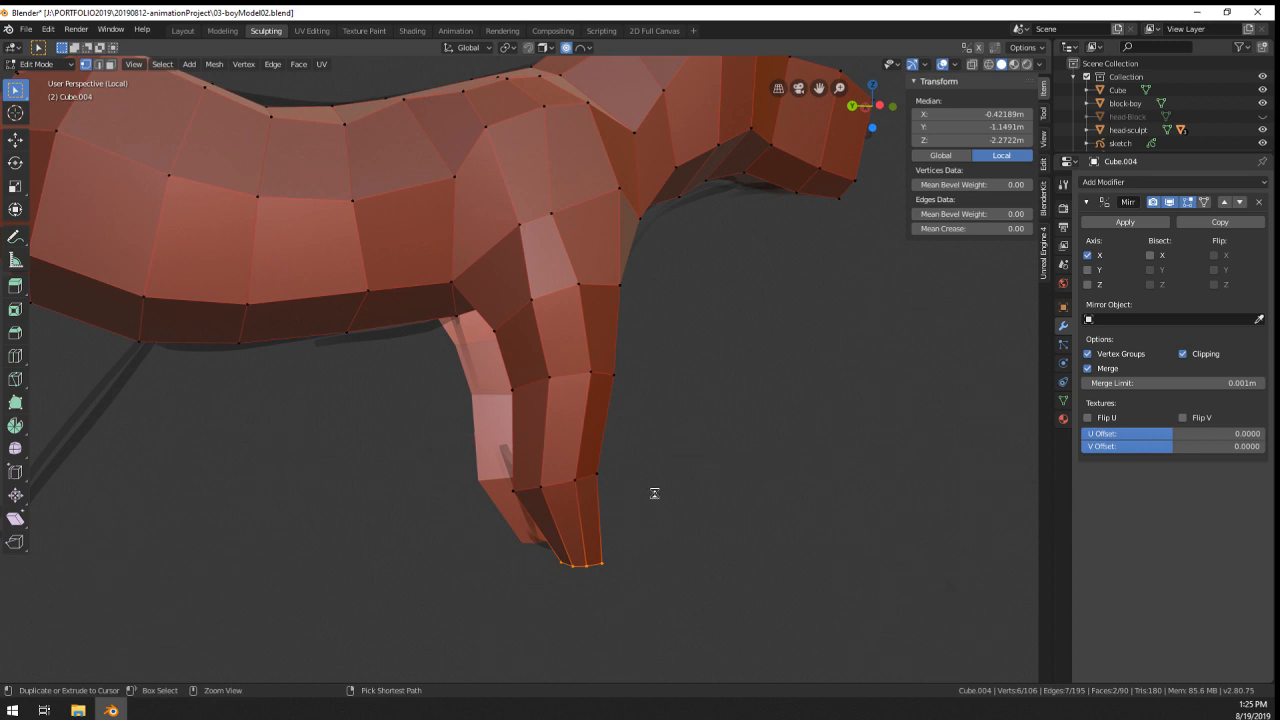
pyautogui.hotkey('ctrl', 's')
pyautogui.press('w')
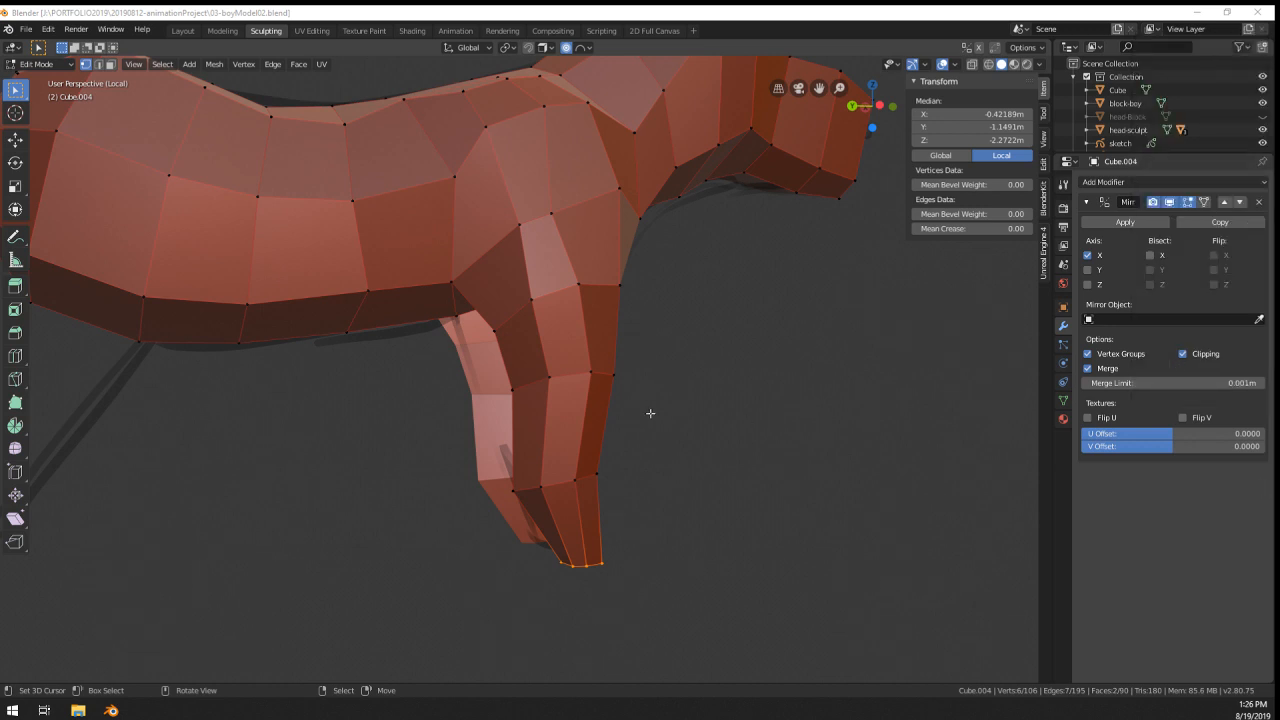
pyautogui.moveTo(373, 435); pyautogui.dragTo(449, 434, button='middle')
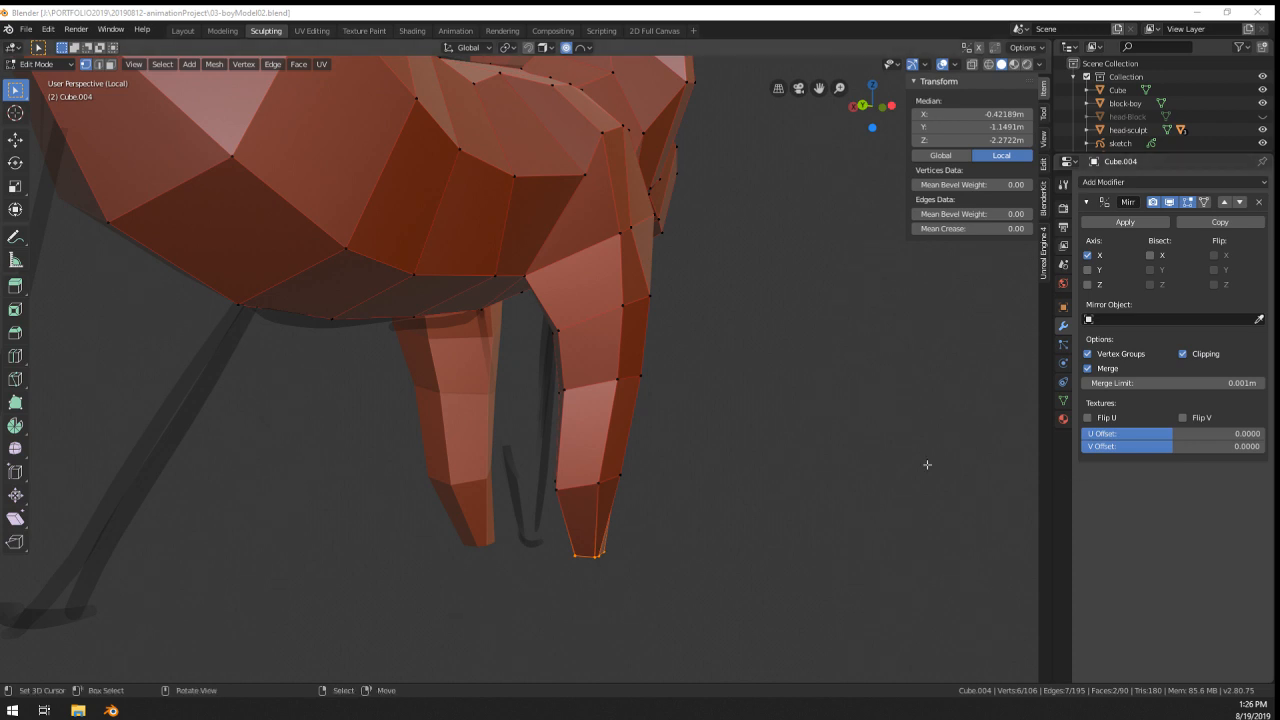
# - Reselect the bottom faces of the front foot, round them with LoopTools Circle and scale them
pyautogui.rightClick(868, 490)
pyautogui.moveTo(798, 522); pyautogui.dragTo(491, 514, button='middle')
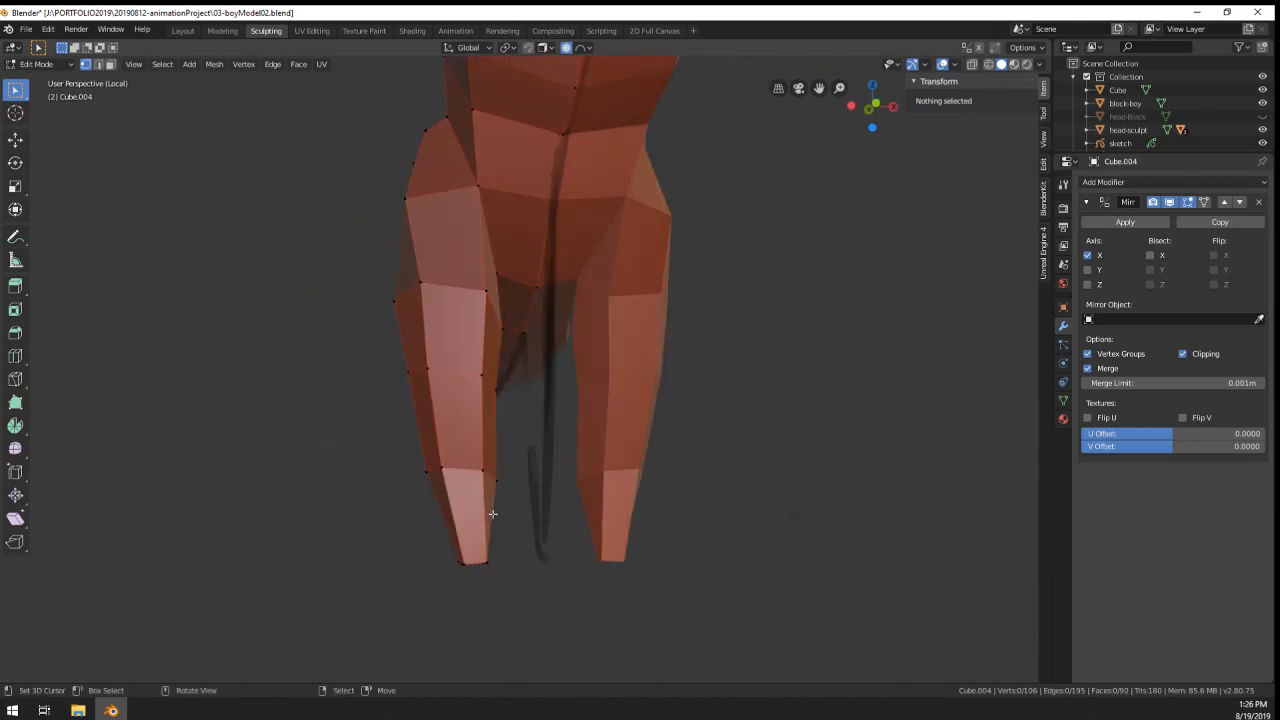
pyautogui.keyDown('alt'); pyautogui.rightClick(481, 562); pyautogui.keyUp('alt')
pyautogui.moveTo(481, 562)
pyautogui.mouseDown(button='middle')
pyautogui.moveTo(557, 443)
pyautogui.moveTo(700, 514)
pyautogui.moveTo(680, 538)
pyautogui.mouseUp(button='middle')
pyautogui.press('c')
pyautogui.moveTo(598, 554); pyautogui.dragTo(609, 543)
pyautogui.rightClick(609, 543)
pyautogui.moveTo(689, 591); pyautogui.dragTo(660, 550, button='middle')
pyautogui.press('w')
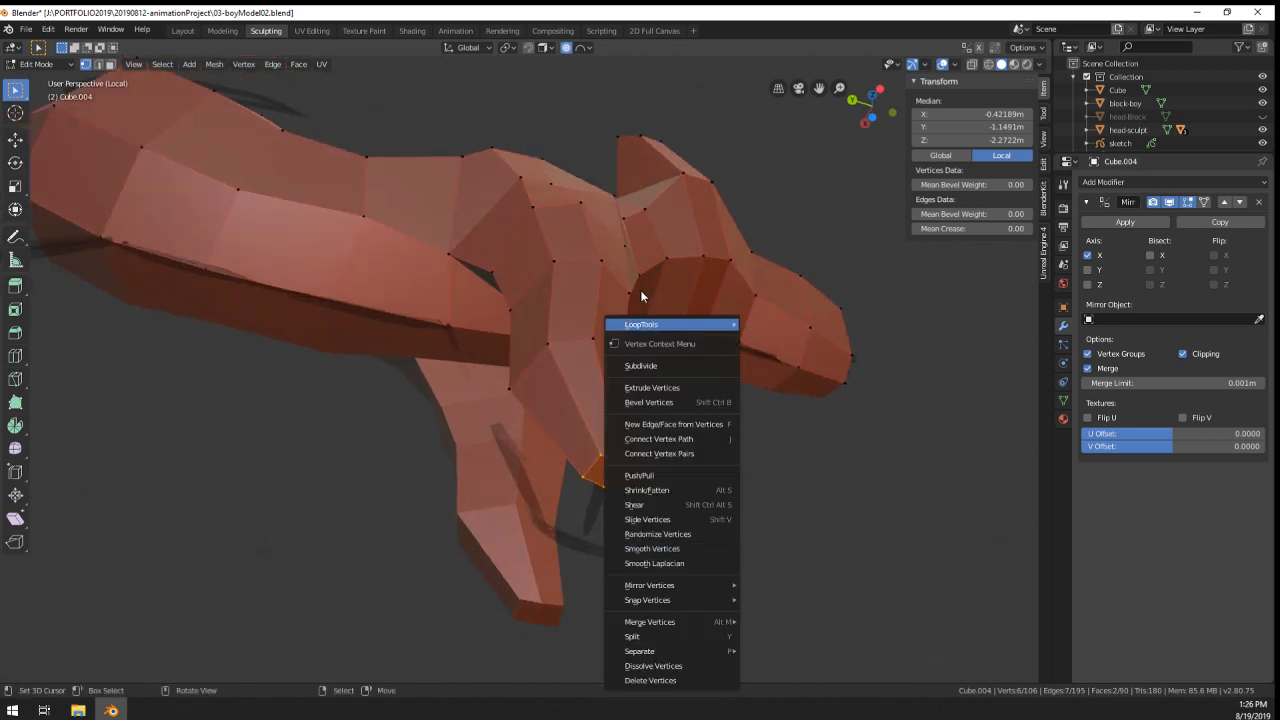
pyautogui.moveTo(656, 324)
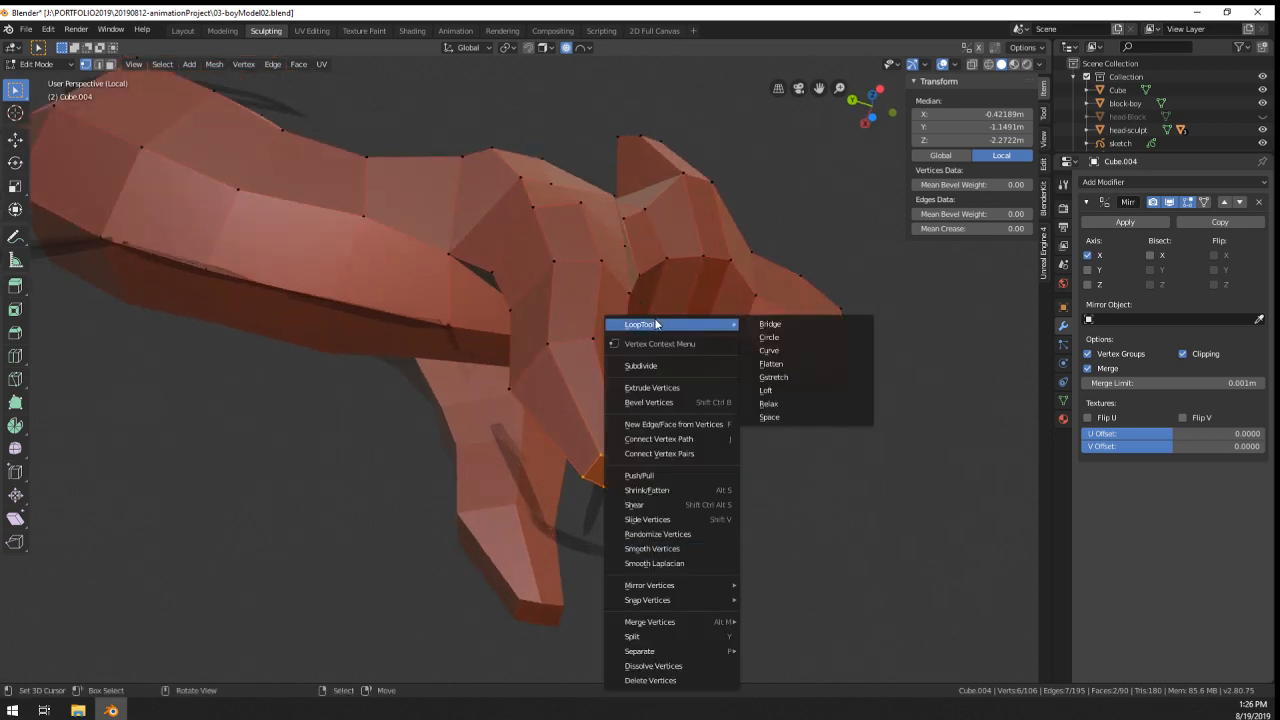
pyautogui.click(772, 337)
pyautogui.press('s')
pyautogui.click(880, 489)
# - Examine the whole dog model from several angles in Object Mode and compare it with the sketch
pyautogui.moveTo(835, 470); pyautogui.dragTo(234, 468, button='middle')
pyautogui.press('Tab')
pyautogui.scroll(-3, 752, 454)
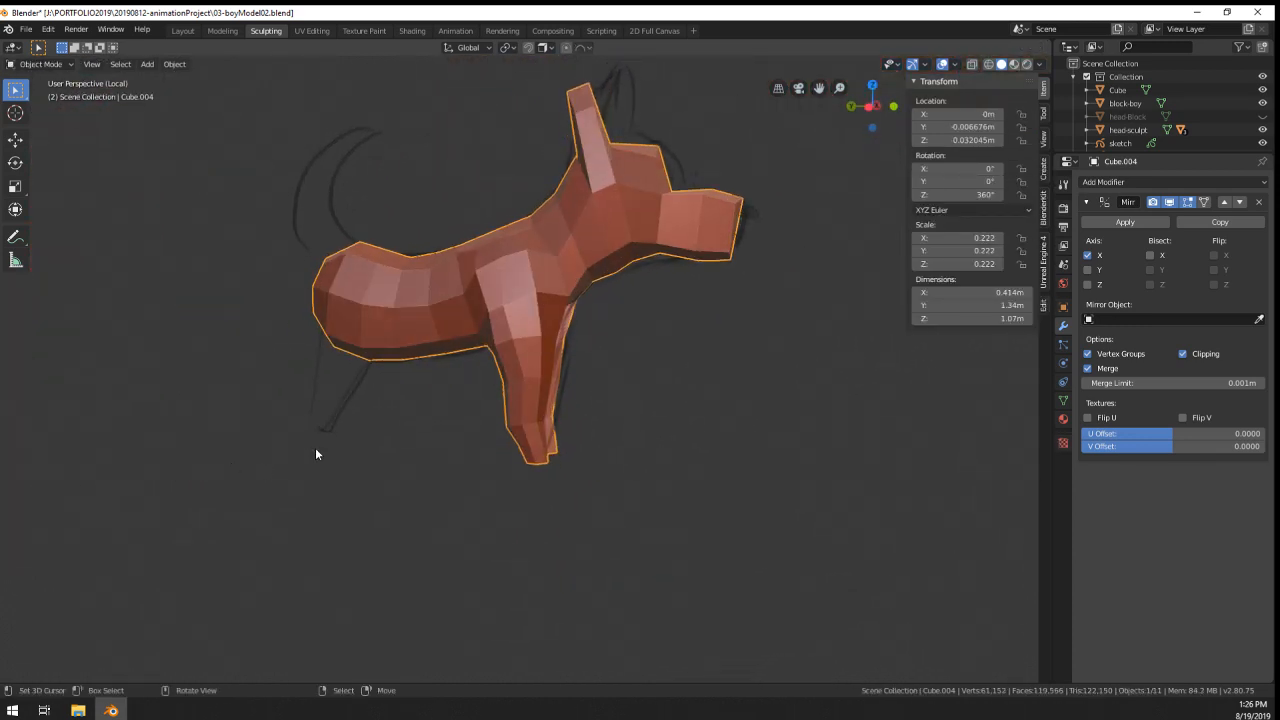
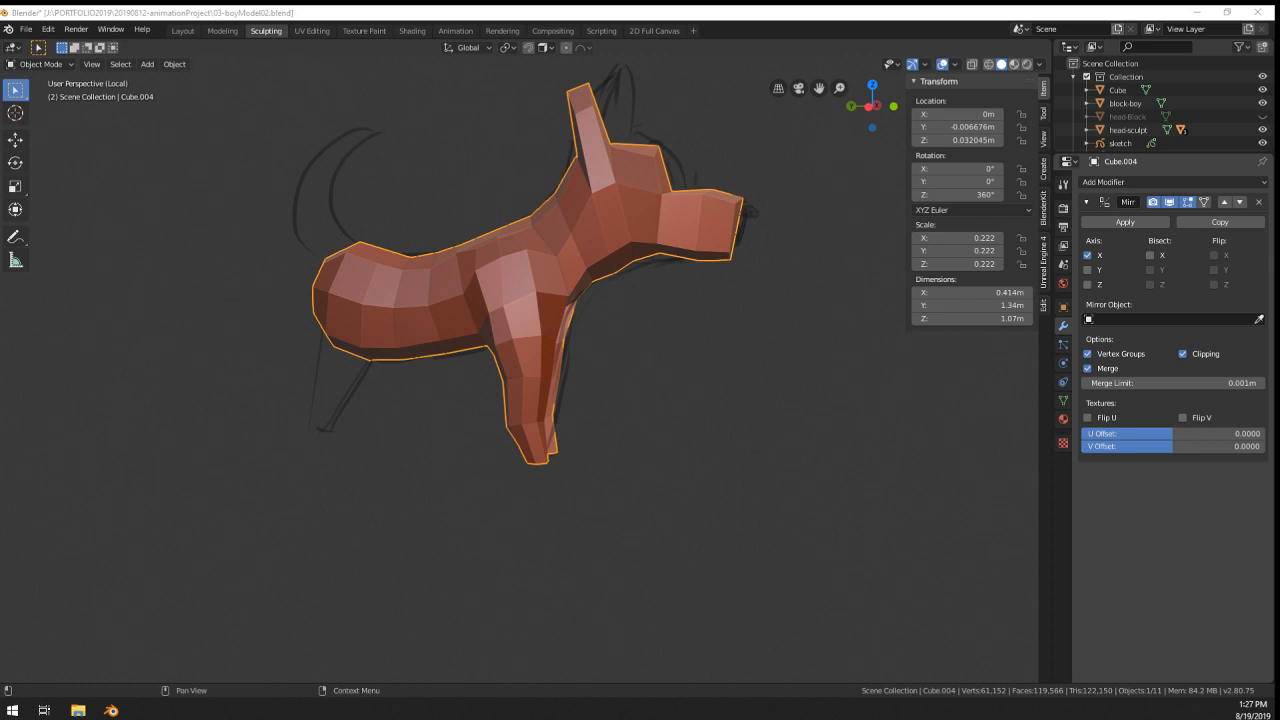
pyautogui.click(646, 433)
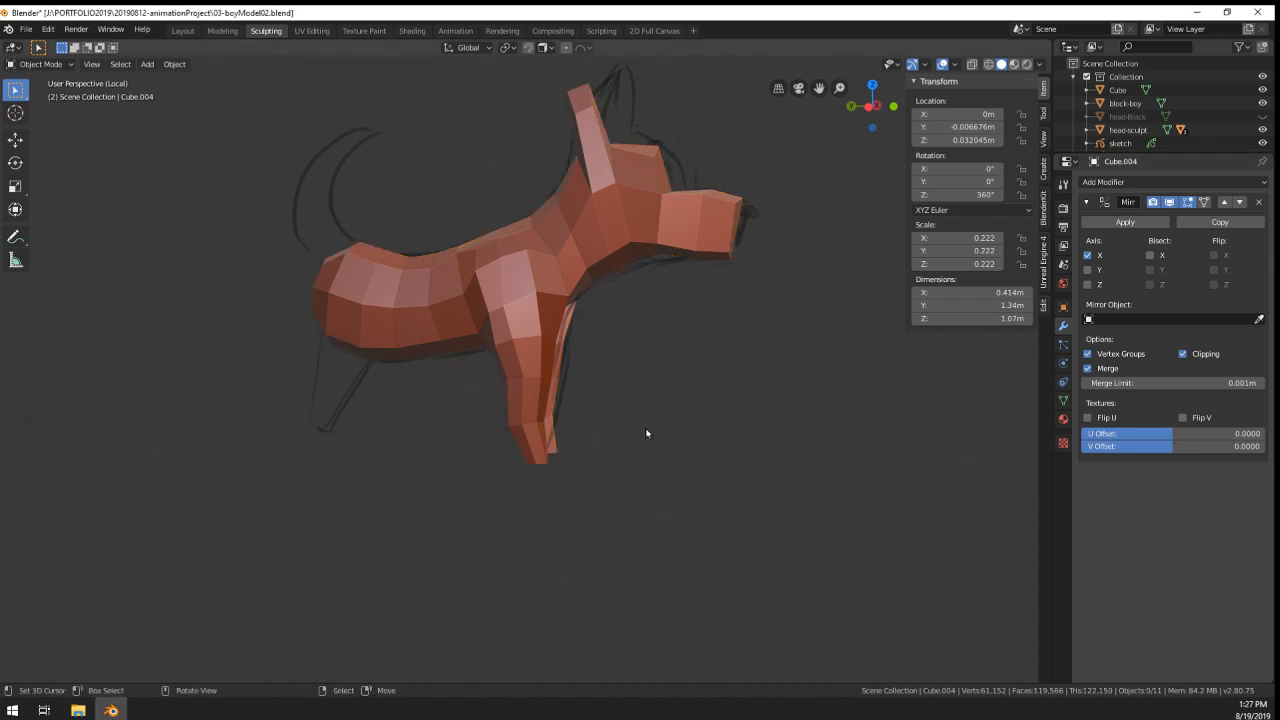
pyautogui.press('a')
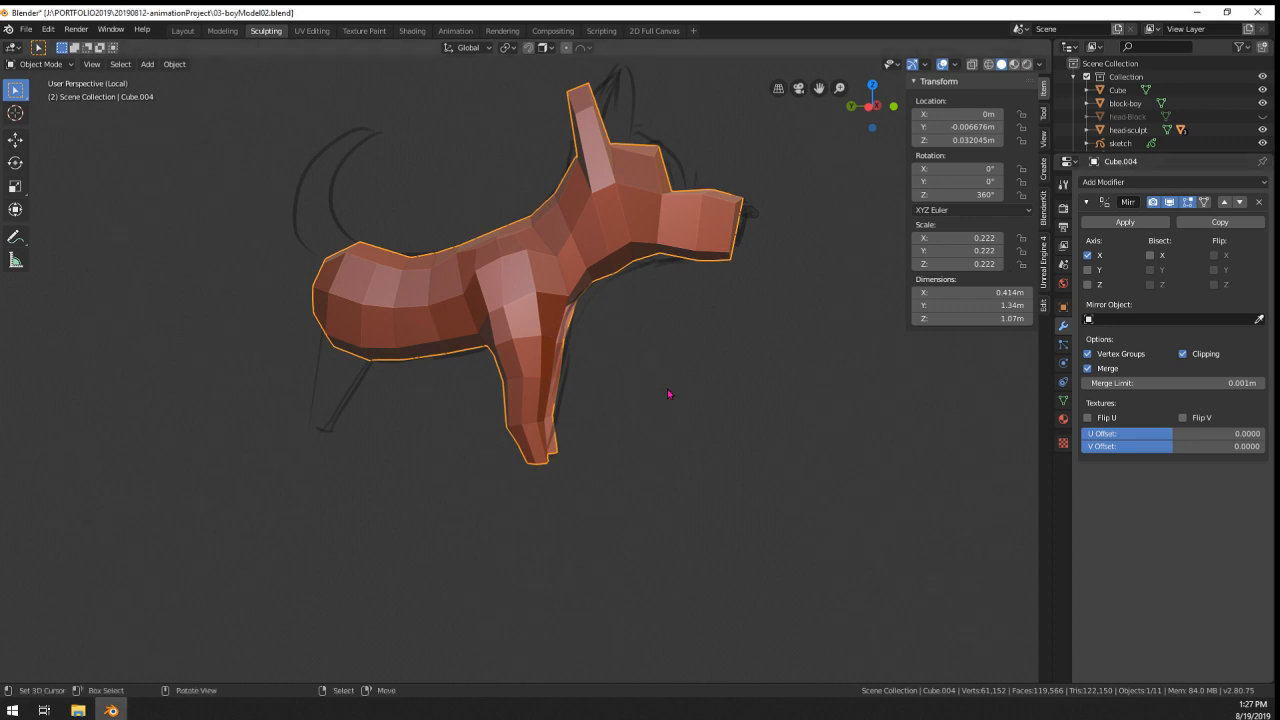
pyautogui.moveTo(670, 394); pyautogui.dragTo(571, 380, button='middle')
pyautogui.scroll(3, 578, 329)
pyautogui.scroll(-4, 537, 404)
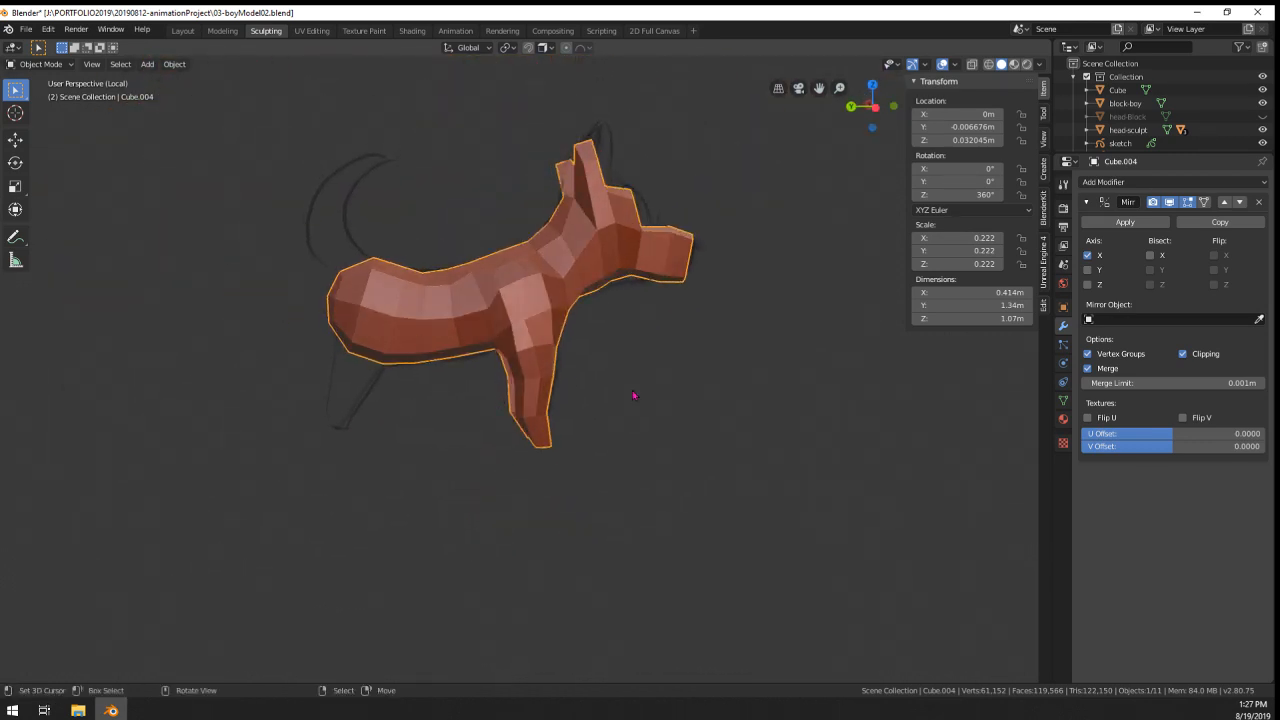
pyautogui.moveTo(389, 420); pyautogui.dragTo(452, 431, button='middle')
# - Return to Edit Mode on the dog mesh in the left side view, framed on the hindquarters, with face selection active
pyautogui.press('KP_3')
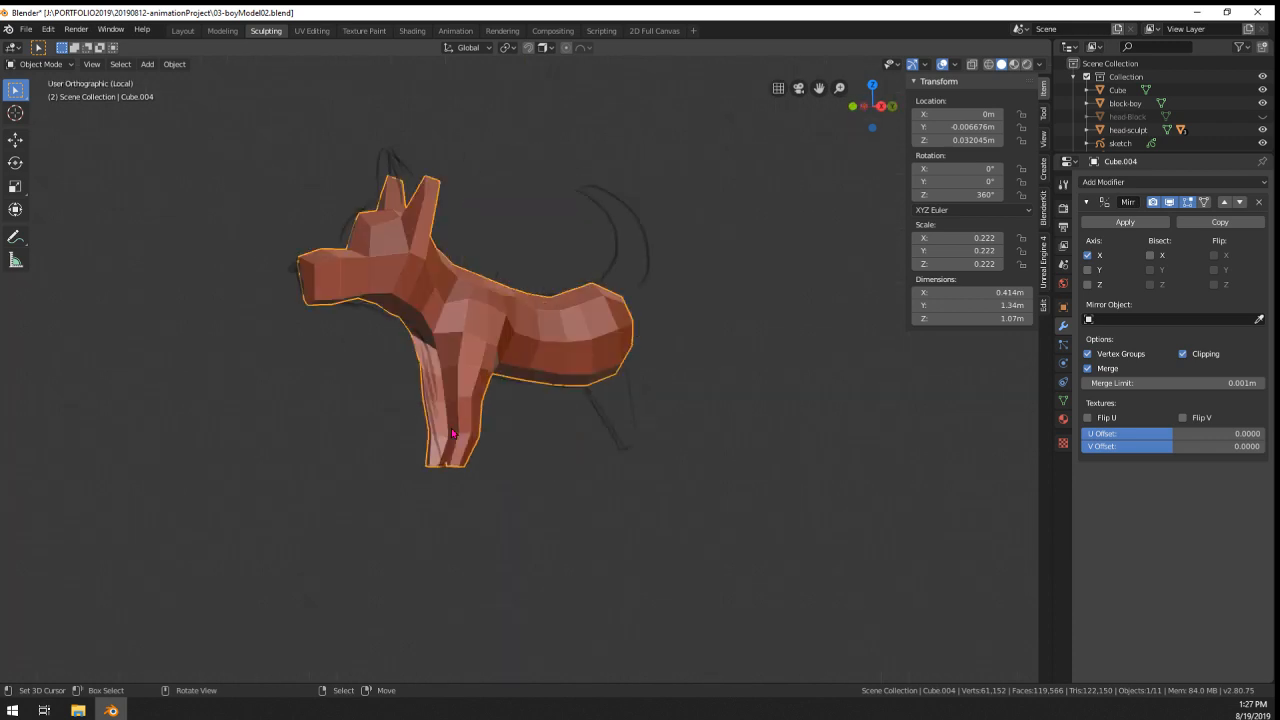
pyautogui.press('ctrl+KP_3')
pyautogui.scroll(5, 453, 427)
pyautogui.press('Tab')
pyautogui.keyDown('shift'); pyautogui.moveTo(366, 266); pyautogui.dragTo(477, 324, button='middle'); pyautogui.keyUp('shift')
pyautogui.click(398, 312)
pyautogui.hotkey('alt', 'z')
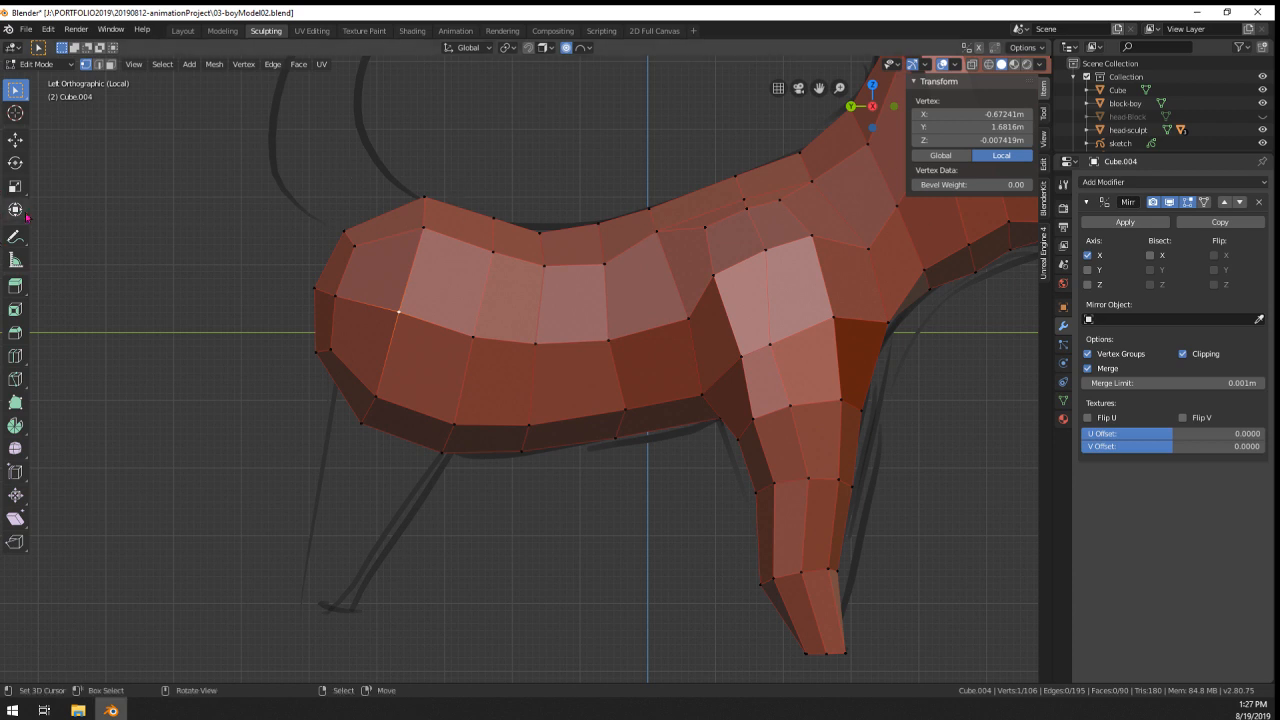
pyautogui.click(97, 64)
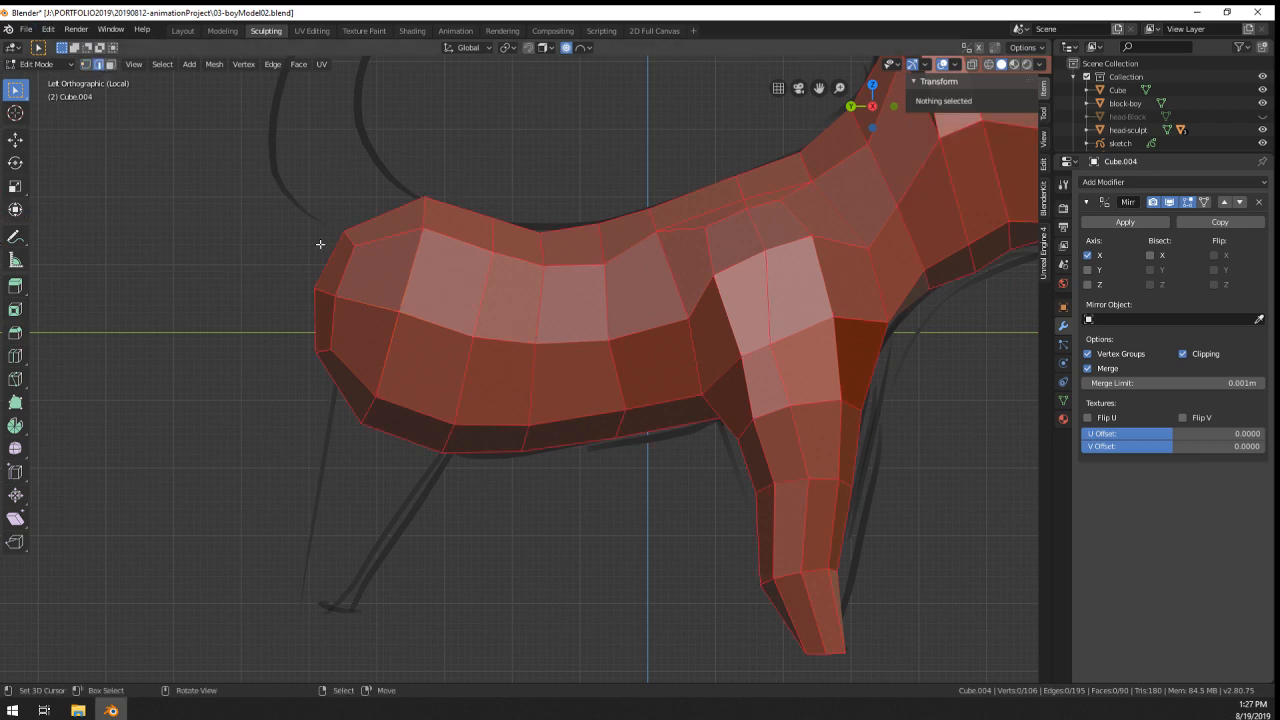
pyautogui.click(394, 259)
pyautogui.click(110, 65)
# - Select the four faces on the side of the hip and extrude them outward to form the thigh
pyautogui.click(376, 338)
pyautogui.keyDown('shift'); pyautogui.click(422, 356); pyautogui.keyUp('shift')
pyautogui.keyDown('shift'); pyautogui.click(436, 290); pyautogui.keyUp('shift')
pyautogui.moveTo(381, 273); pyautogui.dragTo(471, 429, button='middle')
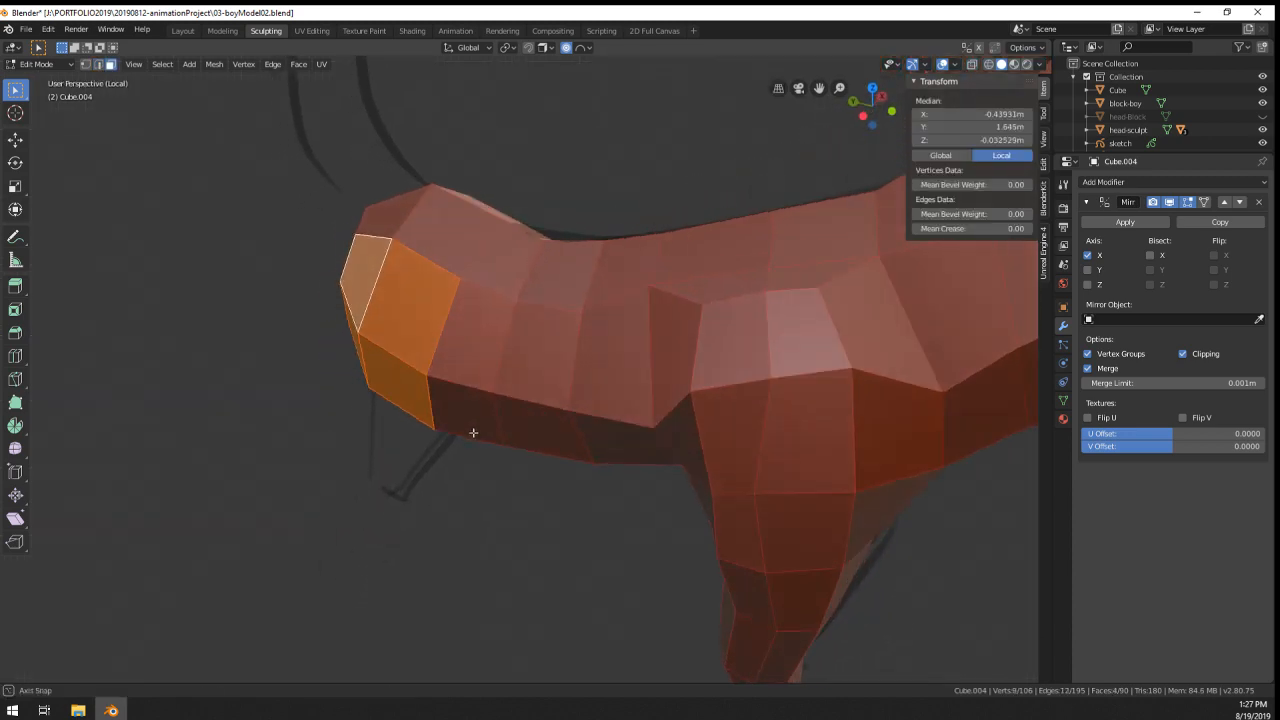
pyautogui.press('e')
pyautogui.click(398, 482)
# - Select the two underside faces of the hip extrusion and extrude them down to form the hind leg
pyautogui.moveTo(398, 482); pyautogui.dragTo(430, 300, button='middle')
pyautogui.click(345, 312)
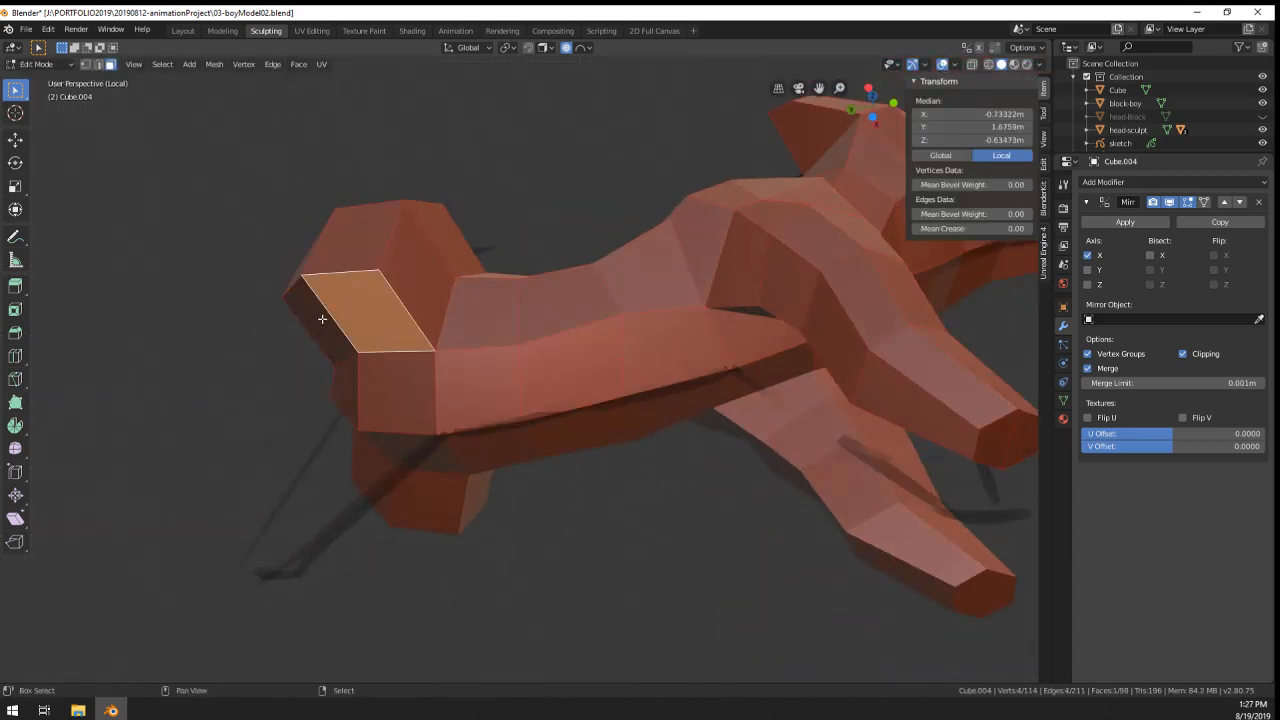
pyautogui.keyDown('shift'); pyautogui.click(318, 321); pyautogui.keyUp('shift')
pyautogui.moveTo(318, 325); pyautogui.dragTo(374, 360, button='middle')
pyautogui.press('KP_1')
pyautogui.press('ctrl+KP_3')
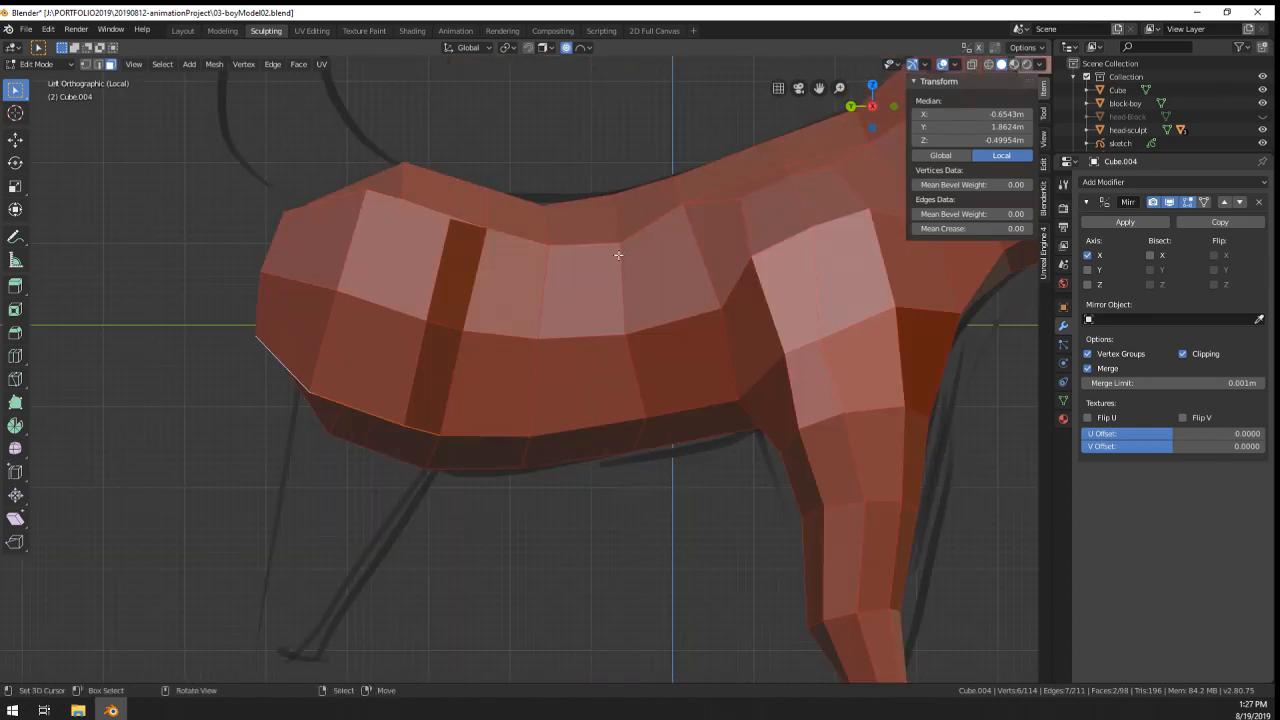
pyautogui.scroll(-2, 614, 282)
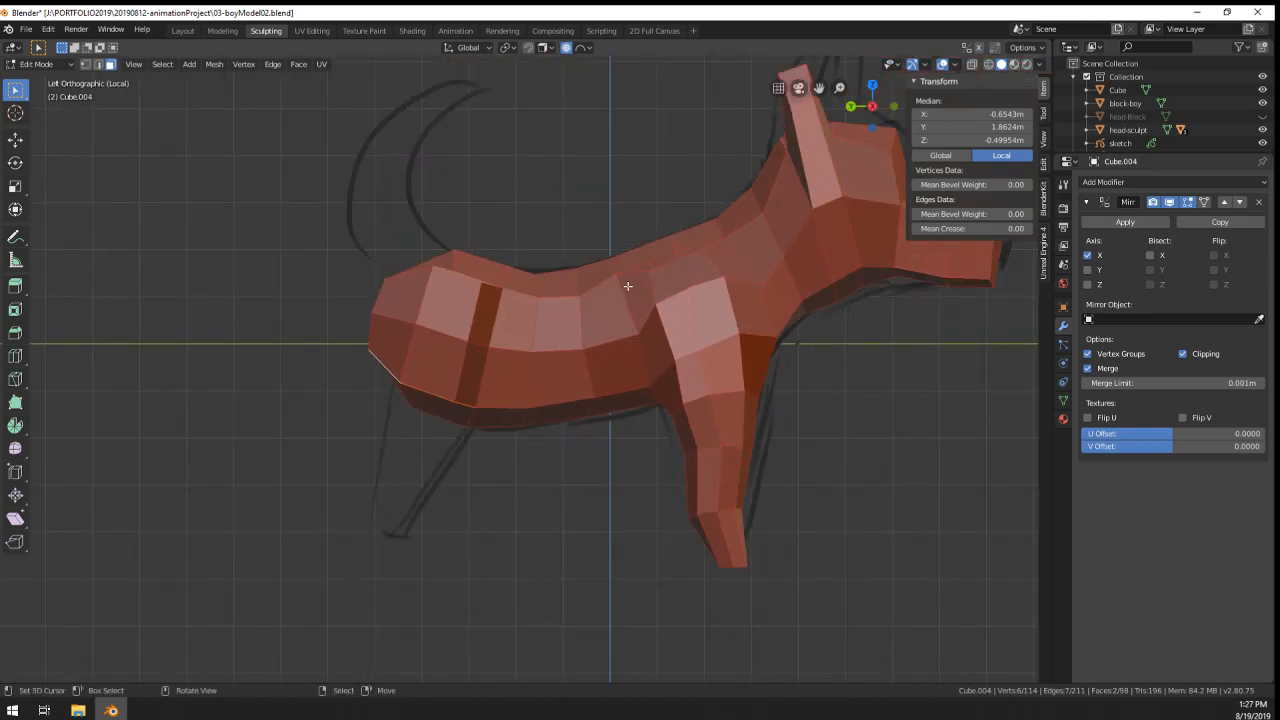
pyautogui.press('e')
pyautogui.click(622, 459)
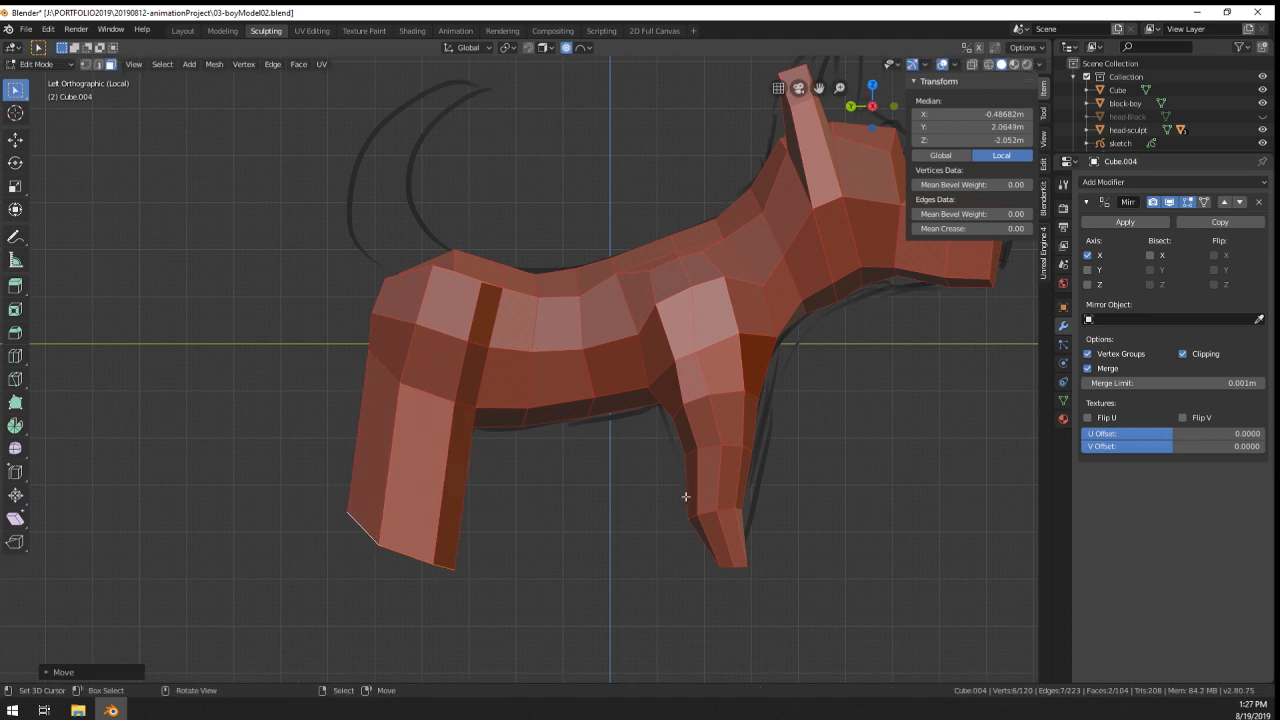
# - Rotate the bottom end of the hind leg level, round it with LoopTools Circle and scale it down
pyautogui.press('r')
pyautogui.click(620, 428)
pyautogui.rightClick(575, 368)
pyautogui.moveTo(600, 368)
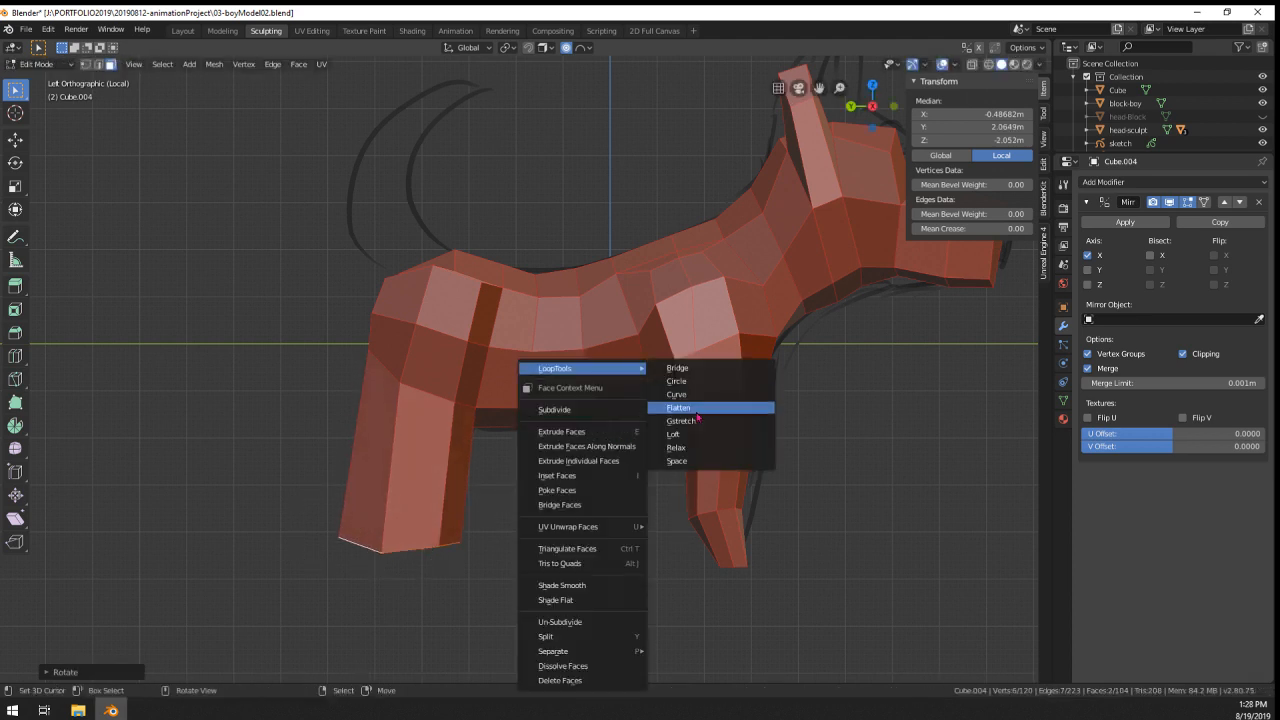
pyautogui.click(676, 381)
pyautogui.press('s')
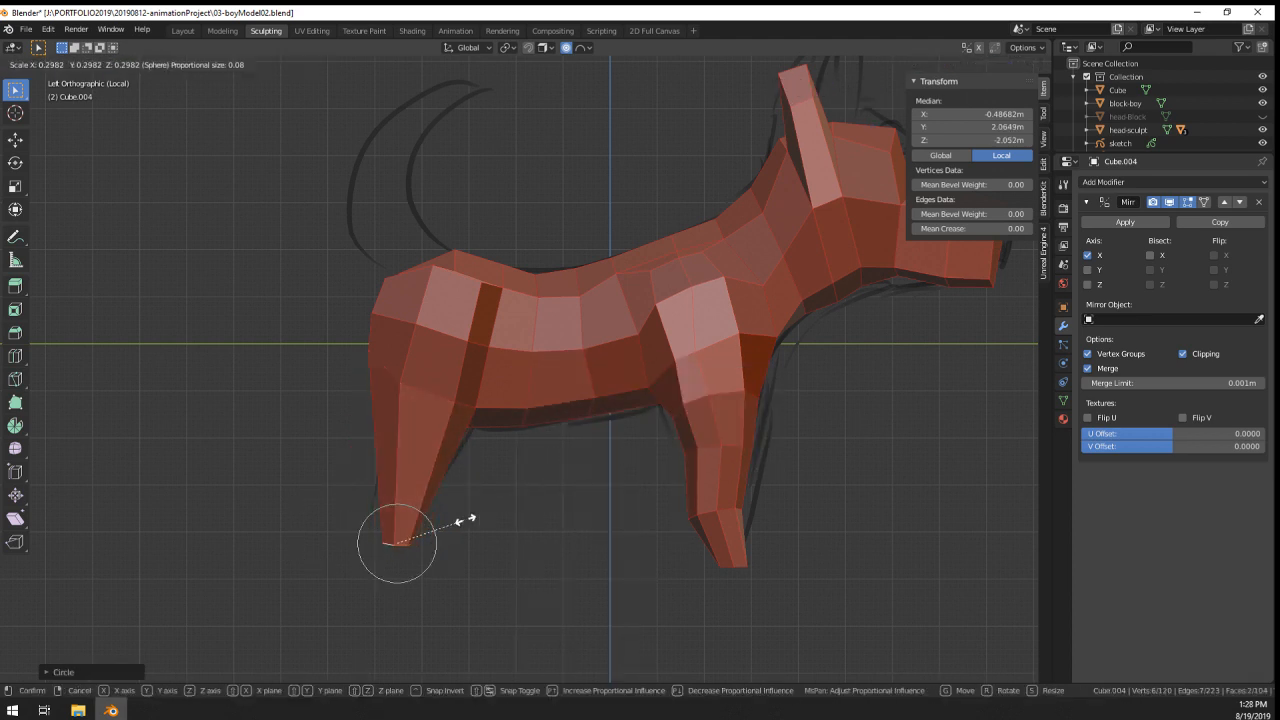
pyautogui.click(488, 518)
pyautogui.scroll(1, 416, 419)
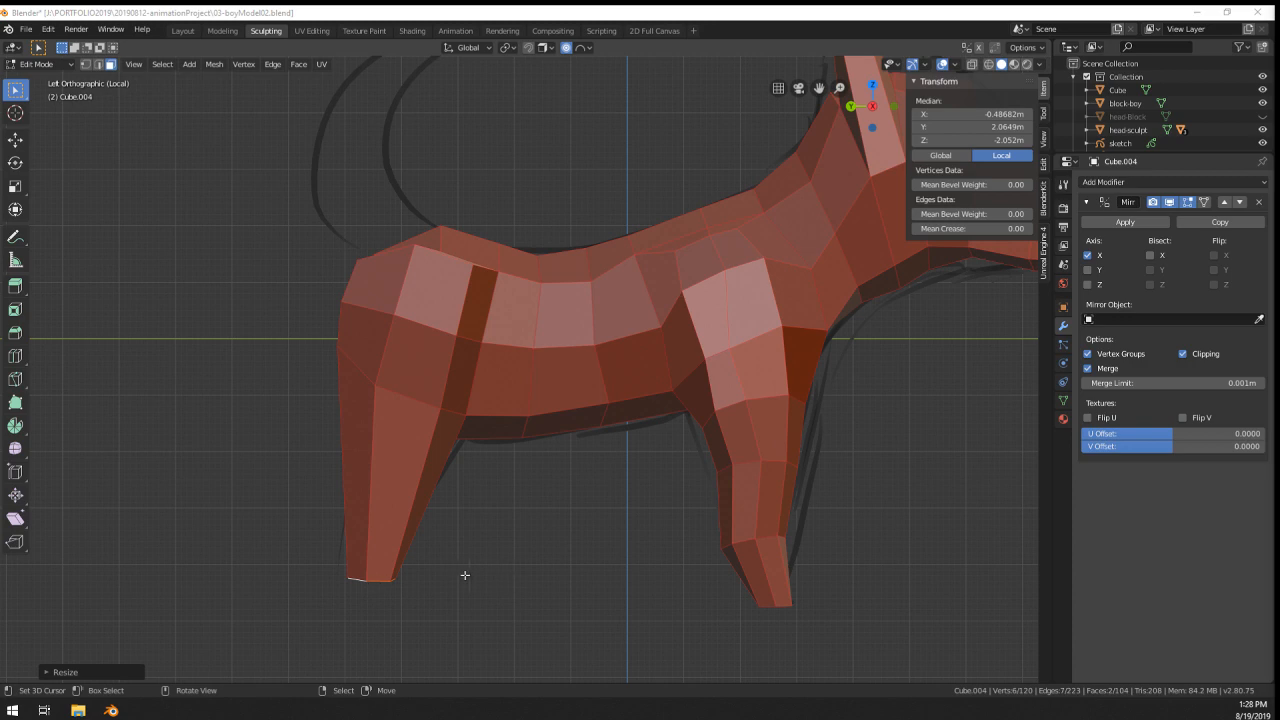
# - Move the bottom end of the hind leg backward in the left side view
pyautogui.click(352, 578)
pyautogui.moveTo(352, 578); pyautogui.dragTo(298, 448, button='middle')
pyautogui.keyDown('shift'); pyautogui.click(322, 443); pyautogui.keyUp('shift')
pyautogui.press('ctrl+KP_3')
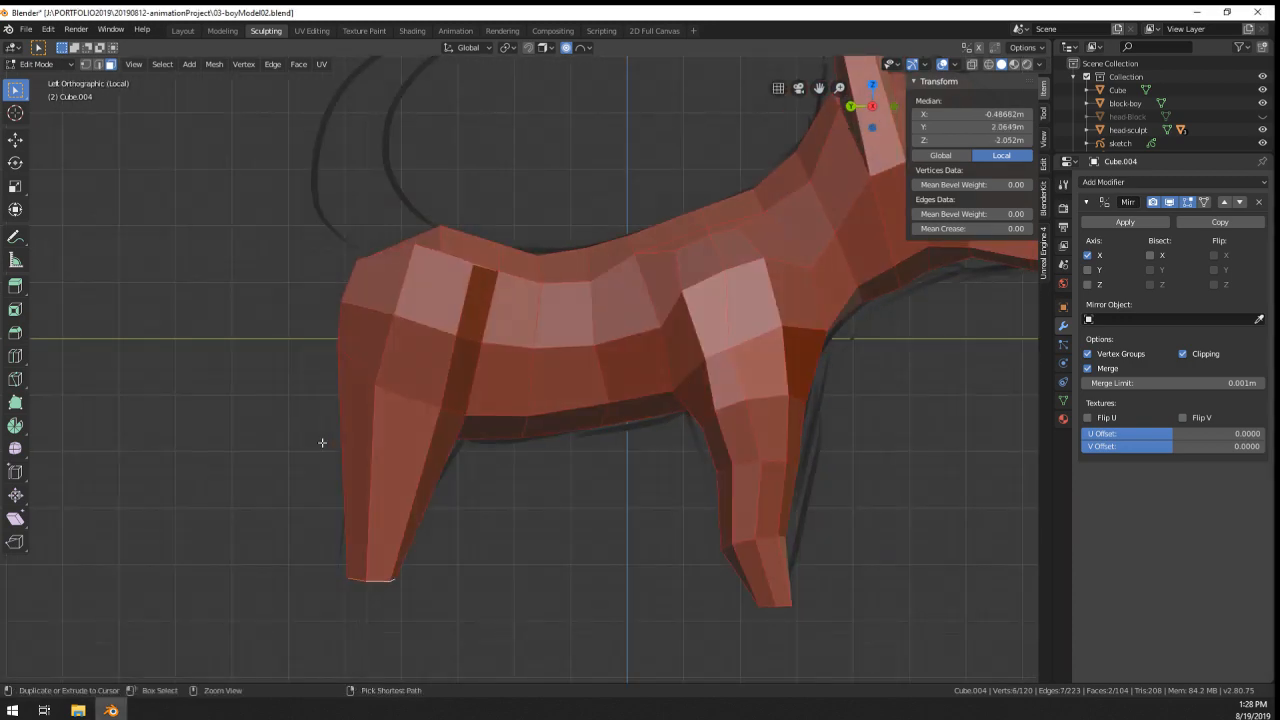
pyautogui.press('g')
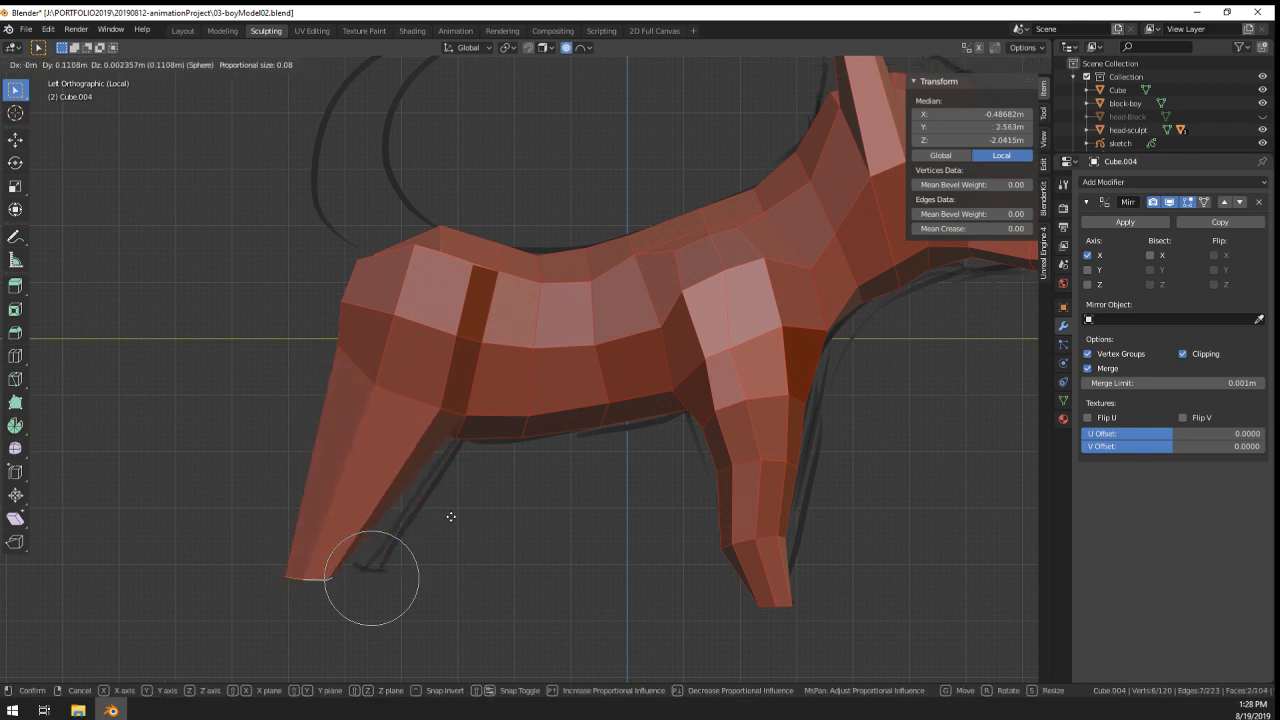
pyautogui.click(451, 516)
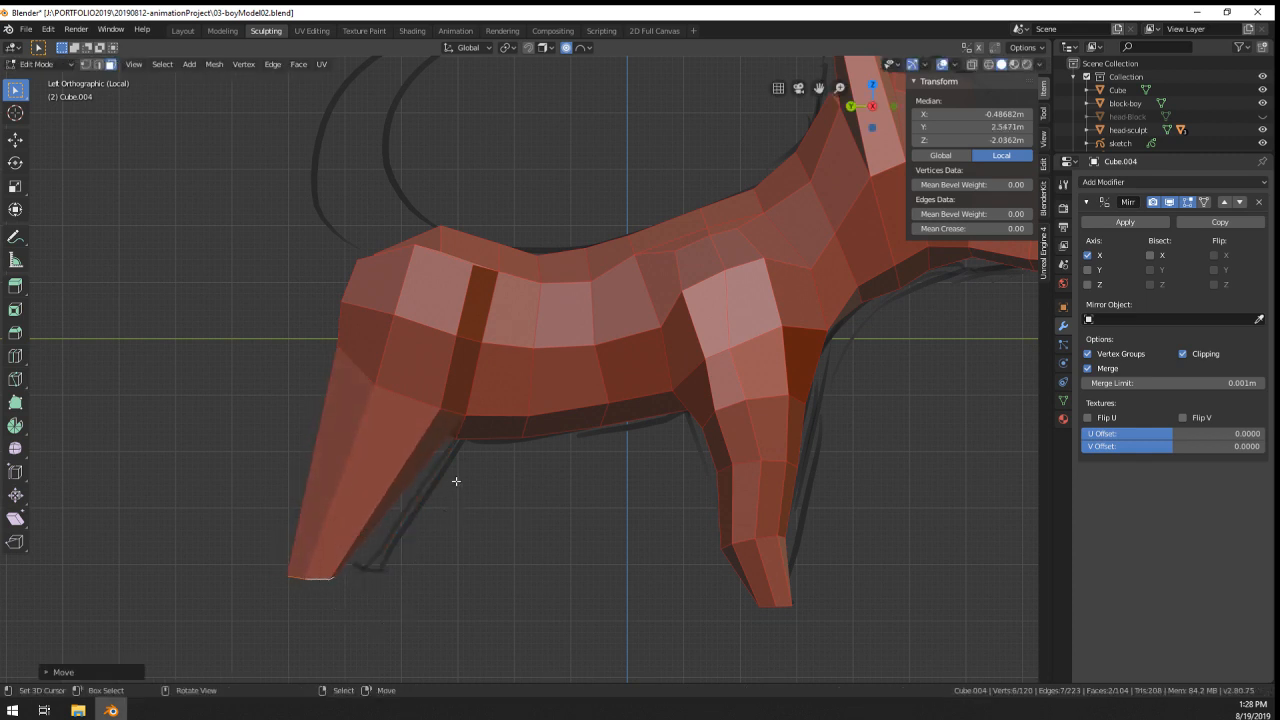
# - Add a loop cut across the lower hind leg and move it back and up to form the hock
pyautogui.hotkey('ctrl', 'r')
pyautogui.click(371, 496)
pyautogui.click(329, 521)
pyautogui.press('g')
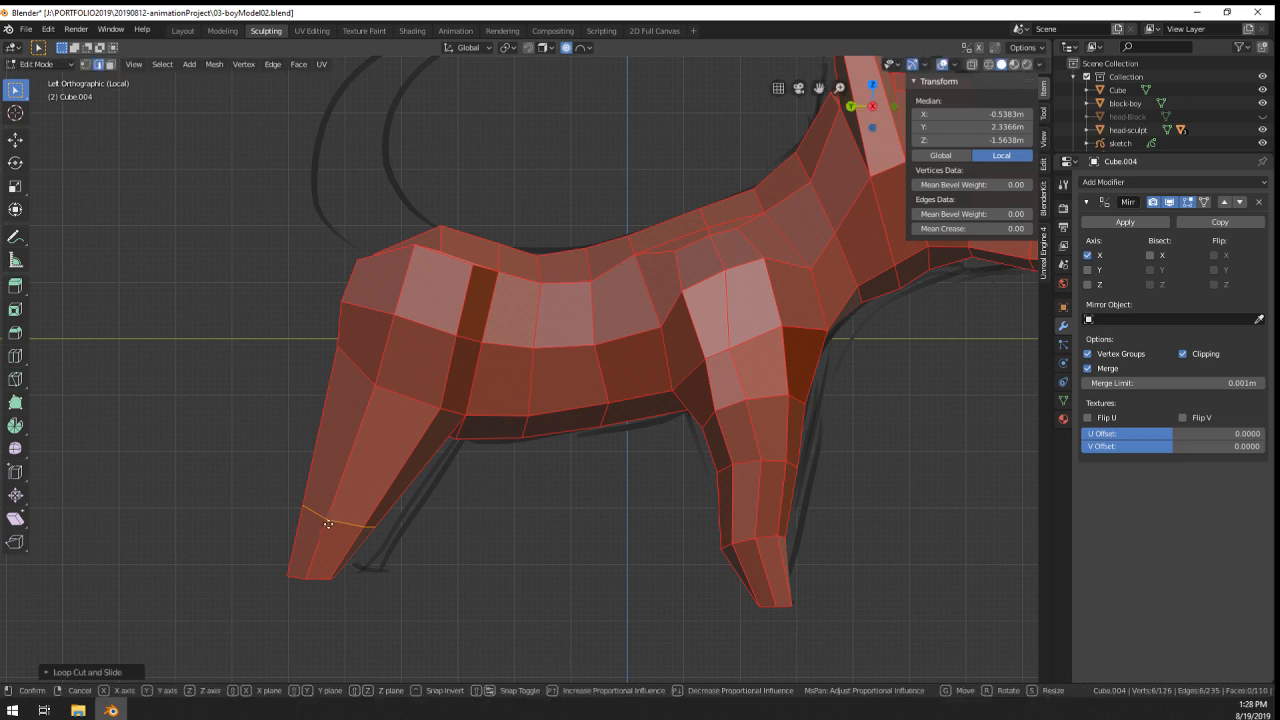
pyautogui.scroll(8, 316, 519)
pyautogui.click(466, 523)
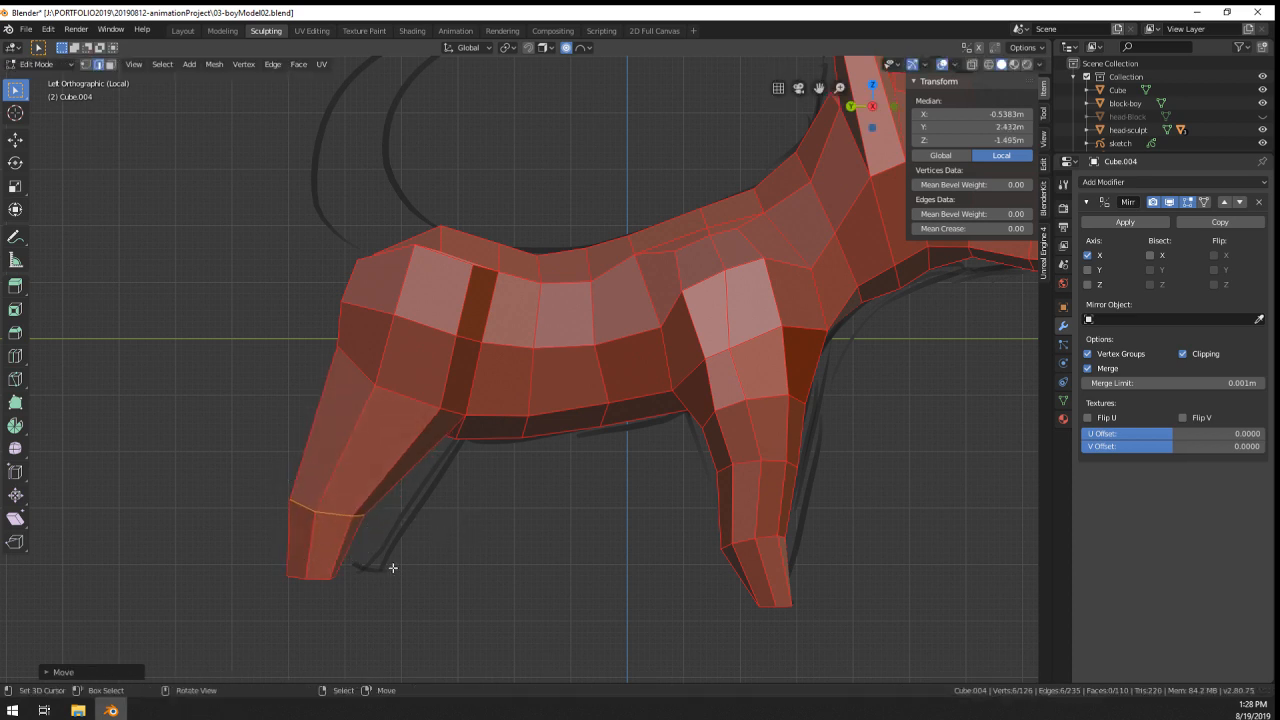
# - Add a second loop cut across the thigh, then move and rotate it to follow the leg's slant
pyautogui.hotkey('ctrl', 'r')
pyautogui.click(384, 455)
pyautogui.click(385, 455)
pyautogui.press('g')
pyautogui.click(399, 453)
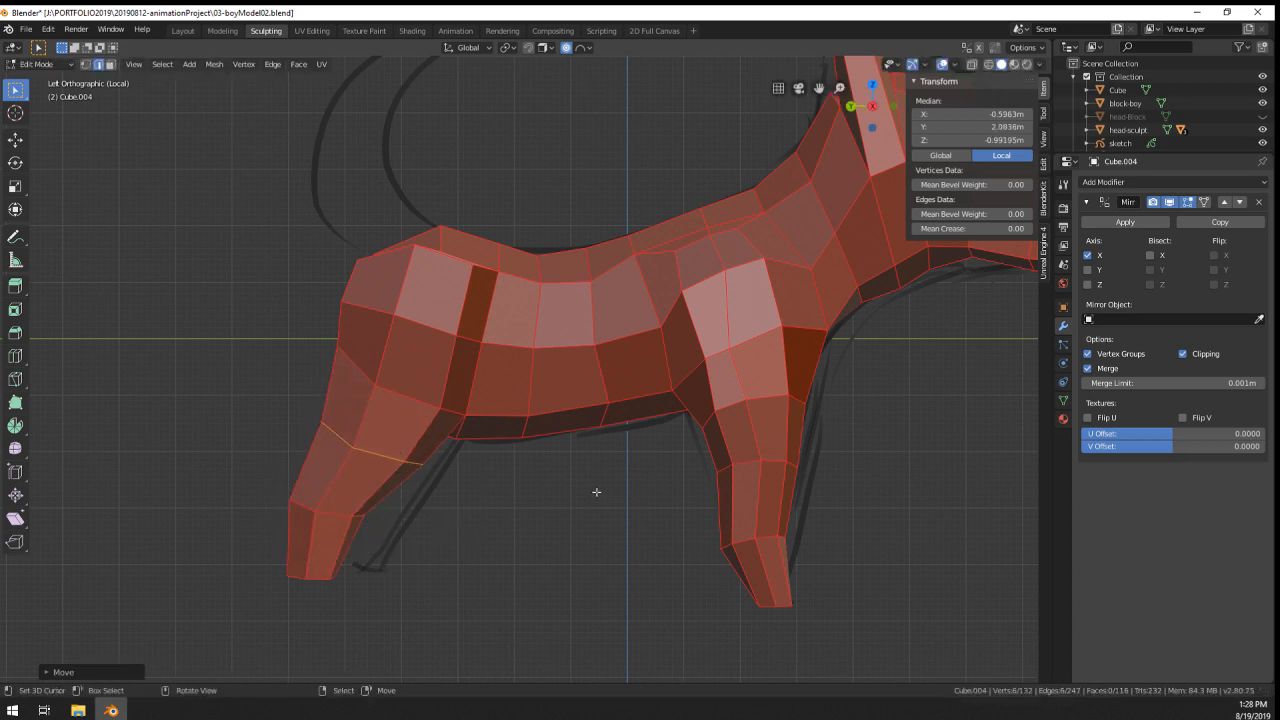
pyautogui.press('r')
pyautogui.click(592, 490)
# - Slide and move the edges where the hind leg meets the hip to smooth the upper thigh
pyautogui.moveTo(391, 484); pyautogui.dragTo(389, 515, button='middle')
pyautogui.scroll(4, 389, 515)
pyautogui.moveTo(491, 449); pyautogui.dragTo(517, 340, button='middle')
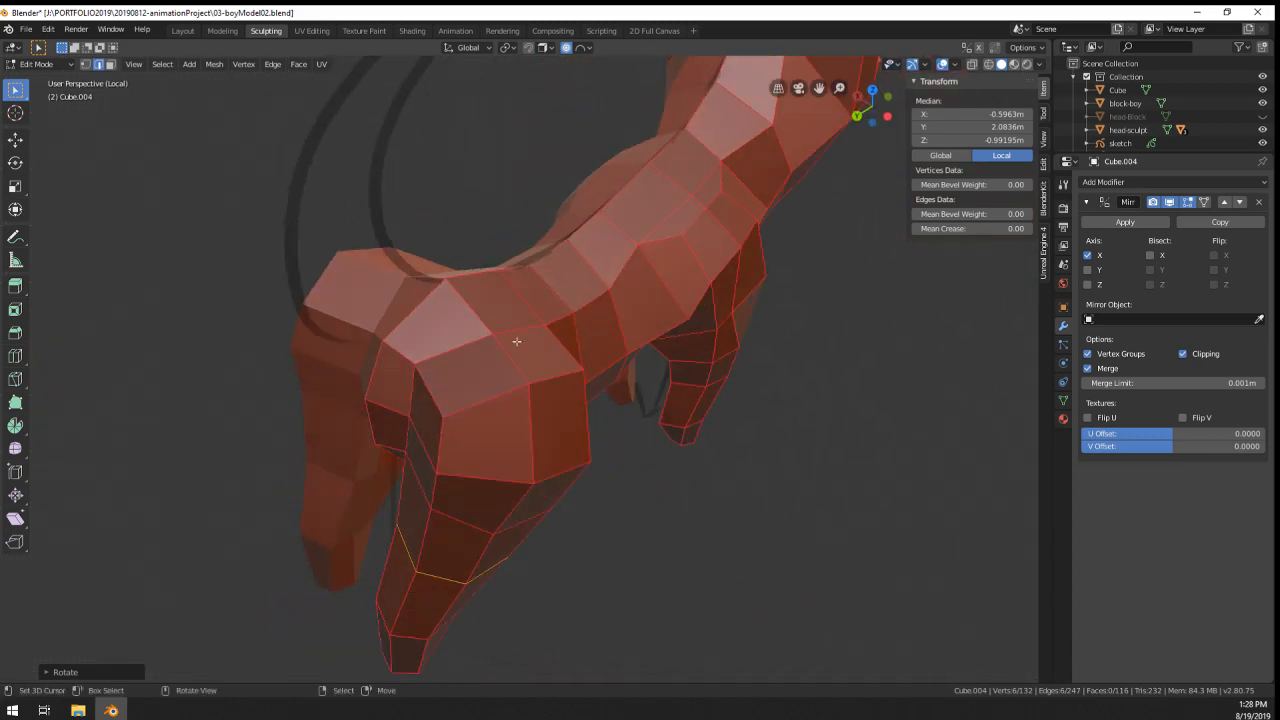
pyautogui.keyDown('ctrl'); pyautogui.click(458, 431); pyautogui.keyUp('ctrl')
pyautogui.moveTo(458, 431); pyautogui.dragTo(470, 467, button='middle')
pyautogui.press('g')
pyautogui.press('g')
pyautogui.click(651, 451)
pyautogui.press('g')
pyautogui.press('g')
pyautogui.click(670, 422)
pyautogui.press('g')
pyautogui.click(661, 422)
# - Reposition the vertices at the rear of the hip and slide the vertical edge on the back of the rump
pyautogui.rightClick(655, 372)
pyautogui.keyDown('ctrl'); pyautogui.rightClick(496, 482); pyautogui.keyUp('ctrl')
pyautogui.press('g')
pyautogui.click(660, 413)
pyautogui.rightClick(526, 387)
pyautogui.rightClick(435, 445)
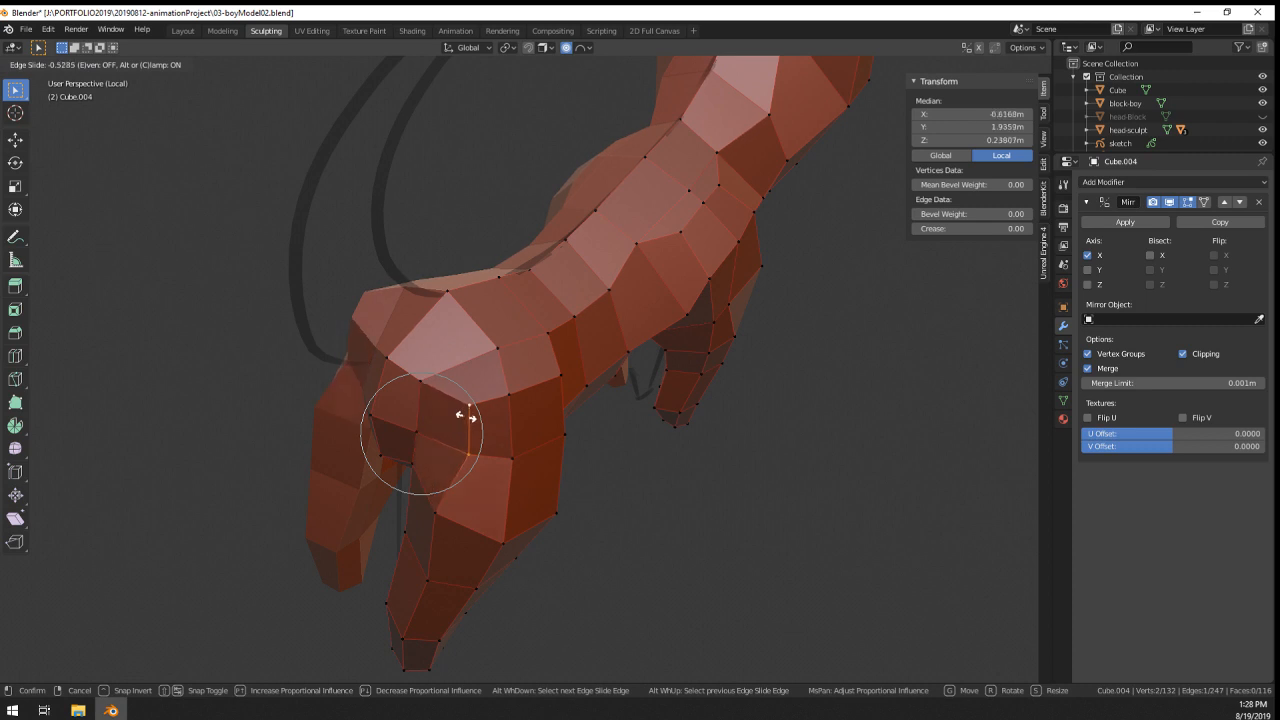
pyautogui.click(466, 416)
# - Move and slide the vertices and edges on the outer side of the hip to round its shape
pyautogui.moveTo(466, 416); pyautogui.dragTo(482, 448, button='middle')
pyautogui.press('g')
pyautogui.click(657, 491)
pyautogui.keyDown('shift'); pyautogui.rightClick(662, 487); pyautogui.keyUp('shift')
pyautogui.press('g')
pyautogui.click(693, 506)
pyautogui.press('g')
pyautogui.click(380, 429)
pyautogui.press('g')
pyautogui.press('g')
pyautogui.click(520, 430)
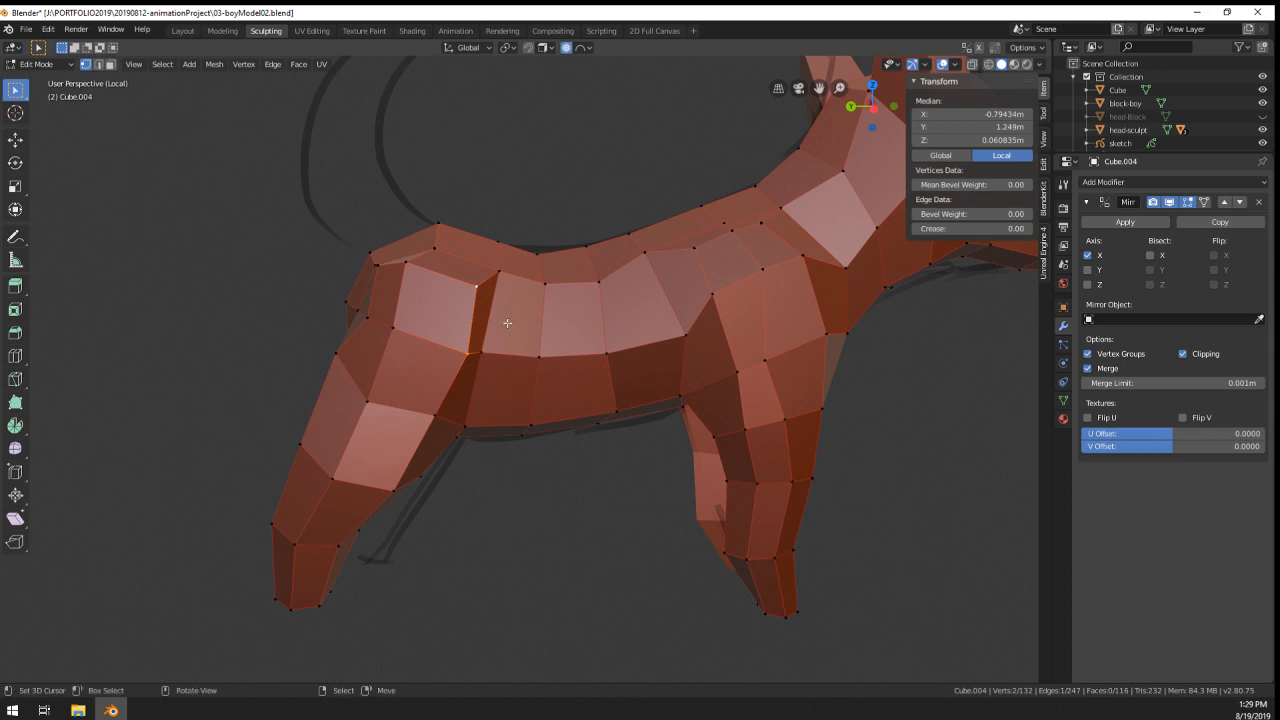
# - Slide the vertical edge at the front of the hip and adjust the vertex on the hip's upper edge
pyautogui.press('g')
pyautogui.press('g')
pyautogui.click(493, 321)
pyautogui.moveTo(493, 321); pyautogui.dragTo(408, 273, button='middle')
pyautogui.press('g')
pyautogui.click(485, 298)
pyautogui.press('g')
pyautogui.click(576, 287)
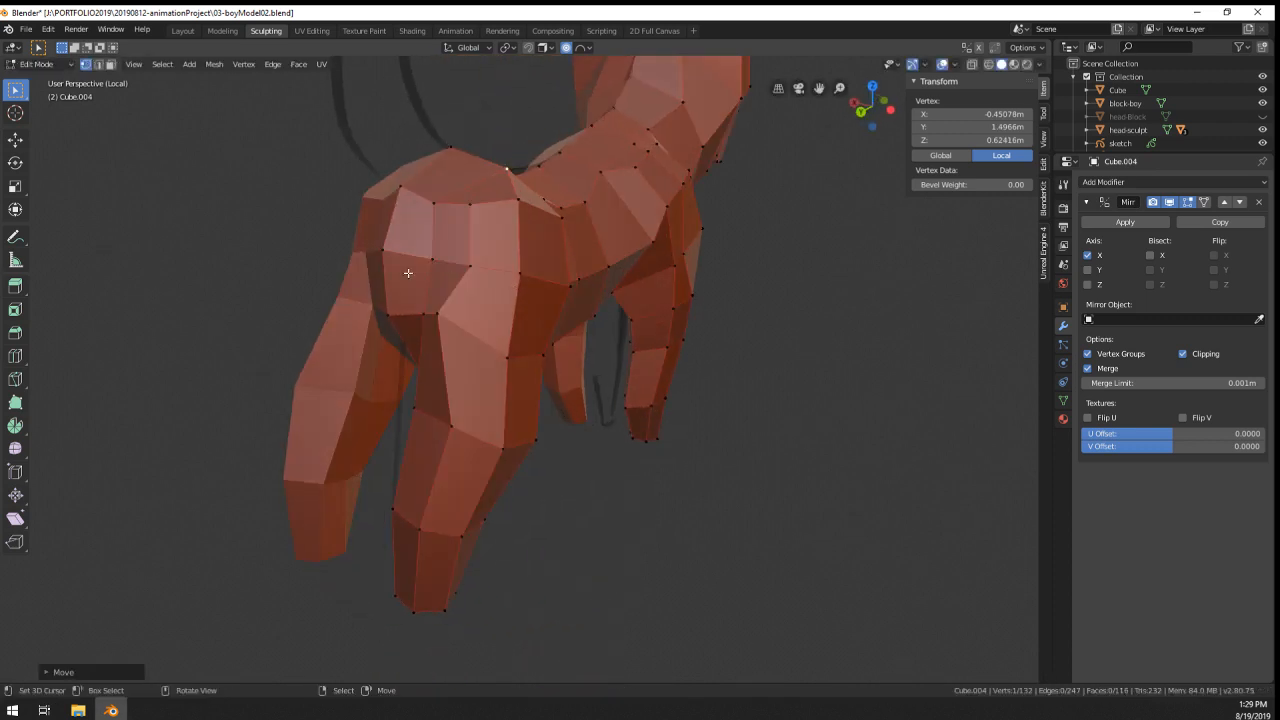
# - Slide vertices on the back of the rump and the rear of the hind leg to even out the faces
pyautogui.press('g')
pyautogui.press('g')
pyautogui.click(445, 325)
pyautogui.moveTo(445, 325); pyautogui.dragTo(650, 345, button='middle')
pyautogui.rightClick(471, 357)
pyautogui.press('g')
pyautogui.press('g')
pyautogui.click(552, 314)
pyautogui.press('g')
pyautogui.press('g')
pyautogui.click(652, 362)
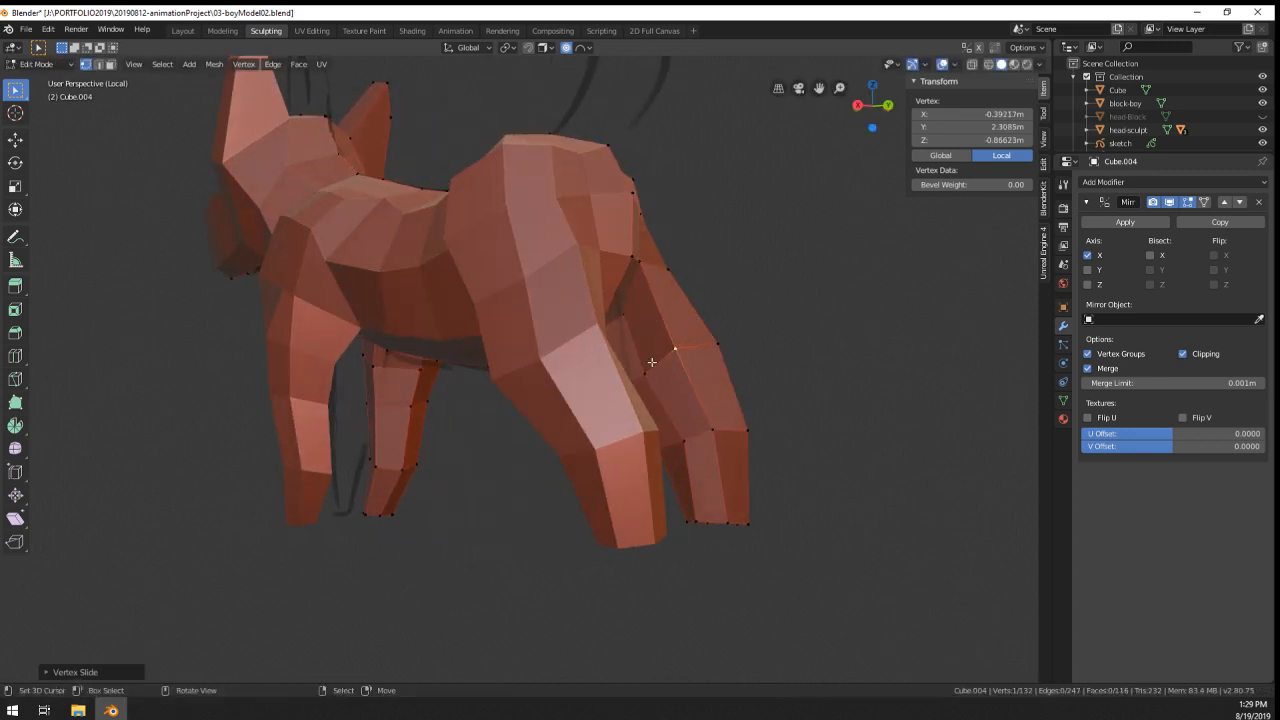
# - Select the vertices along the inner side of the hind leg, then move, rotate and slide them to reshape it
pyautogui.moveTo(707, 540); pyautogui.dragTo(684, 308, button='middle')
pyautogui.press('g')
pyautogui.rightClick(624, 417)
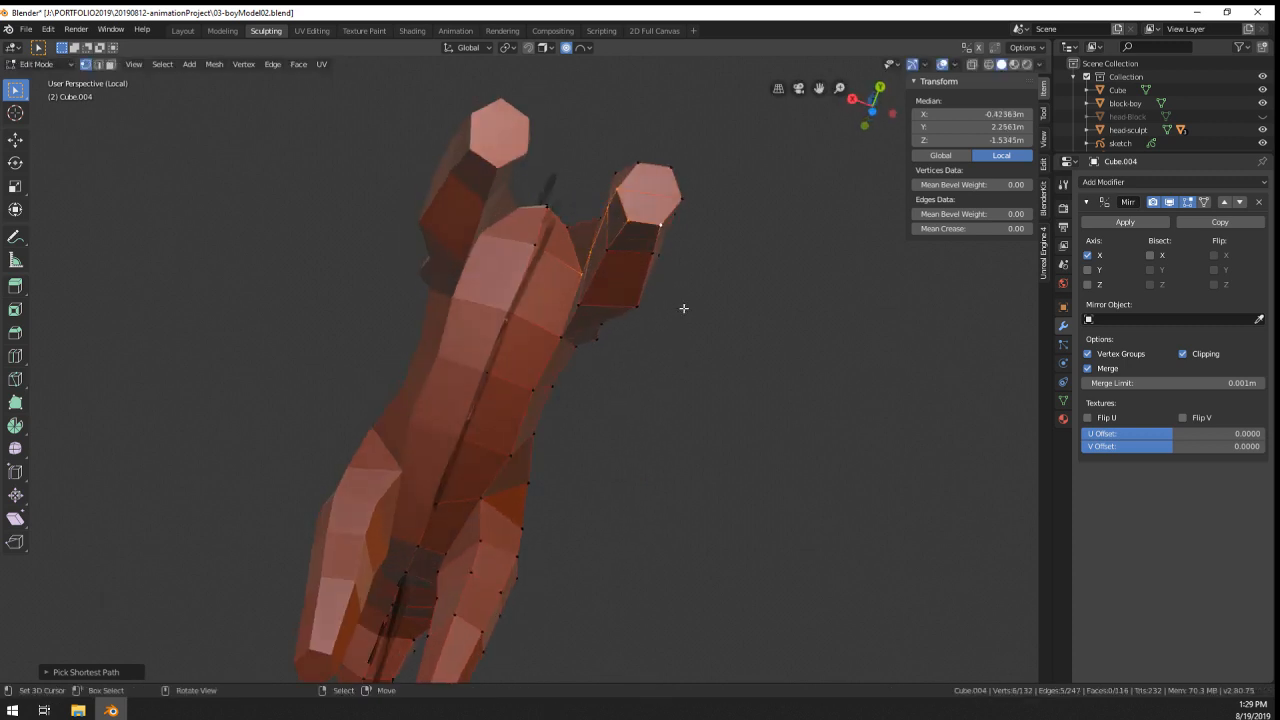
pyautogui.rightClick(645, 252)
pyautogui.moveTo(645, 254); pyautogui.dragTo(474, 400, button='middle')
pyautogui.press('g')
pyautogui.click(608, 390)
pyautogui.press('r')
pyautogui.click(688, 400)
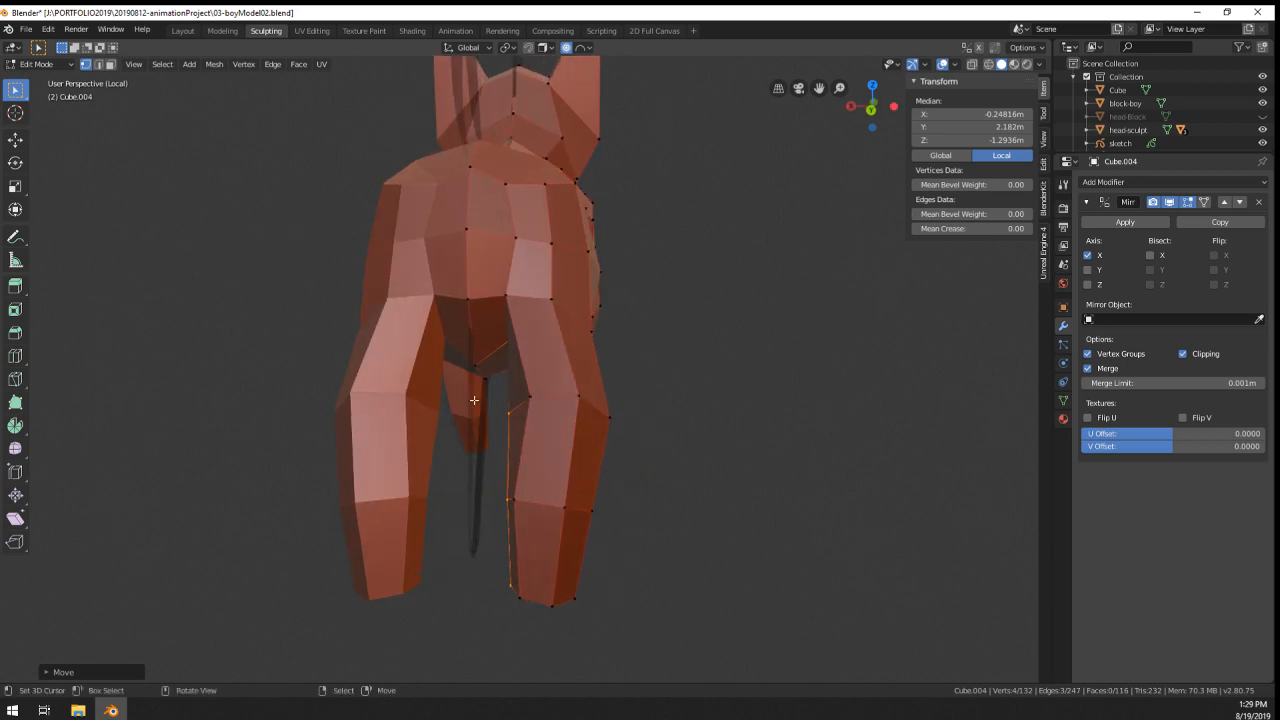
pyautogui.press('g')
pyautogui.press('g')
pyautogui.click(532, 503)
# - Examine the whole dog model from several sides, in and out of Edit Mode, against the sketch
pyautogui.moveTo(540, 490); pyautogui.dragTo(656, 455, button='middle')
pyautogui.press('Tab')
pyautogui.moveTo(656, 455); pyautogui.dragTo(826, 449, button='middle')
pyautogui.scroll(-4, 826, 449)
pyautogui.moveTo(480, 470); pyautogui.dragTo(672, 476, button='middle')
pyautogui.scroll(1, 574, 430)
pyautogui.scroll(1, 574, 430)
pyautogui.moveTo(574, 430); pyautogui.dragTo(404, 464, button='middle')
pyautogui.scroll(2, 404, 464)
pyautogui.moveTo(479, 554); pyautogui.dragTo(598, 432, button='middle')
pyautogui.scroll(-4, 500, 559)
pyautogui.press('Tab')
pyautogui.press('Tab')
pyautogui.scroll(3, 757, 451)
pyautogui.press('Tab')
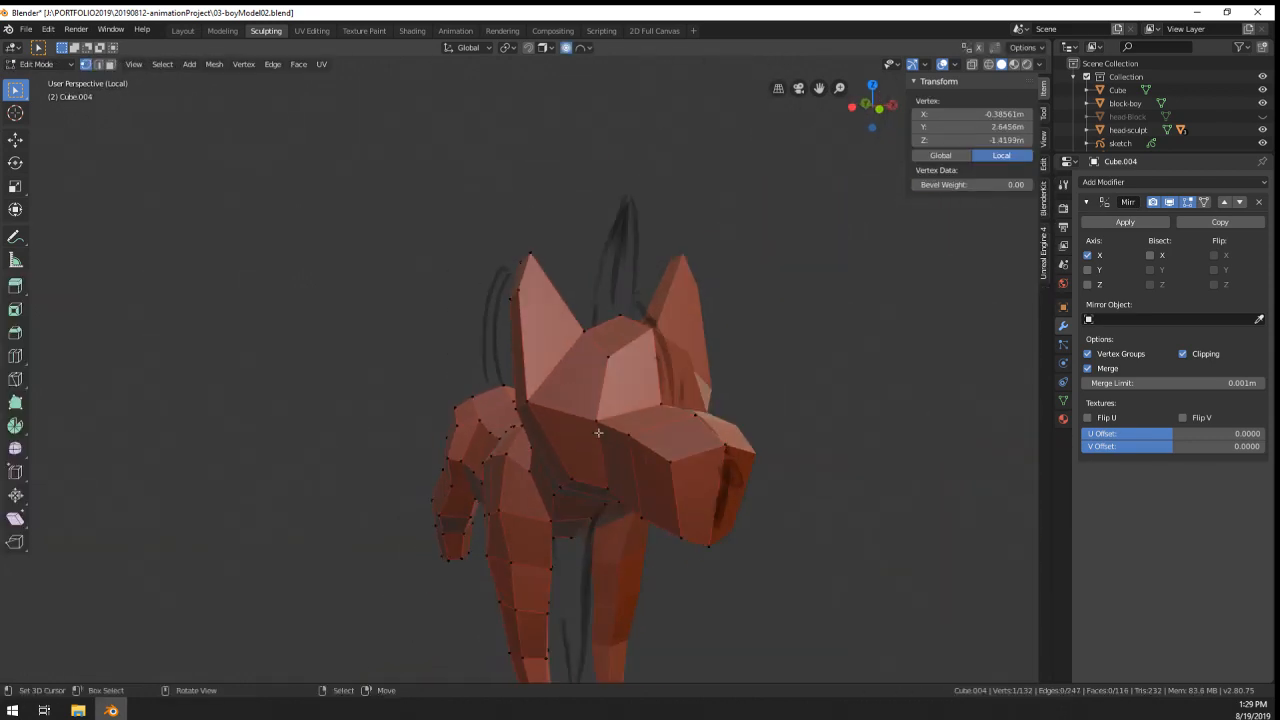
# - Select the face on top of the rump and extrude it up and back in the left side view to start the tail
pyautogui.moveTo(613, 378); pyautogui.dragTo(792, 382, button='middle')
pyautogui.scroll(3, 486, 451)
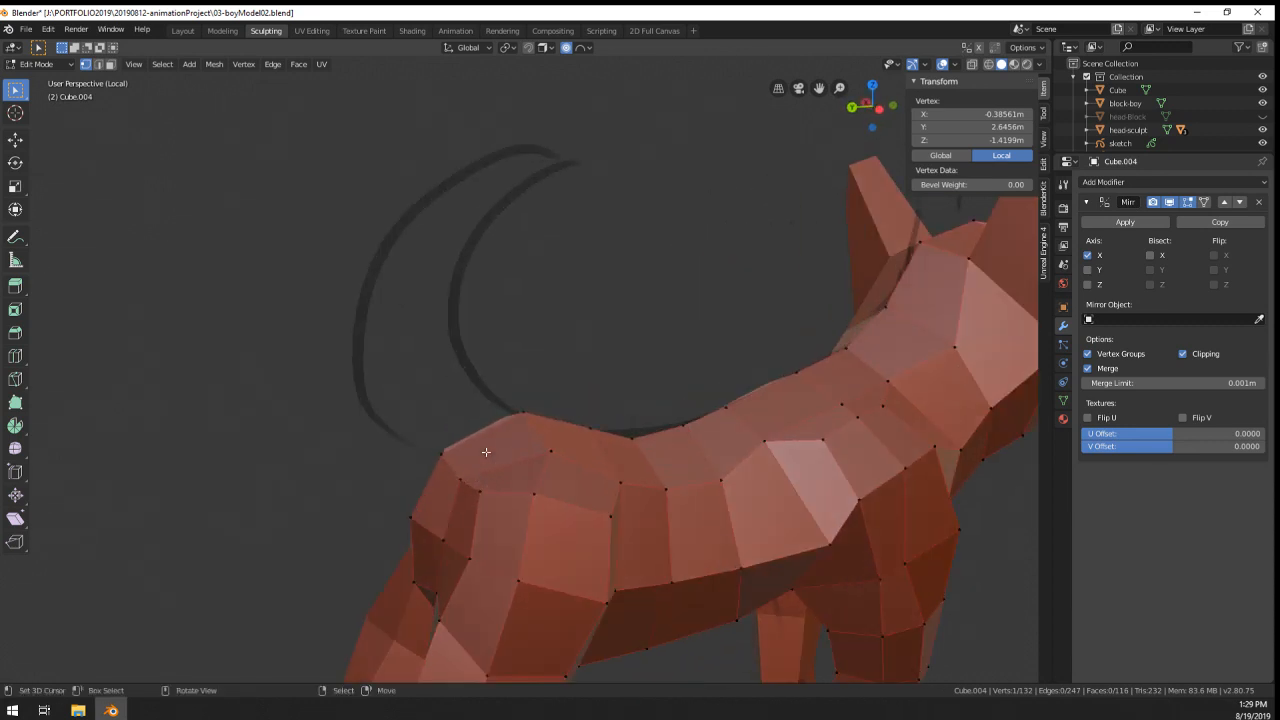
pyautogui.moveTo(486, 451); pyautogui.dragTo(663, 349, button='middle')
pyautogui.click(110, 65)
pyautogui.click(557, 452)
pyautogui.scroll(-3, 557, 452)
pyautogui.scroll(-3, 549, 470)
pyautogui.scroll(3, 491, 380)
pyautogui.scroll(-3, 491, 382)
pyautogui.moveTo(296, 432); pyautogui.dragTo(494, 437, button='middle')
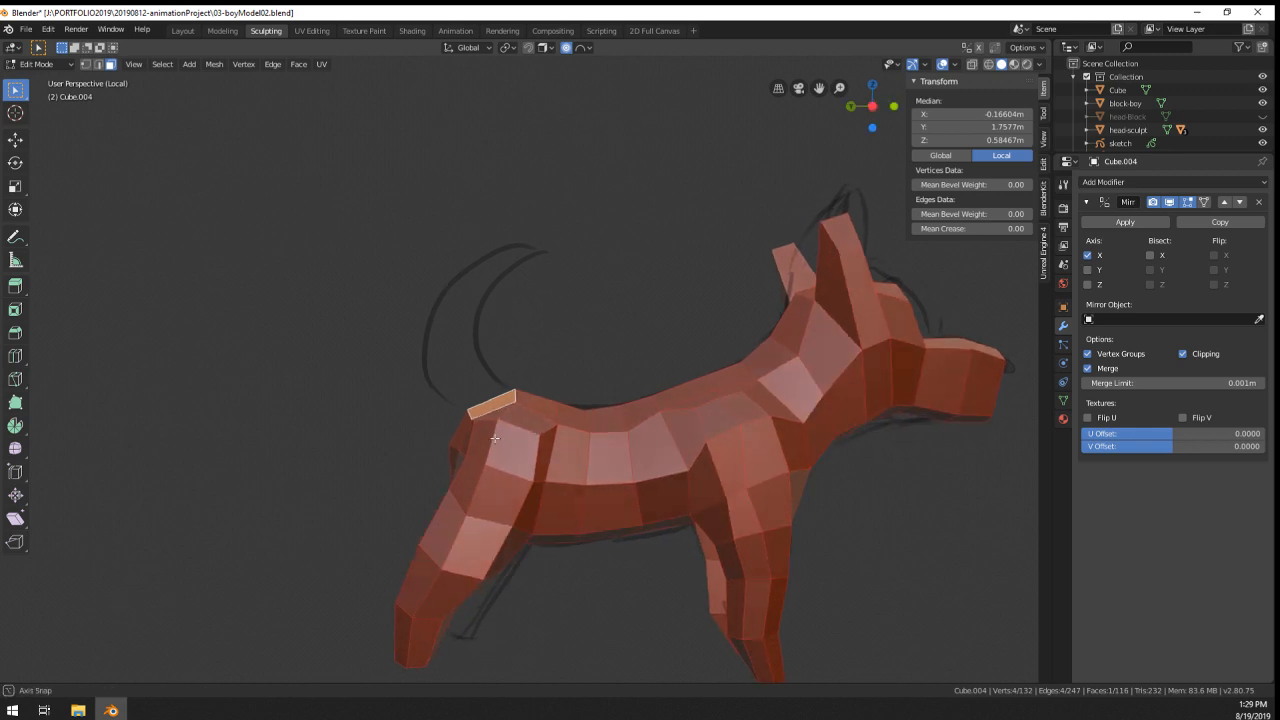
pyautogui.press('KP_1')
pyautogui.press('ctrl+KP_3')
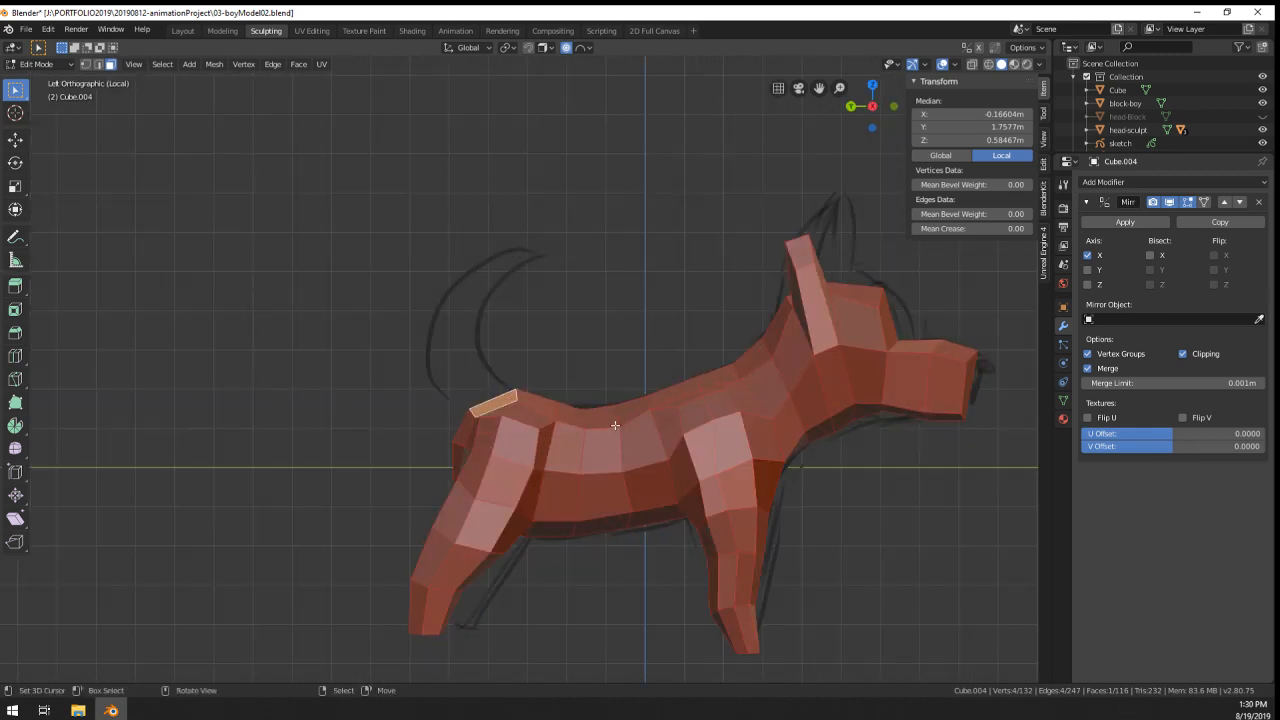
pyautogui.press('e')
pyautogui.click(534, 384)
pyautogui.press('g')
pyautogui.click(546, 402)
# - Apply LoopTools Circle to the tail's end face, scale it down and move it toward the body's centre line
pyautogui.moveTo(438, 465); pyautogui.dragTo(573, 392, button='middle')
pyautogui.rightClick(573, 384)
pyautogui.moveTo(612, 386)
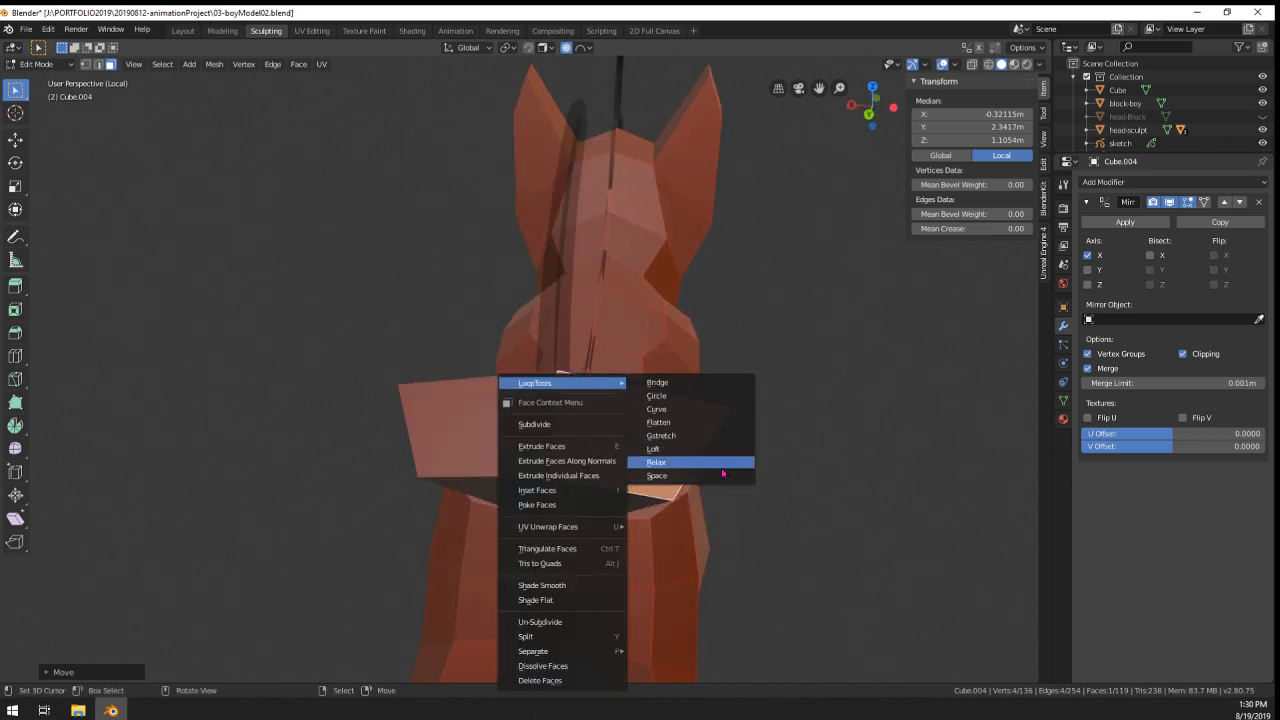
pyautogui.click(685, 404)
pyautogui.moveTo(685, 404); pyautogui.dragTo(811, 443, button='middle')
pyautogui.press('s')
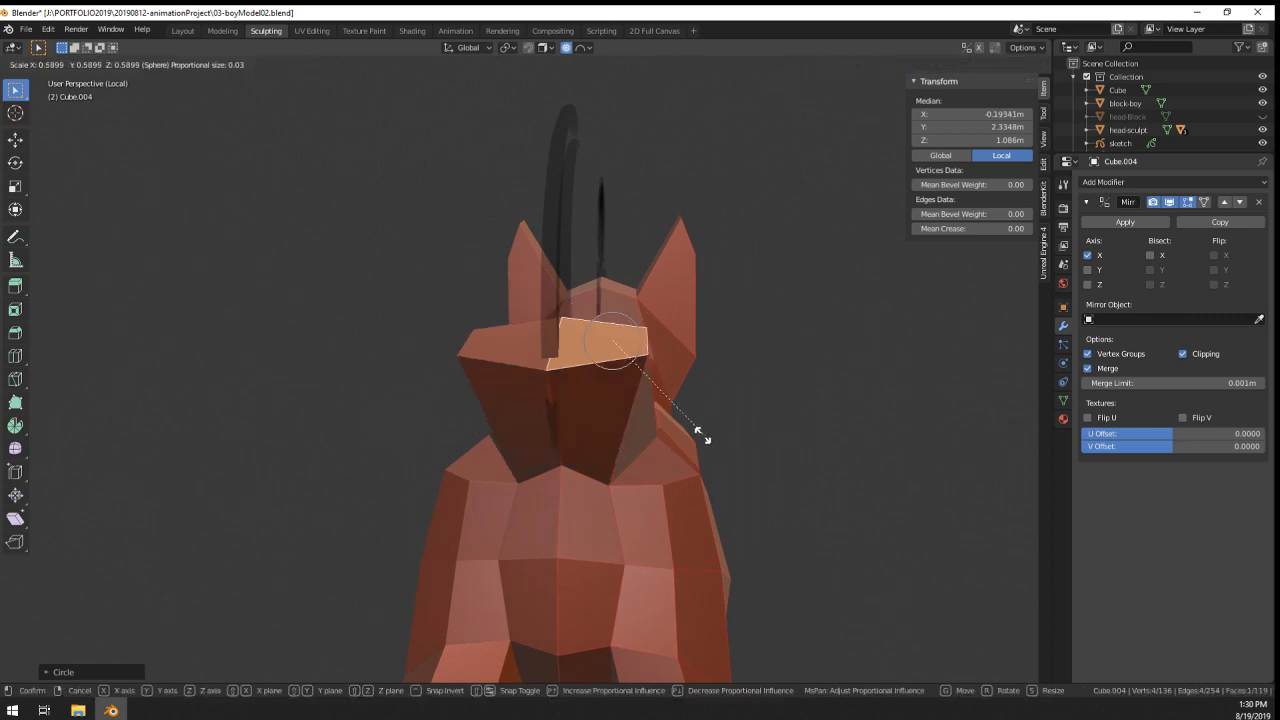
pyautogui.click(682, 422)
pyautogui.press('g')
pyautogui.click(633, 446)
pyautogui.moveTo(633, 447); pyautogui.dragTo(168, 297, button='middle')
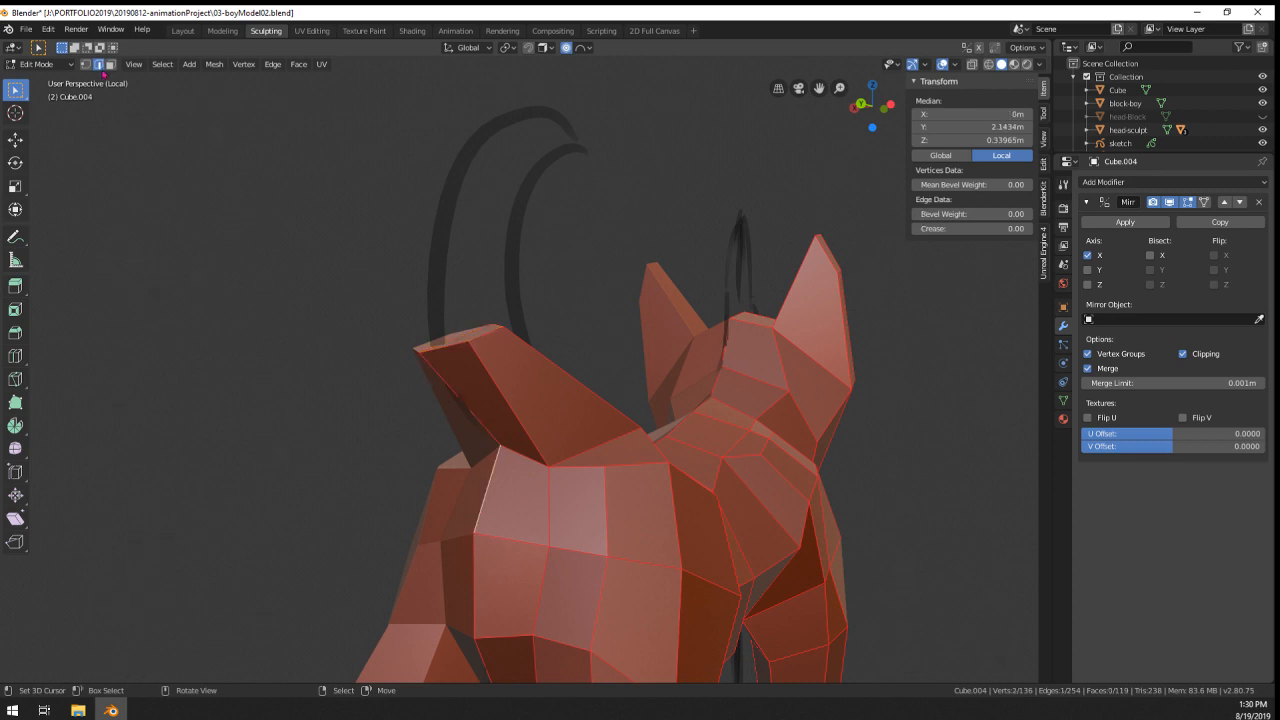
# - Slide and move the rump vertices around the tail base, starting with the centre vertex beneath the tail
pyautogui.rightClick(490, 457)
pyautogui.press('g')
pyautogui.press('g')
pyautogui.click(485, 487)
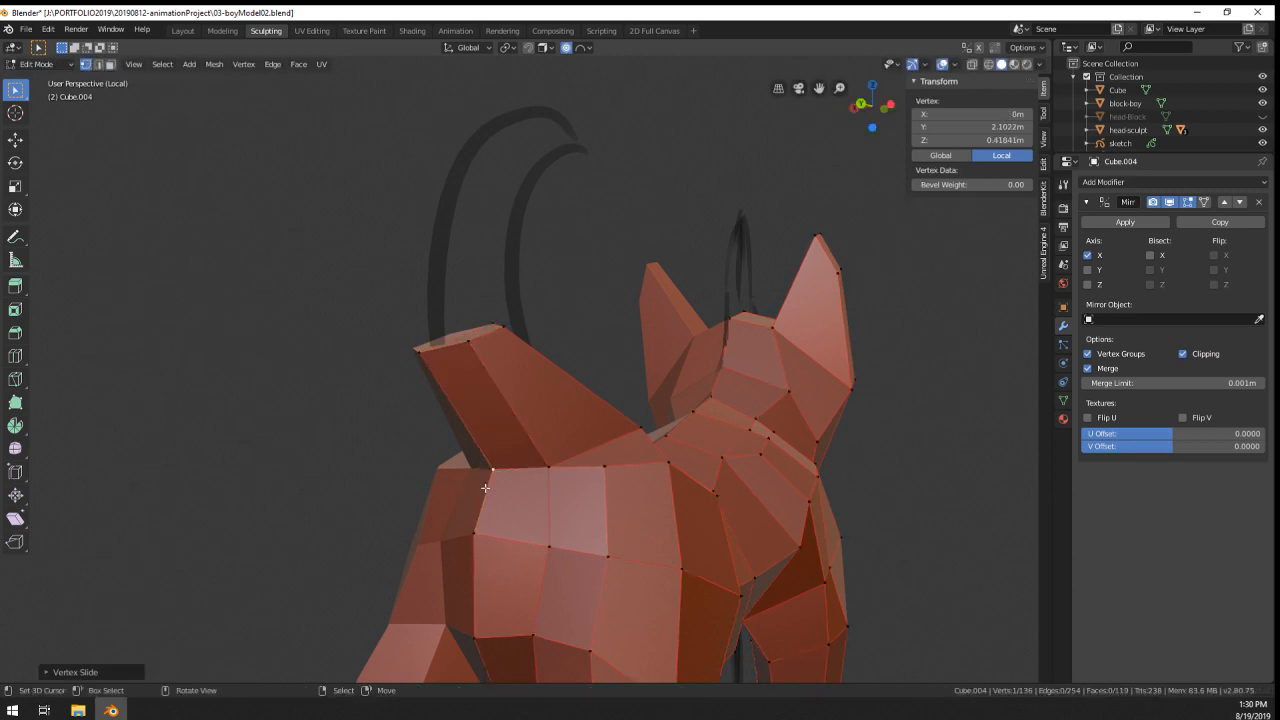
pyautogui.moveTo(543, 473); pyautogui.dragTo(580, 549, button='middle')
pyautogui.rightClick(568, 532)
pyautogui.press('g')
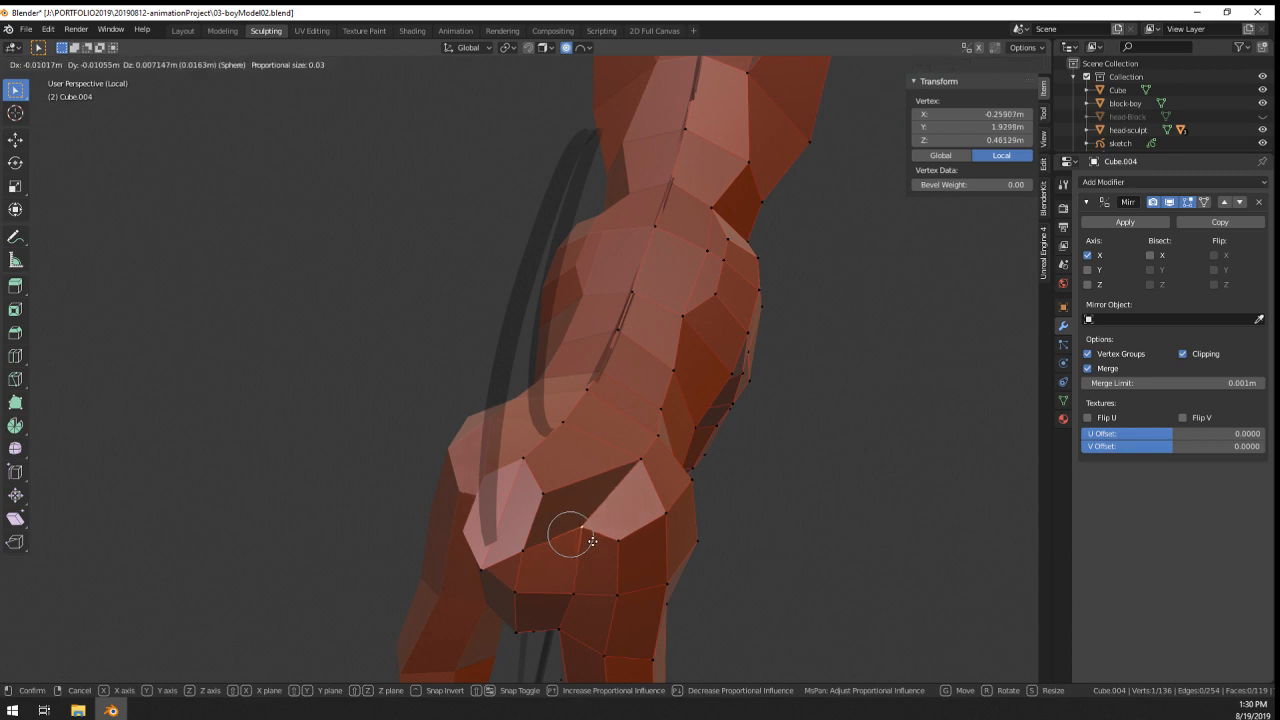
pyautogui.click(587, 531)
pyautogui.rightClick(642, 458)
pyautogui.press('g')
pyautogui.press('g')
pyautogui.click(632, 454)
# - Round the four vertices at the tail's end with LoopTools Circle and rotate them to line up with the mirror seam
pyautogui.moveTo(632, 454); pyautogui.dragTo(520, 503, button='middle')
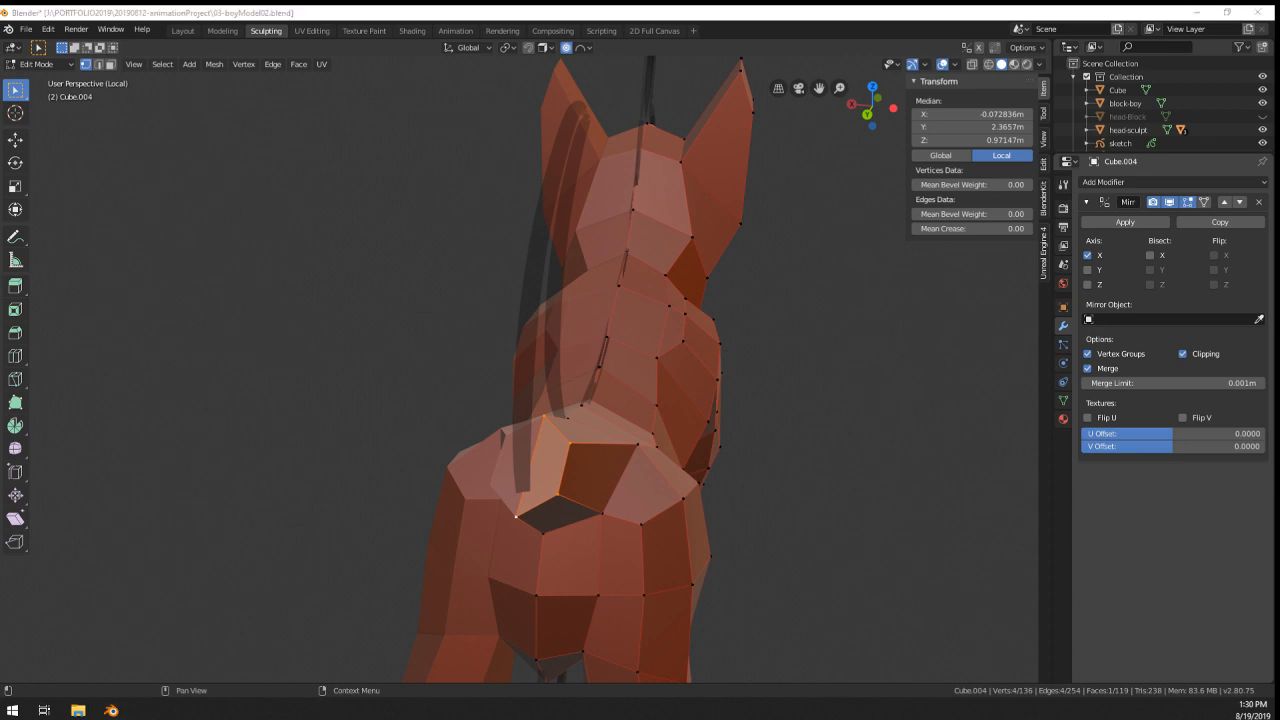
pyautogui.moveTo(757, 517); pyautogui.dragTo(686, 517, button='middle')
pyautogui.rightClick(694, 516)
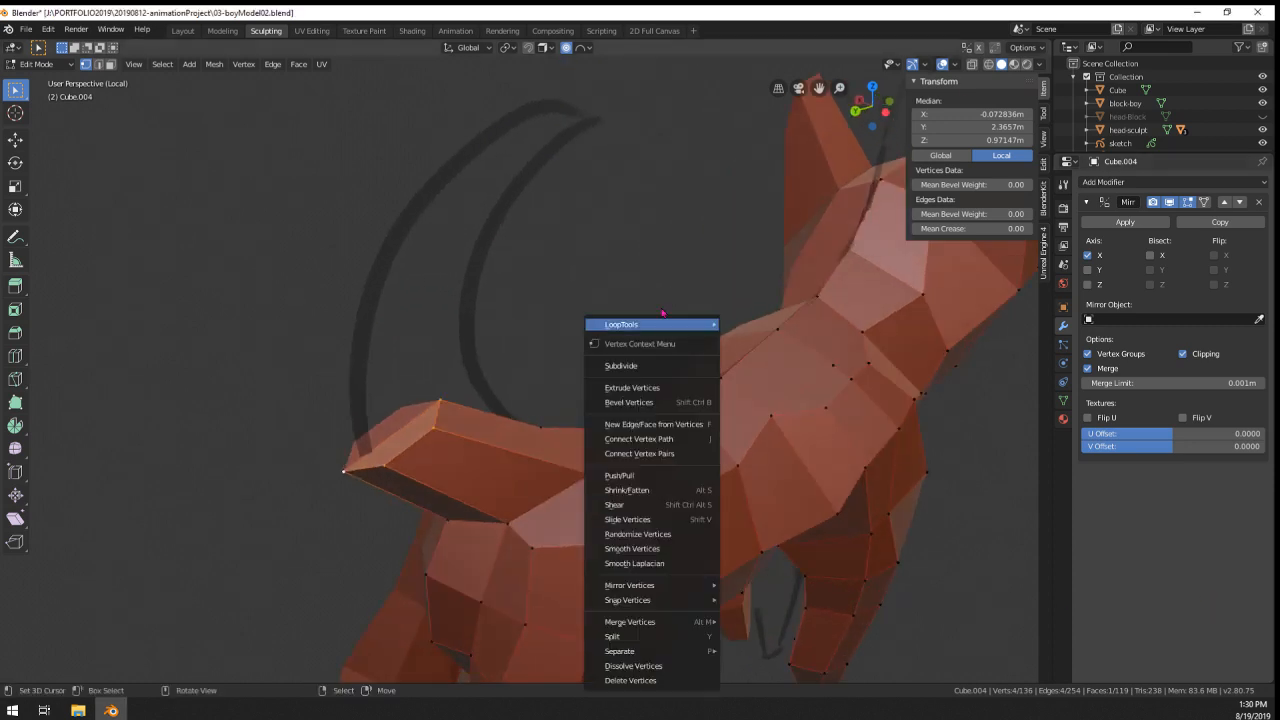
pyautogui.moveTo(672, 324)
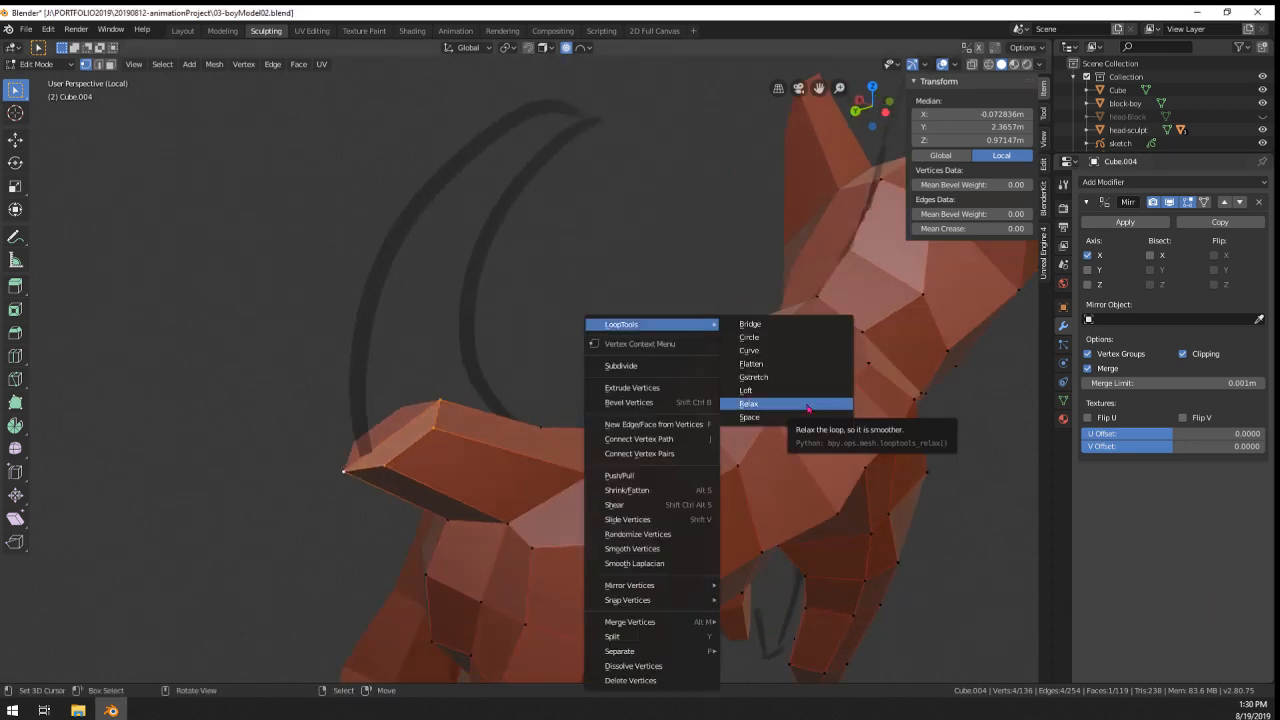
pyautogui.click(755, 338)
pyautogui.moveTo(717, 371); pyautogui.dragTo(778, 468, button='middle')
pyautogui.press('r')
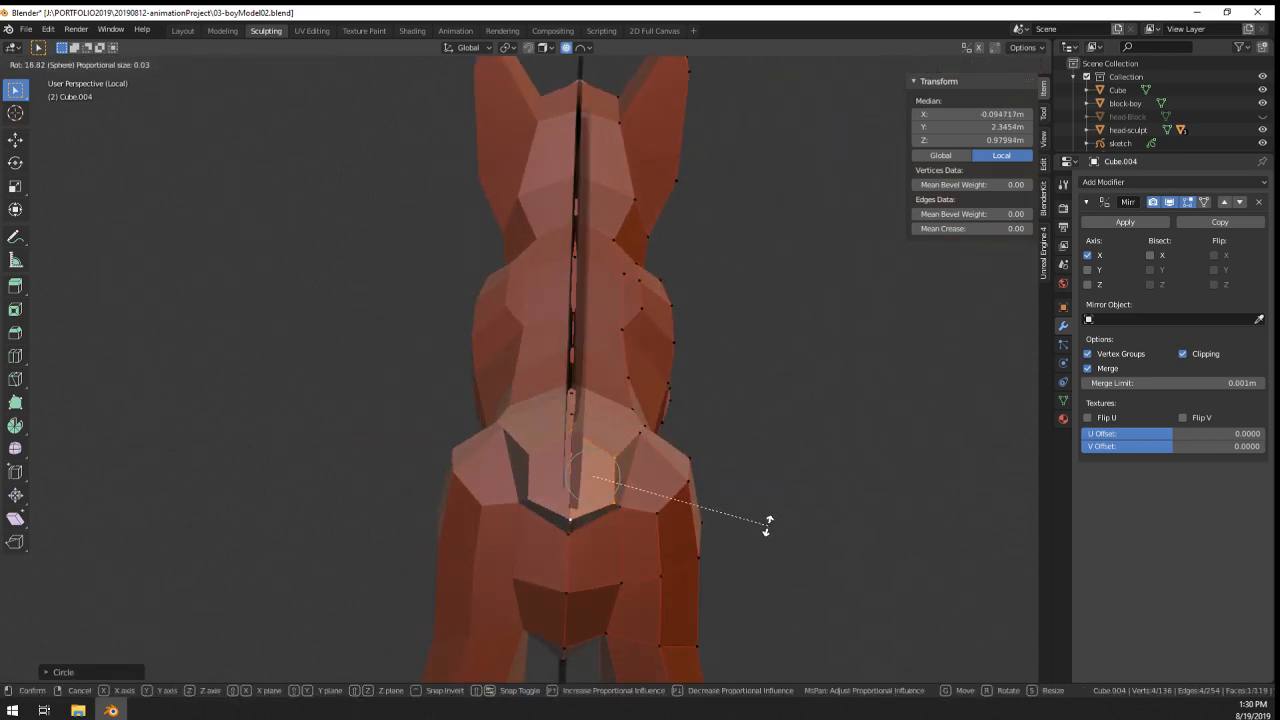
pyautogui.click(768, 524)
# - Move the tail's end onto the sketched tail in the left side view and scale it up to the outline's width
pyautogui.press('KP_1')
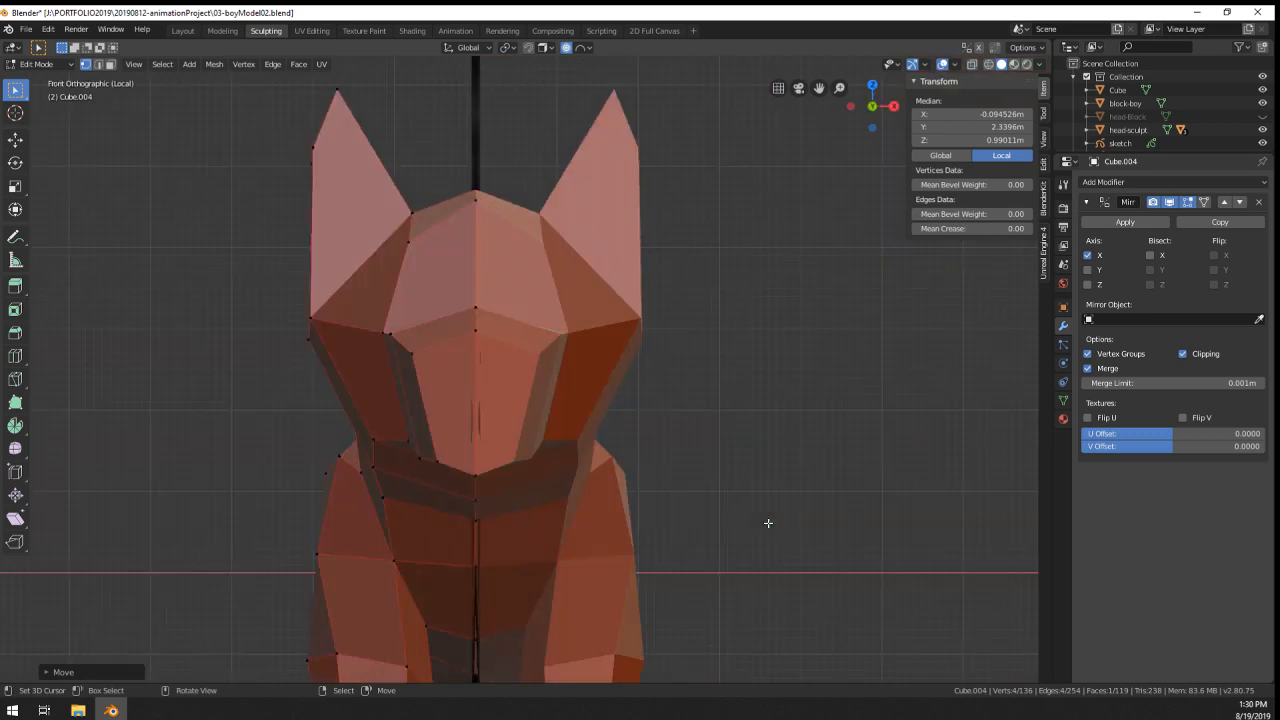
pyautogui.press('ctrl+KP_3')
pyautogui.press('g')
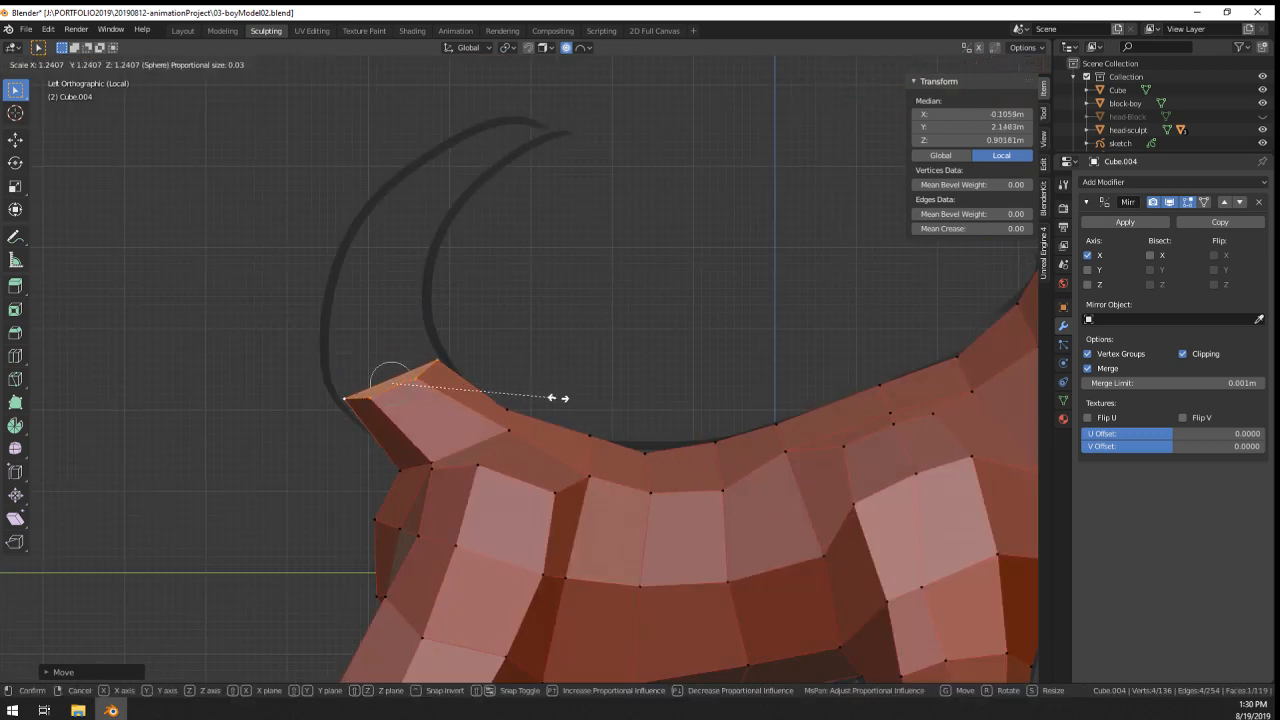
pyautogui.click(577, 389)
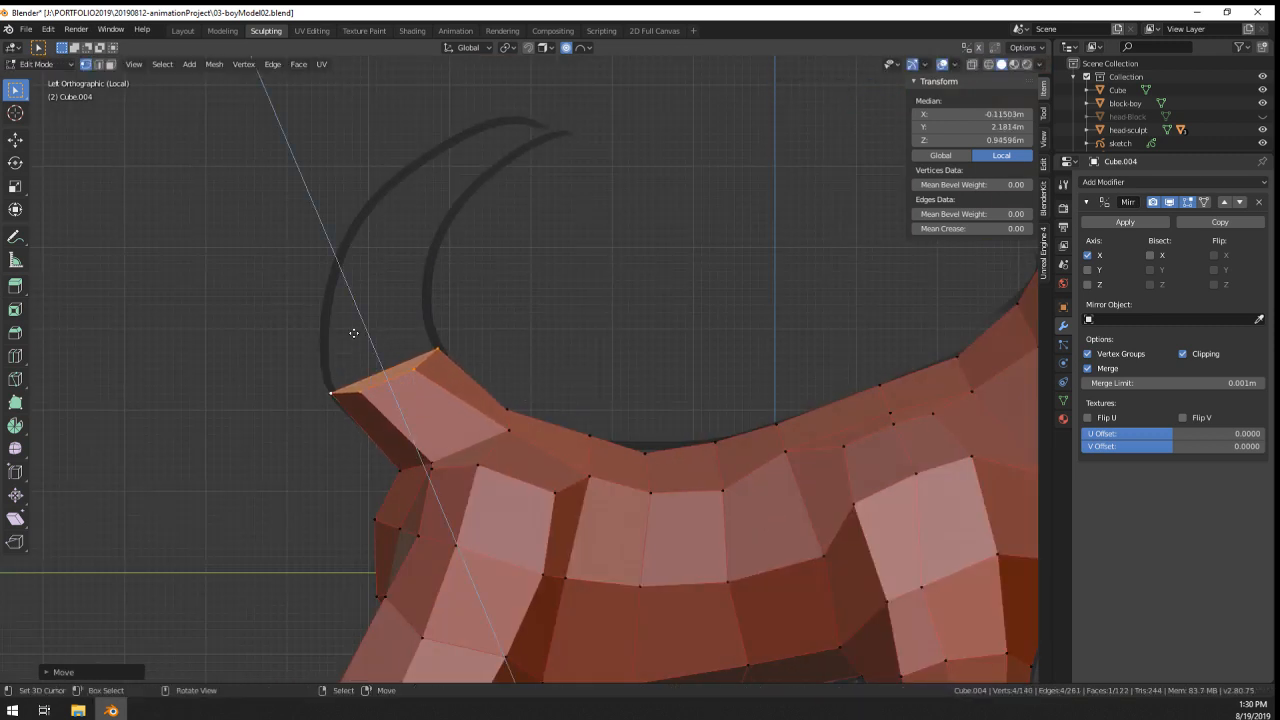
# - Extrude the tail's end upward into a second segment, then rotate, move and slightly shrink it to fit the sketch
pyautogui.click(333, 207)
pyautogui.press('r')
pyautogui.click(628, 361)
pyautogui.press('g')
pyautogui.click(663, 380)
pyautogui.press('s')
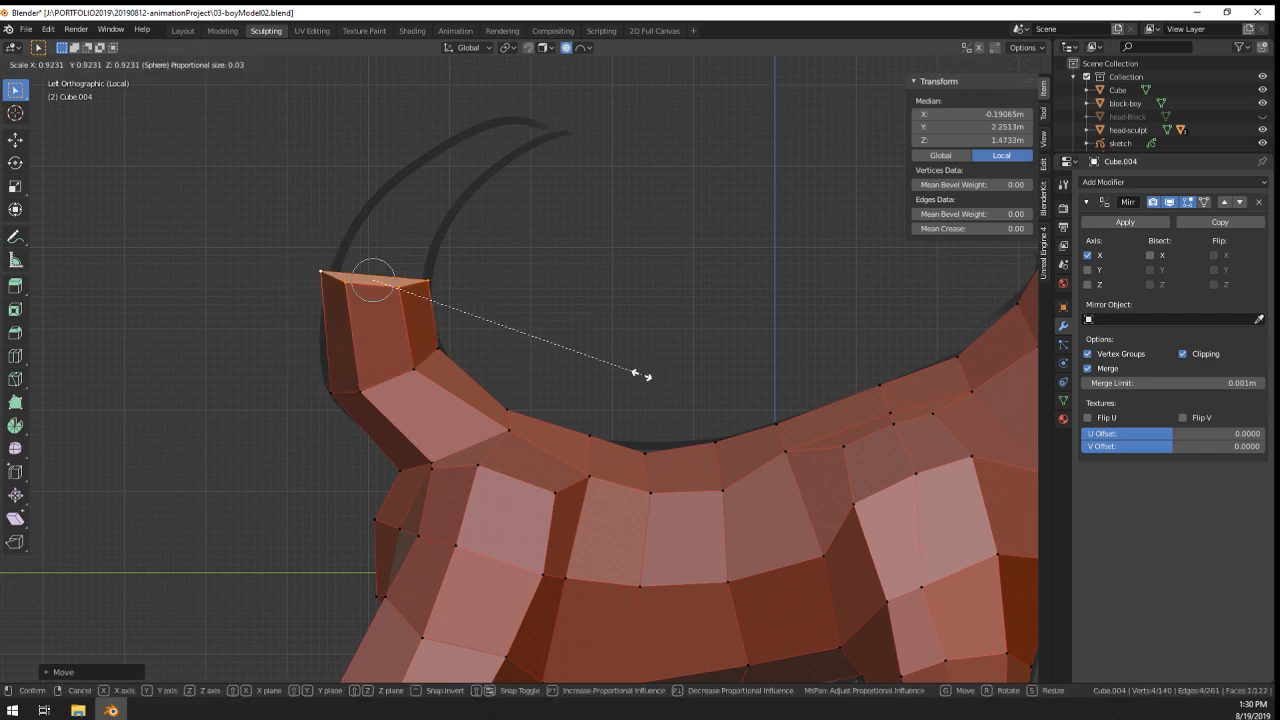
pyautogui.click(637, 376)
# - Extrude another tail segment up along the sketched curve, then move and rotate its end to follow the bend
pyautogui.press('e')
pyautogui.click(411, 90)
pyautogui.press('g')
pyautogui.click(444, 125)
pyautogui.press('r')
pyautogui.click(627, 366)
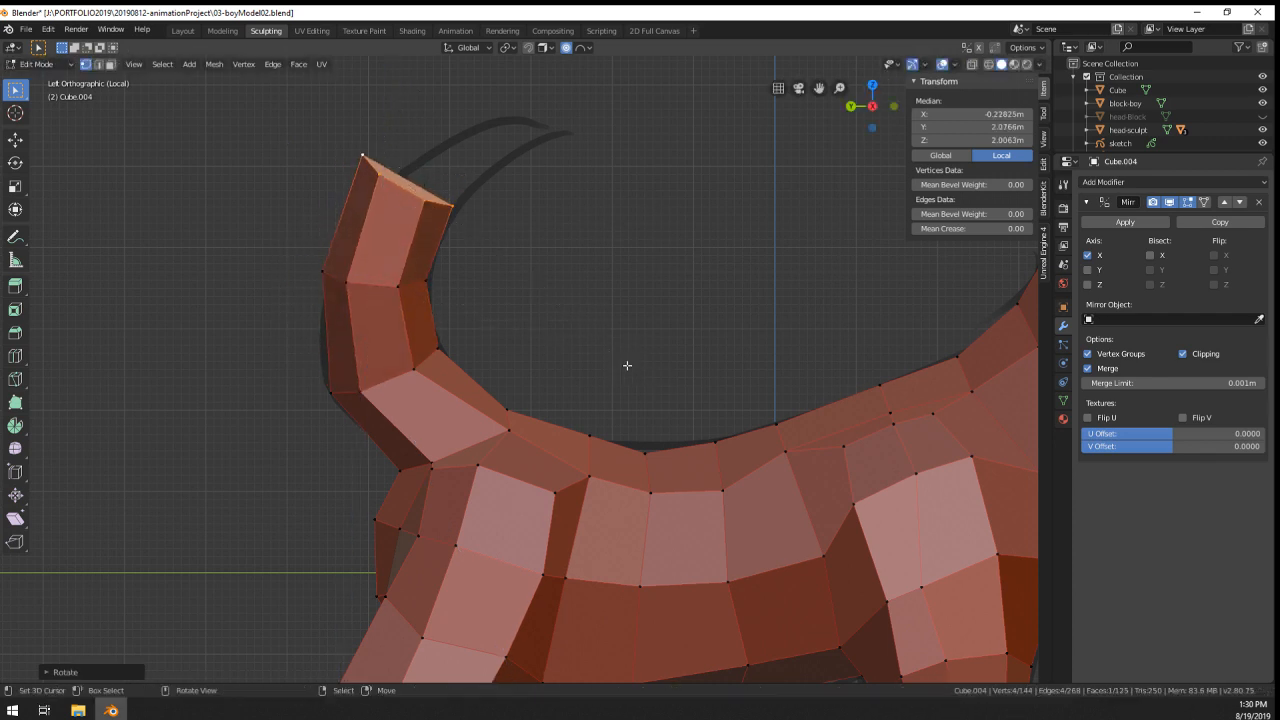
# - Move and shrink the tail's end to fit the sketch, and extrude another angled segment up along the curve
pyautogui.press('g')
pyautogui.click(531, 309)
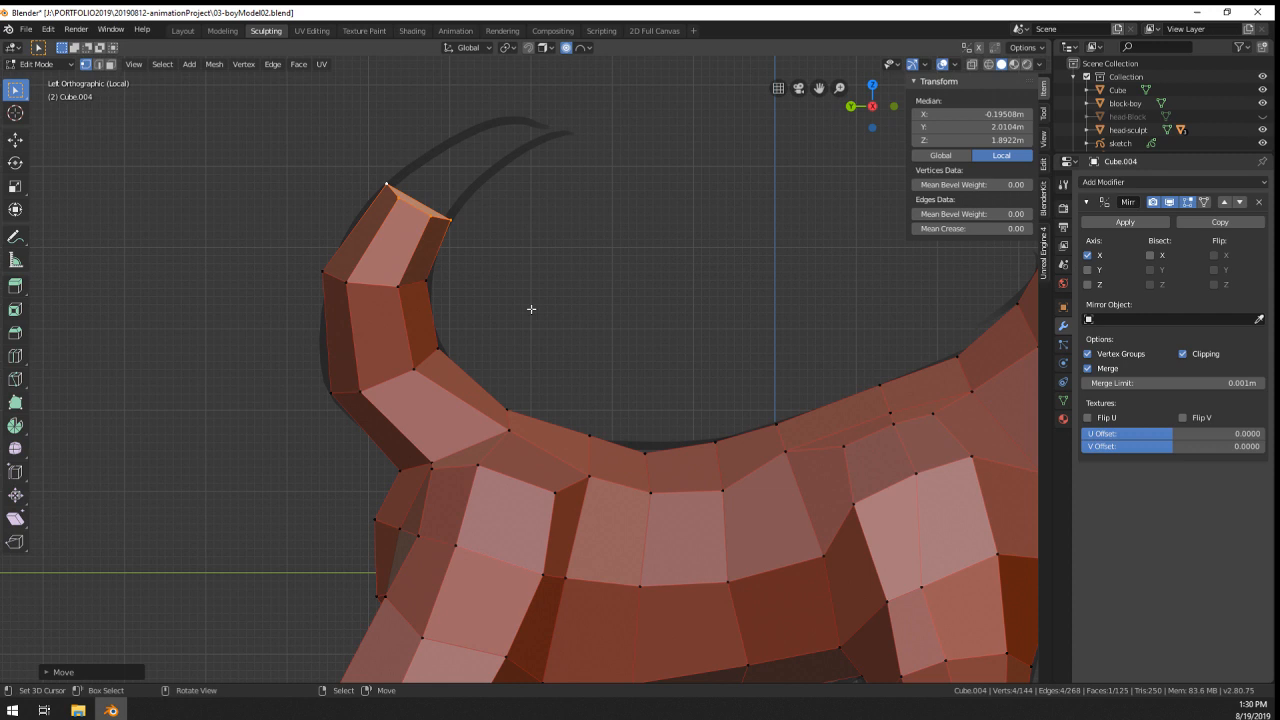
pyautogui.click(508, 167)
pyautogui.press('r')
pyautogui.click(561, 273)
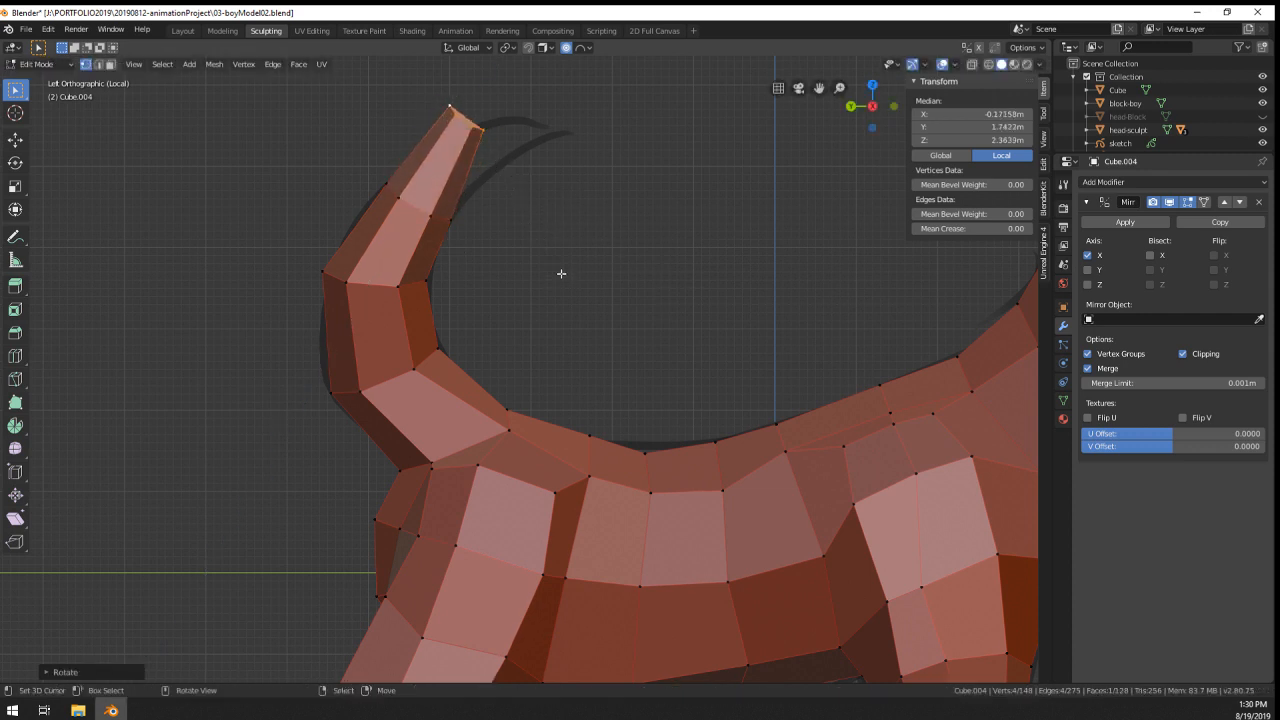
# - Move, rotate and scale down the new tail segment's end so it follows the sketched bend
pyautogui.click(654, 289)
pyautogui.press('r')
pyautogui.click(620, 348)
pyautogui.press('s')
pyautogui.click(604, 340)
# - Extrude the last tail segment and scale its end down into a narrow tip placed on the sketched tail's end
pyautogui.keyDown('shift'); pyautogui.moveTo(577, 242); pyautogui.dragTo(565, 319, button='middle'); pyautogui.keyUp('shift')
pyautogui.press('e')
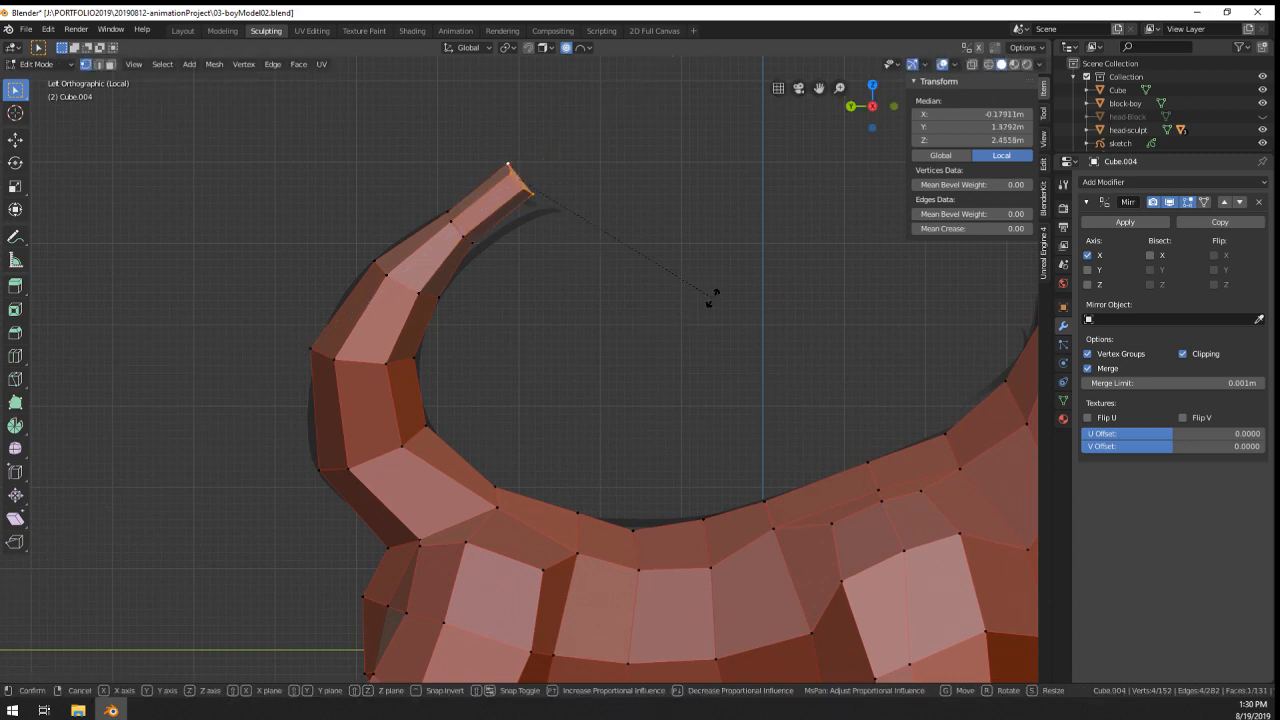
pyautogui.click(712, 297)
pyautogui.press('g')
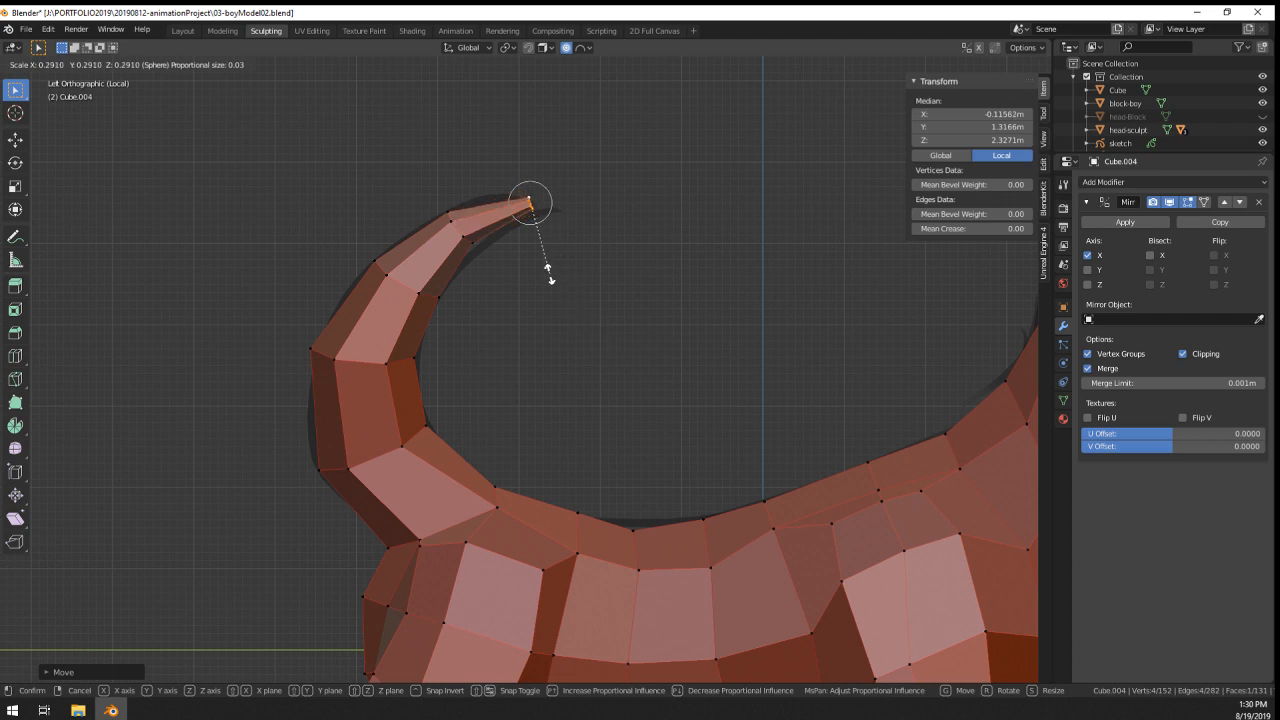
pyautogui.click(549, 274)
pyautogui.press('g')
pyautogui.click(555, 297)
pyautogui.press('Tab')
pyautogui.scroll(-3, 602, 357)
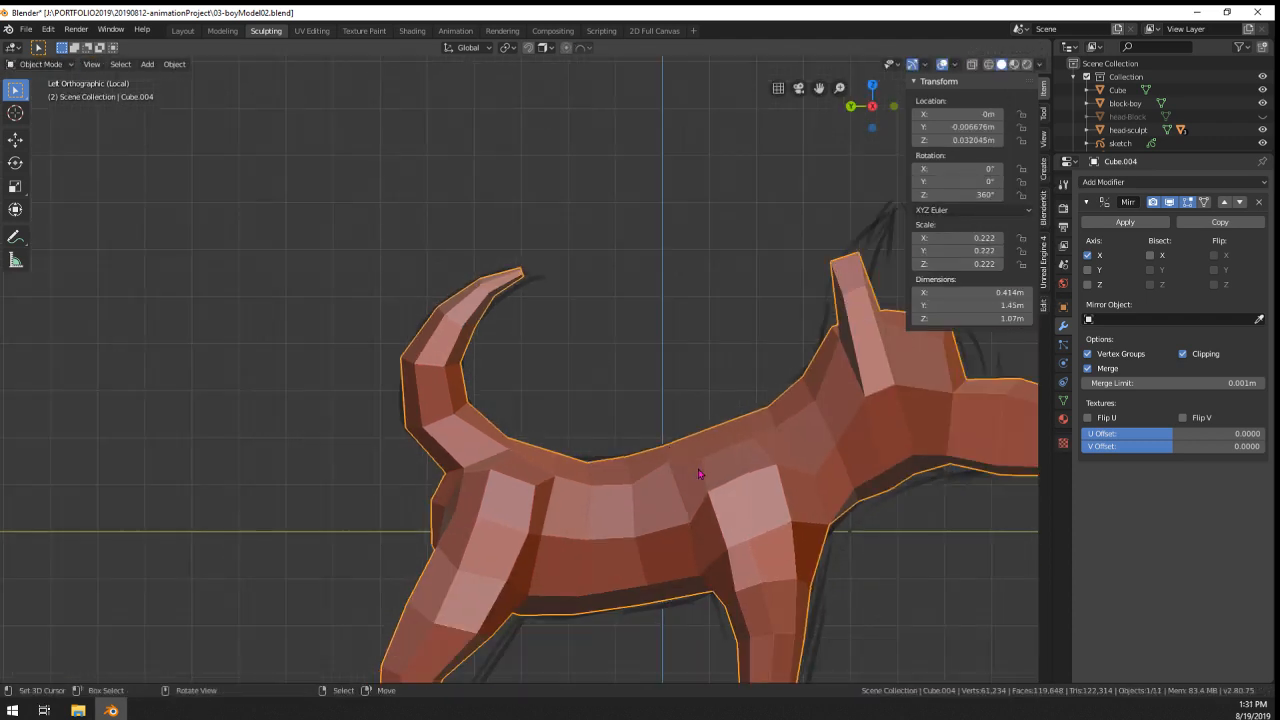
# - Move the tail tip's vertices sideways in toward the mirror seam to narrow the tip
pyautogui.moveTo(700, 471); pyautogui.dragTo(592, 495, button='middle')
pyautogui.scroll(4, 575, 430)
pyautogui.press('Tab')
pyautogui.keyDown('shift'); pyautogui.moveTo(508, 223); pyautogui.dragTo(517, 426, button='middle'); pyautogui.keyUp('shift')
pyautogui.press('g')
pyautogui.click(606, 420)
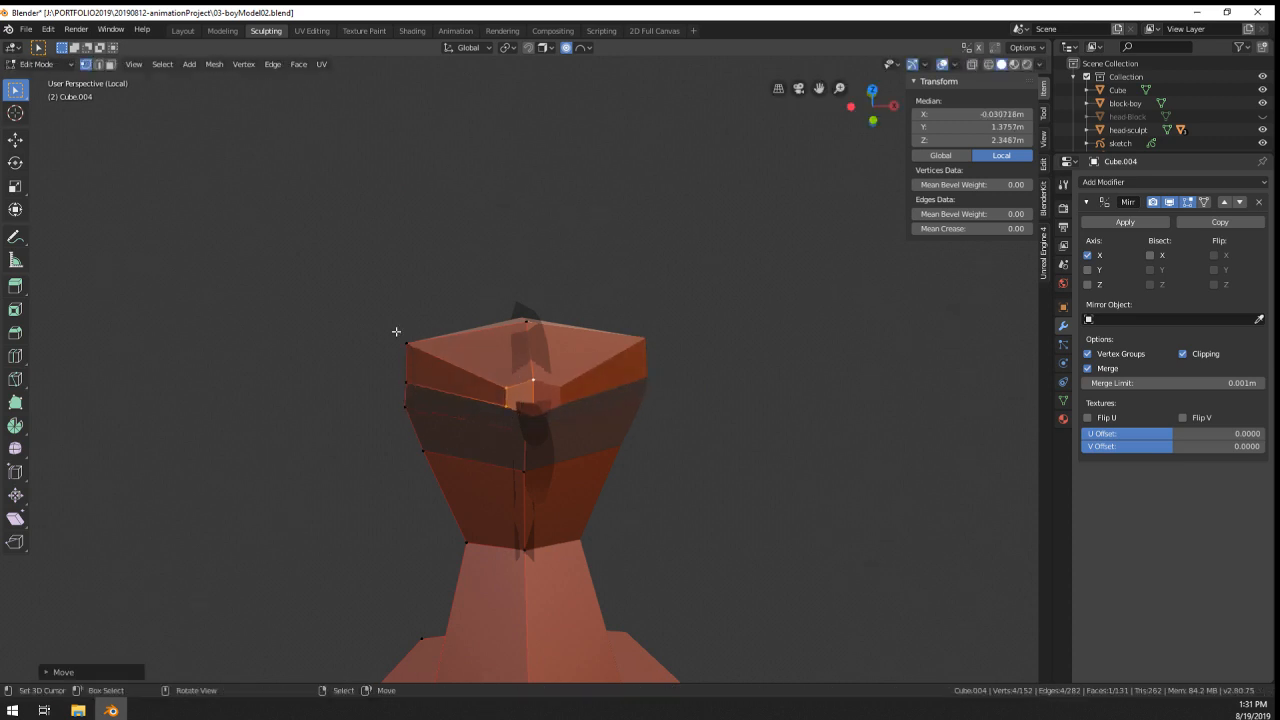
# - Narrow the upper tail by pulling the outer vertex pairs of its next three rings inward toward the mirror seam
pyautogui.press('g')
pyautogui.click(490, 377)
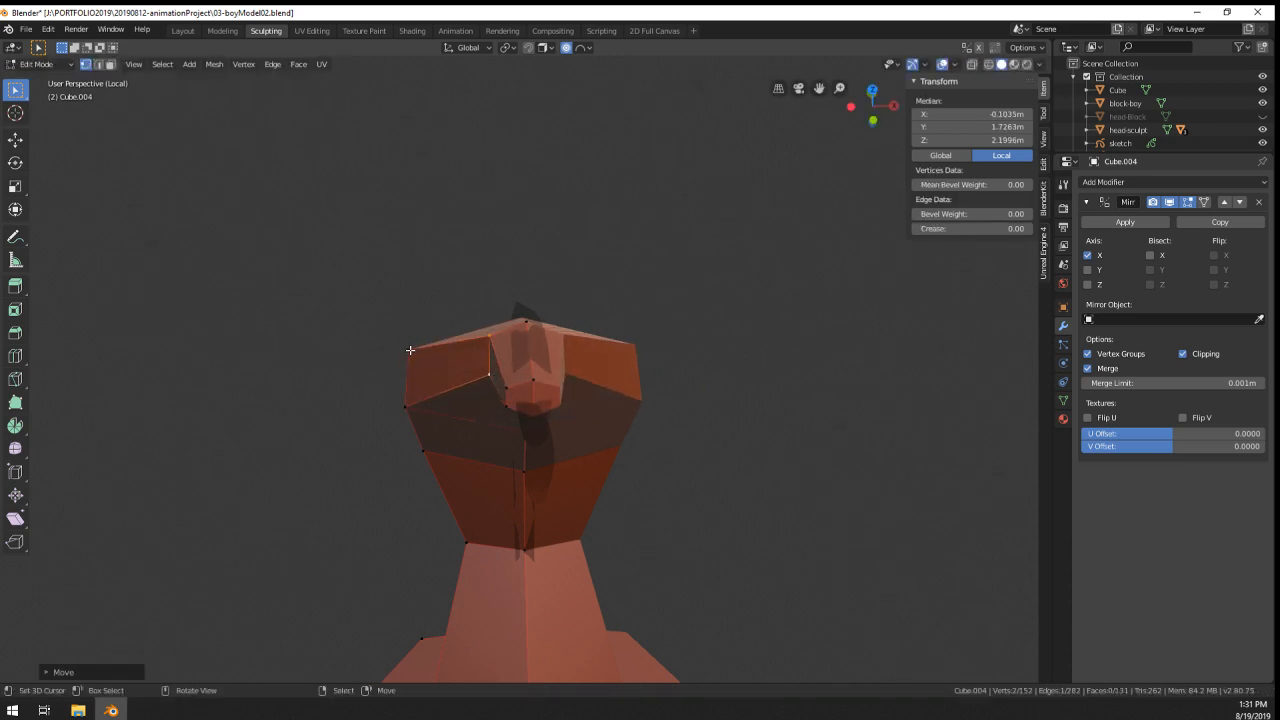
pyautogui.rightClick(409, 351)
pyautogui.keyDown('shift'); pyautogui.rightClick(408, 406); pyautogui.keyUp('shift')
pyautogui.press('g')
pyautogui.click(469, 399)
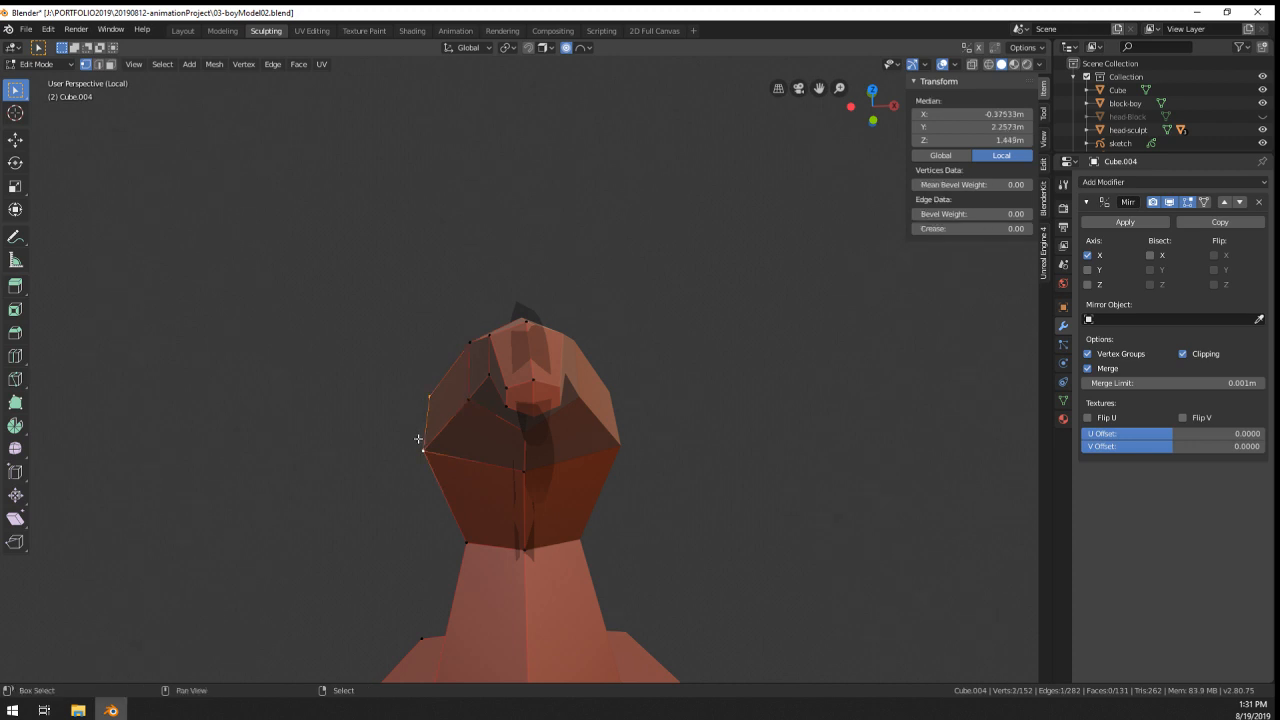
pyautogui.press('g')
pyautogui.click(463, 443)
# - Examine the finished tail and the overall shape of the dog from several angles in Object Mode
pyautogui.moveTo(463, 443); pyautogui.dragTo(800, 430, button='middle')
pyautogui.scroll(-4, 669, 477)
pyautogui.press('Tab')
pyautogui.moveTo(669, 477); pyautogui.dragTo(955, 472, button='middle')
pyautogui.scroll(-2, 461, 578)
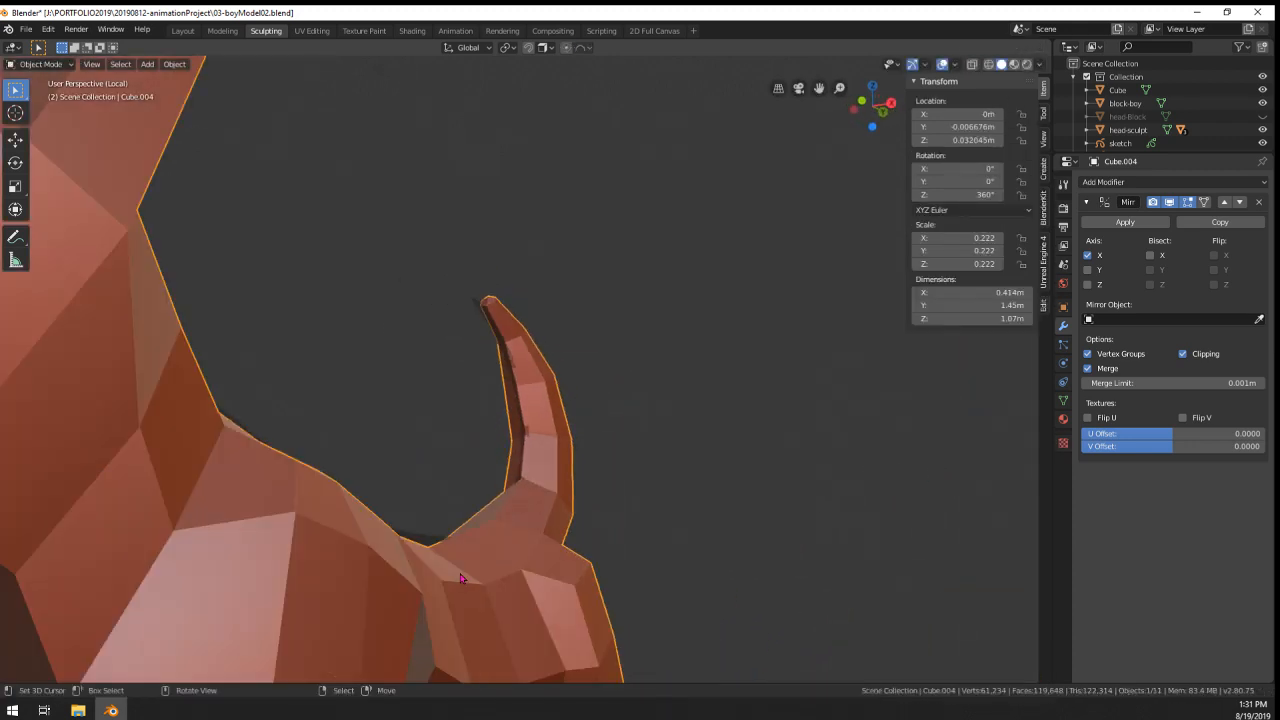
pyautogui.scroll(-4, 461, 578)
pyautogui.moveTo(461, 578); pyautogui.dragTo(517, 477, button='middle')
pyautogui.scroll(-2, 688, 589)
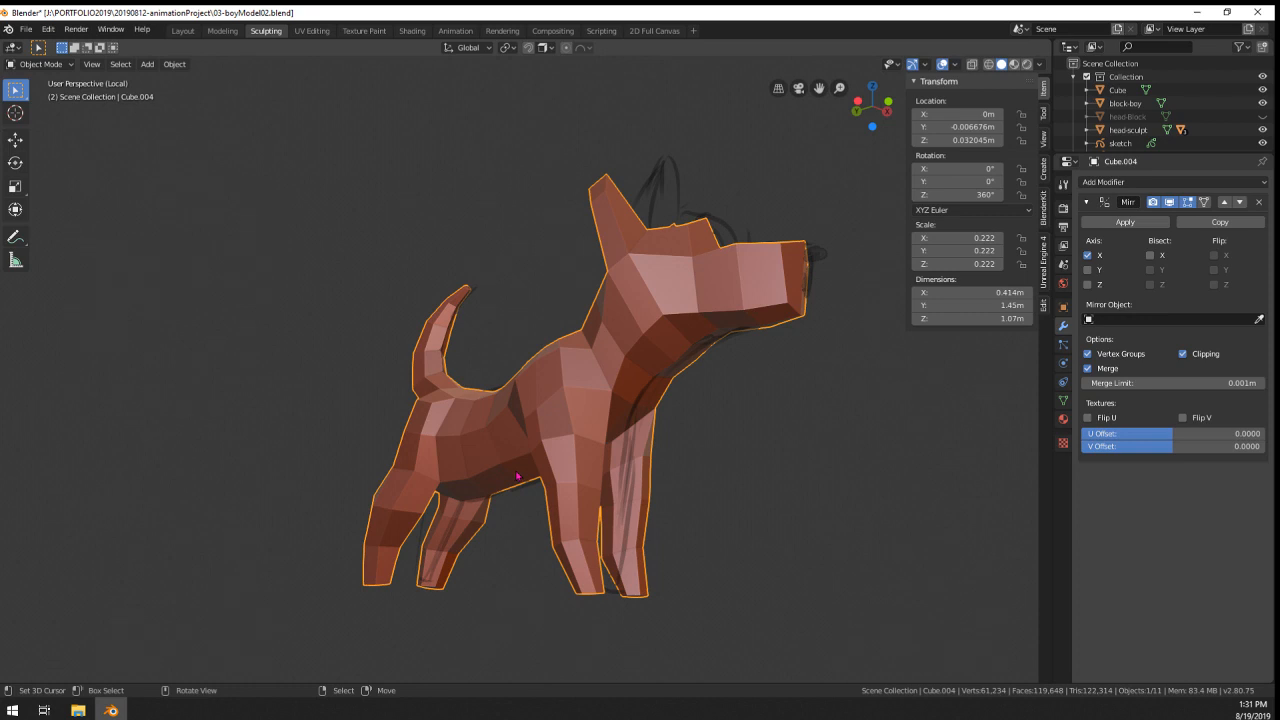
# - Select the front leg's bottom end and slide its vertices up along the leg in the left side view
pyautogui.scroll(5, 492, 538)
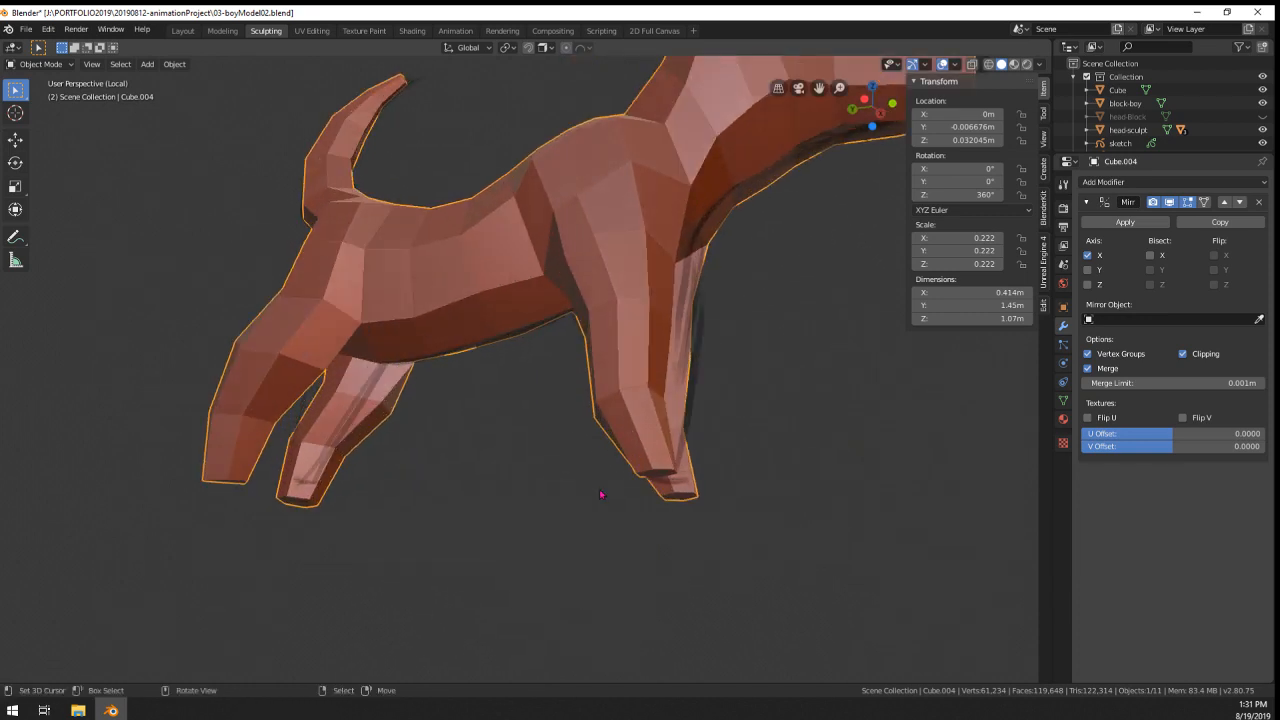
pyautogui.press('Tab')
pyautogui.moveTo(663, 497); pyautogui.dragTo(645, 324, button='middle')
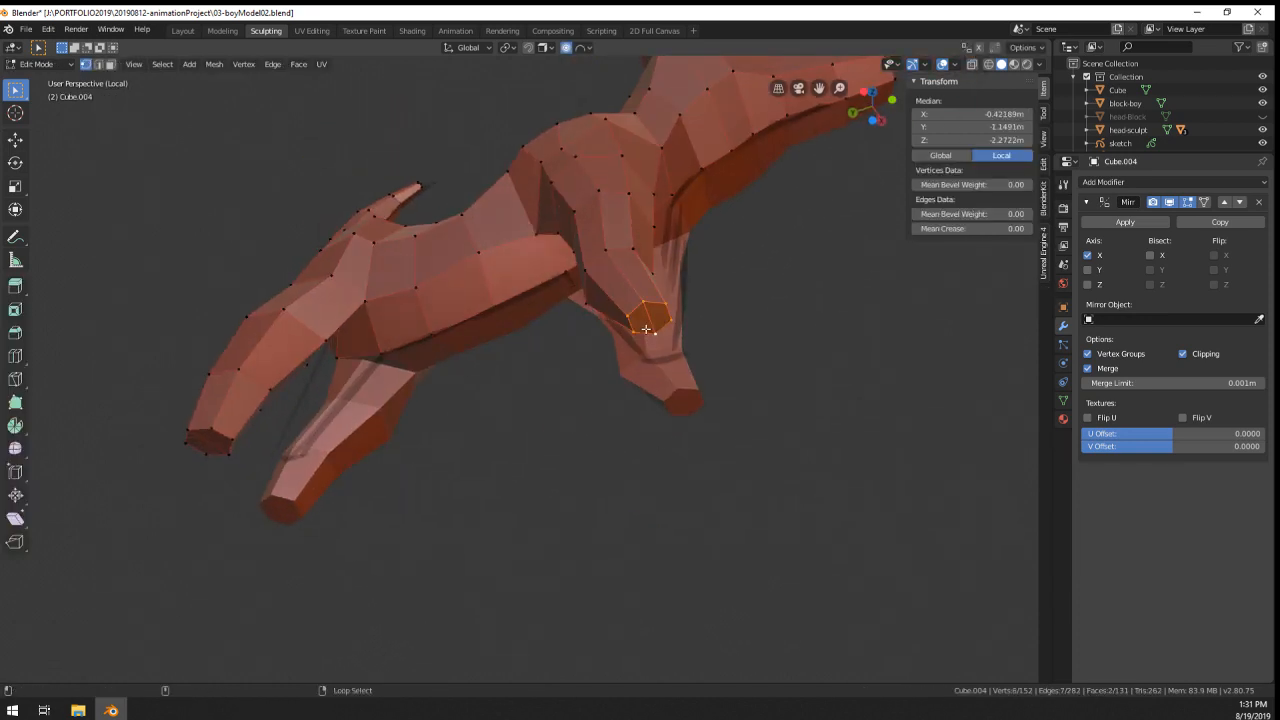
pyautogui.press('KP_1')
pyautogui.press('ctrl+KP_3')
pyautogui.scroll(3, 689, 431)
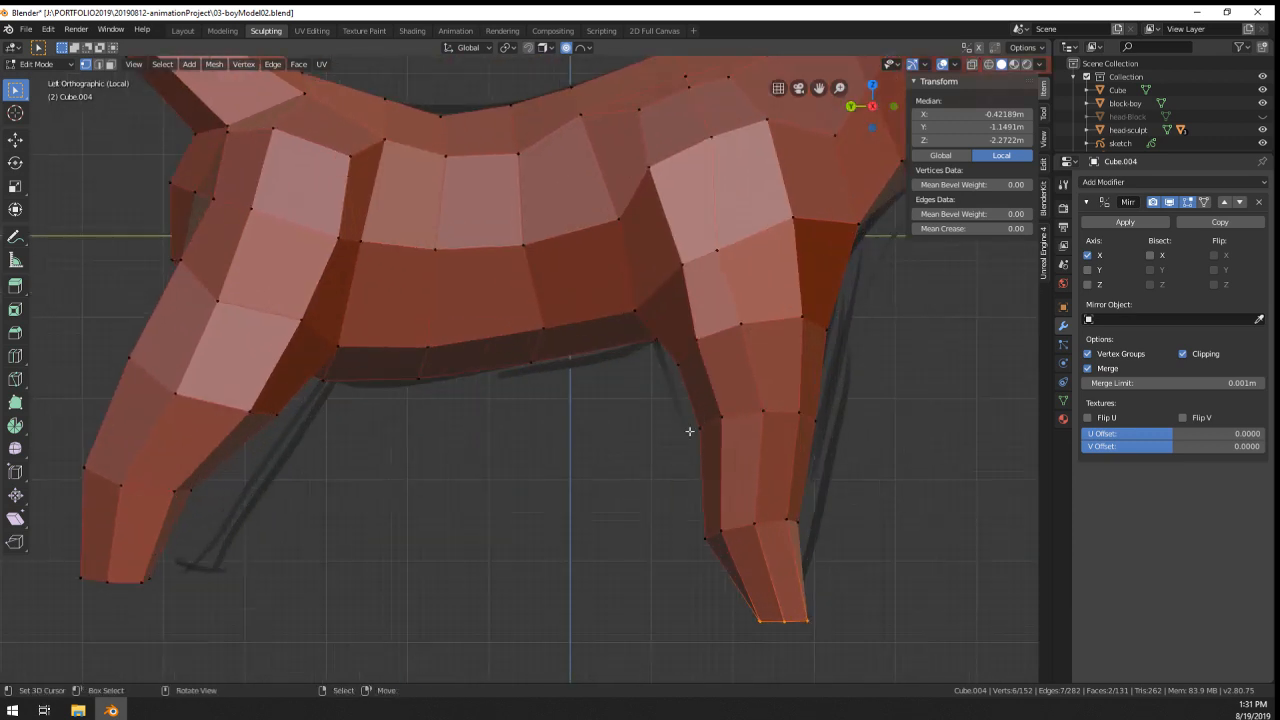
pyautogui.keyDown('shift'); pyautogui.moveTo(760, 508); pyautogui.dragTo(622, 435, button='middle'); pyautogui.keyUp('shift')
pyautogui.press('g')
pyautogui.press('g')
pyautogui.click(734, 481)
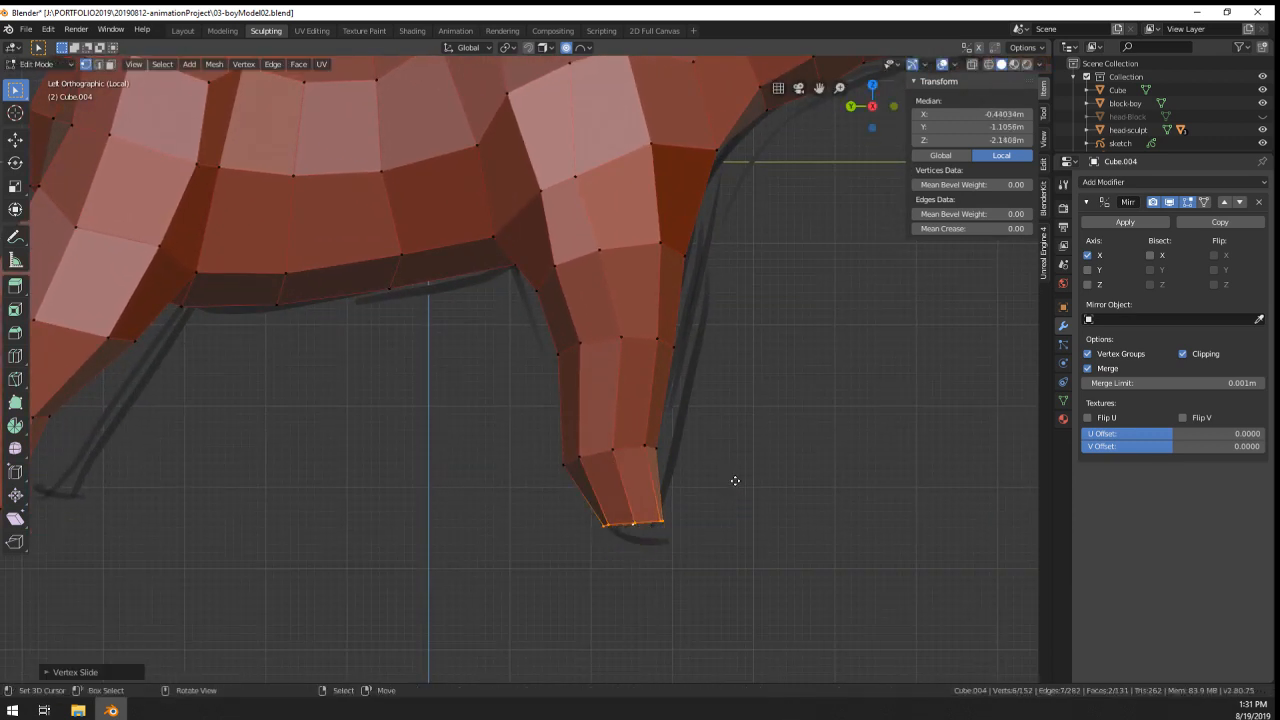
# - Extrude the front leg's end down to the sketched foot and flatten it by scaling Z to 0
pyautogui.press('e')
pyautogui.click(750, 515)
pyautogui.press('s')
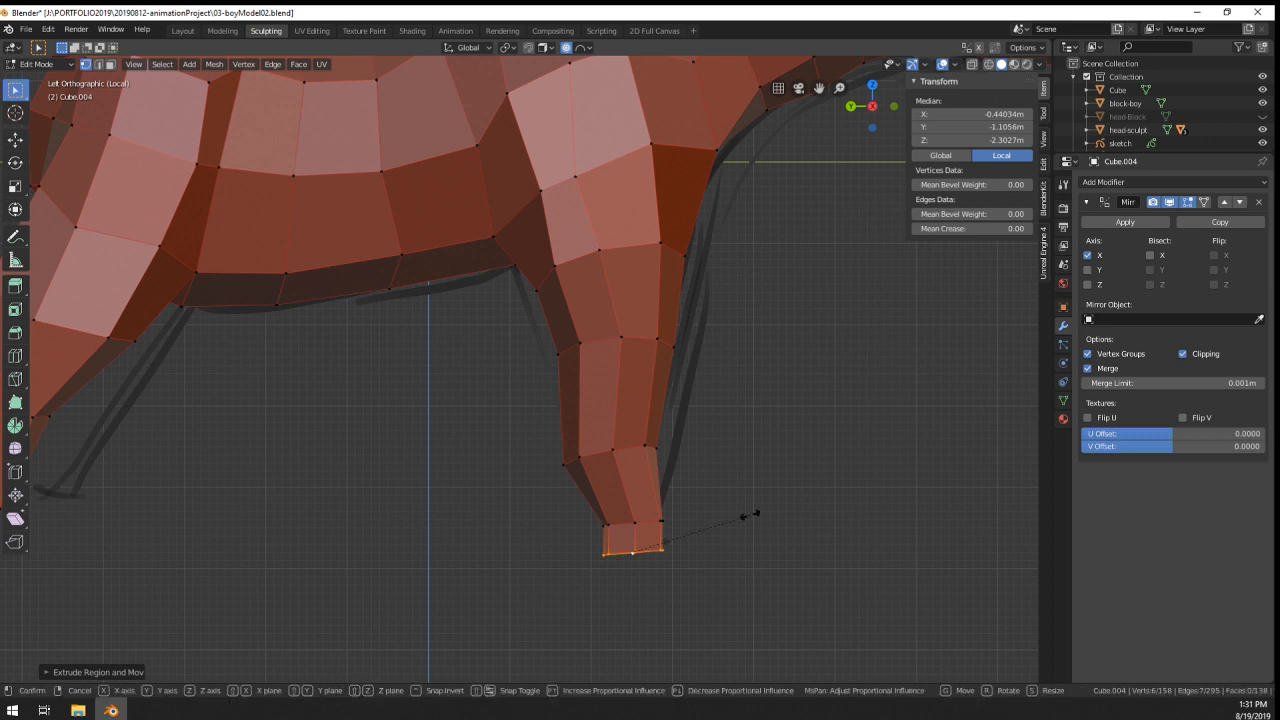
pyautogui.press('z')
pyautogui.press('0')
pyautogui.press('Return')
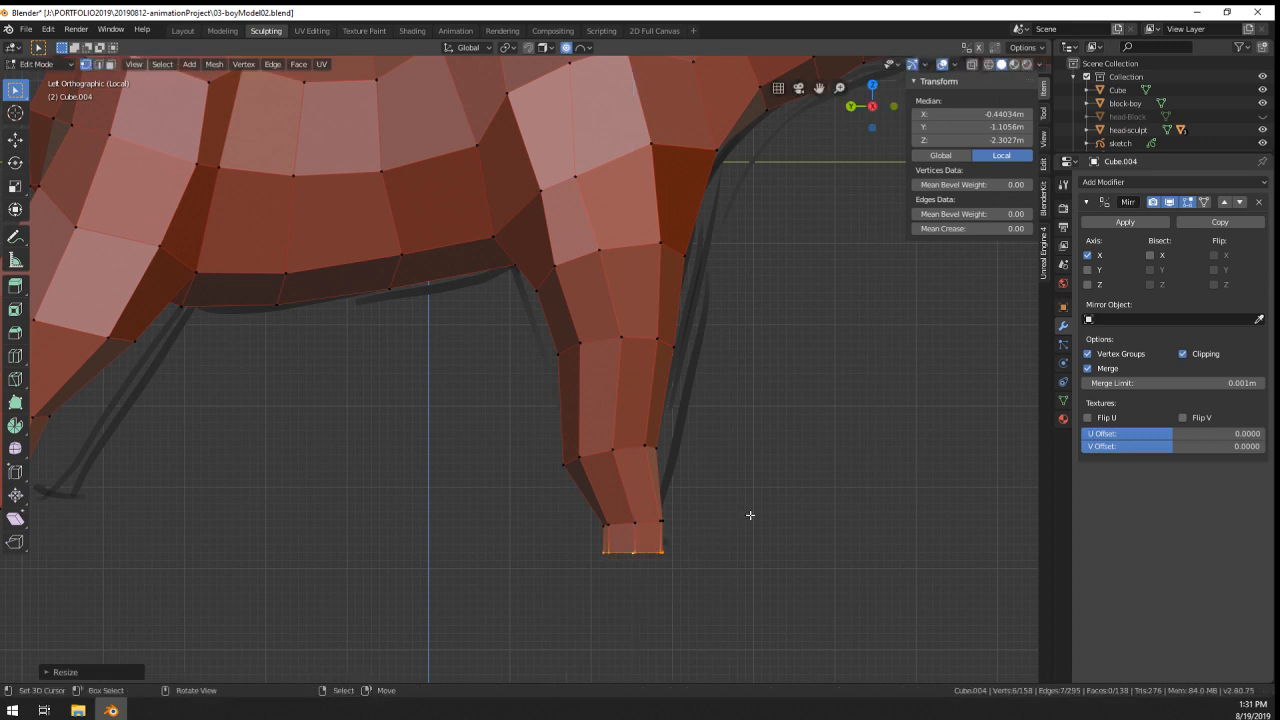
# - Move the flattened bottom of the front foot slightly forward along the Y axis
pyautogui.press('g')
pyautogui.press('y')
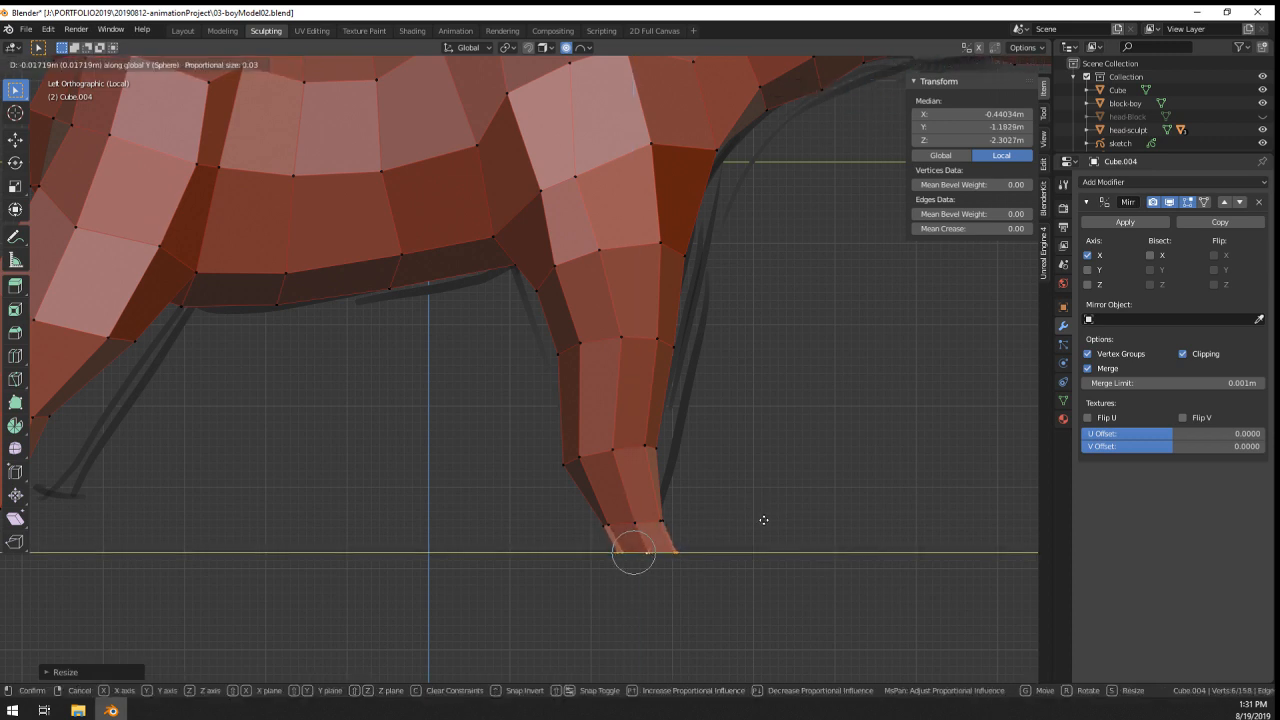
pyautogui.click(764, 519)
# - Try to extrude the front faces of the front foot forward into a paw
pyautogui.moveTo(766, 517); pyautogui.dragTo(320, 398, button='middle')
pyautogui.click(110, 64)
pyautogui.rightClick(299, 498)
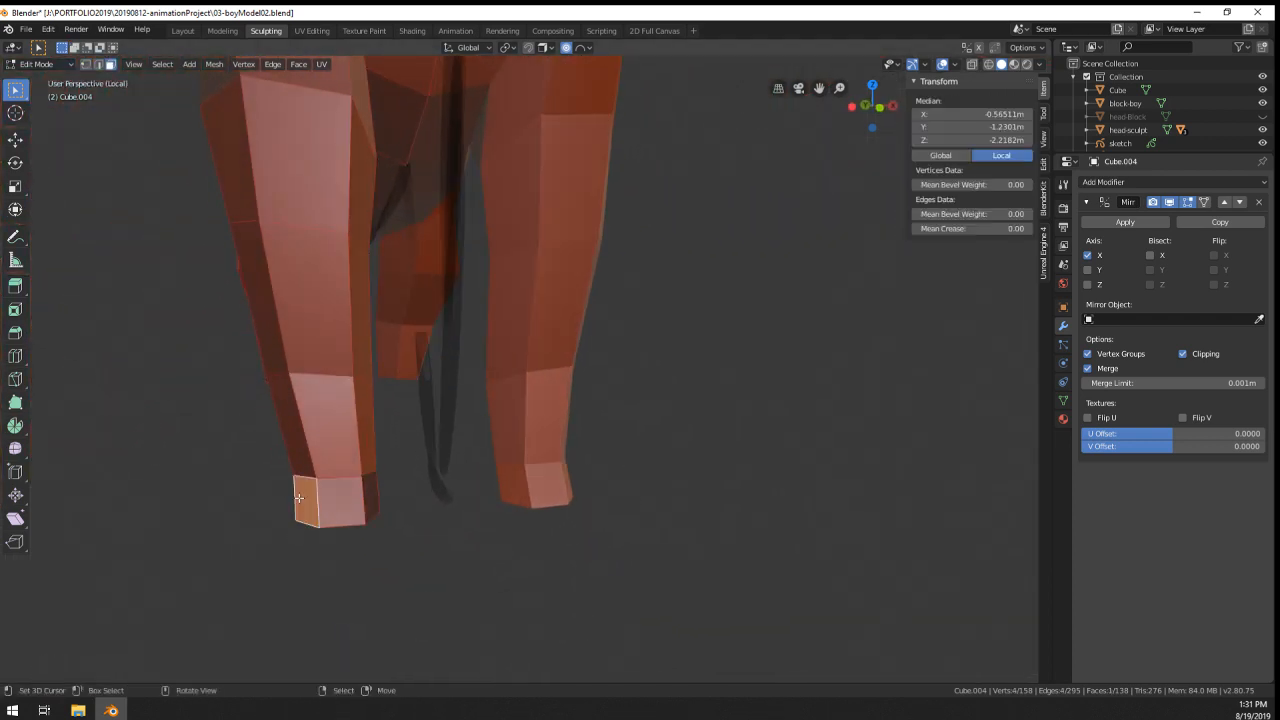
pyautogui.moveTo(367, 504); pyautogui.dragTo(742, 553, button='middle')
pyautogui.press('e')
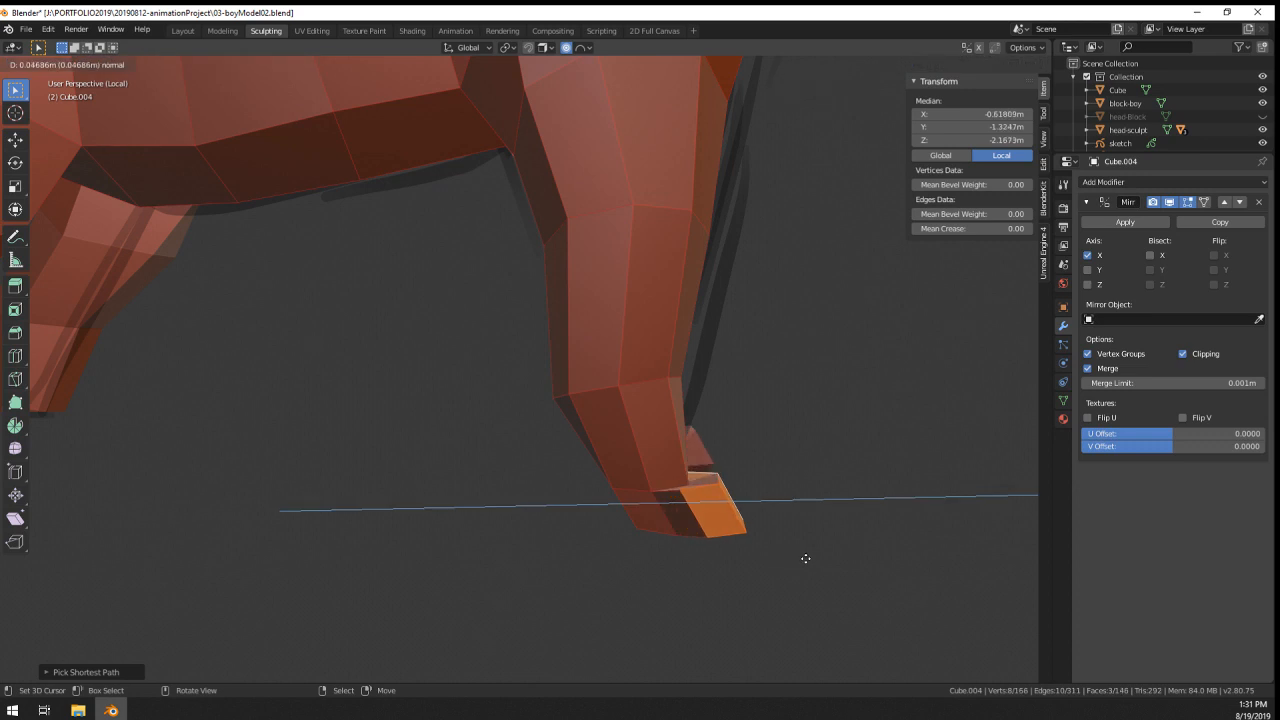
pyautogui.click(823, 572)
# - Try to lower the extruded paw faces level with the foot in the left side view, and undo the extrusion
pyautogui.moveTo(823, 572); pyautogui.dragTo(851, 544, button='middle')
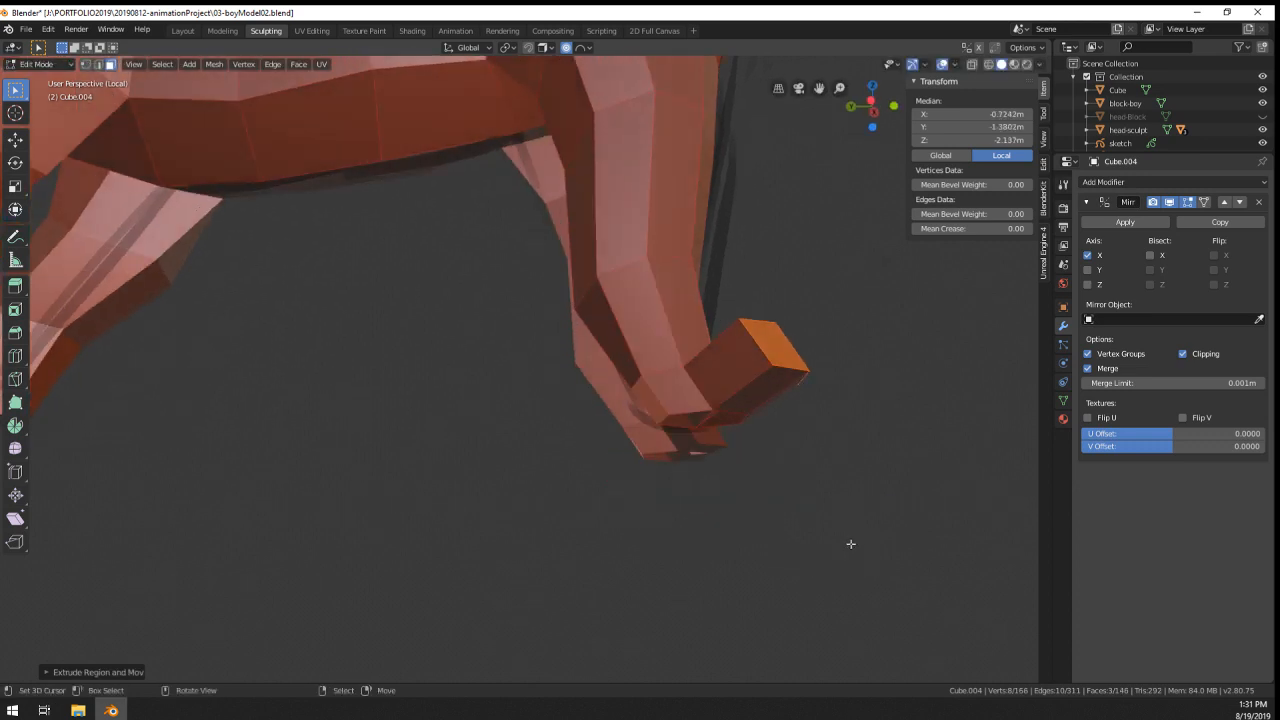
pyautogui.press('KP_1')
pyautogui.press('ctrl+KP_3')
pyautogui.press('g')
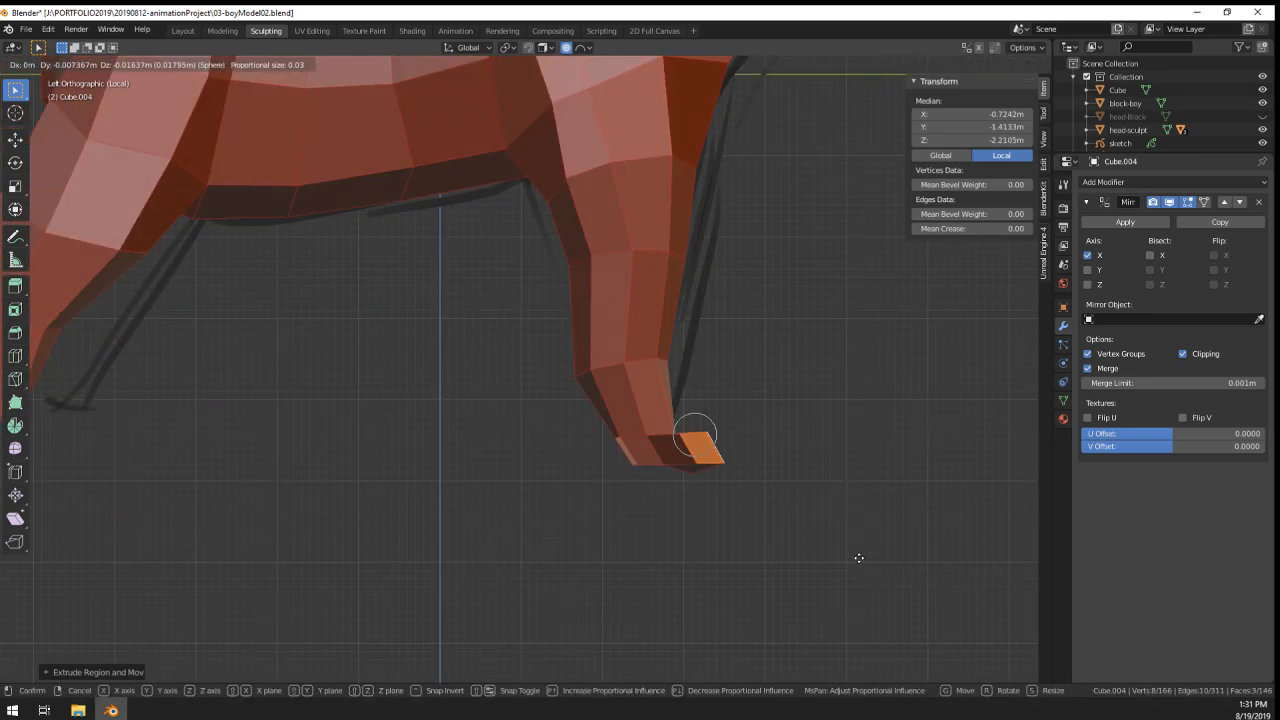
pyautogui.click(859, 559)
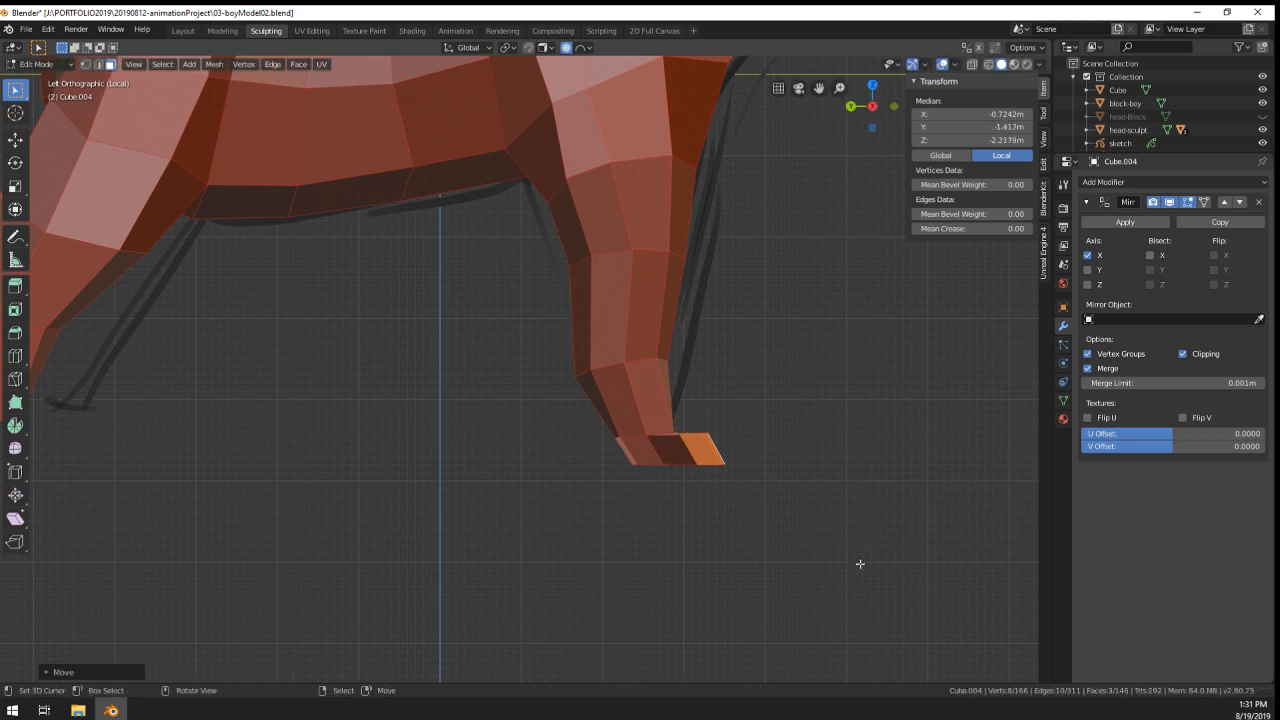
pyautogui.moveTo(859, 559); pyautogui.dragTo(348, 510, button='middle')
pyautogui.press('g')
pyautogui.click(831, 591)
pyautogui.hotkey('ctrl', 'z')
pyautogui.hotkey('ctrl', 'z')
# - Delete the leftover interior geometry inside the front foot, leaving its underside open
pyautogui.moveTo(419, 557); pyautogui.dragTo(480, 425, button='middle')
pyautogui.press('x')
pyautogui.click(411, 446)
pyautogui.rightClick(409, 432)
pyautogui.keyDown('shift'); pyautogui.rightClick(424, 406); pyautogui.keyUp('shift')
pyautogui.press('x')
pyautogui.click(424, 402)
# - Extrude the three front-facing faces of the front foot and move them forward along Y to form the paw
pyautogui.rightClick(440, 388)
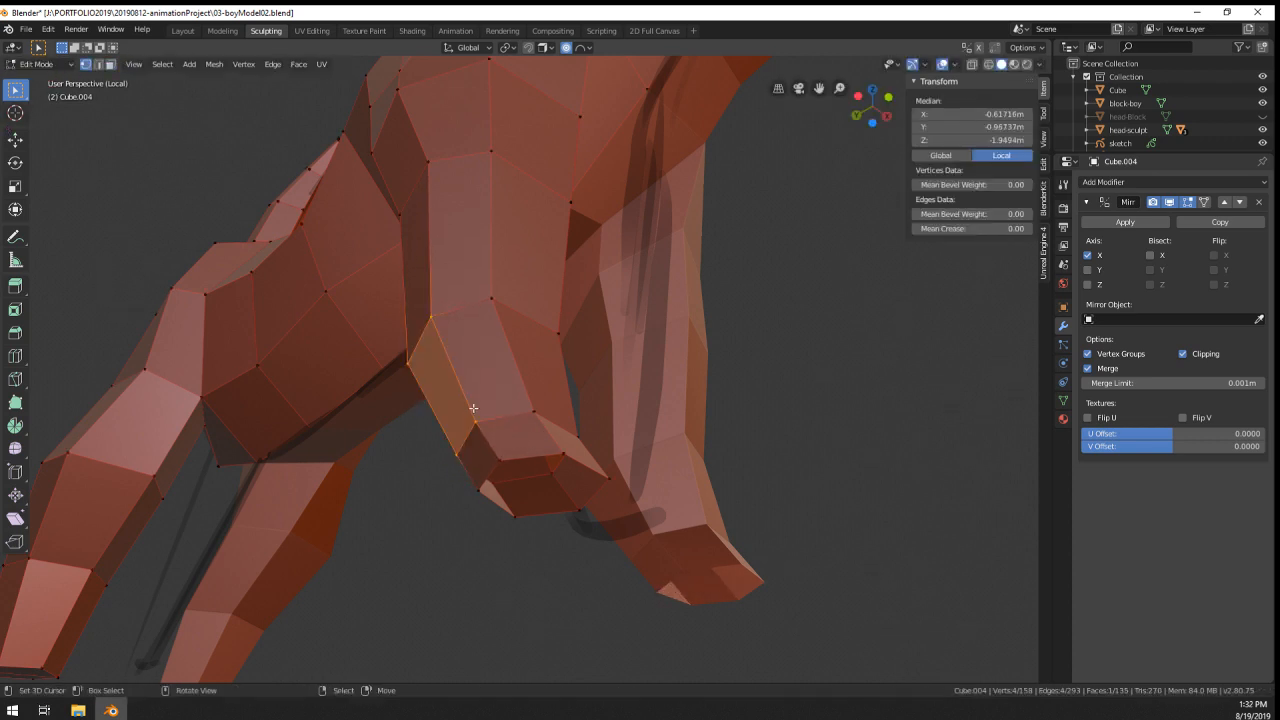
pyautogui.moveTo(474, 416); pyautogui.dragTo(477, 422, button='right')
pyautogui.rightClick(505, 462)
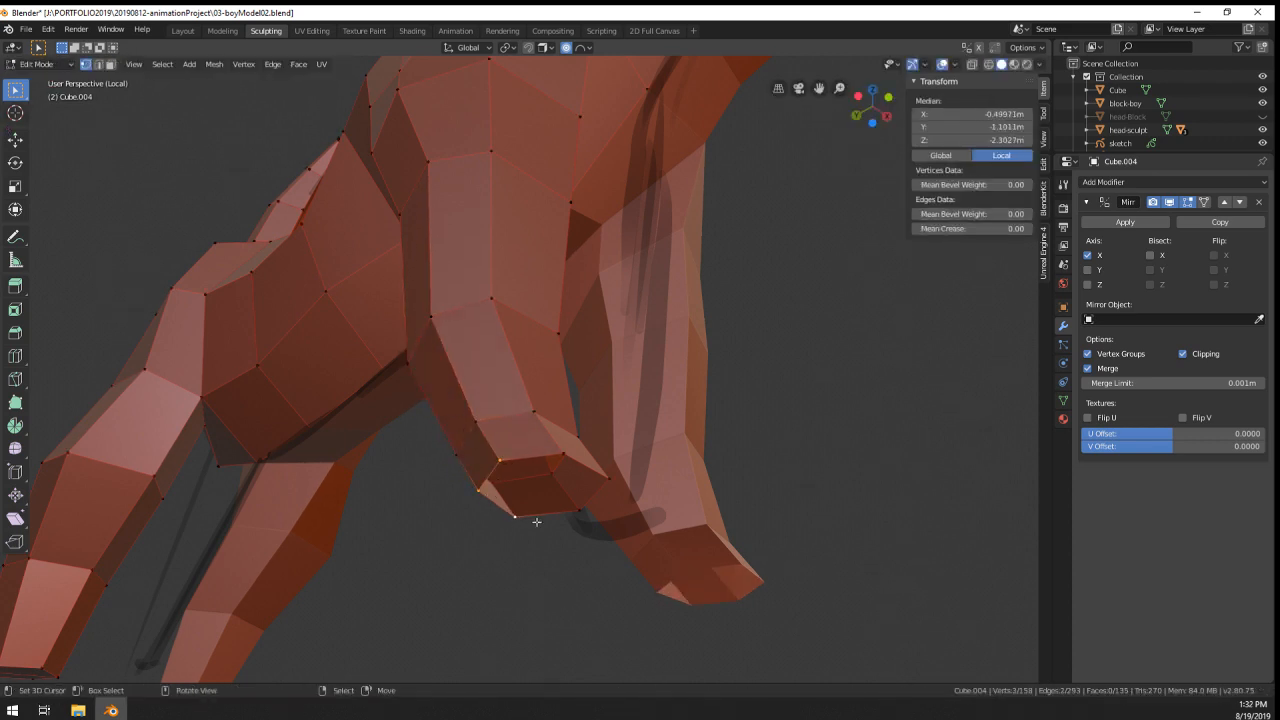
pyautogui.moveTo(536, 521); pyautogui.dragTo(396, 438, button='middle')
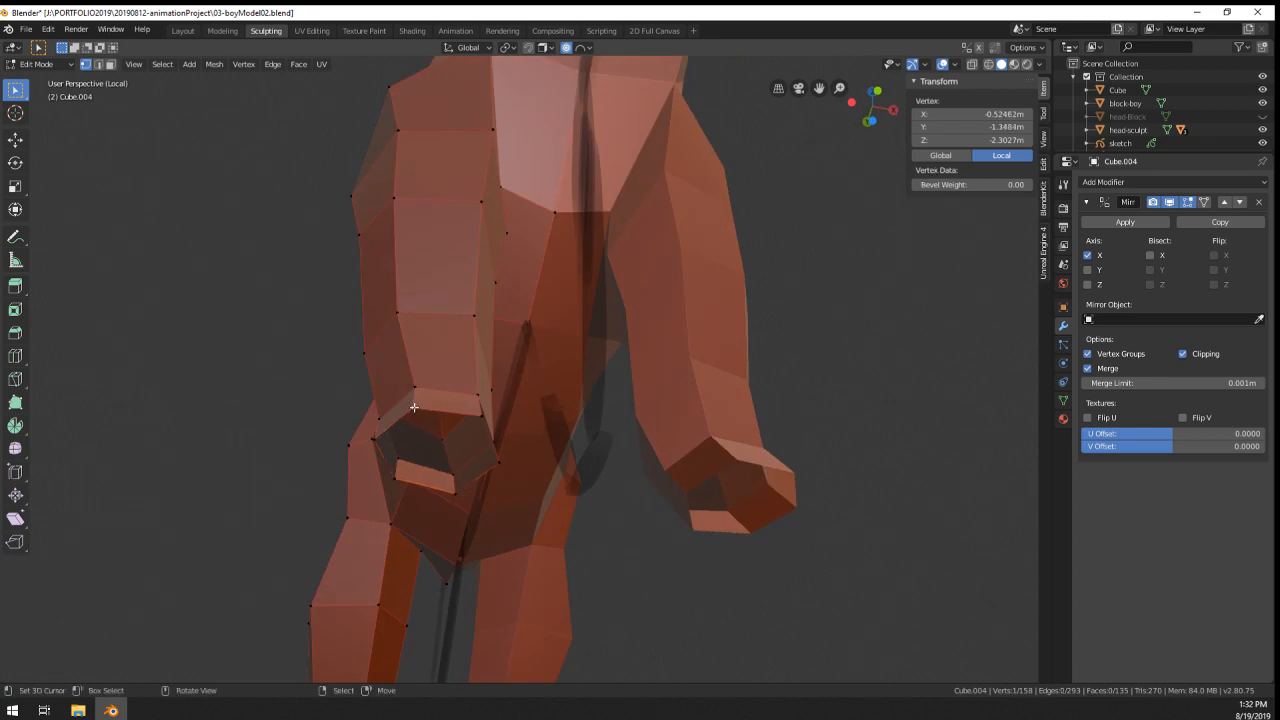
pyautogui.moveTo(486, 514); pyautogui.dragTo(184, 77, button='middle')
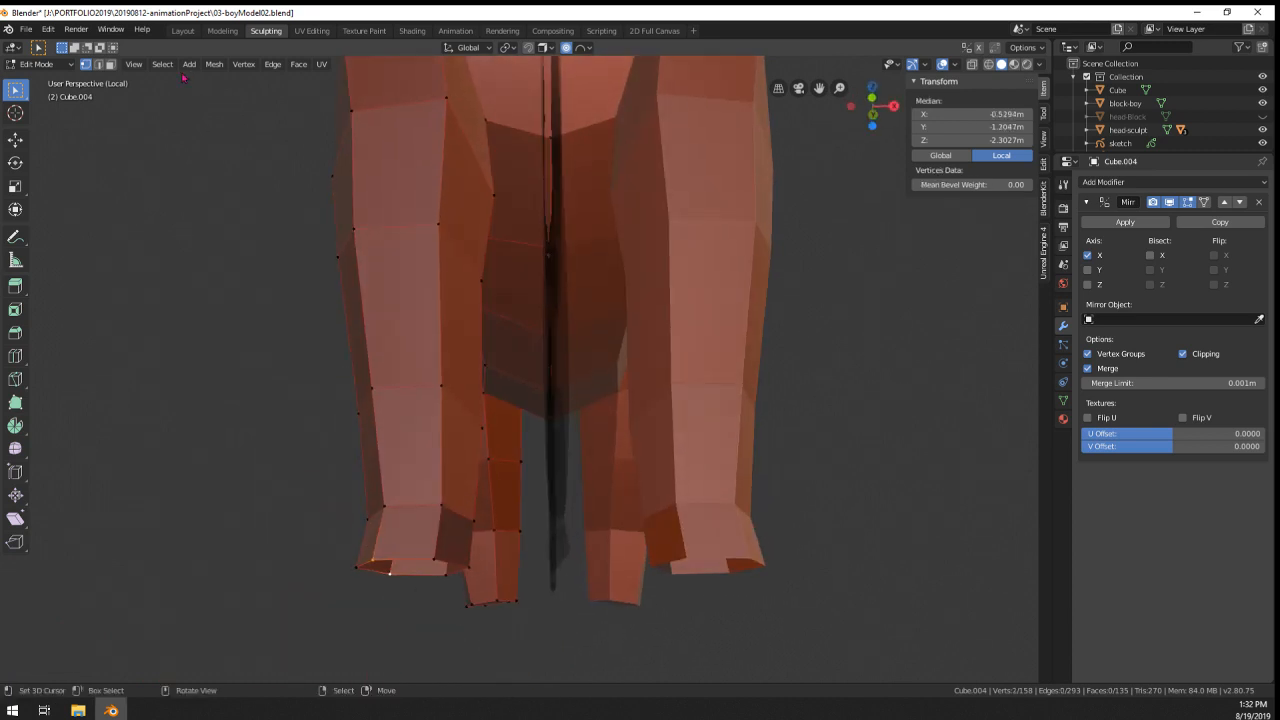
pyautogui.click(110, 64)
pyautogui.rightClick(372, 540)
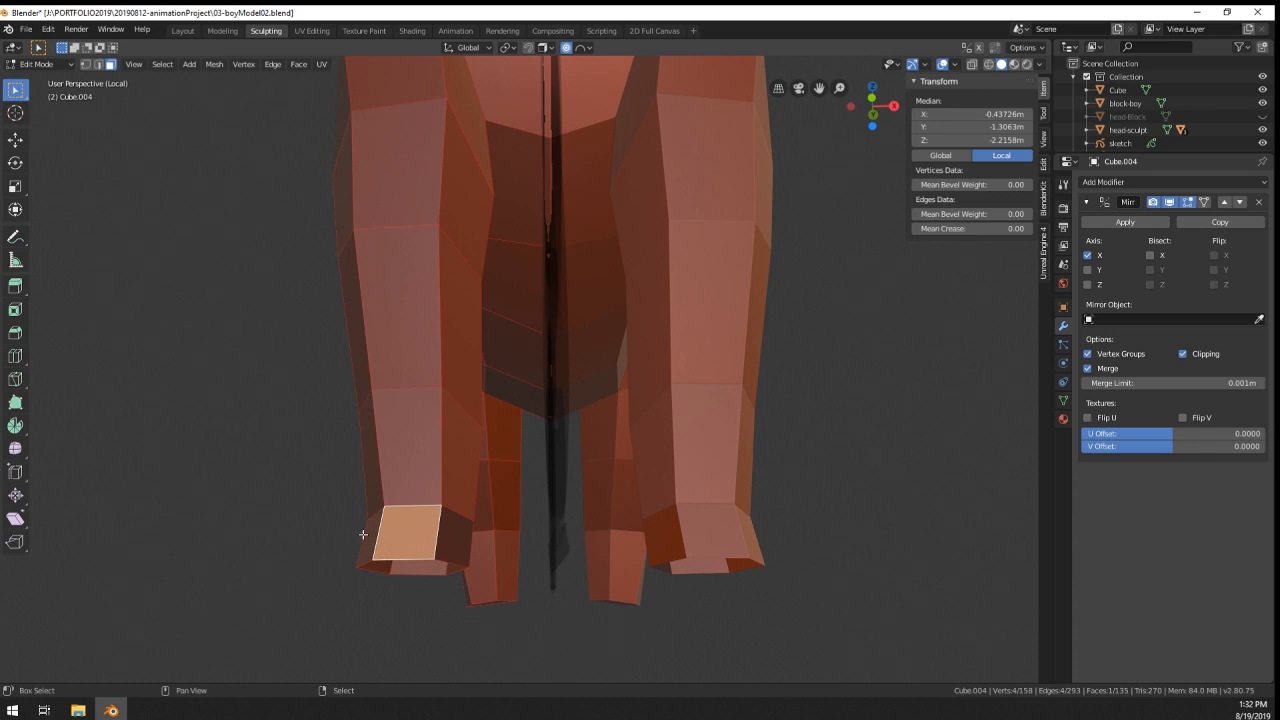
pyautogui.moveTo(462, 569); pyautogui.dragTo(648, 535, button='middle')
pyautogui.press('g')
pyautogui.press('y')
pyautogui.click(842, 601)
# - Close the open underside of the front paw by filling it with faces in edge select mode
pyautogui.press('a')
pyautogui.press('Tab')
pyautogui.moveTo(660, 496); pyautogui.dragTo(407, 454, button='middle')
pyautogui.press('Tab')
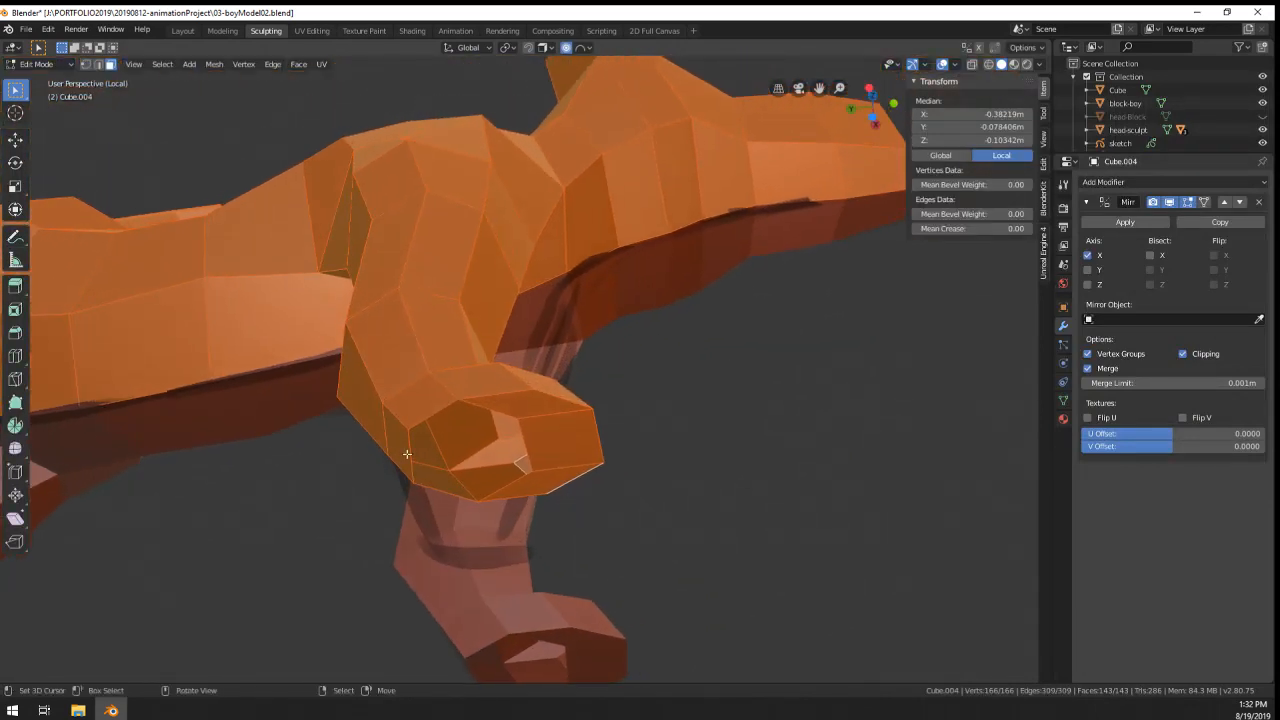
pyautogui.click(98, 64)
pyautogui.click(526, 455)
pyautogui.moveTo(540, 470); pyautogui.dragTo(562, 533, button='middle')
# - Select the two vertical side edges of the front paw and scale them apart along X to widen it
pyautogui.press('Tab')
pyautogui.scroll(-4, 537, 554)
pyautogui.scroll(3, 537, 554)
pyautogui.scroll(2, 562, 533)
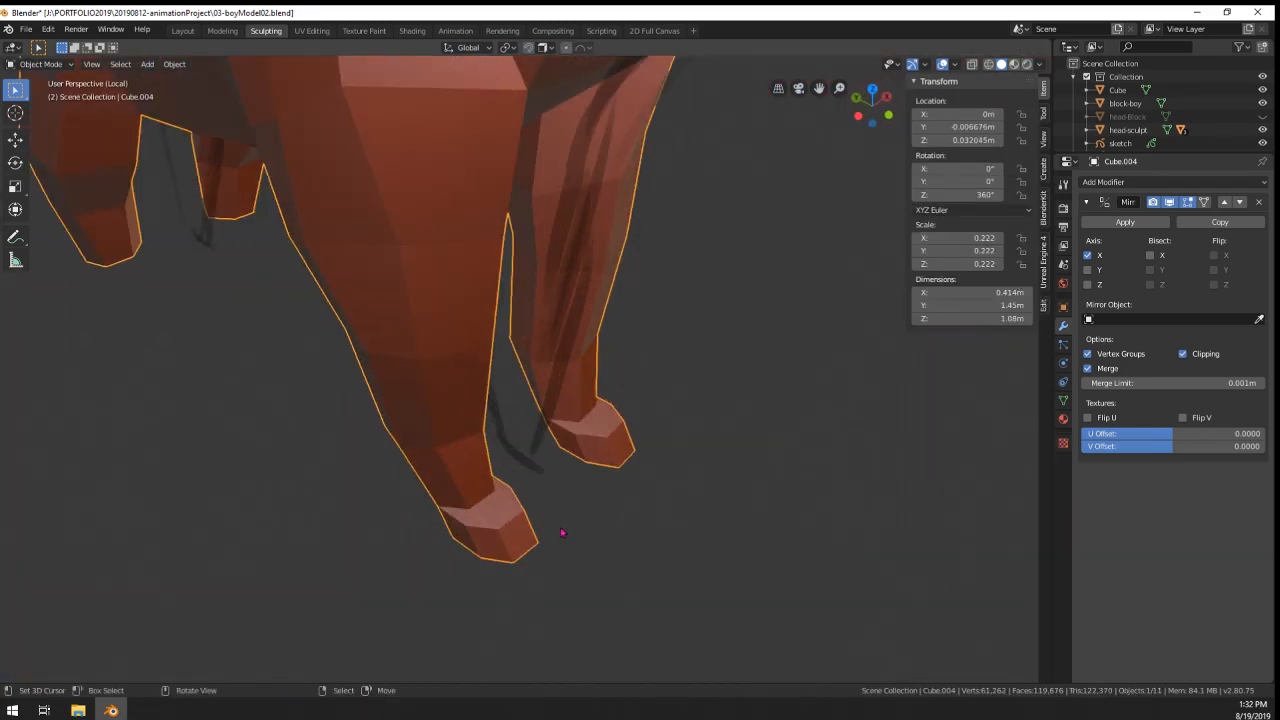
pyautogui.scroll(1, 540, 454)
pyautogui.scroll(2, 585, 517)
pyautogui.press('Tab')
pyautogui.scroll(2, 608, 356)
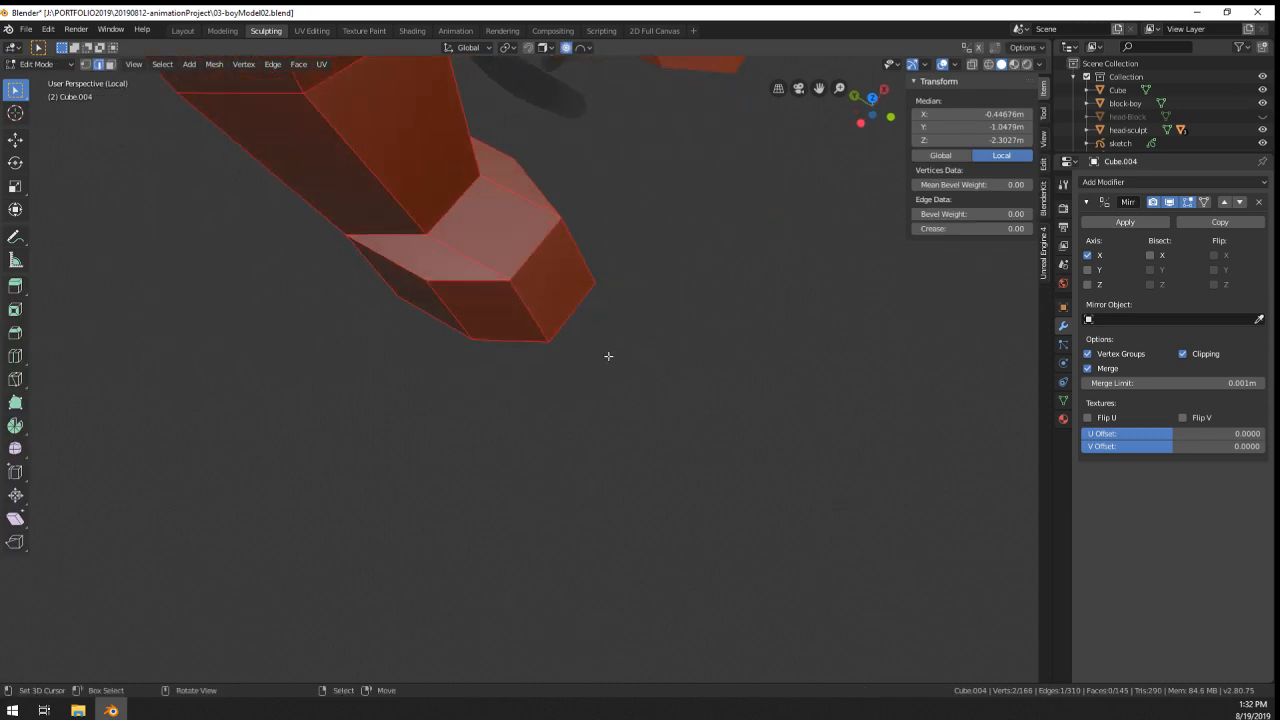
pyautogui.keyDown('shift'); pyautogui.moveTo(833, 390); pyautogui.dragTo(873, 474, button='middle'); pyautogui.keyUp('shift')
pyautogui.moveTo(493, 395); pyautogui.dragTo(696, 476, button='middle')
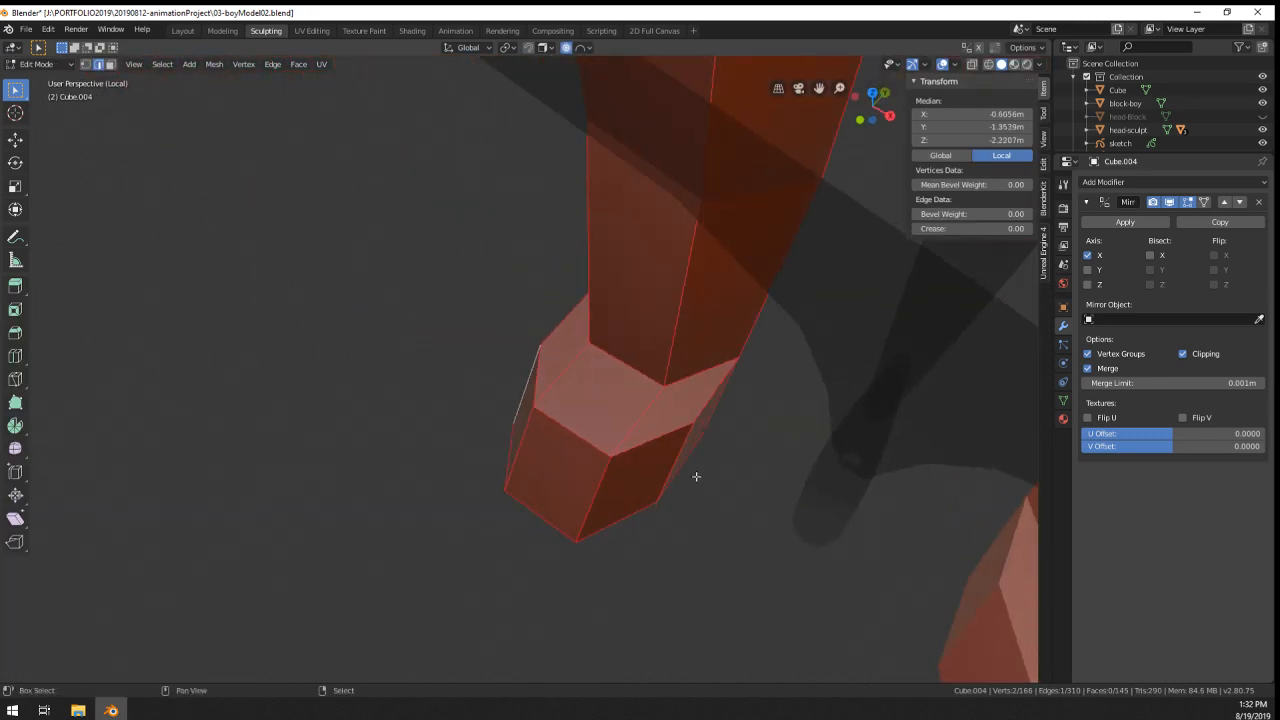
pyautogui.press('s')
pyautogui.press('x')
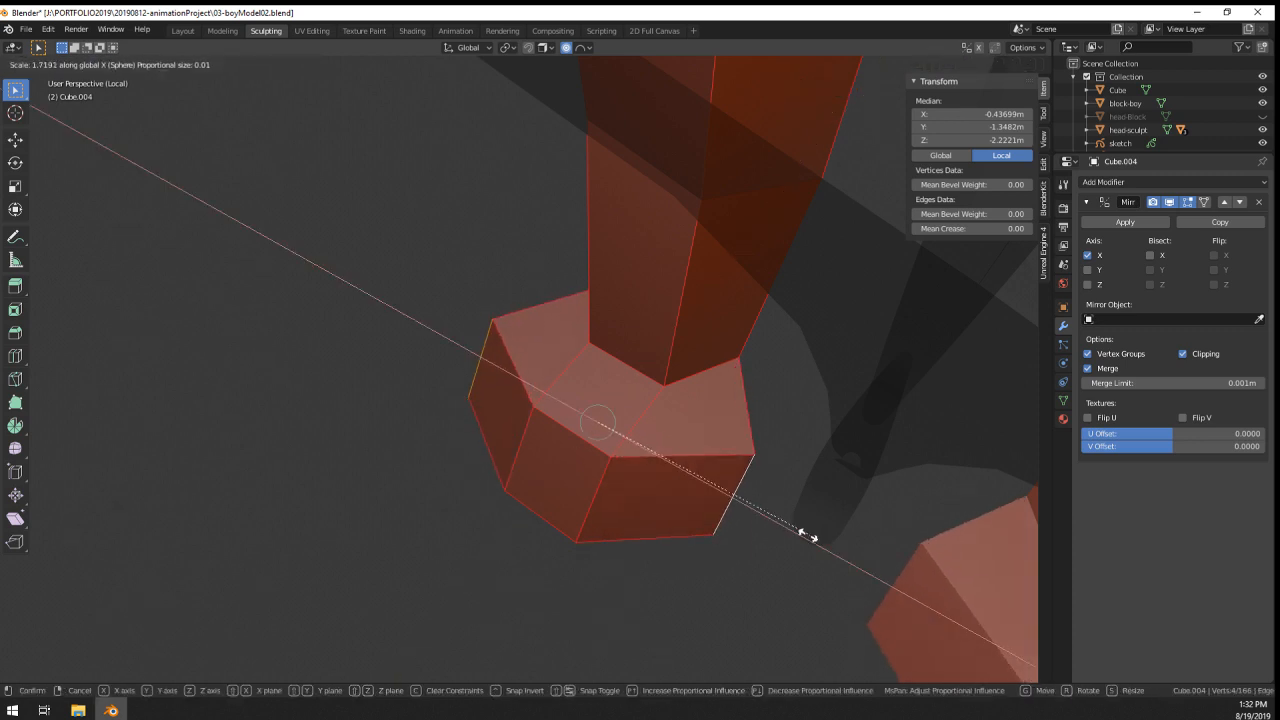
pyautogui.click(756, 521)
pyautogui.press('Tab')
# - Slide the upper front edges of the front paw to reshape its toe into a slope
pyautogui.scroll(-7, 508, 506)
pyautogui.moveTo(508, 506); pyautogui.dragTo(634, 383, button='middle')
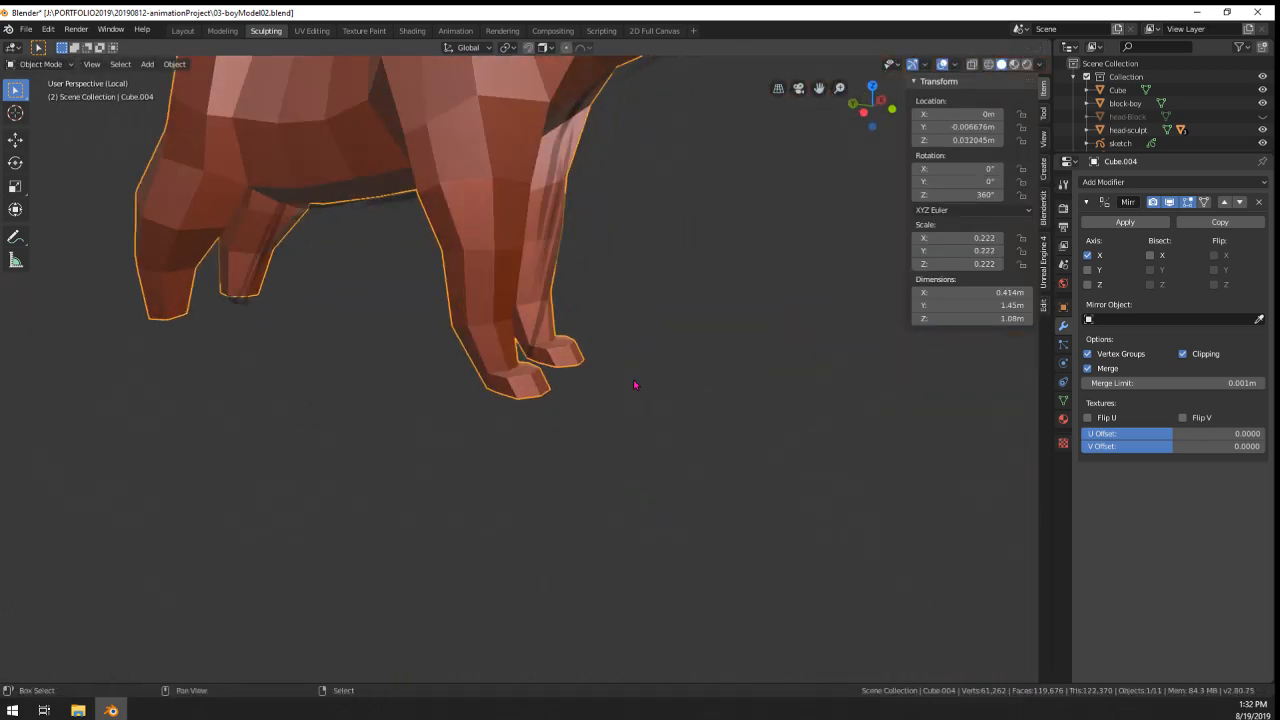
pyautogui.scroll(-4, 634, 383)
pyautogui.keyDown('shift'); pyautogui.moveTo(608, 470); pyautogui.dragTo(571, 471, button='middle'); pyautogui.keyUp('shift')
pyautogui.scroll(6, 590, 500)
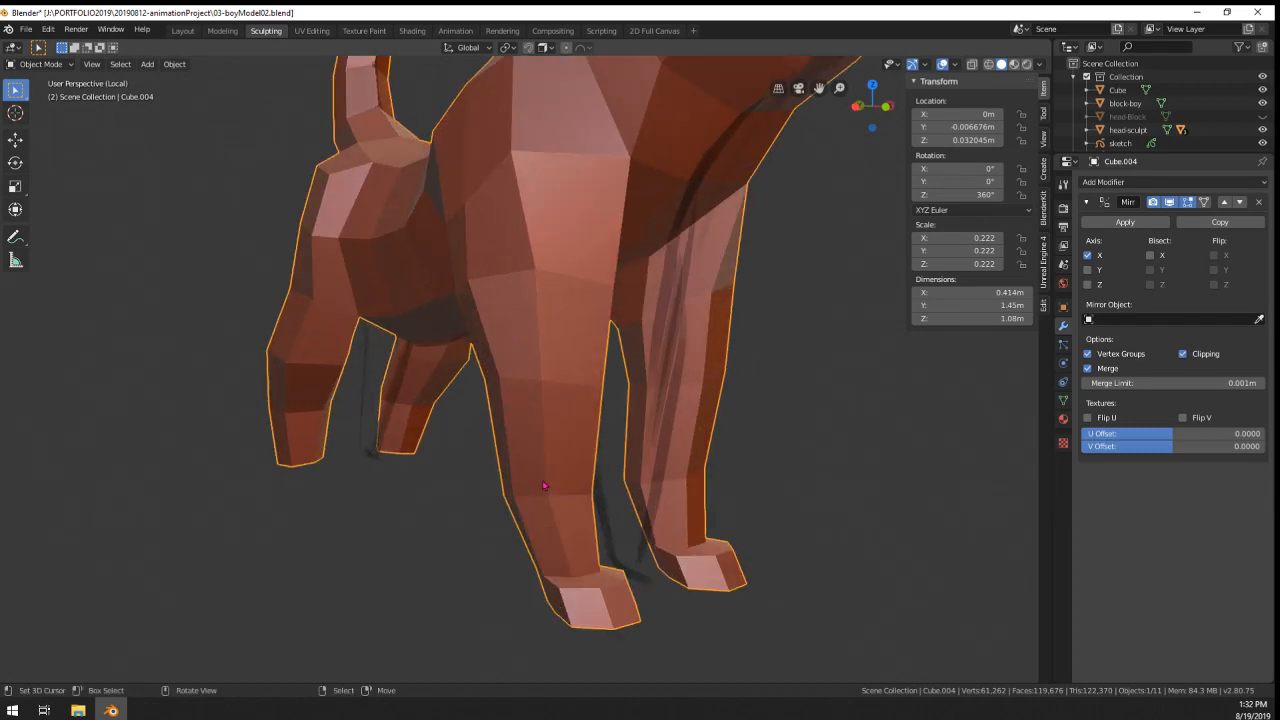
pyautogui.press('Tab')
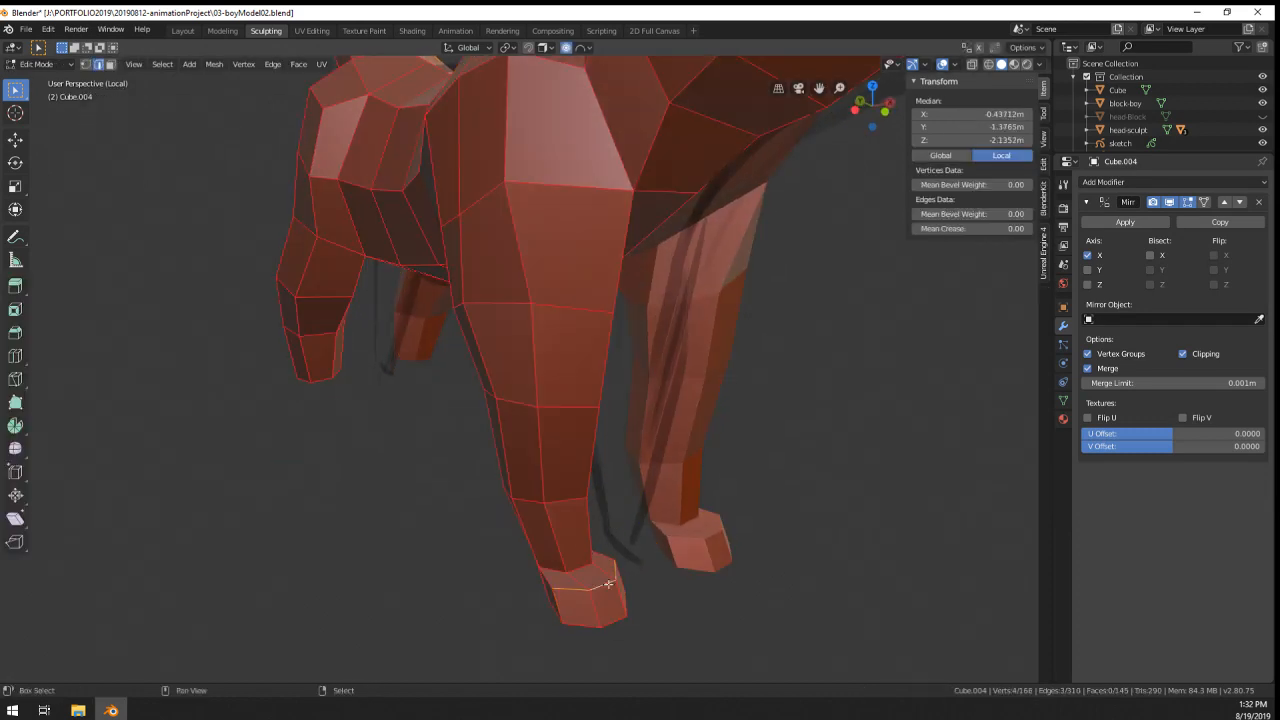
pyautogui.press('g')
pyautogui.press('g')
pyautogui.moveTo(640, 580); pyautogui.dragTo(647, 413, button='middle')
pyautogui.click(799, 577)
# - Move the front paw's upper front edge along Z to refine the toe height, then return to object mode
pyautogui.press('Tab')
pyautogui.press('Tab')
pyautogui.rightClick(512, 600)
pyautogui.press('g')
pyautogui.press('z')
pyautogui.click(526, 590)
pyautogui.press('Tab')
pyautogui.scroll(-4, 528, 590)
pyautogui.scroll(6, 645, 412)
pyautogui.rightClick(586, 397)
pyautogui.click(560, 364)
pyautogui.moveTo(560, 366); pyautogui.dragTo(559, 413, button='middle')
pyautogui.scroll(-4, 615, 387)
pyautogui.rightClick(574, 396)
pyautogui.click(572, 409)
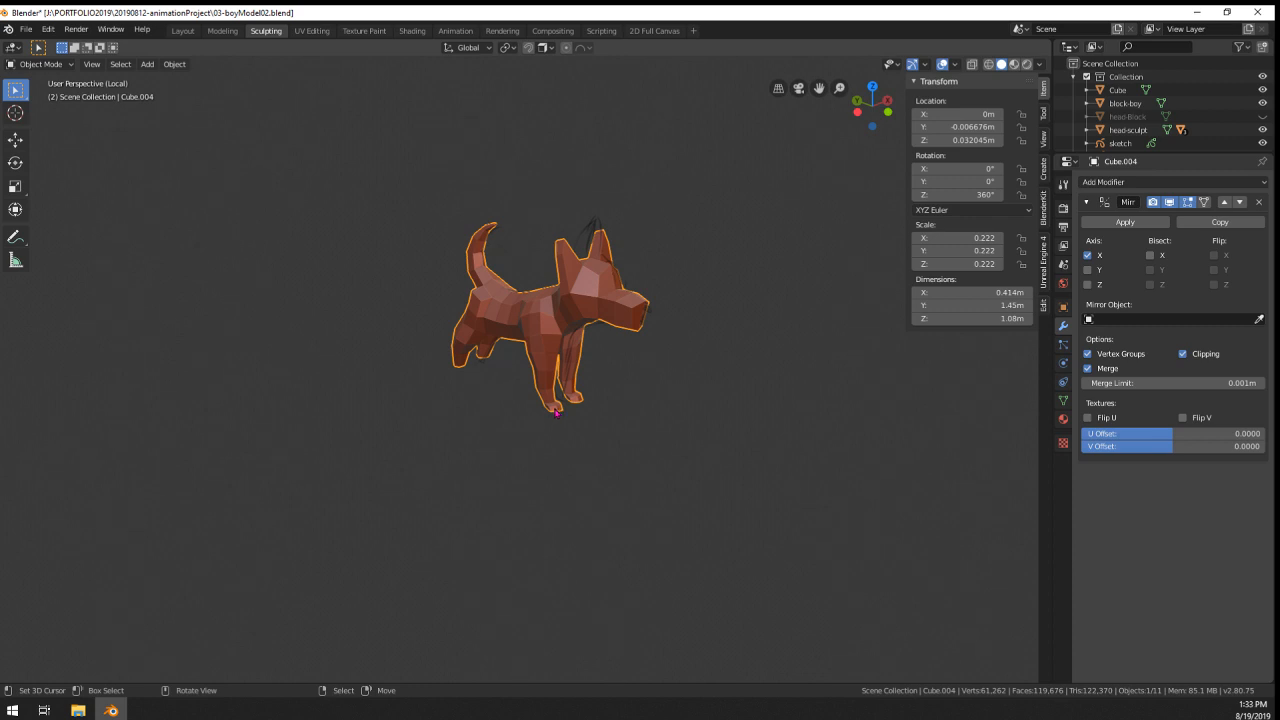
# - Select the two underside faces of the rear foot in face select mode
pyautogui.scroll(3, 556, 412)
pyautogui.moveTo(542, 374); pyautogui.dragTo(592, 325, button='middle')
pyautogui.moveTo(500, 318)
pyautogui.mouseDown(button='middle')
pyautogui.moveTo(568, 310)
pyautogui.moveTo(510, 309)
pyautogui.mouseUp(button='middle')
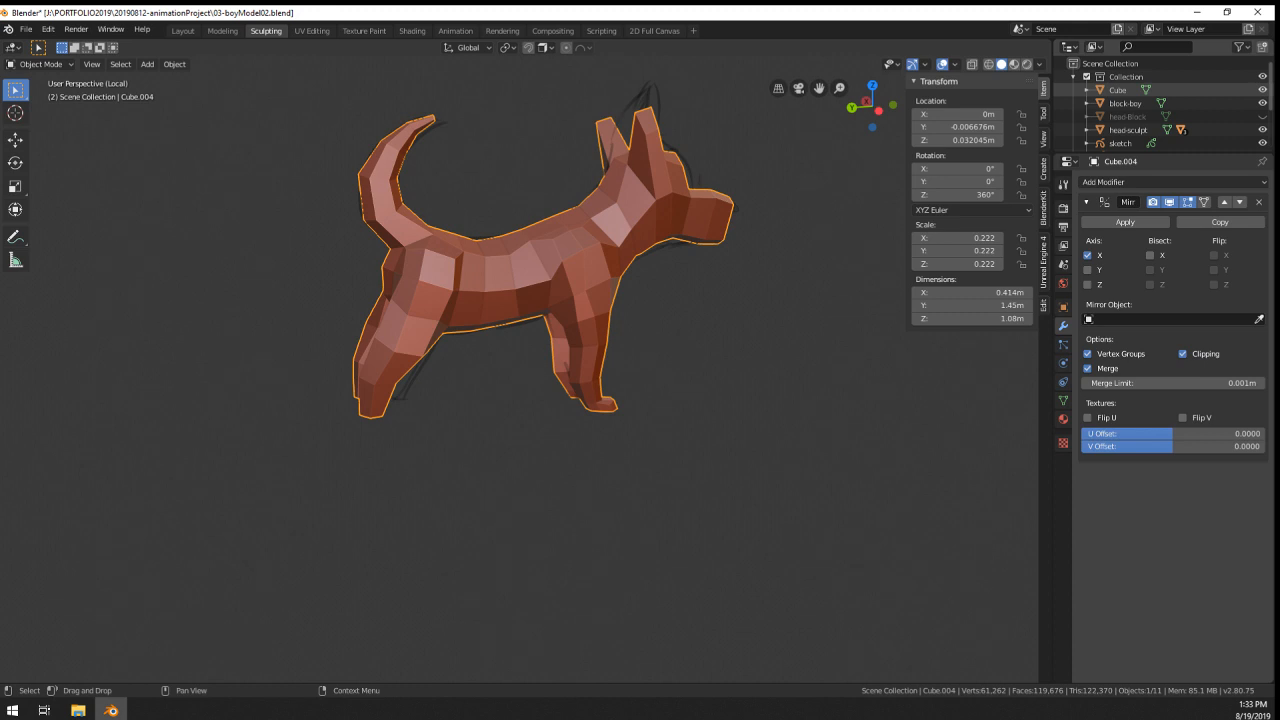
pyautogui.moveTo(392, 388); pyautogui.dragTo(450, 323, button='middle')
pyautogui.scroll(4, 468, 370)
pyautogui.press('Tab')
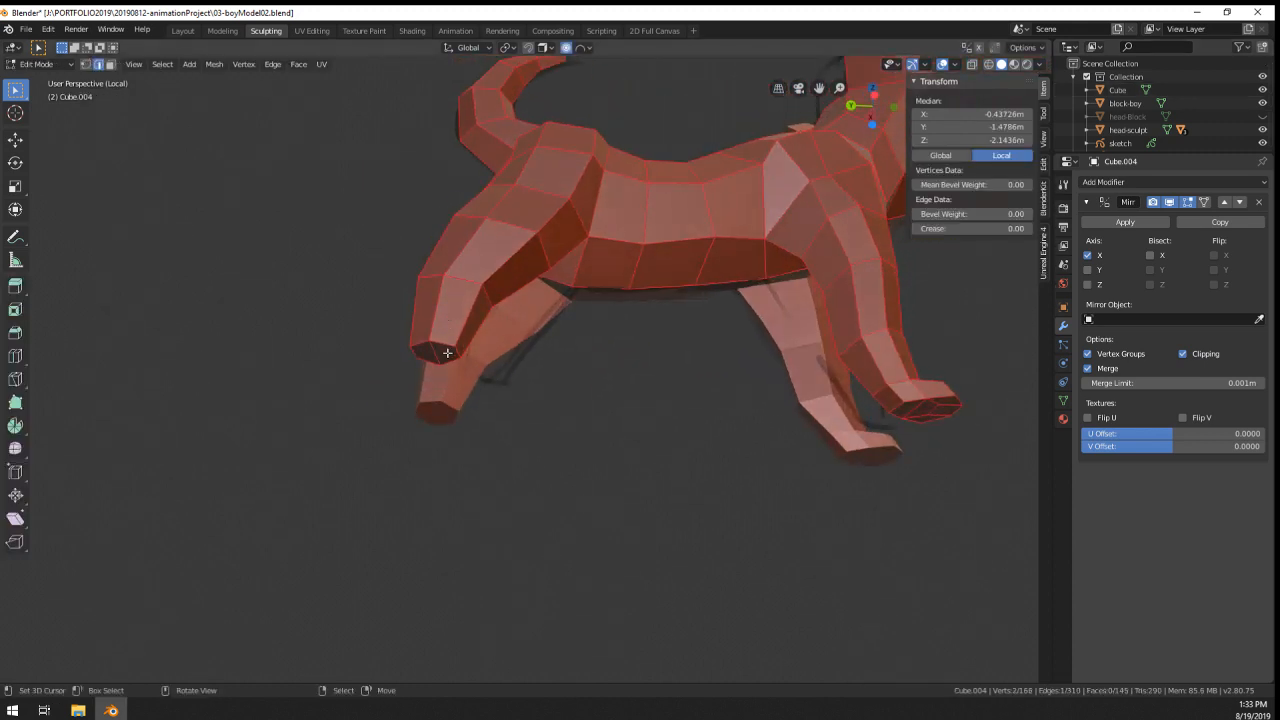
pyautogui.click(112, 64)
pyautogui.rightClick(449, 346)
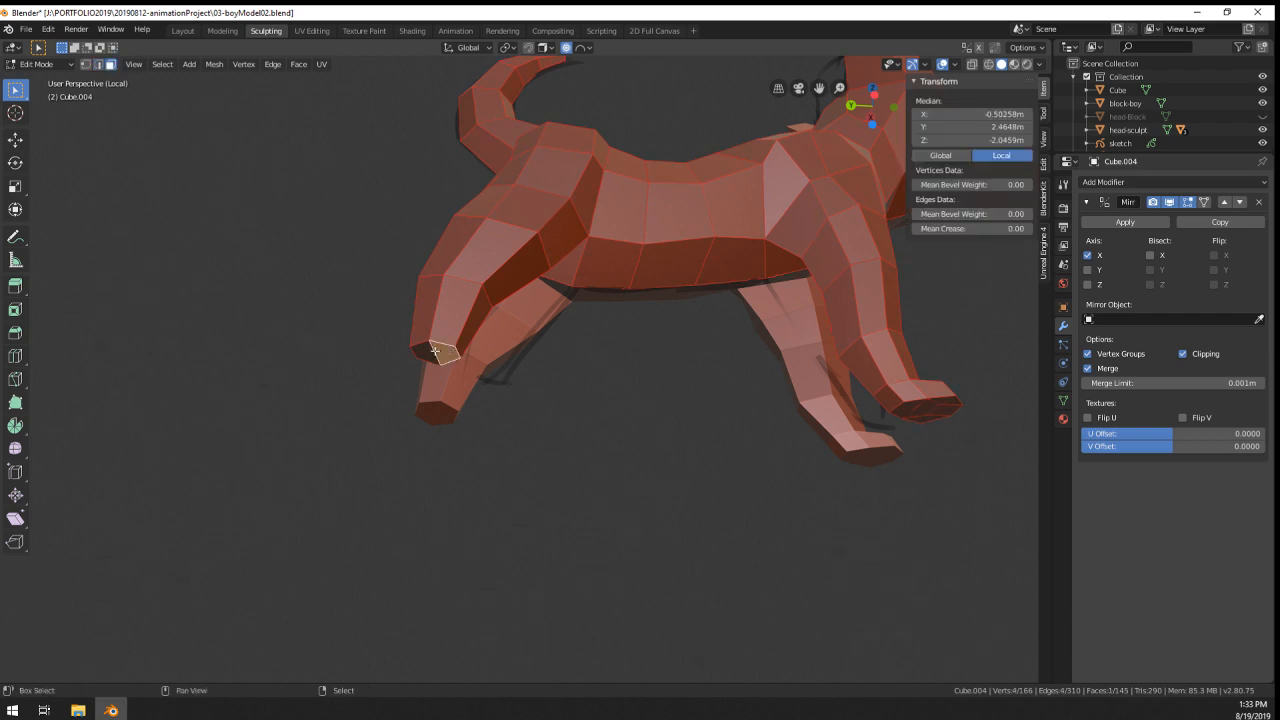
pyautogui.hotkey('alt', 'a')
pyautogui.press('ctrl+KP_3')
pyautogui.scroll(1, 483, 355)
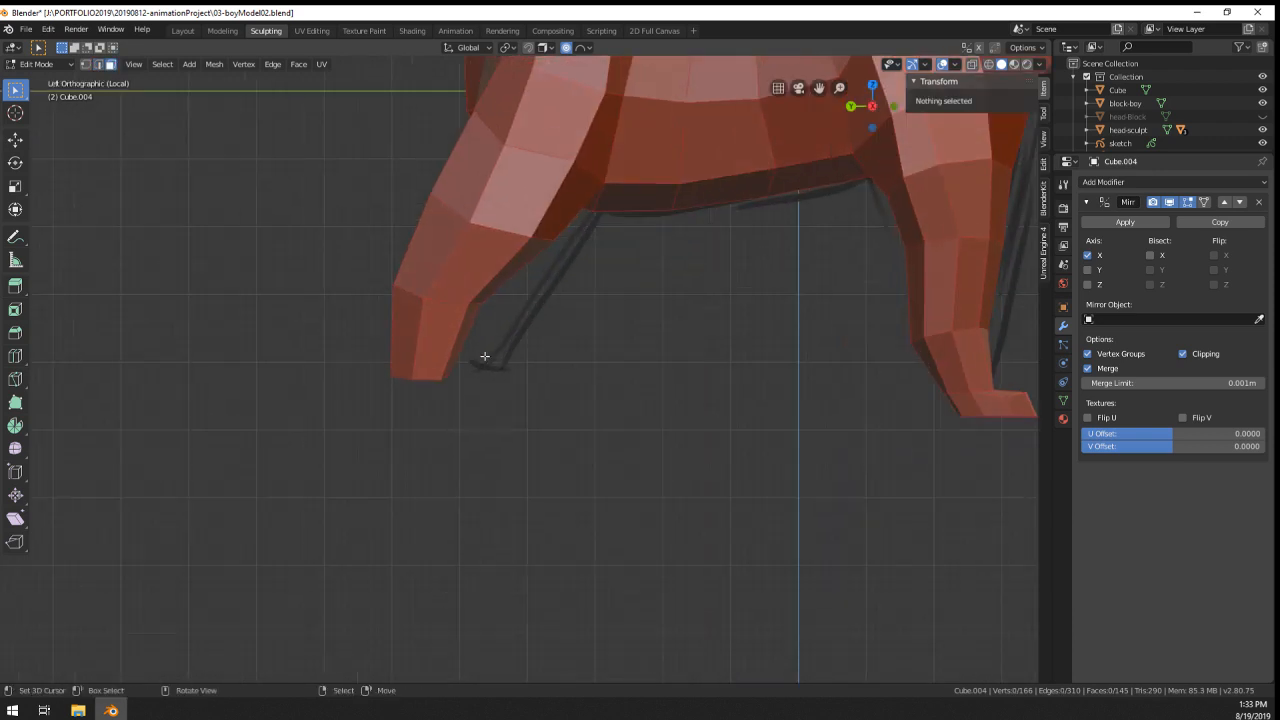
pyautogui.moveTo(483, 355); pyautogui.dragTo(474, 276, button='middle')
pyautogui.rightClick(404, 337)
pyautogui.press('ctrl+KP_3')
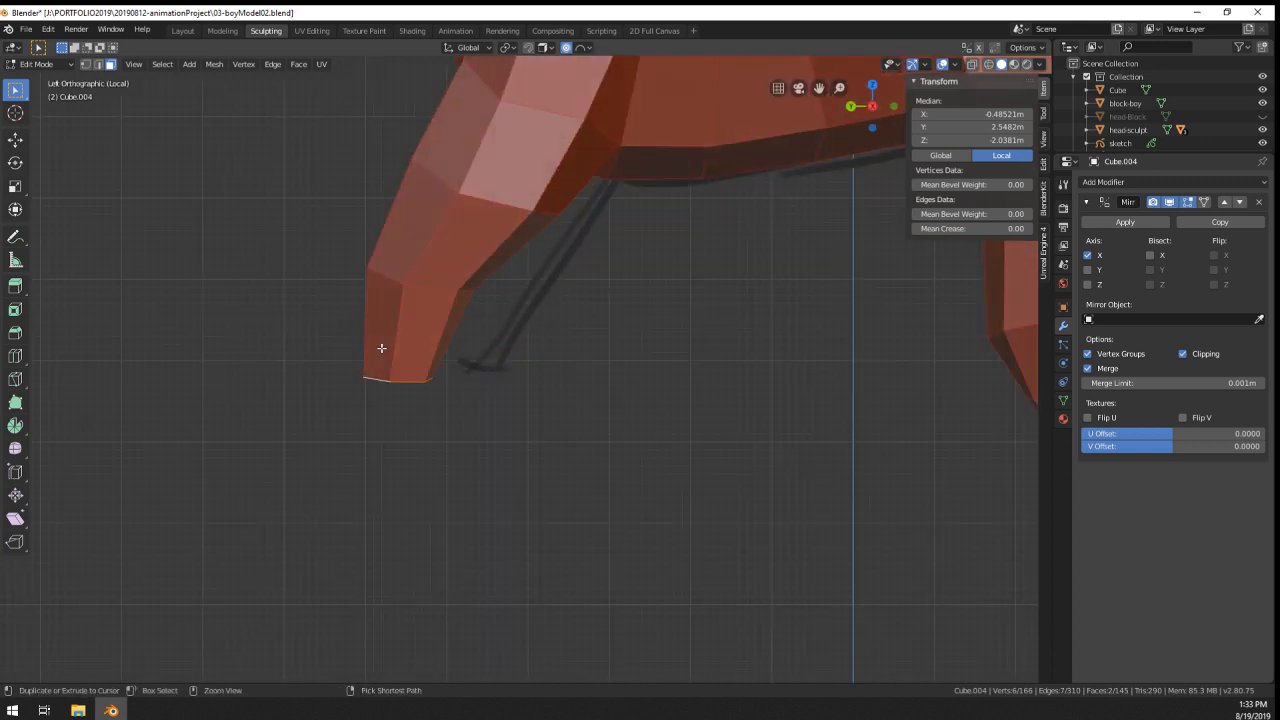
pyautogui.scroll(-5, 428, 357)
pyautogui.scroll(3, 465, 375)
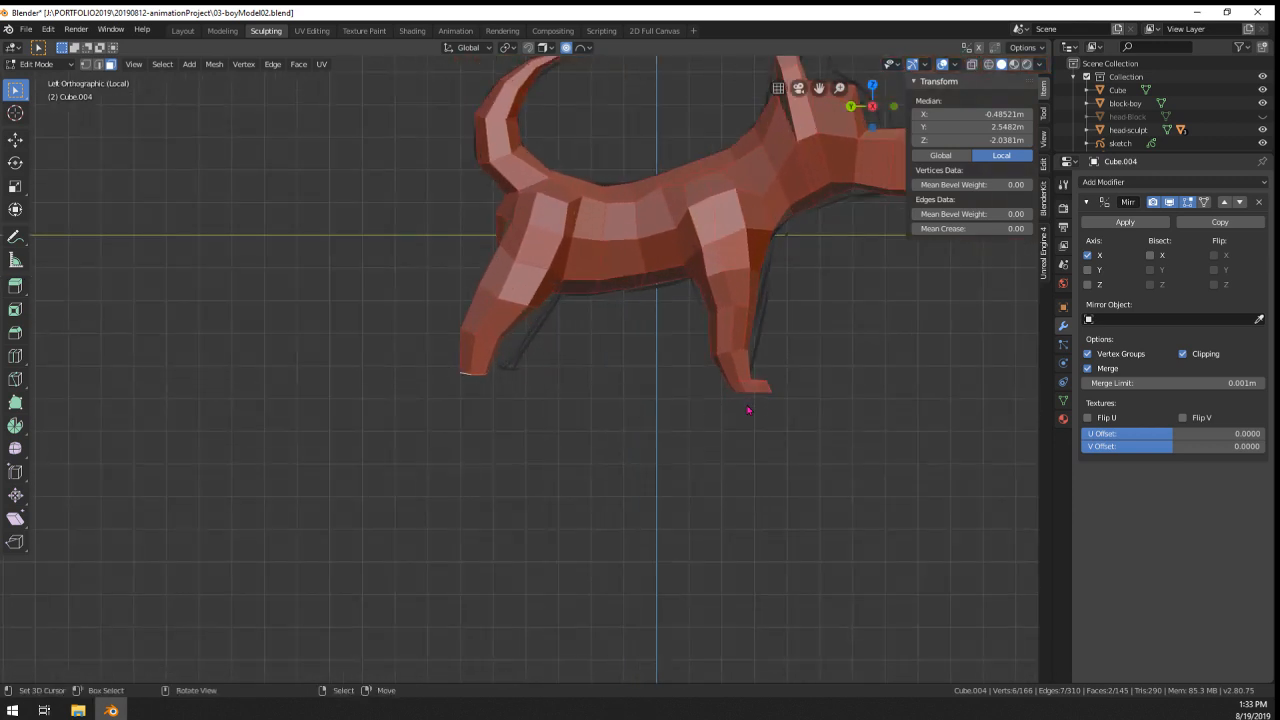
# - Move the dog mesh and its sketch together up along Z by about 0.48 m so the front paws meet the ground line
pyautogui.press('Tab')
pyautogui.keyDown('shift'); pyautogui.rightClick(509, 318); pyautogui.keyUp('shift')
pyautogui.press('g')
pyautogui.press('z')
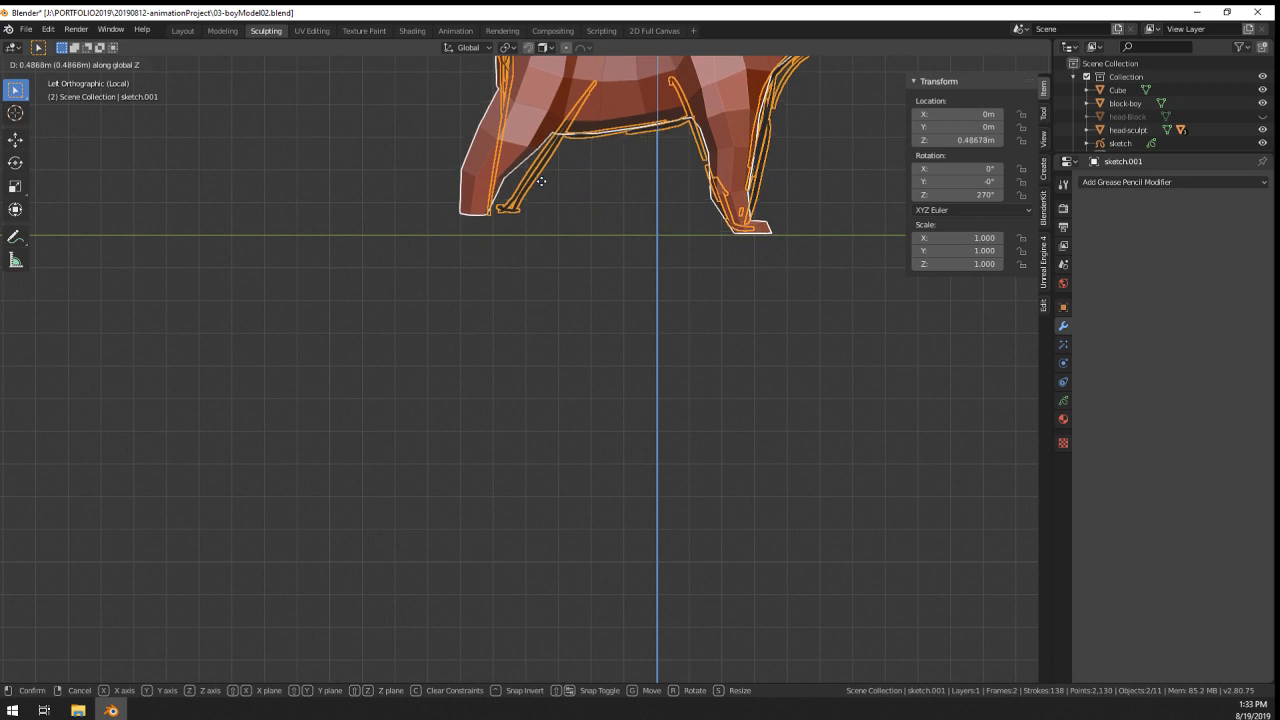
pyautogui.click(541, 183)
pyautogui.scroll(5, 526, 194)
pyautogui.keyDown('shift'); pyautogui.moveTo(524, 192); pyautogui.dragTo(575, 530, button='middle'); pyautogui.keyUp('shift')
pyautogui.scroll(2, 449, 304)
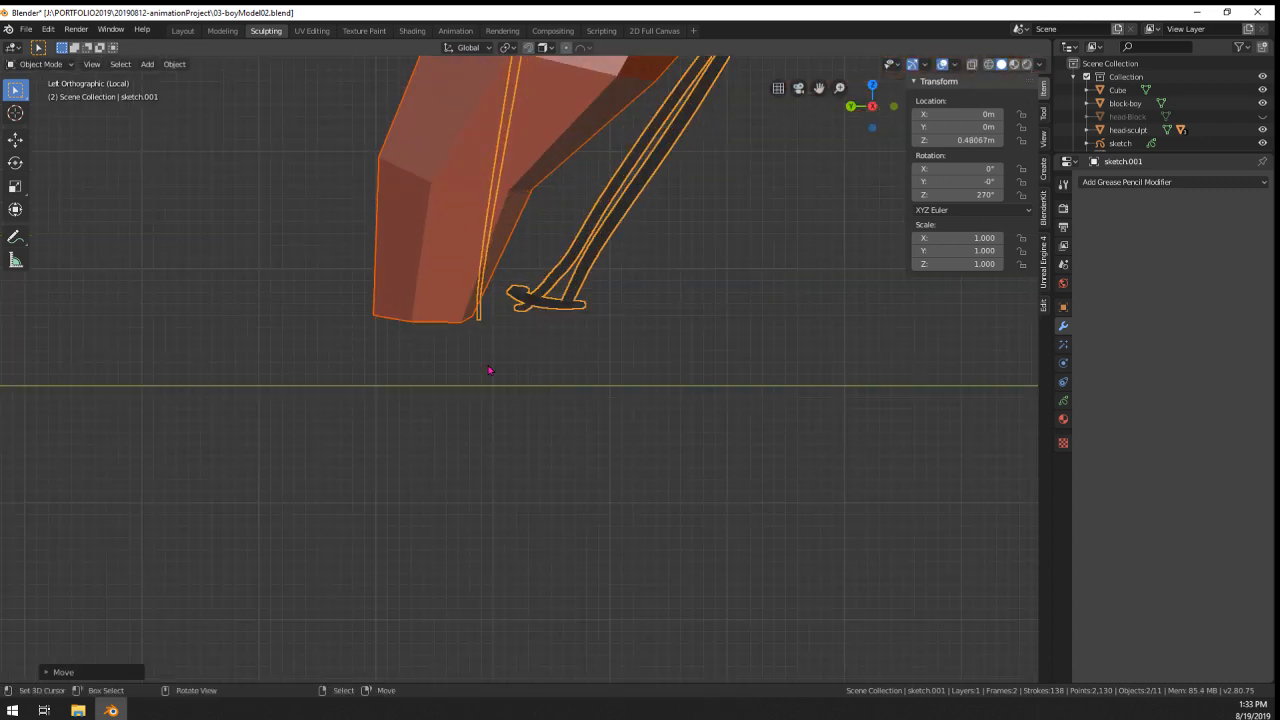
# - Extrude the two underside faces of the rear foot down to the ground line in the left orthographic view
pyautogui.moveTo(490, 369); pyautogui.dragTo(482, 303, button='middle')
pyautogui.press('Tab')
pyautogui.press('Tab')
pyautogui.rightClick(438, 289)
pyautogui.press('Tab')
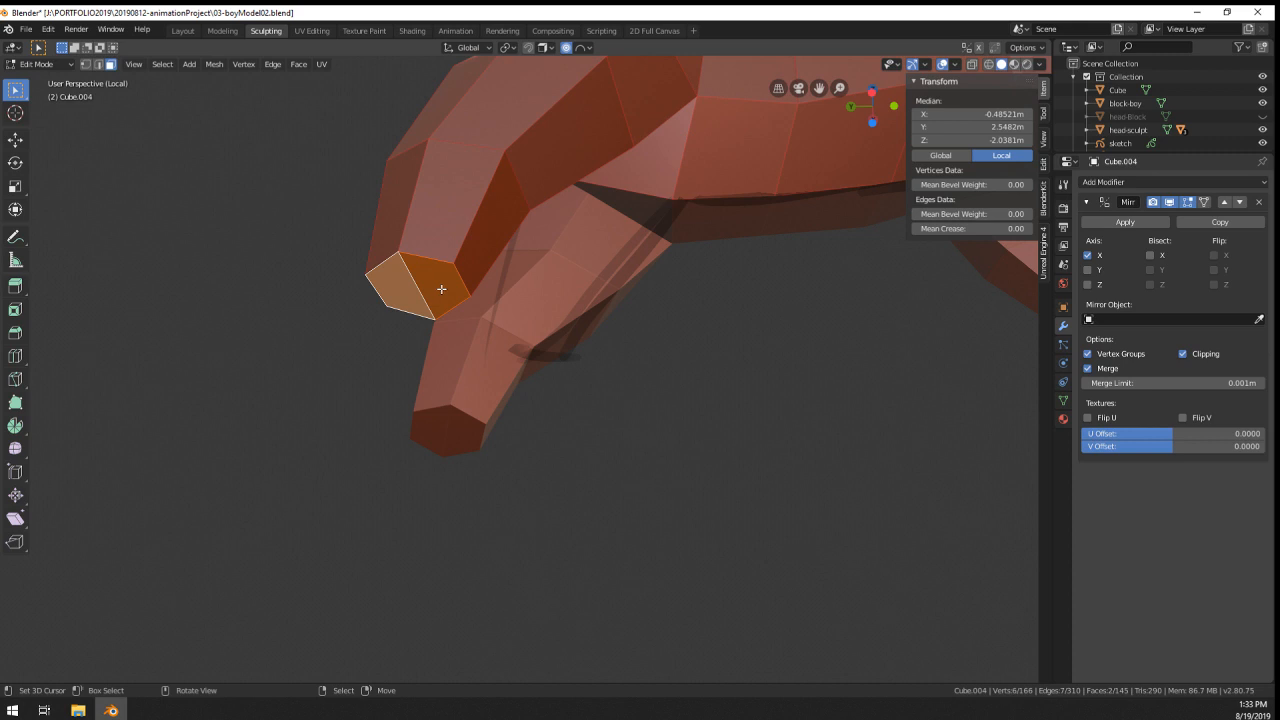
pyautogui.press('ctrl+KP_3')
pyautogui.press('e')
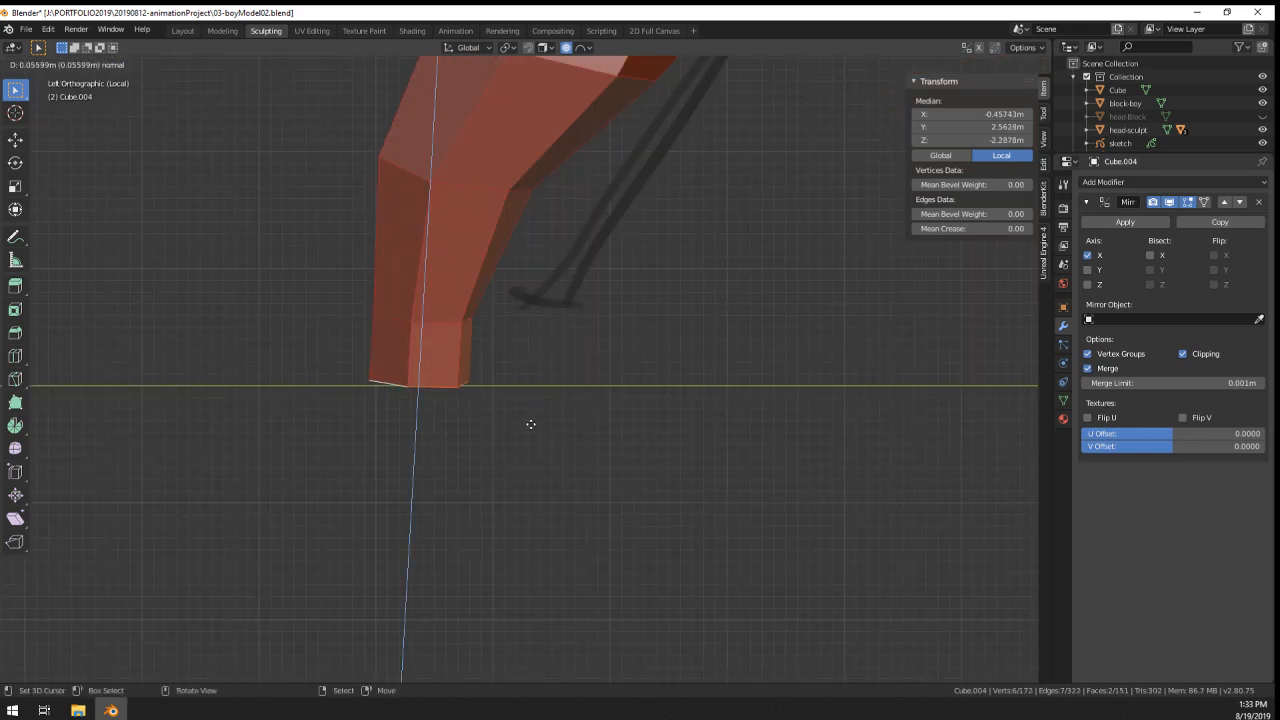
pyautogui.click(574, 437)
# - Flatten the extruded end of the rear foot horizontally and shift it slightly backward and down
pyautogui.press('s')
pyautogui.click(607, 445)
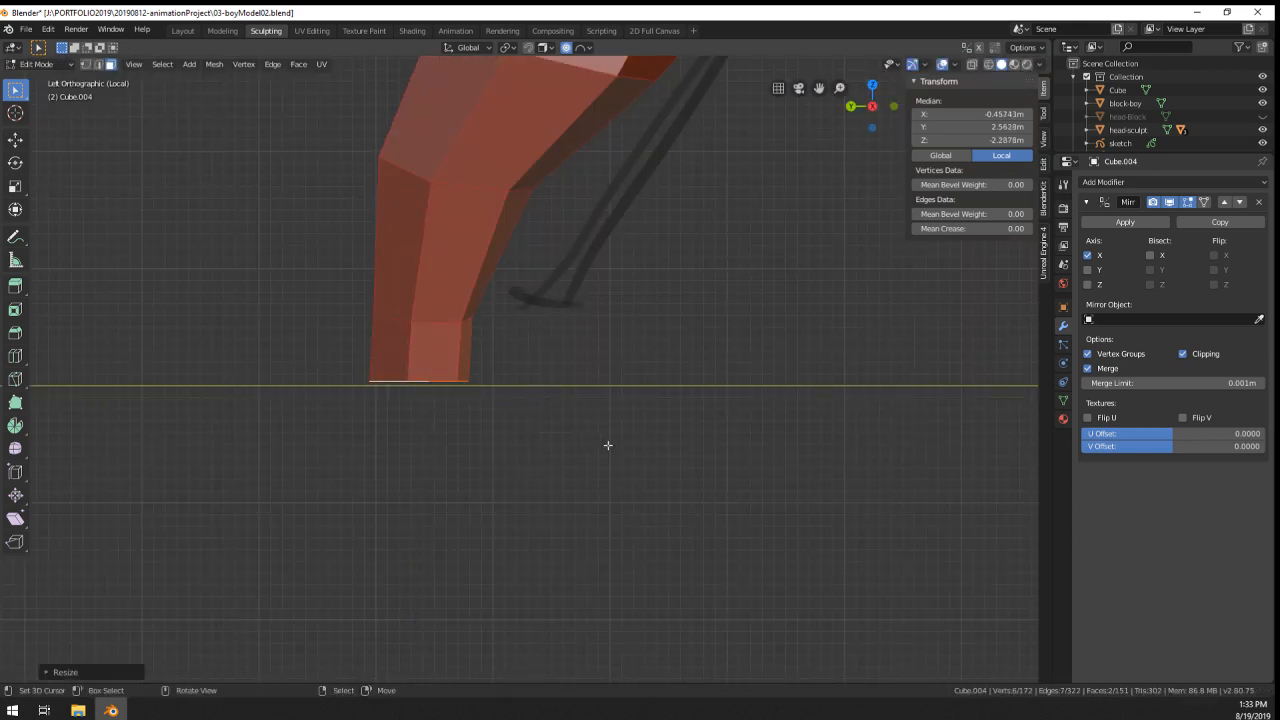
pyautogui.press('g')
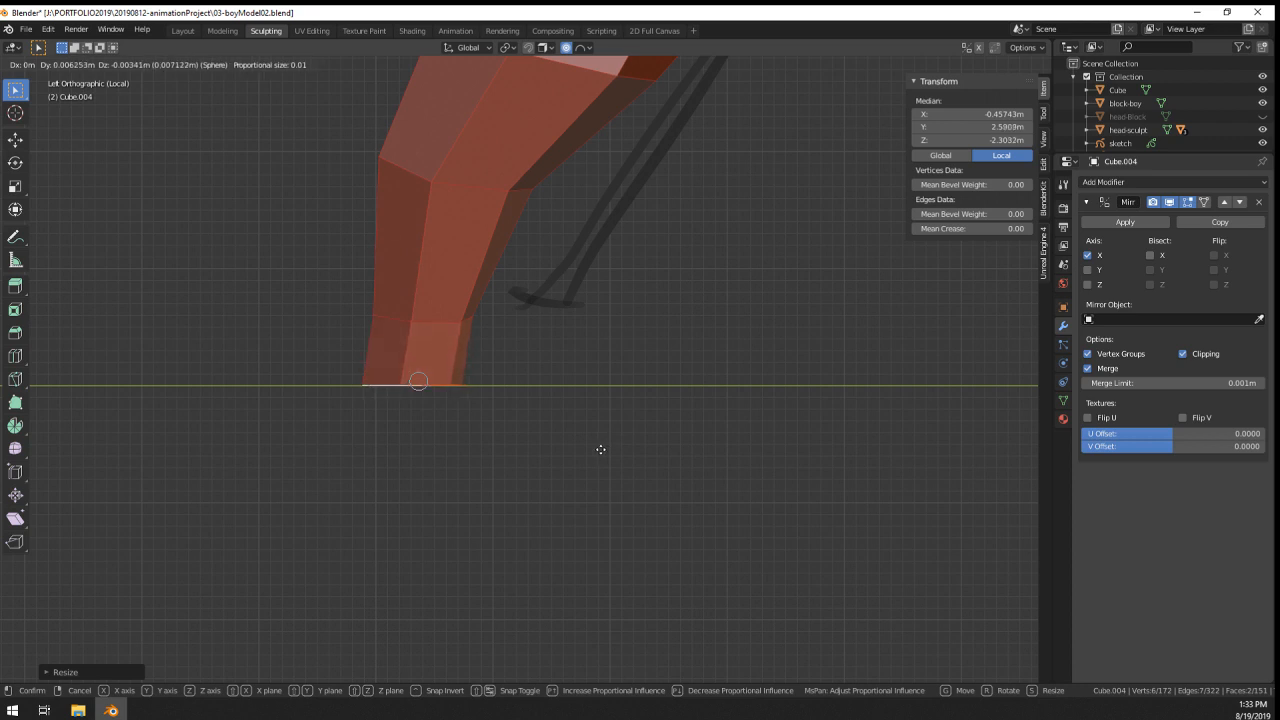
pyautogui.click(600, 449)
# - Rotate the rear foot's end faces so the heel is raised, and reposition them with the front edge on the ground line
pyautogui.press('r')
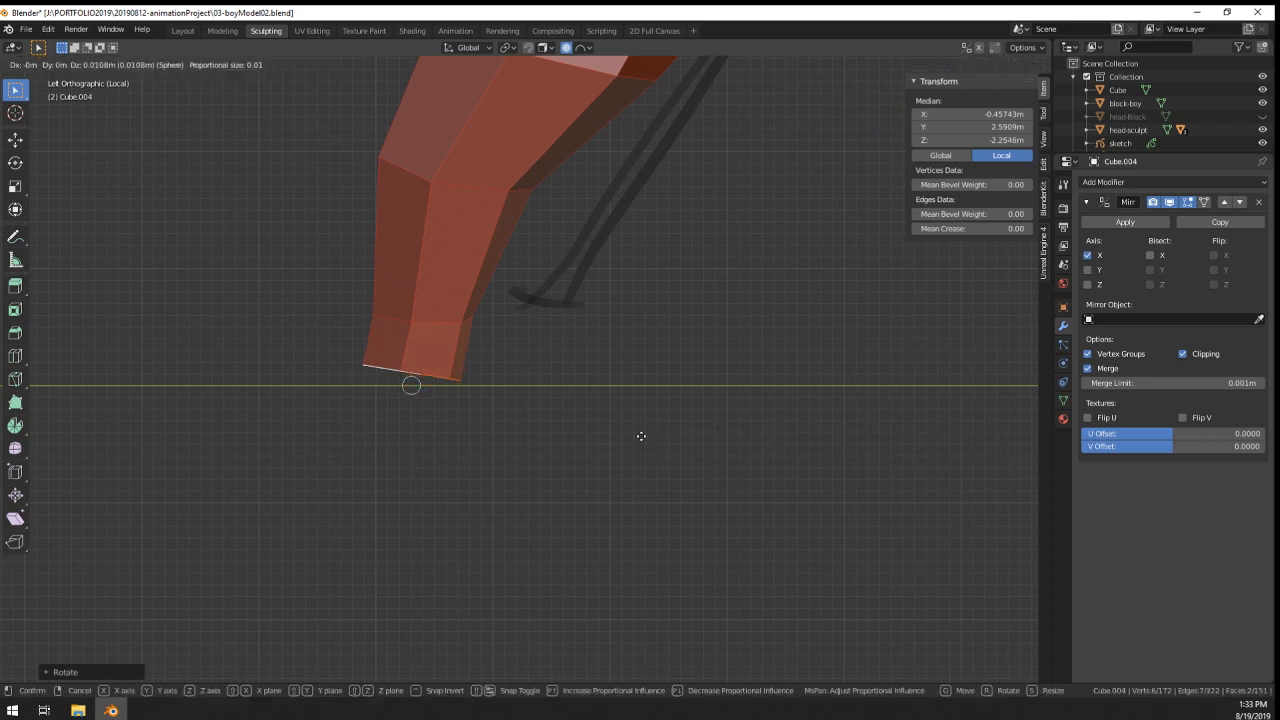
pyautogui.click(645, 434)
pyautogui.press('r')
pyautogui.click(643, 446)
pyautogui.press('g')
pyautogui.click(636, 455)
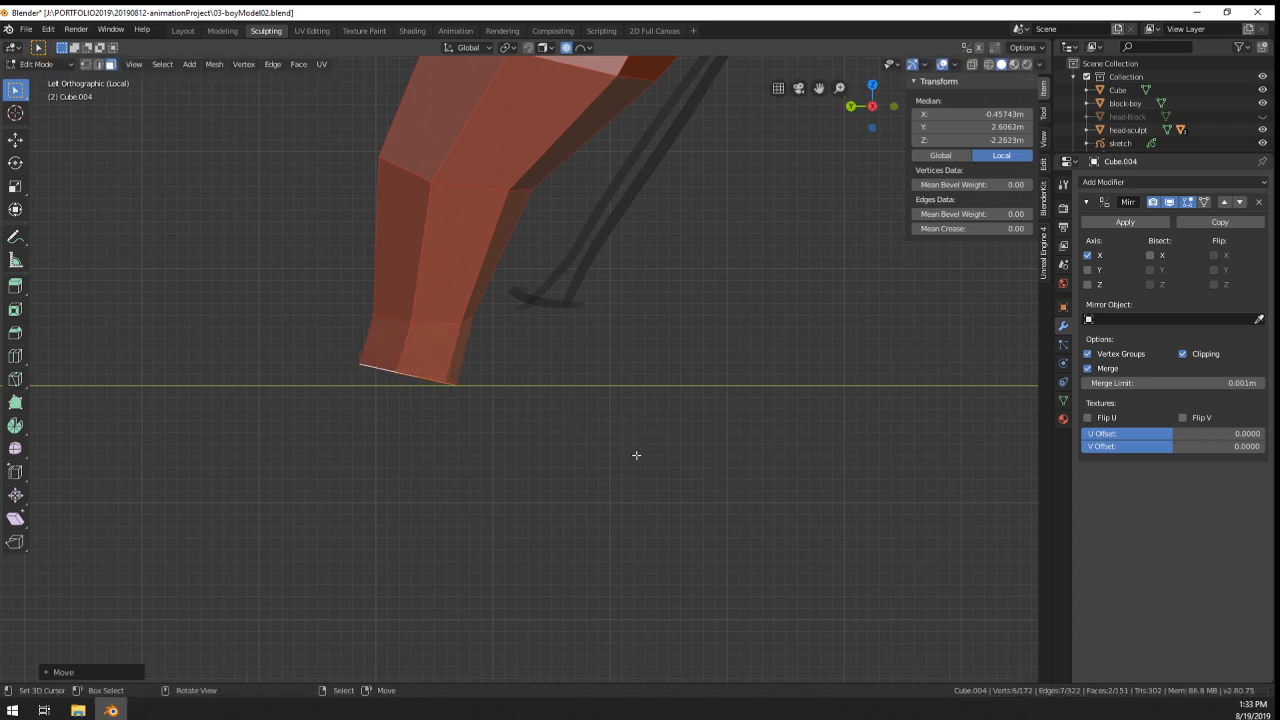
# - Select the three front-facing faces of the rear foot and extrude them forward along Y to form the paw
pyautogui.moveTo(356, 340)
pyautogui.mouseDown(button='middle')
pyautogui.moveTo(470, 360)
pyautogui.moveTo(364, 364)
pyautogui.mouseUp(button='middle')
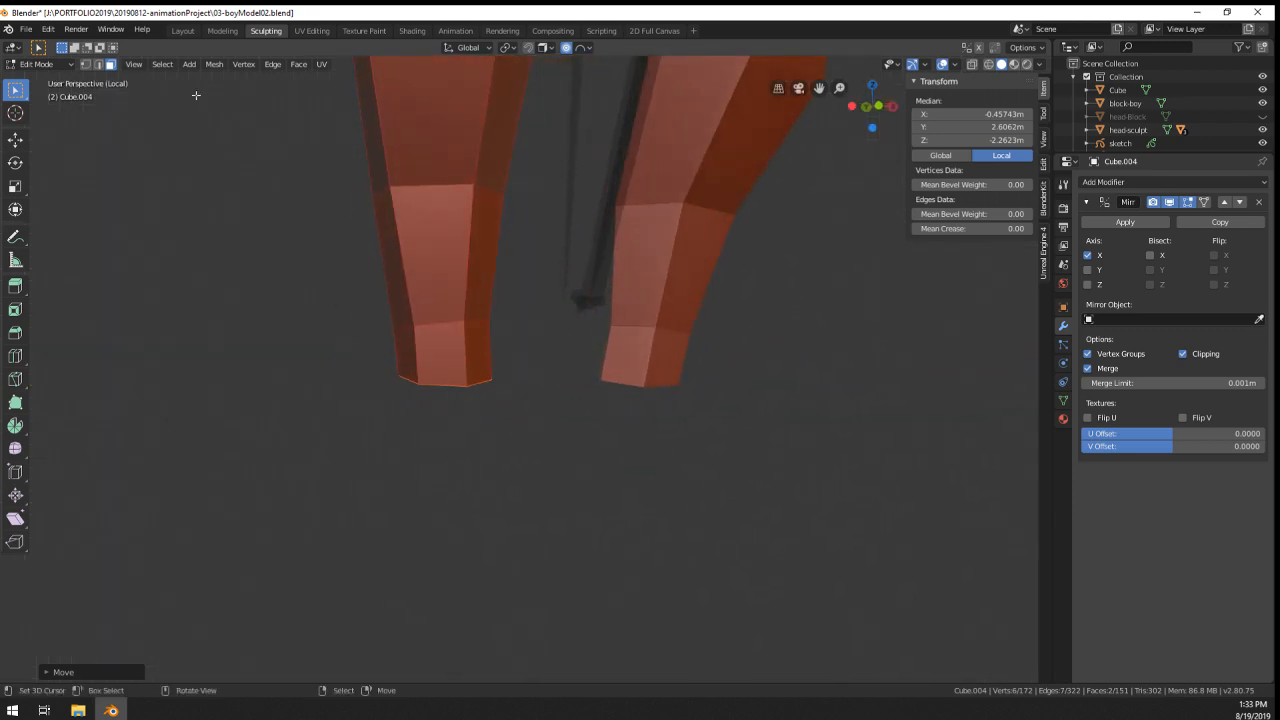
pyautogui.keyDown('ctrl'); pyautogui.click(481, 359); pyautogui.keyUp('ctrl')
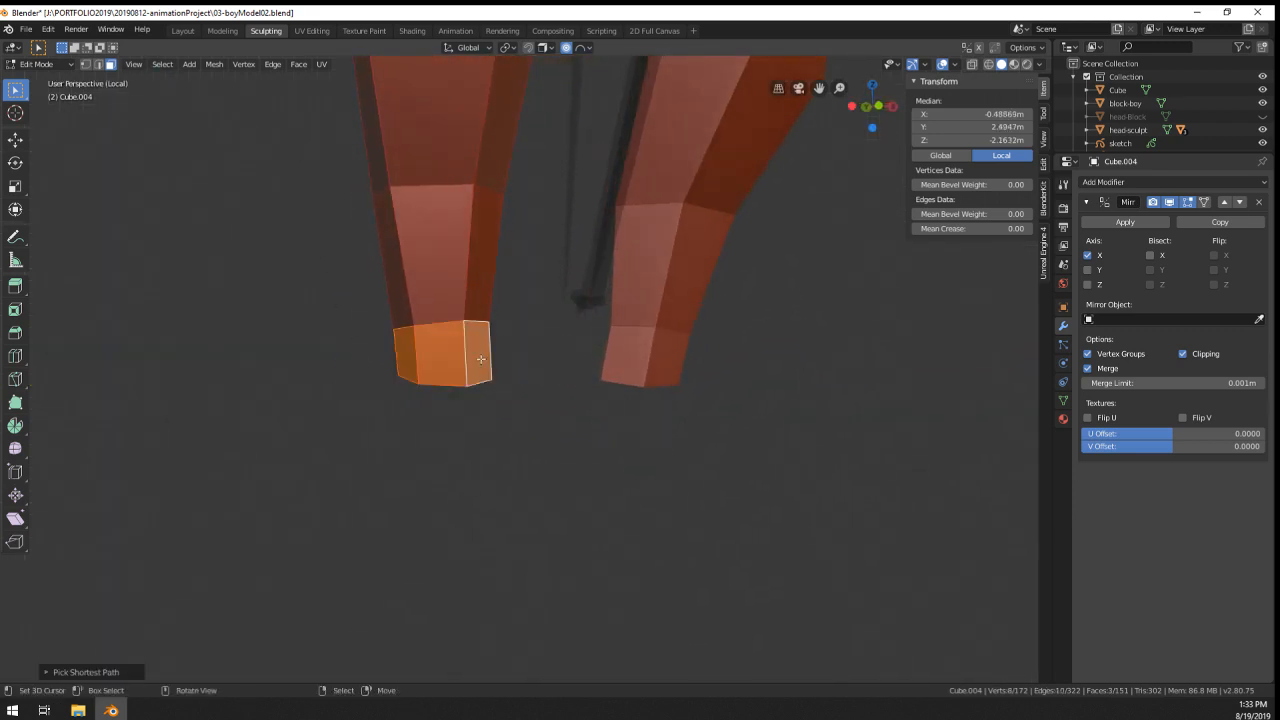
pyautogui.press('ctrl+KP_3')
pyautogui.press('e')
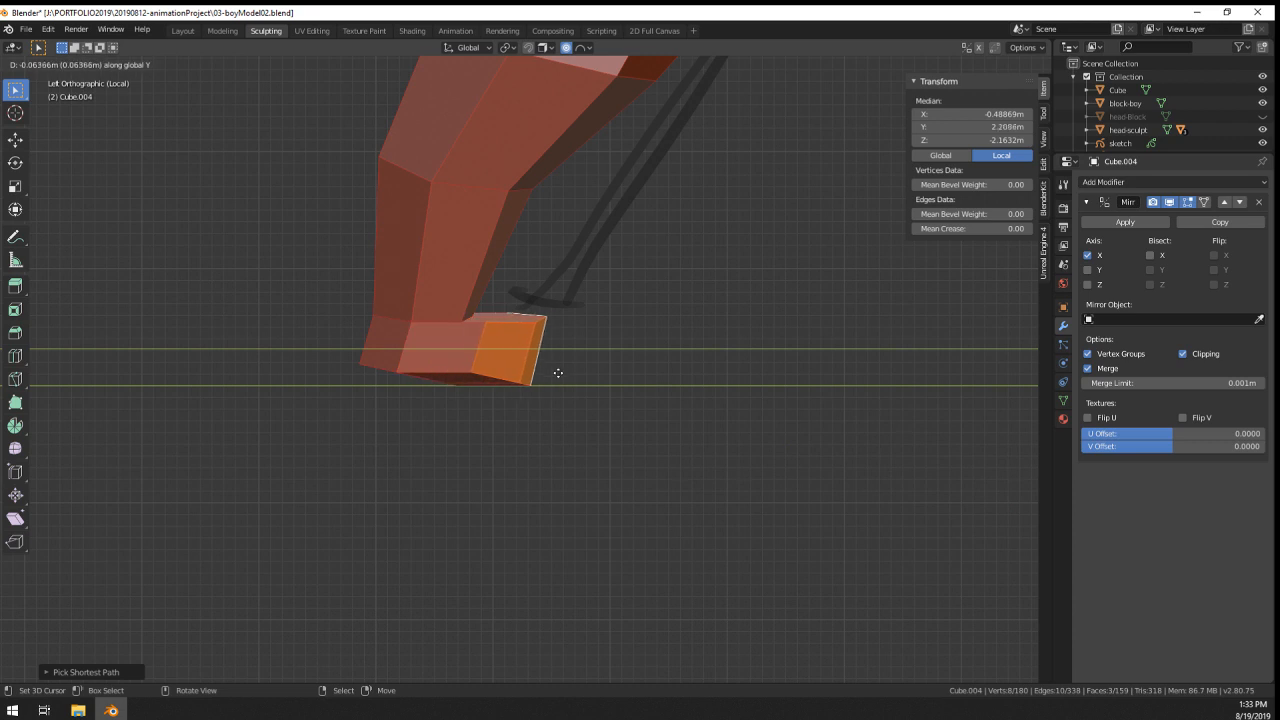
pyautogui.click(572, 376)
# - Scale the rear paw's extruded front faces down slightly and lower them along Z
pyautogui.press('s')
pyautogui.click(714, 409)
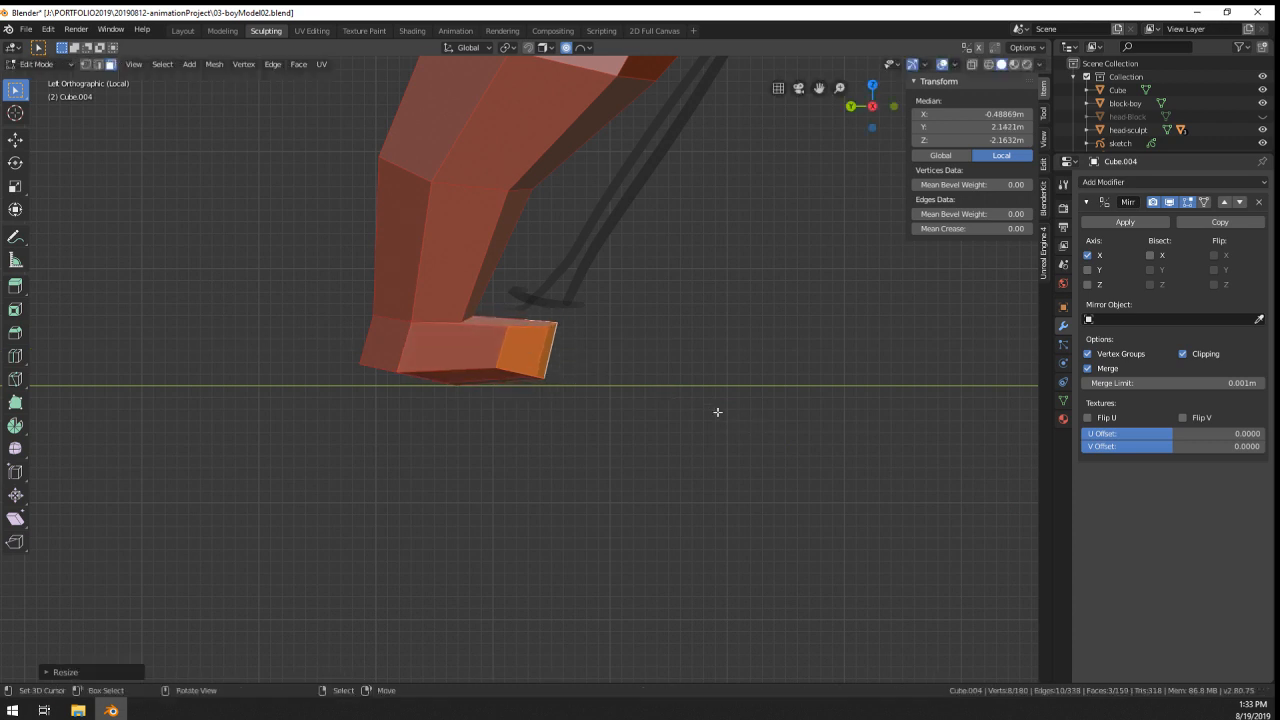
pyautogui.press('g')
pyautogui.press('z')
pyautogui.click(714, 423)
# - Select the underside faces of the rear paw's toe section and flatten them by scaling along Z to 0
pyautogui.moveTo(714, 423); pyautogui.dragTo(492, 286, button='middle')
pyautogui.keyDown('ctrl'); pyautogui.click(487, 349); pyautogui.keyUp('ctrl')
pyautogui.press('s')
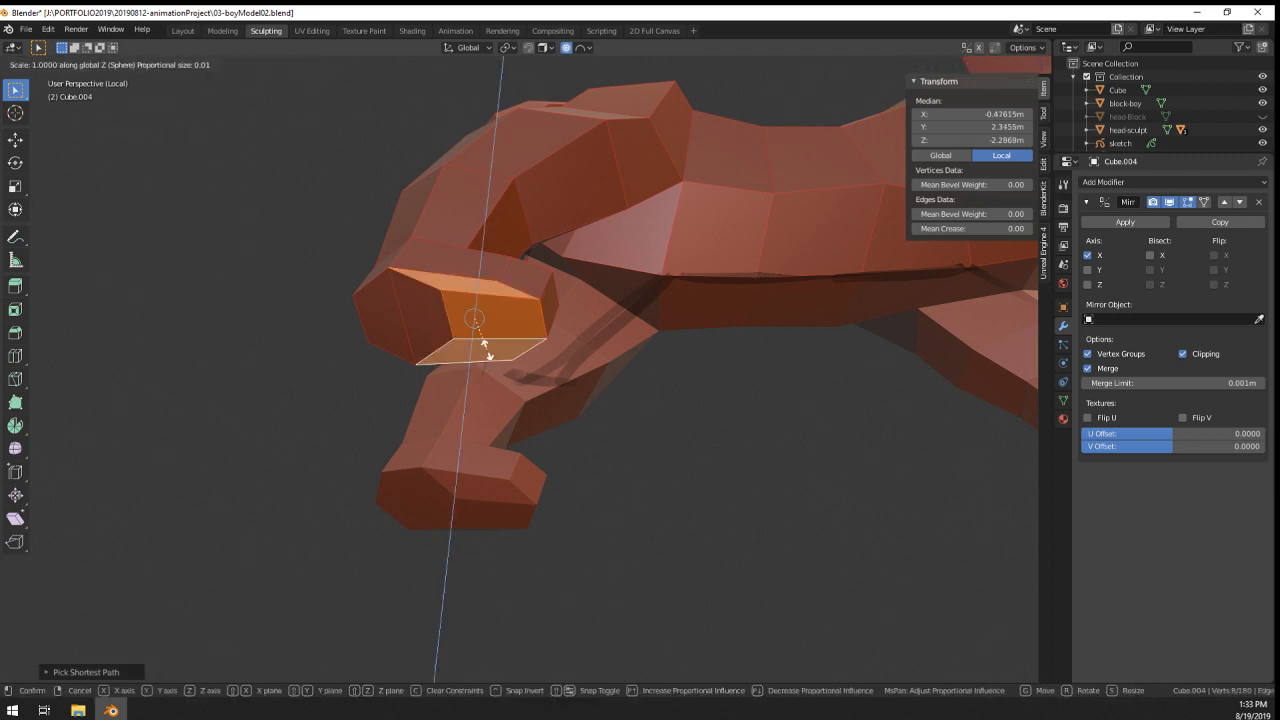
pyautogui.click(487, 349)
pyautogui.moveTo(493, 374); pyautogui.dragTo(516, 436, button='middle')
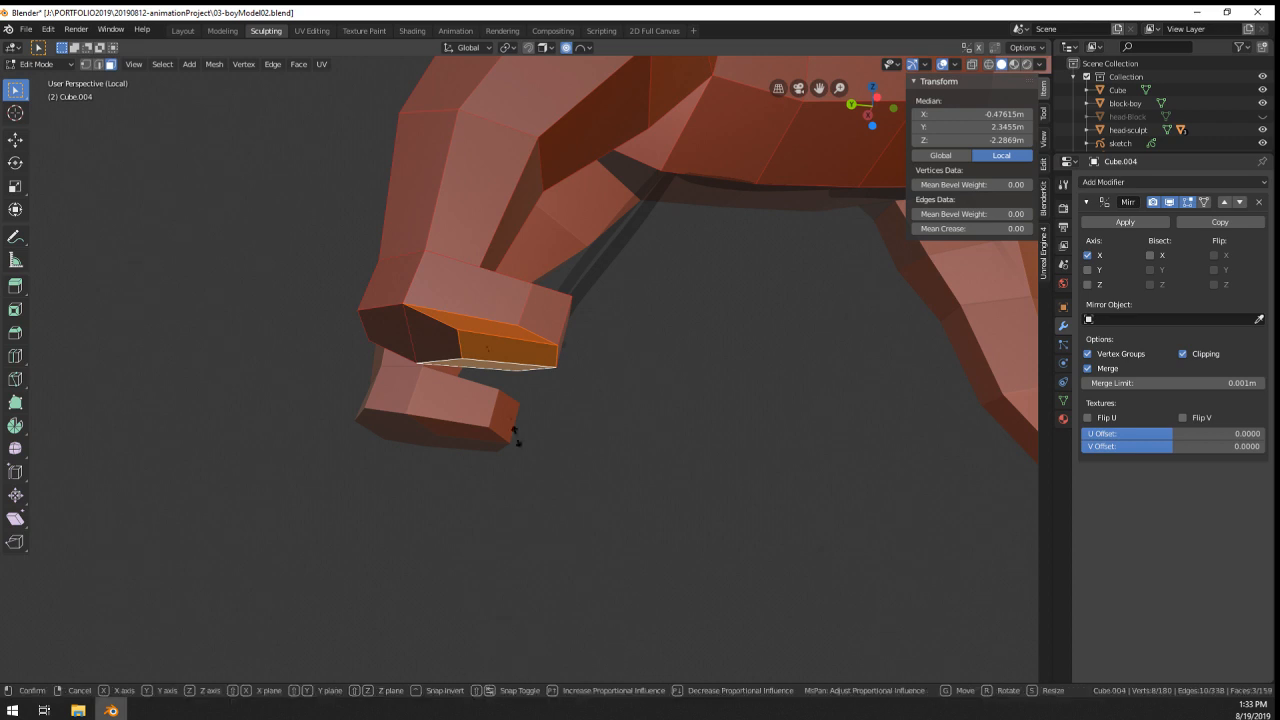
pyautogui.press('s')
pyautogui.press('z')
pyautogui.press('0')
pyautogui.press('Return')
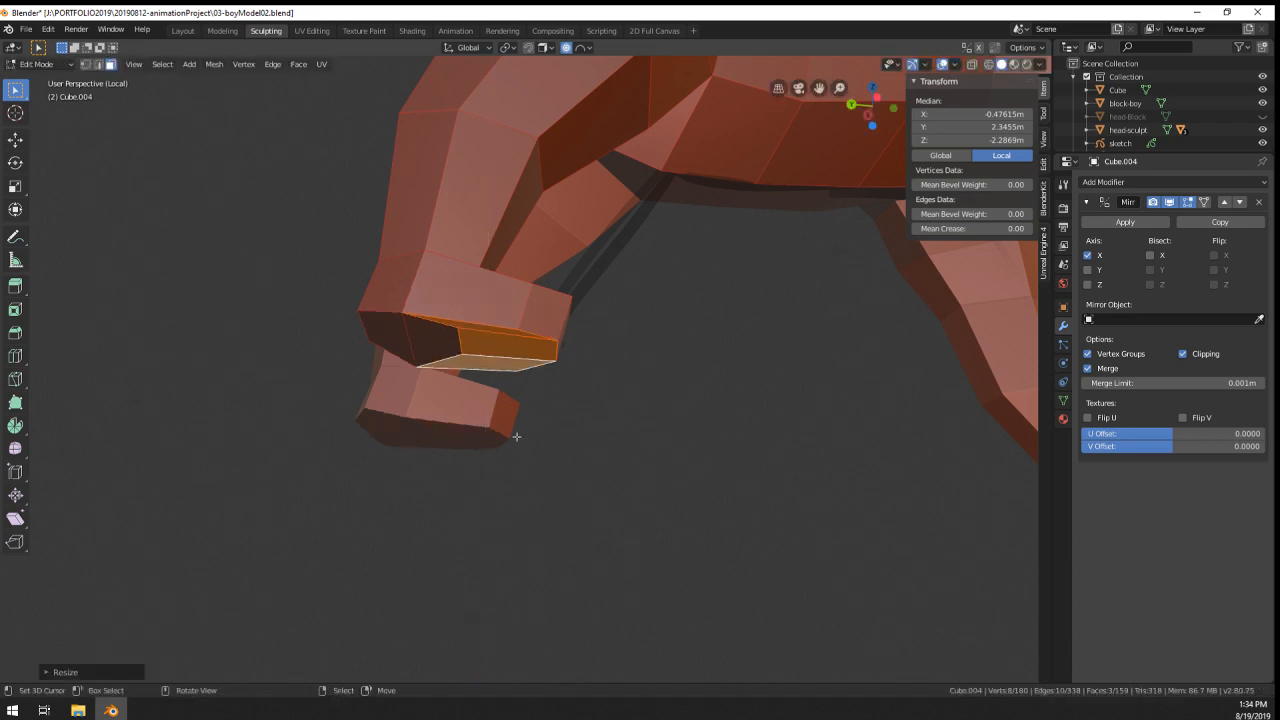
# - Lower the flattened underside of the rear paw along Z to the ground line
pyautogui.moveTo(516, 436); pyautogui.dragTo(420, 398, button='middle')
pyautogui.press('ctrl+KP_3')
pyautogui.press('g')
pyautogui.press('z')
pyautogui.click(496, 383)
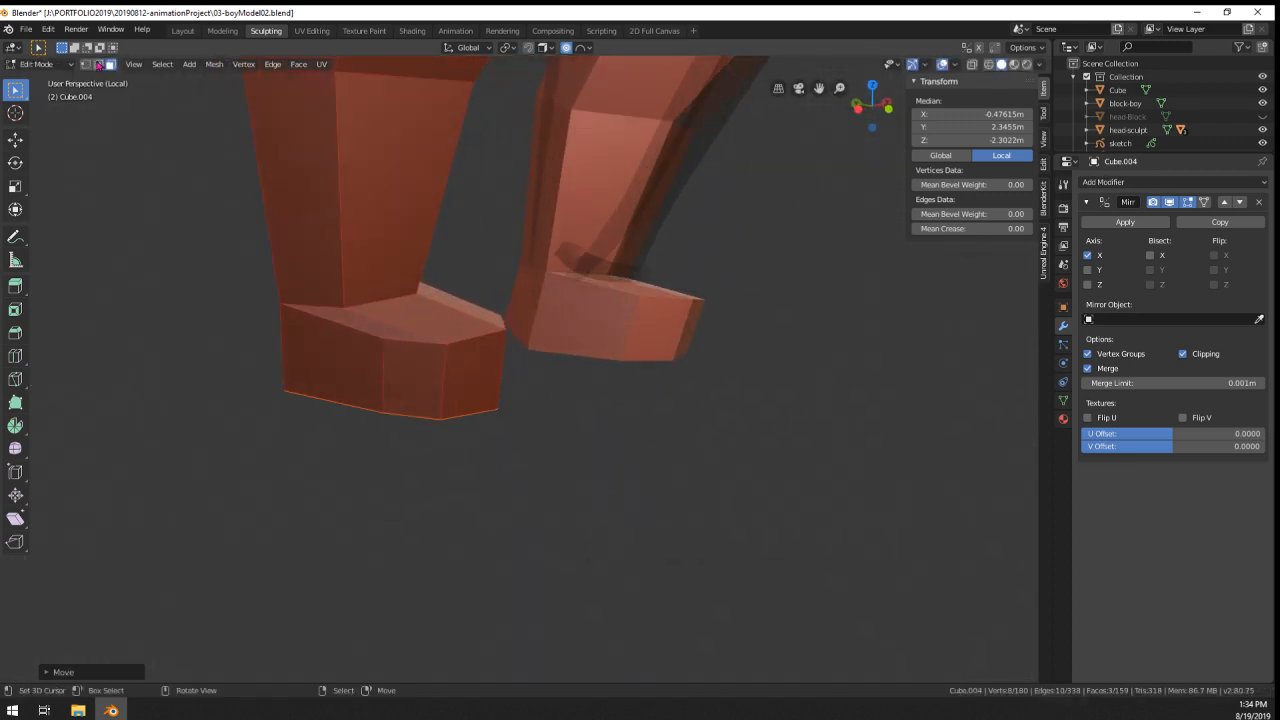
# - Select the row of four upper front vertices on the rear paw and slide them down to slope the toes
pyautogui.rightClick(380, 333)
pyautogui.moveTo(454, 346); pyautogui.dragTo(398, 358, button='middle')
pyautogui.keyDown('ctrl'); pyautogui.rightClick(488, 315); pyautogui.keyUp('ctrl')
pyautogui.press('g')
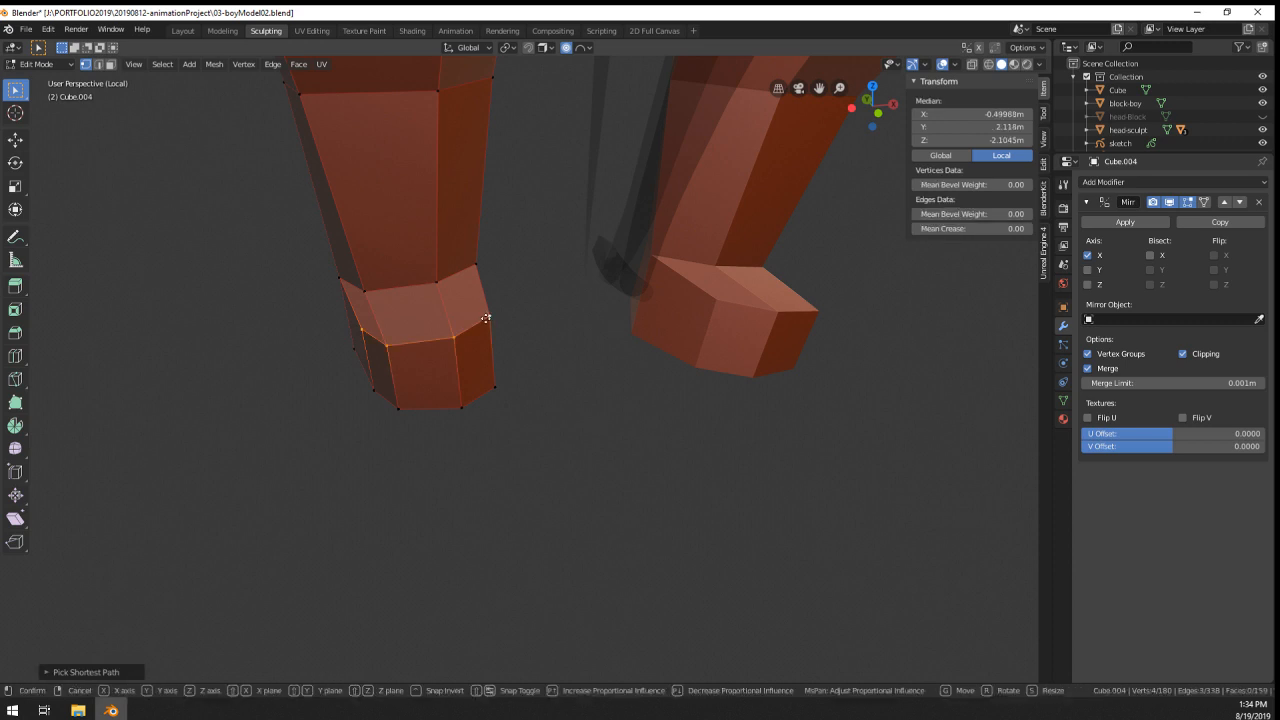
pyautogui.press('g')
pyautogui.click(492, 354)
# - Reposition individual vertices on the rear paw's toe and ankle to even out its upper surface
pyautogui.rightClick(405, 379)
pyautogui.press('g')
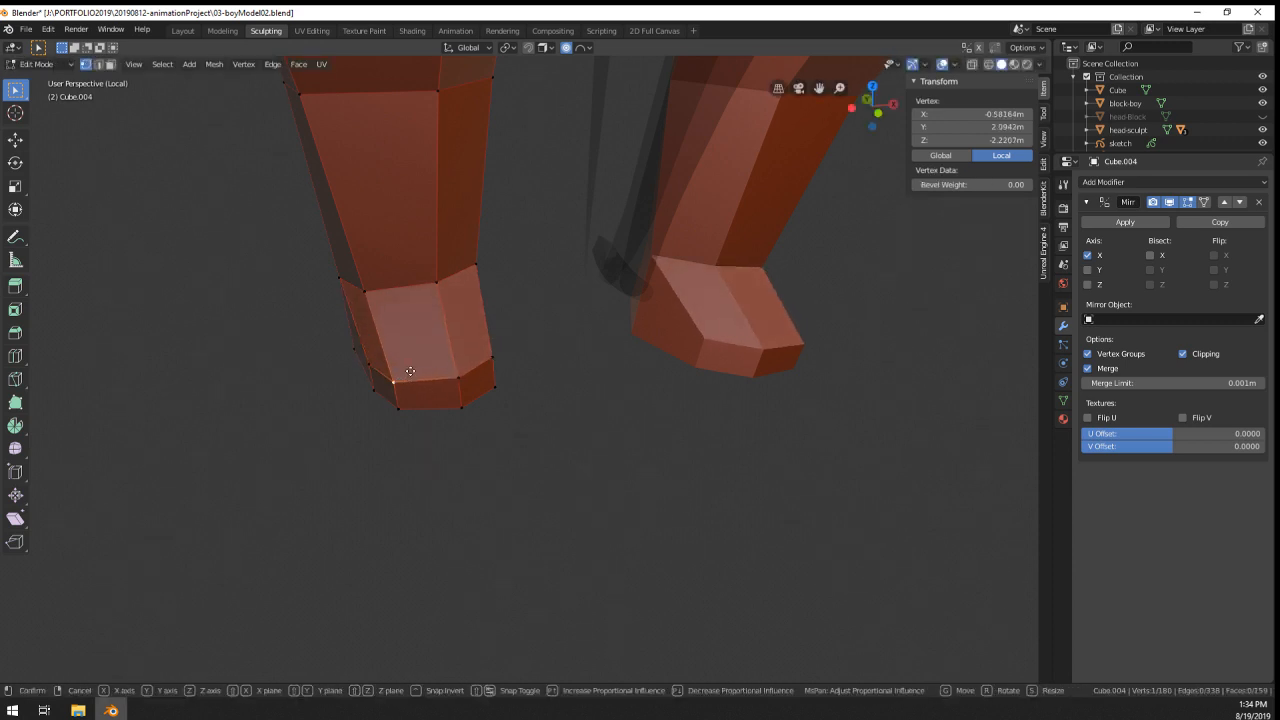
pyautogui.click(417, 357)
pyautogui.rightClick(368, 304)
pyautogui.press('g')
pyautogui.click(384, 292)
pyautogui.rightClick(458, 380)
pyautogui.press('g')
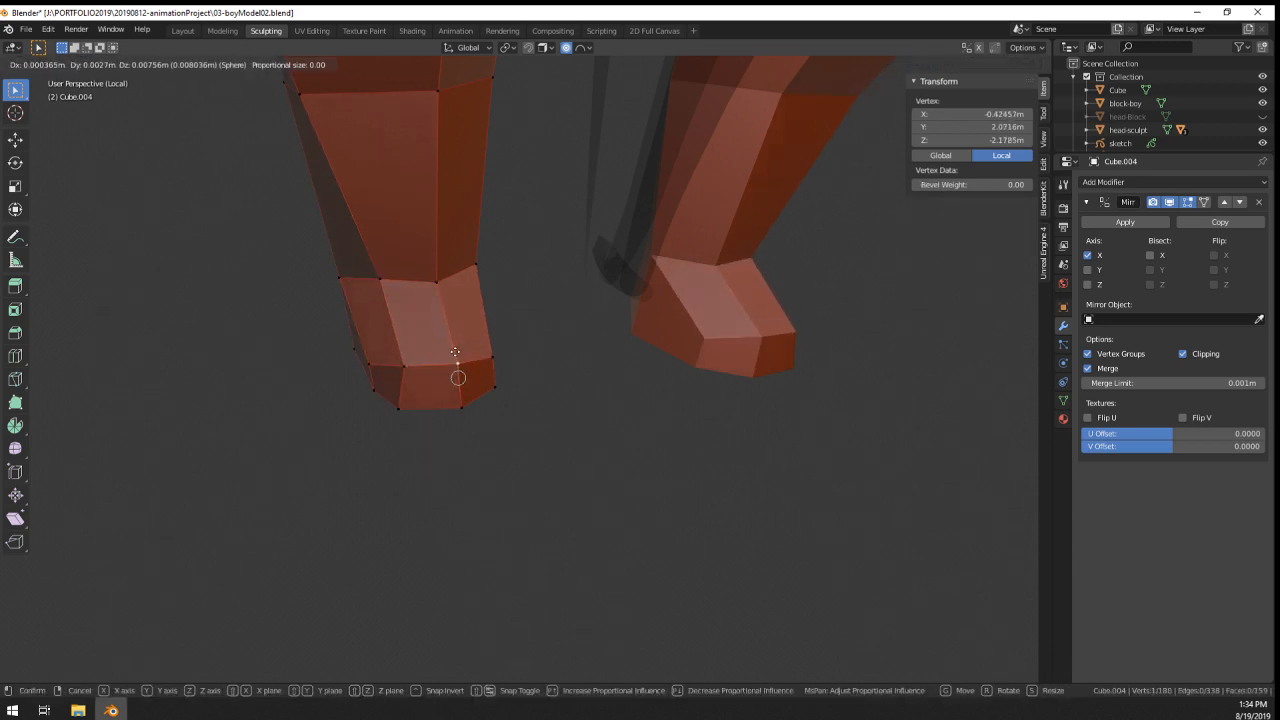
pyautogui.click(458, 367)
# - Select the four vertices at the back of the rear heel and move them backward and up in the left view
pyautogui.press('Tab')
pyautogui.scroll(-1, 449, 330)
pyautogui.moveTo(449, 330); pyautogui.dragTo(629, 309, button='middle')
pyautogui.scroll(3, 629, 309)
pyautogui.press('Tab')
pyautogui.moveTo(430, 345); pyautogui.dragTo(465, 352, button='middle')
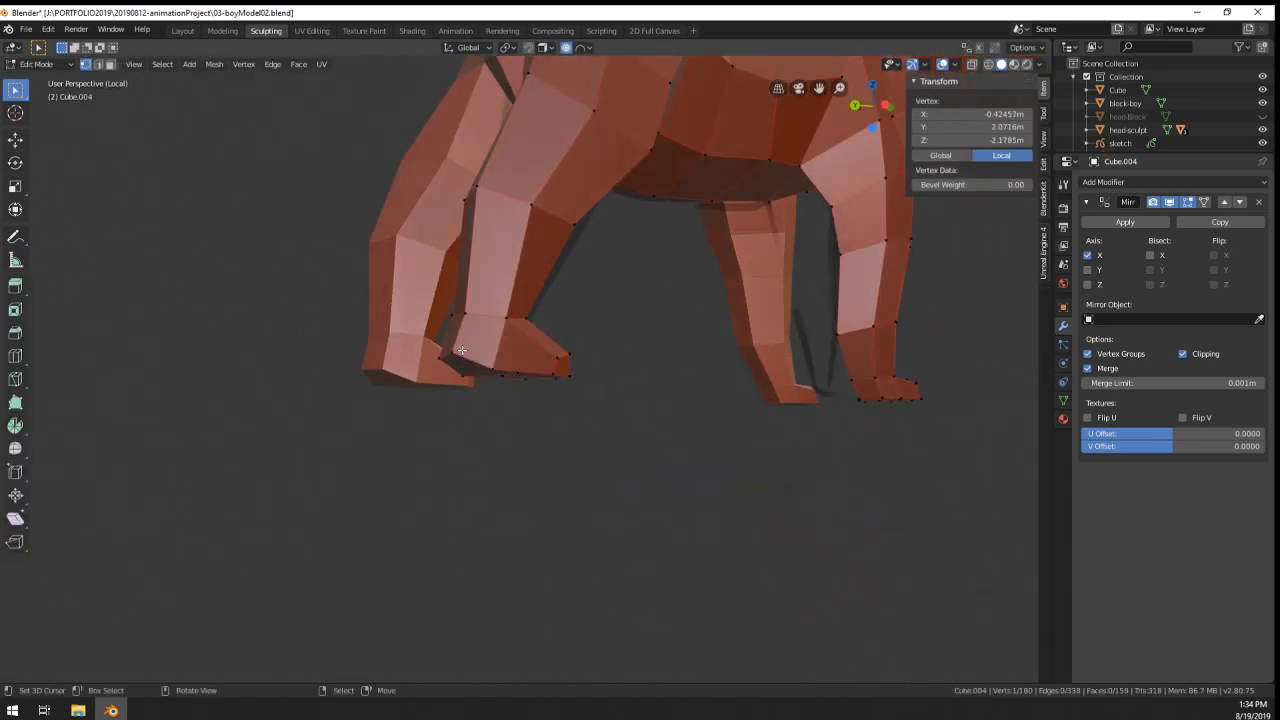
pyautogui.hotkey('alt', 'a')
pyautogui.rightClick(447, 315)
pyautogui.keyDown('shift'); pyautogui.rightClick(438, 347); pyautogui.keyUp('shift')
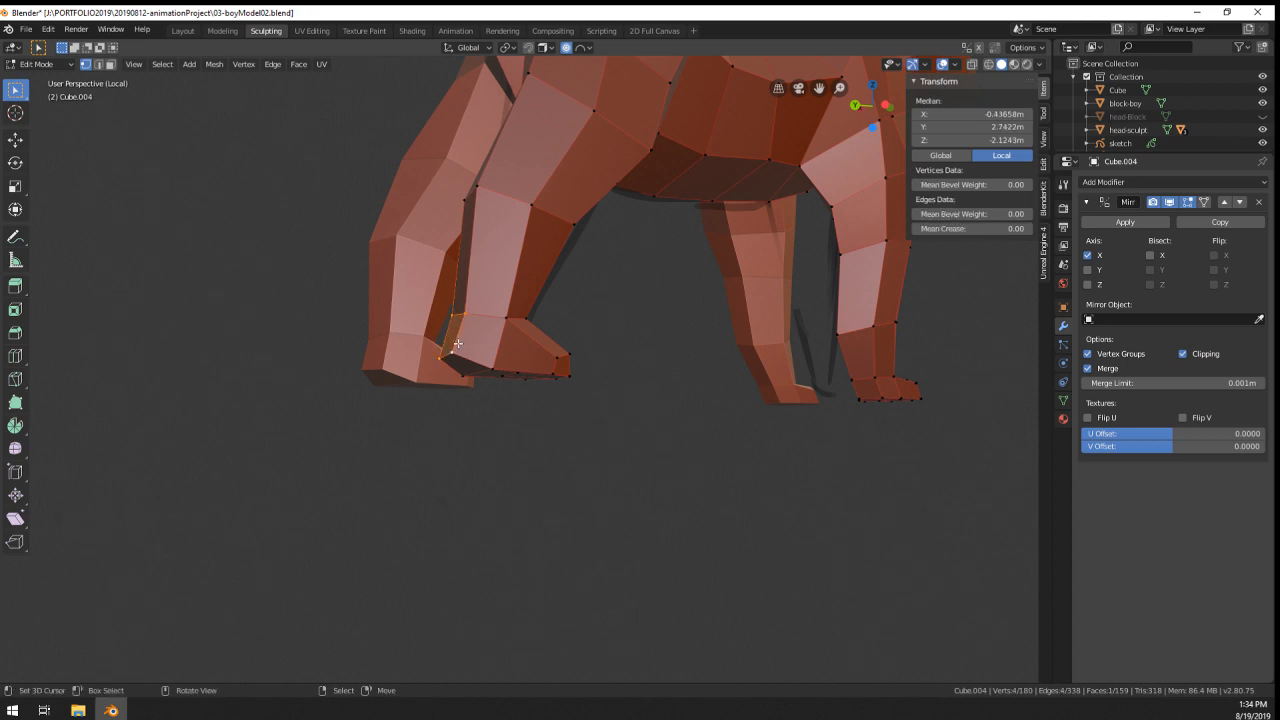
pyautogui.press('ctrl+KP_3')
pyautogui.press('g')
pyautogui.click(457, 345)
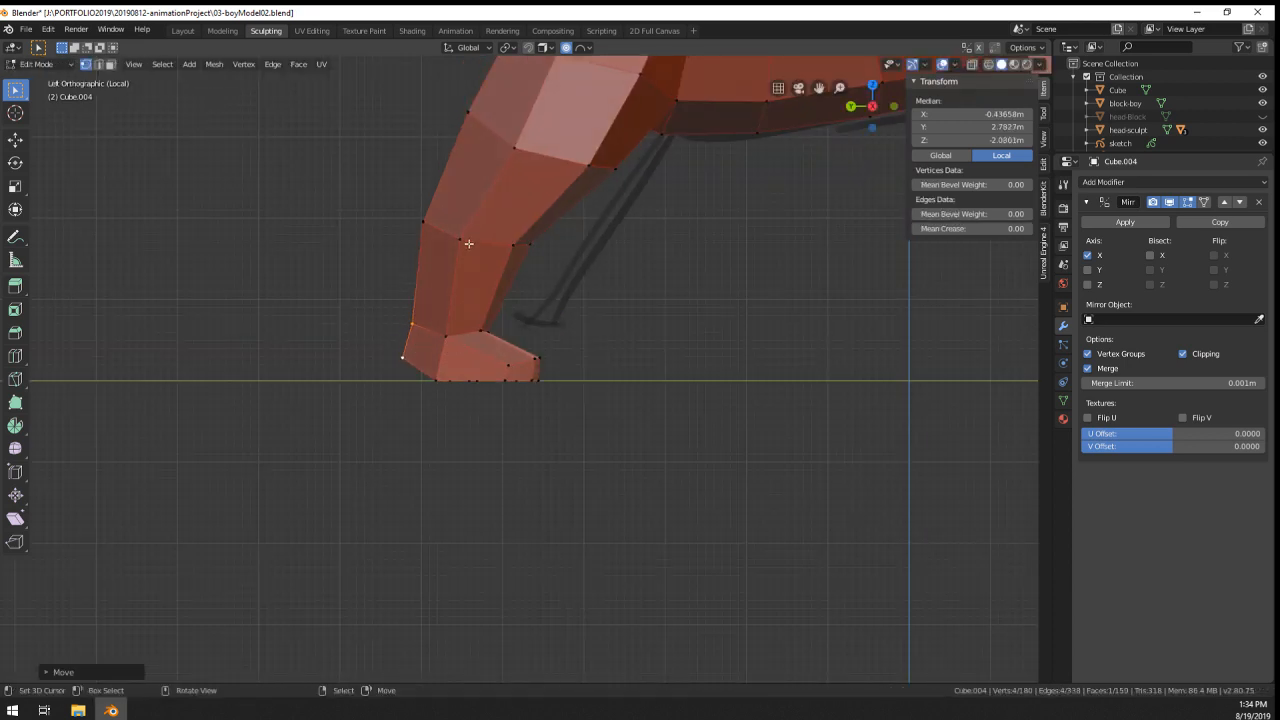
# - Switch to wireframe shading, circle-select the rear vertices of the hind leg's lower joint and move them forward
pyautogui.press('a')
pyautogui.press('z')
pyautogui.click(362, 236)
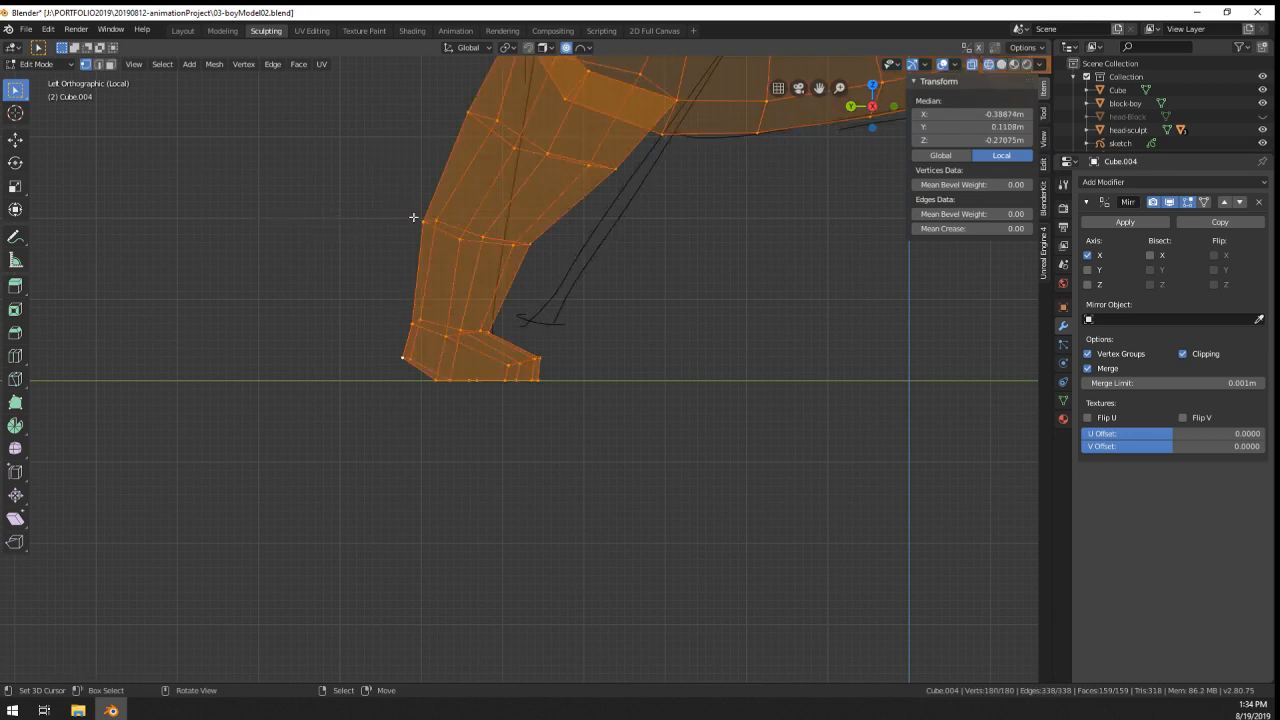
pyautogui.hotkey('alt', 'a')
pyautogui.press('c')
pyautogui.click(422, 219)
pyautogui.rightClick(422, 219)
pyautogui.press('g')
pyautogui.click(441, 221)
# - Clear the vertex selection on the dog mesh
pyautogui.scroll(-2, 485, 215)
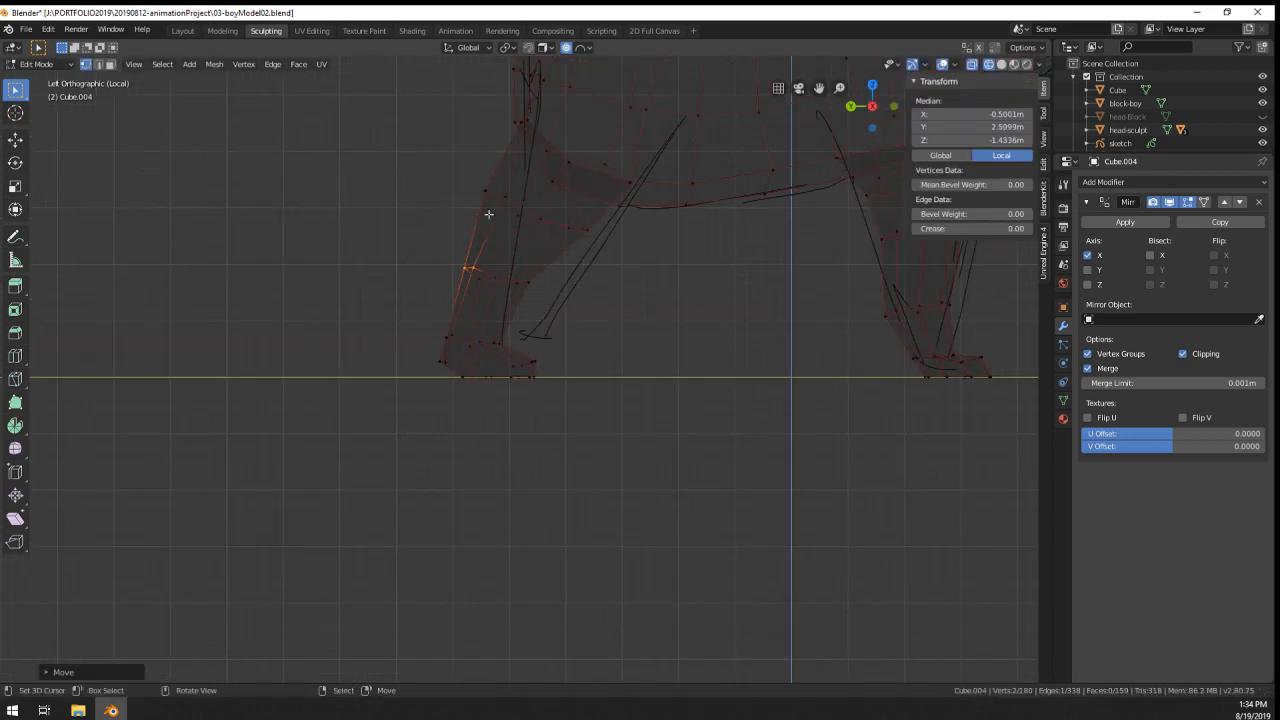
pyautogui.keyDown('shift'); pyautogui.moveTo(541, 227); pyautogui.dragTo(541, 307, button='middle'); pyautogui.keyUp('shift')
pyautogui.scroll(-2, 541, 307)
pyautogui.press('Tab')
pyautogui.press('Tab')
pyautogui.scroll(2, 530, 302)
pyautogui.press('a')
pyautogui.hotkey('alt', 'a')
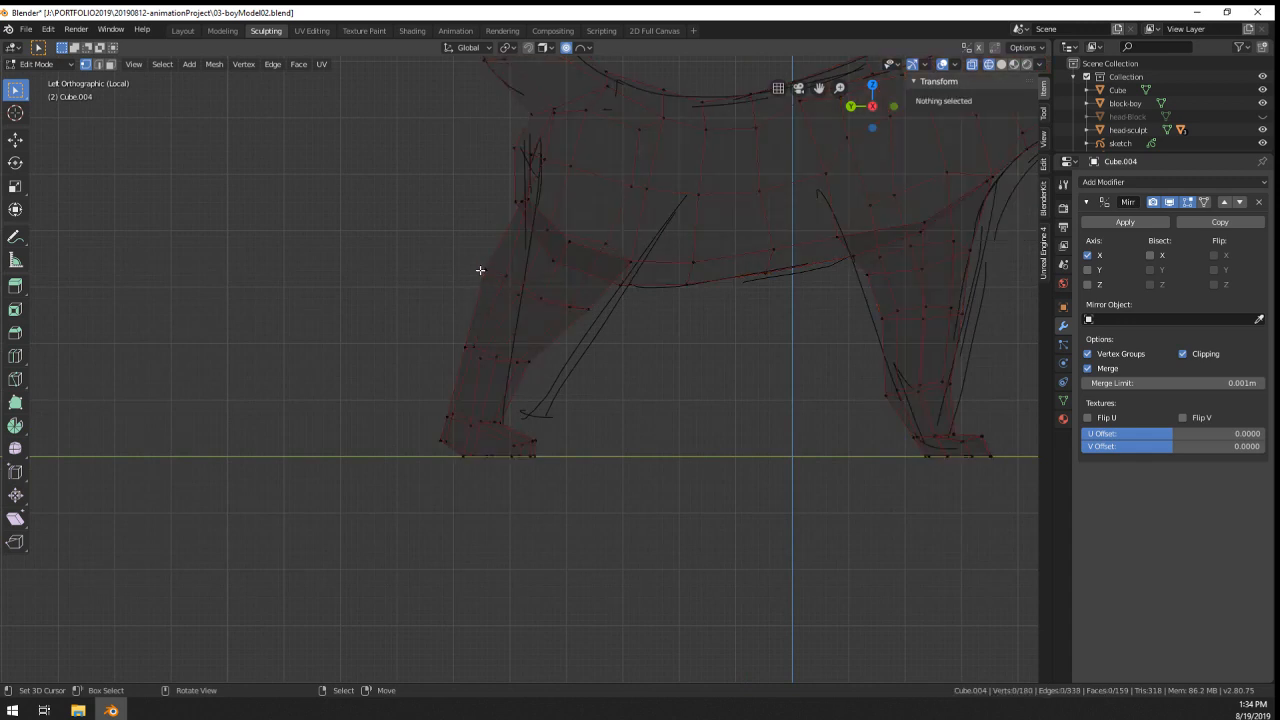
# - Nudge one vertex on the rear edge of the hind thigh and one in the lower hind leg to refine the leg shape
pyautogui.press('c')
pyautogui.click(477, 270)
pyautogui.rightClick(477, 270)
pyautogui.press('g')
pyautogui.click(485, 272)
pyautogui.rightClick(490, 348)
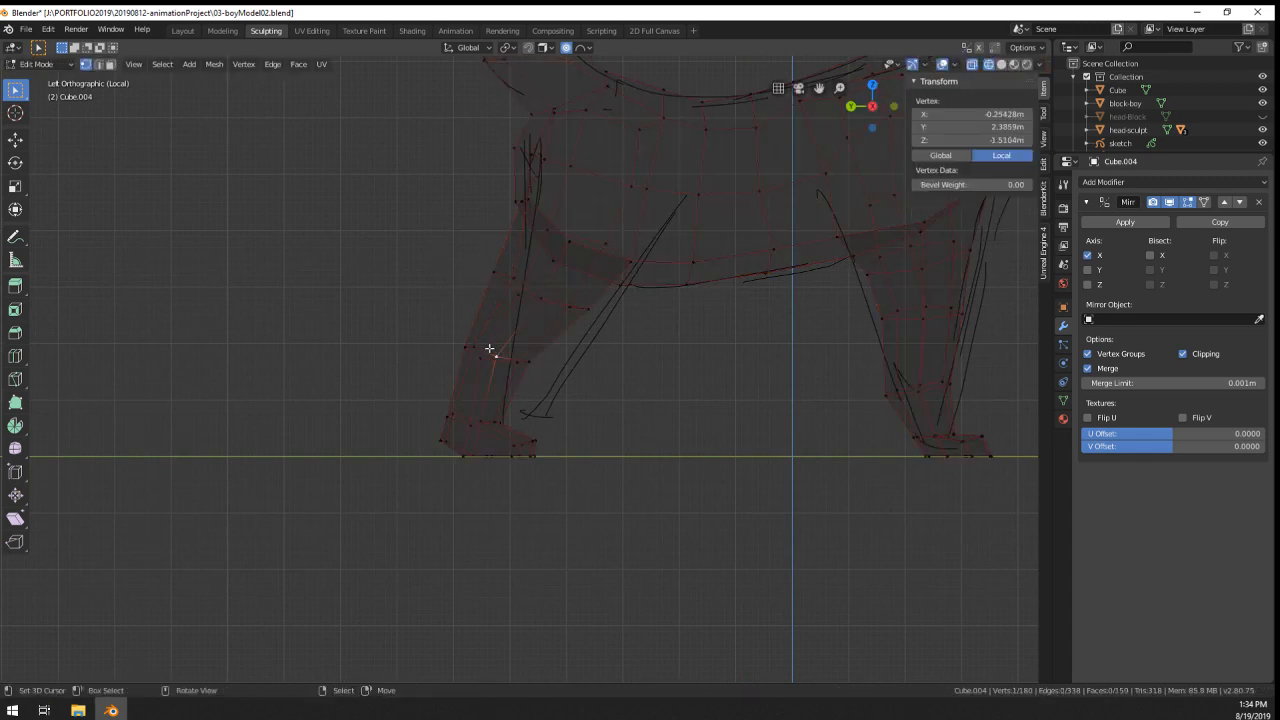
pyautogui.press('g')
pyautogui.click(481, 353)
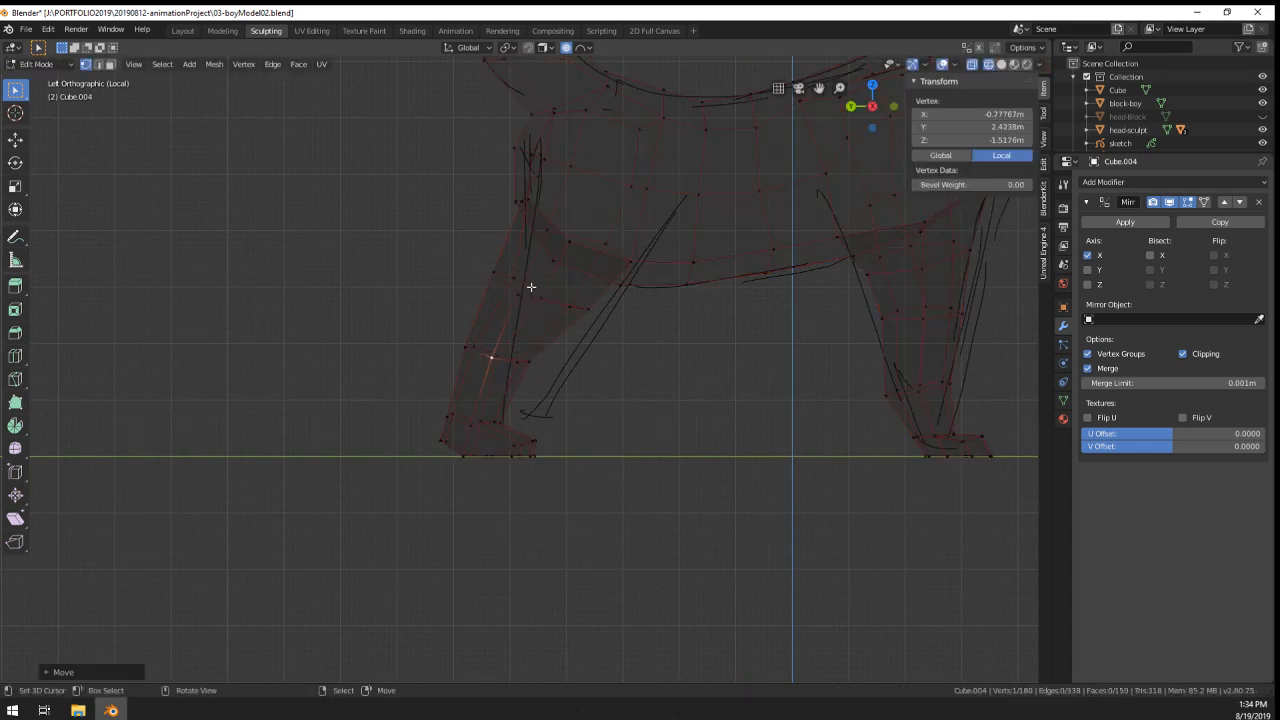
# - Relax the edge loop across the upper hind leg with LoopTools and adjust its size and position
pyautogui.keyDown('alt'); pyautogui.rightClick(582, 304); pyautogui.keyUp('alt')
pyautogui.press('g')
pyautogui.click(585, 302)
pyautogui.press('w')
pyautogui.moveTo(586, 304)
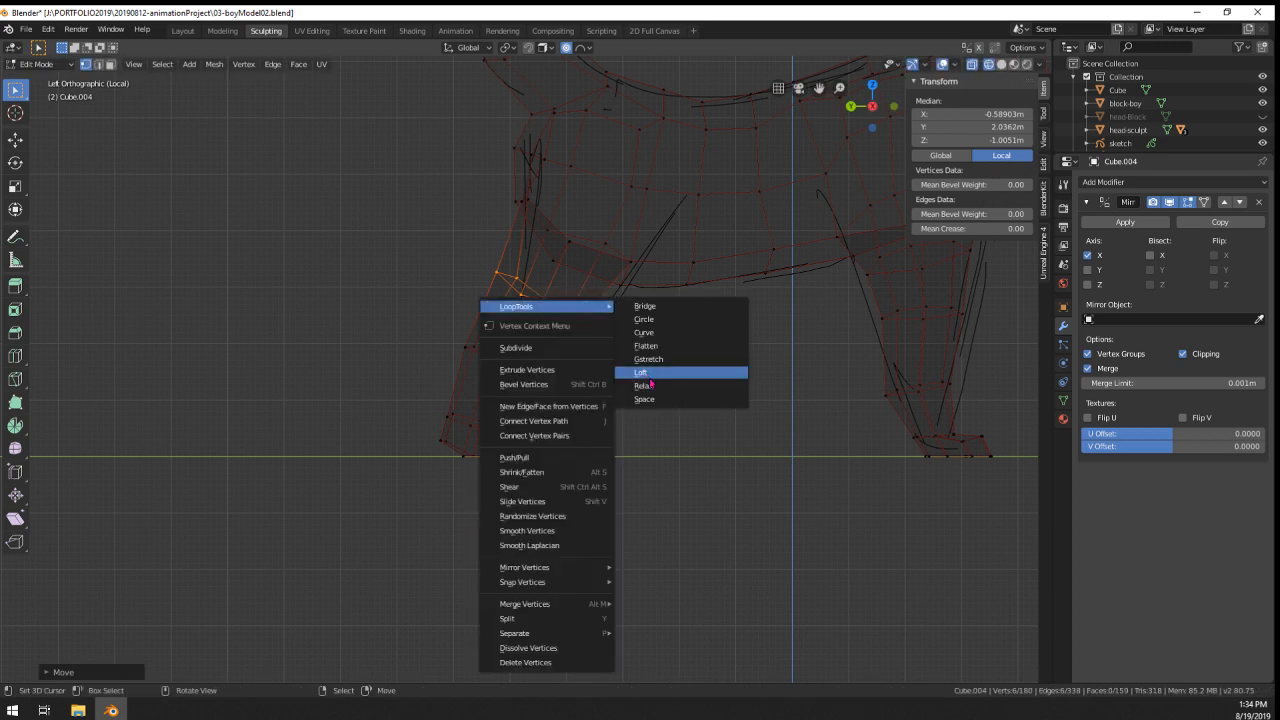
pyautogui.click(645, 372)
pyautogui.press('w')
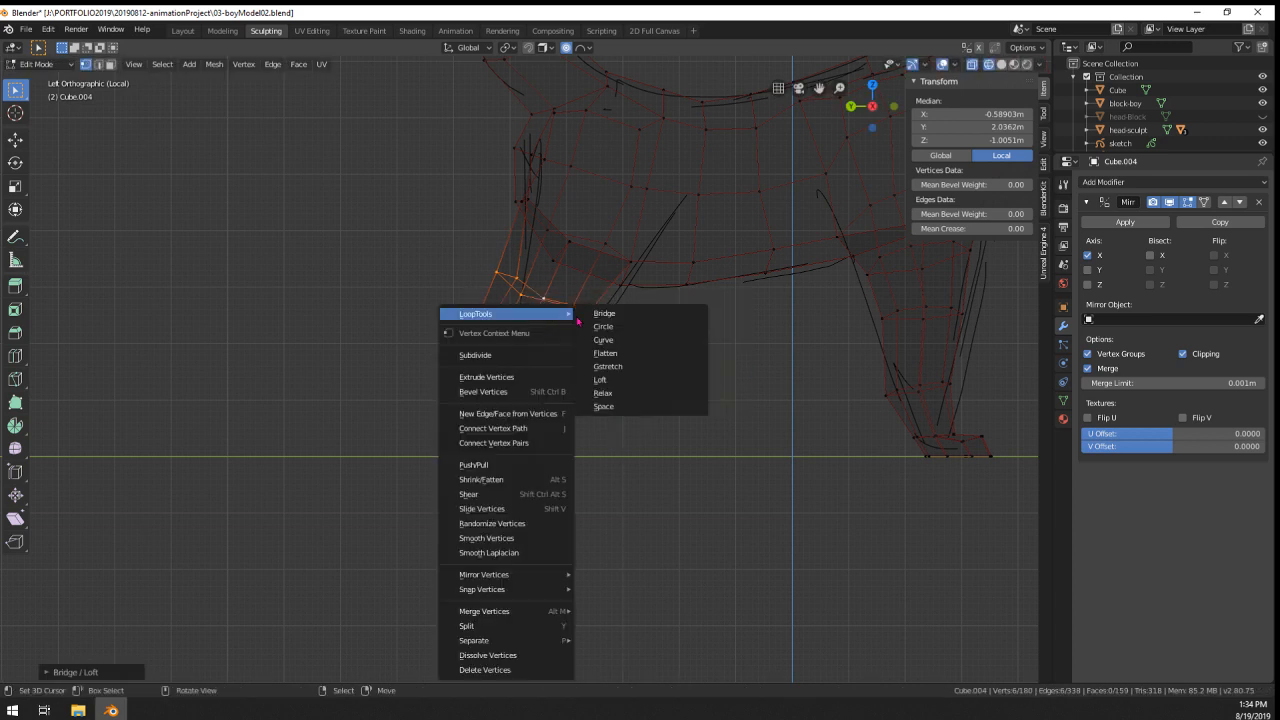
pyautogui.click(619, 393)
pyautogui.press('g')
pyautogui.click(623, 360)
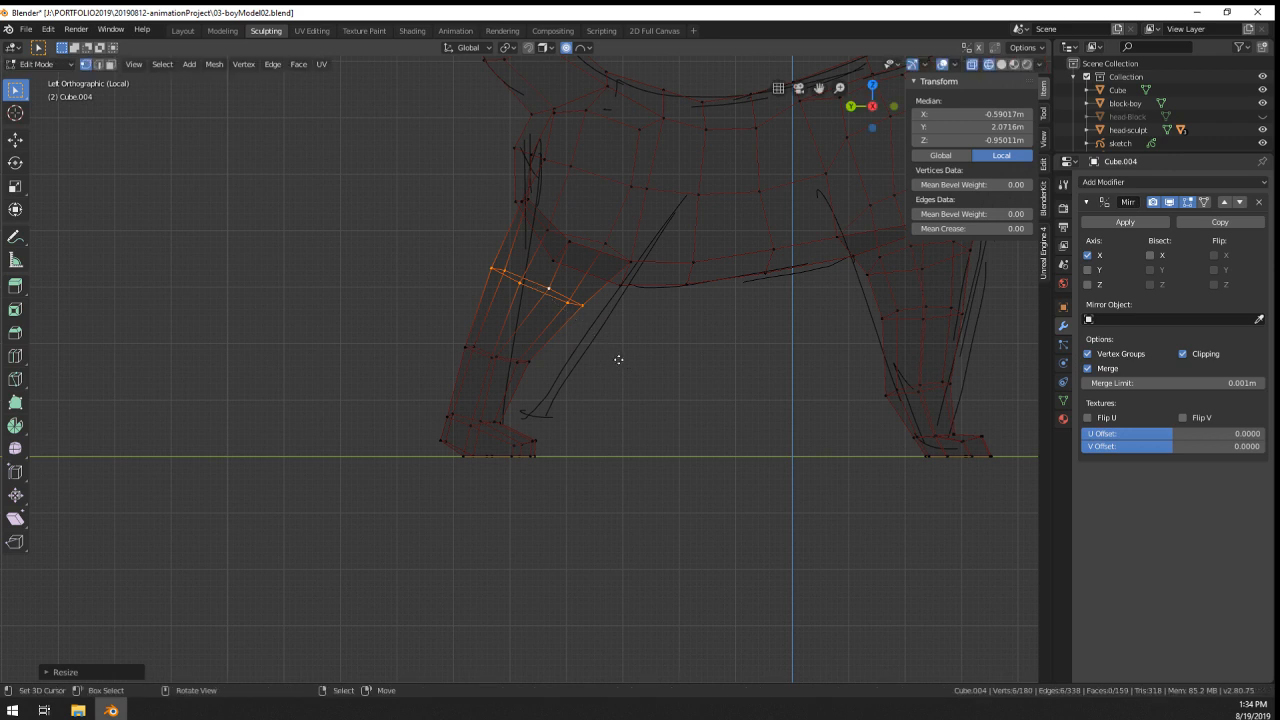
pyautogui.press('g')
pyautogui.click(621, 360)
# - Relax the edge loop across the lower hind leg with LoopTools and reposition it
pyautogui.keyDown('alt'); pyautogui.rightClick(509, 360); pyautogui.keyUp('alt')
pyautogui.press('w')
pyautogui.moveTo(555, 324)
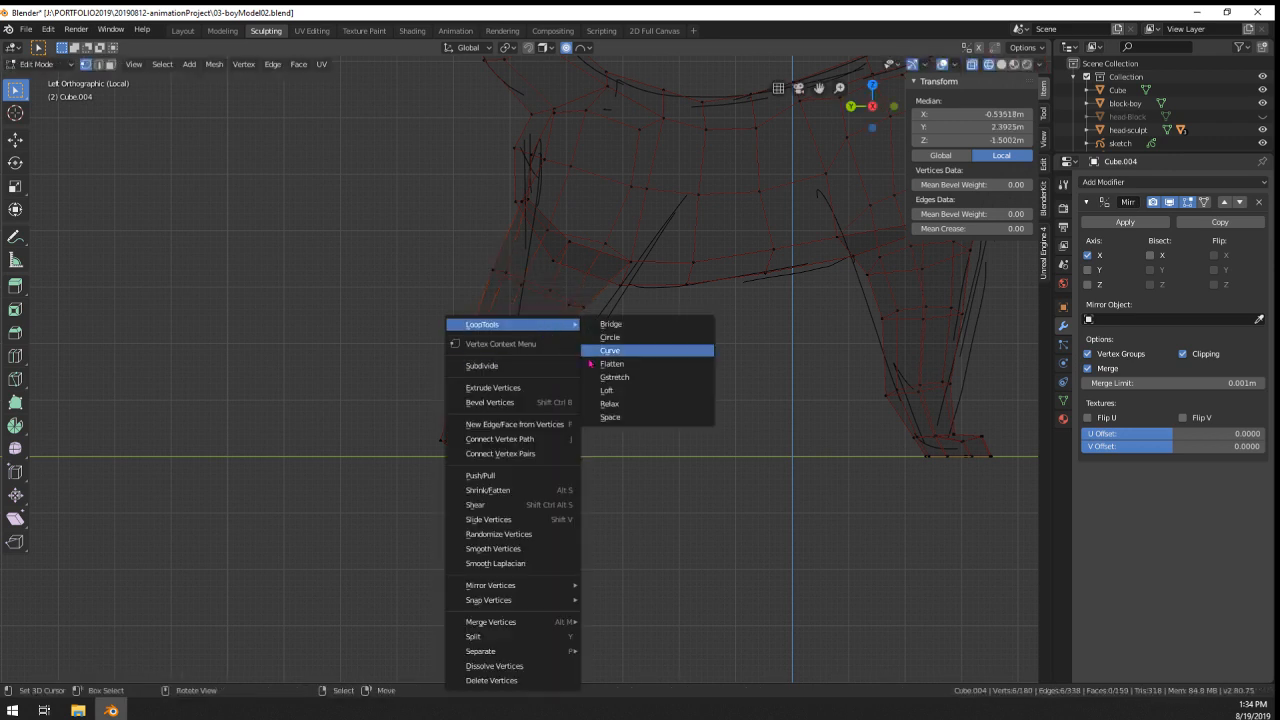
pyautogui.click(607, 390)
pyautogui.press('w')
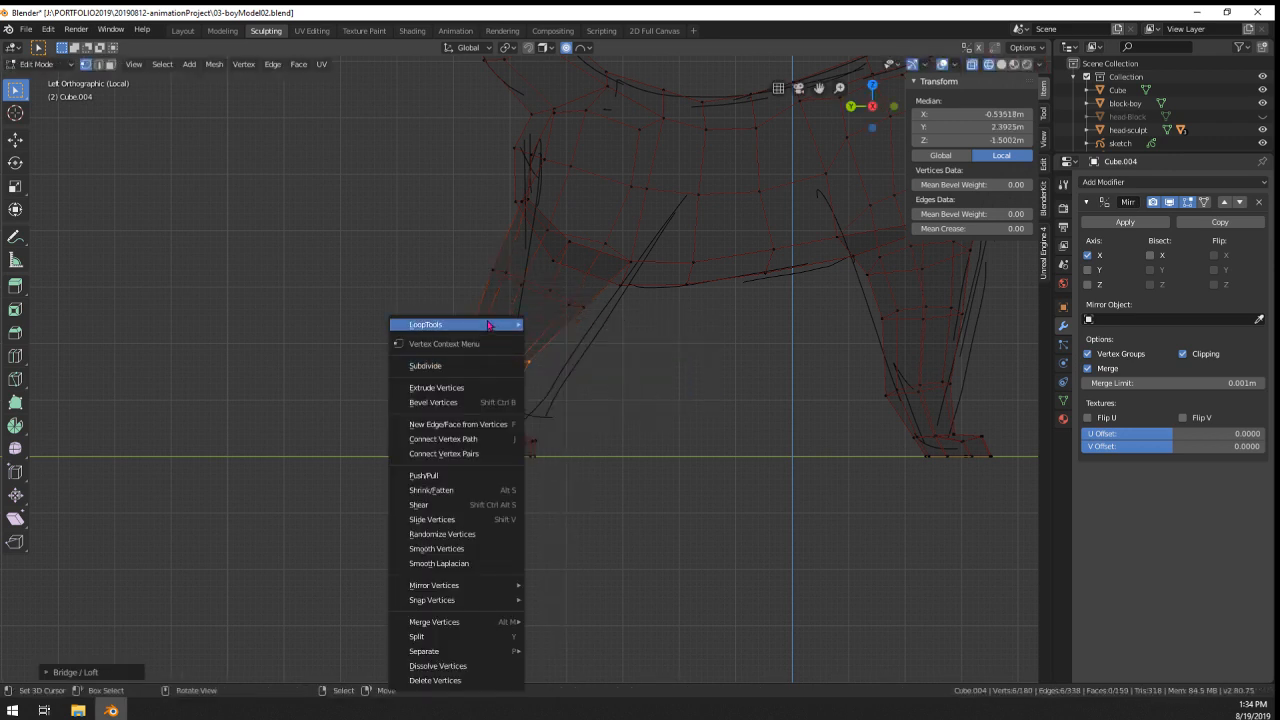
pyautogui.moveTo(489, 324)
pyautogui.click(566, 399)
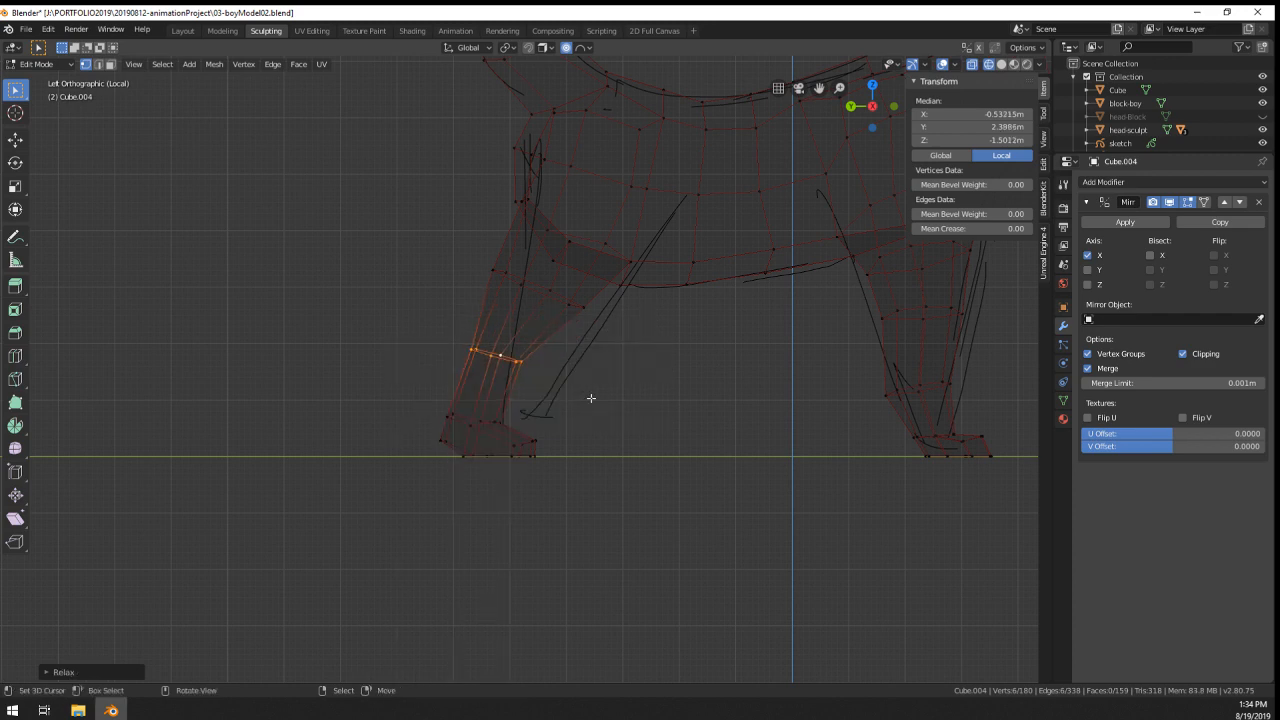
pyautogui.press('g')
pyautogui.click(654, 418)
# - Switch the viewport to solid shading and return to editing the dog mesh from its underside
pyautogui.scroll(-2, 560, 418)
pyautogui.press('Tab')
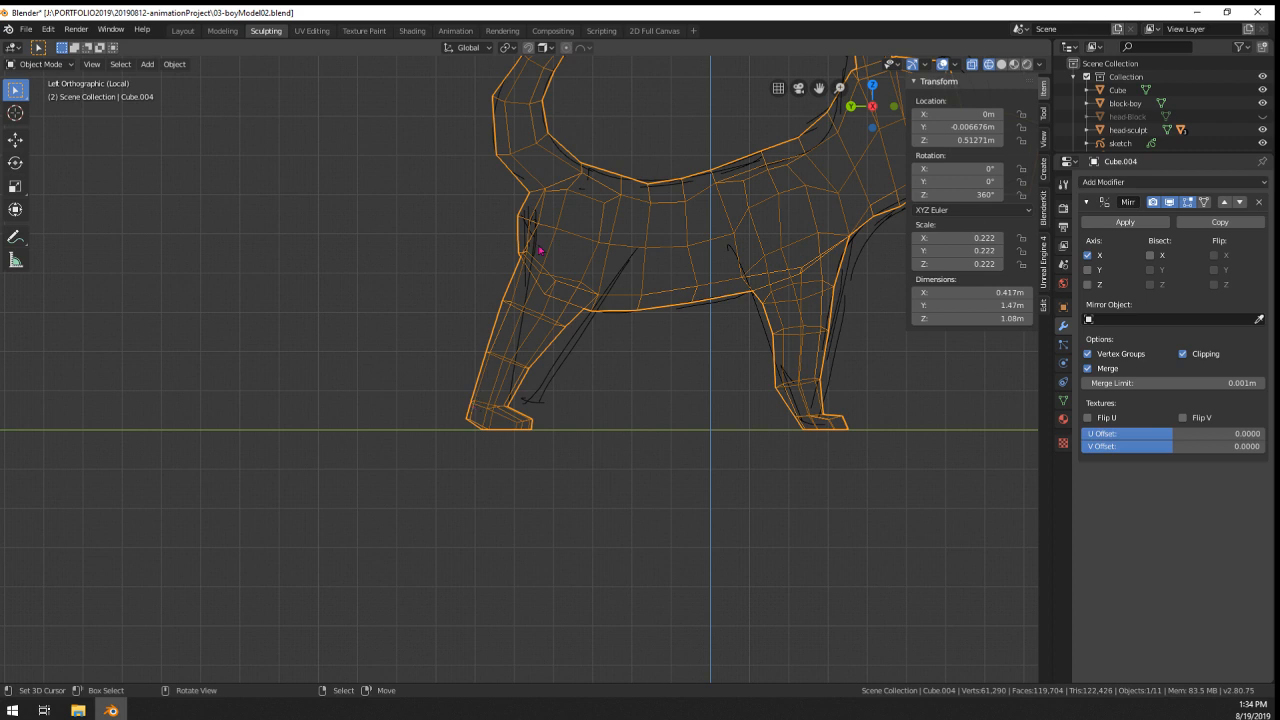
pyautogui.press('z')
pyautogui.click(605, 296)
pyautogui.moveTo(605, 296)
pyautogui.mouseDown(button='middle')
pyautogui.moveTo(657, 346)
pyautogui.moveTo(654, 362)
pyautogui.moveTo(566, 409)
pyautogui.moveTo(581, 318)
pyautogui.mouseUp(button='middle')
pyautogui.press('Tab')
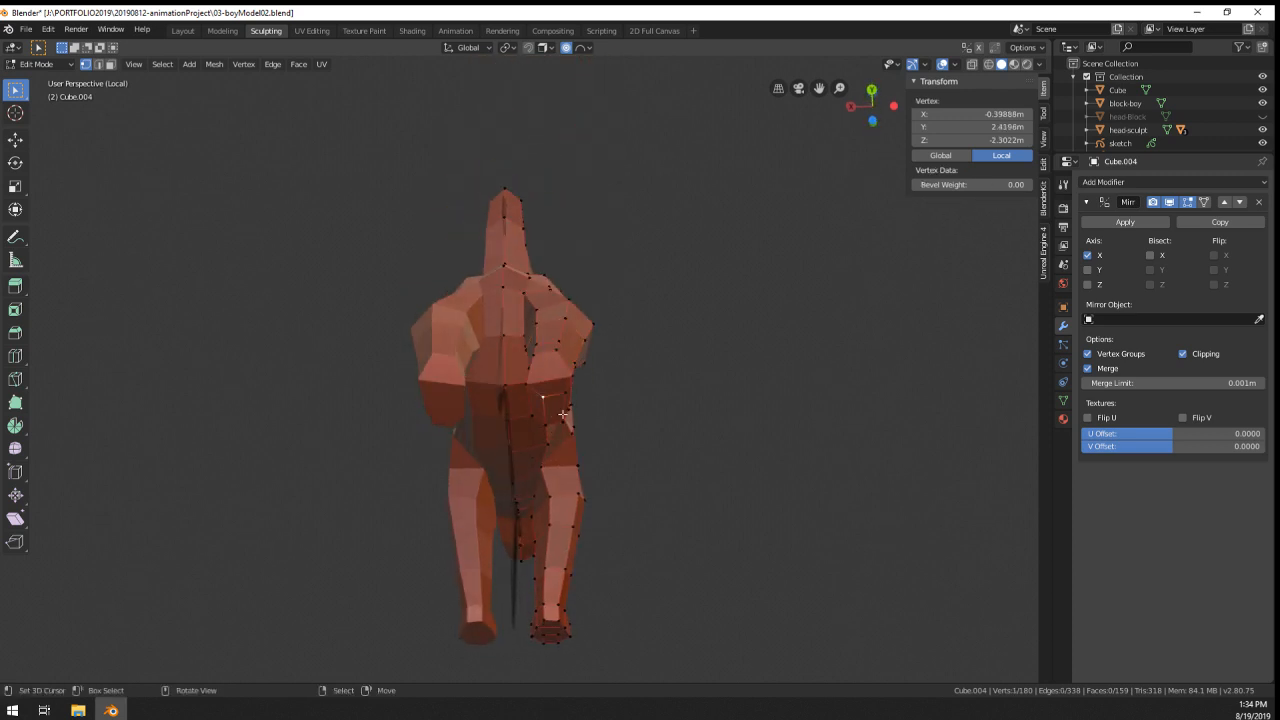
# - Select the four vertices of the hind paw's sole face and move them horizontally, with the Z axis locked
pyautogui.moveTo(563, 414); pyautogui.dragTo(584, 408, button='middle')
pyautogui.keyDown('shift'); pyautogui.rightClick(562, 391); pyautogui.keyUp('shift')
pyautogui.keyDown('shift'); pyautogui.rightClick(562, 419); pyautogui.keyUp('shift')
pyautogui.scroll(5, 573, 429)
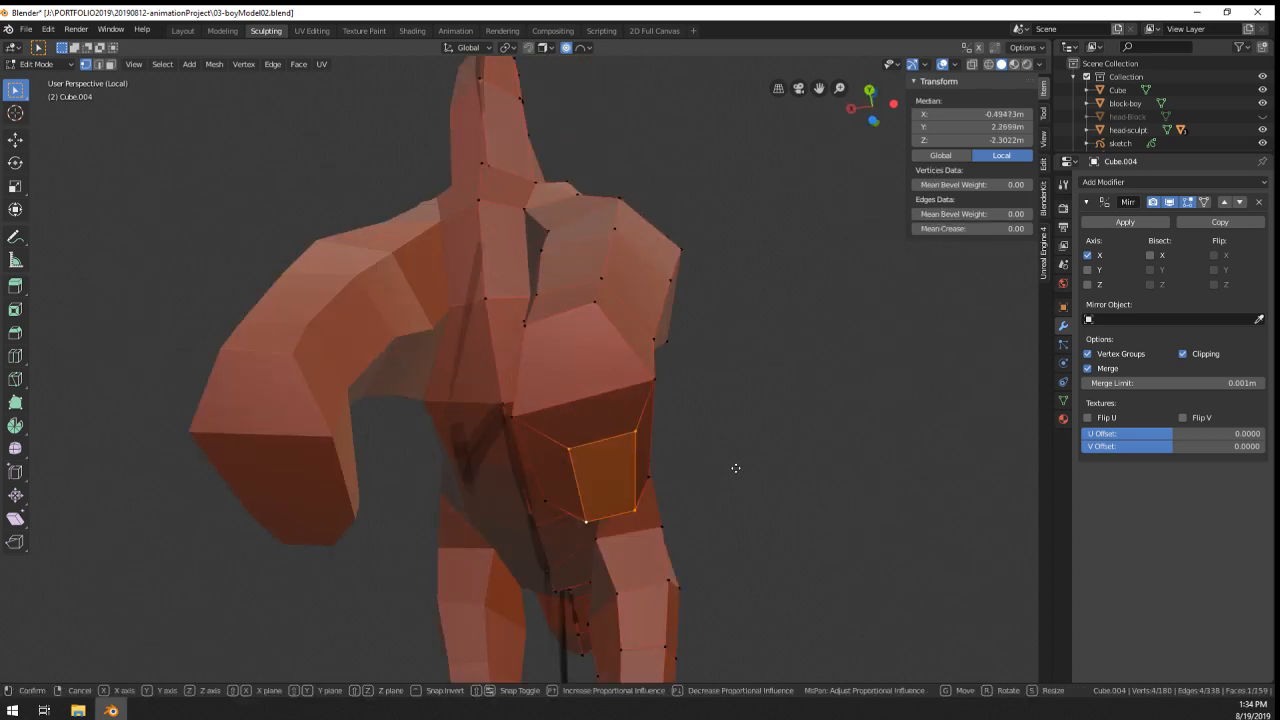
pyautogui.press('g')
pyautogui.hotkey('shift', 'z')
pyautogui.click(735, 466)
pyautogui.moveTo(733, 462); pyautogui.dragTo(492, 409, button='middle')
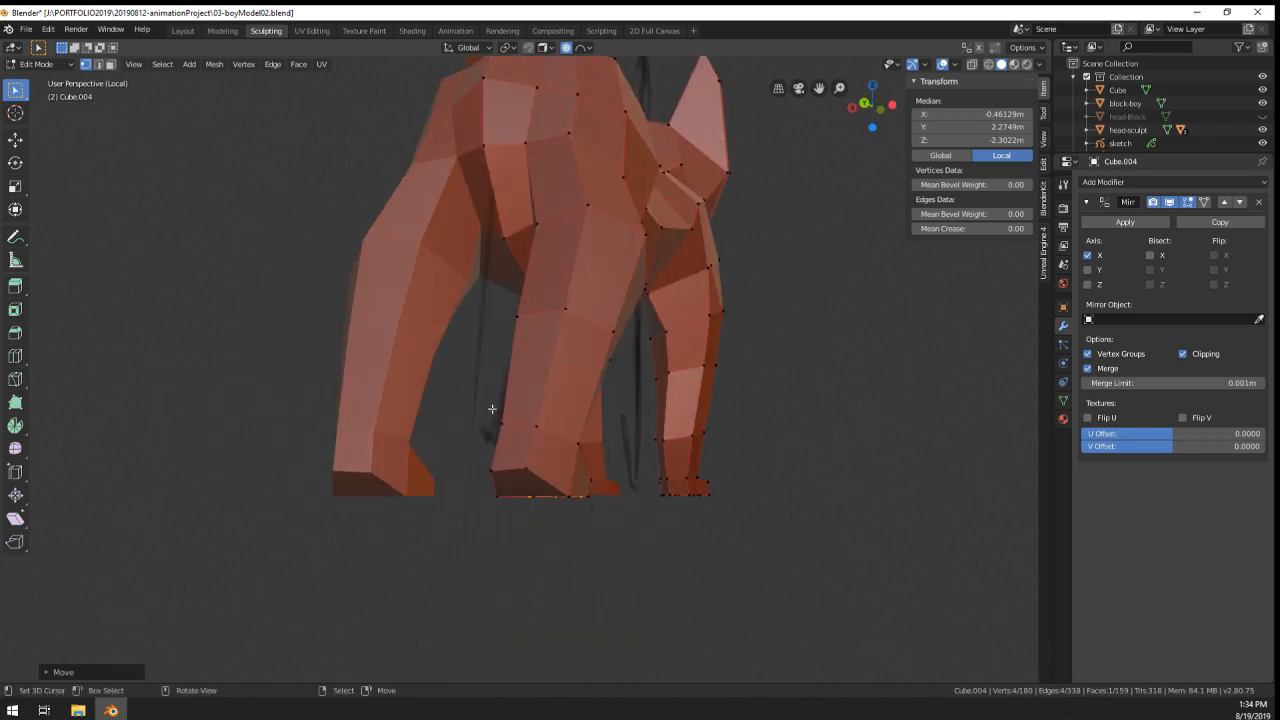
# - Grow the selection to the whole hind paw and set the proportional editing falloff to Linear in back view
pyautogui.press('ctrl+KP_Add')
pyautogui.press('KP_1')
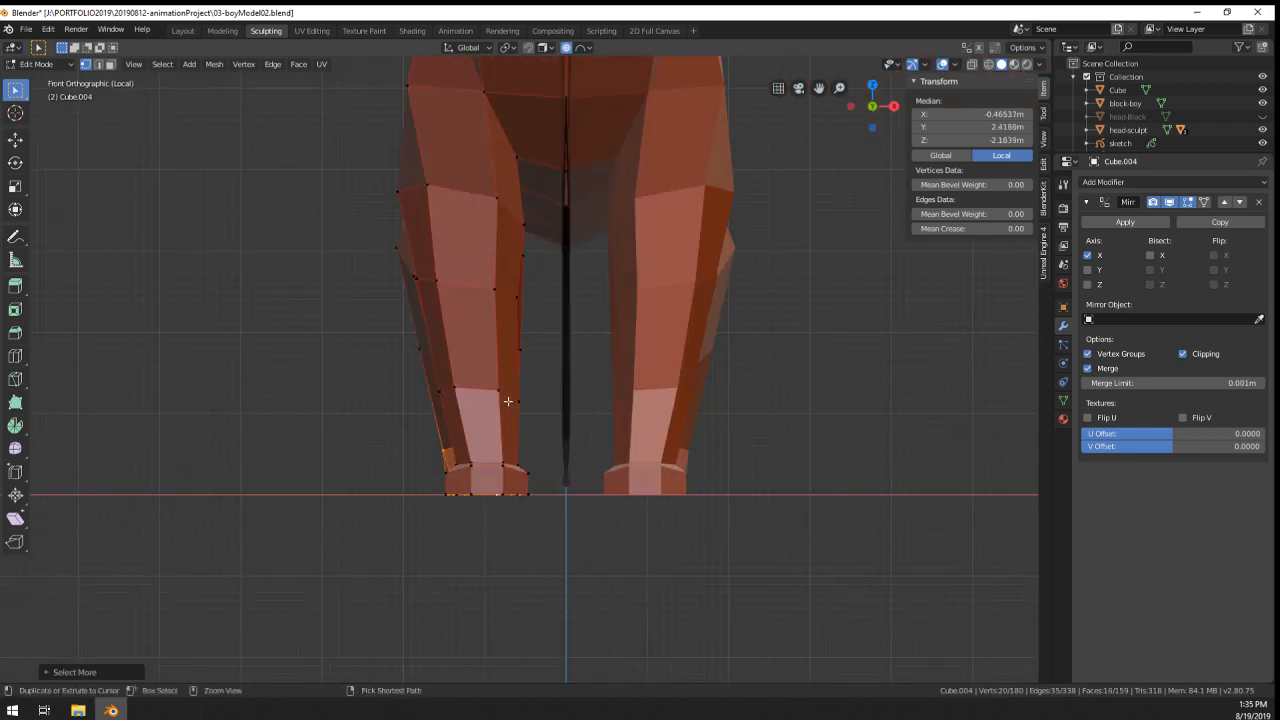
pyautogui.press('ctrl+KP_3')
pyautogui.press('ctrl+KP_1')
pyautogui.scroll(-4, 508, 401)
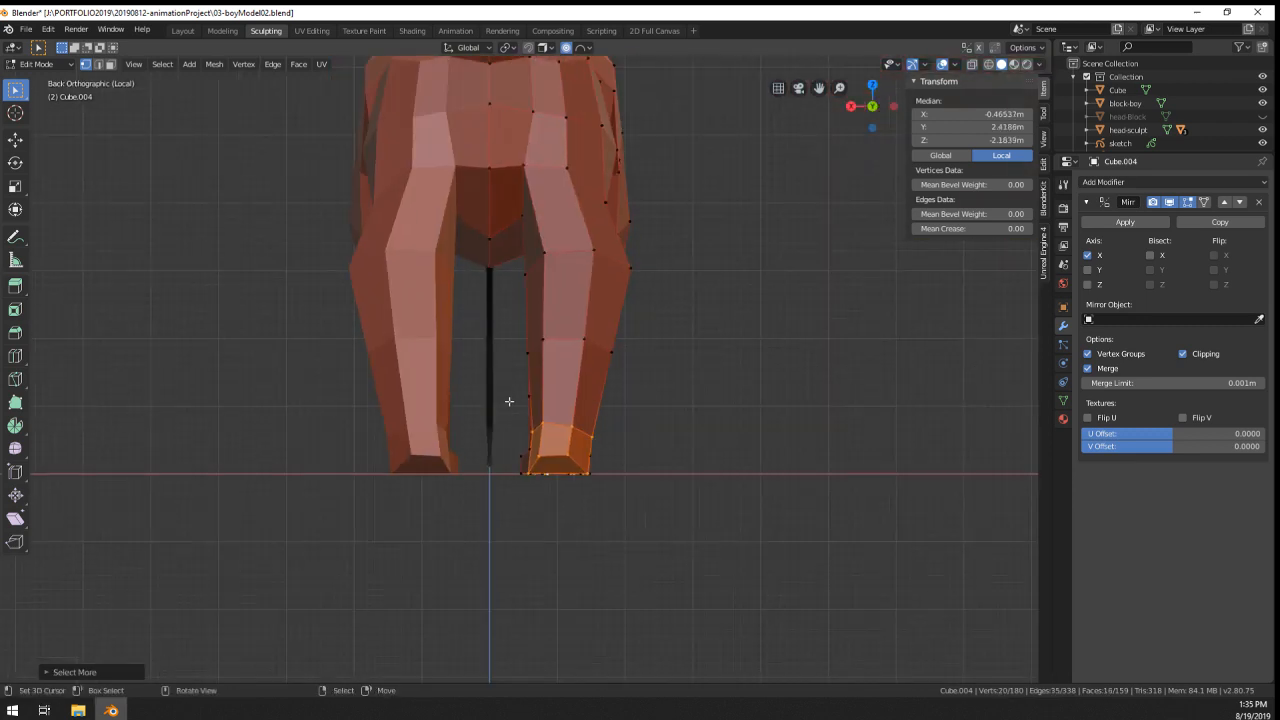
pyautogui.click(586, 48)
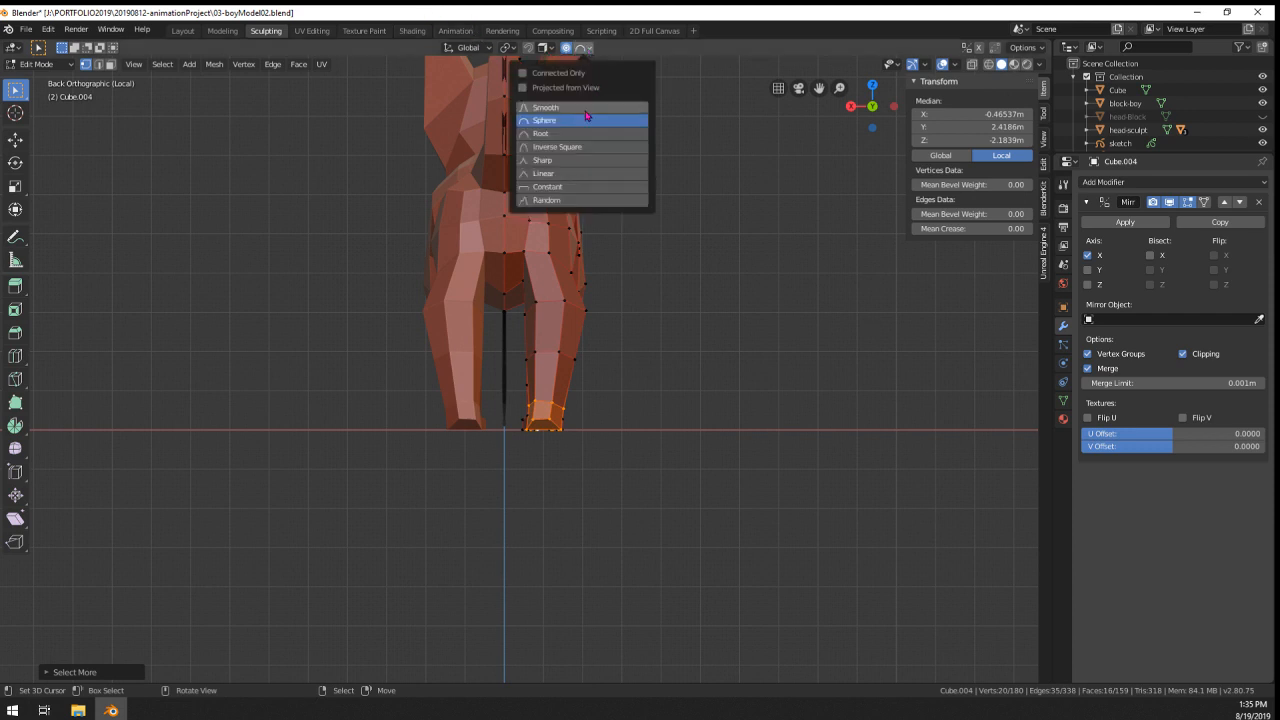
pyautogui.click(561, 173)
# - Move the hind paw outward along X with a proportional size of about 0.51 so the whole leg spreads
pyautogui.press('g')
pyautogui.press('y')
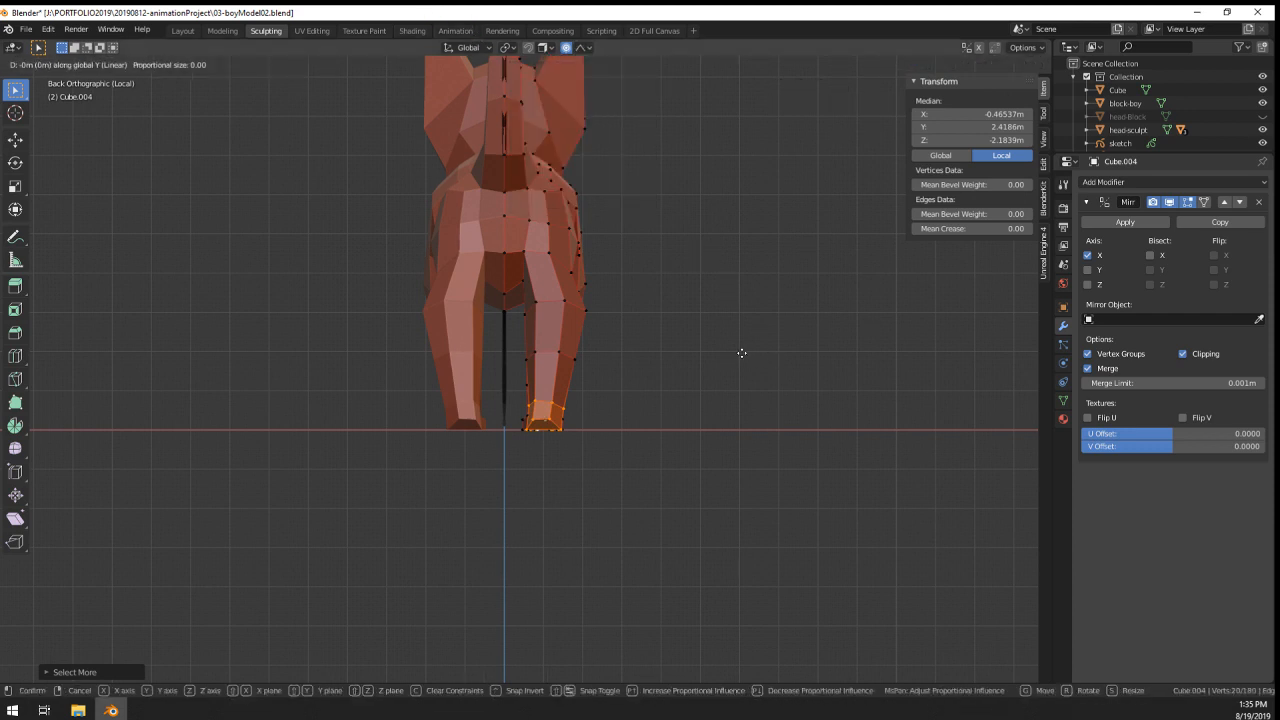
pyautogui.press('x')
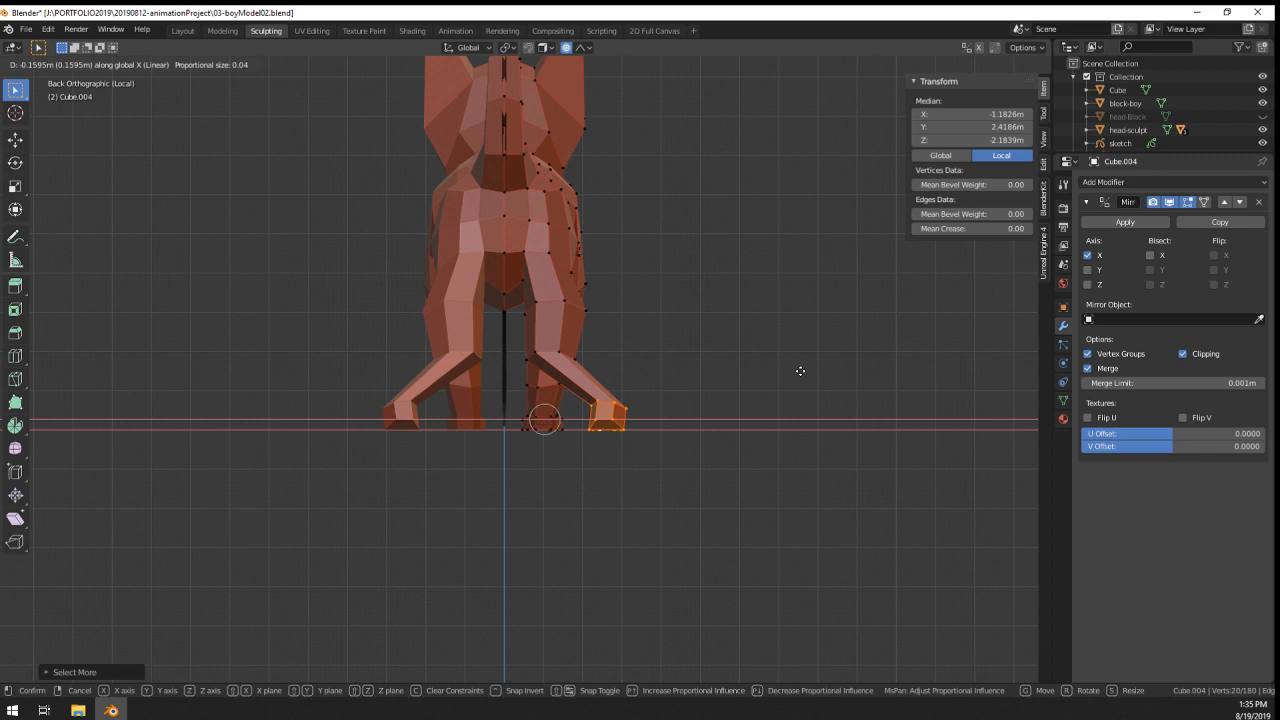
pyautogui.scroll(-20, 800, 371)
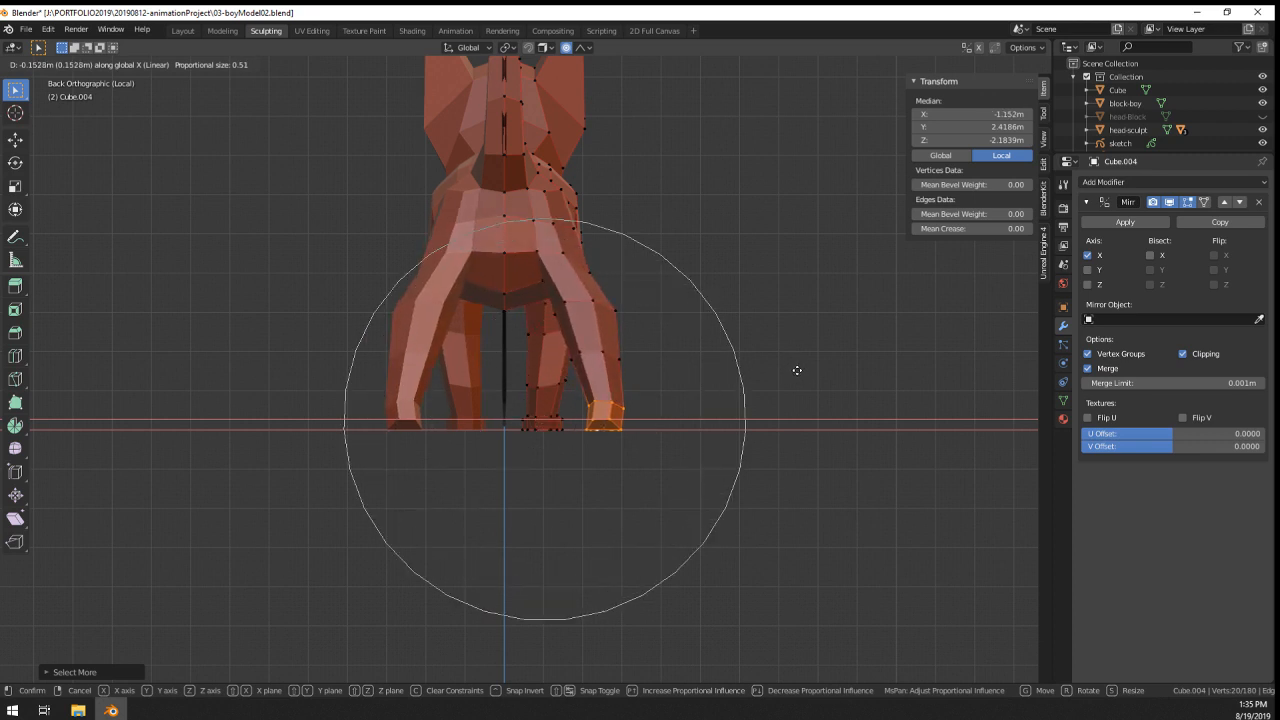
pyautogui.click(785, 371)
# - Move the hind paw forward along Y with a proportional size of about 0.42
pyautogui.press('Tab')
pyautogui.moveTo(731, 400); pyautogui.dragTo(160, 438, button='middle')
pyautogui.scroll(-6, 594, 417)
pyautogui.scroll(6, 520, 386)
pyautogui.moveTo(534, 394); pyautogui.dragTo(500, 402, button='middle')
pyautogui.press('Tab')
pyautogui.moveTo(583, 443); pyautogui.dragTo(552, 419, button='middle')
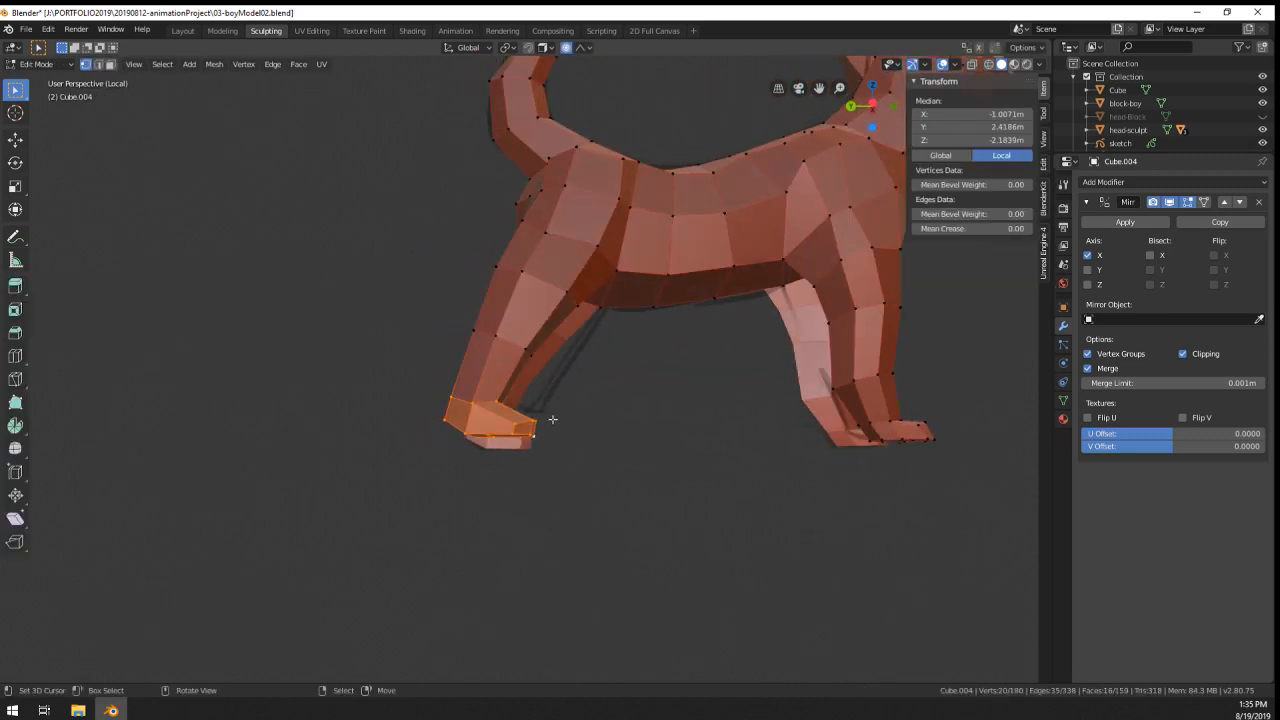
pyautogui.press('g')
pyautogui.press('y')
pyautogui.scroll(3, 564, 420)
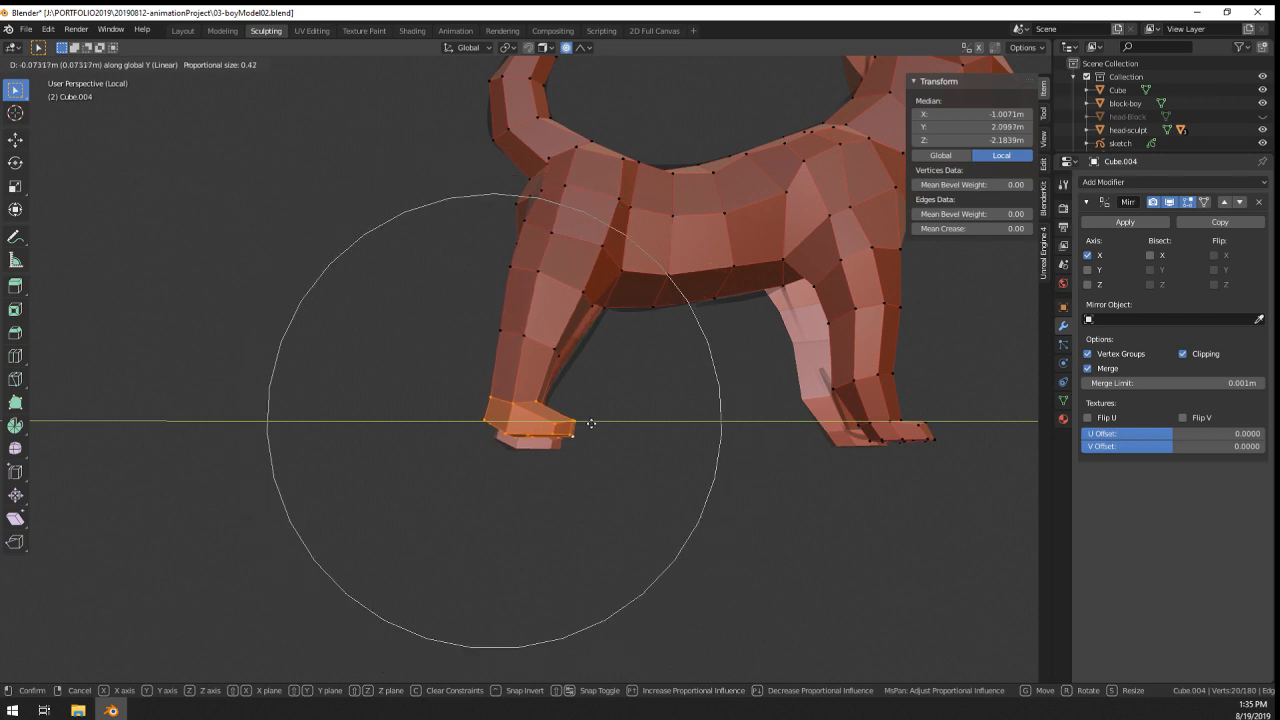
pyautogui.click(580, 423)
# - Shift the vertex where the inner hind thigh meets the rump toward the body's centre
pyautogui.press('Tab')
pyautogui.scroll(-6, 613, 412)
pyautogui.moveTo(613, 412); pyautogui.dragTo(756, 444, button='middle')
pyautogui.press('Tab')
pyautogui.scroll(5, 555, 305)
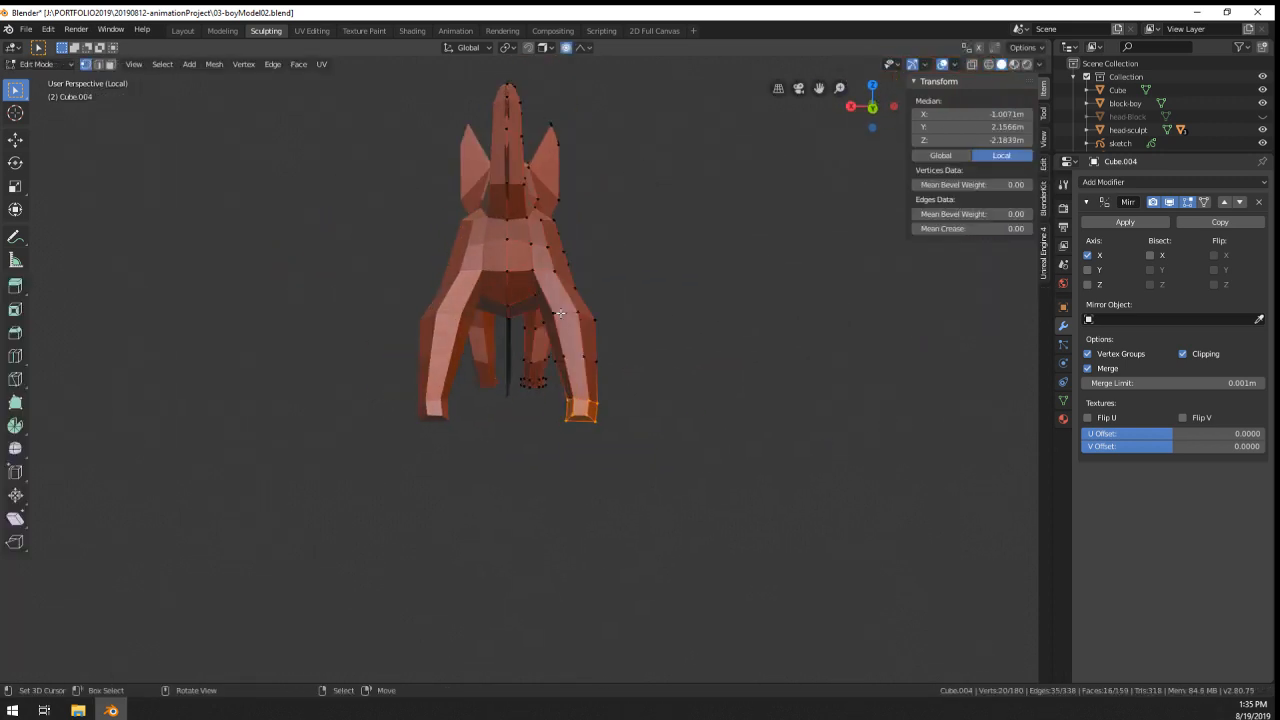
pyautogui.moveTo(548, 274); pyautogui.dragTo(542, 272, button='right')
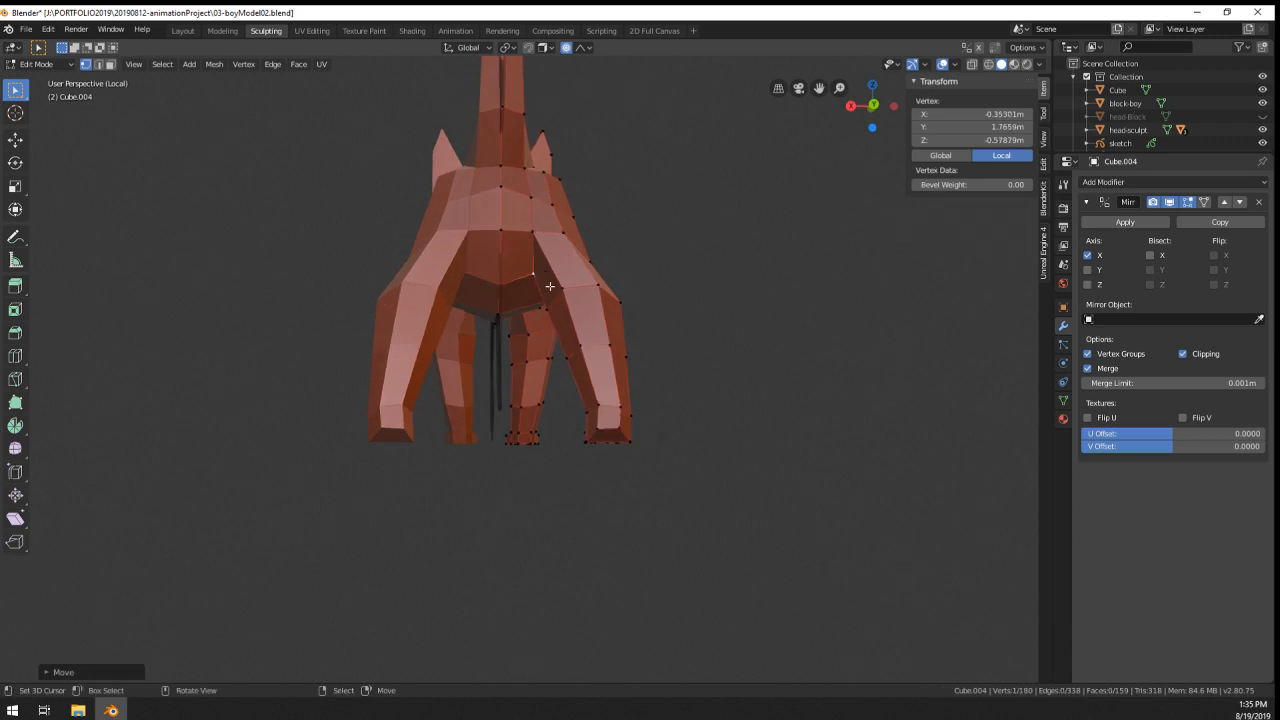
pyautogui.press('g')
pyautogui.click(540, 286)
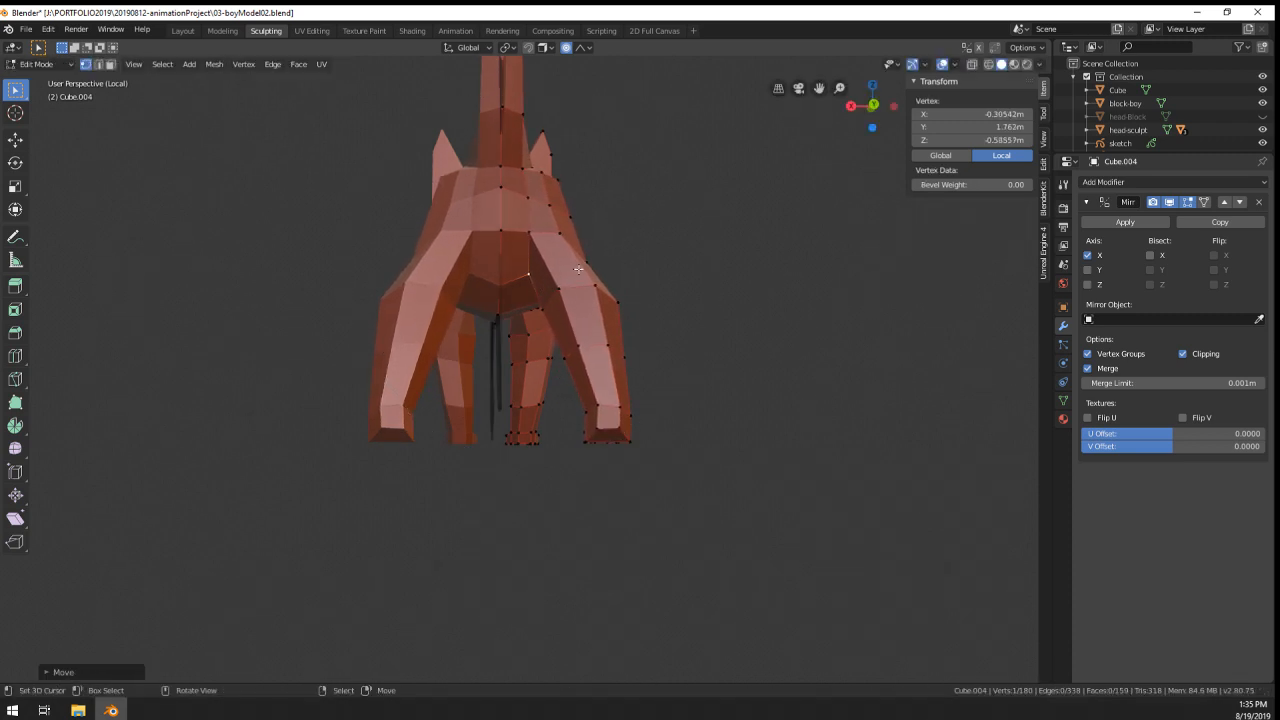
# - Move the centre vertex at the back of the tail downward with proportional editing at a size of about 0.42
pyautogui.moveTo(540, 286); pyautogui.dragTo(498, 231, button='middle')
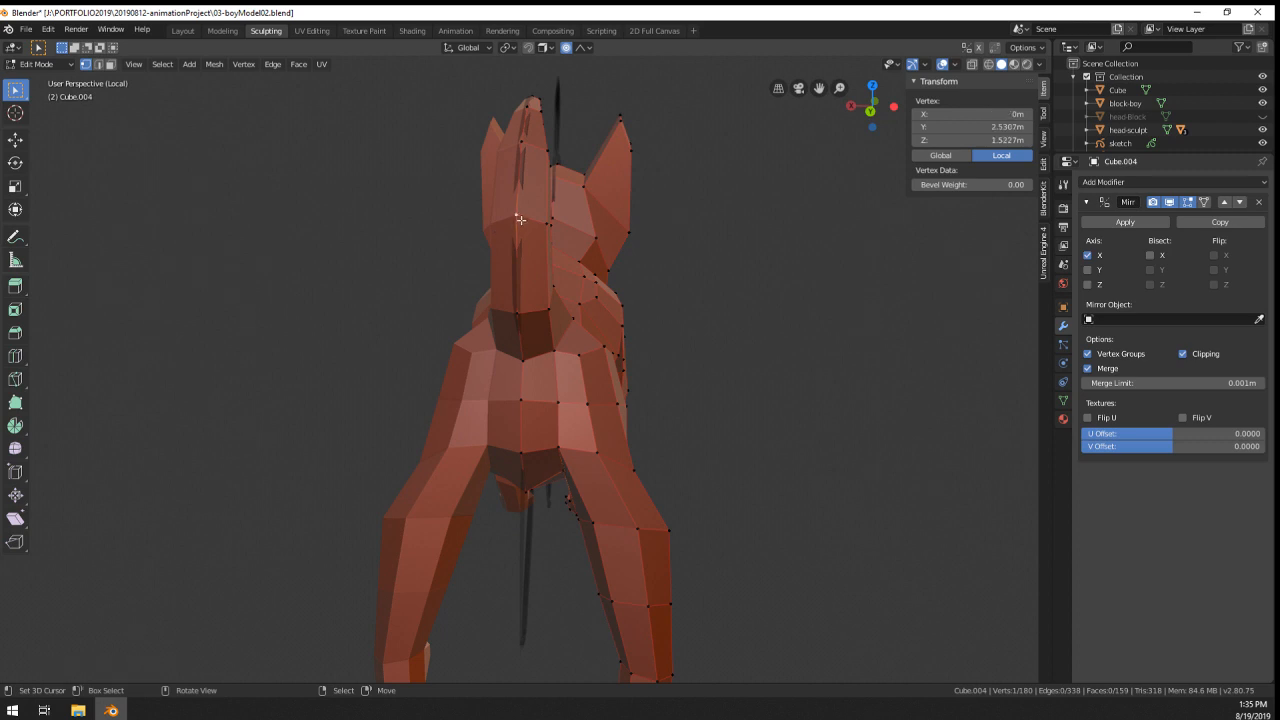
pyautogui.press('g')
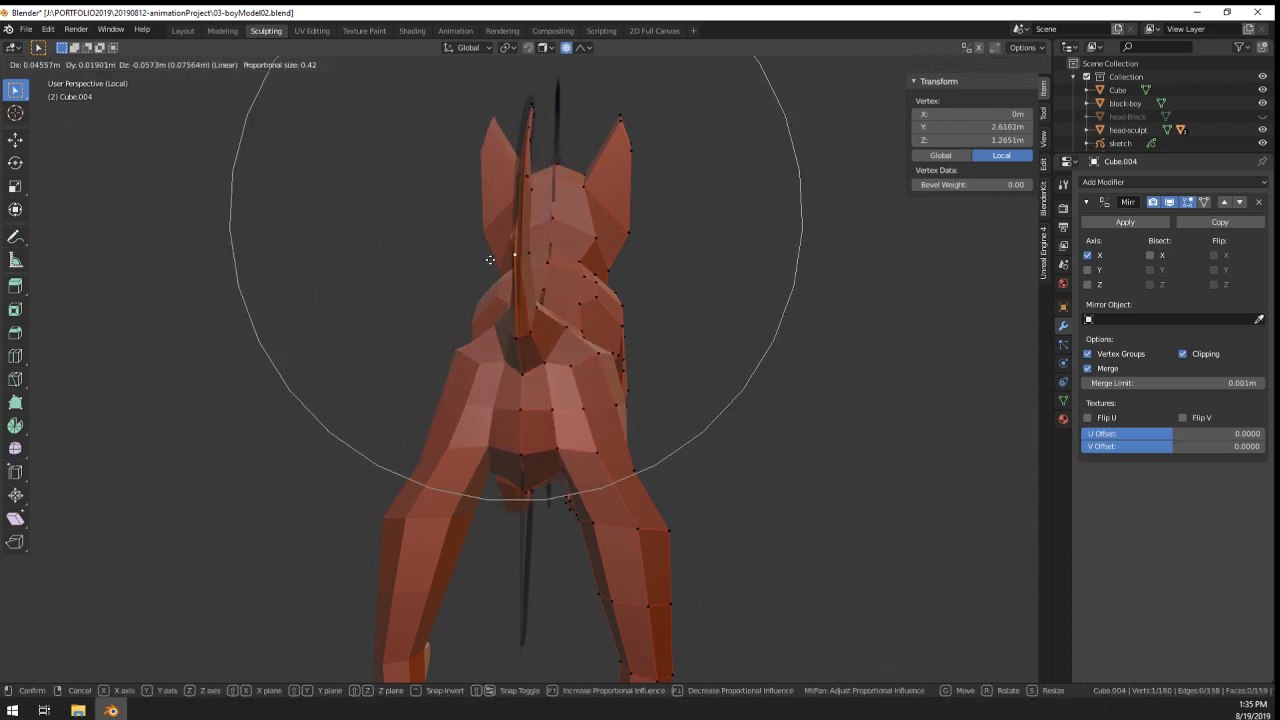
pyautogui.click(490, 259)
pyautogui.moveTo(594, 288); pyautogui.dragTo(478, 270, button='middle')
pyautogui.press('Tab')
pyautogui.rightClick(581, 131)
pyautogui.keyDown('ctrl'); pyautogui.moveTo(581, 131); pyautogui.dragTo(572, 254, button='middle'); pyautogui.keyUp('ctrl')
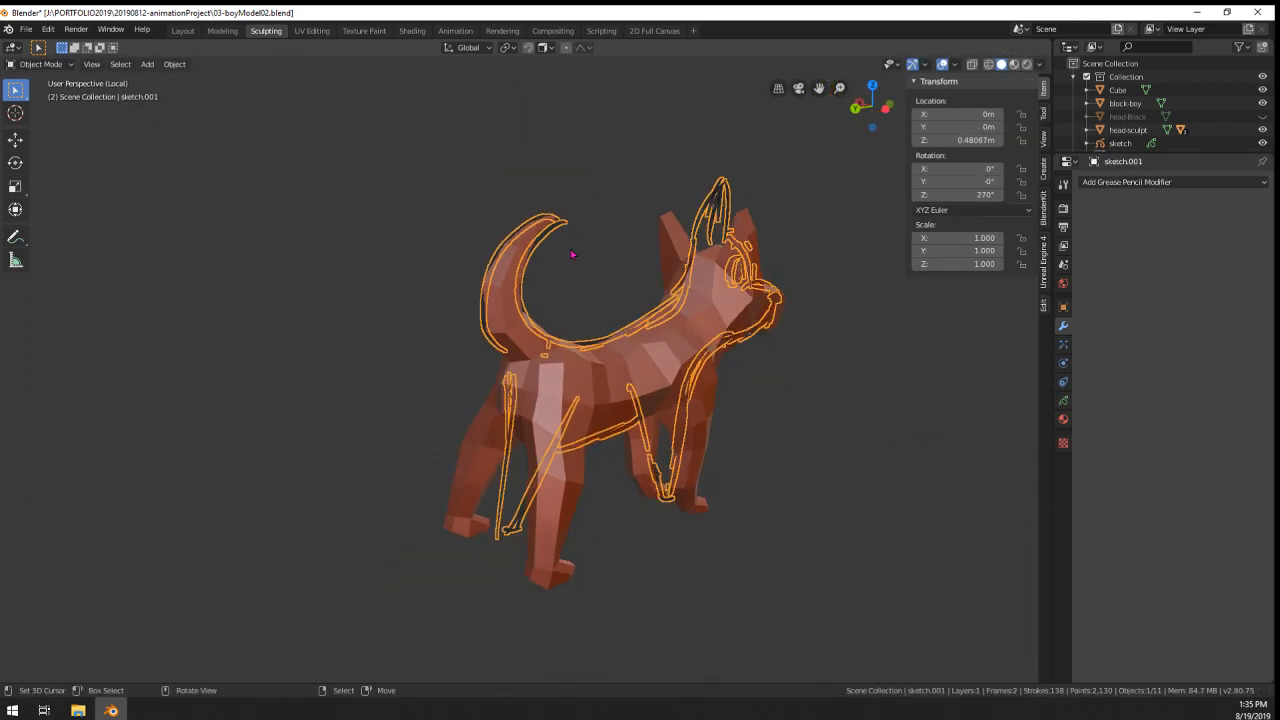
pyautogui.press('g')
pyautogui.rightClick(938, 214)
# - Select the front paw's underside, grow the selection twice up the lower leg, and move it outward along X
pyautogui.moveTo(700, 366)
pyautogui.mouseDown(button='middle')
pyautogui.moveTo(774, 354)
pyautogui.moveTo(836, 300)
pyautogui.mouseUp(button='middle')
pyautogui.rightClick(614, 520)
pyautogui.moveTo(618, 522)
pyautogui.mouseDown(button='middle')
pyautogui.moveTo(647, 518)
pyautogui.moveTo(524, 525)
pyautogui.mouseUp(button='middle')
pyautogui.press('Tab')
pyautogui.keyDown('ctrl'); pyautogui.moveTo(524, 525); pyautogui.dragTo(469, 284, button='middle'); pyautogui.keyUp('ctrl')
pyautogui.keyDown('shift'); pyautogui.click(479, 290); pyautogui.keyUp('shift')
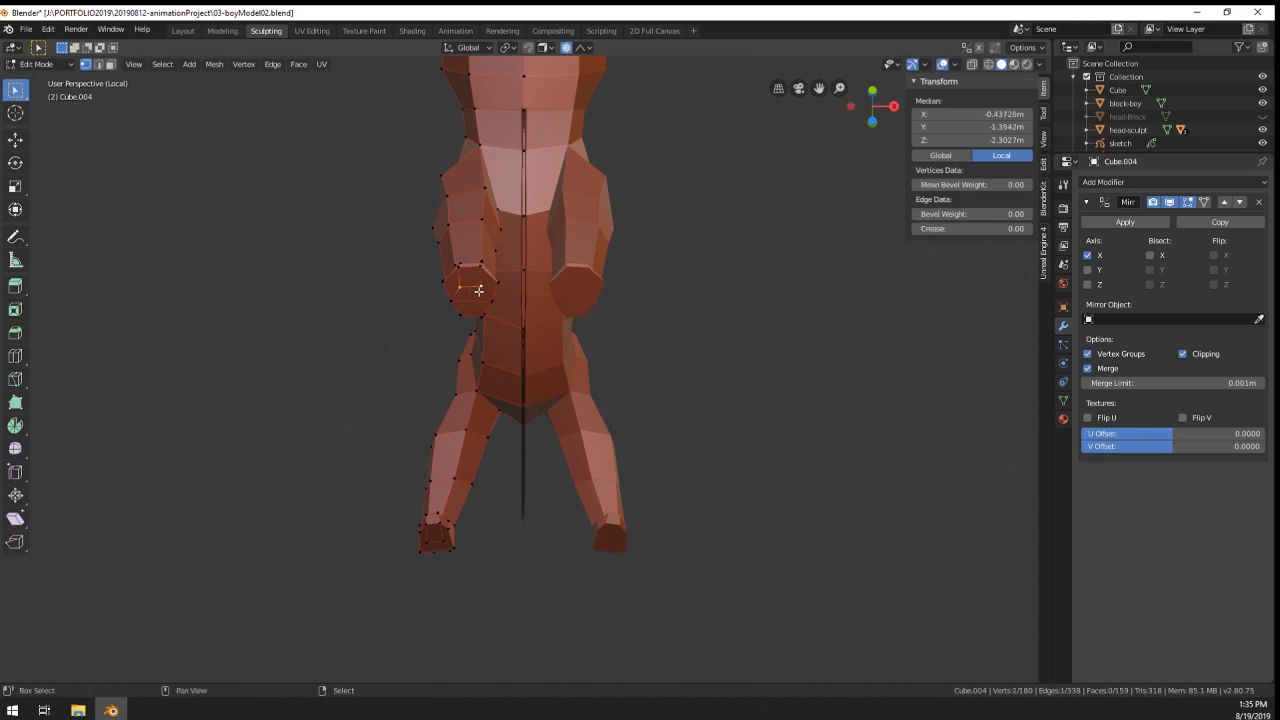
pyautogui.press('ctrl+KP_Add')
pyautogui.press('ctrl+KP_Add')
pyautogui.moveTo(480, 290); pyautogui.dragTo(94, 549, button='middle')
pyautogui.press('g')
pyautogui.press('x')
pyautogui.click(530, 506)
# - Examine the overall shape of the dog, especially its leg stance and head, from several angles
pyautogui.press('Tab')
pyautogui.moveTo(461, 516); pyautogui.dragTo(397, 520, button='middle')
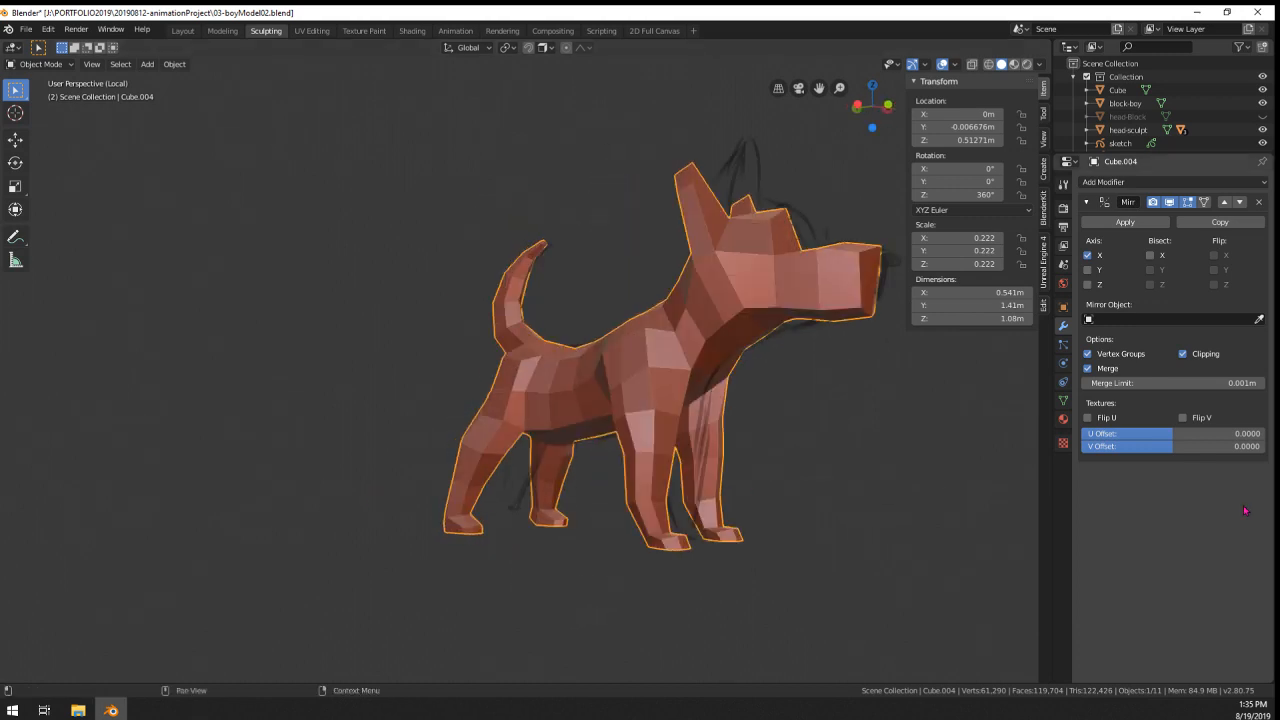
pyautogui.press('ctrl+KP_3')
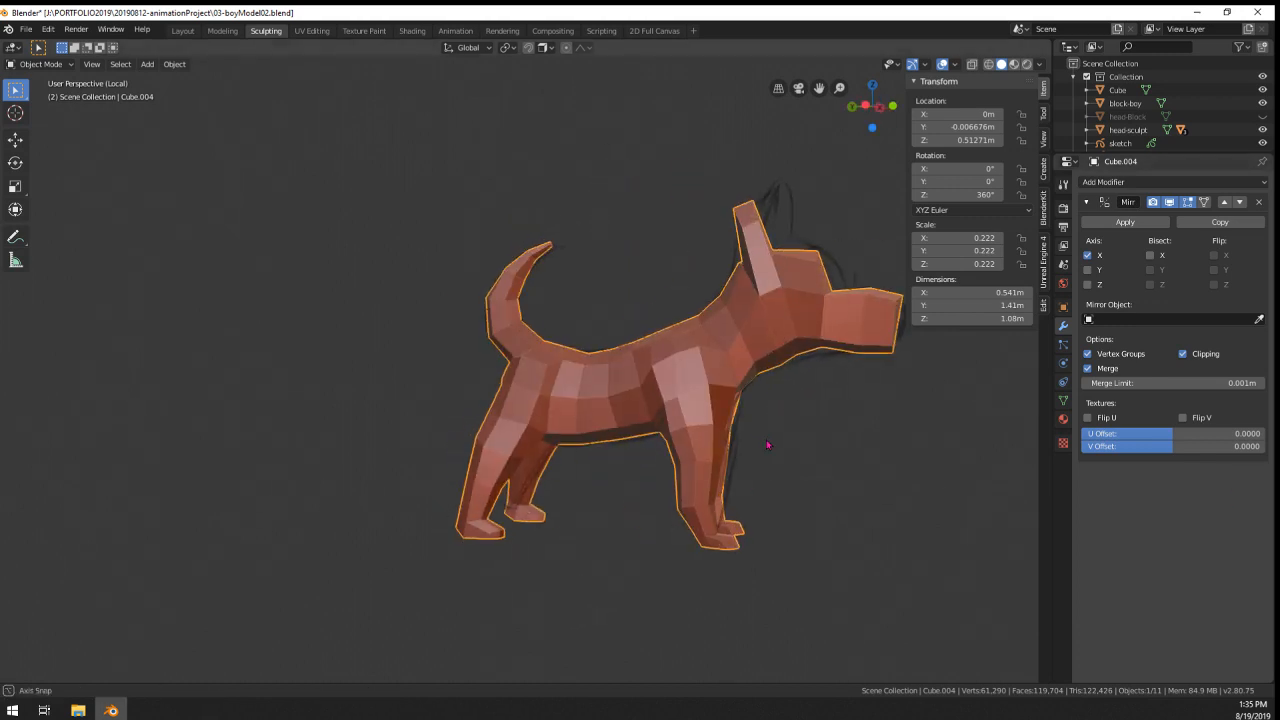
pyautogui.press('KP_5')
pyautogui.scroll(3, 768, 445)
pyautogui.keyDown('shift'); pyautogui.moveTo(897, 296); pyautogui.dragTo(380, 410, button='middle'); pyautogui.keyUp('shift')
pyautogui.press('Tab')
pyautogui.scroll(2, 543, 391)
pyautogui.scroll(-2, 543, 391)
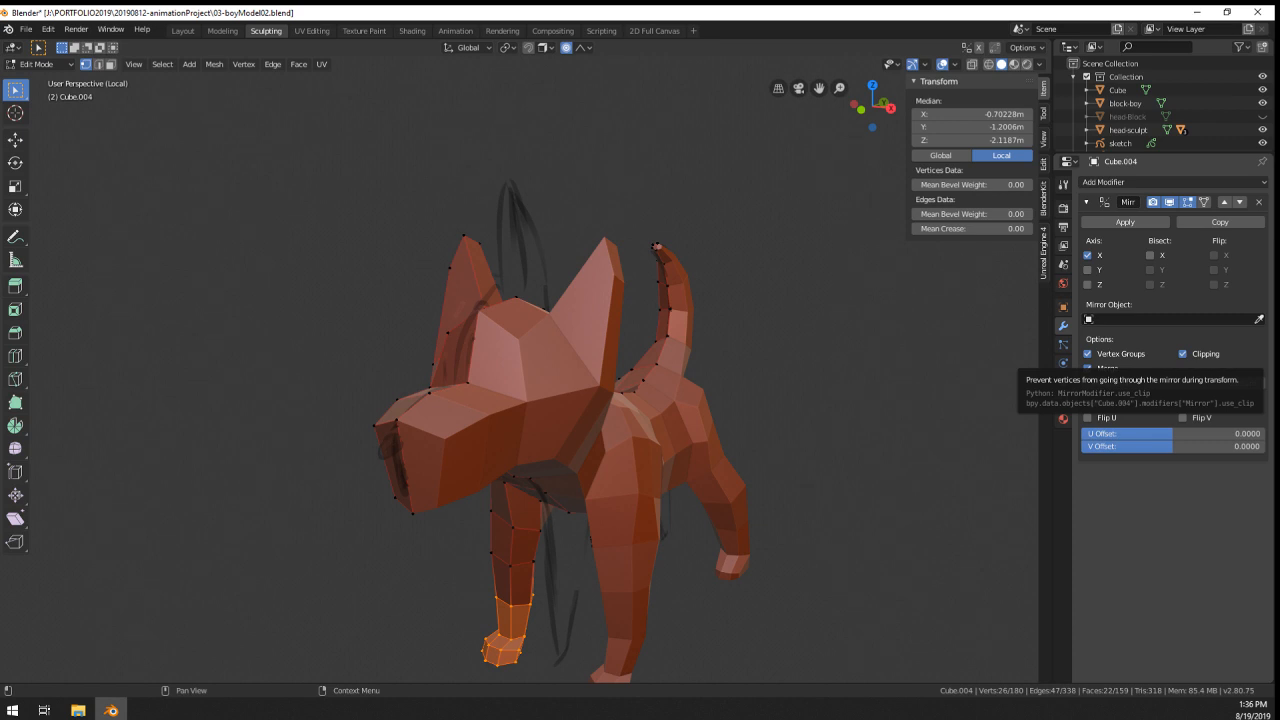
pyautogui.moveTo(492, 410); pyautogui.dragTo(537, 426, button='middle')
pyautogui.scroll(1, 530, 420)
pyautogui.hotkey('ctrl', 'r')
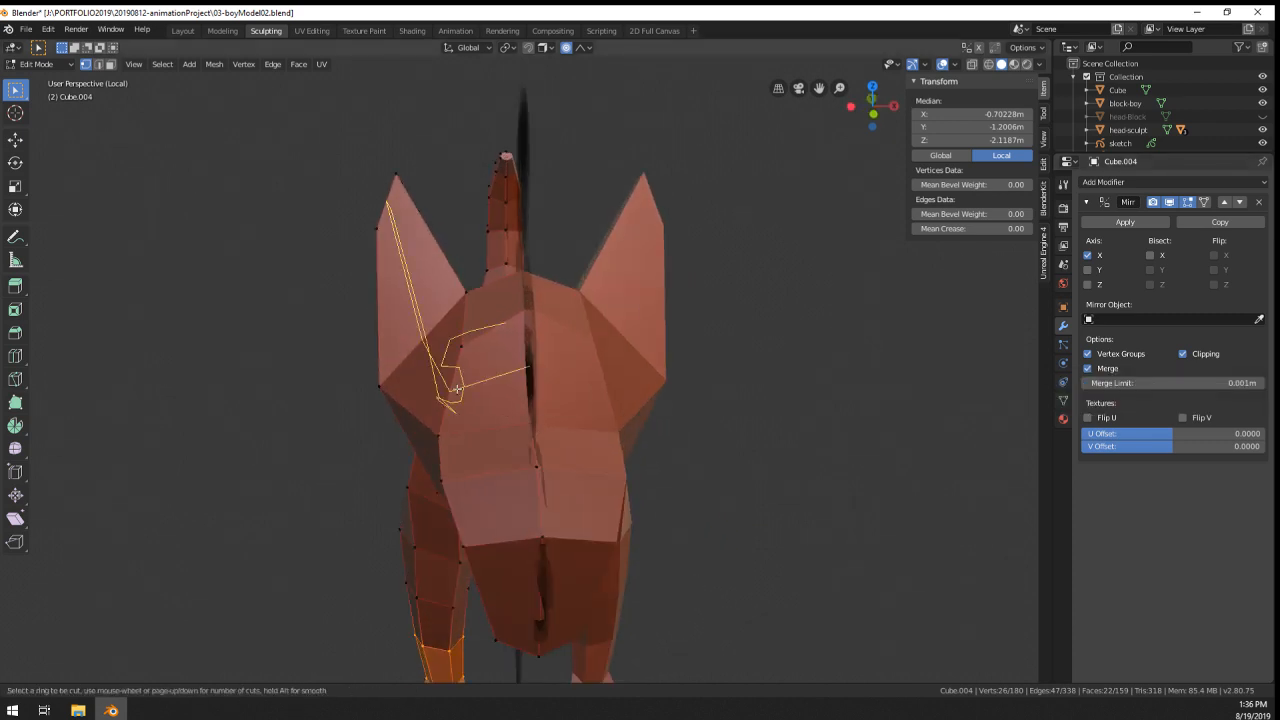
pyautogui.moveTo(454, 386); pyautogui.dragTo(728, 368, button='middle')
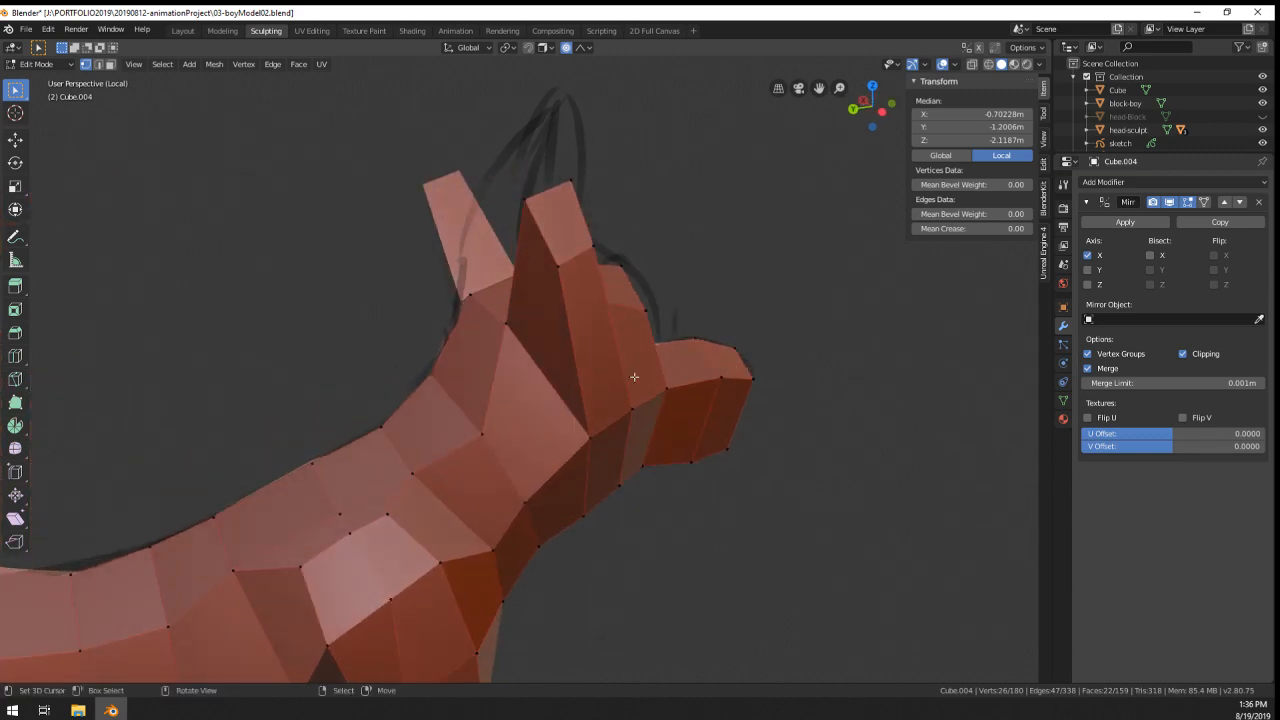
# - Rip the mesh along the edge loop around the neck, leaving the ripped vertices in place
pyautogui.moveTo(634, 377); pyautogui.dragTo(489, 449, button='middle')
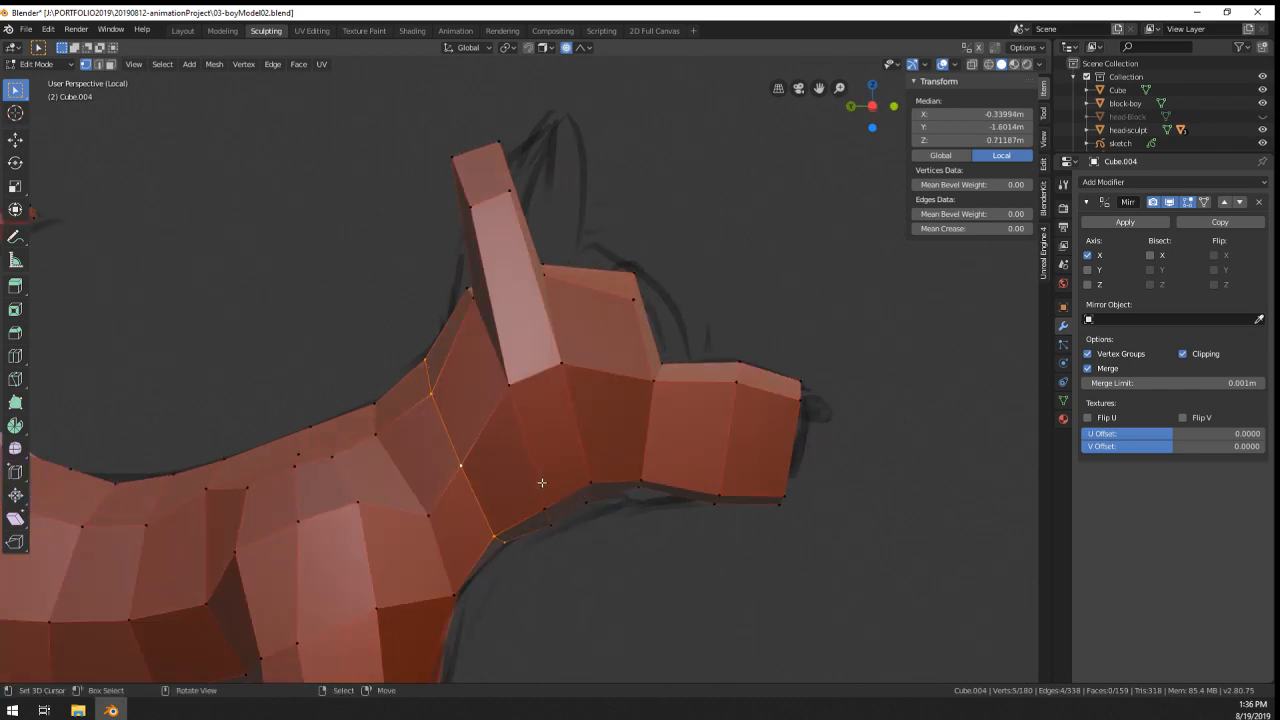
pyautogui.press('g')
pyautogui.click(586, 506)
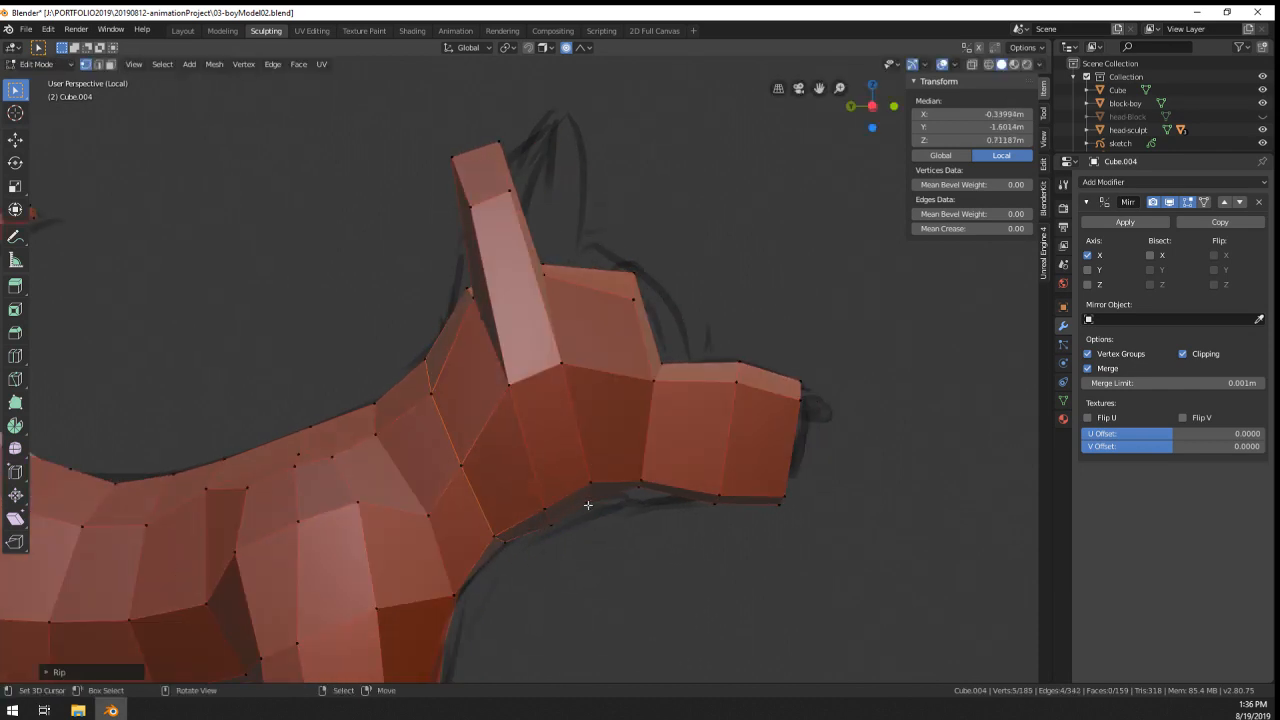
# - Add loop cuts through the head and across the ear, keeping them centred, and pick the new ear vertices
pyautogui.moveTo(586, 506); pyautogui.dragTo(632, 531, button='middle')
pyautogui.moveTo(527, 352); pyautogui.dragTo(466, 324, button='middle')
pyautogui.hotkey('ctrl', 'r')
pyautogui.hotkey('ctrl', 'r')
pyautogui.click(618, 436)
pyautogui.rightClick(618, 436)
pyautogui.click(466, 324)
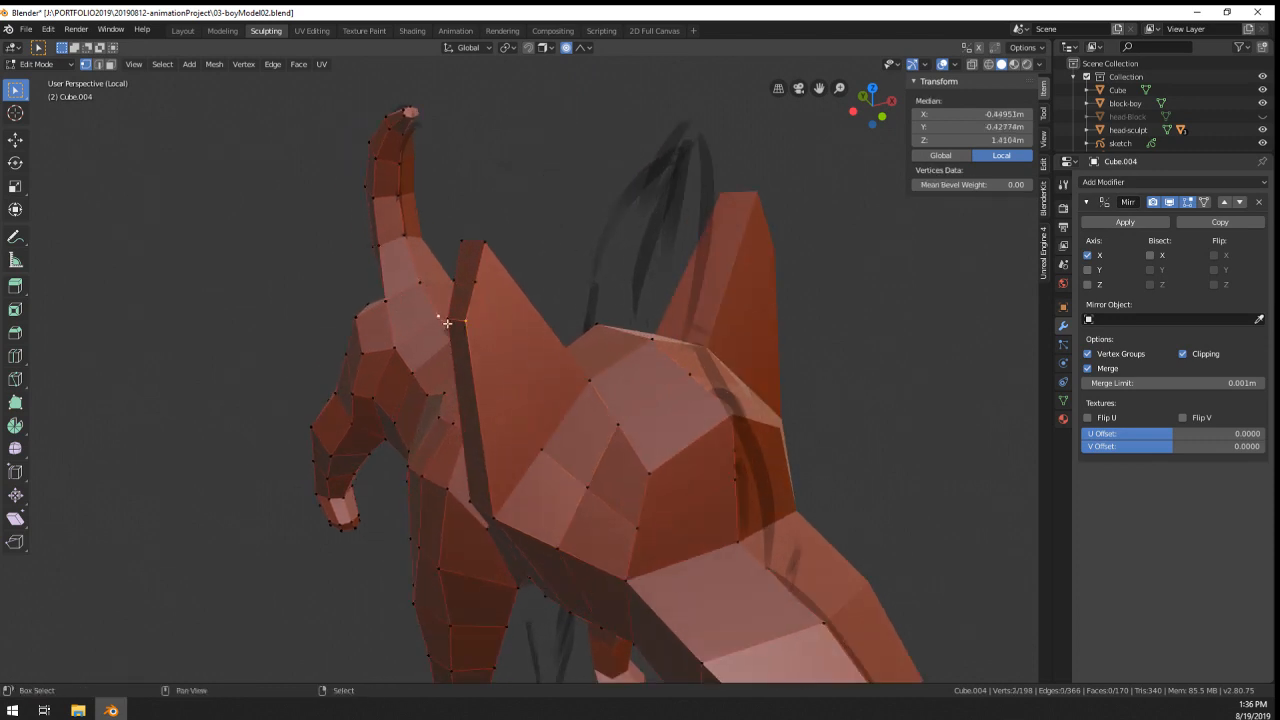
# - Reduce the proportional editing radius and move the lower of the new vertex pairs on the ear's outer edge
pyautogui.keyDown('shift'); pyautogui.click(464, 319); pyautogui.keyUp('shift')
pyautogui.moveTo(542, 372); pyautogui.dragTo(492, 356, button='middle')
pyautogui.press('g')
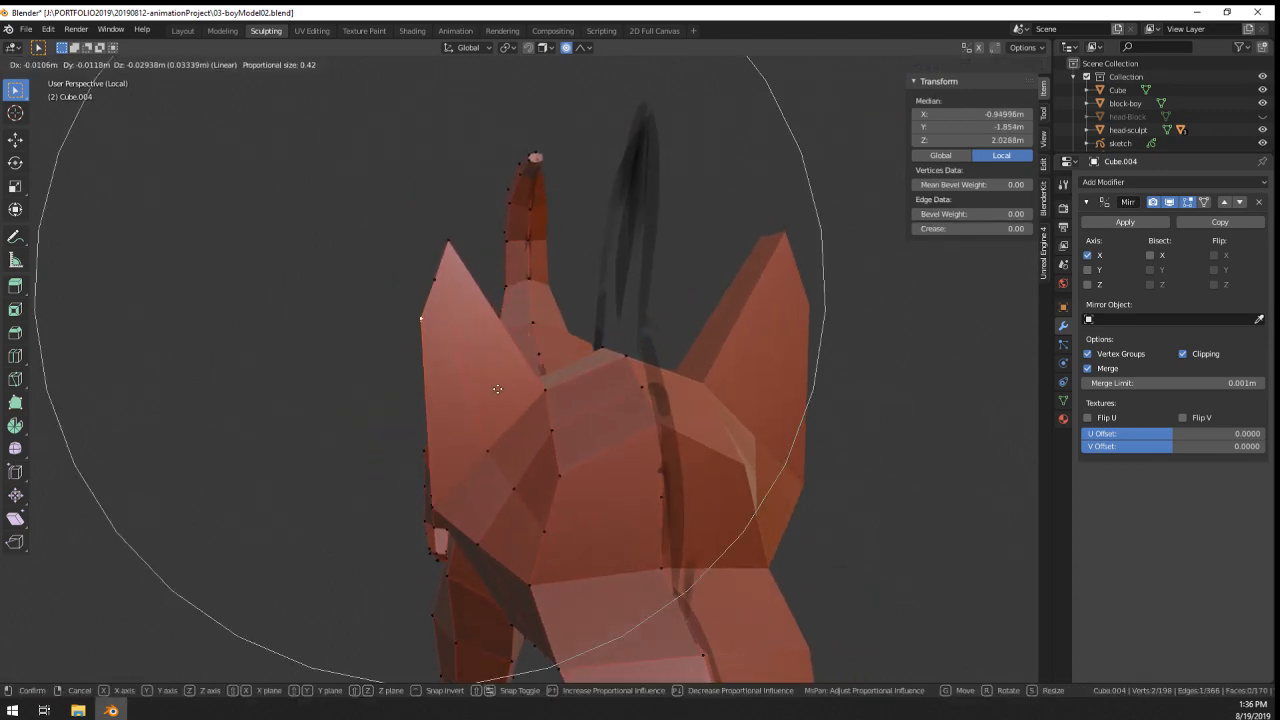
pyautogui.scroll(14, 490, 400)
pyautogui.click(488, 407)
# - Select the vertex pair just below the ear tip and move it to reshape the outer edge
pyautogui.moveTo(490, 406); pyautogui.dragTo(554, 343, button='middle')
pyautogui.click(489, 298)
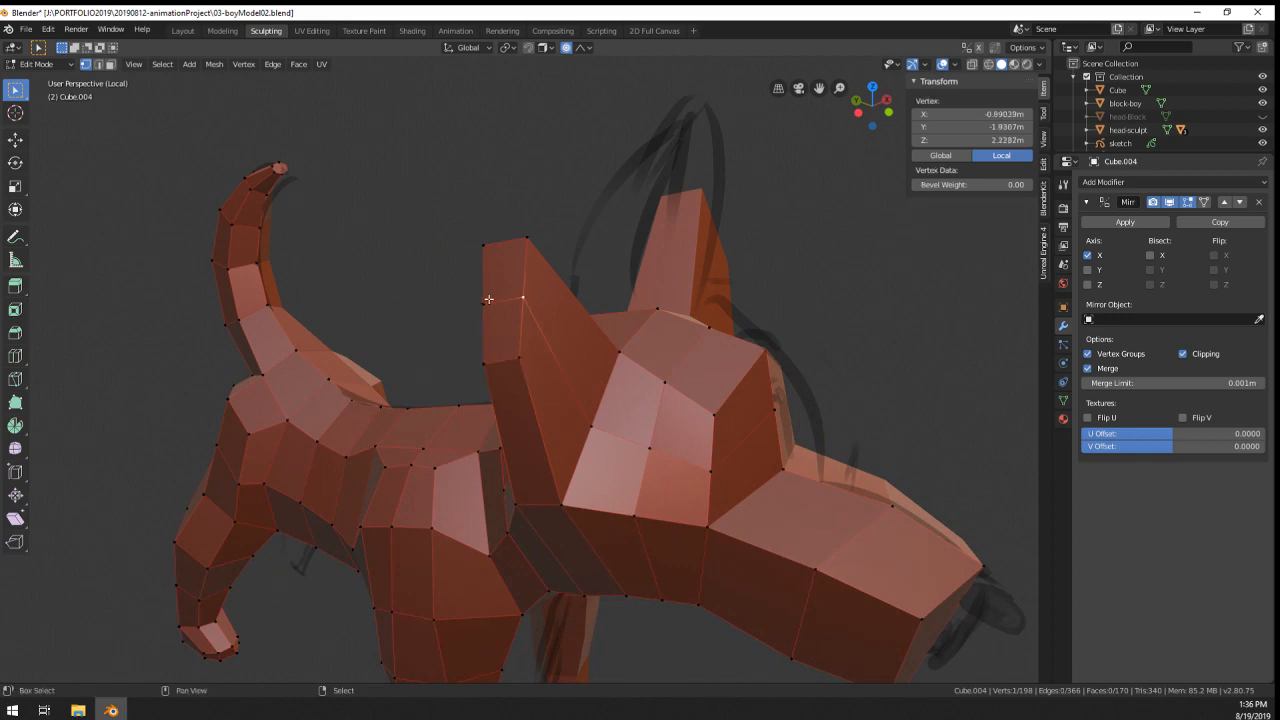
pyautogui.keyDown('shift'); pyautogui.click(523, 299); pyautogui.keyUp('shift')
pyautogui.moveTo(525, 302); pyautogui.dragTo(563, 297, button='middle')
pyautogui.press('g')
pyautogui.click(455, 333)
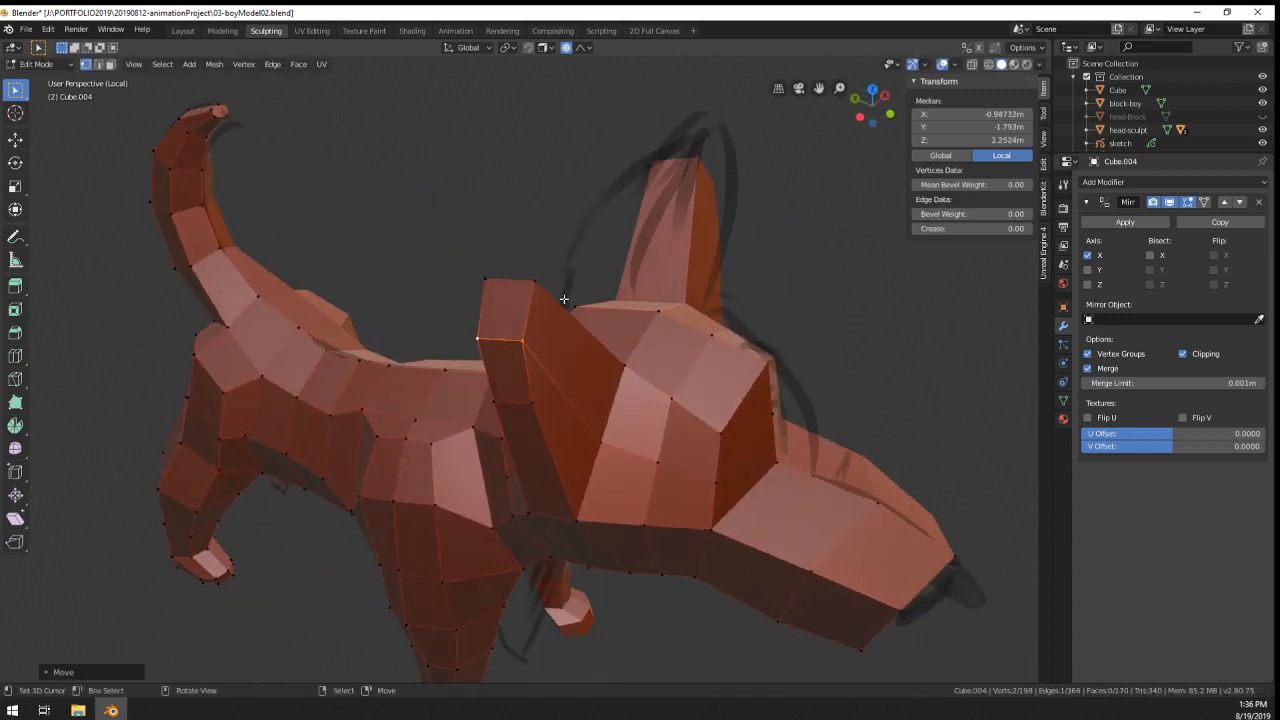
# - Select the vertices at the very tip of the ear and move them to reshape the tip
pyautogui.click(535, 280)
pyautogui.keyDown('shift'); pyautogui.click(489, 276); pyautogui.keyUp('shift')
pyautogui.moveTo(489, 276); pyautogui.dragTo(613, 379, button='middle')
pyautogui.press('g')
pyautogui.scroll(4, 551, 400)
pyautogui.click(553, 402)
pyautogui.scroll(-2, 555, 401)
pyautogui.press('Tab')
pyautogui.press('Tab')
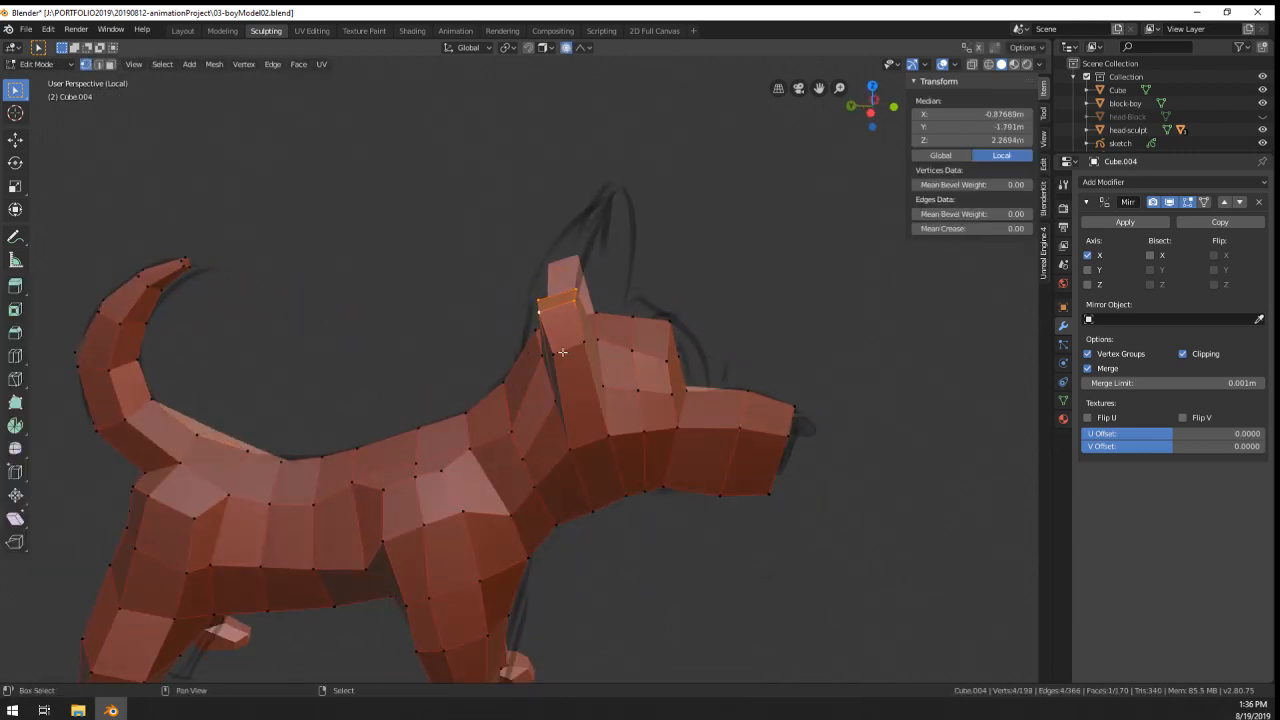
# - Scale the ear tip narrower along Y and switch to the orthographic side view
pyautogui.press('s')
pyautogui.press('y')
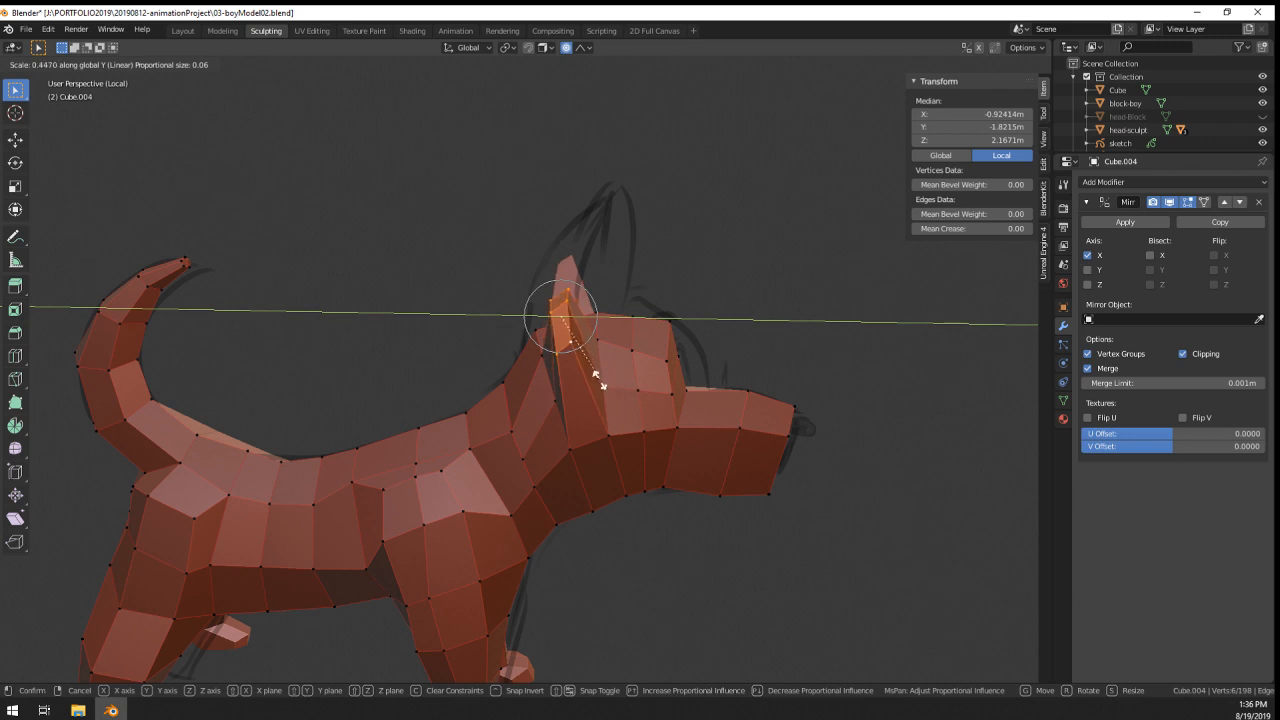
pyautogui.click(600, 381)
pyautogui.press('KP_1')
pyautogui.press('KP_3')
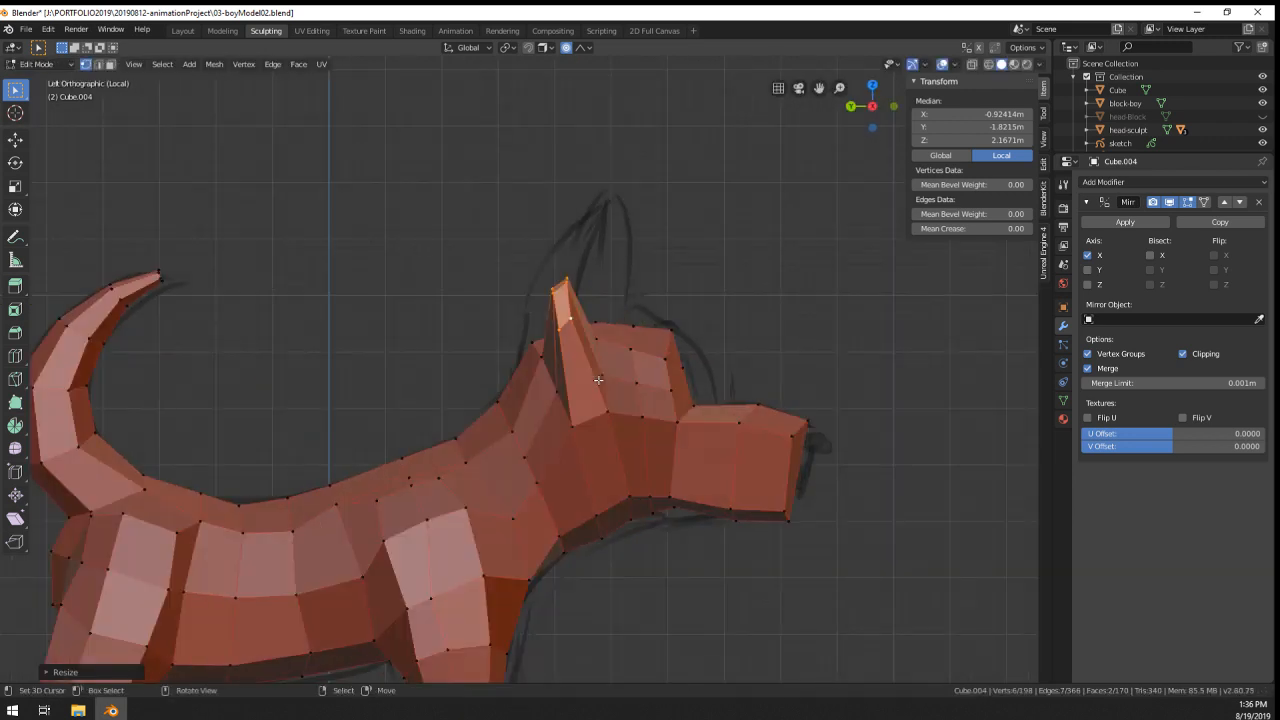
# - Move the ear tip up towards the sketched ear's point and rotate it slightly
pyautogui.press('g')
pyautogui.click(615, 312)
pyautogui.press('r')
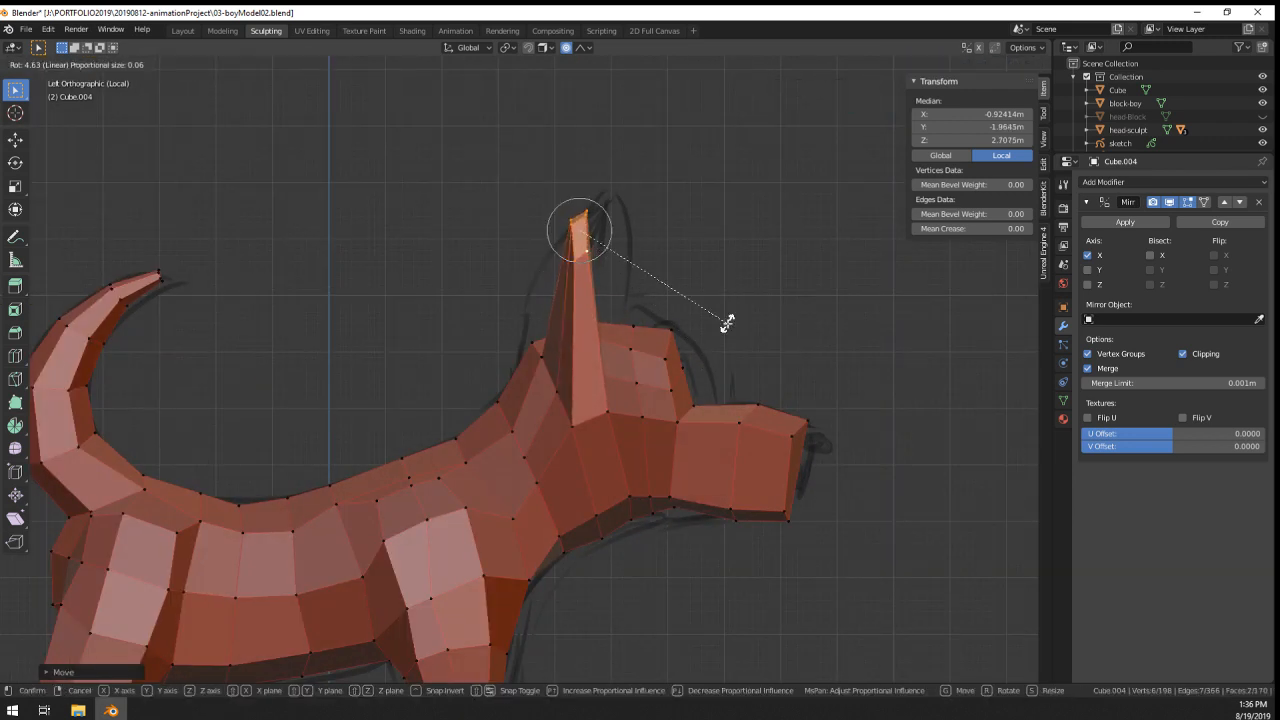
pyautogui.click(728, 323)
# - Add a loop cut around the middle of the ear, enlarge it, and position it from the side and front
pyautogui.hotkey('ctrl', 'r')
pyautogui.doubleClick(597, 333)
pyautogui.press('g')
pyautogui.click(630, 327)
pyautogui.press('s')
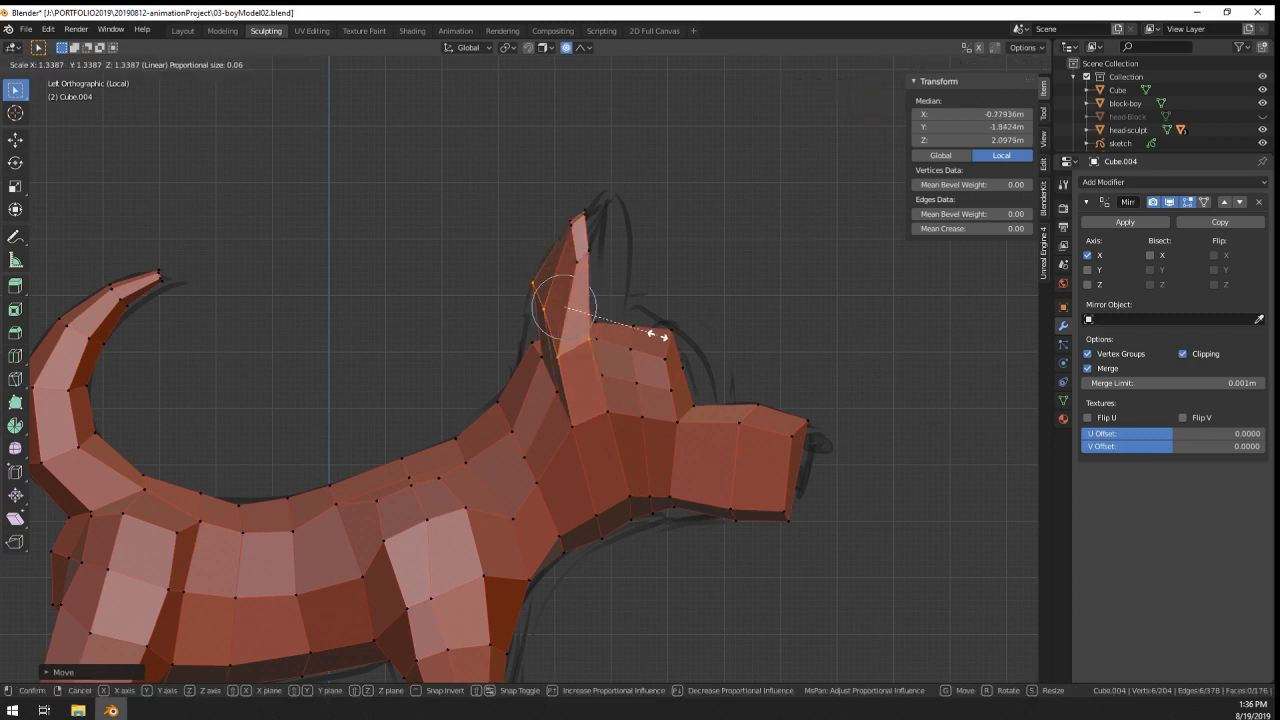
pyautogui.click(657, 336)
pyautogui.press('g')
pyautogui.click(667, 342)
pyautogui.moveTo(667, 342); pyautogui.dragTo(500, 358, button='middle')
pyautogui.press('g')
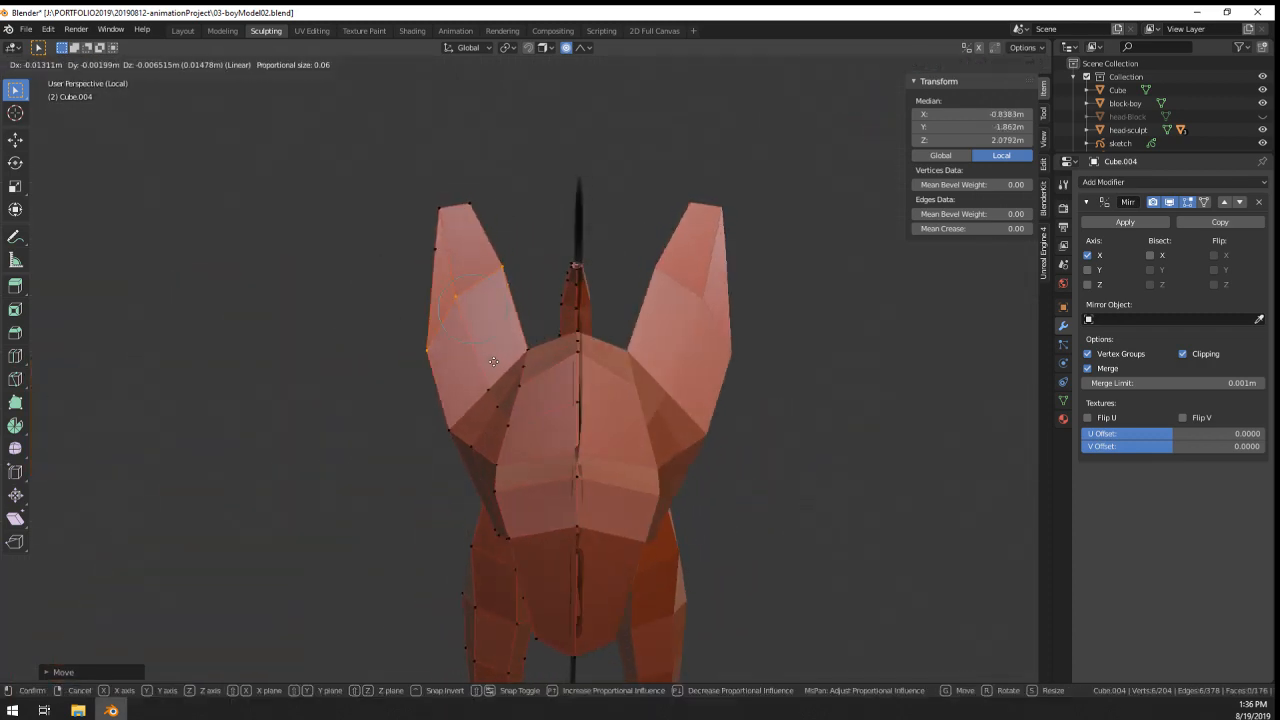
pyautogui.click(491, 369)
# - Circle-select the ear tip vertices in wireframe shading, move them outward from the head, and return to solid shading
pyautogui.press('z')
pyautogui.click(352, 160)
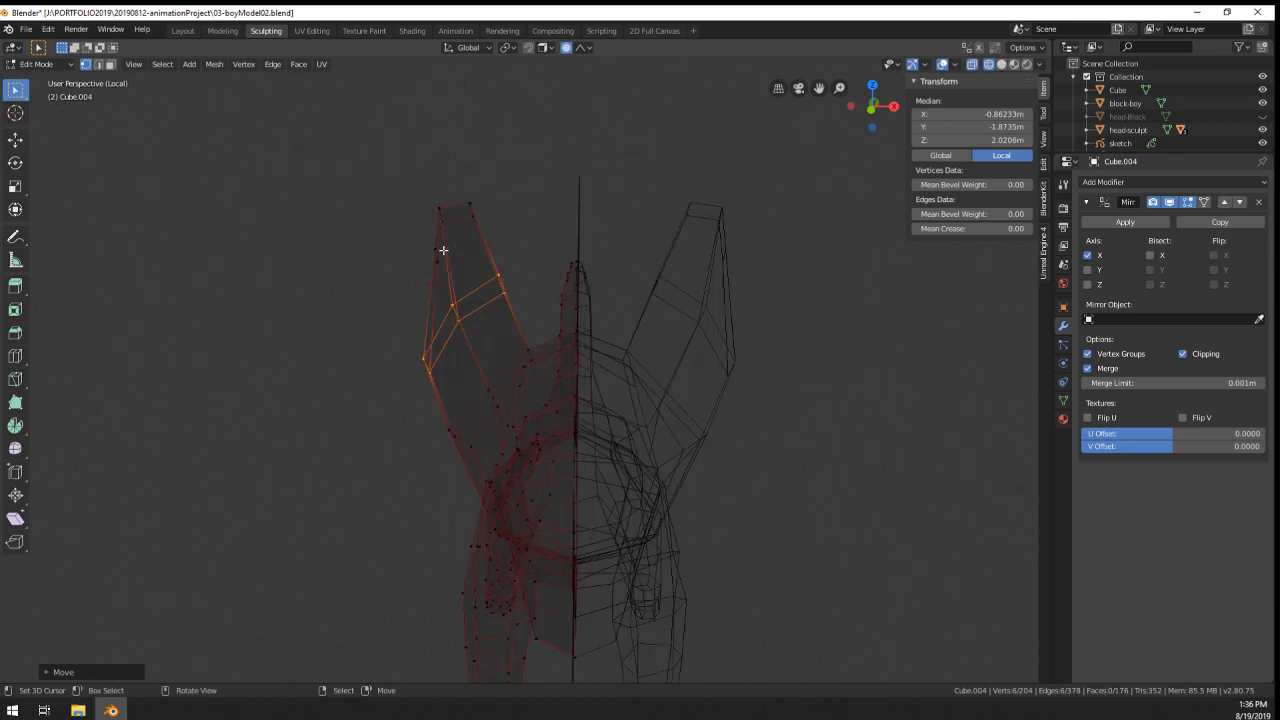
pyautogui.press('a')
pyautogui.press('a')
pyautogui.press('c')
pyautogui.moveTo(438, 243); pyautogui.dragTo(453, 214)
pyautogui.rightClick(456, 214)
pyautogui.press('g')
pyautogui.click(425, 223)
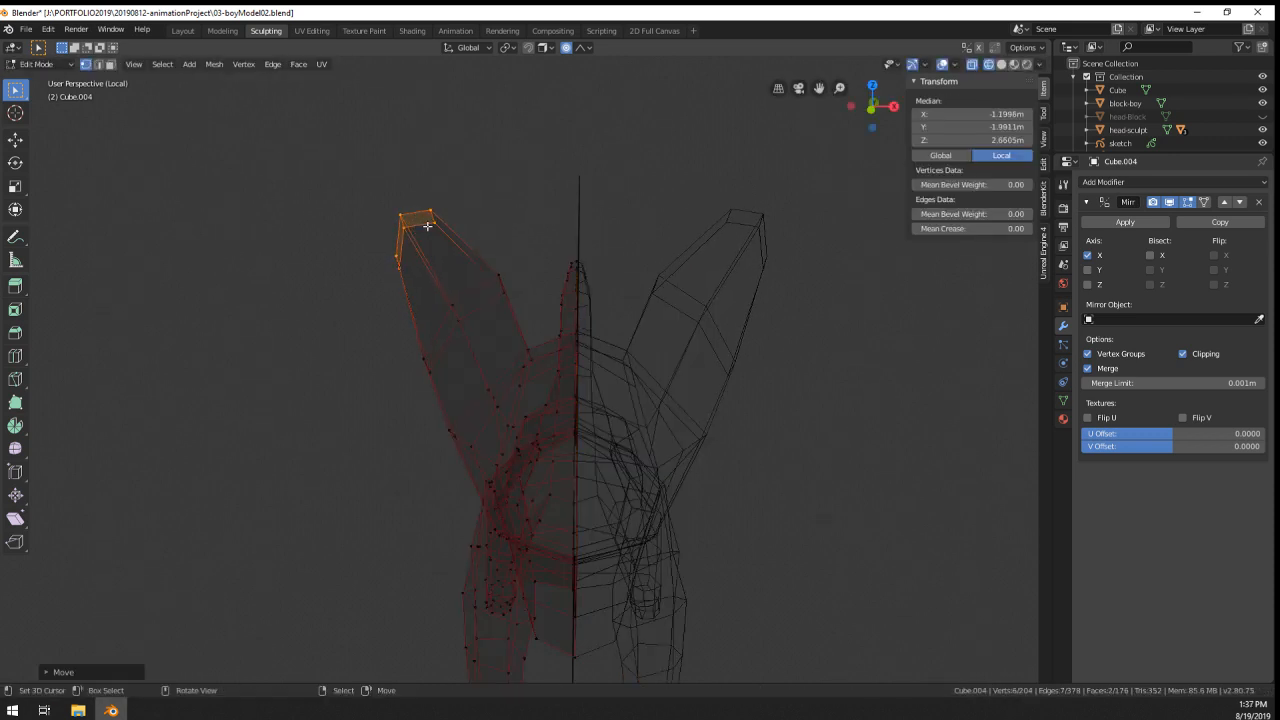
pyautogui.scroll(-2, 470, 257)
pyautogui.press('z')
pyautogui.click(596, 297)
# - Add a horizontal loop cut along the side of the muzzle and cheek, and move two vertices beside it
pyautogui.moveTo(610, 314); pyautogui.dragTo(1, 381, button='middle')
pyautogui.press('Tab')
pyautogui.moveTo(470, 352); pyautogui.dragTo(655, 364, button='middle')
pyautogui.scroll(3, 451, 326)
pyautogui.press('Tab')
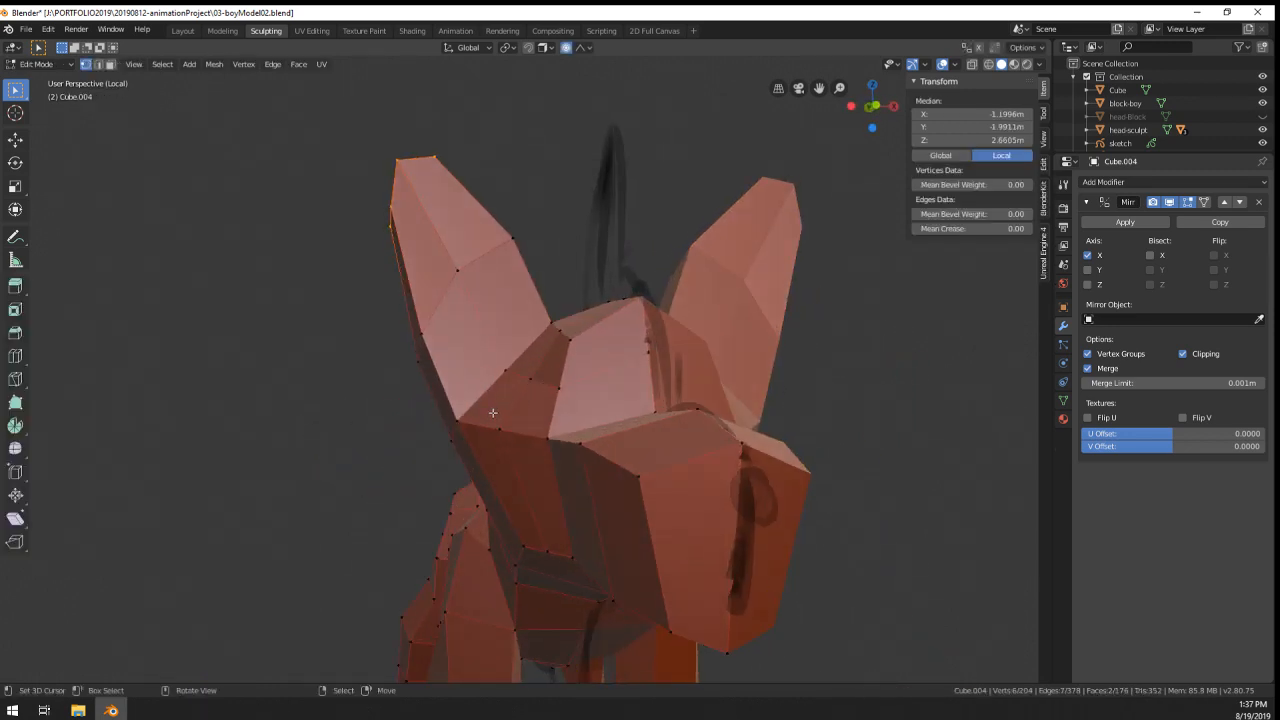
pyautogui.scroll(-2, 492, 412)
pyautogui.moveTo(492, 412); pyautogui.dragTo(591, 463, button='middle')
pyautogui.hotkey('ctrl', 'r')
pyautogui.click(534, 492)
pyautogui.click(518, 461)
pyautogui.keyDown('shift'); pyautogui.click(506, 476); pyautogui.keyUp('shift')
pyautogui.press('g')
pyautogui.click(488, 494)
# - Select the four vertices on the side of the head between brow and ear and move them outward
pyautogui.rightClick(618, 430)
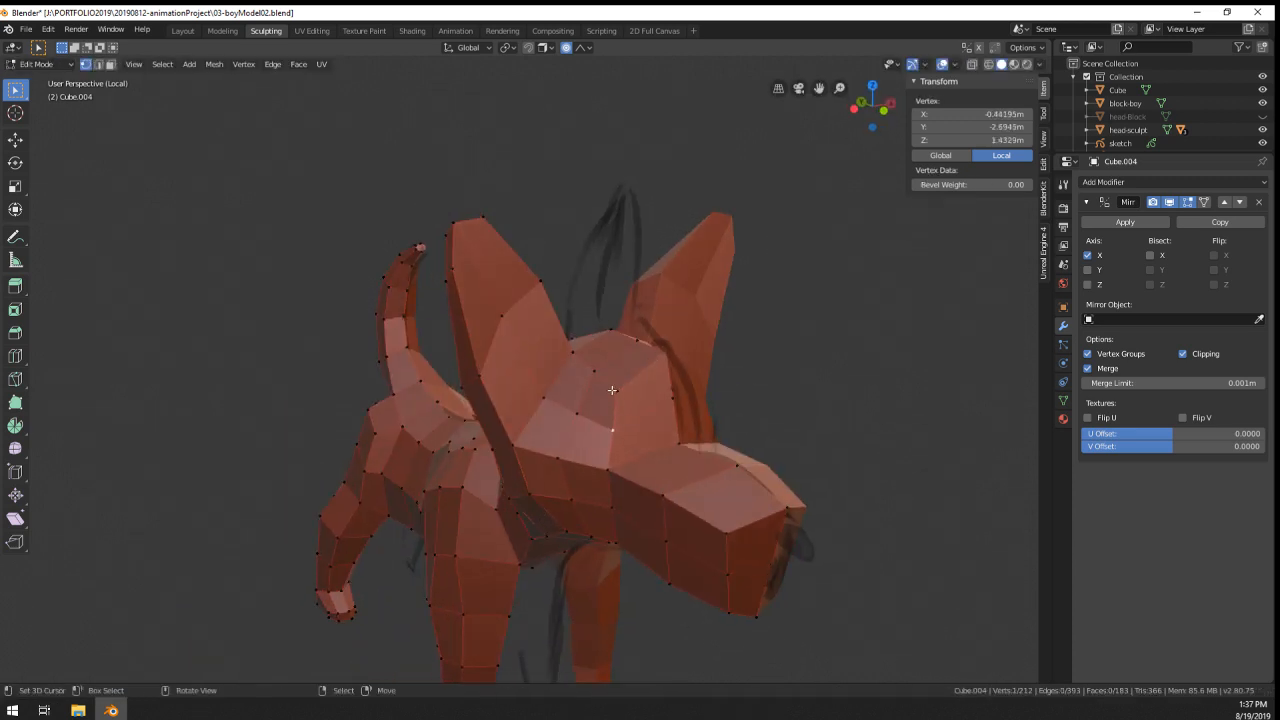
pyautogui.keyDown('shift'); pyautogui.rightClick(614, 391); pyautogui.keyUp('shift')
pyautogui.keyDown('shift'); pyautogui.rightClick(595, 376); pyautogui.keyUp('shift')
pyautogui.keyDown('shift'); pyautogui.rightClick(577, 411); pyautogui.keyUp('shift')
pyautogui.moveTo(577, 411); pyautogui.dragTo(555, 420, button='middle')
pyautogui.press('g')
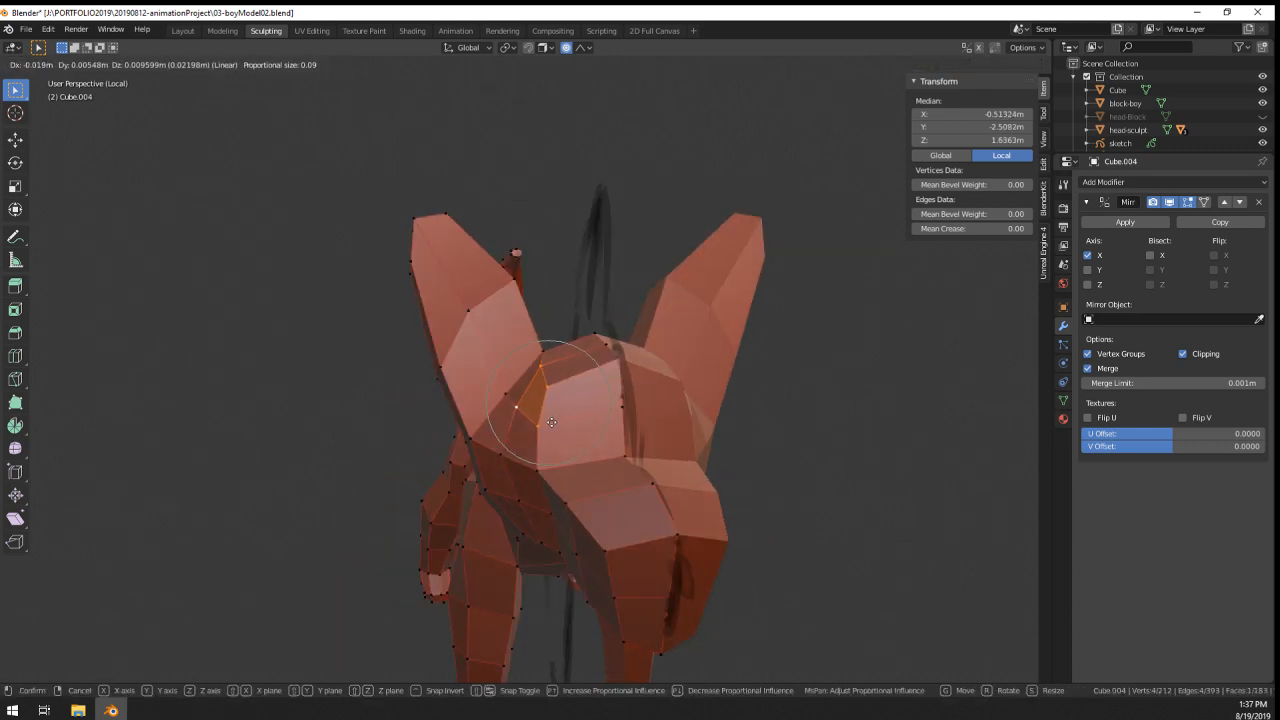
pyautogui.click(552, 421)
# - Select the two vertices on the forehead's outer front edge and move them towards the centre line
pyautogui.rightClick(539, 427)
pyautogui.keyDown('shift'); pyautogui.rightClick(548, 388); pyautogui.keyUp('shift')
pyautogui.press('g')
pyautogui.click(592, 404)
pyautogui.scroll(1, 595, 405)
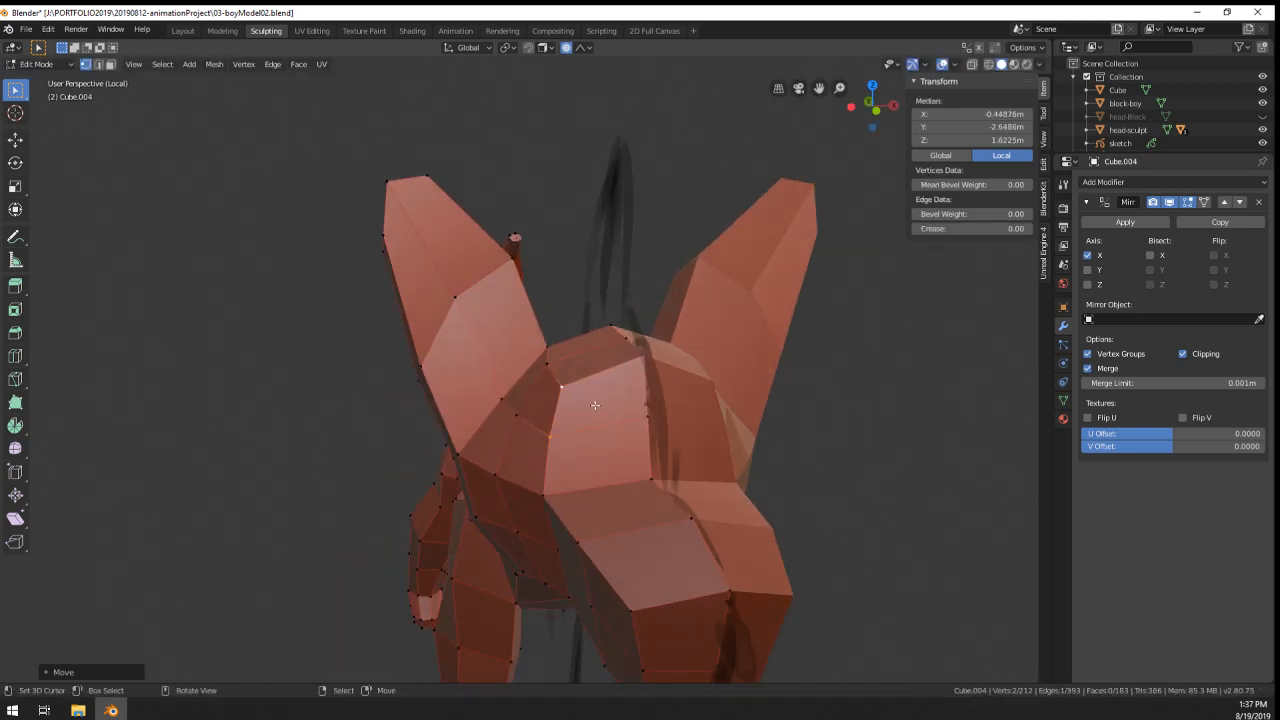
# - Delete the vertical edge loop running around the head between the ear and the muzzle
pyautogui.moveTo(595, 405); pyautogui.dragTo(671, 538, button='middle')
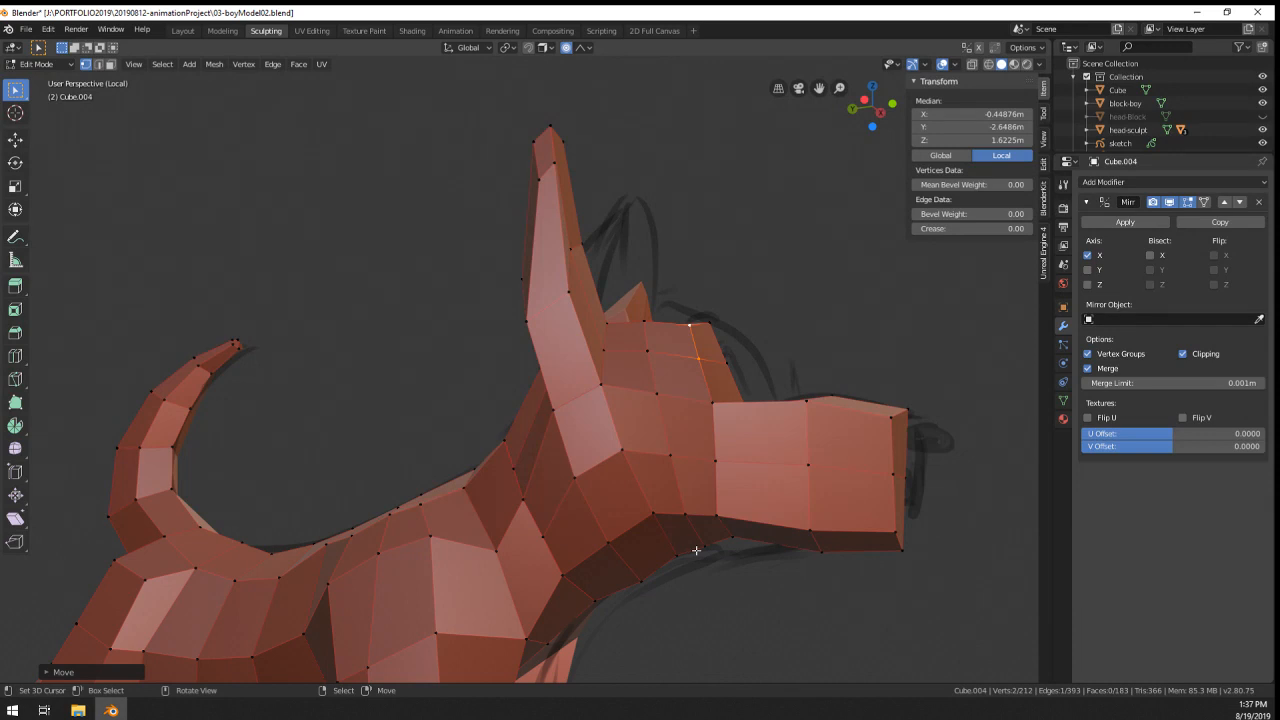
pyautogui.scroll(1, 696, 550)
pyautogui.keyDown('alt'); pyautogui.click(731, 489); pyautogui.keyUp('alt')
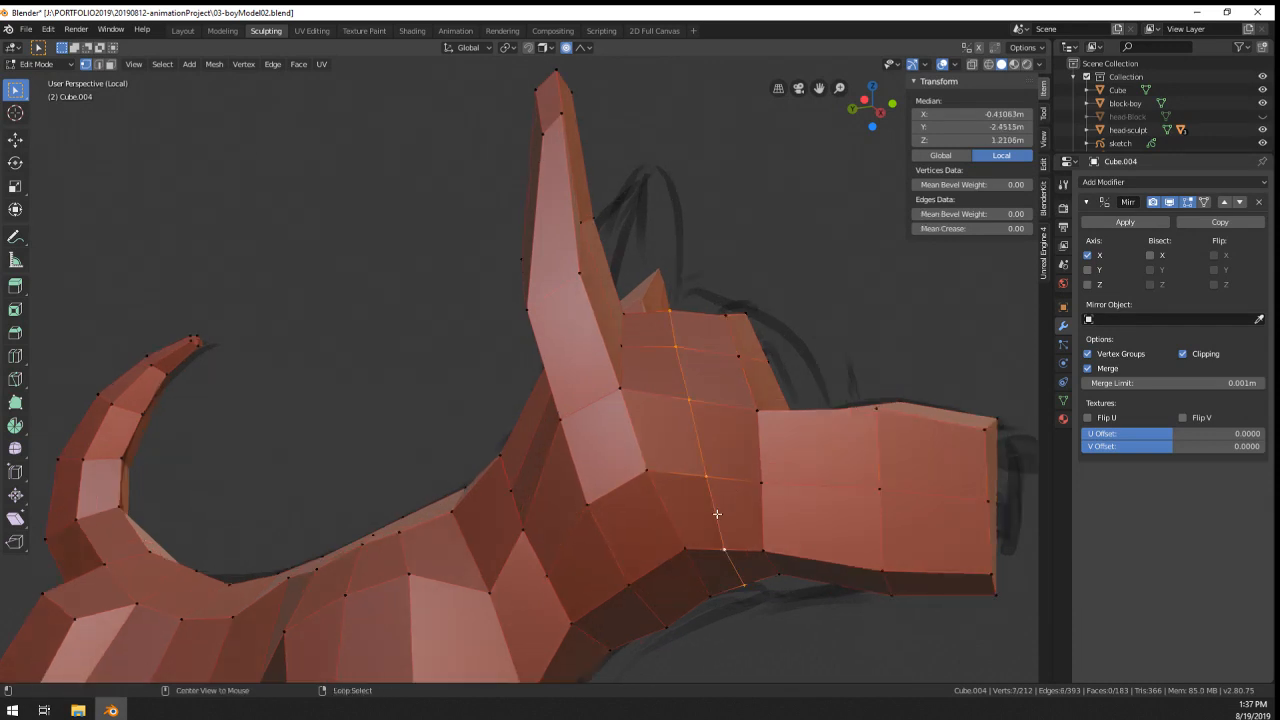
pyautogui.press('x')
pyautogui.click(680, 641)
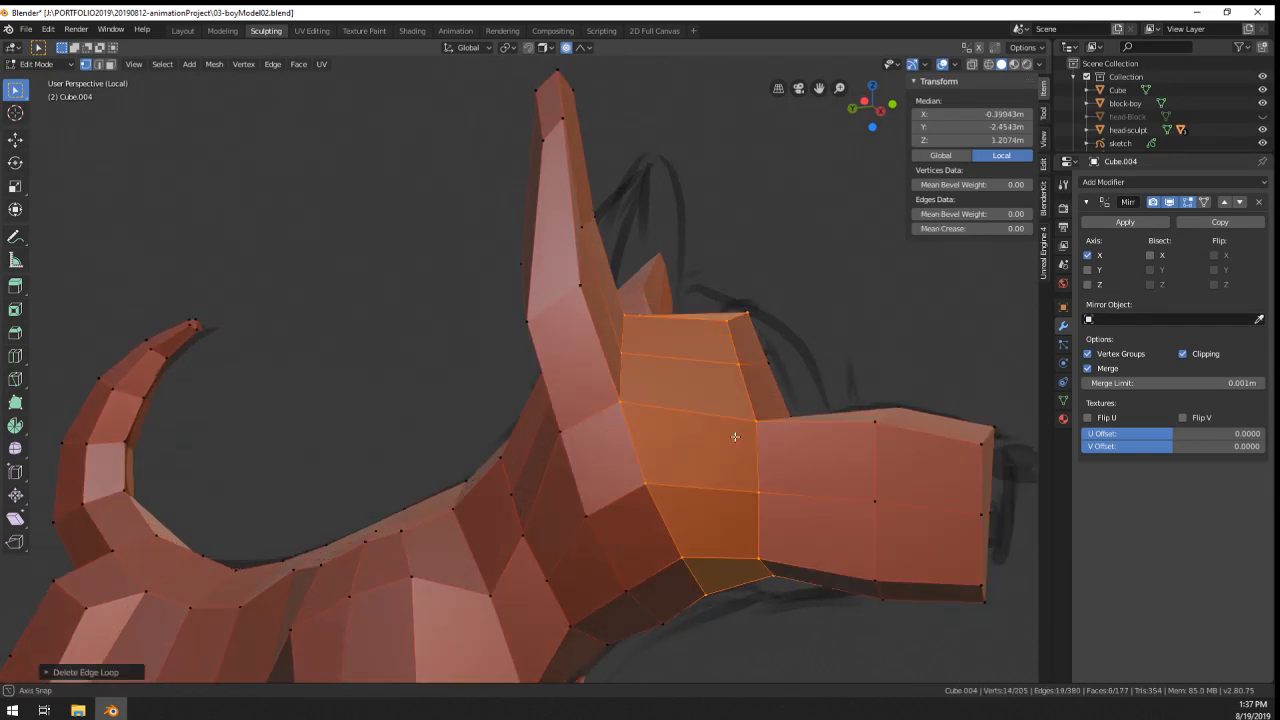
# - Select the forehead's outer front edge, then move and rotate it to reshape the brow
pyautogui.moveTo(734, 434); pyautogui.dragTo(660, 447, button='middle')
pyautogui.click(660, 447)
pyautogui.keyDown('shift'); pyautogui.click(649, 499); pyautogui.keyUp('shift')
pyautogui.moveTo(649, 499); pyautogui.dragTo(594, 448, button='middle')
pyautogui.press('g')
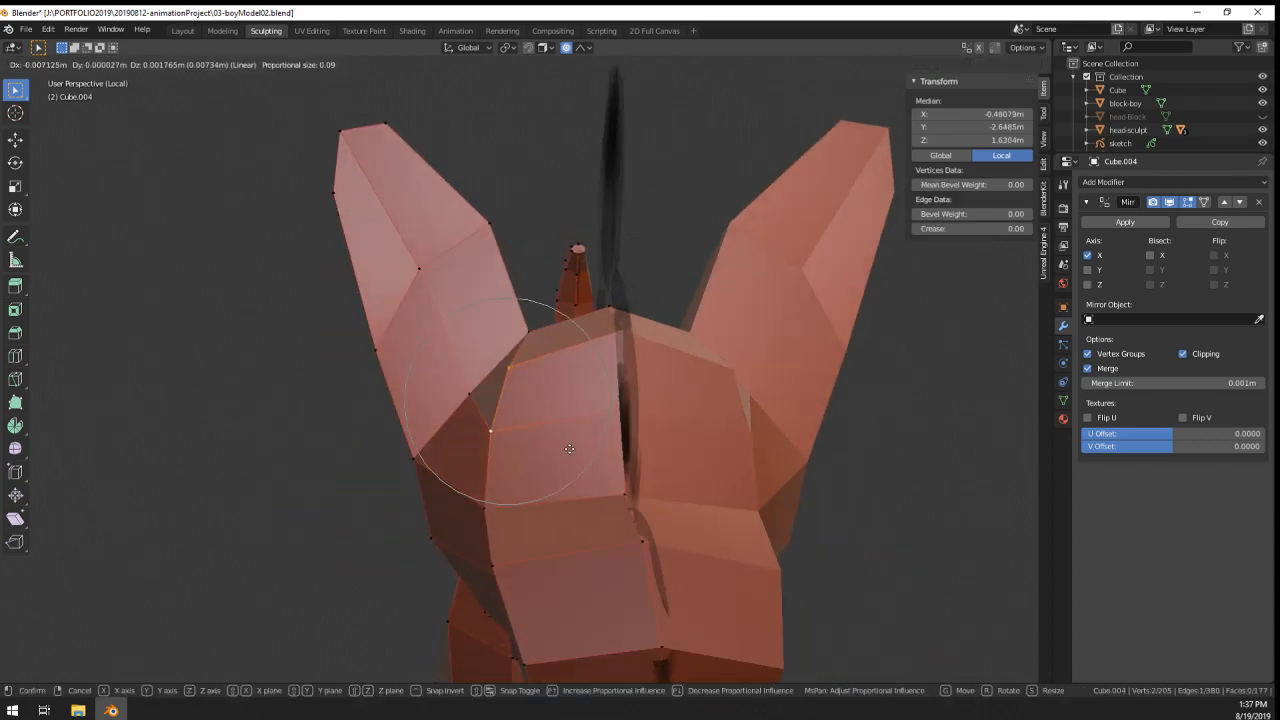
pyautogui.click(614, 446)
pyautogui.press('r')
pyautogui.click(652, 484)
pyautogui.moveTo(652, 484); pyautogui.dragTo(680, 435, button='middle')
# - Add a lengthwise loop cut over the head and muzzle, beside the centre line
pyautogui.scroll(3, 657, 459)
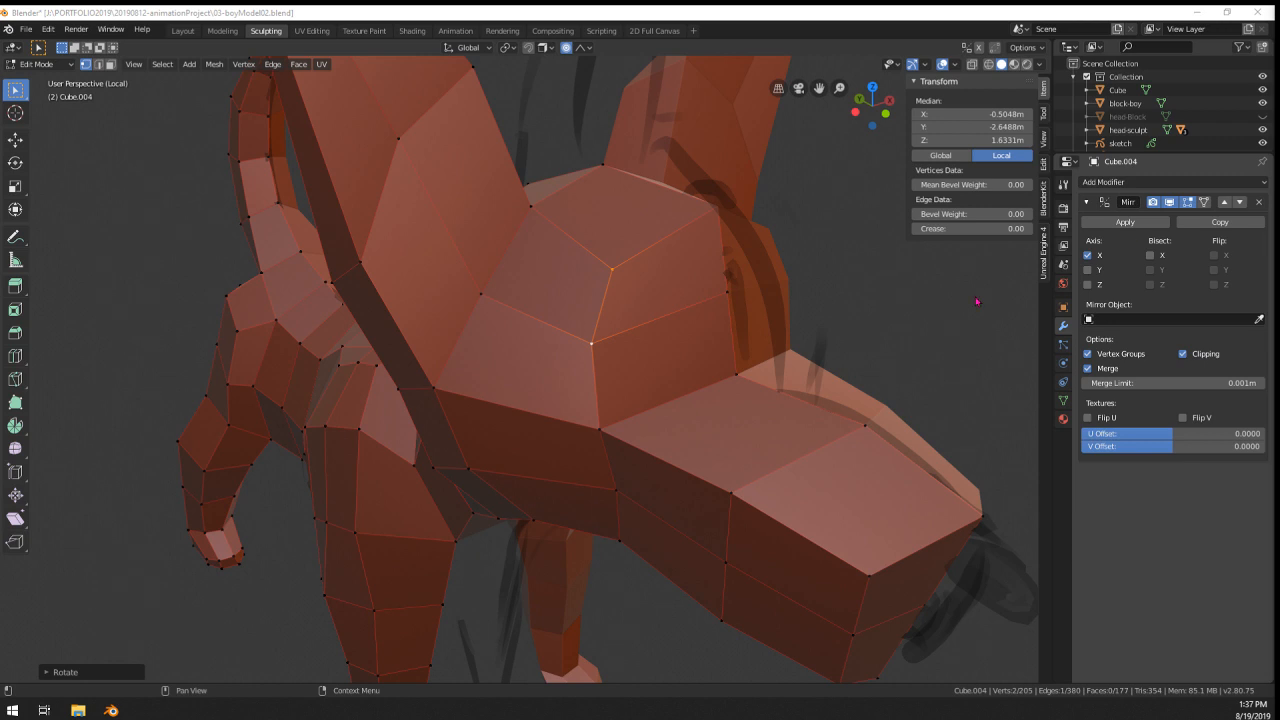
pyautogui.moveTo(977, 301); pyautogui.dragTo(632, 426, button='middle')
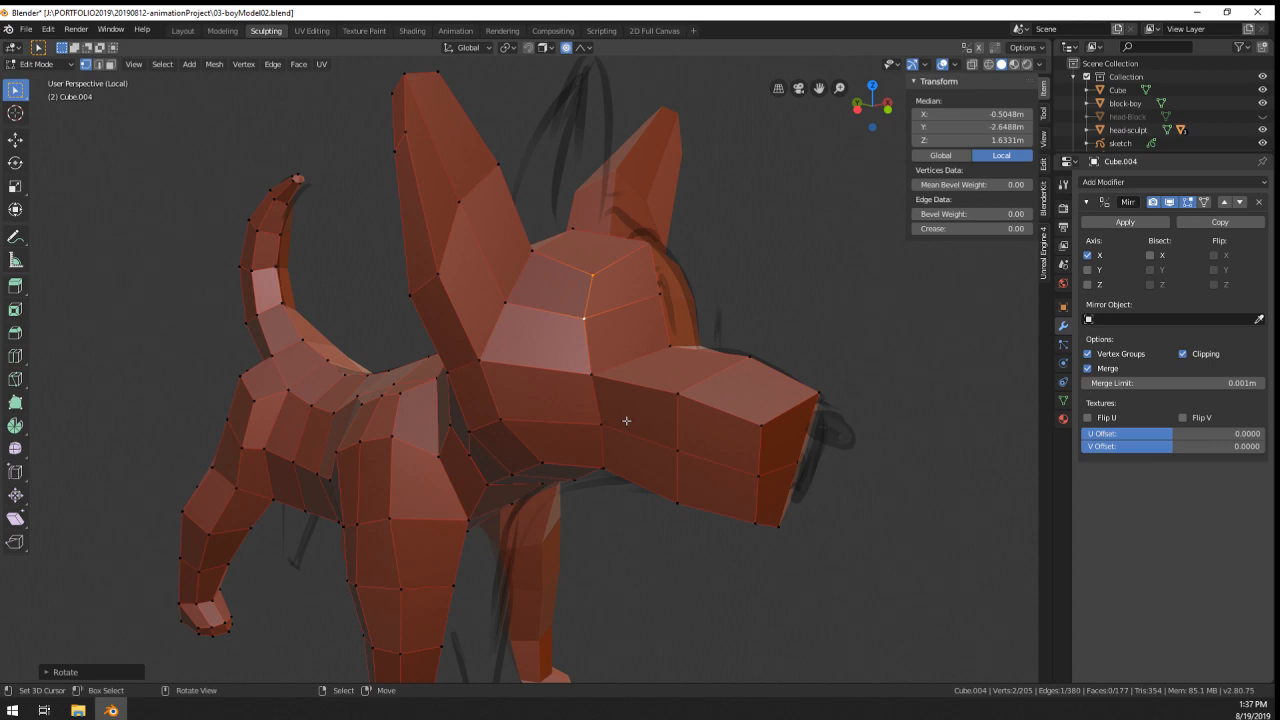
pyautogui.moveTo(626, 420); pyautogui.dragTo(661, 379, button='middle')
pyautogui.hotkey('ctrl', 'r')
pyautogui.click(561, 401)
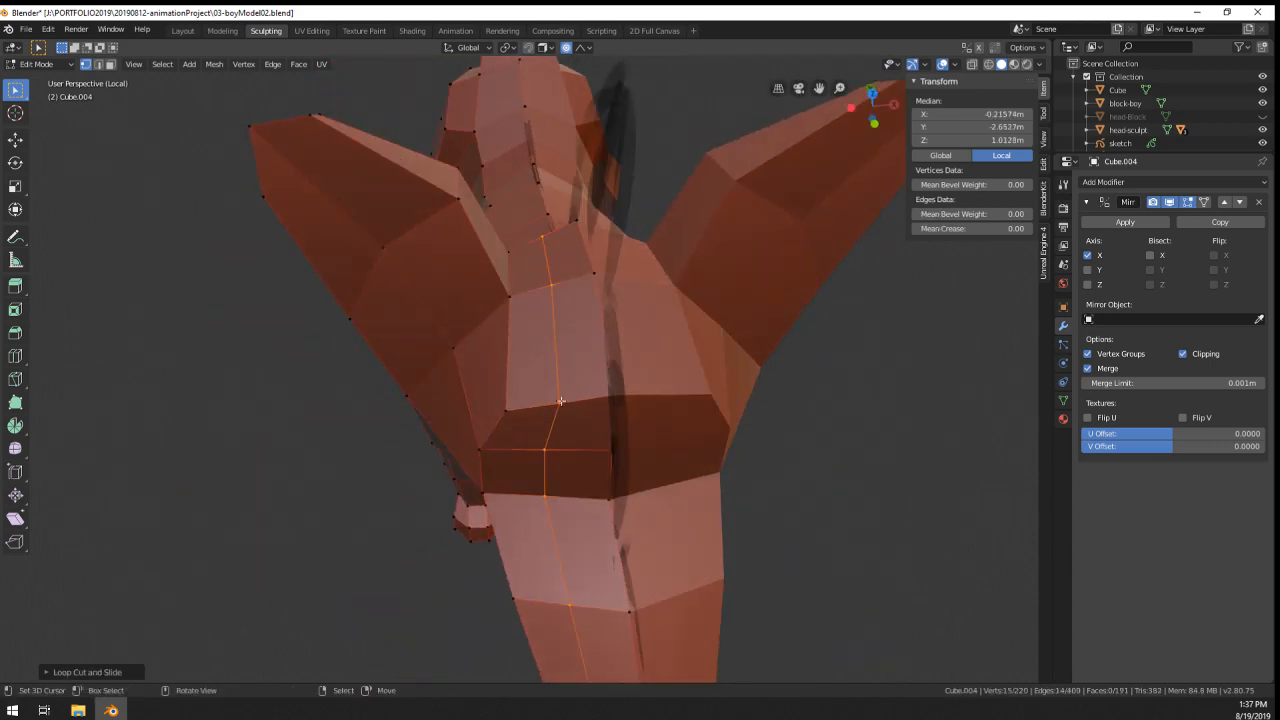
# - Move the new and centre-line vertices on the lower forehead to round it above the muzzle
pyautogui.moveTo(652, 505); pyautogui.dragTo(677, 453, button='middle')
pyautogui.click(613, 332)
pyautogui.keyDown('shift'); pyautogui.click(622, 386); pyautogui.keyUp('shift')
pyautogui.press('g')
pyautogui.click(660, 398)
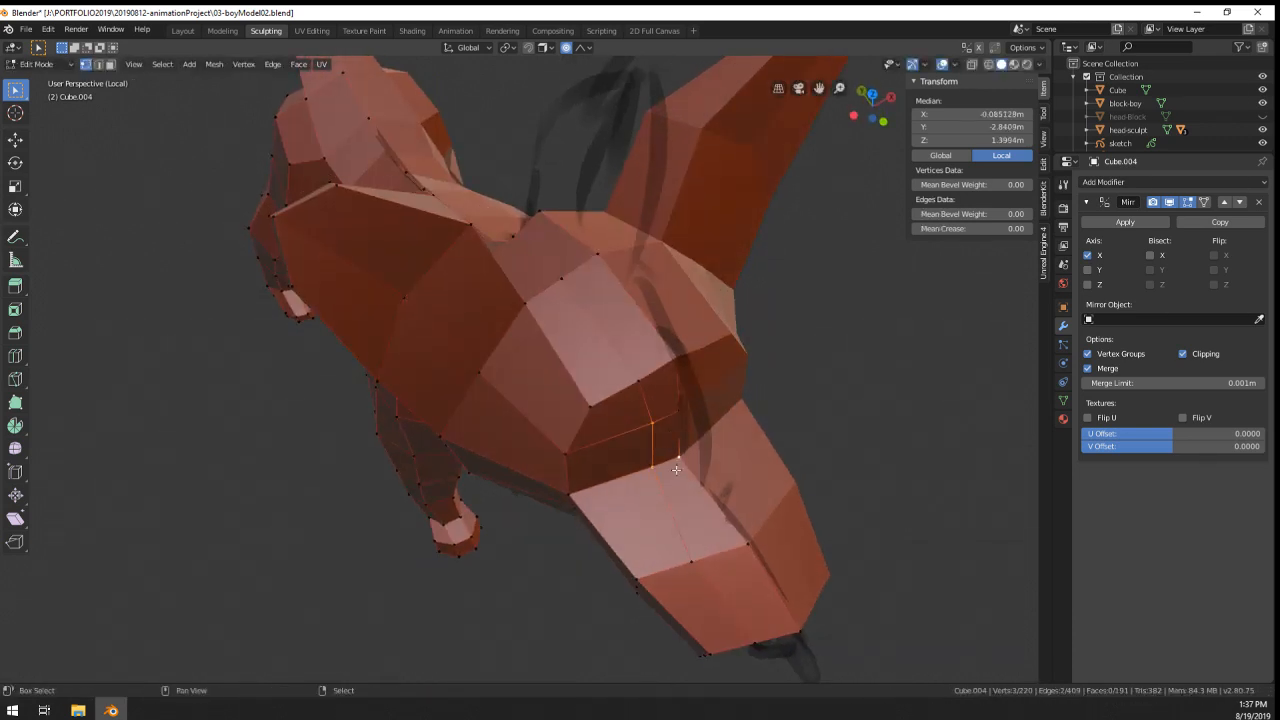
pyautogui.press('g')
pyautogui.click(675, 443)
pyautogui.press('g')
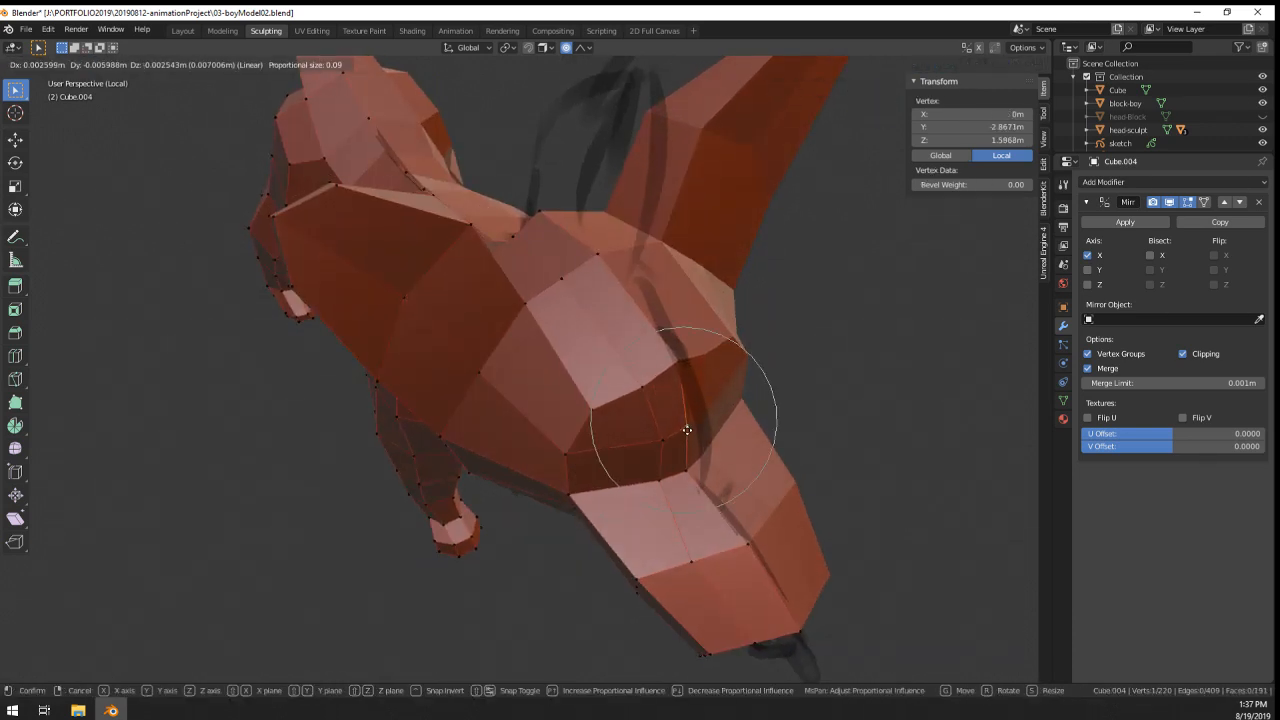
pyautogui.click(677, 443)
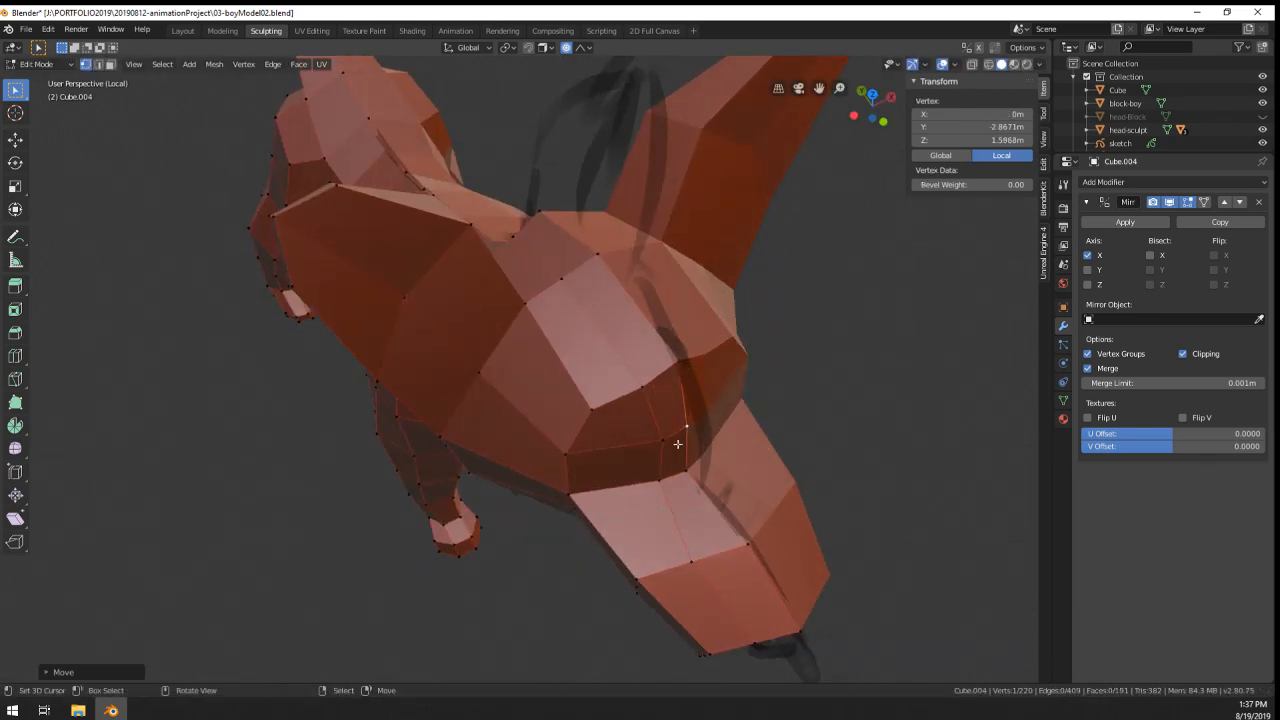
# - Add another lengthwise loop cut on the outer half of the forehead and move its two brow vertices
pyautogui.hotkey('ctrl', 'r')
pyautogui.click(608, 407)
pyautogui.click(608, 408)
pyautogui.rightClick(615, 410)
pyautogui.keyDown('shift'); pyautogui.rightClick(619, 446); pyautogui.keyUp('shift')
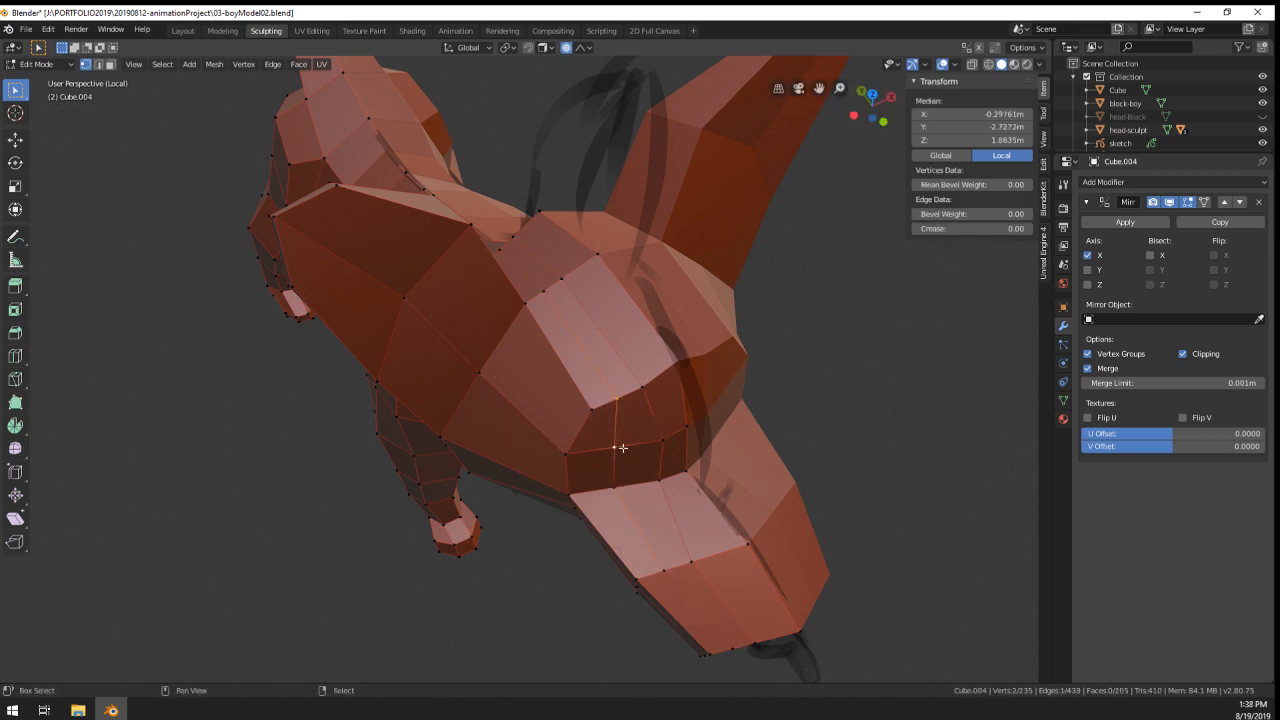
pyautogui.press('g')
pyautogui.moveTo(622, 446); pyautogui.dragTo(477, 453, button='middle')
pyautogui.click(620, 437)
# - Move the neighbouring forehead vertices to continue rounding the brow
pyautogui.rightClick(590, 429)
pyautogui.keyDown('shift'); pyautogui.rightClick(564, 470); pyautogui.keyUp('shift')
pyautogui.press('g')
pyautogui.click(553, 388)
pyautogui.keyDown('shift'); pyautogui.rightClick(651, 359); pyautogui.keyUp('shift')
pyautogui.press('g')
pyautogui.click(643, 359)
pyautogui.rightClick(600, 357)
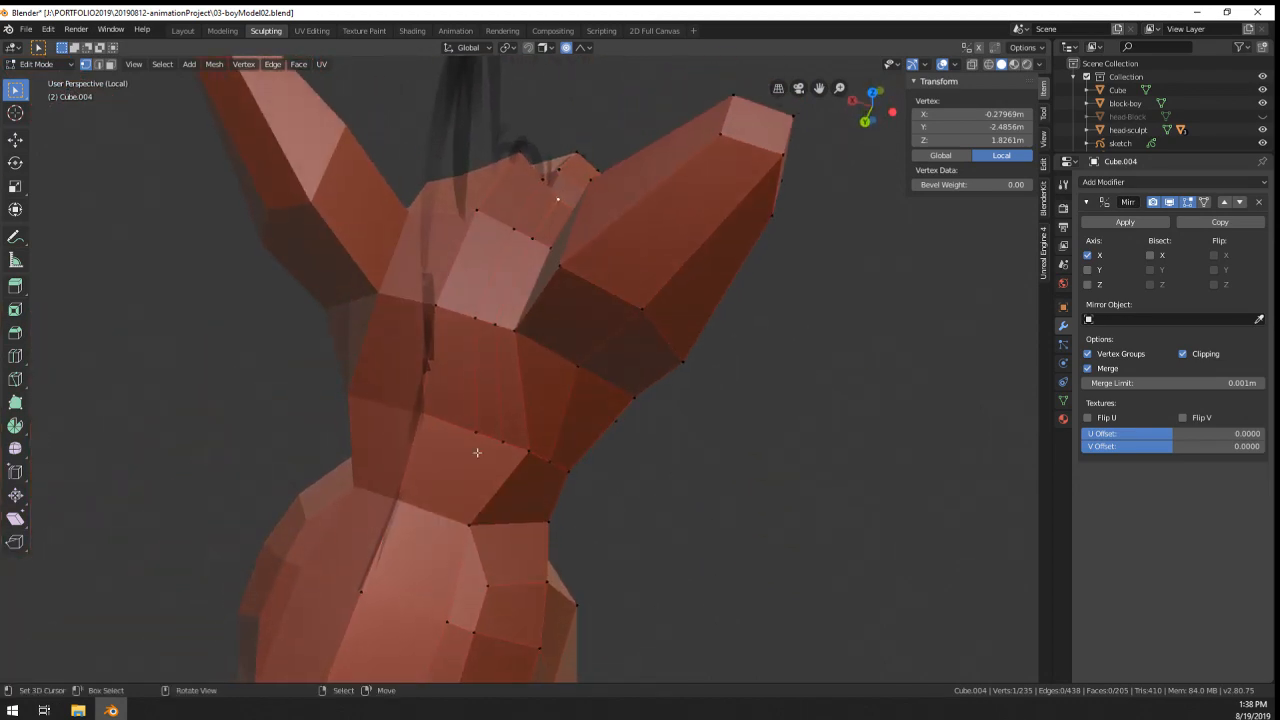
pyautogui.keyDown('ctrl'); pyautogui.click(481, 334); pyautogui.keyUp('ctrl')
pyautogui.press('g')
pyautogui.press('g')
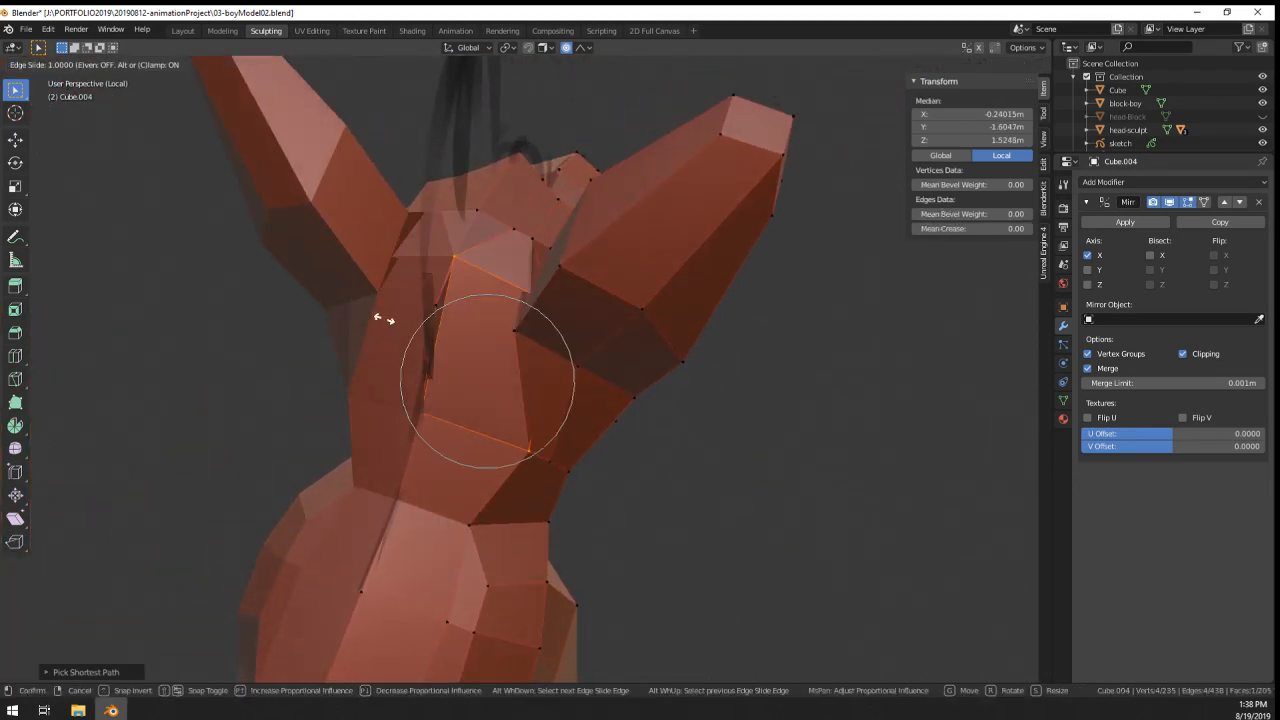
pyautogui.rightClick(471, 343)
# - Edge-slide the two new vertex pairs at the back of the head and neck onto the centre line
pyautogui.rightClick(470, 345)
pyautogui.keyDown('shift'); pyautogui.rightClick(474, 414); pyautogui.keyUp('shift')
pyautogui.press('g')
pyautogui.press('g')
pyautogui.click(438, 350)
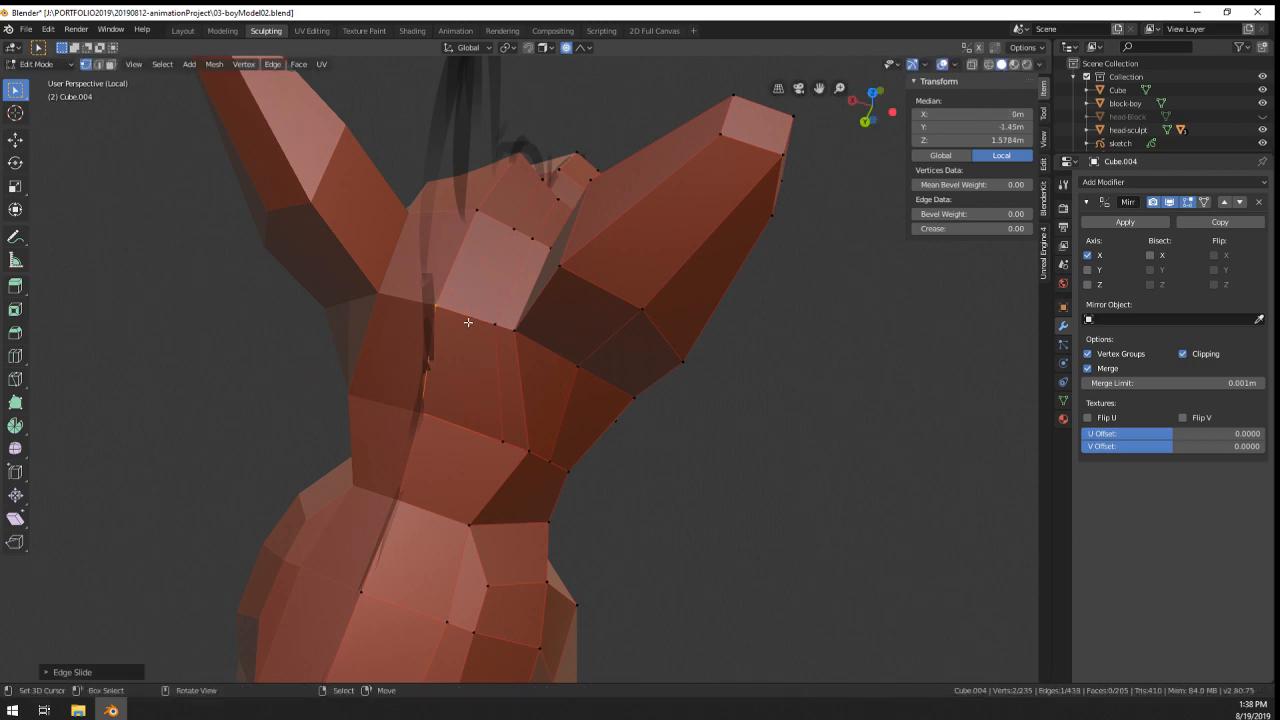
pyautogui.rightClick(491, 328)
pyautogui.keyDown('shift'); pyautogui.rightClick(497, 430); pyautogui.keyUp('shift')
pyautogui.press('g')
pyautogui.press('g')
pyautogui.click(430, 250)
# - Select the three overlapping centre-line vertices behind the head in wireframe shading, merge them by distance, and return to solid shading
pyautogui.moveTo(430, 249); pyautogui.dragTo(646, 337, button='middle')
pyautogui.press('a')
pyautogui.click(624, 339)
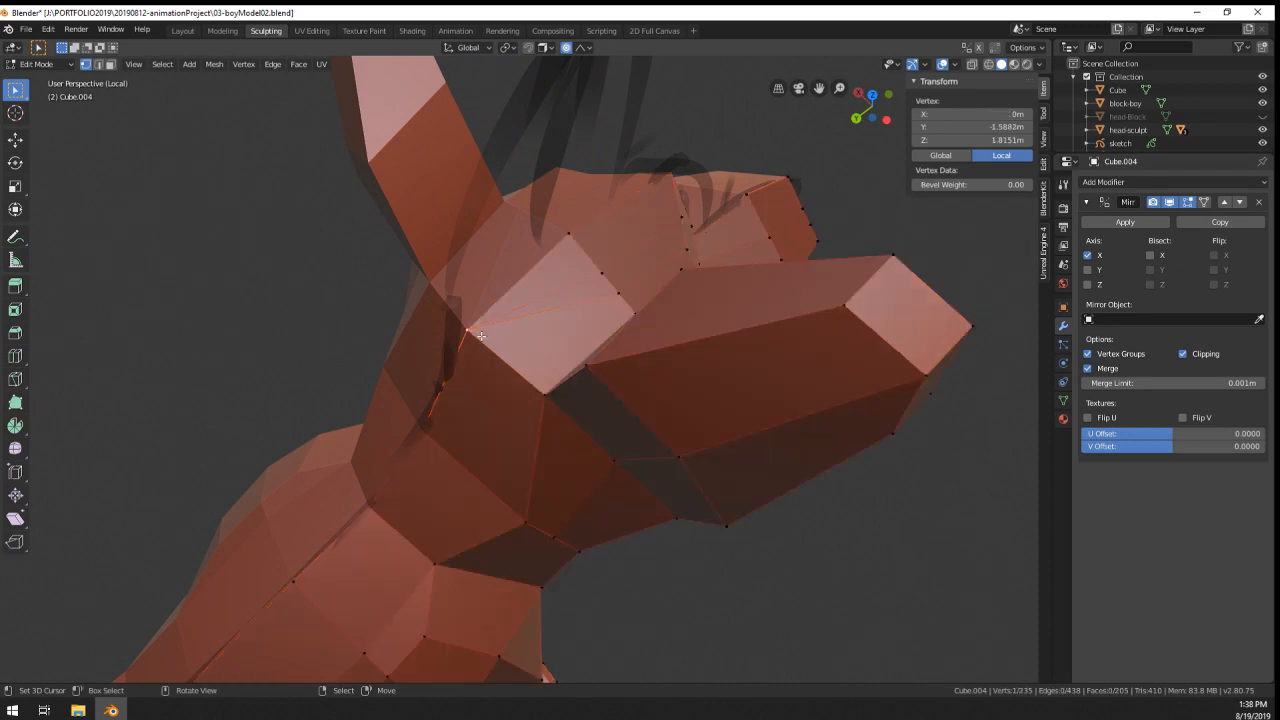
pyautogui.press('z')
pyautogui.click(400, 339)
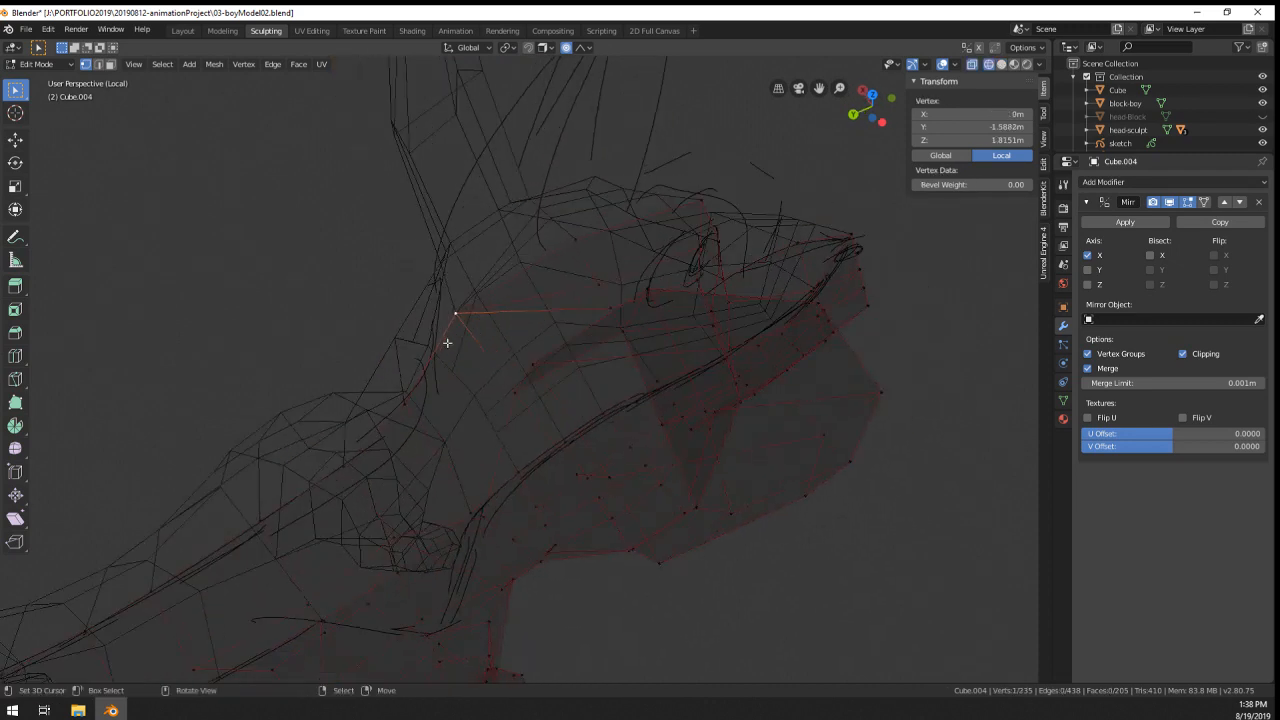
pyautogui.keyDown('ctrl'); pyautogui.click(452, 318); pyautogui.keyUp('ctrl')
pyautogui.press('x')
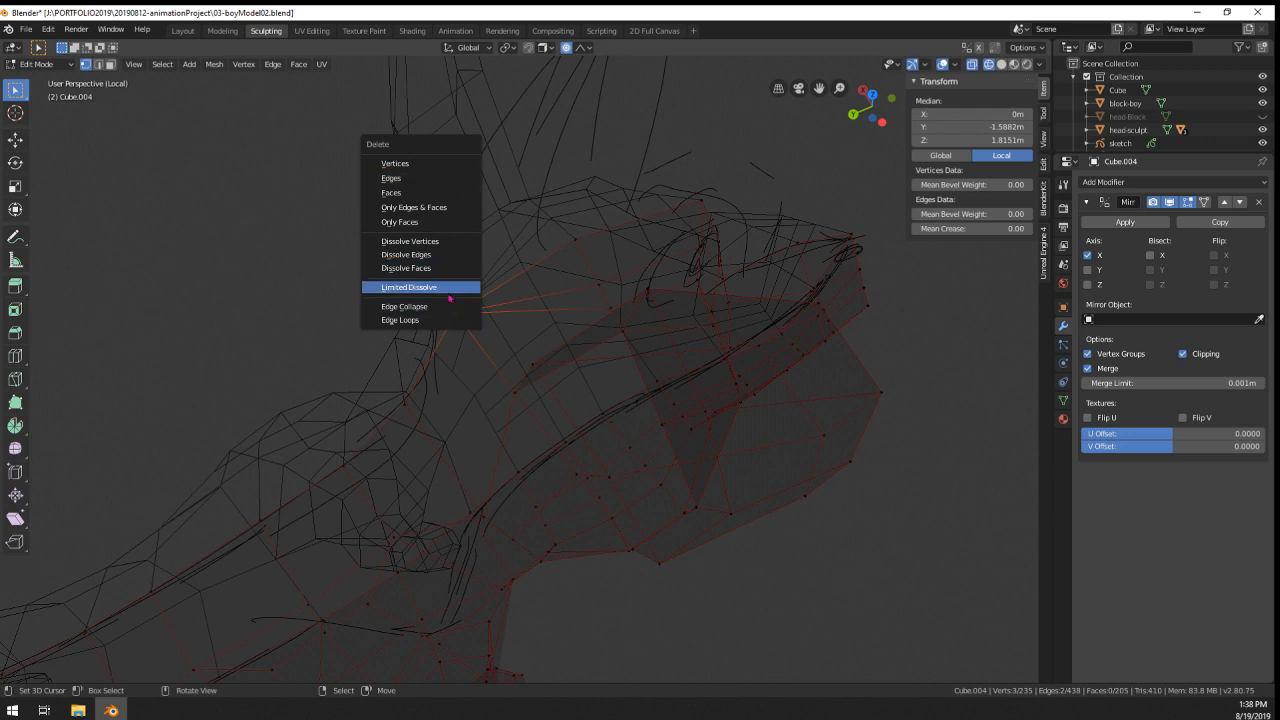
pyautogui.click(428, 246)
pyautogui.rightClick(443, 300)
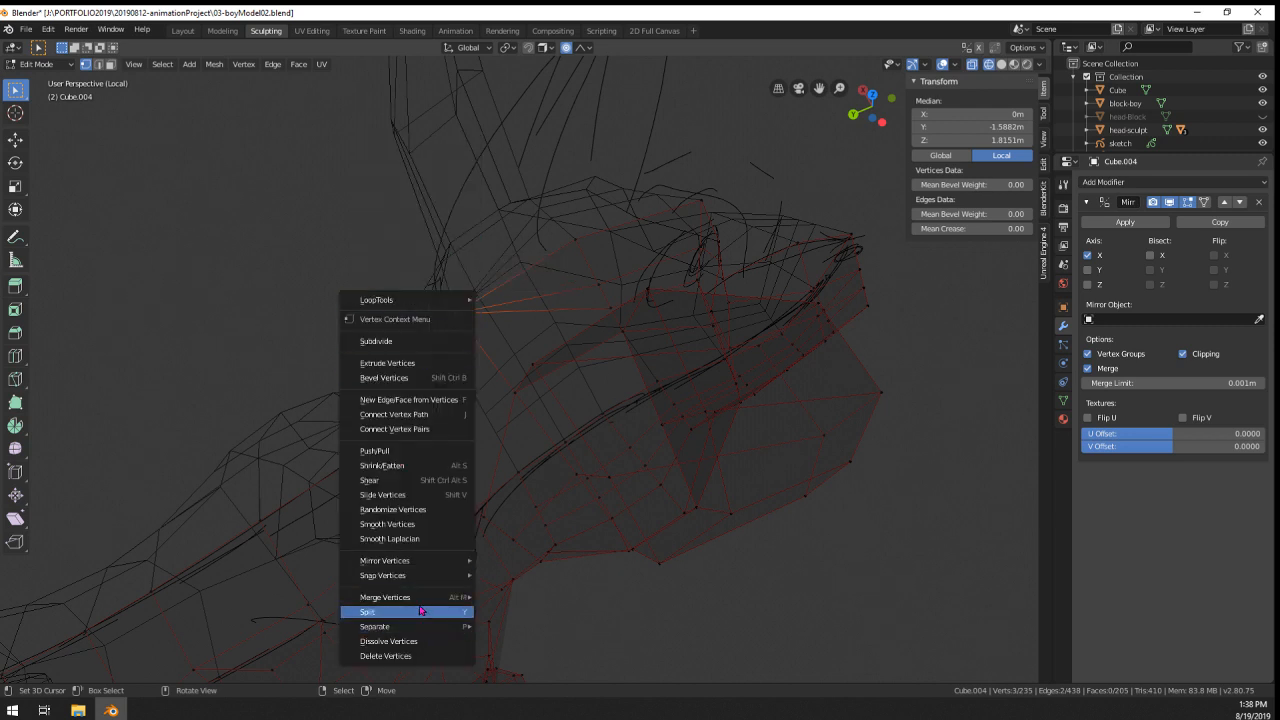
pyautogui.moveTo(414, 596)
pyautogui.click(541, 599)
pyautogui.scroll(2, 614, 355)
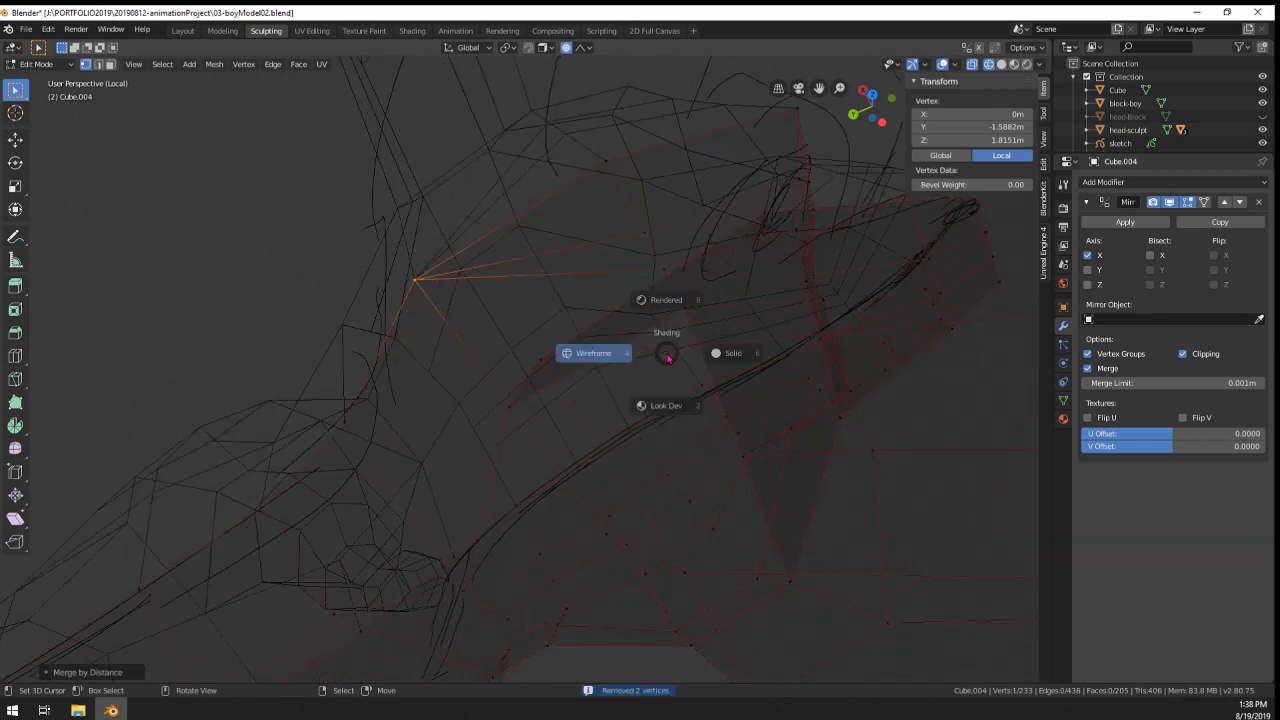
pyautogui.click(785, 350)
pyautogui.moveTo(785, 352)
pyautogui.mouseDown(button='middle')
pyautogui.moveTo(657, 381)
pyautogui.moveTo(702, 389)
pyautogui.mouseUp(button='middle')
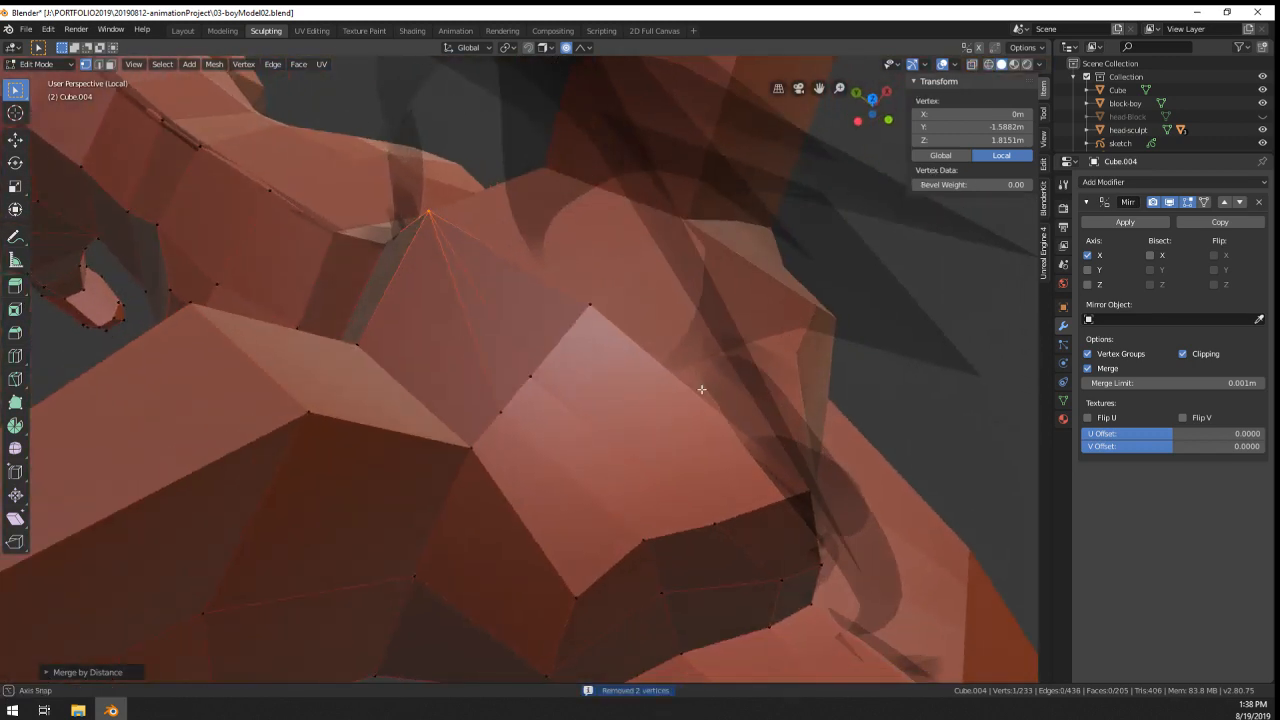
# - Delete the distorted edges and faces around the centre line behind the head to open a hole for rebuilding
pyautogui.press('x')
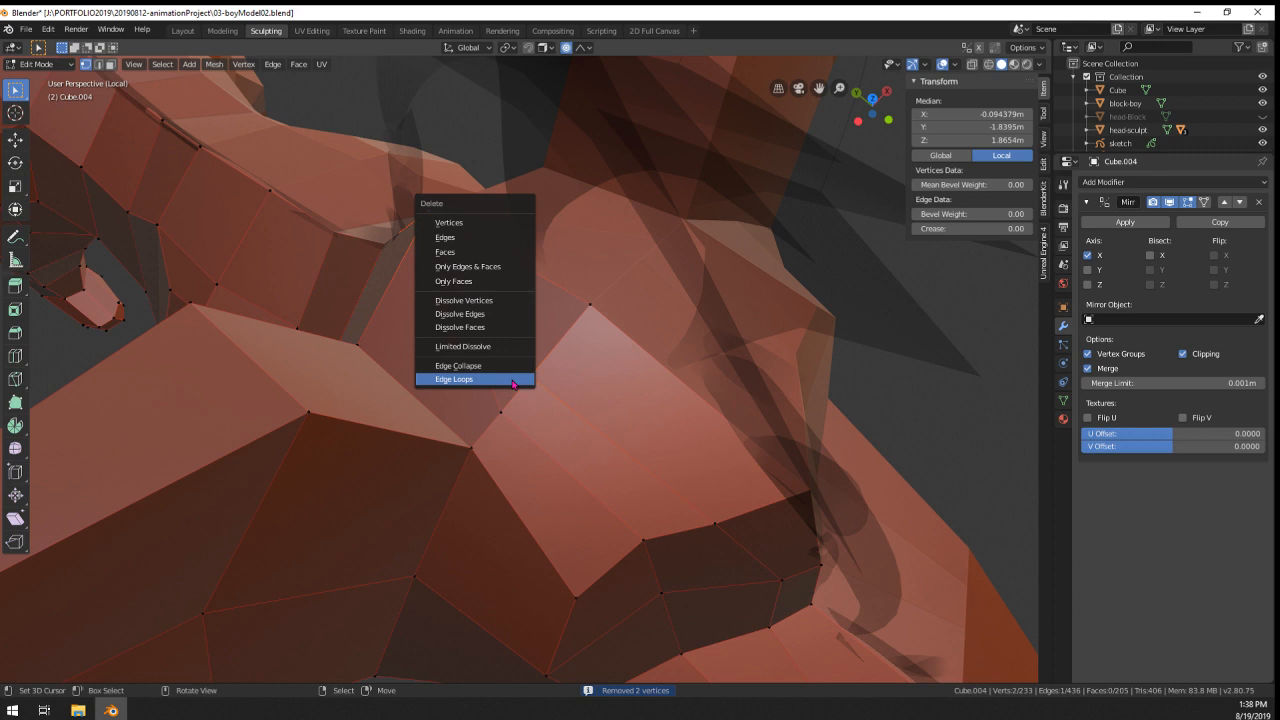
pyautogui.click(468, 237)
pyautogui.rightClick(498, 413)
pyautogui.keyDown('shift'); pyautogui.rightClick(422, 222); pyautogui.keyUp('shift')
pyautogui.press('x')
pyautogui.click(441, 273)
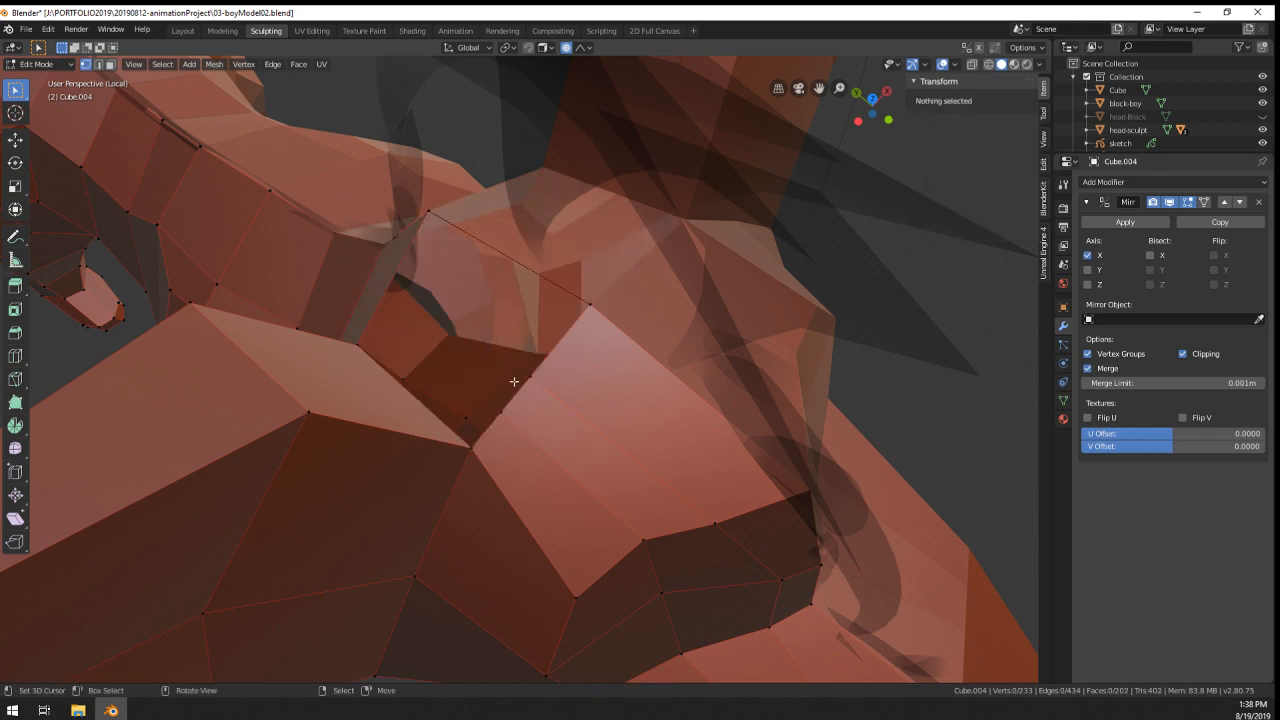
# - Add vertices along the hole's cross edges behind the head and connect them with a new lengthwise edge
pyautogui.rightClick(521, 380)
pyautogui.keyDown('shift'); pyautogui.rightClick(504, 408); pyautogui.keyUp('shift')
pyautogui.rightClick(504, 408)
pyautogui.moveTo(504, 408); pyautogui.dragTo(589, 363, button='middle')
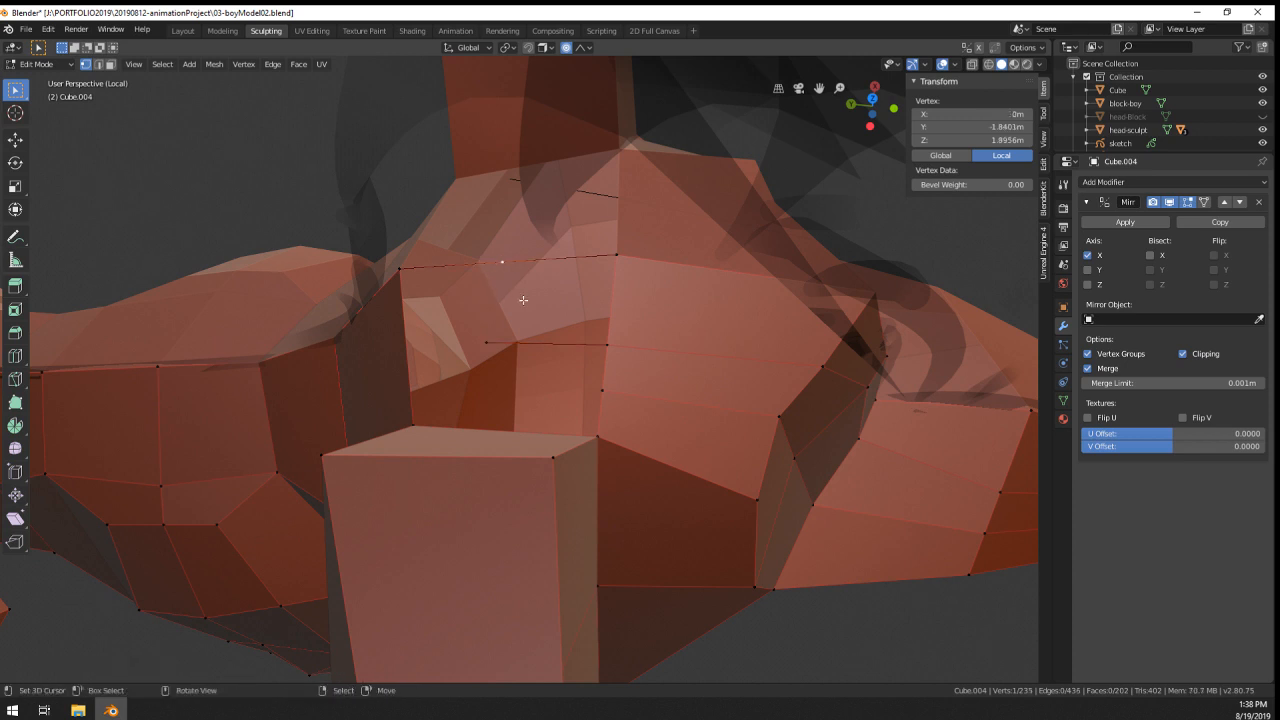
pyautogui.press('f')
# - Cut an additional vertex into the outer cross edges and join it with new edges across the hole
pyautogui.rightClick(488, 345)
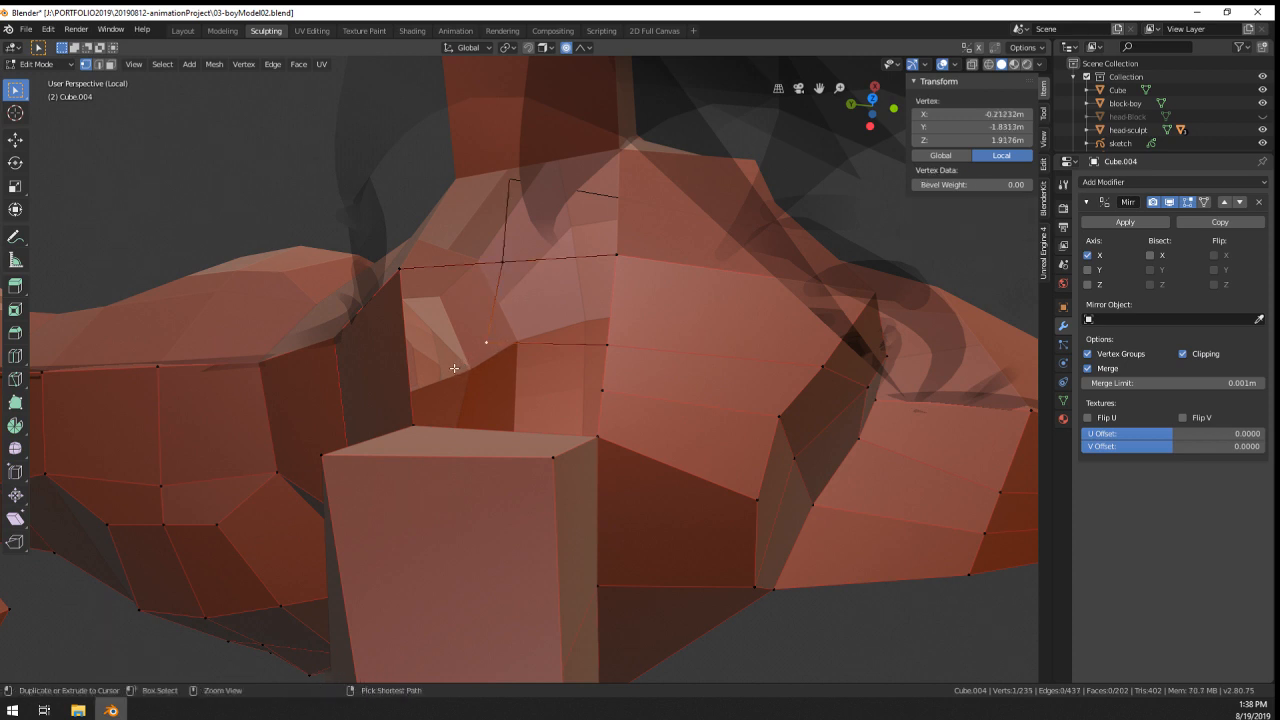
pyautogui.keyDown('ctrl'); pyautogui.click(452, 268); pyautogui.keyUp('ctrl')
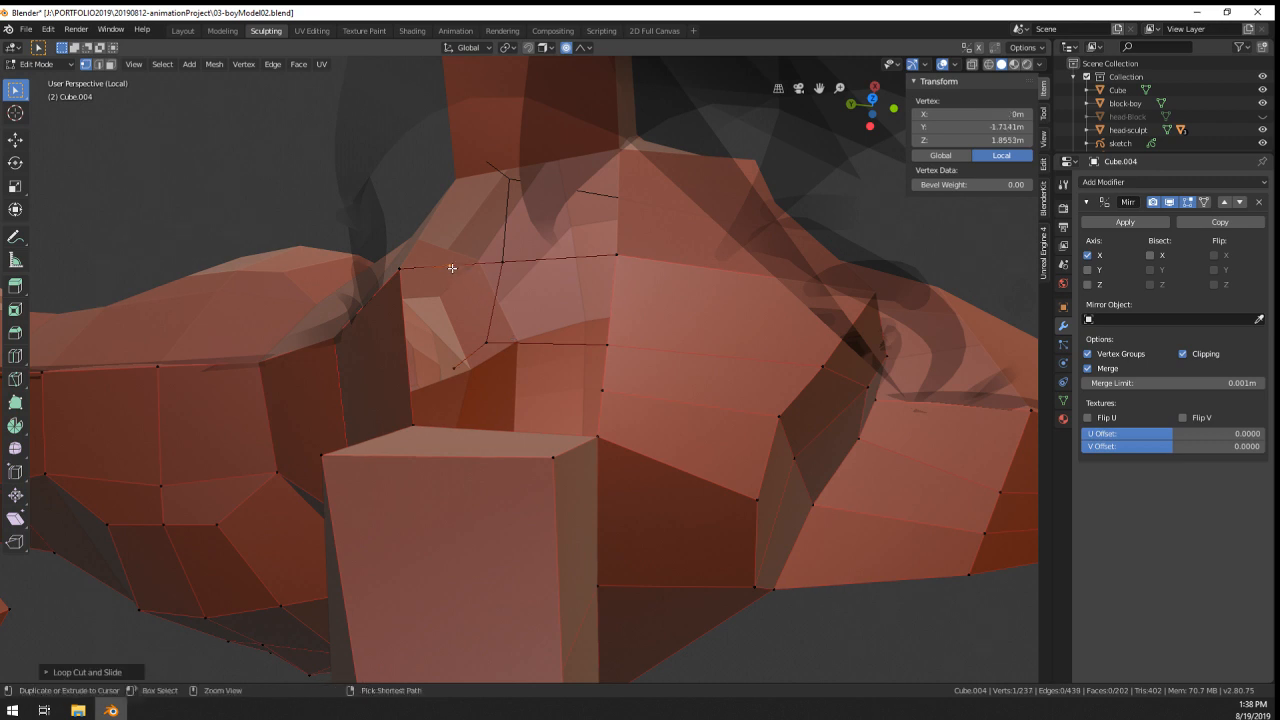
pyautogui.keyDown('shift'); pyautogui.rightClick(453, 364); pyautogui.keyUp('shift')
pyautogui.press('f')
pyautogui.rightClick(449, 361)
pyautogui.keyDown('shift'); pyautogui.rightClick(447, 279); pyautogui.keyUp('shift')
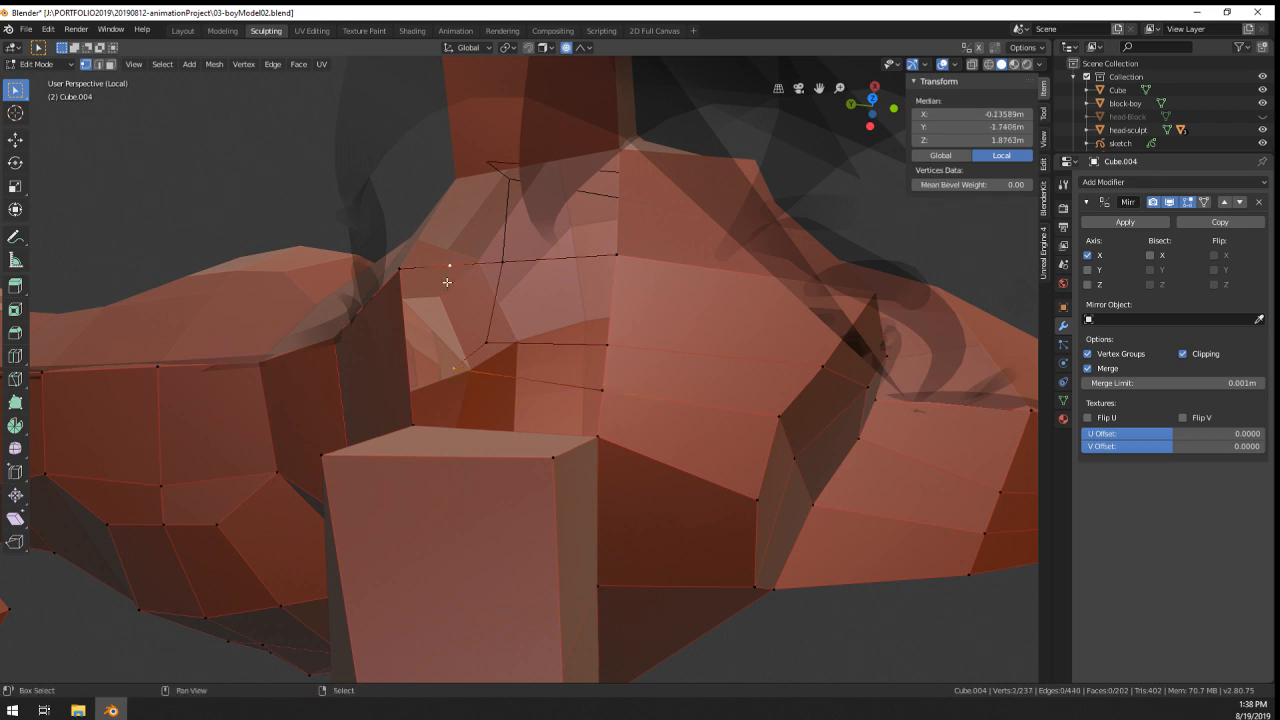
pyautogui.press('f')
# - Fill the open gaps behind the head with new faces between the connected edges
pyautogui.rightClick(597, 434)
pyautogui.keyDown('shift'); pyautogui.rightClick(603, 403); pyautogui.keyUp('shift')
pyautogui.press('f')
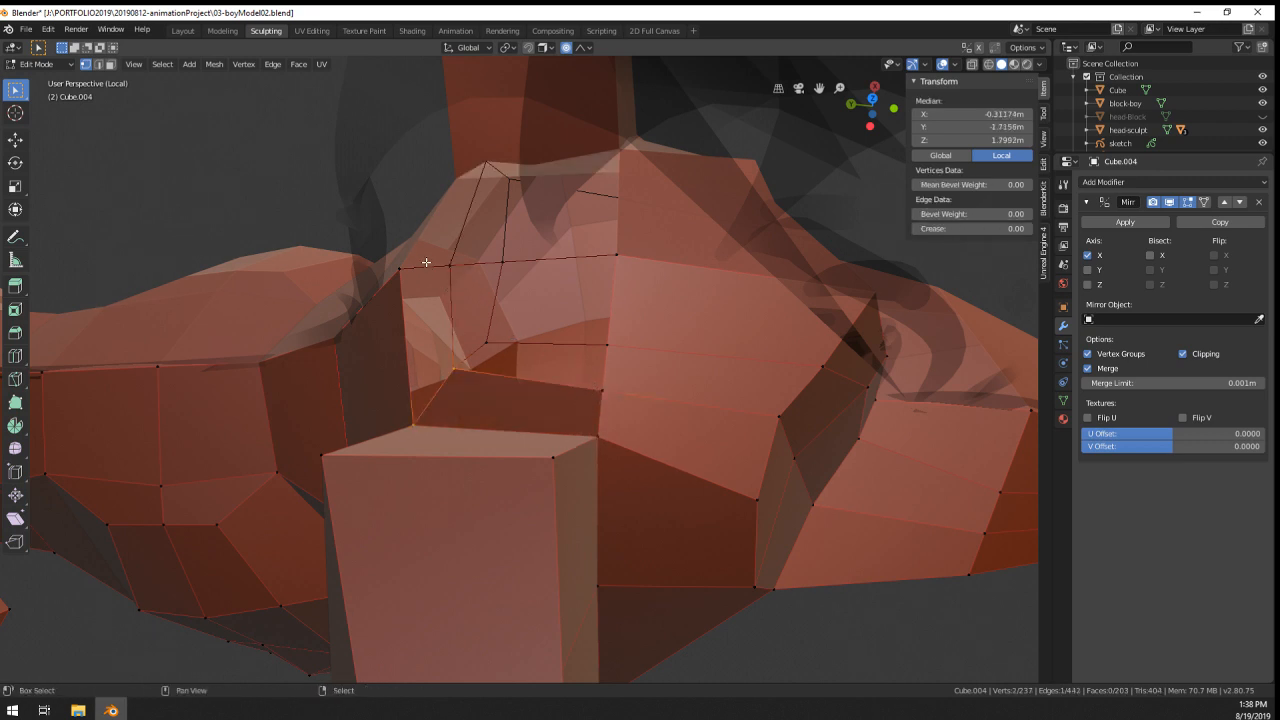
pyautogui.press('f')
pyautogui.press('f')
pyautogui.press('f')
pyautogui.press('f')
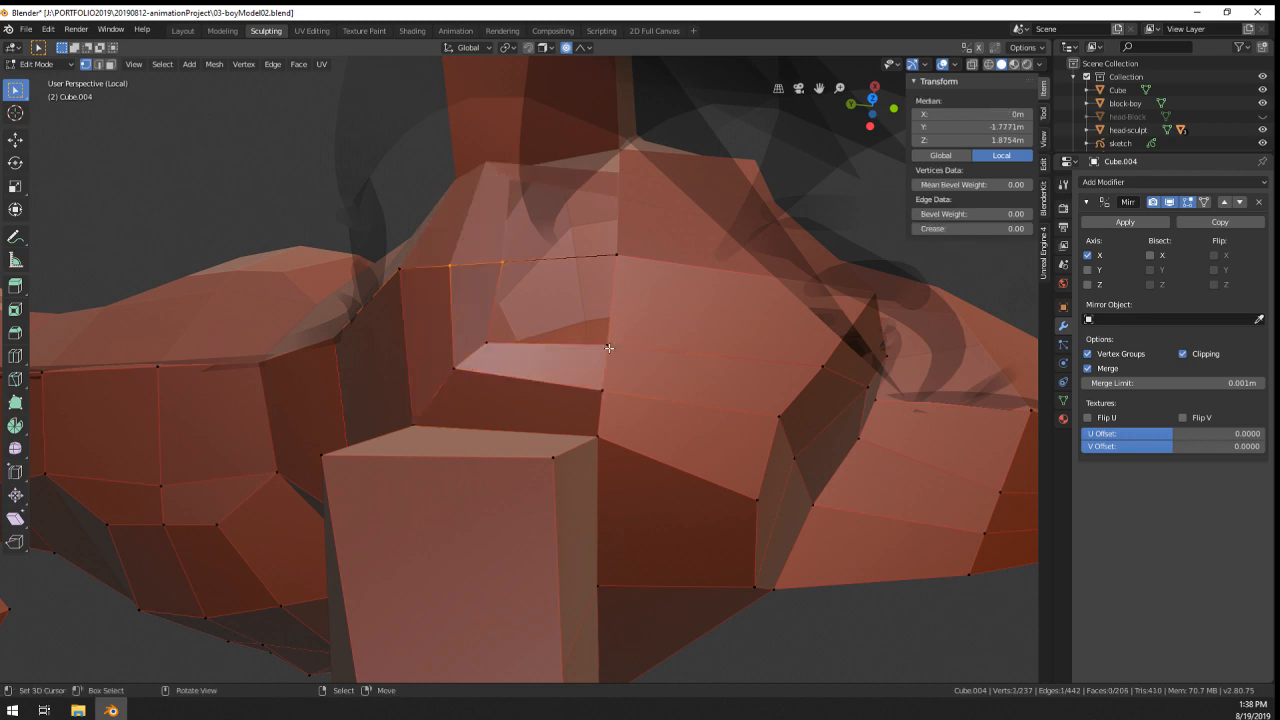
# - Slide the inner vertex of the rebuilt patch and move a neighbouring vertex pair to even out the back of the head
pyautogui.rightClick(495, 336)
pyautogui.press('g')
pyautogui.press('g')
pyautogui.click(536, 338)
pyautogui.moveTo(536, 338); pyautogui.dragTo(597, 212, button='middle')
pyautogui.keyDown('shift'); pyautogui.click(613, 191); pyautogui.keyUp('shift')
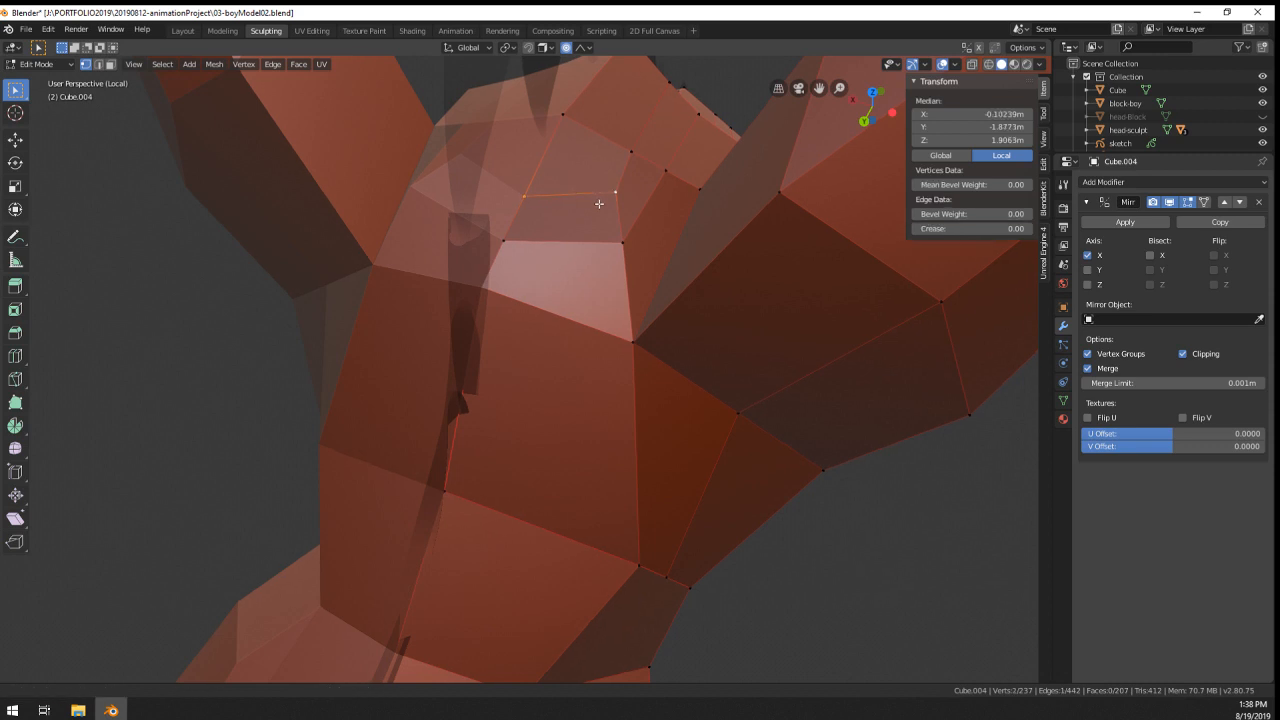
pyautogui.moveTo(600, 200); pyautogui.dragTo(612, 340, button='middle')
pyautogui.press('g')
pyautogui.click(609, 326)
# - Move two more vertices around the back of the head to smooth its outline
pyautogui.click(530, 350)
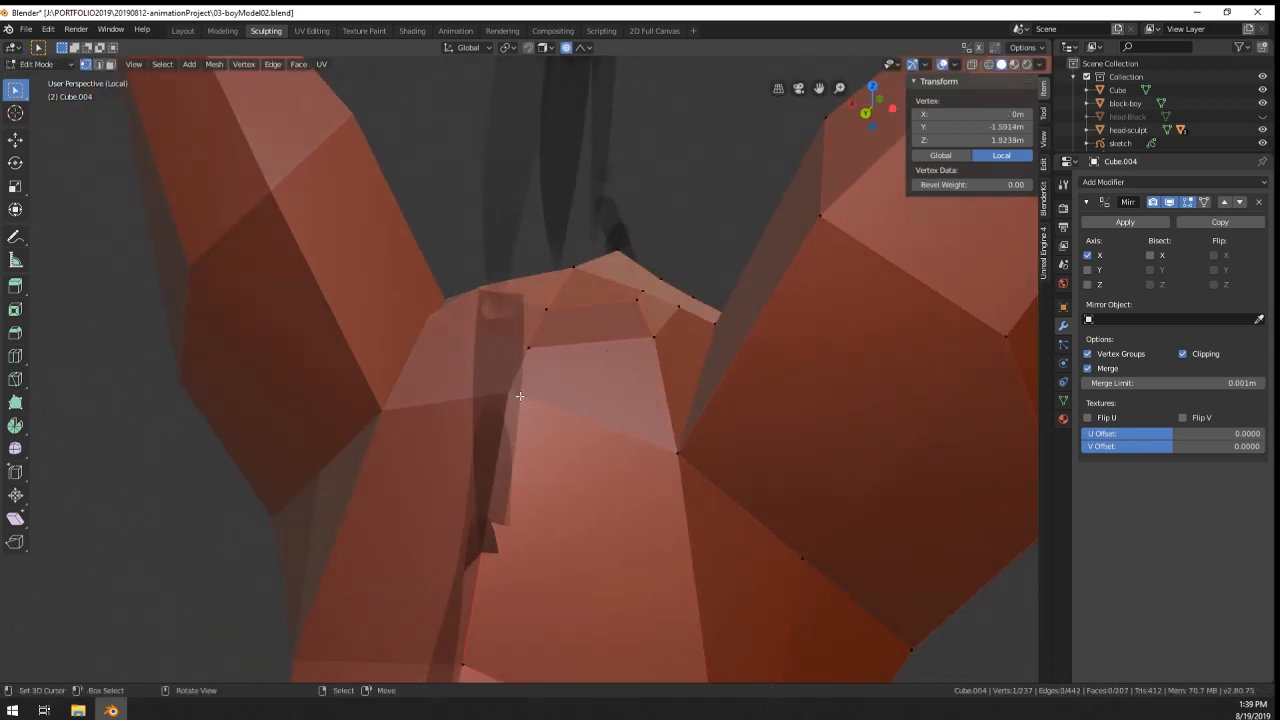
pyautogui.moveTo(532, 390); pyautogui.dragTo(380, 373, button='middle')
pyautogui.press('g')
pyautogui.click(346, 486)
pyautogui.rightClick(399, 383)
pyautogui.press('g')
pyautogui.click(381, 313)
# - Review the head in Object Mode, return to Edit Mode and move one head vertex to refine its shape
pyautogui.scroll(-6, 381, 313)
pyautogui.press('Tab')
pyautogui.moveTo(390, 330); pyautogui.dragTo(645, 404, button='middle')
pyautogui.scroll(5, 409, 398)
pyautogui.press('Tab')
pyautogui.rightClick(519, 367)
pyautogui.press('g')
pyautogui.click(537, 352)
# - Check the head shape, move a vertex on the upper side of the snout and slide it along its edge
pyautogui.scroll(-2, 580, 526)
pyautogui.press('Tab')
pyautogui.scroll(-2, 580, 526)
pyautogui.scroll(2, 531, 452)
pyautogui.press('Tab')
pyautogui.scroll(3, 531, 452)
pyautogui.press('g')
pyautogui.click(695, 395)
pyautogui.press('g')
pyautogui.press('g')
pyautogui.click(587, 394)
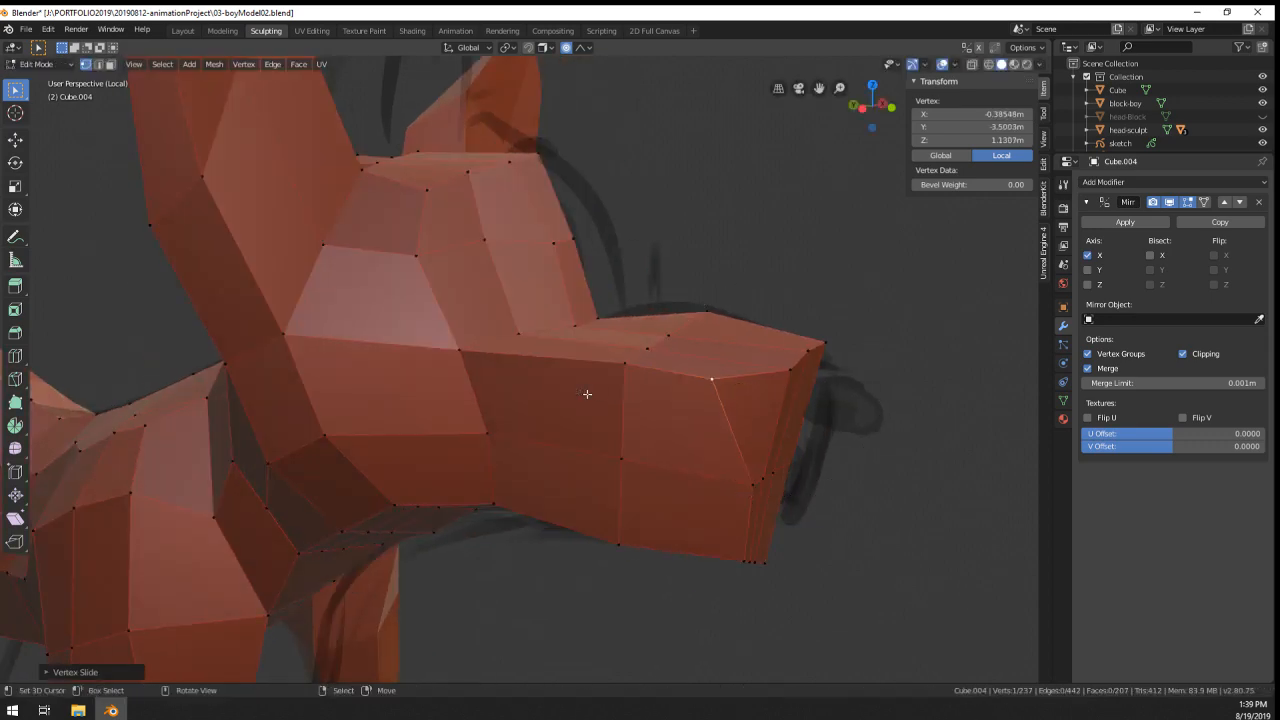
# - Slide the upper front corner vertex of the snout slightly back along its edge
pyautogui.rightClick(794, 372)
pyautogui.press('g')
pyautogui.press('g')
pyautogui.click(777, 372)
pyautogui.moveTo(777, 372); pyautogui.dragTo(765, 476, button='middle')
pyautogui.press('g')
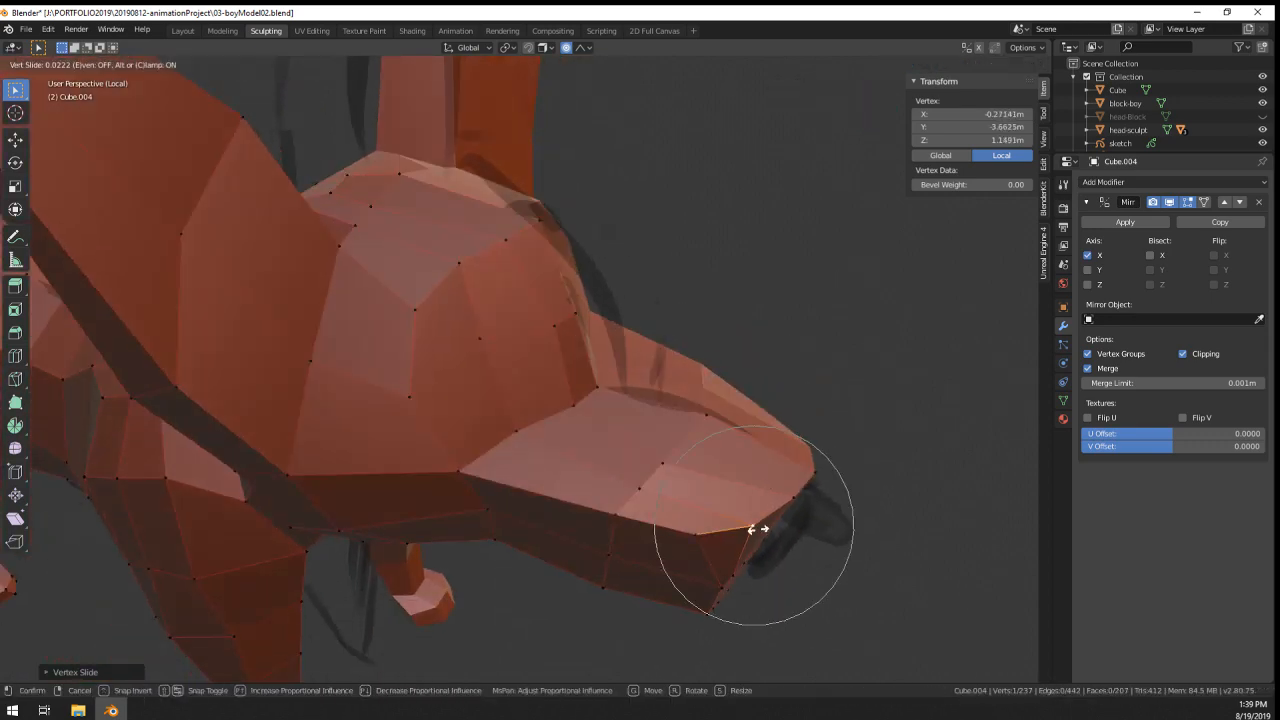
pyautogui.rightClick(760, 530)
# - Move the mid-height vertices at the front of the muzzle to spread them more evenly
pyautogui.moveTo(720, 577); pyautogui.dragTo(714, 517, button='middle')
pyautogui.rightClick(733, 473)
pyautogui.moveTo(733, 473); pyautogui.dragTo(737, 486, button='middle')
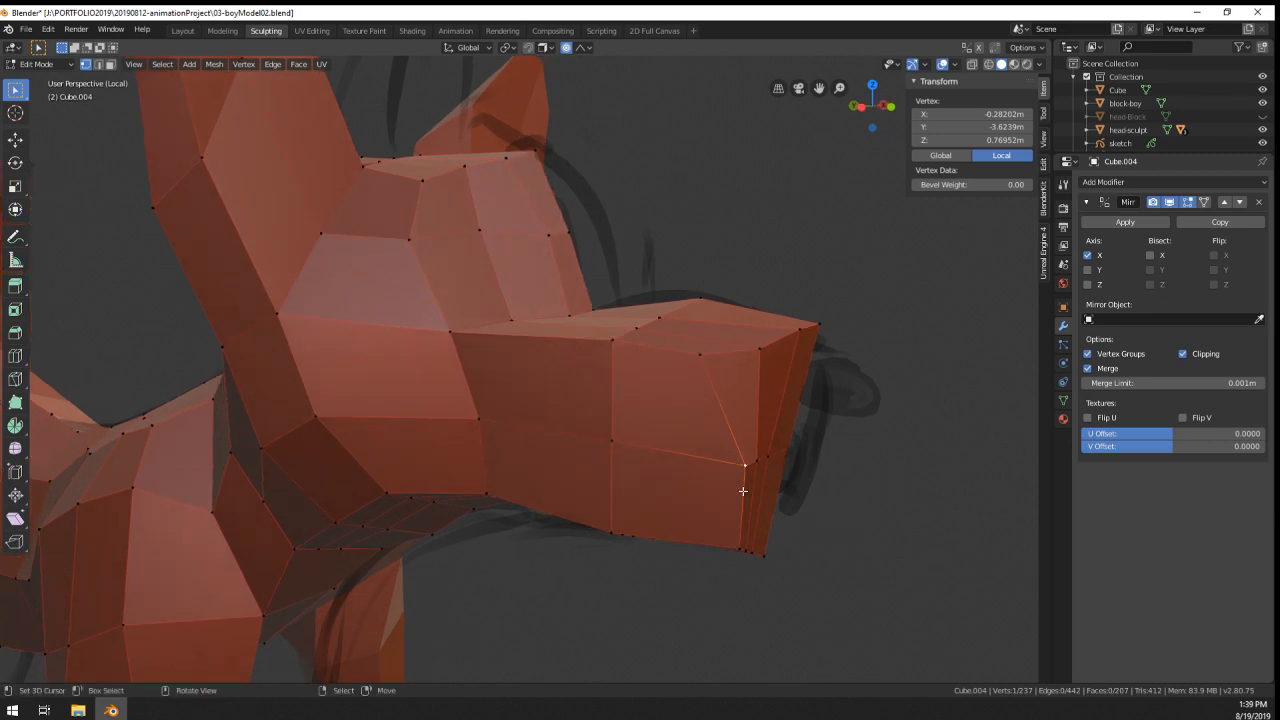
pyautogui.press('g')
pyautogui.click(733, 457)
pyautogui.press('g')
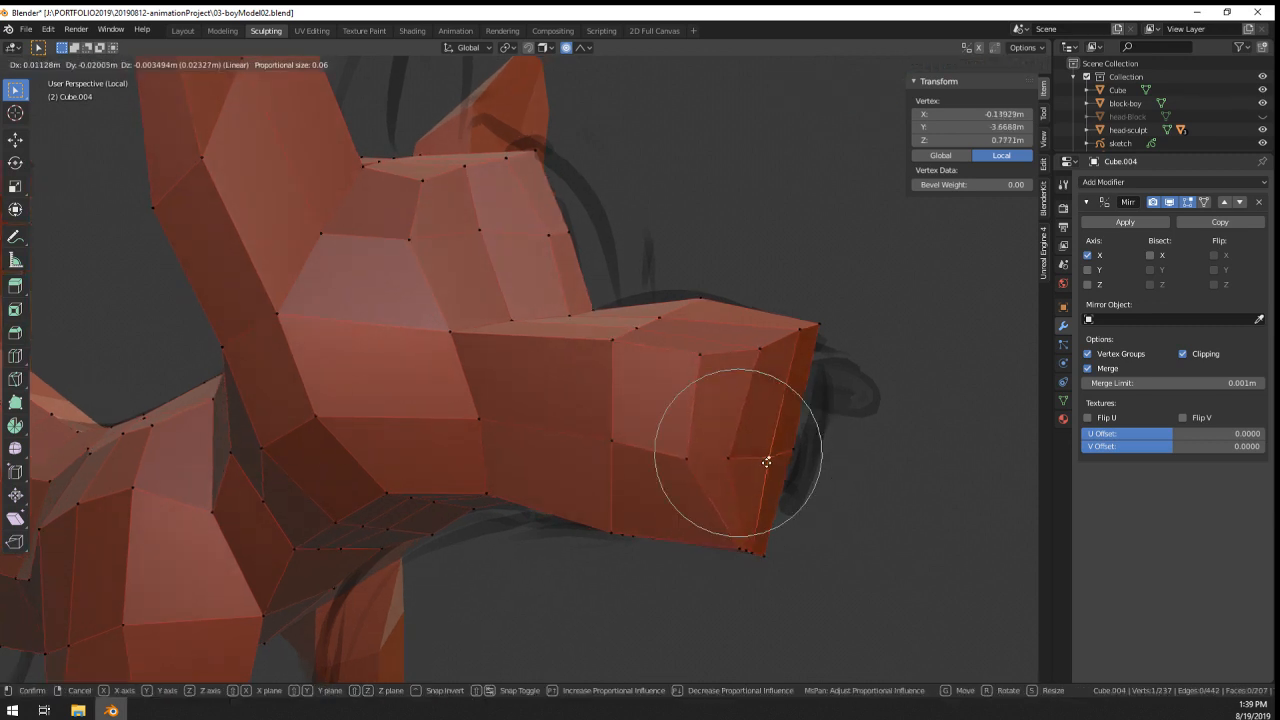
pyautogui.click(770, 457)
# - Set the proportional editing falloff to Smooth and move the middle muzzle vertex near the nose
pyautogui.click(585, 48)
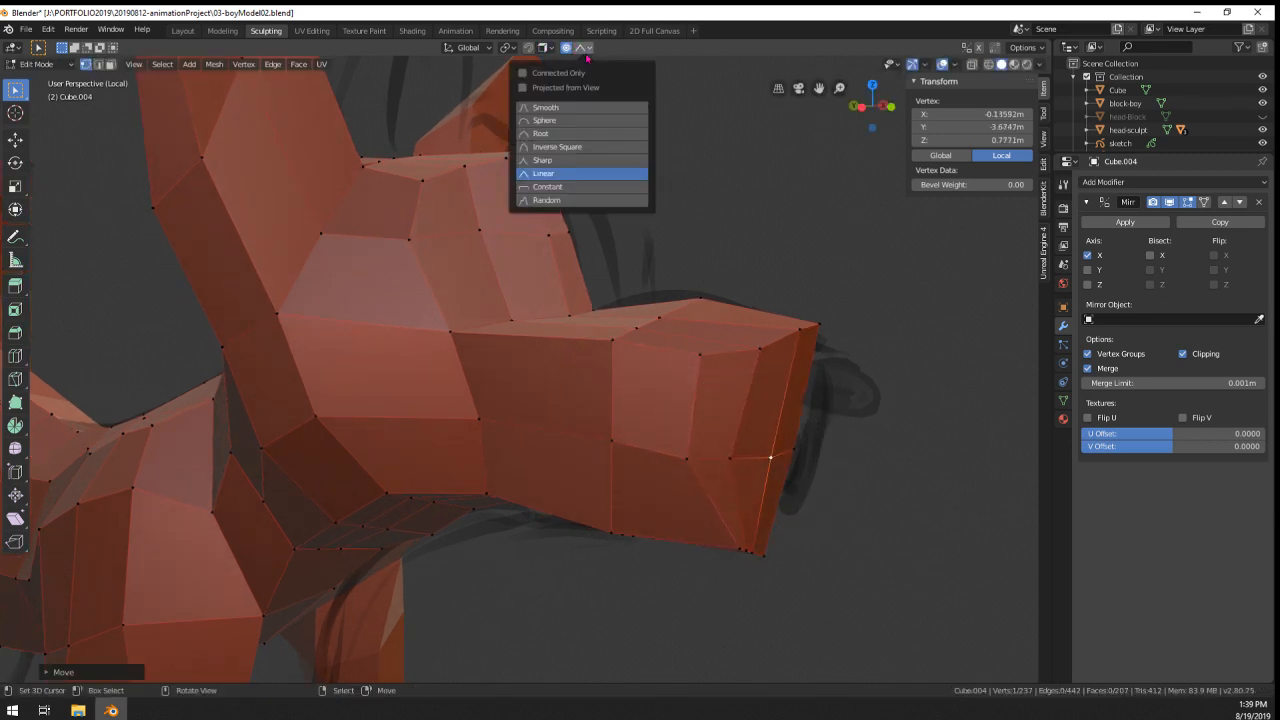
pyautogui.click(545, 107)
pyautogui.press('g')
pyautogui.click(731, 458)
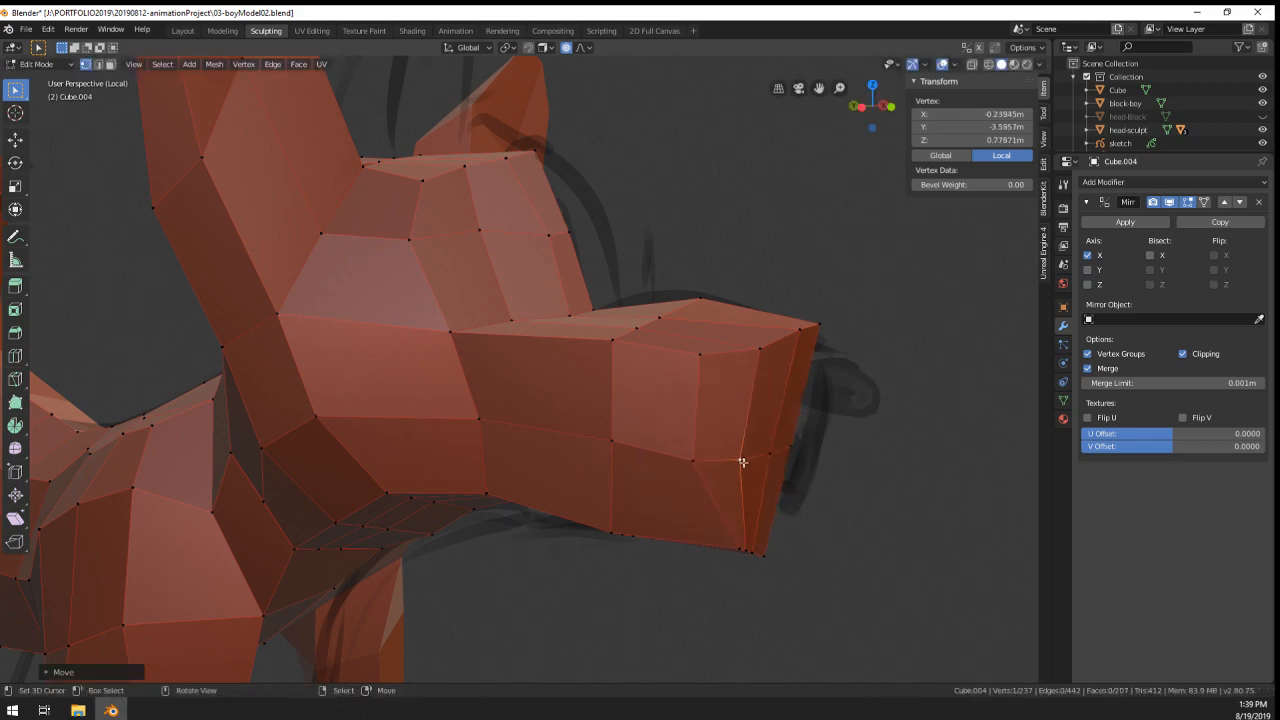
# - Move the lower front vertices of the muzzle to reshape the chin from the side
pyautogui.moveTo(737, 460); pyautogui.dragTo(792, 508, button='middle')
pyautogui.press('g')
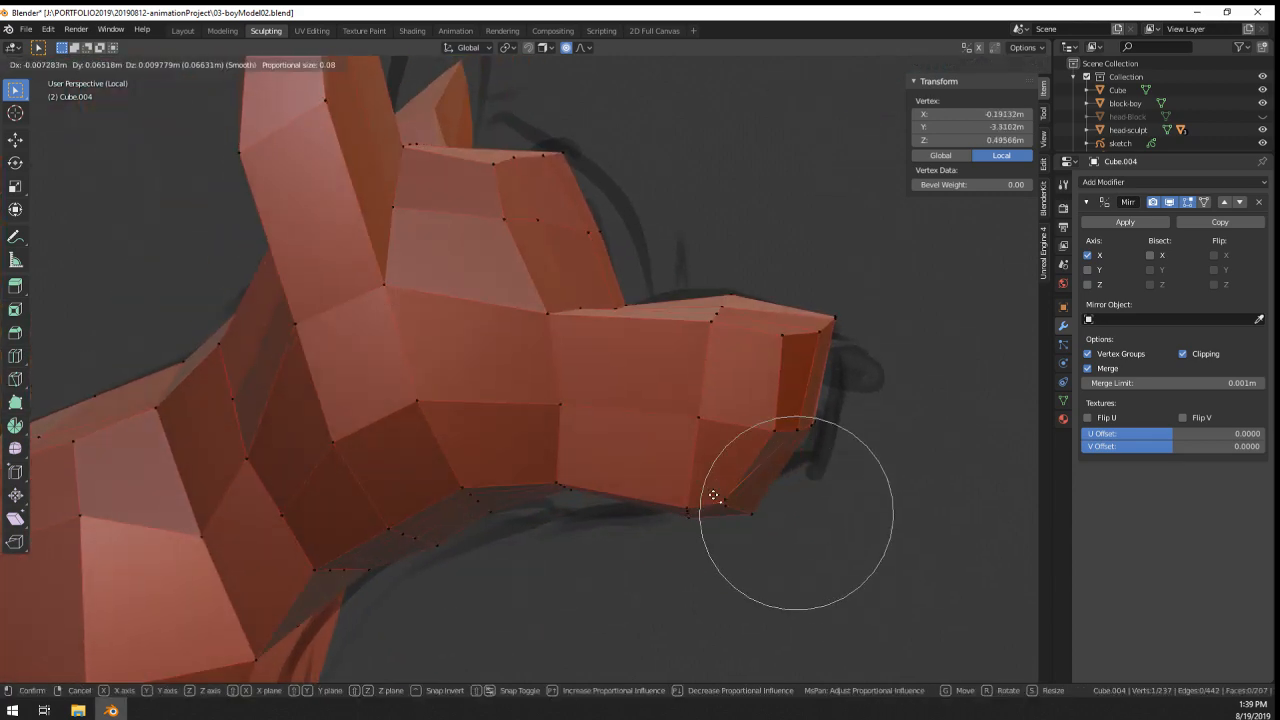
pyautogui.click(776, 508)
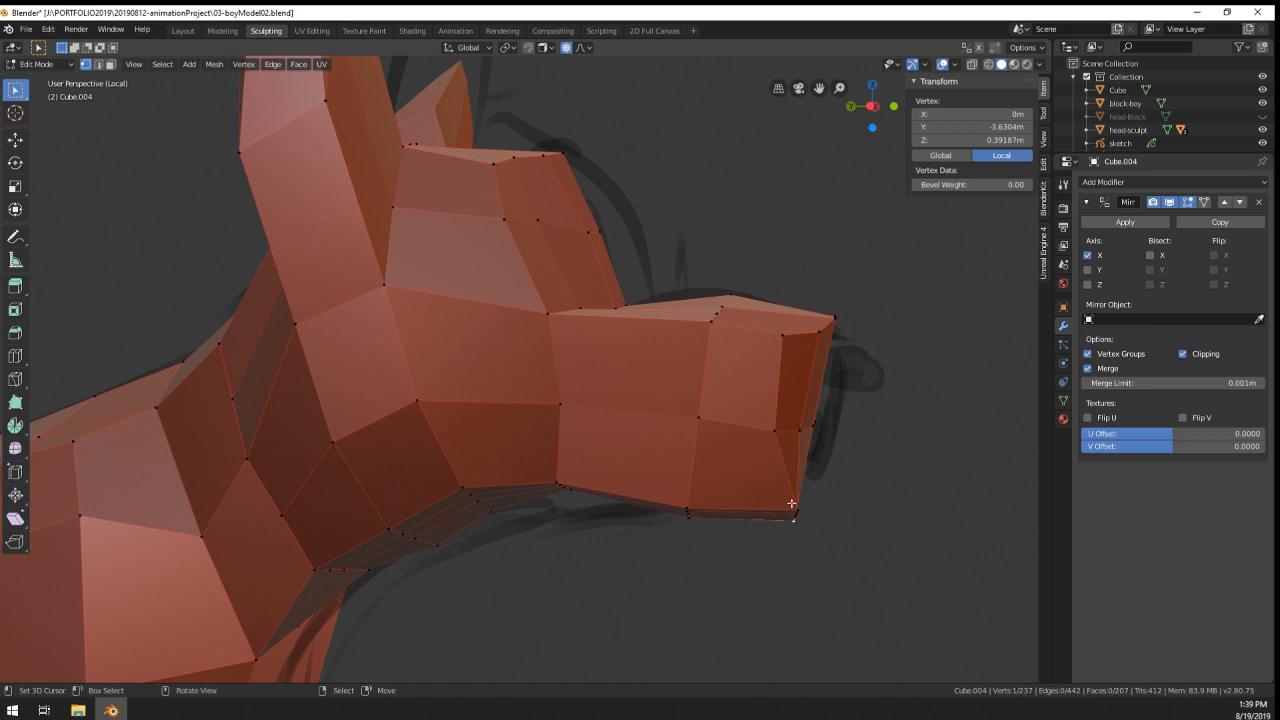
pyautogui.press('g')
pyautogui.click(731, 491)
# - Slide and move the vertices on the underside of the chin forward to round the front of the jaw
pyautogui.moveTo(731, 491); pyautogui.dragTo(785, 418, button='middle')
pyautogui.rightClick(788, 423)
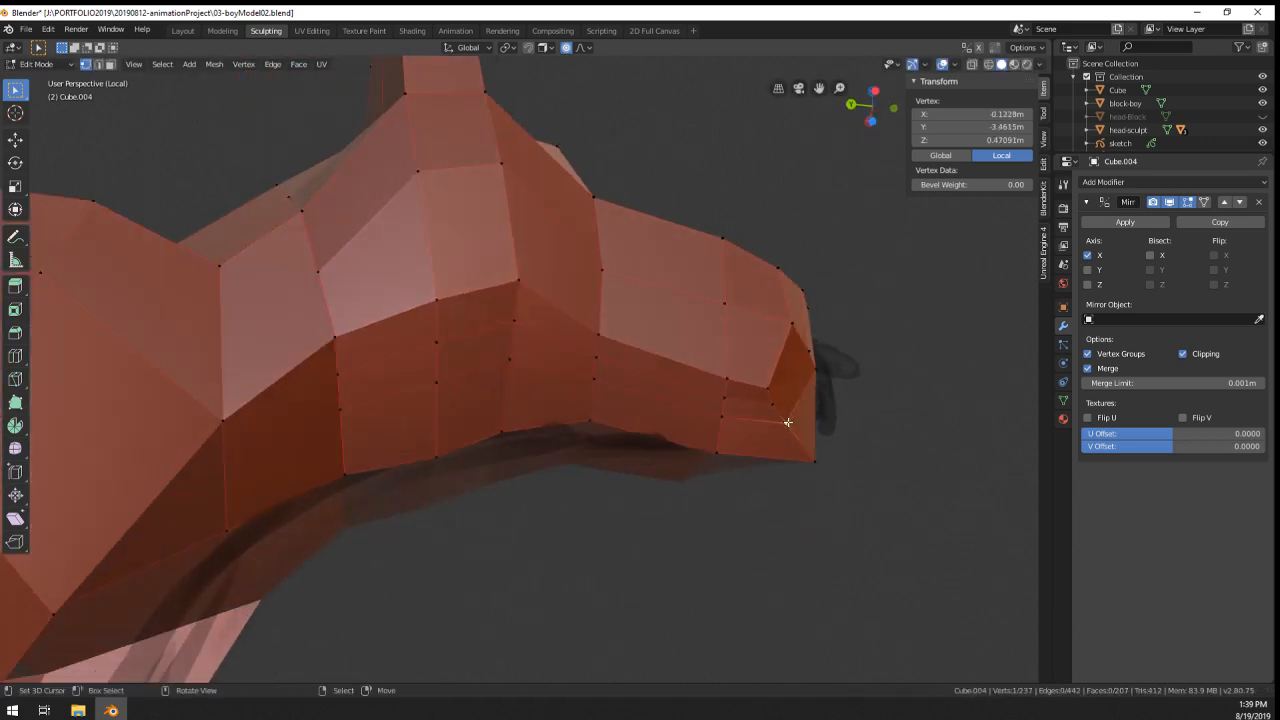
pyautogui.press('g')
pyautogui.press('g')
pyautogui.click(804, 430)
pyautogui.press('g')
pyautogui.click(829, 415)
pyautogui.rightClick(782, 403)
pyautogui.press('g')
pyautogui.click(757, 400)
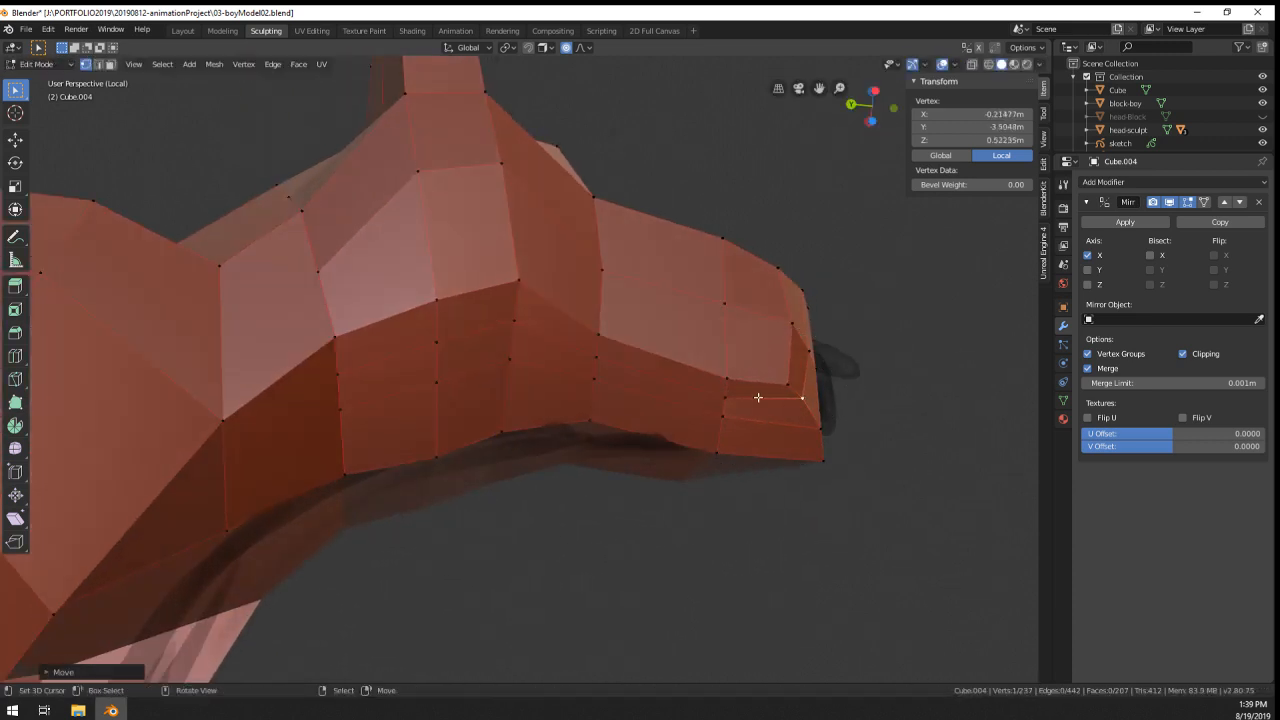
# - Move two vertices farther back under the jaw to shape its underside
pyautogui.rightClick(700, 418)
pyautogui.press('g')
pyautogui.click(694, 423)
pyautogui.moveTo(694, 423); pyautogui.dragTo(558, 449, button='middle')
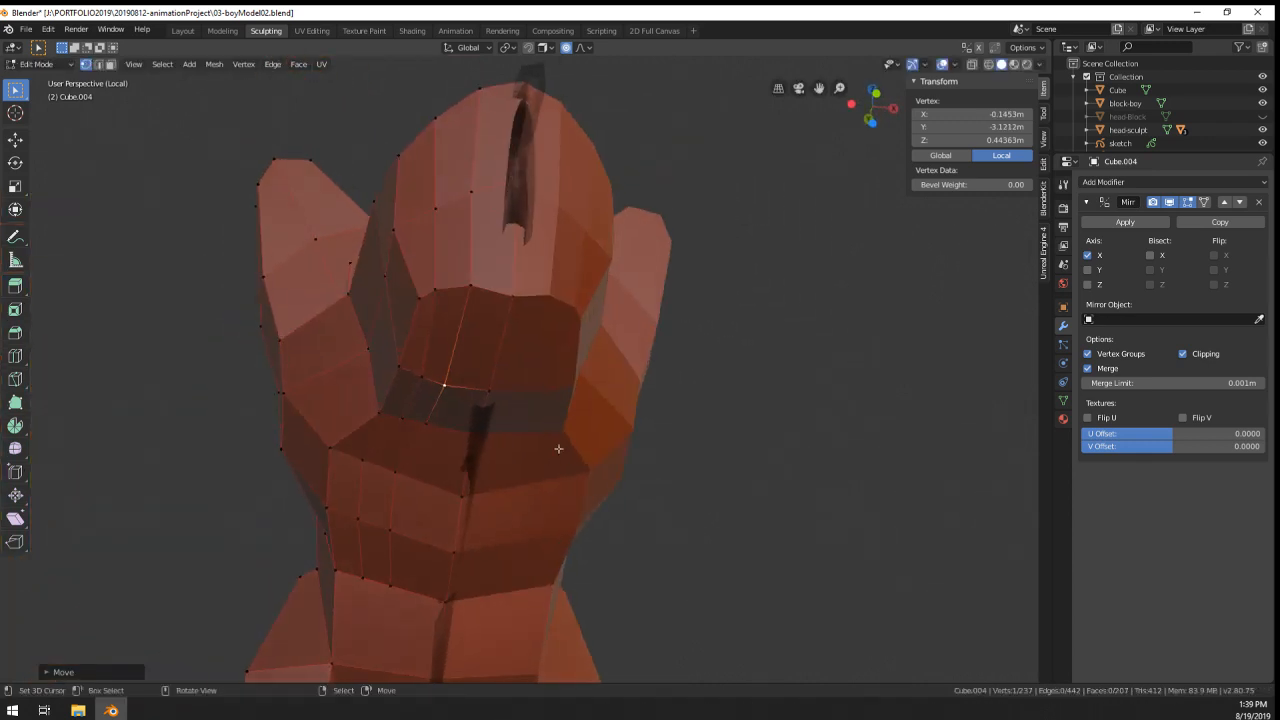
pyautogui.rightClick(410, 373)
pyautogui.press('g')
pyautogui.click(386, 343)
# - Move two vertices along the muzzle's lower front edge to round the mouth area
pyautogui.moveTo(386, 343); pyautogui.dragTo(434, 429, button='middle')
pyautogui.rightClick(458, 399)
pyautogui.press('g')
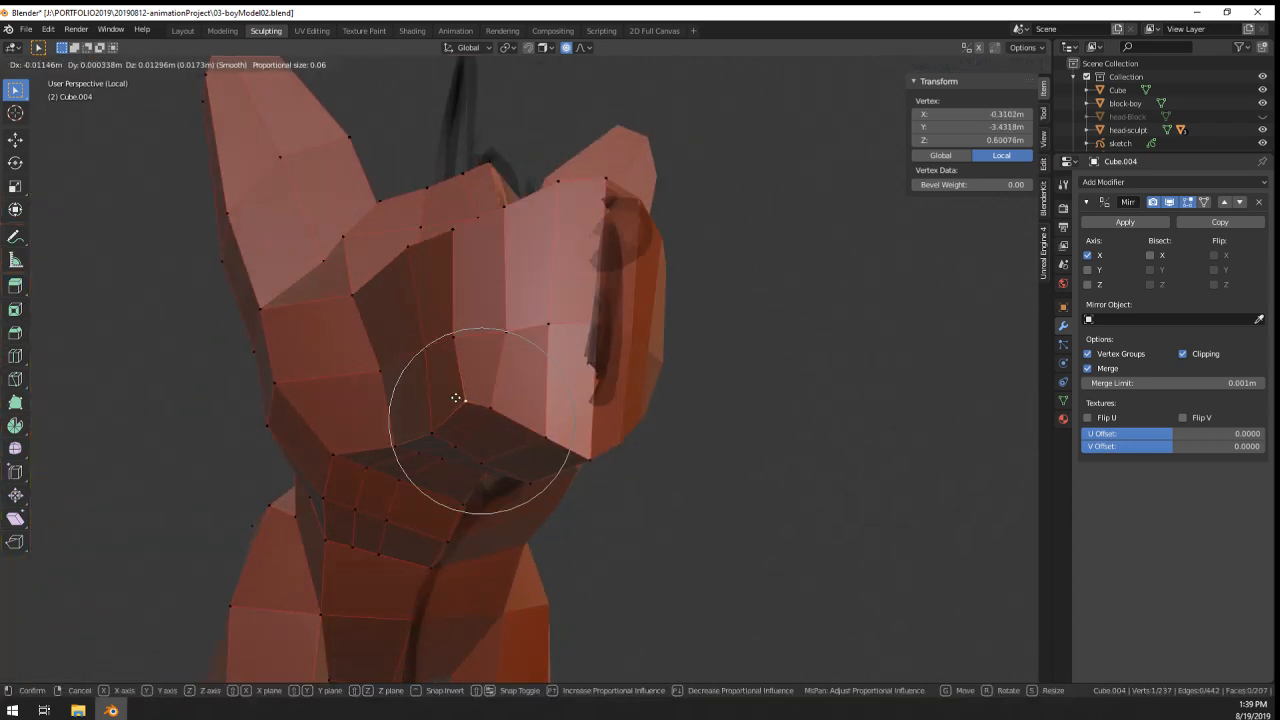
pyautogui.click(462, 400)
pyautogui.rightClick(490, 409)
pyautogui.press('g')
pyautogui.click(504, 430)
pyautogui.scroll(-5, 546, 437)
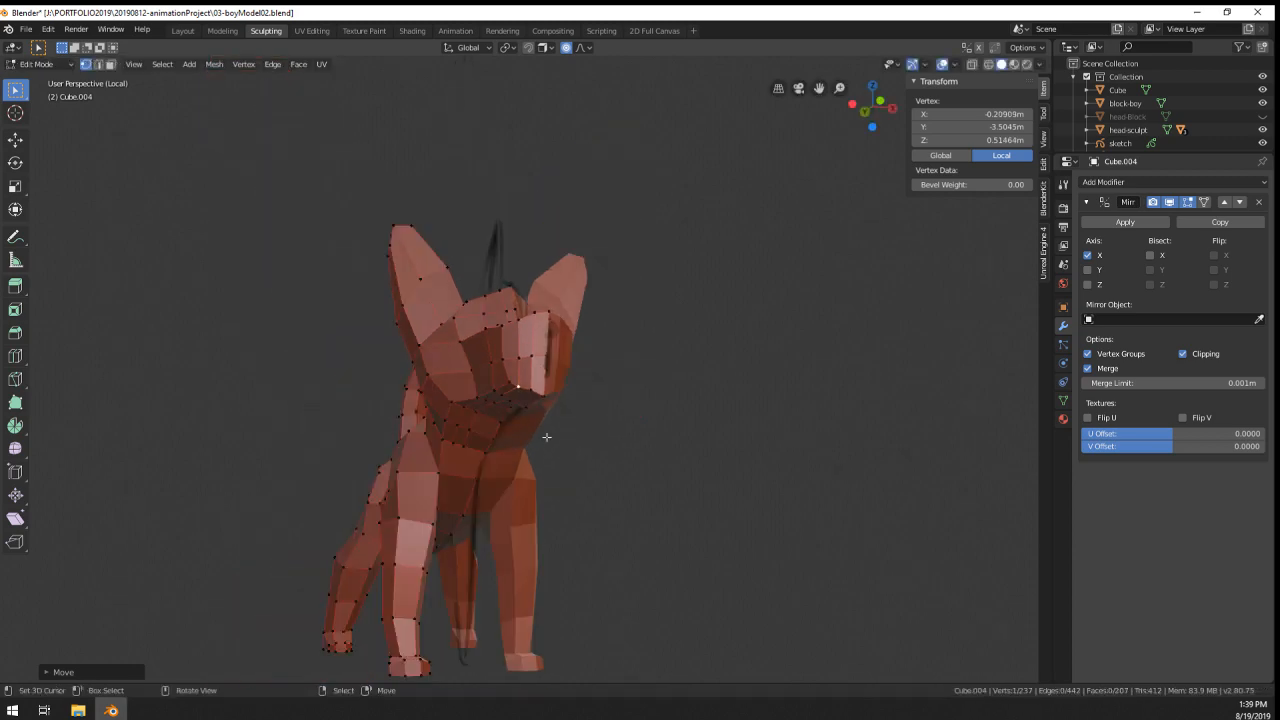
# - Review the dog in Object Mode, return to Edit Mode and adjust the lower muzzle vertices from the side
pyautogui.press('Tab')
pyautogui.moveTo(546, 437); pyautogui.dragTo(692, 416, button='middle')
pyautogui.scroll(2, 650, 470)
pyautogui.press('Tab')
pyautogui.press('g')
pyautogui.scroll(-2, 651, 423)
pyautogui.click(644, 418)
pyautogui.press('g')
pyautogui.click(672, 412)
pyautogui.rightClick(644, 396)
pyautogui.press('g')
pyautogui.click(630, 388)
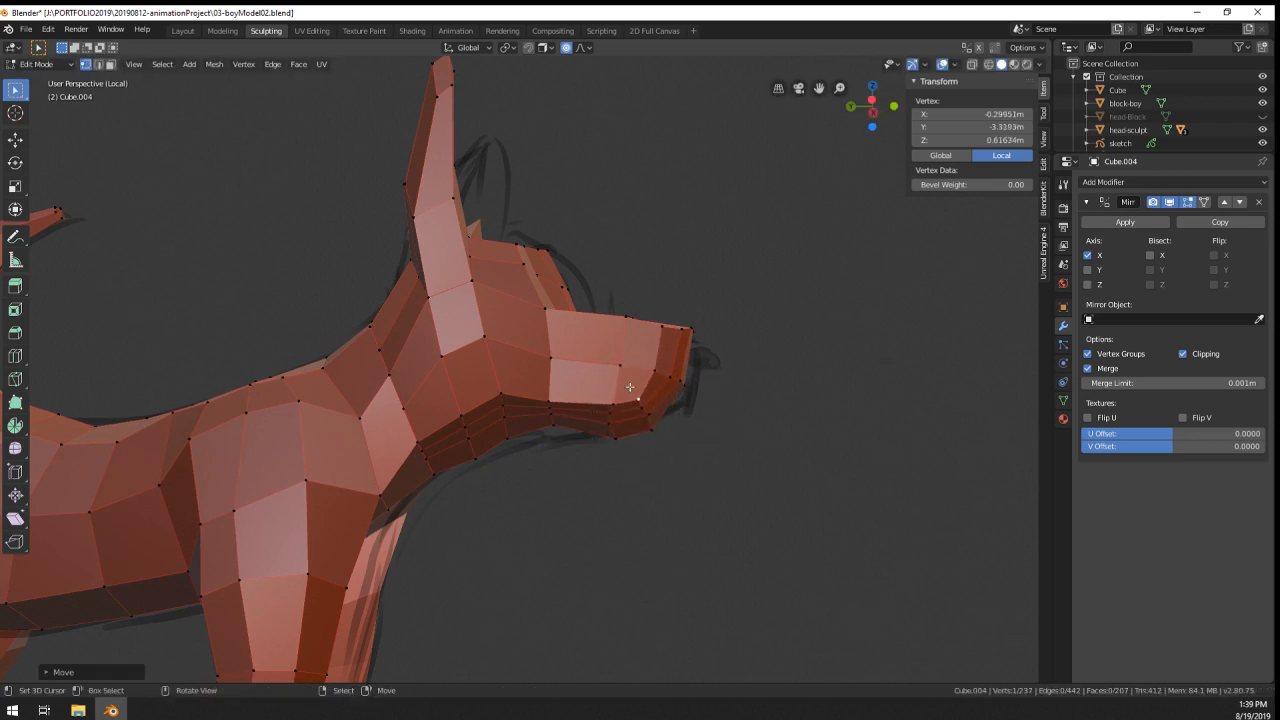
# - Move the remaining jawline vertices and the cheek vertex below the ear to soften the side of the head
pyautogui.rightClick(615, 401)
pyautogui.press('g')
pyautogui.click(608, 398)
pyautogui.moveTo(606, 400); pyautogui.dragTo(446, 421, button='middle')
pyautogui.rightClick(620, 419)
pyautogui.press('g')
pyautogui.click(611, 411)
pyautogui.rightClick(385, 411)
pyautogui.press('g')
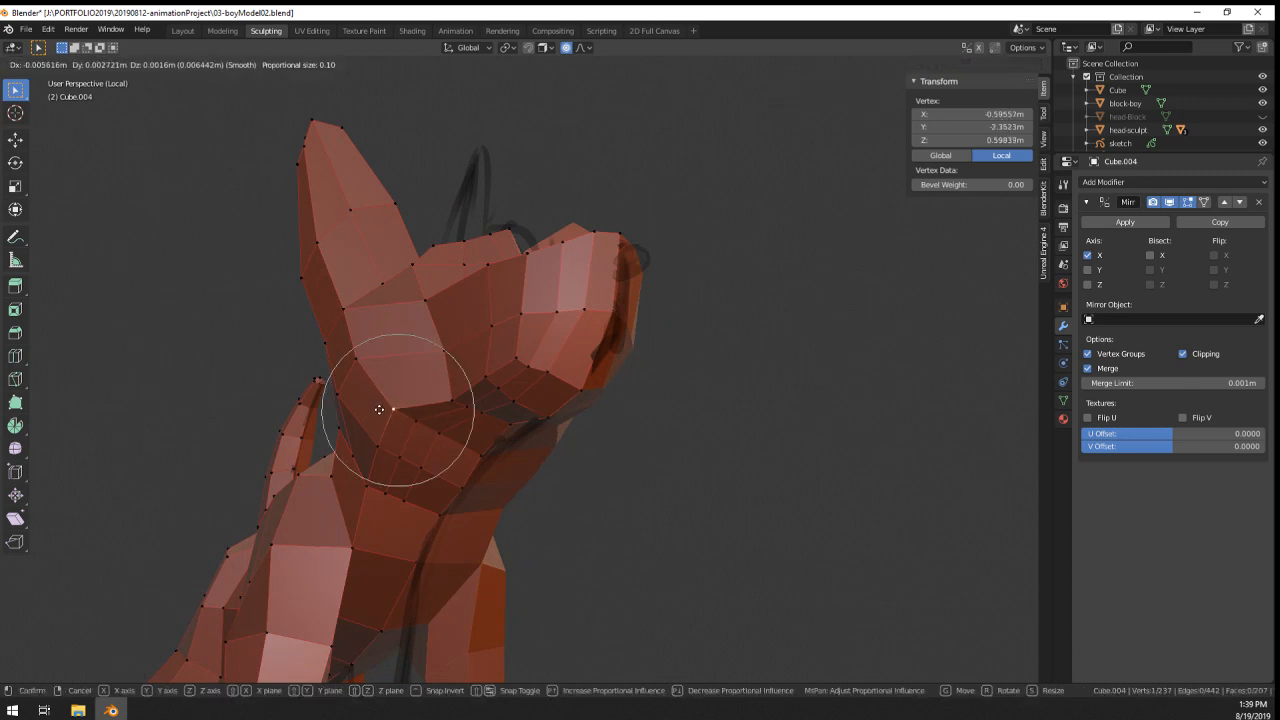
pyautogui.click(378, 410)
# - Reposition the ear-tip vertex with a larger proportional editing radius to bring the ear closer to the sketch
pyautogui.press('Tab')
pyautogui.scroll(-3, 380, 410)
pyautogui.moveTo(520, 440); pyautogui.dragTo(500, 335, button='middle')
pyautogui.keyDown('shift'); pyautogui.moveTo(480, 240); pyautogui.dragTo(582, 324, button='middle'); pyautogui.keyUp('shift')
pyautogui.press('Tab')
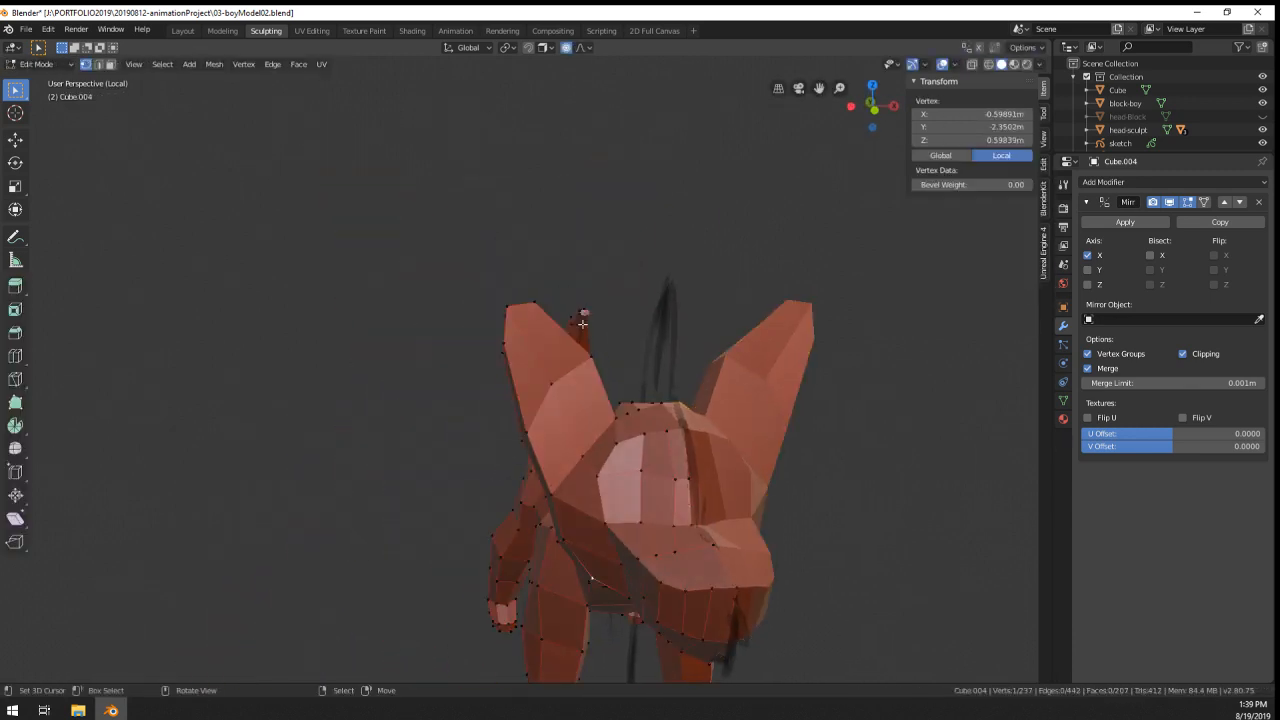
pyautogui.rightClick(508, 307)
pyautogui.press('g')
pyautogui.moveTo(538, 364); pyautogui.dragTo(703, 357, button='middle')
pyautogui.scroll(-13, 542, 355)
pyautogui.click(548, 368)
pyautogui.press('g')
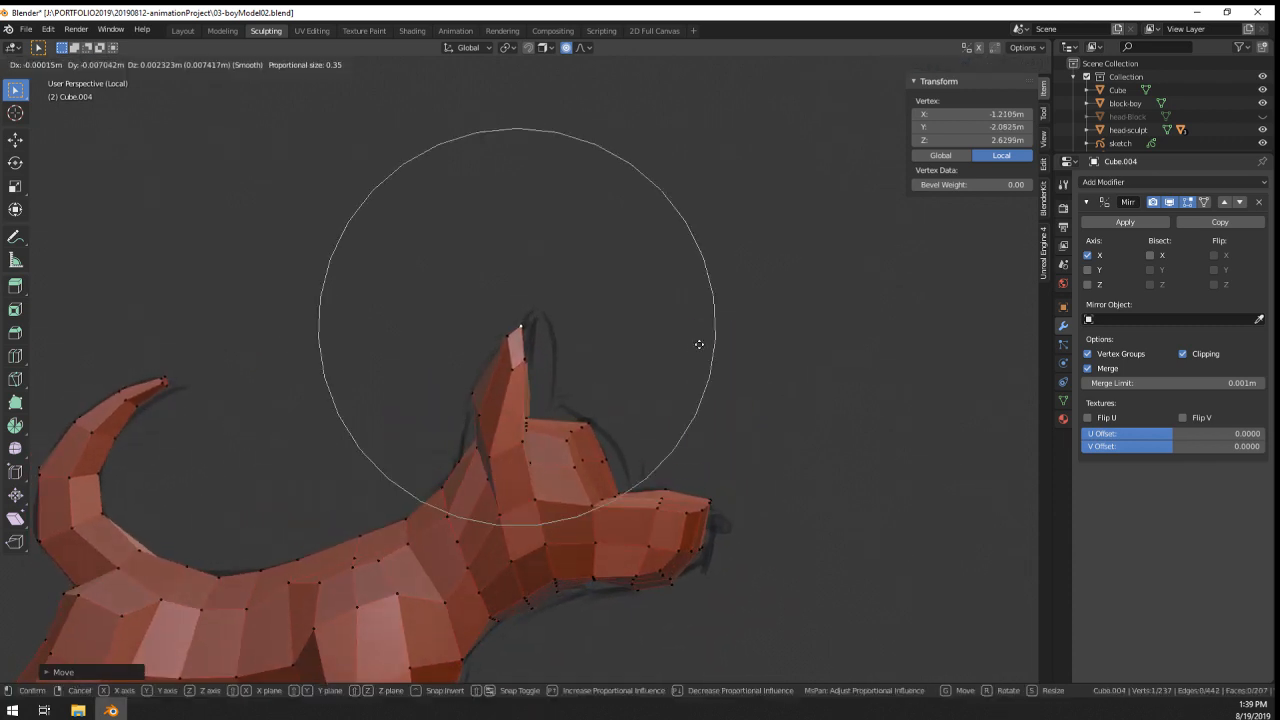
pyautogui.click(711, 341)
# - Slide the edge behind the ear's base and move it towards the neck with a proportional editing size of 0.18
pyautogui.moveTo(590, 385); pyautogui.dragTo(568, 402, button='middle')
pyautogui.rightClick(474, 457)
pyautogui.keyDown('shift'); pyautogui.rightClick(486, 481); pyautogui.keyUp('shift')
pyautogui.press('g')
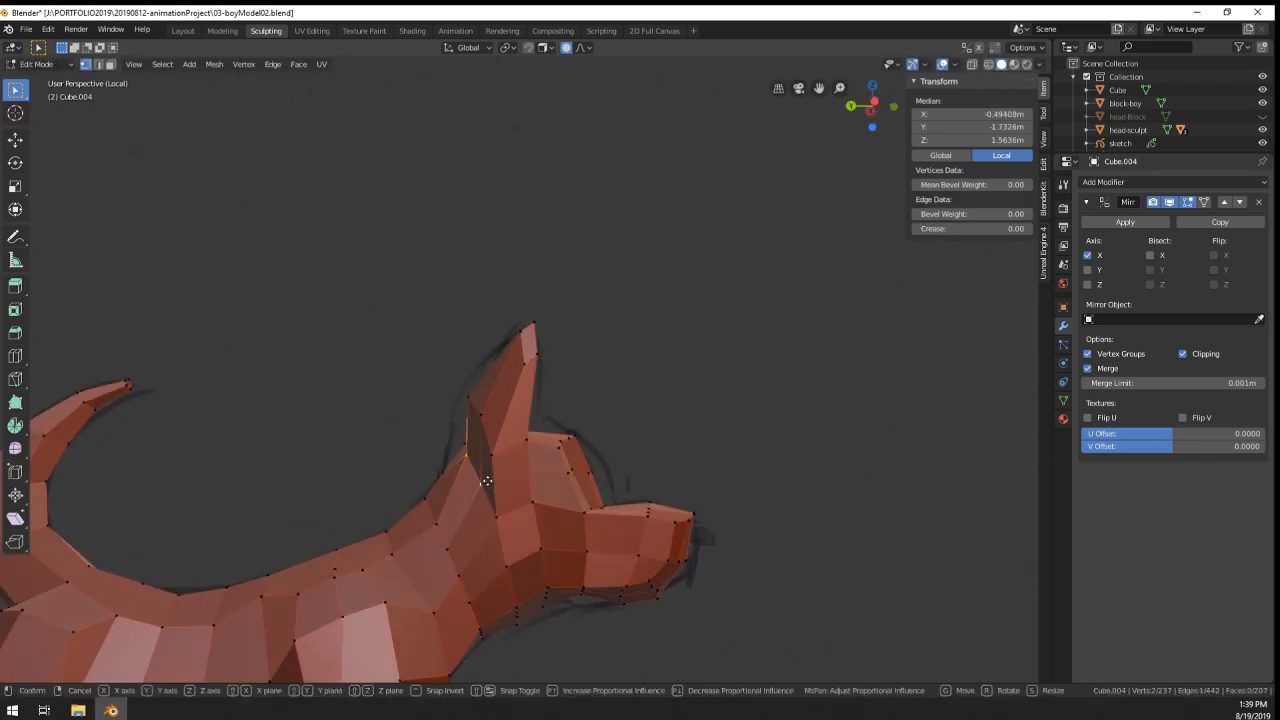
pyautogui.scroll(5, 455, 490)
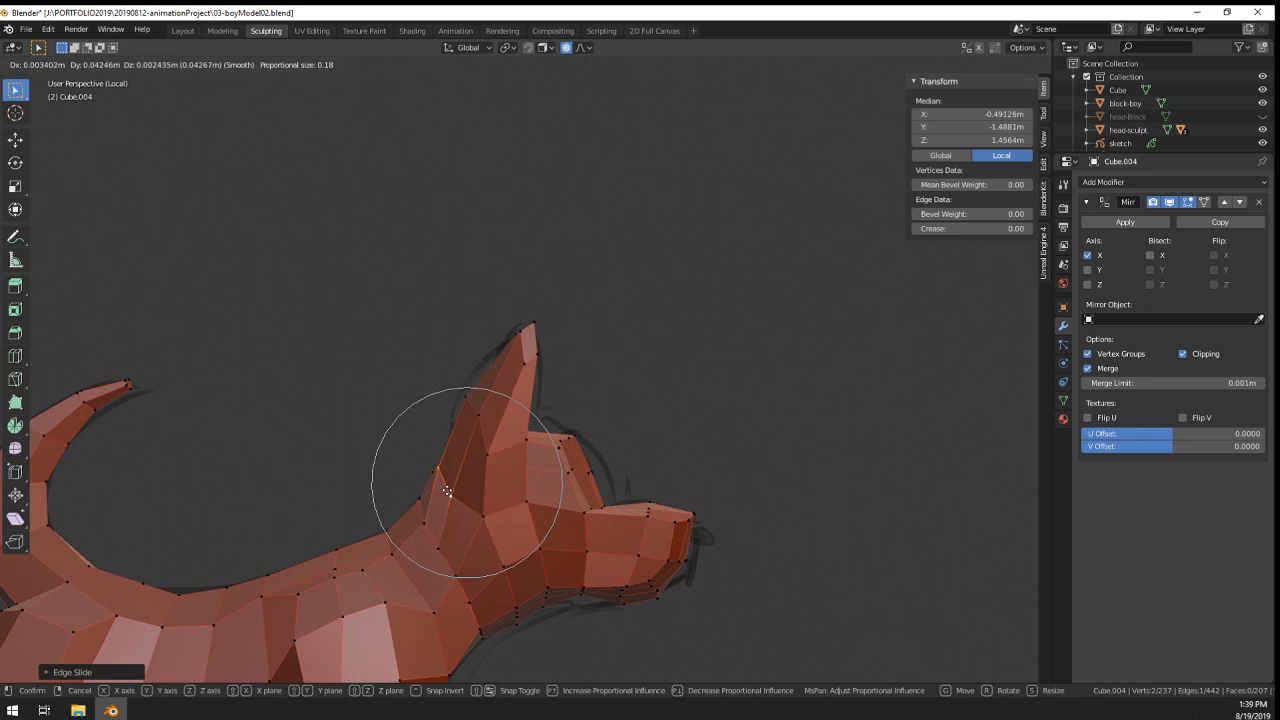
pyautogui.click(448, 491)
# - Review the dog in Object Mode, return to Edit Mode and reposition a vertex on the head
pyautogui.press('Tab')
pyautogui.moveTo(600, 492); pyautogui.dragTo(503, 524, button='middle')
pyautogui.scroll(-2, 455, 502)
pyautogui.scroll(3, 540, 490)
pyautogui.press('Tab')
pyautogui.moveTo(636, 380)
pyautogui.mouseDown(button='middle')
pyautogui.moveTo(617, 432)
pyautogui.moveTo(617, 391)
pyautogui.mouseUp(button='middle')
pyautogui.rightClick(624, 410)
pyautogui.press('g')
pyautogui.click(617, 412)
pyautogui.rightClick(621, 424)
pyautogui.press('g')
pyautogui.click(608, 424)
pyautogui.hotkey('ctrl', 'z')
# - Open the preferences and install the Screencast Keys add-on from screencastkeys.zip
pyautogui.moveTo(545, 448); pyautogui.dragTo(562, 500, button='middle')
pyautogui.rightClick(543, 470)
pyautogui.scroll(2, 590, 489)
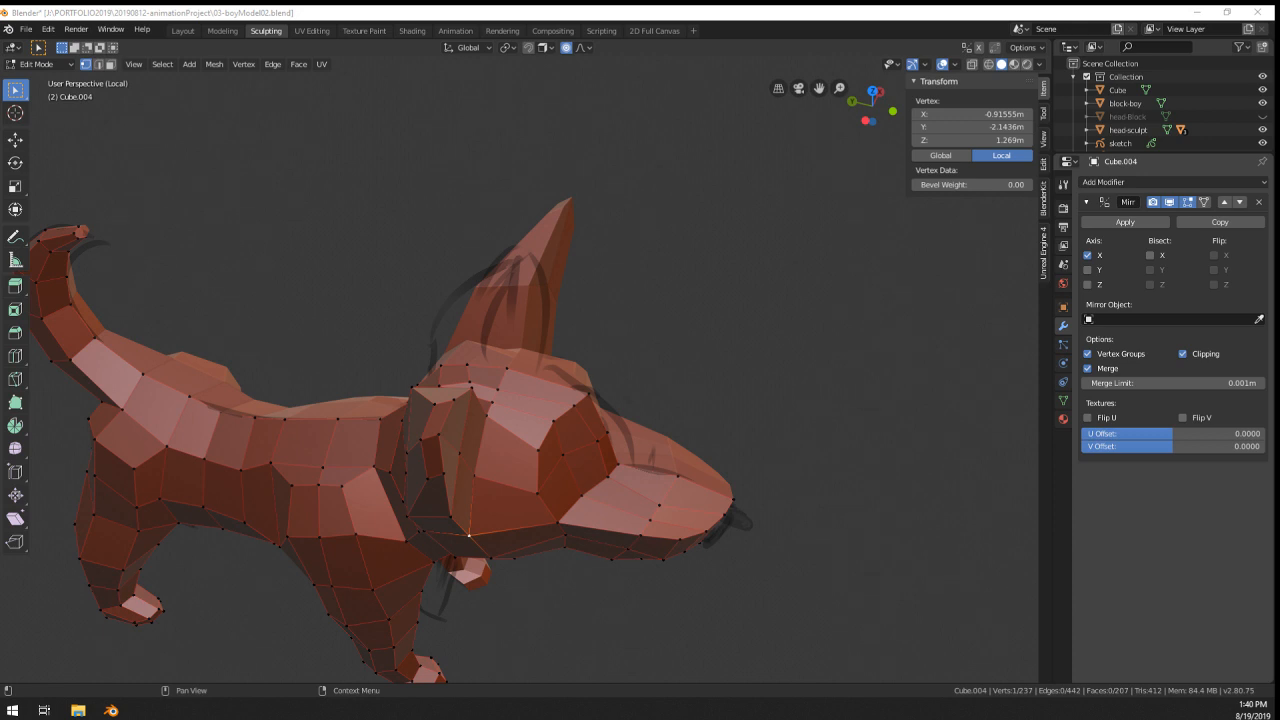
pyautogui.click(26, 28)
pyautogui.moveTo(50, 30)
pyautogui.click(125, 209)
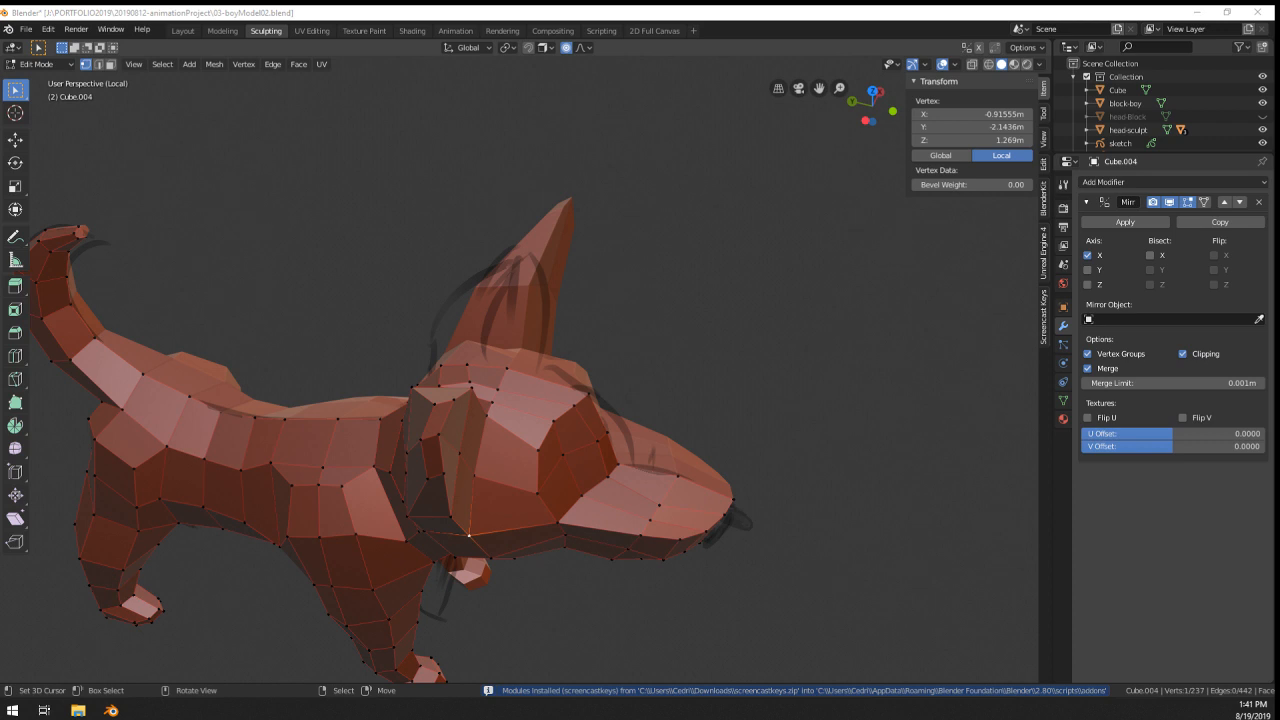
# - Save the current file, 03-boyModel02.blend
pyautogui.moveTo(709, 378); pyautogui.dragTo(723, 366, button='middle')
pyautogui.scroll(1, 724, 366)
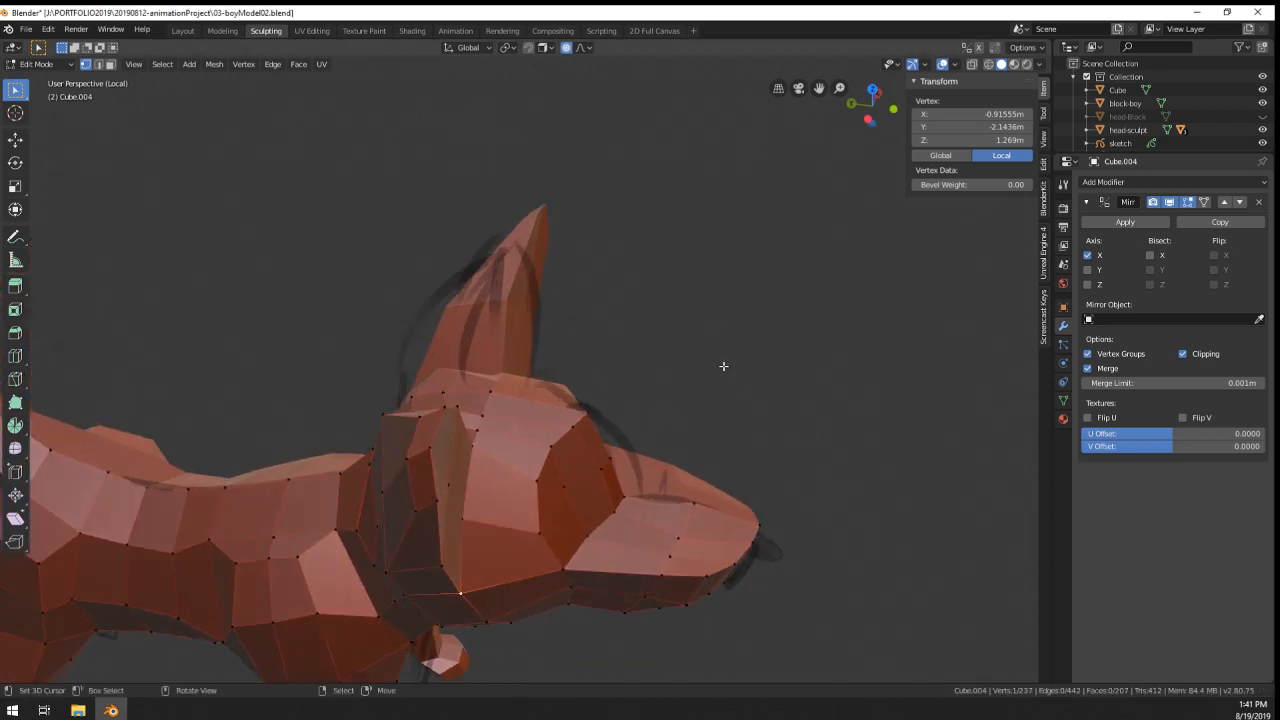
pyautogui.hotkey('ctrl', 's')
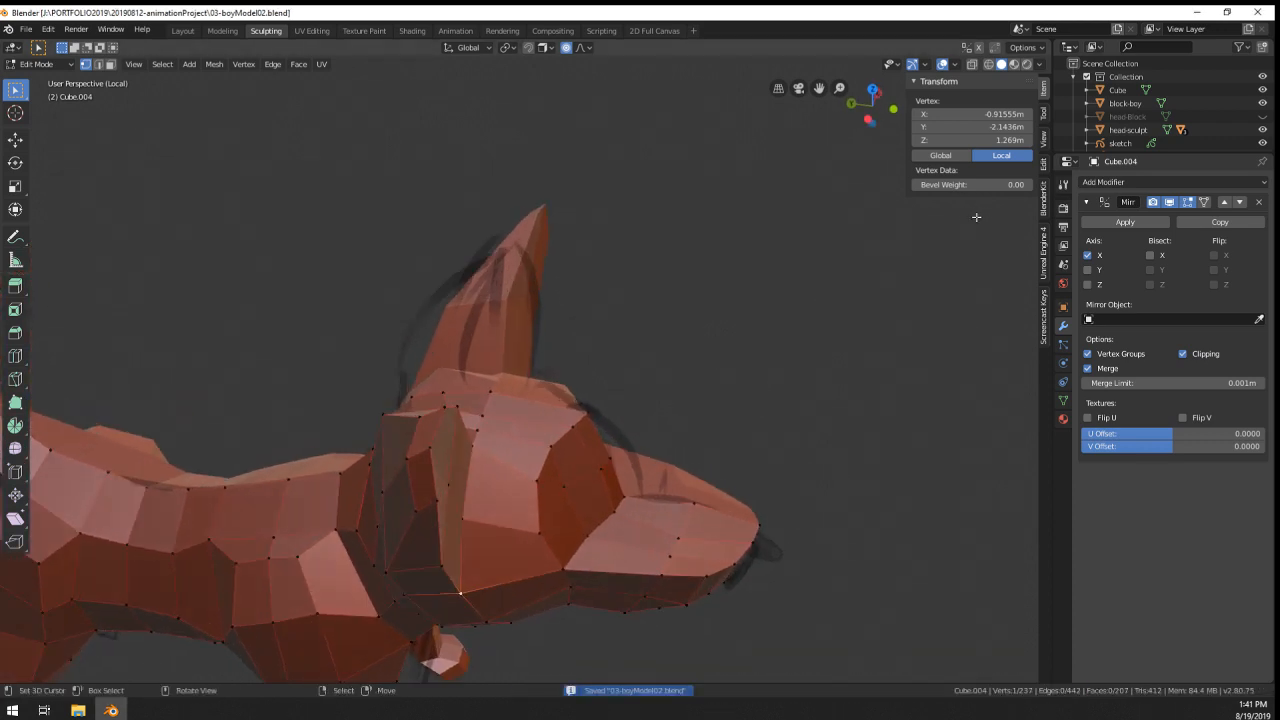
# - Enable the Screencast Keys overlay from its settings and test it with a few keystrokes
pyautogui.click(1043, 316)
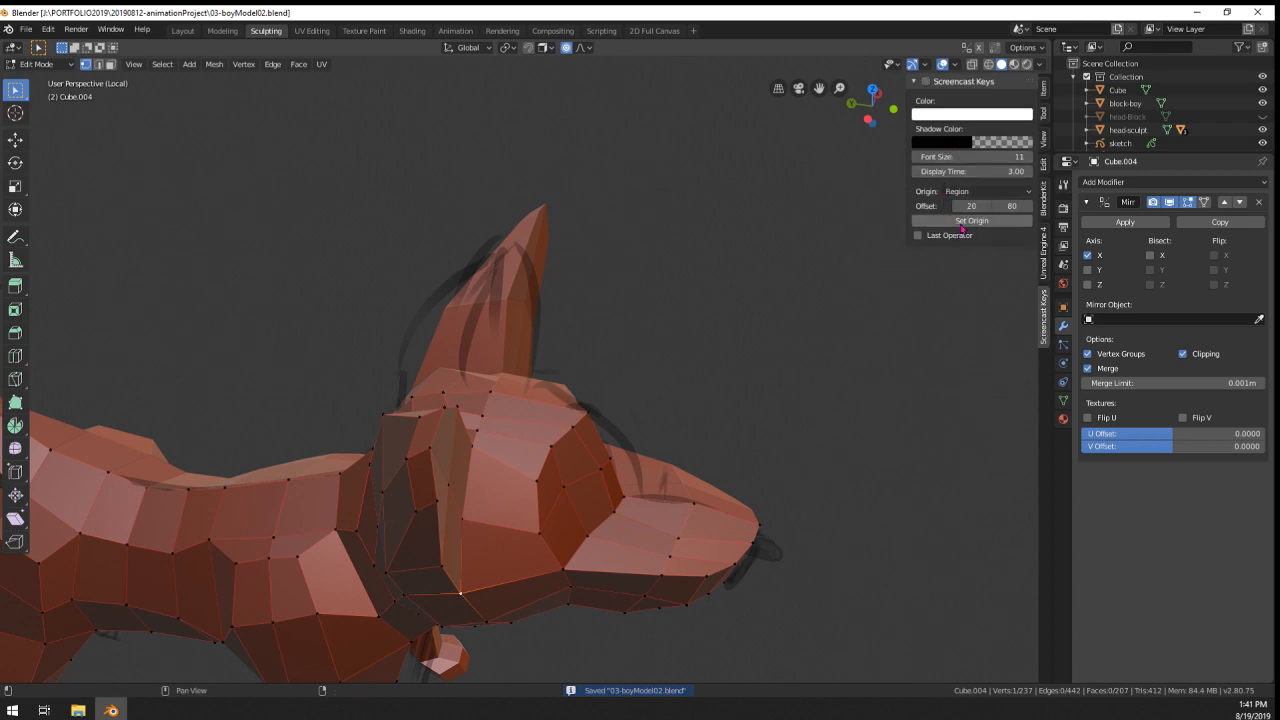
pyautogui.moveTo(830, 300); pyautogui.dragTo(805, 311, button='middle')
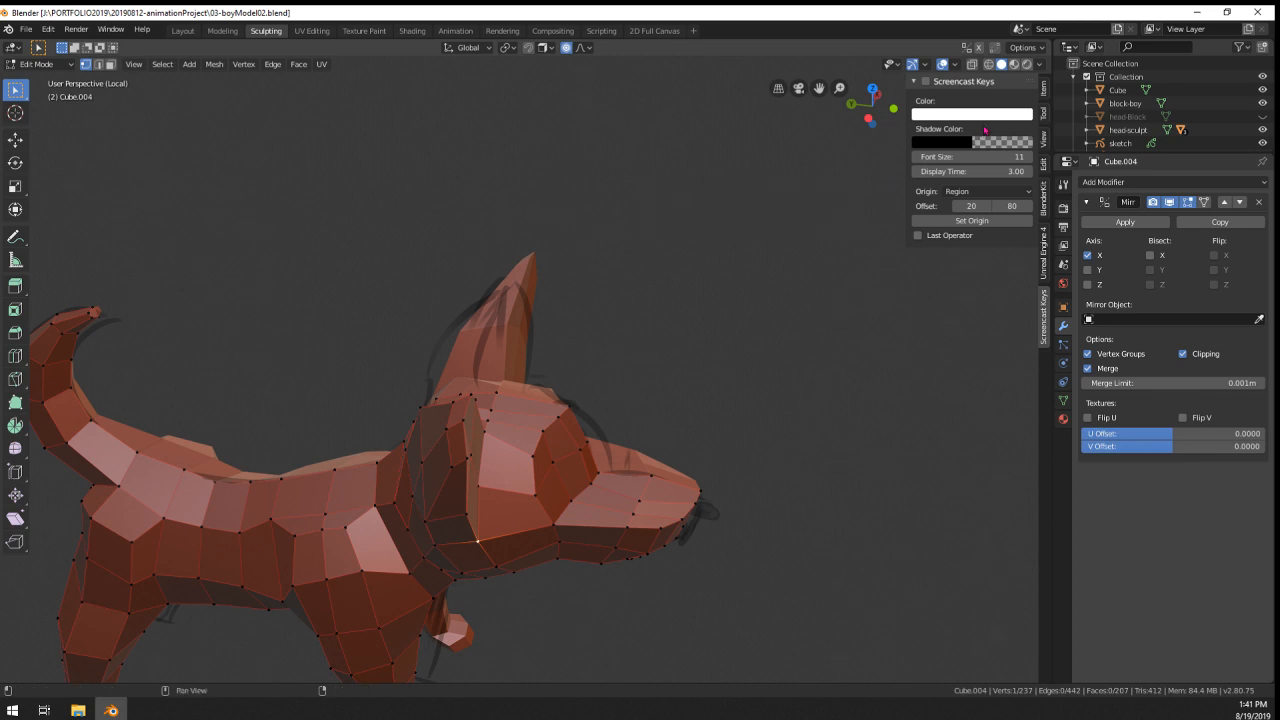
pyautogui.click(925, 81)
pyautogui.press('q')
pyautogui.press('q')
pyautogui.press('q')
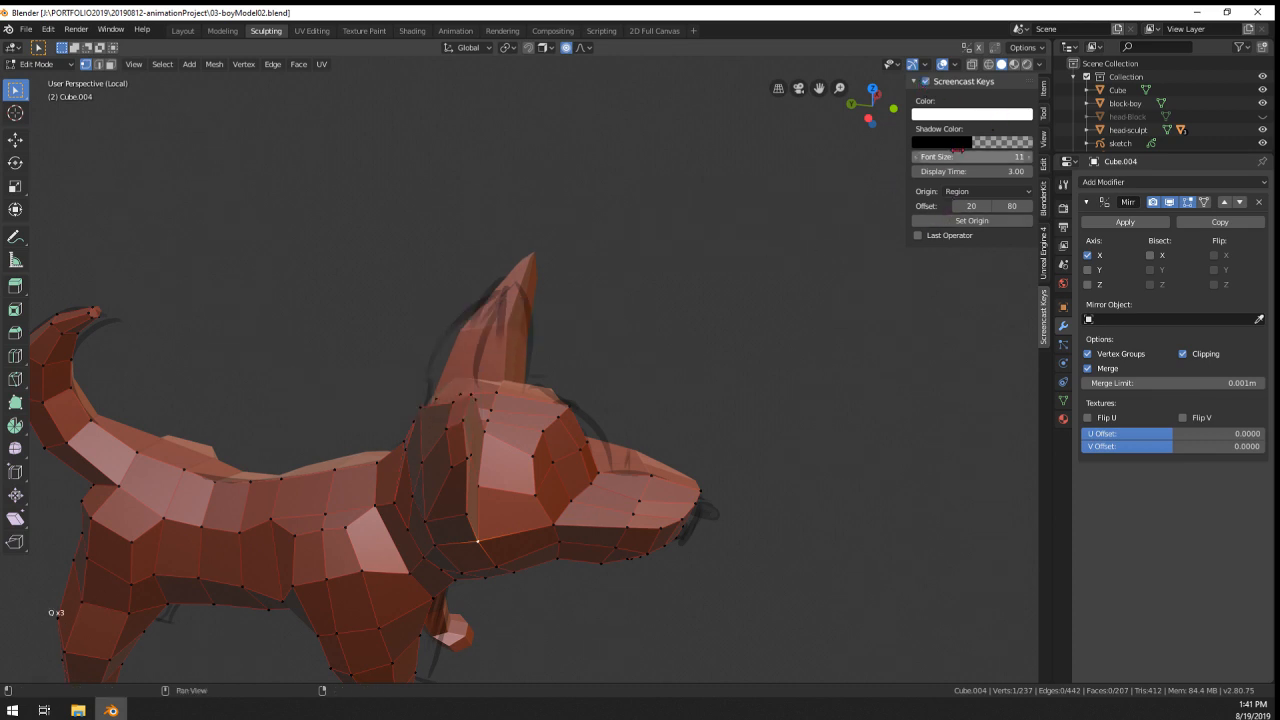
# - Set the Screencast Keys overlay's display time to 2.00 and its font size to 23, testing the display while adjusting
pyautogui.moveTo(960, 157); pyautogui.dragTo(983, 171)
pyautogui.press('q')
pyautogui.press('q')
pyautogui.press('q')
pyautogui.press('q')
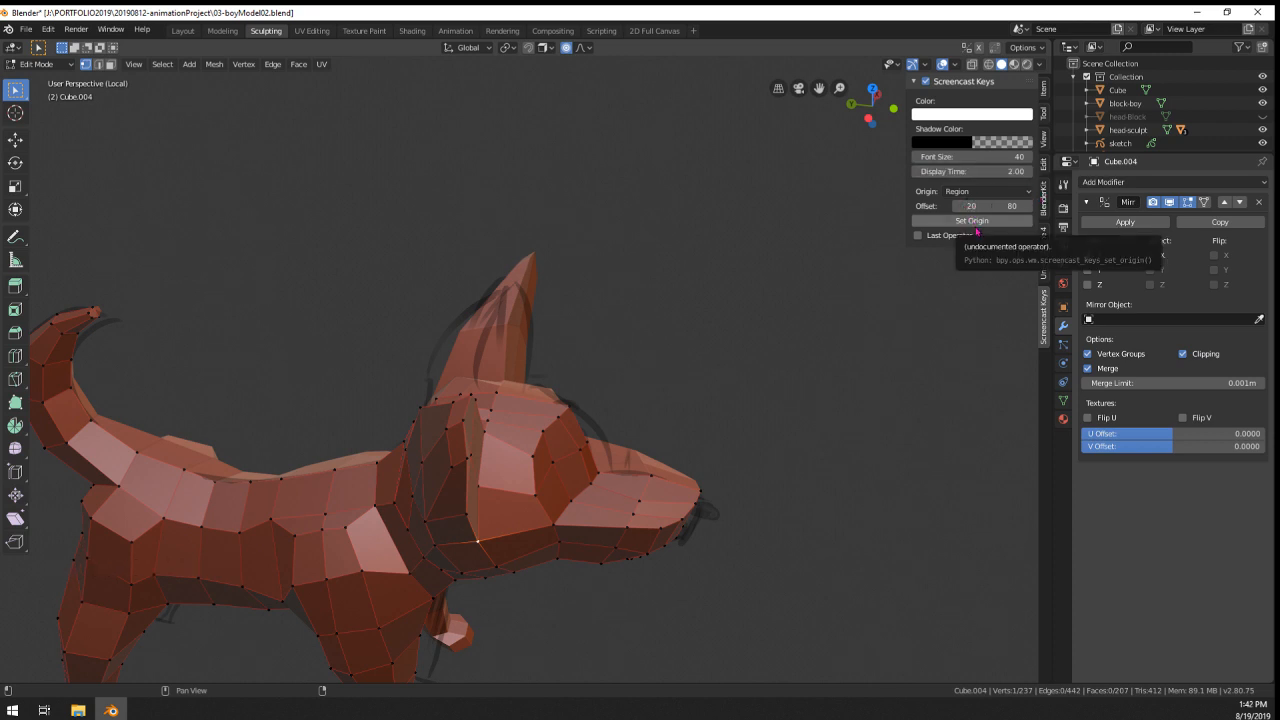
pyautogui.press('q')
pyautogui.keyDown('shift'); pyautogui.moveTo(694, 280); pyautogui.dragTo(889, 315, button='middle'); pyautogui.keyUp('shift')
pyautogui.scroll(-2, 803, 311)
pyautogui.moveTo(970, 156); pyautogui.dragTo(936, 156)
# - Move a vertex along the back of the near ear to refine the ear's outline
pyautogui.moveTo(822, 375); pyautogui.dragTo(861, 378, button='middle')
pyautogui.keyDown('shift'); pyautogui.moveTo(861, 378); pyautogui.dragTo(786, 363, button='middle'); pyautogui.keyUp('shift')
pyautogui.rightClick(691, 371)
pyautogui.scroll(2, 663, 286)
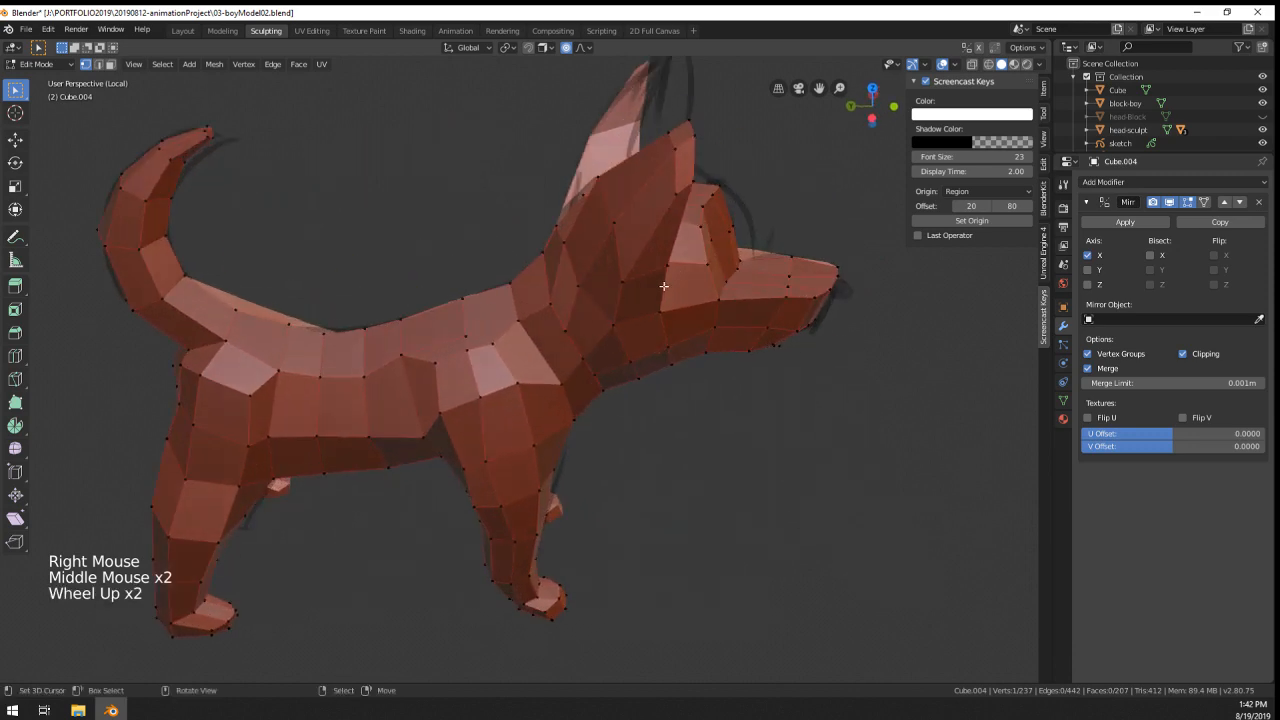
pyautogui.rightClick(598, 180)
pyautogui.keyDown('shift'); pyautogui.moveTo(598, 180); pyautogui.dragTo(603, 312, button='middle'); pyautogui.keyUp('shift')
pyautogui.moveTo(603, 312); pyautogui.dragTo(594, 357, button='middle')
pyautogui.press('g')
pyautogui.click(577, 241)
# - Move two vertices of the near ear while looking from above, using a proportional editing size of 0.14
pyautogui.scroll(-3, 626, 417)
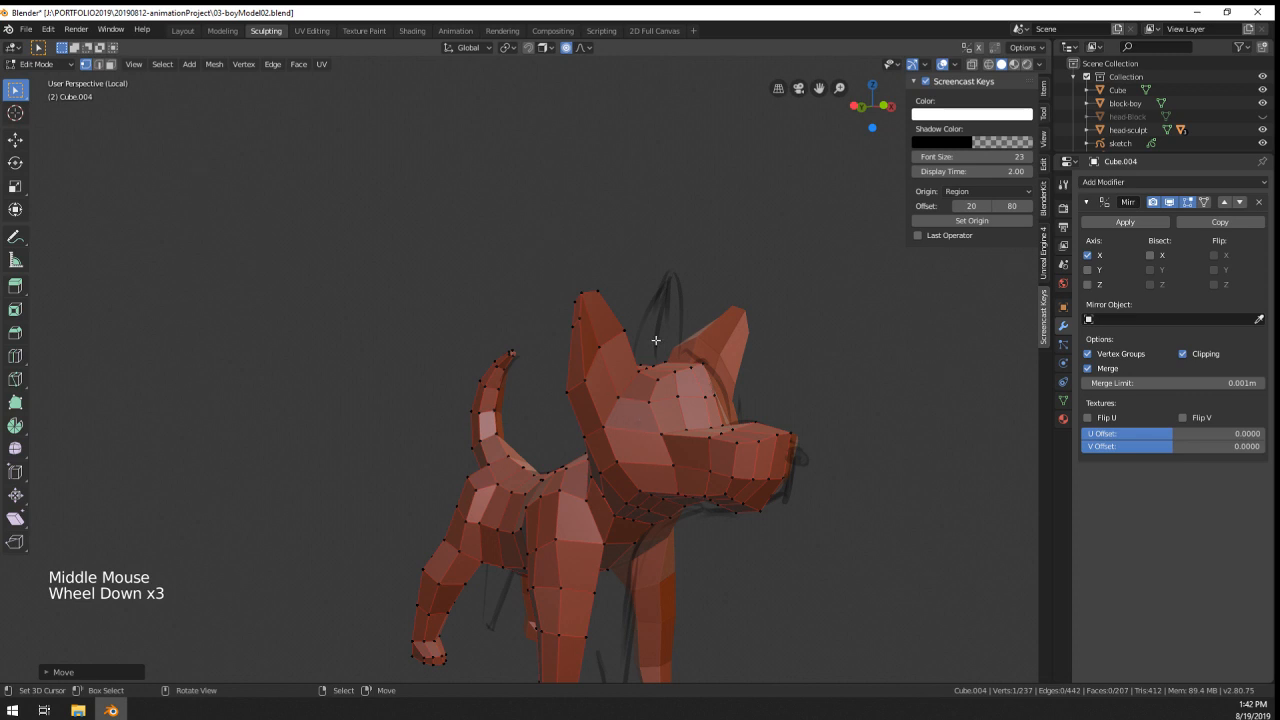
pyautogui.moveTo(656, 340); pyautogui.dragTo(610, 290, button='middle')
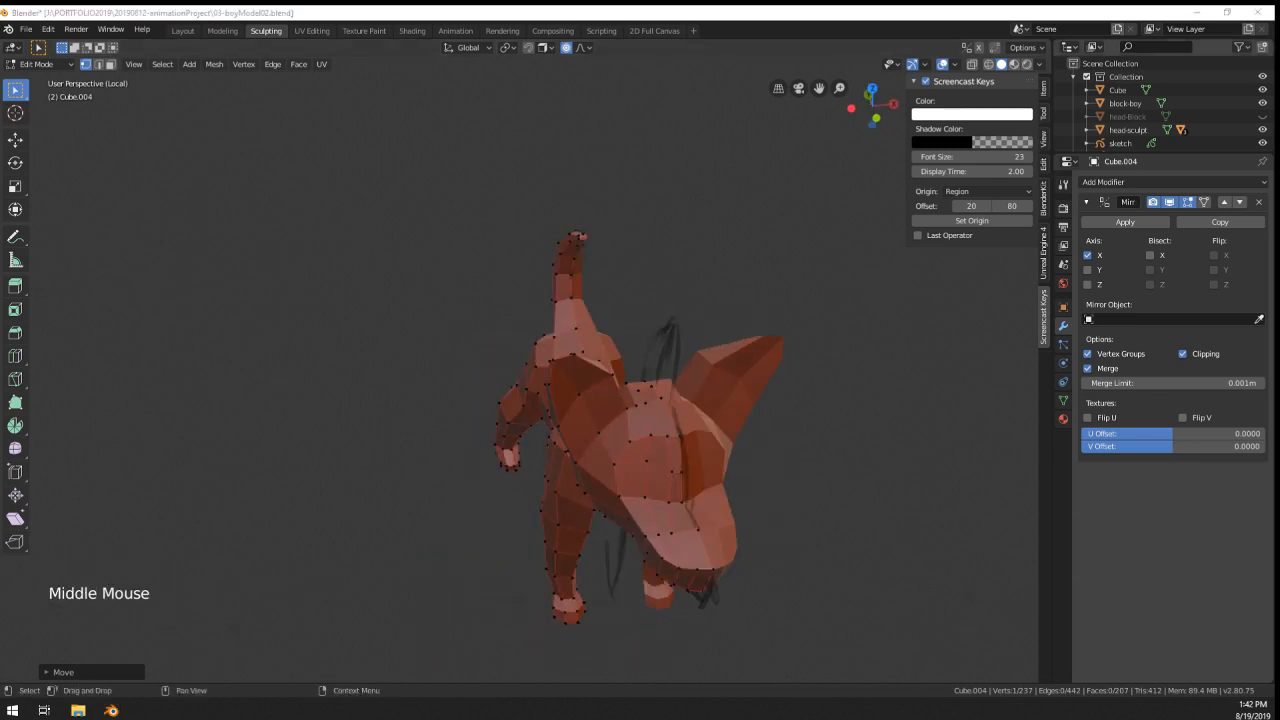
pyautogui.moveTo(880, 380); pyautogui.dragTo(719, 376, button='middle')
pyautogui.scroll(2, 800, 400)
pyautogui.press('g')
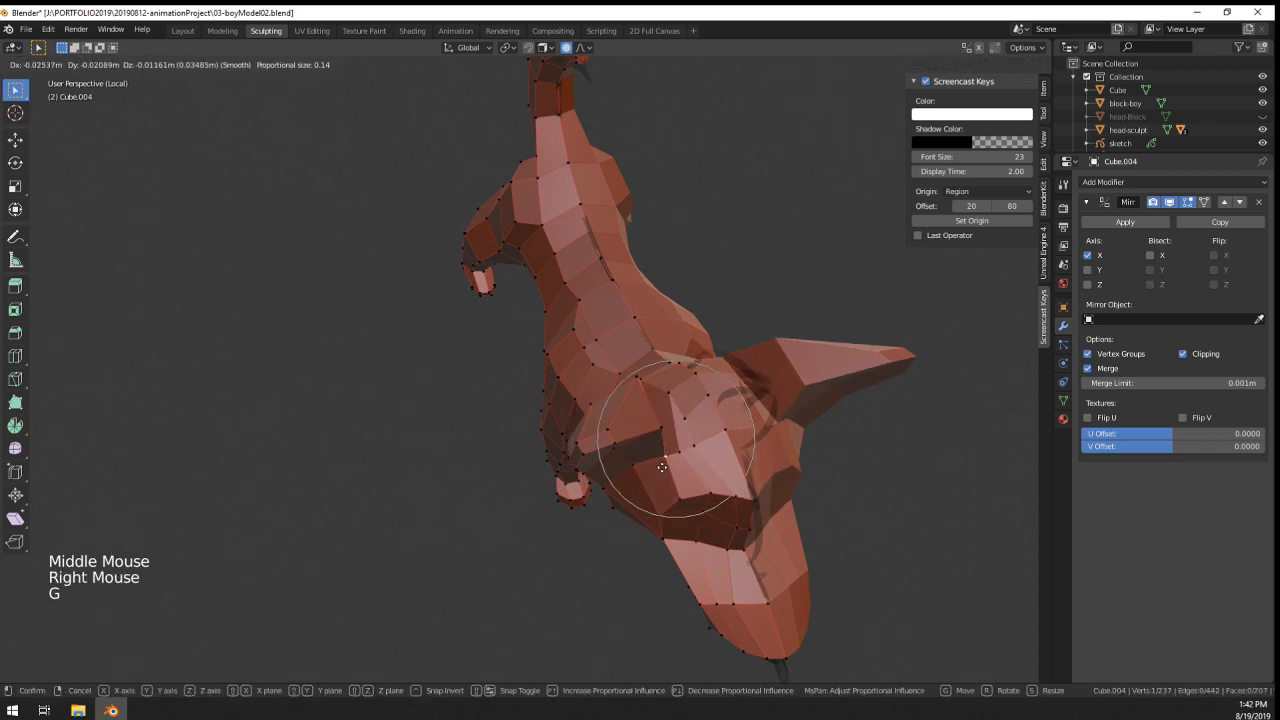
pyautogui.click(661, 468)
pyautogui.rightClick(663, 433)
pyautogui.press('g')
pyautogui.click(666, 440)
# - Select the near ear's tip vertices, grow the selection over the ear and rotate it with proportional editing
pyautogui.moveTo(666, 440); pyautogui.dragTo(678, 325, button='middle')
pyautogui.rightClick(632, 403)
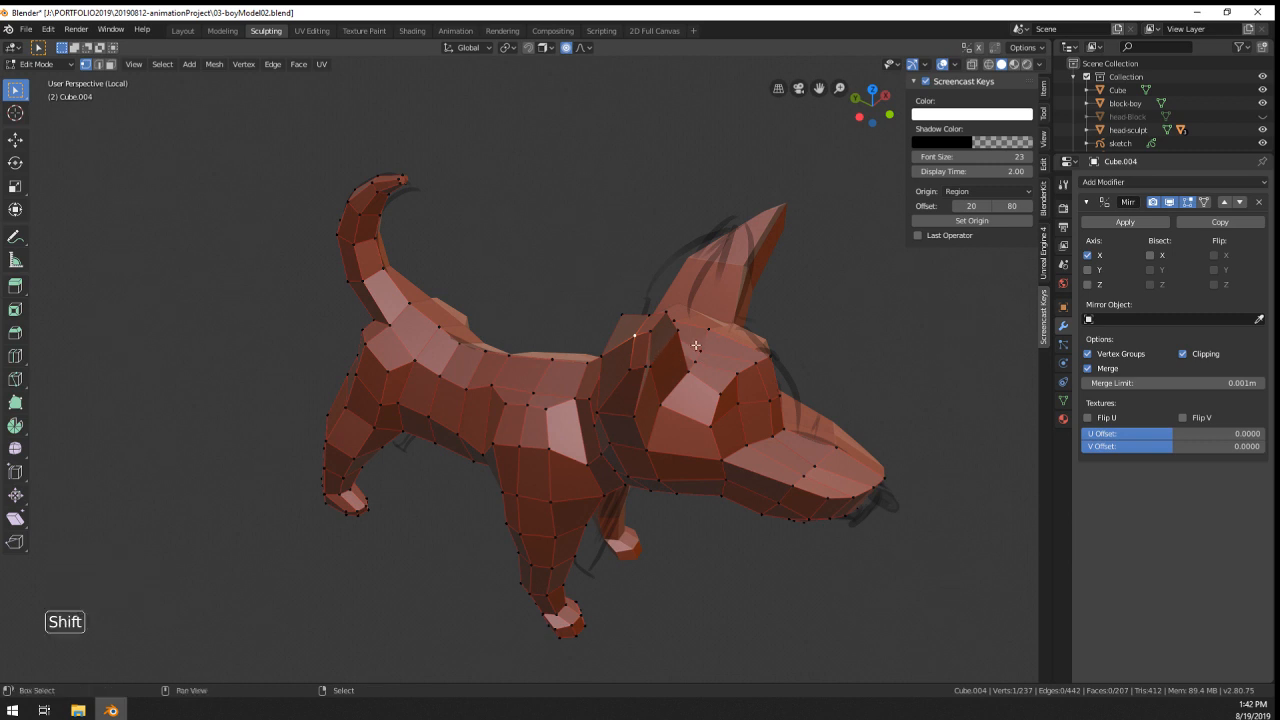
pyautogui.scroll(1, 696, 355)
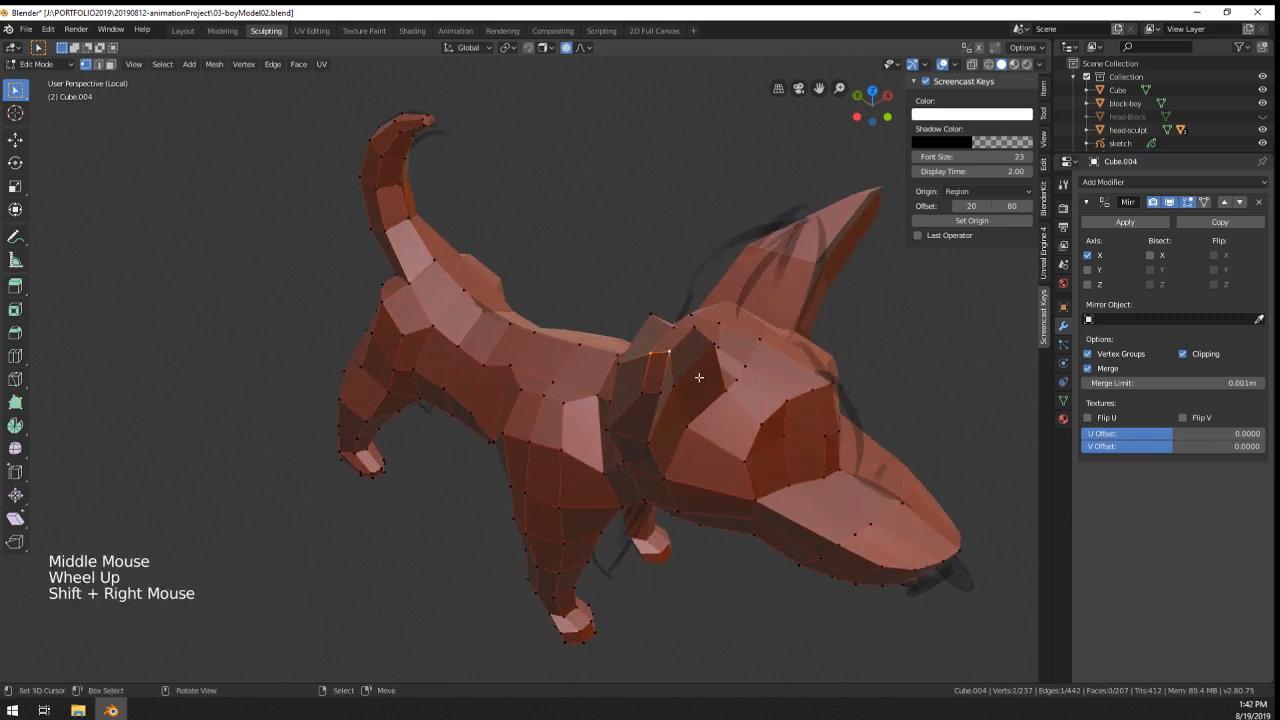
pyautogui.moveTo(699, 377); pyautogui.dragTo(790, 388, button='middle')
pyautogui.keyDown('shift'); pyautogui.rightClick(651, 368); pyautogui.keyUp('shift')
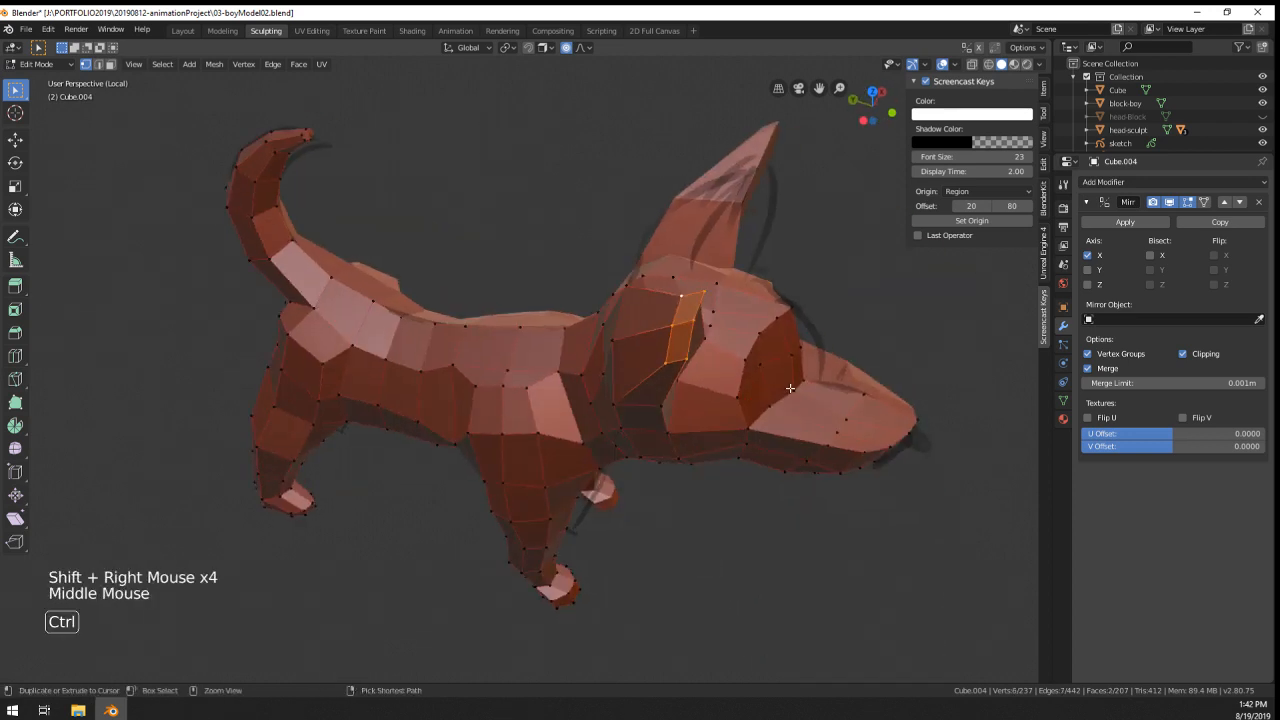
pyautogui.press('ctrl+KP_Add')
pyautogui.press('r')
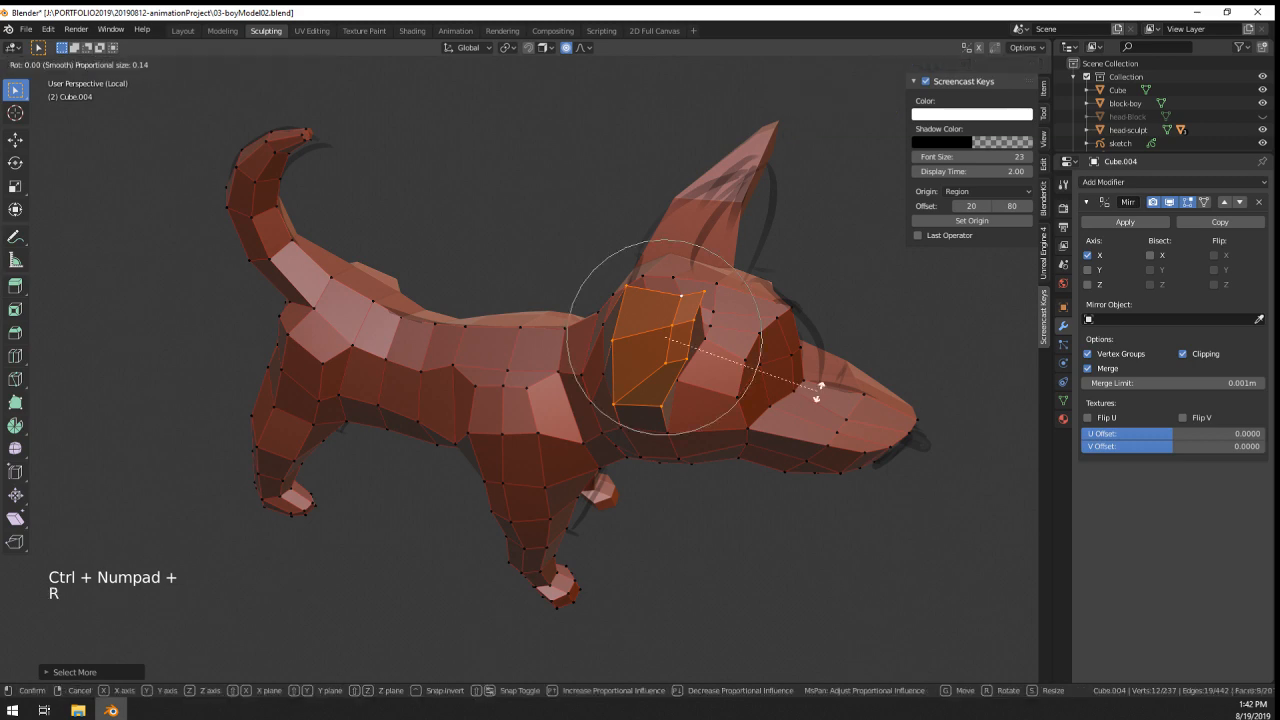
pyautogui.click(790, 428)
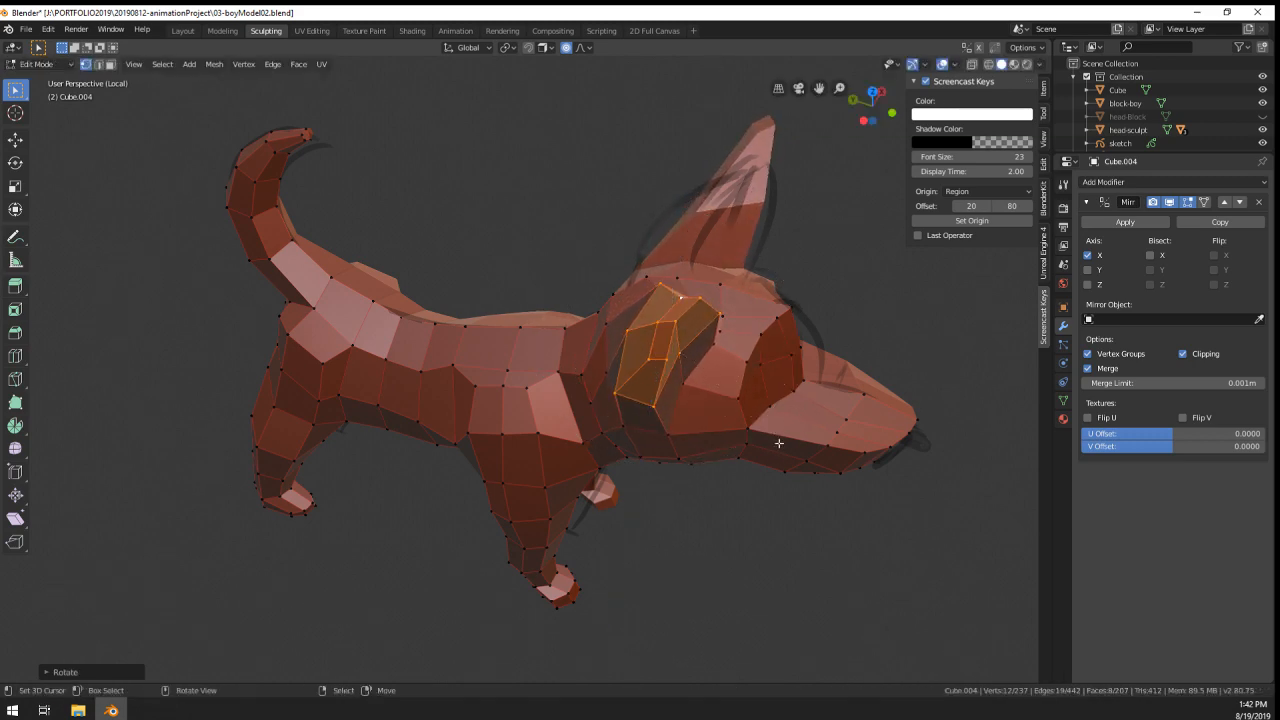
# - Move the selected ear geometry and rotate it again to adjust how the ear points away from the head
pyautogui.moveTo(790, 428); pyautogui.dragTo(744, 491, button='middle')
pyautogui.press('g')
pyautogui.click(774, 357)
pyautogui.press('r')
pyautogui.scroll(2, 744, 489)
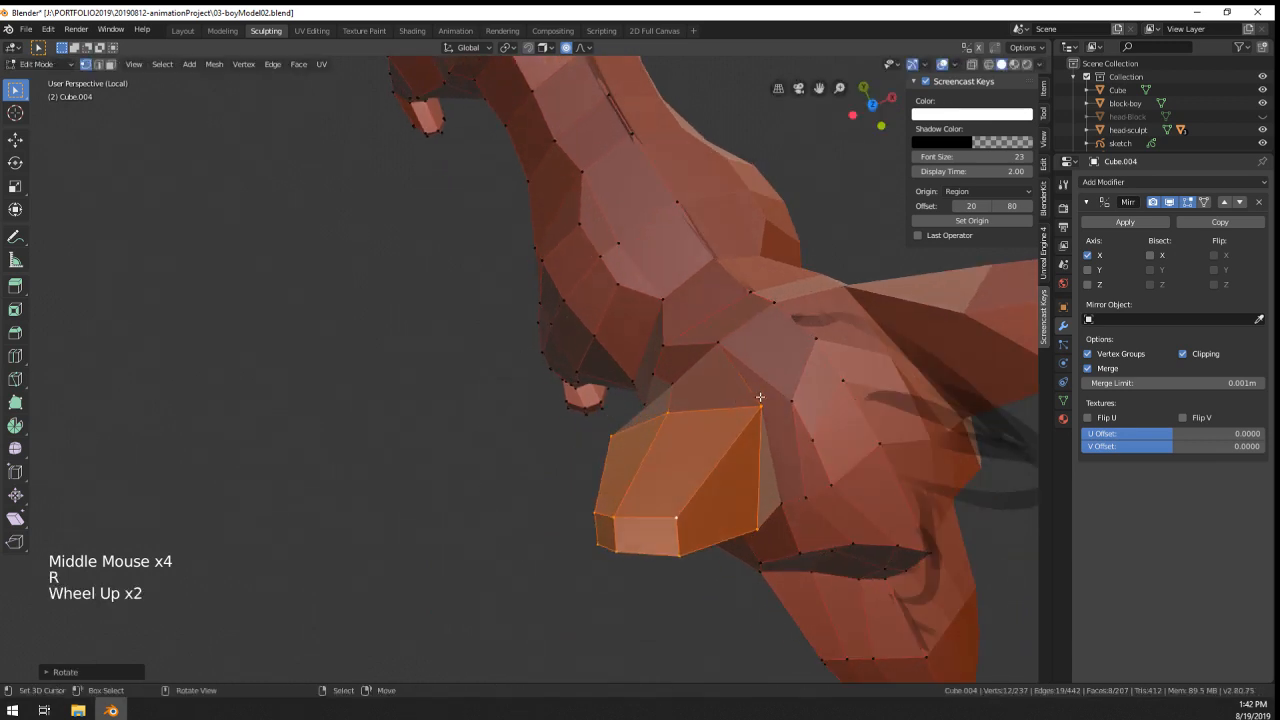
# - Slide the edge on top of the head beside the ear's base to even out the skull faces
pyautogui.rightClick(809, 343)
pyautogui.keyDown('shift'); pyautogui.rightClick(806, 345); pyautogui.keyUp('shift')
pyautogui.press('g')
pyautogui.click(806, 329)
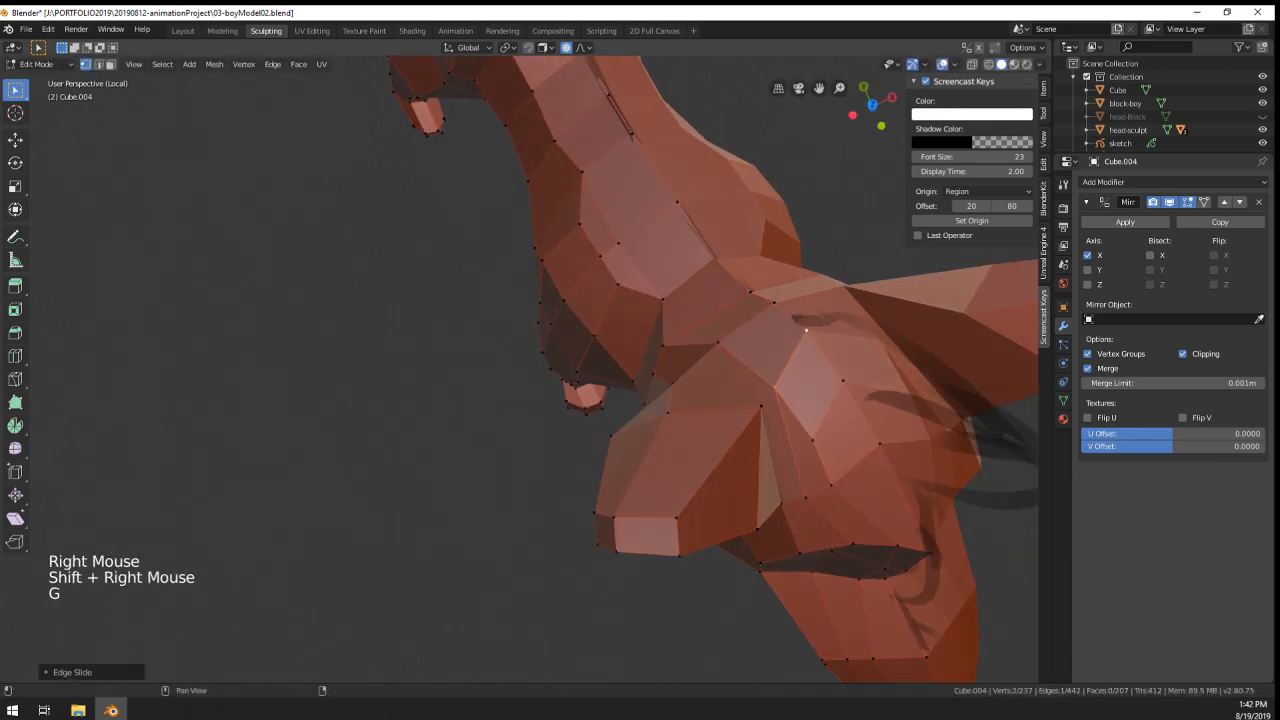
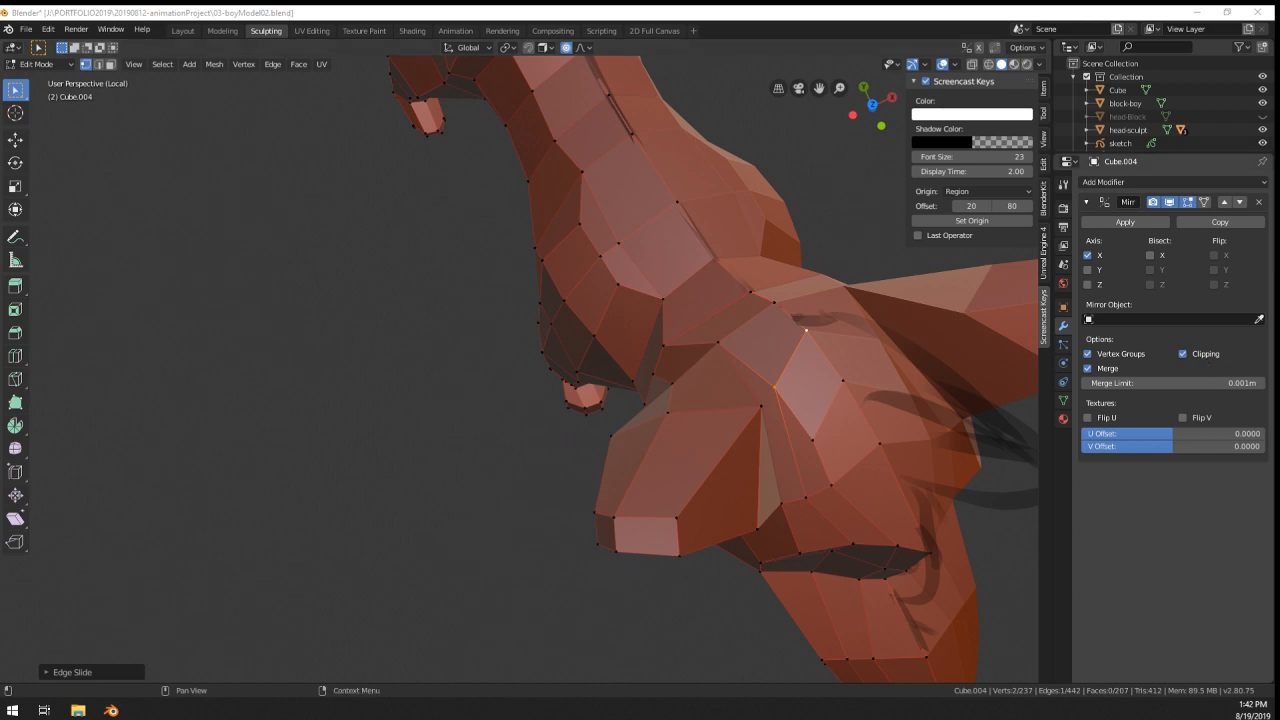
# - Examine the head and muzzle in Object Mode from the front and close up
pyautogui.moveTo(907, 566); pyautogui.dragTo(662, 399, button='middle')
pyautogui.scroll(-3, 800, 480)
pyautogui.press('Tab')
pyautogui.scroll(-2, 713, 422)
pyautogui.scroll(1, 685, 410)
pyautogui.scroll(1, 662, 399)
pyautogui.scroll(2, 662, 399)
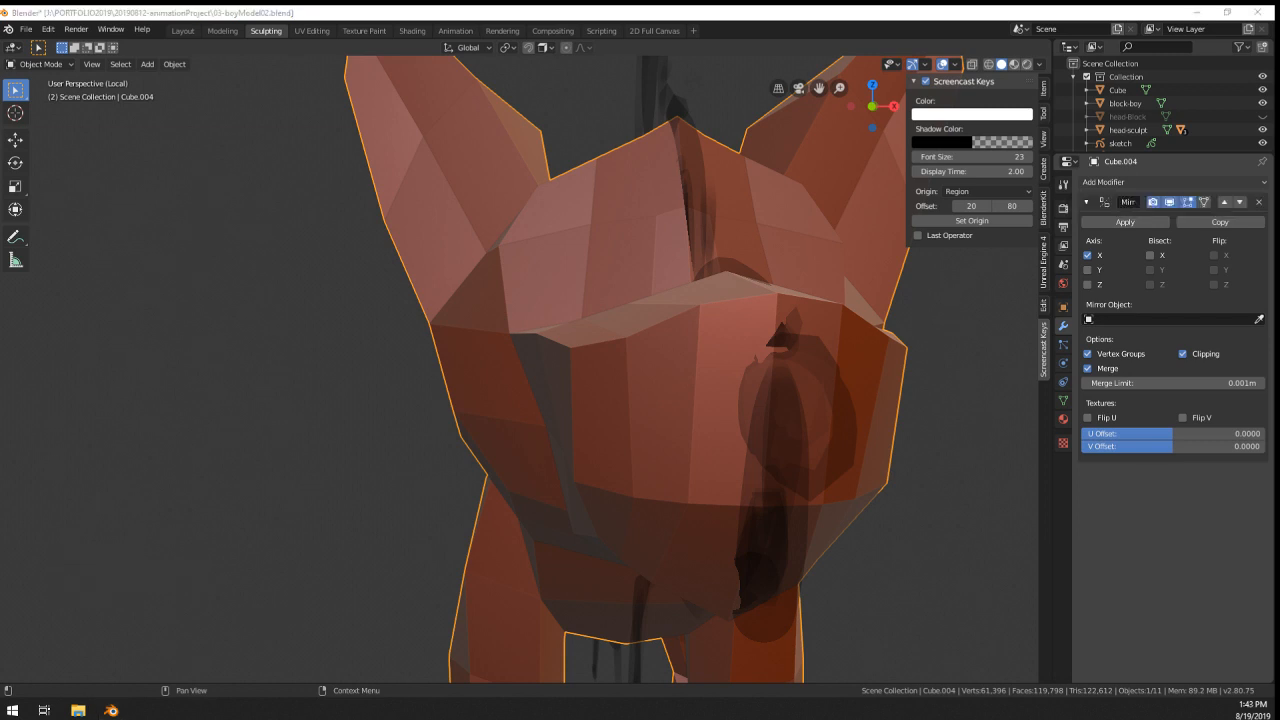
pyautogui.scroll(1, 557, 371)
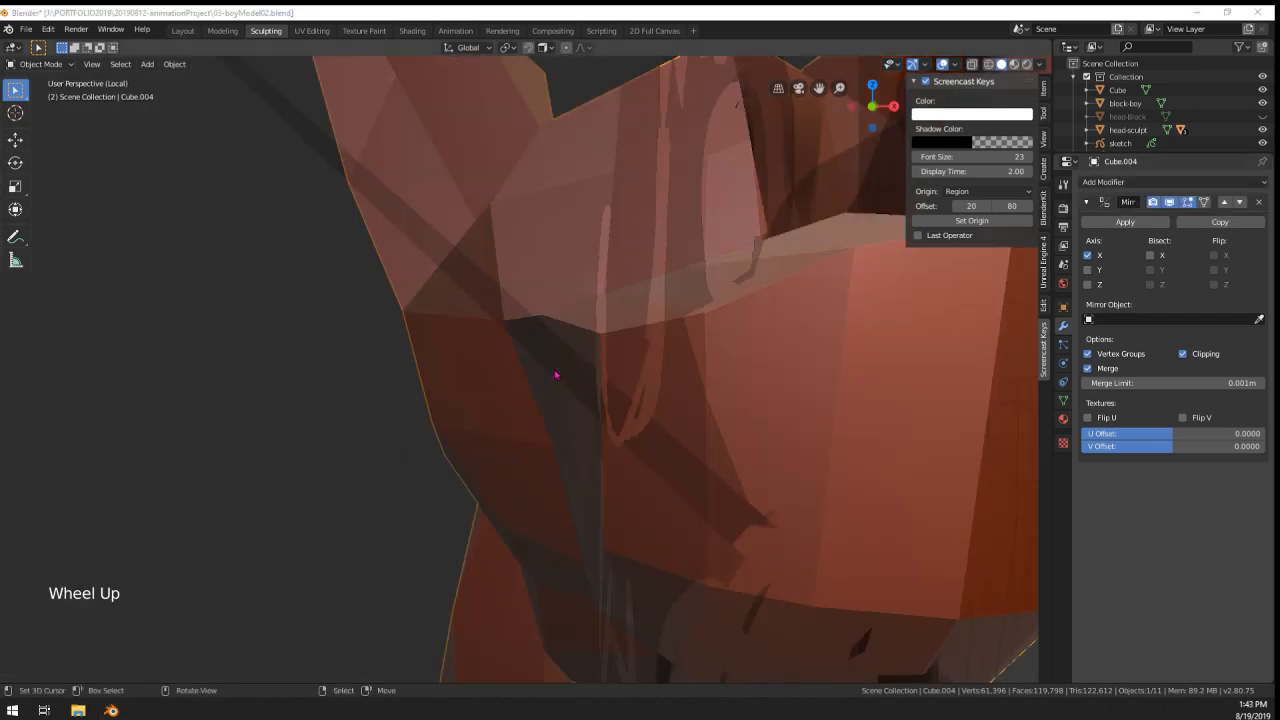
pyautogui.moveTo(557, 371); pyautogui.dragTo(644, 398, button='middle')
pyautogui.scroll(-1, 646, 385)
# - In Edit Mode, move the forehead edge beside the centre line outward and adjust the vertex above it
pyautogui.press('Tab')
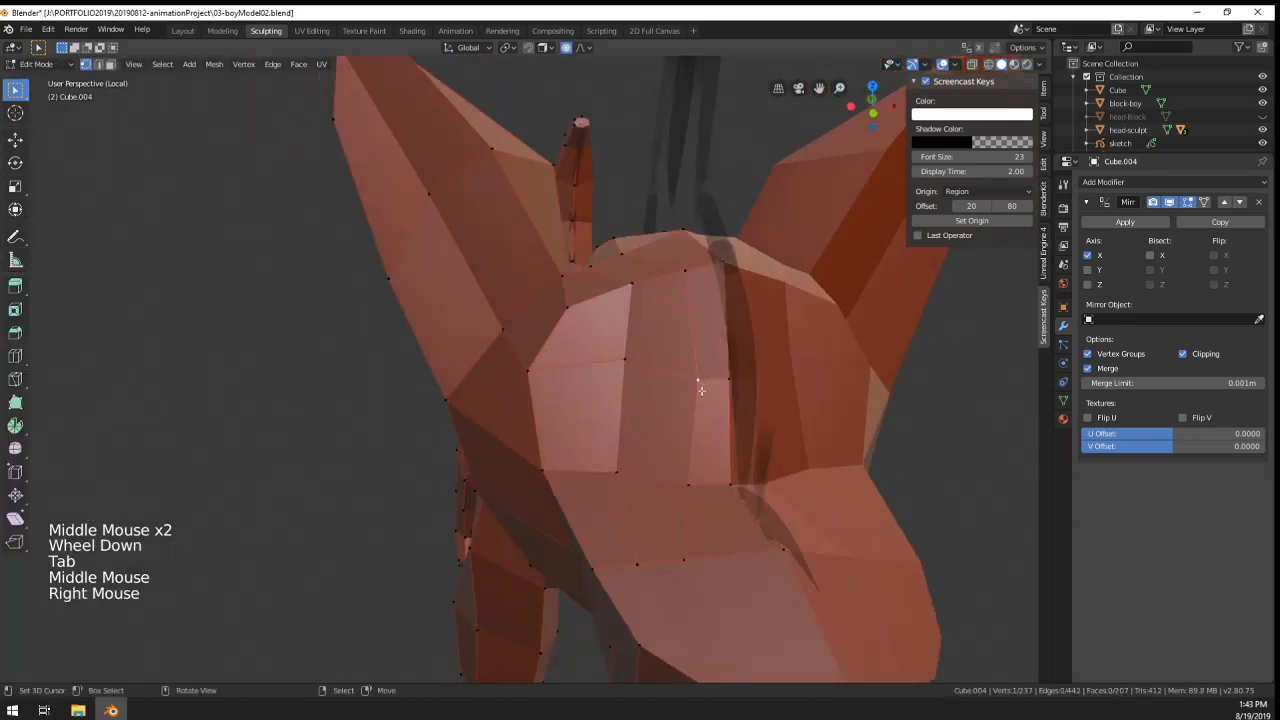
pyautogui.keyDown('shift'); pyautogui.rightClick(688, 485); pyautogui.keyUp('shift')
pyautogui.press('g')
pyautogui.click(665, 428)
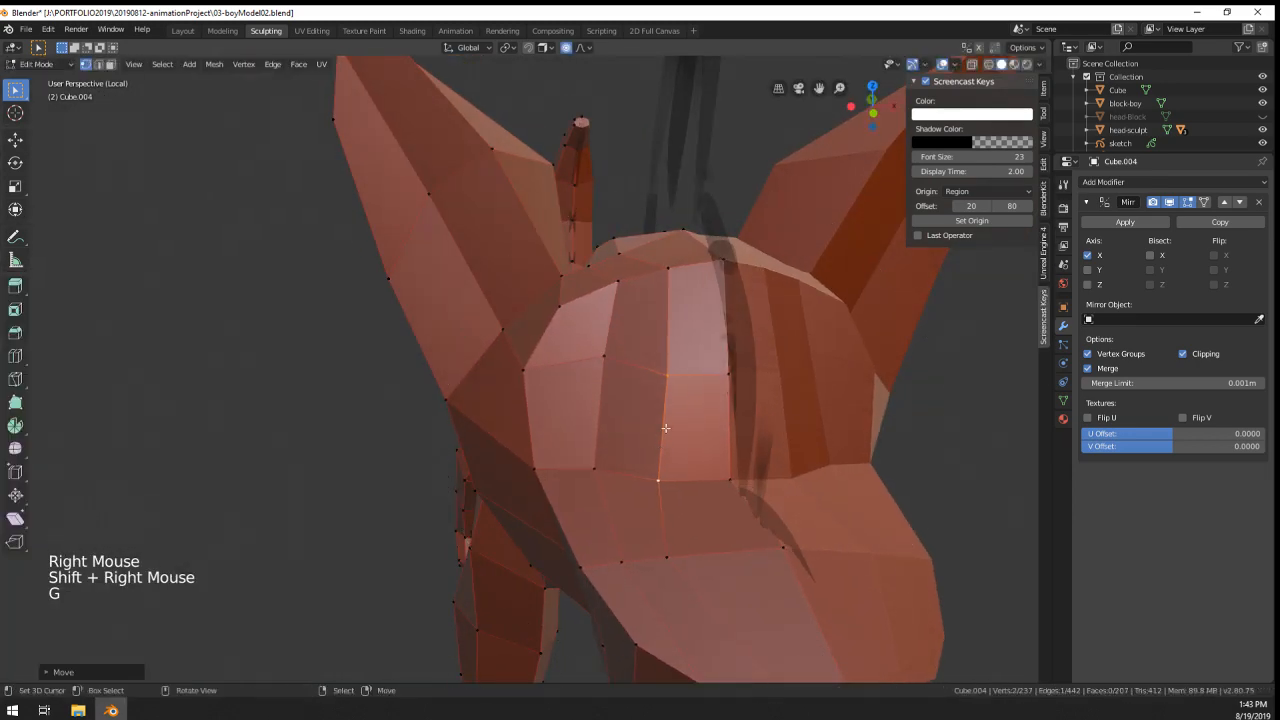
pyautogui.press('g')
pyautogui.click(664, 273)
# - Move the next upper forehead vertex outward towards the ear to space the forehead faces evenly
pyautogui.scroll(1, 664, 273)
pyautogui.moveTo(664, 273); pyautogui.dragTo(690, 270, button='middle')
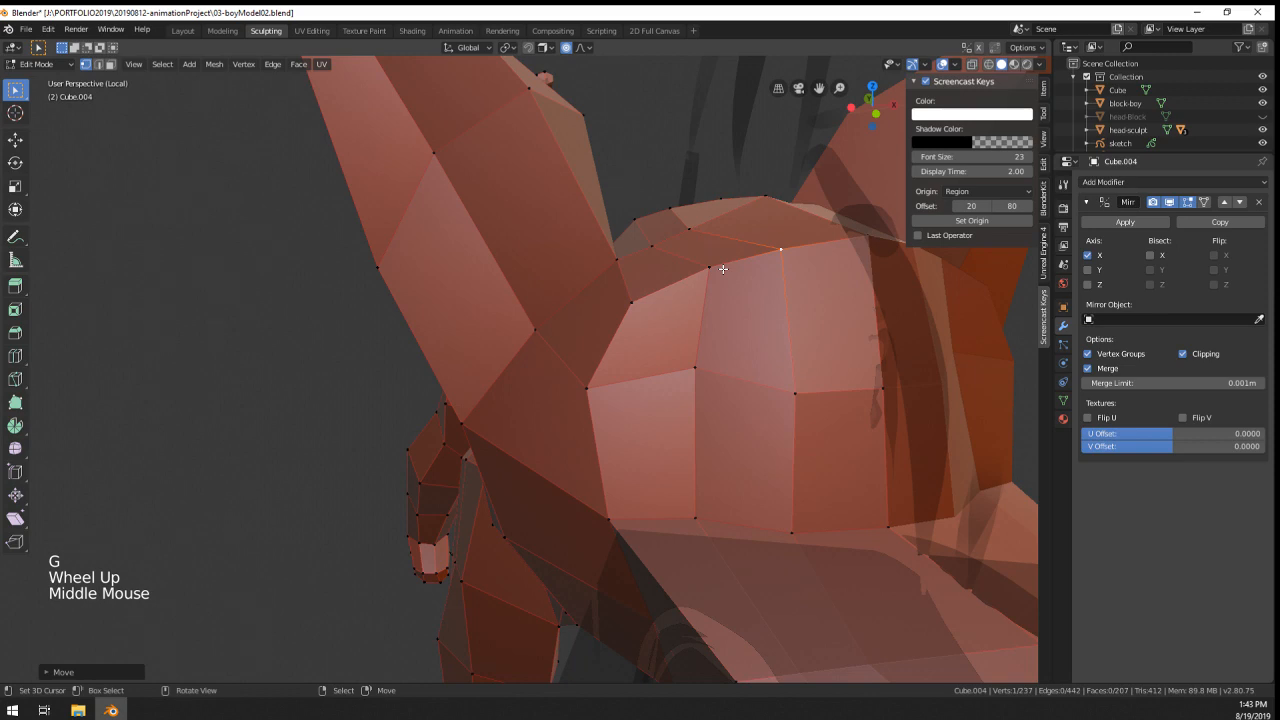
pyautogui.rightClick(720, 269)
pyautogui.press('g')
pyautogui.click(705, 271)
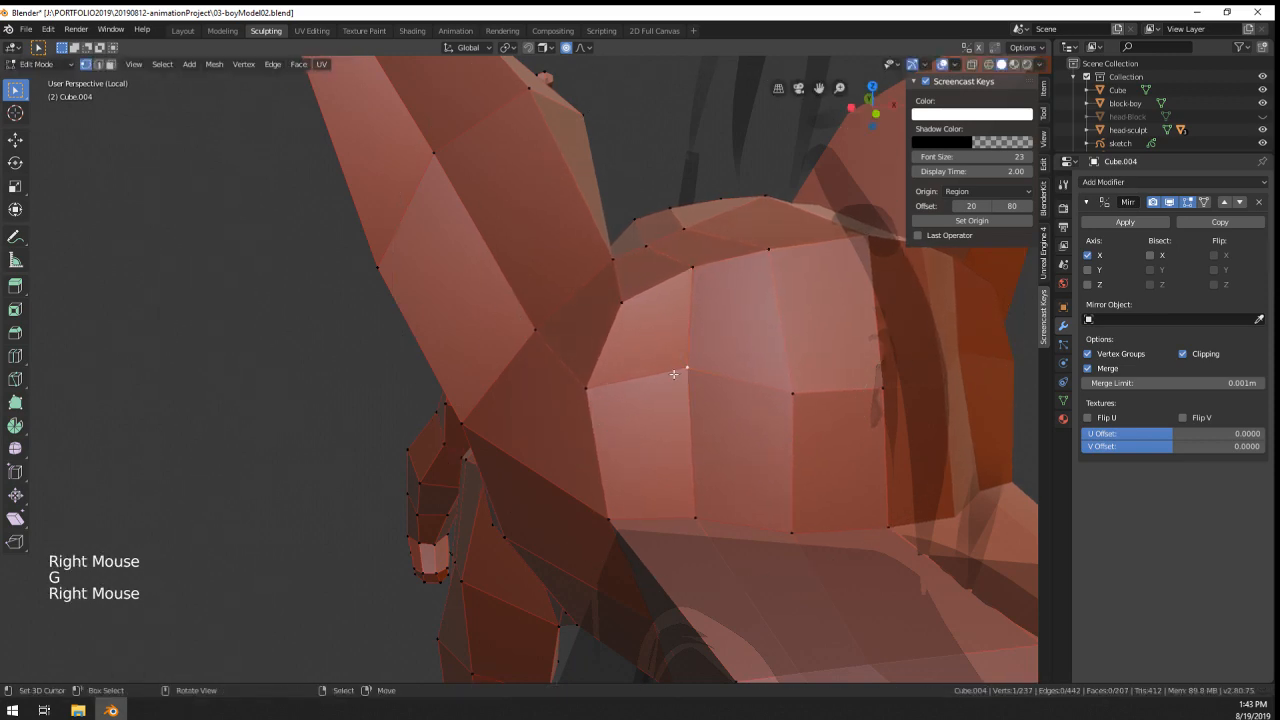
# - Return to Object Mode, leave Local View and frame the dog together with the boy model
pyautogui.scroll(-3, 674, 374)
pyautogui.press('Tab')
pyautogui.moveTo(674, 374); pyautogui.dragTo(783, 469, button='middle')
pyautogui.scroll(-9, 748, 436)
pyautogui.scroll(-1, 748, 436)
pyautogui.scroll(6, 783, 469)
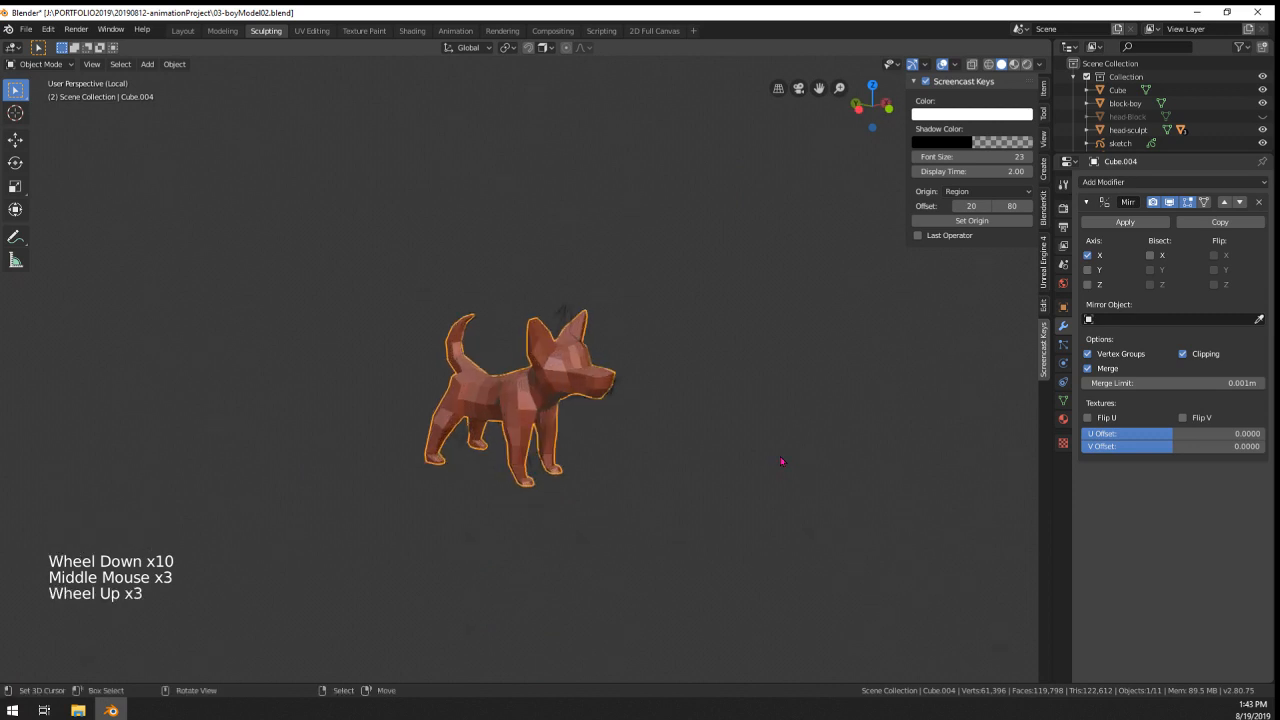
pyautogui.press('KP_Divide')
pyautogui.scroll(4, 781, 461)
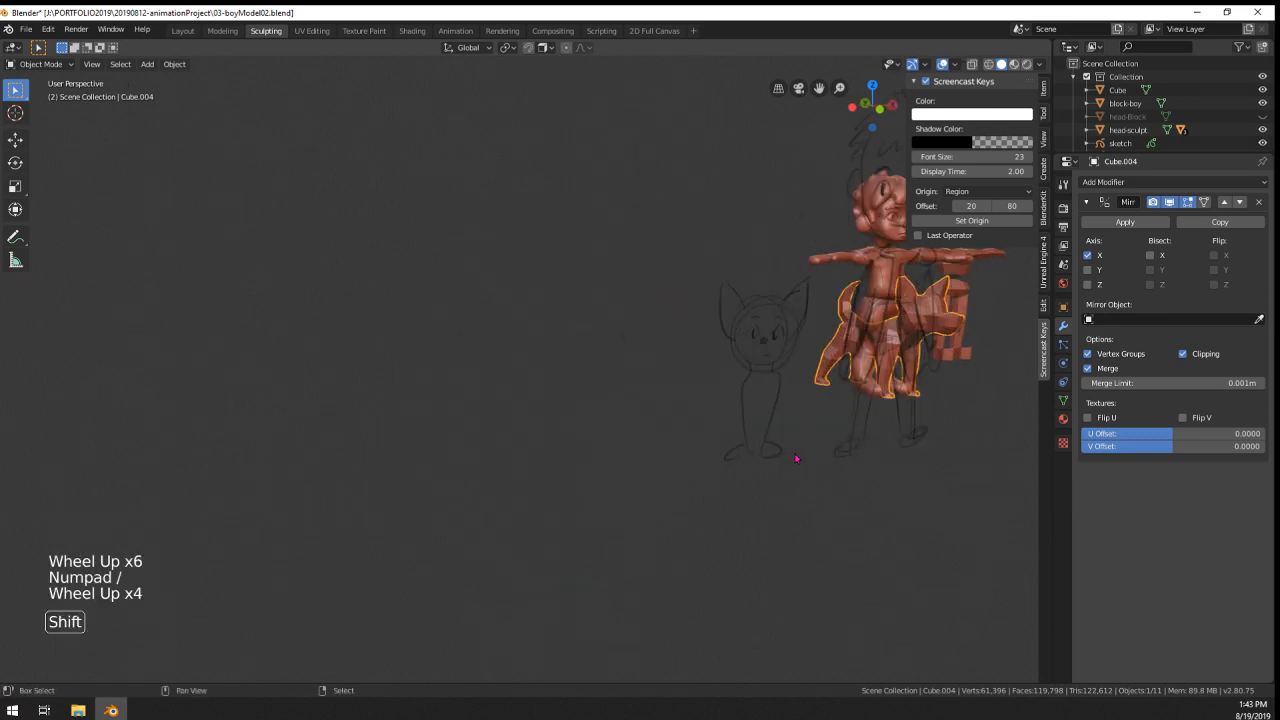
pyautogui.keyDown('shift'); pyautogui.moveTo(791, 457); pyautogui.dragTo(591, 496, button='middle'); pyautogui.keyUp('shift')
pyautogui.keyDown('shift'); pyautogui.scroll(-1, 591, 496); pyautogui.keyUp('shift')
pyautogui.press('KP_Decimal')
pyautogui.scroll(-3, 686, 474)
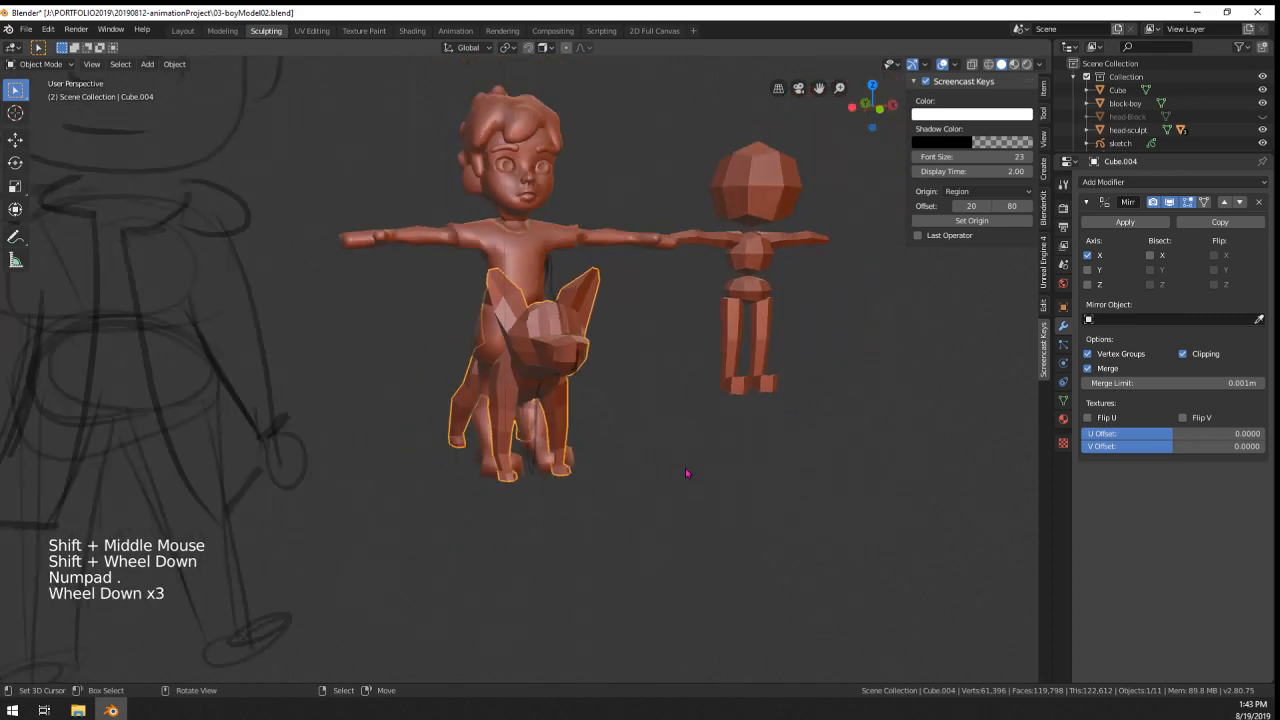
# - Select the dog and its side sketch, scale both down in front view and lower them about 0.12 m to the ground line
pyautogui.moveTo(686, 474)
pyautogui.mouseDown(button='middle')
pyautogui.moveTo(518, 430)
pyautogui.moveTo(572, 438)
pyautogui.mouseUp(button='middle')
pyautogui.keyDown('shift'); pyautogui.scroll(-1, 590, 442); pyautogui.keyUp('shift')
pyautogui.keyDown('shift'); pyautogui.rightClick(607, 445); pyautogui.keyUp('shift')
pyautogui.press('s')
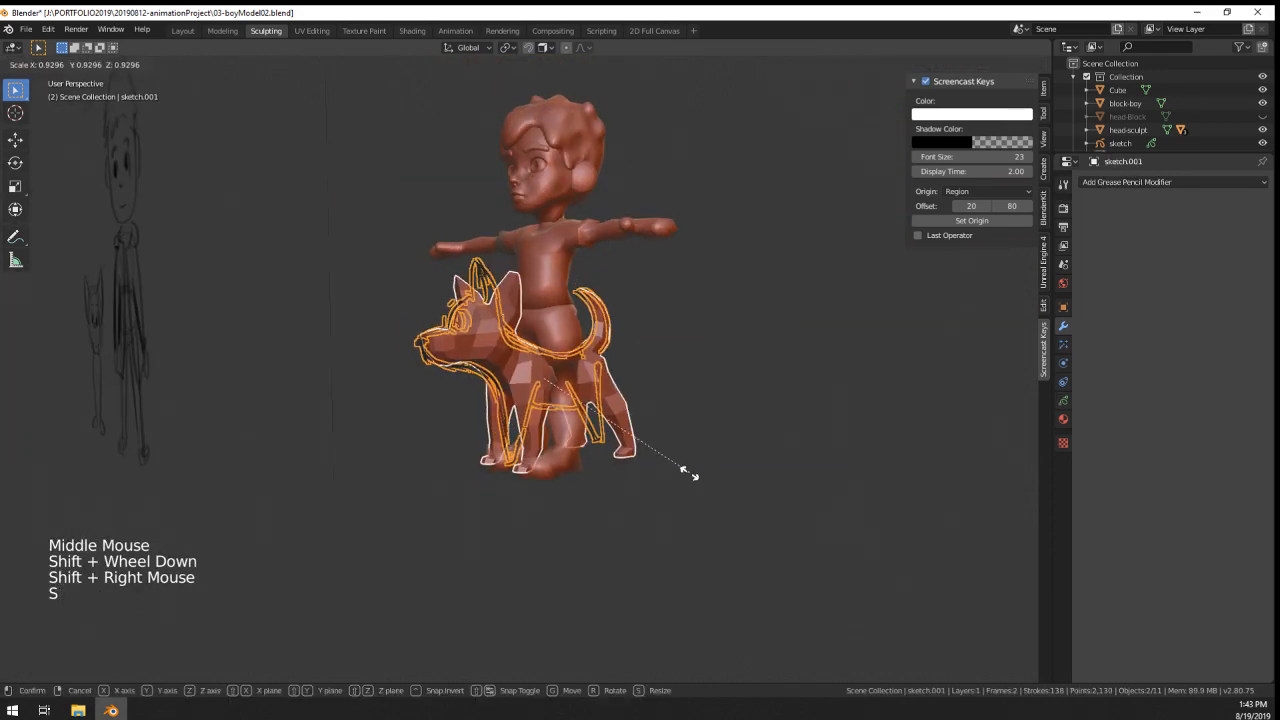
pyautogui.middleClick(686, 480)
pyautogui.scroll(1, 686, 480)
pyautogui.press('KP_1')
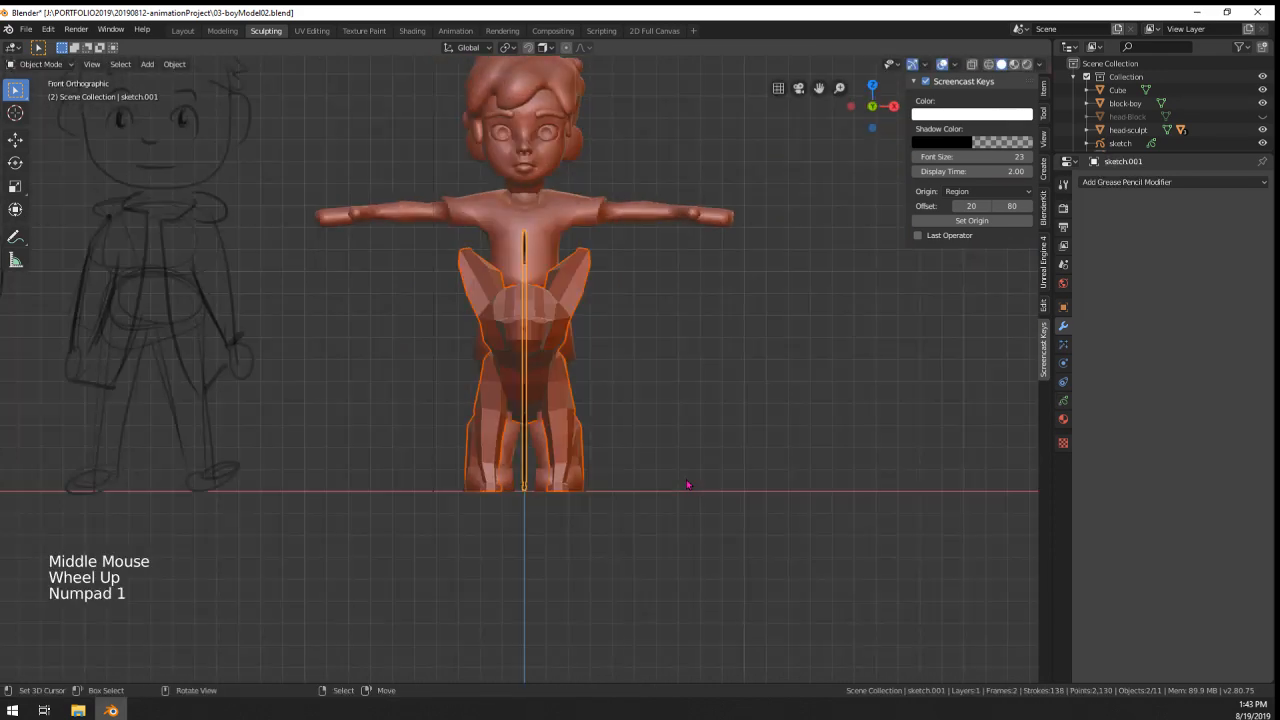
pyautogui.press('s')
pyautogui.press('g')
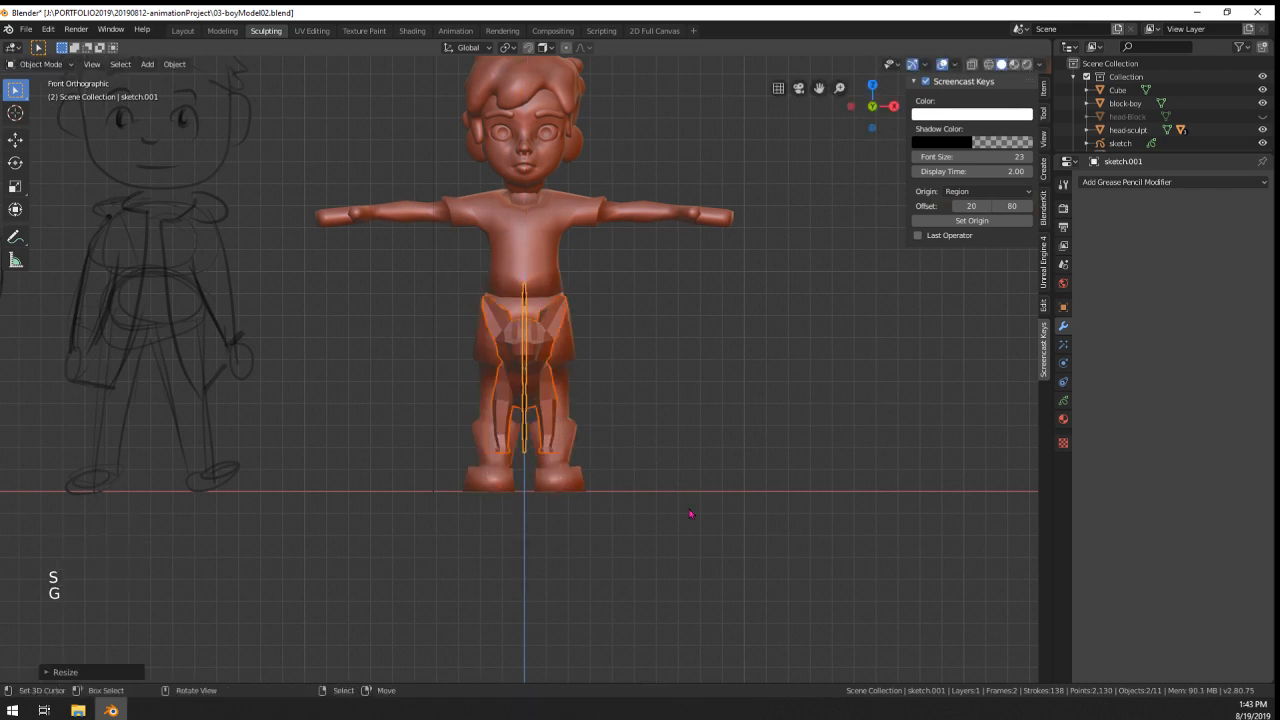
pyautogui.press('s')
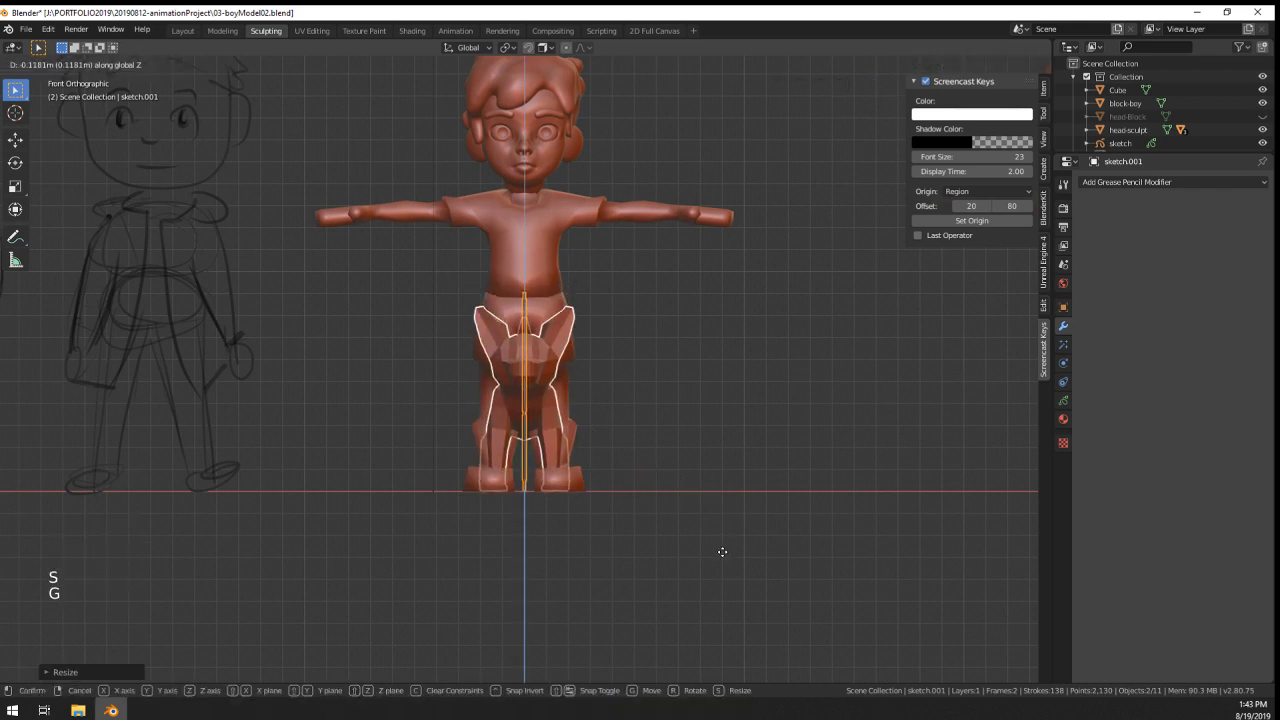
pyautogui.click(722, 552)
# - Move the dog and its sketch sideways so they stand next to the boy, and select only the dog mesh
pyautogui.press('g')
pyautogui.press('g')
pyautogui.click(856, 571)
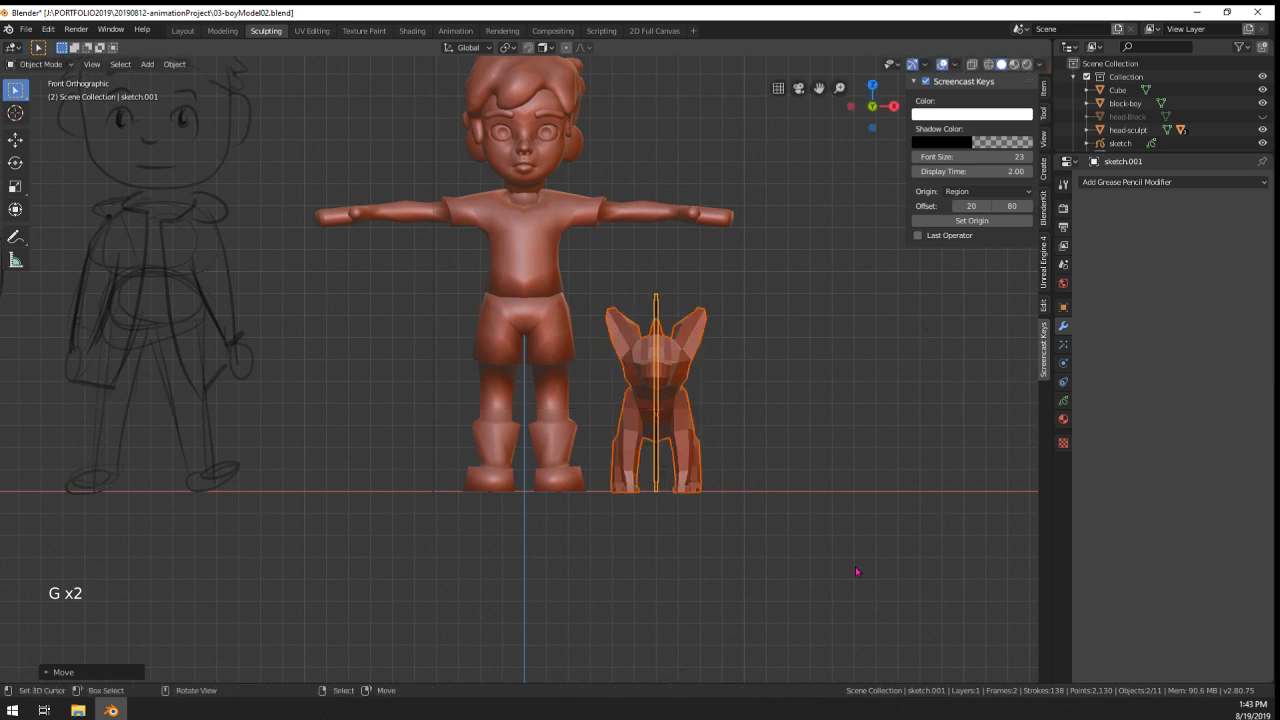
pyautogui.moveTo(856, 571); pyautogui.dragTo(690, 574, button='middle')
pyautogui.rightClick(675, 517)
pyautogui.moveTo(733, 515); pyautogui.dragTo(836, 524, button='middle')
pyautogui.scroll(1, 790, 440)
pyautogui.keyDown('shift'); pyautogui.moveTo(772, 362); pyautogui.dragTo(630, 543, button='middle'); pyautogui.keyUp('shift')
pyautogui.scroll(-1, 630, 543)
pyautogui.moveTo(630, 543); pyautogui.dragTo(683, 522, button='middle')
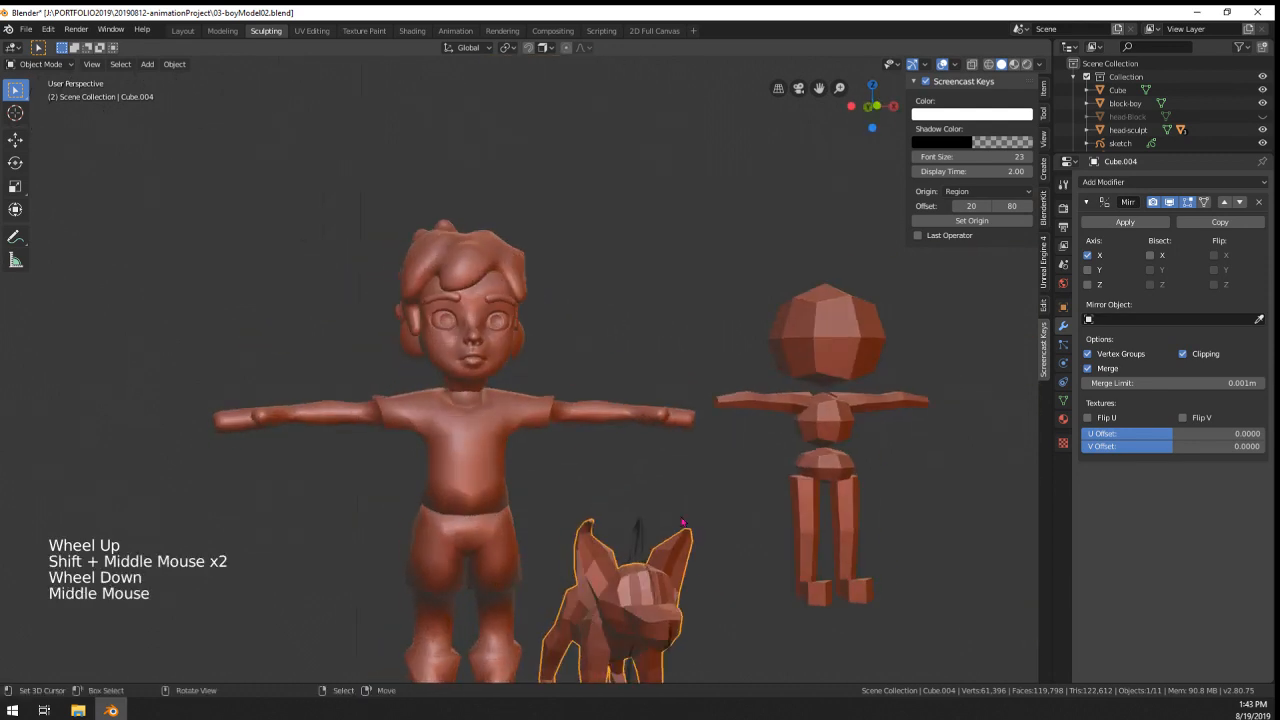
# - Duplicate the boy's eyes towards the dog's head and set the copy's mirror object to the dog mesh, Cube.004
pyautogui.rightClick(487, 321)
pyautogui.moveTo(608, 478); pyautogui.dragTo(580, 317, button='middle')
pyautogui.hotkey('shift', 'd')
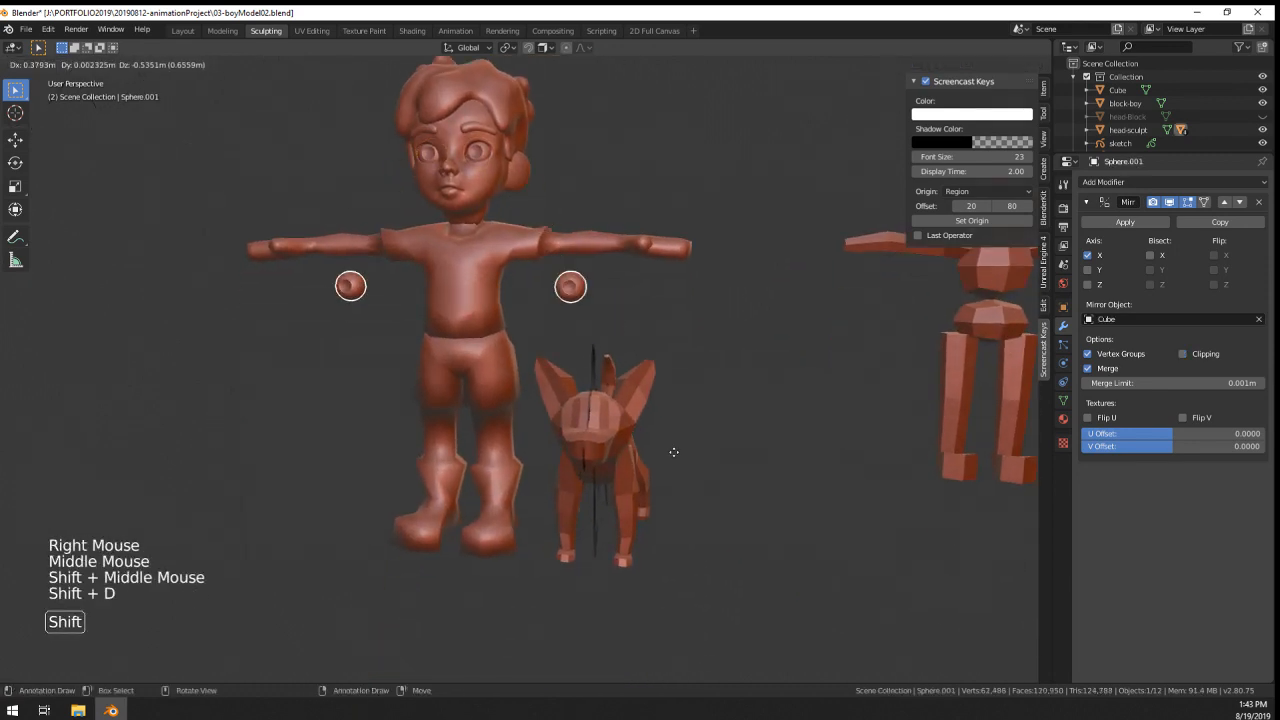
pyautogui.click(686, 534)
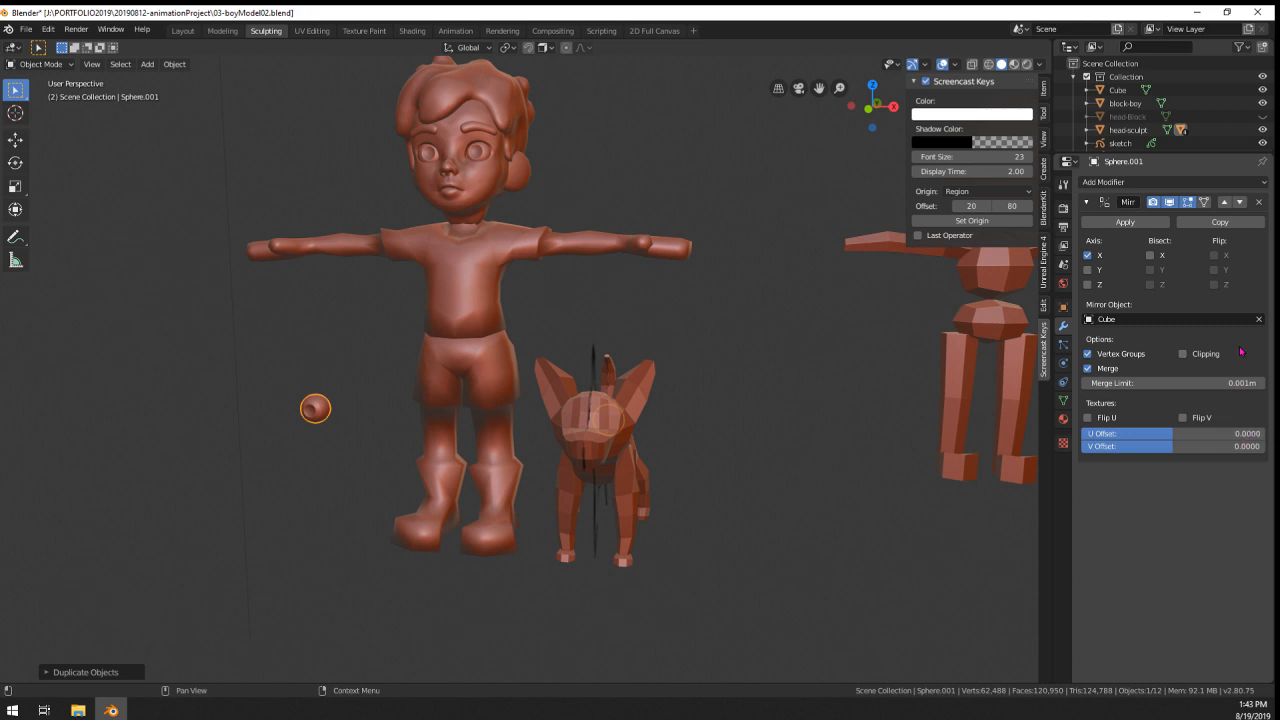
pyautogui.click(613, 491)
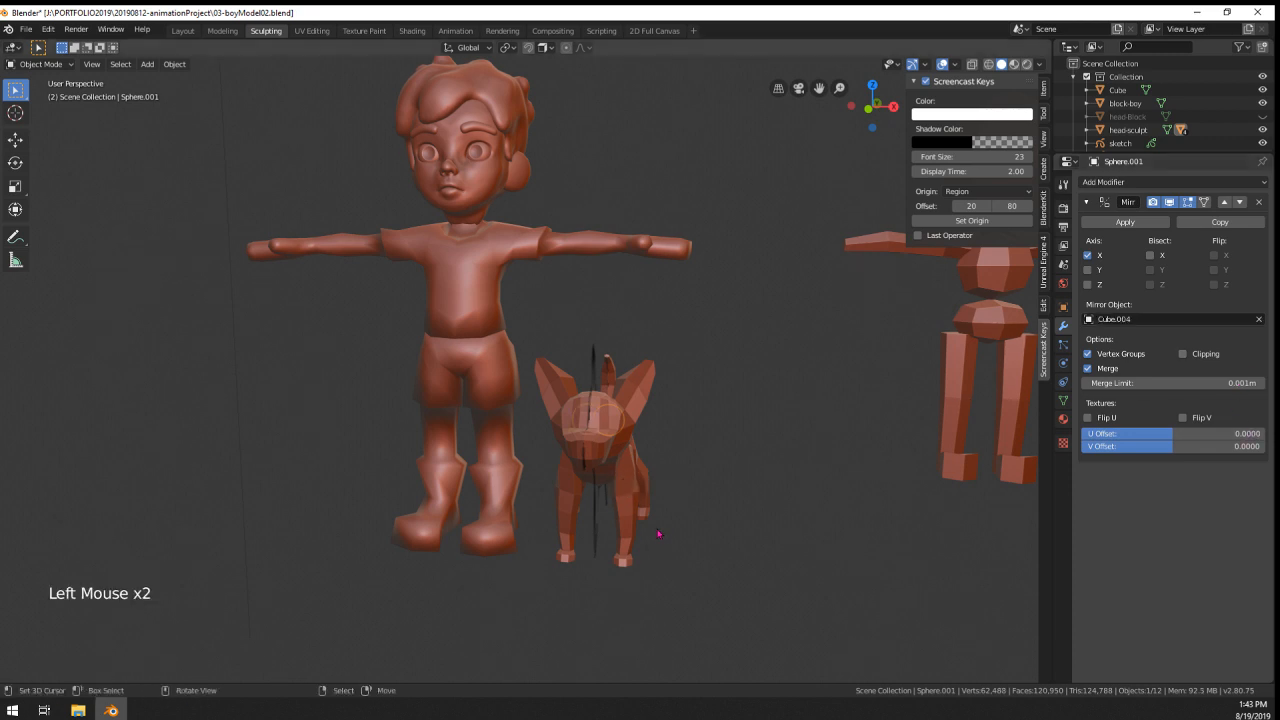
# - Move the duplicated eyes onto the dog's head, placing them on either side of the forehead above the muzzle
pyautogui.moveTo(660, 531); pyautogui.dragTo(530, 500, button='middle')
pyautogui.press('g')
pyautogui.click(454, 485)
pyautogui.moveTo(454, 485); pyautogui.dragTo(621, 478, button='middle')
pyautogui.scroll(3, 693, 488)
pyautogui.press('g')
pyautogui.click(640, 470)
pyautogui.press('g')
pyautogui.click(522, 480)
pyautogui.scroll(1, 621, 478)
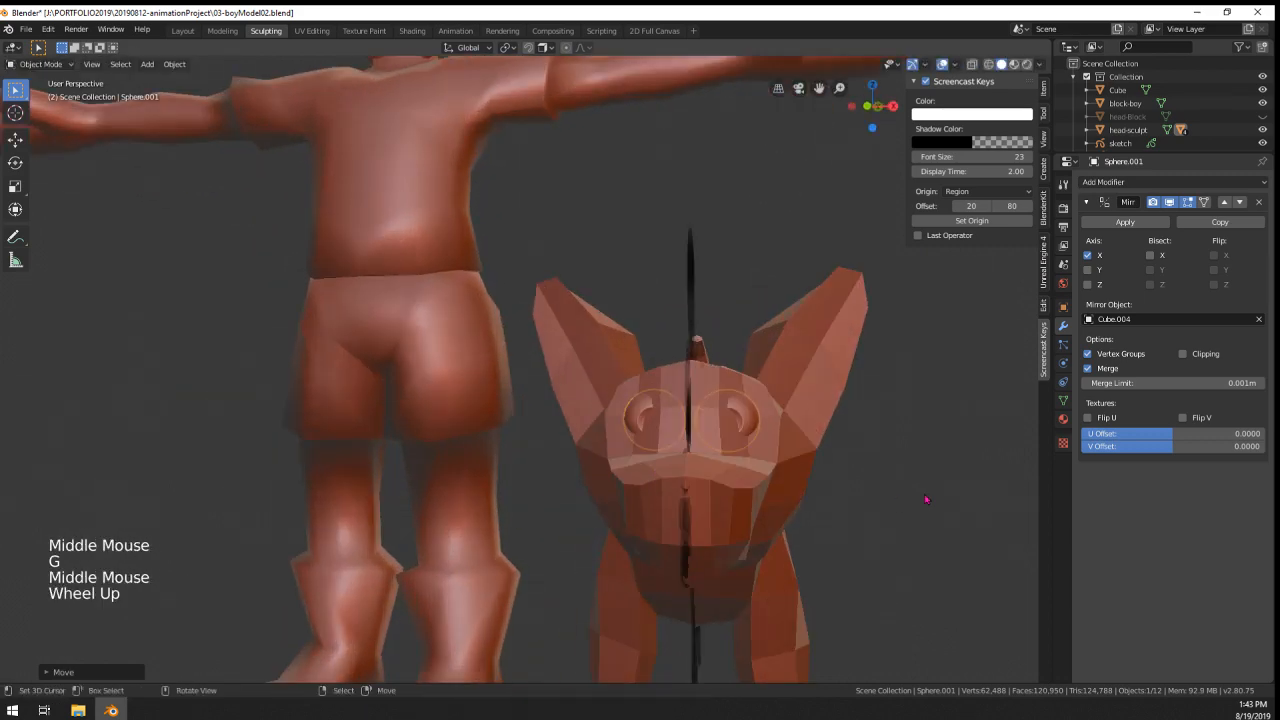
pyautogui.keyDown('shift'); pyautogui.moveTo(920, 497); pyautogui.dragTo(873, 472, button='middle'); pyautogui.keyUp('shift')
# - Scale the dog's eyes to about 0.93 and reposition them in the head from the front and side
pyautogui.press('g')
pyautogui.press('s')
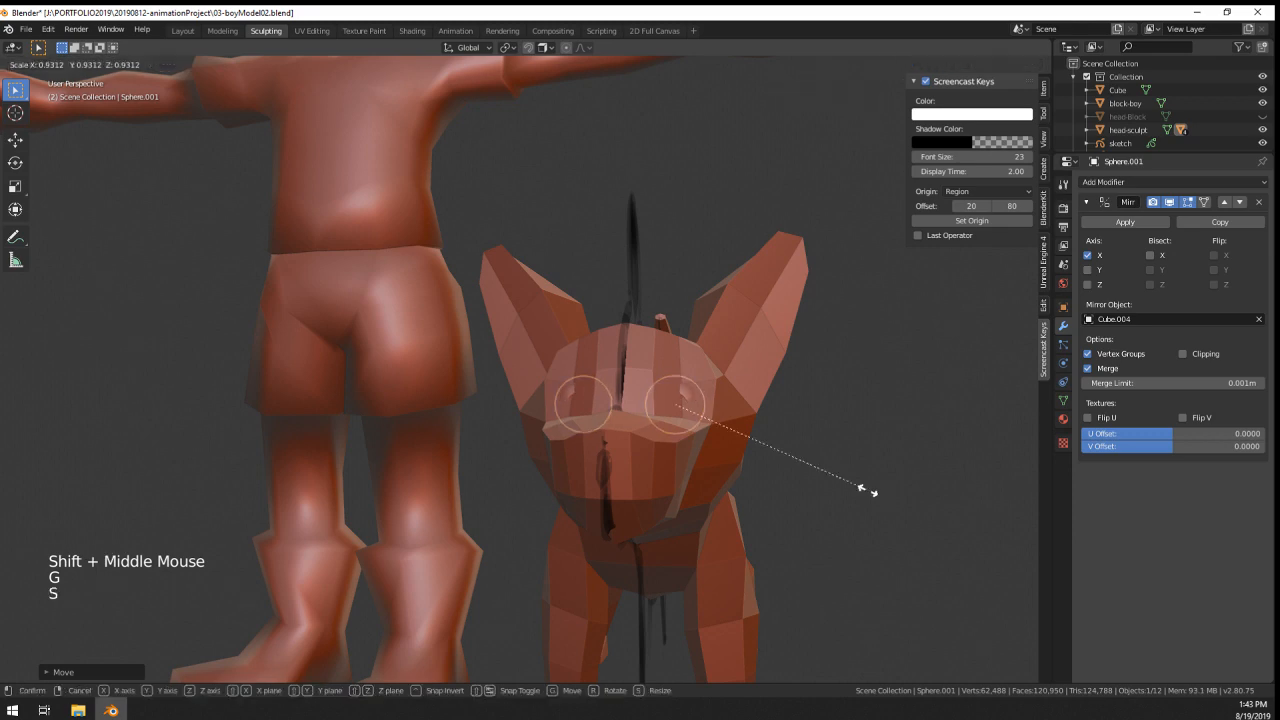
pyautogui.click(866, 489)
pyautogui.press('g')
pyautogui.click(863, 489)
pyautogui.moveTo(863, 489); pyautogui.dragTo(764, 498, button='middle')
pyautogui.press('KP_Decimal')
pyautogui.scroll(-7, 765, 490)
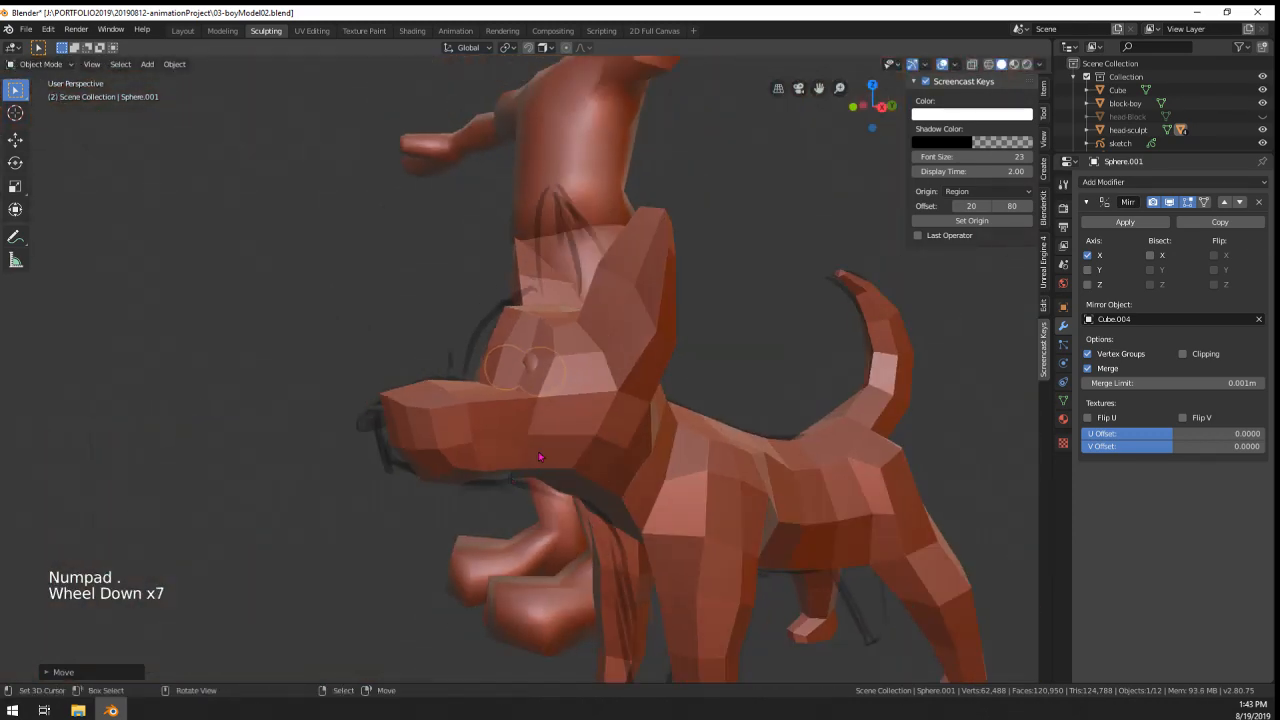
pyautogui.scroll(2, 613, 461)
pyautogui.moveTo(613, 461); pyautogui.dragTo(560, 455, button='middle')
pyautogui.press('g')
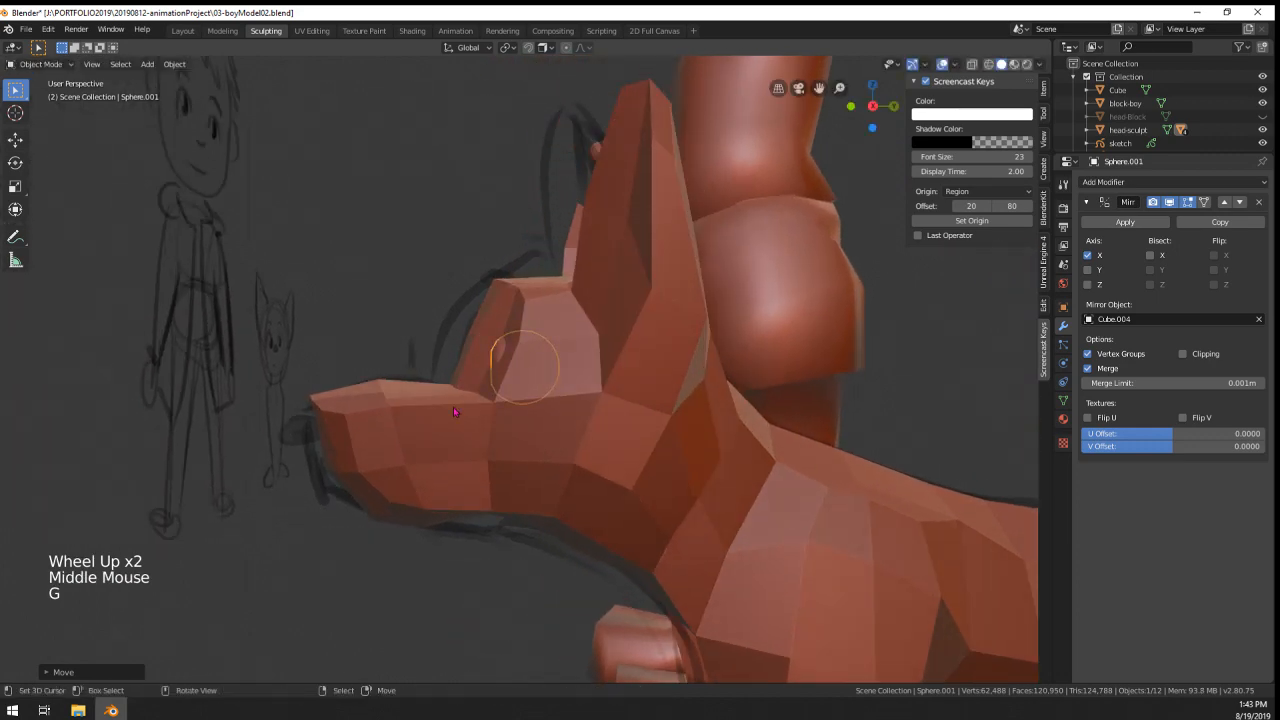
# - In the dog mesh's Edit Mode, select the four faces around the eyeball and inset them
pyautogui.scroll(2, 490, 428)
pyautogui.moveTo(490, 428)
pyautogui.mouseDown(button='middle')
pyautogui.moveTo(560, 400)
pyautogui.moveTo(500, 387)
pyautogui.mouseUp(button='middle')
pyautogui.rightClick(490, 430)
pyautogui.press('Tab')
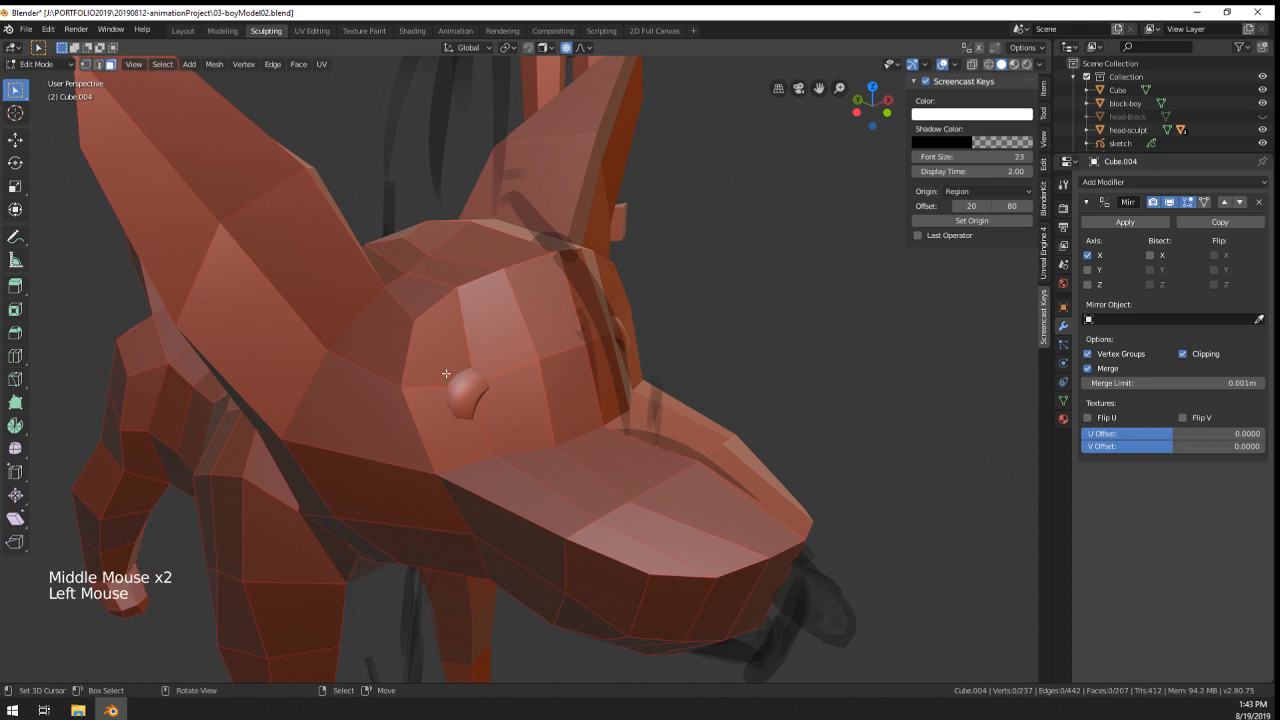
pyautogui.keyDown('shift'); pyautogui.rightClick(501, 416); pyautogui.keyUp('shift')
pyautogui.keyDown('shift'); pyautogui.rightClick(495, 315); pyautogui.keyUp('shift')
pyautogui.press('i')
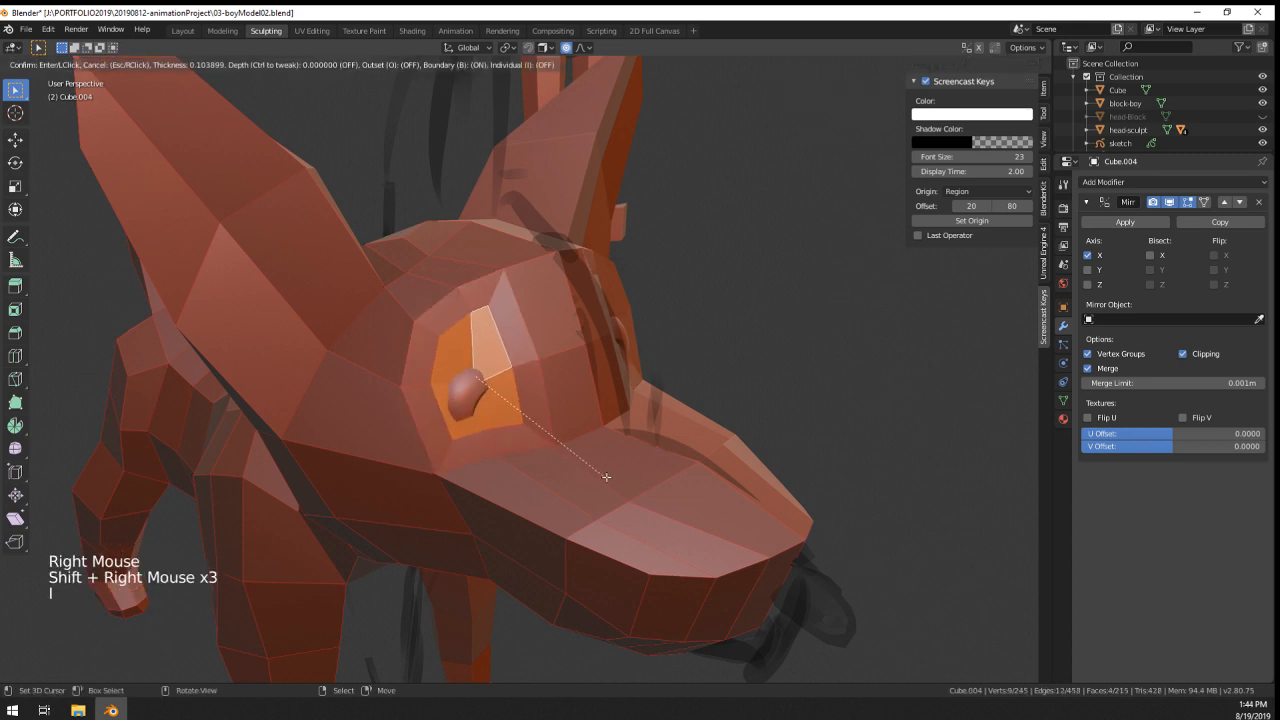
pyautogui.moveTo(637, 480); pyautogui.dragTo(582, 540, button='middle')
# - Move and scale the inset eye faces around the eyeball and round them with the LoopTools Circle operation
pyautogui.press('g')
pyautogui.click(677, 471)
pyautogui.press('s')
pyautogui.click(650, 466)
pyautogui.press('g')
pyautogui.click(570, 468)
pyautogui.press('w')
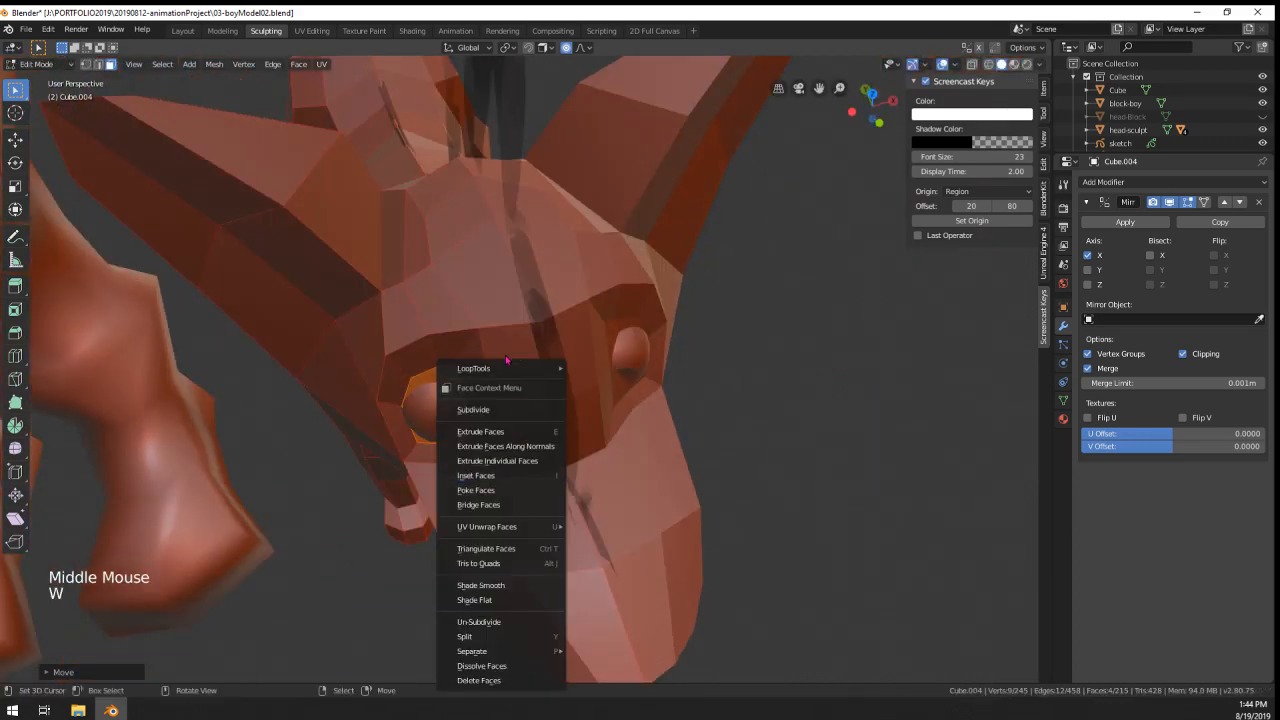
pyautogui.moveTo(510, 368)
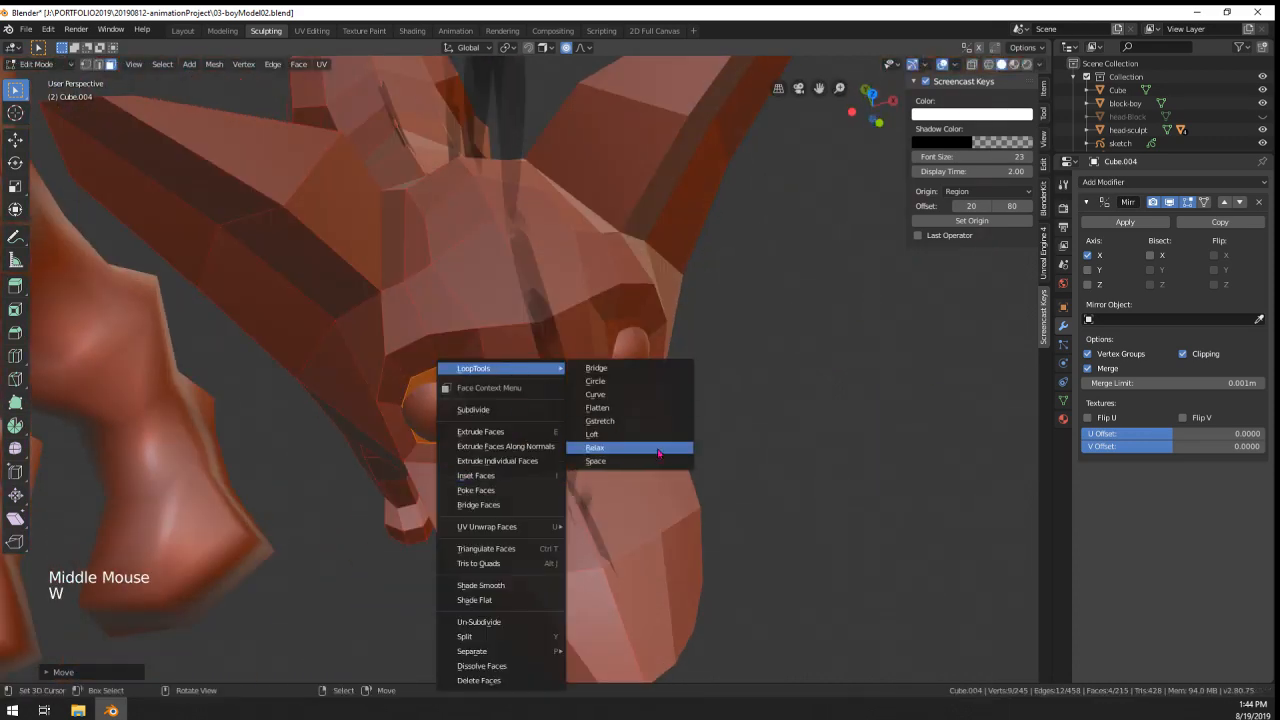
pyautogui.click(622, 383)
# - Move and rescale the circular eye-socket faces to fit around the eyeball, checking the fit in Object Mode
pyautogui.moveTo(622, 383); pyautogui.dragTo(540, 405, button='middle')
pyautogui.press('g')
pyautogui.click(625, 488)
pyautogui.press('s')
pyautogui.click(598, 482)
pyautogui.moveTo(540, 405); pyautogui.dragTo(650, 480, button='middle')
pyautogui.middleClick(451, 363)
pyautogui.scroll(-1, 451, 363)
pyautogui.press('Tab')
pyautogui.scroll(-3, 451, 363)
pyautogui.press('Tab')
pyautogui.scroll(4, 657, 486)
# - Rotate the eye-socket faces about 19 degrees around the global Z axis and shift them around the eyeball
pyautogui.press('r')
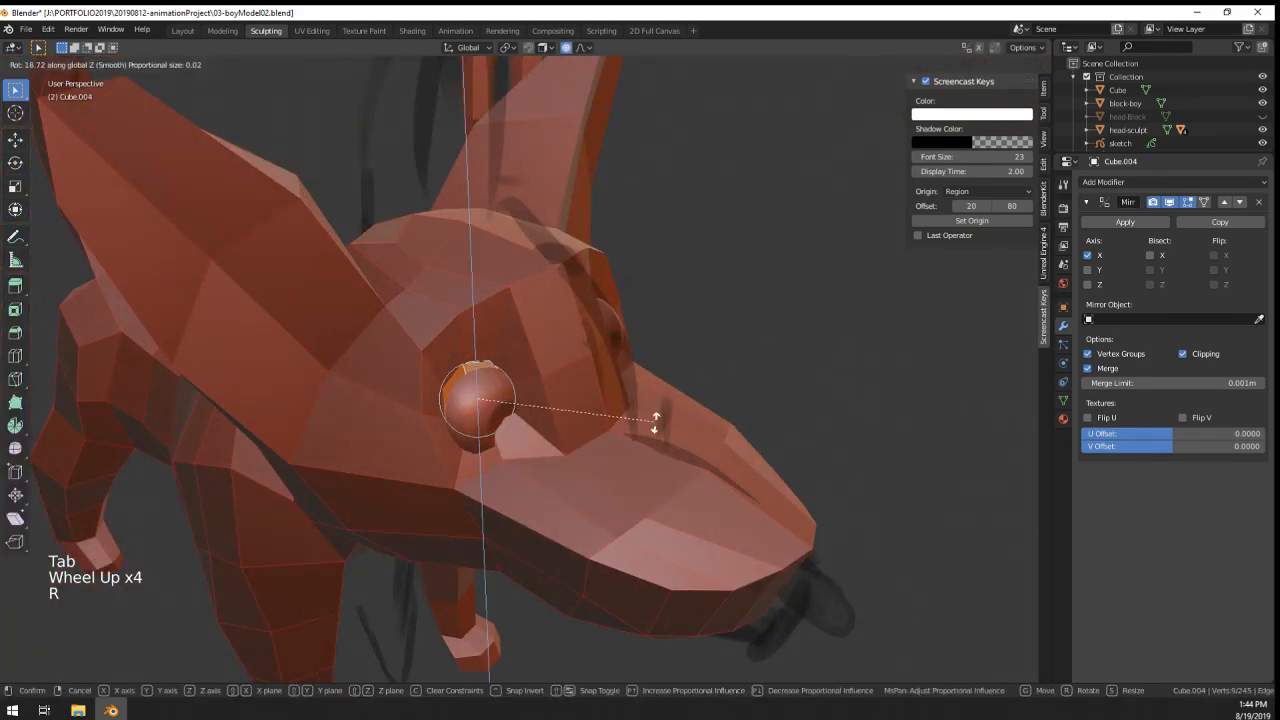
pyautogui.click(660, 424)
pyautogui.press('g')
pyautogui.moveTo(660, 424); pyautogui.dragTo(540, 510, button='middle')
pyautogui.click(629, 393)
pyautogui.press('Tab')
pyautogui.scroll(-4, 540, 424)
pyautogui.scroll(3, 520, 450)
pyautogui.press('Tab')
pyautogui.moveTo(469, 323); pyautogui.dragTo(314, 311, button='middle')
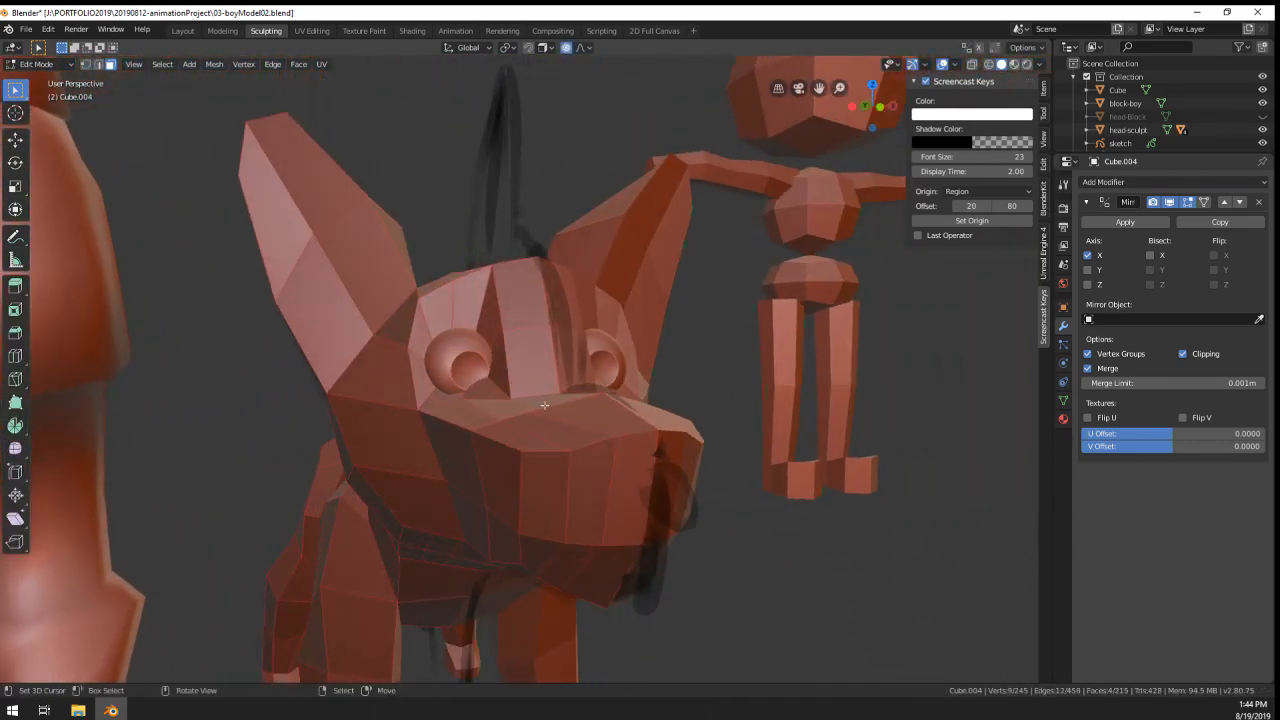
# - Try to inset four faces on the top and front of the muzzle tip
pyautogui.scroll(2, 314, 311)
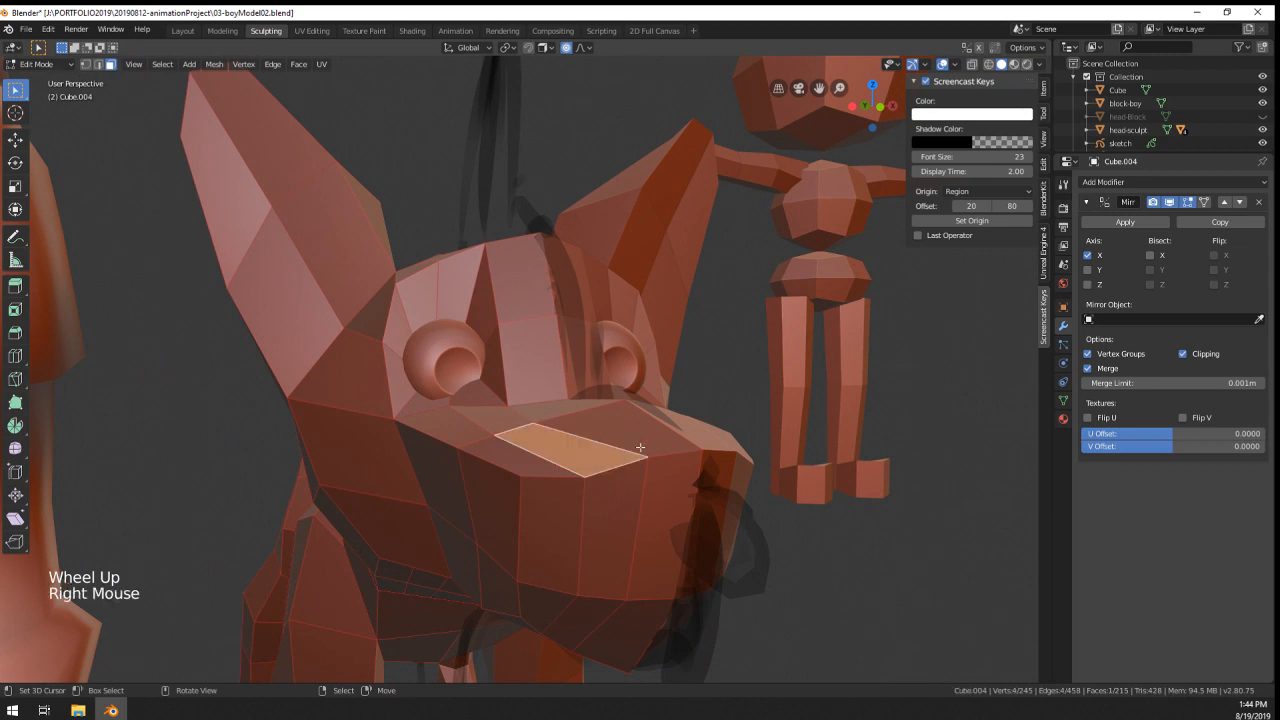
pyautogui.keyDown('shift'); pyautogui.rightClick(628, 490); pyautogui.keyUp('shift')
pyautogui.keyDown('shift'); pyautogui.rightClick(623, 515); pyautogui.keyUp('shift')
pyautogui.keyDown('shift'); pyautogui.rightClick(600, 555); pyautogui.keyUp('shift')
pyautogui.press('i')
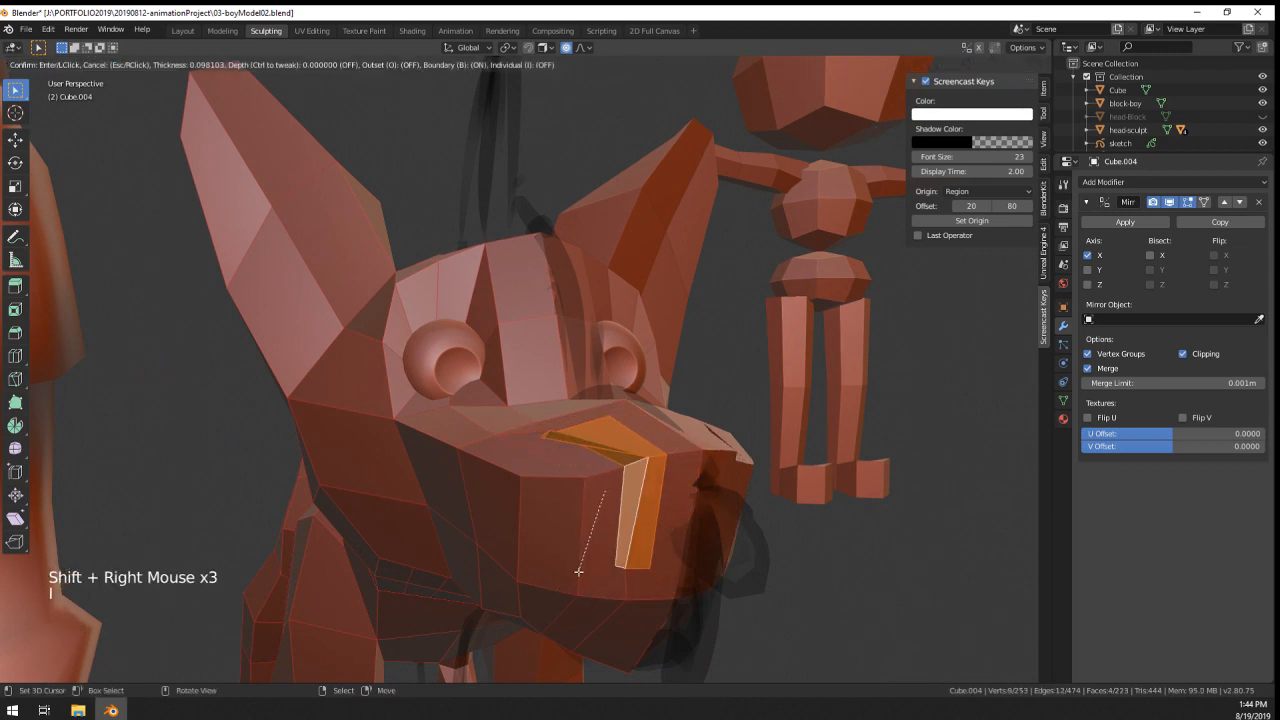
pyautogui.click(526, 522)
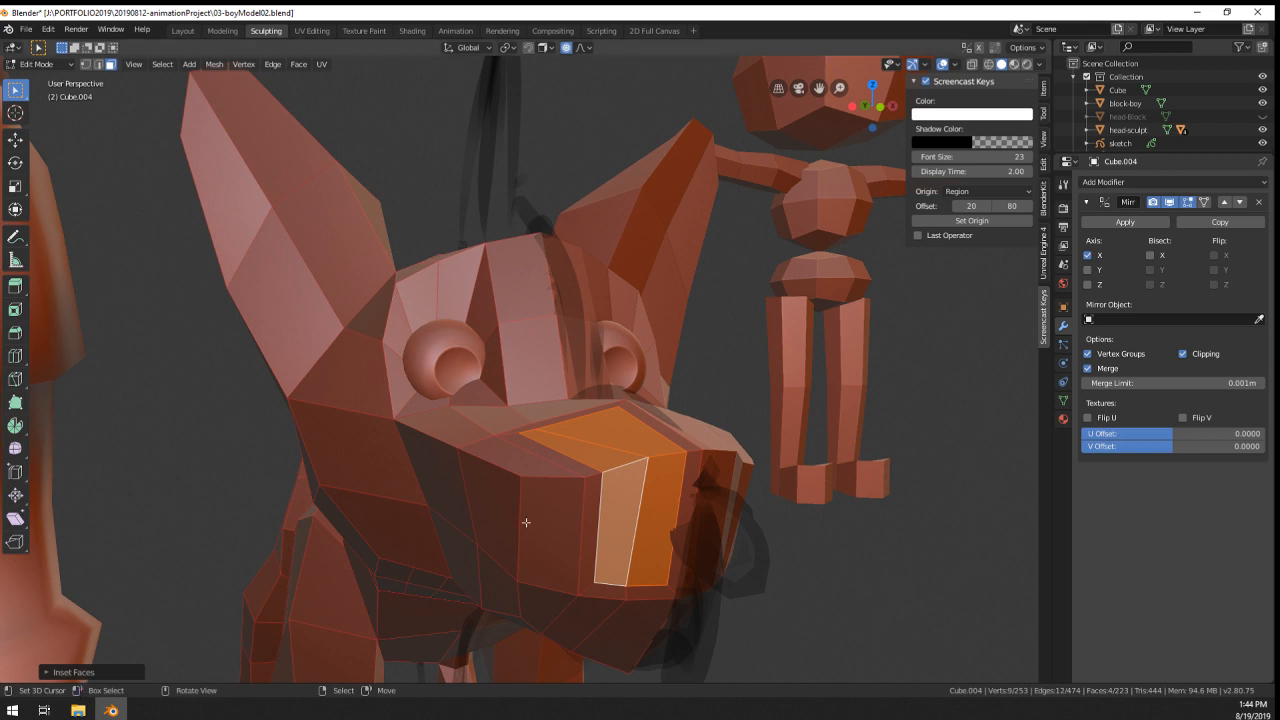
pyautogui.hotkey('ctrl', 'z')
# - Inset the top and front muzzle-tip faces beside the centre line by about 0.067 m with Boundary turned off
pyautogui.rightClick(665, 525)
pyautogui.keyDown('shift'); pyautogui.rightClick(615, 425); pyautogui.keyUp('shift')
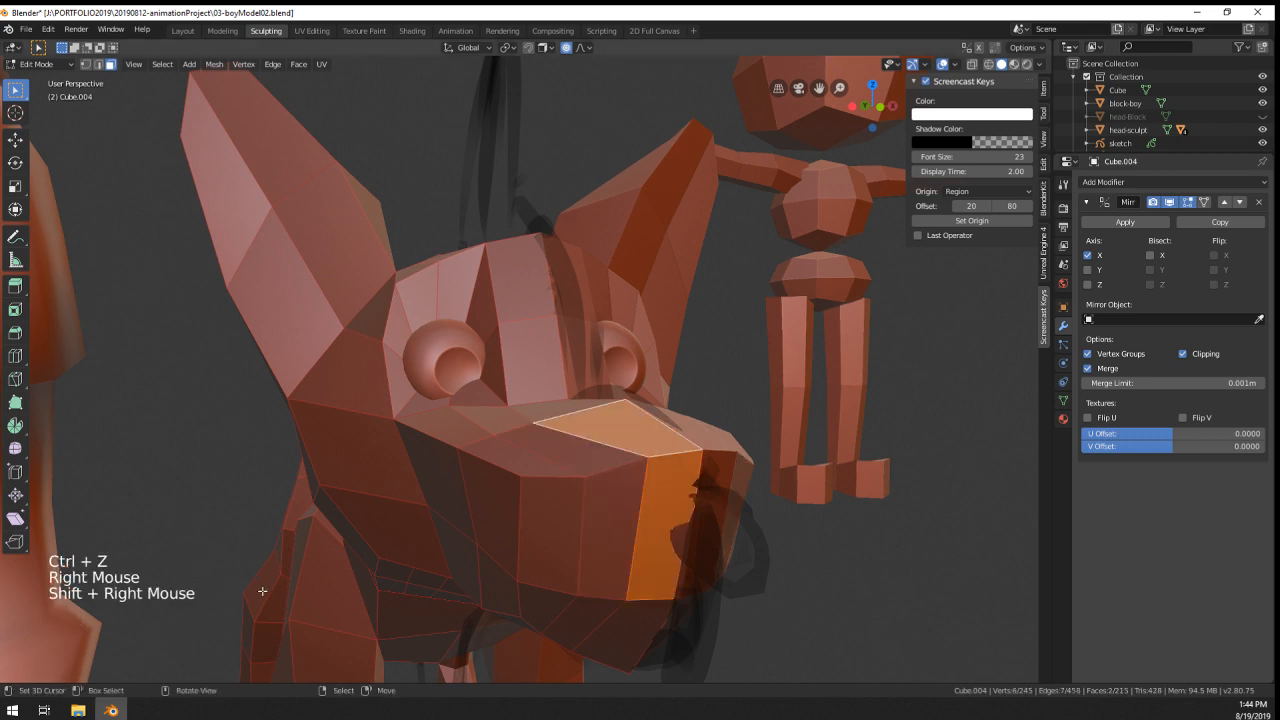
pyautogui.press('i')
pyautogui.click(141, 607)
pyautogui.click(83, 672)
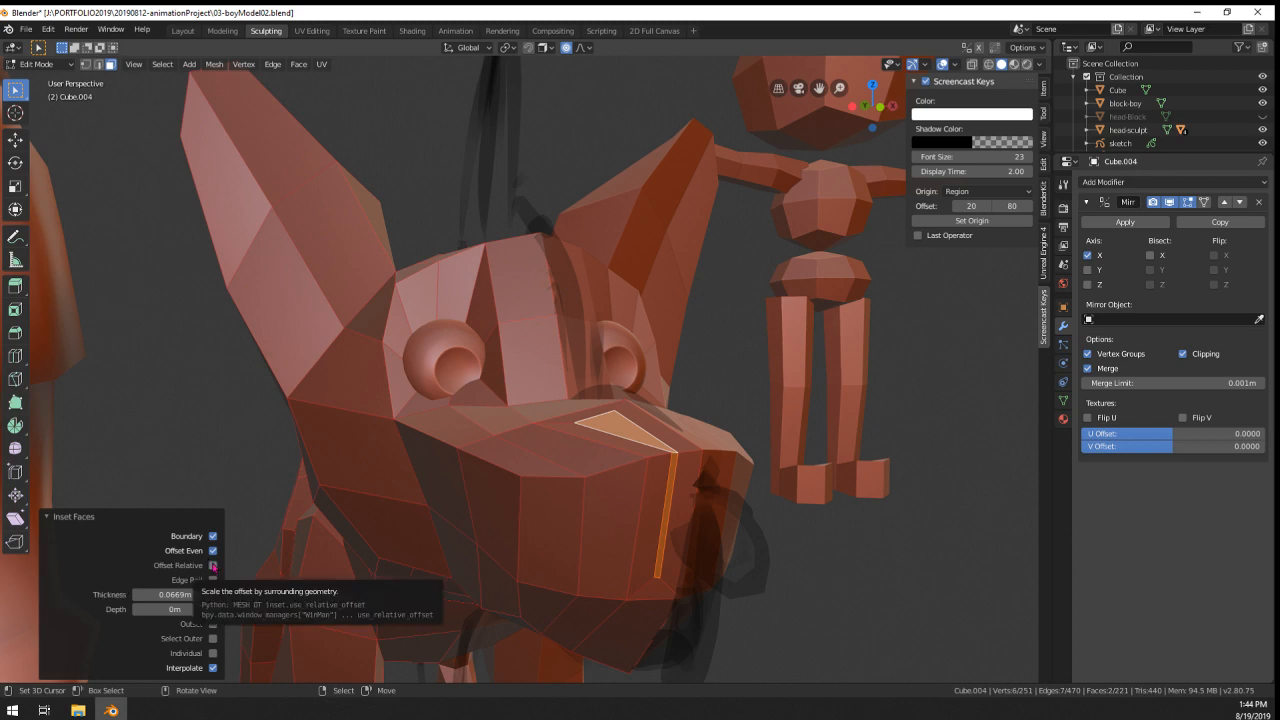
pyautogui.moveTo(607, 586); pyautogui.dragTo(628, 525, button='middle')
pyautogui.scroll(2, 610, 500)
pyautogui.scroll(-1, 602, 474)
pyautogui.scroll(1, 572, 472)
# - Slide the inset's rear edge forward along the muzzle and its lowest edge upward to form a small nose area
pyautogui.click(98, 64)
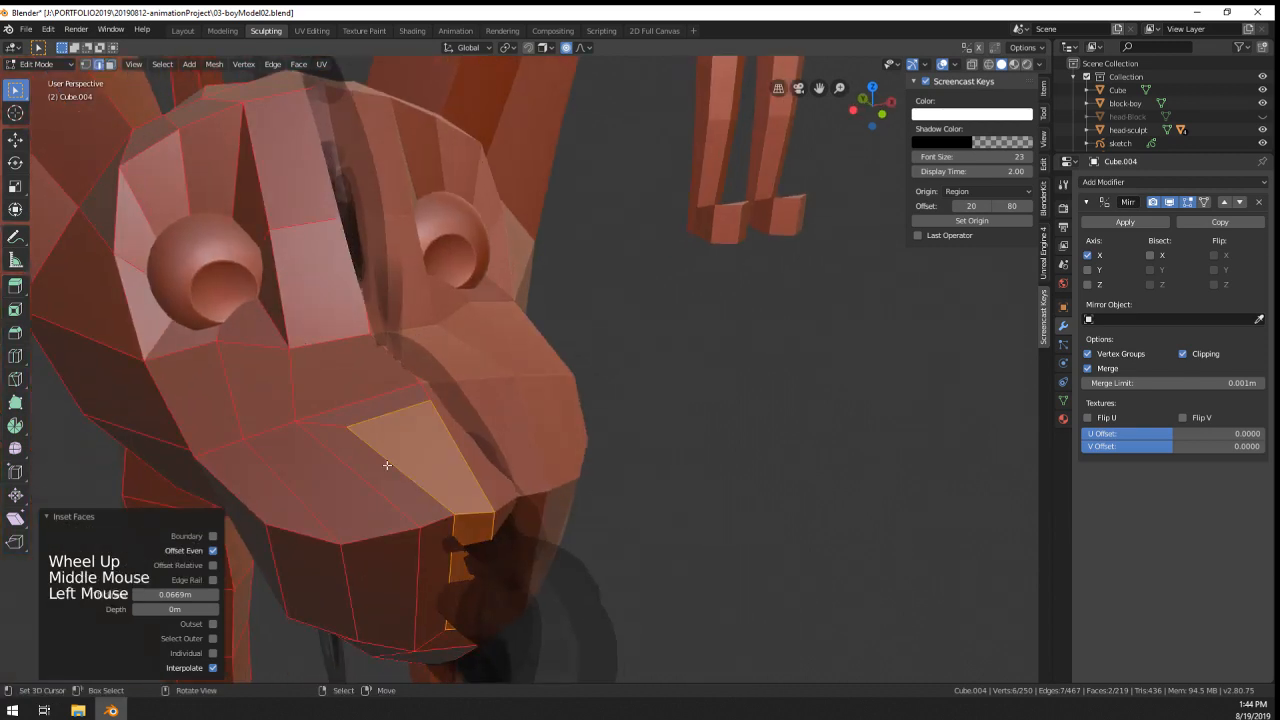
pyautogui.rightClick(388, 405)
pyautogui.rightClick(388, 405)
pyautogui.press('g')
pyautogui.press('g')
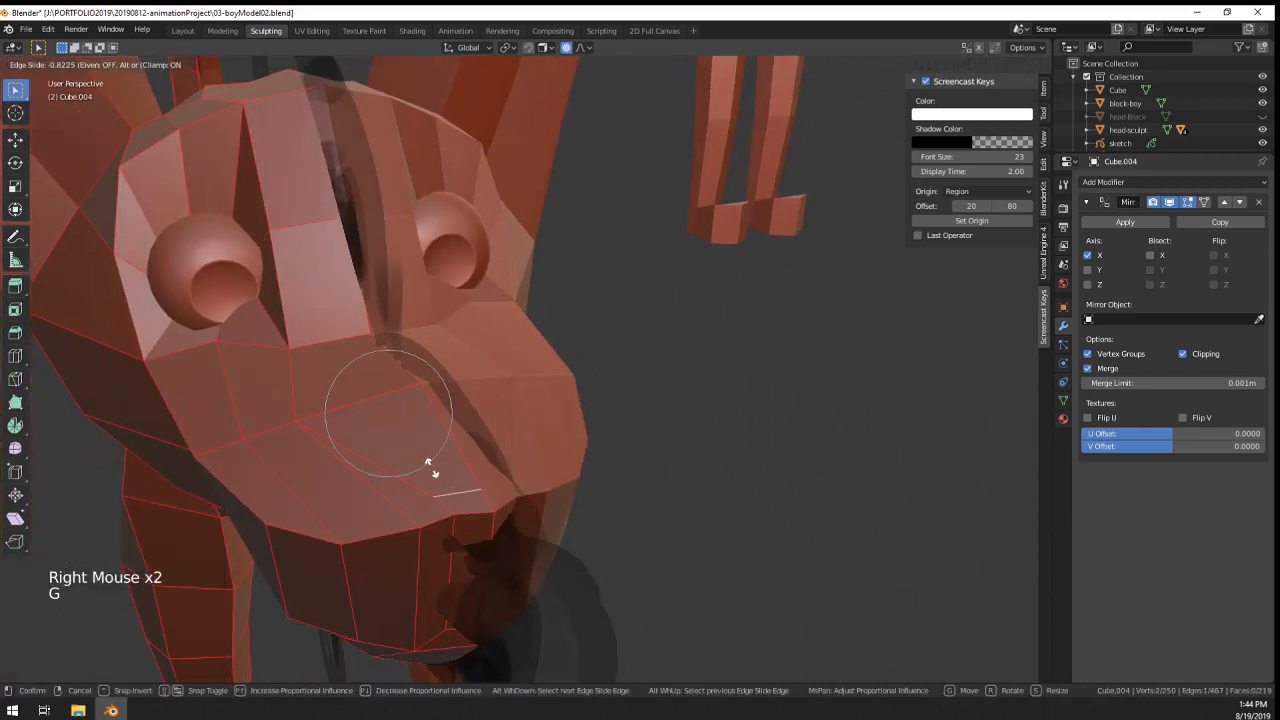
pyautogui.click(432, 463)
pyautogui.rightClick(474, 624)
pyautogui.press('g')
pyautogui.press('g')
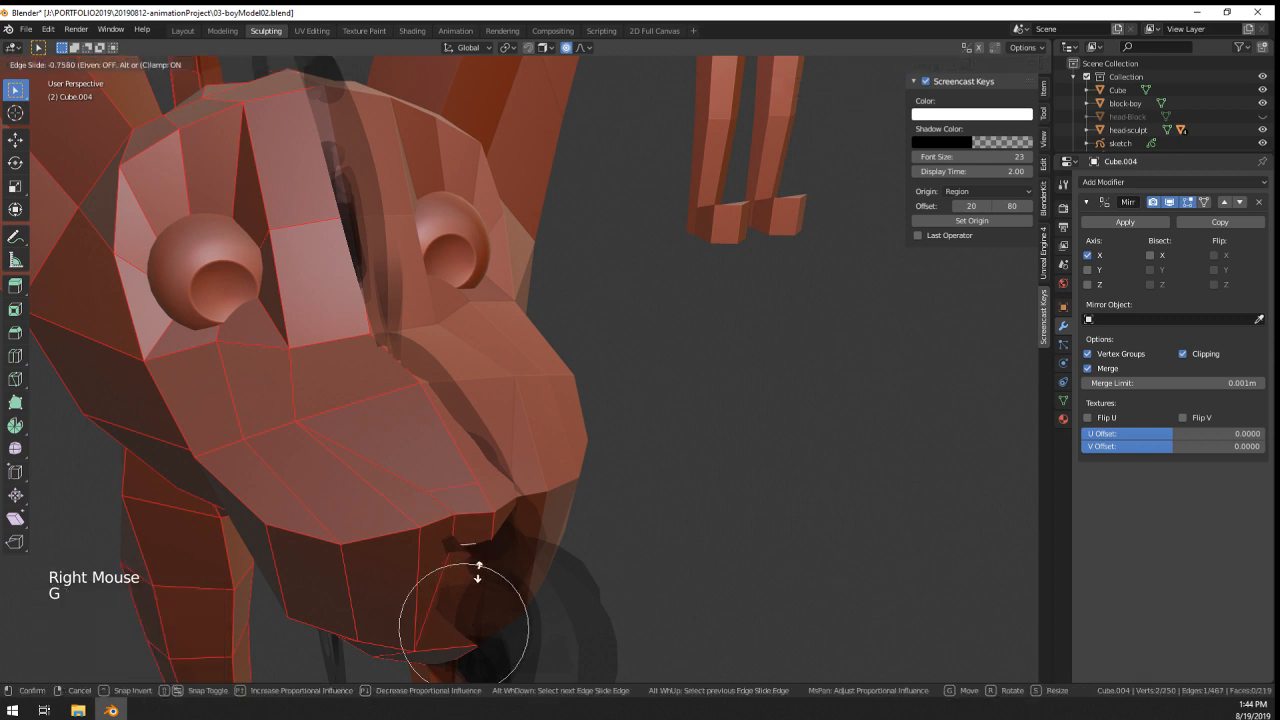
pyautogui.click(427, 527)
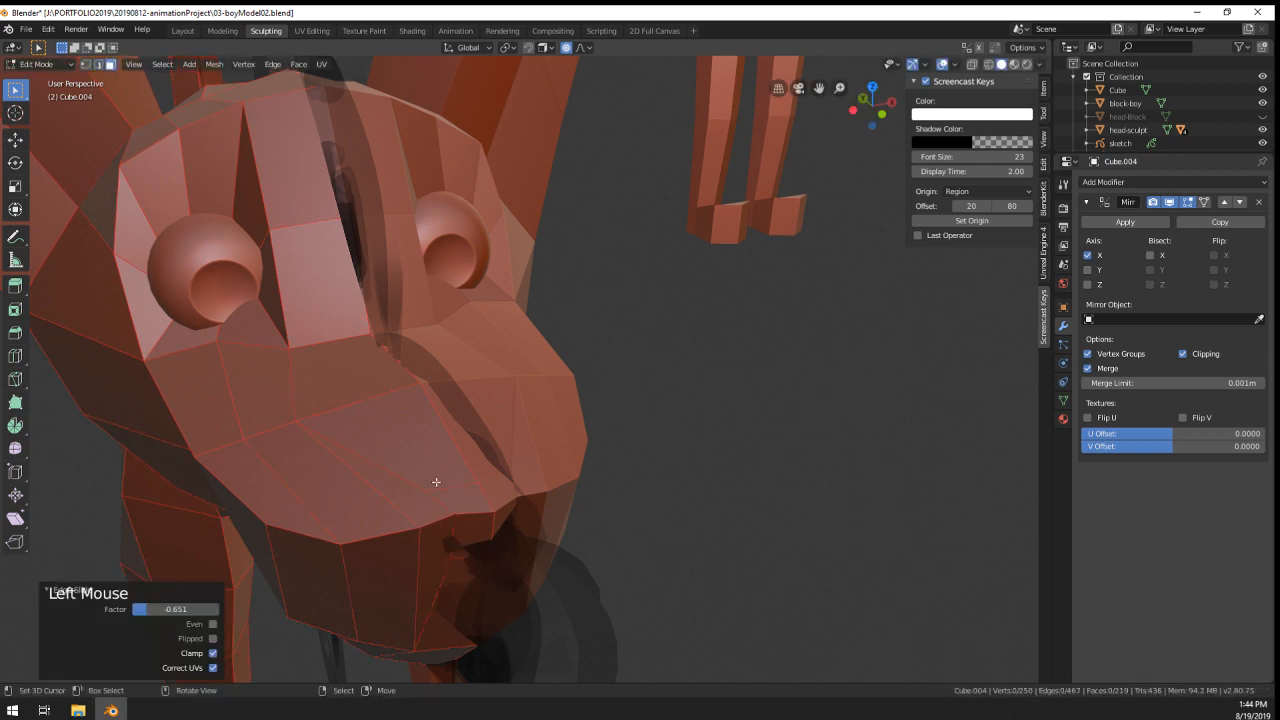
# - Select the two small nose faces on the top and front of the muzzle tip
pyautogui.rightClick(484, 515)
pyautogui.moveTo(488, 538)
pyautogui.mouseDown(button='middle')
pyautogui.moveTo(520, 537)
pyautogui.moveTo(492, 560)
pyautogui.mouseUp(button='middle')
pyautogui.scroll(-1, 492, 560)
pyautogui.keyDown('shift'); pyautogui.rightClick(506, 506); pyautogui.keyUp('shift')
pyautogui.moveTo(503, 512); pyautogui.dragTo(600, 520, button='middle')
# - Try extruding the nose faces out of the muzzle tip, undoing each attempt
pyautogui.press('e')
pyautogui.click(650, 603)
pyautogui.hotkey('ctrl', 'z')
pyautogui.scroll(-4, 656, 495)
pyautogui.press('e')
pyautogui.click(663, 477)
pyautogui.scroll(-1, 663, 477)
pyautogui.scroll(3, 603, 537)
pyautogui.hotkey('ctrl', 'z')
# - Extrude the two nose faces outward by about 0.019 m and adjust their position slightly
pyautogui.press('e')
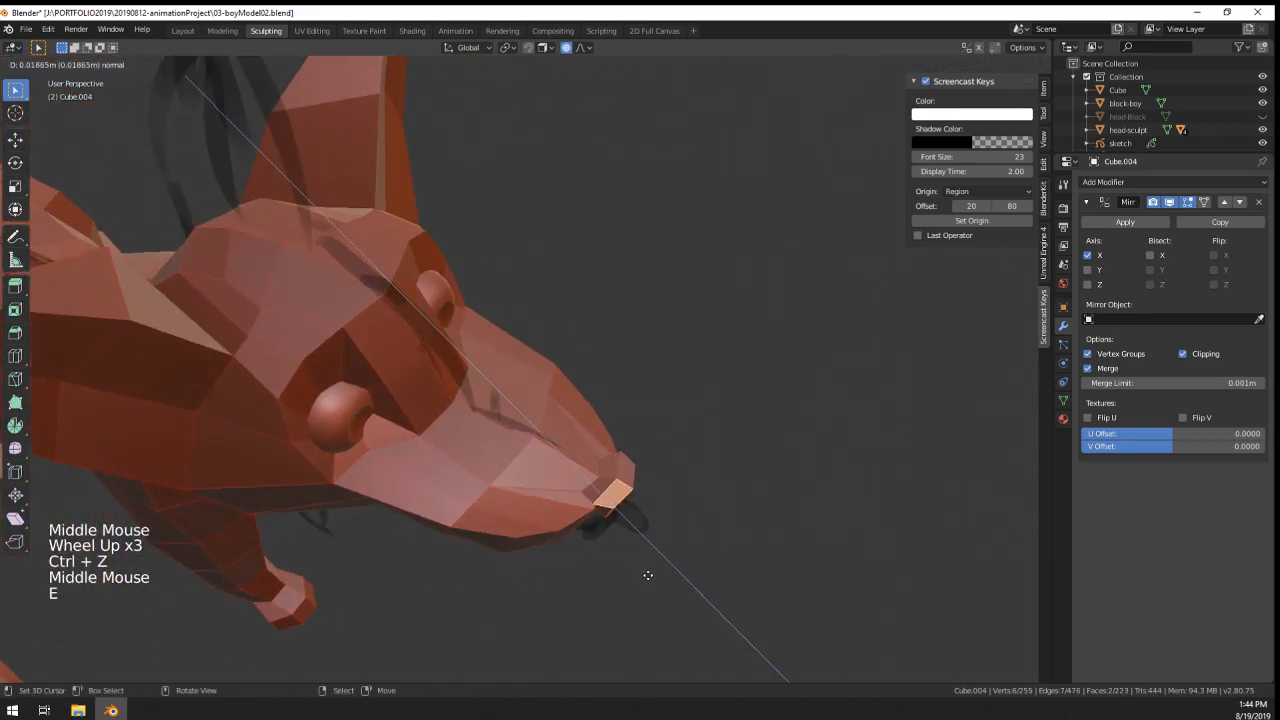
pyautogui.click(646, 574)
pyautogui.keyDown('shift'); pyautogui.moveTo(646, 574); pyautogui.dragTo(589, 516, button='middle'); pyautogui.keyUp('shift')
pyautogui.press('g')
pyautogui.click(591, 500)
# - Round the extruded nose faces with the LoopTools Circle operation
pyautogui.press('w')
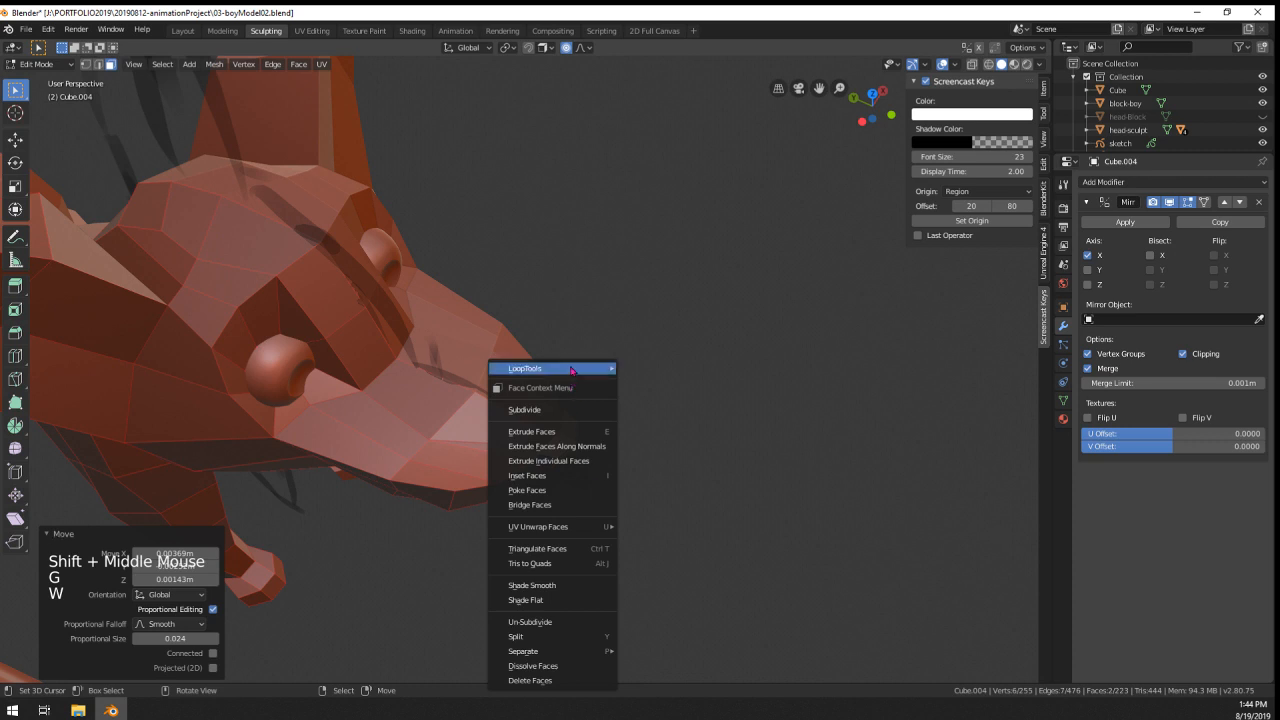
pyautogui.moveTo(572, 370)
pyautogui.click(647, 381)
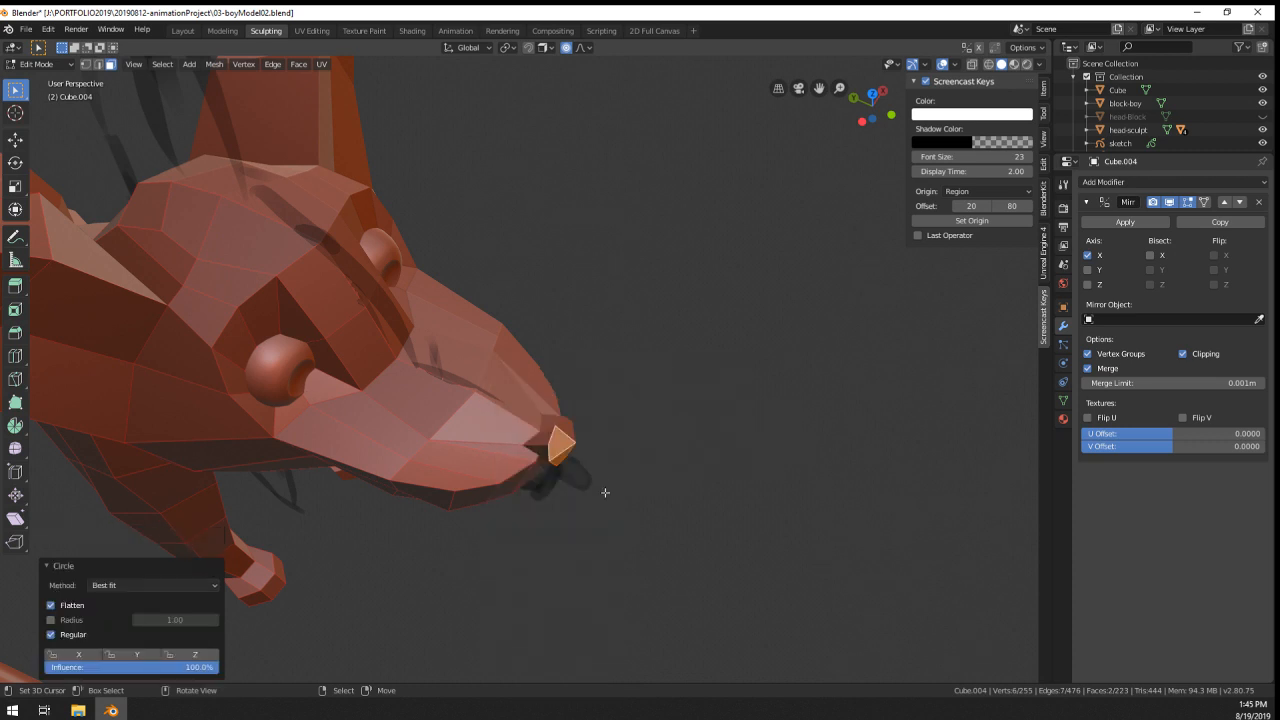
# - Select the edge loop where the nose meets the muzzle and smooth it with LoopTools Relax
pyautogui.scroll(2, 253, 128)
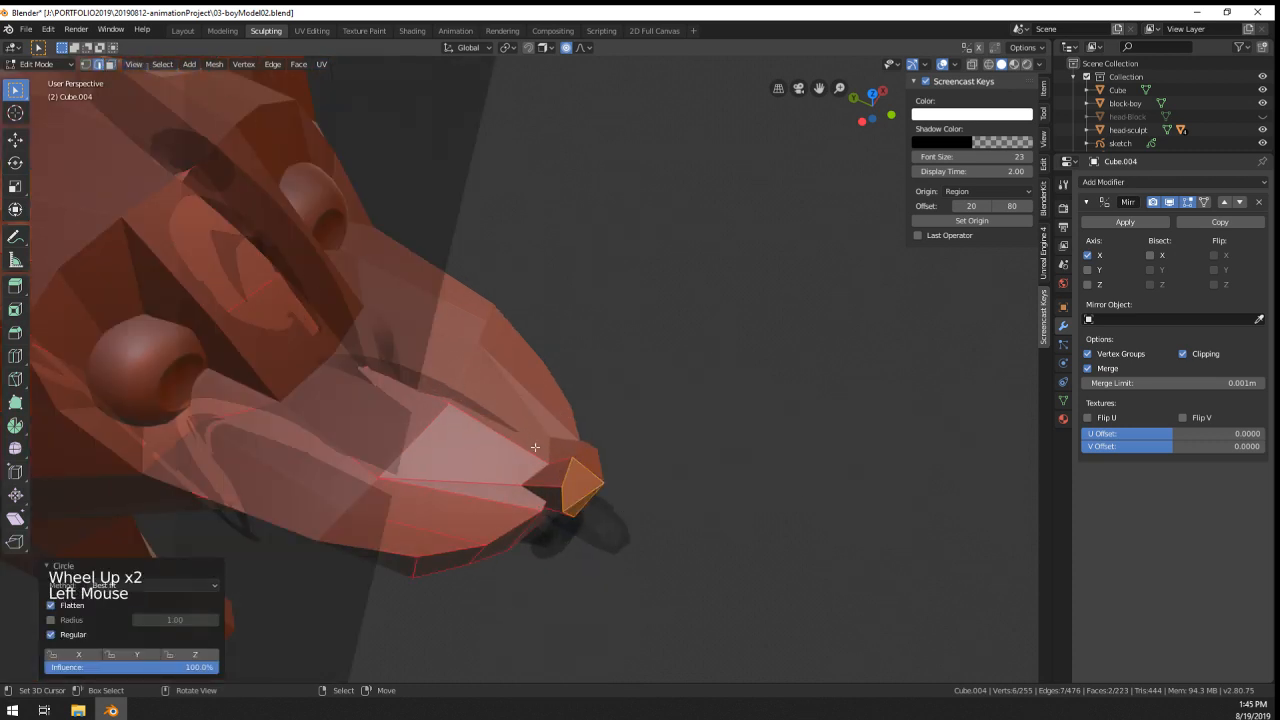
pyautogui.keyDown('alt'); pyautogui.rightClick(559, 526); pyautogui.keyUp('alt')
pyautogui.moveTo(560, 531); pyautogui.dragTo(517, 433, button='middle')
pyautogui.press('w')
pyautogui.moveTo(467, 232)
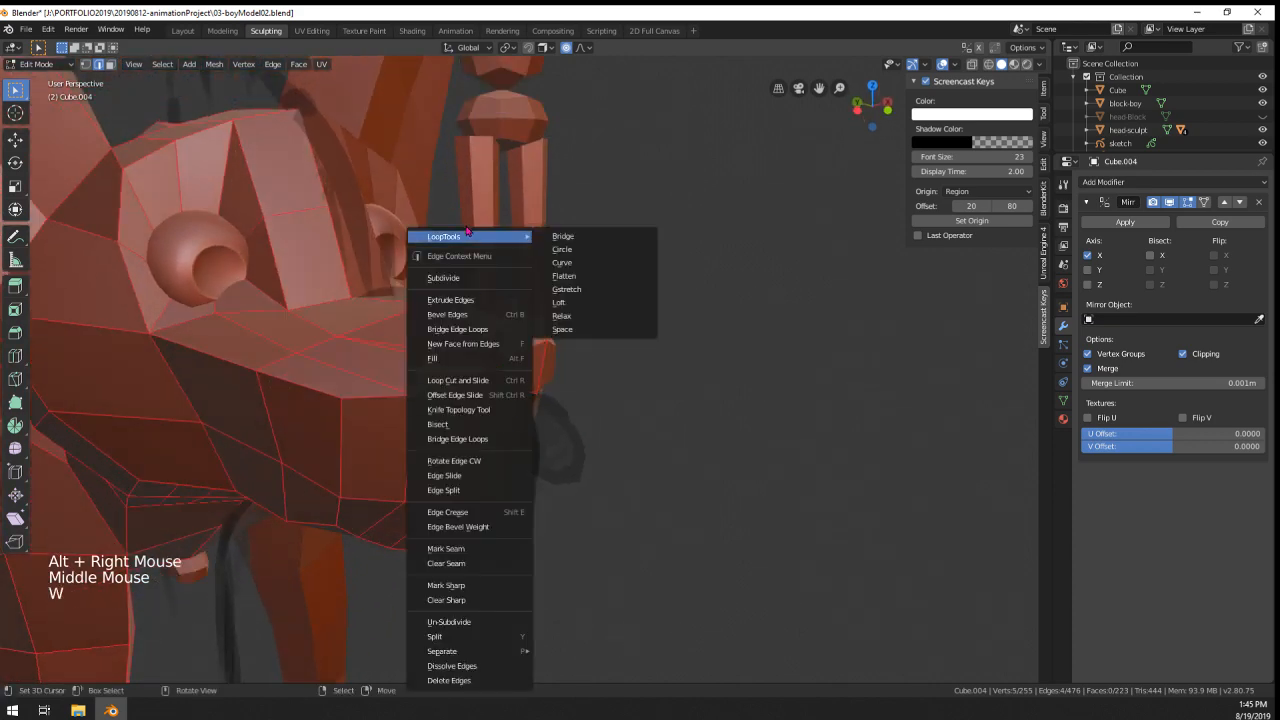
pyautogui.click(604, 316)
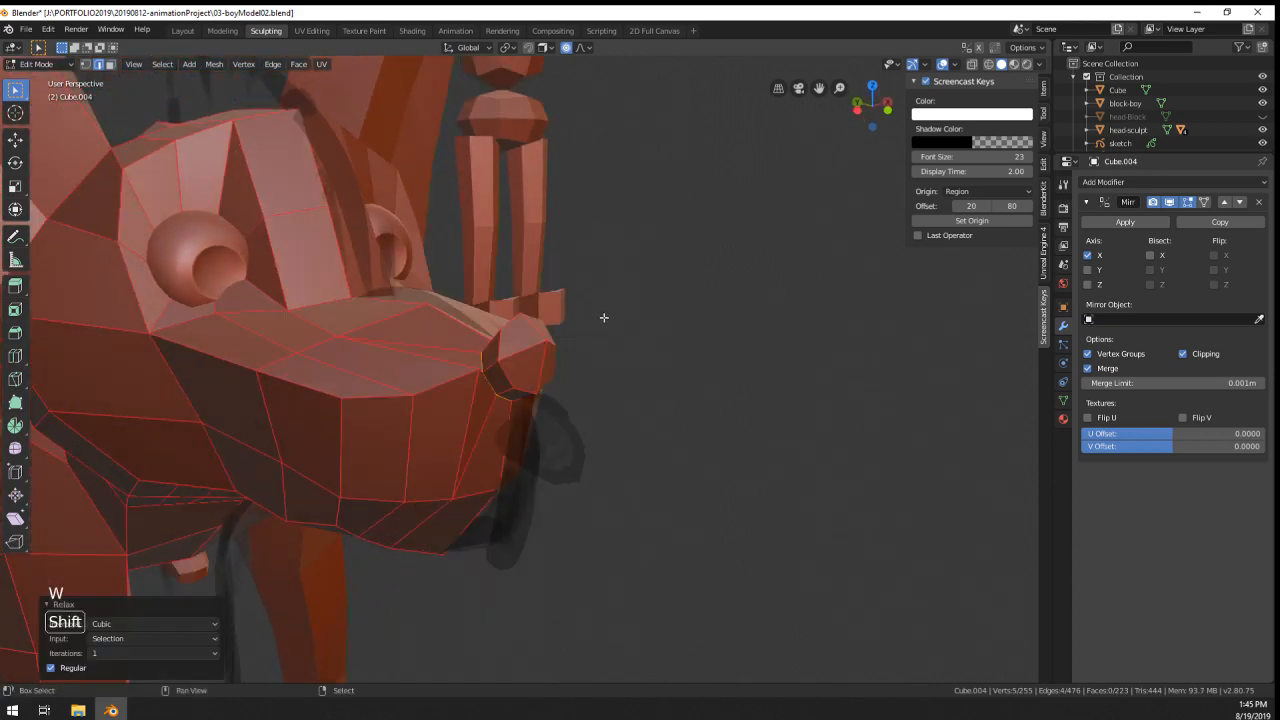
# - Slide the muzzle's top and front edges beside the nose outward with an Edge Slide factor of about -0.433
pyautogui.rightClick(473, 392)
pyautogui.keyDown('shift'); pyautogui.rightClick(446, 364); pyautogui.keyUp('shift')
pyautogui.press('g')
pyautogui.press('g')
pyautogui.click(417, 382)
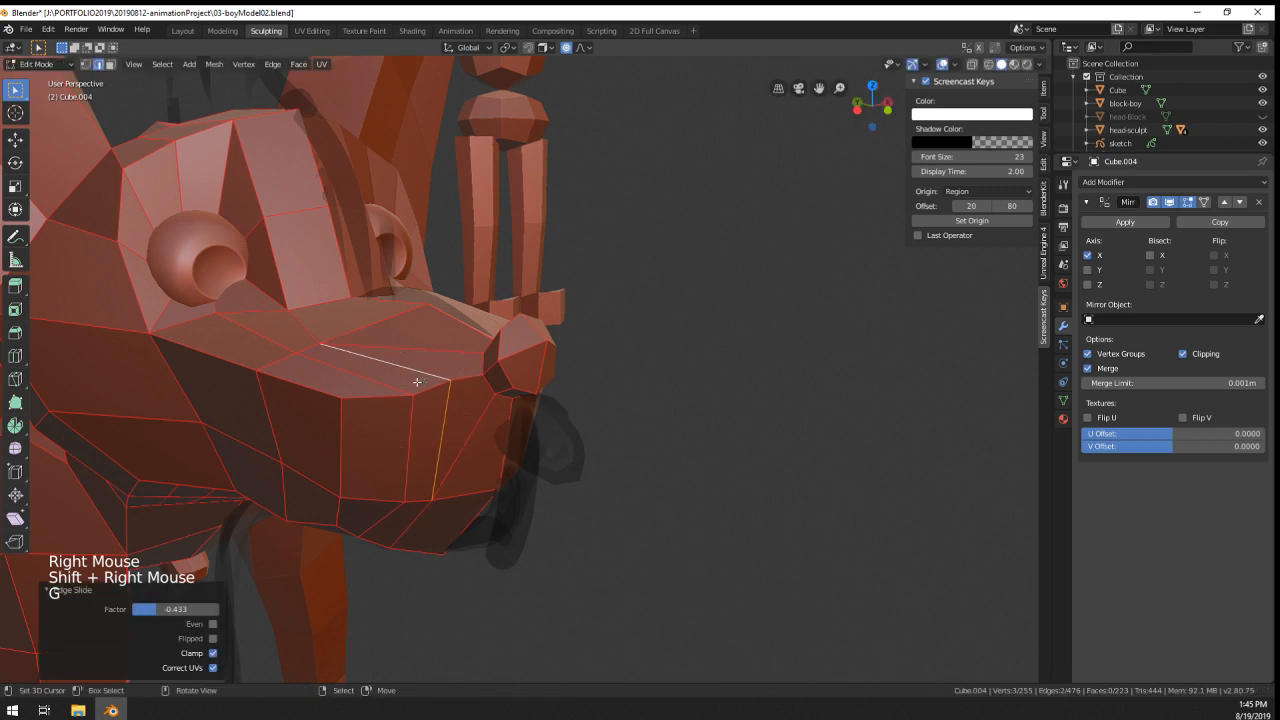
# - Slide the vertex on top of the muzzle toward the centre line with a Vertex Slide factor of about 0.537
pyautogui.moveTo(417, 382); pyautogui.dragTo(399, 419, button='middle')
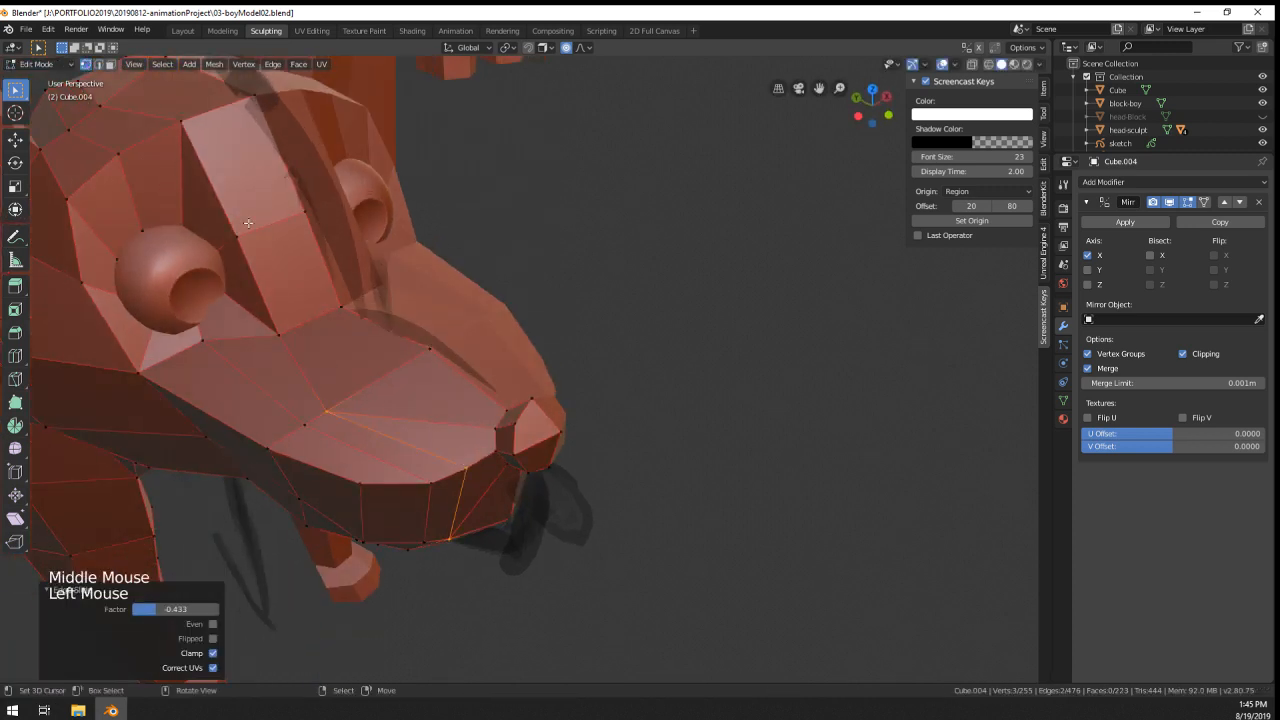
pyautogui.rightClick(325, 404)
pyautogui.press('g')
pyautogui.press('g')
pyautogui.click(383, 365)
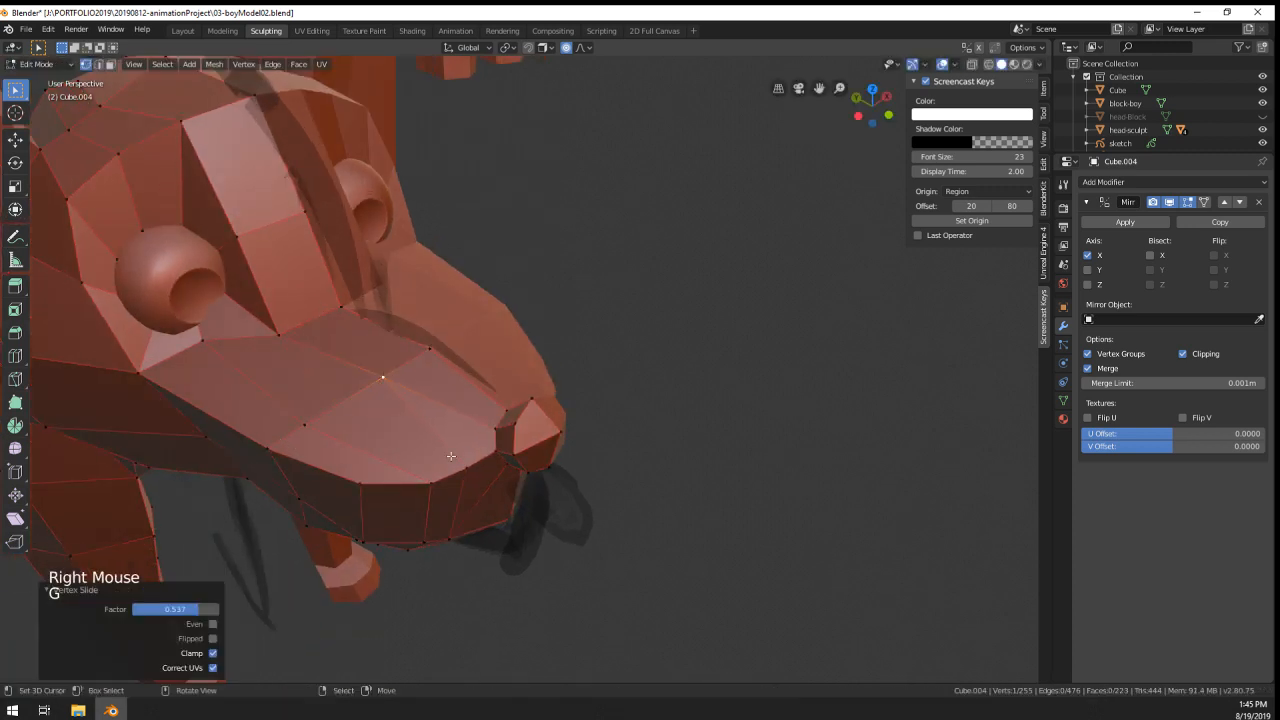
# - Reposition three vertices along the muzzle's upper front rim beside the nose
pyautogui.rightClick(465, 466)
pyautogui.press('g')
pyautogui.click(446, 456)
pyautogui.rightClick(428, 480)
pyautogui.press('g')
pyautogui.click(411, 470)
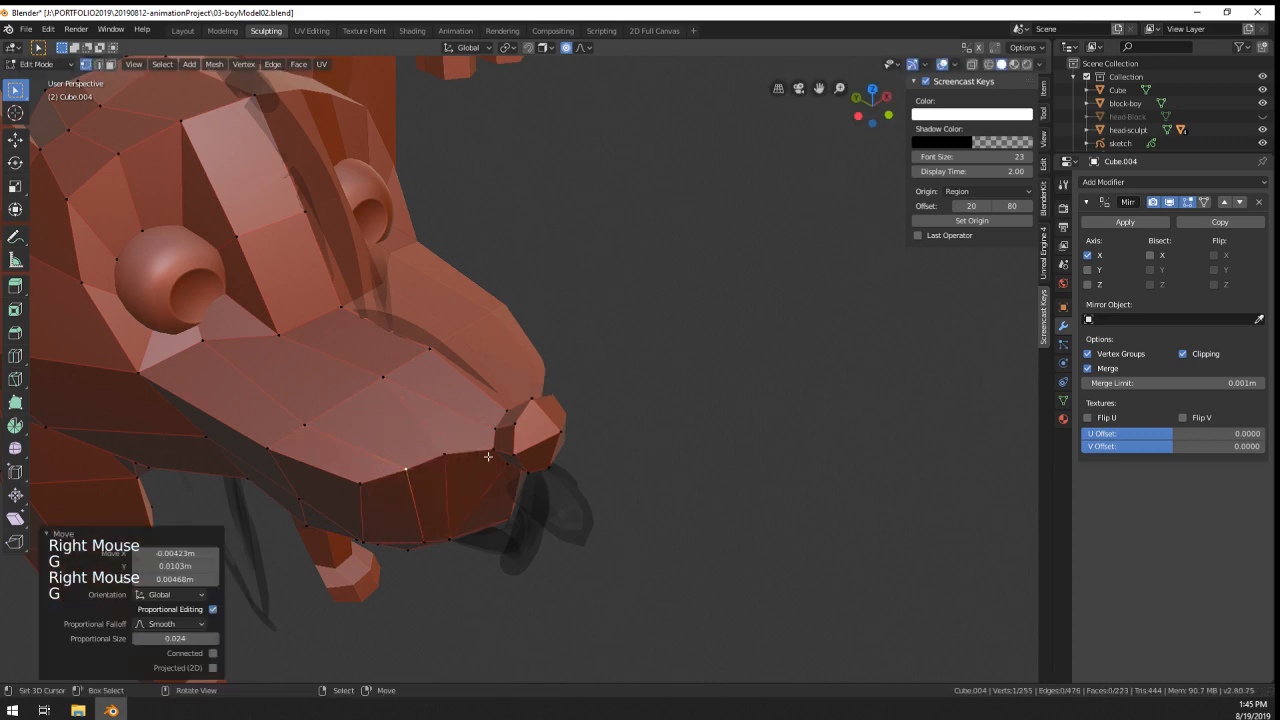
pyautogui.rightClick(500, 463)
pyautogui.press('g')
pyautogui.click(490, 451)
# - Pull the nose vertices down and back from a side view to make the nose tip shorter and rounder
pyautogui.moveTo(490, 451); pyautogui.dragTo(586, 334, button='middle')
pyautogui.rightClick(565, 403)
pyautogui.press('g')
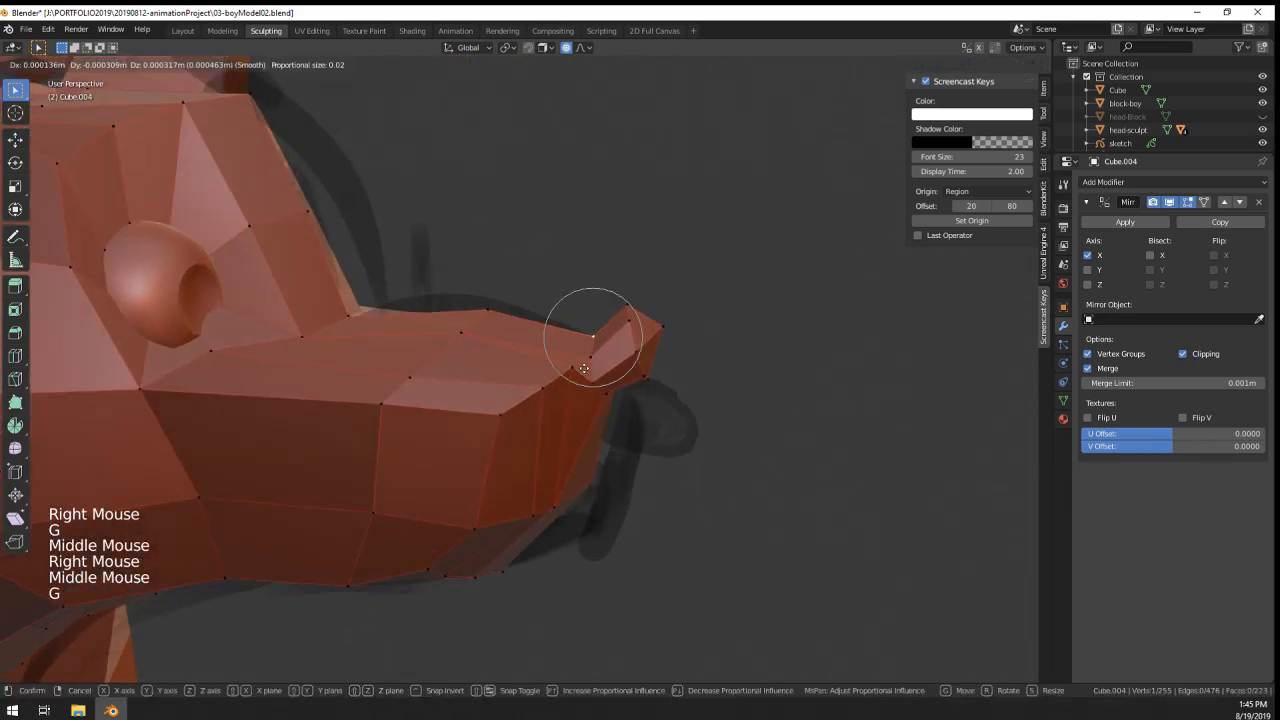
pyautogui.click(600, 336)
pyautogui.rightClick(660, 335)
pyautogui.press('g')
pyautogui.click(644, 355)
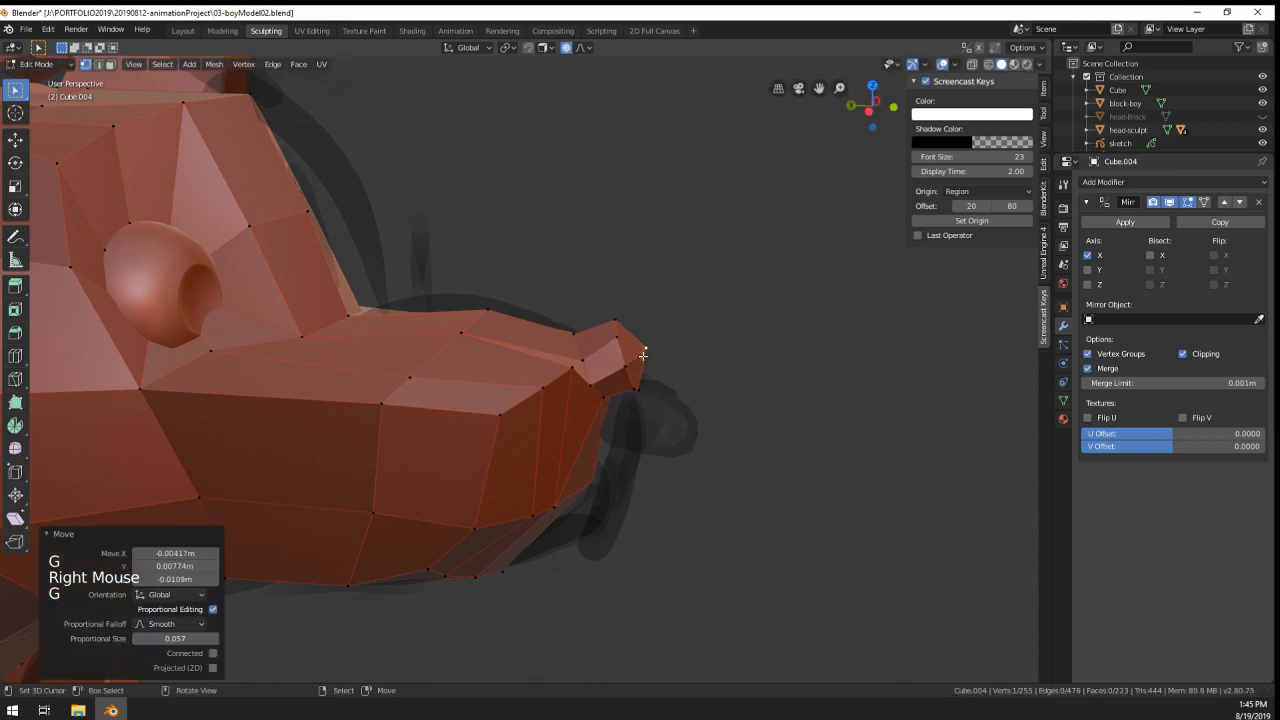
pyautogui.press('g')
pyautogui.click(618, 352)
pyautogui.rightClick(622, 368)
pyautogui.press('g')
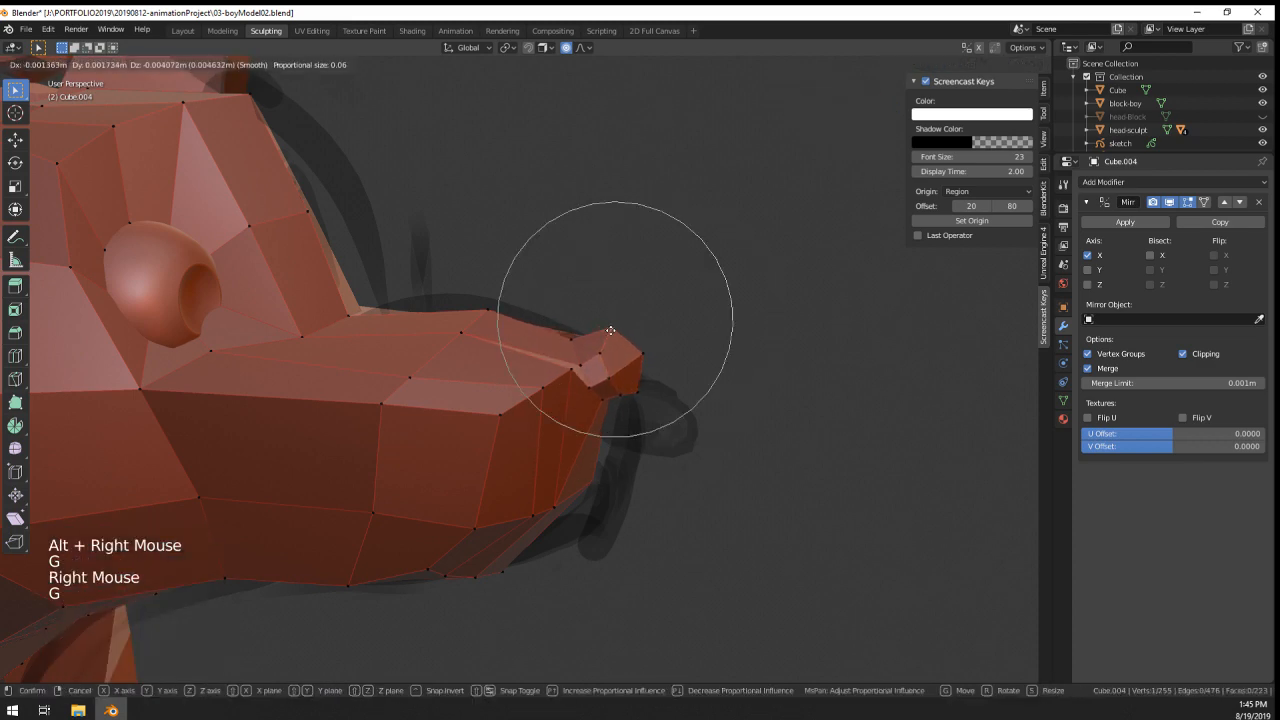
pyautogui.click(605, 387)
# - Hide the sketch strokes around the dog's muzzle
pyautogui.scroll(2, 605, 387)
pyautogui.moveTo(605, 387)
pyautogui.mouseDown(button='middle')
pyautogui.moveTo(637, 400)
pyautogui.moveTo(614, 357)
pyautogui.mouseUp(button='middle')
pyautogui.scroll(-5, 600, 390)
pyautogui.press('Tab')
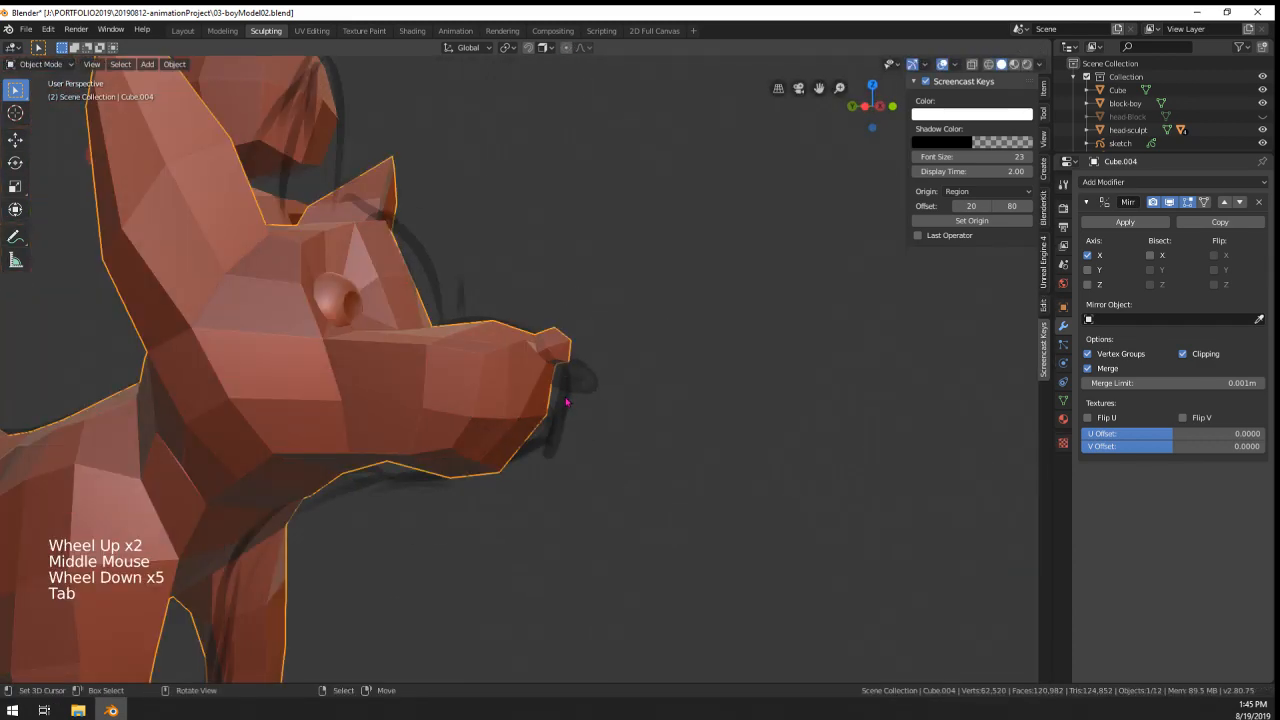
pyautogui.rightClick(567, 402)
pyautogui.press('h')
pyautogui.scroll(3, 570, 395)
# - Resume editing the dog mesh and reposition the centre vertex just beneath the nose
pyautogui.rightClick(580, 380)
pyautogui.press('Tab')
pyautogui.scroll(2, 614, 366)
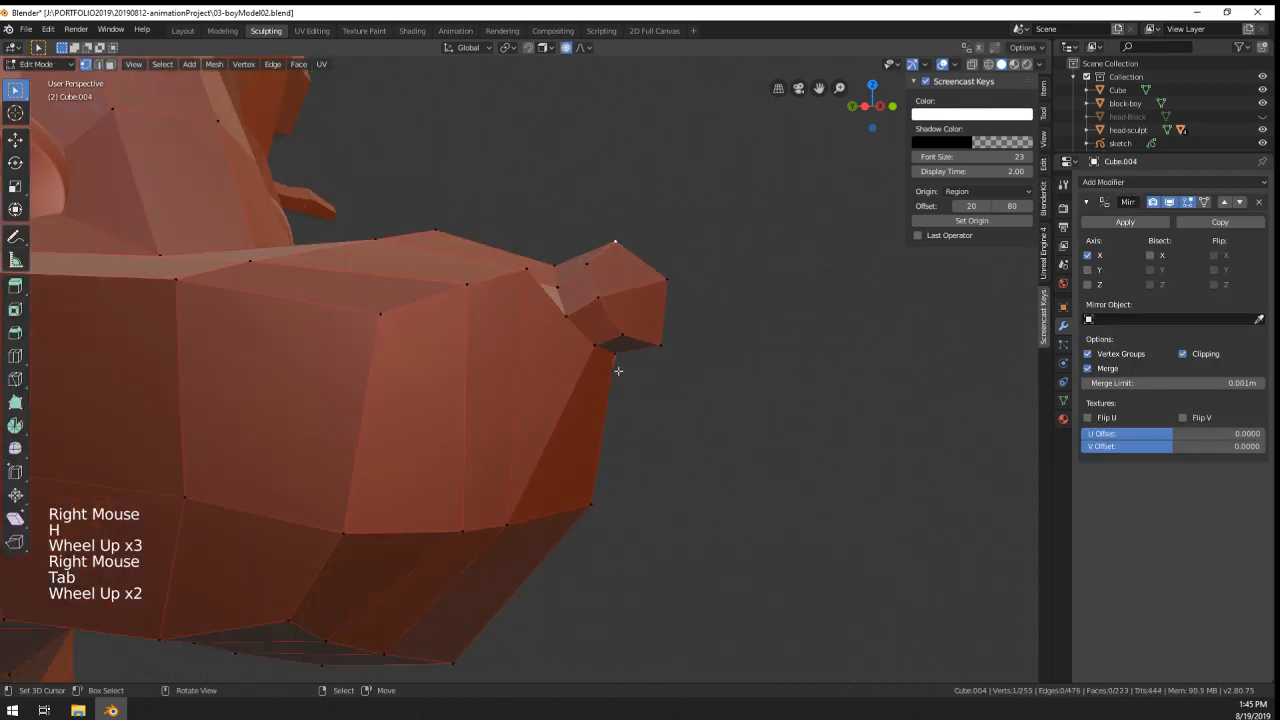
pyautogui.rightClick(614, 366)
pyautogui.moveTo(614, 366)
pyautogui.mouseDown(button='middle')
pyautogui.moveTo(638, 361)
pyautogui.moveTo(557, 323)
pyautogui.moveTo(523, 349)
pyautogui.mouseUp(button='middle')
pyautogui.press('g')
pyautogui.click(651, 340)
pyautogui.press('g')
pyautogui.click(656, 325)
# - Lower two vertices along the muzzle's upper side edge behind the nose
pyautogui.keyDown('shift'); pyautogui.rightClick(557, 323); pyautogui.keyUp('shift')
pyautogui.rightClick(420, 311)
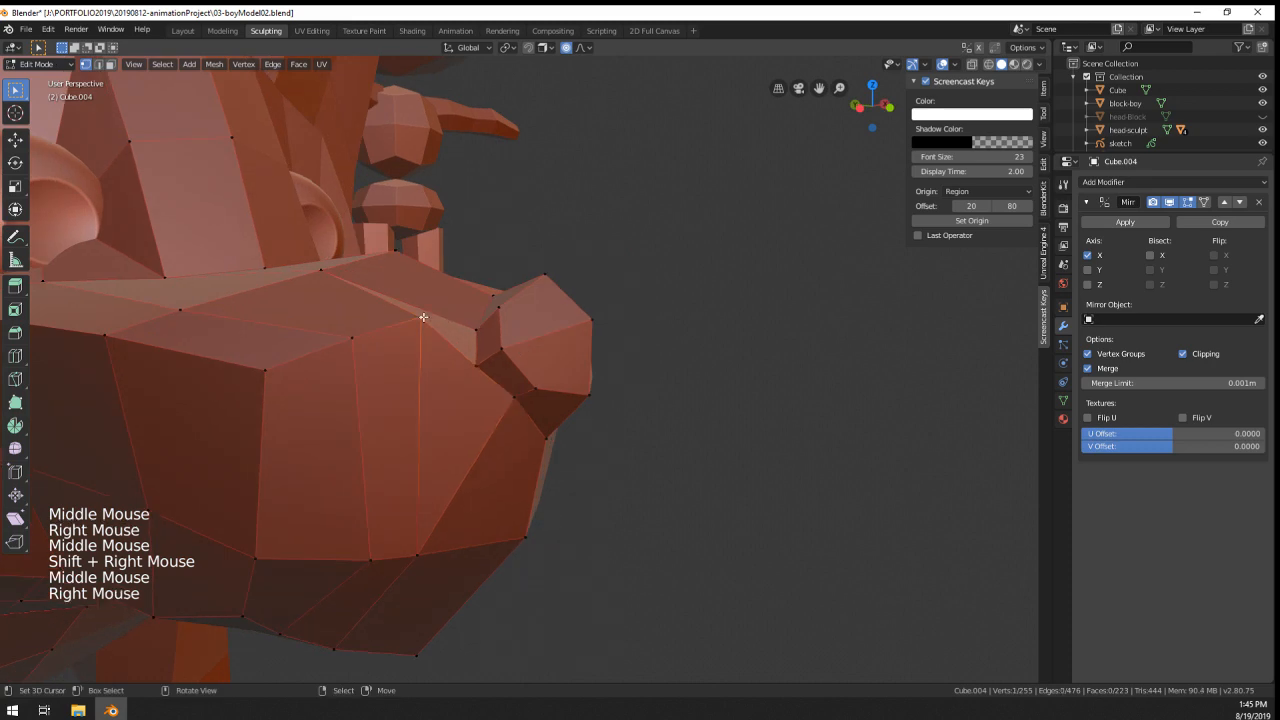
pyautogui.press('g')
pyautogui.rightClick(349, 343)
pyautogui.press('g')
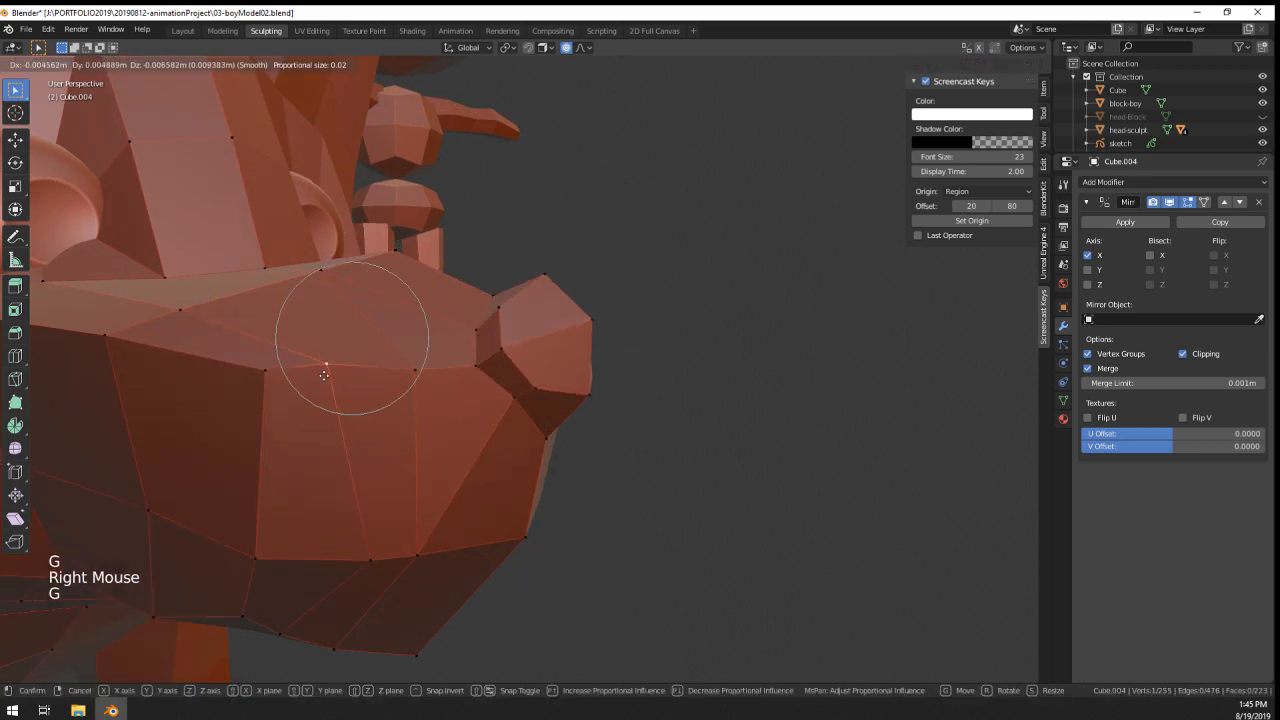
pyautogui.rightClick(322, 387)
# - Adjust the vertices on the front of the muzzle to round its shape below the nose
pyautogui.moveTo(322, 387); pyautogui.dragTo(520, 450, button='middle')
pyautogui.press('g')
pyautogui.click(632, 485)
pyautogui.moveTo(634, 483); pyautogui.dragTo(670, 478, button='middle')
pyautogui.moveTo(670, 478); pyautogui.dragTo(722, 475, button='middle')
pyautogui.rightClick(717, 463)
pyautogui.moveTo(722, 475); pyautogui.dragTo(583, 434, button='middle')
pyautogui.rightClick(667, 530)
pyautogui.press('g')
pyautogui.click(670, 518)
# - Move the outer edge of the nose base back into the muzzle and slide the vertex under the nose
pyautogui.moveTo(609, 483); pyautogui.dragTo(566, 430, button='middle')
pyautogui.press('g')
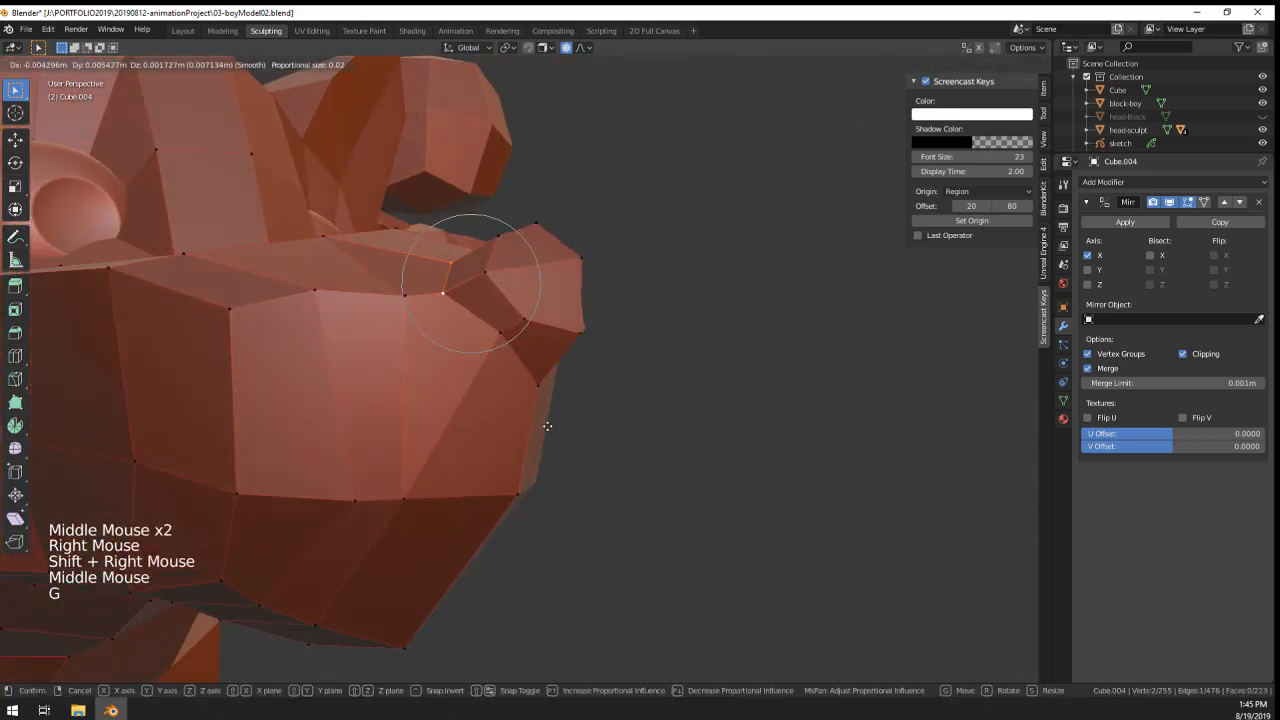
pyautogui.click(538, 418)
pyautogui.rightClick(497, 344)
pyautogui.press('g')
pyautogui.press('g')
# - Check the head shape outside mesh editing and correct the selected vertex at the nose base
pyautogui.moveTo(456, 365); pyautogui.dragTo(531, 571, button='middle')
pyautogui.press('Tab')
pyautogui.scroll(-6, 549, 474)
pyautogui.moveTo(549, 474); pyautogui.dragTo(415, 432, button='middle')
pyautogui.scroll(5, 440, 369)
pyautogui.press('Tab')
pyautogui.press('g')
pyautogui.click(391, 410)
# - Move the vertices around the nose's lower rim from a front view to even out its outline
pyautogui.moveTo(415, 432); pyautogui.dragTo(440, 440, button='middle')
pyautogui.moveTo(440, 440)
pyautogui.mouseDown(button='middle')
pyautogui.moveTo(493, 409)
pyautogui.moveTo(462, 437)
pyautogui.mouseUp(button='middle')
pyautogui.rightClick(490, 390)
pyautogui.press('g')
pyautogui.click(489, 415)
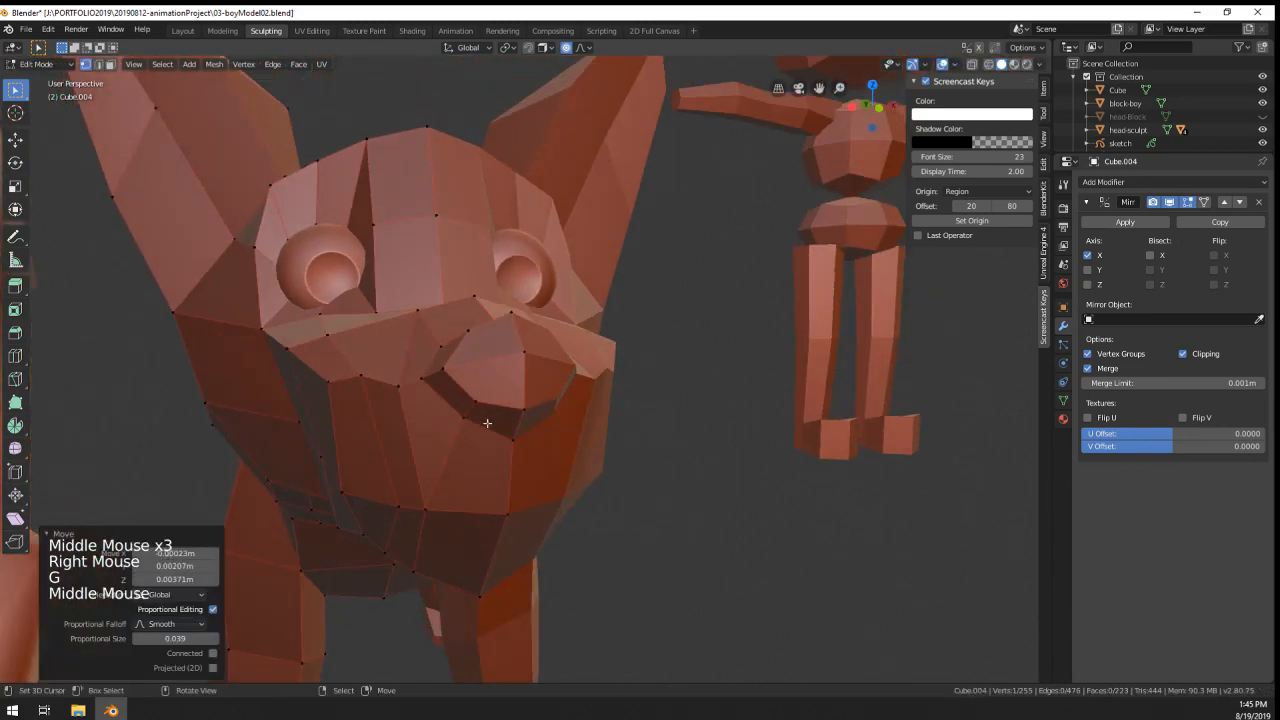
pyautogui.rightClick(462, 437)
pyautogui.press('g')
pyautogui.rightClick(521, 422)
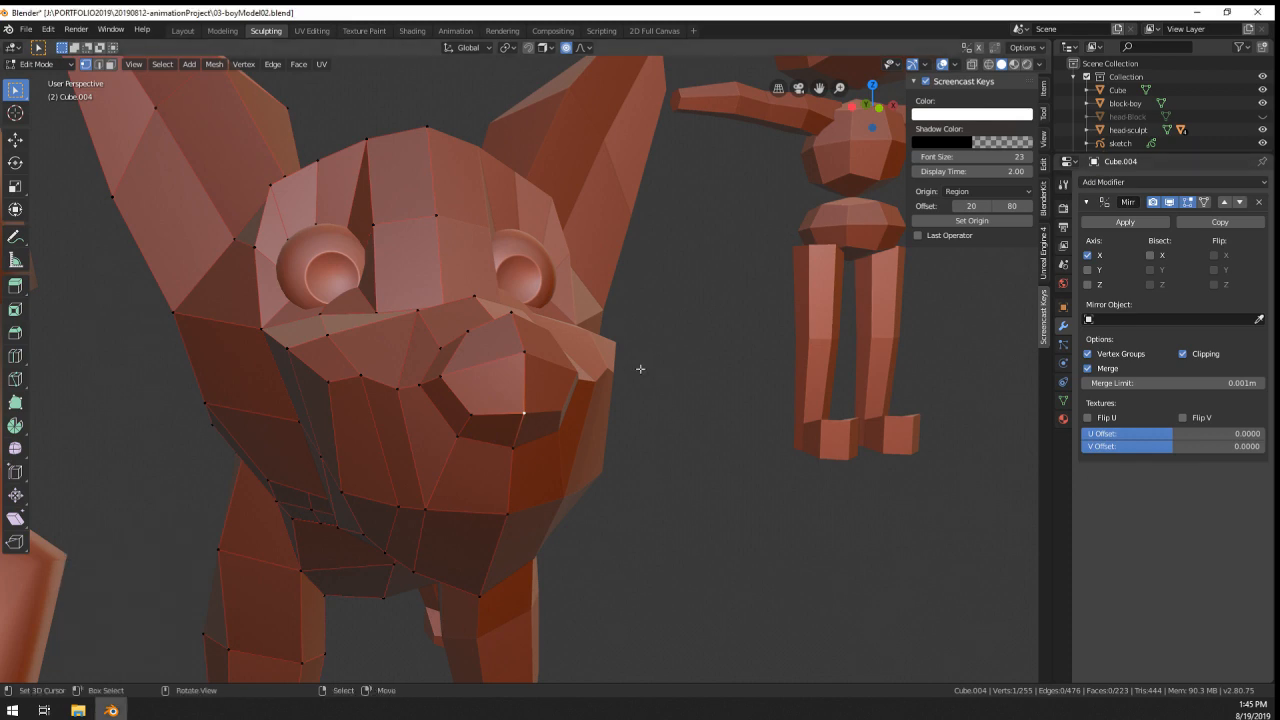
# - Move the vertex on the muzzle's lower side back toward the cheek by about 0.02 m
pyautogui.press('Tab')
pyautogui.scroll(-6, 660, 360)
pyautogui.moveTo(640, 369); pyautogui.dragTo(560, 405, button='middle')
pyautogui.scroll(2, 481, 388)
pyautogui.press('Tab')
pyautogui.scroll(2, 590, 417)
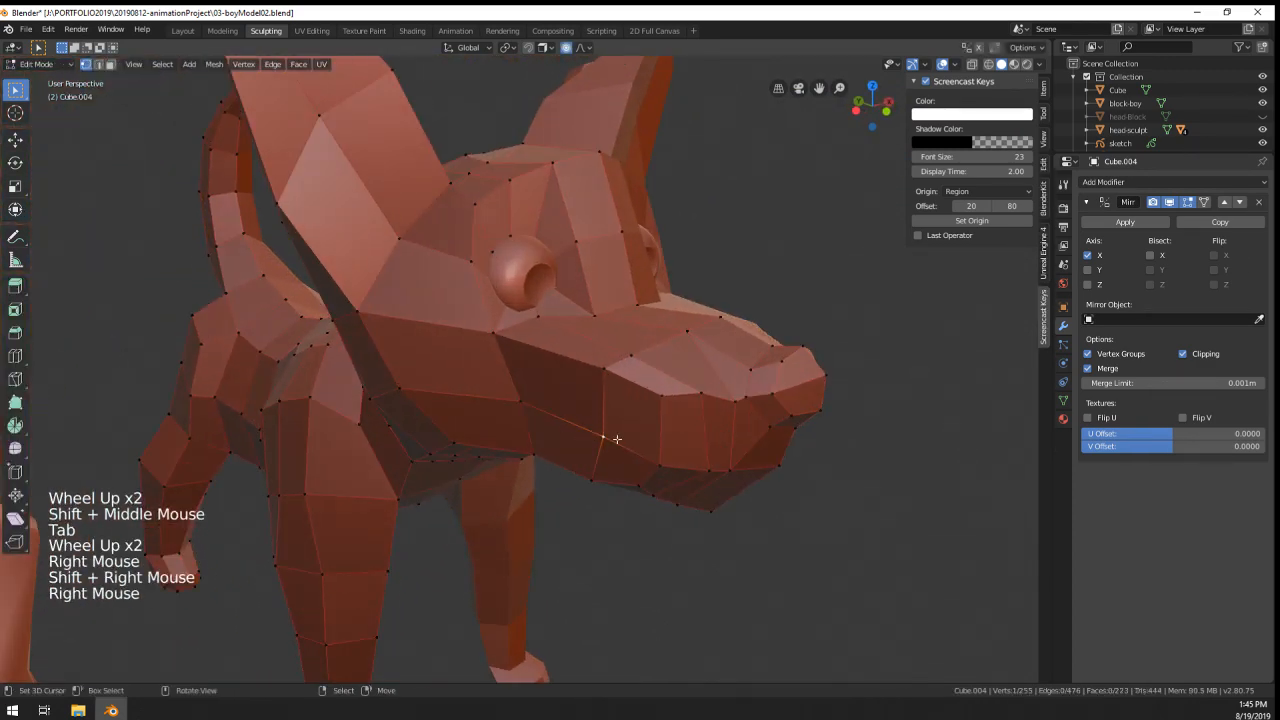
pyautogui.press('g')
pyautogui.moveTo(617, 439); pyautogui.dragTo(708, 424, button='middle')
pyautogui.click(580, 407)
pyautogui.press('g')
pyautogui.click(669, 435)
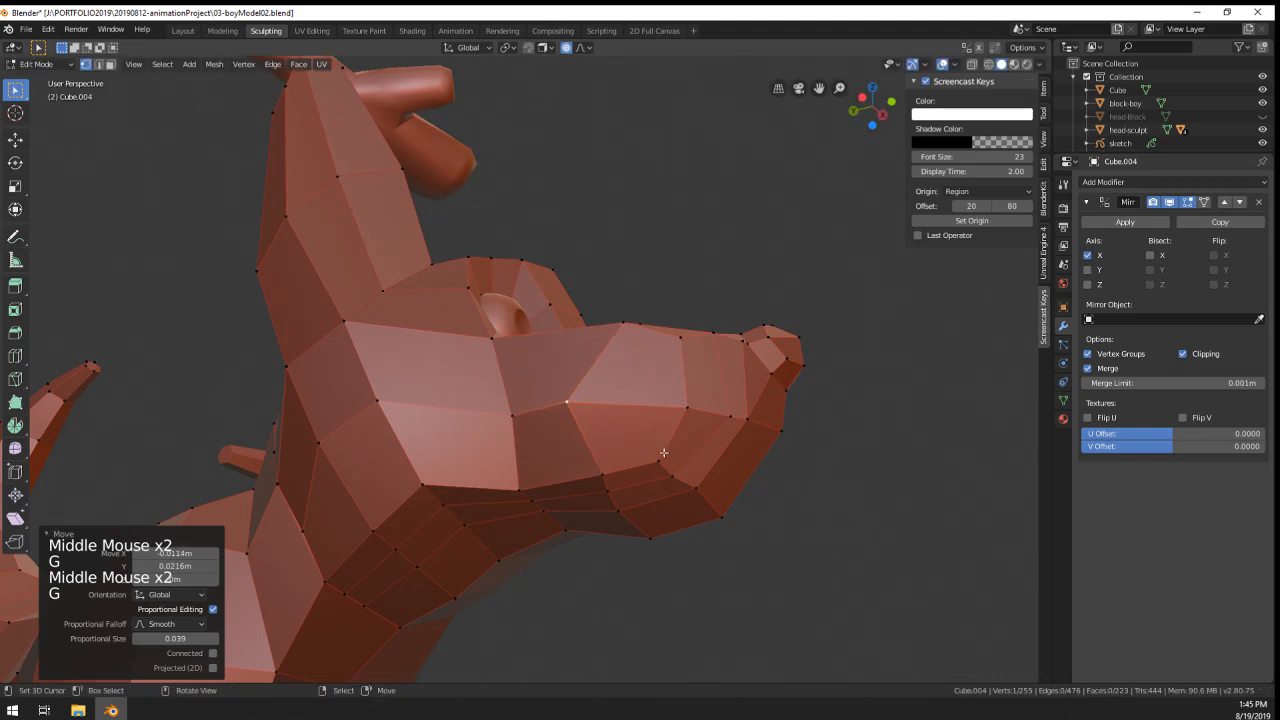
# - Shift the upper and lower vertices of the muzzle's side edge back toward the eyes
pyautogui.press('g')
pyautogui.press('g')
pyautogui.click(665, 356)
pyautogui.rightClick(692, 400)
pyautogui.press('g')
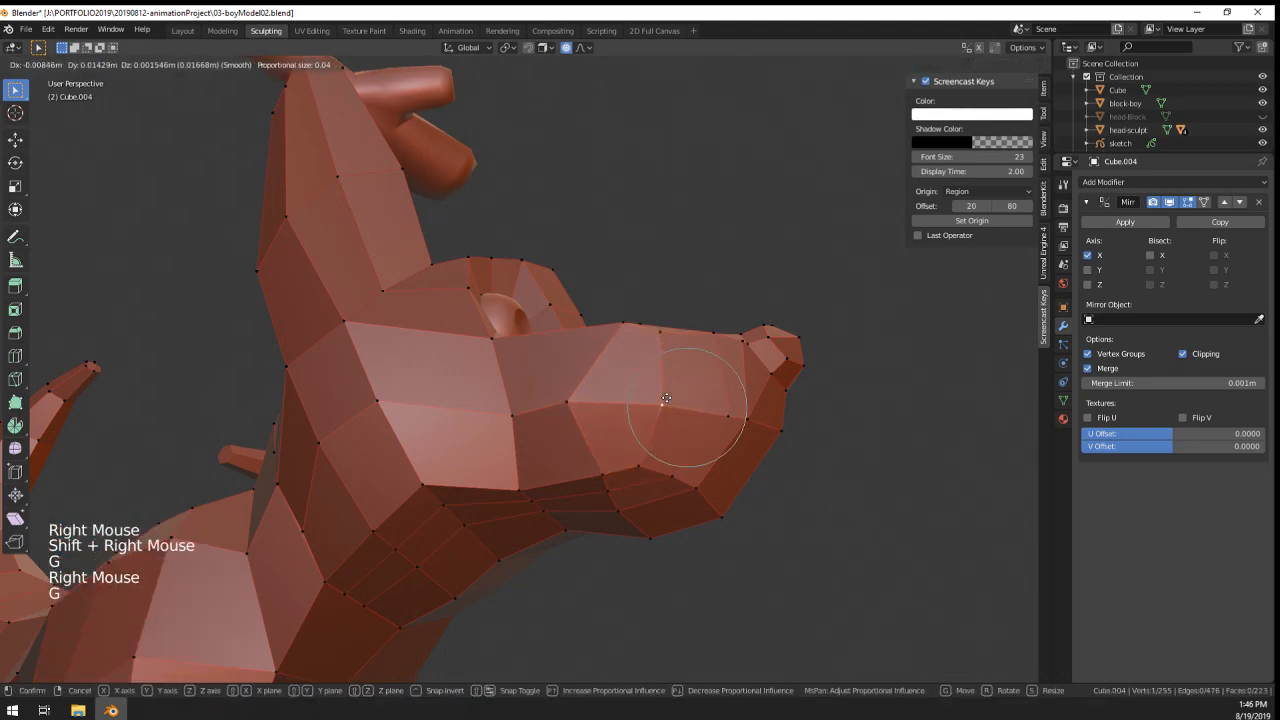
pyautogui.click(664, 404)
# - Slide the edge on the muzzle's upper side toward the eye with an Edge Slide factor of about 0.597
pyautogui.moveTo(664, 406); pyautogui.dragTo(621, 416, button='middle')
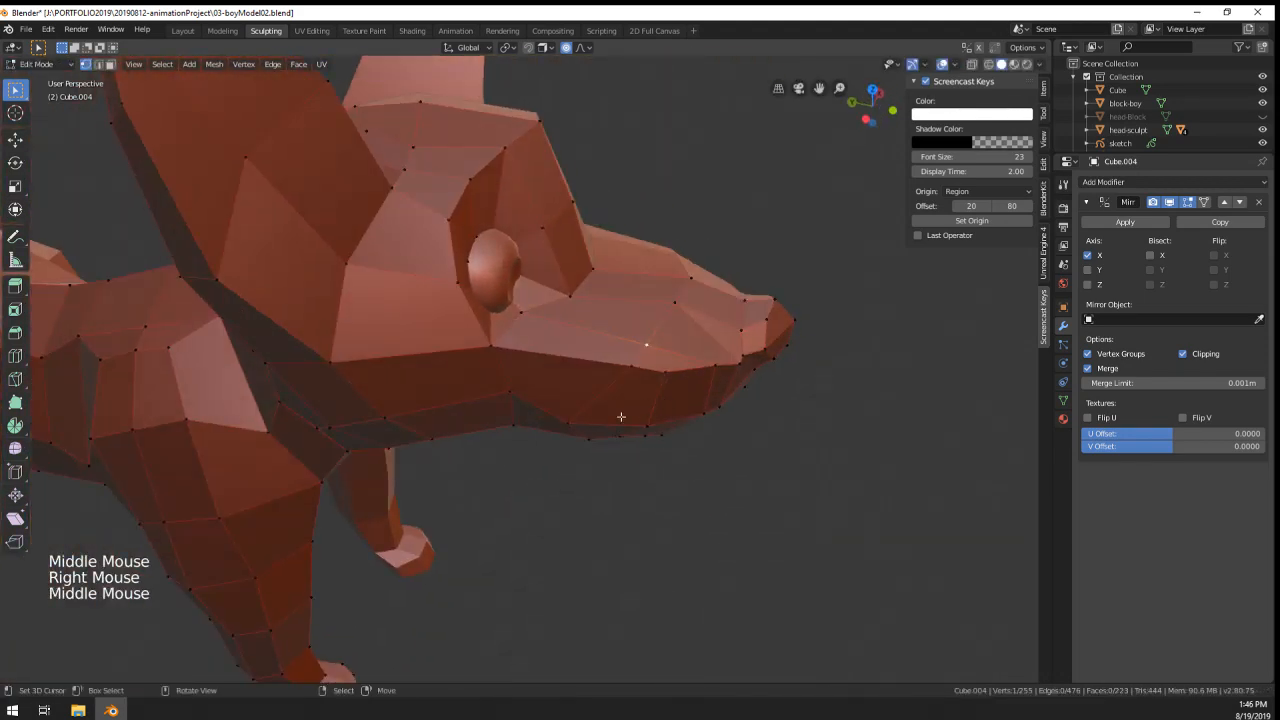
pyautogui.keyDown('shift'); pyautogui.rightClick(648, 342); pyautogui.keyUp('shift')
pyautogui.press('g')
pyautogui.press('g')
pyautogui.click(580, 325)
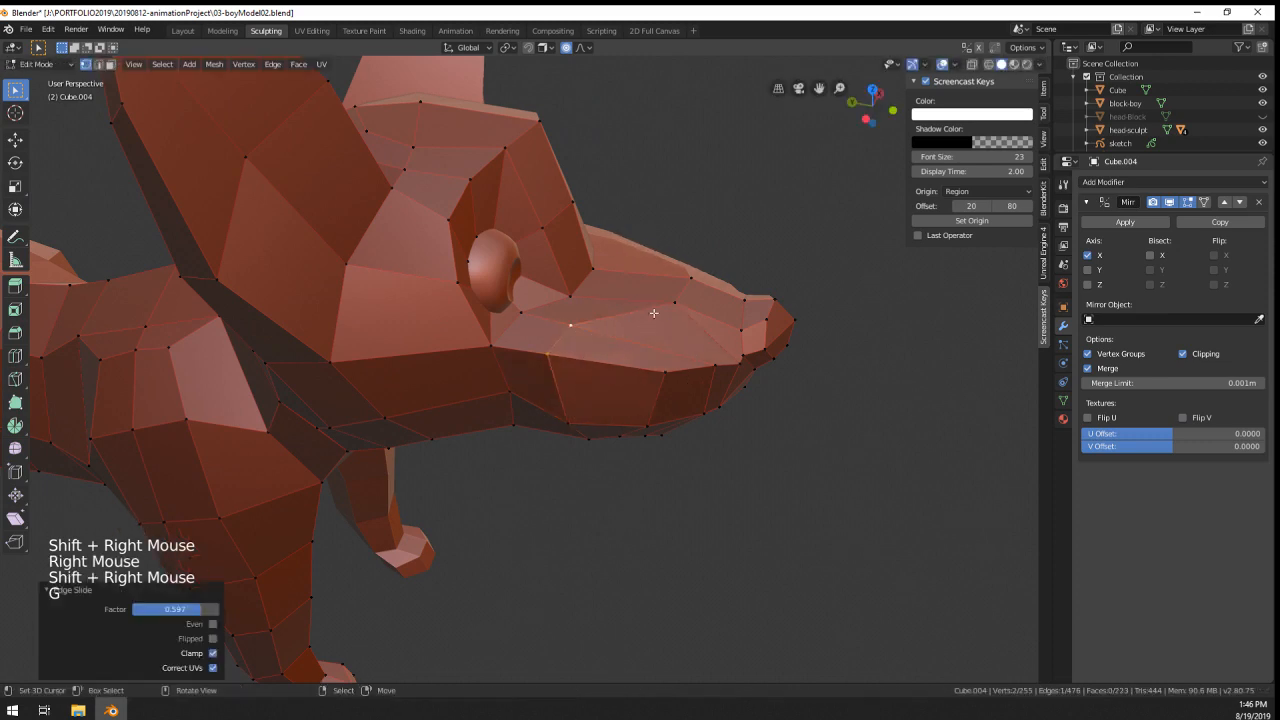
# - Move the muzzle's top vertex and the neighbouring rim edge to even out the spacing behind the nose
pyautogui.rightClick(673, 303)
pyautogui.press('g')
pyautogui.press('g')
pyautogui.keyDown('shift'); pyautogui.rightClick(687, 372); pyautogui.keyUp('shift')
pyautogui.press('g')
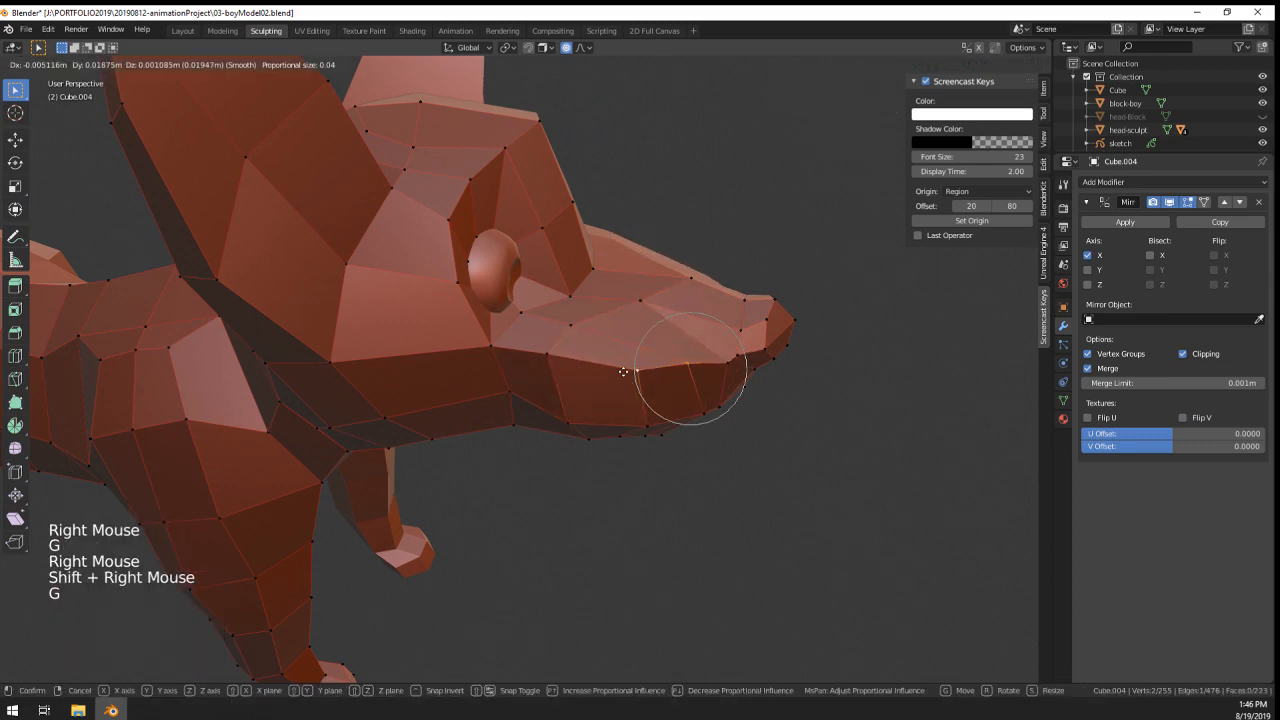
pyautogui.click(686, 380)
# - Add an edge loop around the inside of the eye socket with a loop cut
pyautogui.moveTo(686, 380); pyautogui.dragTo(491, 406, button='middle')
pyautogui.scroll(-1, 633, 344)
pyautogui.press('Tab')
pyautogui.scroll(-7, 638, 349)
pyautogui.scroll(4, 752, 311)
pyautogui.scroll(3, 545, 280)
pyautogui.press('Tab')
pyautogui.scroll(1, 545, 280)
pyautogui.scroll(3, 555, 402)
pyautogui.hotkey('ctrl', 'r')
pyautogui.doubleClick(560, 398)
# - Reposition the eye socket loop around the eyeball and scale it by about 0.885 with a further small adjustment
pyautogui.press('g')
pyautogui.click(663, 381)
pyautogui.press('s')
pyautogui.click(666, 446)
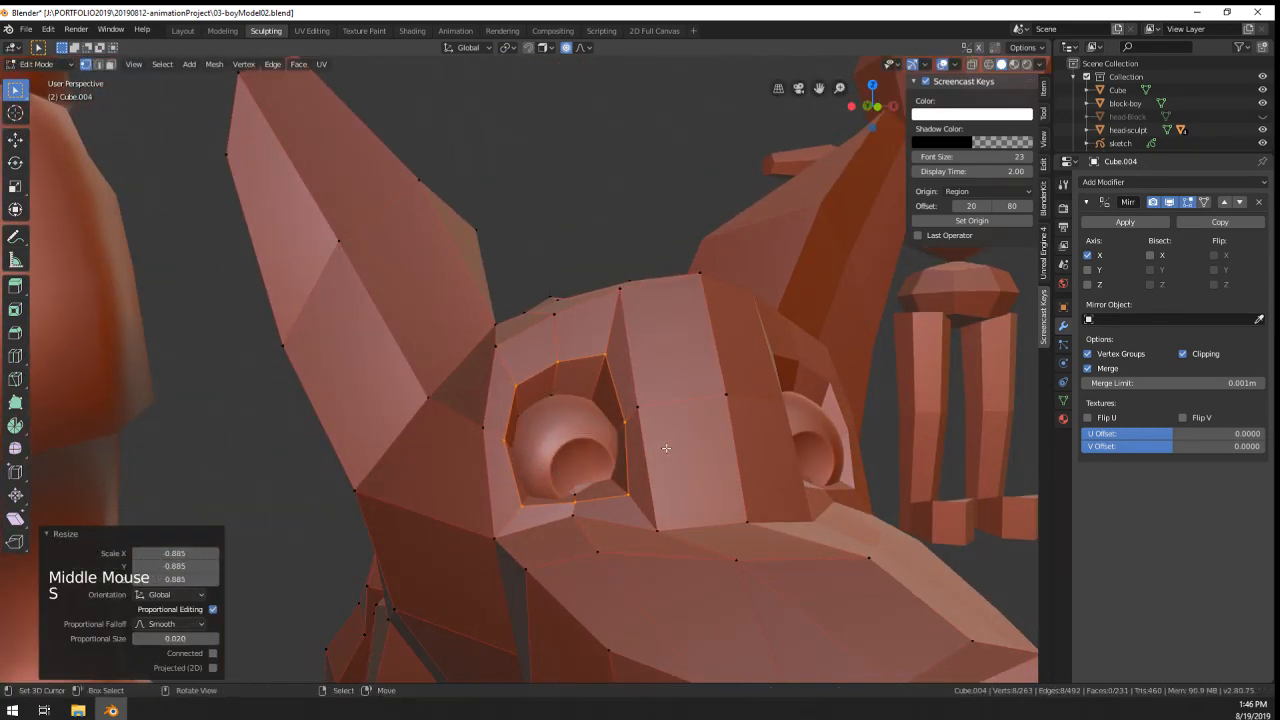
pyautogui.press('g')
pyautogui.press('s')
pyautogui.click(686, 461)
# - Slide the vertex between the eye socket and the forehead's centre strip with a Vertex Slide factor of about 0.405
pyautogui.rightClick(652, 414)
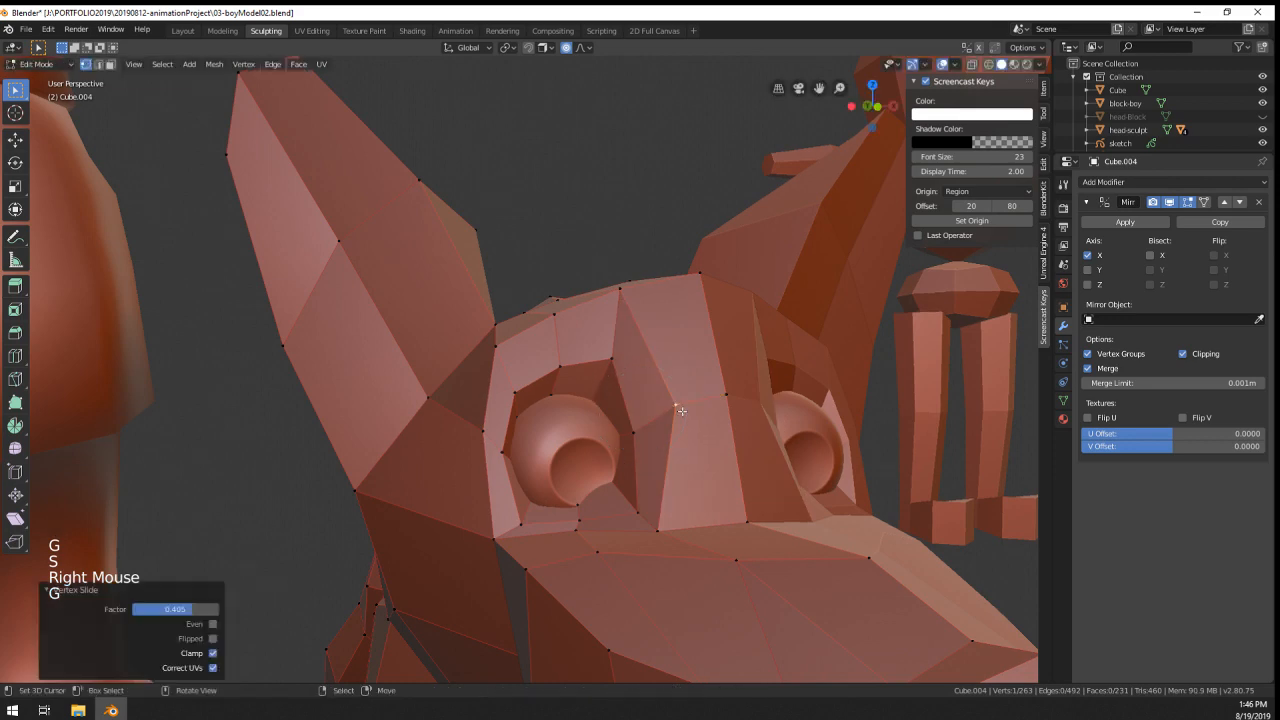
pyautogui.press('g')
pyautogui.click(650, 414)
# - Select the brow edges above the eye and slide them with an Edge Slide factor of about -0.234
pyautogui.moveTo(650, 414); pyautogui.dragTo(440, 245, button='middle')
pyautogui.keyDown('ctrl'); pyautogui.rightClick(391, 335); pyautogui.keyUp('ctrl')
pyautogui.press('g')
pyautogui.press('g')
pyautogui.click(403, 354)
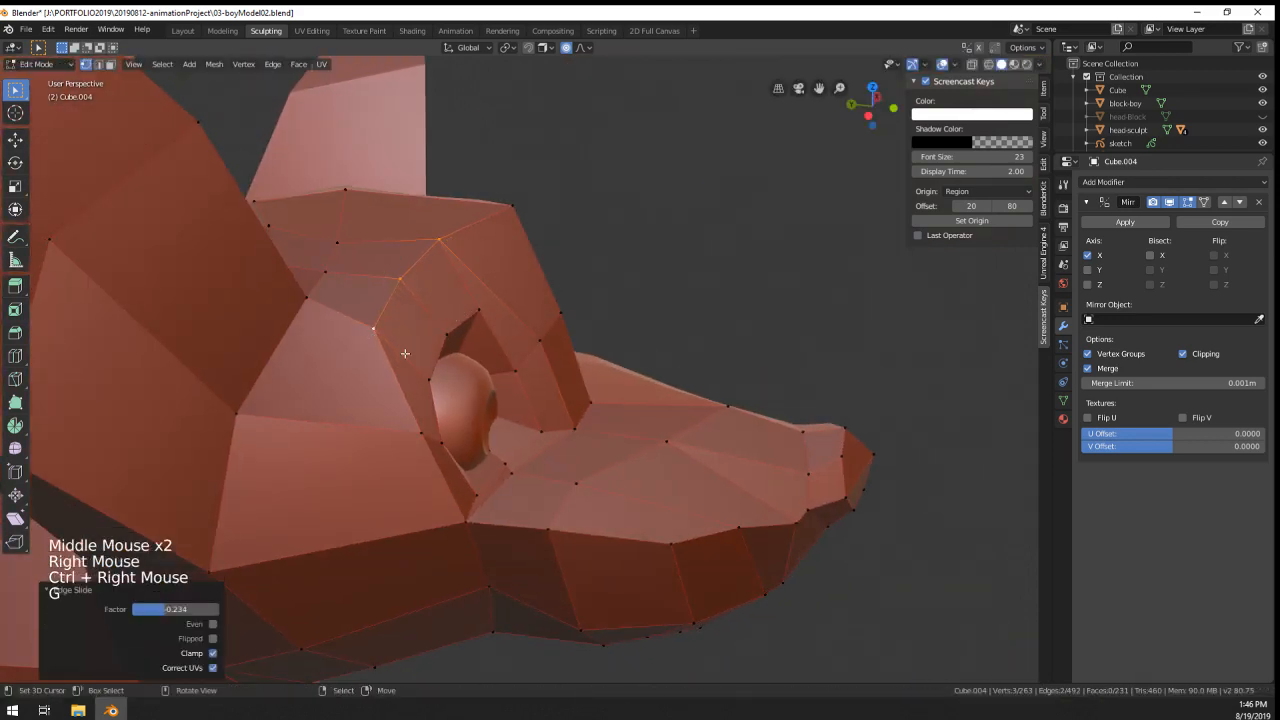
# - Reposition the brow vertex above the inner corner of the eye socket
pyautogui.moveTo(403, 354); pyautogui.dragTo(455, 327, button='middle')
pyautogui.rightClick(549, 247)
pyautogui.press('g')
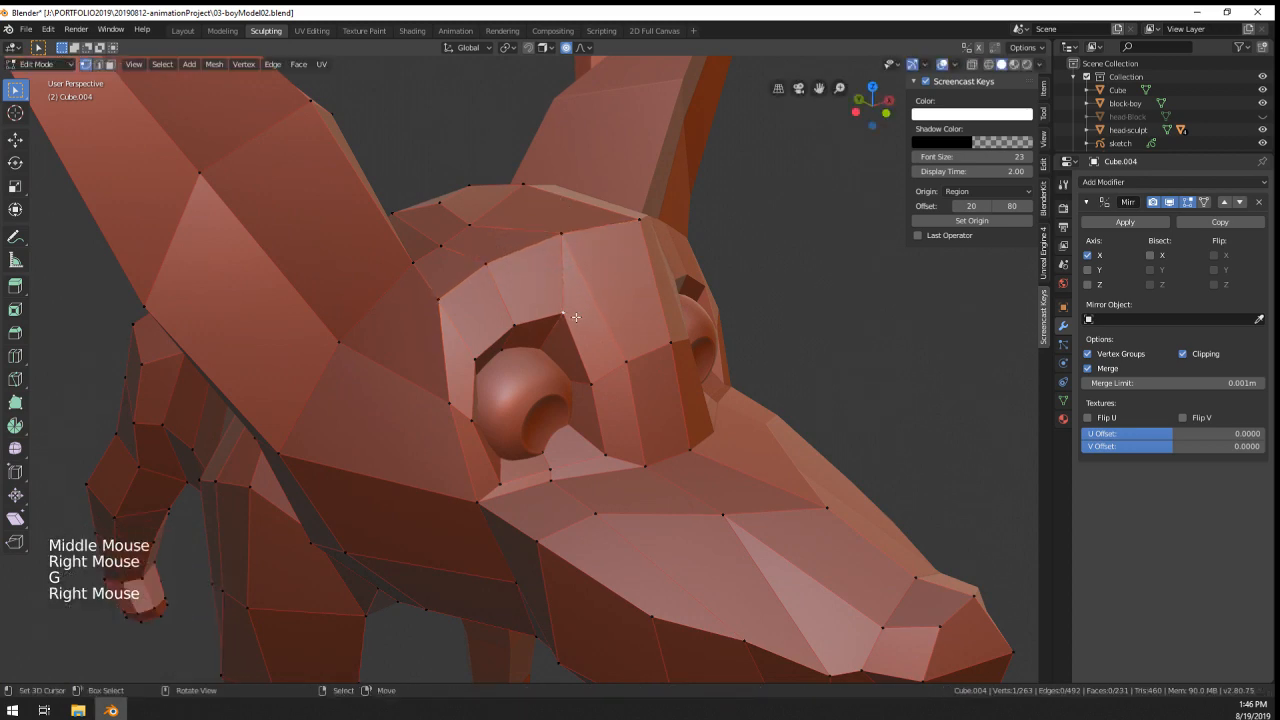
# - Slide the short edge on the muzzle just below the eye socket farther forward
pyautogui.press('Tab')
pyautogui.scroll(-6, 590, 330)
pyautogui.moveTo(576, 317); pyautogui.dragTo(560, 484, button='middle')
pyautogui.scroll(7, 600, 400)
pyautogui.press('Tab')
pyautogui.rightClick(563, 482)
pyautogui.keyDown('shift'); pyautogui.rightClick(634, 507); pyautogui.keyUp('shift')
pyautogui.press('g')
pyautogui.press('g')
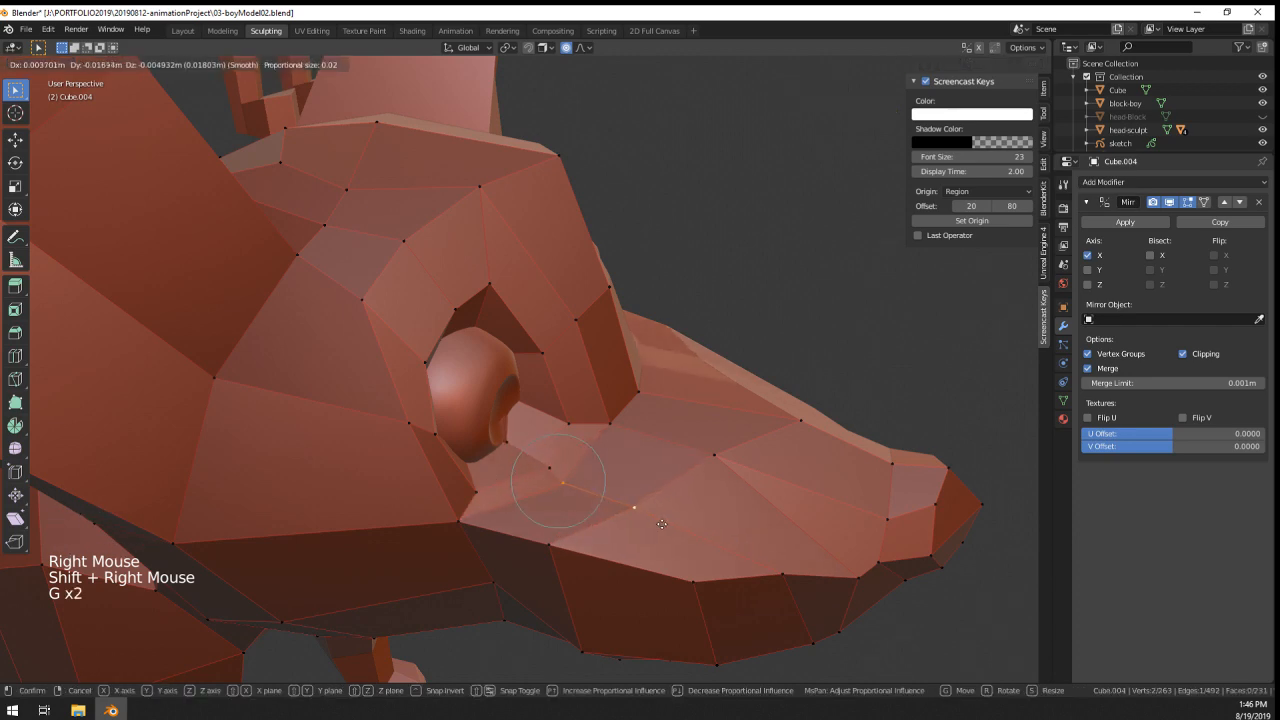
pyautogui.click(663, 525)
pyautogui.click(527, 449)
# - Lower the edge at the bottom of the eye socket by about 0.004 m
pyautogui.moveTo(527, 449); pyautogui.dragTo(520, 424, button='middle')
pyautogui.keyDown('shift'); pyautogui.rightClick(553, 454); pyautogui.keyUp('shift')
pyautogui.press('g')
pyautogui.click(531, 433)
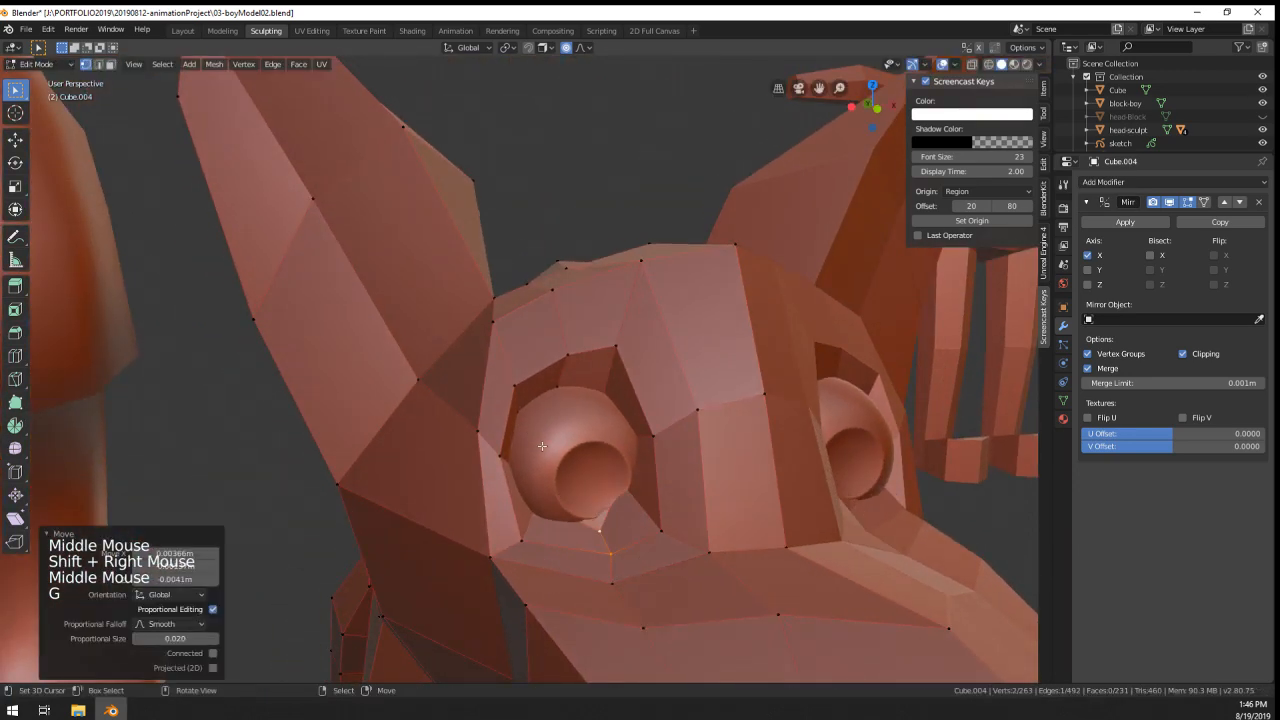
# - Adjust the lower and inner rim vertices of the eye socket to fit around the eyeball
pyautogui.moveTo(590, 508); pyautogui.dragTo(650, 526, button='middle')
pyautogui.press('g')
pyautogui.click(574, 486)
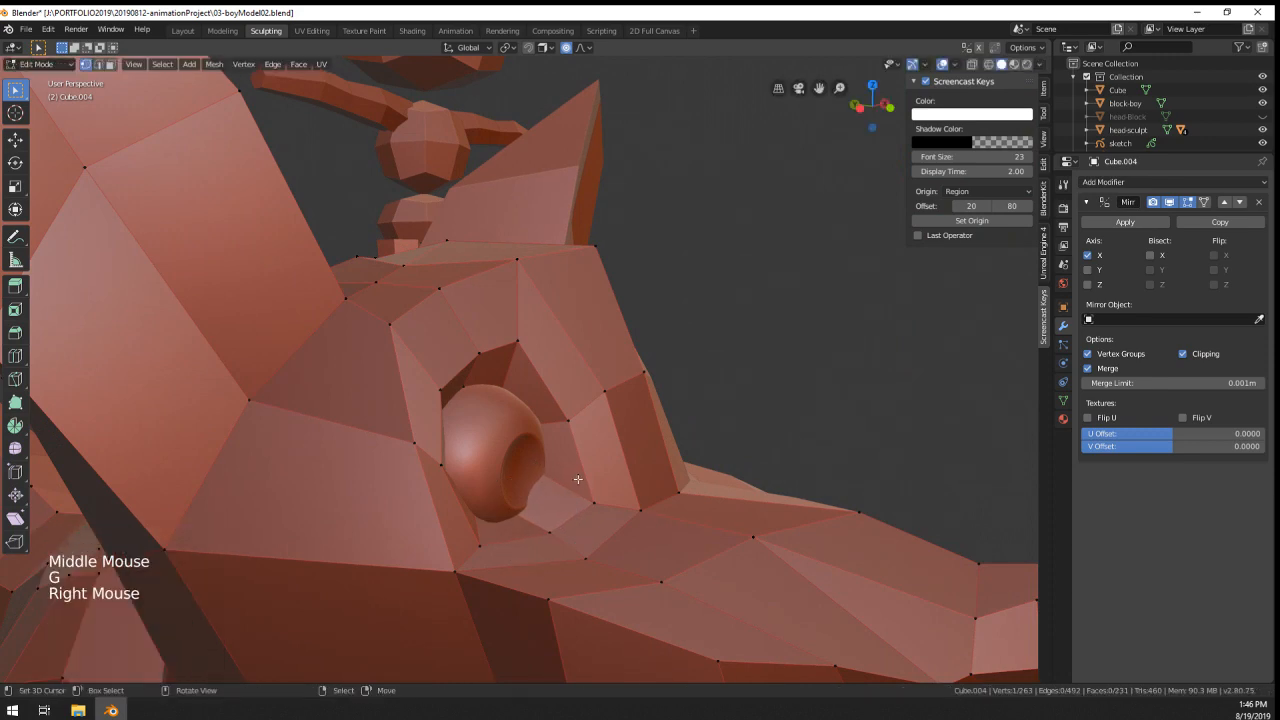
pyautogui.moveTo(578, 479); pyautogui.dragTo(514, 464, button='middle')
pyautogui.press('g')
pyautogui.click(514, 472)
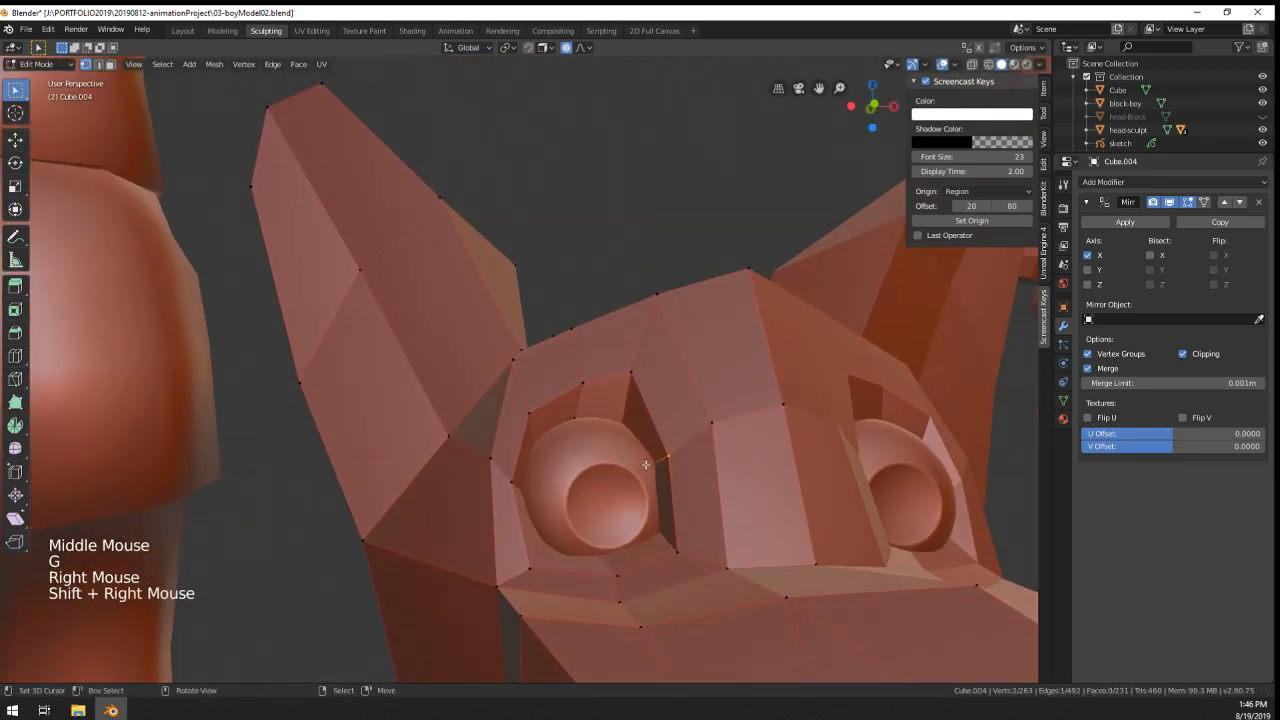
# - Examine the whole dog and its head profile beside the boy in Object Mode, from several angles and distances
pyautogui.press('g')
pyautogui.press('Tab')
pyautogui.scroll(-10, 645, 464)
pyautogui.moveTo(640, 470); pyautogui.dragTo(717, 507, button='middle')
pyautogui.scroll(3, 592, 440)
pyautogui.scroll(-3, 589, 438)
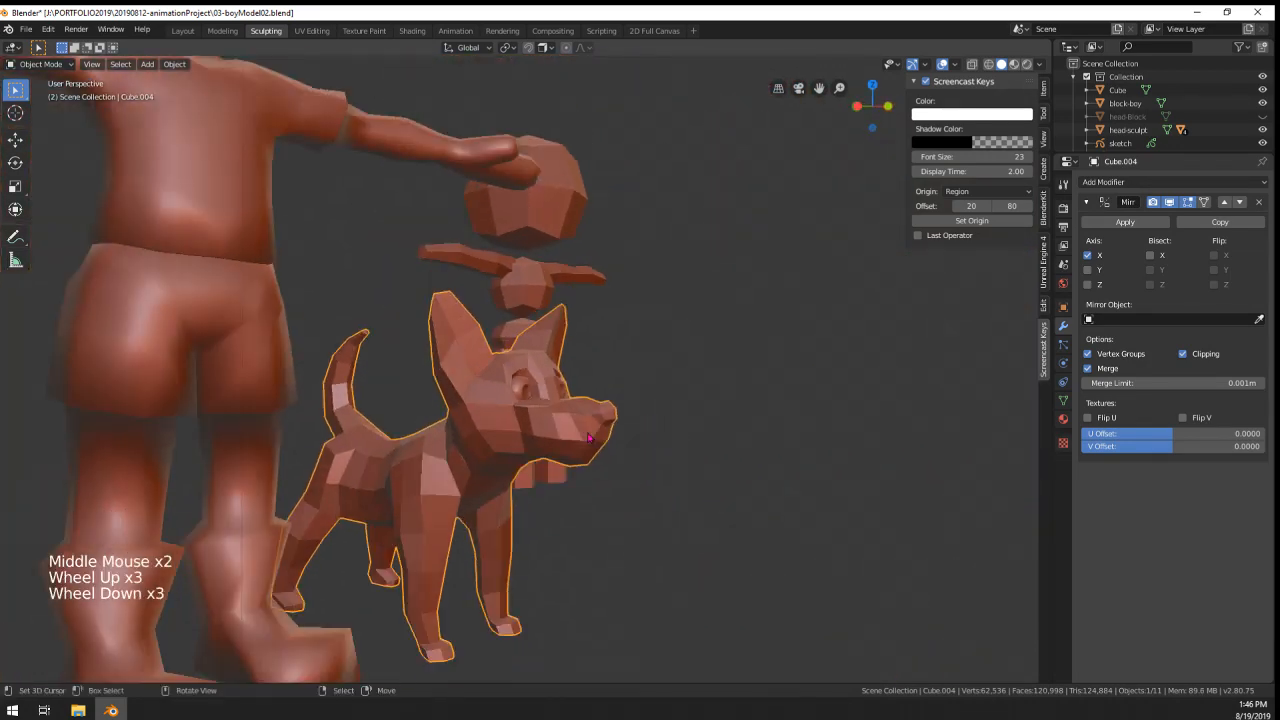
pyautogui.scroll(-1, 589, 438)
pyautogui.keyDown('shift'); pyautogui.moveTo(589, 438); pyautogui.dragTo(592, 442, button='middle'); pyautogui.keyUp('shift')
pyautogui.moveTo(592, 442)
pyautogui.mouseDown(button='middle')
pyautogui.moveTo(600, 463)
pyautogui.moveTo(585, 432)
pyautogui.mouseUp(button='middle')
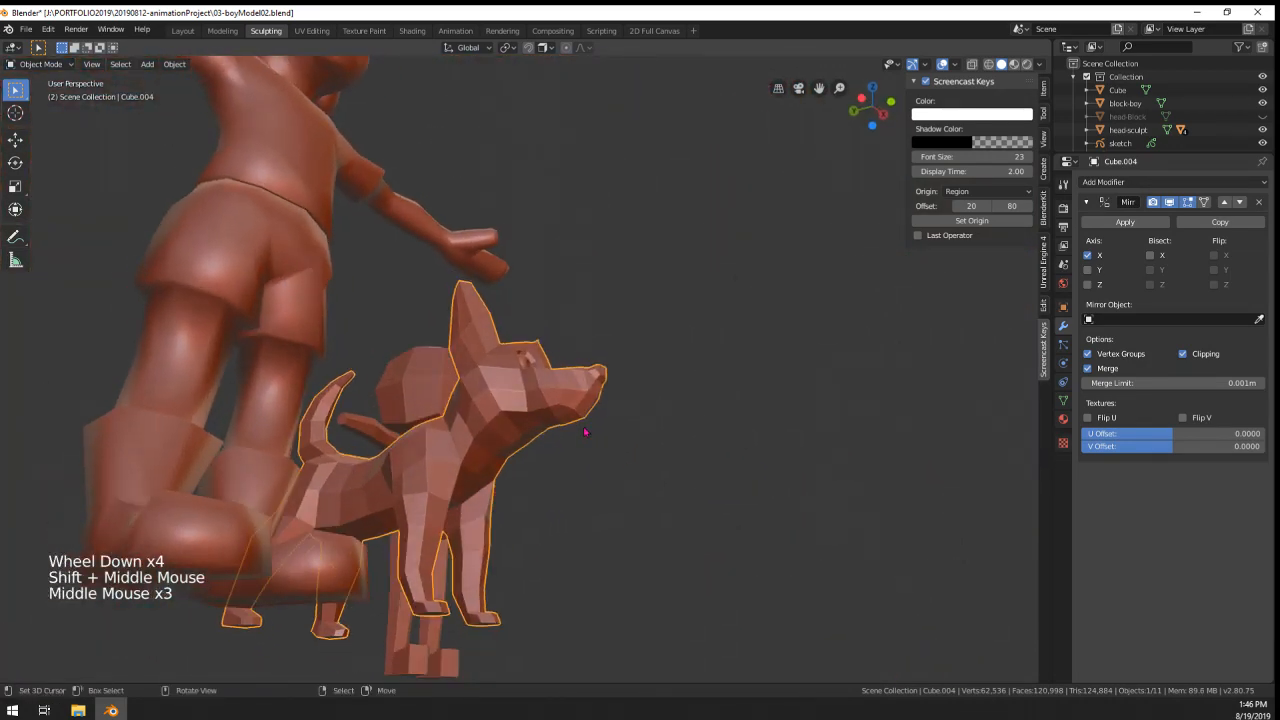
pyautogui.scroll(3, 585, 432)
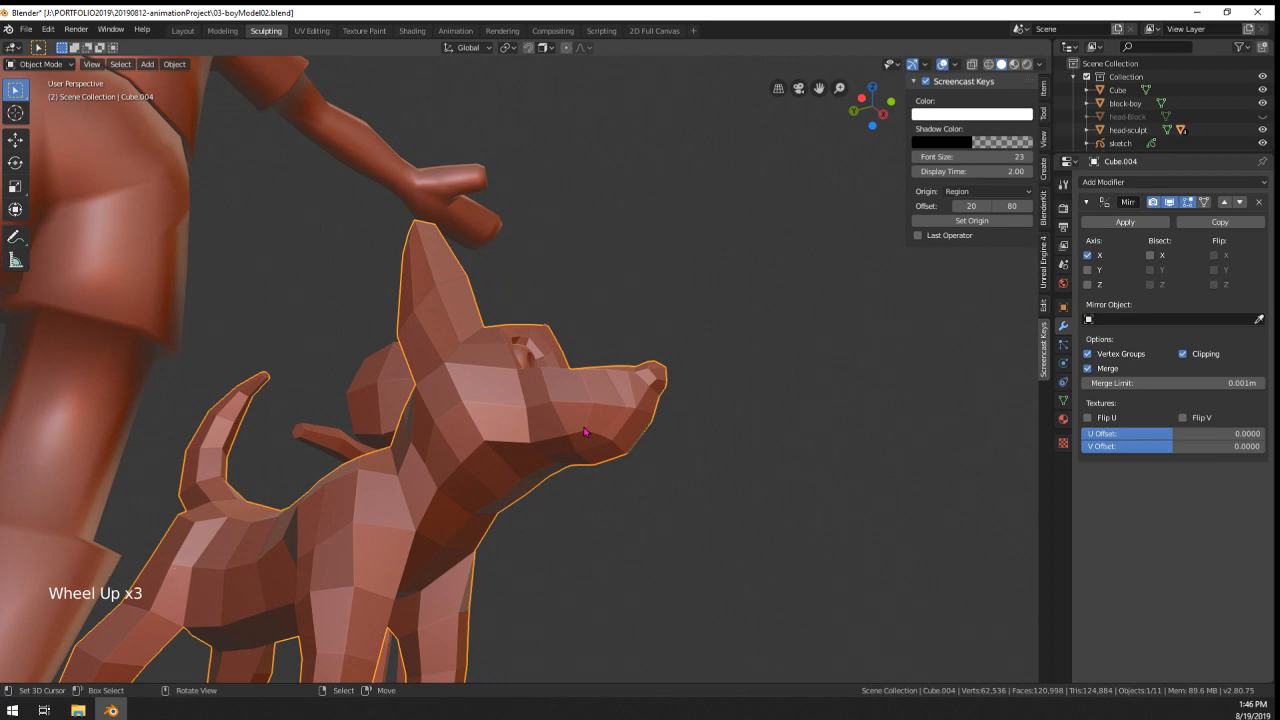
pyautogui.scroll(-6, 600, 470)
pyautogui.scroll(8, 615, 504)
pyautogui.scroll(-9, 625, 505)
pyautogui.scroll(12, 633, 505)
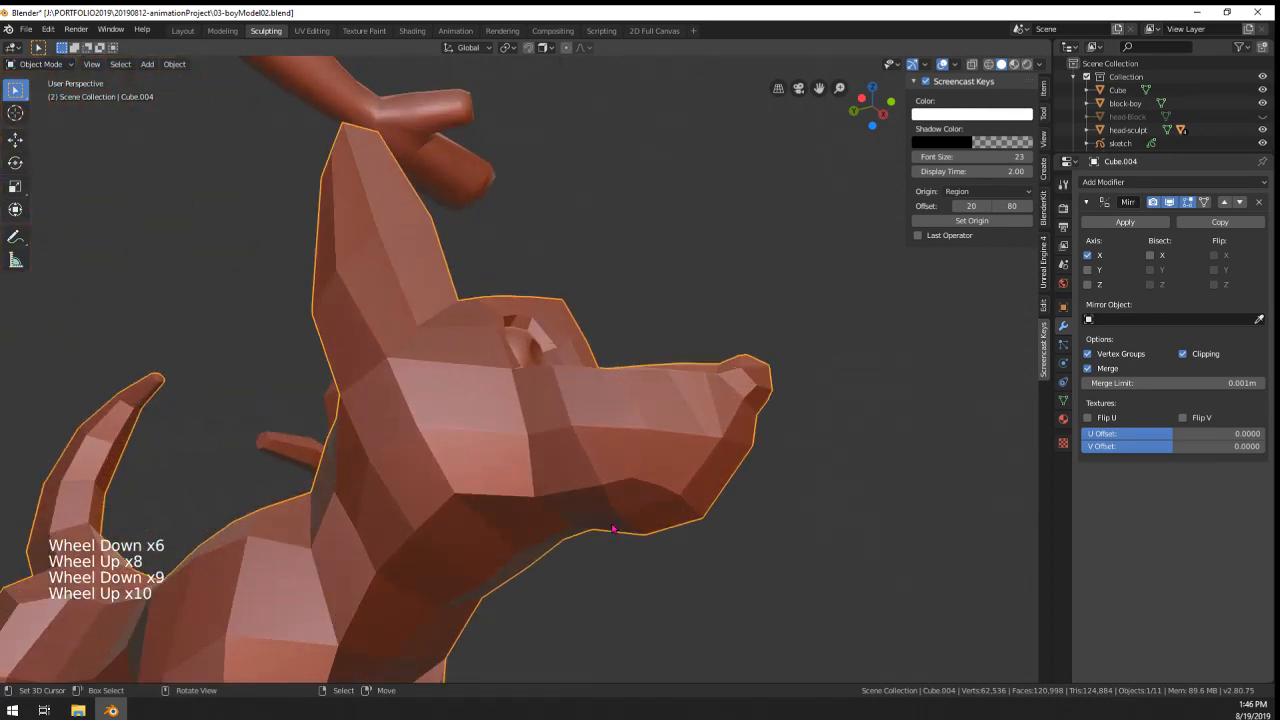
pyautogui.scroll(-12, 610, 540)
pyautogui.scroll(-15, 600, 569)
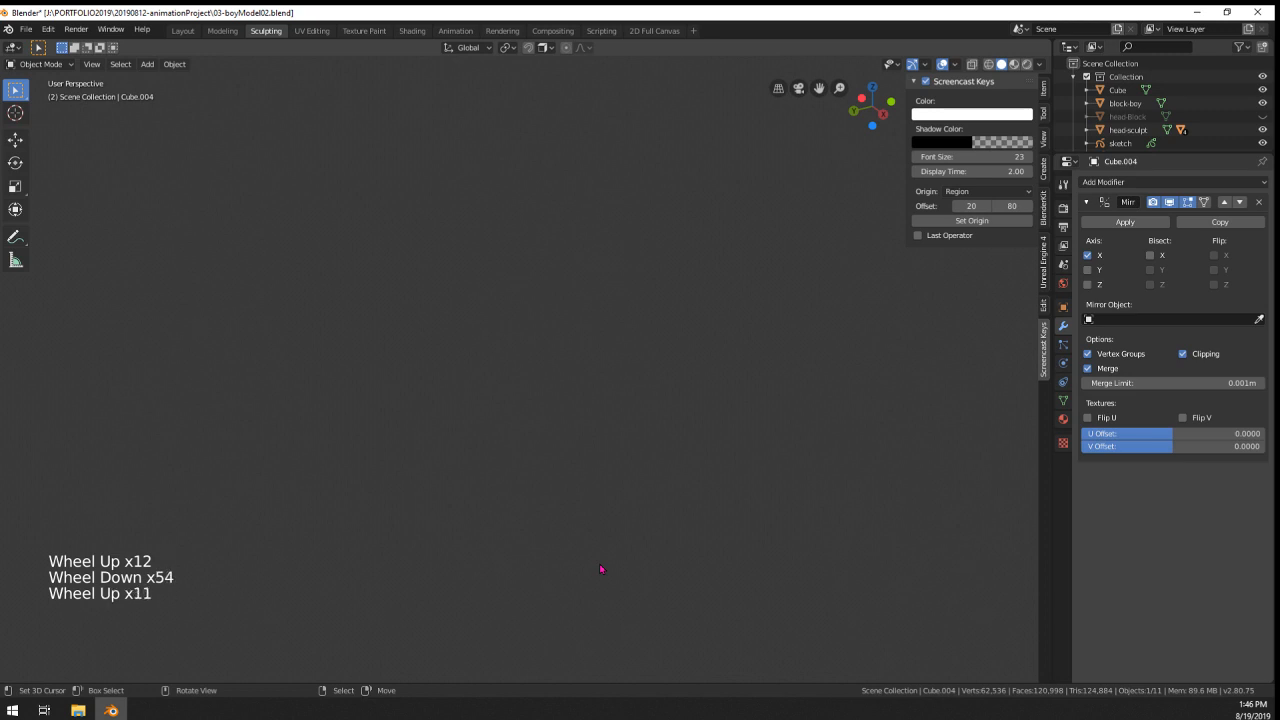
pyautogui.scroll(20, 600, 569)
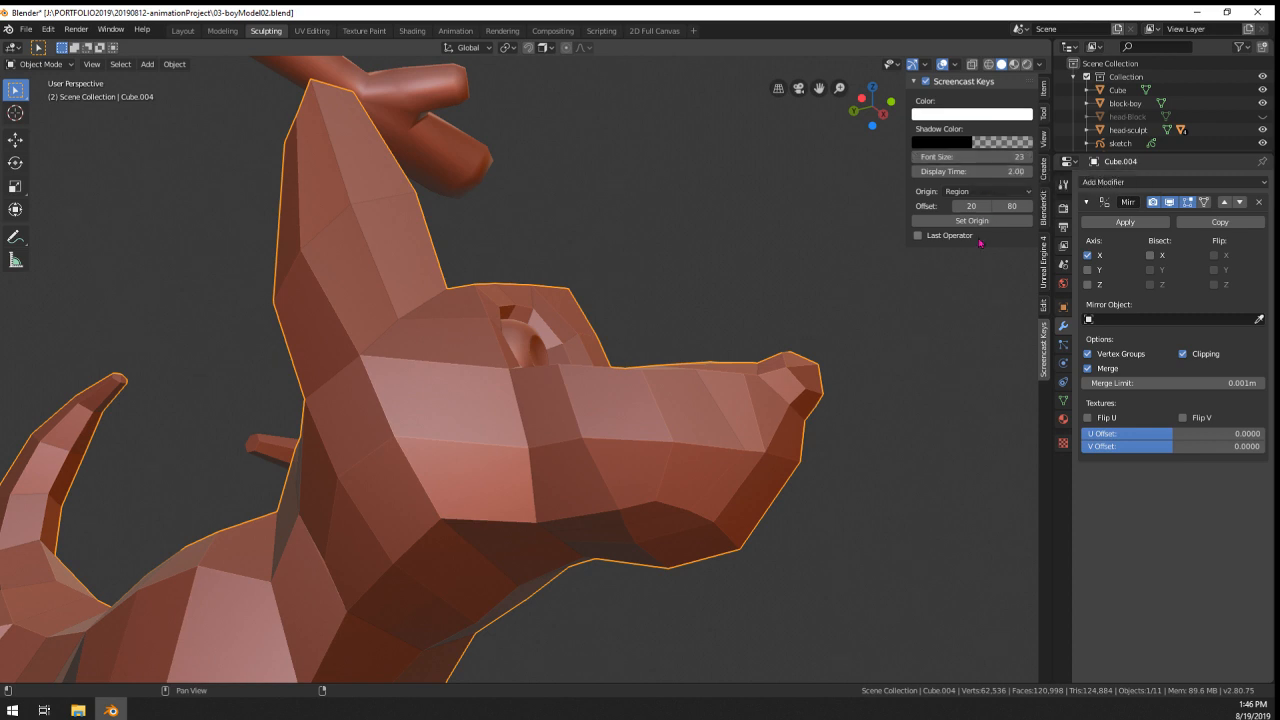
# - Replace the Screencast Keys settings in the sidebar with the item's transform properties
pyautogui.click(988, 190)
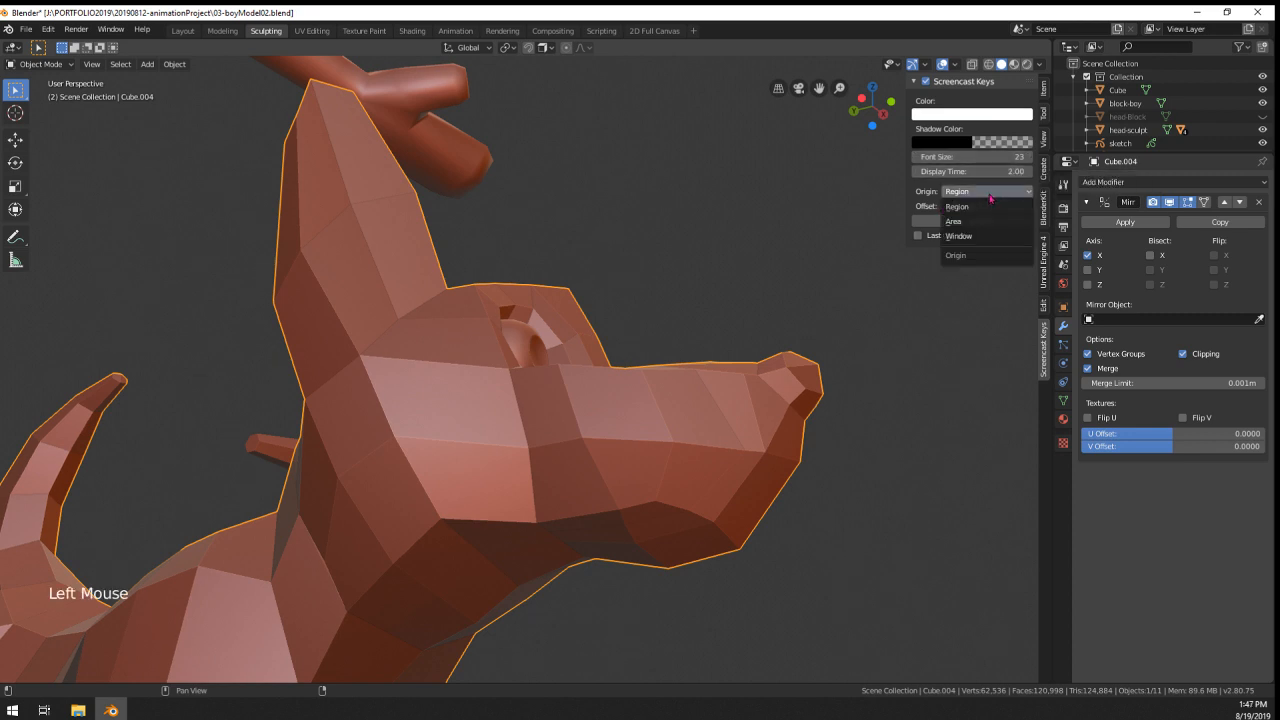
pyautogui.click(996, 196)
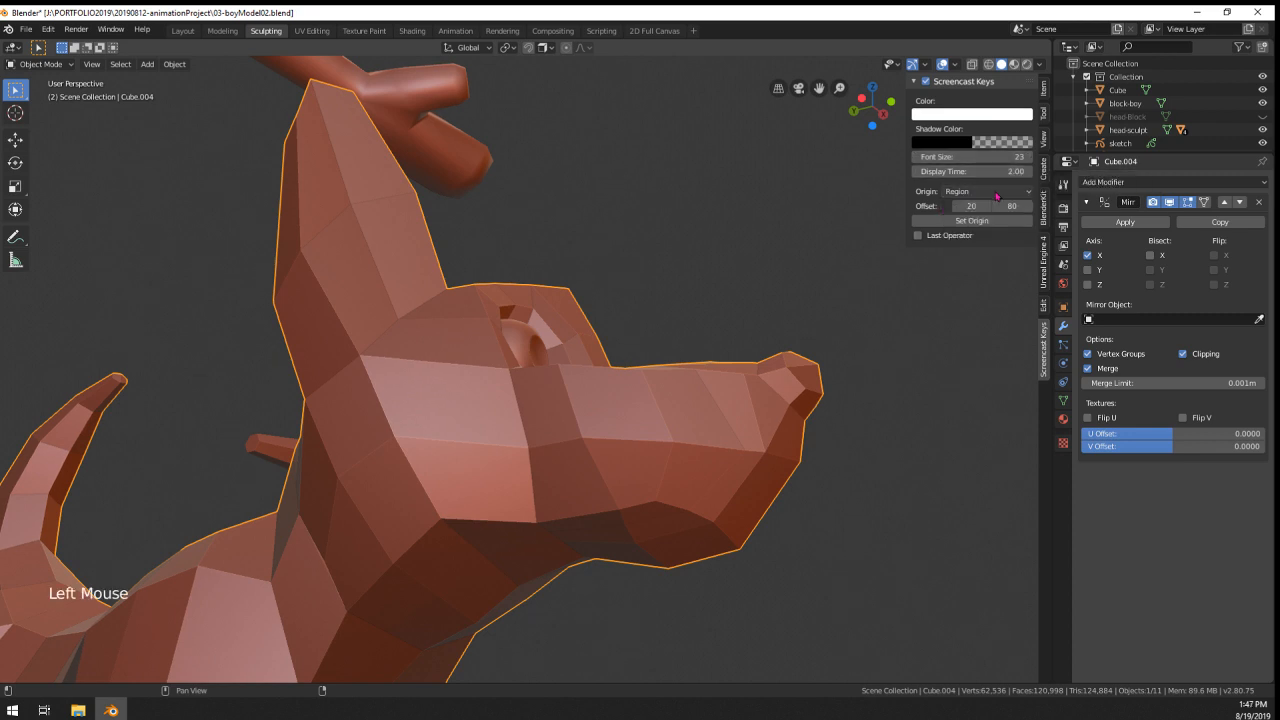
pyautogui.click(1044, 88)
# - In Edit Mode, even out the vertex row running across the throat behind the jaw with LoopTools Relax
pyautogui.scroll(-1, 828, 381)
pyautogui.scroll(-1, 828, 381)
pyautogui.moveTo(828, 381); pyautogui.dragTo(762, 434, button='middle')
pyautogui.keyDown('shift'); pyautogui.moveTo(668, 468); pyautogui.dragTo(560, 430, button='middle'); pyautogui.keyUp('shift')
pyautogui.scroll(1, 645, 413)
pyautogui.press('Tab')
pyautogui.scroll(2, 560, 430)
pyautogui.rightClick(533, 413)
pyautogui.keyDown('shift'); pyautogui.rightClick(446, 480); pyautogui.keyUp('shift')
pyautogui.rightClick(520, 545)
pyautogui.keyDown('ctrl'); pyautogui.rightClick(309, 357); pyautogui.keyUp('ctrl')
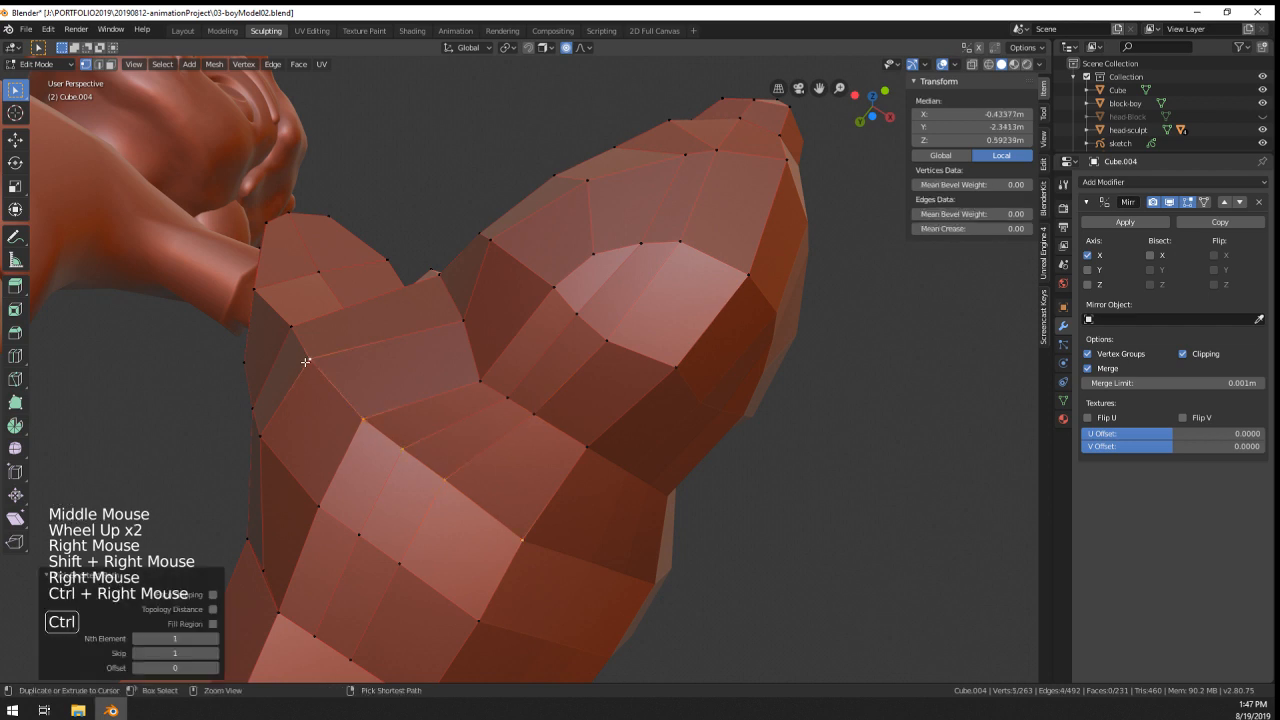
pyautogui.press('w')
pyautogui.moveTo(300, 324)
pyautogui.click(436, 406)
pyautogui.hotkey('shift', 'r')
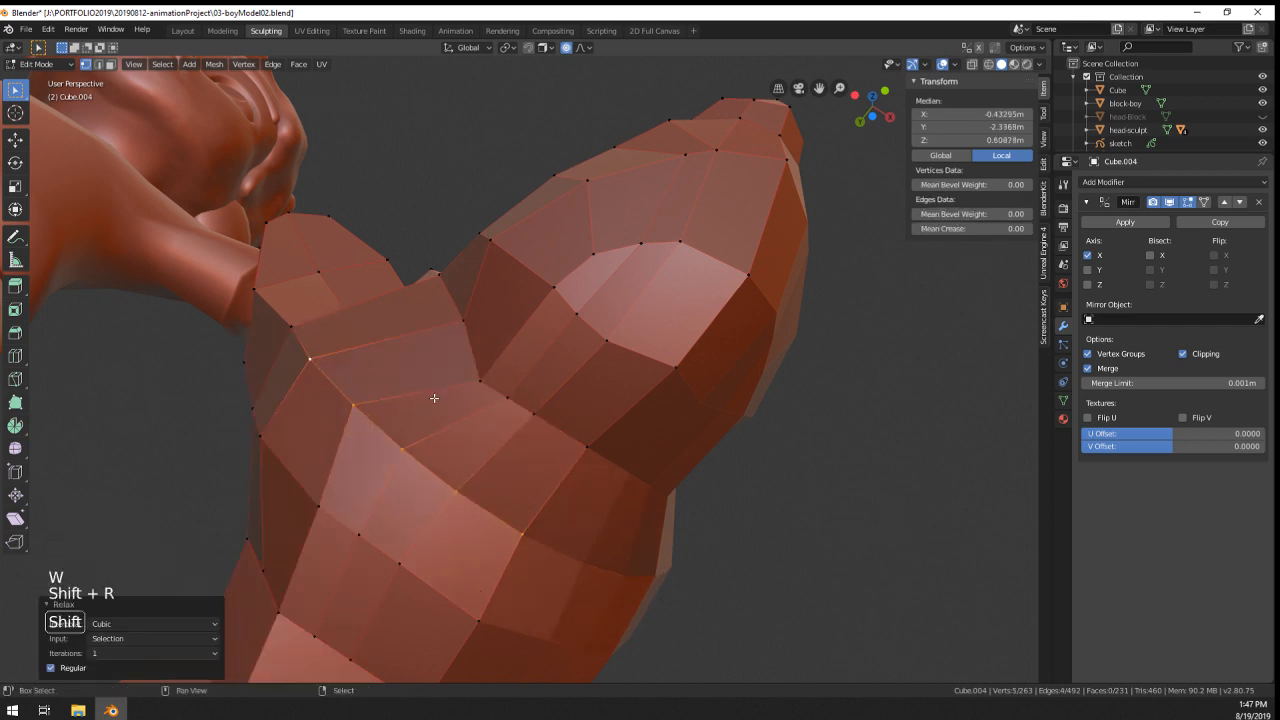
# - Relax the five-vertex row across the underside of the middle of the muzzle with LoopTools
pyautogui.rightClick(606, 345)
pyautogui.keyDown('ctrl'); pyautogui.rightClick(489, 259); pyautogui.keyUp('ctrl')
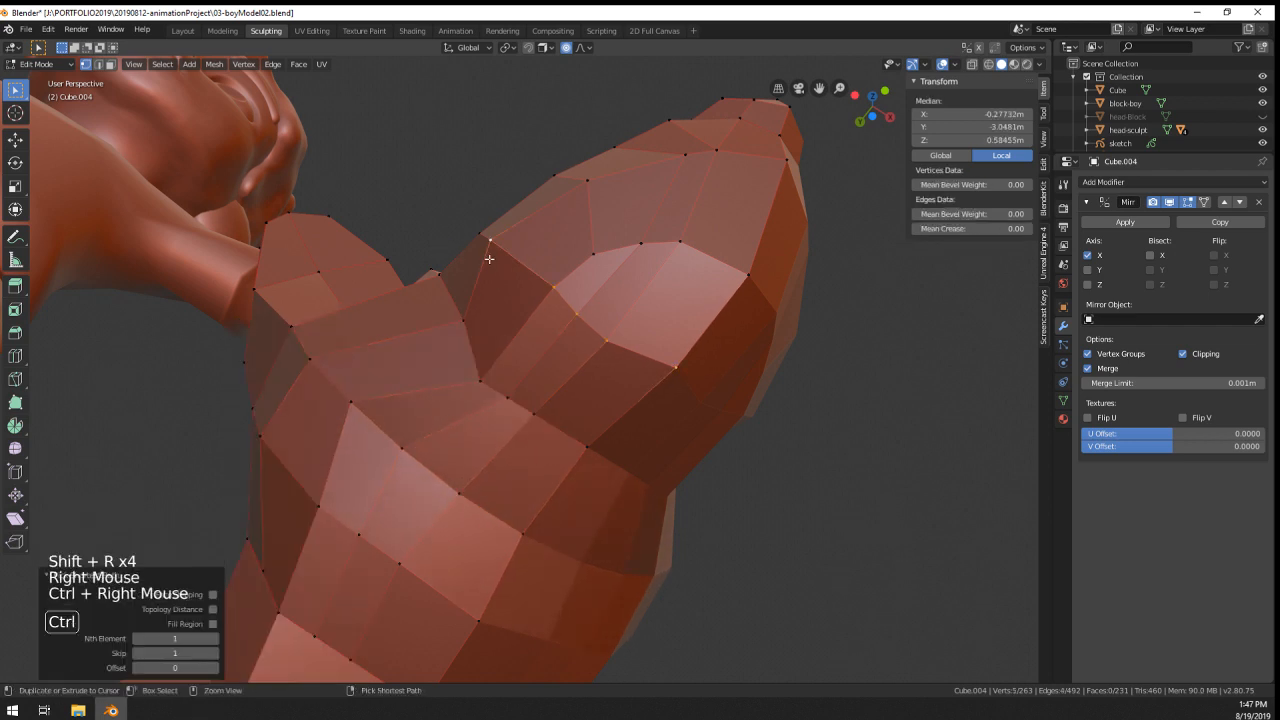
pyautogui.moveTo(567, 407); pyautogui.dragTo(606, 434, button='middle')
pyautogui.rightClick(686, 430)
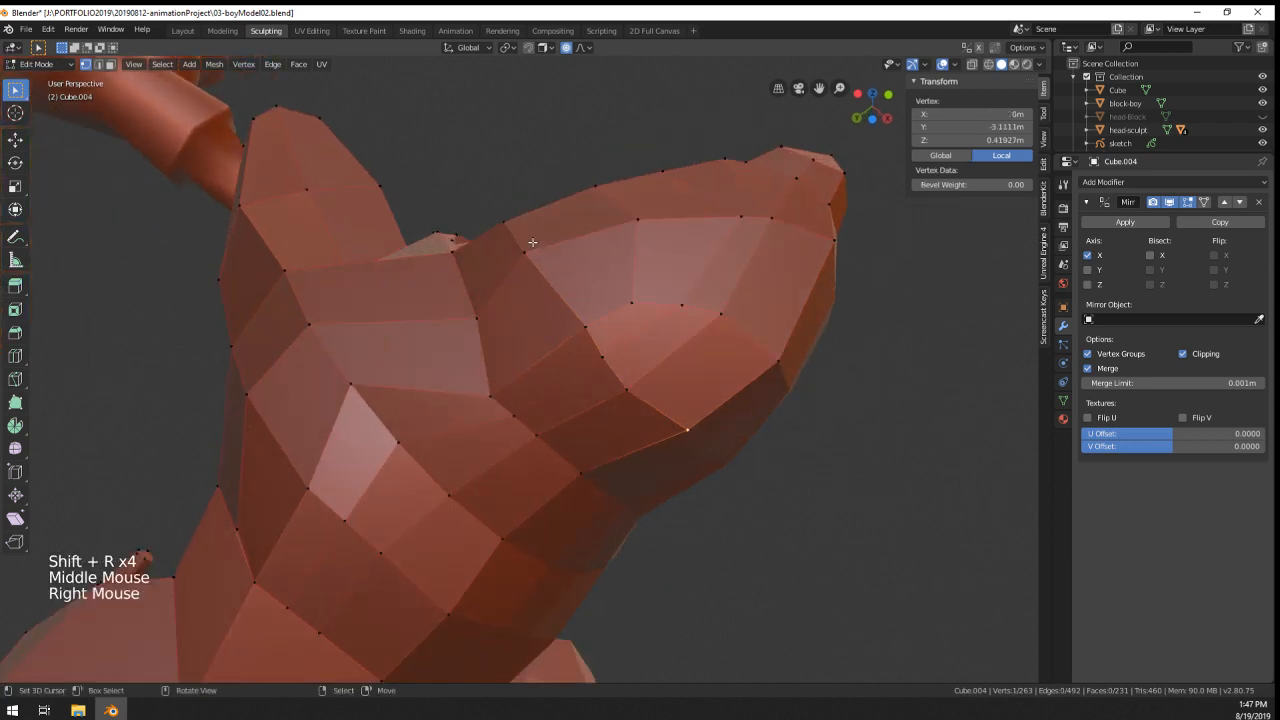
pyautogui.keyDown('ctrl'); pyautogui.rightClick(530, 246); pyautogui.keyUp('ctrl')
pyautogui.rightClick(540, 268)
pyautogui.keyDown('ctrl'); pyautogui.rightClick(693, 444); pyautogui.keyUp('ctrl')
pyautogui.press('w')
pyautogui.moveTo(665, 326)
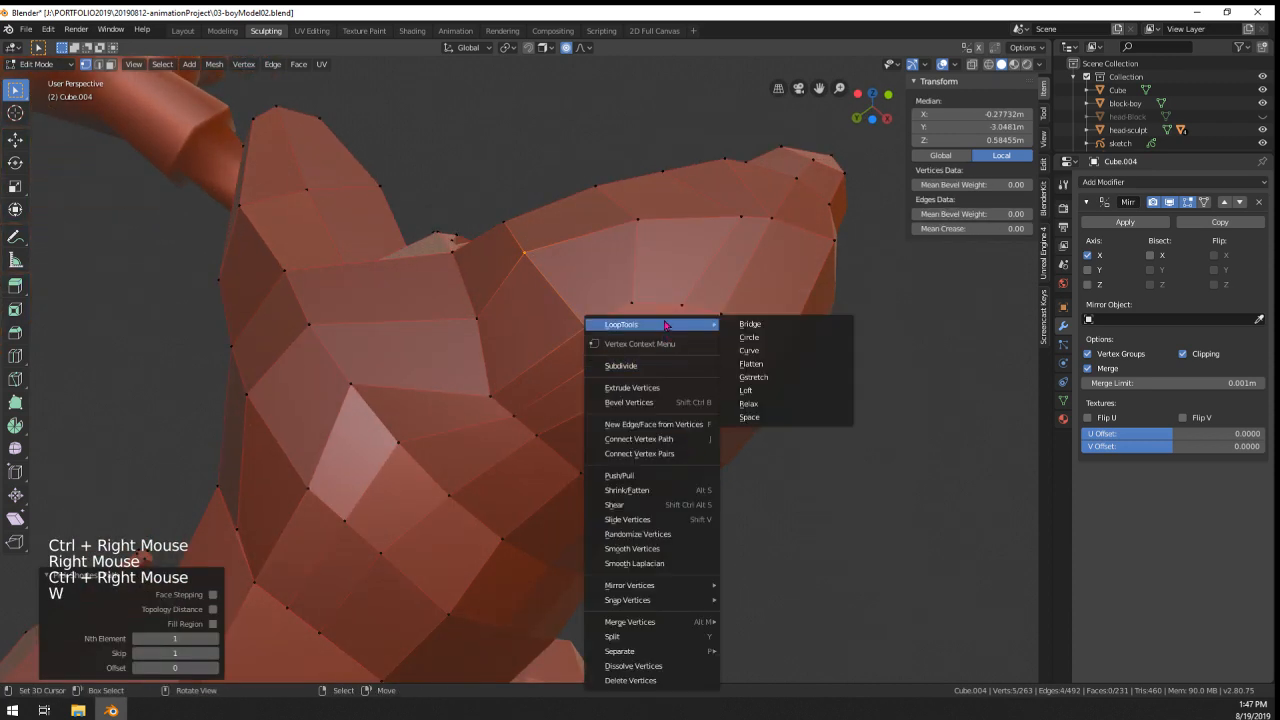
pyautogui.click(789, 407)
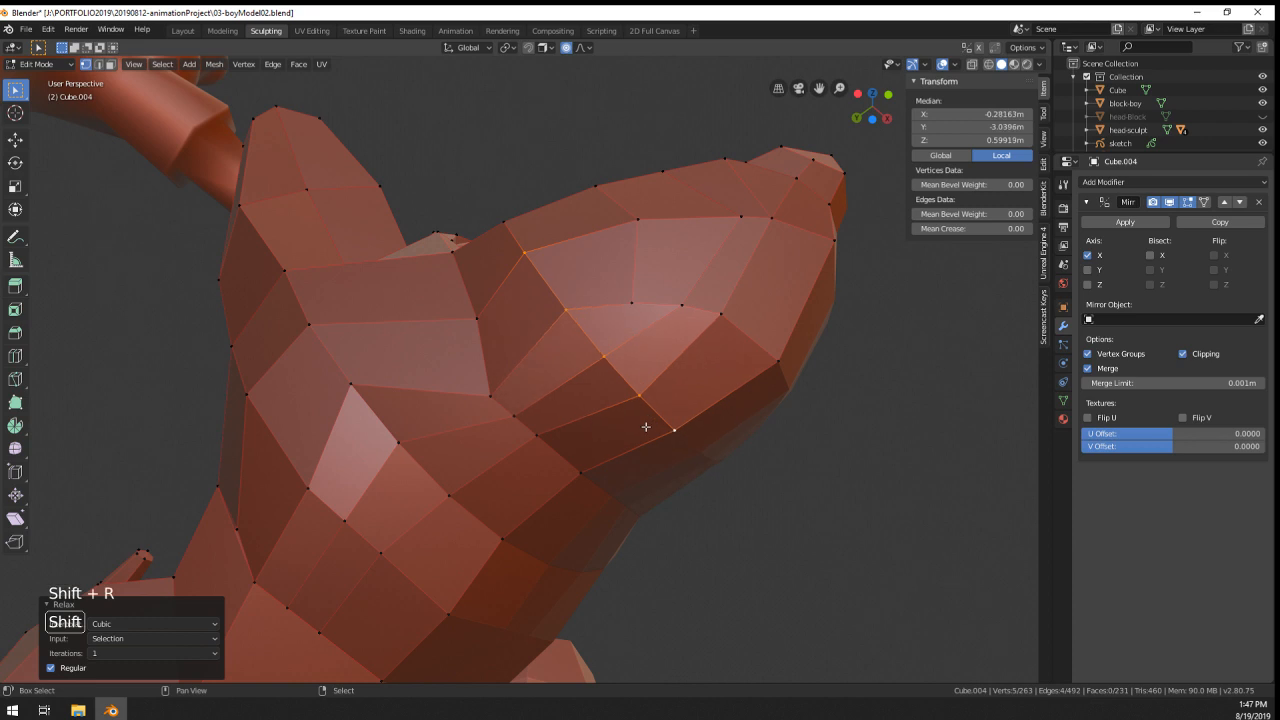
pyautogui.hotkey('shift', 'r')
# - Try relaxing the vertex loops around the base and middle of the muzzle, and undo the changes
pyautogui.rightClick(577, 471)
pyautogui.moveTo(533, 432); pyautogui.dragTo(529, 380, button='middle')
pyautogui.keyDown('ctrl'); pyautogui.rightClick(504, 420); pyautogui.keyUp('ctrl')
pyautogui.hotkey('shift', 'r')
pyautogui.rightClick(582, 478)
pyautogui.keyDown('ctrl'); pyautogui.rightClick(484, 316); pyautogui.keyUp('ctrl')
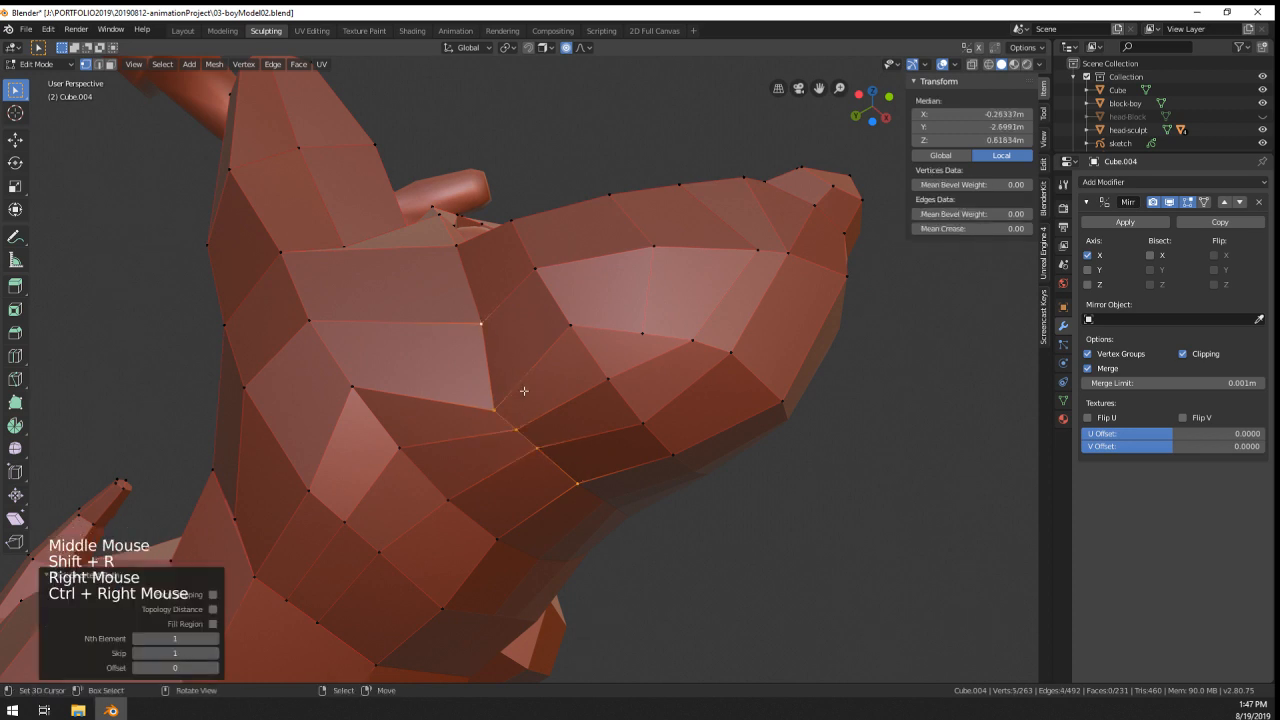
pyautogui.keyDown('alt'); pyautogui.rightClick(518, 424); pyautogui.keyUp('alt')
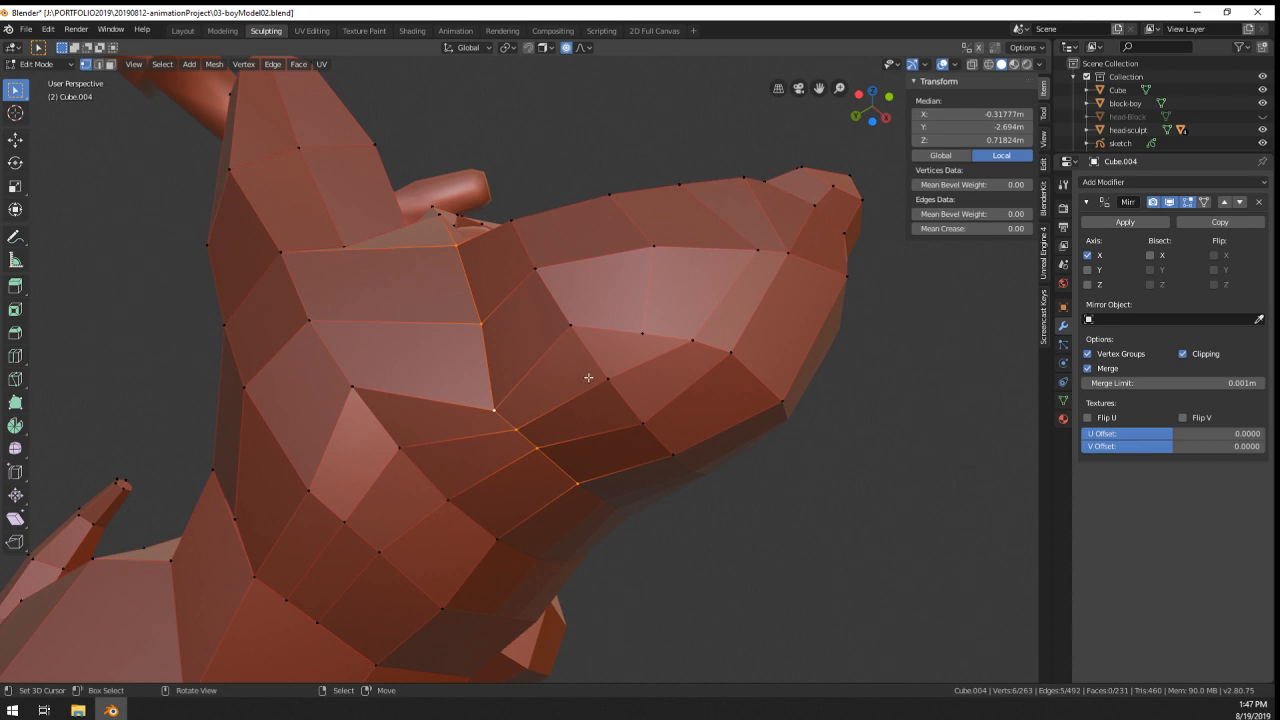
pyautogui.press('w')
pyautogui.moveTo(497, 324)
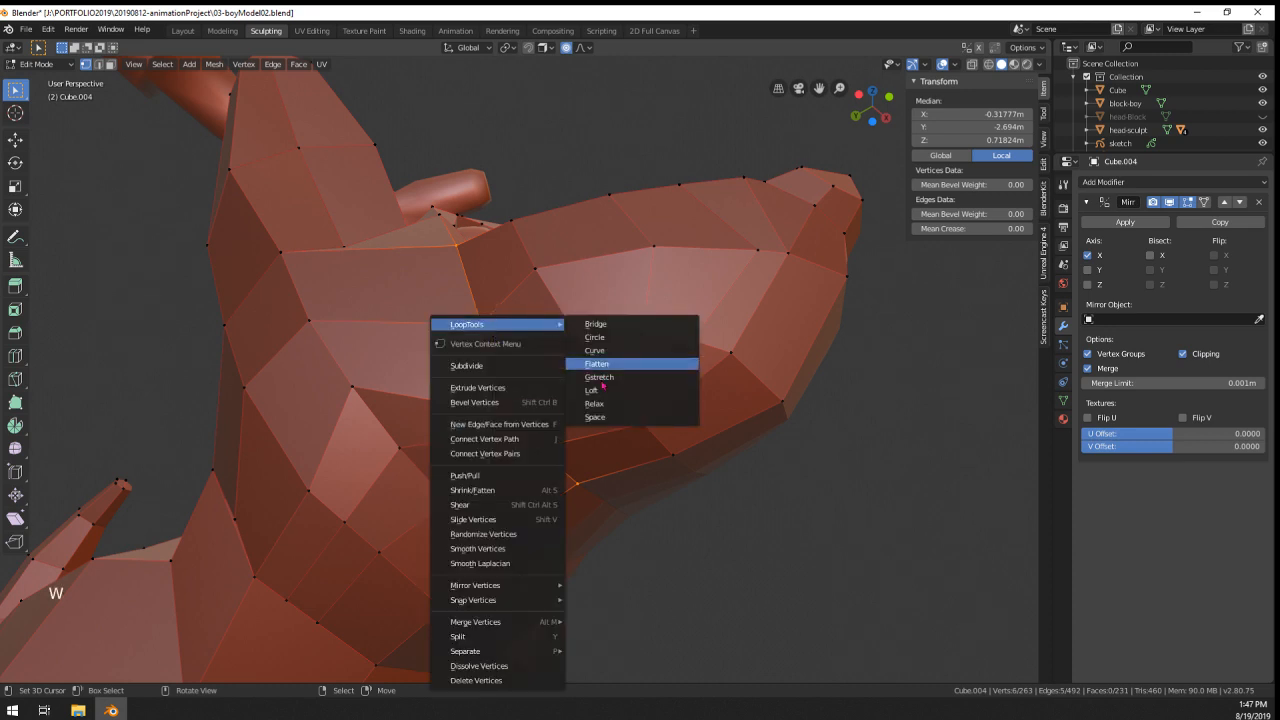
pyautogui.click(614, 402)
pyautogui.keyDown('alt'); pyautogui.rightClick(583, 363); pyautogui.keyUp('alt')
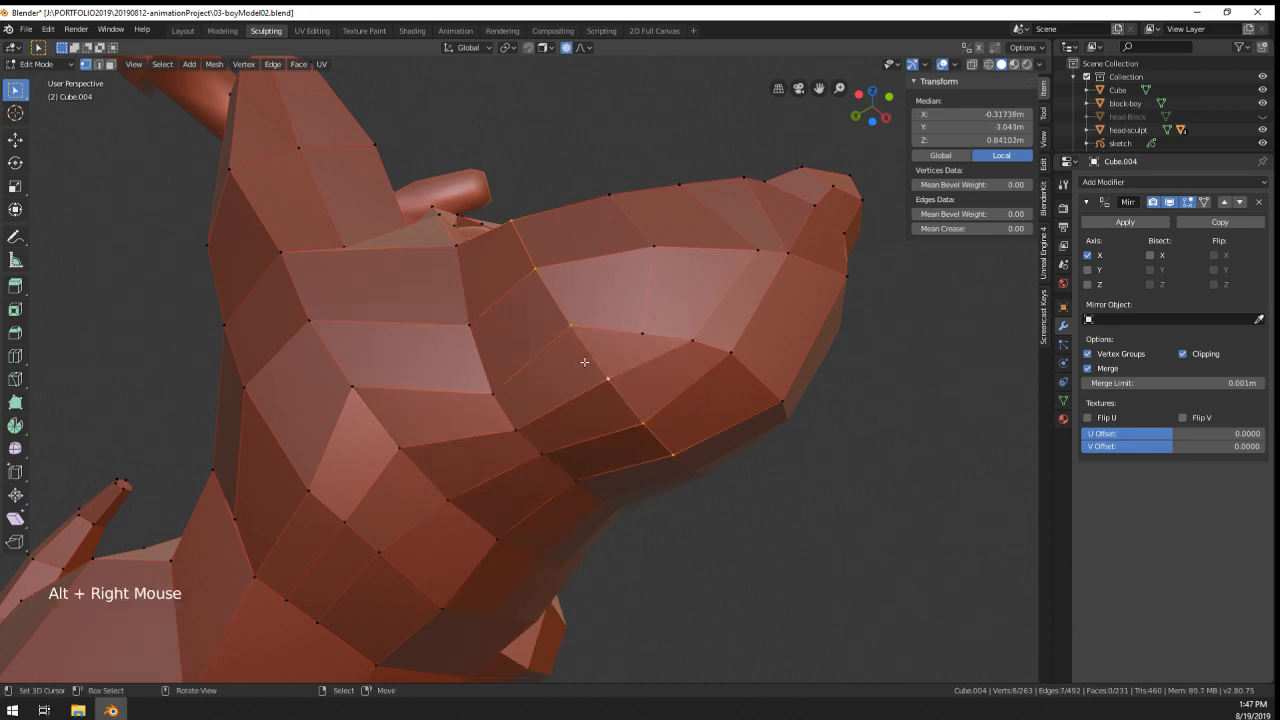
pyautogui.hotkey('shift', 'r')
pyautogui.hotkey('ctrl', 'z')
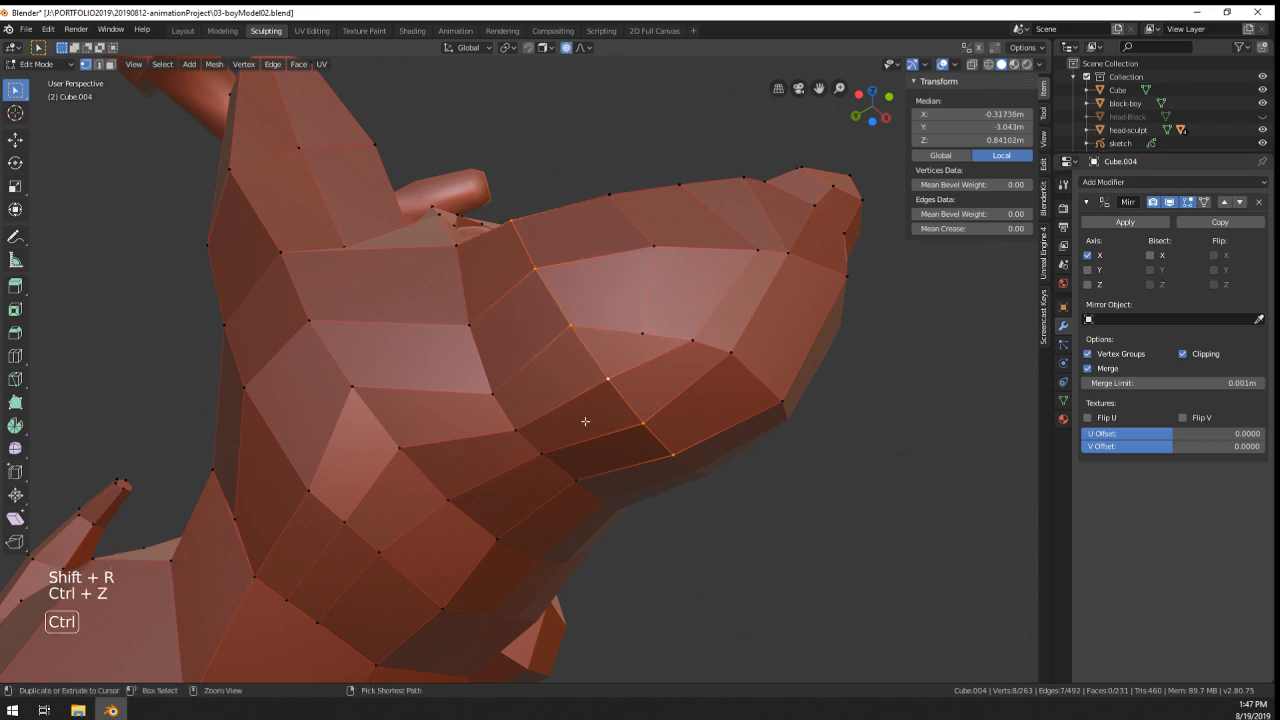
pyautogui.hotkey('ctrl', 'z')
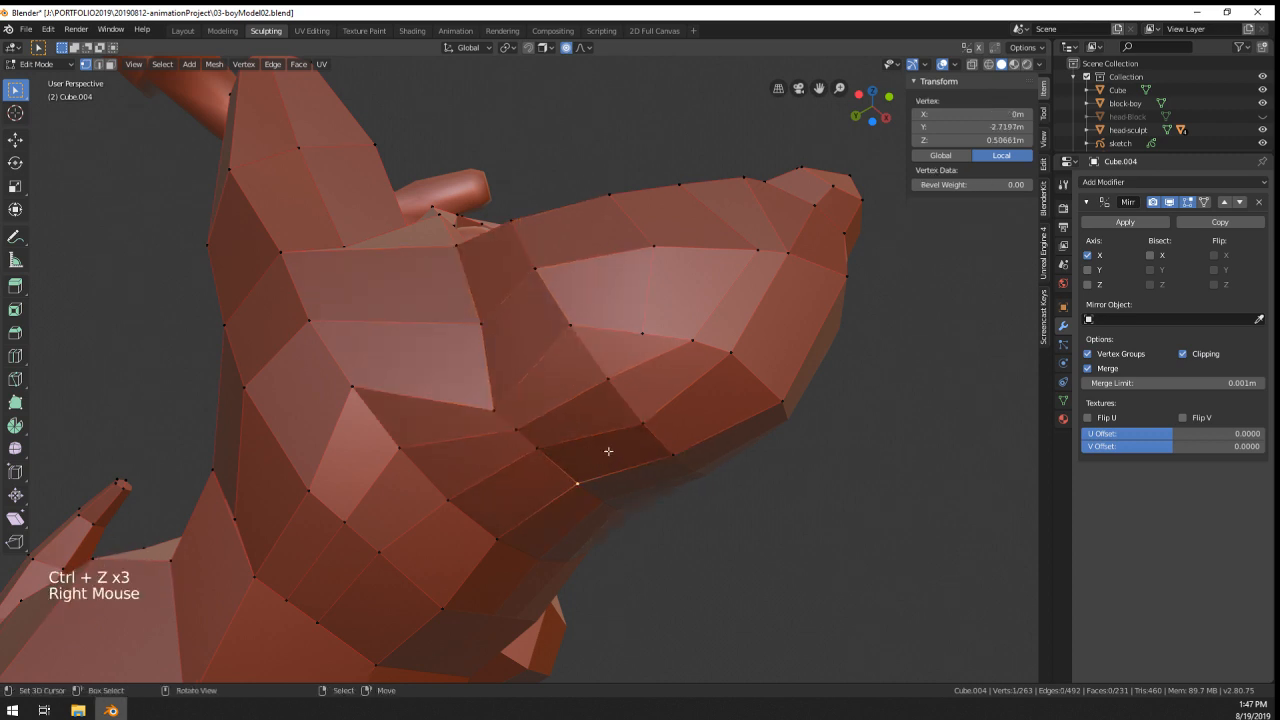
# - Smooth only the four underside vertices of the mid-muzzle loop with LoopTools
pyautogui.keyDown('ctrl'); pyautogui.rightClick(652, 447); pyautogui.keyUp('ctrl')
pyautogui.press('w')
pyautogui.moveTo(573, 328)
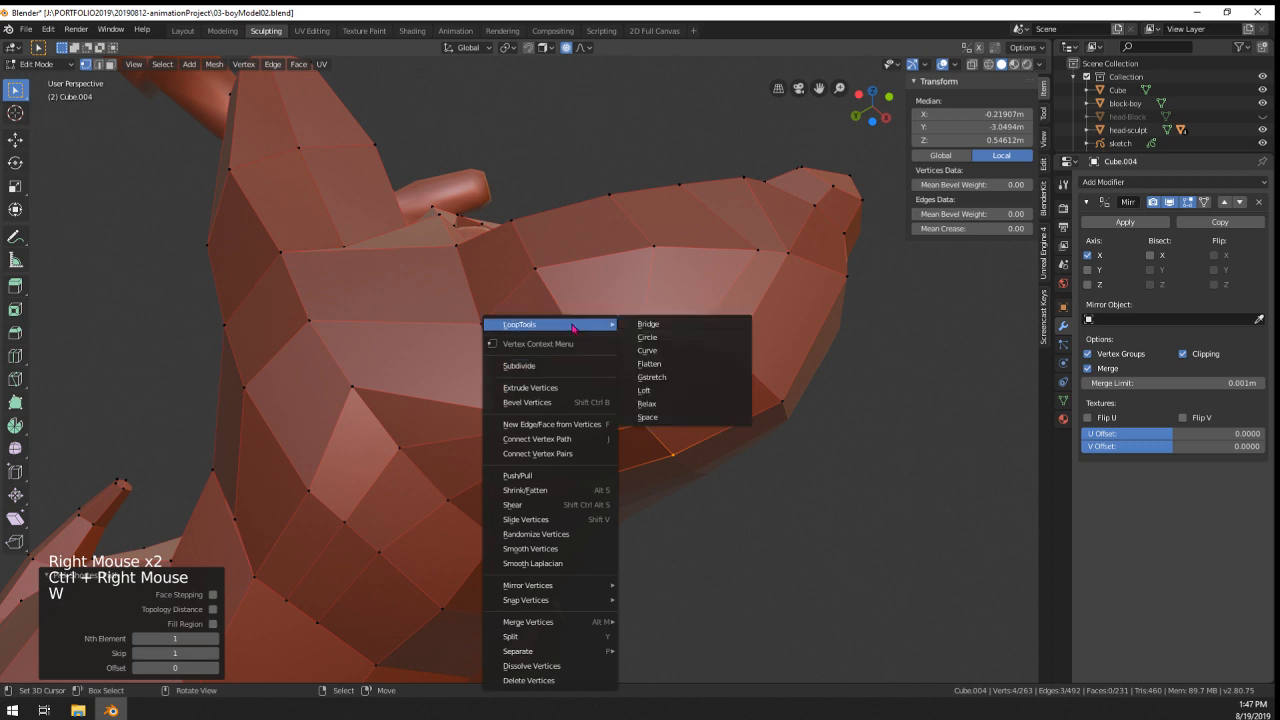
pyautogui.click(667, 413)
# - Relax the five-vertex row under the back of the jaw, from the centre line up to the cheek
pyautogui.rightClick(571, 483)
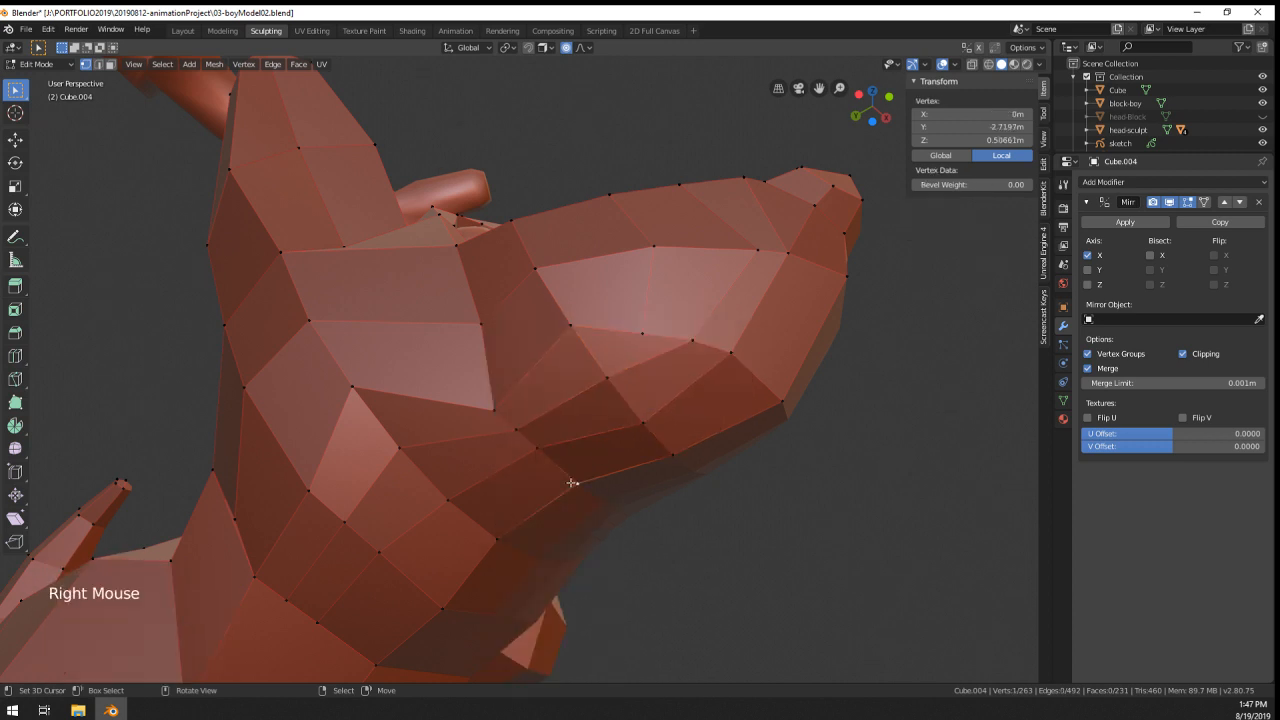
pyautogui.keyDown('ctrl'); pyautogui.rightClick(482, 355); pyautogui.keyUp('ctrl')
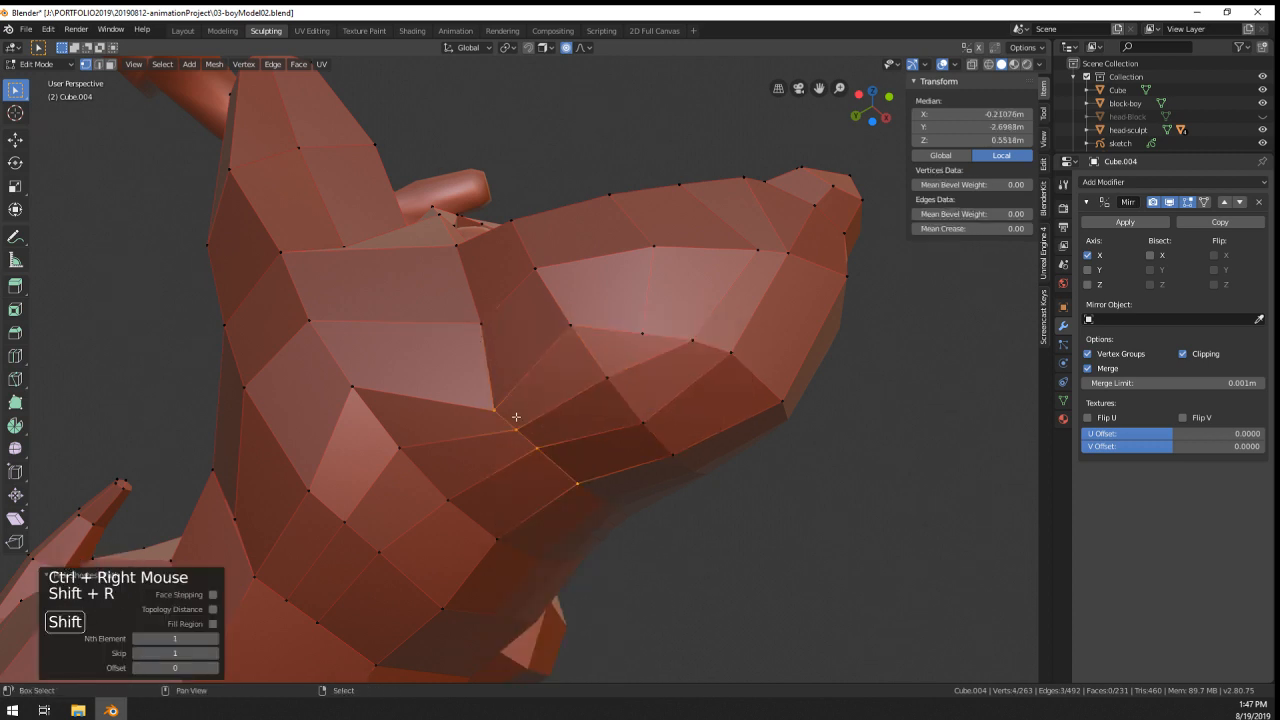
pyautogui.moveTo(503, 353); pyautogui.dragTo(508, 435, button='middle')
pyautogui.rightClick(508, 435)
pyautogui.keyDown('ctrl'); pyautogui.rightClick(469, 345); pyautogui.keyUp('ctrl')
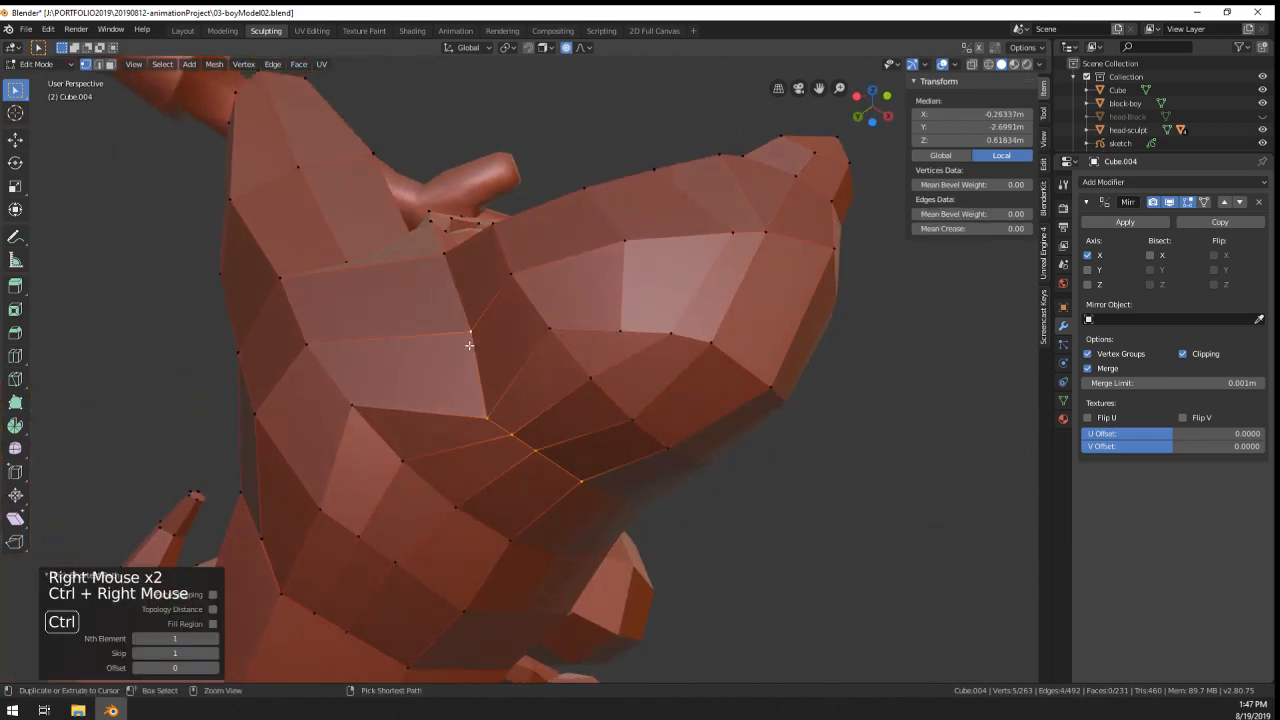
pyautogui.press('w')
pyautogui.moveTo(470, 324)
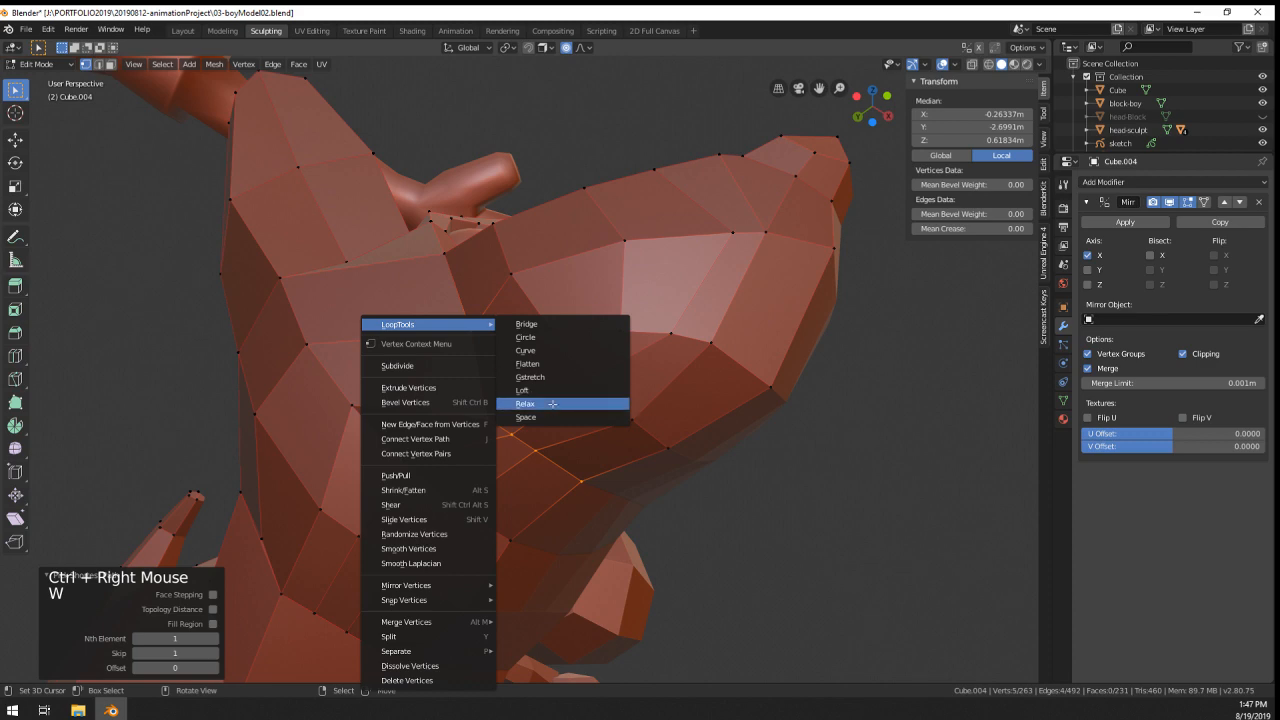
pyautogui.click(552, 403)
pyautogui.keyDown('shift'); pyautogui.scroll(-6, 552, 403); pyautogui.keyUp('shift')
# - Scale and move the row under the back of the jaw, and check the head's shape in Object Mode
pyautogui.moveTo(570, 430); pyautogui.dragTo(537, 466, button='middle')
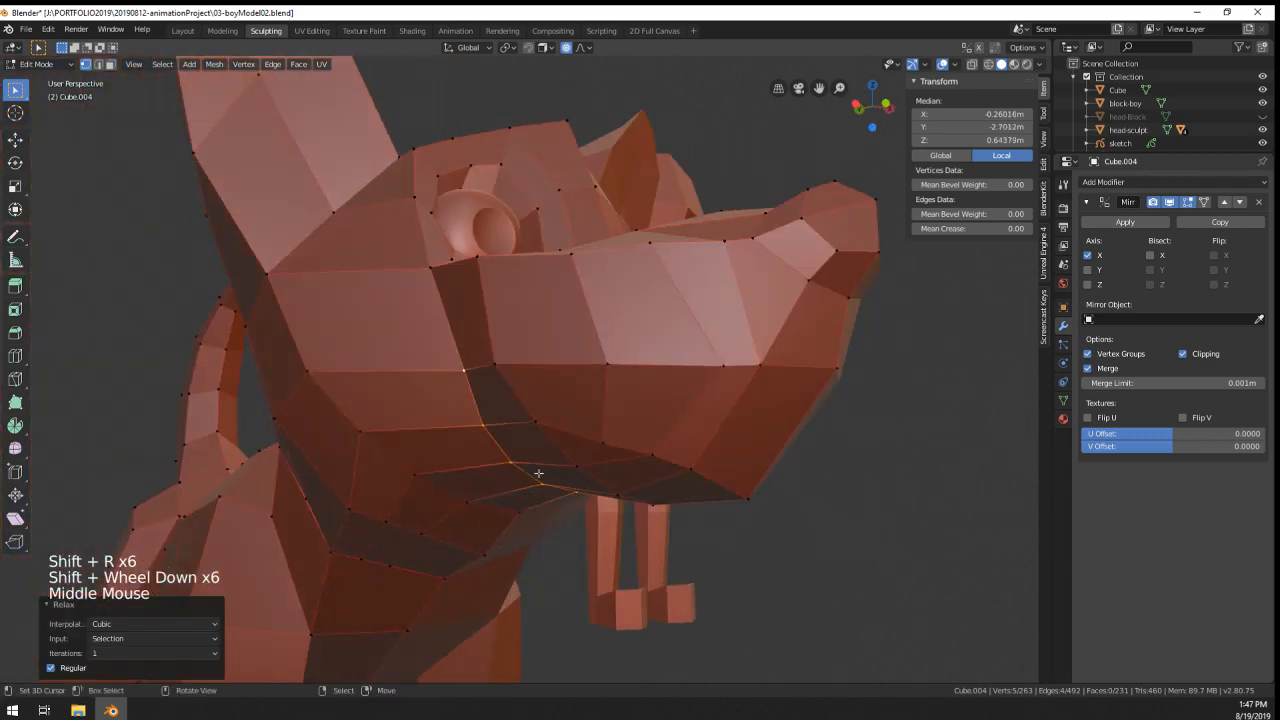
pyautogui.press('s')
pyautogui.press('g')
pyautogui.click(608, 563)
pyautogui.scroll(-5, 611, 533)
pyautogui.press('Tab')
pyautogui.moveTo(611, 533); pyautogui.dragTo(582, 385, button='middle')
pyautogui.scroll(-1, 423, 317)
pyautogui.scroll(3, 423, 317)
pyautogui.press('Tab')
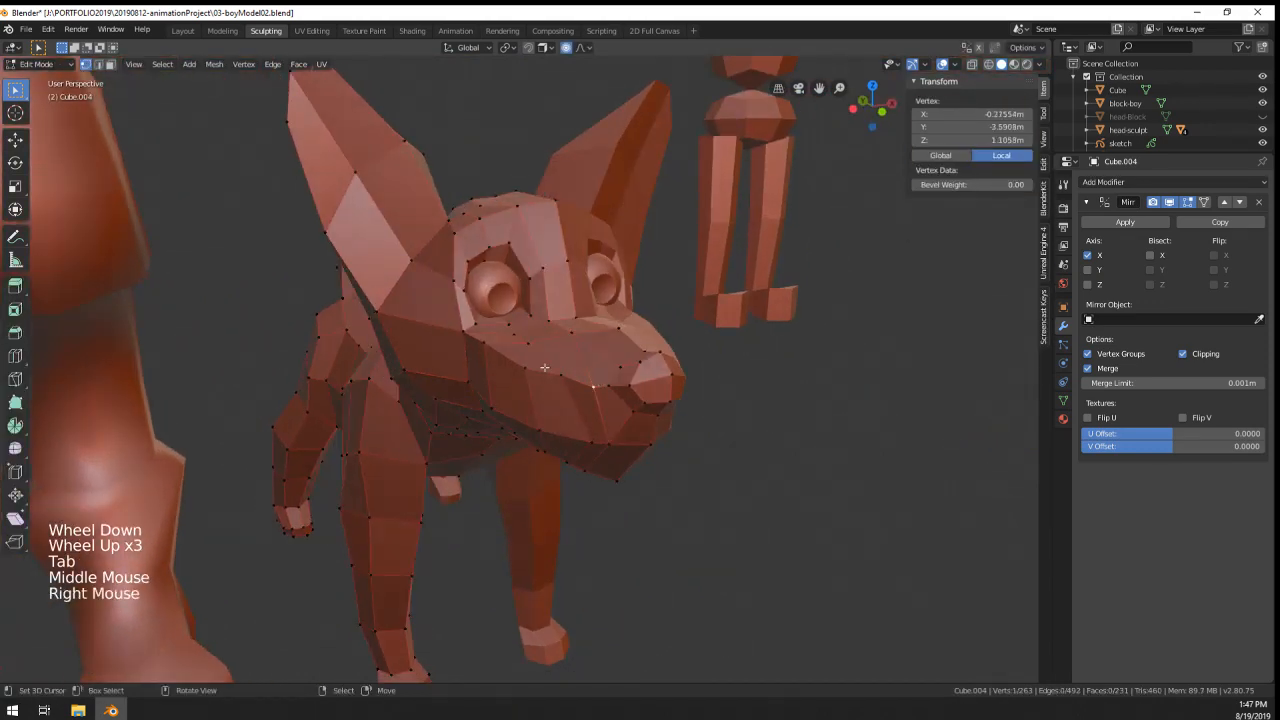
# - Reposition the path of vertices along the upper side edge of the muzzle, from below the eye toward the nose
pyautogui.keyDown('ctrl'); pyautogui.rightClick(486, 346); pyautogui.keyUp('ctrl')
pyautogui.press('g')
pyautogui.moveTo(503, 366); pyautogui.dragTo(629, 406, button='middle')
pyautogui.press('g')
pyautogui.click(489, 400)
# - Move two adjacent vertices on the muzzle to refine its side contour
pyautogui.rightClick(546, 357)
pyautogui.keyDown('shift'); pyautogui.rightClick(572, 358); pyautogui.keyUp('shift')
pyautogui.press('g')
pyautogui.click(499, 271)
# - Slide, move and rotate the three connected vertices on the side of the muzzle just behind the nose
pyautogui.scroll(2, 636, 427)
pyautogui.rightClick(700, 430)
pyautogui.keyDown('shift'); pyautogui.rightClick(640, 431); pyautogui.keyUp('shift')
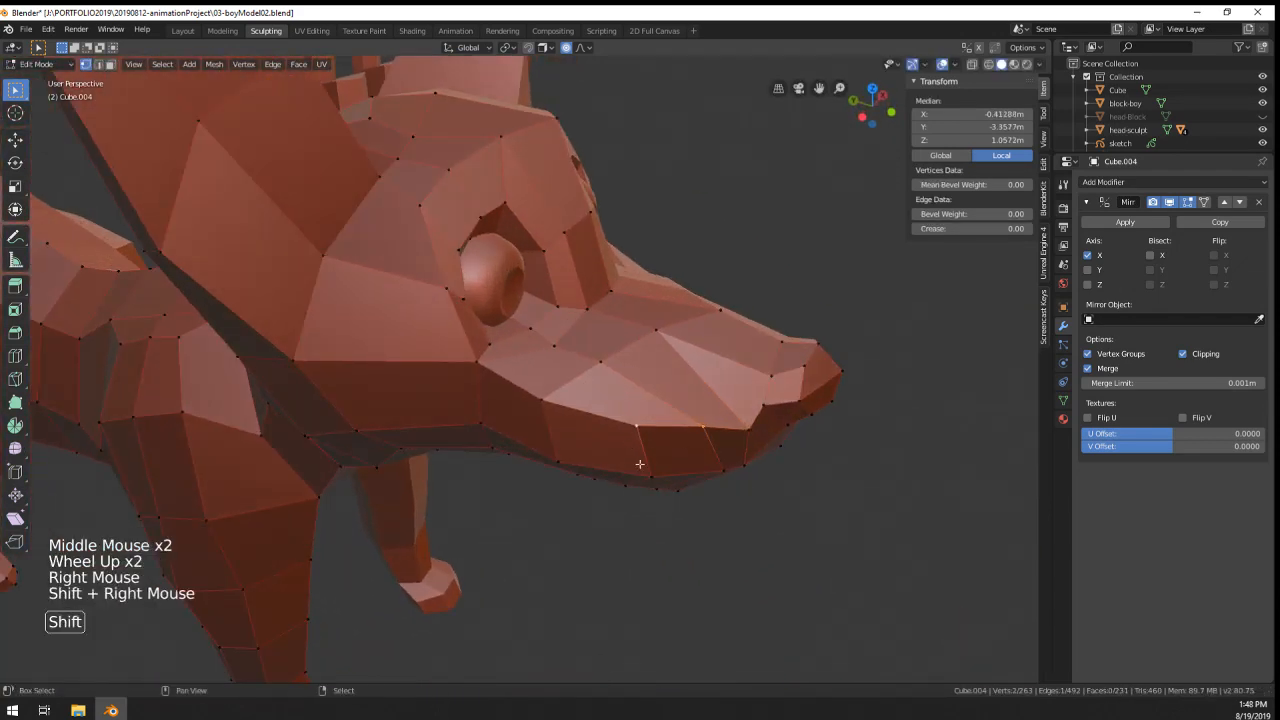
pyautogui.keyDown('shift'); pyautogui.rightClick(649, 474); pyautogui.keyUp('shift')
pyautogui.moveTo(658, 482); pyautogui.dragTo(674, 541, button='middle')
pyautogui.press('g')
pyautogui.press('g')
pyautogui.click(666, 506)
pyautogui.press('g')
pyautogui.click(674, 549)
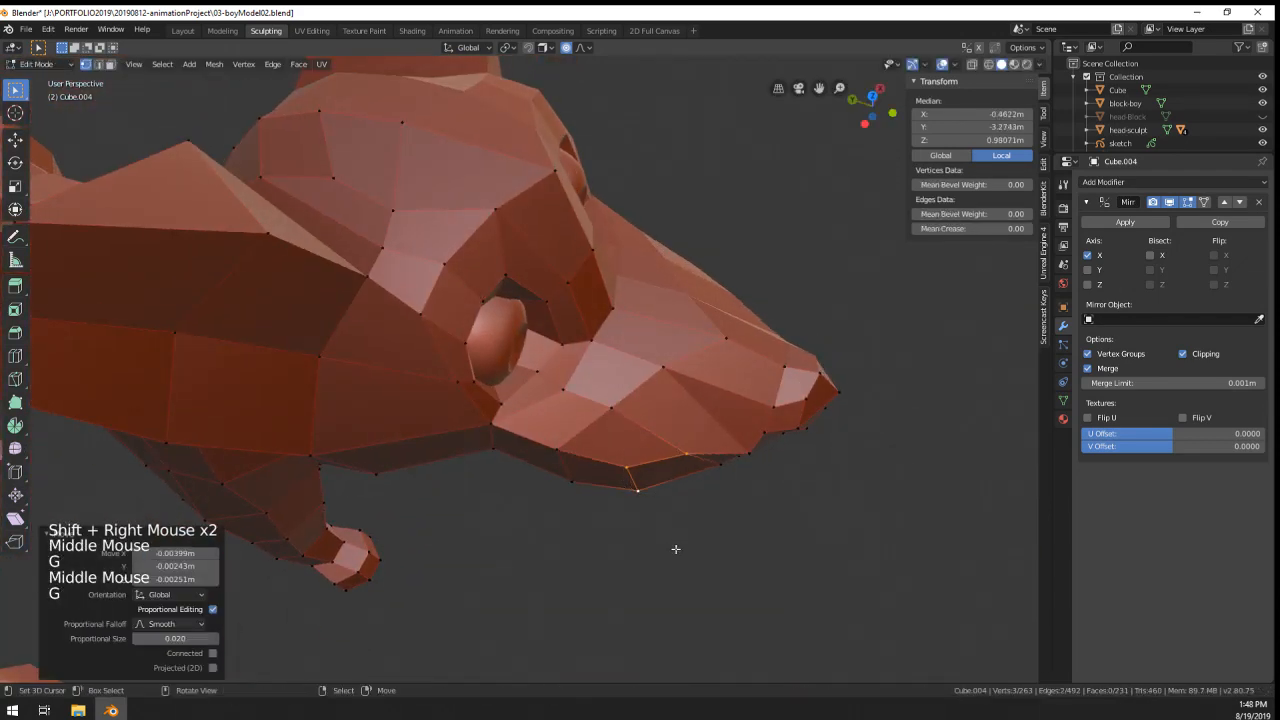
pyautogui.press('r')
pyautogui.click(751, 537)
# - Slide the vertex near the muzzle's tip along its edge and adjust its position
pyautogui.moveTo(751, 537); pyautogui.dragTo(707, 406, button='middle')
pyautogui.rightClick(722, 424)
pyautogui.press('g')
pyautogui.press('g')
pyautogui.click(671, 430)
pyautogui.press('g')
pyautogui.click(562, 550)
# - Reposition an upper side vertex of the muzzle and the lower corner vertex near its tip
pyautogui.rightClick(651, 363)
pyautogui.press('g')
pyautogui.click(636, 343)
pyautogui.rightClick(680, 440)
pyautogui.press('g')
pyautogui.click(671, 438)
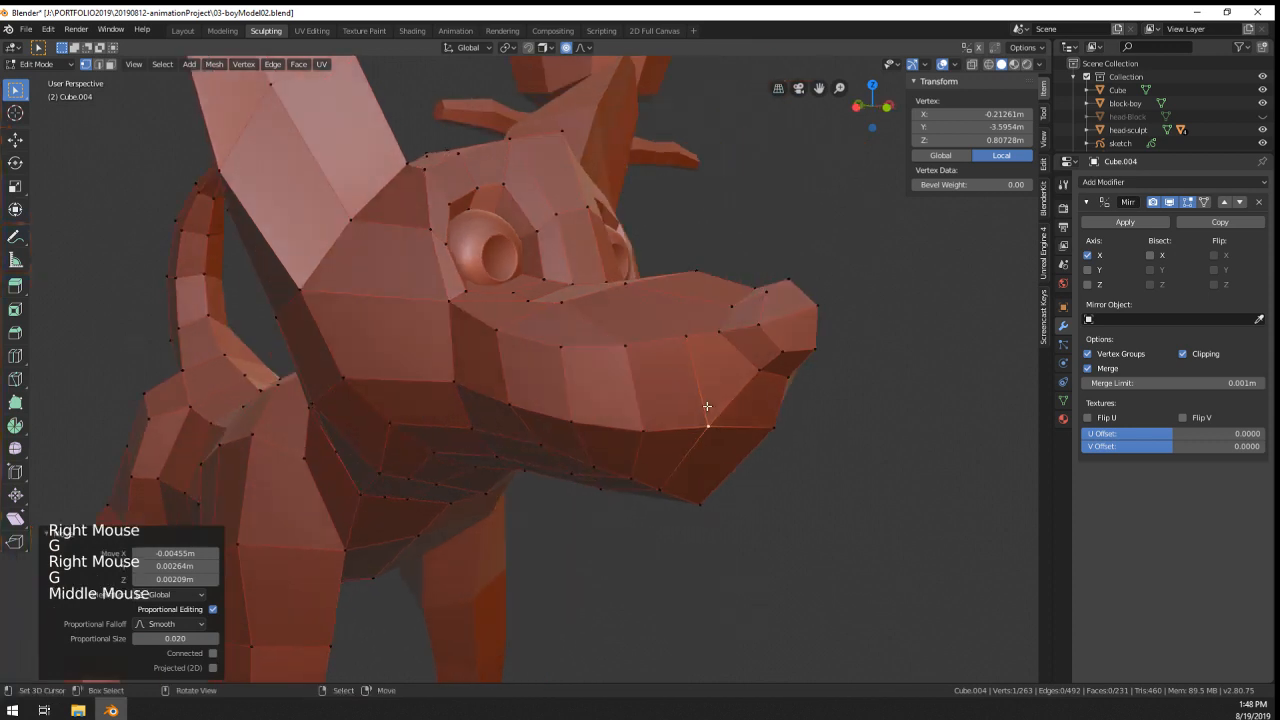
pyautogui.moveTo(694, 372); pyautogui.dragTo(790, 480)
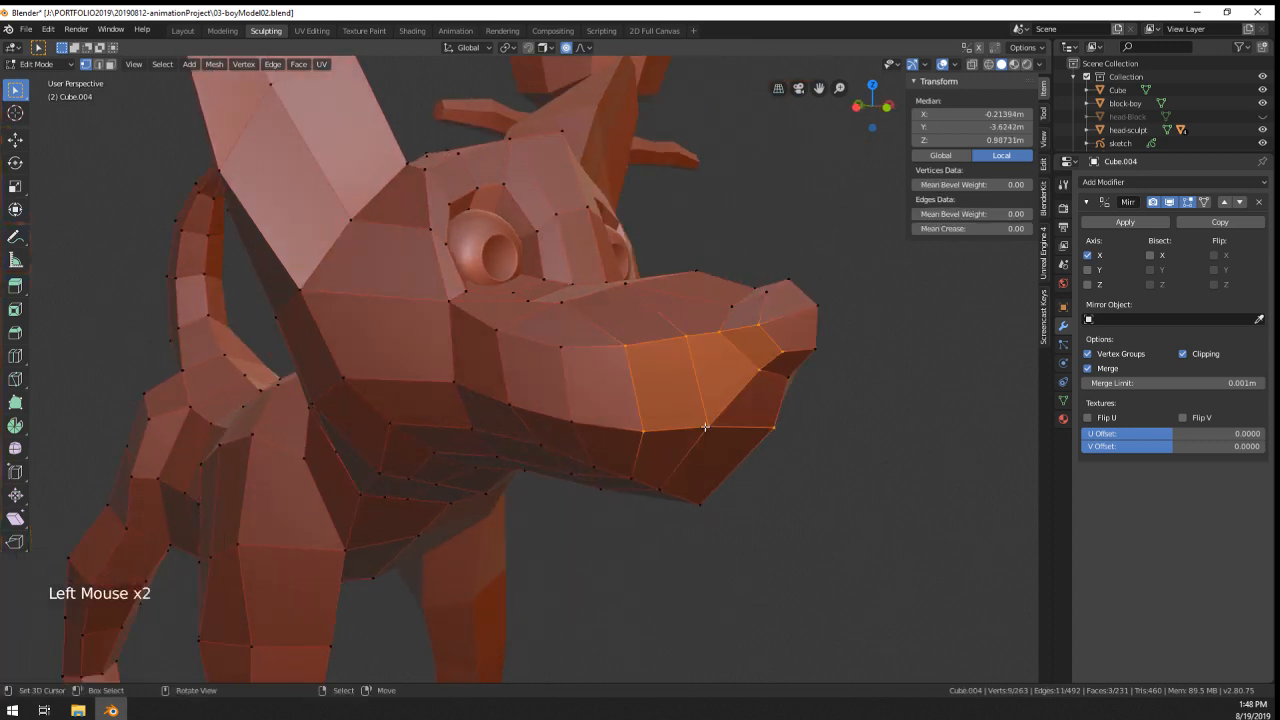
pyautogui.moveTo(824, 224); pyautogui.dragTo(546, 440)
pyautogui.moveTo(834, 486); pyautogui.dragTo(525, 273)
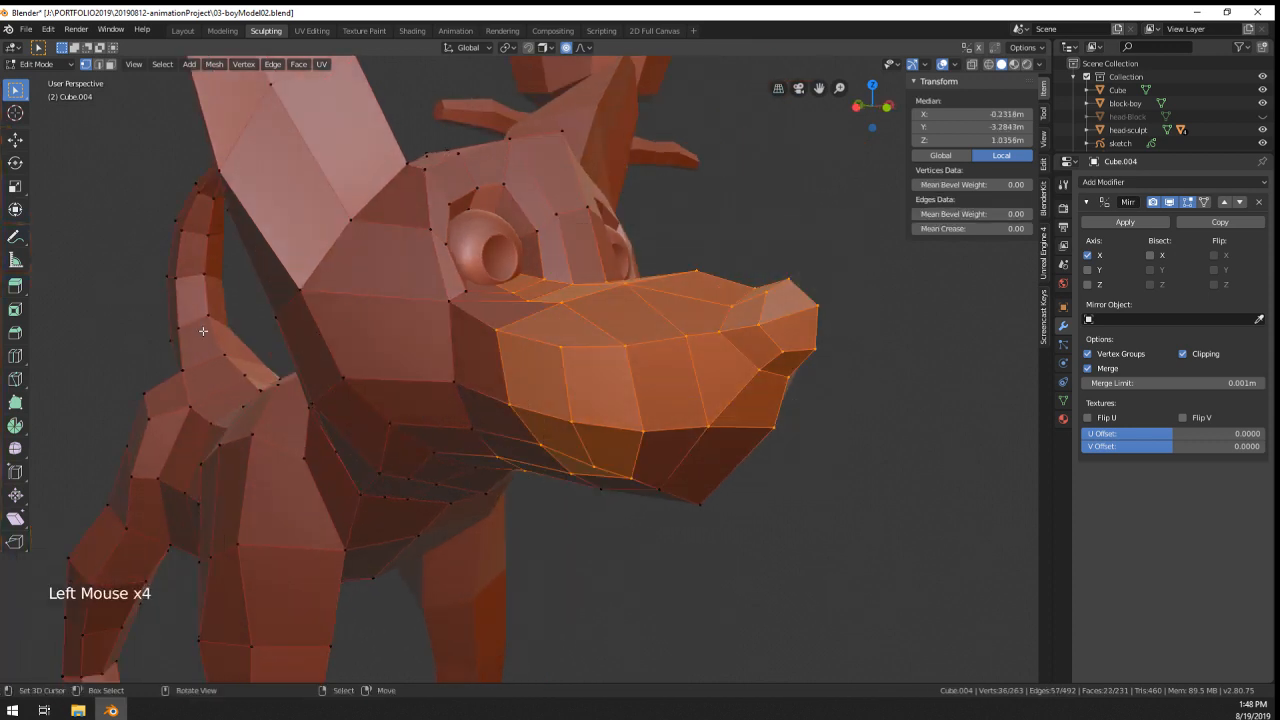
pyautogui.moveTo(218, 327); pyautogui.dragTo(325, 415)
# - Reposition the two neighbouring vertices on the upper side edge of the muzzle between the eye and the nose
pyautogui.moveTo(570, 364); pyautogui.dragTo(572, 396, button='right')
pyautogui.hotkey('ctrl', 'z')
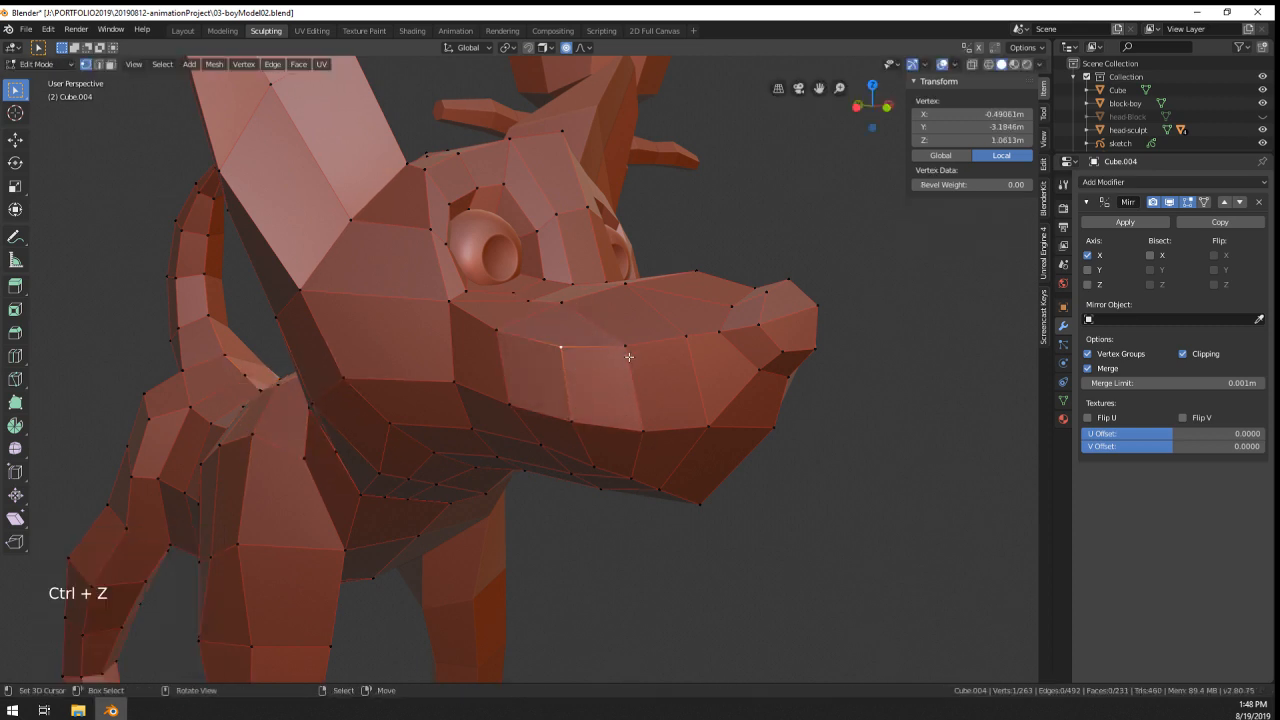
pyautogui.moveTo(625, 346); pyautogui.dragTo(660, 378, button='right')
pyautogui.hotkey('ctrl', 'z')
pyautogui.hotkey('ctrl', 'z')
pyautogui.moveTo(550, 340)
pyautogui.mouseDown(button='right')
pyautogui.moveTo(564, 367)
pyautogui.moveTo(543, 345)
pyautogui.mouseUp(button='right')
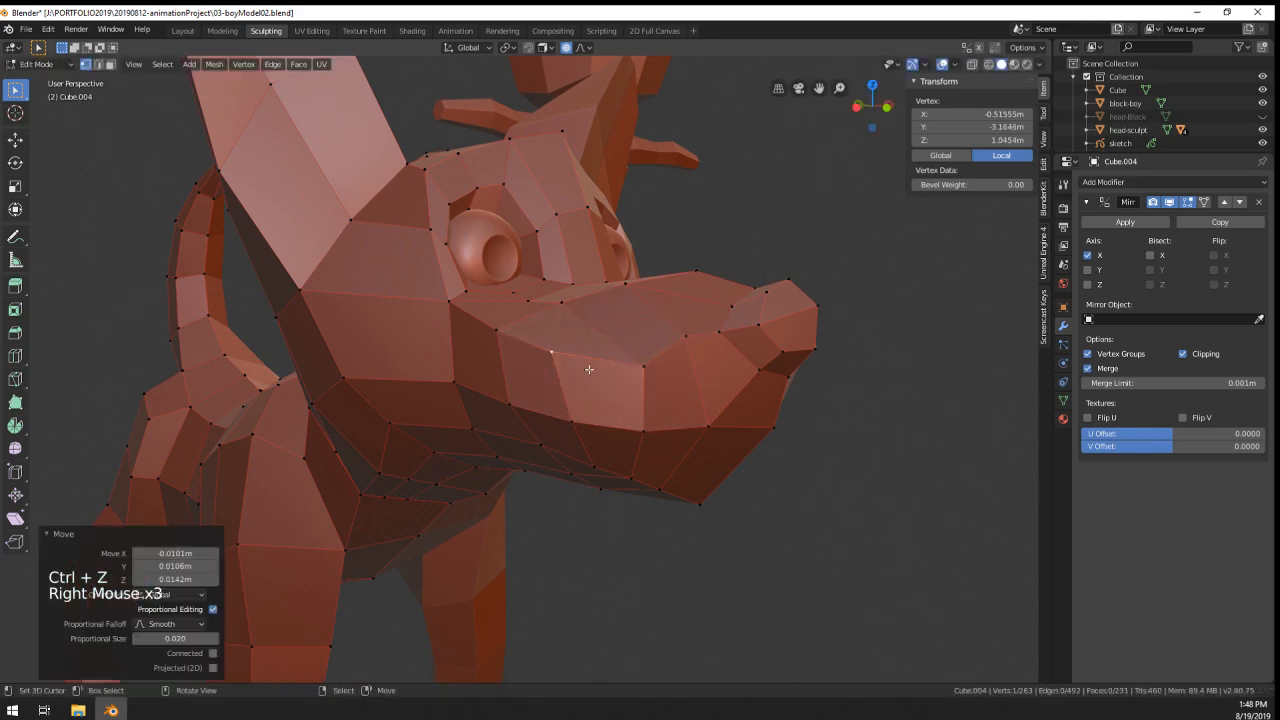
pyautogui.moveTo(646, 371); pyautogui.dragTo(624, 346, button='right')
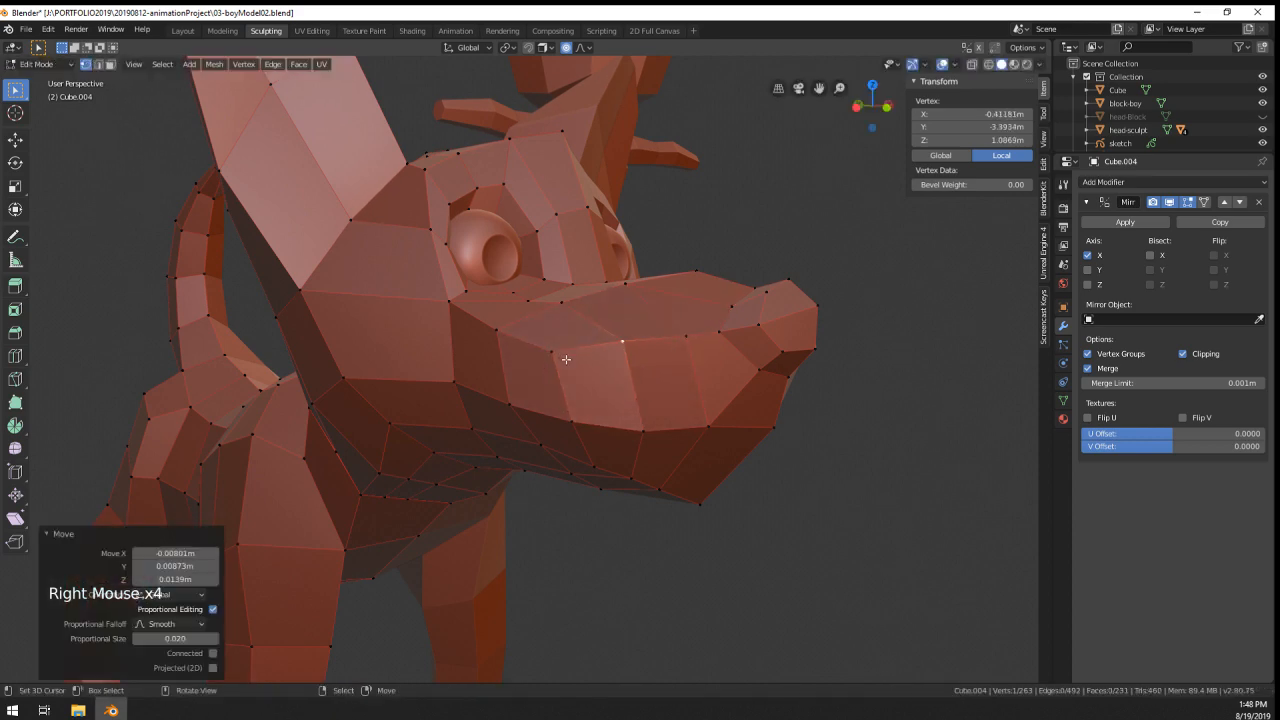
# - Reposition the upper side edge vertex of the muzzle together with the neighbouring vertex behind it
pyautogui.moveTo(566, 359); pyautogui.dragTo(640, 455, button='middle')
pyautogui.rightClick(643, 457)
pyautogui.press('g')
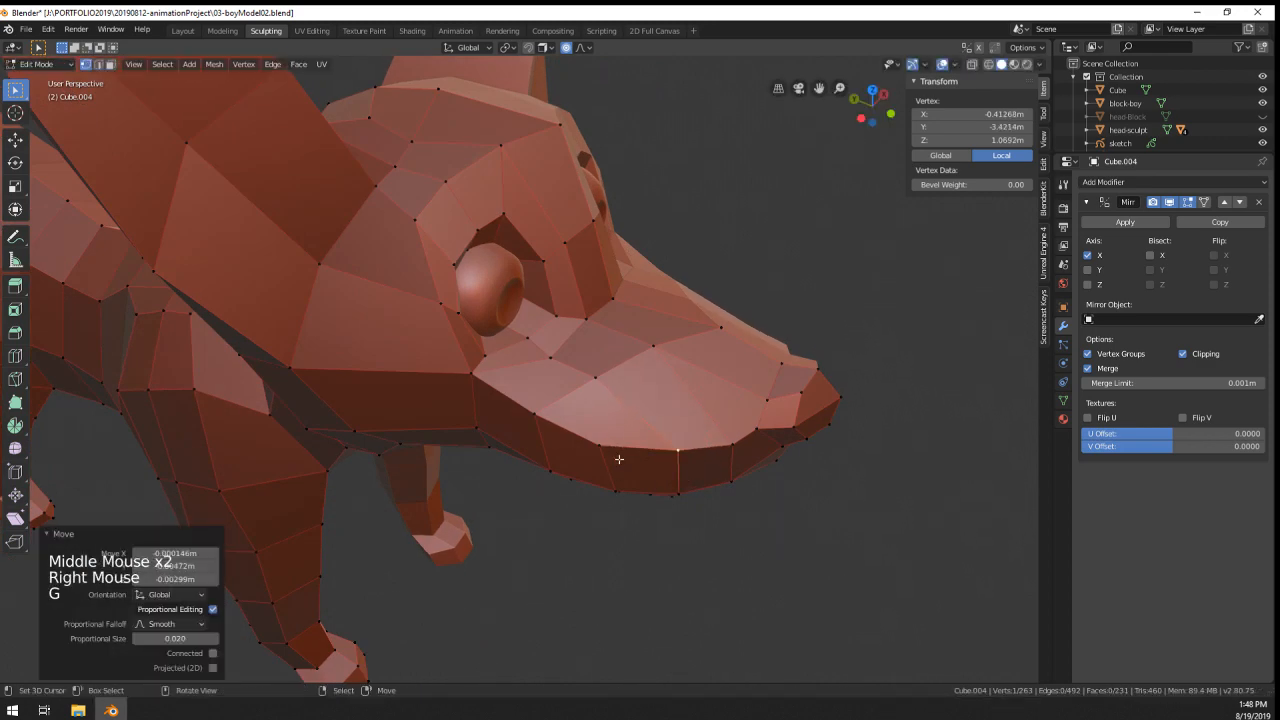
pyautogui.rightClick(602, 447)
pyautogui.press('g')
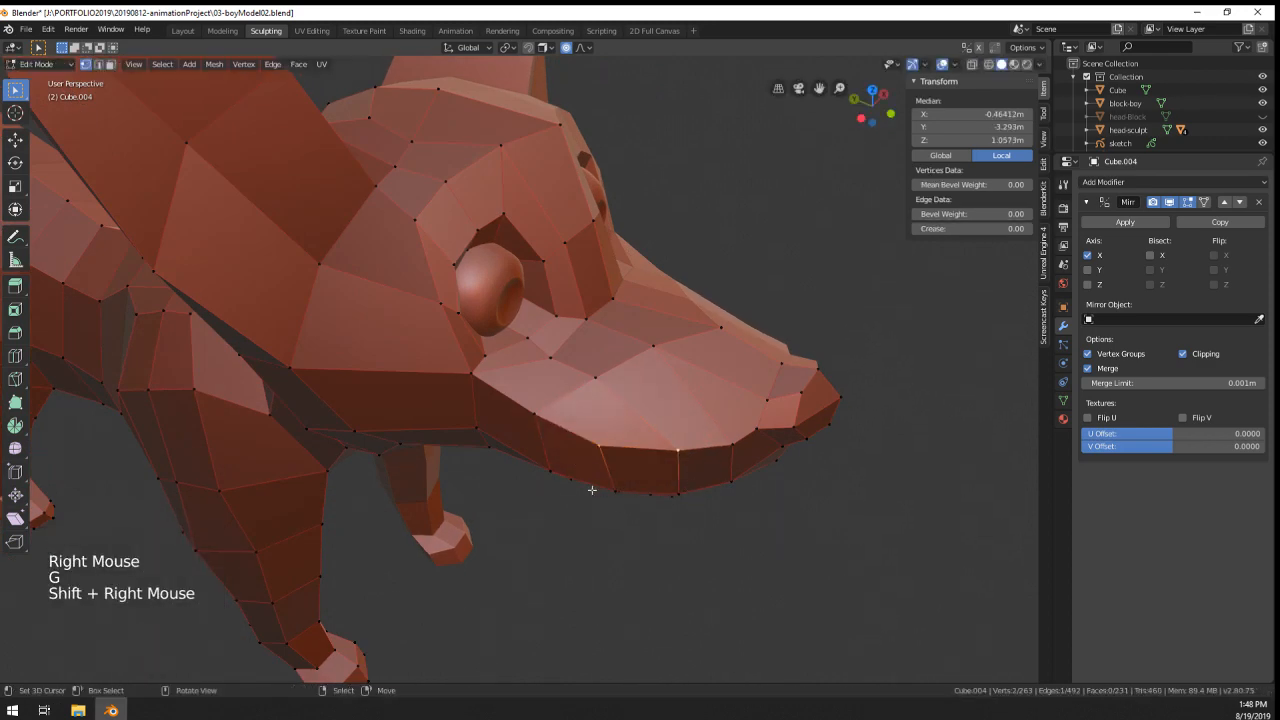
pyautogui.moveTo(592, 490); pyautogui.dragTo(589, 403, button='middle')
pyautogui.press('Tab')
pyautogui.scroll(-1, 634, 397)
pyautogui.scroll(2, 634, 397)
pyautogui.press('Tab')
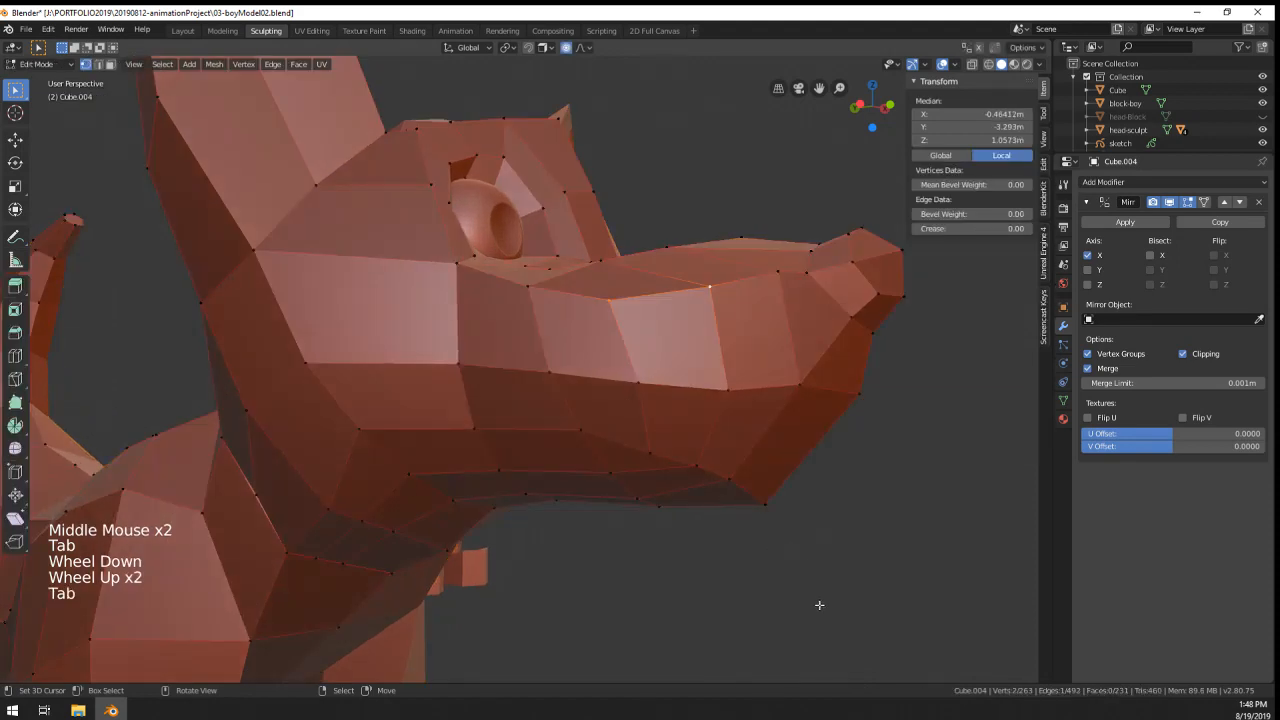
pyautogui.moveTo(819, 604); pyautogui.dragTo(460, 365)
pyautogui.scroll(-8, 632, 543)
pyautogui.scroll(4, 689, 371)
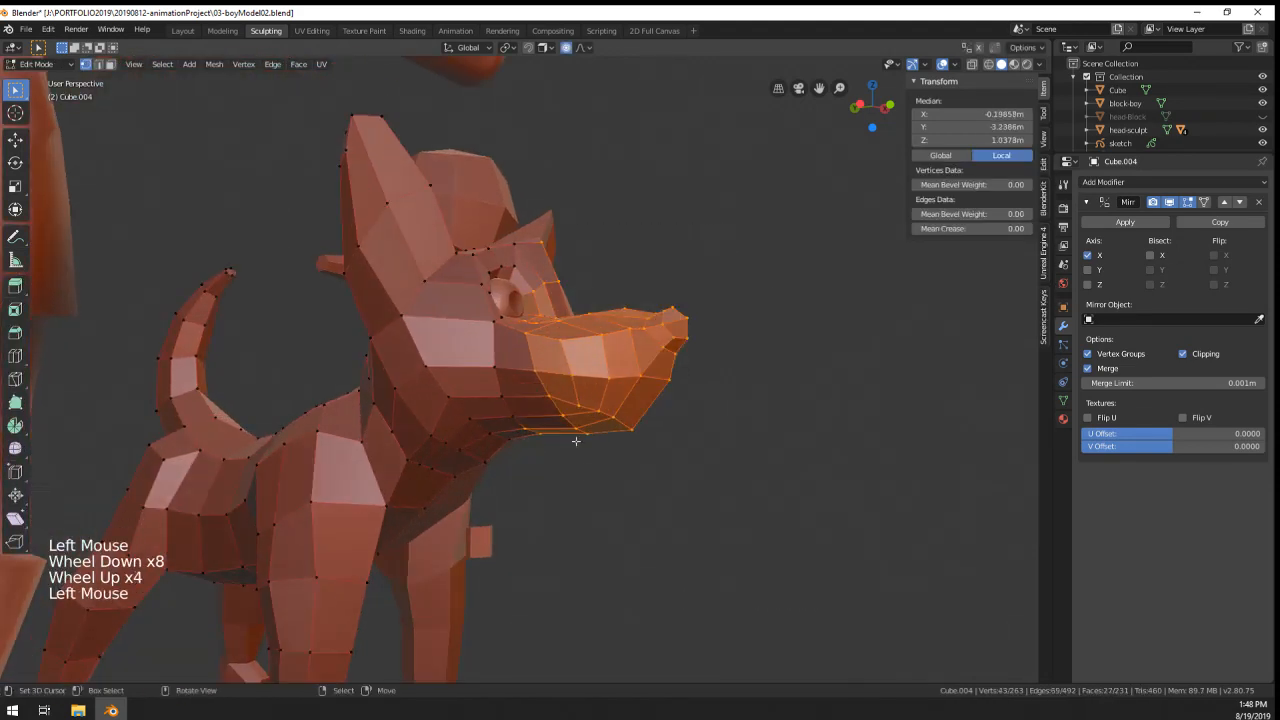
pyautogui.press('r')
pyautogui.rightClick(772, 435)
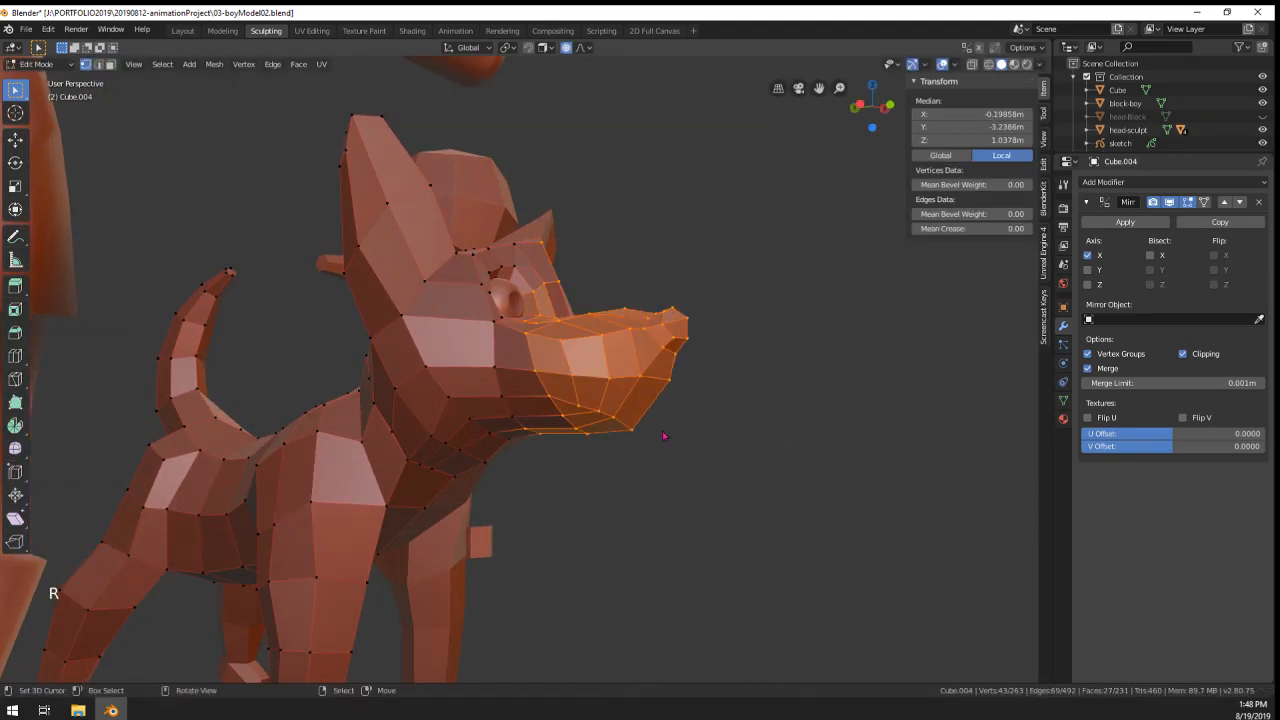
# - Reposition two vertices on top of the dog's head between the ears
pyautogui.press('Tab')
pyautogui.moveTo(666, 437); pyautogui.dragTo(485, 403, button='middle')
pyautogui.scroll(-6, 574, 489)
pyautogui.scroll(4, 560, 470)
pyautogui.scroll(4, 515, 365)
pyautogui.press('Tab')
pyautogui.scroll(3, 537, 390)
pyautogui.moveTo(611, 411); pyautogui.dragTo(530, 480, button='middle')
pyautogui.keyDown('shift'); pyautogui.moveTo(530, 480); pyautogui.dragTo(555, 460, button='middle'); pyautogui.keyUp('shift')
pyautogui.press('g')
pyautogui.scroll(-2, 616, 505)
pyautogui.click(615, 505)
pyautogui.moveTo(555, 460); pyautogui.dragTo(486, 500, button='middle')
pyautogui.rightClick(528, 415)
pyautogui.press('g')
pyautogui.click(518, 420)
# - Slide a vertex at the side of the crown along its edge and move the neighbouring vertex outward
pyautogui.rightClick(478, 329)
pyautogui.press('g')
pyautogui.press('g')
pyautogui.click(454, 342)
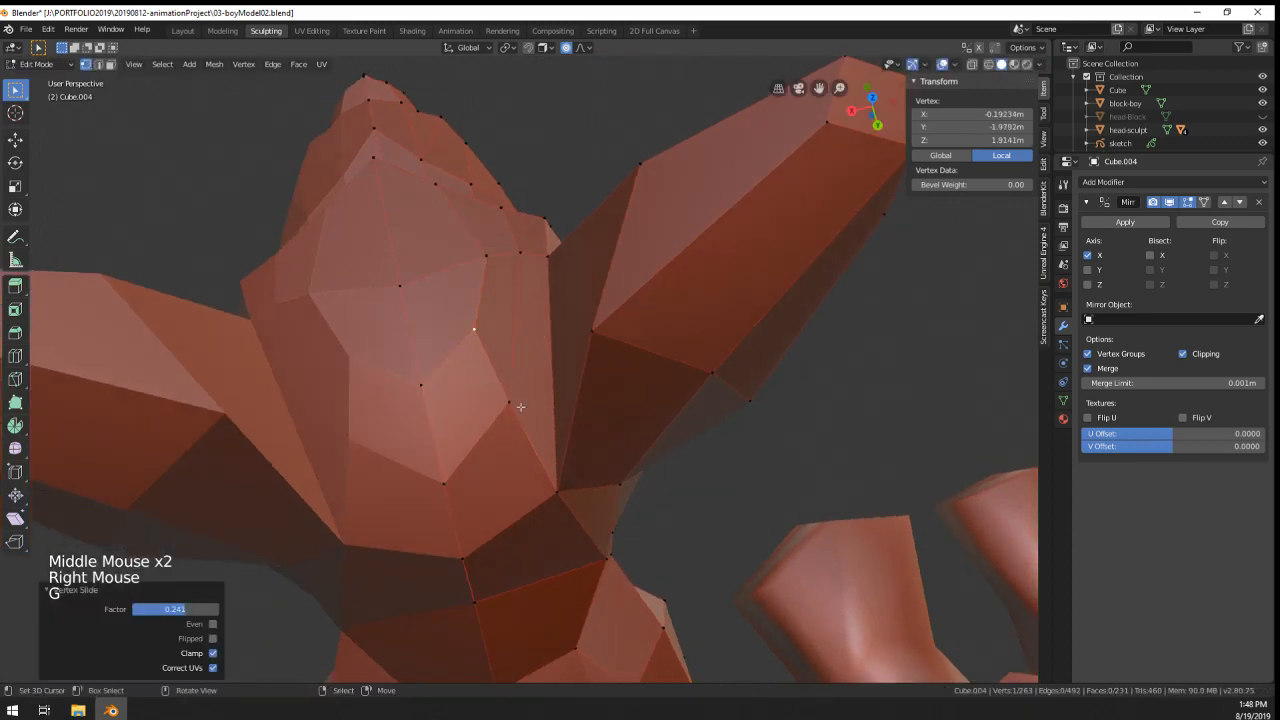
pyautogui.rightClick(514, 405)
pyautogui.press('g')
pyautogui.click(530, 393)
# - Slide the vertex at the front of the crown along the edge running across the head
pyautogui.keyDown('shift'); pyautogui.moveTo(532, 393); pyautogui.dragTo(560, 537, button='middle'); pyautogui.keyUp('shift')
pyautogui.rightClick(514, 389)
pyautogui.press('g')
pyautogui.press('g')
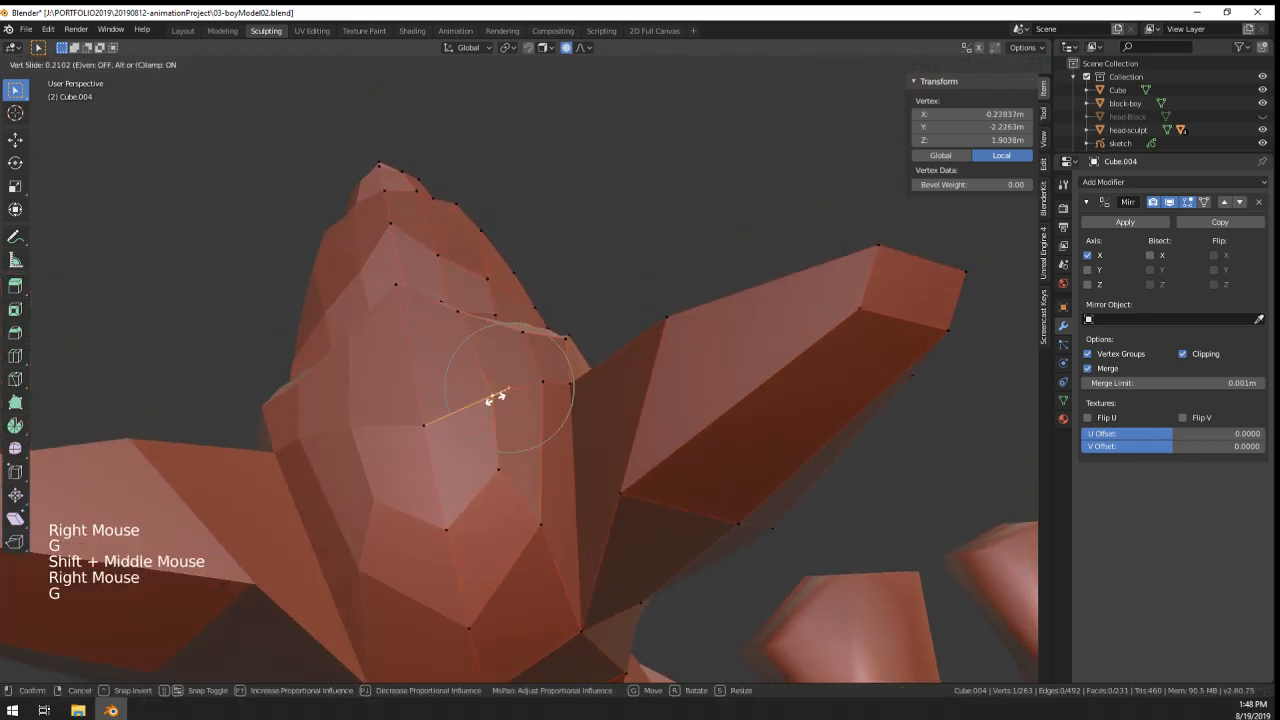
pyautogui.click(495, 397)
# - Move and rotate the two connected vertices at the back of the crown between the ears
pyautogui.moveTo(495, 397); pyautogui.dragTo(800, 320, button='middle')
pyautogui.scroll(-2, 737, 358)
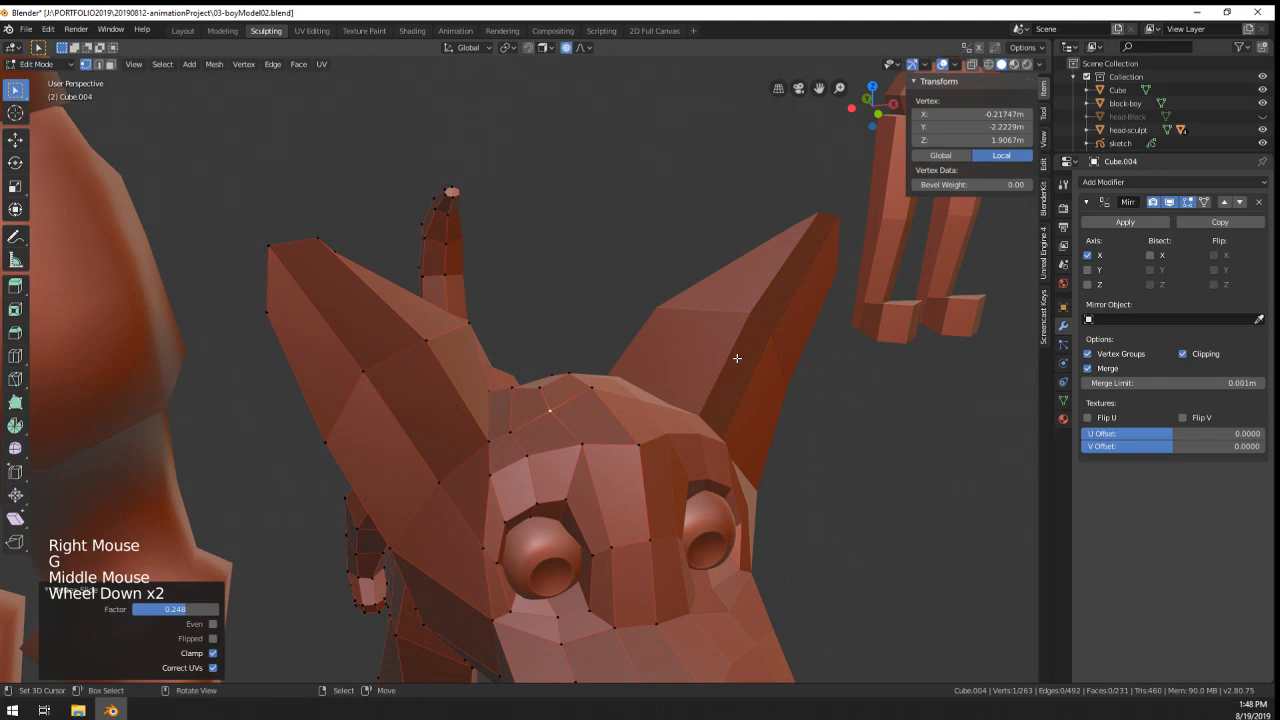
pyautogui.rightClick(620, 394)
pyautogui.scroll(4, 615, 394)
pyautogui.moveTo(624, 437); pyautogui.dragTo(660, 435, button='middle')
pyautogui.press('g')
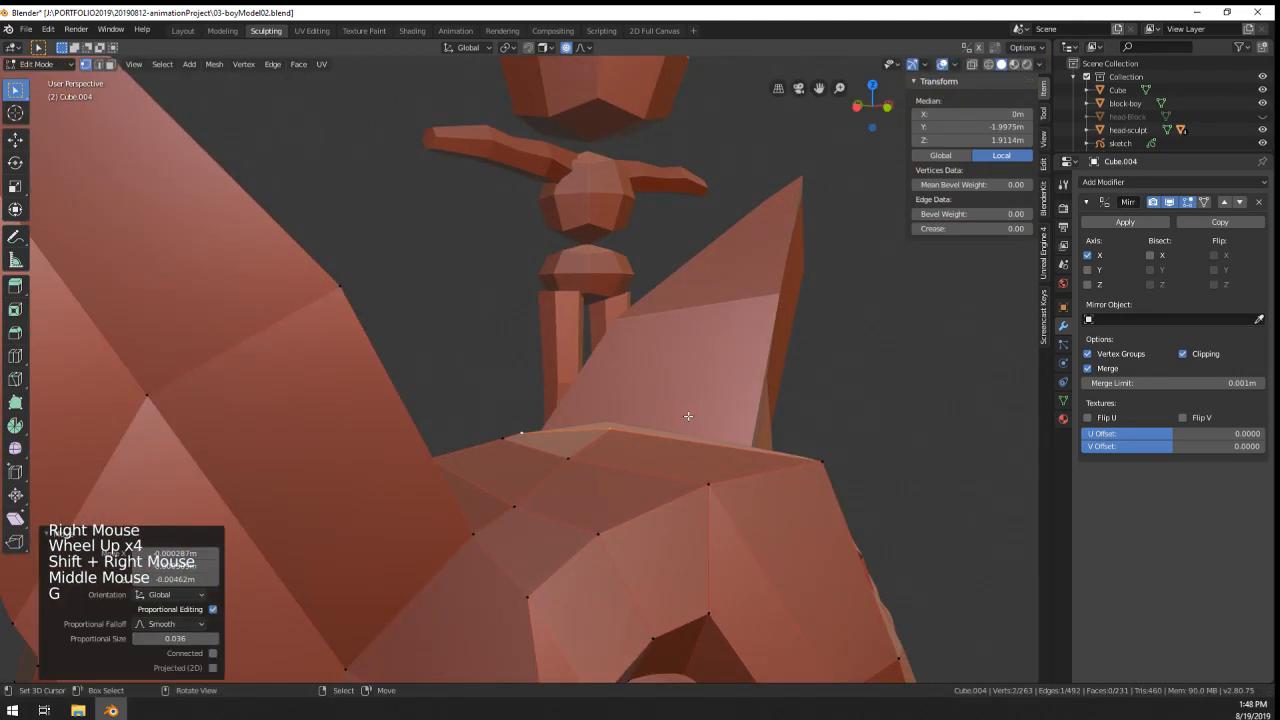
pyautogui.press('r')
pyautogui.press('g')
pyautogui.scroll(-3, 748, 430)
pyautogui.press('Tab')
pyautogui.moveTo(748, 430); pyautogui.dragTo(563, 495, button='middle')
pyautogui.scroll(-5, 646, 457)
pyautogui.scroll(5, 657, 435)
pyautogui.scroll(-2, 614, 437)
# - Slide, rotate and move the edge on the temple between the ear base and the eye
pyautogui.press('Tab')
pyautogui.click(553, 560)
pyautogui.press('r')
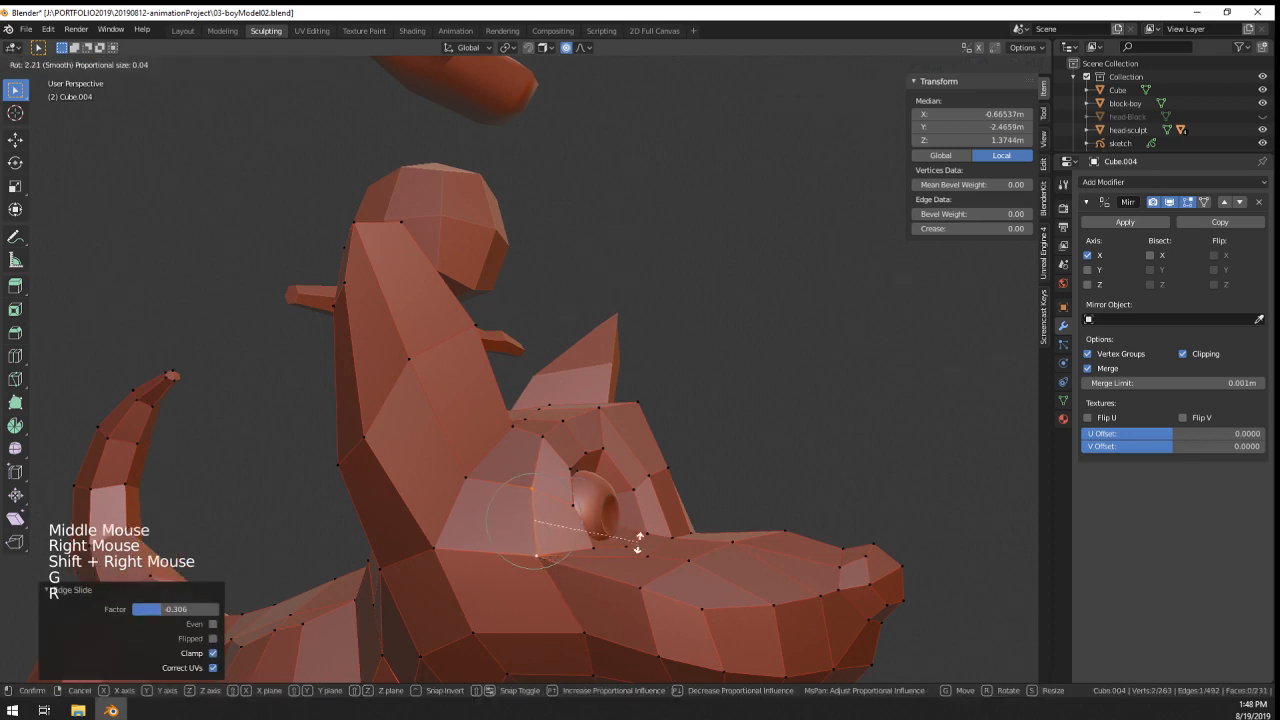
pyautogui.click(637, 540)
pyautogui.press('g')
pyautogui.click(637, 543)
# - Move the cheek vertex below the eye, pushing it outward to widen the face
pyautogui.moveTo(637, 545); pyautogui.dragTo(655, 525, button='middle')
pyautogui.rightClick(615, 619)
pyautogui.rightClick(614, 581)
pyautogui.press('g')
pyautogui.click(606, 588)
pyautogui.moveTo(606, 588); pyautogui.dragTo(503, 583, button='middle')
pyautogui.scroll(-2, 503, 583)
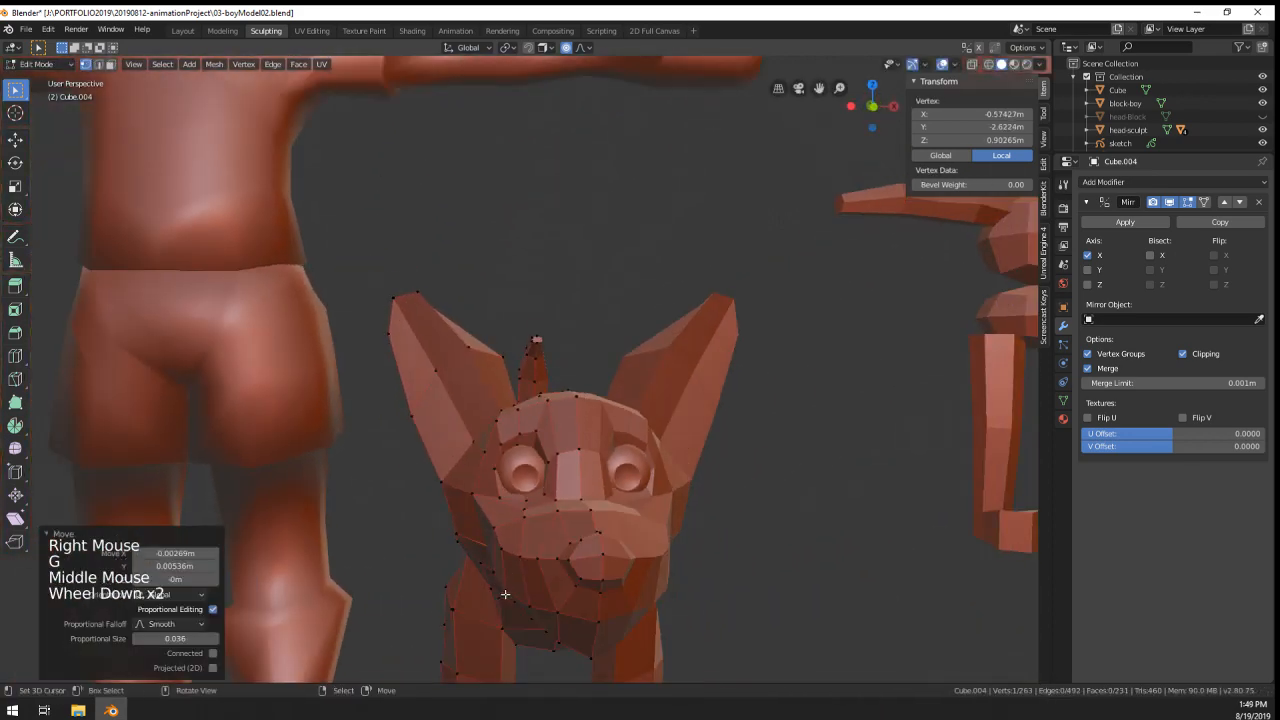
pyautogui.press('g')
pyautogui.click(491, 593)
# - Rotate and shift the cheek vertex with smooth proportional editing to refine the cheek's width
pyautogui.press('Tab')
pyautogui.moveTo(690, 582); pyautogui.dragTo(575, 590, button='middle')
pyautogui.moveTo(680, 610); pyautogui.dragTo(818, 566, button='middle')
pyautogui.press('Tab')
pyautogui.press('r')
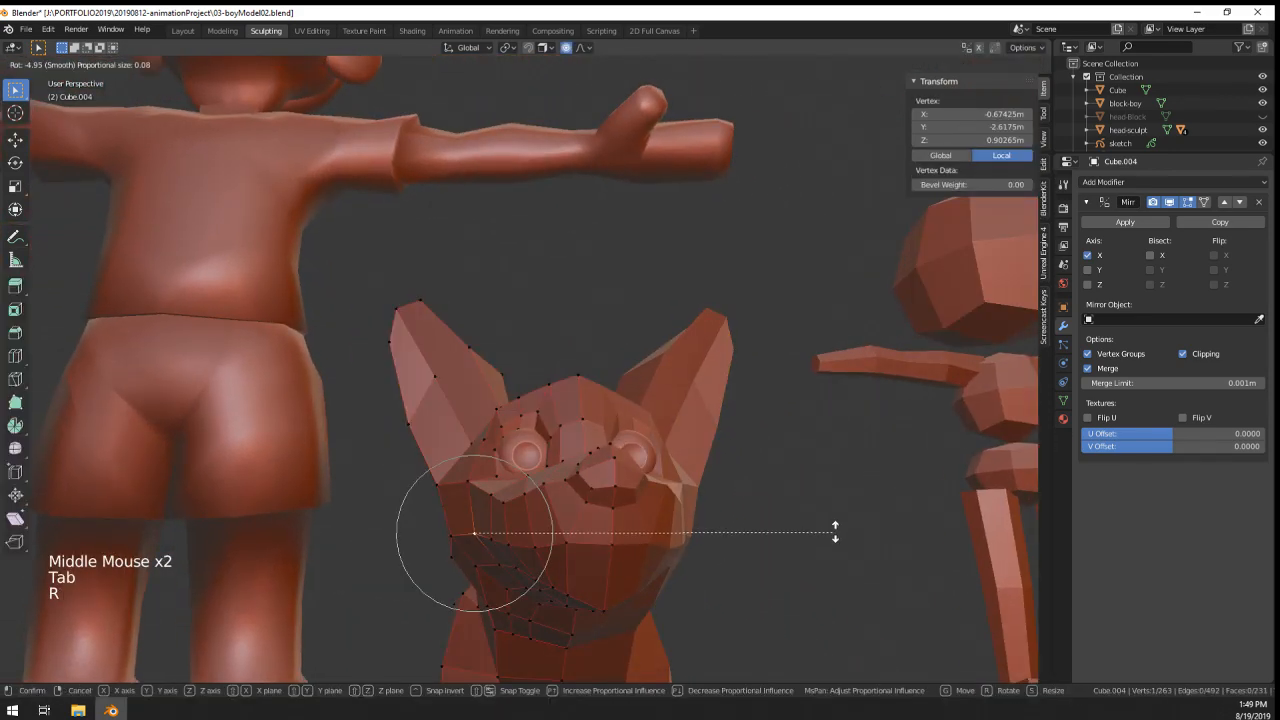
pyautogui.click(814, 449)
pyautogui.press('g')
pyautogui.click(814, 449)
# - Move the narrow face on the head between the inner ear base and the crown
pyautogui.press('Tab')
pyautogui.scroll(-2, 610, 489)
pyautogui.moveTo(610, 489); pyautogui.dragTo(612, 541, button='middle')
pyautogui.scroll(3, 612, 541)
pyautogui.press('Tab')
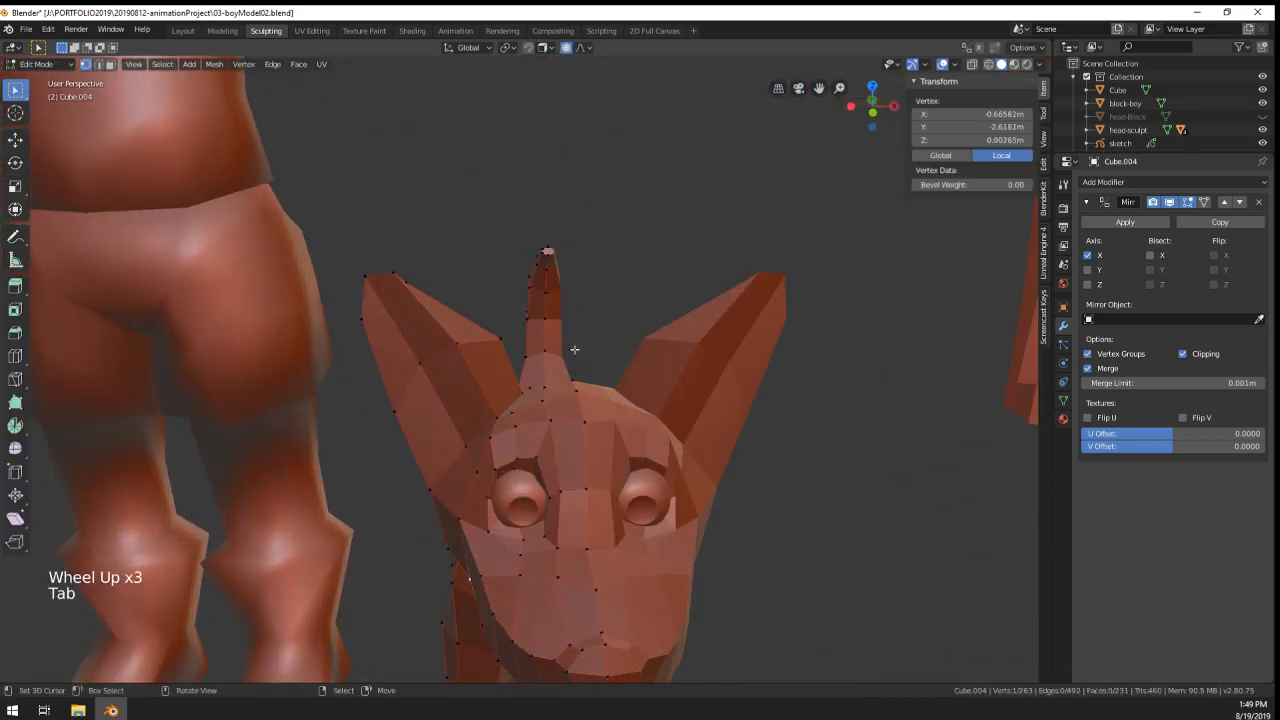
pyautogui.moveTo(571, 354); pyautogui.dragTo(498, 400, button='middle')
pyautogui.scroll(5, 498, 400)
pyautogui.keyDown('shift'); pyautogui.rightClick(466, 460); pyautogui.keyUp('shift')
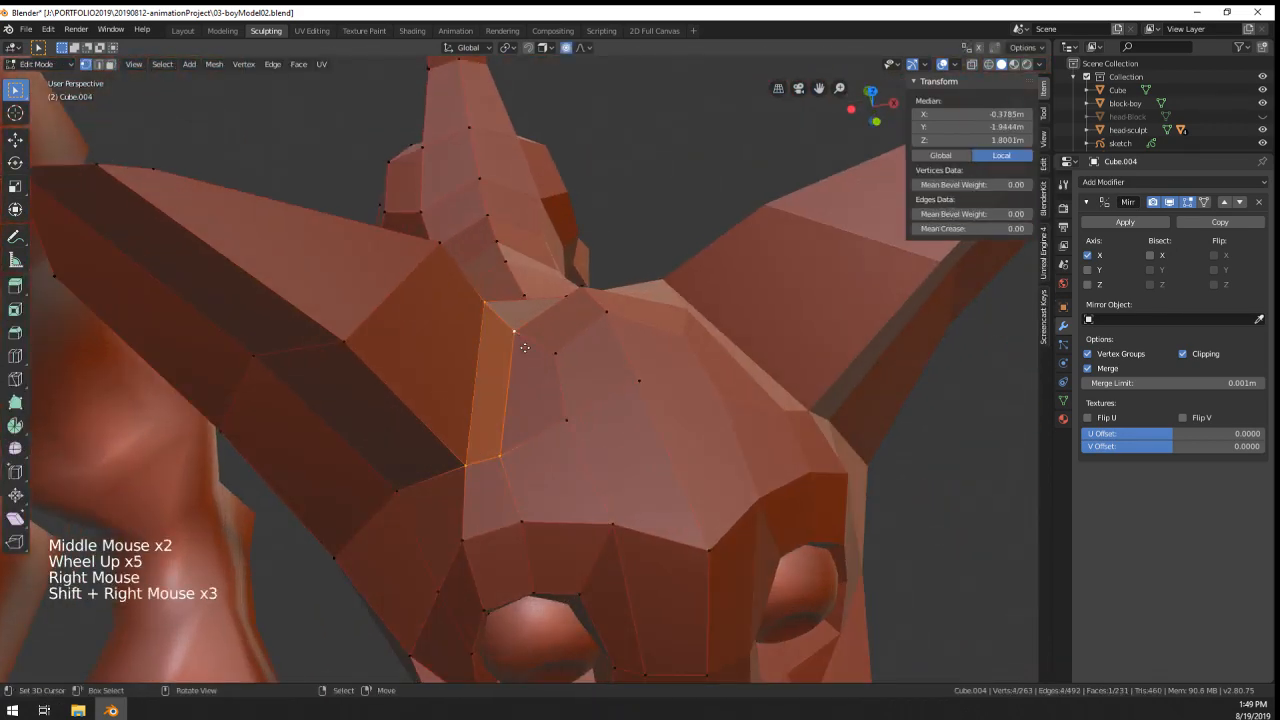
pyautogui.press('g')
pyautogui.click(534, 344)
# - Examine the dog's overall shape and the ears from several angles
pyautogui.press('Tab')
pyautogui.scroll(-6, 600, 460)
pyautogui.moveTo(634, 491); pyautogui.dragTo(610, 400, button='middle')
pyautogui.moveTo(610, 440); pyautogui.dragTo(648, 463, button='middle')
pyautogui.scroll(-2, 540, 420)
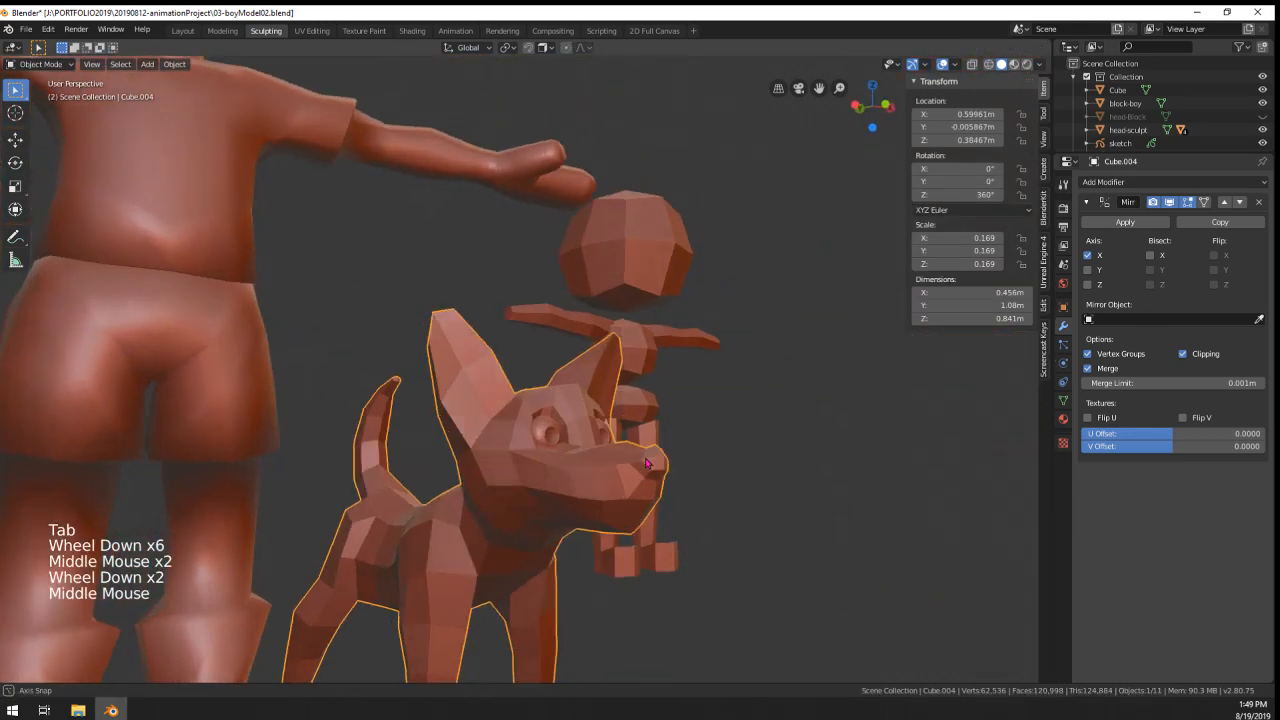
pyautogui.press('Tab')
pyautogui.scroll(3, 506, 438)
pyautogui.moveTo(568, 496); pyautogui.dragTo(556, 480, button='middle')
pyautogui.moveTo(556, 480); pyautogui.dragTo(545, 500, button='middle')
pyautogui.moveTo(545, 500); pyautogui.dragTo(370, 430, button='middle')
pyautogui.moveTo(180, 140); pyautogui.dragTo(249, 166, button='middle')
pyautogui.scroll(3, 249, 166)
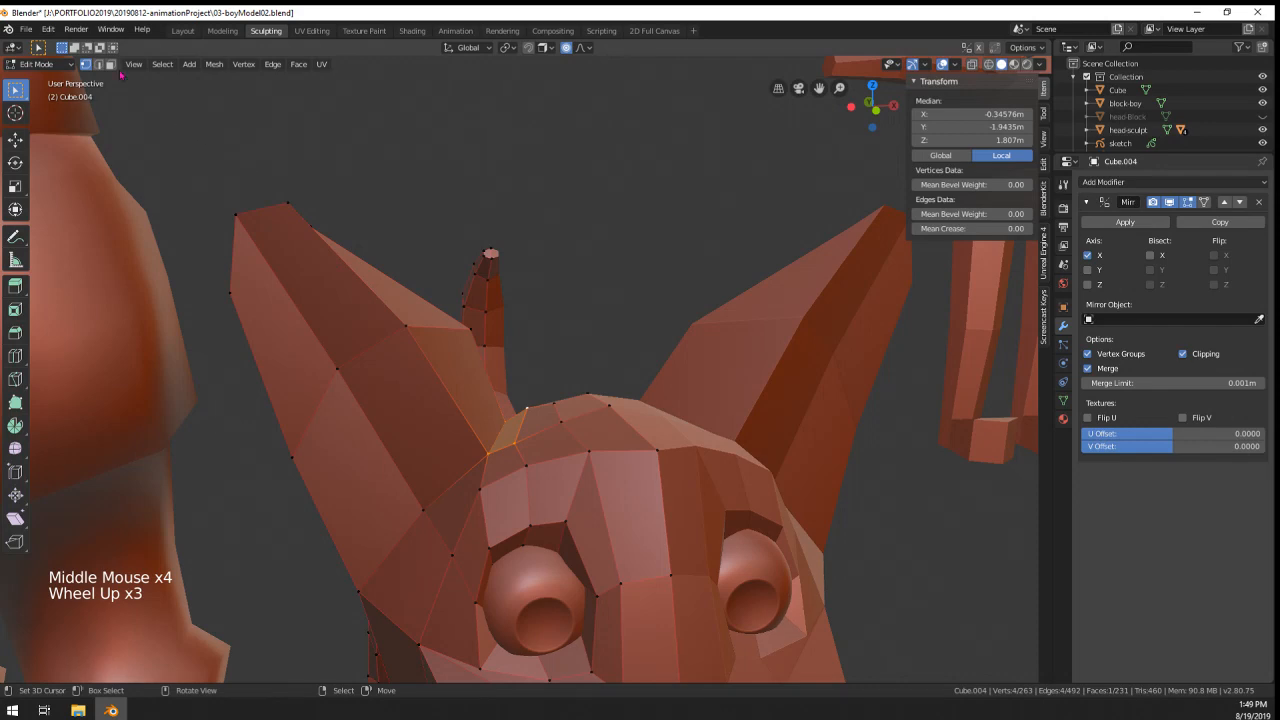
# - Inset the four front faces of the dog's ear to form the rim of the ear opening
pyautogui.rightClick(308, 279)
pyautogui.keyDown('shift'); pyautogui.rightClick(325, 300); pyautogui.keyUp('shift')
pyautogui.keyDown('shift'); pyautogui.rightClick(350, 450); pyautogui.keyUp('shift')
pyautogui.keyDown('shift'); pyautogui.rightClick(402, 405); pyautogui.keyUp('shift')
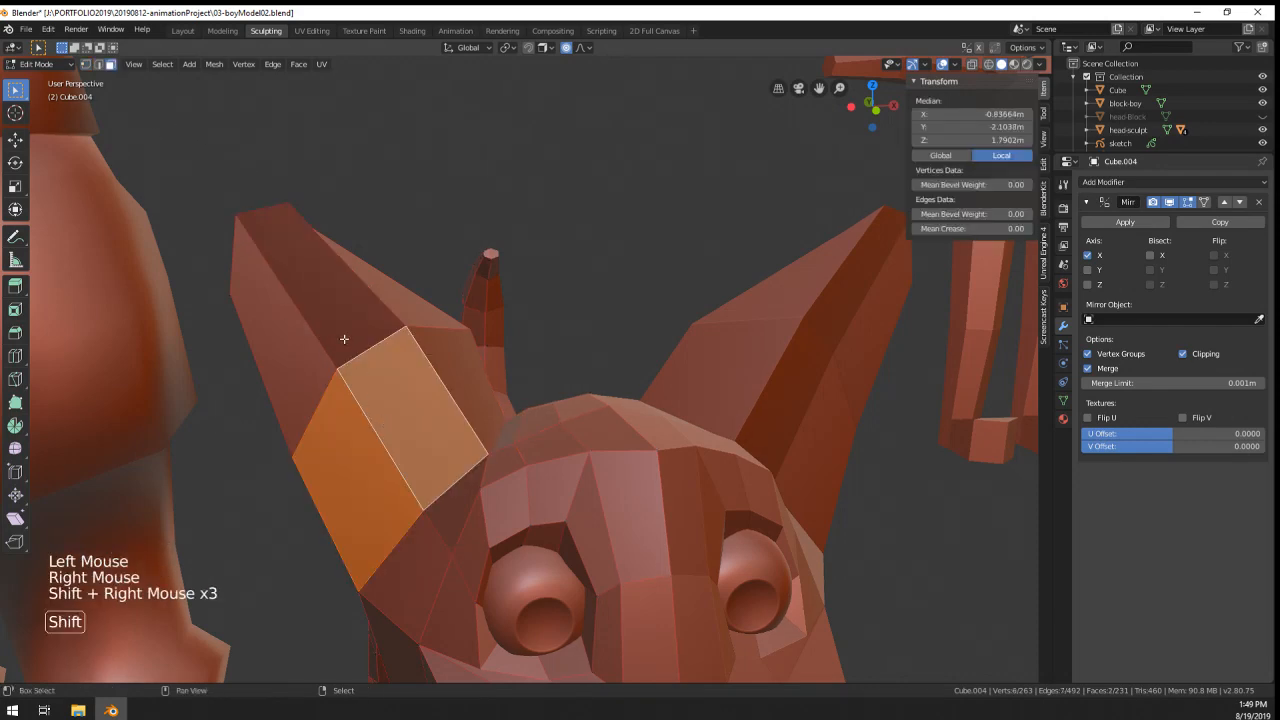
pyautogui.keyDown('shift'); pyautogui.rightClick(325, 300); pyautogui.keyUp('shift')
pyautogui.keyDown('shift'); pyautogui.rightClick(285, 335); pyautogui.keyUp('shift')
pyautogui.moveTo(435, 461); pyautogui.dragTo(640, 440, button='middle')
pyautogui.press('i')
pyautogui.click(520, 460)
# - Extrude the inset ear faces about 0.018 m inward, scale them down and shift them to hollow out the ear
pyautogui.press('e')
pyautogui.press('s')
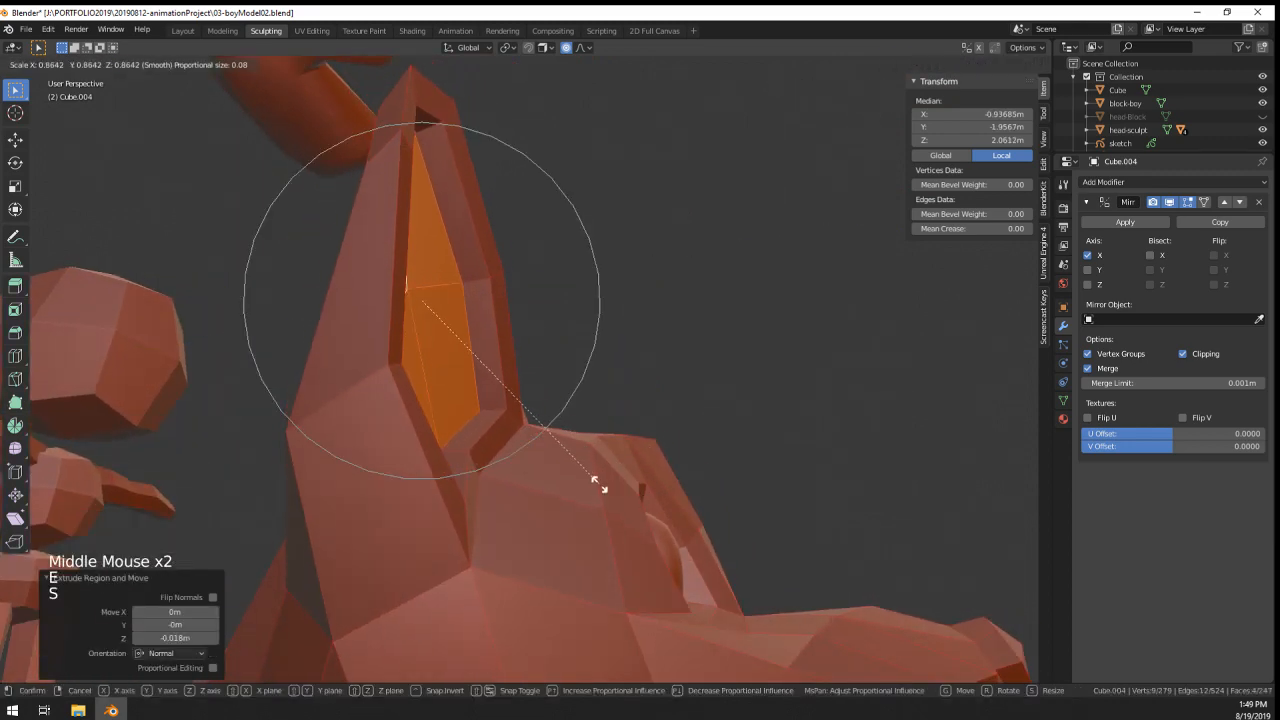
pyautogui.scroll(12, 586, 481)
pyautogui.click(577, 481)
pyautogui.press('g')
pyautogui.click(571, 514)
# - Slide the vertex between the ear opening and the eye forward along its edge, using vertex selection
pyautogui.press('Tab')
pyautogui.moveTo(571, 514); pyautogui.dragTo(411, 354, button='middle')
pyautogui.scroll(-5, 429, 547)
pyautogui.scroll(6, 450, 520)
pyautogui.press('Tab')
pyautogui.scroll(2, 411, 354)
pyautogui.click(86, 66)
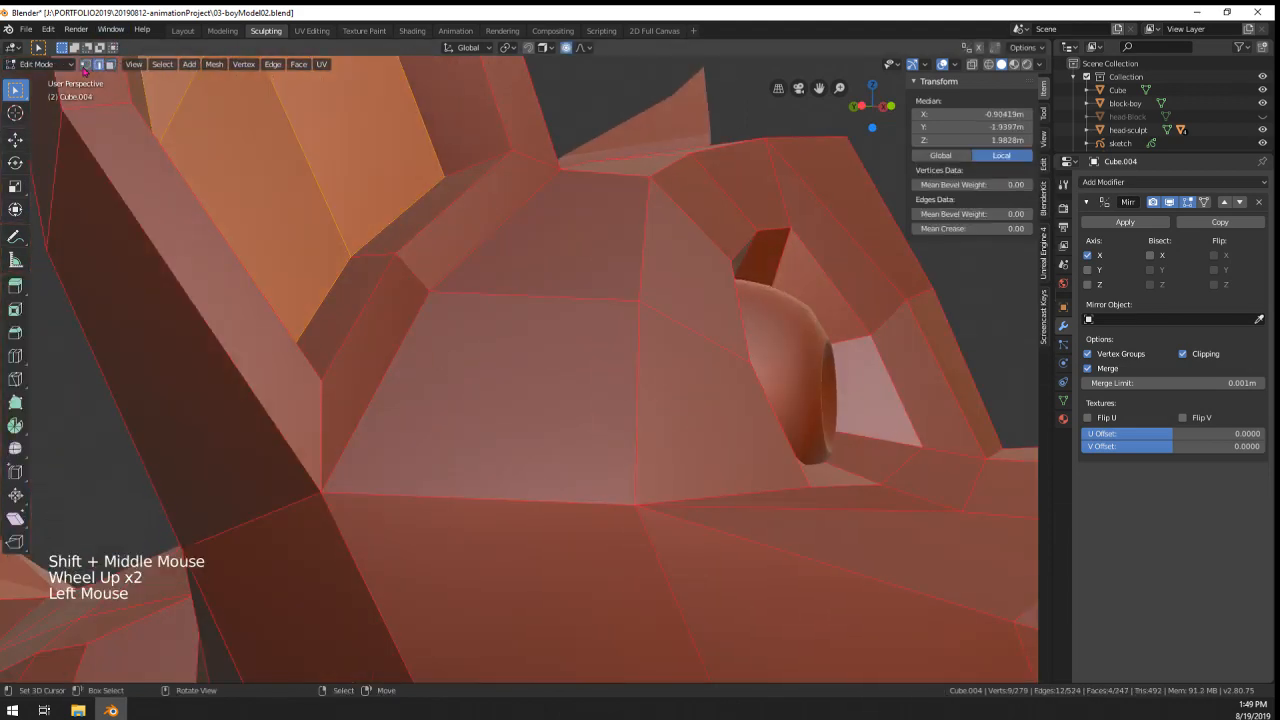
pyautogui.rightClick(447, 308)
pyautogui.press('g')
pyautogui.press('g')
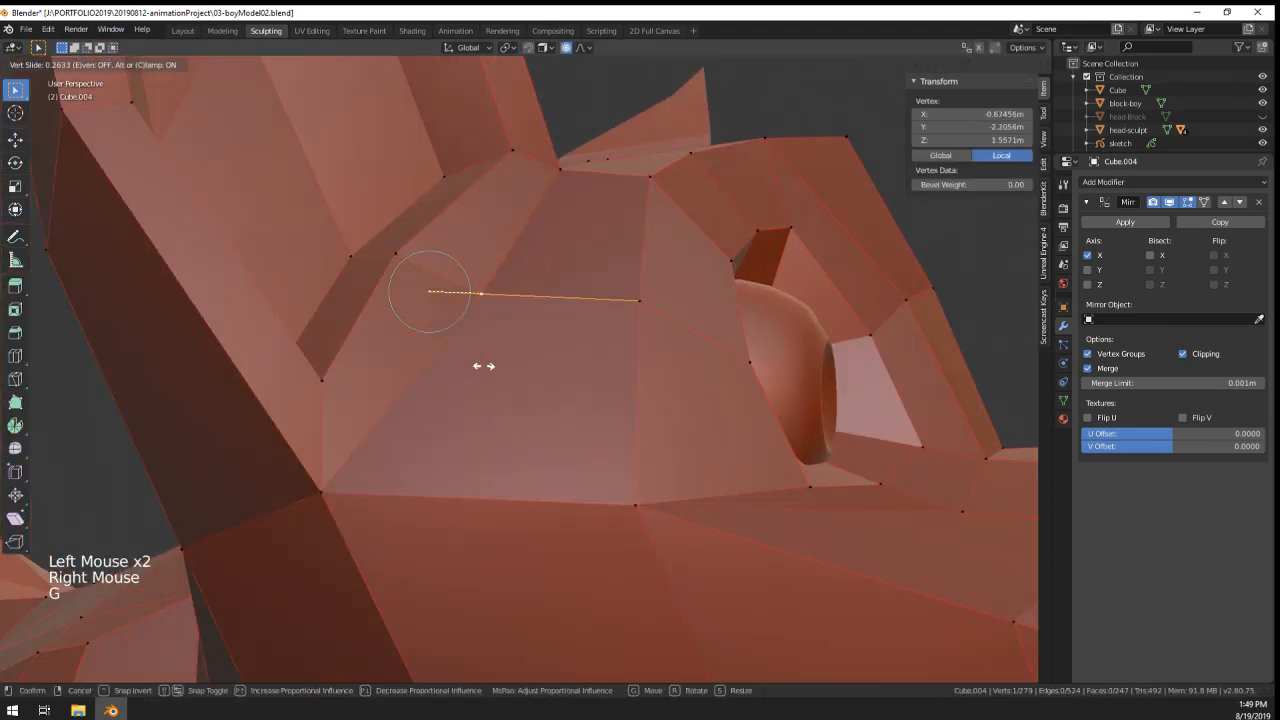
pyautogui.click(489, 368)
# - Reposition the rim vertex at the lower front of the ear opening and the neighbouring vertex towards the eye
pyautogui.rightClick(388, 266)
pyautogui.press('g')
pyautogui.click(425, 307)
pyautogui.scroll(-2, 425, 307)
pyautogui.moveTo(425, 307); pyautogui.dragTo(455, 372, button='middle')
pyautogui.press('g')
pyautogui.click(490, 393)
pyautogui.rightClick(497, 398)
pyautogui.press('g')
pyautogui.click(484, 398)
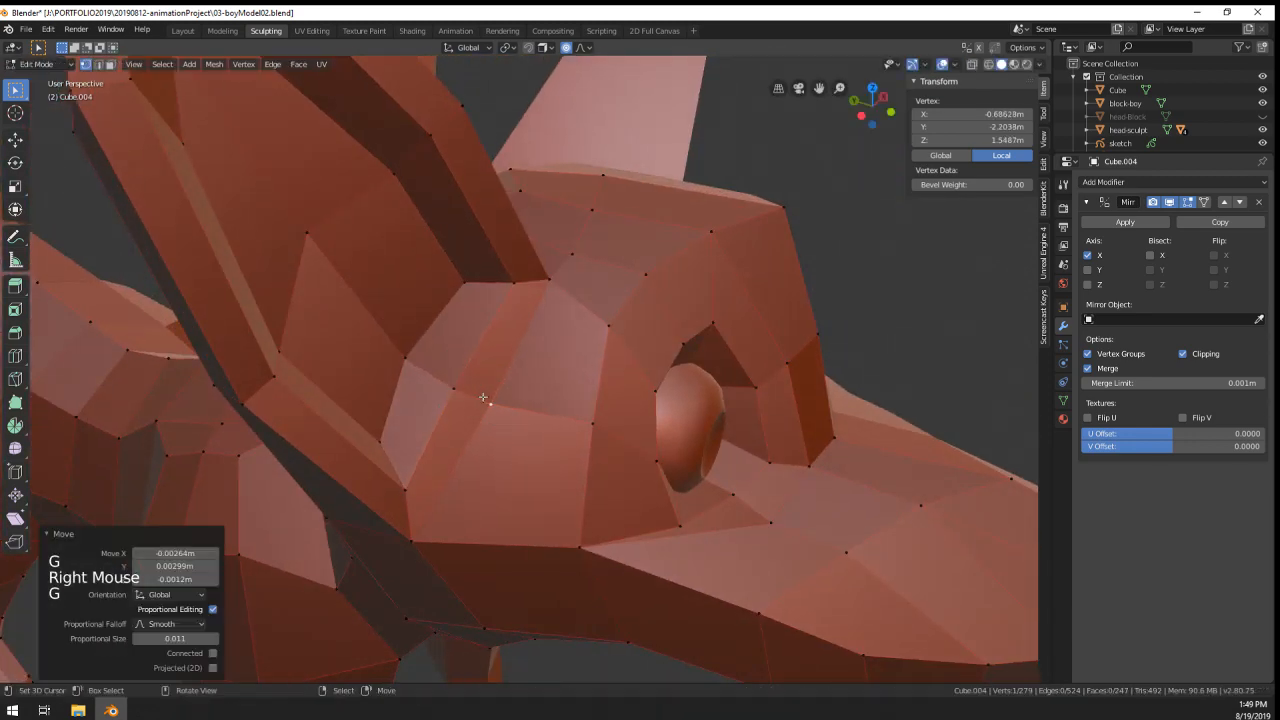
# - Move the two vertices at the lowest corner of the ear opening
pyautogui.rightClick(405, 482)
pyautogui.keyDown('shift'); pyautogui.rightClick(388, 448); pyautogui.keyUp('shift')
pyautogui.press('g')
pyautogui.moveTo(400, 457); pyautogui.dragTo(393, 403, button='middle')
pyautogui.click(371, 429)
# - Reposition the two connected vertices at the middle of the ear opening's lower front rim
pyautogui.rightClick(389, 313)
pyautogui.keyDown('shift'); pyautogui.rightClick(418, 341); pyautogui.keyUp('shift')
pyautogui.press('g')
pyautogui.click(432, 352)
pyautogui.moveTo(432, 352); pyautogui.dragTo(548, 366, button='middle')
pyautogui.press('g')
pyautogui.click(519, 368)
# - Move the two connected vertices at the upper end of the ear opening's lower rim, where the ear meets the crown
pyautogui.rightClick(553, 252)
pyautogui.keyDown('shift'); pyautogui.rightClick(538, 257); pyautogui.keyUp('shift')
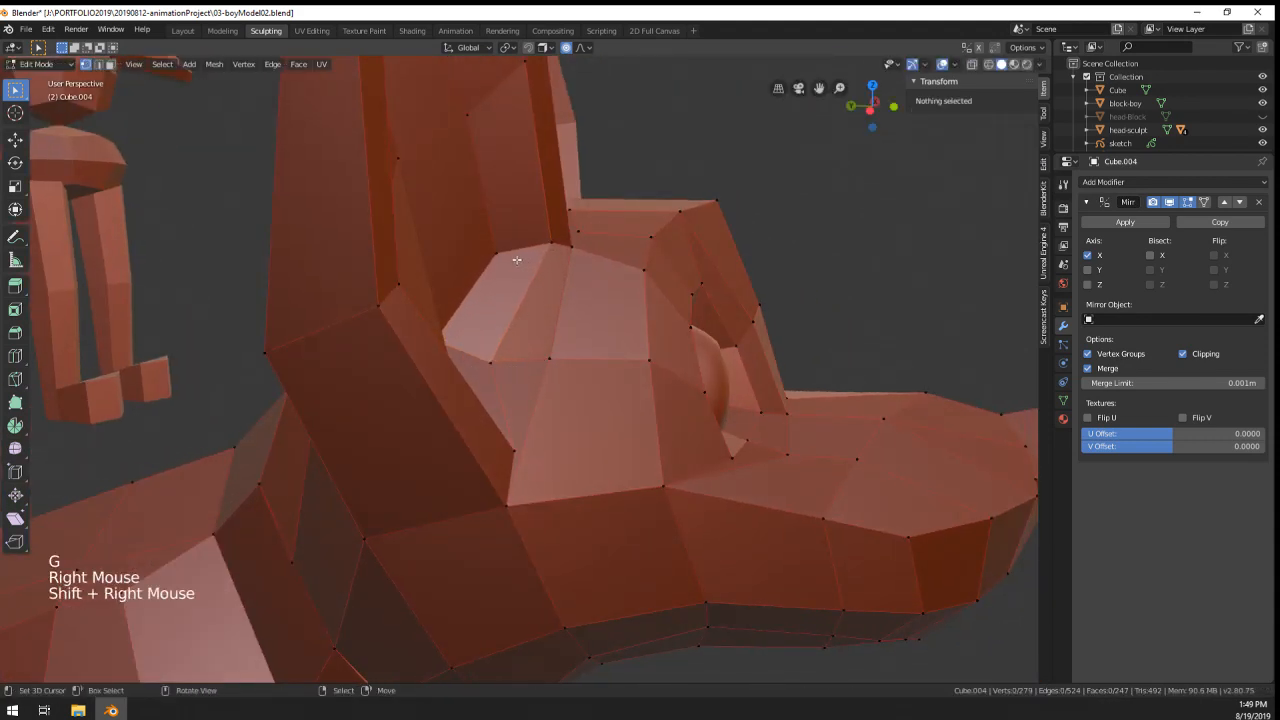
pyautogui.rightClick(510, 259)
pyautogui.keyDown('shift'); pyautogui.rightClick(543, 247); pyautogui.keyUp('shift')
pyautogui.press('g')
pyautogui.click(523, 249)
# - Reposition two neighbouring vertices along the ear opening's lower rim, one at a time
pyautogui.moveTo(583, 348); pyautogui.dragTo(430, 390, button='middle')
pyautogui.scroll(-1, 530, 350)
pyautogui.press('Tab')
pyautogui.scroll(-4, 530, 350)
pyautogui.scroll(2, 440, 390)
pyautogui.scroll(1, 439, 386)
pyautogui.press('Tab')
pyautogui.rightClick(410, 400)
pyautogui.press('g')
pyautogui.click(417, 386)
pyautogui.rightClick(407, 380)
pyautogui.press('g')
pyautogui.click(407, 380)
pyautogui.press('Tab')
pyautogui.scroll(-1, 407, 380)
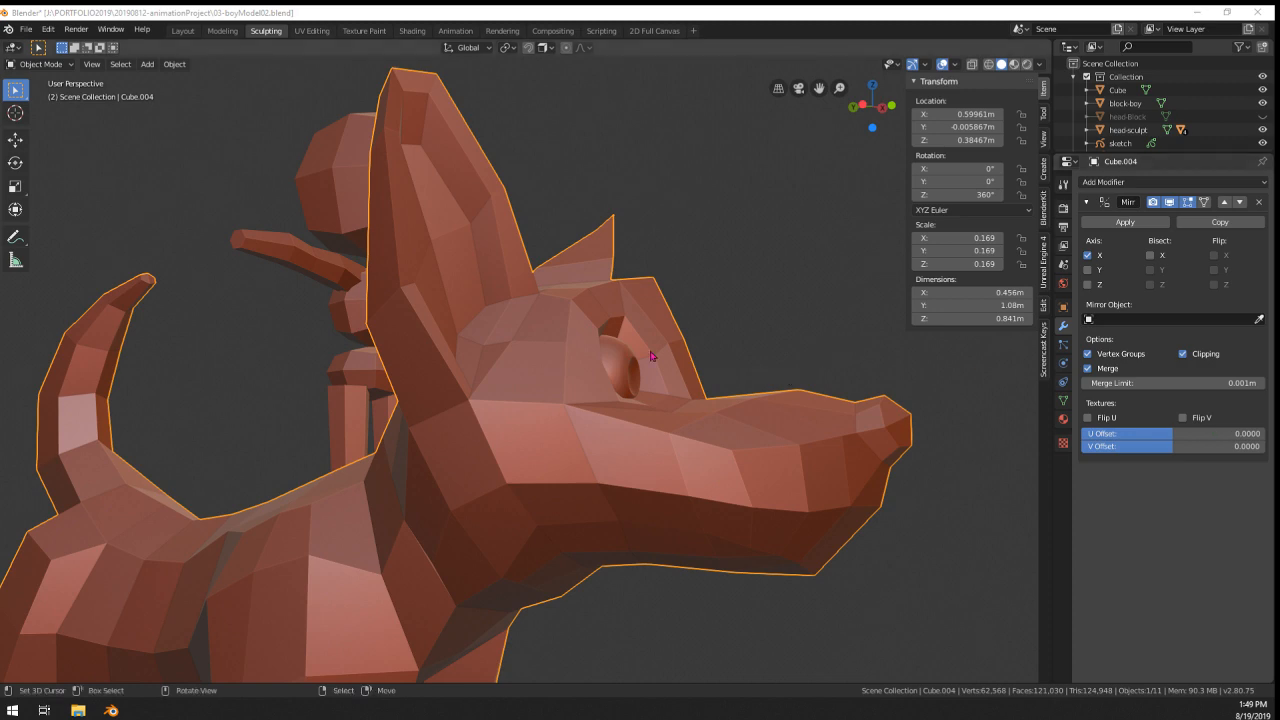
# - Slide the two neighbouring vertices near the ear's base along their edges
pyautogui.moveTo(650, 355); pyautogui.dragTo(560, 400, button='middle')
pyautogui.moveTo(560, 400); pyautogui.dragTo(446, 492, button='middle')
pyautogui.press('Tab')
pyautogui.scroll(2, 448, 506)
pyautogui.rightClick(435, 541)
pyautogui.keyDown('shift'); pyautogui.rightClick(447, 497); pyautogui.keyUp('shift')
pyautogui.moveTo(446, 492); pyautogui.dragTo(547, 493, button='middle')
pyautogui.press('g')
pyautogui.press('g')
pyautogui.press('Tab')
pyautogui.scroll(-8, 445, 470)
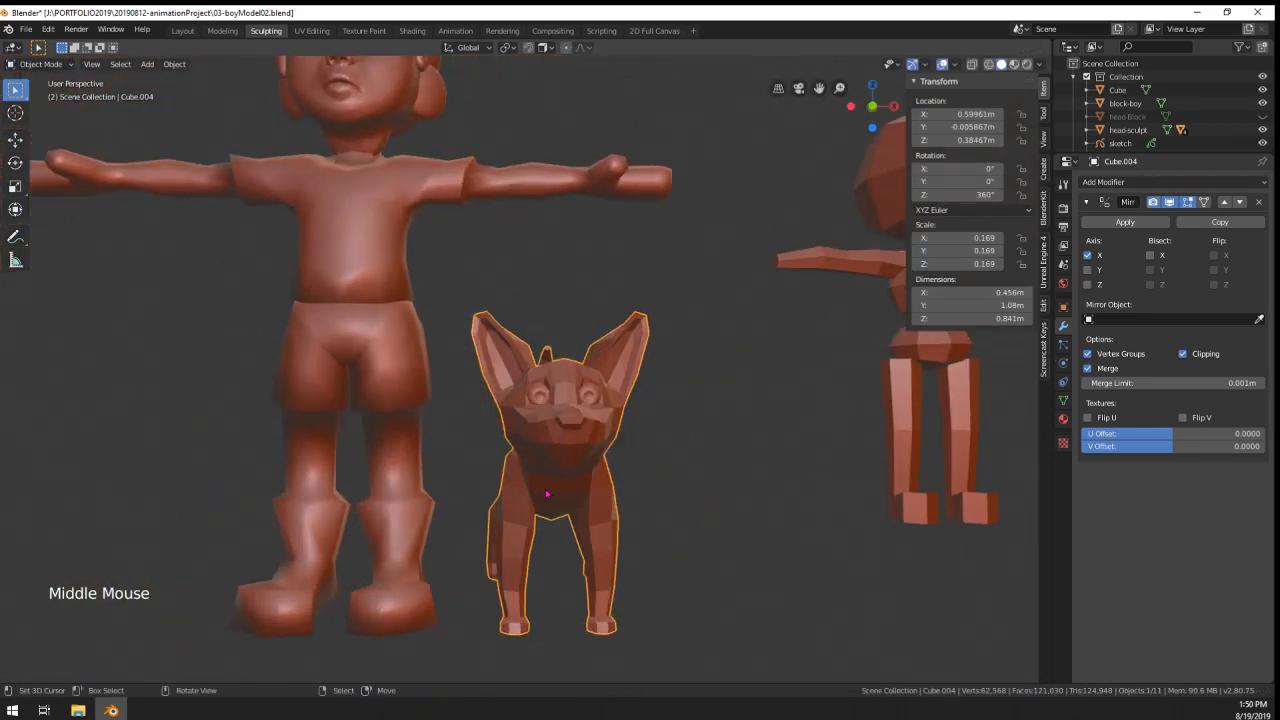
# - Raise the vertex at the middle of the ear opening's lower rim
pyautogui.scroll(5, 460, 395)
pyautogui.moveTo(460, 395); pyautogui.dragTo(575, 444, button='middle')
pyautogui.scroll(3, 500, 420)
pyautogui.press('Tab')
pyautogui.rightClick(535, 442)
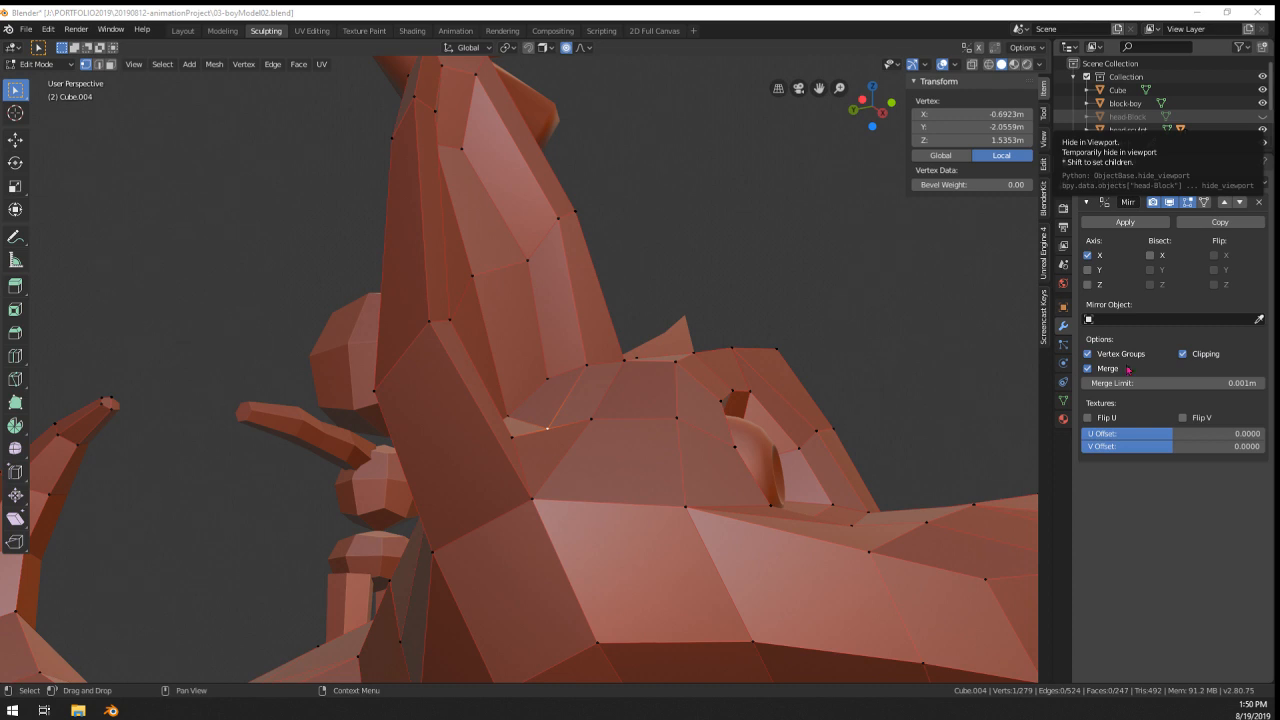
pyautogui.moveTo(800, 345); pyautogui.dragTo(630, 365, button='middle')
pyautogui.scroll(1, 516, 397)
pyautogui.rightClick(493, 446)
pyautogui.press('g')
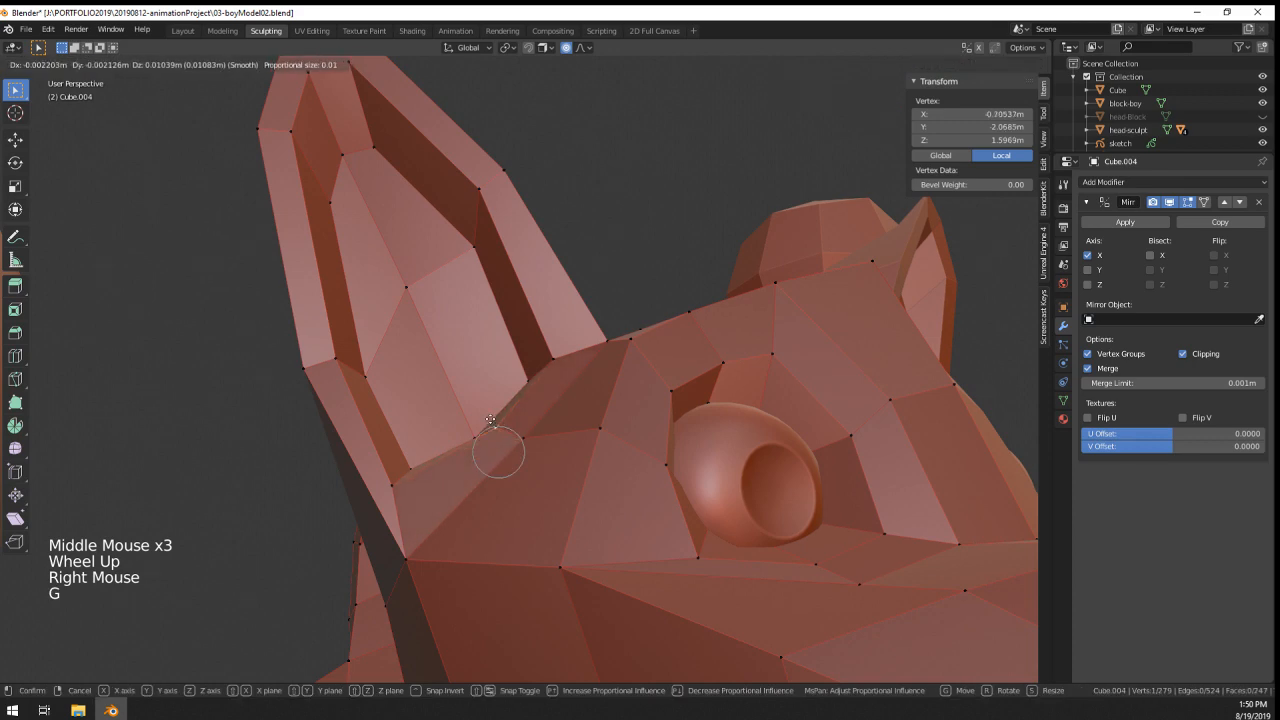
# - Reposition the vertex low on the ear's inner edge, near the crown
pyautogui.press('Tab')
pyautogui.scroll(-6, 530, 440)
pyautogui.moveTo(491, 420); pyautogui.dragTo(531, 233, button='middle')
pyautogui.scroll(-6, 545, 447)
pyautogui.scroll(6, 550, 449)
pyautogui.press('Tab')
pyautogui.scroll(2, 552, 440)
pyautogui.rightClick(555, 432)
pyautogui.rightClick(533, 345)
pyautogui.press('g')
pyautogui.click(531, 340)
# - Move the two connected vertices halfway up the ear's inner rim
pyautogui.rightClick(509, 278)
pyautogui.keyDown('shift'); pyautogui.rightClick(498, 291); pyautogui.keyUp('shift')
pyautogui.press('g')
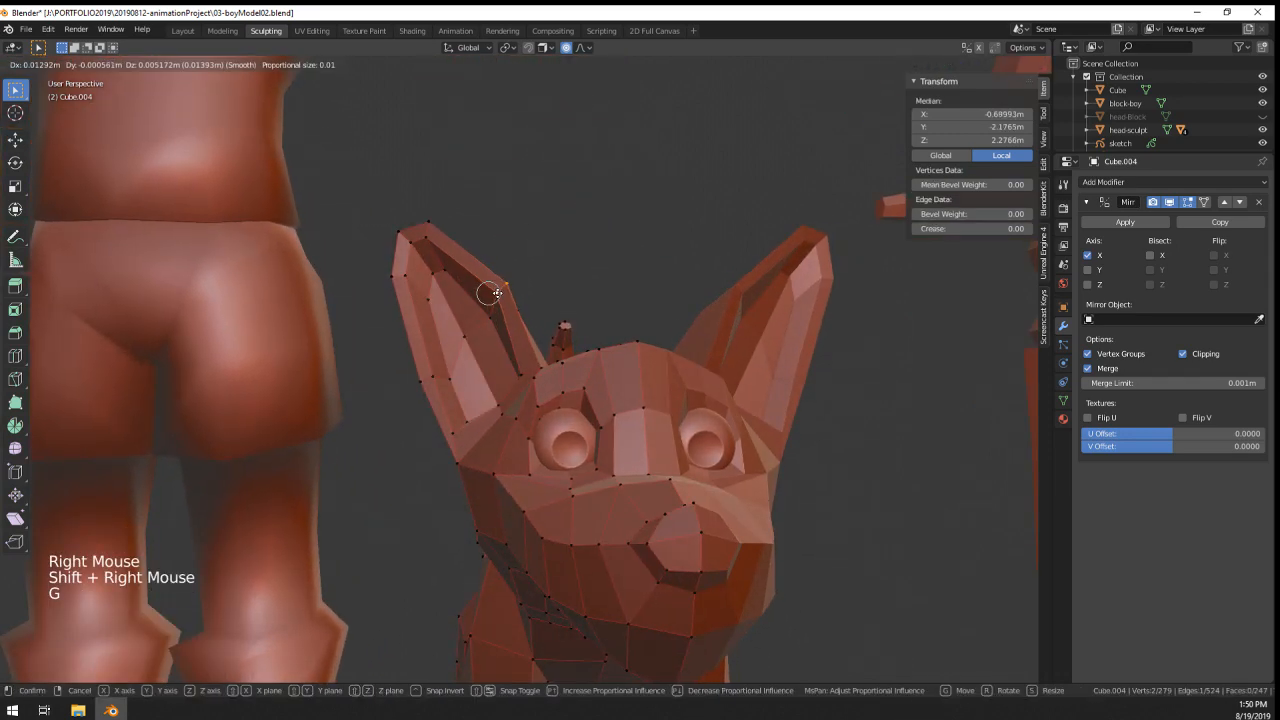
pyautogui.click(498, 295)
# - Slide the vertex in the centre of the ear's hollow along its edge
pyautogui.rightClick(470, 338)
pyautogui.moveTo(469, 339); pyautogui.dragTo(481, 338, button='middle')
pyautogui.press('g')
pyautogui.press('g')
pyautogui.click(487, 346)
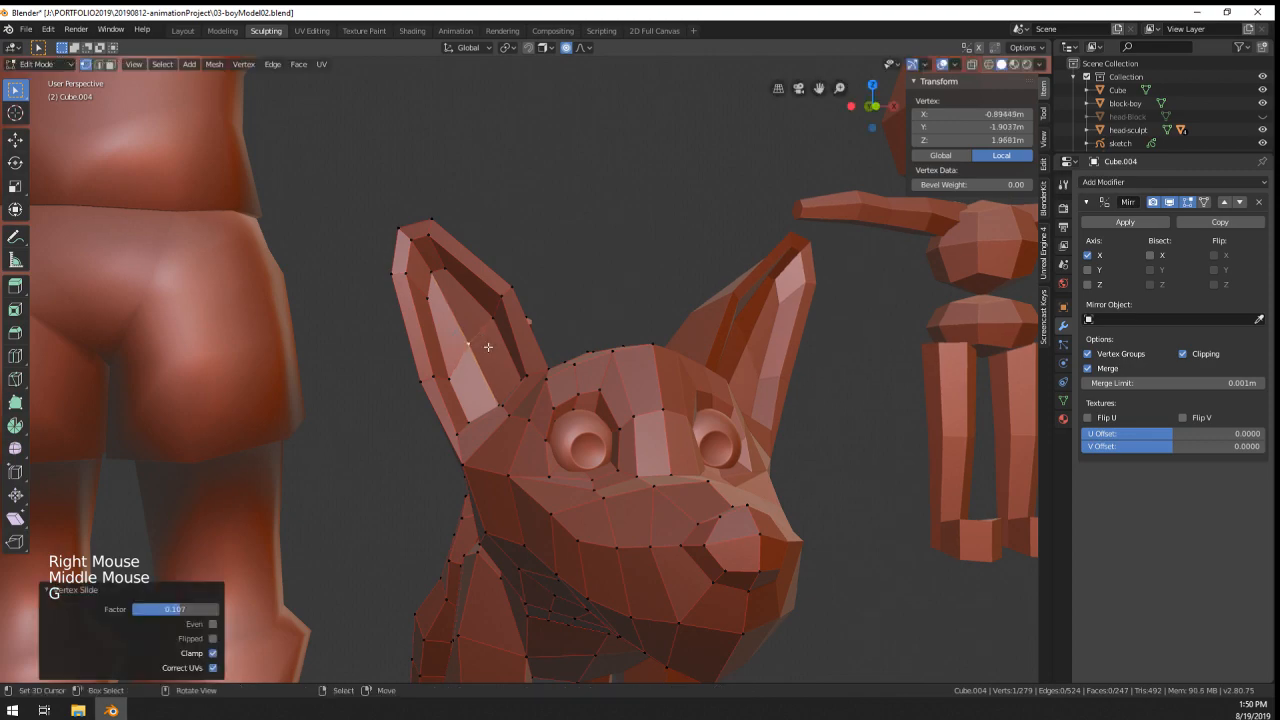
# - Move the two connected vertices between the ear's inner base and the outer side of the eye
pyautogui.press('Tab')
pyautogui.scroll(-5, 600, 380)
pyautogui.moveTo(650, 390)
pyautogui.mouseDown(button='middle')
pyautogui.moveTo(723, 403)
pyautogui.moveTo(880, 390)
pyautogui.moveTo(693, 429)
pyautogui.moveTo(750, 420)
pyautogui.moveTo(640, 415)
pyautogui.moveTo(663, 412)
pyautogui.mouseUp(button='middle')
pyautogui.press('Tab')
pyautogui.scroll(3, 693, 429)
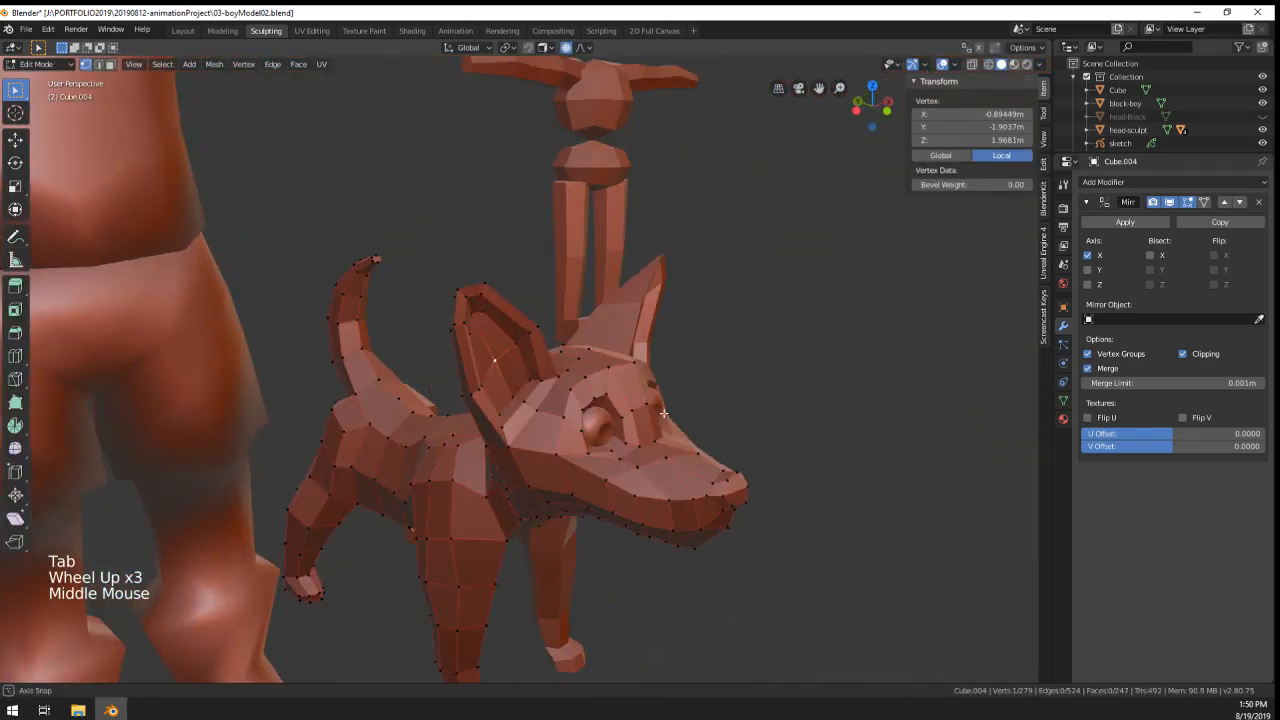
pyautogui.scroll(3, 663, 412)
pyautogui.rightClick(540, 405)
pyautogui.keyDown('shift'); pyautogui.rightClick(545, 410); pyautogui.keyUp('shift')
pyautogui.moveTo(545, 410); pyautogui.dragTo(619, 436, button='middle')
pyautogui.press('g')
pyautogui.press('Tab')
pyautogui.scroll(-3, 508, 400)
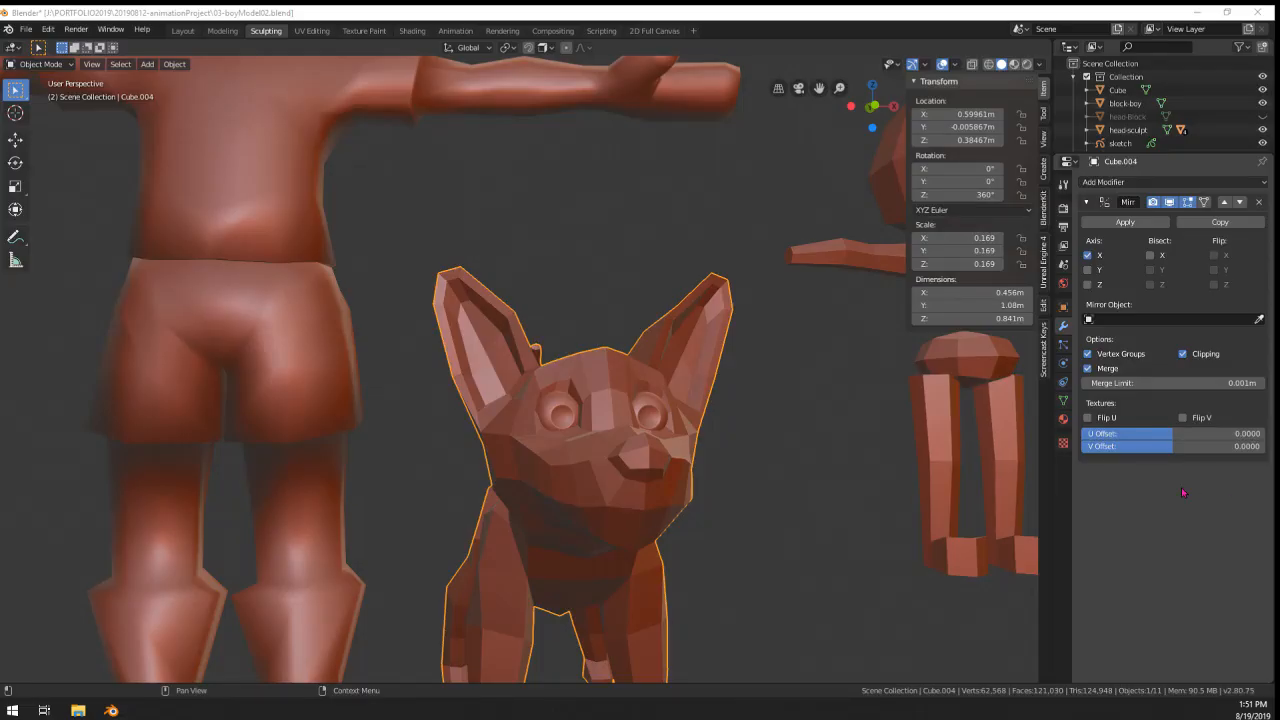
# - Raise the crown vertex beside the ear's inner base
pyautogui.moveTo(640, 400); pyautogui.dragTo(709, 406, button='middle')
pyautogui.scroll(4, 600, 385)
pyautogui.press('Tab')
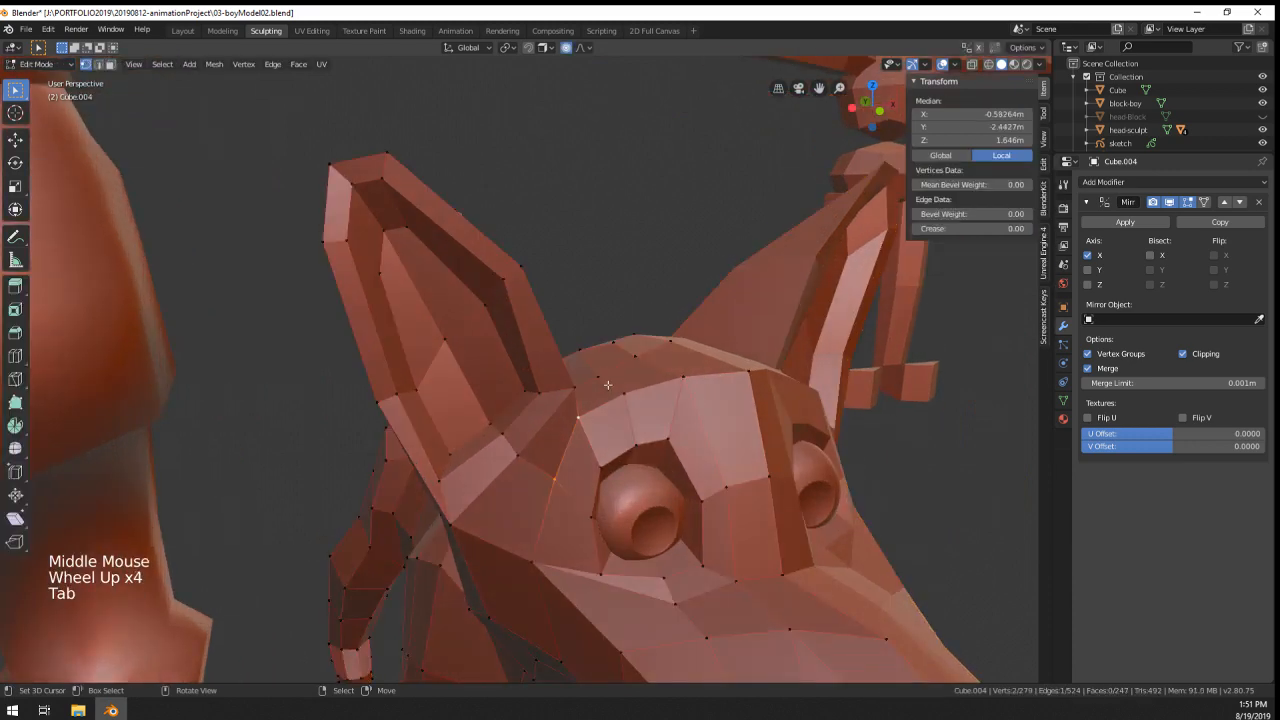
pyautogui.rightClick(598, 380)
pyautogui.press('g')
pyautogui.click(595, 384)
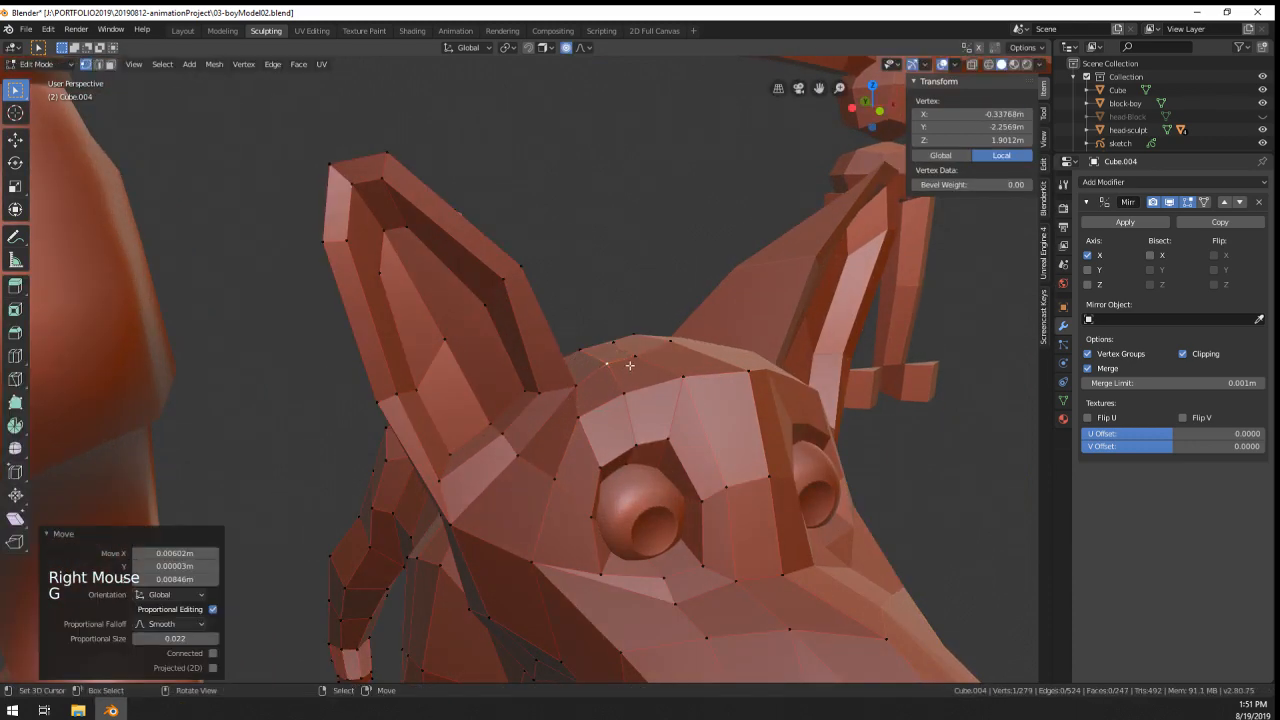
# - Reposition the vertex at the ear's inner base and the brow vertex just below it
pyautogui.rightClick(583, 388)
pyautogui.press('g')
pyautogui.click(580, 384)
pyautogui.rightClick(582, 413)
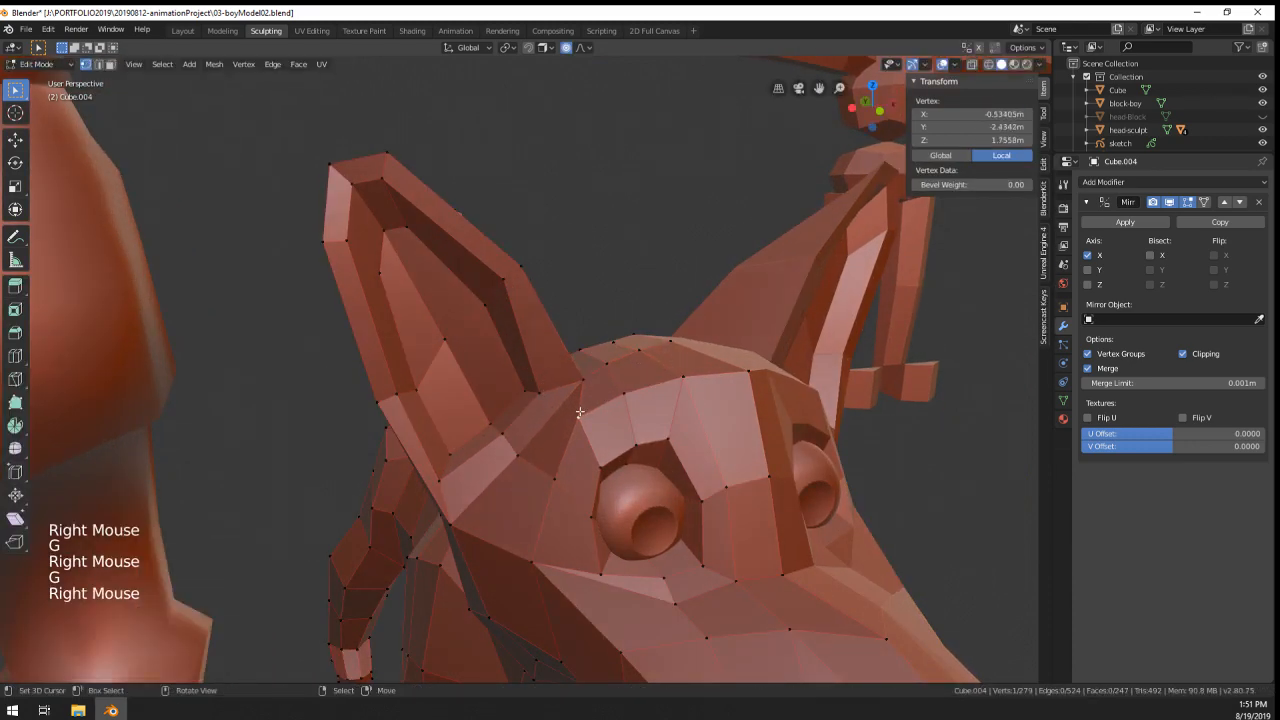
pyautogui.press('g')
pyautogui.click(584, 411)
# - Examine the whole dog beside the boy and compare it with the boy's face and proportions
pyautogui.press('Tab')
pyautogui.scroll(-8, 612, 378)
pyautogui.moveTo(614, 377); pyautogui.dragTo(576, 366, button='middle')
pyautogui.scroll(-1, 576, 366)
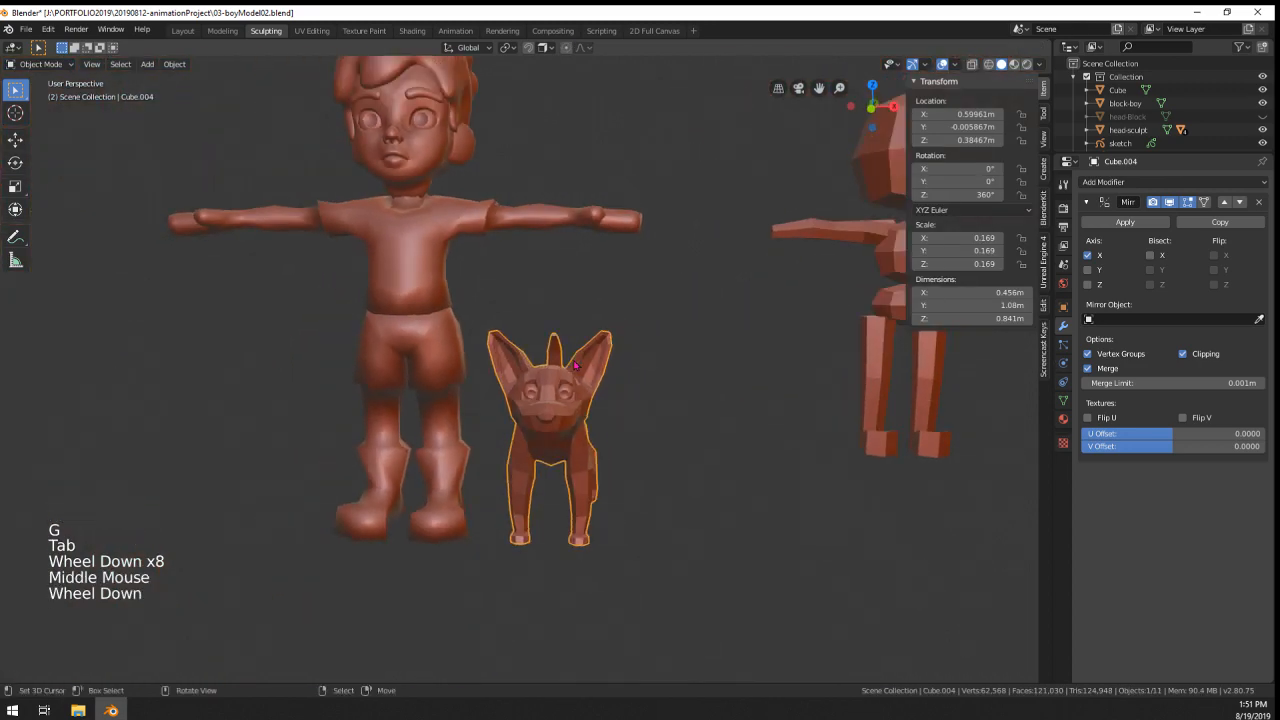
pyautogui.moveTo(444, 191); pyautogui.dragTo(415, 230, button='middle')
pyautogui.keyDown('shift'); pyautogui.moveTo(415, 230); pyautogui.dragTo(410, 250, button='middle'); pyautogui.keyUp('shift')
pyautogui.scroll(6, 409, 257)
pyautogui.scroll(-1, 419, 201)
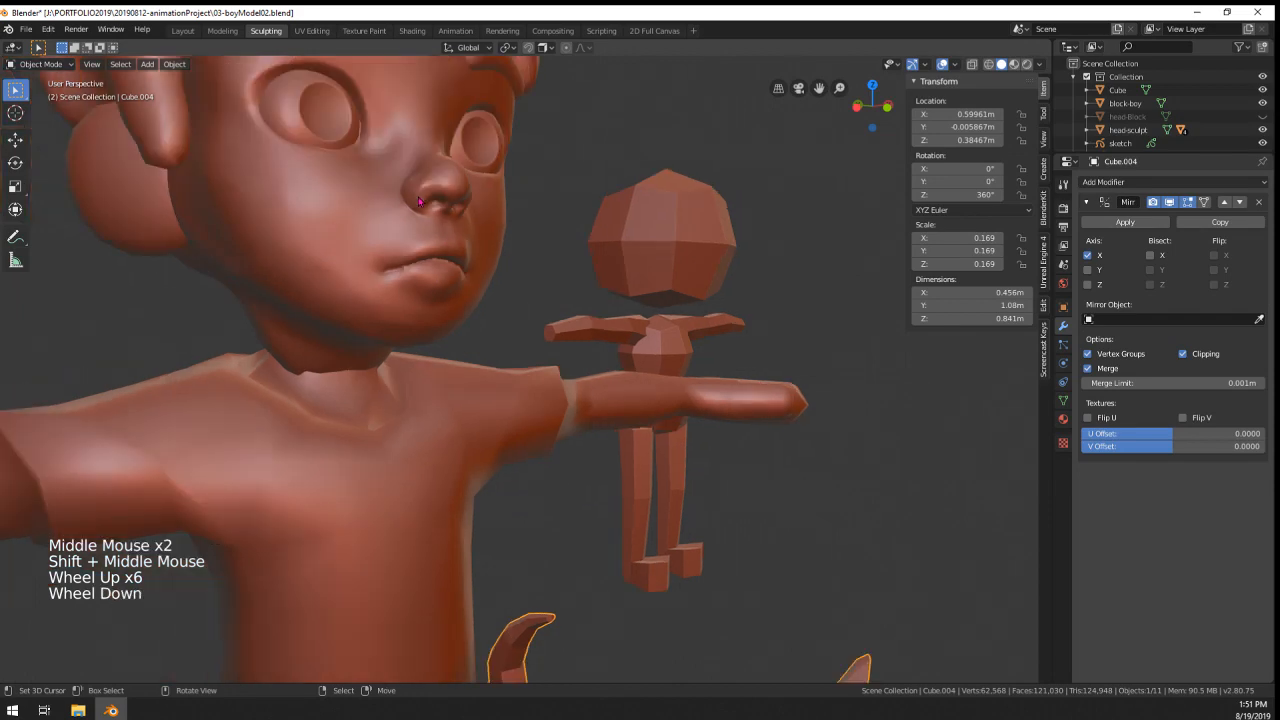
pyautogui.scroll(-2, 490, 158)
pyautogui.moveTo(490, 158); pyautogui.dragTo(607, 350, button='middle')
pyautogui.scroll(-1, 600, 314)
pyautogui.scroll(-1, 600, 314)
pyautogui.keyDown('shift'); pyautogui.moveTo(607, 350); pyautogui.dragTo(757, 302, button='middle'); pyautogui.keyUp('shift')
pyautogui.scroll(-1, 614, 391)
pyautogui.keyDown('shift'); pyautogui.scroll(1, 660, 360); pyautogui.keyUp('shift')
pyautogui.scroll(2, 757, 302)
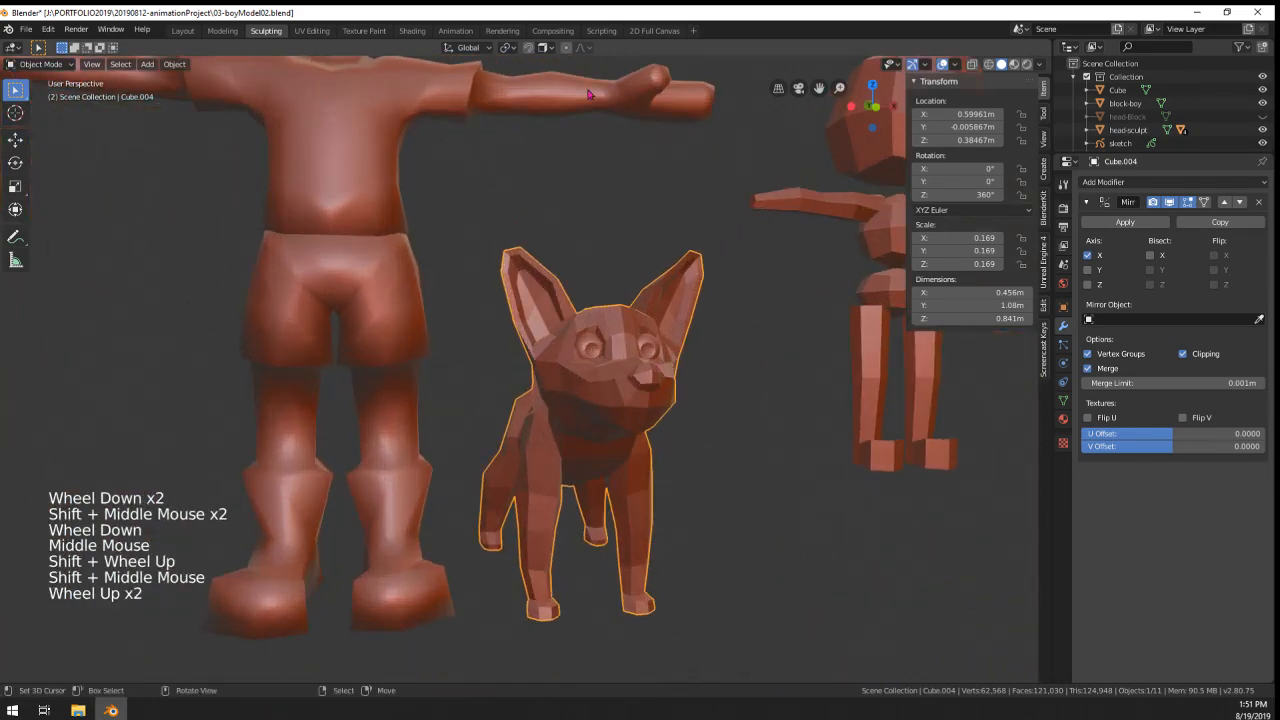
# - Slide the three connected vertices at the front of the chin forward along their edges and raise them slightly
pyautogui.moveTo(585, 345); pyautogui.dragTo(660, 350, button='middle')
pyautogui.scroll(2, 466, 362)
pyautogui.scroll(2, 523, 363)
pyautogui.press('Tab')
pyautogui.rightClick(523, 343)
pyautogui.moveTo(660, 350); pyautogui.dragTo(660, 395, button='middle')
pyautogui.moveTo(660, 395)
pyautogui.keyDown('shift'); pyautogui.mouseDown(button='middle')
pyautogui.moveTo(636, 408)
pyautogui.moveTo(673, 413)
pyautogui.mouseUp(button='middle'); pyautogui.keyUp('shift')
pyautogui.scroll(1, 644, 403)
pyautogui.rightClick(788, 397)
pyautogui.keyDown('shift'); pyautogui.rightClick(765, 387); pyautogui.keyUp('shift')
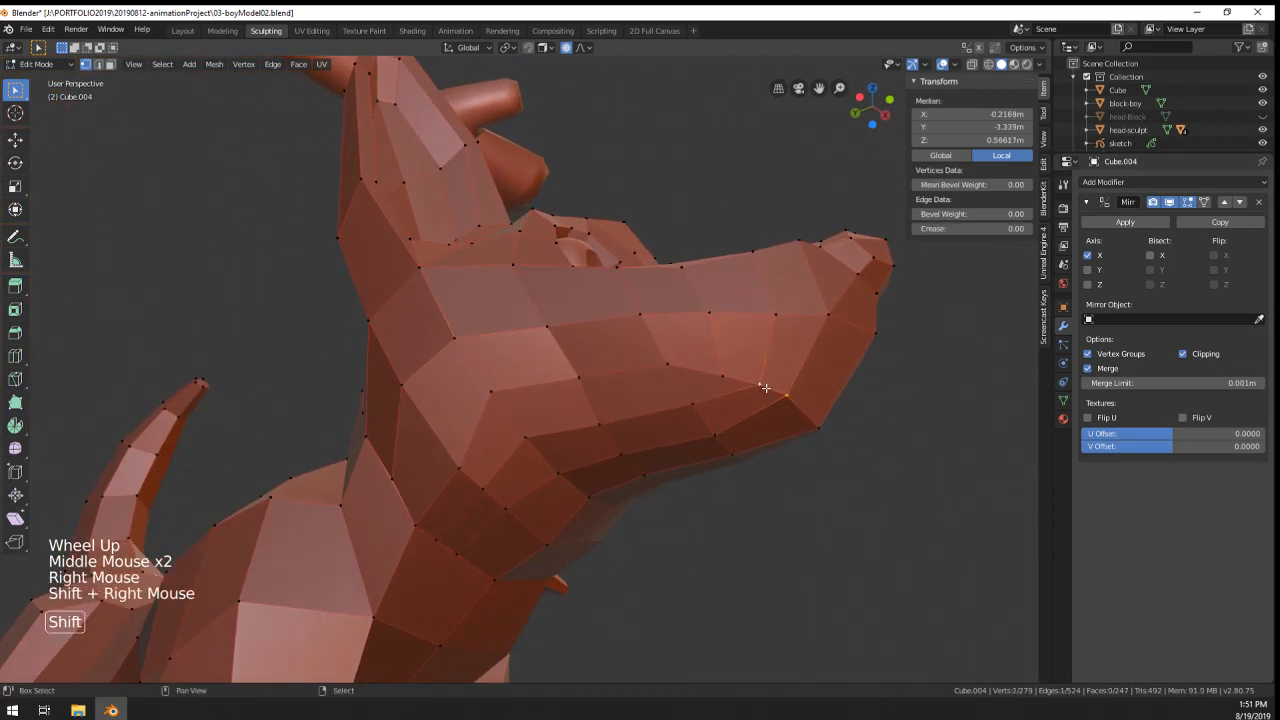
pyautogui.keyDown('shift'); pyautogui.rightClick(825, 428); pyautogui.keyUp('shift')
pyautogui.press('g')
pyautogui.press('g')
pyautogui.click(848, 417)
pyautogui.press('g')
pyautogui.click(848, 410)
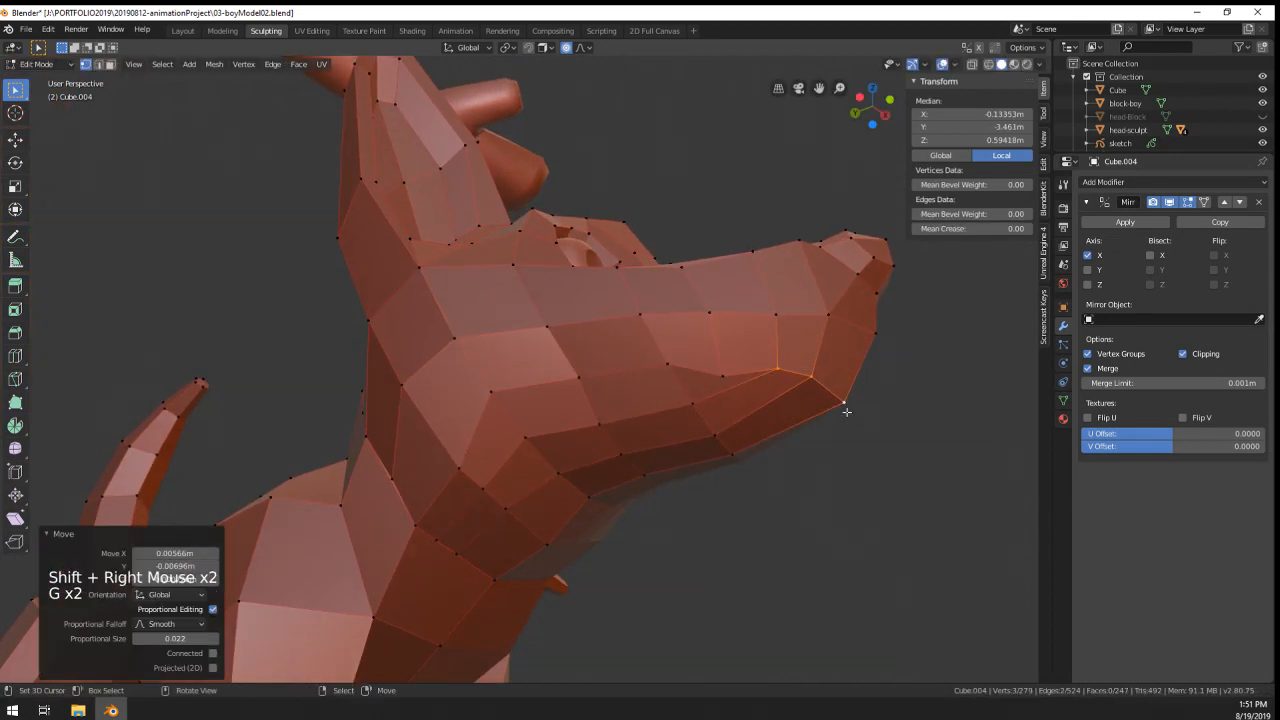
# - Raise the lower jaw vertex just behind the reshaped chin edge
pyautogui.rightClick(718, 372)
pyautogui.press('g')
pyautogui.click(720, 366)
pyautogui.scroll(-1, 783, 397)
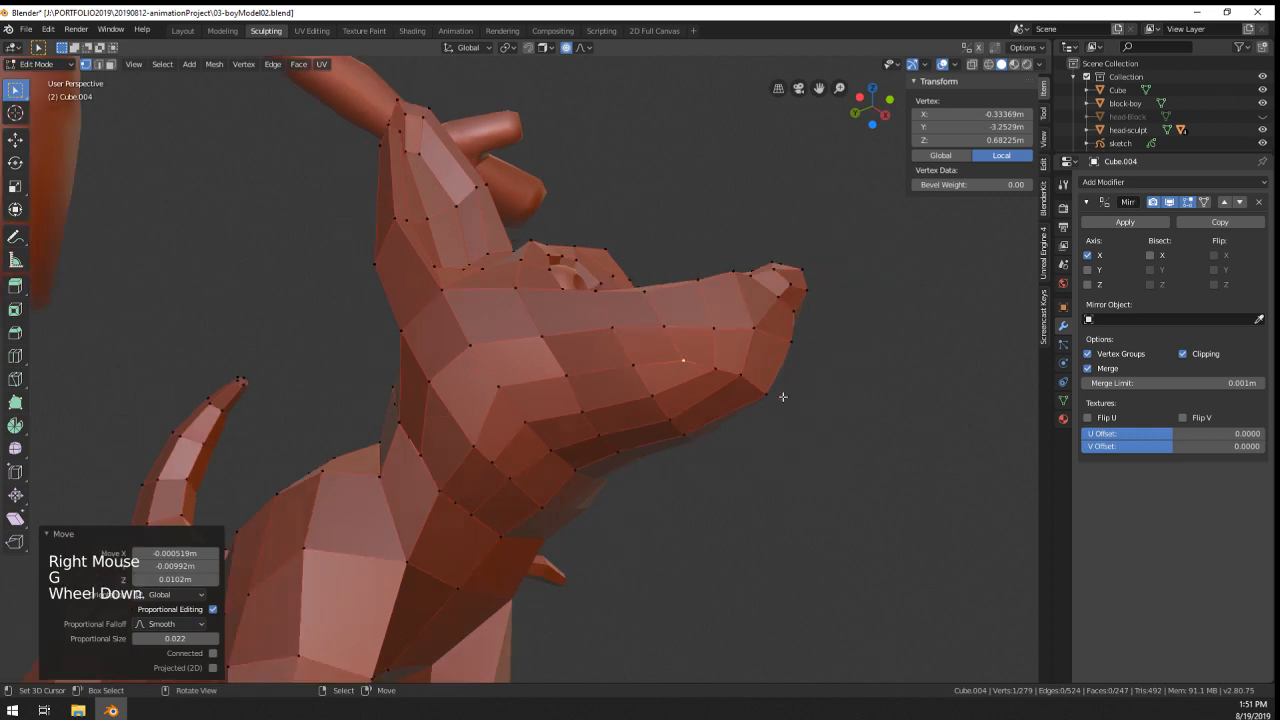
pyautogui.rightClick(768, 392)
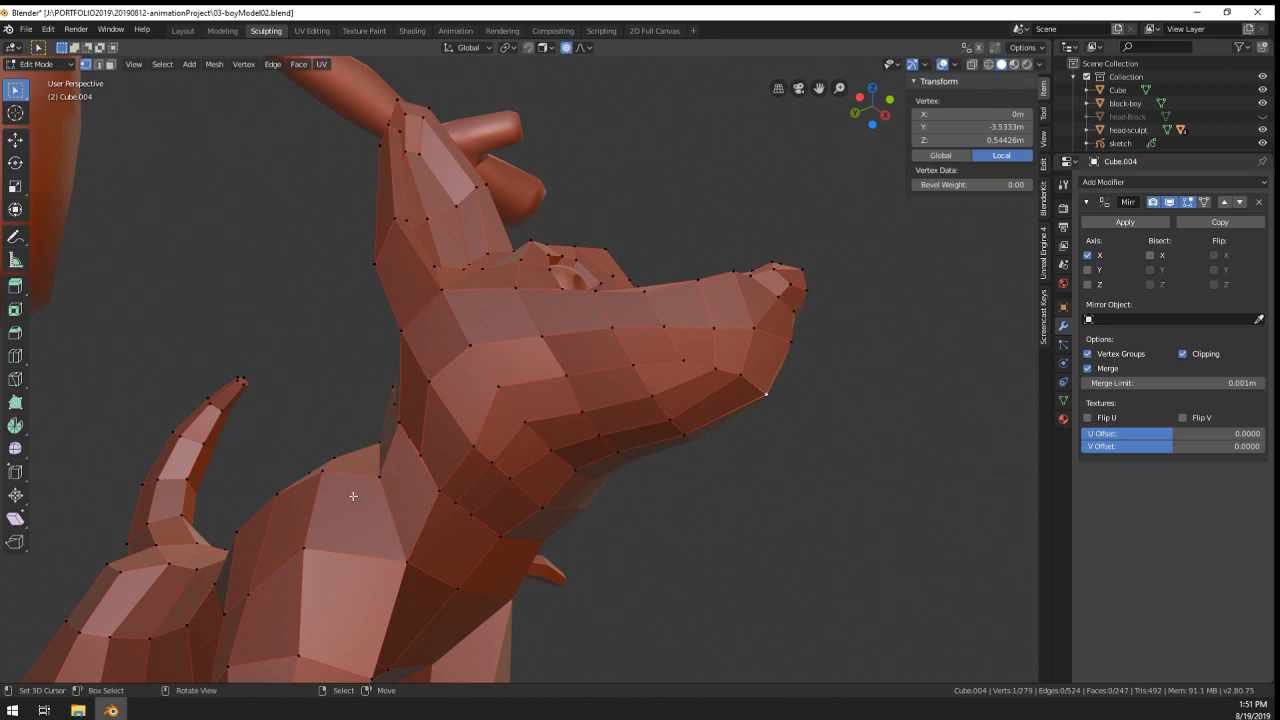
# - Examine the dog's overall shape beside the boy and the area around its eye up close
pyautogui.scroll(-9, 353, 496)
pyautogui.scroll(4, 353, 496)
pyautogui.moveTo(360, 492); pyautogui.dragTo(493, 413, button='middle')
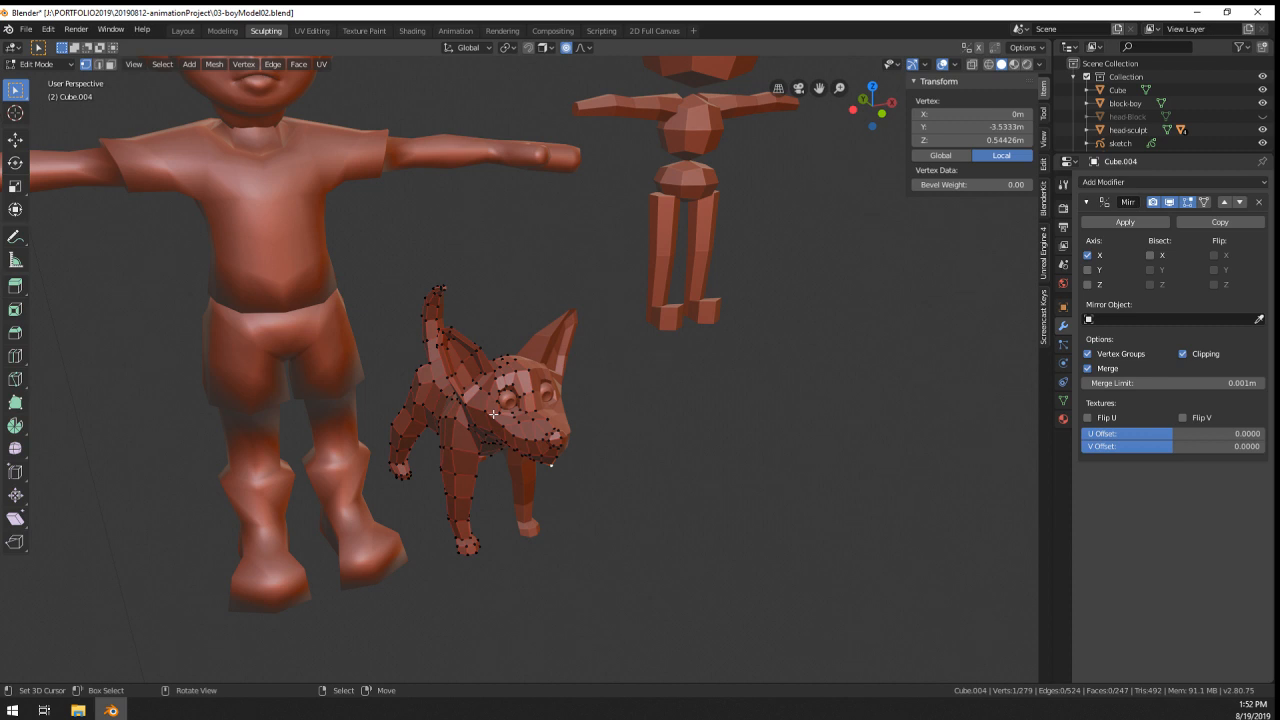
pyautogui.scroll(5, 434, 298)
pyautogui.keyDown('shift'); pyautogui.moveTo(434, 298); pyautogui.dragTo(415, 280, button='middle'); pyautogui.keyUp('shift')
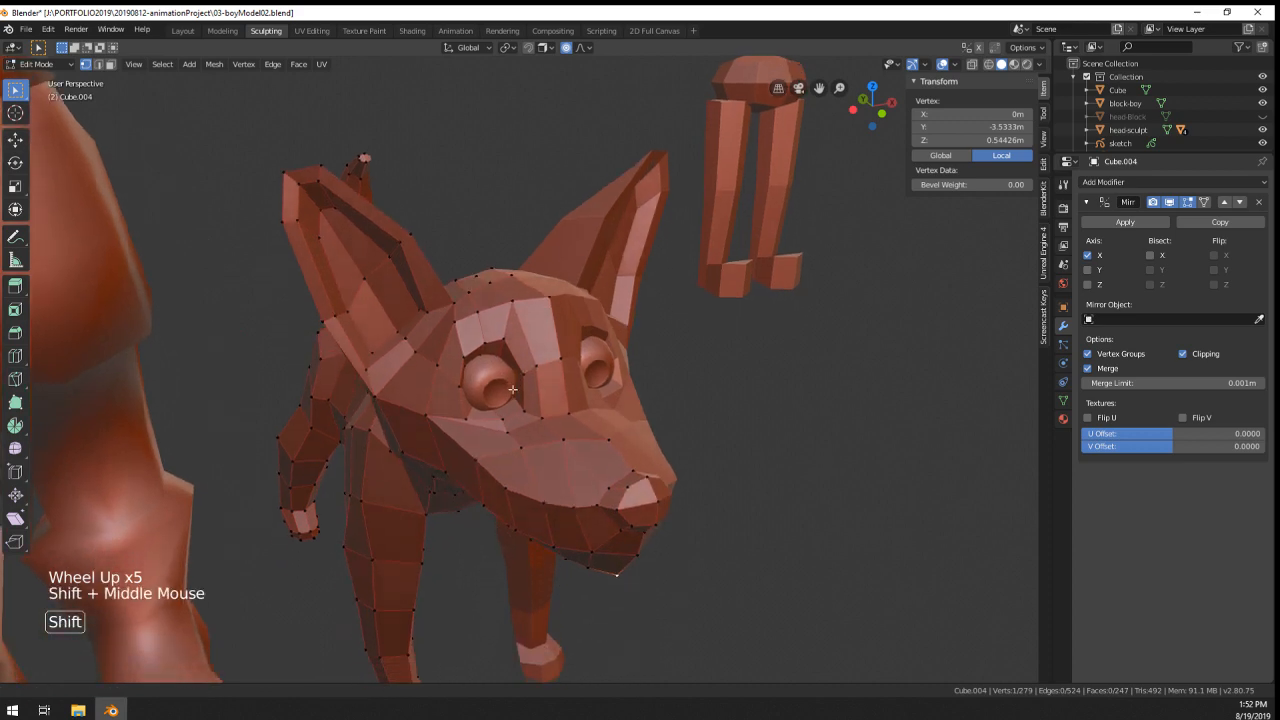
pyautogui.scroll(3, 483, 210)
pyautogui.keyDown('shift'); pyautogui.moveTo(473, 200); pyautogui.dragTo(473, 353, button='middle'); pyautogui.keyUp('shift')
pyautogui.scroll(2, 473, 353)
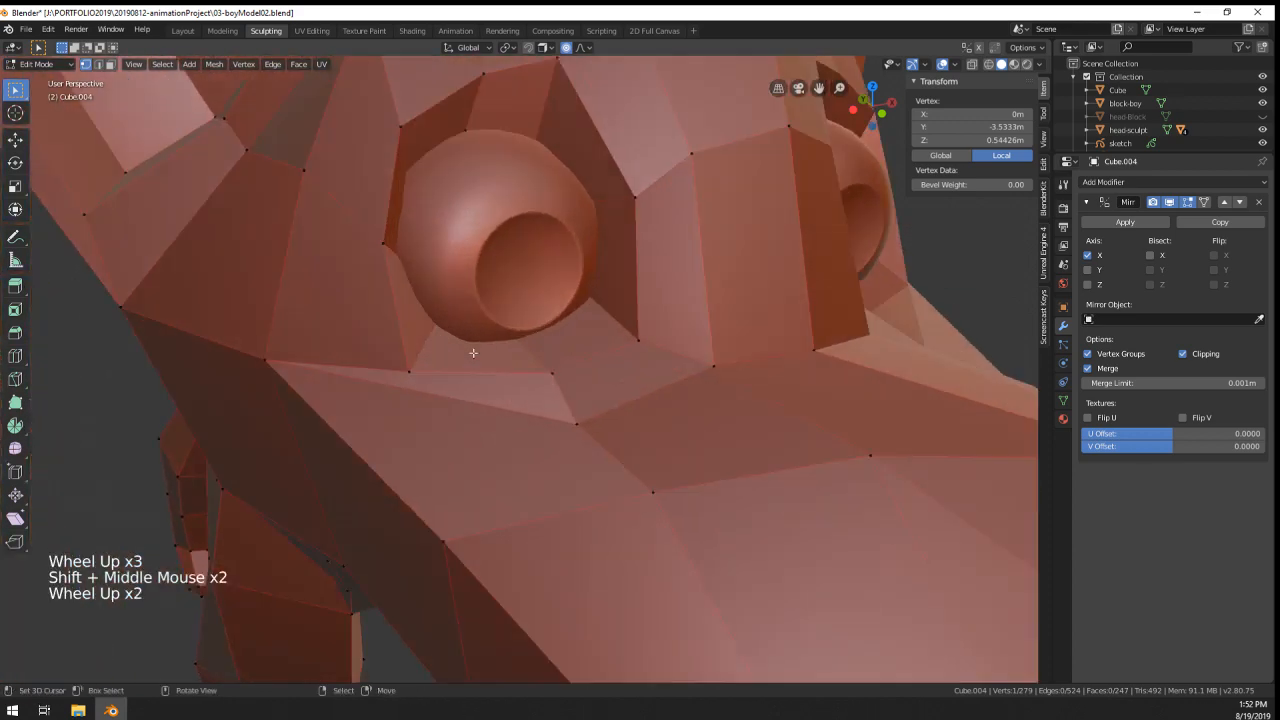
pyautogui.press('Tab')
pyautogui.rightClick(530, 250)
pyautogui.press('r')
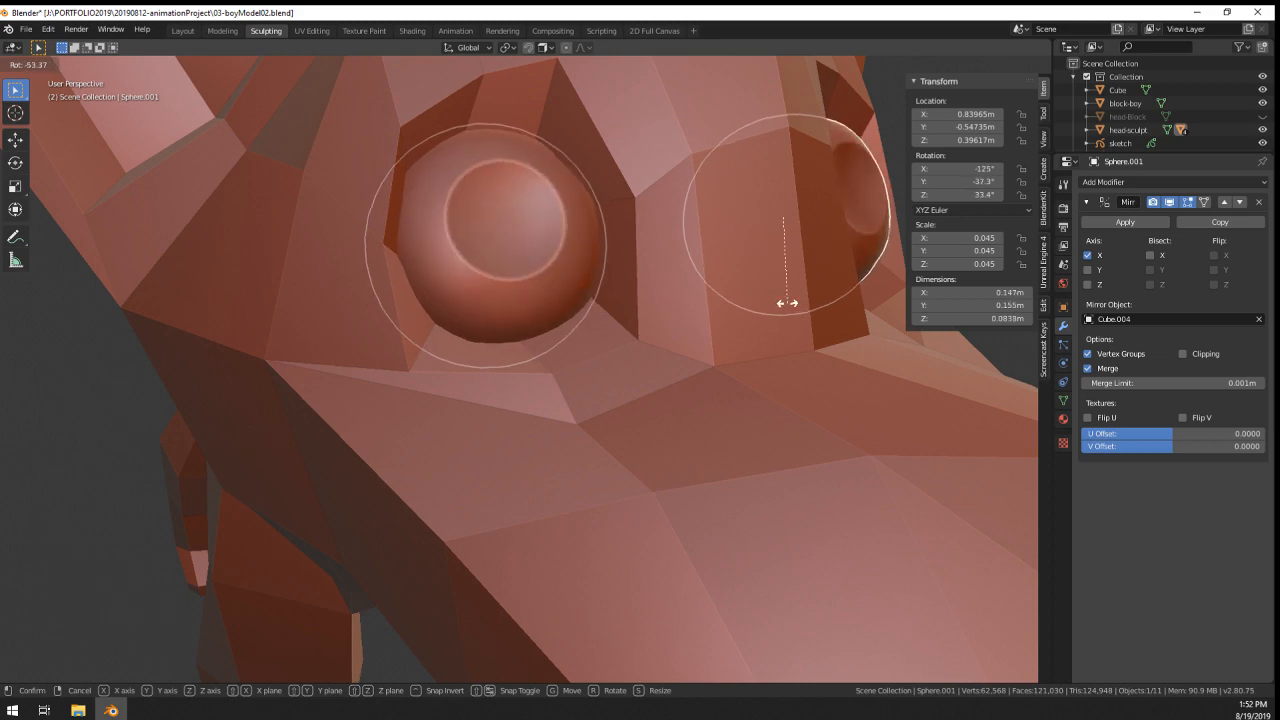
pyautogui.rightClick(787, 302)
# - Examine how the eyeballs sit in their sockets from the side and front, and how they read on the whole dog
pyautogui.moveTo(787, 302); pyautogui.dragTo(653, 443, button='middle')
pyautogui.keyDown('shift'); pyautogui.moveTo(713, 391); pyautogui.dragTo(600, 450, button='middle'); pyautogui.keyUp('shift')
pyautogui.moveTo(600, 450); pyautogui.dragTo(460, 505, button='middle')
pyautogui.moveTo(460, 505); pyautogui.dragTo(448, 508, button='middle')
pyautogui.scroll(1, 448, 508)
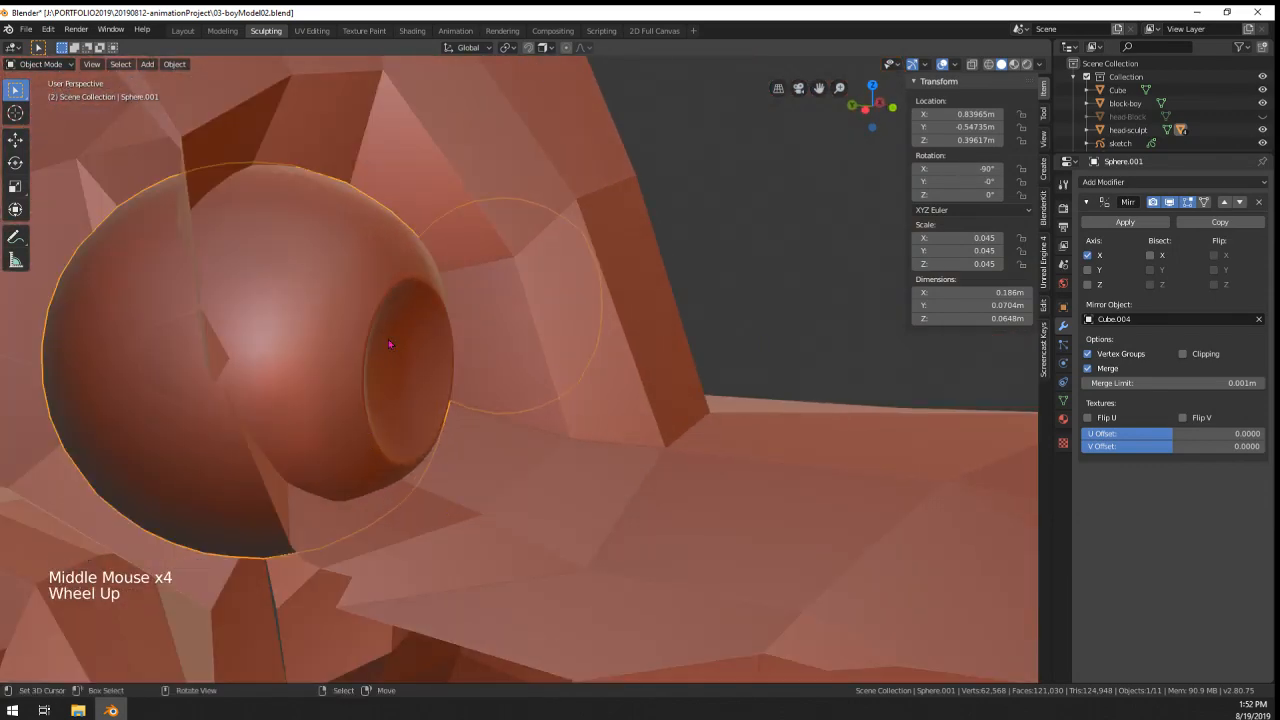
pyautogui.moveTo(396, 470); pyautogui.dragTo(450, 306, button='middle')
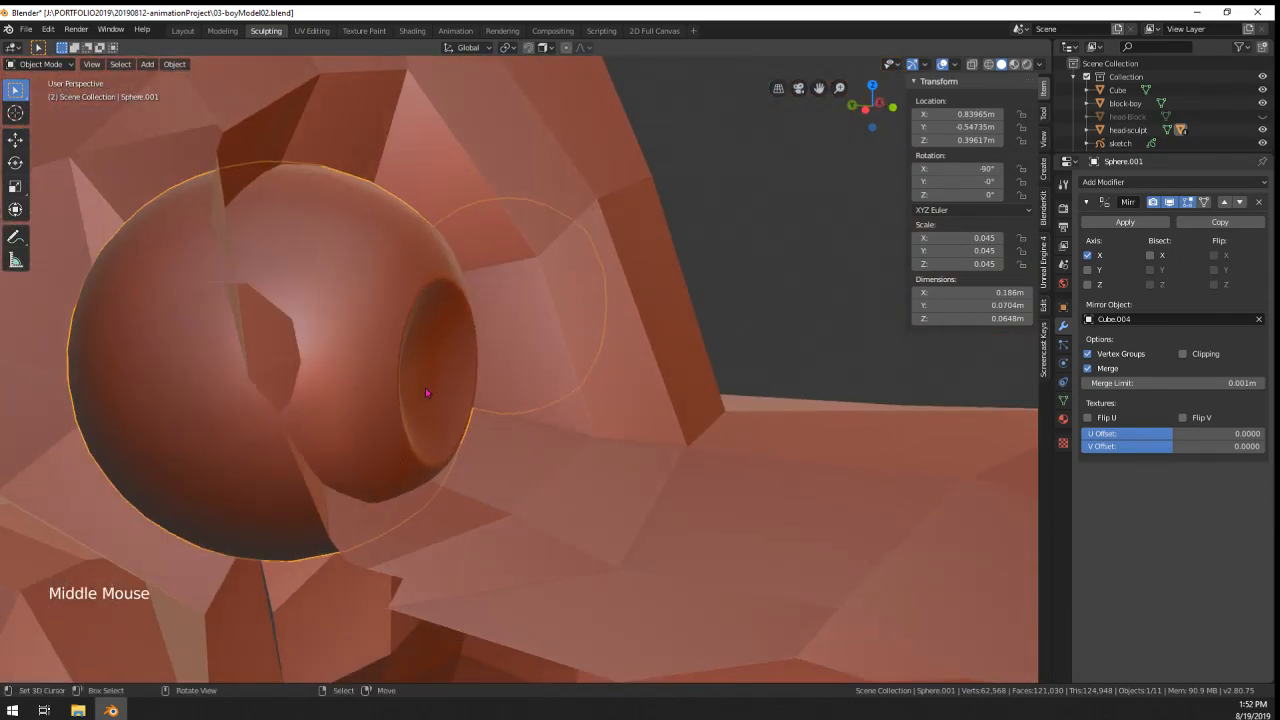
pyautogui.moveTo(426, 392); pyautogui.dragTo(463, 378, button='middle')
pyautogui.scroll(-2, 477, 315)
pyautogui.moveTo(477, 315); pyautogui.dragTo(530, 372, button='middle')
pyautogui.moveTo(530, 372)
pyautogui.mouseDown(button='middle')
pyautogui.moveTo(545, 370)
pyautogui.moveTo(529, 360)
pyautogui.mouseUp(button='middle')
pyautogui.scroll(2, 545, 370)
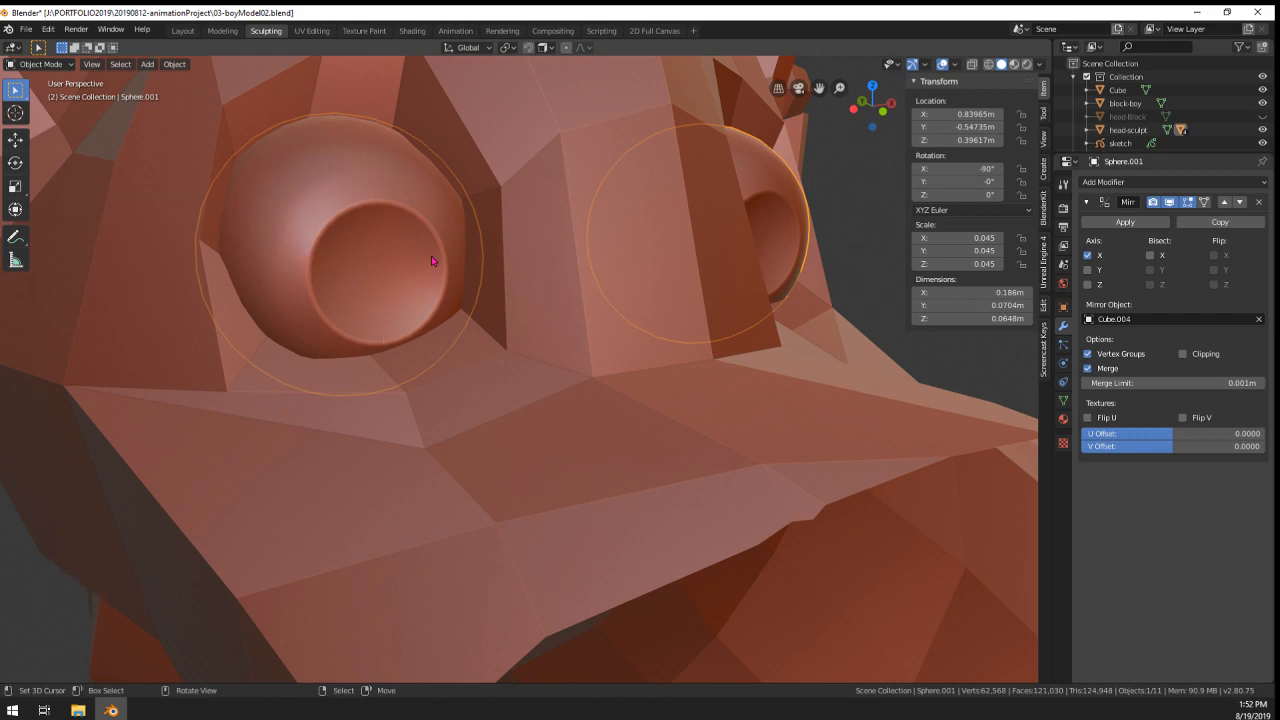
pyautogui.scroll(-10, 366, 329)
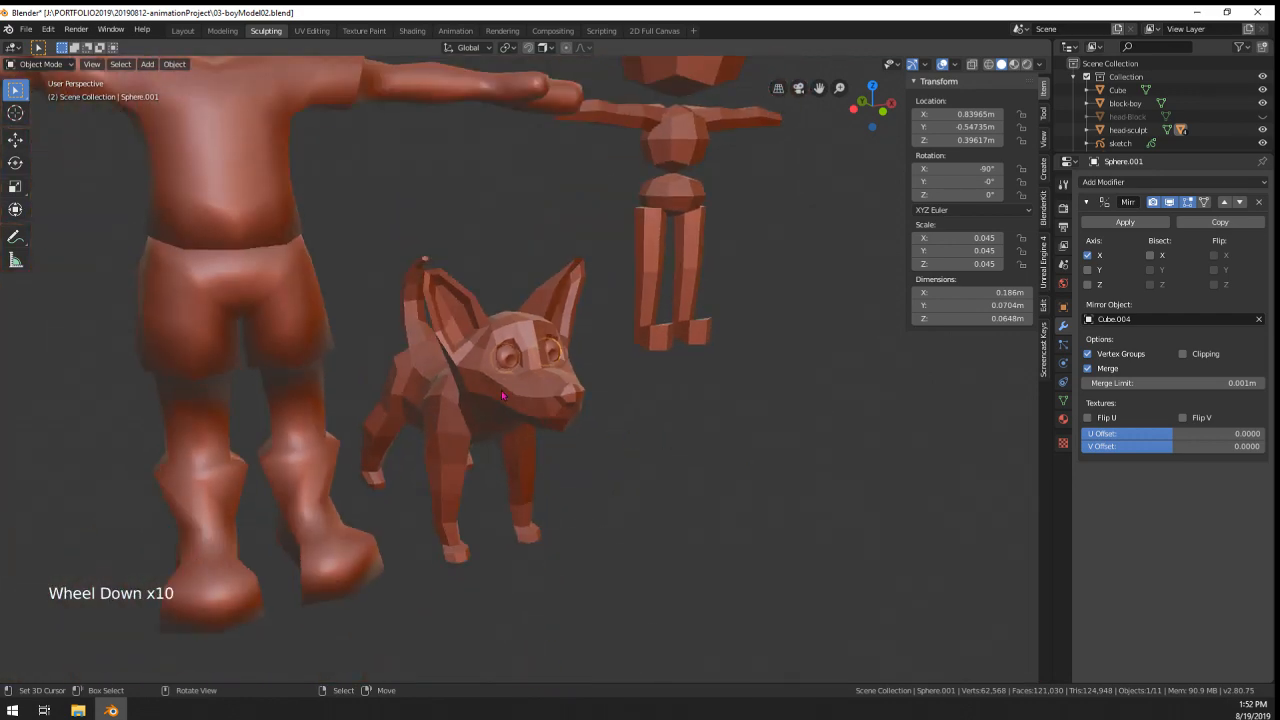
# - Select the dog's body and examine its head and proportions beside the boy from several angles
pyautogui.rightClick(502, 394)
pyautogui.scroll(4, 502, 394)
pyautogui.scroll(3, 502, 394)
pyautogui.moveTo(502, 394); pyautogui.dragTo(420, 290, button='middle')
pyautogui.moveTo(420, 290); pyautogui.dragTo(449, 251, button='middle')
pyautogui.scroll(-9, 455, 258)
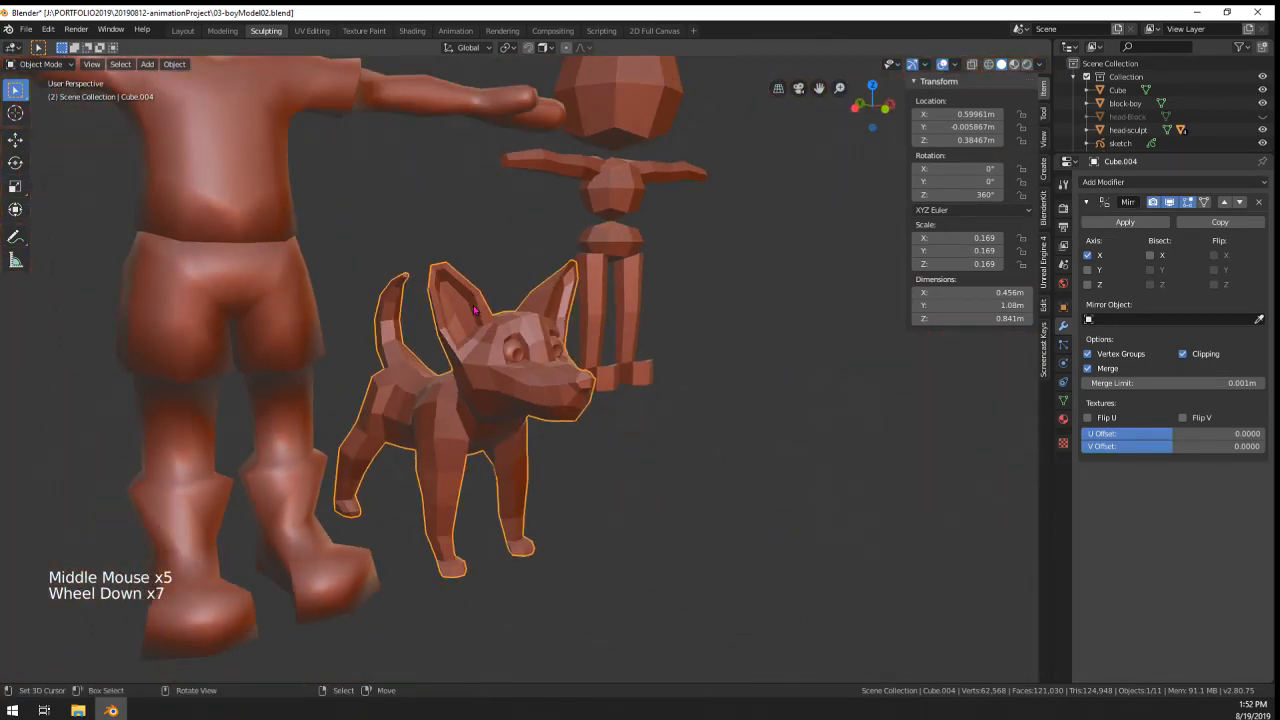
pyautogui.keyDown('shift'); pyautogui.moveTo(470, 330); pyautogui.dragTo(472, 366, button='middle'); pyautogui.keyUp('shift')
pyautogui.keyDown('shift'); pyautogui.moveTo(514, 436); pyautogui.dragTo(545, 432, button='middle'); pyautogui.keyUp('shift')
pyautogui.scroll(6, 528, 345)
pyautogui.keyDown('shift'); pyautogui.scroll(1, 551, 438); pyautogui.keyUp('shift')
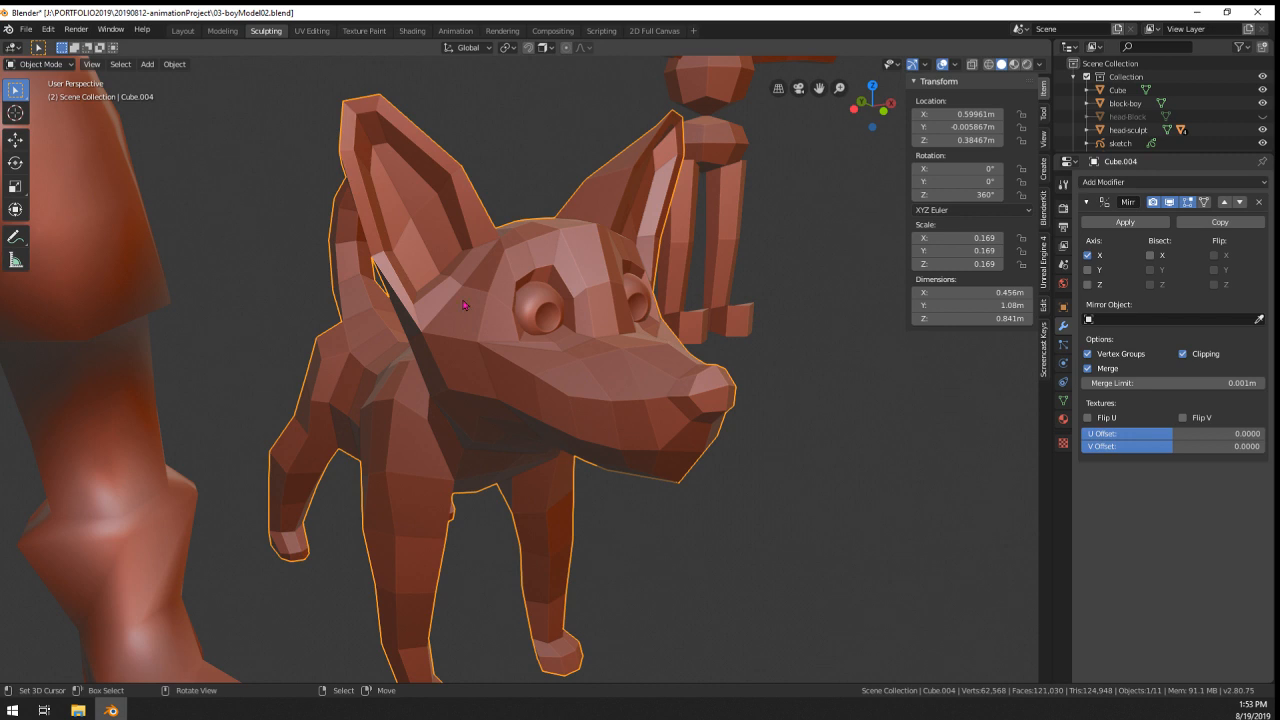
# - Adjust the vertices at the outer corner of the dog's eye socket, sliding the lower one along its edge
pyautogui.moveTo(560, 426); pyautogui.dragTo(660, 330, button='middle')
pyautogui.scroll(2, 580, 343)
pyautogui.press('Tab')
pyautogui.scroll(2, 580, 343)
pyautogui.moveTo(660, 330); pyautogui.dragTo(720, 318, button='middle')
pyautogui.scroll(1, 720, 318)
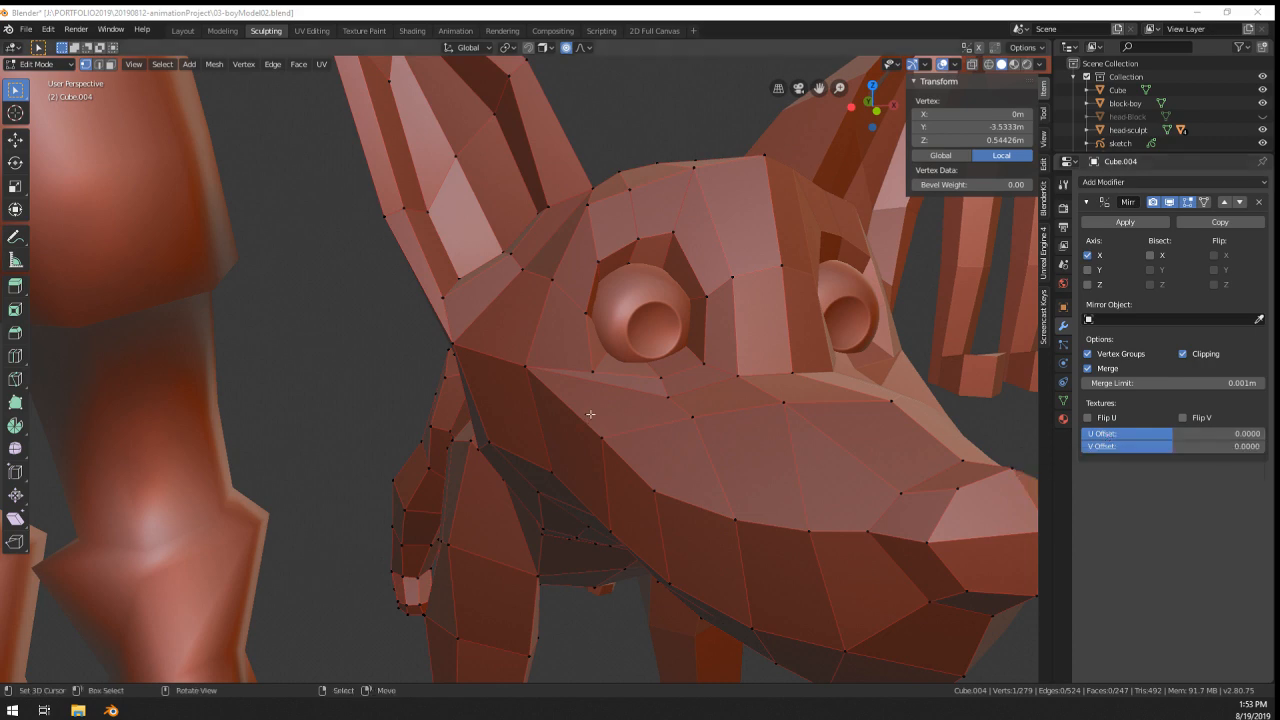
pyautogui.rightClick(591, 298)
pyautogui.keyDown('shift'); pyautogui.rightClick(589, 305); pyautogui.keyUp('shift')
pyautogui.press('g')
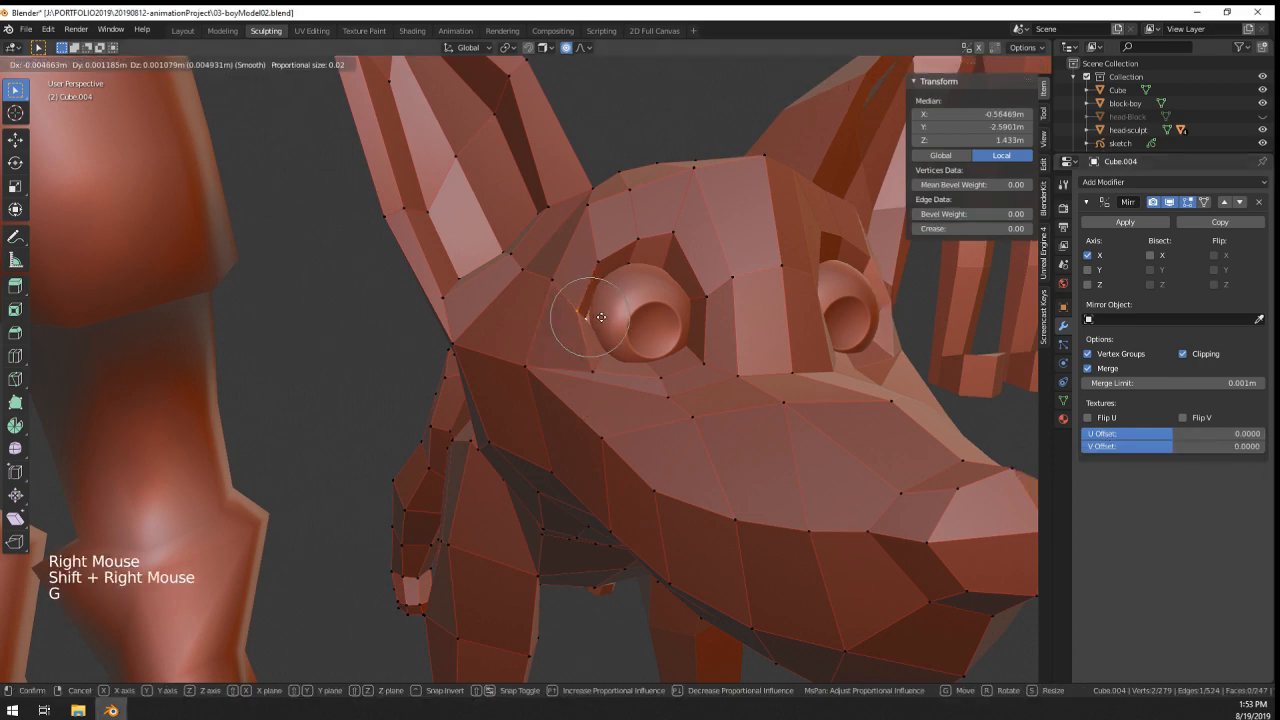
pyautogui.rightClick(593, 316)
pyautogui.press('g')
pyautogui.press('g')
pyautogui.press('Tab')
pyautogui.scroll(-4, 700, 430)
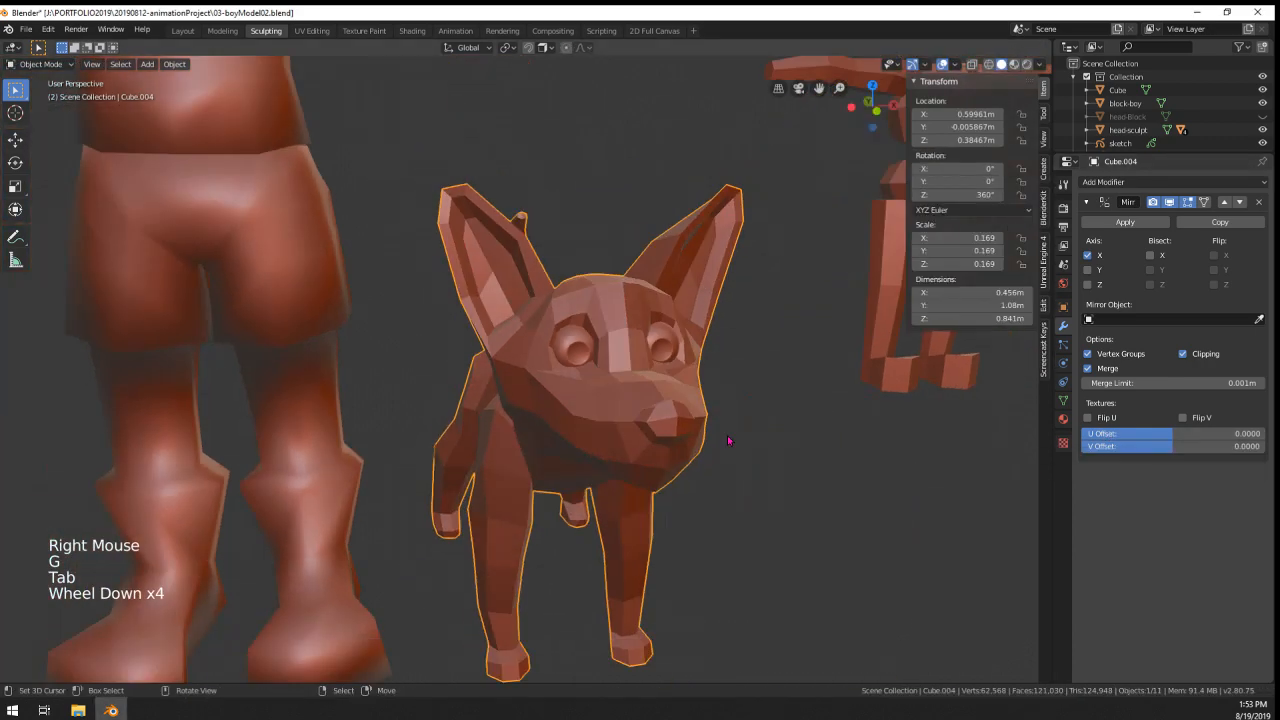
# - Apply smooth shading to the dog's body
pyautogui.moveTo(700, 430); pyautogui.dragTo(665, 465, button='middle')
pyautogui.scroll(-2, 665, 465)
pyautogui.scroll(4, 665, 465)
pyautogui.scroll(-6, 669, 375)
pyautogui.press('w')
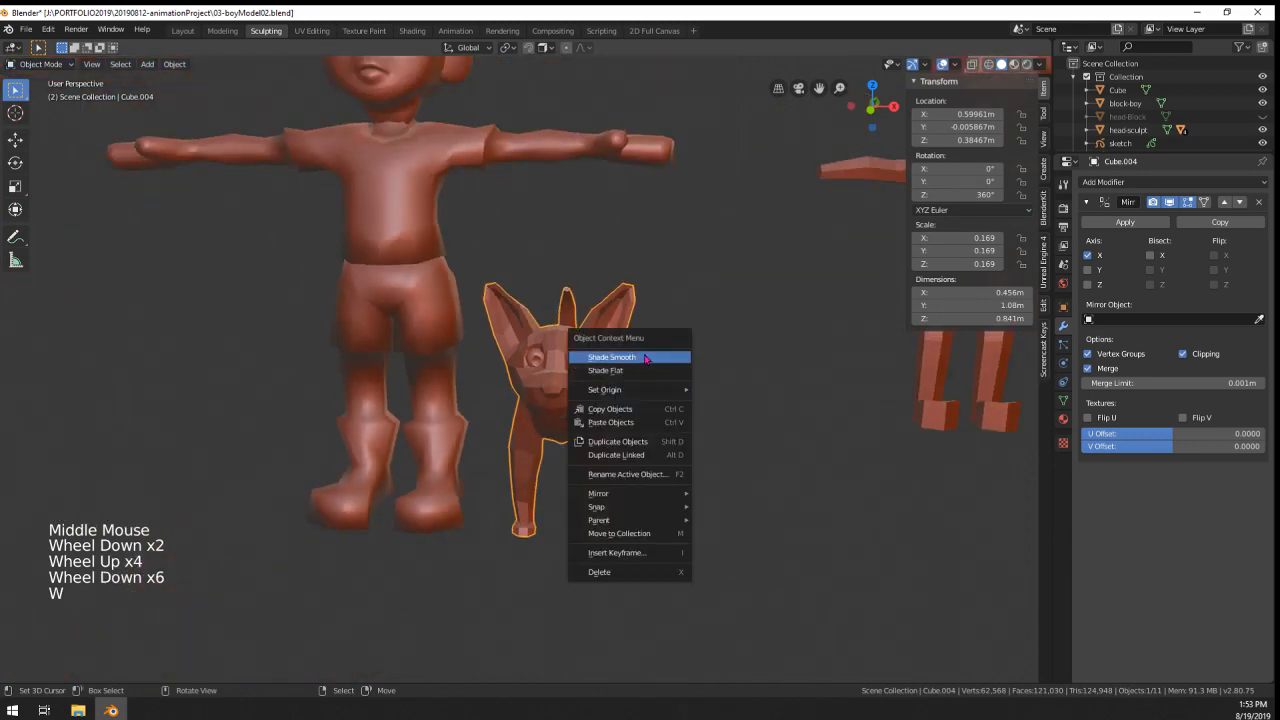
pyautogui.click(665, 357)
pyautogui.moveTo(665, 357)
pyautogui.mouseDown(button='middle')
pyautogui.moveTo(575, 427)
pyautogui.moveTo(605, 404)
pyautogui.mouseUp(button='middle')
pyautogui.scroll(5, 585, 420)
pyautogui.press('Tab')
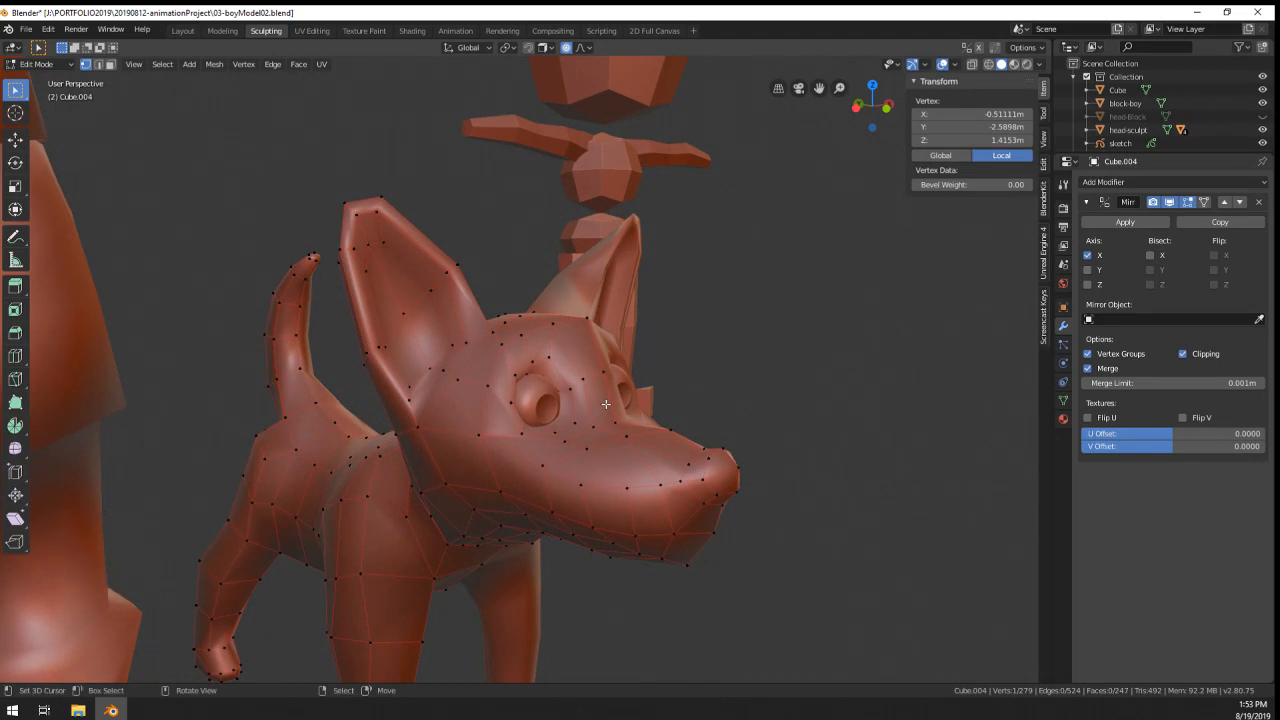
pyautogui.scroll(-4, 605, 404)
pyautogui.press('Tab')
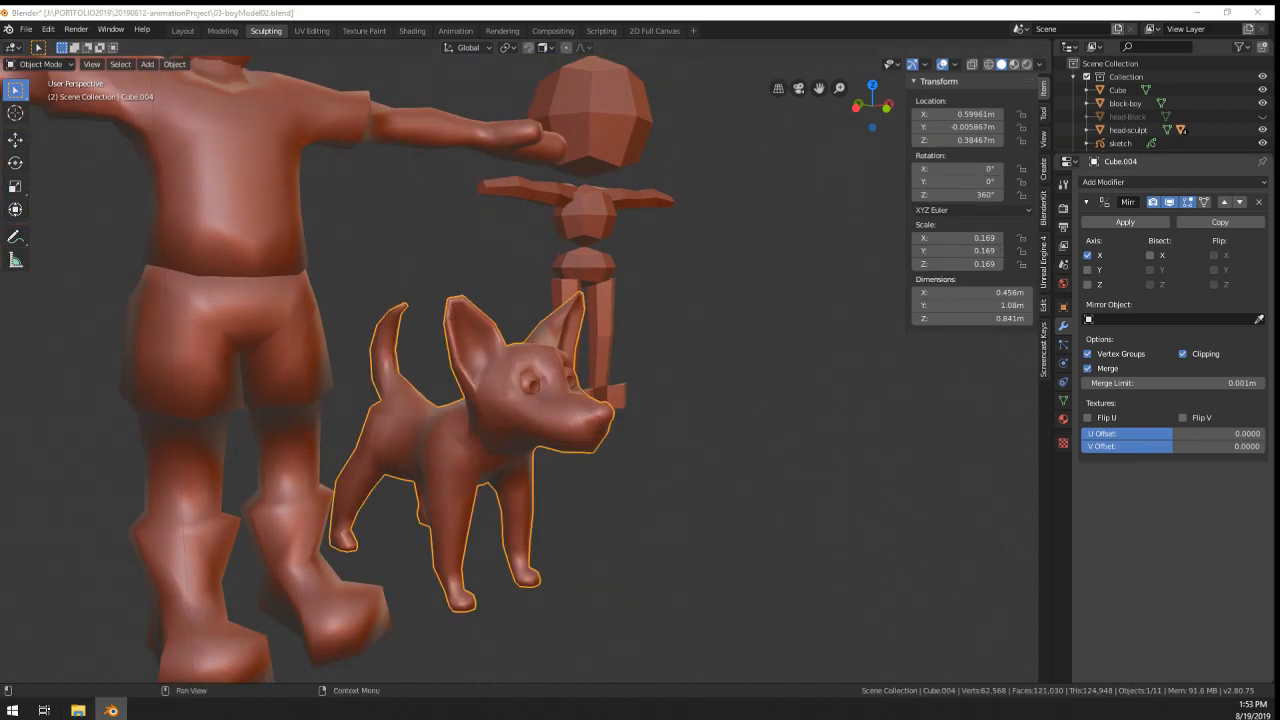
# - Switch to the Animation Plan spreadsheet in Google Sheets and check off Reference for both Boy and Dog
pyautogui.moveTo(1147, 194); pyautogui.dragTo(428, 90)
pyautogui.moveTo(717, 109); pyautogui.dragTo(560, 49)
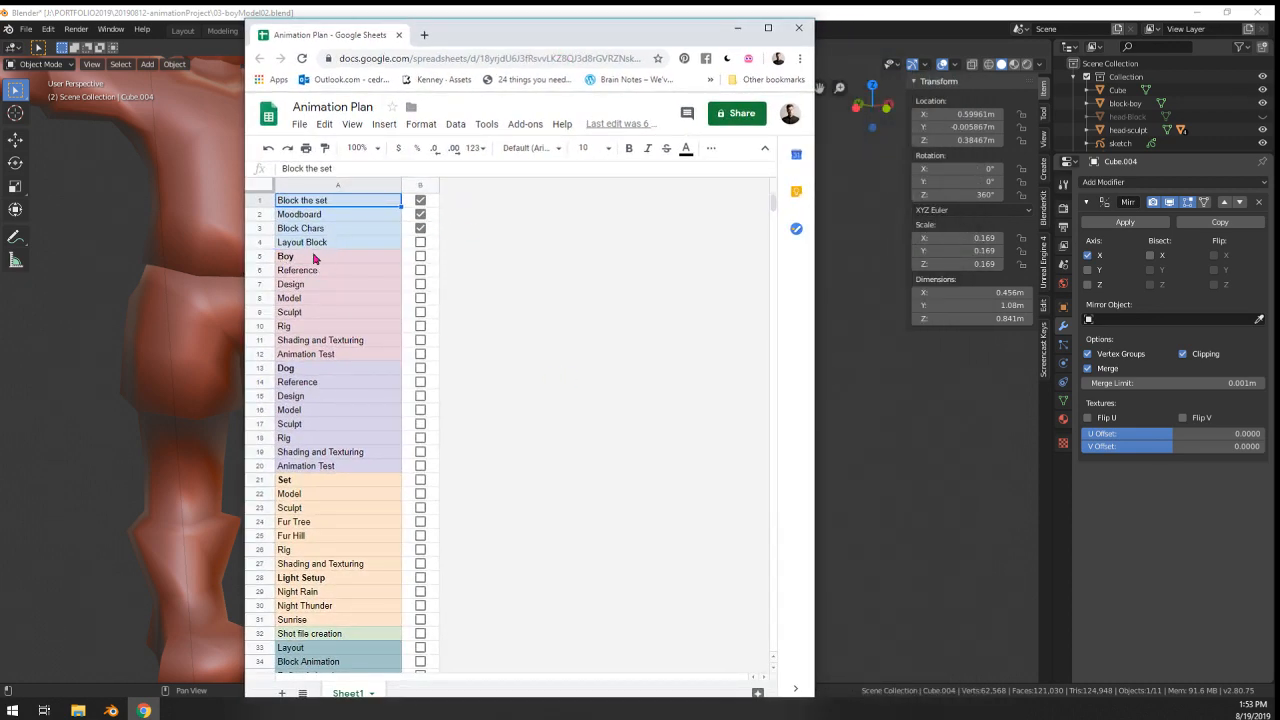
pyautogui.click(420, 270)
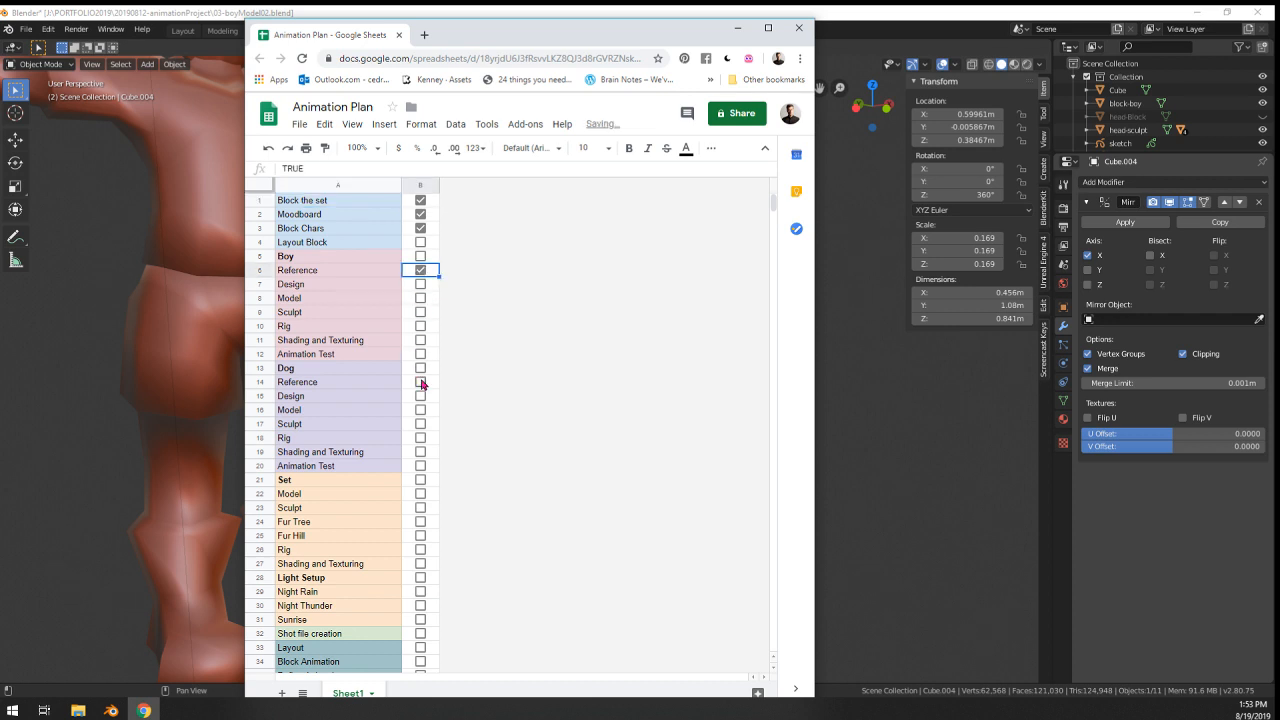
pyautogui.click(420, 382)
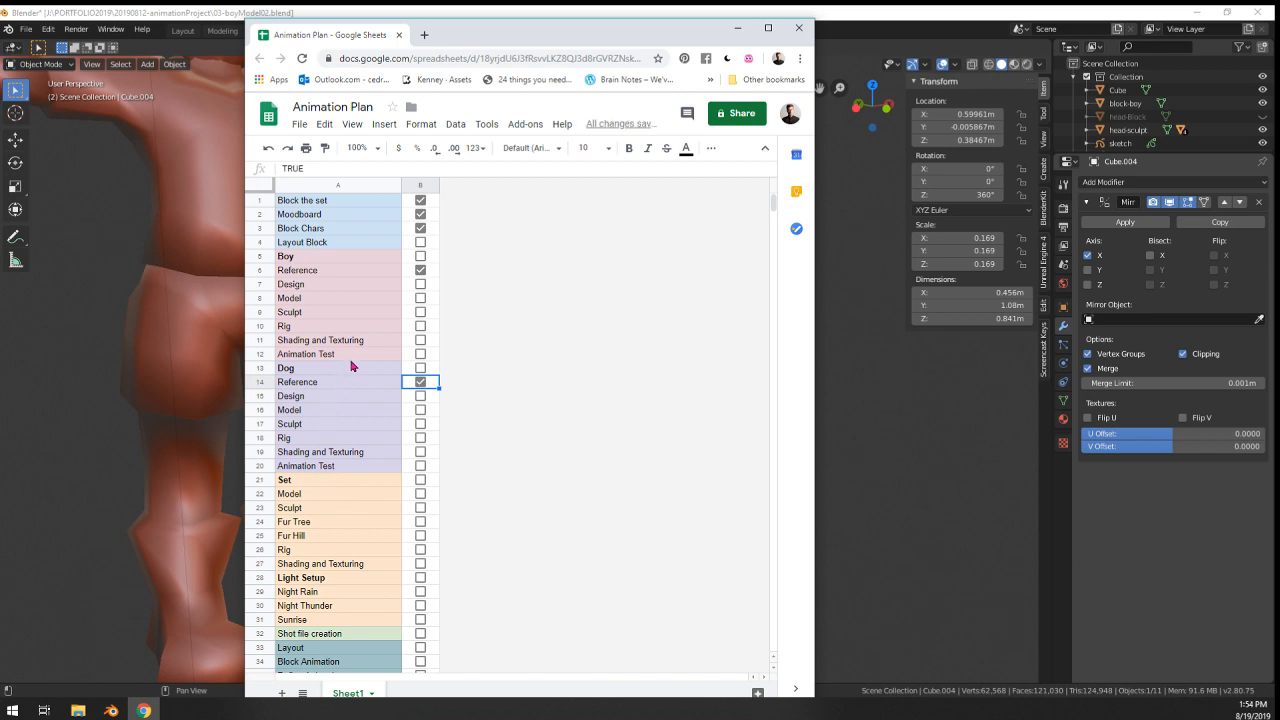
pyautogui.click(312, 288)
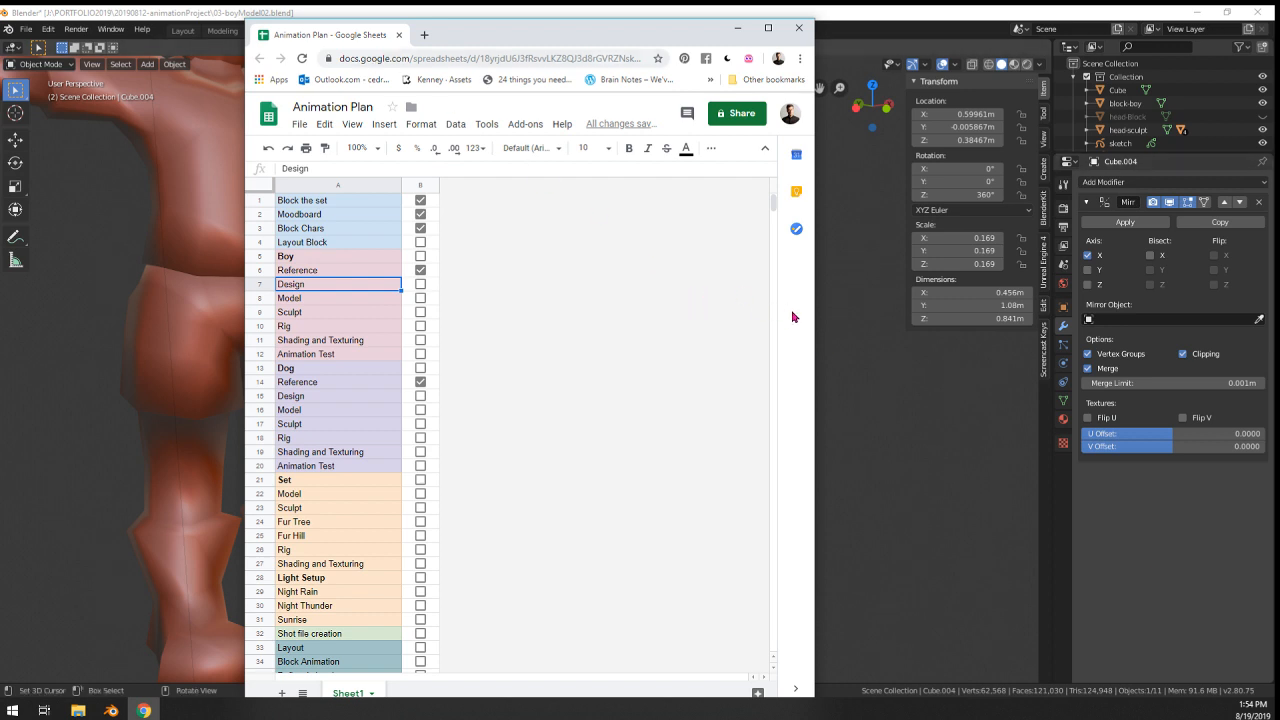
# - Switch back to Blender and reshape the dog's belly by moving two connected vertices on its underside
pyautogui.moveTo(889, 374); pyautogui.dragTo(860, 374, button='middle')
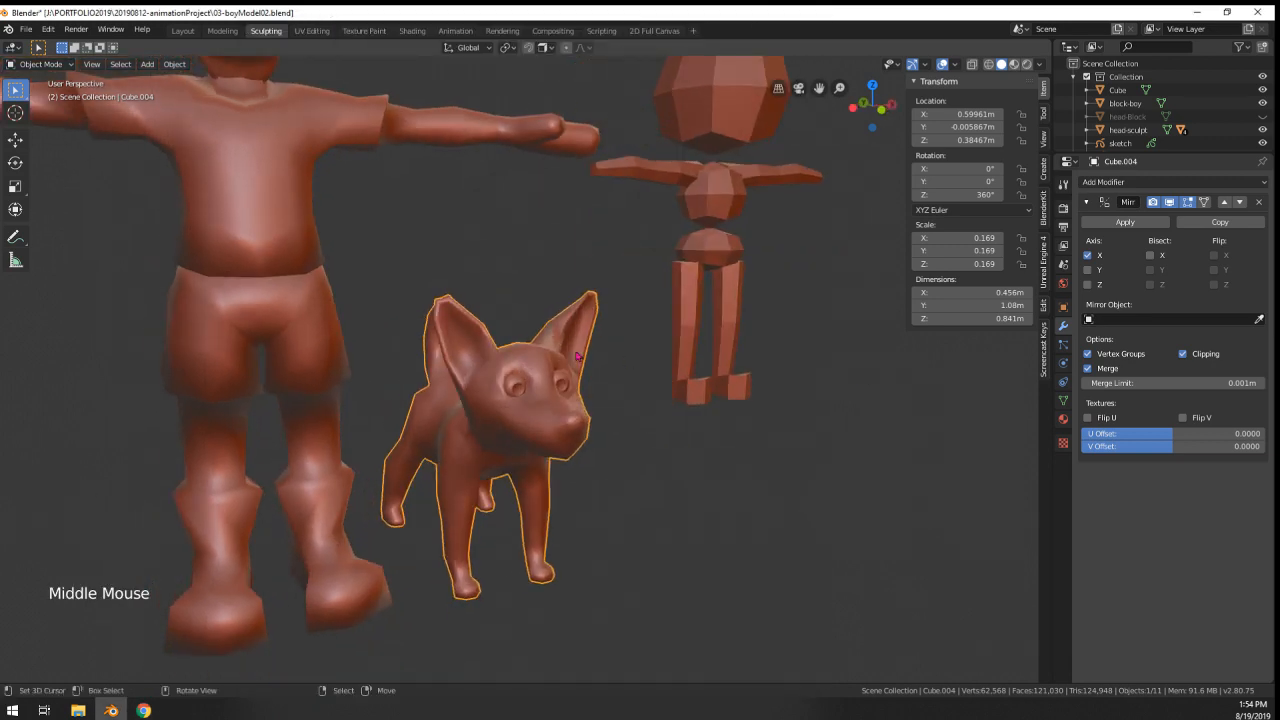
pyautogui.moveTo(560, 372); pyautogui.dragTo(420, 360, button='middle')
pyautogui.scroll(3, 600, 375)
pyautogui.moveTo(420, 360); pyautogui.dragTo(616, 397, button='middle')
pyautogui.scroll(1, 590, 335)
pyautogui.press('Tab')
pyautogui.scroll(2, 600, 360)
pyautogui.scroll(-2, 616, 397)
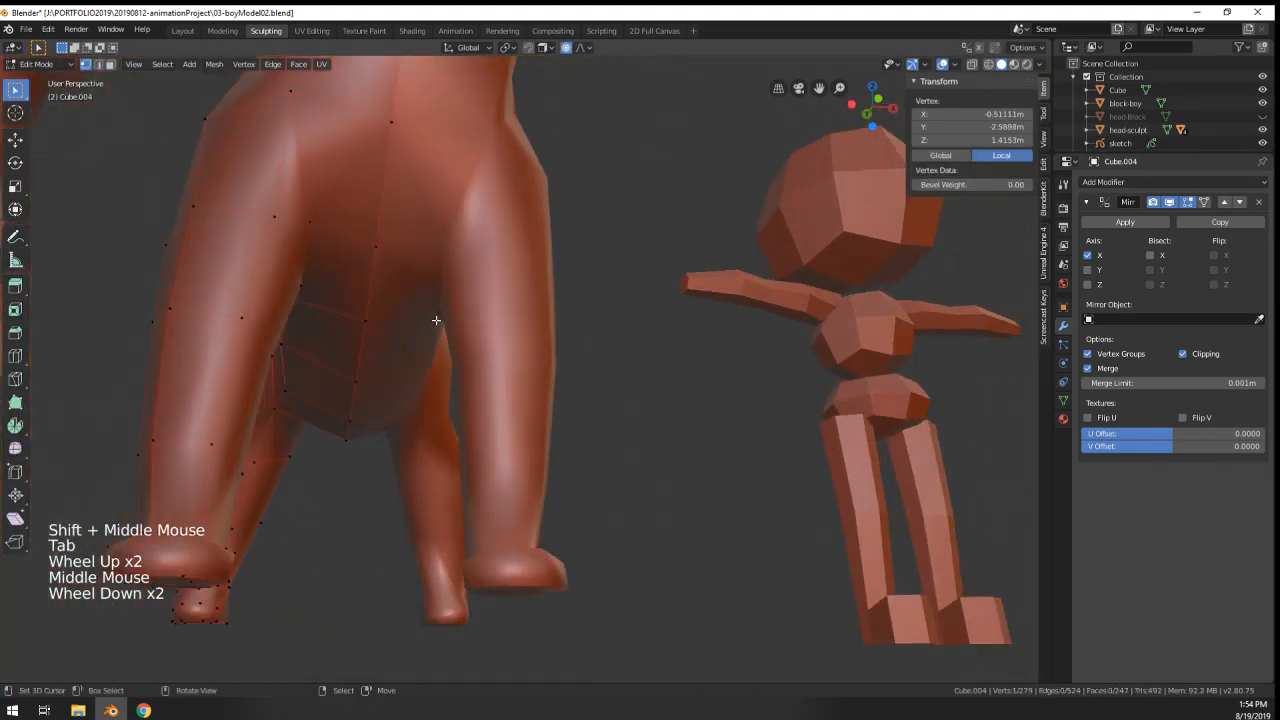
pyautogui.rightClick(400, 323)
pyautogui.moveTo(400, 323); pyautogui.dragTo(623, 297, button='middle')
pyautogui.scroll(1, 562, 284)
pyautogui.keyDown('shift'); pyautogui.rightClick(562, 284); pyautogui.keyUp('shift')
pyautogui.press('g')
pyautogui.click(793, 346)
pyautogui.press('Tab')
pyautogui.scroll(-3, 457, 271)
pyautogui.moveTo(457, 271); pyautogui.dragTo(416, 340, button='middle')
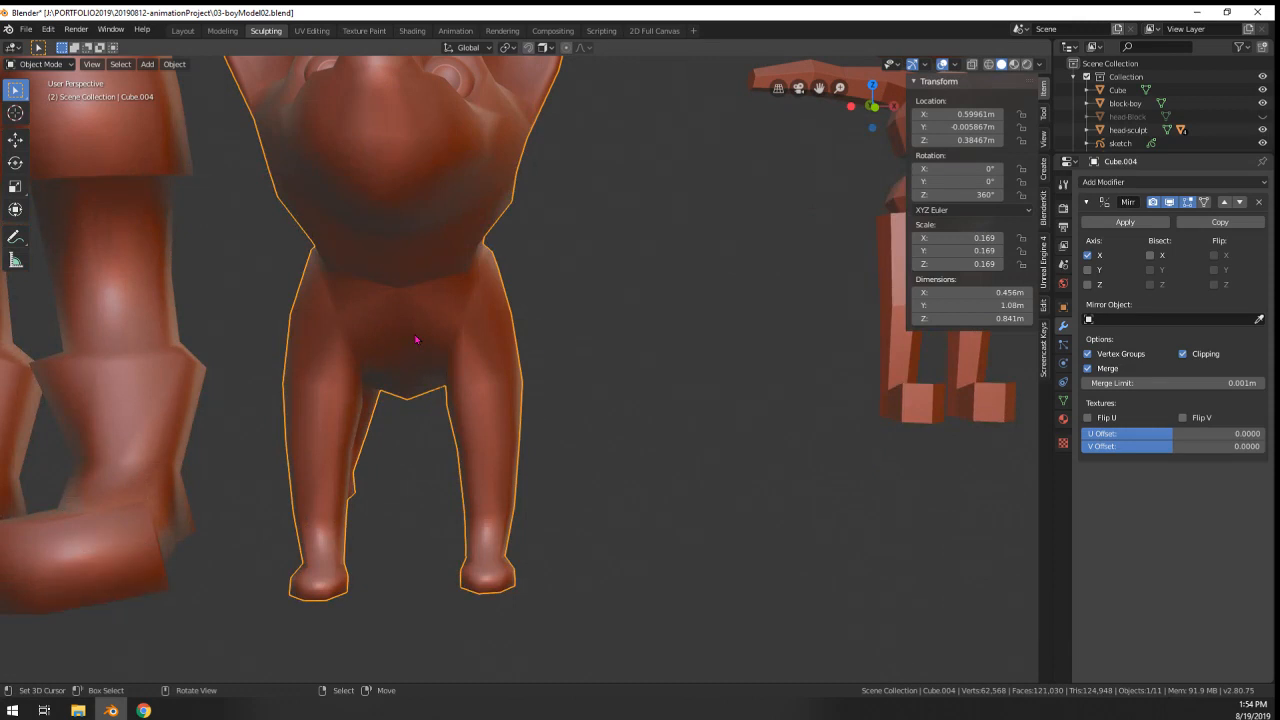
# - Move a vertex on the dog's chest above the front leg to refine the chest shape
pyautogui.scroll(2, 416, 340)
pyautogui.press('Tab')
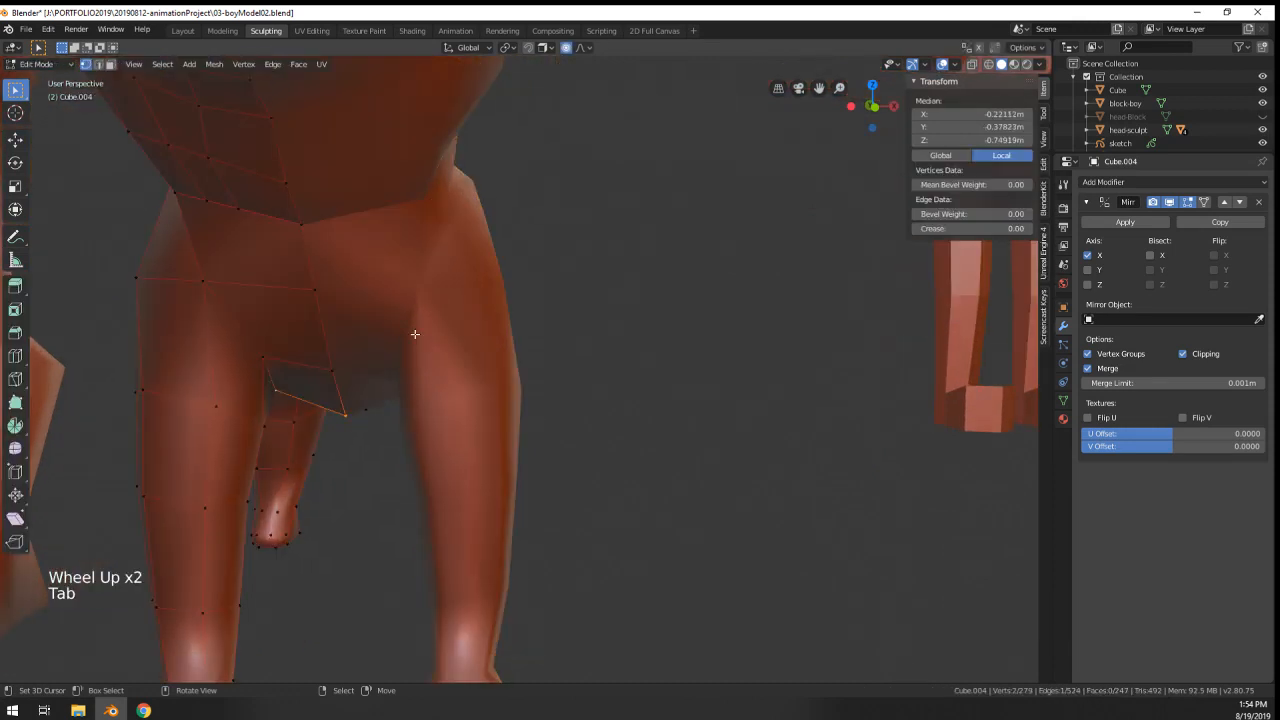
pyautogui.rightClick(236, 288)
pyautogui.keyDown('shift'); pyautogui.moveTo(240, 290); pyautogui.dragTo(281, 333, button='middle'); pyautogui.keyUp('shift')
pyautogui.press('g')
pyautogui.click(414, 301)
pyautogui.press('Tab')
pyautogui.scroll(-4, 353, 289)
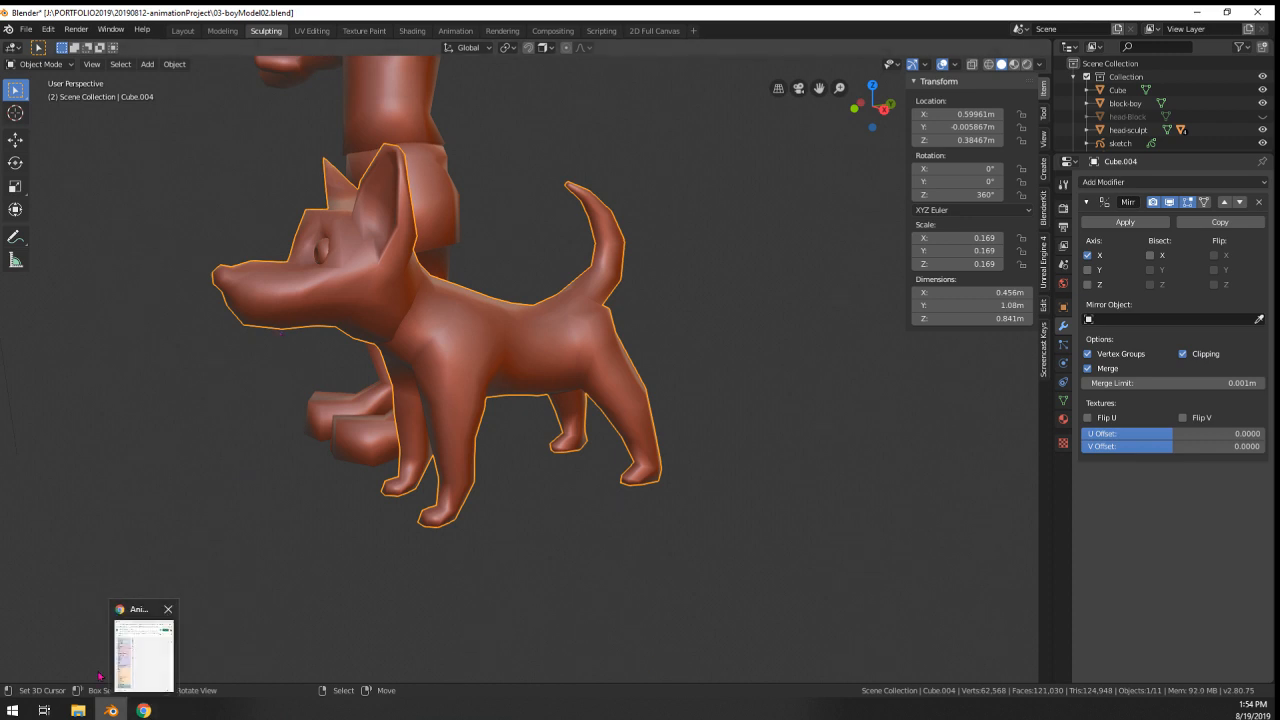
# - Examine the smooth-shaded dog from the front and from above the head
pyautogui.moveTo(493, 392); pyautogui.dragTo(410, 400, button='middle')
pyautogui.scroll(3, 410, 400)
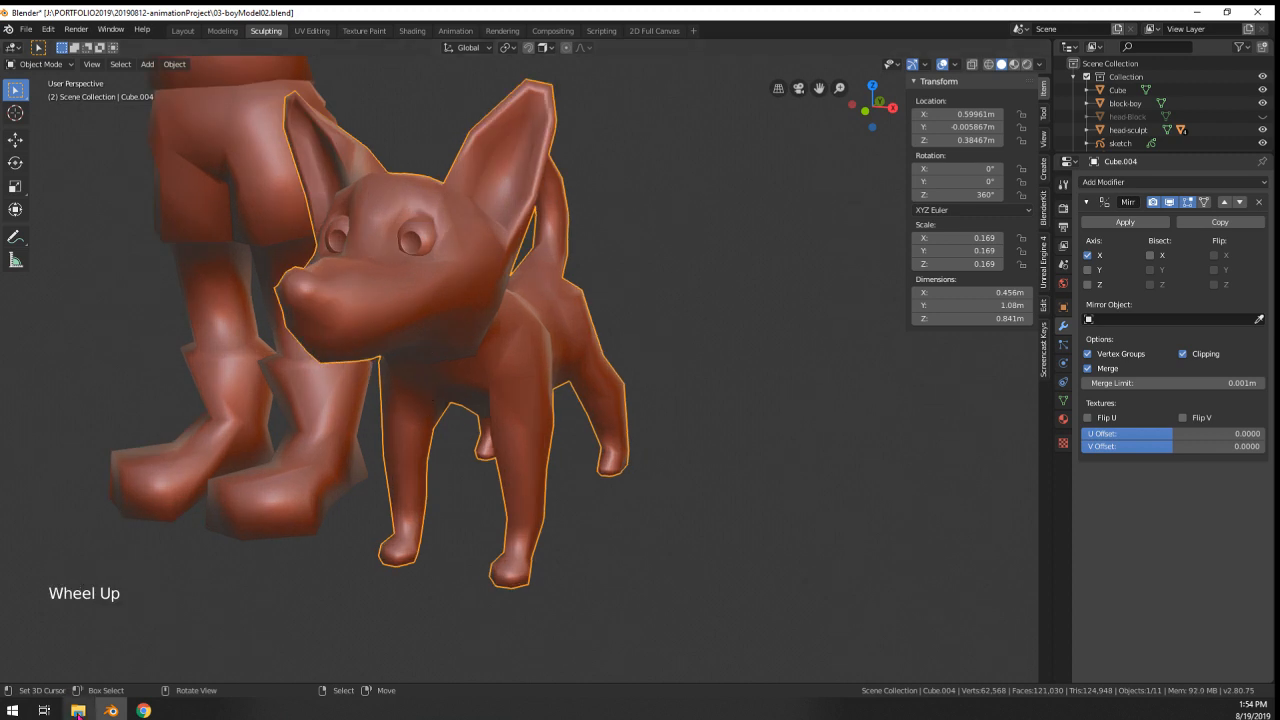
pyautogui.moveTo(78, 708)
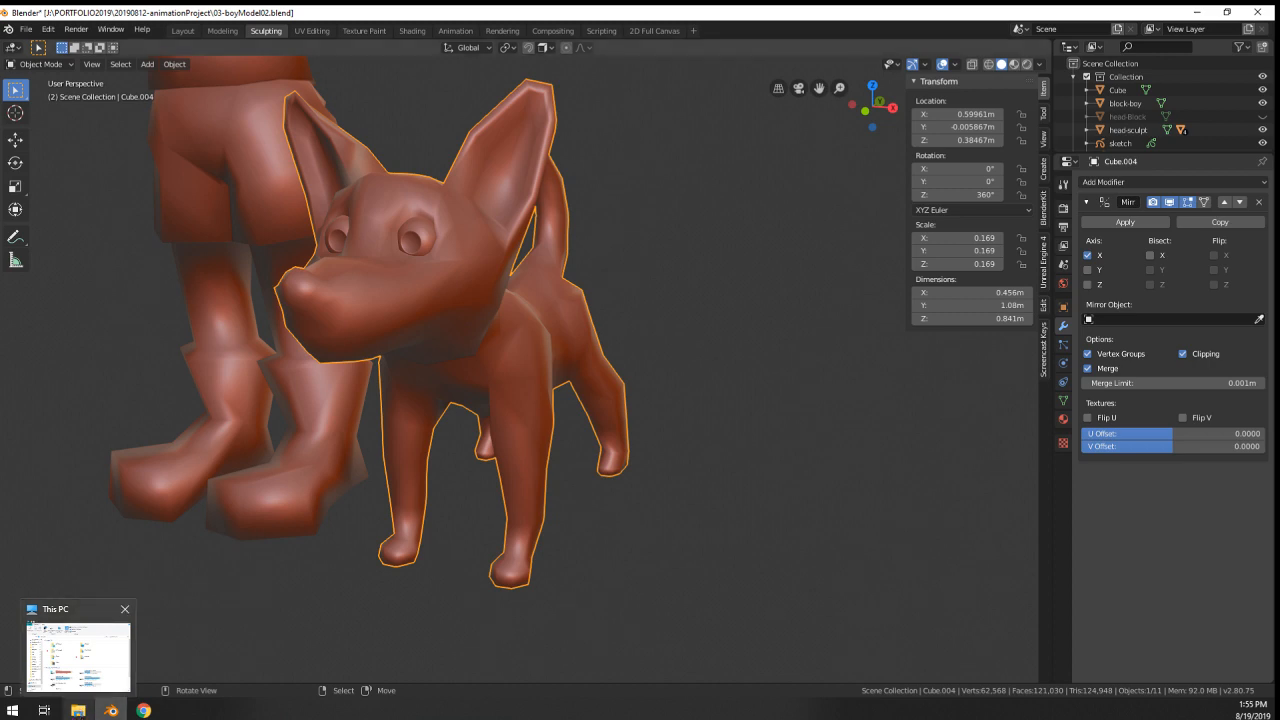
pyautogui.click(78, 710)
pyautogui.click(78, 710)
pyautogui.moveTo(447, 506); pyautogui.dragTo(500, 520, button='middle')
pyautogui.moveTo(500, 520); pyautogui.dragTo(548, 498, button='middle')
pyautogui.scroll(2, 530, 527)
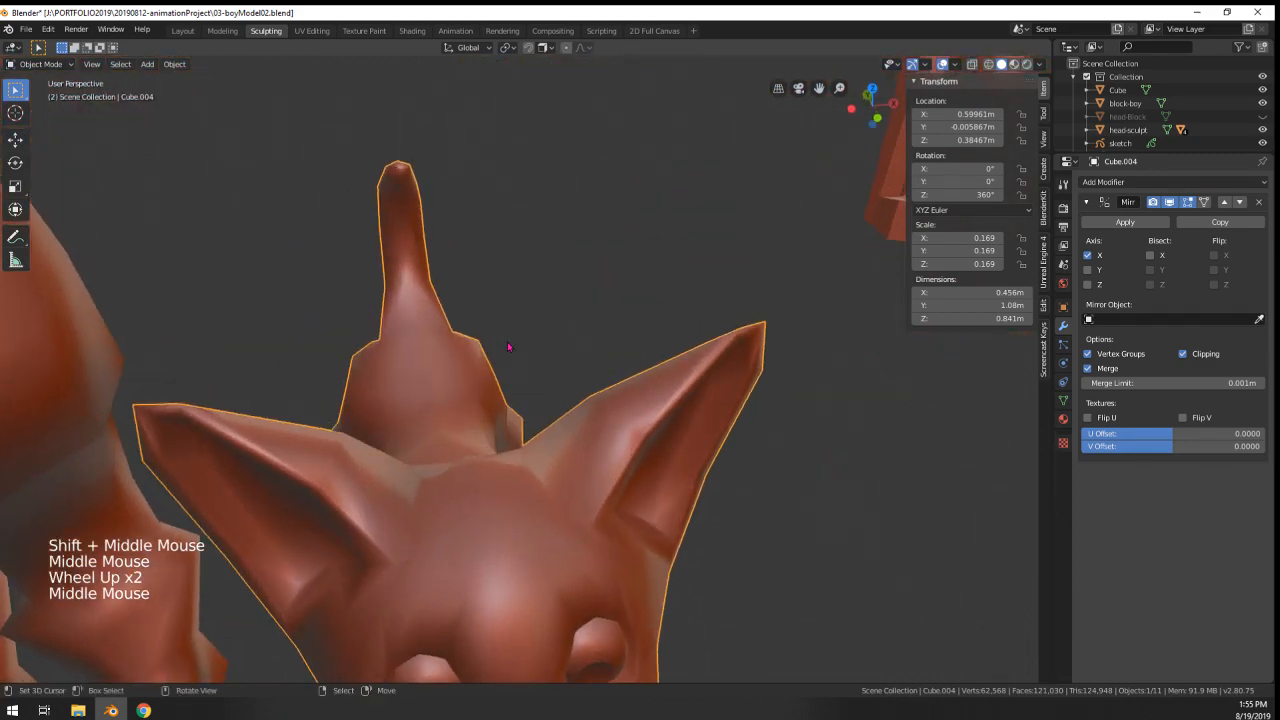
# - Inspect the mesh around the back of the crown and along the neck and back
pyautogui.press('Tab')
pyautogui.rightClick(450, 498)
pyautogui.moveTo(450, 498); pyautogui.dragTo(450, 430, button='middle')
pyautogui.moveTo(450, 430); pyautogui.dragTo(520, 330, button='middle')
pyautogui.scroll(-4, 501, 308)
pyautogui.press('Tab')
pyautogui.moveTo(520, 330); pyautogui.dragTo(610, 395, button='middle')
pyautogui.press('Tab')
pyautogui.scroll(3, 660, 490)
pyautogui.scroll(2, 532, 395)
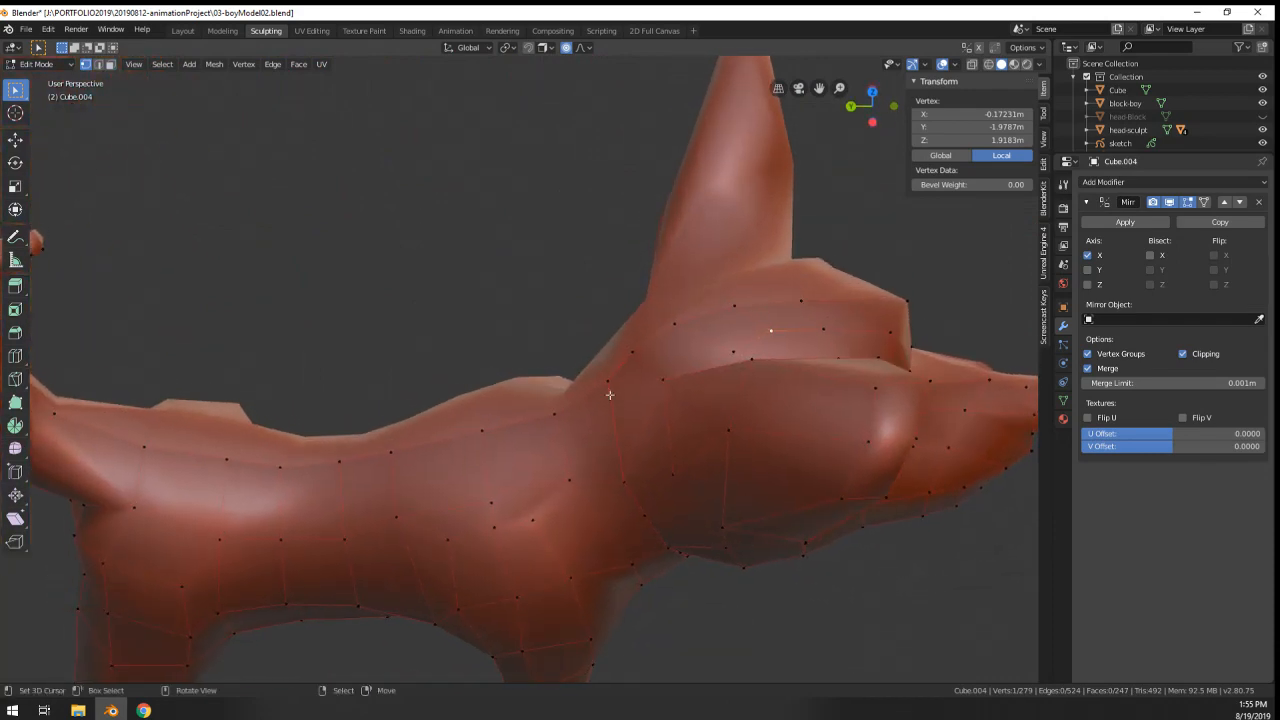
pyautogui.moveTo(968, 540); pyautogui.dragTo(749, 462, button='middle')
# - Isolate the dog in local view and examine the mesh where the underside of the head meets the neck
pyautogui.press('Tab')
pyautogui.press('KP_Divide')
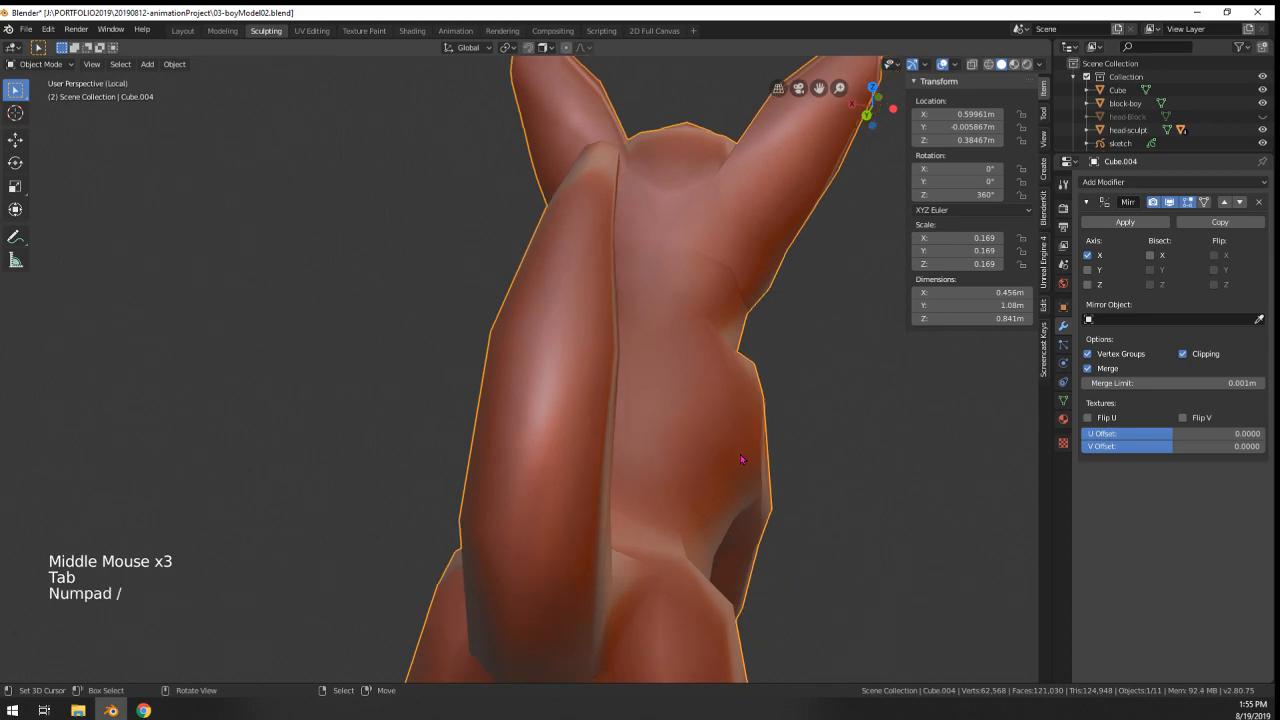
pyautogui.scroll(4, 741, 459)
pyautogui.moveTo(629, 349); pyautogui.dragTo(685, 430, button='middle')
pyautogui.scroll(2, 685, 430)
pyautogui.press('Tab')
pyautogui.moveTo(691, 371); pyautogui.dragTo(555, 467, button='middle')
pyautogui.scroll(1, 709, 380)
pyautogui.scroll(-1, 600, 413)
pyautogui.rightClick(581, 456)
pyautogui.scroll(1, 555, 467)
pyautogui.scroll(-3, 558, 421)
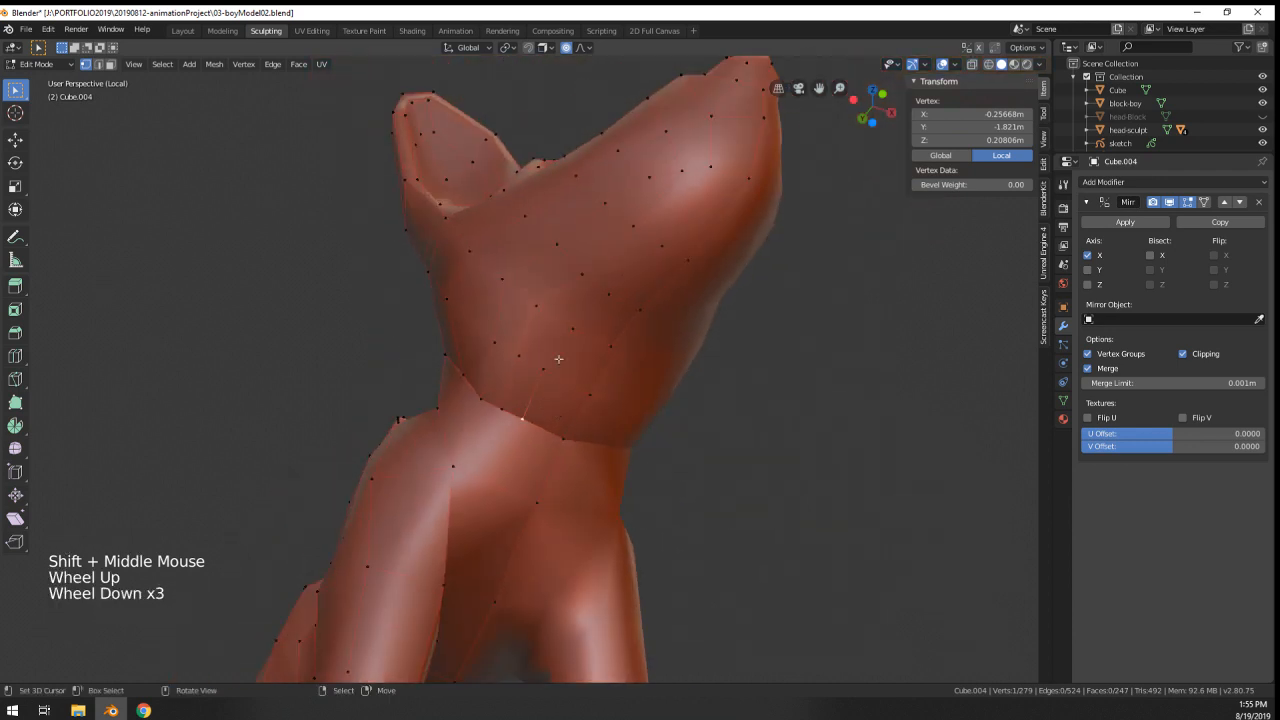
# - Delete two pairs of connected vertices where the jaw's underside meets the throat
pyautogui.keyDown('shift'); pyautogui.rightClick(556, 414); pyautogui.keyUp('shift')
pyautogui.scroll(2, 540, 423)
pyautogui.rightClick(545, 383)
pyautogui.keyDown('shift'); pyautogui.rightClick(540, 391); pyautogui.keyUp('shift')
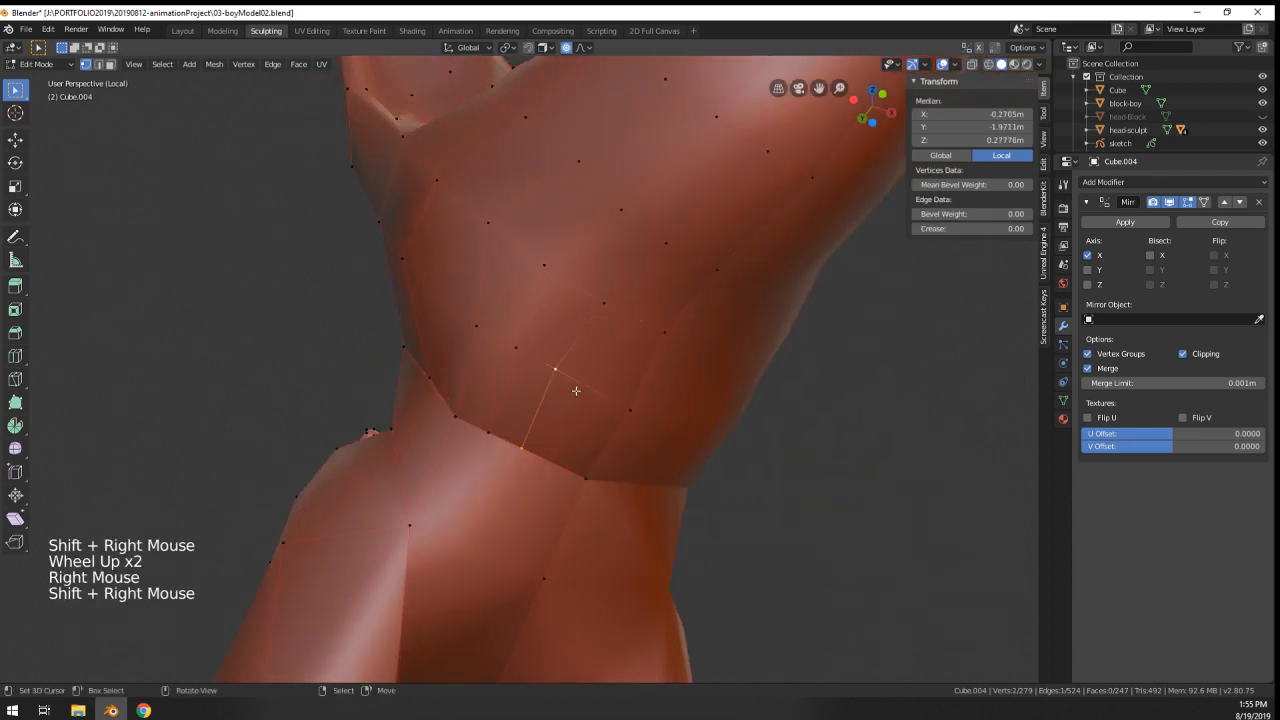
pyautogui.press('x')
pyautogui.rightClick(483, 430)
pyautogui.keyDown('shift'); pyautogui.rightClick(512, 348); pyautogui.keyUp('shift')
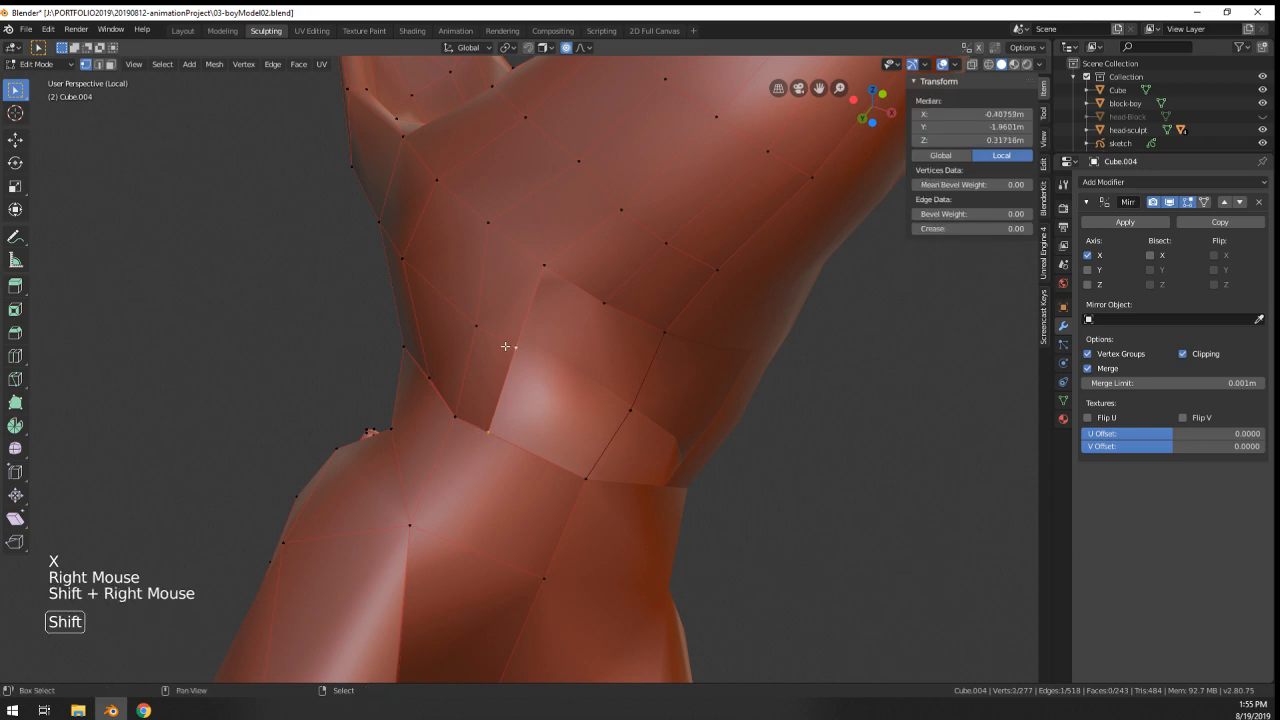
pyautogui.press('x')
pyautogui.click(512, 347)
# - Extrude a vertex from the jaw's rim into the throat gap and shift it with the adjacent midline vertex towards the jaw
pyautogui.rightClick(603, 294)
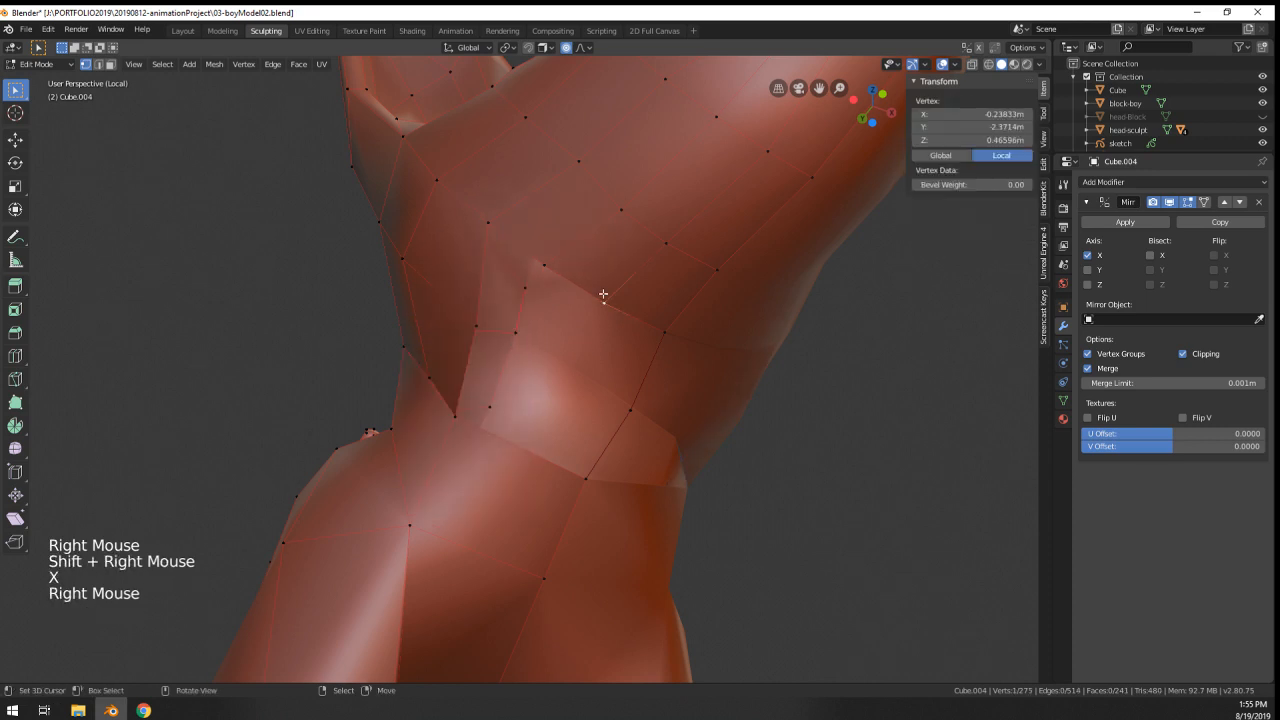
pyautogui.keyDown('ctrl'); pyautogui.click(573, 362); pyautogui.keyUp('ctrl')
pyautogui.keyDown('shift'); pyautogui.rightClick(630, 402); pyautogui.keyUp('shift')
pyautogui.press('f')
pyautogui.rightClick(571, 364)
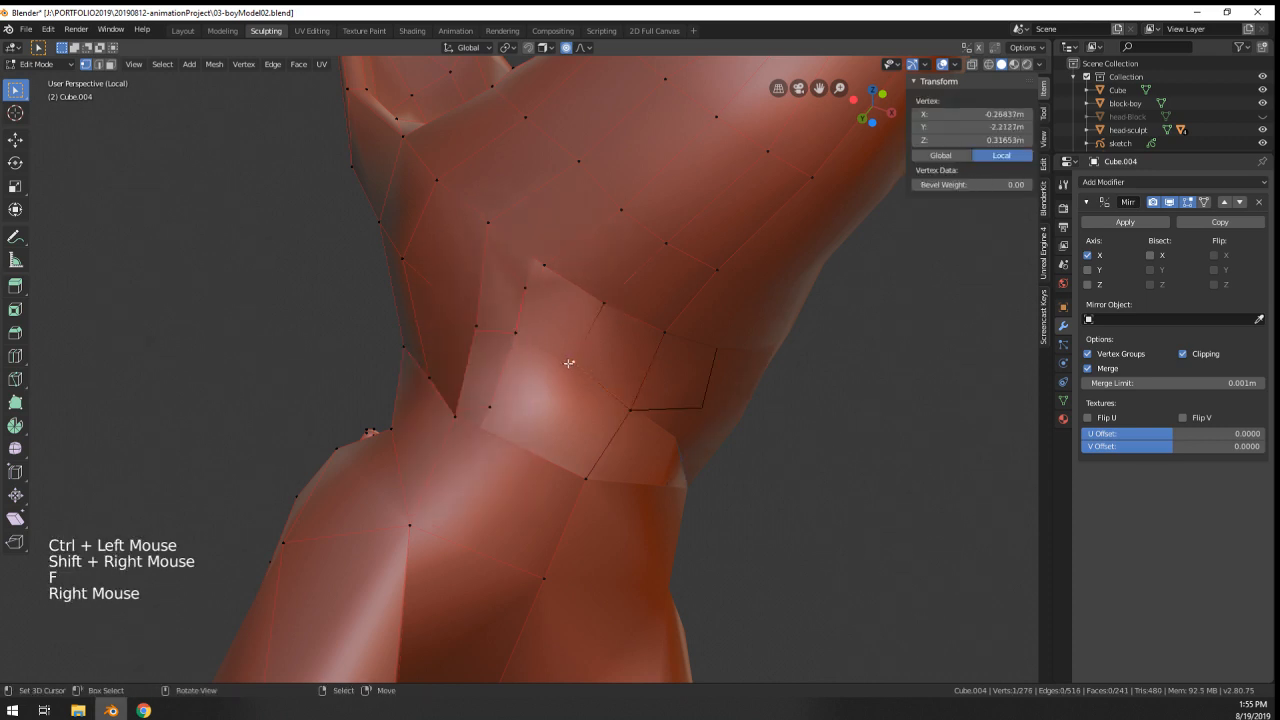
pyautogui.hotkey('ctrl', 'z')
pyautogui.hotkey('ctrl', 'z')
pyautogui.hotkey('ctrl', 'z')
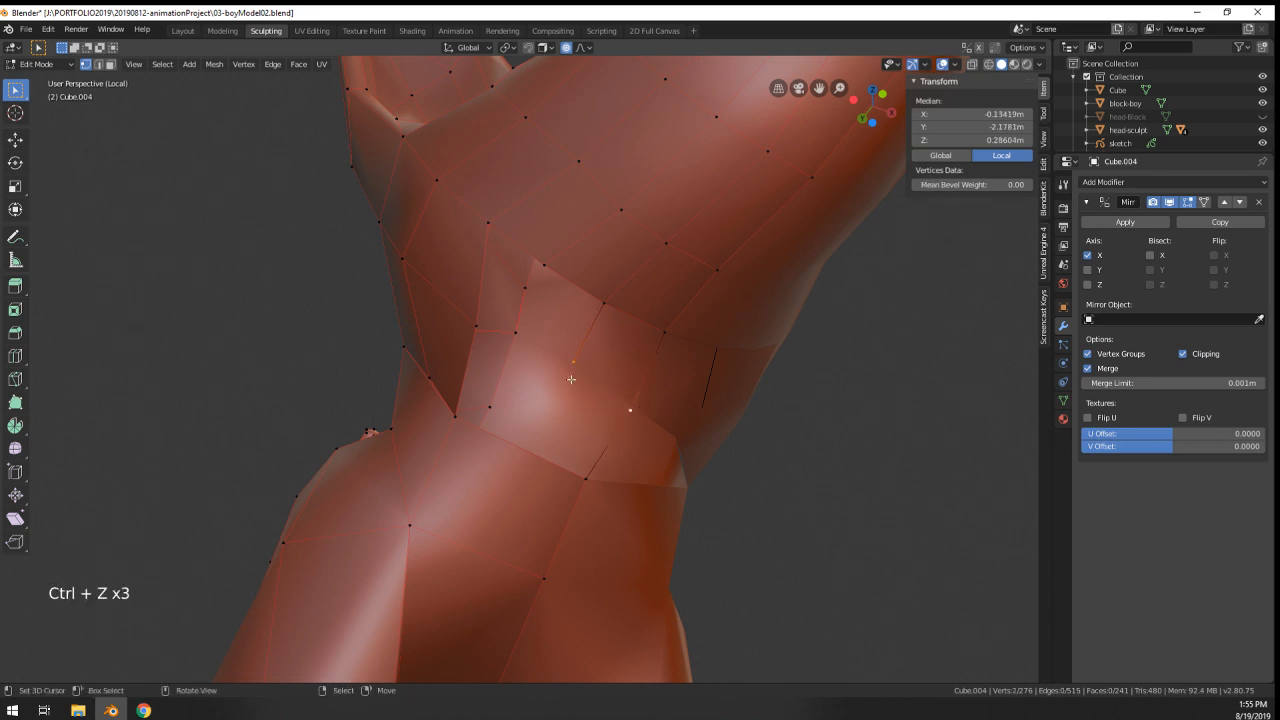
pyautogui.press('g')
pyautogui.click(609, 329)
# - Extrude a second vertex into the gap from the next jaw rim vertex outward, and nudge the first extruded vertex
pyautogui.rightClick(542, 267)
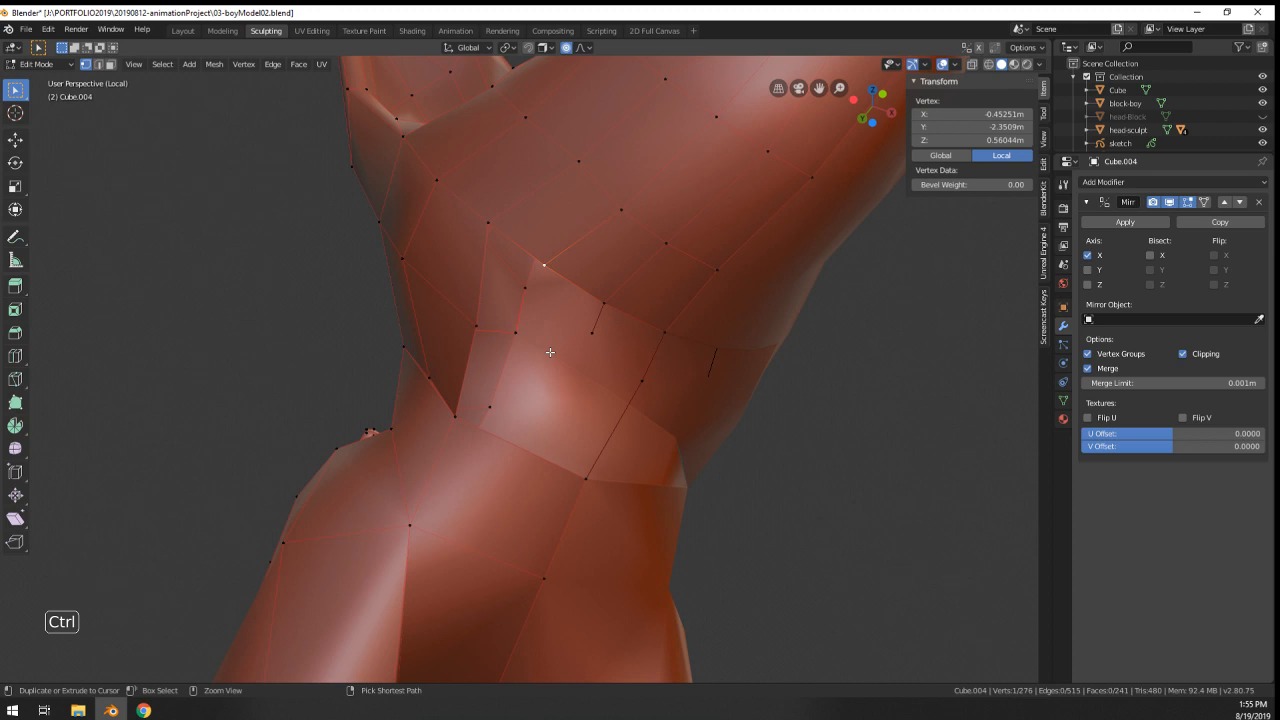
pyautogui.keyDown('ctrl'); pyautogui.click(589, 336); pyautogui.keyUp('ctrl')
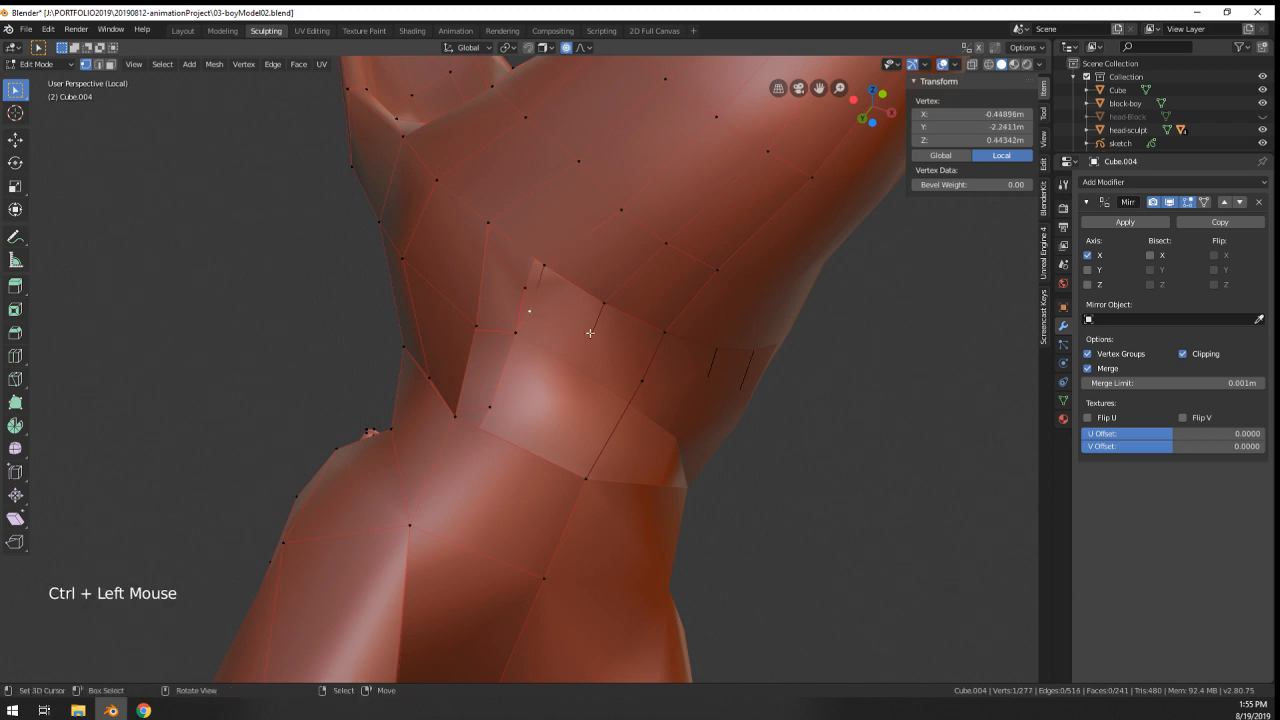
pyautogui.rightClick(588, 337)
pyautogui.press('g')
pyautogui.click(590, 342)
# - Add a cut across the throat's midline edge and connect both extruded vertices to the midline, lowering the outer one first
pyautogui.hotkey('ctrl', 'r')
pyautogui.rightClick(630, 400)
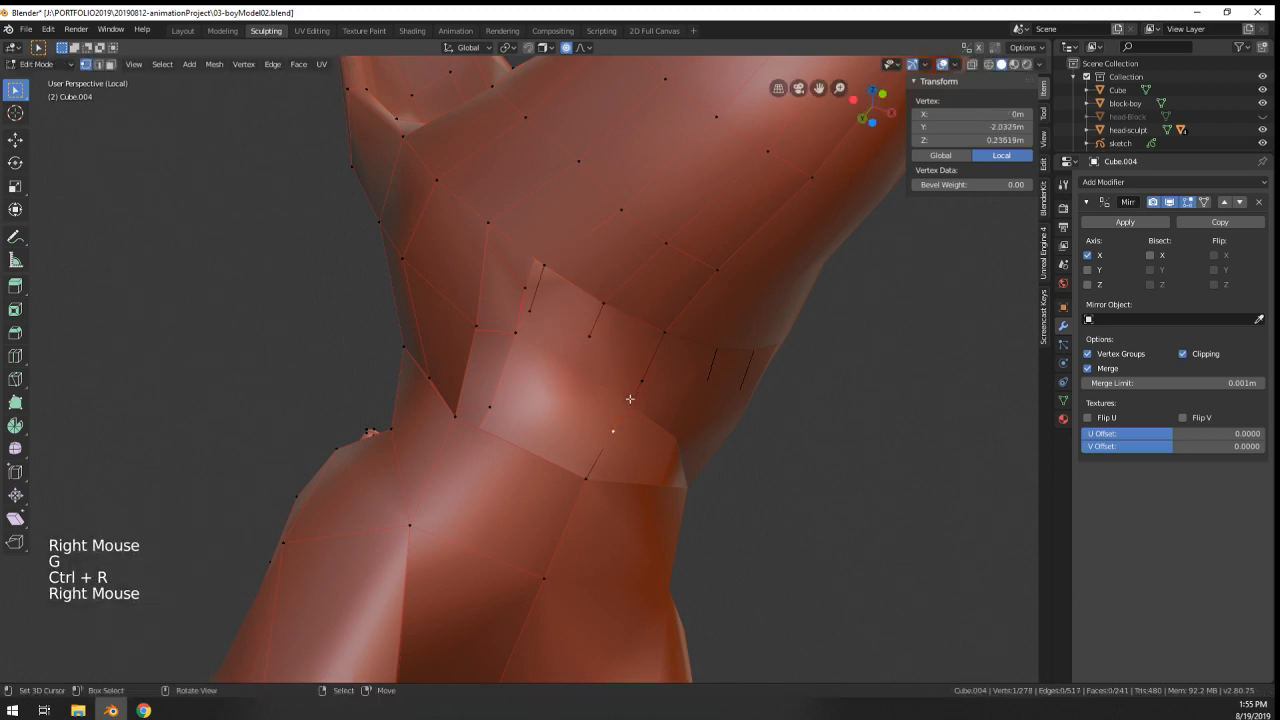
pyautogui.keyDown('shift'); pyautogui.rightClick(583, 334); pyautogui.keyUp('shift')
pyautogui.press('f')
pyautogui.rightClick(528, 313)
pyautogui.press('g')
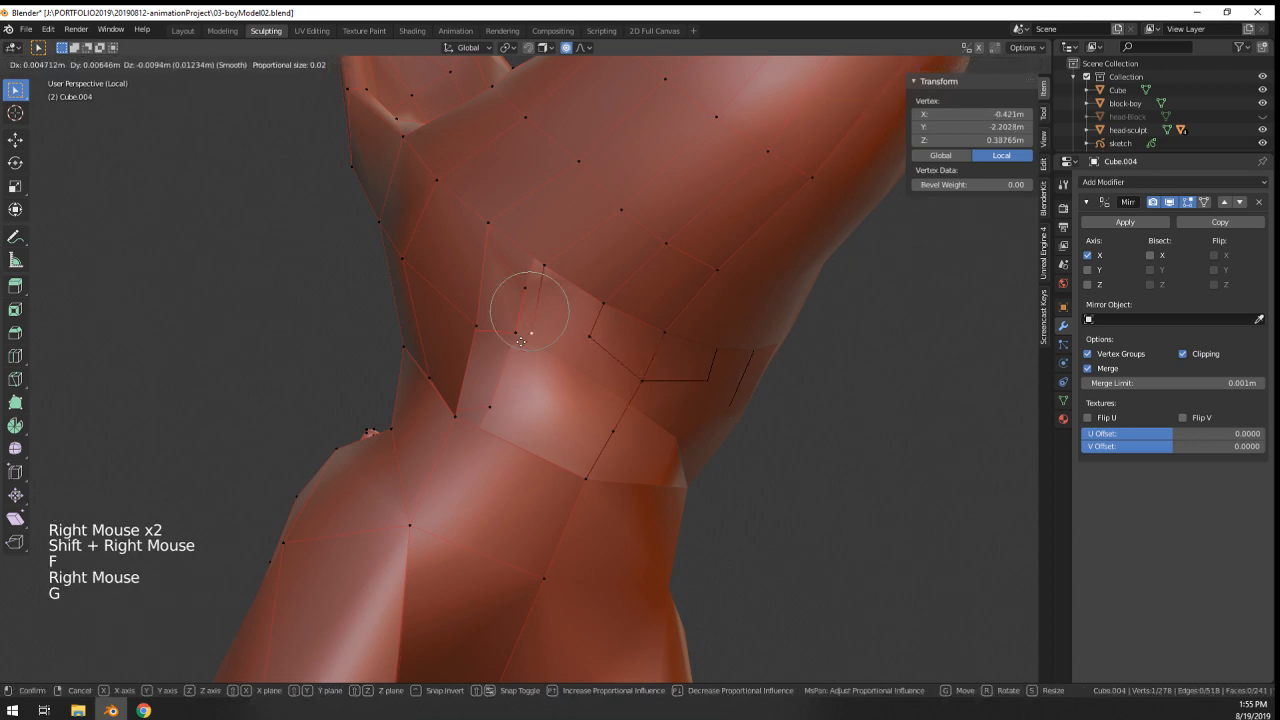
pyautogui.click(509, 335)
pyautogui.keyDown('shift'); pyautogui.rightClick(613, 434); pyautogui.keyUp('shift')
pyautogui.press('f')
# - Connect the extruded vertices to each other and to the side of the neck with edges across the throat gap
pyautogui.rightClick(588, 337)
pyautogui.keyDown('shift'); pyautogui.rightClick(515, 332); pyautogui.keyUp('shift')
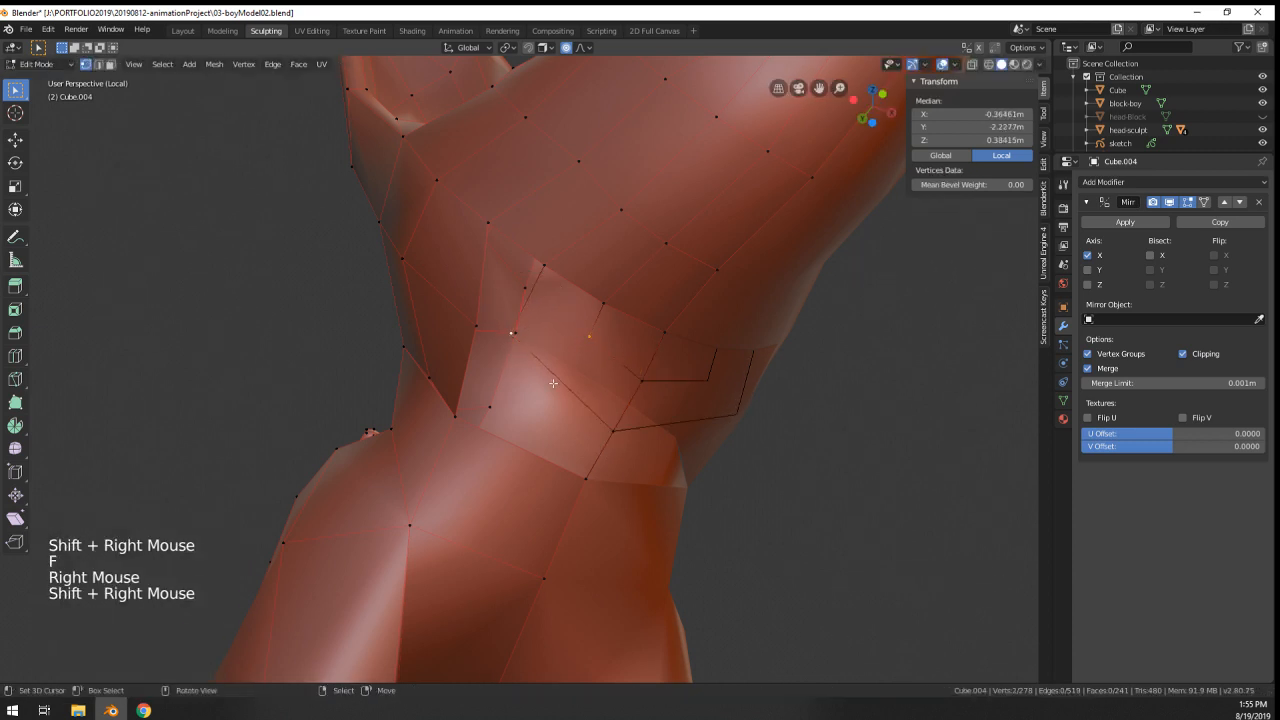
pyautogui.press('f')
pyautogui.moveTo(517, 334); pyautogui.dragTo(588, 358, button='middle')
pyautogui.rightClick(569, 361)
pyautogui.keyDown('shift'); pyautogui.rightClick(533, 349); pyautogui.keyUp('shift')
pyautogui.press('f')
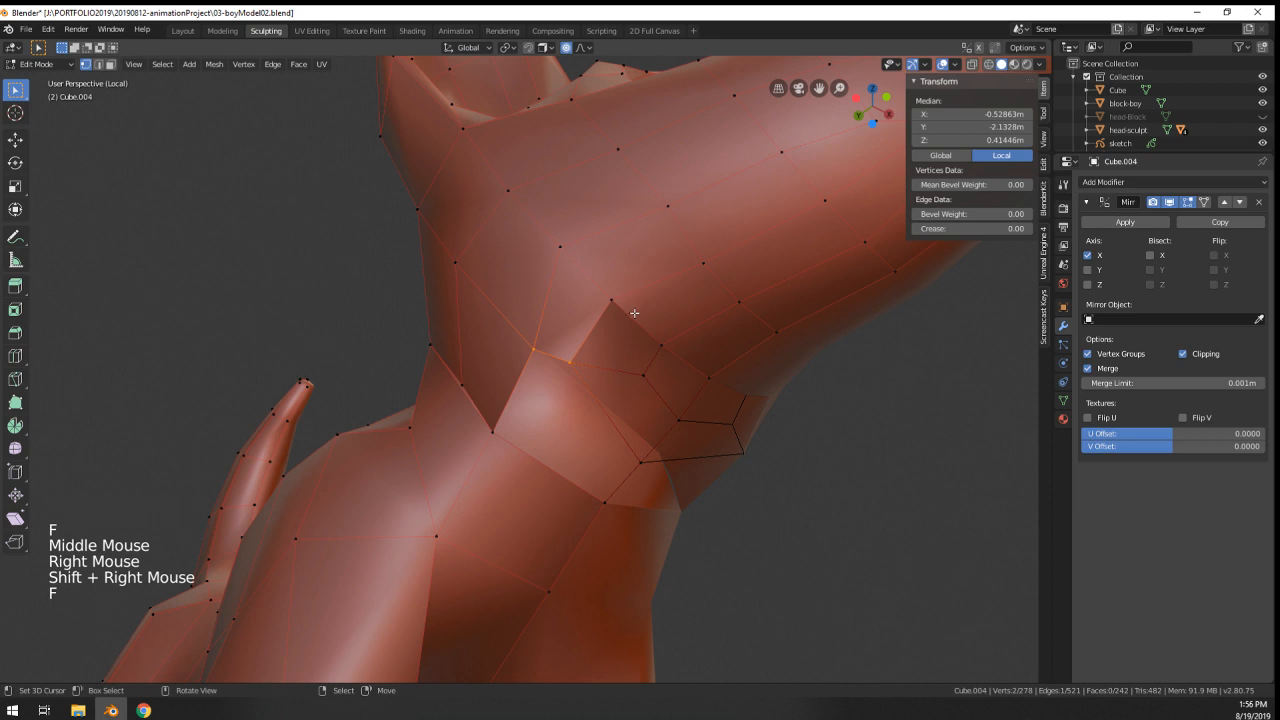
# - Undo the last fill at the side of the neck and move the outer extruded vertex down into the throat gap
pyautogui.moveTo(535, 416); pyautogui.dragTo(552, 348, button='middle')
pyautogui.hotkey('ctrl', 'z')
pyautogui.hotkey('ctrl', 'z')
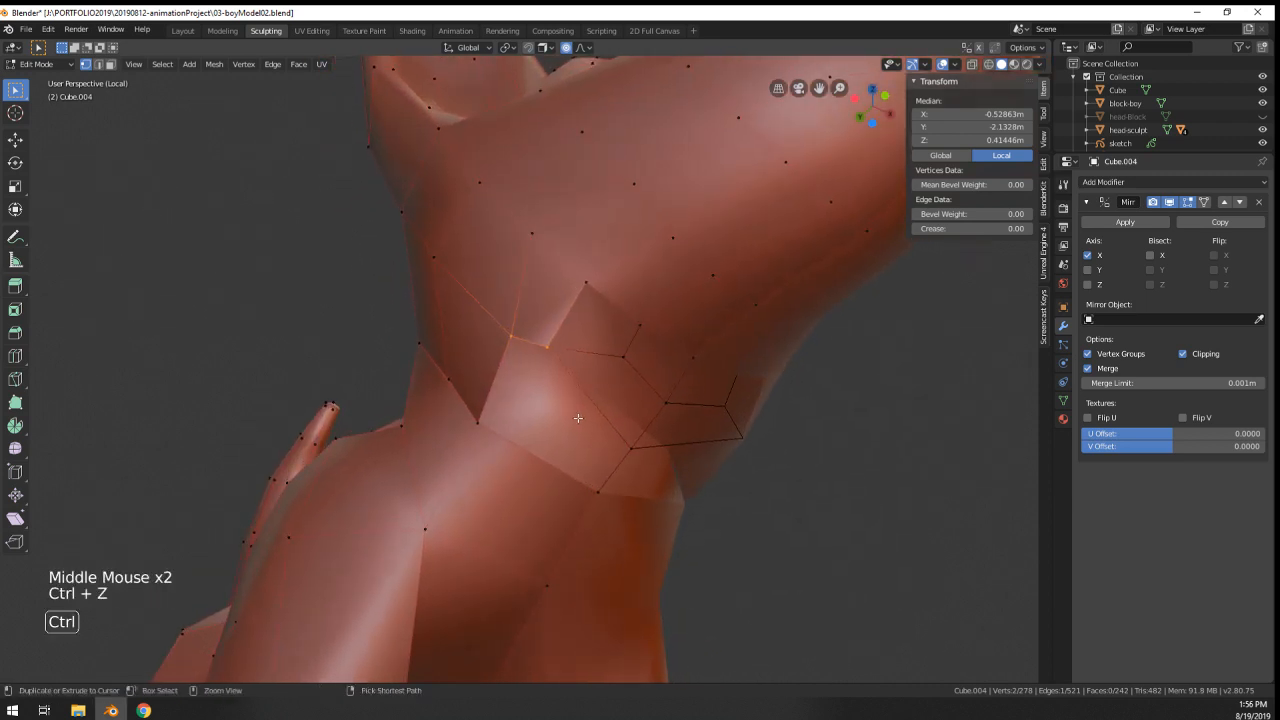
pyautogui.rightClick(551, 348)
pyautogui.press('g')
pyautogui.click(560, 381)
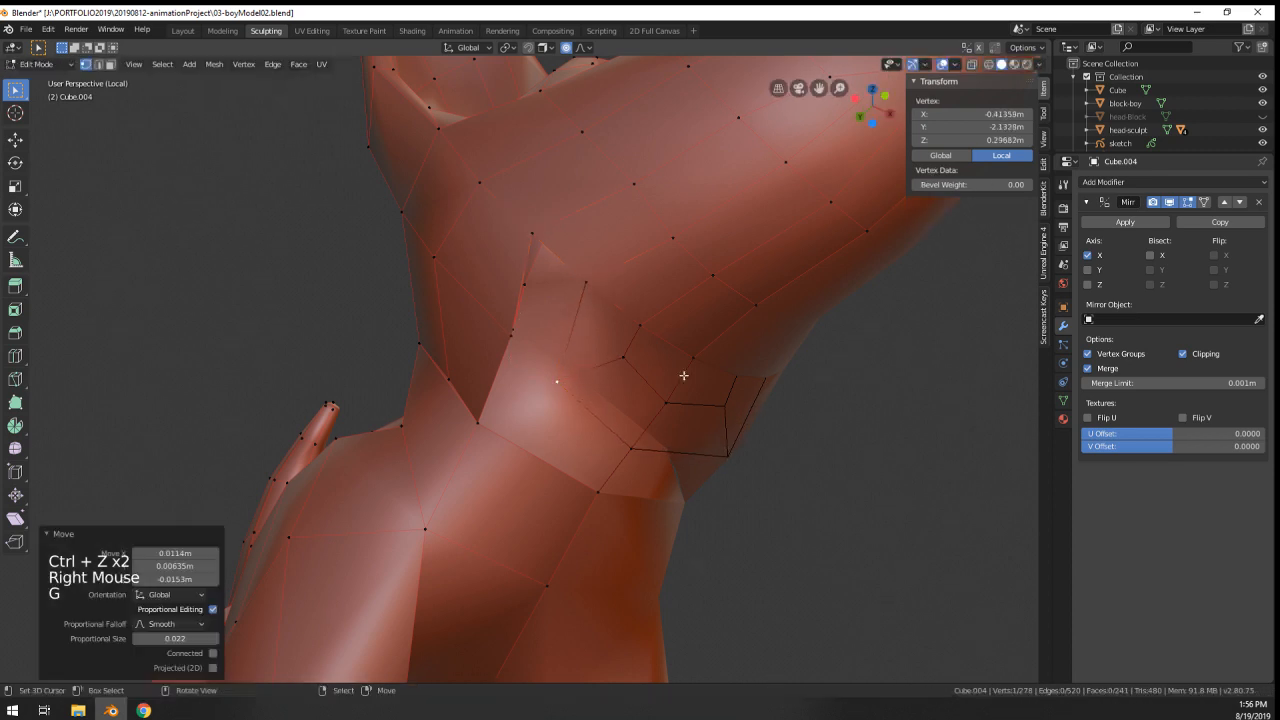
# - Fill the strip between the jaw's rim and the extruded throat vertices with faces, working towards the midline
pyautogui.rightClick(644, 326)
pyautogui.keyDown('shift'); pyautogui.rightClick(688, 357); pyautogui.keyUp('shift')
pyautogui.press('f')
pyautogui.rightClick(590, 285)
pyautogui.keyDown('shift'); pyautogui.rightClick(640, 327); pyautogui.keyUp('shift')
pyautogui.press('f')
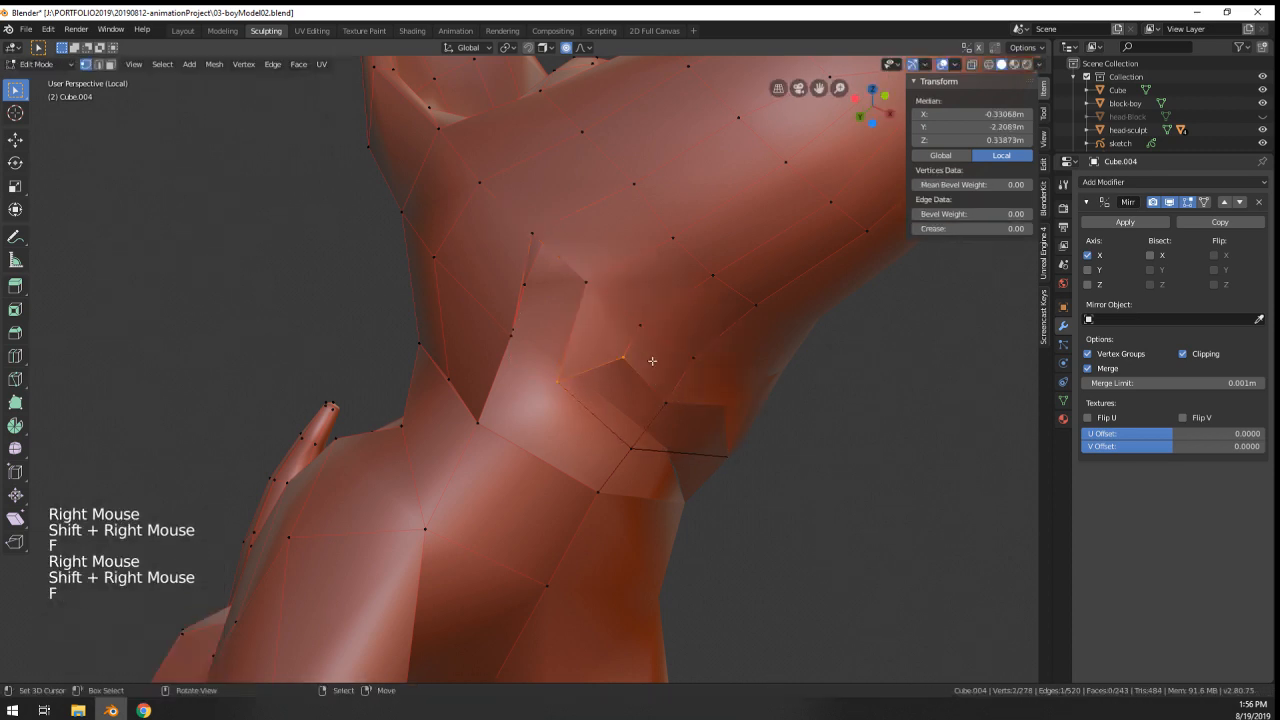
pyautogui.press('f')
pyautogui.press('f')
pyautogui.moveTo(609, 432); pyautogui.dragTo(562, 307, button='middle')
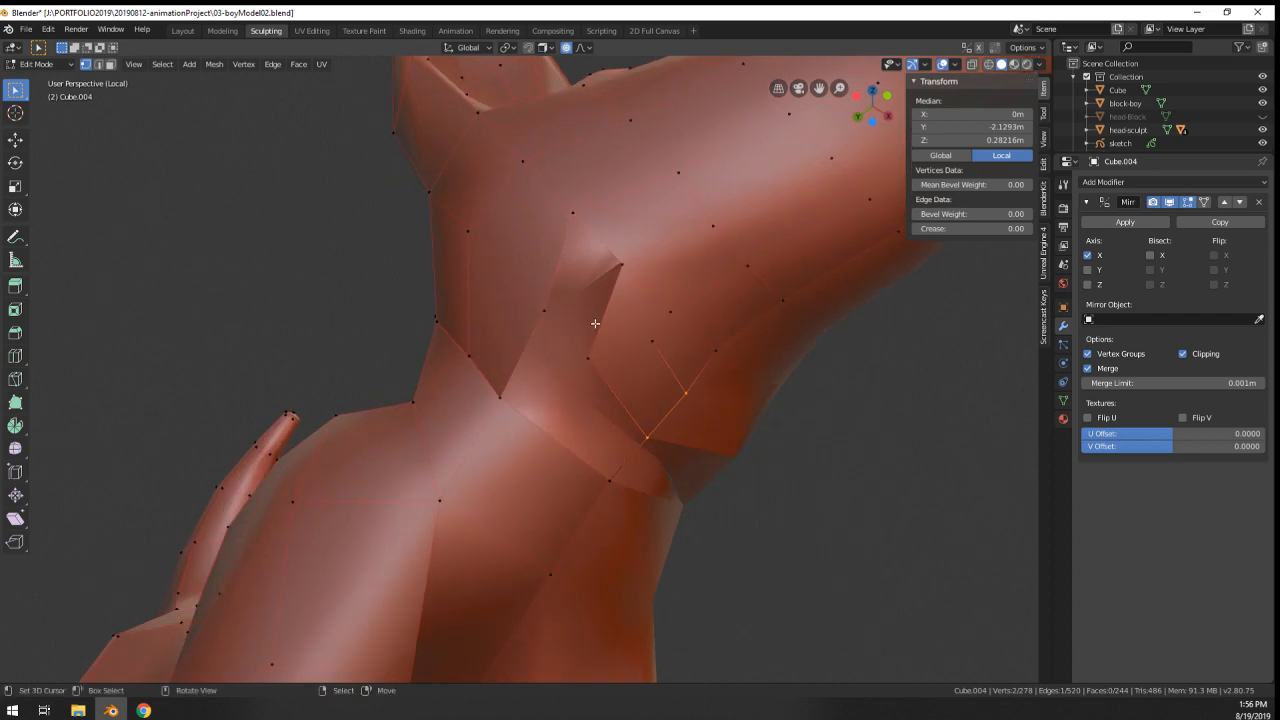
# - Reposition the outer corner vertex of the new throat faces between the jaw and the side of the neck
pyautogui.rightClick(587, 357)
pyautogui.press('g')
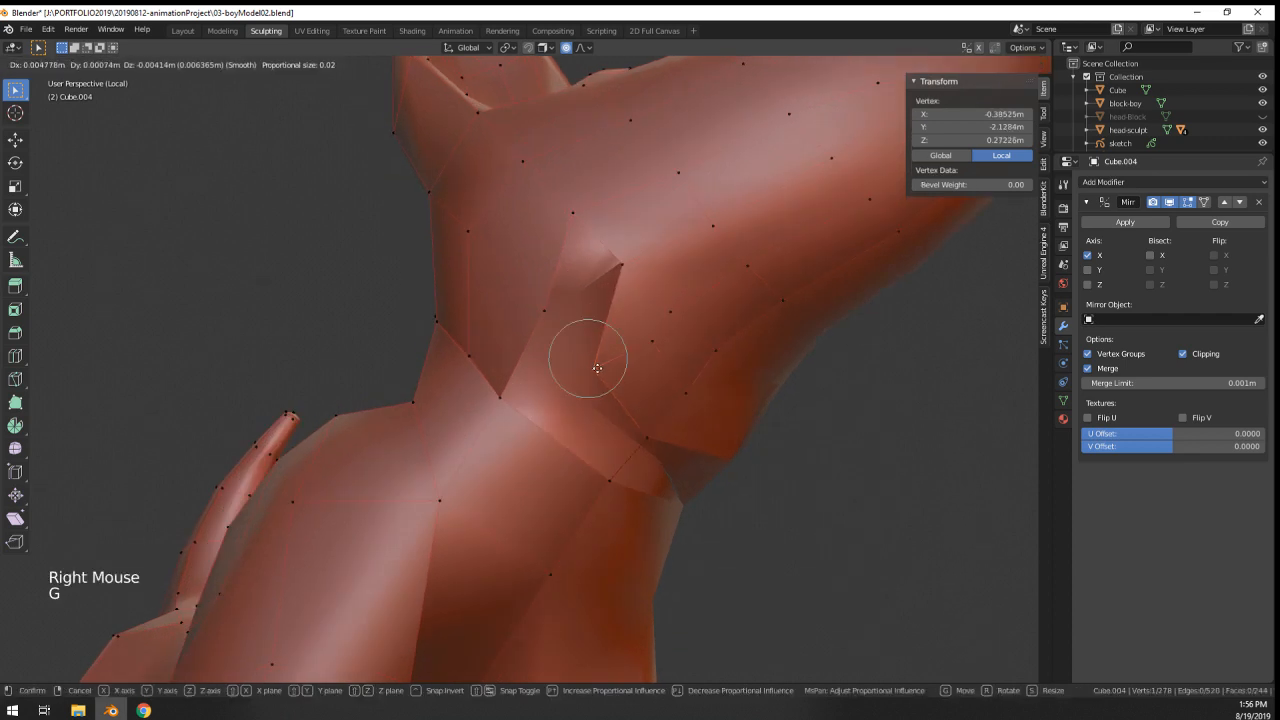
pyautogui.click(597, 382)
pyautogui.hotkey('ctrl', 'z')
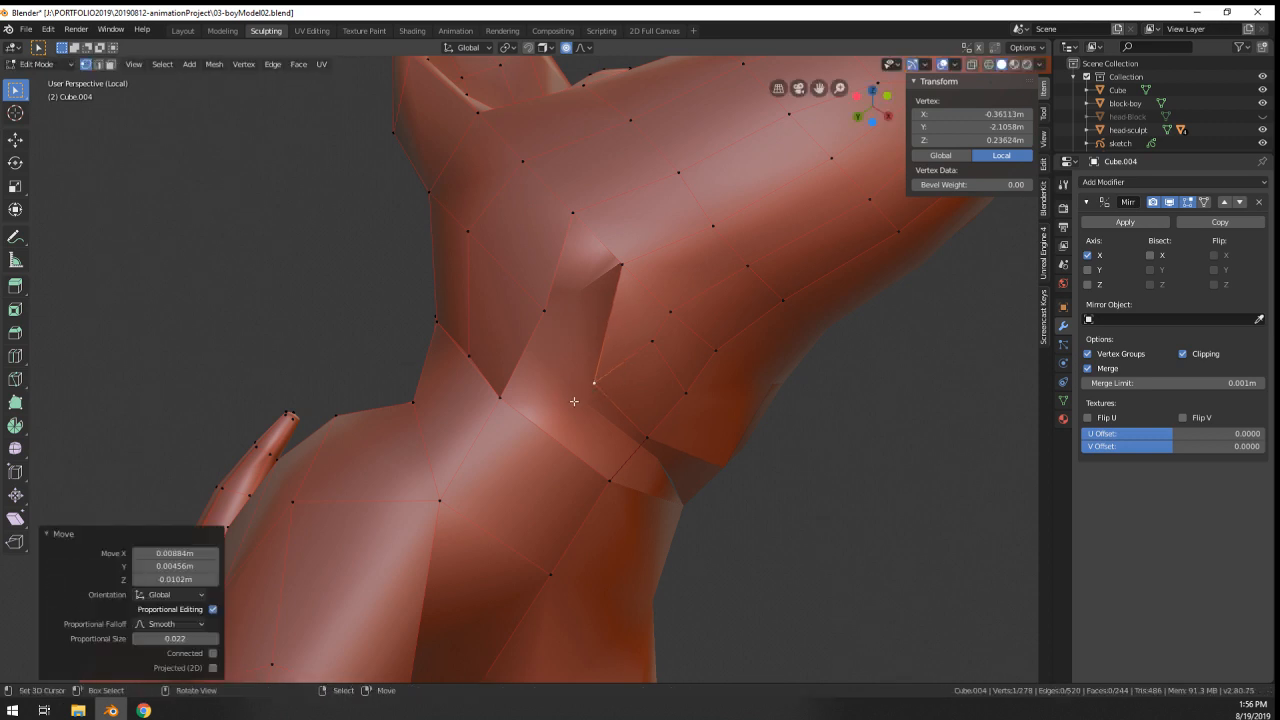
pyautogui.press('g')
pyautogui.click(576, 371)
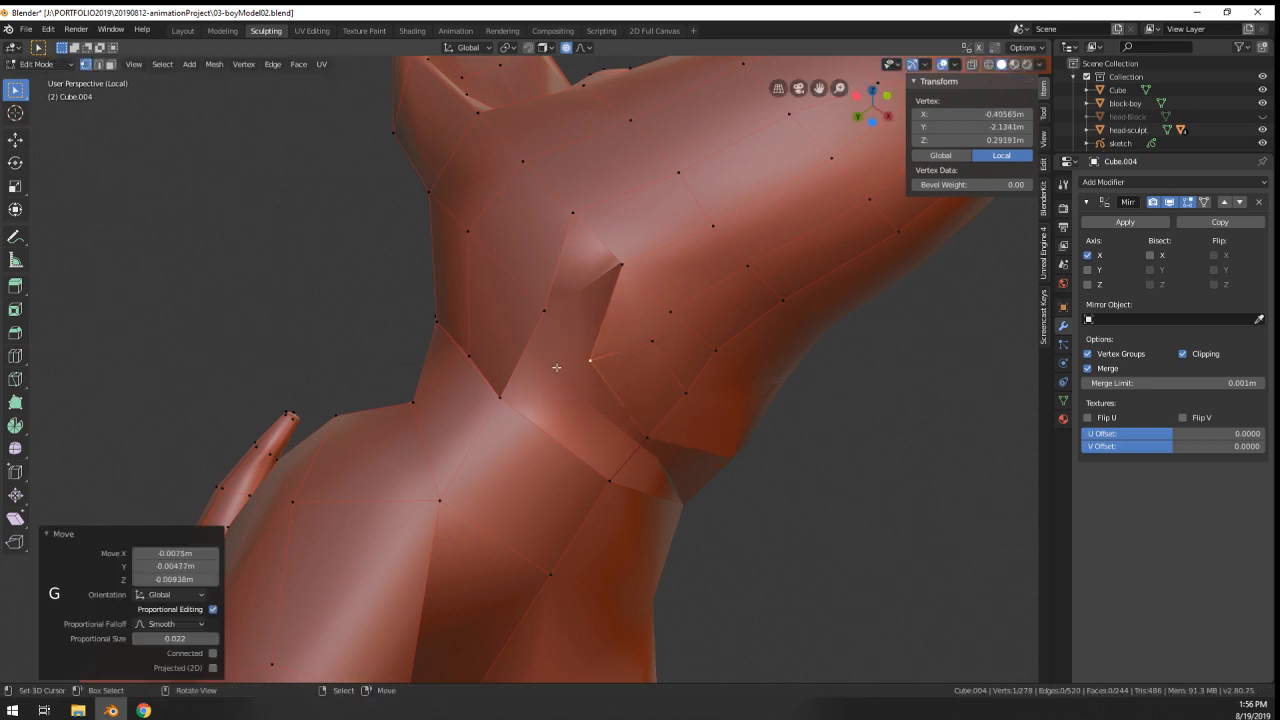
# - Shift the lower throat midline vertex towards the jaw and cut the midline edge behind it
pyautogui.rightClick(644, 437)
pyautogui.press('g')
pyautogui.hotkey('ctrl', 'r')
pyautogui.rightClick(612, 413)
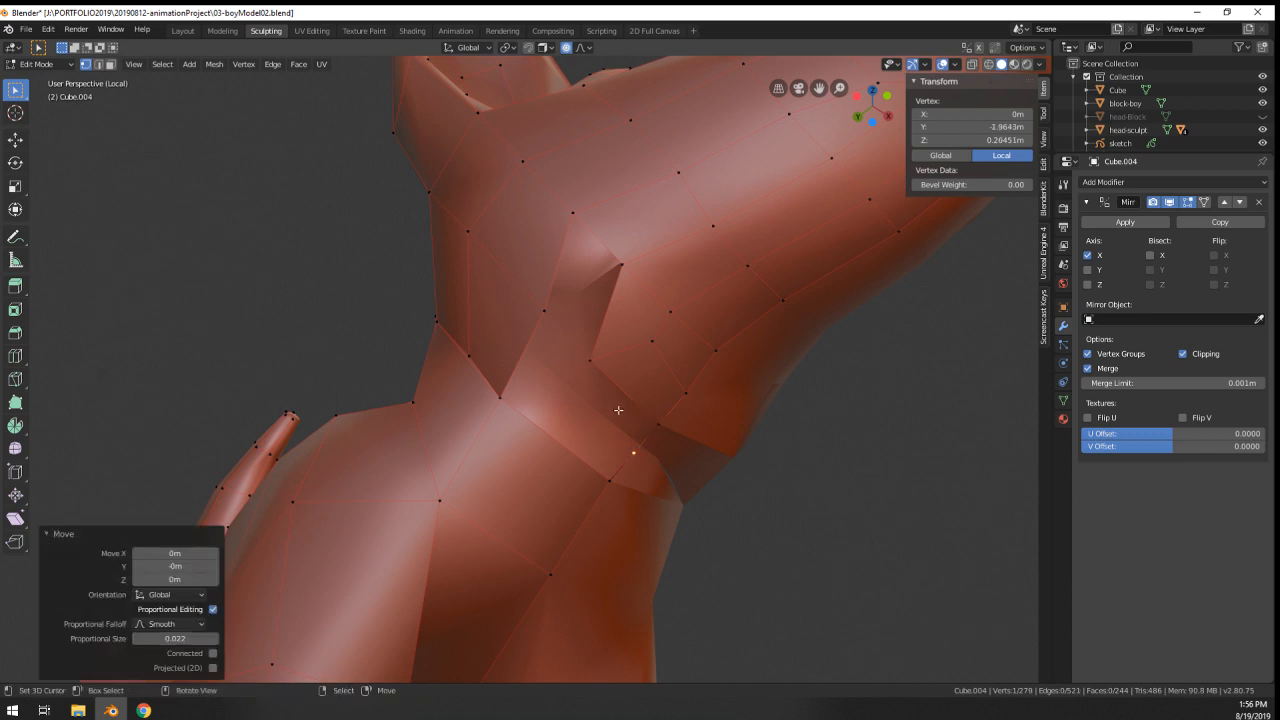
pyautogui.rightClick(574, 370)
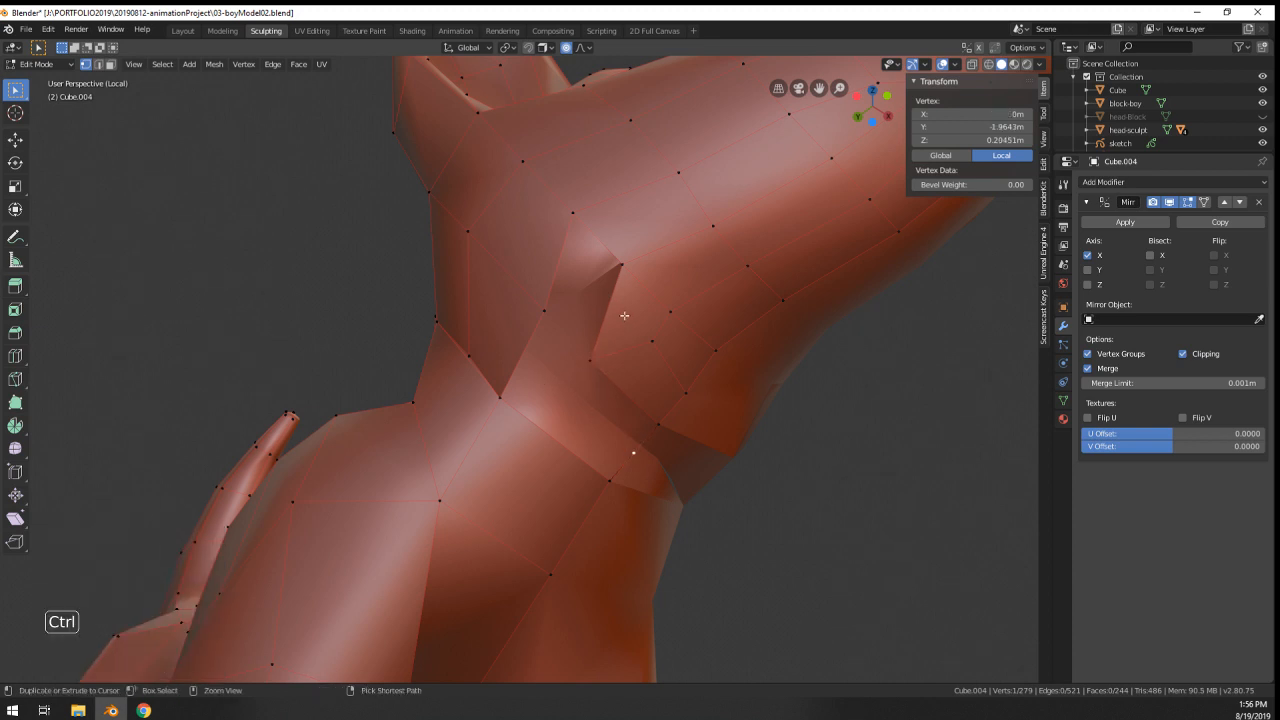
# - Add an edge loop across the new throat faces and dissolve the extra midline vertex near the neck
pyautogui.hotkey('ctrl', 'r')
pyautogui.rightClick(641, 452)
pyautogui.press('x')
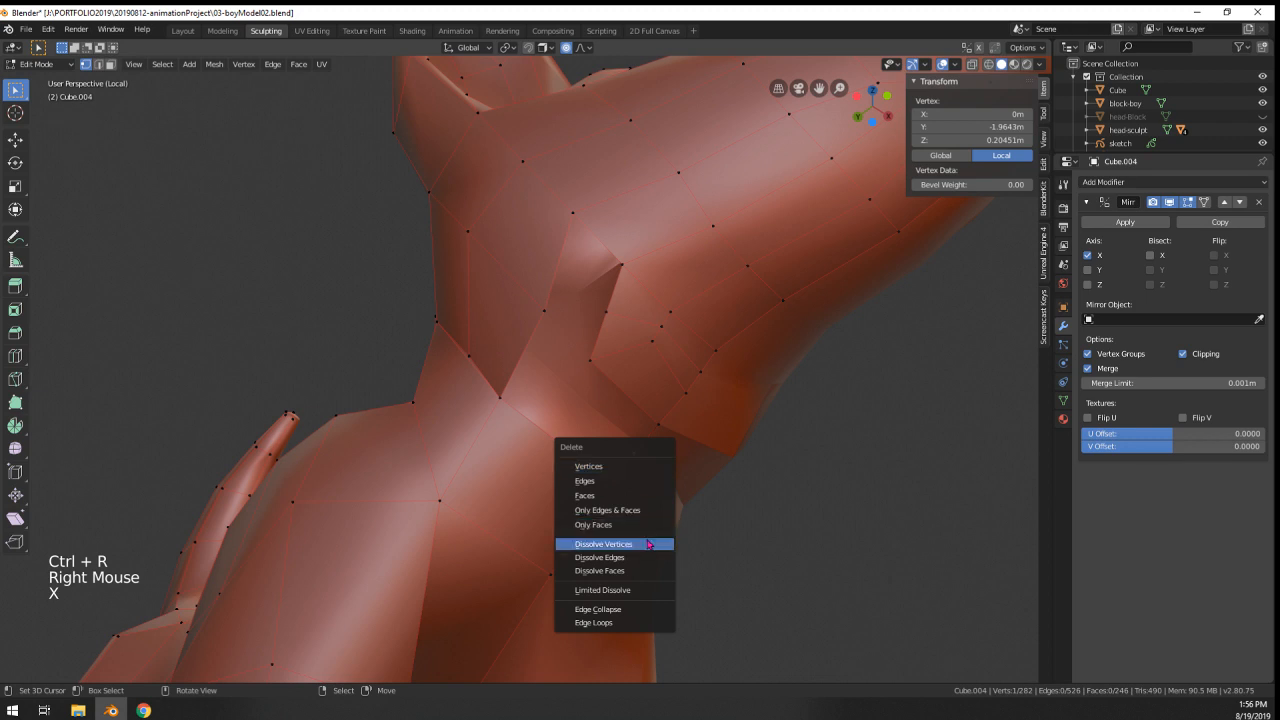
pyautogui.click(640, 544)
# - Slide the two throat midline vertices along the midline towards the neck
pyautogui.rightClick(656, 425)
pyautogui.press('g')
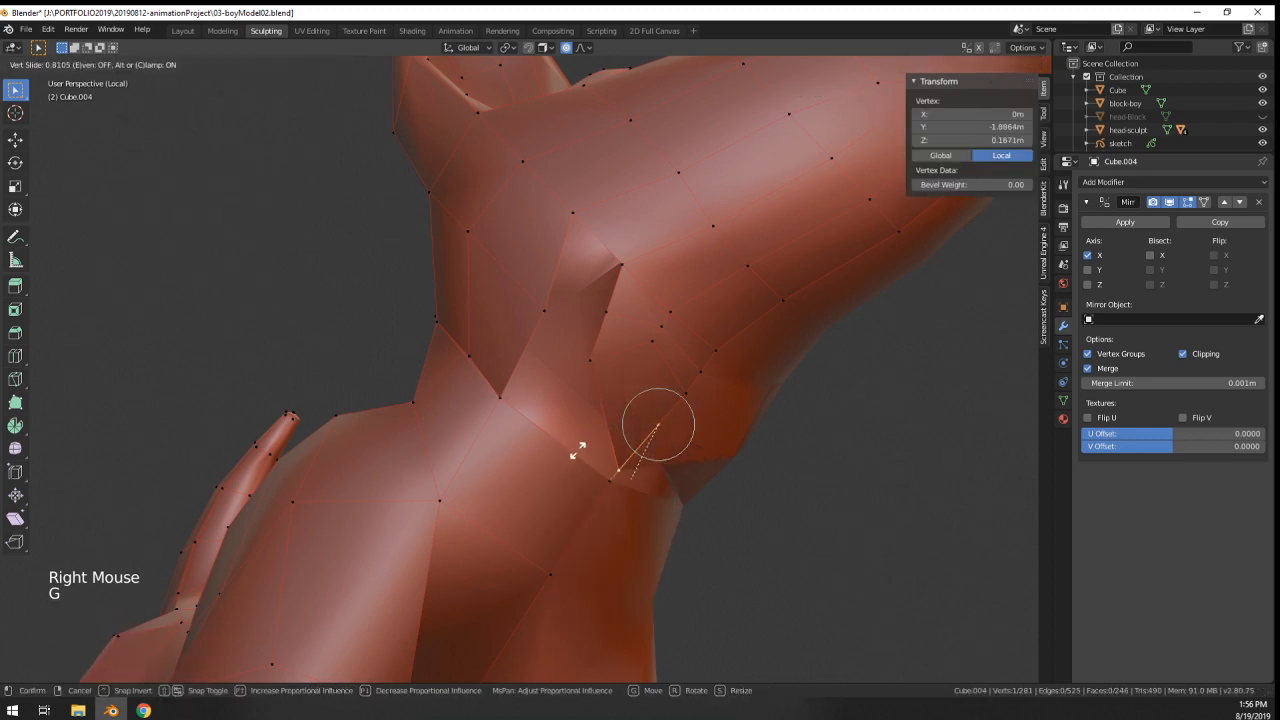
pyautogui.click(572, 446)
pyautogui.rightClick(689, 394)
pyautogui.press('g')
pyautogui.press('g')
pyautogui.click(654, 433)
# - Move the outer throat vertex and the neighbouring inner throat vertex back towards the neck
pyautogui.rightClick(599, 362)
pyautogui.press('g')
pyautogui.click(547, 386)
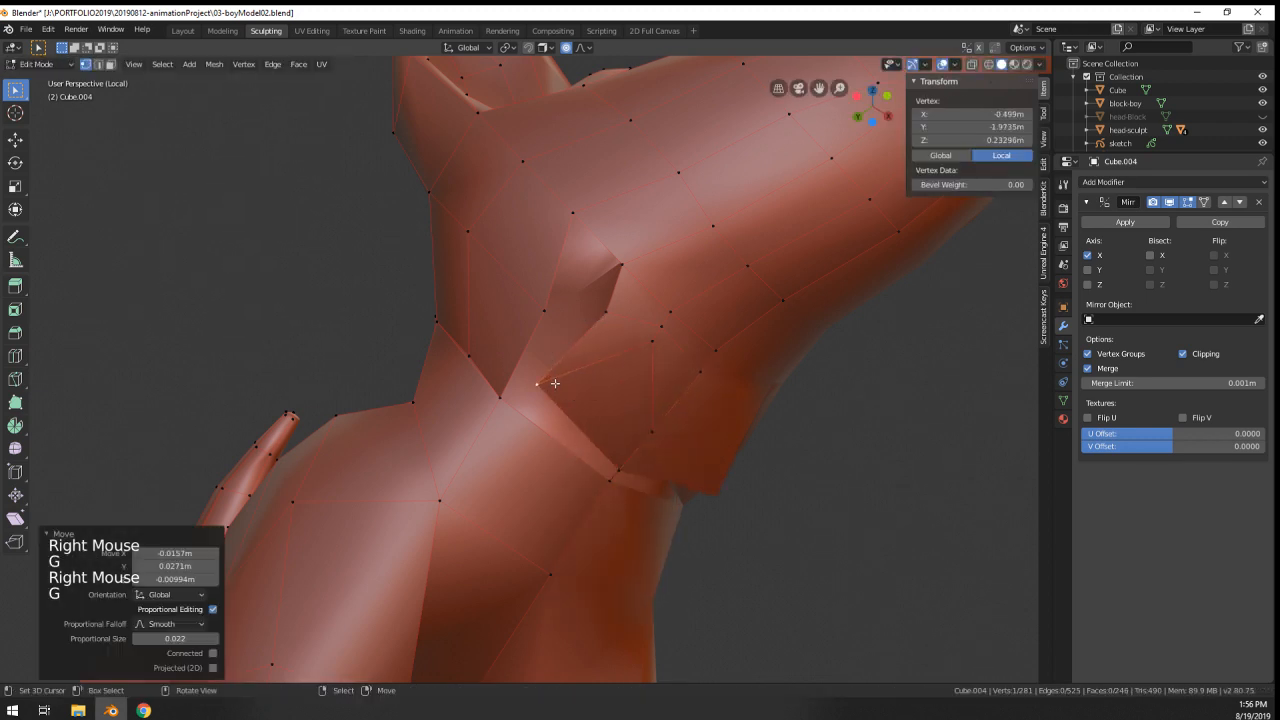
pyautogui.rightClick(657, 348)
pyautogui.press('g')
pyautogui.click(620, 361)
# - Fill the gap between the throat's rear edge and the neck with a face from the midline to the neck's side
pyautogui.rightClick(618, 467)
pyautogui.keyDown('shift'); pyautogui.rightClick(611, 477); pyautogui.keyUp('shift')
pyautogui.press('f')
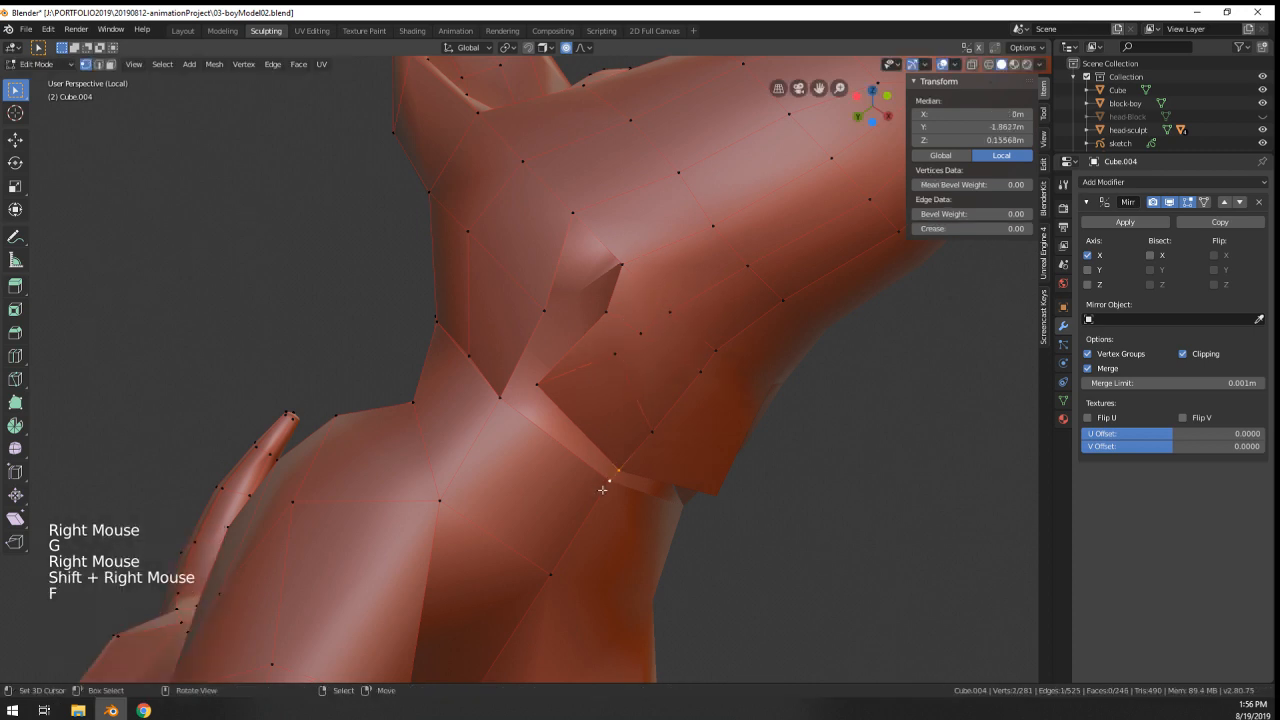
pyautogui.keyDown('shift'); pyautogui.rightClick(542, 384); pyautogui.keyUp('shift')
pyautogui.keyDown('shift'); pyautogui.rightClick(494, 394); pyautogui.keyUp('shift')
pyautogui.press('f')
pyautogui.moveTo(608, 434); pyautogui.dragTo(617, 440, button='middle')
pyautogui.rightClick(609, 484)
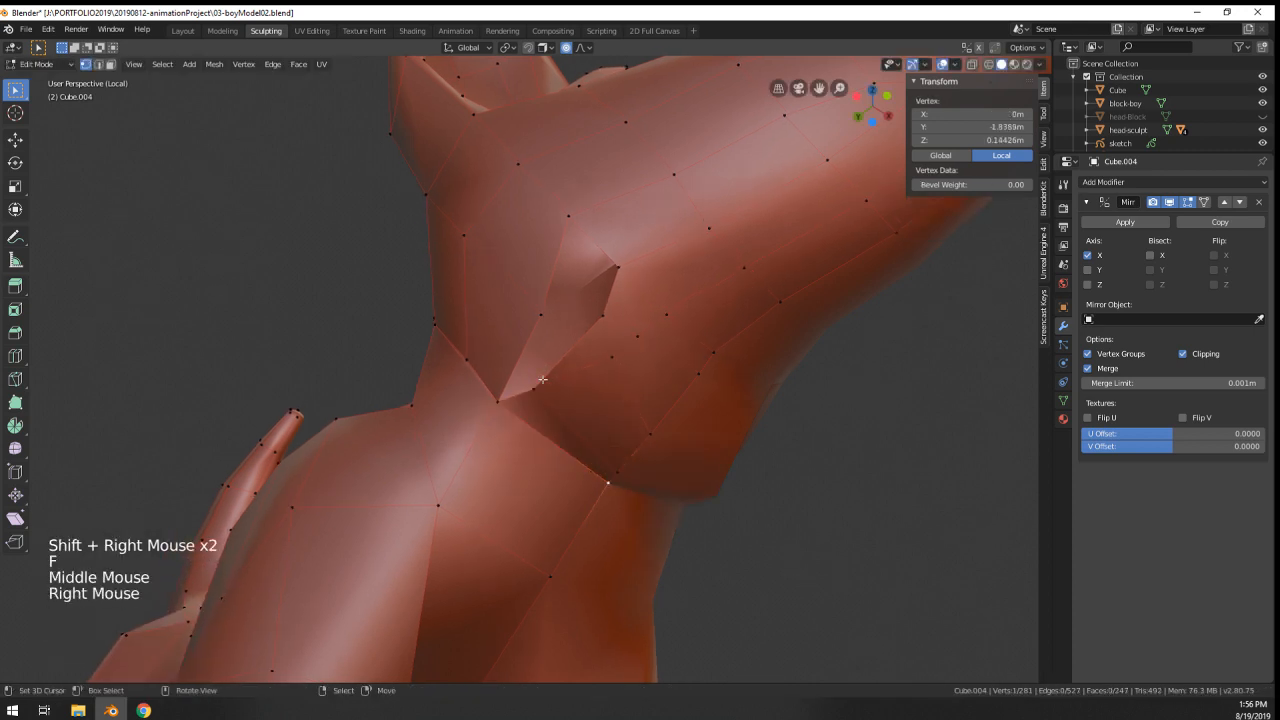
# - Fill the two remaining openings at the side between the jaw and the neck with faces
pyautogui.rightClick(540, 381)
pyautogui.keyDown('shift'); pyautogui.rightClick(502, 401); pyautogui.keyUp('shift')
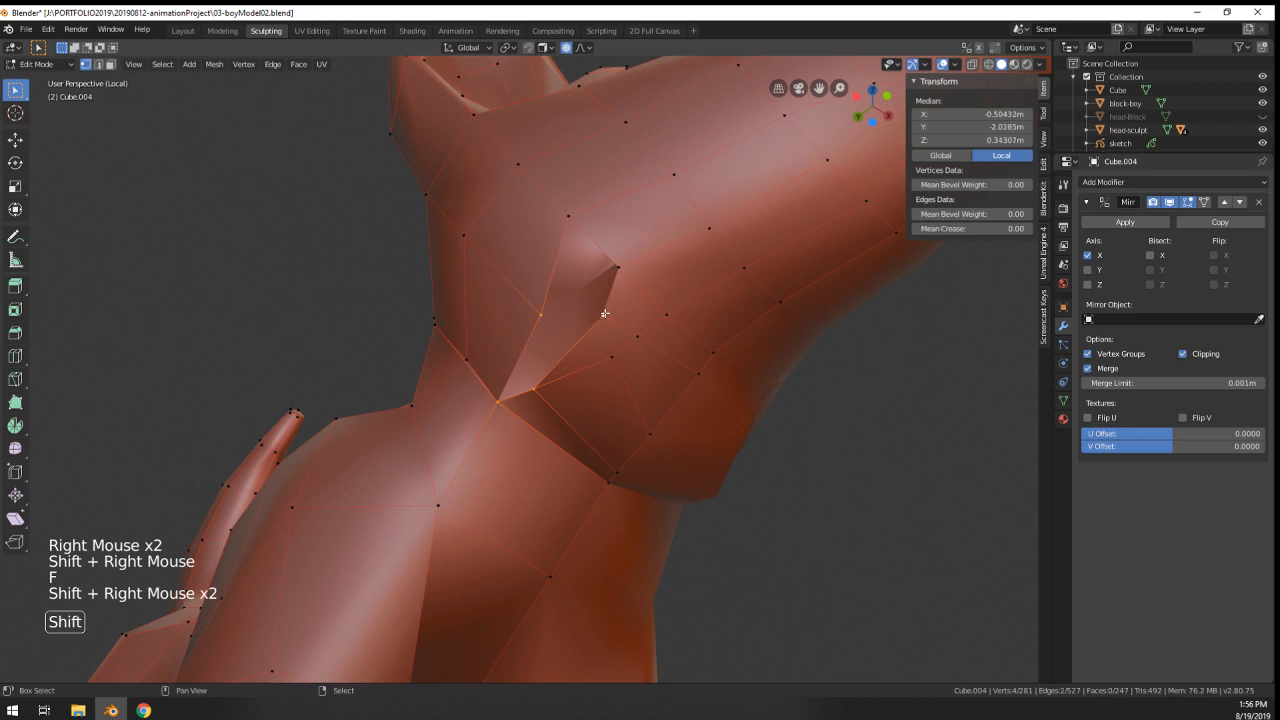
pyautogui.press('f')
pyautogui.rightClick(617, 267)
pyautogui.keyDown('shift'); pyautogui.rightClick(568, 215); pyautogui.keyUp('shift')
pyautogui.press('f')
# - Even out the new throat faces by moving the upper side vertex, the inner vertex and the midline vertex towards the neck
pyautogui.rightClick(607, 312)
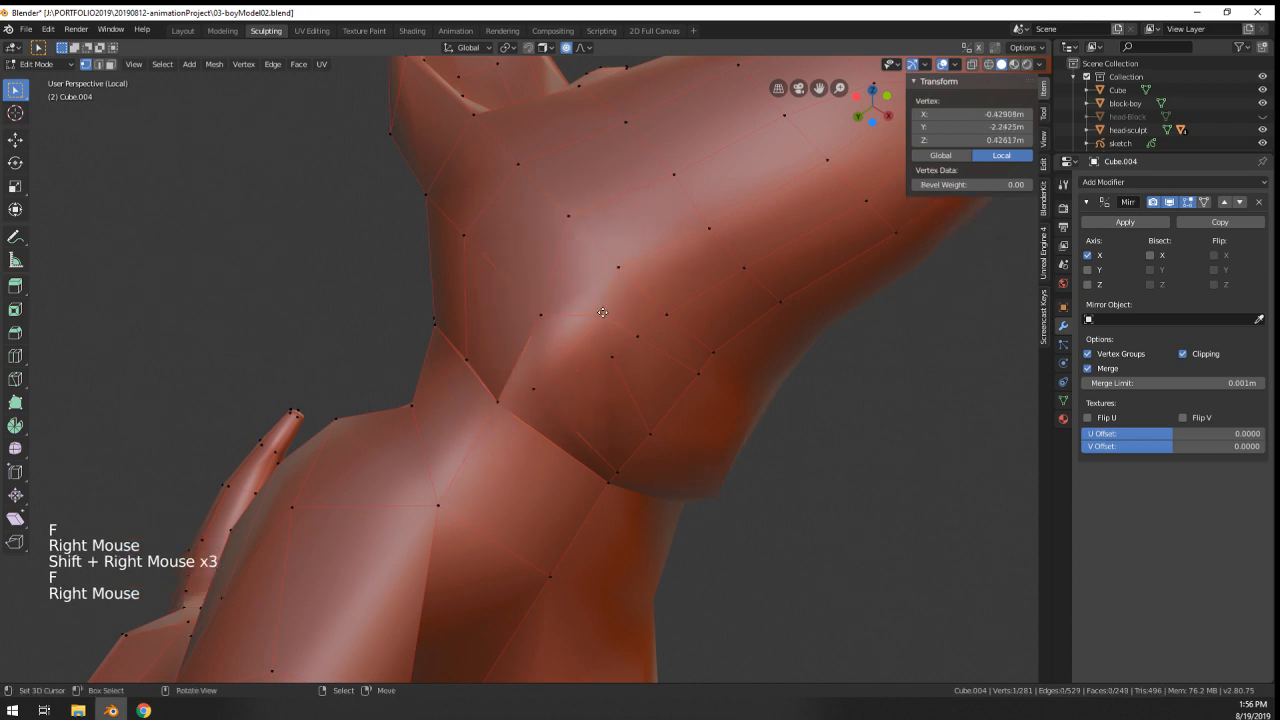
pyautogui.press('g')
pyautogui.rightClick(582, 308)
pyautogui.press('g')
pyautogui.click(594, 386)
pyautogui.rightClick(645, 436)
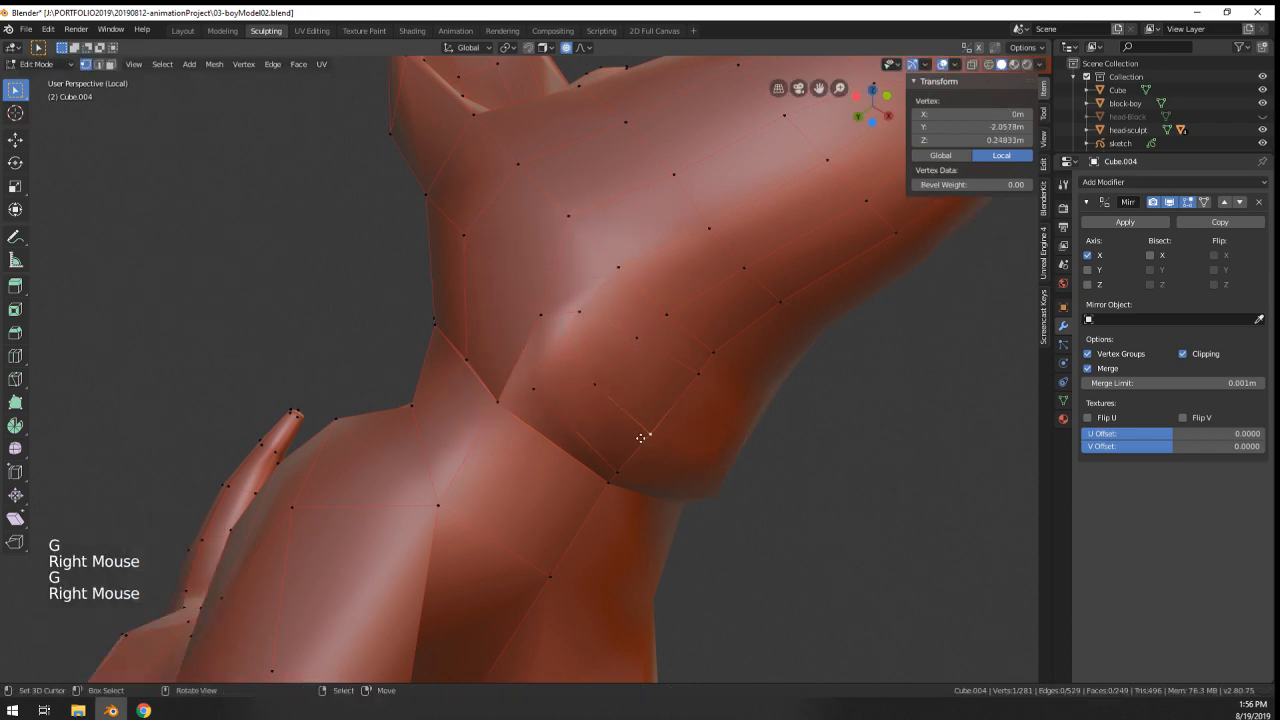
pyautogui.press('g')
pyautogui.click(641, 440)
# - Move the two front throat loop vertices back together and adjust the side vertex where the jaw meets the neck
pyautogui.rightClick(635, 338)
pyautogui.keyDown('shift'); pyautogui.rightClick(685, 380); pyautogui.keyUp('shift')
pyautogui.press('g')
pyautogui.click(672, 412)
pyautogui.rightClick(588, 316)
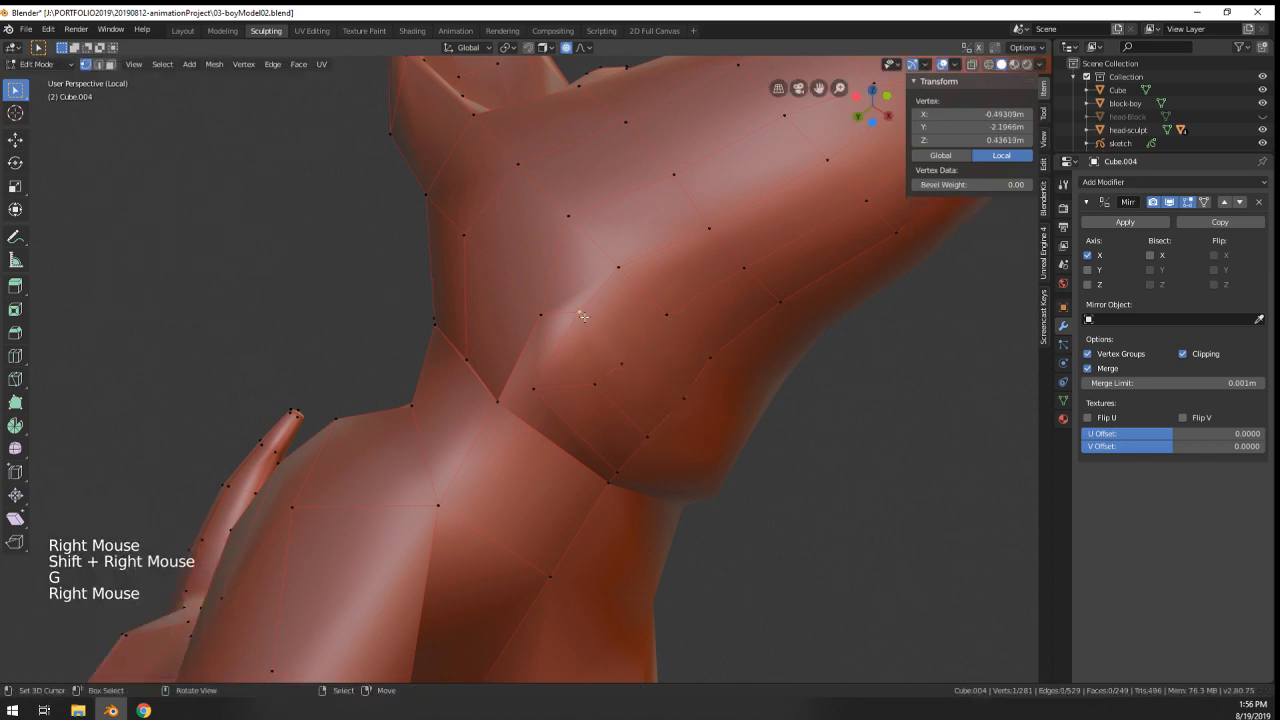
pyautogui.press('g')
pyautogui.middleClick(592, 316)
pyautogui.rightClick(592, 316)
pyautogui.moveTo(592, 316); pyautogui.dragTo(700, 500, button='middle')
pyautogui.press('g')
pyautogui.click(647, 367)
# - Nudge two more vertices on the underside of the throat to smooth its curve
pyautogui.rightClick(677, 397)
pyautogui.press('g')
pyautogui.click(662, 380)
pyautogui.rightClick(688, 422)
pyautogui.press('g')
pyautogui.click(692, 430)
# - Examine the shading of the filled throat and jaw from several sides in Object Mode and Edit Mode
pyautogui.scroll(-2, 686, 394)
pyautogui.press('Tab')
pyautogui.press('Tab')
pyautogui.scroll(2, 683, 450)
pyautogui.scroll(-2, 737, 430)
pyautogui.moveTo(700, 500); pyautogui.dragTo(512, 482, button='middle')
pyautogui.press('Tab')
pyautogui.press('Tab')
pyautogui.scroll(3, 560, 500)
pyautogui.moveTo(512, 482); pyautogui.dragTo(740, 370, button='middle')
pyautogui.press('Tab')
pyautogui.scroll(-2, 570, 475)
pyautogui.press('Tab')
# - Slide the edge loop running from the neck over the cheek to the muzzle upwards
pyautogui.keyDown('alt'); pyautogui.rightClick(590, 452); pyautogui.keyUp('alt')
pyautogui.press('g')
pyautogui.press('g')
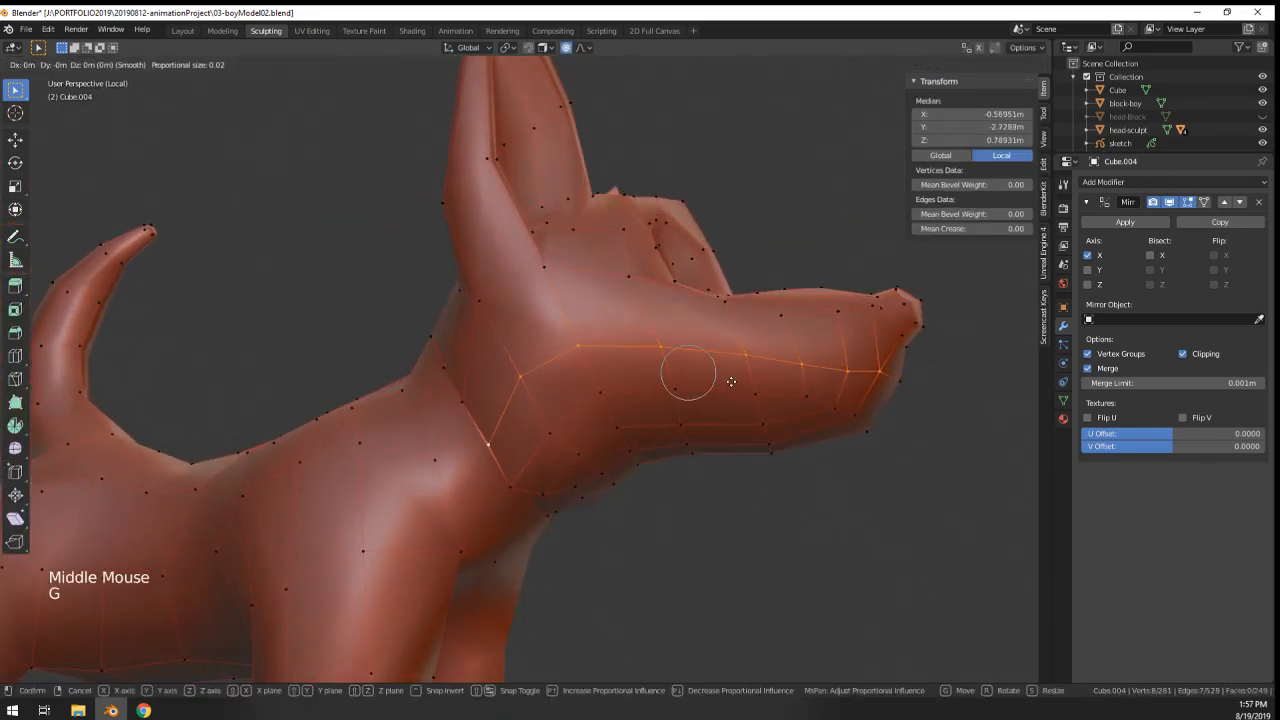
pyautogui.click(814, 393)
# - Slide the next edge row below, from the muzzle to the back of the jaw, upwards and adjust the rear cheek vertex
pyautogui.rightClick(810, 394)
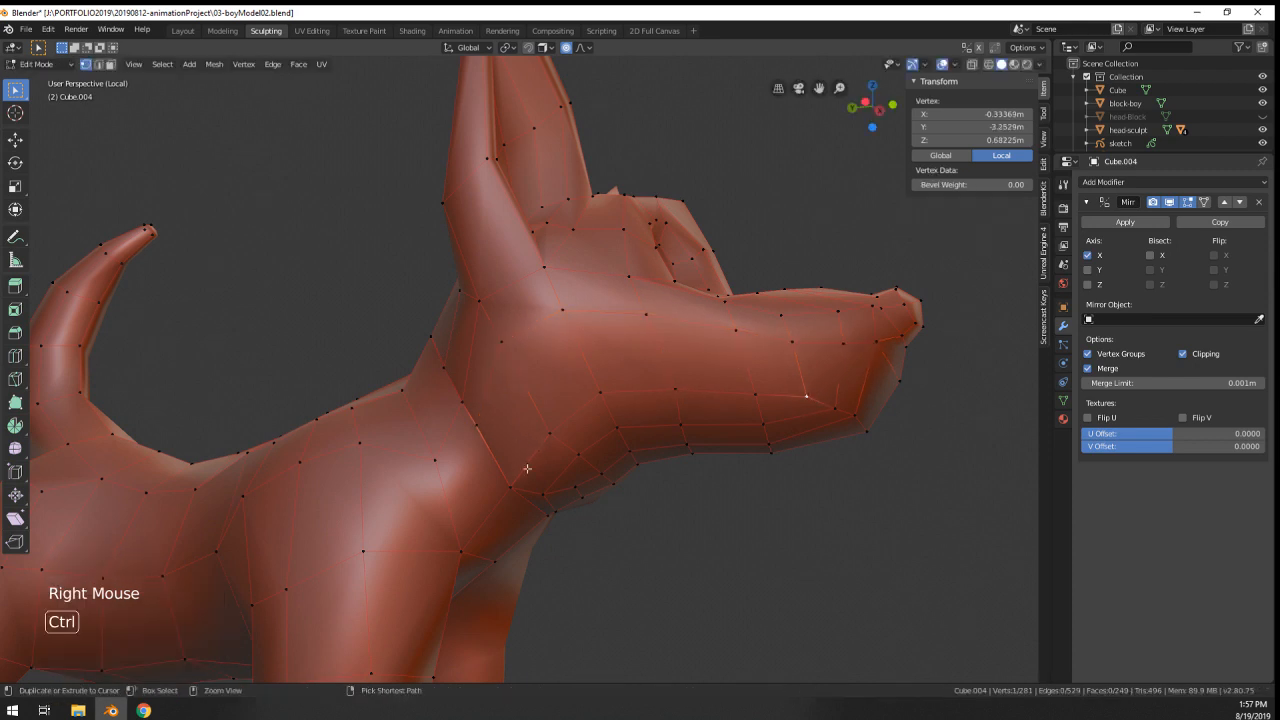
pyautogui.keyDown('ctrl'); pyautogui.rightClick(541, 442); pyautogui.keyUp('ctrl')
pyautogui.press('g')
pyautogui.press('g')
pyautogui.click(534, 402)
pyautogui.moveTo(534, 402); pyautogui.dragTo(560, 430, button='middle')
pyautogui.rightClick(436, 405)
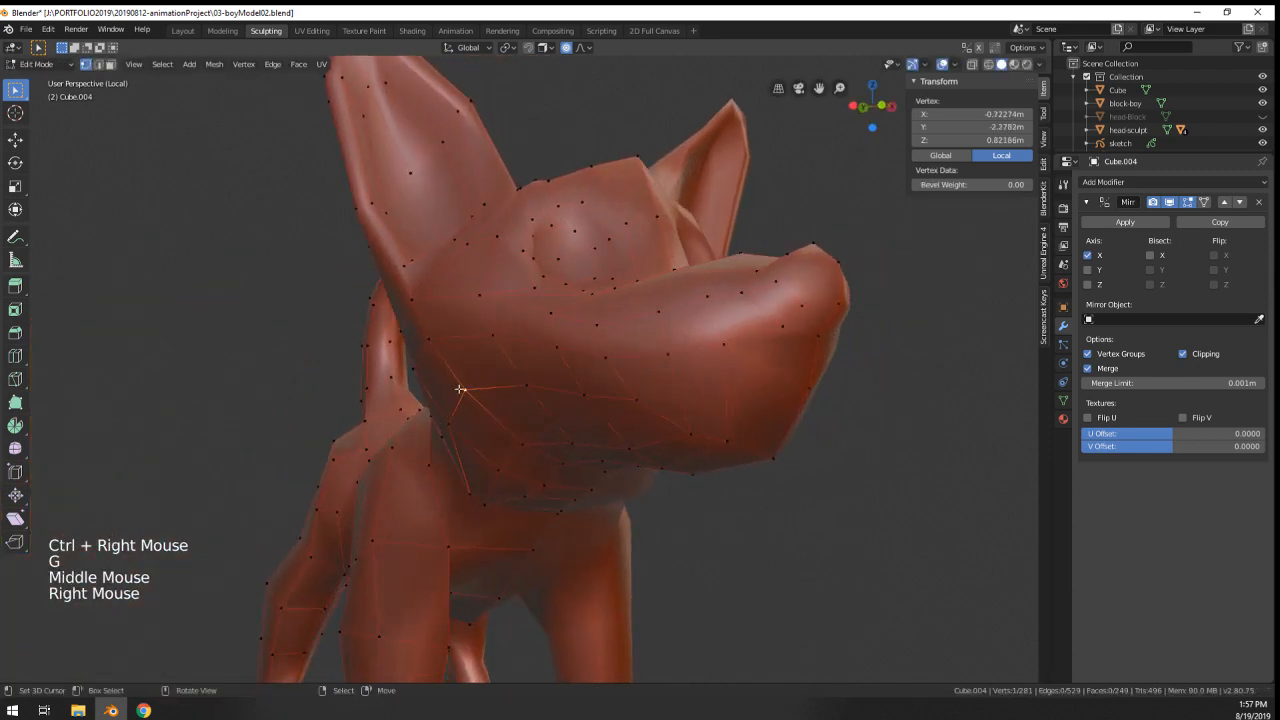
pyautogui.press('g')
# - Examine the head, jaw and neck shading from the side, front and below
pyautogui.scroll(-5, 428, 408)
pyautogui.press('Tab')
pyautogui.moveTo(428, 408); pyautogui.dragTo(613, 429, button='middle')
pyautogui.press('Tab')
pyautogui.scroll(-2, 600, 428)
pyautogui.scroll(2, 613, 429)
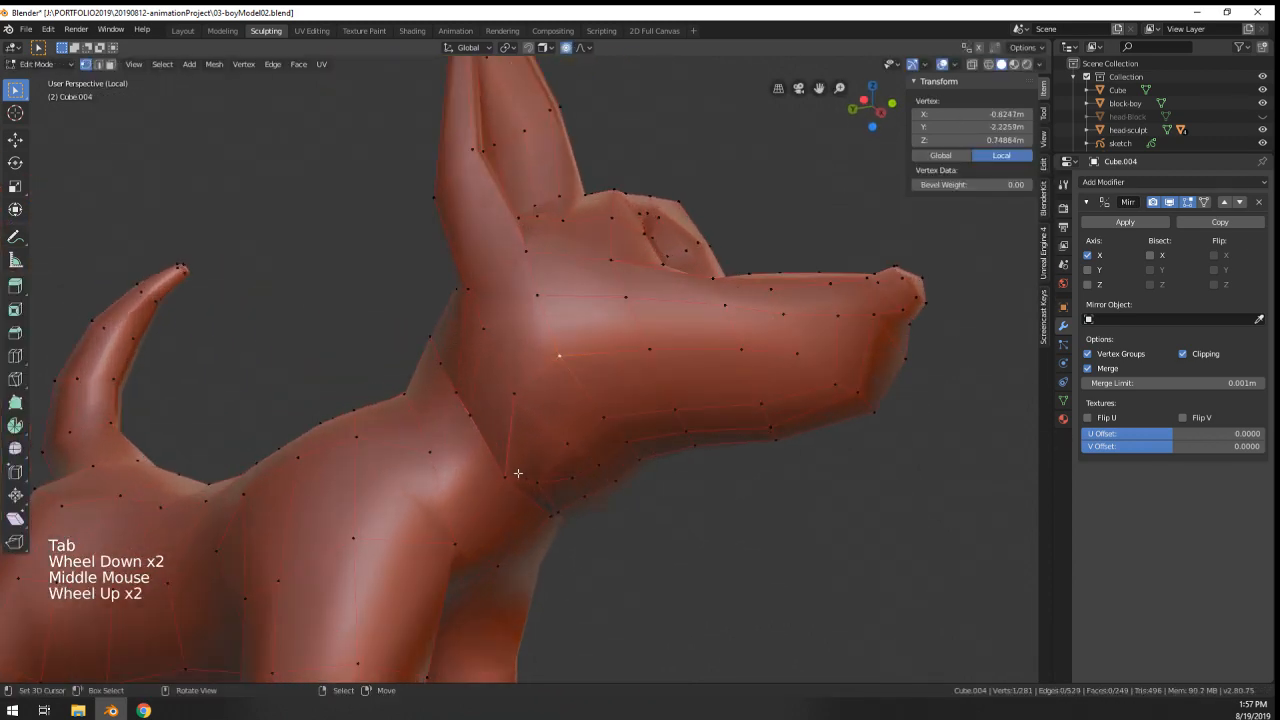
pyautogui.rightClick(586, 471)
pyautogui.moveTo(586, 471); pyautogui.dragTo(692, 488, button='middle')
pyautogui.scroll(-4, 691, 466)
pyautogui.press('Tab')
pyautogui.scroll(2, 629, 514)
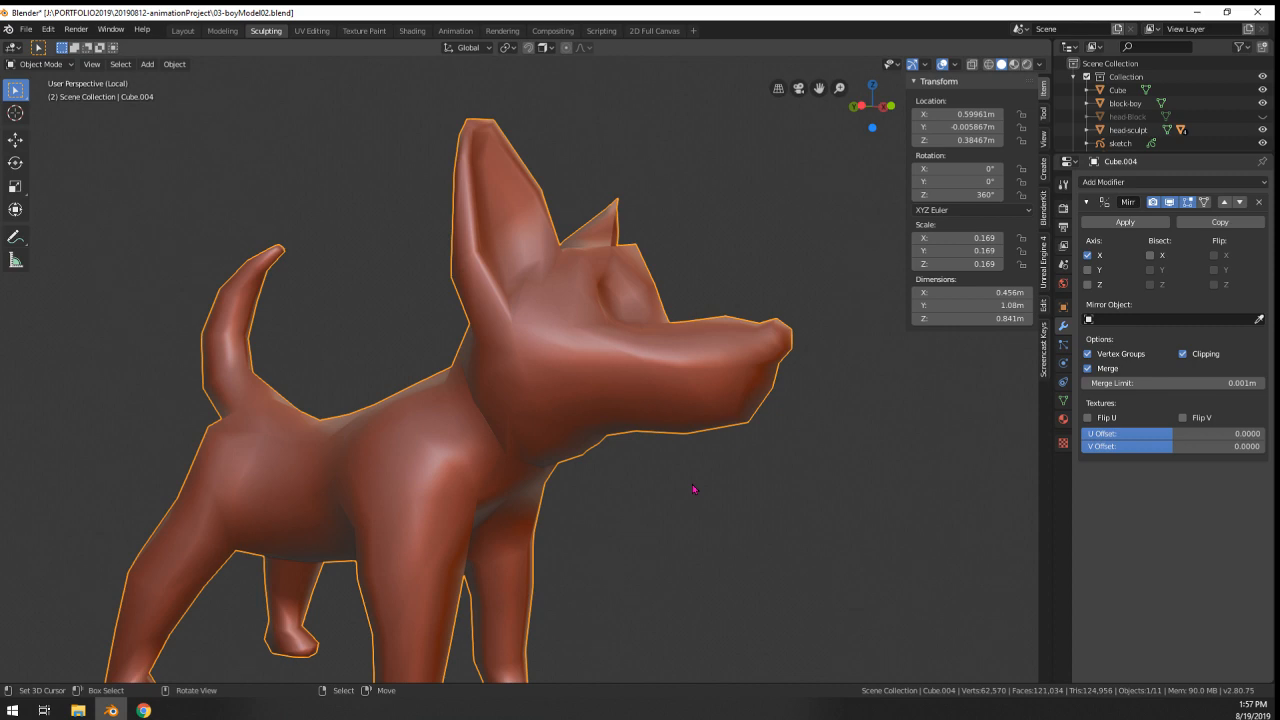
pyautogui.scroll(3, 692, 484)
pyautogui.scroll(-1, 705, 468)
pyautogui.moveTo(692, 484); pyautogui.dragTo(566, 481, button='middle')
pyautogui.scroll(-1, 435, 486)
pyautogui.press('Tab')
# - Select the edge row along the lower jaw from the throat to the muzzle and slide it slightly
pyautogui.scroll(2, 514, 434)
pyautogui.scroll(1, 564, 477)
pyautogui.rightClick(566, 481)
pyautogui.keyDown('ctrl'); pyautogui.rightClick(900, 380); pyautogui.keyUp('ctrl')
pyautogui.press('g')
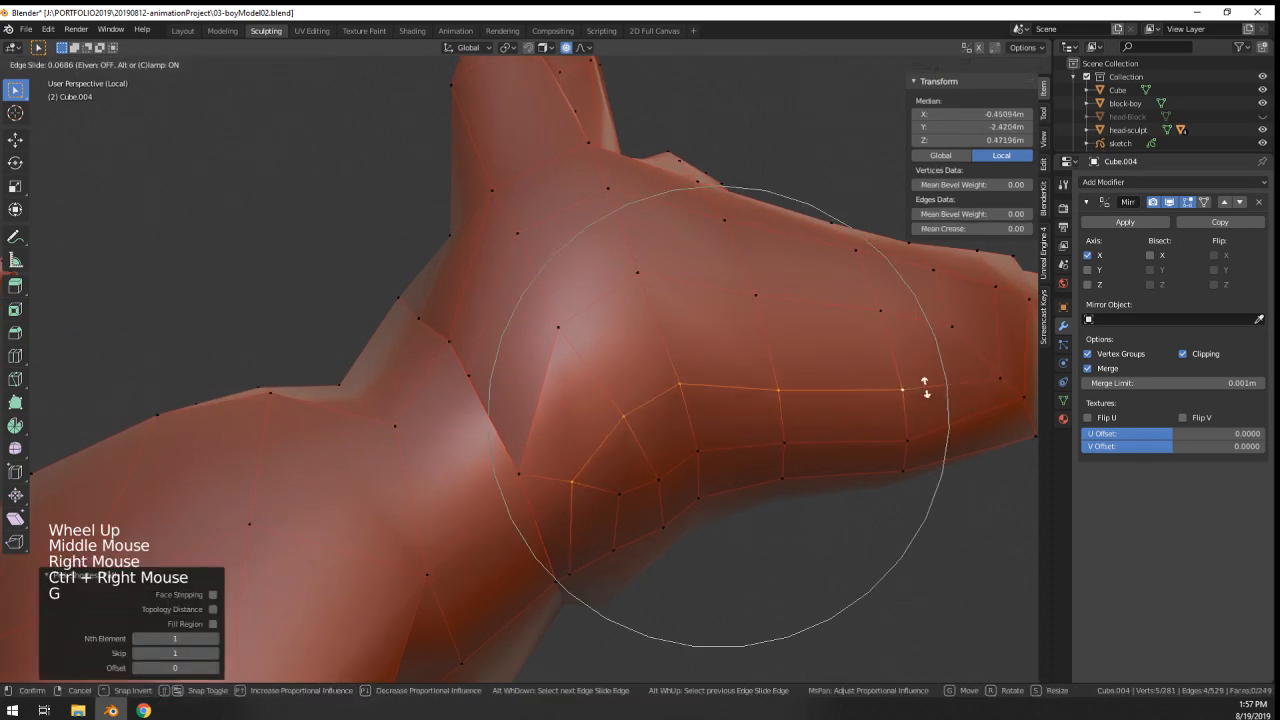
pyautogui.press('g')
pyautogui.click(926, 380)
# - Examine the whole dog's side silhouette and the transition between head and neck
pyautogui.press('Tab')
pyautogui.scroll(-3, 811, 477)
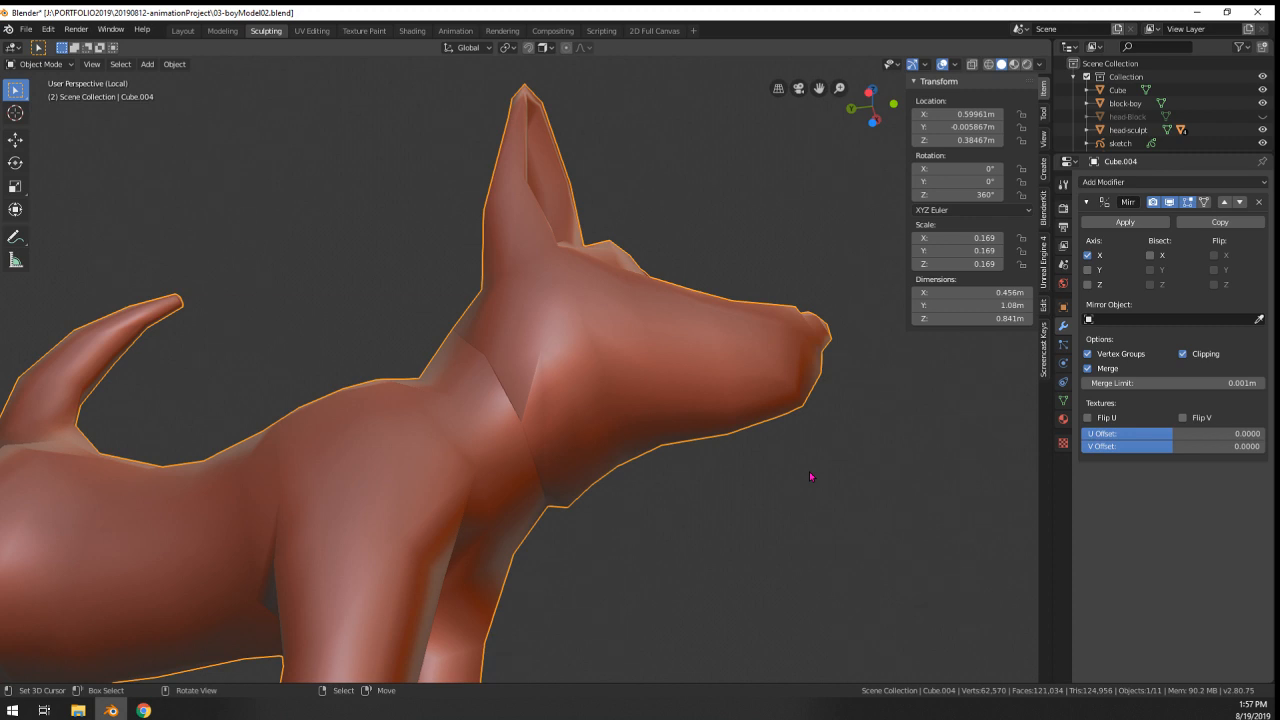
pyautogui.scroll(-3, 811, 477)
pyautogui.moveTo(826, 477); pyautogui.dragTo(762, 490, button='middle')
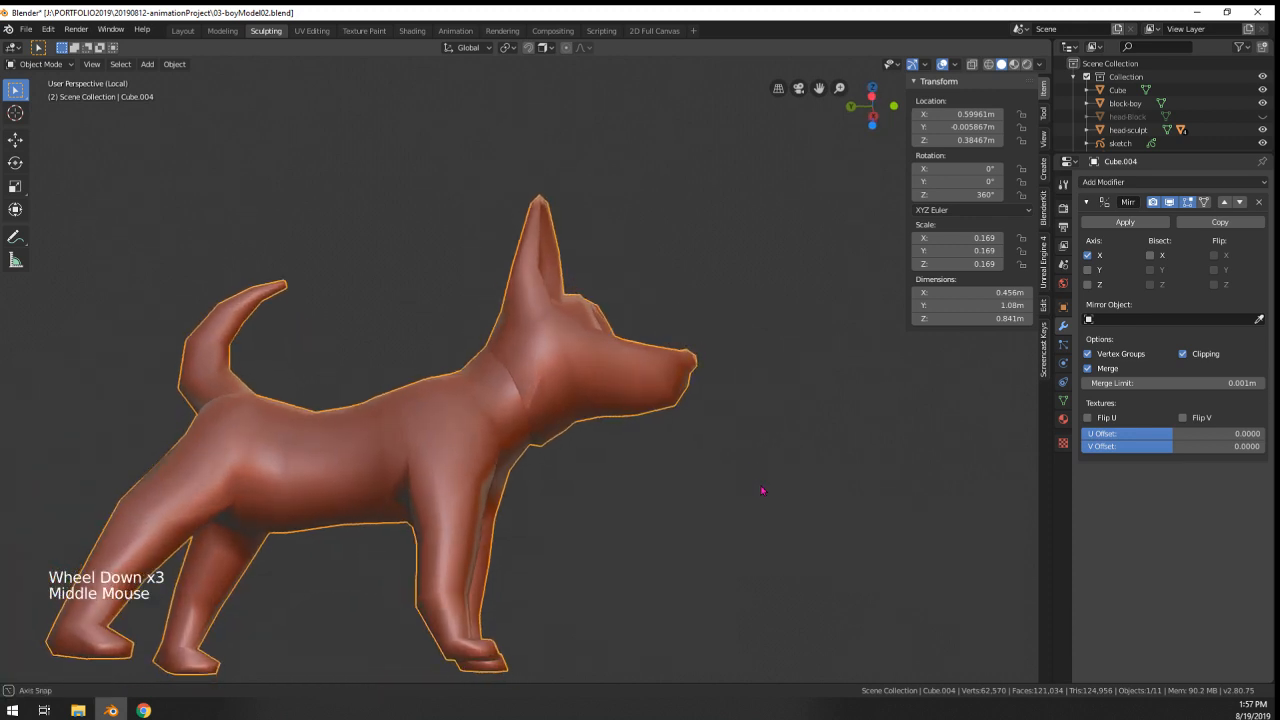
pyautogui.scroll(4, 449, 317)
pyautogui.moveTo(449, 317); pyautogui.dragTo(513, 419, button='middle')
pyautogui.press('Tab')
pyautogui.rightClick(537, 457)
pyautogui.rightClick(527, 446)
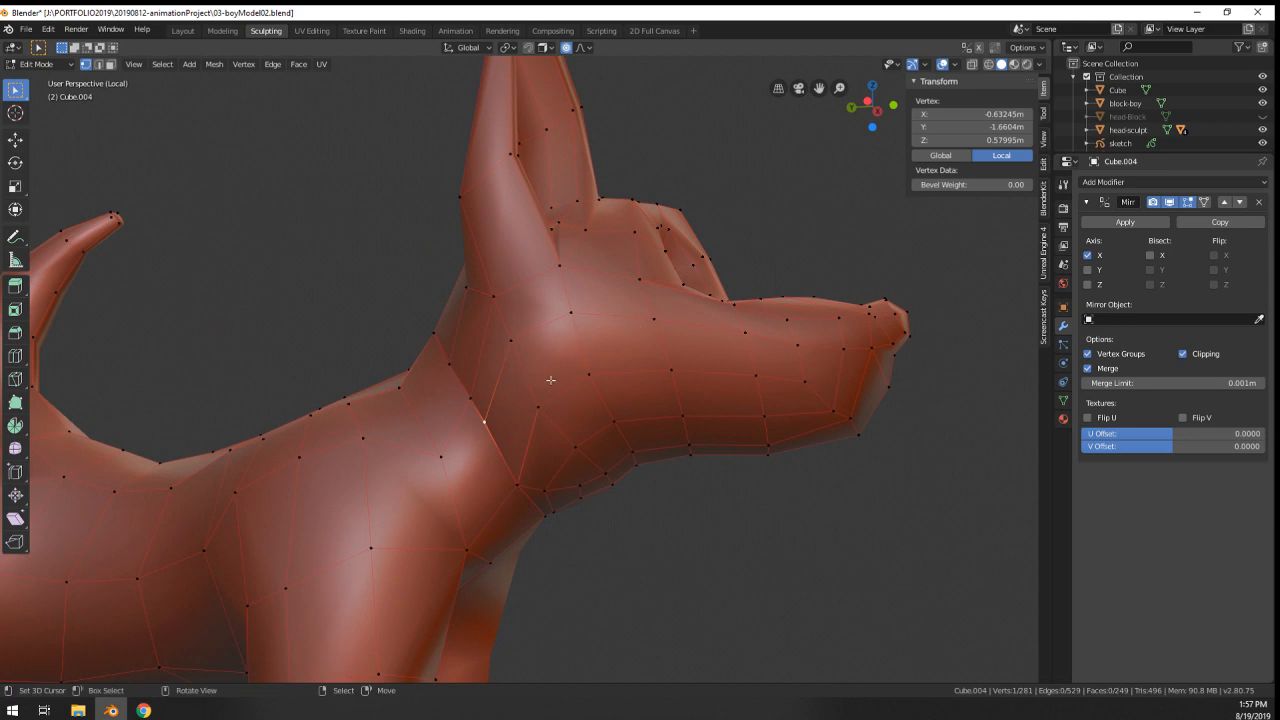
pyautogui.hotkey('ctrl', 'r')
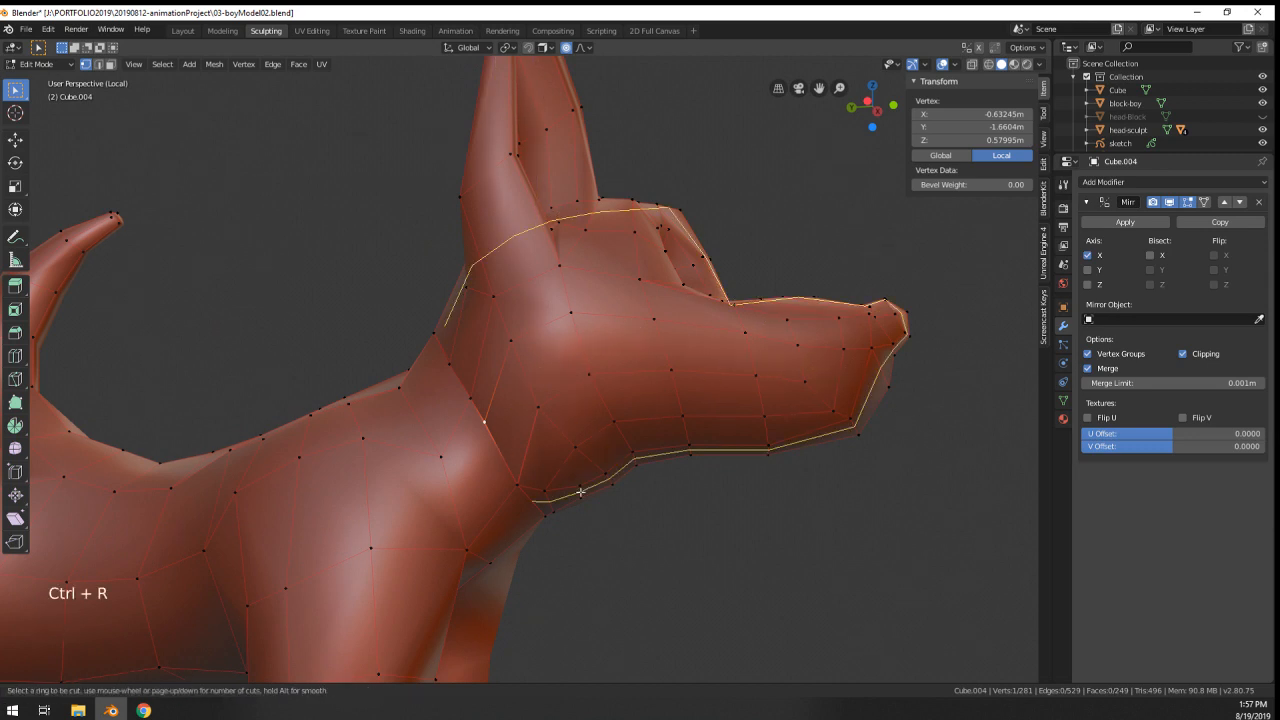
pyautogui.rightClick(560, 461)
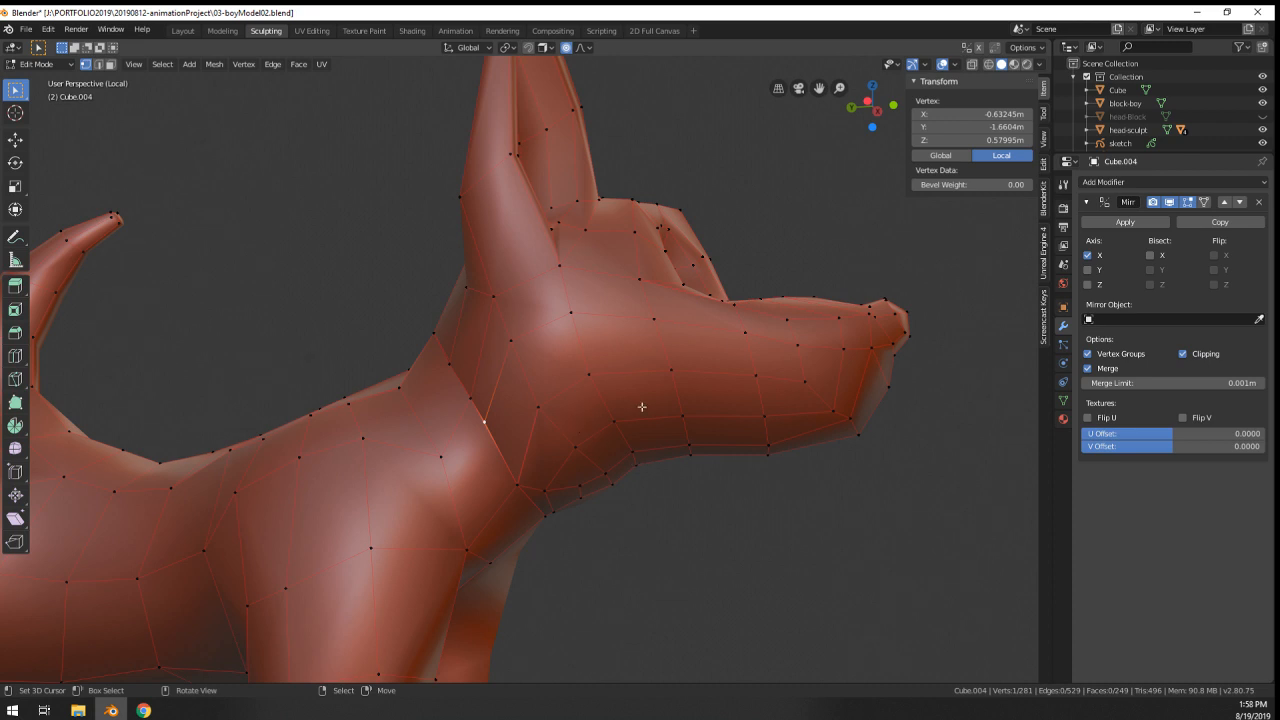
# - Add an edge loop along the side of the head from the neck seam across the cheek to the muzzle
pyautogui.moveTo(642, 403); pyautogui.dragTo(580, 425, button='middle')
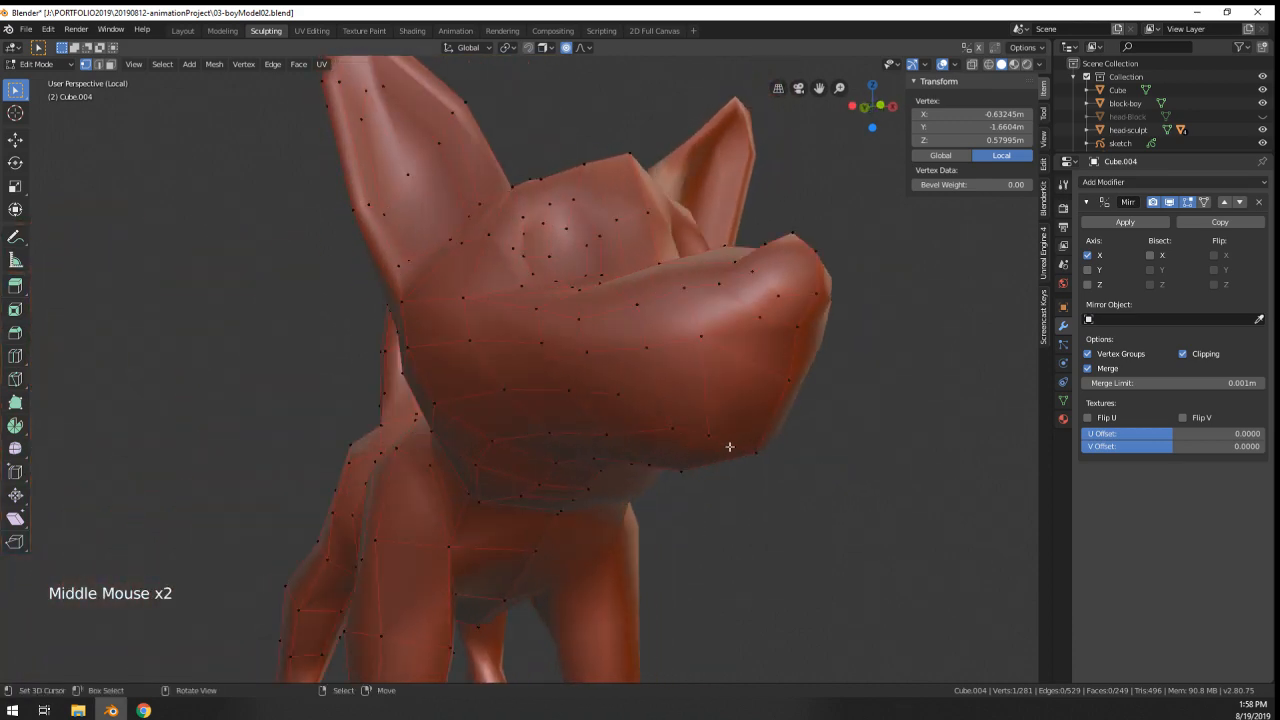
pyautogui.moveTo(574, 372); pyautogui.dragTo(543, 446, button='middle')
pyautogui.hotkey('ctrl', 'r')
pyautogui.doubleClick(814, 391)
pyautogui.press('v')
pyautogui.hotkey('ctrl', 'z')
pyautogui.scroll(1, 640, 425)
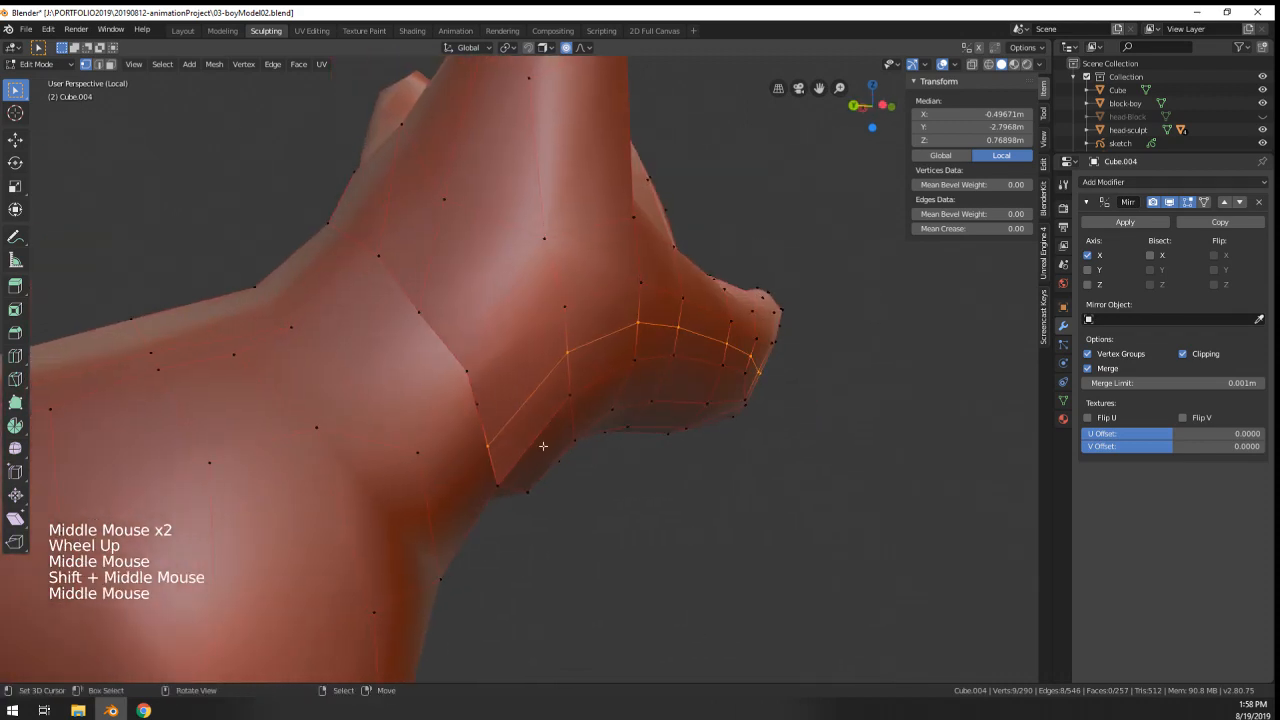
# - Slide the rear cheek edge beside the neck seam forward and fill the hole at the seam with a face
pyautogui.rightClick(491, 443)
pyautogui.keyDown('shift'); pyautogui.rightClick(480, 400); pyautogui.keyUp('shift')
pyautogui.moveTo(480, 402); pyautogui.dragTo(487, 436, button='middle')
pyautogui.press('g')
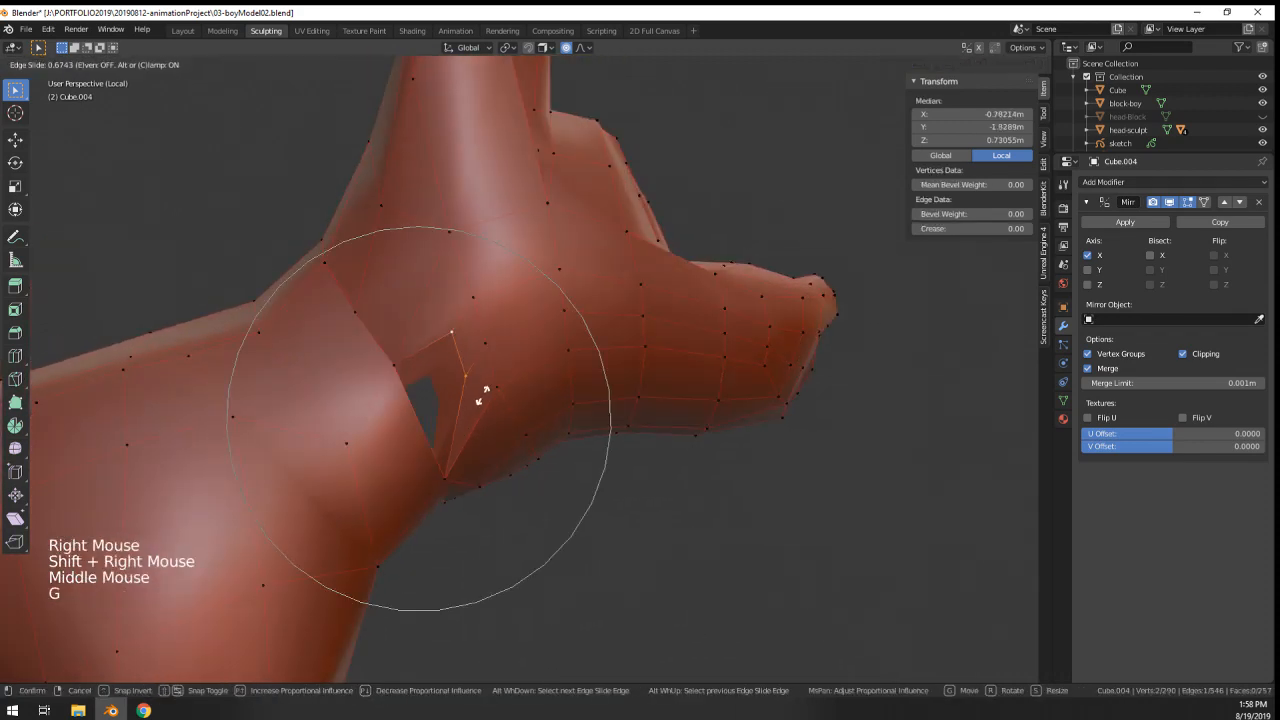
pyautogui.click(482, 425)
pyautogui.press('f')
pyautogui.rightClick(503, 472)
pyautogui.scroll(-2, 500, 471)
pyautogui.scroll(1, 445, 325)
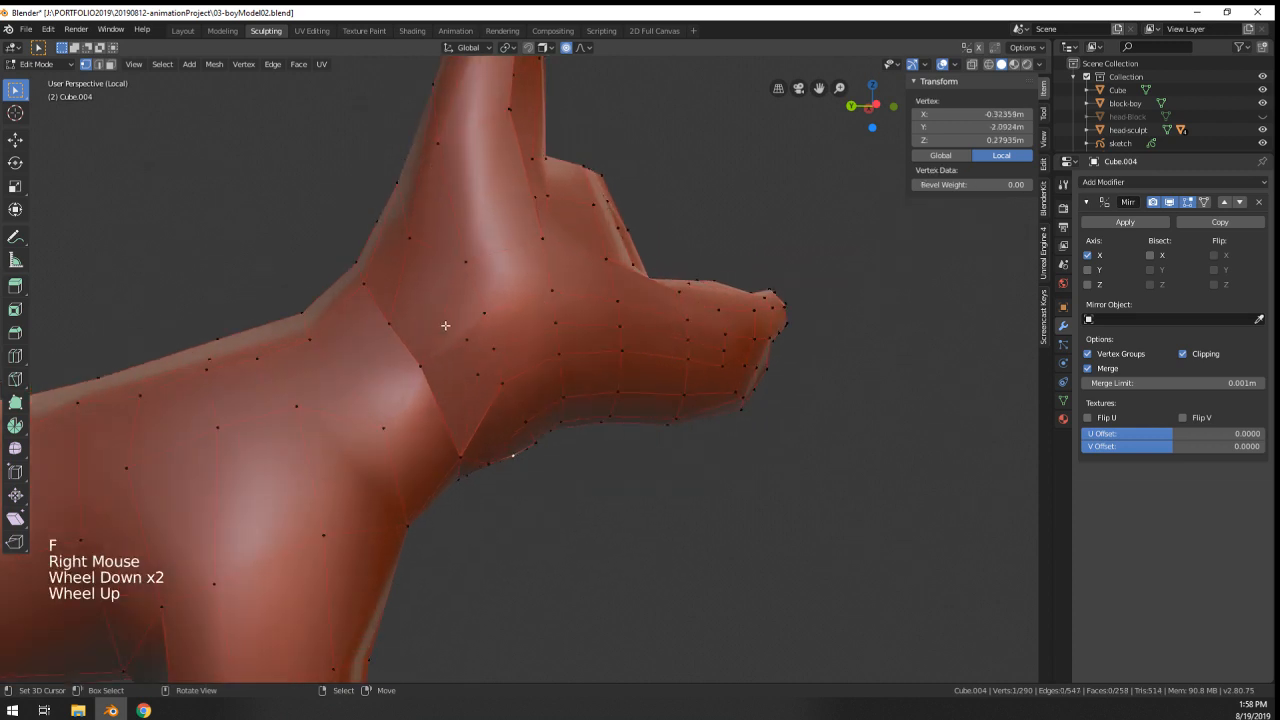
# - Slide the two rear cheek vertices beside the neck seam along their edges to even out the quads
pyautogui.rightClick(449, 339)
pyautogui.press('g')
pyautogui.press('g')
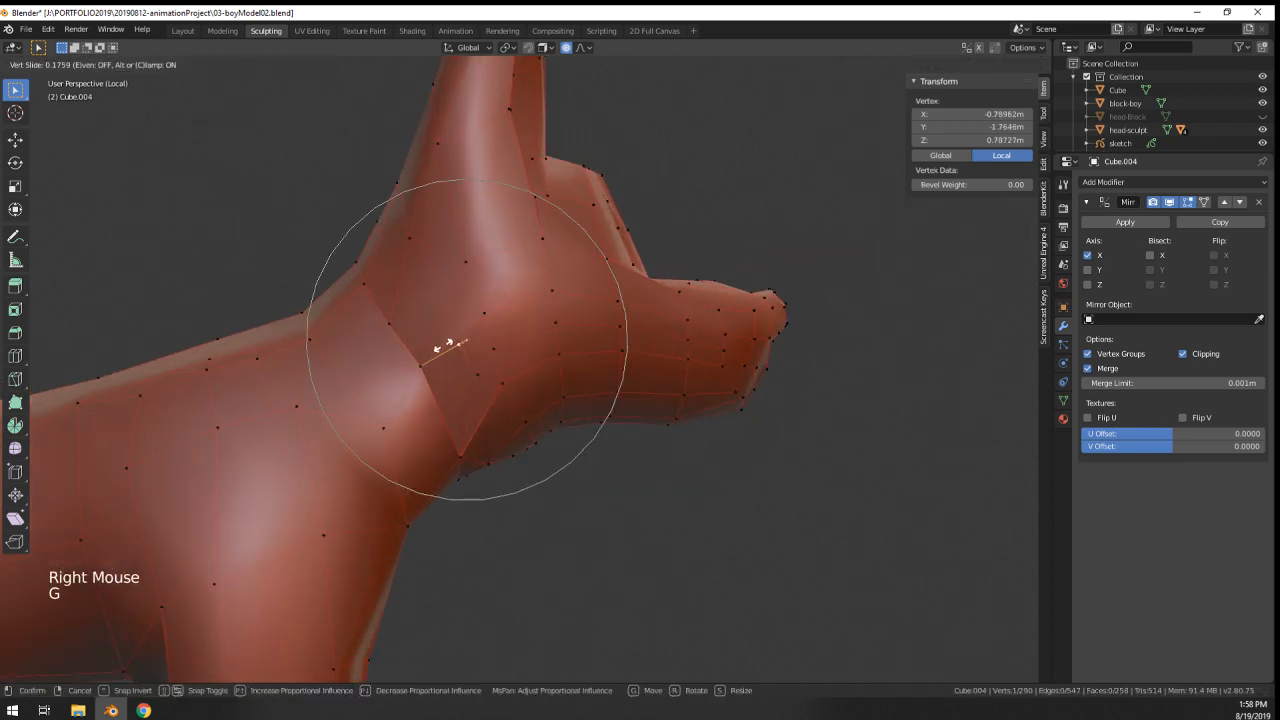
pyautogui.click(438, 349)
pyautogui.rightClick(472, 373)
pyautogui.press('g')
pyautogui.press('g')
pyautogui.click(471, 393)
pyautogui.hotkey('ctrl', 'r')
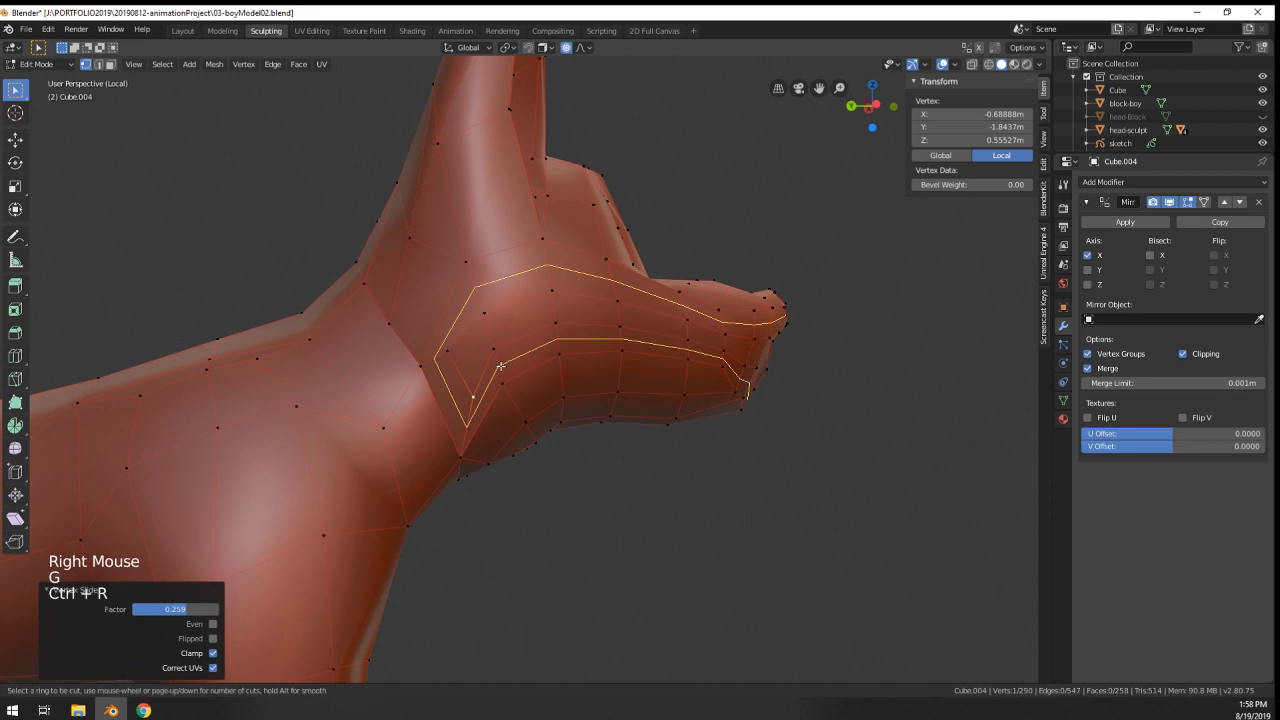
pyautogui.moveTo(500, 366); pyautogui.dragTo(573, 336, button='middle')
pyautogui.hotkey('ctrl', 'r')
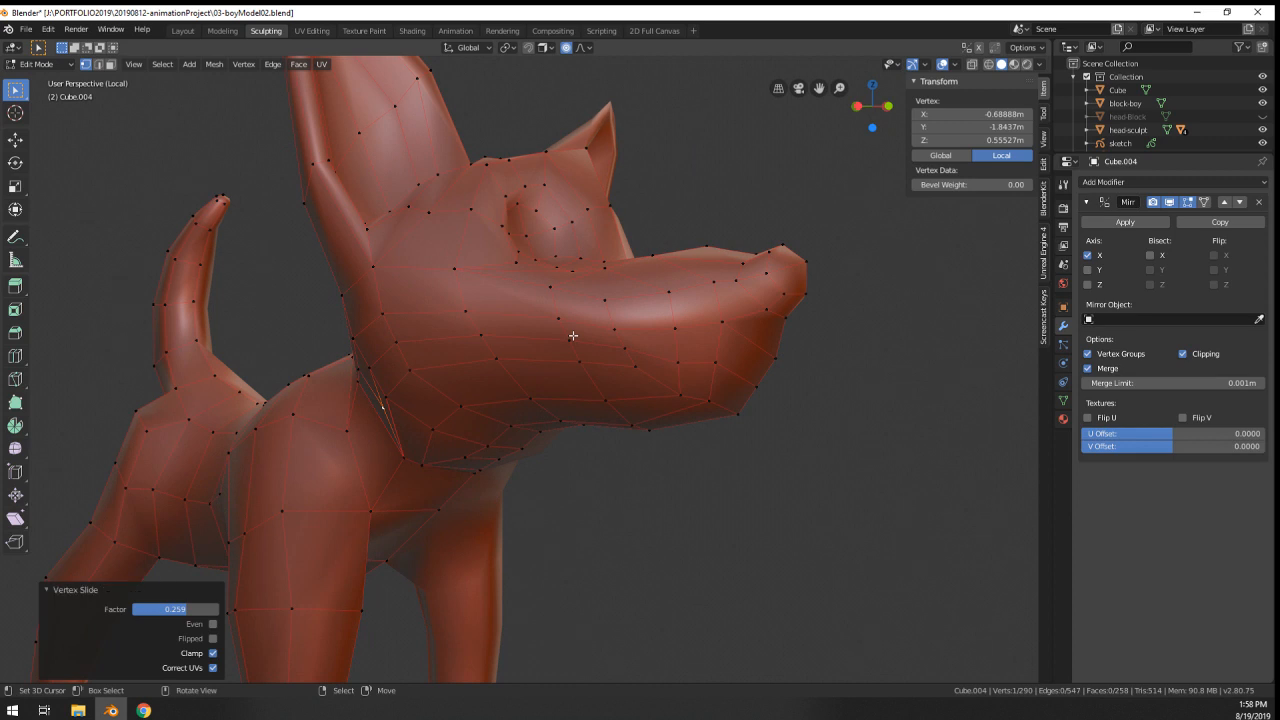
pyautogui.moveTo(573, 336); pyautogui.dragTo(520, 420, button='middle')
pyautogui.scroll(-1, 571, 374)
pyautogui.scroll(1, 500, 395)
pyautogui.rightClick(480, 403)
pyautogui.moveTo(520, 420); pyautogui.dragTo(656, 498, button='middle')
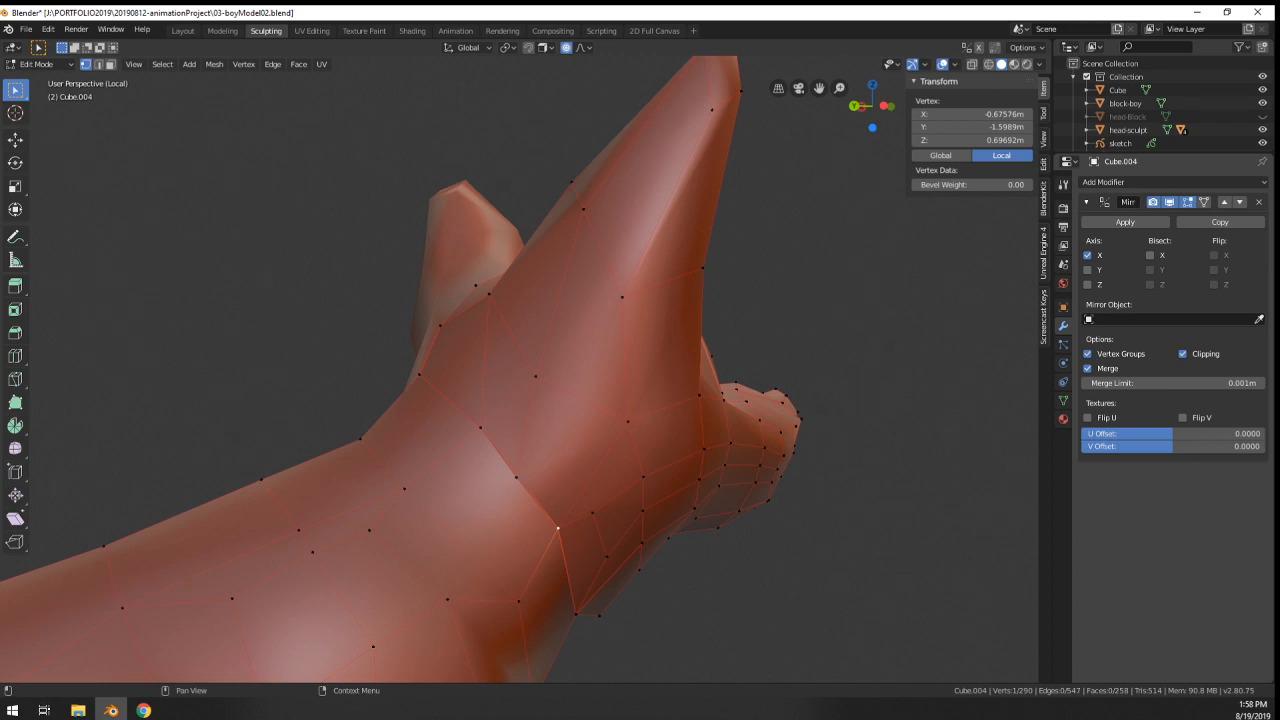
# - Try to slide the neck seam vertex behind the ear along the seam toward the nape
pyautogui.moveTo(737, 566); pyautogui.dragTo(526, 528, button='middle')
pyautogui.rightClick(565, 521)
pyautogui.press('g')
pyautogui.press('g')
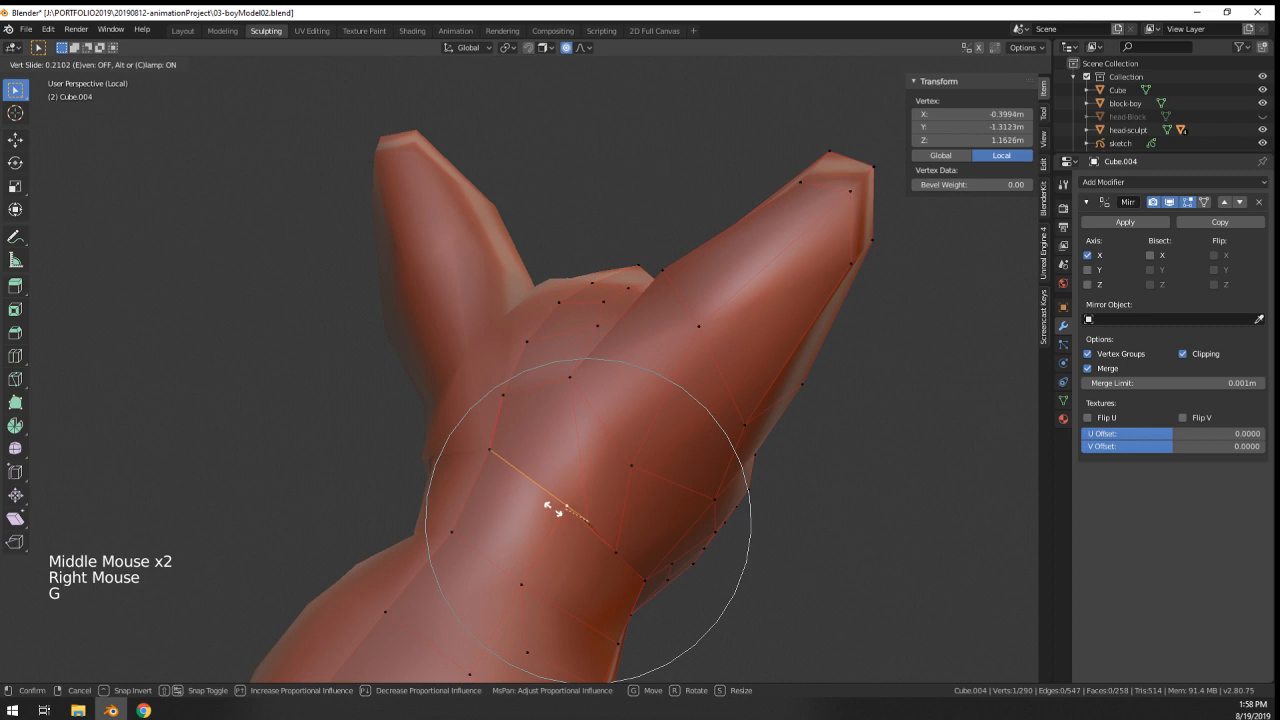
pyautogui.rightClick(555, 511)
pyautogui.moveTo(660, 549)
pyautogui.mouseDown(button='middle')
pyautogui.moveTo(577, 531)
pyautogui.moveTo(646, 547)
pyautogui.mouseUp(button='middle')
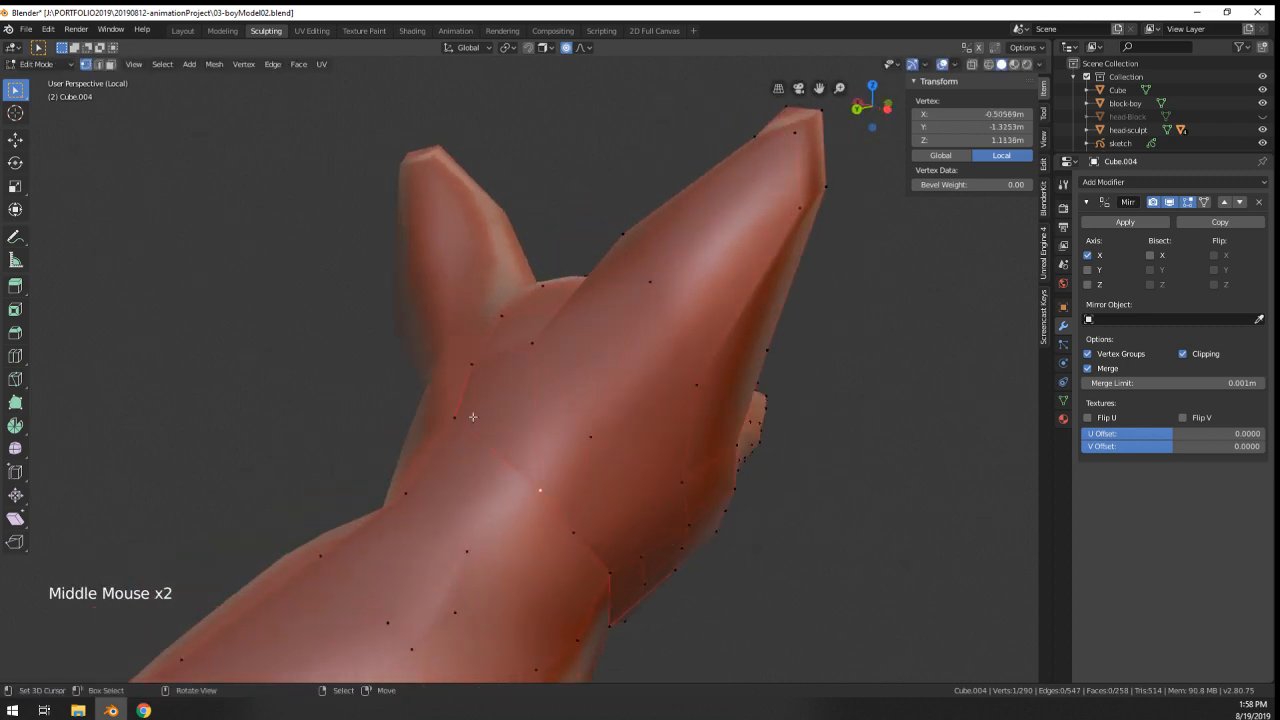
# - Switch to wireframe, circle-select the overlapping vertices at the nape's midline and merge them at their center
pyautogui.press('z')
pyautogui.click(430, 427)
pyautogui.moveTo(430, 427); pyautogui.dragTo(406, 429, button='middle')
pyautogui.press('a')
pyautogui.press('a')
pyautogui.press('a')
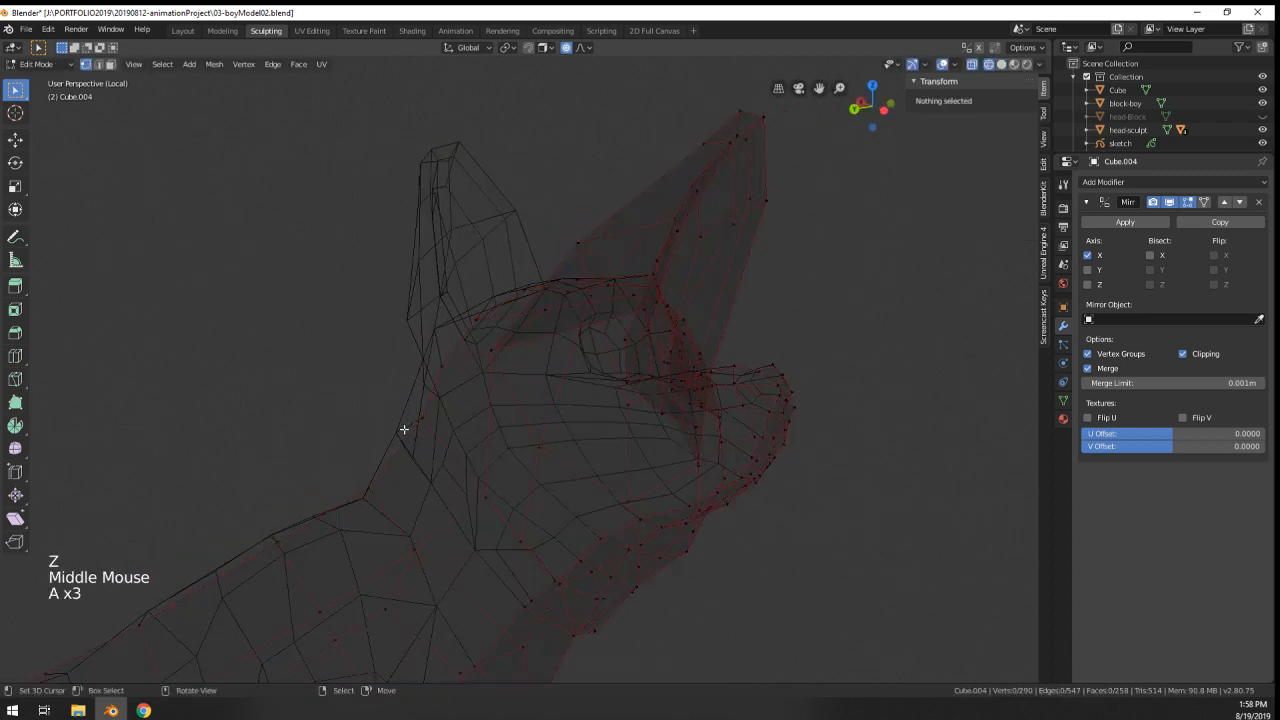
pyautogui.press('c')
pyautogui.click(405, 429)
pyautogui.rightClick(405, 429)
pyautogui.hotkey('alt', 'm')
pyautogui.click(404, 429)
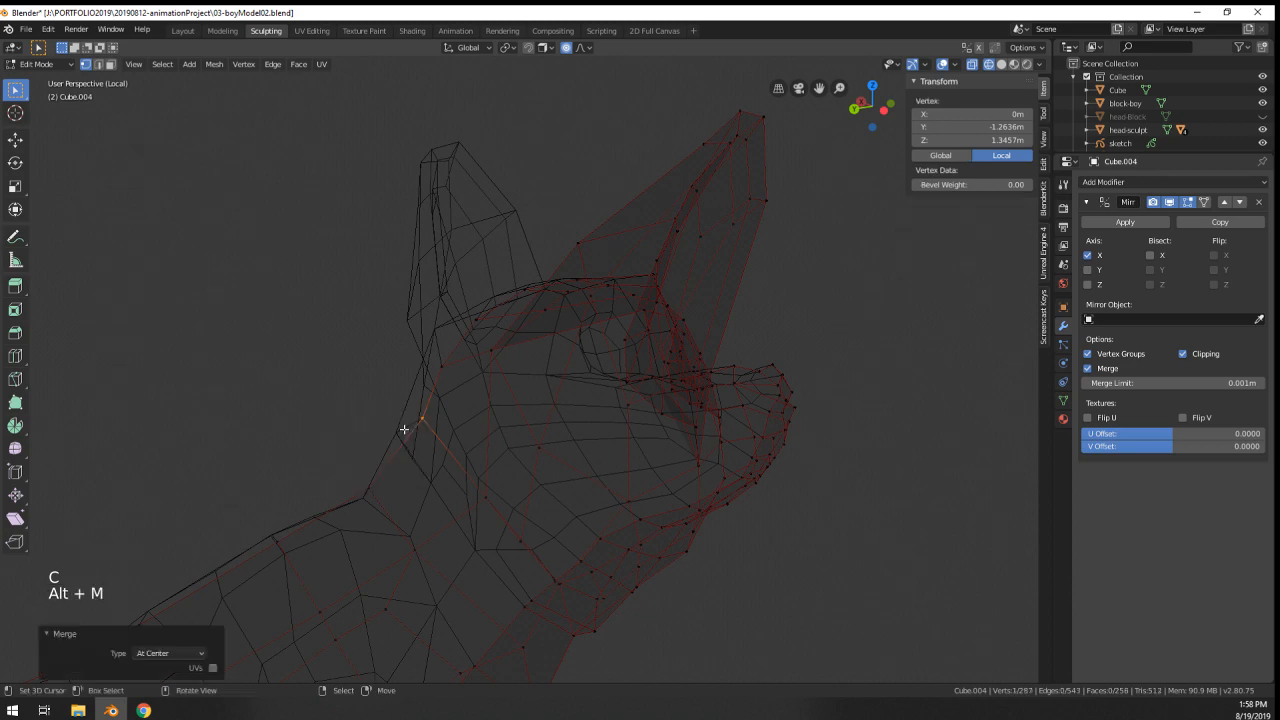
# - Circle-select the overlapping vertices on the neck seam behind the ear and merge them at center
pyautogui.press('a')
pyautogui.press('a')
pyautogui.press('a')
pyautogui.press('c')
pyautogui.click(478, 504)
pyautogui.rightClick(478, 504)
pyautogui.hotkey('alt', 'm')
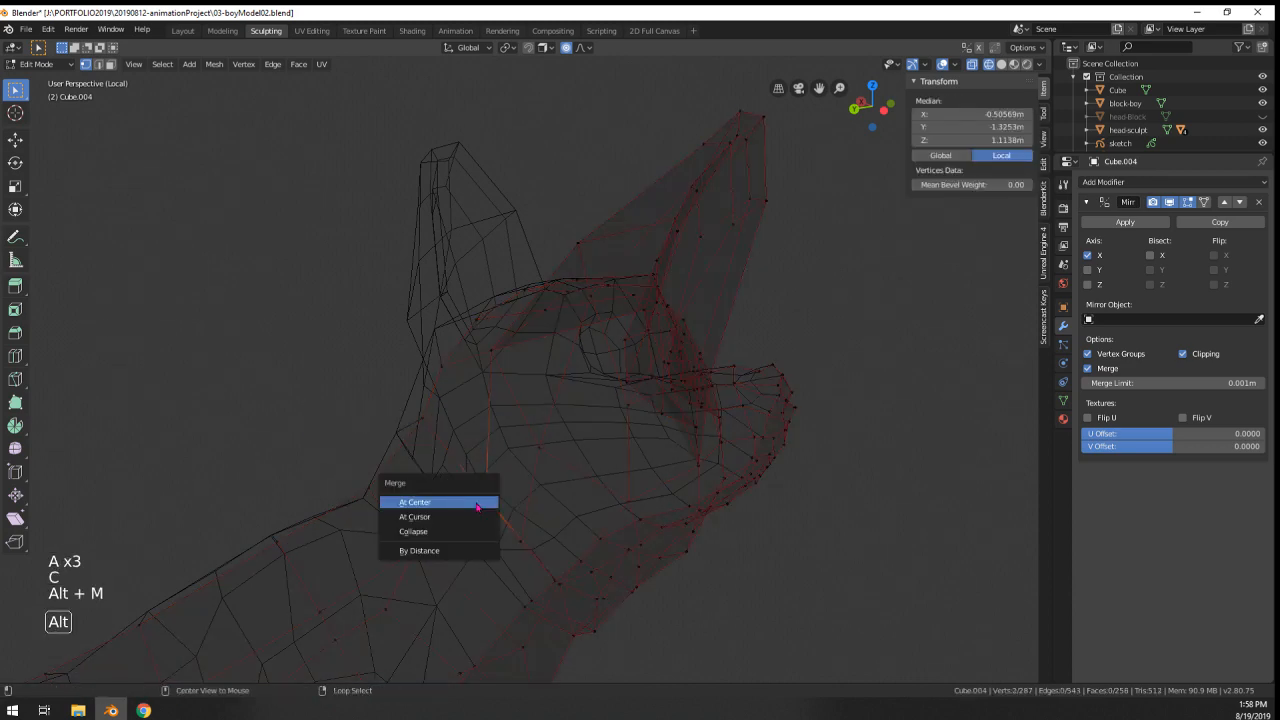
pyautogui.click(476, 501)
# - Slide the lower neck seam vertex behind the cheek upward along its edge by a factor of about 0.34
pyautogui.scroll(4, 476, 501)
pyautogui.keyDown('shift'); pyautogui.moveTo(510, 413); pyautogui.dragTo(509, 397, button='middle'); pyautogui.keyUp('shift')
pyautogui.scroll(-1, 509, 410)
pyautogui.rightClick(509, 471)
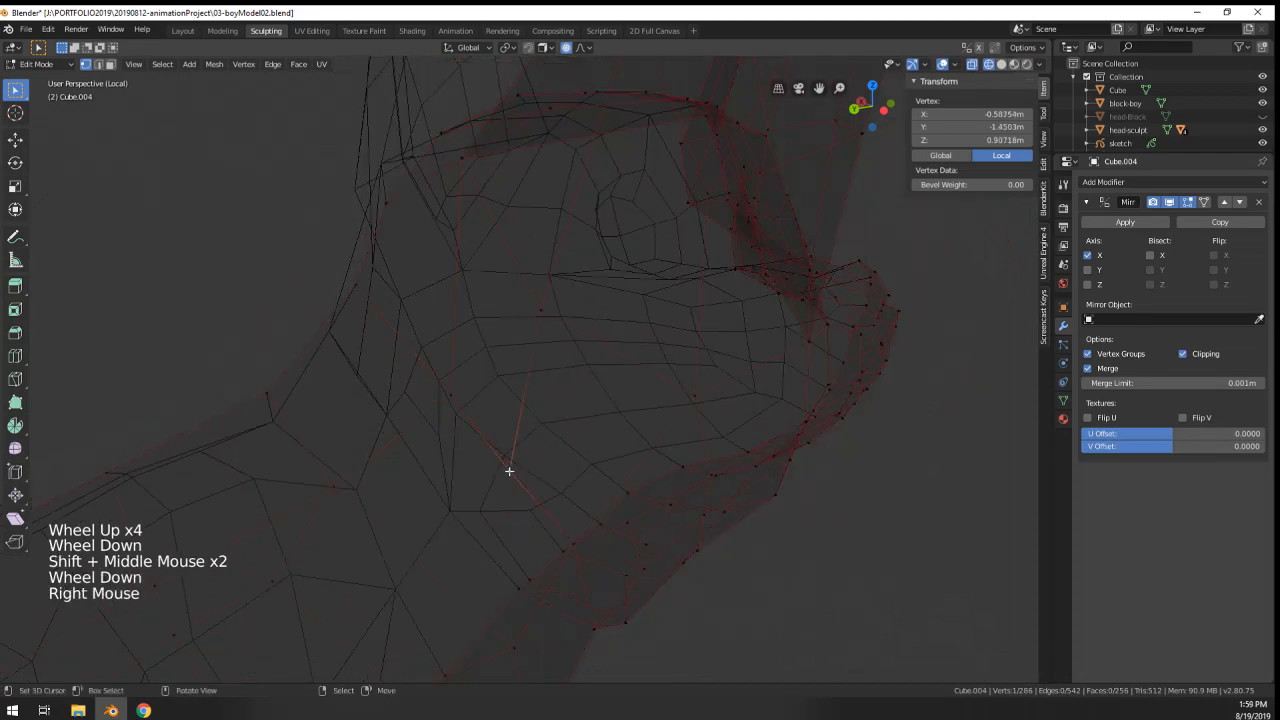
pyautogui.moveTo(509, 471); pyautogui.dragTo(518, 484, button='middle')
pyautogui.press('g')
pyautogui.press('g')
pyautogui.click(528, 428)
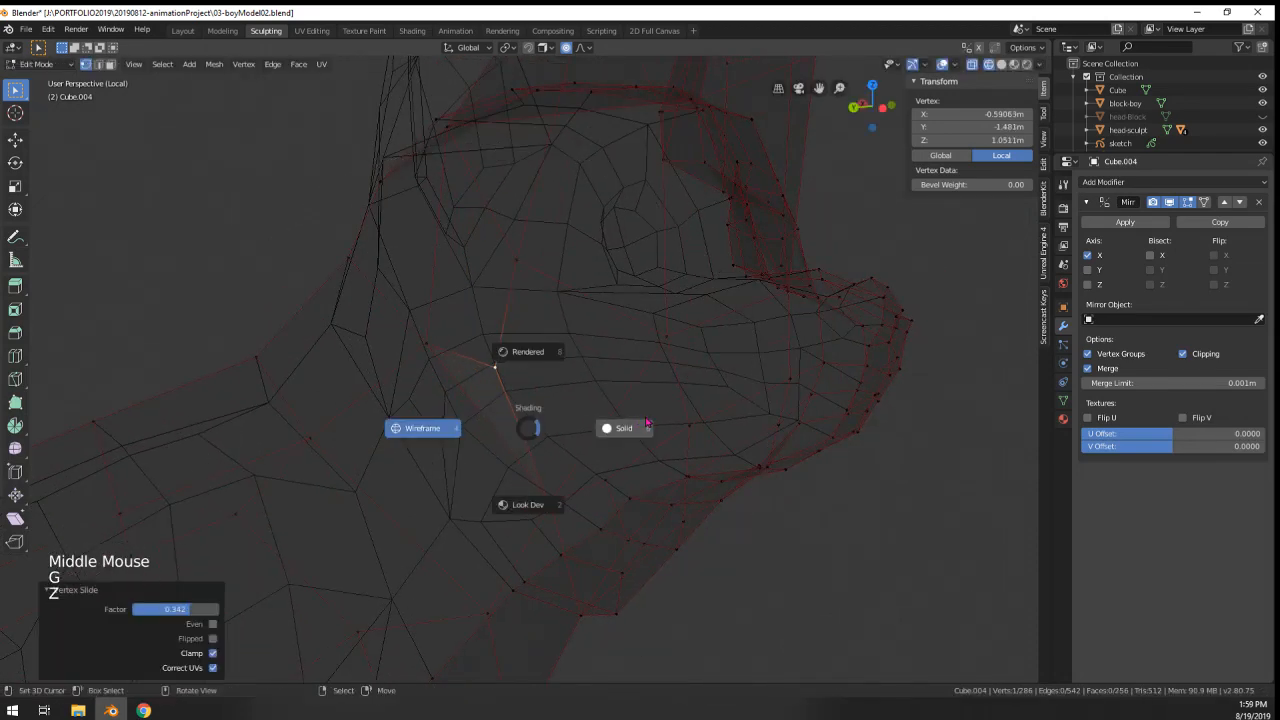
# - Return to solid shading and delete the misplaced vertex on the neck seam below the ear base
pyautogui.click(647, 422)
pyautogui.scroll(-2, 646, 417)
pyautogui.moveTo(646, 417)
pyautogui.mouseDown(button='middle')
pyautogui.moveTo(603, 451)
pyautogui.moveTo(643, 474)
pyautogui.moveTo(574, 495)
pyautogui.moveTo(507, 485)
pyautogui.mouseUp(button='middle')
pyautogui.keyDown('alt'); pyautogui.rightClick(460, 345); pyautogui.keyUp('alt')
pyautogui.moveTo(460, 345); pyautogui.dragTo(632, 452, button='middle')
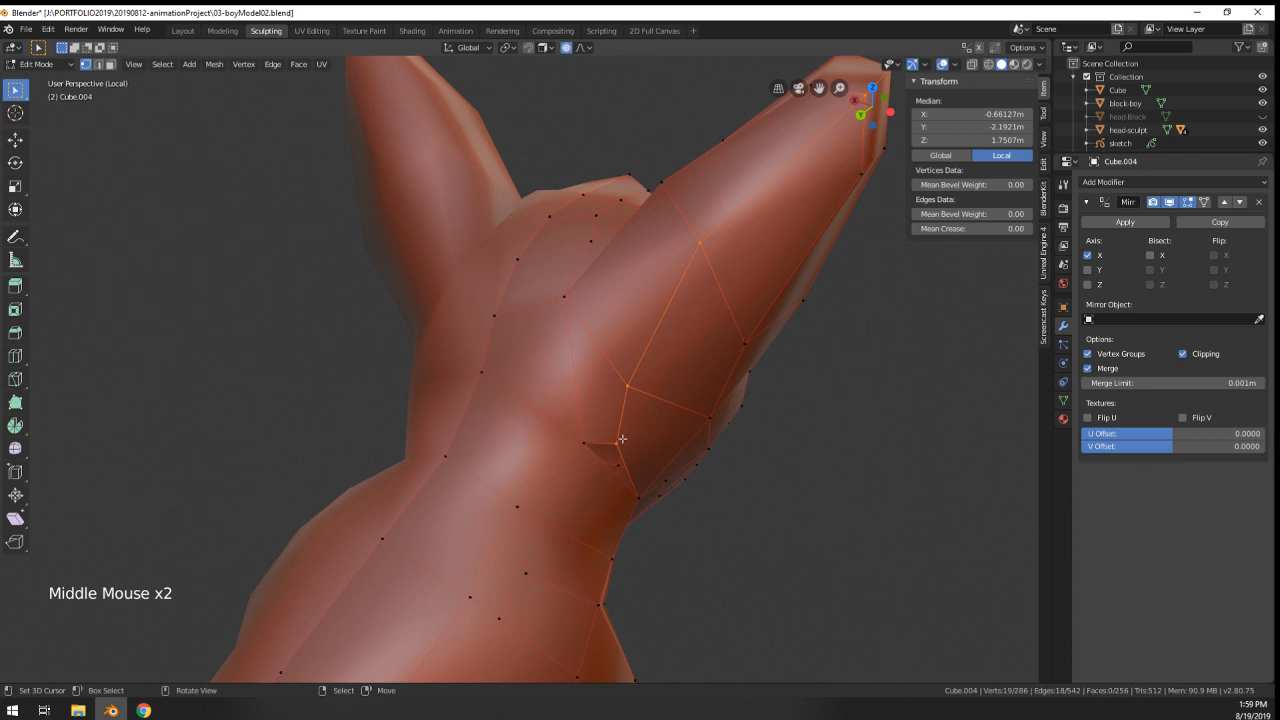
pyautogui.rightClick(622, 439)
pyautogui.press('x')
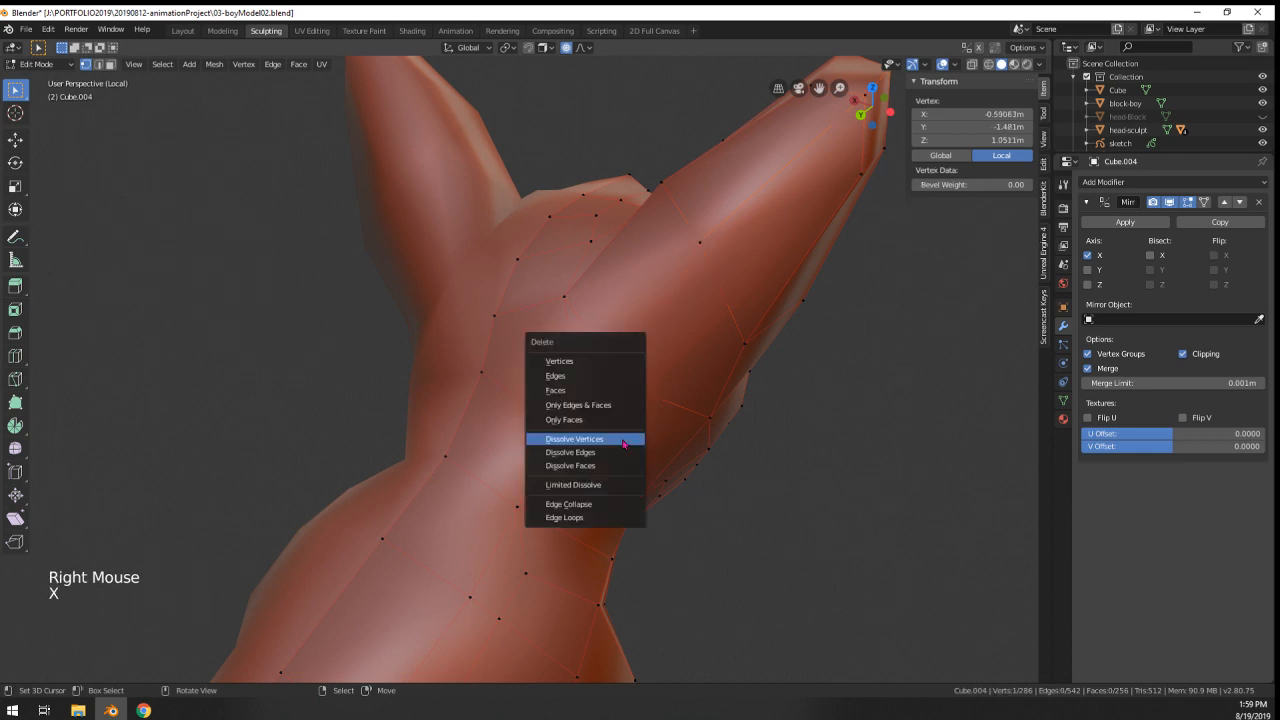
pyautogui.click(594, 361)
# - Cut a new edge across the nape and merge its outer end with the hole's upper vertex at center
pyautogui.rightClick(621, 379)
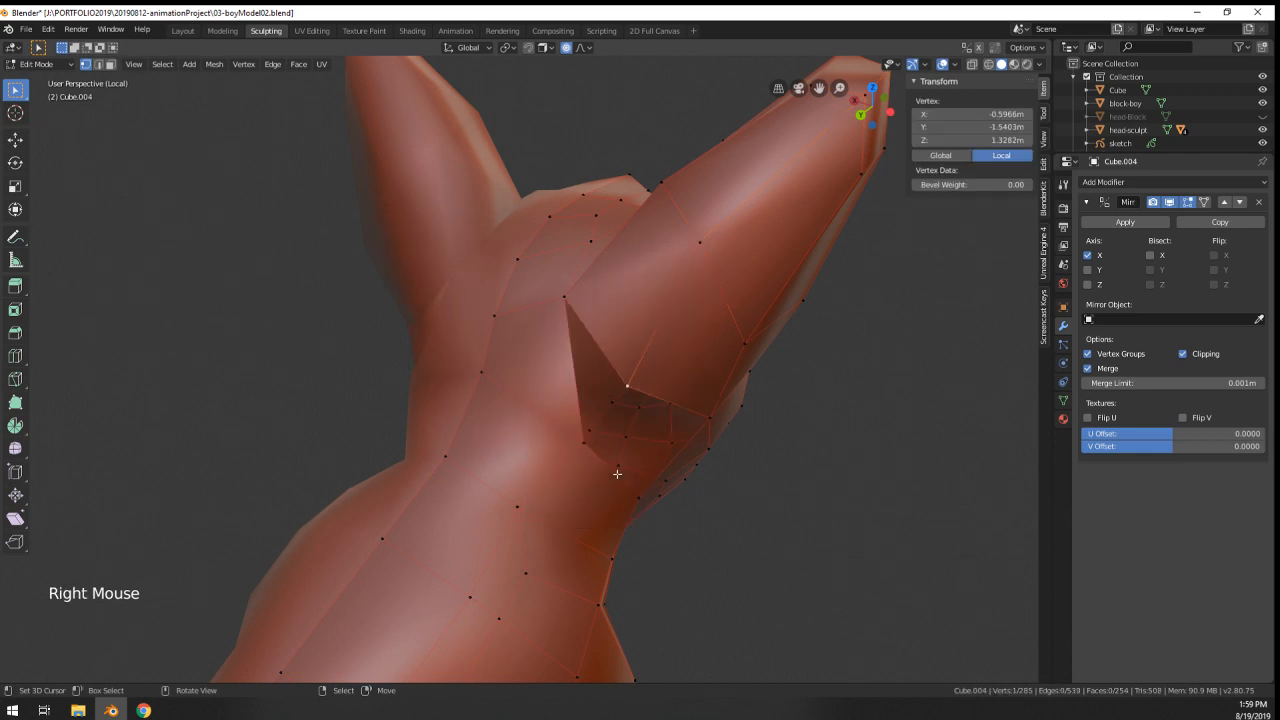
pyautogui.moveTo(617, 473); pyautogui.dragTo(550, 320, button='middle')
pyautogui.hotkey('ctrl', 'r')
pyautogui.click(544, 309)
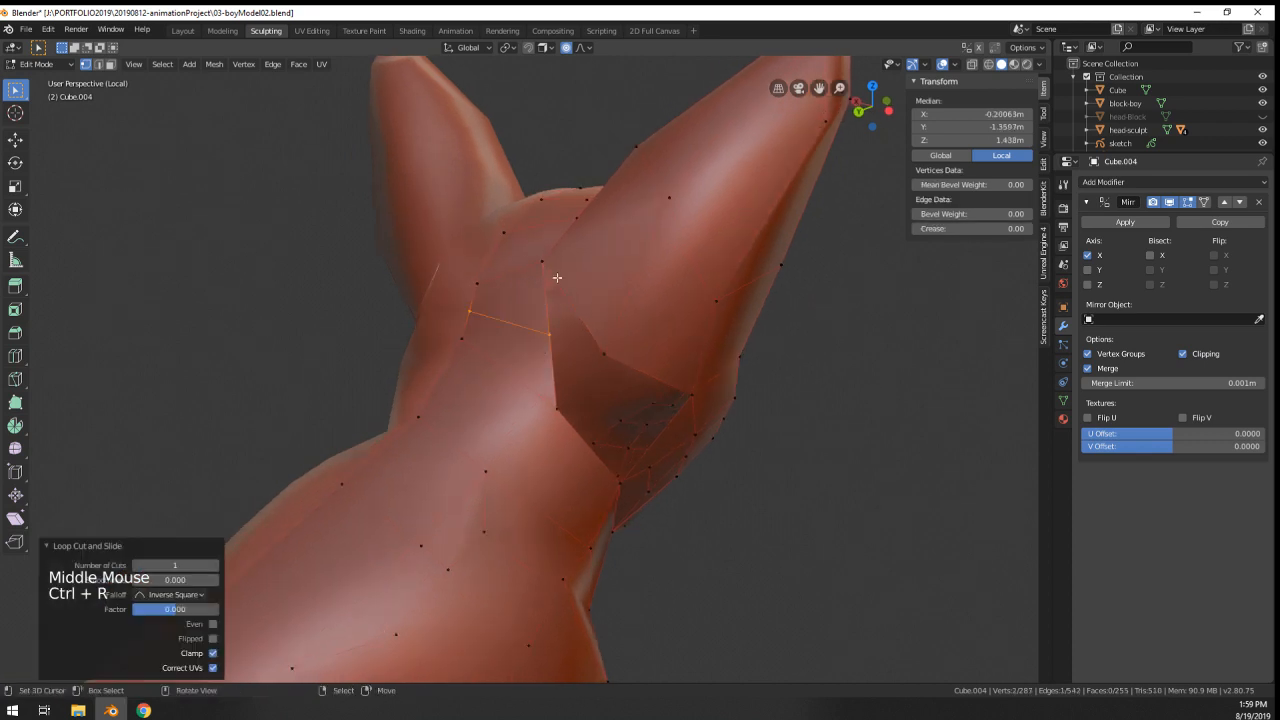
pyautogui.rightClick(555, 332)
pyautogui.hotkey('alt', 'm')
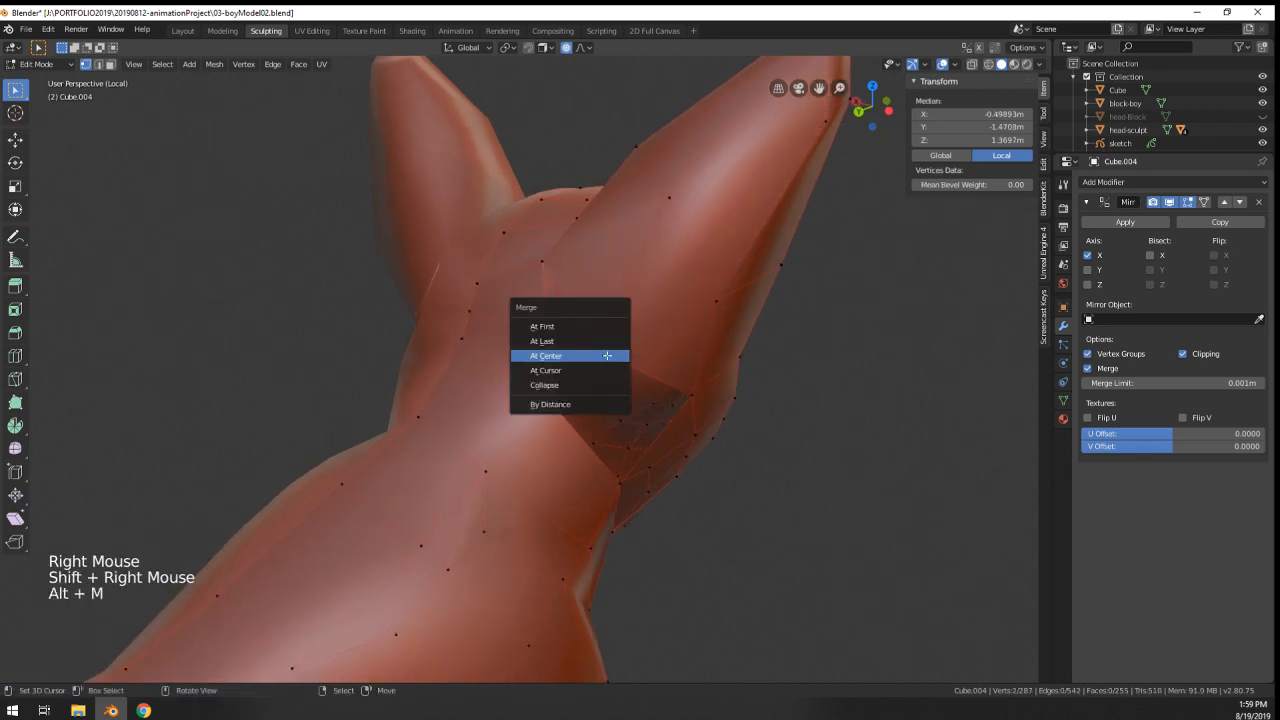
pyautogui.click(607, 355)
# - Try to fill the upper part of the neck hole behind the ear with a four-cornered face
pyautogui.moveTo(607, 355); pyautogui.dragTo(480, 355, button='middle')
pyautogui.rightClick(476, 362)
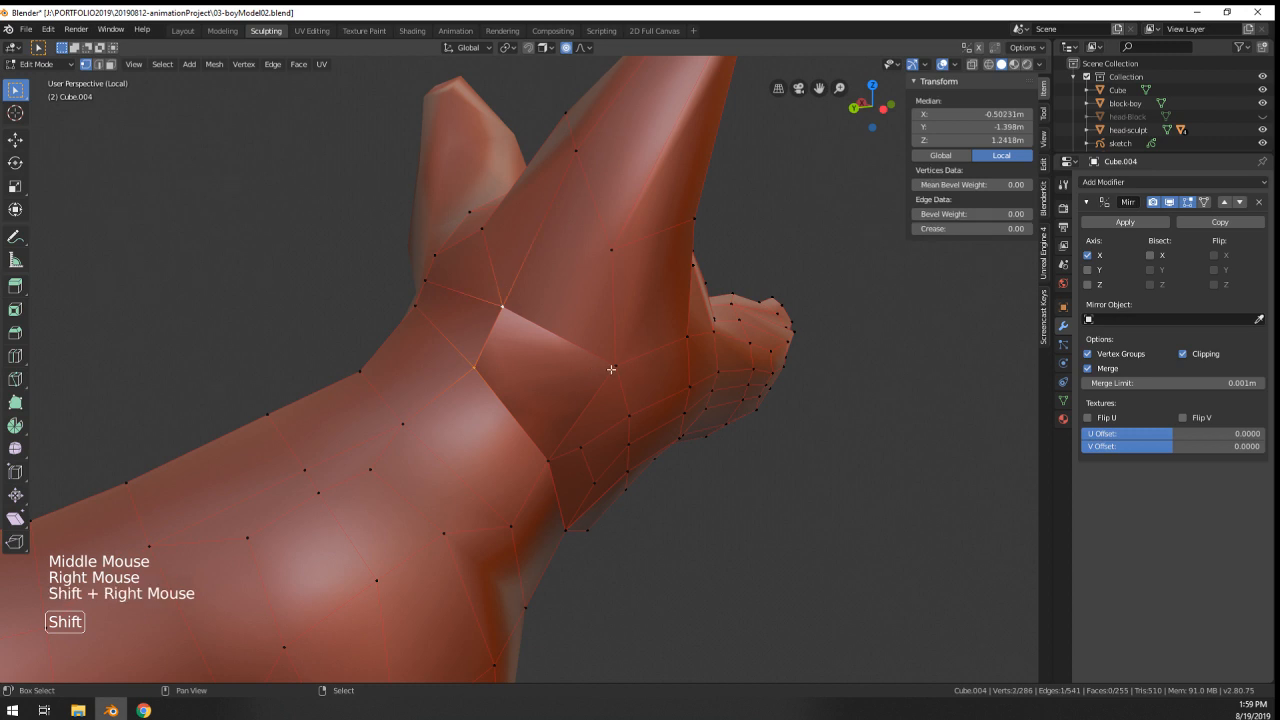
pyautogui.press('f')
pyautogui.scroll(-2, 566, 437)
pyautogui.moveTo(566, 437); pyautogui.dragTo(558, 385, button='middle')
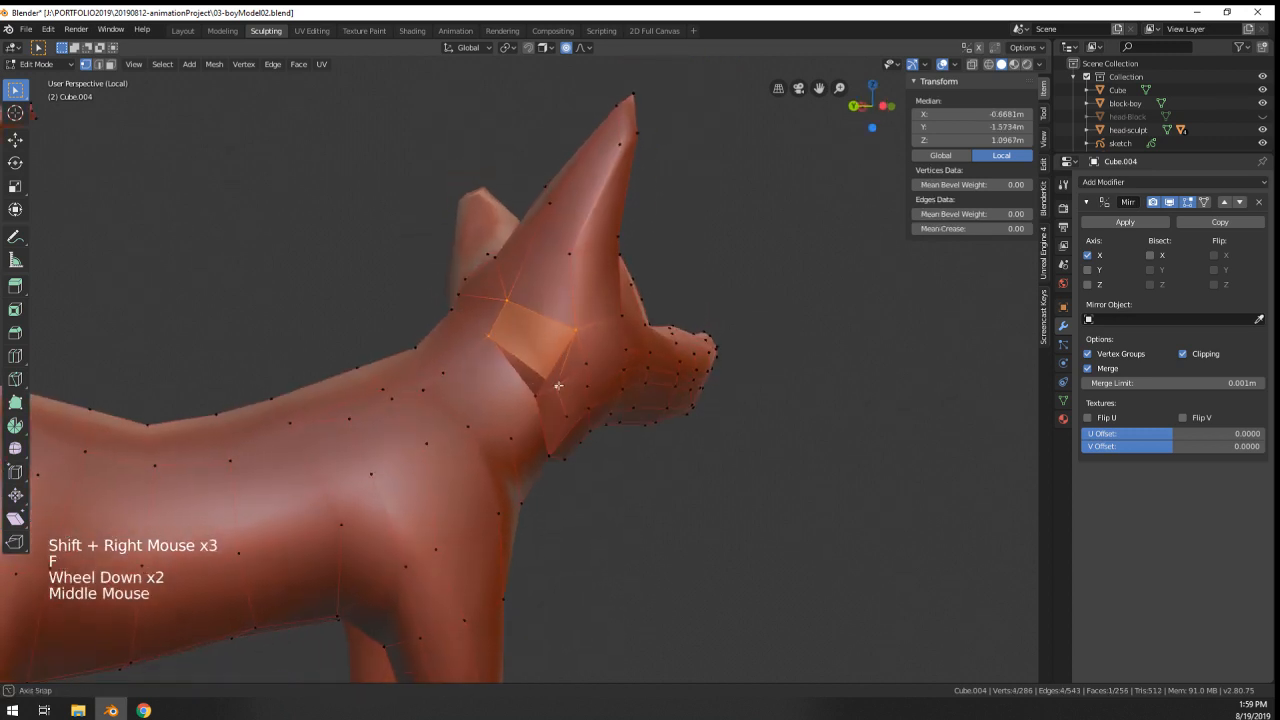
# - Fill the neck hole from the edge between the ear base vertex and the neck seam vertex
pyautogui.scroll(1, 491, 286)
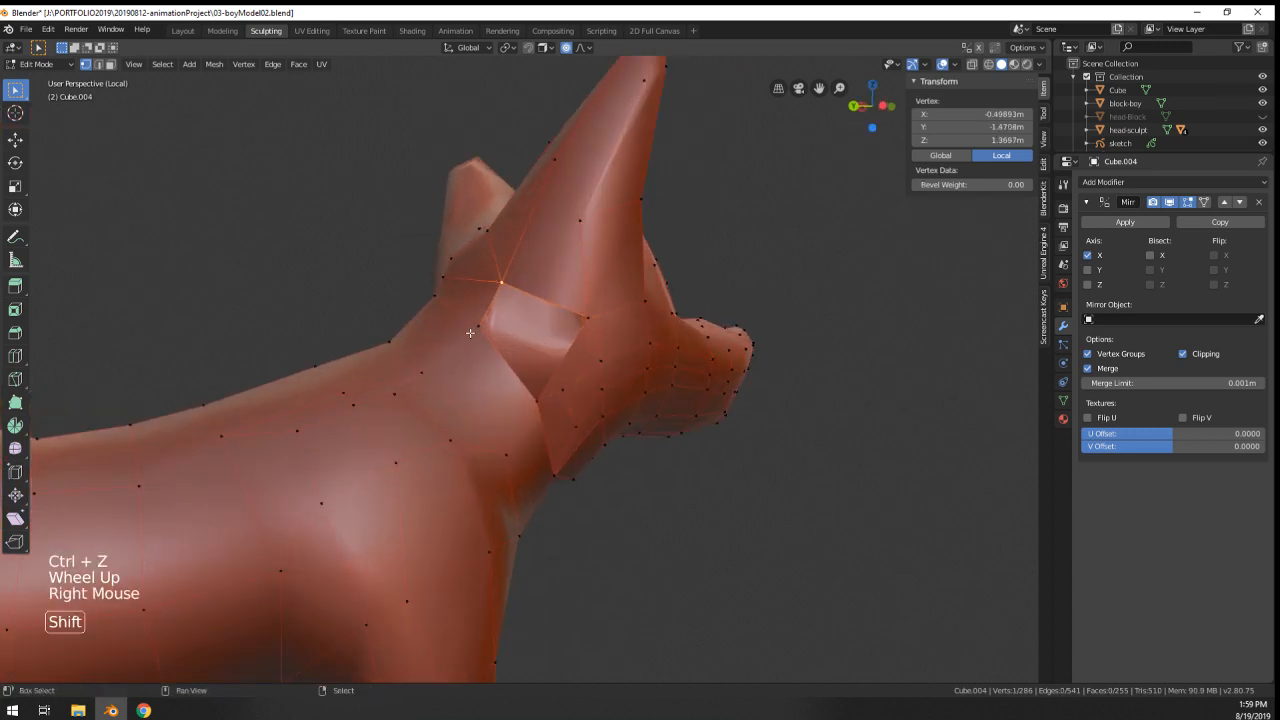
pyautogui.keyDown('shift'); pyautogui.rightClick(473, 332); pyautogui.keyUp('shift')
pyautogui.press('f')
pyautogui.moveTo(480, 333); pyautogui.dragTo(532, 366, button='middle')
pyautogui.rightClick(539, 316)
pyautogui.press('g')
pyautogui.press('g')
pyautogui.click(540, 316)
pyautogui.moveTo(540, 312); pyautogui.dragTo(555, 390, button='middle')
pyautogui.scroll(1, 558, 391)
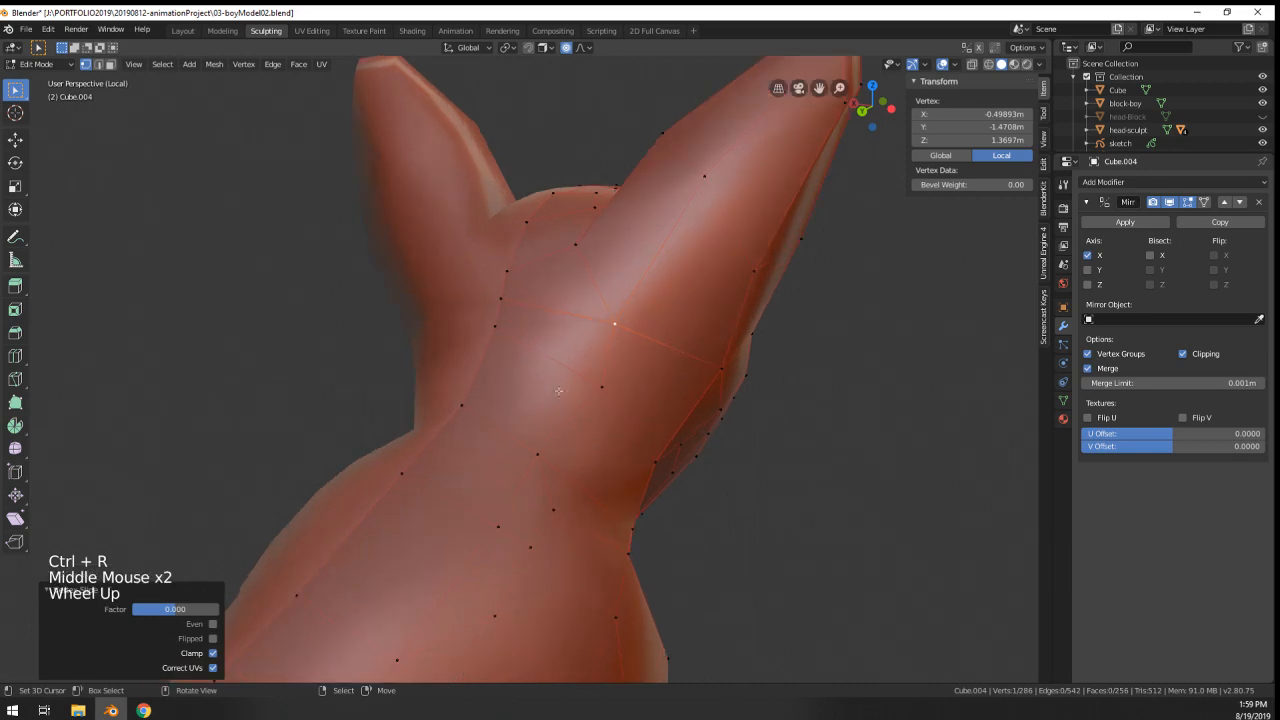
# - Slide the two nape vertices toward the back and slide the vertex behind the ear base
pyautogui.keyDown('shift'); pyautogui.rightClick(507, 337); pyautogui.keyUp('shift')
pyautogui.press('g')
pyautogui.press('g')
pyautogui.click(505, 345)
pyautogui.rightClick(506, 302)
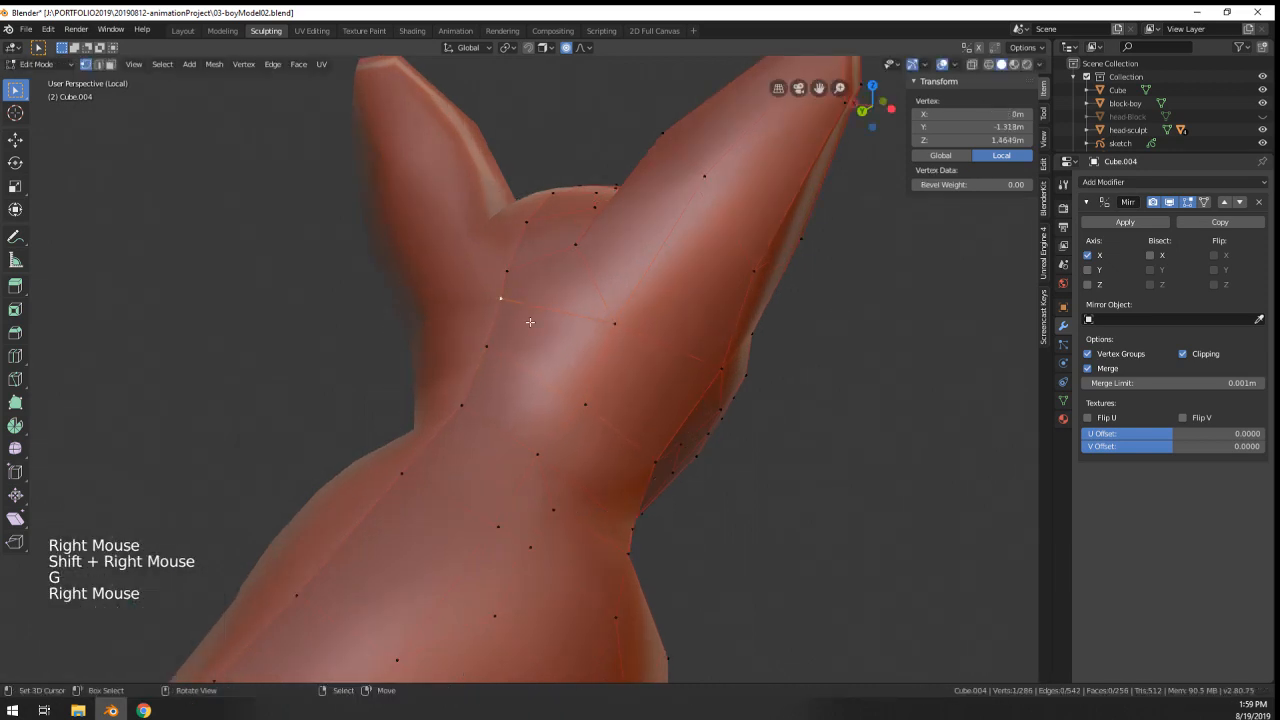
pyautogui.rightClick(614, 325)
pyautogui.press('g')
pyautogui.press('g')
pyautogui.click(628, 350)
# - Nudge the vertex behind the ear base with proportional editing and slide the head-side vertex below the ear
pyautogui.scroll(-2, 650, 383)
pyautogui.moveTo(648, 383); pyautogui.dragTo(588, 341, button='middle')
pyautogui.press('g')
pyautogui.click(538, 346)
pyautogui.press('g')
pyautogui.moveTo(582, 341); pyautogui.dragTo(546, 314, button='middle')
pyautogui.click(595, 339)
pyautogui.moveTo(415, 379); pyautogui.dragTo(584, 376, button='middle')
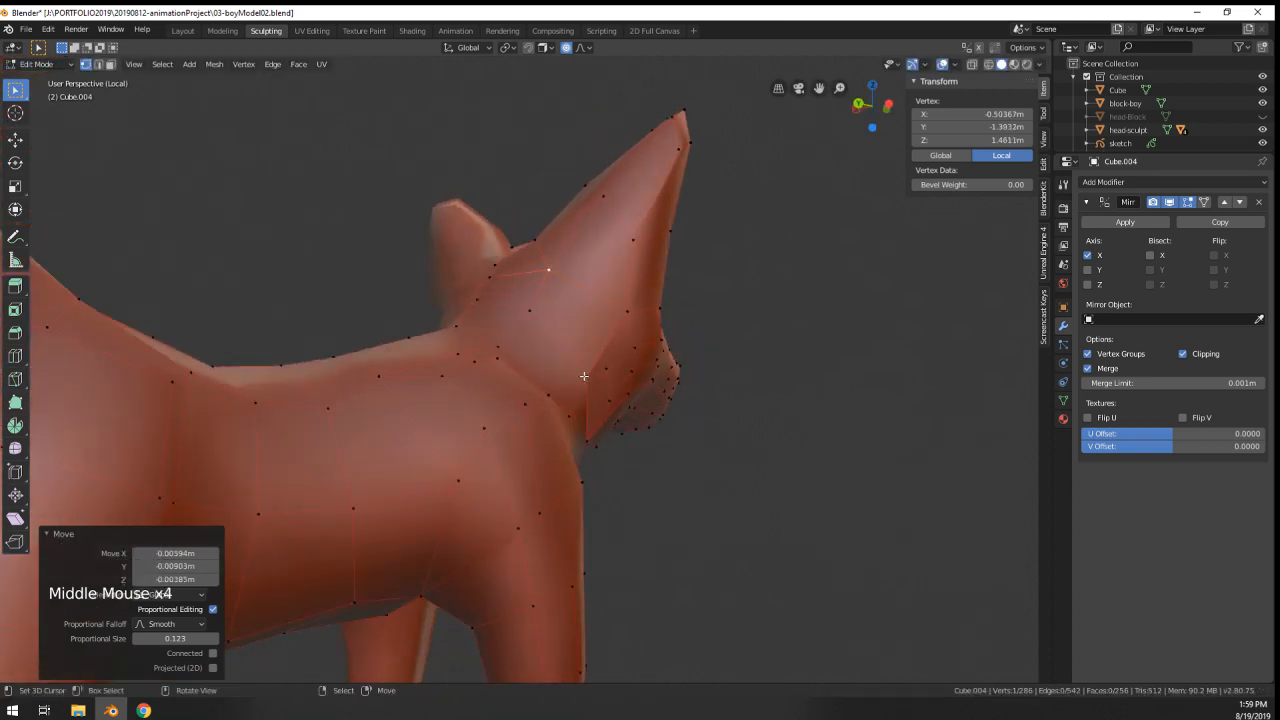
pyautogui.press('g')
pyautogui.click(614, 329)
# - Examine the head and neck topology in wireframe and the smooth shape in Object Mode
pyautogui.moveTo(614, 329)
pyautogui.mouseDown(button='middle')
pyautogui.moveTo(503, 409)
pyautogui.moveTo(567, 444)
pyautogui.moveTo(603, 531)
pyautogui.moveTo(569, 442)
pyautogui.moveTo(477, 462)
pyautogui.moveTo(482, 480)
pyautogui.moveTo(636, 477)
pyautogui.mouseUp(button='middle')
pyautogui.scroll(1, 560, 370)
pyautogui.press('w')
pyautogui.press('z')
pyautogui.press('z')
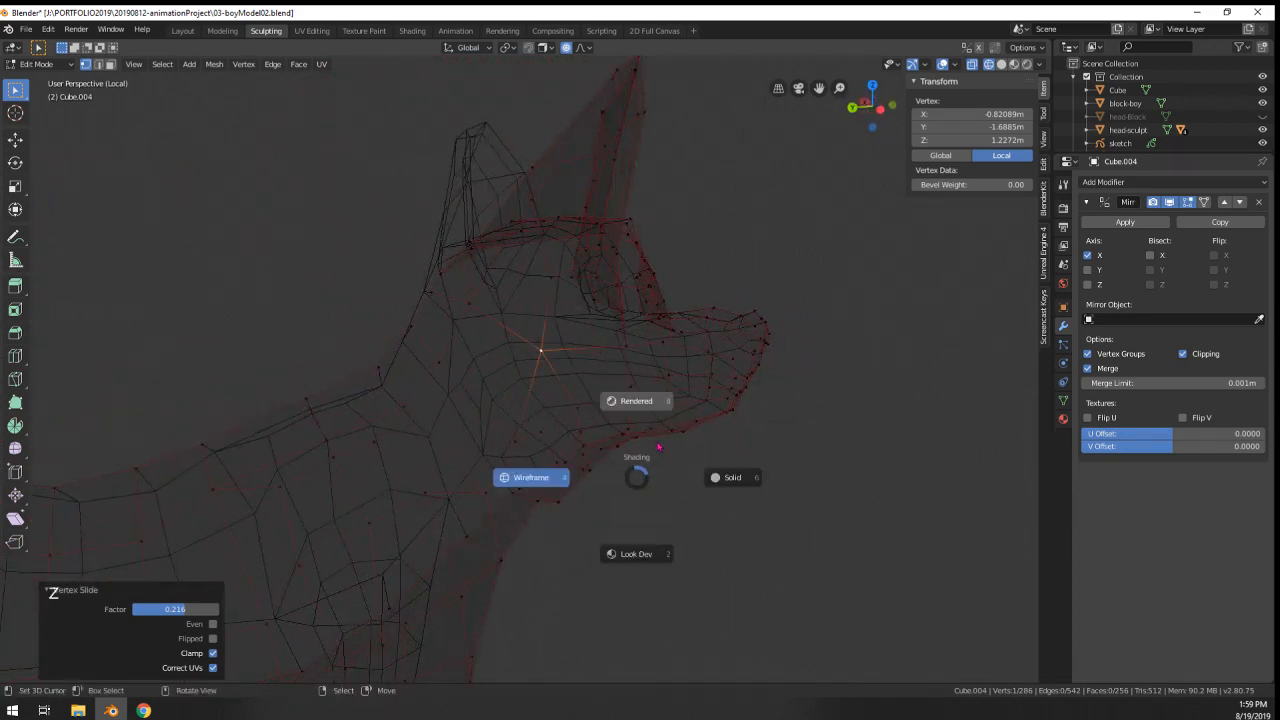
pyautogui.click(722, 474)
pyautogui.moveTo(726, 474)
pyautogui.mouseDown(button='middle')
pyautogui.moveTo(788, 474)
pyautogui.moveTo(706, 551)
pyautogui.moveTo(754, 514)
pyautogui.moveTo(817, 522)
pyautogui.moveTo(681, 466)
pyautogui.mouseUp(button='middle')
pyautogui.press('Tab')
pyautogui.scroll(-1, 706, 551)
pyautogui.press('Tab')
pyautogui.scroll(2, 681, 466)
# - Slide the vertex at the ear's inner rear base up along the ear
pyautogui.rightClick(667, 303)
pyautogui.press('g')
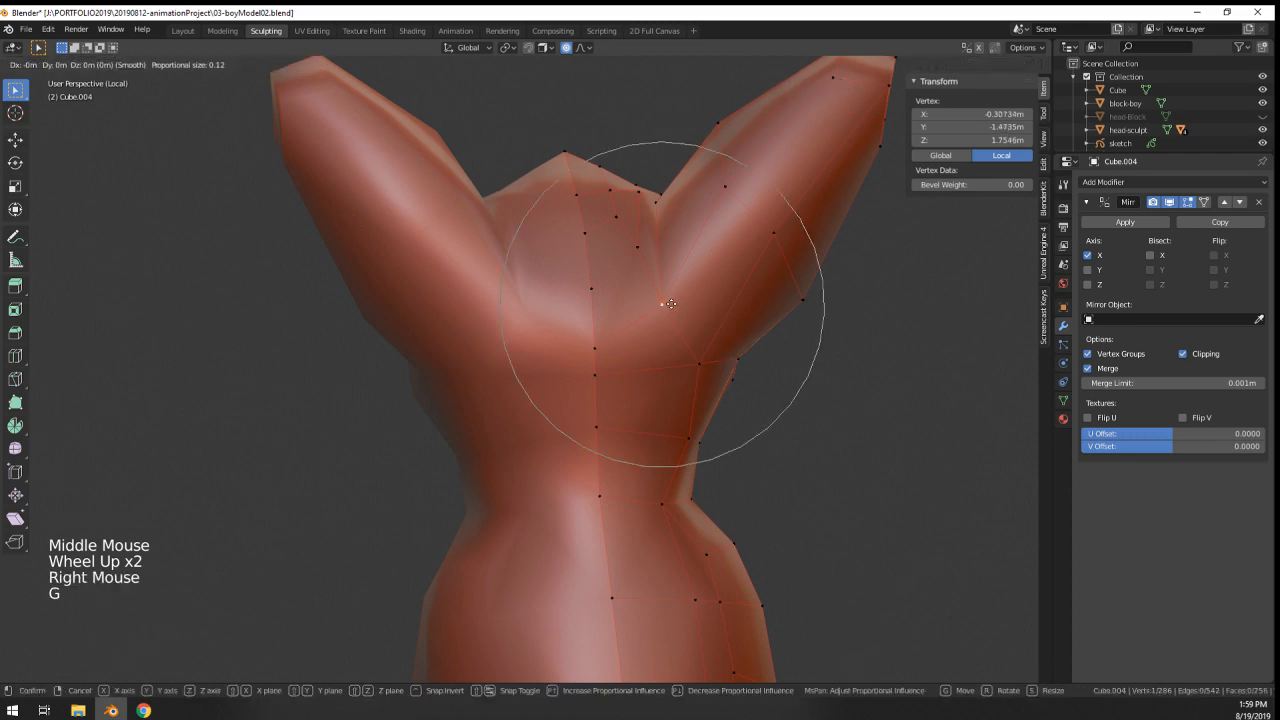
pyautogui.press('g')
pyautogui.click(702, 222)
pyautogui.keyDown('shift'); pyautogui.moveTo(706, 214); pyautogui.dragTo(704, 296, button='middle'); pyautogui.keyUp('shift')
pyautogui.moveTo(704, 296); pyautogui.dragTo(433, 254, button='middle')
# - Move the vertices where the ear meets the top of the head and check the shape in Object Mode
pyautogui.rightClick(652, 352)
pyautogui.press('g')
pyautogui.press('Tab')
pyautogui.press('Tab')
pyautogui.keyDown('shift'); pyautogui.rightClick(414, 272); pyautogui.keyUp('shift')
pyautogui.press('g')
pyautogui.press('Tab')
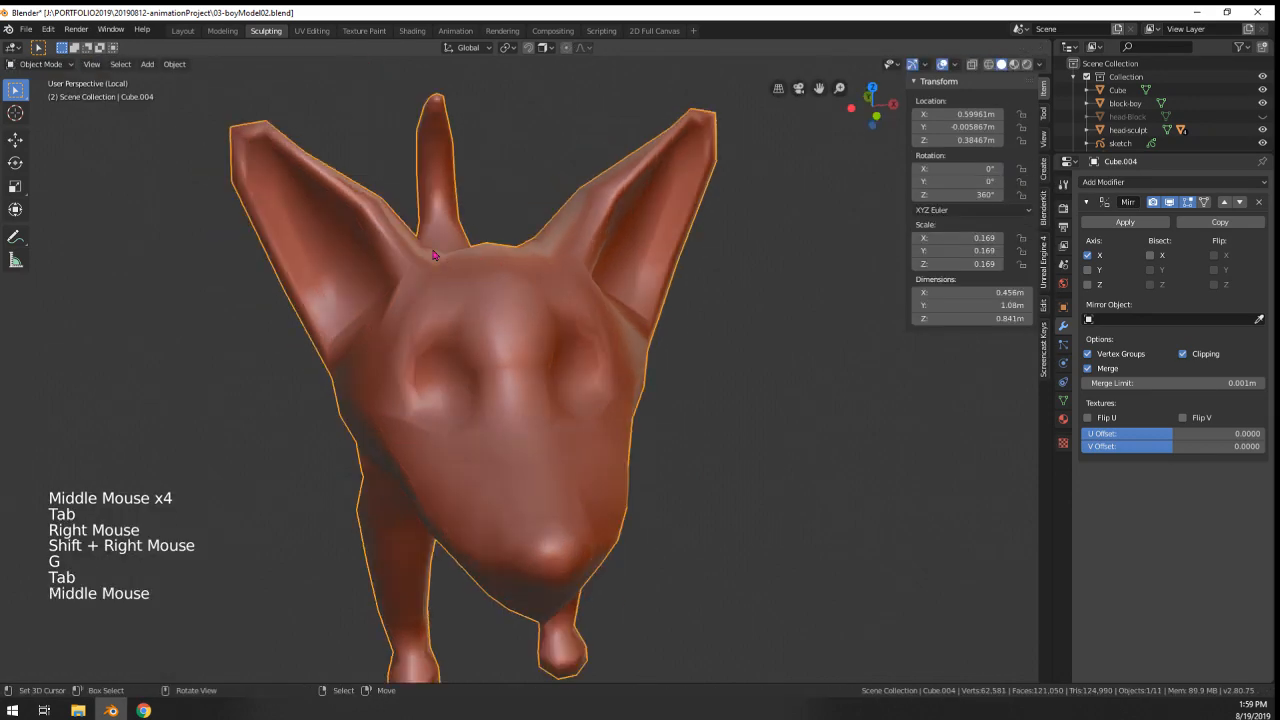
# - Bevel the edge loop around the middle of the ear with 2 segments and a width of 0.213 m
pyautogui.moveTo(461, 298); pyautogui.dragTo(540, 312, button='middle')
pyautogui.keyDown('shift'); pyautogui.moveTo(426, 328); pyautogui.dragTo(480, 328, button='middle'); pyautogui.keyUp('shift')
pyautogui.press('Tab')
pyautogui.moveTo(374, 331); pyautogui.dragTo(676, 327, button='middle')
pyautogui.scroll(-2, 676, 327)
pyautogui.moveTo(661, 267); pyautogui.dragTo(600, 275, button='middle')
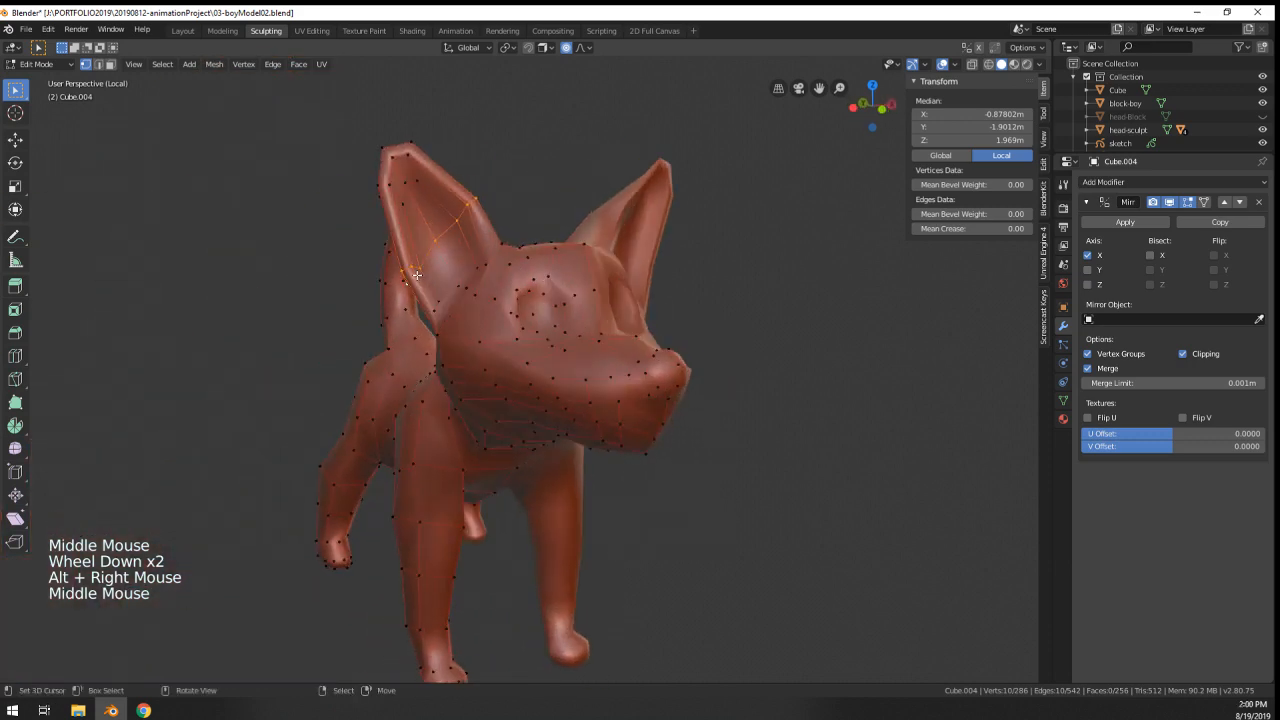
pyautogui.scroll(1, 590, 272)
pyautogui.hotkey('ctrl', 'b')
pyautogui.click(612, 287)
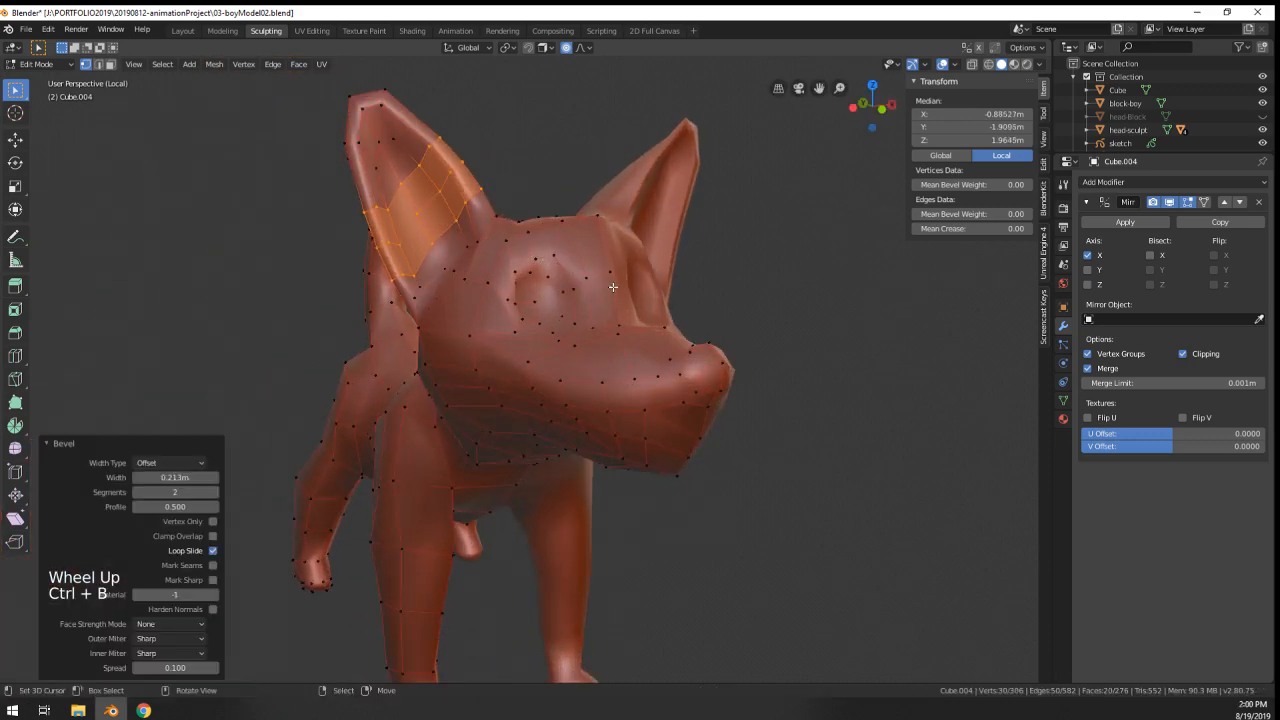
# - Scale the beveled ear section up to 1.062 with proportional editing and shift it slightly upward
pyautogui.press('s')
pyautogui.click(630, 291)
pyautogui.press('g')
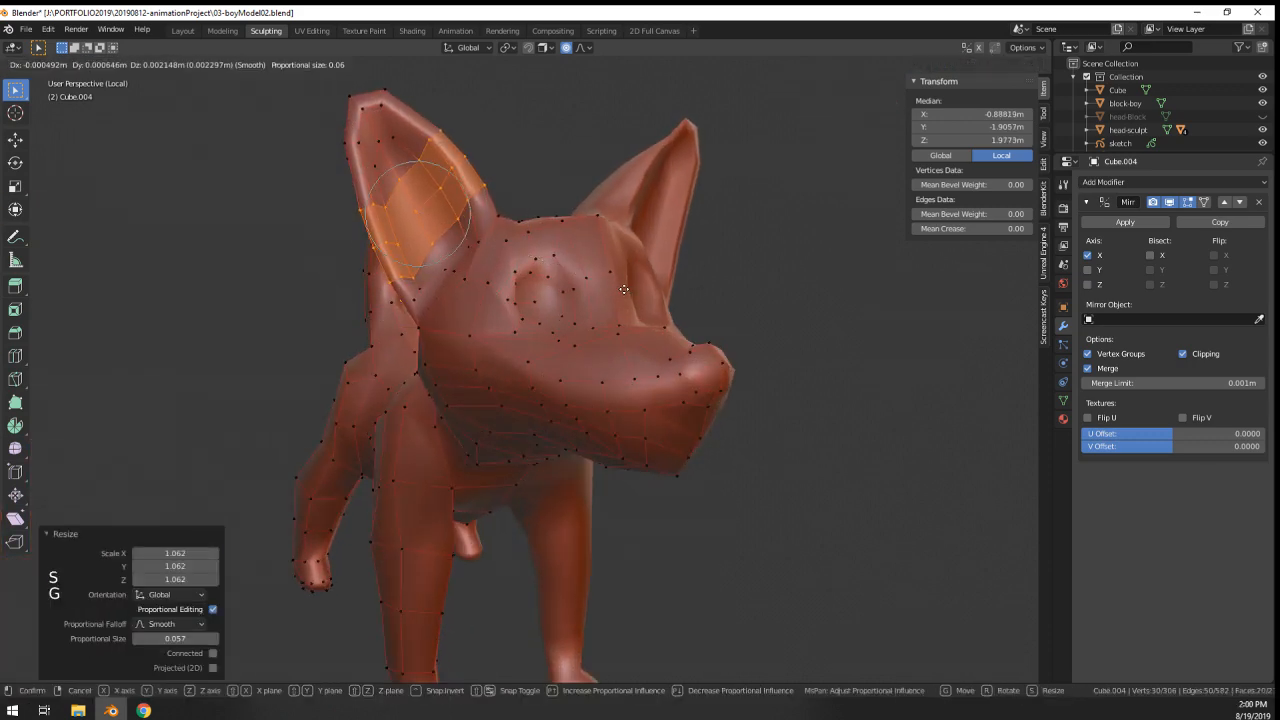
pyautogui.press('Tab')
pyautogui.press('Tab')
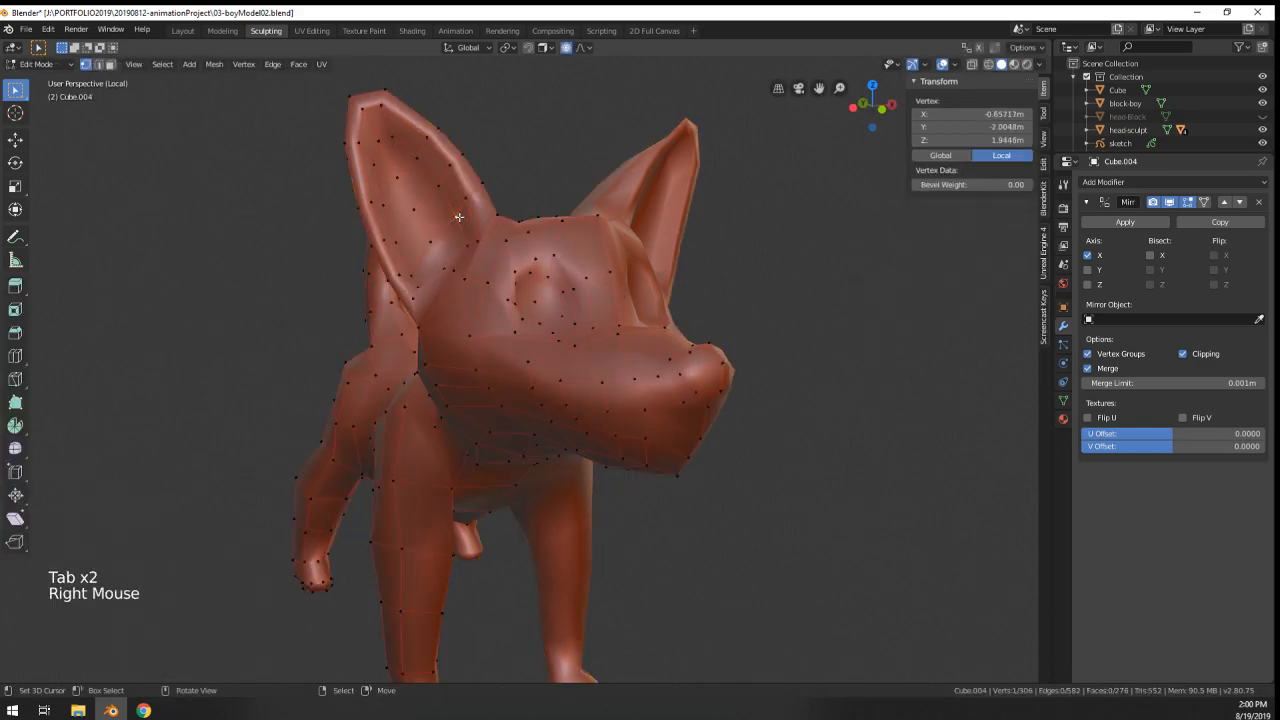
# - Examine the ears, crown and brow from behind, above and the side
pyautogui.keyDown('shift'); pyautogui.moveTo(481, 229); pyautogui.dragTo(483, 300, button='middle'); pyautogui.keyUp('shift')
pyautogui.moveTo(483, 300); pyautogui.dragTo(870, 480, button='middle')
pyautogui.scroll(2, 634, 320)
pyautogui.moveTo(636, 320); pyautogui.dragTo(734, 337, button='middle')
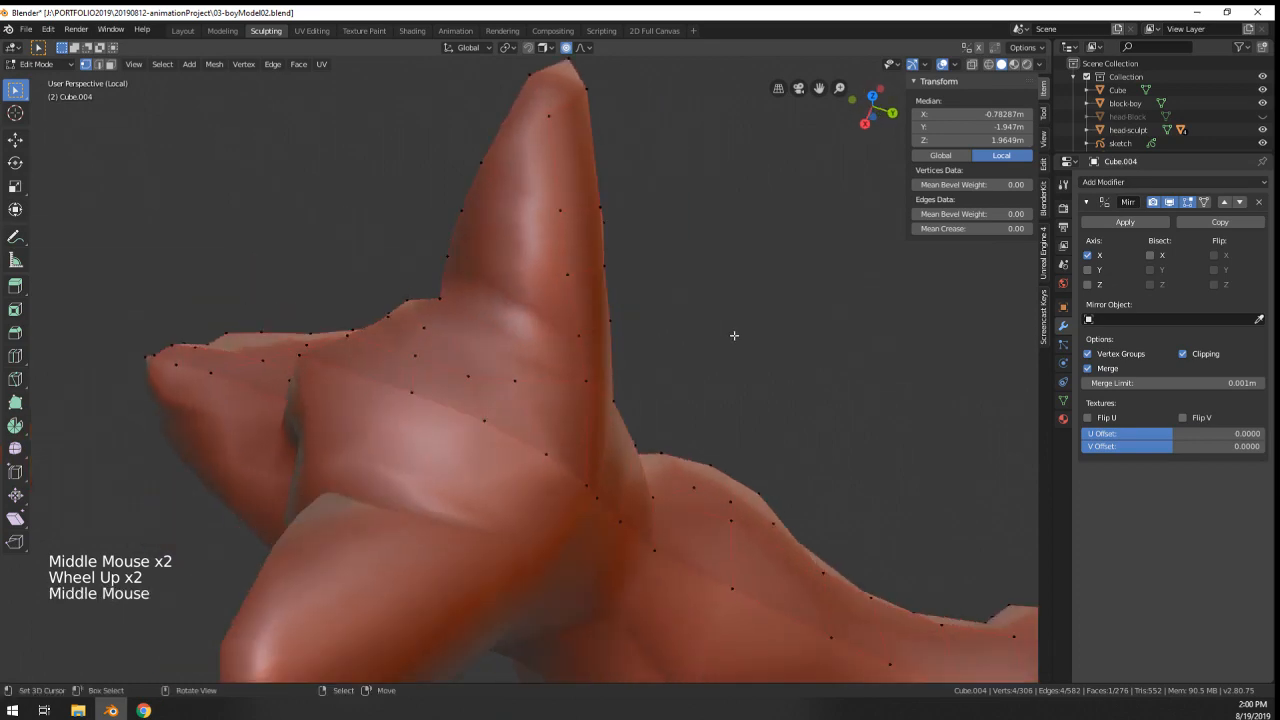
pyautogui.keyDown('shift'); pyautogui.moveTo(585, 334); pyautogui.dragTo(617, 425, button='middle'); pyautogui.keyUp('shift')
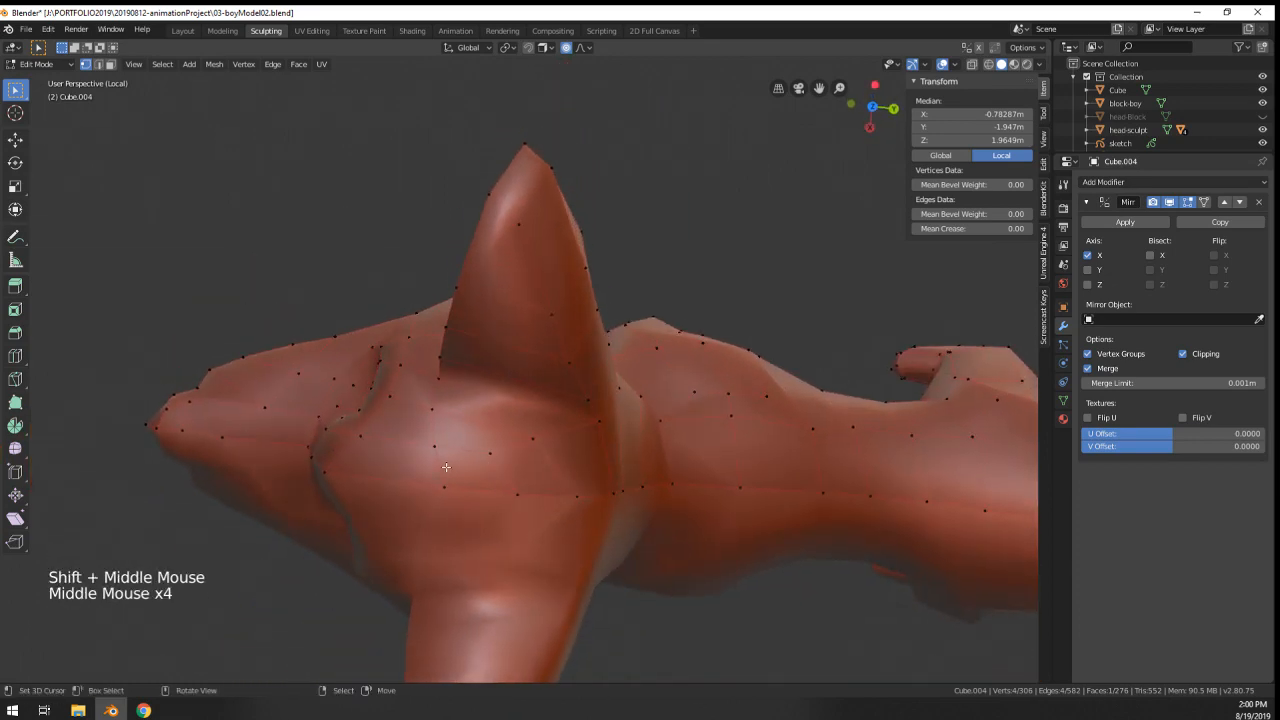
pyautogui.moveTo(459, 456)
pyautogui.mouseDown(button='middle')
pyautogui.moveTo(546, 409)
pyautogui.moveTo(443, 366)
pyautogui.moveTo(317, 363)
pyautogui.moveTo(451, 422)
pyautogui.moveTo(334, 351)
pyautogui.moveTo(455, 438)
pyautogui.mouseUp(button='middle')
pyautogui.moveTo(531, 430); pyautogui.dragTo(399, 361, button='middle')
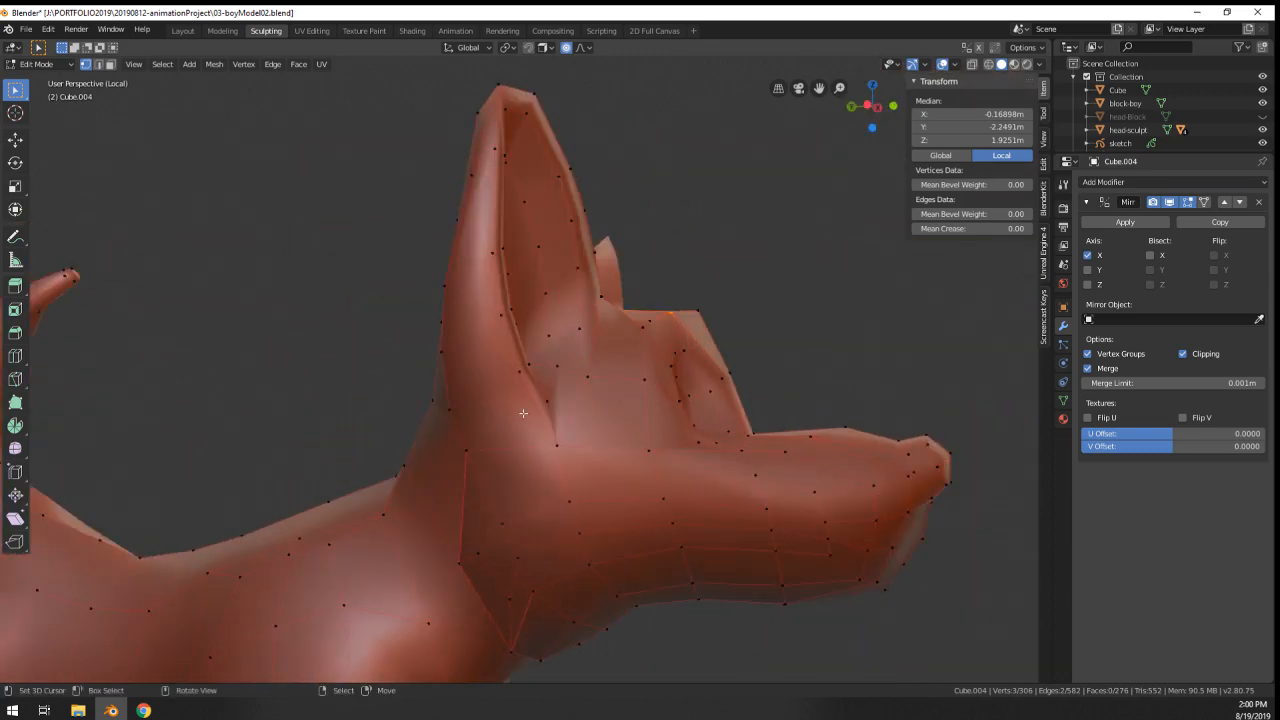
# - Switch to wireframe shading and merge the two neighbouring vertices on the side of the neck behind the jaw at their center
pyautogui.press('Tab')
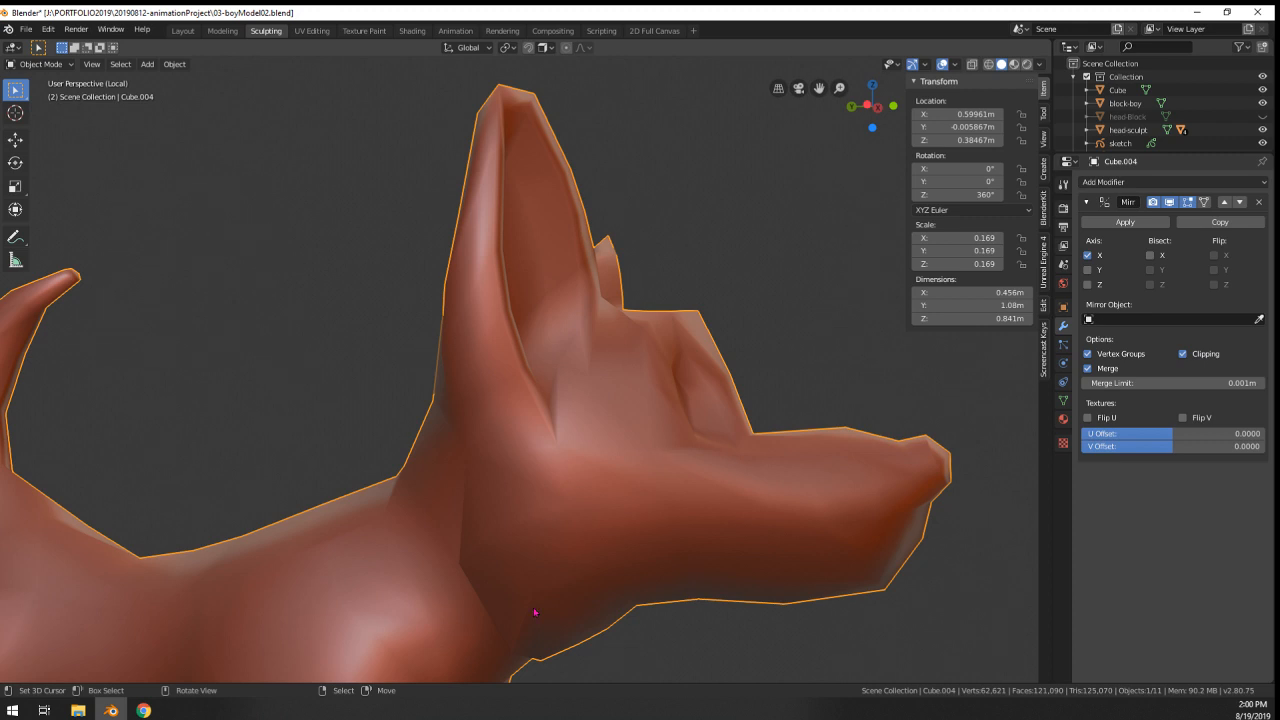
pyautogui.moveTo(534, 612); pyautogui.dragTo(461, 555, button='middle')
pyautogui.press('Tab')
pyautogui.scroll(2, 517, 590)
pyautogui.press('z')
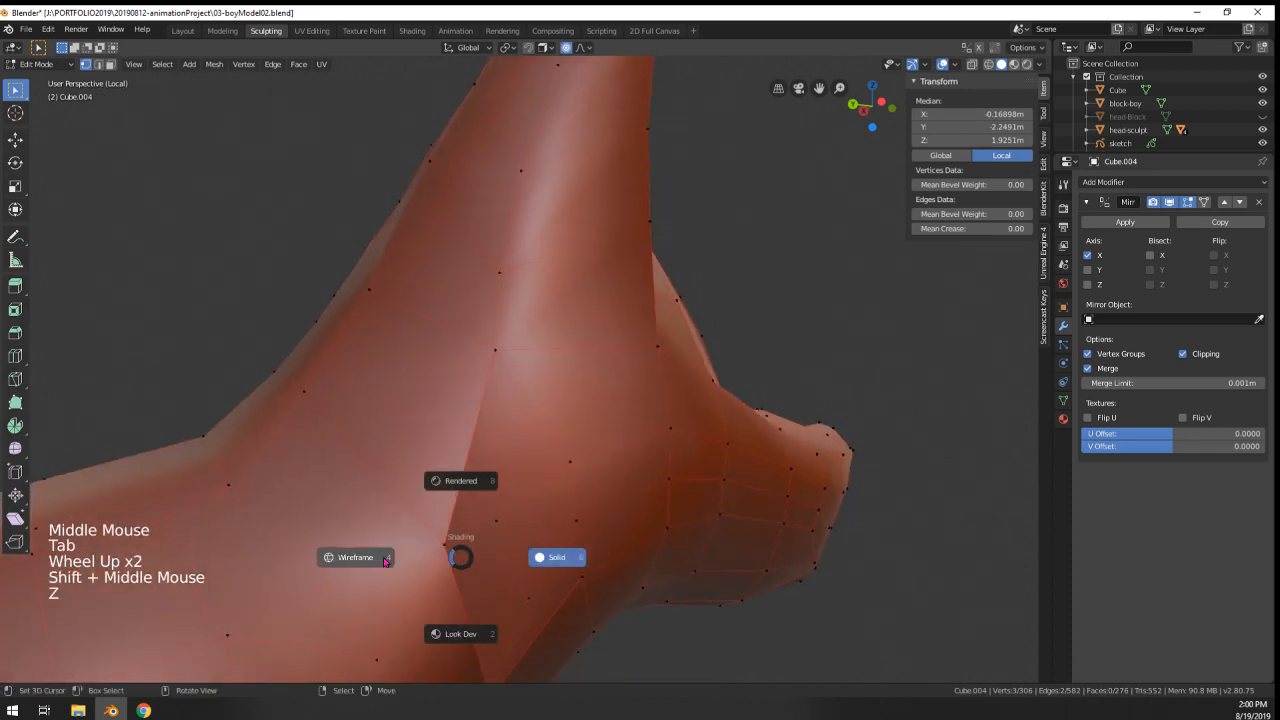
pyautogui.click(384, 560)
pyautogui.moveTo(384, 560); pyautogui.dragTo(423, 592, button='middle')
pyautogui.press('a')
pyautogui.press('a')
pyautogui.press('a')
pyautogui.press('c')
pyautogui.click(417, 553)
pyautogui.press('w')
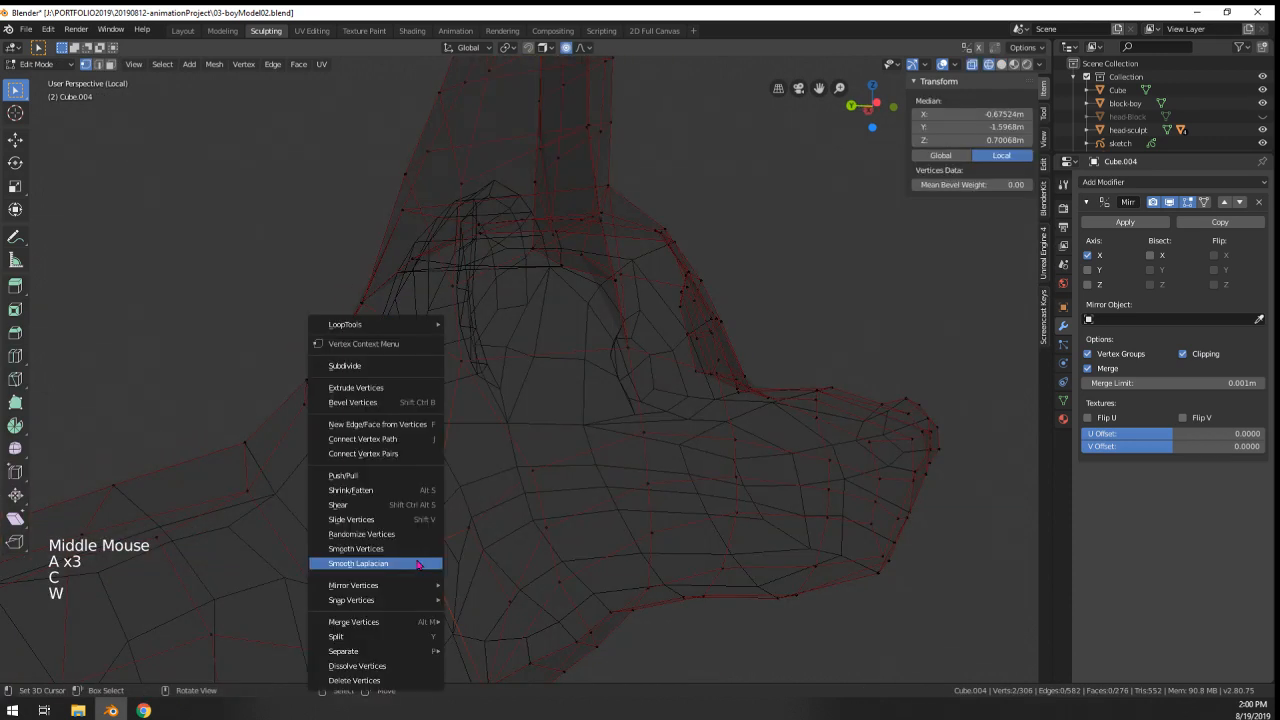
pyautogui.moveTo(401, 325)
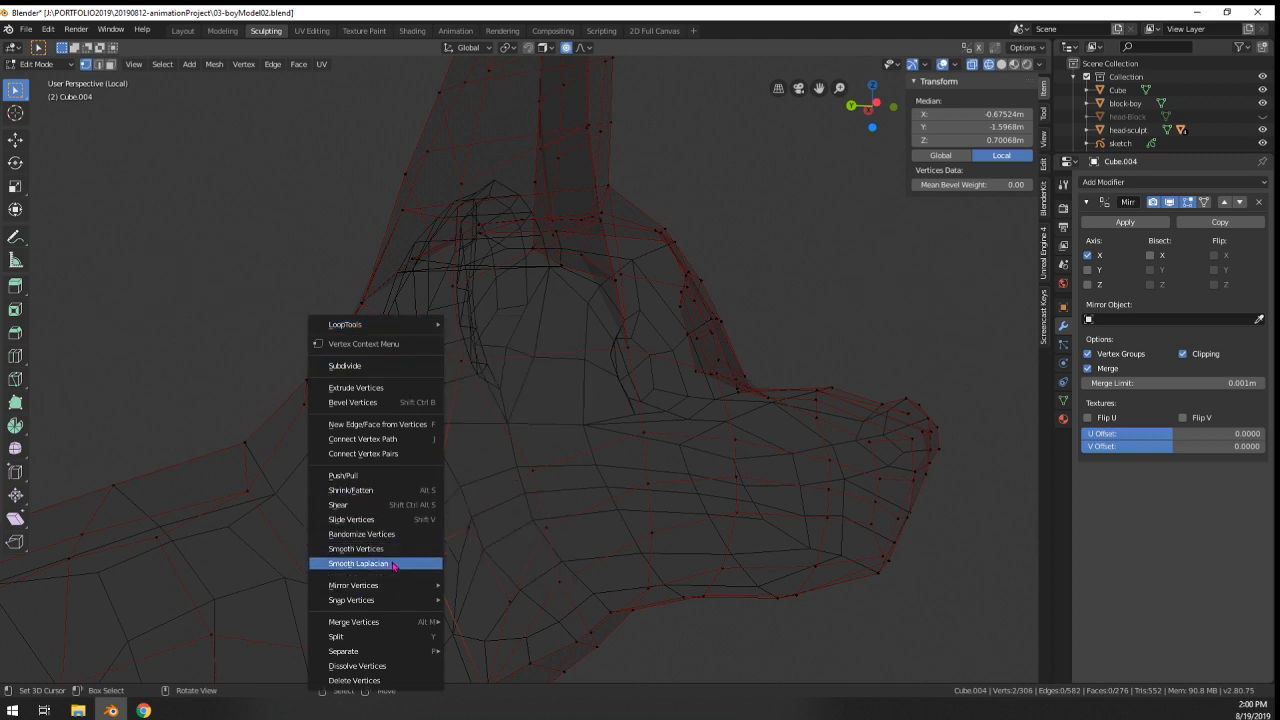
pyautogui.moveTo(390, 625)
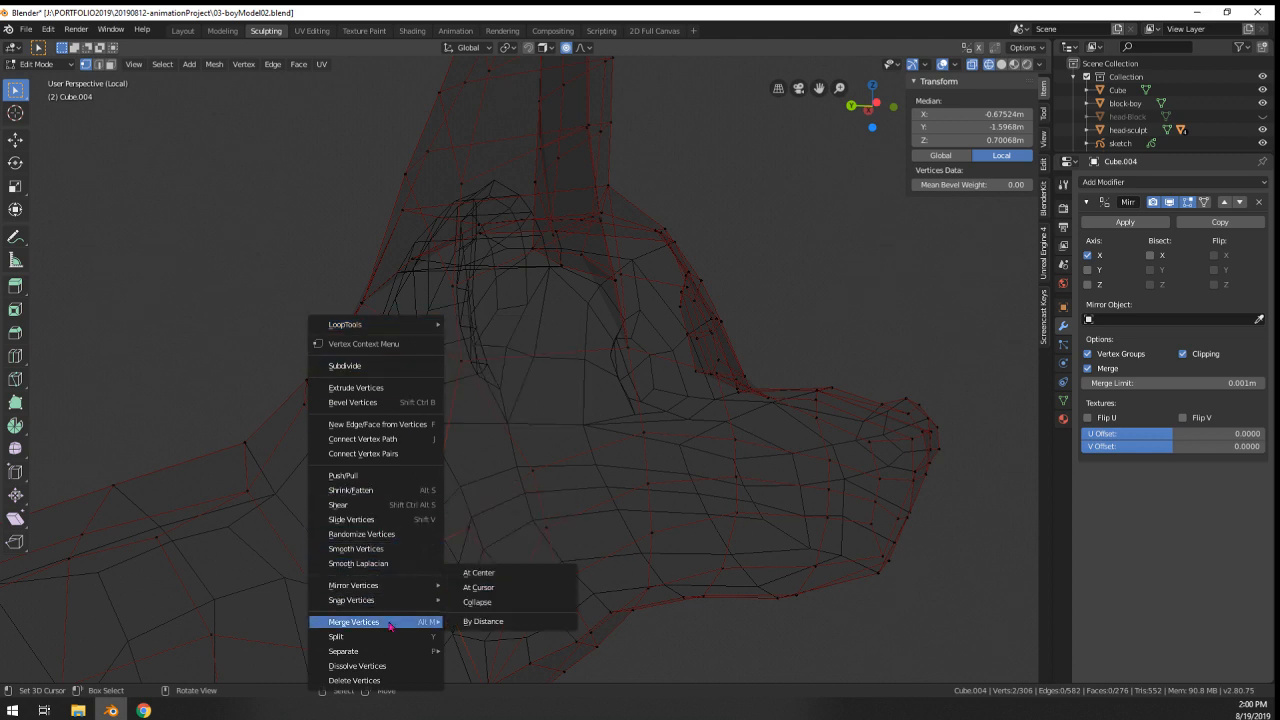
pyautogui.click(485, 580)
# - Merge the two vertices lower on the side of the neck, just above the throat, at their center
pyautogui.moveTo(485, 580); pyautogui.dragTo(488, 605, button='middle')
pyautogui.keyDown('shift'); pyautogui.moveTo(488, 605); pyautogui.dragTo(400, 443, button='middle'); pyautogui.keyUp('shift')
pyautogui.press('a')
pyautogui.press('c')
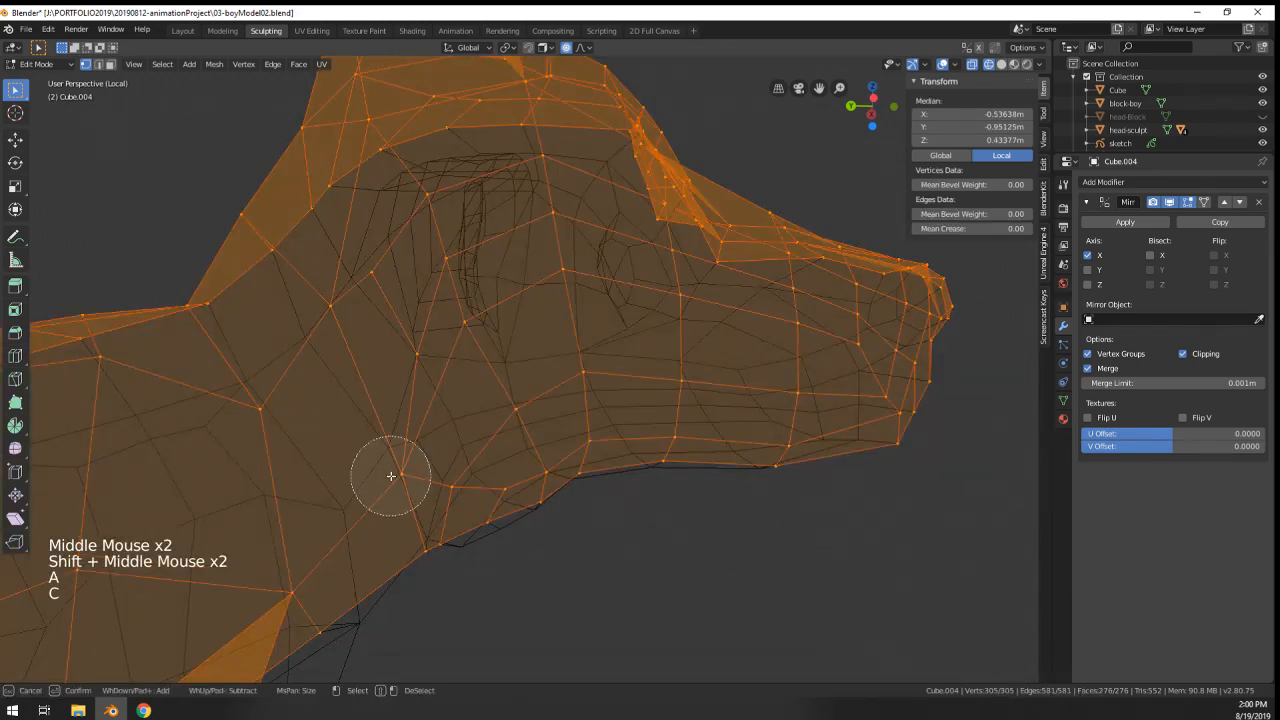
pyautogui.press('a')
pyautogui.press('a')
pyautogui.press('c')
pyautogui.click(391, 476)
pyautogui.rightClick(391, 476)
pyautogui.press('w')
pyautogui.press('w')
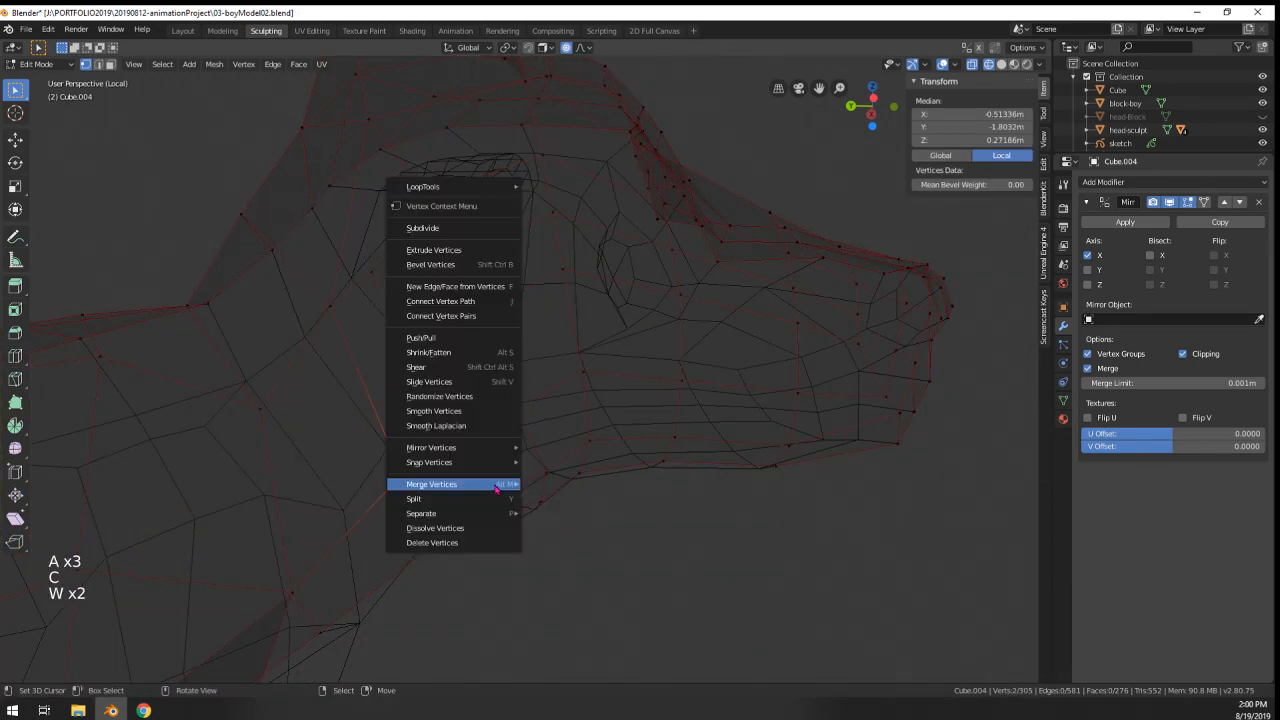
pyautogui.moveTo(498, 487)
pyautogui.click(556, 484)
# - Merge the two neighbouring vertices on the midline under the throat at their center
pyautogui.moveTo(569, 523); pyautogui.dragTo(477, 625, button='middle')
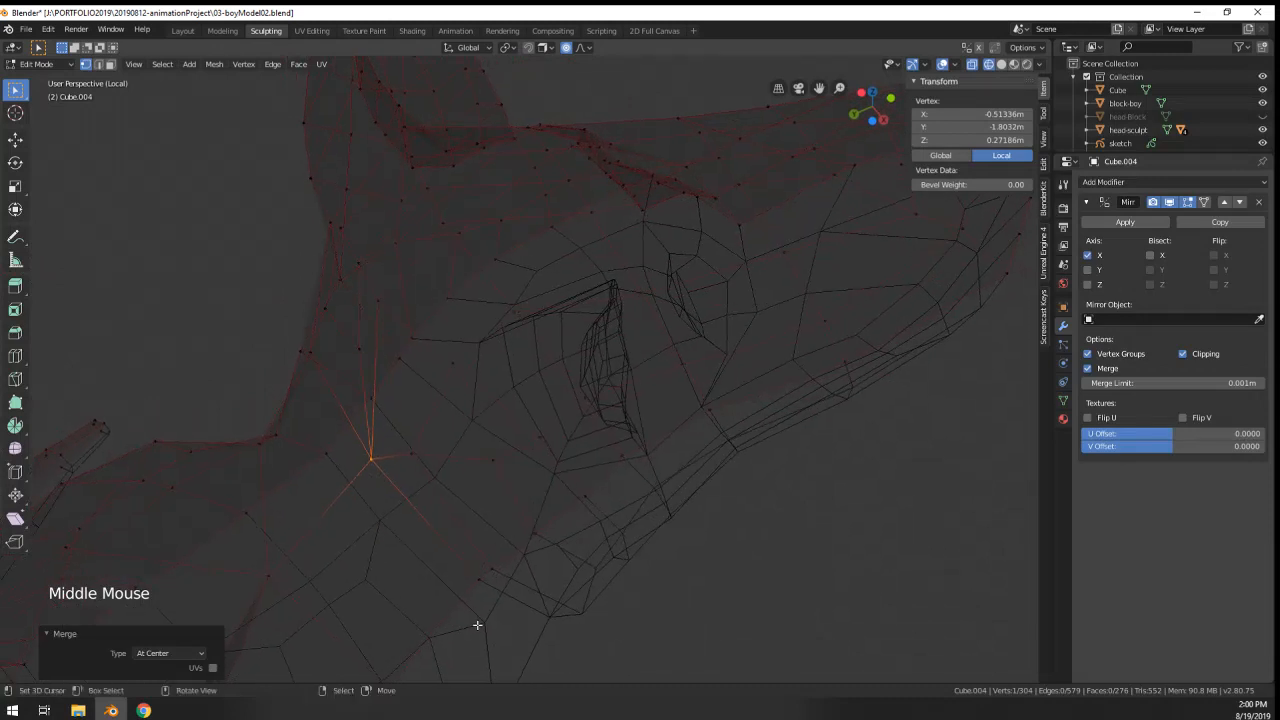
pyautogui.press('c')
pyautogui.press('a')
pyautogui.press('a')
pyautogui.press('a')
pyautogui.press('c')
pyautogui.click(465, 607)
pyautogui.rightClick(465, 607)
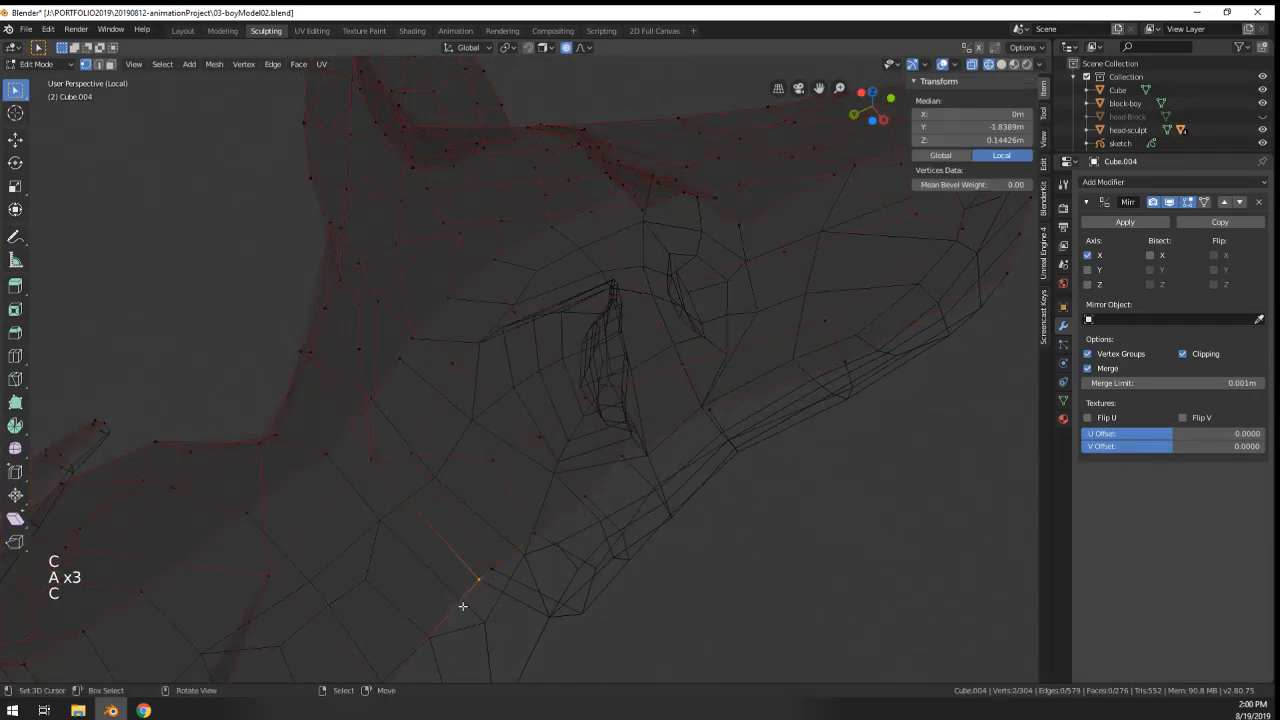
pyautogui.press('w')
pyautogui.moveTo(404, 606)
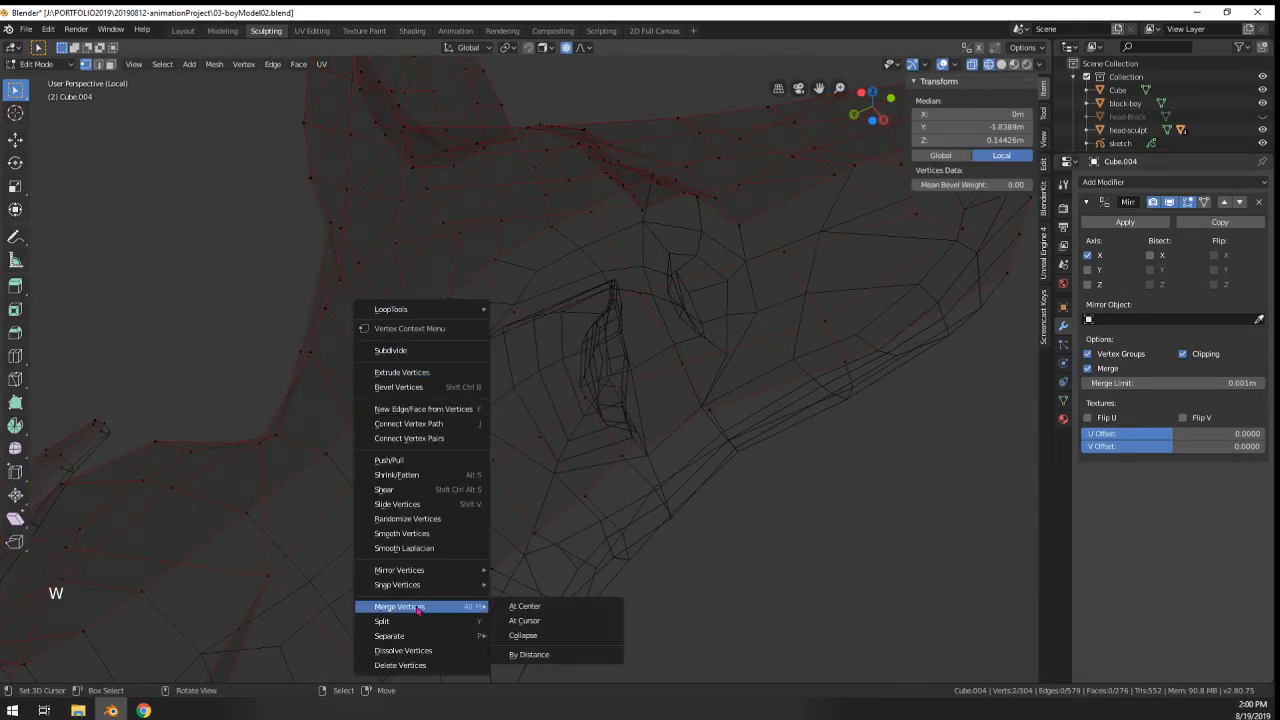
pyautogui.click(531, 603)
# - Return to solid shading and examine the dog's head and neck surface in Object Mode before resuming mesh editing
pyautogui.scroll(-5, 562, 607)
pyautogui.press('Tab')
pyautogui.middleClick(571, 634)
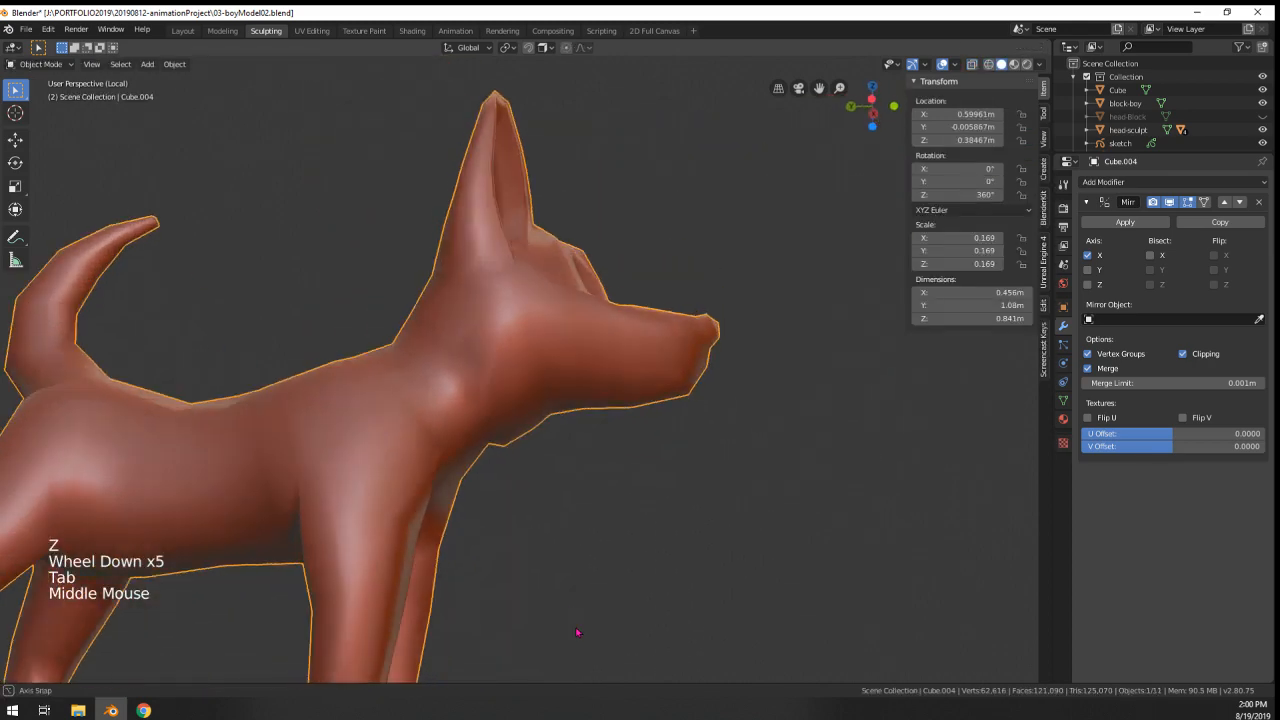
pyautogui.middleClick(560, 620)
pyautogui.scroll(-4, 531, 597)
pyautogui.scroll(5, 531, 597)
pyautogui.press('Tab')
pyautogui.middleClick(519, 510)
pyautogui.scroll(2, 475, 476)
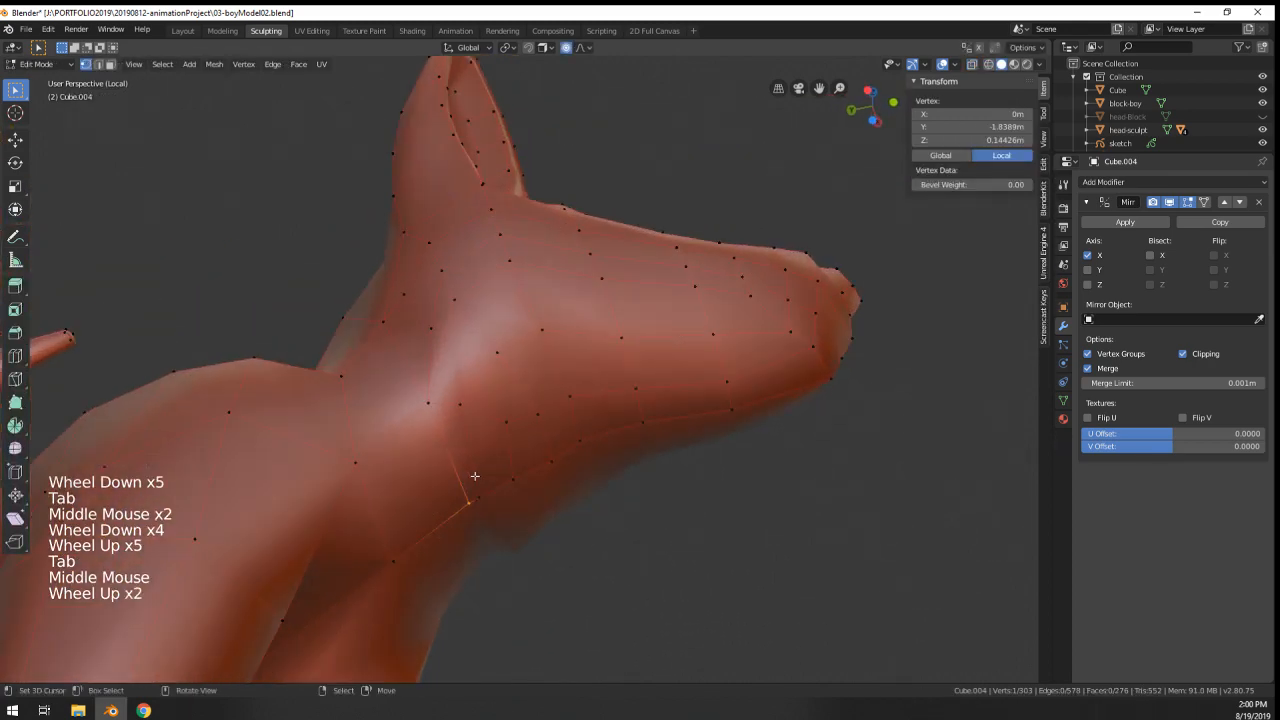
# - Slide the edge between the throat midline vertex and the neck-side vertex back toward the chest
pyautogui.keyDown('shift'); pyautogui.rightClick(413, 408); pyautogui.keyUp('shift')
pyautogui.press('g')
pyautogui.press('g')
pyautogui.click(379, 427)
# - Move two vertices between the throat and the jaw with proportional editing to even out the spacing under the head
pyautogui.rightClick(451, 412)
pyautogui.press('g')
pyautogui.click(449, 430)
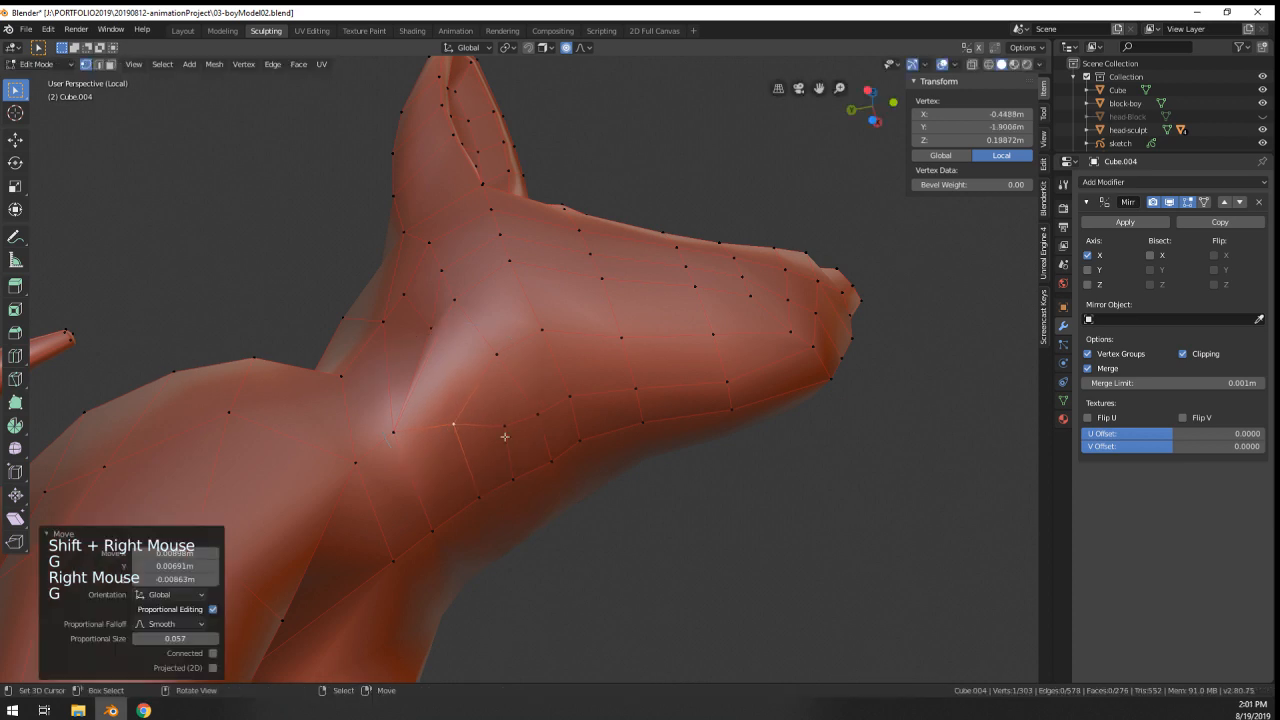
pyautogui.rightClick(505, 434)
pyautogui.press('g')
pyautogui.click(490, 421)
pyautogui.moveTo(490, 421); pyautogui.dragTo(513, 440, button='middle')
pyautogui.moveTo(513, 440); pyautogui.dragTo(537, 460, button='middle')
# - Reposition the vertex on the back of the cheek, shifting it down and toward the muzzle
pyautogui.rightClick(498, 331)
pyautogui.press('g')
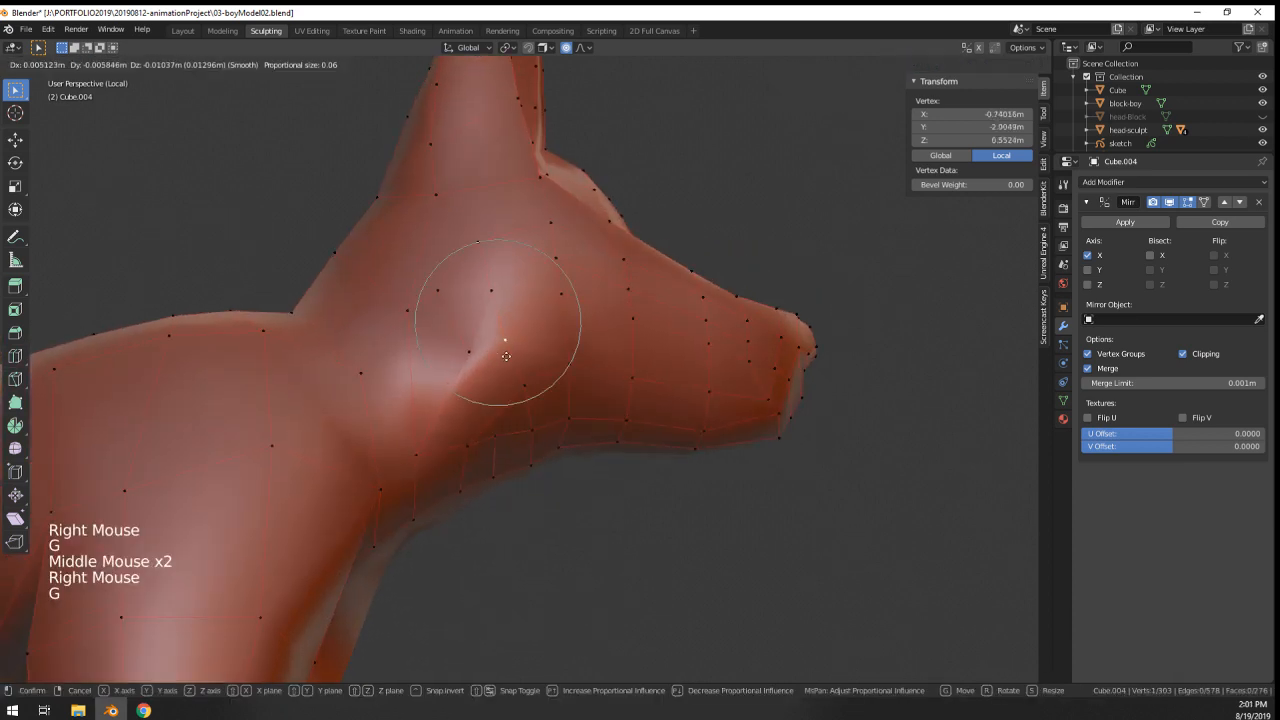
pyautogui.press('g')
pyautogui.click(525, 369)
# - Slide two vertices on the side of the neck along their edges to even out the topology behind the cheek
pyautogui.moveTo(531, 371); pyautogui.dragTo(491, 374, button='middle')
pyautogui.rightClick(458, 348)
pyautogui.press('g')
pyautogui.press('g')
pyautogui.click(447, 342)
pyautogui.rightClick(436, 358)
pyautogui.press('g')
pyautogui.press('g')
pyautogui.click(407, 418)
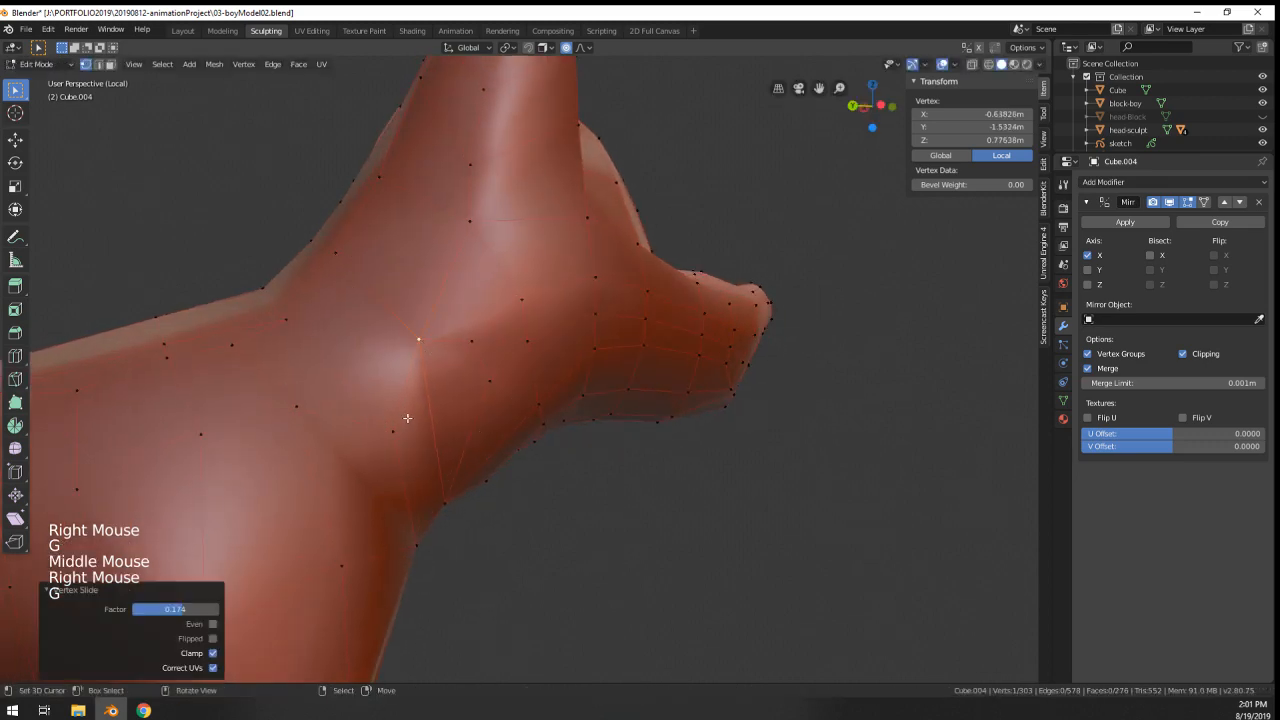
# - Slide the edge joining the two neck-side vertices by a factor of about 0.157
pyautogui.keyDown('shift'); pyautogui.rightClick(395, 428); pyautogui.keyUp('shift')
pyautogui.press('g')
pyautogui.press('g')
pyautogui.click(394, 418)
pyautogui.scroll(-3, 394, 418)
pyautogui.moveTo(394, 418); pyautogui.dragTo(420, 440, button='middle')
pyautogui.scroll(2, 441, 425)
pyautogui.scroll(-1, 441, 425)
pyautogui.scroll(1, 395, 438)
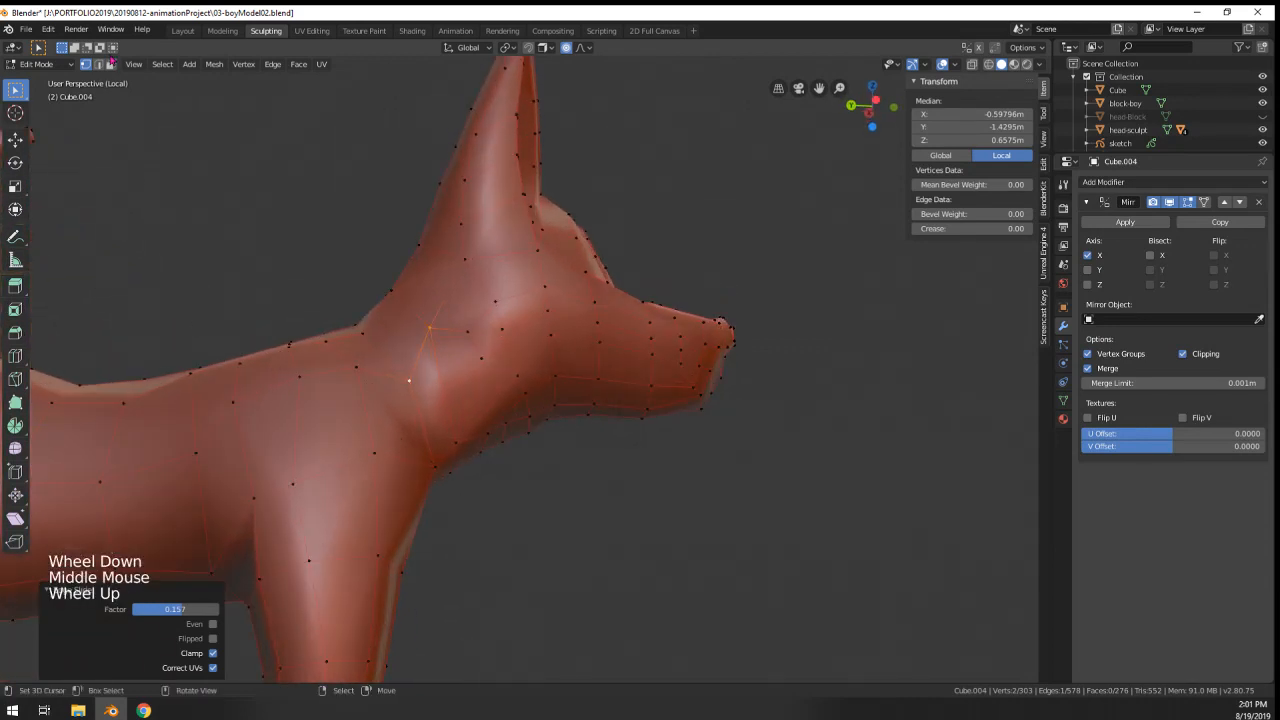
# - Select the strip of faces running from behind the front leg over the shoulder to the neck and inset it about 0.118 m
pyautogui.click(110, 63)
pyautogui.keyDown('shift'); pyautogui.moveTo(200, 220); pyautogui.dragTo(295, 355, button='middle'); pyautogui.keyUp('shift')
pyautogui.rightClick(313, 367)
pyautogui.moveTo(295, 355); pyautogui.dragTo(278, 350, button='middle')
pyautogui.keyDown('shift'); pyautogui.rightClick(275, 350); pyautogui.keyUp('shift')
pyautogui.keyDown('shift'); pyautogui.rightClick(345, 295); pyautogui.keyUp('shift')
pyautogui.keyDown('shift'); pyautogui.rightClick(390, 275); pyautogui.keyUp('shift')
pyautogui.keyDown('shift'); pyautogui.rightClick(488, 278); pyautogui.keyUp('shift')
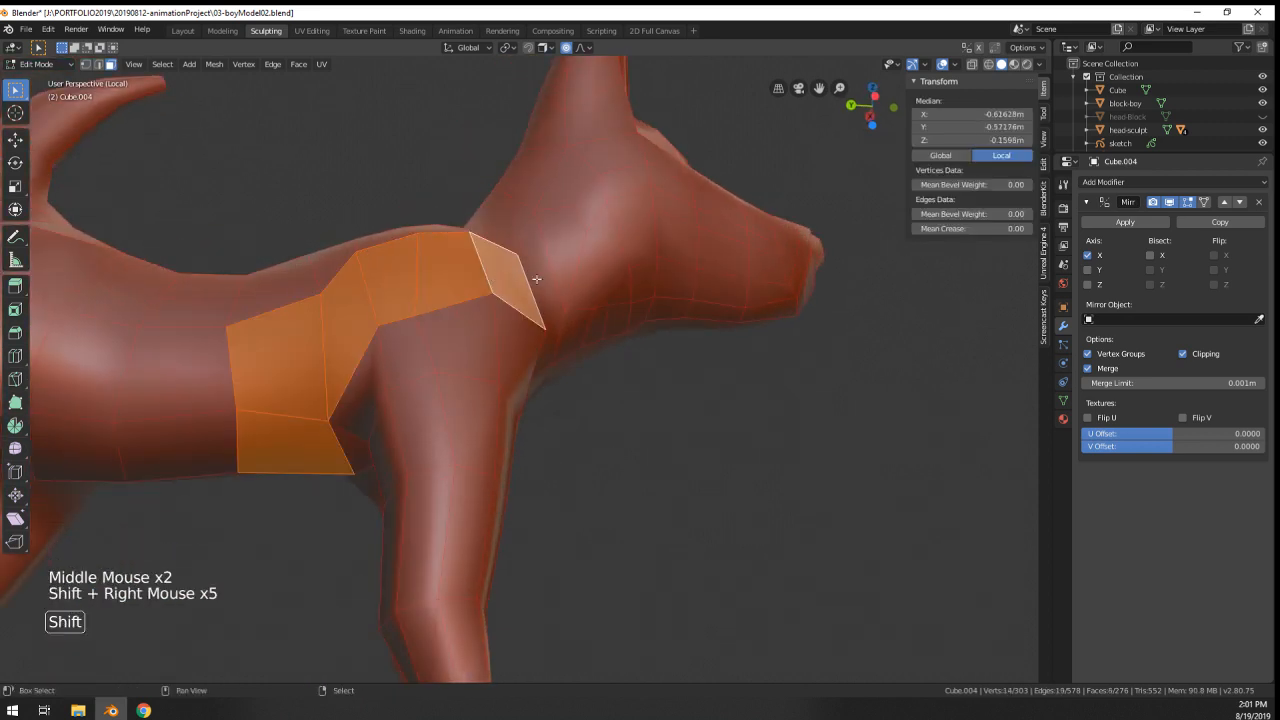
pyautogui.keyDown('shift'); pyautogui.rightClick(536, 279); pyautogui.keyUp('shift')
pyautogui.moveTo(536, 279); pyautogui.dragTo(552, 333, button='middle')
pyautogui.press('i')
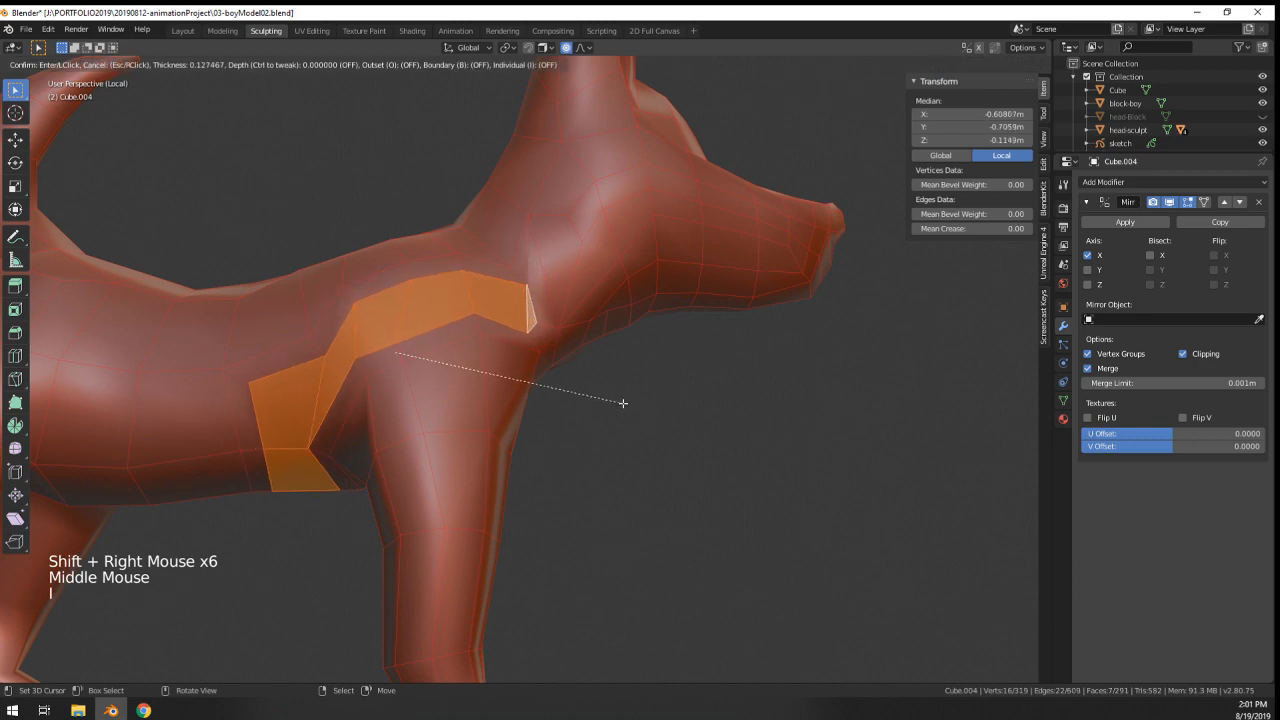
pyautogui.click(624, 404)
# - Delete the two faces at the neck end of the inset strip
pyautogui.moveTo(624, 404); pyautogui.dragTo(606, 423, button='middle')
pyautogui.scroll(2, 510, 297)
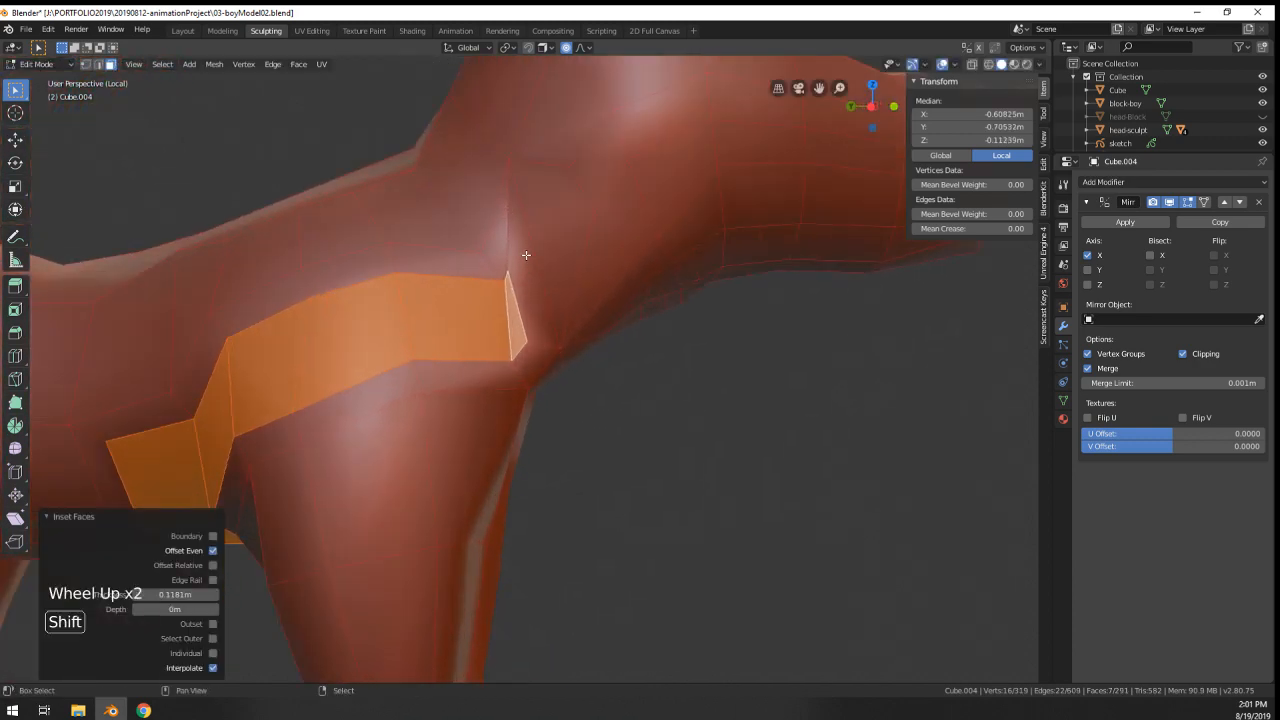
pyautogui.keyDown('shift'); pyautogui.moveTo(523, 251); pyautogui.dragTo(554, 269, button='middle'); pyautogui.keyUp('shift')
pyautogui.rightClick(554, 269)
pyautogui.keyDown('shift'); pyautogui.rightClick(552, 269); pyautogui.keyUp('shift')
pyautogui.press('x')
pyautogui.click(520, 298)
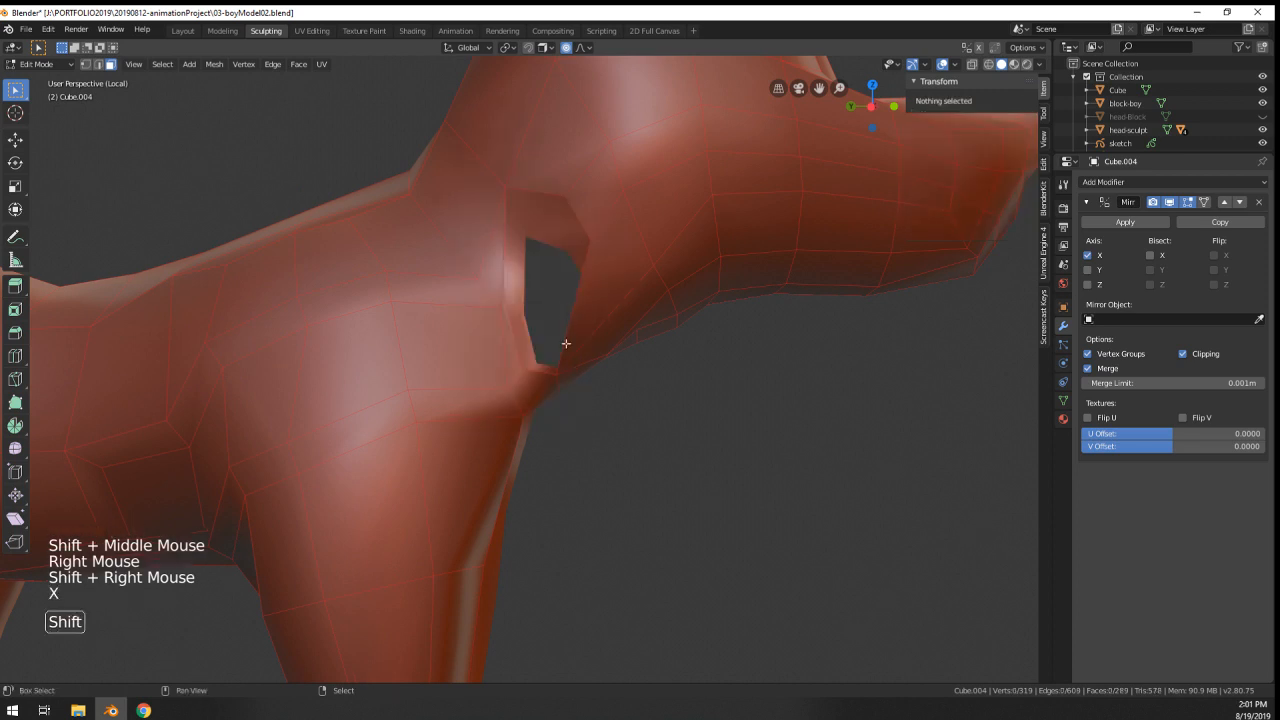
# - Close the hole at the neck base by merging its two pairs of opposite vertices at their centers
pyautogui.keyDown('shift'); pyautogui.moveTo(563, 343); pyautogui.dragTo(570, 375, button='middle'); pyautogui.keyUp('shift')
pyautogui.rightClick(507, 323)
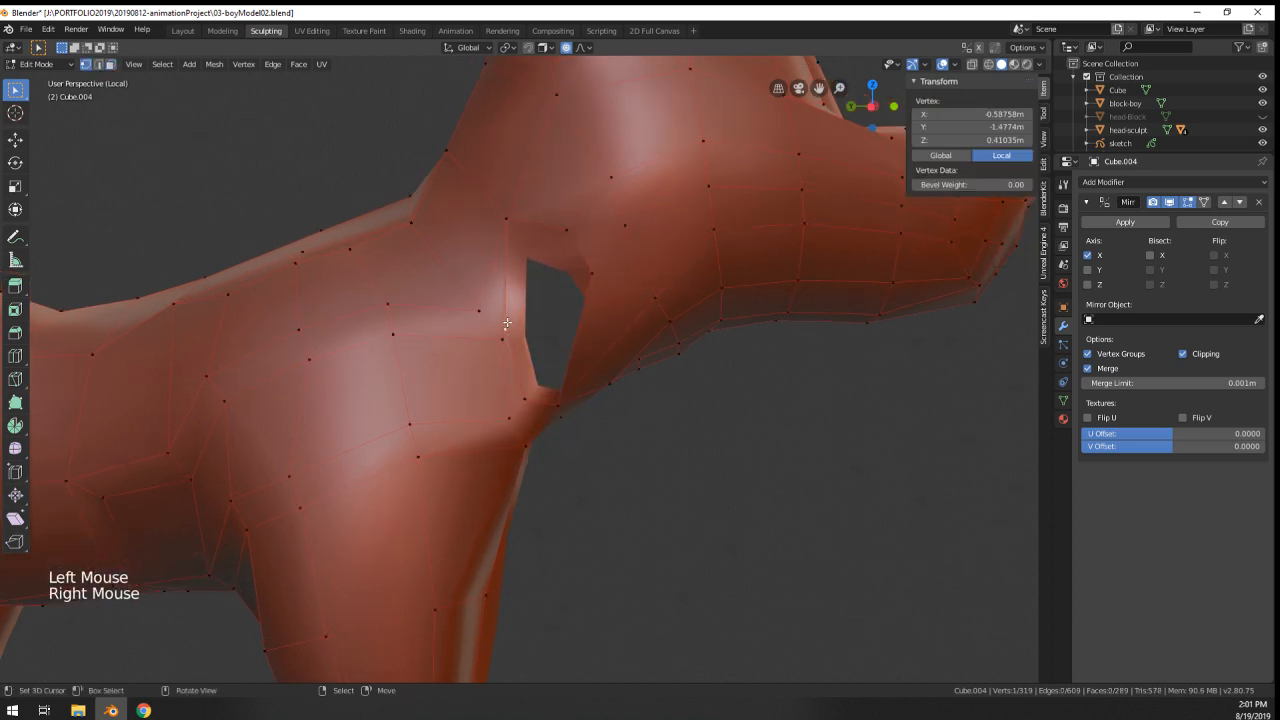
pyautogui.hotkey('alt', 'm')
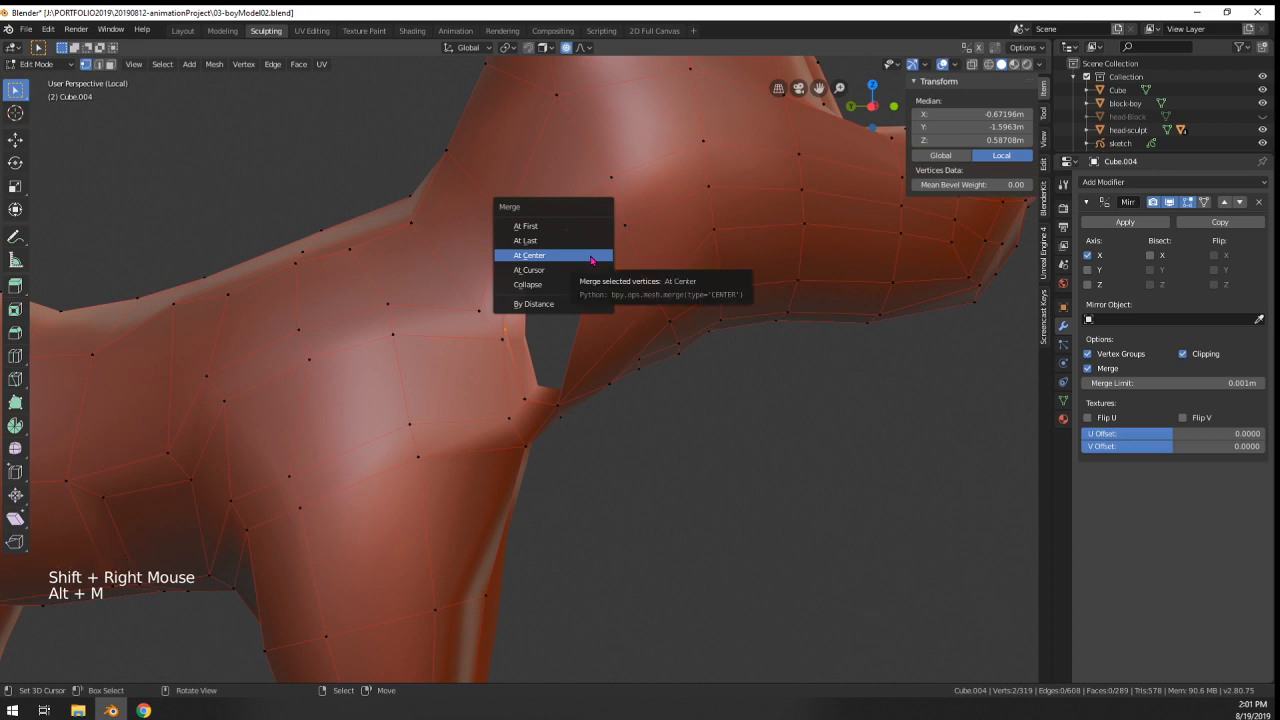
pyautogui.click(591, 257)
pyautogui.rightClick(523, 400)
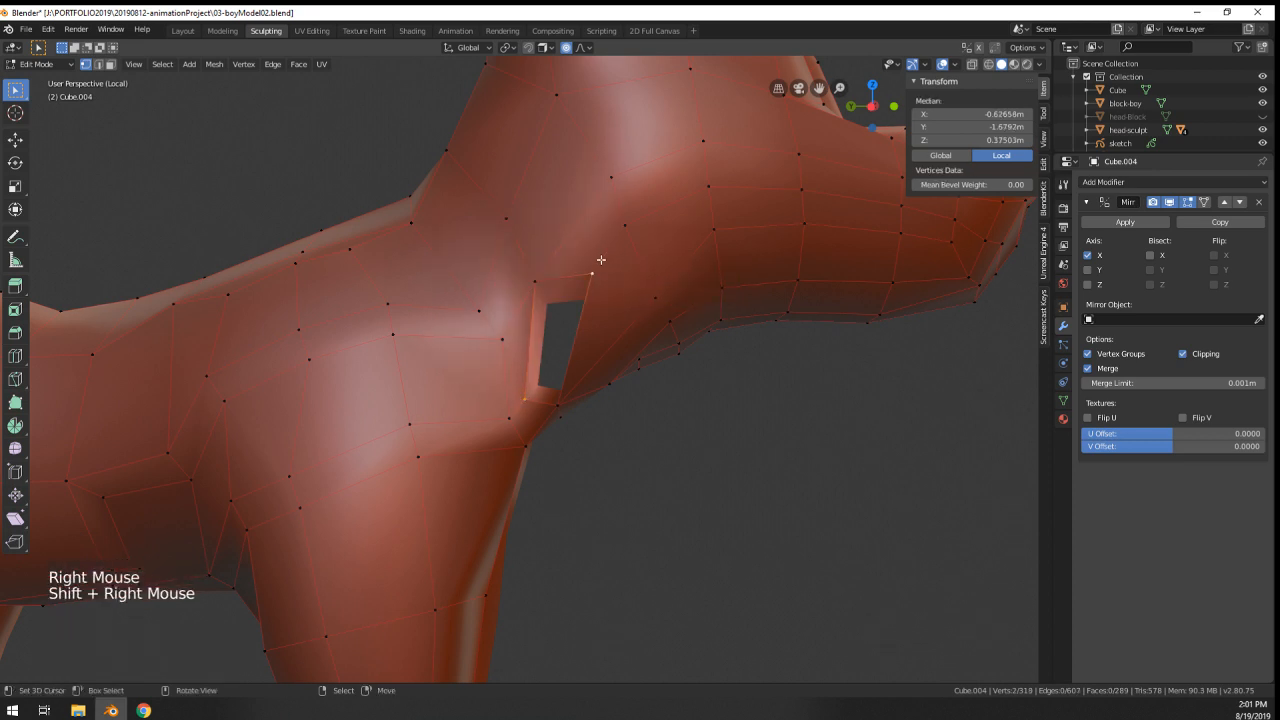
pyautogui.hotkey('alt', 'm')
pyautogui.click(598, 260)
# - Slide the inset vertex on the ribcage behind the shoulder toward the belly by a factor of about 0.367
pyautogui.scroll(-4, 600, 258)
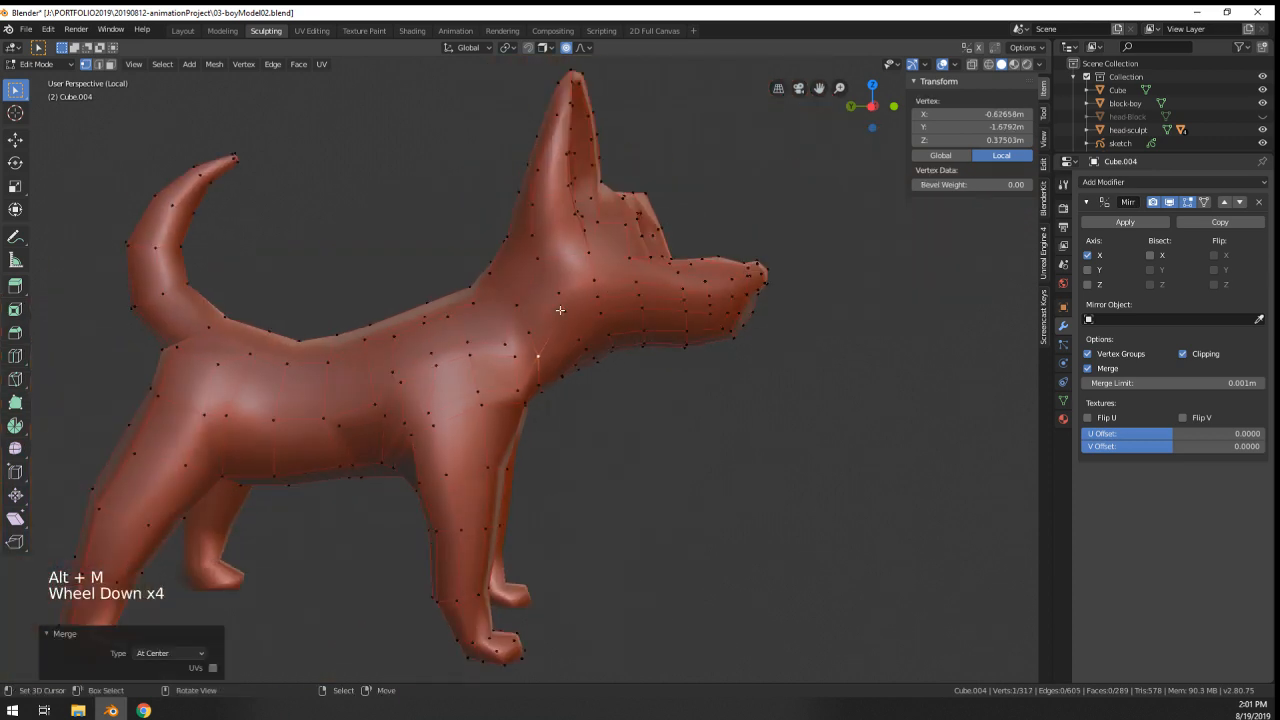
pyautogui.moveTo(600, 258); pyautogui.dragTo(481, 344, button='middle')
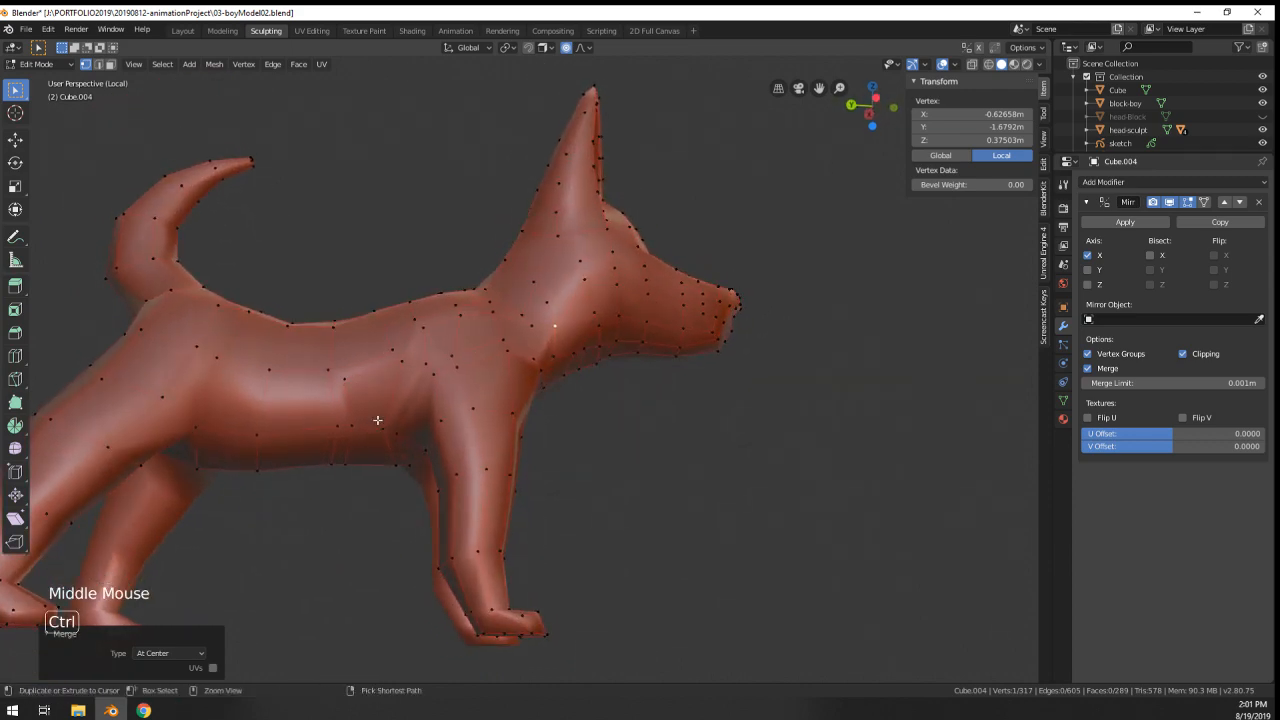
pyautogui.moveTo(377, 420); pyautogui.dragTo(390, 403, button='middle')
pyautogui.scroll(2, 390, 403)
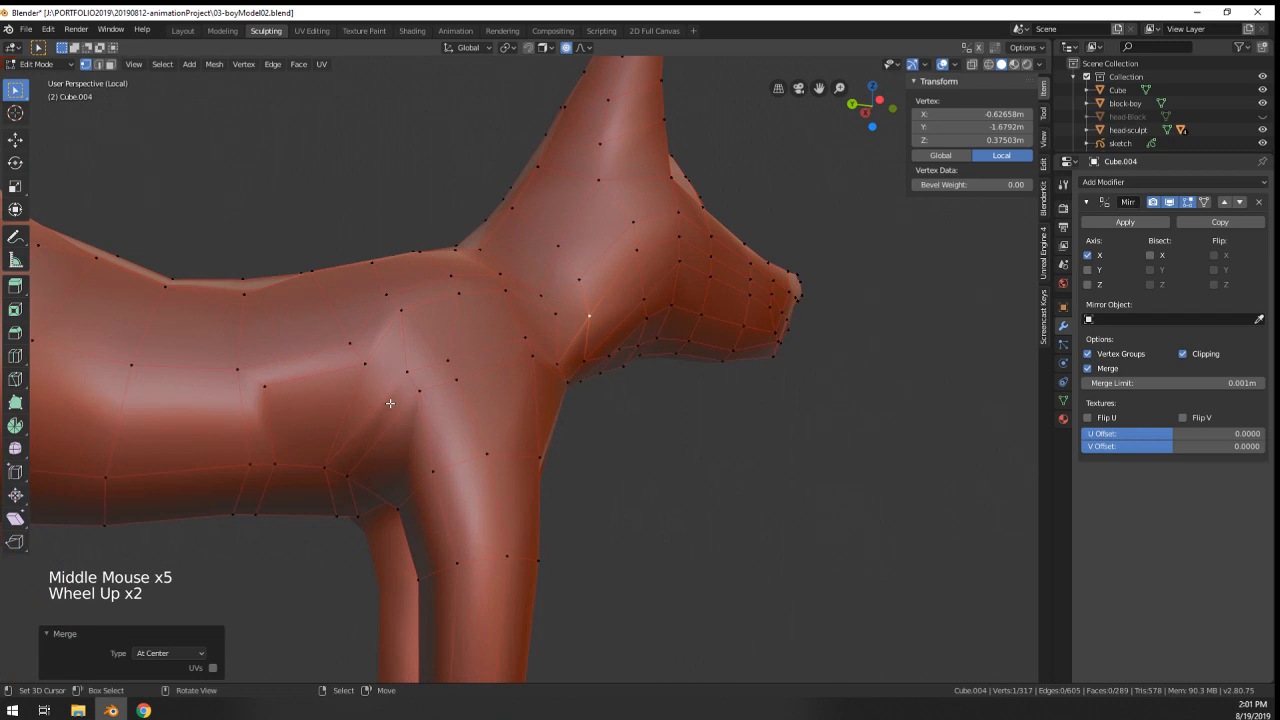
pyautogui.rightClick(364, 359)
pyautogui.press('g')
pyautogui.press('g')
pyautogui.click(327, 372)
pyautogui.scroll(-1, 312, 408)
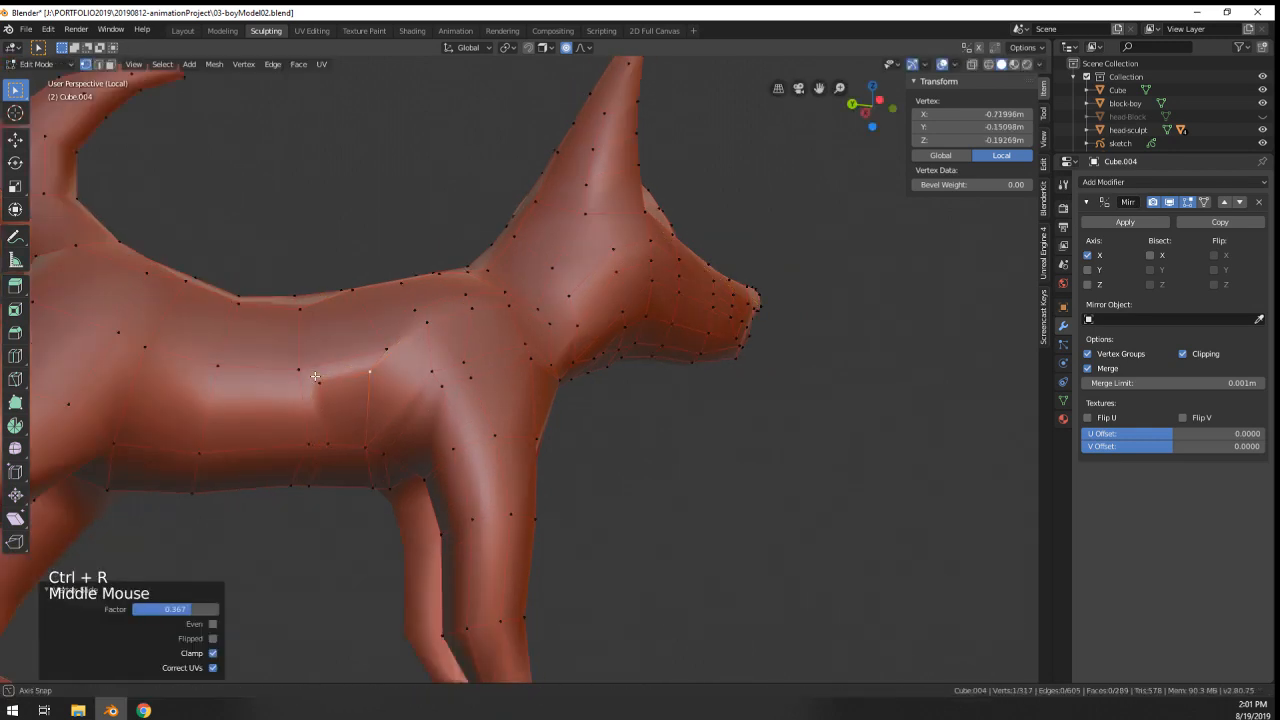
# - Add the adjacent rear ribcage vertex to the selection and slide their shared edge downward by a factor of about -0.350
pyautogui.moveTo(315, 376); pyautogui.dragTo(363, 389, button='middle')
pyautogui.scroll(1, 363, 389)
pyautogui.keyDown('shift'); pyautogui.rightClick(304, 399); pyautogui.keyUp('shift')
pyautogui.press('g')
pyautogui.press('g')
pyautogui.click(308, 424)
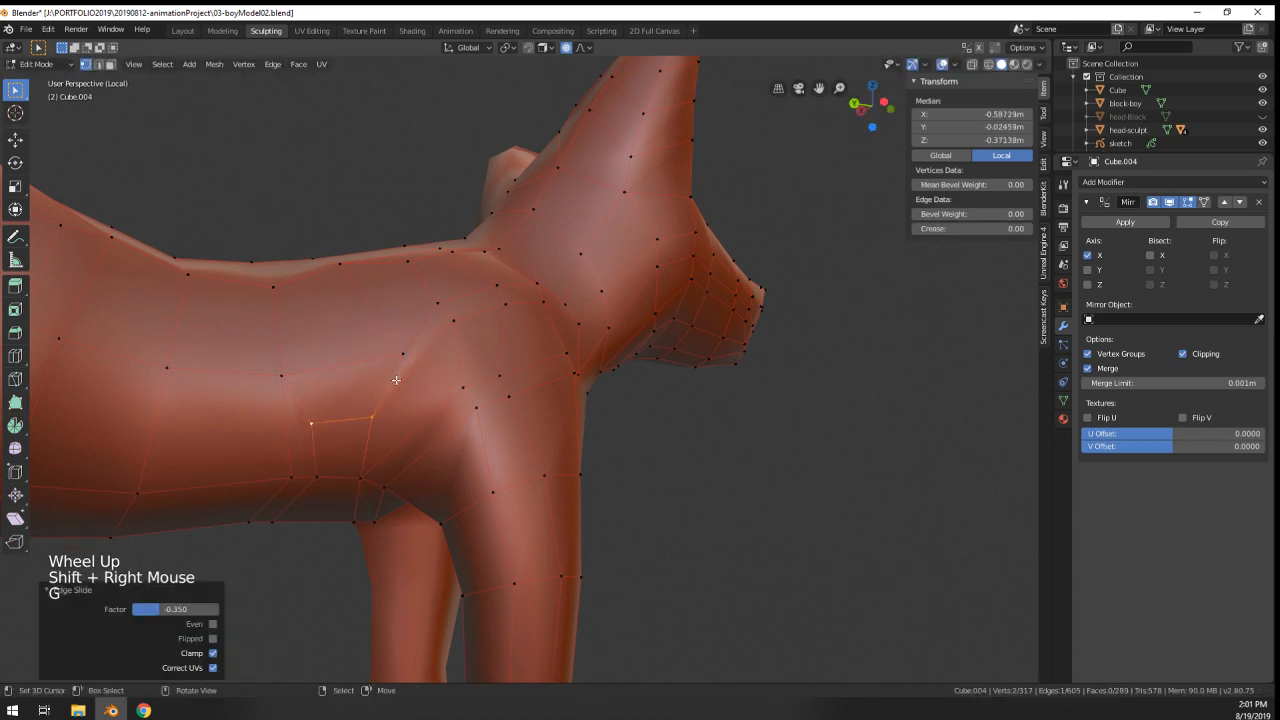
# - Slide the vertex behind the top of the shoulder up toward the back
pyautogui.rightClick(409, 355)
pyautogui.press('g')
pyautogui.press('g')
pyautogui.click(393, 321)
# - Switch the dog mesh to Sculpt Mode, keep solid shading, and set the brush radius to 115 px
pyautogui.press('Tab')
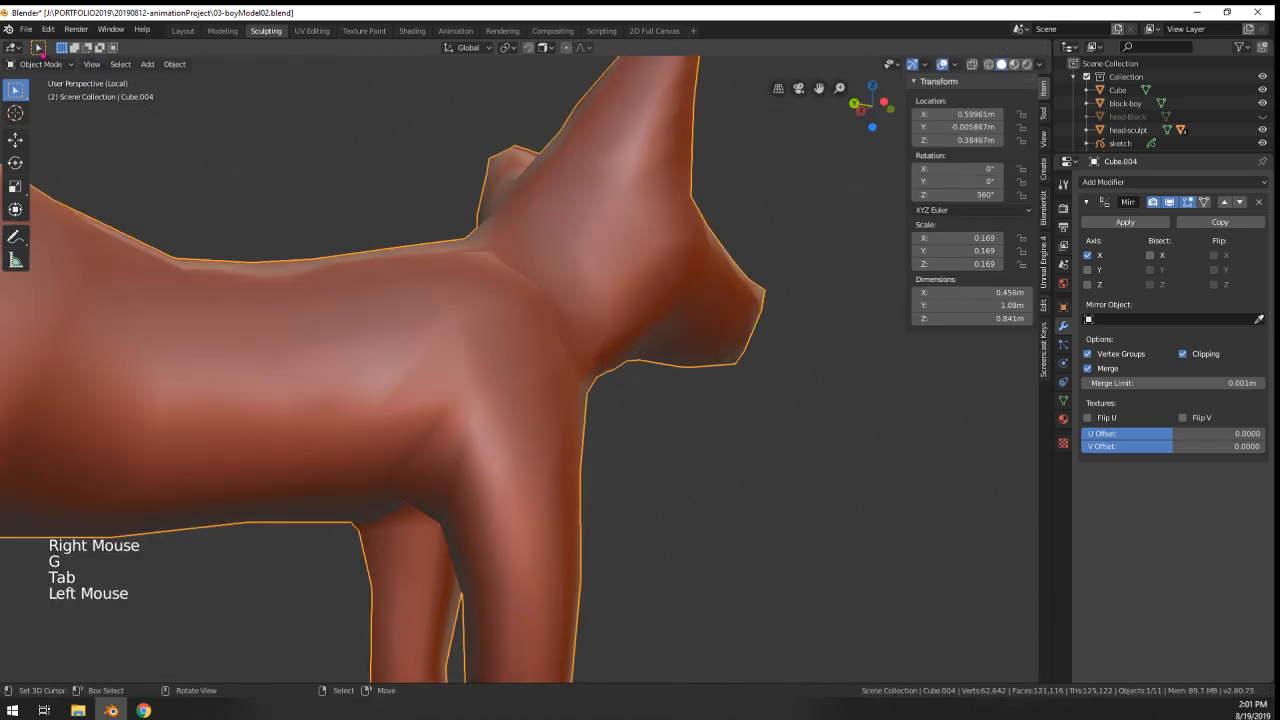
pyautogui.click(46, 63)
pyautogui.click(67, 97)
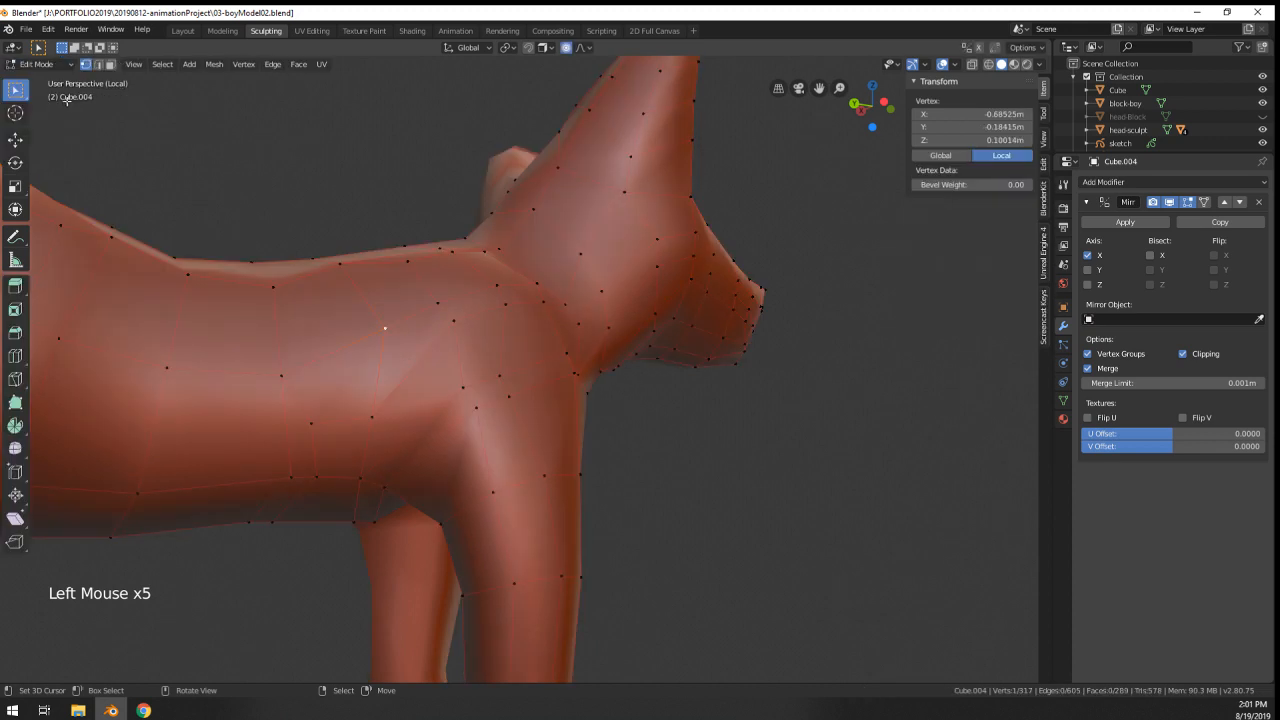
pyautogui.click(48, 109)
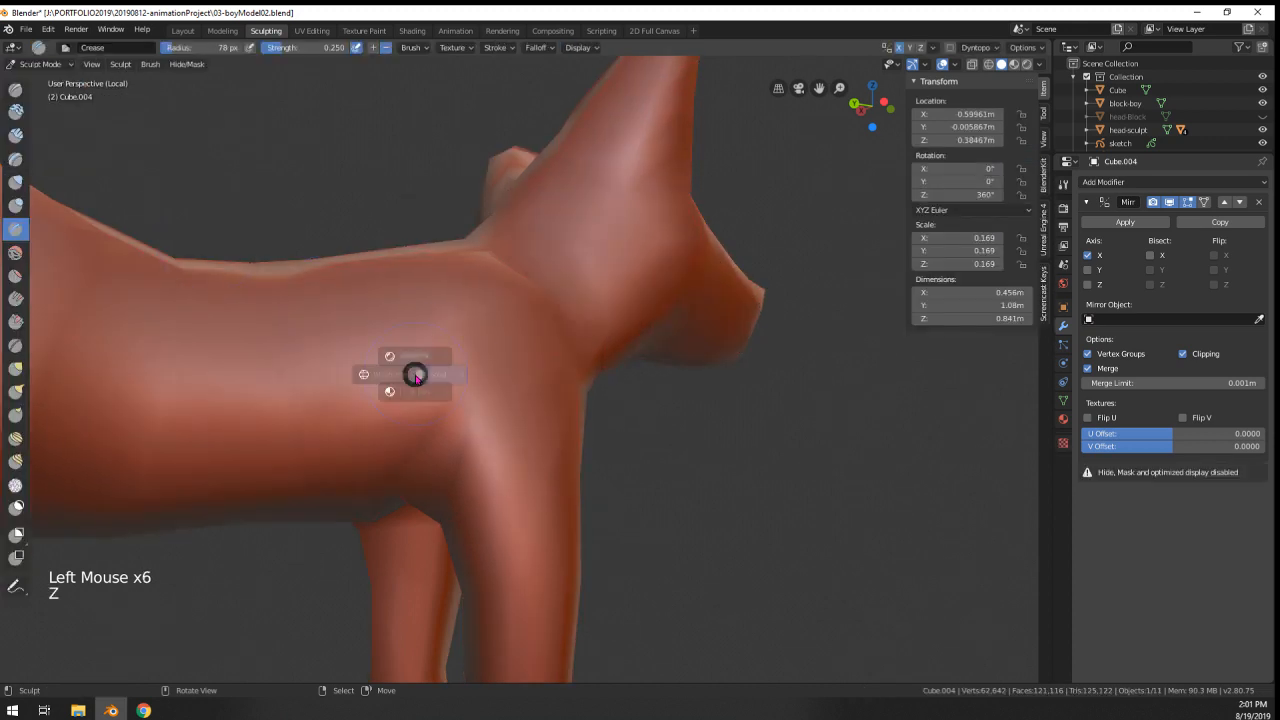
pyautogui.click(369, 381)
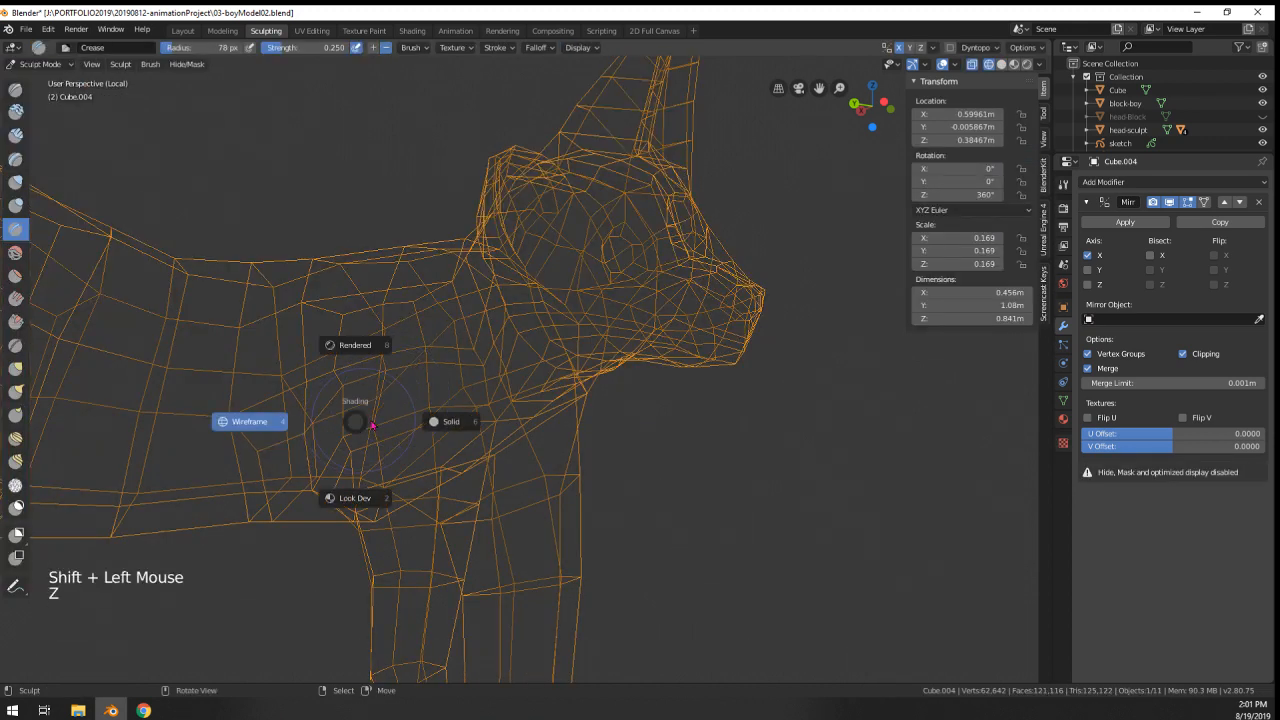
pyautogui.click(520, 423)
pyautogui.press('f')
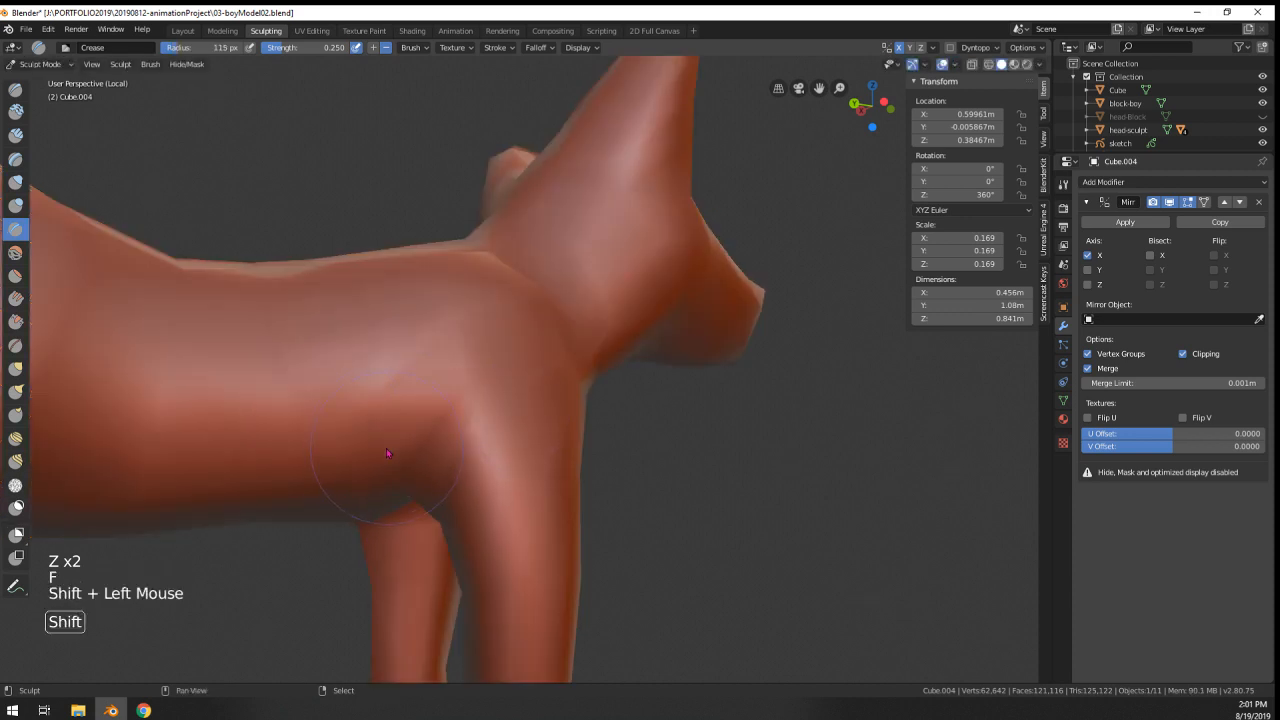
# - Smooth the dog's shoulder, the base of the neck and the upper front leg with several smoothing strokes
pyautogui.moveTo(473, 349); pyautogui.dragTo(459, 361, button='middle')
pyautogui.keyDown('shift'); pyautogui.moveTo(459, 361); pyautogui.dragTo(456, 364); pyautogui.keyUp('shift')
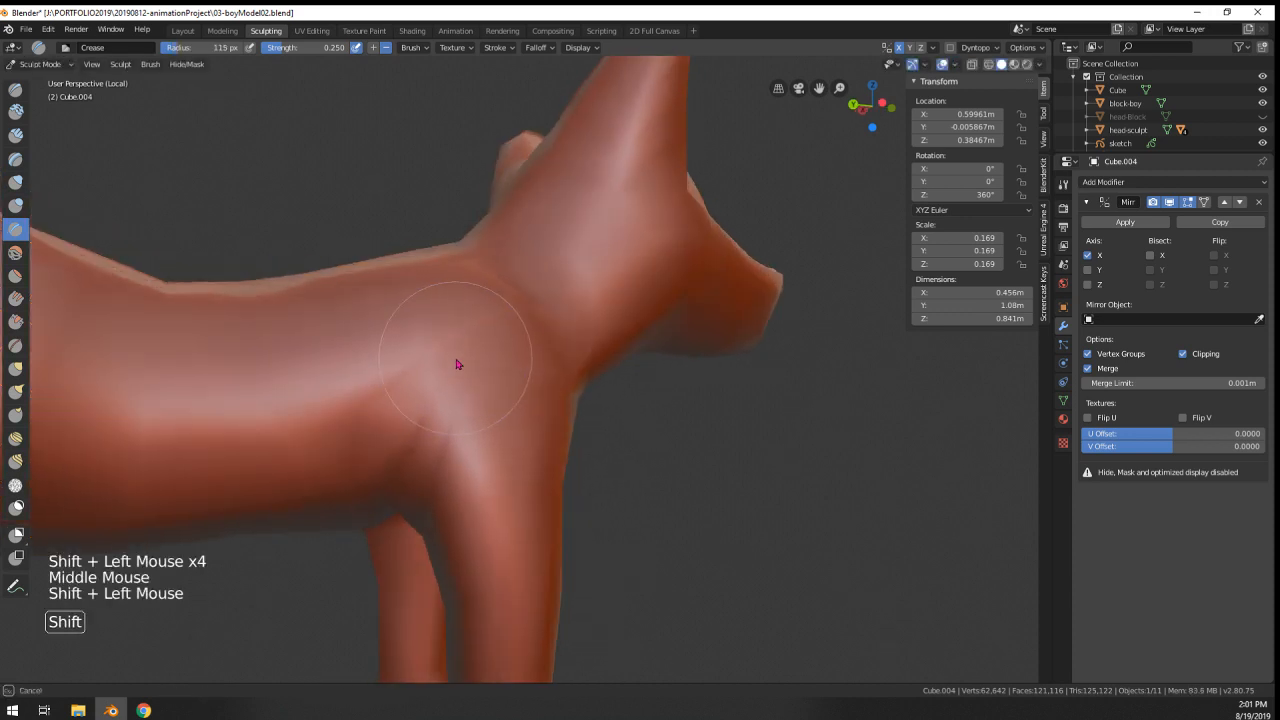
pyautogui.keyDown('shift'); pyautogui.click(570, 306); pyautogui.keyUp('shift')
pyautogui.moveTo(570, 306); pyautogui.dragTo(509, 329, button='middle')
pyautogui.keyDown('shift'); pyautogui.moveTo(509, 329); pyautogui.dragTo(523, 376); pyautogui.keyUp('shift')
pyautogui.moveTo(516, 381); pyautogui.dragTo(462, 352, button='middle')
pyautogui.moveTo(485, 340)
pyautogui.keyDown('shift'); pyautogui.mouseDown()
pyautogui.moveTo(503, 326)
pyautogui.moveTo(480, 350)
pyautogui.mouseUp(); pyautogui.keyUp('shift')
pyautogui.moveTo(425, 335); pyautogui.dragTo(490, 346, button='middle')
pyautogui.keyDown('shift'); pyautogui.moveTo(410, 365); pyautogui.dragTo(389, 378); pyautogui.keyUp('shift')
pyautogui.moveTo(352, 465); pyautogui.dragTo(354, 446, button='middle')
# - Increase the brush radius to 183 px and smooth the ribcage area behind the shoulder and front leg
pyautogui.press('f')
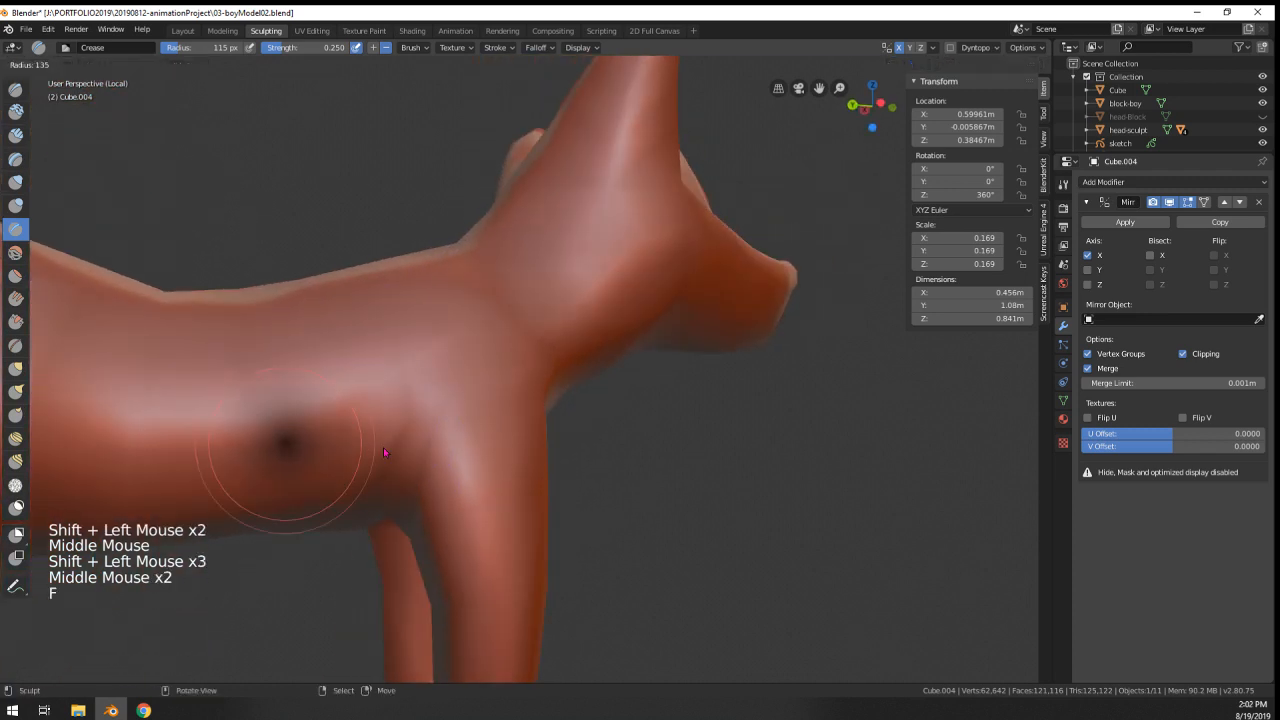
pyautogui.click(399, 447)
pyautogui.keyDown('shift'); pyautogui.moveTo(390, 450); pyautogui.dragTo(367, 464); pyautogui.keyUp('shift')
pyautogui.moveTo(367, 464); pyautogui.dragTo(360, 435, button='middle')
pyautogui.moveTo(360, 435); pyautogui.dragTo(348, 411, button='middle')
pyautogui.keyDown('shift'); pyautogui.moveTo(348, 411); pyautogui.dragTo(340, 418); pyautogui.keyUp('shift')
pyautogui.moveTo(340, 418); pyautogui.dragTo(366, 456, button='middle')
pyautogui.keyDown('shift'); pyautogui.moveTo(366, 457); pyautogui.dragTo(371, 471); pyautogui.keyUp('shift')
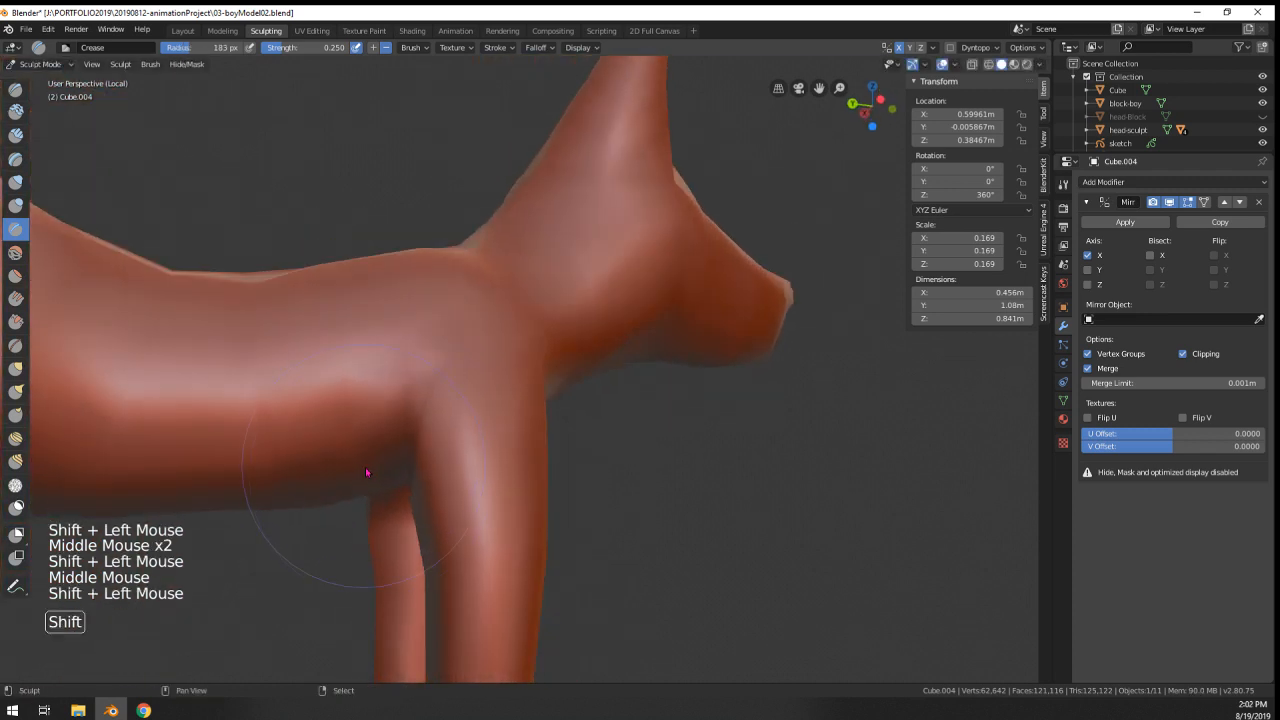
# - Stop sculpting and return the dog mesh to Edit Mode
pyautogui.moveTo(371, 471)
pyautogui.mouseDown(button='middle')
pyautogui.moveTo(371, 508)
pyautogui.moveTo(339, 474)
pyautogui.moveTo(324, 497)
pyautogui.moveTo(181, 499)
pyautogui.moveTo(471, 457)
pyautogui.moveTo(490, 500)
pyautogui.mouseUp(button='middle')
pyautogui.press('g')
pyautogui.press('f')
pyautogui.scroll(-4, 375, 465)
pyautogui.moveTo(490, 500); pyautogui.dragTo(500, 537, button='middle')
pyautogui.scroll(3, 500, 537)
pyautogui.click(40, 64)
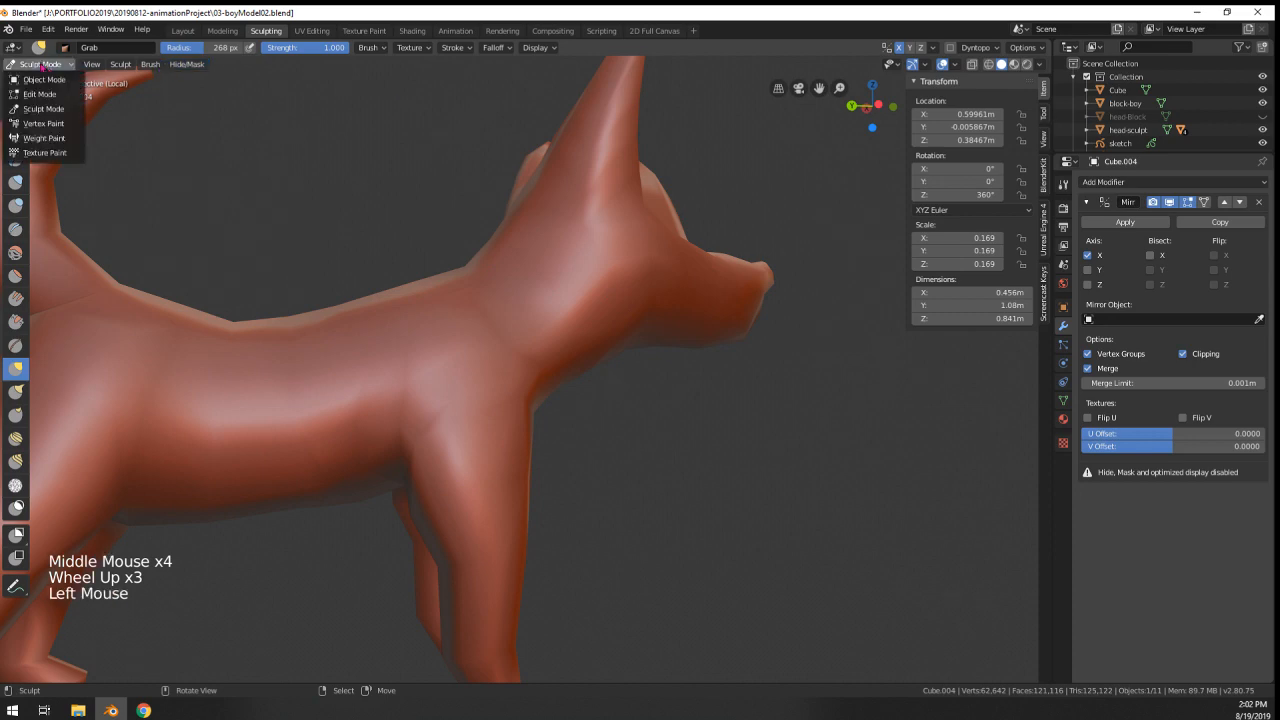
pyautogui.click(45, 79)
pyautogui.press('Tab')
# - Slide the selected ribcage vertex behind the shoulder along its edge by a factor of about 0.147
pyautogui.moveTo(586, 409); pyautogui.dragTo(586, 434, button='middle')
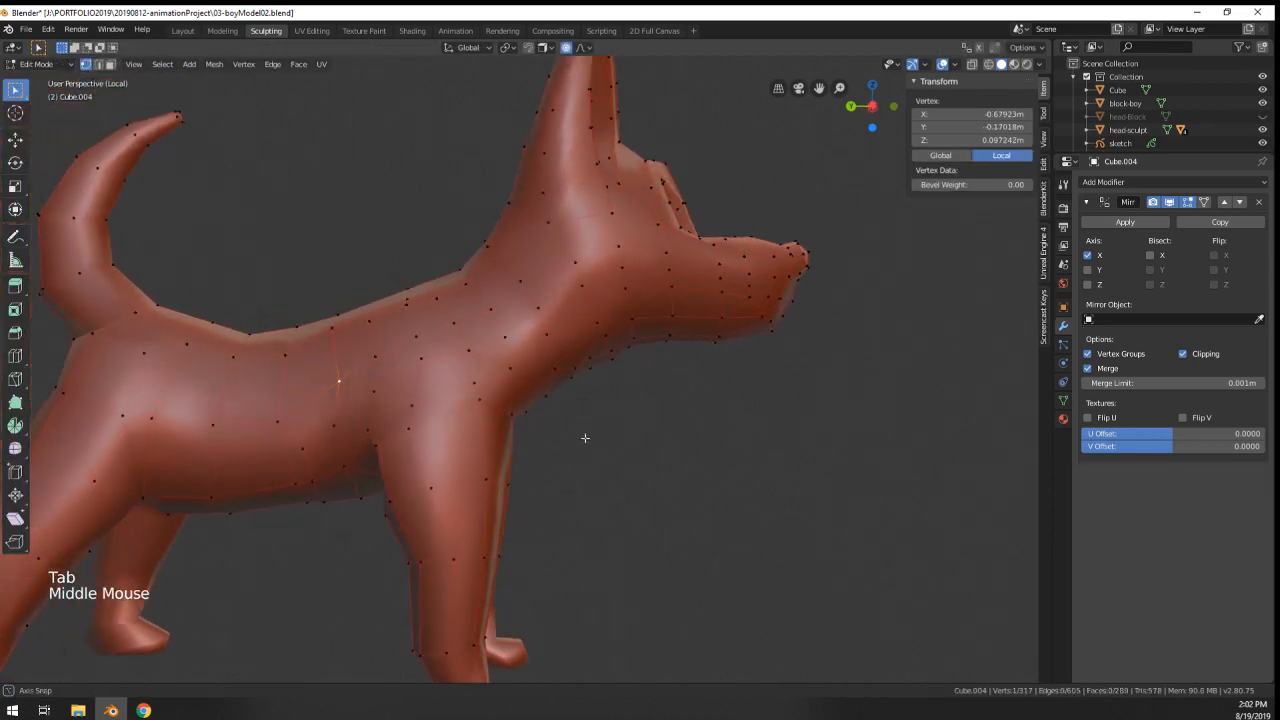
pyautogui.scroll(1, 519, 382)
pyautogui.moveTo(519, 382); pyautogui.dragTo(520, 402, button='middle')
pyautogui.scroll(-1, 520, 402)
pyautogui.moveTo(520, 402); pyautogui.dragTo(557, 380, button='middle')
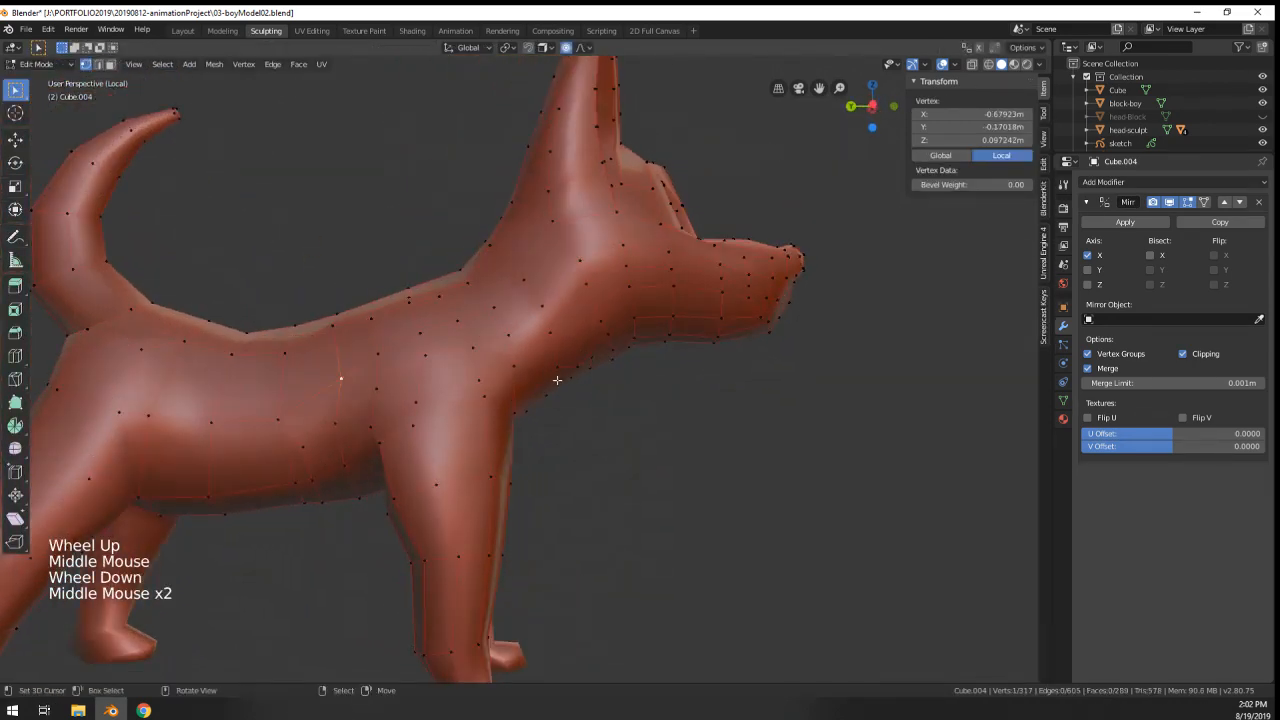
pyautogui.moveTo(407, 397); pyautogui.dragTo(428, 397, button='middle')
pyautogui.moveTo(428, 397)
pyautogui.mouseDown(button='middle')
pyautogui.moveTo(447, 398)
pyautogui.moveTo(397, 383)
pyautogui.moveTo(428, 383)
pyautogui.mouseUp(button='middle')
pyautogui.press('g')
pyautogui.press('g')
pyautogui.click(400, 370)
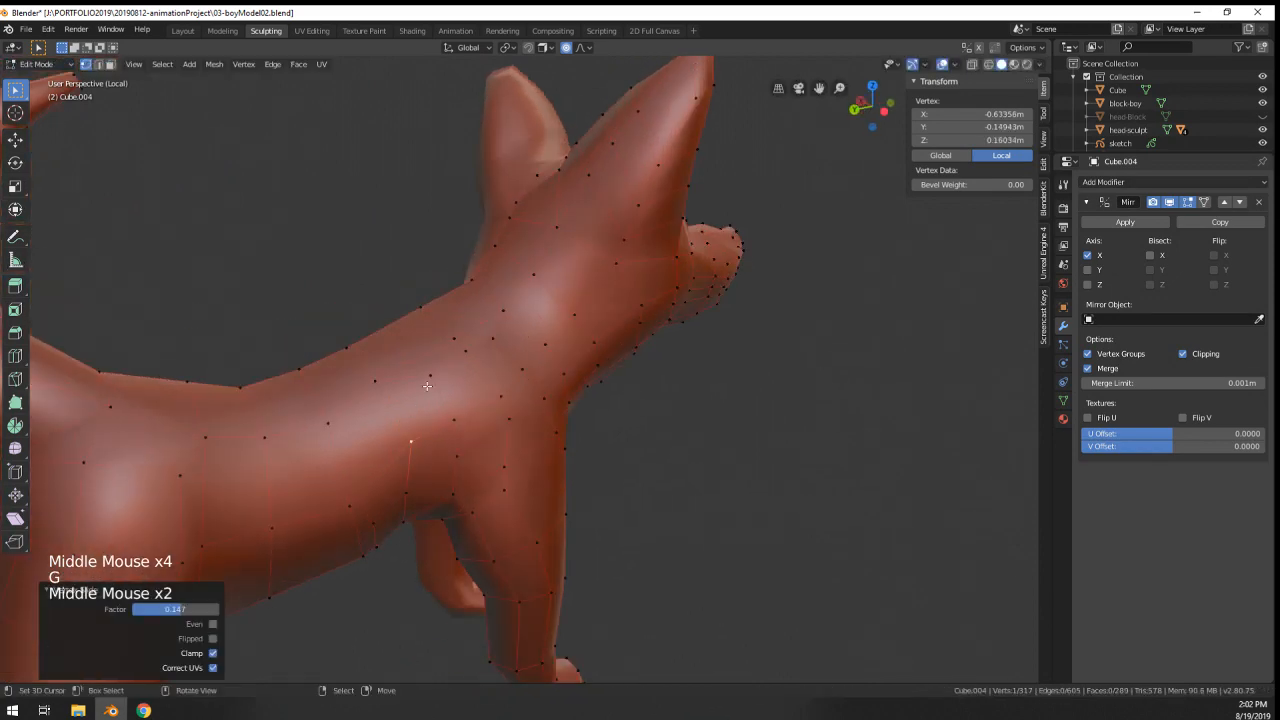
# - Select the run of three vertices across the top of the shoulder and edge-slide it by a factor of -0.222
pyautogui.rightClick(429, 382)
pyautogui.keyDown('ctrl'); pyautogui.rightClick(488, 346); pyautogui.keyUp('ctrl')
pyautogui.press('g')
pyautogui.click(508, 347)
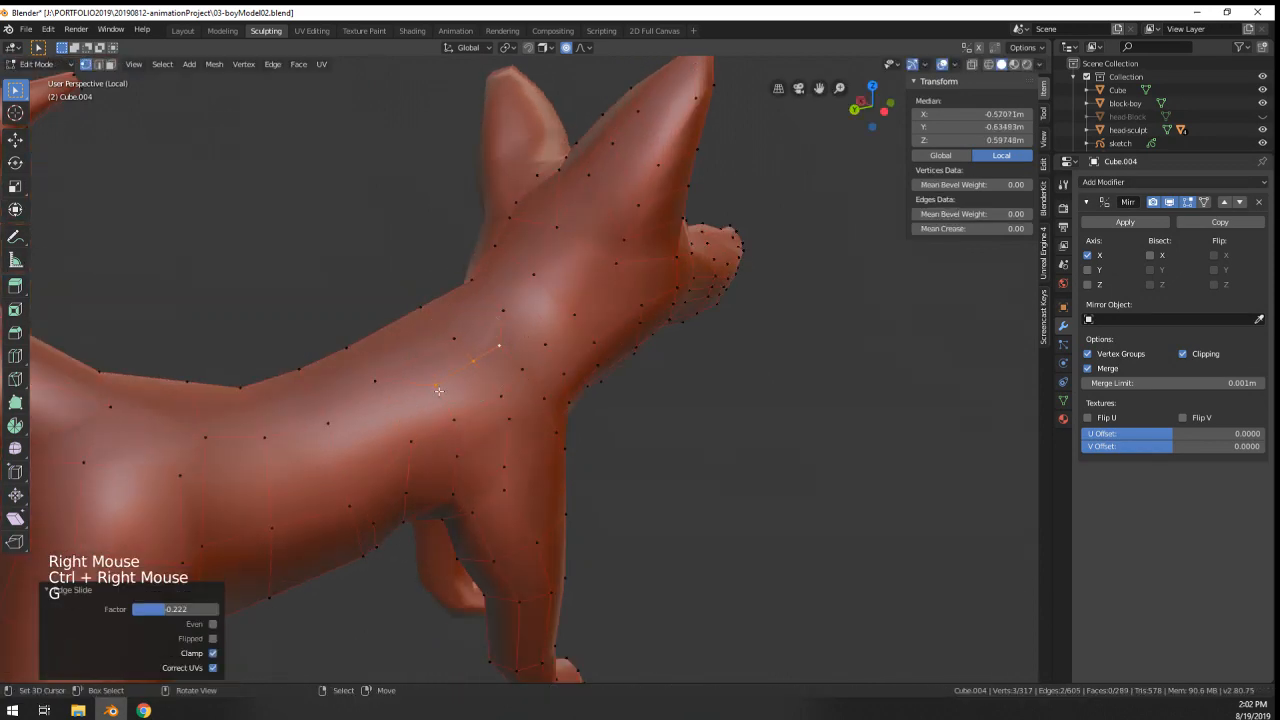
# - Move the three selected shoulder vertices slightly outward using smooth proportional editing with a size of 0.057
pyautogui.press('Tab')
pyautogui.moveTo(508, 347); pyautogui.dragTo(516, 349, button='middle')
pyautogui.moveTo(516, 349); pyautogui.dragTo(565, 353, button='middle')
pyautogui.press('Tab')
pyautogui.press('g')
pyautogui.click(569, 424)
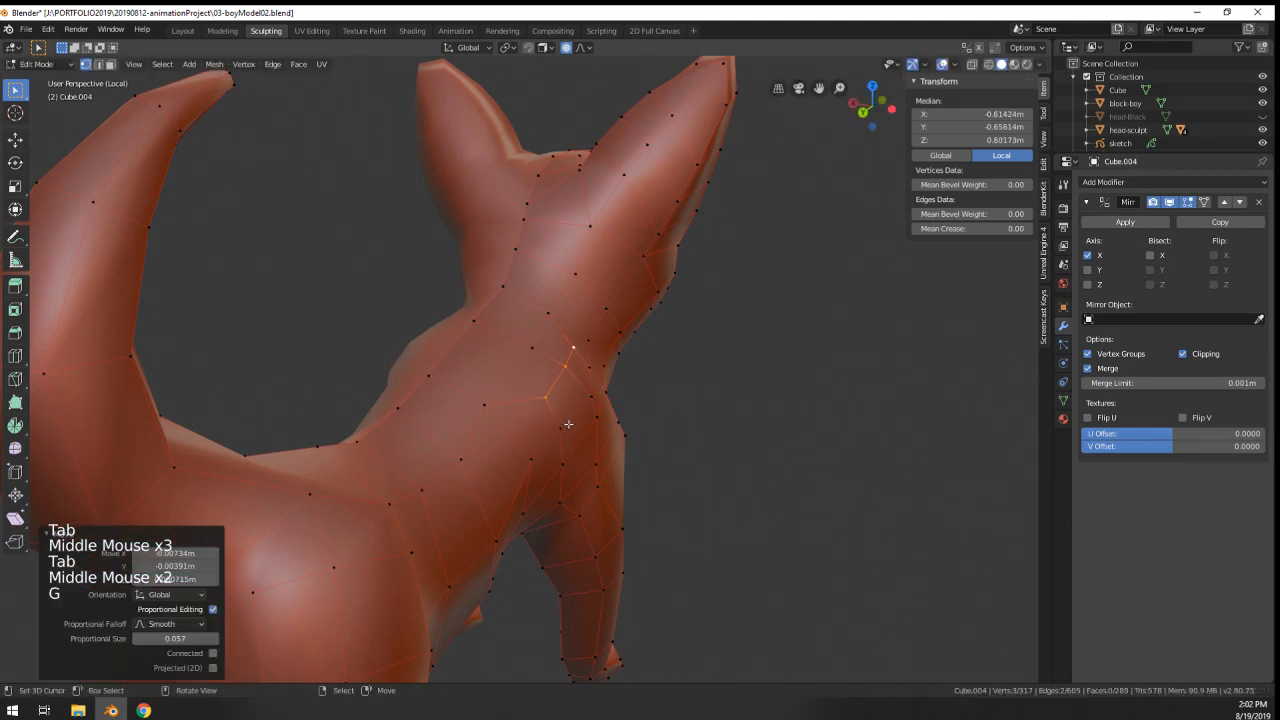
# - Add a Subdivision Surface modifier with viewport level 1 to the dog in Object Mode
pyautogui.press('Tab')
pyautogui.moveTo(569, 424); pyautogui.dragTo(478, 475, button='middle')
pyautogui.scroll(-3, 643, 472)
pyautogui.press('Tab')
pyautogui.press('Tab')
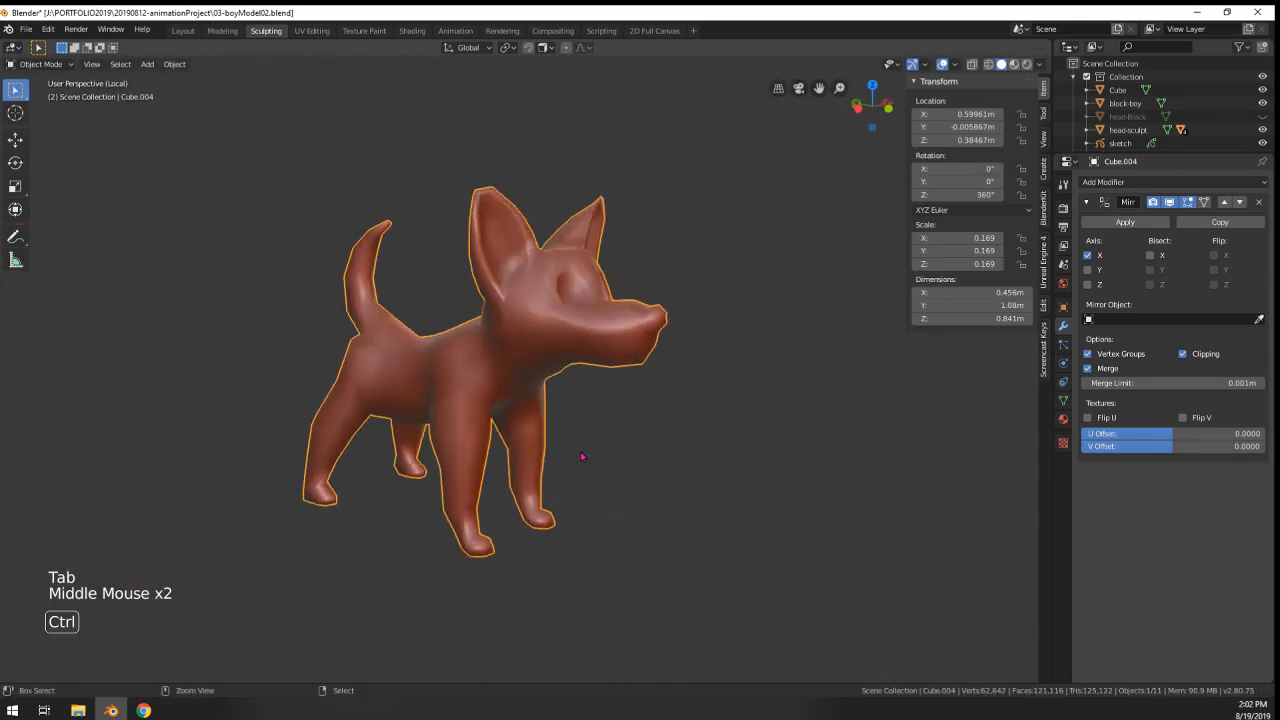
pyautogui.hotkey('ctrl', '1')
pyautogui.moveTo(581, 456); pyautogui.dragTo(728, 415, button='middle')
pyautogui.press('Tab')
pyautogui.press('Tab')
# - Select three belly vertices behind the front leg, rotate them and move them slightly down and toward the rear
pyautogui.moveTo(486, 471); pyautogui.dragTo(386, 457, button='middle')
pyautogui.press('Tab')
pyautogui.scroll(1, 483, 462)
pyautogui.scroll(2, 322, 458)
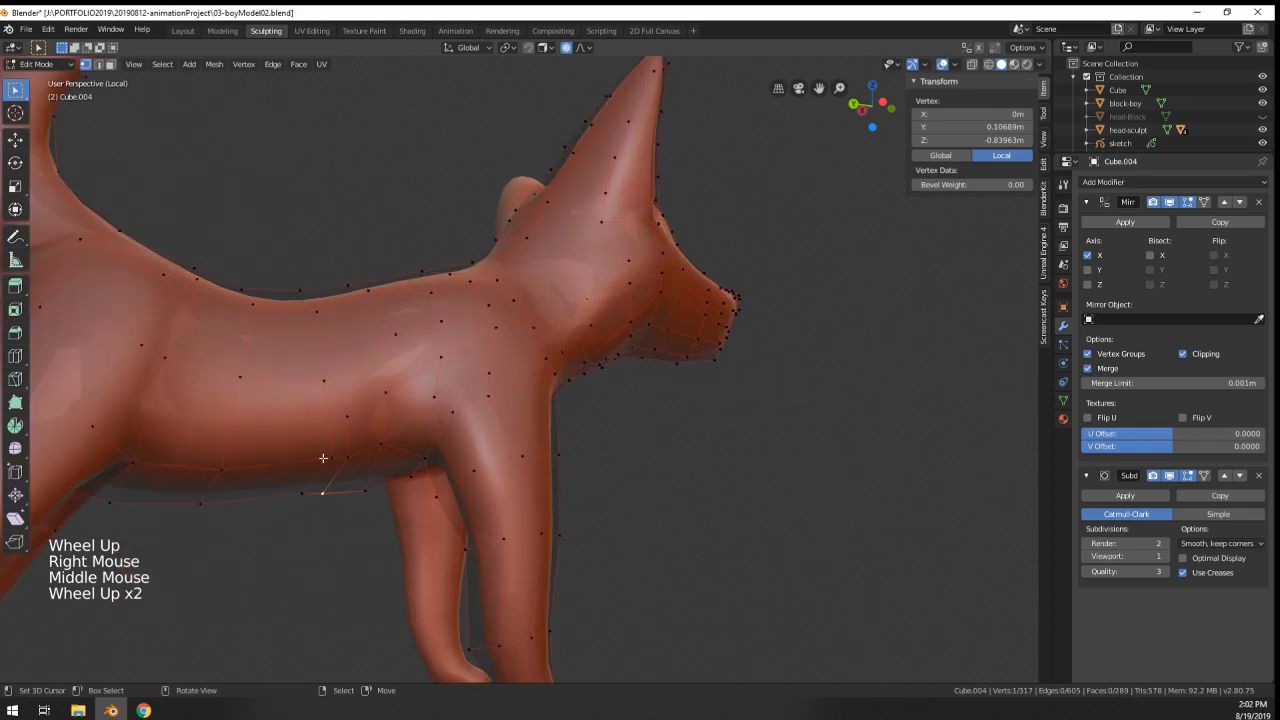
pyautogui.scroll(2, 335, 470)
pyautogui.keyDown('shift'); pyautogui.moveTo(319, 507); pyautogui.dragTo(343, 457, button='middle'); pyautogui.keyUp('shift')
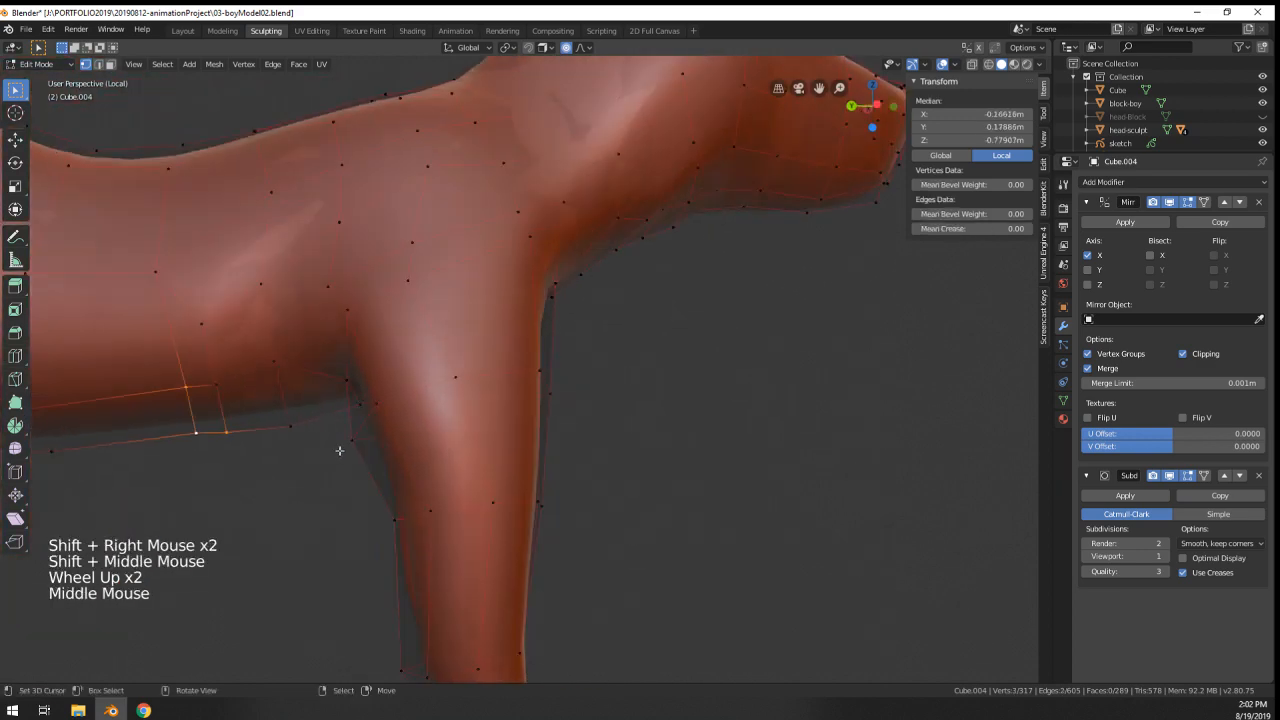
pyautogui.press('g')
pyautogui.press('r')
pyautogui.click(345, 487)
pyautogui.press('g')
pyautogui.click(322, 468)
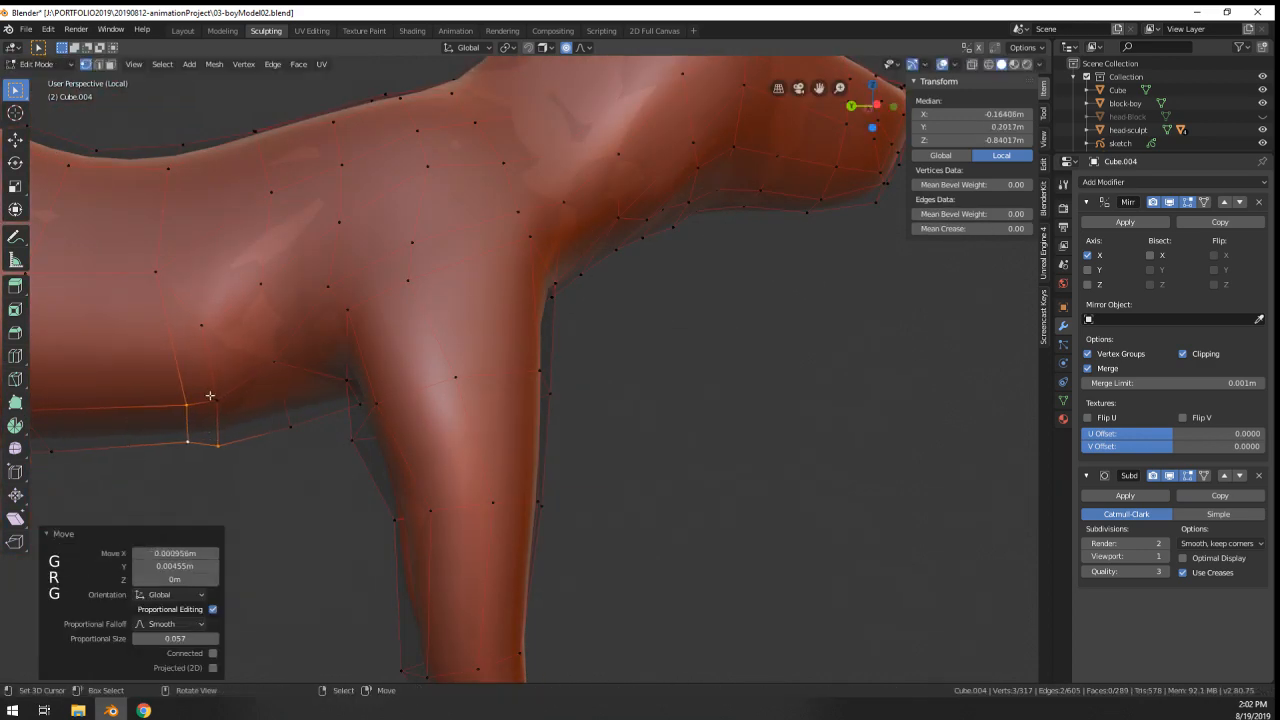
# - Shift two lower ribcage vertices between the belly and the front leg slightly forward, with proportional editing on
pyautogui.rightClick(212, 397)
pyautogui.press('g')
pyautogui.click(228, 399)
pyautogui.rightClick(287, 417)
pyautogui.rightClick(270, 369)
pyautogui.press('g')
pyautogui.click(285, 372)
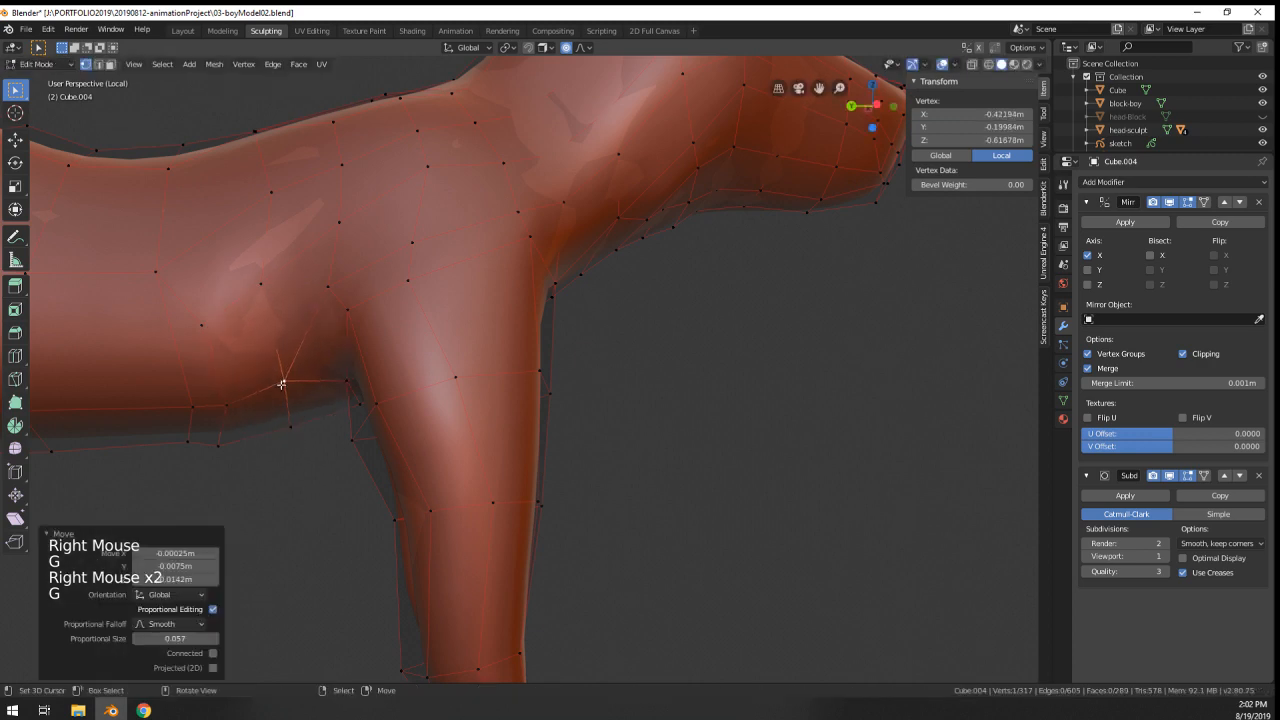
# - Slide the vertex on the side of the belly behind the front leg toward the rear
pyautogui.scroll(-2, 285, 372)
pyautogui.press('Tab')
pyautogui.moveTo(300, 380); pyautogui.dragTo(499, 352, button='middle')
pyautogui.press('Tab')
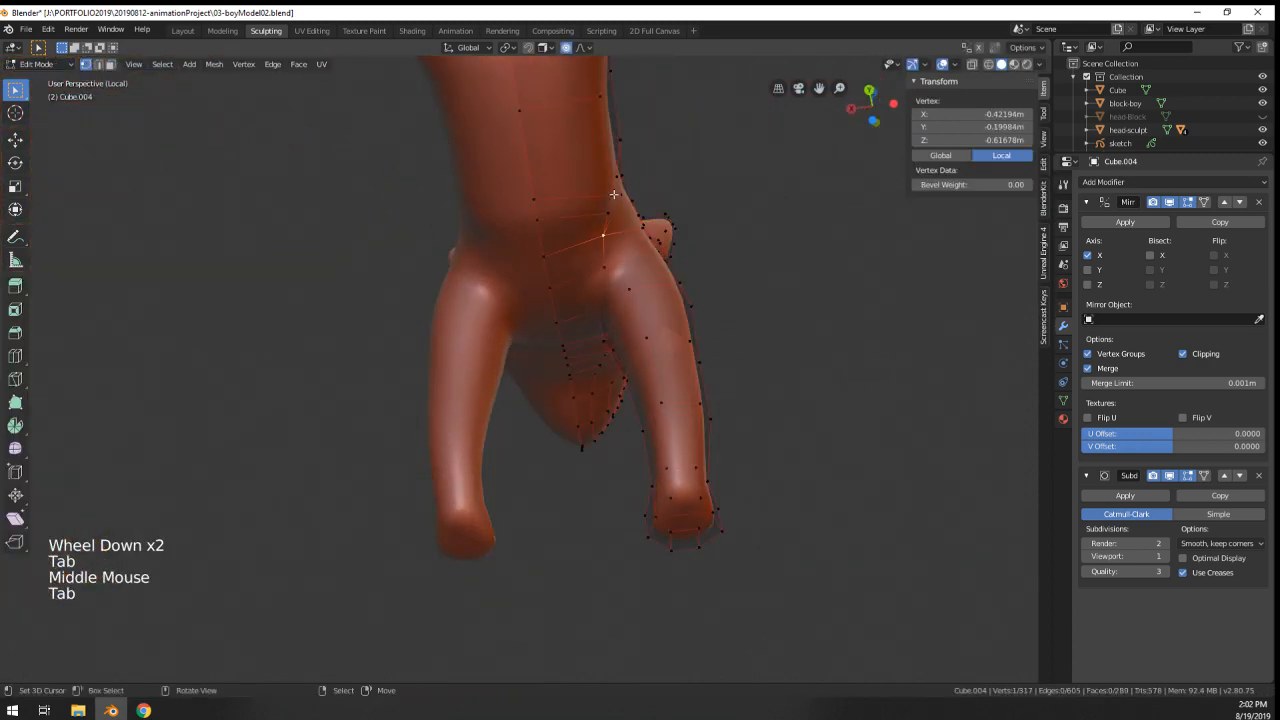
pyautogui.rightClick(614, 194)
pyautogui.press('g')
pyautogui.press('g')
pyautogui.click(611, 174)
# - Add the adjacent belly centerline vertex, slide the shared edge rearward by a factor of -0.288, and return to Object Mode
pyautogui.keyDown('shift'); pyautogui.rightClick(534, 195); pyautogui.keyUp('shift')
pyautogui.press('g')
pyautogui.press('g')
pyautogui.click(533, 177)
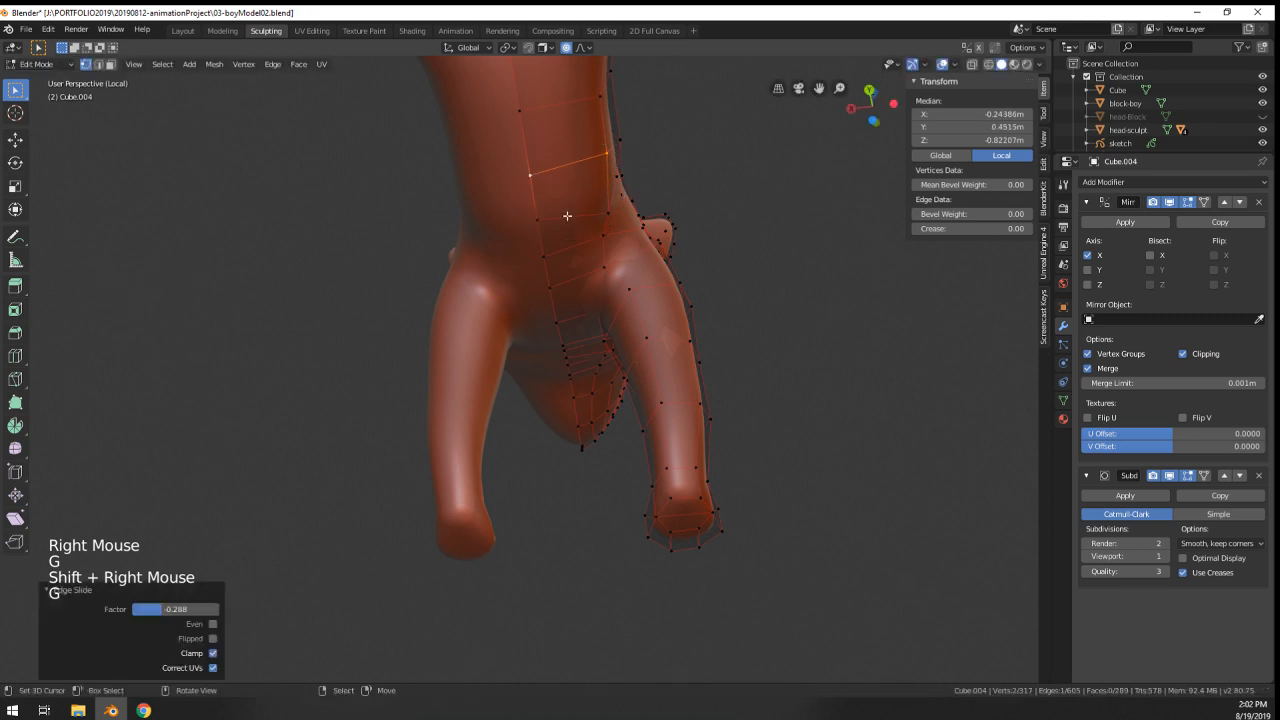
pyautogui.keyDown('shift'); pyautogui.rightClick(570, 221); pyautogui.keyUp('shift')
pyautogui.moveTo(570, 221); pyautogui.dragTo(383, 338, button='middle')
pyautogui.press('Tab')
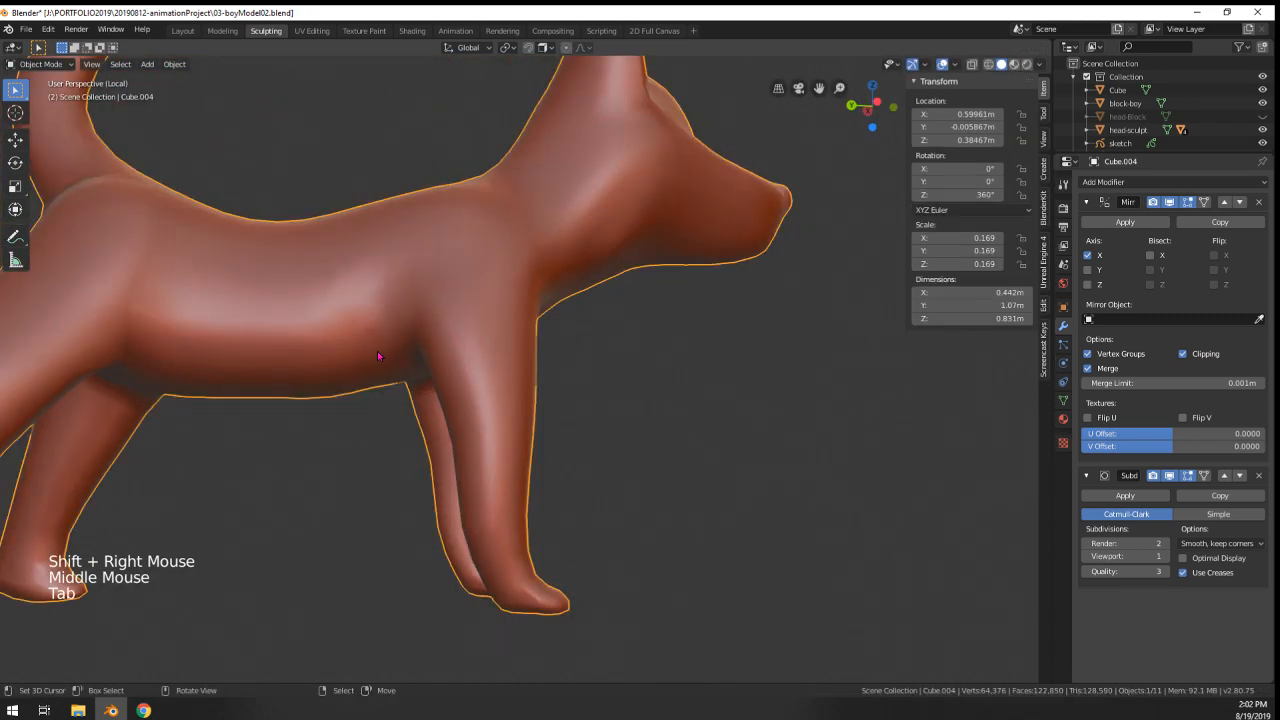
# - Switch the dog to Sculpt Mode, reduce the brush radius and smooth the flank behind the front leg
pyautogui.click(54, 110)
pyautogui.moveTo(280, 308); pyautogui.dragTo(350, 330, button='middle')
pyautogui.press('f')
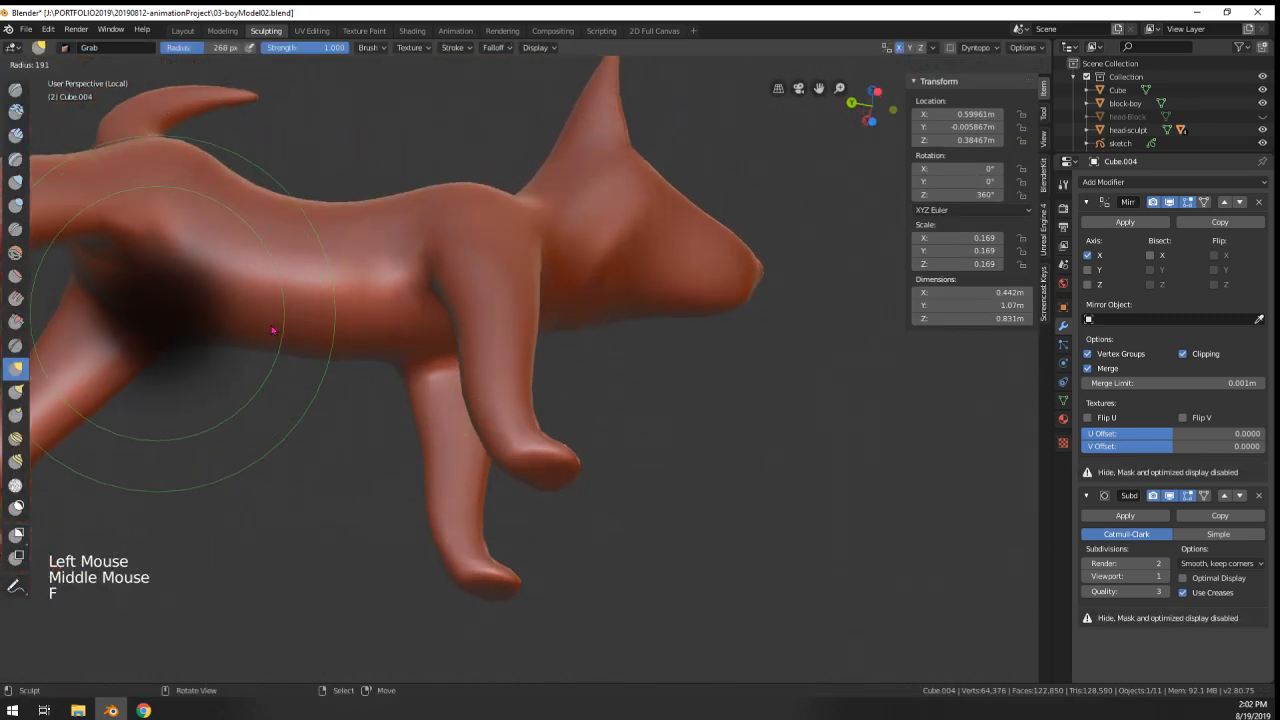
pyautogui.click(298, 331)
pyautogui.keyDown('shift'); pyautogui.moveTo(352, 316); pyautogui.dragTo(378, 307); pyautogui.keyUp('shift')
# - Change the sculpt brush to Inflate/Deflate and set its radius to 203 px
pyautogui.moveTo(355, 326)
pyautogui.mouseDown(button='middle')
pyautogui.moveTo(366, 394)
pyautogui.moveTo(421, 383)
pyautogui.moveTo(390, 448)
pyautogui.moveTo(403, 466)
pyautogui.moveTo(440, 456)
pyautogui.moveTo(332, 445)
pyautogui.moveTo(457, 427)
pyautogui.mouseUp(button='middle')
pyautogui.press('g')
pyautogui.press('f')
pyautogui.scroll(-2, 416, 395)
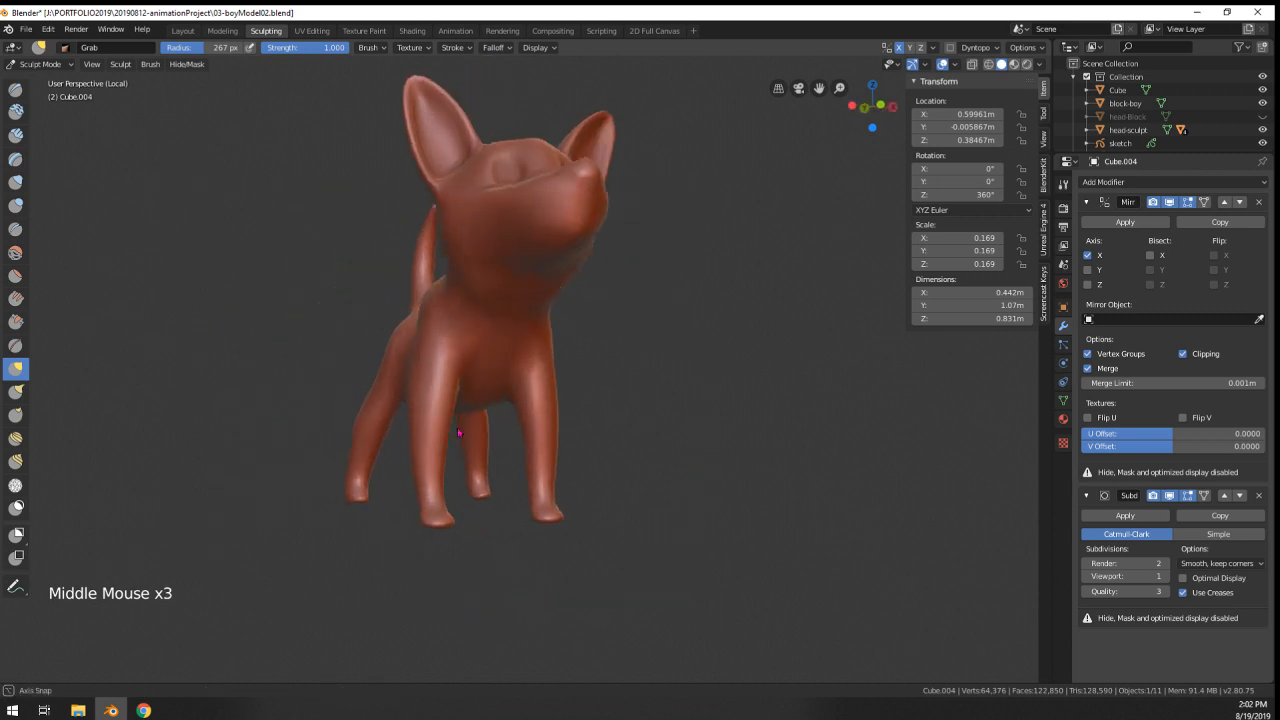
pyautogui.scroll(3, 457, 427)
pyautogui.press('f')
pyautogui.click(46, 67)
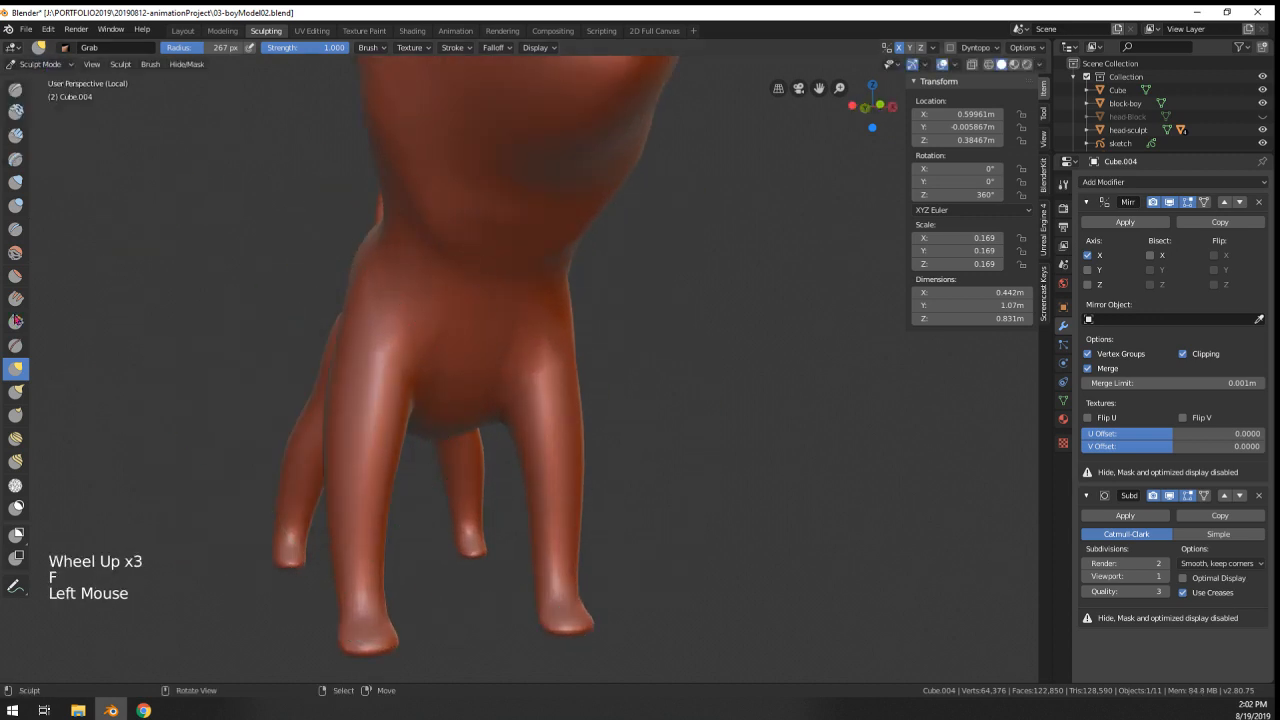
pyautogui.click(17, 183)
pyautogui.moveTo(300, 420); pyautogui.dragTo(380, 443, button='middle')
pyautogui.press('f')
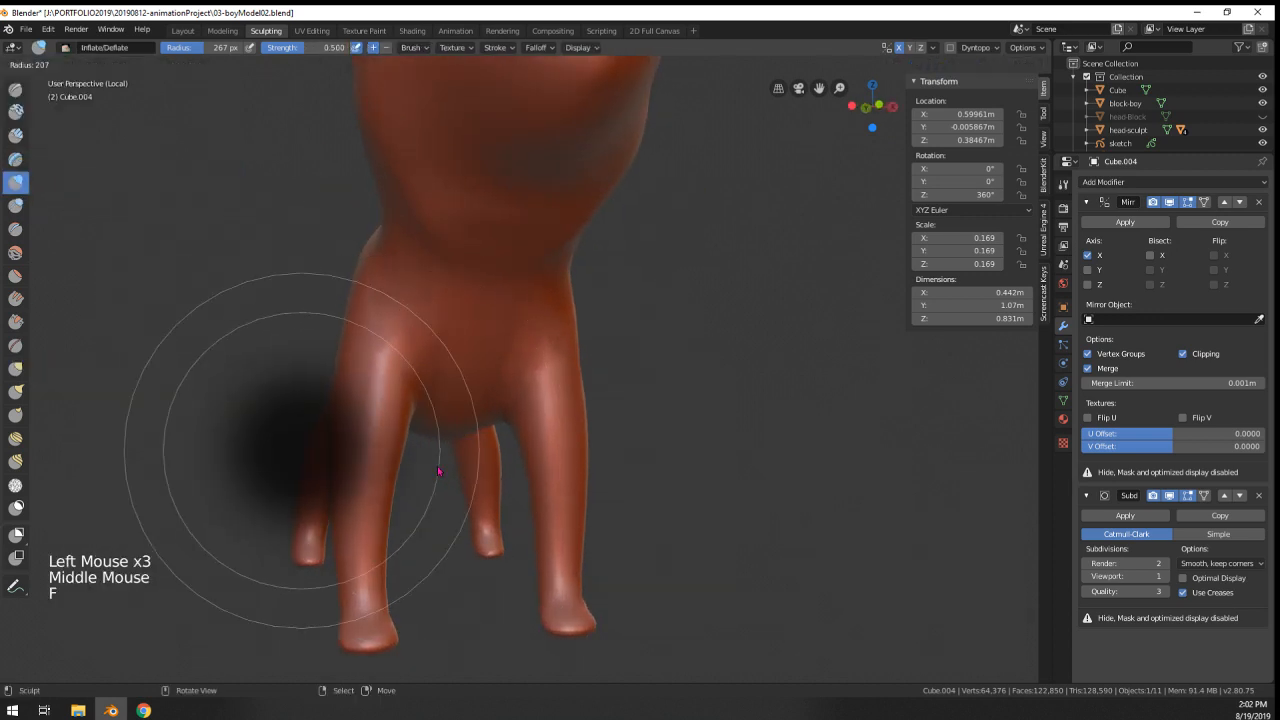
pyautogui.click(340, 540)
# - Reduce the Inflate/Deflate brush radius to 93 px and thicken the dog's ears slightly
pyautogui.scroll(-5, 463, 406)
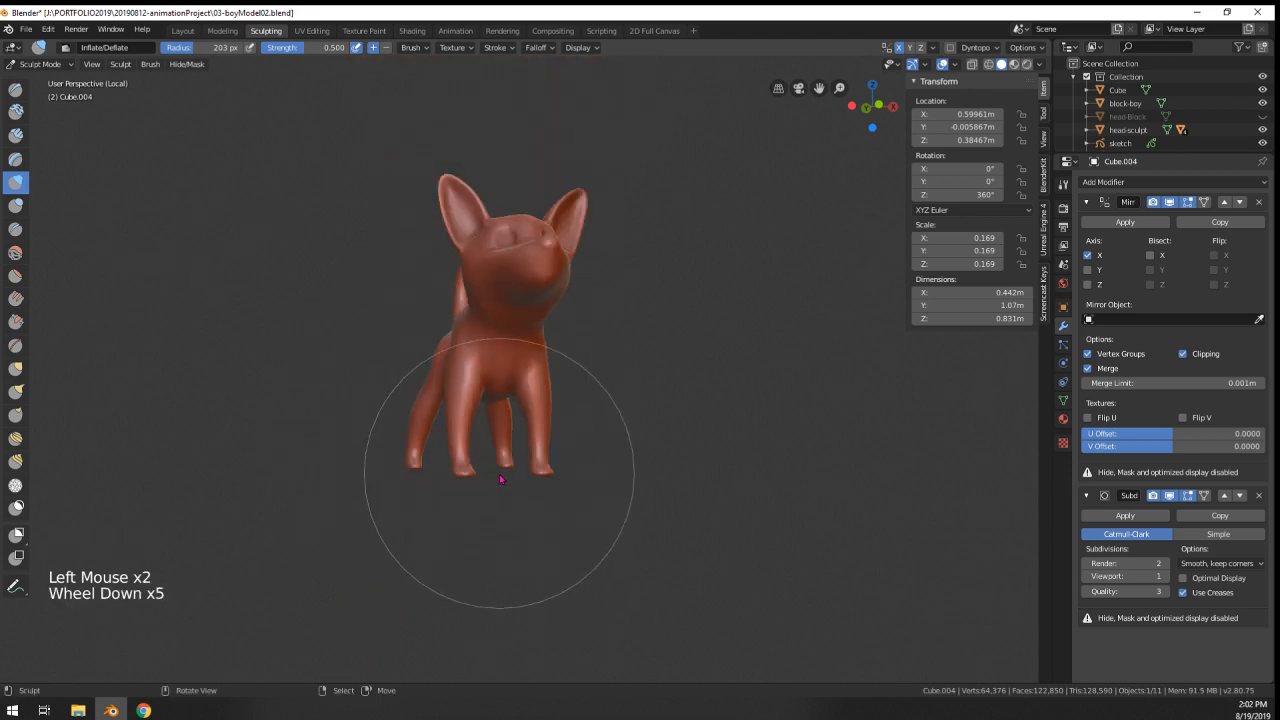
pyautogui.moveTo(497, 560); pyautogui.dragTo(455, 429, button='middle')
pyautogui.scroll(3, 470, 450)
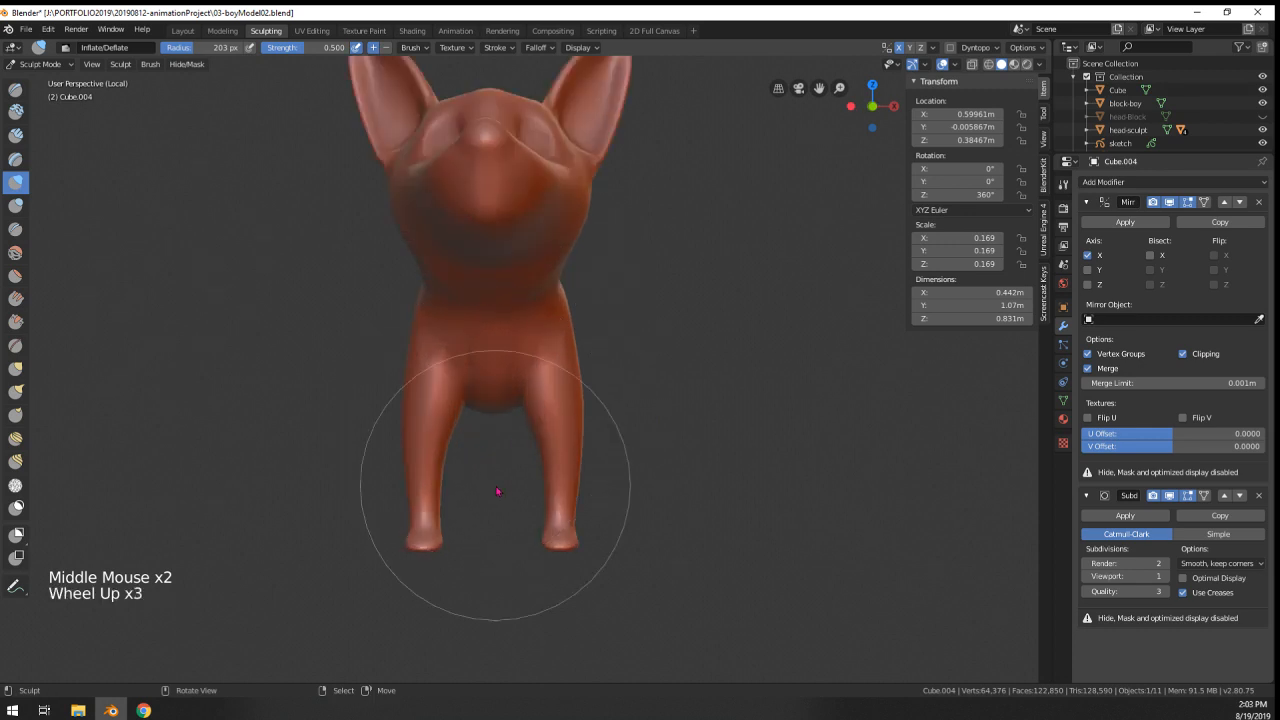
pyautogui.moveTo(491, 486); pyautogui.dragTo(620, 440, button='middle')
pyautogui.scroll(-2, 620, 440)
pyautogui.moveTo(620, 440); pyautogui.dragTo(540, 425, button='middle')
pyautogui.moveTo(540, 425)
pyautogui.mouseDown(button='middle')
pyautogui.moveTo(423, 468)
pyautogui.moveTo(386, 451)
pyautogui.moveTo(411, 441)
pyautogui.moveTo(489, 481)
pyautogui.moveTo(551, 406)
pyautogui.mouseUp(button='middle')
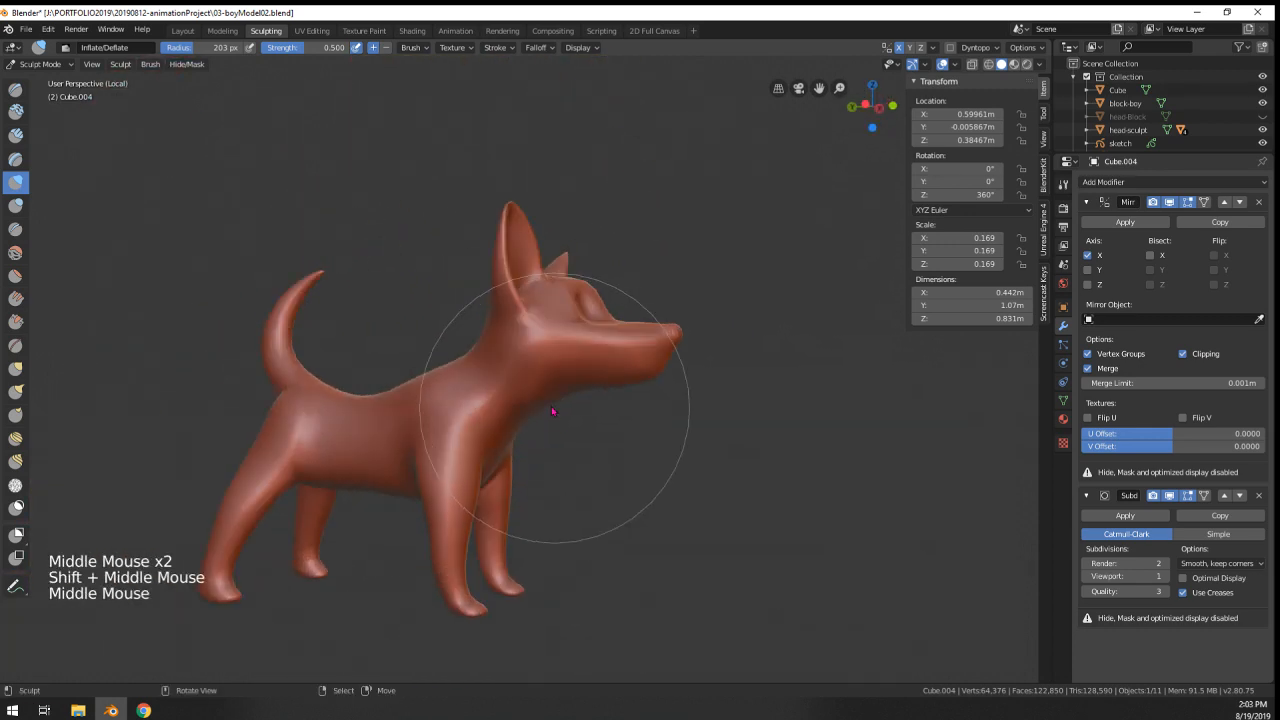
pyautogui.press('f')
pyautogui.moveTo(533, 226)
pyautogui.mouseDown(button='middle')
pyautogui.moveTo(674, 355)
pyautogui.moveTo(603, 364)
pyautogui.moveTo(503, 453)
pyautogui.moveTo(640, 400)
pyautogui.moveTo(450, 386)
pyautogui.mouseUp(button='middle')
pyautogui.click(601, 364)
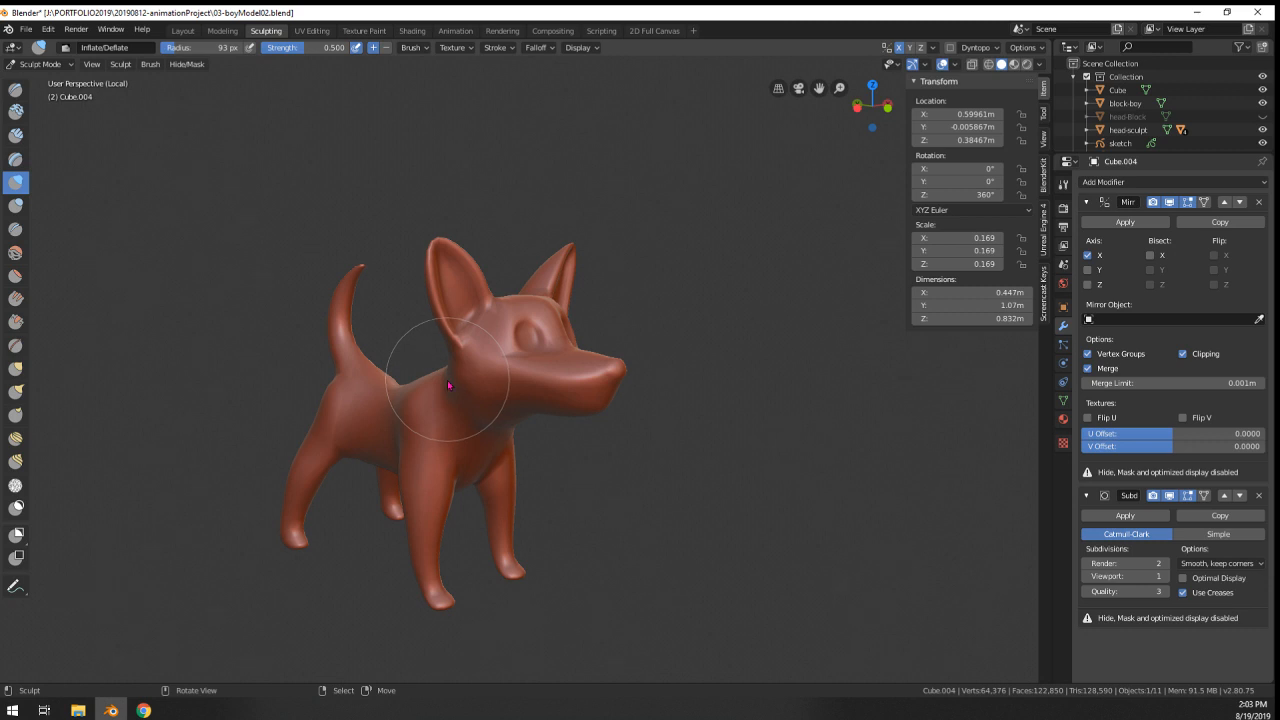
# - Switch to the Grab brush with a 243 px radius and push the tip of the snout back to shorten the muzzle
pyautogui.moveTo(208, 206)
pyautogui.mouseDown(button='middle')
pyautogui.moveTo(451, 390)
pyautogui.moveTo(706, 330)
pyautogui.moveTo(784, 366)
pyautogui.mouseUp(button='middle')
pyautogui.scroll(3, 451, 390)
pyautogui.press('g')
pyautogui.press('f')
pyautogui.press('f')
pyautogui.click(744, 329)
pyautogui.press('f')
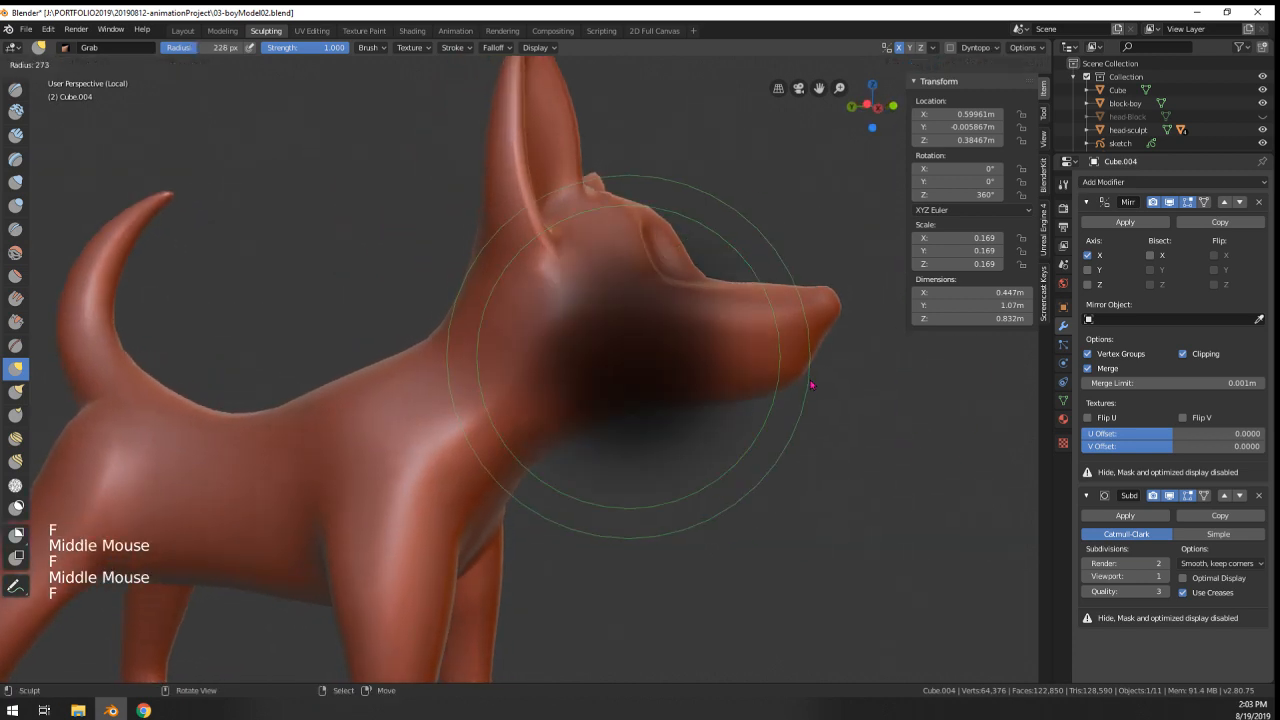
pyautogui.click(812, 380)
pyautogui.moveTo(675, 421); pyautogui.dragTo(690, 449, button='middle')
pyautogui.press('f')
pyautogui.click(816, 335)
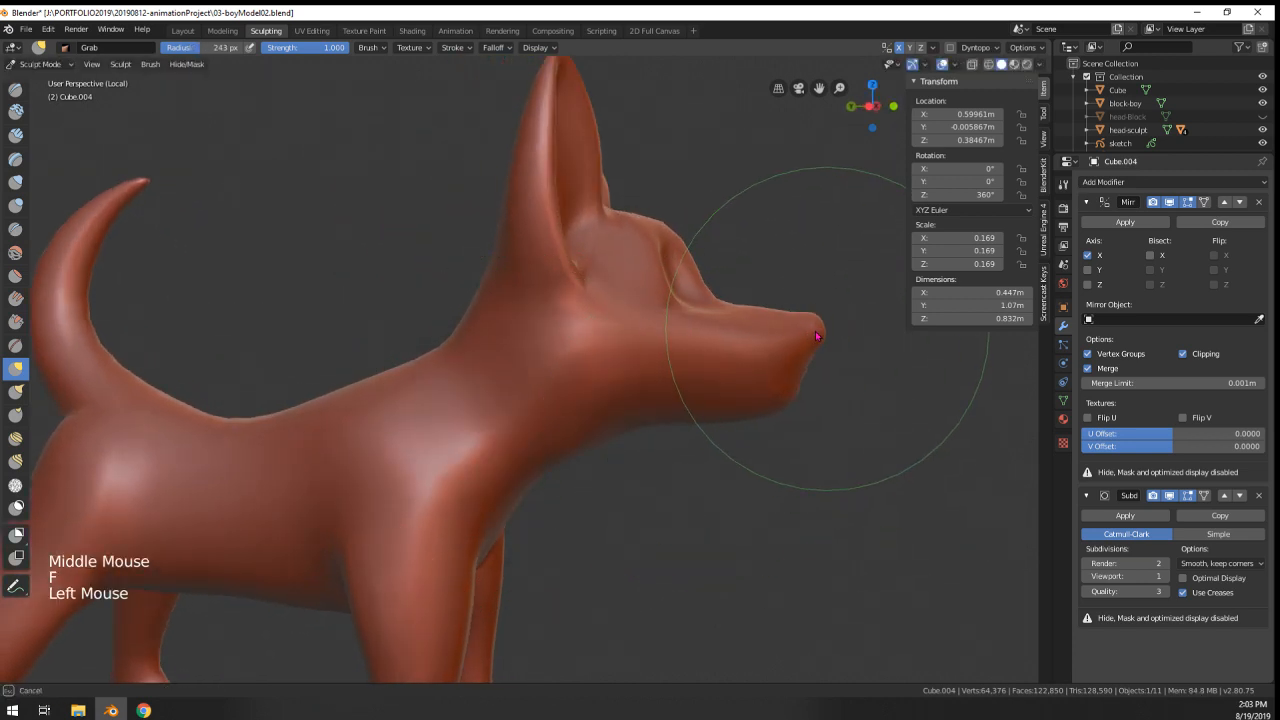
pyautogui.moveTo(672, 415); pyautogui.dragTo(677, 460, button='middle')
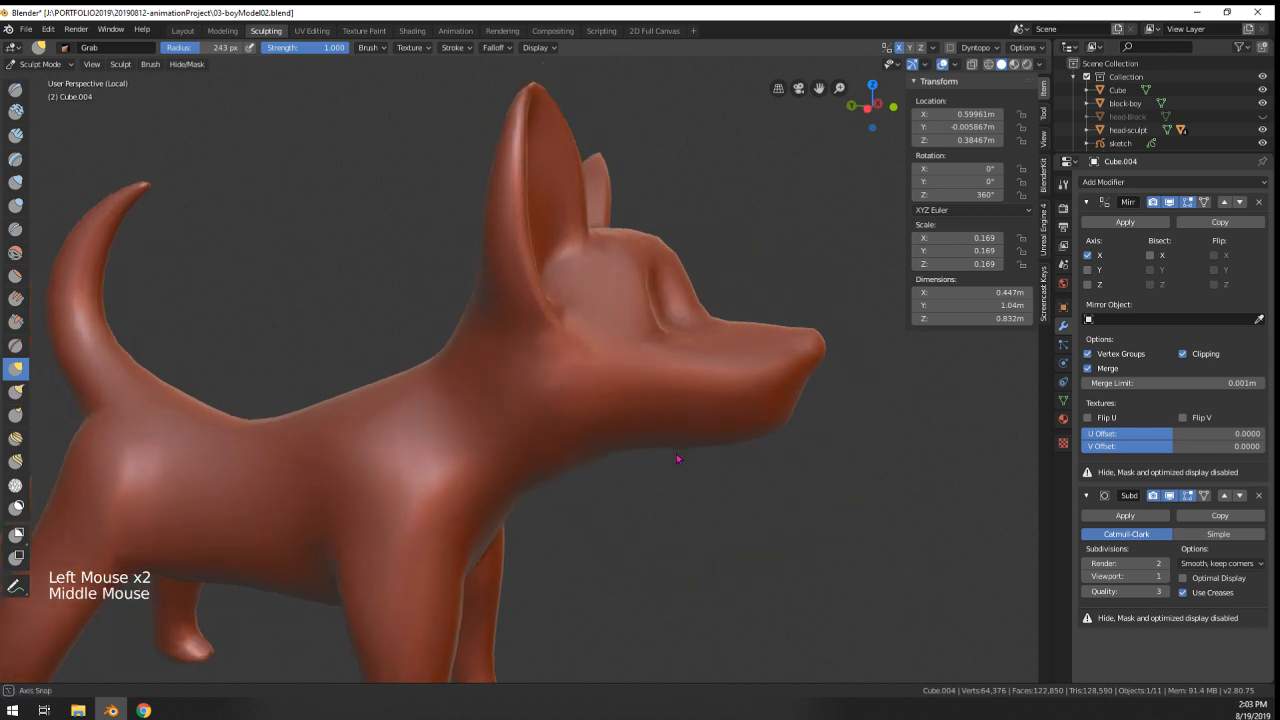
# - Reduce the Grab brush radius to 127 px and inspect the head from the front
pyautogui.press('f')
pyautogui.click(780, 430)
pyautogui.moveTo(802, 330); pyautogui.dragTo(766, 366, button='middle')
pyautogui.scroll(1, 400, 270)
pyautogui.scroll(-2, 400, 270)
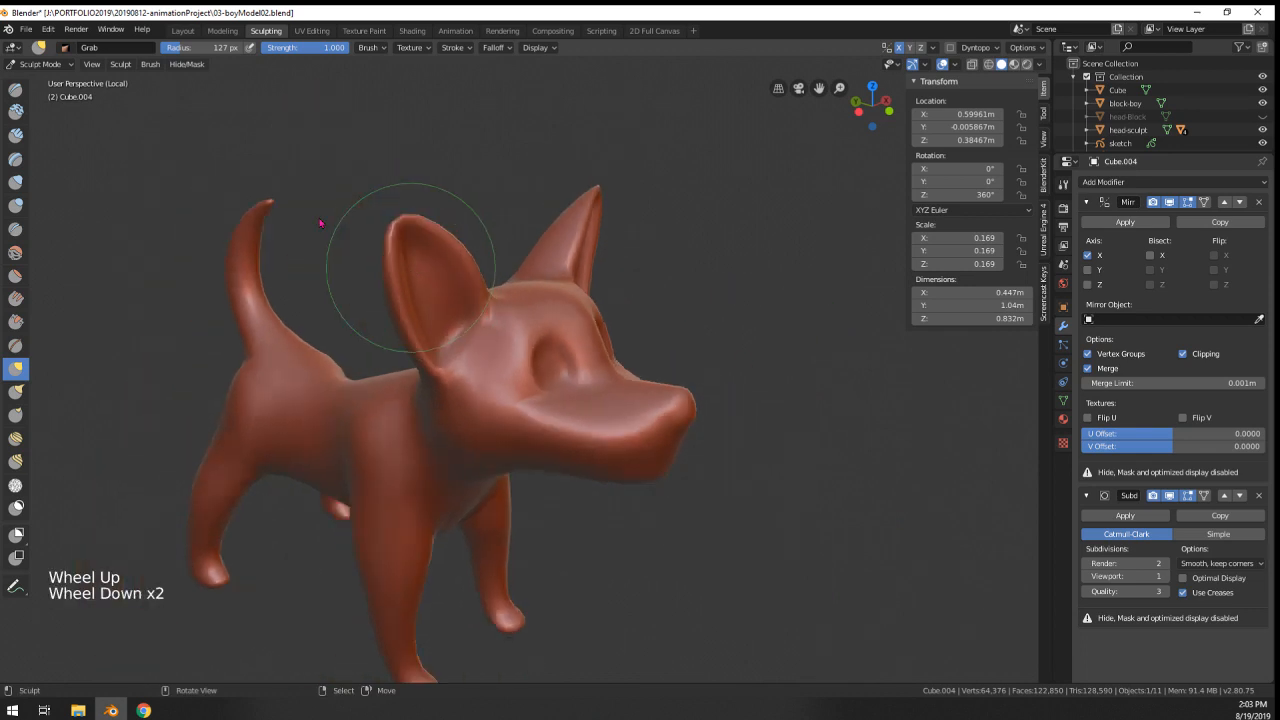
# - Switch to the Flatten/Contrast brush with an 87 px radius and flatten the cheek below the eye socket
pyautogui.click(39, 65)
pyautogui.click(15, 275)
pyautogui.scroll(1, 582, 480)
pyautogui.press('f')
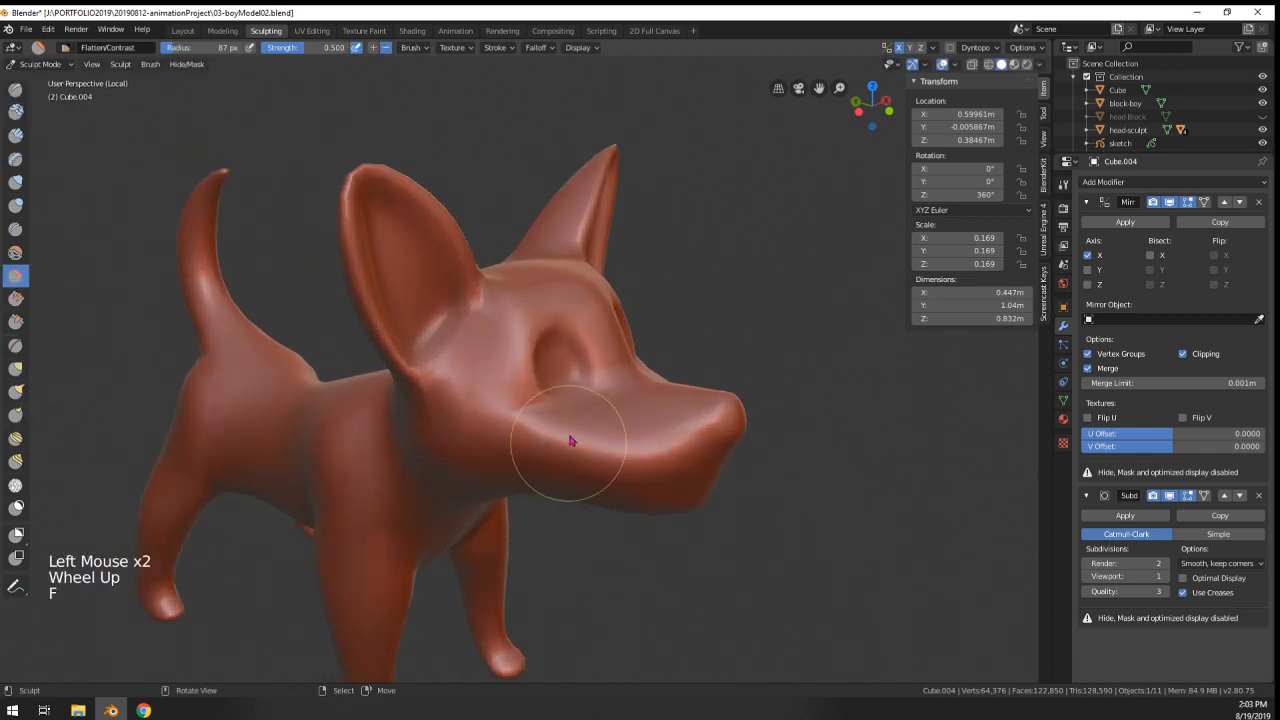
pyautogui.moveTo(503, 415); pyautogui.dragTo(513, 382)
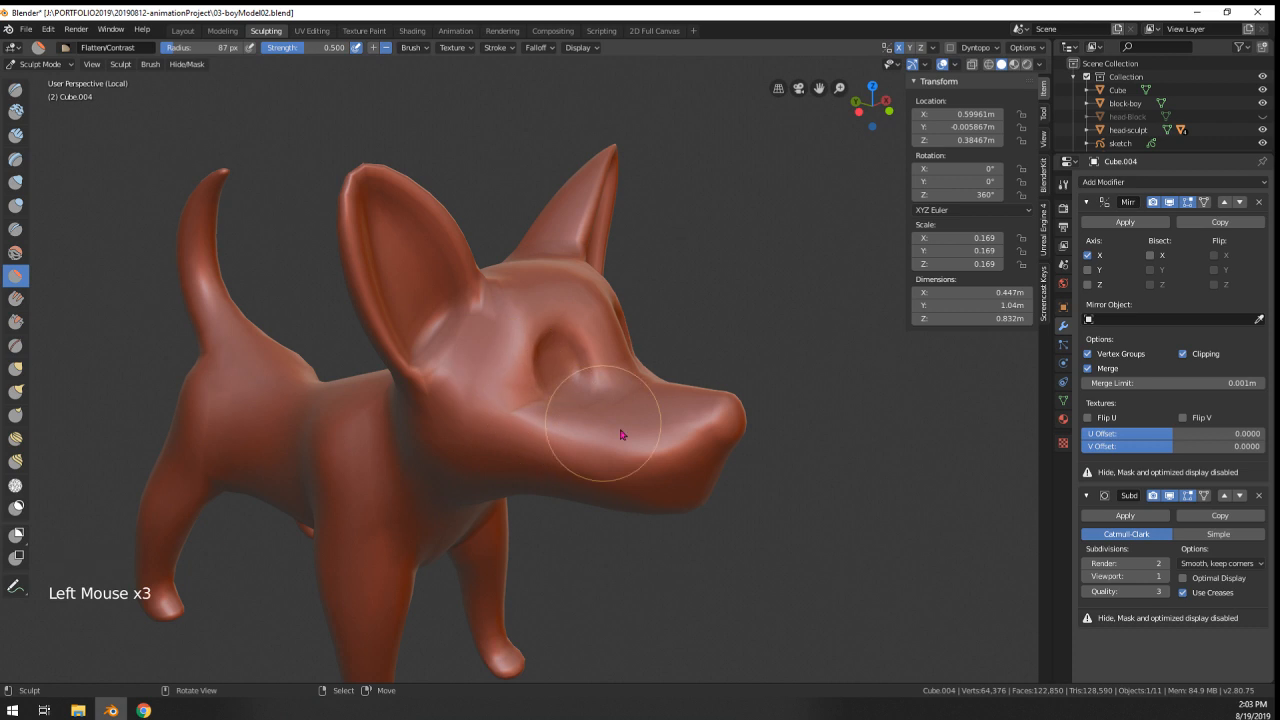
# - Flatten the side of the muzzle and the jaw toward the throat, and return the dog to Object Mode
pyautogui.moveTo(620, 434); pyautogui.dragTo(661, 294, button='middle')
pyautogui.press('ctrl')
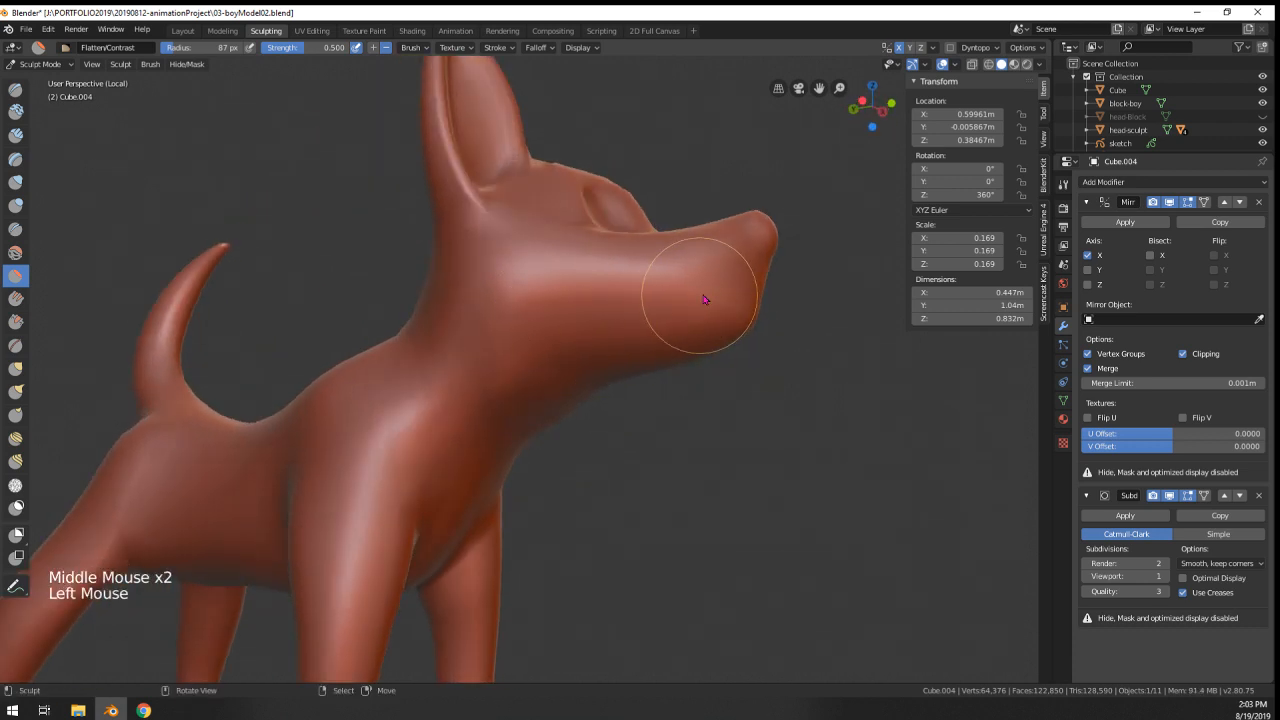
pyautogui.moveTo(556, 333)
pyautogui.mouseDown(button='middle')
pyautogui.moveTo(457, 277)
pyautogui.moveTo(466, 263)
pyautogui.moveTo(554, 323)
pyautogui.mouseUp(button='middle')
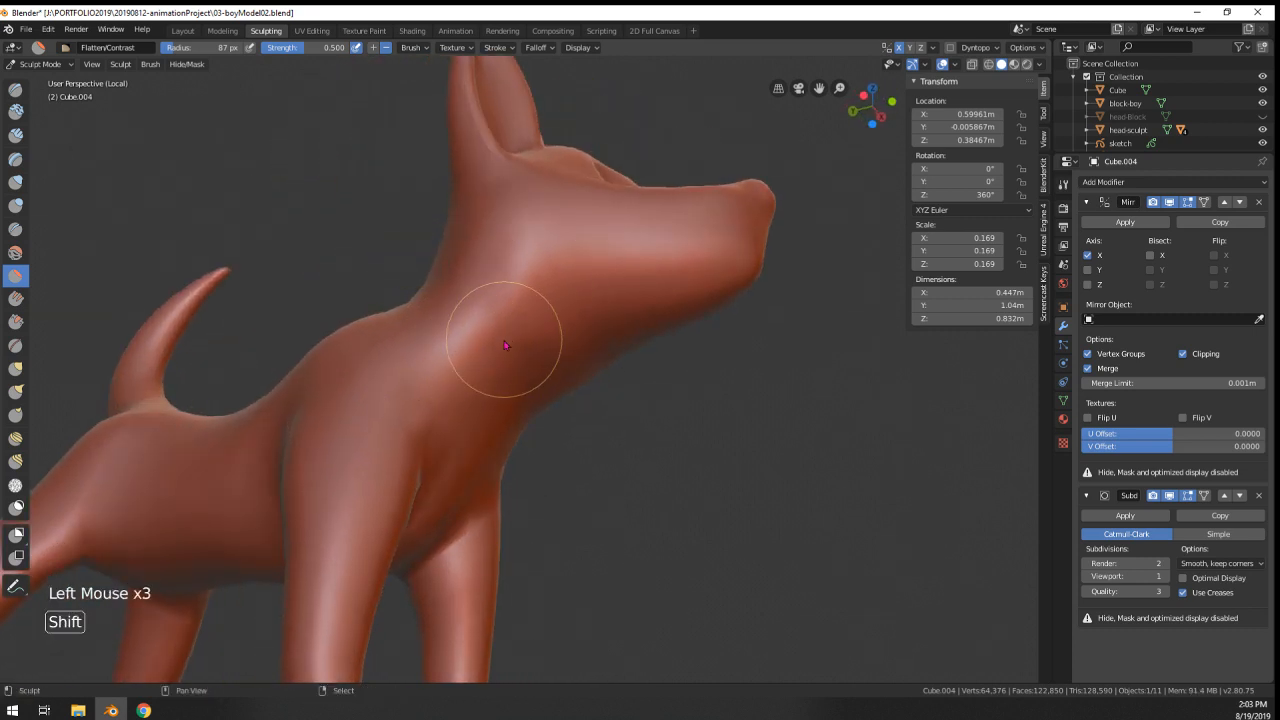
pyautogui.press('f')
pyautogui.moveTo(562, 401)
pyautogui.mouseDown(button='middle')
pyautogui.moveTo(666, 466)
pyautogui.moveTo(620, 470)
pyautogui.mouseUp(button='middle')
pyautogui.click(38, 64)
pyautogui.click(40, 80)
pyautogui.scroll(-3, 540, 378)
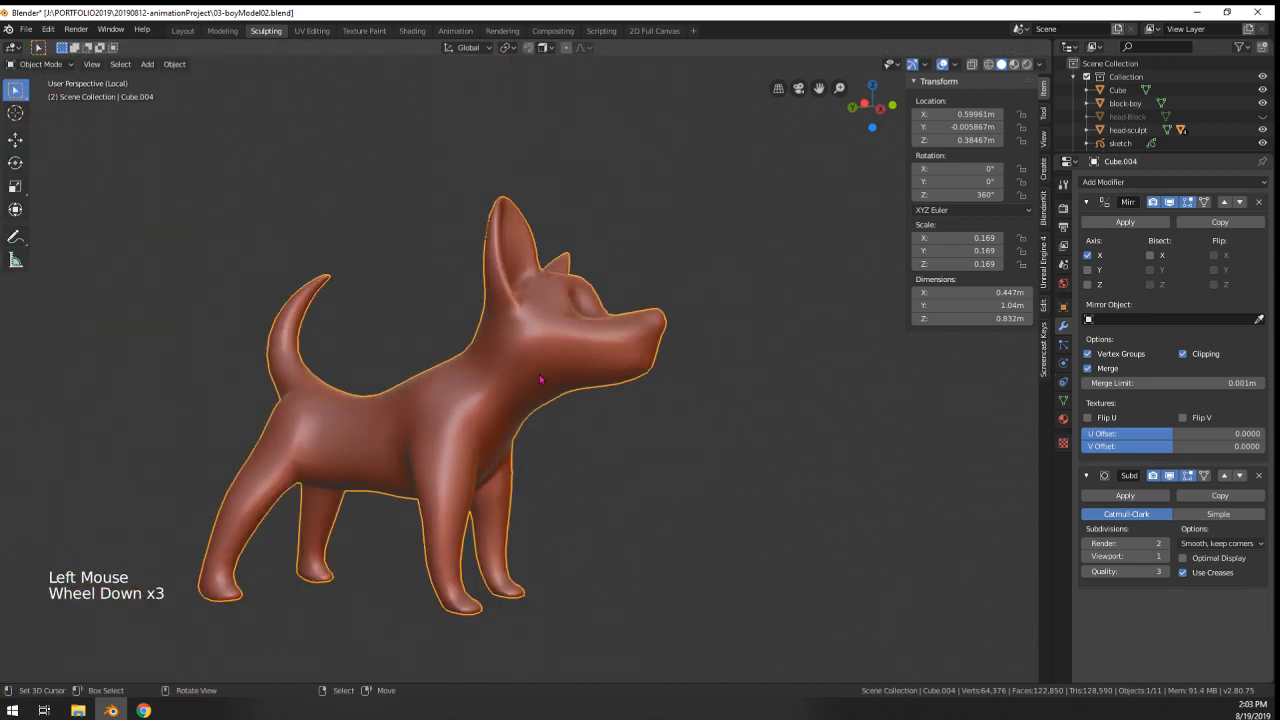
# - Examine the dog's mesh and overall smoothed shape from the side and front
pyautogui.moveTo(694, 449); pyautogui.dragTo(600, 480, button='middle')
pyautogui.press('Tab')
pyautogui.moveTo(600, 480); pyautogui.dragTo(501, 532, button='middle')
pyautogui.scroll(2, 731, 474)
pyautogui.scroll(3, 651, 480)
pyautogui.press('Tab')
pyautogui.scroll(-6, 651, 480)
pyautogui.scroll(2, 440, 505)
pyautogui.scroll(-1, 440, 505)
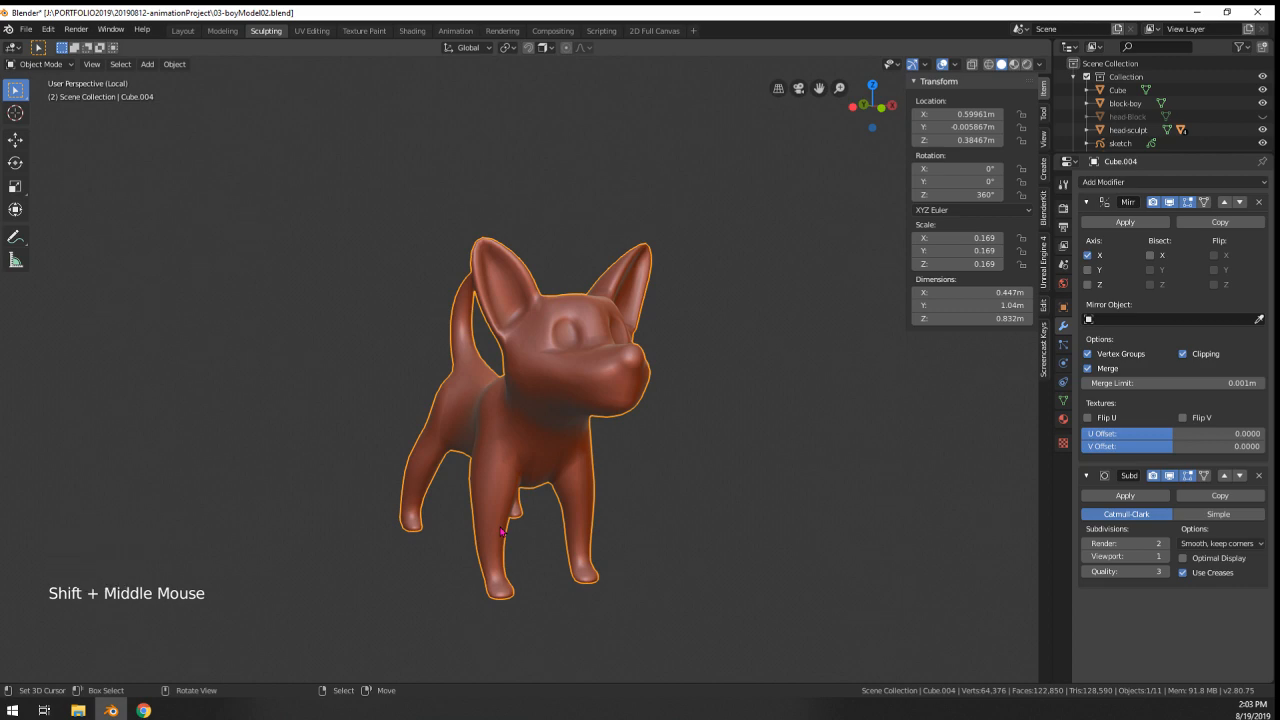
# - Leave local view so the other models appear beside the dog, and set the dog's subdivision level to 1
pyautogui.press('KP_Divide')
pyautogui.moveTo(502, 532); pyautogui.dragTo(447, 441, button='middle')
pyautogui.scroll(-3, 446, 420)
pyautogui.scroll(3, 505, 340)
pyautogui.moveTo(505, 340); pyautogui.dragTo(610, 335, button='middle')
pyautogui.scroll(-5, 741, 440)
pyautogui.keyDown('shift'); pyautogui.moveTo(763, 389); pyautogui.dragTo(703, 448, button='middle'); pyautogui.keyUp('shift')
pyautogui.scroll(3, 735, 456)
pyautogui.hotkey('ctrl', '1')
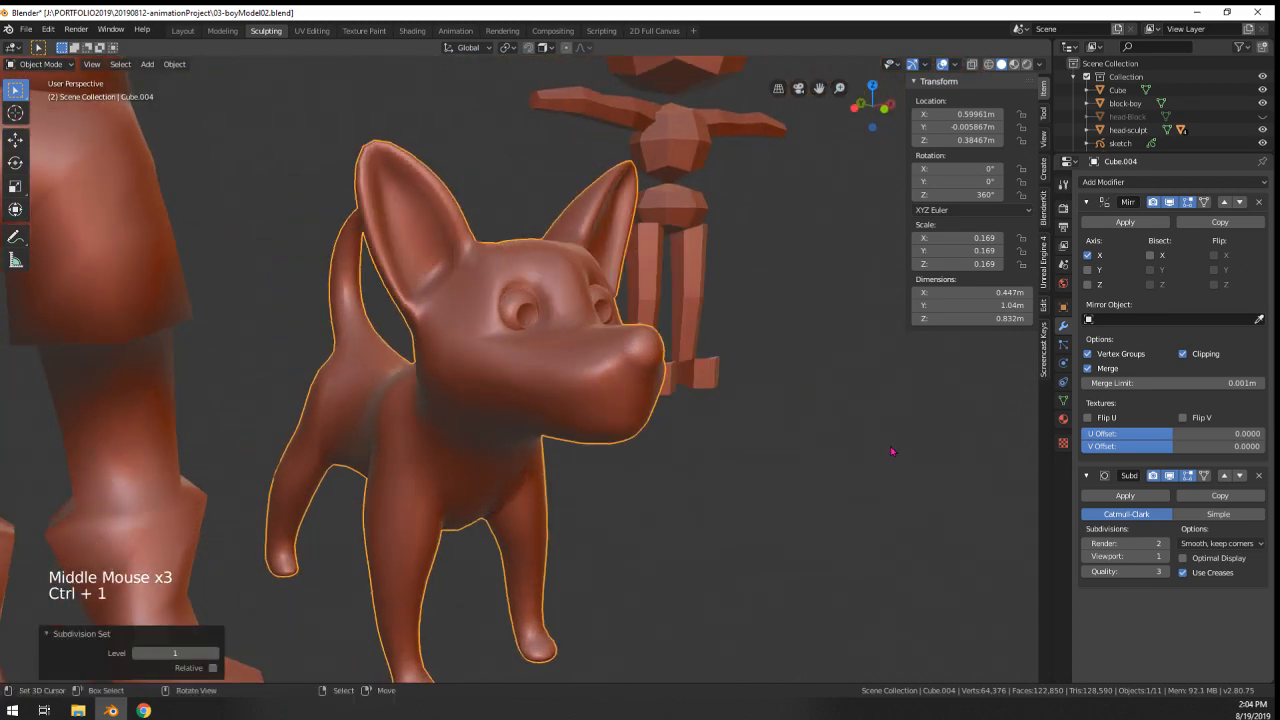
# - Inspect the dog's mesh in Wireframe shading from the front, and return the viewport to Solid shading
pyautogui.press('w')
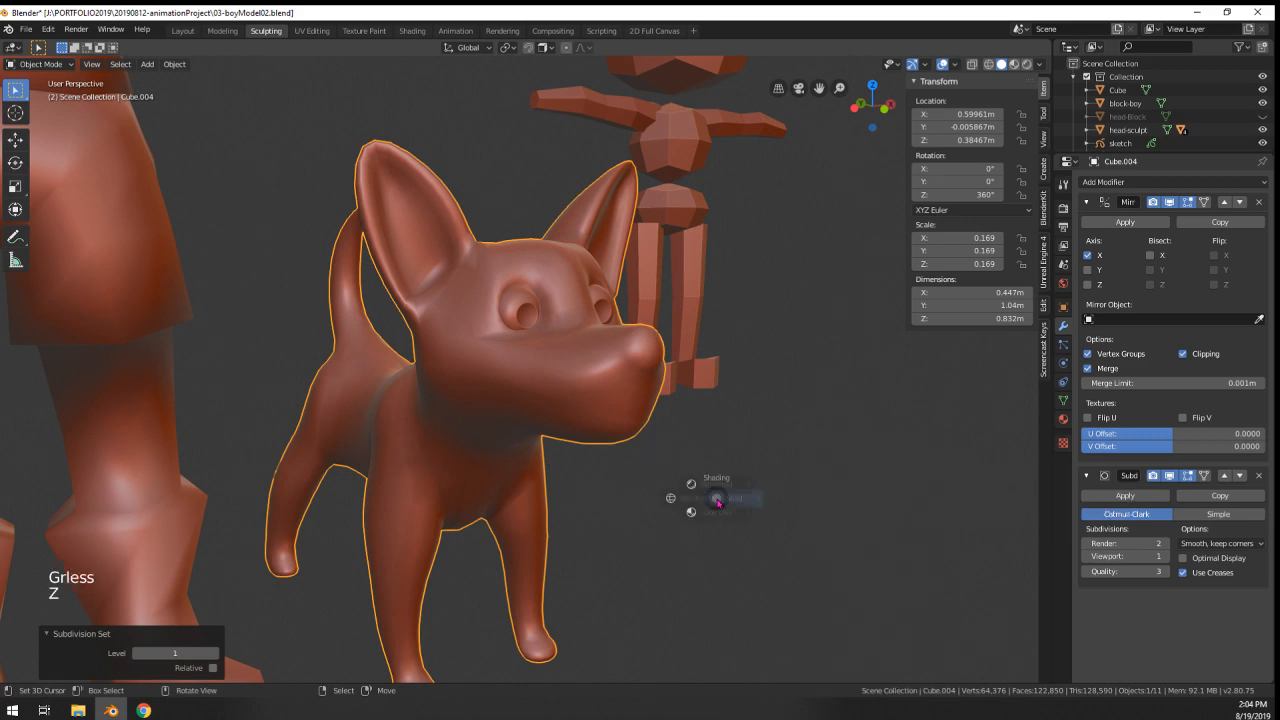
pyautogui.click(632, 502)
pyautogui.moveTo(632, 502)
pyautogui.mouseDown(button='middle')
pyautogui.moveTo(677, 531)
pyautogui.moveTo(951, 513)
pyautogui.moveTo(617, 528)
pyautogui.mouseUp(button='middle')
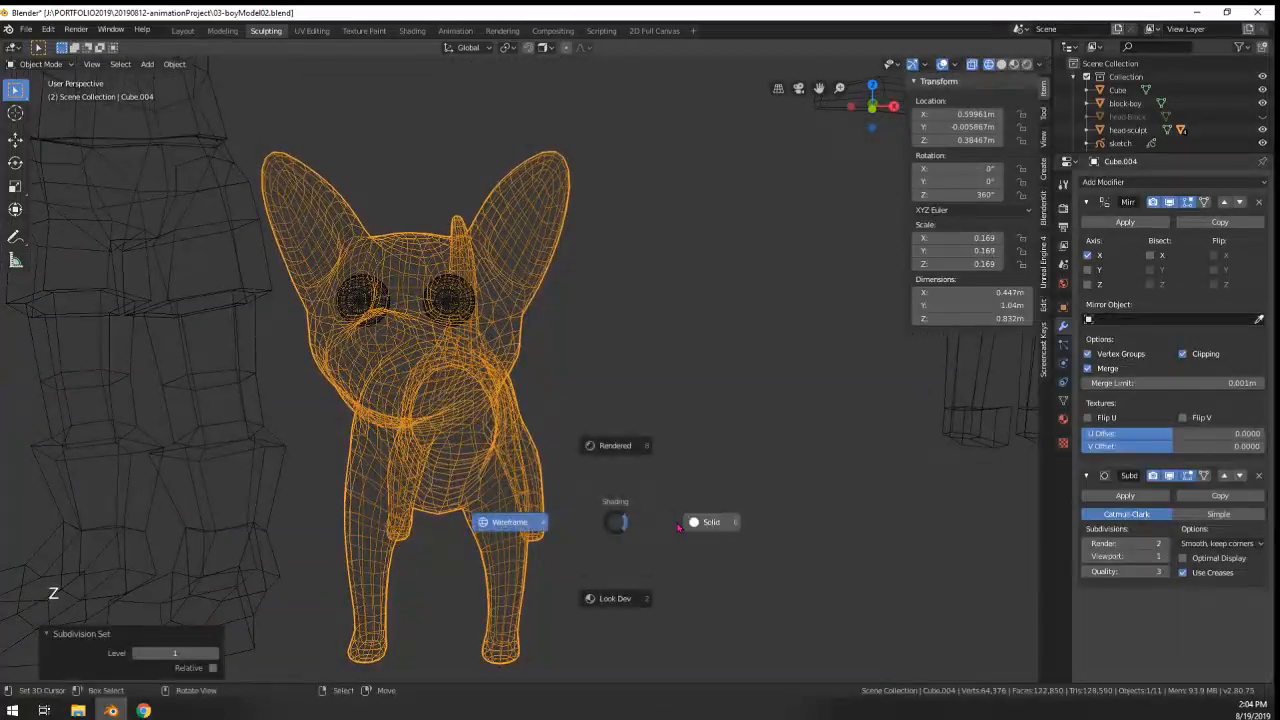
pyautogui.middleClick(678, 527)
pyautogui.scroll(-2, 685, 521)
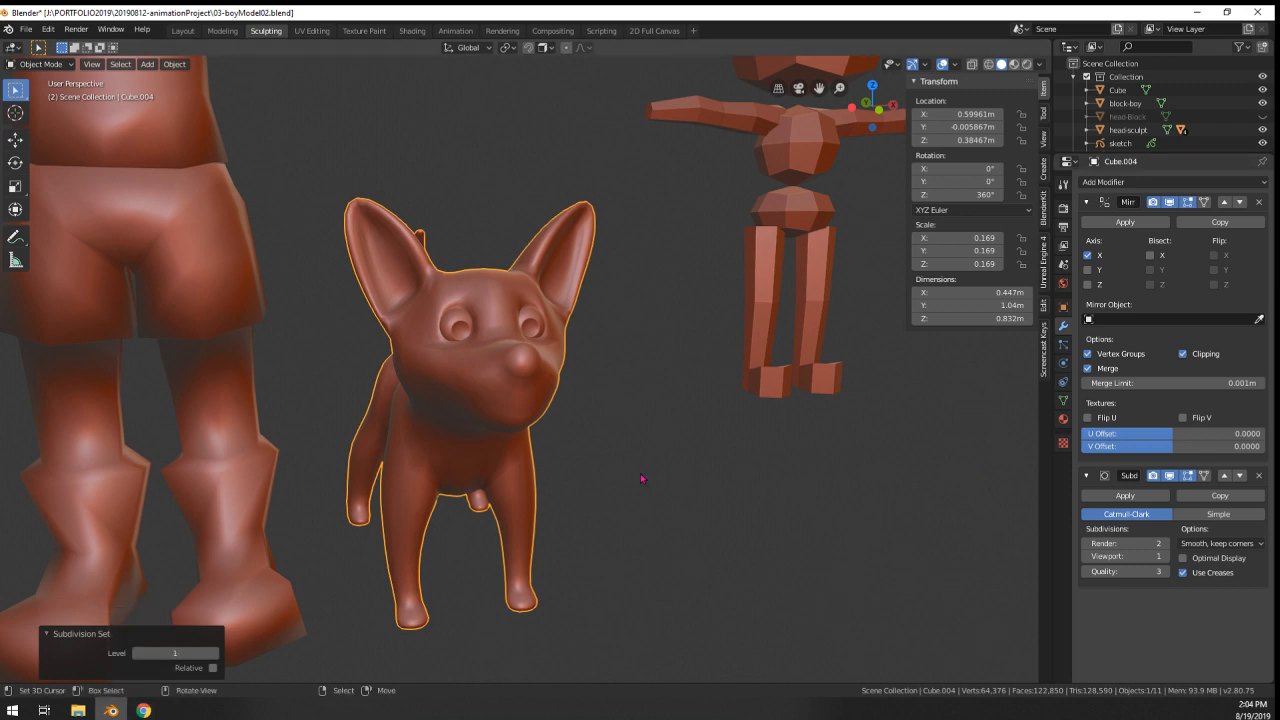
# - Adjust a vertex near the dog's ear in Edit Mode and compare the result in Object Mode
pyautogui.moveTo(641, 479); pyautogui.dragTo(580, 430, button='middle')
pyautogui.scroll(1, 580, 430)
pyautogui.scroll(-3, 580, 430)
pyautogui.scroll(3, 548, 359)
pyautogui.scroll(-1, 590, 390)
pyautogui.scroll(1, 500, 310)
pyautogui.press('Tab')
pyautogui.rightClick(368, 290)
pyautogui.press('g')
pyautogui.press('Tab')
pyautogui.press('Tab')
# - Slide the edge behind the ear's base slightly along the head, scale it down to about 0.75, and return to Object Mode
pyautogui.scroll(2, 676, 426)
pyautogui.moveTo(580, 430); pyautogui.dragTo(467, 433, button='middle')
pyautogui.rightClick(467, 433)
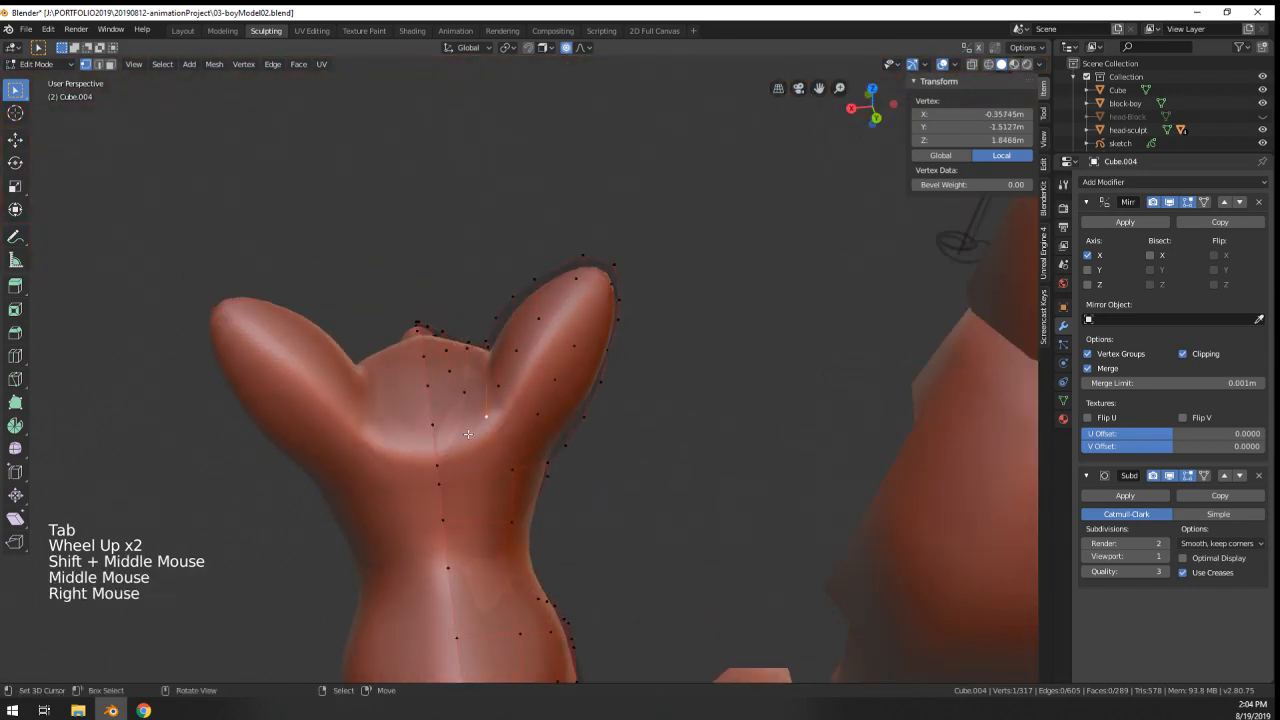
pyautogui.press('g')
pyautogui.press('g')
pyautogui.click(495, 485)
pyautogui.press('s')
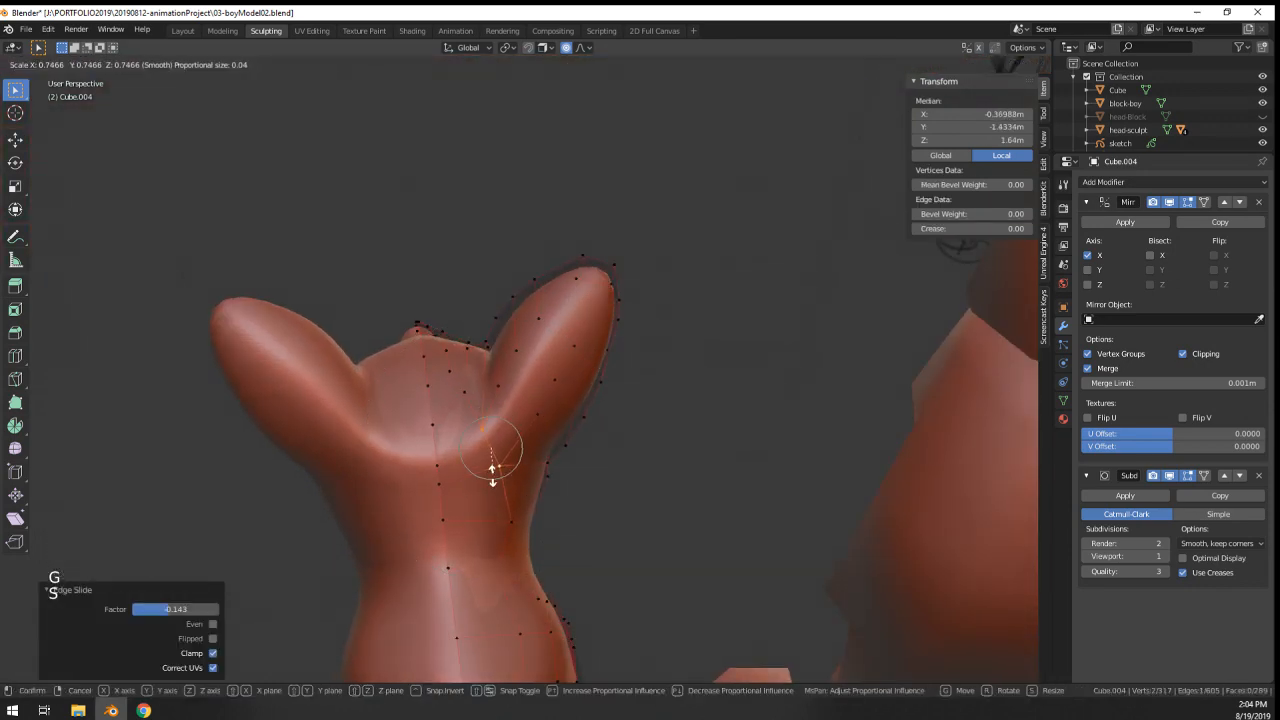
pyautogui.click(495, 475)
pyautogui.press('Tab')
# - Move the vertex at the outer side of the eye socket slightly outward and upward
pyautogui.scroll(-2, 495, 472)
pyautogui.moveTo(495, 472); pyautogui.dragTo(622, 480, button='middle')
pyautogui.scroll(-3, 657, 461)
pyautogui.scroll(-2, 657, 461)
pyautogui.scroll(3, 649, 490)
pyautogui.scroll(5, 553, 412)
pyautogui.press('Tab')
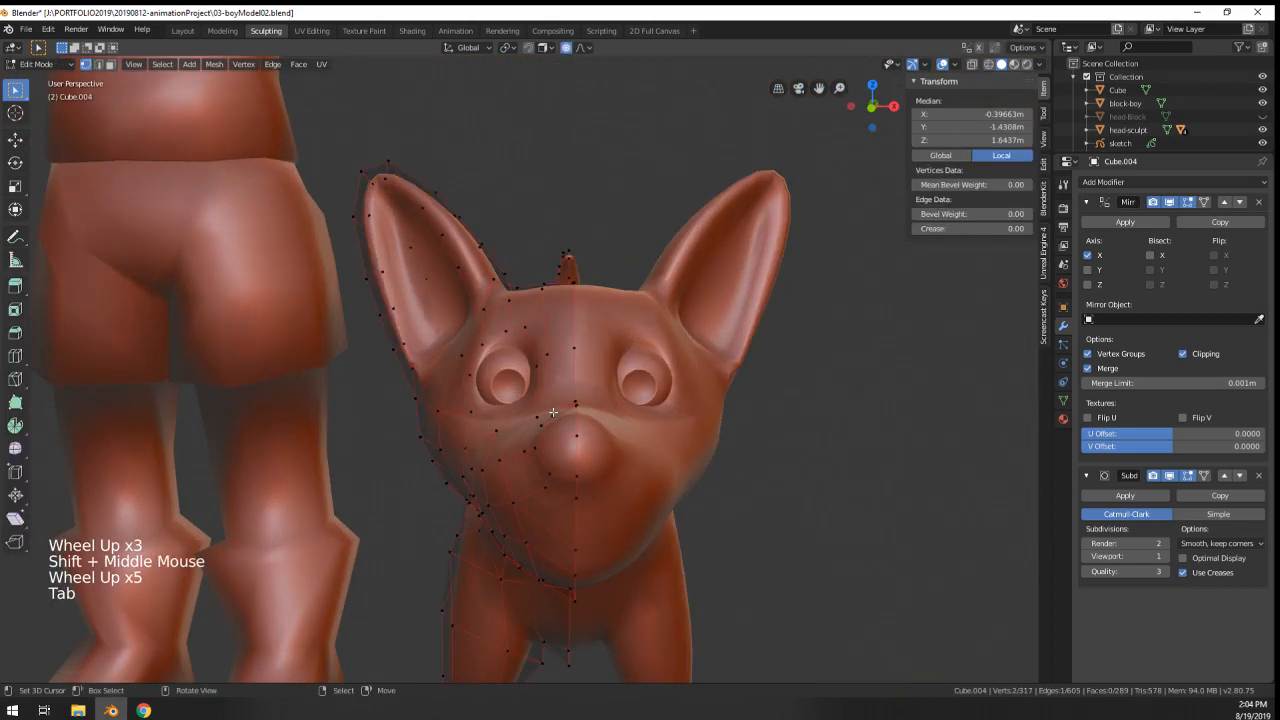
pyautogui.rightClick(479, 381)
pyautogui.press('g')
pyautogui.click(463, 375)
# - Shift the brow vertex above the eye and nudge the vertex at the socket's inner side, returning to Object Mode
pyautogui.rightClick(521, 341)
pyautogui.press('g')
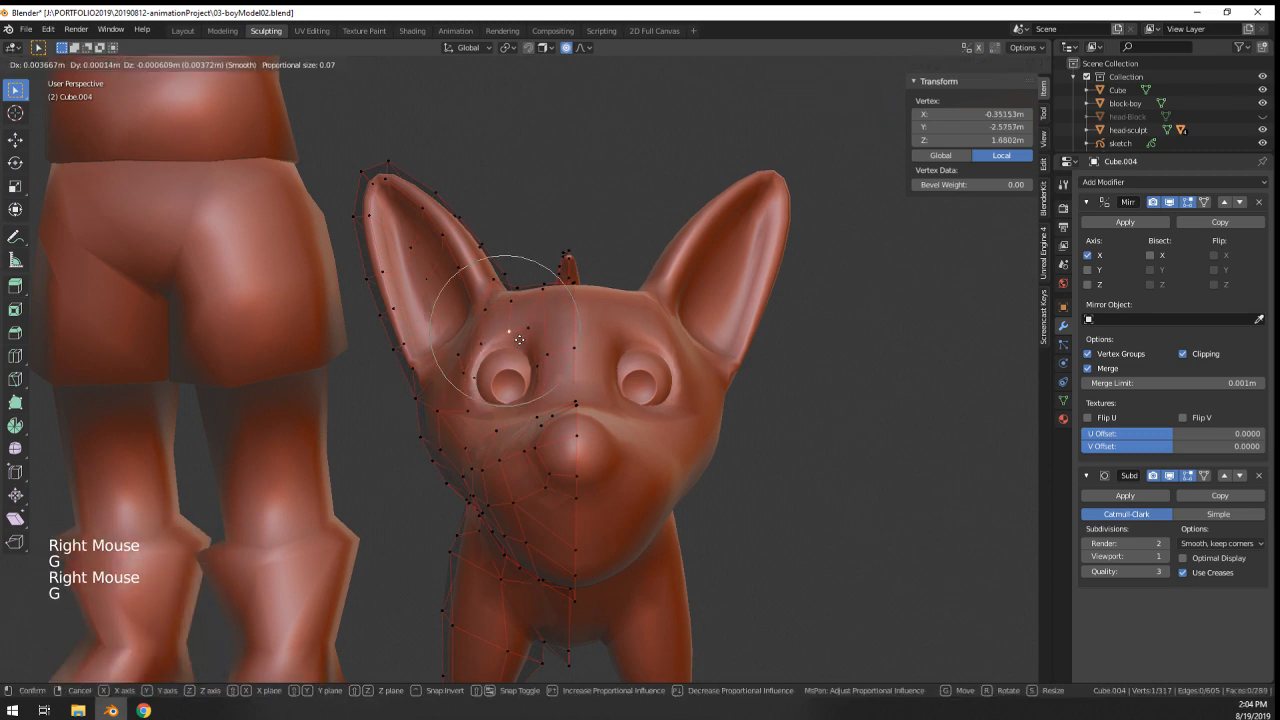
pyautogui.click(528, 330)
pyautogui.rightClick(535, 370)
pyautogui.press('g')
pyautogui.click(537, 370)
pyautogui.press('Tab')
# - Reposition the vertices at the inner side of the eye socket and just below the eye
pyautogui.moveTo(537, 370); pyautogui.dragTo(580, 372, button='middle')
pyautogui.scroll(2, 594, 428)
pyautogui.scroll(-2, 537, 438)
pyautogui.press('Tab')
pyautogui.scroll(4, 580, 372)
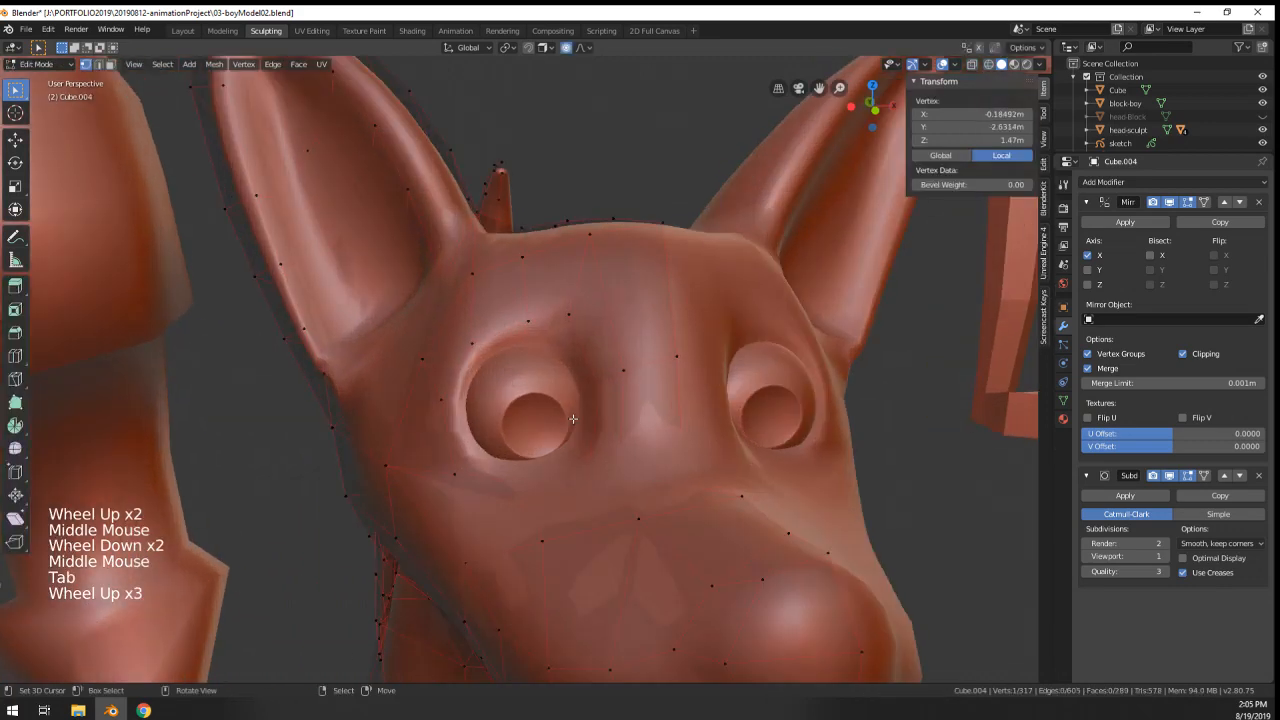
pyautogui.rightClick(618, 400)
pyautogui.press('g')
pyautogui.click(618, 407)
pyautogui.rightClick(480, 482)
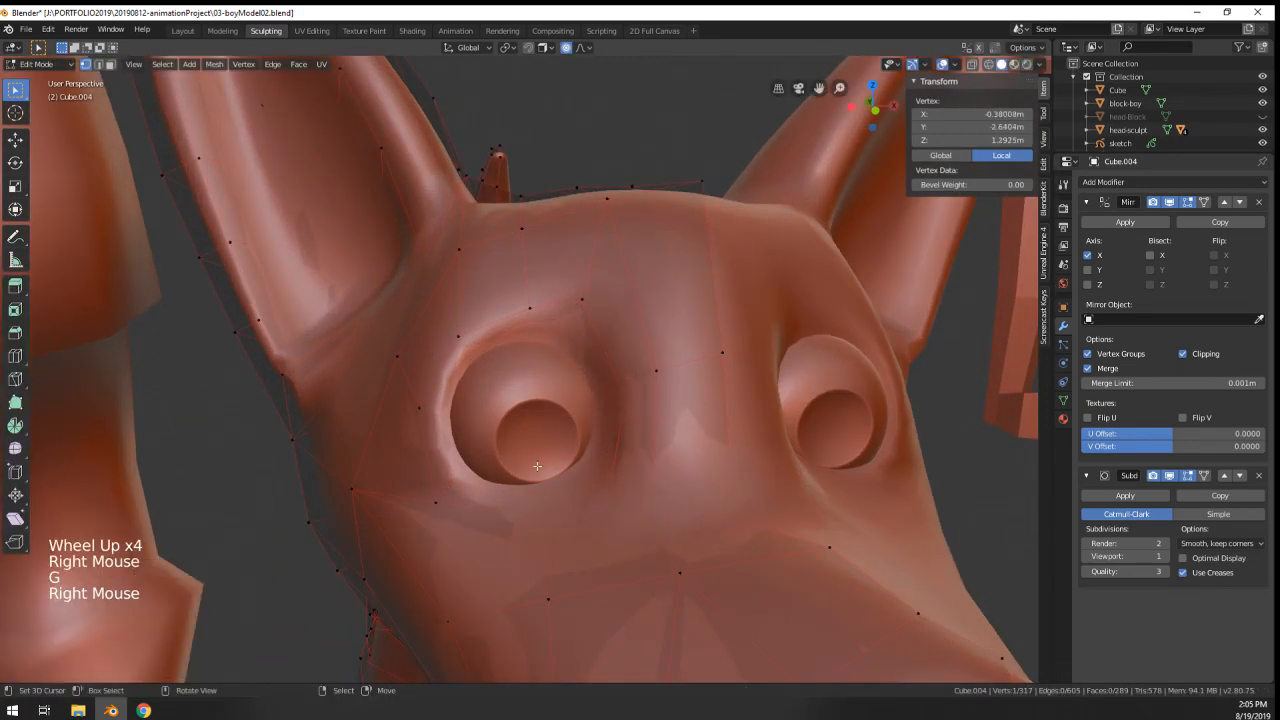
pyautogui.press('g')
pyautogui.click(545, 482)
pyautogui.press('Tab')
# - Examine the reshaped eye area and the whole head from the front and at an angle
pyautogui.scroll(-8, 545, 482)
pyautogui.moveTo(545, 482); pyautogui.dragTo(538, 452, button='middle')
pyautogui.scroll(1, 538, 452)
pyautogui.scroll(5, 538, 452)
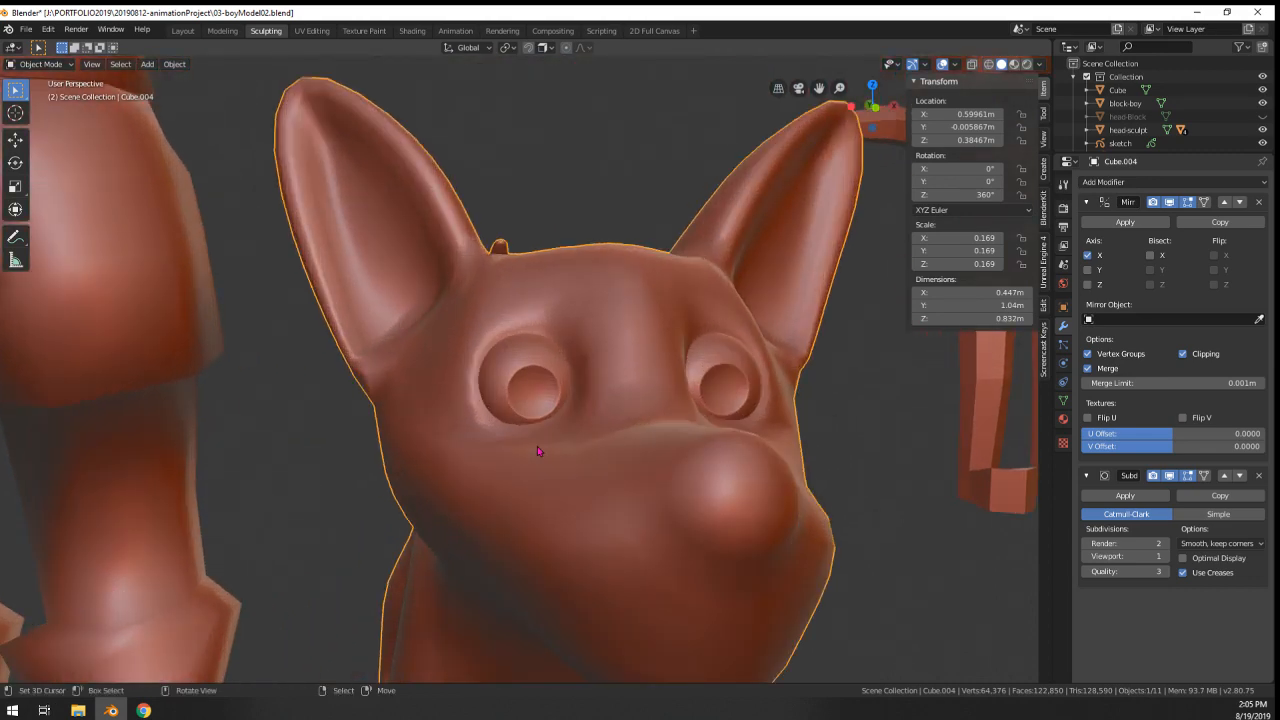
pyautogui.moveTo(538, 451); pyautogui.dragTo(618, 440, button='middle')
pyautogui.scroll(-4, 618, 440)
pyautogui.scroll(3, 618, 440)
pyautogui.scroll(-2, 618, 440)
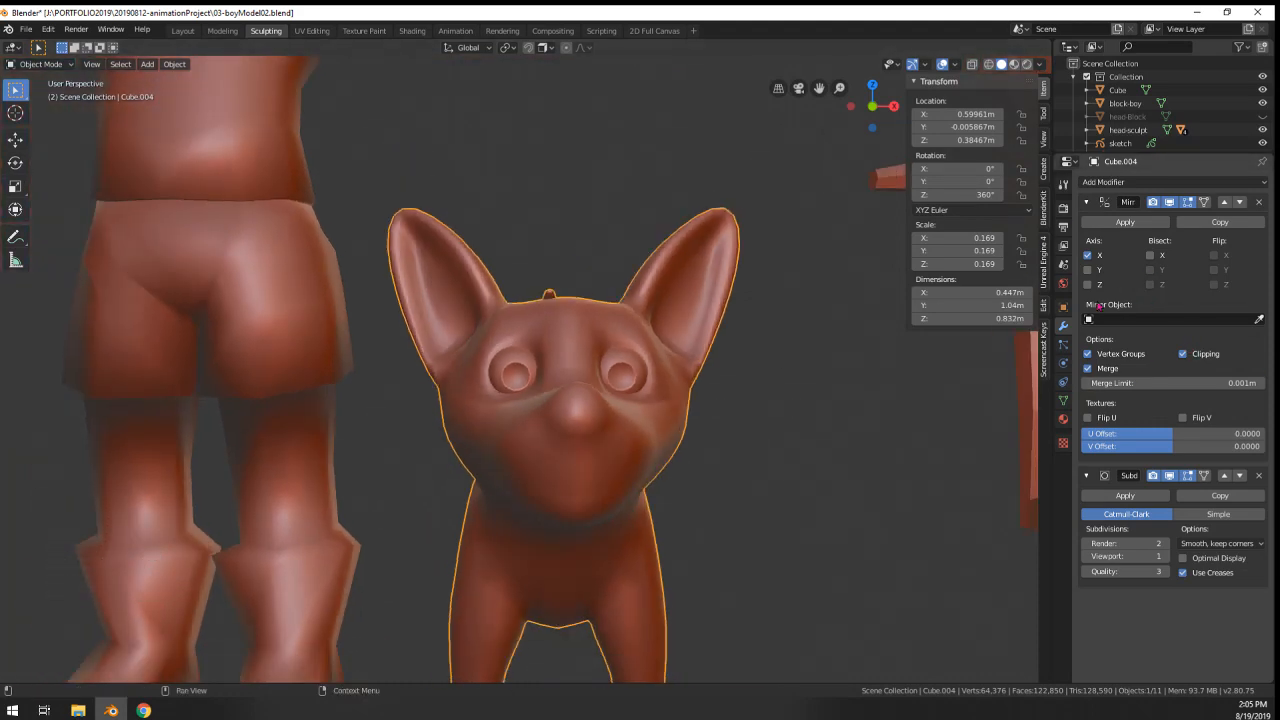
# - Try applying the dog's Subdivision modifier and open the denser mesh for editing around the eye
pyautogui.click(1147, 500)
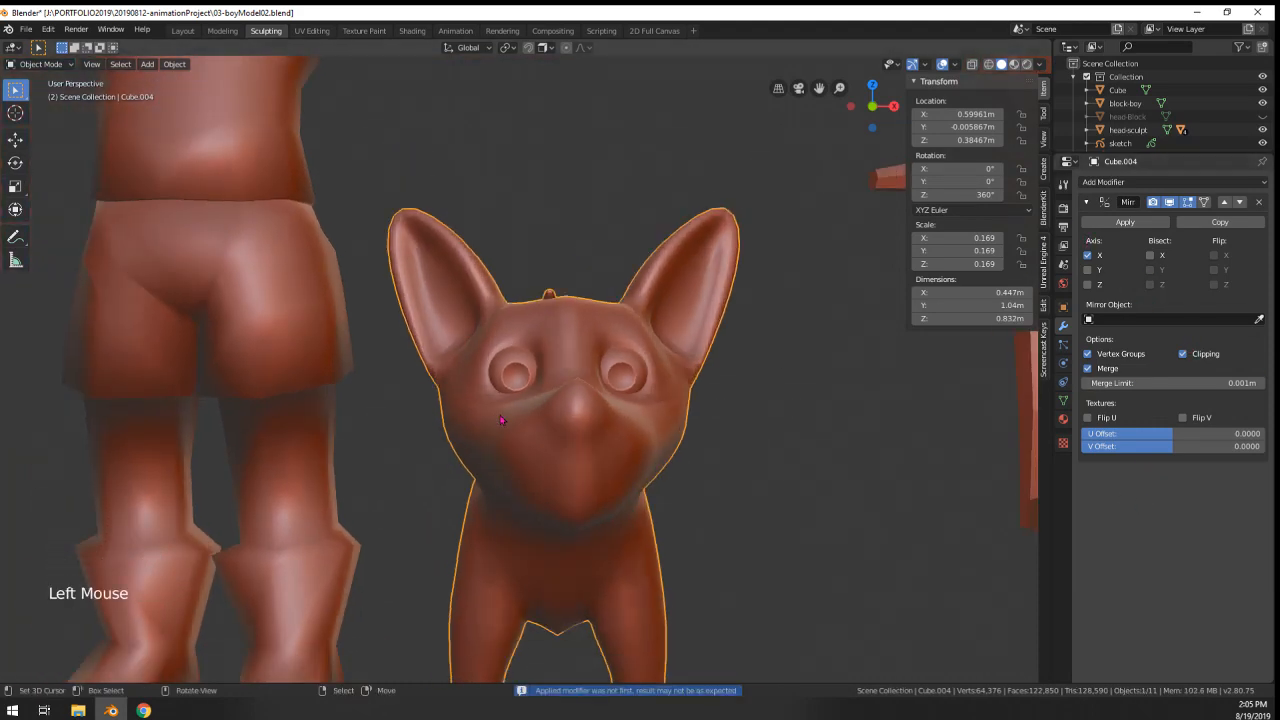
pyautogui.press('Tab')
pyautogui.scroll(3, 590, 378)
pyautogui.moveTo(560, 380); pyautogui.dragTo(594, 377, button='middle')
pyautogui.scroll(2, 594, 377)
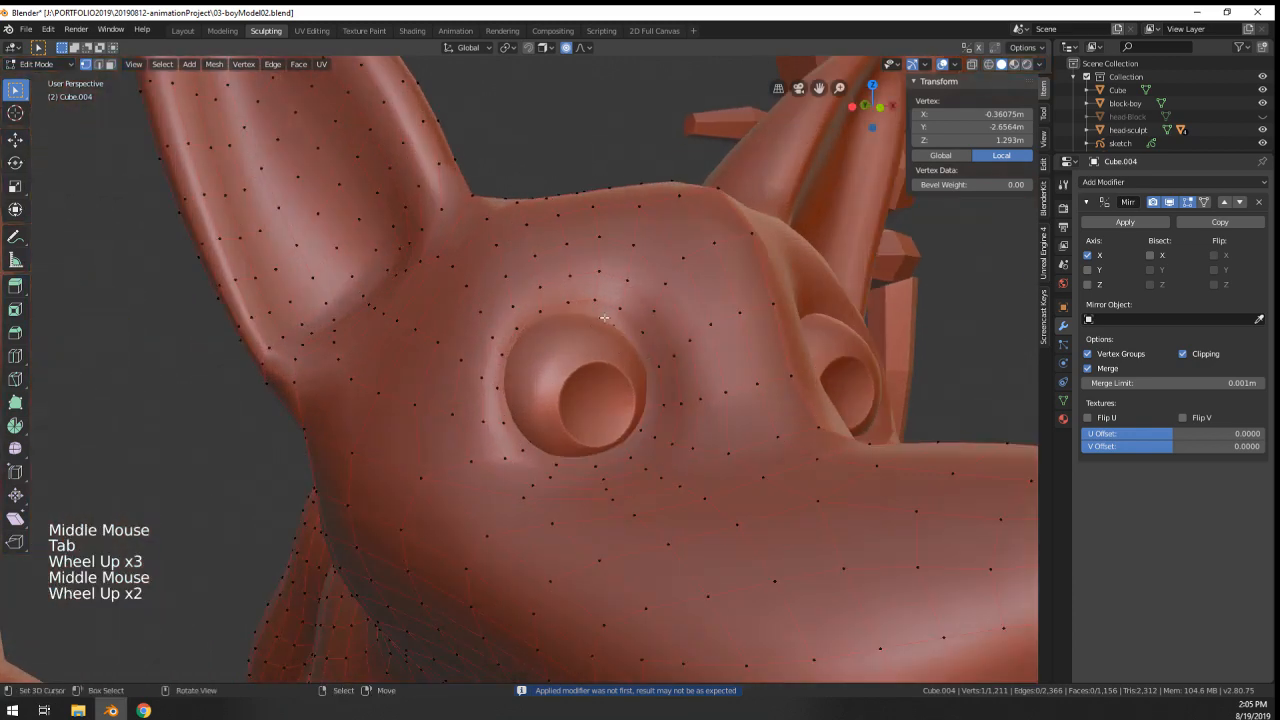
# - Try selecting the vertices along the eye socket's rim and moving them to reshape the eyelid, checking it in Object Mode
pyautogui.keyDown('ctrl'); pyautogui.rightClick(517, 324); pyautogui.keyUp('ctrl')
pyautogui.moveTo(517, 324); pyautogui.dragTo(620, 363, button='middle')
pyautogui.press('g')
pyautogui.click(656, 355)
pyautogui.moveTo(620, 363); pyautogui.dragTo(510, 398, button='middle')
pyautogui.press('g')
pyautogui.click(589, 380)
pyautogui.press('Tab')
pyautogui.scroll(-3, 589, 380)
pyautogui.scroll(-3, 563, 380)
pyautogui.moveTo(510, 398); pyautogui.dragTo(600, 410, button='middle')
pyautogui.moveTo(600, 410); pyautogui.dragTo(630, 447, button='middle')
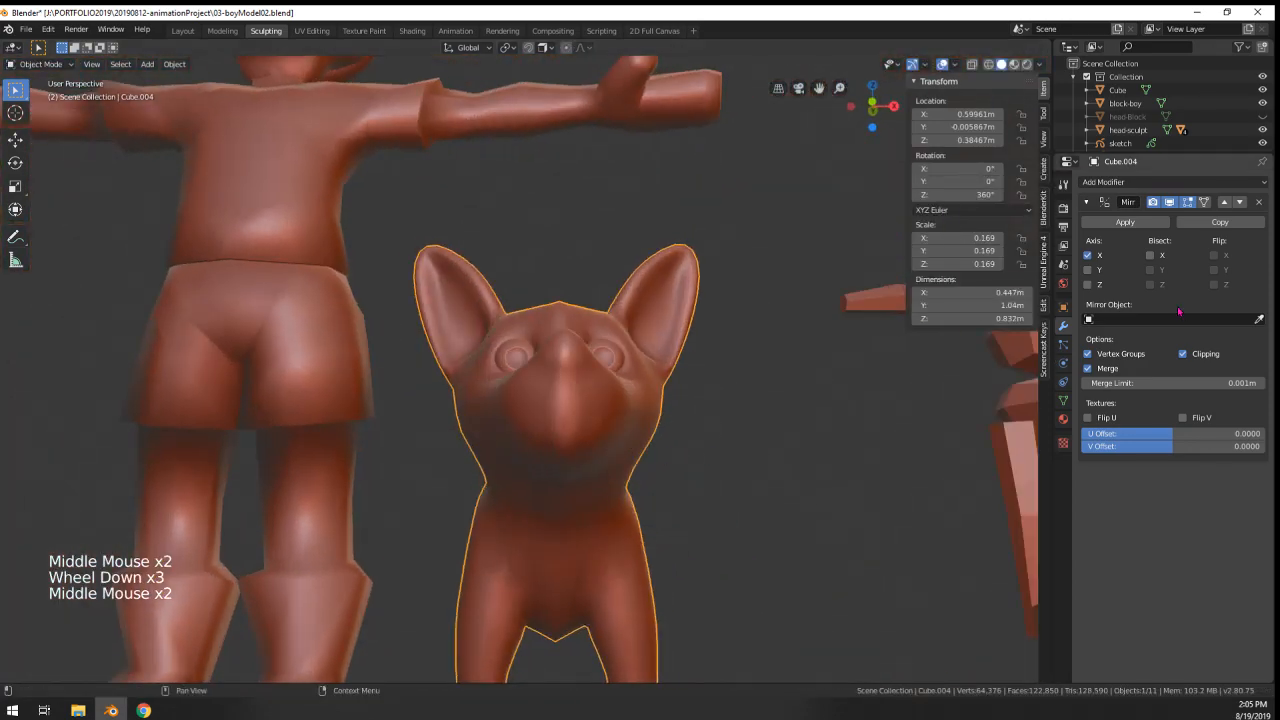
# - Undo the eye socket edits and the applied Subdivision modifier
pyautogui.hotkey('ctrl', 'z')
pyautogui.hotkey('ctrl', 'z')
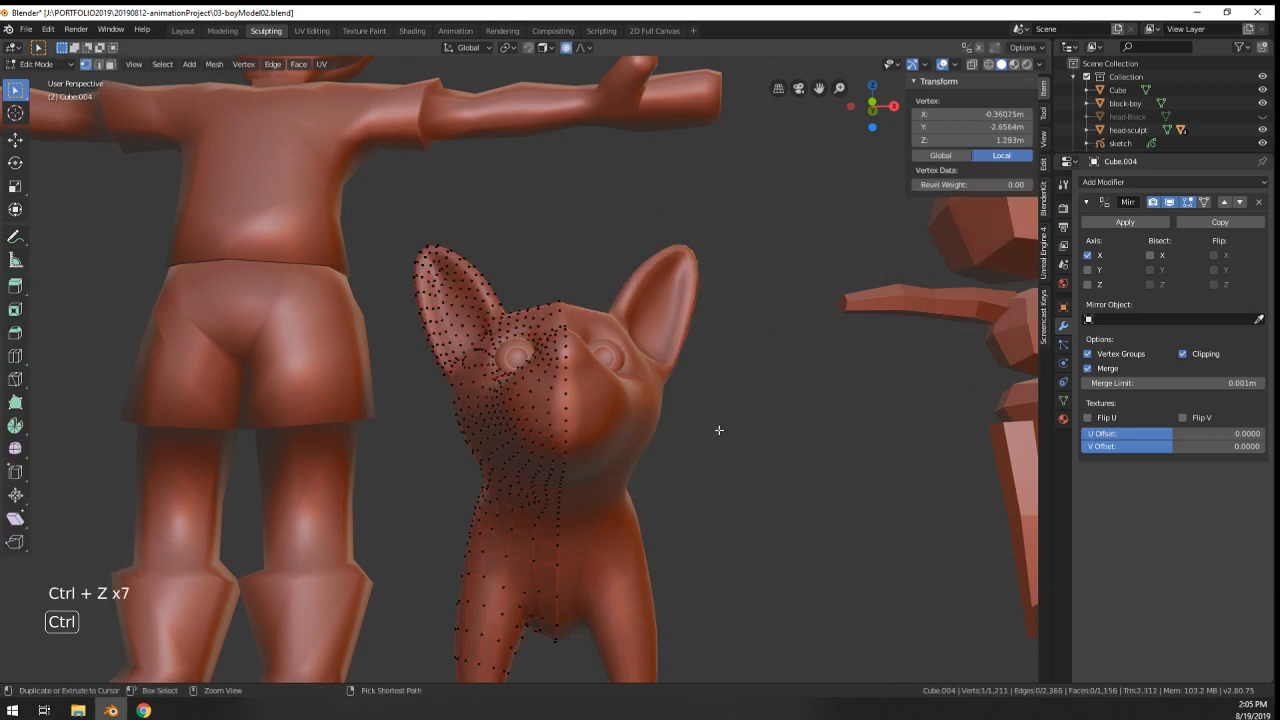
pyautogui.hotkey('ctrl', 'z')
pyautogui.hotkey('ctrl', 'z')
pyautogui.hotkey('ctrl', 'z')
# - Select the path of edges from the muzzle's front tip back along its side in Edit Mode
pyautogui.press('Tab')
pyautogui.moveTo(714, 434); pyautogui.dragTo(682, 440, button='middle')
pyautogui.scroll(2, 654, 486)
pyautogui.moveTo(740, 390); pyautogui.dragTo(730, 430, button='middle')
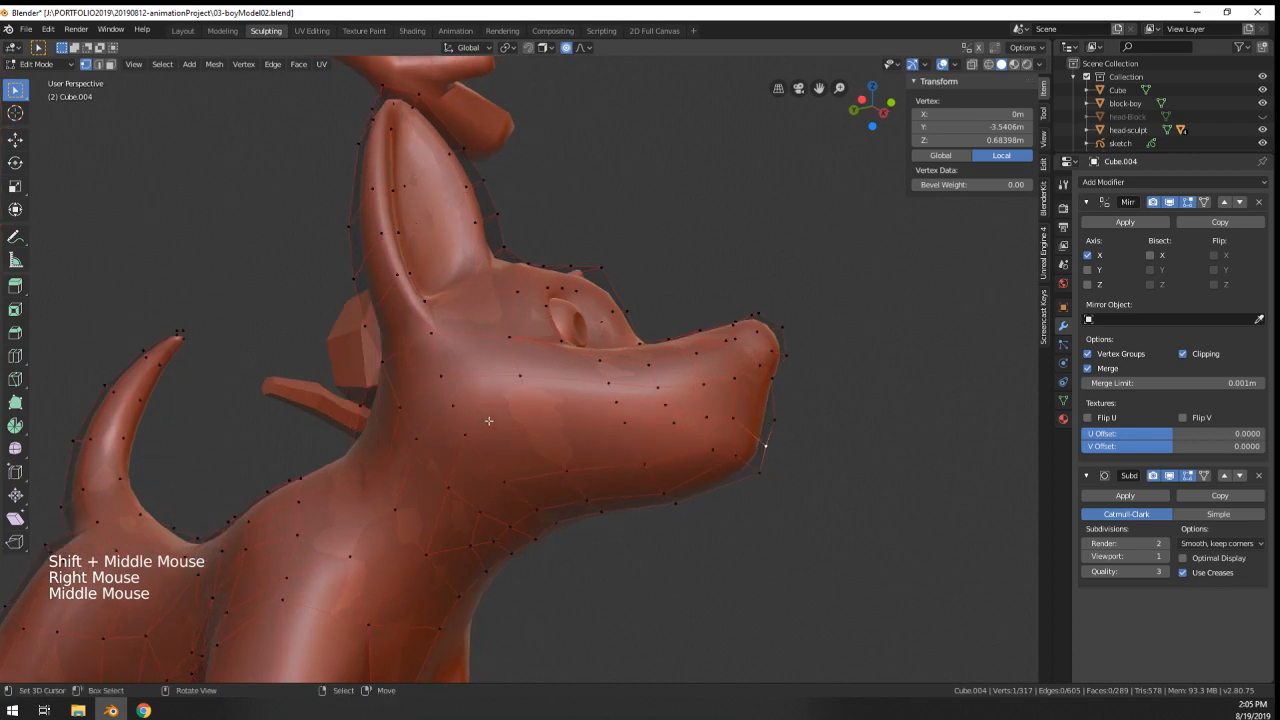
pyautogui.keyDown('ctrl'); pyautogui.rightClick(640, 425); pyautogui.keyUp('ctrl')
pyautogui.moveTo(640, 425); pyautogui.dragTo(689, 457, button='middle')
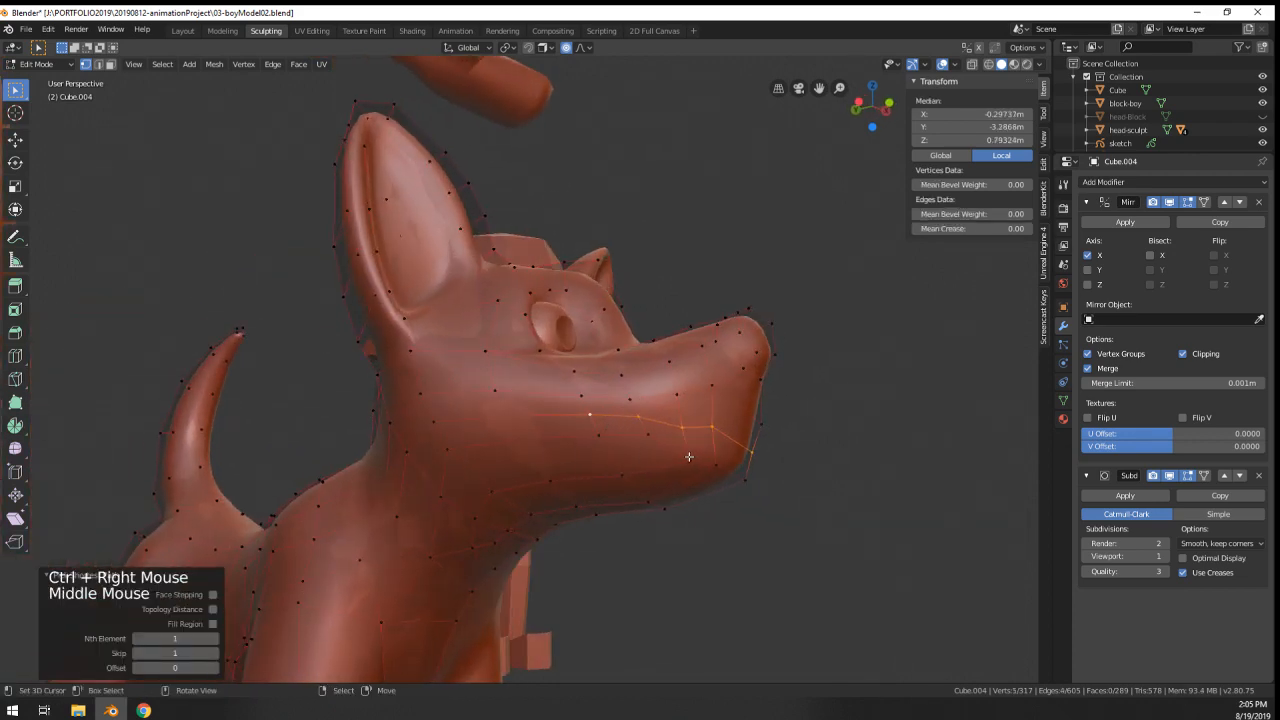
# - Smooth the side of the muzzle in Sculpt Mode with a 135 px brush, and return to Edit Mode
pyautogui.press('Tab')
pyautogui.click(33, 64)
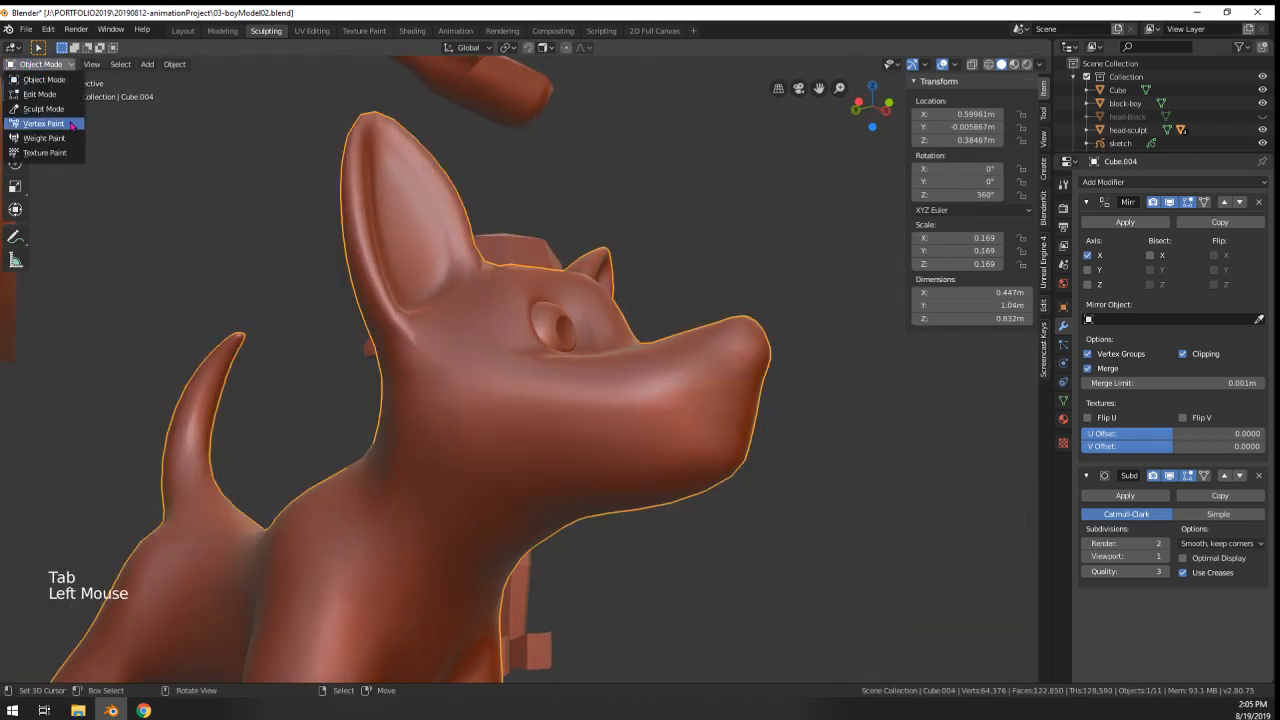
pyautogui.click(45, 108)
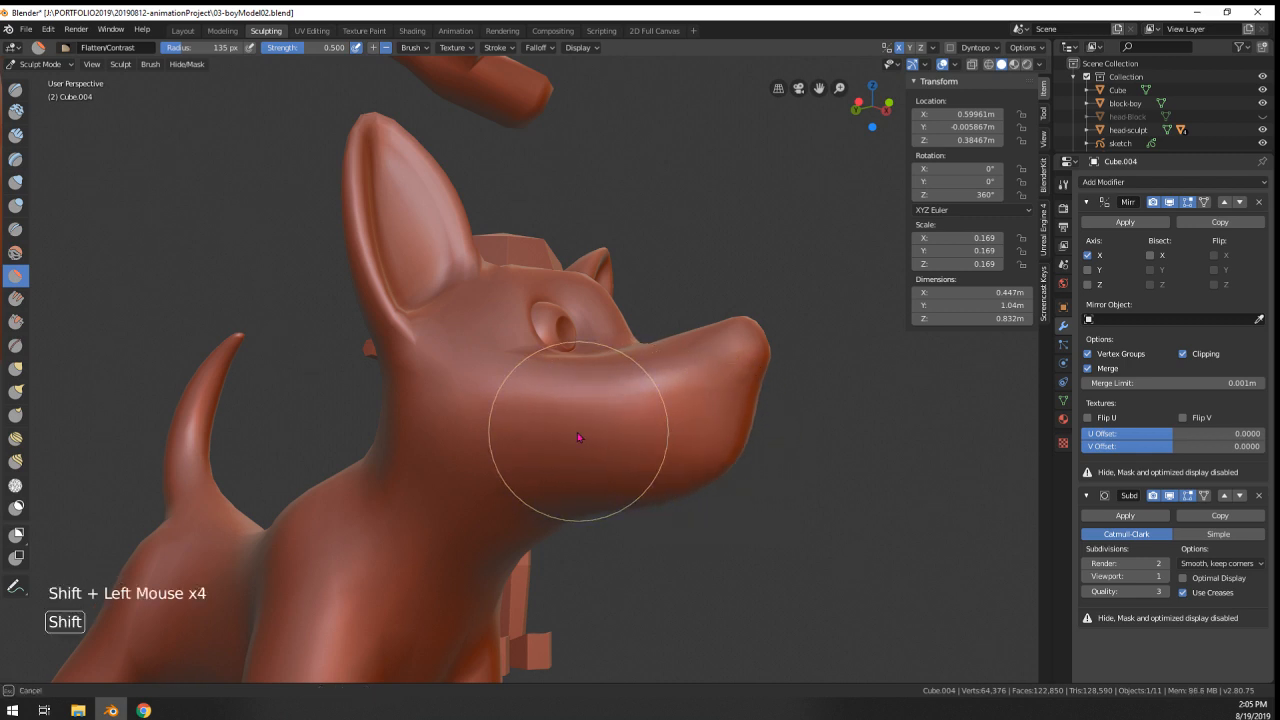
pyautogui.click(51, 65)
pyautogui.click(40, 94)
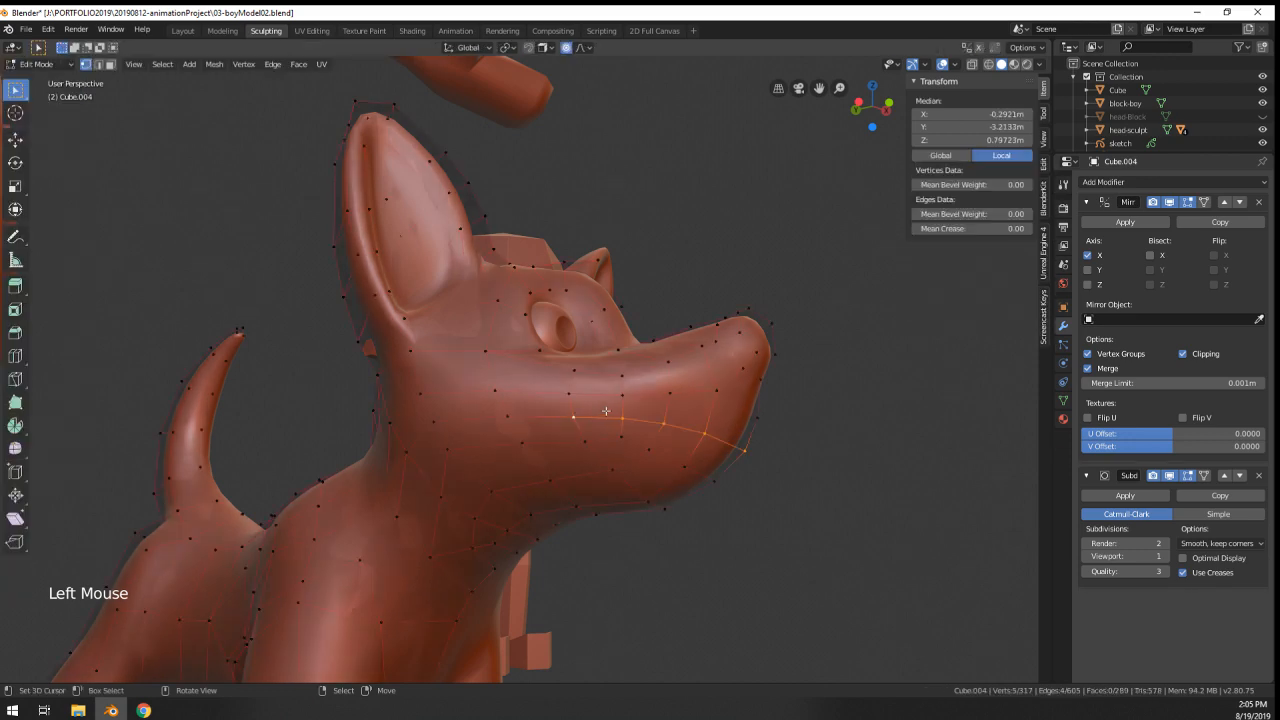
# - Try to move the centre vertex under the chin with proportional editing
pyautogui.middleClick(686, 500)
pyautogui.middleClick(686, 500)
pyautogui.middleClick(686, 500)
pyautogui.rightClick(683, 505)
pyautogui.press('g')
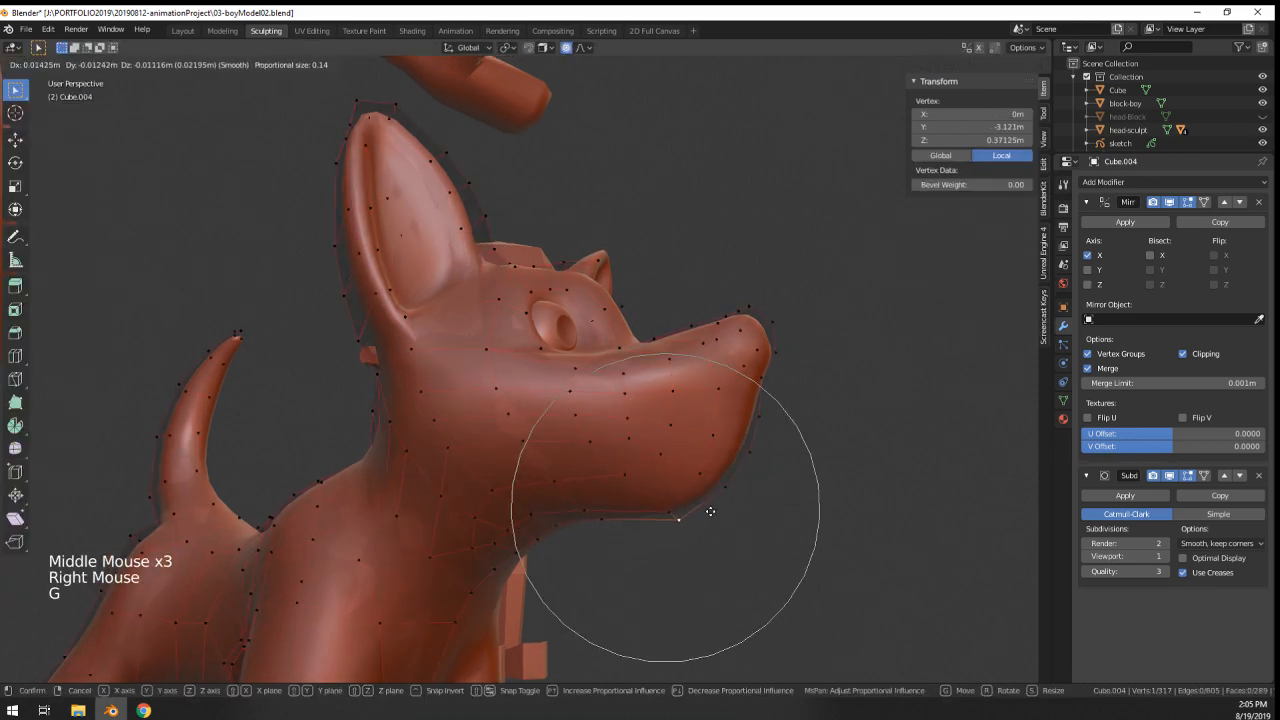
pyautogui.rightClick(709, 506)
pyautogui.press('Tab')
# - Move the vertex on the side of the muzzle outward with proportional editing, and adjust it from below
pyautogui.moveTo(709, 506); pyautogui.dragTo(495, 228, button='middle')
pyautogui.press('Tab')
pyautogui.rightClick(467, 324)
pyautogui.press('g')
pyautogui.click(451, 322)
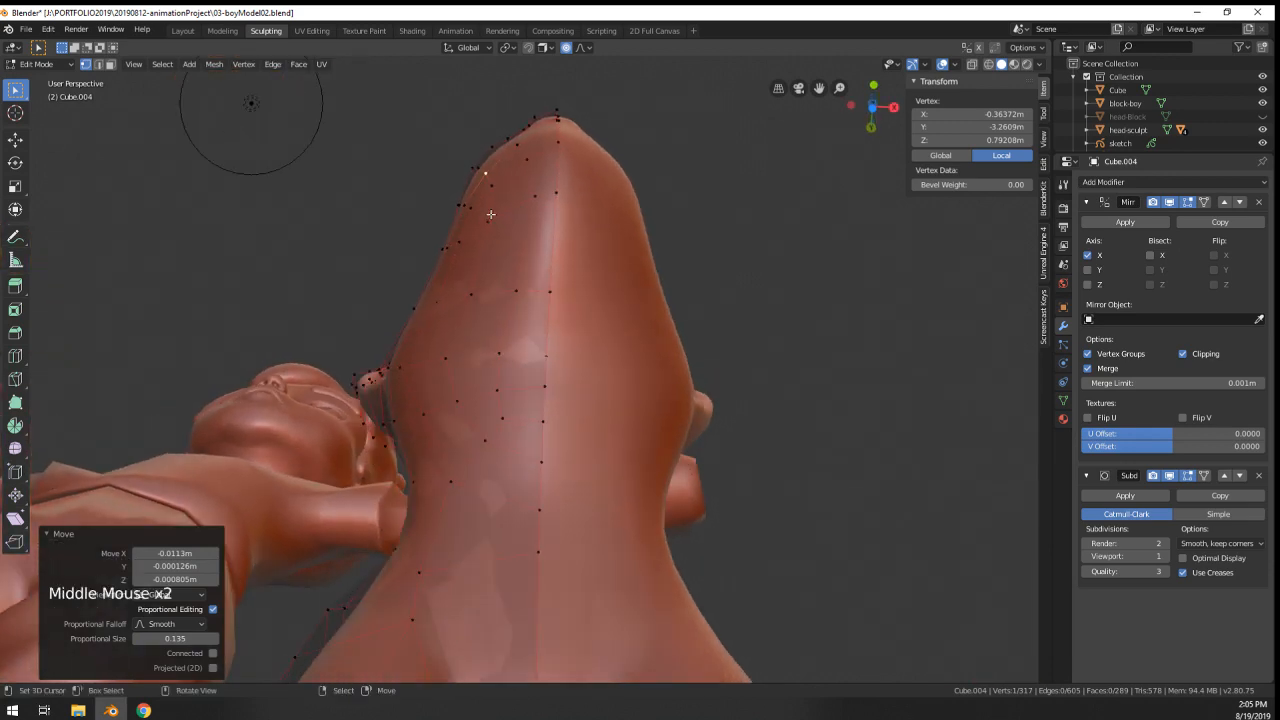
pyautogui.press('g')
pyautogui.click(483, 162)
# - Reposition the vertices along the lower side of the muzzle and return to Object Mode
pyautogui.moveTo(483, 162); pyautogui.dragTo(648, 408, button='middle')
pyautogui.press('Tab')
pyautogui.press('Tab')
pyautogui.press('g')
pyautogui.press('Tab')
pyautogui.press('Tab')
pyautogui.rightClick(451, 407)
pyautogui.press('g')
pyautogui.click(508, 246)
pyautogui.press('Tab')
pyautogui.scroll(-2, 686, 448)
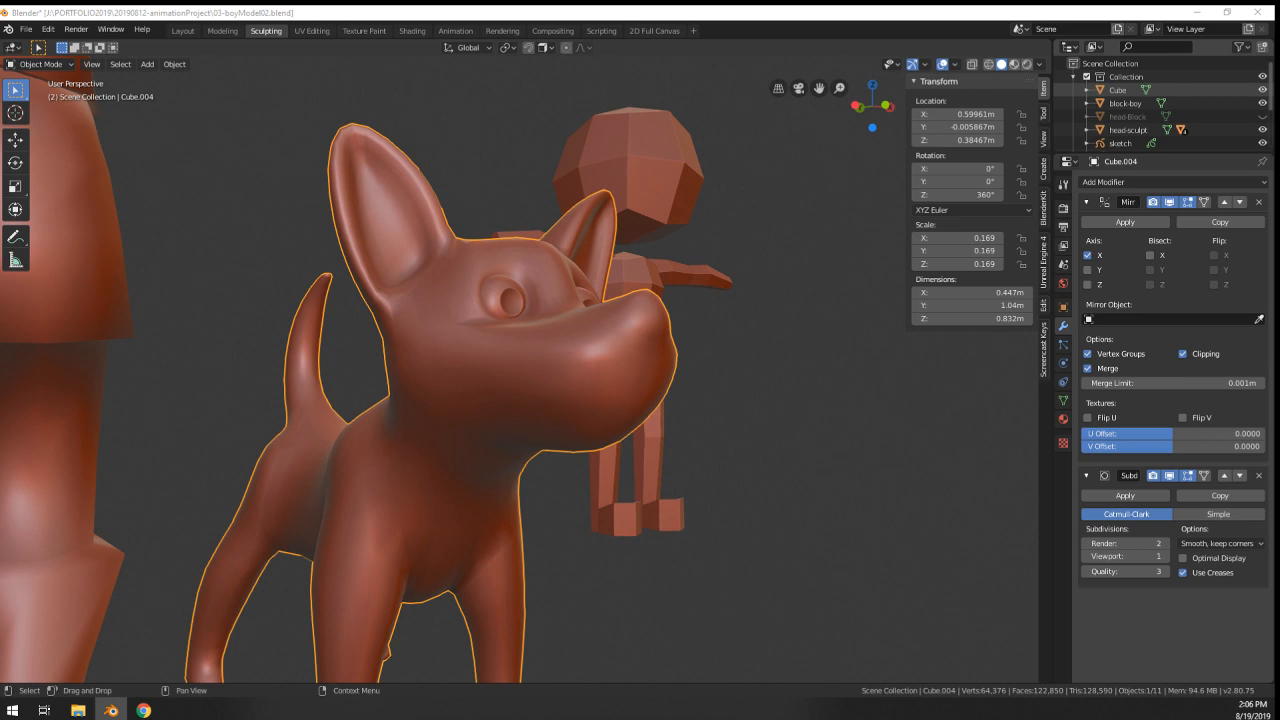
# - Raise the centre vertex on the muzzle's front in Edit Mode, with the proportional size at 0.05
pyautogui.moveTo(680, 340); pyautogui.dragTo(654, 366, button='middle')
pyautogui.scroll(2, 654, 366)
pyautogui.press('Tab')
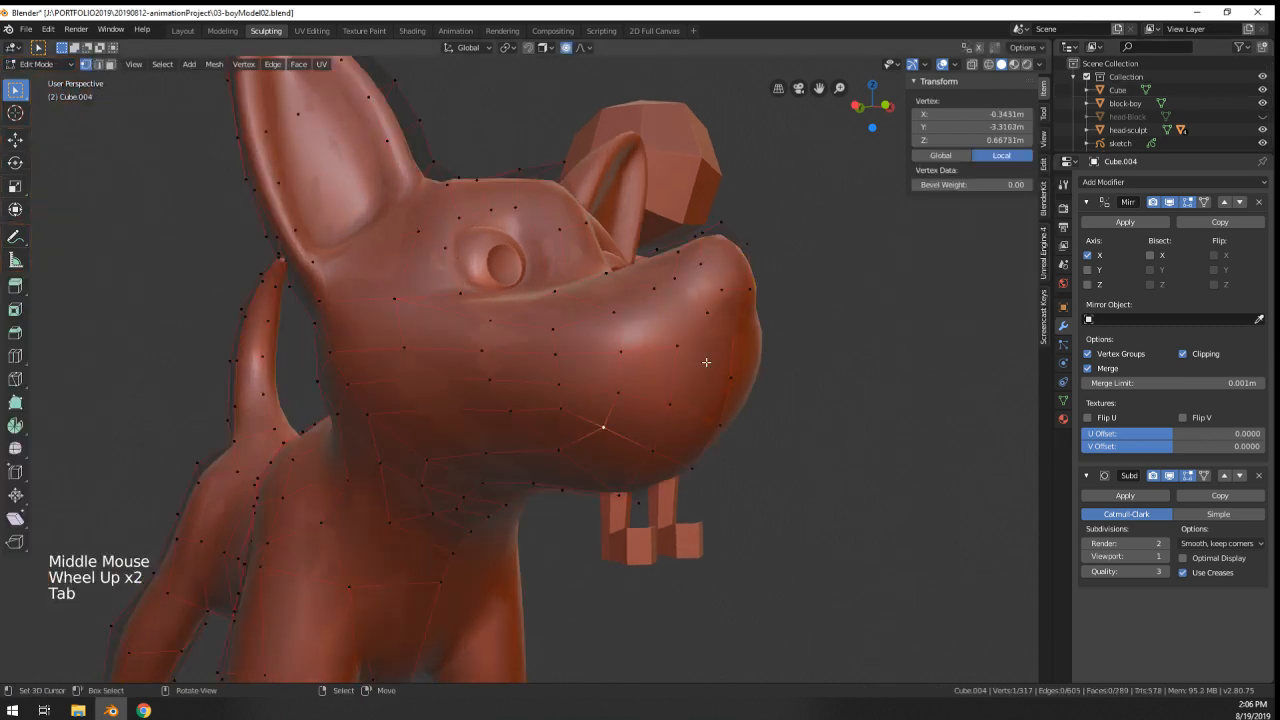
pyautogui.rightClick(724, 411)
pyautogui.rightClick(724, 411)
pyautogui.press('g')
pyautogui.scroll(-8, 727, 390)
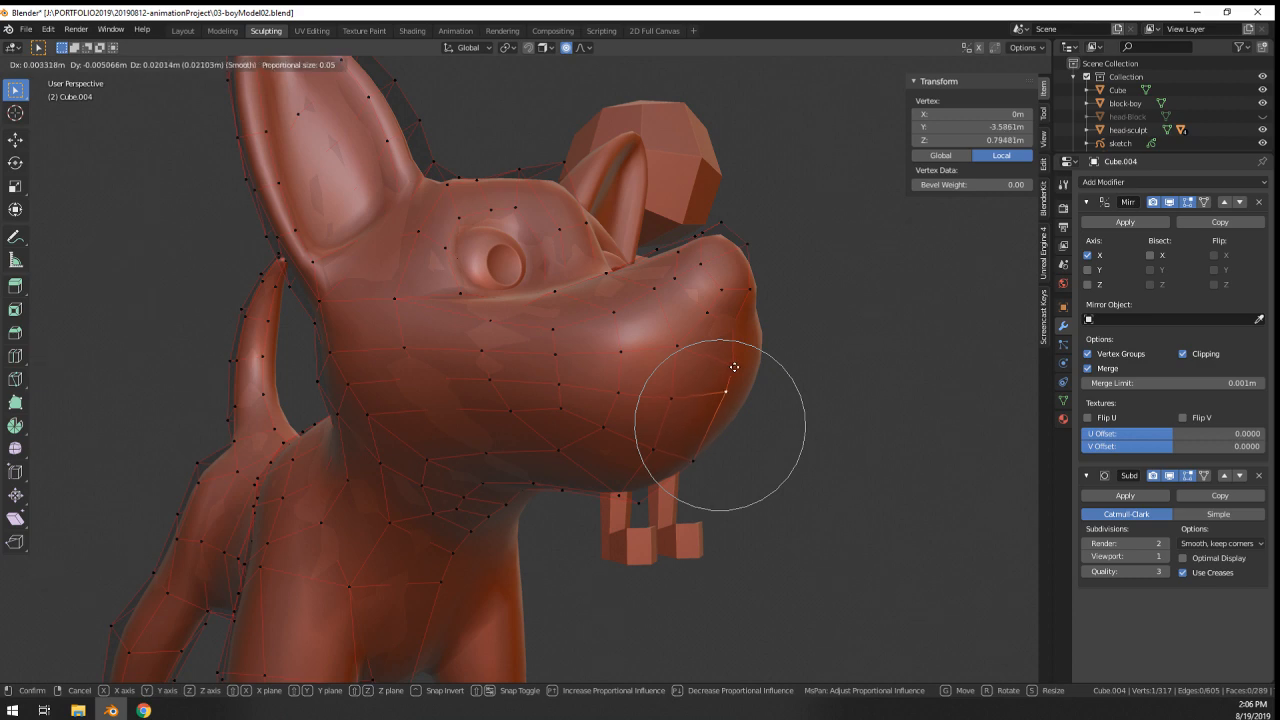
pyautogui.click(734, 367)
# - Highlight the edge loop along the side of the muzzle, and raise its front centre vertex and the one beside it
pyautogui.keyDown('alt'); pyautogui.rightClick(610, 394); pyautogui.keyUp('alt')
pyautogui.scroll(-1, 610, 394)
pyautogui.moveTo(610, 394)
pyautogui.mouseDown(button='middle')
pyautogui.moveTo(657, 412)
pyautogui.moveTo(615, 390)
pyautogui.mouseUp(button='middle')
pyautogui.scroll(-2, 640, 415)
pyautogui.scroll(2, 615, 390)
pyautogui.scroll(1, 615, 390)
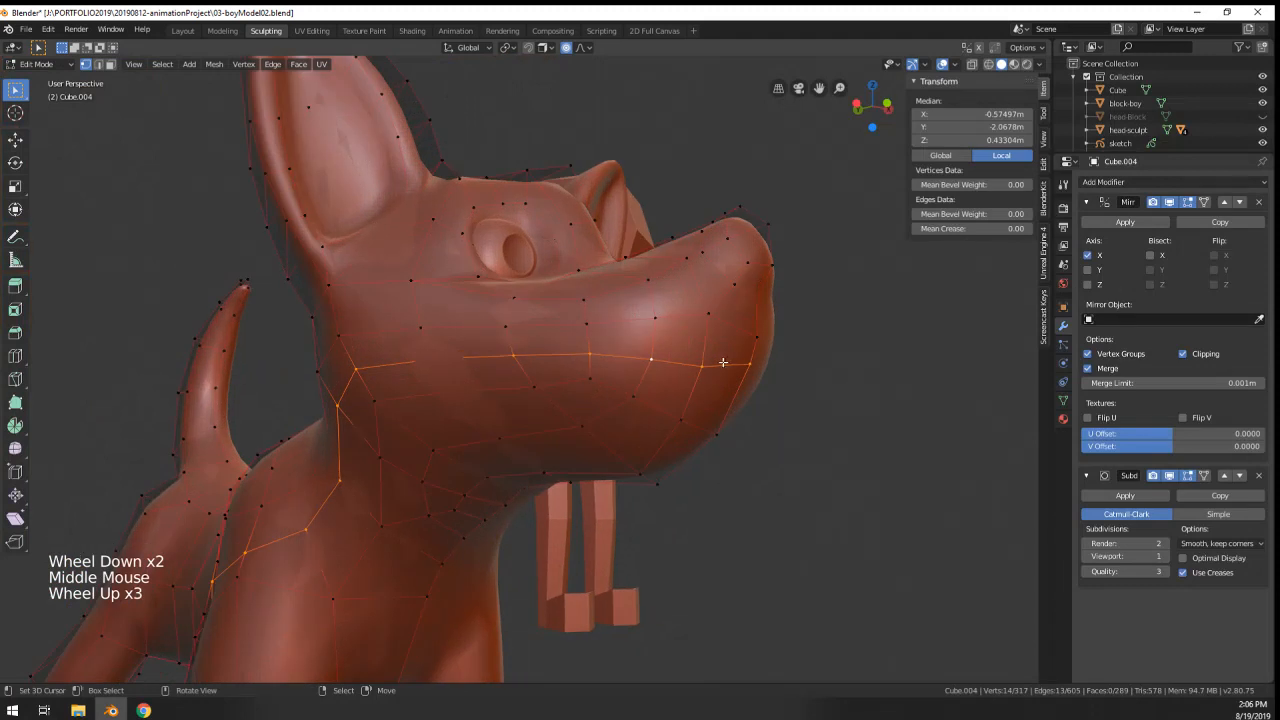
pyautogui.rightClick(740, 365)
pyautogui.press('g')
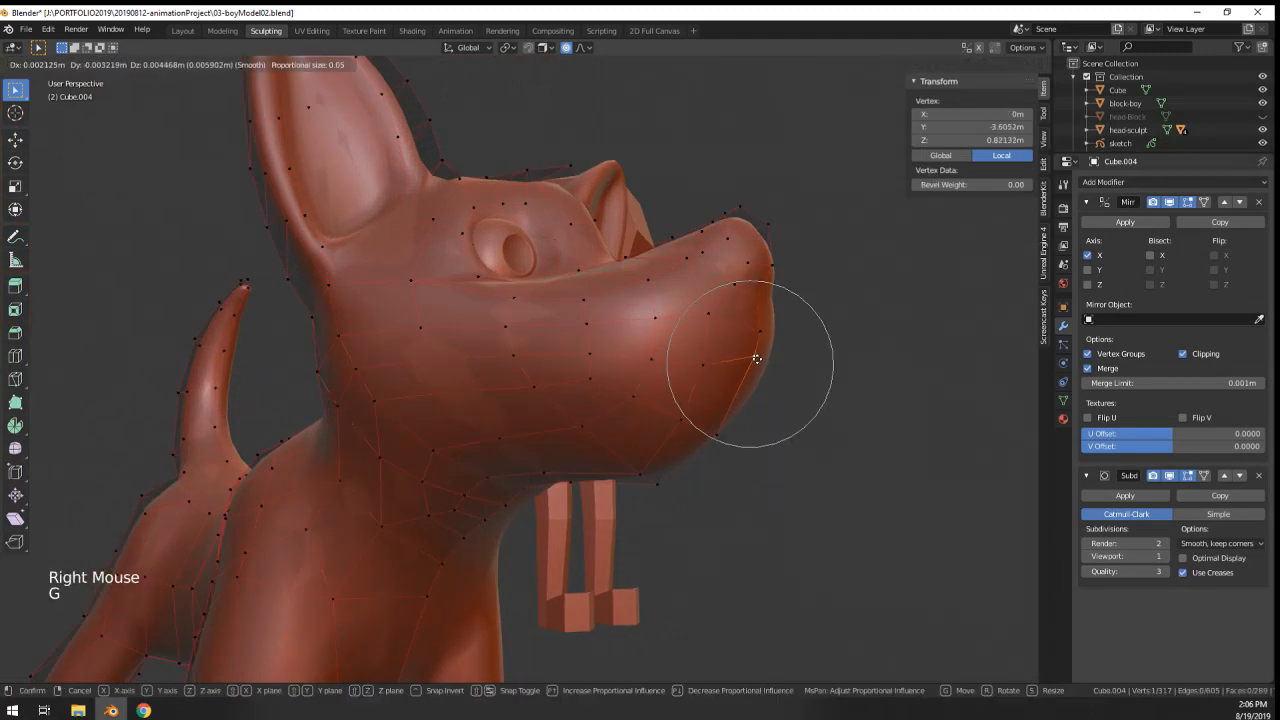
pyautogui.click(758, 348)
pyautogui.rightClick(716, 365)
pyautogui.press('g')
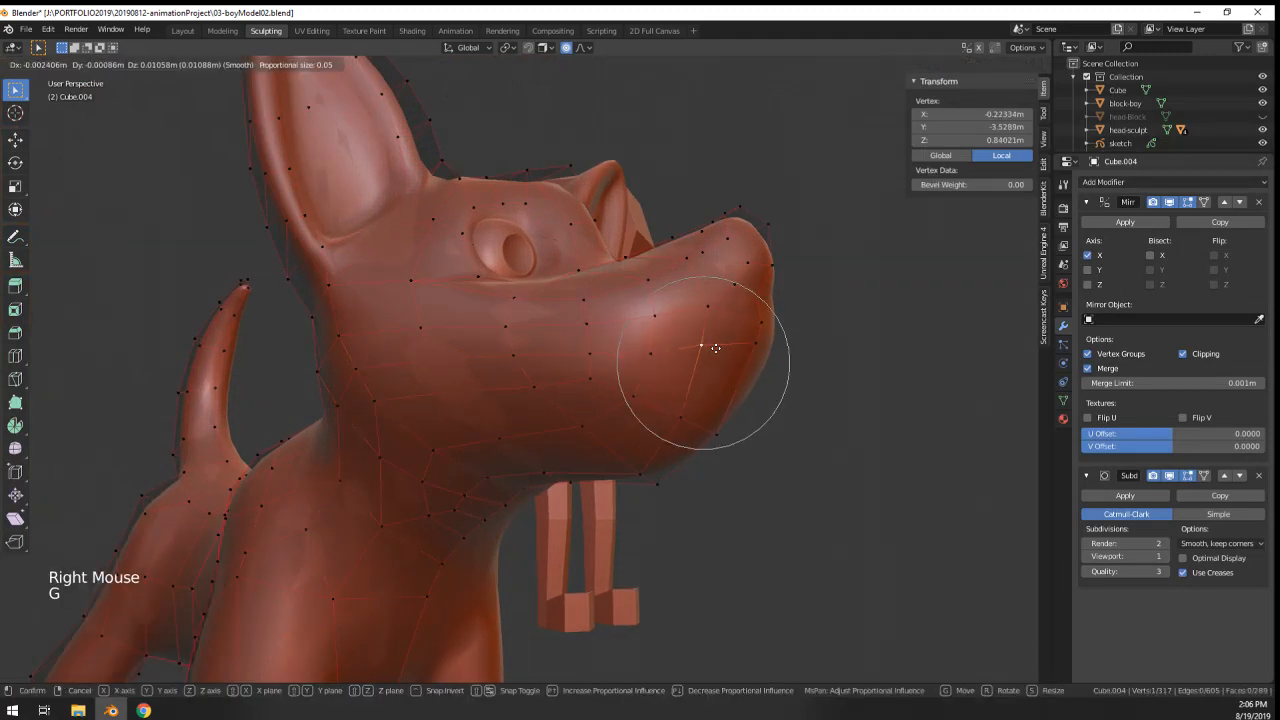
pyautogui.click(708, 347)
# - Lower the next three vertices back along the muzzle's side loop to curve the mouth line
pyautogui.rightClick(651, 357)
pyautogui.press('g')
pyautogui.click(650, 368)
pyautogui.rightClick(580, 361)
pyautogui.press('g')
pyautogui.scroll(-3, 577, 382)
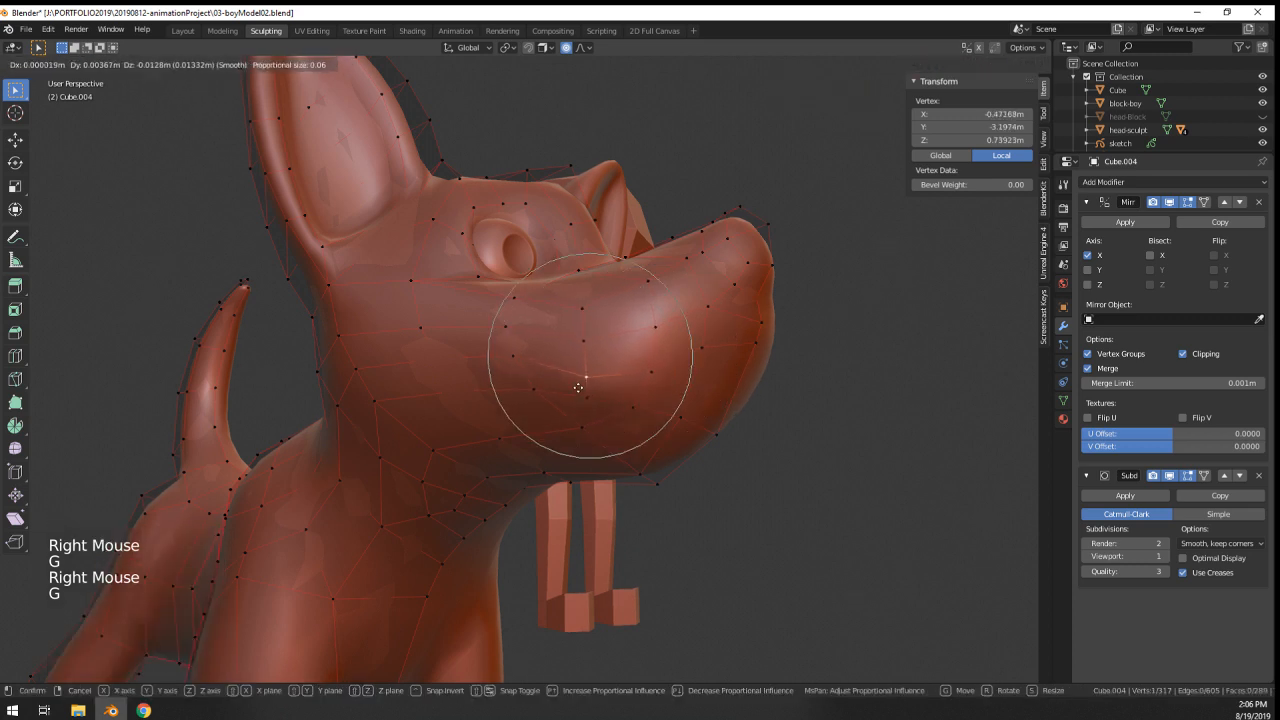
pyautogui.click(576, 391)
pyautogui.rightClick(537, 372)
pyautogui.press('g')
pyautogui.click(534, 388)
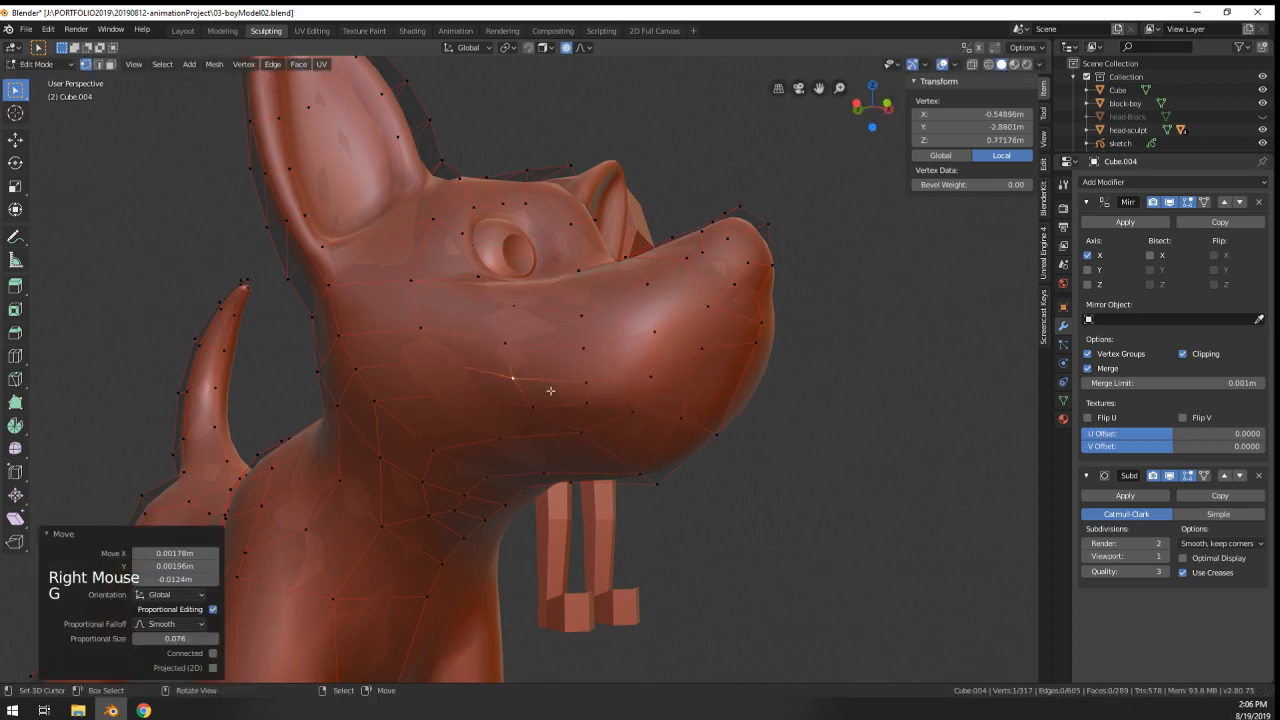
pyautogui.moveTo(552, 389); pyautogui.dragTo(570, 366, button='middle')
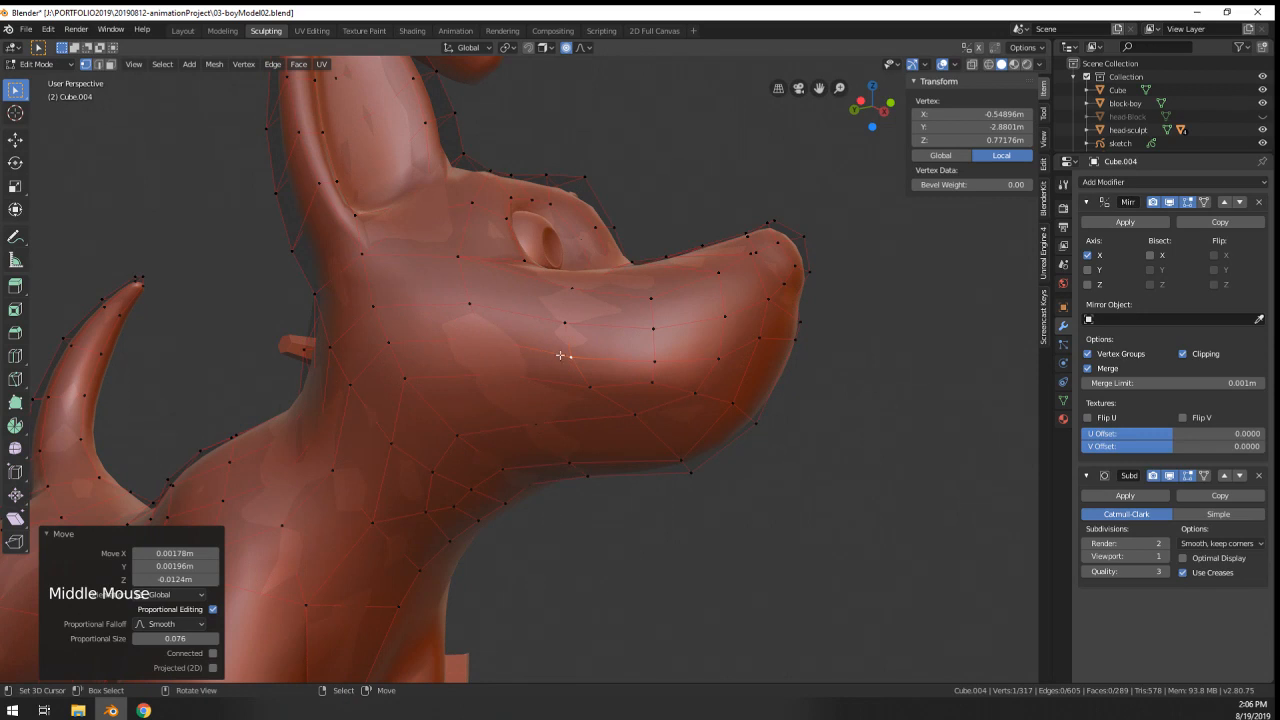
# - Reposition the rear vertex of the mouth line and the cheek vertex behind it with proportional editing
pyautogui.rightClick(560, 355)
pyautogui.press('g')
pyautogui.click(560, 351)
pyautogui.press('g')
pyautogui.rightClick(486, 344)
pyautogui.rightClick(487, 343)
pyautogui.press('g')
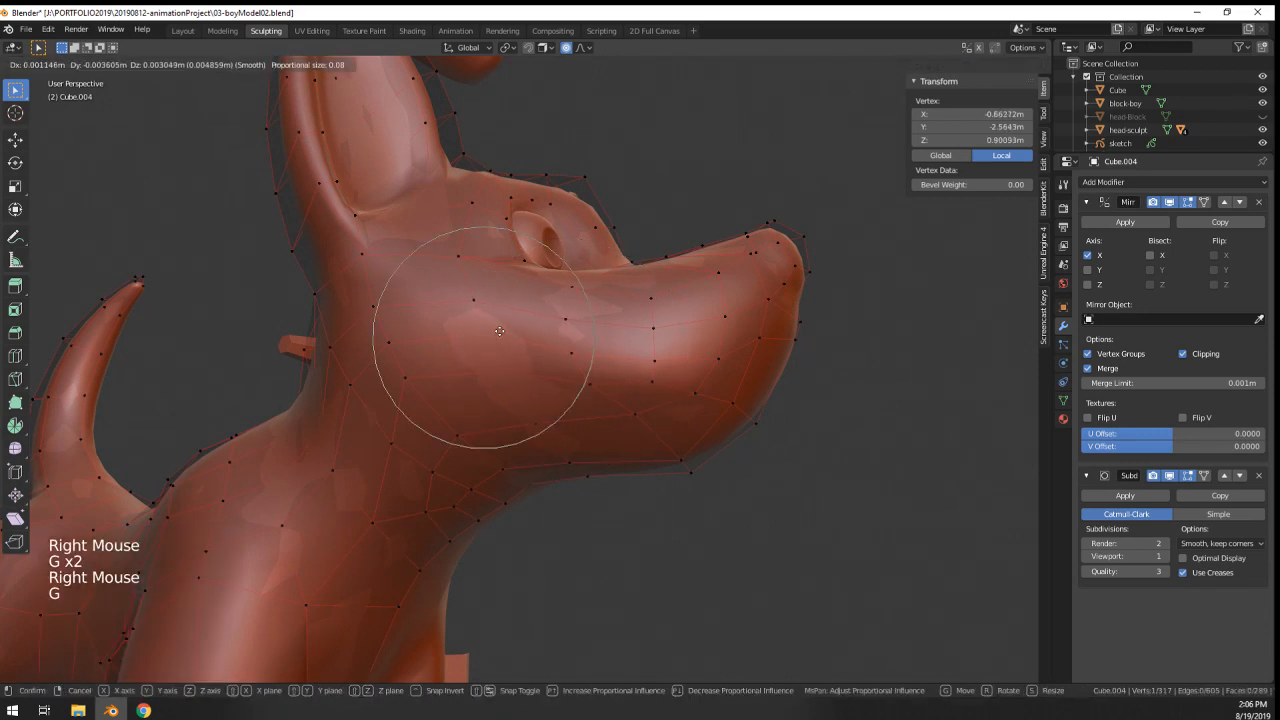
pyautogui.click(500, 330)
# - Select the shortest edge path along the mouth line from its rear end to the front centre of the muzzle
pyautogui.moveTo(502, 332); pyautogui.dragTo(554, 352, button='middle')
pyautogui.keyDown('ctrl'); pyautogui.rightClick(745, 351); pyautogui.keyUp('ctrl')
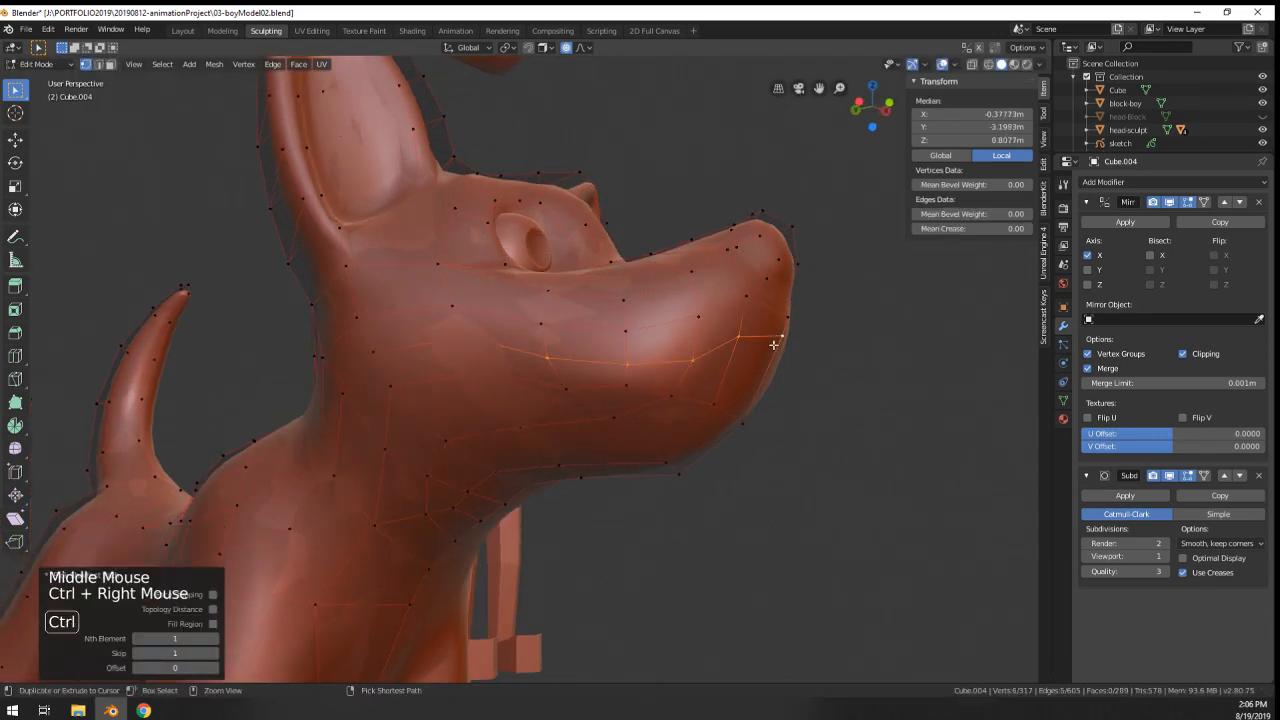
pyautogui.moveTo(745, 351); pyautogui.dragTo(749, 362, button='middle')
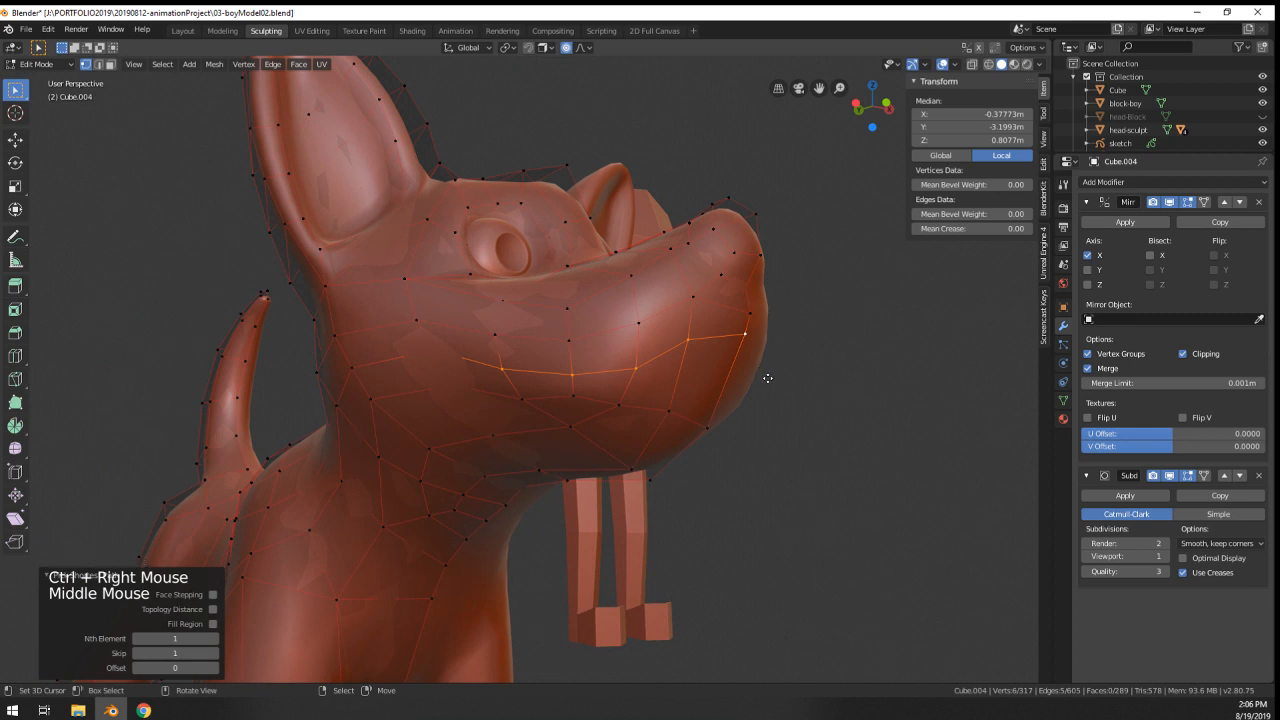
pyautogui.press('v')
pyautogui.click(769, 386)
pyautogui.moveTo(769, 386)
pyautogui.mouseDown(button='middle')
pyautogui.moveTo(456, 354)
pyautogui.moveTo(735, 440)
pyautogui.mouseUp(button='middle')
pyautogui.hotkey('ctrl', 'z')
# - Deselect the mouth line's rearmost vertex, rip the remaining edge path open and return to Object Mode
pyautogui.press('c')
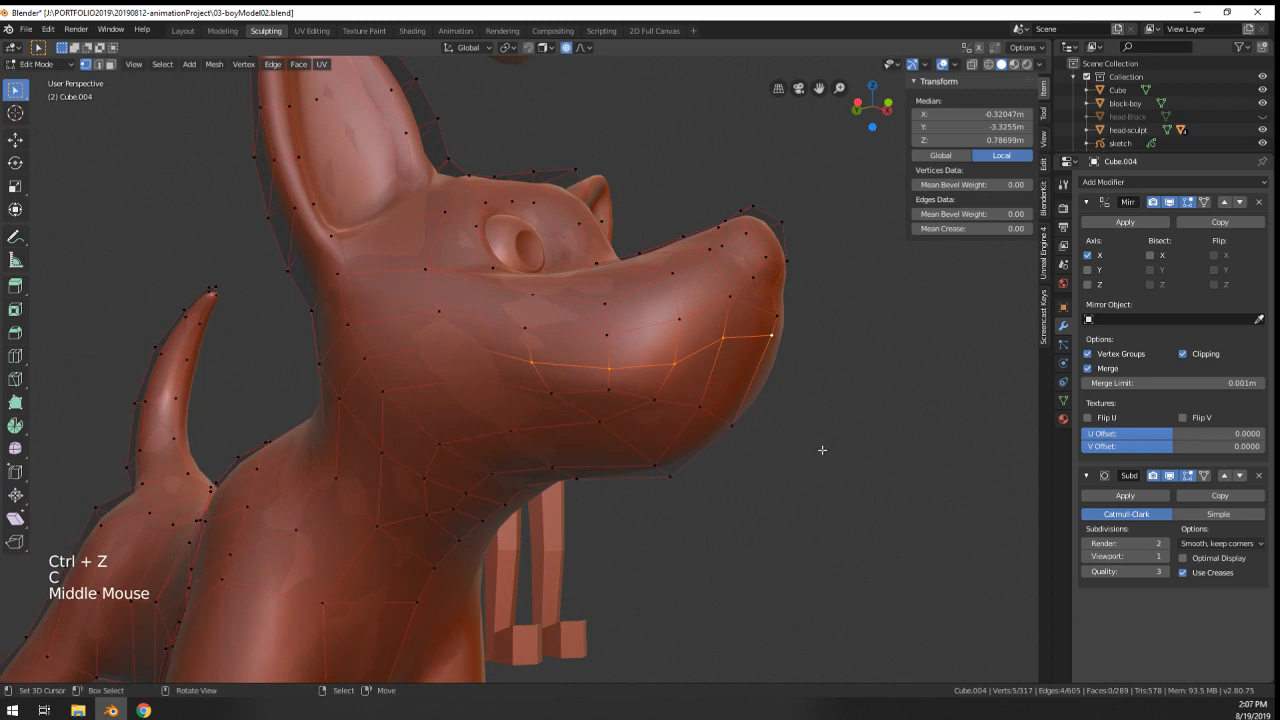
pyautogui.press('v')
pyautogui.press('Tab')
pyautogui.scroll(-2, 822, 457)
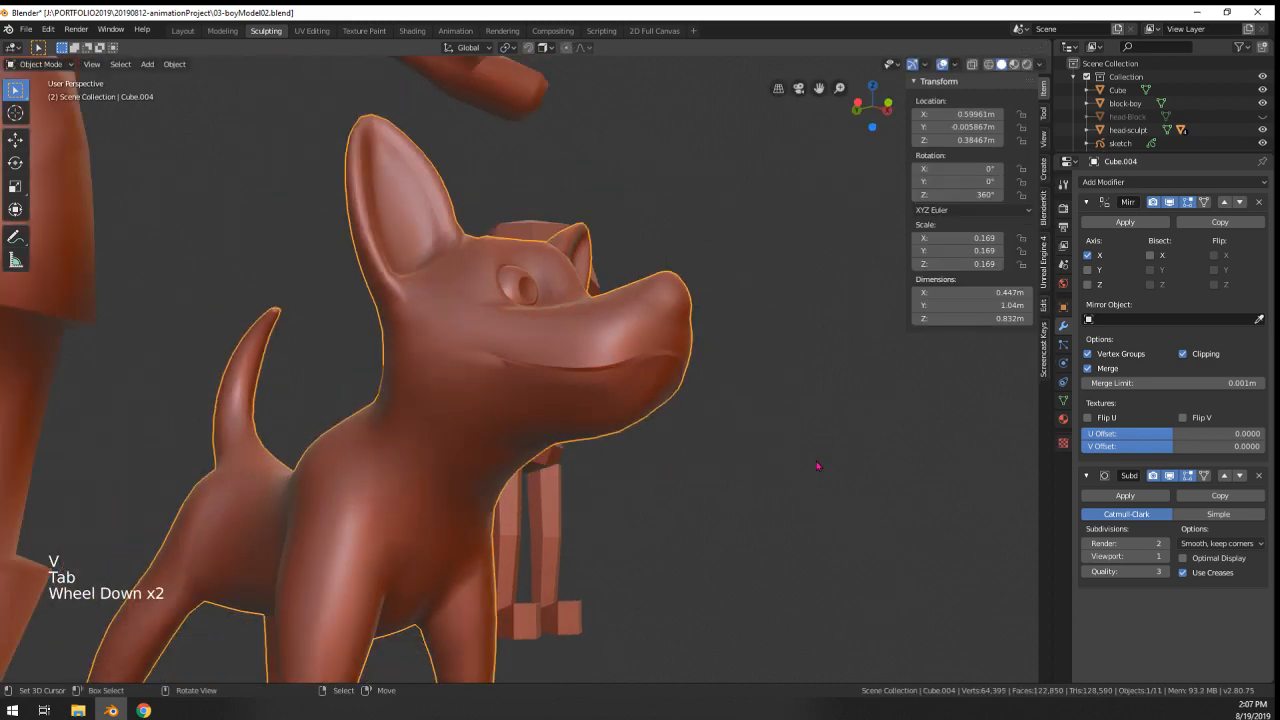
pyautogui.moveTo(814, 466)
pyautogui.mouseDown(button='middle')
pyautogui.moveTo(543, 491)
pyautogui.moveTo(814, 471)
pyautogui.mouseUp(button='middle')
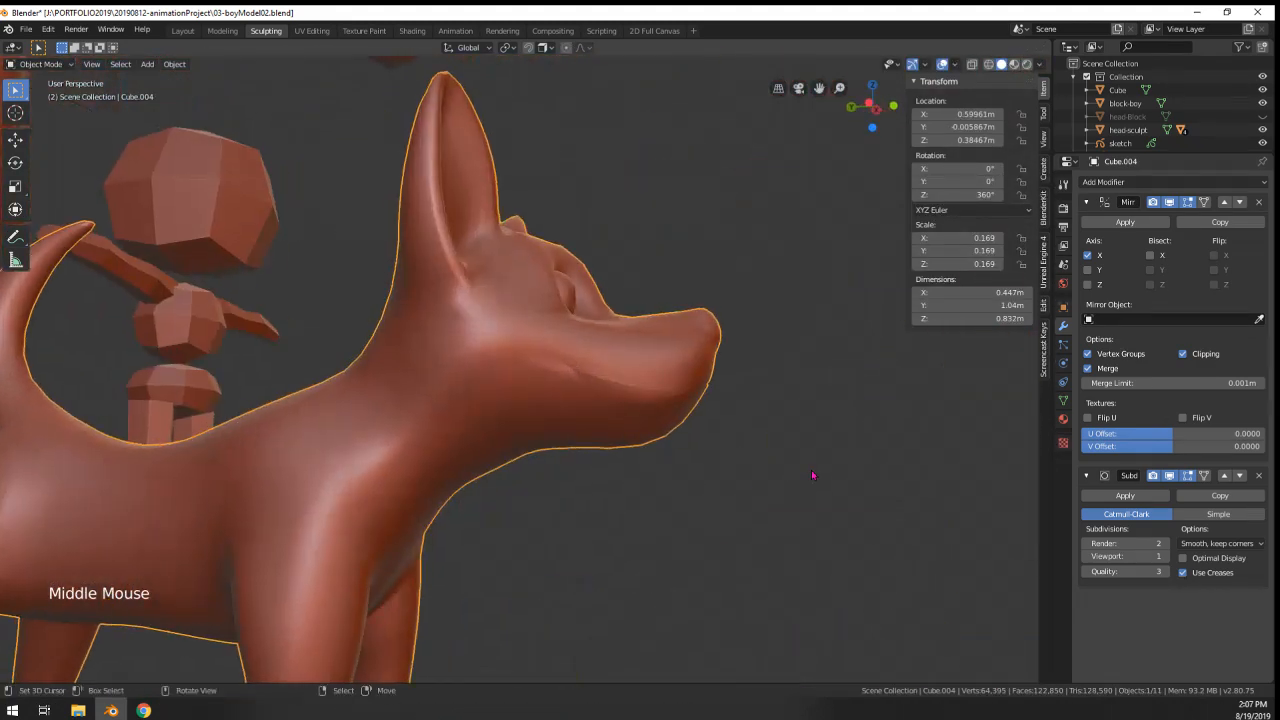
# - Adjust the vertices at and just above the rear of the mouth opening in Edit Mode, and return to Object Mode
pyautogui.scroll(3, 814, 471)
pyautogui.press('Tab')
pyautogui.moveTo(737, 434); pyautogui.dragTo(669, 379, button='middle')
pyautogui.rightClick(669, 379)
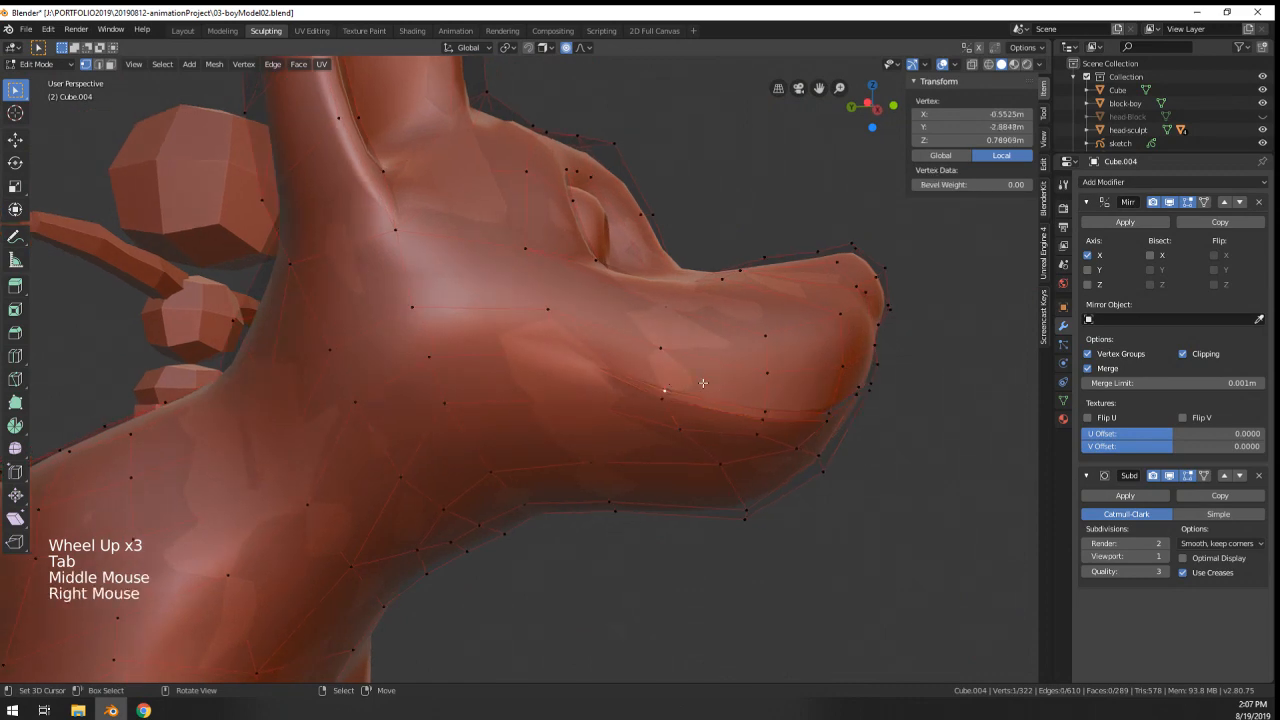
pyautogui.press('g')
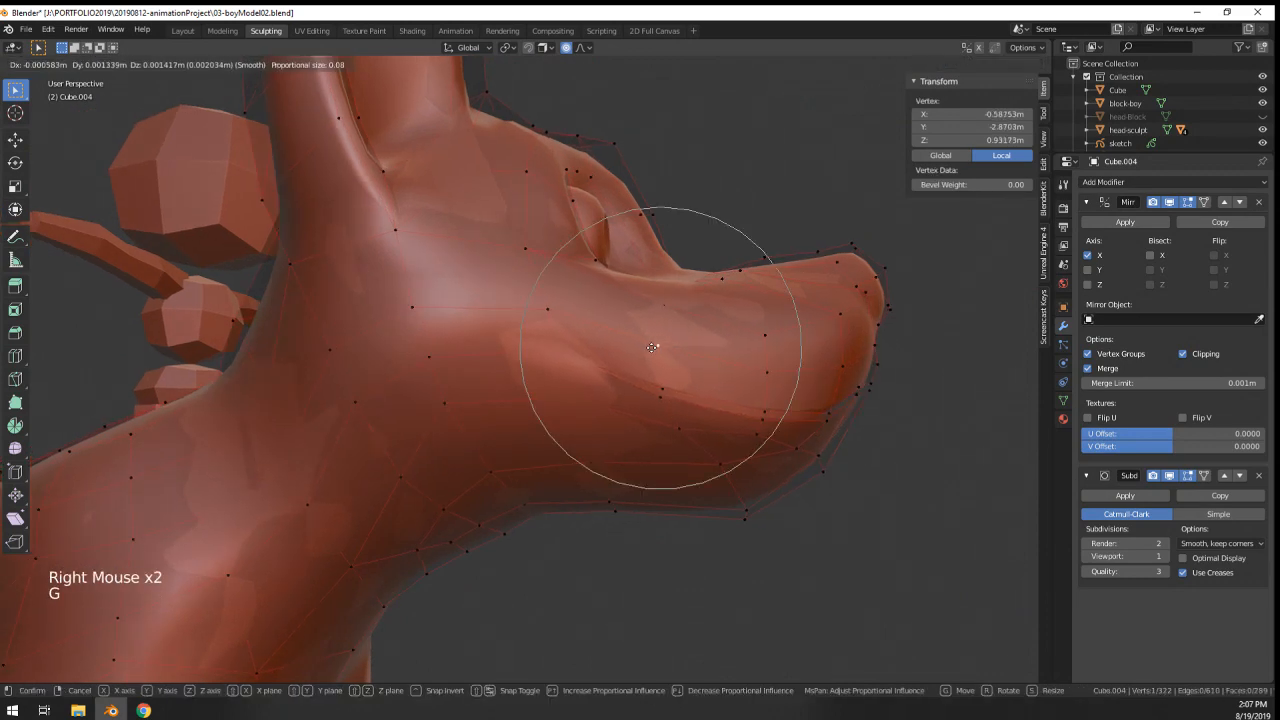
pyautogui.click(654, 348)
pyautogui.rightClick(668, 397)
pyautogui.press('g')
pyautogui.click(669, 398)
pyautogui.press('Tab')
# - Examine the mouth opening from the front and the side in both Object Mode and Edit Mode
pyautogui.scroll(-5, 697, 429)
pyautogui.moveTo(697, 429); pyautogui.dragTo(575, 411, button='middle')
pyautogui.scroll(1, 590, 420)
pyautogui.scroll(3, 575, 411)
pyautogui.press('Tab')
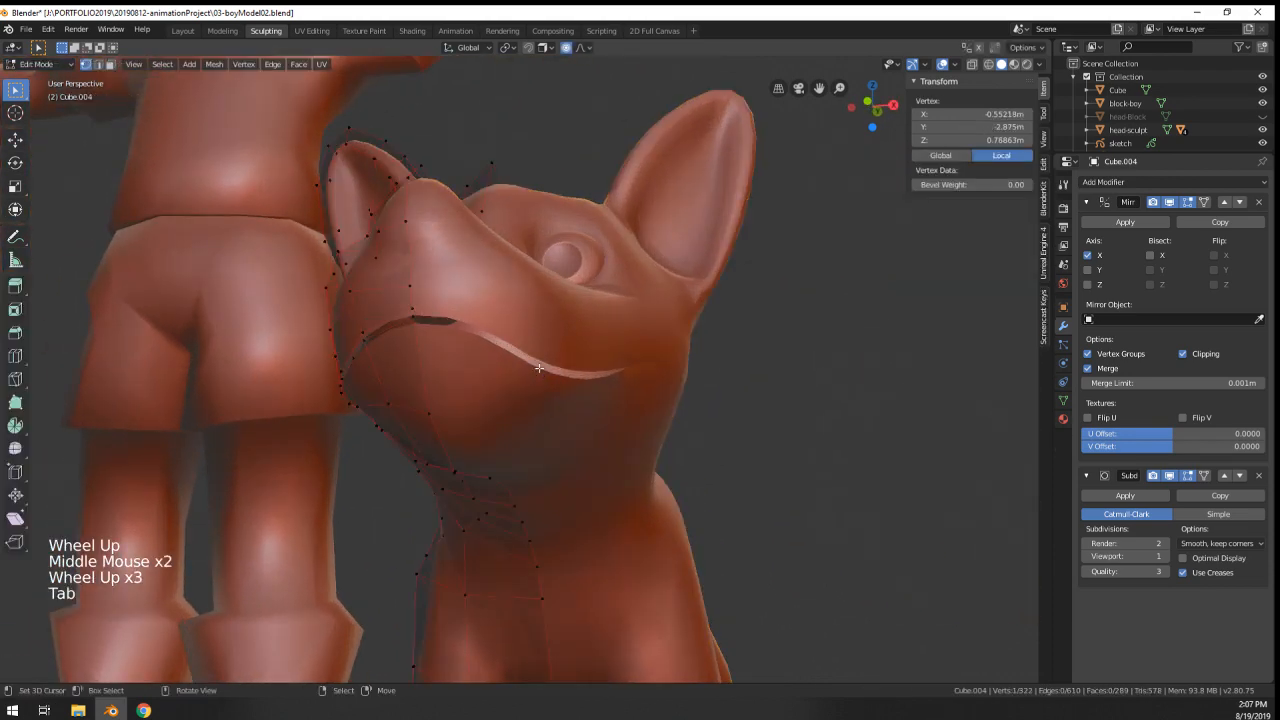
pyautogui.moveTo(539, 368); pyautogui.dragTo(640, 400, button='middle')
pyautogui.press('Tab')
pyautogui.scroll(-3, 670, 466)
pyautogui.scroll(3, 640, 400)
pyautogui.press('Tab')
# - Select the edge loop around the mouth opening and extrude it into the mouth
pyautogui.keyDown('alt'); pyautogui.rightClick(611, 357); pyautogui.keyUp('alt')
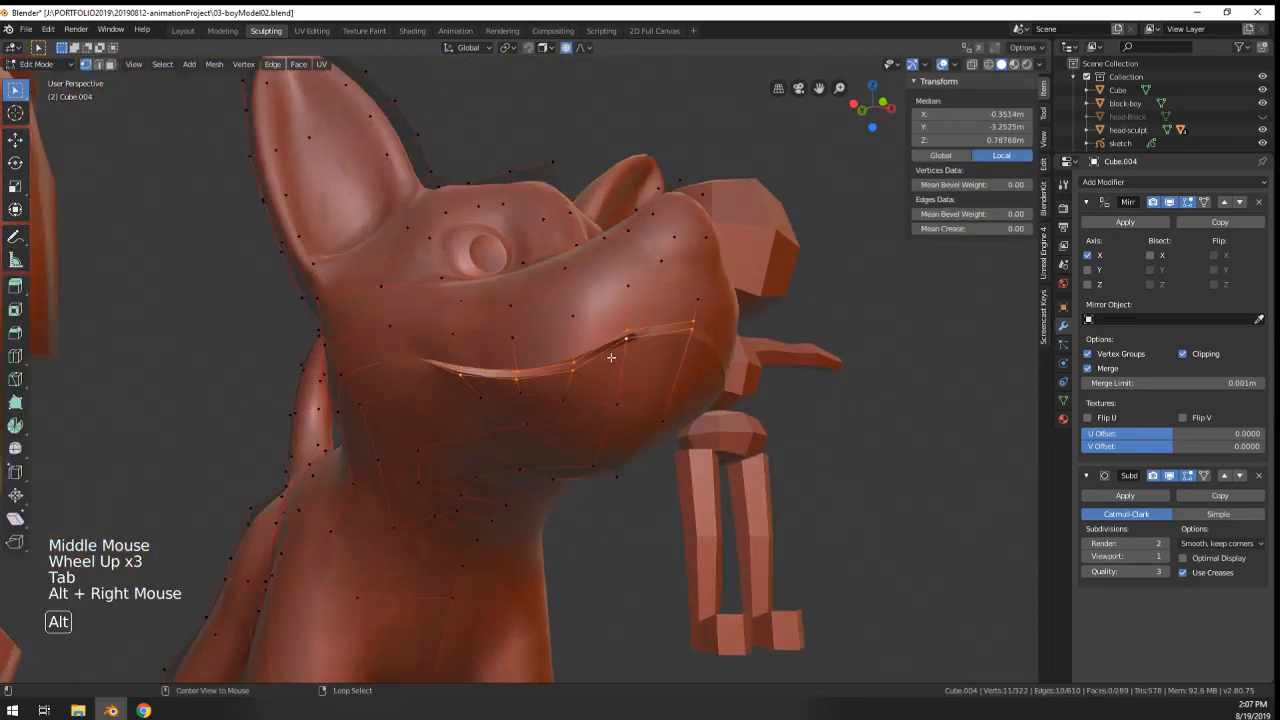
pyautogui.moveTo(611, 357); pyautogui.dragTo(645, 466, button='middle')
pyautogui.scroll(1, 590, 380)
pyautogui.press('e')
pyautogui.click(470, 478)
# - Move the extruded mouth loop back inside and scale it to 0.840, with the proportional size reduced to 0.003
pyautogui.press('g')
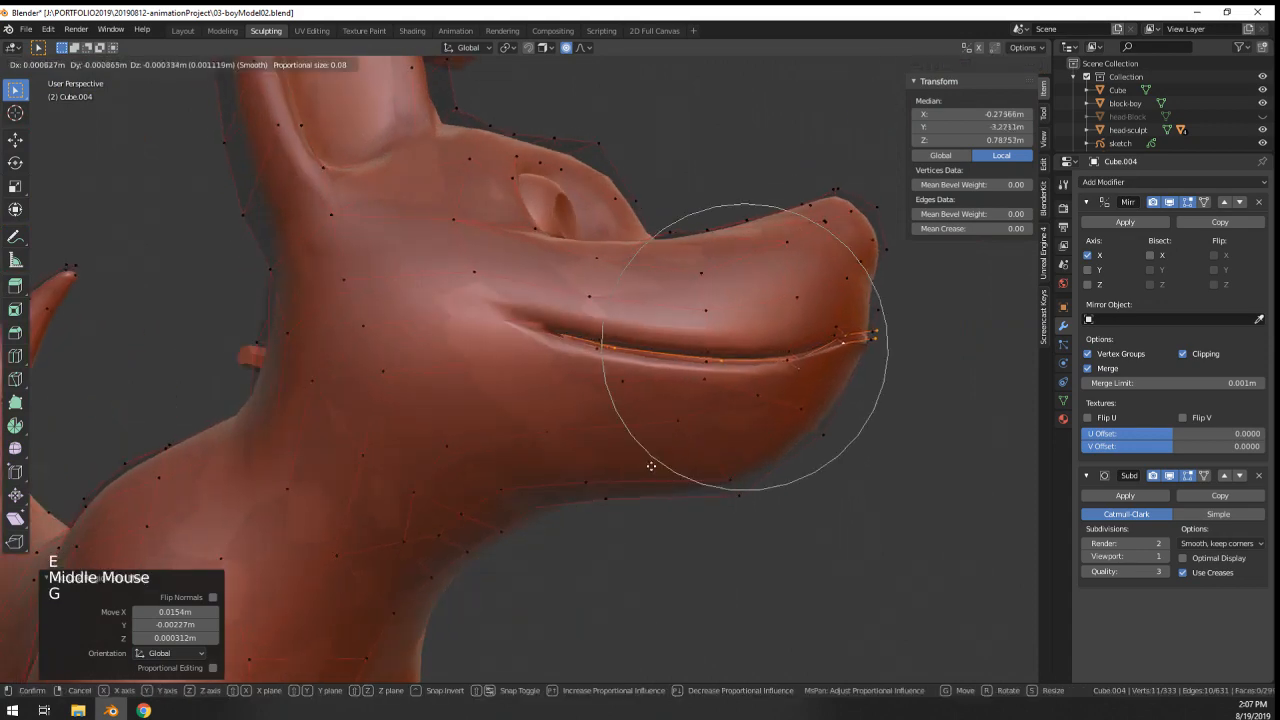
pyautogui.scroll(15, 640, 466)
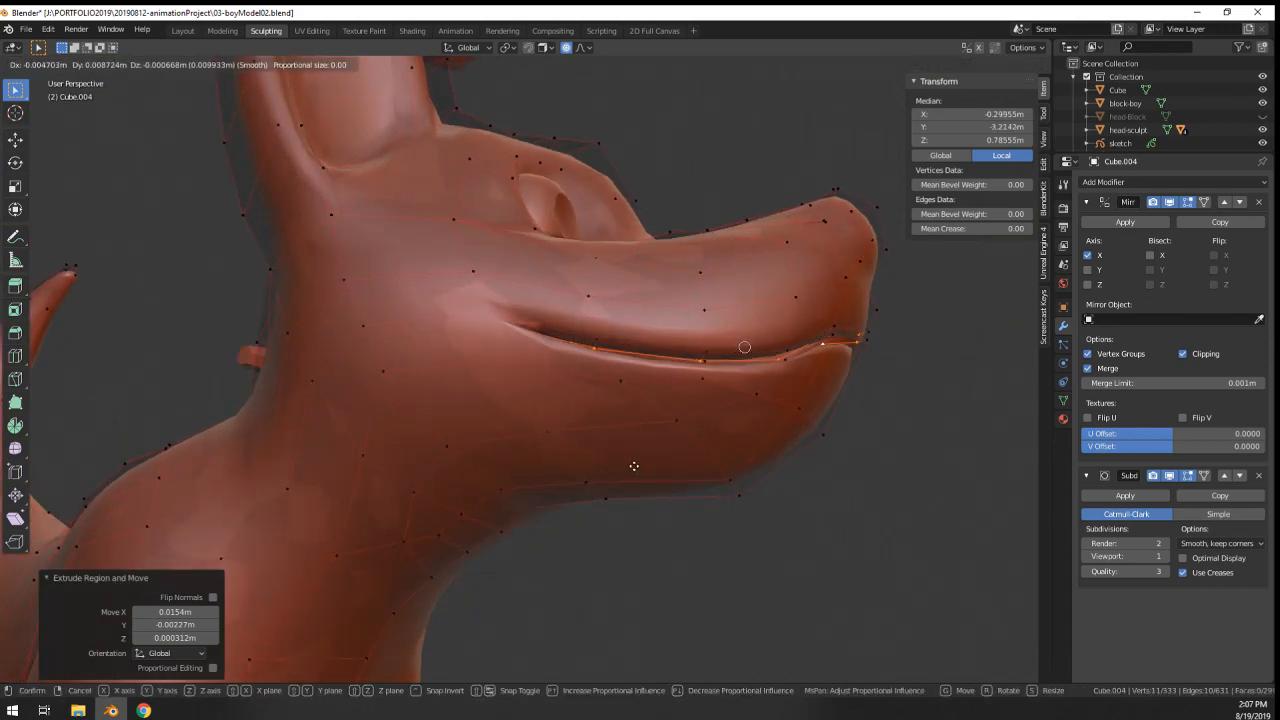
pyautogui.click(609, 466)
pyautogui.moveTo(609, 466); pyautogui.dragTo(749, 509, button='middle')
pyautogui.press('s')
pyautogui.click(647, 474)
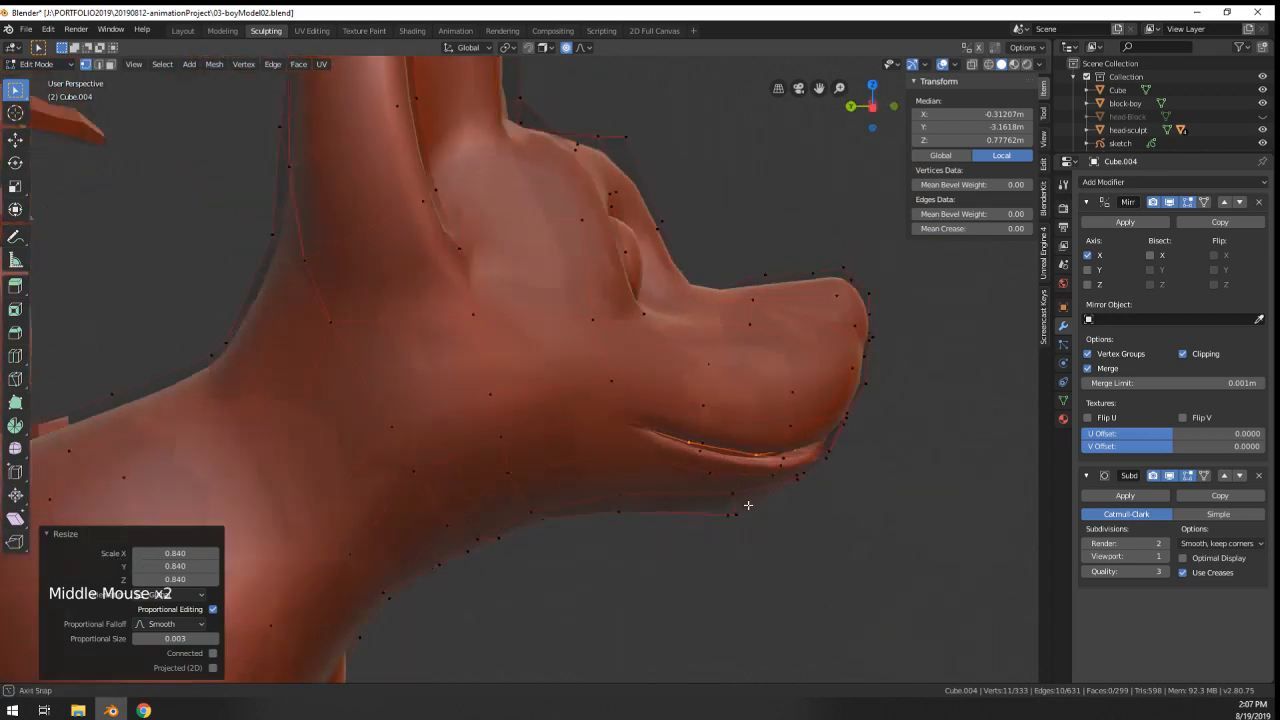
# - Scale the inner mouth loop again, shift it farther into the mouth and leave Edit Mode
pyautogui.scroll(8, 791, 443)
pyautogui.moveTo(789, 443); pyautogui.dragTo(680, 429, button='middle')
pyautogui.press('KP_Decimal')
pyautogui.scroll(1, 686, 443)
pyautogui.press('s')
pyautogui.click(573, 455)
pyautogui.press('g')
pyautogui.click(543, 460)
pyautogui.scroll(-3, 657, 423)
pyautogui.press('g')
pyautogui.press('Tab')
# - Reposition two neighbouring vertices at the mouth opening in Edit Mode and return to Object Mode
pyautogui.press('Tab')
pyautogui.press('Tab')
pyautogui.scroll(1, 606, 363)
pyautogui.rightClick(600, 361)
pyautogui.keyDown('shift'); pyautogui.rightClick(600, 352); pyautogui.keyUp('shift')
pyautogui.press('g')
pyautogui.press('g')
pyautogui.click(631, 342)
pyautogui.press('g')
pyautogui.press('Tab')
# - Apply the dog's Mirror modifier and remove its Subdivision Surface modifier
pyautogui.scroll(-7, 586, 423)
pyautogui.scroll(3, 680, 429)
pyautogui.scroll(-5, 680, 429)
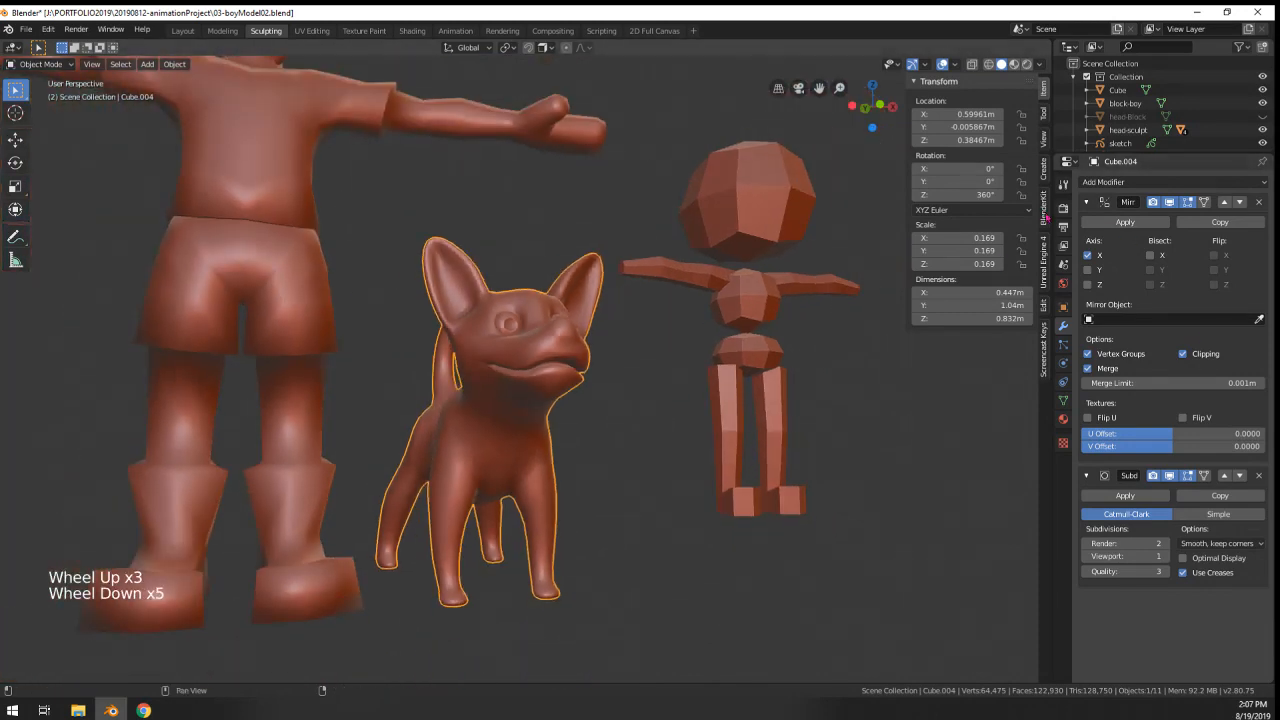
pyautogui.click(1150, 222)
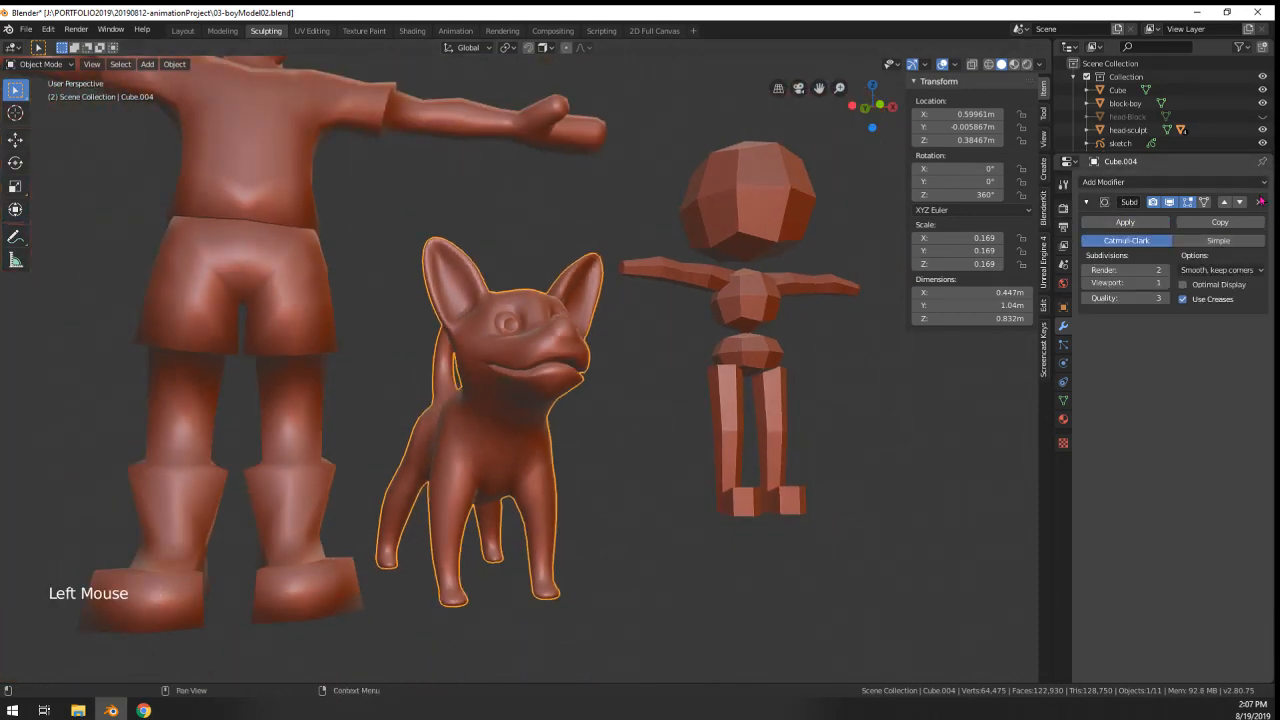
pyautogui.click(1258, 204)
# - Add a Multiresolution modifier to the dog, subdivide it once and switch to Sculpt Mode
pyautogui.scroll(3, 663, 294)
pyautogui.moveTo(663, 294); pyautogui.dragTo(660, 320, button='middle')
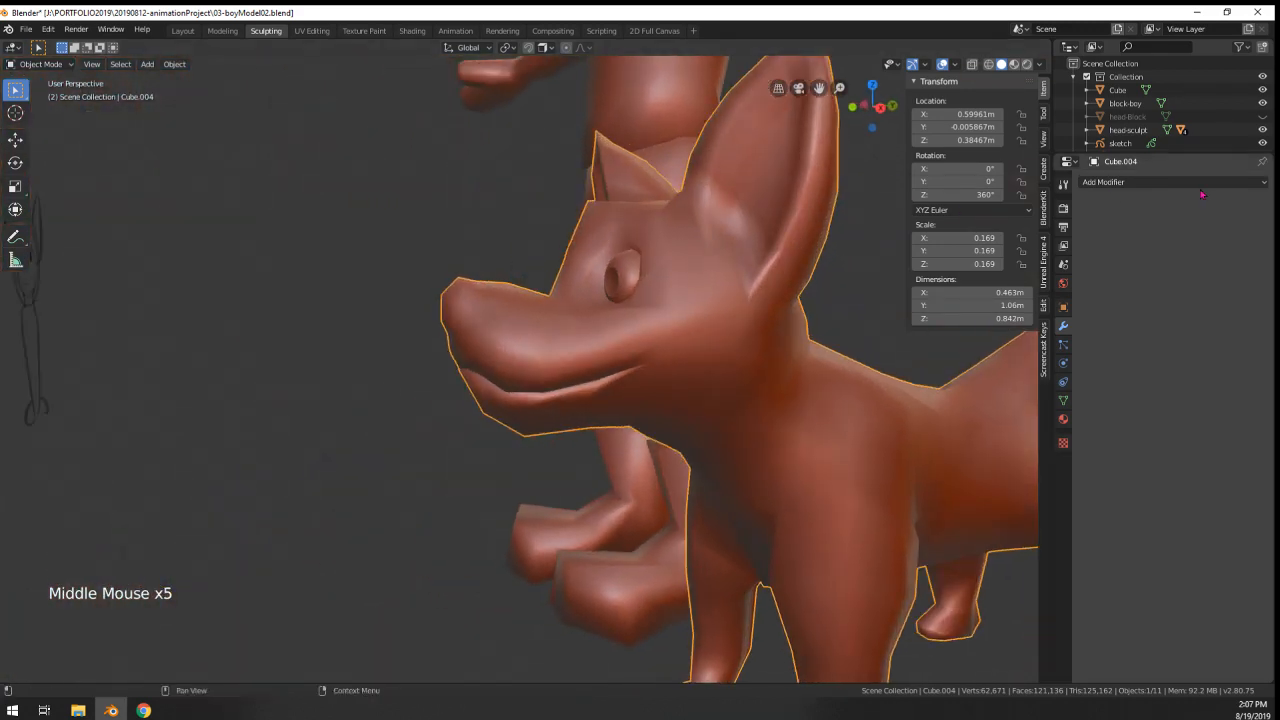
pyautogui.click(1105, 182)
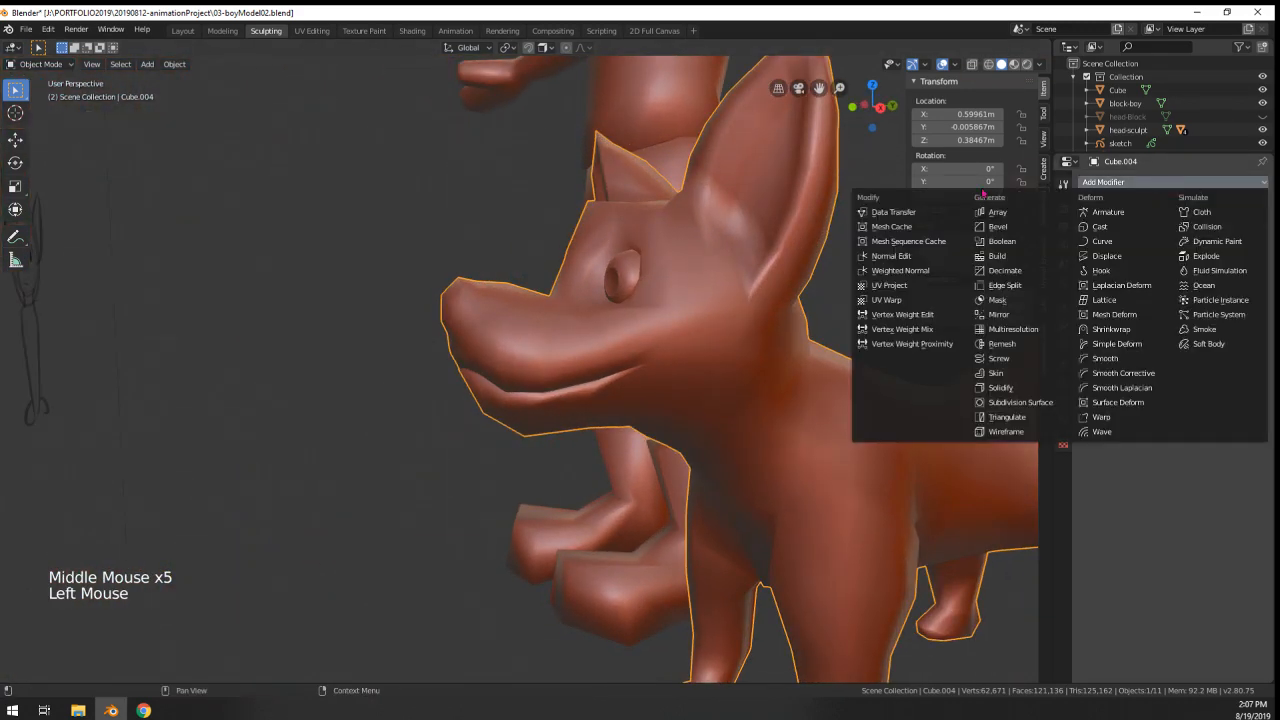
pyautogui.click(1030, 337)
pyautogui.moveTo(760, 380); pyautogui.dragTo(640, 380, button='middle')
pyautogui.scroll(1, 640, 380)
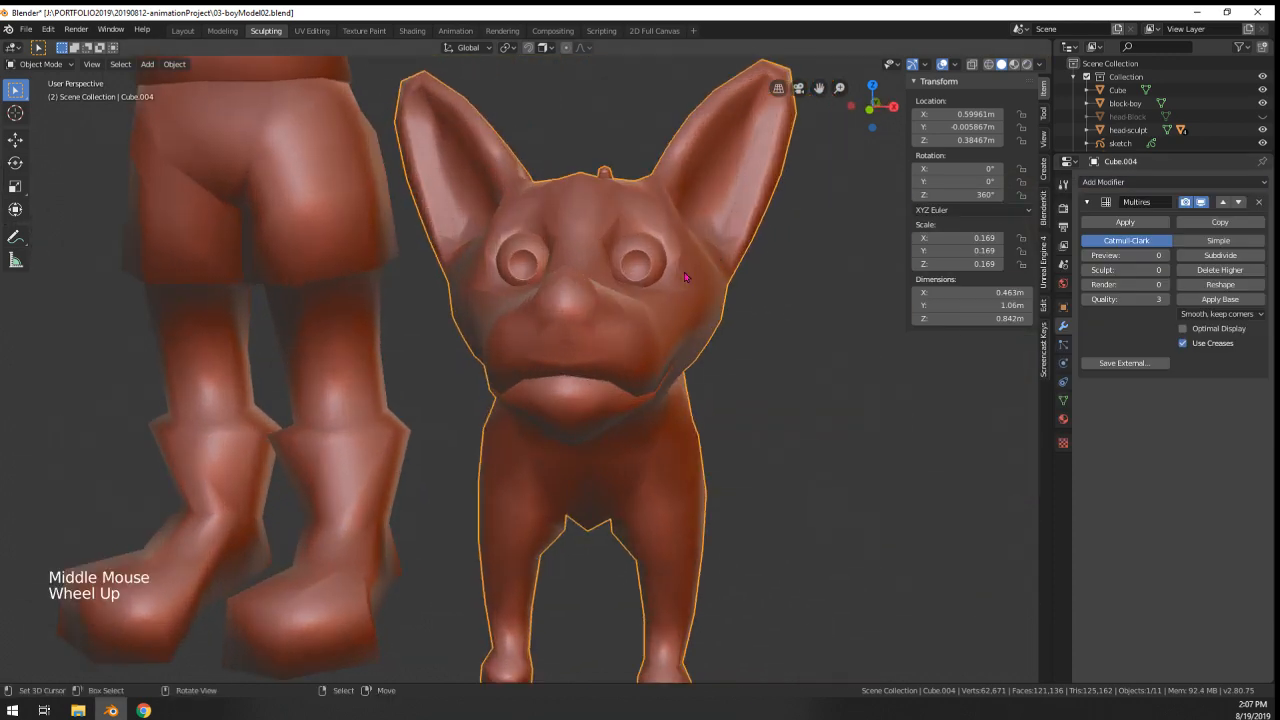
pyautogui.click(1220, 256)
pyautogui.click(55, 65)
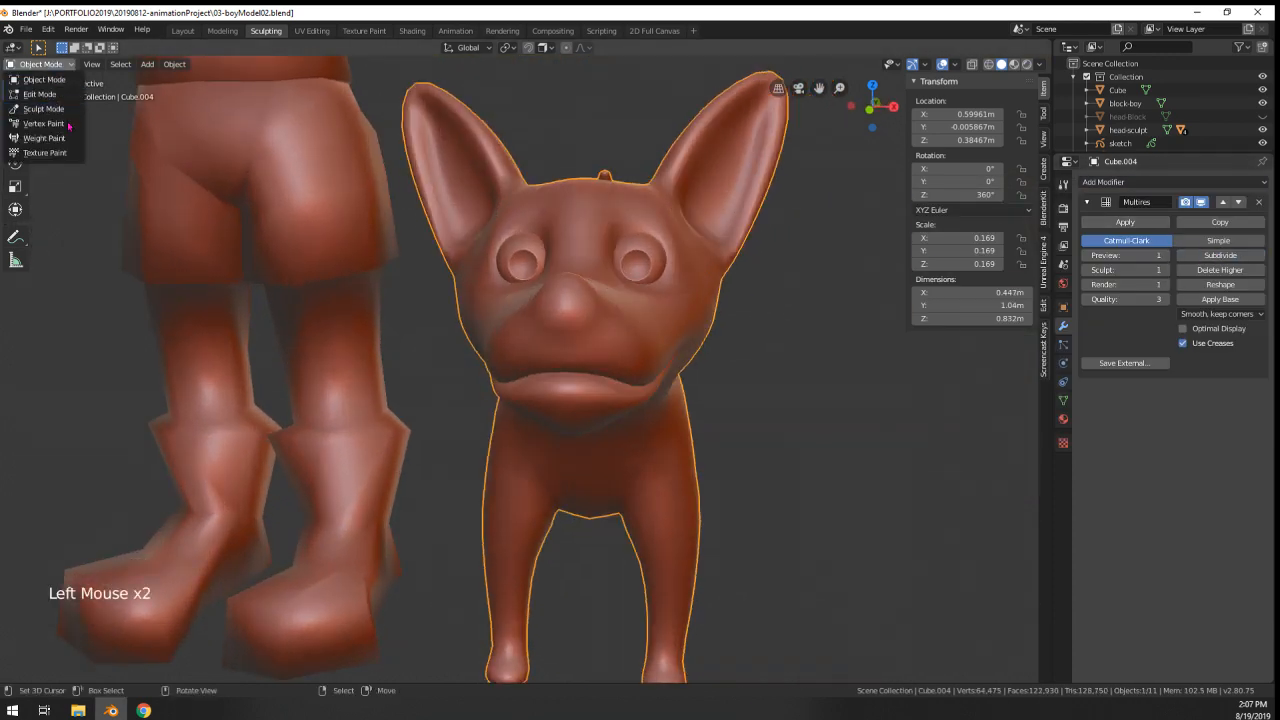
pyautogui.click(43, 108)
# - Choose the Pinch/Magnify brush and set its radius to 88 px
pyautogui.moveTo(180, 229); pyautogui.dragTo(623, 338, button='middle')
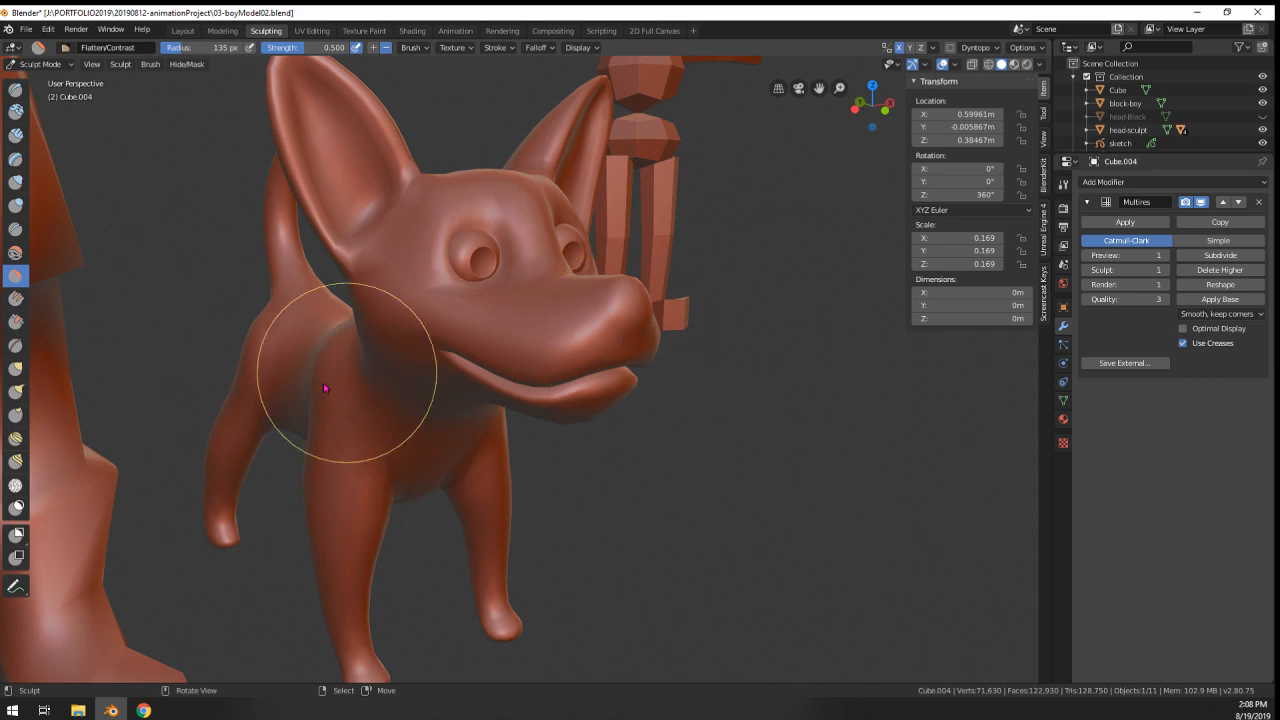
pyautogui.moveTo(365, 297); pyautogui.dragTo(262, 318, button='middle')
pyautogui.keyDown('ctrl'); pyautogui.moveTo(245, 335); pyautogui.dragTo(232, 515, button='middle'); pyautogui.keyUp('ctrl')
pyautogui.moveTo(280, 250)
pyautogui.keyDown('ctrl'); pyautogui.mouseDown(button='middle')
pyautogui.moveTo(297, 360)
pyautogui.moveTo(390, 355)
pyautogui.moveTo(395, 262)
pyautogui.moveTo(461, 337)
pyautogui.moveTo(451, 300)
pyautogui.mouseUp(button='middle'); pyautogui.keyUp('ctrl')
pyautogui.click(16, 345)
pyautogui.keyDown('shift'); pyautogui.moveTo(506, 243); pyautogui.dragTo(466, 363, button='middle'); pyautogui.keyUp('shift')
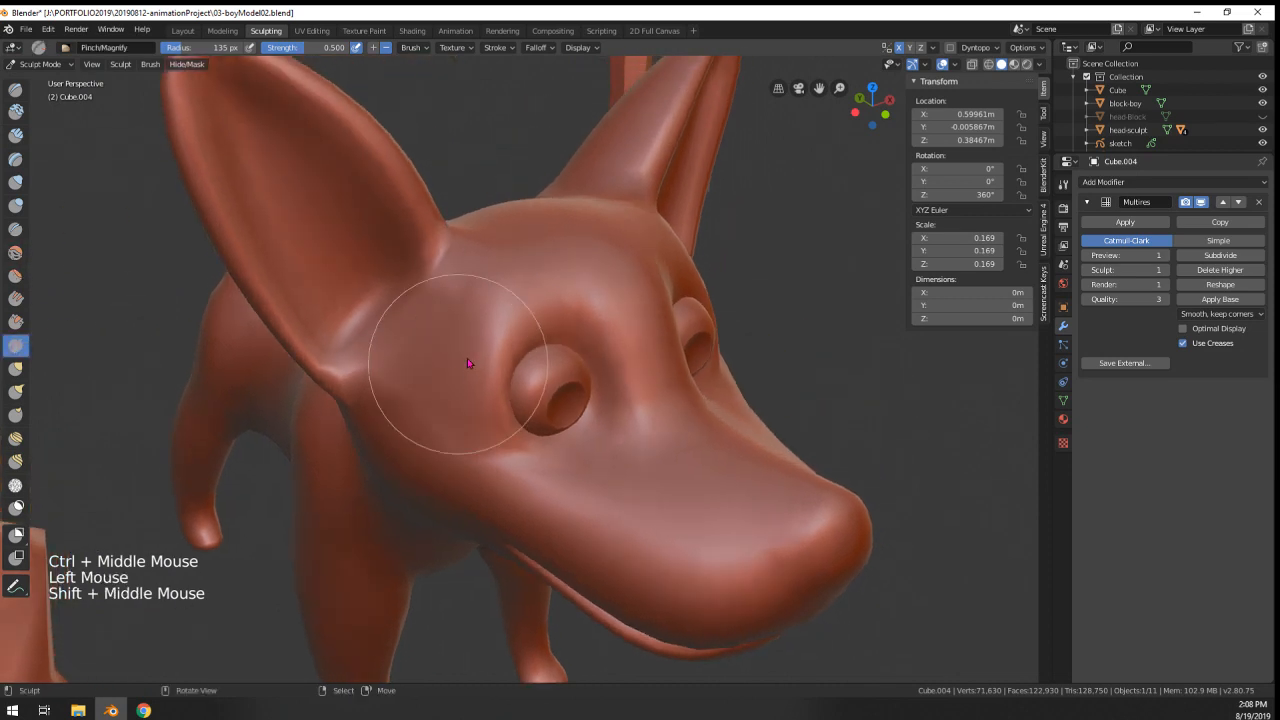
pyautogui.press('f')
pyautogui.press('f')
pyautogui.press('f')
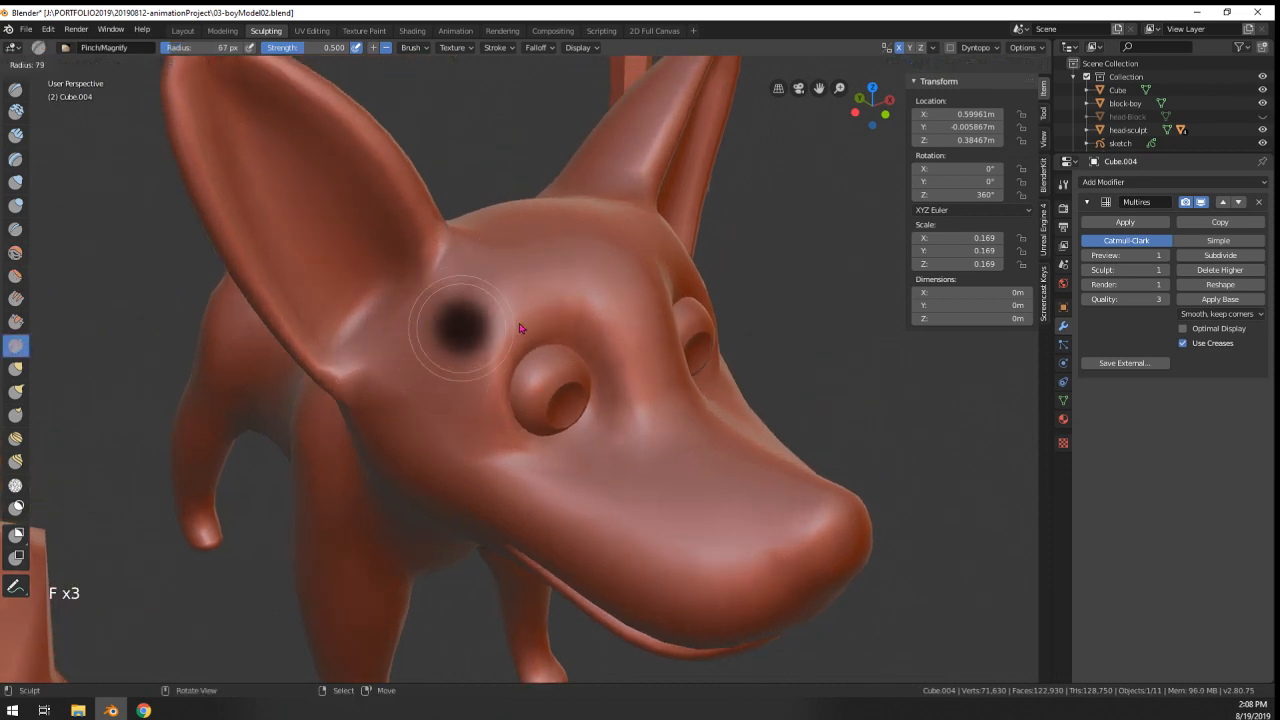
pyautogui.click(522, 297)
pyautogui.moveTo(501, 320); pyautogui.dragTo(517, 286, button='middle')
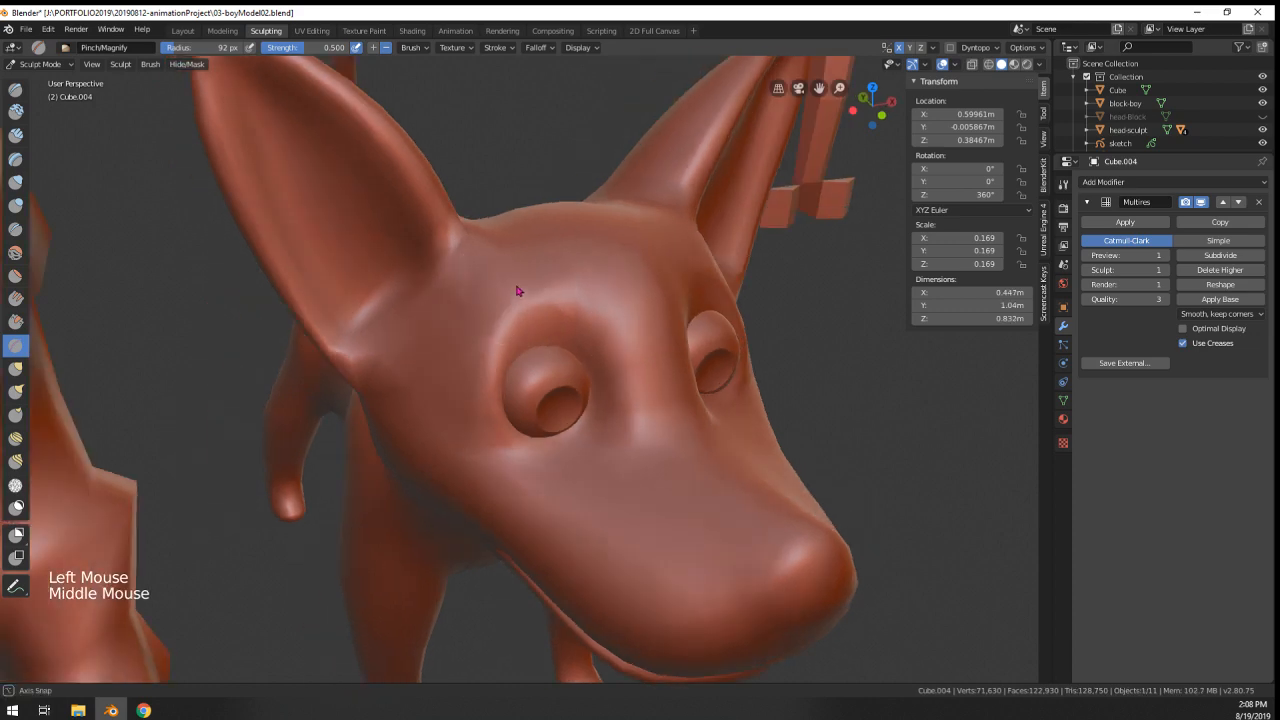
pyautogui.press('f')
pyautogui.click(540, 296)
# - Pinch the brow above the eye and the ridge along the inner side of the eye socket
pyautogui.click(623, 350)
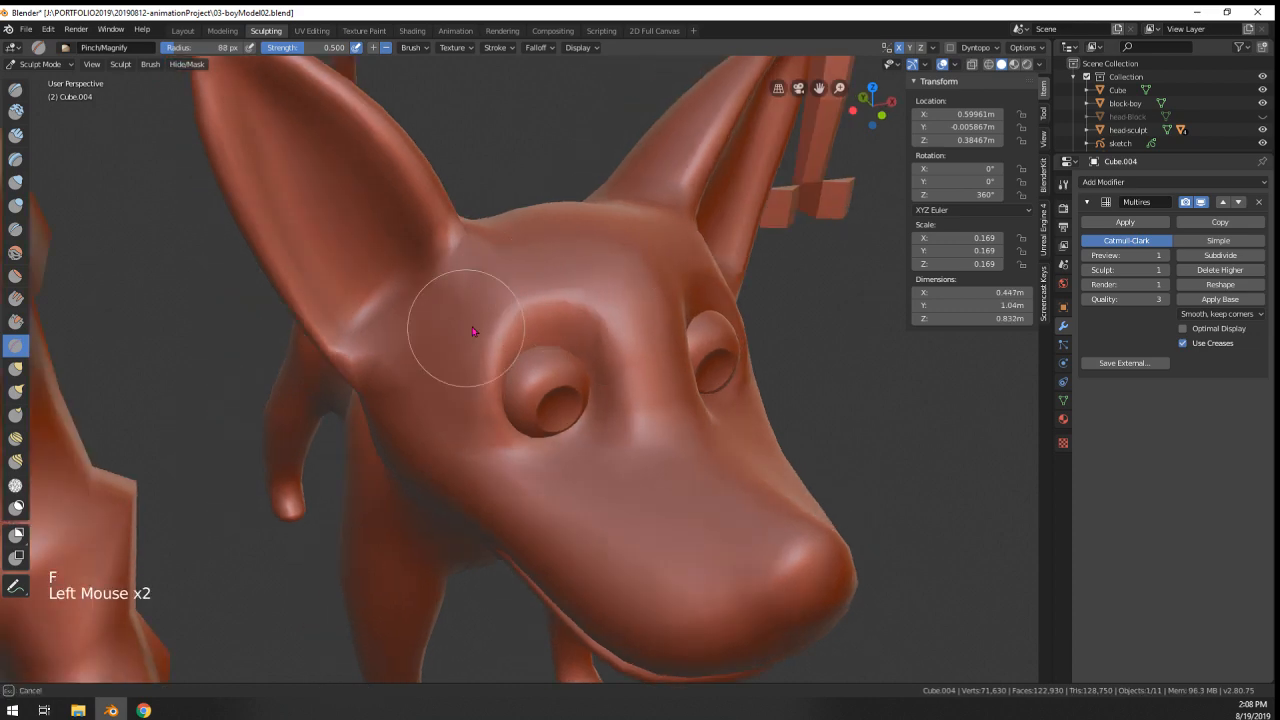
pyautogui.moveTo(592, 349); pyautogui.dragTo(627, 421)
pyautogui.moveTo(608, 355)
pyautogui.mouseDown(button='middle')
pyautogui.moveTo(523, 309)
pyautogui.moveTo(529, 277)
pyautogui.mouseUp(button='middle')
pyautogui.moveTo(595, 370); pyautogui.dragTo(613, 425)
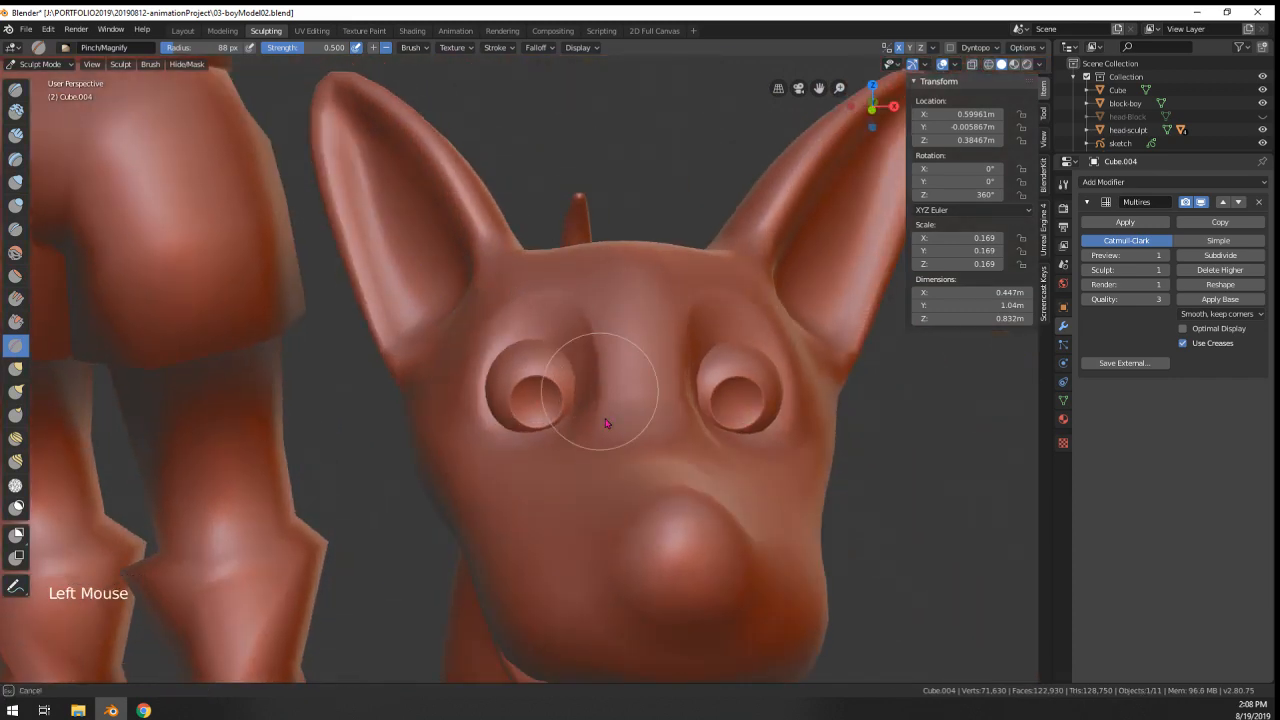
# - Pinch the mouth crease near its rear corner, enlarging the brush radius to 132 px
pyautogui.moveTo(605, 423)
pyautogui.mouseDown(button='middle')
pyautogui.moveTo(646, 349)
pyautogui.moveTo(611, 297)
pyautogui.moveTo(651, 349)
pyautogui.moveTo(590, 350)
pyautogui.moveTo(672, 334)
pyautogui.mouseUp(button='middle')
pyautogui.moveTo(509, 447); pyautogui.dragTo(566, 471)
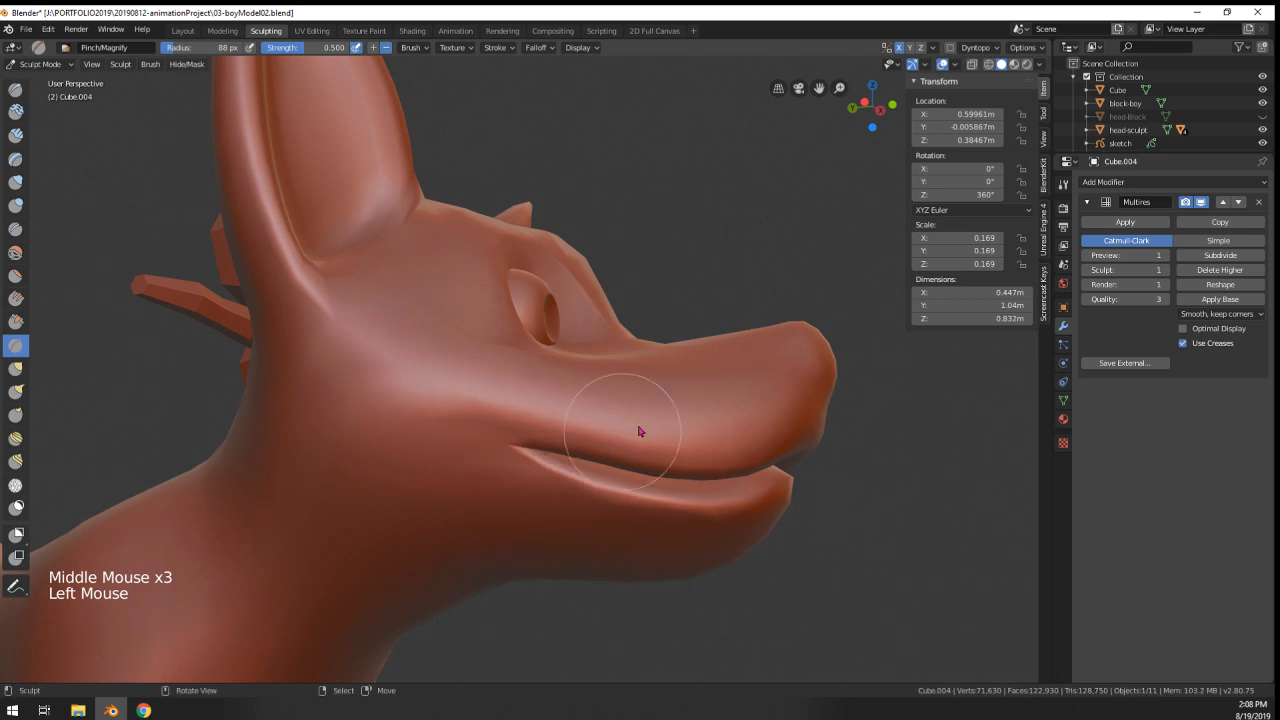
pyautogui.moveTo(640, 431); pyautogui.dragTo(575, 395, button='middle')
pyautogui.press('f')
pyautogui.click(563, 449)
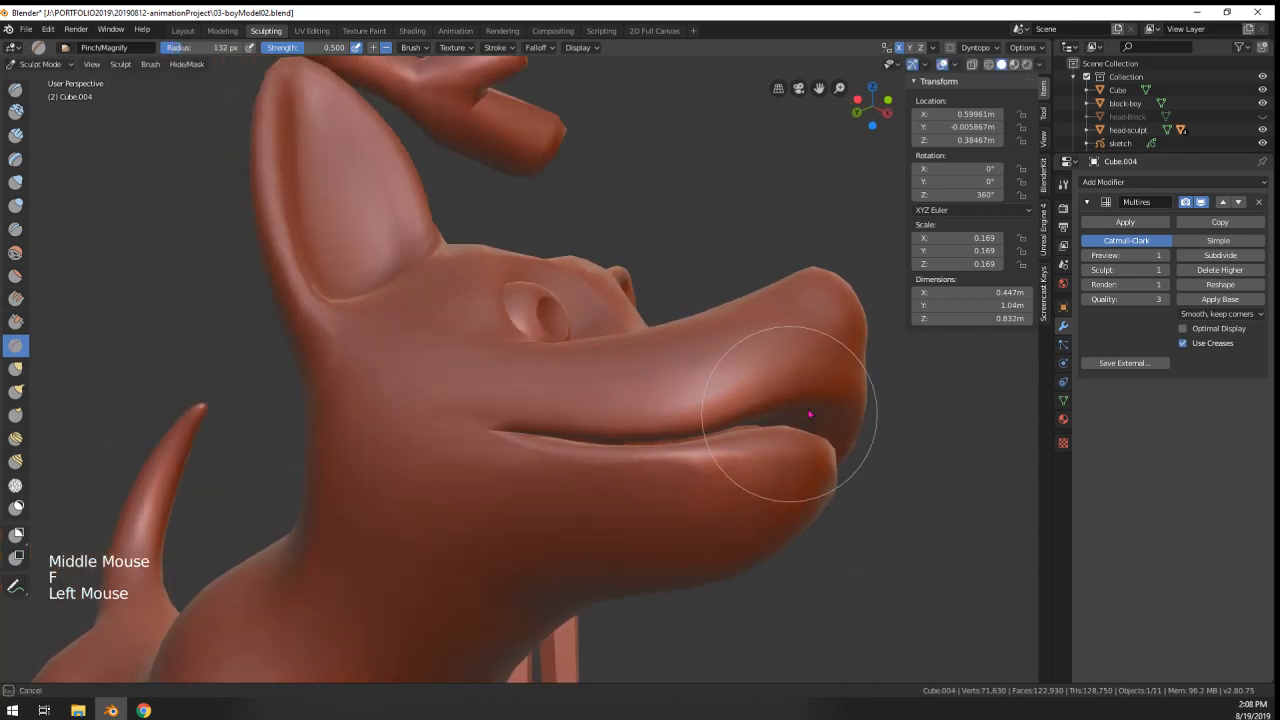
pyautogui.moveTo(800, 390)
pyautogui.mouseDown(button='middle')
pyautogui.moveTo(808, 372)
pyautogui.moveTo(748, 470)
pyautogui.moveTo(734, 455)
pyautogui.mouseUp(button='middle')
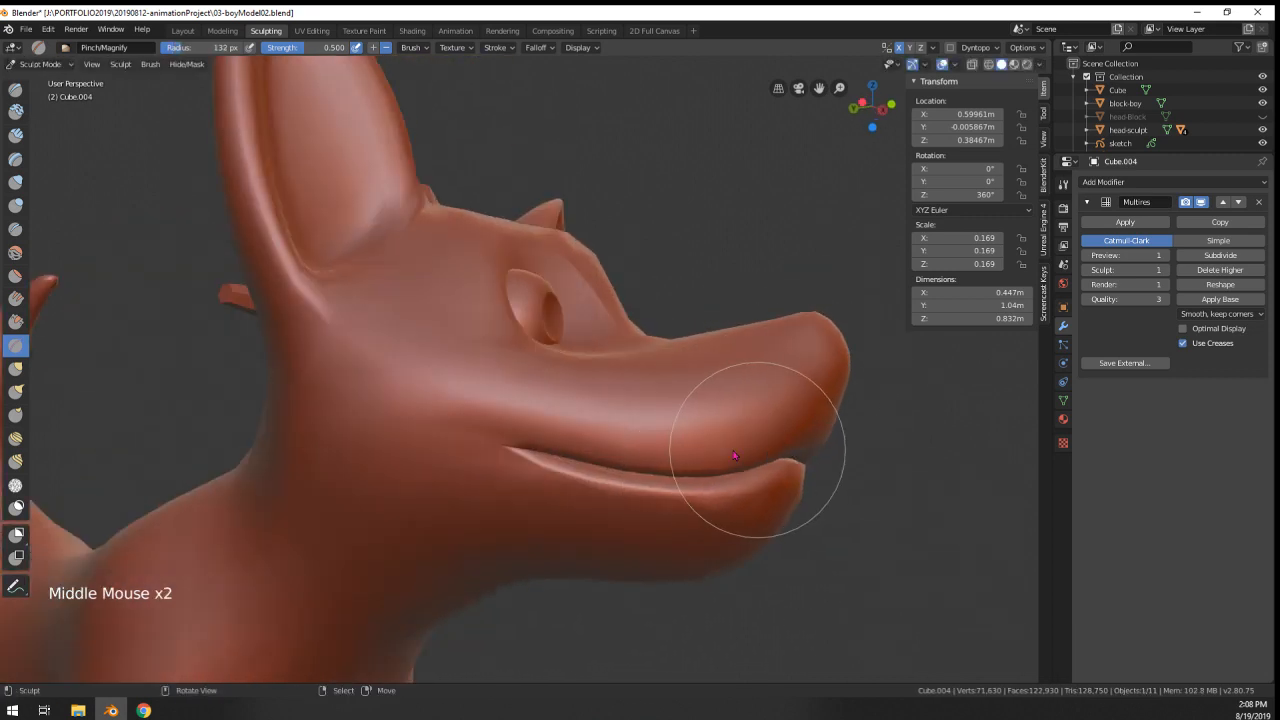
# - Pull the mouth corner back and raise the rear lip line with the Grab brush at 190 px and 181 px
pyautogui.press('g')
pyautogui.press('f')
pyautogui.click(579, 476)
pyautogui.moveTo(580, 475)
pyautogui.mouseDown()
pyautogui.moveTo(573, 454)
pyautogui.moveTo(509, 448)
pyautogui.mouseUp()
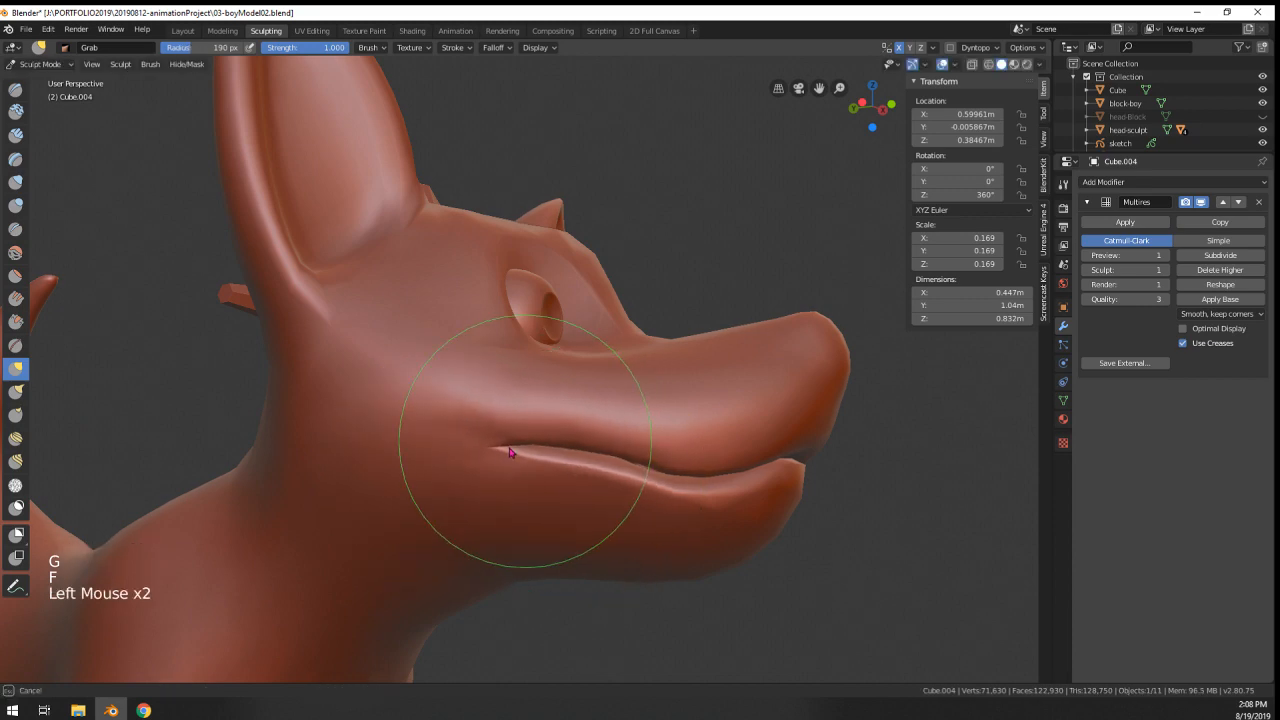
pyautogui.press('f')
pyautogui.click(500, 450)
pyautogui.moveTo(655, 472); pyautogui.dragTo(631, 458)
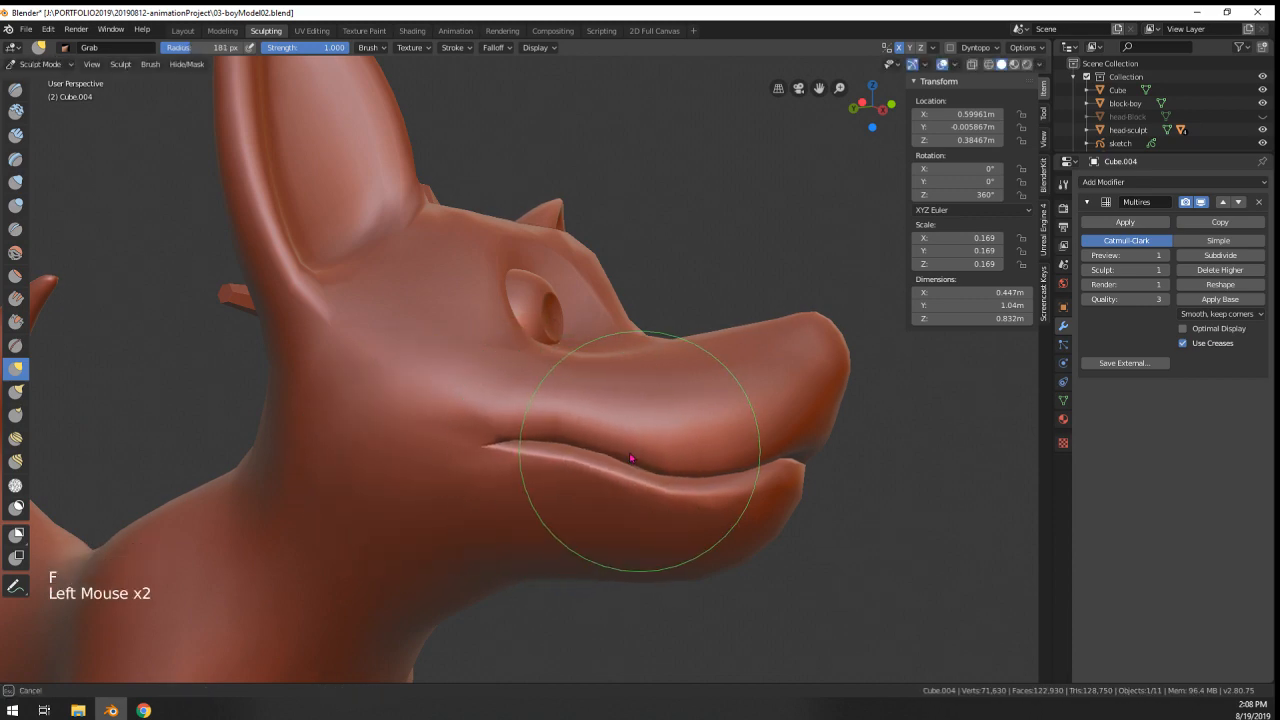
# - Set the Grab brush's radius to 188 px
pyautogui.moveTo(631, 458)
pyautogui.mouseDown(button='middle')
pyautogui.moveTo(466, 457)
pyautogui.moveTo(470, 475)
pyautogui.mouseUp(button='middle')
pyautogui.moveTo(470, 475)
pyautogui.mouseDown(button='middle')
pyautogui.moveTo(473, 488)
pyautogui.moveTo(530, 462)
pyautogui.moveTo(500, 470)
pyautogui.moveTo(570, 476)
pyautogui.moveTo(525, 440)
pyautogui.mouseUp(button='middle')
pyautogui.press('f')
pyautogui.press('f')
pyautogui.click(560, 462)
pyautogui.keyDown('shift'); pyautogui.moveTo(525, 440); pyautogui.dragTo(93, 267, button='middle'); pyautogui.keyUp('shift')
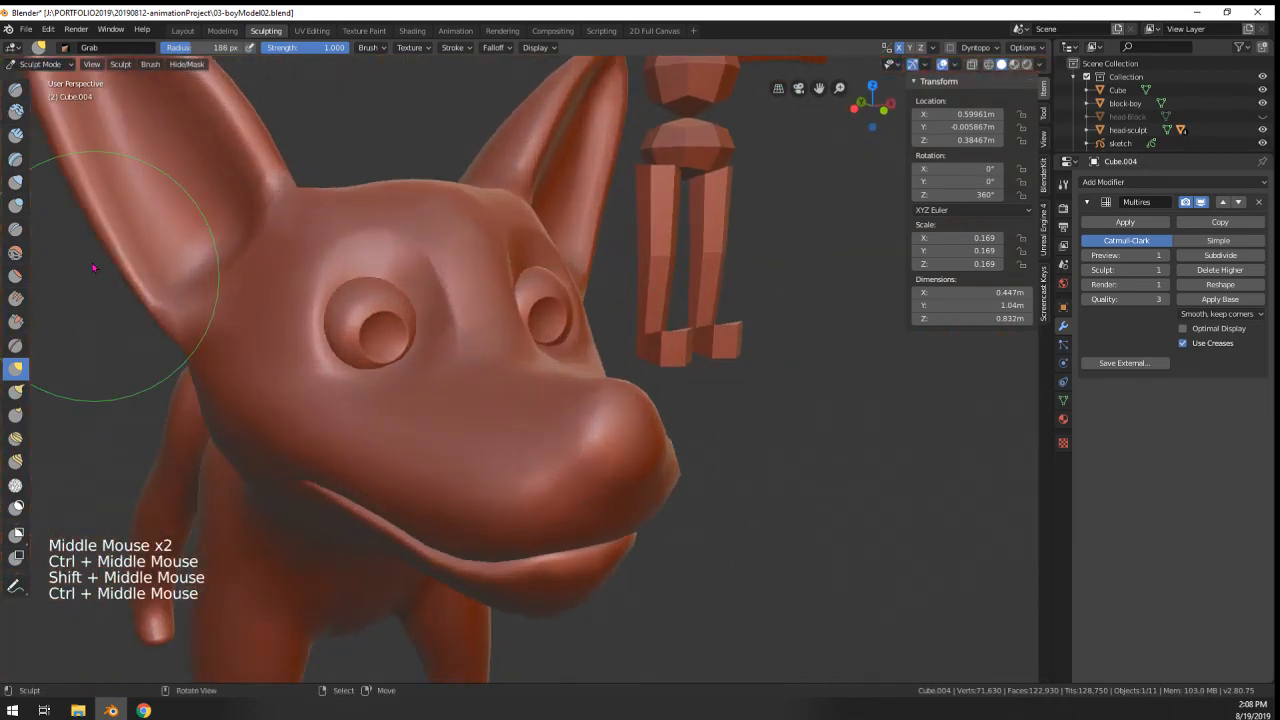
# - Carve the boundary between the nose and the muzzle using the Crease brush at a radius of 79 px
pyautogui.click(14, 208)
pyautogui.click(12, 228)
pyautogui.press('f')
pyautogui.press('f')
pyautogui.press('f')
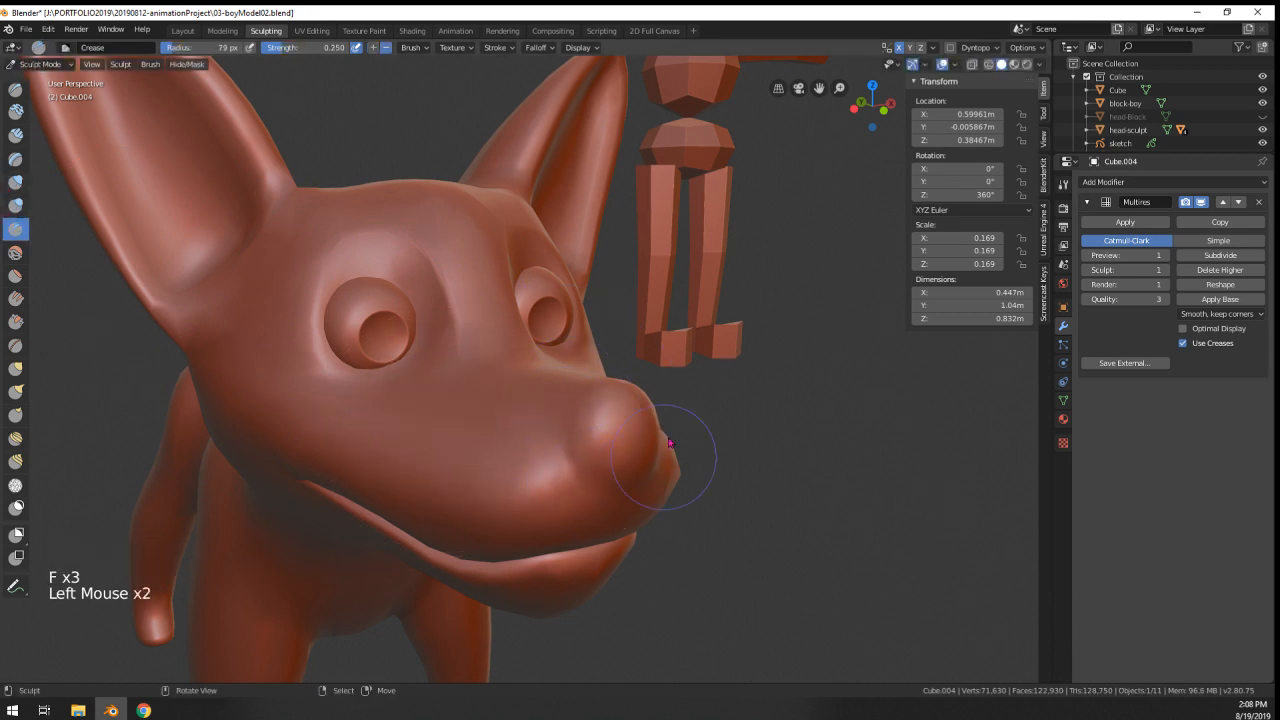
# - Reshape the tip of the nose with the Grab brush at a radius of 118 px
pyautogui.moveTo(669, 442)
pyautogui.mouseDown(button='middle')
pyautogui.moveTo(580, 363)
pyautogui.moveTo(508, 421)
pyautogui.moveTo(612, 500)
pyautogui.moveTo(703, 398)
pyautogui.moveTo(680, 368)
pyautogui.moveTo(727, 358)
pyautogui.mouseUp(button='middle')
pyautogui.press('f')
pyautogui.press('g')
pyautogui.press('f')
pyautogui.press('f')
pyautogui.press('f')
pyautogui.click(694, 371)
pyautogui.press('f')
pyautogui.click(730, 357)
pyautogui.moveTo(731, 357); pyautogui.dragTo(732, 356)
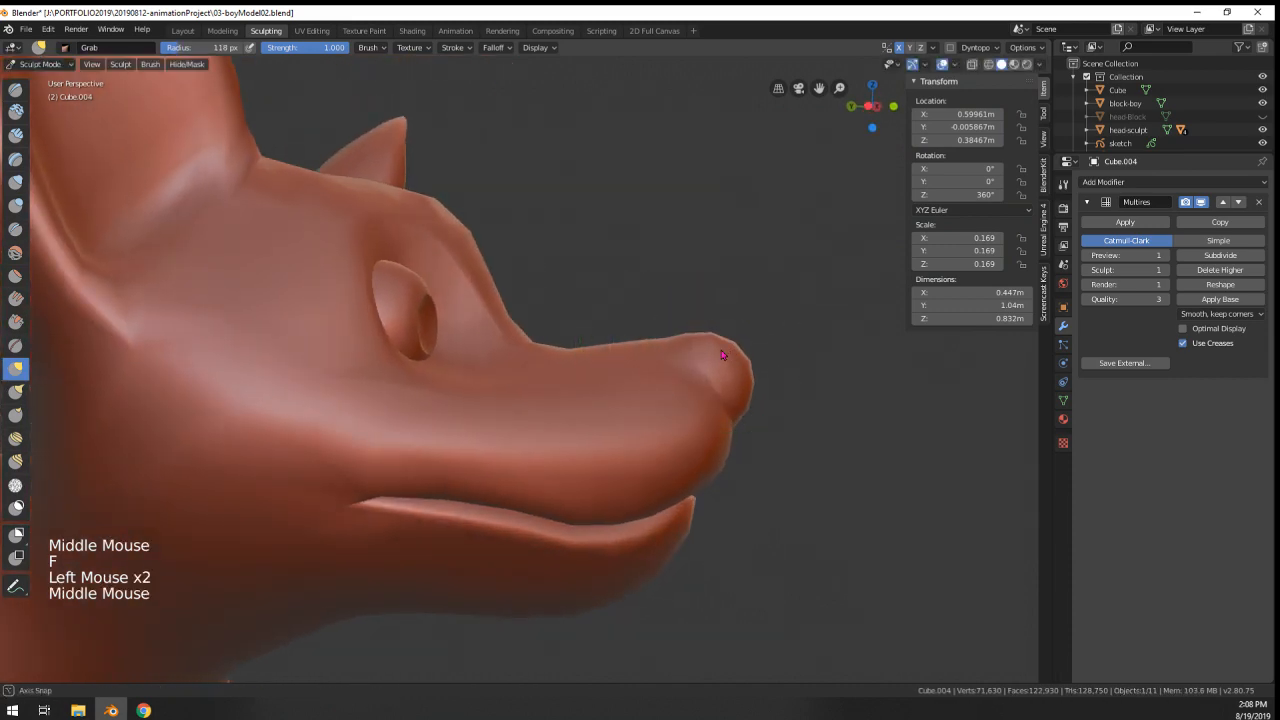
# - Set the Grab brush's radius to 124 px and look over the dog beside the boy model
pyautogui.moveTo(722, 355); pyautogui.dragTo(588, 361, button='middle')
pyautogui.press('f')
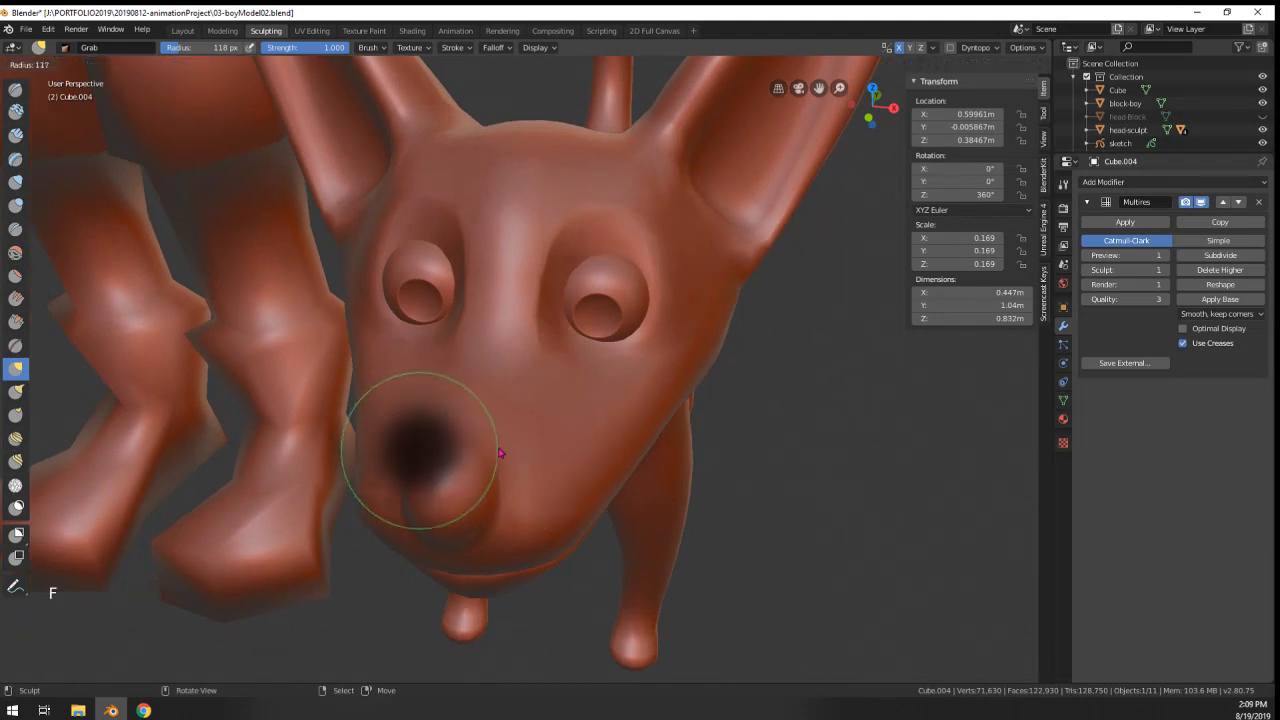
pyautogui.click(500, 455)
pyautogui.moveTo(505, 452)
pyautogui.mouseDown(button='middle')
pyautogui.moveTo(633, 409)
pyautogui.moveTo(611, 388)
pyautogui.moveTo(660, 415)
pyautogui.moveTo(530, 385)
pyautogui.moveTo(537, 457)
pyautogui.moveTo(514, 460)
pyautogui.moveTo(495, 520)
pyautogui.mouseUp(button='middle')
pyautogui.moveTo(490, 500)
pyautogui.keyDown('ctrl'); pyautogui.mouseDown(button='middle')
pyautogui.moveTo(478, 566)
pyautogui.moveTo(634, 509)
pyautogui.moveTo(523, 463)
pyautogui.moveTo(258, 57)
pyautogui.mouseUp(button='middle'); pyautogui.keyUp('ctrl')
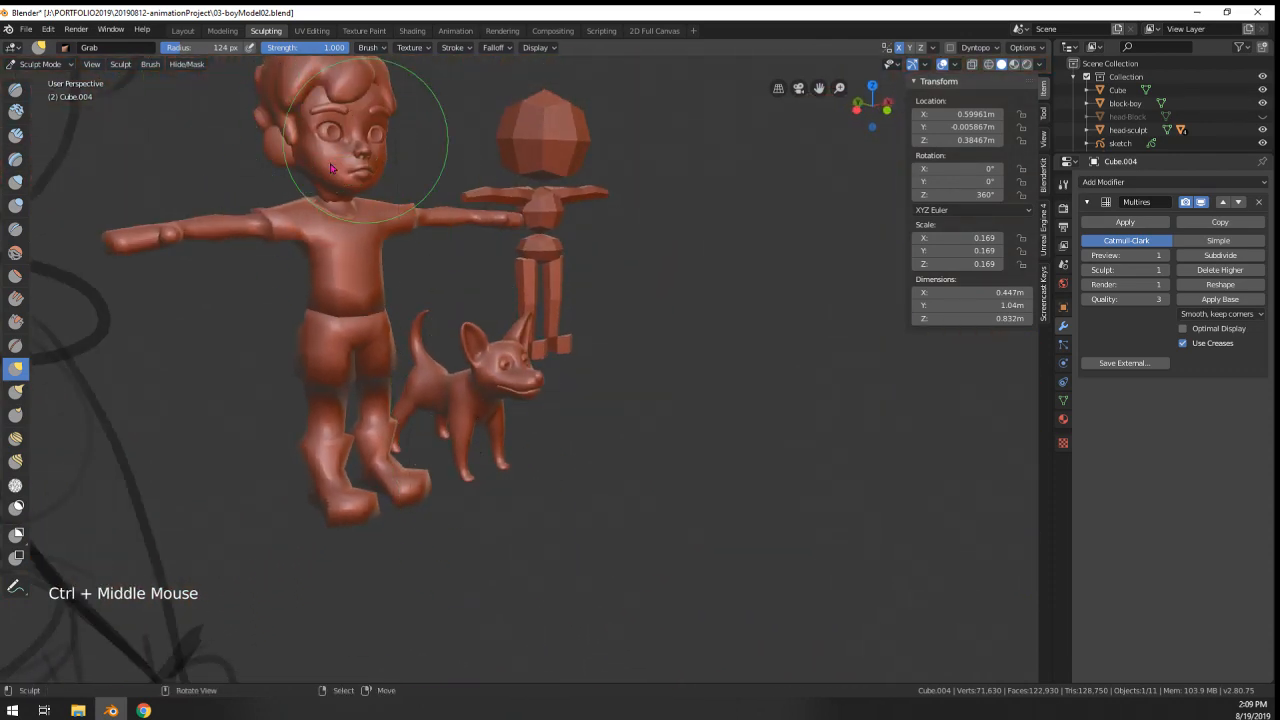
# - Build up the rim above the dog's eye with the Blob brush at a radius of 83 px and smooth it
pyautogui.moveTo(429, 143)
pyautogui.keyDown('ctrl'); pyautogui.mouseDown(button='middle')
pyautogui.moveTo(586, 157)
pyautogui.moveTo(586, 314)
pyautogui.moveTo(463, 372)
pyautogui.moveTo(524, 392)
pyautogui.moveTo(515, 345)
pyautogui.mouseUp(button='middle'); pyautogui.keyUp('ctrl')
pyautogui.keyDown('shift'); pyautogui.moveTo(523, 390); pyautogui.dragTo(618, 452, button='middle'); pyautogui.keyUp('shift')
pyautogui.keyDown('ctrl'); pyautogui.moveTo(618, 452); pyautogui.dragTo(551, 348, button='middle'); pyautogui.keyUp('ctrl')
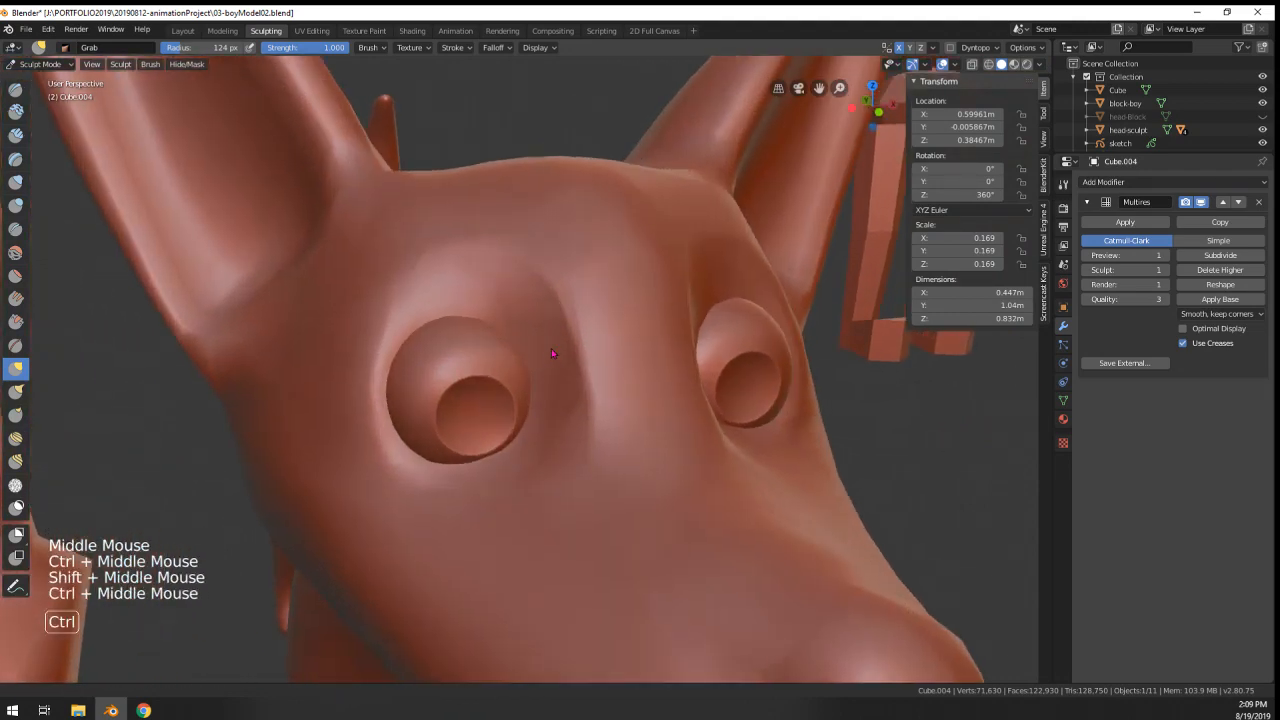
pyautogui.click(16, 205)
pyautogui.click(16, 205)
pyautogui.press('f')
pyautogui.click(398, 354)
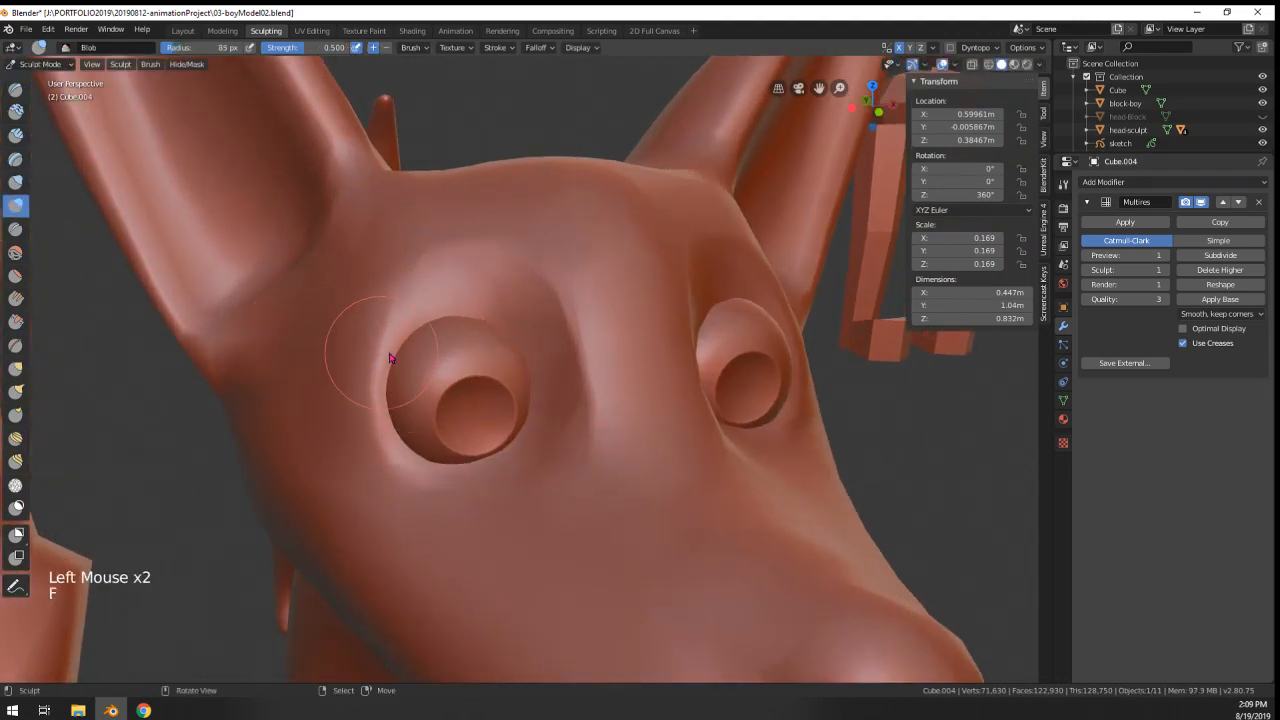
pyautogui.moveTo(393, 362)
pyautogui.mouseDown()
pyautogui.moveTo(498, 338)
pyautogui.moveTo(515, 364)
pyautogui.moveTo(421, 362)
pyautogui.moveTo(443, 337)
pyautogui.moveTo(512, 345)
pyautogui.mouseUp()
pyautogui.moveTo(400, 376); pyautogui.dragTo(470, 338)
pyautogui.moveTo(480, 325)
pyautogui.keyDown('shift'); pyautogui.mouseDown()
pyautogui.moveTo(506, 309)
pyautogui.moveTo(535, 335)
pyautogui.mouseUp(); pyautogui.keyUp('shift')
# - Reshape the surface beside the eye socket with the Grab brush, reducing its radius from 210 to 152 px between strokes
pyautogui.moveTo(542, 339)
pyautogui.mouseDown(button='middle')
pyautogui.moveTo(613, 294)
pyautogui.moveTo(423, 414)
pyautogui.moveTo(567, 400)
pyautogui.moveTo(477, 337)
pyautogui.moveTo(400, 420)
pyautogui.moveTo(374, 400)
pyautogui.mouseUp(button='middle')
pyautogui.press('g')
pyautogui.press('f')
pyautogui.click(353, 424)
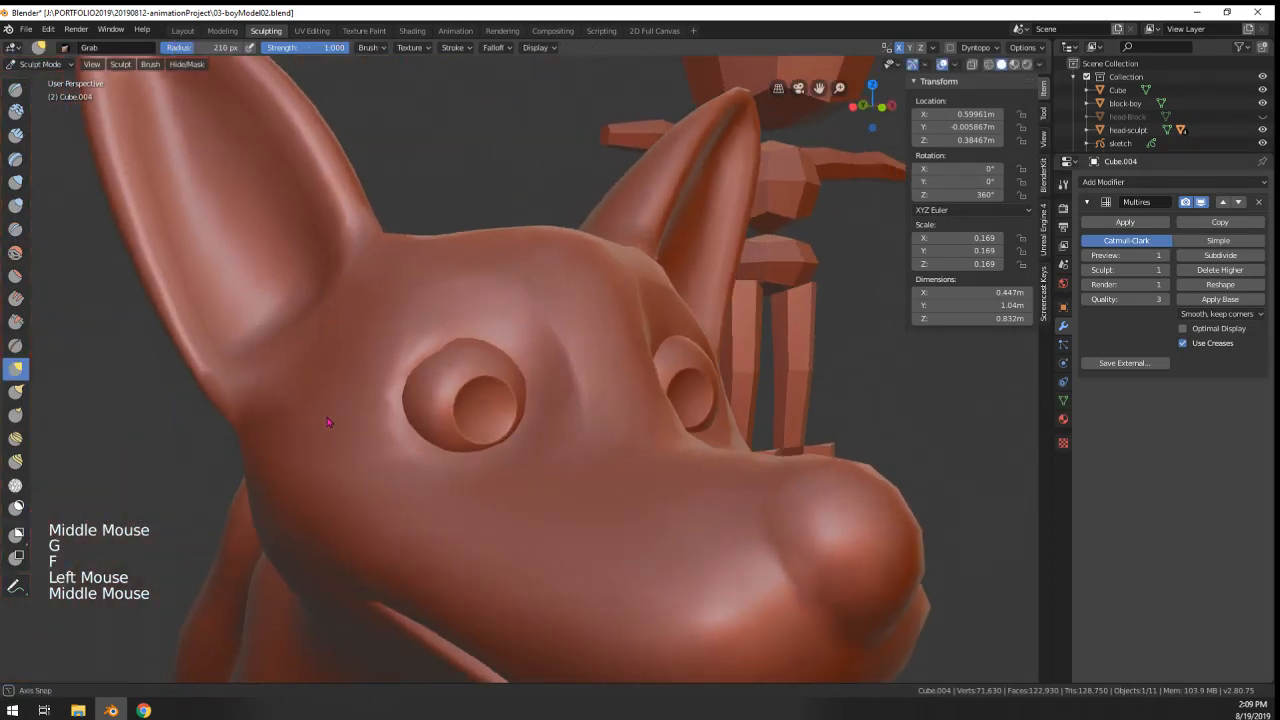
pyautogui.moveTo(385, 405); pyautogui.dragTo(374, 394)
pyautogui.moveTo(374, 394); pyautogui.dragTo(420, 390, button='middle')
pyautogui.press('f')
pyautogui.moveTo(432, 383); pyautogui.dragTo(428, 409)
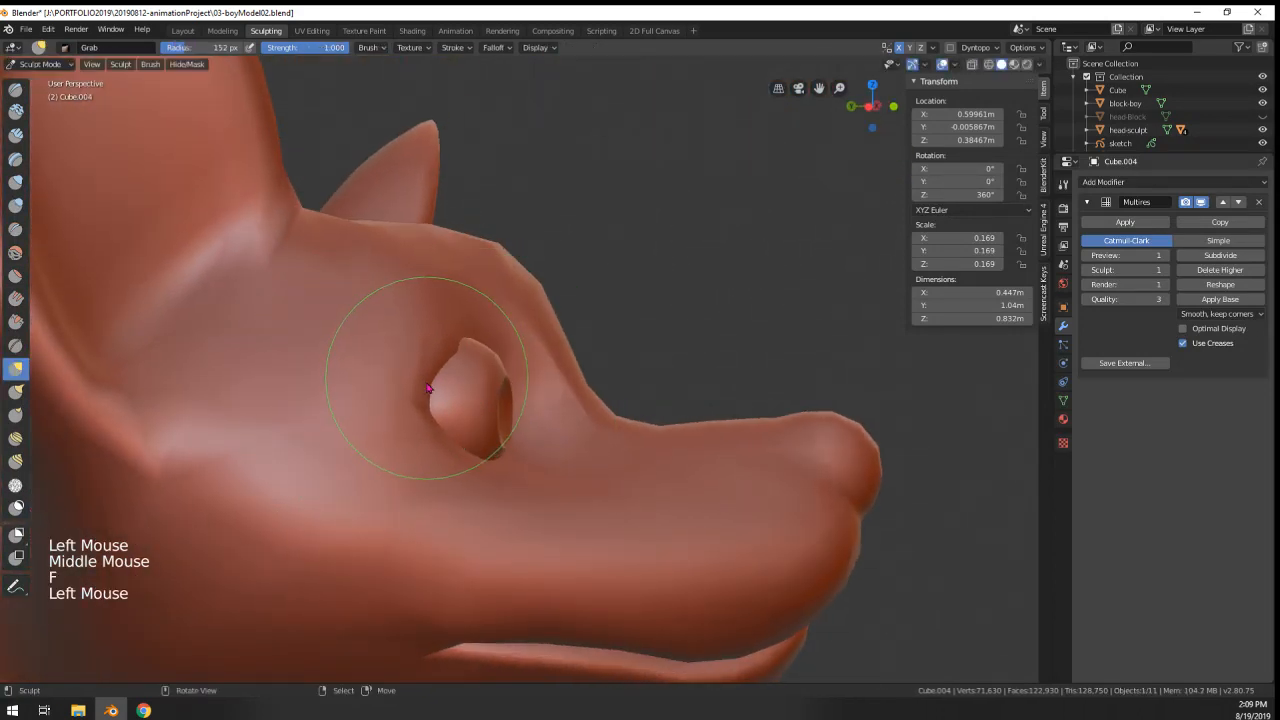
# - Flatten the upper eyelid and the area over the eye using the Flatten/Contrast brush at a radius of 122 px
pyautogui.moveTo(428, 409); pyautogui.dragTo(330, 448, button='middle')
pyautogui.click(16, 275)
pyautogui.moveTo(441, 354); pyautogui.dragTo(397, 358, button='middle')
pyautogui.press('f')
pyautogui.click(424, 360)
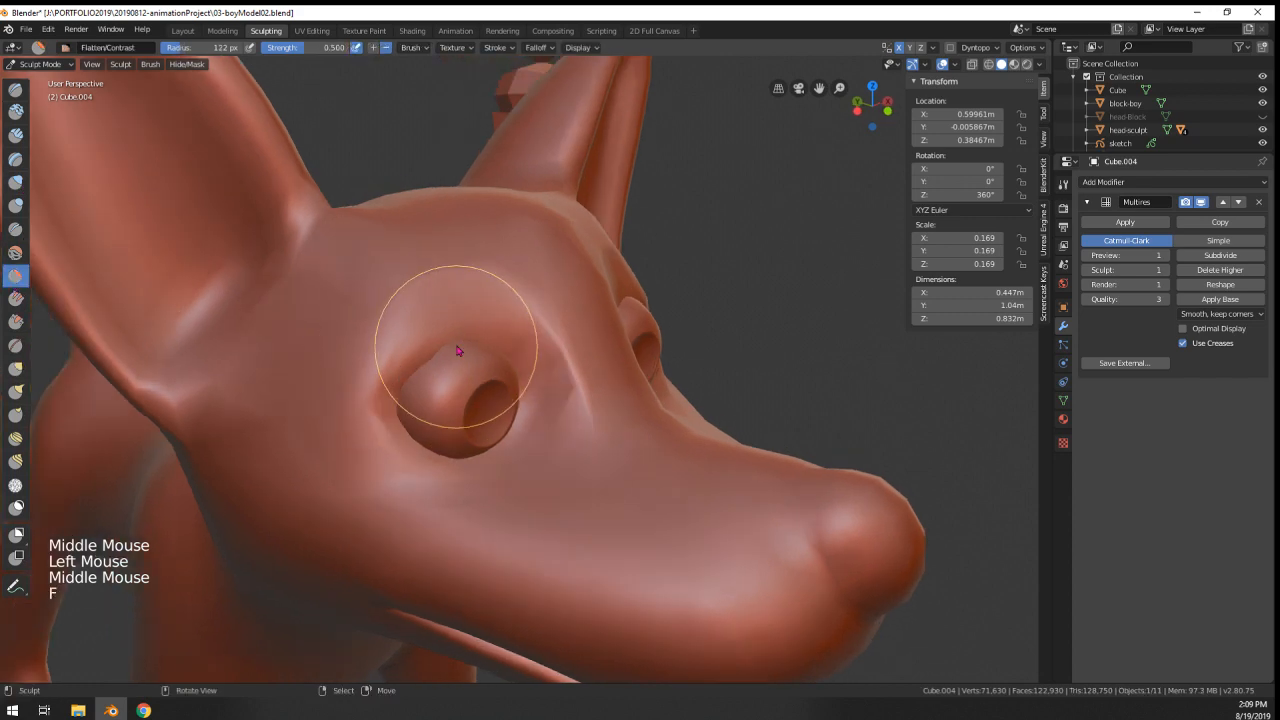
pyautogui.moveTo(450, 350)
pyautogui.mouseDown()
pyautogui.moveTo(423, 406)
pyautogui.moveTo(446, 430)
pyautogui.moveTo(472, 422)
pyautogui.mouseUp()
pyautogui.moveTo(467, 345)
pyautogui.mouseDown(button='middle')
pyautogui.moveTo(408, 357)
pyautogui.moveTo(486, 362)
pyautogui.mouseUp(button='middle')
pyautogui.moveTo(511, 358); pyautogui.dragTo(511, 408)
# - Push the surface over the eye inward with the inverted Blob brush at a radius of 141 px
pyautogui.moveTo(505, 400); pyautogui.dragTo(318, 307, button='middle')
pyautogui.click(16, 205)
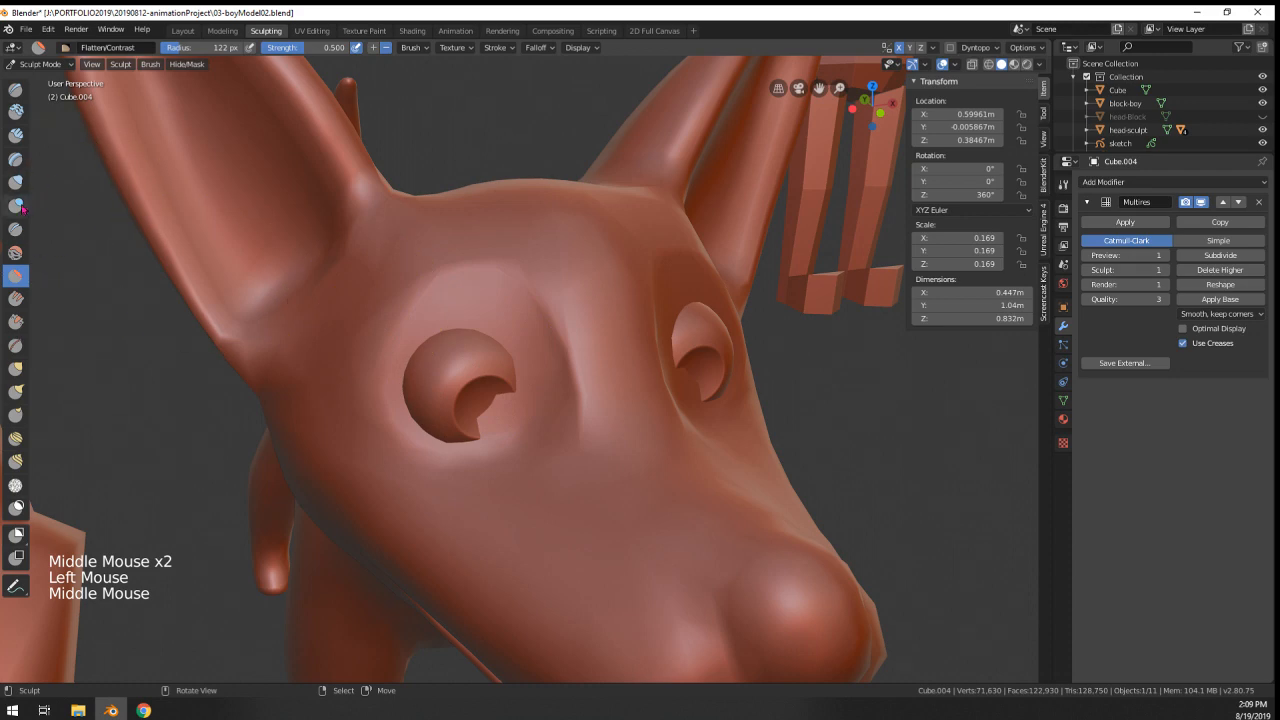
pyautogui.press('f')
pyautogui.keyDown('ctrl'); pyautogui.moveTo(476, 384); pyautogui.dragTo(481, 400); pyautogui.keyUp('ctrl')
pyautogui.moveTo(481, 400); pyautogui.dragTo(400, 388, button='middle')
pyautogui.keyDown('ctrl'); pyautogui.moveTo(400, 388); pyautogui.dragTo(402, 450, button='middle'); pyautogui.keyUp('ctrl')
pyautogui.moveTo(402, 450); pyautogui.dragTo(400, 418, button='middle')
pyautogui.moveTo(400, 418)
pyautogui.keyDown('ctrl'); pyautogui.mouseDown(button='middle')
pyautogui.moveTo(375, 453)
pyautogui.moveTo(392, 418)
pyautogui.mouseUp(button='middle'); pyautogui.keyUp('ctrl')
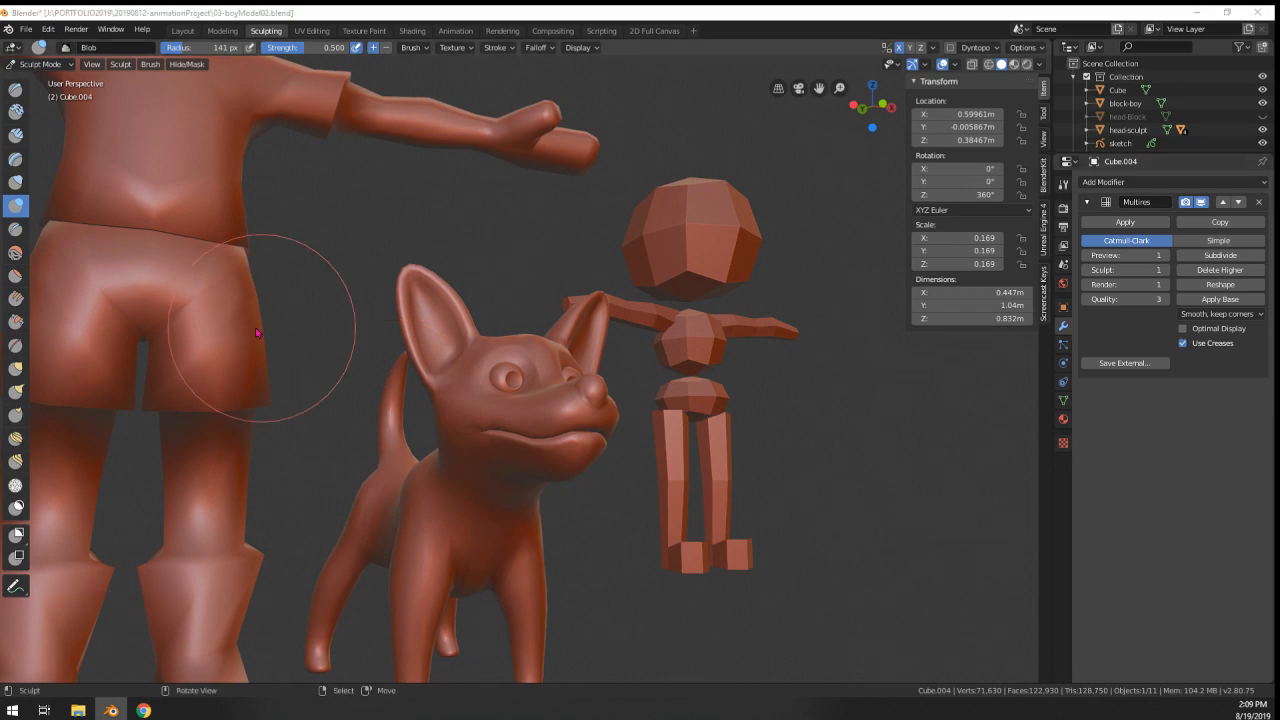
# - Reshape the outer eye edge and the brow with the Grab brush at a radius of 239 px
pyautogui.moveTo(286, 314)
pyautogui.mouseDown(button='middle')
pyautogui.moveTo(420, 360)
pyautogui.moveTo(491, 277)
pyautogui.mouseUp(button='middle')
pyautogui.press('g')
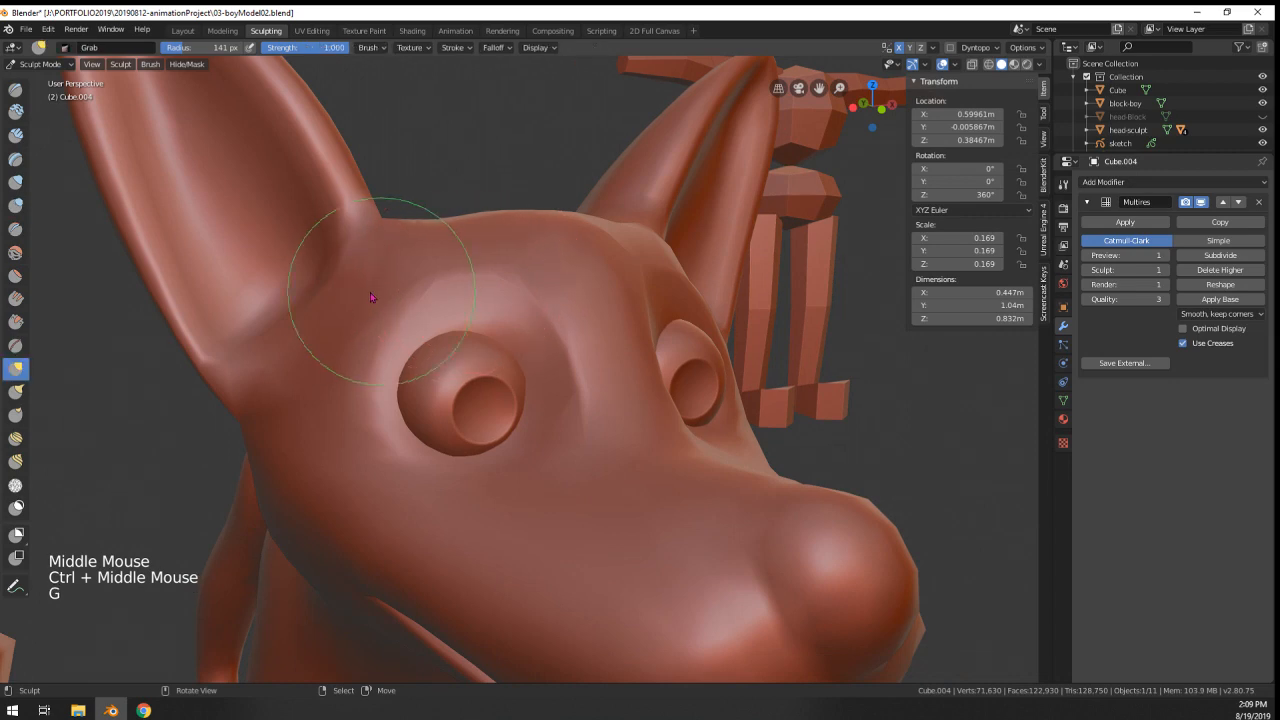
pyautogui.press('f')
pyautogui.click(404, 327)
pyautogui.moveTo(391, 337); pyautogui.dragTo(500, 286)
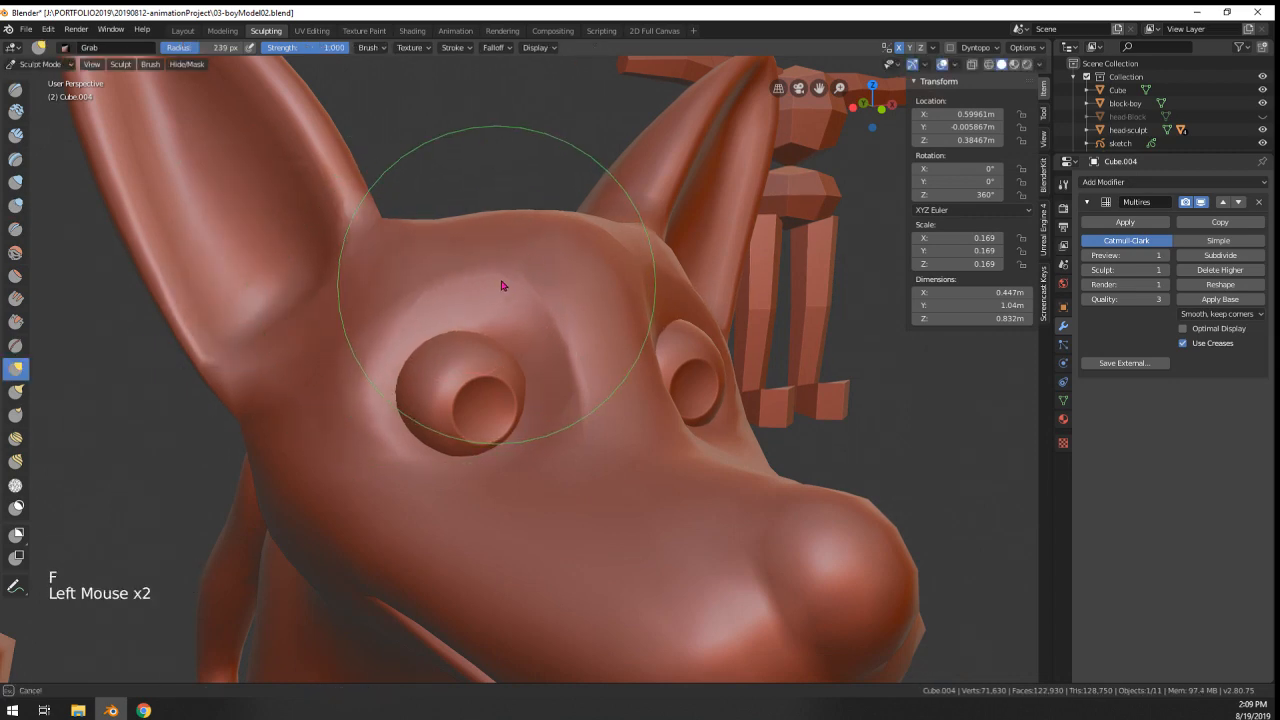
pyautogui.moveTo(500, 286)
pyautogui.mouseDown(button='middle')
pyautogui.moveTo(420, 286)
pyautogui.moveTo(519, 288)
pyautogui.mouseUp(button='middle')
pyautogui.moveTo(519, 288); pyautogui.dragTo(537, 280)
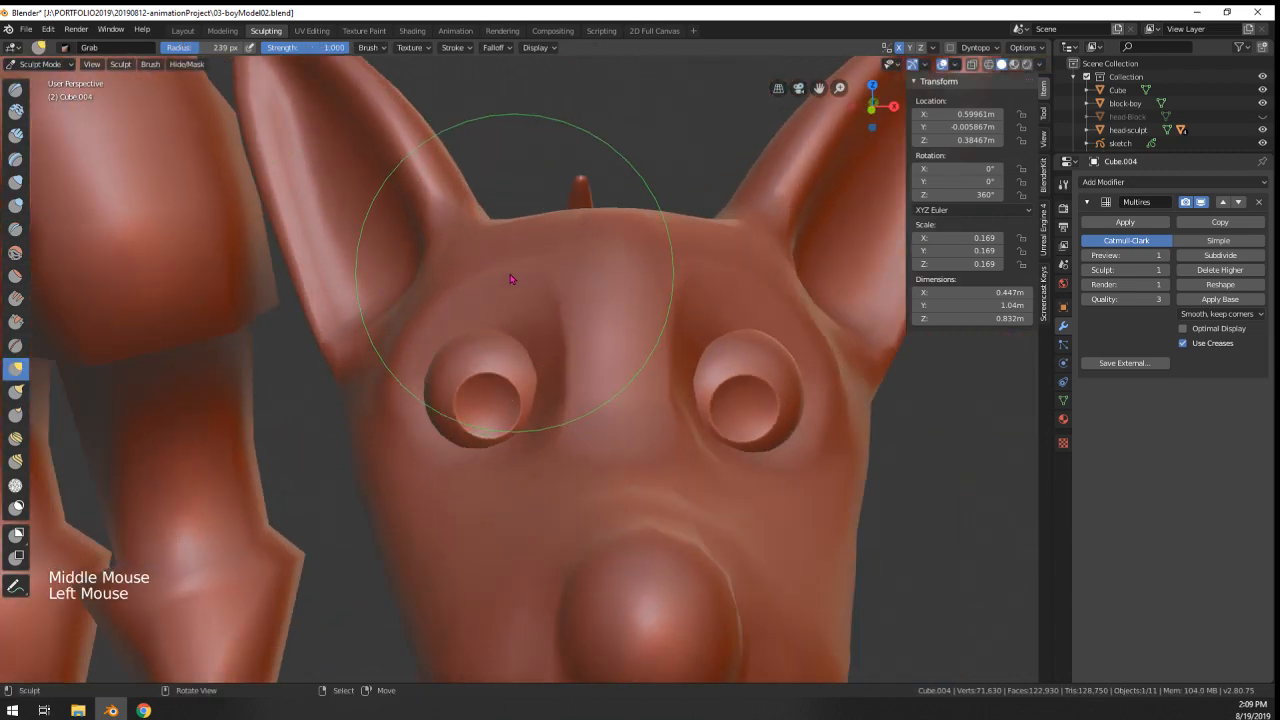
pyautogui.moveTo(508, 280)
pyautogui.mouseDown(button='middle')
pyautogui.moveTo(449, 314)
pyautogui.moveTo(598, 389)
pyautogui.moveTo(540, 390)
pyautogui.moveTo(540, 340)
pyautogui.mouseUp(button='middle')
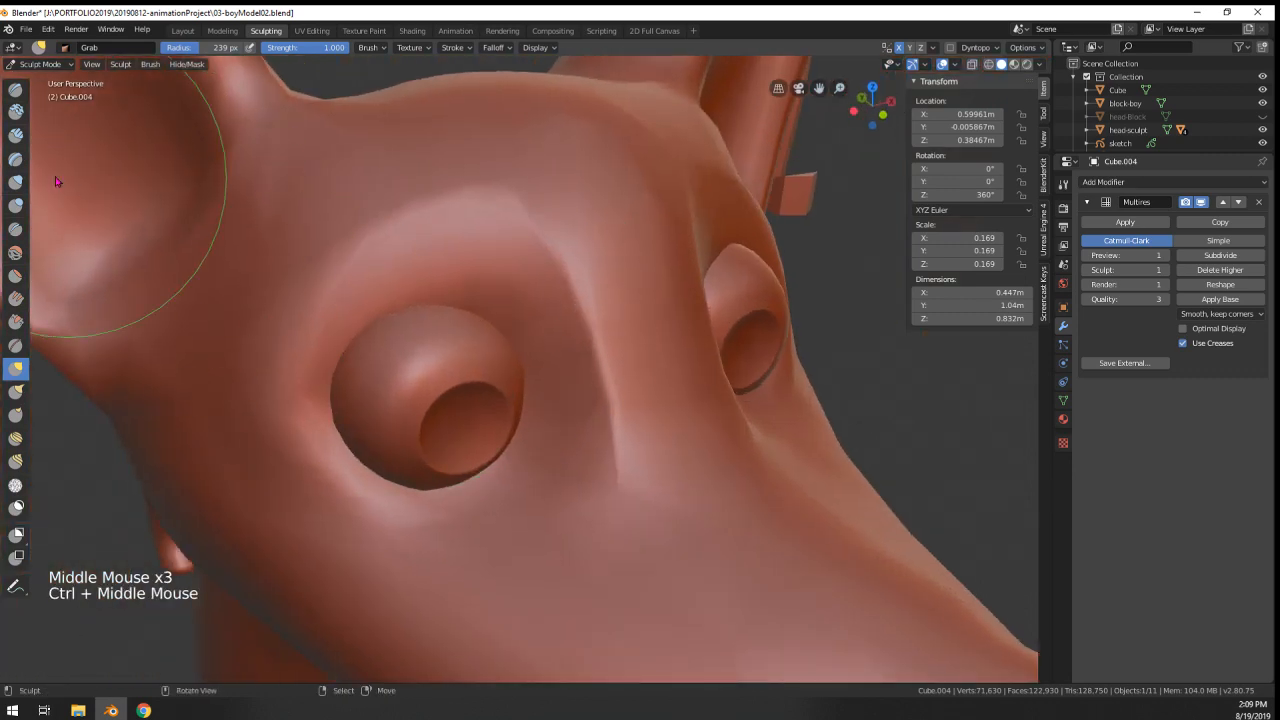
# - Set up the Pinch/Magnify brush at a radius of 87 px and display the models in wireframe
pyautogui.click(15, 345)
pyautogui.press('f')
pyautogui.click(500, 480)
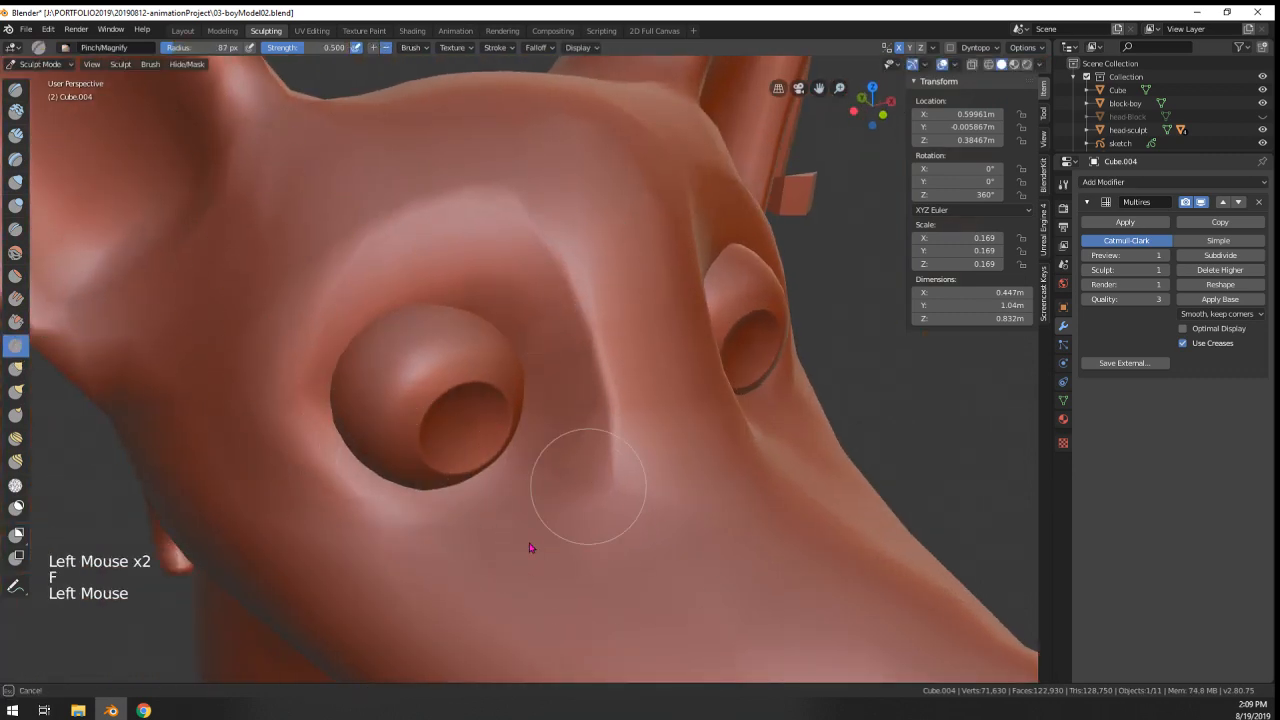
pyautogui.moveTo(529, 543)
pyautogui.keyDown('ctrl'); pyautogui.mouseDown(button='middle')
pyautogui.moveTo(509, 514)
pyautogui.moveTo(591, 430)
pyautogui.mouseUp(button='middle'); pyautogui.keyUp('ctrl')
pyautogui.press('z')
pyautogui.click(587, 453)
pyautogui.press('z')
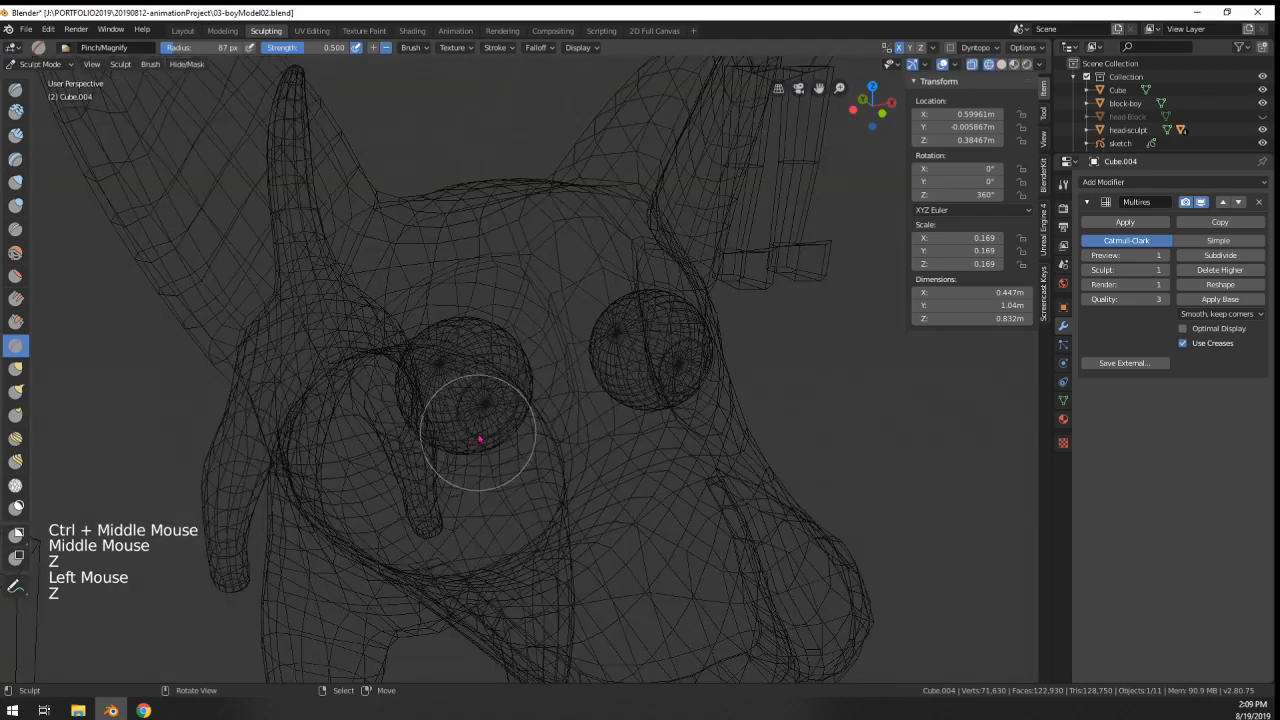
# - Pinch the mesh loops around the eye socket closer together, smooth the brow, and return to solid shading
pyautogui.moveTo(471, 447)
pyautogui.mouseDown(button='middle')
pyautogui.moveTo(581, 468)
pyautogui.moveTo(556, 456)
pyautogui.mouseUp(button='middle')
pyautogui.moveTo(537, 443); pyautogui.dragTo(563, 443)
pyautogui.moveTo(563, 446)
pyautogui.mouseDown(button='middle')
pyautogui.moveTo(551, 474)
pyautogui.moveTo(566, 380)
pyautogui.mouseUp(button='middle')
pyautogui.moveTo(528, 300)
pyautogui.keyDown('shift'); pyautogui.mouseDown()
pyautogui.moveTo(508, 266)
pyautogui.moveTo(510, 305)
pyautogui.mouseUp(); pyautogui.keyUp('shift')
pyautogui.moveTo(536, 310); pyautogui.dragTo(495, 330, button='middle')
pyautogui.moveTo(548, 300)
pyautogui.mouseDown()
pyautogui.moveTo(563, 385)
pyautogui.moveTo(560, 364)
pyautogui.mouseUp()
pyautogui.moveTo(540, 378); pyautogui.dragTo(572, 406, button='middle')
pyautogui.moveTo(497, 425); pyautogui.dragTo(488, 458)
pyautogui.moveTo(488, 452); pyautogui.dragTo(421, 436, button='middle')
pyautogui.moveTo(396, 403)
pyautogui.mouseDown()
pyautogui.moveTo(444, 449)
pyautogui.moveTo(484, 452)
pyautogui.mouseUp()
pyautogui.moveTo(494, 446)
pyautogui.mouseDown(button='middle')
pyautogui.moveTo(532, 481)
pyautogui.moveTo(563, 466)
pyautogui.moveTo(391, 380)
pyautogui.moveTo(467, 388)
pyautogui.mouseUp(button='middle')
pyautogui.moveTo(356, 366)
pyautogui.mouseDown()
pyautogui.moveTo(423, 310)
pyautogui.moveTo(354, 432)
pyautogui.moveTo(446, 468)
pyautogui.moveTo(537, 453)
pyautogui.moveTo(557, 337)
pyautogui.mouseUp()
pyautogui.moveTo(557, 337); pyautogui.dragTo(514, 423, button='middle')
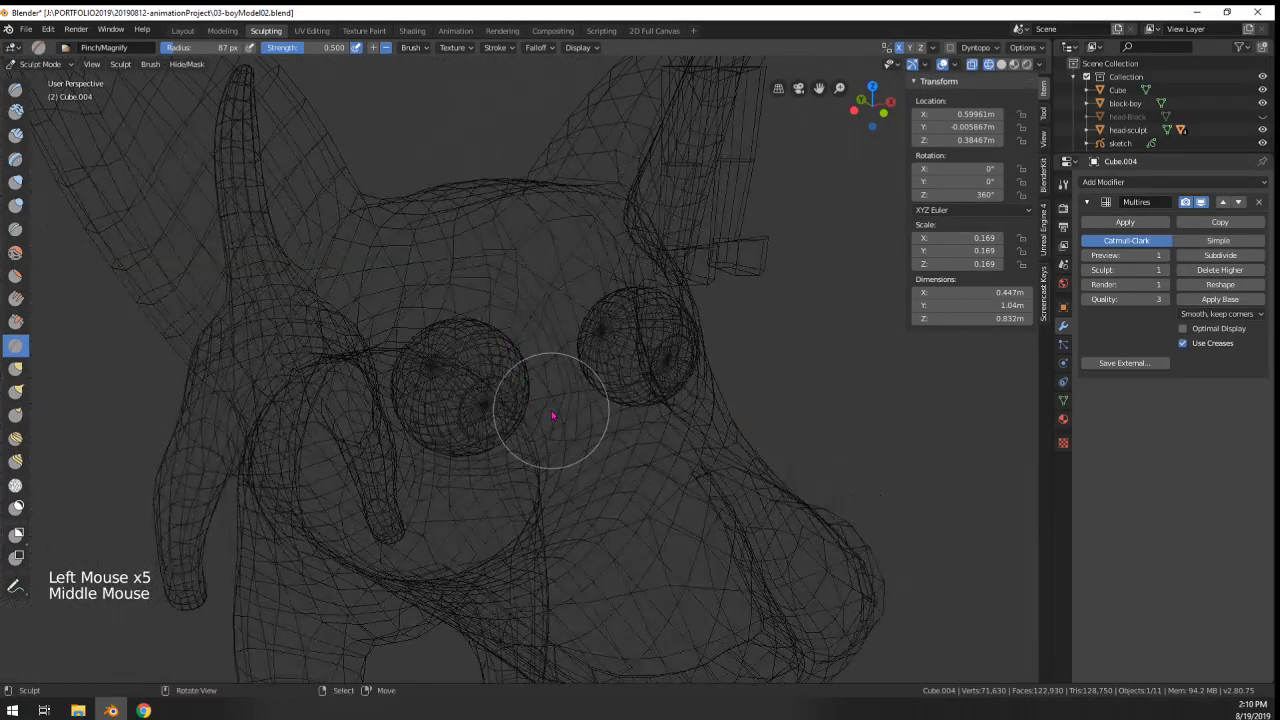
pyautogui.moveTo(514, 423)
pyautogui.mouseDown()
pyautogui.moveTo(509, 286)
pyautogui.moveTo(406, 286)
pyautogui.mouseUp()
pyautogui.moveTo(406, 286)
pyautogui.mouseDown(button='middle')
pyautogui.moveTo(471, 386)
pyautogui.moveTo(449, 351)
pyautogui.moveTo(380, 380)
pyautogui.moveTo(429, 429)
pyautogui.moveTo(443, 380)
pyautogui.moveTo(516, 366)
pyautogui.mouseUp(button='middle')
pyautogui.press('z')
pyautogui.press('z')
pyautogui.press('z')
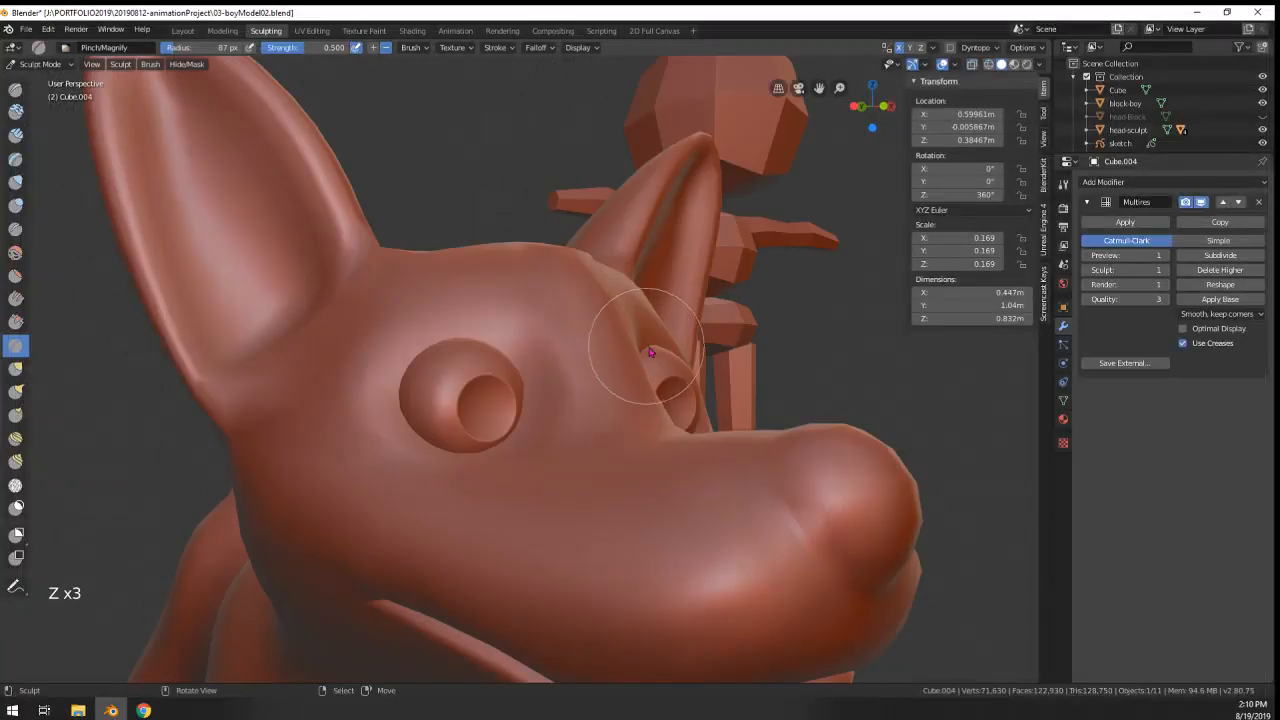
# - Look through the sculpt options and try the X-Ray and Cavity settings of the viewport shading
pyautogui.click(1023, 48)
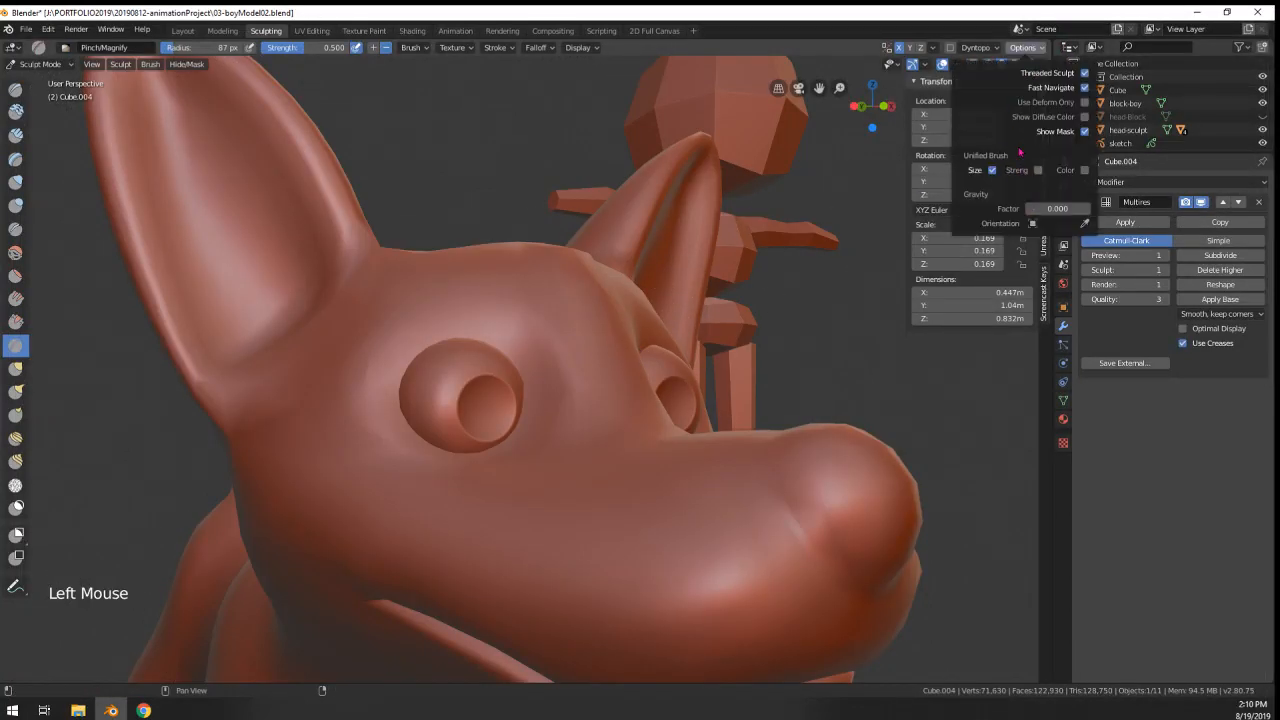
pyautogui.click(1040, 64)
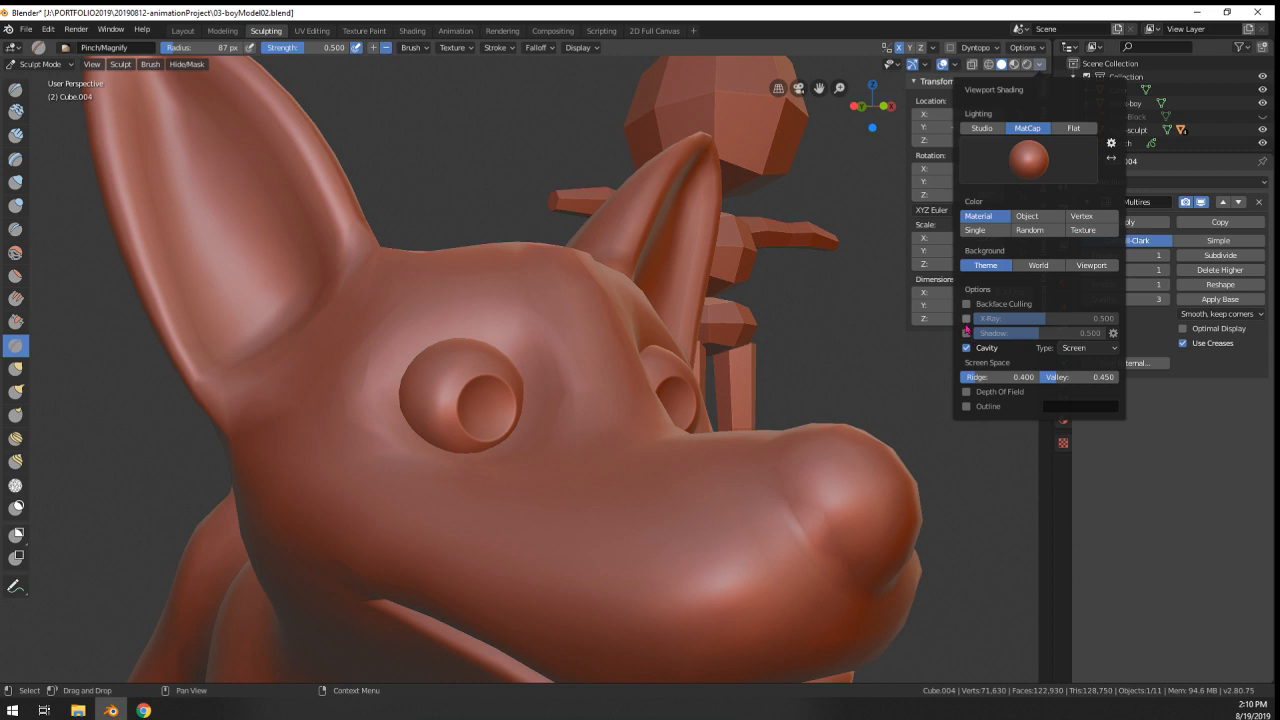
pyautogui.click(966, 318)
pyautogui.click(966, 318)
pyautogui.click(1113, 333)
pyautogui.click(968, 350)
pyautogui.click(968, 350)
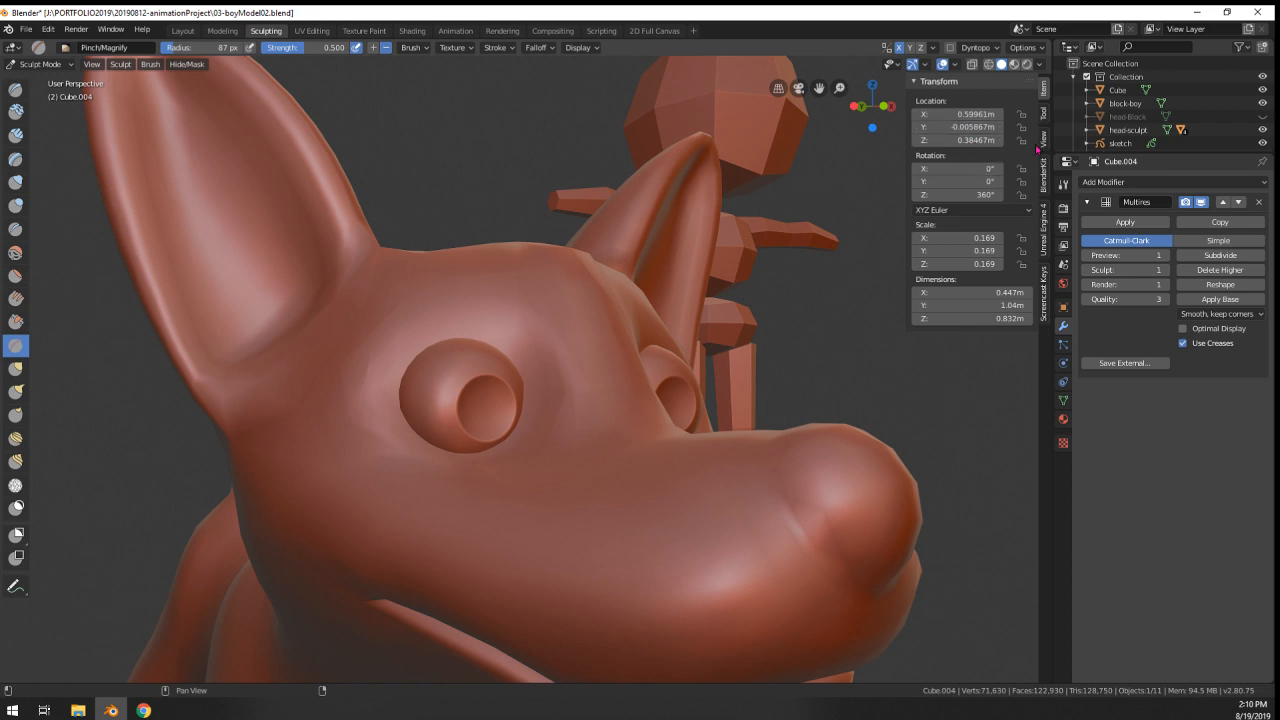
pyautogui.click(1041, 64)
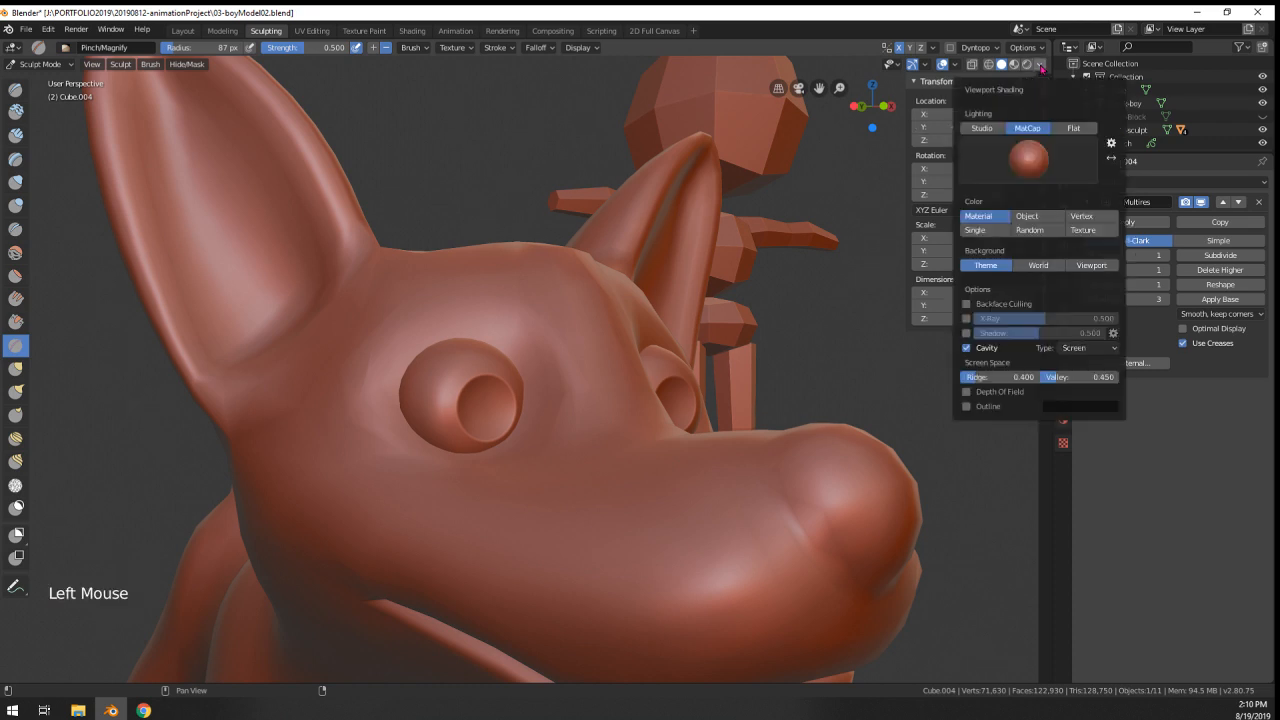
pyautogui.click(1041, 64)
pyautogui.click(1041, 64)
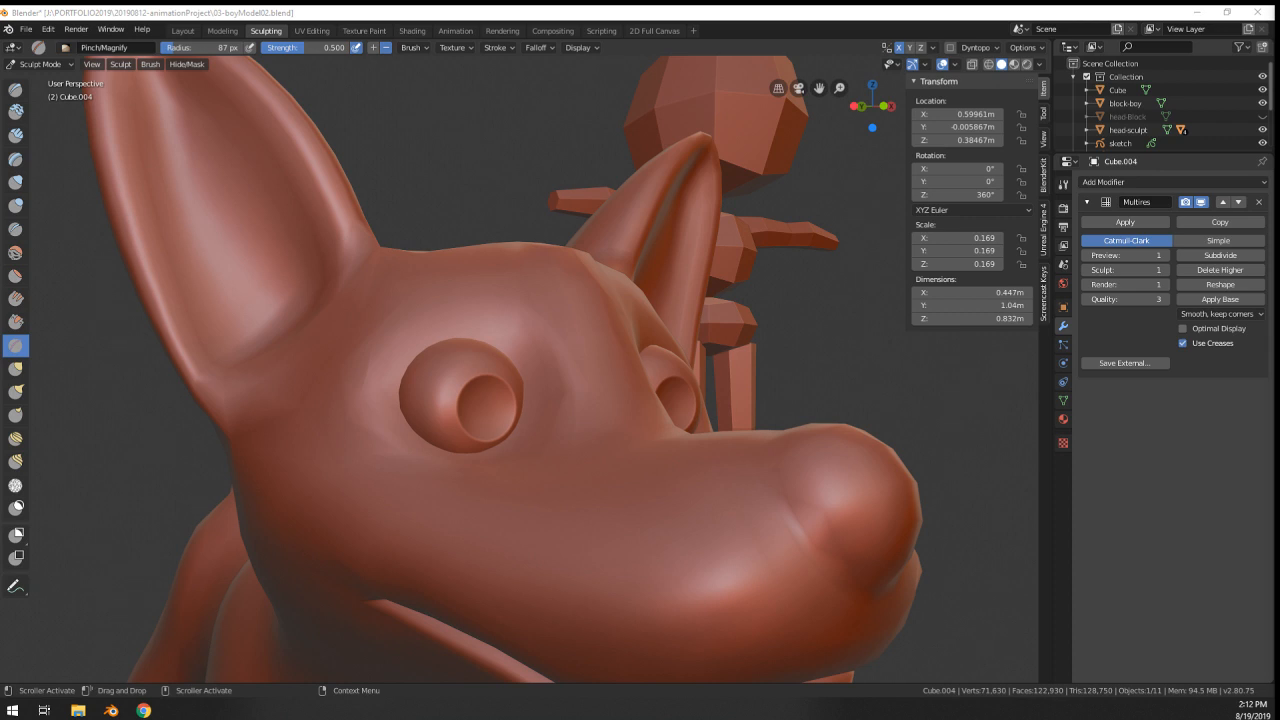
# - Reshape the corner of the dog's mouth with the Grab brush at a radius of 190 px
pyautogui.moveTo(929, 506); pyautogui.dragTo(869, 500, button='middle')
pyautogui.scroll(-2, 912, 505)
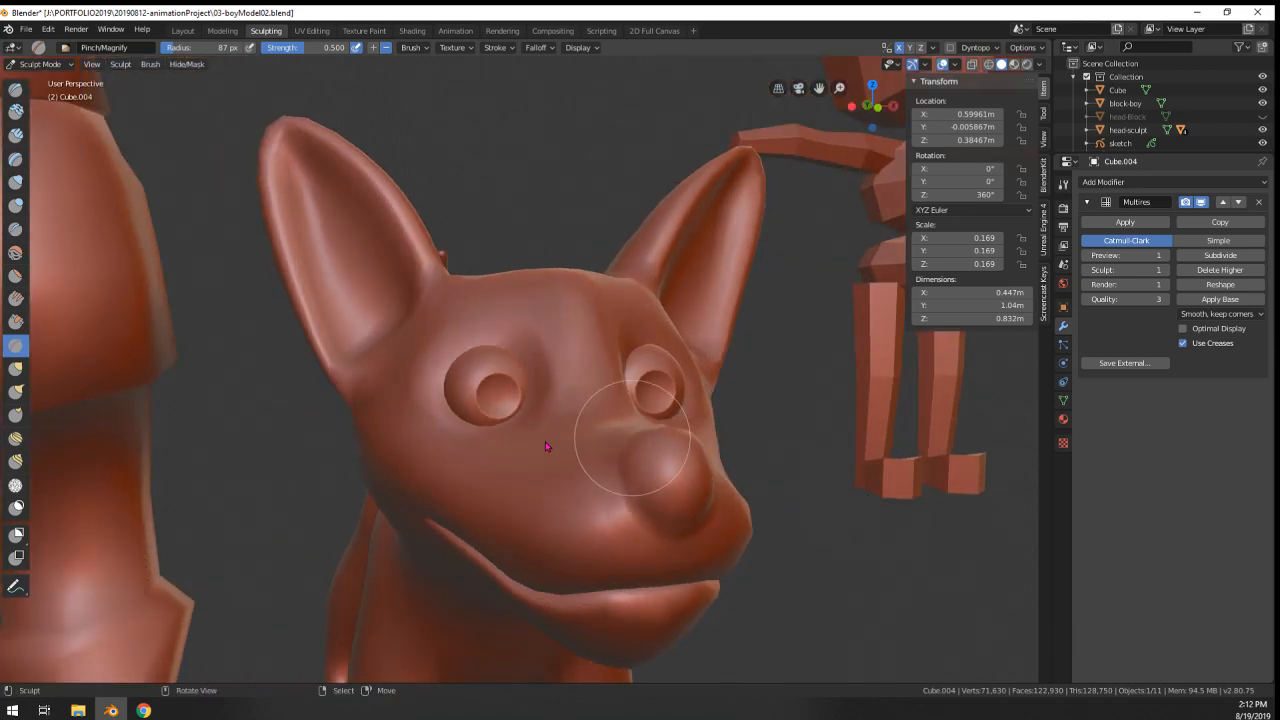
pyautogui.moveTo(393, 464); pyautogui.dragTo(471, 467, button='middle')
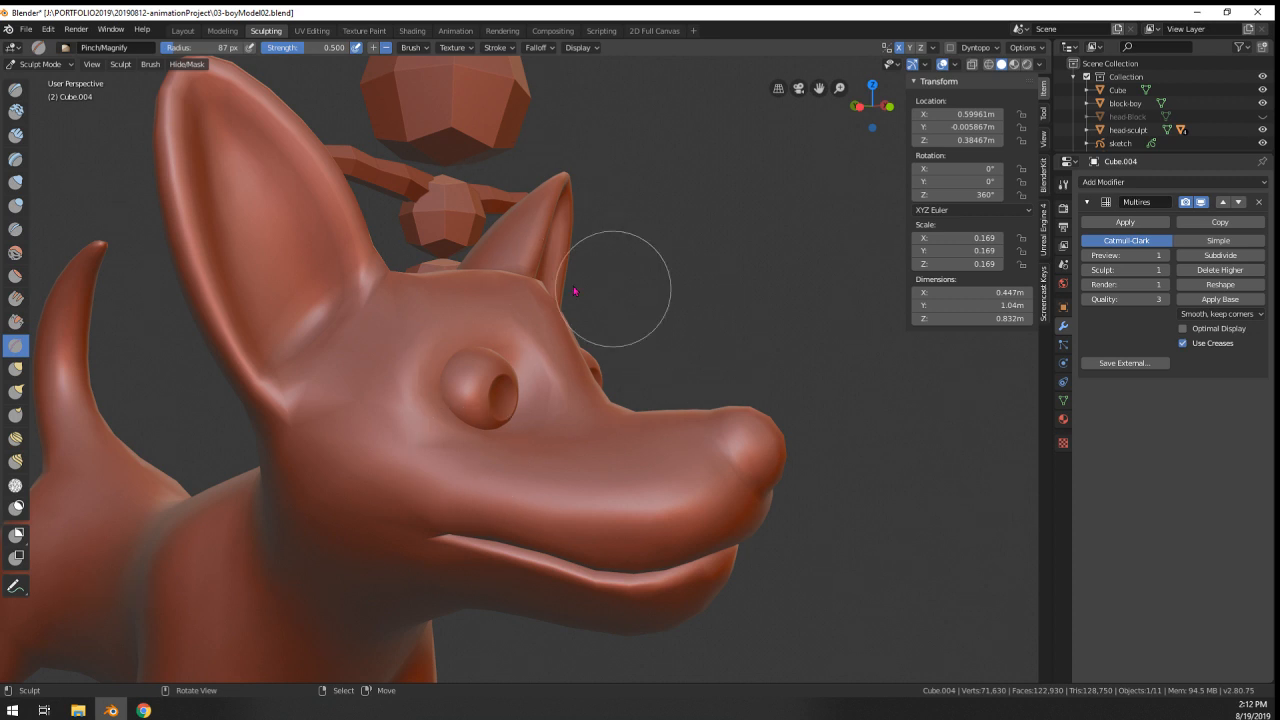
pyautogui.moveTo(643, 423)
pyautogui.mouseDown(button='middle')
pyautogui.moveTo(510, 418)
pyautogui.moveTo(577, 391)
pyautogui.moveTo(519, 427)
pyautogui.moveTo(539, 469)
pyautogui.mouseUp(button='middle')
pyautogui.press('g')
pyautogui.press('d')
pyautogui.press('f')
pyautogui.click(564, 437)
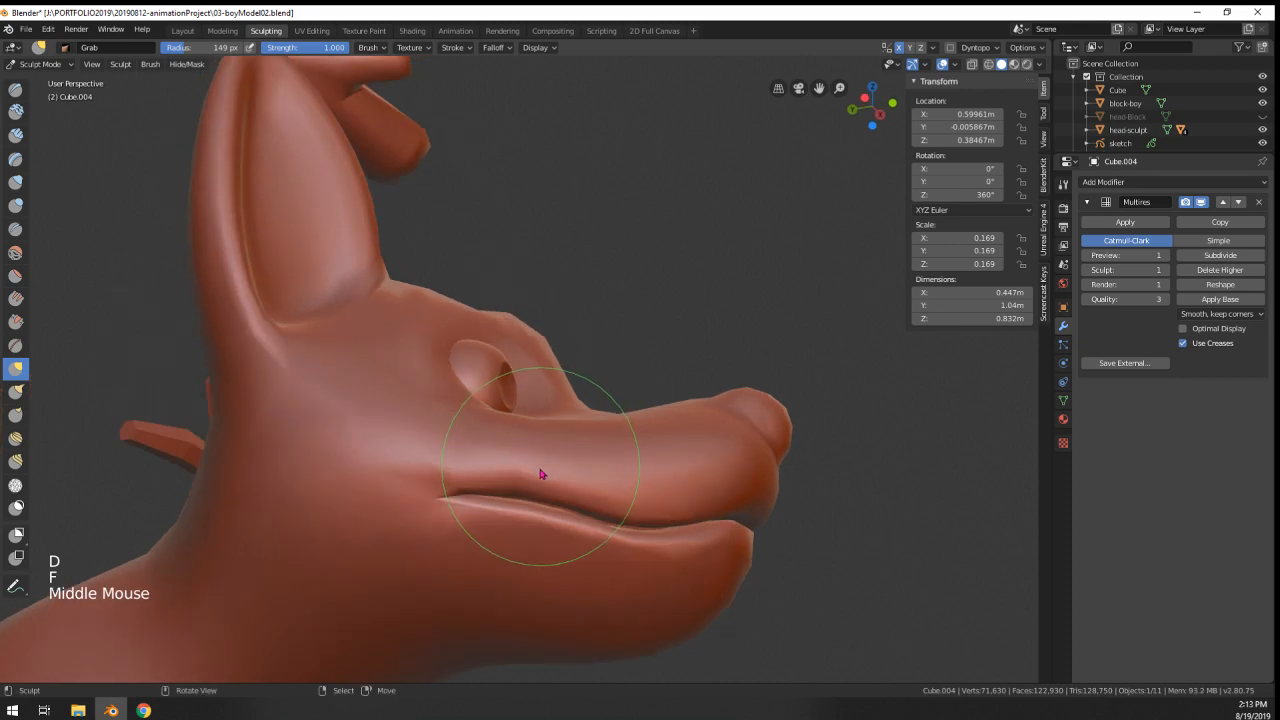
pyautogui.press('f')
pyautogui.click(566, 473)
pyautogui.moveTo(528, 490); pyautogui.dragTo(473, 490)
pyautogui.moveTo(473, 493); pyautogui.dragTo(549, 482, button='middle')
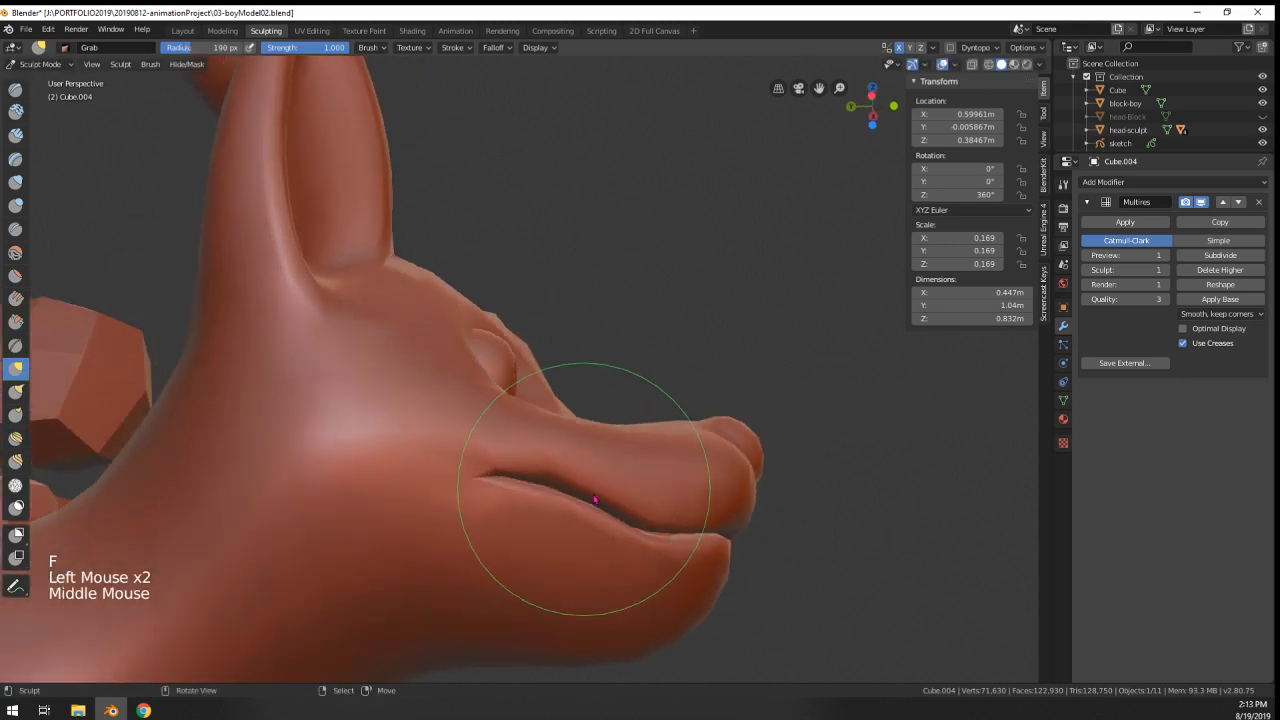
pyautogui.moveTo(549, 482); pyautogui.dragTo(590, 496)
pyautogui.moveTo(590, 496)
pyautogui.mouseDown(button='middle')
pyautogui.moveTo(543, 569)
pyautogui.moveTo(503, 529)
pyautogui.moveTo(554, 514)
pyautogui.moveTo(589, 471)
pyautogui.mouseUp(button='middle')
pyautogui.moveTo(604, 353); pyautogui.dragTo(470, 470, button='middle')
# - Display the models in wireframe and set the wireframe X-Ray value to 1.000 to hide the rear mesh lines
pyautogui.press('z')
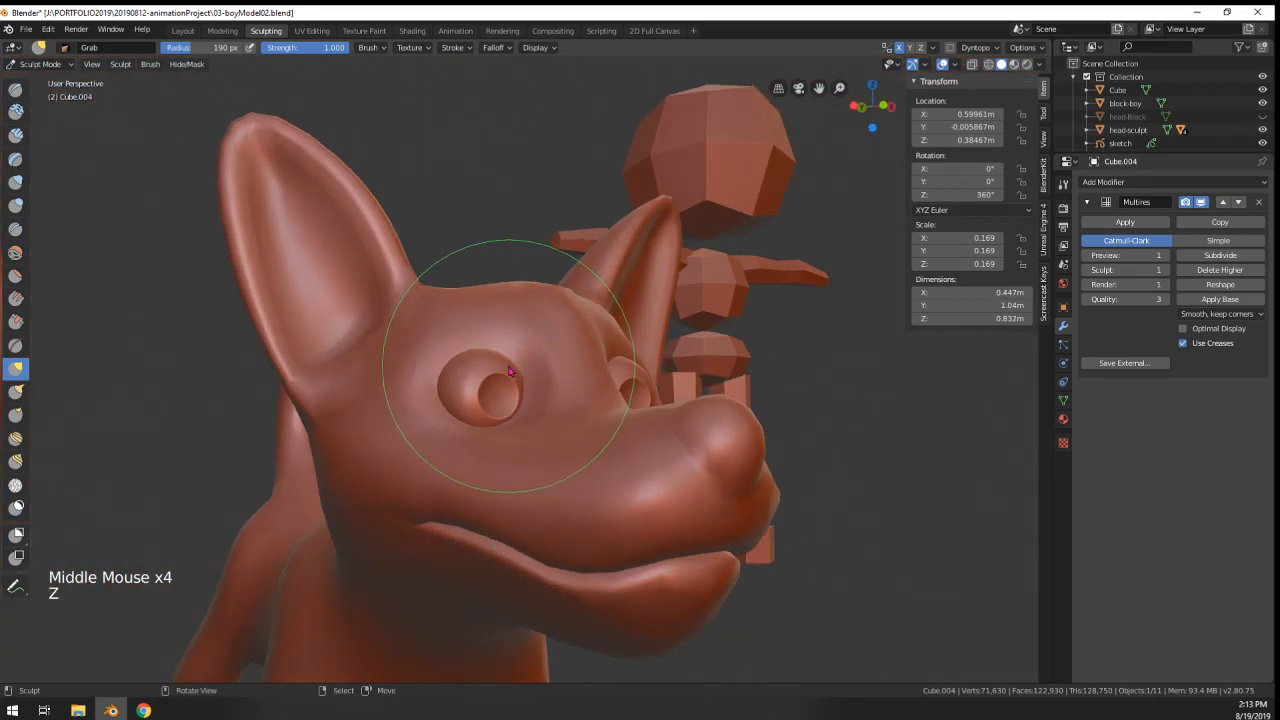
pyautogui.press('z')
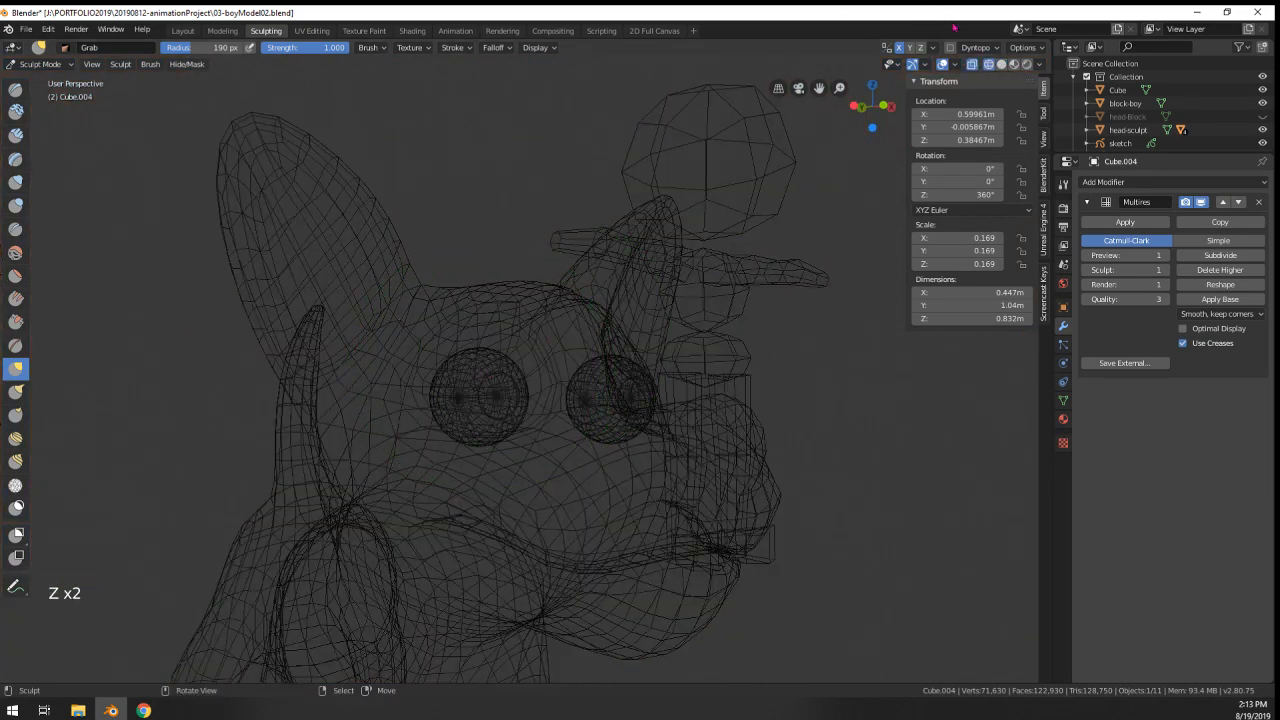
pyautogui.click(1041, 64)
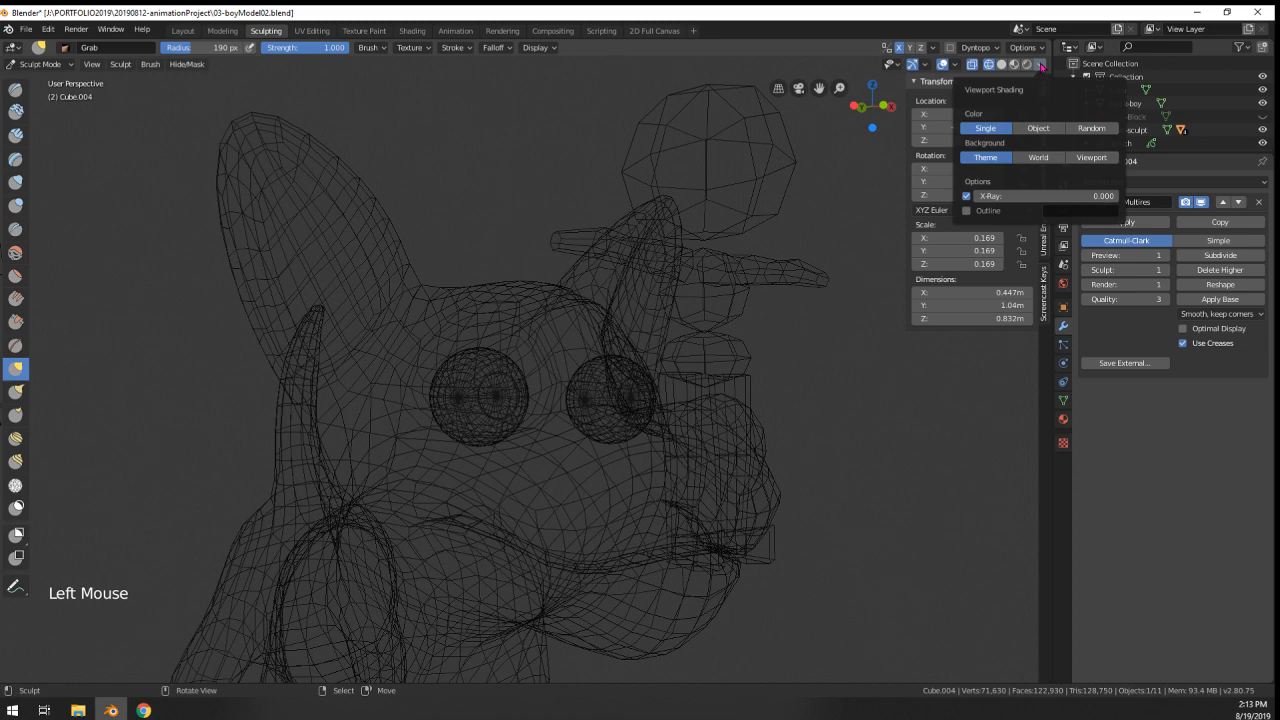
pyautogui.click(1042, 130)
pyautogui.click(998, 133)
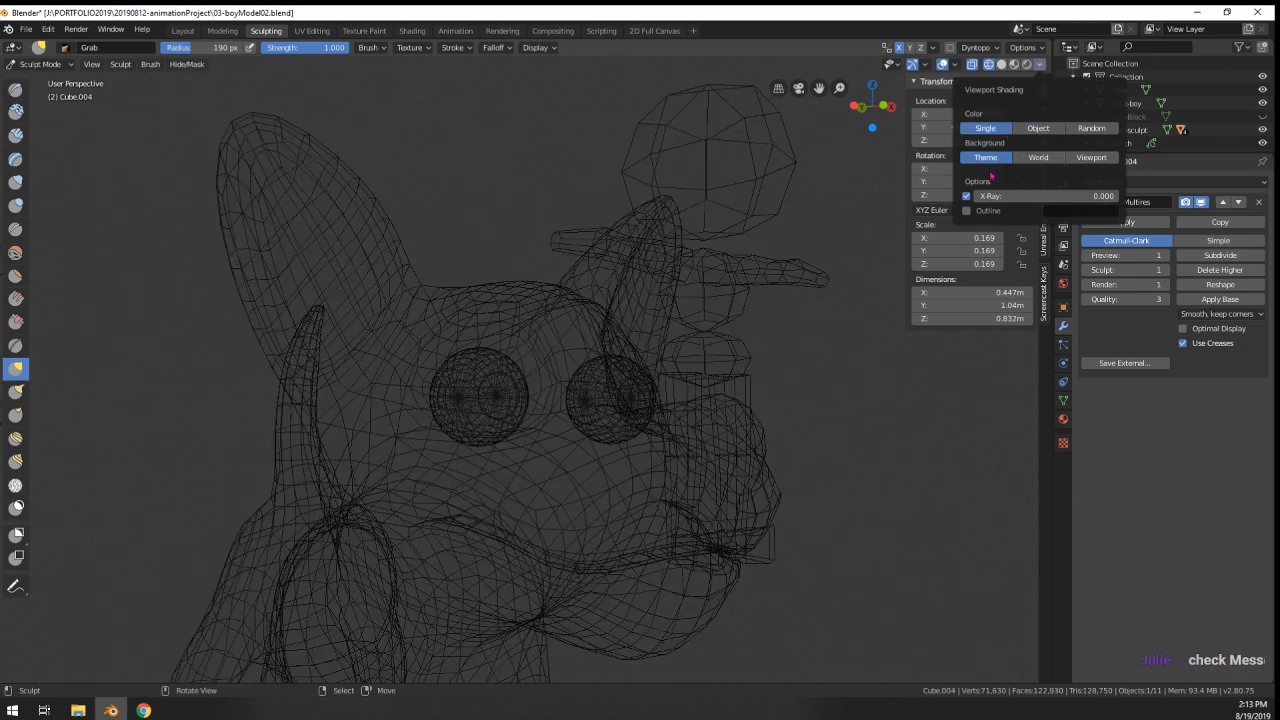
pyautogui.moveTo(990, 196); pyautogui.dragTo(1050, 196)
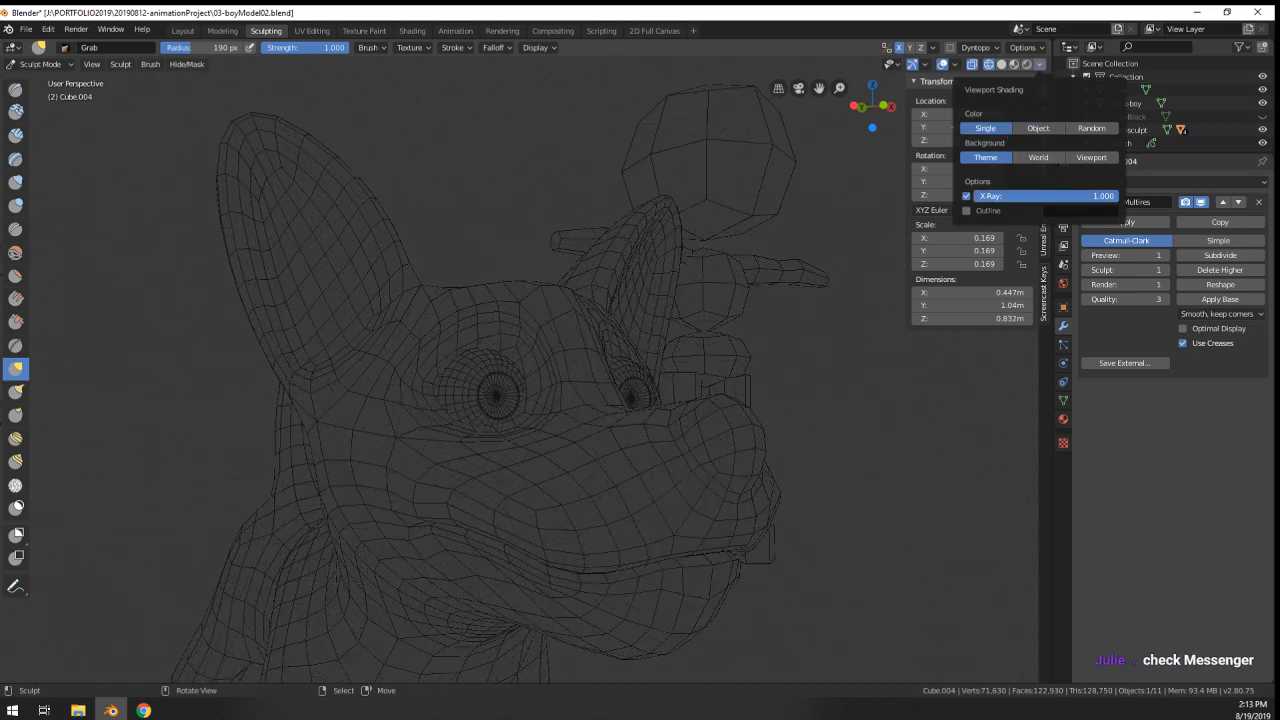
pyautogui.moveTo(694, 357)
pyautogui.mouseDown(button='middle')
pyautogui.moveTo(633, 360)
pyautogui.moveTo(634, 286)
pyautogui.moveTo(569, 471)
pyautogui.moveTo(637, 445)
pyautogui.moveTo(609, 446)
pyautogui.moveTo(571, 480)
pyautogui.moveTo(474, 480)
pyautogui.moveTo(519, 401)
pyautogui.moveTo(634, 463)
pyautogui.moveTo(601, 456)
pyautogui.mouseUp(button='middle')
pyautogui.moveTo(601, 456); pyautogui.dragTo(583, 447, button='middle')
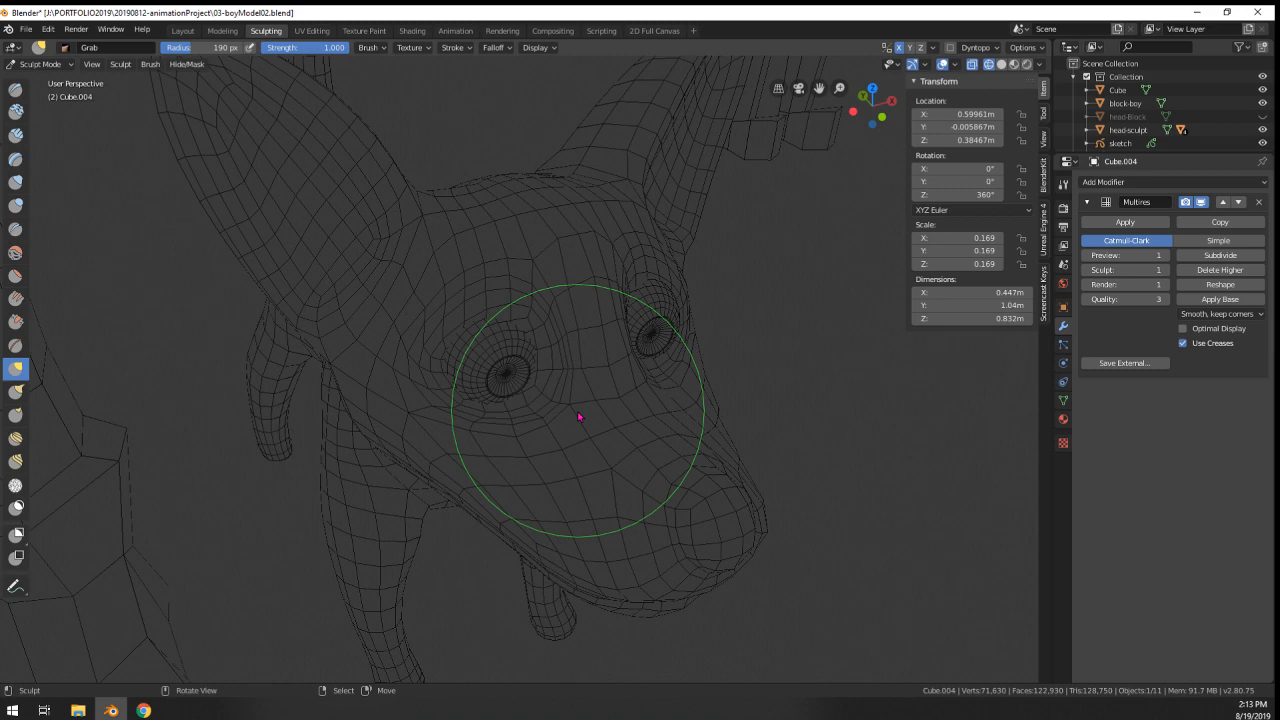
# - Adjust the mesh around the brow with the Grab brush in wireframe and set the brush radius to 191 px
pyautogui.moveTo(434, 423)
pyautogui.mouseDown(button='middle')
pyautogui.moveTo(423, 280)
pyautogui.moveTo(448, 276)
pyautogui.moveTo(455, 290)
pyautogui.mouseUp(button='middle')
pyautogui.moveTo(455, 290)
pyautogui.mouseDown(button='middle')
pyautogui.moveTo(463, 306)
pyautogui.moveTo(414, 266)
pyautogui.moveTo(418, 317)
pyautogui.moveTo(391, 331)
pyautogui.moveTo(466, 334)
pyautogui.moveTo(437, 357)
pyautogui.moveTo(376, 370)
pyautogui.mouseUp(button='middle')
pyautogui.press('g')
pyautogui.press('f')
pyautogui.moveTo(391, 356); pyautogui.dragTo(385, 361)
pyautogui.moveTo(385, 361); pyautogui.dragTo(421, 353, button='middle')
pyautogui.moveTo(505, 307); pyautogui.dragTo(511, 290)
pyautogui.keyDown('ctrl'); pyautogui.moveTo(502, 257); pyautogui.dragTo(470, 330, button='middle'); pyautogui.keyUp('ctrl')
pyautogui.moveTo(470, 330)
pyautogui.mouseDown(button='middle')
pyautogui.moveTo(426, 397)
pyautogui.moveTo(466, 331)
pyautogui.moveTo(450, 350)
pyautogui.mouseUp(button='middle')
pyautogui.press('f')
pyautogui.click(443, 364)
pyautogui.press('f')
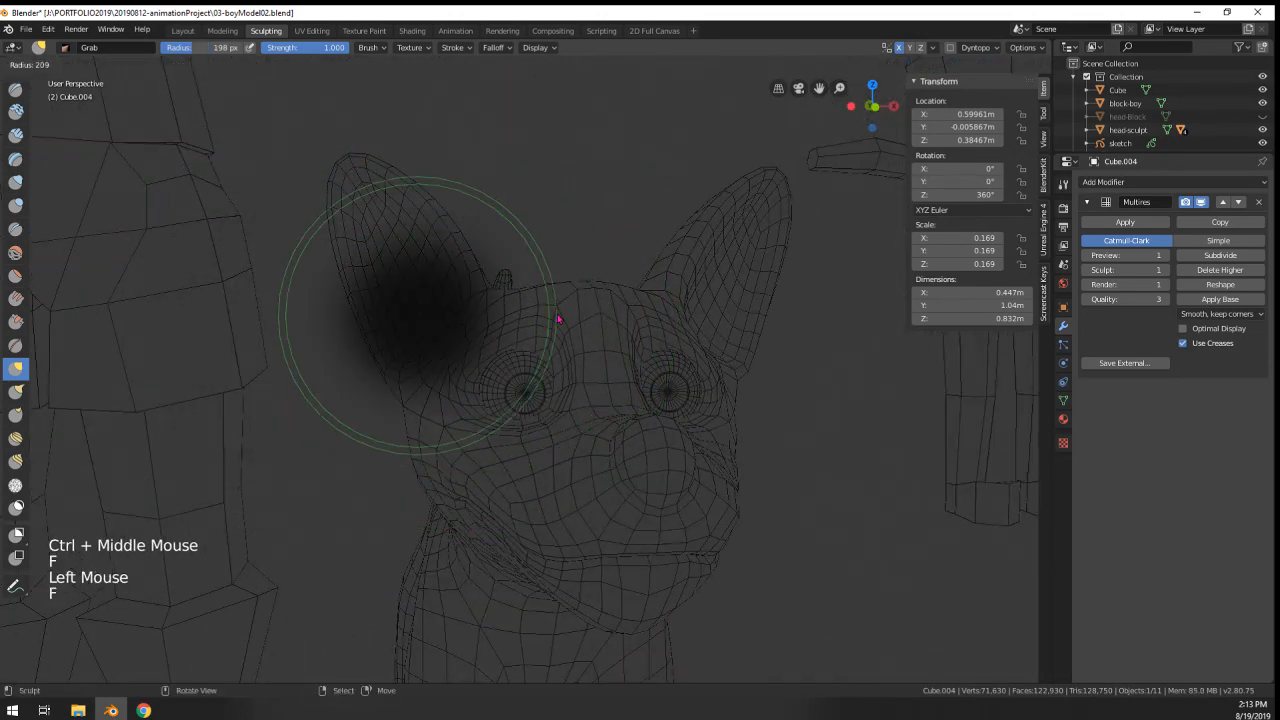
pyautogui.click(562, 324)
# - Tighten the mesh loops around the eye with the Pinch/Magnify brush at a radius of 100 px and smooth the brow
pyautogui.moveTo(566, 328); pyautogui.dragTo(100, 257, button='middle')
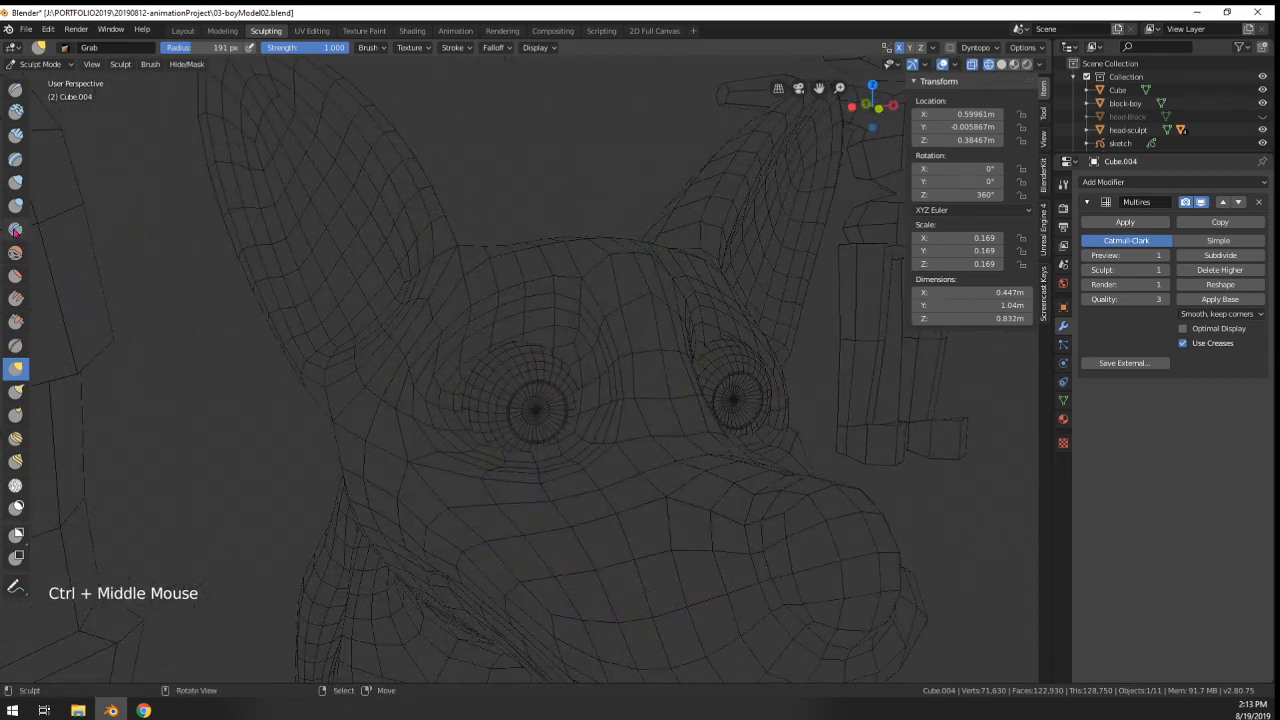
pyautogui.click(18, 345)
pyautogui.moveTo(456, 346); pyautogui.dragTo(494, 341, button='middle')
pyautogui.press('f')
pyautogui.click(434, 349)
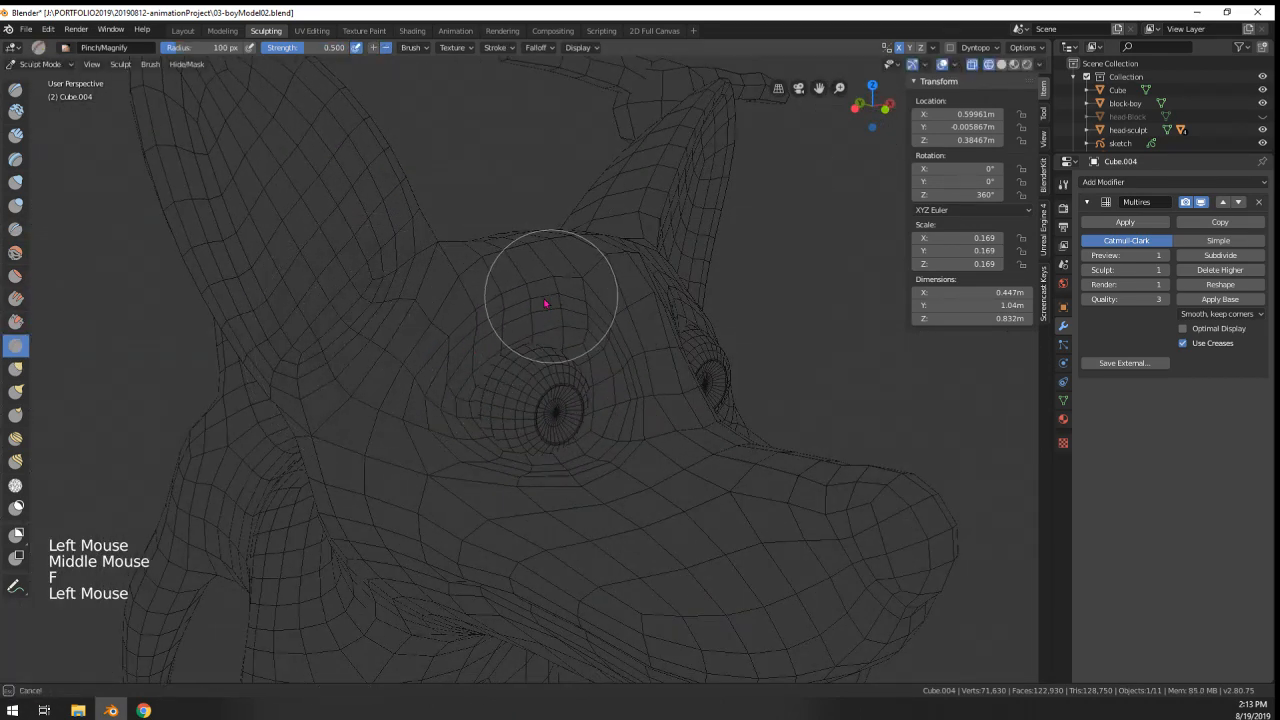
pyautogui.moveTo(430, 371); pyautogui.dragTo(587, 464)
pyautogui.moveTo(430, 448); pyautogui.dragTo(480, 474)
pyautogui.moveTo(423, 424)
pyautogui.keyDown('shift'); pyautogui.mouseDown()
pyautogui.moveTo(523, 348)
pyautogui.moveTo(540, 299)
pyautogui.mouseUp(); pyautogui.keyUp('shift')
pyautogui.moveTo(540, 299)
pyautogui.mouseDown(button='middle')
pyautogui.moveTo(443, 277)
pyautogui.moveTo(566, 357)
pyautogui.mouseUp(button='middle')
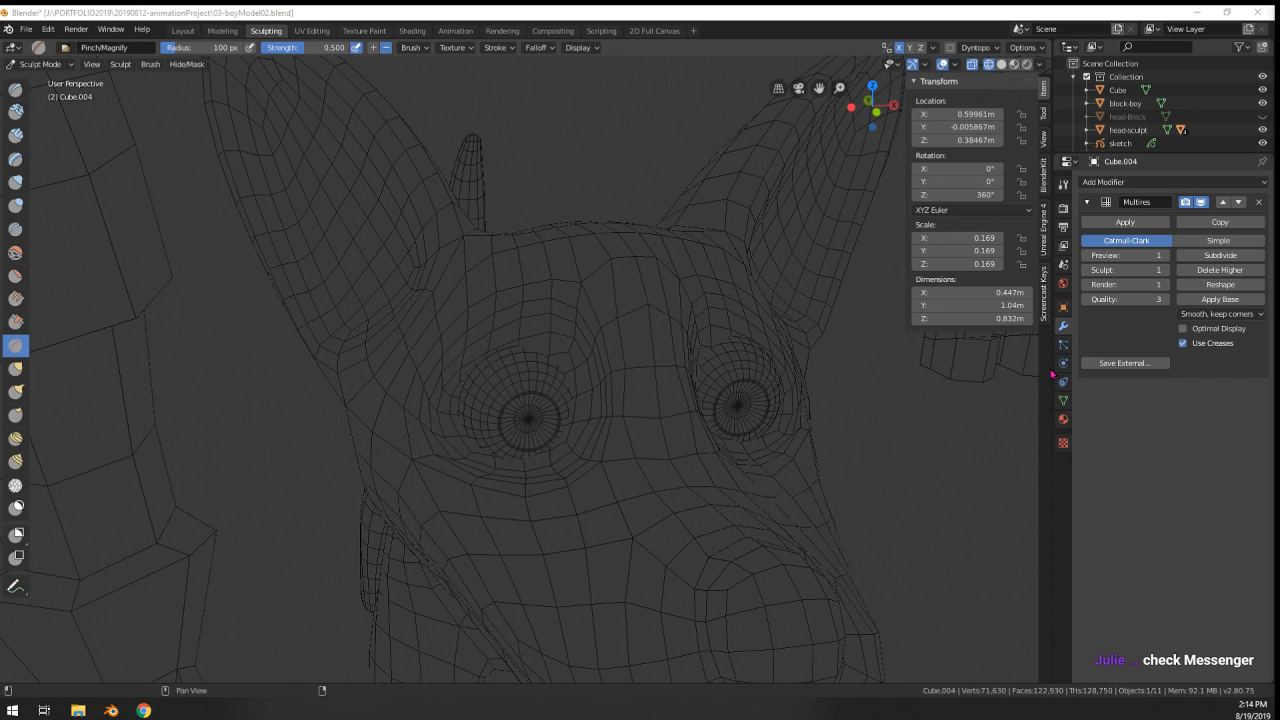
pyautogui.moveTo(457, 400)
pyautogui.mouseDown(button='middle')
pyautogui.moveTo(457, 366)
pyautogui.moveTo(571, 277)
pyautogui.mouseUp(button='middle')
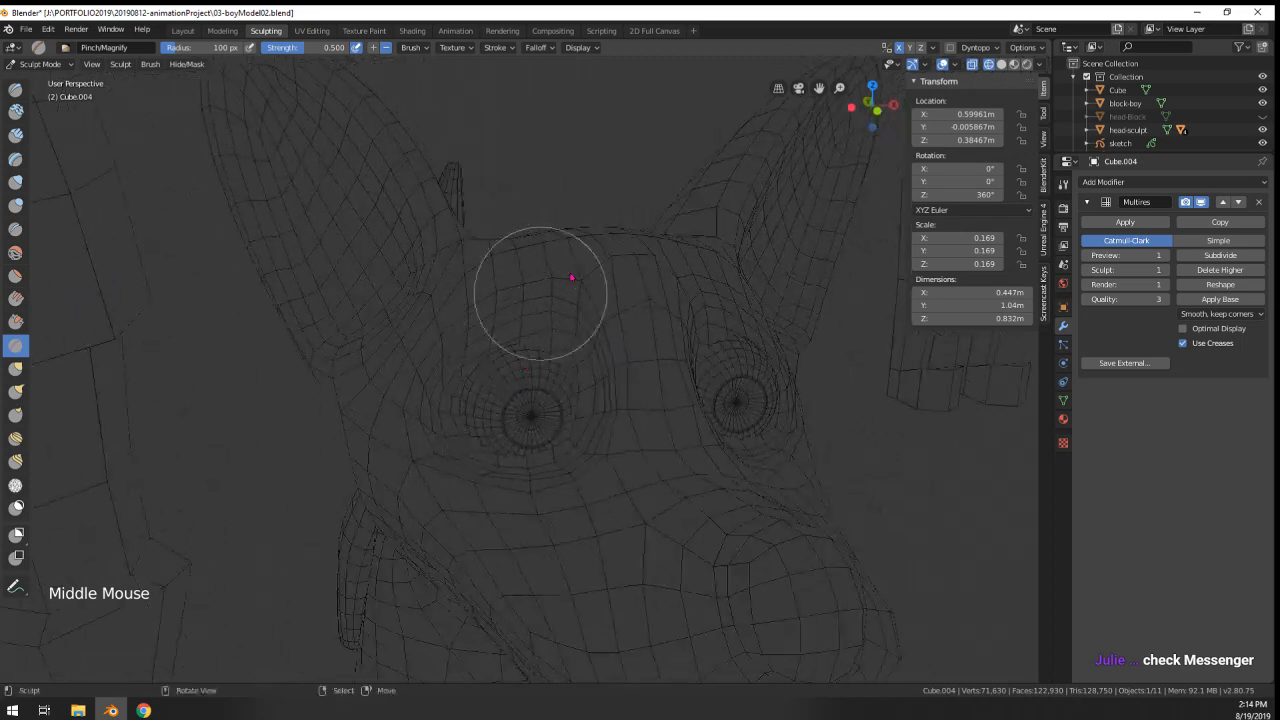
# - Smooth the mesh on the dog's brow between the eyes
pyautogui.keyDown('shift'); pyautogui.click(640, 266); pyautogui.keyUp('shift')
pyautogui.keyDown('shift'); pyautogui.moveTo(639, 264); pyautogui.dragTo(634, 276); pyautogui.keyUp('shift')
pyautogui.keyDown('shift'); pyautogui.moveTo(640, 288); pyautogui.dragTo(656, 335); pyautogui.keyUp('shift')
pyautogui.keyDown('shift'); pyautogui.moveTo(662, 300); pyautogui.dragTo(671, 265); pyautogui.keyUp('shift')
# - Crease the mesh along the side of the dog's muzzle with the Crease brush
pyautogui.keyDown('ctrl'); pyautogui.moveTo(671, 262); pyautogui.dragTo(590, 420, button='middle'); pyautogui.keyUp('ctrl')
pyautogui.moveTo(555, 455); pyautogui.dragTo(588, 405, button='middle')
pyautogui.keyDown('shift'); pyautogui.moveTo(586, 448); pyautogui.dragTo(566, 408, button='middle'); pyautogui.keyUp('shift')
pyautogui.moveTo(578, 426); pyautogui.dragTo(505, 420, button='middle')
pyautogui.moveTo(505, 420)
pyautogui.keyDown('shift'); pyautogui.mouseDown(button='middle')
pyautogui.moveTo(477, 403)
pyautogui.moveTo(495, 435)
pyautogui.mouseUp(button='middle'); pyautogui.keyUp('shift')
pyautogui.moveTo(495, 435)
pyautogui.keyDown('ctrl'); pyautogui.mouseDown(button='middle')
pyautogui.moveTo(511, 463)
pyautogui.moveTo(488, 385)
pyautogui.mouseUp(button='middle'); pyautogui.keyUp('ctrl')
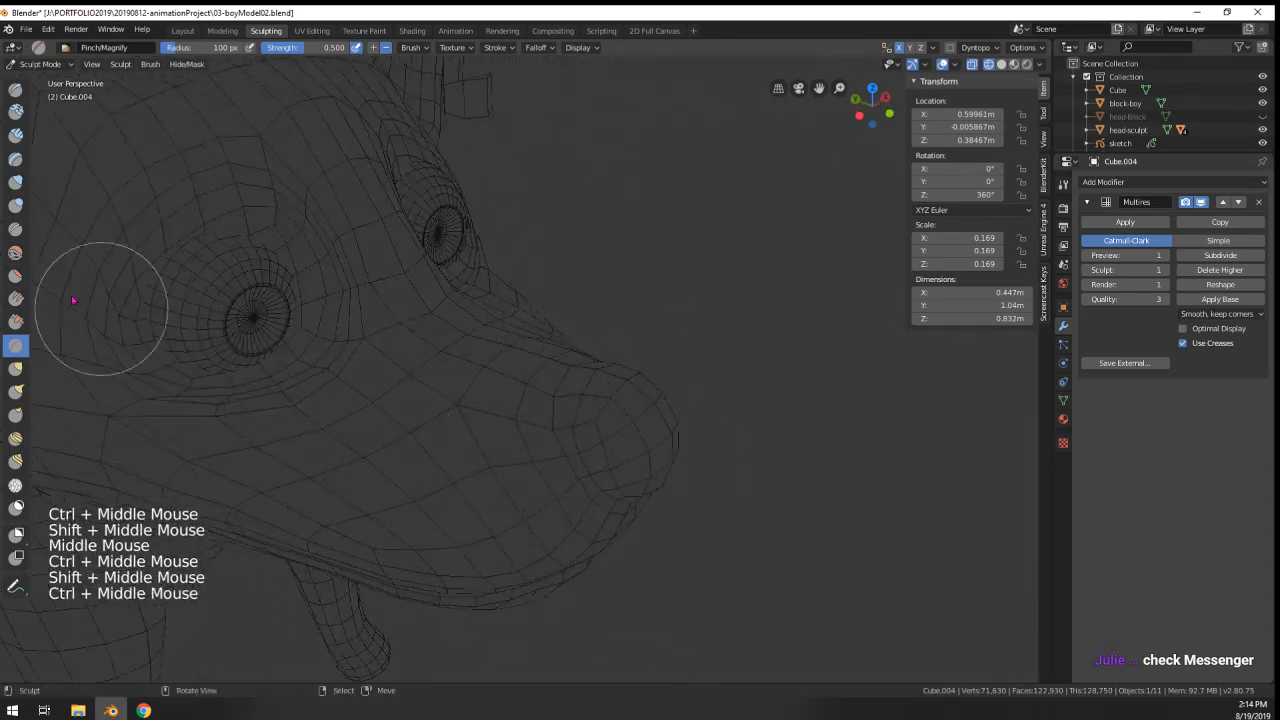
pyautogui.click(15, 229)
pyautogui.press('f')
pyautogui.click(566, 376)
pyautogui.click(583, 358)
pyautogui.moveTo(583, 358); pyautogui.dragTo(537, 329, button='middle')
pyautogui.click(551, 400)
pyautogui.moveTo(551, 400)
pyautogui.mouseDown(button='middle')
pyautogui.moveTo(400, 323)
pyautogui.moveTo(423, 351)
pyautogui.moveTo(396, 343)
pyautogui.moveTo(460, 343)
pyautogui.moveTo(440, 390)
pyautogui.mouseUp(button='middle')
# - Switch to the Grab brush and set its radius to 133 px
pyautogui.press('g')
pyautogui.press('f')
pyautogui.press('f')
pyautogui.moveTo(440, 390)
pyautogui.mouseDown(button='middle')
pyautogui.moveTo(417, 431)
pyautogui.moveTo(510, 389)
pyautogui.moveTo(480, 371)
pyautogui.moveTo(500, 337)
pyautogui.moveTo(471, 309)
pyautogui.moveTo(478, 327)
pyautogui.moveTo(414, 394)
pyautogui.mouseUp(button='middle')
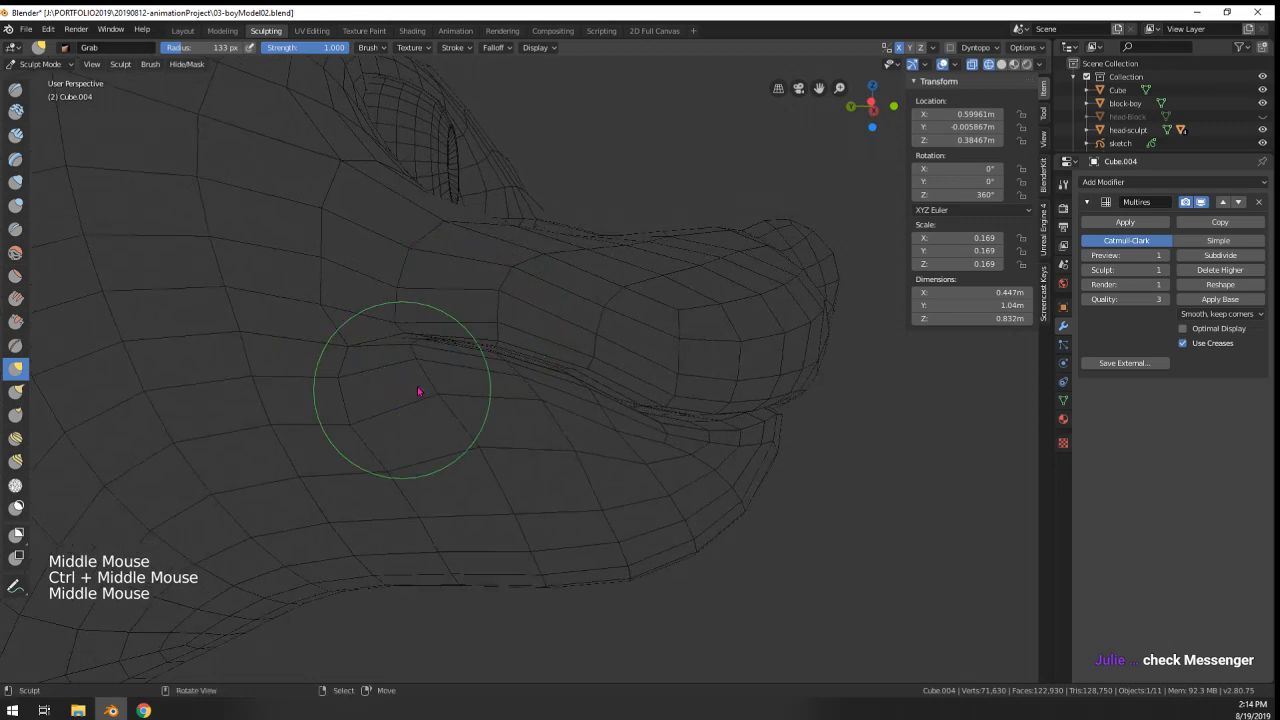
# - Leave Sculpt Mode through Object Mode and open the dog mesh in Edit Mode
pyautogui.click(38, 65)
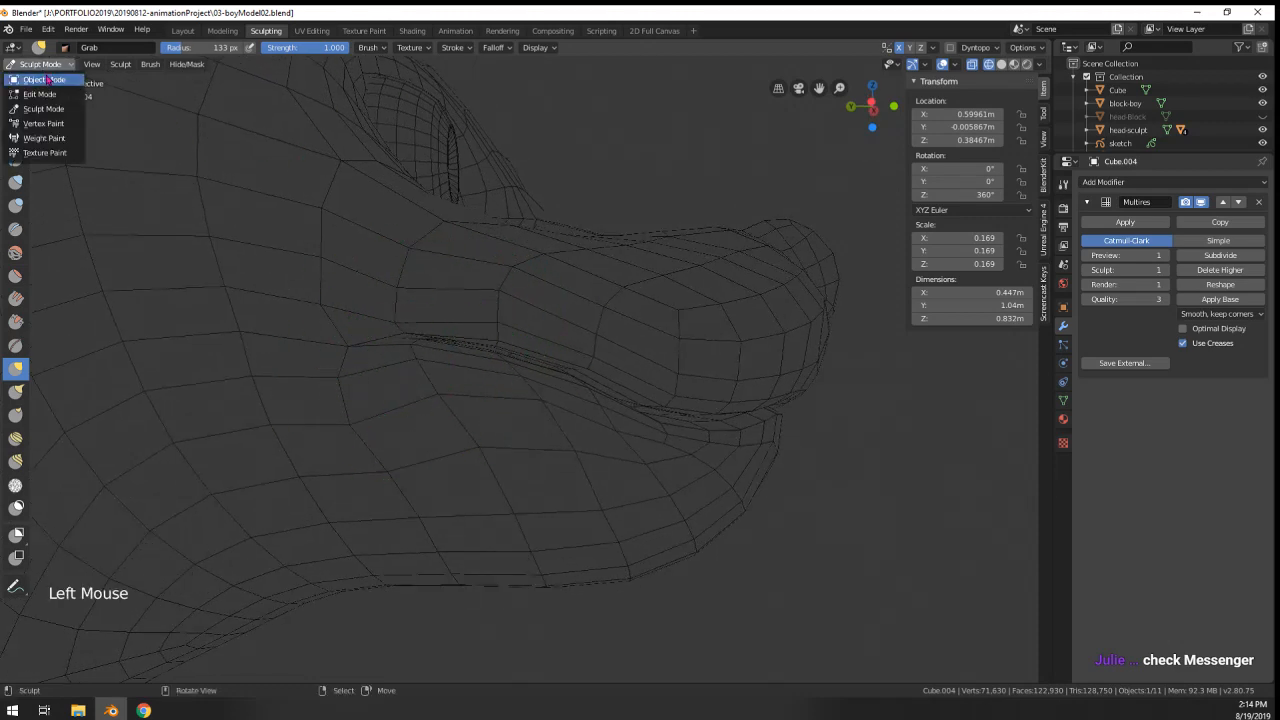
pyautogui.click(40, 79)
pyautogui.press('Tab')
pyautogui.moveTo(491, 423); pyautogui.dragTo(480, 401, button='middle')
pyautogui.press('Tab')
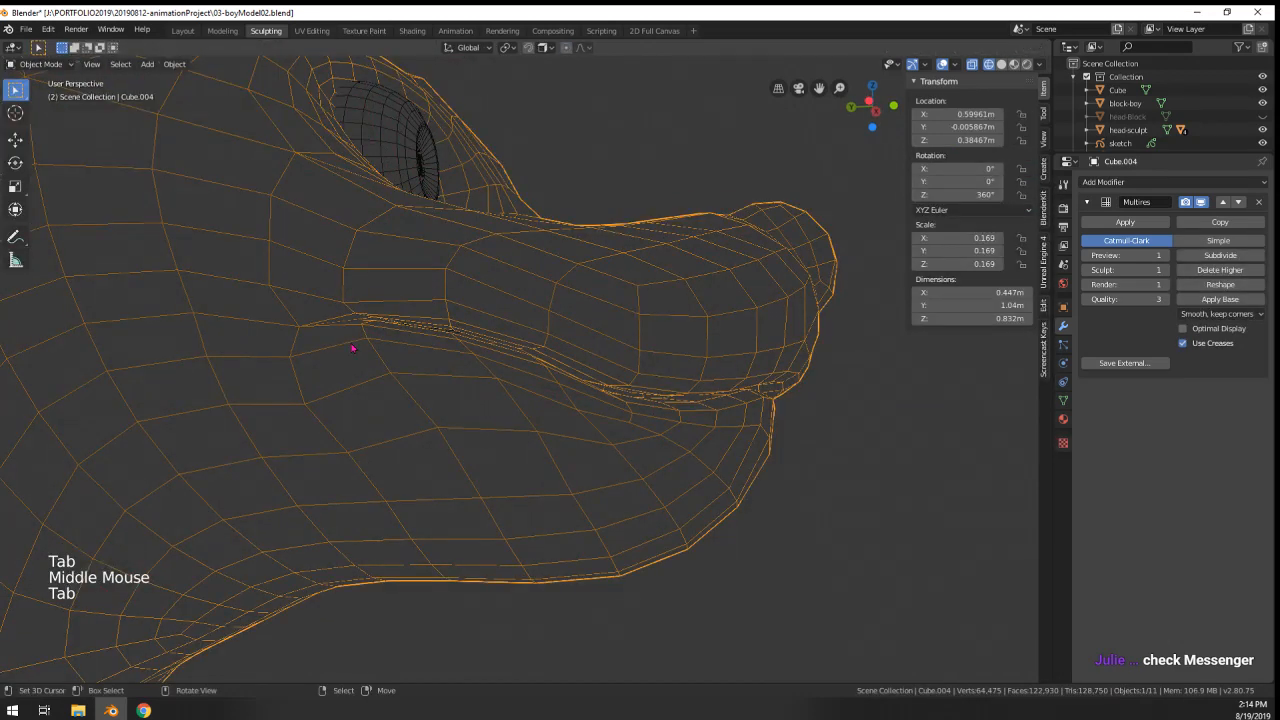
pyautogui.moveTo(352, 347)
pyautogui.mouseDown(button='middle')
pyautogui.moveTo(340, 346)
pyautogui.moveTo(354, 346)
pyautogui.moveTo(343, 349)
pyautogui.moveTo(354, 329)
pyautogui.mouseUp(button='middle')
pyautogui.press('Tab')
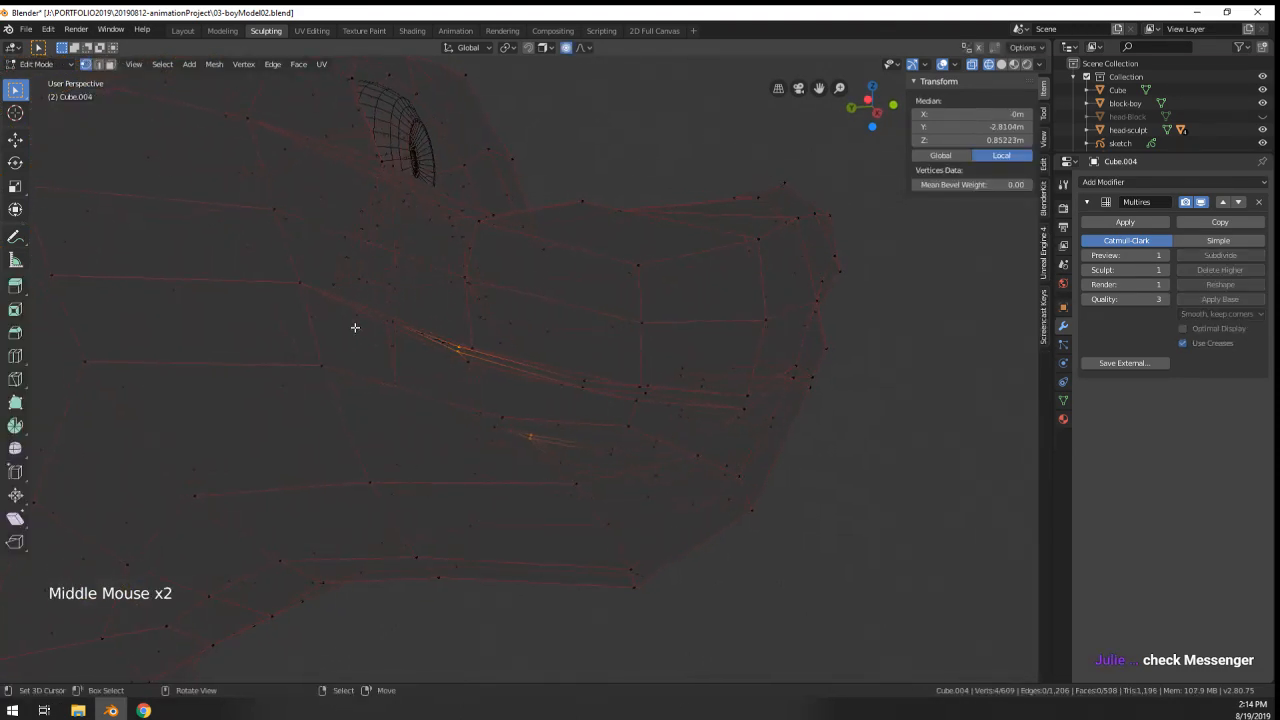
# - Try to rip the vertex at the corner of the dog's mouth
pyautogui.rightClick(313, 286)
pyautogui.moveTo(313, 286); pyautogui.dragTo(323, 309, button='middle')
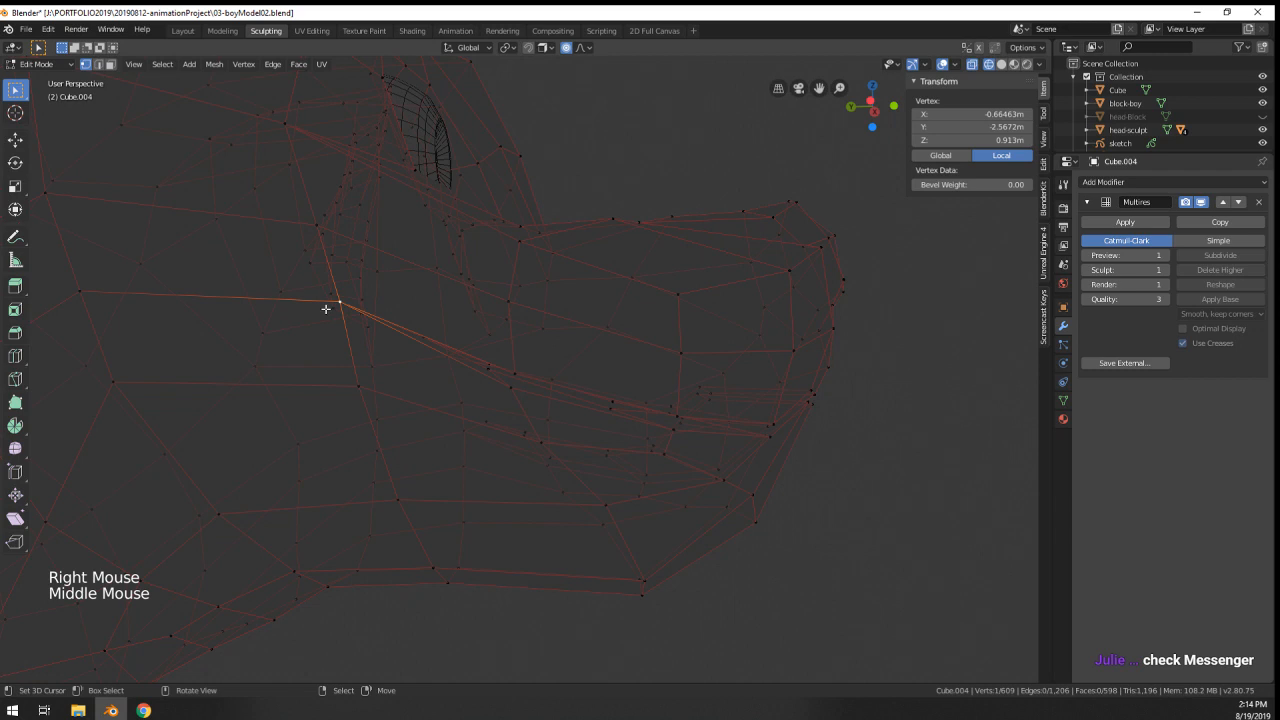
pyautogui.press('v')
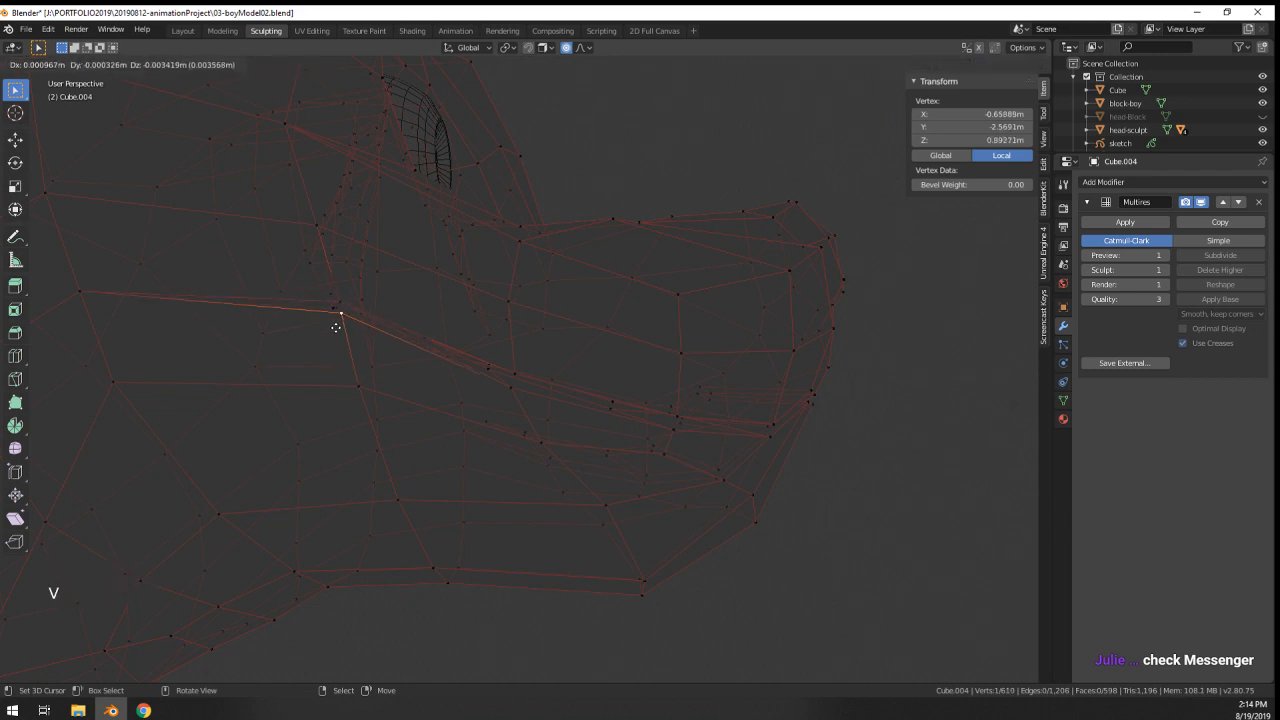
pyautogui.click(336, 327)
pyautogui.hotkey('ctrl', 'z')
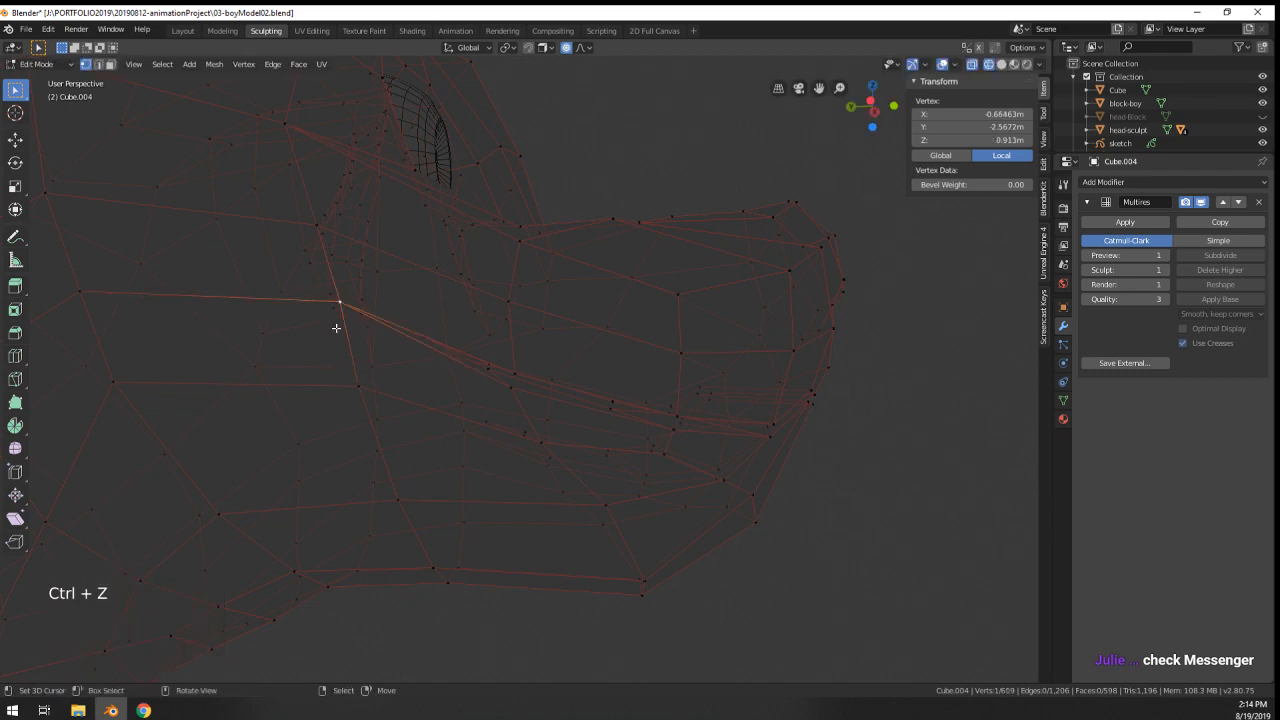
# - Show the models in solid shading and select the cheek face behind the mouth corner in face selection mode
pyautogui.click(110, 64)
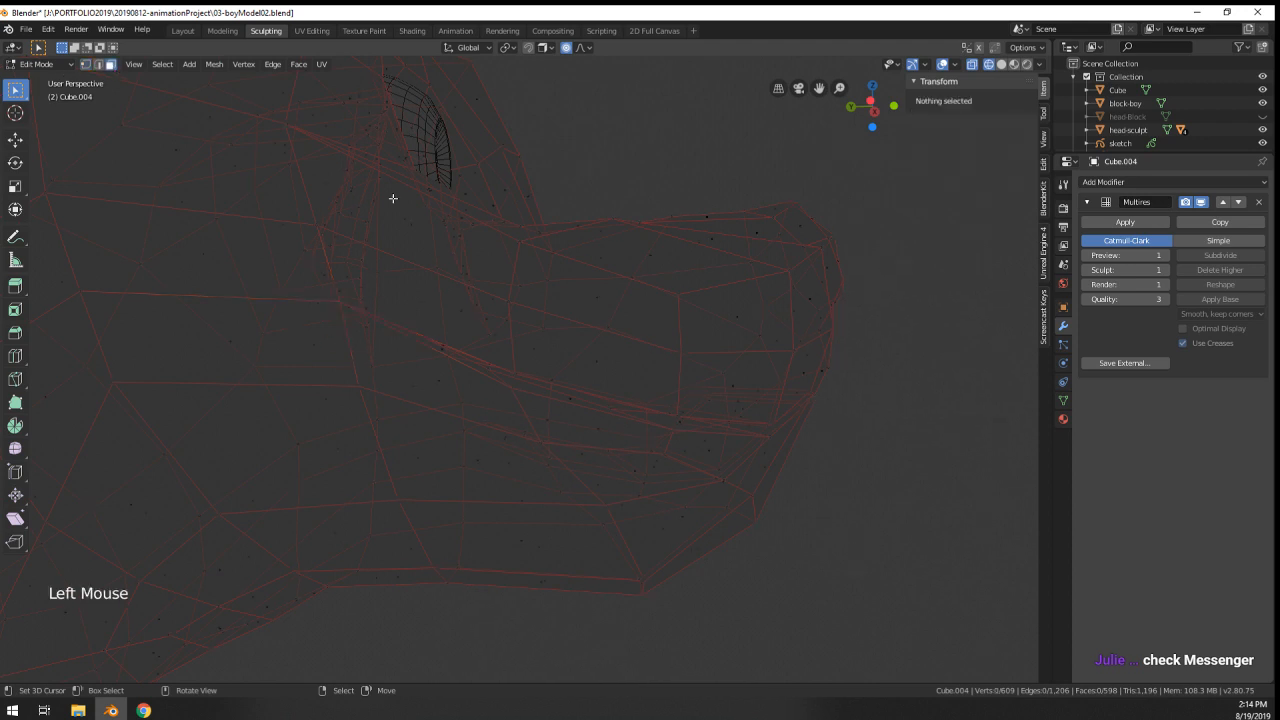
pyautogui.rightClick(326, 262)
pyautogui.moveTo(325, 273); pyautogui.dragTo(262, 282, button='middle')
pyautogui.rightClick(257, 280)
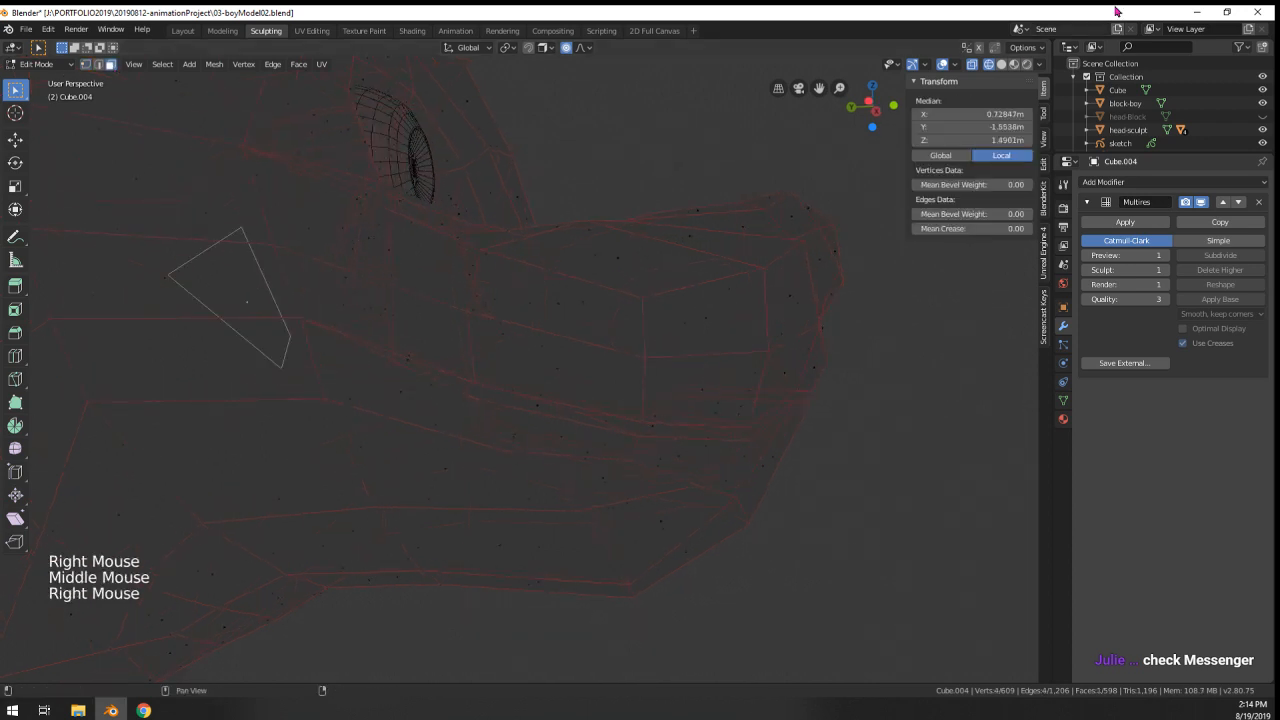
pyautogui.click(1001, 66)
pyautogui.rightClick(211, 325)
pyautogui.scroll(-3, 366, 343)
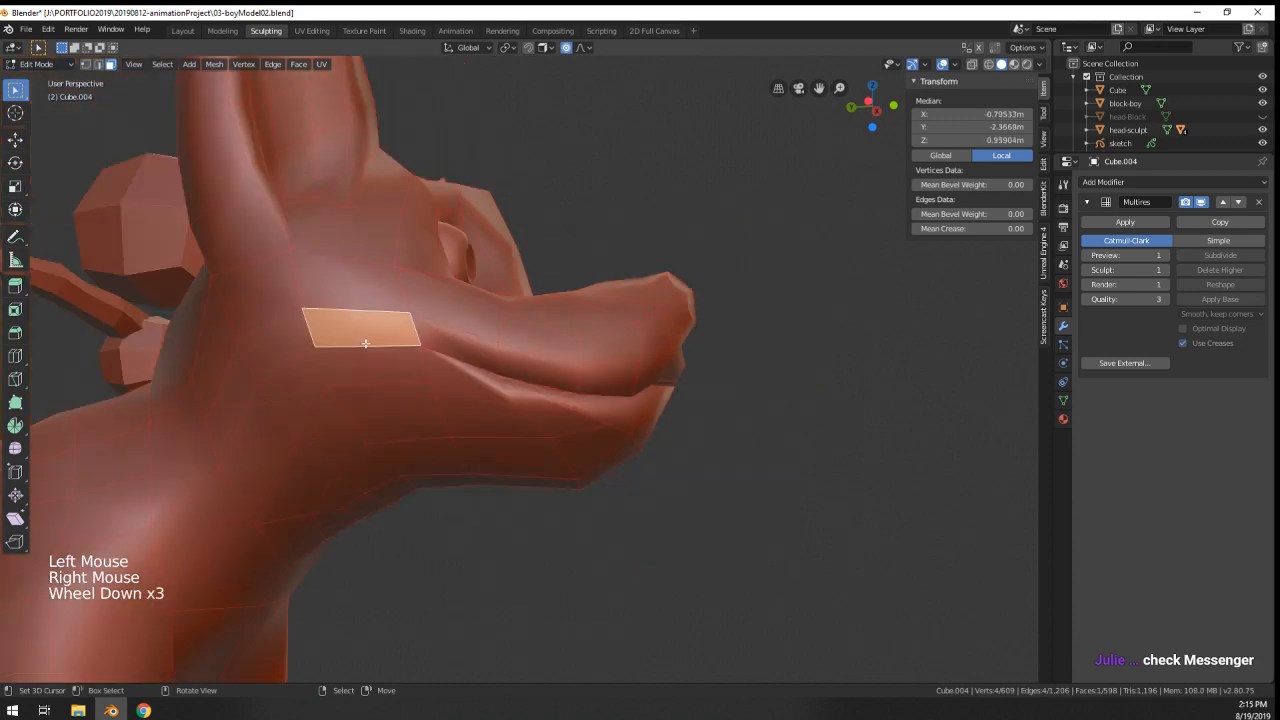
# - Examine the face layout around the dog's cheek, mouth corner and jaw from several angles
pyautogui.moveTo(590, 410)
pyautogui.mouseDown(button='middle')
pyautogui.moveTo(393, 440)
pyautogui.moveTo(656, 423)
pyautogui.mouseUp(button='middle')
pyautogui.press('Tab')
pyautogui.press('Tab')
pyautogui.scroll(2, 270, 363)
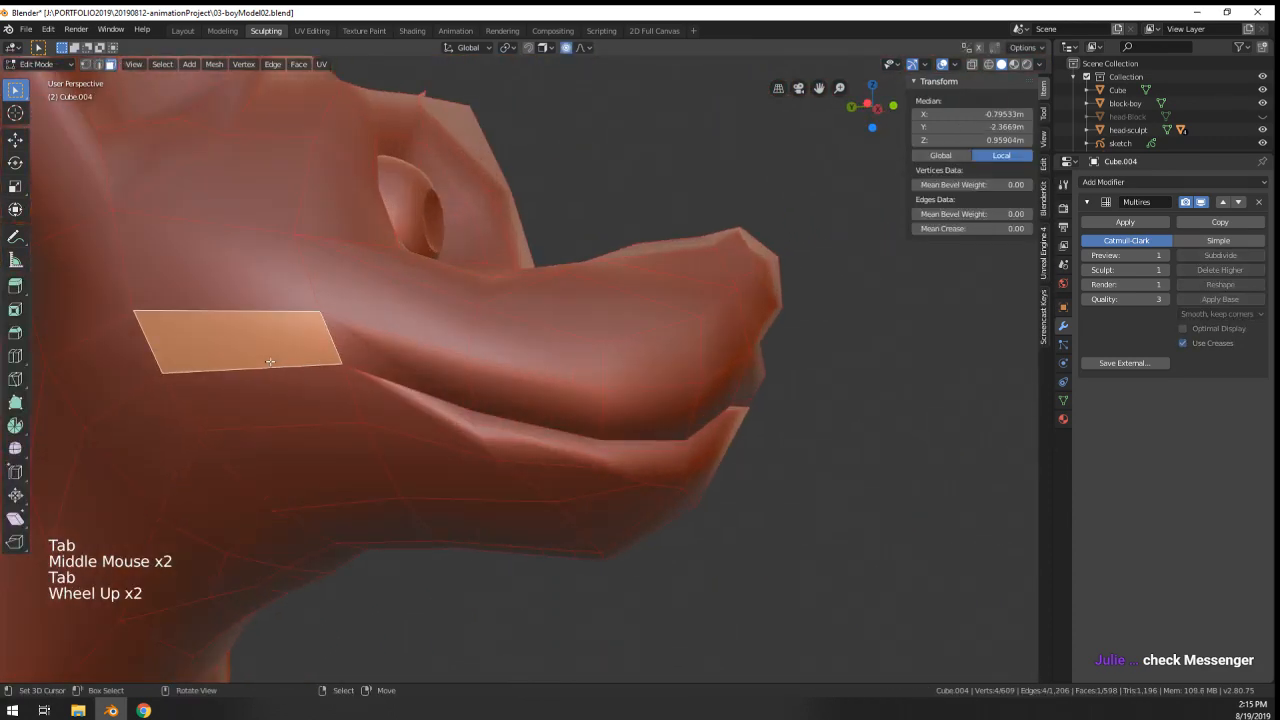
pyautogui.moveTo(270, 363); pyautogui.dragTo(462, 411, button='middle')
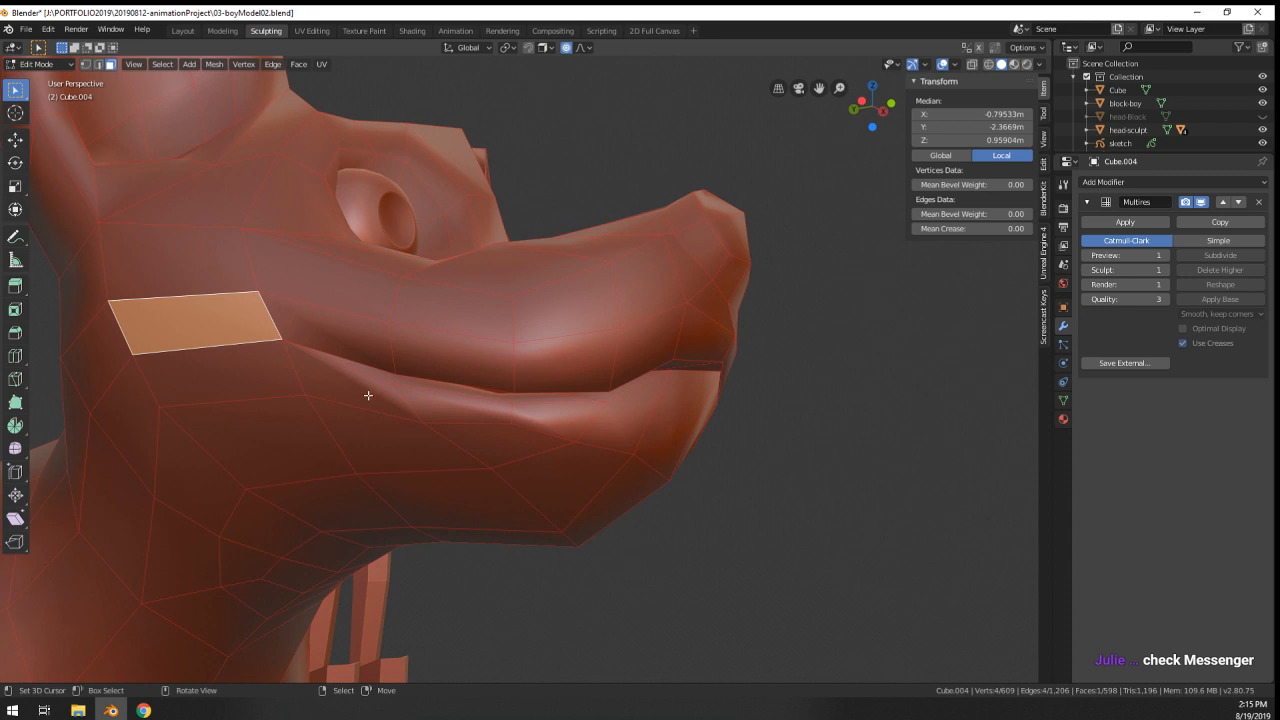
pyautogui.scroll(-3, 382, 373)
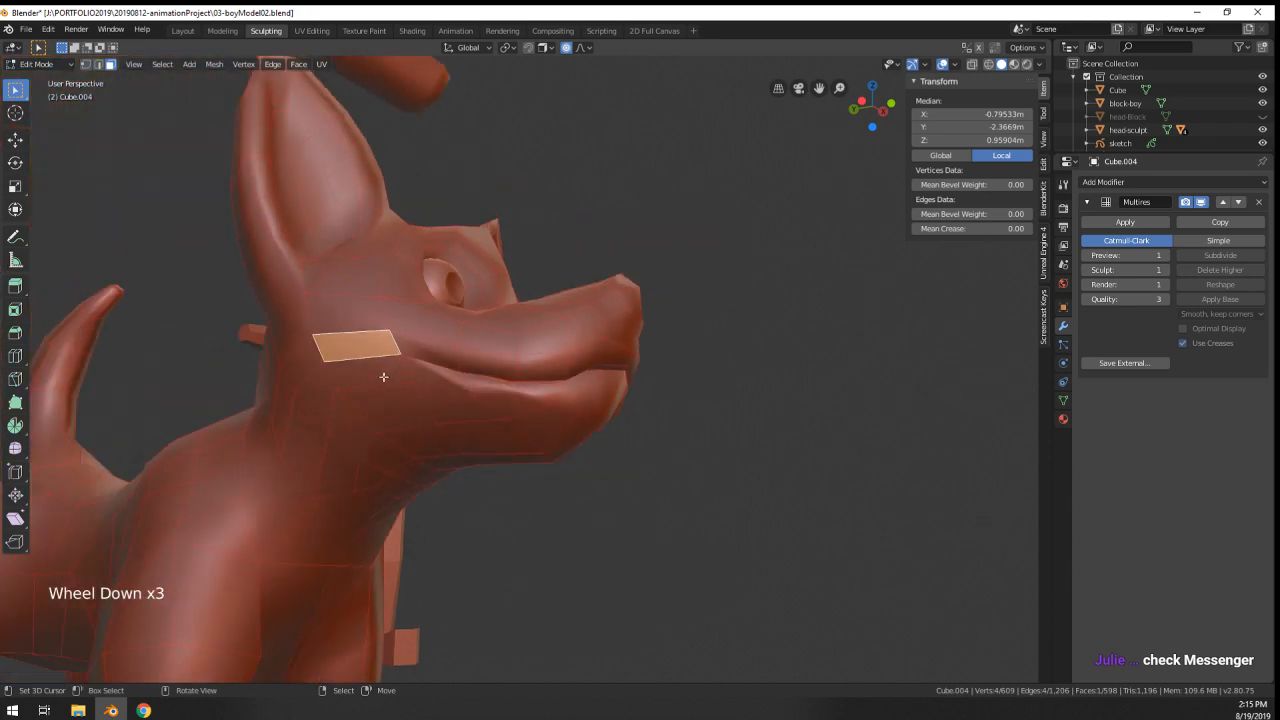
pyautogui.scroll(2, 383, 377)
pyautogui.moveTo(384, 398); pyautogui.dragTo(431, 394, button='middle')
pyautogui.scroll(2, 293, 265)
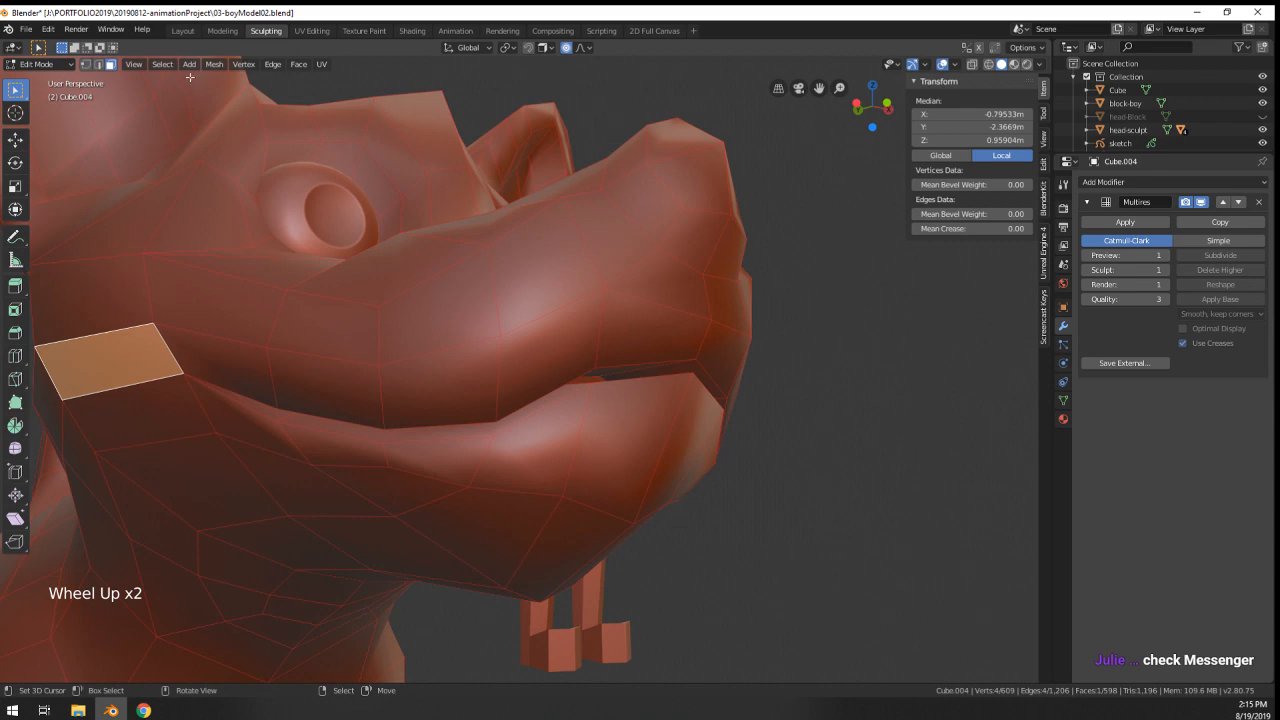
# - Select the edge loop around the lips in edge selection mode and bevel it with 1 segment and a width of 0.0107 m
pyautogui.click(349, 423)
pyautogui.keyDown('alt'); pyautogui.rightClick(334, 434); pyautogui.keyUp('alt')
pyautogui.keyDown('alt'); pyautogui.keyDown('shift'); pyautogui.rightClick(443, 457); pyautogui.keyUp('shift'); pyautogui.keyUp('alt')
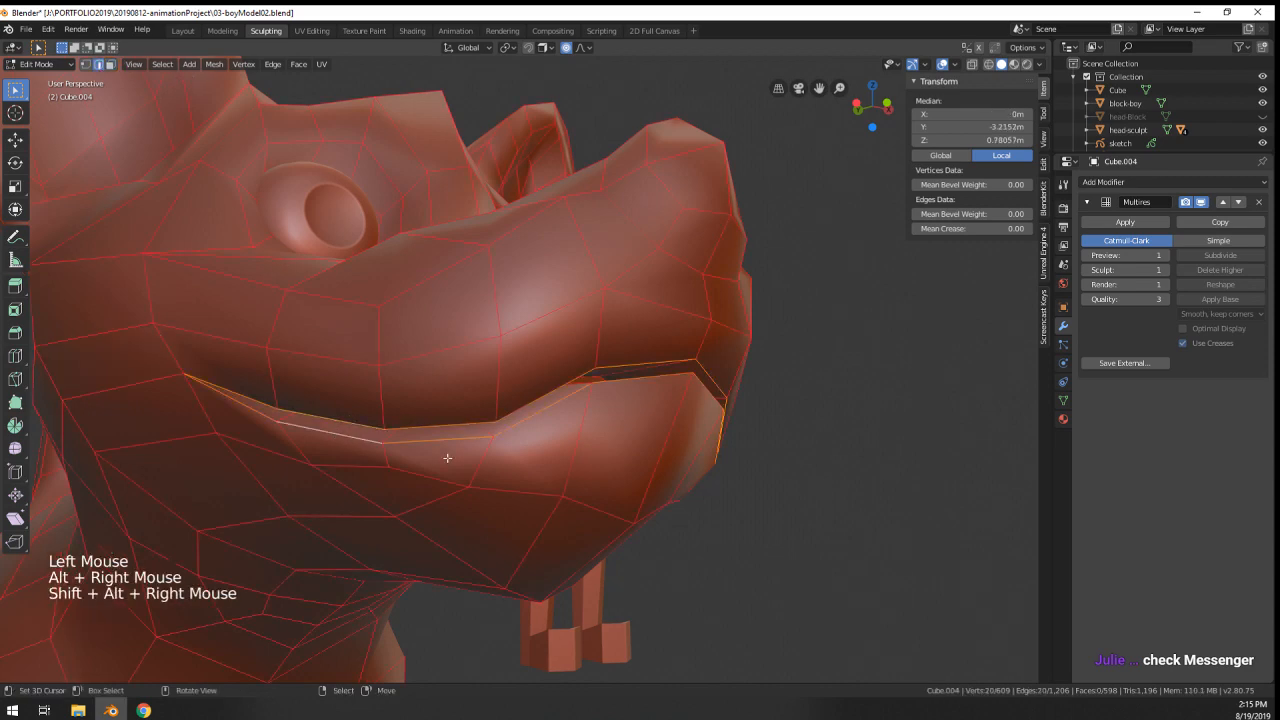
pyautogui.moveTo(443, 457); pyautogui.dragTo(671, 508, button='middle')
pyautogui.hotkey('ctrl', 'b')
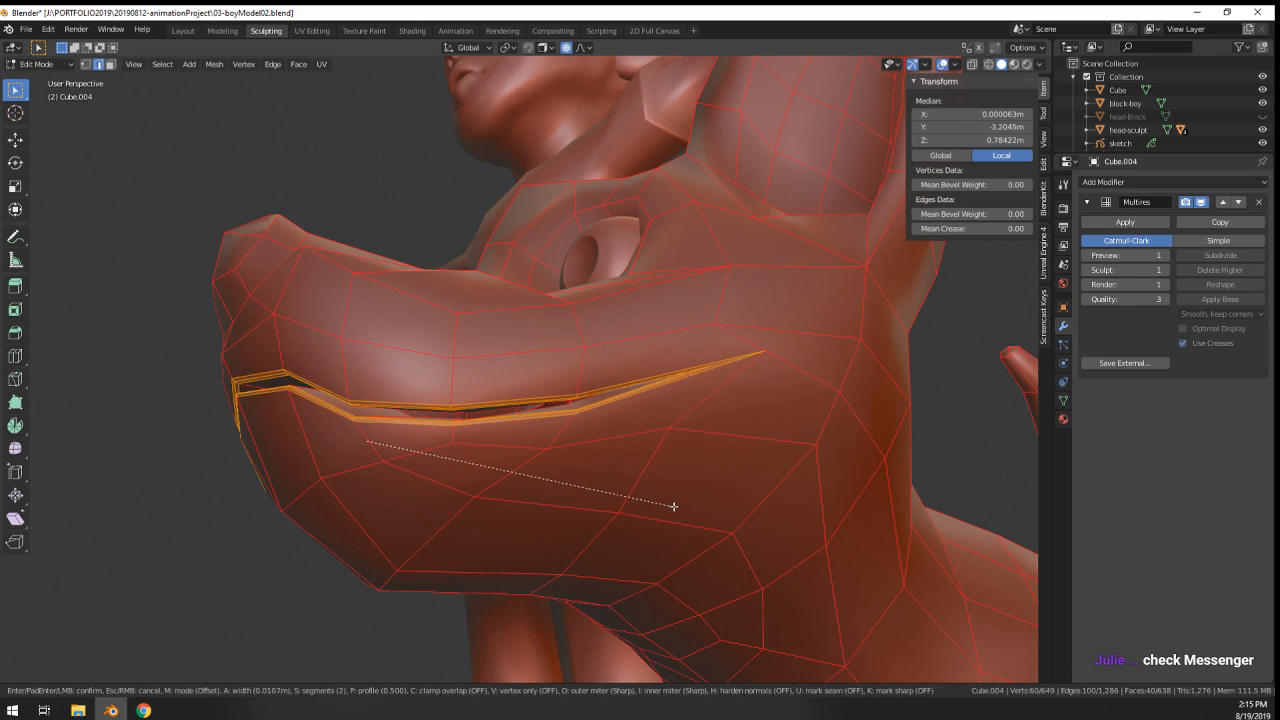
pyautogui.scroll(-1, 673, 507)
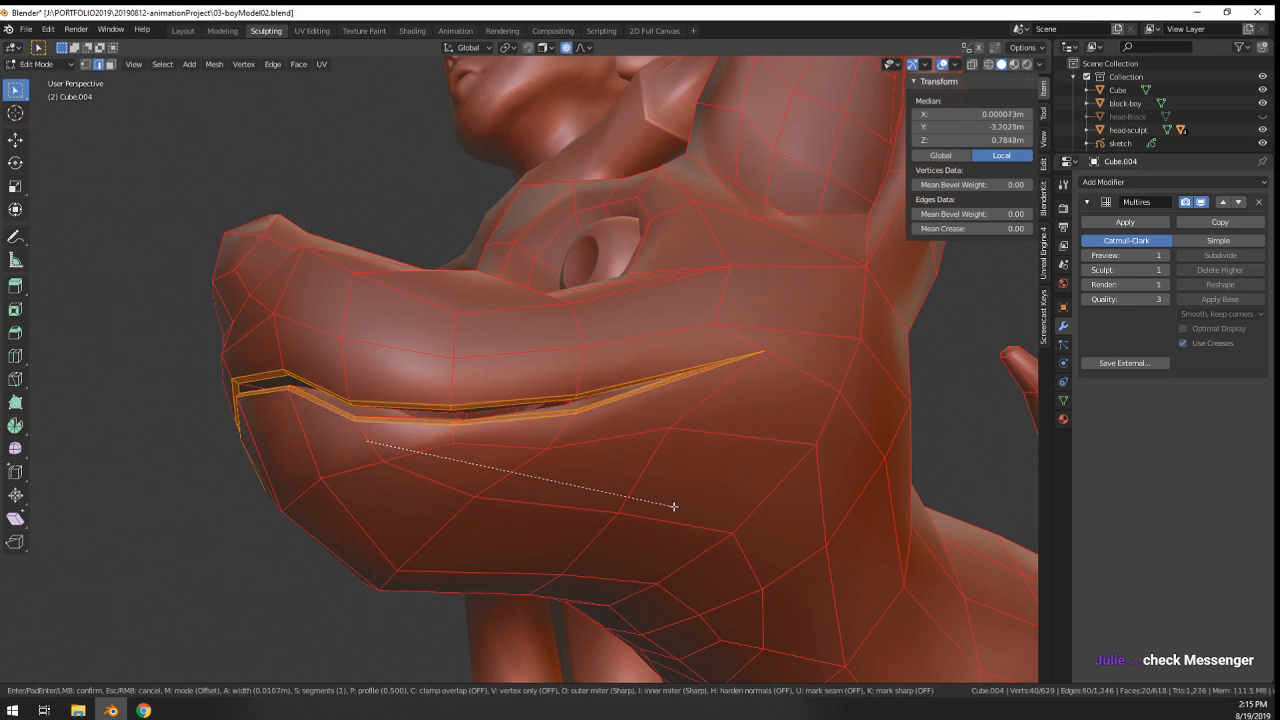
pyautogui.click(673, 507)
pyautogui.moveTo(673, 507); pyautogui.dragTo(210, 94, button='middle')
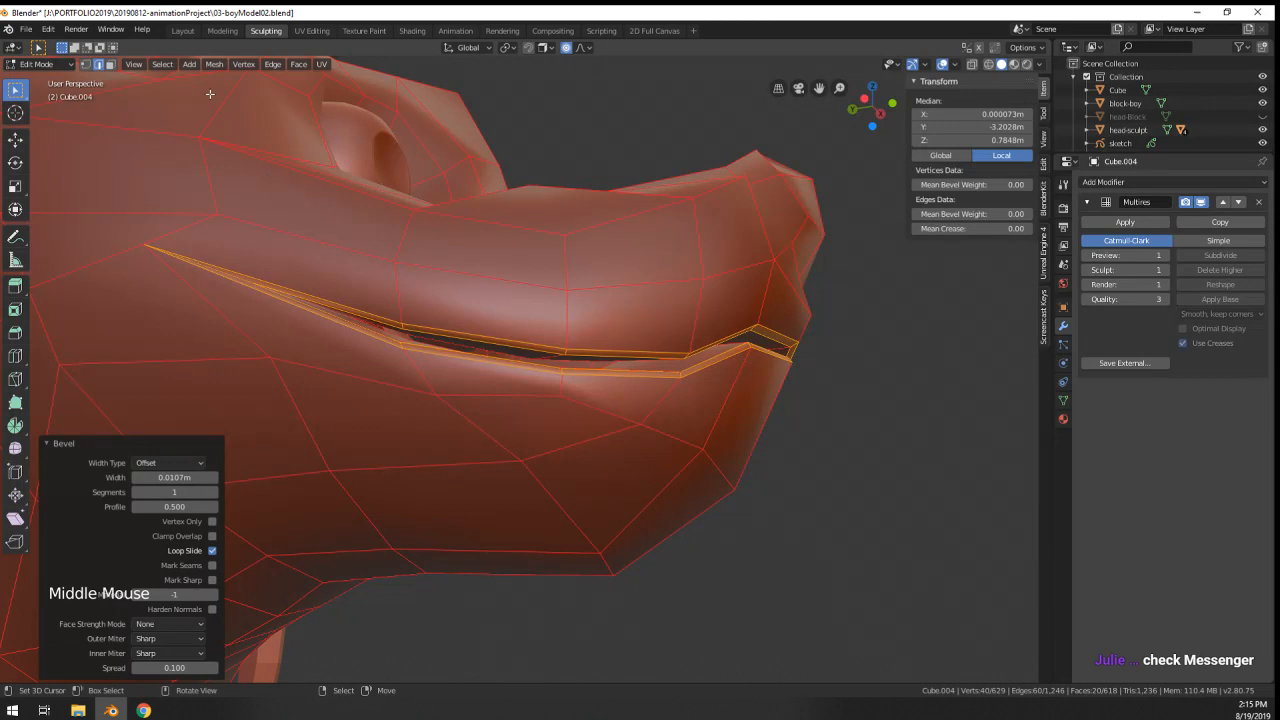
# - Return to Sculpt Mode and smooth the dog's mouth corner
pyautogui.click(58, 68)
pyautogui.click(35, 100)
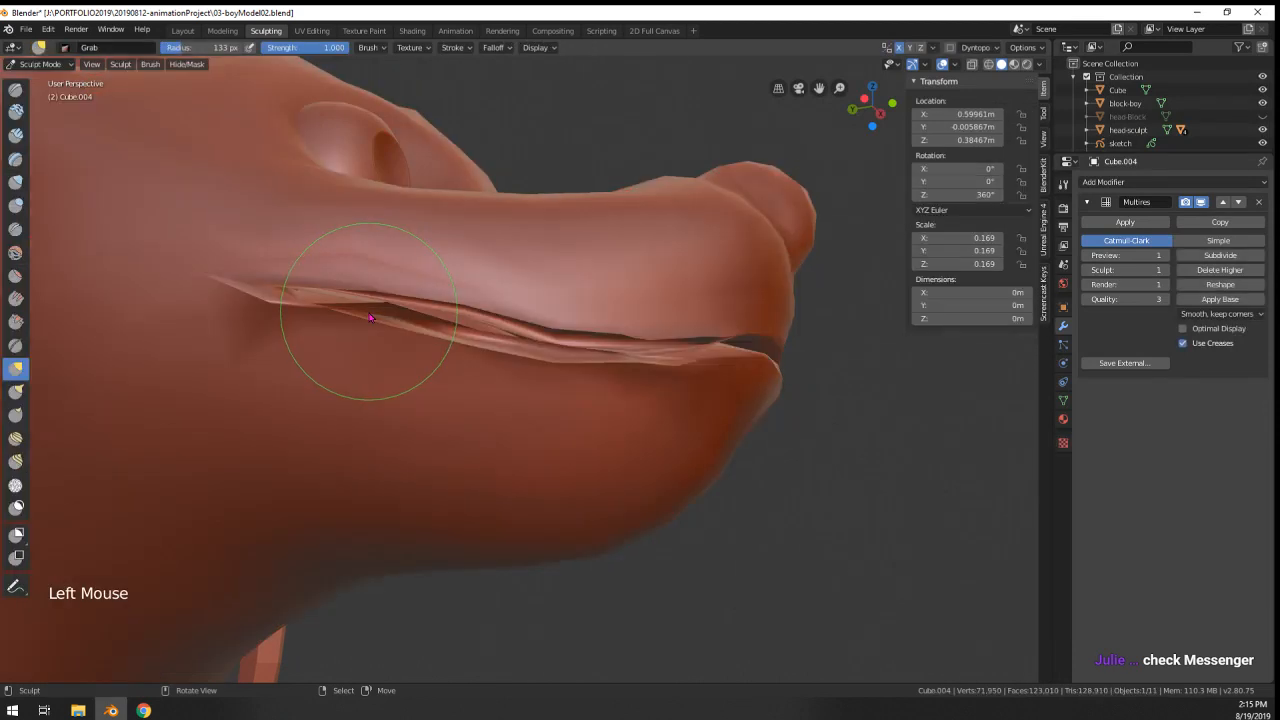
pyautogui.moveTo(394, 320)
pyautogui.mouseDown(button='middle')
pyautogui.moveTo(443, 349)
pyautogui.moveTo(302, 375)
pyautogui.mouseUp(button='middle')
pyautogui.moveTo(302, 375)
pyautogui.keyDown('shift'); pyautogui.mouseDown()
pyautogui.moveTo(514, 371)
pyautogui.moveTo(586, 391)
pyautogui.moveTo(214, 386)
pyautogui.mouseUp(); pyautogui.keyUp('shift')
pyautogui.moveTo(214, 386)
pyautogui.mouseDown(button='middle')
pyautogui.moveTo(505, 363)
pyautogui.moveTo(450, 400)
pyautogui.mouseUp(button='middle')
pyautogui.moveTo(450, 400)
pyautogui.keyDown('ctrl'); pyautogui.mouseDown(button='middle')
pyautogui.moveTo(385, 425)
pyautogui.moveTo(436, 392)
pyautogui.mouseUp(button='middle'); pyautogui.keyUp('ctrl')
# - Display the models in wireframe, then smooth and reshape the mouth corner with the Grab brush at a radius of 293 px
pyautogui.press('z')
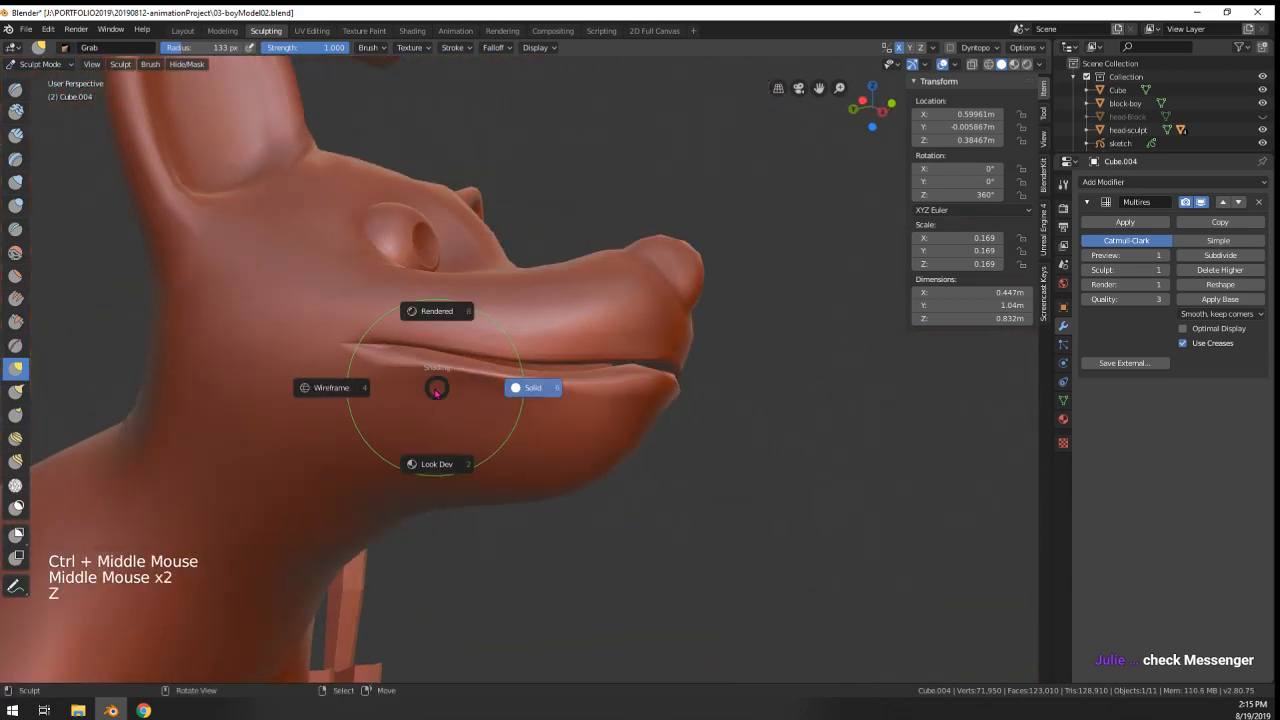
pyautogui.click(361, 403)
pyautogui.moveTo(392, 353)
pyautogui.keyDown('ctrl'); pyautogui.mouseDown(button='middle')
pyautogui.moveTo(291, 386)
pyautogui.moveTo(370, 360)
pyautogui.mouseUp(button='middle'); pyautogui.keyUp('ctrl')
pyautogui.moveTo(370, 360)
pyautogui.mouseDown(button='middle')
pyautogui.moveTo(415, 349)
pyautogui.moveTo(400, 337)
pyautogui.moveTo(440, 340)
pyautogui.mouseUp(button='middle')
pyautogui.press('f')
pyautogui.click(370, 290)
pyautogui.press('f')
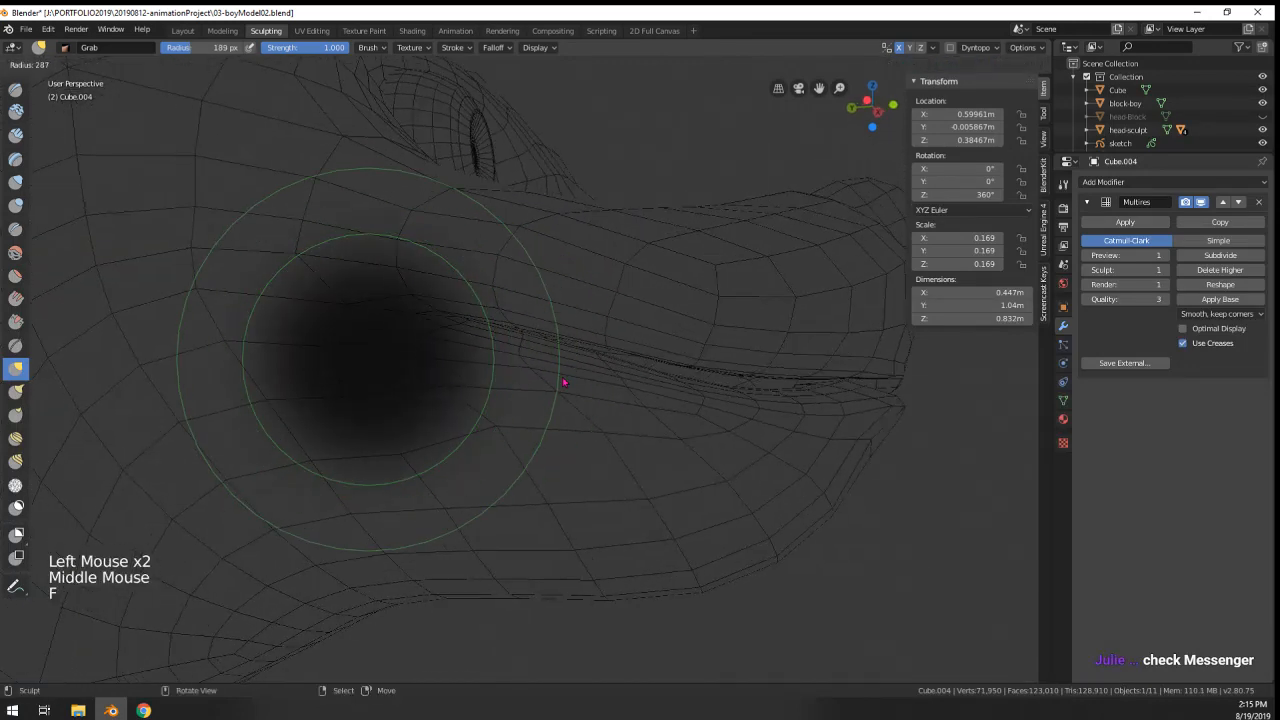
pyautogui.click(557, 346)
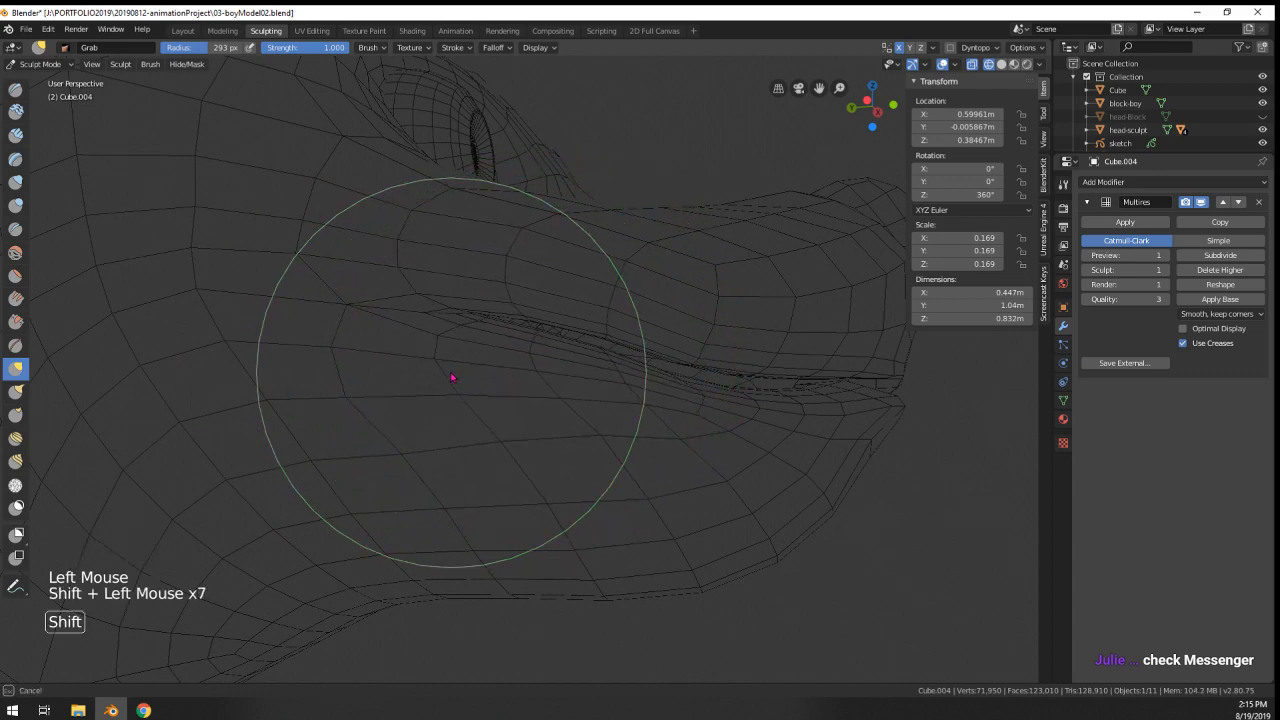
pyautogui.moveTo(508, 313); pyautogui.dragTo(567, 360, button='middle')
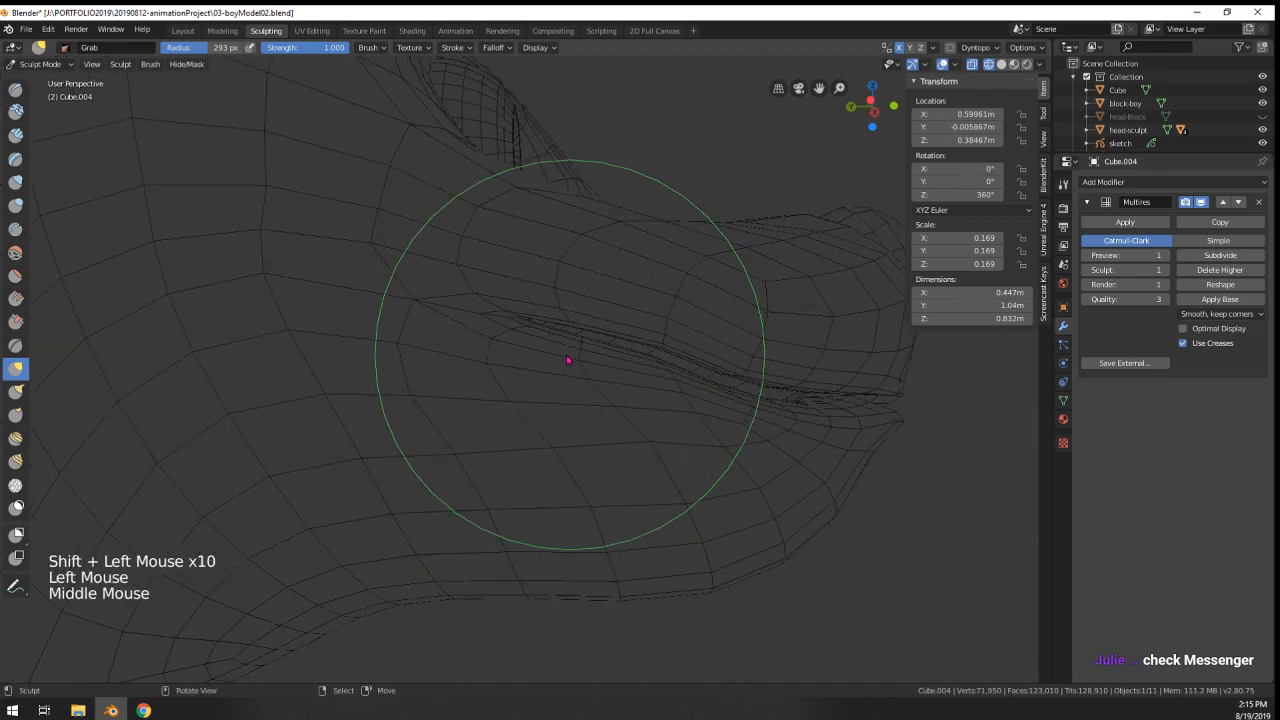
pyautogui.moveTo(624, 357); pyautogui.dragTo(614, 356)
# - Smooth the lips and puff up the mouth with the Inflate/Deflate brush at a radius of 237 px
pyautogui.moveTo(614, 356); pyautogui.dragTo(566, 357, button='middle')
pyautogui.moveTo(566, 357)
pyautogui.keyDown('ctrl'); pyautogui.mouseDown(button='middle')
pyautogui.moveTo(486, 406)
pyautogui.moveTo(508, 405)
pyautogui.moveTo(471, 393)
pyautogui.moveTo(530, 383)
pyautogui.mouseUp(button='middle'); pyautogui.keyUp('ctrl')
pyautogui.press('f')
pyautogui.click(460, 405)
pyautogui.keyDown('shift'); pyautogui.click(487, 383); pyautogui.keyUp('shift')
pyautogui.moveTo(530, 383); pyautogui.dragTo(641, 362, button='middle')
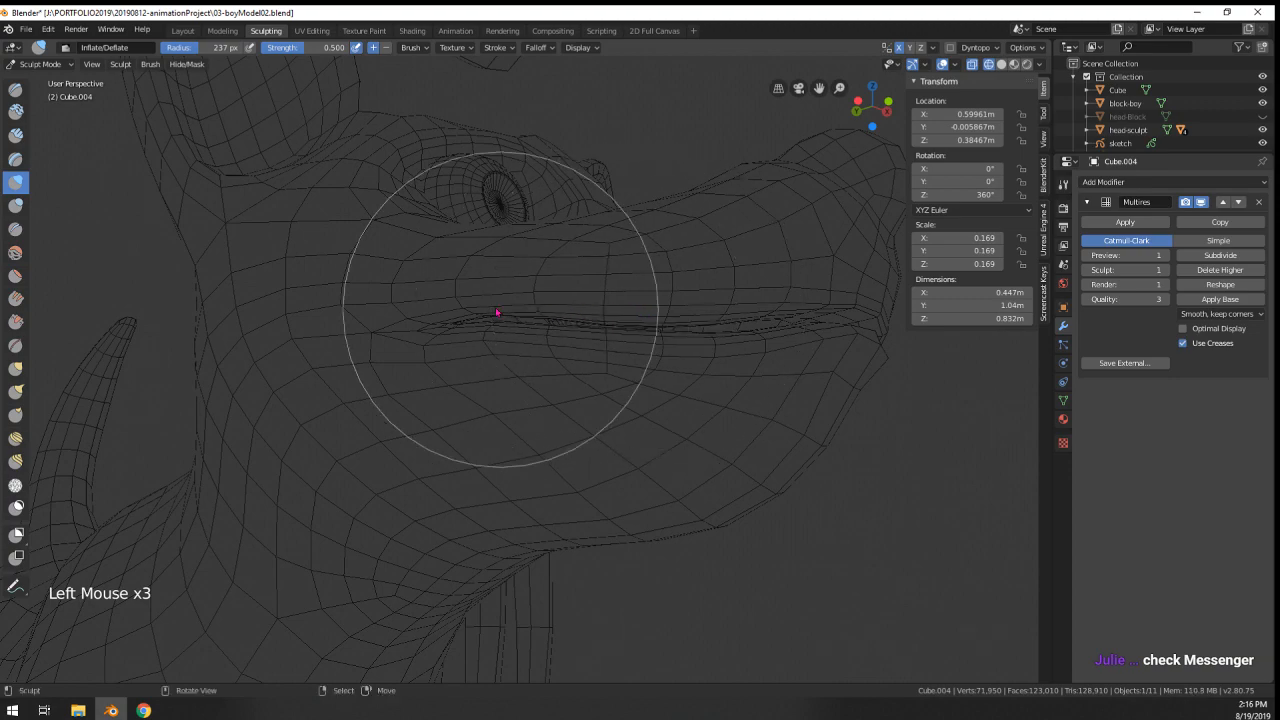
pyautogui.moveTo(845, 325); pyautogui.dragTo(695, 392, button='middle')
pyautogui.moveTo(695, 392); pyautogui.dragTo(740, 375, button='middle')
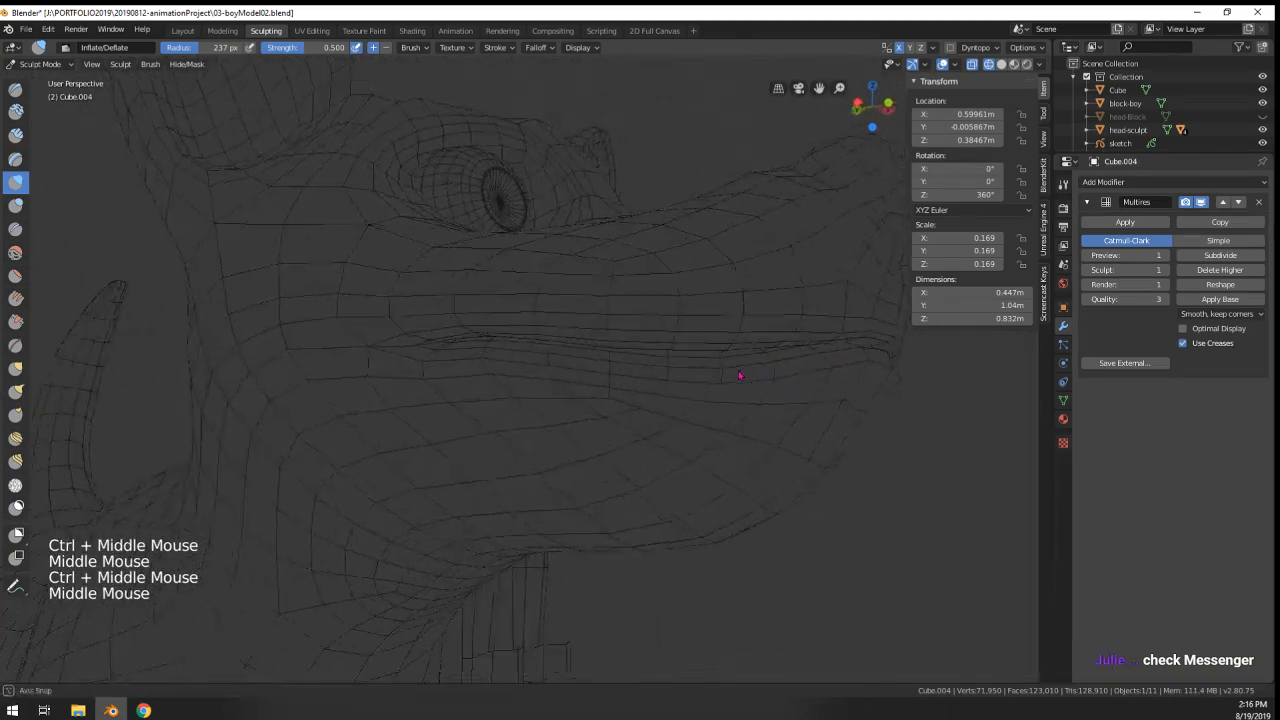
# - Reshape the front of the dog's lips with the Grab brush at a radius of 243 px
pyautogui.press('g')
pyautogui.press('f')
pyautogui.moveTo(286, 331)
pyautogui.mouseDown(button='middle')
pyautogui.moveTo(534, 380)
pyautogui.moveTo(514, 383)
pyautogui.moveTo(548, 410)
pyautogui.mouseUp(button='middle')
pyautogui.press('f')
pyautogui.click(520, 406)
pyautogui.moveTo(548, 410); pyautogui.dragTo(656, 419, button='middle')
pyautogui.press('f')
pyautogui.click(657, 401)
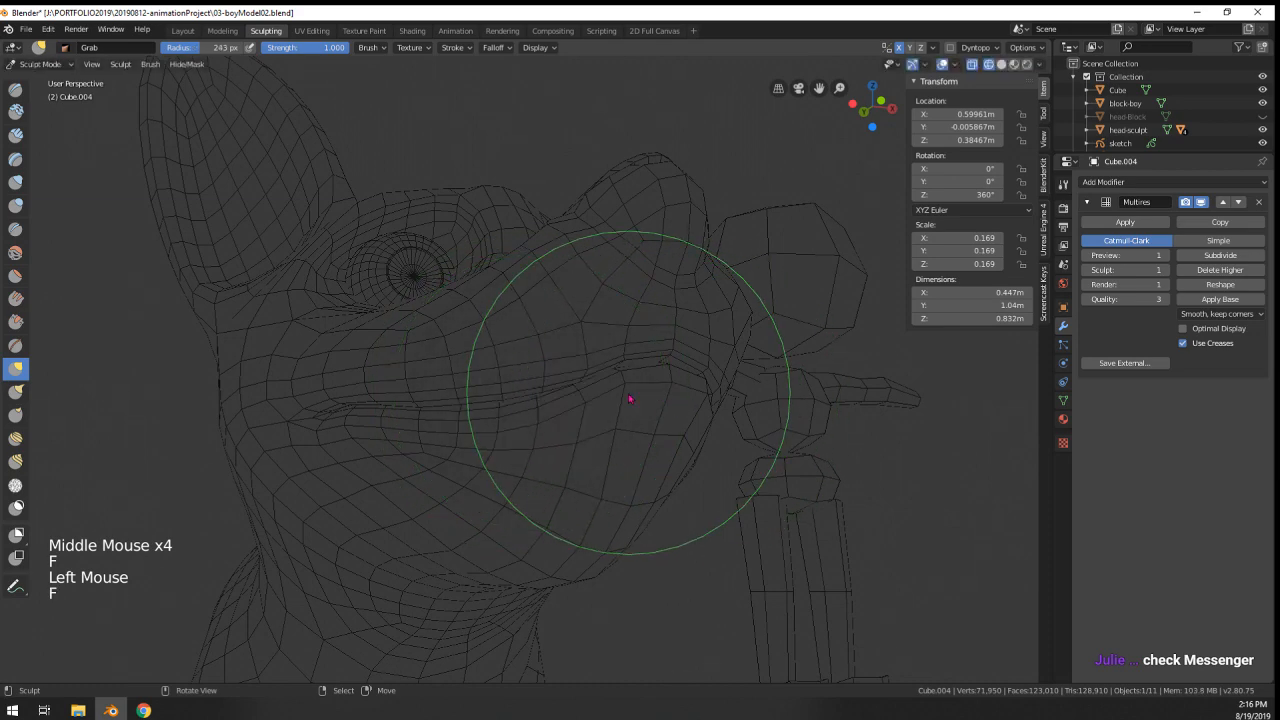
pyautogui.moveTo(620, 388); pyautogui.dragTo(608, 385)
pyautogui.moveTo(605, 386); pyautogui.dragTo(661, 405, button='middle')
pyautogui.moveTo(661, 407); pyautogui.dragTo(650, 430)
pyautogui.moveTo(640, 430); pyautogui.dragTo(675, 438, button='middle')
# - Pull the lip line and mouth corner into shape with the Grab brush at a radius of 251 px
pyautogui.moveTo(526, 416); pyautogui.dragTo(646, 437, button='middle')
pyautogui.press('f')
pyautogui.click(652, 438)
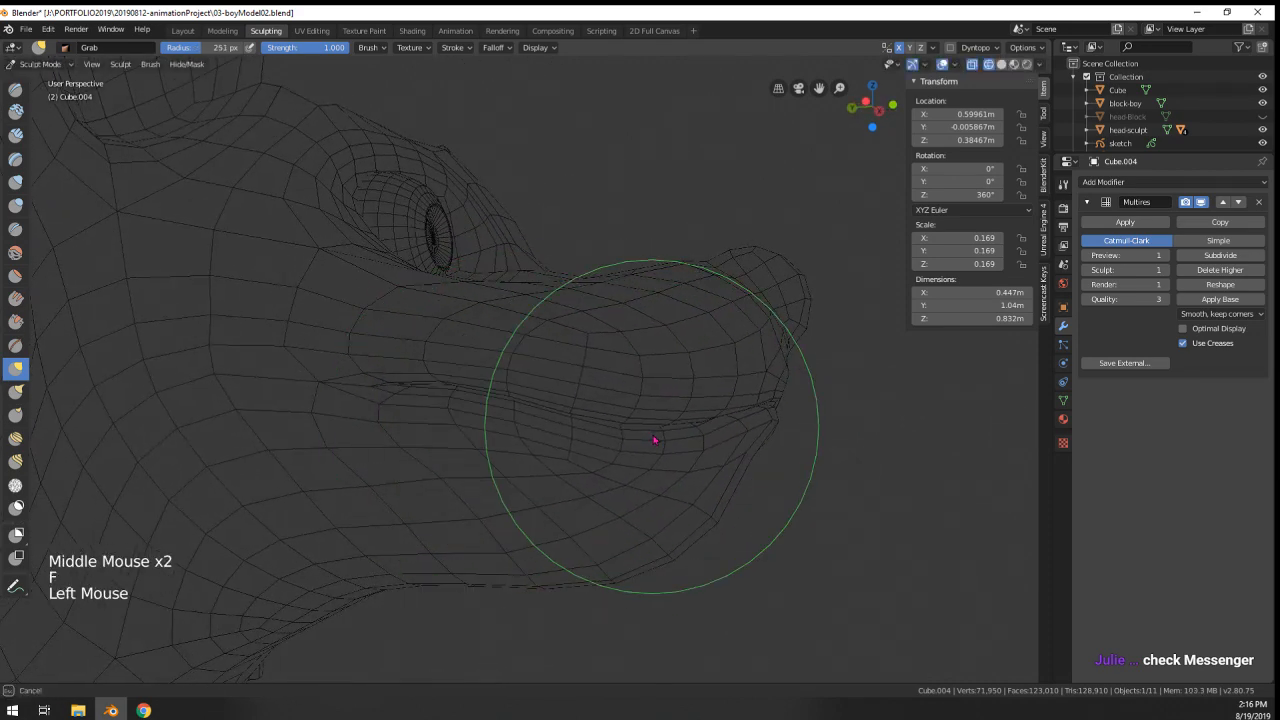
pyautogui.click(522, 405)
pyautogui.click(369, 394)
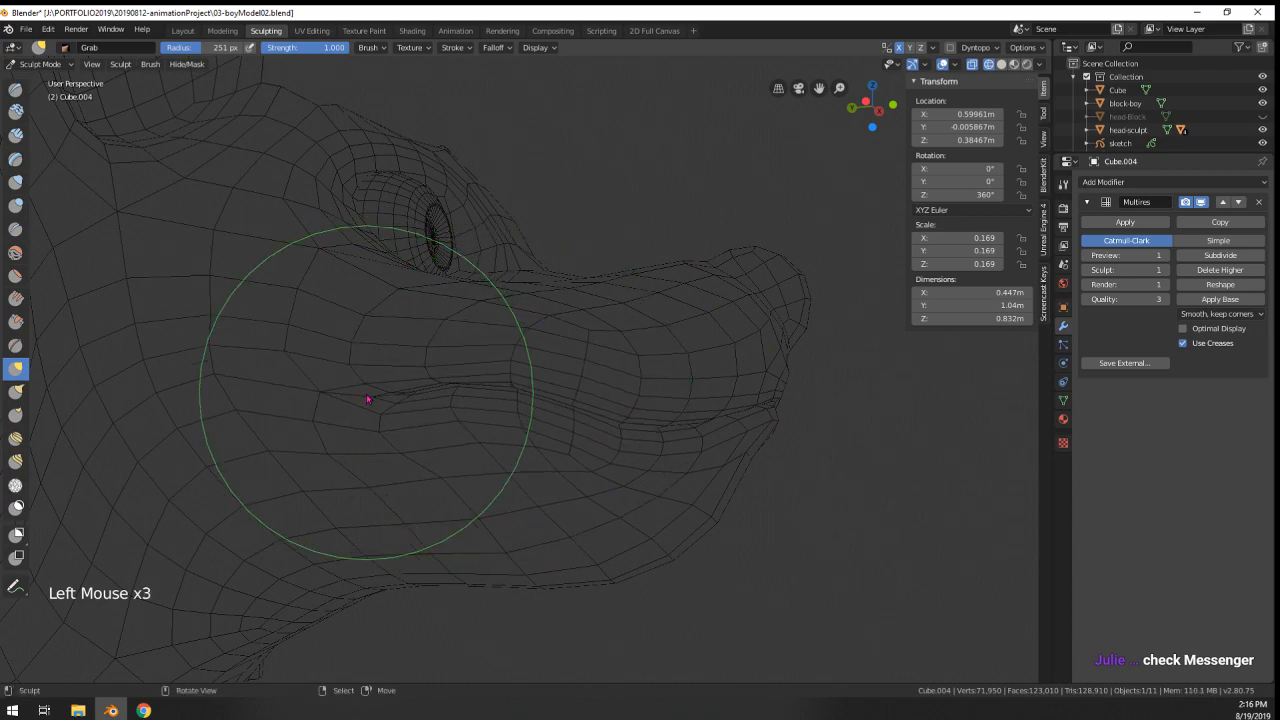
# - Switch to solid shading, close the lips with the Grab brush at a radius of 182 px and smooth the lower lip
pyautogui.moveTo(369, 397)
pyautogui.keyDown('ctrl'); pyautogui.mouseDown(button='middle')
pyautogui.moveTo(395, 496)
pyautogui.moveTo(343, 466)
pyautogui.moveTo(246, 474)
pyautogui.moveTo(366, 494)
pyautogui.moveTo(500, 440)
pyautogui.moveTo(531, 409)
pyautogui.moveTo(474, 445)
pyautogui.mouseUp(button='middle'); pyautogui.keyUp('ctrl')
pyautogui.press('z')
pyautogui.press('f')
pyautogui.click(462, 434)
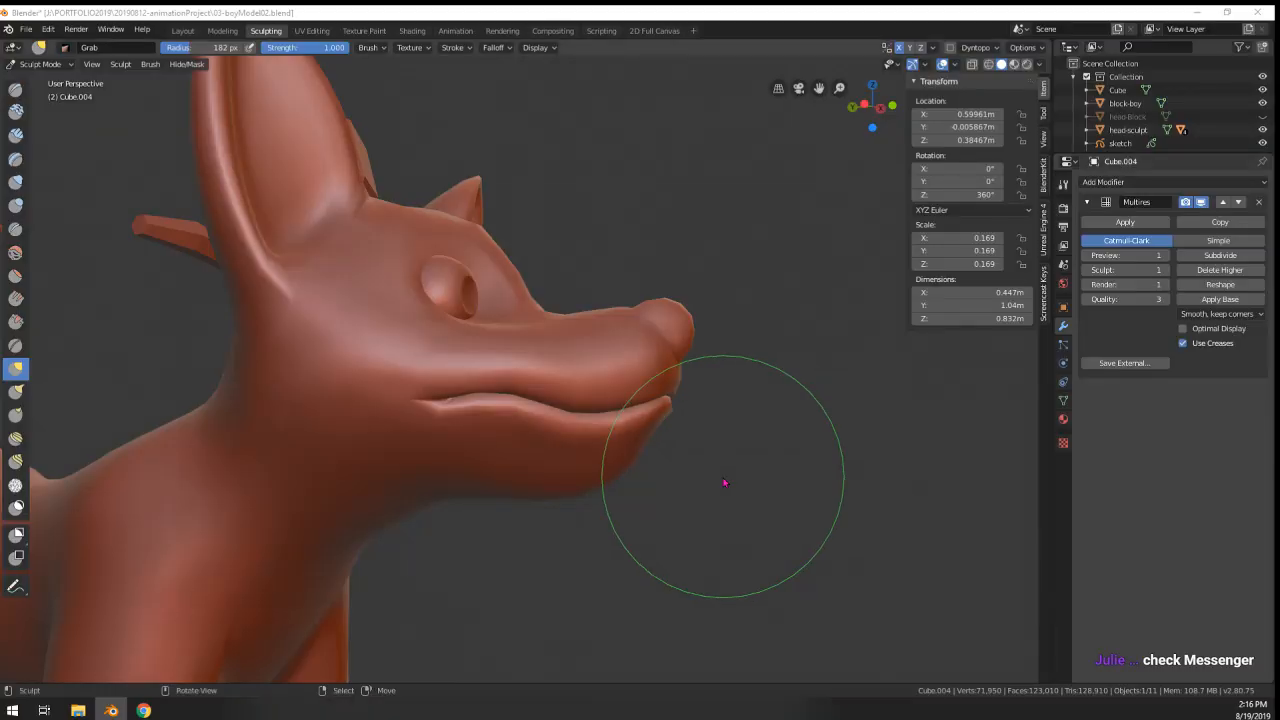
pyautogui.moveTo(444, 347)
pyautogui.mouseDown(button='middle')
pyautogui.moveTo(503, 263)
pyautogui.moveTo(505, 338)
pyautogui.moveTo(522, 300)
pyautogui.mouseUp(button='middle')
pyautogui.moveTo(436, 432); pyautogui.dragTo(440, 412)
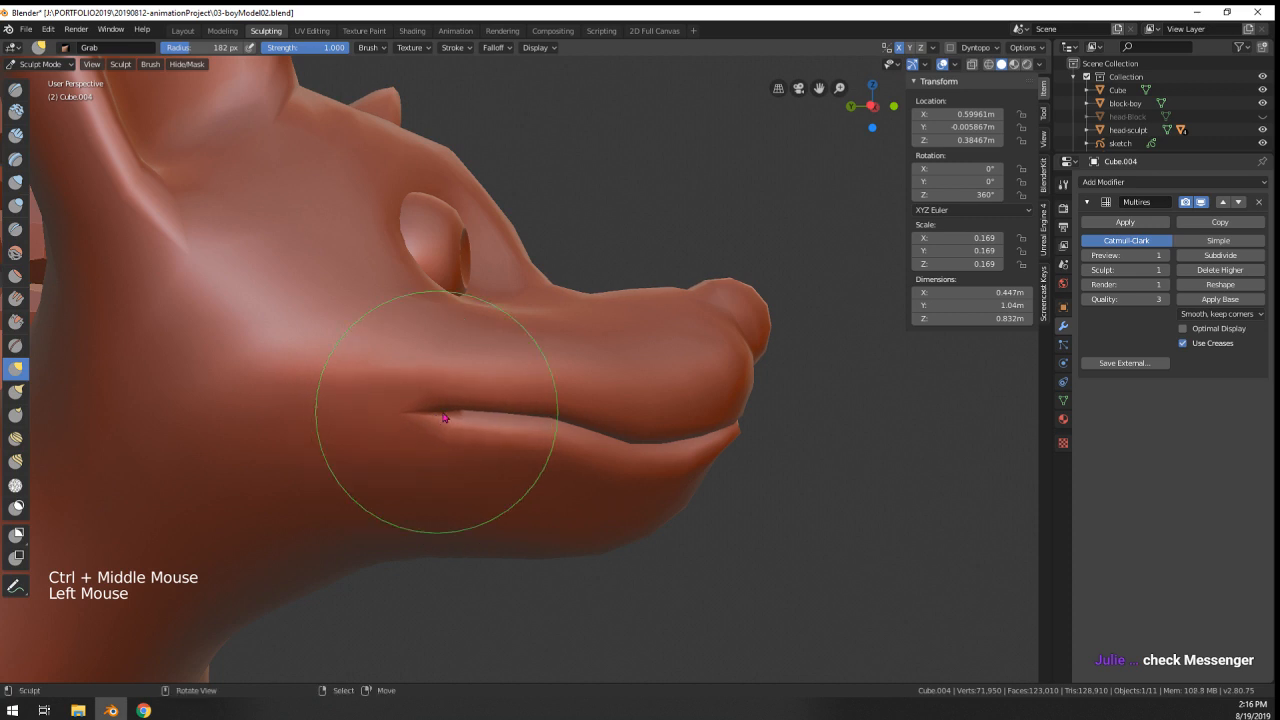
pyautogui.moveTo(534, 405)
pyautogui.mouseDown()
pyautogui.moveTo(538, 422)
pyautogui.moveTo(594, 438)
pyautogui.mouseUp()
pyautogui.keyDown('shift'); pyautogui.moveTo(590, 440); pyautogui.dragTo(558, 446); pyautogui.keyUp('shift')
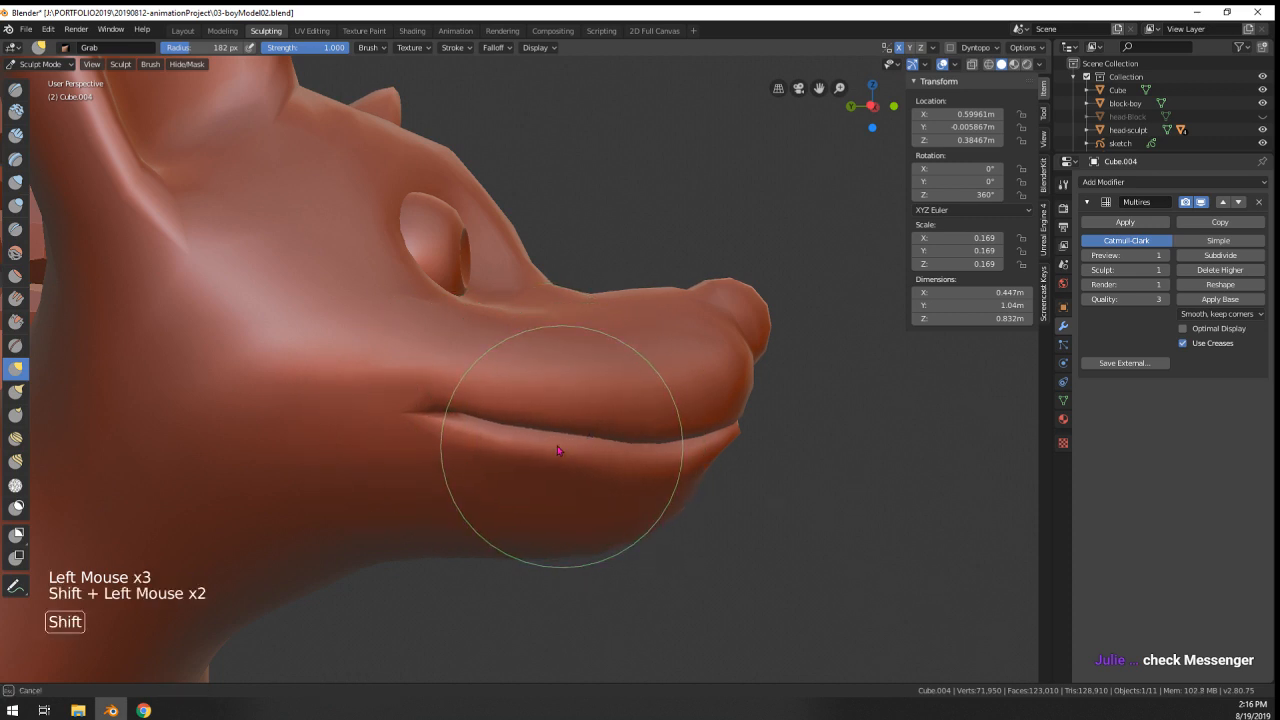
pyautogui.moveTo(437, 429); pyautogui.dragTo(389, 454)
# - Smooth and adjust the mouth corner mesh in wireframe, then set the Grab brush radius to 62 px
pyautogui.moveTo(389, 454)
pyautogui.mouseDown(button='middle')
pyautogui.moveTo(331, 358)
pyautogui.moveTo(386, 457)
pyautogui.moveTo(334, 436)
pyautogui.moveTo(566, 457)
pyautogui.moveTo(477, 380)
pyautogui.moveTo(420, 400)
pyautogui.mouseUp(button='middle')
pyautogui.press('z')
pyautogui.press('z')
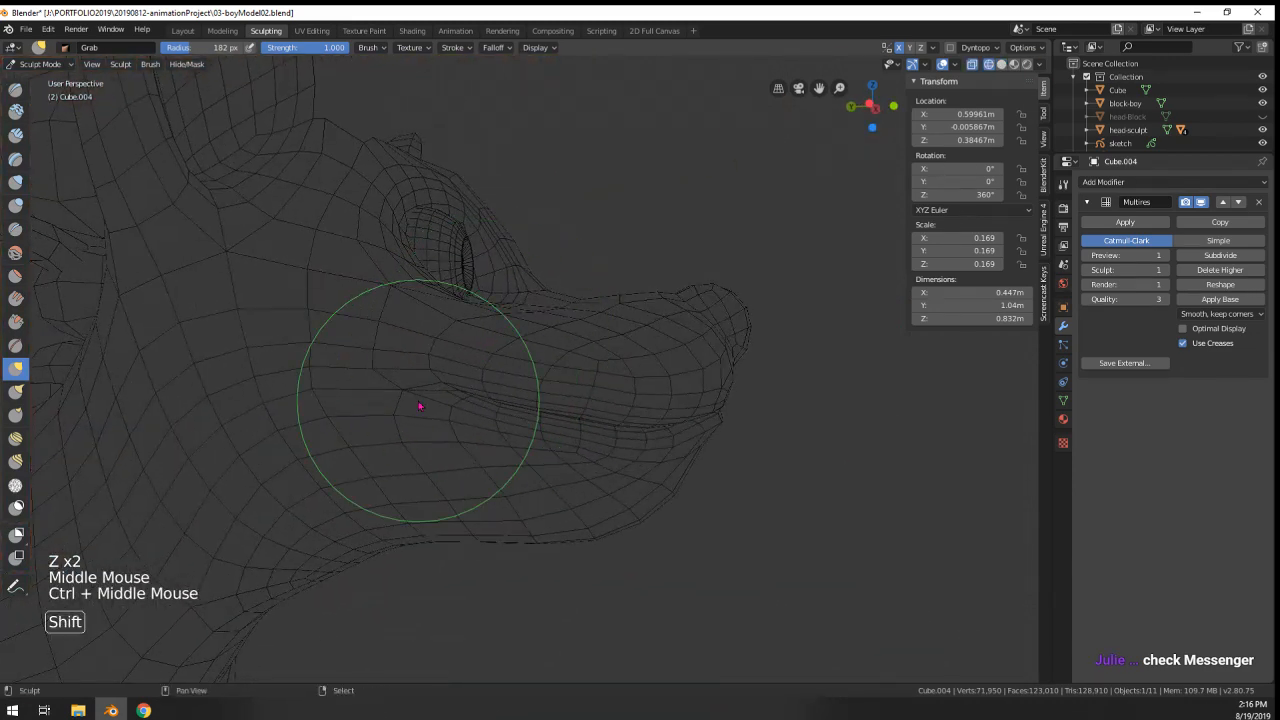
pyautogui.keyDown('shift'); pyautogui.moveTo(420, 400); pyautogui.dragTo(428, 385); pyautogui.keyUp('shift')
pyautogui.moveTo(428, 385); pyautogui.dragTo(432, 377, button='middle')
pyautogui.keyDown('ctrl'); pyautogui.click(432, 377); pyautogui.keyUp('ctrl')
pyautogui.keyDown('ctrl'); pyautogui.moveTo(432, 377); pyautogui.dragTo(420, 367); pyautogui.keyUp('ctrl')
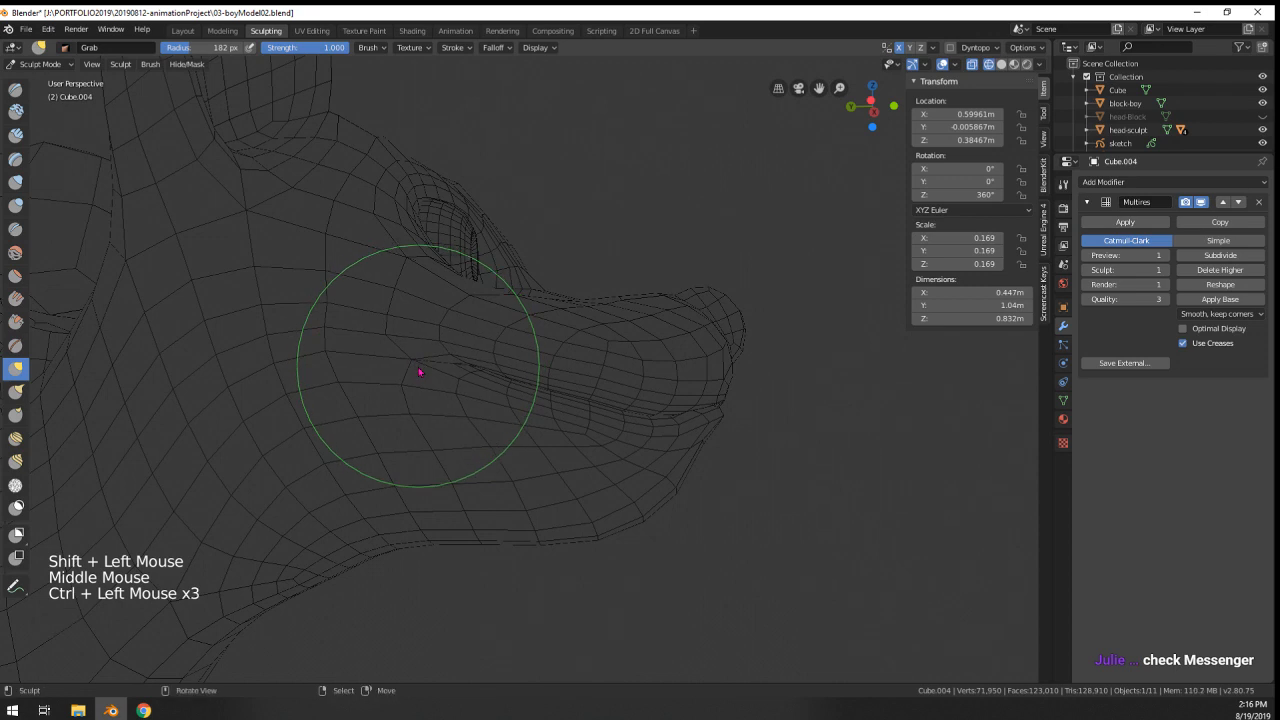
pyautogui.press('f')
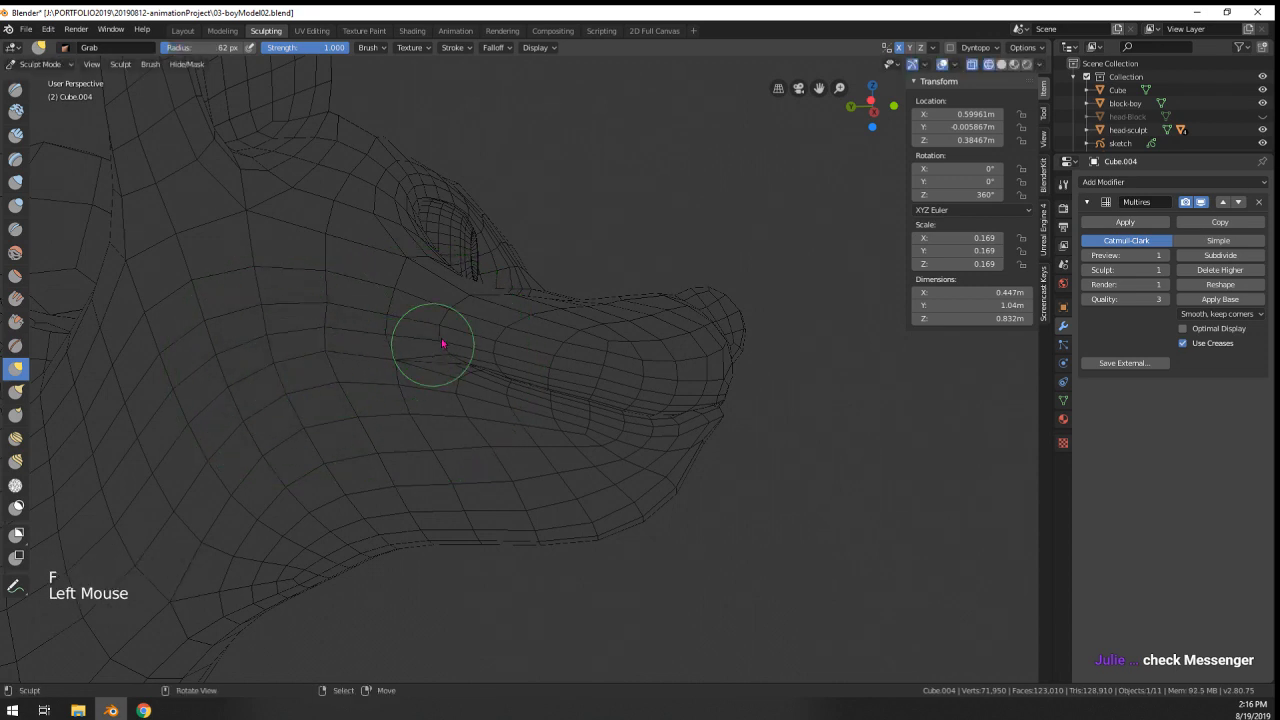
# - Adjust the mesh around the mouth corner with the Grab brush at a radius of 79 px
pyautogui.moveTo(443, 343); pyautogui.dragTo(480, 360, button='middle')
pyautogui.press('f')
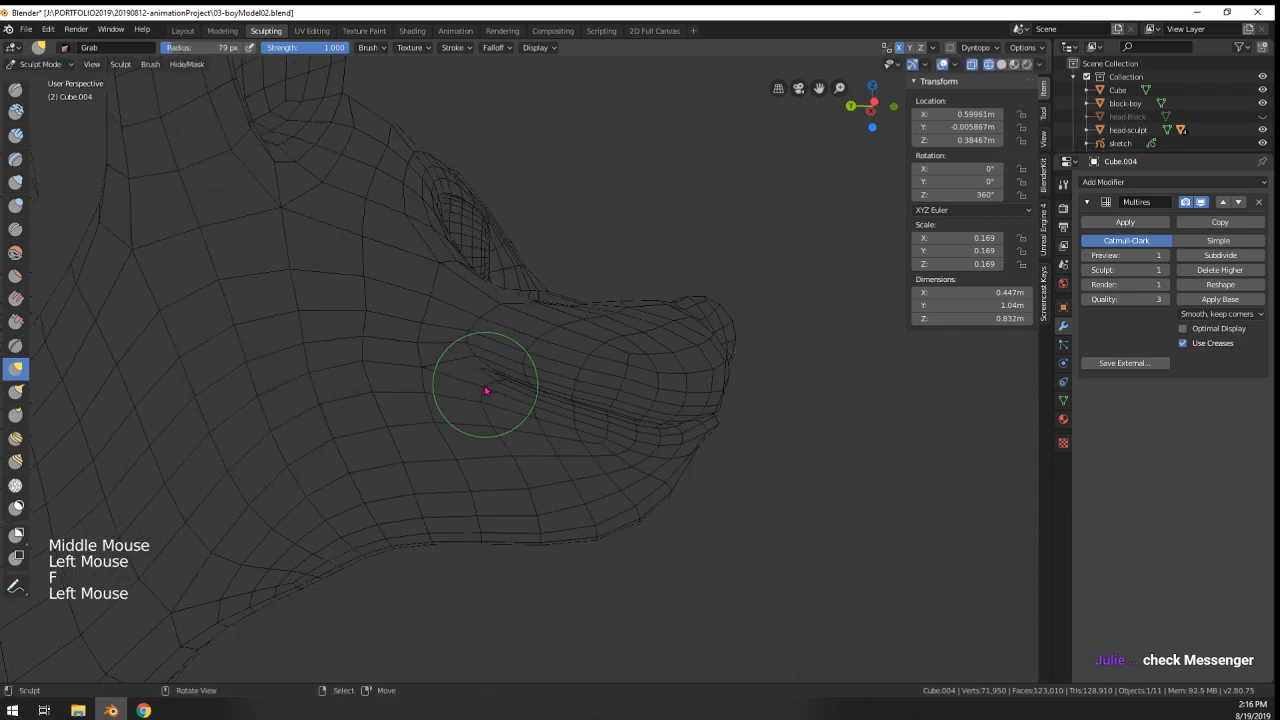
pyautogui.moveTo(476, 376)
pyautogui.mouseDown(button='middle')
pyautogui.moveTo(491, 340)
pyautogui.moveTo(443, 323)
pyautogui.moveTo(482, 424)
pyautogui.moveTo(528, 471)
pyautogui.moveTo(415, 441)
pyautogui.moveTo(442, 428)
pyautogui.moveTo(454, 377)
pyautogui.moveTo(360, 386)
pyautogui.moveTo(346, 423)
pyautogui.mouseUp(button='middle')
# - Reshape the lips and the side of the muzzle with the Grab brush at a radius of 195 px
pyautogui.press('f')
pyautogui.click(459, 442)
pyautogui.press('f')
pyautogui.click(476, 459)
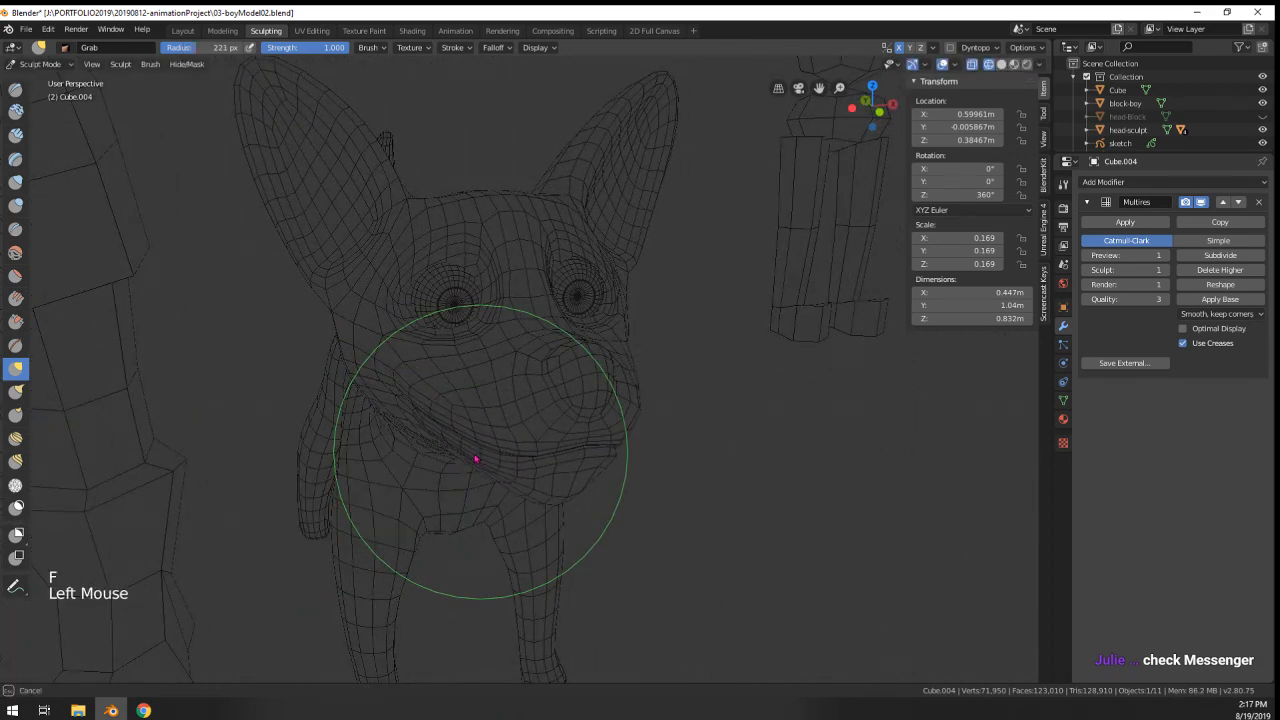
pyautogui.moveTo(472, 459); pyautogui.dragTo(540, 385, button='middle')
pyautogui.moveTo(540, 385); pyautogui.dragTo(566, 370, button='middle')
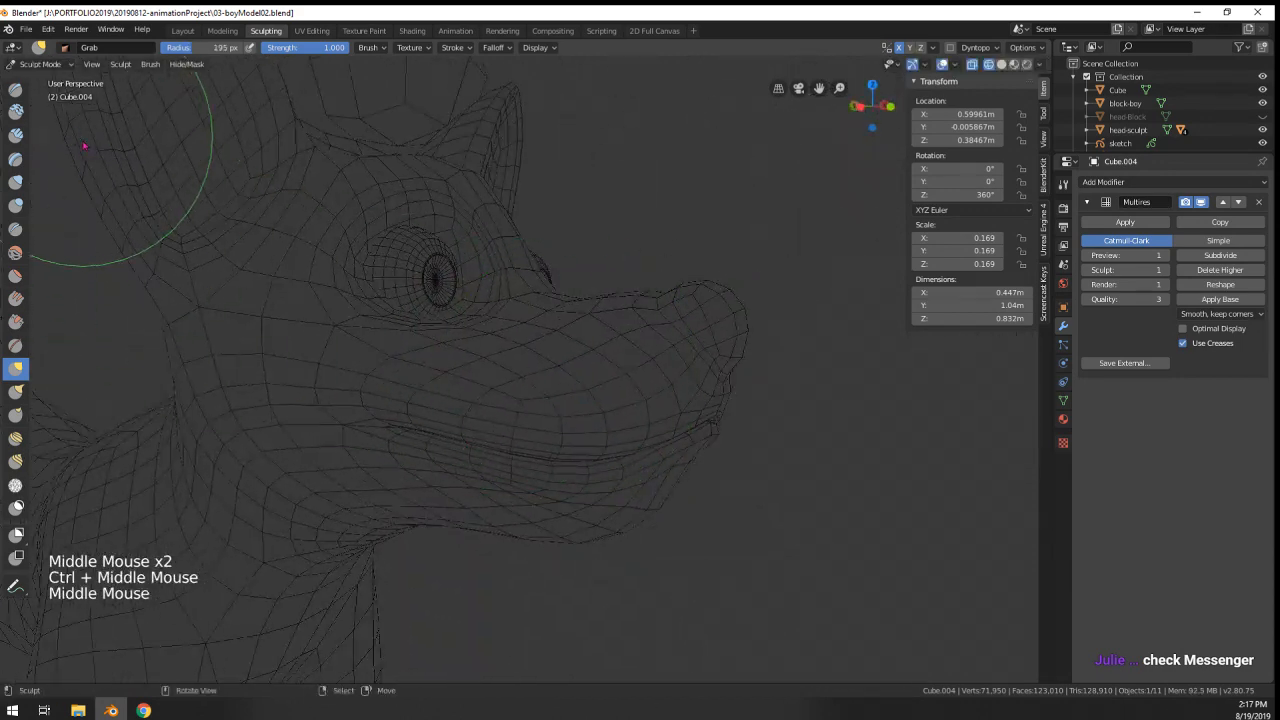
# - Puff out the upper lip with the Inflate/Deflate brush at a radius of 195 px and strength 0.500
pyautogui.click(16, 182)
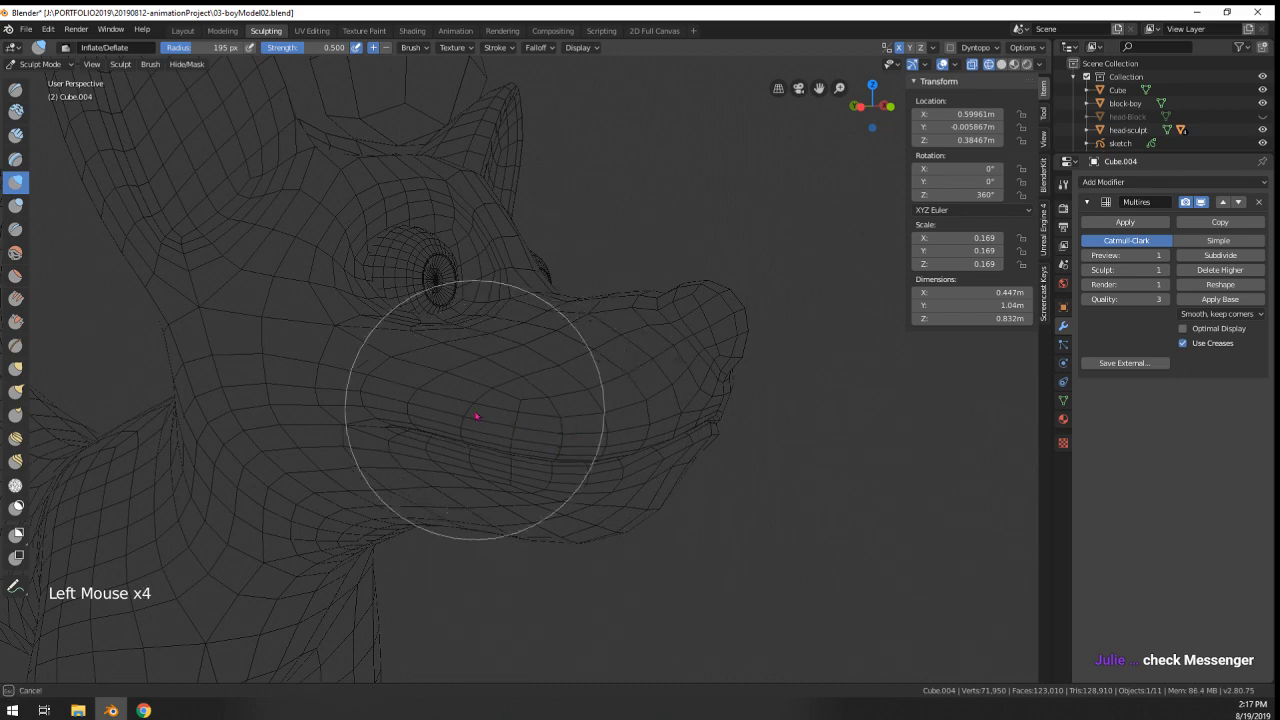
pyautogui.moveTo(607, 411); pyautogui.dragTo(470, 400, button='middle')
pyautogui.moveTo(470, 400)
pyautogui.mouseDown(button='middle')
pyautogui.moveTo(528, 352)
pyautogui.moveTo(587, 413)
pyautogui.moveTo(580, 433)
pyautogui.mouseUp(button='middle')
# - Pull the lips and lower jaw into shape with the Grab brush, ending at a radius of 142 px
pyautogui.press('g')
pyautogui.press('f')
pyautogui.click(600, 430)
pyautogui.moveTo(600, 430); pyautogui.dragTo(589, 410)
pyautogui.press('f')
pyautogui.moveTo(574, 412)
pyautogui.mouseDown(button='middle')
pyautogui.moveTo(592, 394)
pyautogui.moveTo(634, 474)
pyautogui.moveTo(595, 491)
pyautogui.moveTo(626, 455)
pyautogui.mouseUp(button='middle')
pyautogui.press('f')
pyautogui.click(586, 494)
pyautogui.press('f')
pyautogui.moveTo(588, 464); pyautogui.dragTo(646, 458)
pyautogui.keyDown('ctrl'); pyautogui.moveTo(646, 458); pyautogui.dragTo(600, 445, button='middle'); pyautogui.keyUp('ctrl')
pyautogui.moveTo(600, 445)
pyautogui.mouseDown(button='middle')
pyautogui.moveTo(429, 443)
pyautogui.moveTo(480, 463)
pyautogui.moveTo(473, 447)
pyautogui.mouseUp(button='middle')
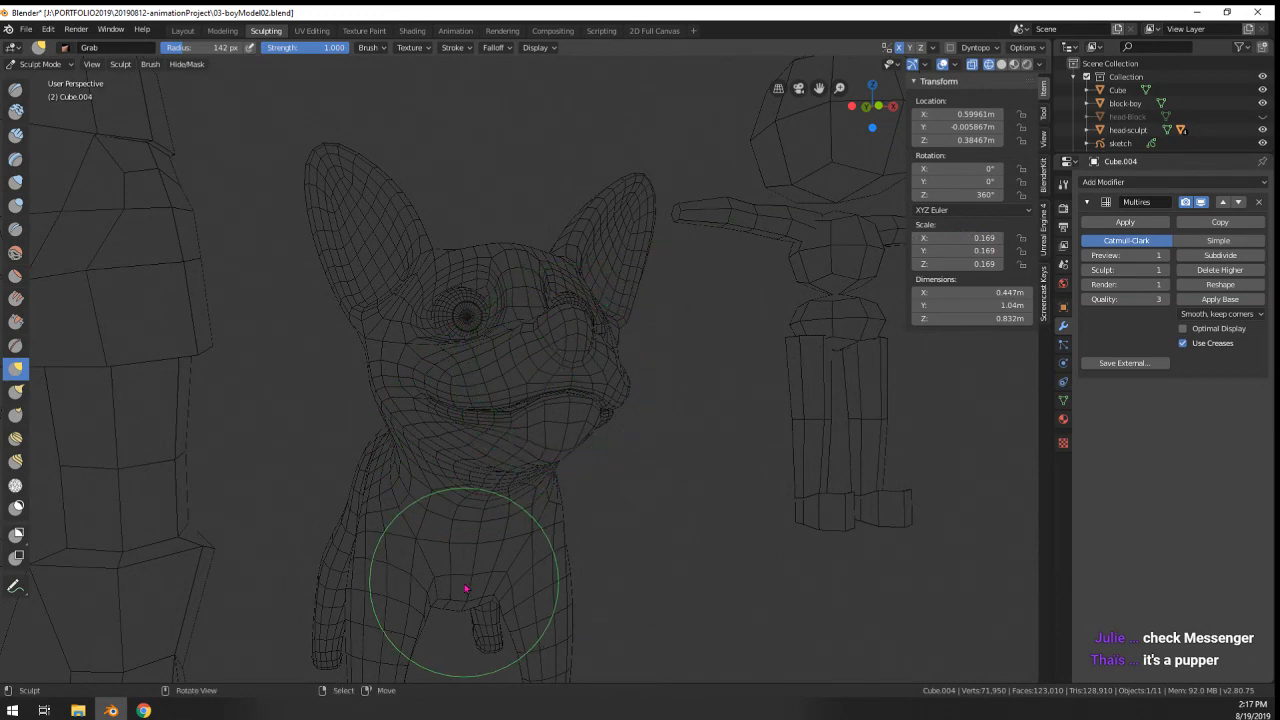
# - Switch the viewport from wireframe to solid shading and show the side of the dog's muzzle
pyautogui.moveTo(465, 589); pyautogui.dragTo(500, 596, button='middle')
pyautogui.press('z')
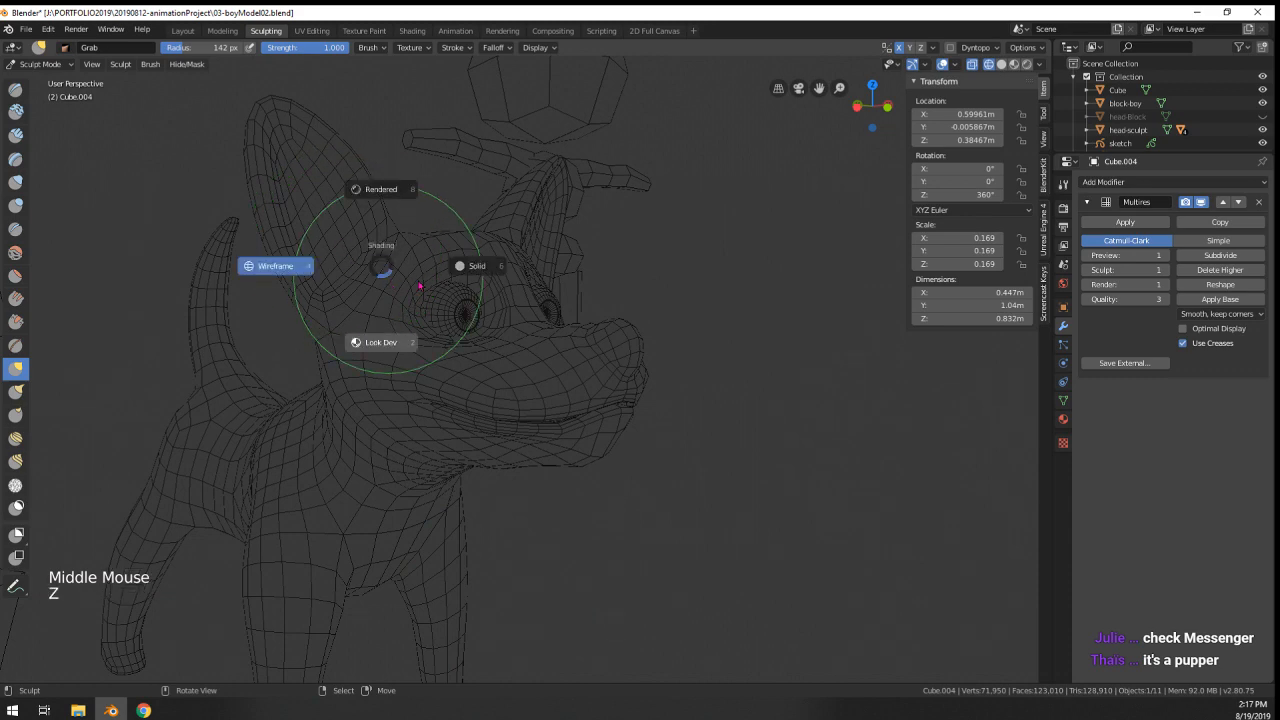
pyautogui.moveTo(437, 323)
pyautogui.mouseDown(button='middle')
pyautogui.moveTo(331, 323)
pyautogui.moveTo(396, 308)
pyautogui.mouseUp(button='middle')
pyautogui.press('z')
pyautogui.moveTo(486, 312); pyautogui.dragTo(583, 402, button='middle')
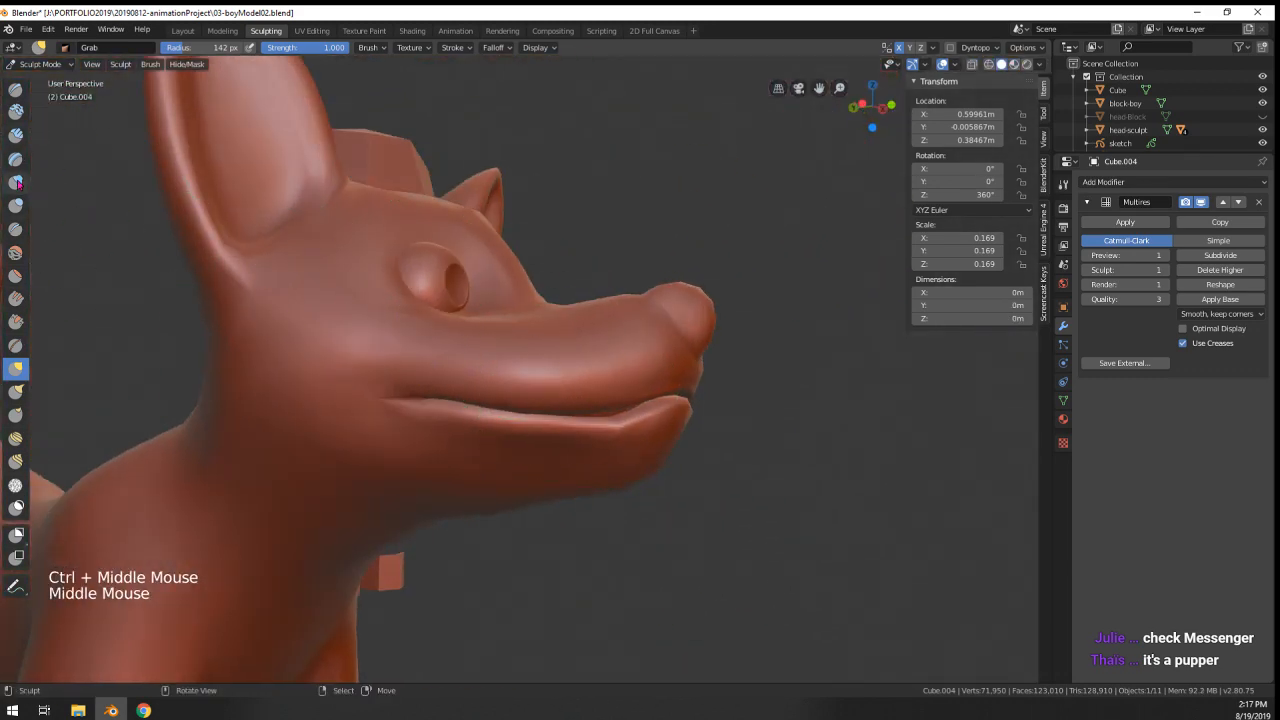
# - Inflate the lips along the muzzle with the Inflate/Deflate brush at a radius of 186 px
pyautogui.click(16, 182)
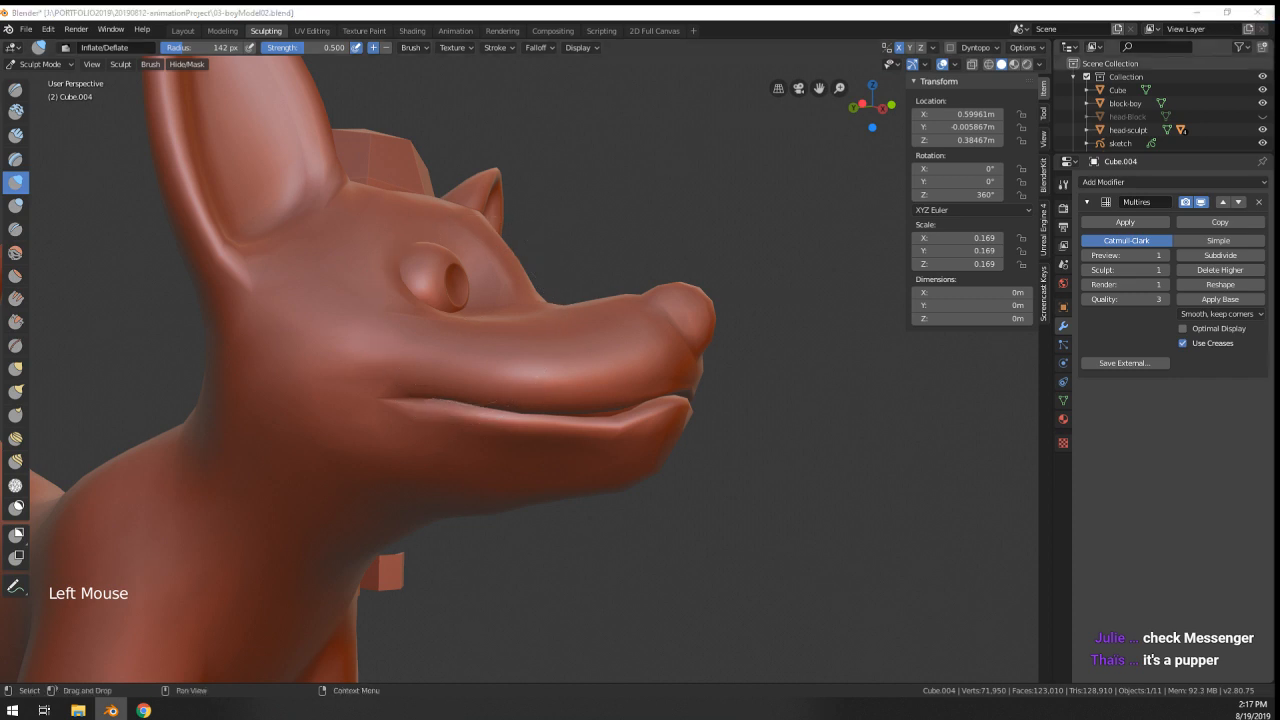
pyautogui.moveTo(594, 399); pyautogui.dragTo(552, 440, button='middle')
pyautogui.moveTo(552, 440); pyautogui.dragTo(540, 437, button='middle')
pyautogui.press('f')
pyautogui.click(637, 420)
pyautogui.click(672, 384)
pyautogui.moveTo(670, 385); pyautogui.dragTo(575, 400, button='middle')
pyautogui.keyDown('ctrl'); pyautogui.moveTo(575, 400); pyautogui.dragTo(430, 423, button='middle'); pyautogui.keyUp('ctrl')
# - Inflate the front of the lips on the other side with the Inflate/Deflate brush at a radius of 113 px
pyautogui.press('f')
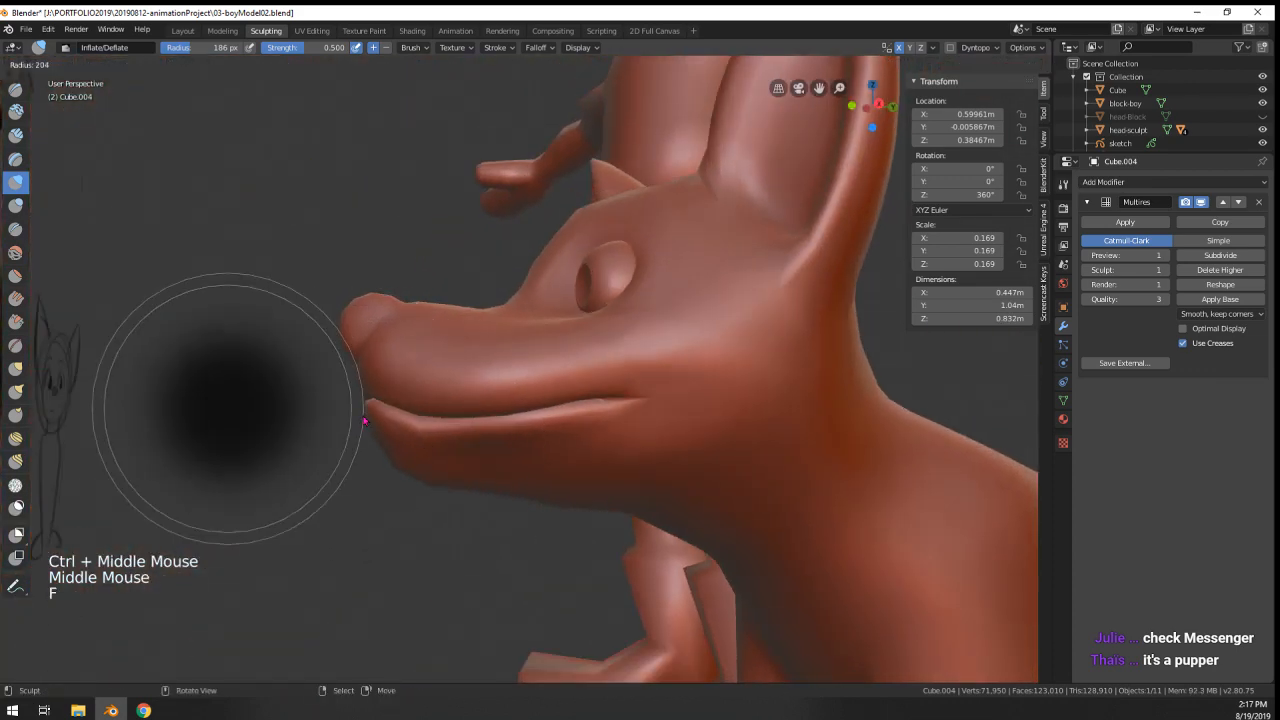
pyautogui.moveTo(352, 418)
pyautogui.mouseDown(button='middle')
pyautogui.moveTo(401, 418)
pyautogui.moveTo(461, 368)
pyautogui.moveTo(370, 386)
pyautogui.mouseUp(button='middle')
pyautogui.press('f')
pyautogui.click(414, 358)
pyautogui.press('f')
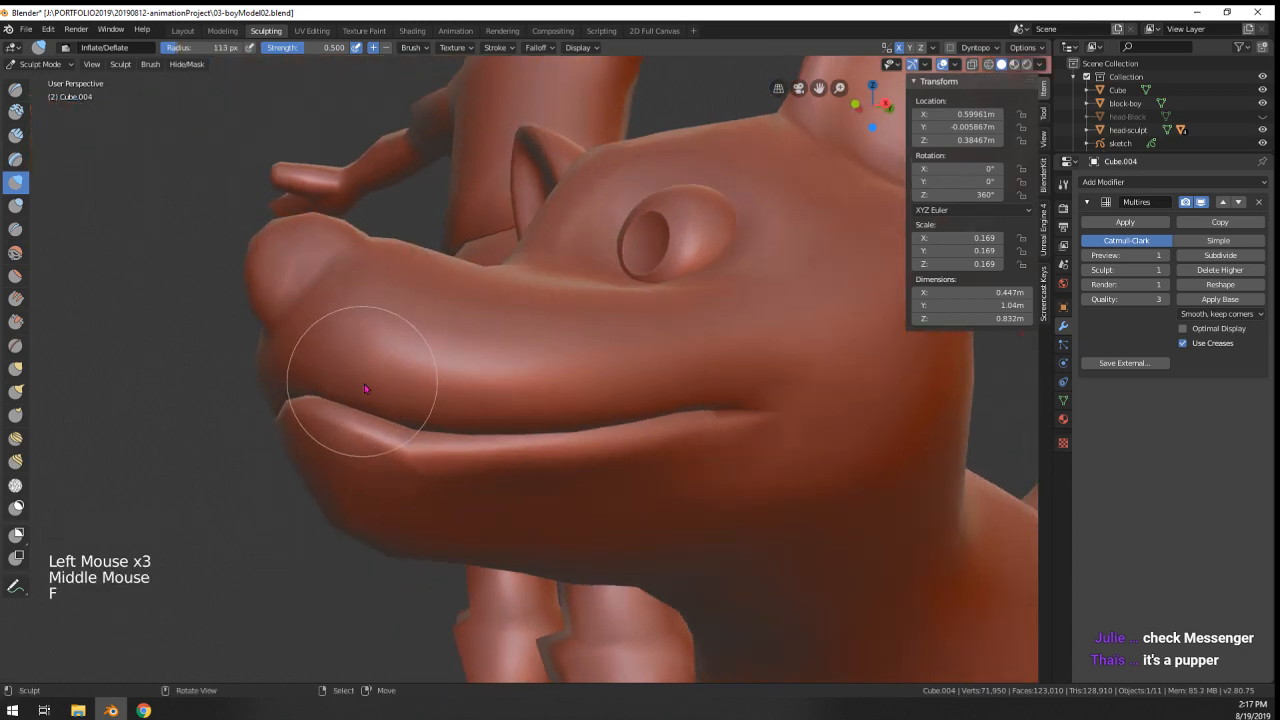
# - Display the head in wireframe and reshape the muzzle with the Grab brush at a radius of 142 px
pyautogui.keyDown('ctrl'); pyautogui.moveTo(627, 360); pyautogui.dragTo(612, 382, button='middle'); pyautogui.keyUp('ctrl')
pyautogui.moveTo(612, 382)
pyautogui.mouseDown(button='middle')
pyautogui.moveTo(586, 414)
pyautogui.moveTo(448, 487)
pyautogui.moveTo(480, 472)
pyautogui.mouseUp(button='middle')
pyautogui.press('z')
pyautogui.keyDown('ctrl'); pyautogui.moveTo(480, 472); pyautogui.dragTo(505, 462, button='middle'); pyautogui.keyUp('ctrl')
pyautogui.moveTo(505, 462)
pyautogui.mouseDown(button='middle')
pyautogui.moveTo(537, 446)
pyautogui.moveTo(545, 420)
pyautogui.mouseUp(button='middle')
pyautogui.moveTo(545, 420)
pyautogui.mouseDown(button='middle')
pyautogui.moveTo(600, 434)
pyautogui.moveTo(651, 349)
pyautogui.moveTo(616, 308)
pyautogui.mouseUp(button='middle')
pyautogui.press('g')
pyautogui.press('f')
pyautogui.press('f')
pyautogui.click(599, 408)
pyautogui.moveTo(597, 380)
pyautogui.mouseDown(button='middle')
pyautogui.moveTo(646, 397)
pyautogui.moveTo(649, 514)
pyautogui.moveTo(608, 453)
pyautogui.moveTo(580, 314)
pyautogui.moveTo(514, 289)
pyautogui.moveTo(434, 400)
pyautogui.moveTo(573, 326)
pyautogui.moveTo(543, 420)
pyautogui.moveTo(511, 443)
pyautogui.moveTo(471, 400)
pyautogui.moveTo(499, 264)
pyautogui.moveTo(563, 237)
pyautogui.moveTo(491, 294)
pyautogui.moveTo(520, 443)
pyautogui.moveTo(378, 394)
pyautogui.moveTo(400, 380)
pyautogui.moveTo(600, 371)
pyautogui.moveTo(489, 355)
pyautogui.moveTo(635, 360)
pyautogui.mouseUp(button='middle')
pyautogui.press('f')
pyautogui.click(603, 447)
pyautogui.moveTo(635, 360)
pyautogui.mouseDown(button='middle')
pyautogui.moveTo(646, 357)
pyautogui.moveTo(611, 340)
pyautogui.moveTo(691, 386)
pyautogui.moveTo(614, 369)
pyautogui.moveTo(645, 372)
pyautogui.mouseUp(button='middle')
# - Return to solid shading and bring the dog's eye and brow area into close view
pyautogui.press('z')
pyautogui.moveTo(645, 372)
pyautogui.mouseDown(button='middle')
pyautogui.moveTo(677, 374)
pyautogui.moveTo(624, 290)
pyautogui.moveTo(606, 392)
pyautogui.mouseUp(button='middle')
pyautogui.moveTo(606, 392); pyautogui.dragTo(557, 440, button='middle')
pyautogui.keyDown('ctrl'); pyautogui.moveTo(557, 440); pyautogui.dragTo(557, 394, button='middle'); pyautogui.keyUp('ctrl')
pyautogui.moveTo(557, 394)
pyautogui.keyDown('shift'); pyautogui.mouseDown(button='middle')
pyautogui.moveTo(590, 403)
pyautogui.moveTo(586, 382)
pyautogui.mouseUp(button='middle'); pyautogui.keyUp('shift')
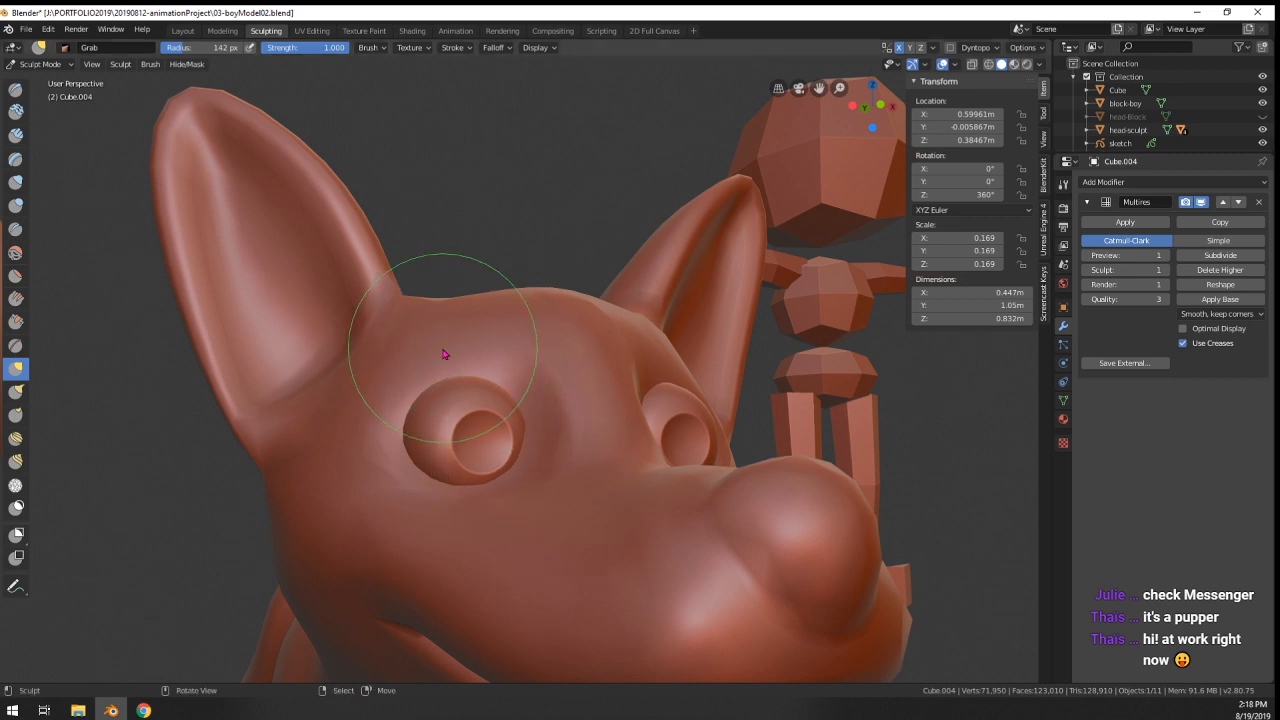
pyautogui.scroll(-4, 400, 372)
pyautogui.scroll(5, 397, 380)
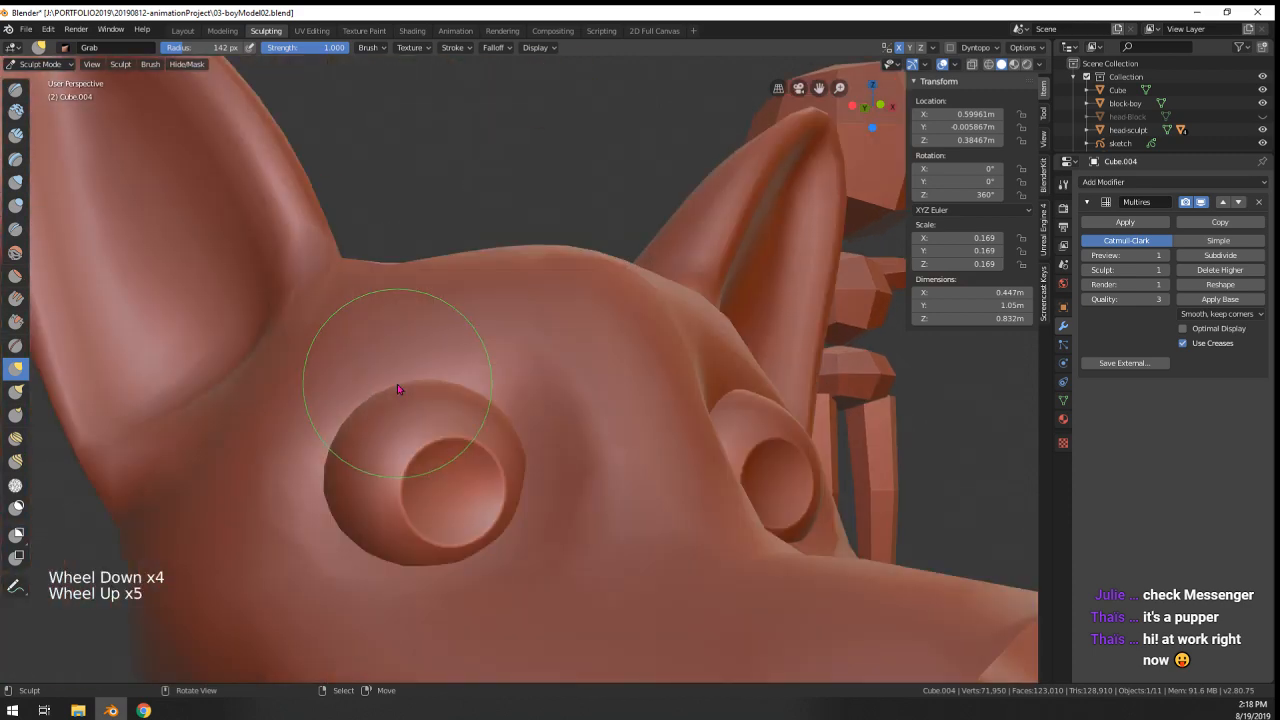
# - Isolate the dog's body in local view, hiding the eyes and other objects
pyautogui.click(32, 65)
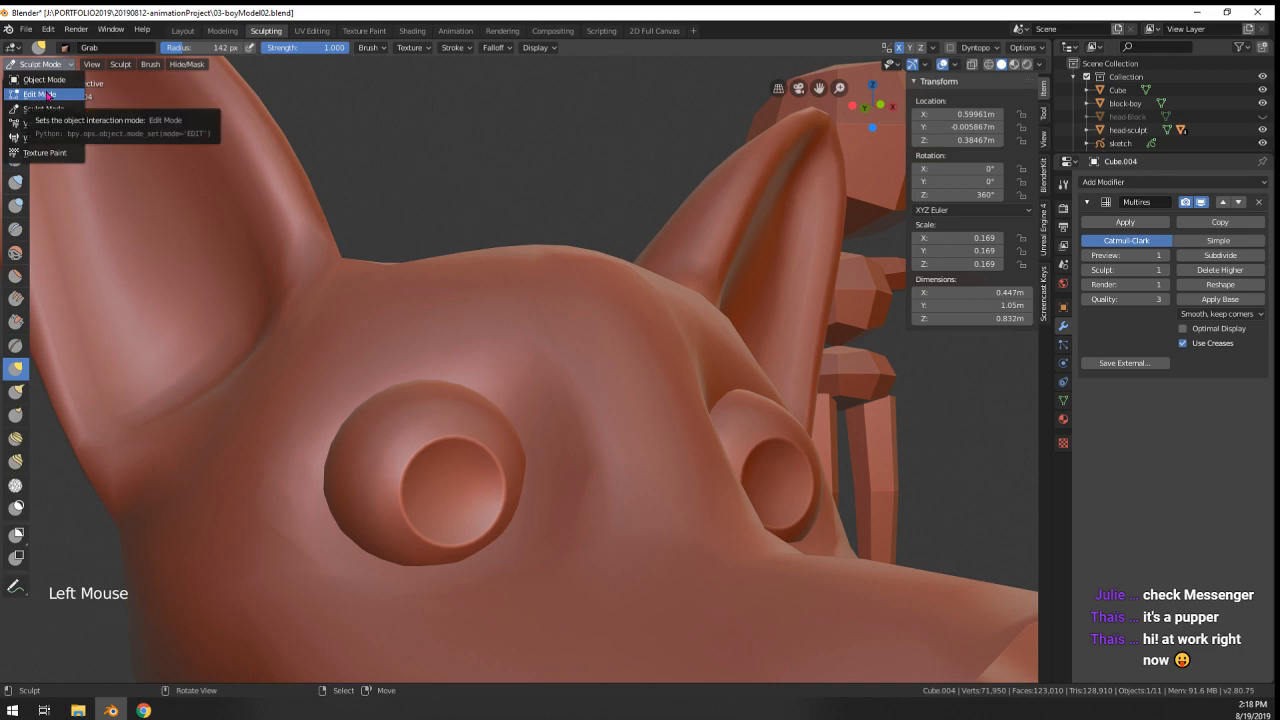
pyautogui.scroll(-3, 644, 354)
pyautogui.moveTo(644, 354); pyautogui.dragTo(495, 270, button='middle')
pyautogui.press('KP_Divide')
pyautogui.scroll(3, 497, 228)
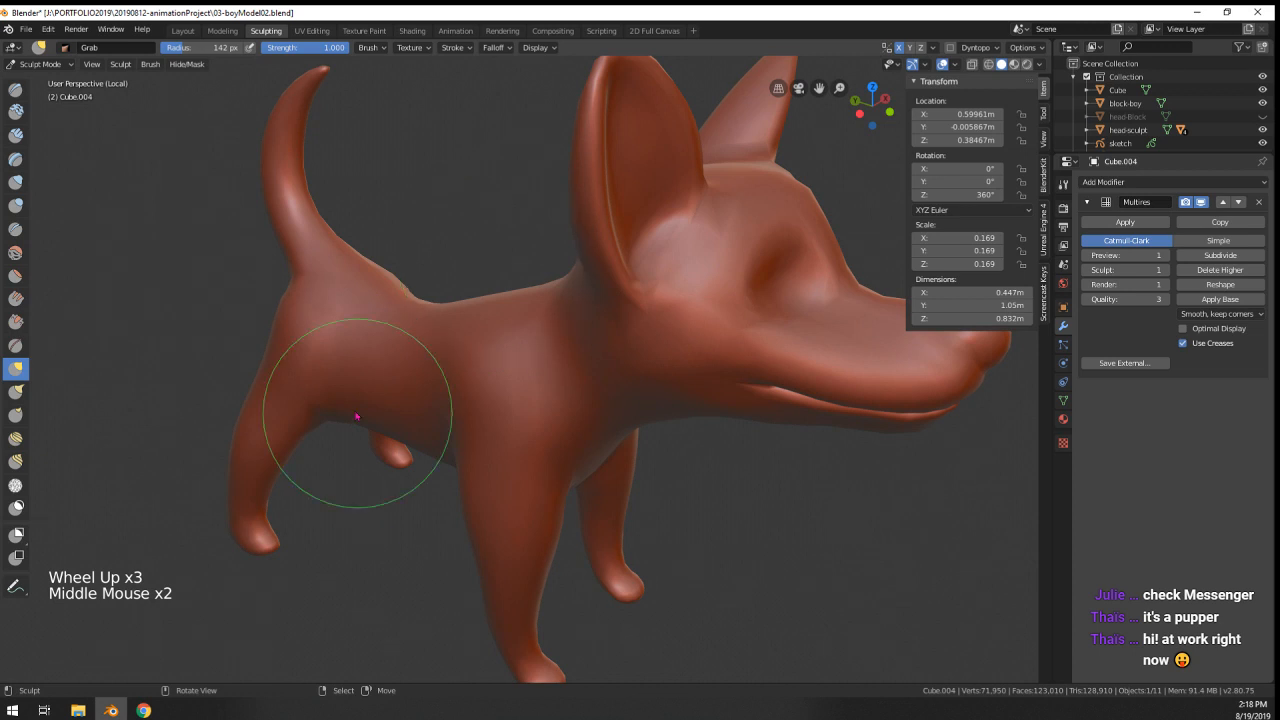
pyautogui.click(50, 66)
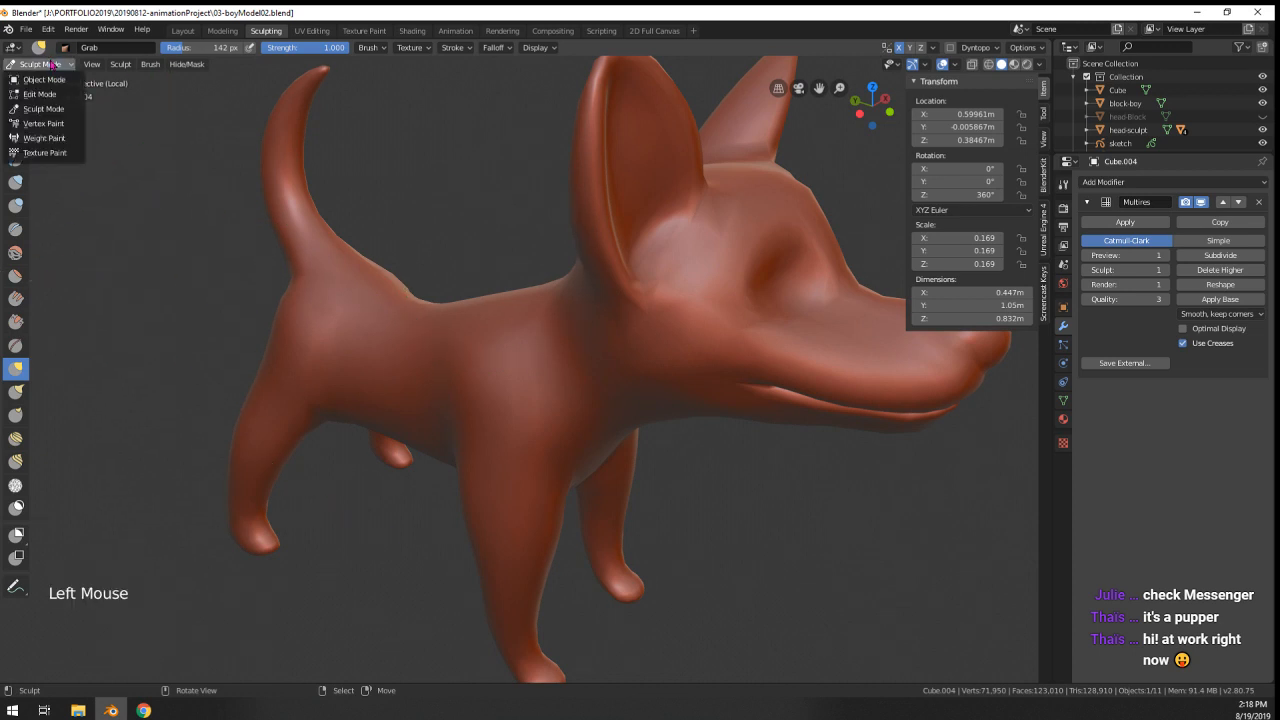
# - Try the Pinch/Magnify brush on the front shoulder at a radius of 81 px and undo the stroke
pyautogui.click(16, 345)
pyautogui.moveTo(367, 374)
pyautogui.mouseDown(button='middle')
pyautogui.moveTo(428, 400)
pyautogui.moveTo(503, 346)
pyautogui.mouseUp(button='middle')
pyautogui.press('f')
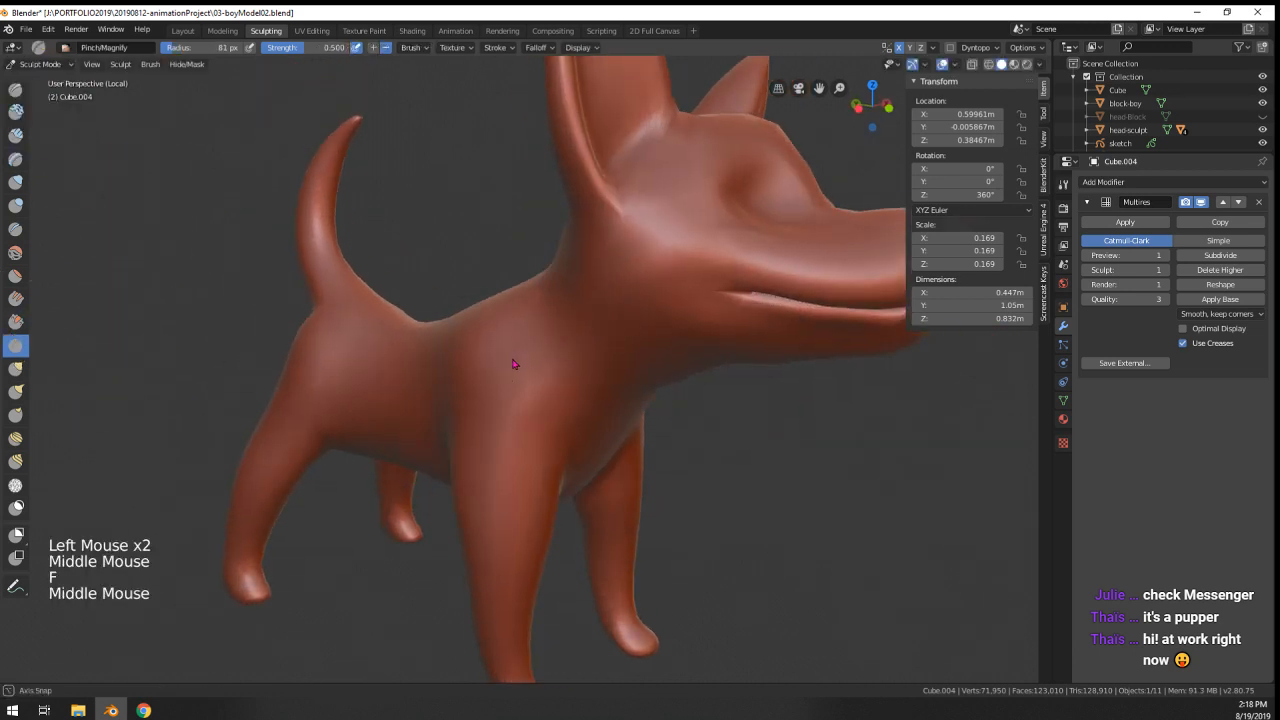
pyautogui.moveTo(508, 395); pyautogui.dragTo(514, 407)
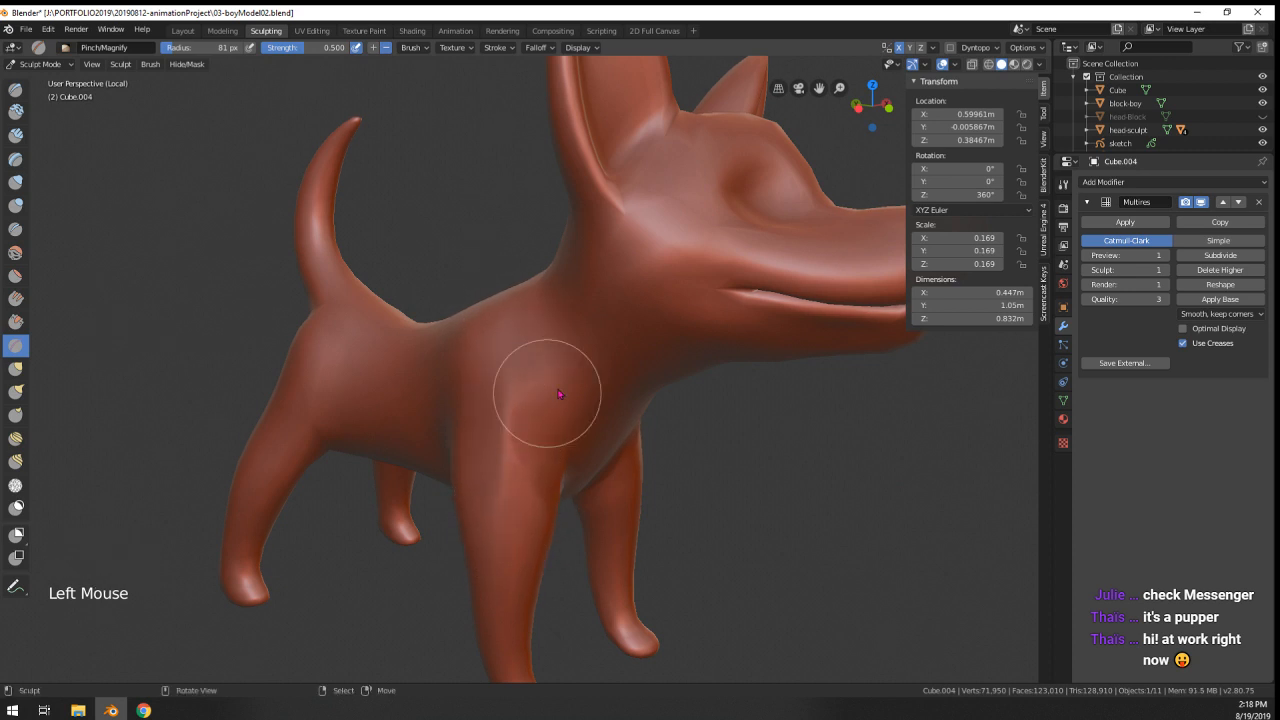
pyautogui.moveTo(558, 393); pyautogui.dragTo(558, 379, button='middle')
pyautogui.hotkey('ctrl', 'z')
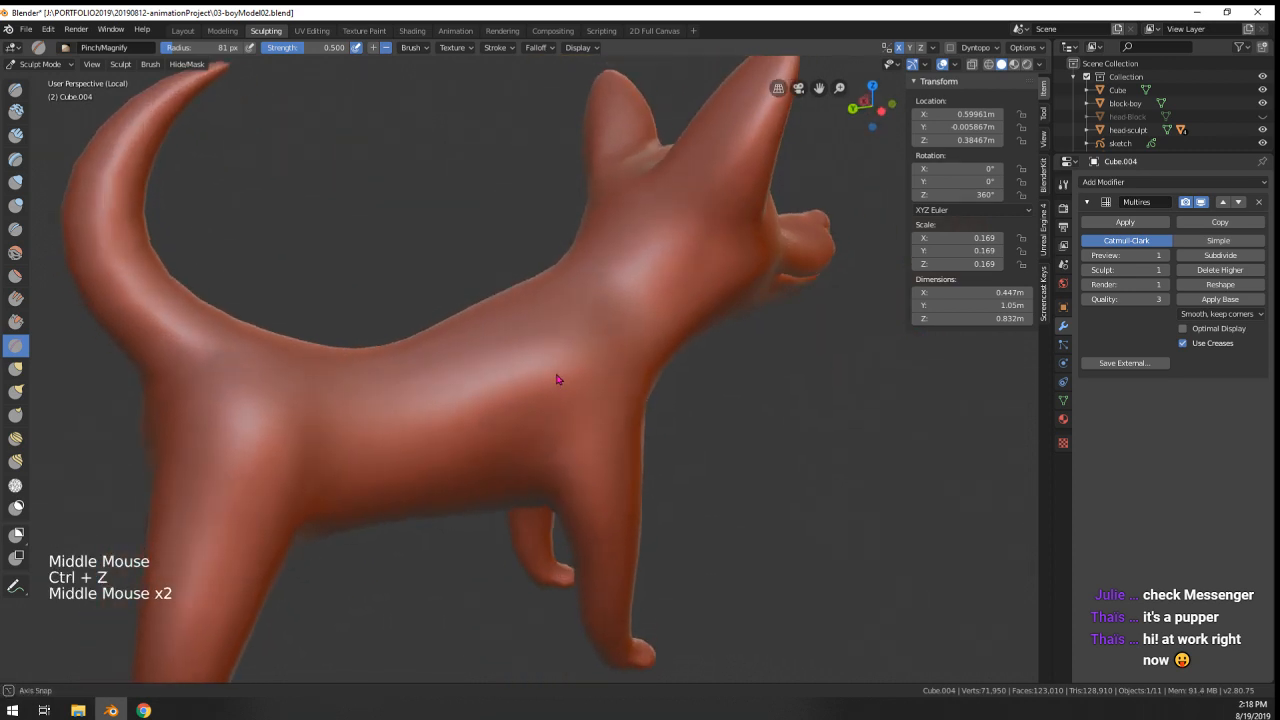
# - Carve a crease behind the front shoulder with the Crease brush at 81 px and strength 0.250, undoing one stroke and smoothing the area
pyautogui.moveTo(528, 452); pyautogui.dragTo(531, 464)
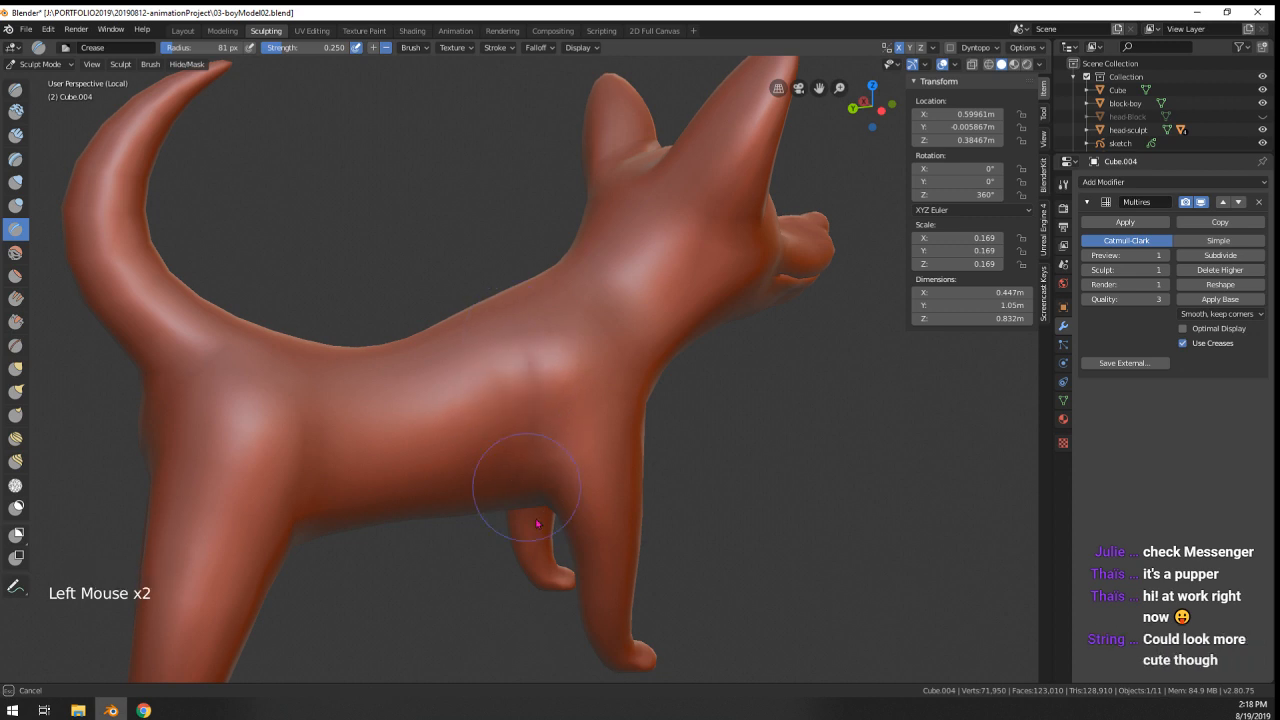
pyautogui.moveTo(537, 523)
pyautogui.mouseDown(button='middle')
pyautogui.moveTo(549, 373)
pyautogui.moveTo(430, 362)
pyautogui.mouseUp(button='middle')
pyautogui.moveTo(430, 362); pyautogui.dragTo(427, 360)
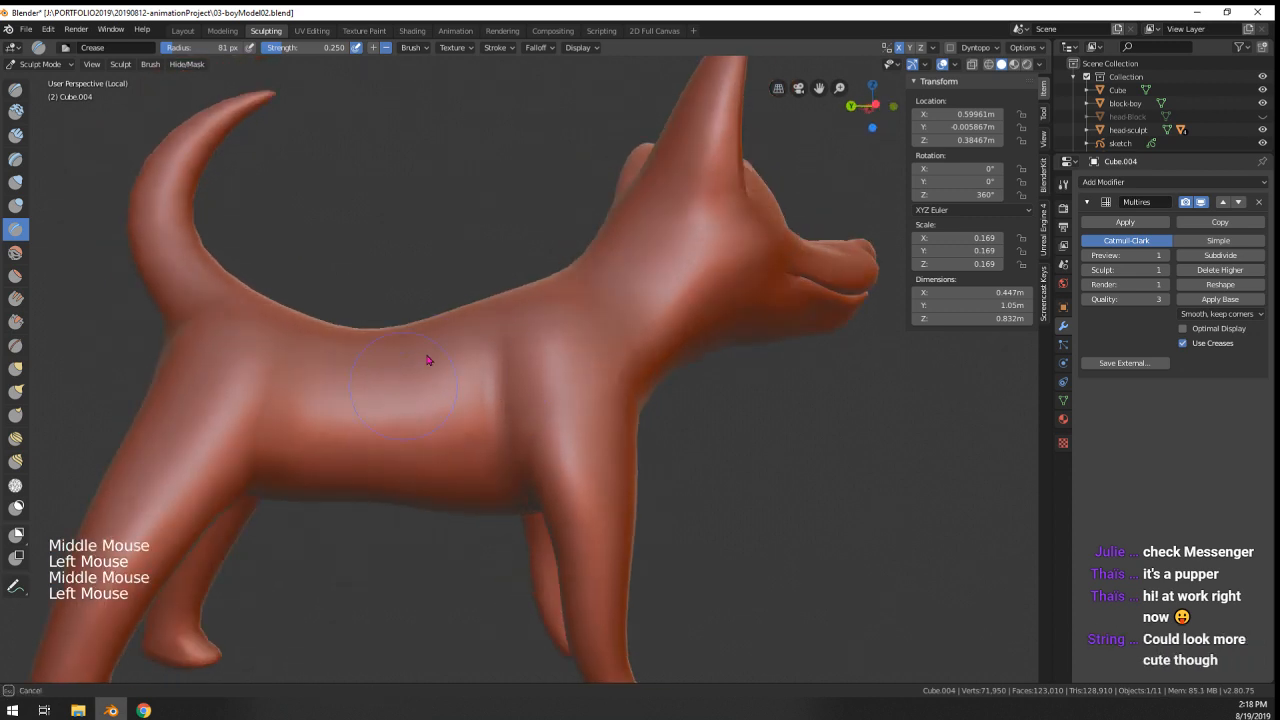
pyautogui.hotkey('ctrl', 'z')
pyautogui.moveTo(508, 388); pyautogui.dragTo(548, 315, button='middle')
pyautogui.moveTo(535, 368); pyautogui.dragTo(535, 366)
pyautogui.moveTo(535, 366); pyautogui.dragTo(535, 329, button='middle')
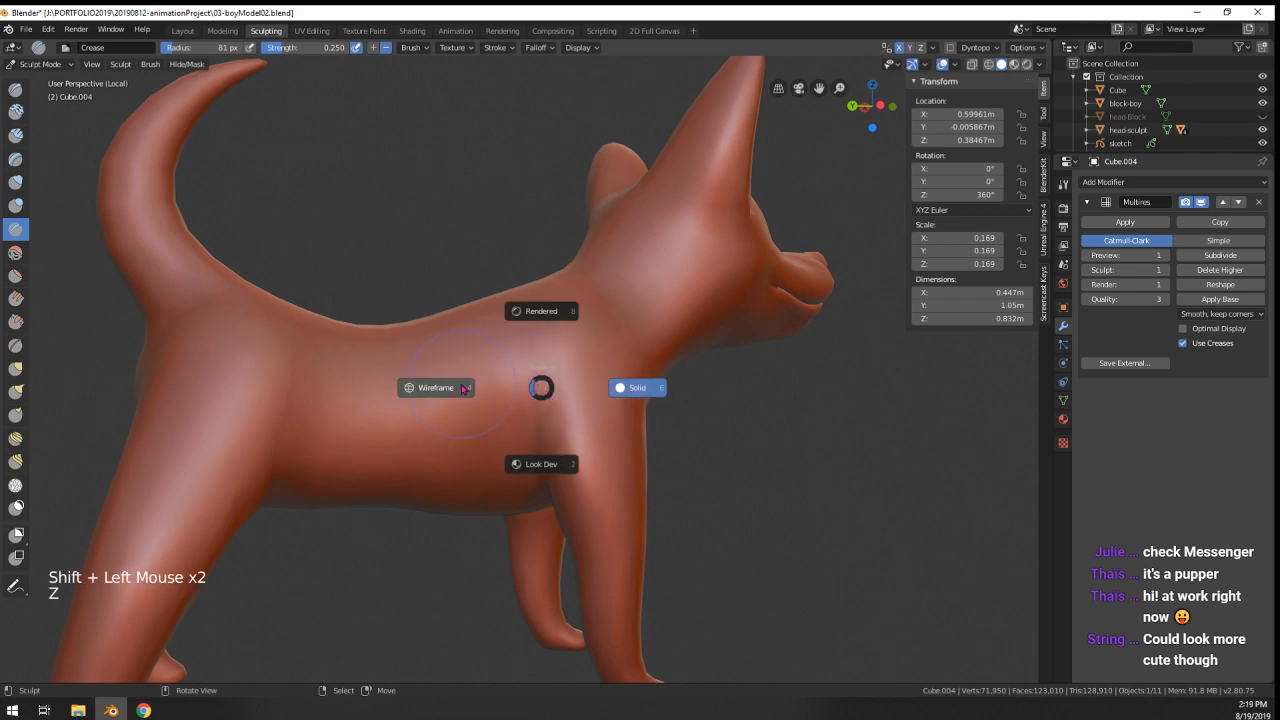
# - Switch to wireframe shading and smooth the mesh behind the front leg
pyautogui.click(463, 388)
pyautogui.moveTo(466, 386); pyautogui.dragTo(514, 354, button='middle')
pyautogui.click(560, 474)
pyautogui.keyDown('shift'); pyautogui.moveTo(560, 474); pyautogui.dragTo(538, 454, button='middle'); pyautogui.keyUp('shift')
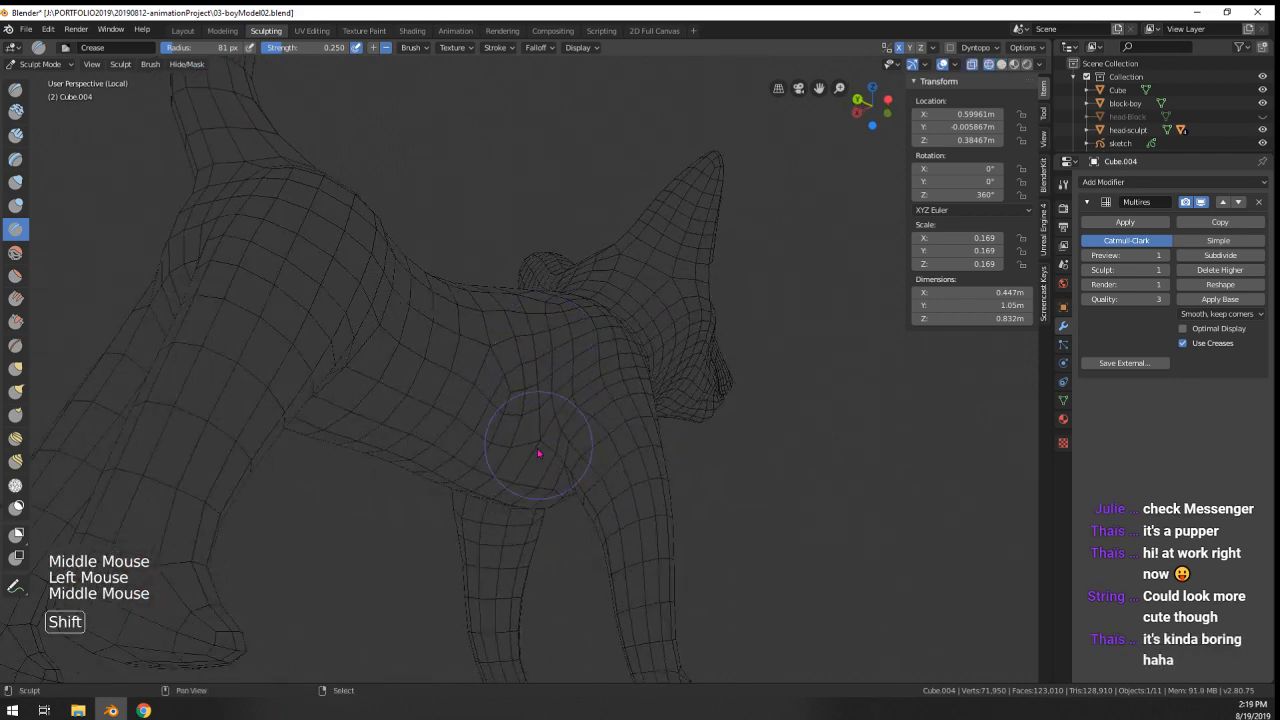
pyautogui.keyDown('shift'); pyautogui.moveTo(538, 454); pyautogui.dragTo(526, 449); pyautogui.keyUp('shift')
pyautogui.moveTo(526, 449); pyautogui.dragTo(466, 400, button='middle')
# - Adjust and smooth the belly mesh behind the front leg with the Grab brush at radii of 125 and 171 px
pyautogui.press('g')
pyautogui.press('f')
pyautogui.moveTo(474, 449)
pyautogui.mouseDown(button='middle')
pyautogui.moveTo(505, 447)
pyautogui.moveTo(505, 472)
pyautogui.mouseUp(button='middle')
pyautogui.click(510, 468)
pyautogui.keyDown('shift'); pyautogui.moveTo(505, 472); pyautogui.dragTo(505, 472); pyautogui.keyUp('shift')
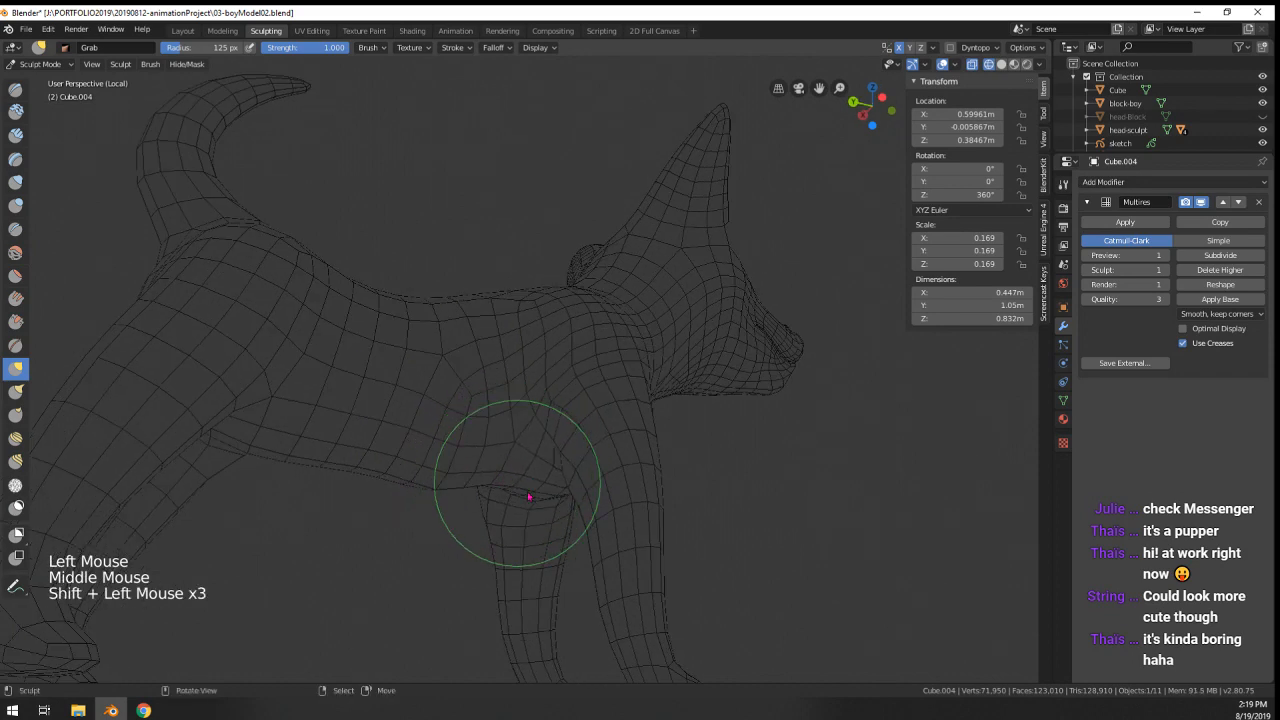
pyautogui.moveTo(529, 496); pyautogui.dragTo(504, 505, button='middle')
pyautogui.press('f')
pyautogui.click(531, 500)
pyautogui.keyDown('shift'); pyautogui.moveTo(526, 494); pyautogui.dragTo(472, 465); pyautogui.keyUp('shift')
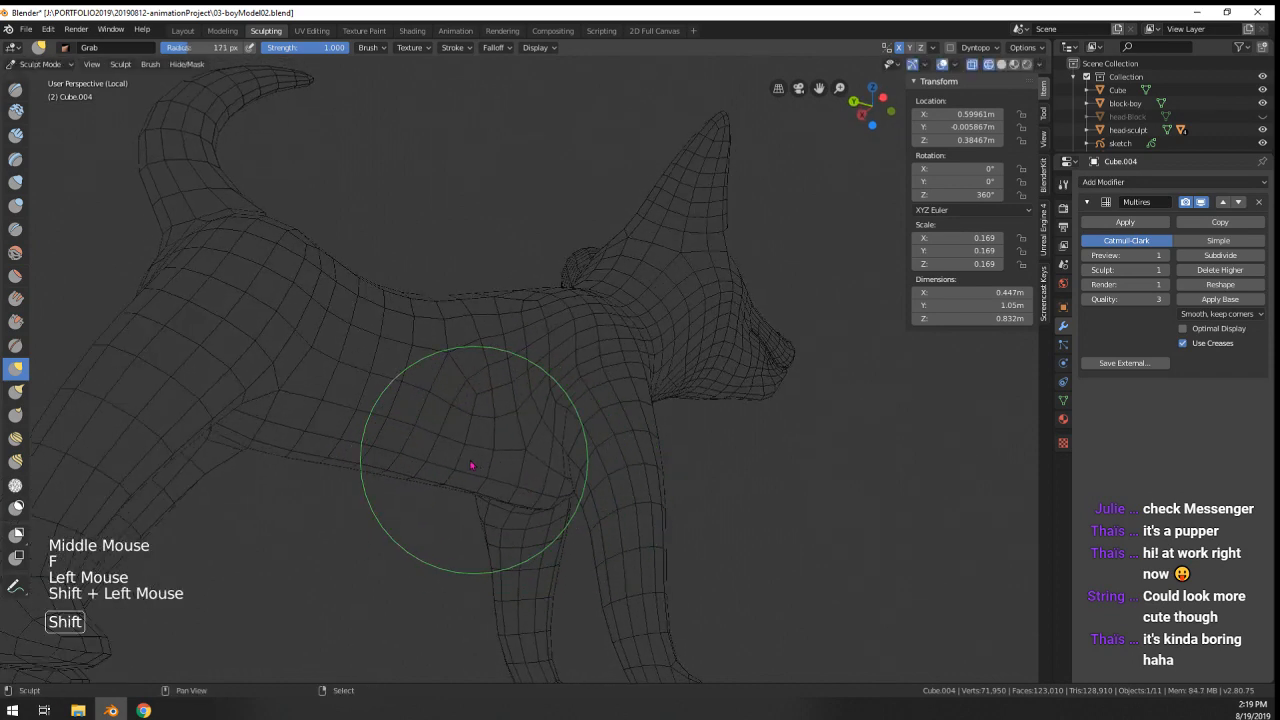
# - Pull the mesh along the belly and flank into place with the Grab brush
pyautogui.moveTo(488, 450)
pyautogui.mouseDown(button='middle')
pyautogui.moveTo(420, 489)
pyautogui.moveTo(436, 489)
pyautogui.mouseUp(button='middle')
pyautogui.press('f')
pyautogui.click(454, 487)
pyautogui.moveTo(455, 485); pyautogui.dragTo(463, 466)
pyautogui.moveTo(466, 463)
pyautogui.mouseDown(button='middle')
pyautogui.moveTo(347, 452)
pyautogui.moveTo(346, 491)
pyautogui.moveTo(502, 471)
pyautogui.moveTo(480, 514)
pyautogui.moveTo(557, 509)
pyautogui.moveTo(534, 449)
pyautogui.moveTo(631, 492)
pyautogui.moveTo(709, 449)
pyautogui.moveTo(657, 371)
pyautogui.moveTo(609, 434)
pyautogui.moveTo(720, 437)
pyautogui.moveTo(766, 409)
pyautogui.moveTo(803, 443)
pyautogui.moveTo(604, 418)
pyautogui.moveTo(600, 349)
pyautogui.moveTo(580, 411)
pyautogui.moveTo(572, 398)
pyautogui.mouseUp(button='middle')
# - Smooth the mesh flow across the middle of the flank with a brush radius of 154 px
pyautogui.press('f')
pyautogui.click(491, 479)
pyautogui.moveTo(572, 398)
pyautogui.mouseDown(button='middle')
pyautogui.moveTo(563, 386)
pyautogui.moveTo(526, 417)
pyautogui.moveTo(528, 328)
pyautogui.mouseUp(button='middle')
pyautogui.press('f')
pyautogui.click(502, 416)
pyautogui.keyDown('shift'); pyautogui.moveTo(513, 358); pyautogui.dragTo(519, 365); pyautogui.keyUp('shift')
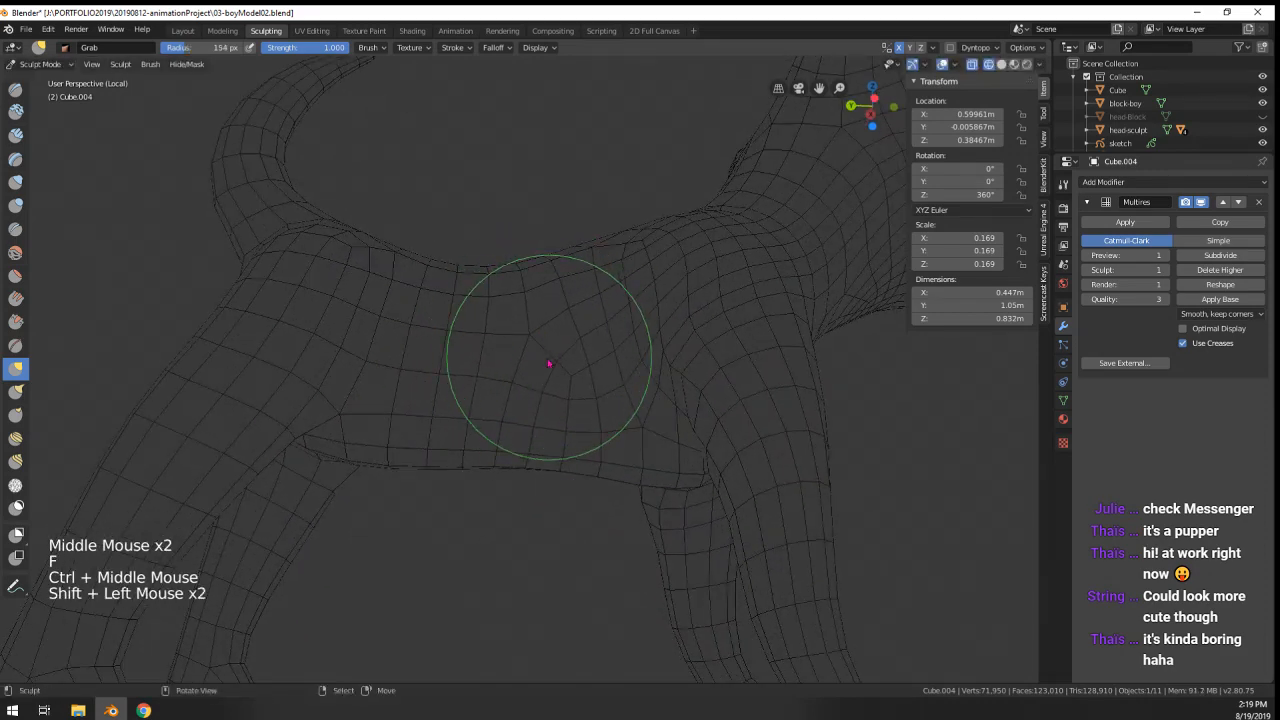
pyautogui.keyDown('shift'); pyautogui.click(549, 364); pyautogui.keyUp('shift')
# - Set the Grab brush radius to 216 px and review the whole body mesh from several angles
pyautogui.moveTo(549, 364)
pyautogui.mouseDown(button='middle')
pyautogui.moveTo(529, 434)
pyautogui.moveTo(400, 466)
pyautogui.moveTo(406, 600)
pyautogui.moveTo(497, 563)
pyautogui.moveTo(509, 429)
pyautogui.moveTo(560, 435)
pyautogui.mouseUp(button='middle')
pyautogui.press('f')
pyautogui.click(395, 474)
pyautogui.moveTo(560, 435)
pyautogui.mouseDown(button='middle')
pyautogui.moveTo(619, 440)
pyautogui.moveTo(609, 480)
pyautogui.moveTo(600, 443)
pyautogui.mouseUp(button='middle')
pyautogui.moveTo(631, 214); pyautogui.dragTo(550, 380, button='middle')
pyautogui.moveTo(550, 380)
pyautogui.mouseDown(button='middle')
pyautogui.moveTo(523, 437)
pyautogui.moveTo(580, 317)
pyautogui.moveTo(586, 331)
pyautogui.moveTo(581, 305)
pyautogui.moveTo(575, 380)
pyautogui.mouseUp(button='middle')
pyautogui.moveTo(575, 380); pyautogui.dragTo(605, 410, button='middle')
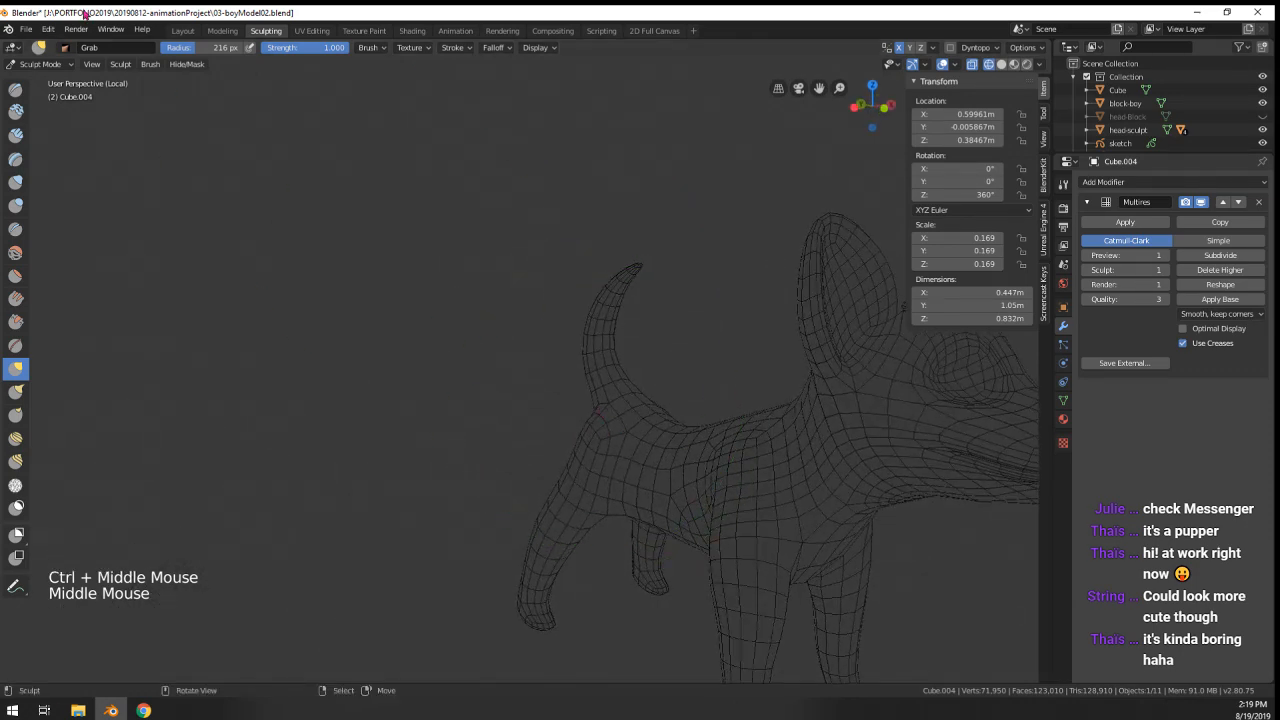
# - Return to Object Mode with solid shading and exit local view
pyautogui.click(35, 64)
pyautogui.click(45, 80)
pyautogui.moveTo(880, 380)
pyautogui.keyDown('shift'); pyautogui.mouseDown(button='middle')
pyautogui.moveTo(390, 353)
pyautogui.moveTo(512, 374)
pyautogui.mouseUp(button='middle'); pyautogui.keyUp('shift')
pyautogui.press('z')
pyautogui.click(470, 356)
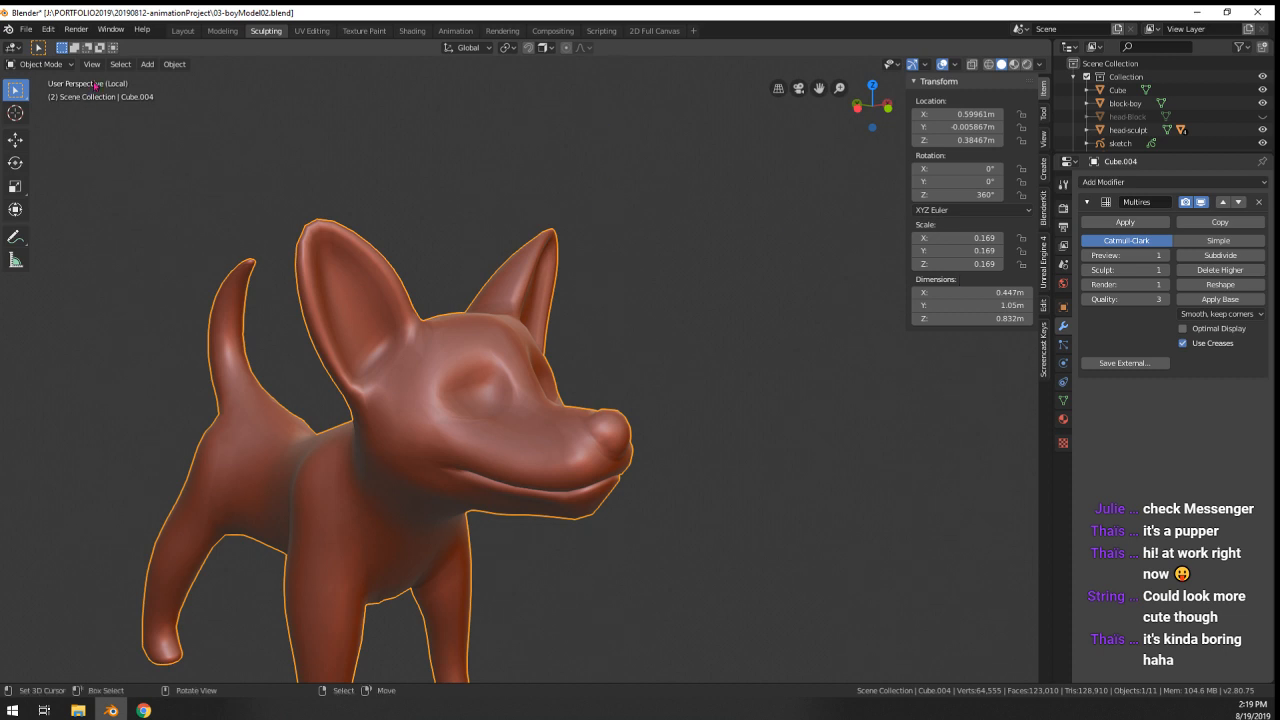
pyautogui.click(40, 64)
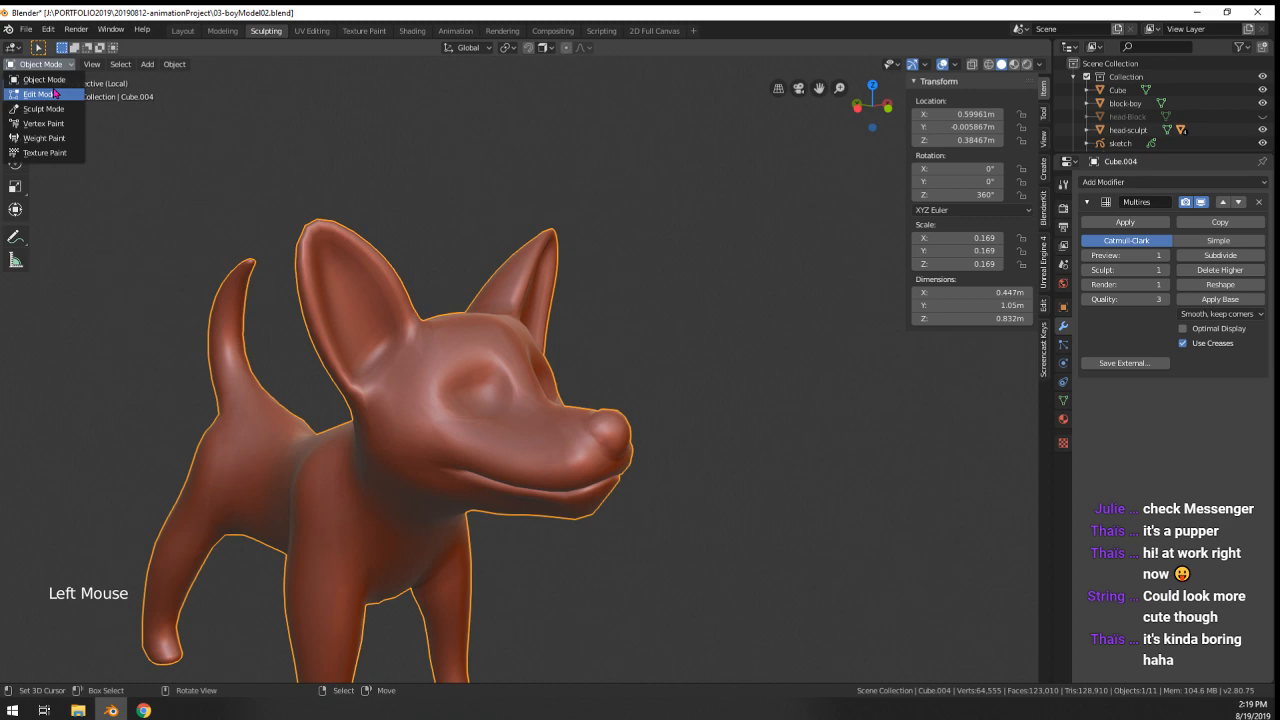
pyautogui.press('KP_Divide')
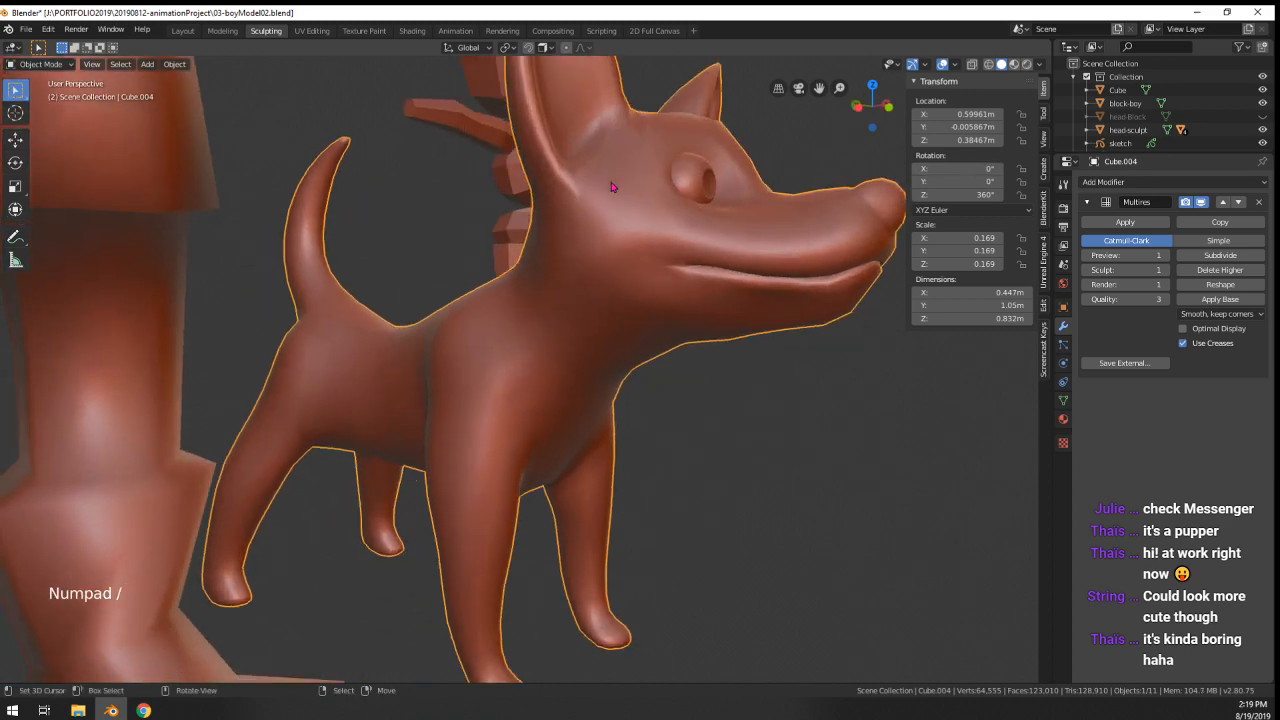
# - Apply the Multires modifier on the dog's body
pyautogui.moveTo(646, 198); pyautogui.dragTo(760, 235, button='middle')
pyautogui.scroll(-1, 760, 235)
pyautogui.keyDown('shift'); pyautogui.moveTo(760, 235); pyautogui.dragTo(636, 245, button='middle'); pyautogui.keyUp('shift')
pyautogui.moveTo(636, 245)
pyautogui.mouseDown(button='middle')
pyautogui.moveTo(738, 254)
pyautogui.moveTo(640, 259)
pyautogui.mouseUp(button='middle')
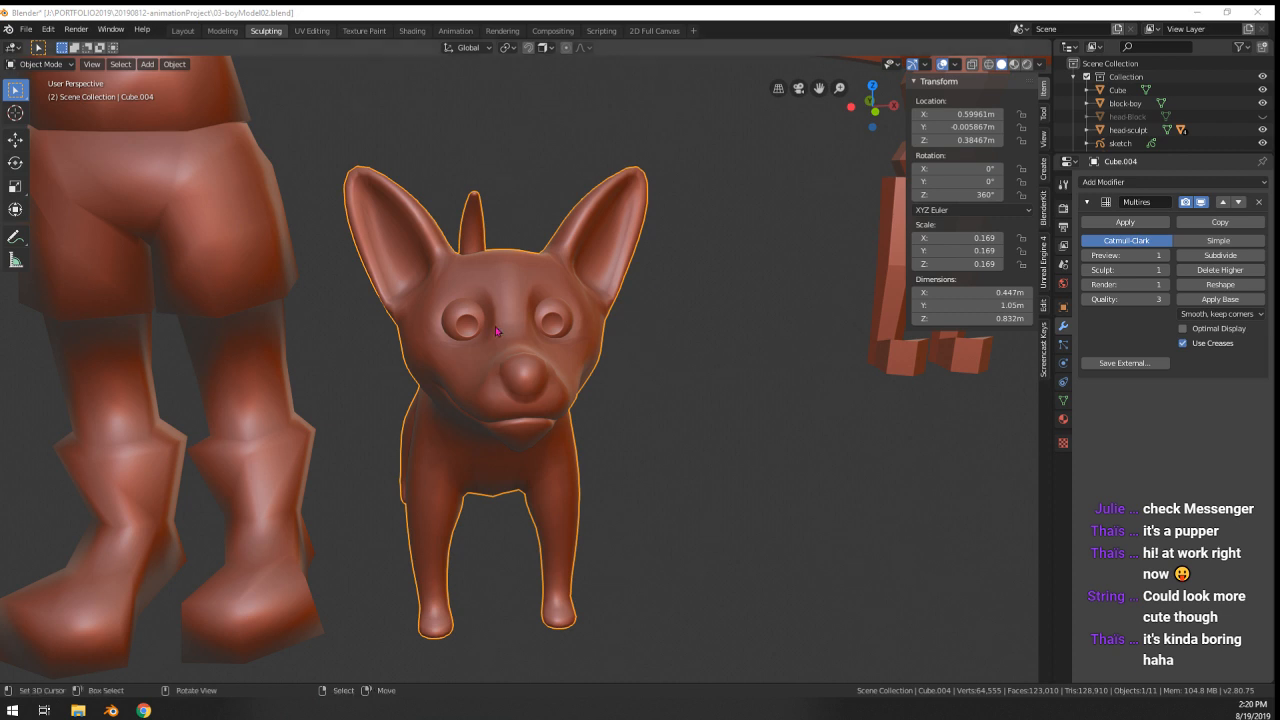
pyautogui.moveTo(496, 331); pyautogui.dragTo(565, 375, button='middle')
pyautogui.scroll(2, 549, 293)
pyautogui.rightClick(548, 281)
pyautogui.click(1125, 221)
# - Examine the dog's applied mesh topology around the eye in Edit Mode
pyautogui.press('Tab')
pyautogui.moveTo(565, 375); pyautogui.dragTo(570, 365, button='middle')
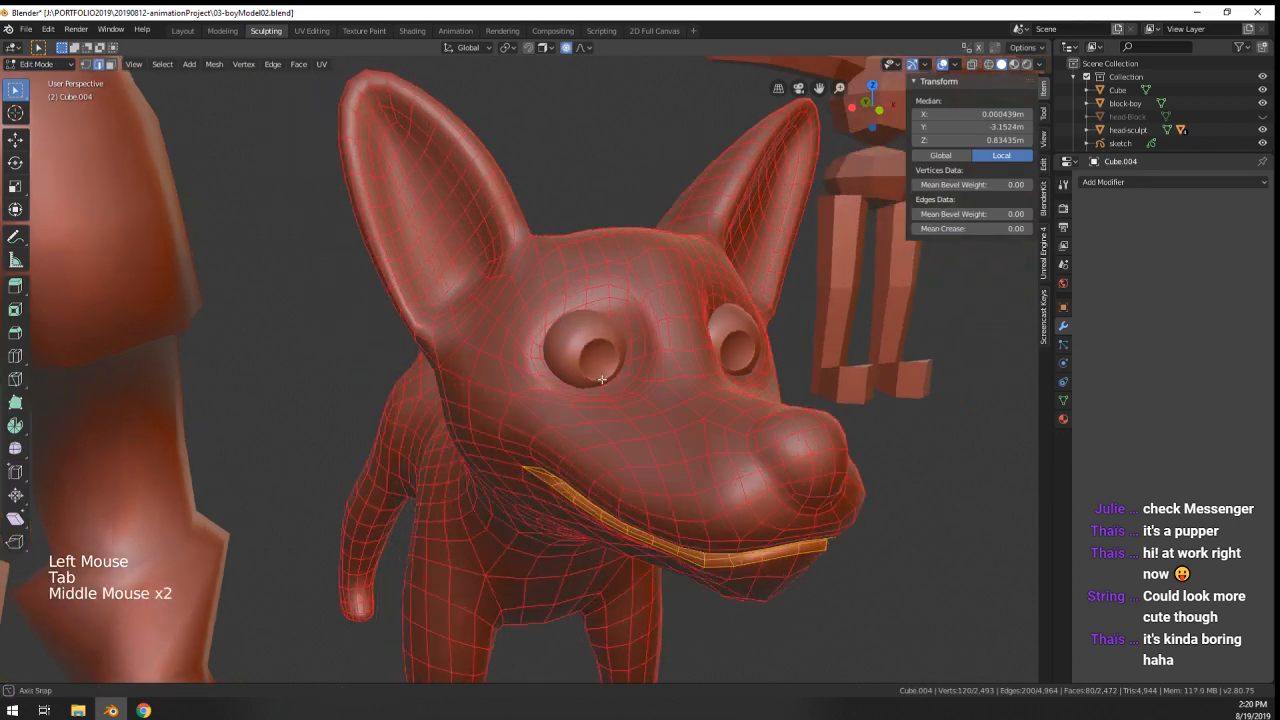
pyautogui.press('Tab')
pyautogui.scroll(2, 575, 350)
pyautogui.press('Tab')
pyautogui.scroll(2, 584, 337)
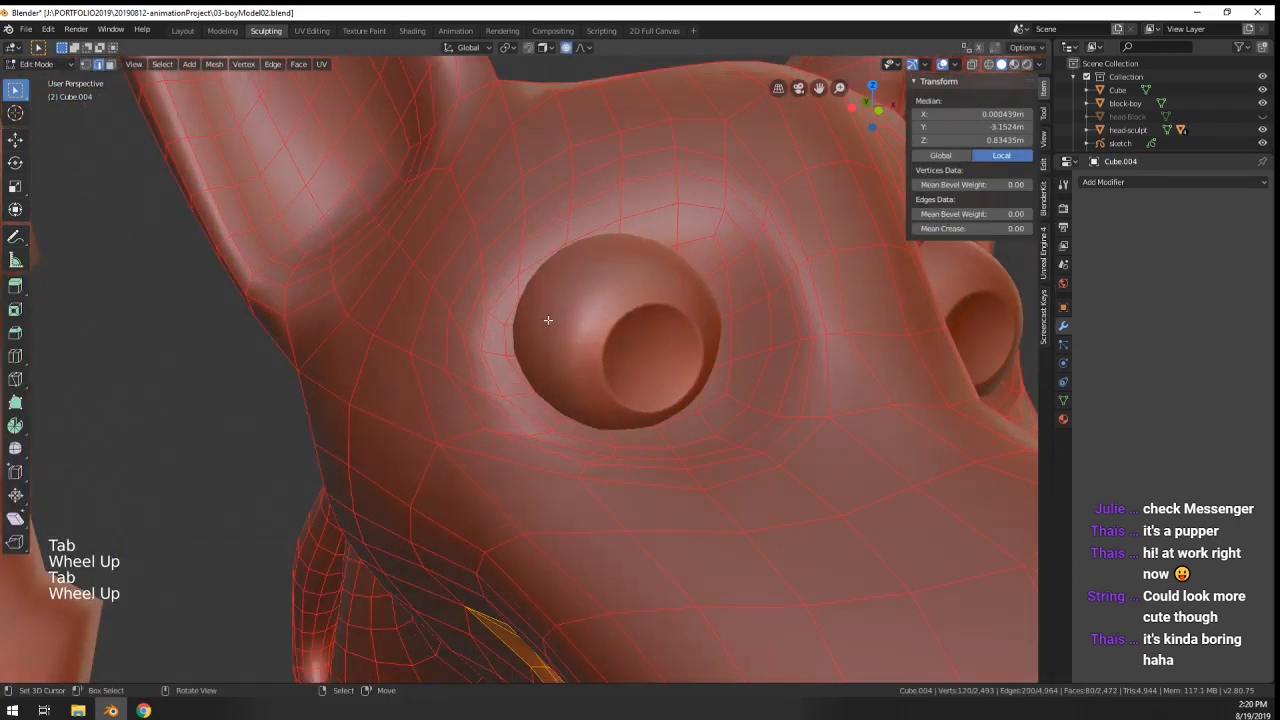
pyautogui.rightClick(548, 320)
pyautogui.keyDown('shift'); pyautogui.moveTo(581, 330); pyautogui.dragTo(522, 340, button='middle'); pyautogui.keyUp('shift')
pyautogui.press('Tab')
# - Put the dog's body back into Sculpt Mode and adjust the Grab brush radius over the eye
pyautogui.click(50, 64)
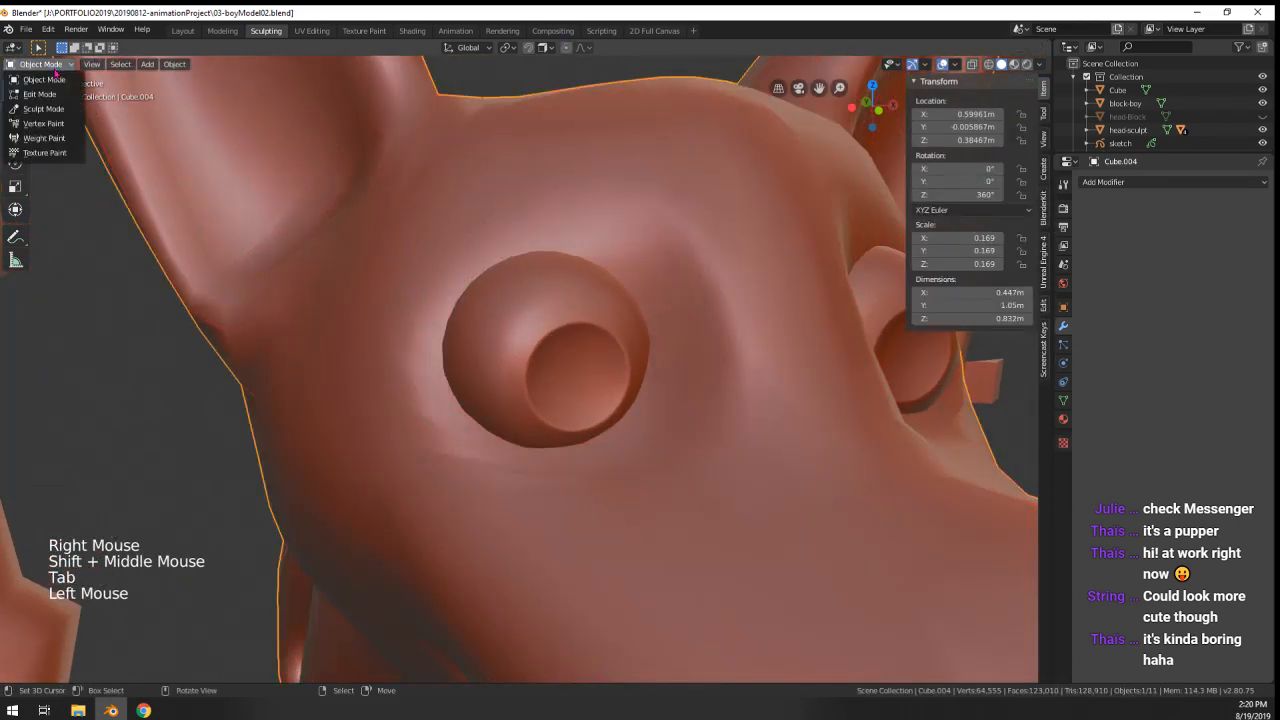
pyautogui.click(43, 108)
pyautogui.press('f')
pyautogui.press('f')
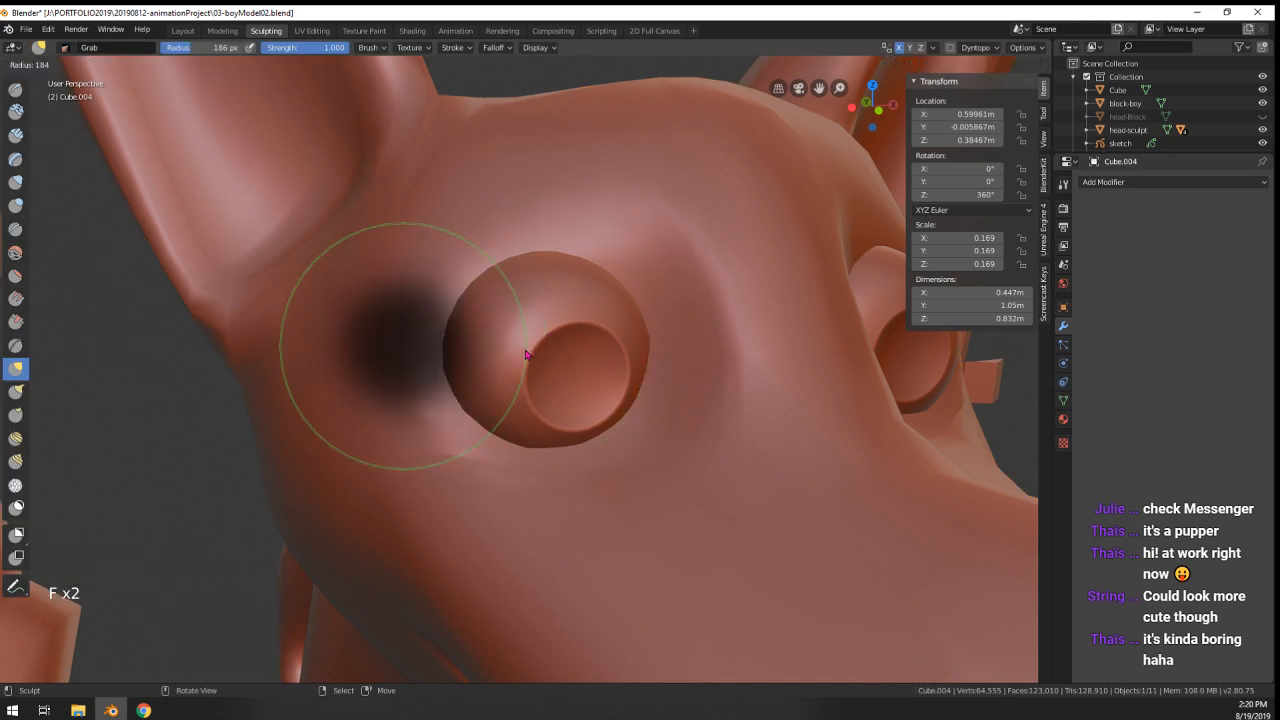
pyautogui.click(527, 355)
# - Inflate the dog's eye area outward over the eyeball using the Inflate/Deflate brush with a radius of about 179 px
pyautogui.click(15, 183)
pyautogui.press('f')
pyautogui.click(588, 368)
pyautogui.moveTo(572, 367)
pyautogui.mouseDown()
pyautogui.moveTo(588, 371)
pyautogui.moveTo(549, 329)
pyautogui.moveTo(582, 359)
pyautogui.moveTo(490, 300)
pyautogui.moveTo(529, 294)
pyautogui.moveTo(530, 330)
pyautogui.moveTo(564, 321)
pyautogui.moveTo(509, 371)
pyautogui.moveTo(577, 346)
pyautogui.moveTo(521, 408)
pyautogui.moveTo(557, 354)
pyautogui.mouseUp()
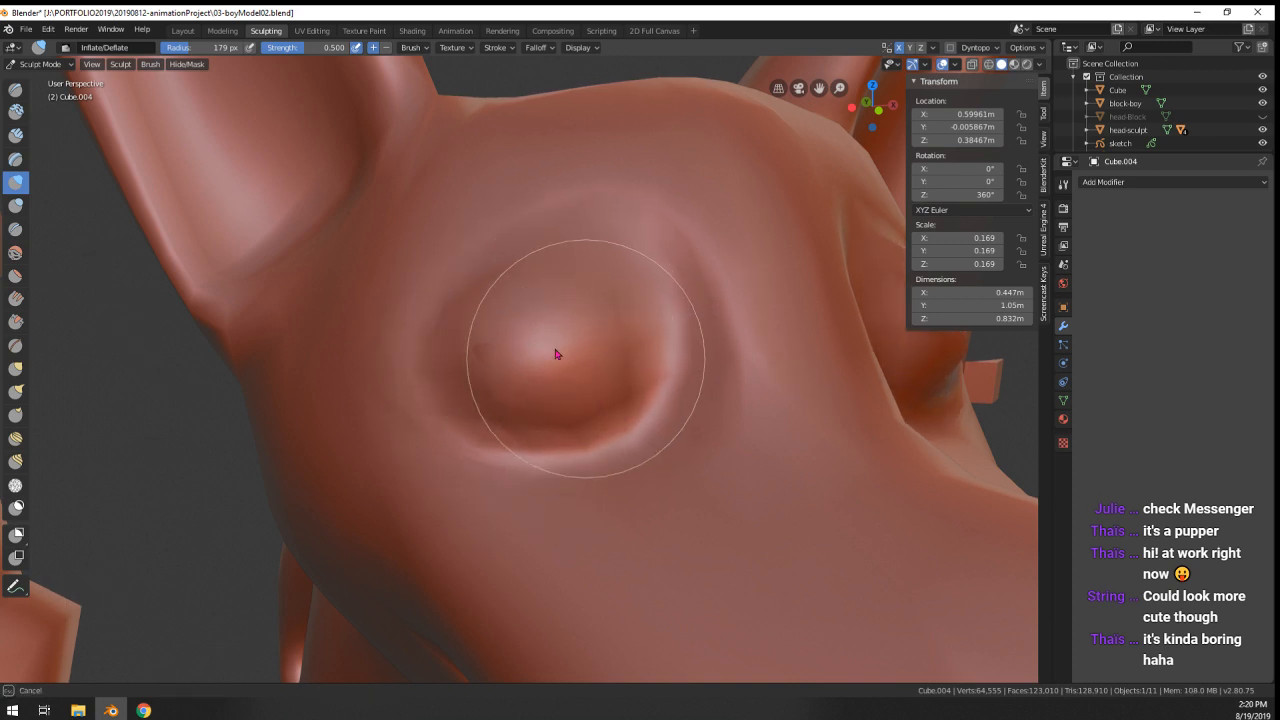
pyautogui.scroll(-2, 611, 420)
pyautogui.scroll(-1, 605, 410)
pyautogui.moveTo(605, 410); pyautogui.dragTo(571, 391, button='middle')
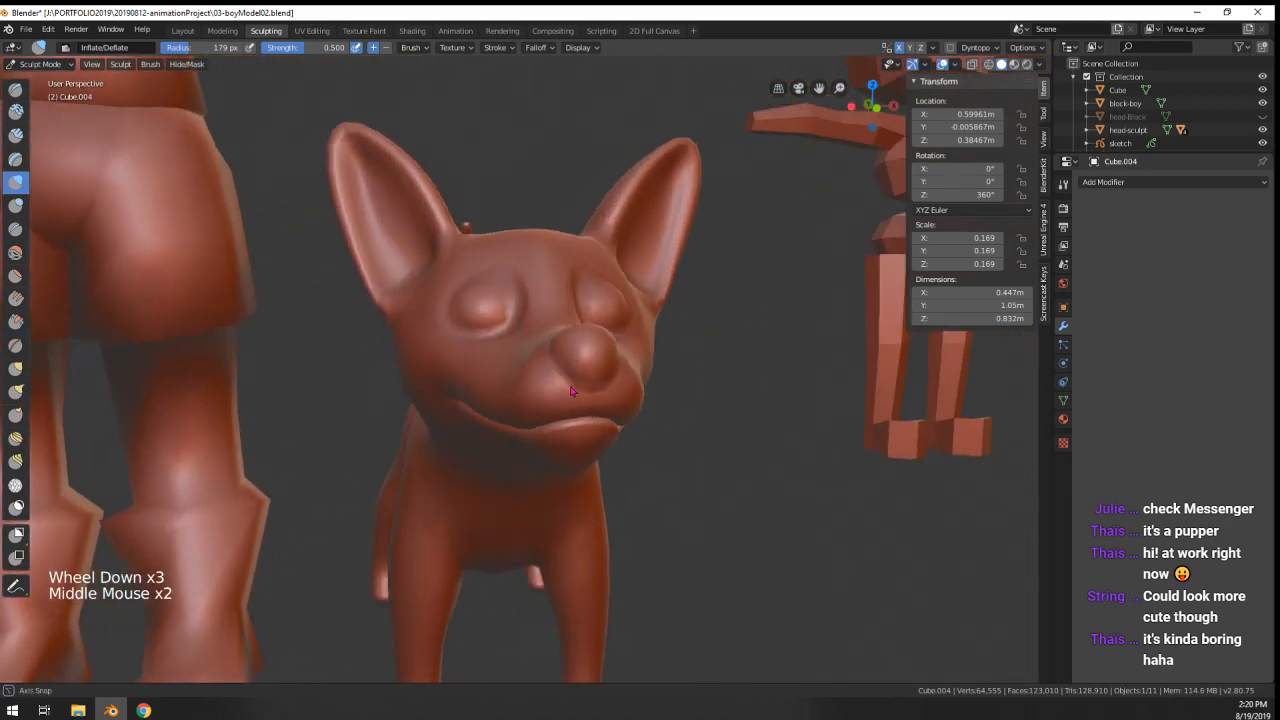
pyautogui.scroll(2, 571, 391)
# - Leave Sculpt Mode and examine the dog's mesh topology around the inflated eye in Edit Mode
pyautogui.click(40, 64)
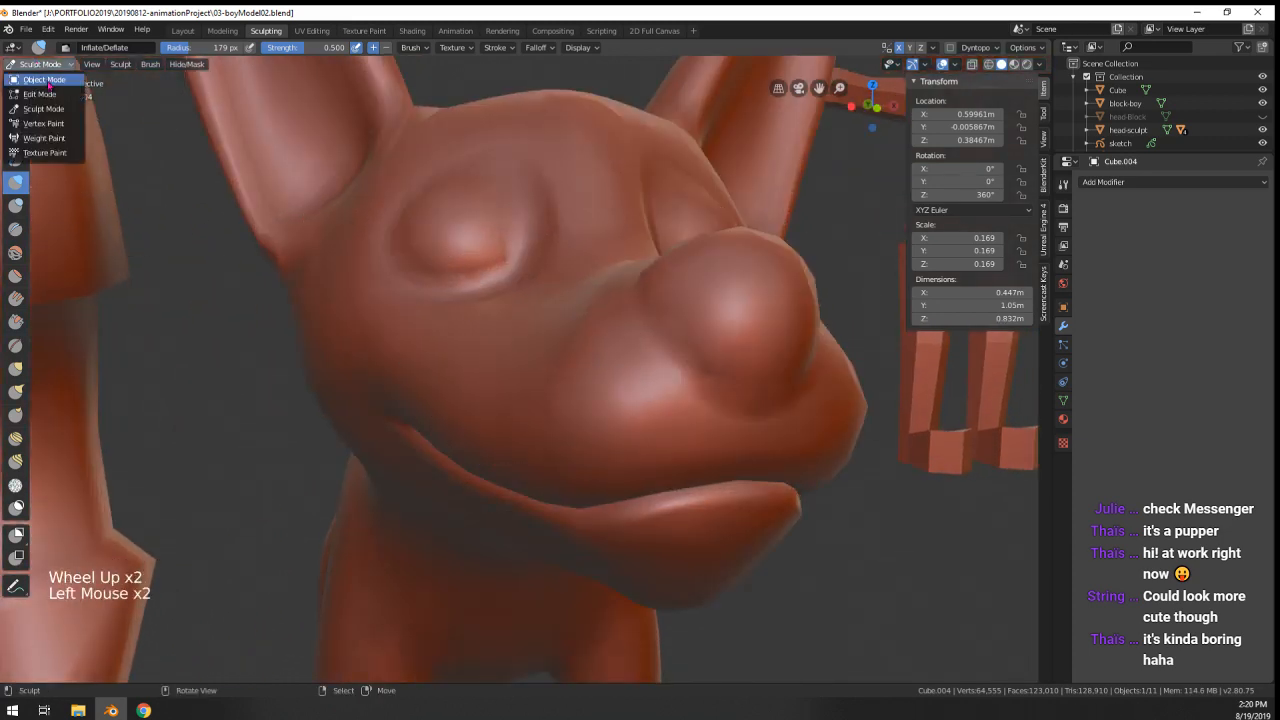
pyautogui.click(46, 80)
pyautogui.keyDown('shift'); pyautogui.moveTo(436, 325); pyautogui.dragTo(507, 439, button='middle'); pyautogui.keyUp('shift')
pyautogui.press('Tab')
pyautogui.scroll(1, 507, 439)
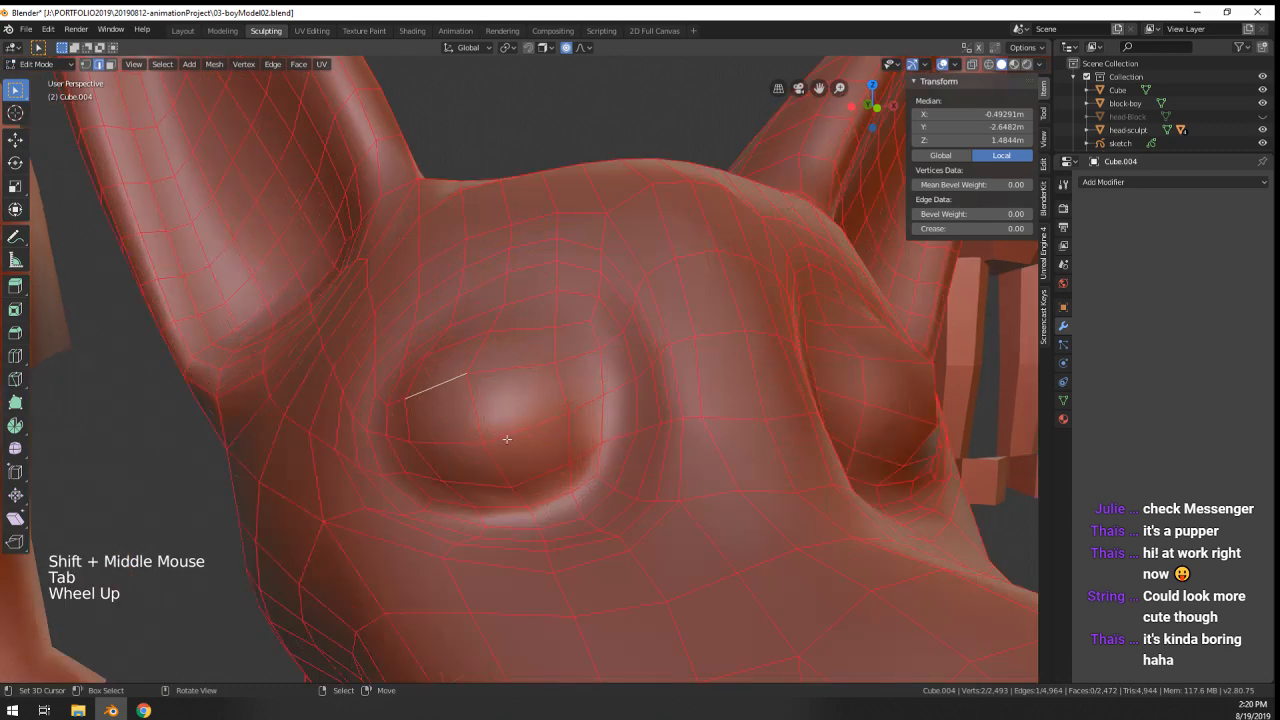
pyautogui.press('Tab')
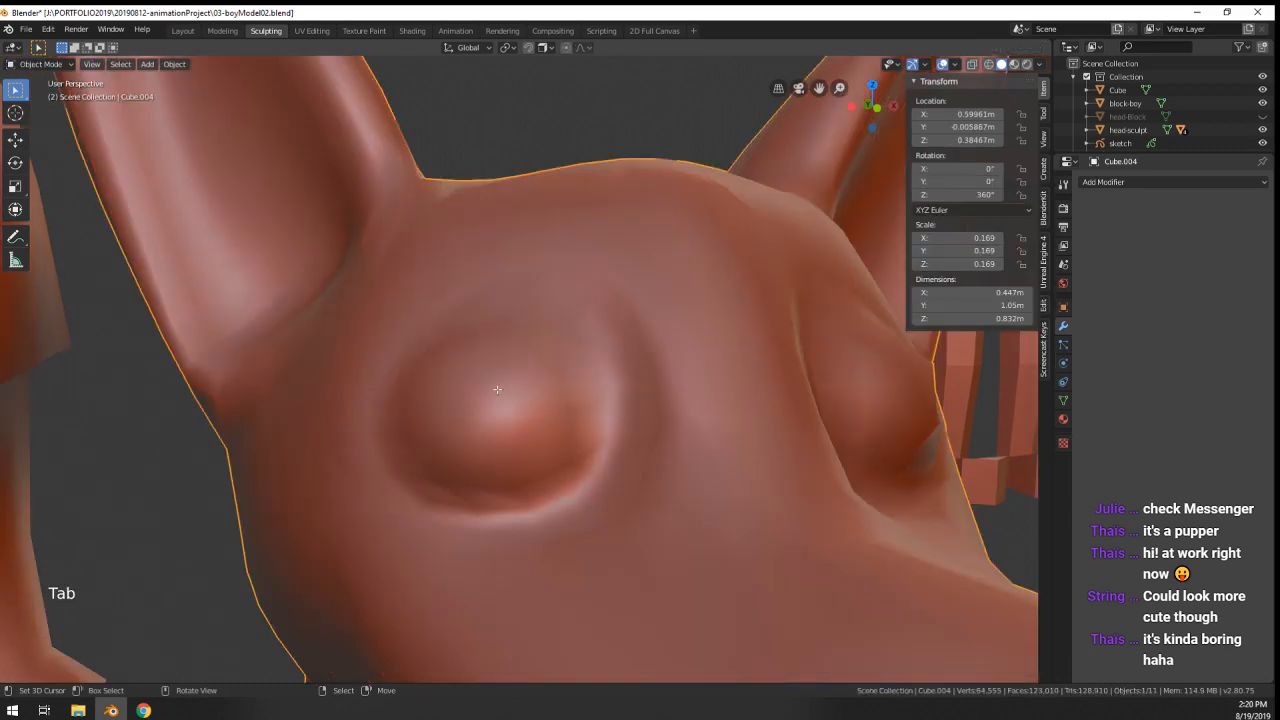
pyautogui.press('Tab')
pyautogui.press('Tab')
pyautogui.moveTo(503, 382); pyautogui.dragTo(500, 385, button='middle')
pyautogui.press('Tab')
# - Try to smooth the eye bulge in Sculpt Mode at a brush radius of 115 px and reshape it with the Blob brush
pyautogui.click(40, 64)
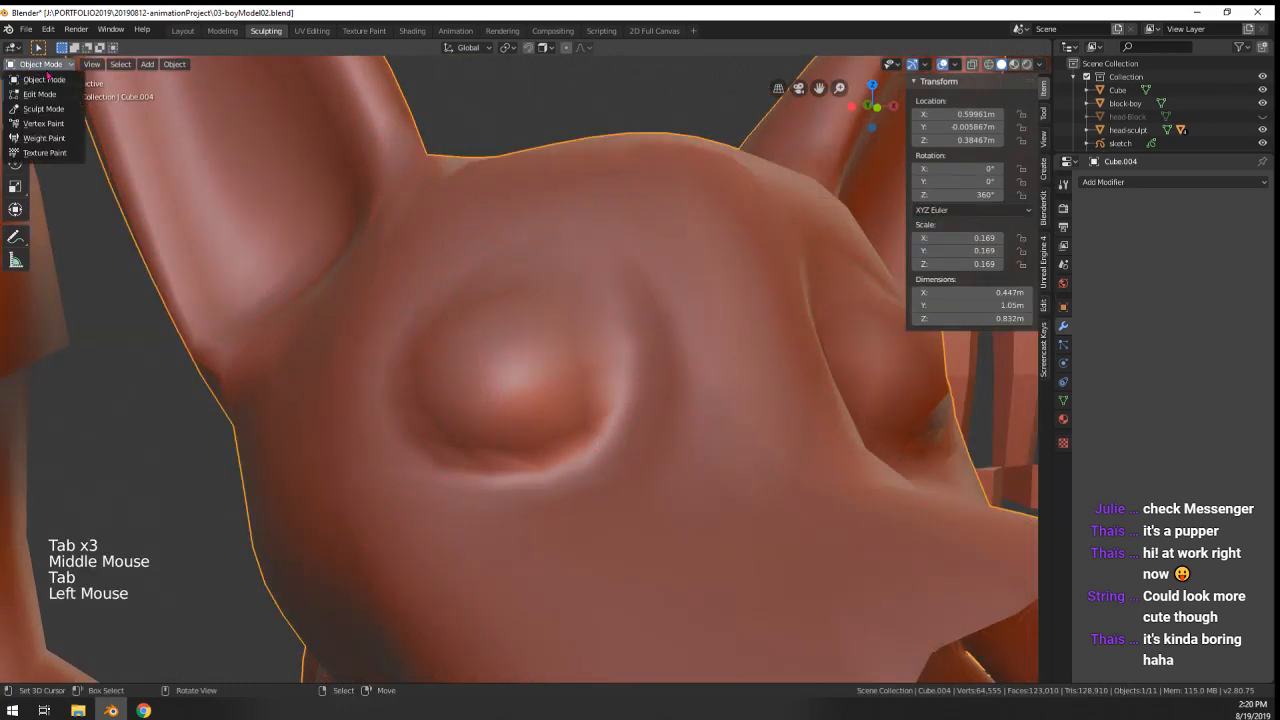
pyautogui.click(45, 108)
pyautogui.press('f')
pyautogui.press('f')
pyautogui.keyDown('shift'); pyautogui.click(486, 361); pyautogui.keyUp('shift')
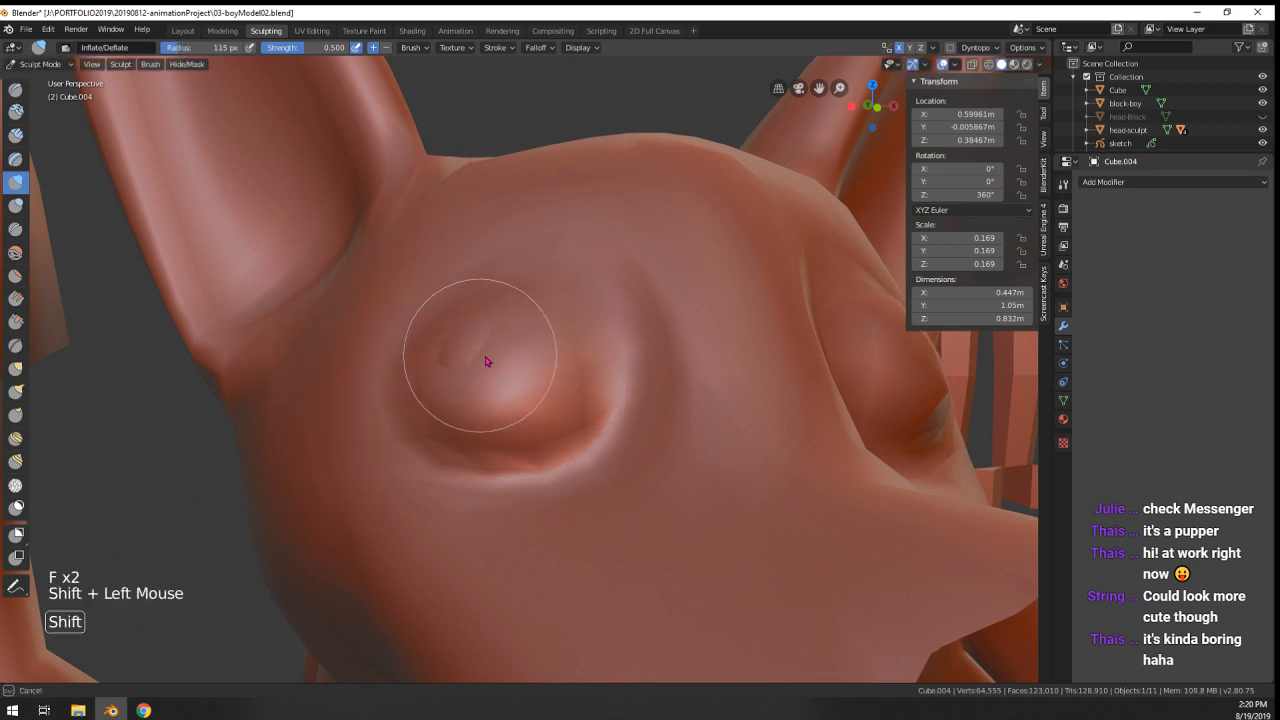
pyautogui.keyDown('shift'); pyautogui.click(478, 392); pyautogui.keyUp('shift')
pyautogui.keyDown('shift'); pyautogui.click(465, 402); pyautogui.keyUp('shift')
pyautogui.keyDown('shift'); pyautogui.click(560, 427); pyautogui.keyUp('shift')
pyautogui.keyDown('shift'); pyautogui.click(451, 397); pyautogui.keyUp('shift')
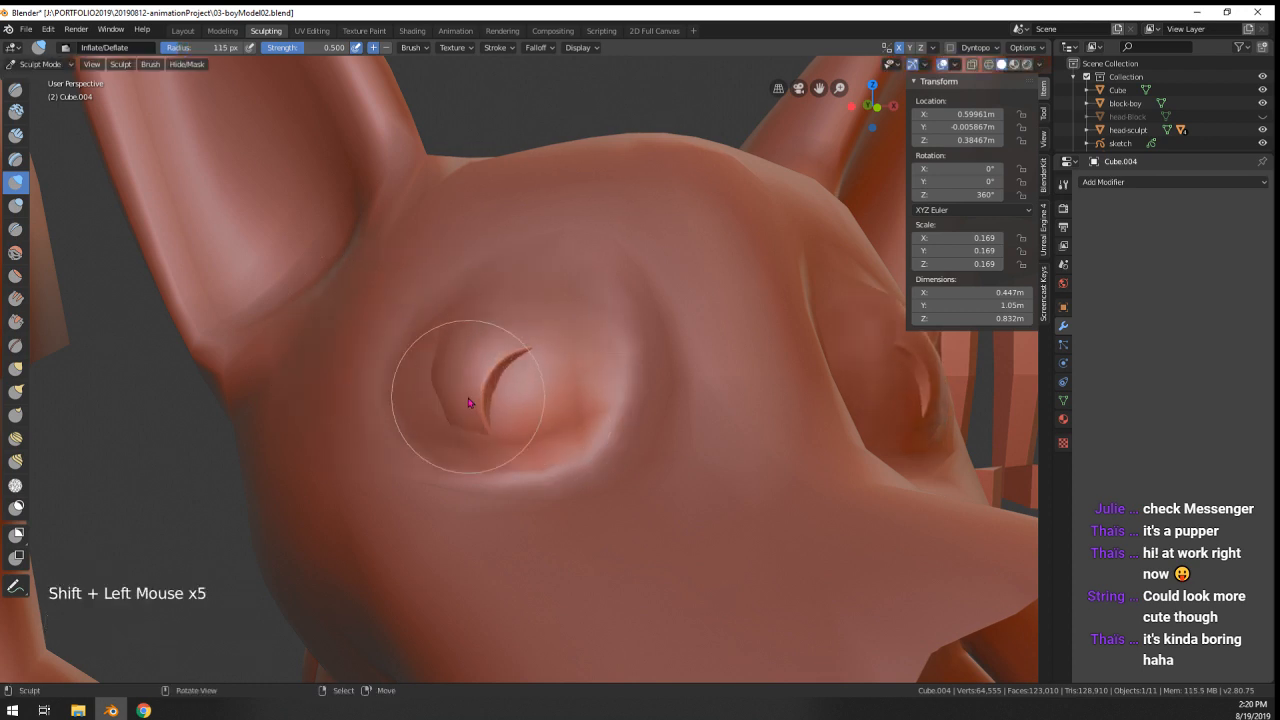
pyautogui.click(11, 203)
pyautogui.moveTo(516, 382)
pyautogui.mouseDown()
pyautogui.moveTo(486, 386)
pyautogui.moveTo(508, 404)
pyautogui.moveTo(486, 416)
pyautogui.mouseUp()
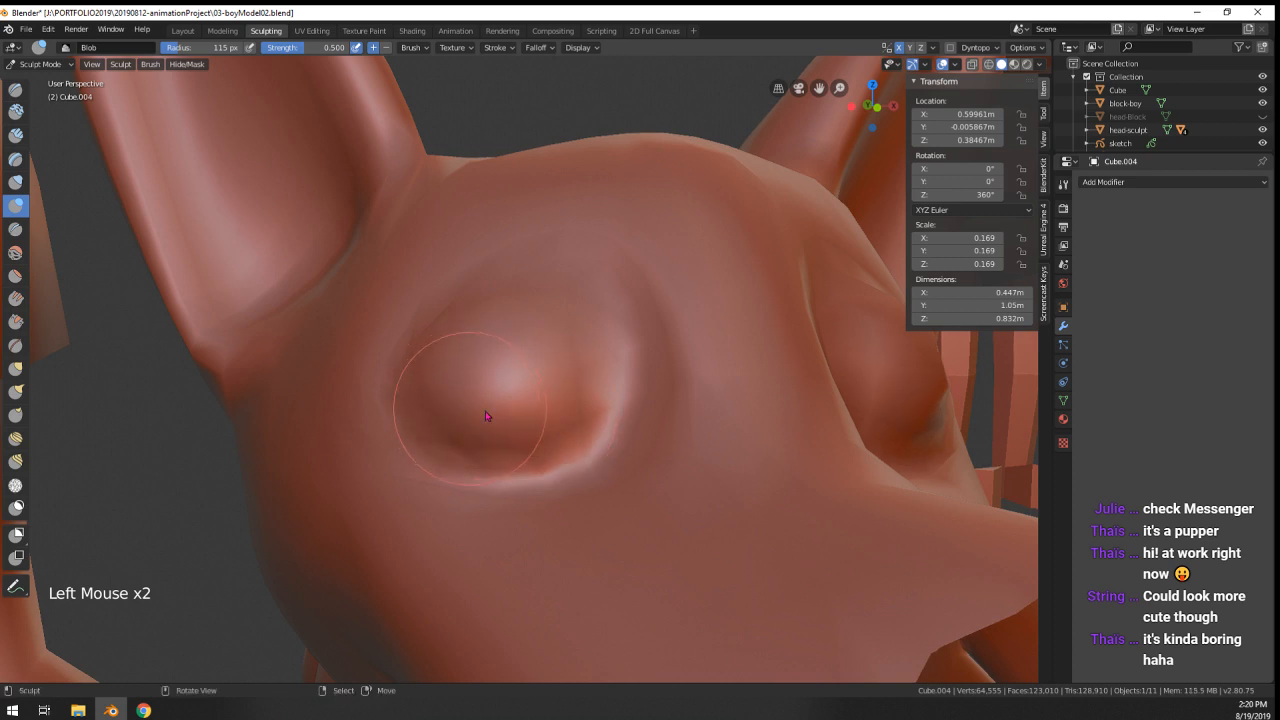
# - Try to rip the mesh open along the edge path on the lower part of the eye bulge in Edit Mode
pyautogui.click(40, 64)
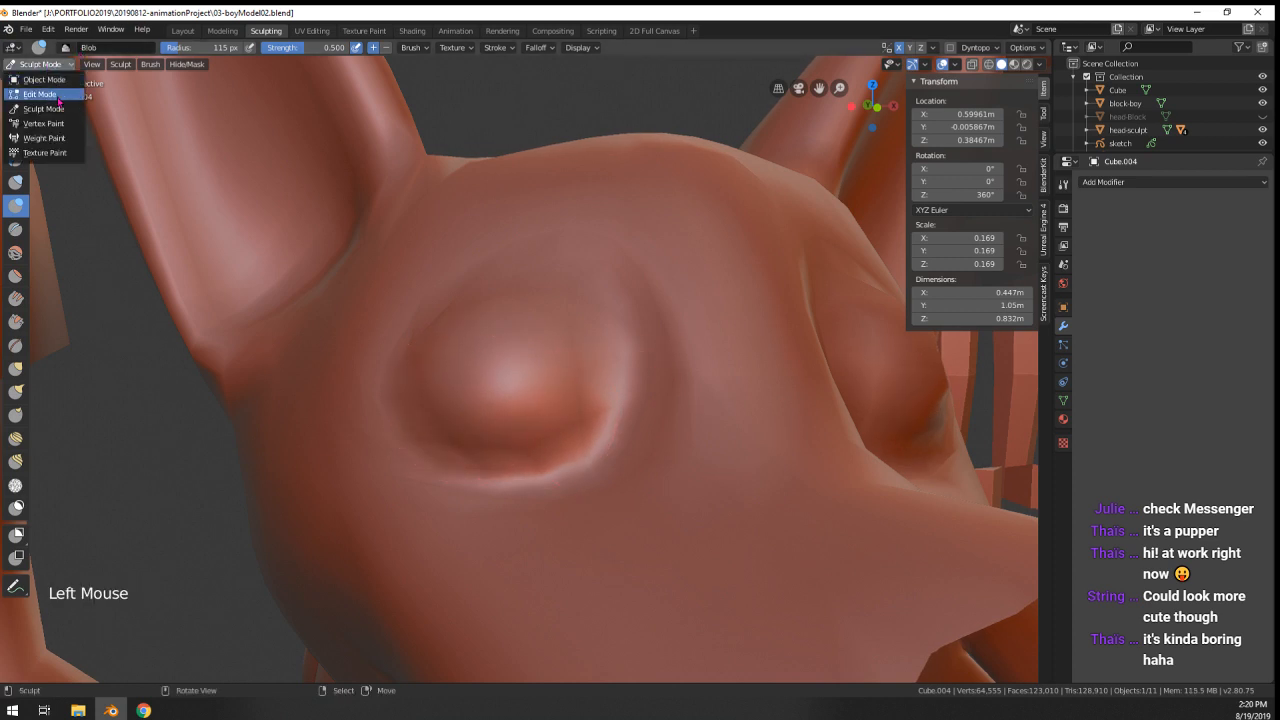
pyautogui.click(40, 94)
pyautogui.rightClick(452, 441)
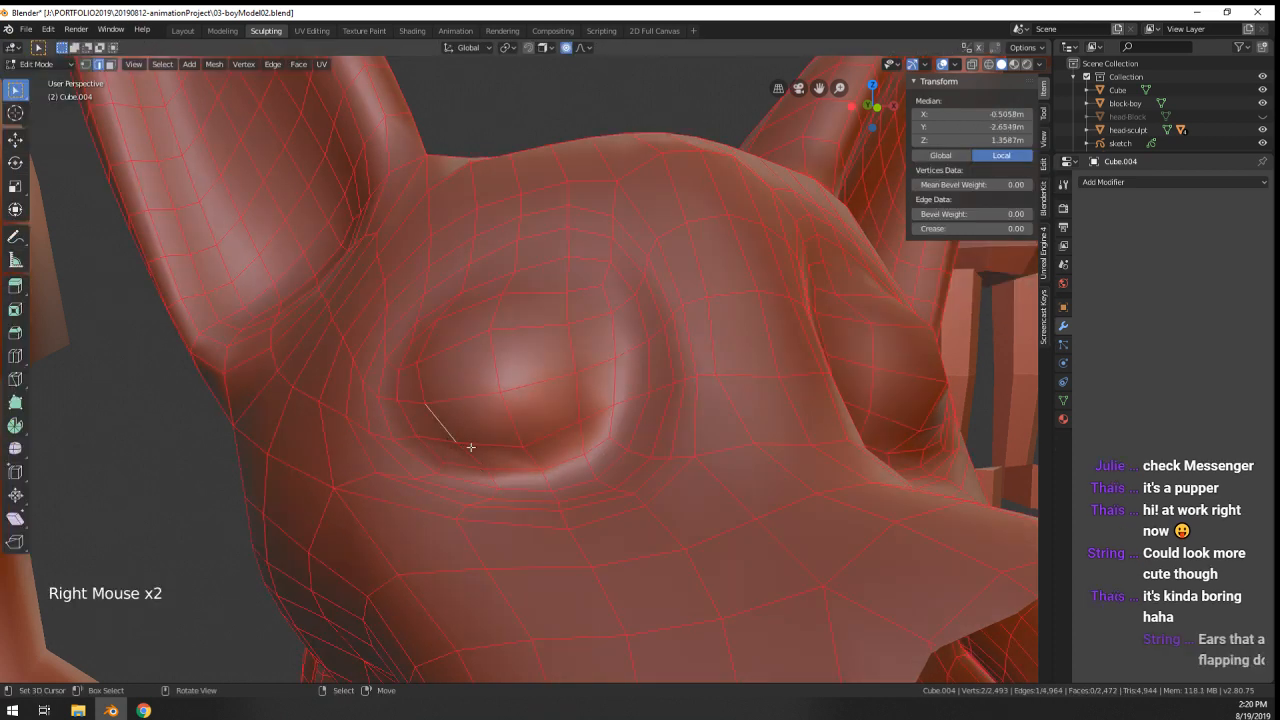
pyautogui.rightClick(438, 441)
pyautogui.keyDown('ctrl'); pyautogui.rightClick(588, 426); pyautogui.keyUp('ctrl')
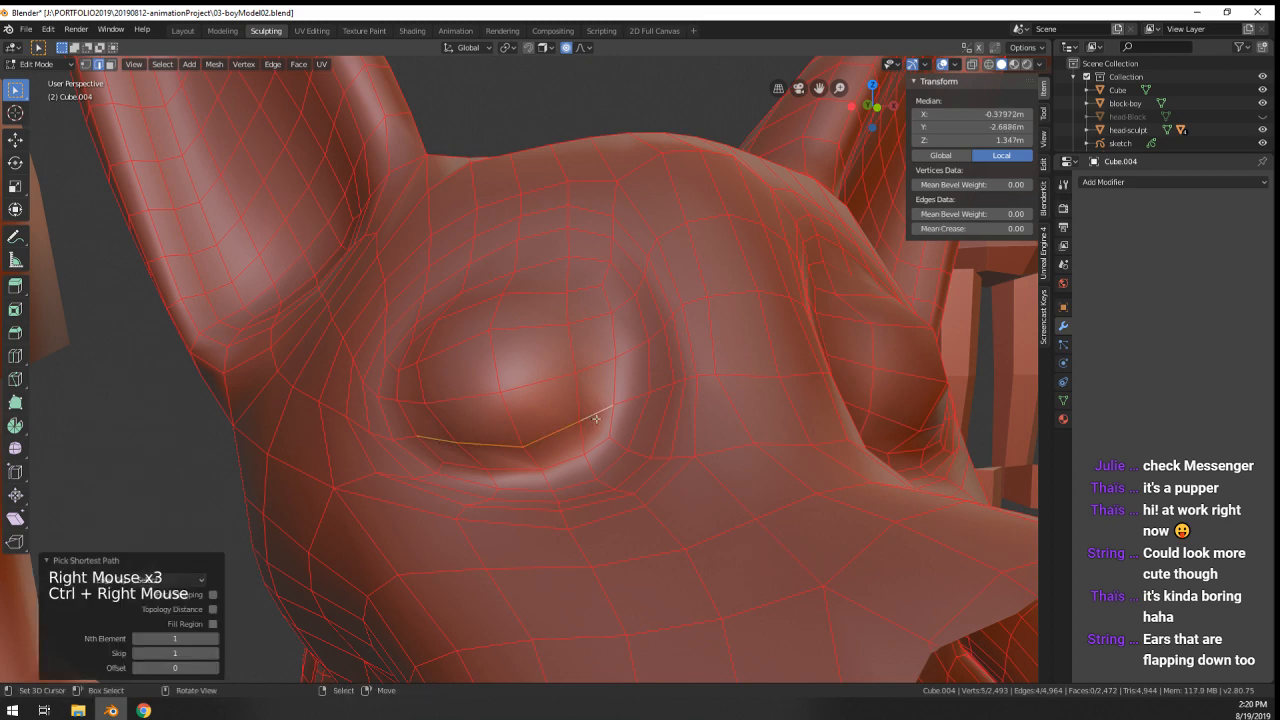
pyautogui.moveTo(588, 426); pyautogui.dragTo(592, 419, button='middle')
pyautogui.press('v')
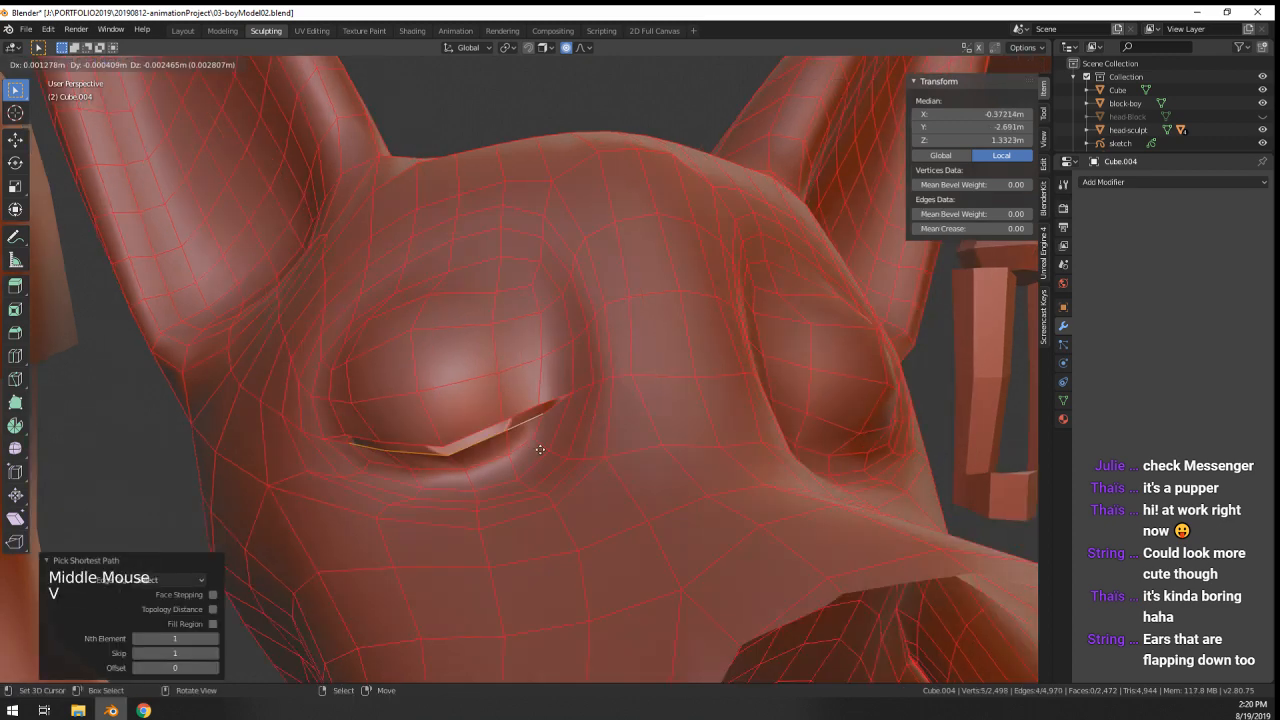
pyautogui.click(540, 447)
# - Examine the ripped eyelid opening from the front in Object Mode and up close in Edit Mode
pyautogui.scroll(-3, 540, 445)
pyautogui.press('Tab')
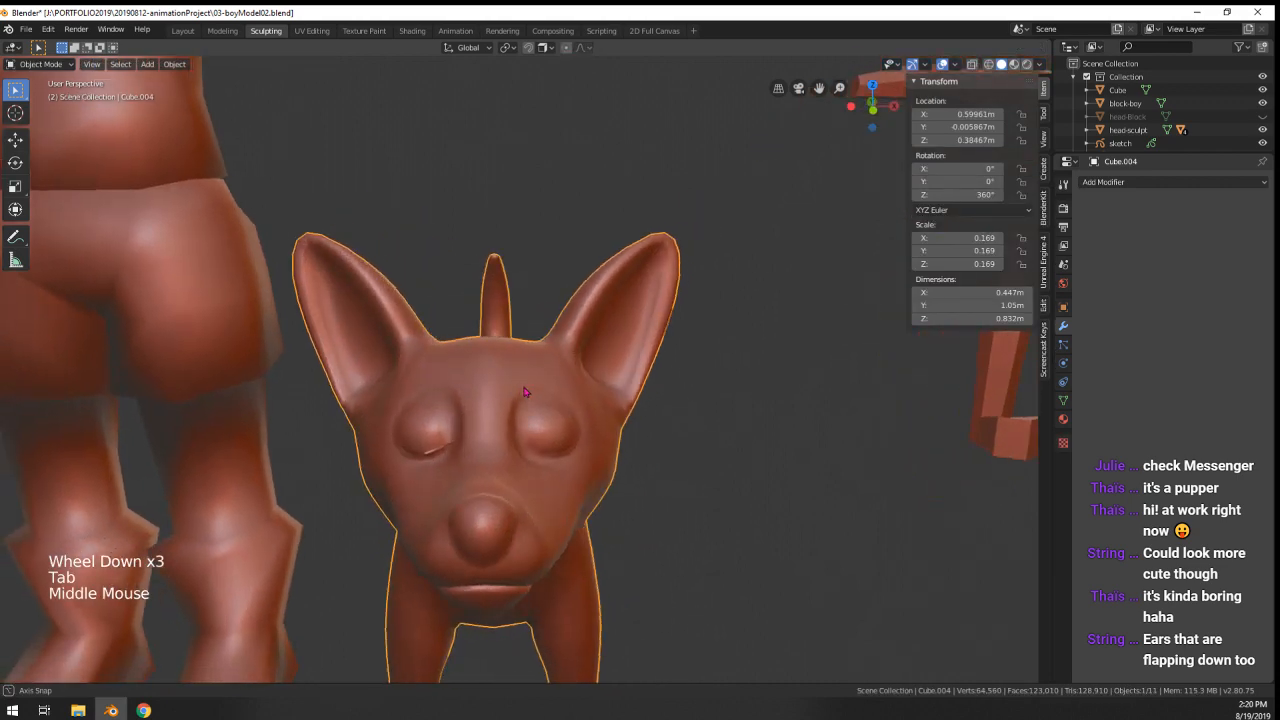
pyautogui.moveTo(540, 440); pyautogui.dragTo(529, 391, button='middle')
pyautogui.scroll(3, 543, 377)
pyautogui.press('Tab')
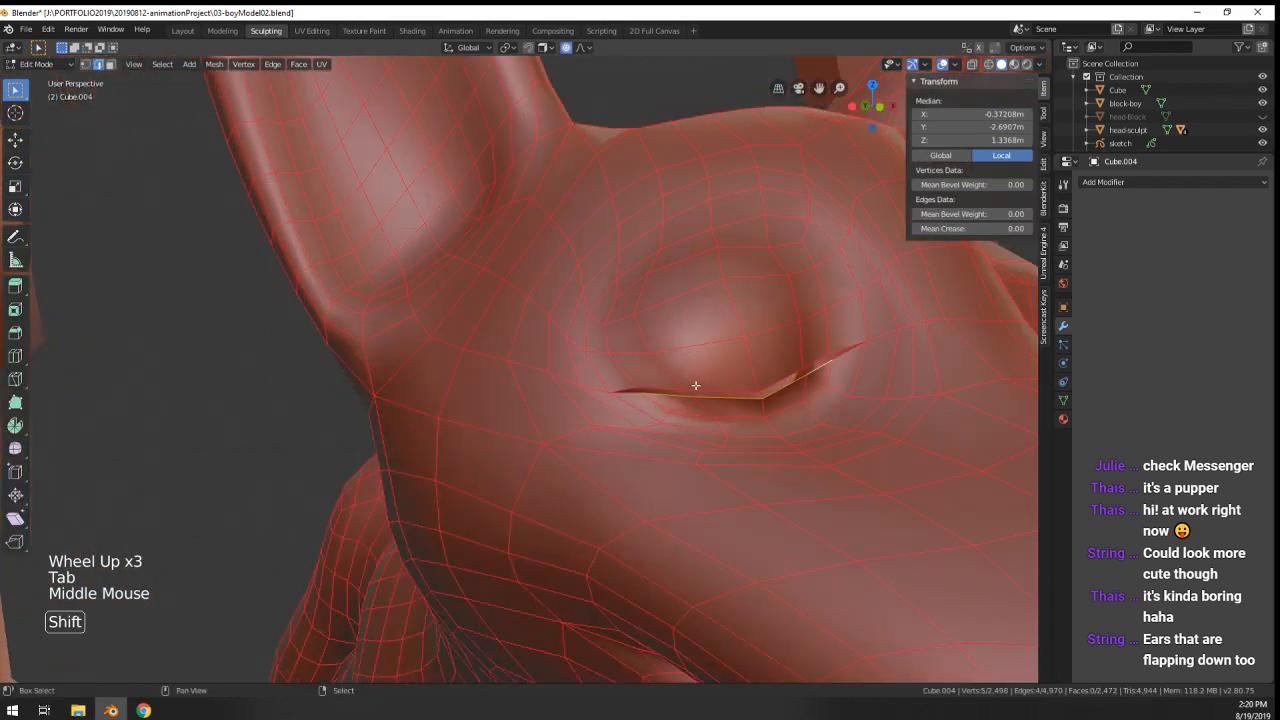
pyautogui.moveTo(719, 389); pyautogui.dragTo(661, 376, button='middle')
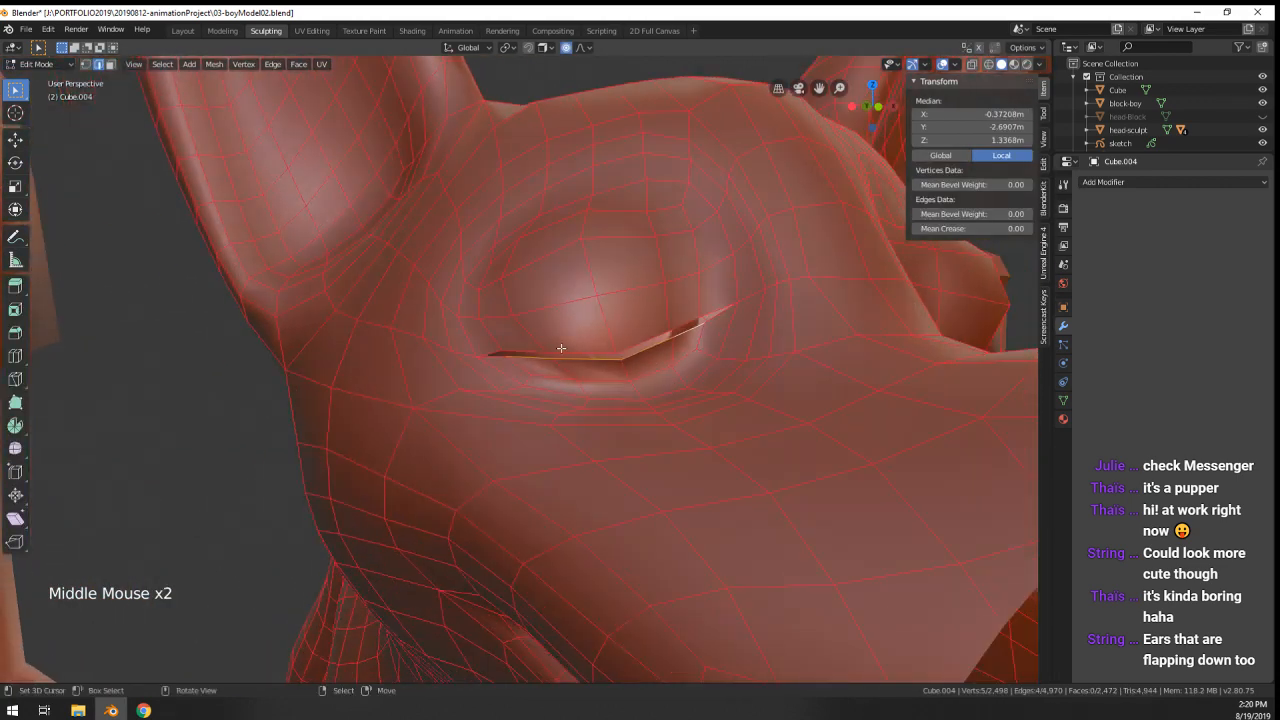
pyautogui.scroll(1, 555, 345)
pyautogui.scroll(-1, 546, 339)
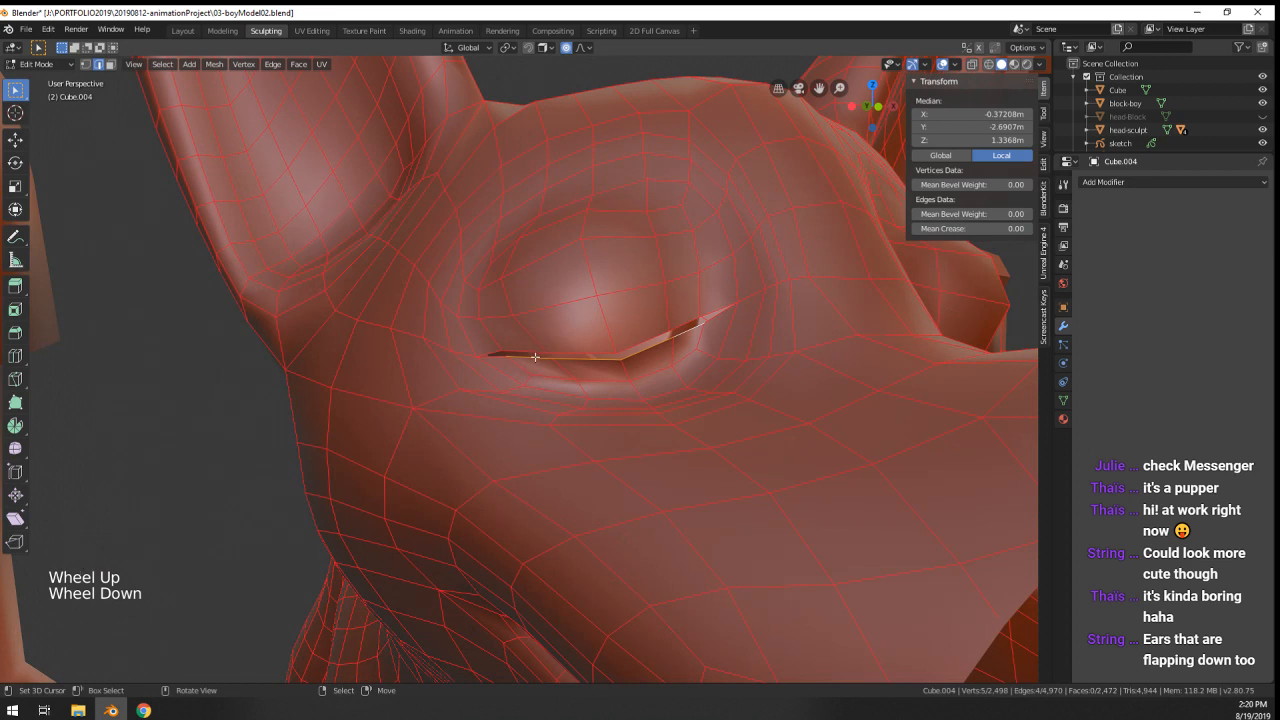
# - Undo the rip along the lower eyelid edges
pyautogui.hotkey('ctrl', 'z')
pyautogui.hotkey('ctrl', 'z')
pyautogui.hotkey('ctrl', 'z')
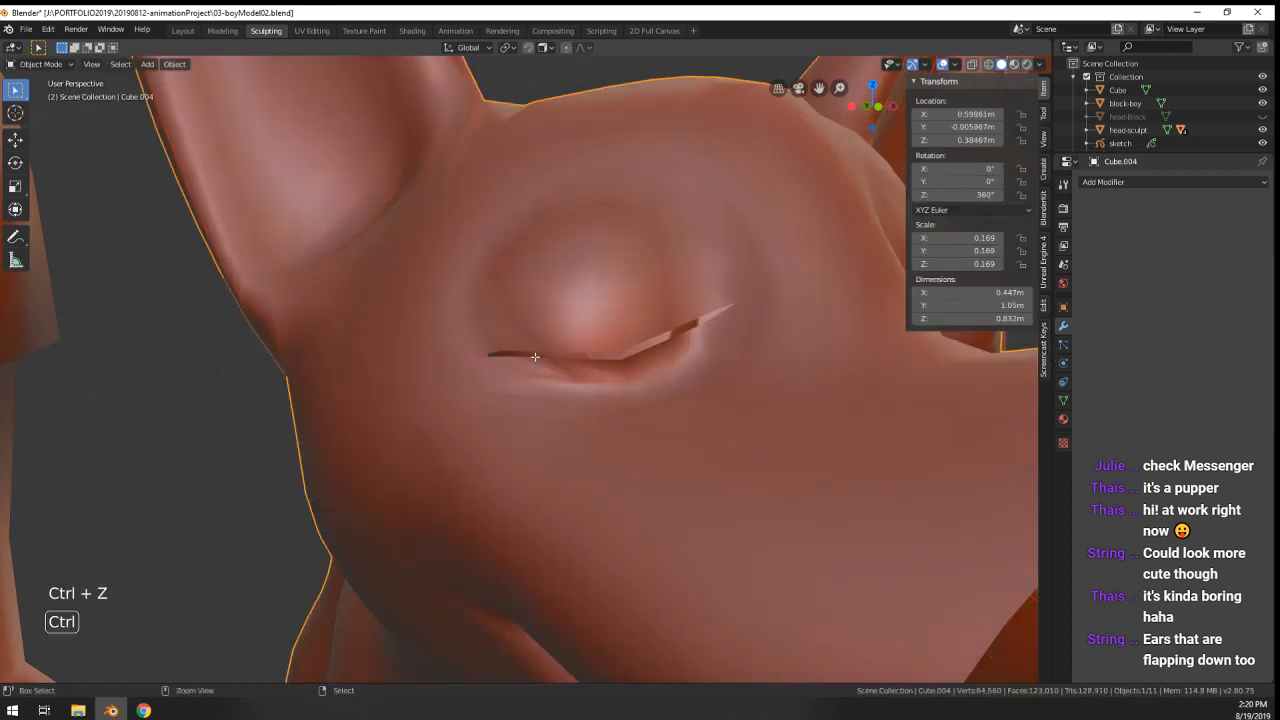
# - Select the strip of faces across the lower half of the eye bulge and inset them by 0.04275 m
pyautogui.keyDown('shift'); pyautogui.moveTo(535, 356); pyautogui.dragTo(515, 376, button='middle'); pyautogui.keyUp('shift')
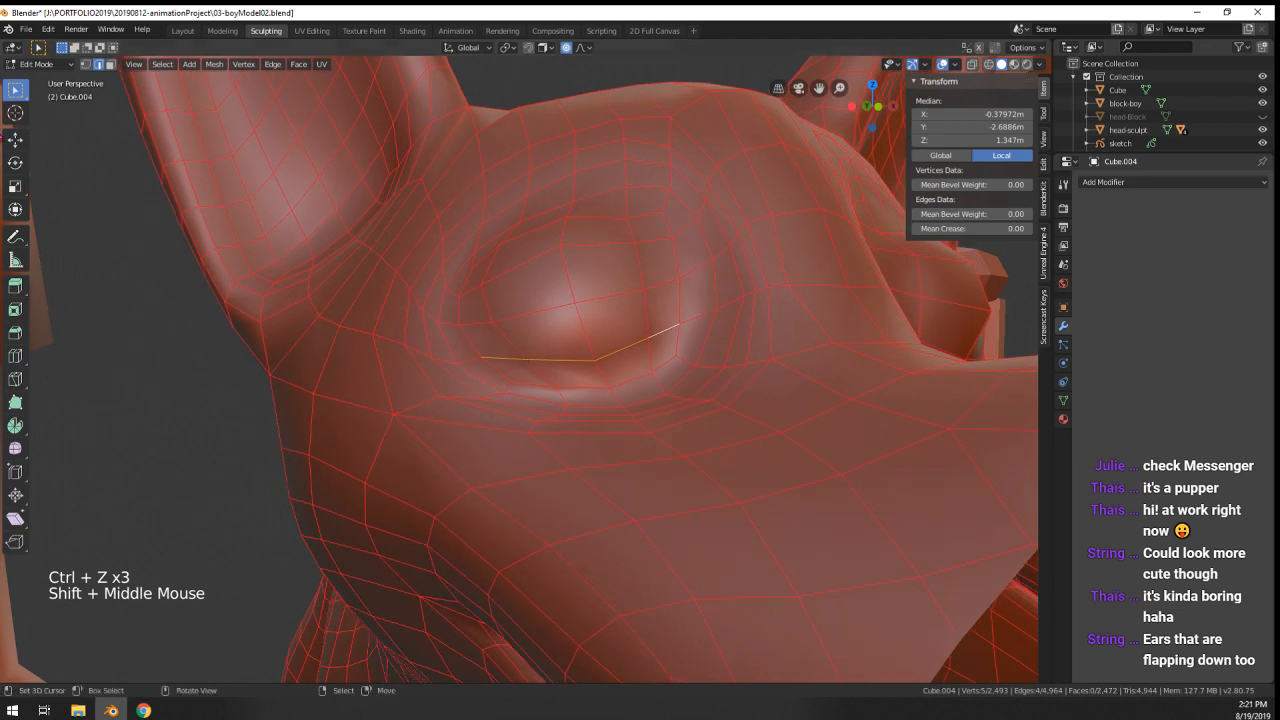
pyautogui.click(496, 434)
pyautogui.rightClick(473, 348)
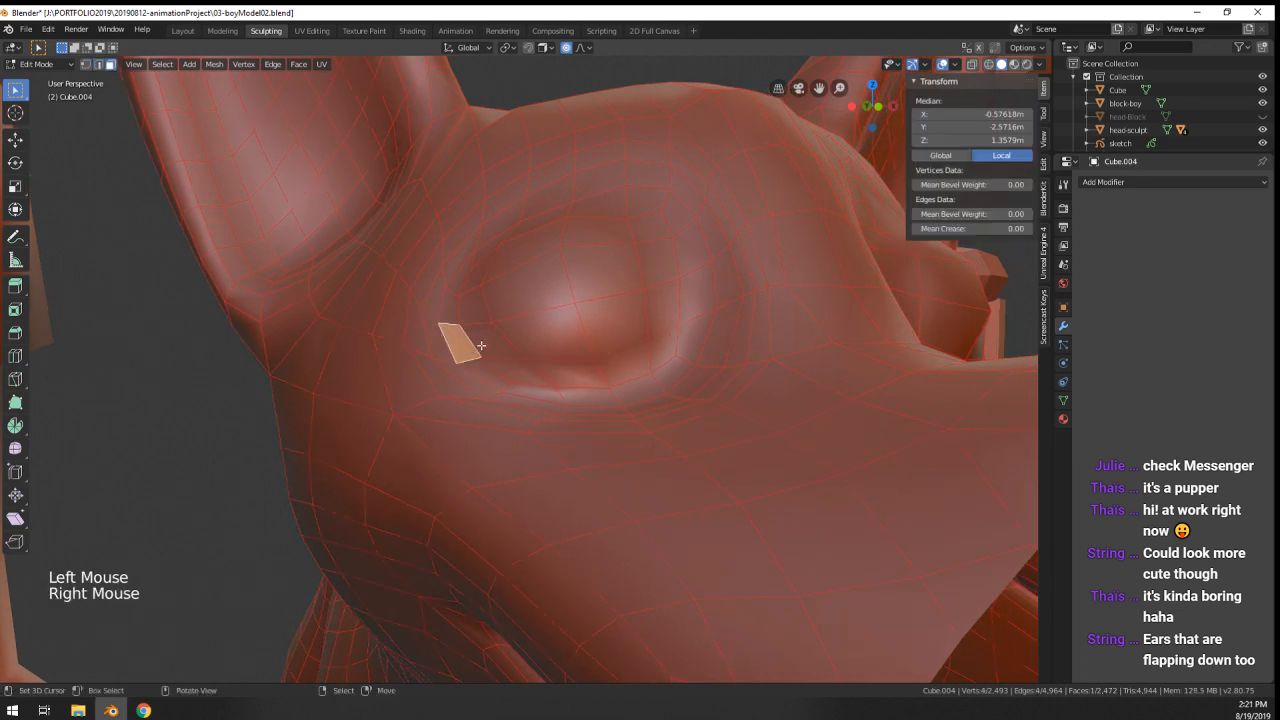
pyautogui.rightClick(481, 346)
pyautogui.keyDown('ctrl'); pyautogui.rightClick(660, 328); pyautogui.keyUp('ctrl')
pyautogui.keyDown('ctrl'); pyautogui.rightClick(662, 345); pyautogui.keyUp('ctrl')
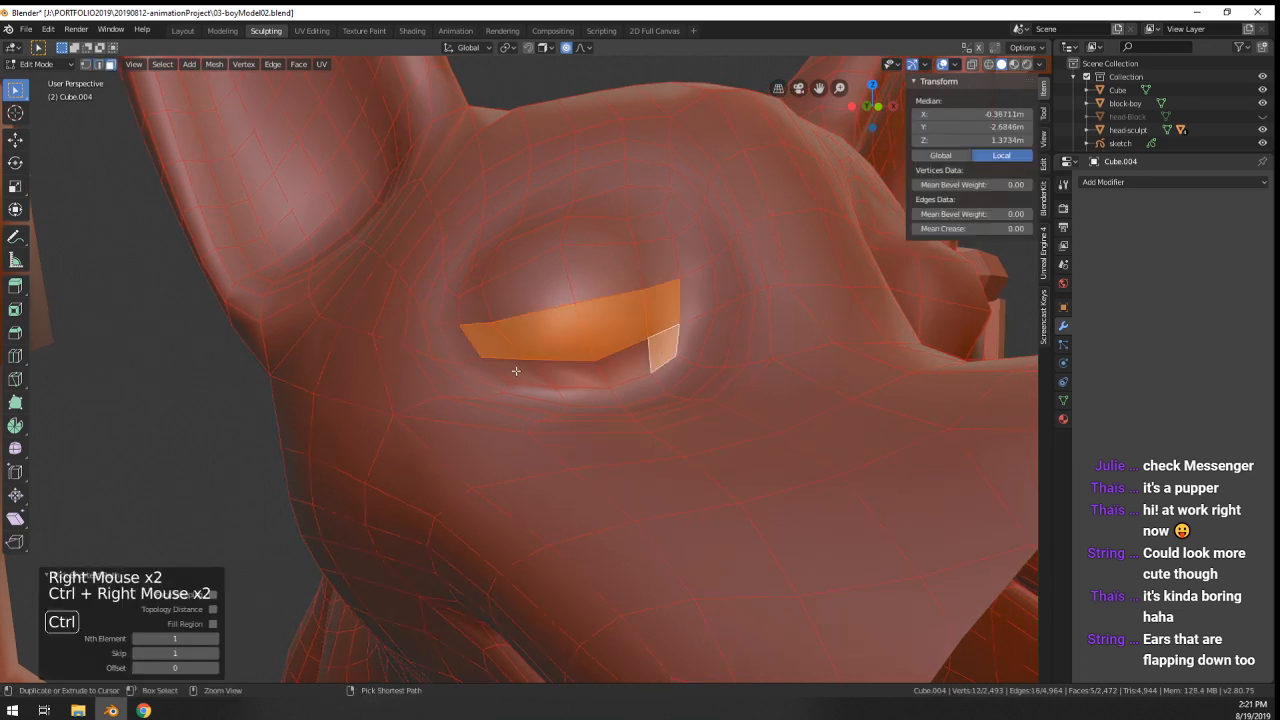
pyautogui.keyDown('ctrl'); pyautogui.rightClick(516, 371); pyautogui.keyUp('ctrl')
pyautogui.press('i')
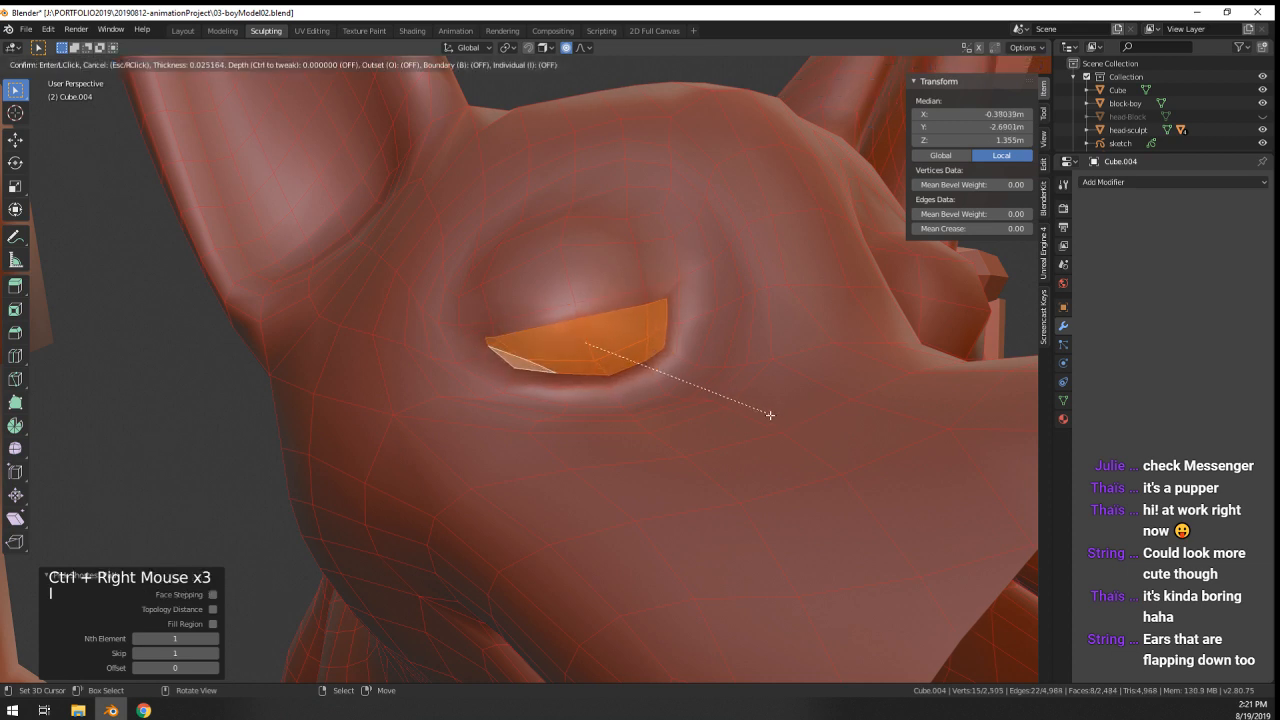
pyautogui.click(337, 576)
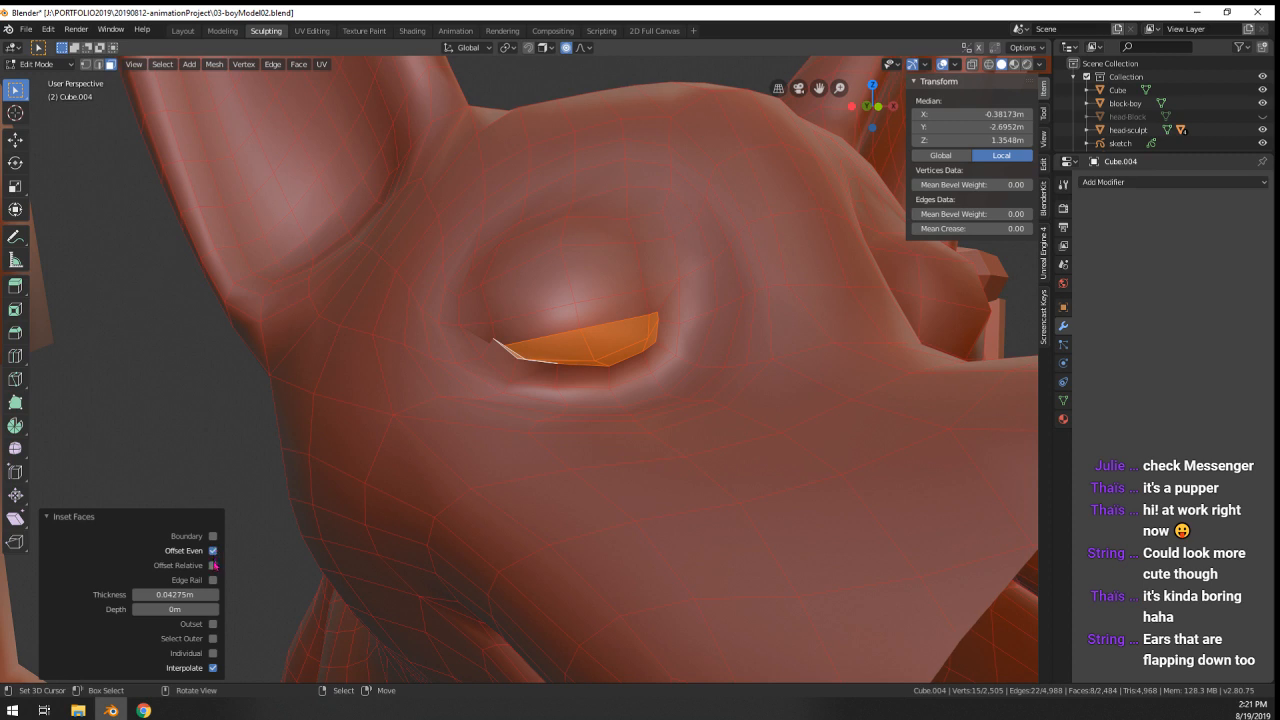
# - Adjust the eye inset to a thickness of 0.03375 m and depth of 0.007 m with Edge Rail enabled and Offset Relative off
pyautogui.click(213, 565)
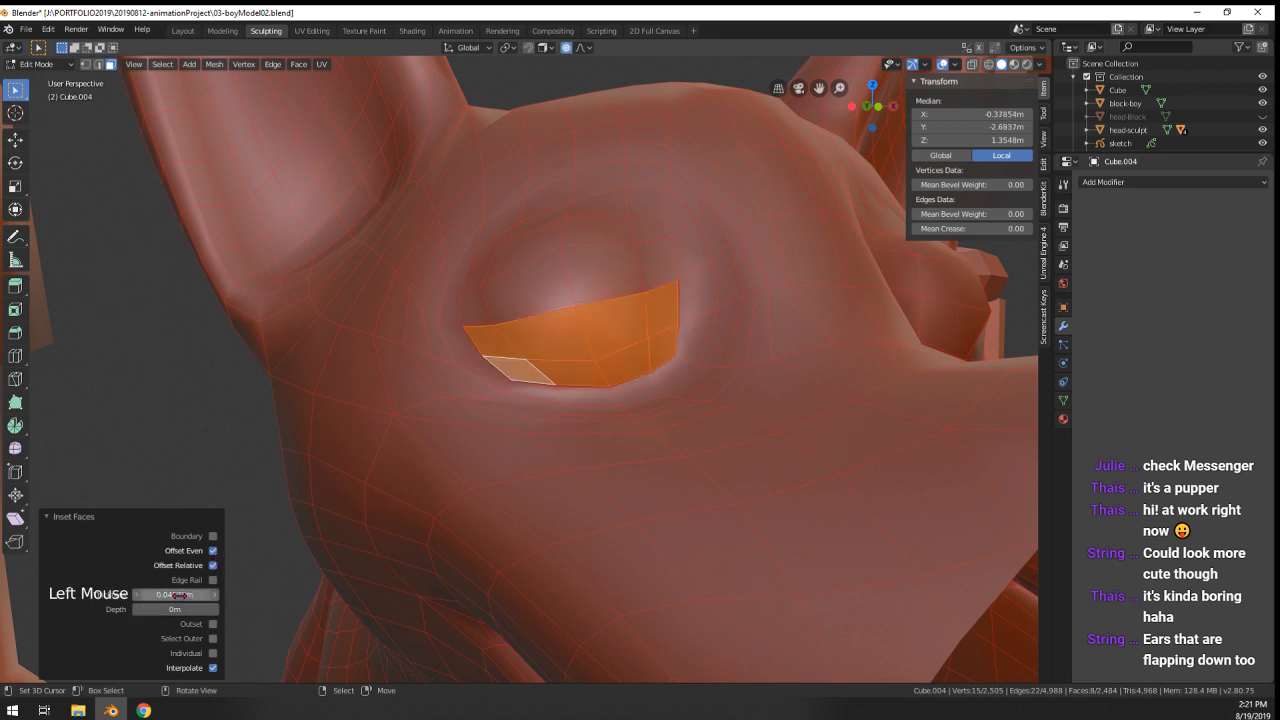
pyautogui.moveTo(176, 595)
pyautogui.mouseDown()
pyautogui.moveTo(194, 595)
pyautogui.moveTo(153, 594)
pyautogui.moveTo(187, 595)
pyautogui.mouseUp()
pyautogui.click(213, 566)
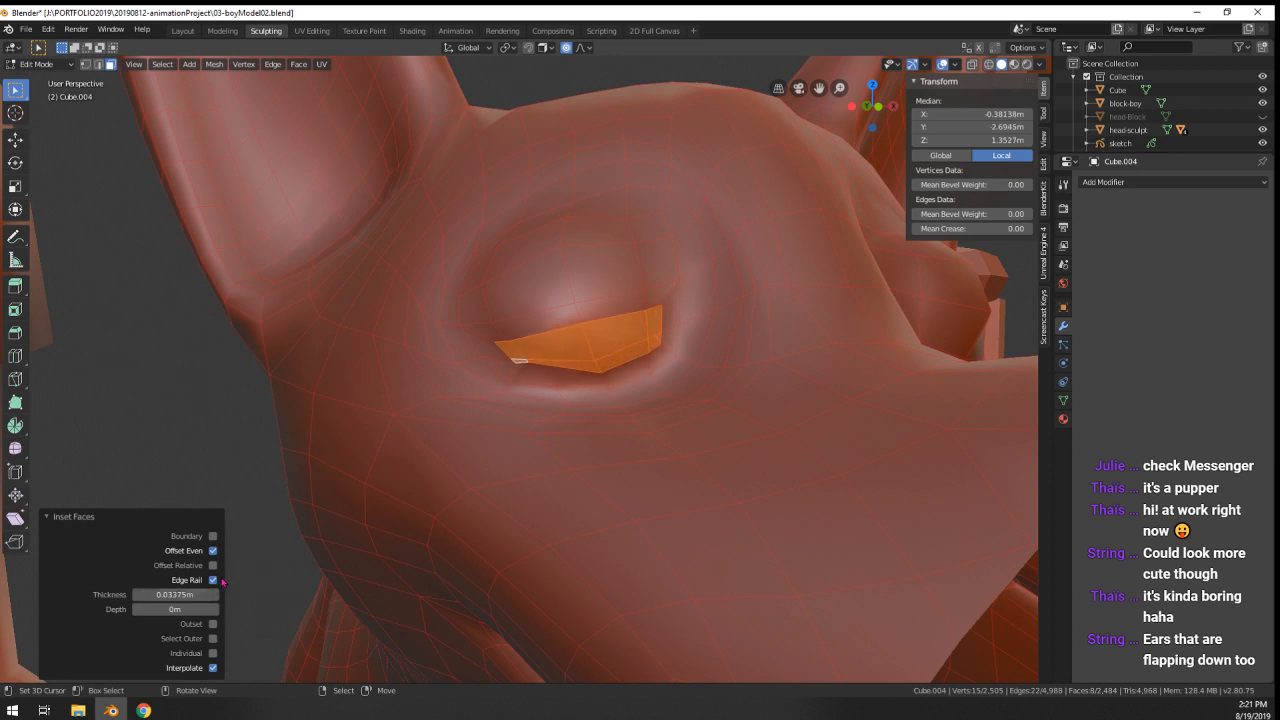
pyautogui.click(212, 653)
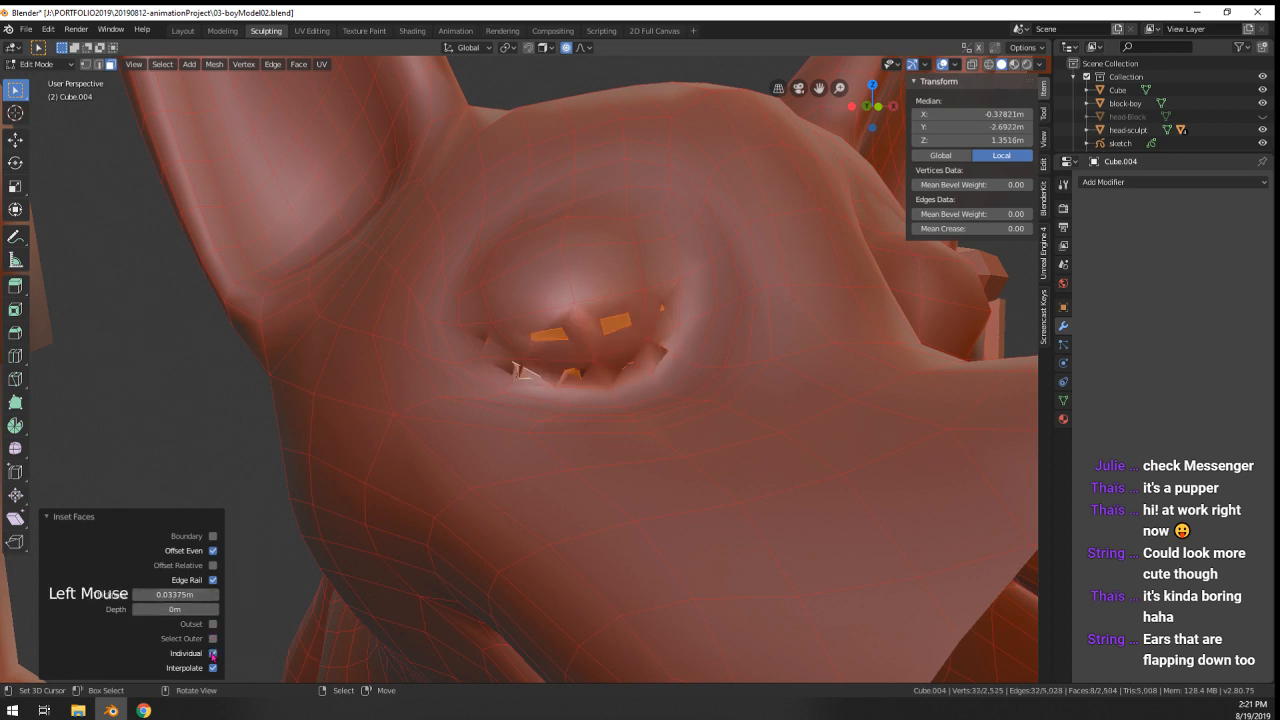
pyautogui.click(212, 653)
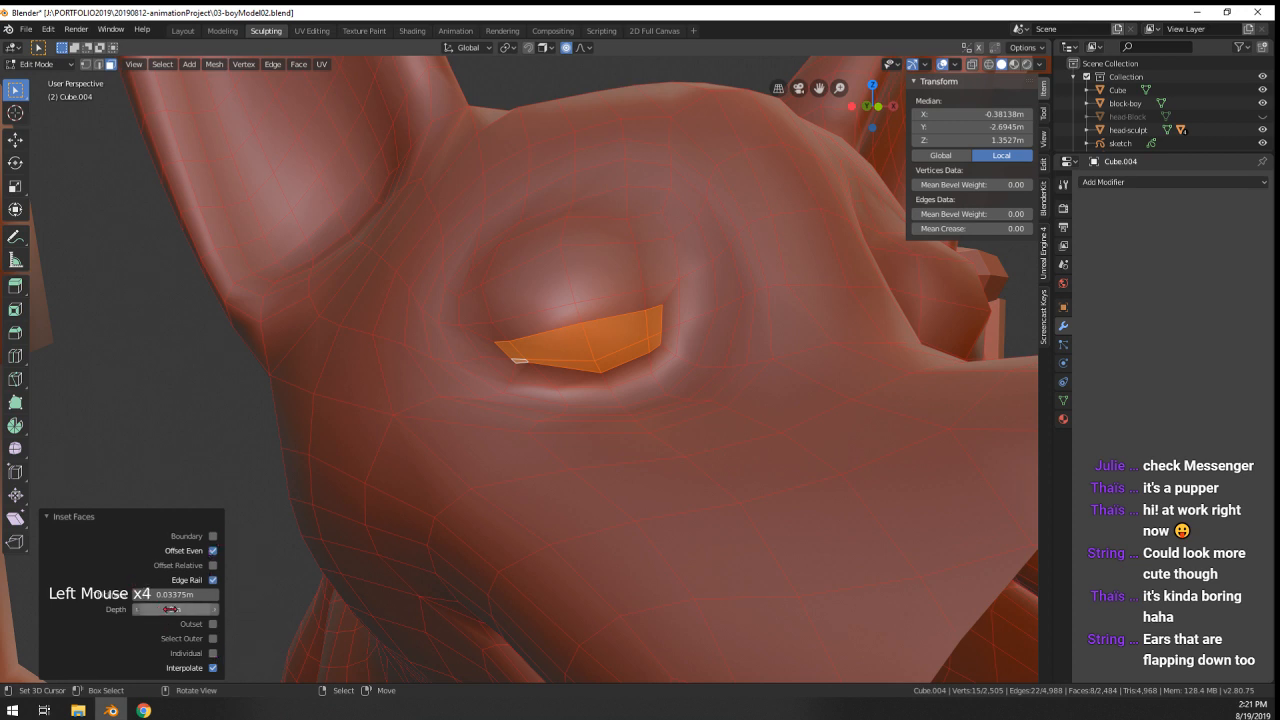
pyautogui.moveTo(171, 609); pyautogui.dragTo(176, 609)
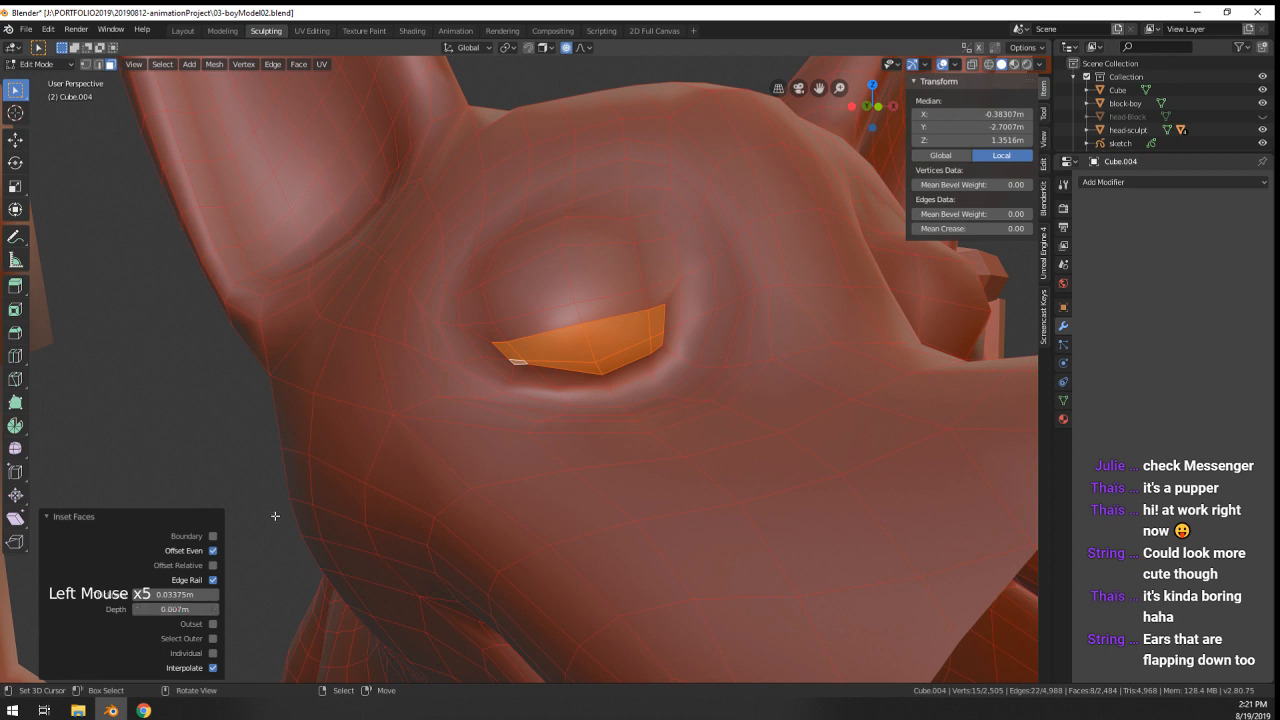
# - Flatten the inset eye faces to 0.576 along Z and move them slightly down toward the lower lid
pyautogui.scroll(3, 513, 398)
pyautogui.scroll(-3, 531, 374)
pyautogui.press('s')
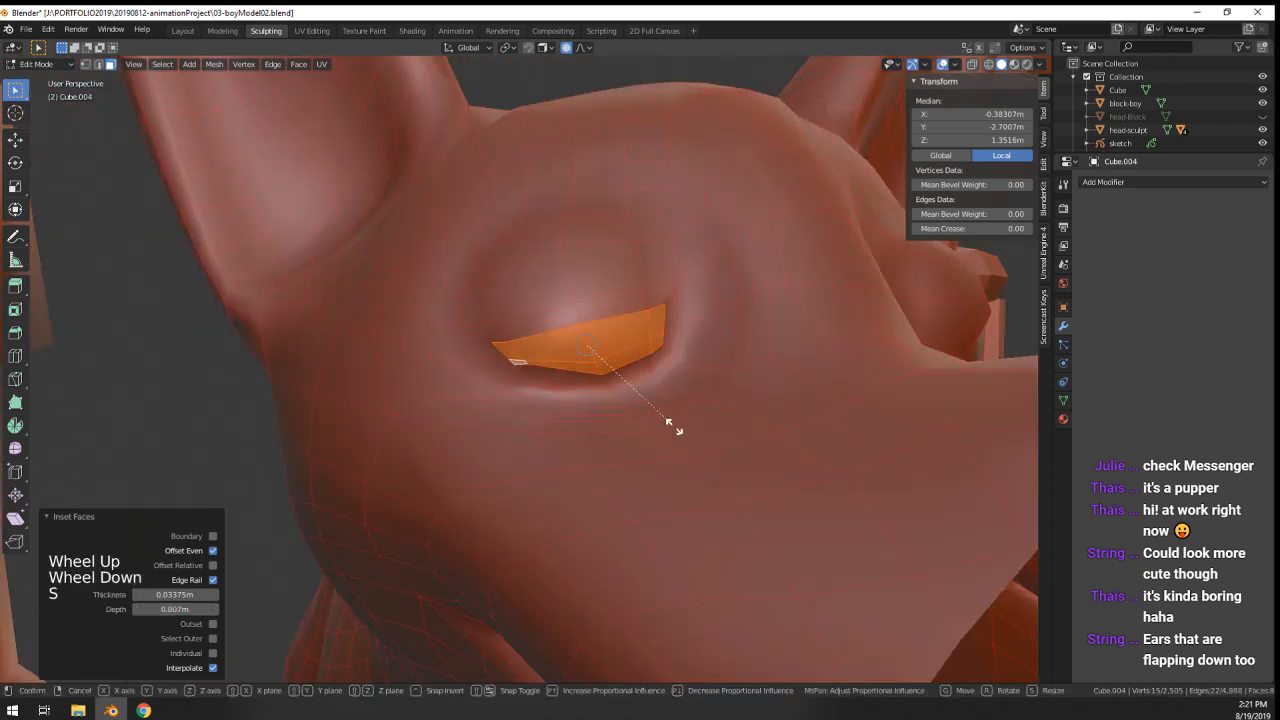
pyautogui.click(615, 398)
pyautogui.press('g')
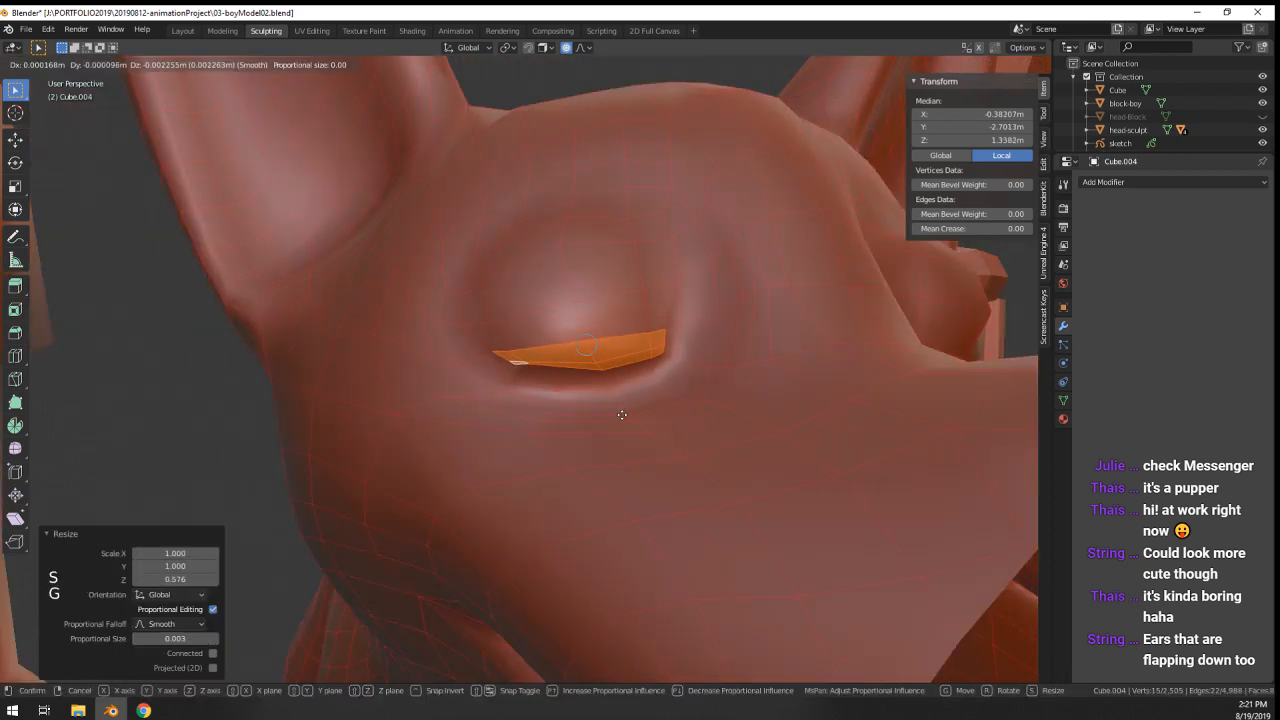
pyautogui.click(621, 417)
# - Try to rip the edge path running through the inset eye faces and undo the rip
pyautogui.rightClick(522, 364)
pyautogui.scroll(4, 473, 365)
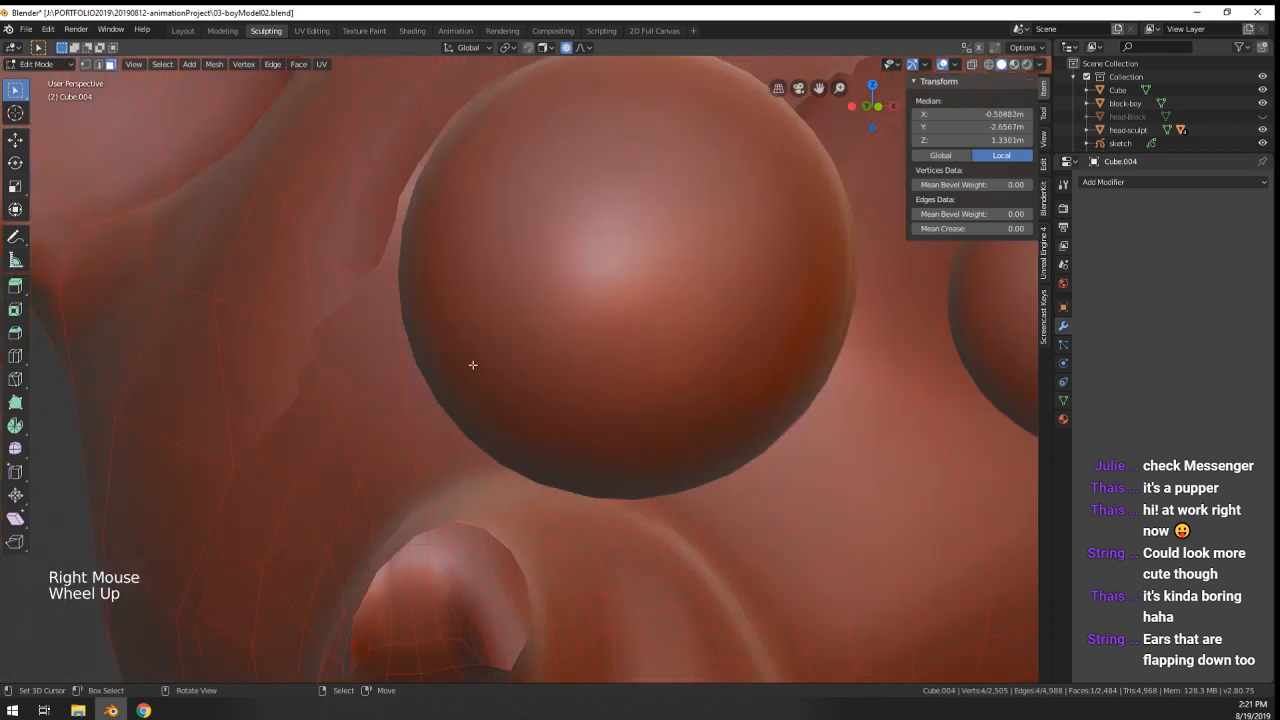
pyautogui.click(97, 64)
pyautogui.scroll(-4, 555, 305)
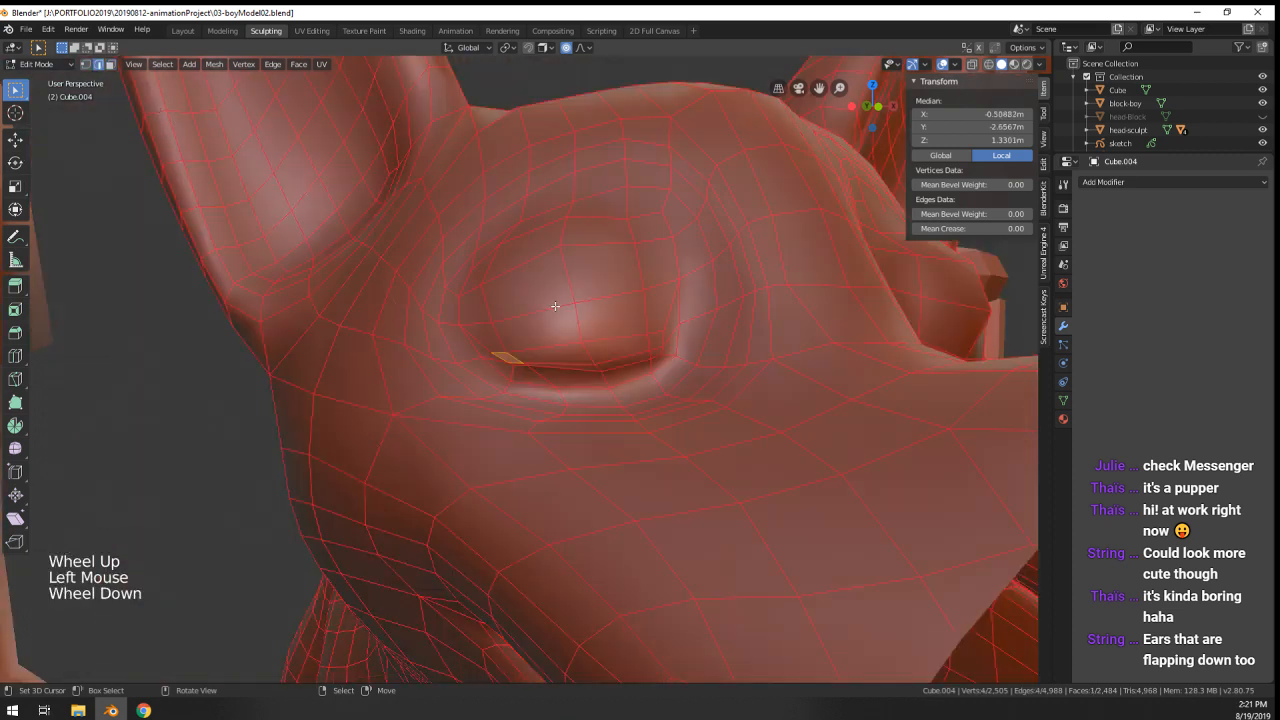
pyautogui.rightClick(521, 363)
pyautogui.keyDown('ctrl'); pyautogui.rightClick(668, 351); pyautogui.keyUp('ctrl')
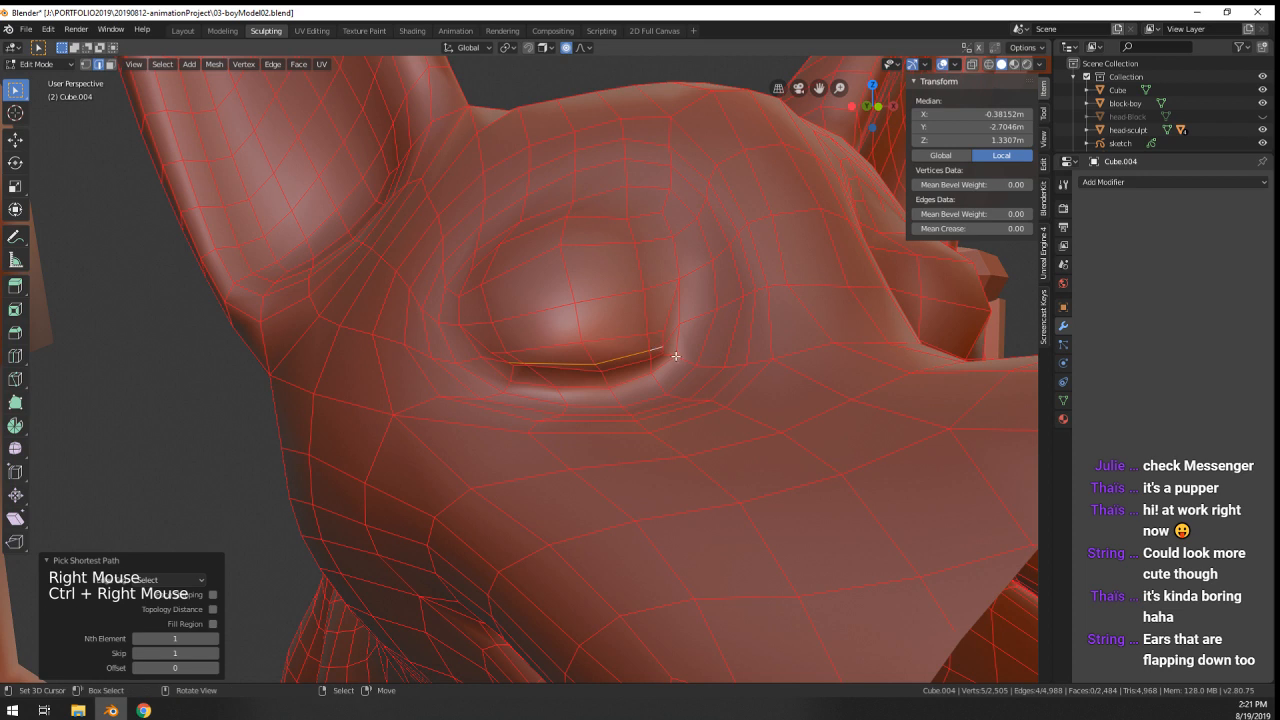
pyautogui.press('v')
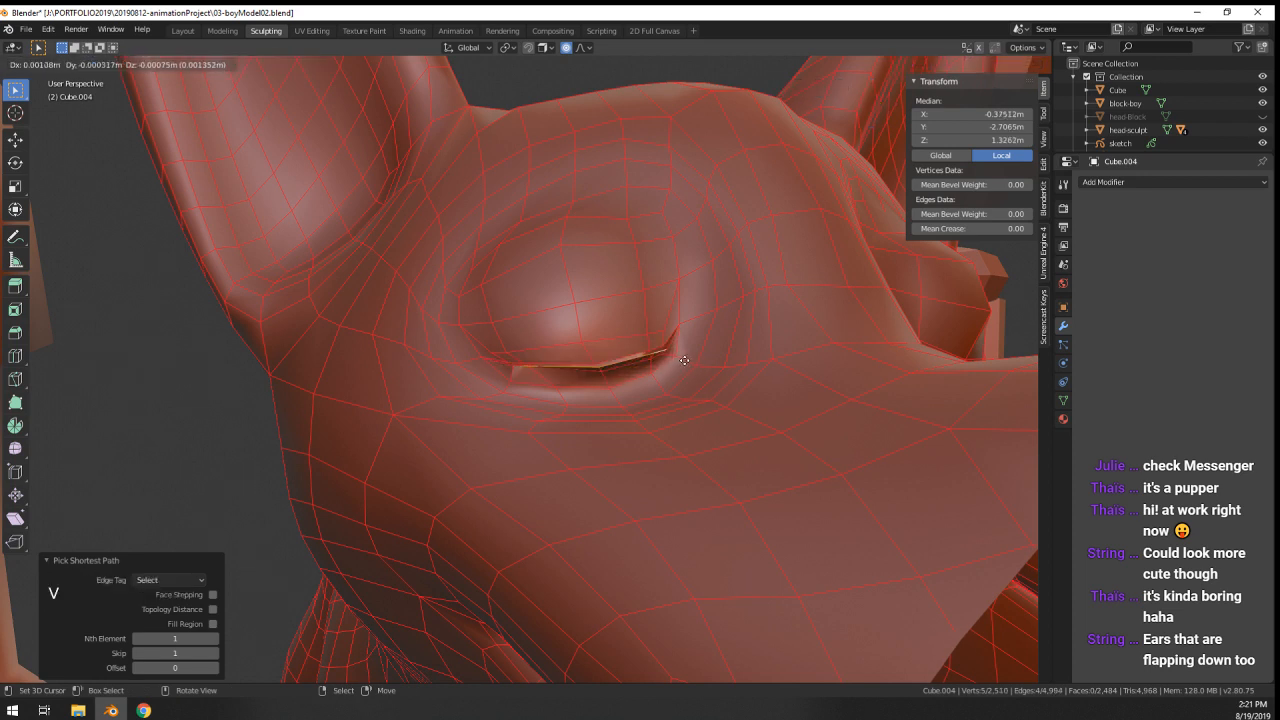
pyautogui.click(684, 360)
pyautogui.hotkey('ctrl', 'z')
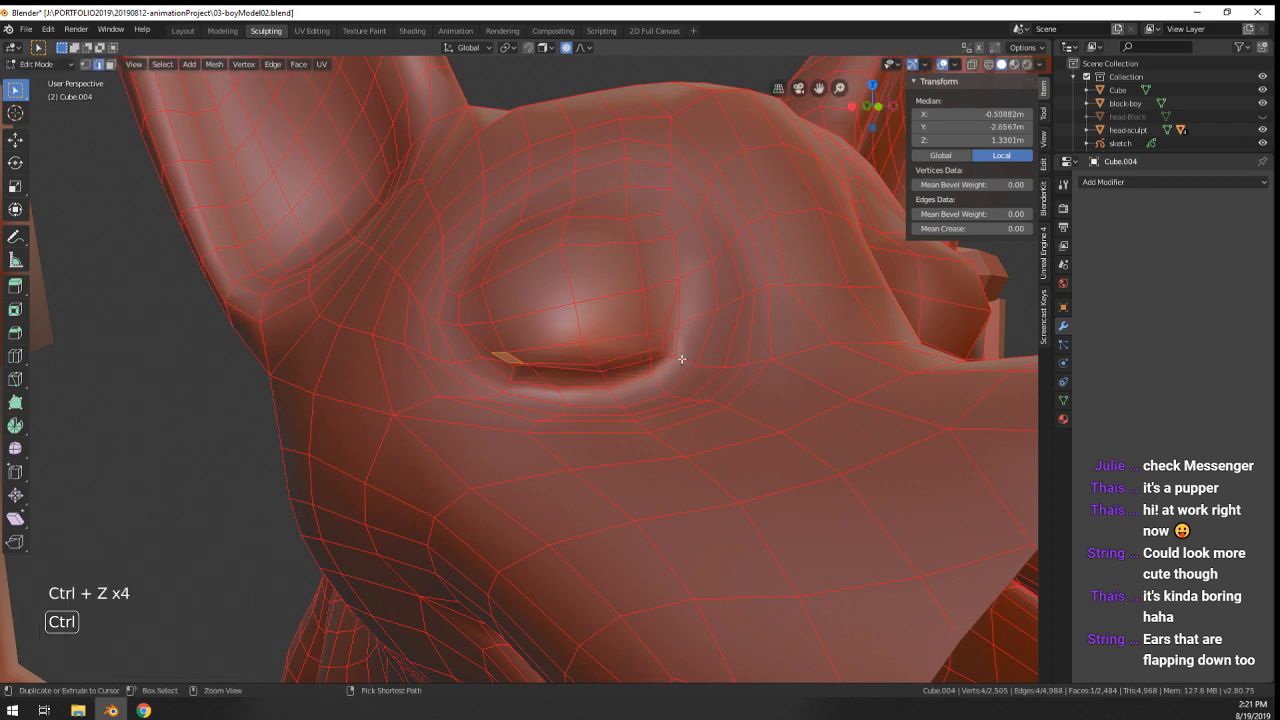
# - Undo the inset and flattening of the face strip across the eye bulge
pyautogui.hotkey('ctrl', 'z')
pyautogui.hotkey('ctrl', 'z')
pyautogui.hotkey('ctrl', 'z')
pyautogui.hotkey('ctrl', 'z')
pyautogui.hotkey('ctrl', 'z')
pyautogui.hotkey('ctrl', 'z')
pyautogui.hotkey('ctrl', 'z')
pyautogui.hotkey('ctrl', 'z')
pyautogui.hotkey('ctrl', 'z')
pyautogui.hotkey('ctrl', 'z')
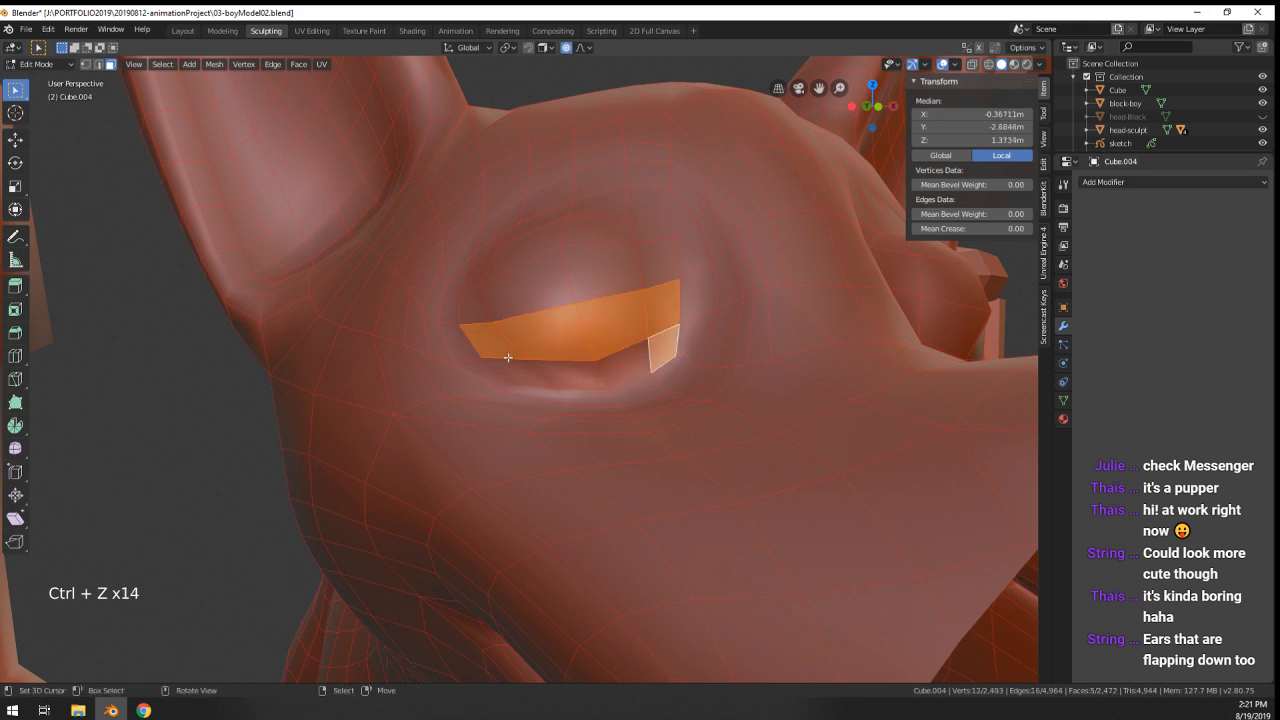
# - Try to rip the edge path running corner to corner along the lower part of the eye bulge
pyautogui.rightClick(508, 357)
pyautogui.rightClick(661, 309)
pyautogui.click(107, 64)
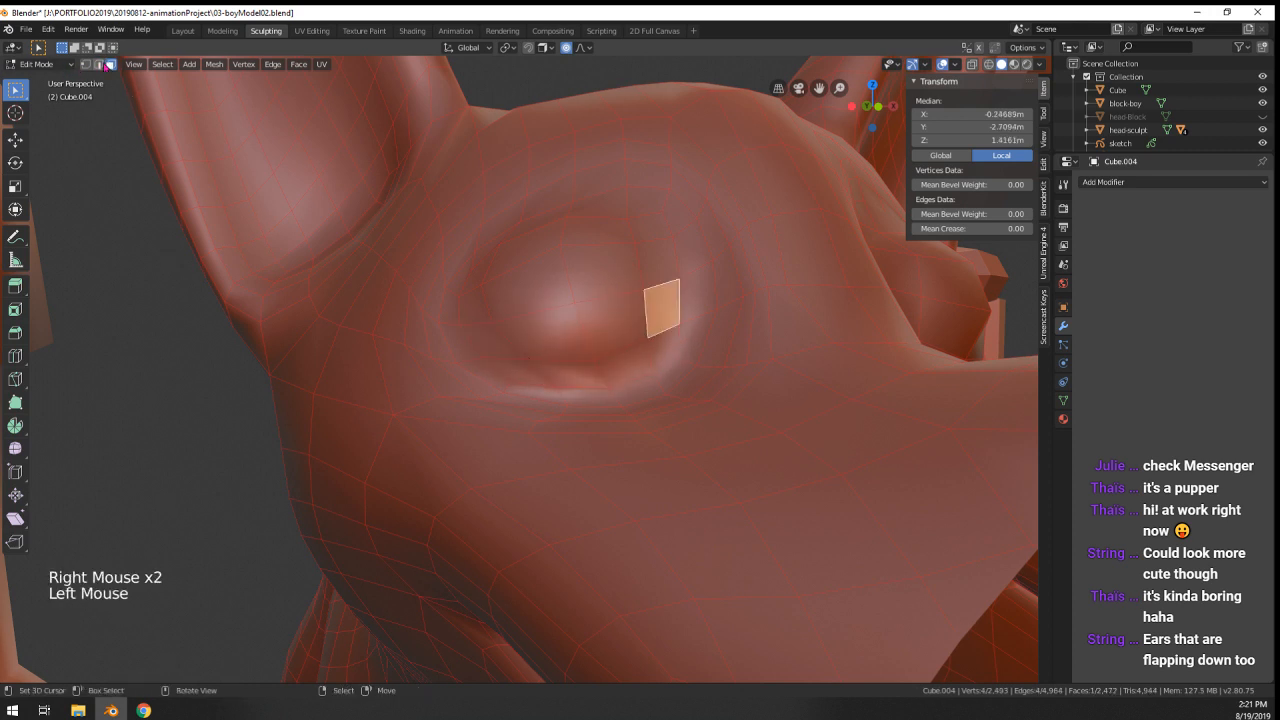
pyautogui.click(98, 64)
pyautogui.rightClick(506, 360)
pyautogui.keyDown('ctrl'); pyautogui.rightClick(664, 339); pyautogui.keyUp('ctrl')
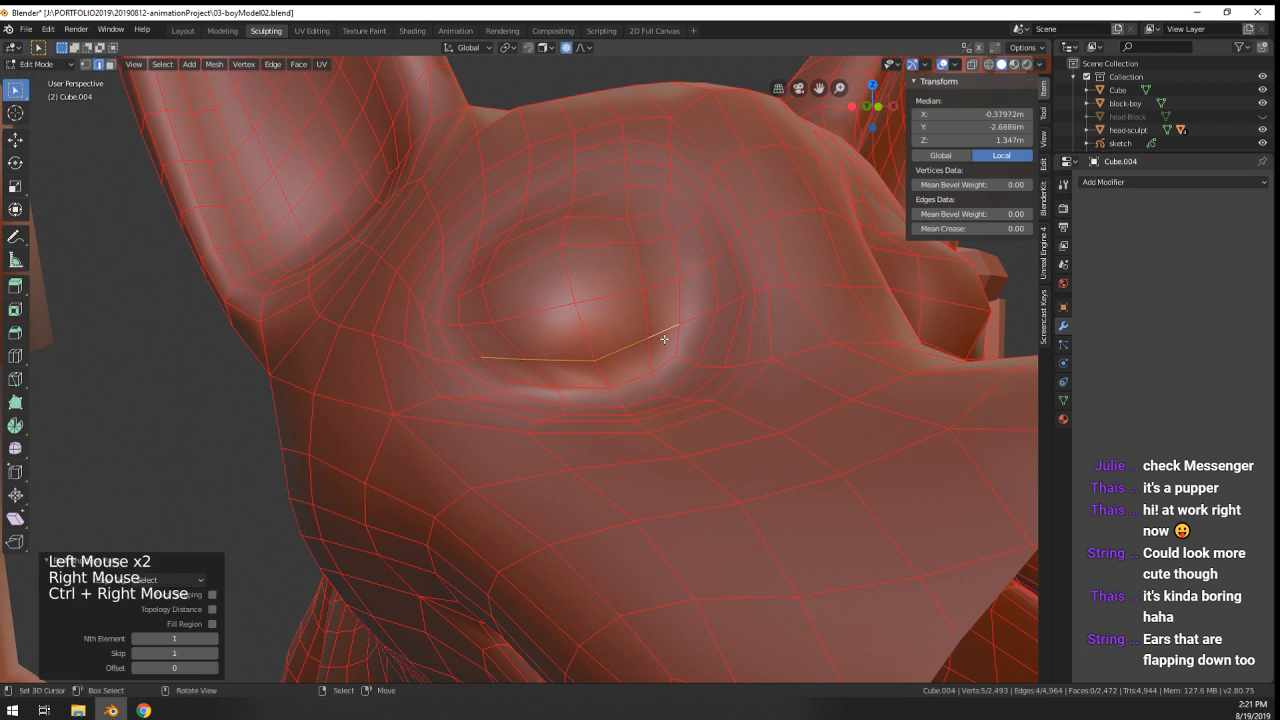
pyautogui.press('v')
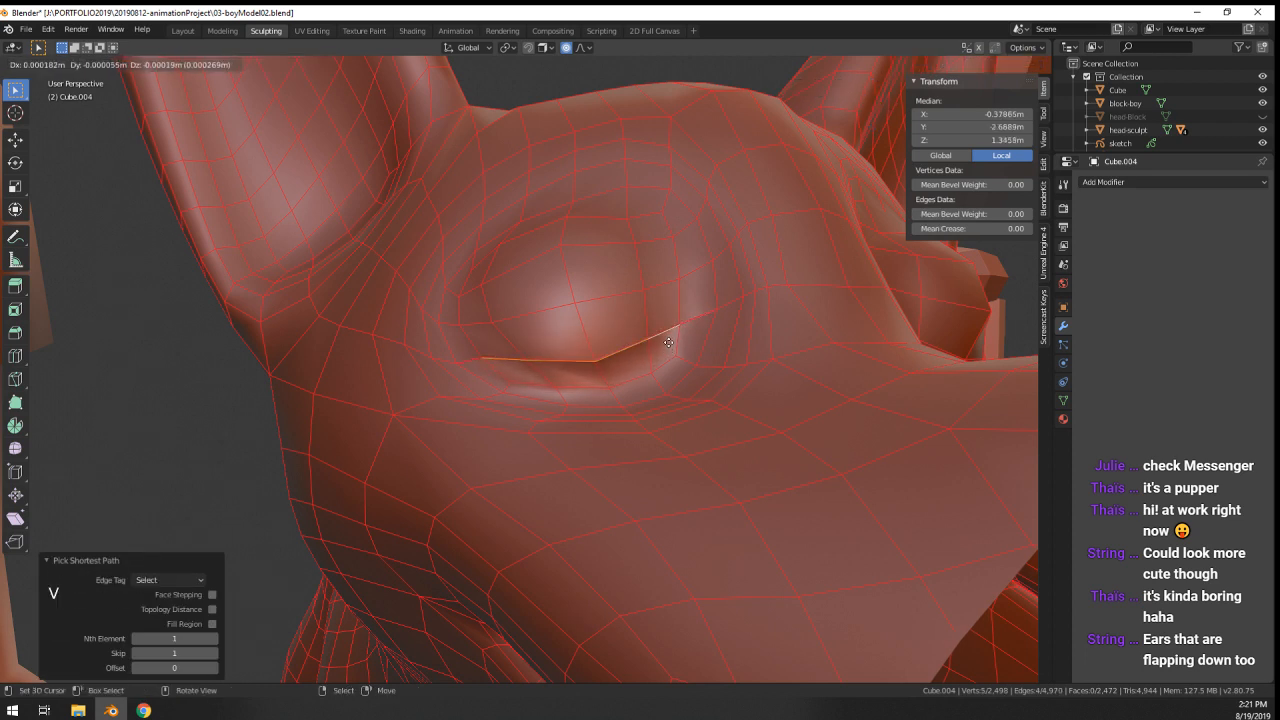
pyautogui.hotkey('ctrl', 'z')
# - Rip the two adjoining edges along the lower middle of the eye bulge, offsetting them slightly downward
pyautogui.rightClick(585, 357)
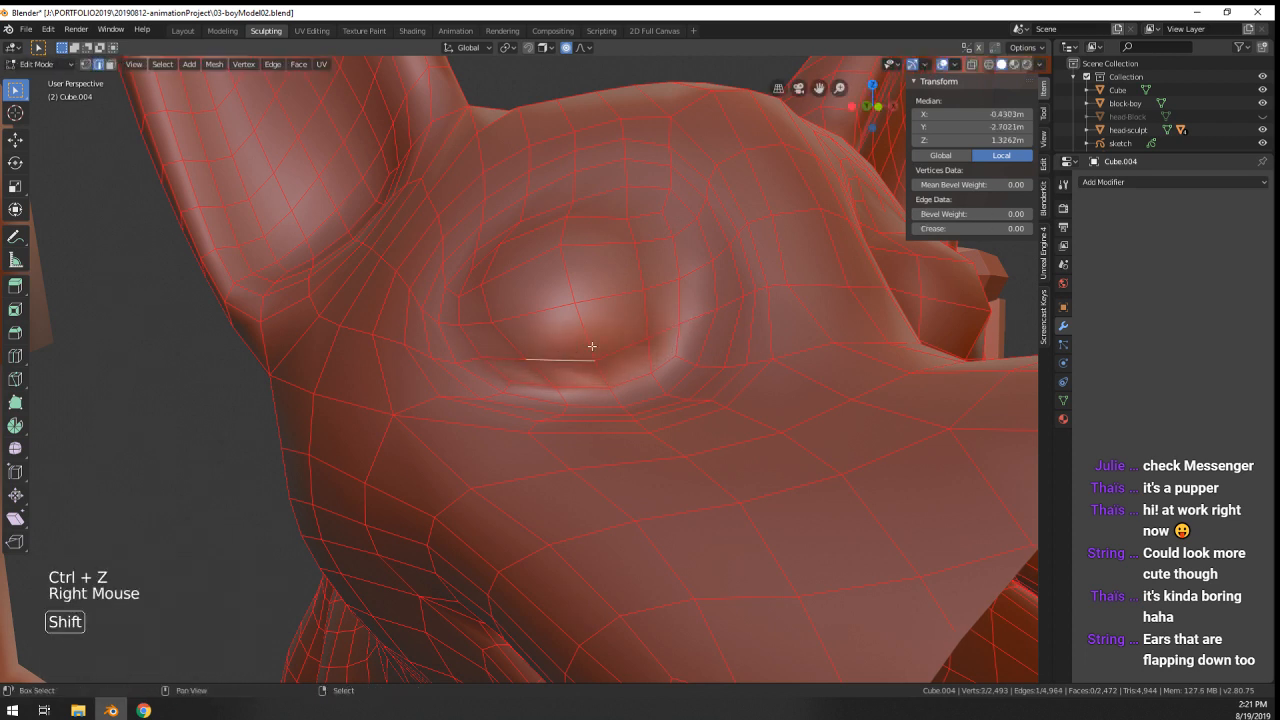
pyautogui.keyDown('shift'); pyautogui.rightClick(635, 345); pyautogui.keyUp('shift')
pyautogui.press('v')
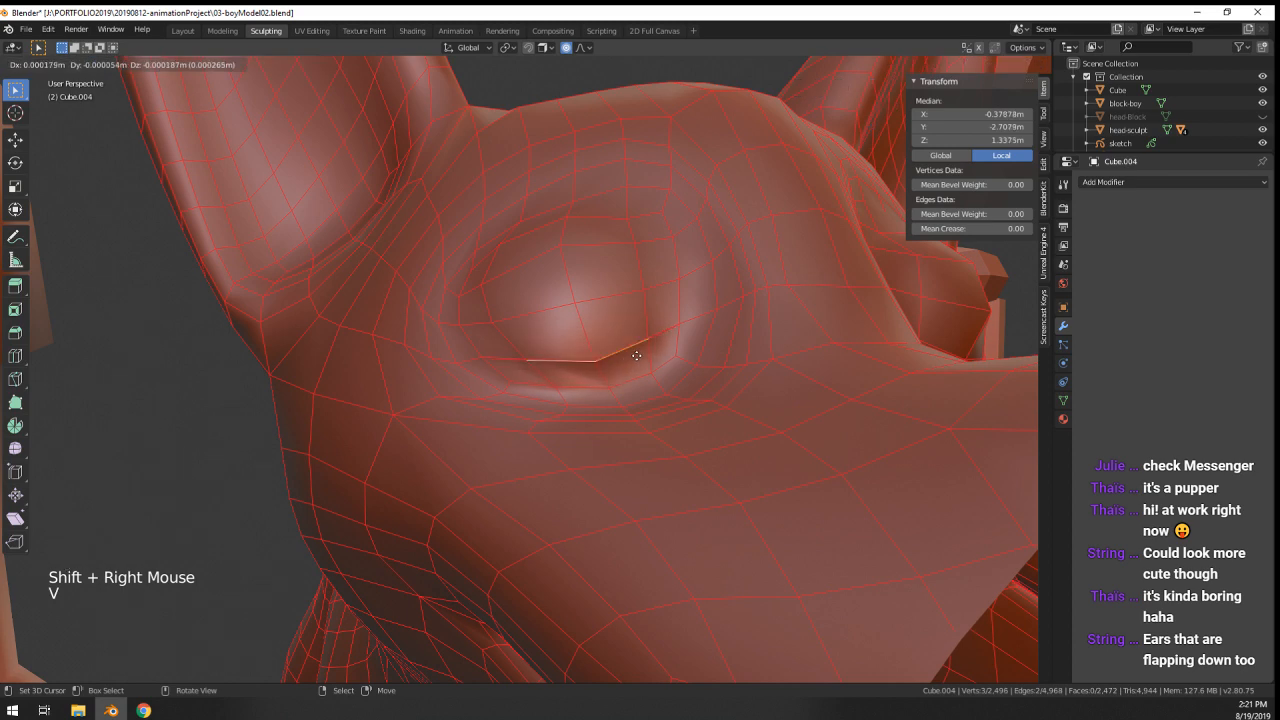
pyautogui.click(636, 357)
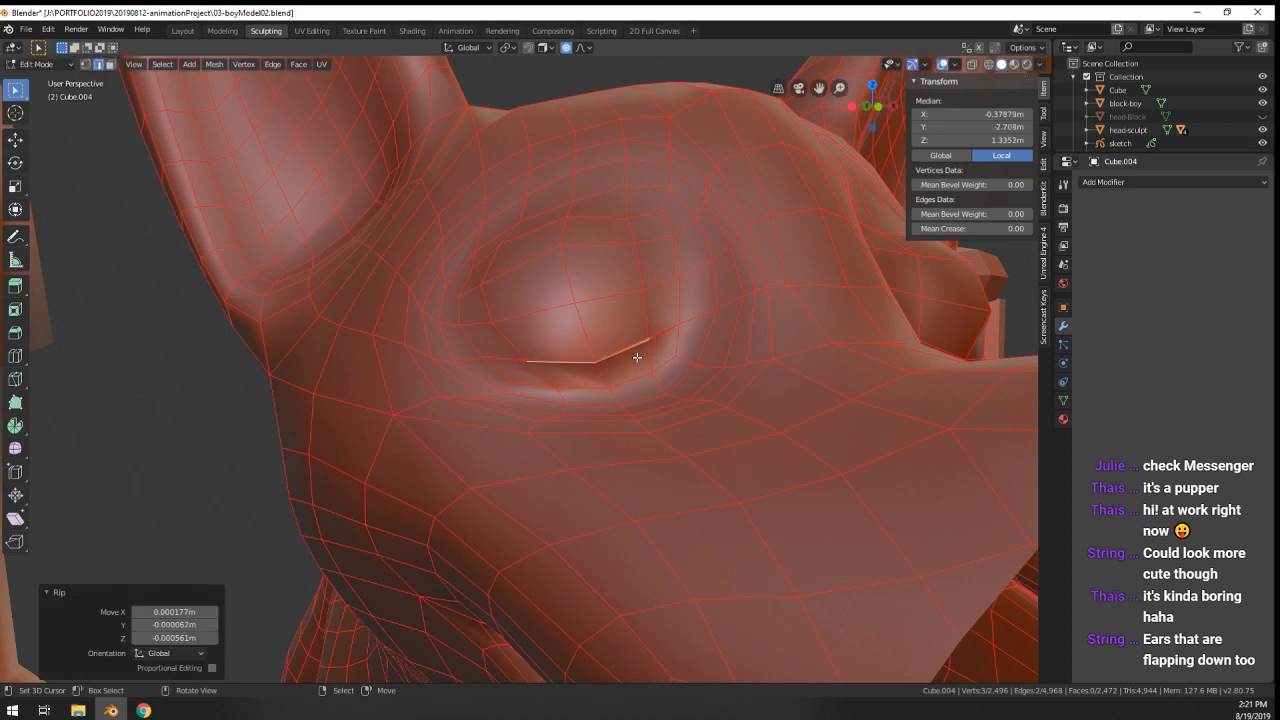
# - Select the boundary loop of the ripped eye slit and extrude it inward along global Y
pyautogui.keyDown('alt'); pyautogui.rightClick(630, 358); pyautogui.keyUp('alt')
pyautogui.moveTo(608, 372); pyautogui.dragTo(709, 485, button='middle')
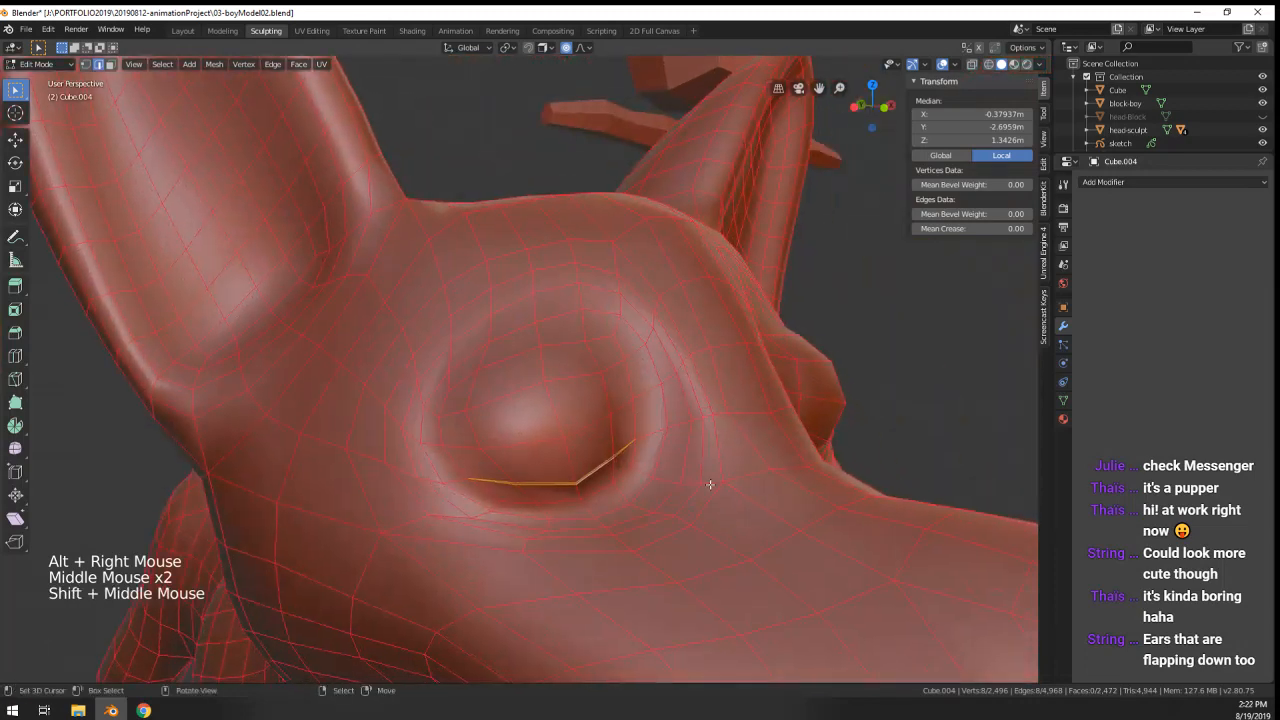
pyautogui.press('e')
pyautogui.press('y')
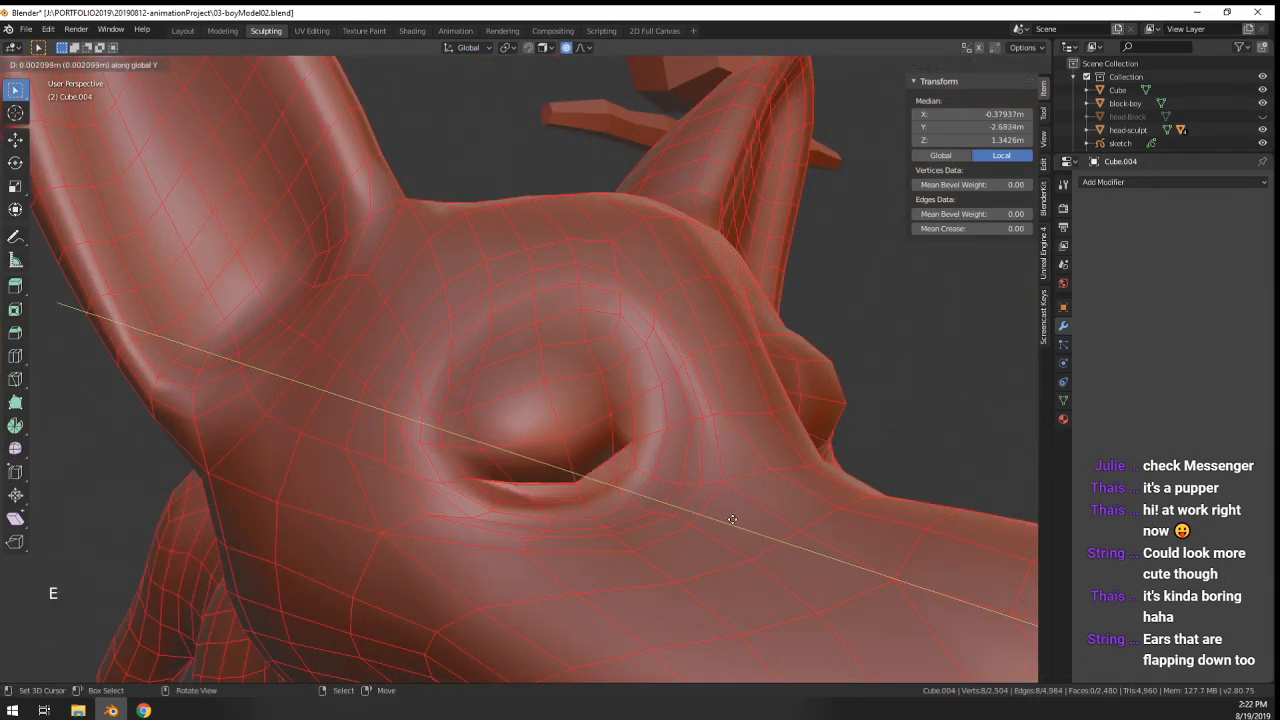
pyautogui.press('Tab')
# - Add a level 1 subdivision surface to the dog and check the slit eye on the smoothed head
pyautogui.scroll(-6, 720, 512)
pyautogui.moveTo(720, 512); pyautogui.dragTo(588, 489, button='middle')
pyautogui.scroll(2, 654, 523)
pyautogui.scroll(1, 601, 511)
pyautogui.rightClick(596, 506)
pyautogui.scroll(-3, 596, 506)
pyautogui.hotkey('ctrl', '1')
pyautogui.scroll(2, 516, 475)
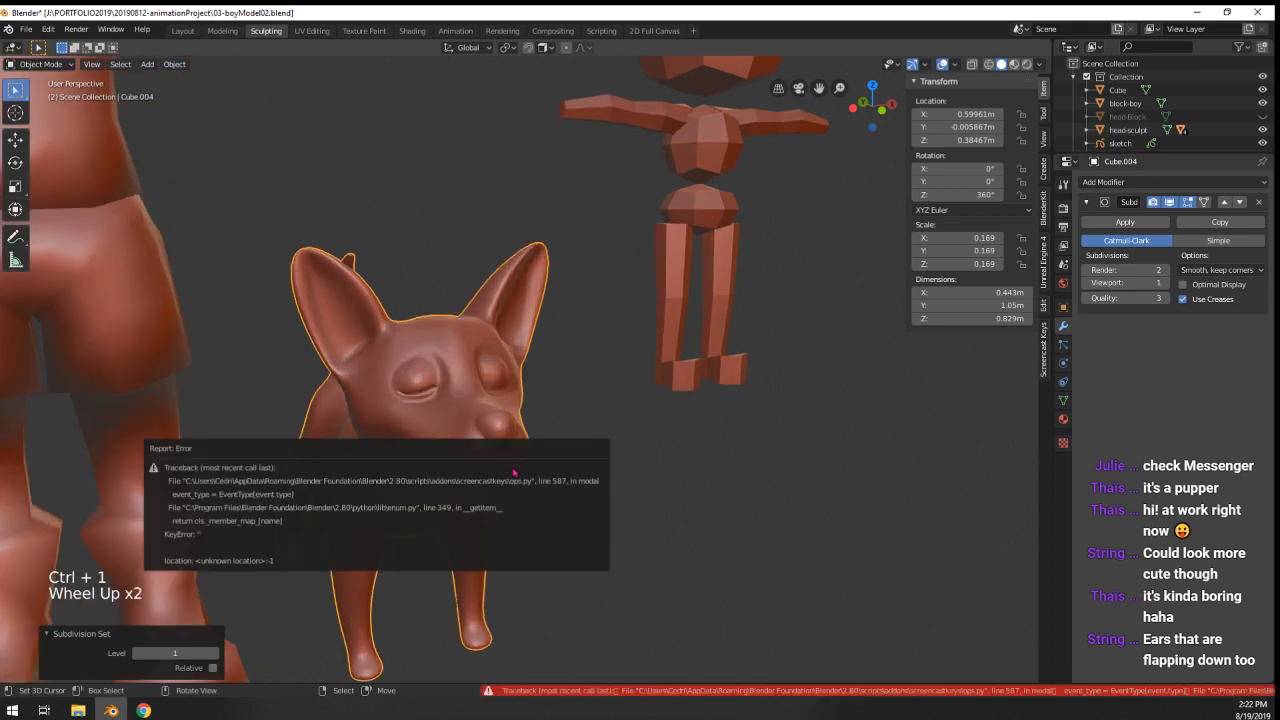
pyautogui.scroll(1, 616, 426)
pyautogui.keyDown('shift'); pyautogui.moveTo(616, 426); pyautogui.dragTo(669, 418, button='middle'); pyautogui.keyUp('shift')
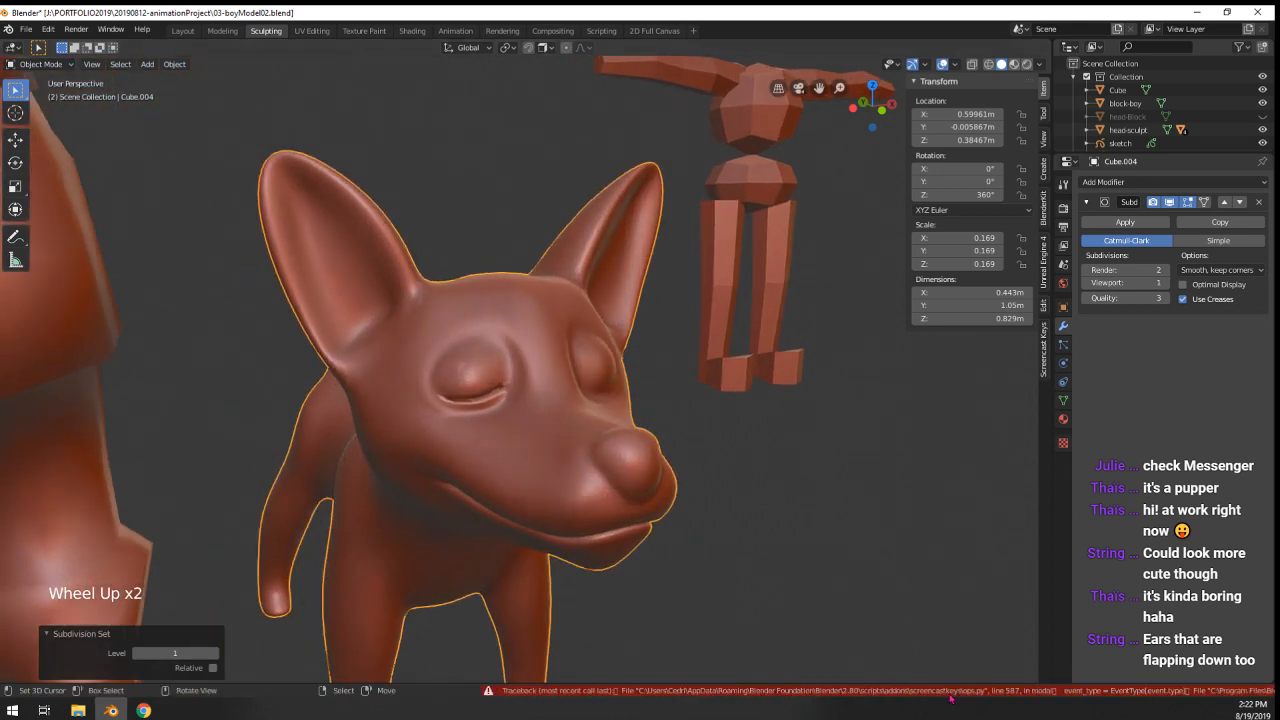
pyautogui.scroll(-1, 590, 484)
pyautogui.scroll(1, 595, 485)
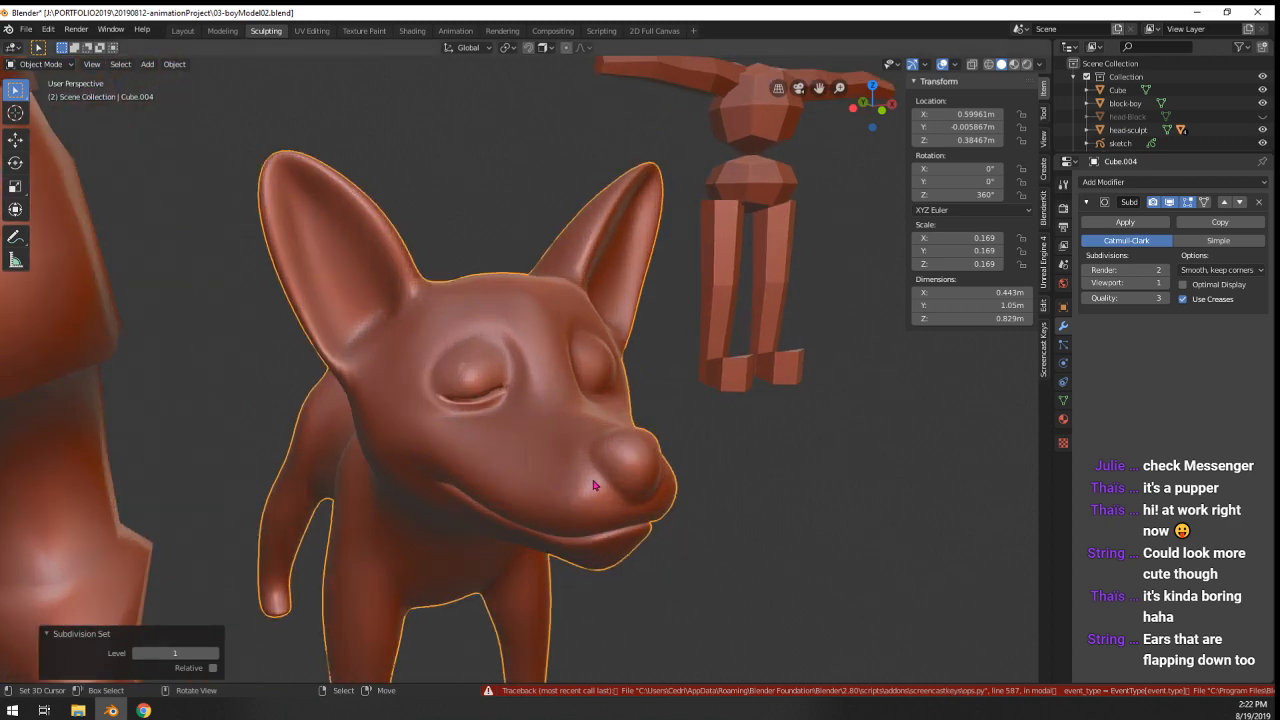
# - Select all objects in the scene and display the Screencast Keys settings
pyautogui.press('a')
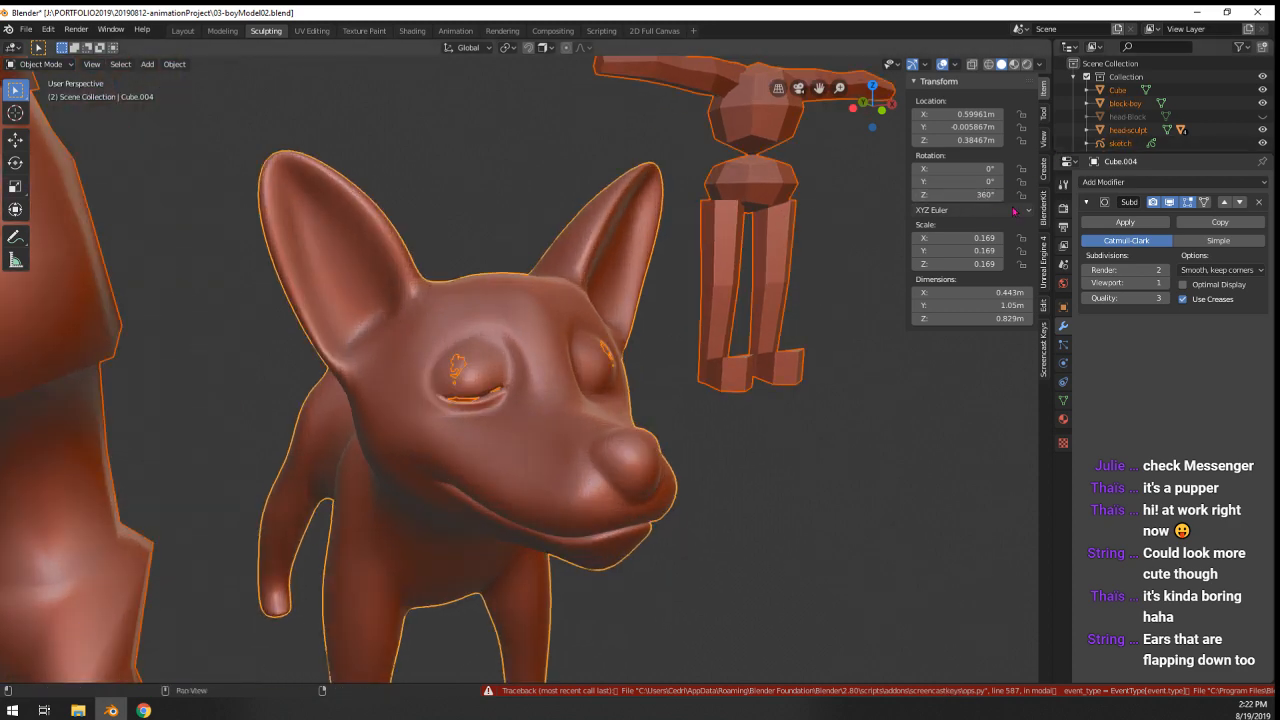
pyautogui.click(1044, 348)
pyautogui.press('Tab')
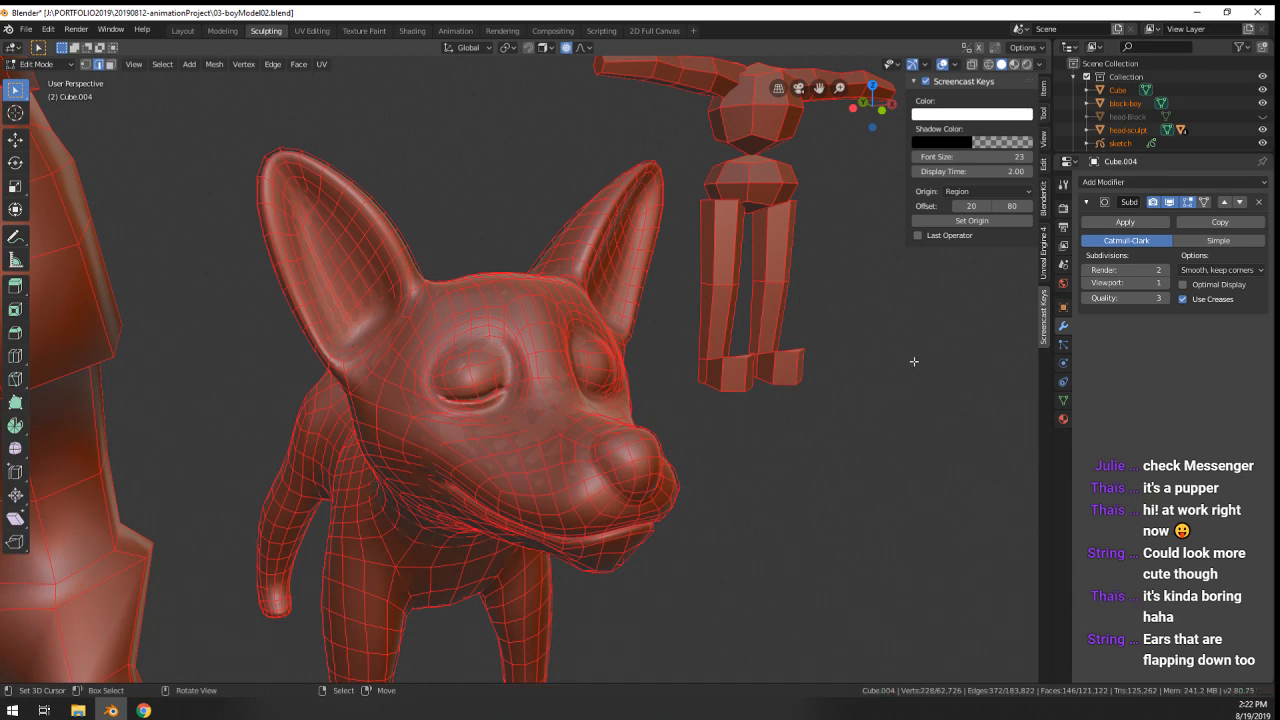
pyautogui.press('Tab')
pyautogui.moveTo(650, 404); pyautogui.dragTo(654, 401, button='middle')
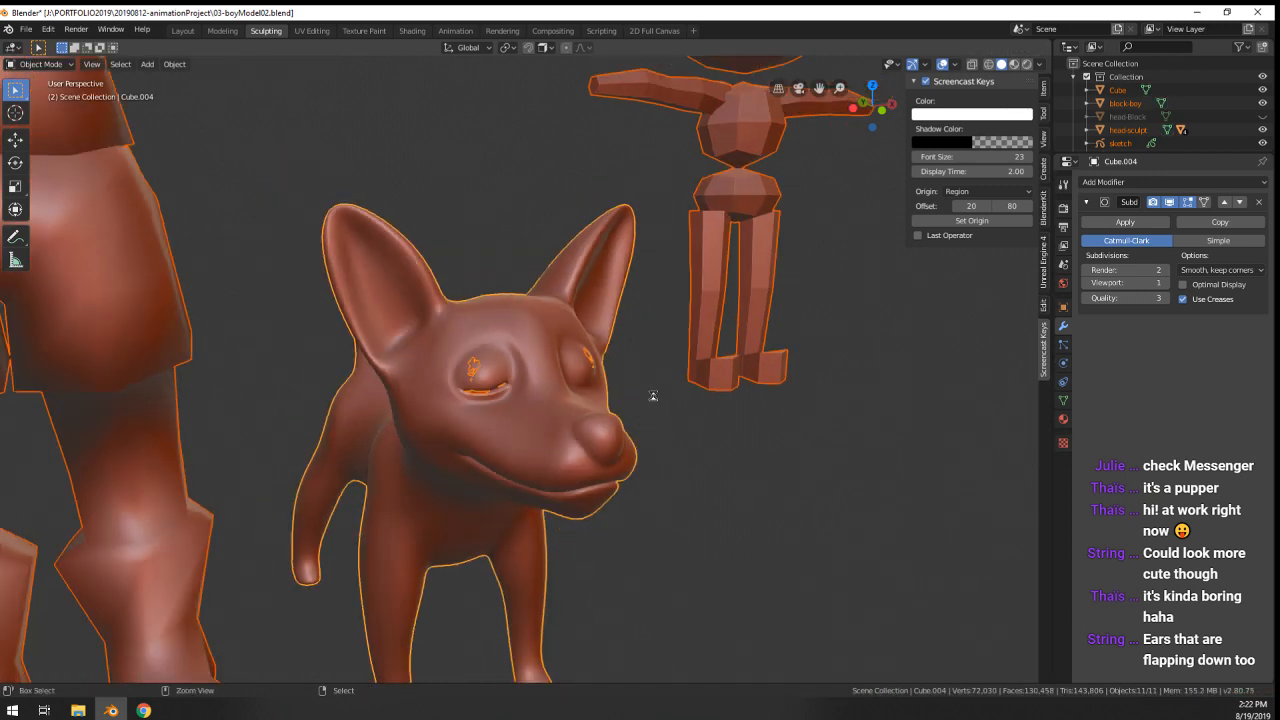
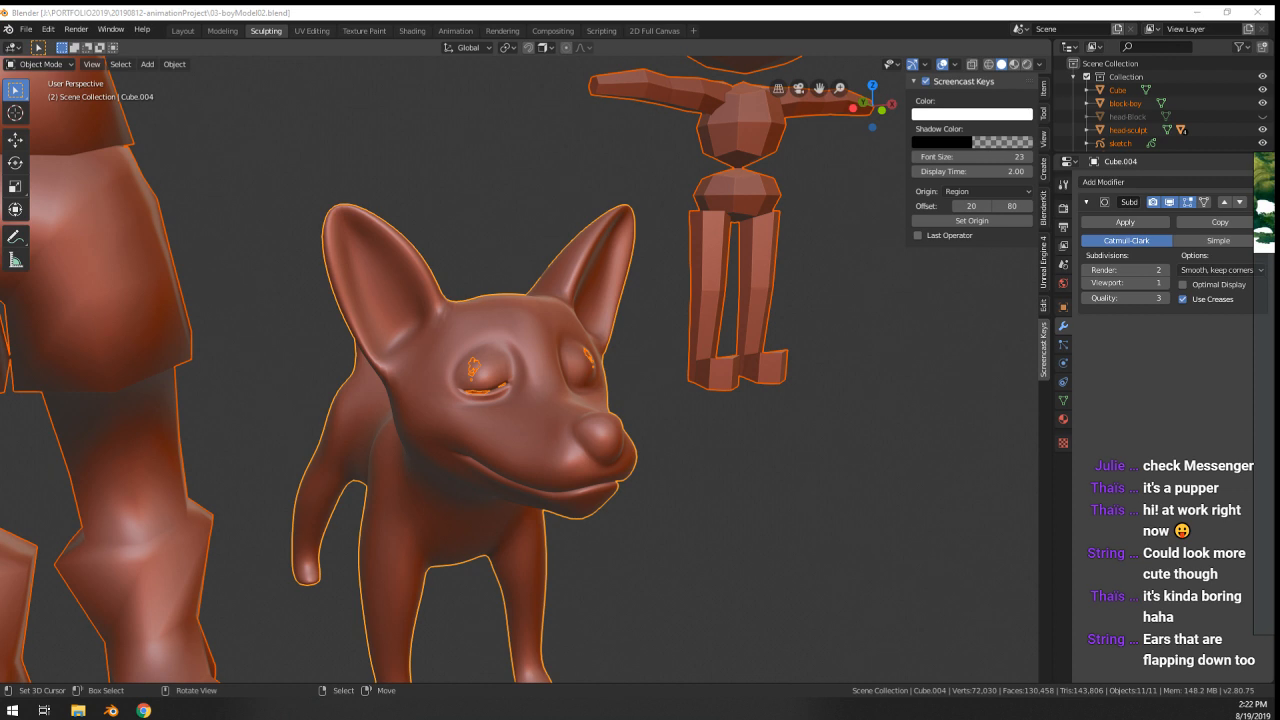
# - Shrink/Fatten the edge across the upper eyelid by -0.0206 m with smooth proportional editing at size 0.029
pyautogui.moveTo(512, 308); pyautogui.dragTo(437, 180, button='middle')
pyautogui.scroll(2, 664, 385)
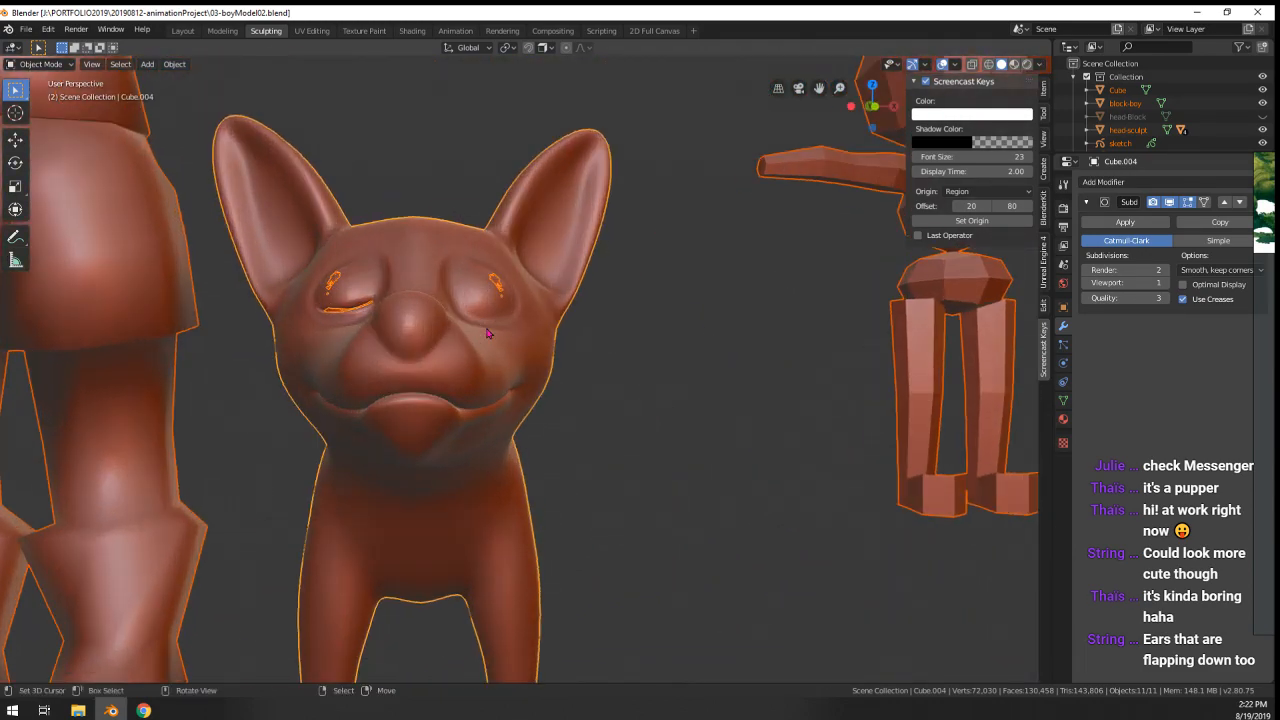
pyautogui.moveTo(482, 325); pyautogui.dragTo(546, 332, button='middle')
pyautogui.scroll(2, 541, 329)
pyautogui.press('Tab')
pyautogui.press('Tab')
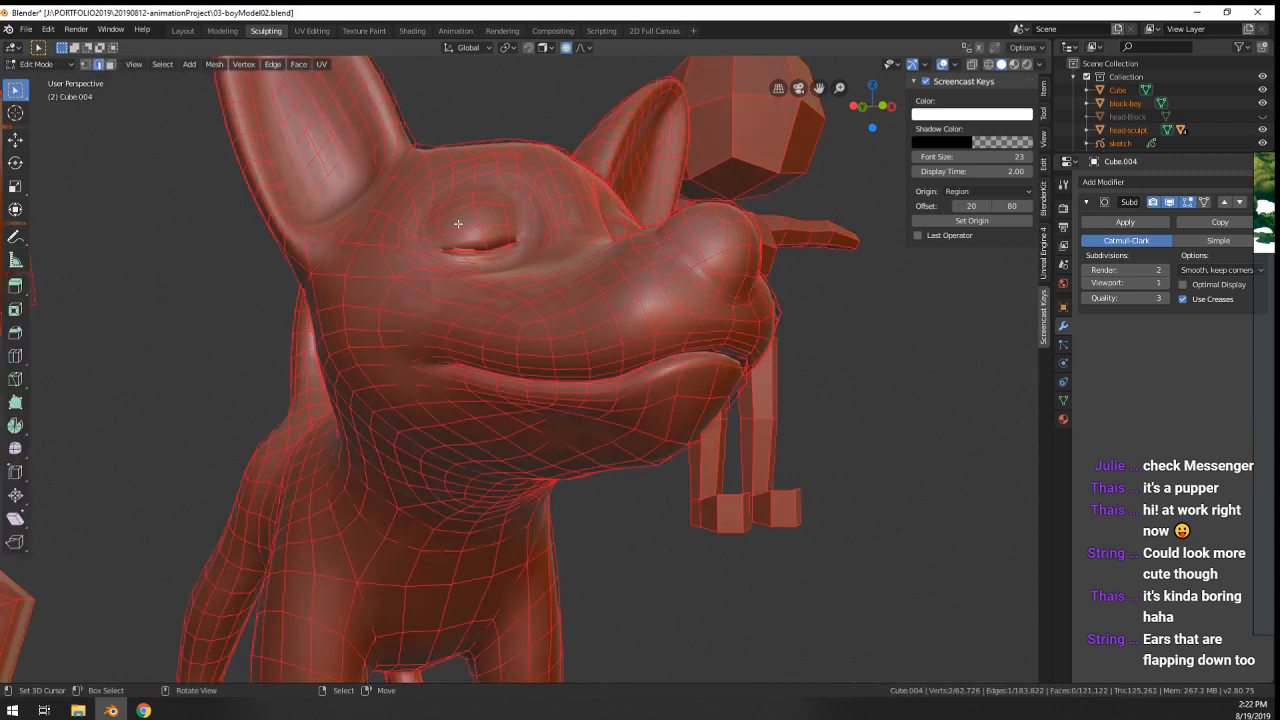
pyautogui.press('Tab')
pyautogui.moveTo(460, 212); pyautogui.dragTo(688, 343, button='middle')
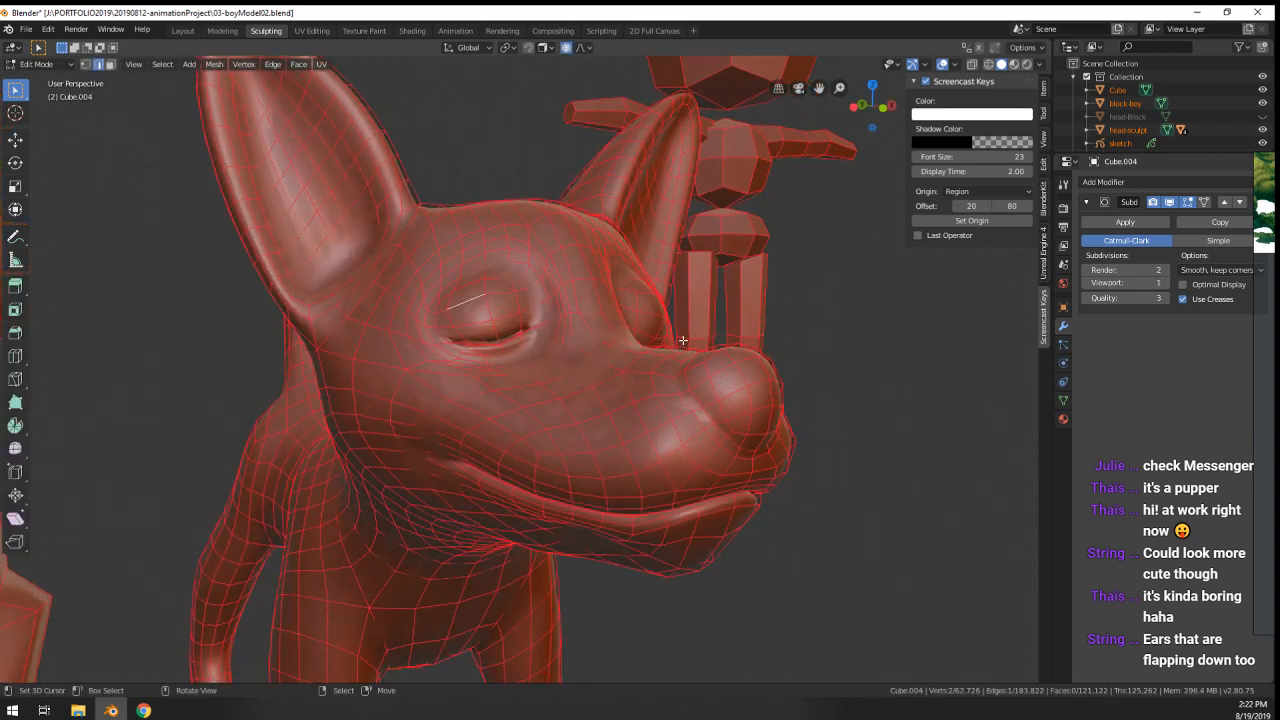
pyautogui.hotkey('alt', 's')
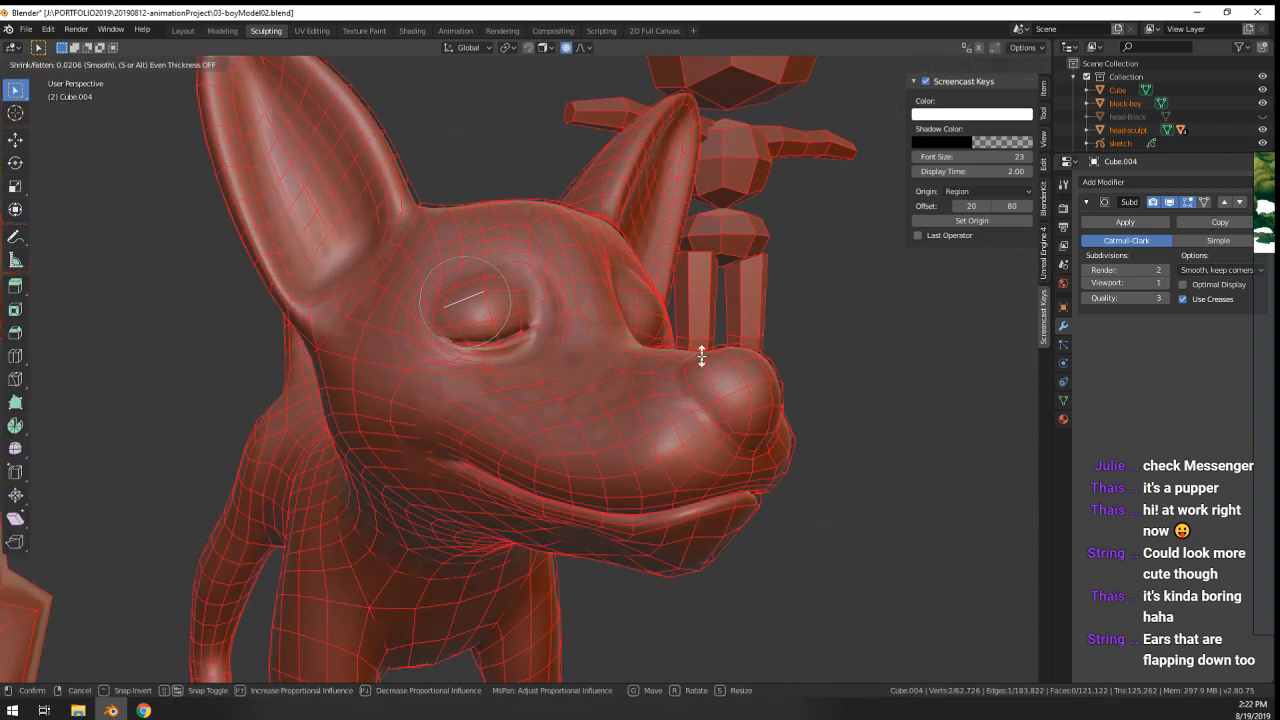
pyautogui.click(701, 357)
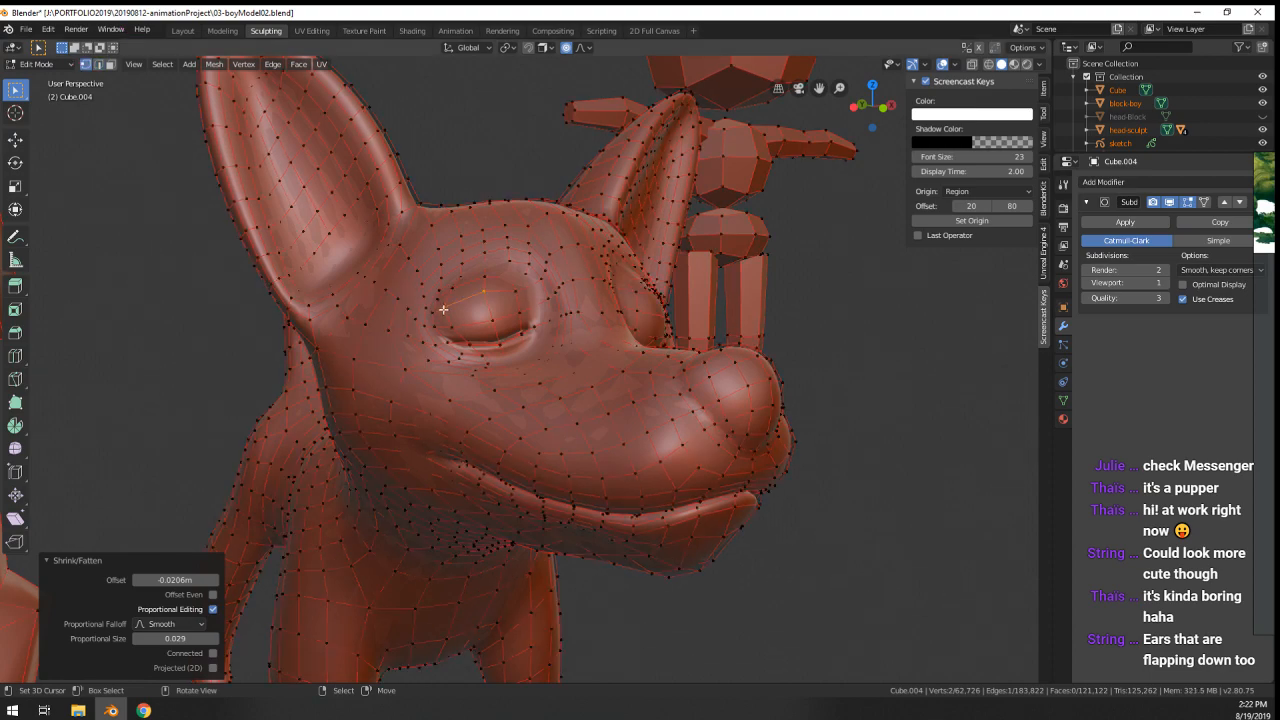
# - Select the dog's half with the unopened eye in a front wireframe view of the mesh
pyautogui.press('Tab')
pyautogui.scroll(-6, 589, 380)
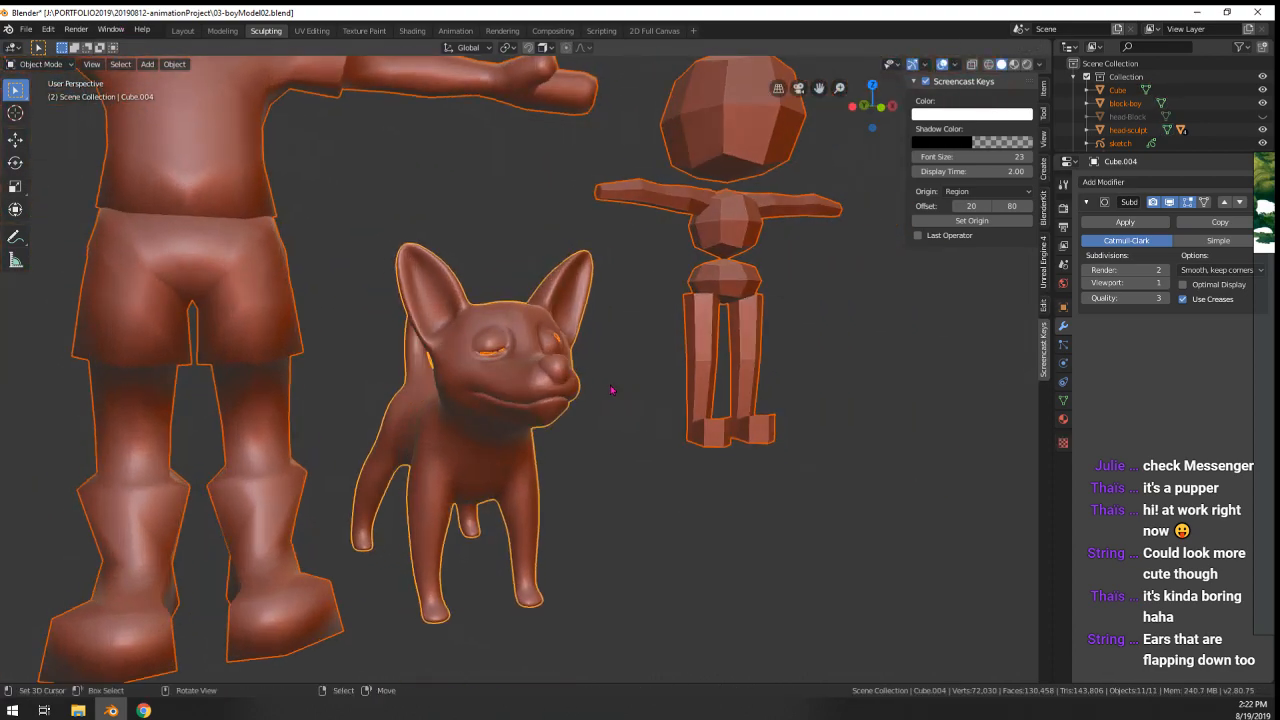
pyautogui.scroll(7, 600, 386)
pyautogui.moveTo(480, 352); pyautogui.dragTo(441, 345, button='middle')
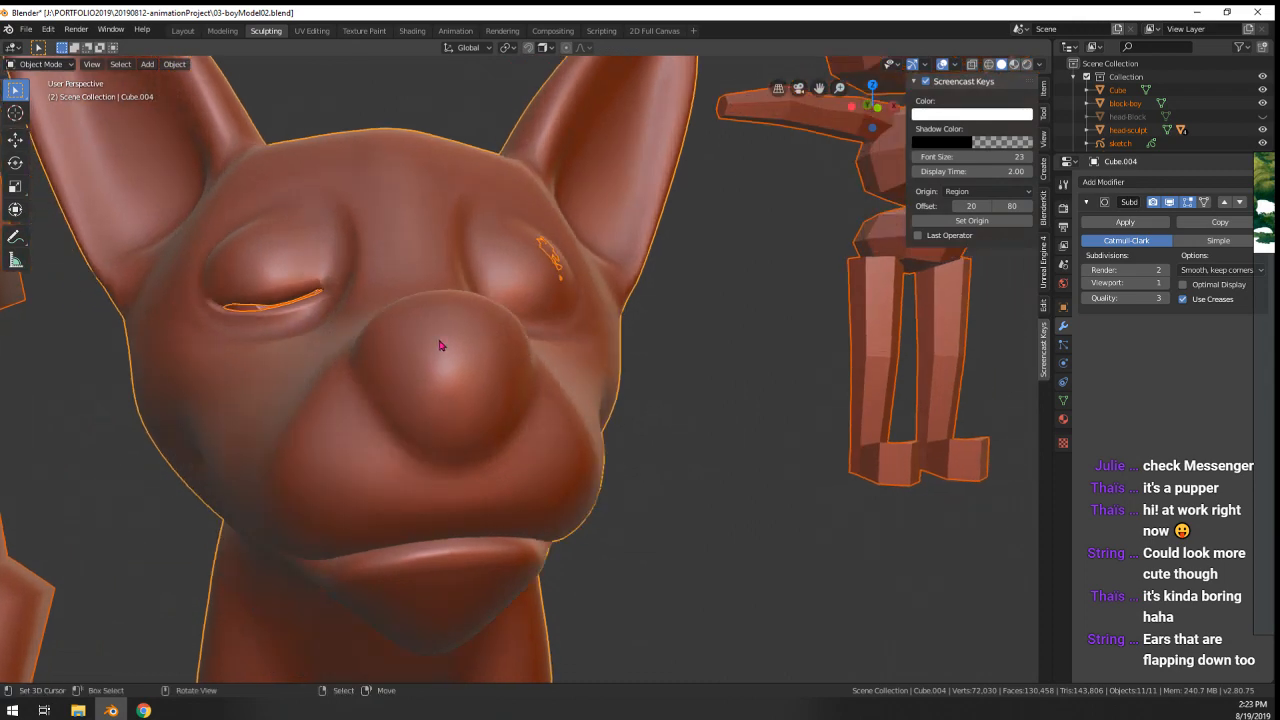
pyautogui.press('Tab')
pyautogui.press('KP_1')
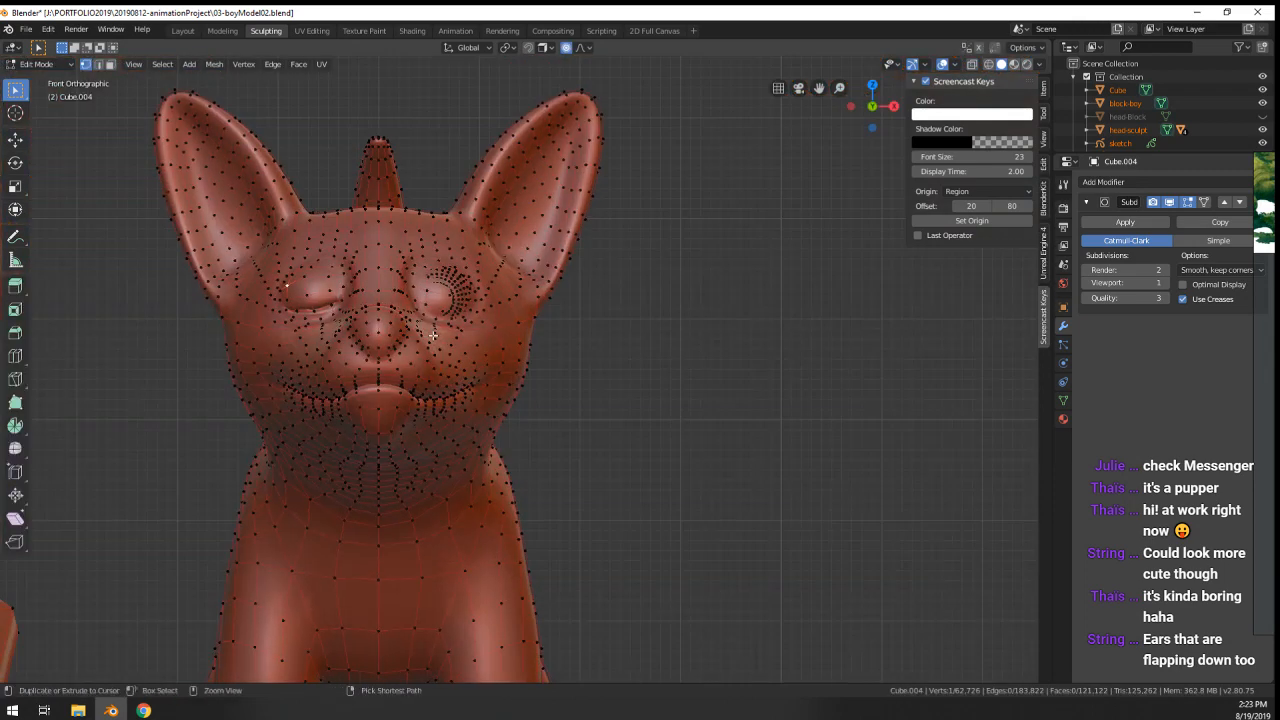
pyautogui.press('z')
pyautogui.click(326, 335)
pyautogui.scroll(-7, 450, 330)
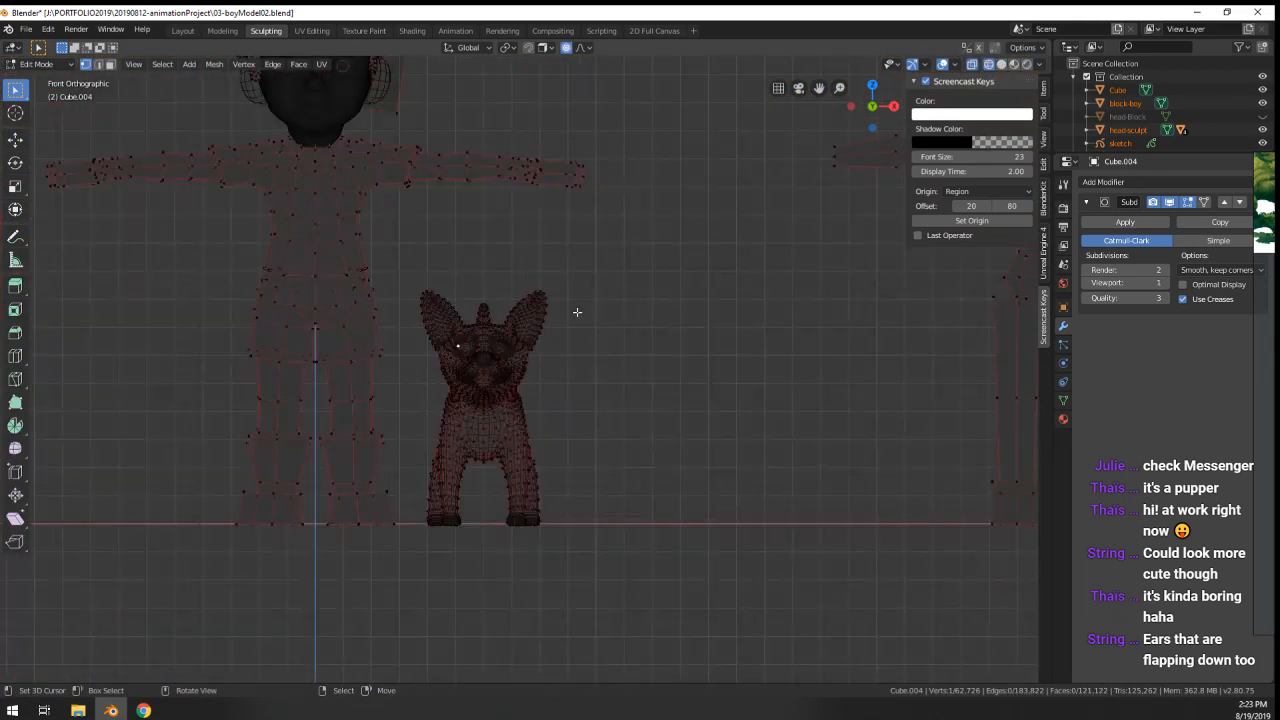
pyautogui.moveTo(639, 237)
pyautogui.mouseDown()
pyautogui.moveTo(521, 459)
pyautogui.moveTo(487, 564)
pyautogui.mouseUp()
# - Add the missed vertices beside the midline on the tail, nose and jaw to the selected half
pyautogui.scroll(5, 426, 317)
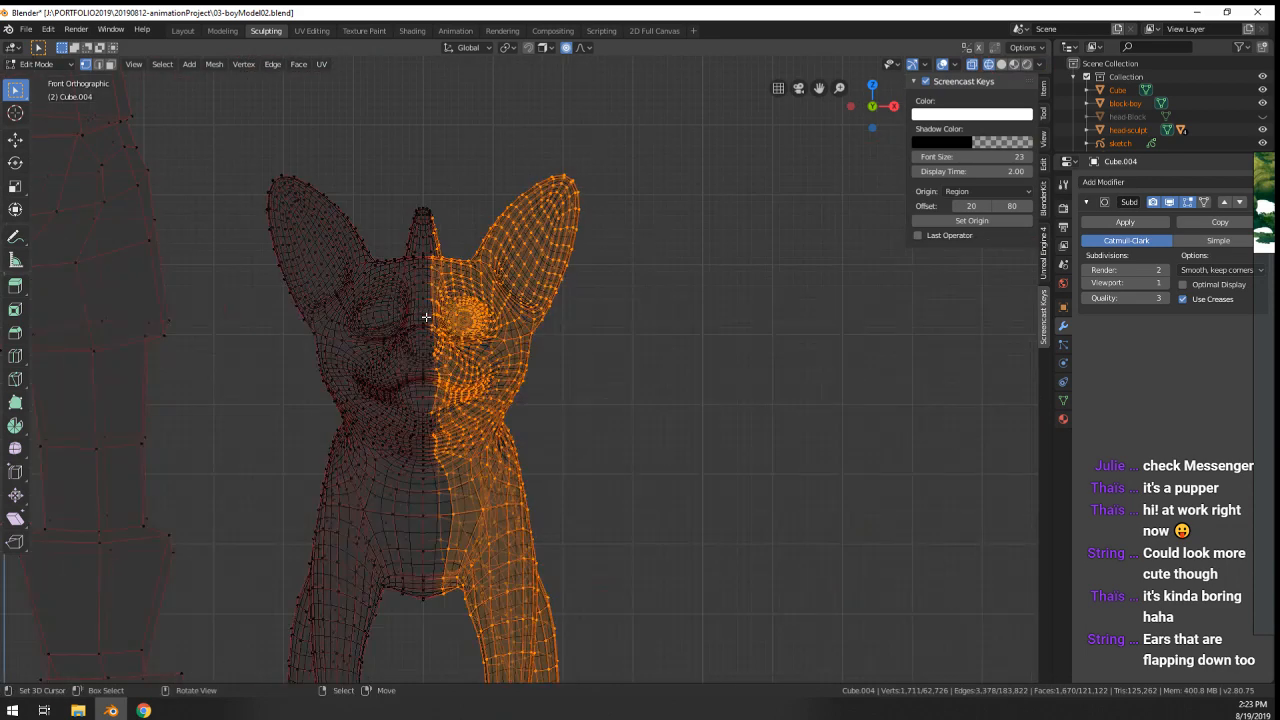
pyautogui.scroll(6, 449, 240)
pyautogui.press('b')
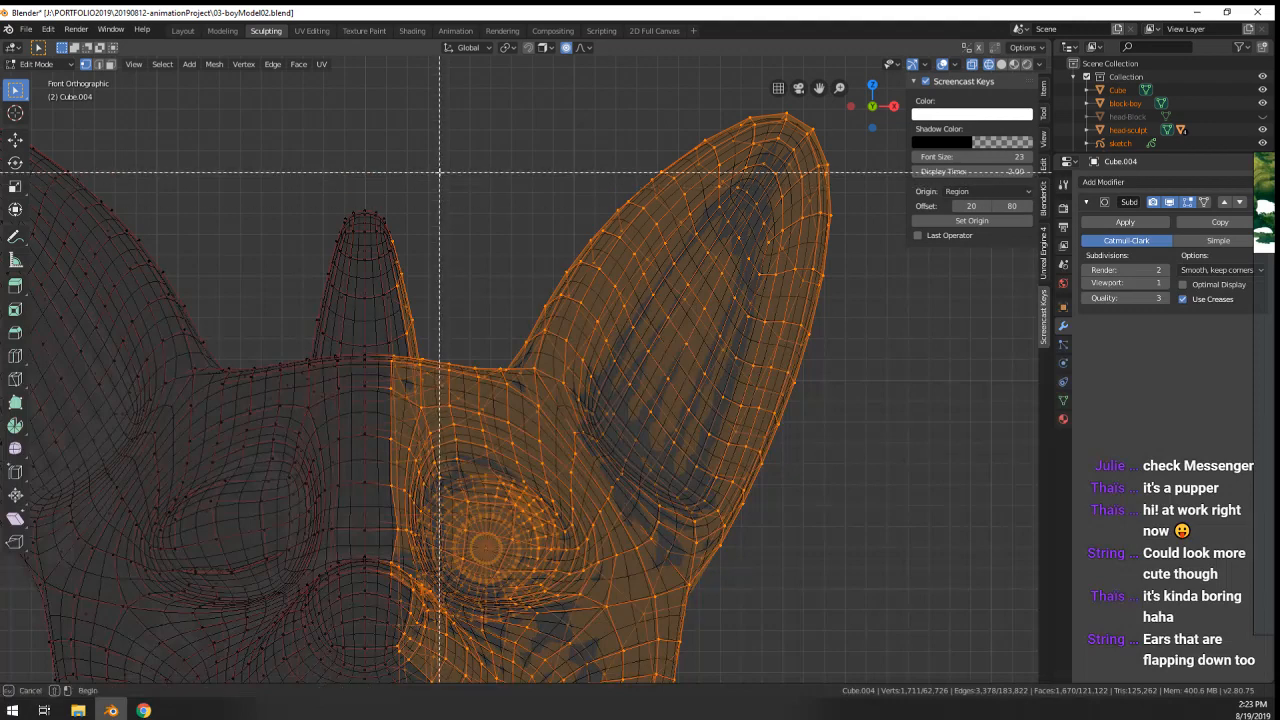
pyautogui.moveTo(438, 172); pyautogui.dragTo(374, 400)
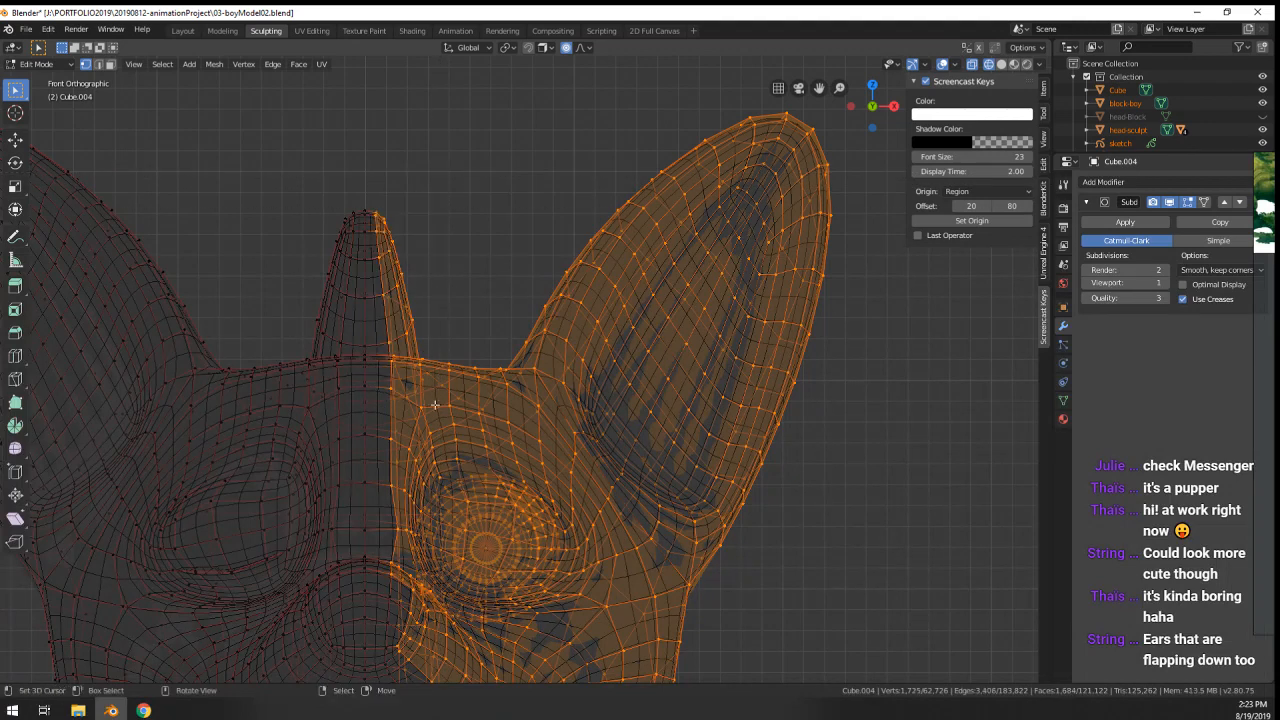
pyautogui.scroll(-6, 516, 530)
pyautogui.scroll(4, 516, 530)
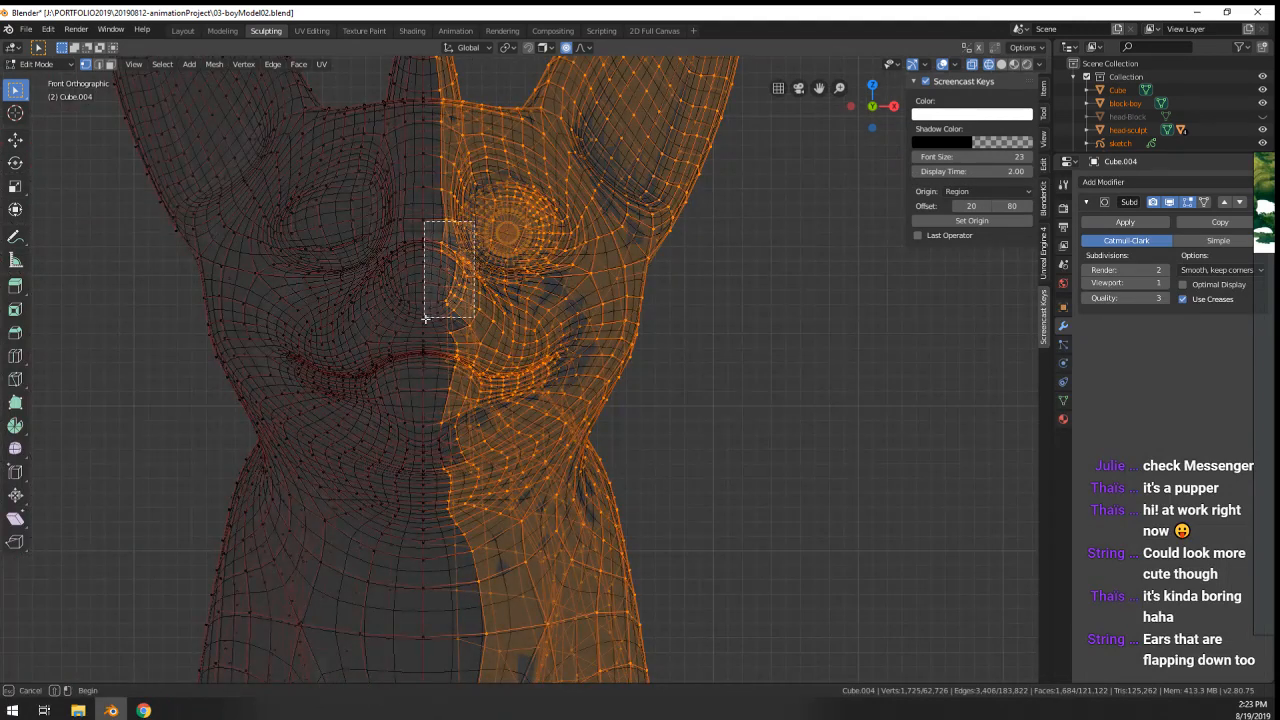
pyautogui.press('b')
pyautogui.moveTo(458, 340); pyautogui.dragTo(430, 462)
# - Delete the selected vertices that form the dog's half with the unopened eye
pyautogui.scroll(-2, 489, 512)
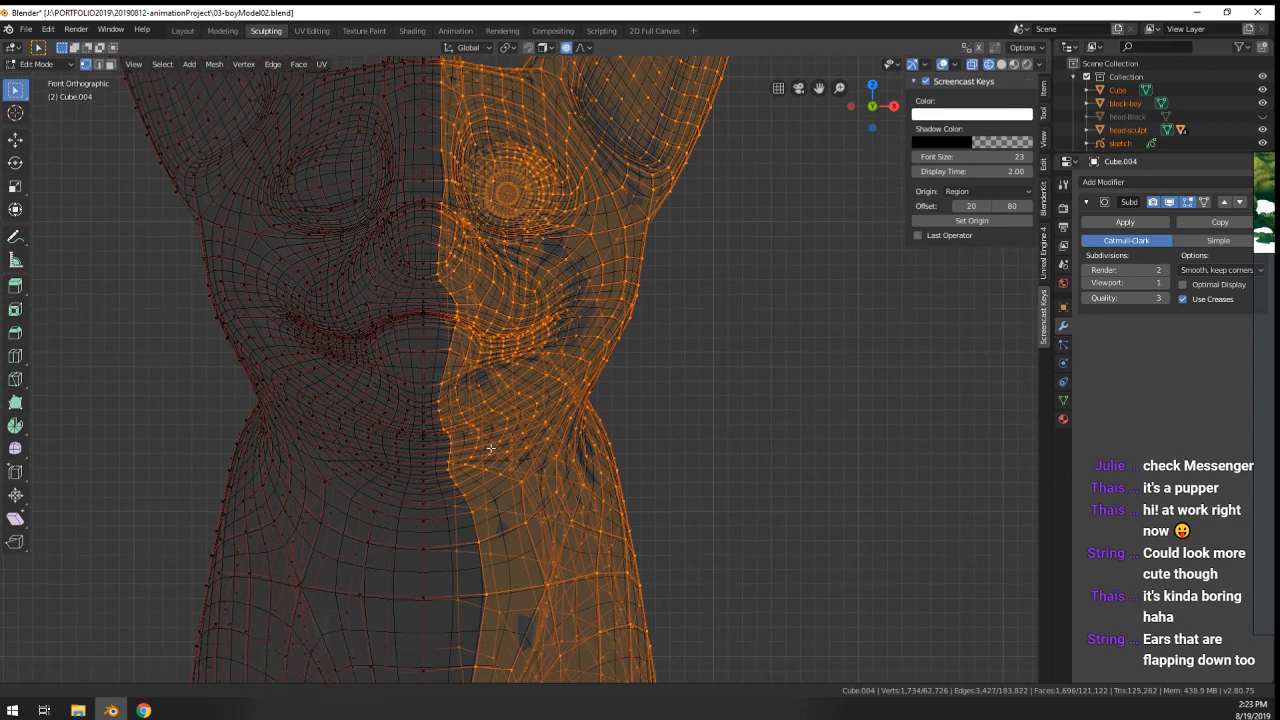
pyautogui.scroll(-3, 489, 512)
pyautogui.press('x')
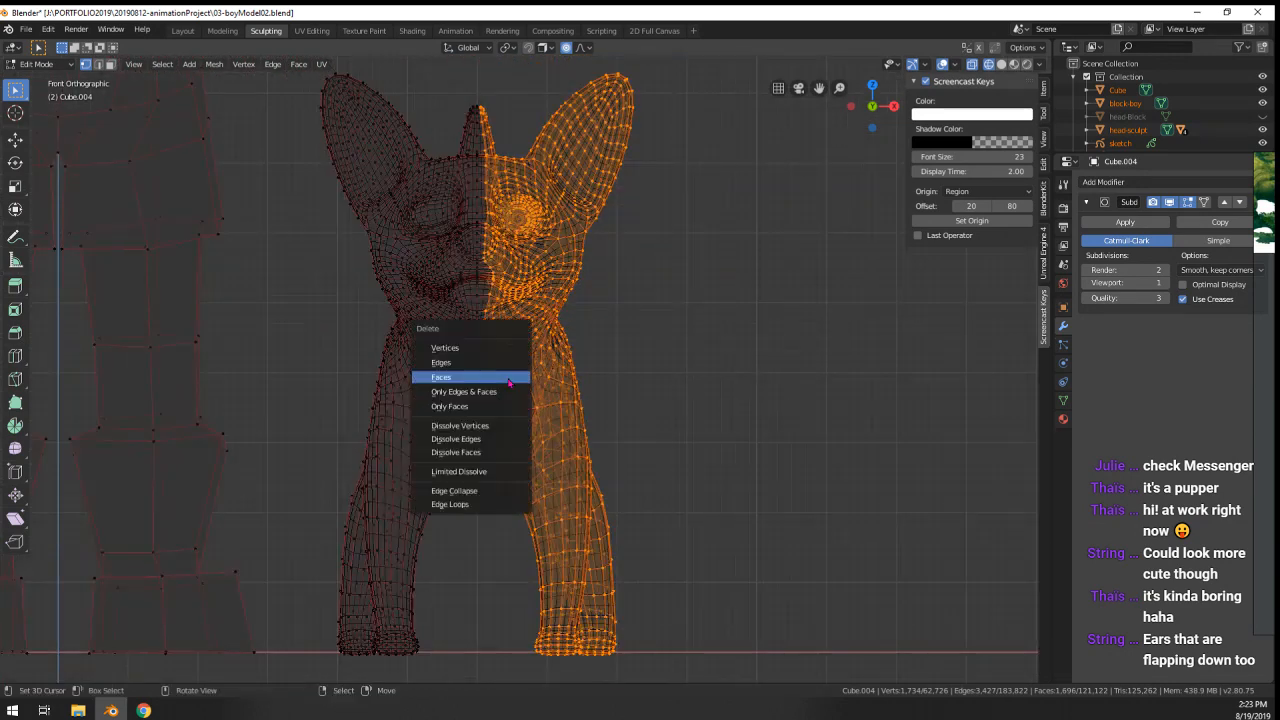
pyautogui.click(469, 347)
pyautogui.press('x')
pyautogui.click(534, 410)
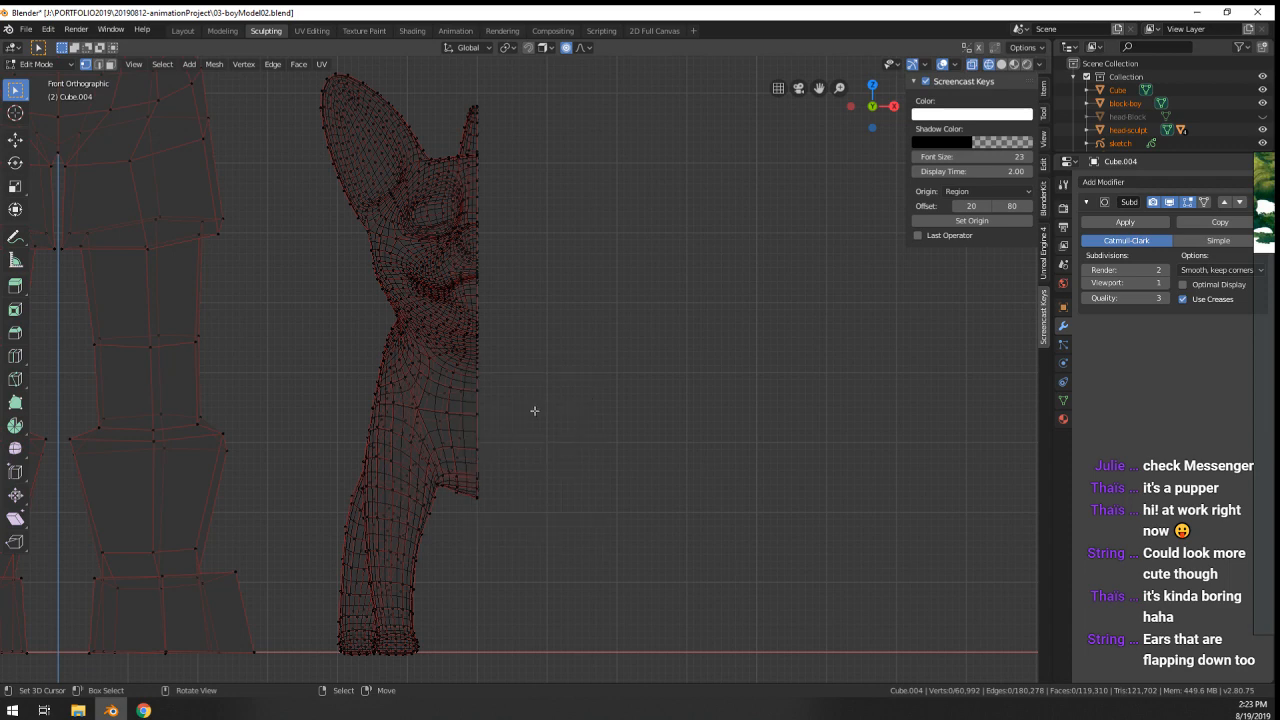
# - Examine the halved dog in solid shading from the front, close up and from the side
pyautogui.press('Tab')
pyautogui.press('z')
pyautogui.click(634, 408)
pyautogui.scroll(-2, 590, 413)
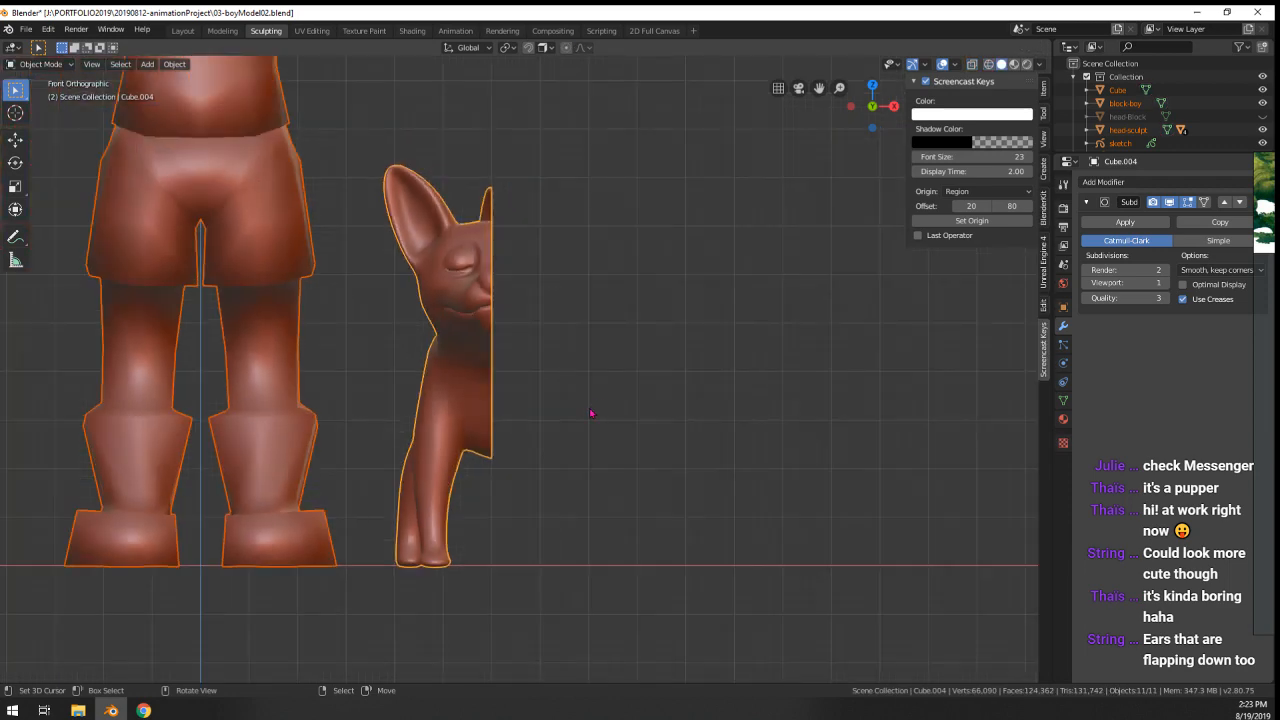
pyautogui.scroll(-8, 590, 413)
pyautogui.scroll(8, 590, 413)
pyautogui.moveTo(451, 424); pyautogui.dragTo(310, 100, button='middle')
pyautogui.press('KP_Divide')
pyautogui.scroll(7, 366, 426)
pyautogui.scroll(5, 469, 327)
pyautogui.rightClick(469, 327)
pyautogui.moveTo(468, 326)
pyautogui.mouseDown(button='middle')
pyautogui.moveTo(423, 337)
pyautogui.moveTo(491, 323)
pyautogui.moveTo(529, 359)
pyautogui.moveTo(677, 389)
pyautogui.moveTo(422, 355)
pyautogui.mouseUp(button='middle')
pyautogui.scroll(-9, 529, 359)
pyautogui.scroll(3, 529, 359)
pyautogui.scroll(-3, 529, 359)
pyautogui.scroll(5, 531, 361)
pyautogui.press('a')
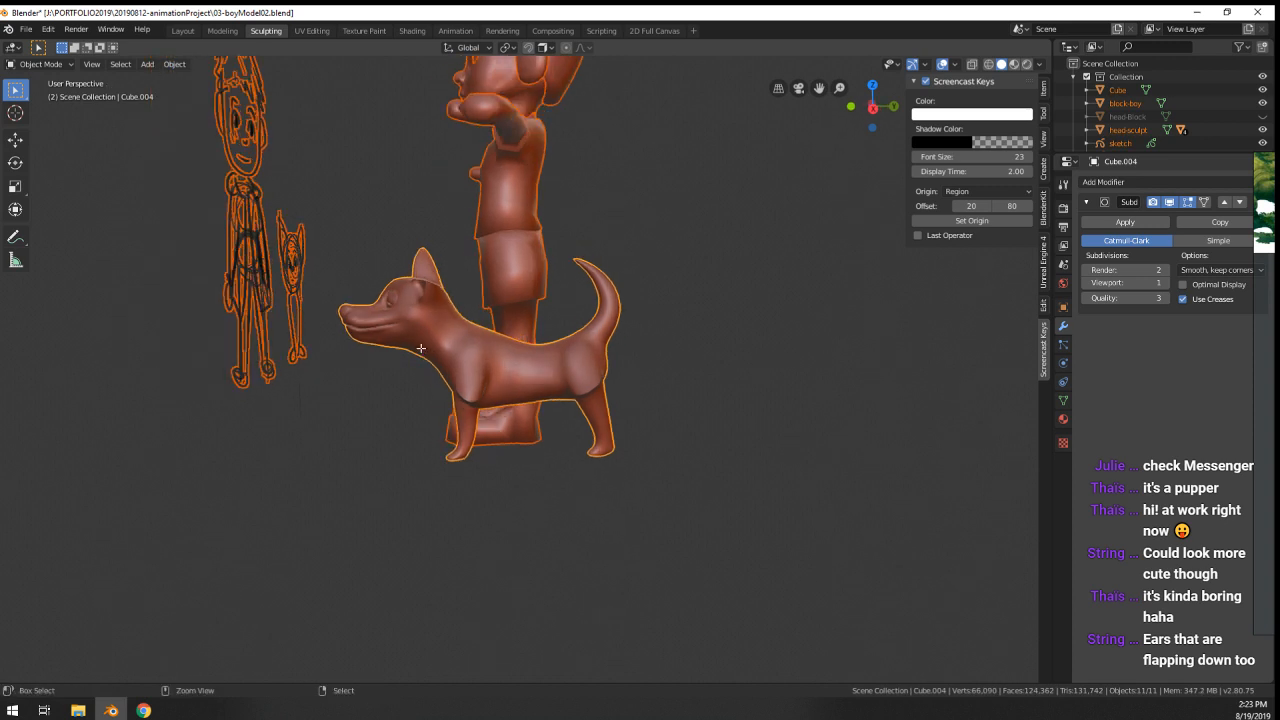
# - Undo the deletion of the dog's half in the mesh
pyautogui.press('Tab')
pyautogui.hotkey('ctrl', 'z')
pyautogui.moveTo(421, 348); pyautogui.dragTo(575, 365, button='middle')
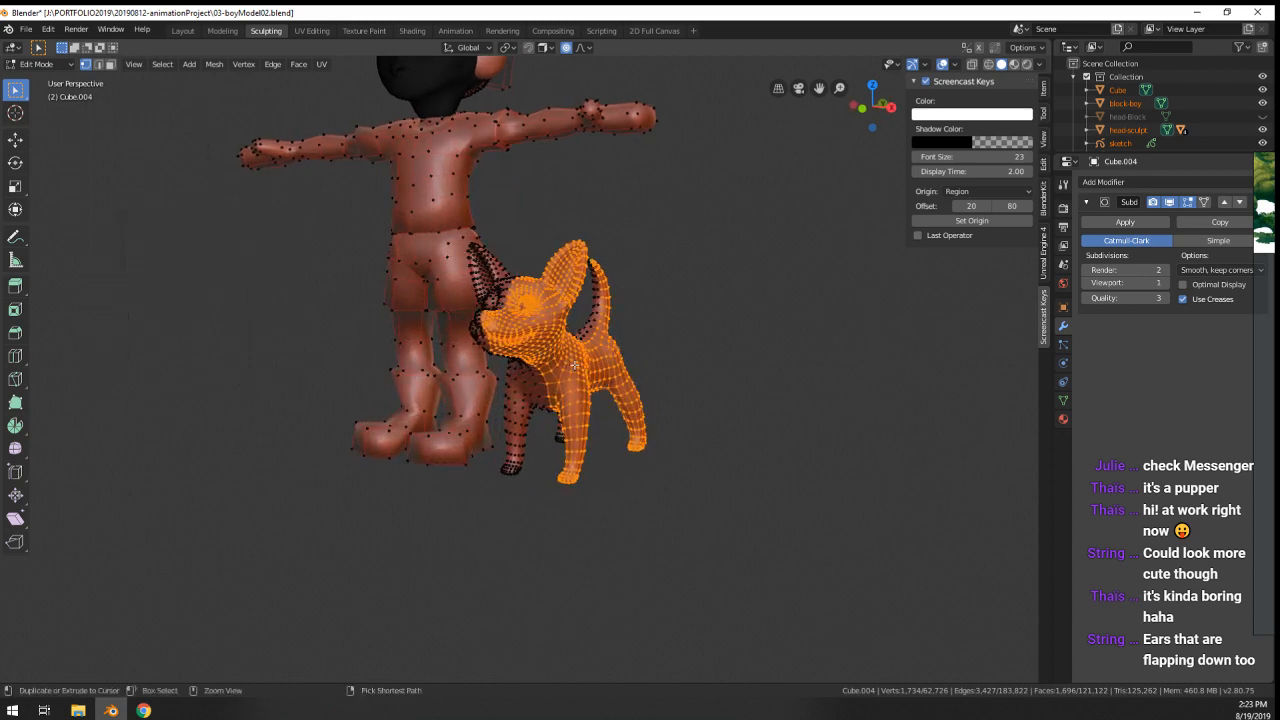
# - Exit the shared Edit Mode of all objects, select only the dog and open its mesh for editing
pyautogui.keyDown('ctrl'); pyautogui.moveTo(535, 284); pyautogui.dragTo(567, 323, button='middle'); pyautogui.keyUp('ctrl')
pyautogui.hotkey('alt', 'a')
pyautogui.press('a')
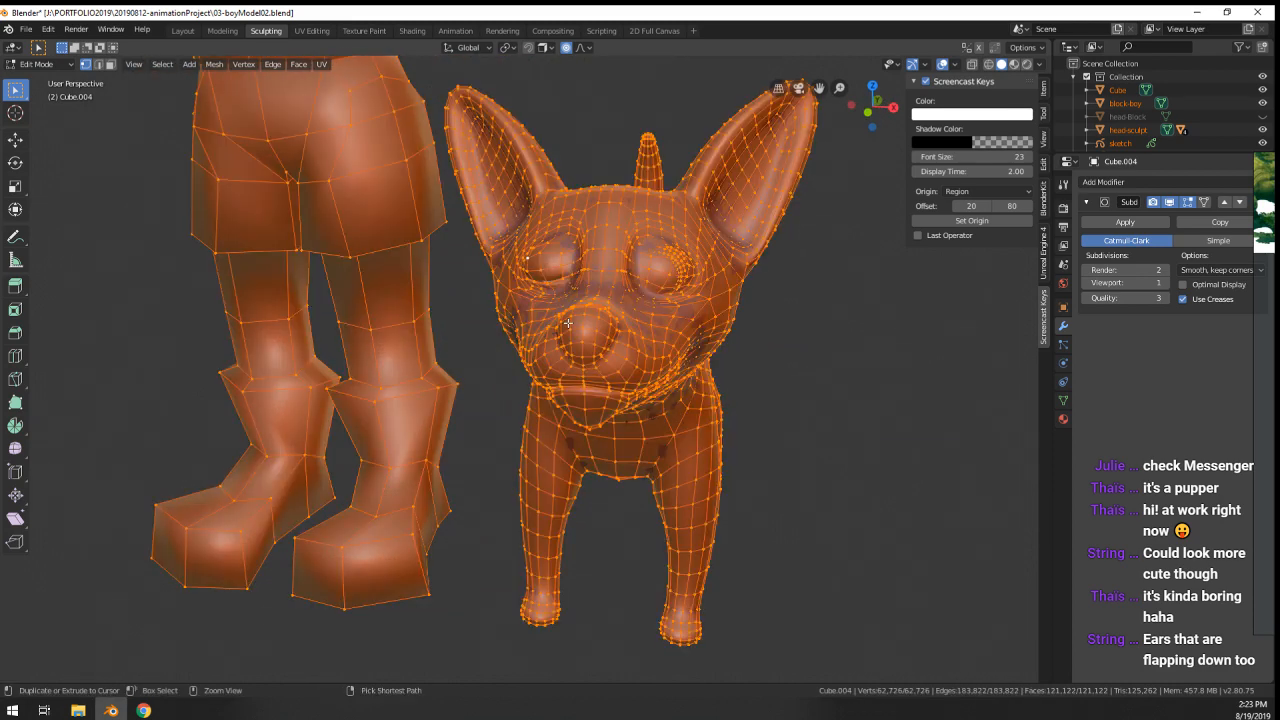
pyautogui.hotkey('alt', 'a')
pyautogui.press('Tab')
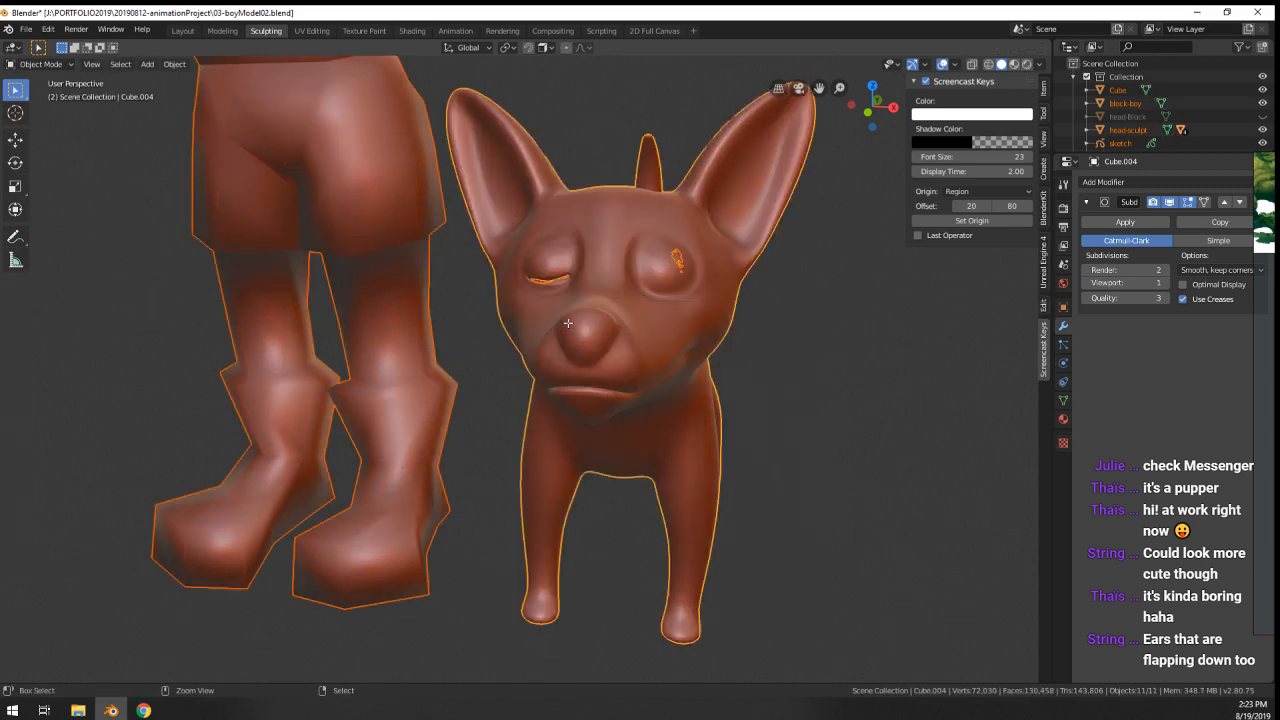
pyautogui.moveTo(568, 323); pyautogui.dragTo(660, 313, button='middle')
pyautogui.click(568, 293)
pyautogui.press('g')
pyautogui.rightClick(562, 306)
pyautogui.rightClick(598, 305)
pyautogui.press('Tab')
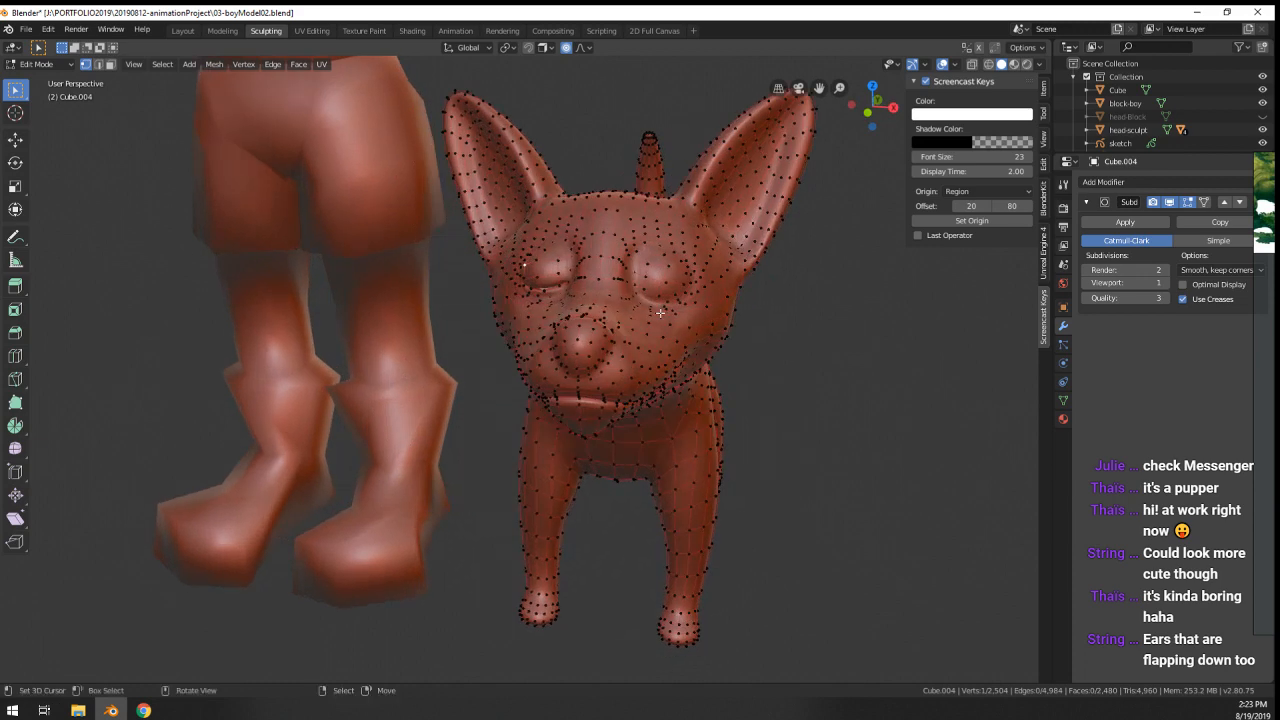
# - Box-select the dog's half with the unopened eye in front wireframe view, keeping the midline vertices unselected
pyautogui.press('KP_1')
pyautogui.press('z')
pyautogui.click(557, 309)
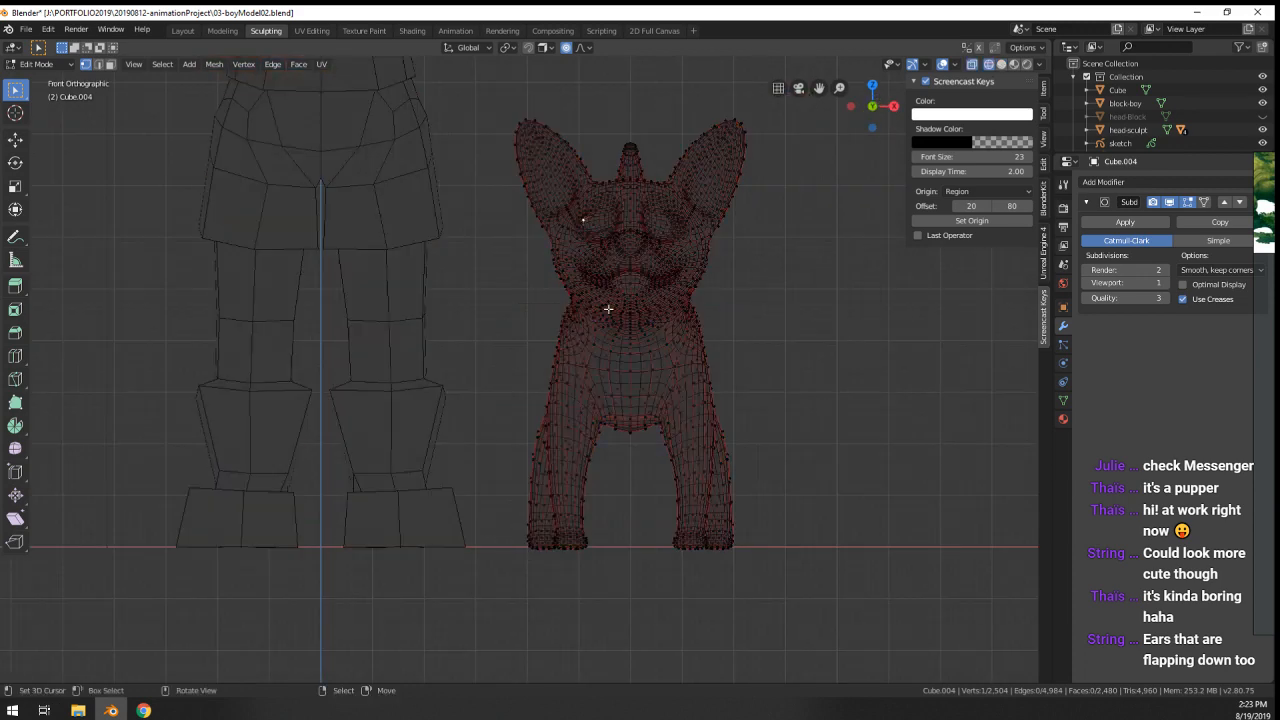
pyautogui.scroll(-2, 643, 323)
pyautogui.press('a')
pyautogui.hotkey('alt', 'a')
pyautogui.moveTo(726, 164); pyautogui.dragTo(577, 560)
pyautogui.press('KP_Decimal')
pyautogui.keyDown('shift'); pyautogui.moveTo(645, 298); pyautogui.dragTo(534, 494); pyautogui.keyUp('shift')
pyautogui.scroll(3, 534, 494)
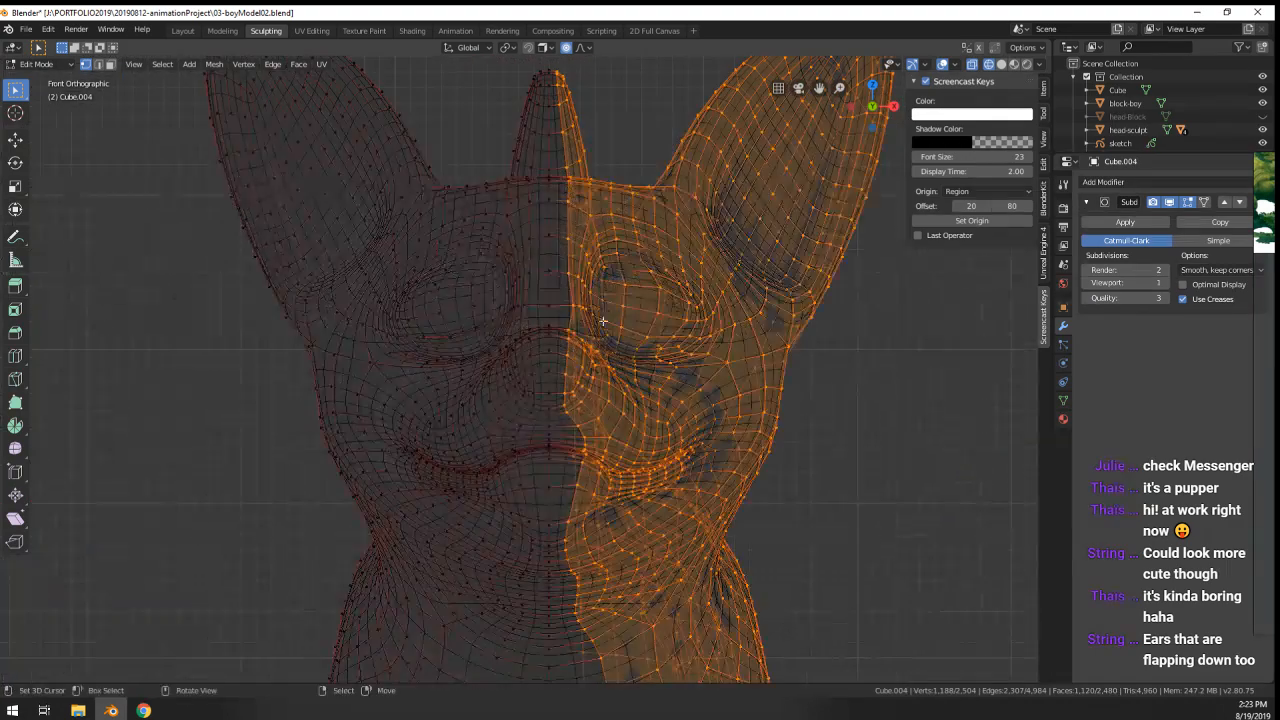
pyautogui.press('b')
pyautogui.moveTo(613, 303); pyautogui.dragTo(570, 525)
pyautogui.keyDown('shift'); pyautogui.moveTo(636, 300); pyautogui.dragTo(619, 298, button='middle'); pyautogui.keyUp('shift')
pyautogui.scroll(-2, 619, 297)
# - Switch to solid shading, delete the selected half's vertices and return to Object Mode
pyautogui.press('z')
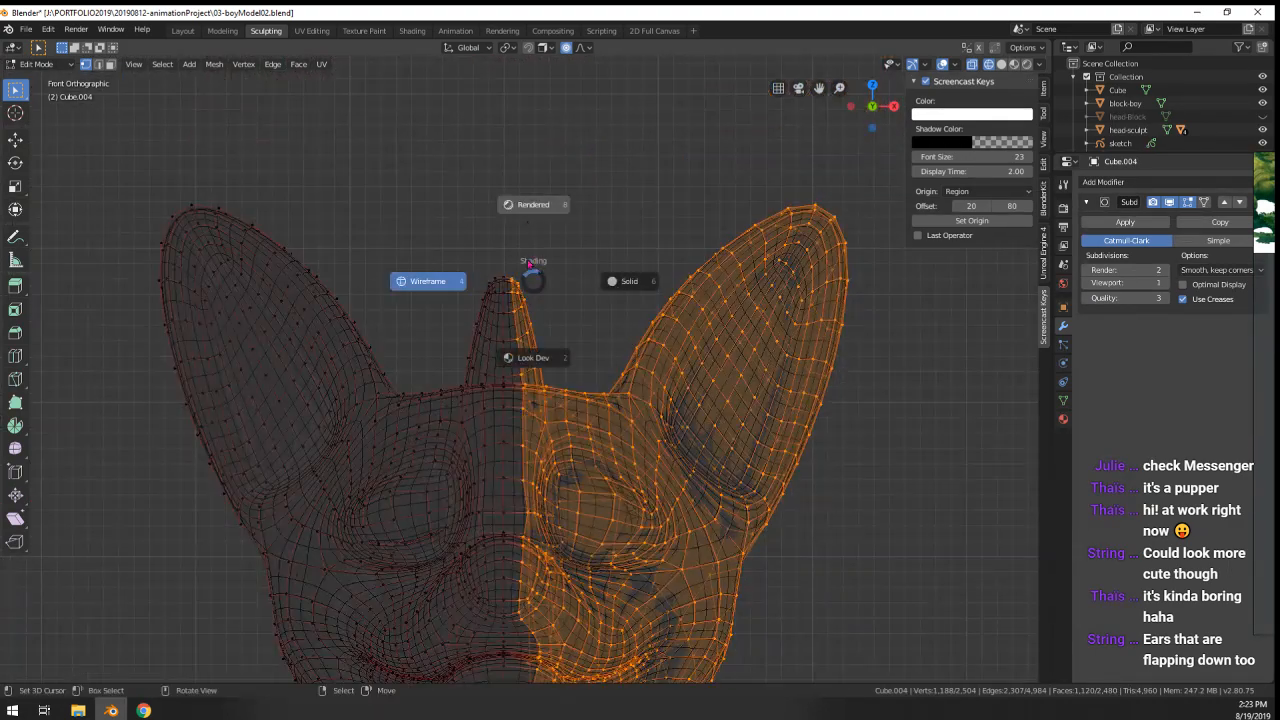
pyautogui.click(527, 213)
pyautogui.press('x')
pyautogui.press('z')
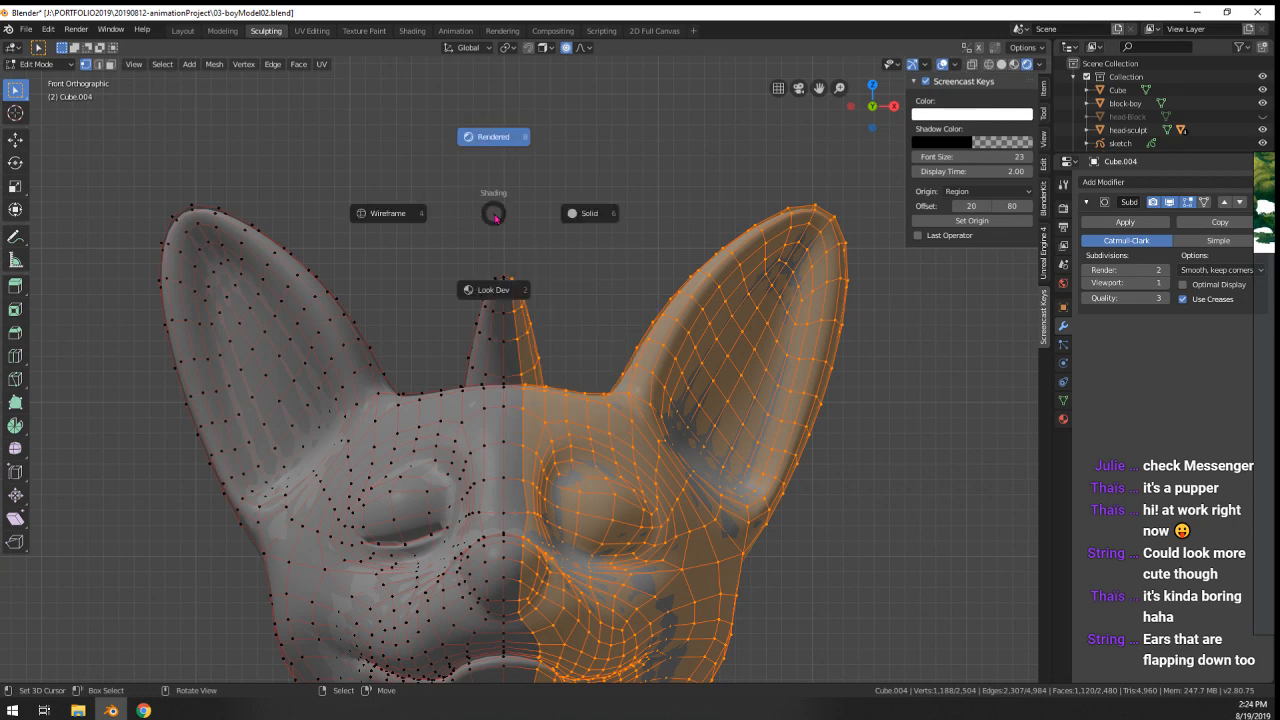
pyautogui.click(577, 228)
pyautogui.press('x')
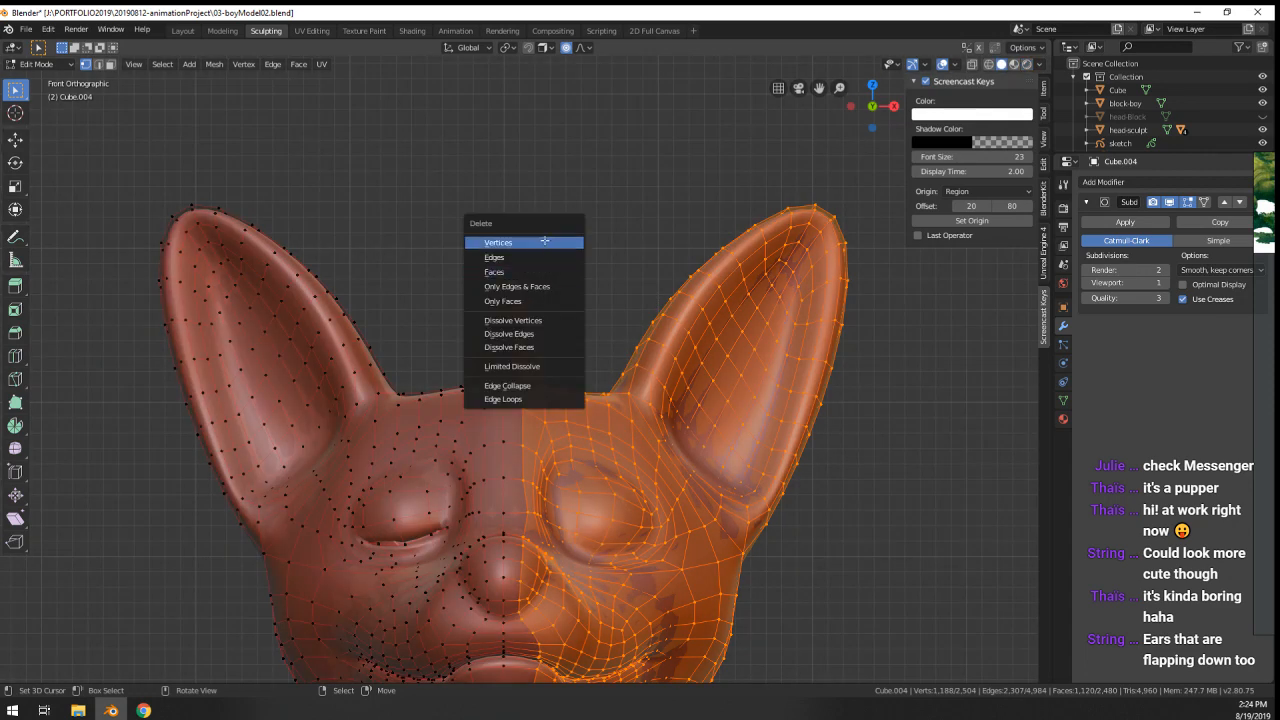
pyautogui.click(545, 241)
pyautogui.scroll(-7, 569, 374)
pyautogui.keyDown('shift'); pyautogui.moveTo(566, 438); pyautogui.dragTo(475, 374, button='middle'); pyautogui.keyUp('shift')
pyautogui.press('Tab')
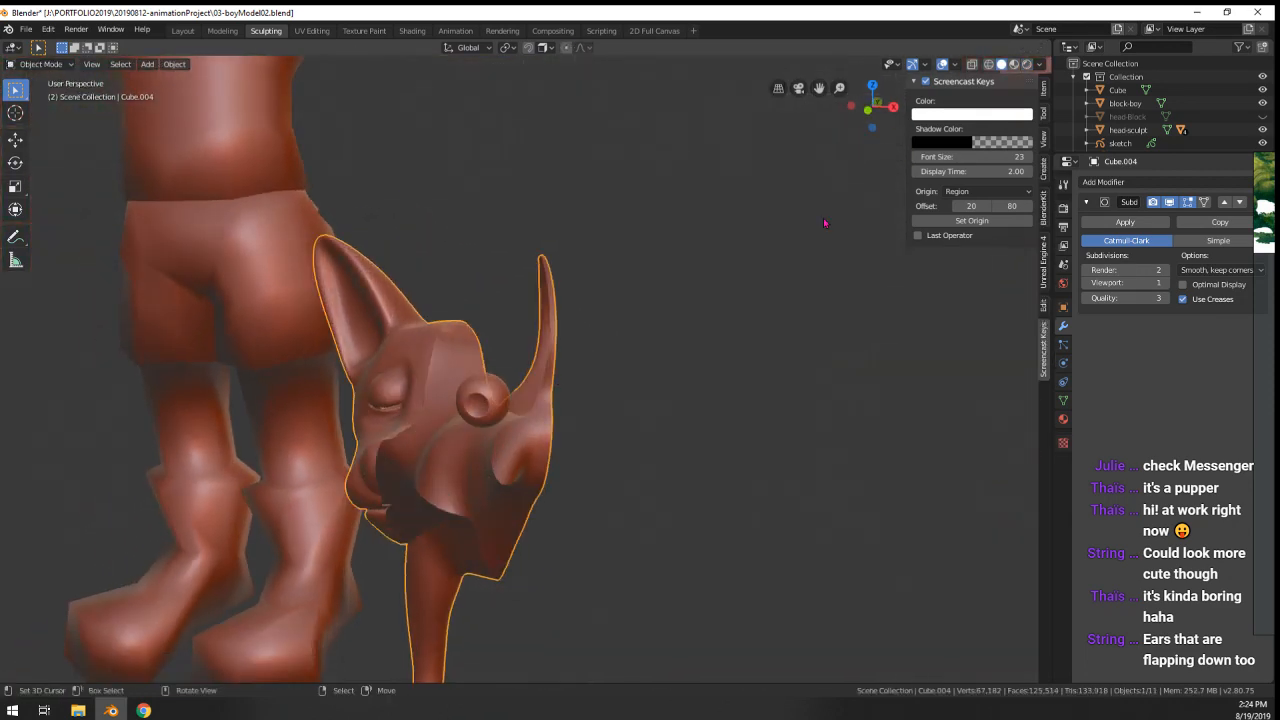
# - Add a Mirror modifier on the X axis to the dog and place it above the Subdivision modifier
pyautogui.click(1140, 184)
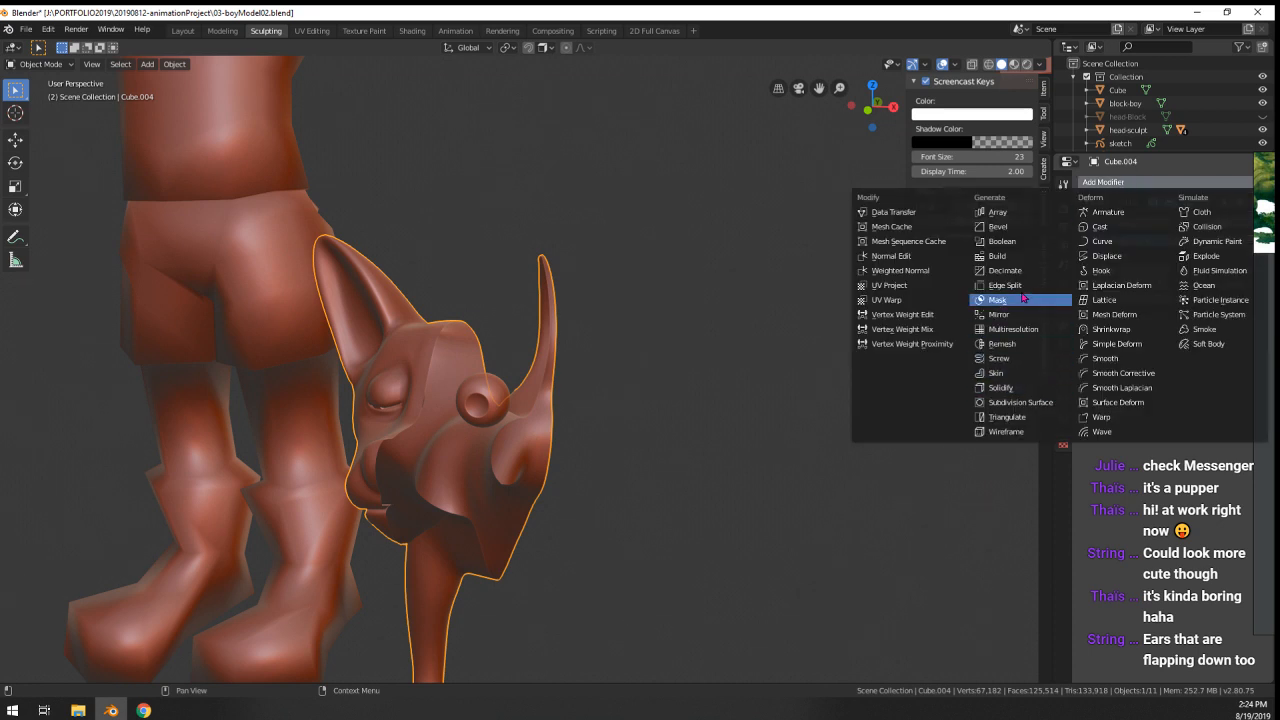
pyautogui.click(998, 314)
pyautogui.scroll(-3, 906, 338)
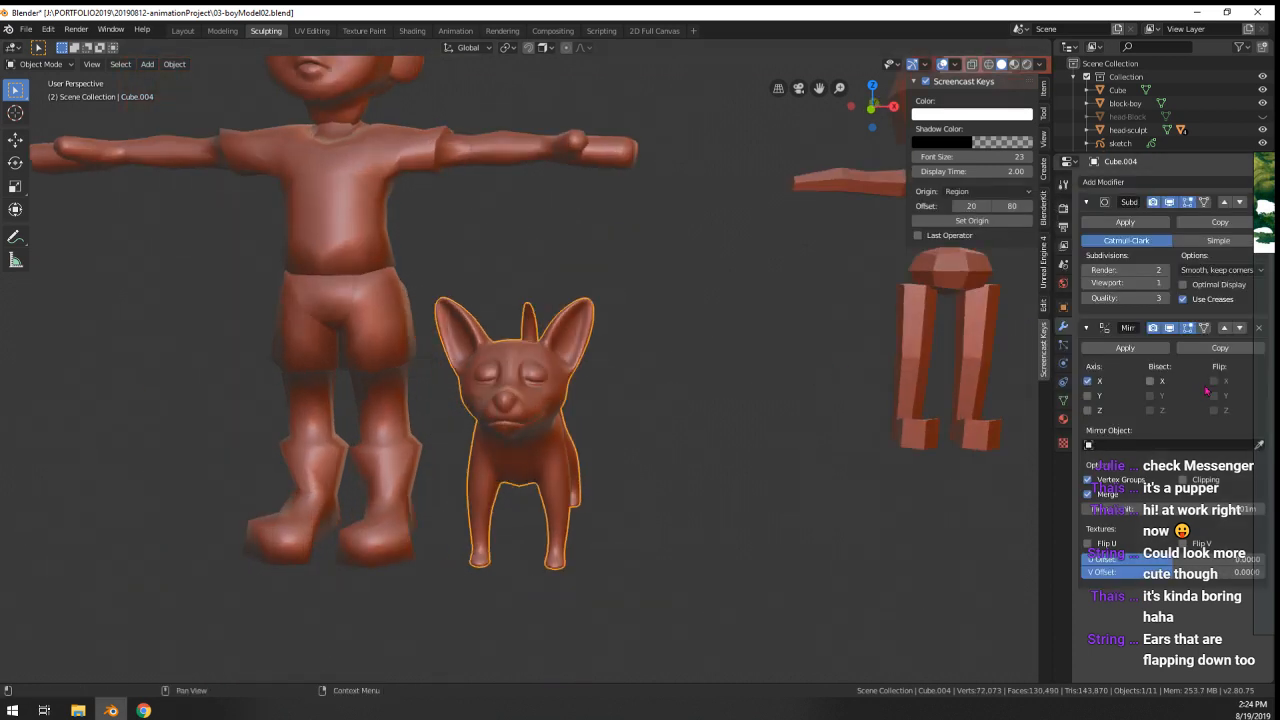
pyautogui.click(1225, 328)
pyautogui.scroll(5, 520, 360)
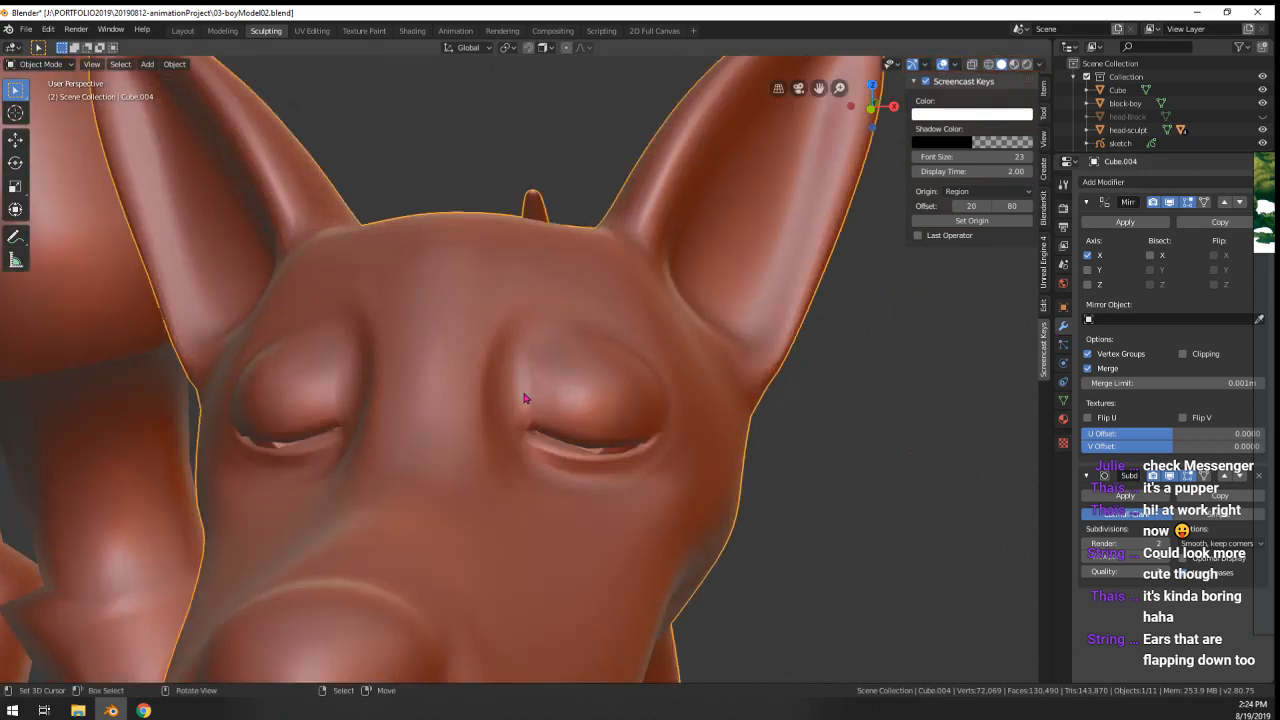
pyautogui.scroll(-4, 530, 365)
pyautogui.scroll(3, 547, 370)
# - Raise a brow vertex above the dog's eye slightly using proportional editing with a size of about 0.05
pyautogui.press('Tab')
pyautogui.scroll(2, 547, 368)
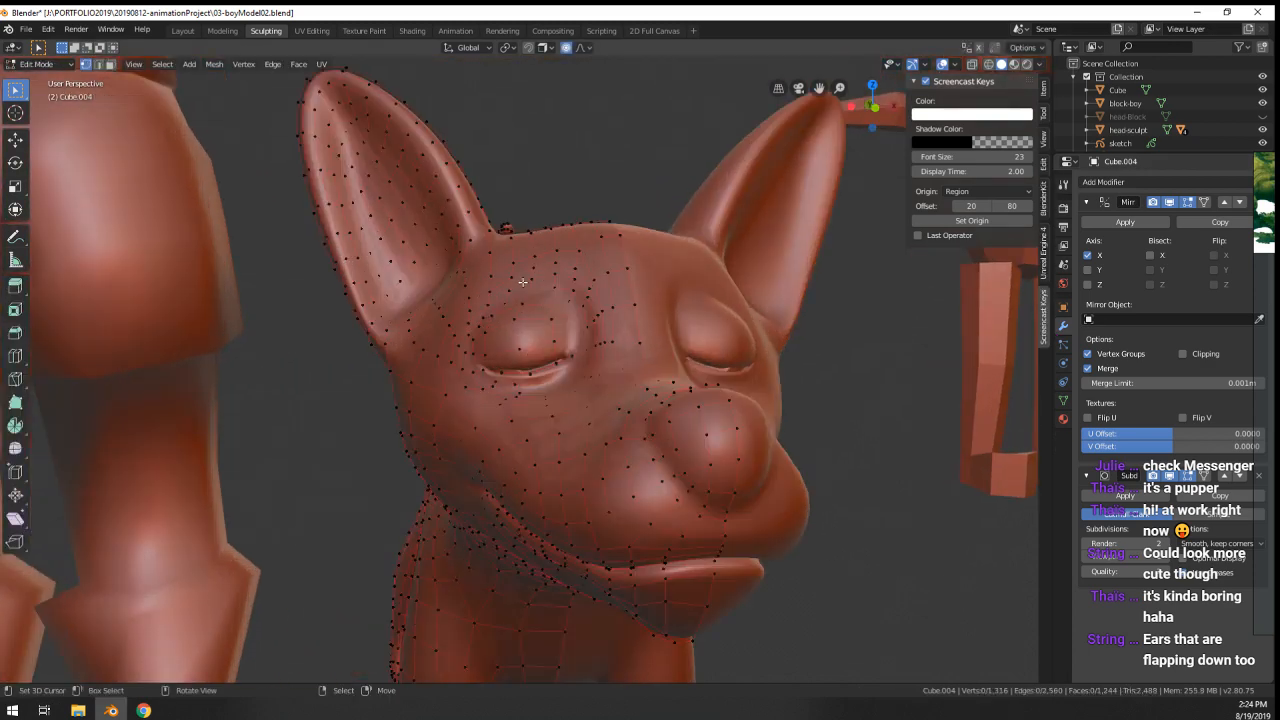
pyautogui.rightClick(522, 281)
pyautogui.press('g')
pyautogui.scroll(-3, 594, 286)
pyautogui.scroll(-2, 593, 282)
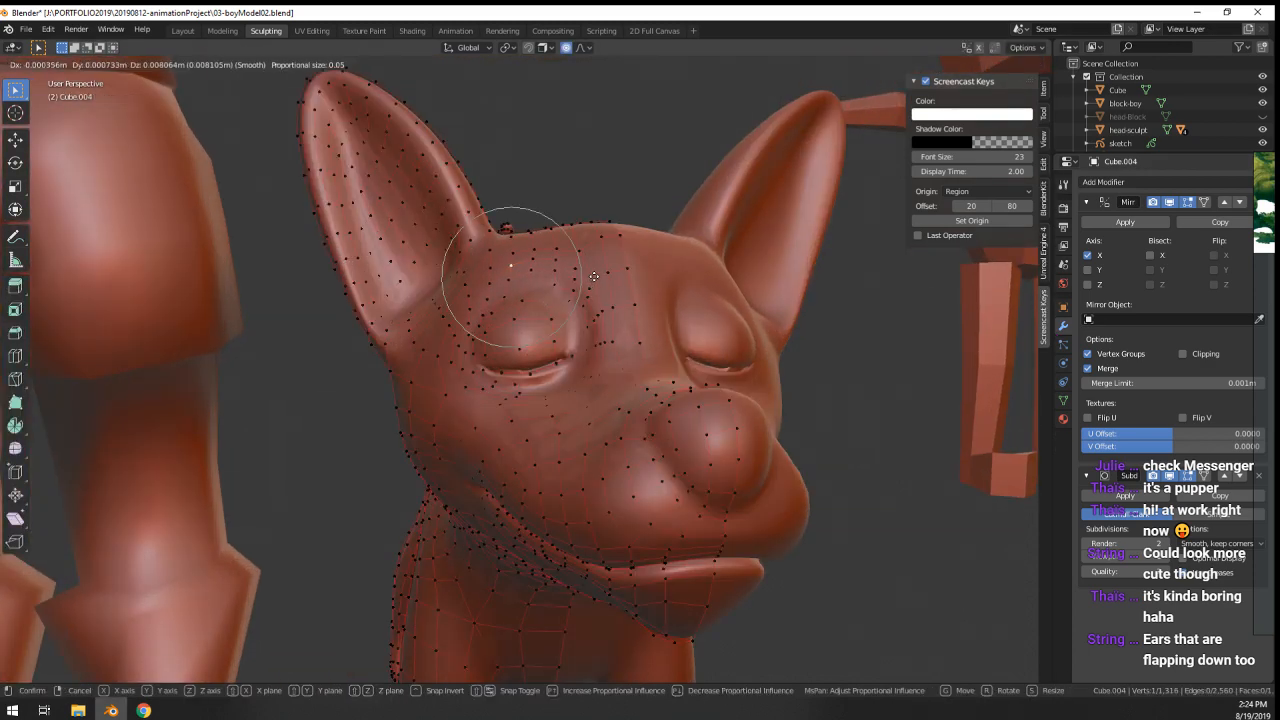
pyautogui.click(594, 277)
# - Shrink/Fatten two upper-eyelid vertices inward with proportional editing and move them slightly down over the slit
pyautogui.press('Tab')
pyautogui.moveTo(602, 275); pyautogui.dragTo(567, 288, button='middle')
pyautogui.moveTo(217, 452); pyautogui.dragTo(398, 431, button='middle')
pyautogui.scroll(2, 398, 431)
pyautogui.press('Tab')
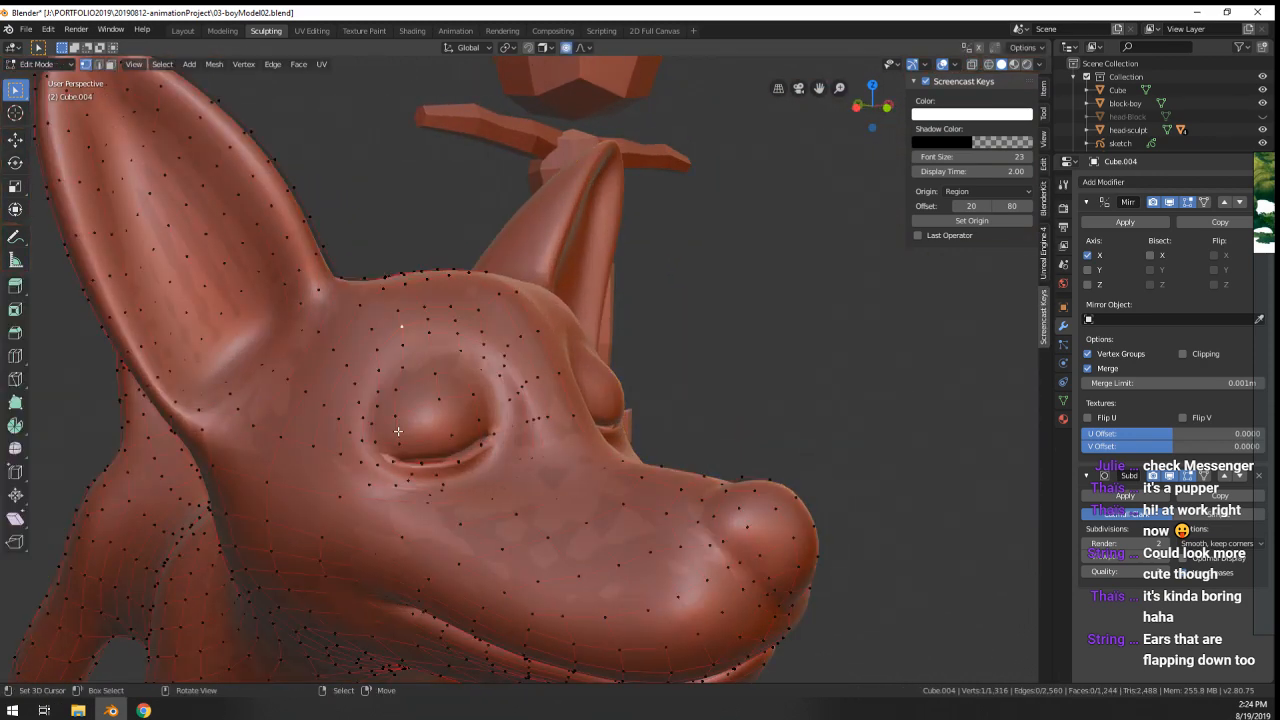
pyautogui.scroll(2, 398, 431)
pyautogui.hotkey('alt', 's')
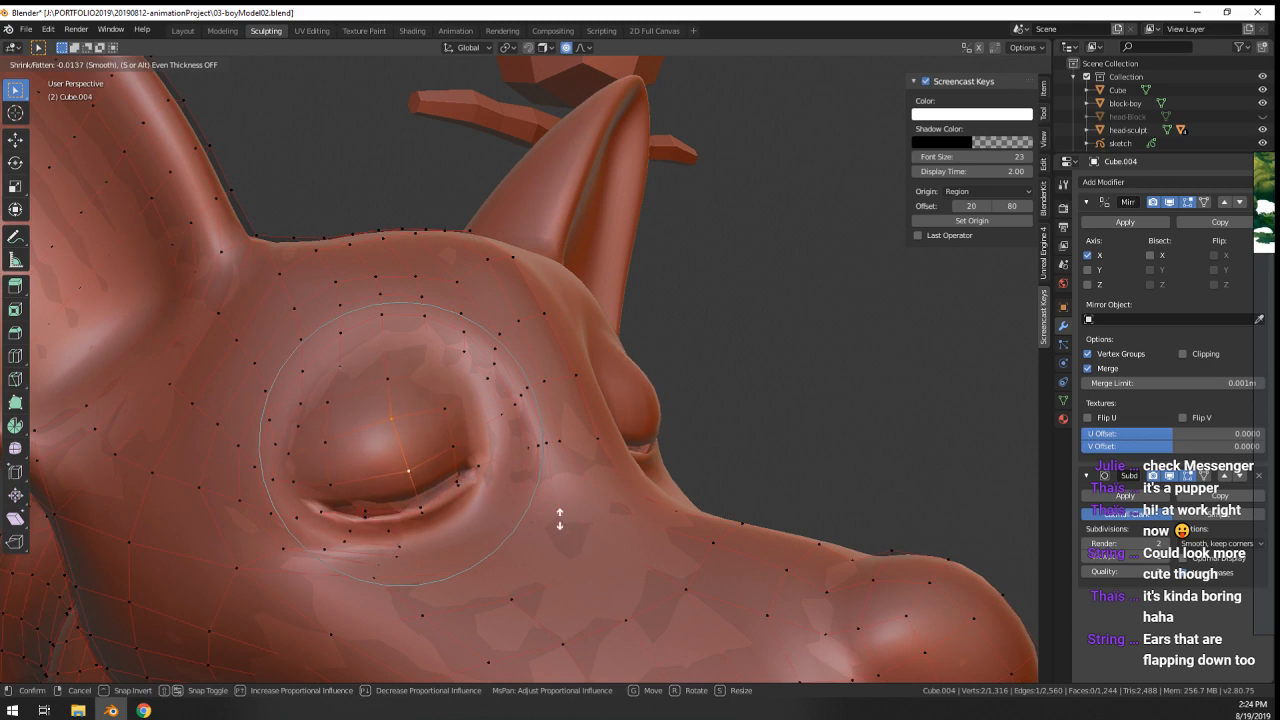
pyautogui.click(542, 508)
pyautogui.moveTo(542, 508); pyautogui.dragTo(643, 502, button='middle')
pyautogui.press('g')
pyautogui.click(644, 507)
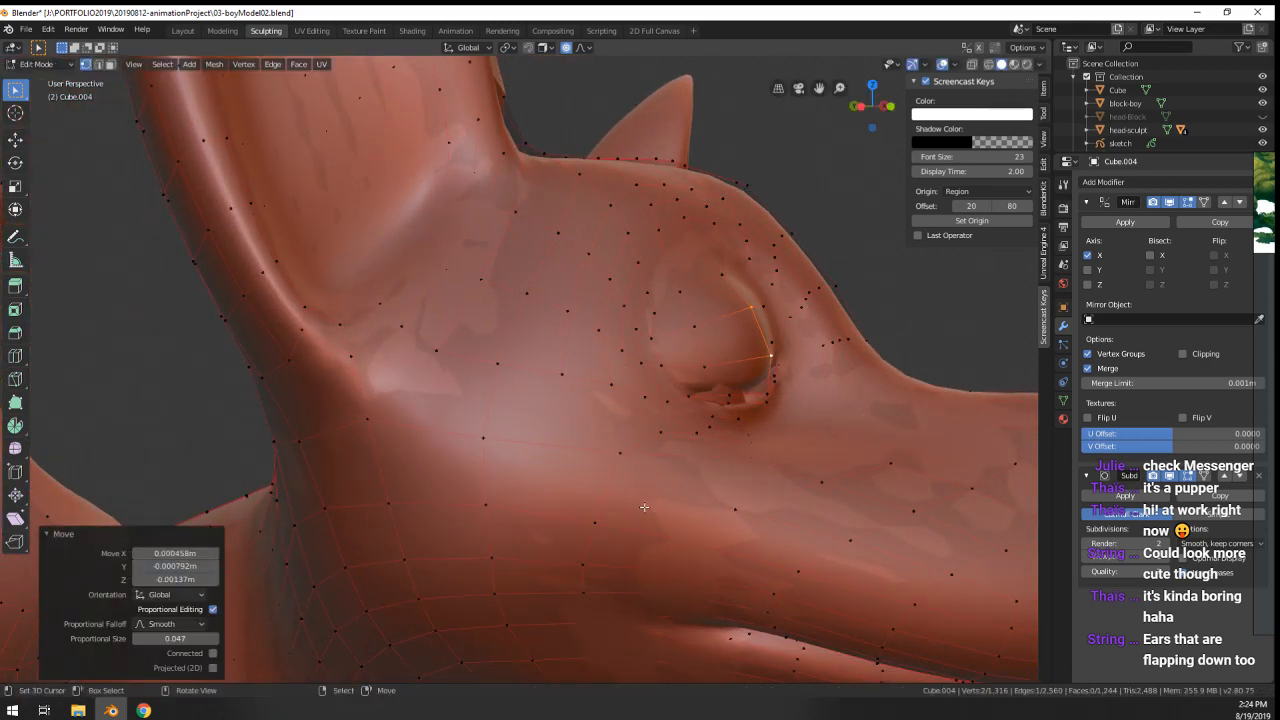
# - Select the edge loop along the dog's eye slit and bevel it
pyautogui.rightClick(757, 406)
pyautogui.moveTo(769, 405); pyautogui.dragTo(767, 404, button='right')
pyautogui.keyDown('alt'); pyautogui.rightClick(752, 396); pyautogui.keyUp('alt')
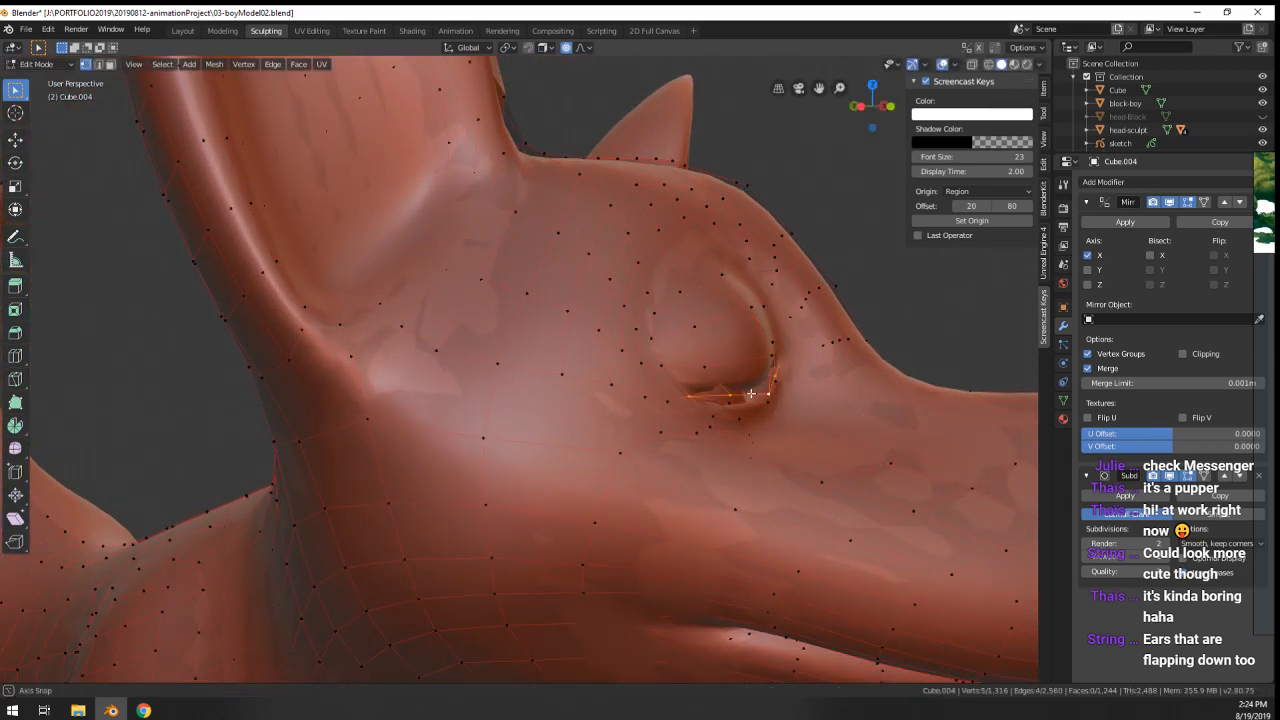
pyautogui.moveTo(750, 393); pyautogui.dragTo(591, 430, button='middle')
pyautogui.scroll(3, 591, 430)
pyautogui.hotkey('ctrl', 'b')
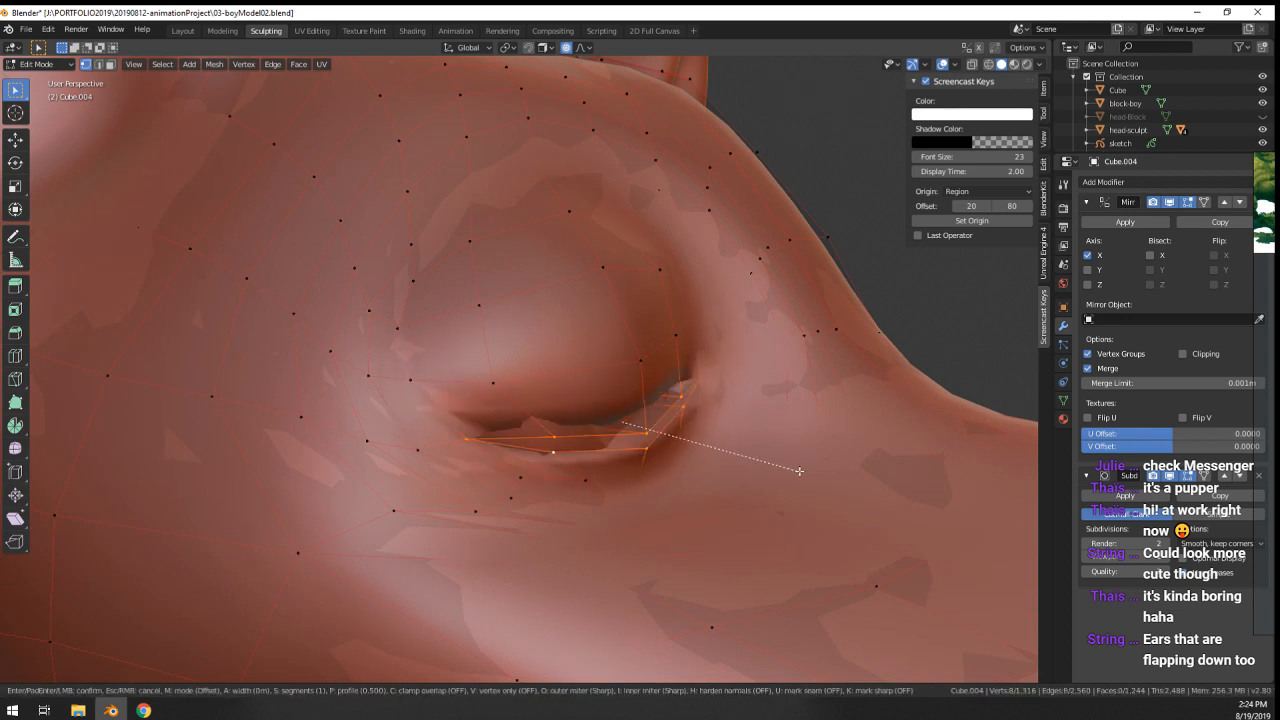
pyautogui.click(800, 471)
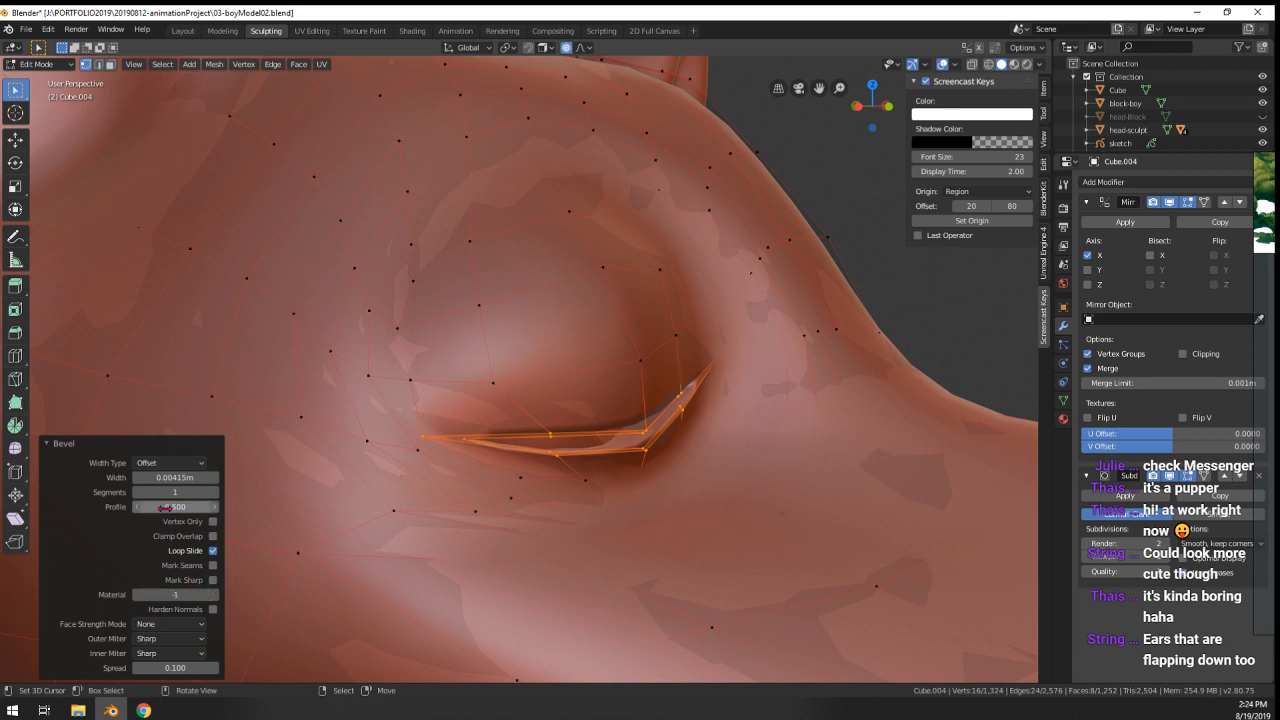
# - Try the bevel's Width and Depth types, then set the width type to Percent with a width of 3.788%
pyautogui.click(199, 464)
pyautogui.click(185, 493)
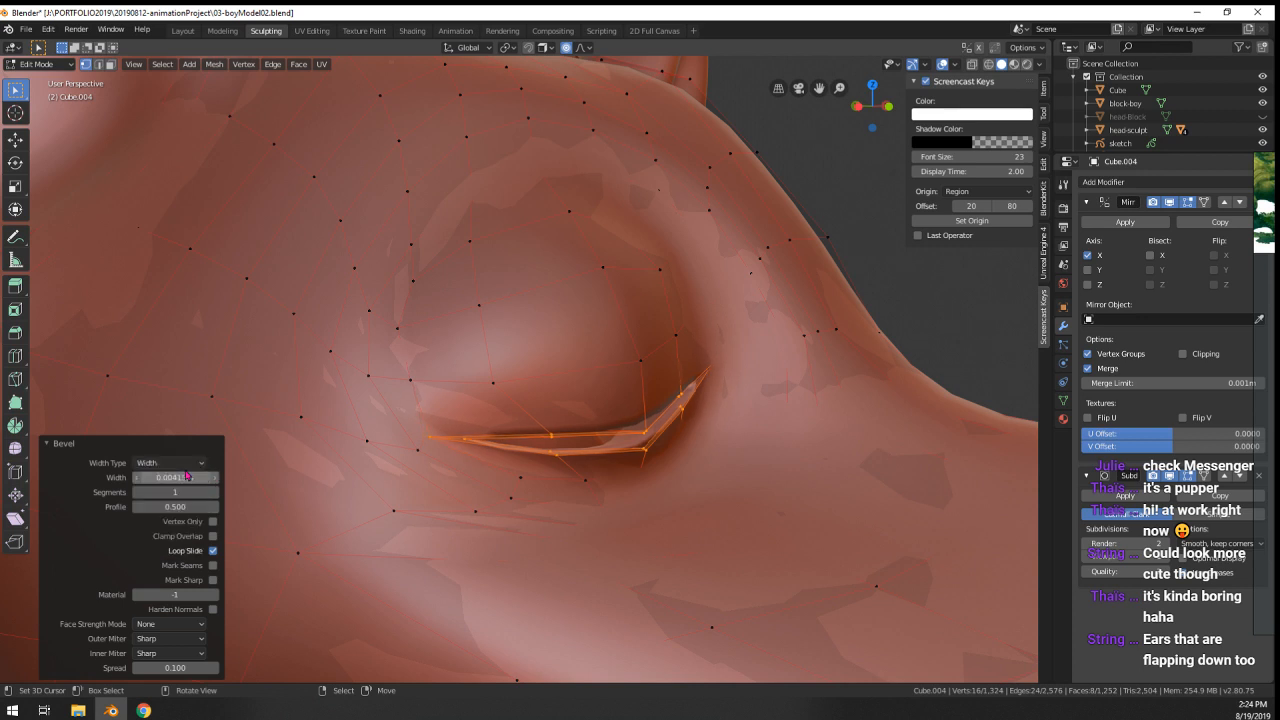
pyautogui.click(188, 466)
pyautogui.click(182, 508)
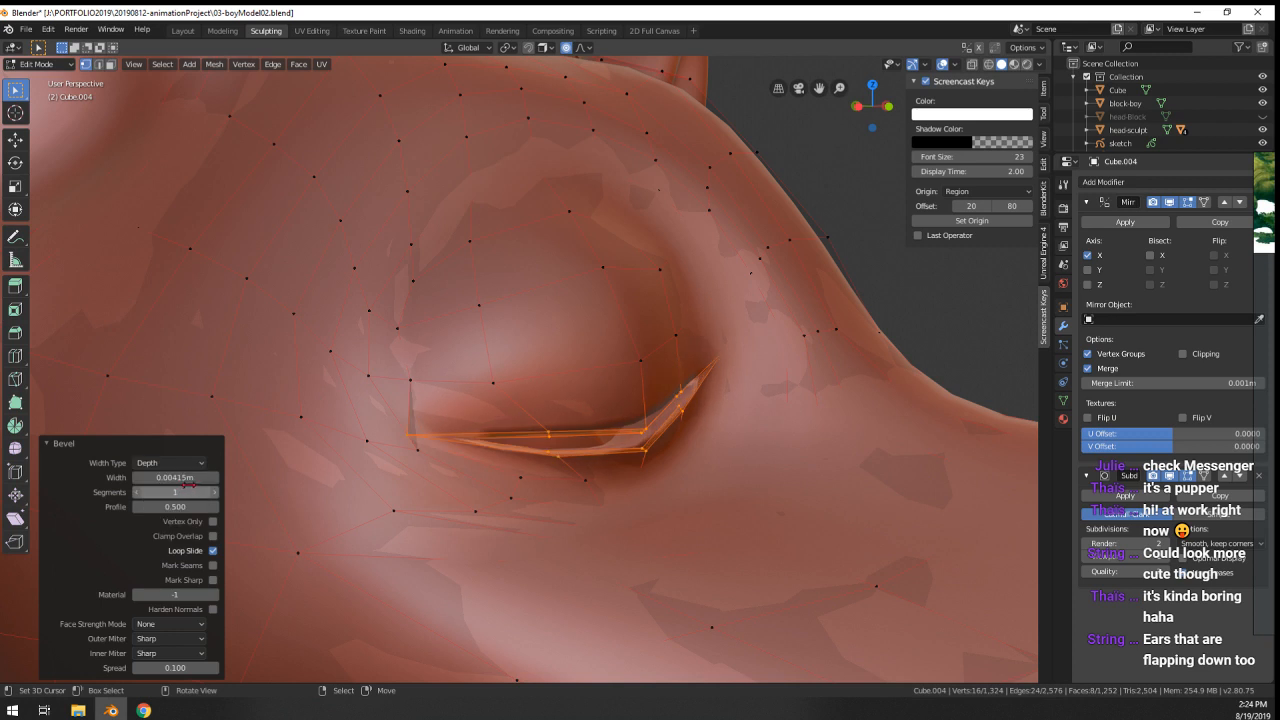
pyautogui.click(188, 464)
pyautogui.click(183, 521)
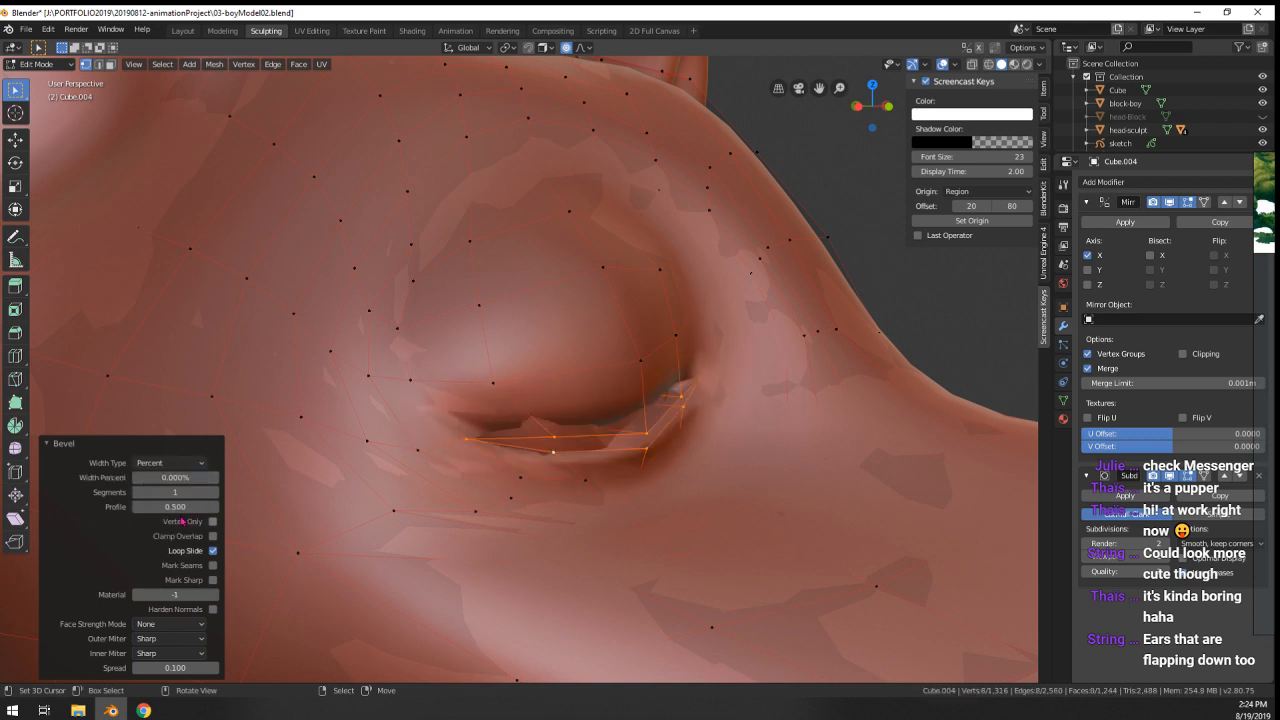
pyautogui.moveTo(175, 477)
pyautogui.mouseDown()
pyautogui.moveTo(205, 477)
pyautogui.moveTo(165, 477)
pyautogui.moveTo(190, 477)
pyautogui.mouseUp()
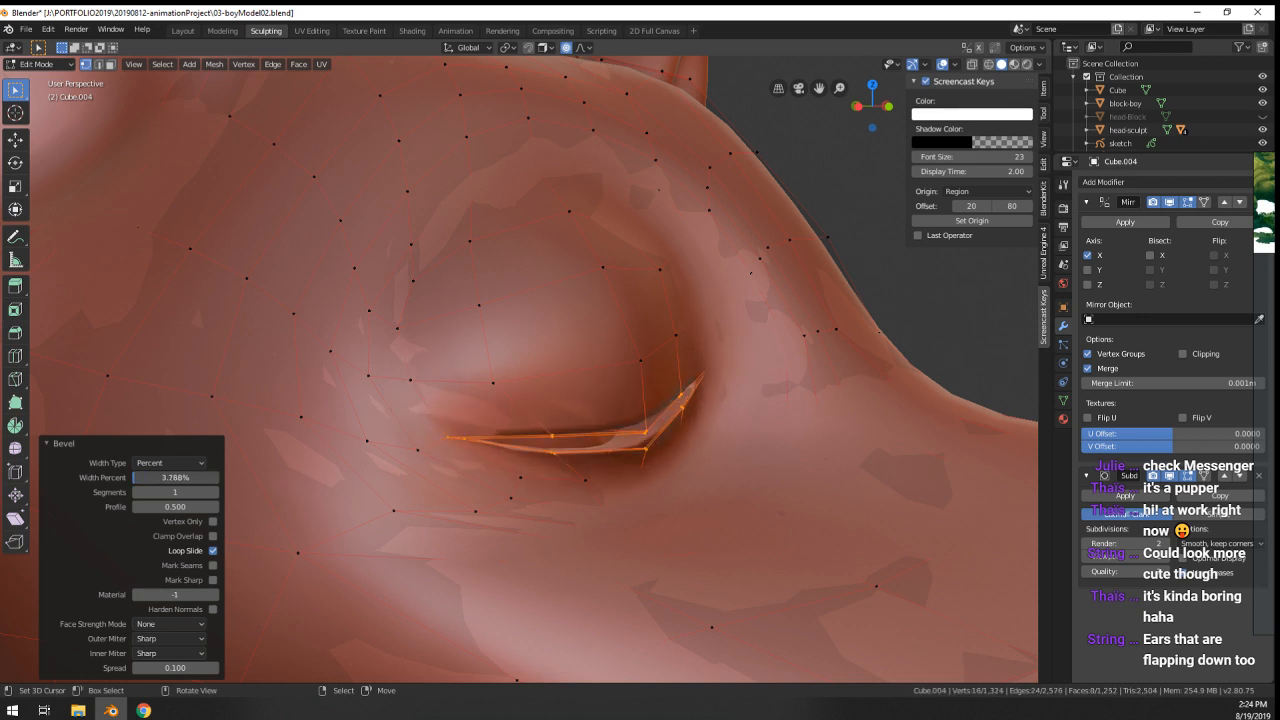
pyautogui.scroll(2, 557, 435)
pyautogui.scroll(-5, 585, 443)
pyautogui.scroll(2, 585, 454)
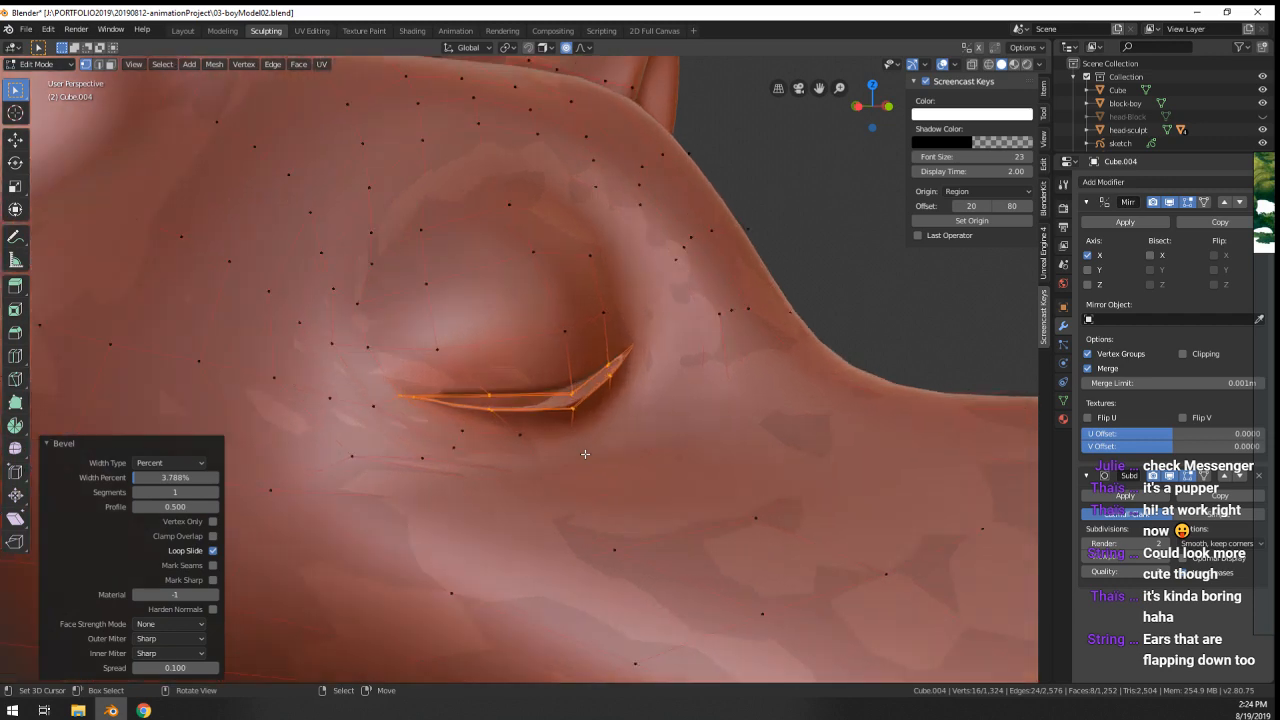
pyautogui.scroll(2, 368, 415)
pyautogui.scroll(-2, 368, 415)
# - Reposition the vertex at the outer corner of the eye slit with proportional editing
pyautogui.rightClick(388, 389)
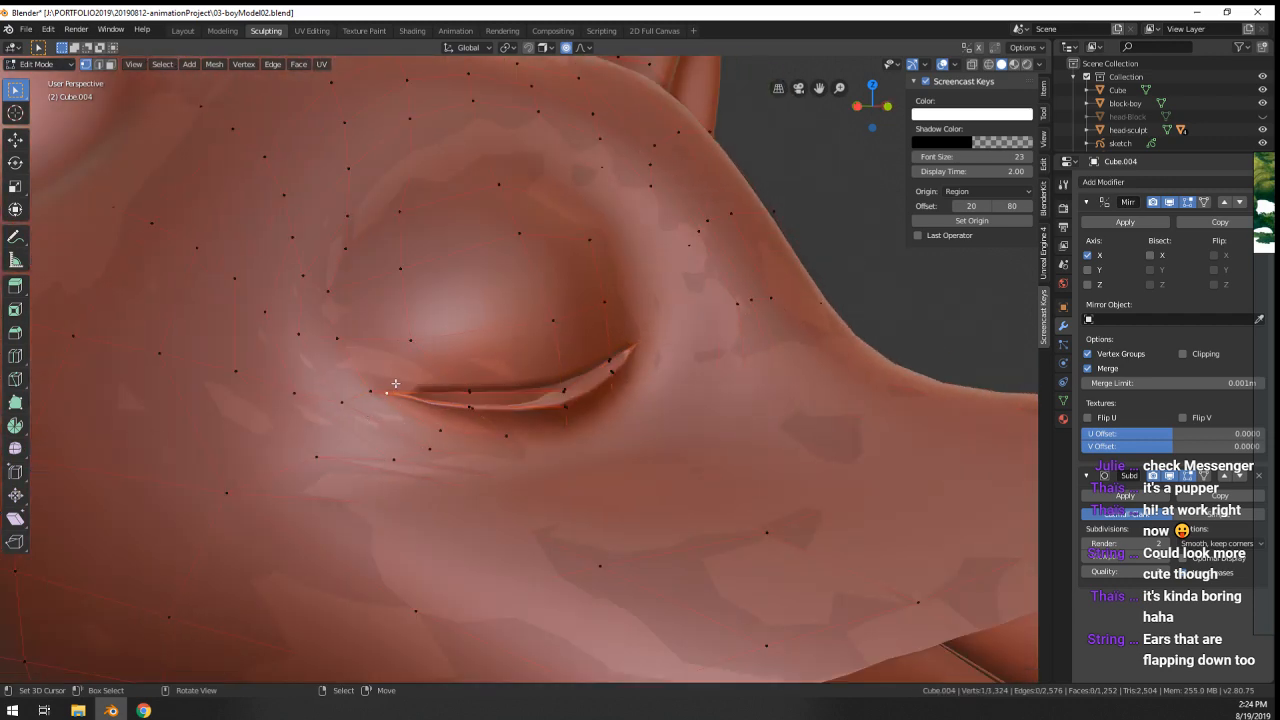
pyautogui.moveTo(393, 386); pyautogui.dragTo(627, 389, button='middle')
pyautogui.press('g')
pyautogui.scroll(6, 450, 408)
pyautogui.click(454, 409)
# - Lower two upper-lid vertices to close the slit, using connected-only proportional editing with a size of about 0.04
pyautogui.rightClick(560, 382)
pyautogui.press('g')
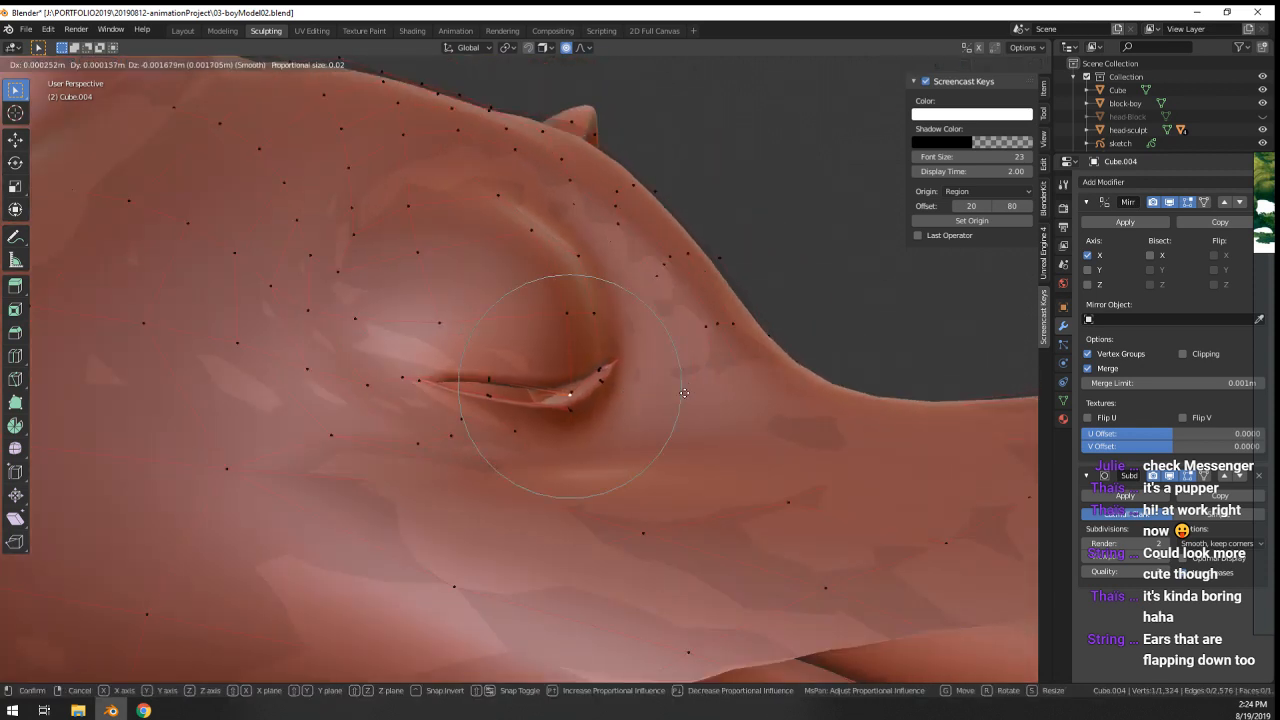
pyautogui.scroll(-6, 685, 372)
pyautogui.rightClick(686, 368)
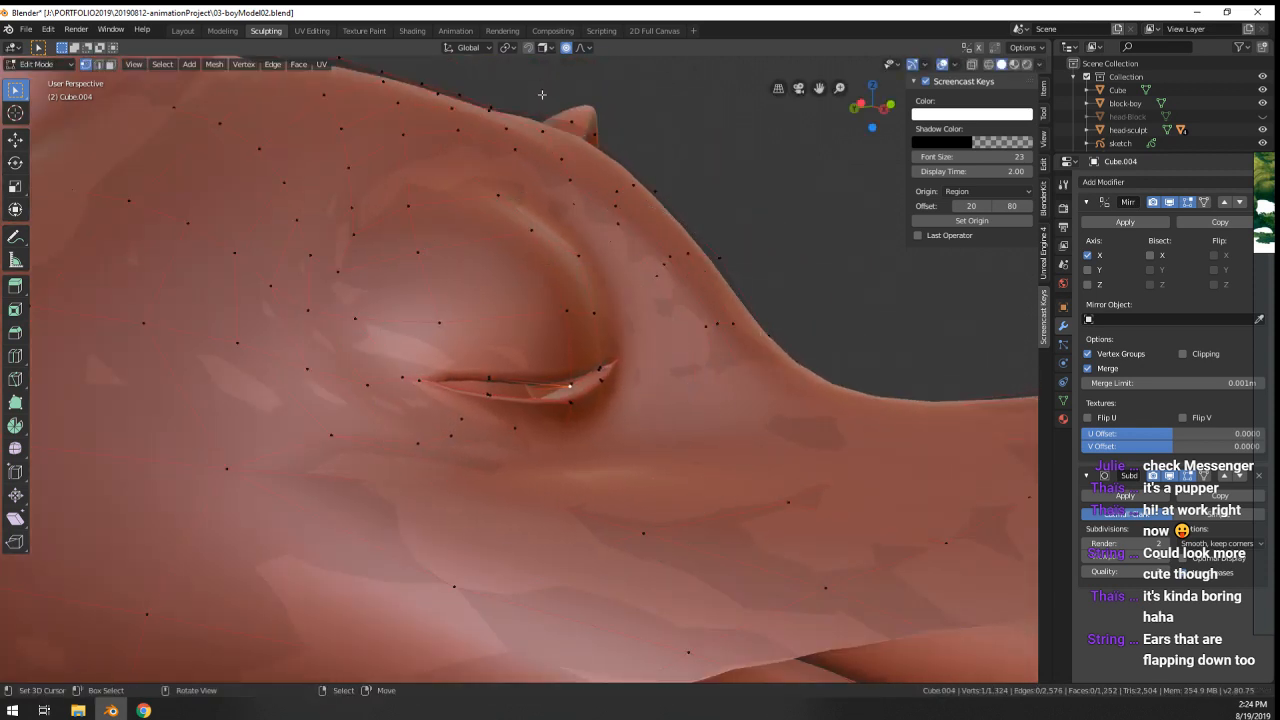
pyautogui.press('g')
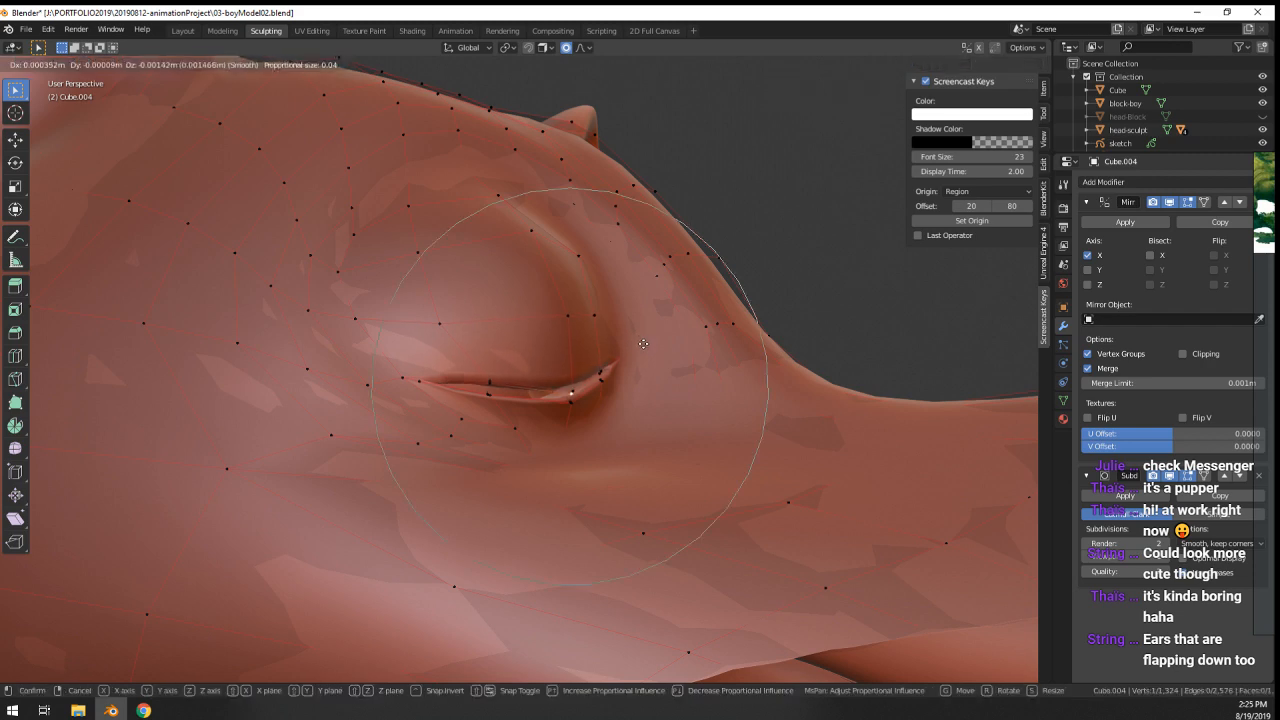
pyautogui.click(641, 347)
pyautogui.rightClick(492, 381)
pyautogui.press('g')
pyautogui.click(493, 394)
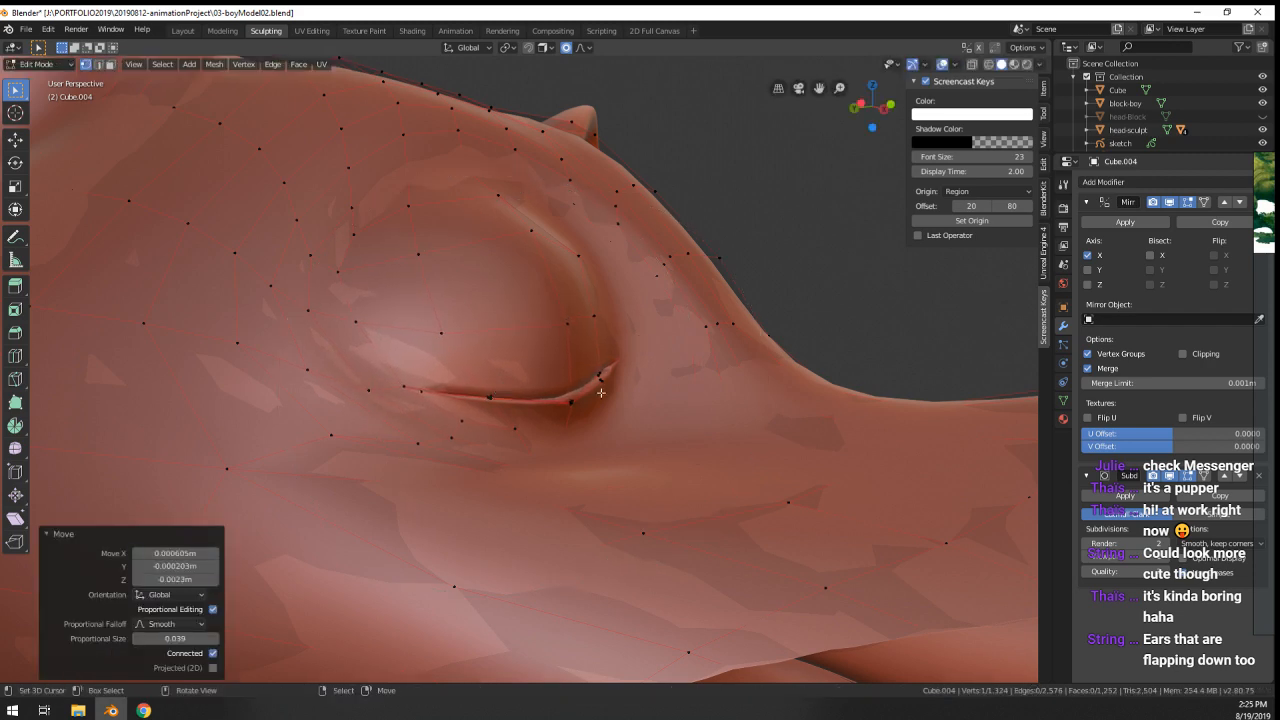
# - Move the upper-lid vertex near the slit's inner corner slightly down to close the remaining gap
pyautogui.moveTo(560, 402); pyautogui.dragTo(598, 383, button='middle')
pyautogui.rightClick(597, 373)
pyautogui.press('g')
pyautogui.click(605, 380)
# - Return to Object Mode and save the file
pyautogui.press('Tab')
pyautogui.scroll(-4, 606, 382)
pyautogui.scroll(-3, 606, 382)
pyautogui.hotkey('ctrl', 's')
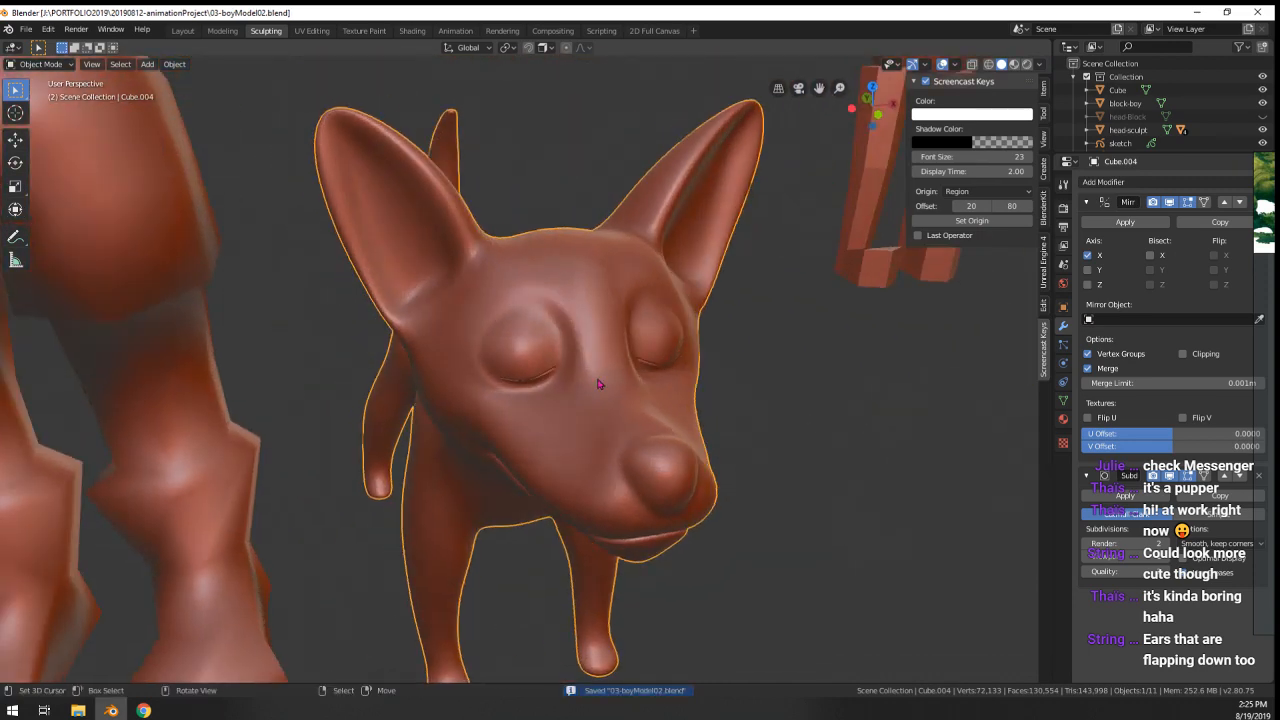
pyautogui.scroll(2, 606, 320)
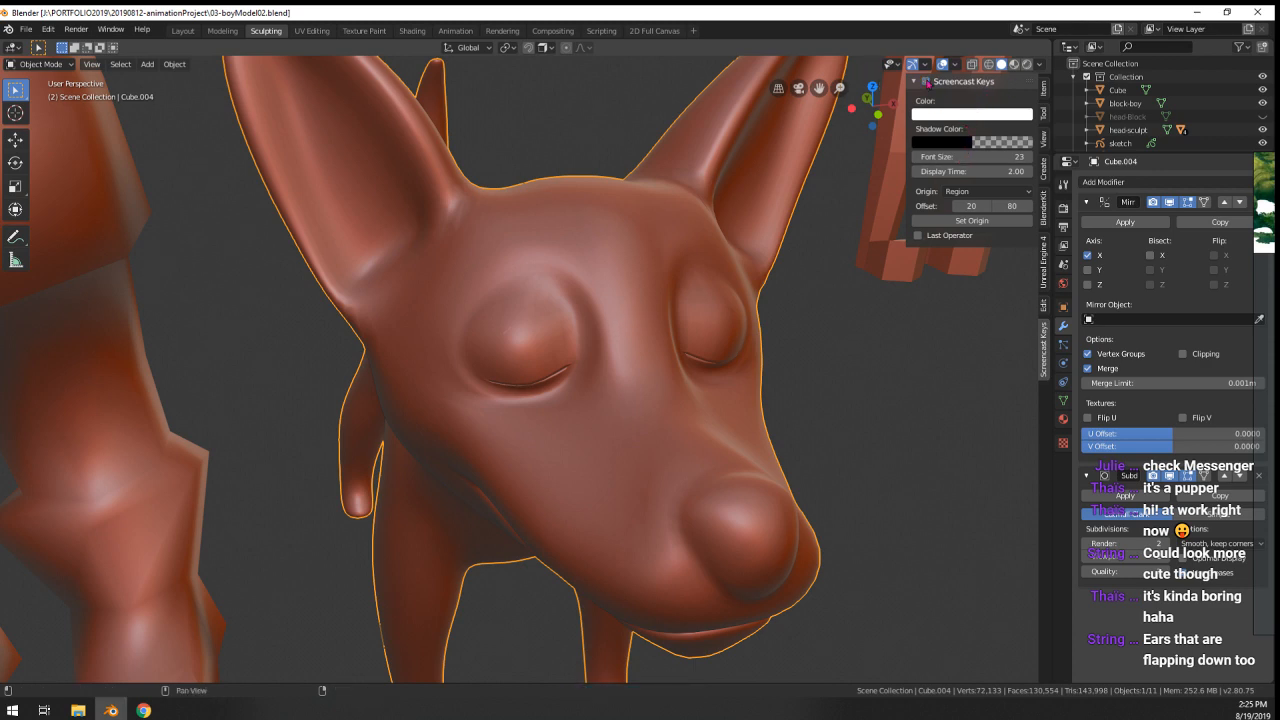
# - Select all objects, open them in Edit Mode and try to pick the eyeball poking through the eyelid
pyautogui.press('w')
pyautogui.press('a')
pyautogui.moveTo(680, 300); pyautogui.dragTo(623, 286, button='middle')
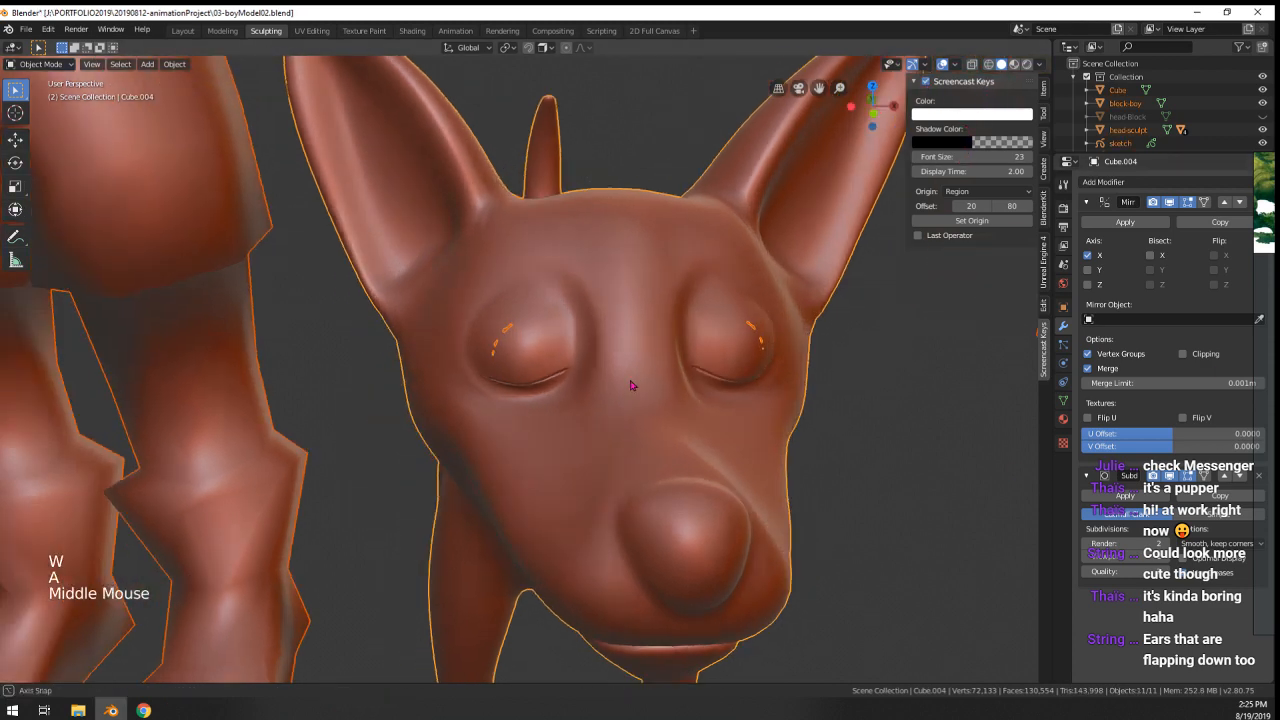
pyautogui.scroll(2, 565, 360)
pyautogui.press('Tab')
pyautogui.rightClick(560, 358)
pyautogui.scroll(-4, 560, 358)
pyautogui.rightClick(530, 352)
pyautogui.press('Tab')
# - Pick the mirrored eyeballs in wireframe shading, scale them down slightly and return to solid shading
pyautogui.scroll(2, 510, 350)
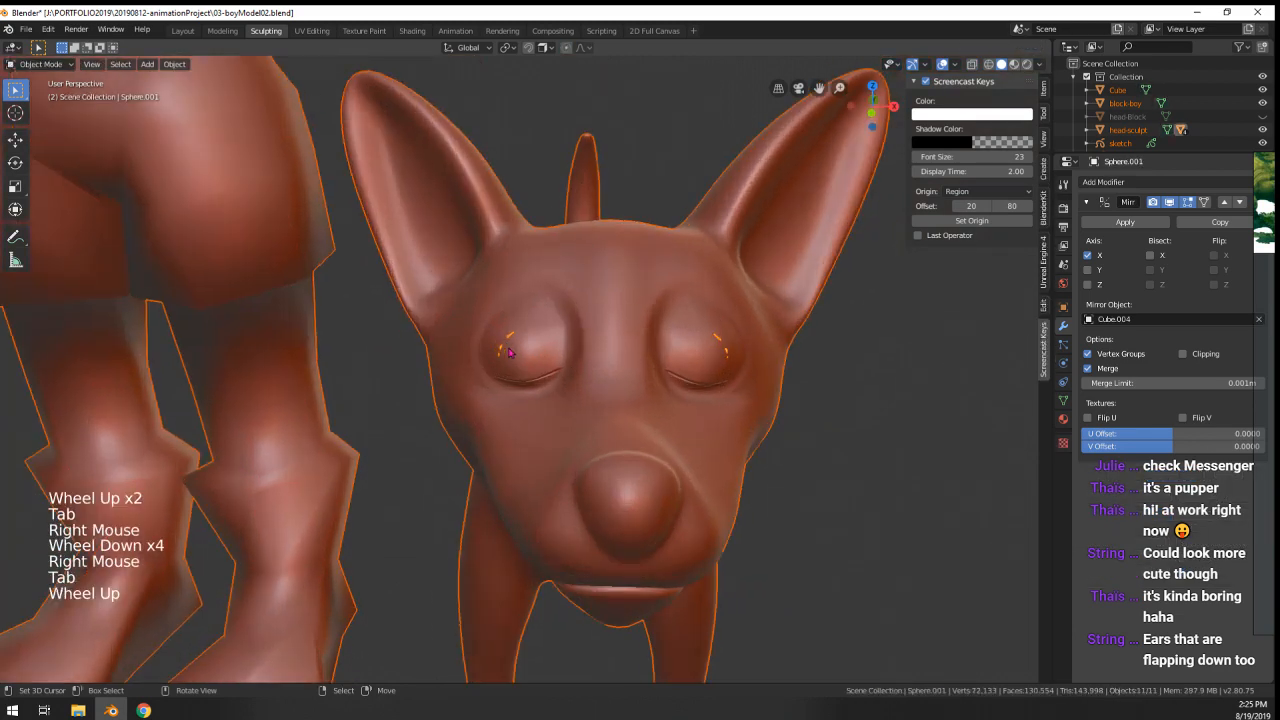
pyautogui.rightClick(500, 349)
pyautogui.press('z')
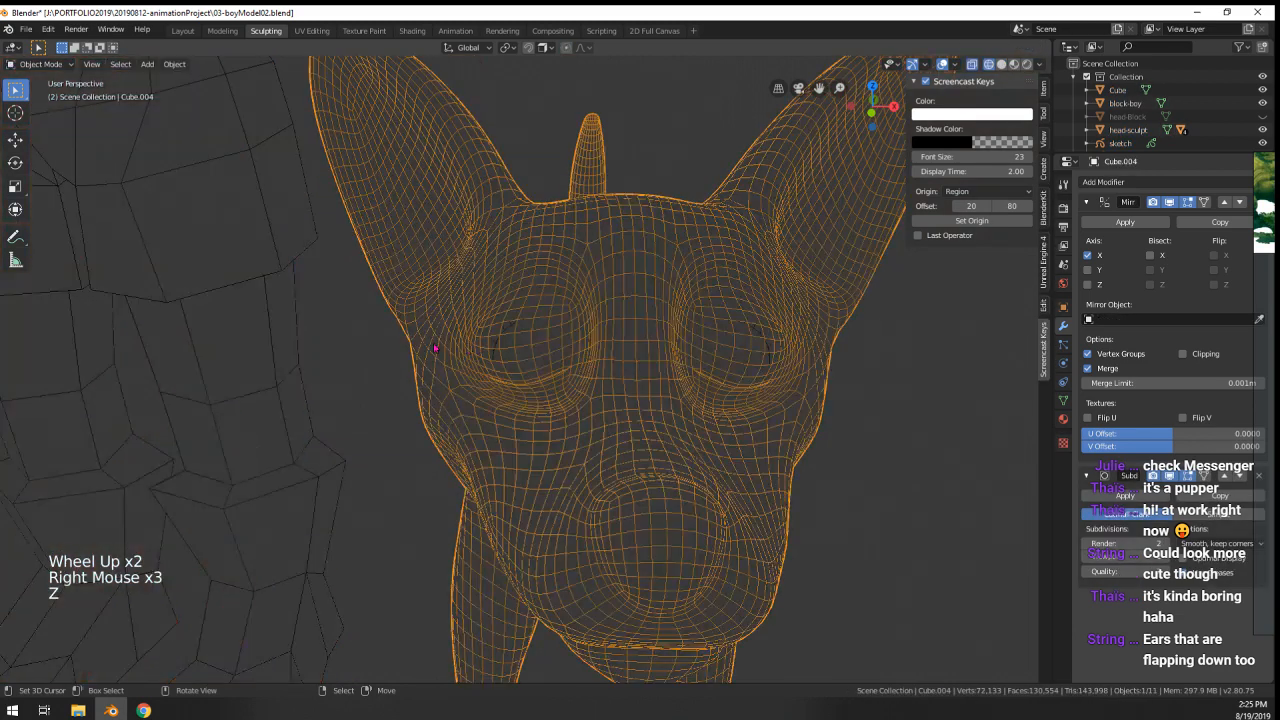
pyautogui.click(500, 345)
pyautogui.rightClick(505, 340)
pyautogui.rightClick(506, 335)
pyautogui.moveTo(506, 335); pyautogui.dragTo(492, 336, button='middle')
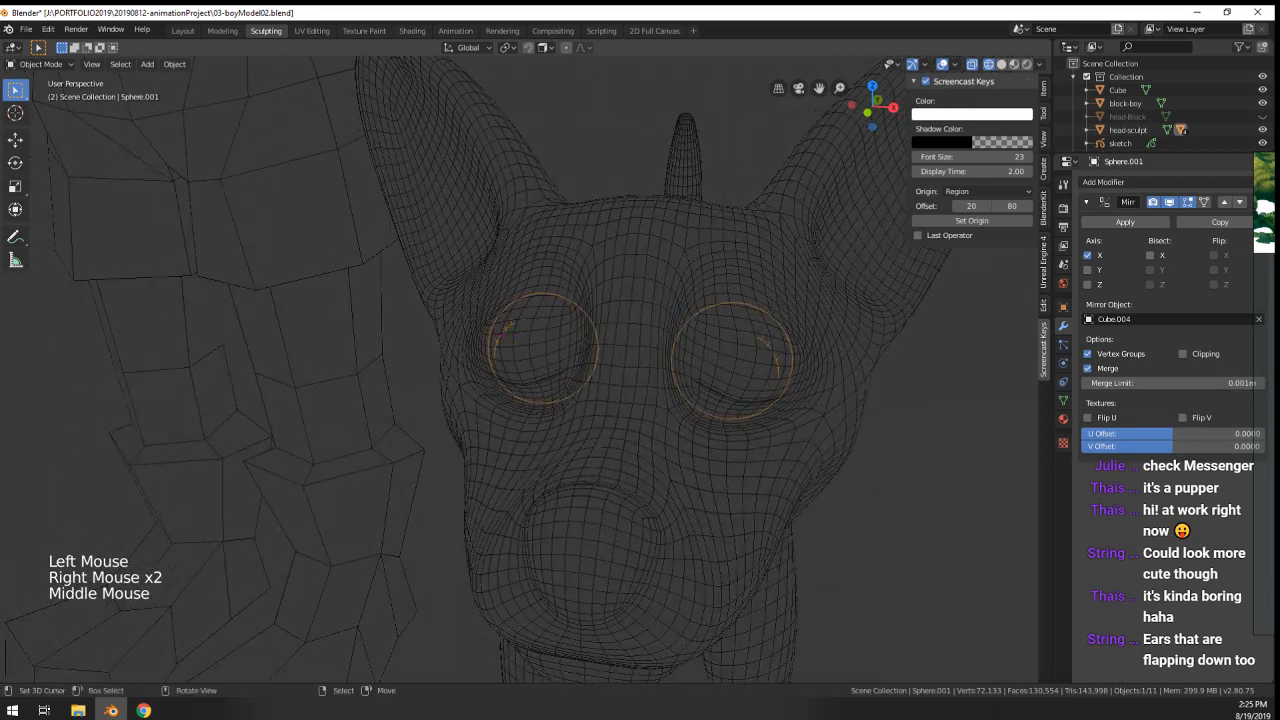
pyautogui.press('s')
pyautogui.click(852, 490)
pyautogui.press('z')
pyautogui.click(822, 459)
pyautogui.scroll(-4, 821, 459)
# - Inspect the dog's mesh in wireframe shading from the side, with the dog selected
pyautogui.press('Tab')
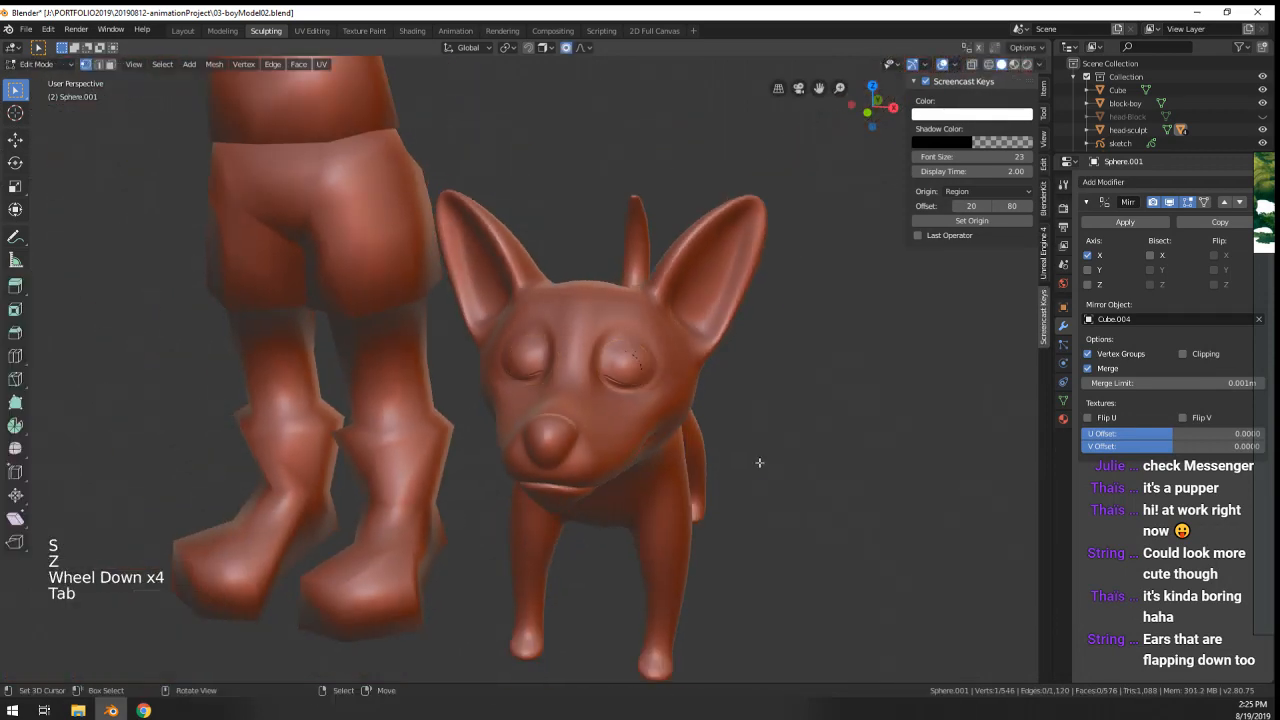
pyautogui.press('Tab')
pyautogui.press('z')
pyautogui.click(596, 445)
pyautogui.scroll(1, 669, 323)
pyautogui.moveTo(700, 423); pyautogui.dragTo(986, 188, button='middle')
pyautogui.rightClick(721, 487)
pyautogui.scroll(-1, 721, 487)
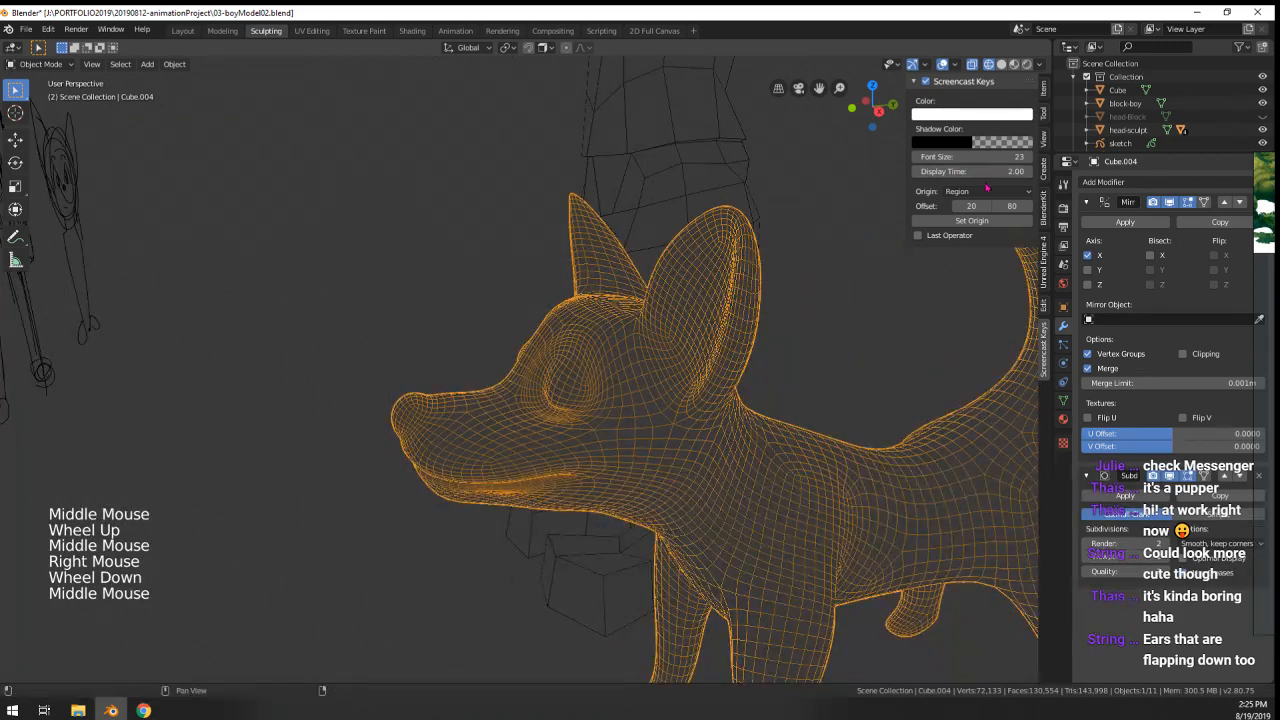
# - Try a wireframe X-ray value of 0.786, checking the head from another angle, and restore the value to 1.000
pyautogui.click(1039, 65)
pyautogui.click(1039, 66)
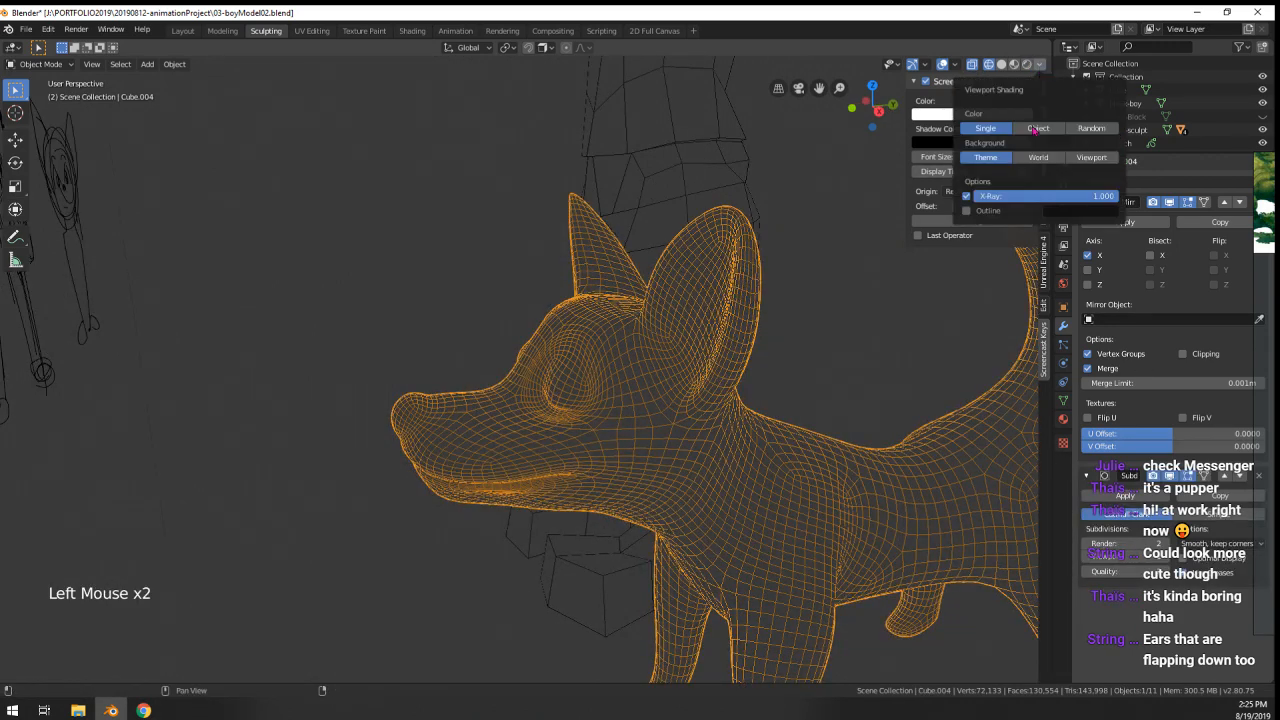
pyautogui.moveTo(1033, 196)
pyautogui.mouseDown()
pyautogui.moveTo(955, 196)
pyautogui.moveTo(1035, 196)
pyautogui.mouseUp()
pyautogui.scroll(2, 600, 320)
pyautogui.moveTo(590, 312)
pyautogui.mouseDown(button='middle')
pyautogui.moveTo(692, 354)
pyautogui.moveTo(840, 260)
pyautogui.moveTo(960, 156)
pyautogui.mouseUp(button='middle')
pyautogui.click(1038, 64)
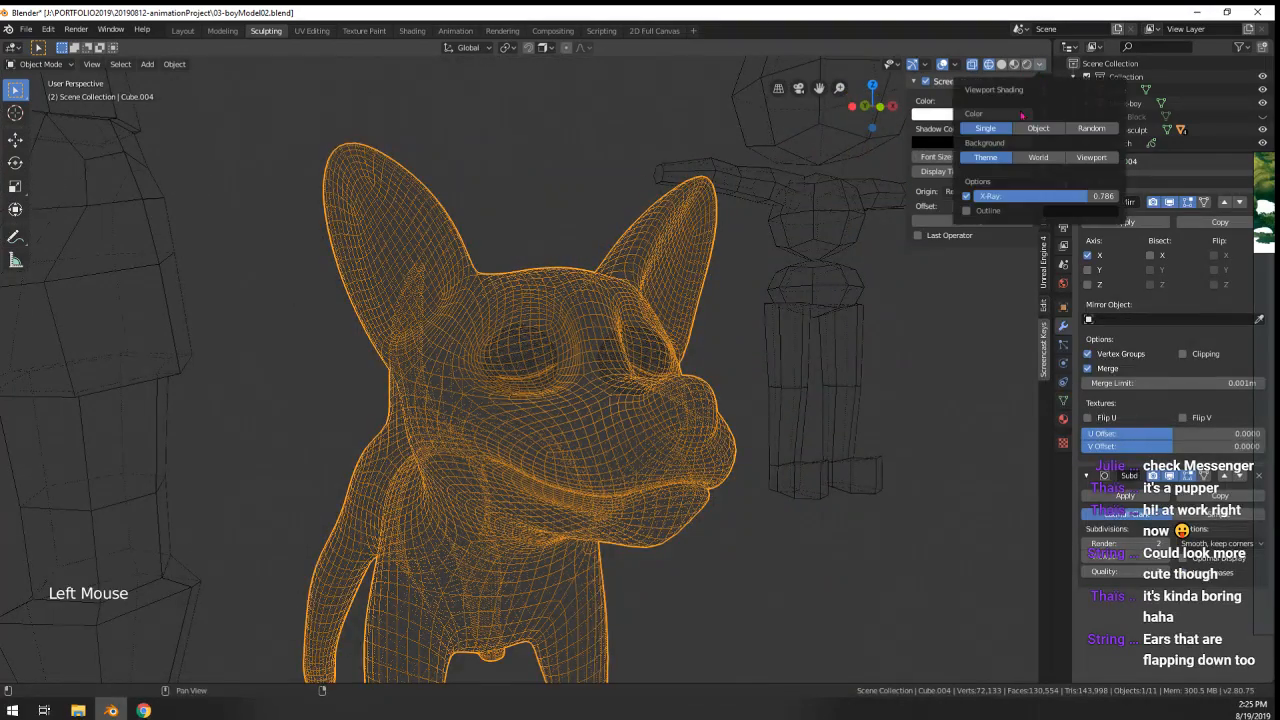
pyautogui.moveTo(1098, 196); pyautogui.dragTo(1118, 196)
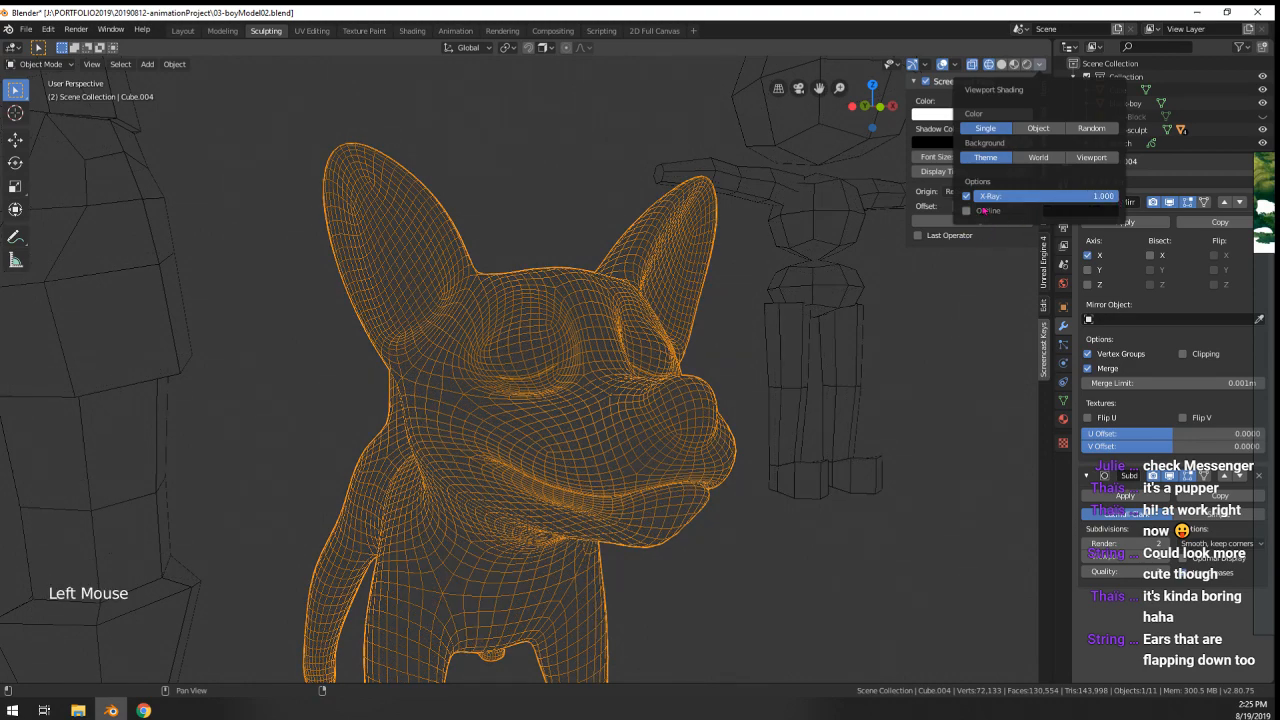
# - Return to solid shading and examine the dog beside the boy from a distance and up close
pyautogui.scroll(2, 546, 430)
pyautogui.scroll(-5, 581, 390)
pyautogui.press('z')
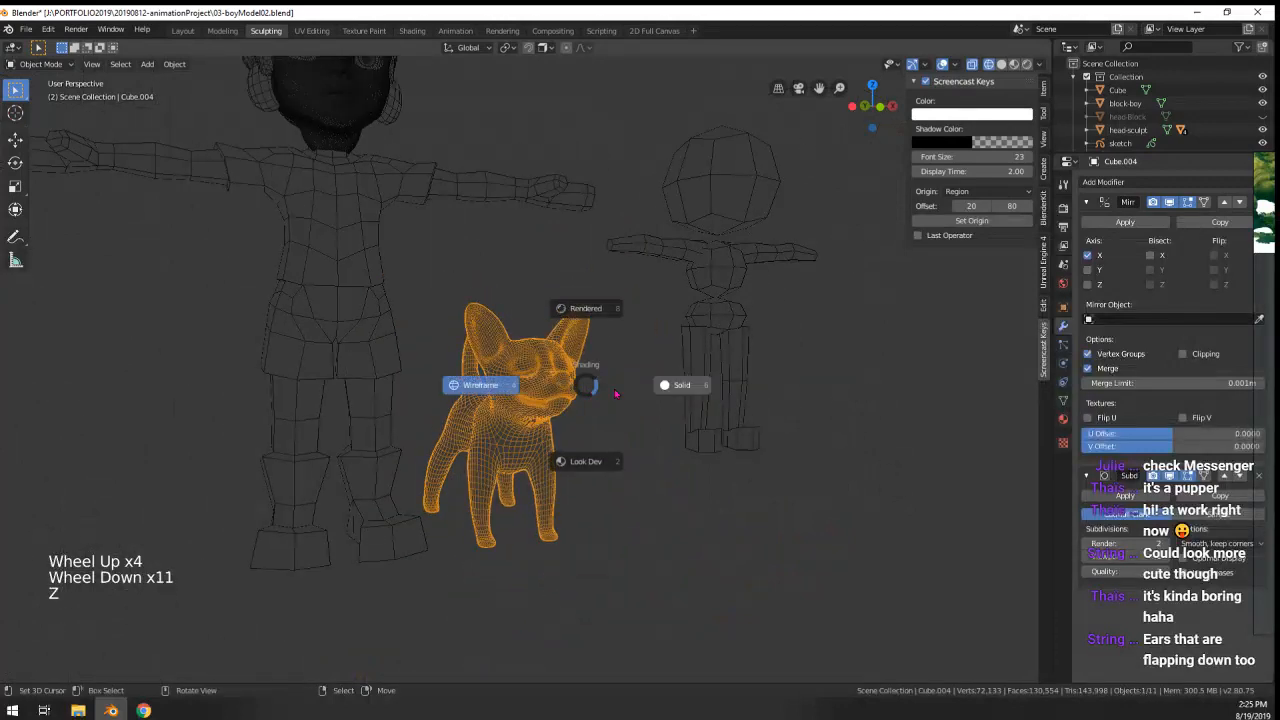
pyautogui.click(669, 397)
pyautogui.moveTo(655, 402); pyautogui.dragTo(580, 402, button='middle')
pyautogui.rightClick(560, 410)
pyautogui.scroll(-3, 510, 445)
pyautogui.rightClick(488, 463)
pyautogui.moveTo(488, 463); pyautogui.dragTo(993, 447, button='middle')
pyautogui.scroll(3, 706, 427)
pyautogui.moveTo(625, 436); pyautogui.dragTo(749, 429, button='middle')
pyautogui.scroll(3, 706, 427)
pyautogui.scroll(6, 606, 323)
pyautogui.scroll(2, 661, 367)
# - Try to move the vertex between the dog's eyes in Edit Mode, using proportional editing with a size of 0.04
pyautogui.rightClick(661, 367)
pyautogui.press('Tab')
pyautogui.moveTo(661, 367); pyautogui.dragTo(657, 349, button='middle')
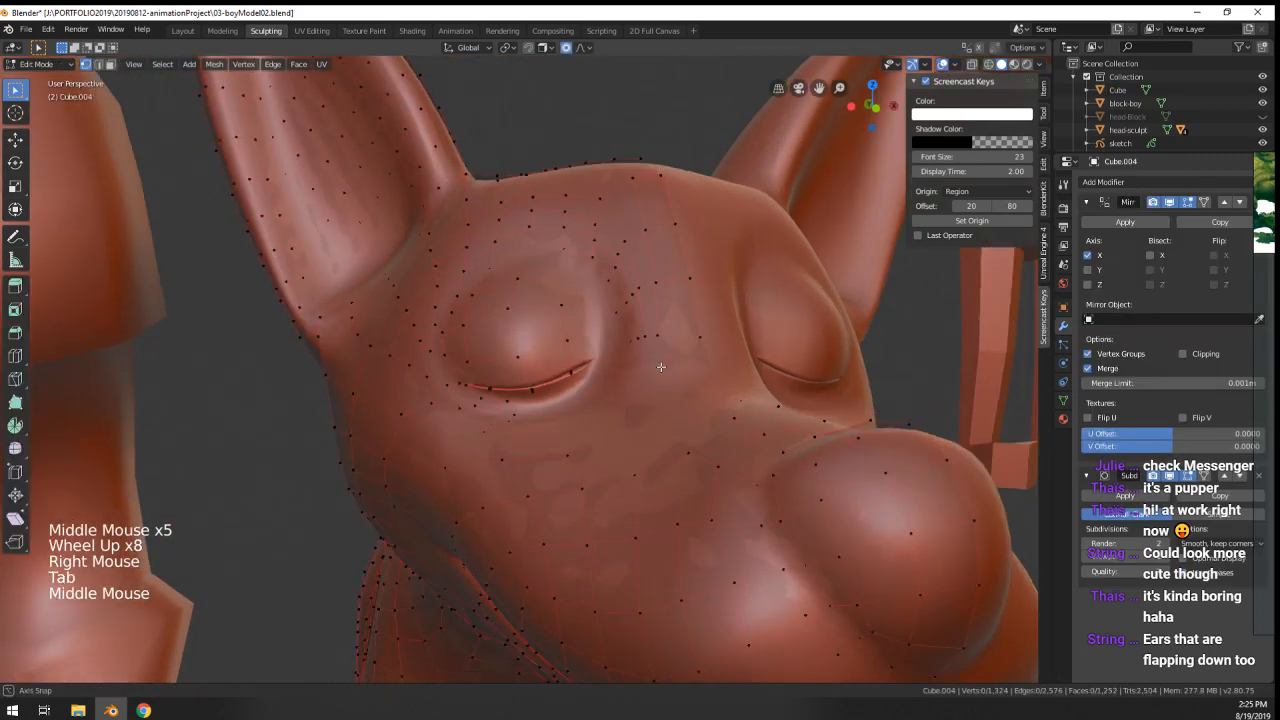
pyautogui.rightClick(660, 344)
pyautogui.press('g')
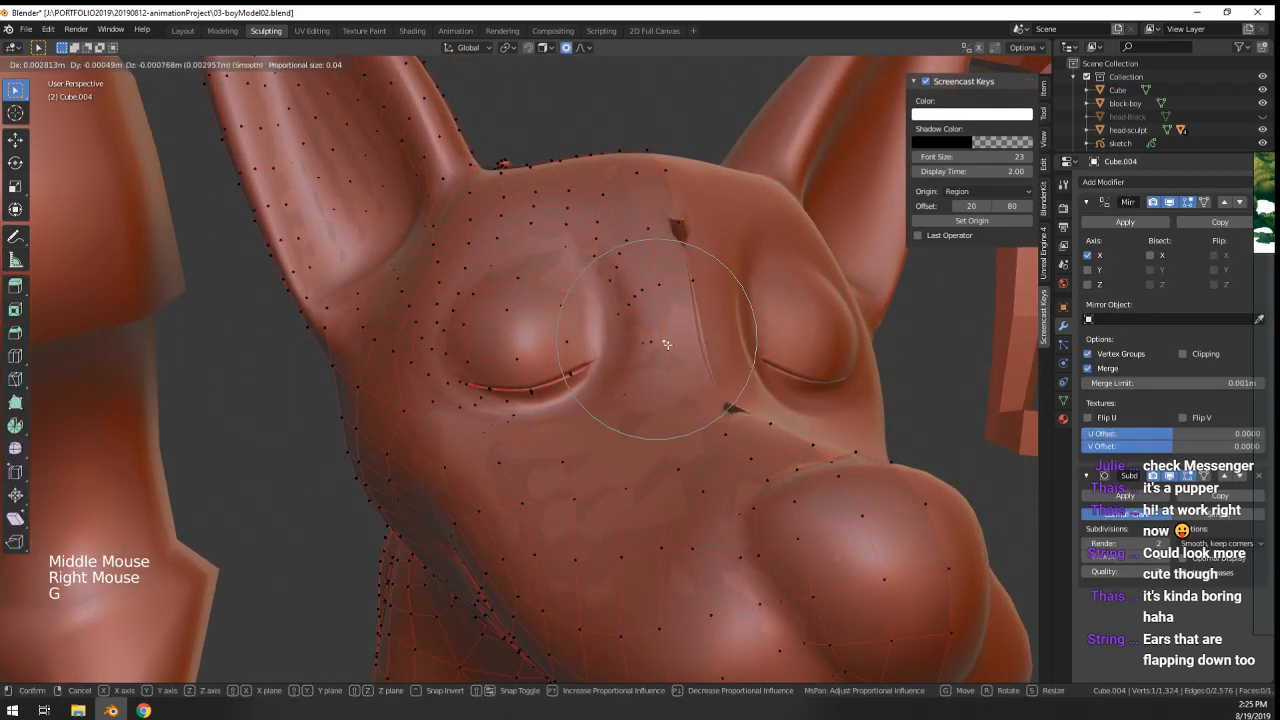
pyautogui.press('Tab')
pyautogui.moveTo(668, 350); pyautogui.dragTo(600, 330, button='middle')
# - Enter Sculpt Mode and reshape the bridge and inner brow between the eyes using the Grab brush with a radius of 138 px
pyautogui.click(37, 64)
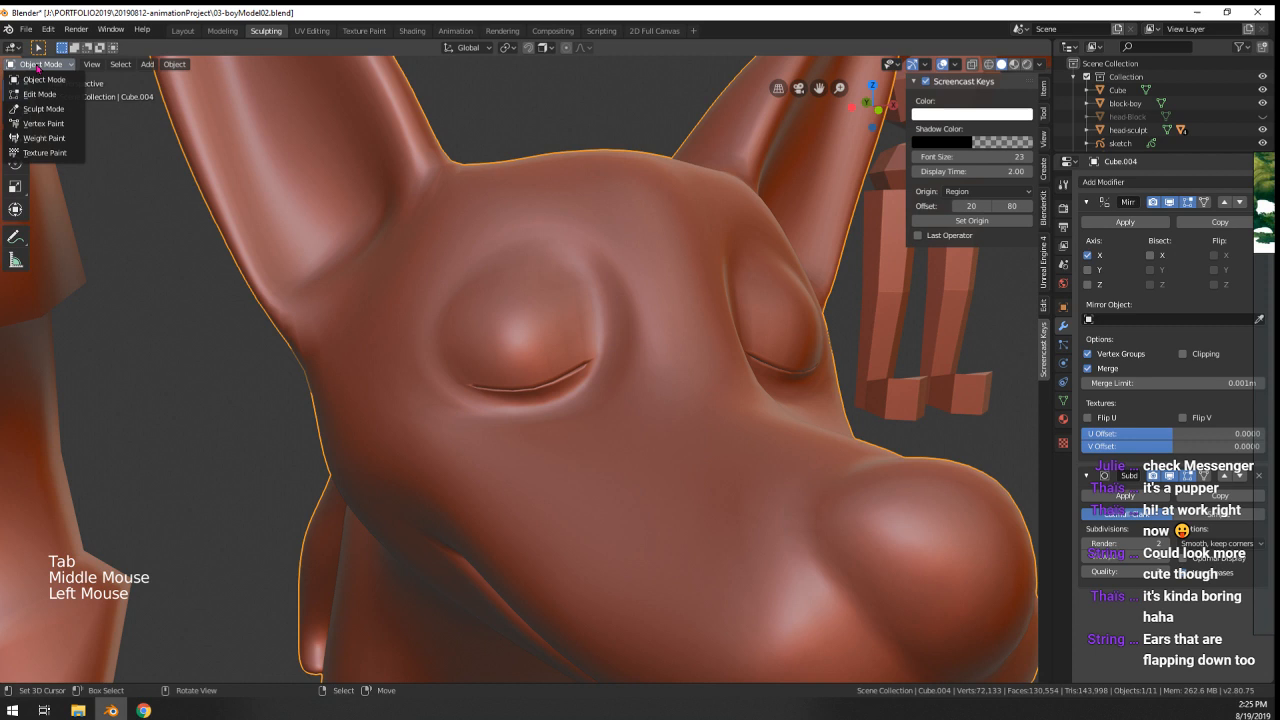
pyautogui.click(63, 114)
pyautogui.keyDown('shift'); pyautogui.moveTo(474, 303); pyautogui.dragTo(456, 342, button='middle'); pyautogui.keyUp('shift')
pyautogui.press('f')
pyautogui.click(584, 382)
pyautogui.moveTo(584, 382); pyautogui.dragTo(617, 389, button='middle')
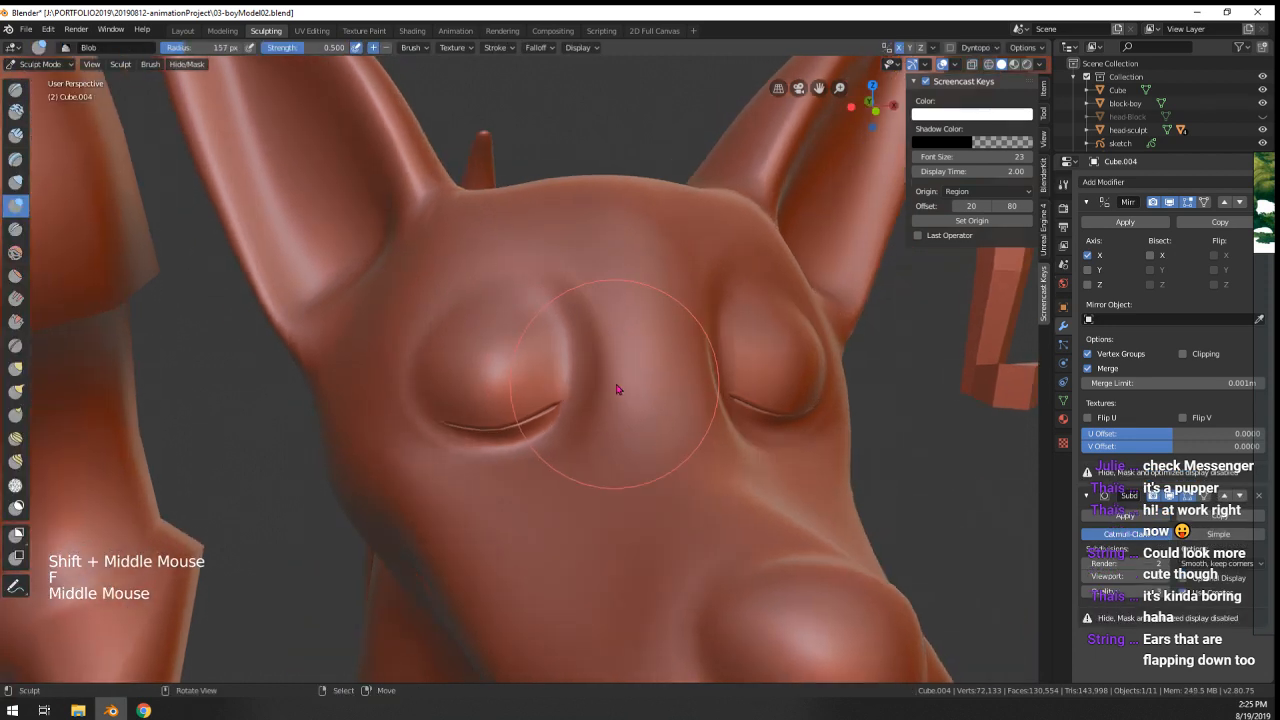
pyautogui.press('g')
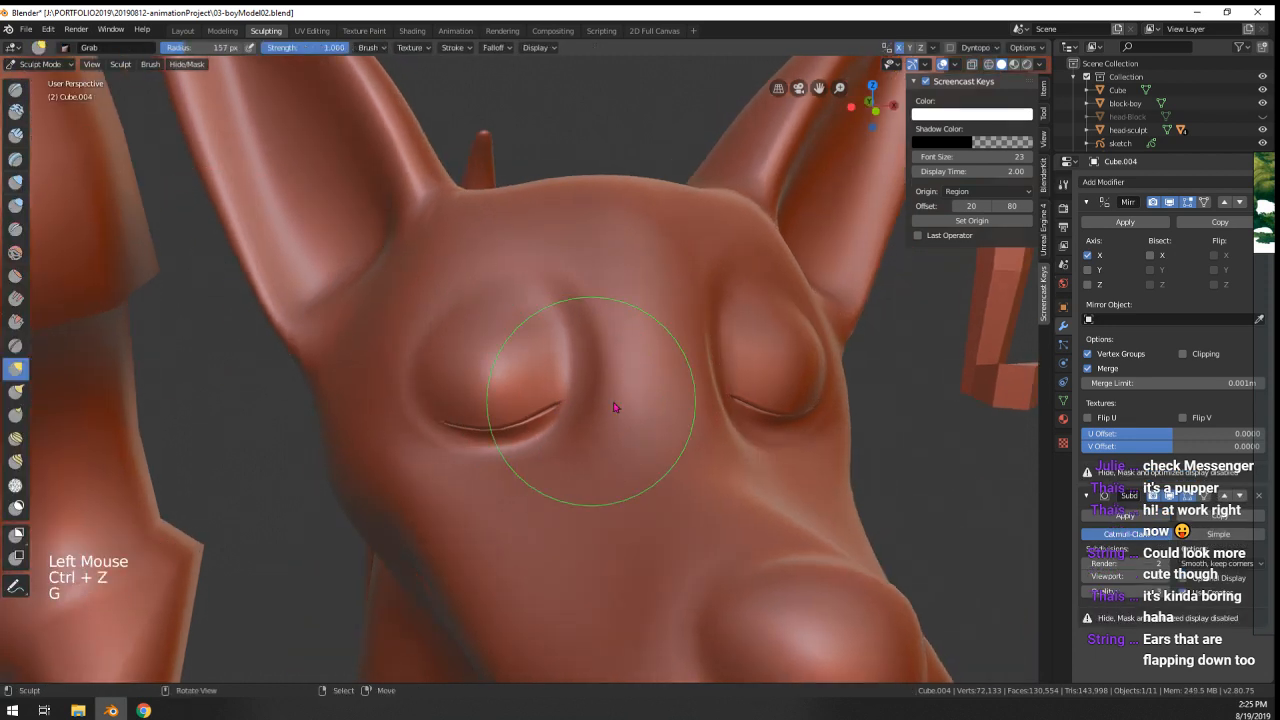
pyautogui.press('f')
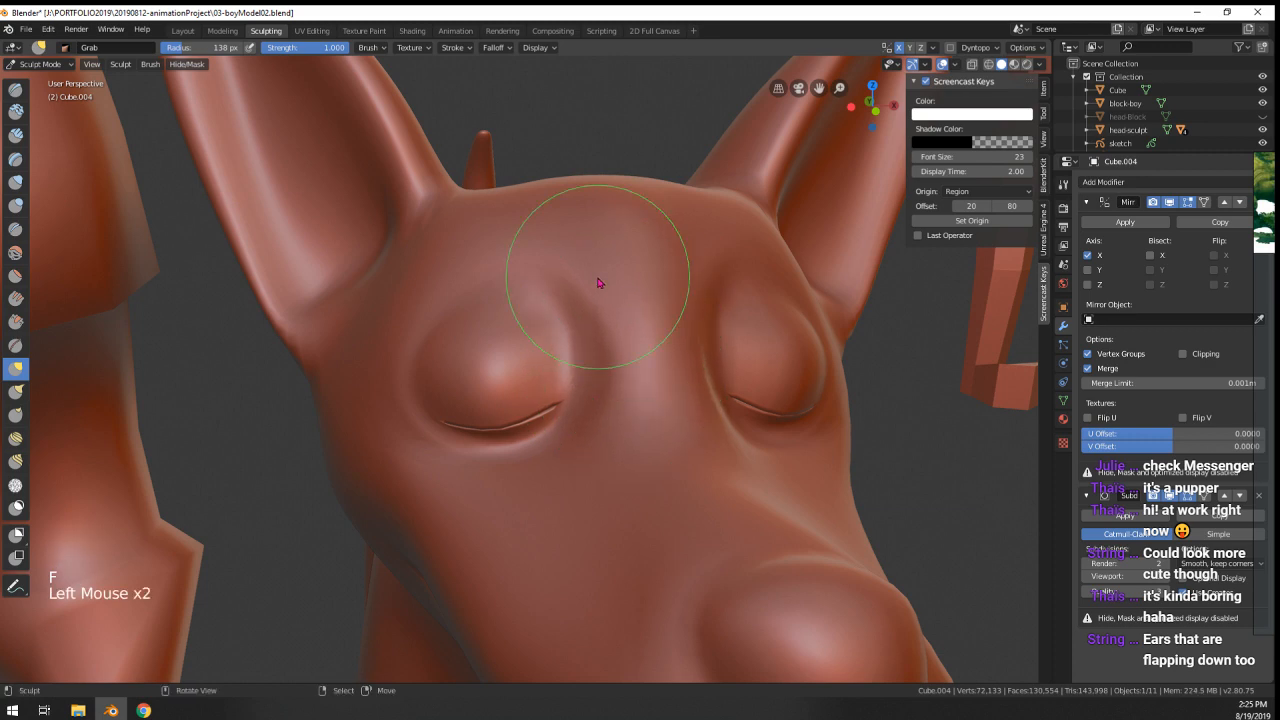
# - Smooth the outer side of the eyelid and temple, and adjust the area with the Grab brush at a radius of 170 px
pyautogui.scroll(-4, 605, 340)
pyautogui.moveTo(614, 400); pyautogui.dragTo(559, 423, button='middle')
pyautogui.scroll(-4, 614, 405)
pyautogui.scroll(6, 559, 423)
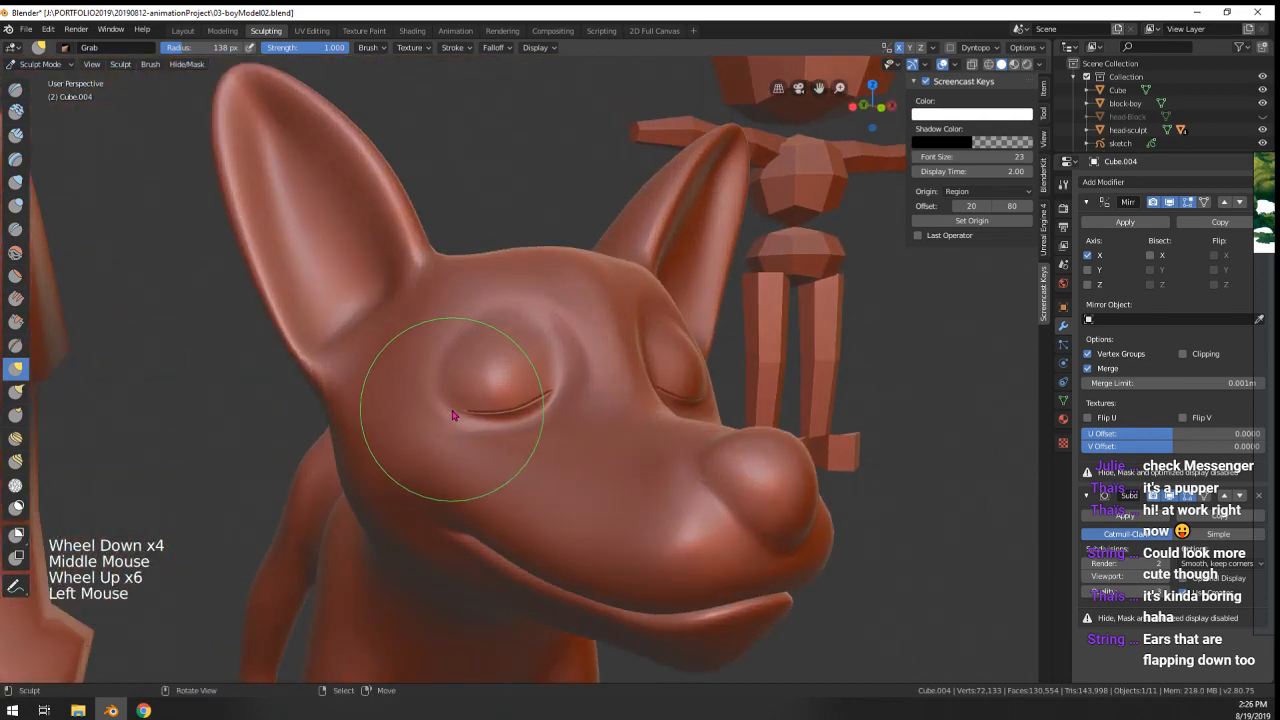
pyautogui.keyDown('shift'); pyautogui.moveTo(452, 415); pyautogui.dragTo(444, 355); pyautogui.keyUp('shift')
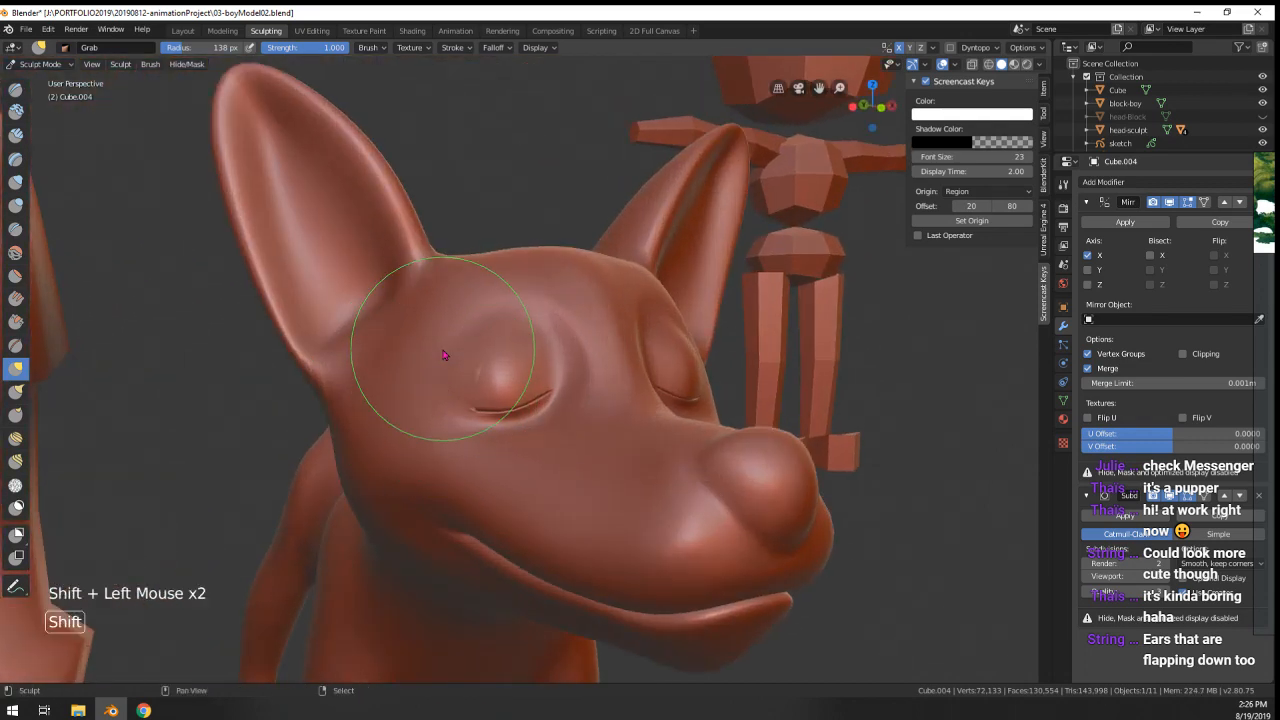
pyautogui.press('f')
pyautogui.click(446, 398)
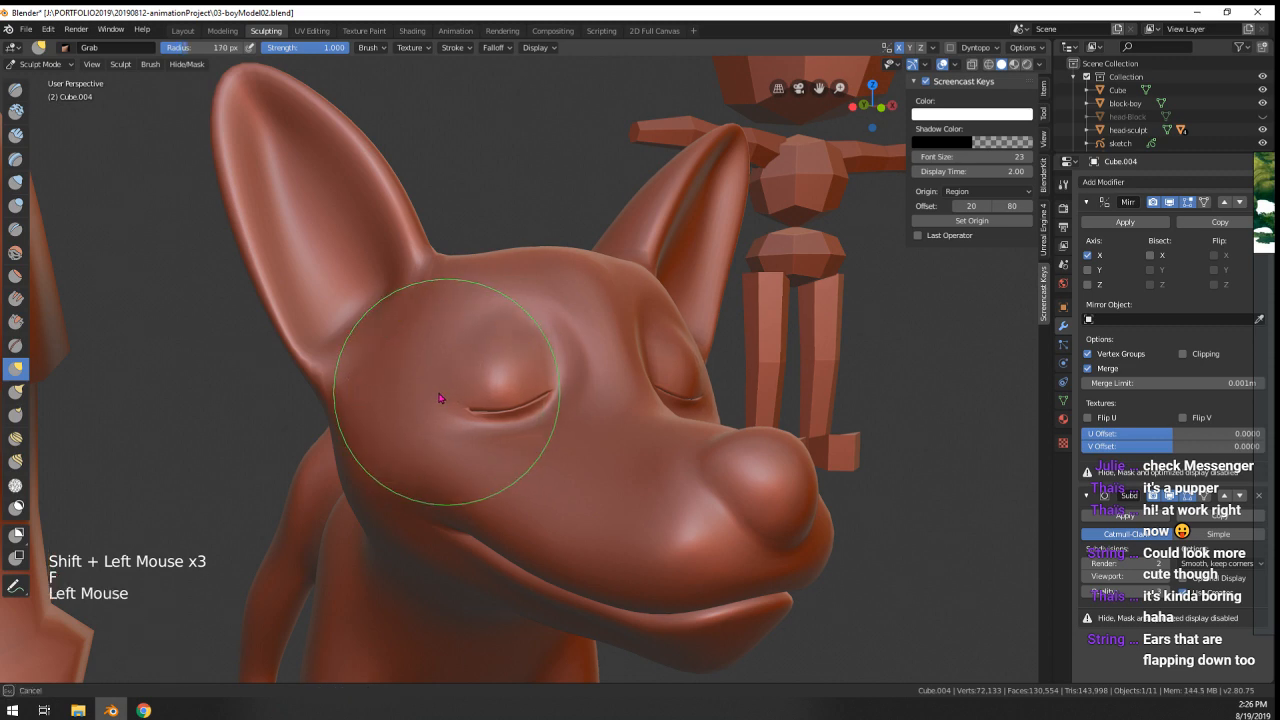
pyautogui.moveTo(440, 398)
pyautogui.mouseDown(button='middle')
pyautogui.moveTo(508, 434)
pyautogui.moveTo(654, 460)
pyautogui.moveTo(611, 454)
pyautogui.moveTo(538, 500)
pyautogui.mouseUp(button='middle')
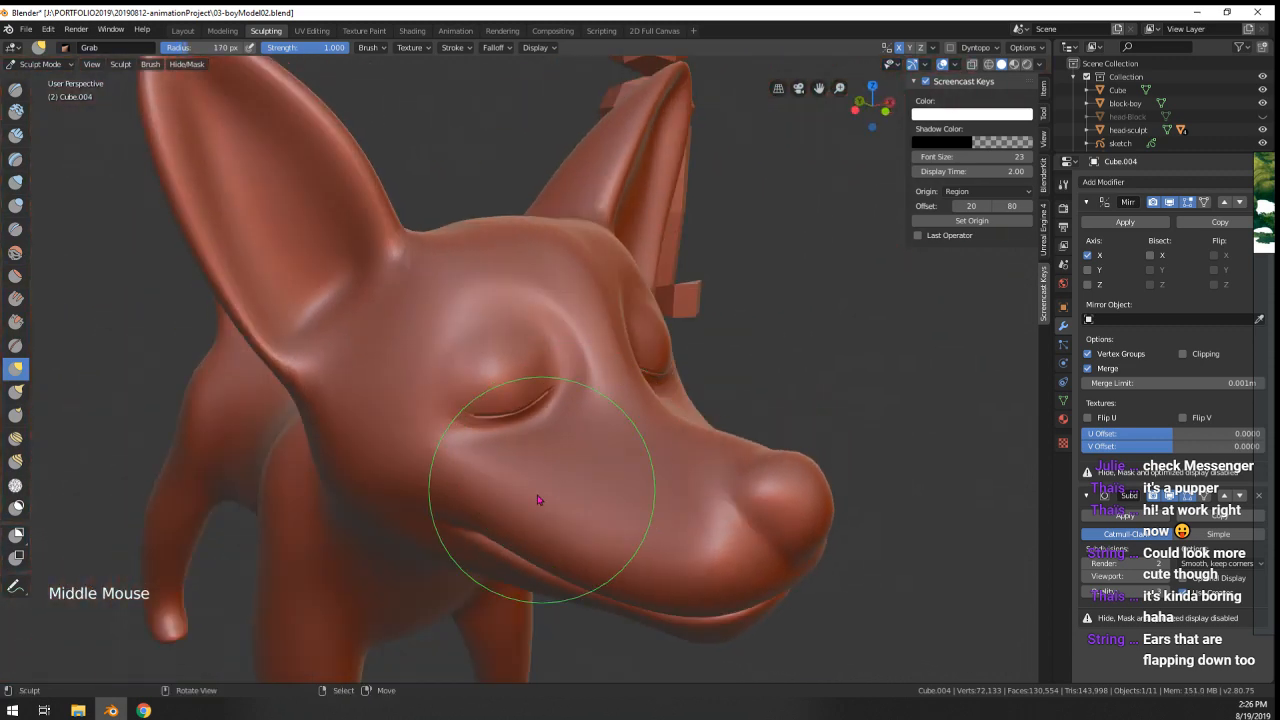
# - Smooth the skin below the lower eyelid from the inner to the outer corner with a 99 px brush radius
pyautogui.press('f')
pyautogui.scroll(4, 491, 500)
pyautogui.press('f')
pyautogui.keyDown('shift'); pyautogui.click(471, 537); pyautogui.keyUp('shift')
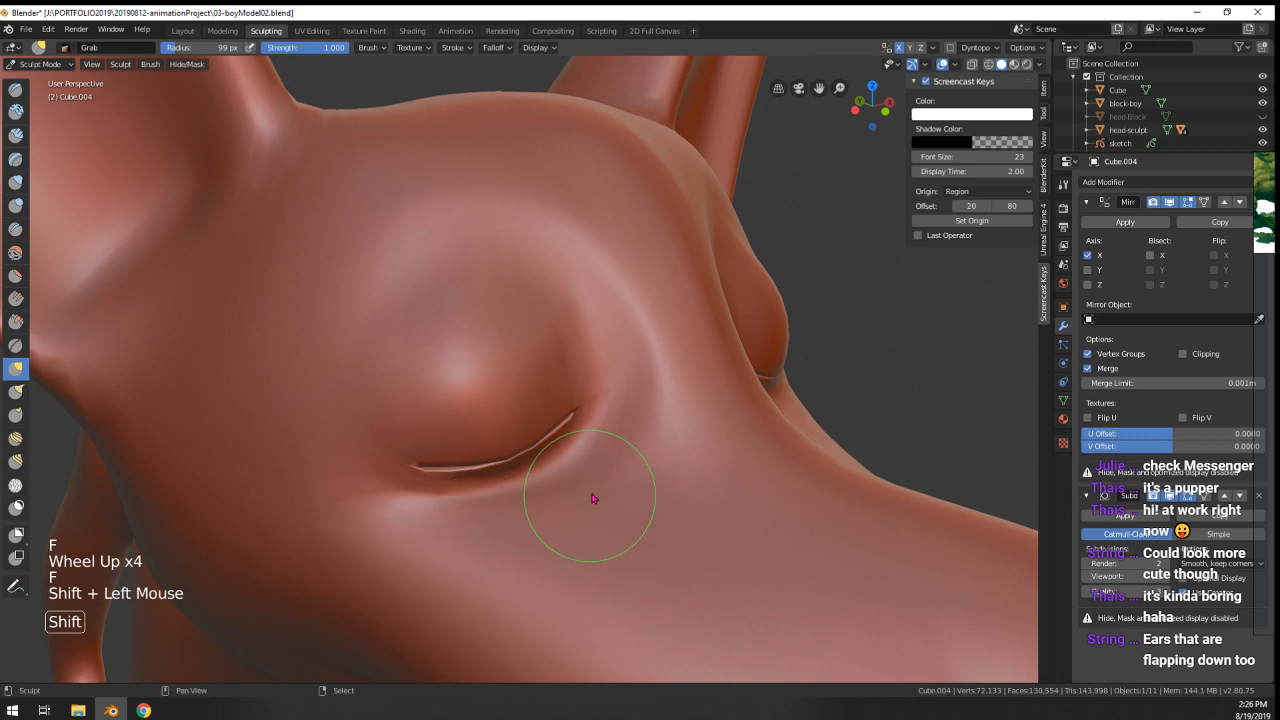
pyautogui.keyDown('shift'); pyautogui.moveTo(600, 481); pyautogui.dragTo(549, 500); pyautogui.keyUp('shift')
pyautogui.moveTo(549, 500); pyautogui.dragTo(588, 463, button='middle')
pyautogui.keyDown('shift'); pyautogui.moveTo(588, 463); pyautogui.dragTo(520, 502); pyautogui.keyUp('shift')
pyautogui.keyDown('shift'); pyautogui.moveTo(518, 503); pyautogui.dragTo(455, 519); pyautogui.keyUp('shift')
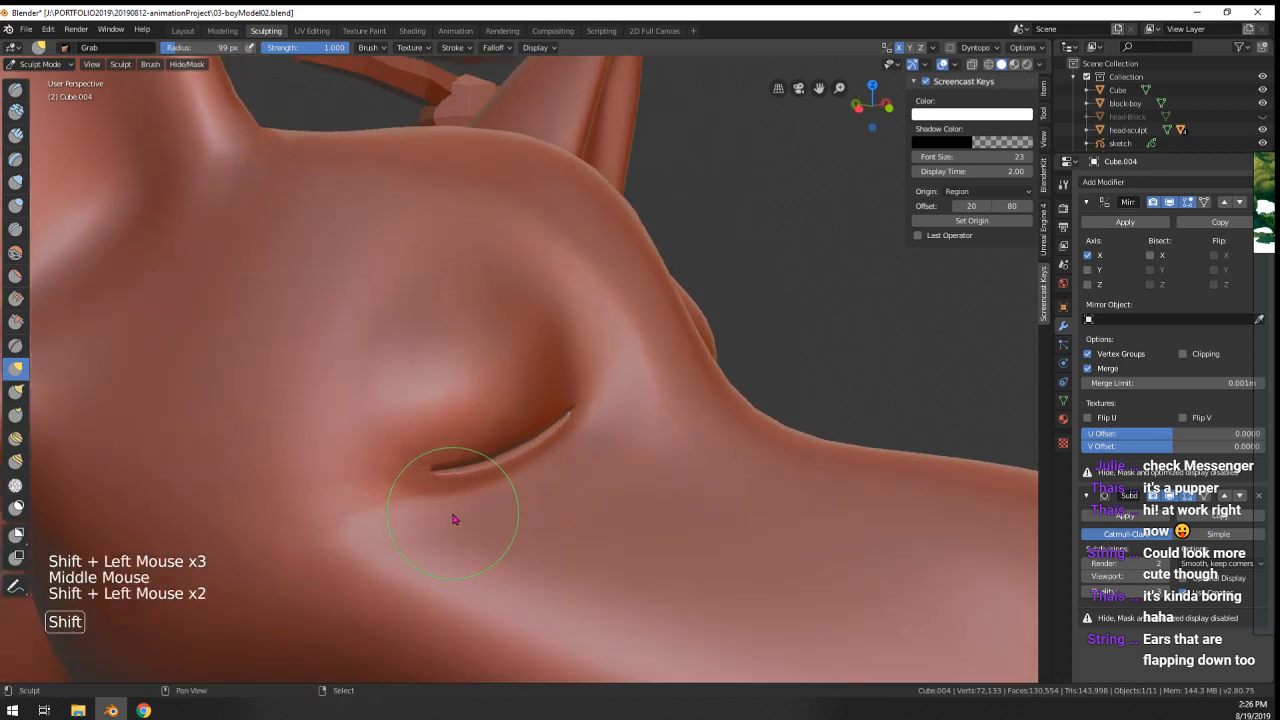
# - Fill out and smooth the temple and brow beside the outer eye corner using the Inflate brush
pyautogui.moveTo(453, 519)
pyautogui.mouseDown(button='middle')
pyautogui.moveTo(586, 514)
pyautogui.moveTo(460, 520)
pyautogui.moveTo(478, 401)
pyautogui.mouseUp(button='middle')
pyautogui.press('f')
pyautogui.scroll(-4, 588, 510)
pyautogui.scroll(1, 478, 401)
pyautogui.scroll(3, 478, 401)
pyautogui.press('f')
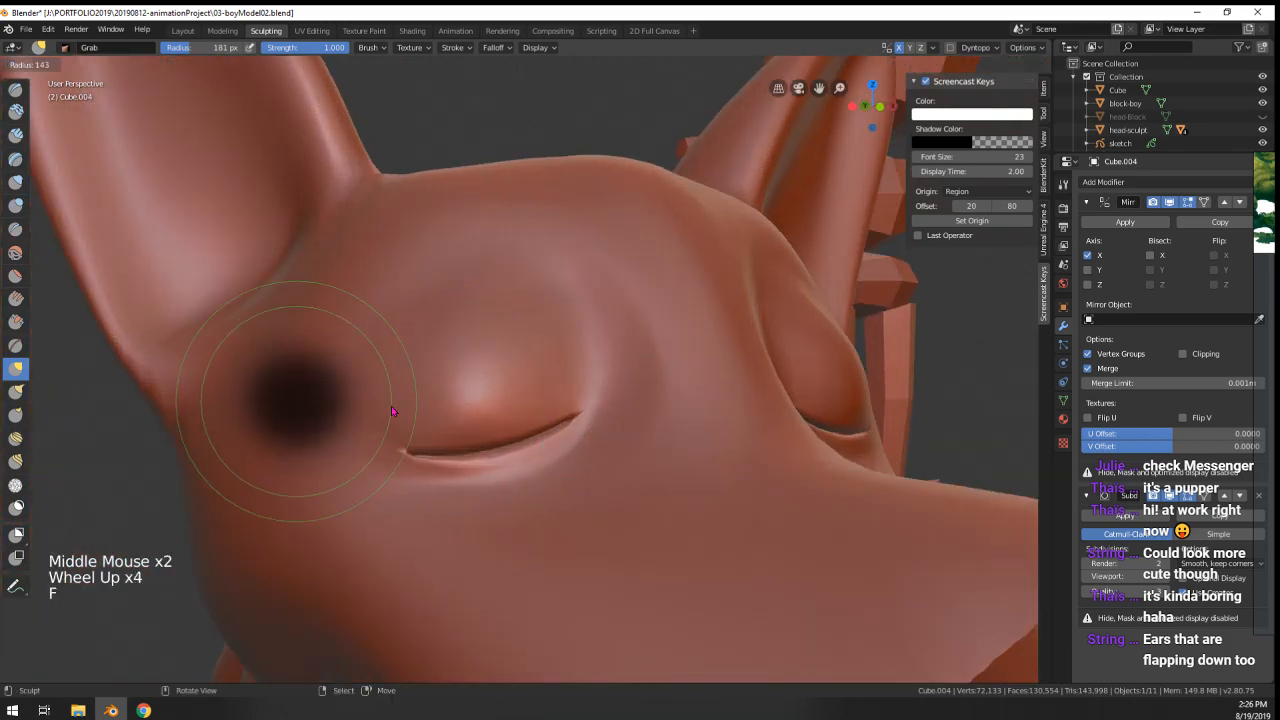
pyautogui.click(16, 182)
pyautogui.press('f')
pyautogui.click(336, 390)
pyautogui.moveTo(335, 388)
pyautogui.mouseDown()
pyautogui.moveTo(381, 343)
pyautogui.moveTo(405, 287)
pyautogui.mouseUp()
pyautogui.moveTo(277, 351); pyautogui.dragTo(425, 273)
pyautogui.moveTo(350, 325)
pyautogui.mouseDown()
pyautogui.moveTo(395, 300)
pyautogui.moveTo(343, 373)
pyautogui.moveTo(383, 486)
pyautogui.mouseUp()
# - Pull the area beside the eye's outer corner slightly outward and up using the Grab brush with a radius of 154 px
pyautogui.scroll(-4, 383, 486)
pyautogui.moveTo(383, 486); pyautogui.dragTo(416, 481, button='middle')
pyautogui.press('g')
pyautogui.press('f')
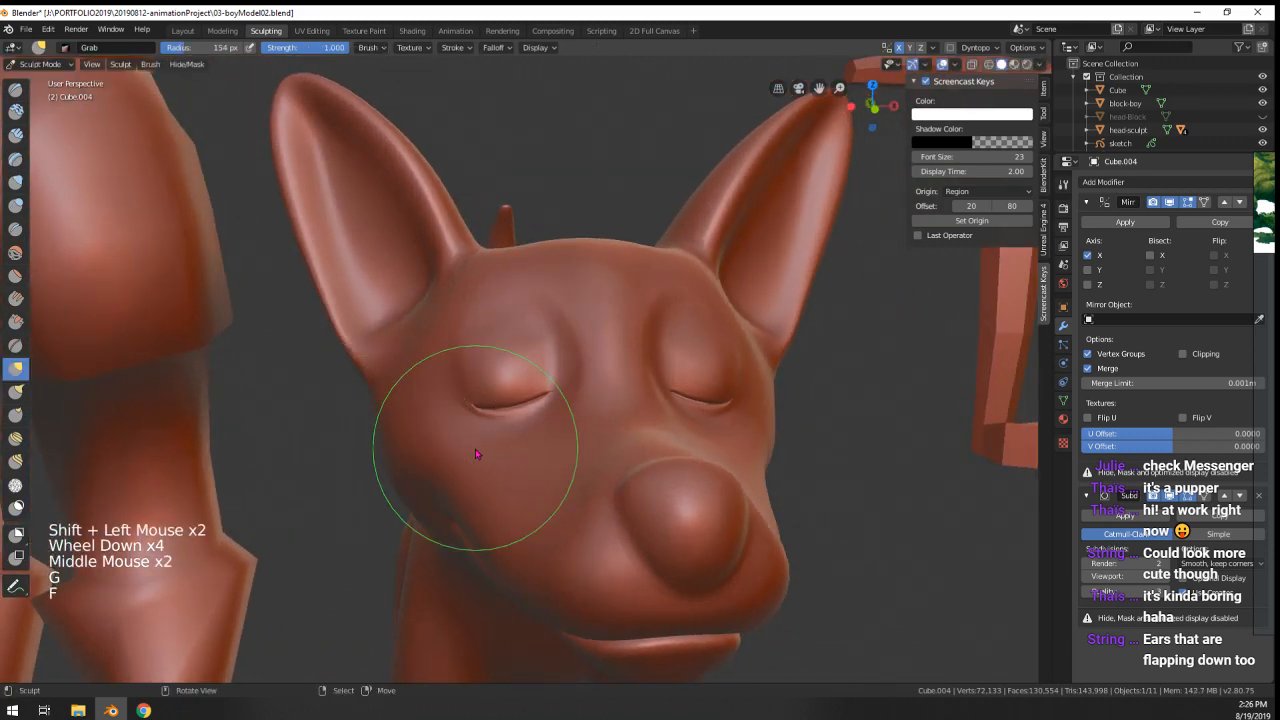
pyautogui.moveTo(438, 423); pyautogui.dragTo(400, 400)
pyautogui.moveTo(400, 400); pyautogui.dragTo(564, 413, button='middle')
# - Check the whole dog from several angles, return to Object Mode and save the file
pyautogui.scroll(-7, 414, 423)
pyautogui.moveTo(414, 480)
pyautogui.mouseDown(button='middle')
pyautogui.moveTo(286, 391)
pyautogui.moveTo(167, 383)
pyautogui.moveTo(349, 361)
pyautogui.moveTo(243, 380)
pyautogui.moveTo(283, 366)
pyautogui.moveTo(366, 377)
pyautogui.mouseUp(button='middle')
pyautogui.scroll(3, 330, 365)
pyautogui.scroll(1, 366, 377)
pyautogui.click(35, 64)
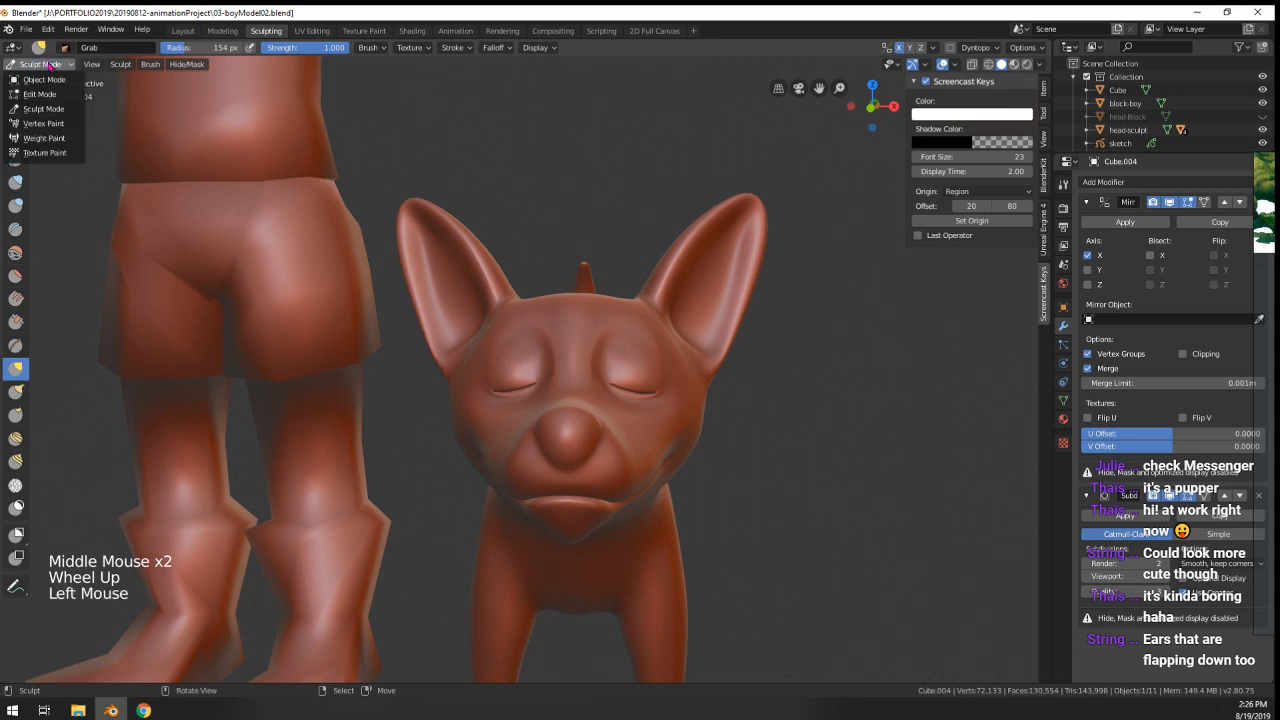
pyautogui.click(40, 80)
pyautogui.scroll(3, 729, 551)
pyautogui.rightClick(729, 551)
pyautogui.scroll(-6, 724, 560)
pyautogui.rightClick(689, 597)
pyautogui.moveTo(689, 597)
pyautogui.mouseDown(button='middle')
pyautogui.moveTo(794, 566)
pyautogui.moveTo(668, 537)
pyautogui.moveTo(623, 554)
pyautogui.moveTo(459, 491)
pyautogui.moveTo(591, 486)
pyautogui.mouseUp(button='middle')
pyautogui.scroll(-3, 664, 535)
pyautogui.scroll(-3, 620, 550)
pyautogui.scroll(3, 620, 550)
pyautogui.hotkey('ctrl', 's')
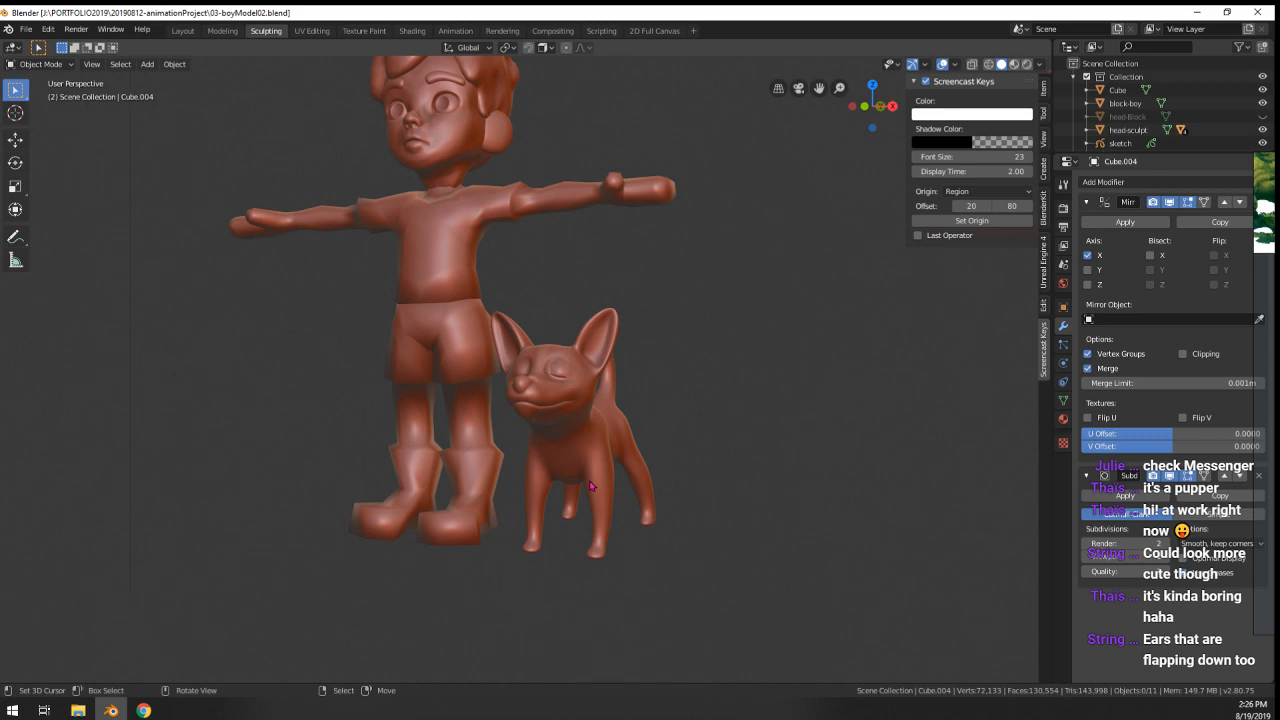
# - Open the boy's body in Edit Mode to check its mesh and return to Object Mode
pyautogui.scroll(4, 590, 486)
pyautogui.rightClick(423, 292)
pyautogui.scroll(-7, 423, 292)
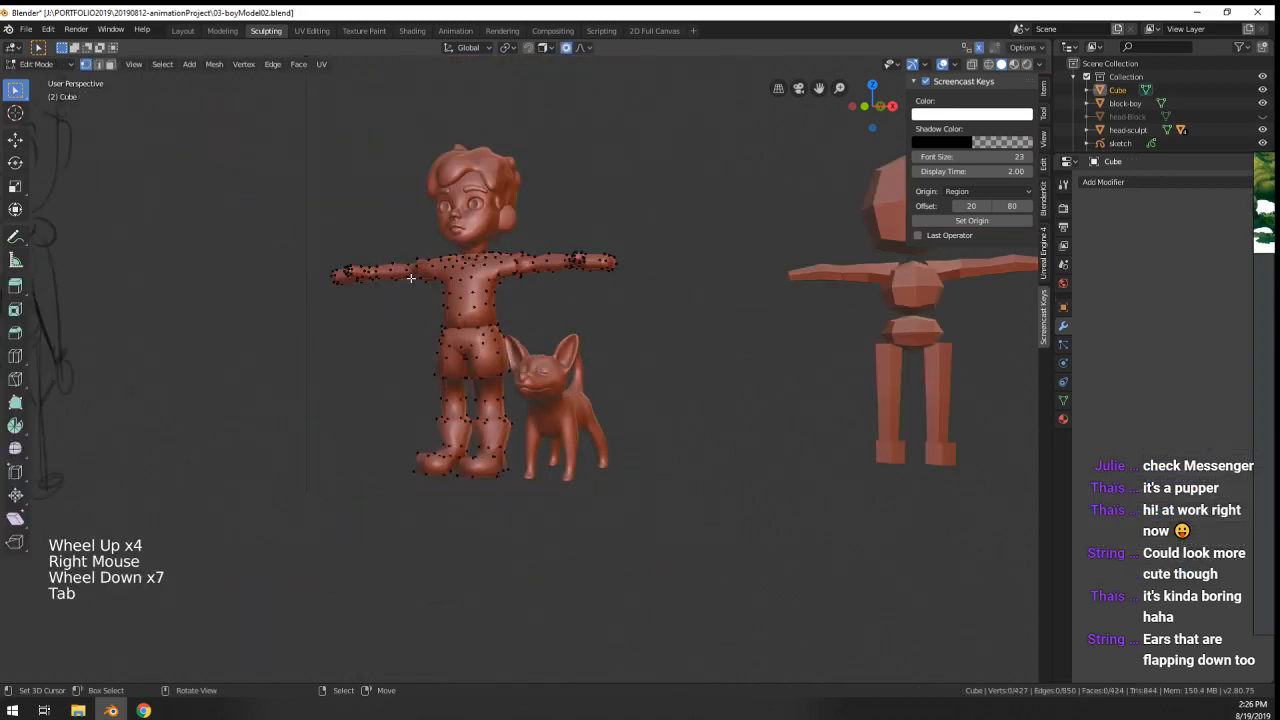
pyautogui.press('Tab')
pyautogui.moveTo(423, 292); pyautogui.dragTo(570, 575, button='middle')
pyautogui.press('Tab')
# - Hide the boy's hair and eyebrows to expose the bare head
pyautogui.scroll(2, 466, 361)
pyautogui.scroll(4, 575, 560)
pyautogui.rightClick(643, 443)
pyautogui.moveTo(643, 443); pyautogui.dragTo(664, 434, button='middle')
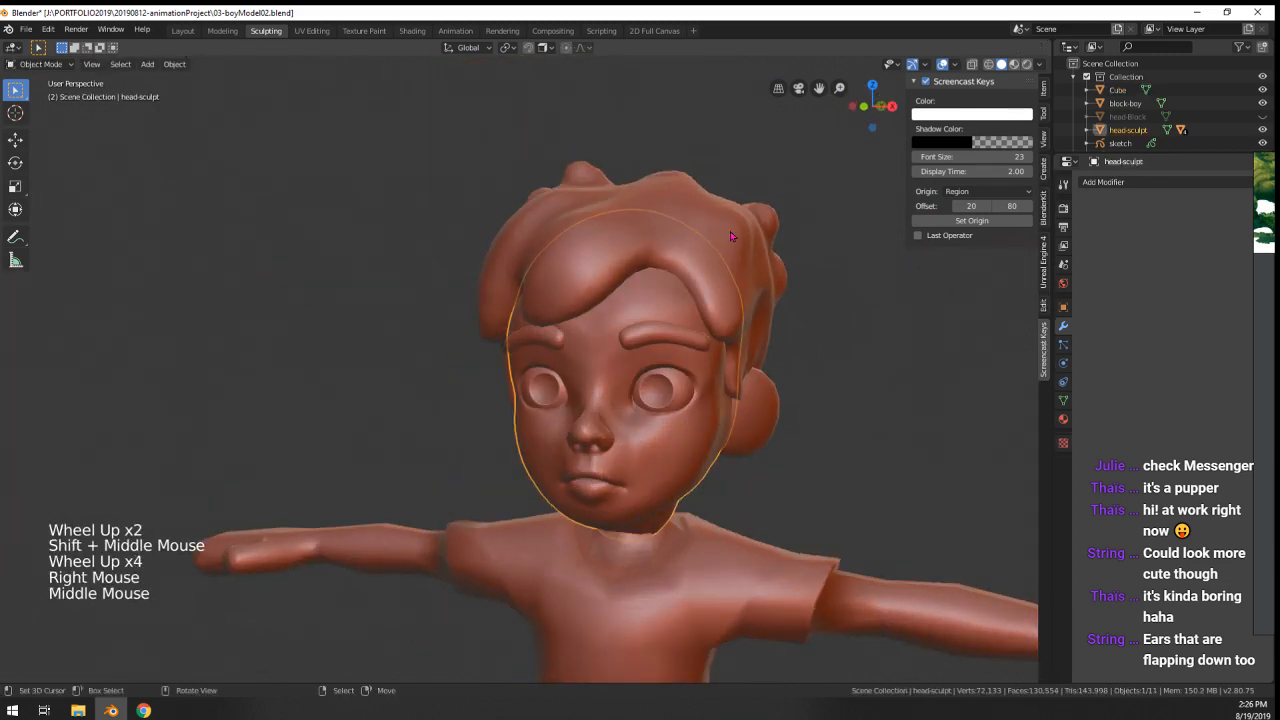
pyautogui.rightClick(732, 236)
pyautogui.scroll(-3, 731, 236)
pyautogui.scroll(4, 731, 236)
pyautogui.scroll(-4, 640, 358)
pyautogui.press('h')
pyautogui.scroll(3, 640, 358)
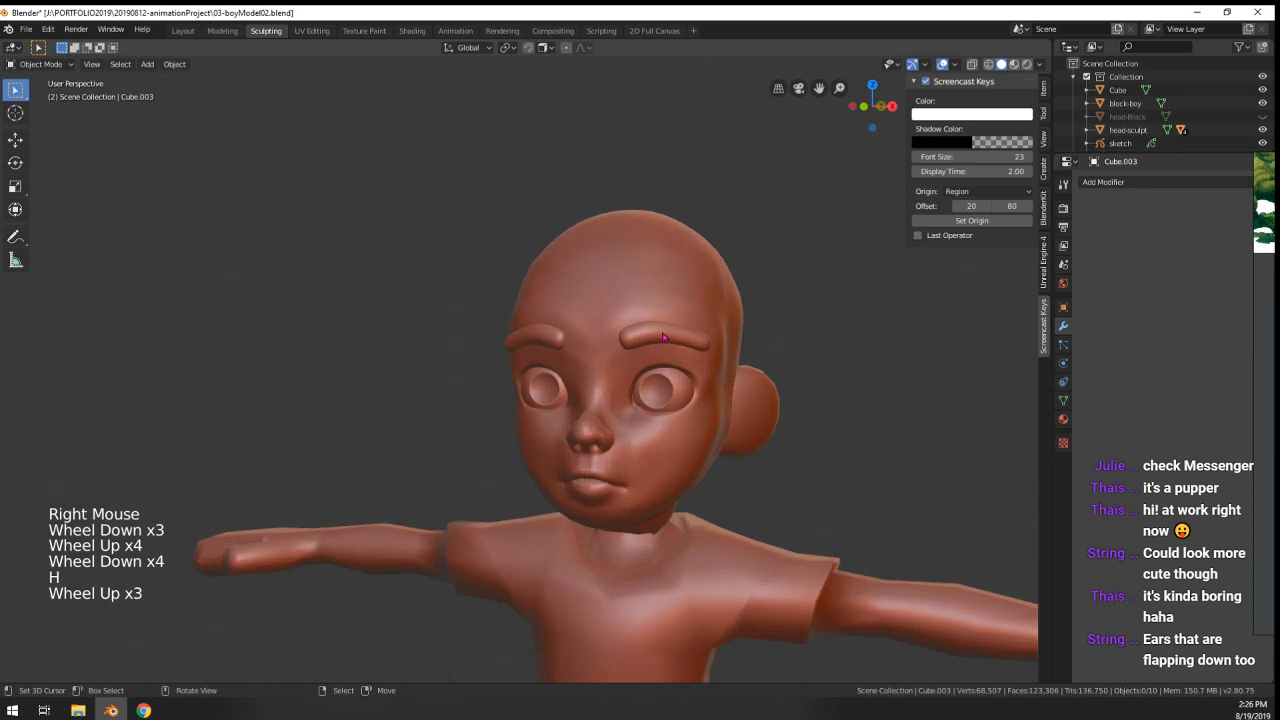
pyautogui.rightClick(640, 350)
pyautogui.moveTo(640, 350)
pyautogui.mouseDown(button='middle')
pyautogui.moveTo(646, 387)
pyautogui.moveTo(580, 392)
pyautogui.mouseUp(button='middle')
pyautogui.press('h')
# - Select the boy's head and examine its shape from several angles, including from below
pyautogui.rightClick(748, 408)
pyautogui.moveTo(600, 485); pyautogui.dragTo(645, 476, button='middle')
pyautogui.rightClick(687, 464)
pyautogui.moveTo(645, 476)
pyautogui.mouseDown(button='middle')
pyautogui.moveTo(686, 465)
pyautogui.moveTo(642, 500)
pyautogui.mouseUp(button='middle')
pyautogui.keyDown('shift'); pyautogui.moveTo(642, 500); pyautogui.dragTo(606, 486, button='middle'); pyautogui.keyUp('shift')
pyautogui.keyDown('shift'); pyautogui.moveTo(606, 486); pyautogui.dragTo(570, 480, button='middle'); pyautogui.keyUp('shift')
pyautogui.moveTo(500, 476); pyautogui.dragTo(560, 440, button='middle')
pyautogui.scroll(1, 558, 467)
pyautogui.moveTo(560, 440); pyautogui.dragTo(578, 380, button='middle')
pyautogui.moveTo(578, 380); pyautogui.dragTo(582, 330, button='middle')
pyautogui.scroll(-4, 582, 330)
# - Add a cube mesh with a size of 2 m to the scene
pyautogui.hotkey('shift', 'a')
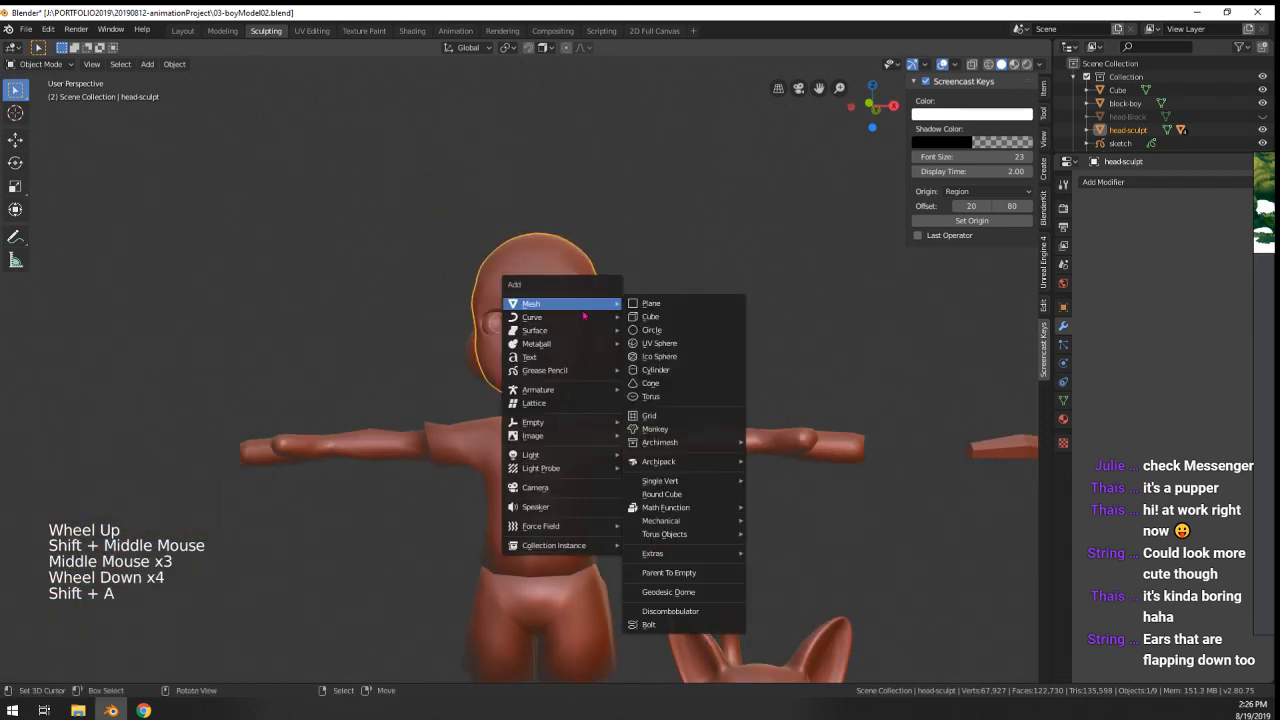
pyautogui.click(681, 317)
pyautogui.scroll(-4, 686, 331)
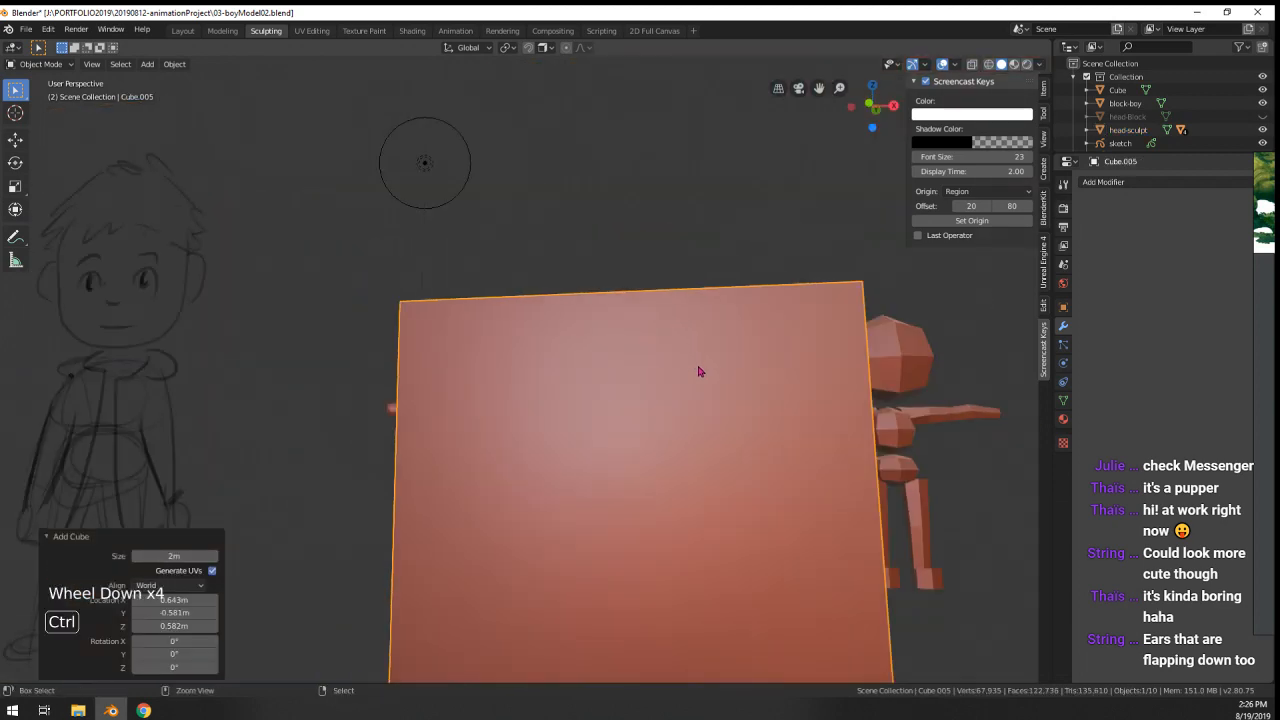
# - Add a level-2 Subdivision Surface modifier to the new cube and move it off the characters
pyautogui.hotkey('ctrl', '2')
pyautogui.press('g')
pyautogui.click(595, 382)
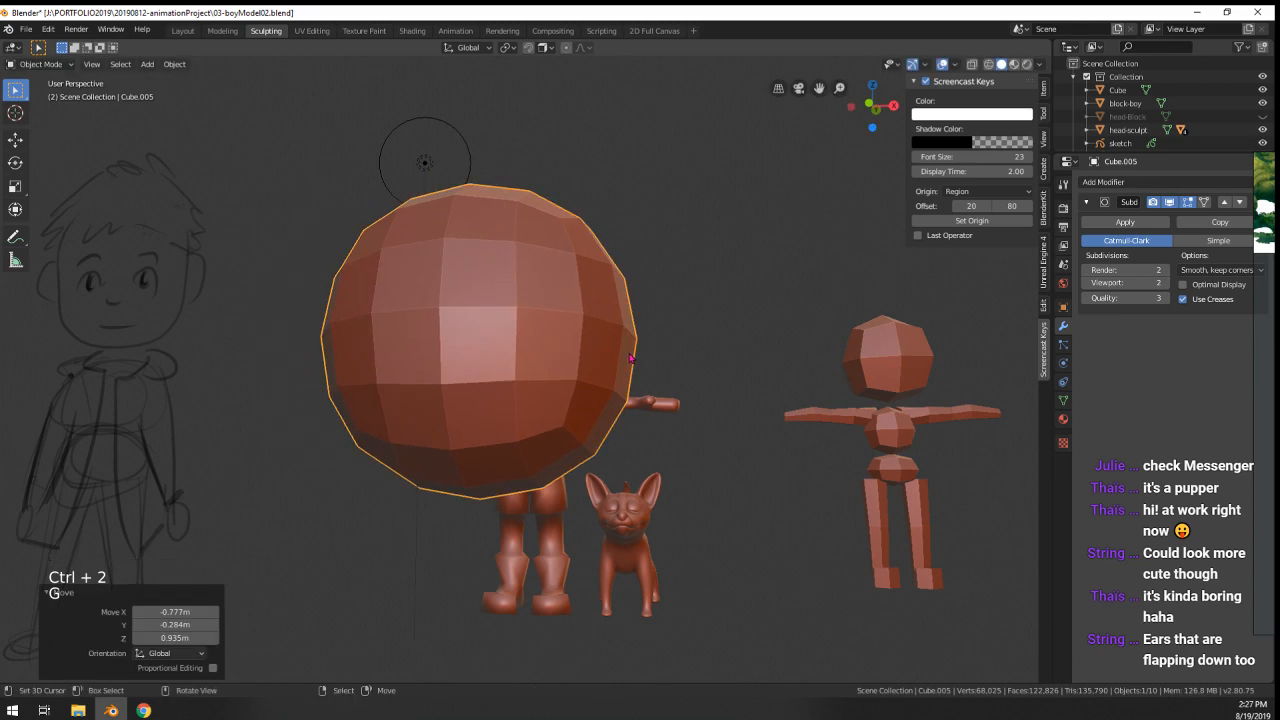
# - Reset the rounded cube's location to the origin and raise it about 1.95 m along Z
pyautogui.press('KP_1')
pyautogui.hotkey('alt', 'g')
pyautogui.press('g')
pyautogui.press('z')
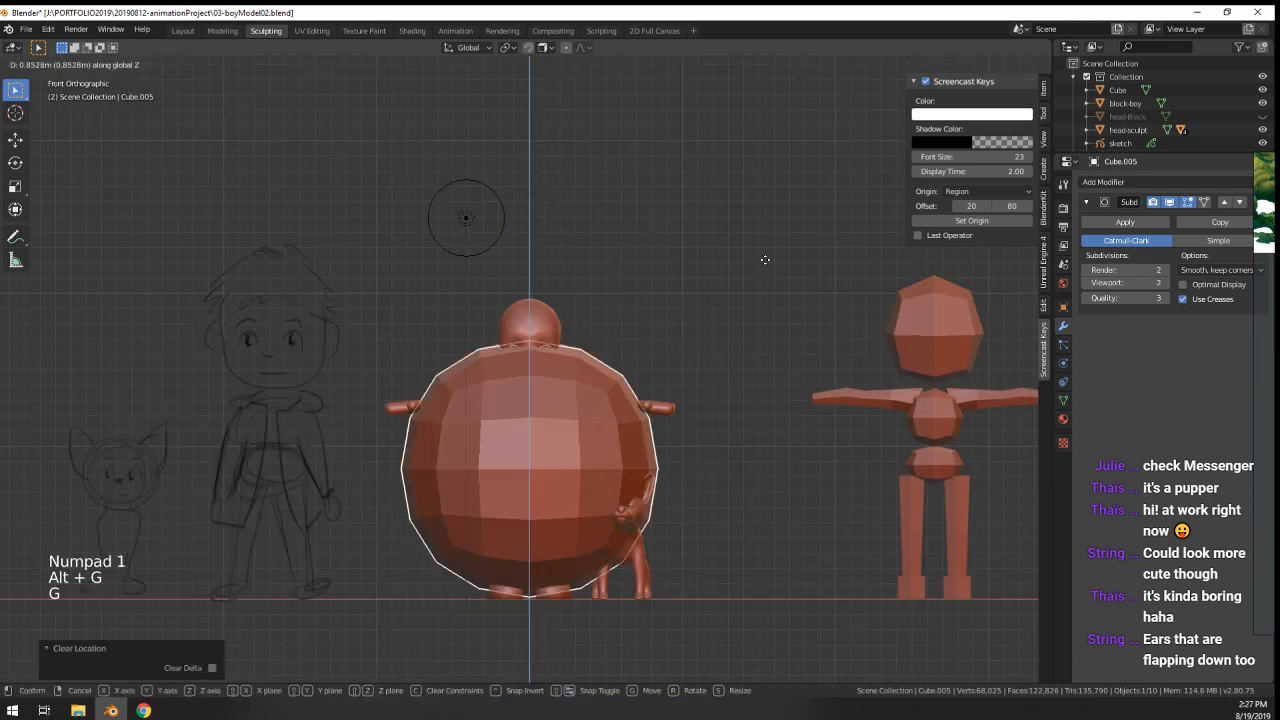
pyautogui.click(755, 230)
# - Show the viewport in wireframe shading and lower its X-Ray value
pyautogui.press('z')
pyautogui.scroll(3, 690, 350)
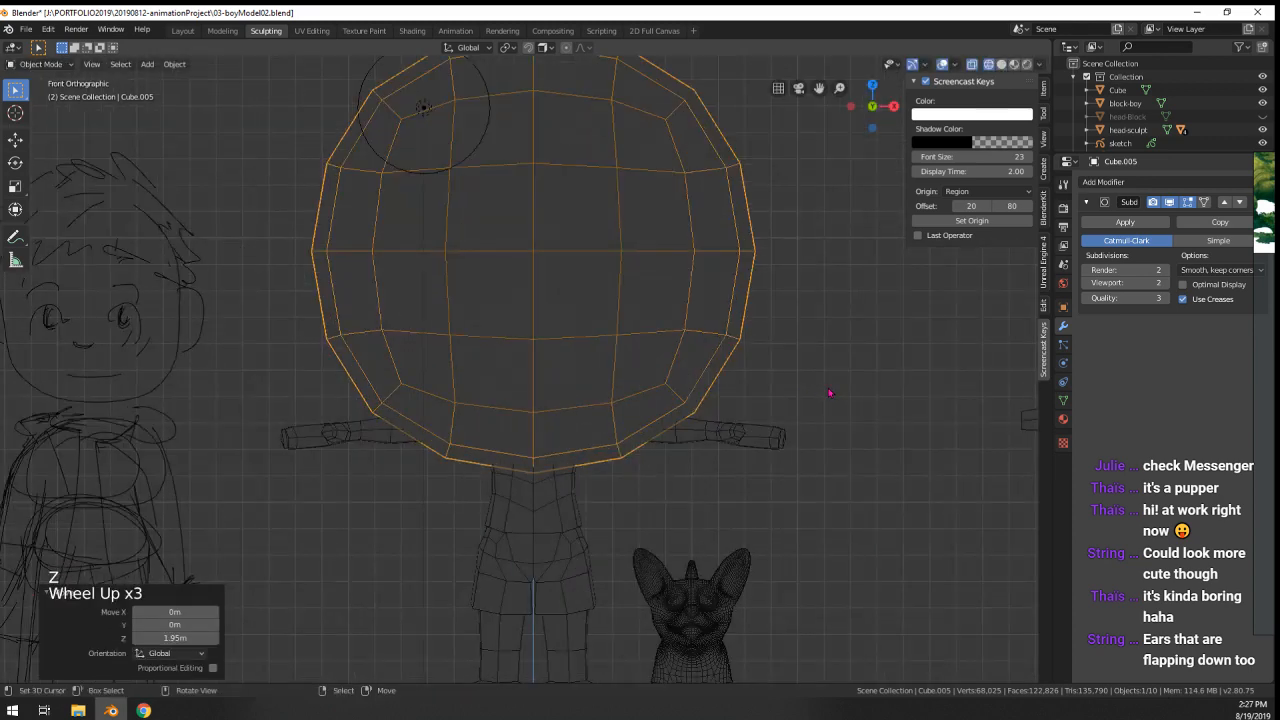
pyautogui.click(1041, 63)
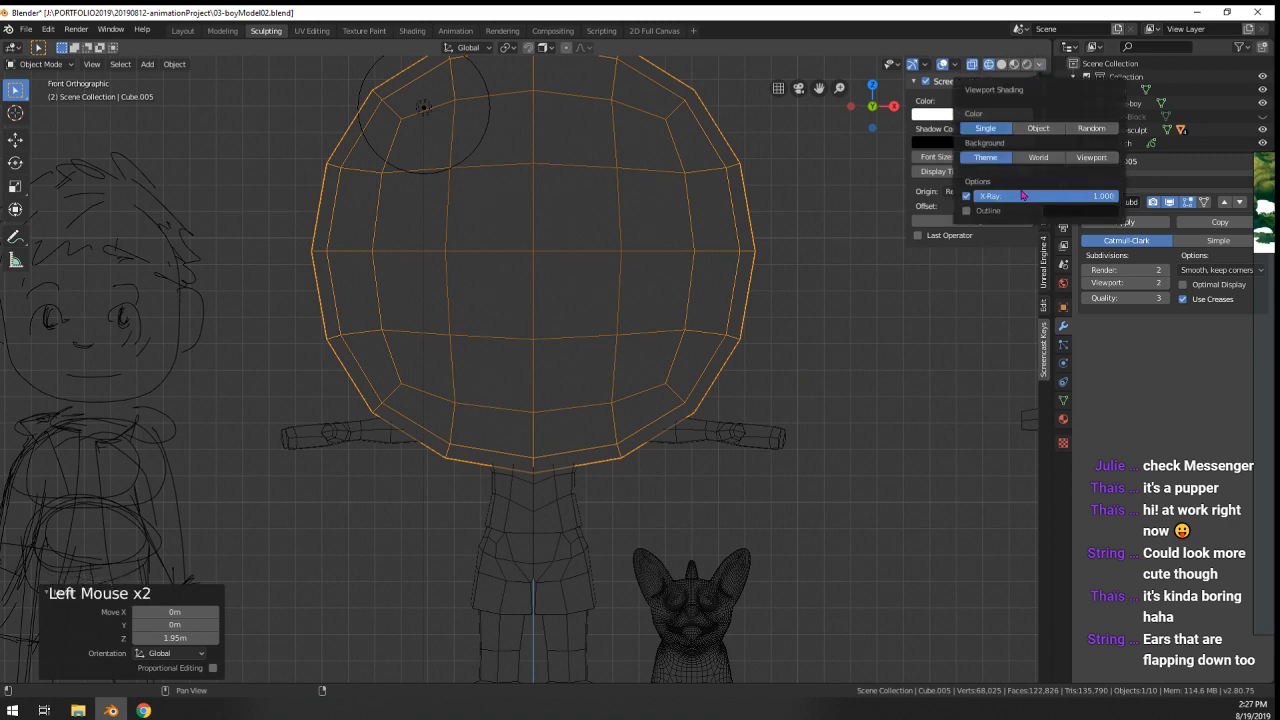
pyautogui.moveTo(1022, 195); pyautogui.dragTo(980, 195)
# - Scale the rounded cube by about 0.253 and lower it about 0.199 m along Z onto the boy's cranium
pyautogui.press('s')
pyautogui.click(605, 375)
pyautogui.scroll(3, 596, 350)
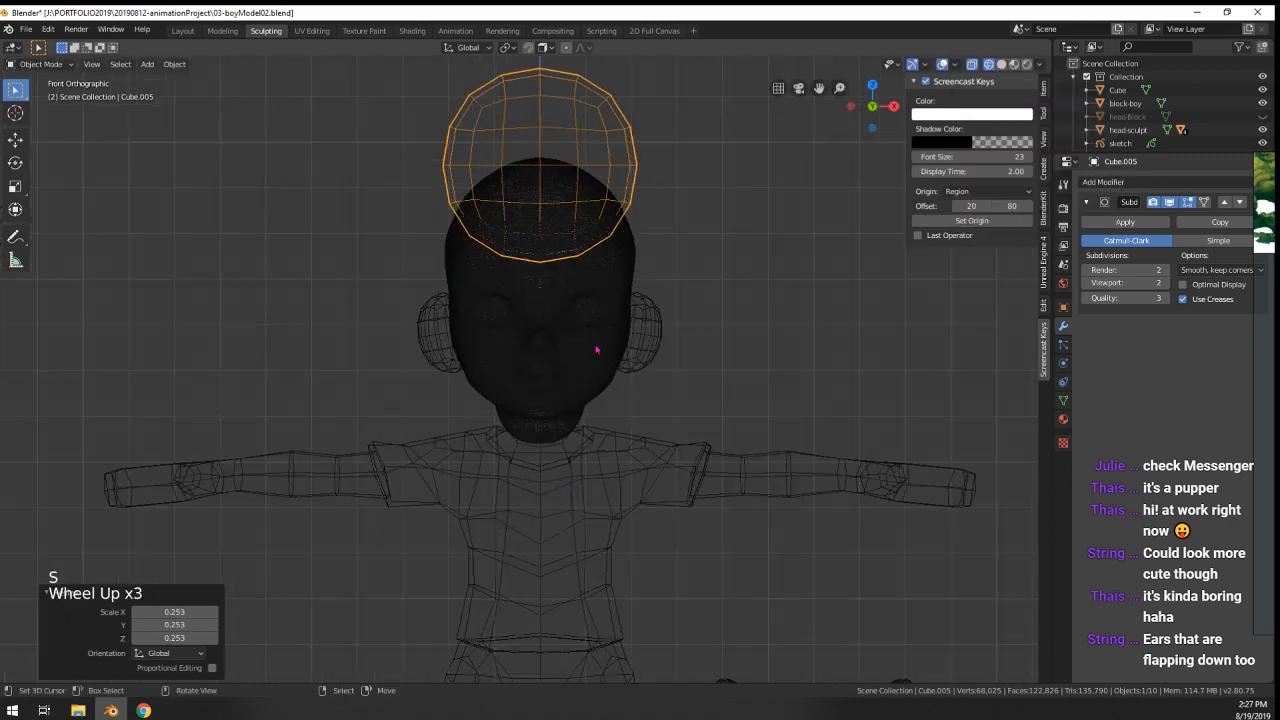
pyautogui.scroll(1, 596, 350)
pyautogui.press('g')
pyautogui.press('z')
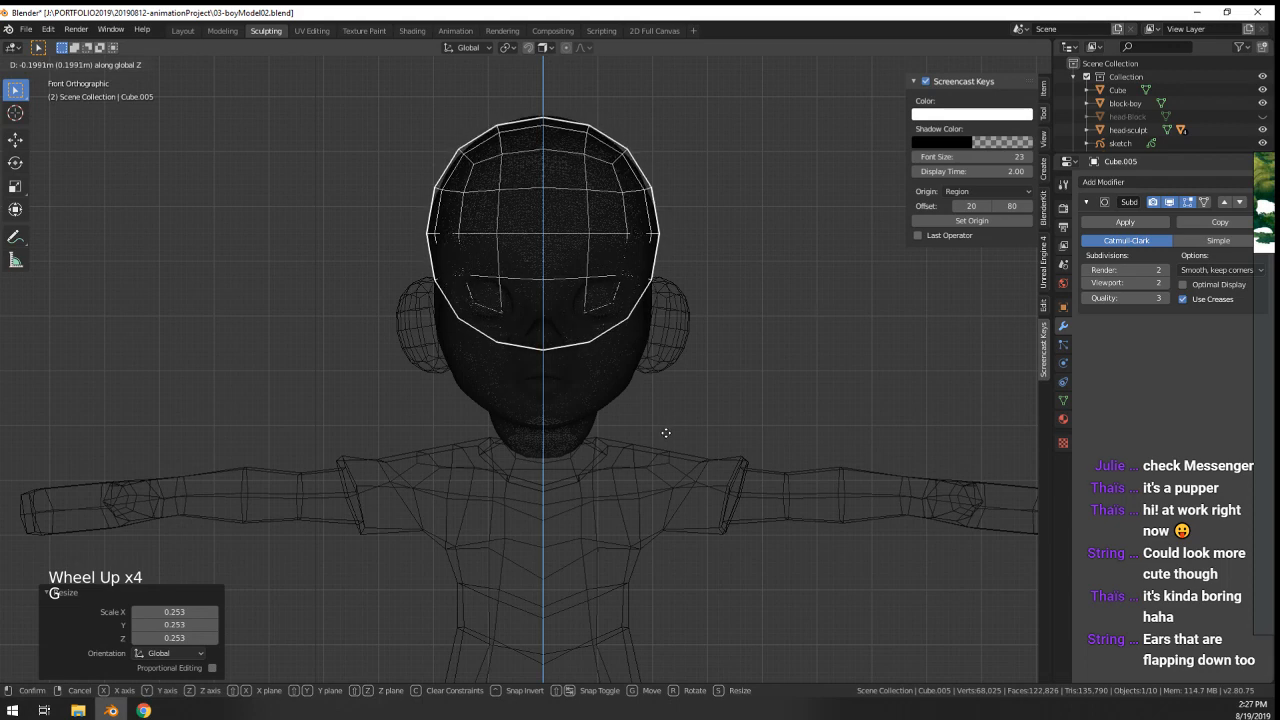
pyautogui.click(670, 430)
# - In the side view, move the rounded cube about 0.058 m along Y to centre it on the skull
pyautogui.press('KP_3')
pyautogui.press('g')
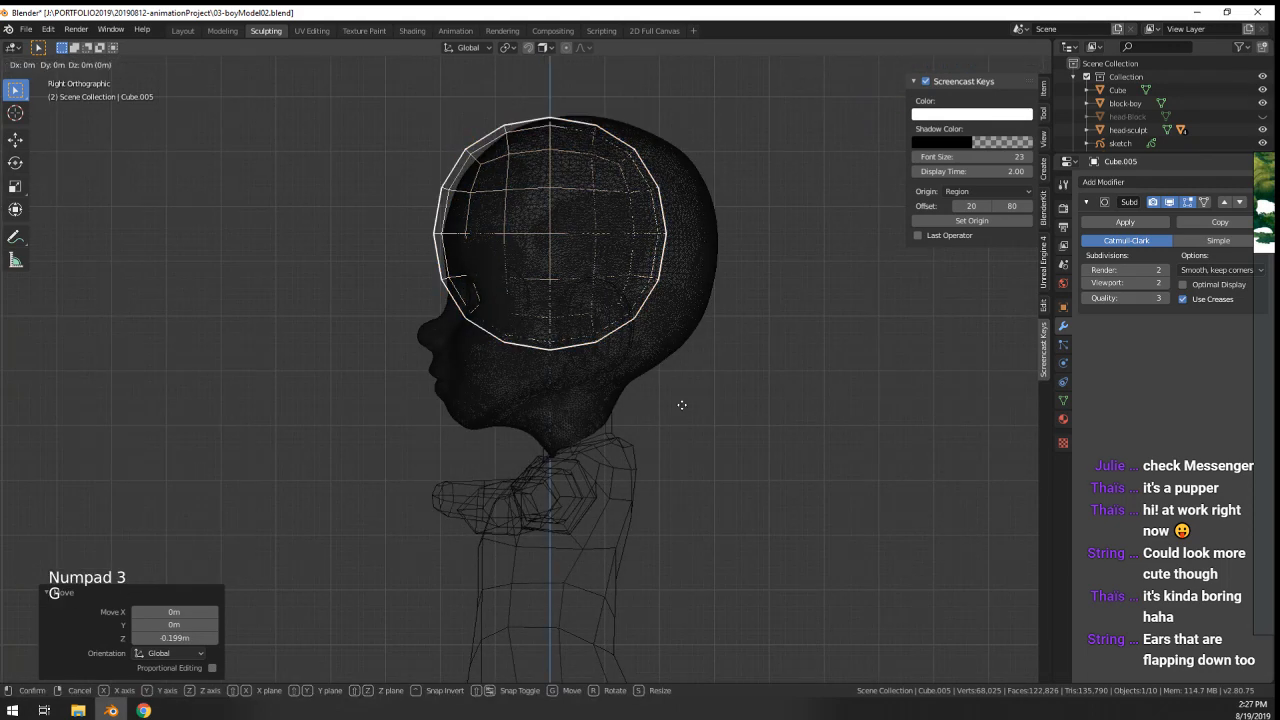
pyautogui.press('z')
pyautogui.press('y')
pyautogui.click(706, 410)
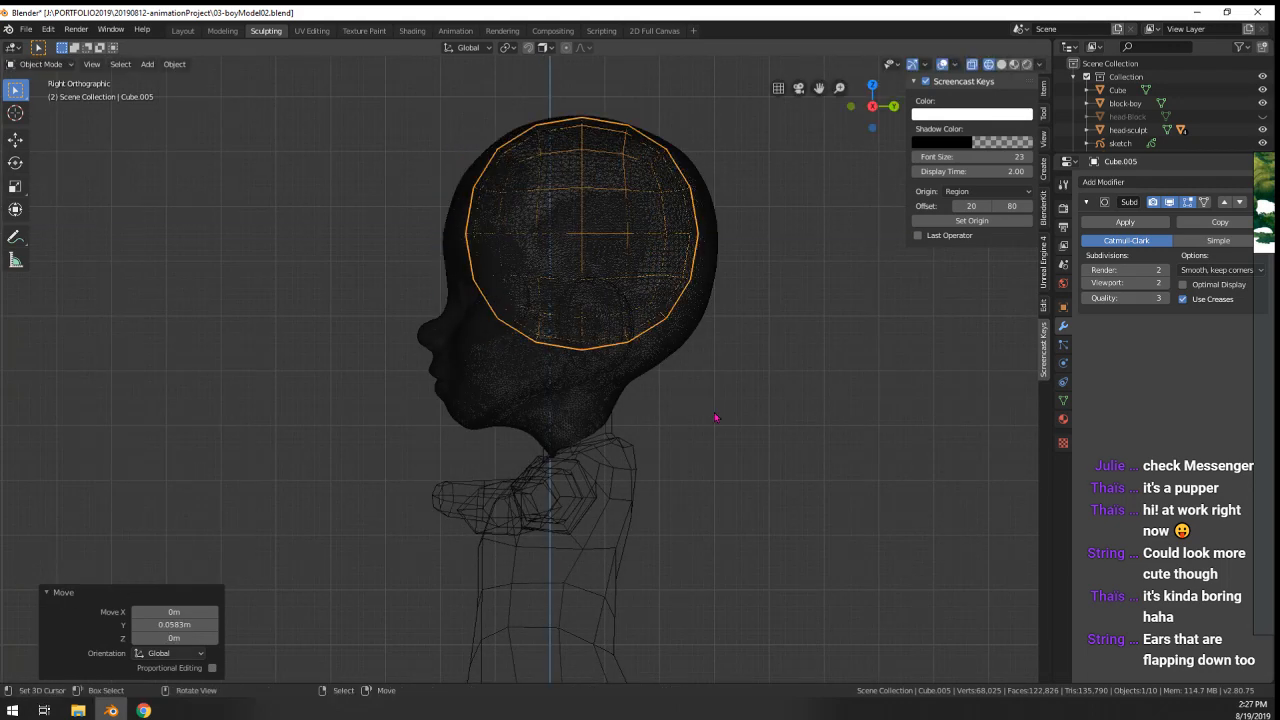
# - Scale the rounded cube by about 1.147 and lower it about 0.022 m along Z to match the skull
pyautogui.press('s')
pyautogui.click(733, 425)
pyautogui.scroll(-7, 757, 404)
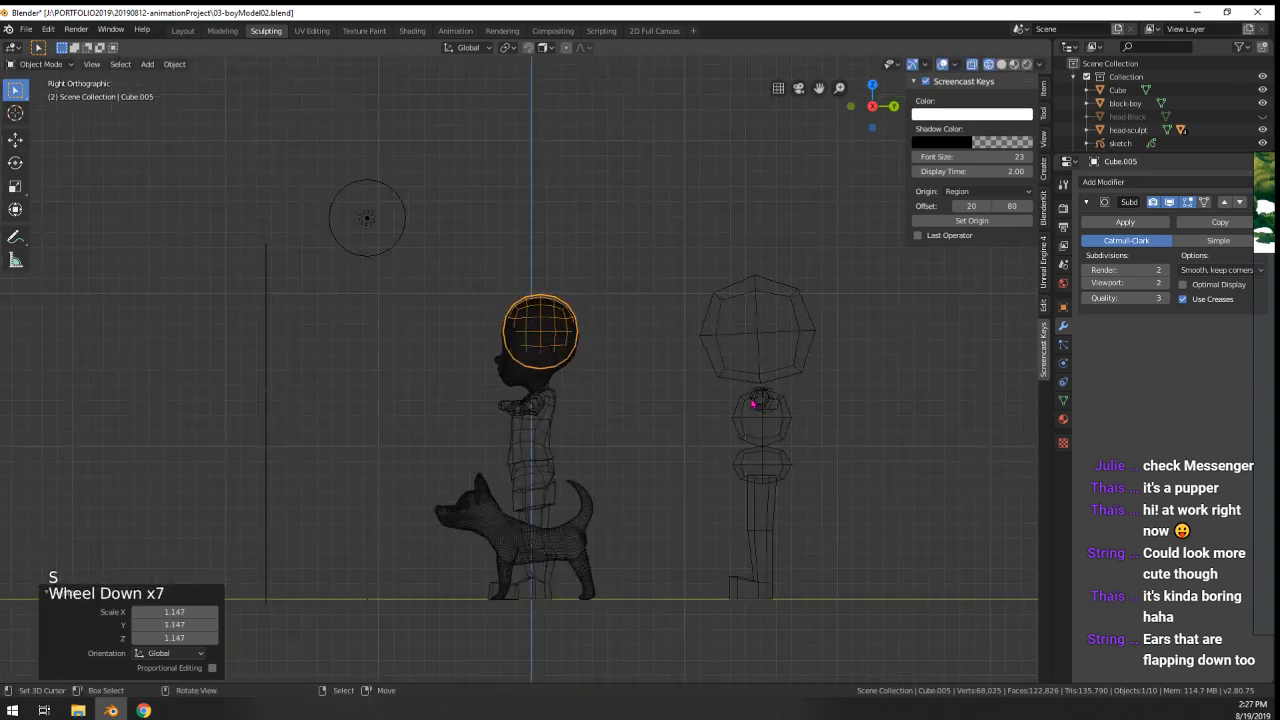
pyautogui.scroll(7, 753, 403)
pyautogui.press('g')
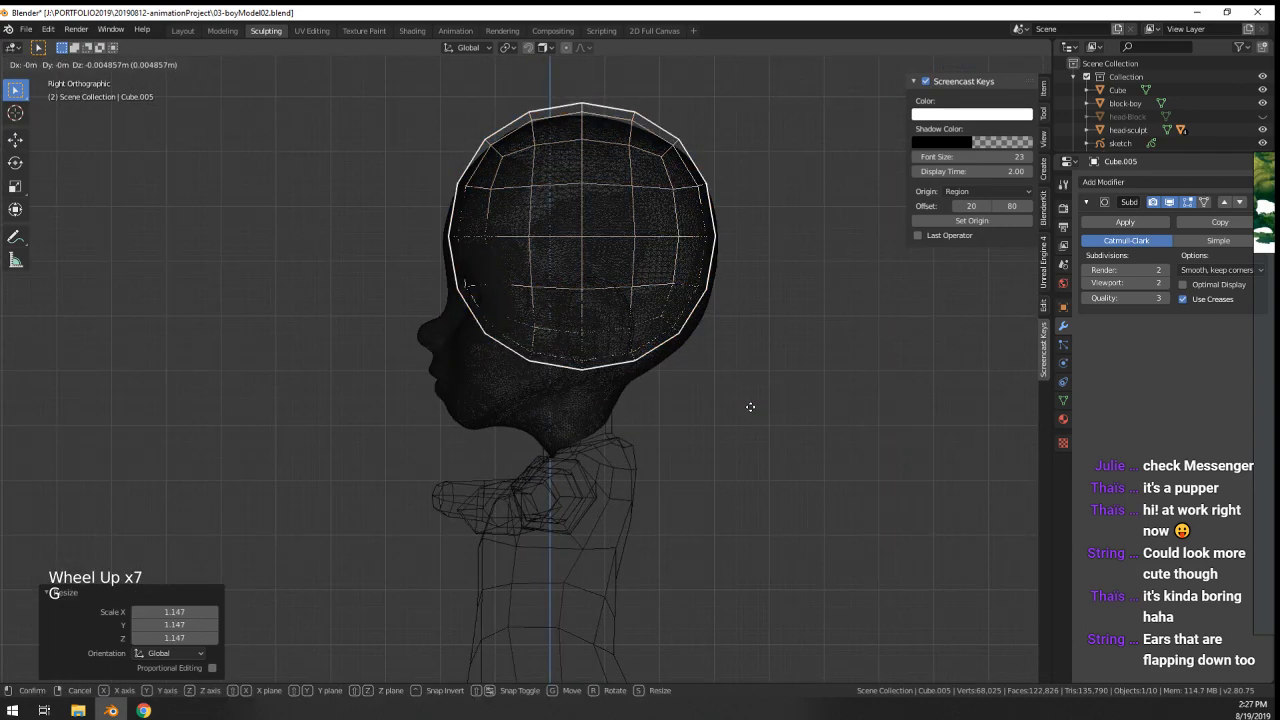
pyautogui.click(749, 414)
# - Try applying the Subdivision Surface modifier on the rounded cube and undo it
pyautogui.scroll(2, 669, 337)
pyautogui.moveTo(669, 337); pyautogui.dragTo(655, 362, button='middle')
pyautogui.moveTo(655, 362); pyautogui.dragTo(602, 355, button='middle')
pyautogui.press('KP_1')
pyautogui.press('KP_3')
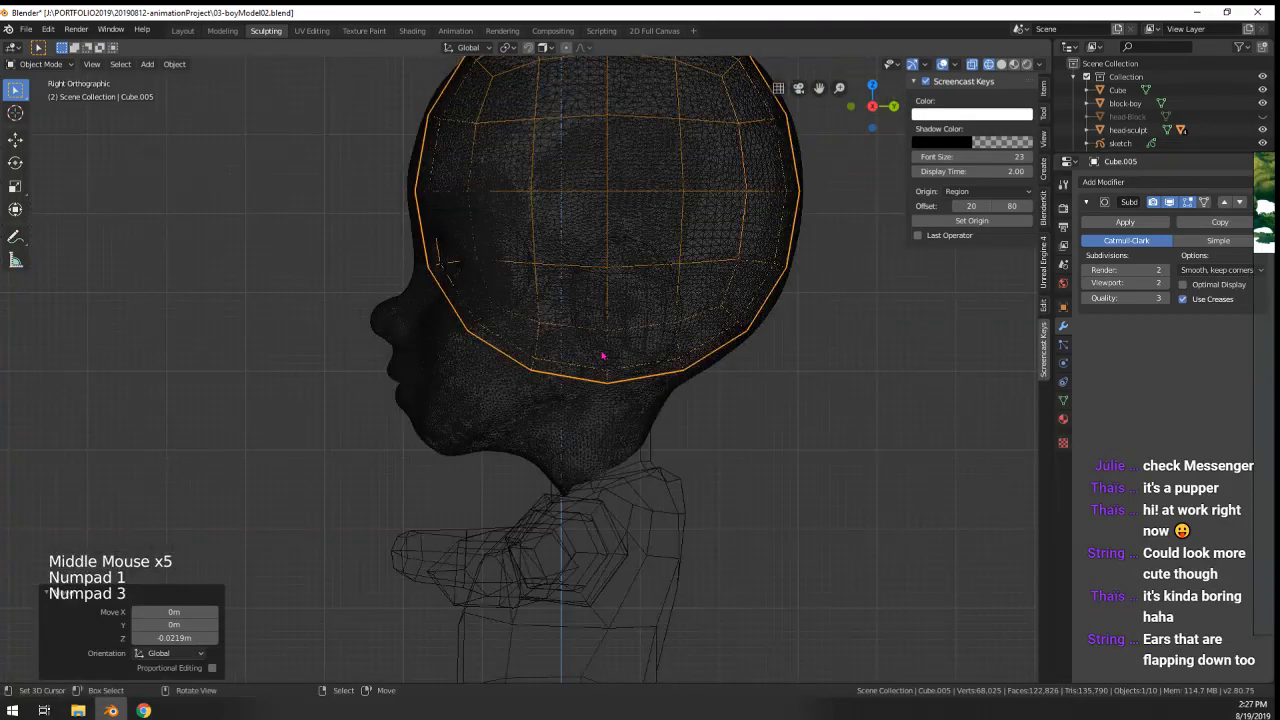
pyautogui.press('Tab')
pyautogui.press('Tab')
pyautogui.click(1125, 222)
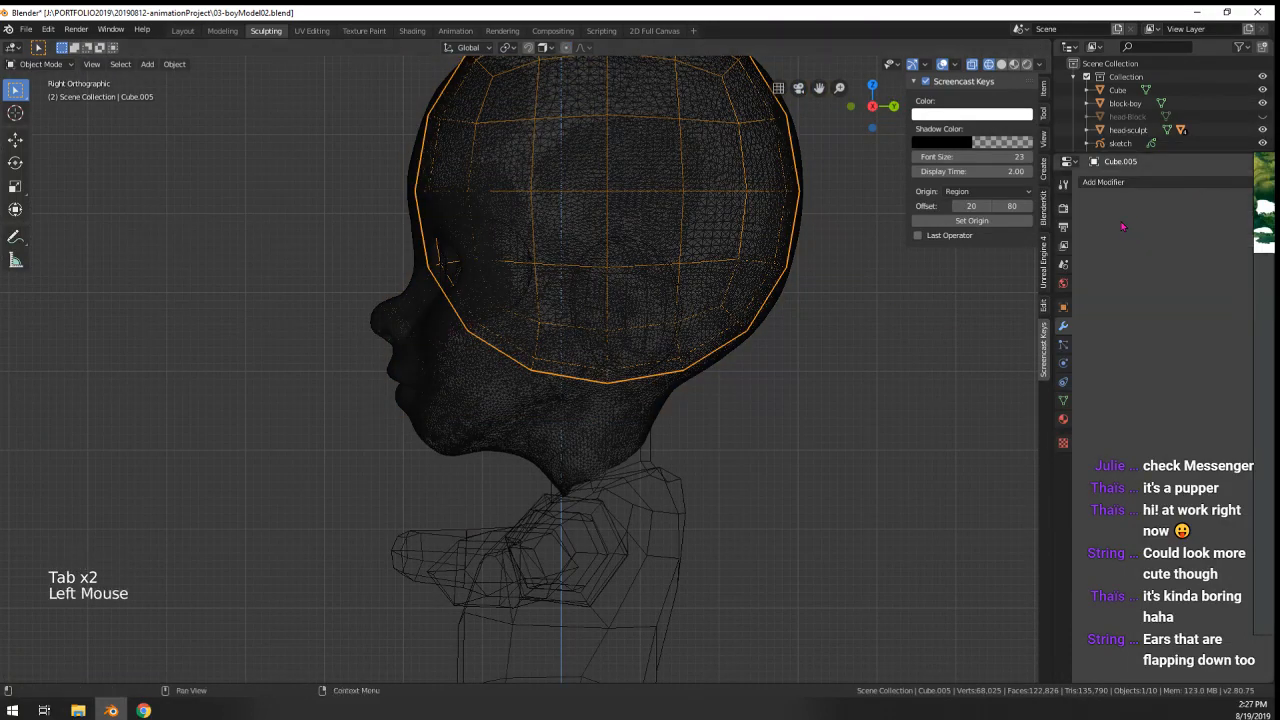
pyautogui.keyDown('shift'); pyautogui.moveTo(555, 300); pyautogui.dragTo(538, 377, button='middle'); pyautogui.keyUp('shift')
pyautogui.hotkey('ctrl', 'z')
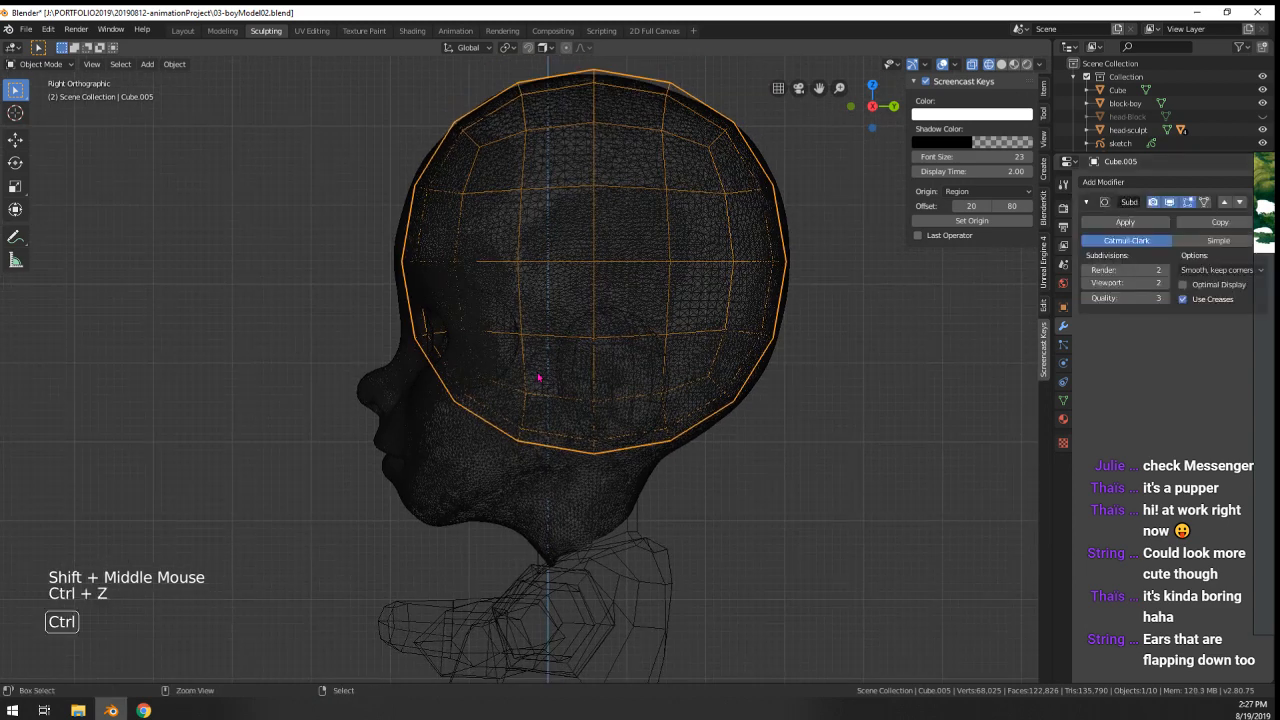
pyautogui.hotkey('ctrl', 'z')
pyautogui.scroll(-1, 540, 375)
pyautogui.press('Tab')
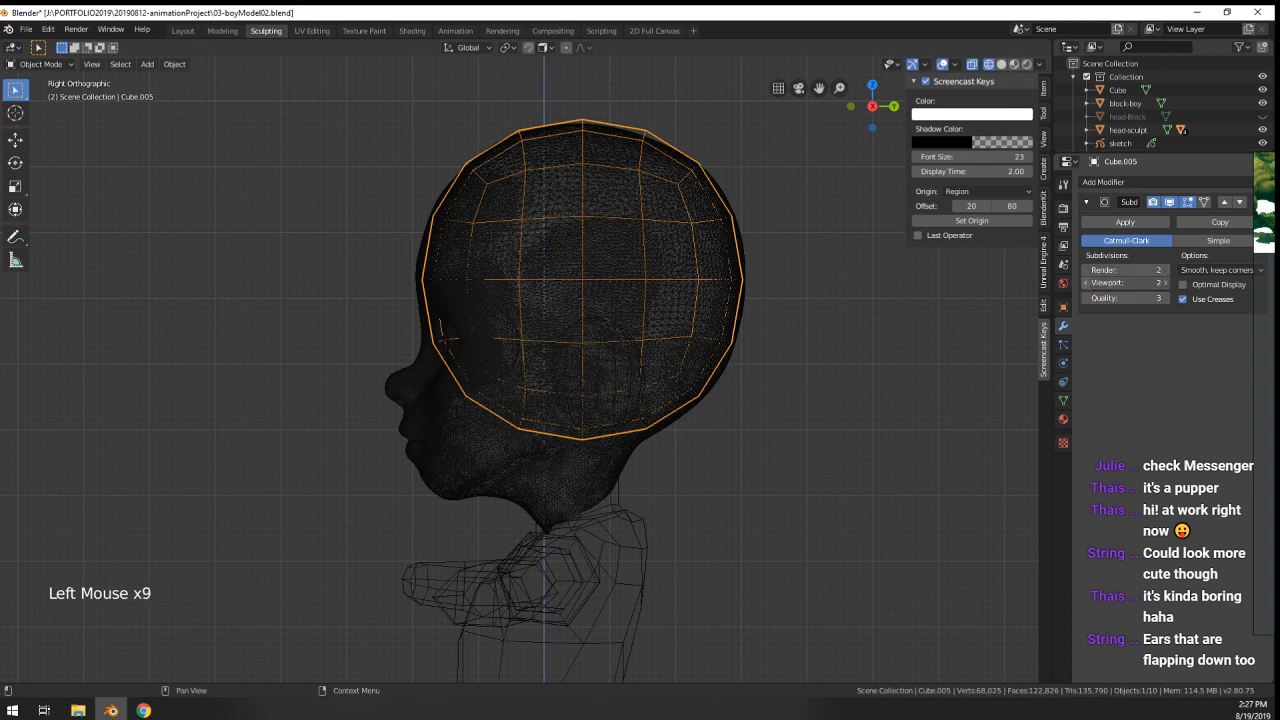
# - Apply the rounded cube's Subdivision Surface modifier with the viewport level at 2
pyautogui.click(1088, 284)
pyautogui.click(1162, 284)
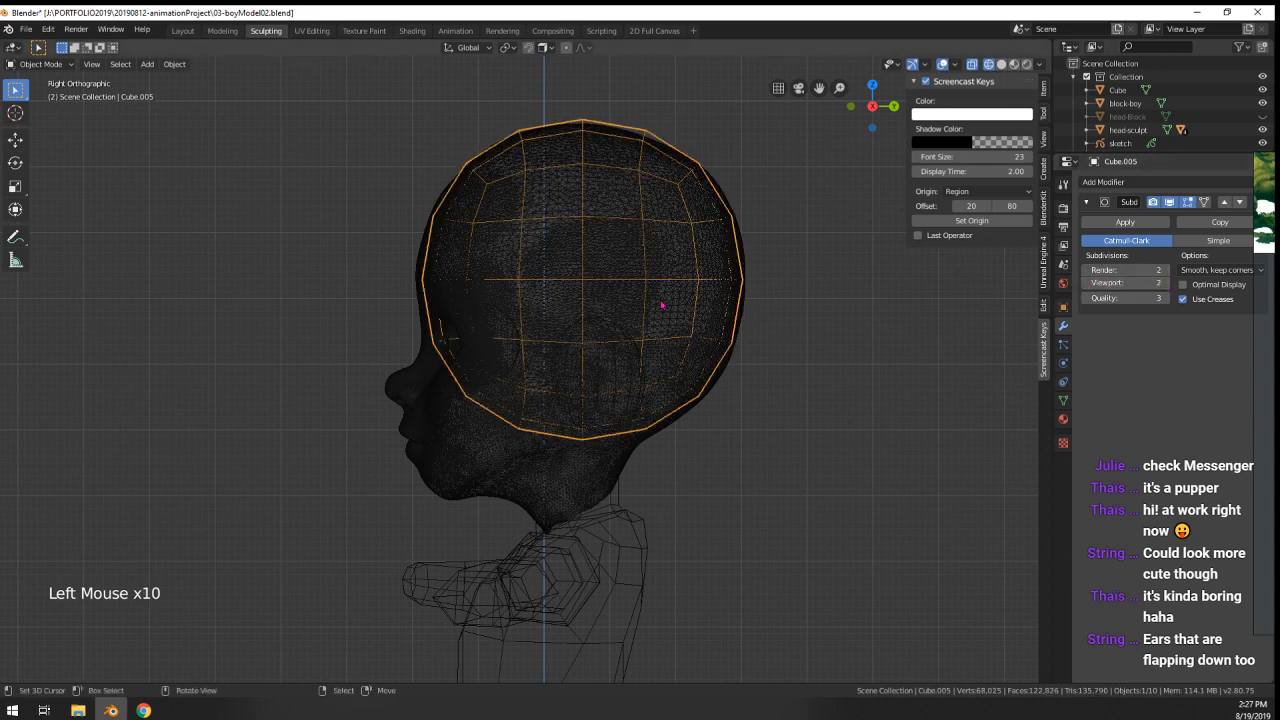
pyautogui.press('z')
pyautogui.press('Tab')
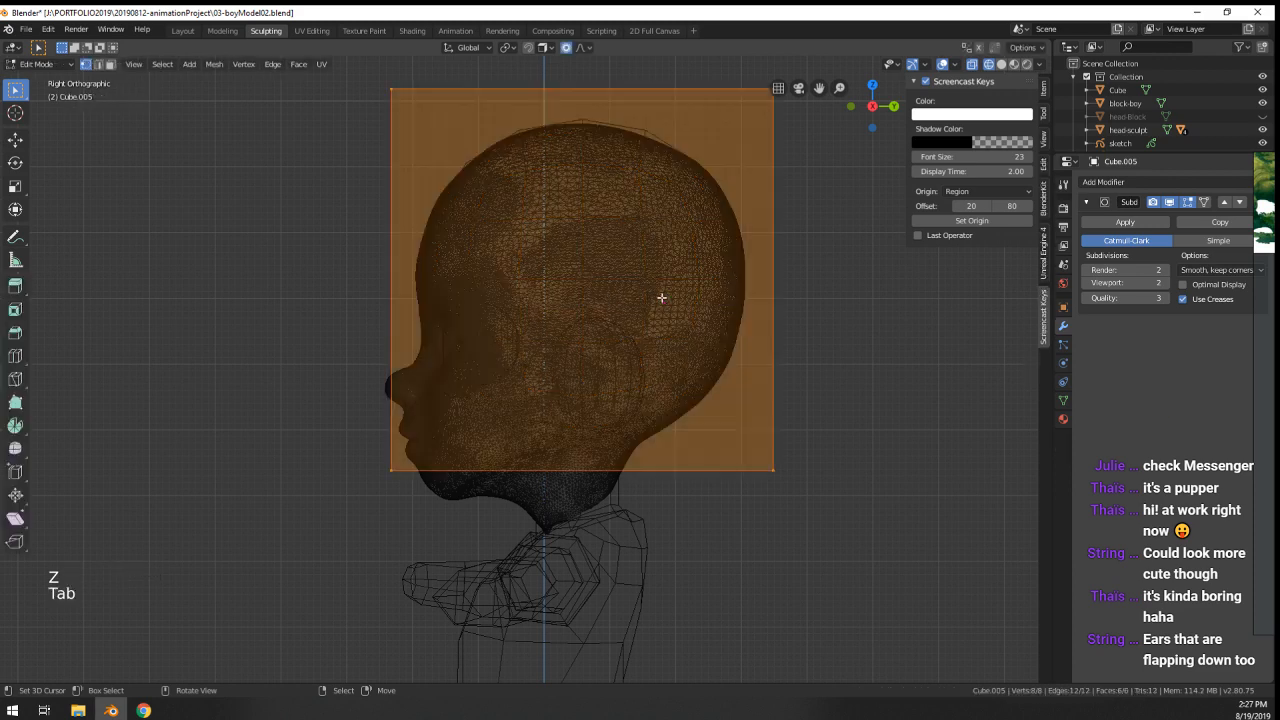
pyautogui.press('Tab')
pyautogui.click(1134, 221)
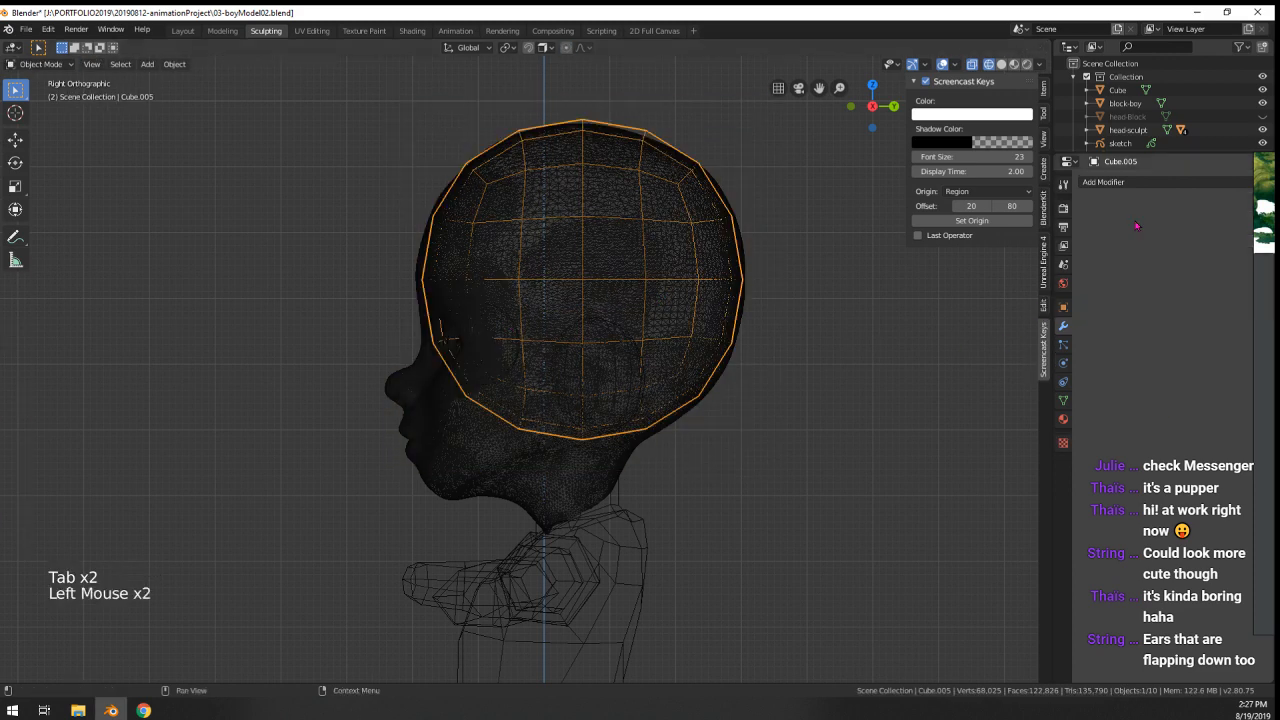
# - Circle-select the lower front vertices of the rounded mesh over the face and delete them to open the cap
pyautogui.press('Tab')
pyautogui.press('a')
pyautogui.press('a')
pyautogui.press('a')
pyautogui.press('c')
pyautogui.moveTo(442, 353)
pyautogui.mouseDown()
pyautogui.moveTo(506, 374)
pyautogui.moveTo(500, 391)
pyautogui.moveTo(435, 352)
pyautogui.mouseUp()
pyautogui.rightClick(435, 352)
pyautogui.press('x')
pyautogui.click(432, 350)
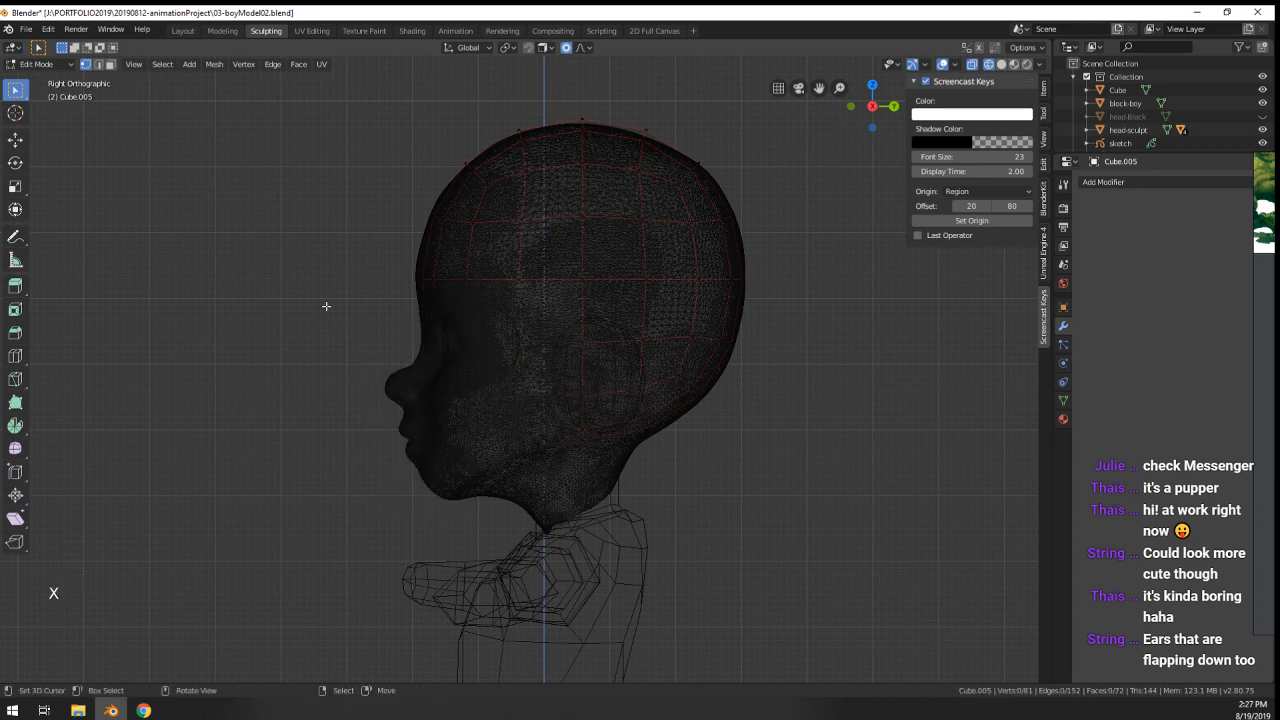
pyautogui.press('Tab')
pyautogui.moveTo(434, 253); pyautogui.dragTo(557, 320, button='middle')
# - Add a Shrinkwrap modifier targeting head-sculpt to the cap mesh and apply it
pyautogui.click(1115, 183)
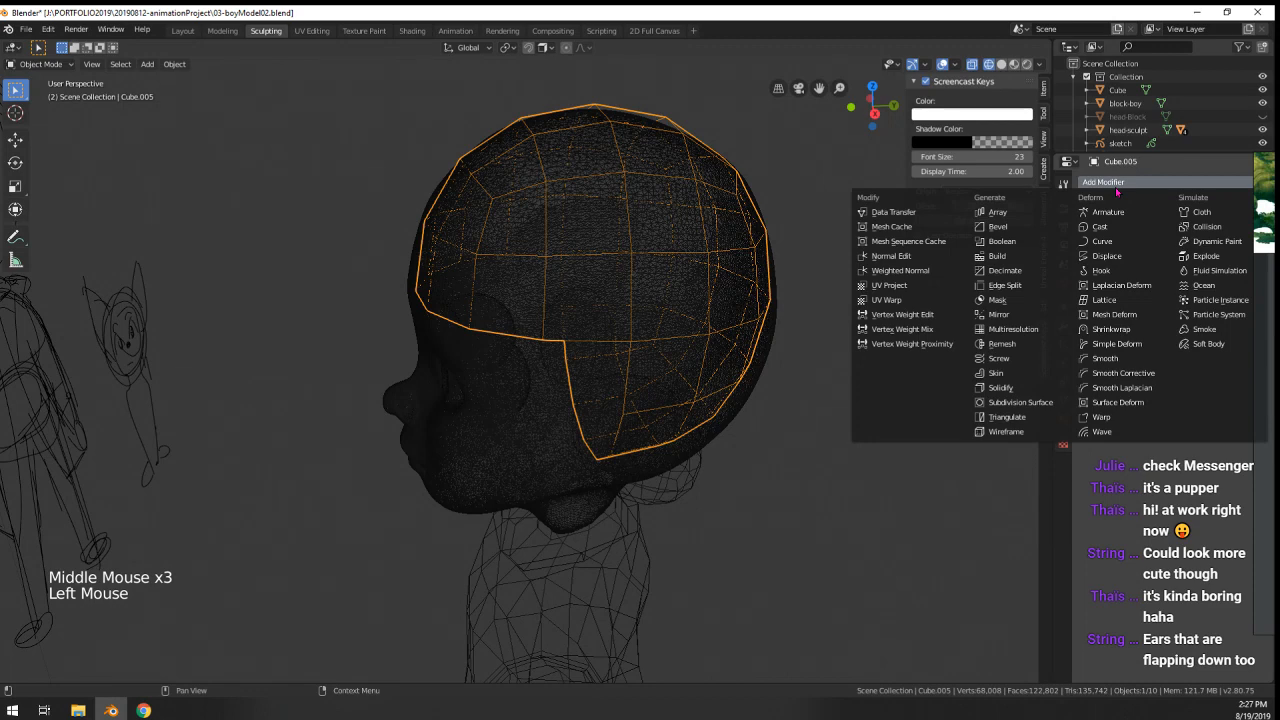
pyautogui.click(1105, 182)
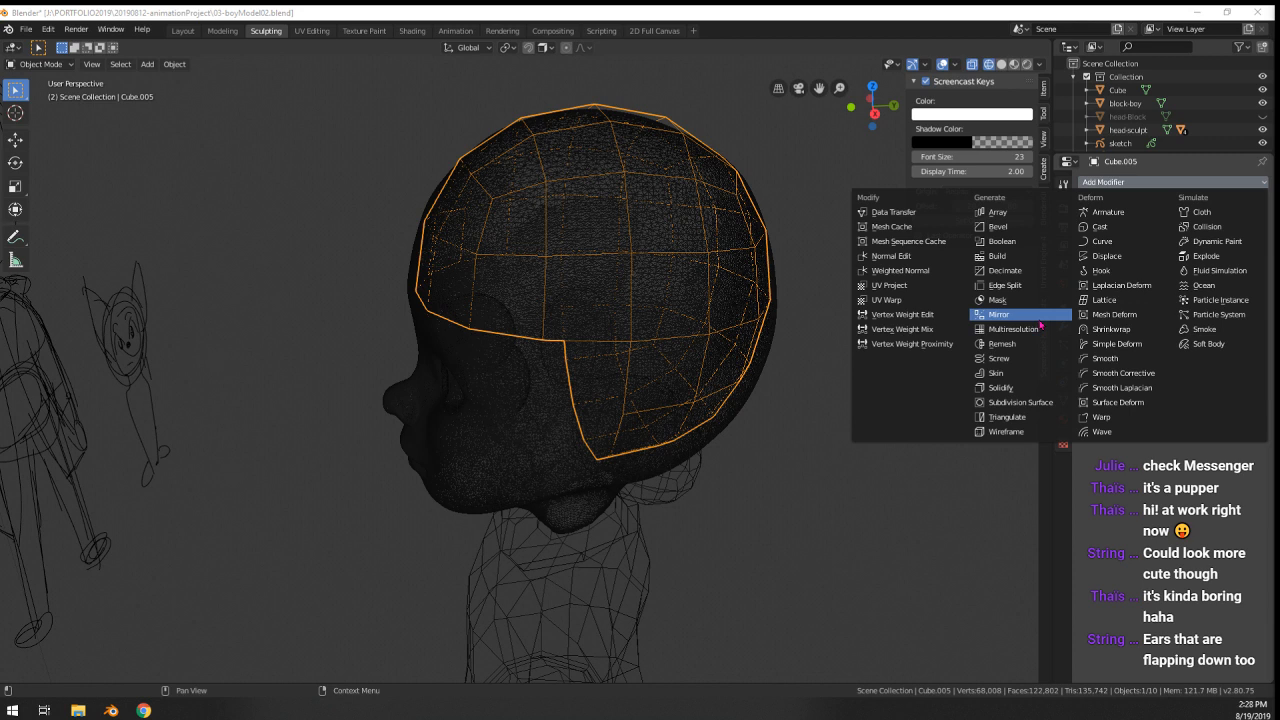
pyautogui.click(1134, 329)
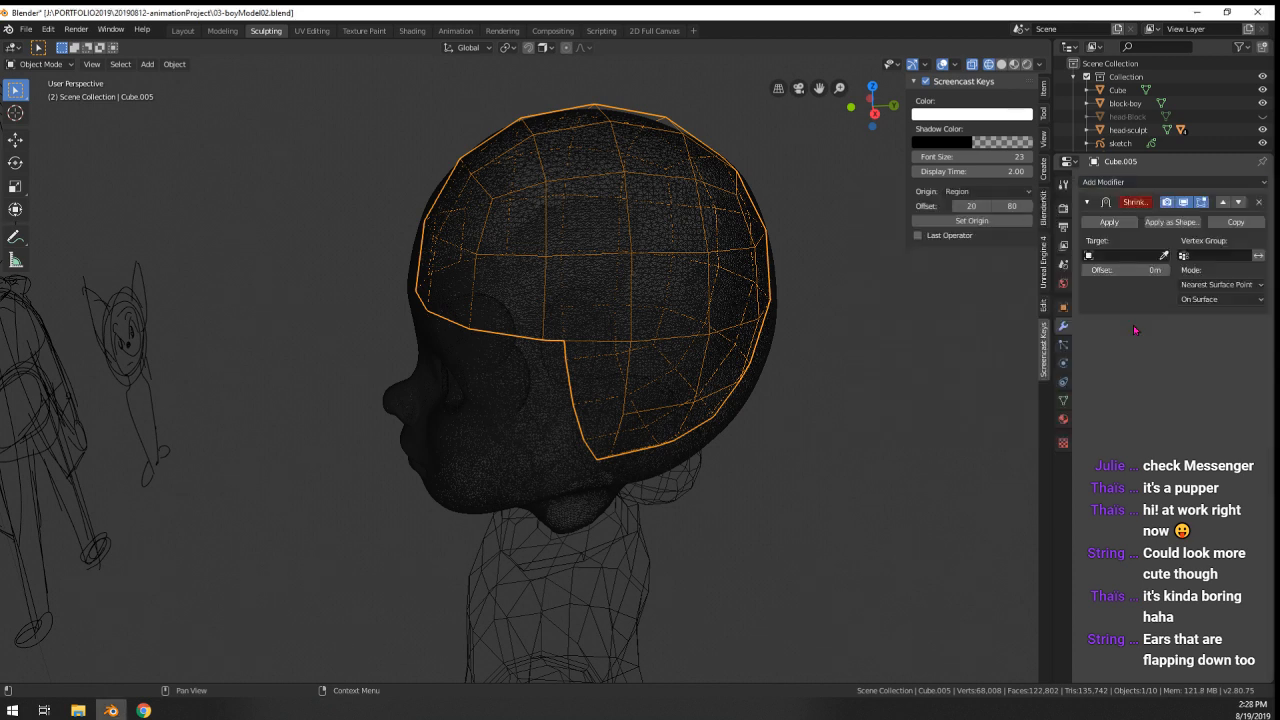
pyautogui.click(480, 465)
pyautogui.moveTo(477, 500)
pyautogui.mouseDown(button='middle')
pyautogui.moveTo(686, 491)
pyautogui.moveTo(737, 460)
pyautogui.moveTo(1006, 466)
pyautogui.moveTo(929, 457)
pyautogui.moveTo(960, 440)
pyautogui.mouseUp(button='middle')
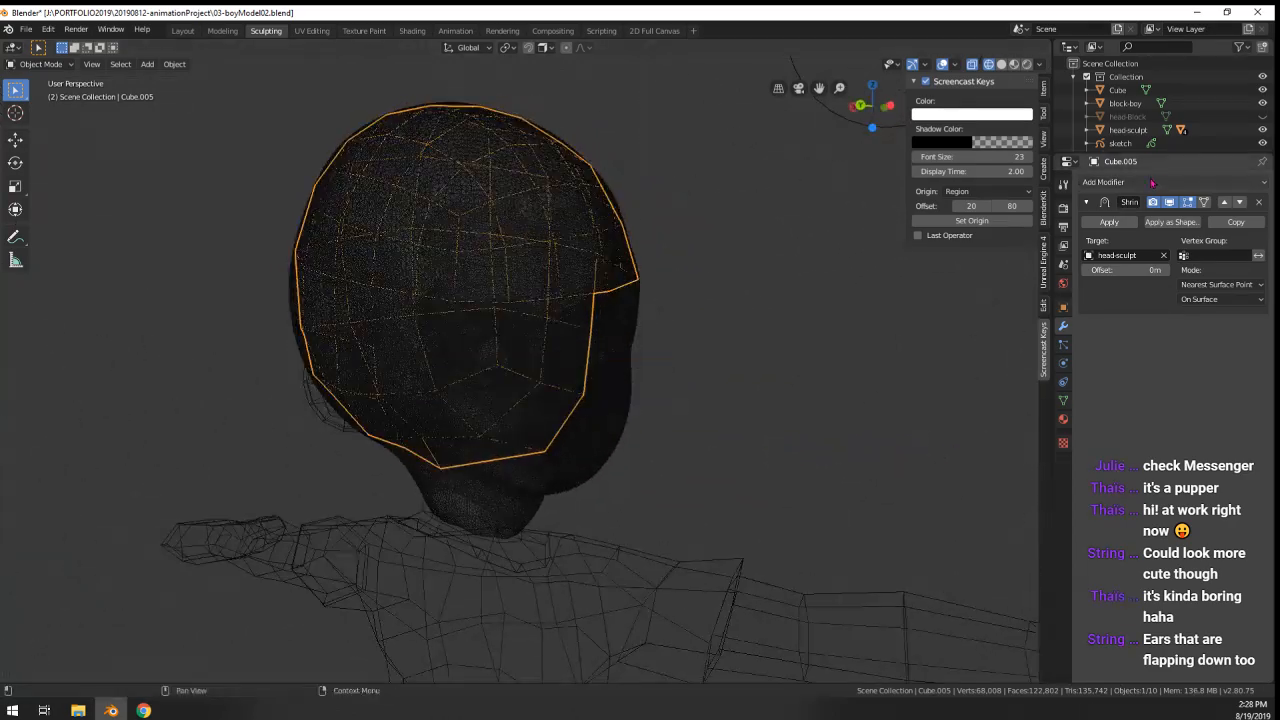
pyautogui.click(1106, 219)
# - Select two neighbouring vertices on the cap's lower edge and delete them
pyautogui.moveTo(677, 423); pyautogui.dragTo(611, 429, button='middle')
pyautogui.press('Tab')
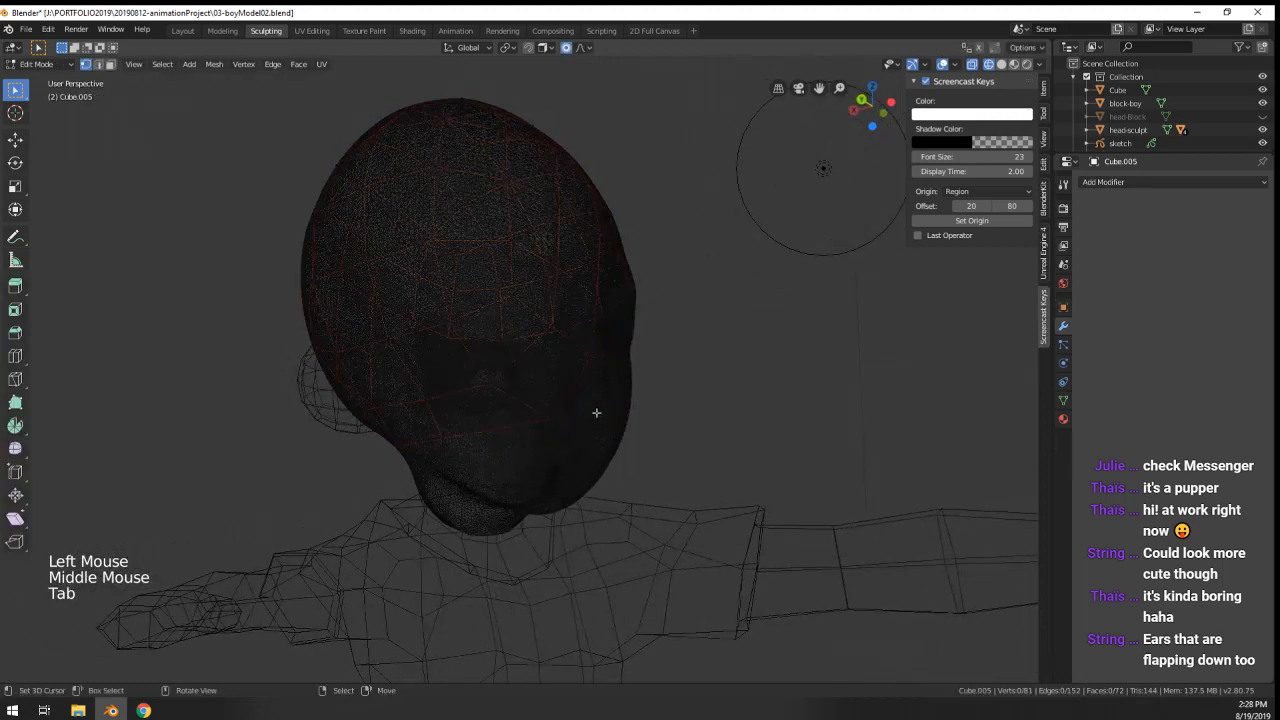
pyautogui.rightClick(551, 417)
pyautogui.keyDown('shift'); pyautogui.rightClick(586, 374); pyautogui.keyUp('shift')
pyautogui.rightClick(549, 419)
pyautogui.keyDown('shift'); pyautogui.rightClick(437, 434); pyautogui.keyUp('shift')
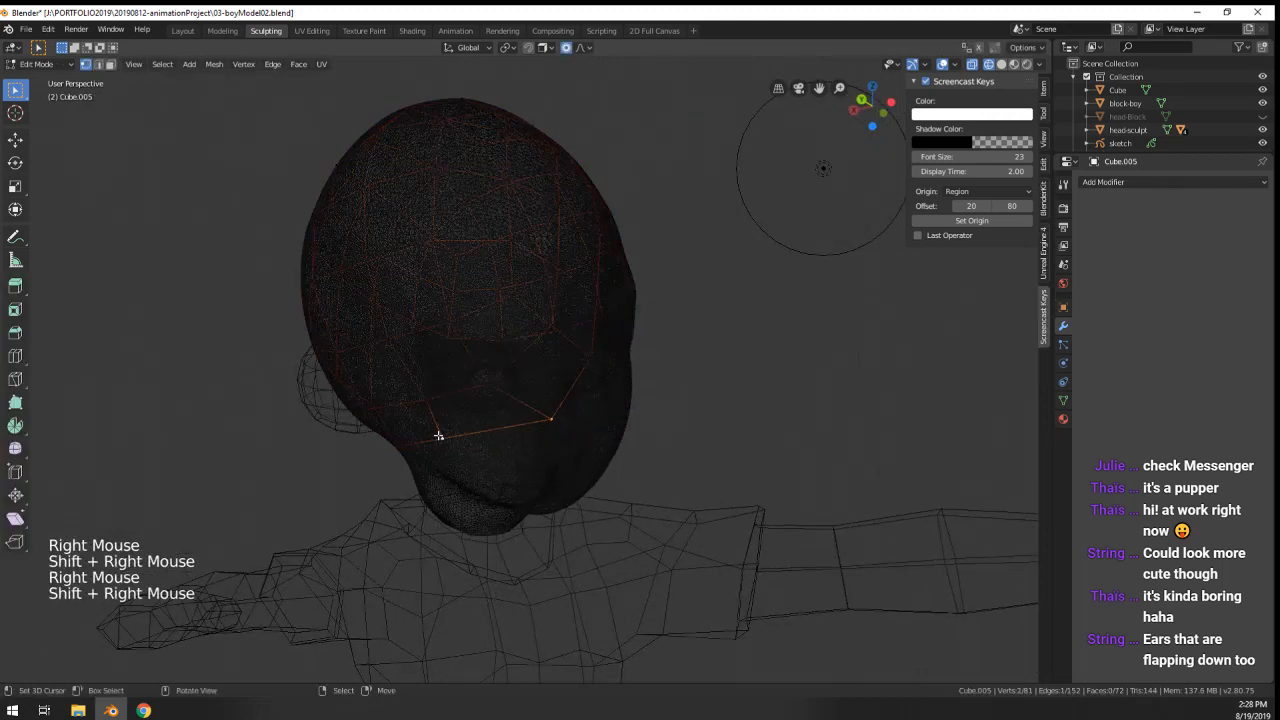
pyautogui.press('x')
pyautogui.click(442, 436)
# - Delete one more vertex from the cap's lower edge and check the outline in the front view
pyautogui.moveTo(442, 436); pyautogui.dragTo(506, 397, button='middle')
pyautogui.rightClick(505, 403)
pyautogui.press('q')
pyautogui.press('a')
pyautogui.rightClick(614, 423)
pyautogui.press('x')
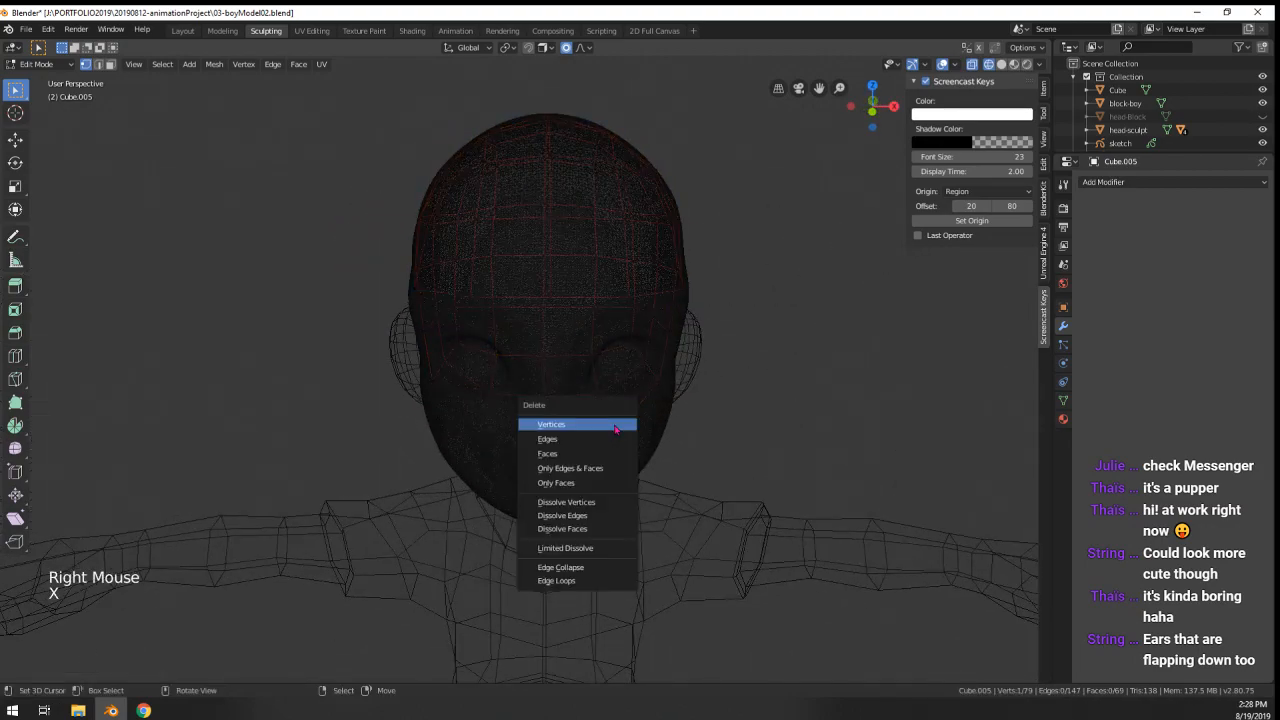
pyautogui.click(614, 424)
pyautogui.press('KP_1')
pyautogui.press('Tab')
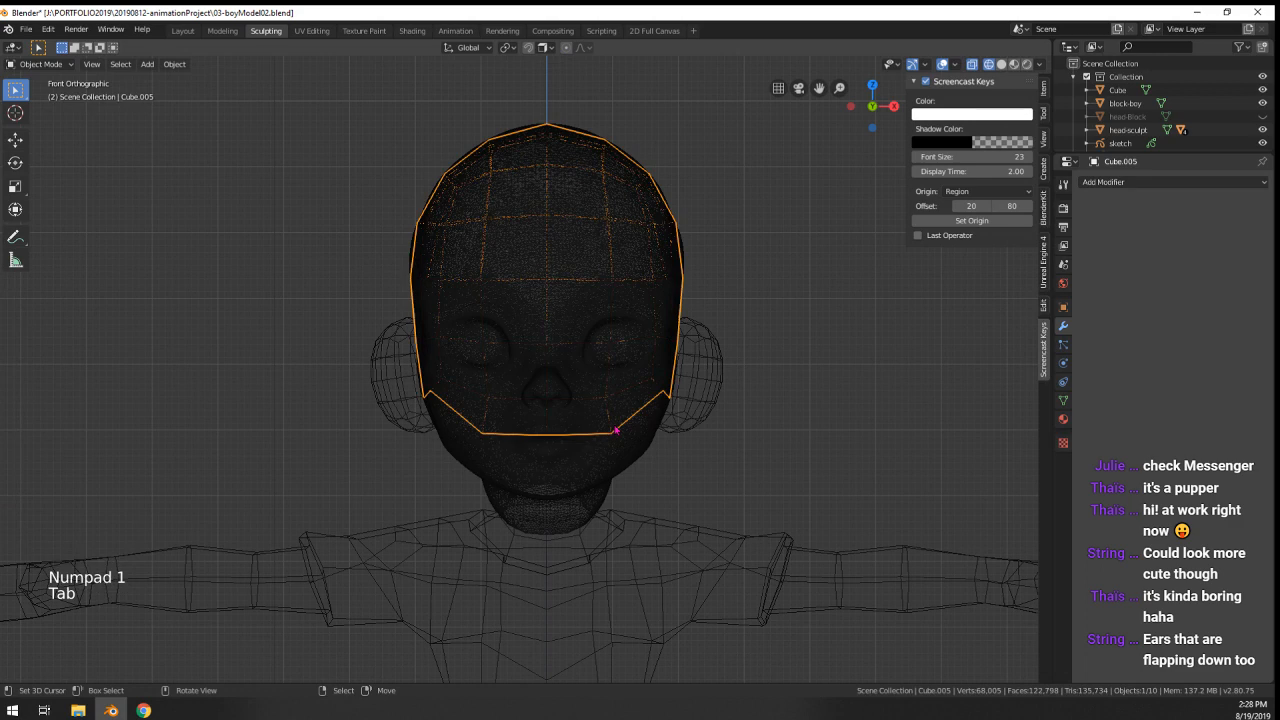
# - Box-select the cap's vertices on the negative X side in the front view and delete that half
pyautogui.press('Tab')
pyautogui.press('a')
pyautogui.press('a')
pyautogui.press('a')
pyautogui.press('a')
pyautogui.press('b')
pyautogui.moveTo(369, 129); pyautogui.dragTo(528, 459)
pyautogui.press('x')
pyautogui.click(520, 458)
pyautogui.press('Tab')
# - Add a Mirror modifier on the X axis to the half cap and show the viewport in solid shading
pyautogui.click(1205, 183)
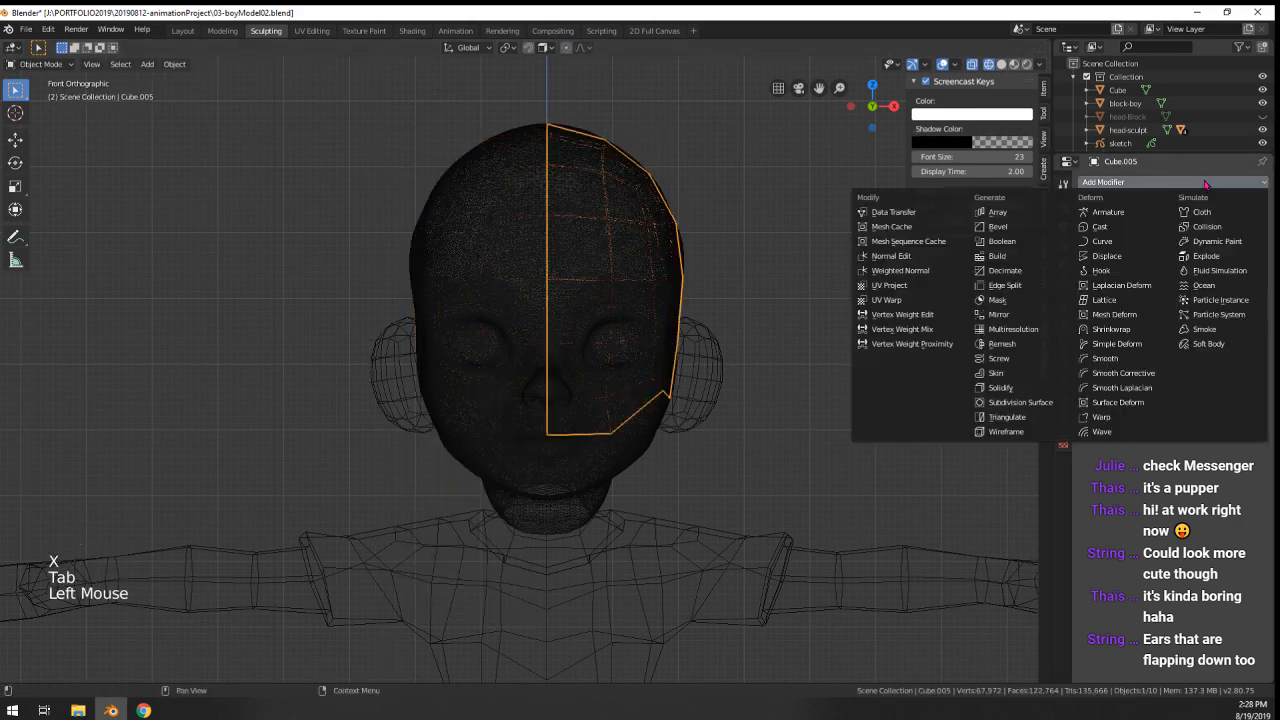
pyautogui.click(1030, 314)
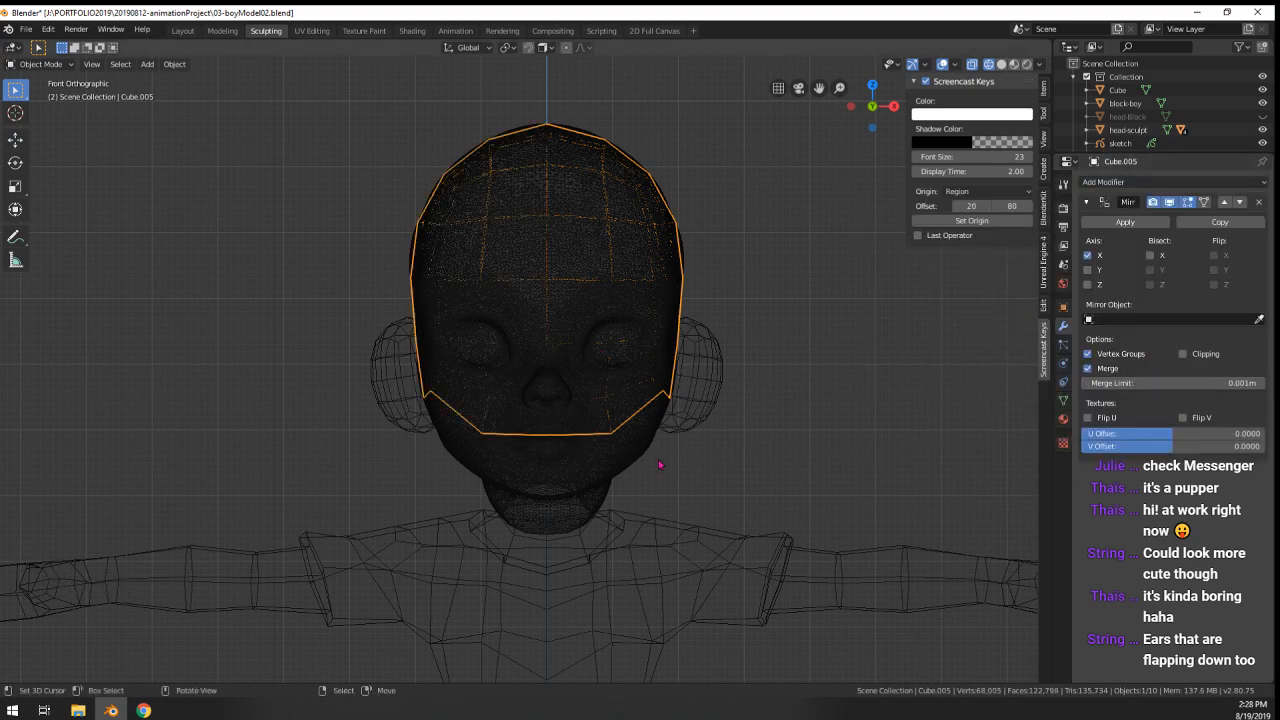
pyautogui.moveTo(640, 457); pyautogui.dragTo(497, 463, button='middle')
pyautogui.press('z')
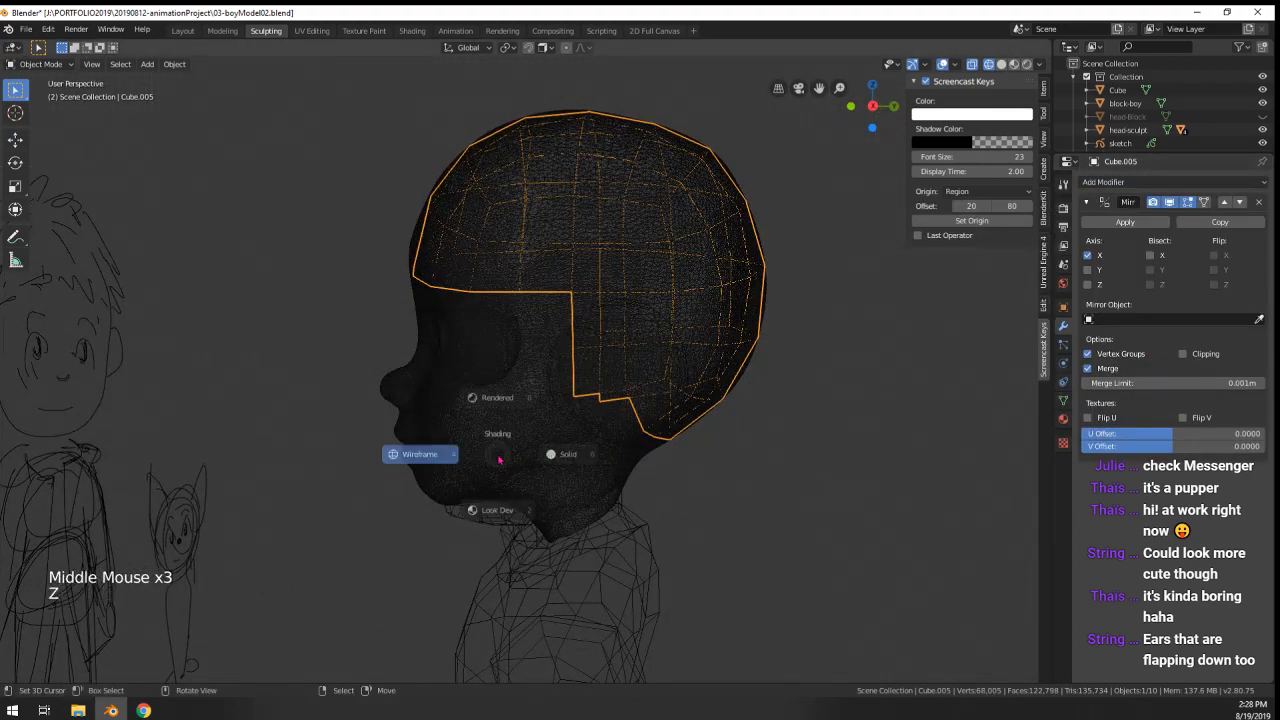
pyautogui.click(592, 455)
pyautogui.moveTo(592, 455); pyautogui.dragTo(700, 422, button='middle')
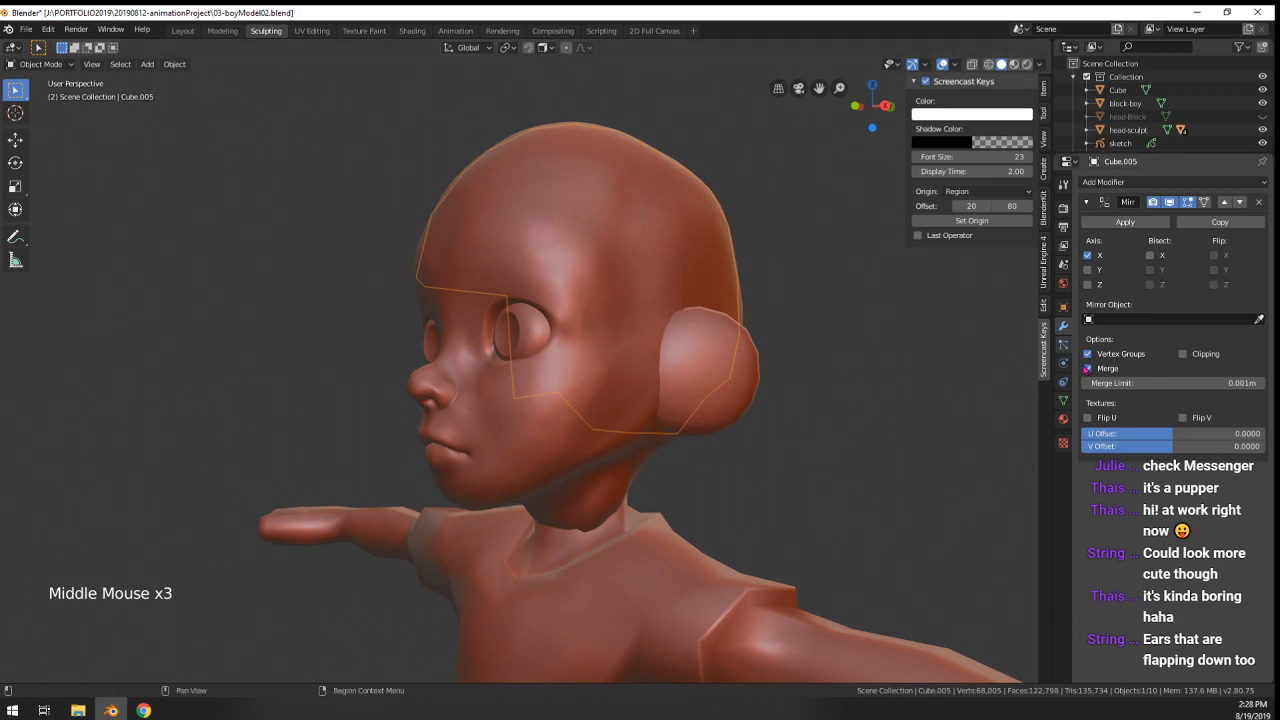
# - Turn on In Front in the cap object's viewport display settings
pyautogui.click(1063, 307)
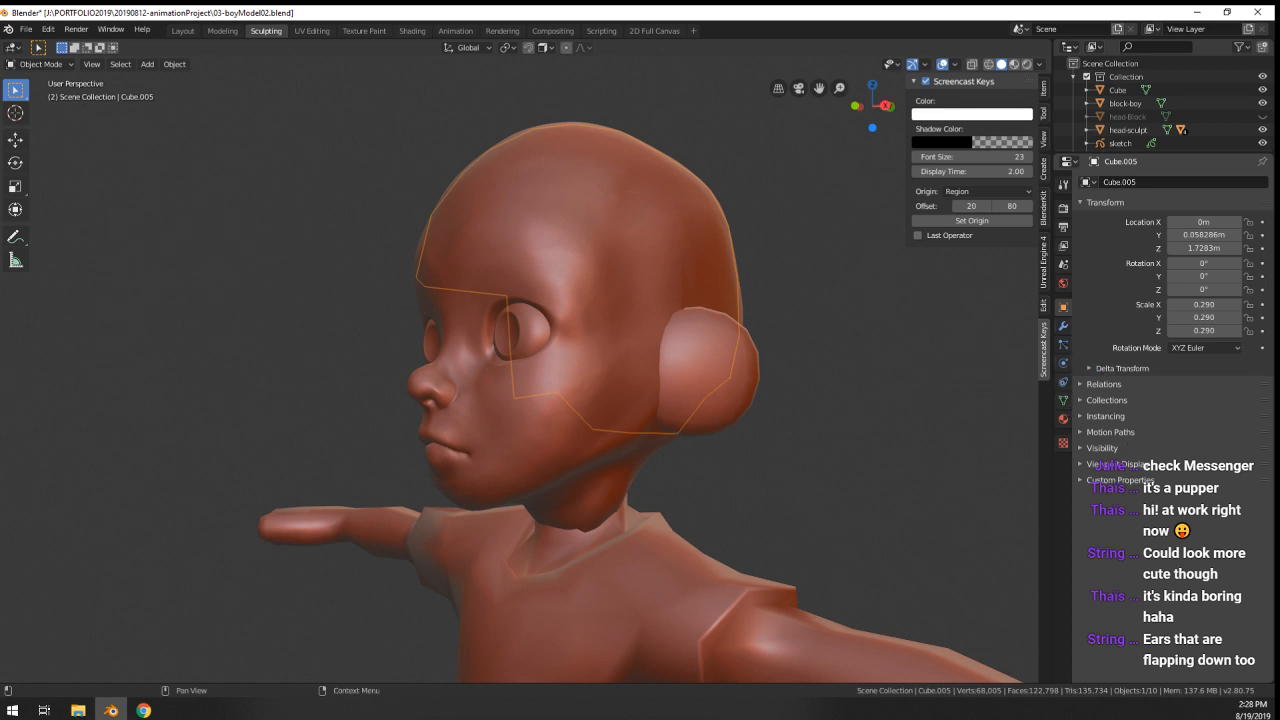
pyautogui.hotkey('alt', 'Tab')
pyautogui.click(1063, 184)
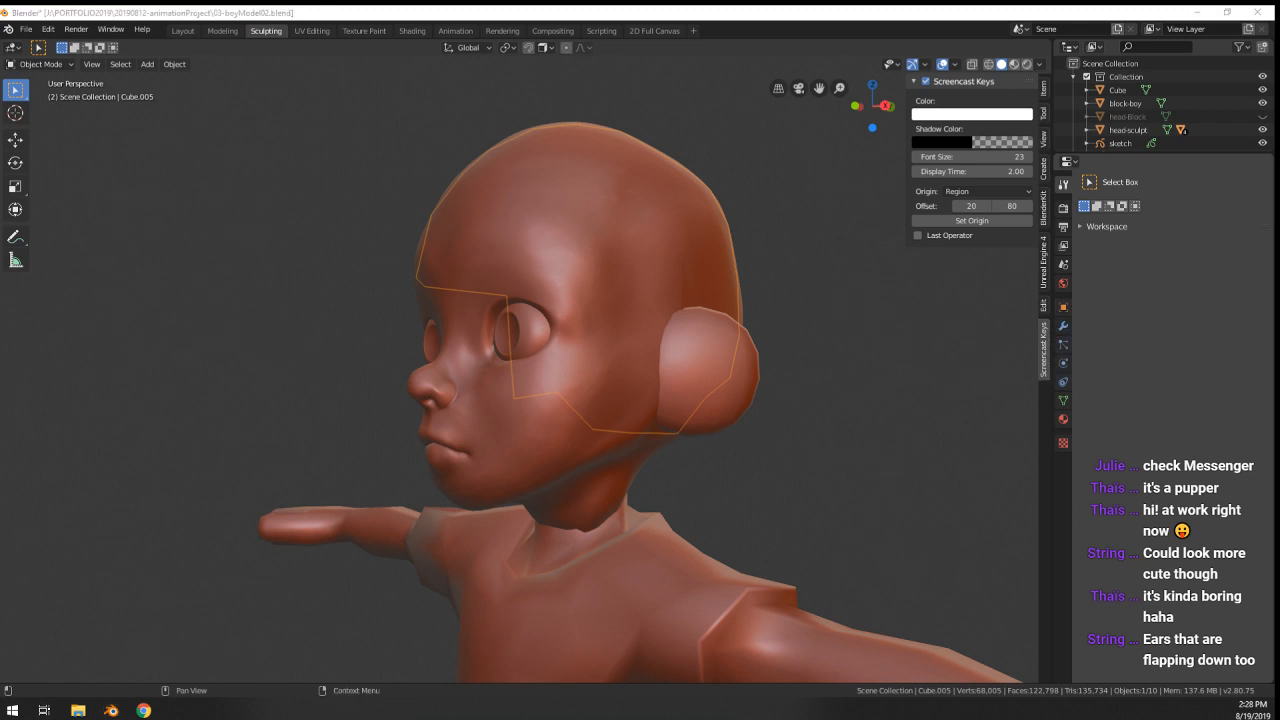
pyautogui.hotkey('alt', 'Tab')
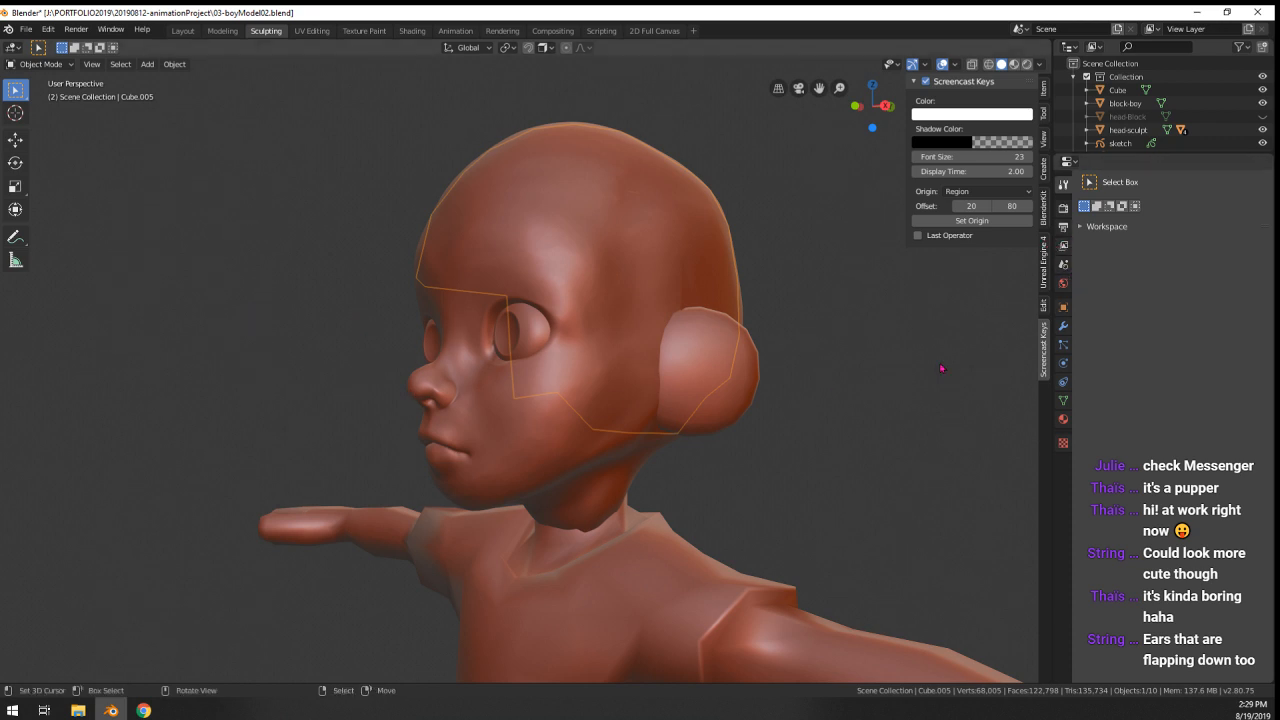
pyautogui.click(1064, 400)
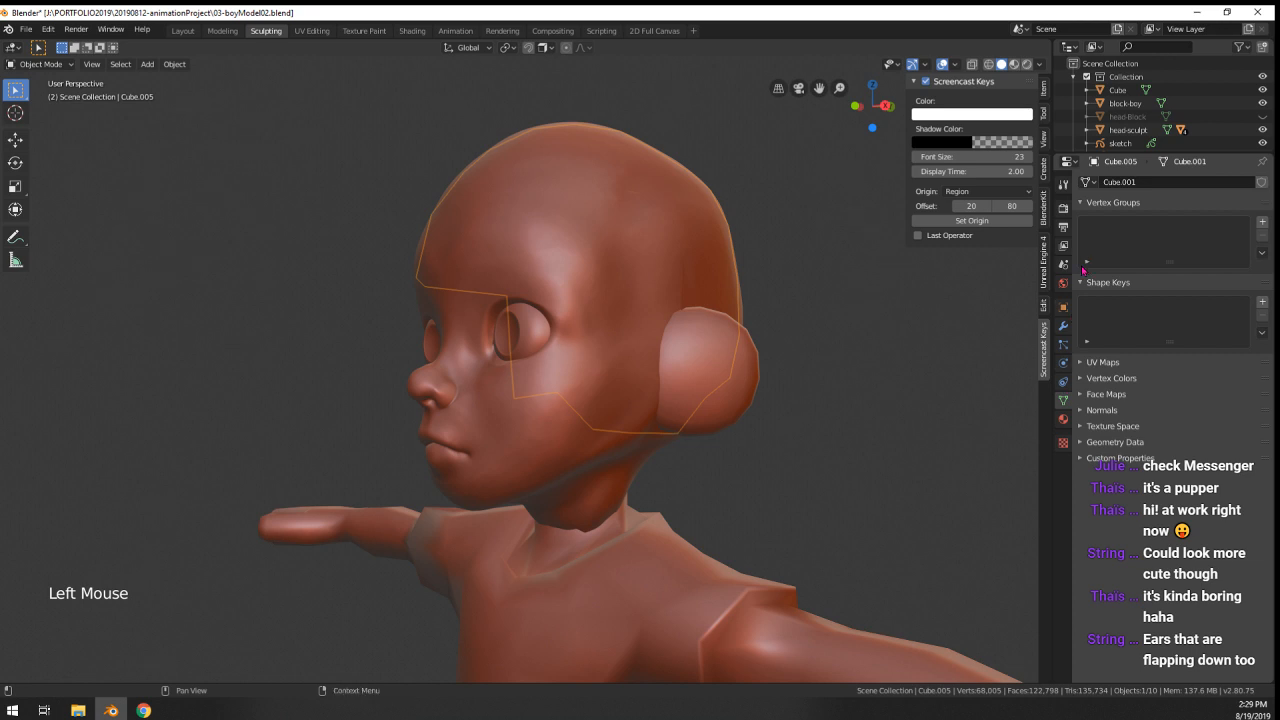
pyautogui.click(1064, 307)
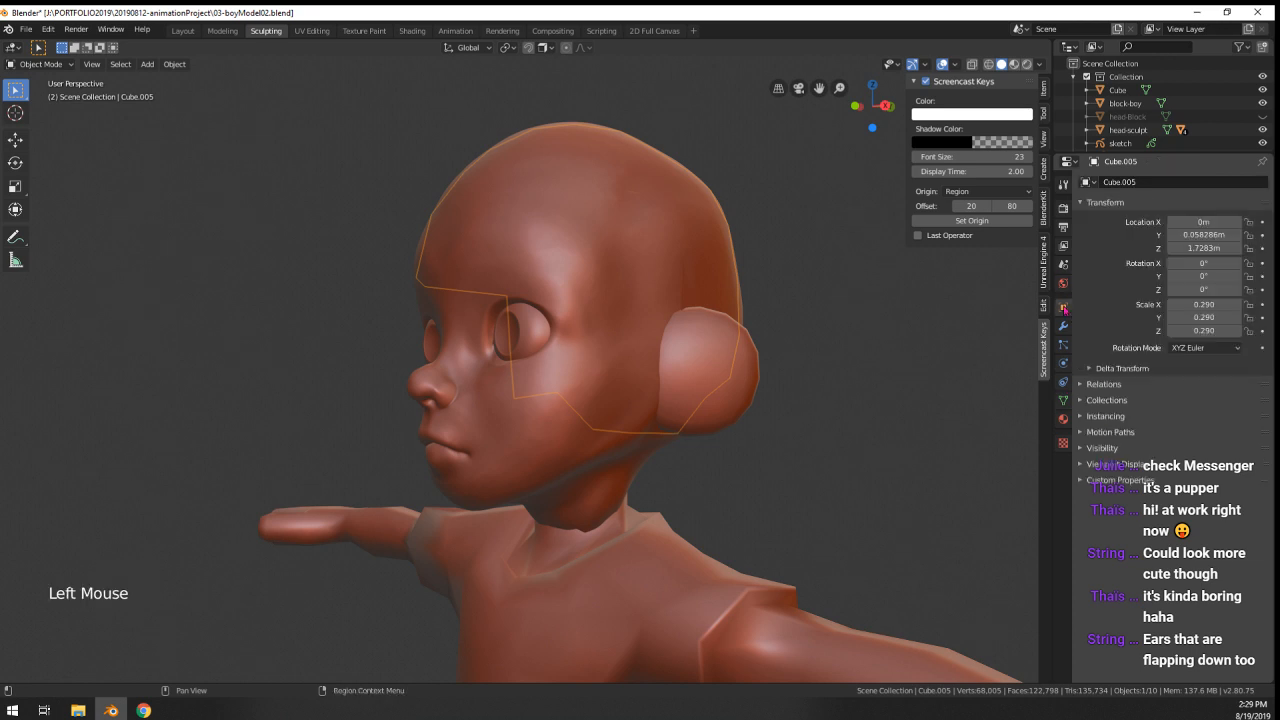
pyautogui.click(1112, 463)
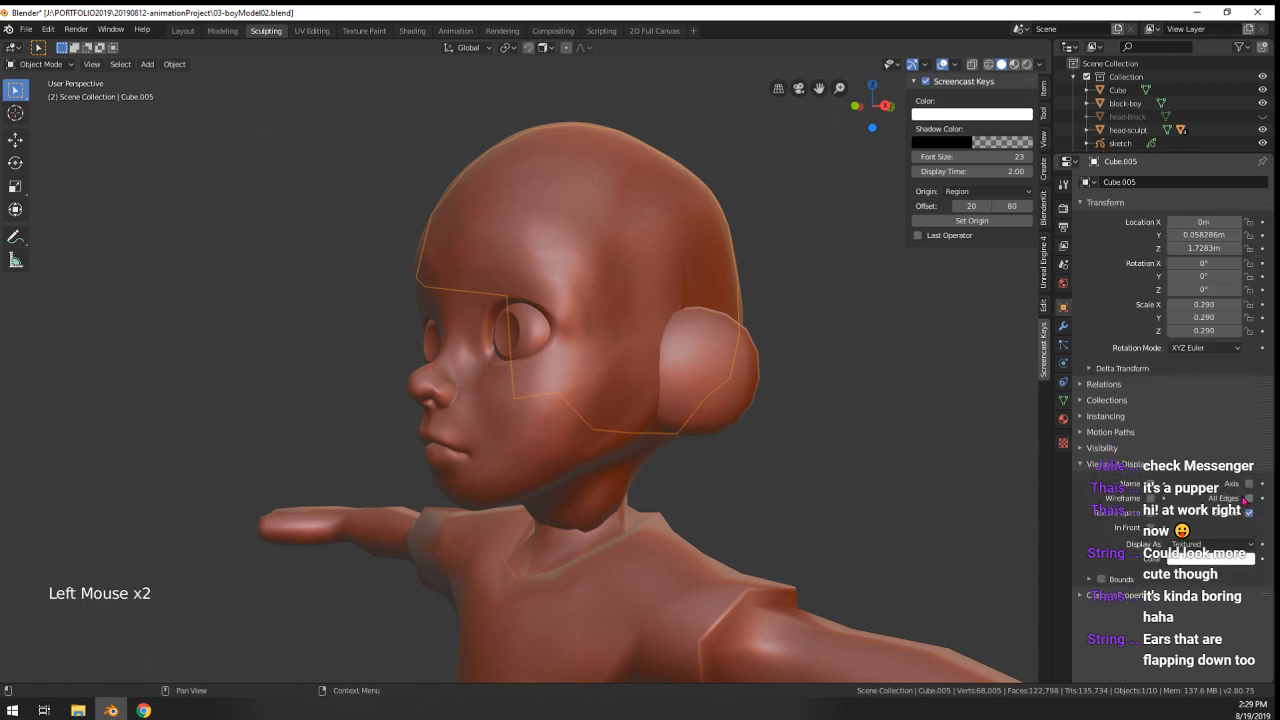
pyautogui.click(1150, 528)
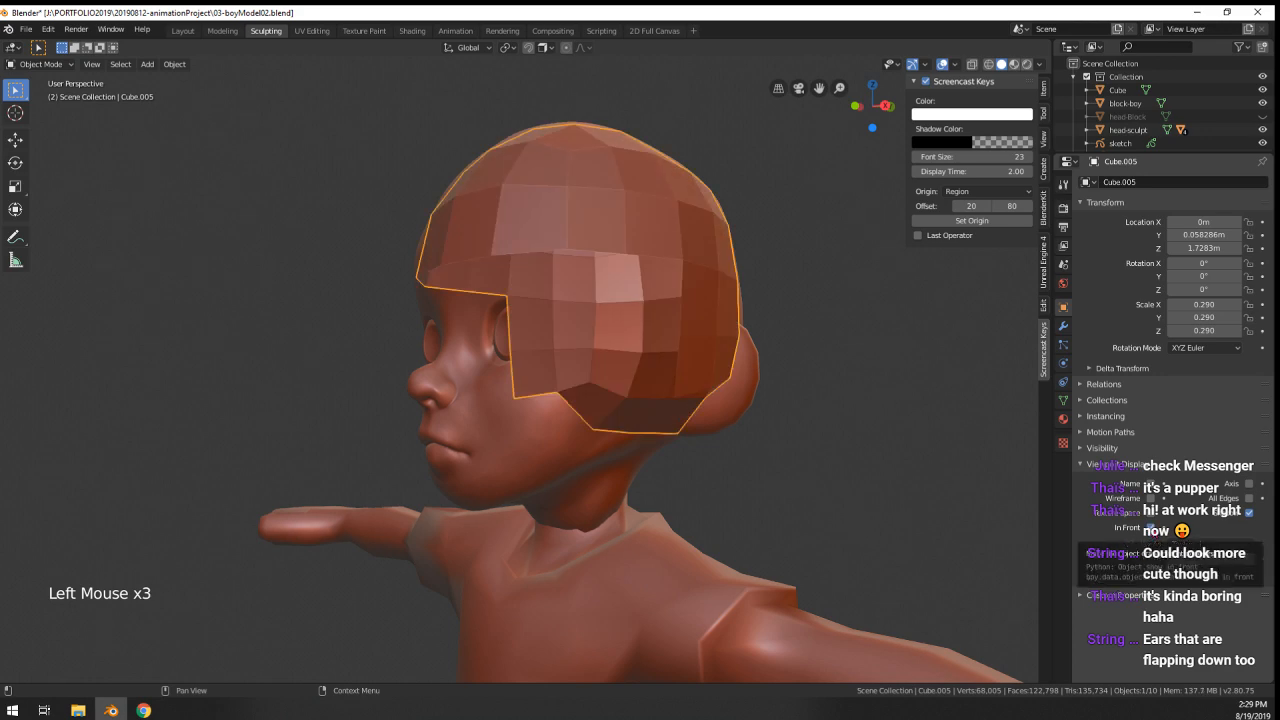
pyautogui.moveTo(600, 350); pyautogui.dragTo(698, 348, button='middle')
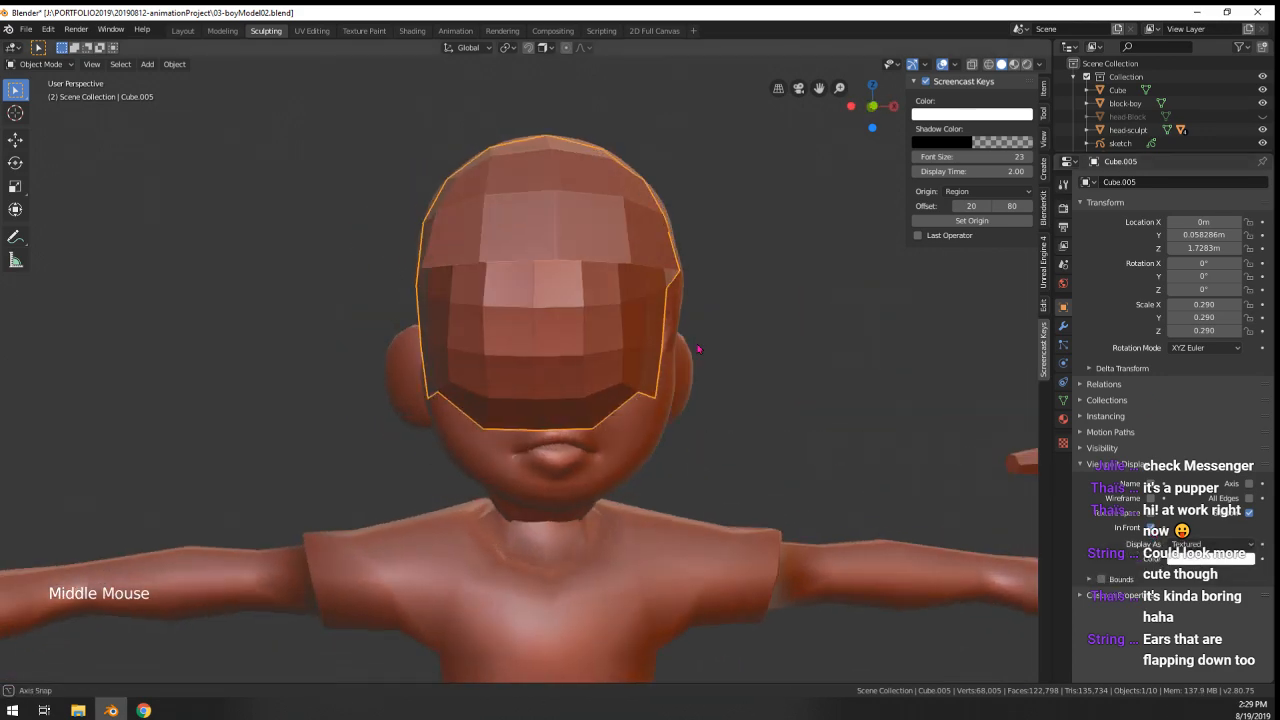
# - Turn on Backface Culling for the viewport shading and enter Edit Mode on the cap
pyautogui.click(1040, 64)
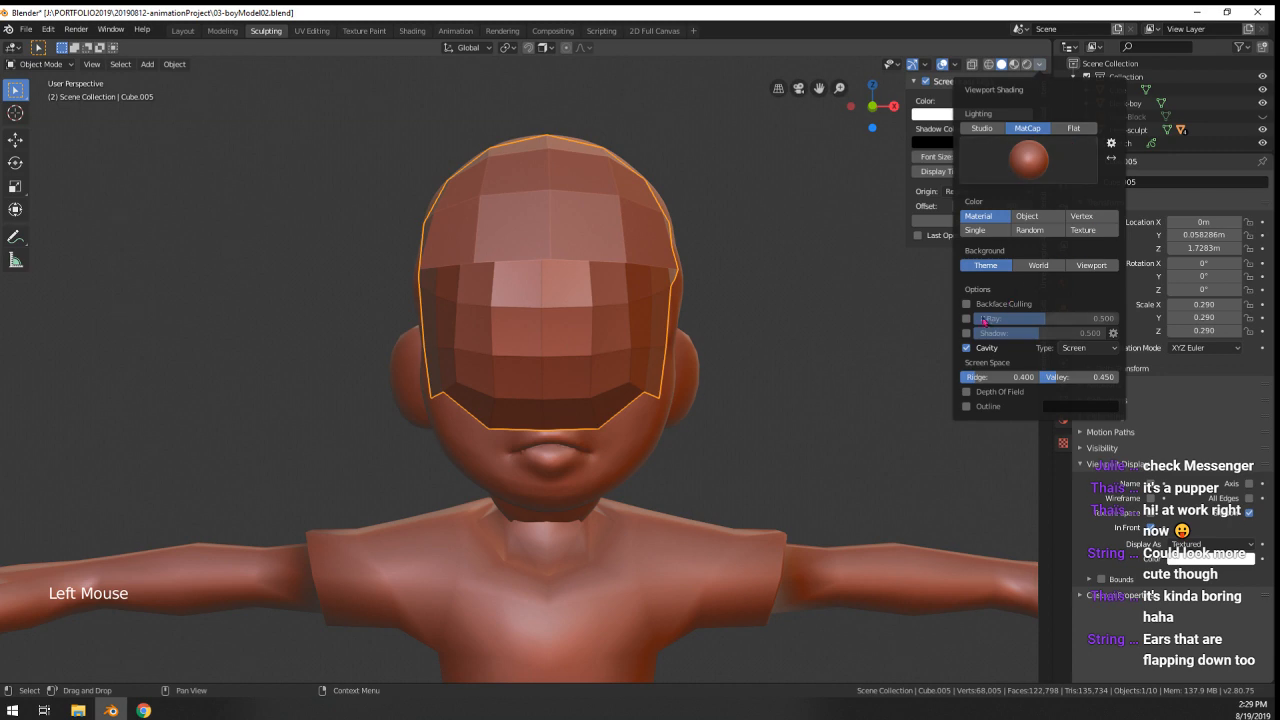
pyautogui.click(967, 304)
pyautogui.moveTo(760, 340); pyautogui.dragTo(558, 272, button='middle')
pyautogui.scroll(1, 621, 304)
pyautogui.press('Tab')
# - Duplicate the cap's front-edge vertex above the eye and place the copy about 0.04 m lower on the brow
pyautogui.scroll(1, 625, 250)
pyautogui.rightClick(612, 215)
pyautogui.keyDown('shift'); pyautogui.rightClick(604, 222); pyautogui.keyUp('shift')
pyautogui.rightClick(529, 243)
pyautogui.moveTo(558, 272)
pyautogui.mouseDown(button='middle')
pyautogui.moveTo(568, 263)
pyautogui.moveTo(540, 245)
pyautogui.moveTo(576, 255)
pyautogui.mouseUp(button='middle')
pyautogui.hotkey('shift', 'd')
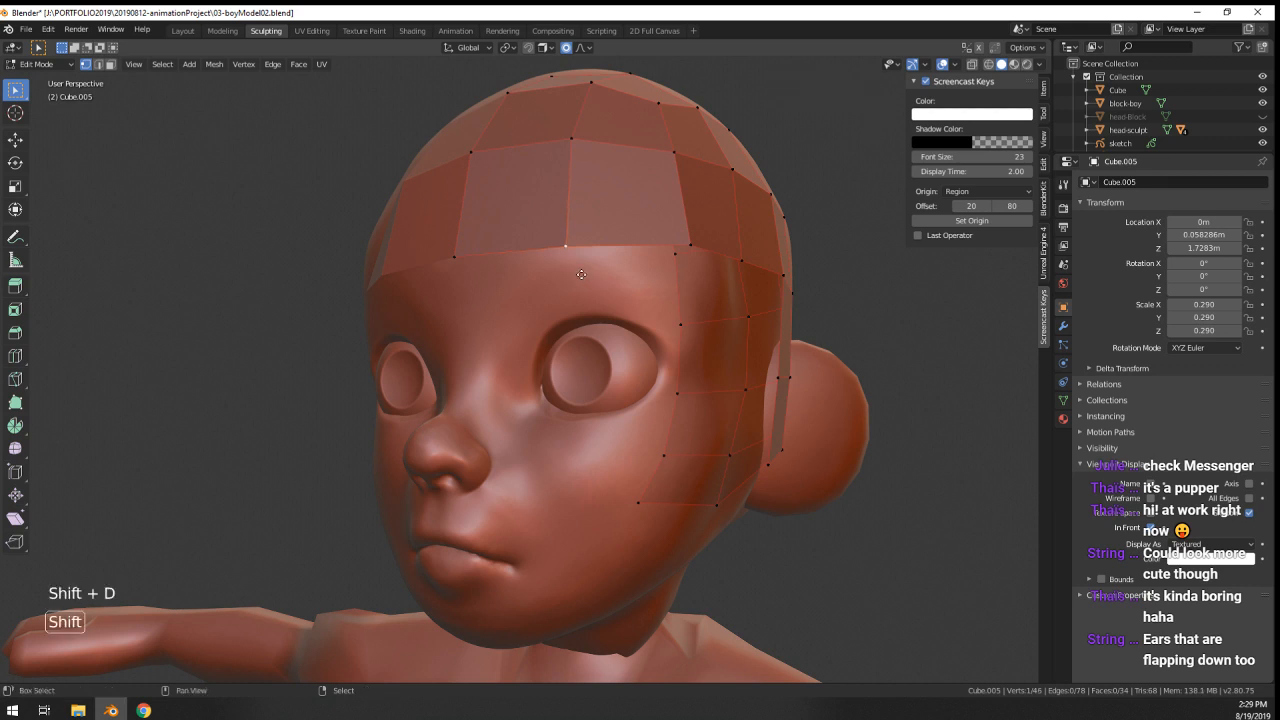
pyautogui.click(557, 265)
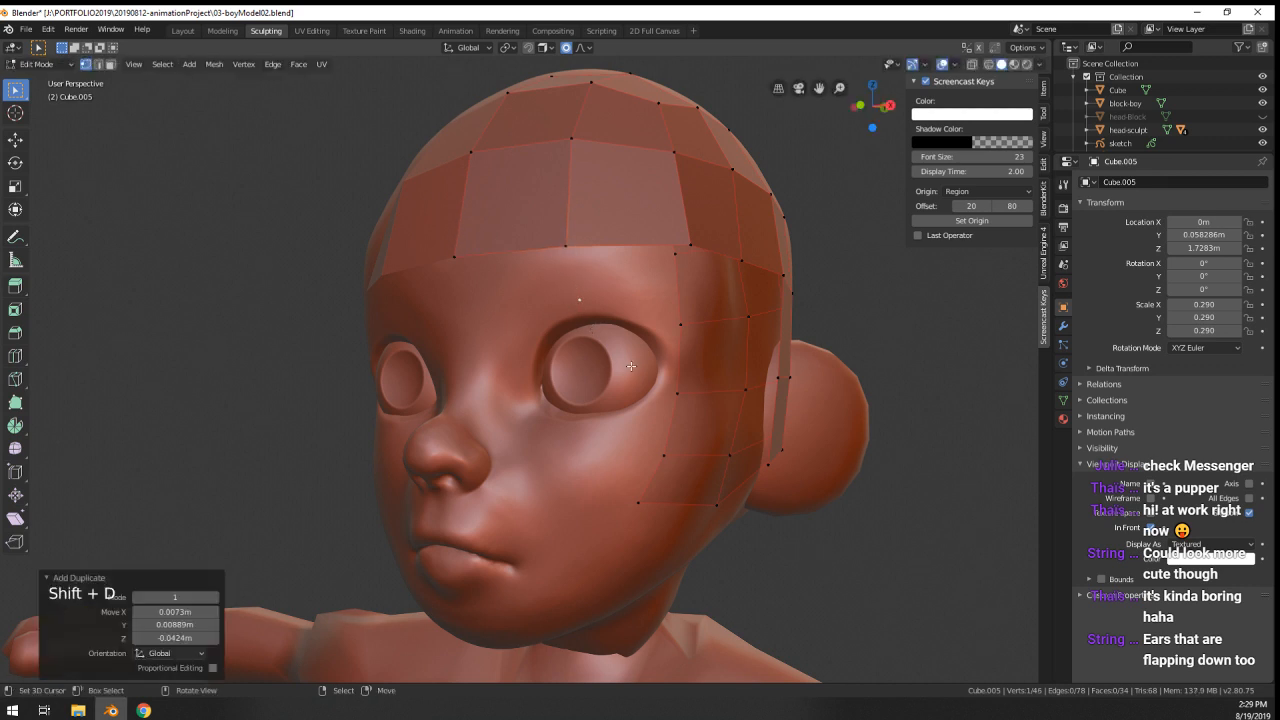
# - Turn on snapping with Face as the snap element
pyautogui.moveTo(631, 366); pyautogui.dragTo(356, 77, button='middle')
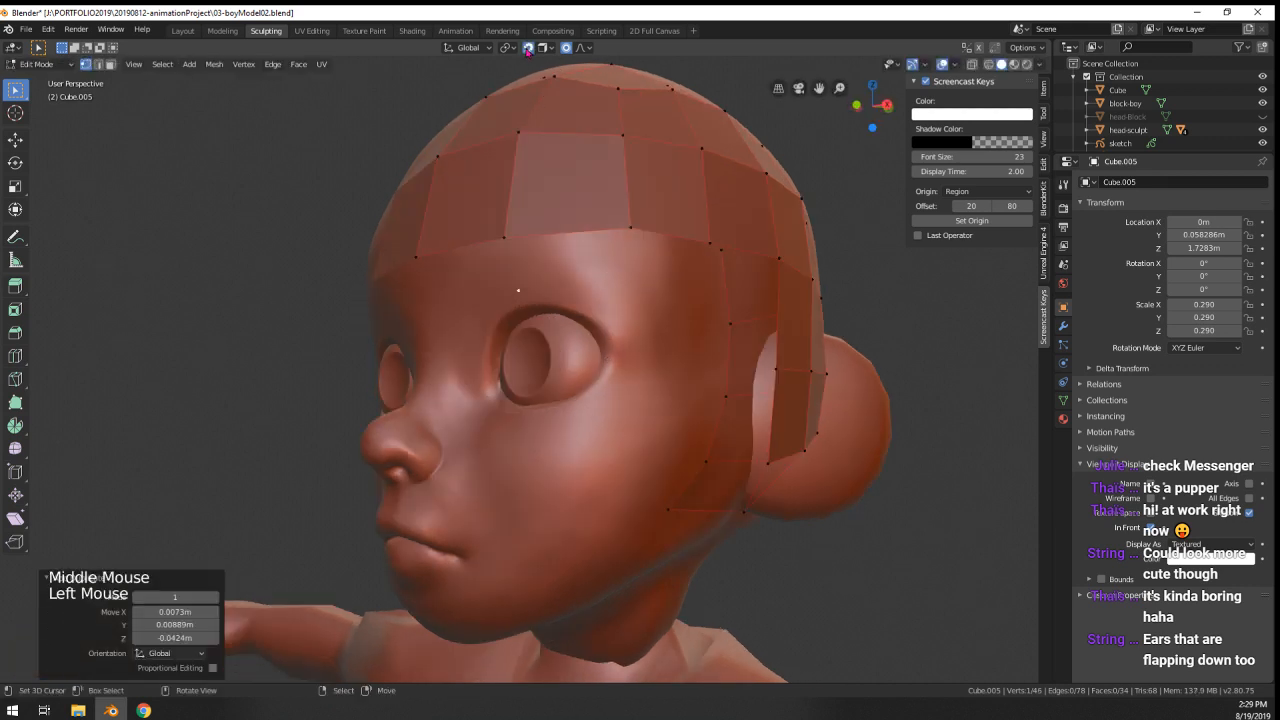
pyautogui.click(549, 50)
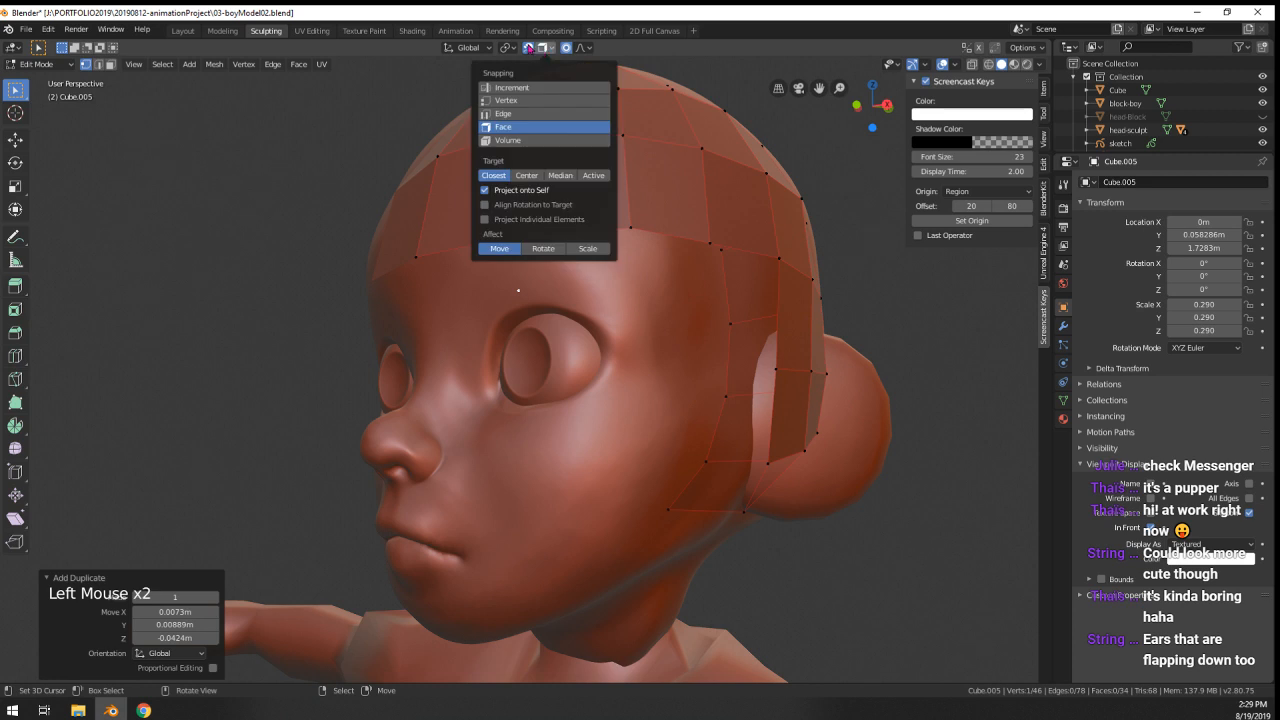
pyautogui.click(538, 49)
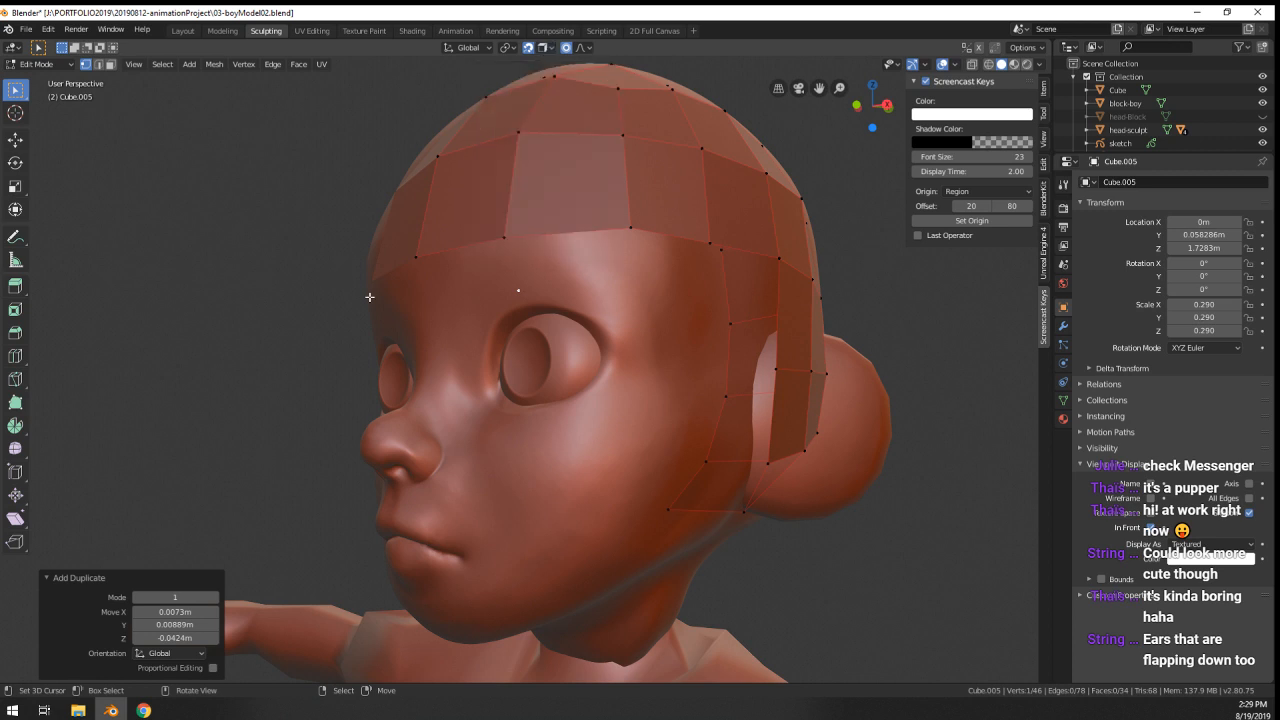
# - Move the duplicated loose vertex so it snaps to the head surface on the brow, just below the cap's edge
pyautogui.moveTo(545, 270); pyautogui.dragTo(537, 281, button='middle')
pyautogui.scroll(2, 537, 281)
pyautogui.press('g')
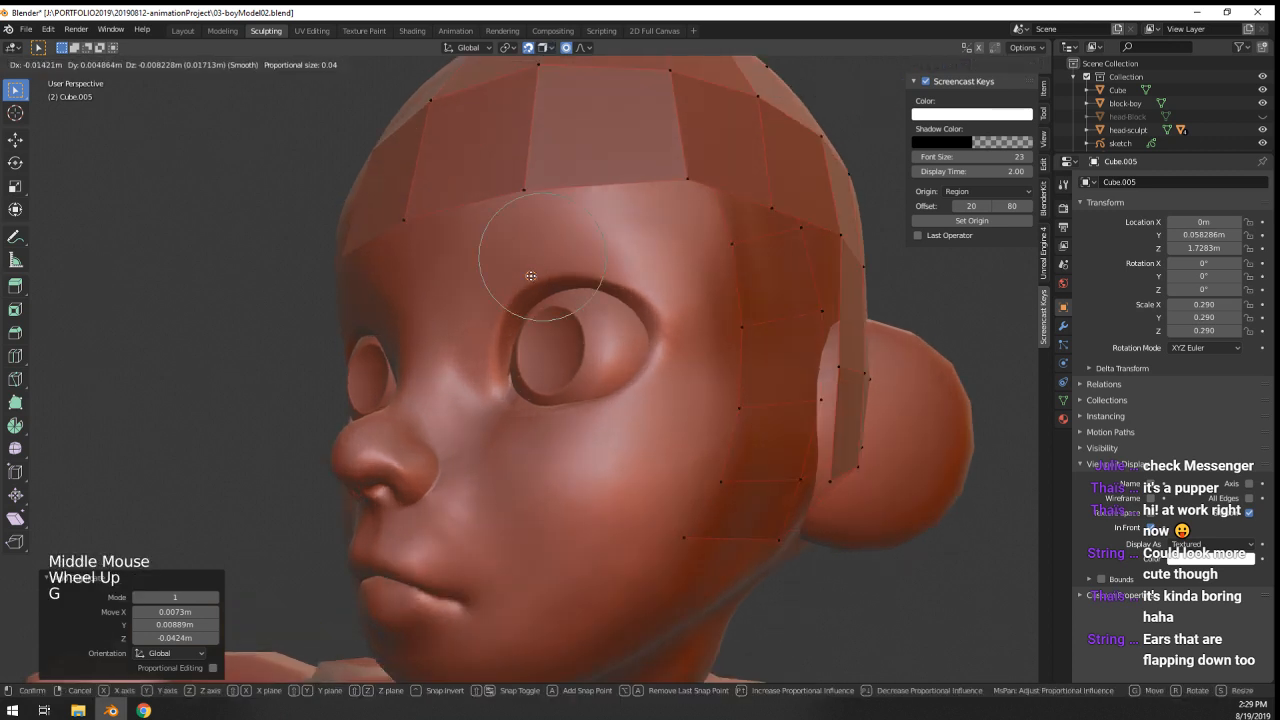
pyautogui.click(624, 276)
pyautogui.press('ctrl')
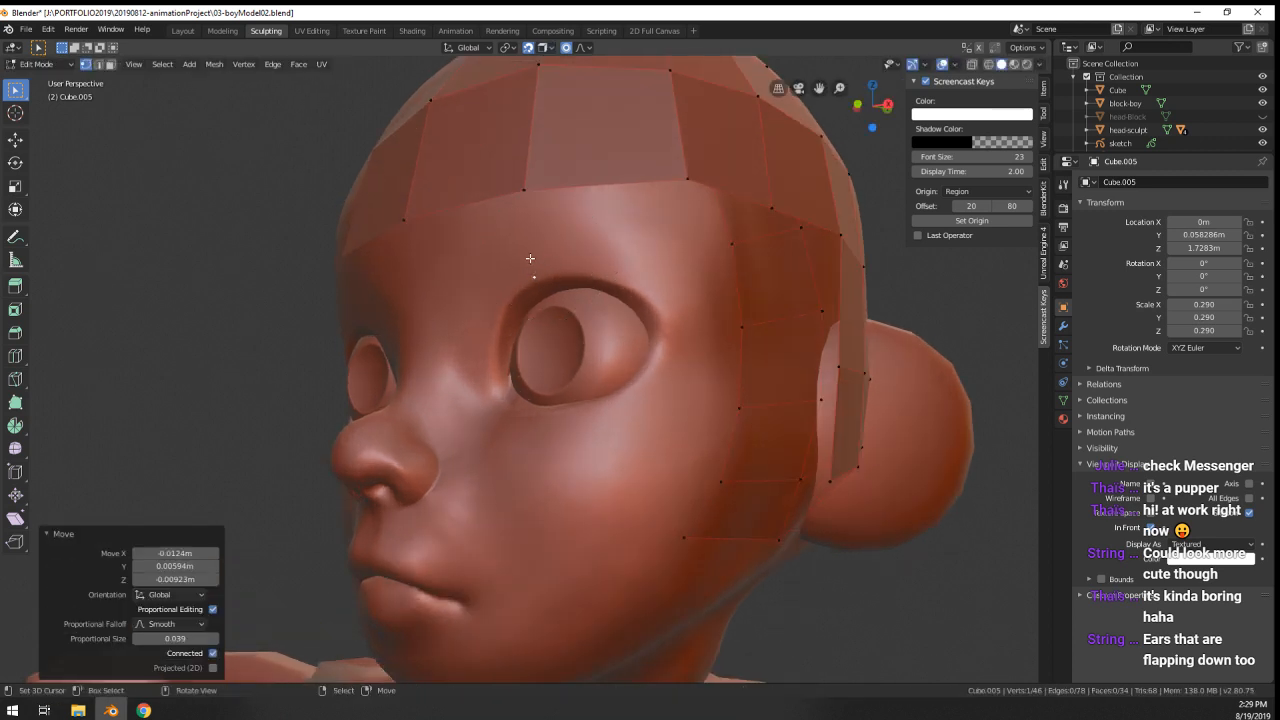
pyautogui.press('g')
pyautogui.click(528, 225)
# - Extrude three vertices from the brow vertex around the eye's outer side and reposition the last two on the head surface
pyautogui.keyDown('ctrl'); pyautogui.click(626, 220); pyautogui.keyUp('ctrl')
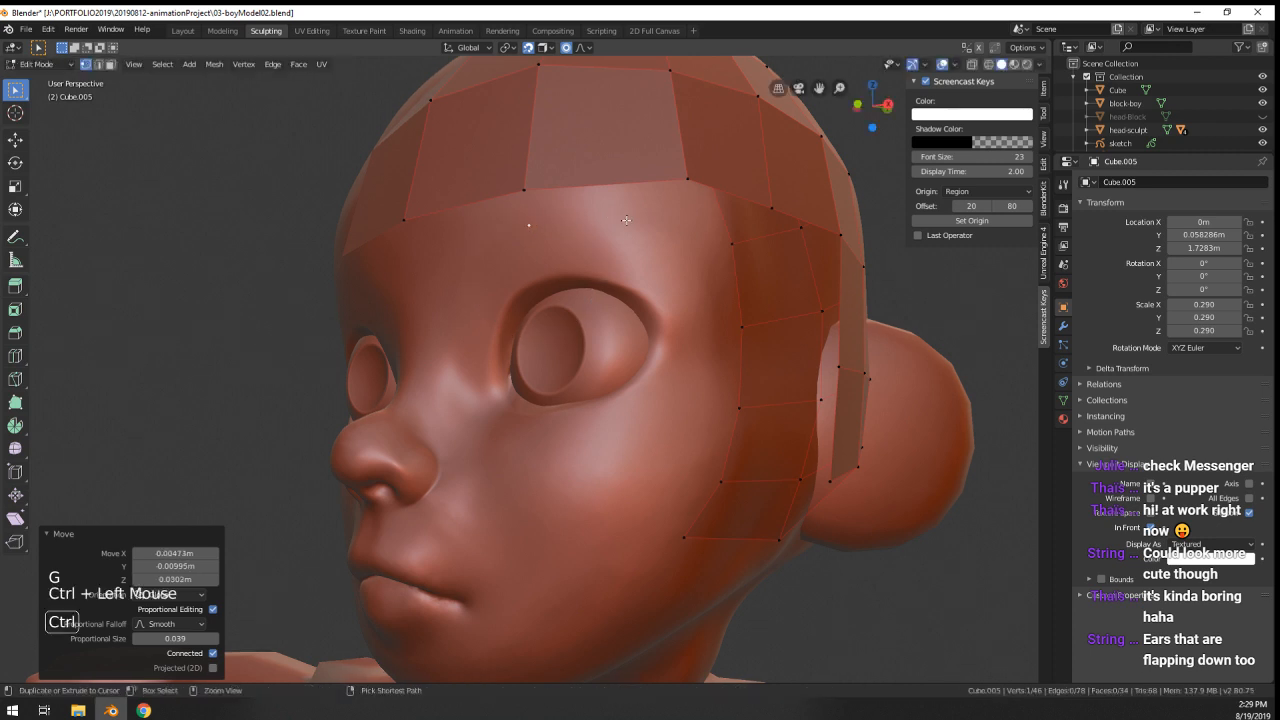
pyautogui.keyDown('ctrl'); pyautogui.click(692, 245); pyautogui.keyUp('ctrl')
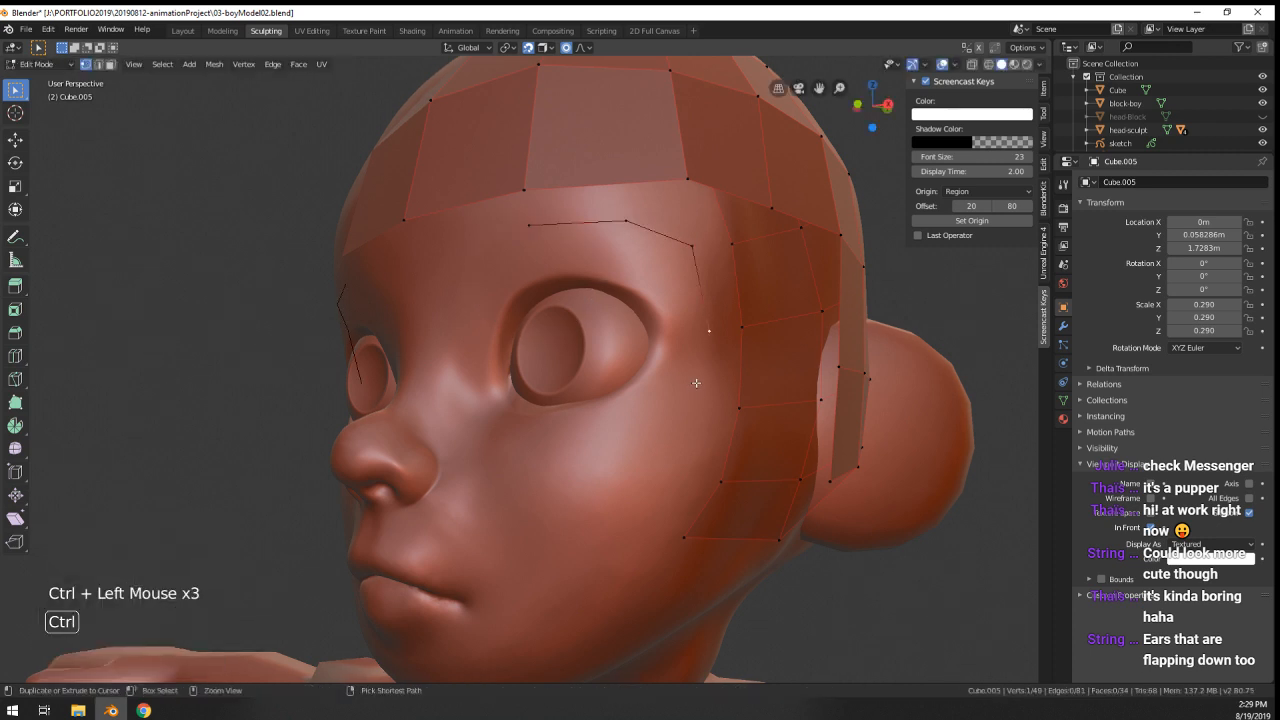
pyautogui.moveTo(696, 383); pyautogui.dragTo(615, 256, button='middle')
pyautogui.rightClick(618, 258)
pyautogui.press('g')
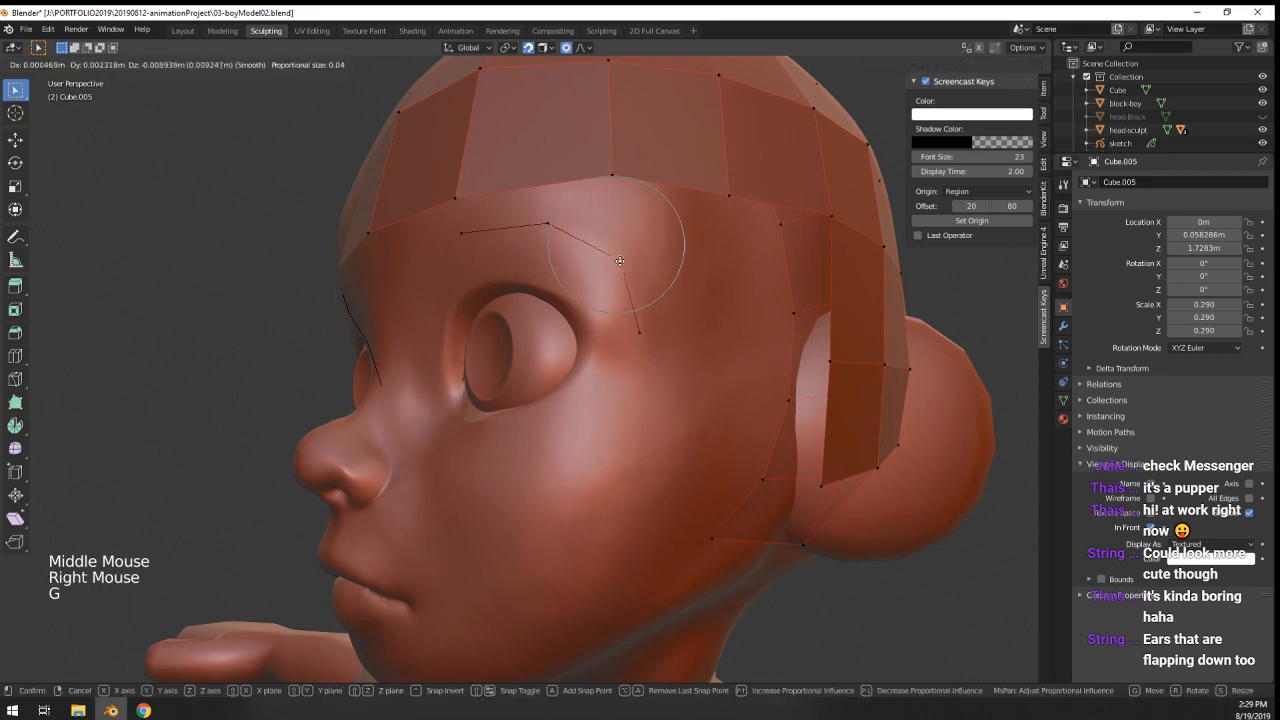
pyautogui.click(626, 256)
pyautogui.rightClick(638, 331)
pyautogui.press('g')
pyautogui.click(638, 330)
# - Extrude the vertex chain beneath the eye and up its inner side, placing the end vertex beside the nose bridge
pyautogui.keyDown('ctrl'); pyautogui.click(633, 417); pyautogui.keyUp('ctrl')
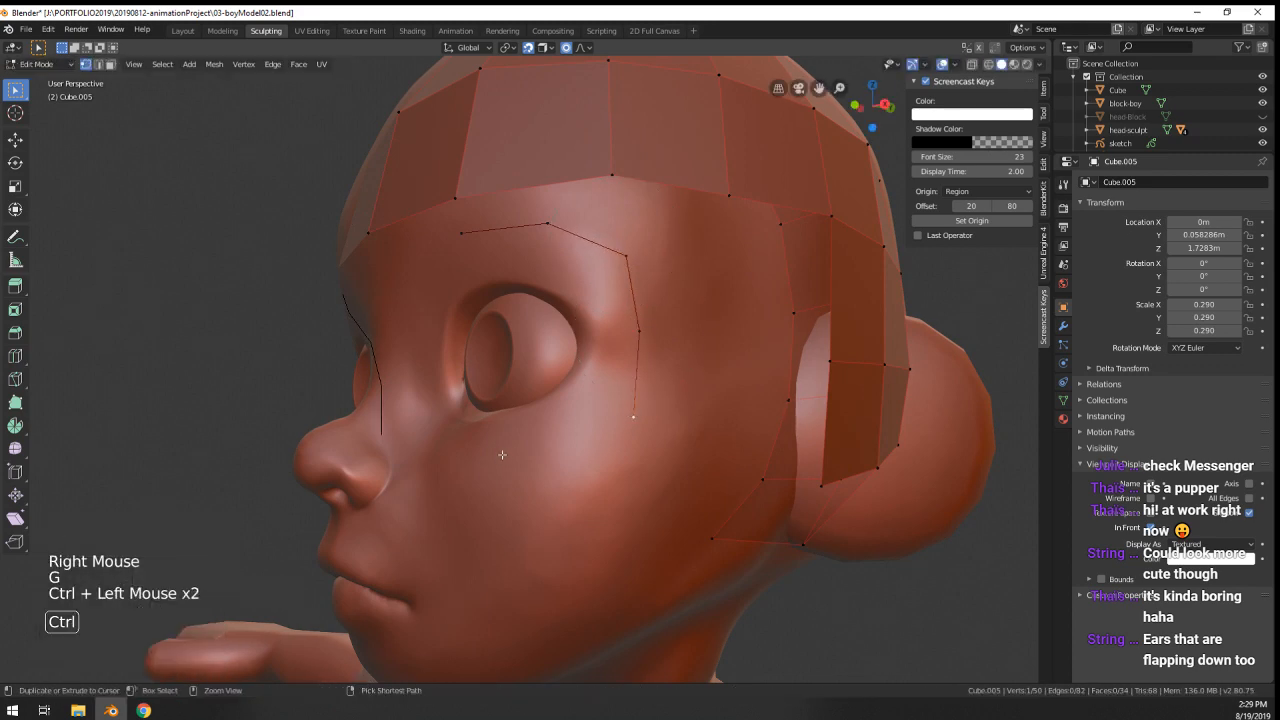
pyautogui.moveTo(502, 455); pyautogui.dragTo(534, 310, button='middle')
pyautogui.keyDown('ctrl'); pyautogui.click(534, 310); pyautogui.keyUp('ctrl')
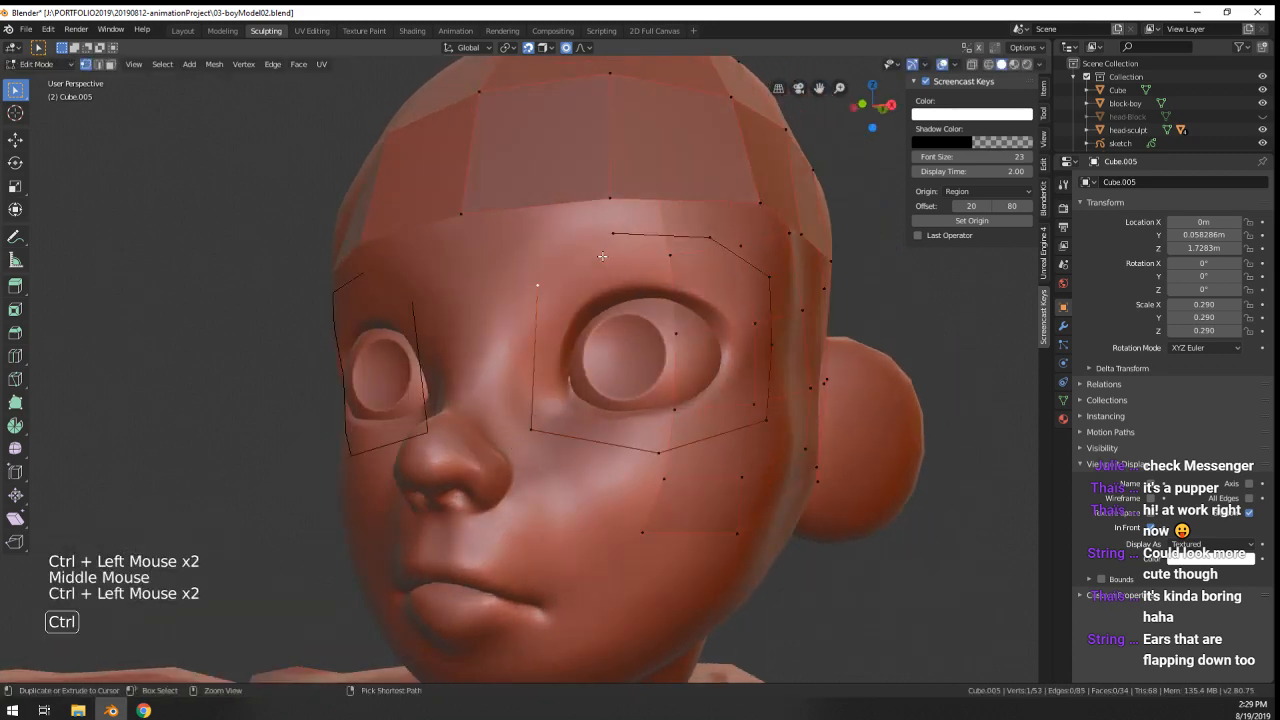
pyautogui.press('g')
pyautogui.click(510, 377)
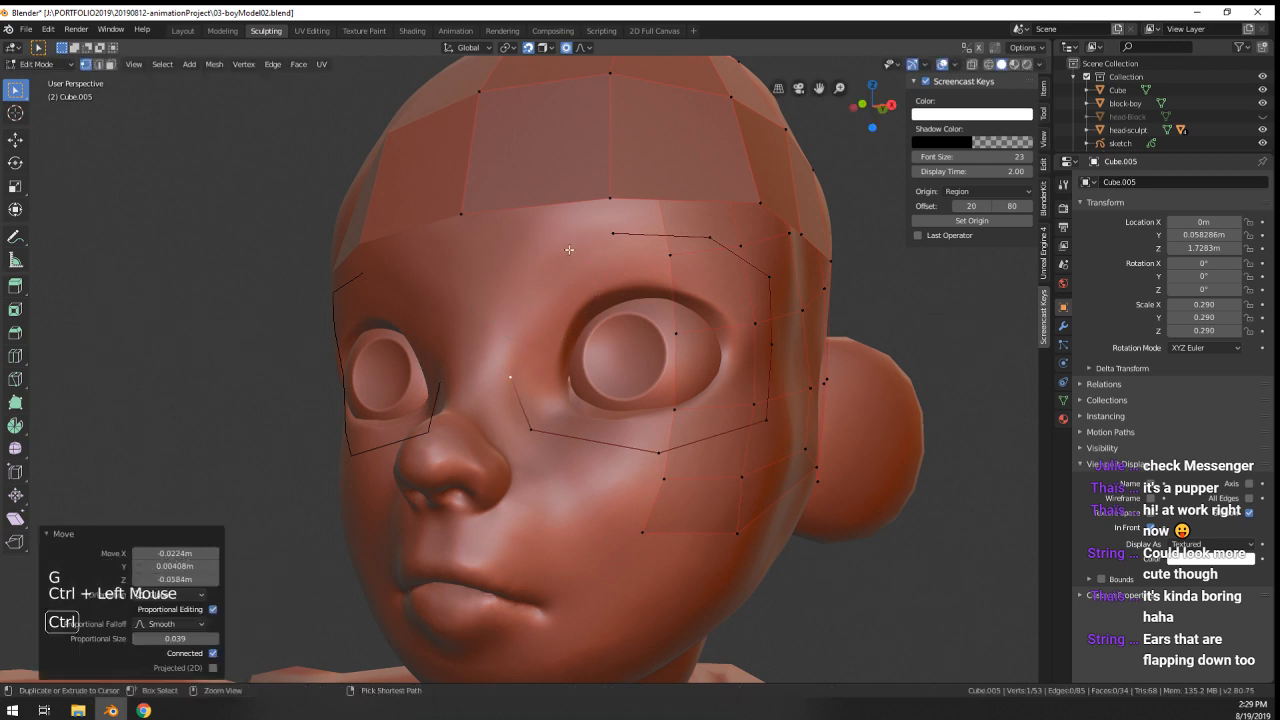
# - Extrude one more vertex at the inner brow and connect it to the first brow vertex to close the eye loop
pyautogui.keyDown('ctrl'); pyautogui.click(530, 304); pyautogui.keyUp('ctrl')
pyautogui.keyDown('shift'); pyautogui.rightClick(613, 233); pyautogui.keyUp('shift')
pyautogui.press('f')
pyautogui.moveTo(613, 233); pyautogui.dragTo(533, 251, button='middle')
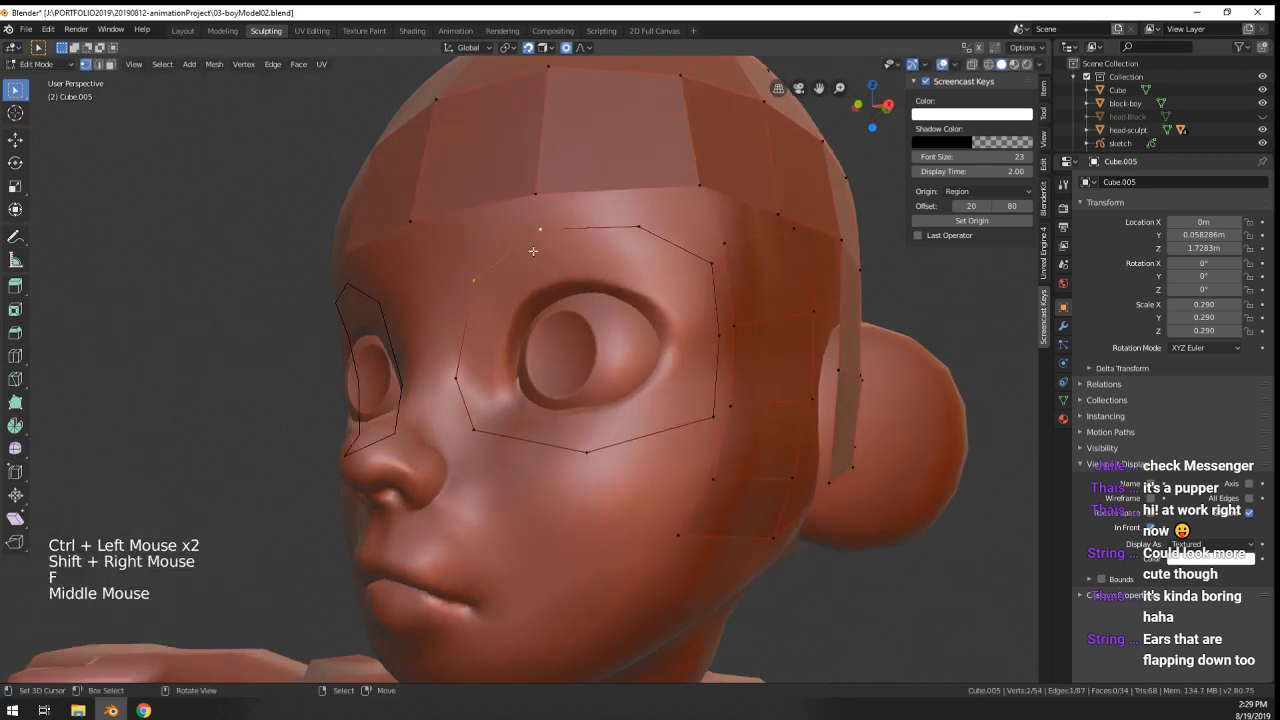
# - Select the whole eye loop and even it out with LoopTools Relax
pyautogui.keyDown('alt'); pyautogui.rightClick(533, 251); pyautogui.keyUp('alt')
pyautogui.press('w')
pyautogui.moveTo(470, 36)
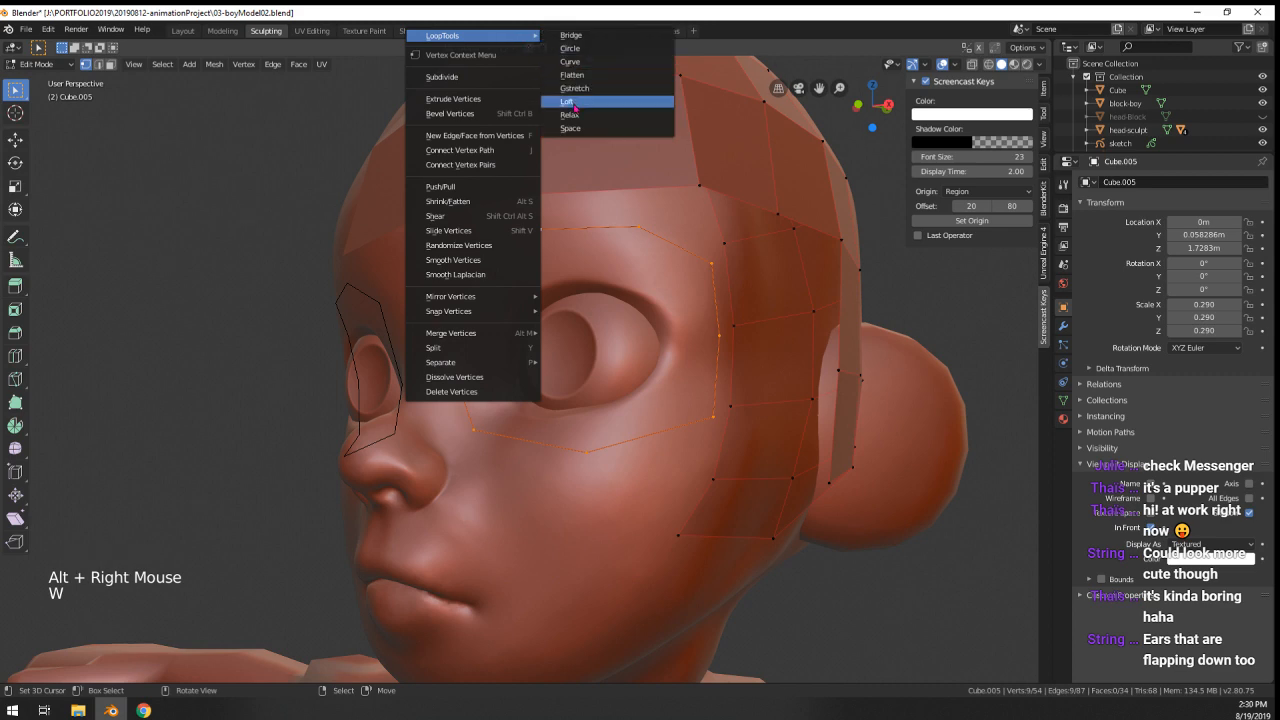
pyautogui.click(576, 115)
# - Reposition the two upper inner vertices of the eye loop on the brow
pyautogui.rightClick(499, 279)
pyautogui.press('g')
pyautogui.rightClick(503, 276)
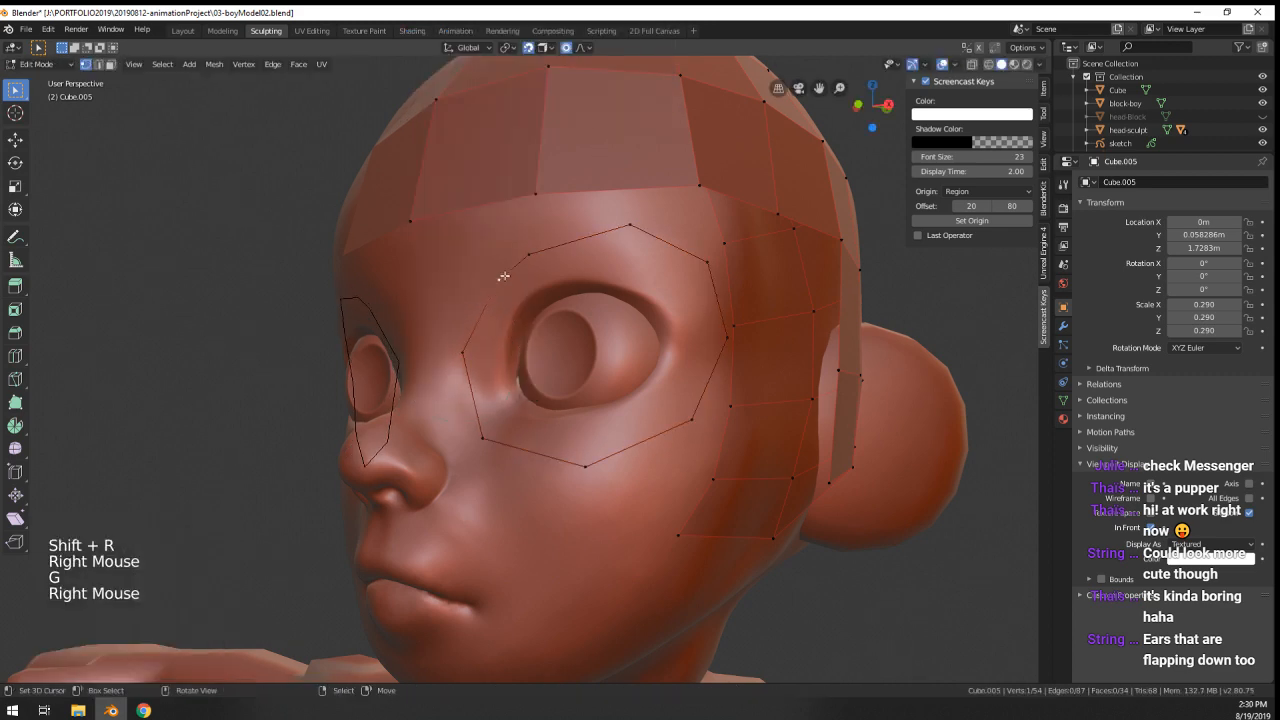
pyautogui.press('g')
pyautogui.click(480, 274)
pyautogui.rightClick(527, 255)
pyautogui.press('g')
pyautogui.click(537, 239)
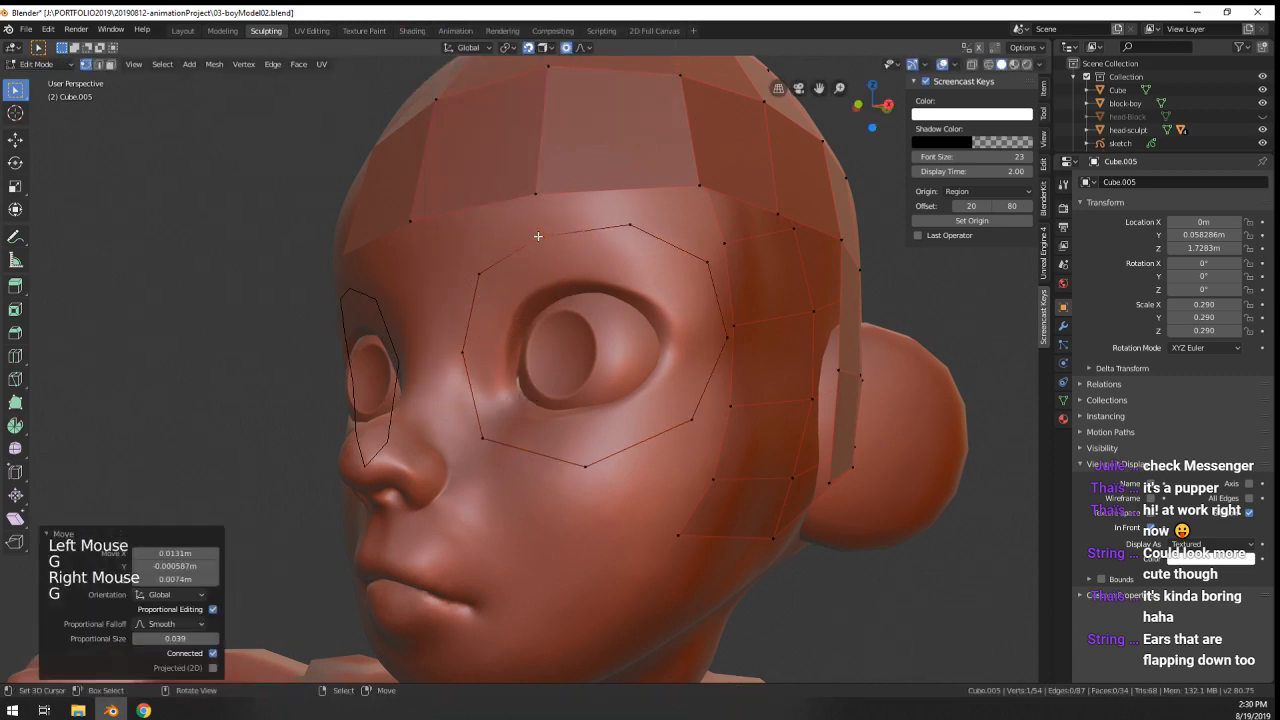
# - Adjust the eye loop's lower outer vertex on the cheek from a side angle
pyautogui.scroll(-2, 580, 300)
pyautogui.moveTo(604, 336); pyautogui.dragTo(568, 332, button='middle')
pyautogui.scroll(1, 570, 332)
pyautogui.rightClick(598, 332)
pyautogui.press('g')
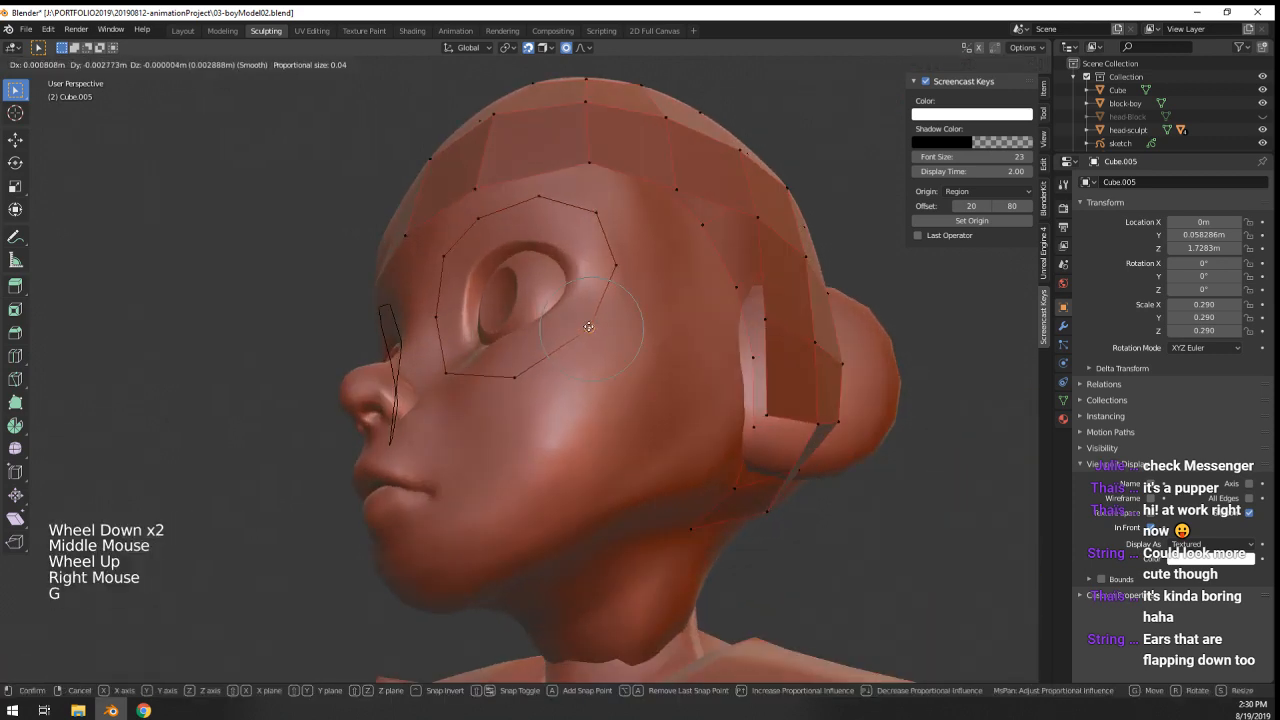
pyautogui.click(591, 328)
# - Reposition the eye loop's bottom vertex and its outer corner vertex on the head surface
pyautogui.moveTo(445, 410); pyautogui.dragTo(517, 432, button='middle')
pyautogui.rightClick(578, 430)
pyautogui.press('g')
pyautogui.click(577, 433)
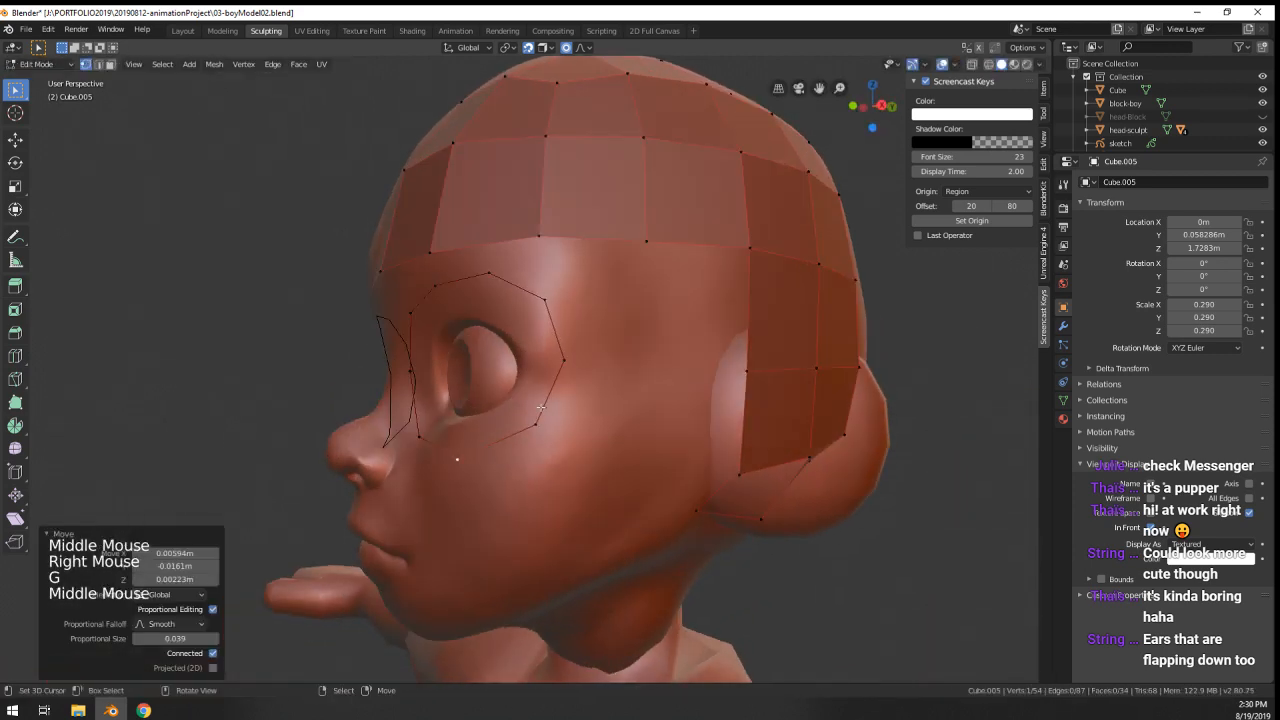
pyautogui.rightClick(565, 361)
pyautogui.press('g')
pyautogui.click(571, 360)
# - Move the eye loop's lower inner vertex beside the nose and its lower outer vertex closer to the eye
pyautogui.moveTo(571, 360); pyautogui.dragTo(504, 446, button='middle')
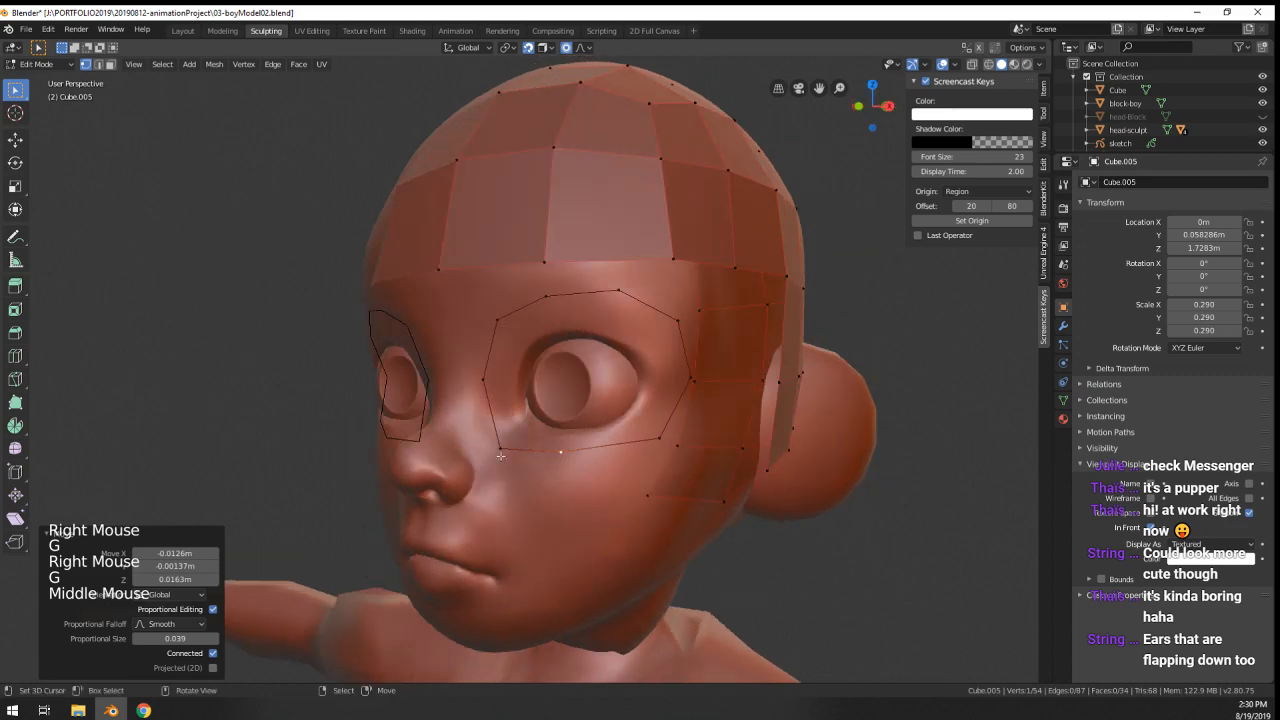
pyautogui.rightClick(504, 446)
pyautogui.press('g')
pyautogui.click(504, 448)
pyautogui.rightClick(648, 440)
pyautogui.press('g')
pyautogui.click(640, 430)
# - Shift the eye loop's bottom vertex toward the nose and raise the lower inner vertex beside it
pyautogui.scroll(-1, 638, 430)
pyautogui.moveTo(636, 430); pyautogui.dragTo(576, 441, button='middle')
pyautogui.scroll(1, 576, 441)
pyautogui.rightClick(576, 441)
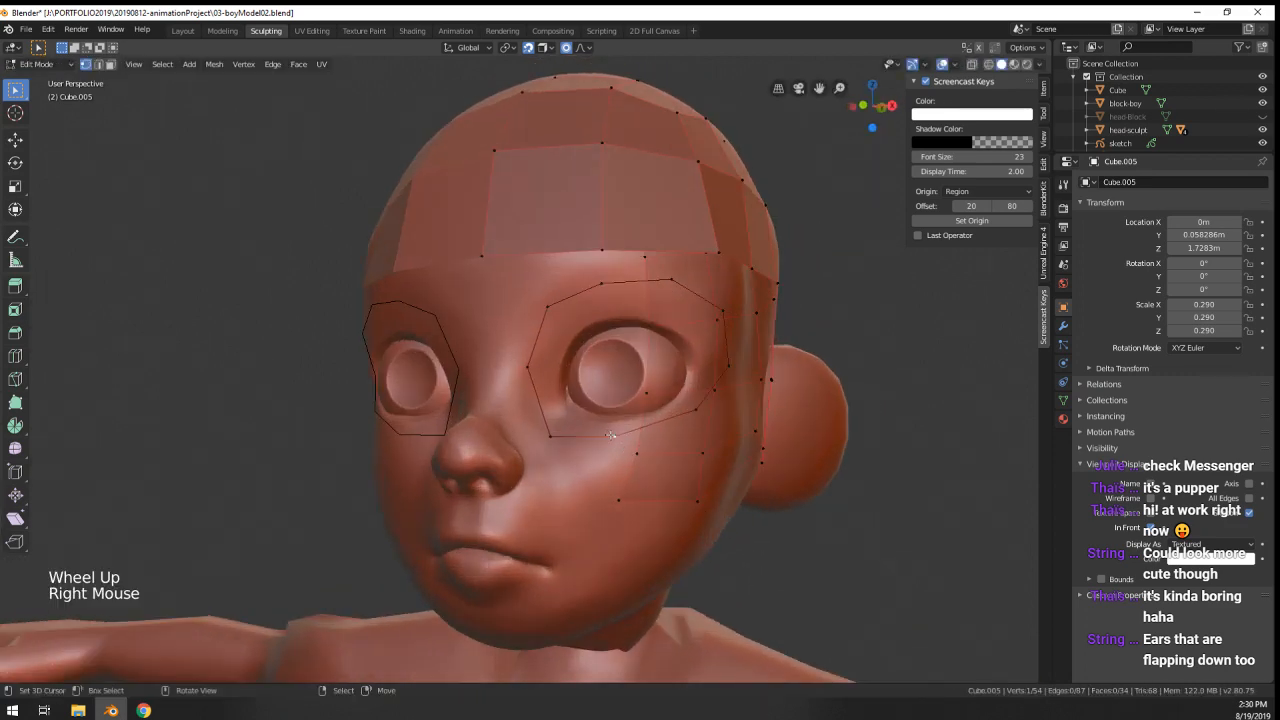
pyautogui.press('g')
pyautogui.click(576, 441)
pyautogui.rightClick(552, 436)
pyautogui.press('g')
pyautogui.click(548, 428)
# - Nudge the eye loop's inner-side vertex and upper inner brow vertex closer to the eye
pyautogui.rightClick(529, 368)
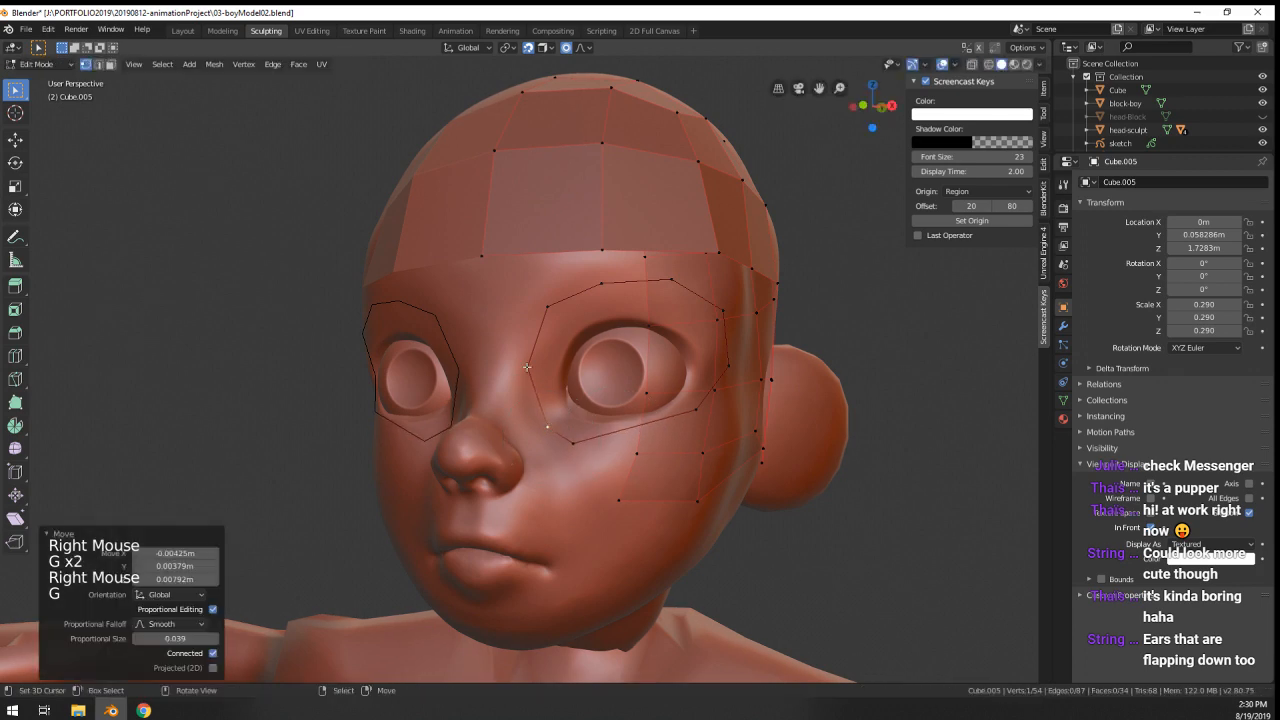
pyautogui.press('g')
pyautogui.click(531, 372)
pyautogui.rightClick(548, 307)
pyautogui.press('g')
pyautogui.click(547, 311)
# - Add a vertex to the eye loop's lower edge with a loop cut and reposition it beneath the eye
pyautogui.moveTo(547, 311); pyautogui.dragTo(464, 322, button='middle')
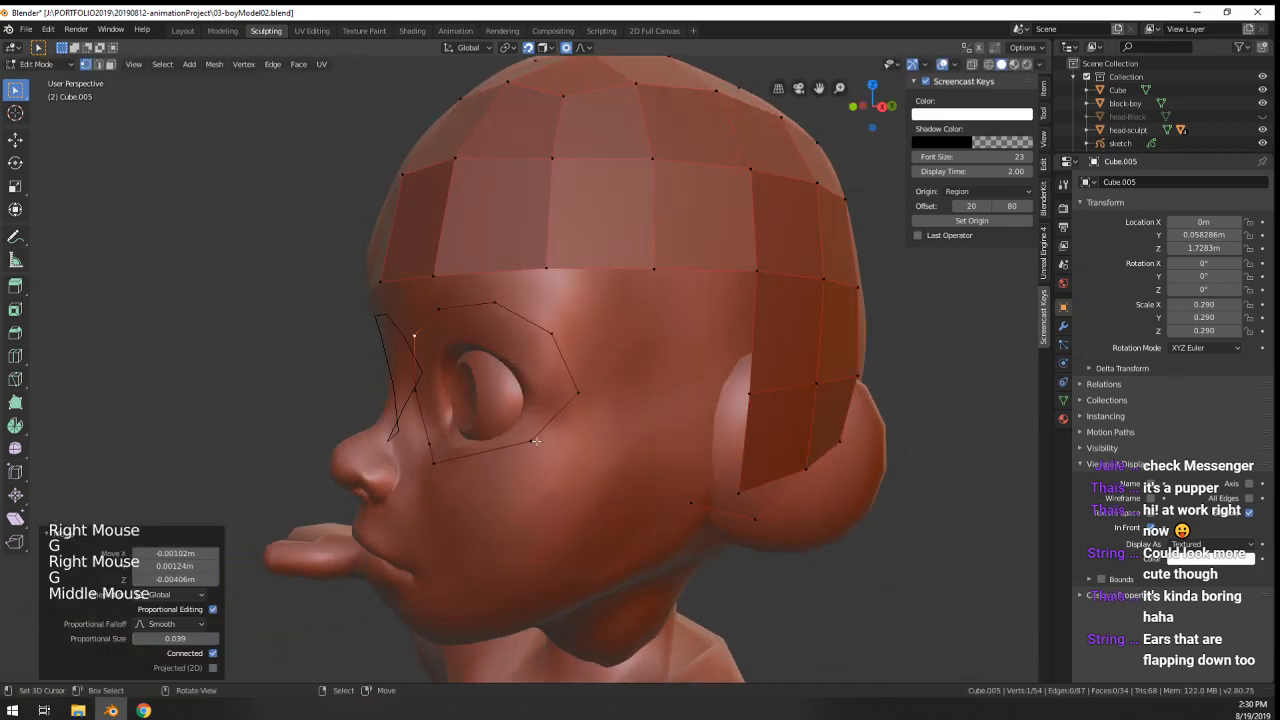
pyautogui.rightClick(537, 445)
pyautogui.moveTo(537, 447); pyautogui.dragTo(569, 468, button='middle')
pyautogui.press('g')
pyautogui.click(555, 473)
# - Reposition the eye loop's lower outer, bottom and lower inner vertices to even out the curve beneath the eye
pyautogui.keyDown('alt'); pyautogui.rightClick(588, 475); pyautogui.keyUp('alt')
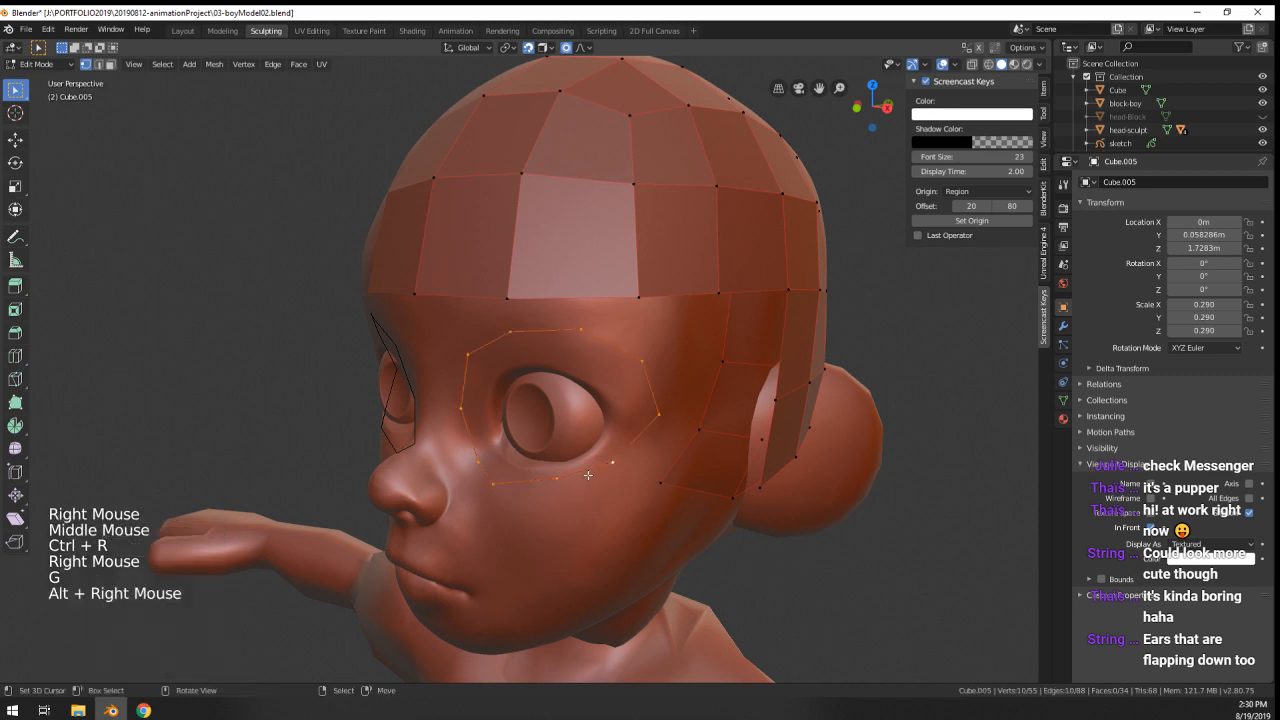
pyautogui.scroll(2, 645, 497)
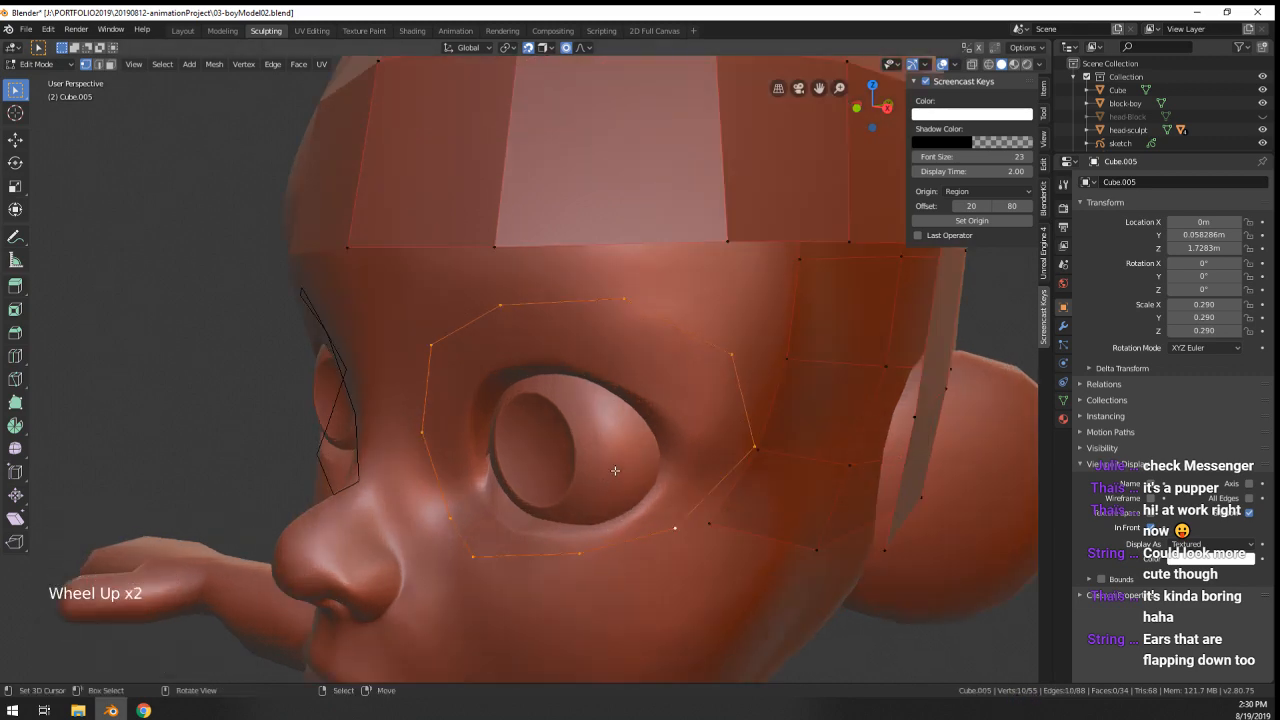
pyautogui.scroll(-1, 645, 497)
pyautogui.rightClick(645, 497)
pyautogui.press('g')
pyautogui.rightClick(566, 515)
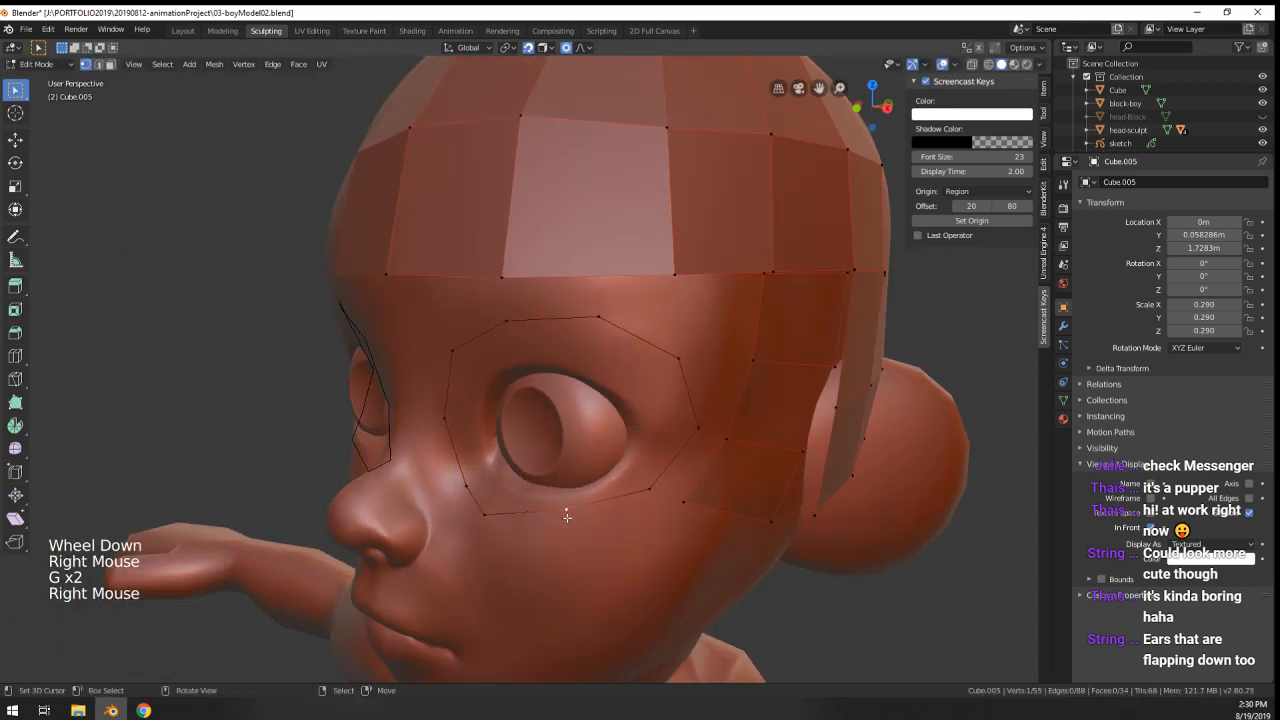
pyautogui.press('g')
pyautogui.click(569, 522)
pyautogui.rightClick(497, 521)
pyautogui.press('g')
pyautogui.click(503, 519)
# - Fine-tune the eye loop's lower inner vertices beside the nose with several small moves
pyautogui.moveTo(503, 519); pyautogui.dragTo(530, 470, button='middle')
pyautogui.keyDown('shift'); pyautogui.moveTo(640, 415); pyautogui.dragTo(530, 440, button='middle'); pyautogui.keyUp('shift')
pyautogui.press('g')
pyautogui.press('g')
pyautogui.click(545, 467)
pyautogui.rightClick(512, 489)
pyautogui.press('g')
pyautogui.click(519, 487)
pyautogui.press('g')
pyautogui.click(517, 480)
pyautogui.press('g')
pyautogui.click(517, 480)
# - Extrude the closed eye loop into a ring of faces and scale its new inner edge to about 0.564
pyautogui.scroll(-1, 517, 479)
pyautogui.moveTo(520, 335); pyautogui.dragTo(528, 321, button='middle')
pyautogui.scroll(1, 500, 322)
pyautogui.rightClick(404, 338)
pyautogui.scroll(1, 424, 353)
pyautogui.scroll(-1, 430, 340)
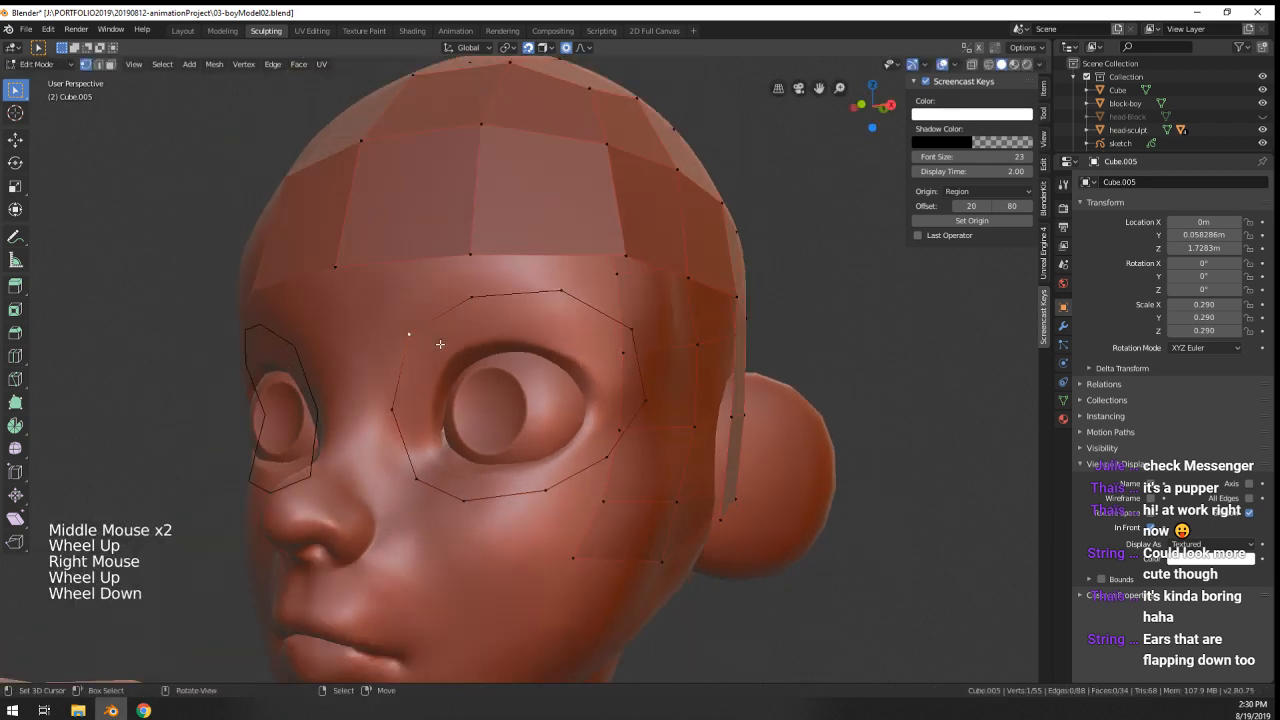
pyautogui.keyDown('alt'); pyautogui.rightClick(442, 316); pyautogui.keyUp('alt')
pyautogui.press('e')
pyautogui.click(554, 322)
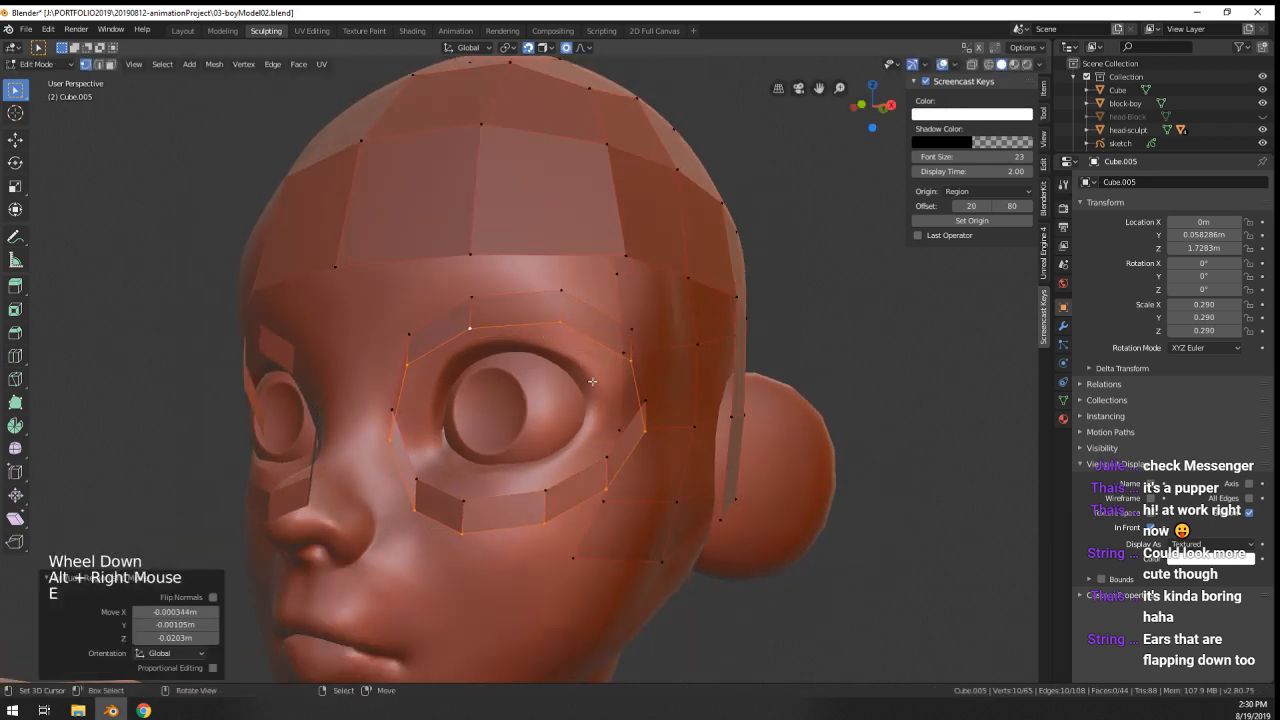
pyautogui.press('s')
pyautogui.click(557, 395)
# - Move and rescale the extruded inner ring so it surrounds the eyelid opening
pyautogui.press('g')
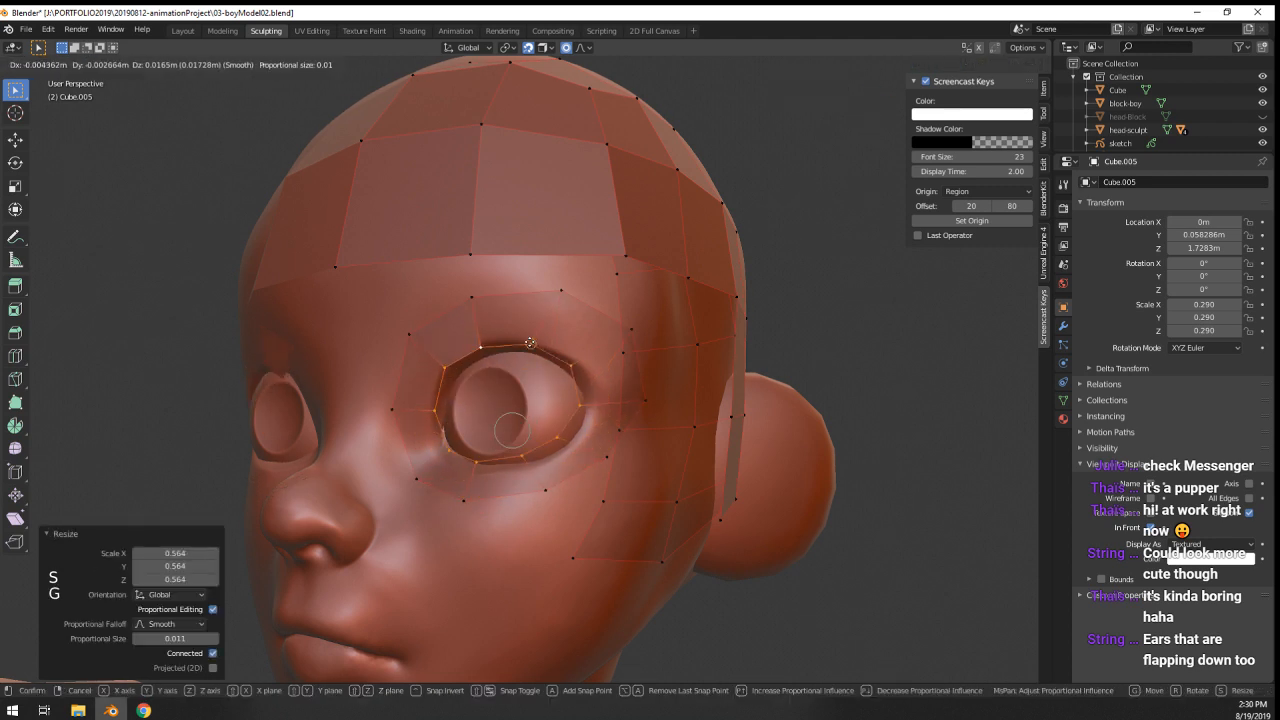
pyautogui.click(551, 361)
pyautogui.press('s')
pyautogui.click(549, 342)
pyautogui.press('g')
pyautogui.click(553, 344)
# - Add a Shrinkwrap modifier to the low-poly mesh with head-sculpt as its target
pyautogui.press('Tab')
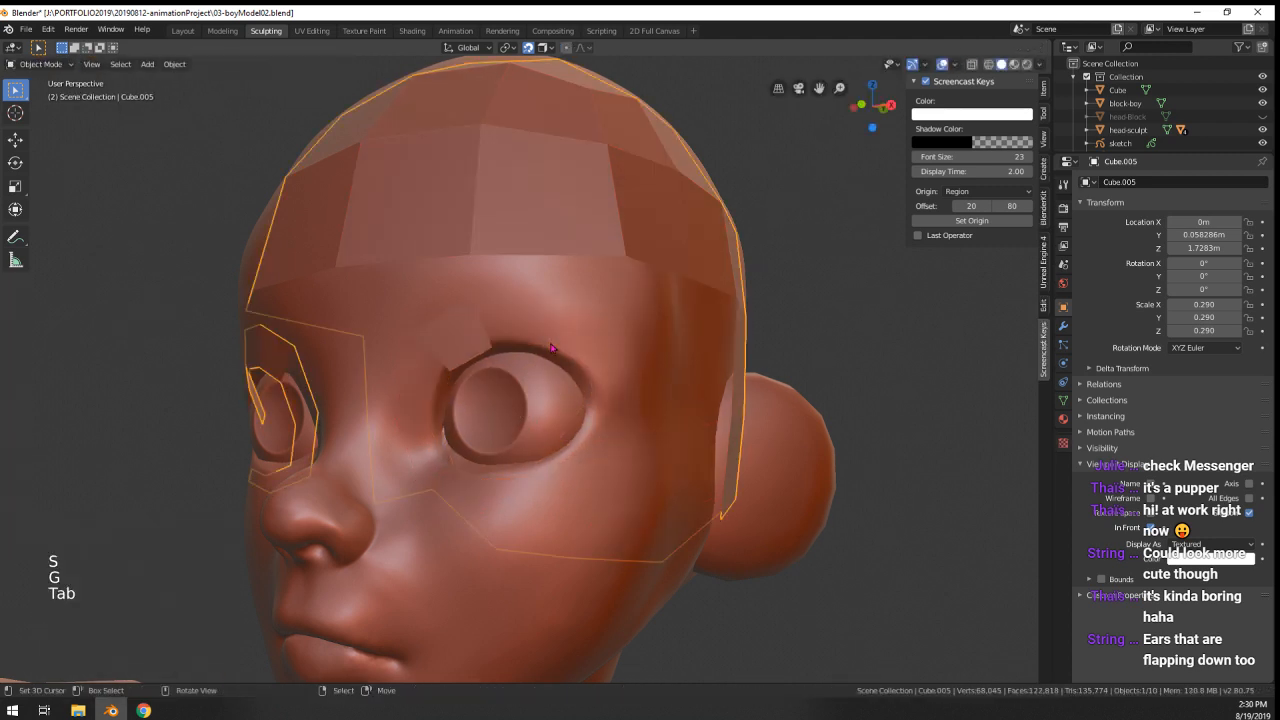
pyautogui.press('Tab')
pyautogui.press('Tab')
pyautogui.click(1063, 326)
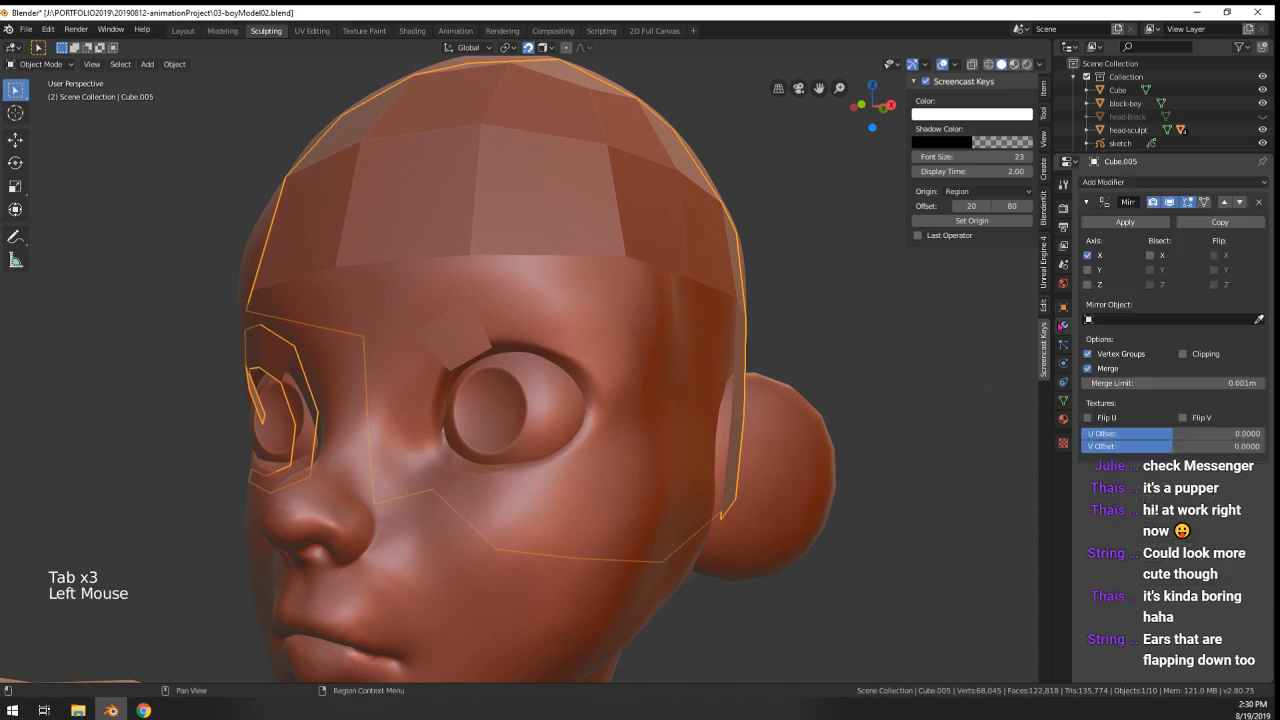
pyautogui.click(1131, 183)
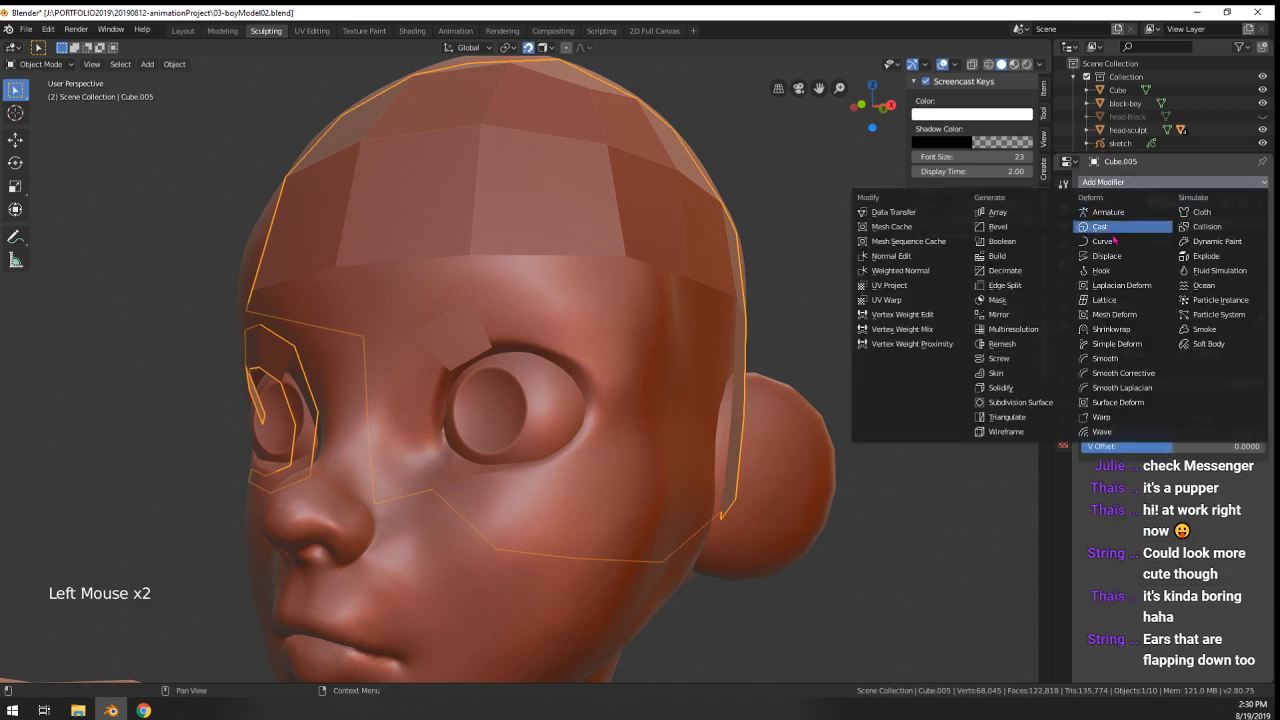
pyautogui.click(1146, 329)
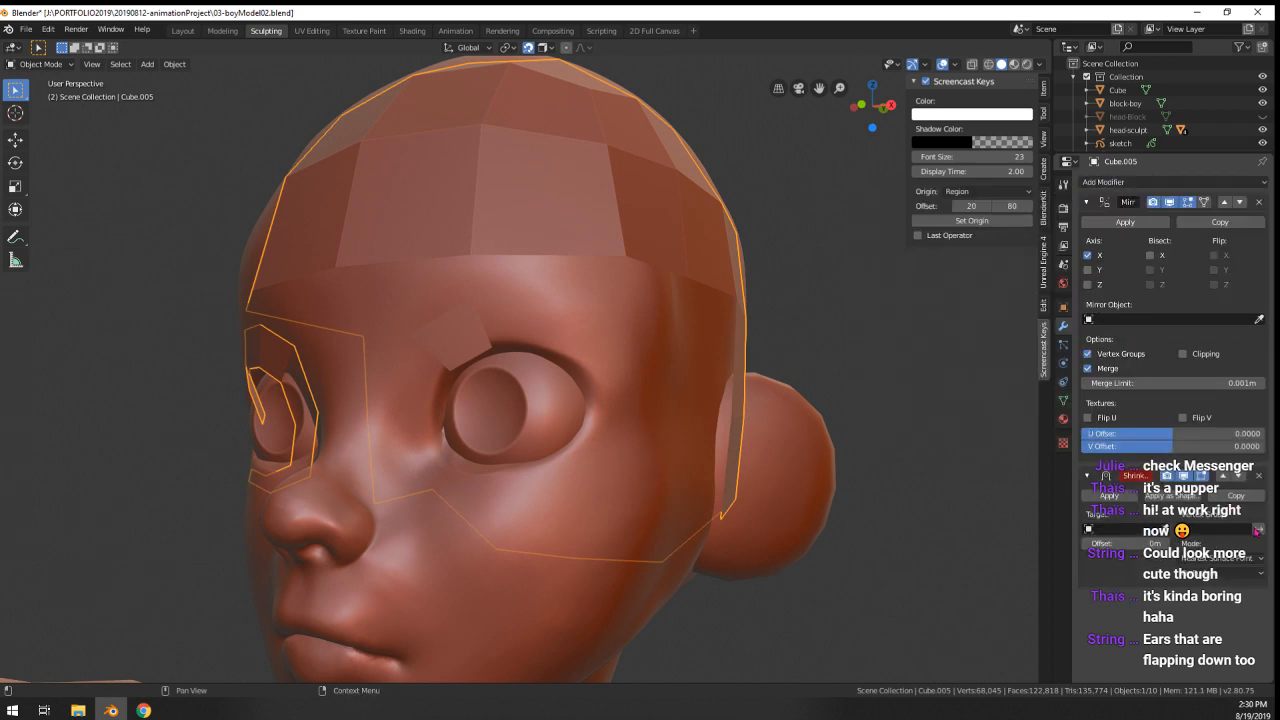
pyautogui.click(657, 297)
pyautogui.press('Tab')
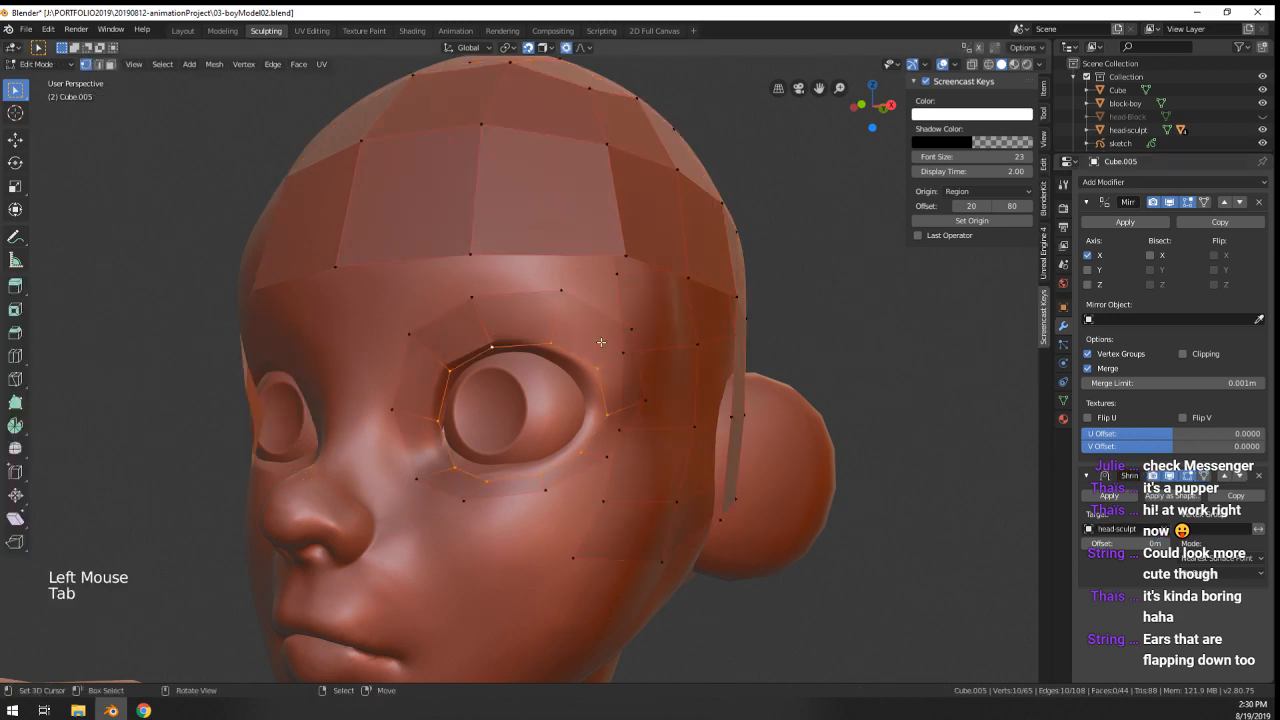
# - Refit the selected inner eye ring to the eye's rim by scaling and shifting it
pyautogui.moveTo(662, 340)
pyautogui.mouseDown(button='middle')
pyautogui.moveTo(578, 345)
pyautogui.moveTo(580, 360)
pyautogui.moveTo(548, 383)
pyautogui.moveTo(547, 356)
pyautogui.moveTo(575, 380)
pyautogui.moveTo(560, 385)
pyautogui.mouseUp(button='middle')
pyautogui.press('s')
pyautogui.press('g')
pyautogui.click(560, 333)
# - Recalculate the normals of the entire low-poly mesh to face outside
pyautogui.press('Tab')
pyautogui.press('Tab')
pyautogui.press('a')
pyautogui.hotkey('shift', 'n')
pyautogui.press('Tab')
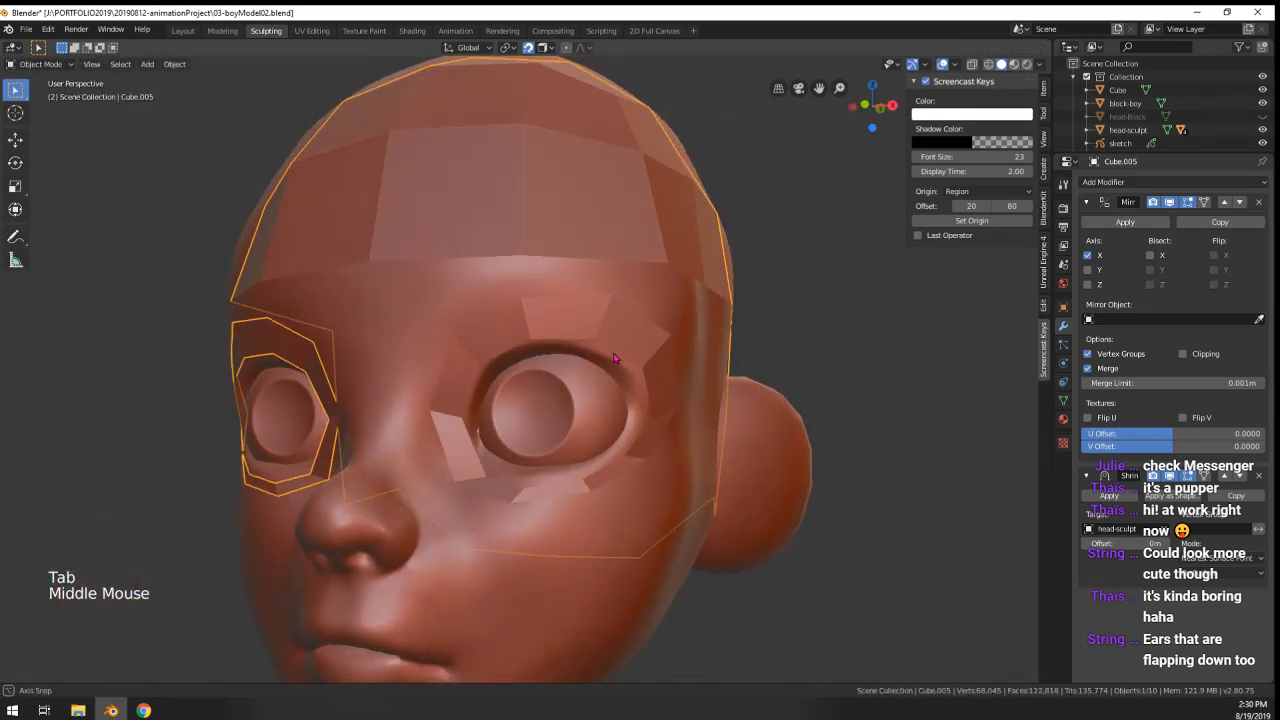
# - Move the inner eye ring's two lower vertices closer to the lower eyelid
pyautogui.scroll(3, 560, 385)
pyautogui.press('Tab')
pyautogui.rightClick(527, 514)
pyautogui.press('g')
pyautogui.click(527, 514)
pyautogui.moveTo(566, 513); pyautogui.dragTo(524, 515, button='middle')
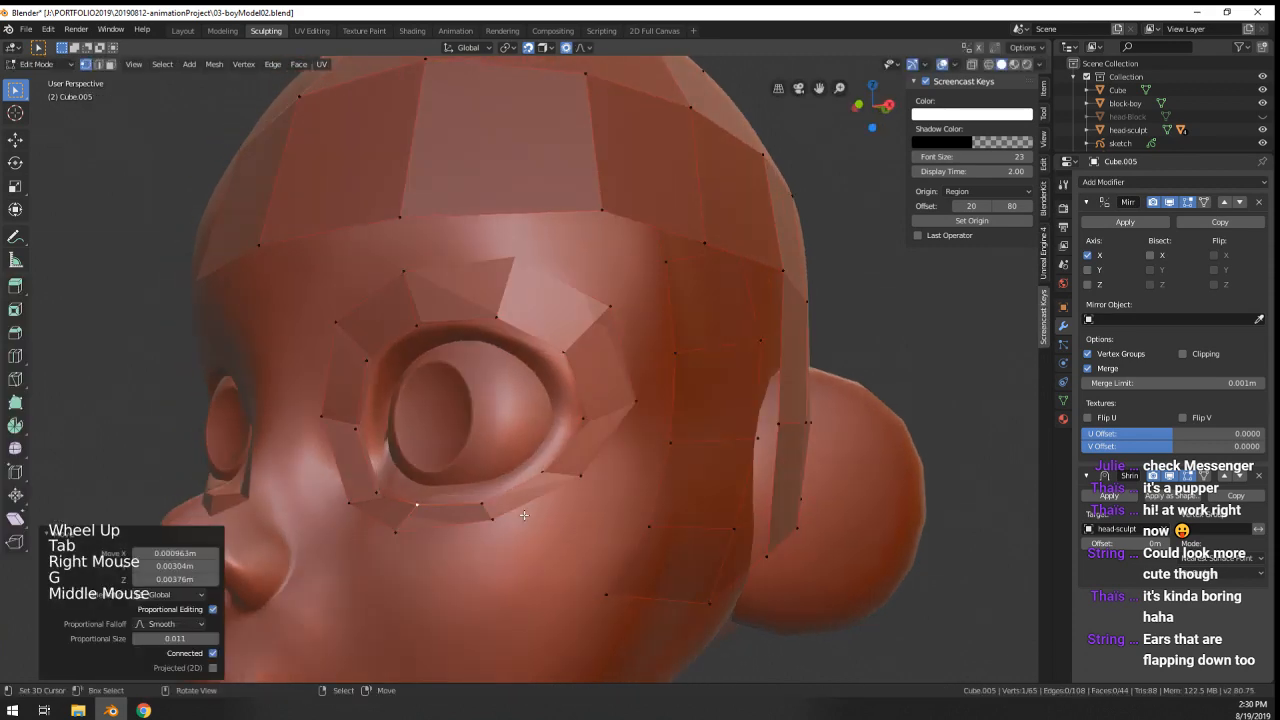
pyautogui.rightClick(469, 504)
pyautogui.press('g')
pyautogui.click(477, 498)
# - Pull the inner eye ring's lower outer, outer and upper outer vertices in toward the eyelid edge
pyautogui.rightClick(543, 472)
pyautogui.press('g')
pyautogui.click(548, 466)
pyautogui.rightClick(582, 416)
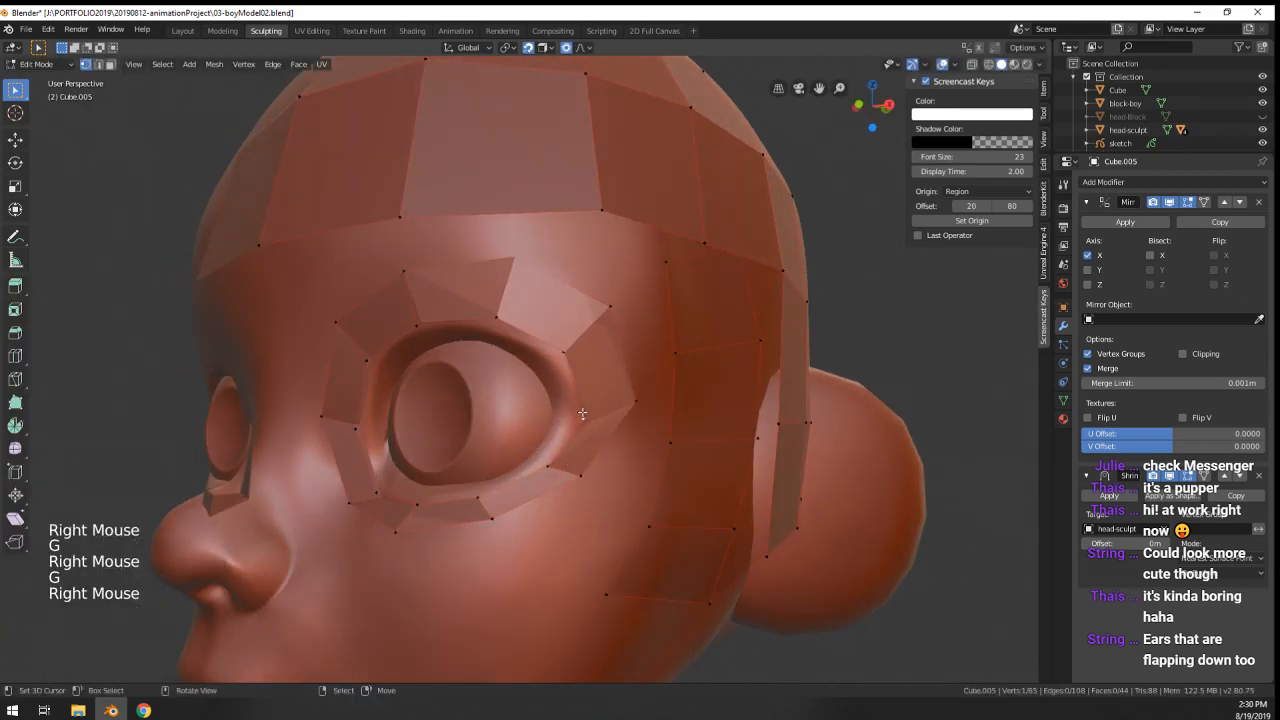
pyautogui.press('g')
pyautogui.click(575, 410)
pyautogui.rightClick(566, 347)
pyautogui.press('g')
pyautogui.click(560, 342)
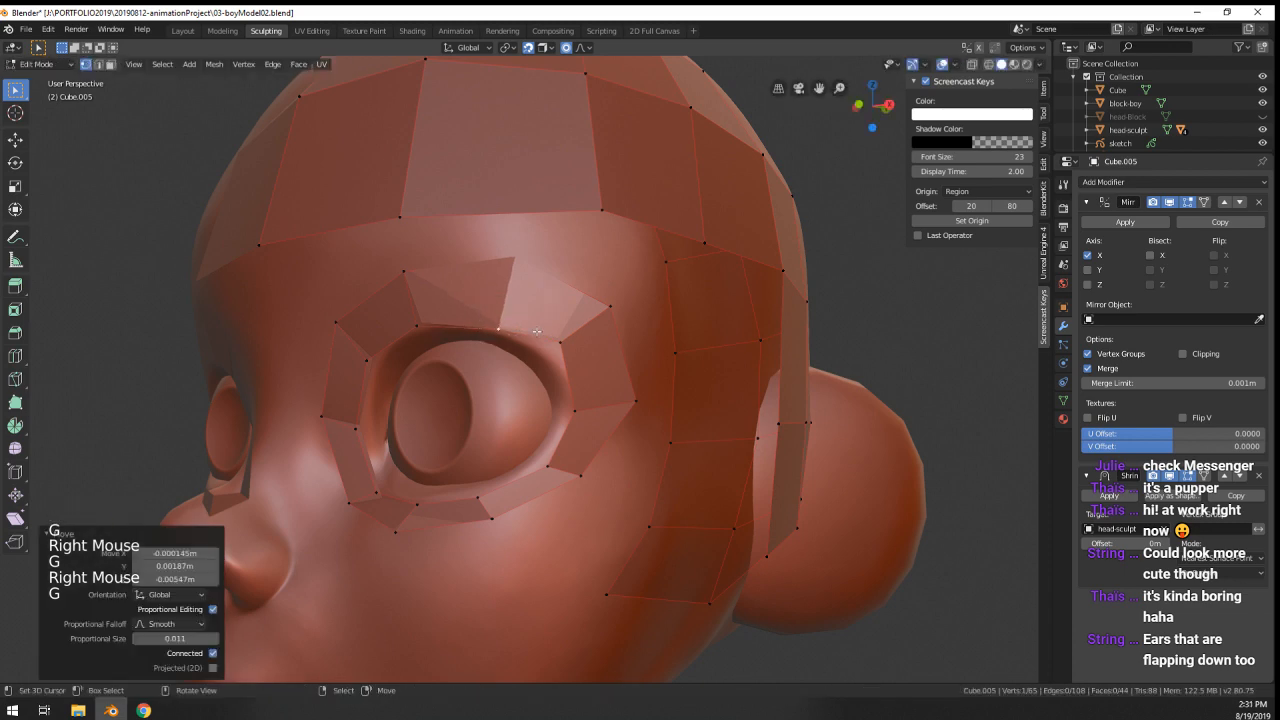
# - Duplicate a single vertex from the eye ring and place the copy just above the upper lip
pyautogui.scroll(-2, 499, 318)
pyautogui.moveTo(499, 318); pyautogui.dragTo(525, 400, button='middle')
pyautogui.keyDown('shift'); pyautogui.moveTo(525, 400); pyautogui.dragTo(490, 460, button='middle'); pyautogui.keyUp('shift')
pyautogui.scroll(1, 544, 432)
pyautogui.rightClick(530, 420)
pyautogui.hotkey('ctrl', 'z')
pyautogui.hotkey('shift', 'd')
pyautogui.click(394, 480)
pyautogui.keyDown('shift'); pyautogui.moveTo(394, 480); pyautogui.dragTo(379, 404, button='middle'); pyautogui.keyUp('shift')
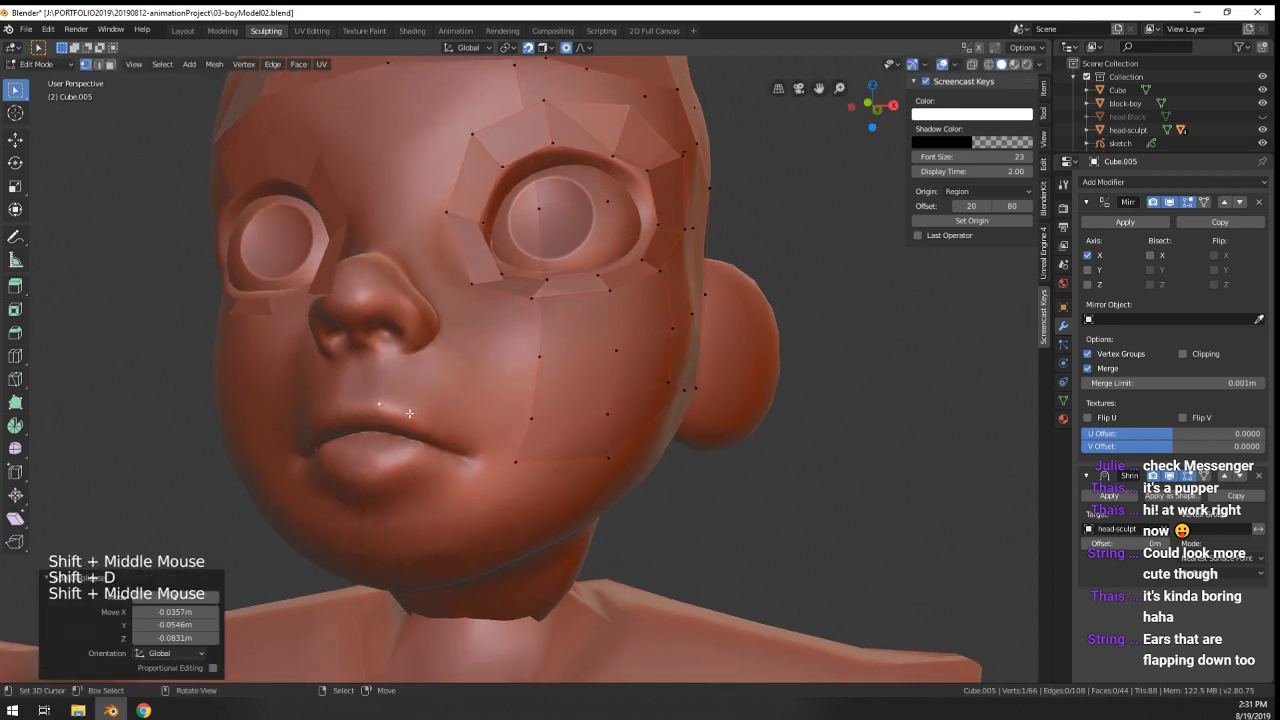
# - Extrude a chain of vertices from above the upper lip around the mouth corner to the lower lip's centre
pyautogui.keyDown('ctrl'); pyautogui.click(427, 419); pyautogui.keyUp('ctrl')
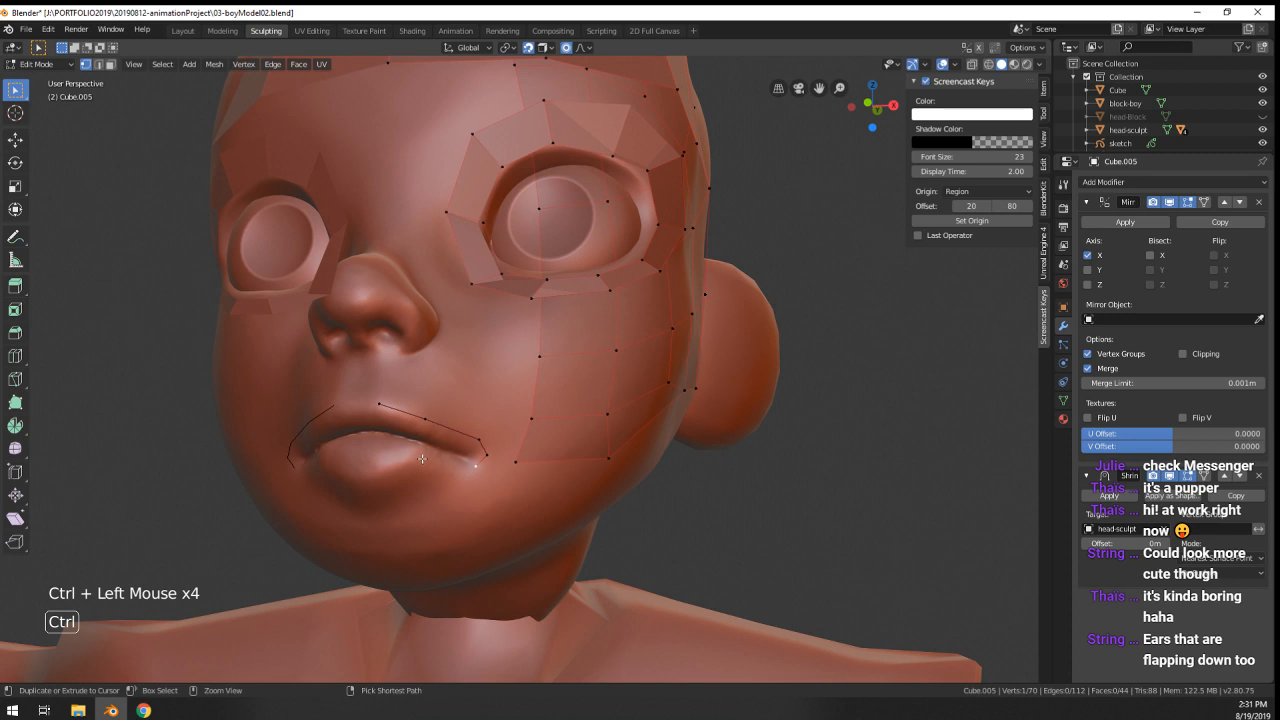
pyautogui.keyDown('ctrl'); pyautogui.click(381, 472); pyautogui.keyUp('ctrl')
pyautogui.moveTo(381, 472); pyautogui.dragTo(410, 470, button='middle')
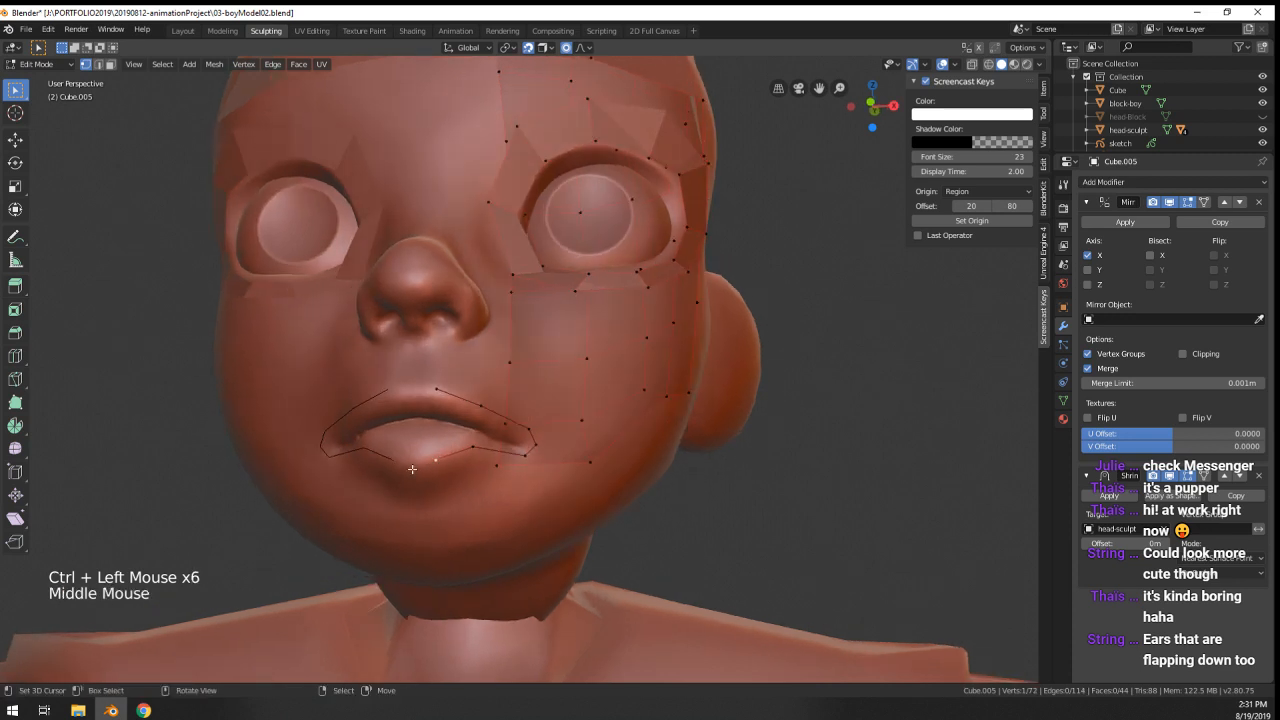
pyautogui.keyDown('ctrl'); pyautogui.click(407, 467); pyautogui.keyUp('ctrl')
# - Enable Clipping on the Mirror modifier and move the mouth chain's lower end vertex onto the centreline
pyautogui.press('g')
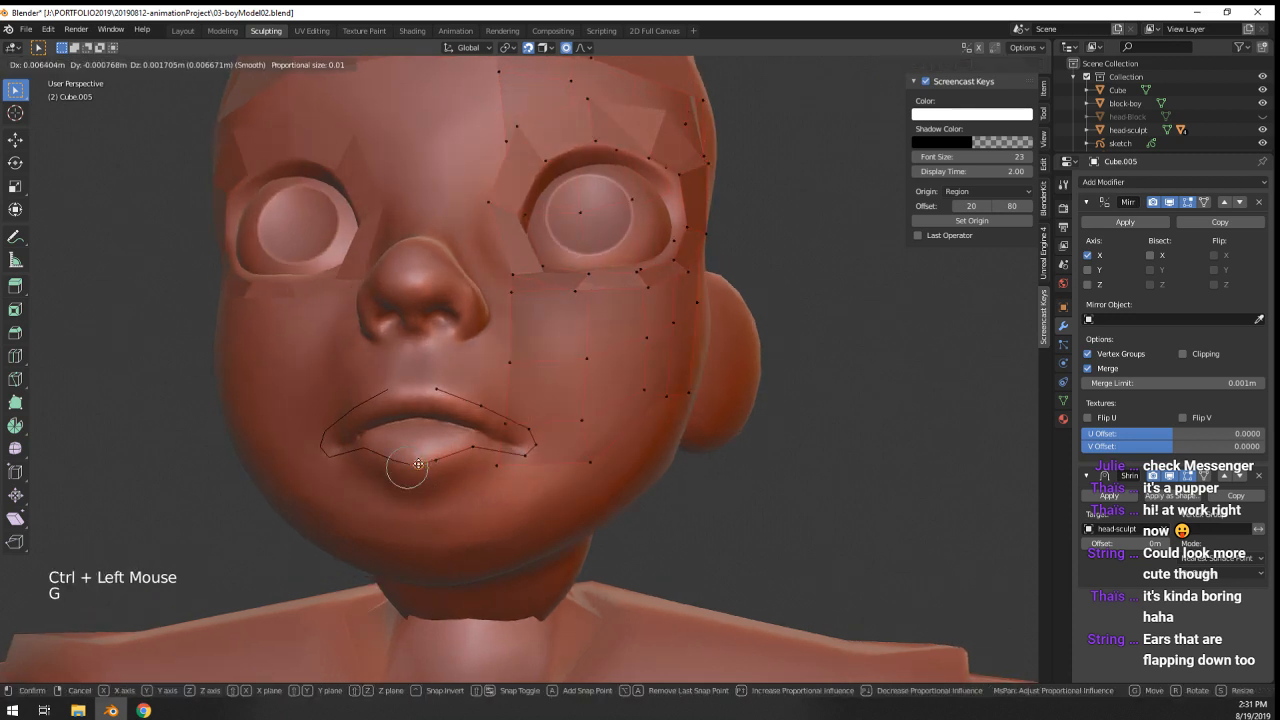
pyautogui.rightClick(418, 464)
pyautogui.click(1206, 352)
pyautogui.press('g')
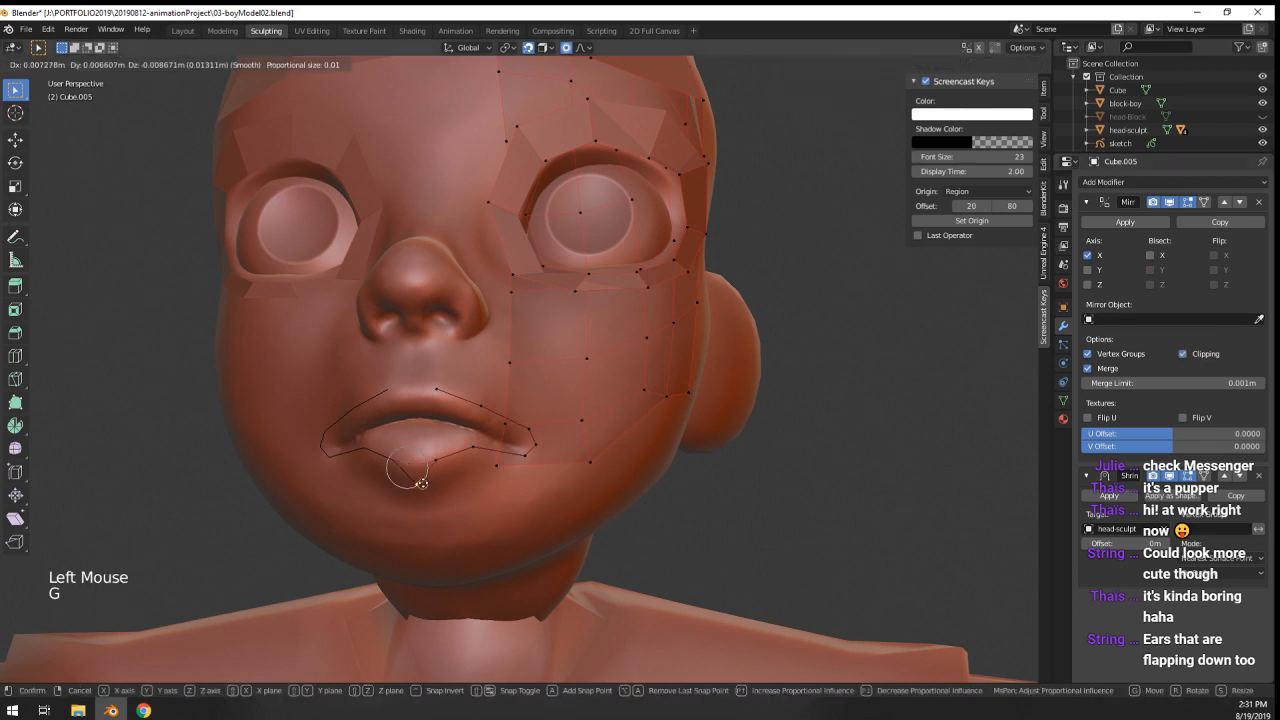
pyautogui.click(415, 463)
# - Shift the two lower lip vertices next to the centreline outward to space them evenly
pyautogui.rightClick(436, 461)
pyautogui.press('g')
pyautogui.click(452, 459)
pyautogui.rightClick(473, 448)
pyautogui.press('g')
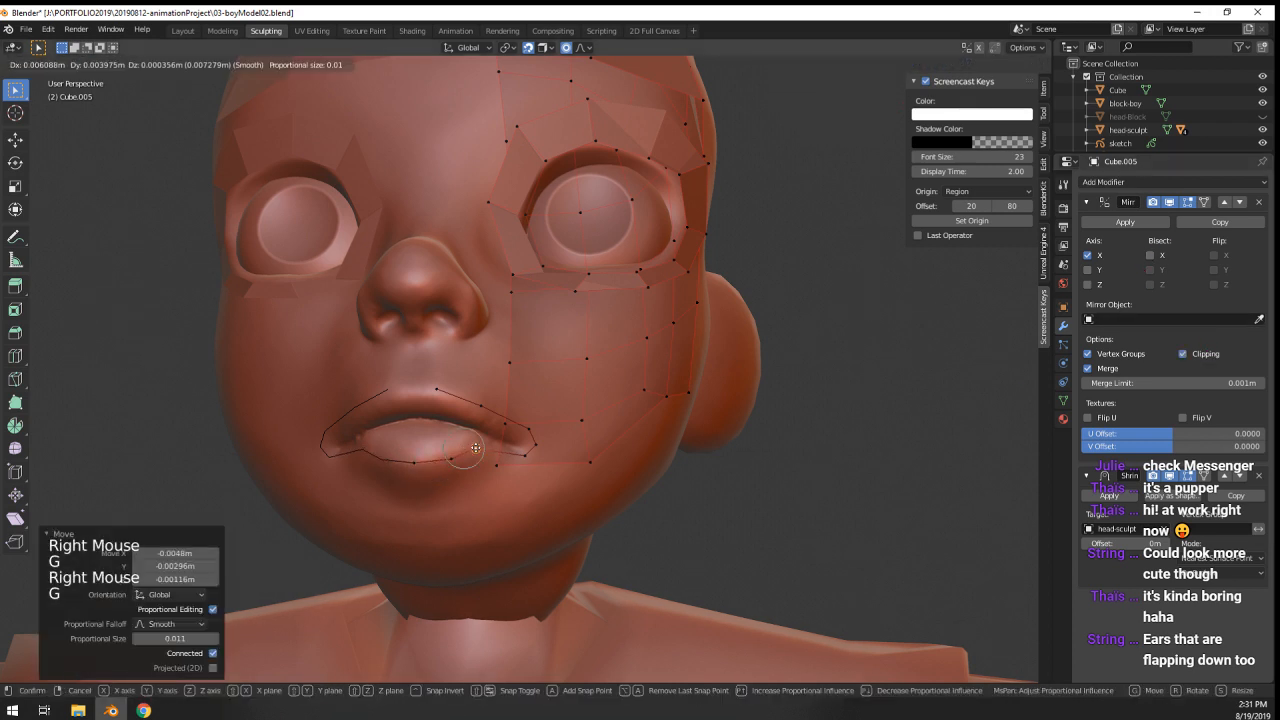
pyautogui.click(482, 450)
# - Extrude the upper lip's end vertex to the centreline to close the mirrored mouth loop
pyautogui.rightClick(436, 391)
pyautogui.keyDown('ctrl'); pyautogui.click(422, 391); pyautogui.keyUp('ctrl')
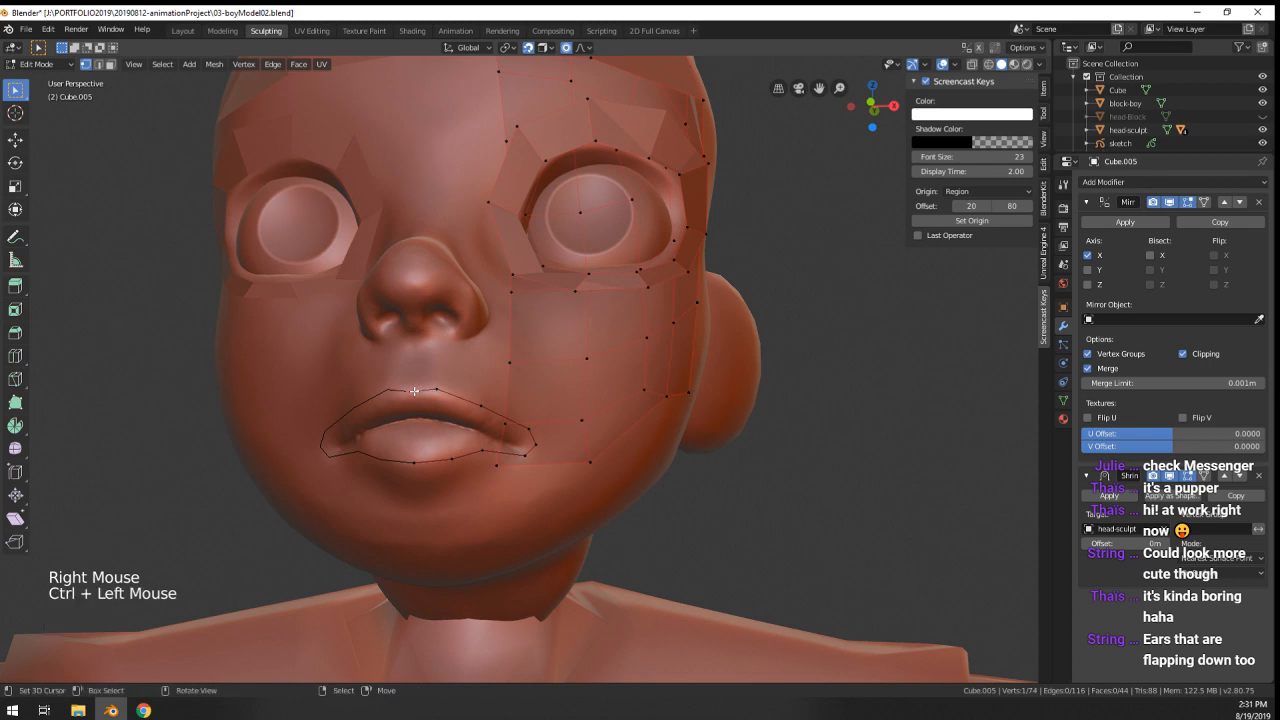
pyautogui.press('g')
# - Nudge the mouth loop's lower lip vertices near the mouth corner to follow the lip's edge
pyautogui.press('Tab')
pyautogui.scroll(-2, 422, 395)
pyautogui.moveTo(422, 395); pyautogui.dragTo(430, 445, button='middle')
pyautogui.press('Tab')
pyautogui.scroll(2, 420, 418)
pyautogui.rightClick(436, 472)
pyautogui.press('g')
pyautogui.click(369, 469)
pyautogui.rightClick(385, 463)
pyautogui.press('g')
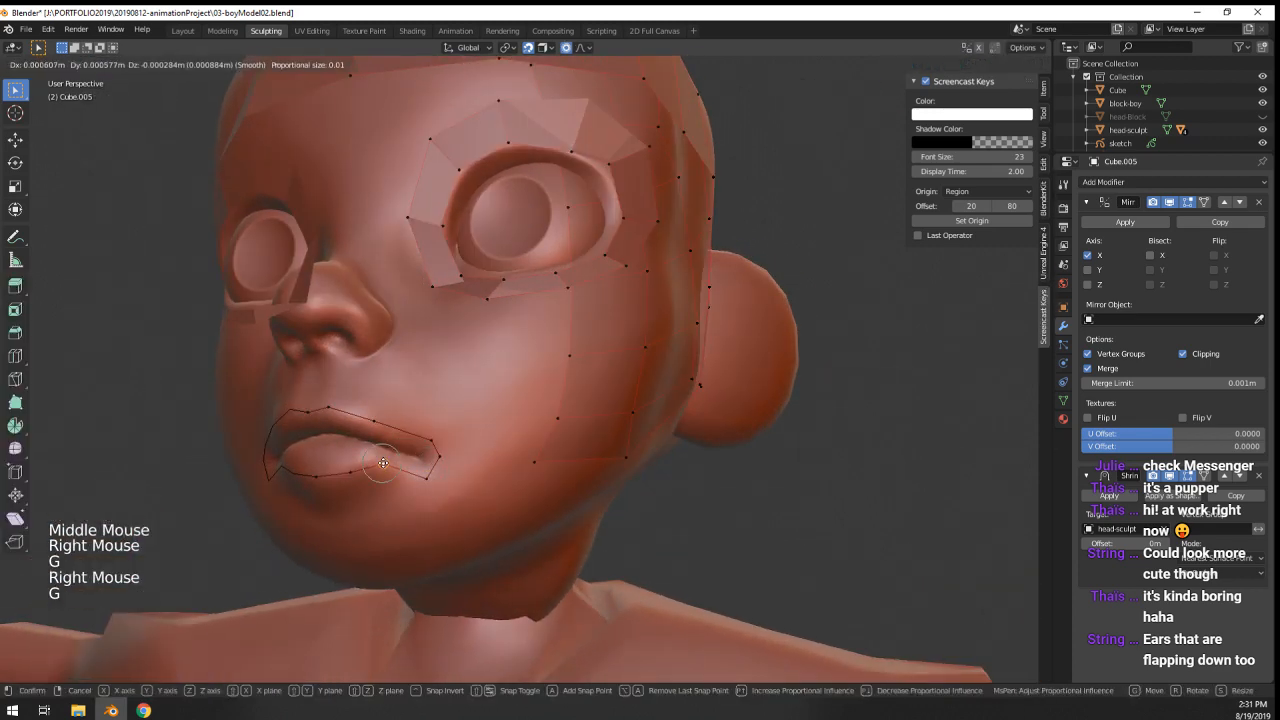
pyautogui.click(384, 463)
# - Move the mouth loop's upper corner vertex closer to the lip corner and adjust the neighbouring upper lip vertex
pyautogui.press('KP_Decimal')
pyautogui.scroll(-4, 384, 463)
pyautogui.moveTo(393, 460); pyautogui.dragTo(358, 459, button='middle')
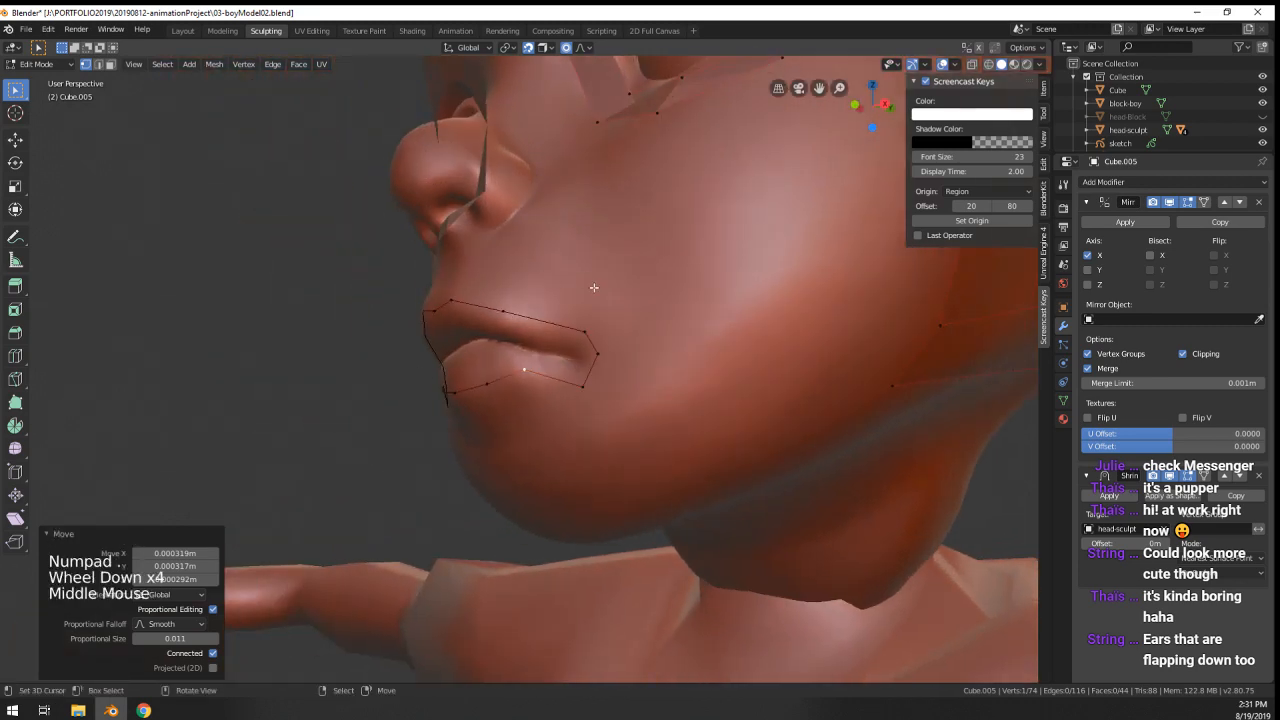
pyautogui.rightClick(592, 322)
pyautogui.press('g')
pyautogui.click(587, 326)
pyautogui.press('g')
pyautogui.click(578, 333)
pyautogui.moveTo(578, 333); pyautogui.dragTo(579, 322, button='middle')
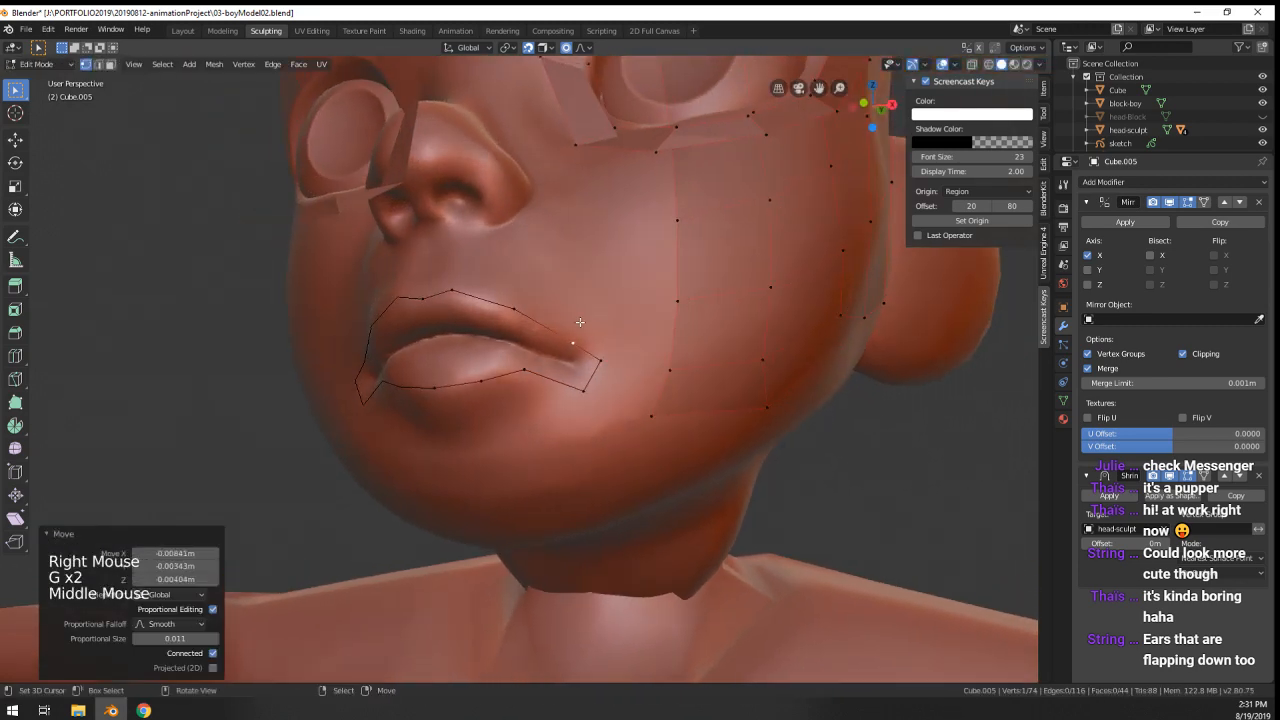
pyautogui.press('g')
pyautogui.click(510, 306)
# - Add a vertex to the mouth loop's upper edge near the corner with a loop cut and position it along the lip
pyautogui.hotkey('ctrl', 'r')
pyautogui.click(553, 324)
pyautogui.keyDown('ctrl'); pyautogui.rightClick(553, 324); pyautogui.keyUp('ctrl')
pyautogui.press('g')
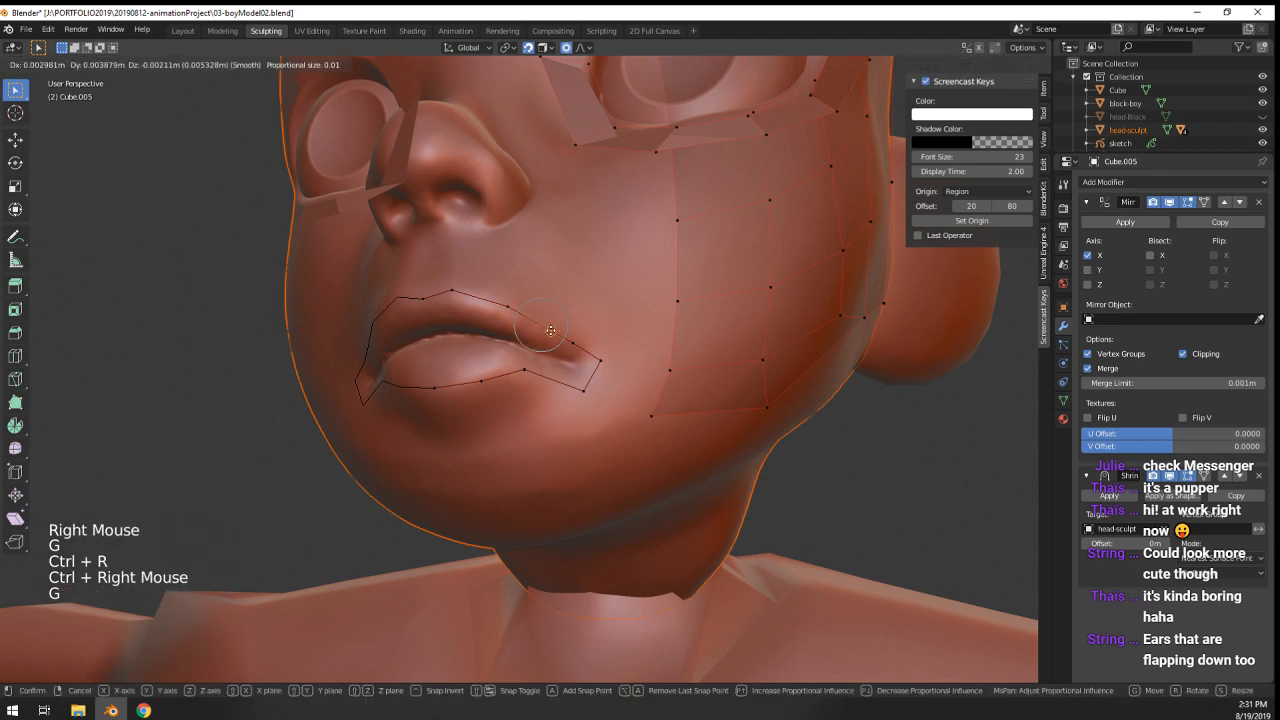
pyautogui.click(551, 330)
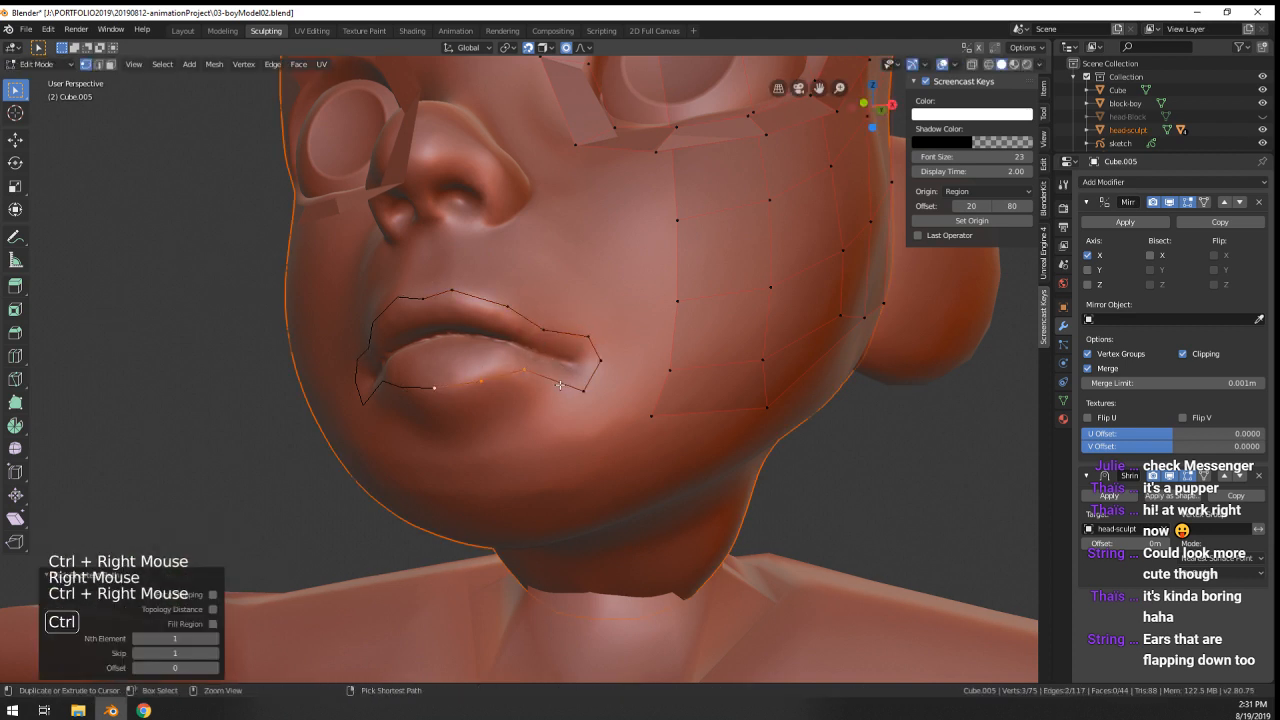
# - Add a vertex to the mouth loop's lower edge with a loop cut and reposition the vertices around the mouth corner
pyautogui.press('g')
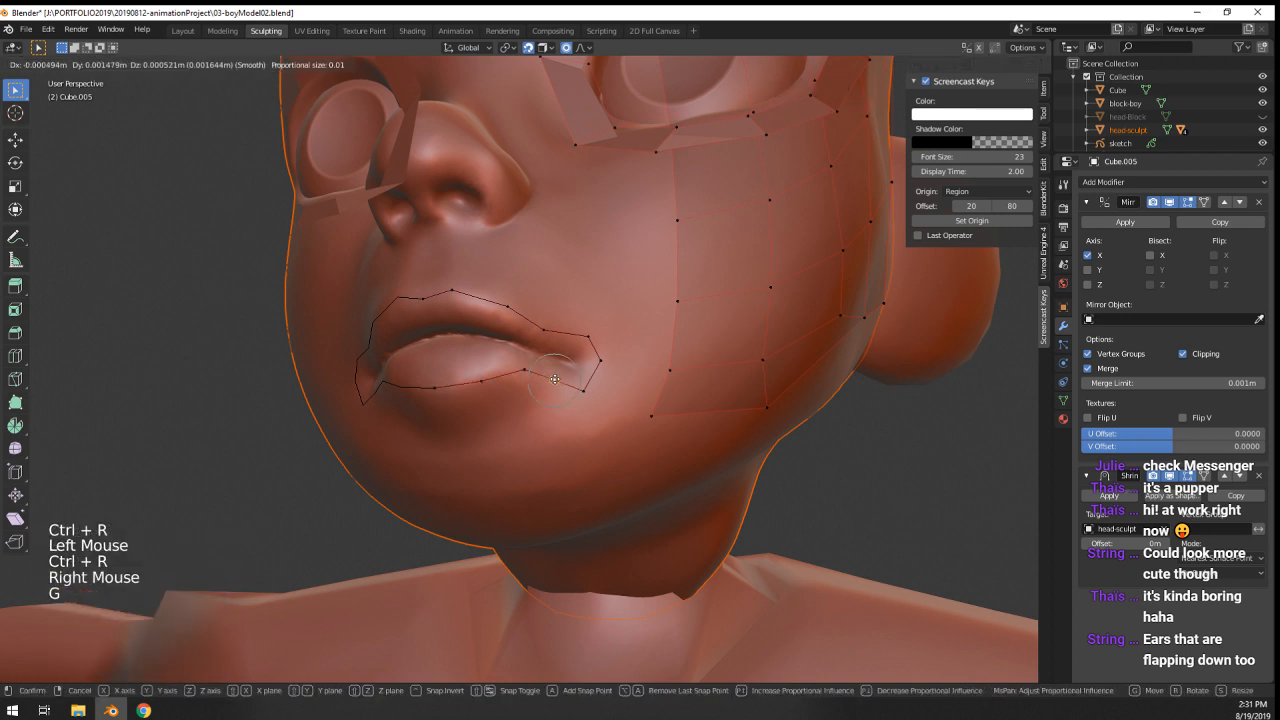
pyautogui.rightClick(580, 389)
pyautogui.press('g')
pyautogui.rightClick(579, 381)
pyautogui.press('g')
pyautogui.click(601, 365)
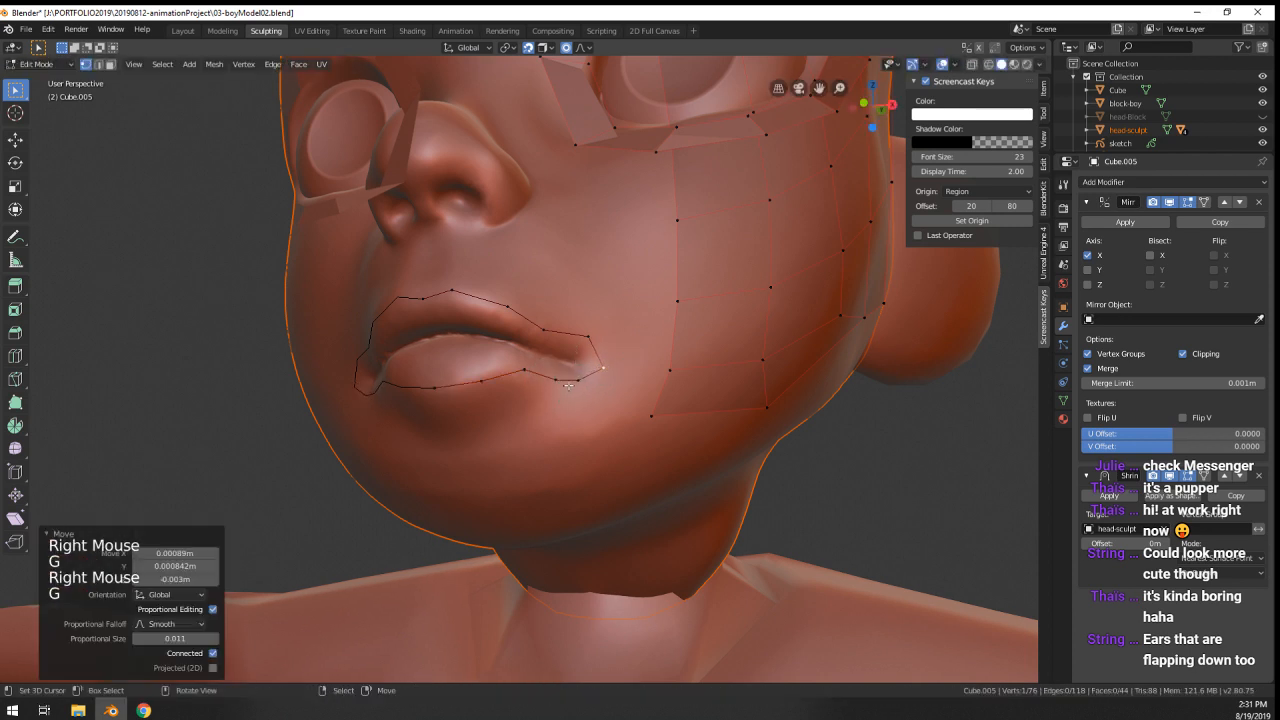
pyautogui.press('g')
pyautogui.click(548, 382)
# - Slide the two lower lip vertices between the added vertex and the centre toward the middle of the mouth
pyautogui.rightClick(525, 373)
pyautogui.press('g')
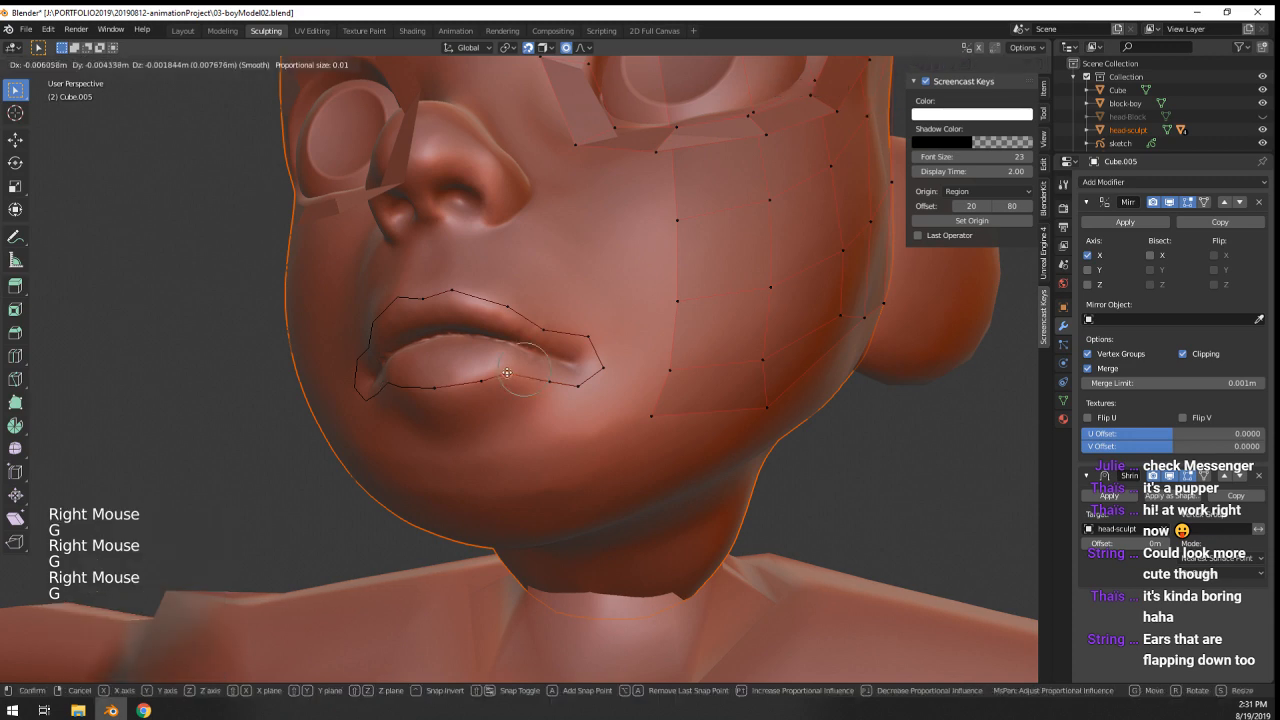
pyautogui.click(517, 371)
pyautogui.press('g')
pyautogui.click(514, 369)
pyautogui.rightClick(473, 382)
pyautogui.press('g')
pyautogui.click(460, 384)
# - Lower the outer lower lip vertex slightly and shift the vertex beside it away from the mouth corner
pyautogui.rightClick(515, 370)
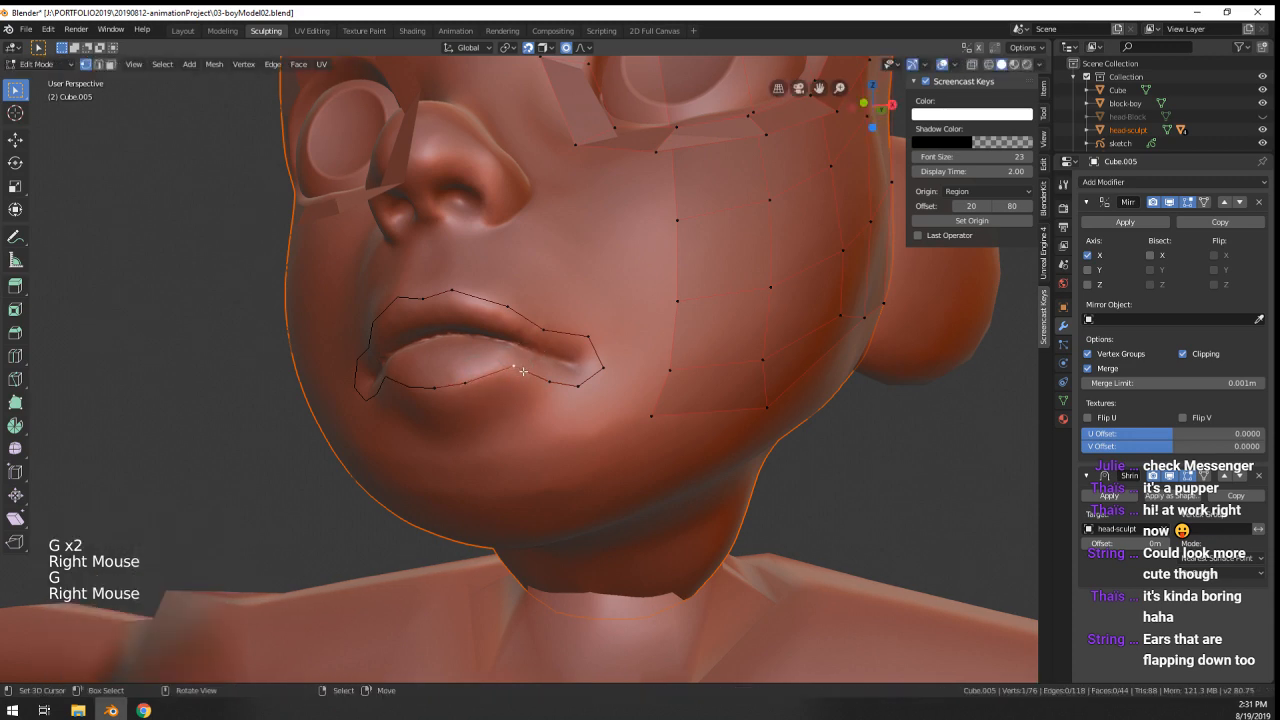
pyautogui.press('g')
pyautogui.click(506, 377)
pyautogui.rightClick(551, 380)
pyautogui.press('g')
pyautogui.click(541, 382)
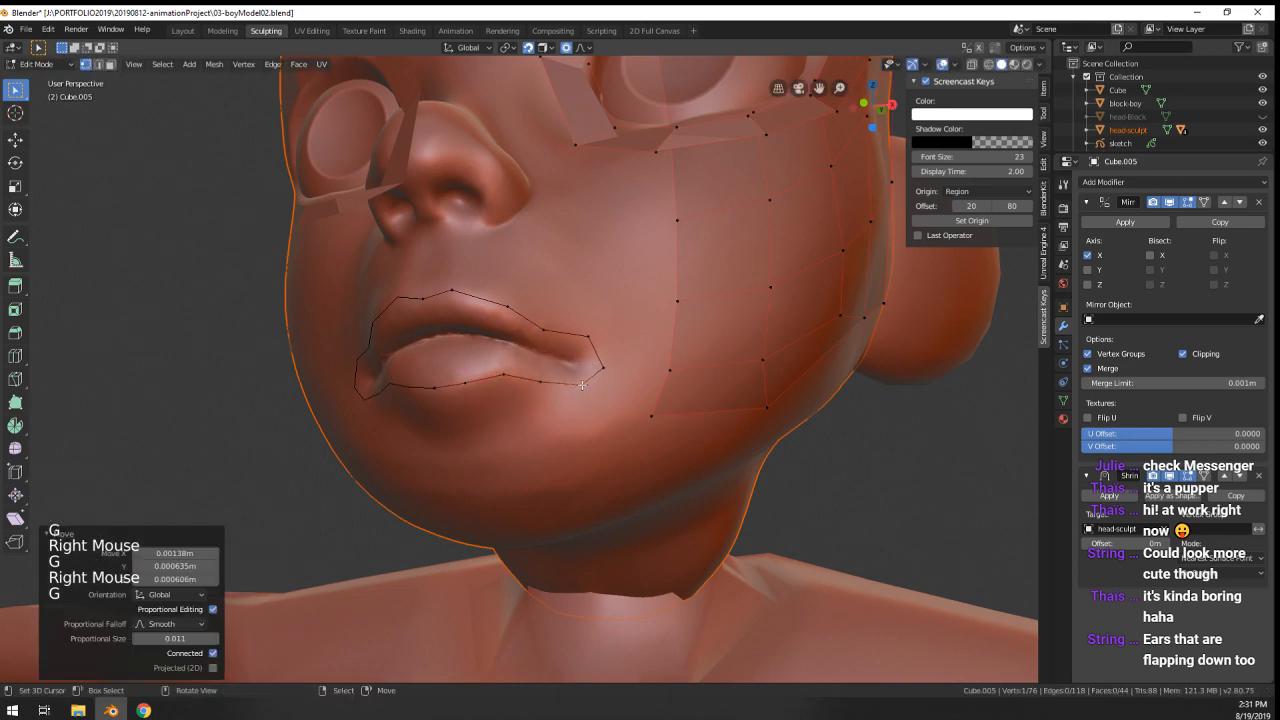
pyautogui.scroll(-2, 582, 385)
pyautogui.press('Tab')
pyautogui.moveTo(560, 370); pyautogui.dragTo(483, 300, button='middle')
pyautogui.press('Tab')
pyautogui.scroll(2, 483, 300)
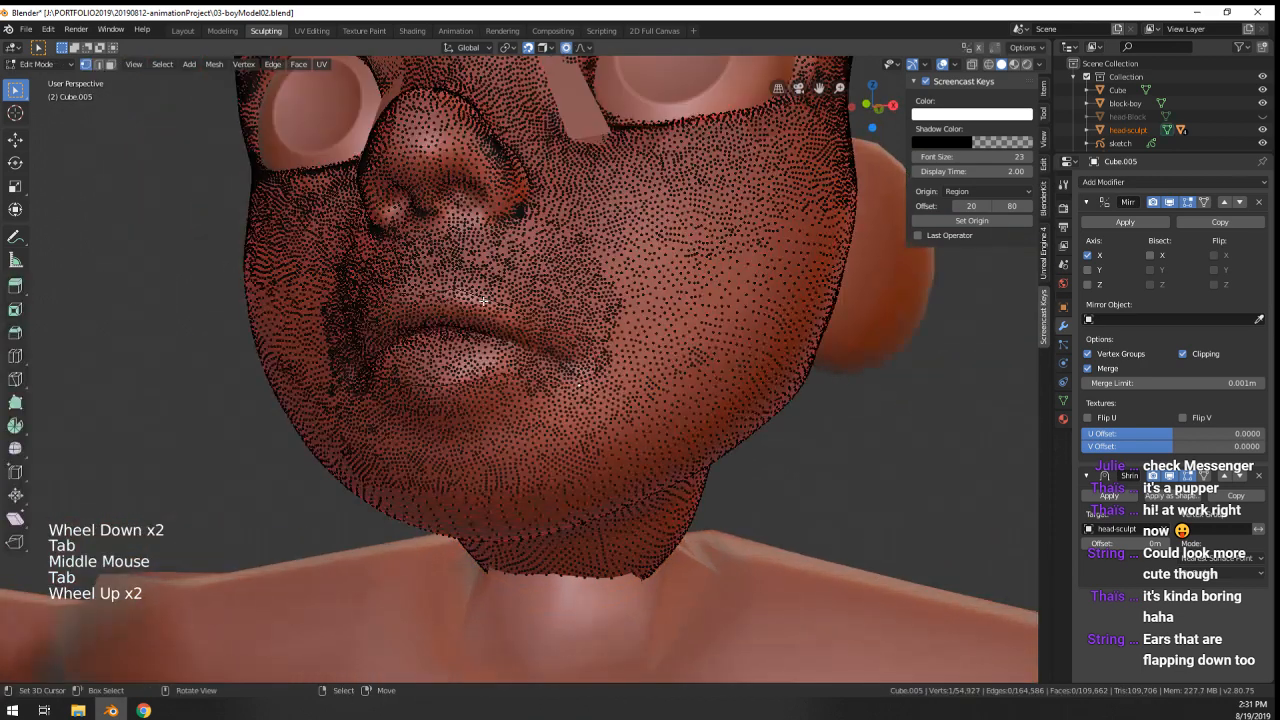
# - Switch editing from the head sculpt back to the low-poly retopology mesh
pyautogui.press('Tab')
pyautogui.rightClick(529, 295)
pyautogui.scroll(-4, 560, 275)
pyautogui.press('Tab')
pyautogui.keyDown('shift'); pyautogui.moveTo(571, 266); pyautogui.dragTo(565, 271, button='middle'); pyautogui.keyUp('shift')
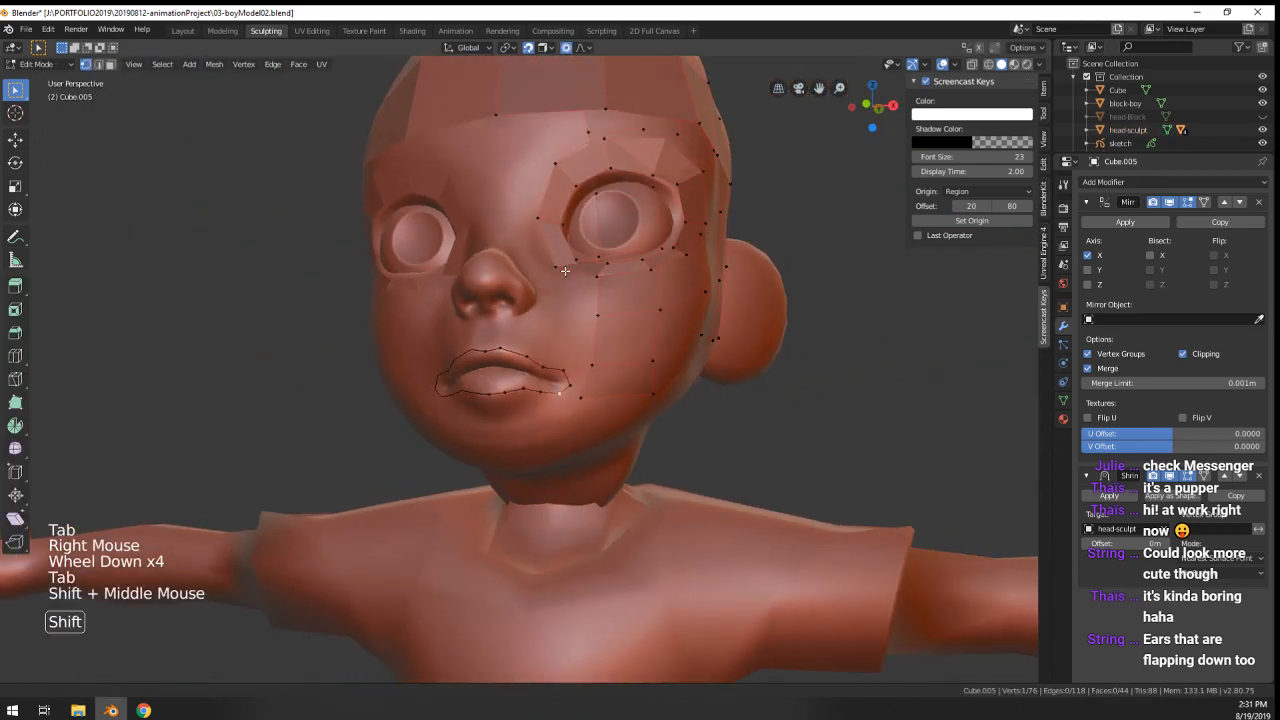
pyautogui.scroll(4, 494, 368)
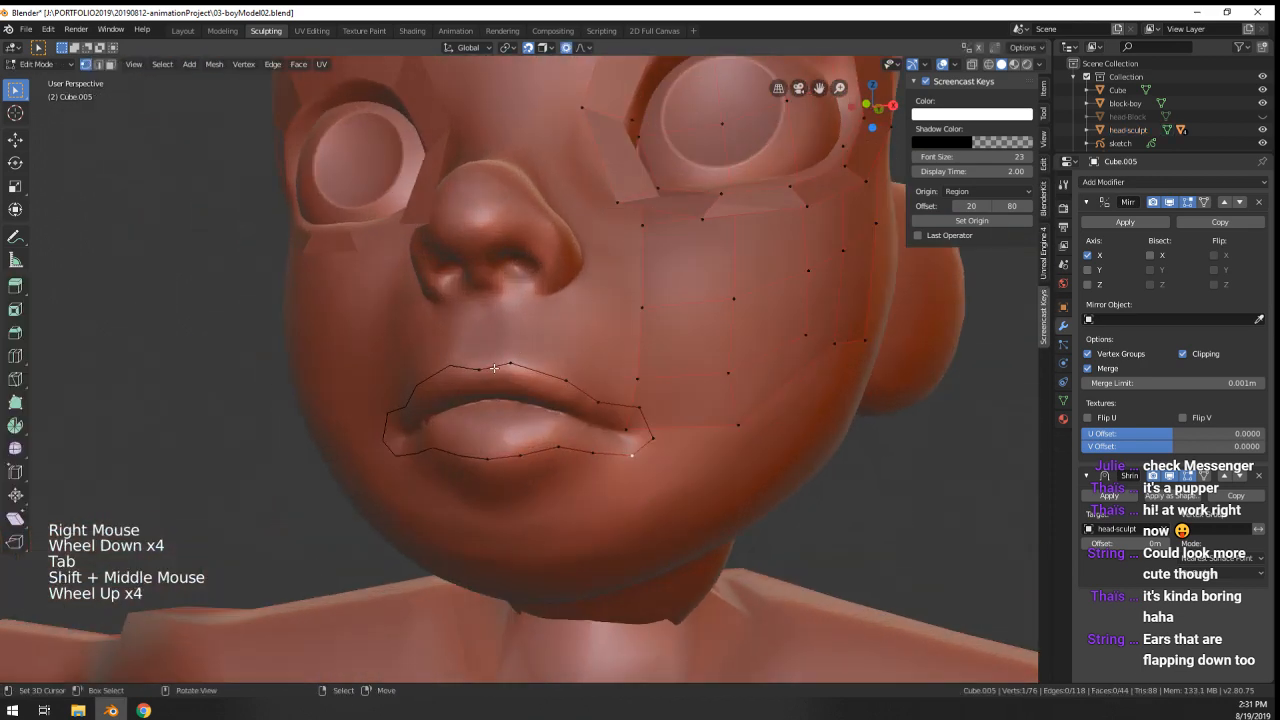
# - Extrude the mouth loop's upper edge beside the centre up to below the nose and position its new vertices
pyautogui.press('g')
pyautogui.rightClick(516, 303)
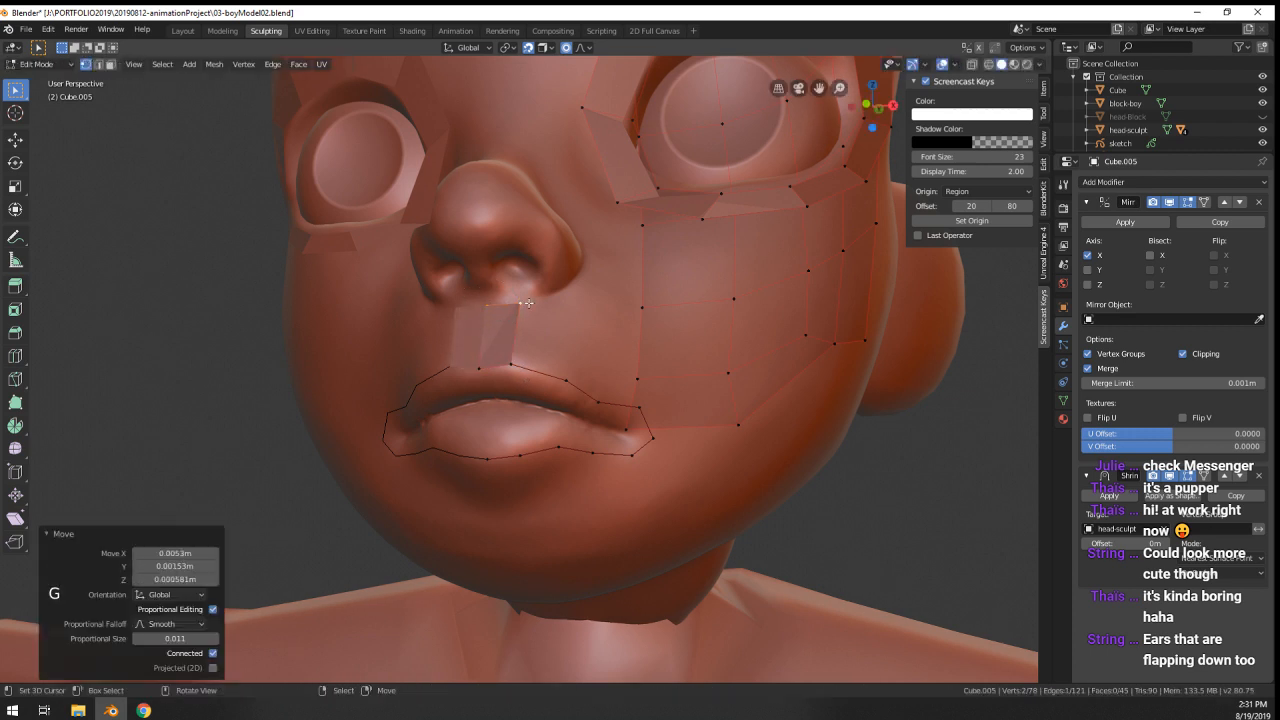
pyautogui.press('g')
pyautogui.rightClick(507, 305)
pyautogui.press('g')
pyautogui.press('Tab')
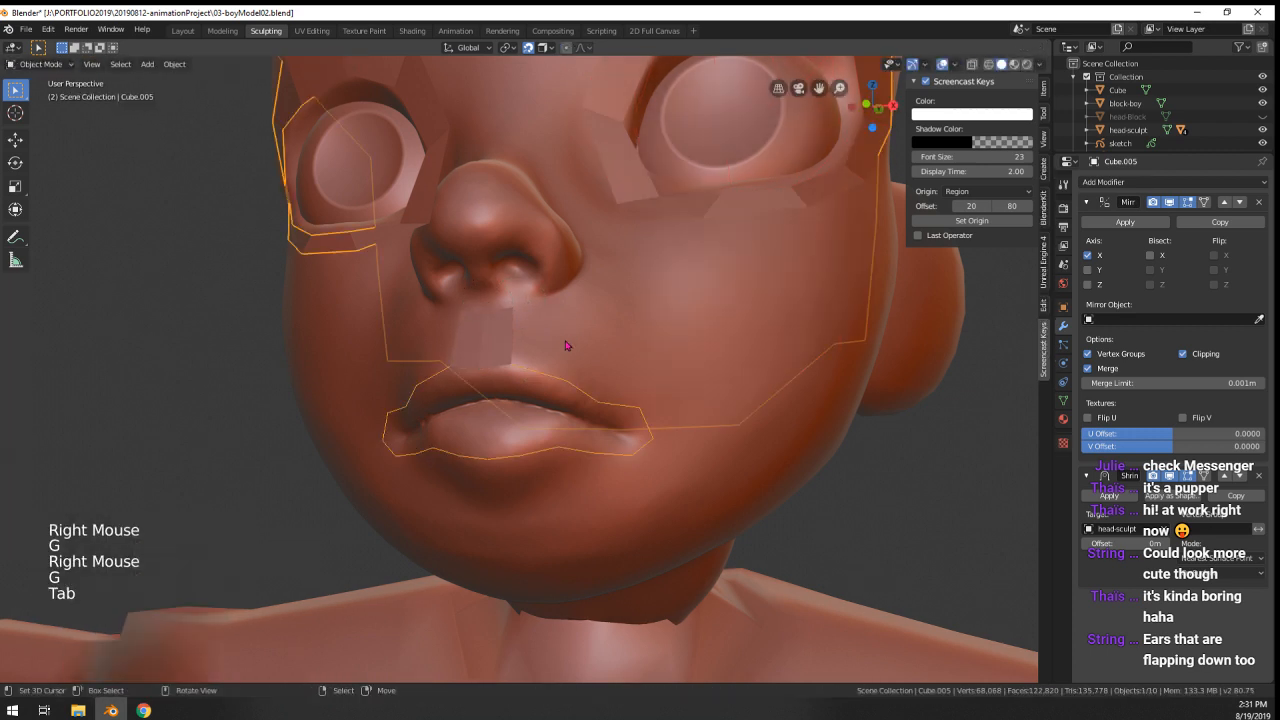
pyautogui.press('Tab')
# - Add a neighbouring vertex beside the strip under the nose and fill a second face down to the upper lip
pyautogui.rightClick(525, 323)
pyautogui.moveTo(525, 323); pyautogui.dragTo(509, 347, button='middle')
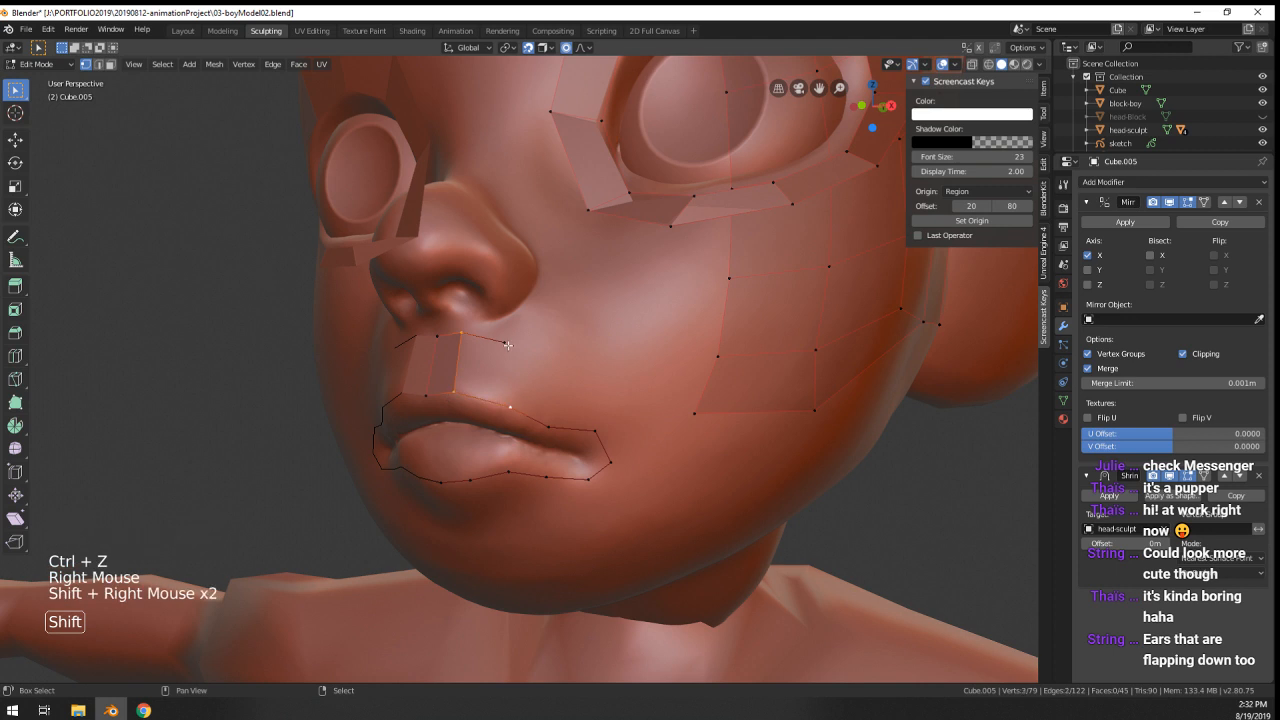
pyautogui.keyDown('shift'); pyautogui.rightClick(461, 337); pyautogui.keyUp('shift')
pyautogui.press('f')
pyautogui.moveTo(500, 352); pyautogui.dragTo(440, 348, button='middle')
# - Extrude the mouth-corner edge outward and upward across the cheek as a strip of two faces
pyautogui.rightClick(588, 440)
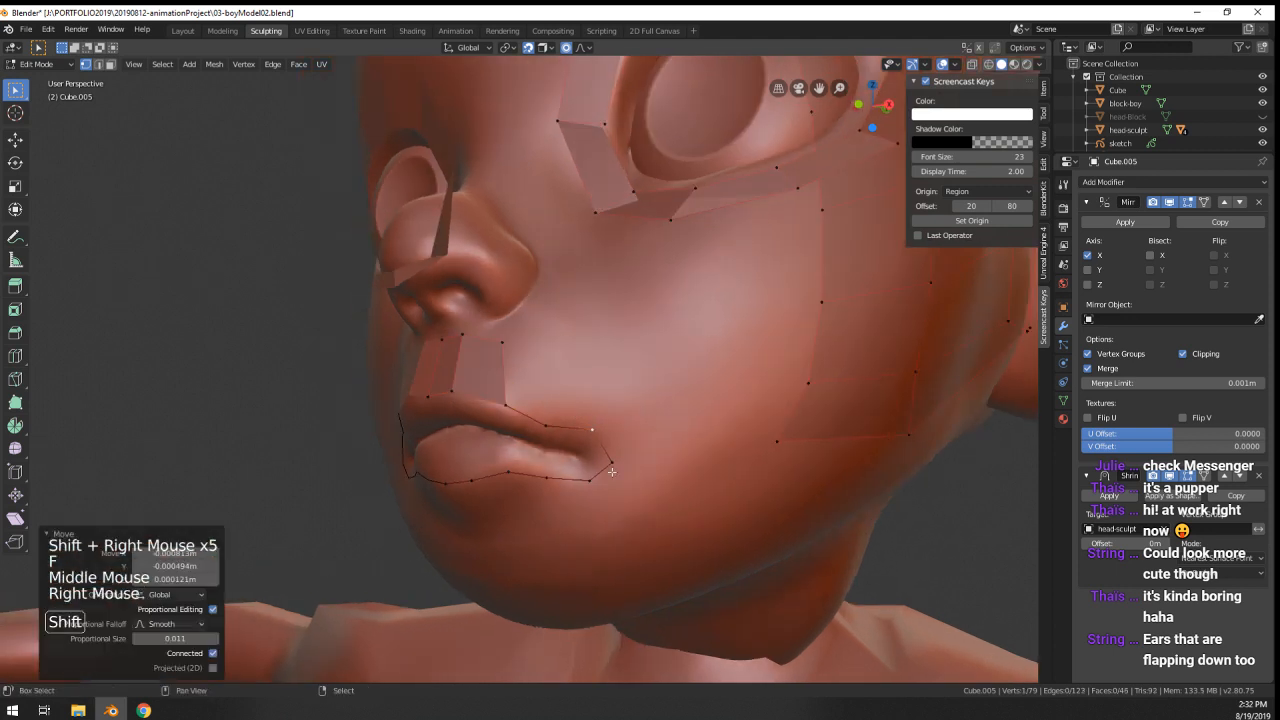
pyautogui.keyDown('shift'); pyautogui.rightClick(608, 468); pyautogui.keyUp('shift')
pyautogui.keyDown('shift'); pyautogui.moveTo(612, 455); pyautogui.dragTo(524, 442, button='middle'); pyautogui.keyUp('shift')
pyautogui.keyDown('ctrl'); pyautogui.click(574, 409); pyautogui.keyUp('ctrl')
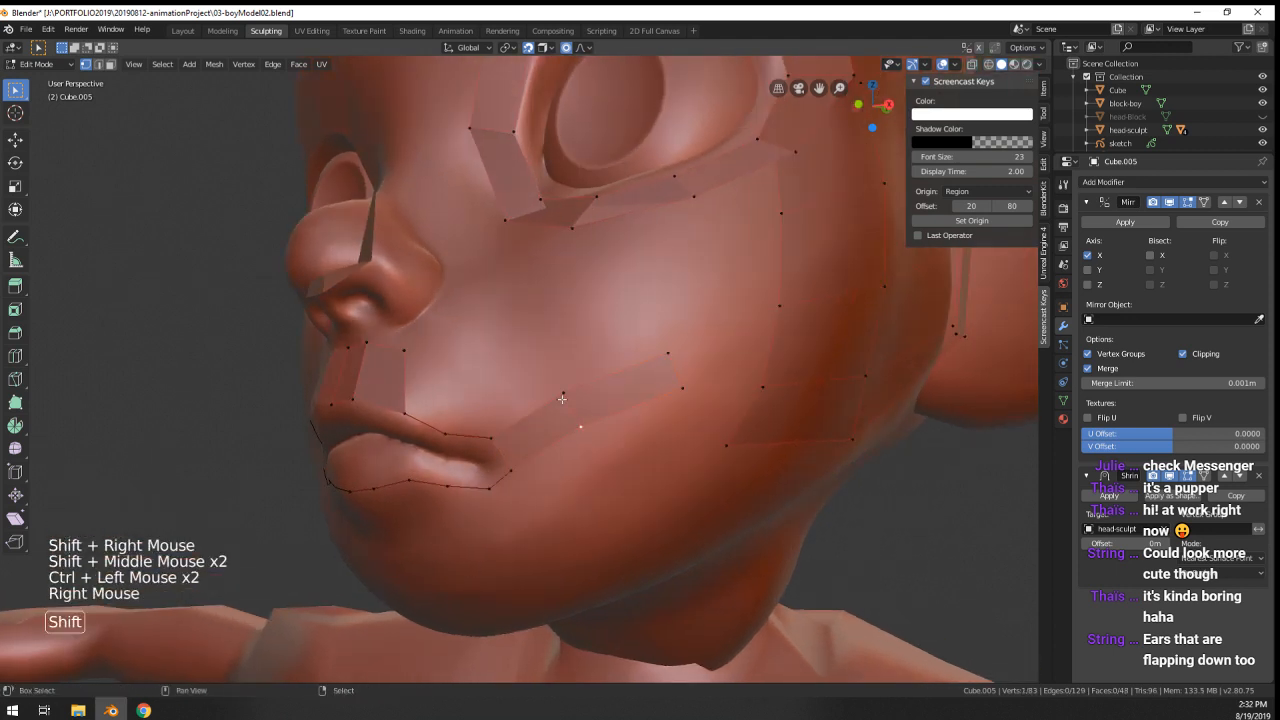
# - Scale and reposition the middle edge of the cheek strip along the sculpted surface
pyautogui.keyDown('shift'); pyautogui.rightClick(562, 398); pyautogui.keyUp('shift')
pyautogui.press('s')
pyautogui.click(642, 454)
pyautogui.press('g')
pyautogui.click(655, 473)
pyautogui.press('g')
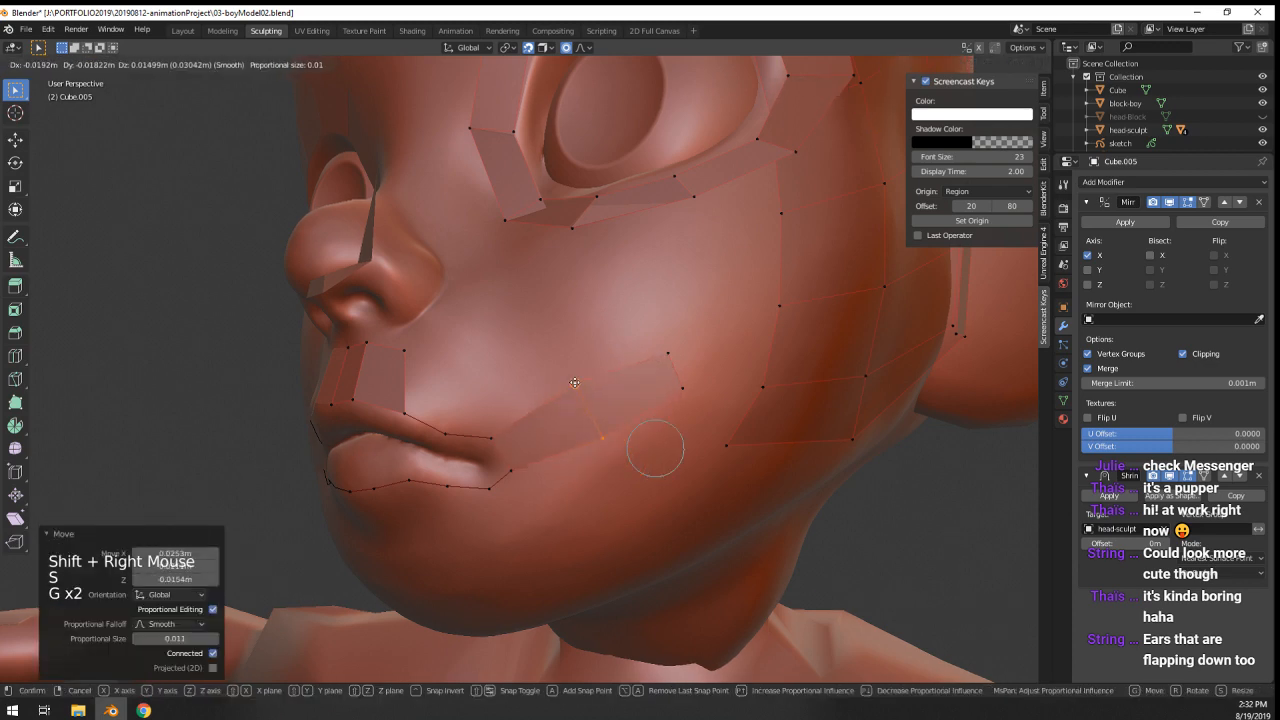
pyautogui.click(573, 382)
# - Scale the outer end edge of the cheek strip and shift it into place on the cheek
pyautogui.rightClick(664, 354)
pyautogui.keyDown('shift'); pyautogui.rightClick(682, 388); pyautogui.keyUp('shift')
pyautogui.scroll(-1, 688, 398)
pyautogui.keyDown('shift'); pyautogui.scroll(-1, 691, 403); pyautogui.keyUp('shift')
pyautogui.keyDown('shift'); pyautogui.moveTo(691, 403); pyautogui.dragTo(552, 423, button='middle'); pyautogui.keyUp('shift')
pyautogui.press('g')
pyautogui.click(632, 358)
pyautogui.press('s')
pyautogui.click(664, 412)
pyautogui.press('g')
pyautogui.click(592, 414)
pyautogui.scroll(-4, 590, 414)
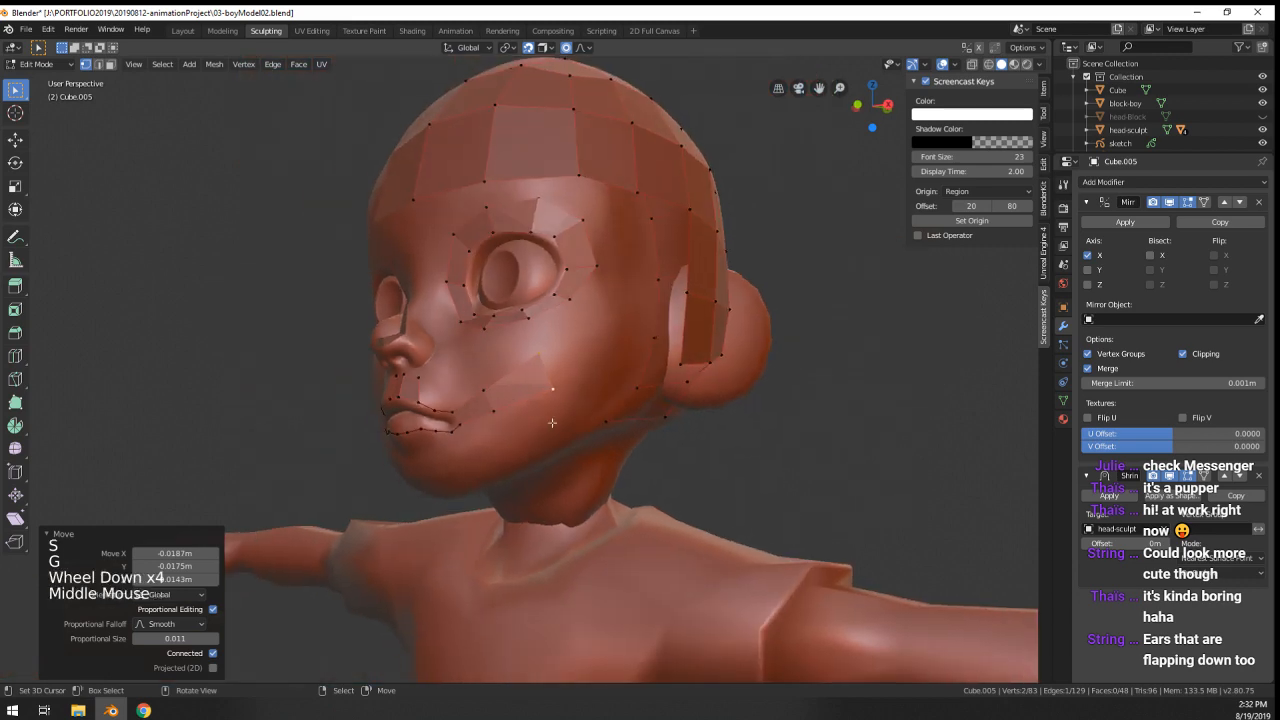
# - Extrude one more face from the cheek strip's outer end toward the ear and reposition its vertices
pyautogui.keyDown('ctrl'); pyautogui.click(610, 355); pyautogui.keyUp('ctrl')
pyautogui.moveTo(634, 360); pyautogui.dragTo(565, 379, button='middle')
pyautogui.press('g')
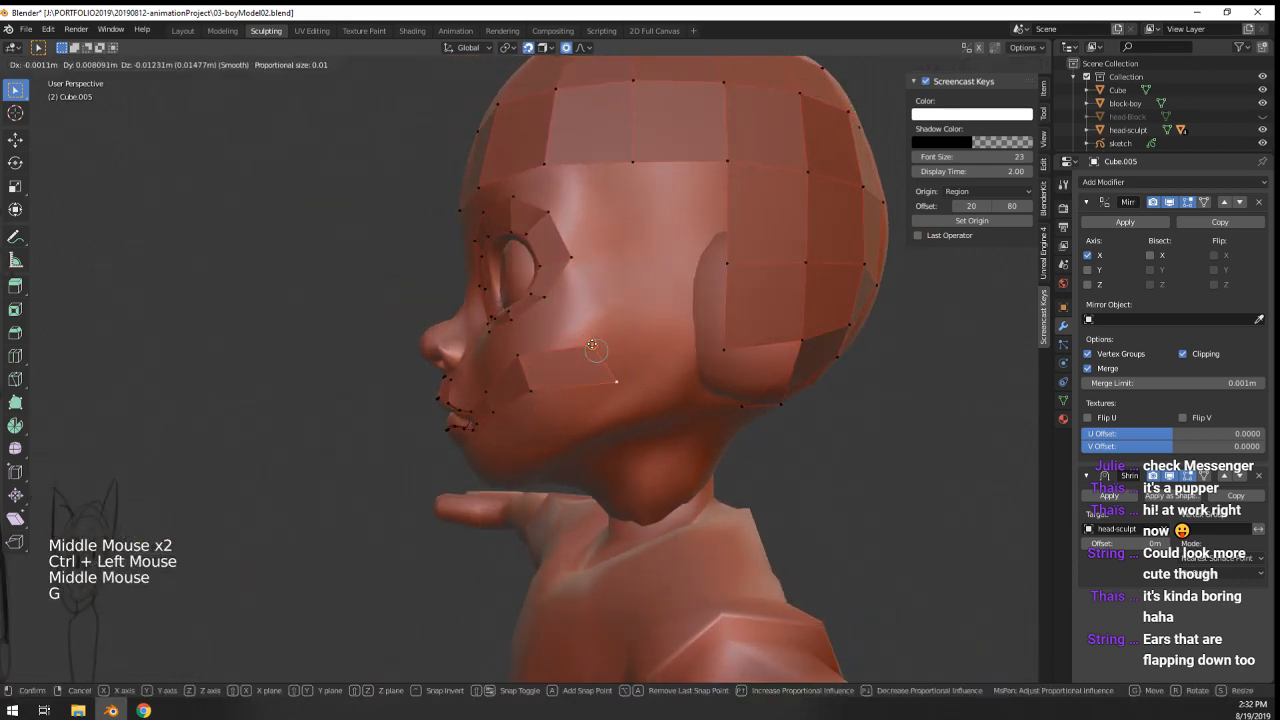
pyautogui.click(564, 314)
pyautogui.moveTo(564, 316); pyautogui.dragTo(644, 302, button='middle')
pyautogui.press('Tab')
pyautogui.moveTo(630, 320); pyautogui.dragTo(672, 290, button='middle')
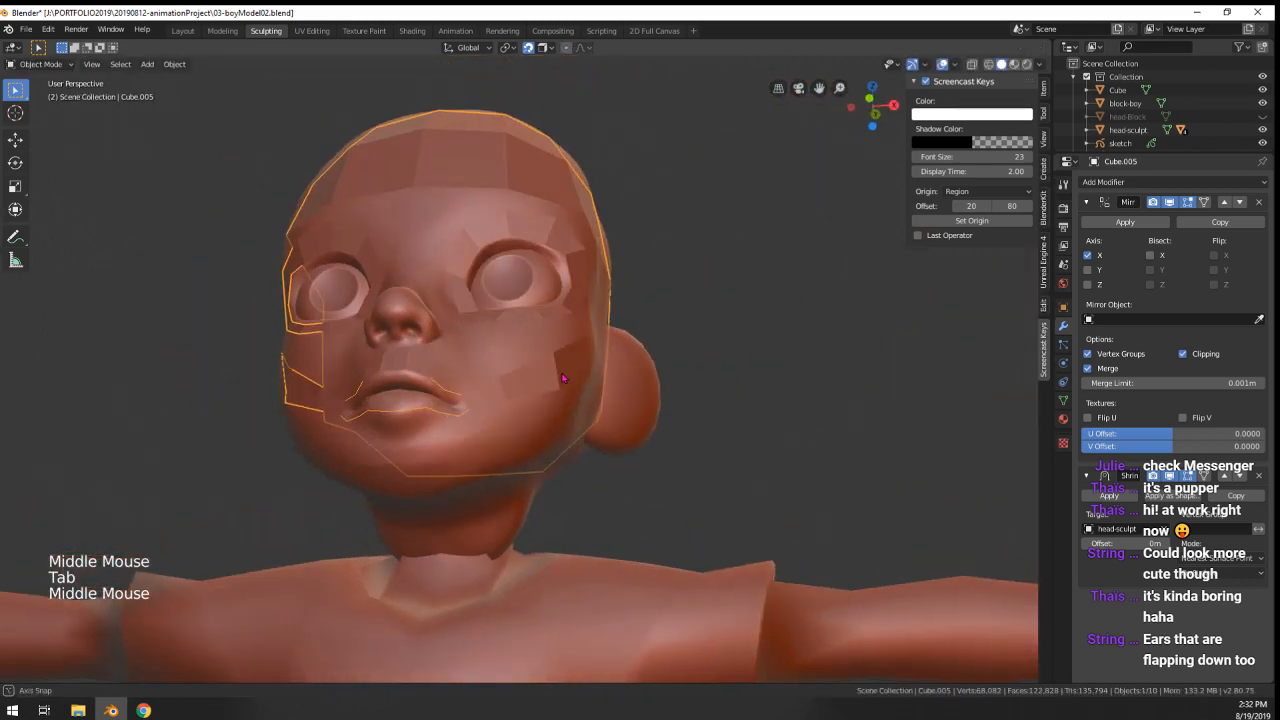
# - Extrude the lower lip's centre edge down by one face and position the new vertices
pyautogui.press('Tab')
pyautogui.scroll(2, 420, 432)
pyautogui.keyDown('shift'); pyautogui.moveTo(365, 457); pyautogui.dragTo(390, 384, button='middle'); pyautogui.keyUp('shift')
pyautogui.press('g')
pyautogui.rightClick(388, 382)
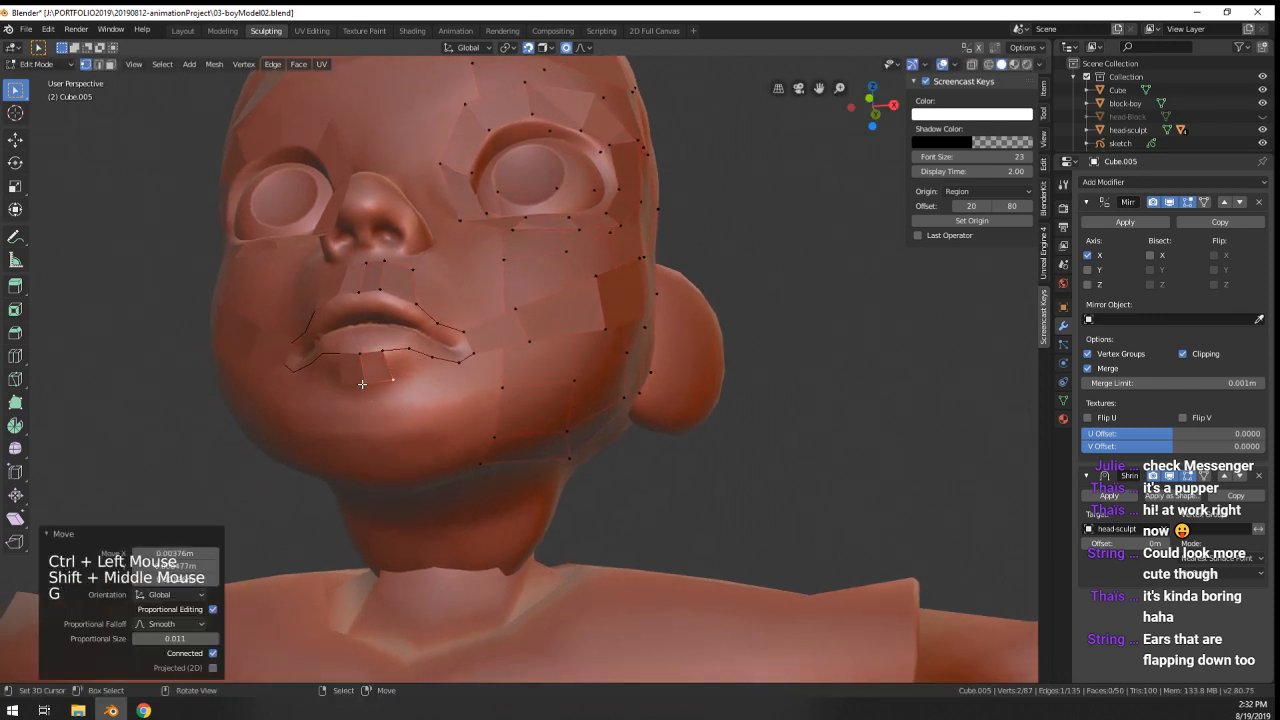
pyautogui.press('g')
pyautogui.click(367, 386)
# - Extrude a second face below the lower lip and move its end edge down to the chin
pyautogui.keyDown('ctrl'); pyautogui.click(379, 414); pyautogui.keyUp('ctrl')
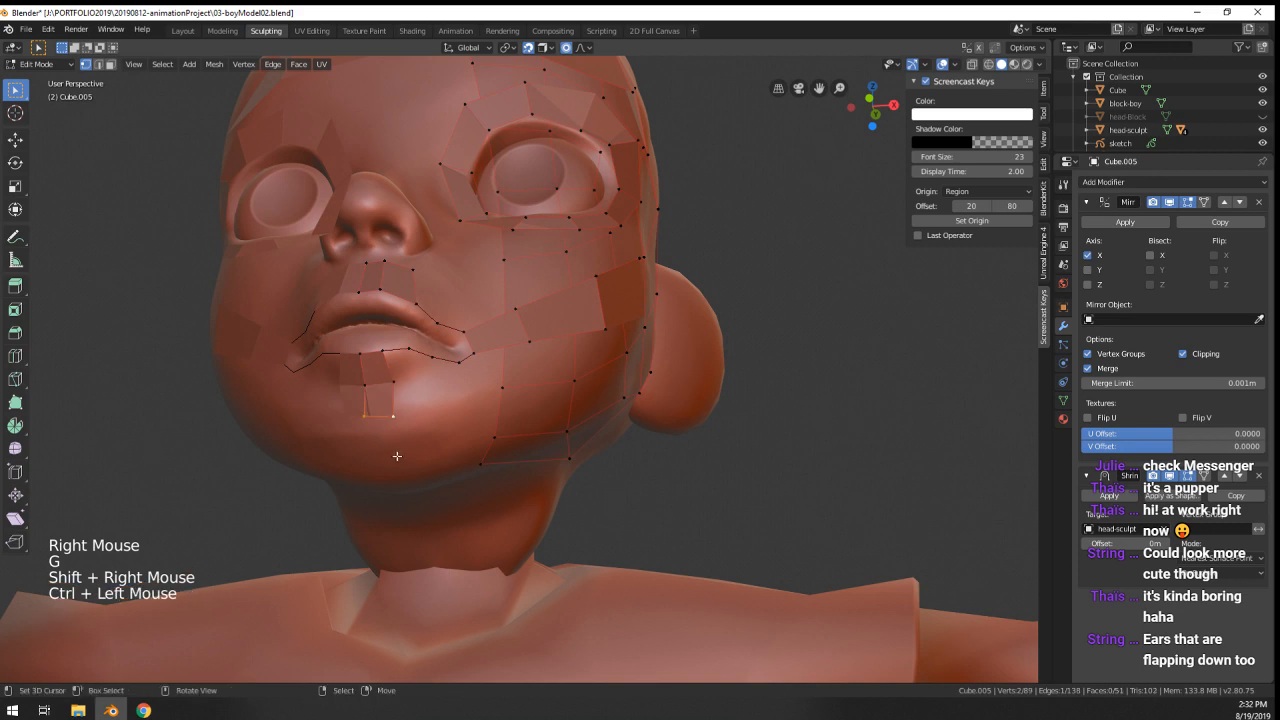
pyautogui.press('g')
pyautogui.moveTo(379, 414); pyautogui.dragTo(551, 445, button='middle')
pyautogui.click(413, 364)
# - Examine the mouth, cheek and chin strips and the cranium patch from the front and side
pyautogui.press('Tab')
pyautogui.scroll(-1, 418, 366)
pyautogui.scroll(-1, 460, 437)
pyautogui.scroll(4, 480, 337)
pyautogui.press('Tab')
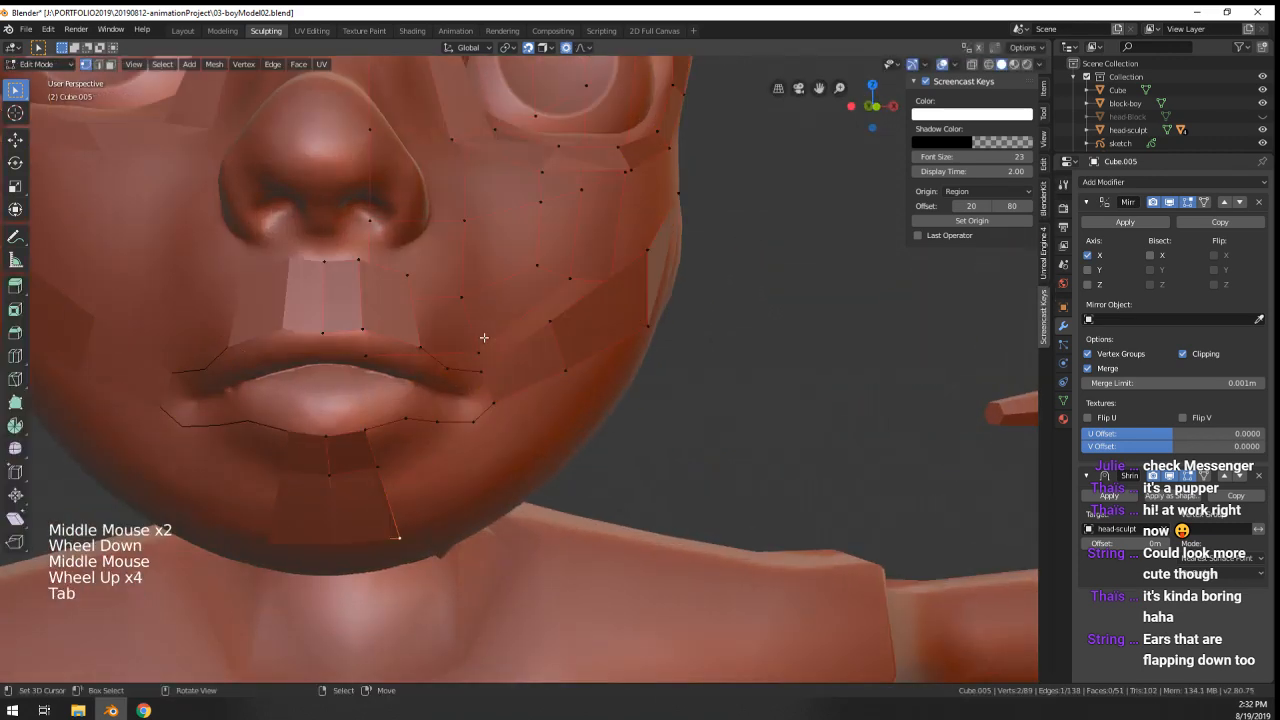
pyautogui.moveTo(480, 337); pyautogui.dragTo(448, 358, button='middle')
pyautogui.scroll(-7, 448, 358)
pyautogui.scroll(5, 448, 358)
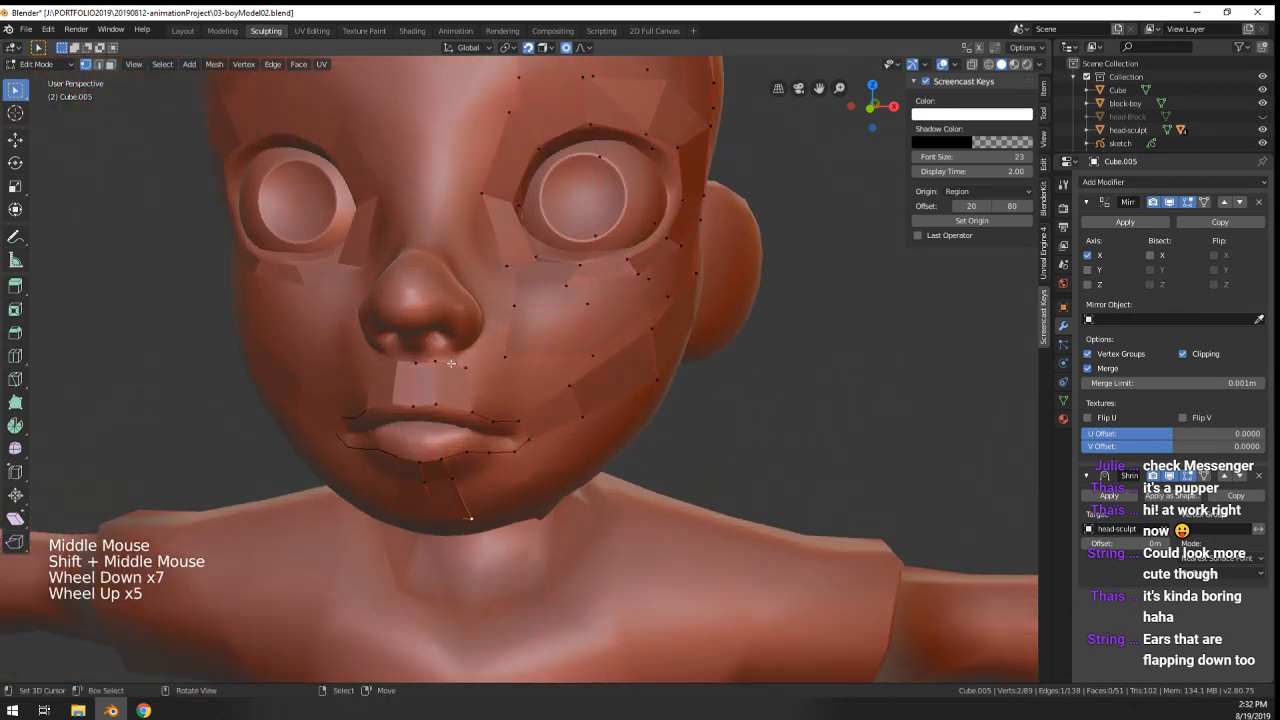
pyautogui.scroll(1, 435, 365)
pyautogui.scroll(-2, 435, 365)
pyautogui.keyDown('shift'); pyautogui.moveTo(520, 275); pyautogui.dragTo(534, 326, button='middle'); pyautogui.keyUp('shift')
pyautogui.moveTo(503, 207)
pyautogui.keyDown('shift'); pyautogui.mouseDown(button='middle')
pyautogui.moveTo(514, 244)
pyautogui.moveTo(508, 220)
pyautogui.mouseUp(button='middle'); pyautogui.keyUp('shift')
pyautogui.scroll(-2, 510, 235)
pyautogui.keyDown('shift'); pyautogui.moveTo(512, 245); pyautogui.dragTo(518, 258, button='middle'); pyautogui.keyUp('shift')
pyautogui.moveTo(518, 258)
pyautogui.keyDown('shift'); pyautogui.mouseDown(button='middle')
pyautogui.moveTo(522, 275)
pyautogui.moveTo(262, 269)
pyautogui.moveTo(558, 245)
pyautogui.mouseUp(button='middle'); pyautogui.keyUp('shift')
pyautogui.press('Tab')
pyautogui.press('Tab')
pyautogui.press('Tab')
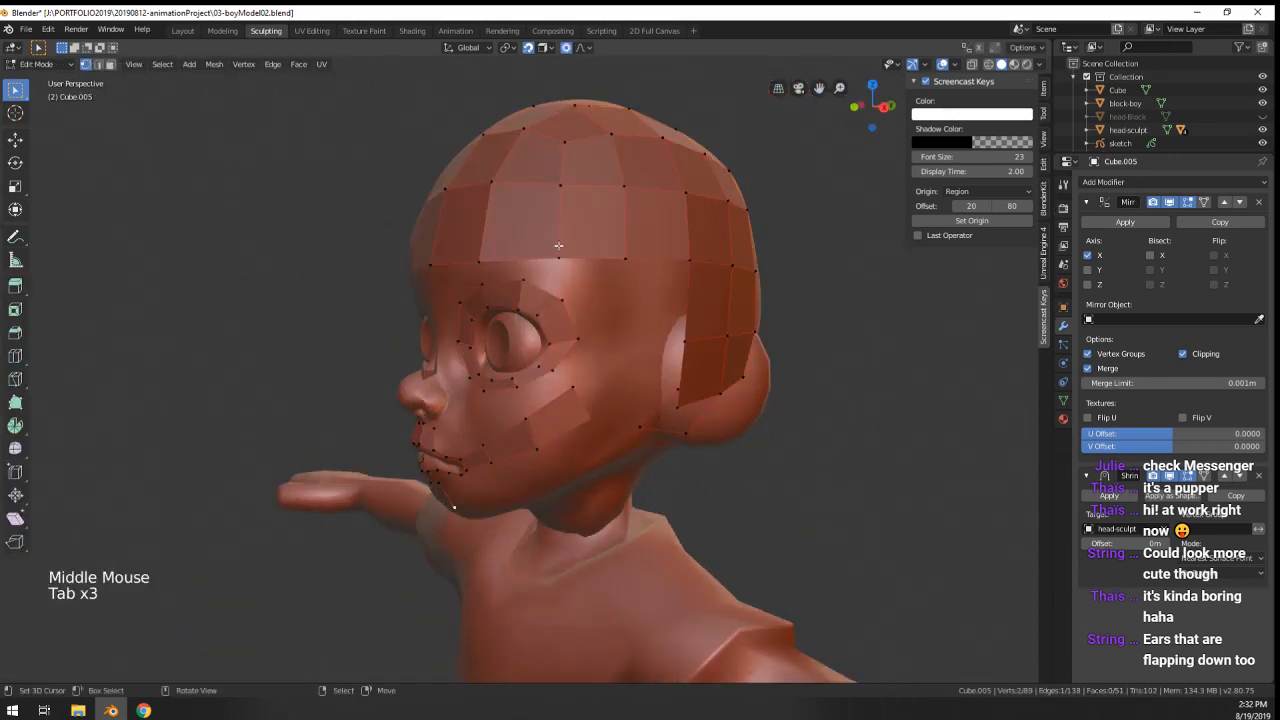
# - Separate the linked cranium faces from the face mesh into their own object
pyautogui.rightClick(558, 245)
pyautogui.hotkey('ctrl', 'l')
pyautogui.press('p')
pyautogui.click(558, 249)
pyautogui.press('Tab')
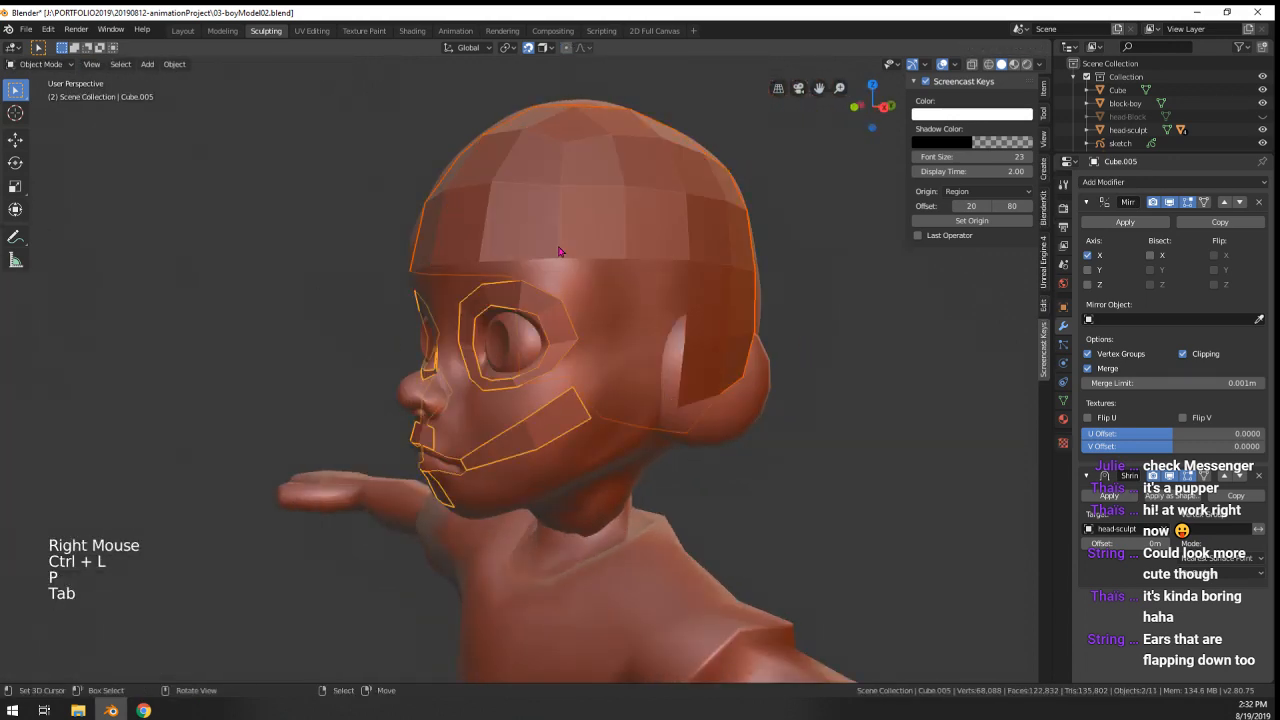
# - Add a level 1 subdivision to the separated cranium patch
pyautogui.rightClick(559, 251)
pyautogui.rightClick(559, 251)
pyautogui.hotkey('ctrl', '1')
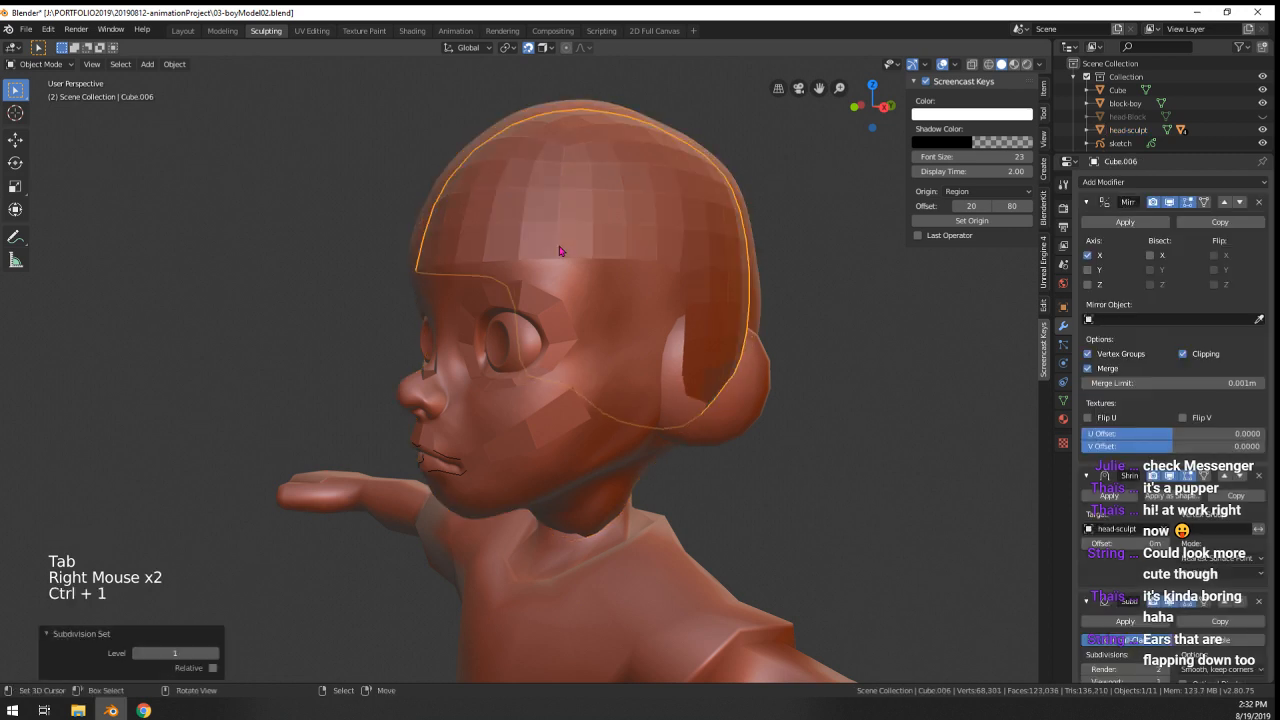
pyautogui.moveTo(559, 251); pyautogui.dragTo(718, 250, button='middle')
pyautogui.scroll(-6, 1145, 440)
pyautogui.scroll(6, 1145, 440)
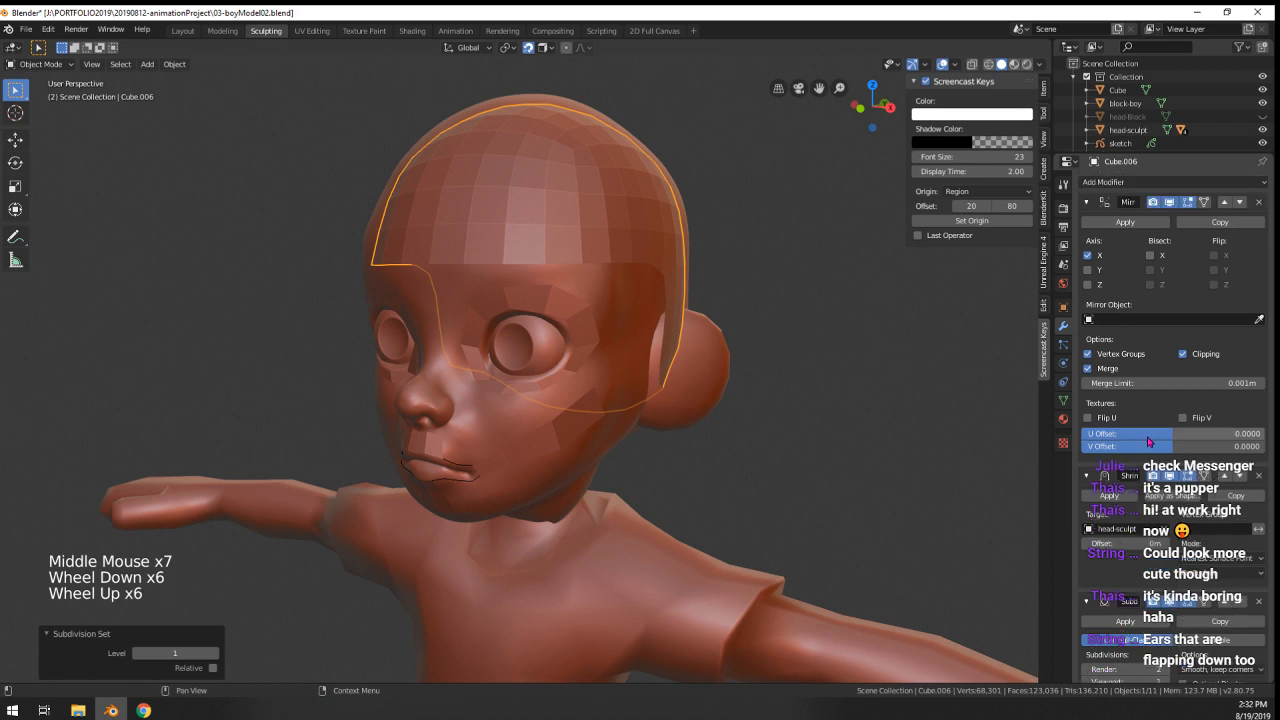
# - Place the cranium's Subdivision modifier above Shrinkwrap in the stack and apply it
pyautogui.scroll(-4, 1200, 520)
pyautogui.click(1225, 566)
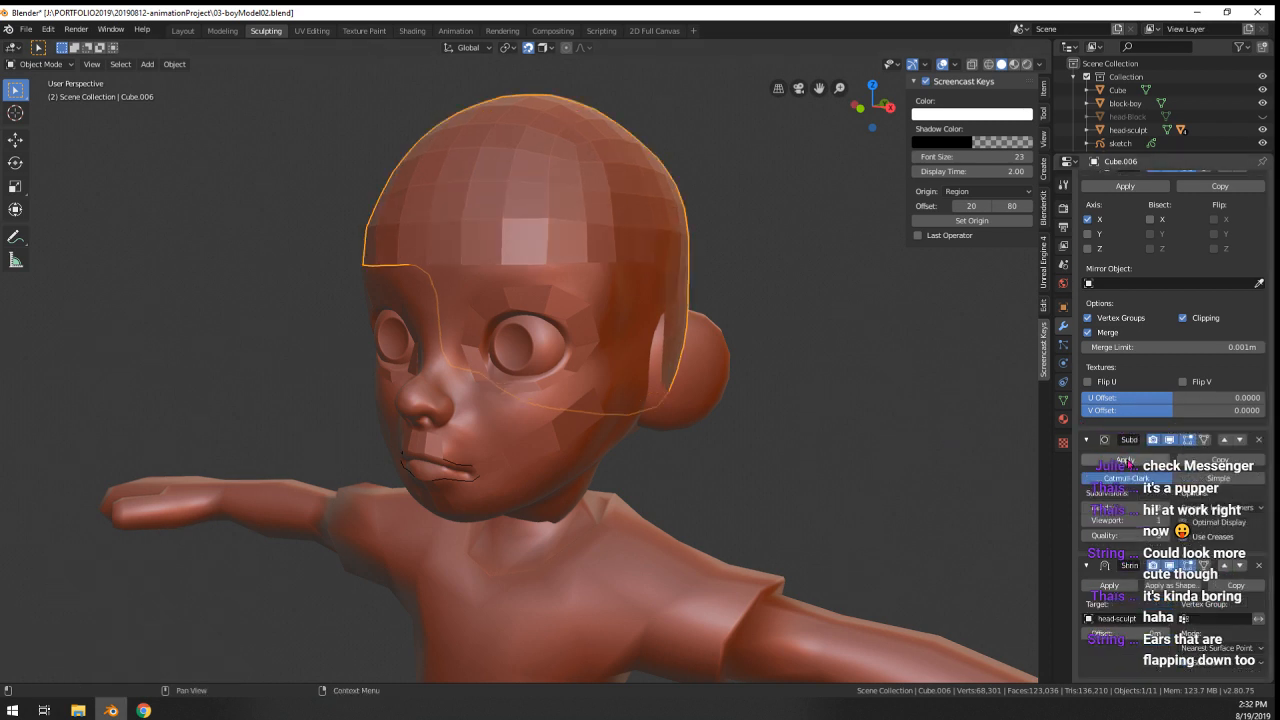
pyautogui.click(1125, 460)
# - Adjust the lower vertex at the forehead's centre on the subdivided cranium patch
pyautogui.moveTo(520, 330); pyautogui.dragTo(420, 260, button='middle')
pyautogui.press('Tab')
pyautogui.scroll(2, 390, 210)
pyautogui.rightClick(405, 190)
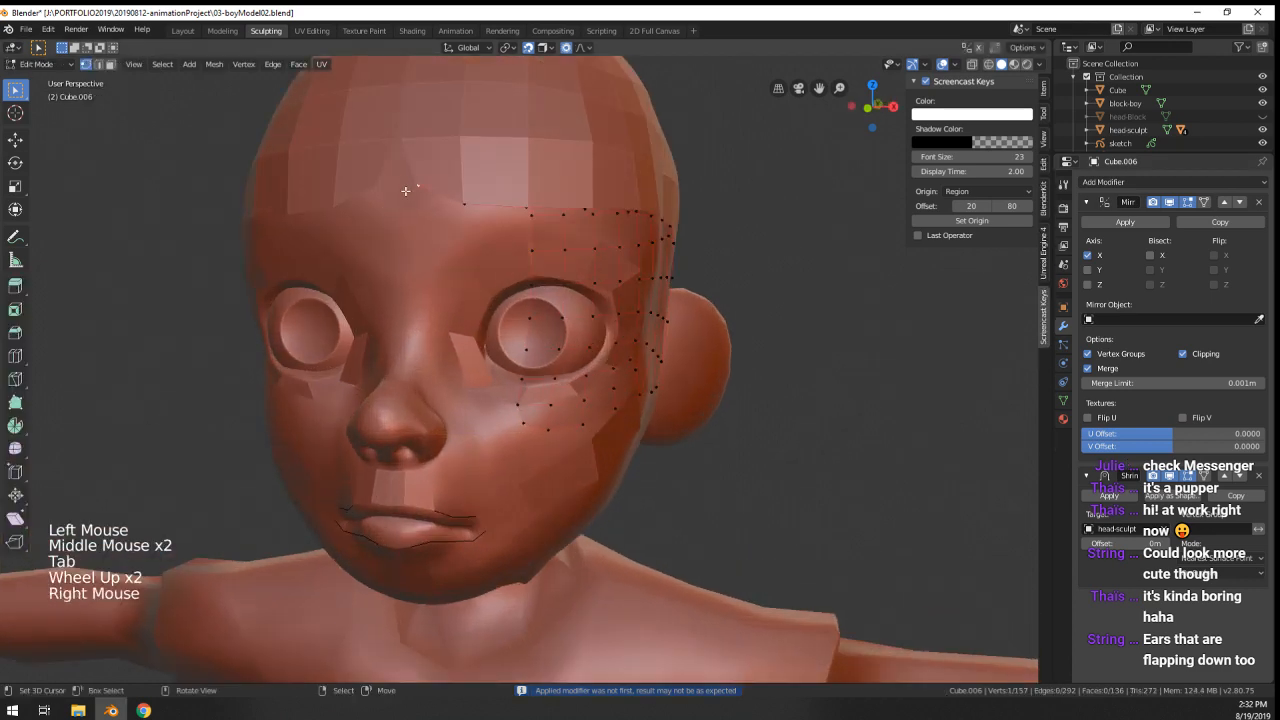
pyautogui.press('g')
pyautogui.press('Tab')
# - Hide the head sculpt so that only the retopology pieces remain around the face
pyautogui.moveTo(405, 190); pyautogui.dragTo(440, 258, button='middle')
pyautogui.keyDown('shift'); pyautogui.rightClick(569, 275); pyautogui.keyUp('shift')
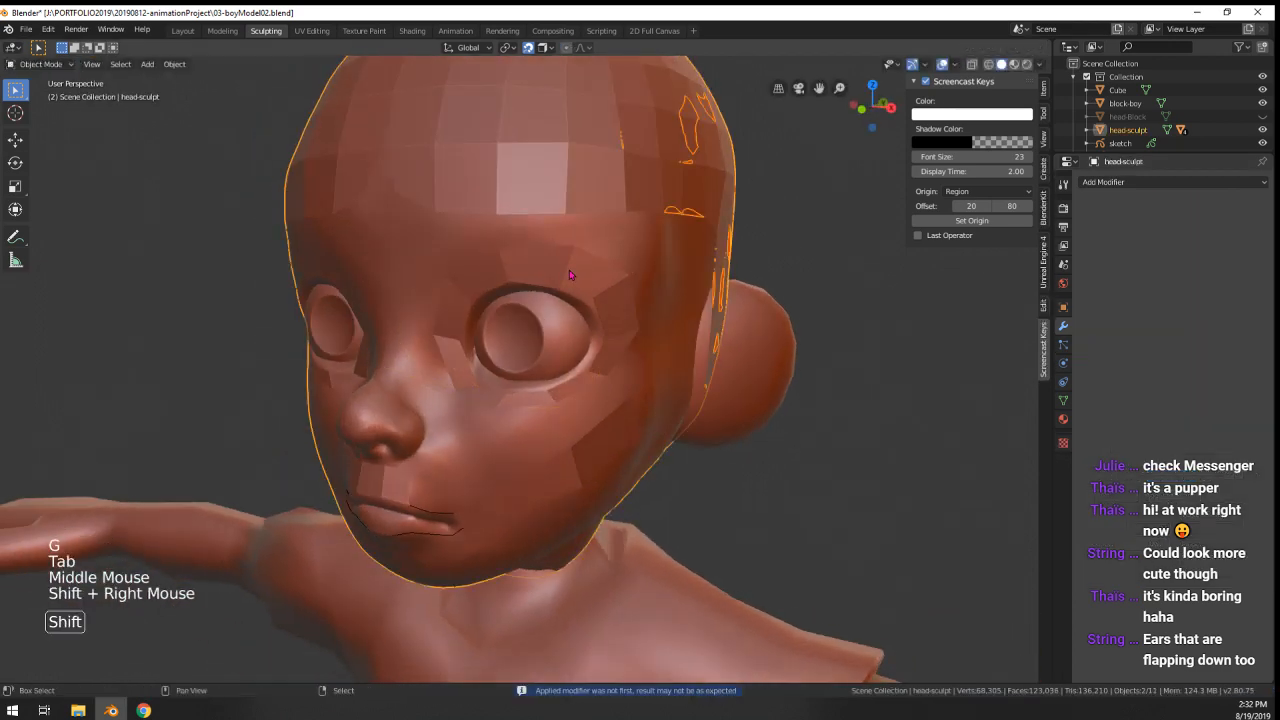
pyautogui.keyDown('shift'); pyautogui.rightClick(570, 240); pyautogui.keyUp('shift')
pyautogui.rightClick(571, 206)
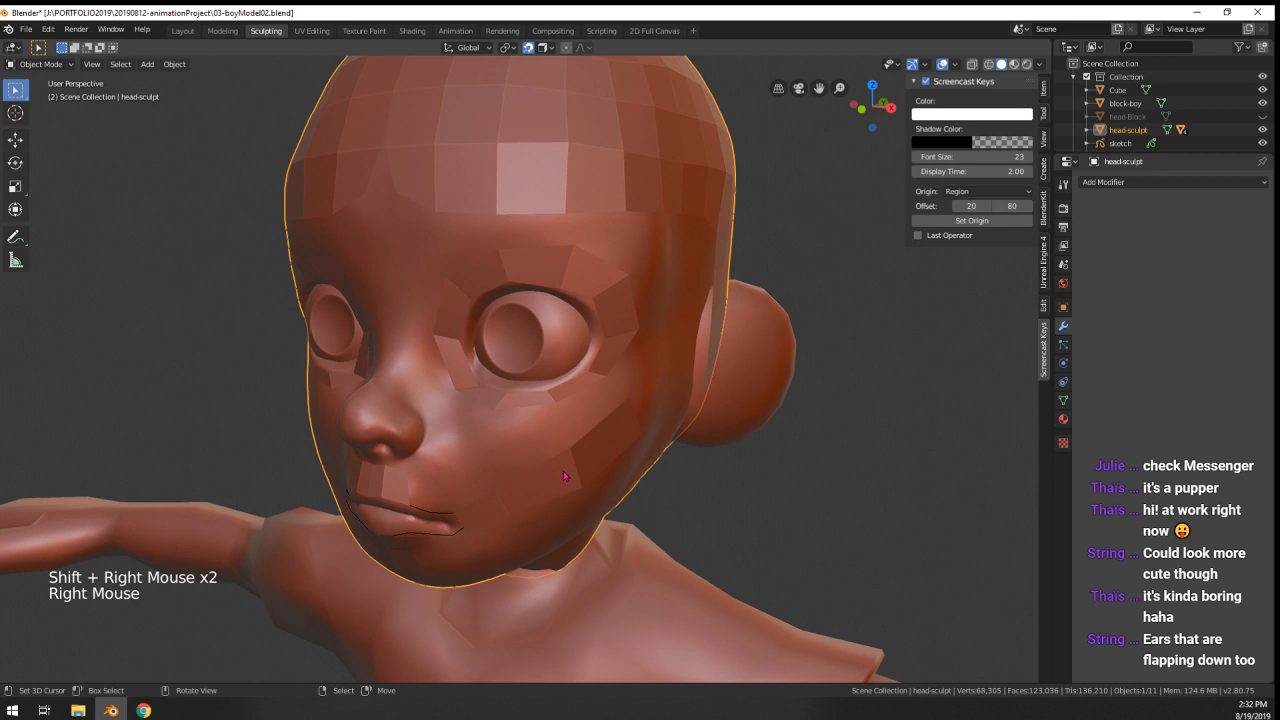
pyautogui.press('h')
# - Join the cranium patch with the face mesh and reveal all hidden objects
pyautogui.rightClick(608, 191)
pyautogui.keyDown('shift'); pyautogui.rightClick(585, 262); pyautogui.keyUp('shift')
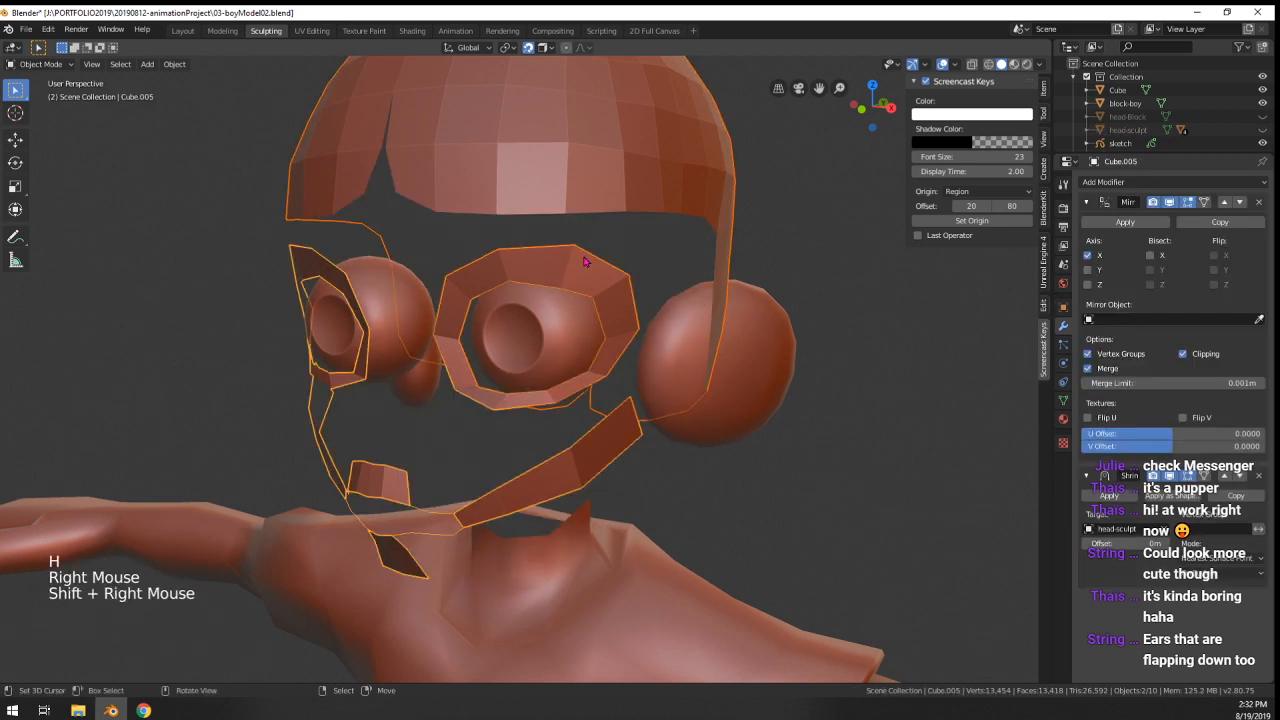
pyautogui.hotkey('ctrl', 'j')
pyautogui.hotkey('alt', 'h')
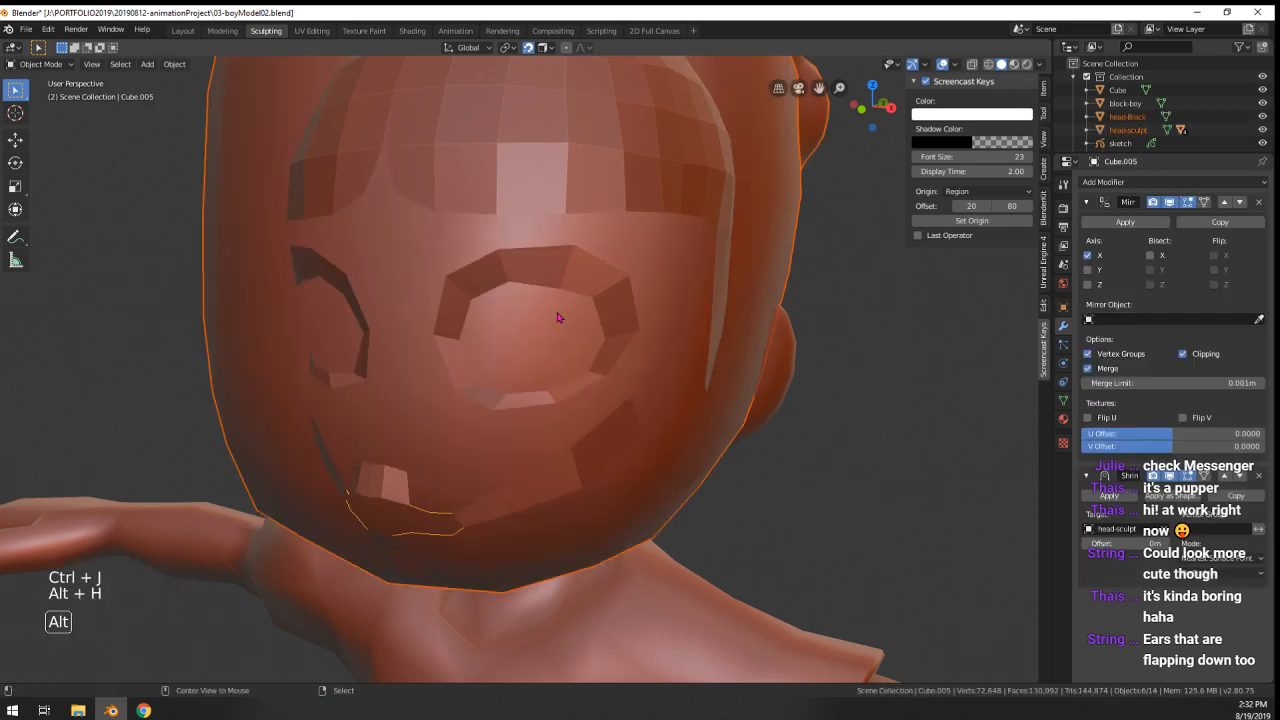
# - Try deleting the block-out head that surrounds the boy's head
pyautogui.scroll(-5, 575, 200)
pyautogui.rightClick(572, 193)
pyautogui.press('g')
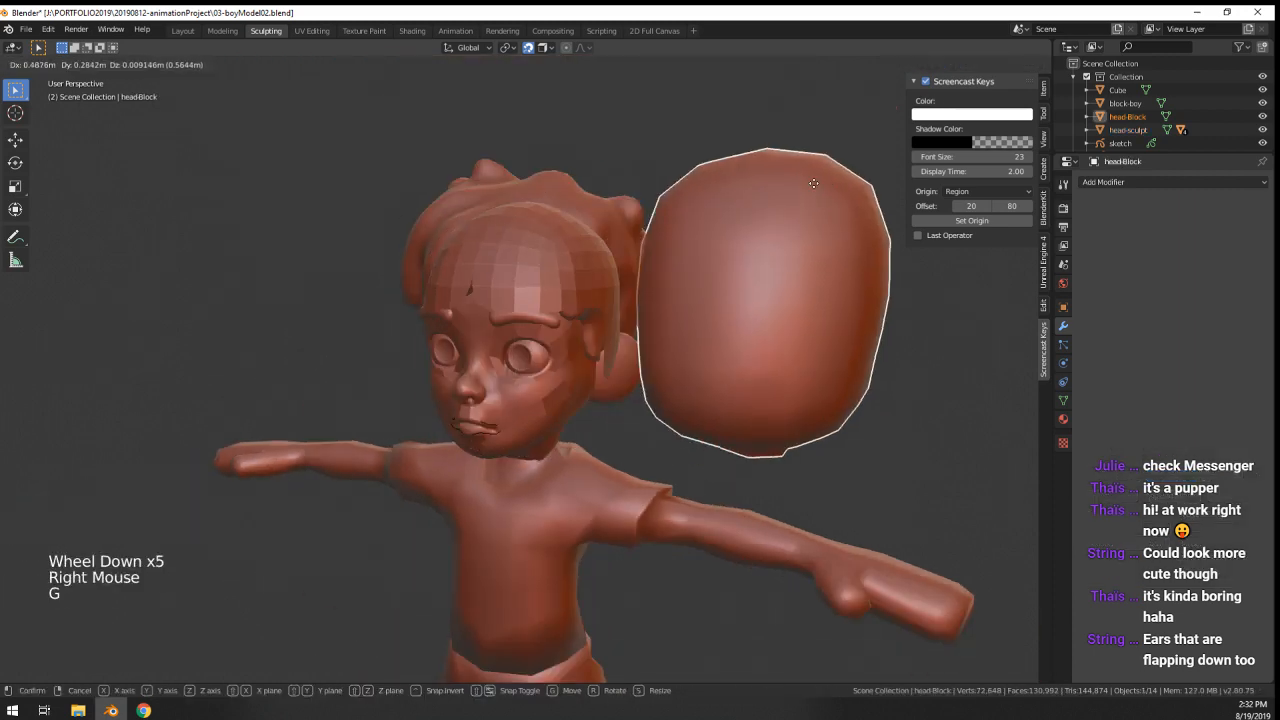
pyautogui.rightClick(763, 274)
pyautogui.press('x')
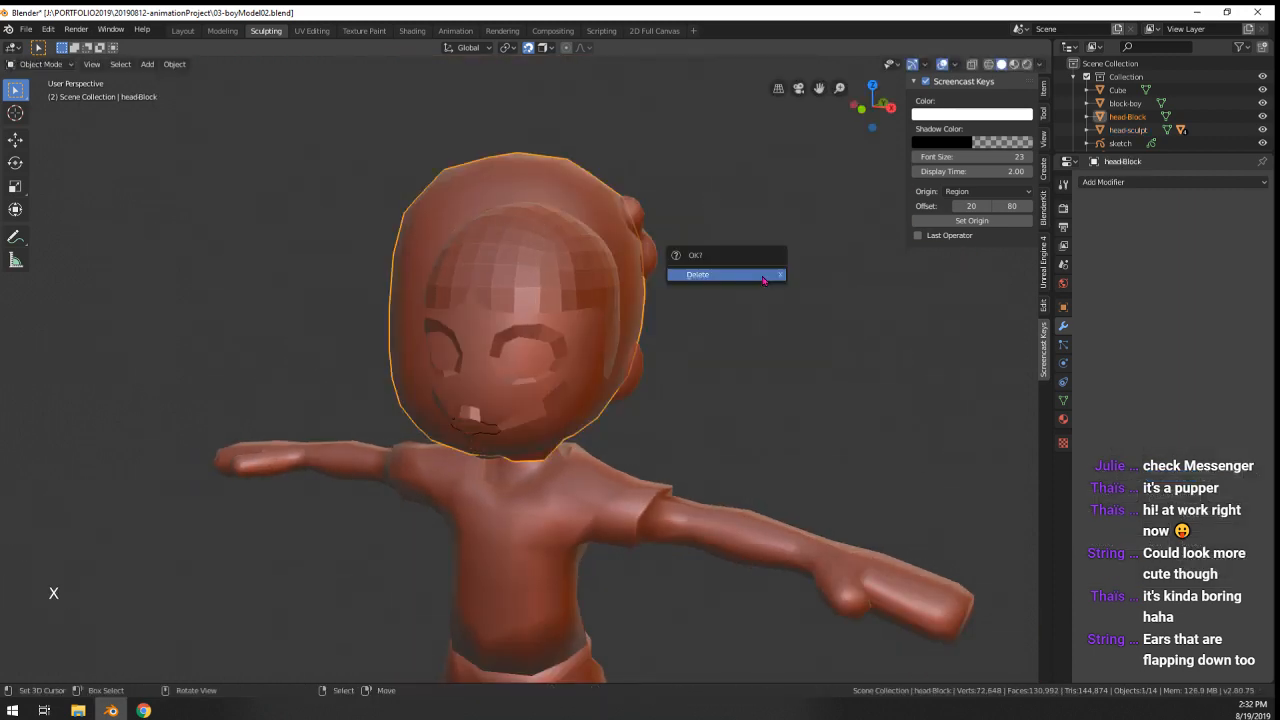
pyautogui.click(763, 276)
pyautogui.scroll(5, 600, 270)
pyautogui.moveTo(600, 270); pyautogui.dragTo(506, 261, button='middle')
pyautogui.rightClick(517, 163)
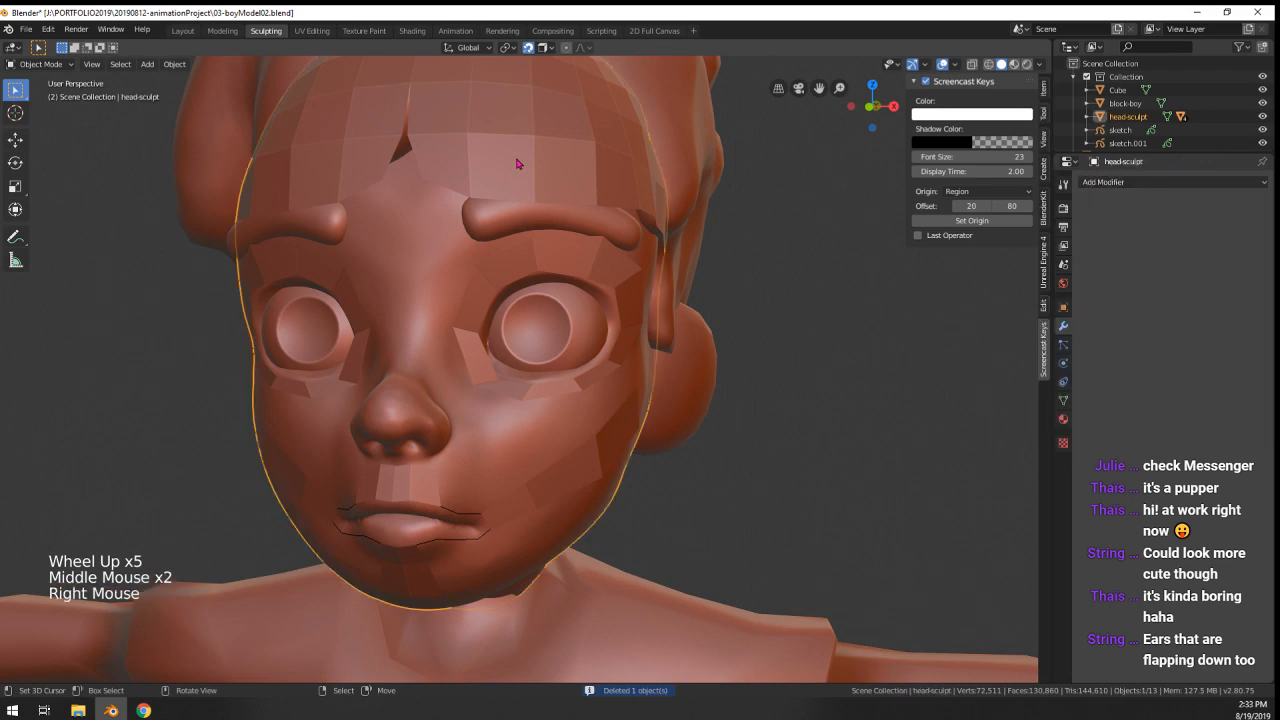
# - Undo the deletion of the block-out head
pyautogui.hotkey('ctrl', 'z')
pyautogui.scroll(-5, 530, 188)
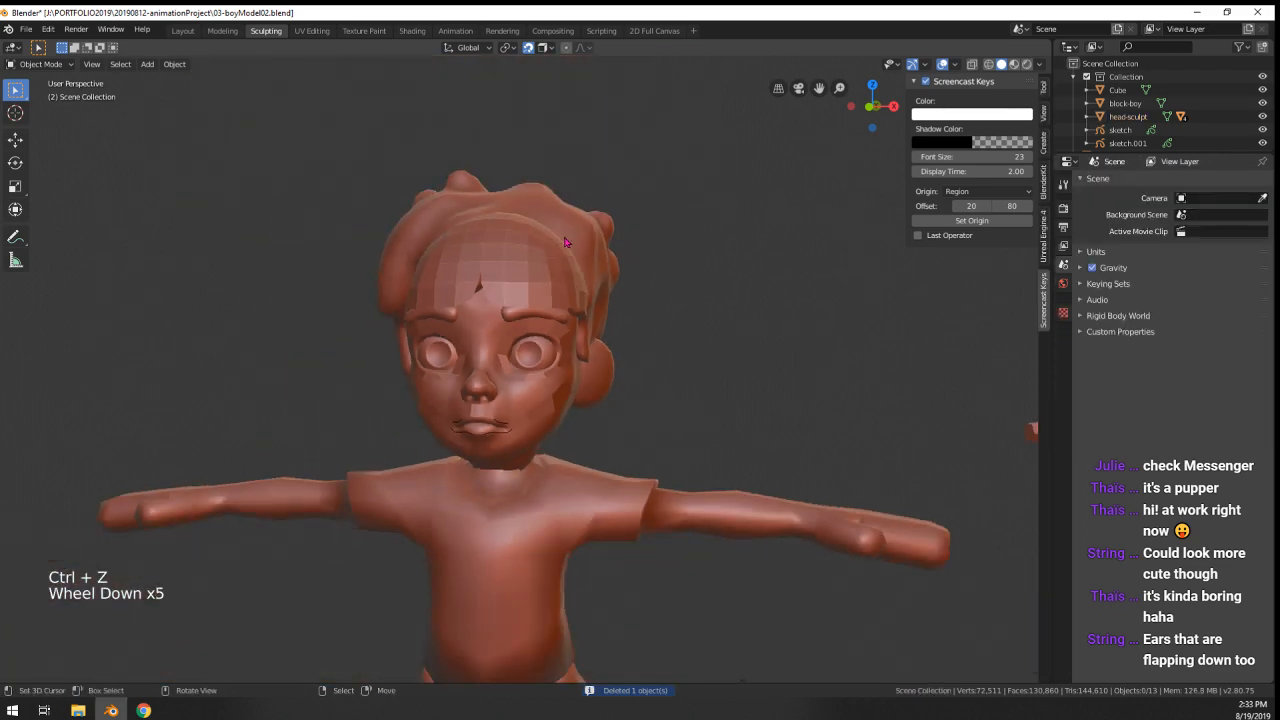
pyautogui.hotkey('ctrl', 'z')
# - Move the block-out head aside from the character and delete it
pyautogui.moveTo(588, 270); pyautogui.dragTo(700, 268, button='middle')
pyautogui.press('g')
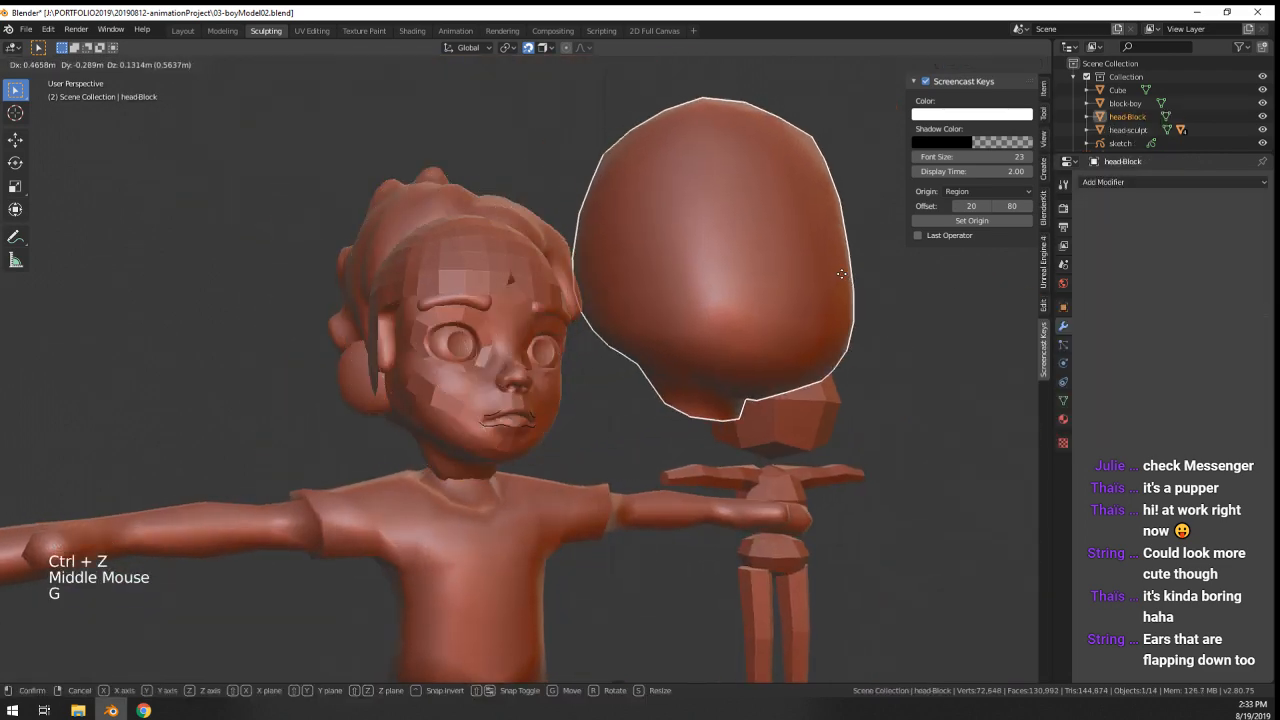
pyautogui.click(885, 268)
pyautogui.moveTo(883, 270); pyautogui.dragTo(687, 352, button='middle')
pyautogui.scroll(-3, 688, 352)
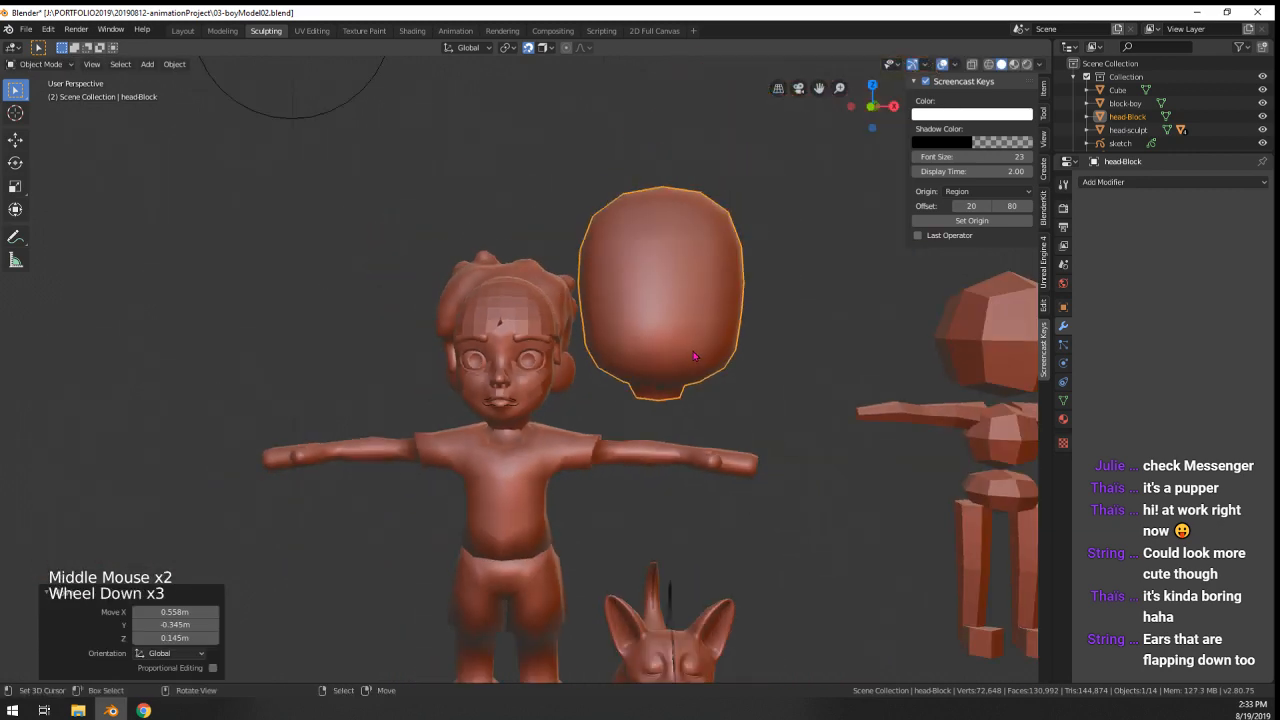
pyautogui.press('x')
pyautogui.click(612, 346)
# - Hide the hair and eyebrow objects to expose the head
pyautogui.scroll(6, 600, 300)
pyautogui.rightClick(553, 197)
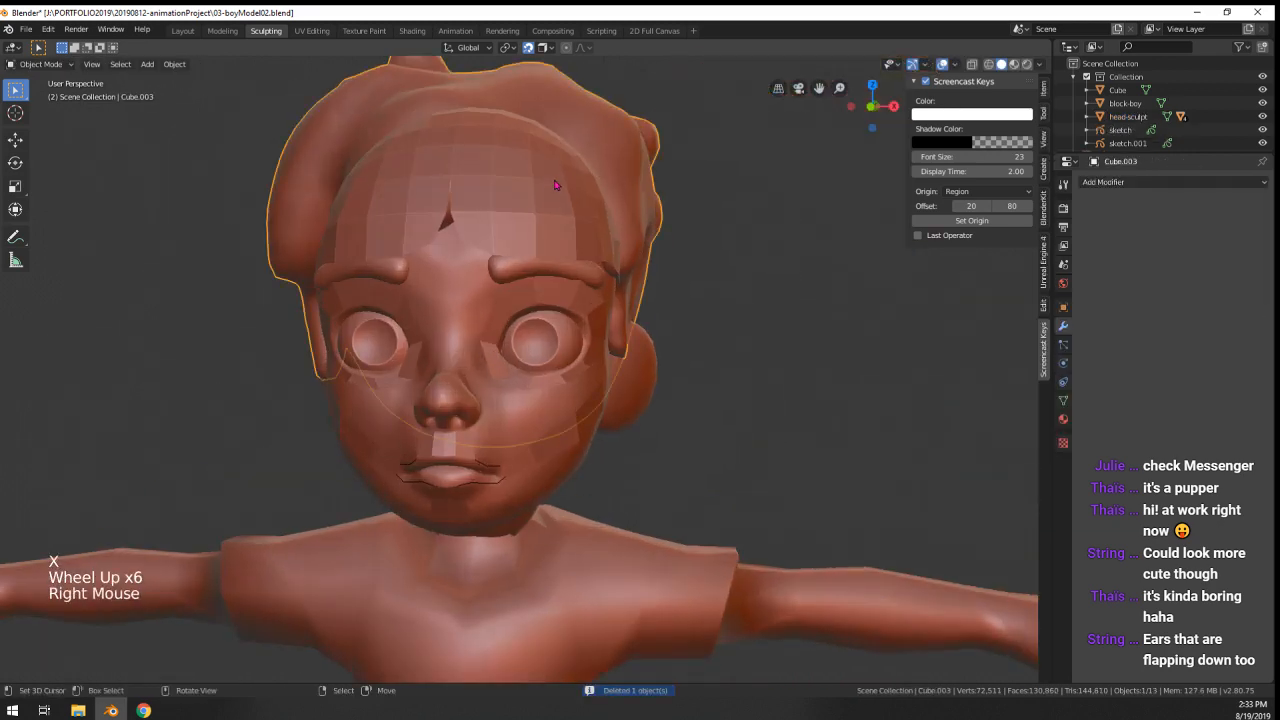
pyautogui.rightClick(553, 197)
pyautogui.rightClick(553, 197)
pyautogui.press('h')
pyautogui.rightClick(381, 272)
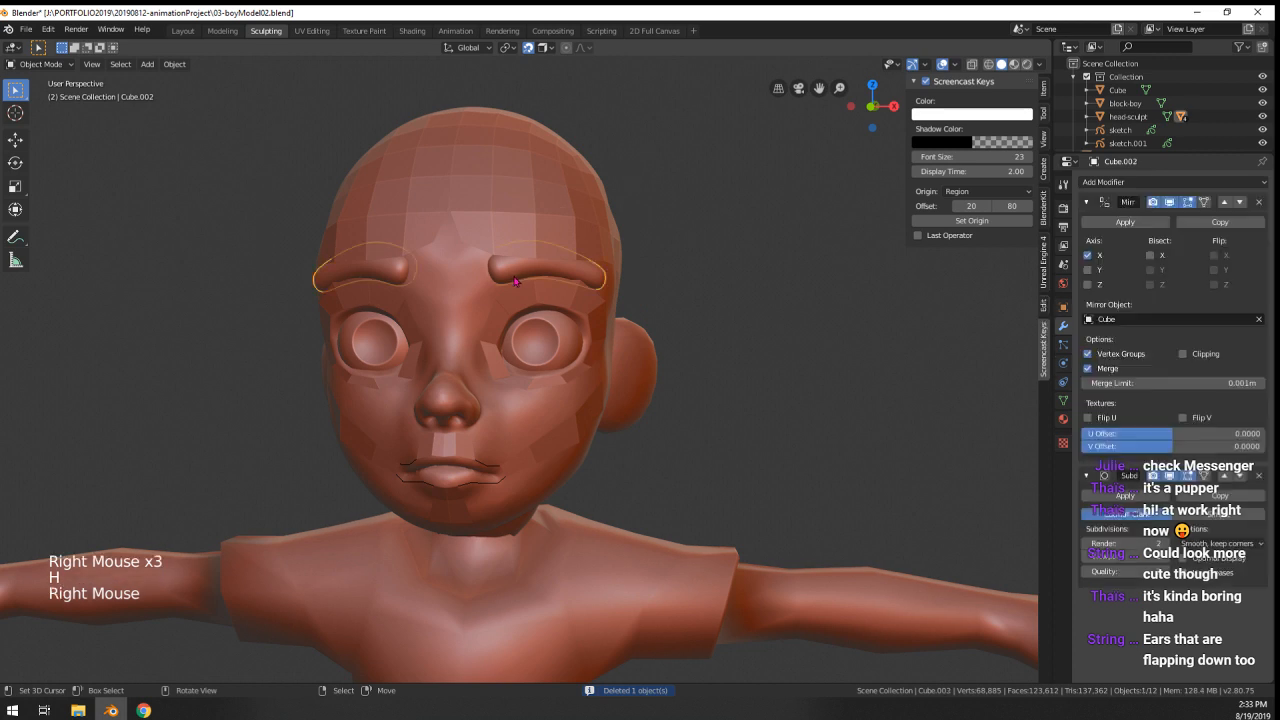
pyautogui.press('h')
pyautogui.moveTo(381, 276); pyautogui.dragTo(522, 305, button='middle')
# - Select the joined retopology mesh where it overlaps the head sculpt
pyautogui.rightClick(522, 305)
pyautogui.rightClick(522, 305)
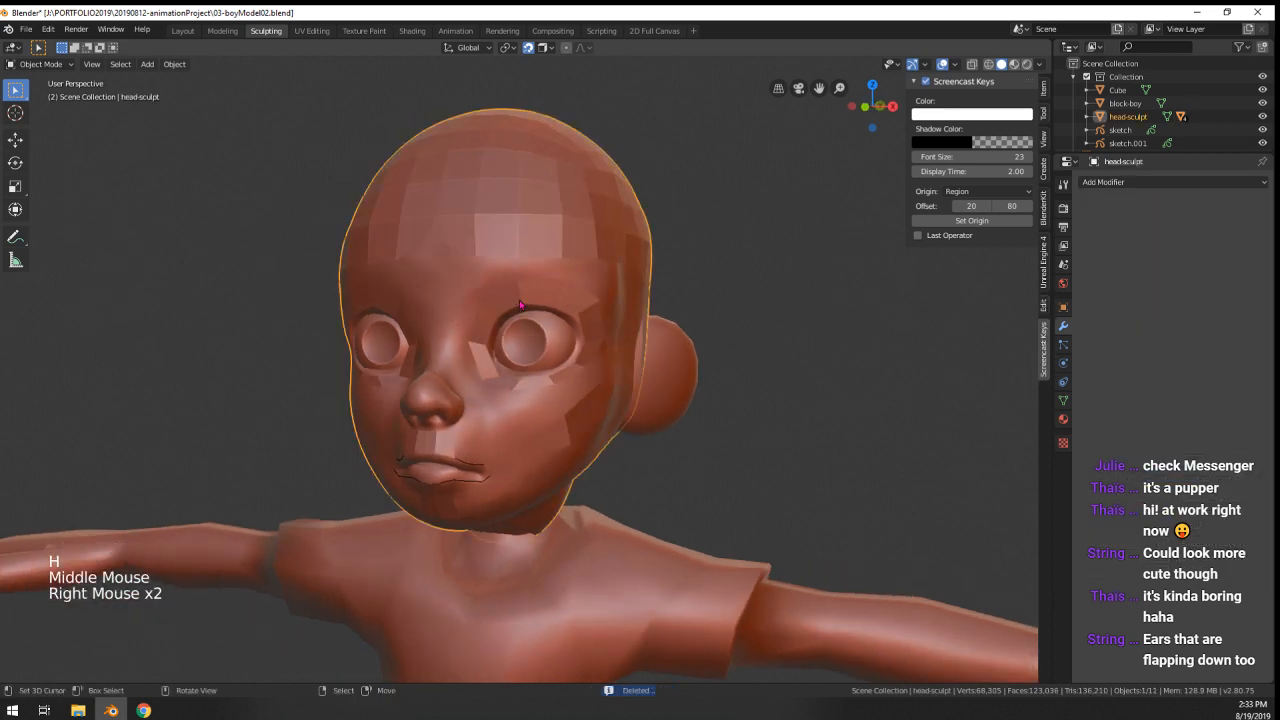
pyautogui.rightClick(522, 305)
pyautogui.rightClick(522, 305)
pyautogui.rightClick(522, 305)
pyautogui.rightClick(522, 305)
pyautogui.rightClick(522, 305)
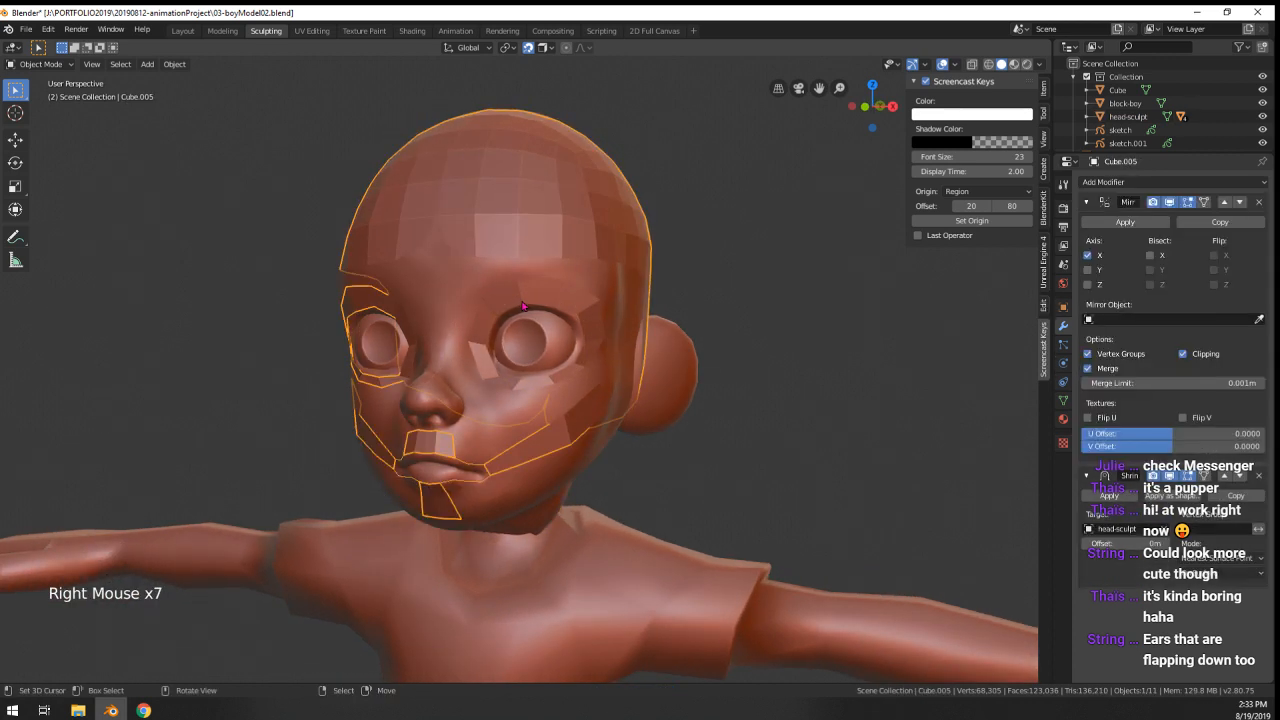
# - Enter Edit Mode on the retopology mesh at the mirrored side of the face
pyautogui.press('Tab')
pyautogui.scroll(2, 522, 305)
pyautogui.moveTo(574, 313); pyautogui.dragTo(600, 310, button='middle')
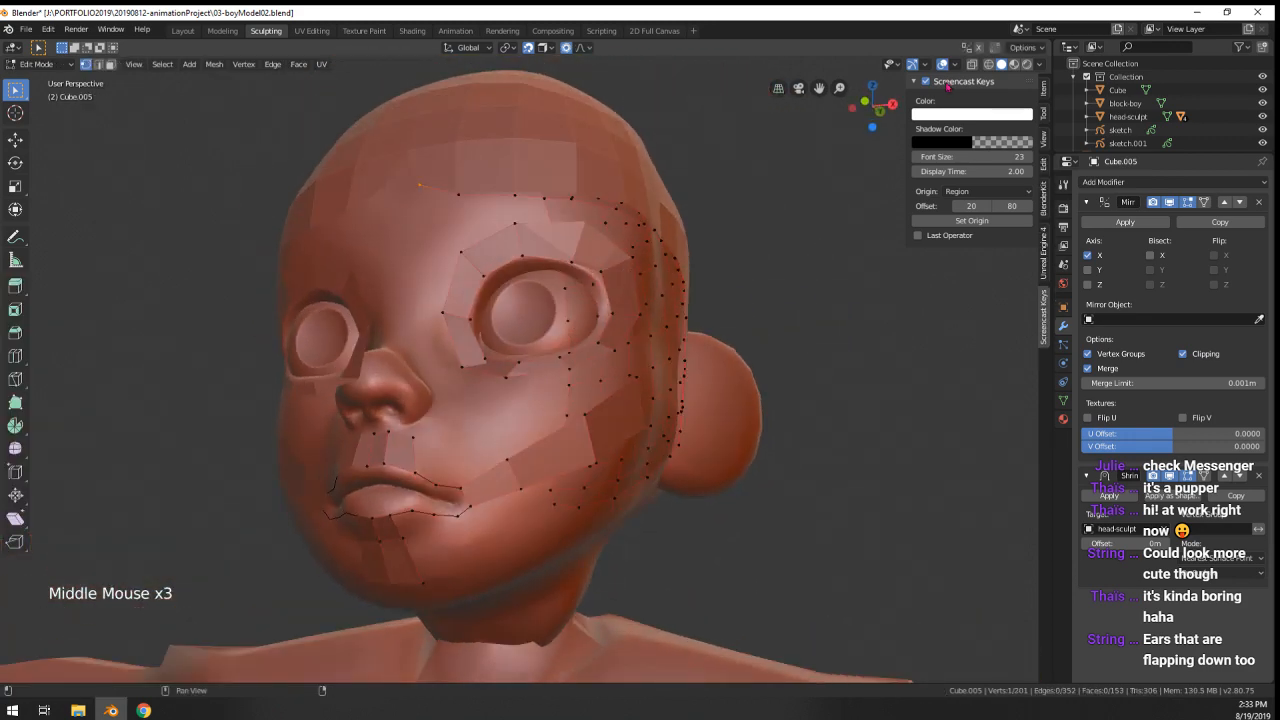
# - Try wireframe viewport shading with a raised X-Ray value on the head, and return to solid shading
pyautogui.click(1041, 64)
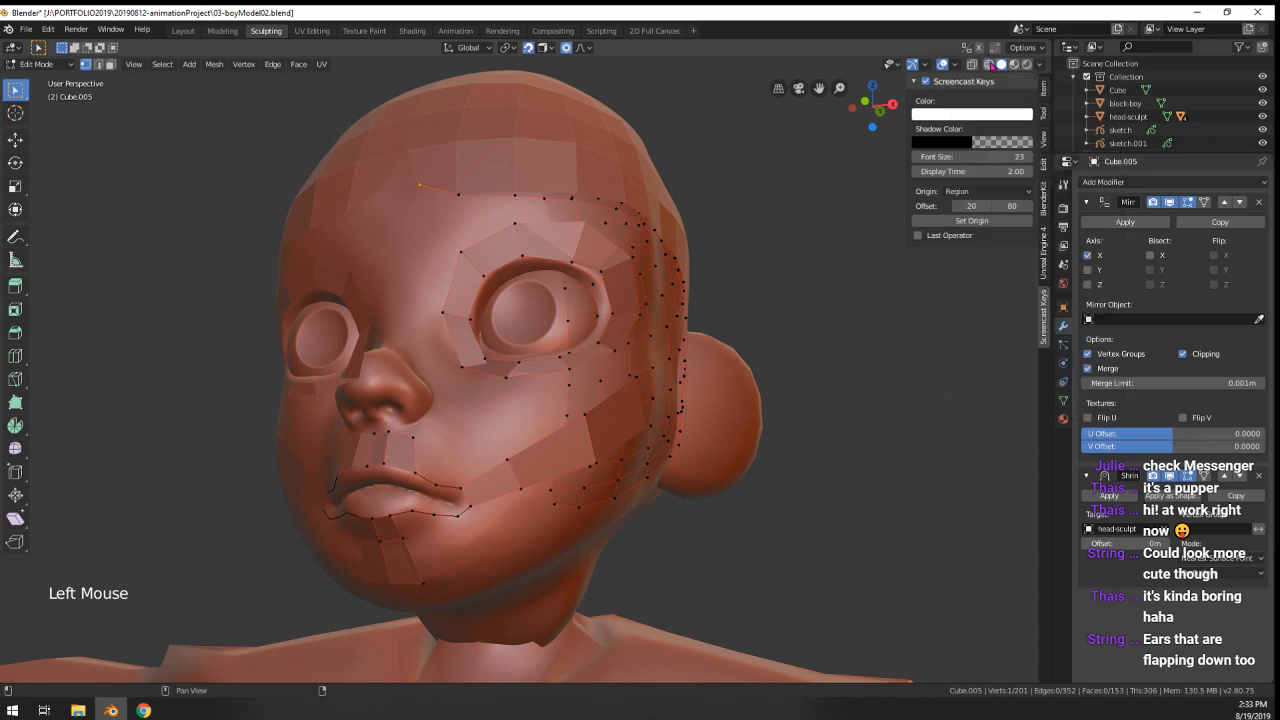
pyautogui.click(989, 64)
pyautogui.click(1040, 64)
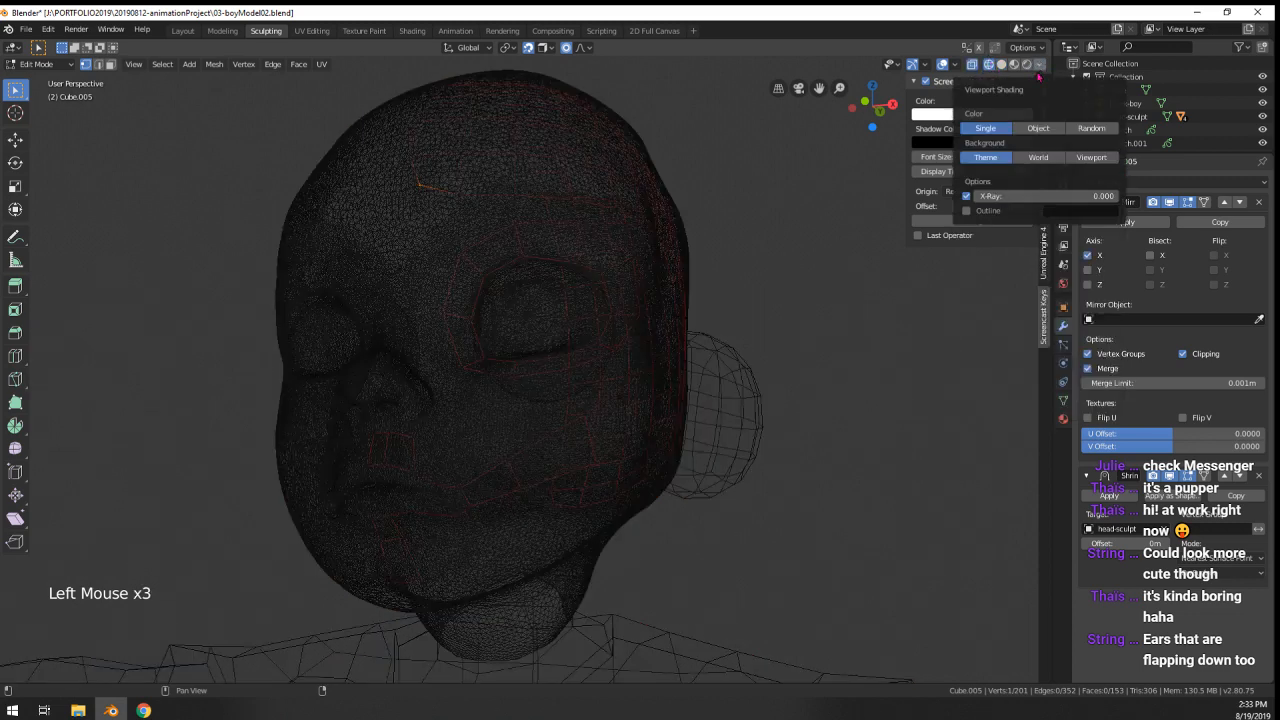
pyautogui.moveTo(996, 197); pyautogui.dragTo(1120, 202)
pyautogui.moveTo(680, 308)
pyautogui.mouseDown(button='middle')
pyautogui.moveTo(811, 310)
pyautogui.moveTo(949, 253)
pyautogui.mouseUp(button='middle')
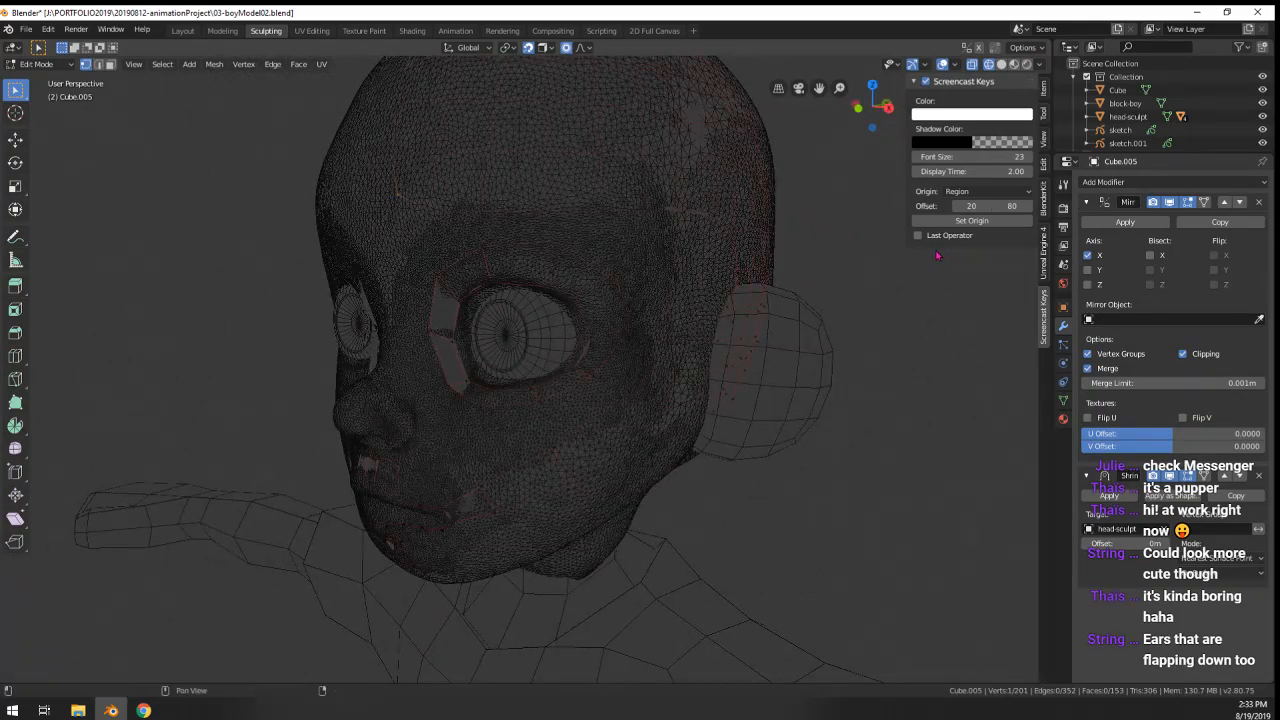
pyautogui.click(1001, 64)
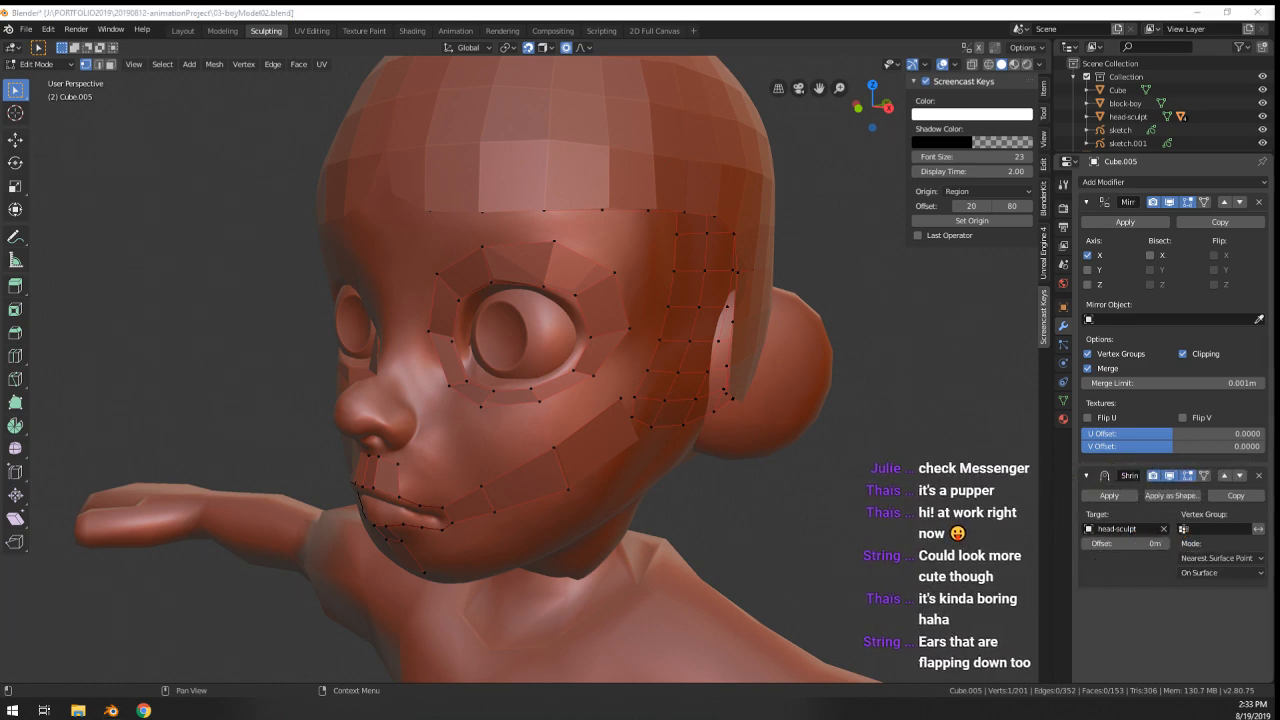
# - Try to fill a face between the eye loop's upper edge and the cranium's forehead edge
pyautogui.moveTo(757, 456); pyautogui.dragTo(761, 502, button='middle')
pyautogui.scroll(-1, 761, 502)
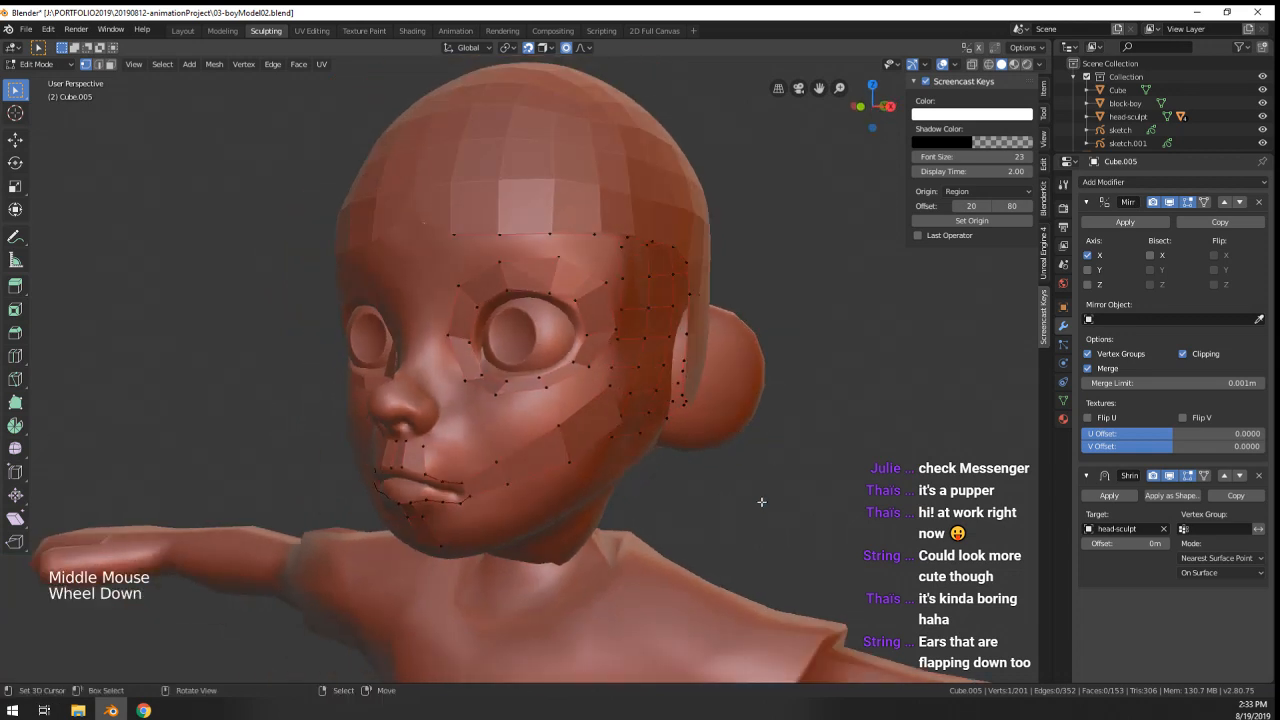
pyautogui.moveTo(608, 465); pyautogui.dragTo(604, 464, button='middle')
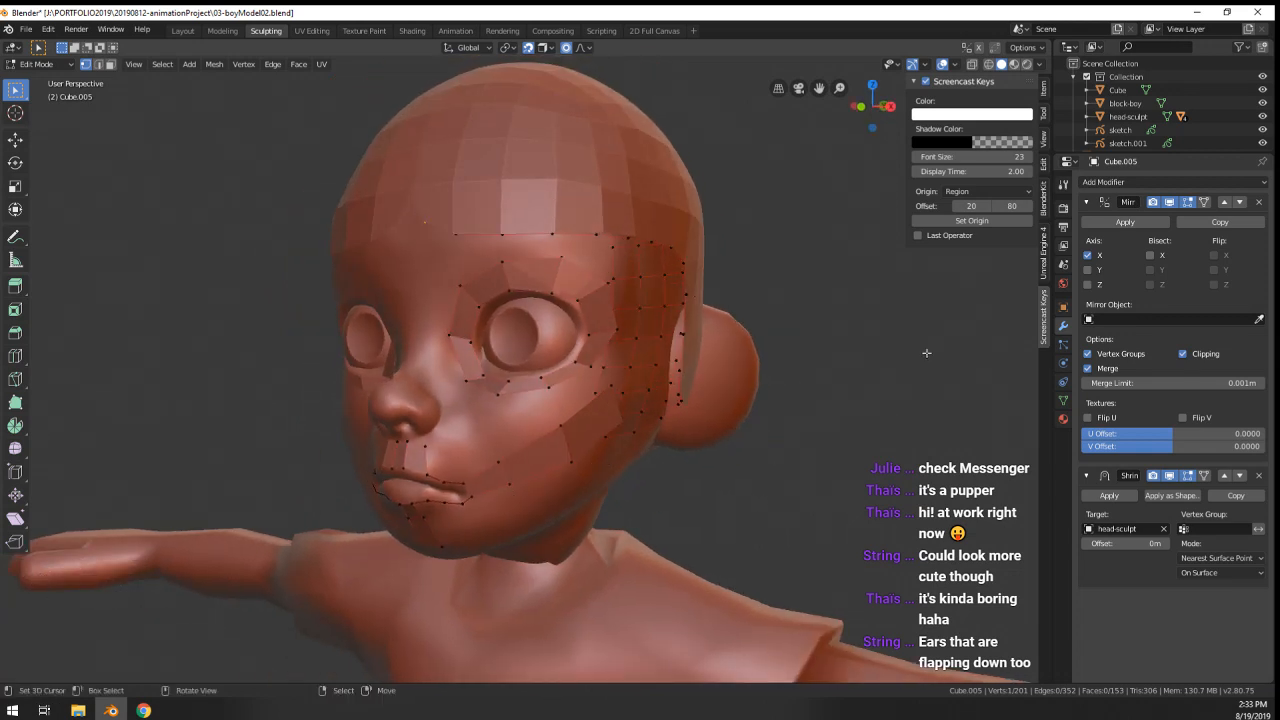
pyautogui.scroll(2, 672, 388)
pyautogui.moveTo(668, 386)
pyautogui.mouseDown(button='middle')
pyautogui.moveTo(620, 386)
pyautogui.moveTo(665, 392)
pyautogui.mouseUp(button='middle')
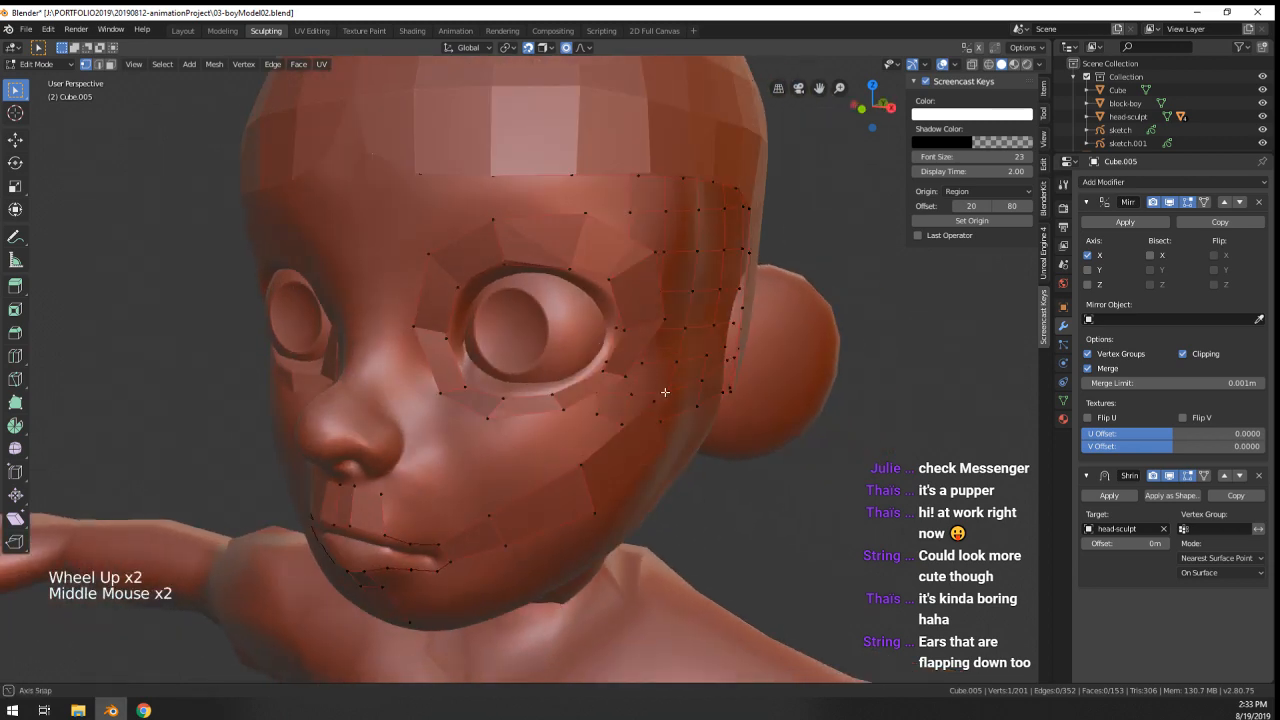
pyautogui.keyDown('shift'); pyautogui.moveTo(625, 335); pyautogui.dragTo(592, 360, button='middle'); pyautogui.keyUp('shift')
pyautogui.rightClick(474, 243)
pyautogui.keyDown('shift'); pyautogui.rightClick(480, 218); pyautogui.keyUp('shift')
pyautogui.keyDown('shift'); pyautogui.rightClick(549, 205); pyautogui.keyUp('shift')
pyautogui.keyDown('shift'); pyautogui.rightClick(580, 213); pyautogui.keyUp('shift')
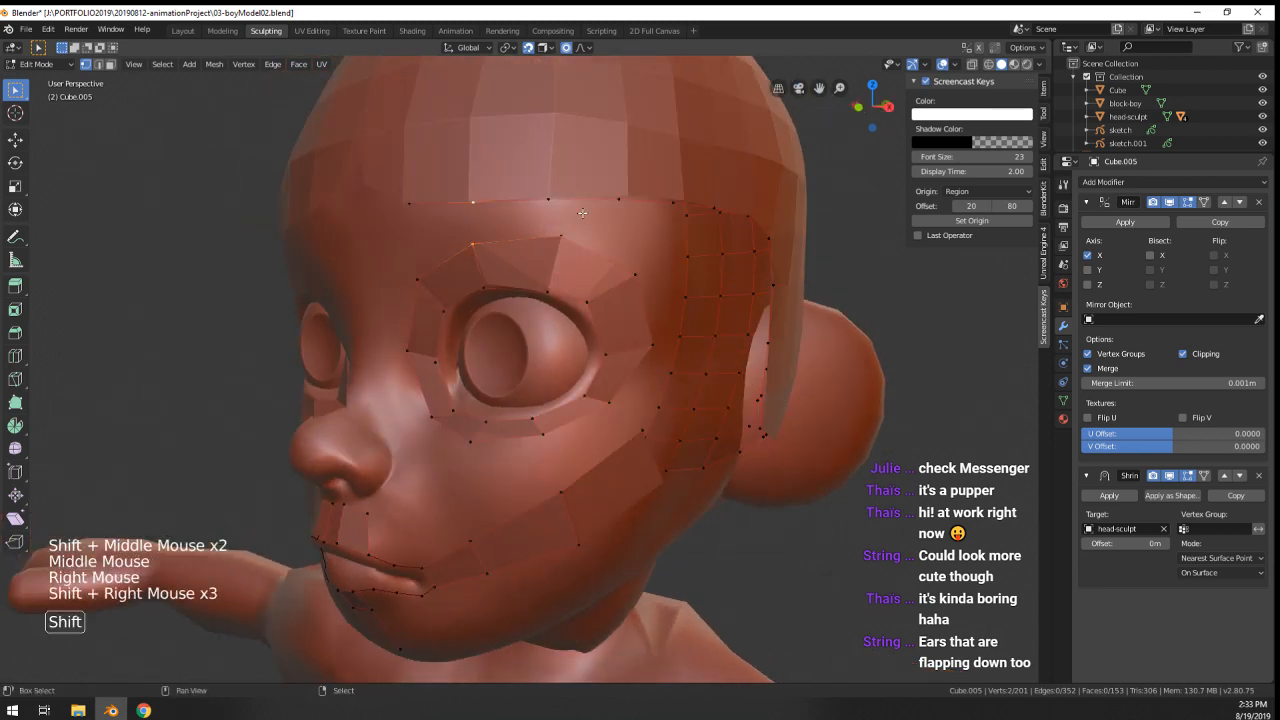
pyautogui.keyDown('shift'); pyautogui.rightClick(549, 200); pyautogui.keyUp('shift')
pyautogui.press('f')
pyautogui.hotkey('ctrl', 'z')
# - Fill a quad joining the eye loop's top edge to the matching forehead edge of the cranium
pyautogui.rightClick(561, 237)
pyautogui.keyDown('shift'); pyautogui.rightClick(464, 241); pyautogui.keyUp('shift')
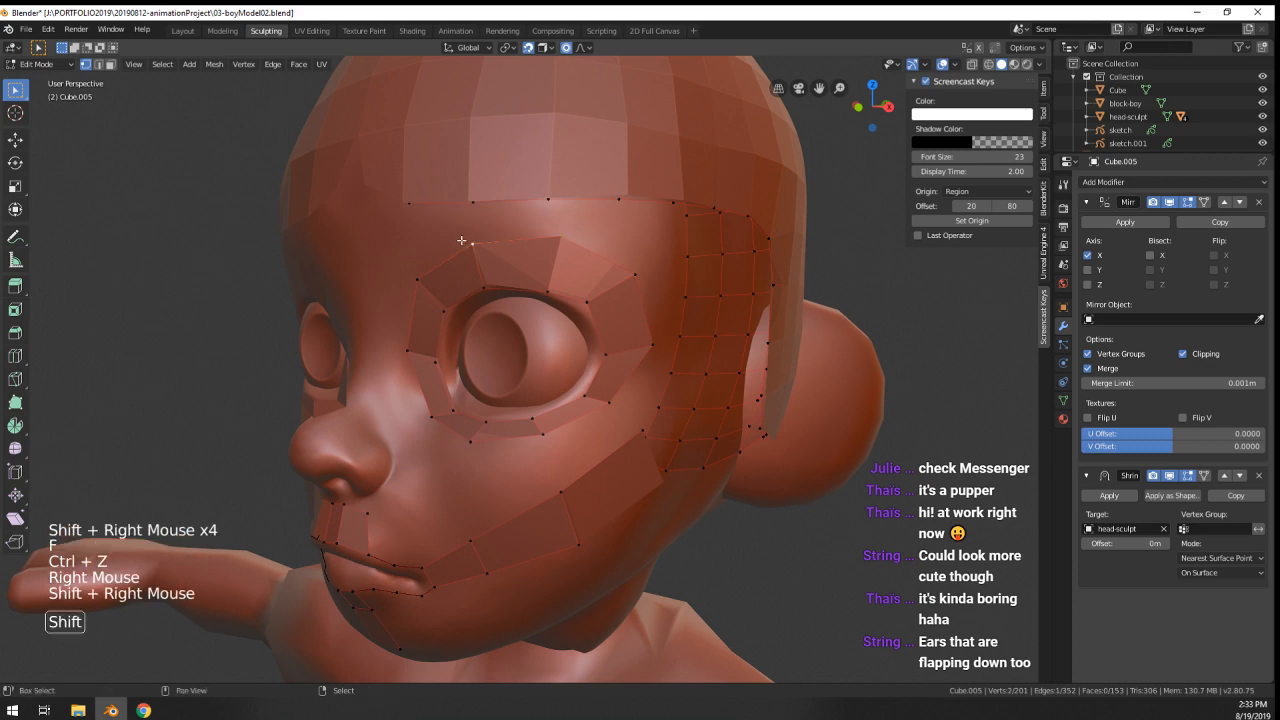
pyautogui.keyDown('shift'); pyautogui.rightClick(472, 197); pyautogui.keyUp('shift')
pyautogui.keyDown('shift'); pyautogui.rightClick(531, 194); pyautogui.keyUp('shift')
pyautogui.press('f')
# - Reposition the vertices around the joining face above the eye to even out the brow
pyautogui.moveTo(531, 194); pyautogui.dragTo(478, 394, button='middle')
pyautogui.rightClick(518, 241)
pyautogui.press('g')
pyautogui.click(536, 246)
pyautogui.press('g')
pyautogui.click(565, 228)
pyautogui.scroll(-1, 565, 228)
pyautogui.scroll(2, 540, 260)
# - Extrude a line of vertices from the mouth loop's lower corner back across the lower cheek
pyautogui.rightClick(462, 394)
pyautogui.moveTo(478, 394); pyautogui.dragTo(575, 436, button='middle')
pyautogui.keyDown('ctrl'); pyautogui.click(490, 403); pyautogui.keyUp('ctrl')
pyautogui.press('g')
pyautogui.click(557, 374)
pyautogui.scroll(-2, 557, 374)
# - Extrude a second line of vertices from the chin strip back along the jaw toward the ear
pyautogui.rightClick(490, 435)
pyautogui.moveTo(489, 435); pyautogui.dragTo(454, 420, button='middle')
pyautogui.keyDown('ctrl'); pyautogui.click(508, 423); pyautogui.keyUp('ctrl')
pyautogui.moveTo(660, 430); pyautogui.dragTo(590, 438, button='middle')
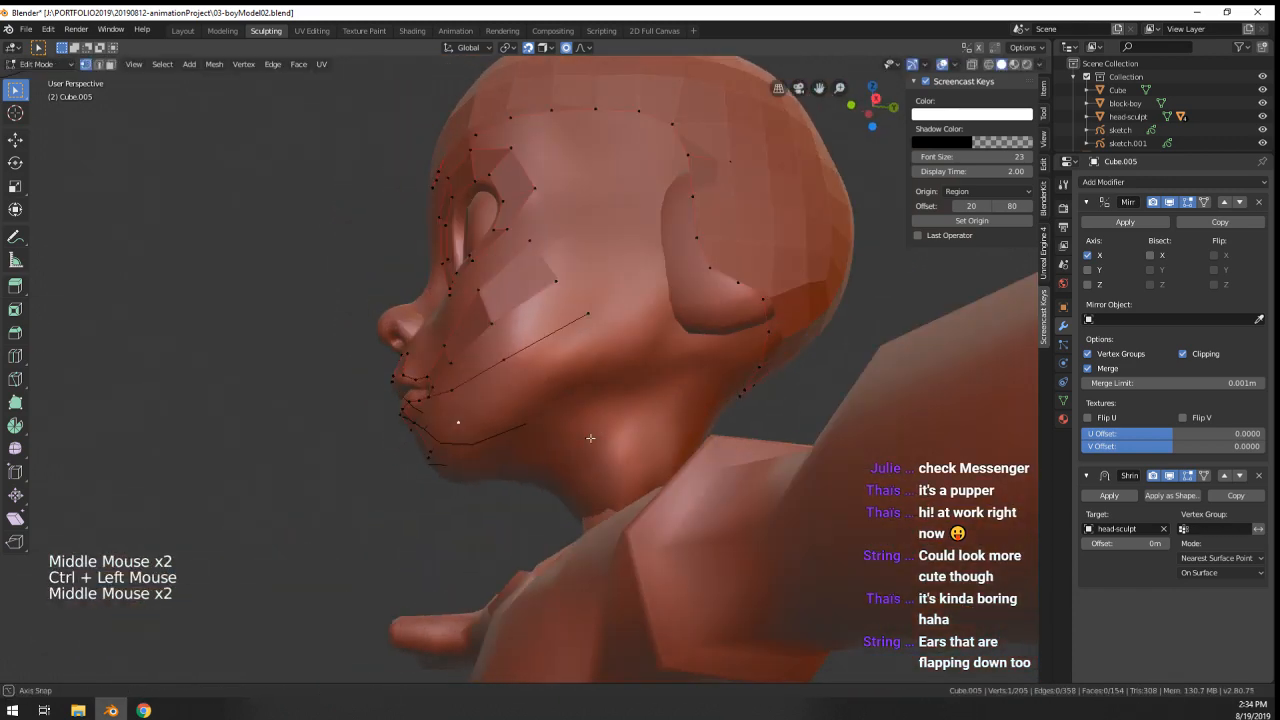
pyautogui.moveTo(596, 352); pyautogui.dragTo(660, 354, button='middle')
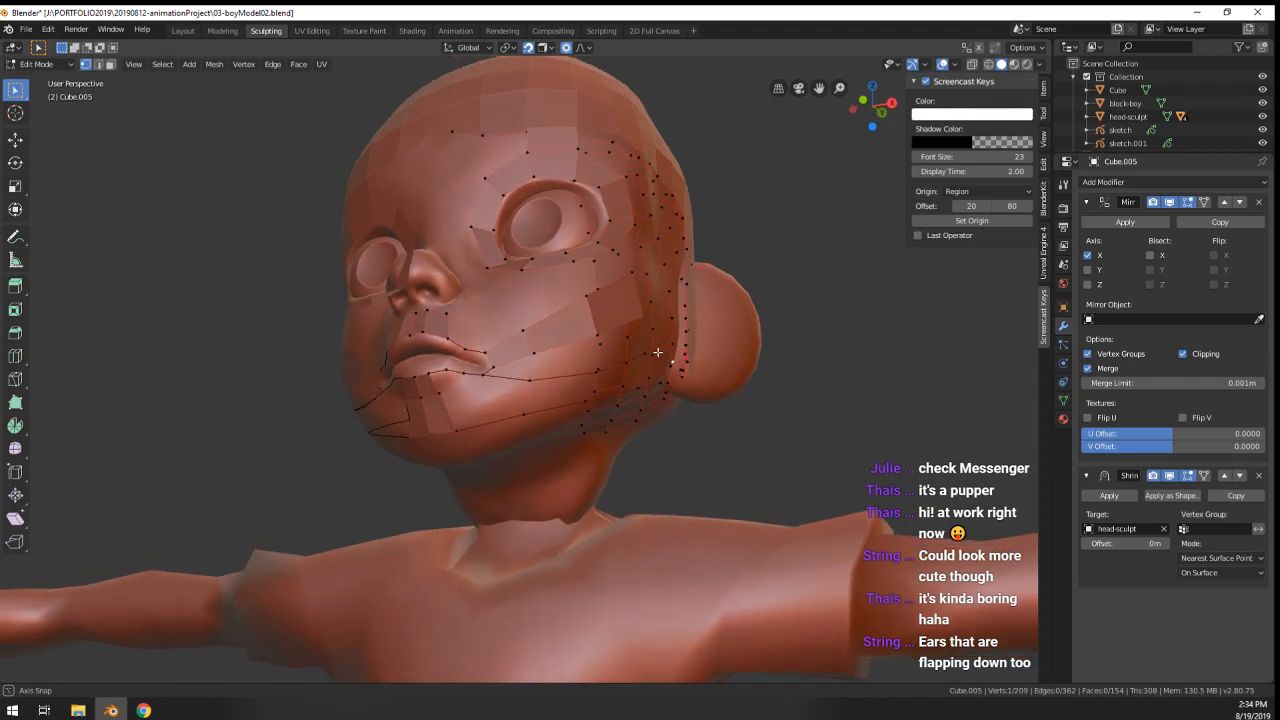
# - Extrude a vertex from the upper lip near the mouth corner and connect it by an edge to the lower eye loop
pyautogui.scroll(2, 505, 396)
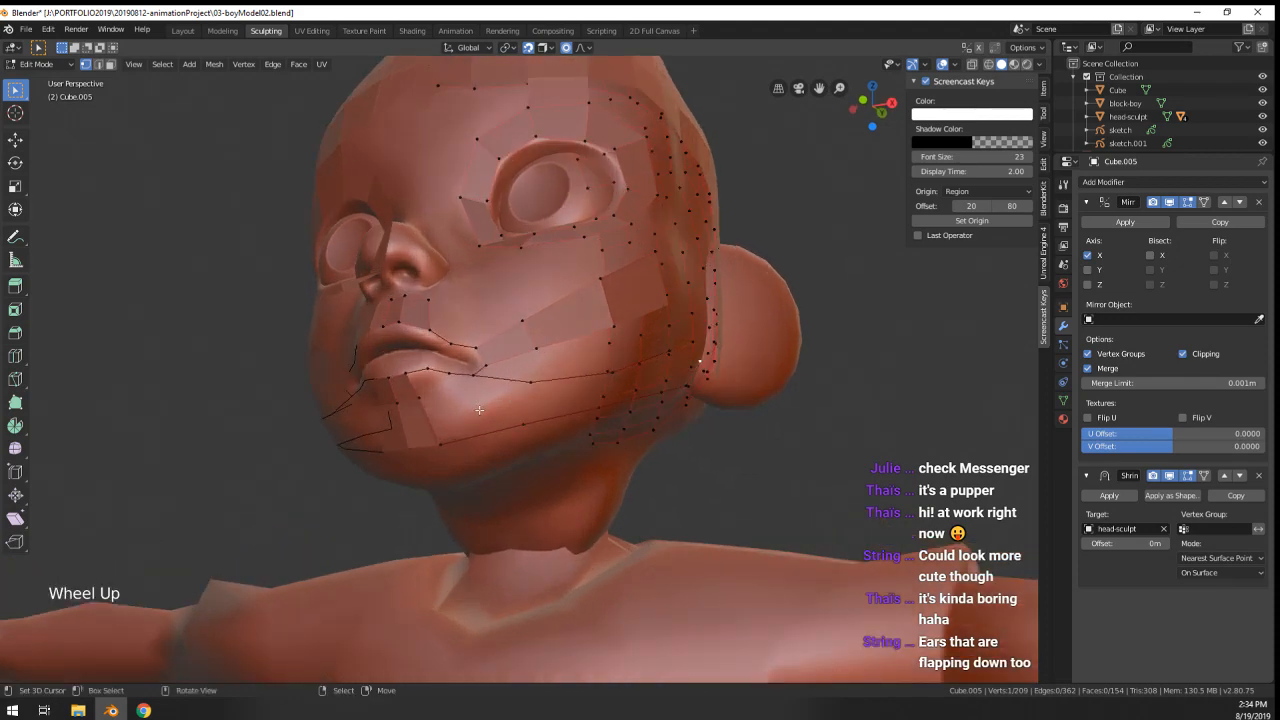
pyautogui.scroll(-2, 518, 434)
pyautogui.moveTo(467, 421); pyautogui.dragTo(545, 418, button='middle')
pyautogui.moveTo(545, 418); pyautogui.dragTo(475, 372, button='middle')
pyautogui.scroll(2, 497, 372)
pyautogui.moveTo(475, 372); pyautogui.dragTo(553, 395, button='middle')
pyautogui.keyDown('ctrl'); pyautogui.click(534, 368); pyautogui.keyUp('ctrl')
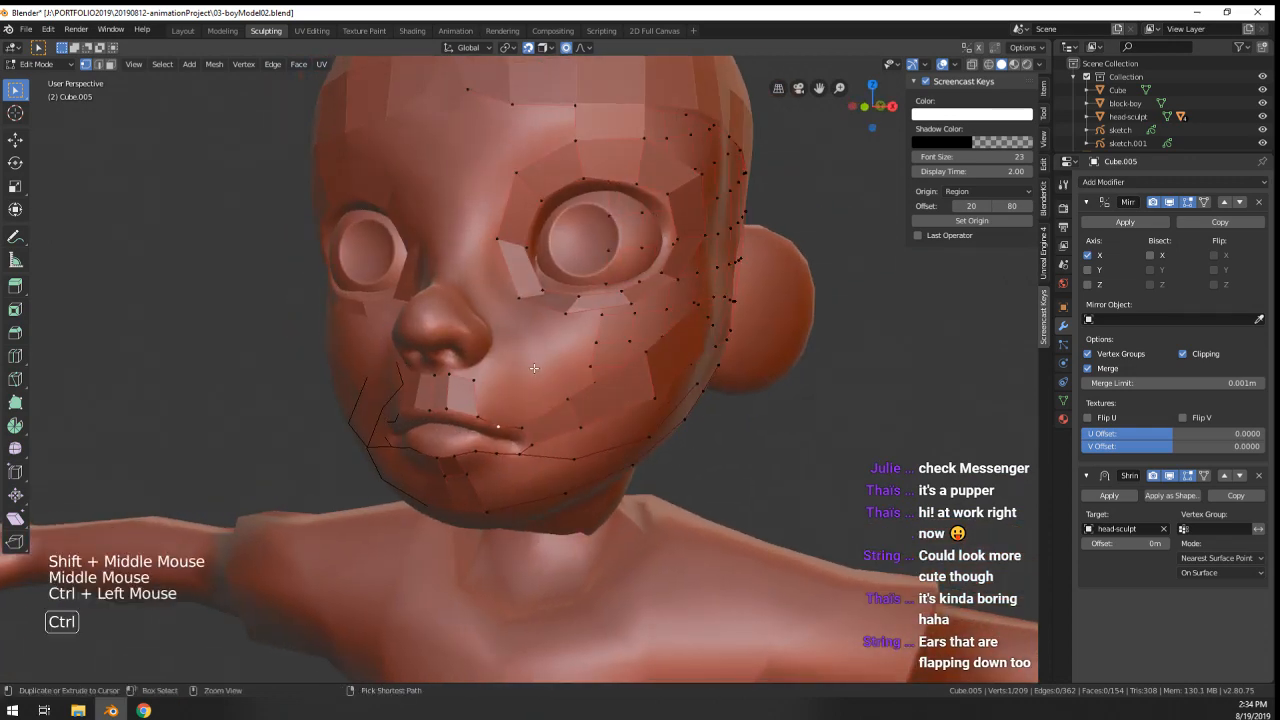
pyautogui.keyDown('shift'); pyautogui.rightClick(562, 322); pyautogui.keyUp('shift')
pyautogui.press('f')
# - Subdivide the connecting cheek edge with one cut and adjust the vertex nearer the mouth
pyautogui.hotkey('ctrl', 'r')
pyautogui.click(550, 340)
pyautogui.rightClick(548, 344)
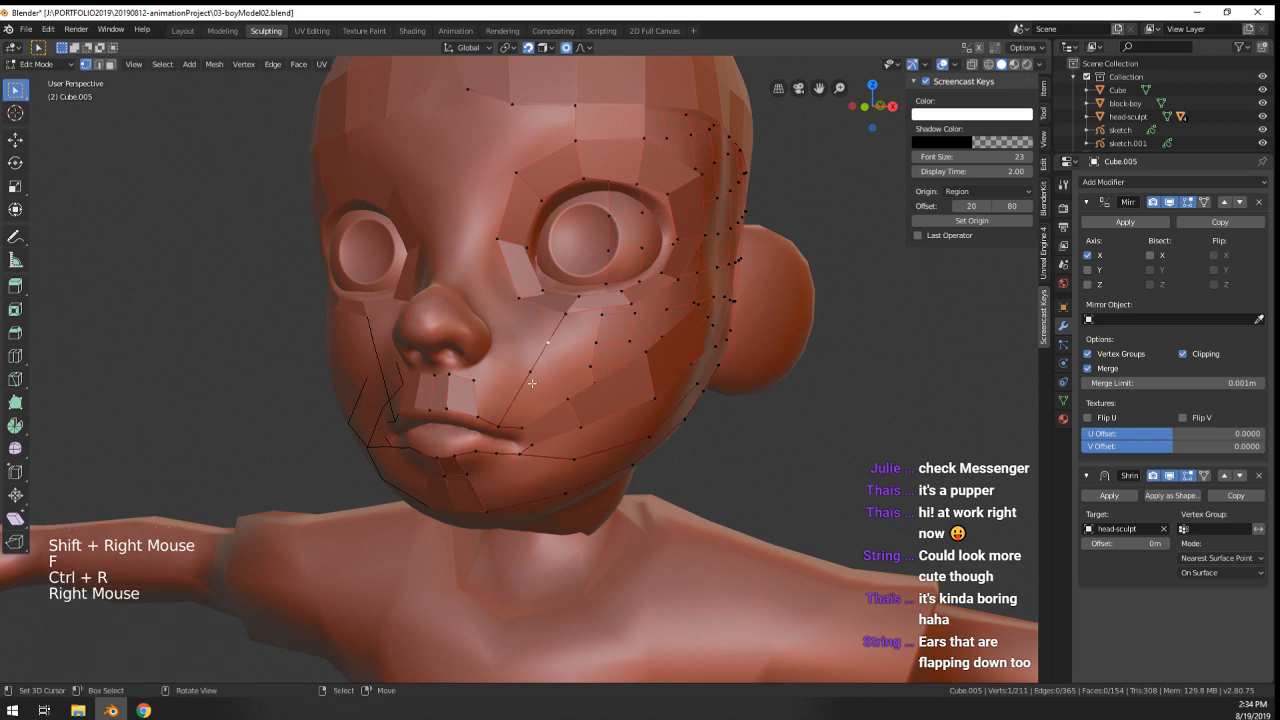
pyautogui.rightClick(531, 371)
pyautogui.press('g')
# - Extrude a chain of vertices from the upper-lip strip's outer corner around the nostril and up beside the nose to the brow
pyautogui.rightClick(520, 378)
pyautogui.scroll(2, 483, 383)
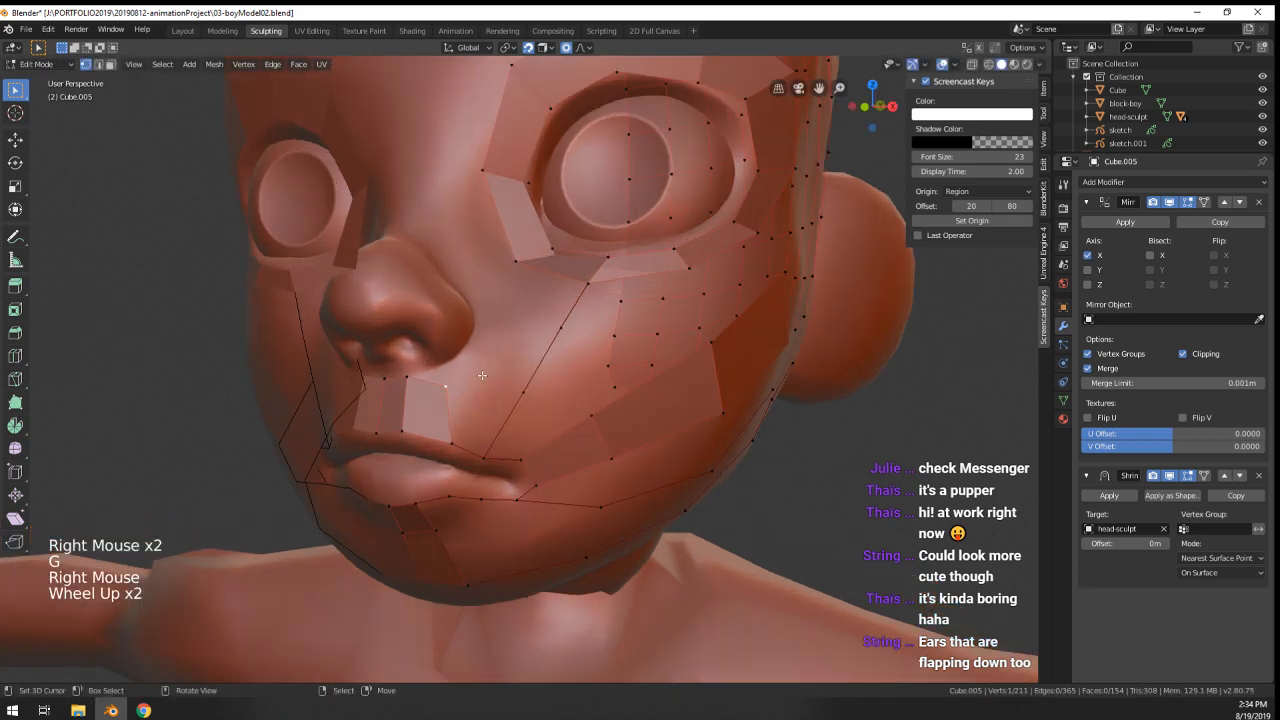
pyautogui.keyDown('ctrl'); pyautogui.click(479, 368); pyautogui.keyUp('ctrl')
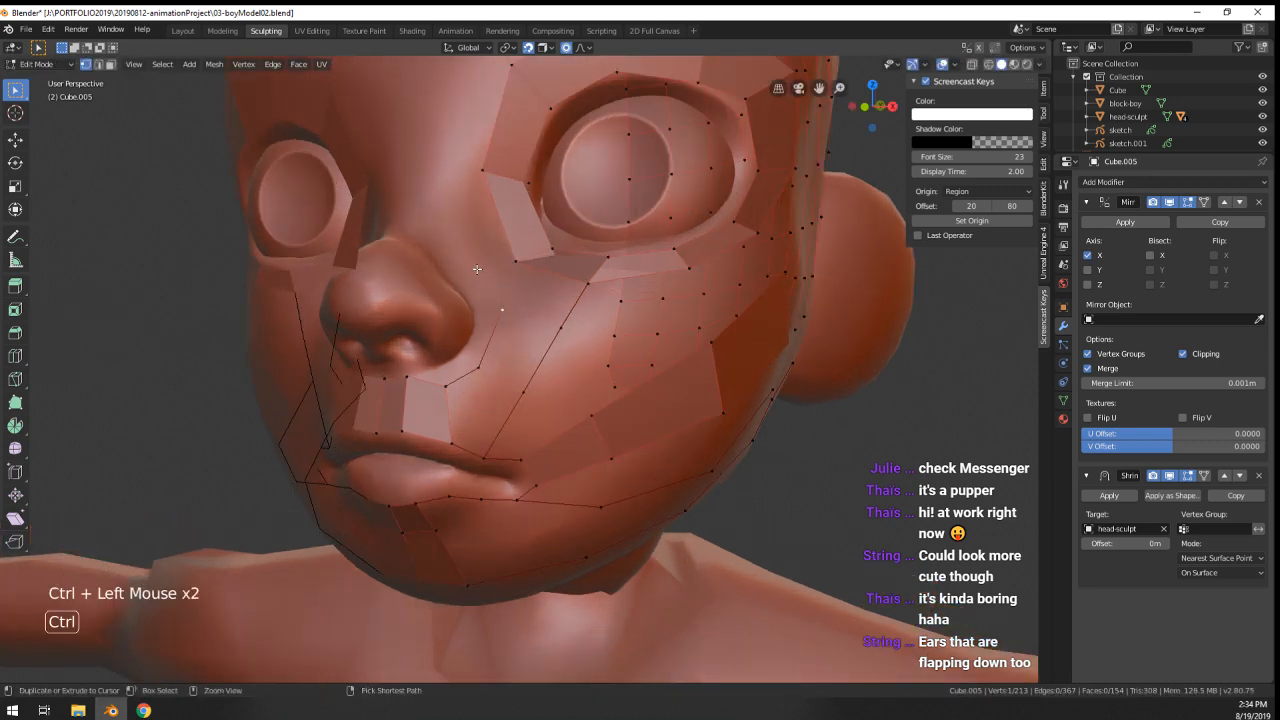
pyautogui.keyDown('ctrl'); pyautogui.click(477, 268); pyautogui.keyUp('ctrl')
pyautogui.keyDown('shift'); pyautogui.moveTo(477, 268); pyautogui.dragTo(512, 371, button='middle'); pyautogui.keyUp('shift')
pyautogui.keyDown('ctrl'); pyautogui.click(499, 340); pyautogui.keyUp('ctrl')
pyautogui.scroll(-1, 500, 345)
pyautogui.keyDown('ctrl'); pyautogui.click(512, 371); pyautogui.keyUp('ctrl')
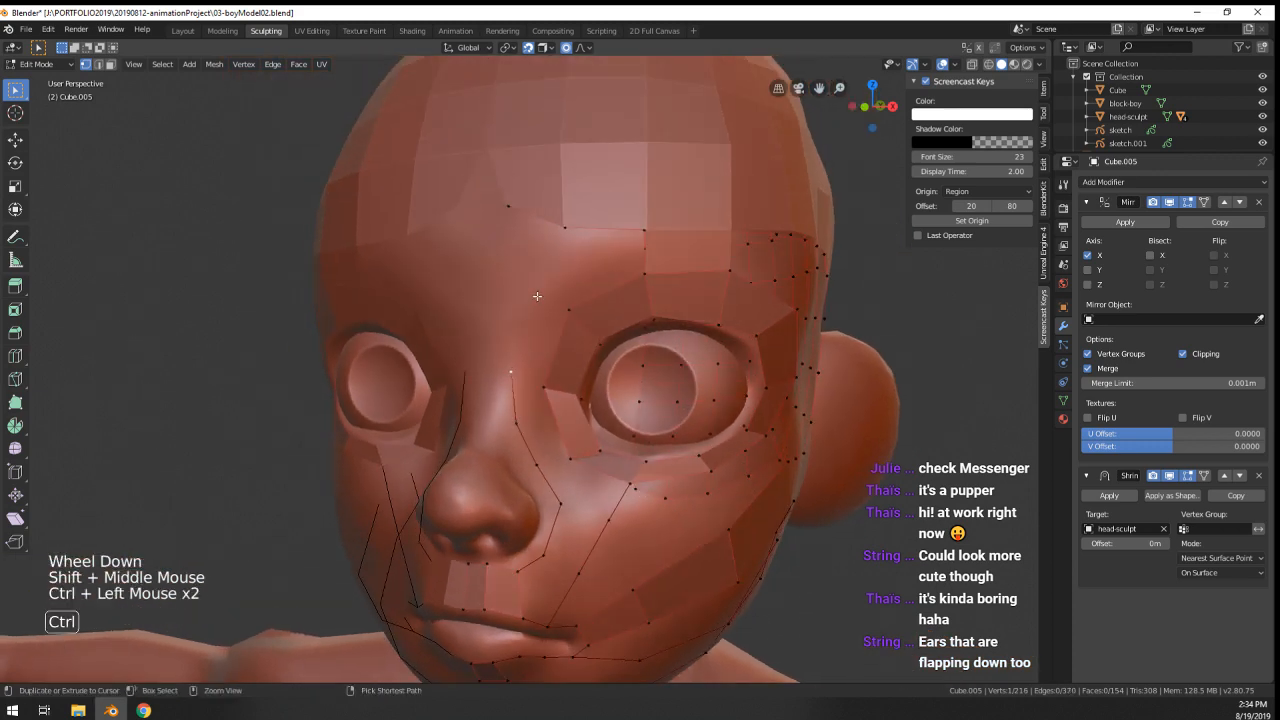
pyautogui.moveTo(537, 296); pyautogui.dragTo(575, 320, button='middle')
pyautogui.scroll(-1, 560, 310)
pyautogui.keyDown('shift'); pyautogui.moveTo(575, 320); pyautogui.dragTo(608, 353, button='middle'); pyautogui.keyUp('shift')
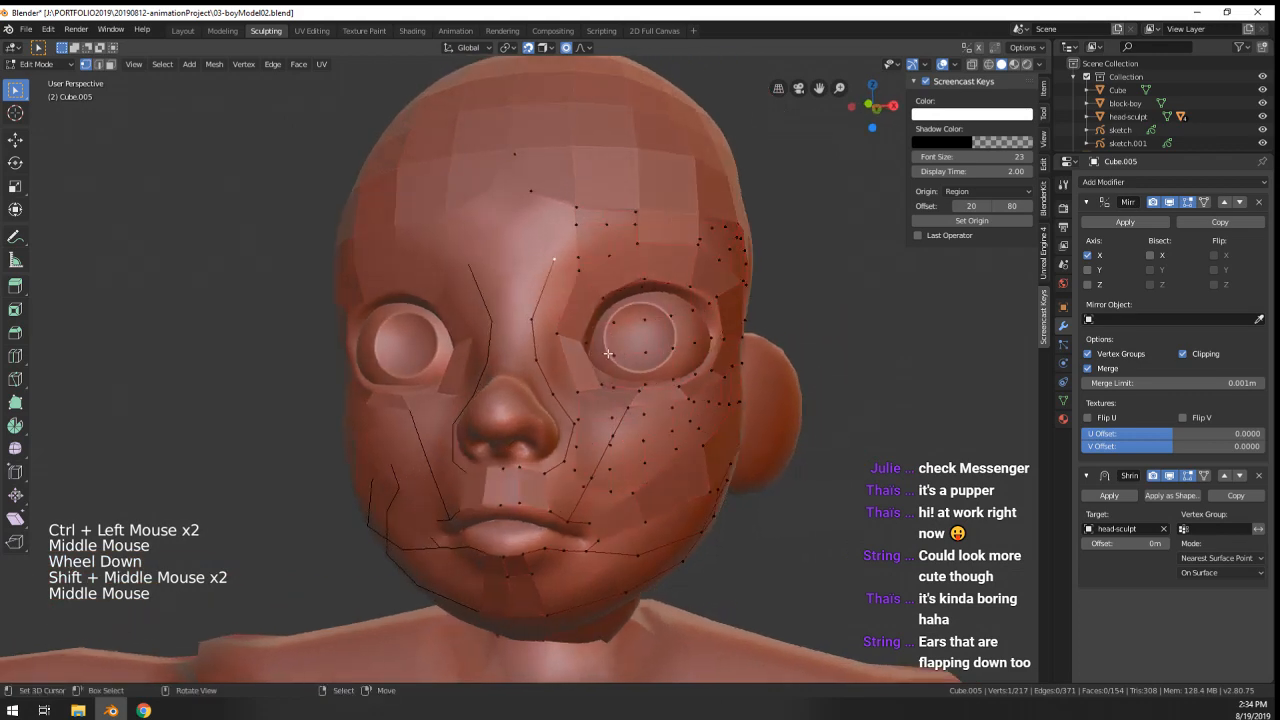
# - Try to extrude a face inward from the vertex chain beside the nostril
pyautogui.scroll(2, 608, 353)
pyautogui.moveTo(603, 399); pyautogui.dragTo(577, 395, button='middle')
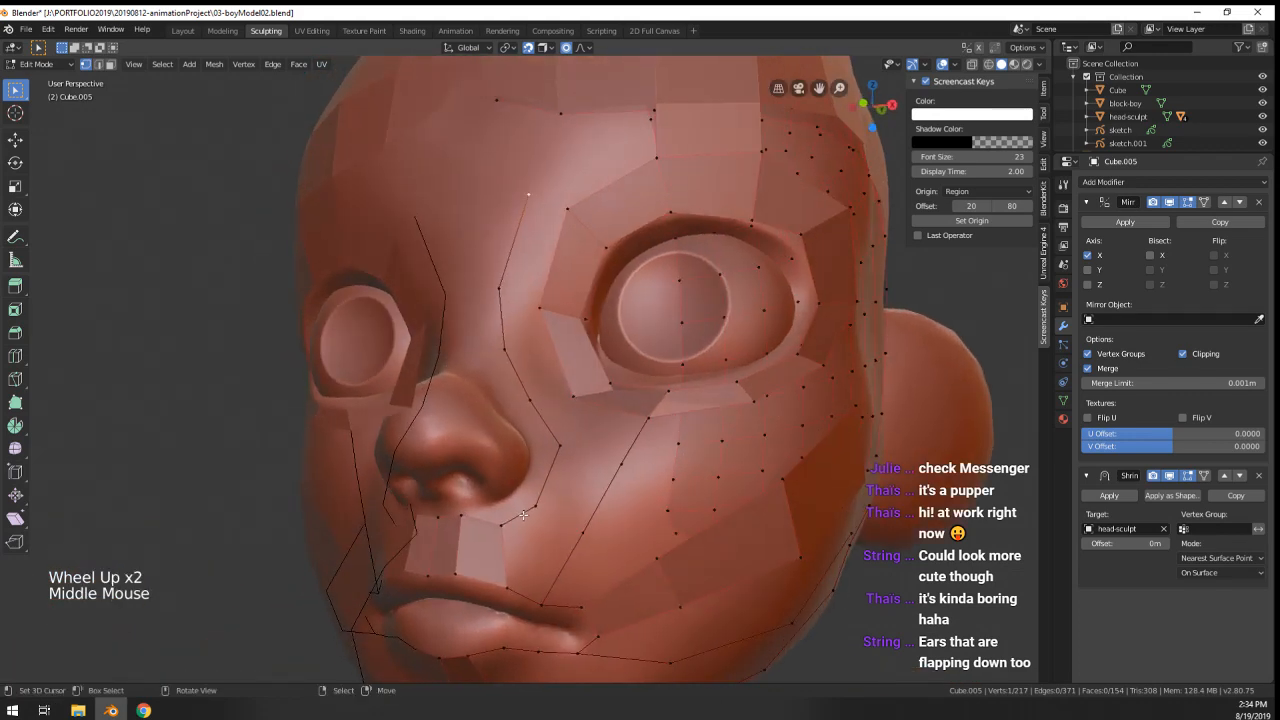
pyautogui.keyDown('ctrl'); pyautogui.click(539, 475); pyautogui.keyUp('ctrl')
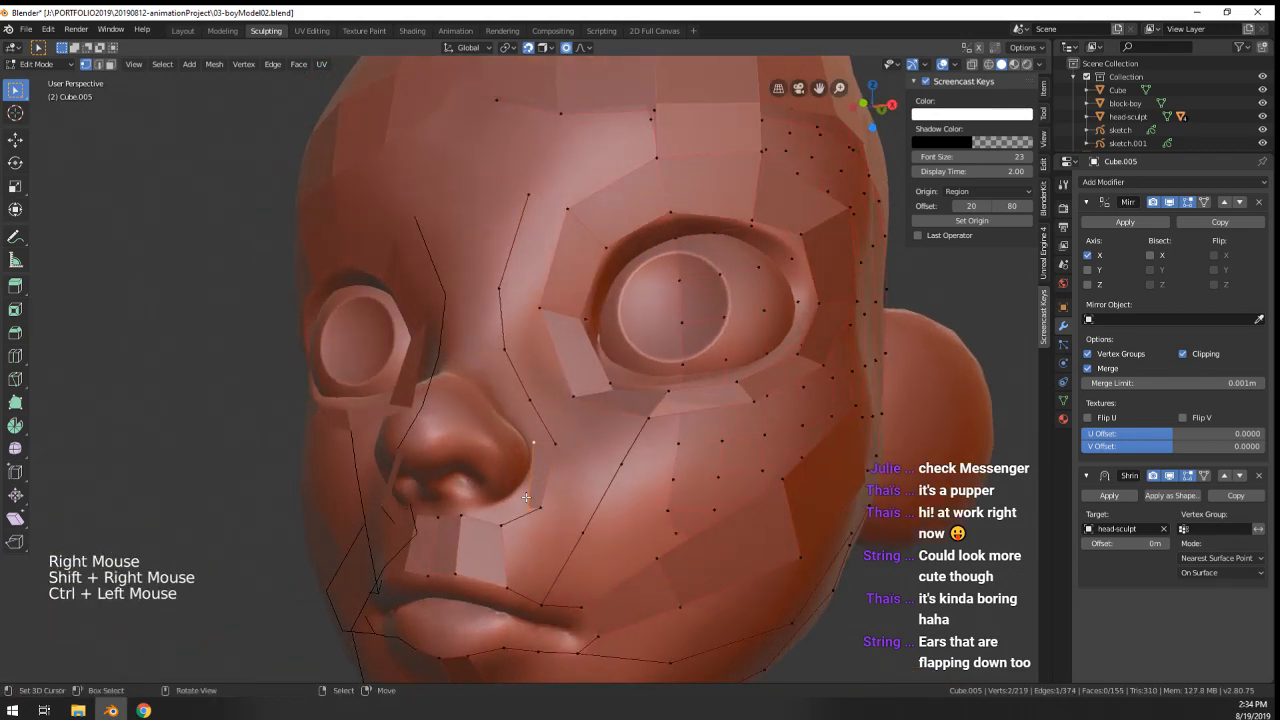
pyautogui.hotkey('ctrl', 'z')
# - Extrude the chain section from the lip strip to the nose side, scale it to 0.679 and move it toward the nose
pyautogui.rightClick(501, 524)
pyautogui.keyDown('ctrl'); pyautogui.rightClick(503, 342); pyautogui.keyUp('ctrl')
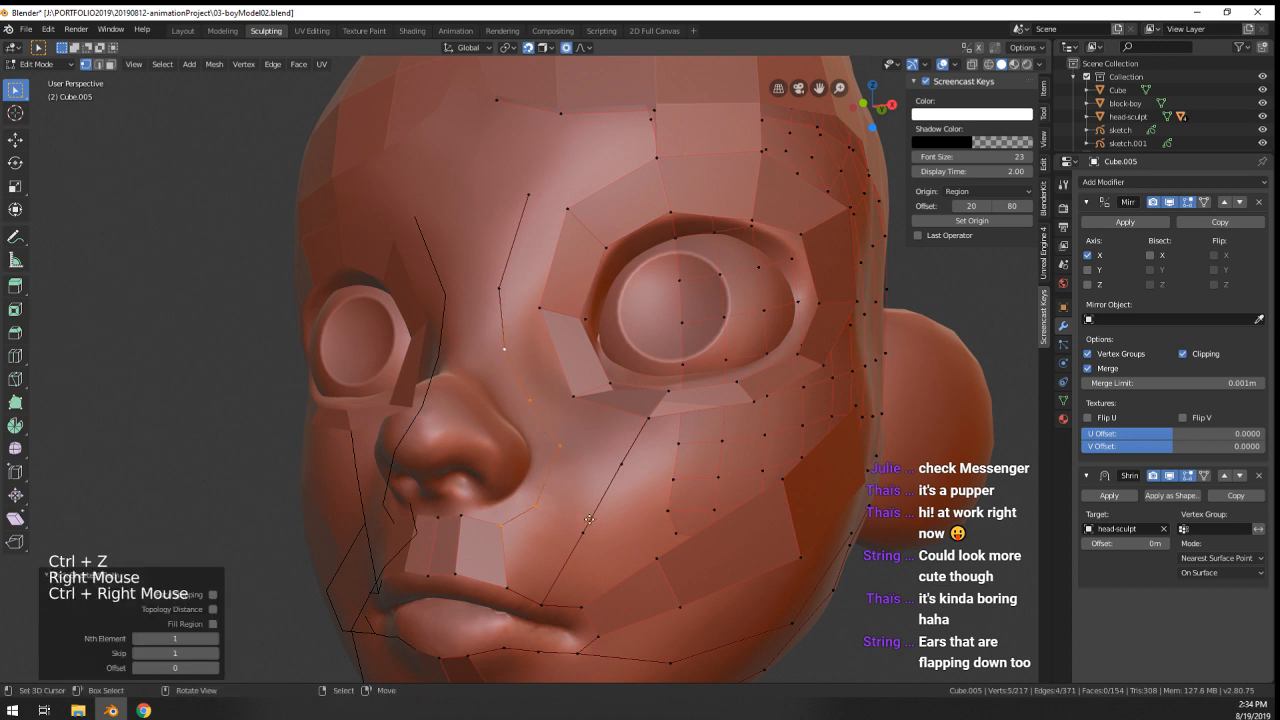
pyautogui.press('e')
pyautogui.press('s')
pyautogui.press('g')
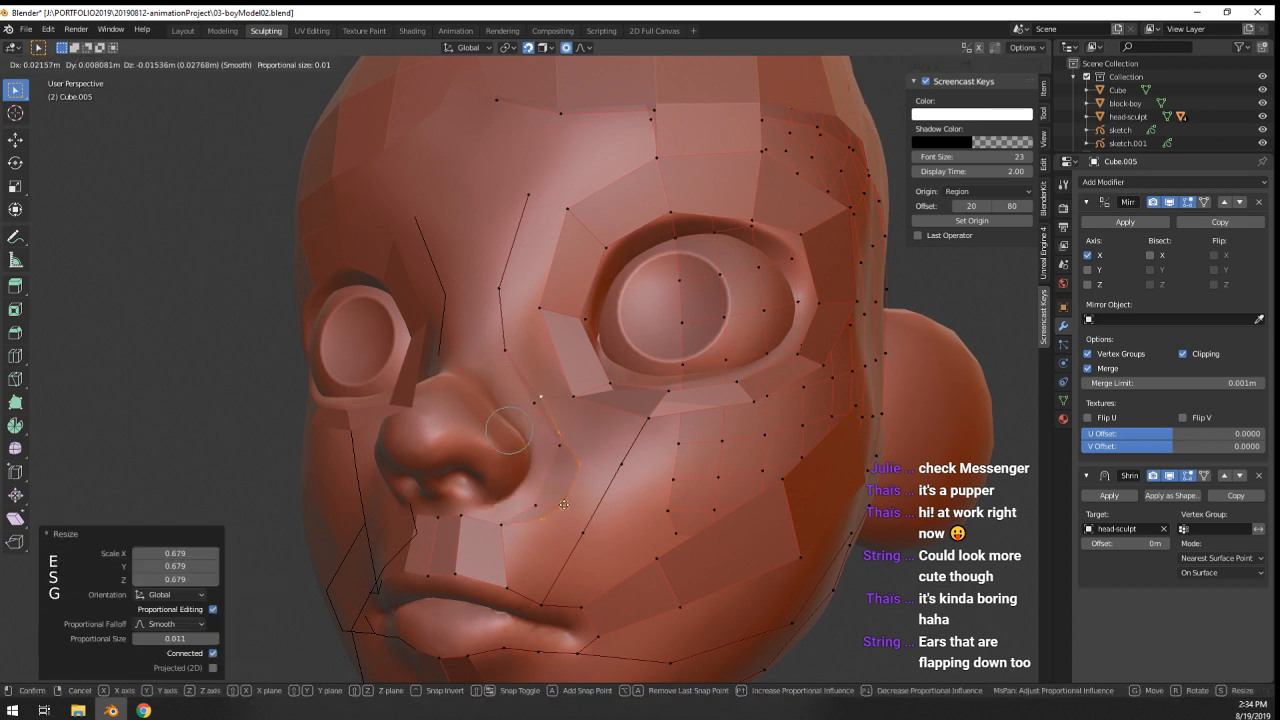
# - Reposition the lower inner vertices of the nose strip along the nostril's crease
pyautogui.rightClick(512, 492)
pyautogui.press('g')
pyautogui.rightClick(518, 490)
pyautogui.press('g')
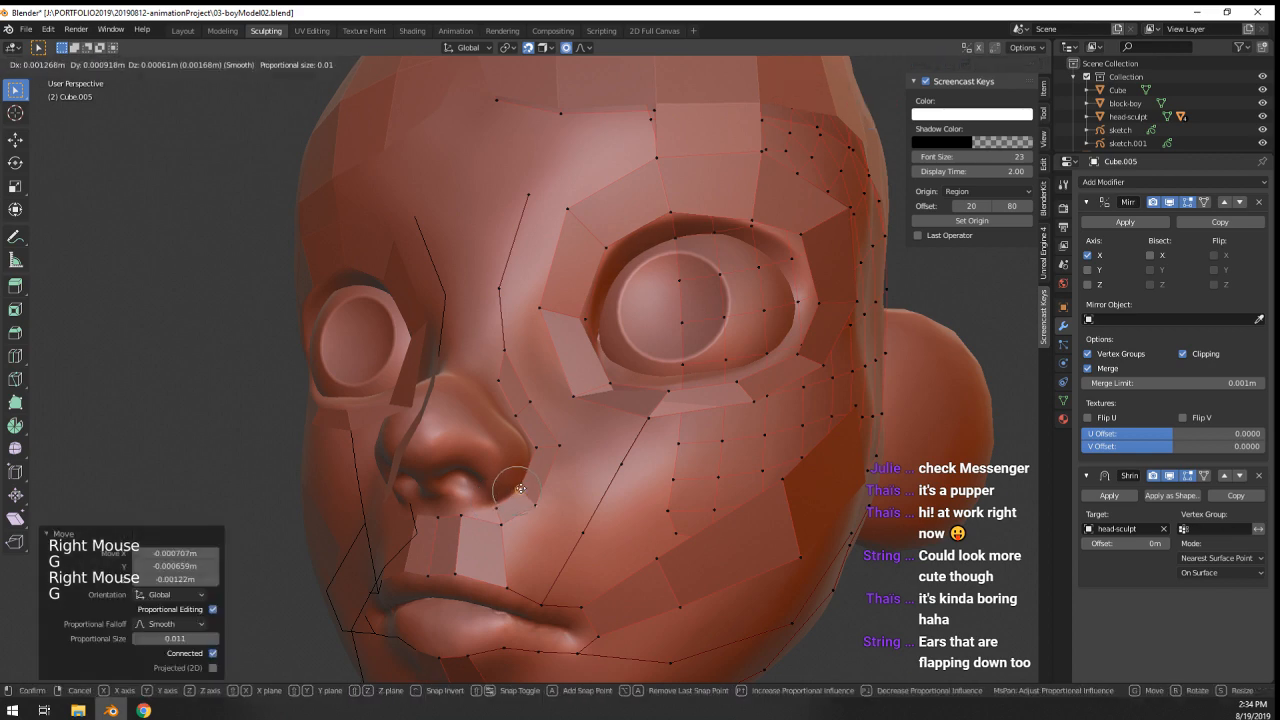
pyautogui.click(521, 489)
pyautogui.rightClick(535, 448)
pyautogui.press('g')
pyautogui.click(528, 449)
# - Reposition the upper inner vertices of the nose strip along the side of the nose
pyautogui.rightClick(515, 415)
pyautogui.press('g')
pyautogui.click(506, 412)
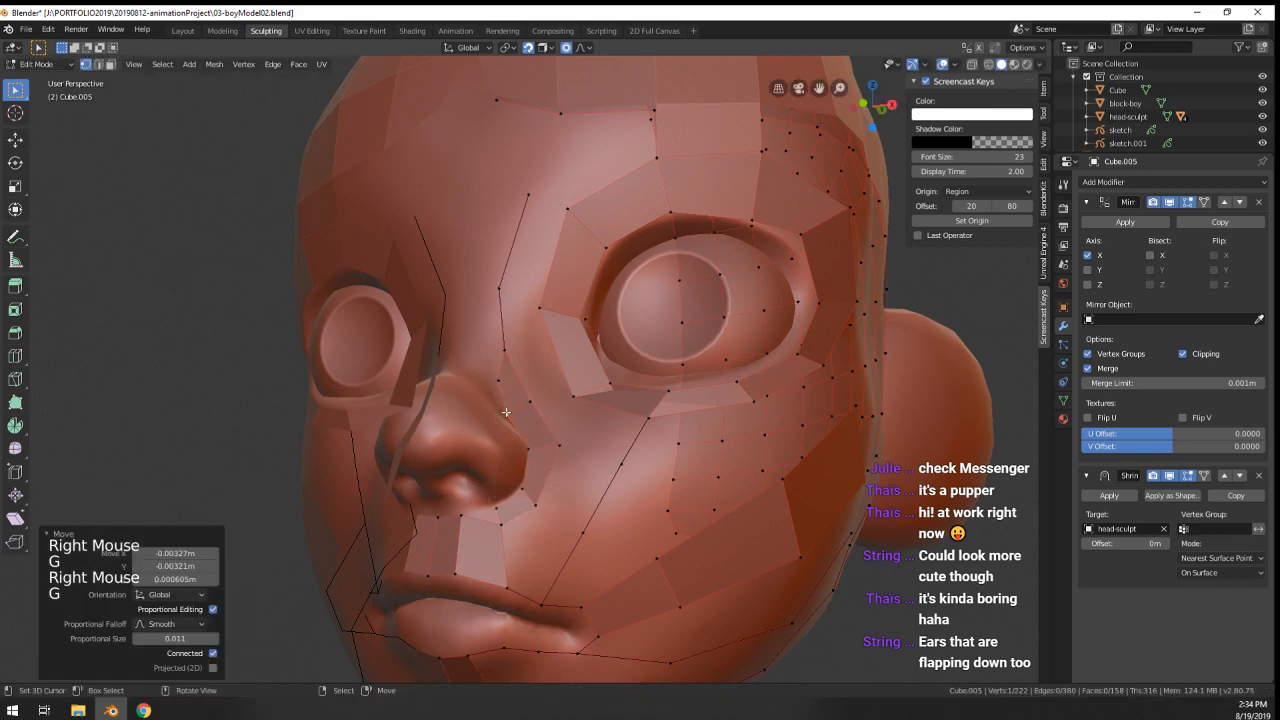
pyautogui.rightClick(498, 381)
pyautogui.press('g')
pyautogui.click(487, 389)
pyautogui.moveTo(487, 389); pyautogui.dragTo(497, 393, button='middle')
pyautogui.moveTo(497, 393); pyautogui.dragTo(505, 398, button='middle')
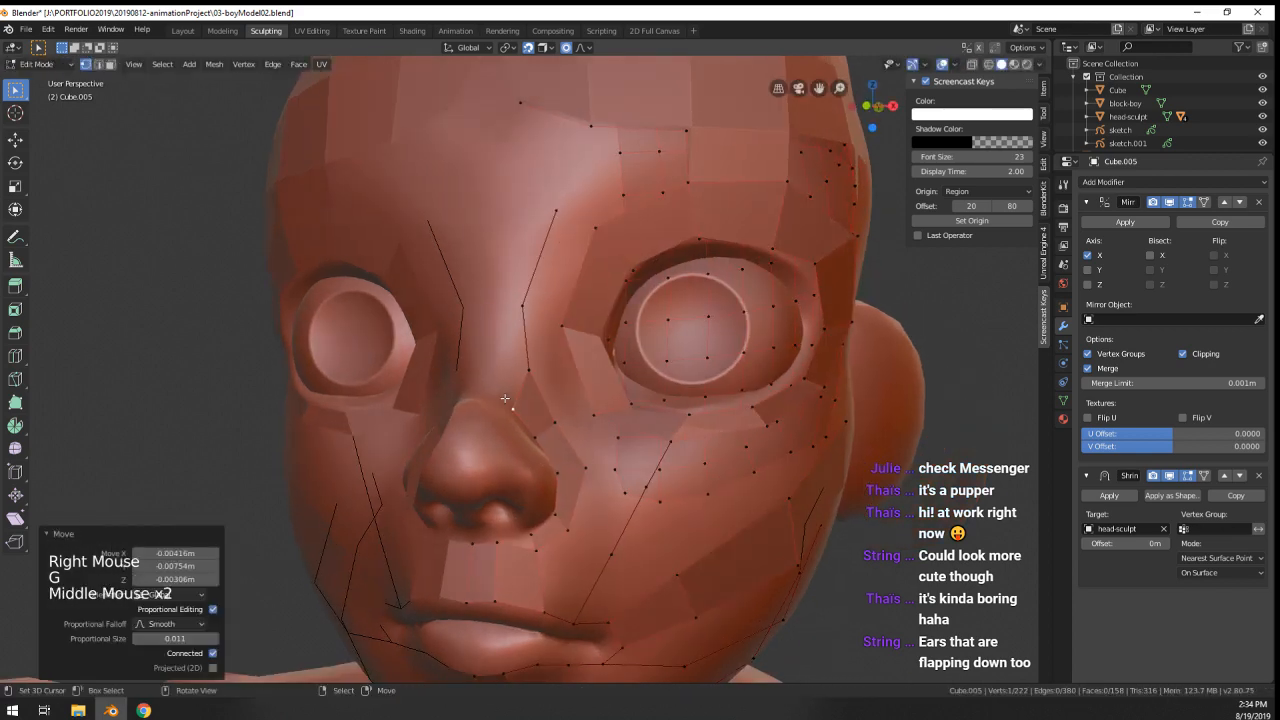
# - Extrude a vertex from the nose strip's inner top end up the bridge, adjust the strip, and check it in Object Mode
pyautogui.rightClick(509, 388)
pyautogui.press('g')
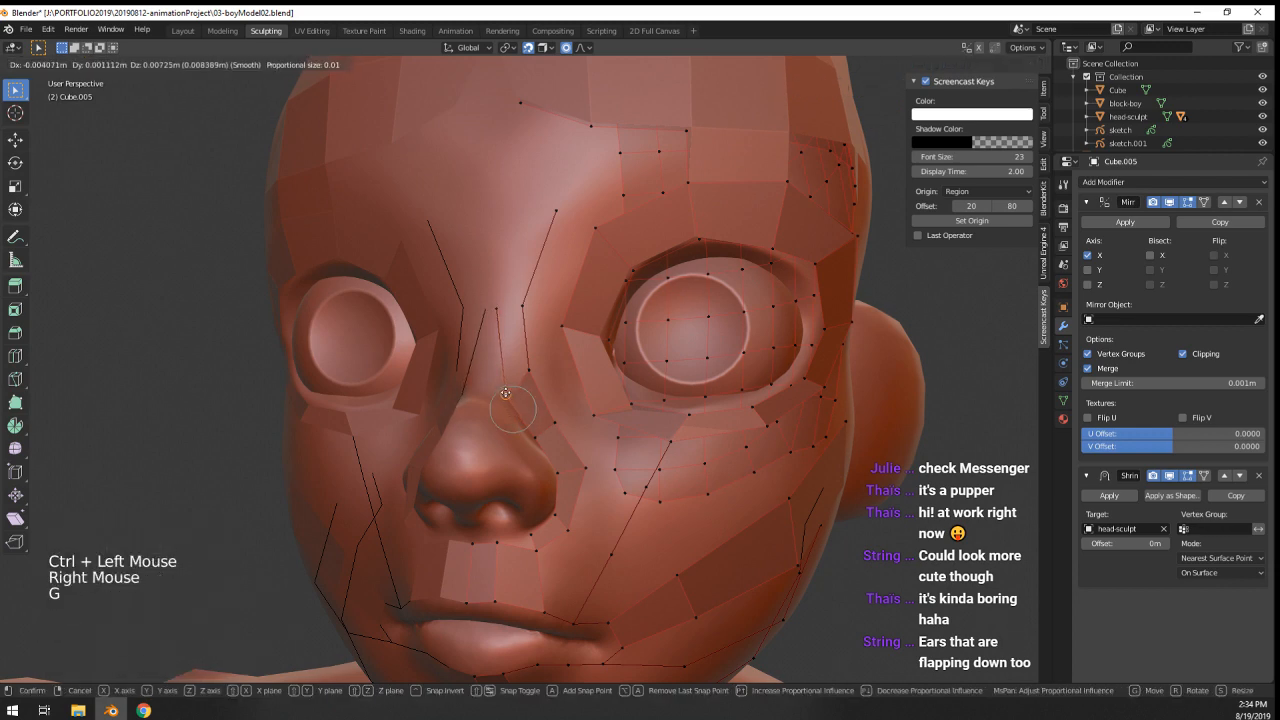
pyautogui.scroll(-4, 509, 388)
pyautogui.press('Tab')
pyautogui.moveTo(509, 388); pyautogui.dragTo(465, 420, button='middle')
pyautogui.press('Tab')
pyautogui.scroll(3, 465, 420)
pyautogui.scroll(1, 465, 420)
# - Reposition the outer vertices of the nose strip on the cheek beside the nostril and return to Object Mode
pyautogui.rightClick(490, 428)
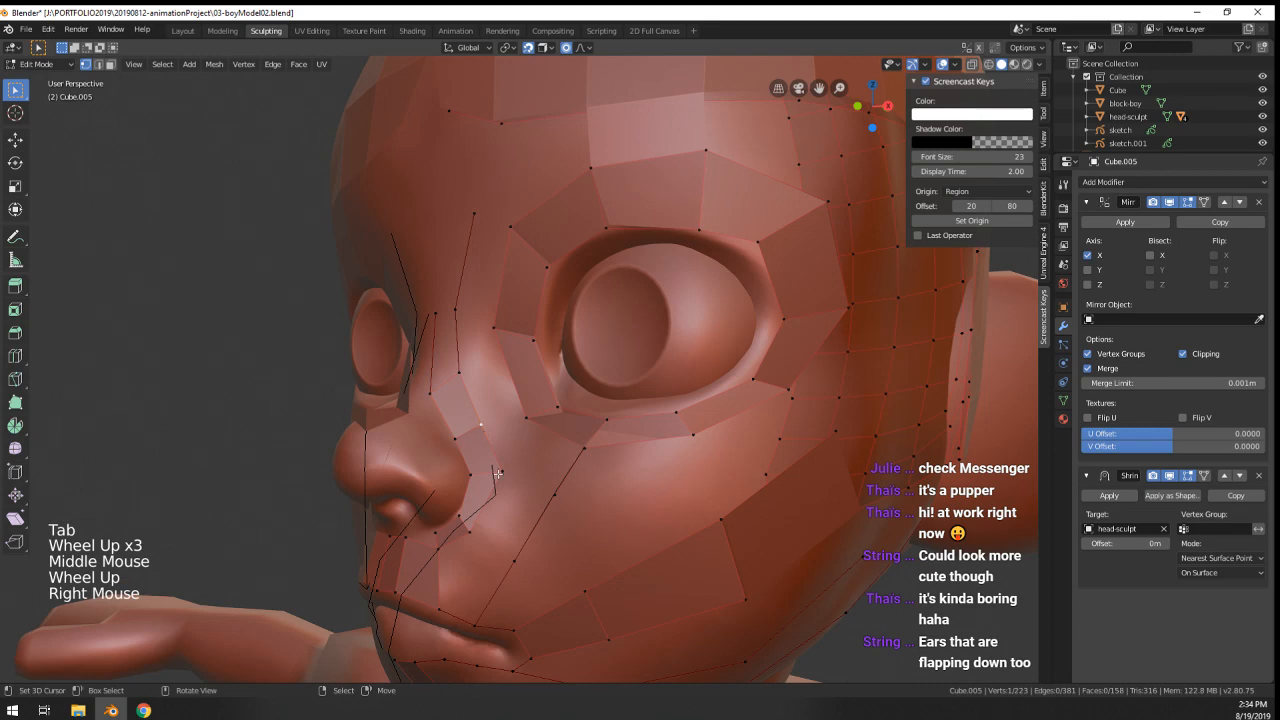
pyautogui.keyDown('shift'); pyautogui.rightClick(512, 472); pyautogui.keyUp('shift')
pyautogui.press('g')
pyautogui.rightClick(468, 528)
pyautogui.press('g')
pyautogui.scroll(-2, 468, 528)
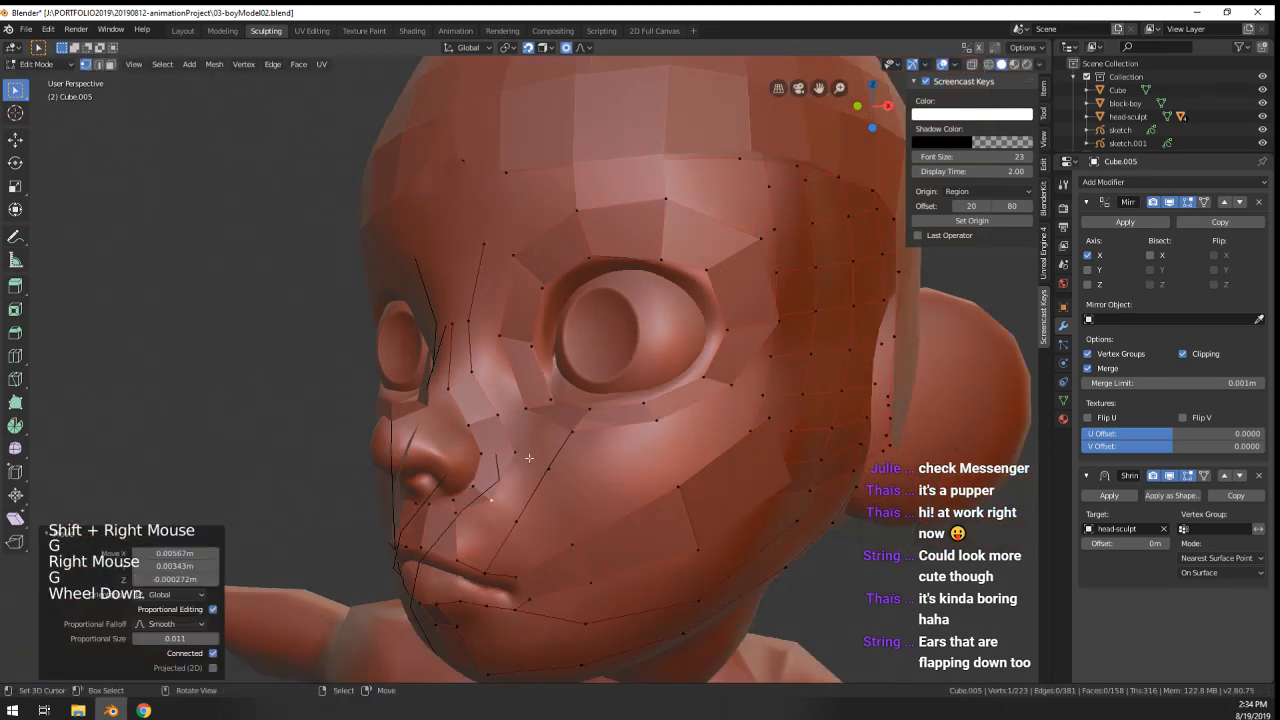
pyautogui.press('Tab')
pyautogui.scroll(-3, 600, 485)
pyautogui.moveTo(600, 485); pyautogui.dragTo(658, 491, button='middle')
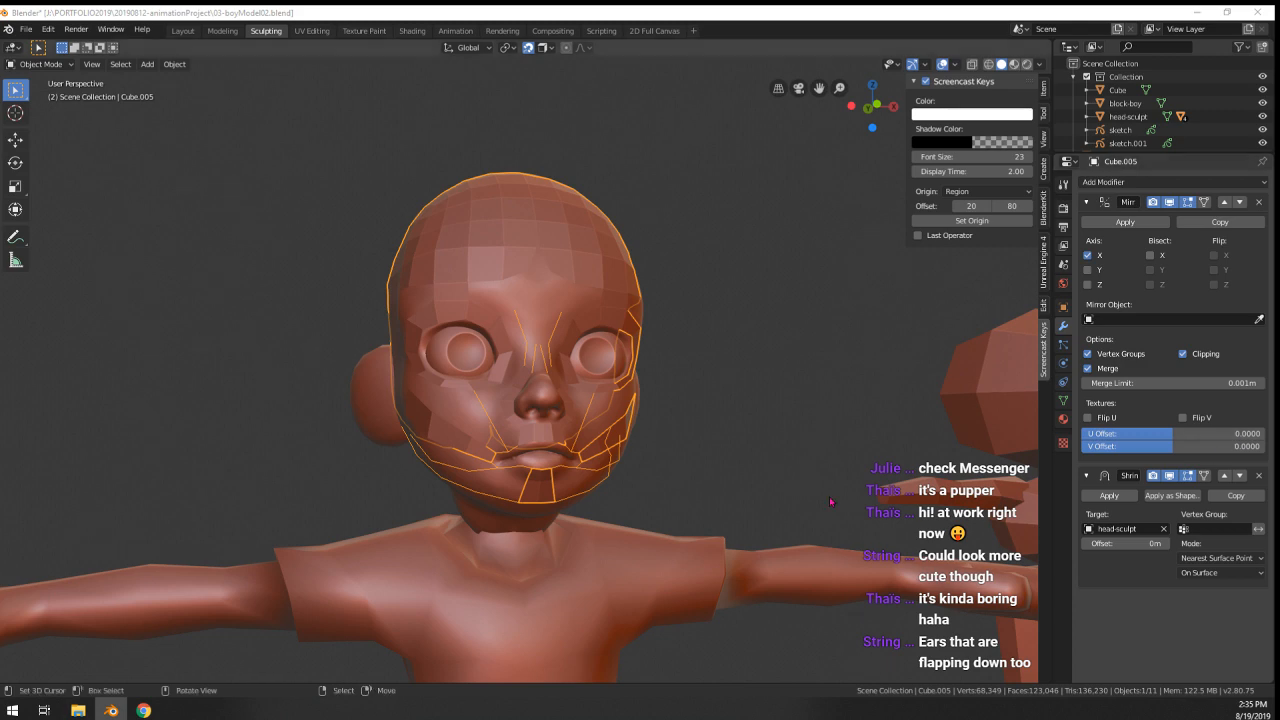
# - Reopen the mesh for editing and adjust two mouth-loop vertices beneath the lower lip
pyautogui.scroll(2, 620, 446)
pyautogui.moveTo(590, 444); pyautogui.dragTo(514, 445, button='middle')
pyautogui.moveTo(650, 436)
pyautogui.mouseDown(button='middle')
pyautogui.moveTo(544, 411)
pyautogui.moveTo(628, 440)
pyautogui.mouseUp(button='middle')
pyautogui.scroll(2, 545, 411)
pyautogui.press('Tab')
pyautogui.moveTo(600, 445); pyautogui.dragTo(624, 456, button='middle')
pyautogui.moveTo(624, 456)
pyautogui.mouseDown(button='middle')
pyautogui.moveTo(605, 457)
pyautogui.moveTo(622, 460)
pyautogui.mouseUp(button='middle')
pyautogui.moveTo(622, 460); pyautogui.dragTo(628, 461, button='middle')
pyautogui.moveTo(628, 461); pyautogui.dragTo(632, 461, button='middle')
pyautogui.moveTo(632, 461); pyautogui.dragTo(532, 465, button='middle')
pyautogui.scroll(2, 532, 465)
pyautogui.rightClick(532, 465)
pyautogui.press('g')
pyautogui.click(540, 472)
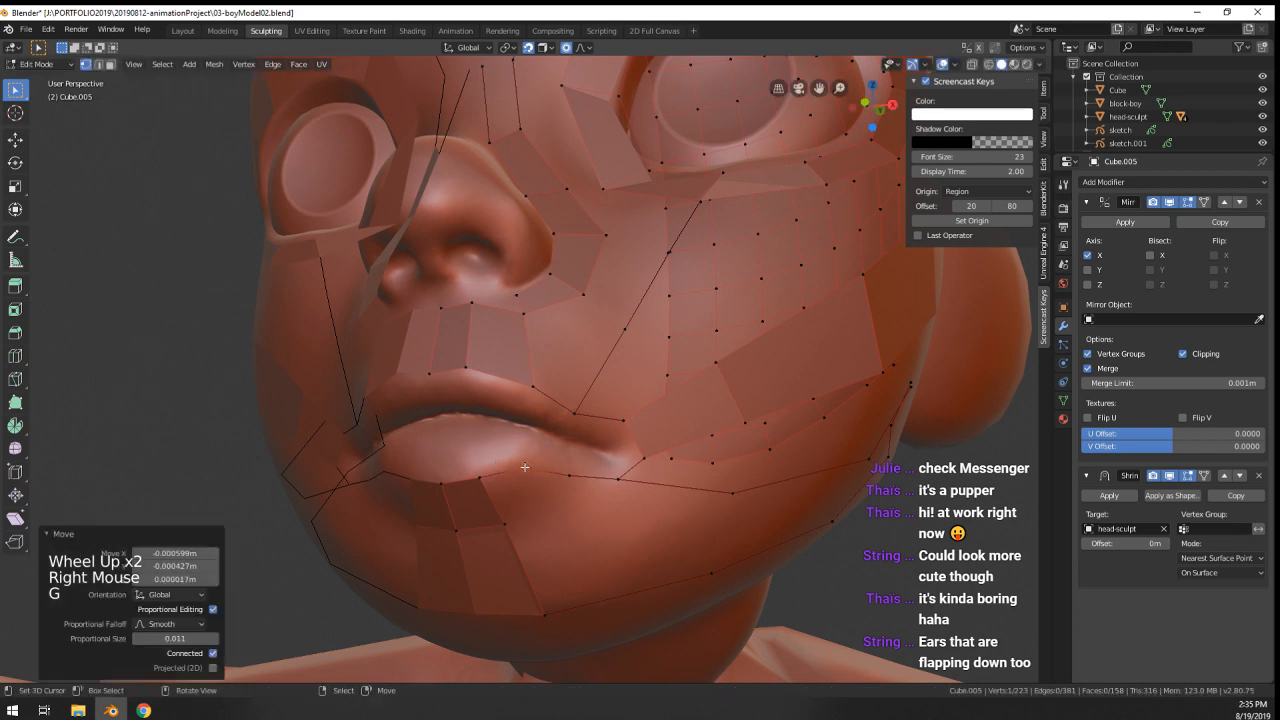
pyautogui.rightClick(560, 473)
pyautogui.press('g')
pyautogui.click(573, 474)
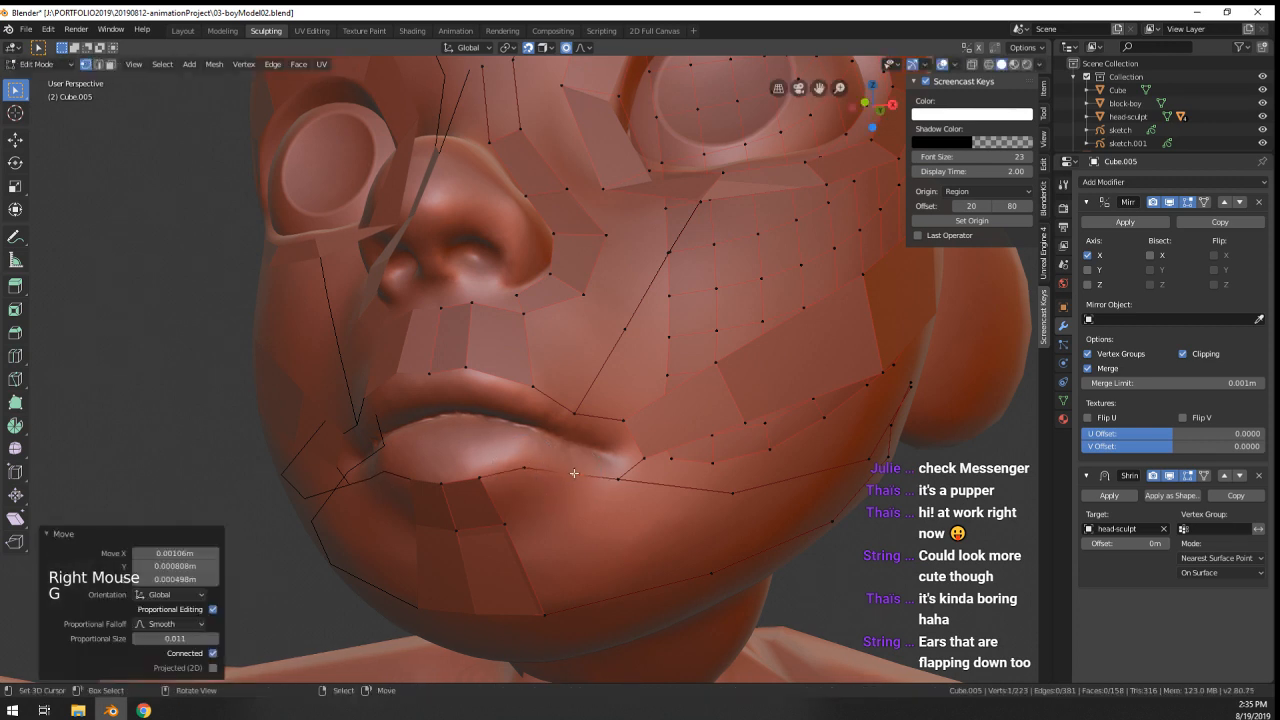
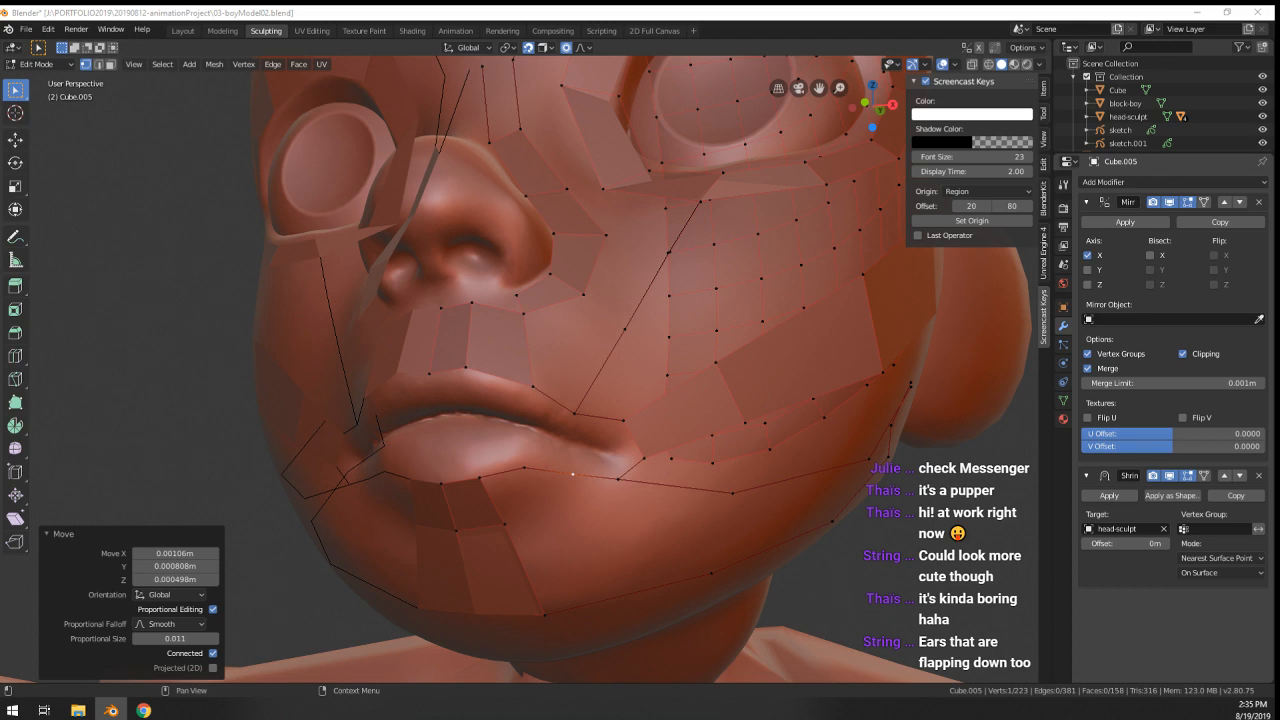
# - Fill a face between the upper edge of the nose strip and the brow line beside the nose bridge
pyautogui.moveTo(600, 430); pyautogui.dragTo(545, 375, button='middle')
pyautogui.scroll(1, 636, 415)
pyautogui.scroll(-2, 632, 413)
pyautogui.scroll(1, 600, 400)
pyautogui.scroll(1, 517, 363)
pyautogui.moveTo(540, 372)
pyautogui.mouseDown(button='middle')
pyautogui.moveTo(517, 363)
pyautogui.moveTo(557, 372)
pyautogui.mouseUp(button='middle')
pyautogui.rightClick(478, 455)
pyautogui.scroll(-2, 481, 385)
pyautogui.moveTo(481, 385); pyautogui.dragTo(523, 348, button='middle')
pyautogui.rightClick(493, 285)
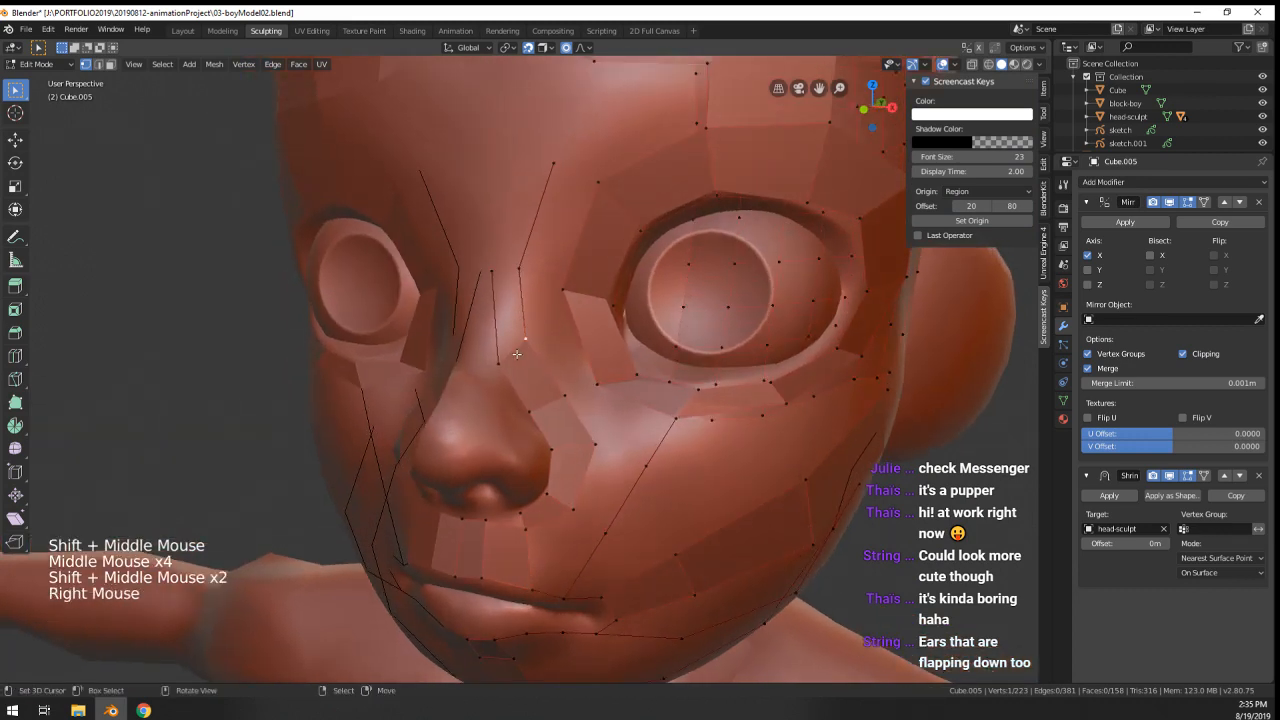
pyautogui.keyDown('shift'); pyautogui.rightClick(494, 295); pyautogui.keyUp('shift')
pyautogui.press('f')
# - Reposition the two top vertices of the new face beside the nose bridge
pyautogui.rightClick(500, 275)
pyautogui.press('g')
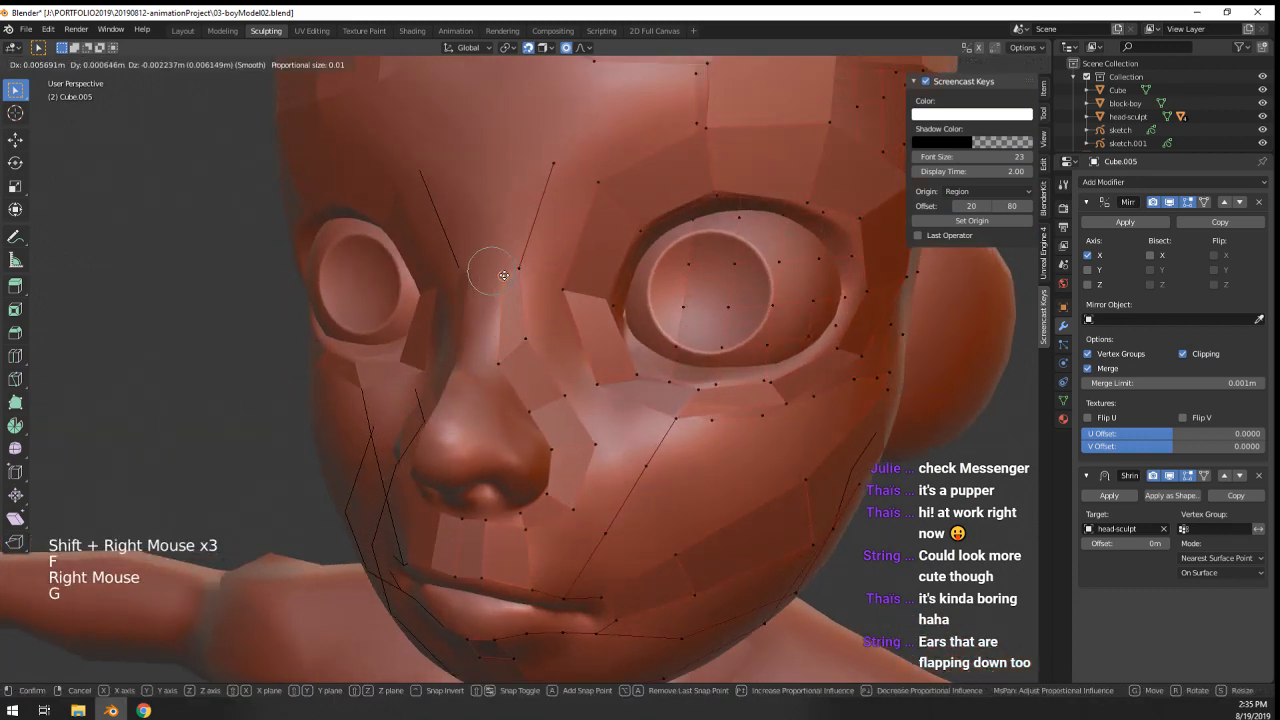
pyautogui.click(501, 271)
pyautogui.rightClick(522, 271)
pyautogui.press('g')
pyautogui.click(530, 284)
pyautogui.moveTo(530, 286); pyautogui.dragTo(566, 318, button='middle')
# - Extrude the bridge's inner edge to the centreline of the nose, adjust the new vertices, and check the mesh in Object Mode
pyautogui.rightClick(543, 391)
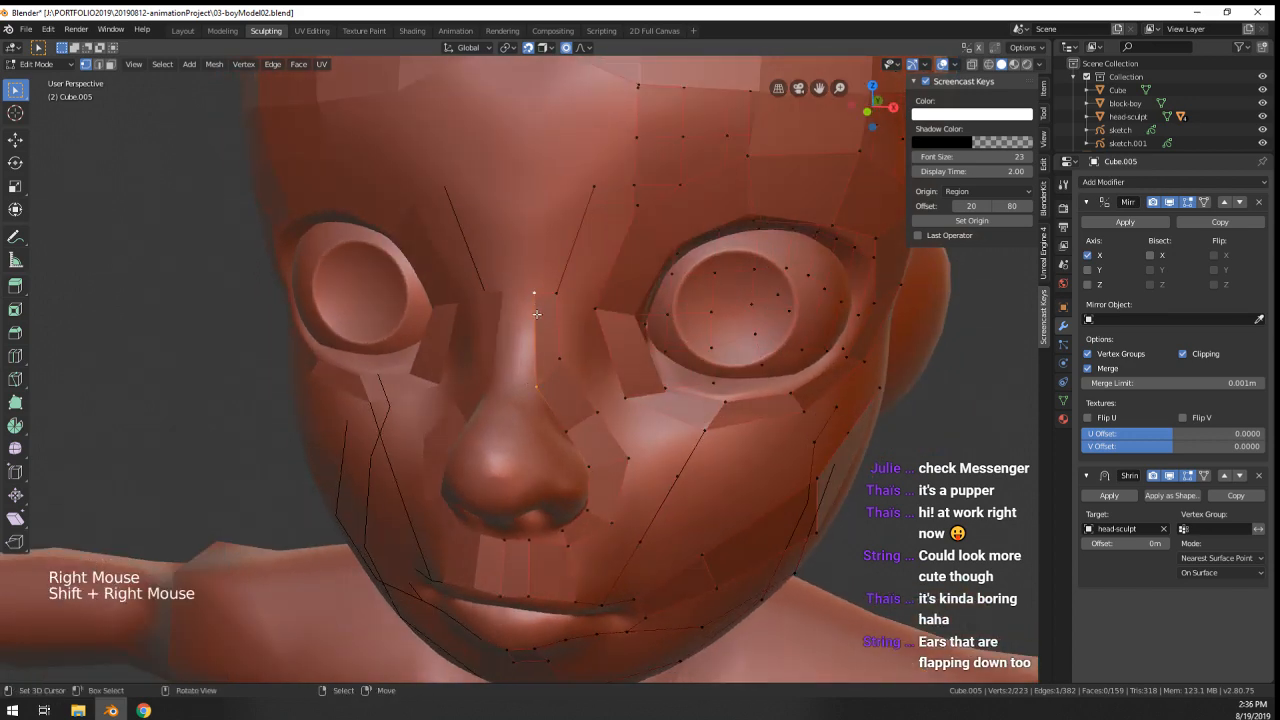
pyautogui.press('e')
pyautogui.rightClick(509, 291)
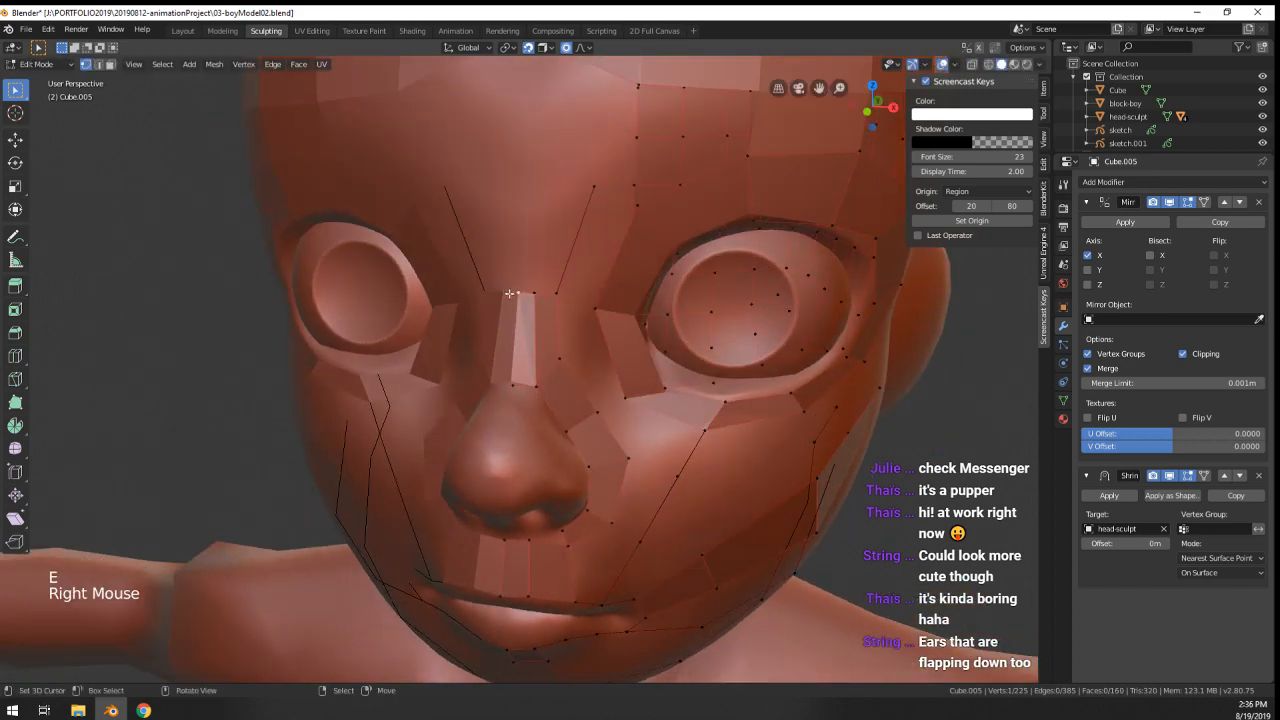
pyautogui.press('g')
pyautogui.rightClick(512, 378)
pyautogui.press('g')
pyautogui.rightClick(512, 378)
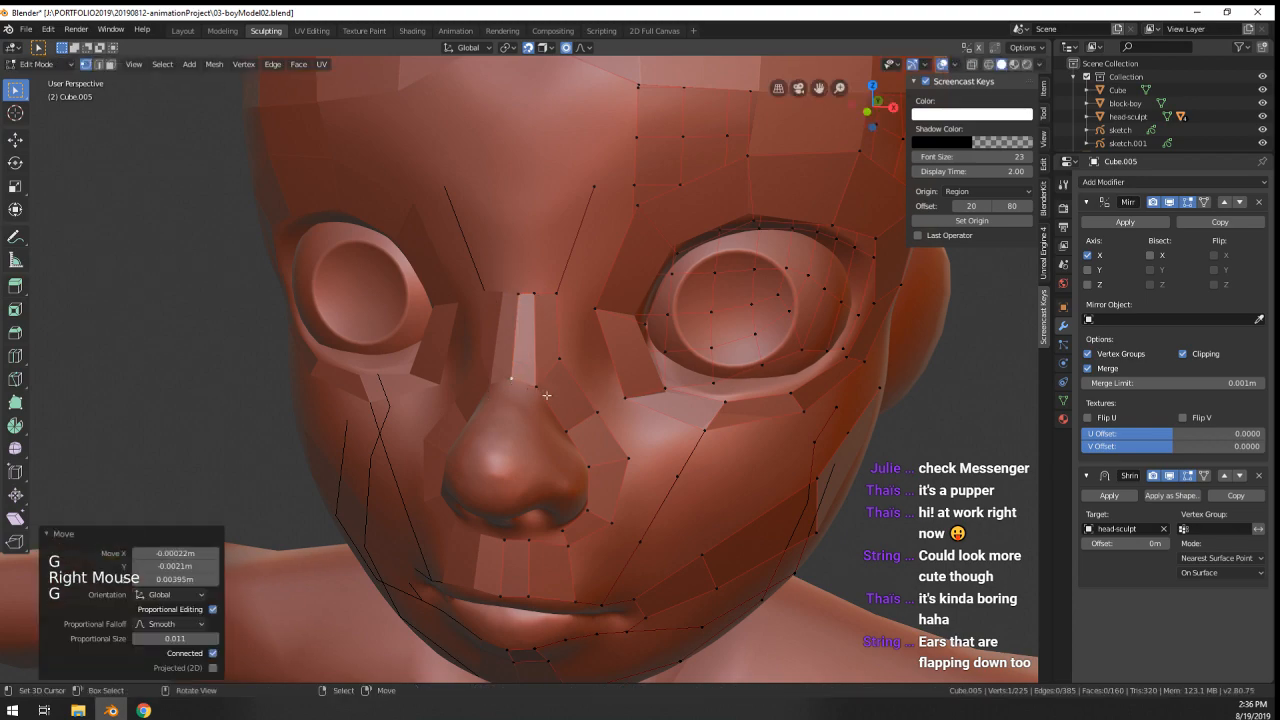
pyautogui.press('Tab')
pyautogui.moveTo(512, 378)
pyautogui.mouseDown(button='middle')
pyautogui.moveTo(586, 357)
pyautogui.moveTo(576, 362)
pyautogui.moveTo(563, 316)
pyautogui.moveTo(306, 428)
pyautogui.moveTo(500, 390)
pyautogui.mouseUp(button='middle')
pyautogui.scroll(2, 586, 357)
pyautogui.scroll(-2, 576, 362)
pyautogui.scroll(1, 572, 340)
# - Extrude vertices from the bridge's lower centre end down the front of the nose and adjust the vertex at the bridge
pyautogui.press('Tab')
pyautogui.keyDown('ctrl'); pyautogui.click(526, 334); pyautogui.keyUp('ctrl')
pyautogui.press('g')
pyautogui.click(514, 384)
pyautogui.rightClick(514, 384)
pyautogui.press('g')
pyautogui.click(514, 374)
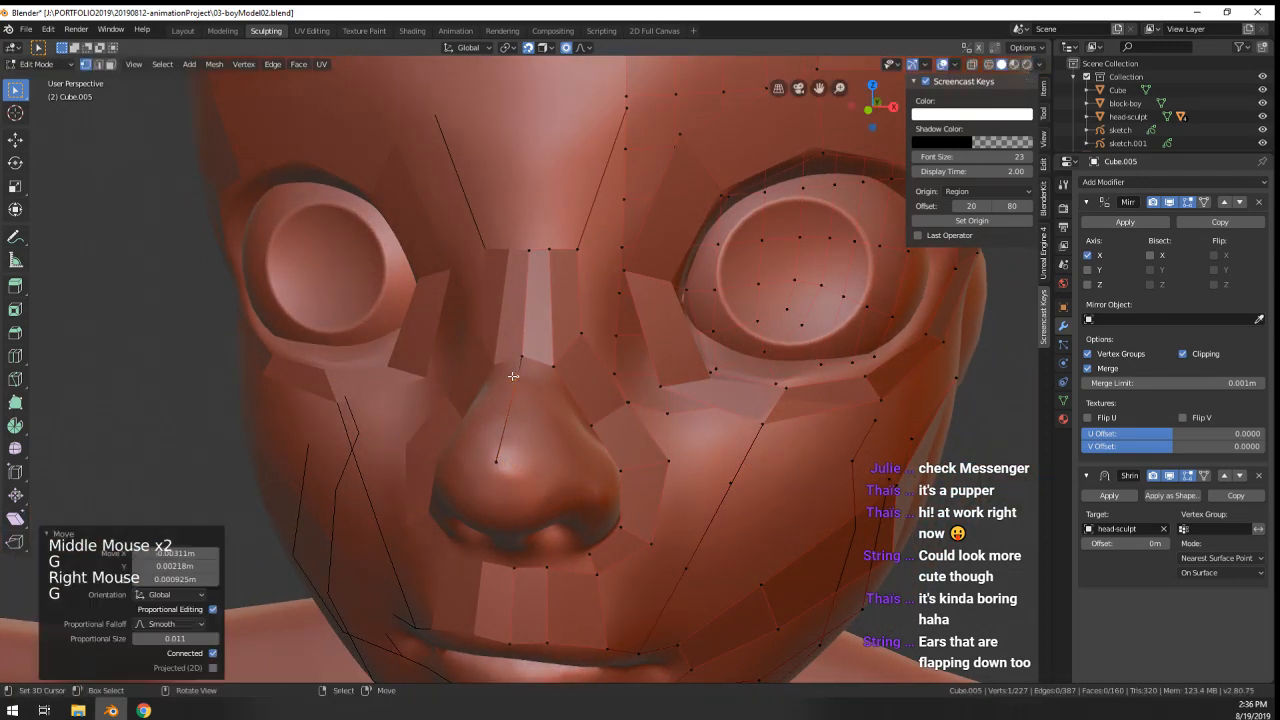
# - Extend the centreline chain over the nose tip to the base of the septum, adjust its vertices, and check it in Object Mode
pyautogui.rightClick(491, 462)
pyautogui.moveTo(516, 467); pyautogui.dragTo(556, 442, button='middle')
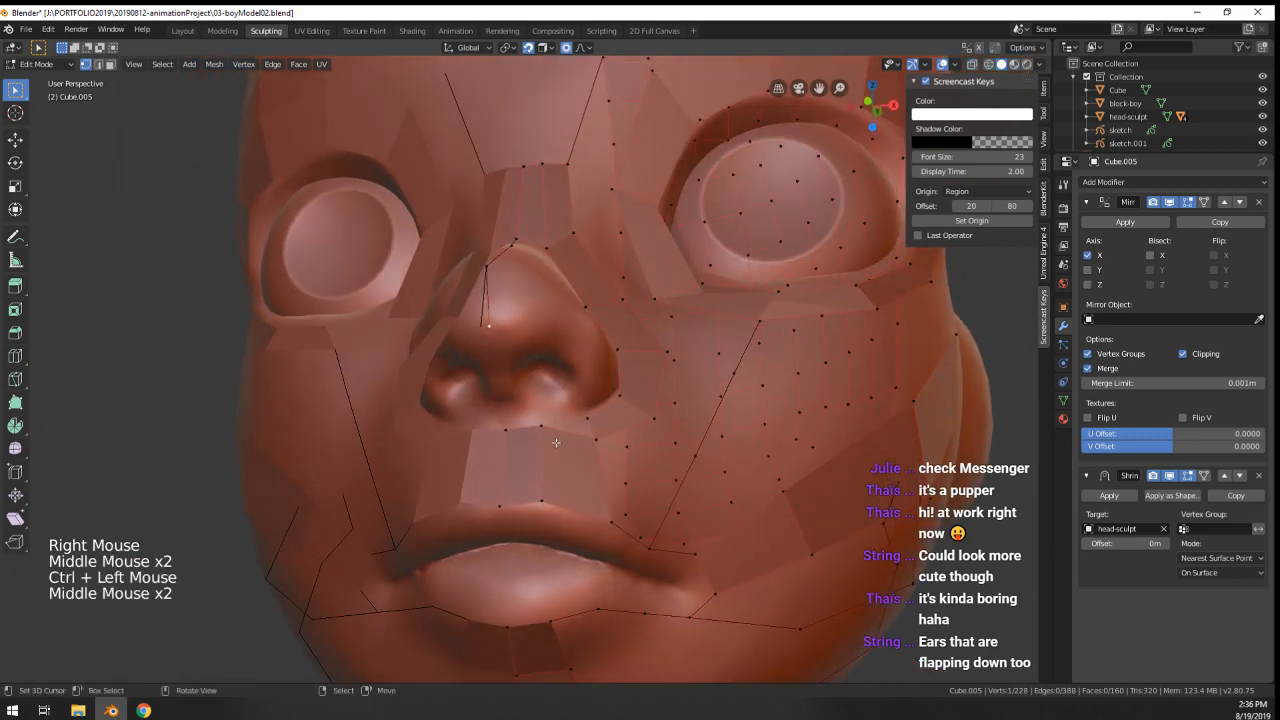
pyautogui.keyDown('ctrl'); pyautogui.click(502, 403); pyautogui.keyUp('ctrl')
pyautogui.moveTo(502, 403)
pyautogui.mouseDown(button='middle')
pyautogui.moveTo(460, 375)
pyautogui.moveTo(476, 337)
pyautogui.moveTo(534, 333)
pyautogui.moveTo(660, 360)
pyautogui.moveTo(618, 418)
pyautogui.moveTo(523, 388)
pyautogui.moveTo(520, 400)
pyautogui.mouseUp(button='middle')
pyautogui.rightClick(425, 365)
pyautogui.rightClick(463, 332)
pyautogui.press('g')
pyautogui.click(450, 337)
pyautogui.rightClick(551, 331)
pyautogui.press('g')
pyautogui.click(553, 333)
pyautogui.press('Tab')
pyautogui.scroll(-6, 555, 335)
pyautogui.scroll(3, 618, 418)
# - Cut an extra vertex into the edge running along the septum and reposition it between the nostrils
pyautogui.press('Tab')
pyautogui.scroll(2, 523, 388)
pyautogui.moveTo(520, 400); pyautogui.dragTo(499, 380, button='middle')
pyautogui.scroll(1, 516, 410)
pyautogui.rightClick(506, 415)
pyautogui.scroll(1, 508, 386)
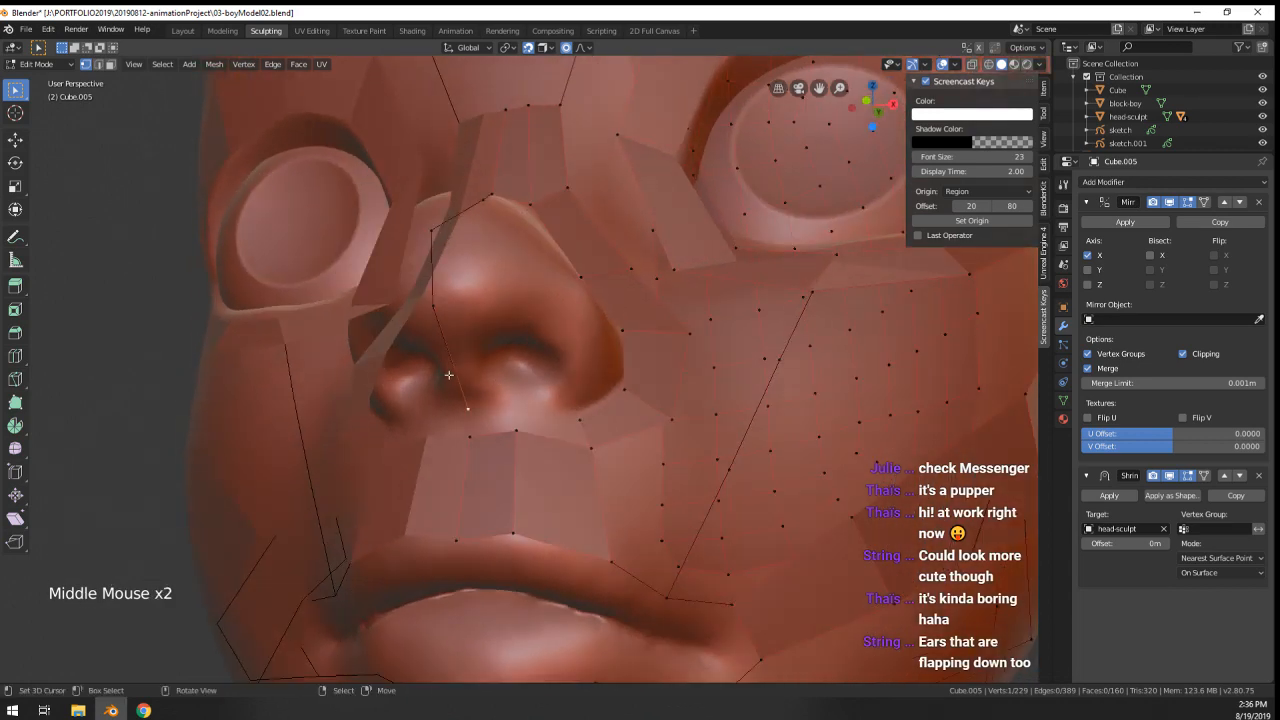
pyautogui.press('g')
pyautogui.click(455, 357)
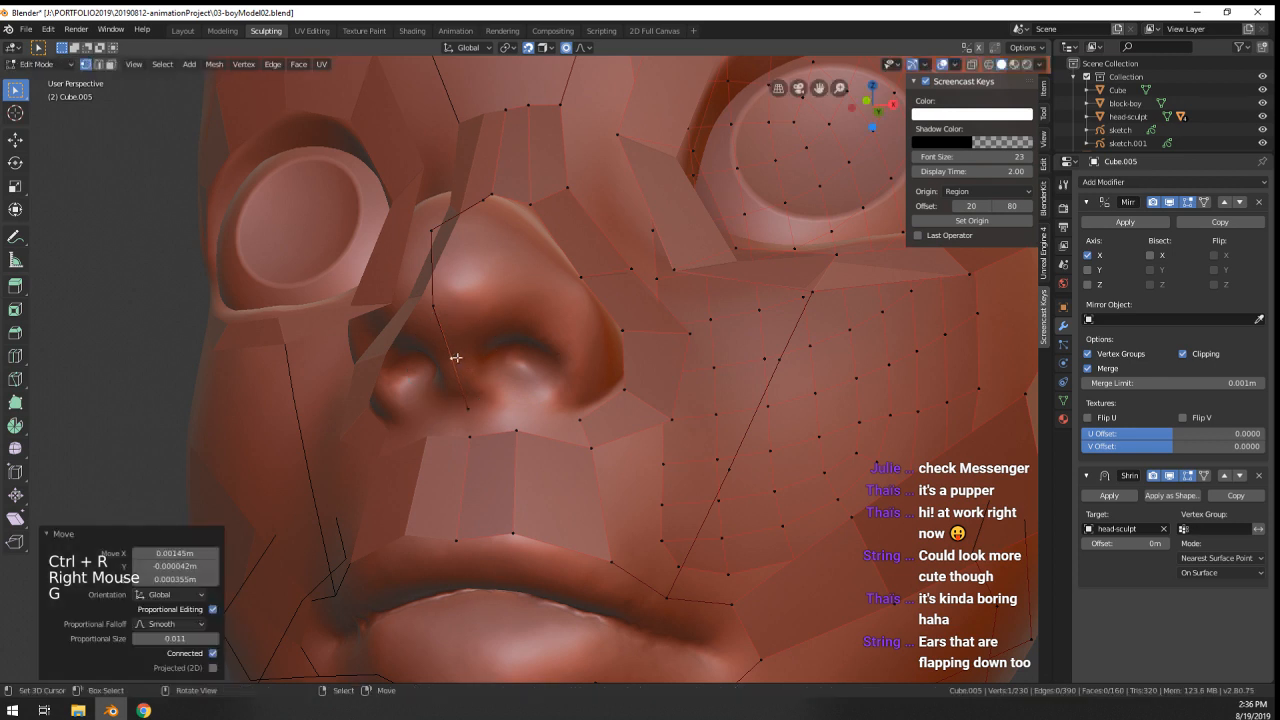
# - Add a vertex beside the middle of the septum and fill a face beneath the nose tip
pyautogui.keyDown('ctrl'); pyautogui.click(475, 362); pyautogui.keyUp('ctrl')
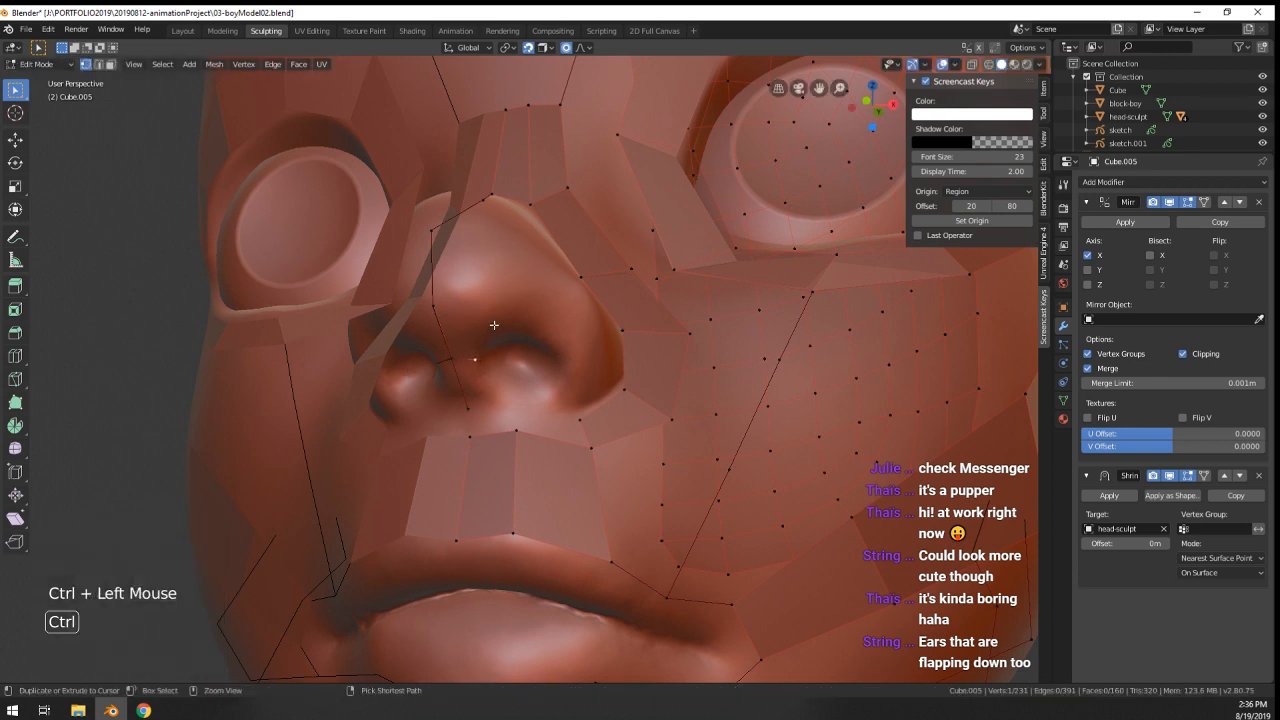
pyautogui.keyDown('shift'); pyautogui.rightClick(433, 306); pyautogui.keyUp('shift')
pyautogui.keyDown('shift'); pyautogui.rightClick(450, 357); pyautogui.keyUp('shift')
pyautogui.keyDown('shift'); pyautogui.rightClick(475, 362); pyautogui.keyUp('shift')
pyautogui.press('f')
# - Add a vertex beside the septum's base, fill the lower septum face, and inspect the result in Object Mode
pyautogui.rightClick(467, 408)
pyautogui.keyDown('ctrl'); pyautogui.click(493, 399); pyautogui.keyUp('ctrl')
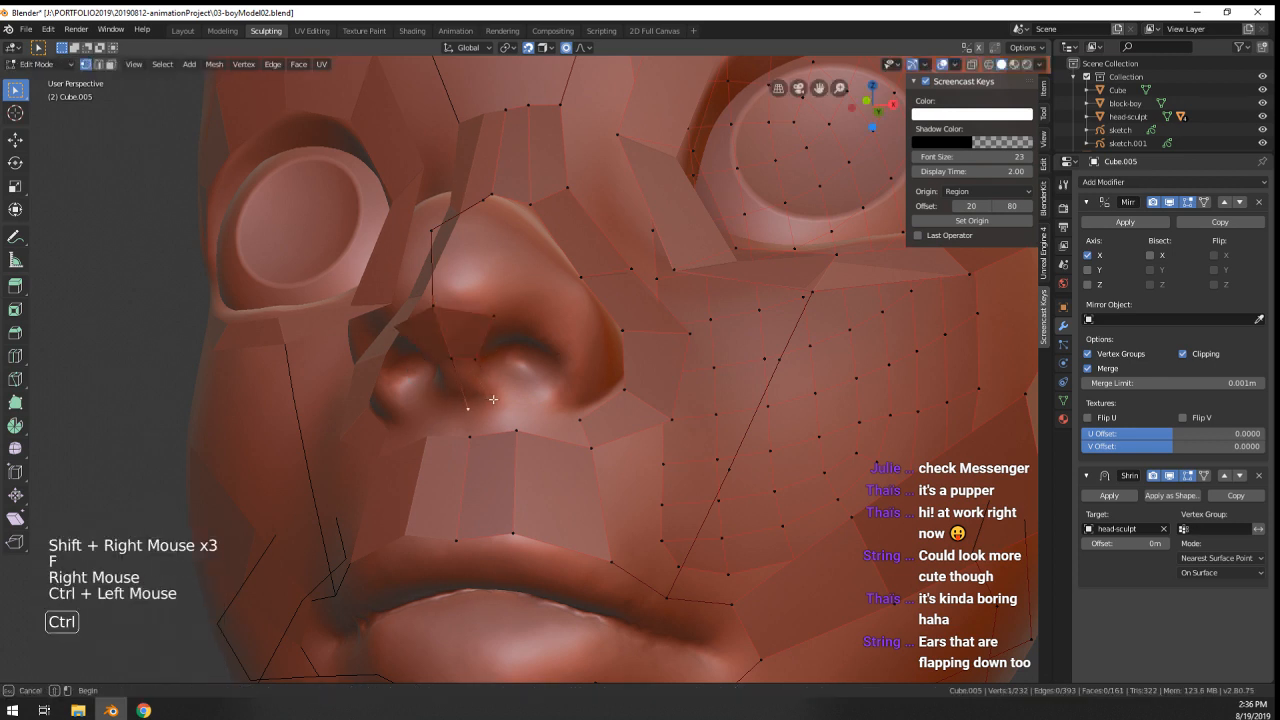
pyautogui.keyDown('shift'); pyautogui.rightClick(471, 362); pyautogui.keyUp('shift')
pyautogui.keyDown('ctrl'); pyautogui.click(471, 408); pyautogui.keyUp('ctrl')
pyautogui.keyDown('shift'); pyautogui.rightClick(468, 358); pyautogui.keyUp('shift')
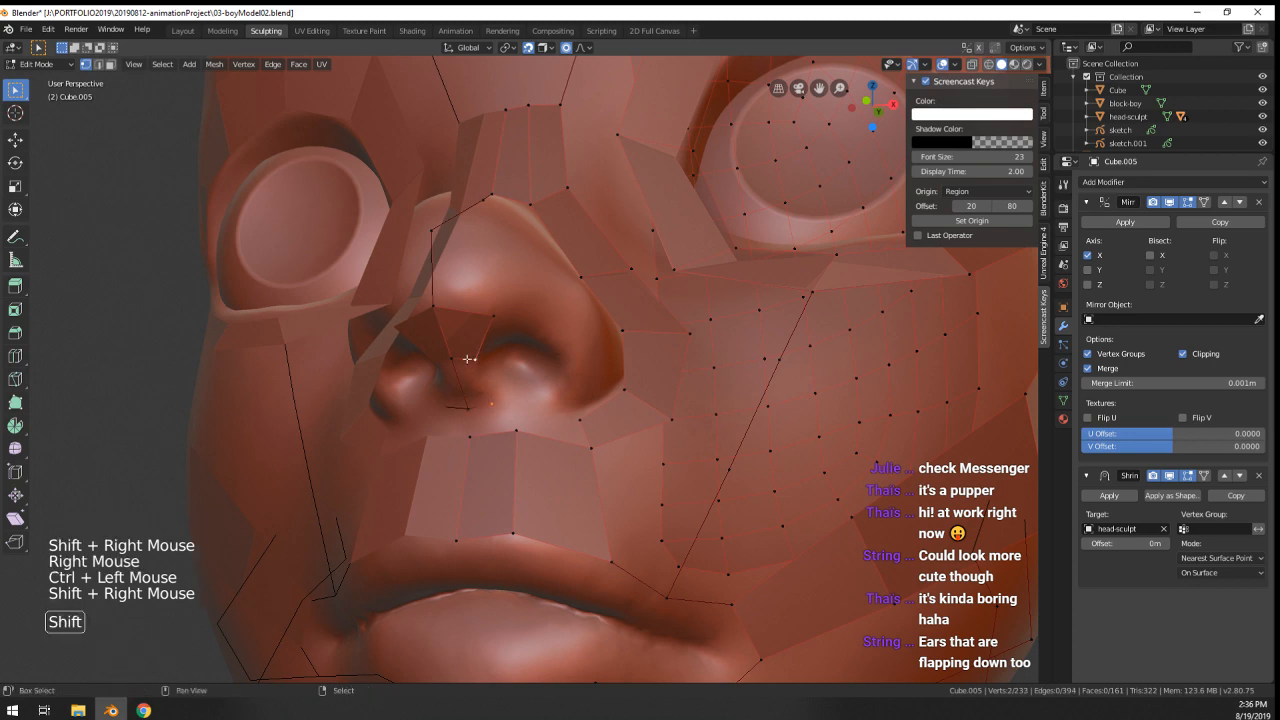
pyautogui.keyDown('shift'); pyautogui.rightClick(463, 406); pyautogui.keyUp('shift')
pyautogui.press('f')
pyautogui.scroll(-2, 463, 406)
pyautogui.press('Tab')
pyautogui.scroll(-1, 560, 445)
pyautogui.moveTo(560, 445); pyautogui.dragTo(537, 463, button='middle')
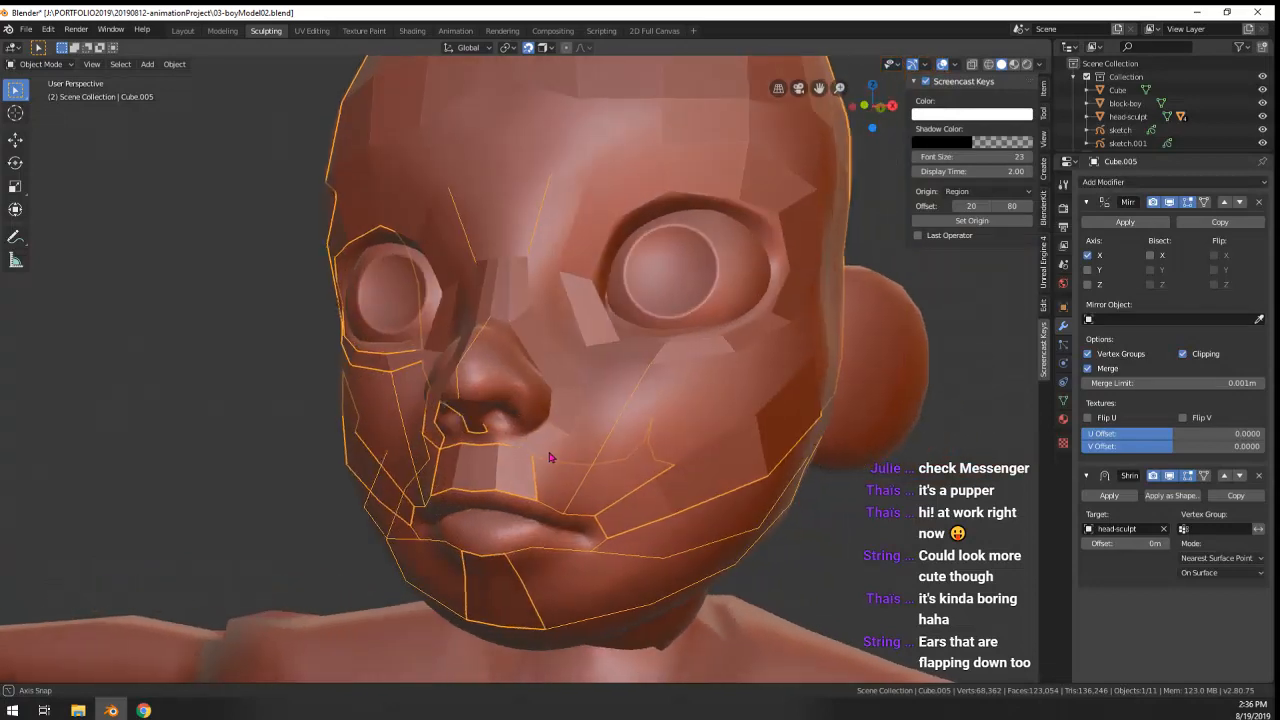
# - Extrude a chain of four vertices from the nose tip's centreline around the outer wing of the nostril
pyautogui.press('Tab')
pyautogui.scroll(2, 504, 384)
pyautogui.moveTo(504, 384); pyautogui.dragTo(360, 373, button='middle')
pyautogui.rightClick(358, 373)
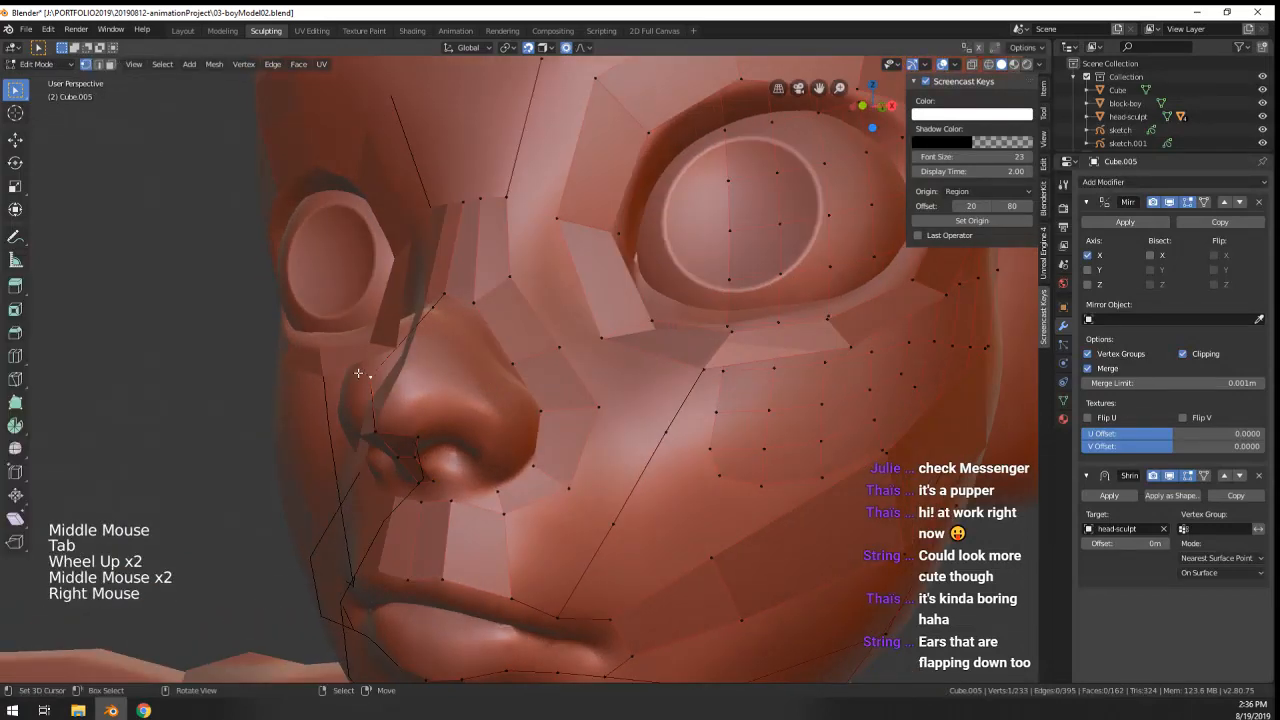
pyautogui.keyDown('ctrl'); pyautogui.click(415, 385); pyautogui.keyUp('ctrl')
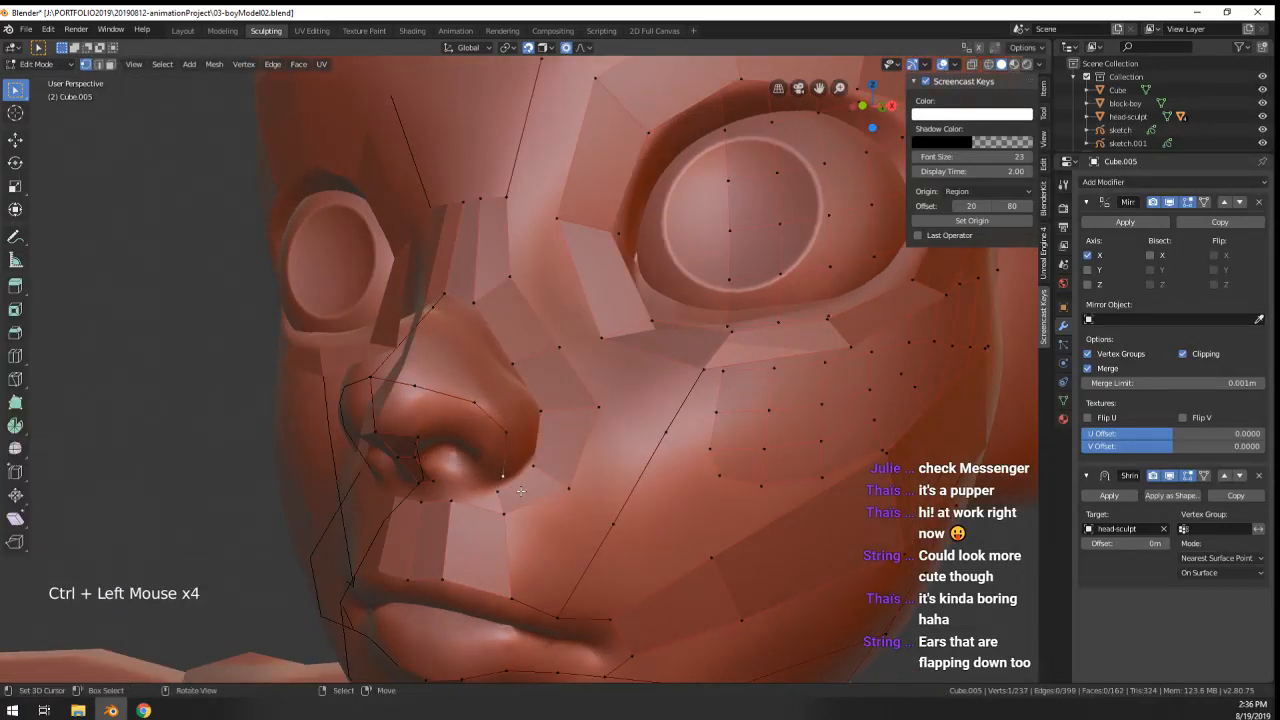
# - Adjust the end vertex of the nostril chain, extrude another beneath the nostril, and connect it to the septum's base
pyautogui.moveTo(520, 490); pyautogui.dragTo(533, 481, button='middle')
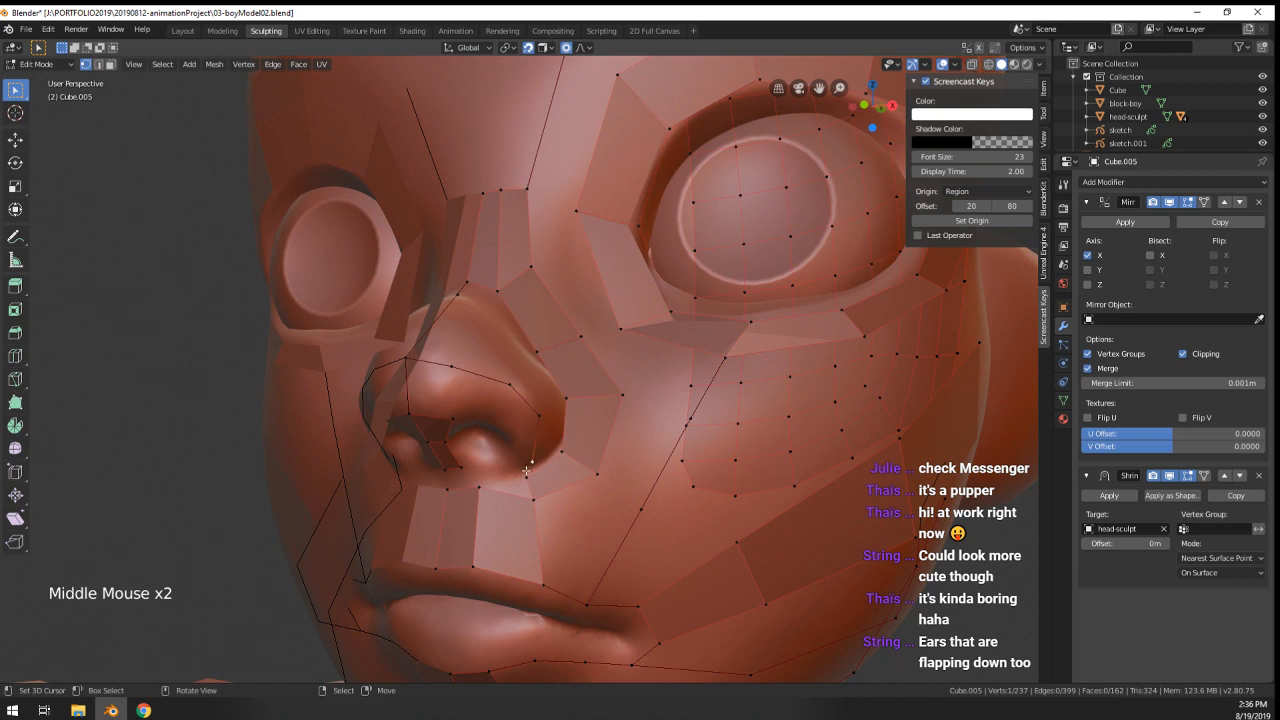
pyautogui.press('g')
pyautogui.click(528, 467)
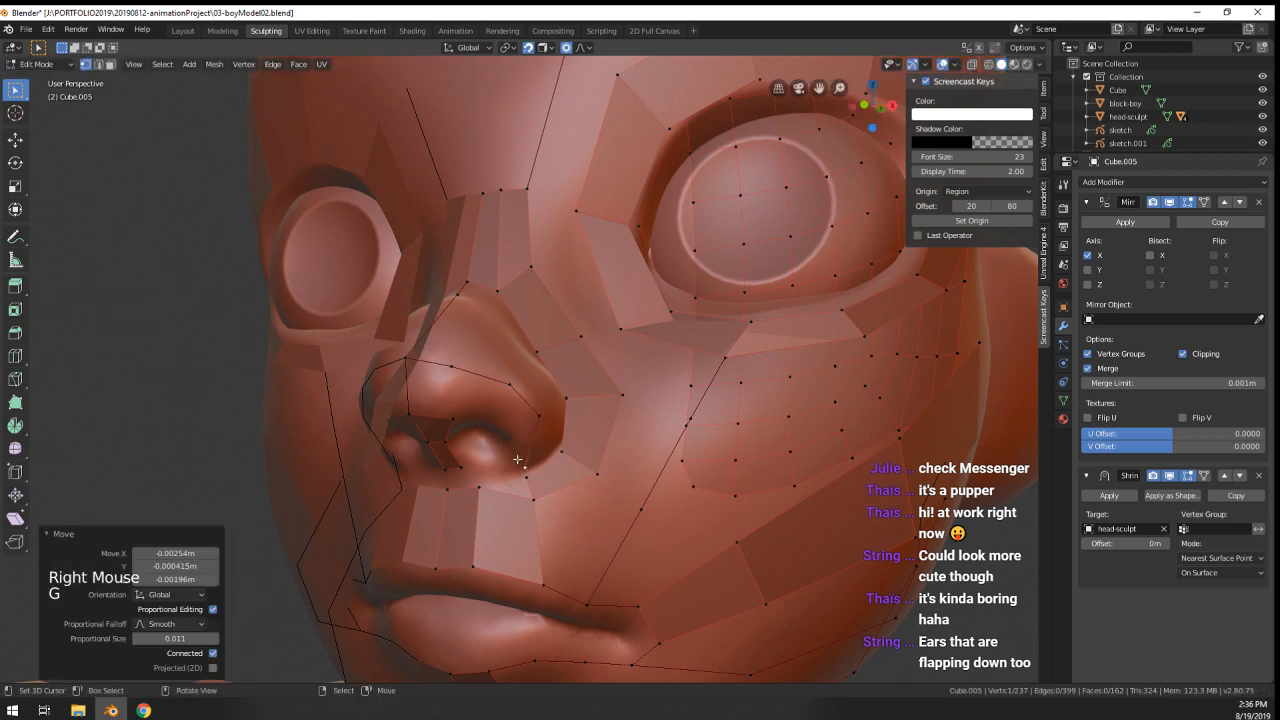
pyautogui.keyDown('ctrl'); pyautogui.click(488, 473); pyautogui.keyUp('ctrl')
pyautogui.keyDown('shift'); pyautogui.rightClick(486, 475); pyautogui.keyUp('shift')
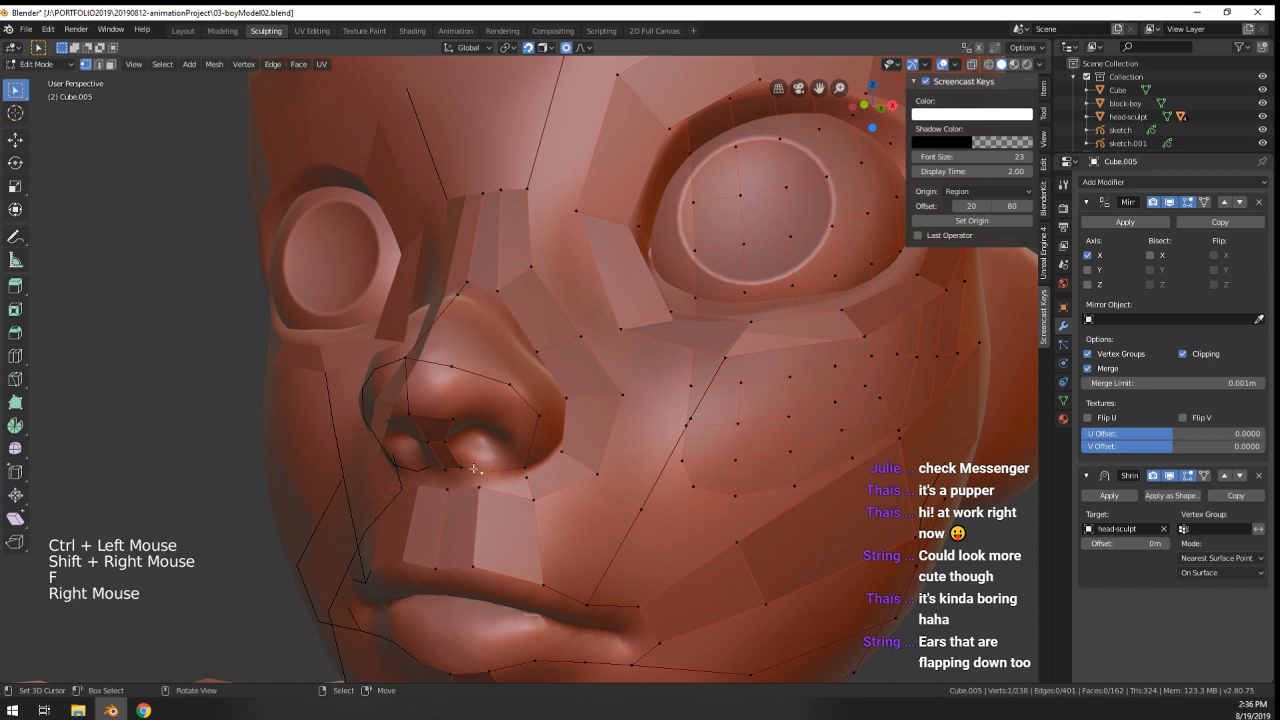
# - Reposition the vertices along the lower rim of the nostril, from the septum's base to the nostril wing
pyautogui.press('g')
pyautogui.click(494, 468)
pyautogui.rightClick(463, 467)
pyautogui.press('g')
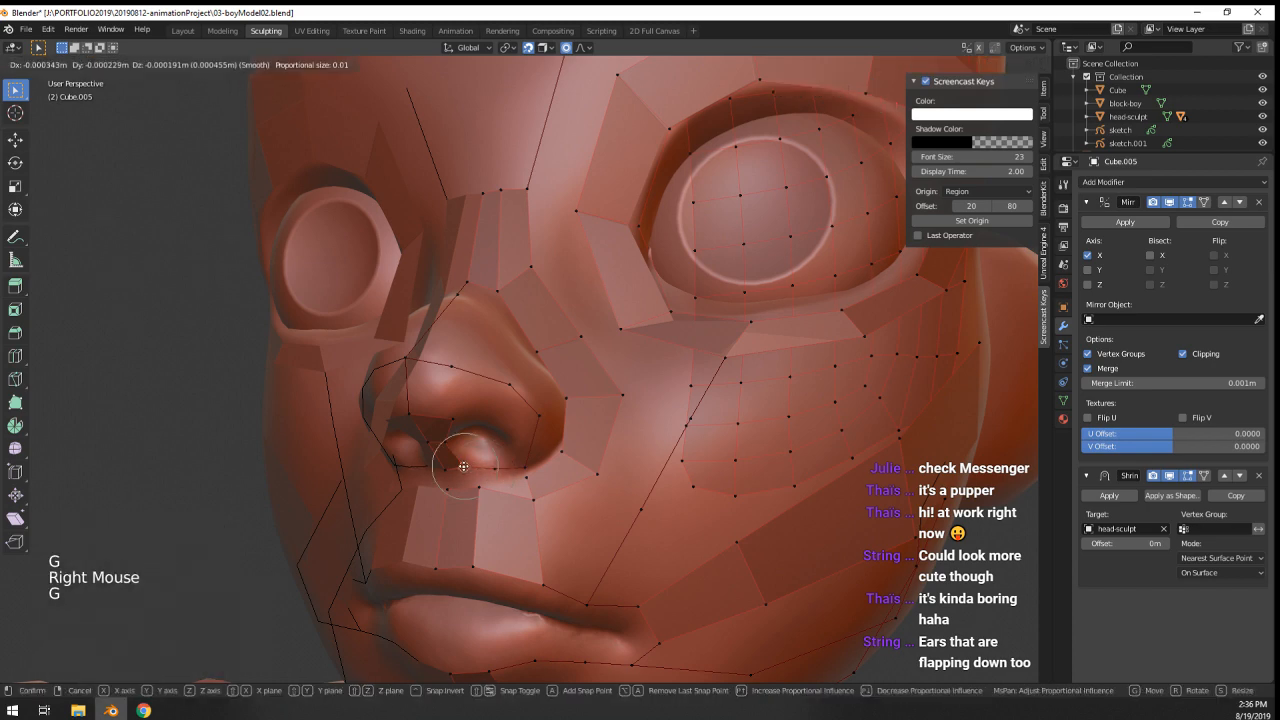
pyautogui.click(462, 470)
pyautogui.moveTo(495, 459); pyautogui.dragTo(532, 375, button='middle')
pyautogui.scroll(2, 535, 370)
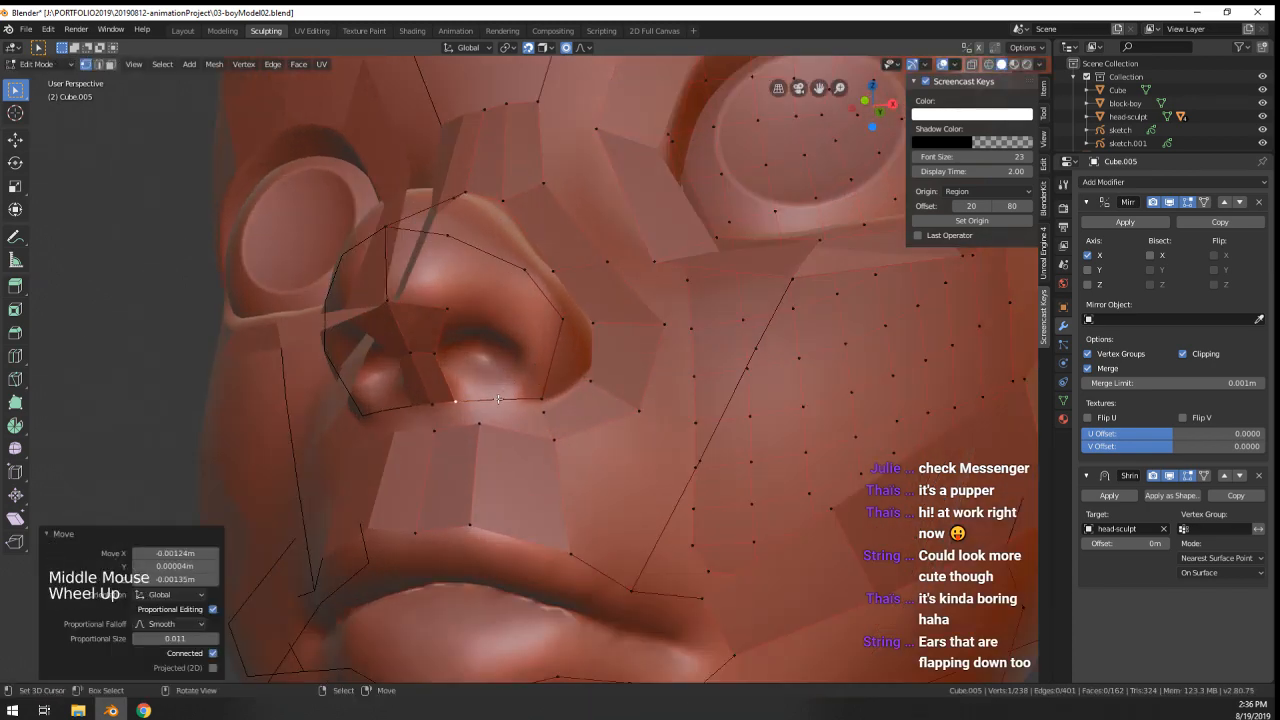
pyautogui.rightClick(498, 399)
pyautogui.press('g')
pyautogui.rightClick(537, 395)
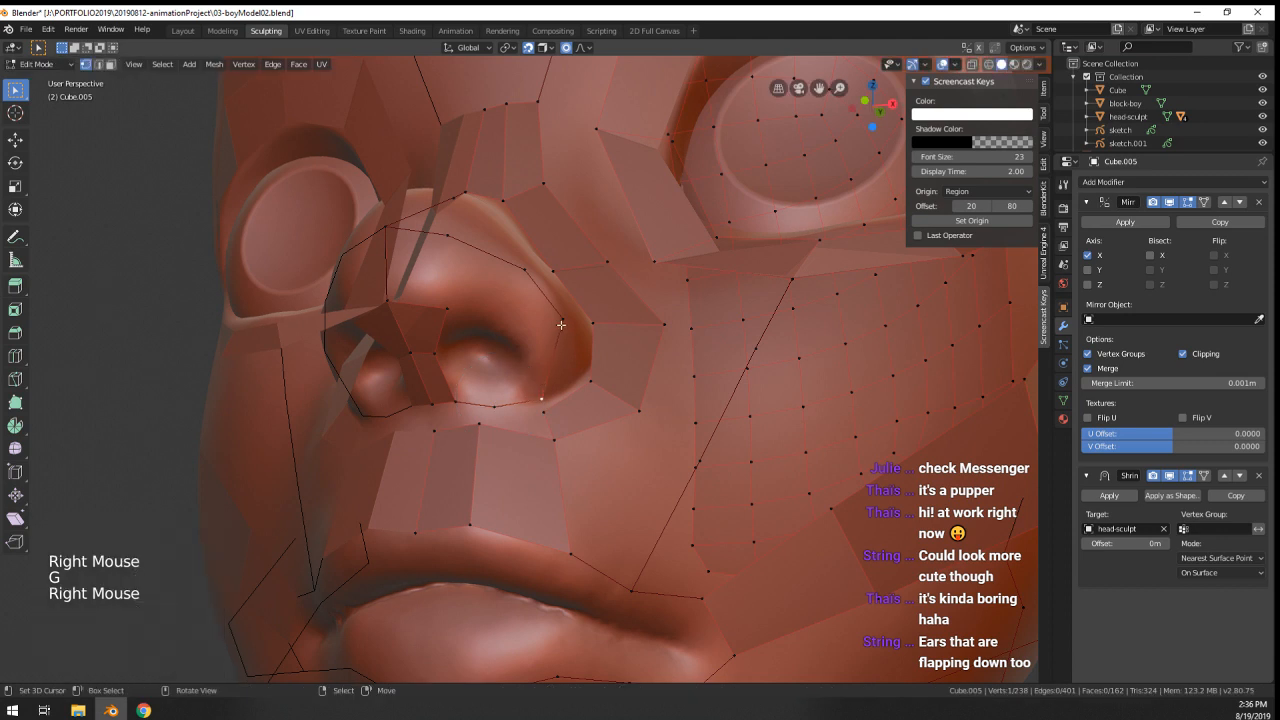
# - Extrude the nostril wing's outer edge inward to form a face, and adjust its corner vertices
pyautogui.keyDown('ctrl'); pyautogui.rightClick(534, 356); pyautogui.keyUp('ctrl')
pyautogui.keyDown('ctrl'); pyautogui.click(527, 367); pyautogui.keyUp('ctrl')
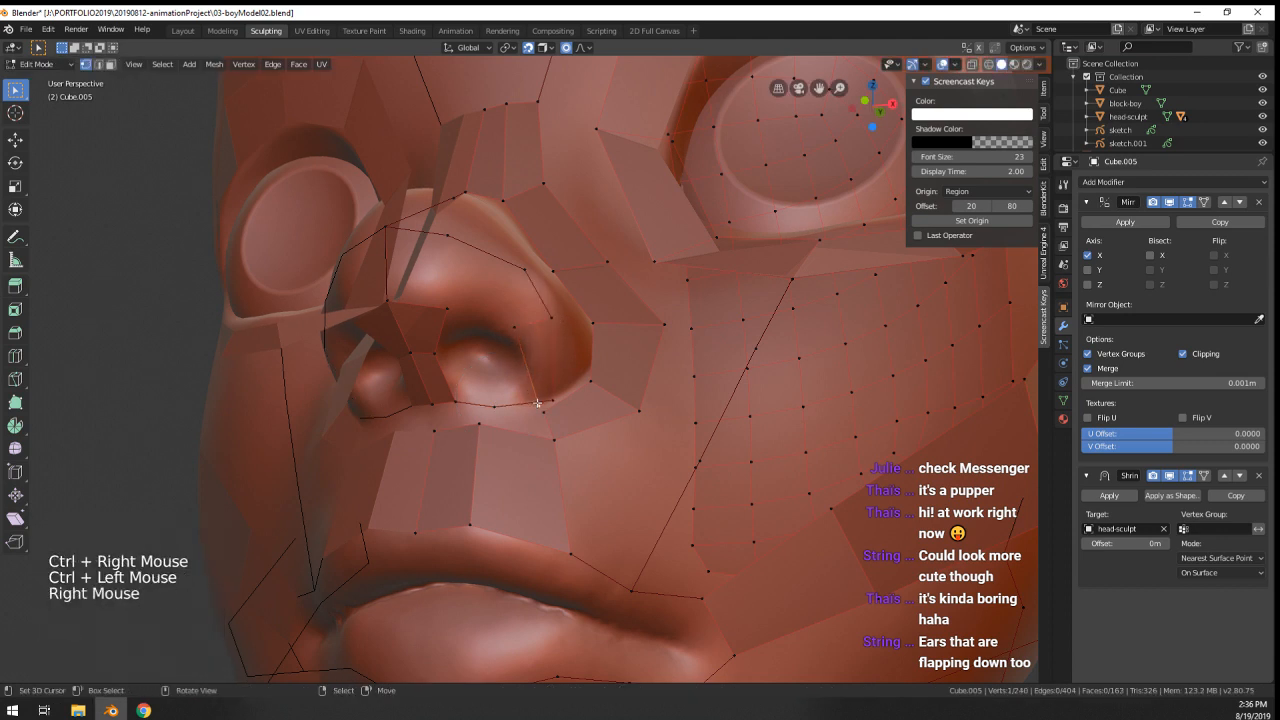
pyautogui.press('g')
pyautogui.rightClick(528, 334)
pyautogui.press('g')
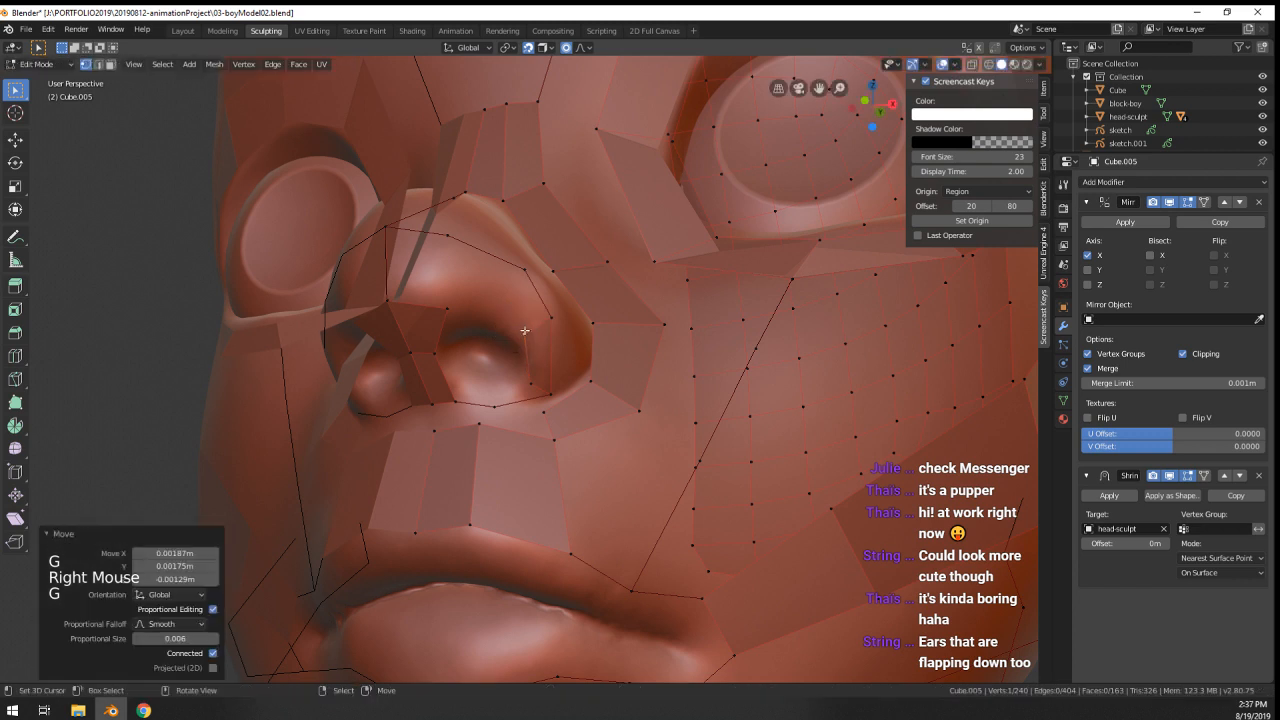
# - Add a vertex above the nostril opening and fill a face on the upper part of the nostril wing
pyautogui.keyDown('ctrl'); pyautogui.click(500, 306); pyautogui.keyUp('ctrl')
pyautogui.keyDown('shift'); pyautogui.rightClick(524, 271); pyautogui.keyUp('shift')
pyautogui.keyDown('shift'); pyautogui.rightClick(550, 317); pyautogui.keyUp('shift')
pyautogui.keyDown('shift'); pyautogui.rightClick(533, 341); pyautogui.keyUp('shift')
pyautogui.press('f')
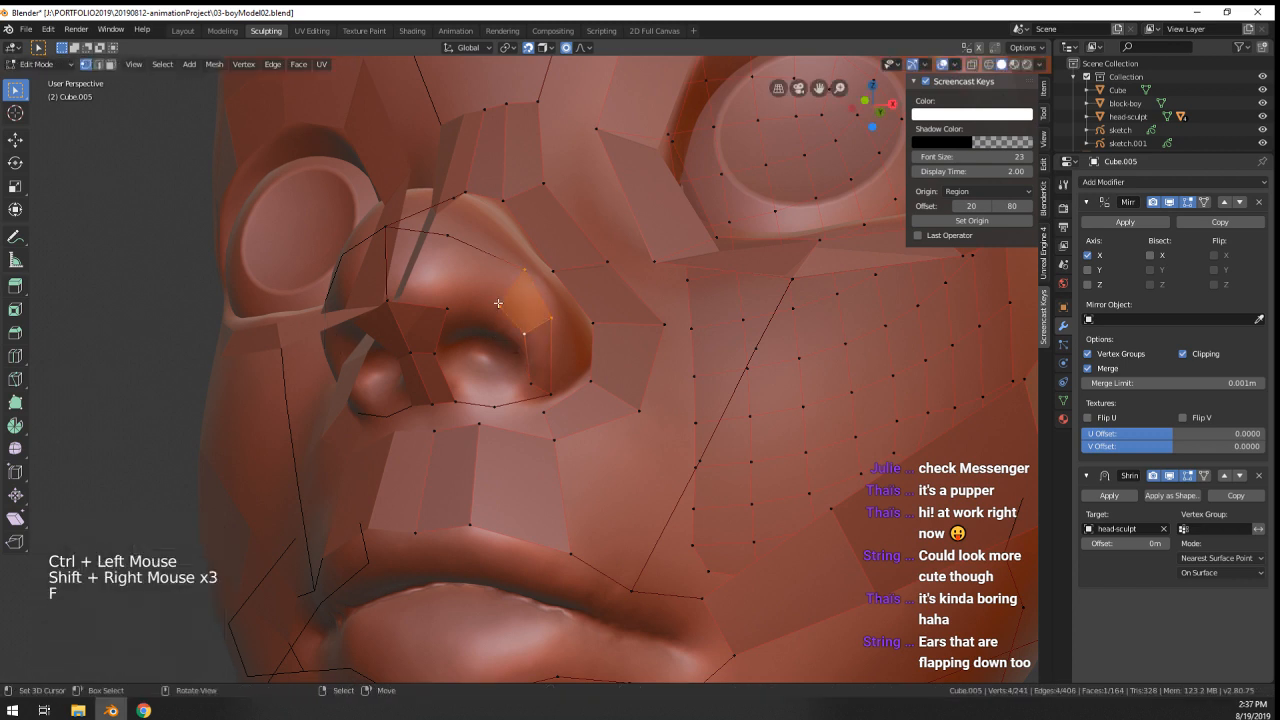
# - Connect the vertices above the nostril opening and fill the faces between the nostril rim and the nose tip
pyautogui.rightClick(500, 307)
pyautogui.keyDown('shift'); pyautogui.rightClick(448, 308); pyautogui.keyUp('shift')
pyautogui.press('f')
pyautogui.rightClick(524, 271)
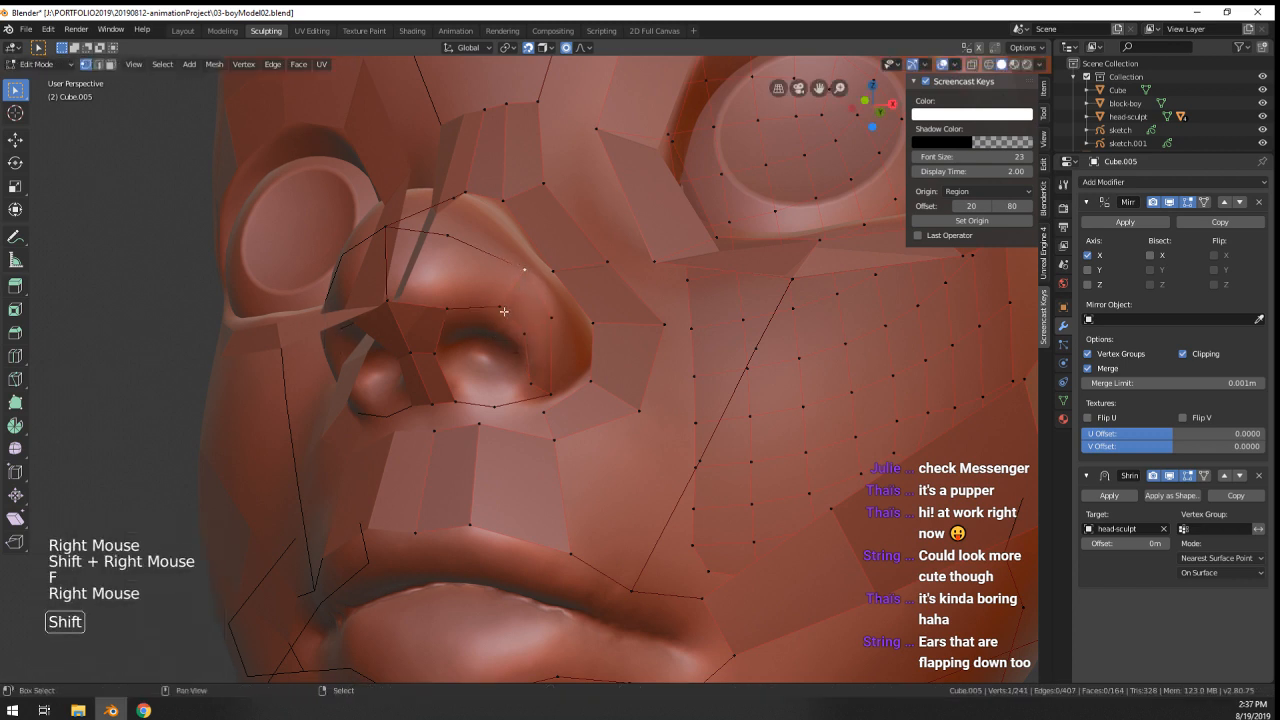
pyautogui.keyDown('shift'); pyautogui.rightClick(504, 311); pyautogui.keyUp('shift')
pyautogui.press('f')
pyautogui.keyDown('shift'); pyautogui.rightClick(388, 298); pyautogui.keyUp('shift')
pyautogui.keyDown('shift'); pyautogui.rightClick(387, 229); pyautogui.keyUp('shift')
pyautogui.press('f')
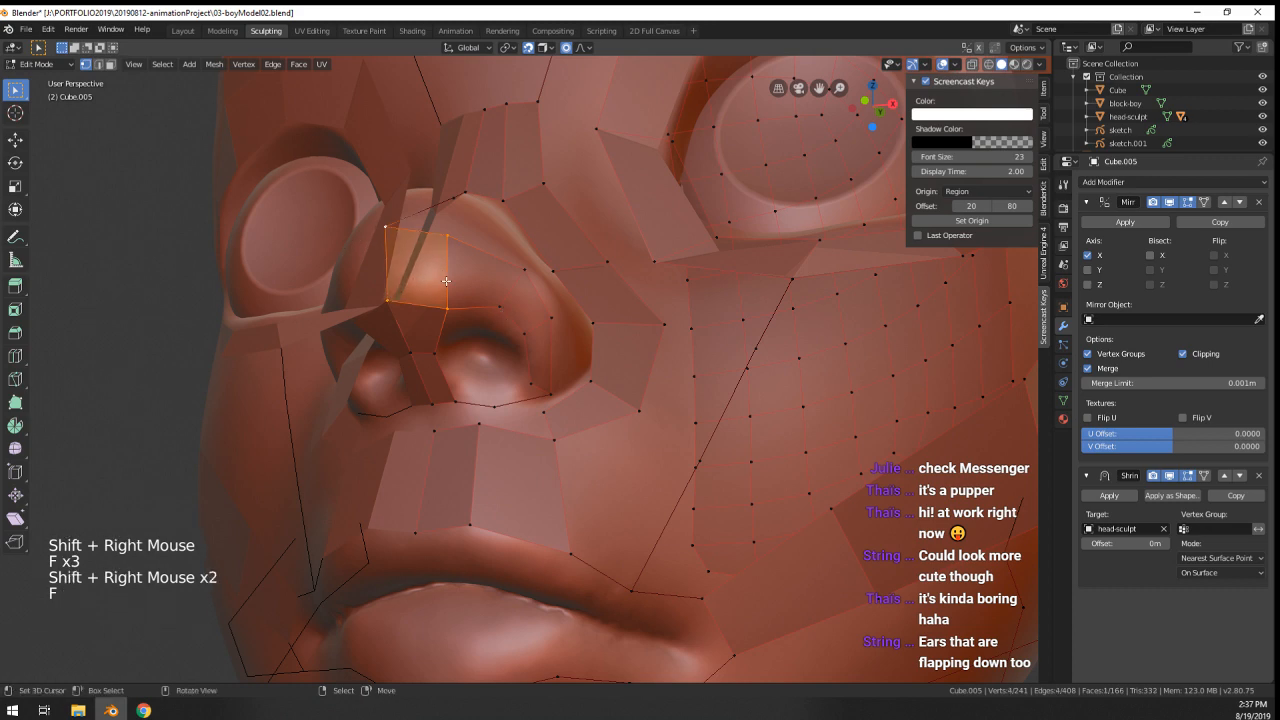
# - Check the nose in Object Mode, reopen it for editing, and reposition a vertex on the nostril's upper rim
pyautogui.scroll(-1, 396, 240)
pyautogui.moveTo(400, 245); pyautogui.dragTo(564, 338, button='middle')
pyautogui.press('Tab')
pyautogui.press('Tab')
pyautogui.rightClick(576, 316)
pyautogui.press('g')
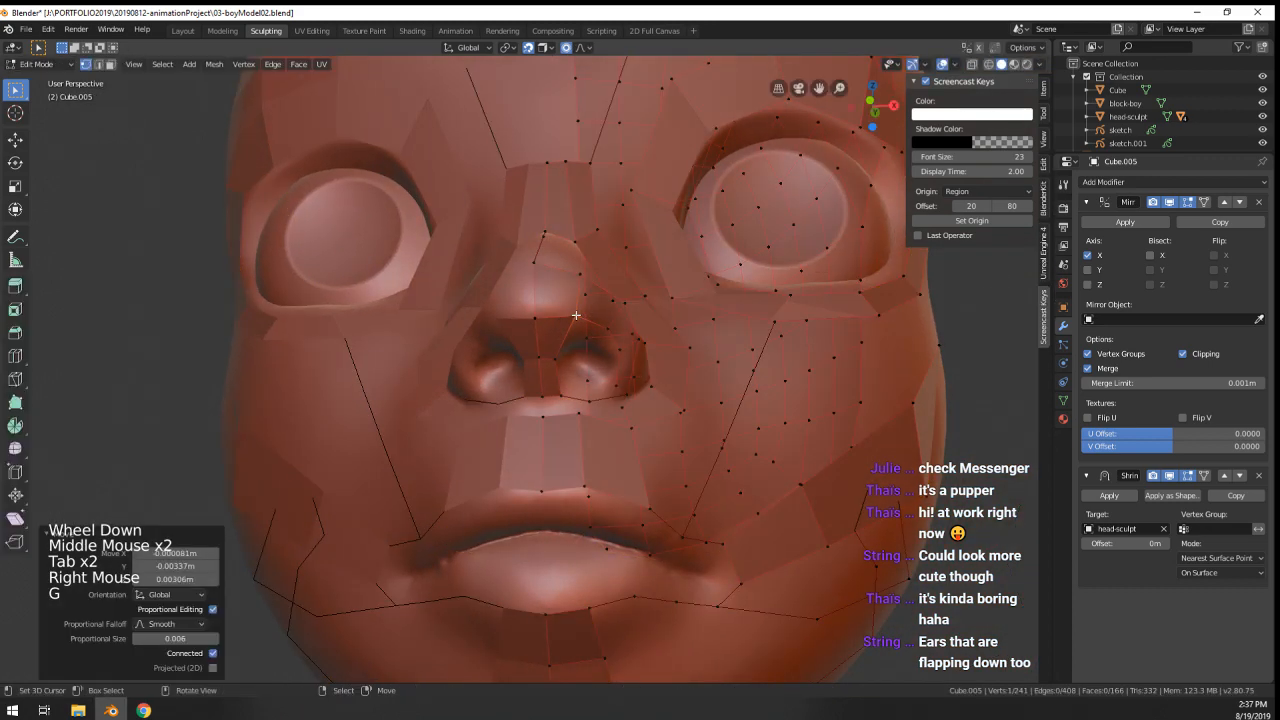
# - Recalculate the normals of the whole retopology mesh
pyautogui.press('a')
pyautogui.hotkey('shift', 'n')
pyautogui.rightClick(579, 318)
pyautogui.moveTo(579, 318); pyautogui.dragTo(584, 360, button='middle')
pyautogui.moveTo(584, 360); pyautogui.dragTo(582, 435, button='middle')
pyautogui.scroll(-2, 582, 435)
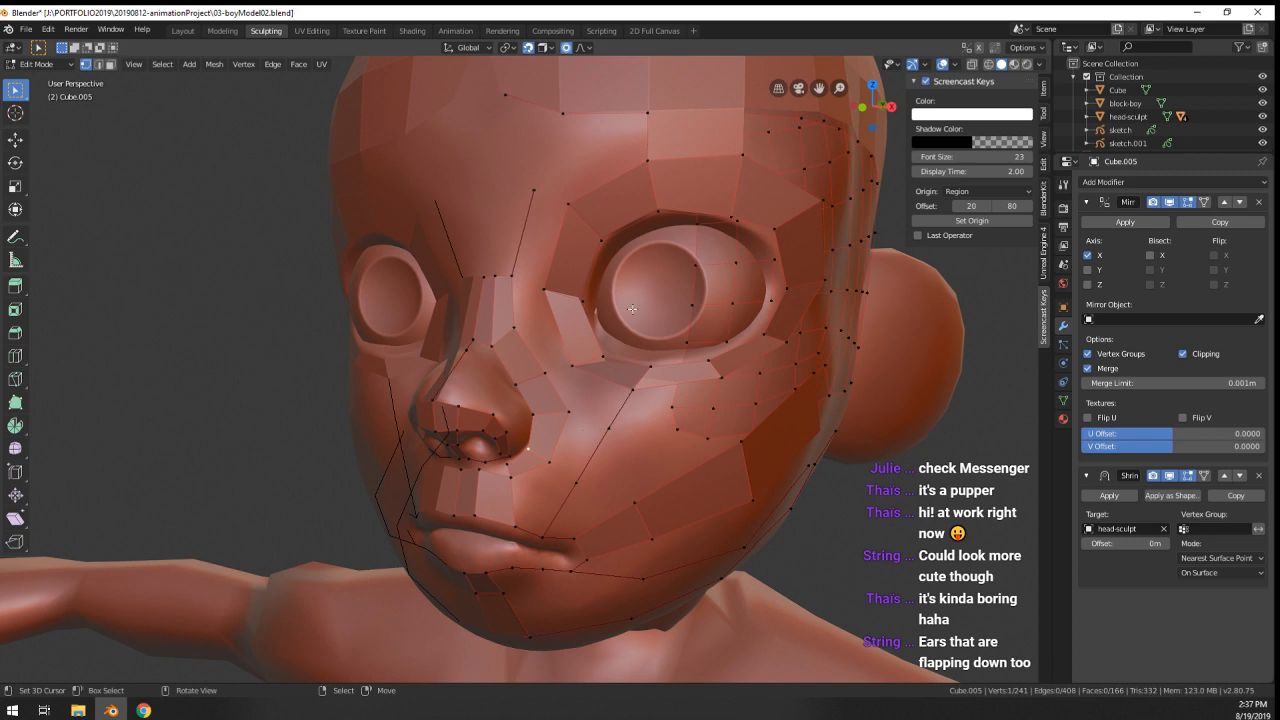
# - Extrude the top edge of the central nose bridge face up toward the forehead
pyautogui.scroll(2, 632, 309)
pyautogui.moveTo(632, 309); pyautogui.dragTo(490, 338, button='middle')
pyautogui.moveTo(490, 338)
pyautogui.mouseDown(button='middle')
pyautogui.moveTo(463, 340)
pyautogui.moveTo(483, 345)
pyautogui.mouseUp(button='middle')
pyautogui.rightClick(463, 340)
pyautogui.keyDown('shift'); pyautogui.rightClick(443, 341); pyautogui.keyUp('shift')
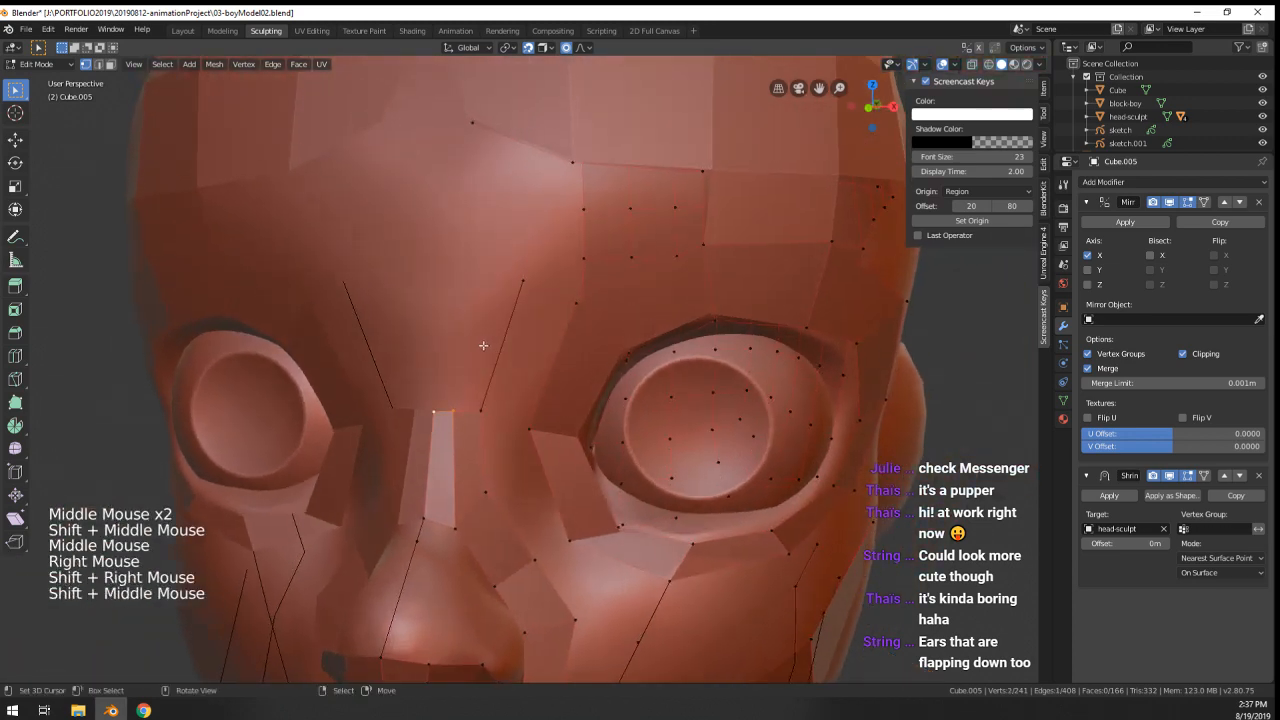
pyautogui.keyDown('ctrl'); pyautogui.click(453, 261); pyautogui.keyUp('ctrl')
# - Move the two lowest centre vertices of the cranium mesh into line on the forehead's centreline
pyautogui.keyDown('shift'); pyautogui.moveTo(485, 270); pyautogui.dragTo(486, 344, button='middle'); pyautogui.keyUp('shift')
pyautogui.rightClick(469, 206)
pyautogui.press('g')
pyautogui.click(409, 232)
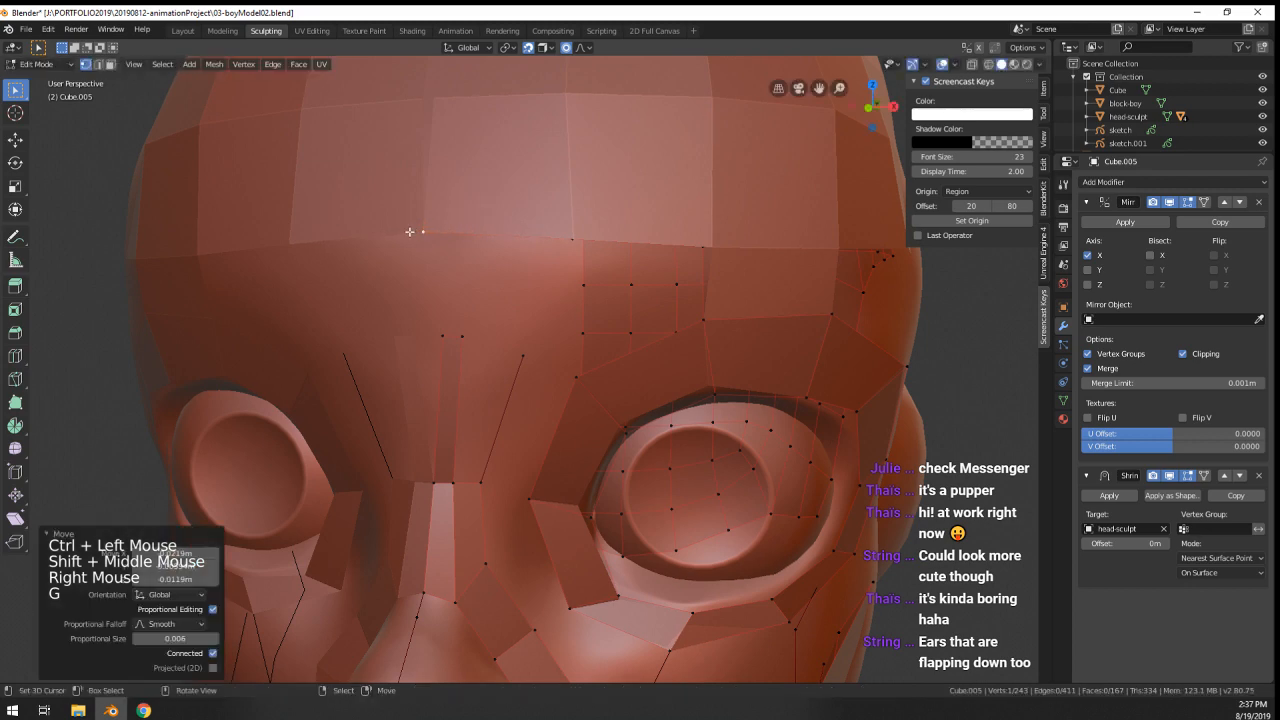
pyautogui.scroll(-2, 409, 232)
pyautogui.keyDown('shift'); pyautogui.moveTo(409, 232); pyautogui.dragTo(468, 269, button='middle'); pyautogui.keyUp('shift')
pyautogui.rightClick(468, 269)
pyautogui.press('g')
pyautogui.click(459, 255)
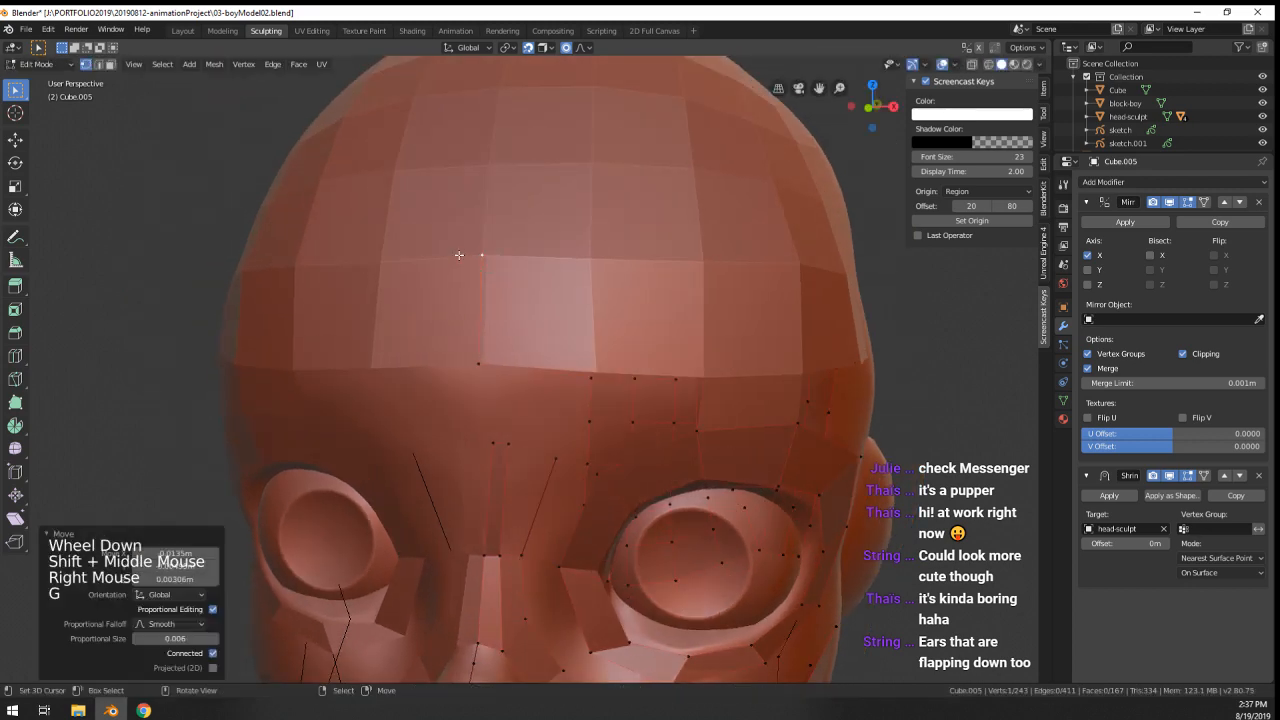
# - Widen the top of the extruded bridge strip by moving its outer vertex outward and its inner vertex to the centreline
pyautogui.scroll(-1, 459, 255)
pyautogui.moveTo(527, 336); pyautogui.dragTo(522, 310, button='middle')
pyautogui.scroll(1, 522, 310)
pyautogui.rightClick(488, 358)
pyautogui.press('g')
pyautogui.click(515, 350)
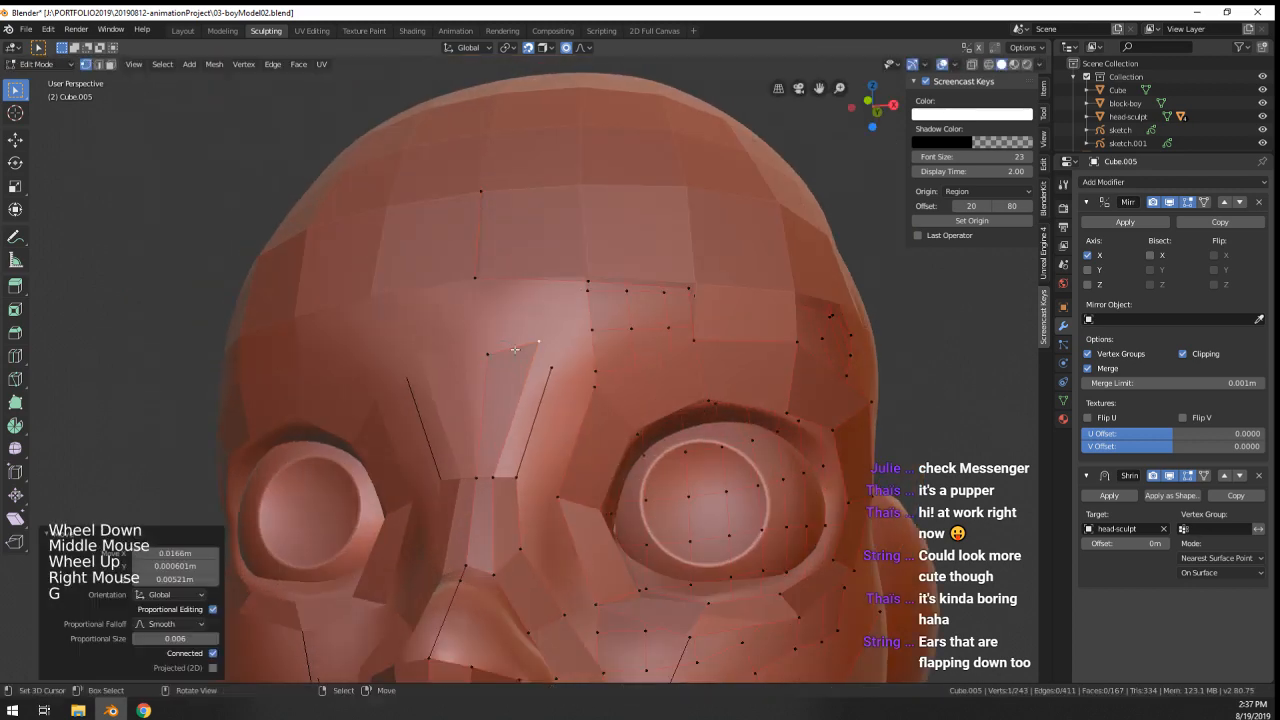
pyautogui.rightClick(488, 353)
pyautogui.press('g')
pyautogui.click(463, 338)
# - Fill a face between the top edge of the bridge strip and the lower edge of the cranium mesh
pyautogui.moveTo(527, 334); pyautogui.dragTo(459, 363, button='middle')
pyautogui.rightClick(459, 363)
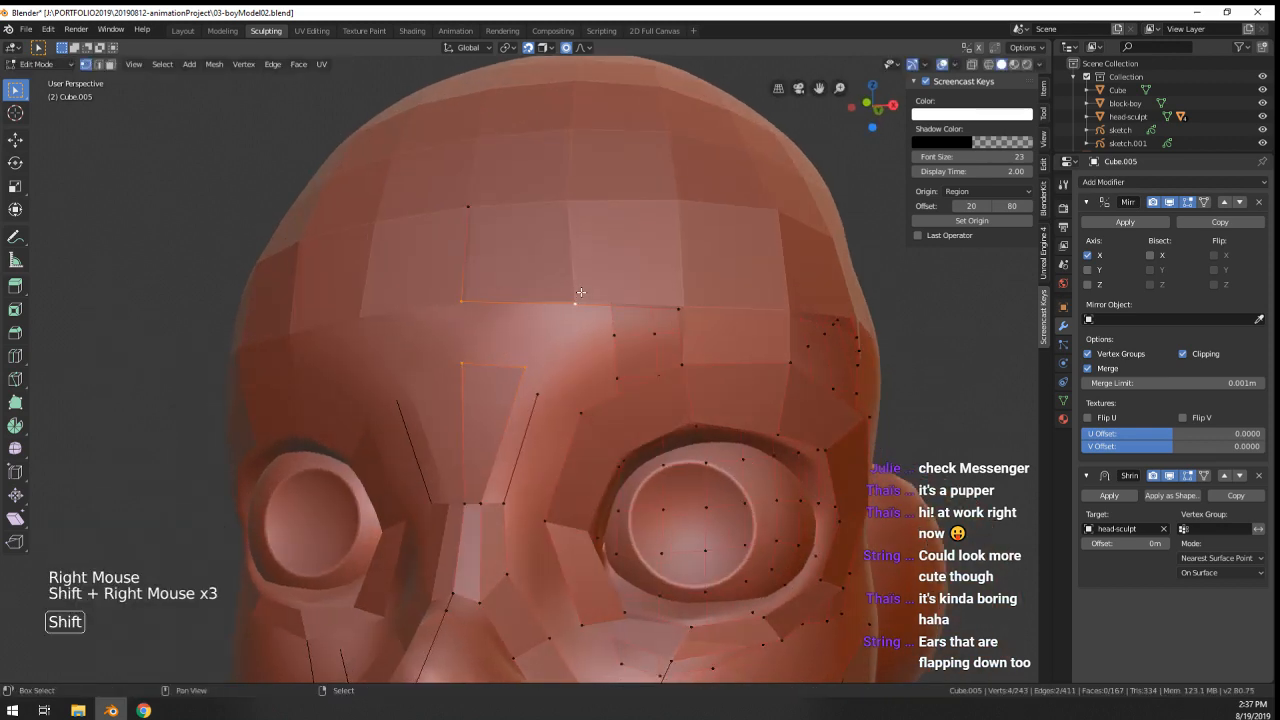
pyautogui.press('f')
# - Move the brow line's end vertex outward above the eye and extrude another vertex from it toward the forehead
pyautogui.moveTo(581, 292); pyautogui.dragTo(482, 376, button='middle')
pyautogui.rightClick(489, 363)
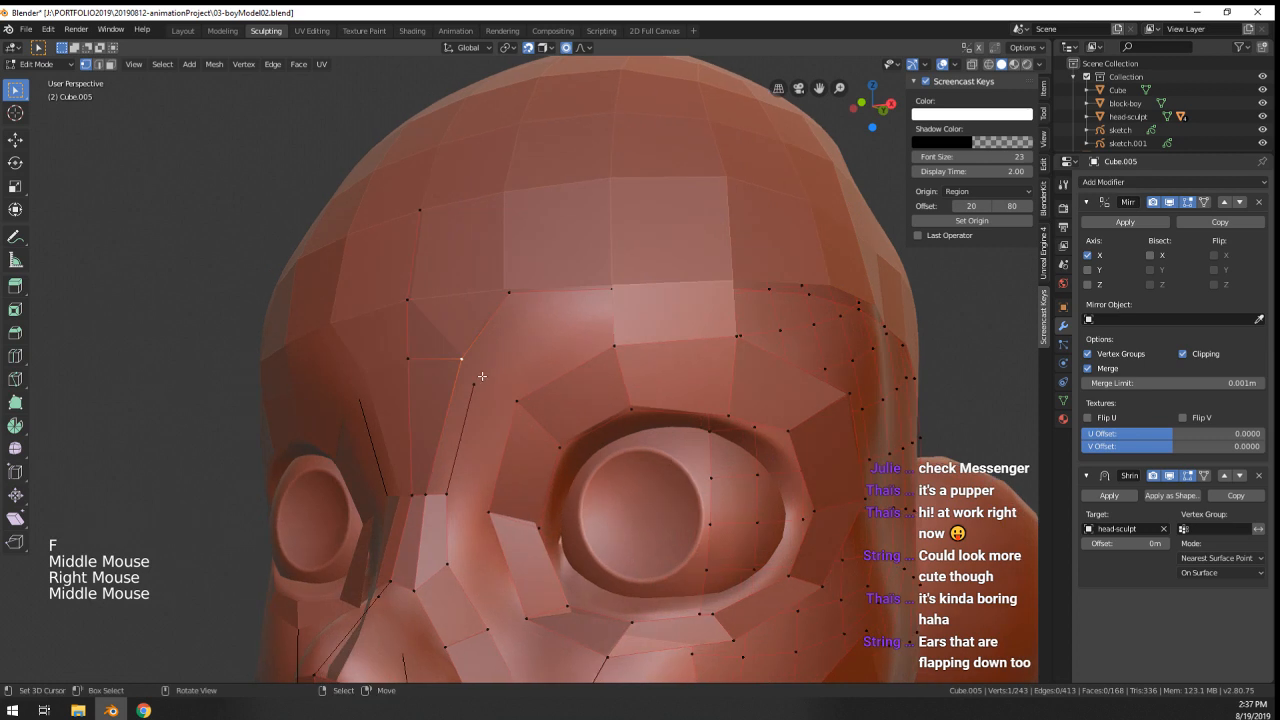
pyautogui.rightClick(482, 376)
pyautogui.press('g')
pyautogui.click(557, 339)
pyautogui.keyDown('ctrl'); pyautogui.click(537, 324); pyautogui.keyUp('ctrl')
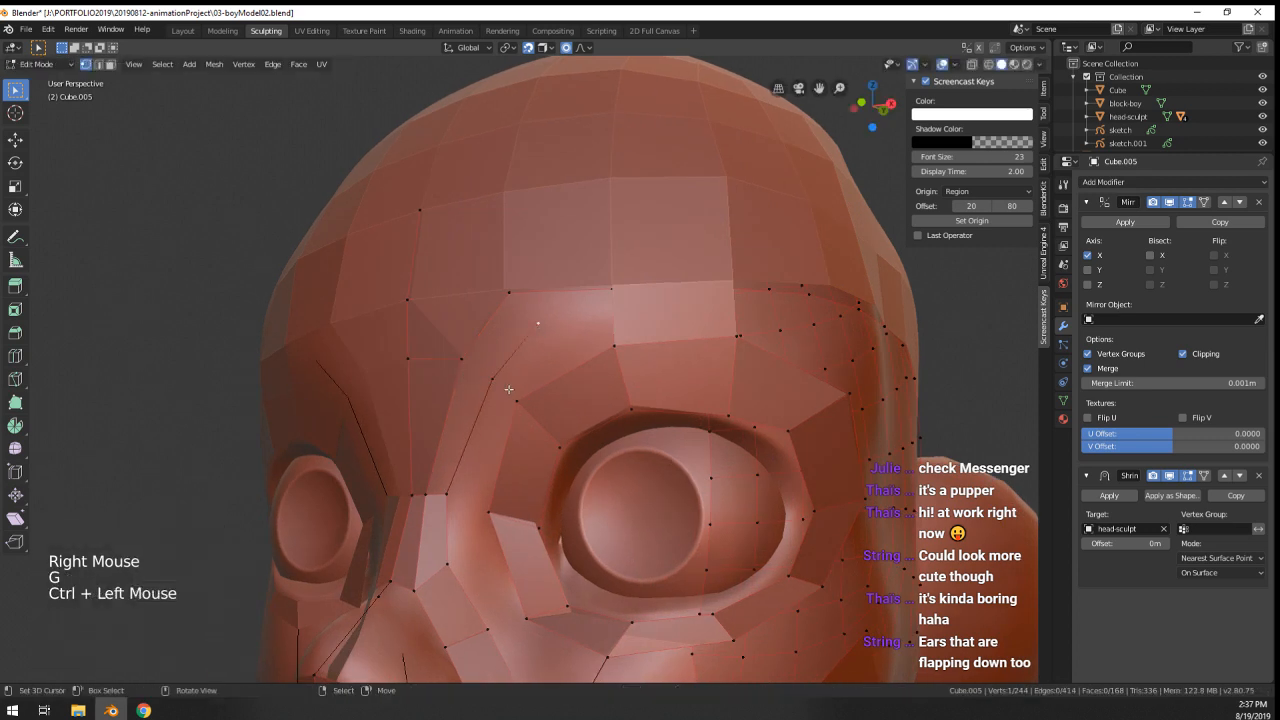
# - Fill two adjoining faces between the brow line and the lower edge of the cranium mesh on the forehead
pyautogui.press('f')
pyautogui.rightClick(494, 377)
pyautogui.keyDown('shift'); pyautogui.rightClick(536, 324); pyautogui.keyUp('shift')
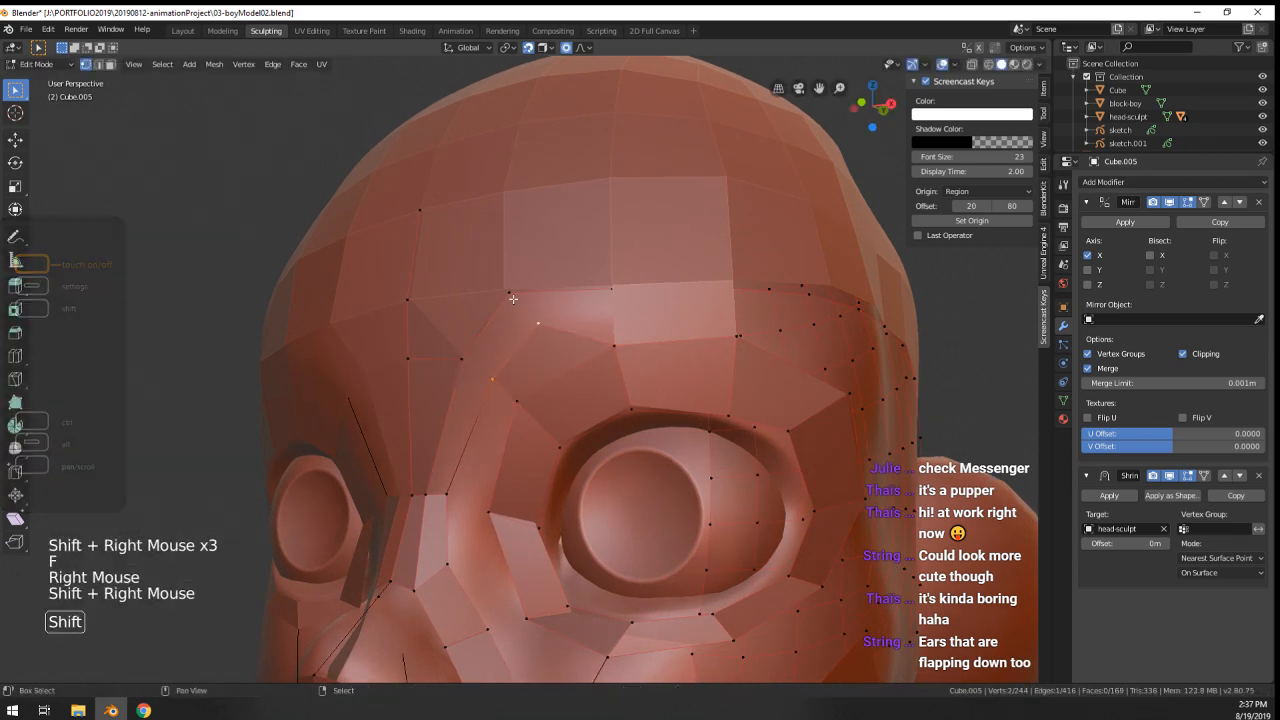
pyautogui.keyDown('shift'); pyautogui.rightClick(511, 296); pyautogui.keyUp('shift')
pyautogui.keyDown('shift'); pyautogui.rightClick(461, 354); pyautogui.keyUp('shift')
pyautogui.press('f')
# - Delete the cranium mesh's edge vertices running down behind the ear
pyautogui.scroll(-3, 540, 378)
pyautogui.moveTo(597, 398); pyautogui.dragTo(580, 412, button='middle')
pyautogui.keyDown('shift'); pyautogui.moveTo(580, 412); pyautogui.dragTo(430, 405, button='middle'); pyautogui.keyUp('shift')
pyautogui.moveTo(430, 405); pyautogui.dragTo(367, 410, button='middle')
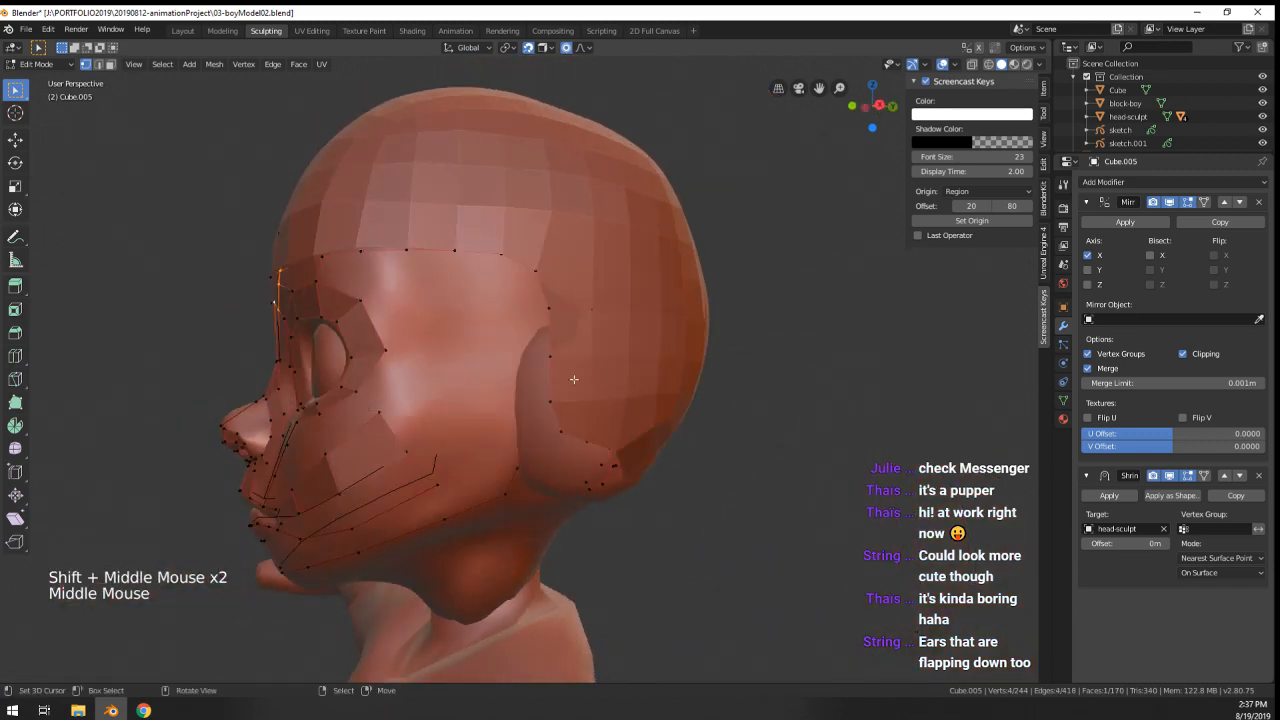
pyautogui.moveTo(574, 379); pyautogui.dragTo(503, 317, button='middle')
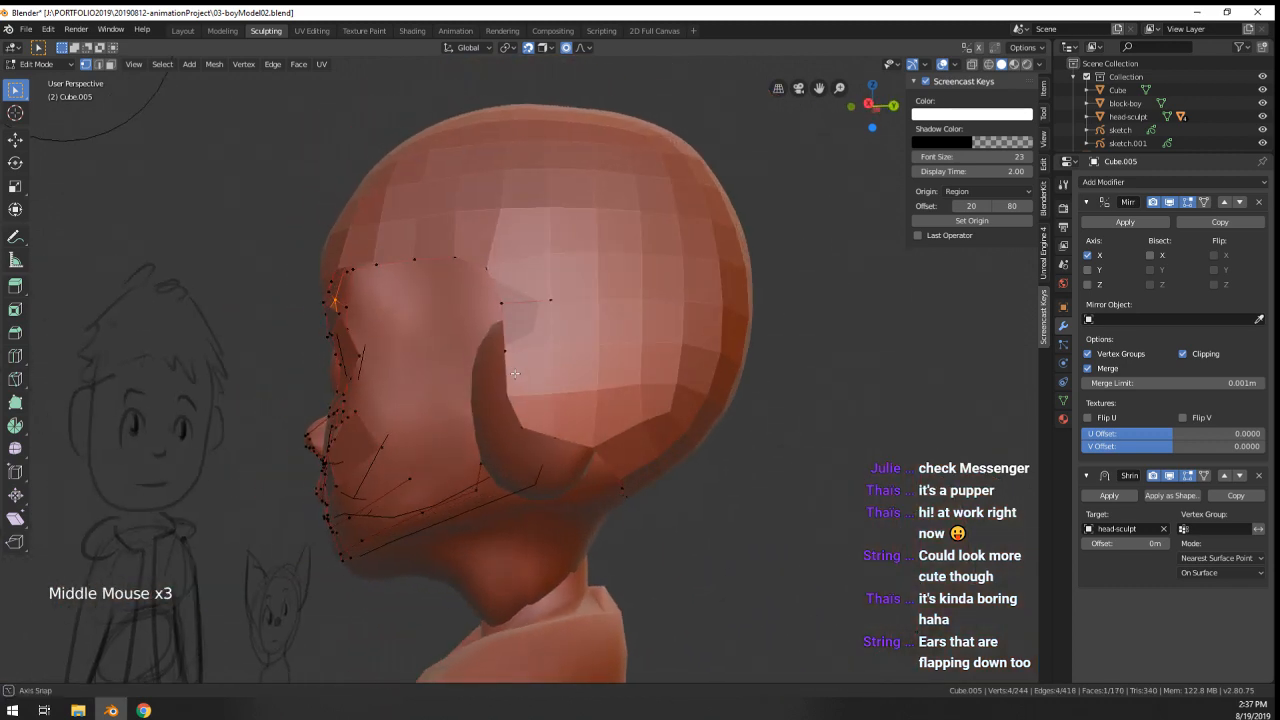
pyautogui.keyDown('ctrl'); pyautogui.rightClick(518, 426); pyautogui.keyUp('ctrl')
pyautogui.press('x')
pyautogui.click(522, 430)
pyautogui.moveTo(534, 419); pyautogui.dragTo(518, 421, button='middle')
pyautogui.rightClick(547, 434)
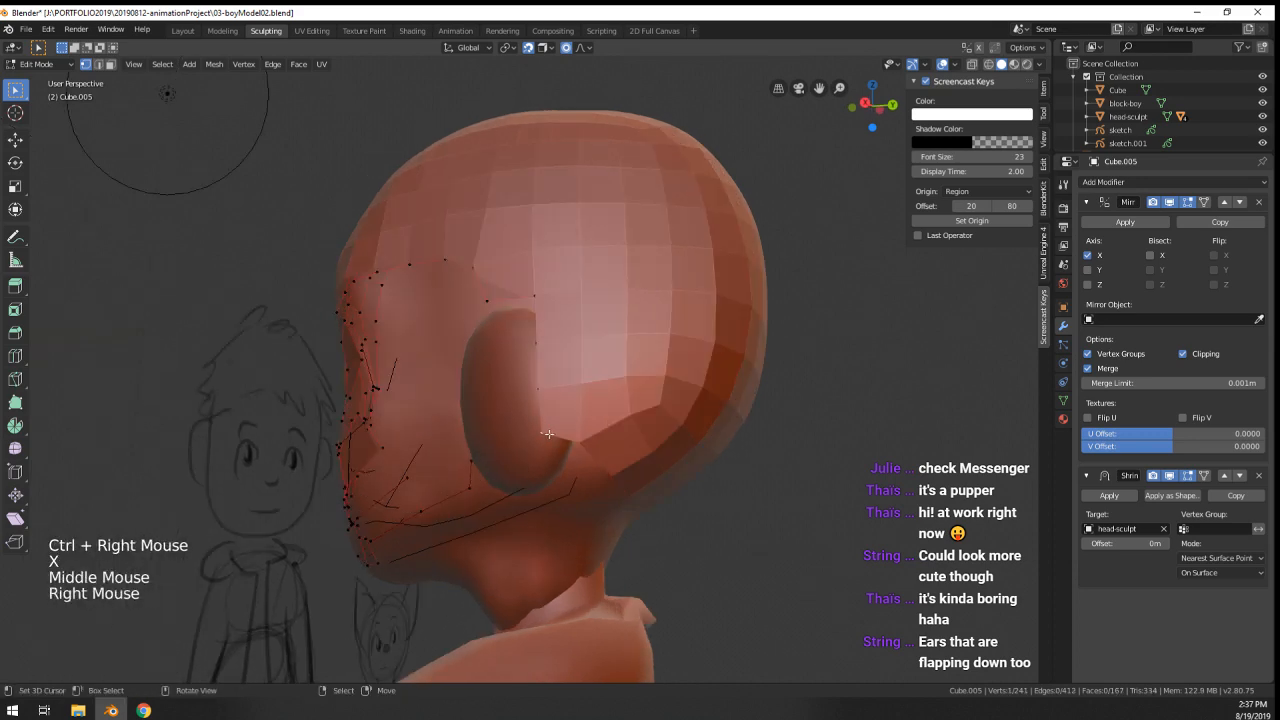
pyautogui.keyDown('ctrl'); pyautogui.rightClick(536, 336); pyautogui.keyUp('ctrl')
pyautogui.press('x')
pyautogui.click(536, 328)
# - Extrude a new line of vertices from the cranium mesh down behind the ear and adjust its upper vertex
pyautogui.moveTo(538, 328)
pyautogui.mouseDown(button='middle')
pyautogui.moveTo(590, 318)
pyautogui.moveTo(503, 337)
pyautogui.moveTo(562, 409)
pyautogui.mouseUp(button='middle')
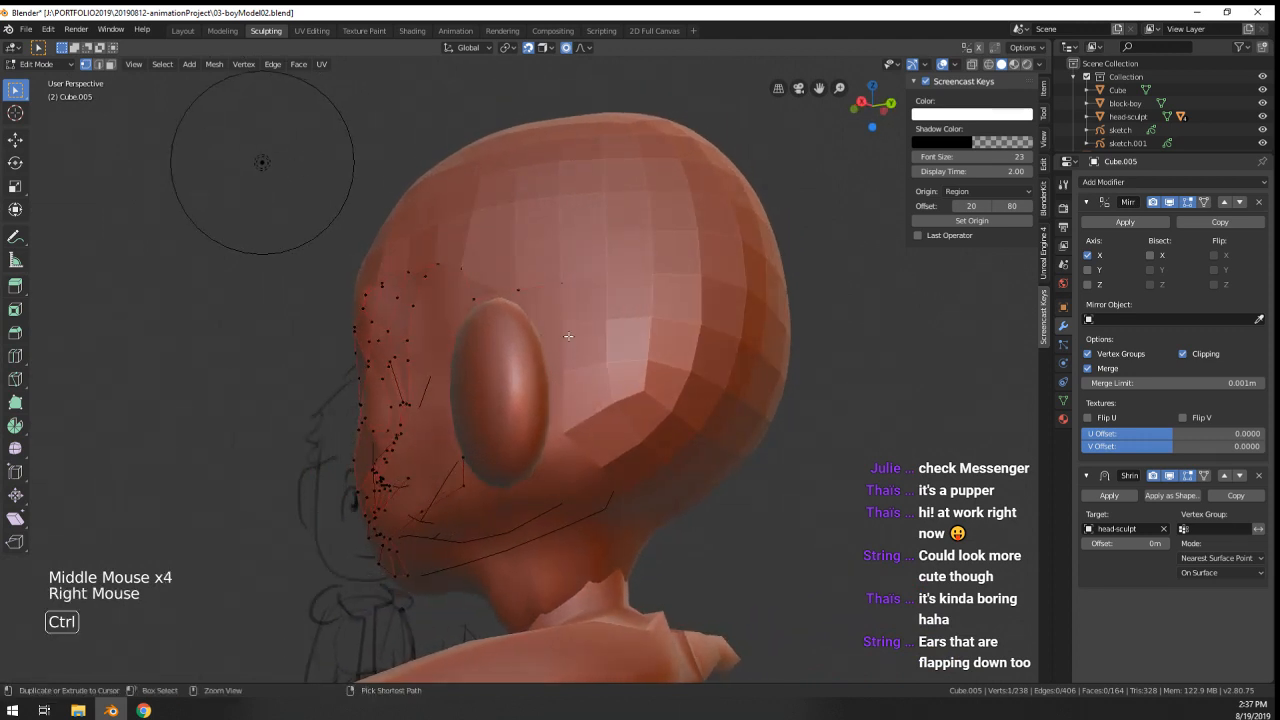
pyautogui.keyDown('ctrl'); pyautogui.rightClick(568, 336); pyautogui.keyUp('ctrl')
pyautogui.moveTo(568, 336); pyautogui.dragTo(557, 364, button='middle')
pyautogui.moveTo(557, 364); pyautogui.dragTo(526, 383, button='middle')
pyautogui.keyDown('ctrl'); pyautogui.click(525, 385); pyautogui.keyUp('ctrl')
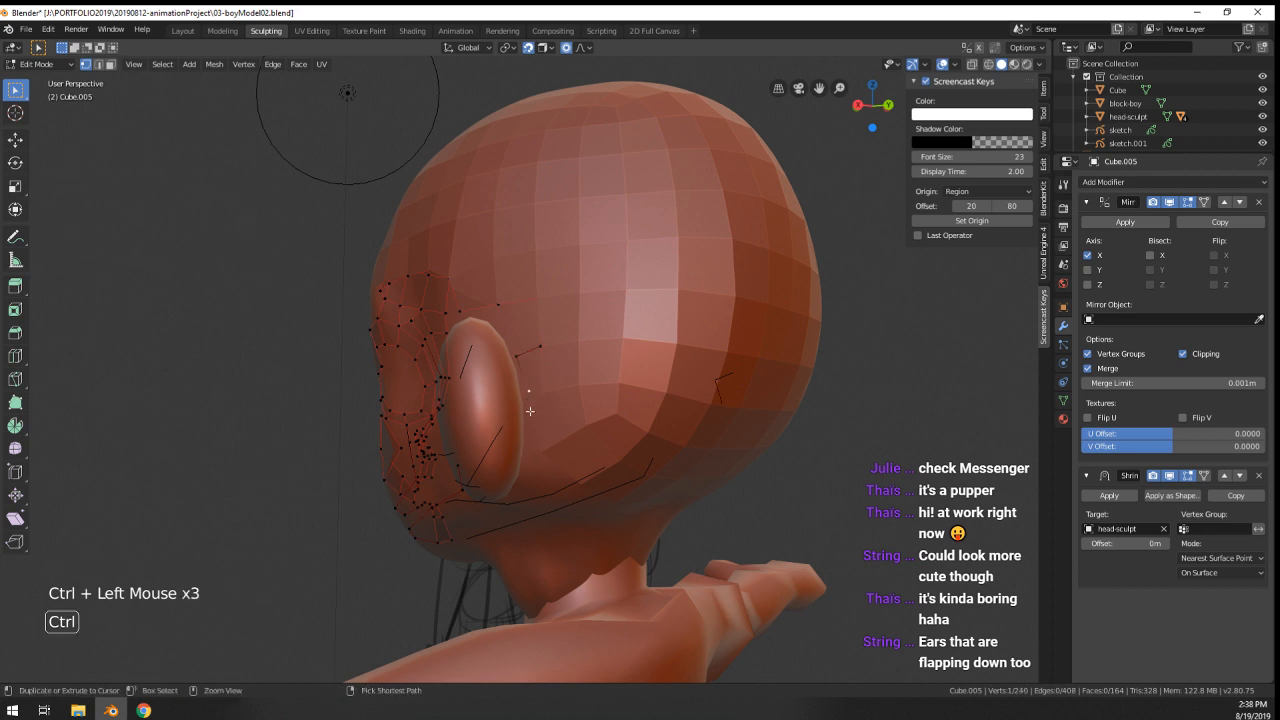
pyautogui.moveTo(530, 410); pyautogui.dragTo(513, 404, button='middle')
pyautogui.rightClick(510, 347)
pyautogui.press('g')
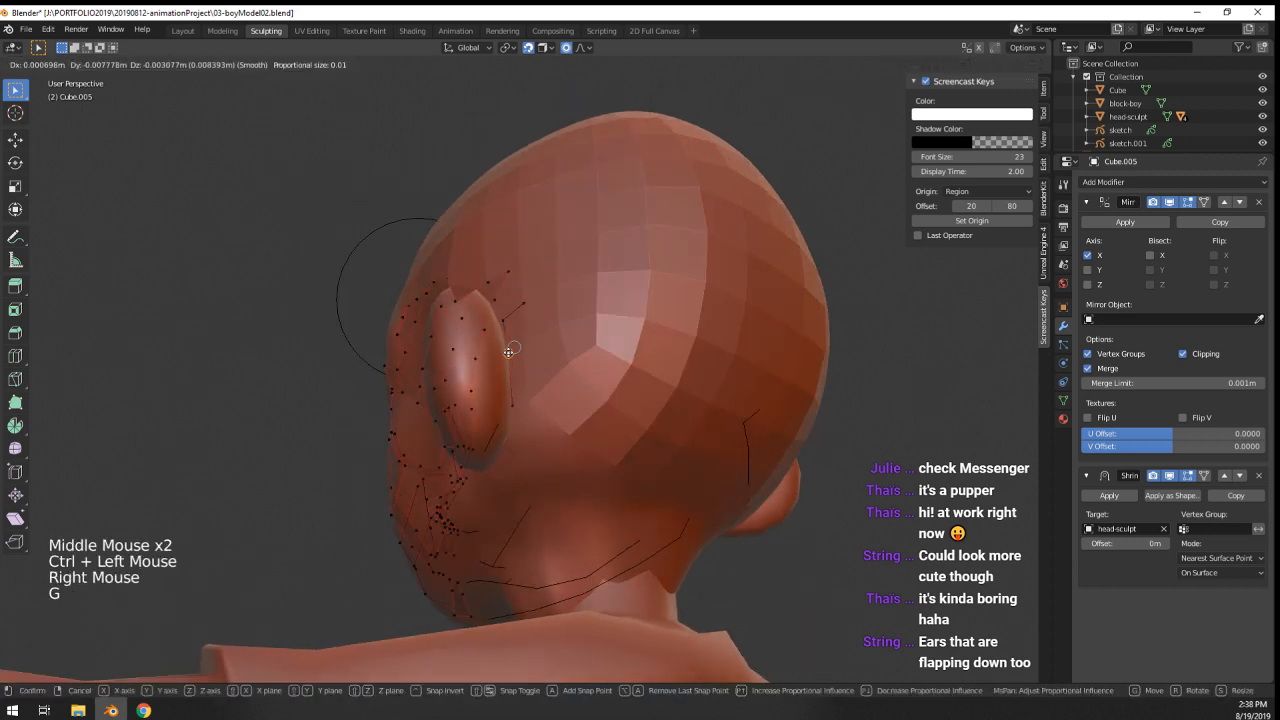
pyautogui.click(510, 354)
# - Extrude the three-vertex line behind the ear into a two-face strip, rotating and moving it onto the ear's back
pyautogui.moveTo(511, 354); pyautogui.dragTo(371, 394, button='middle')
pyautogui.rightClick(545, 357)
pyautogui.keyDown('ctrl'); pyautogui.rightClick(531, 328); pyautogui.keyUp('ctrl')
pyautogui.press('r')
pyautogui.press('g')
pyautogui.click(387, 438)
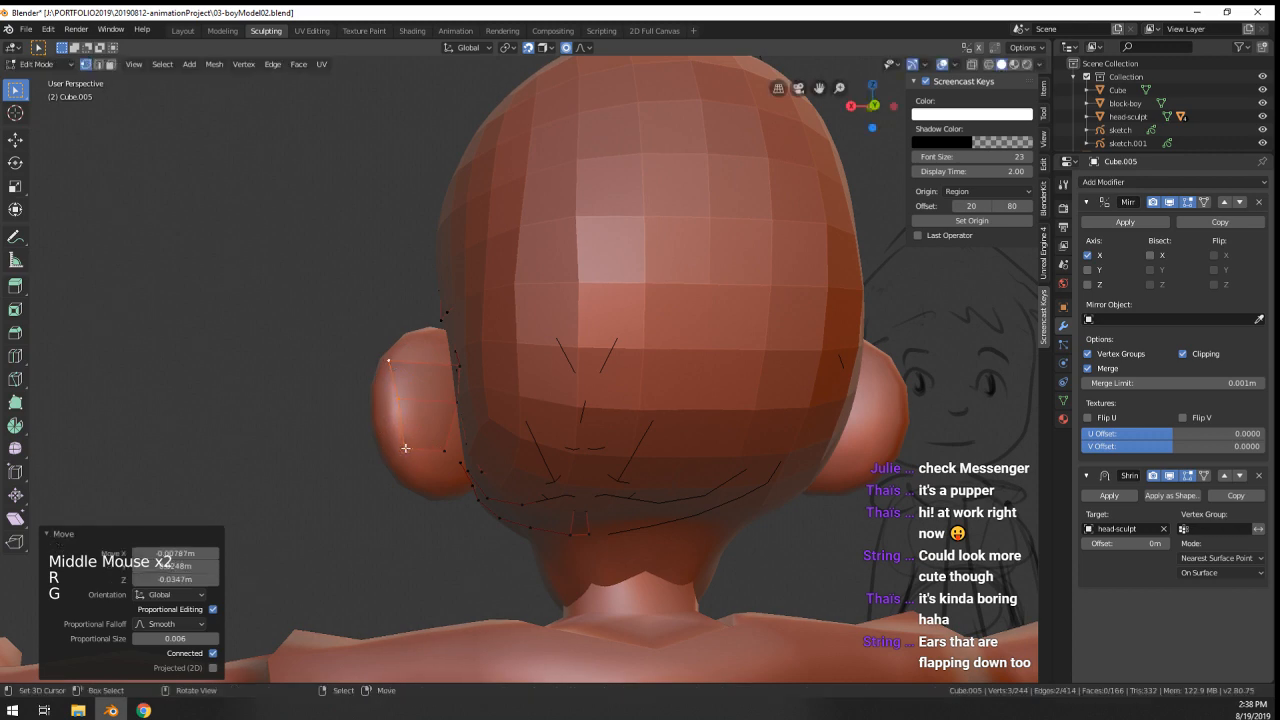
# - Move the three outer vertices of the extruded strip into place along the back of the ear
pyautogui.moveTo(388, 438); pyautogui.dragTo(426, 448, button='middle')
pyautogui.rightClick(426, 438)
pyautogui.press('g')
pyautogui.click(410, 430)
pyautogui.rightClick(424, 391)
pyautogui.press('g')
pyautogui.click(412, 384)
pyautogui.rightClick(425, 344)
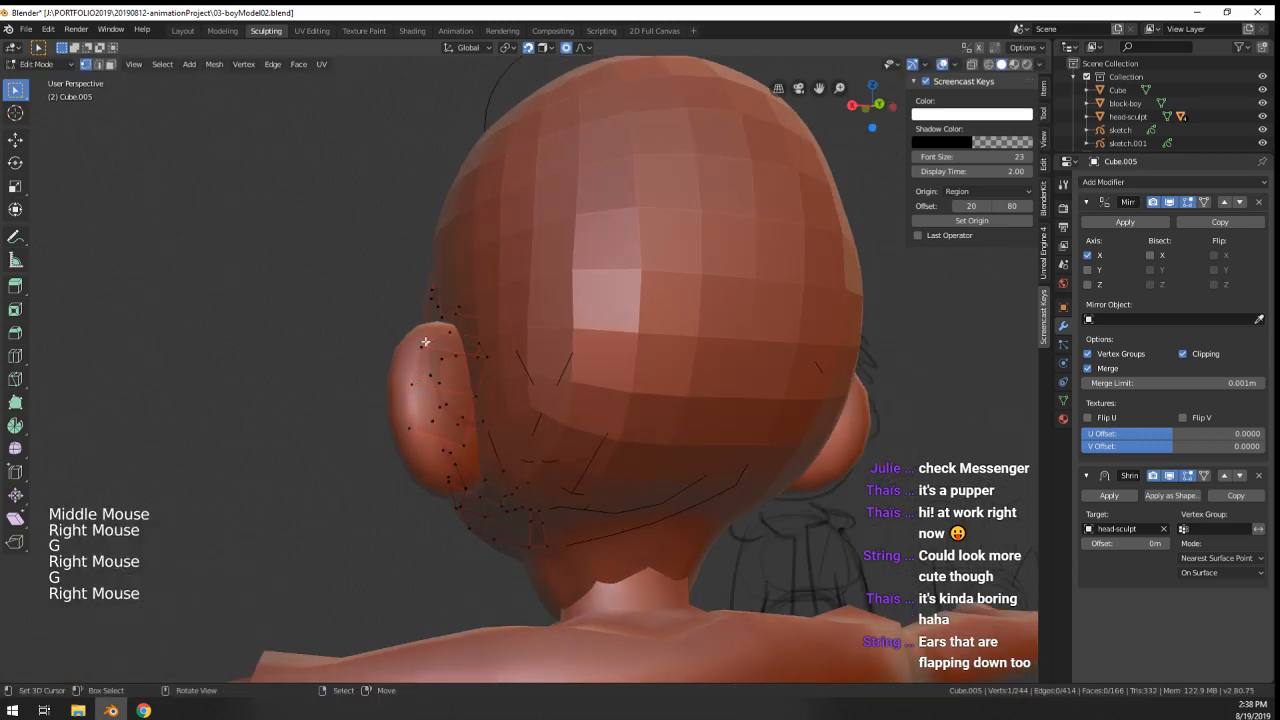
pyautogui.rightClick(424, 343)
pyautogui.press('g')
pyautogui.click(416, 345)
# - Undo the last vertex move and reposition the strip's vertices to follow the crease behind the ear
pyautogui.moveTo(416, 345); pyautogui.dragTo(558, 395, button='middle')
pyautogui.hotkey('ctrl', 'z')
pyautogui.rightClick(453, 376)
pyautogui.press('g')
pyautogui.click(440, 387)
pyautogui.press('g')
pyautogui.click(443, 406)
pyautogui.press('g')
pyautogui.click(524, 391)
pyautogui.press('g')
pyautogui.click(491, 377)
pyautogui.rightClick(510, 408)
pyautogui.press('g')
pyautogui.scroll(-2, 530, 423)
# - Fill faces between the ear-back strip and the neighbouring vertices behind the ear
pyautogui.scroll(3, 558, 395)
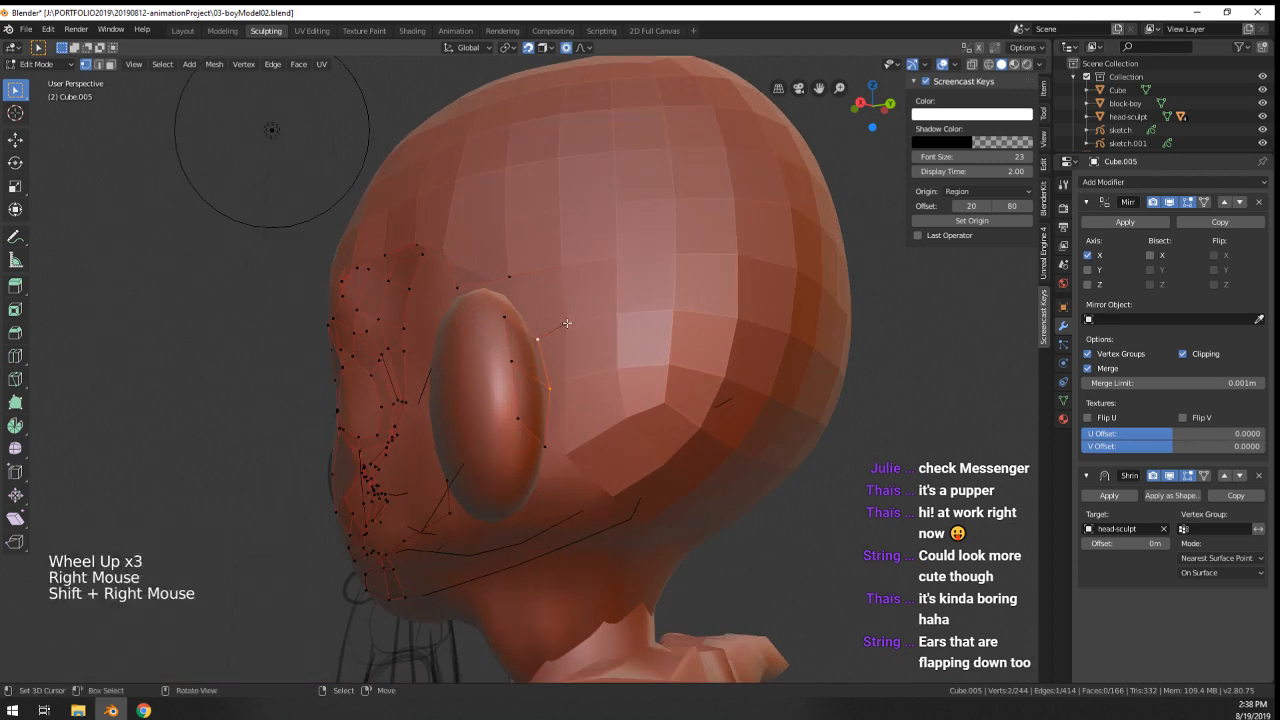
pyautogui.press('f')
pyautogui.press('f')
pyautogui.press('f')
pyautogui.press('f')
pyautogui.rightClick(581, 382)
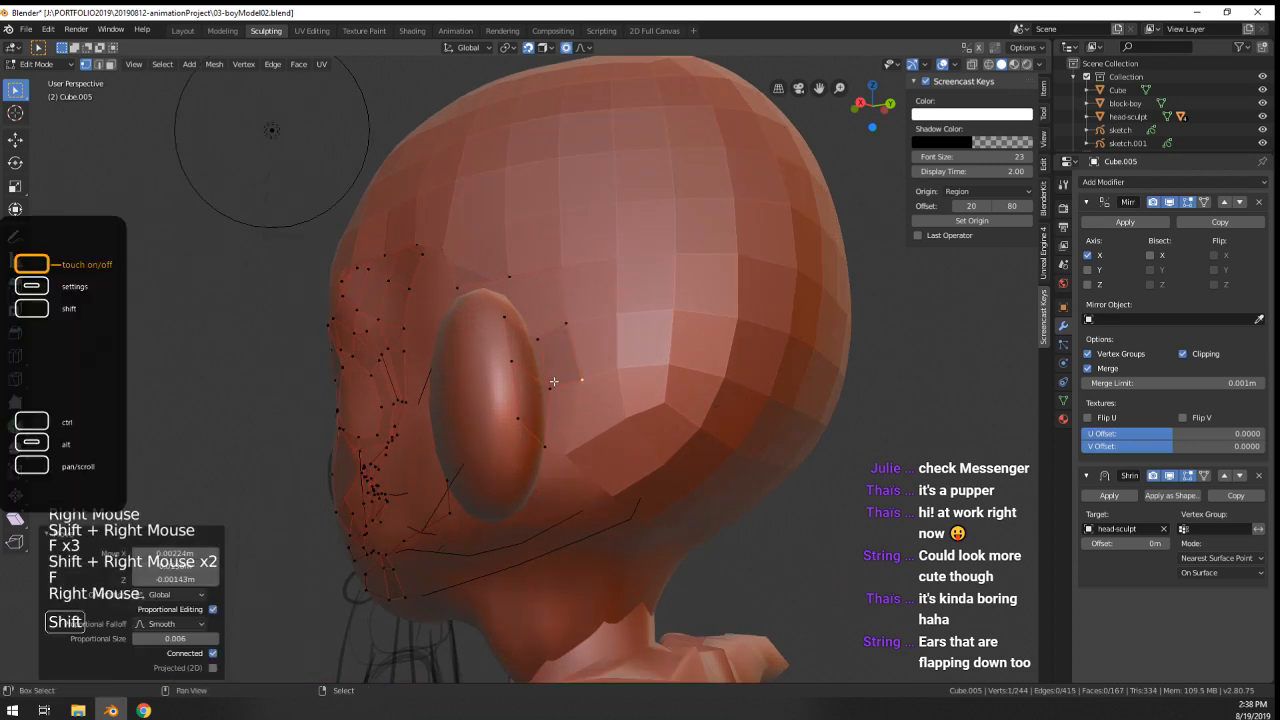
pyautogui.keyDown('shift'); pyautogui.rightClick(551, 387); pyautogui.keyUp('shift')
# - Reposition the middle and lower vertices of the newly filled faces behind the ear and check the mesh in Object Mode
pyautogui.rightClick(566, 441)
pyautogui.press('g')
pyautogui.click(578, 447)
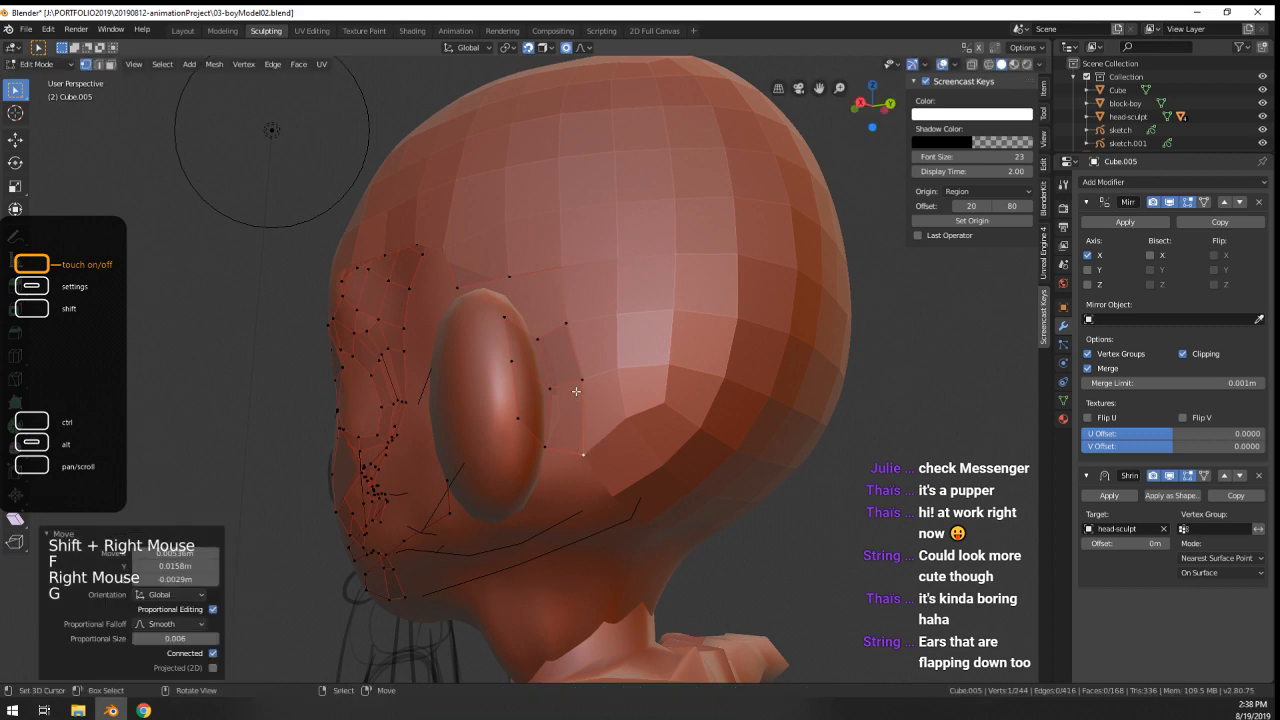
pyautogui.rightClick(580, 385)
pyautogui.press('g')
pyautogui.click(571, 387)
pyautogui.rightClick(575, 446)
pyautogui.press('g')
pyautogui.click(578, 452)
pyautogui.scroll(-3, 578, 452)
pyautogui.press('Tab')
pyautogui.moveTo(578, 452); pyautogui.dragTo(513, 355, button='middle')
pyautogui.press('Tab')
# - Extrude the strip's three outer vertices across the back of the ear, rotating and moving them toward the rim
pyautogui.scroll(3, 567, 349)
pyautogui.keyDown('ctrl'); pyautogui.rightClick(508, 451); pyautogui.keyUp('ctrl')
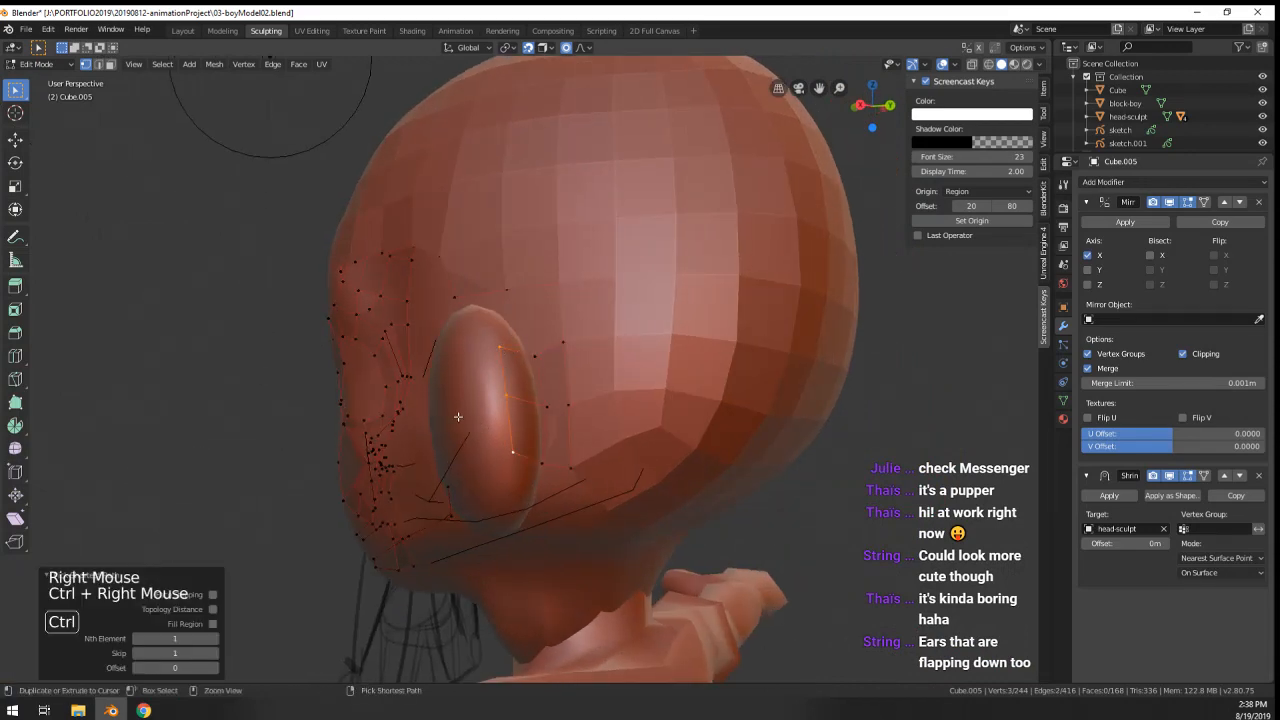
pyautogui.keyDown('ctrl'); pyautogui.click(458, 415); pyautogui.keyUp('ctrl')
pyautogui.press('r')
pyautogui.click(454, 405)
pyautogui.press('g')
pyautogui.click(463, 394)
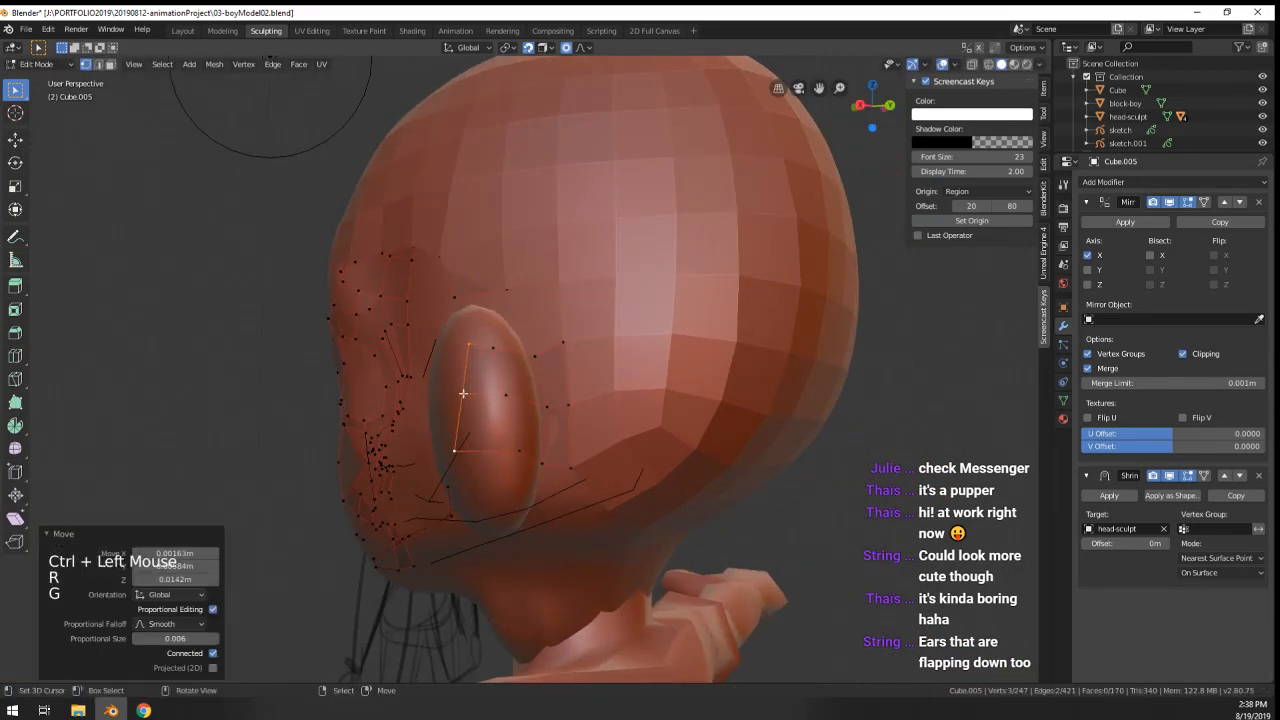
# - Adjust the top, middle and bottom vertices of the new ear strip so they follow the ear's rim
pyautogui.rightClick(465, 352)
pyautogui.press('g')
pyautogui.click(454, 350)
pyautogui.rightClick(462, 391)
pyautogui.press('g')
pyautogui.click(465, 398)
pyautogui.rightClick(456, 448)
pyautogui.press('g')
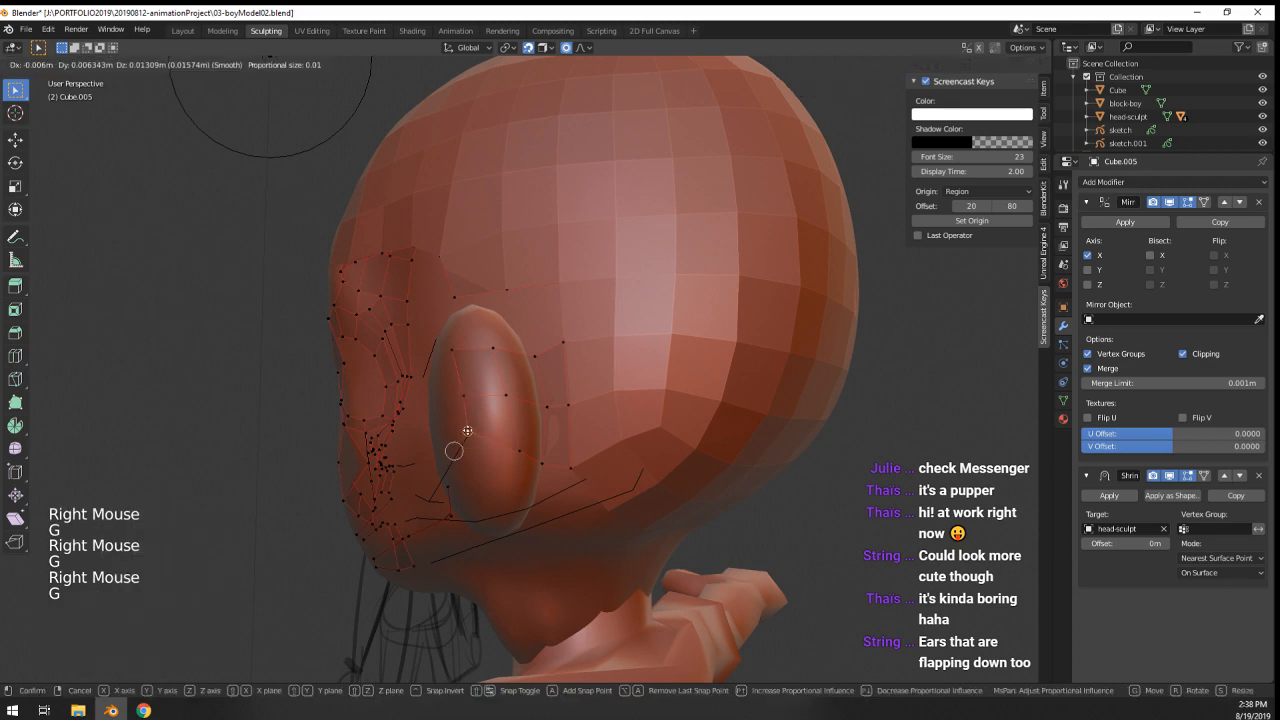
pyautogui.click(460, 447)
pyautogui.press('g')
pyautogui.click(482, 436)
pyautogui.scroll(-1, 484, 435)
pyautogui.moveTo(591, 455); pyautogui.dragTo(622, 361, button='middle')
pyautogui.press('g')
pyautogui.click(588, 445)
# - Extrude a line of vertices from the ear strip forward around the ear's upper rim, and leave mesh editing
pyautogui.scroll(2, 690, 385)
pyautogui.keyDown('ctrl'); pyautogui.click(618, 352); pyautogui.keyUp('ctrl')
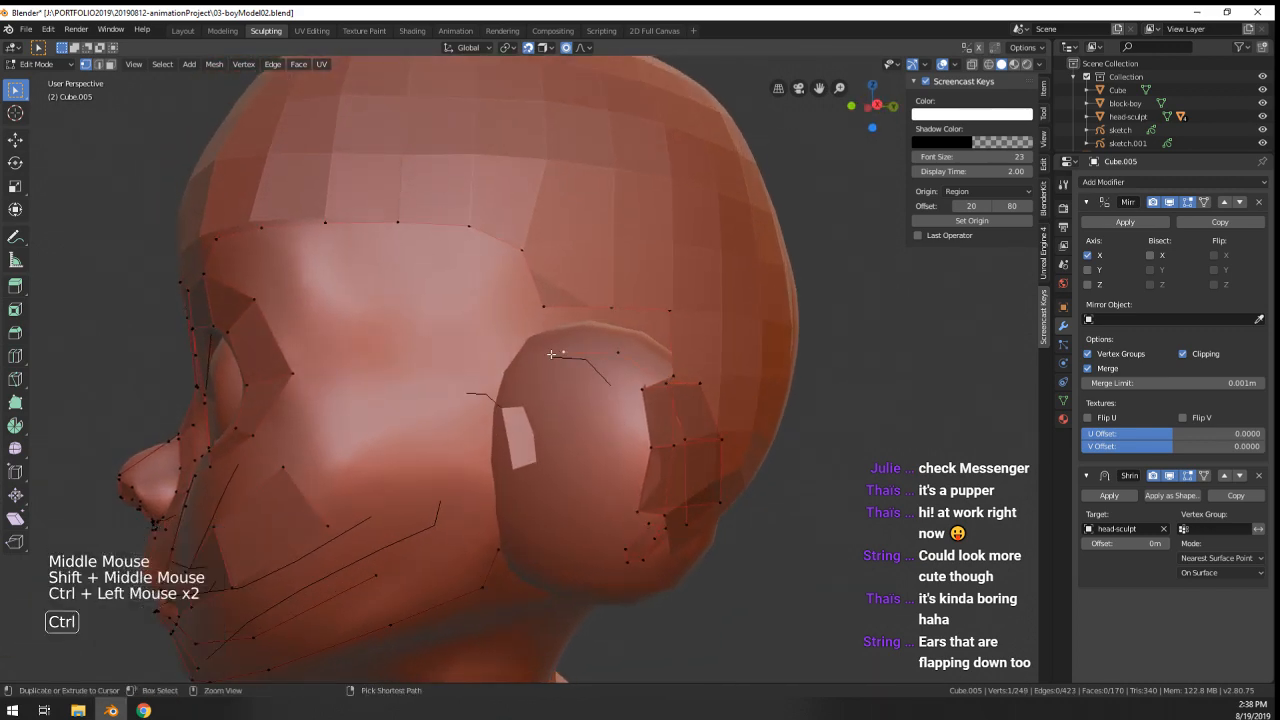
pyautogui.keyDown('ctrl'); pyautogui.click(550, 461); pyautogui.keyUp('ctrl')
pyautogui.moveTo(550, 461); pyautogui.dragTo(606, 463, button='middle')
pyautogui.press('Tab')
pyautogui.scroll(-3, 520, 455)
pyautogui.scroll(2, 560, 460)
# - Try to join the ear object to the head-sculpt object
pyautogui.rightClick(590, 460)
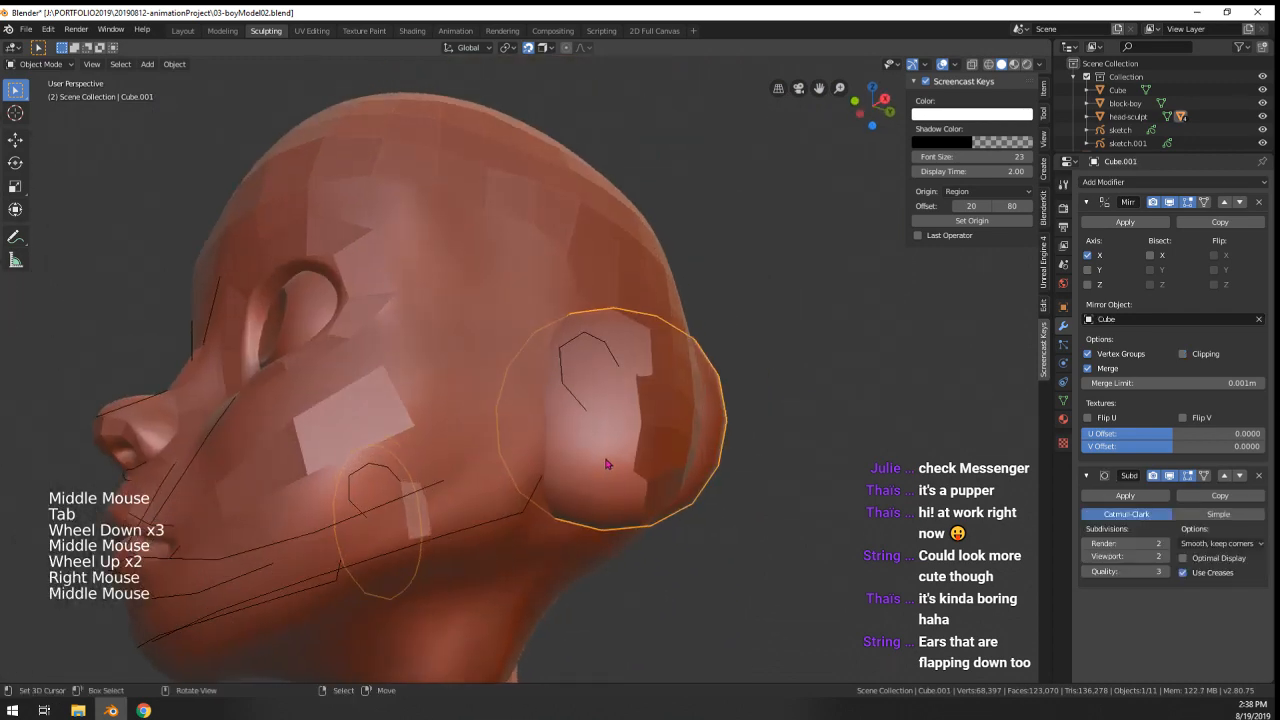
pyautogui.keyDown('shift'); pyautogui.rightClick(531, 572); pyautogui.keyUp('shift')
pyautogui.hotkey('ctrl', 'j')
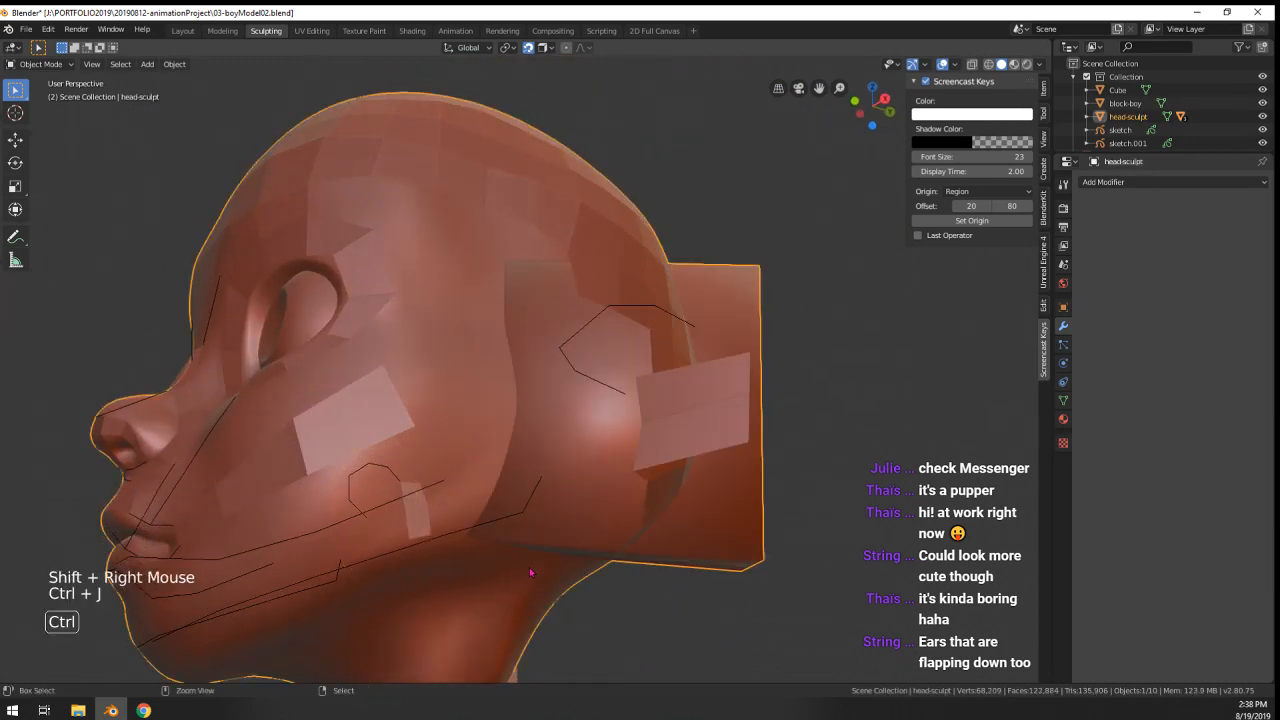
# - Apply the ear object's Mirror and Subdivision modifiers and join it to the head-sculpt object
pyautogui.rightClick(618, 503)
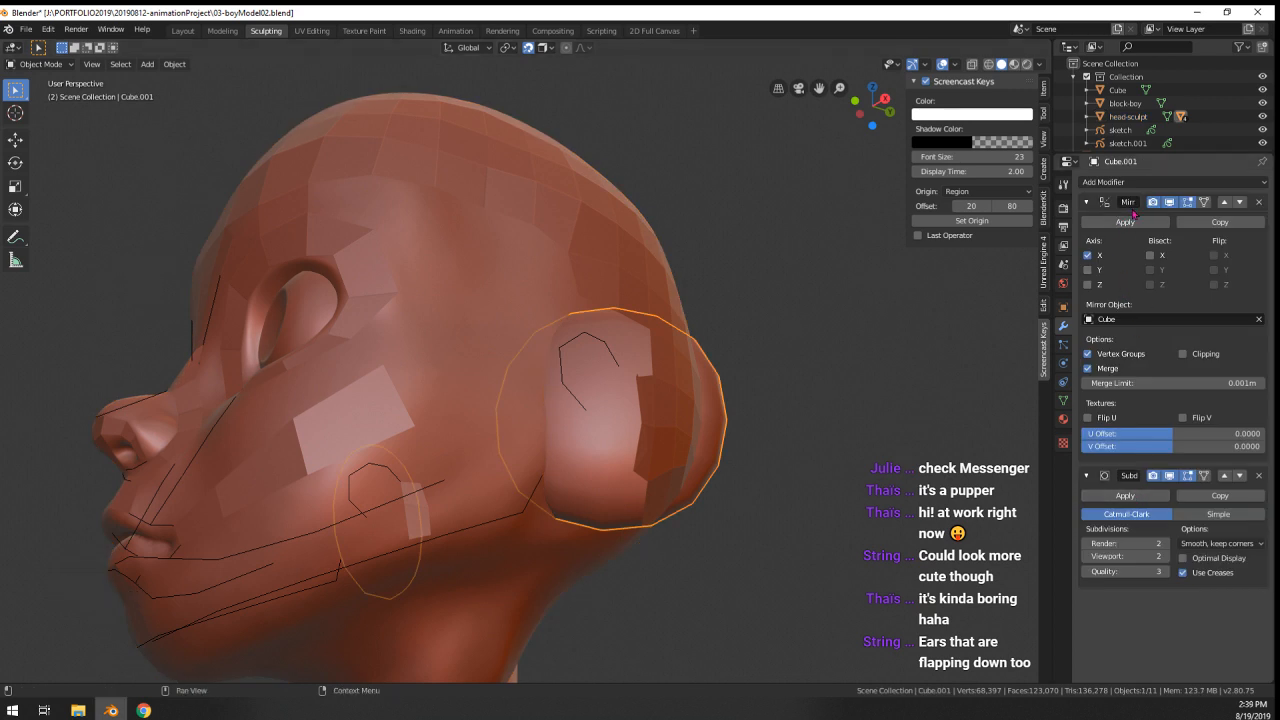
pyautogui.click(1128, 220)
pyautogui.click(1128, 220)
pyautogui.keyDown('shift'); pyautogui.rightClick(514, 589); pyautogui.keyUp('shift')
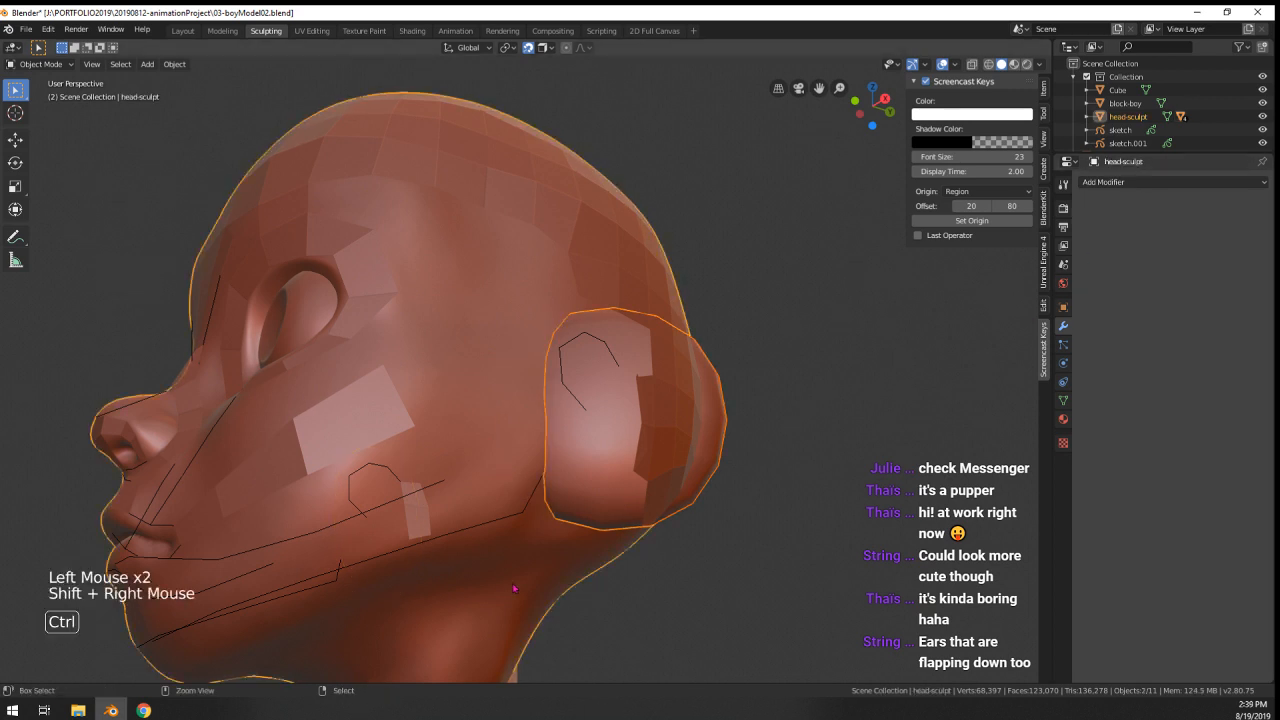
pyautogui.hotkey('ctrl', 'j')
# - Select the low-poly retopology mesh and resume editing its vertices
pyautogui.scroll(-2, 514, 589)
pyautogui.moveTo(514, 589)
pyautogui.mouseDown(button='middle')
pyautogui.moveTo(500, 420)
pyautogui.moveTo(371, 283)
pyautogui.moveTo(625, 378)
pyautogui.moveTo(703, 374)
pyautogui.moveTo(686, 380)
pyautogui.moveTo(630, 351)
pyautogui.moveTo(529, 407)
pyautogui.moveTo(554, 424)
pyautogui.moveTo(515, 395)
pyautogui.moveTo(572, 416)
pyautogui.mouseUp(button='middle')
pyautogui.rightClick(500, 420)
pyautogui.rightClick(371, 283)
pyautogui.rightClick(366, 277)
pyautogui.rightClick(367, 275)
pyautogui.rightClick(367, 275)
pyautogui.rightClick(367, 275)
pyautogui.press('Tab')
# - Extrude the ear-rim line into an inner curl inside the upper ear and move its end vertex toward the back
pyautogui.scroll(2, 529, 407)
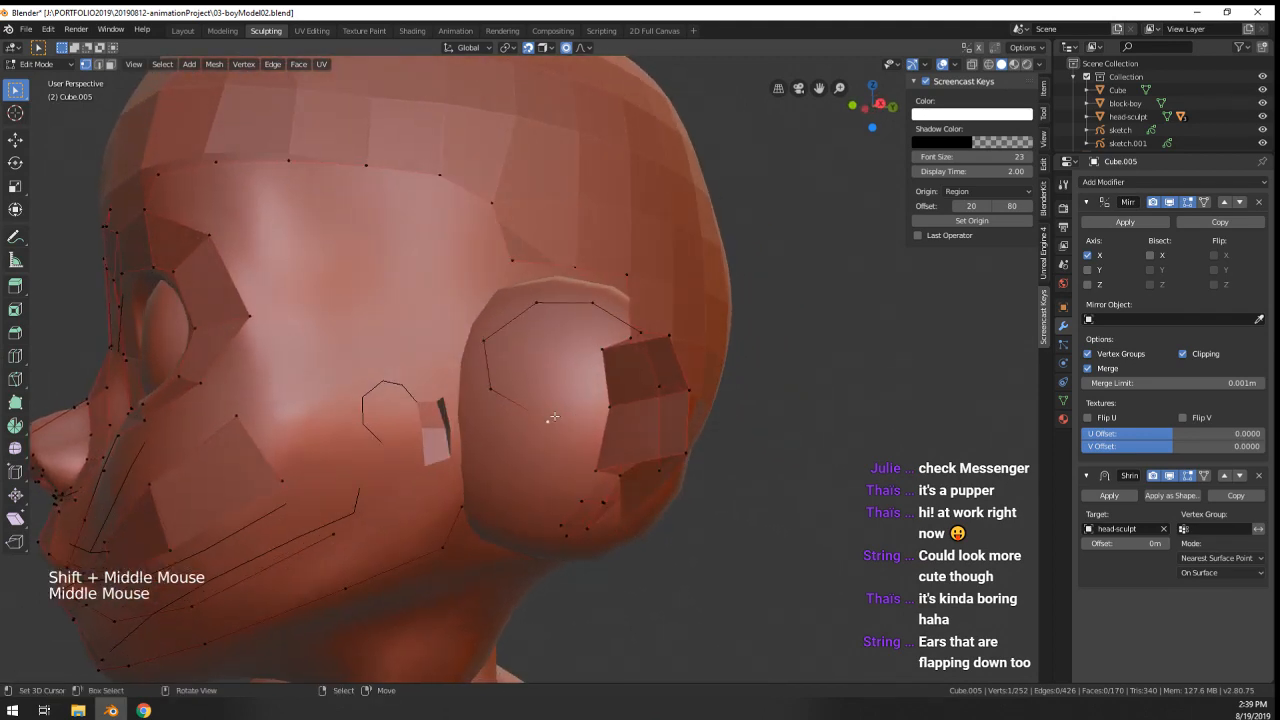
pyautogui.moveTo(543, 327); pyautogui.dragTo(546, 331, button='middle')
pyautogui.keyDown('ctrl'); pyautogui.click(548, 335); pyautogui.keyUp('ctrl')
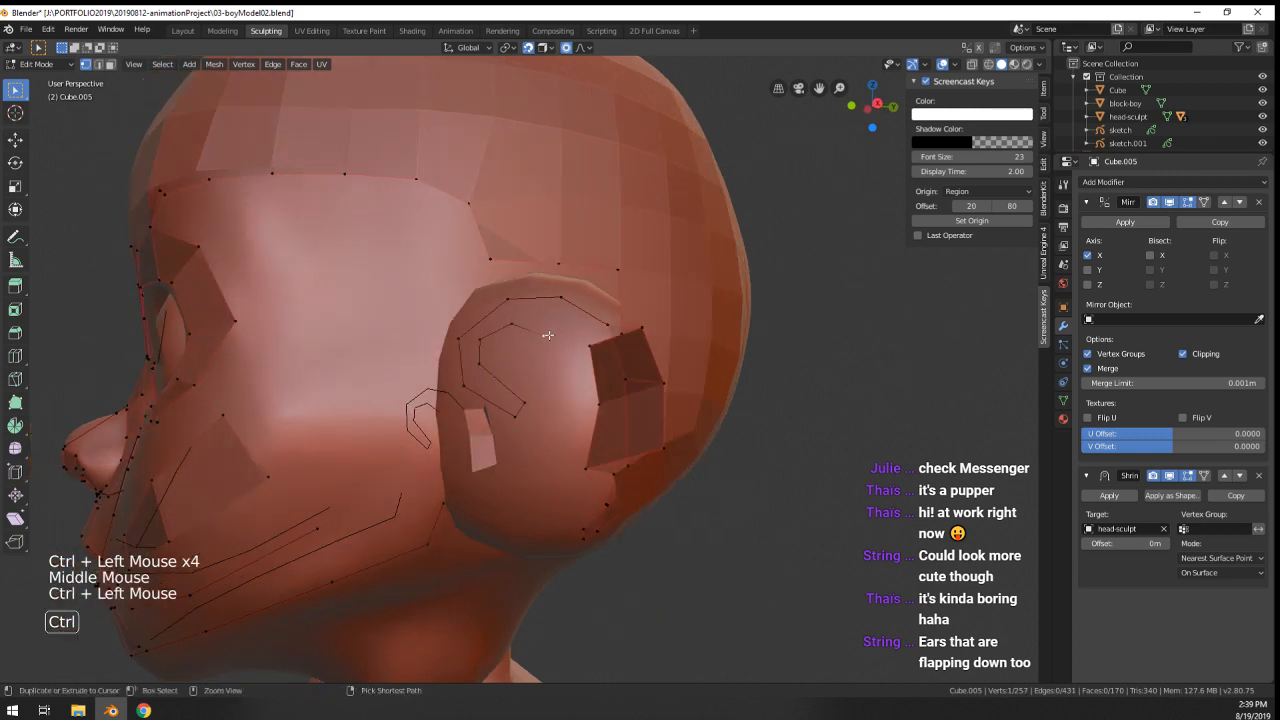
pyautogui.press('g')
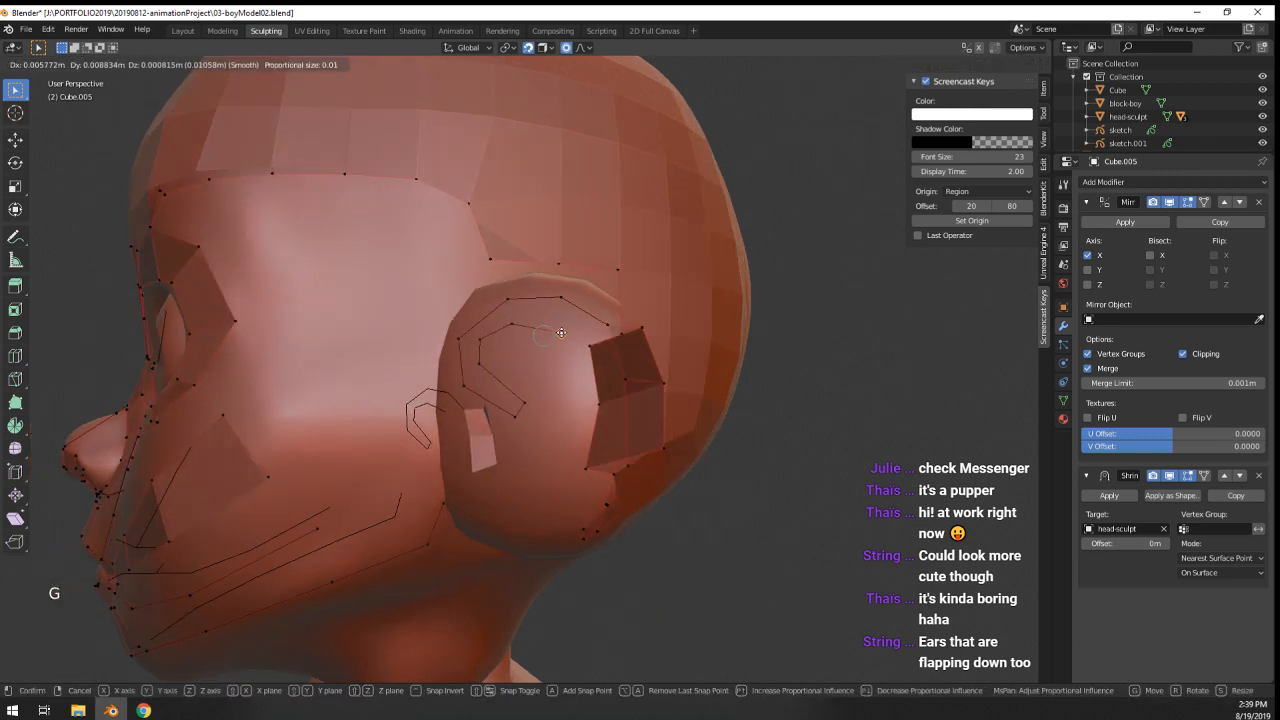
pyautogui.click(574, 340)
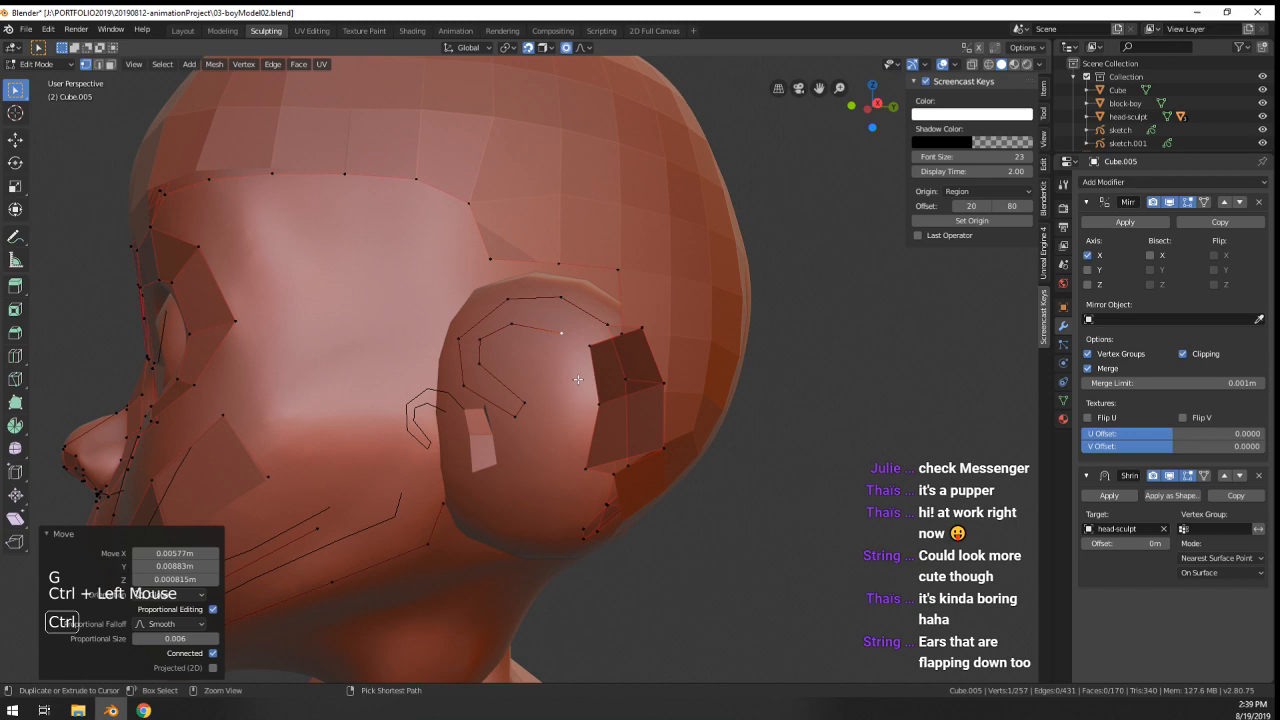
# - Extrude the inner curl line down the back of the ear and around toward the front above the lobe
pyautogui.keyDown('ctrl'); pyautogui.click(589, 460); pyautogui.keyUp('ctrl')
pyautogui.moveTo(589, 460); pyautogui.dragTo(520, 438, button='middle')
pyautogui.keyDown('ctrl'); pyautogui.click(533, 456); pyautogui.keyUp('ctrl')
pyautogui.keyDown('ctrl'); pyautogui.click(503, 449); pyautogui.keyUp('ctrl')
pyautogui.keyDown('ctrl'); pyautogui.click(520, 438); pyautogui.keyUp('ctrl')
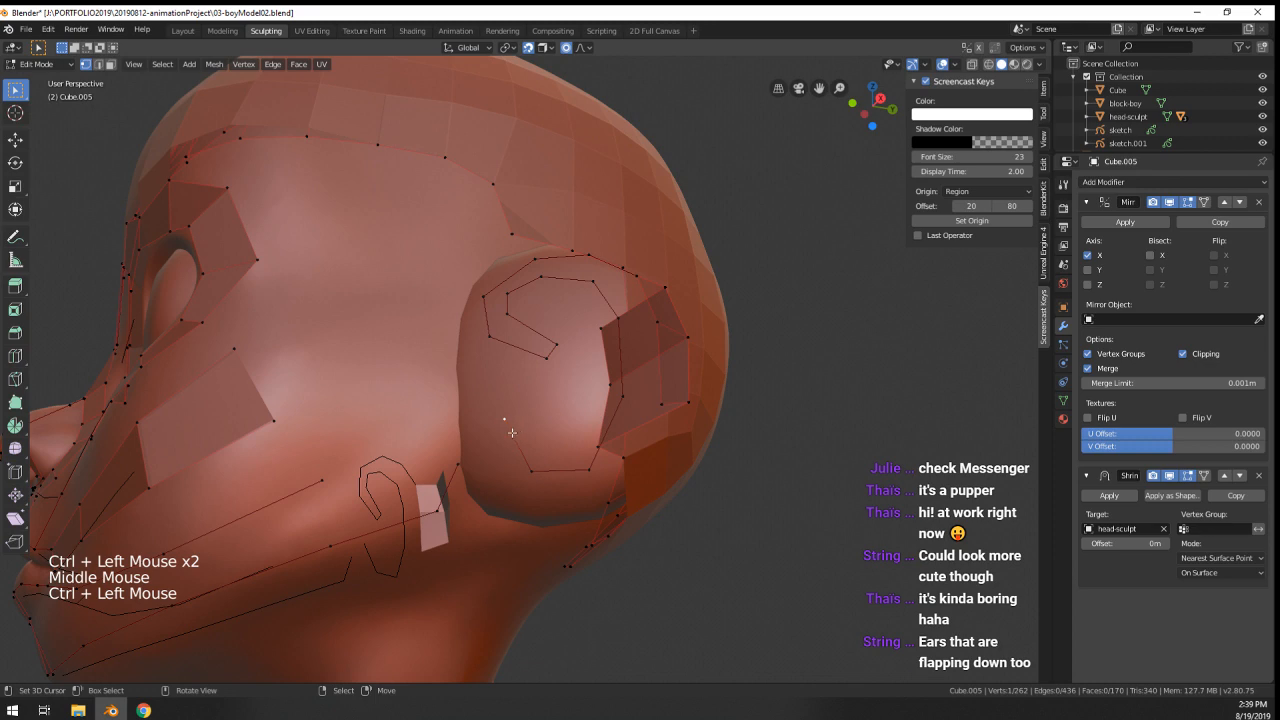
# - Move the inner line's end vertex and the vertex beside it lower on the ear above the lobe
pyautogui.press('g')
pyautogui.click(507, 463)
pyautogui.rightClick(530, 470)
pyautogui.press('g')
pyautogui.click(537, 482)
pyautogui.moveTo(602, 468); pyautogui.dragTo(549, 480, button='middle')
# - Extrude an outer rim line from the ear strip down and around the underside of the lobe
pyautogui.rightClick(541, 432)
pyautogui.moveTo(543, 432); pyautogui.dragTo(538, 400, button='middle')
pyautogui.keyDown('ctrl'); pyautogui.click(535, 401); pyautogui.keyUp('ctrl')
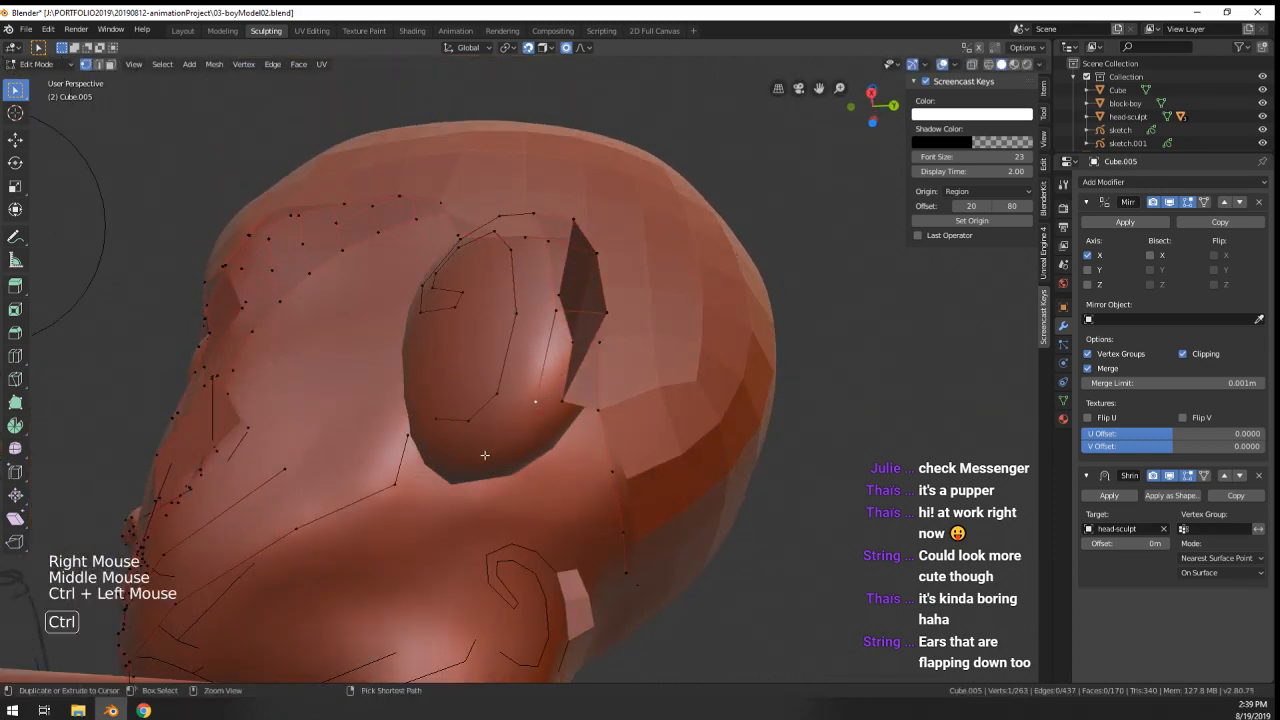
pyautogui.keyDown('ctrl'); pyautogui.click(484, 455); pyautogui.keyUp('ctrl')
pyautogui.moveTo(484, 455); pyautogui.dragTo(466, 449, button='middle')
pyautogui.keyDown('ctrl'); pyautogui.click(450, 447); pyautogui.keyUp('ctrl')
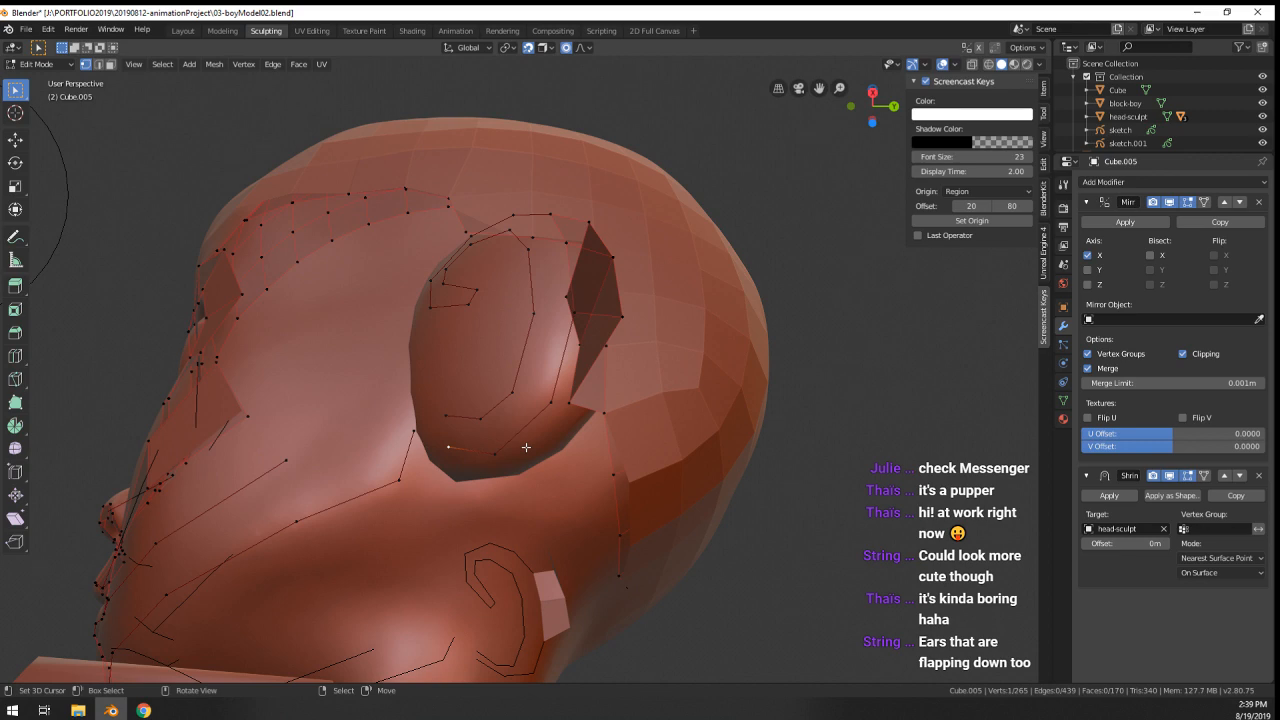
# - Reposition the front end vertices of the outer and inner ear lines at the lobe
pyautogui.moveTo(526, 447); pyautogui.dragTo(520, 446, button='middle')
pyautogui.moveTo(520, 446); pyautogui.dragTo(511, 449, button='middle')
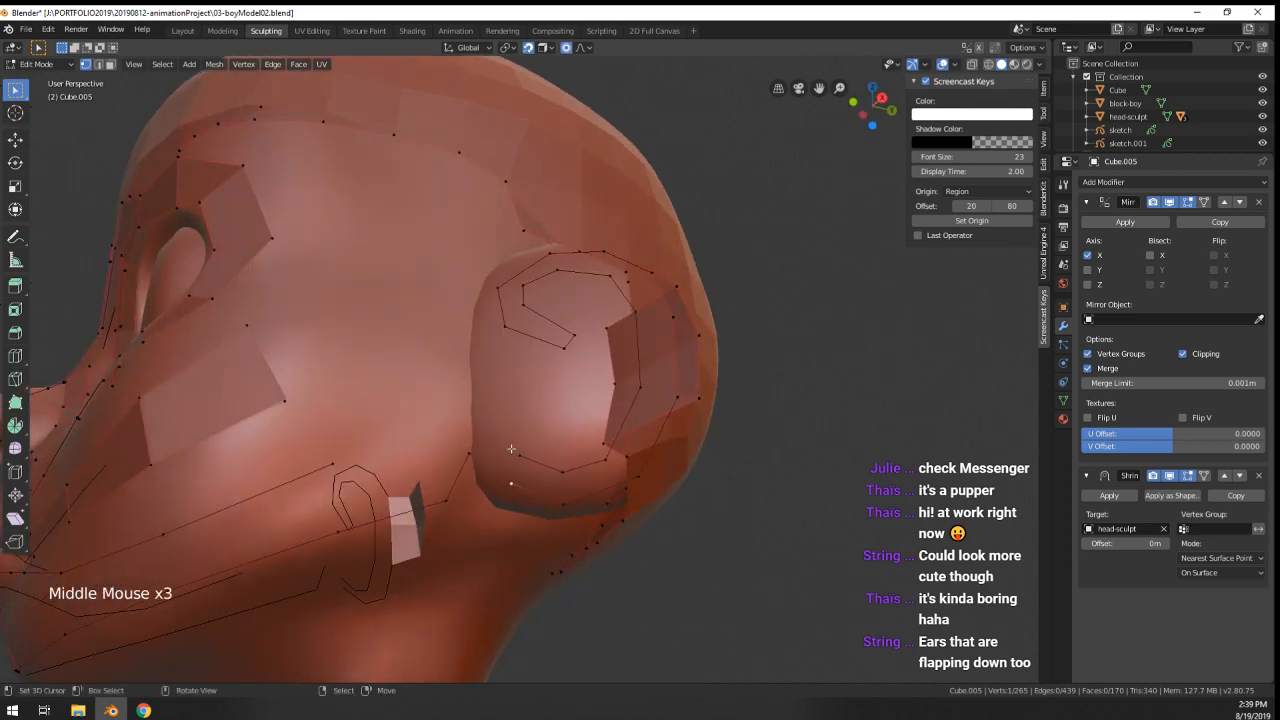
pyautogui.press('g')
pyautogui.click(508, 477)
pyautogui.rightClick(508, 477)
pyautogui.press('g')
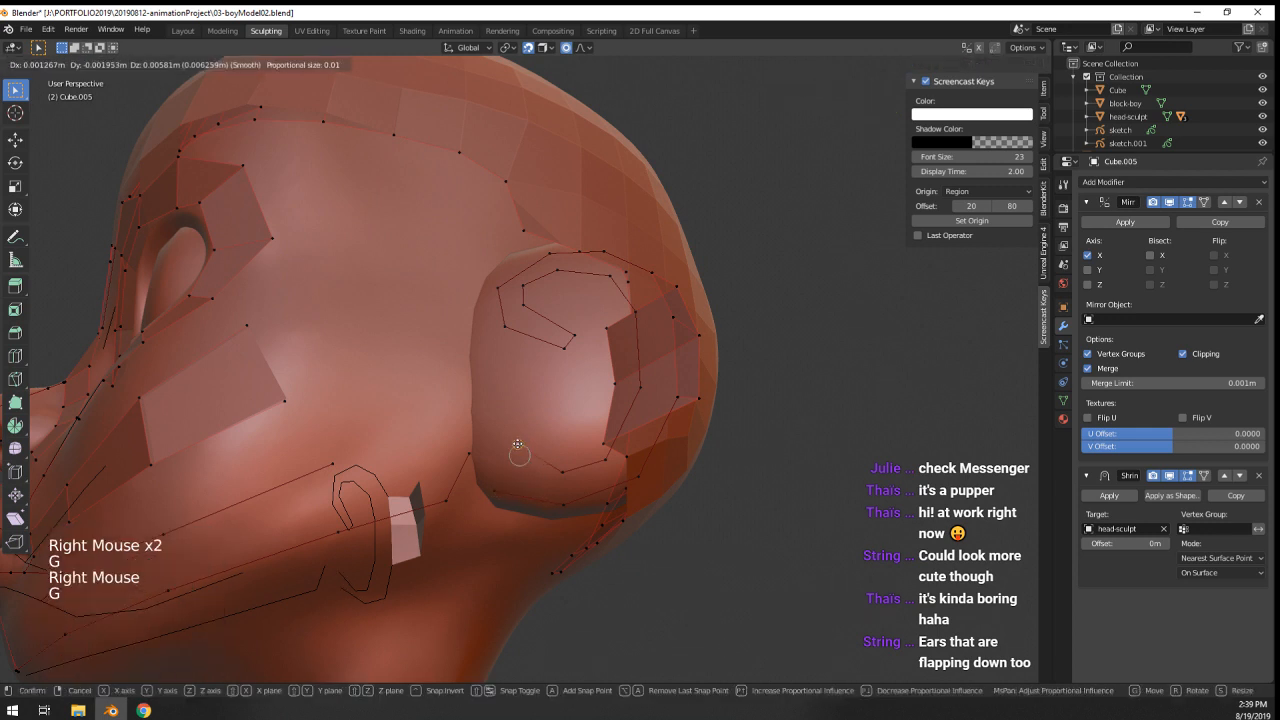
pyautogui.click(516, 442)
# - Reposition the end vertices of the ear's inner curl on the upper ear
pyautogui.moveTo(547, 410); pyautogui.dragTo(540, 425, button='middle')
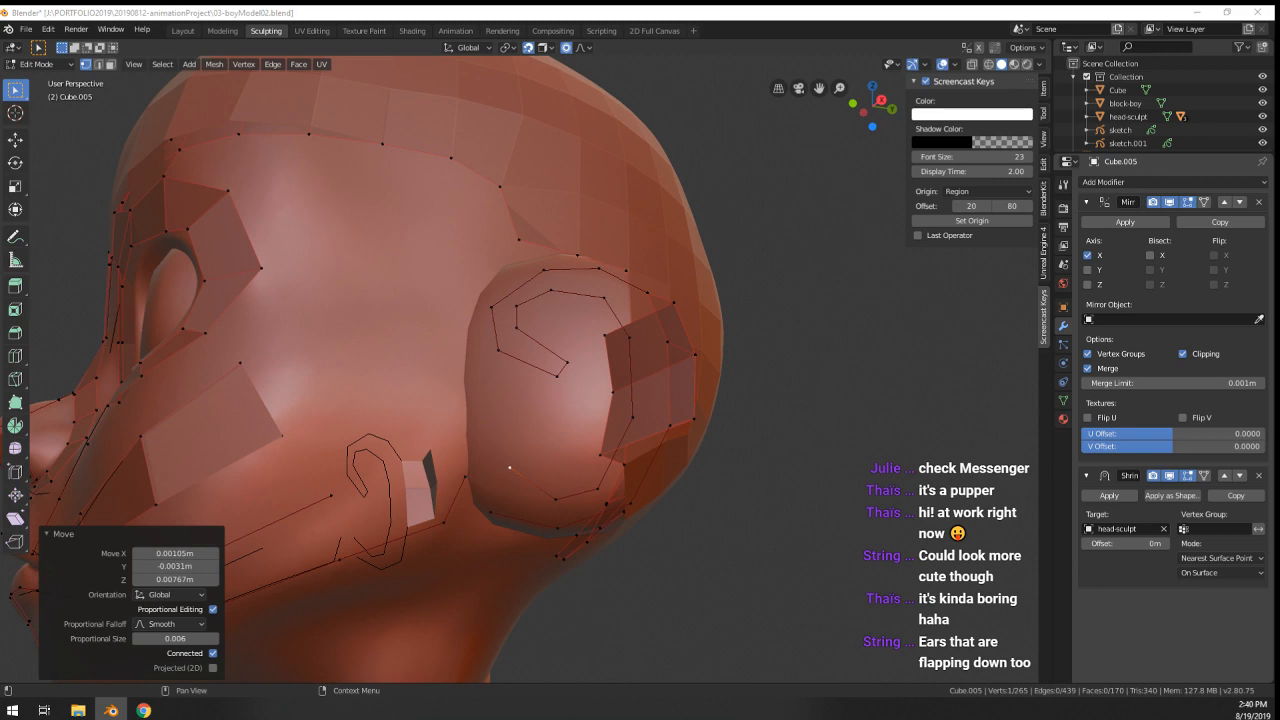
pyautogui.moveTo(466, 301); pyautogui.dragTo(505, 298, button='middle')
pyautogui.keyDown('shift'); pyautogui.moveTo(505, 298); pyautogui.dragTo(524, 298, button='middle'); pyautogui.keyUp('shift')
pyautogui.moveTo(524, 298)
pyautogui.mouseDown(button='middle')
pyautogui.moveTo(583, 306)
pyautogui.moveTo(522, 316)
pyautogui.mouseUp(button='middle')
pyautogui.rightClick(590, 420)
pyautogui.keyDown('shift'); pyautogui.rightClick(600, 405); pyautogui.keyUp('shift')
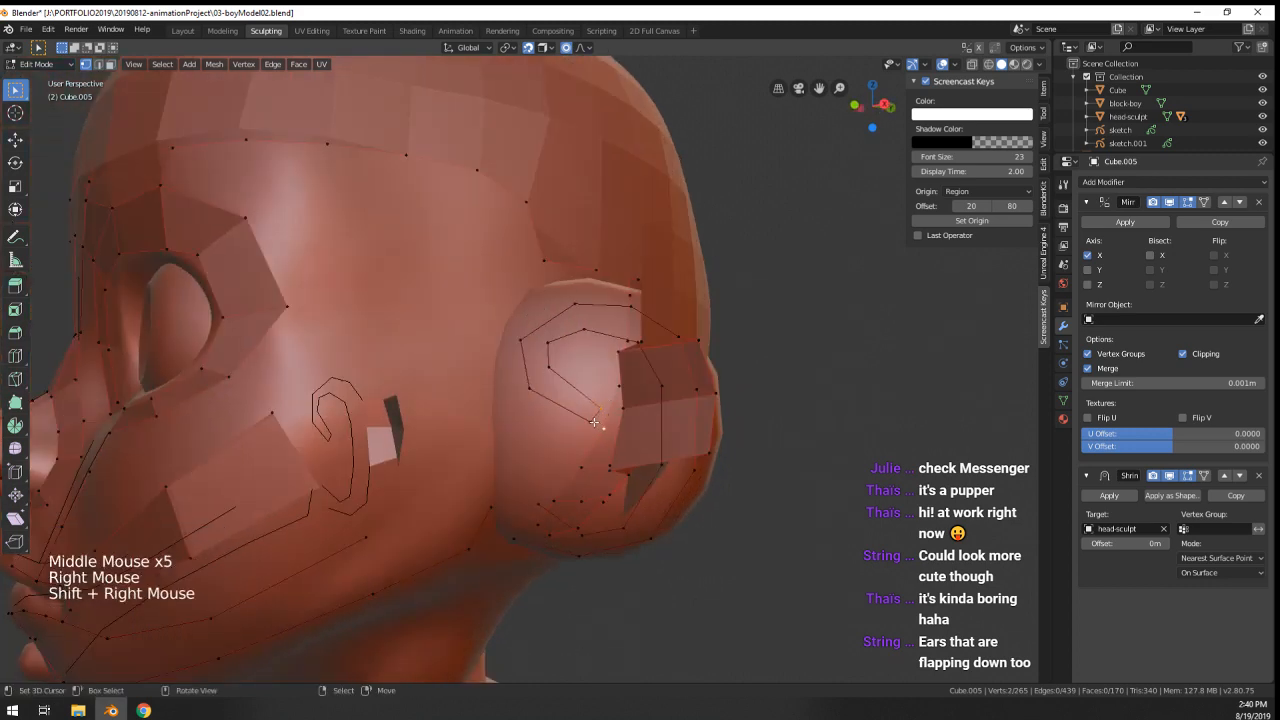
pyautogui.rightClick(590, 420)
pyautogui.keyDown('shift'); pyautogui.rightClick(601, 403); pyautogui.keyUp('shift')
pyautogui.press('g')
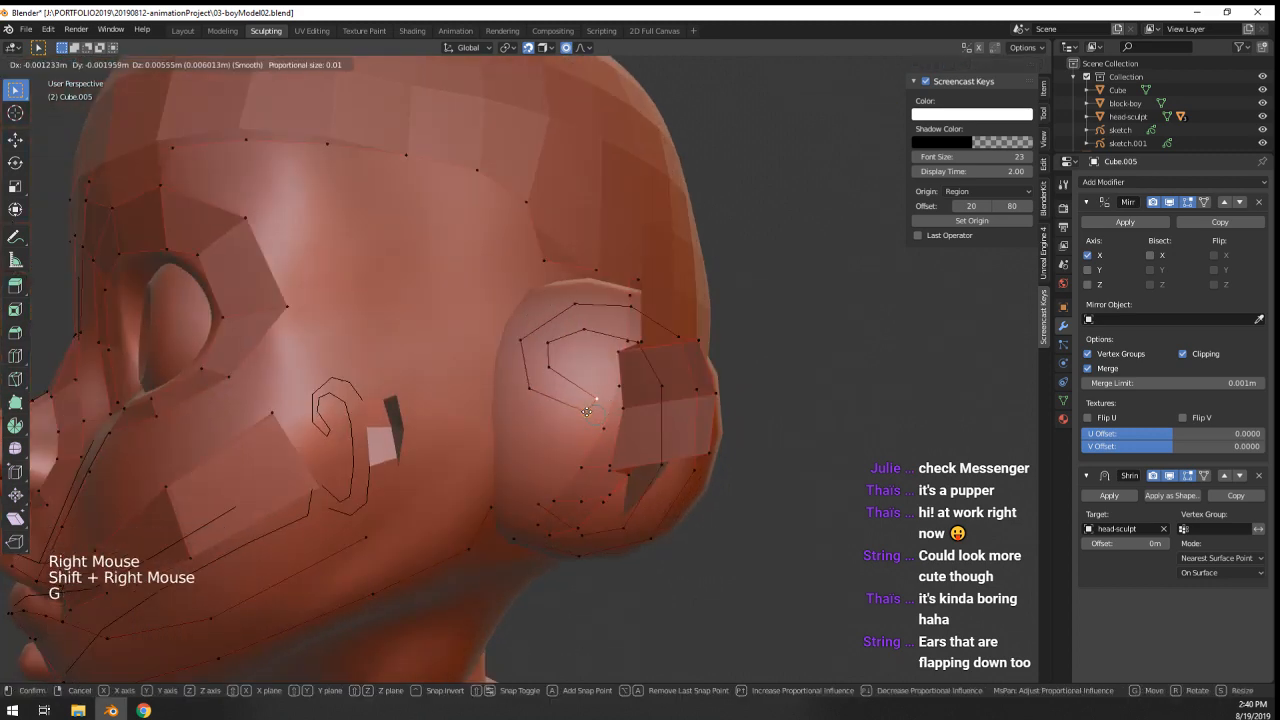
pyautogui.click(587, 411)
# - Move the rim line's front vertex at the lobe and delete the jawline's end vertex in front of it
pyautogui.moveTo(587, 411); pyautogui.dragTo(597, 386, button='middle')
pyautogui.scroll(1, 560, 450)
pyautogui.rightClick(529, 488)
pyautogui.press('g')
pyautogui.click(499, 465)
pyautogui.moveTo(498, 449); pyautogui.dragTo(493, 414, button='middle')
pyautogui.rightClick(466, 443)
pyautogui.press('x')
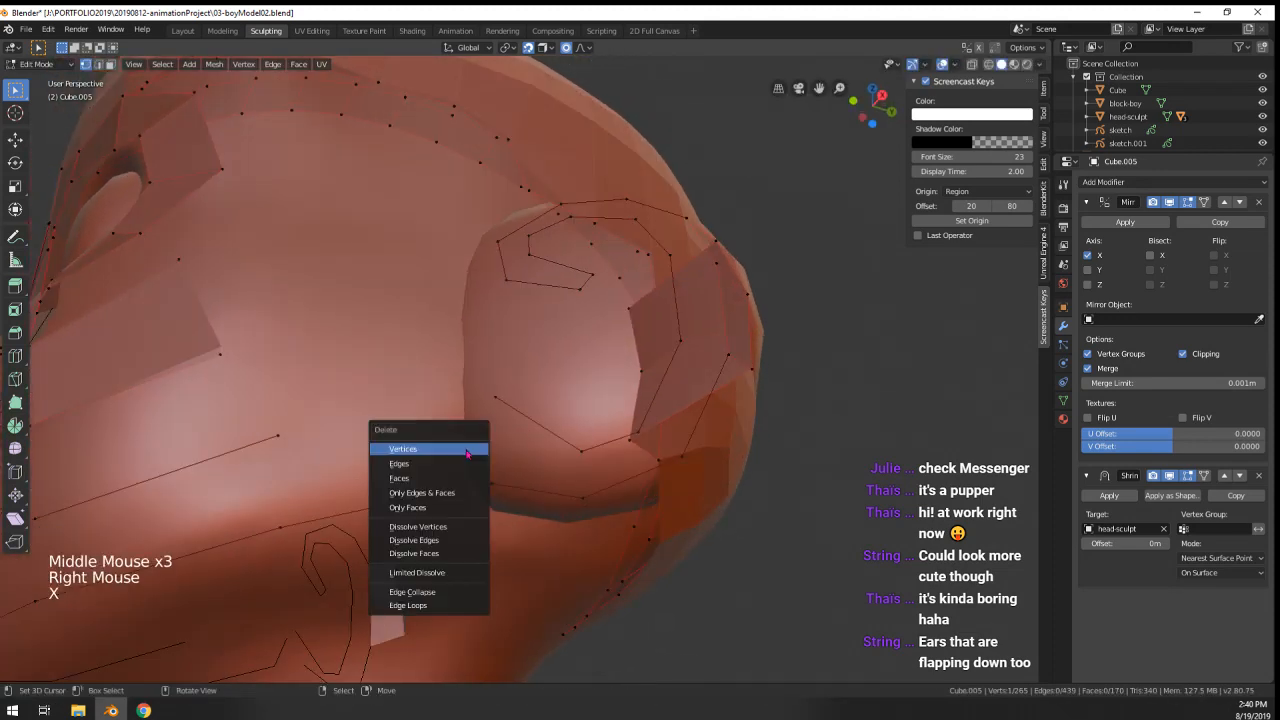
pyautogui.click(466, 448)
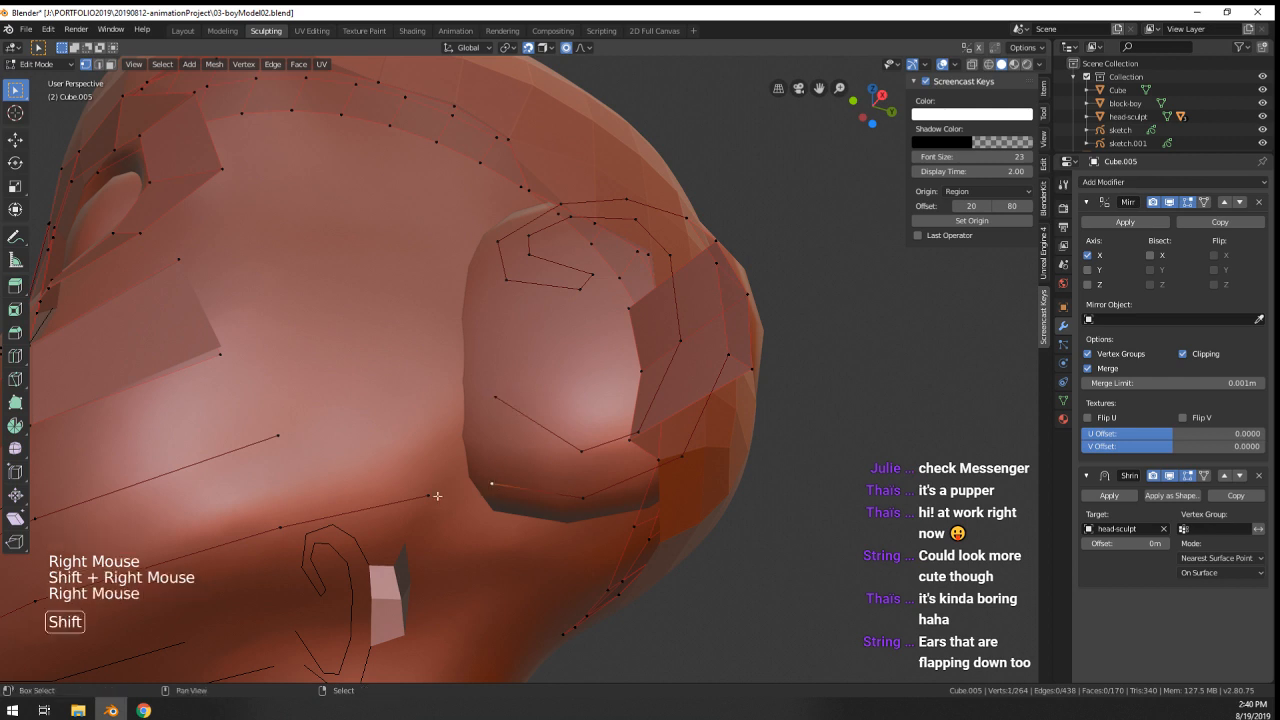
# - Link the outer rim line's front vertex to the jawline's new end and adjust that vertex's position
pyautogui.rightClick(490, 481)
pyautogui.press('g')
pyautogui.click(481, 487)
# - Extrude the inner ear line forward onto the cheek and link it to the end of the upper cheek line
pyautogui.rightClick(495, 397)
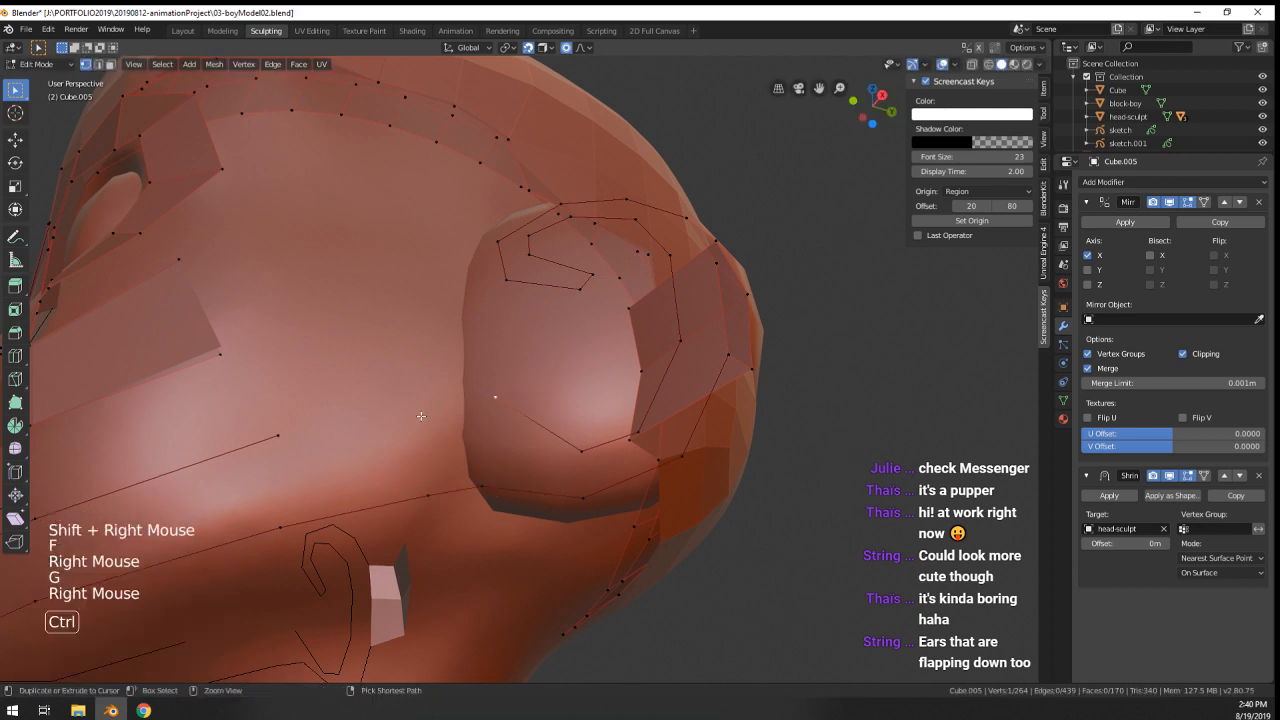
pyautogui.scroll(-1, 455, 425)
pyautogui.moveTo(455, 425); pyautogui.dragTo(304, 497, button='middle')
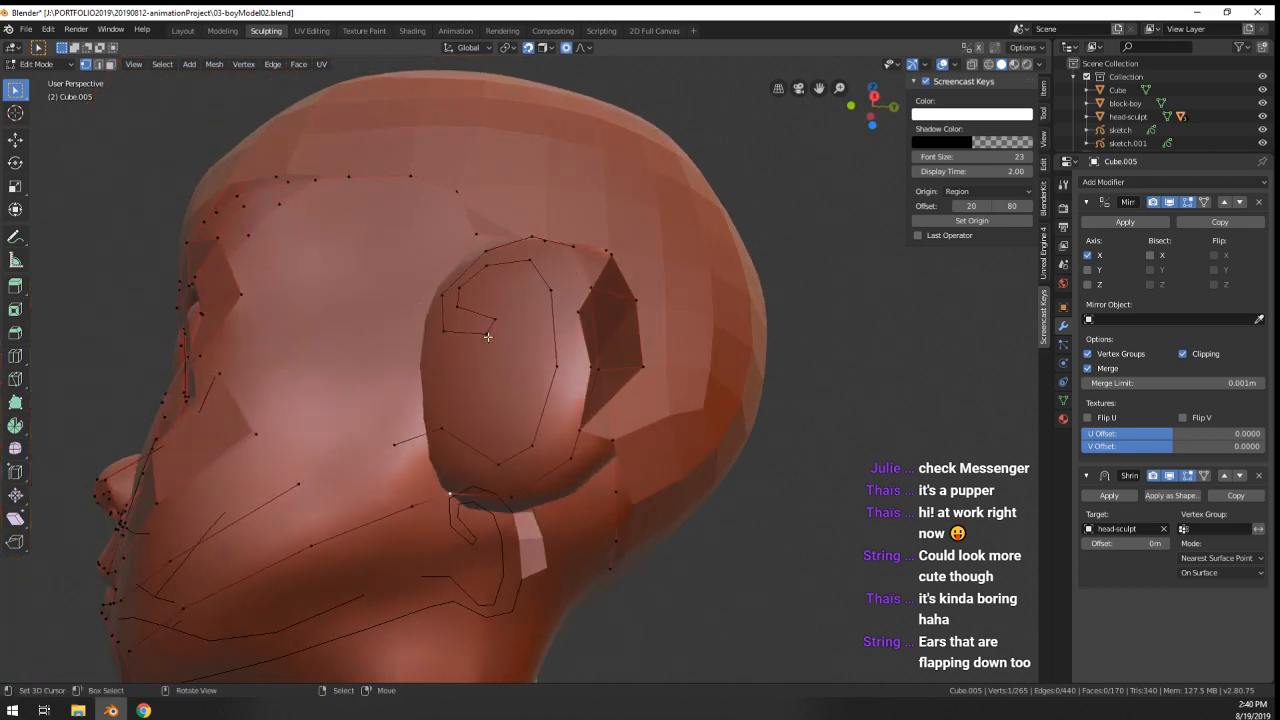
pyautogui.moveTo(488, 336); pyautogui.dragTo(532, 352, button='middle')
pyautogui.keyDown('shift'); pyautogui.moveTo(510, 400); pyautogui.dragTo(499, 427, button='middle'); pyautogui.keyUp('shift')
pyautogui.scroll(1, 497, 430)
pyautogui.rightClick(434, 468)
pyautogui.keyDown('shift'); pyautogui.moveTo(431, 470); pyautogui.dragTo(443, 452, button='middle'); pyautogui.keyUp('shift')
pyautogui.keyDown('shift'); pyautogui.moveTo(443, 452); pyautogui.dragTo(455, 435, button='middle'); pyautogui.keyUp('shift')
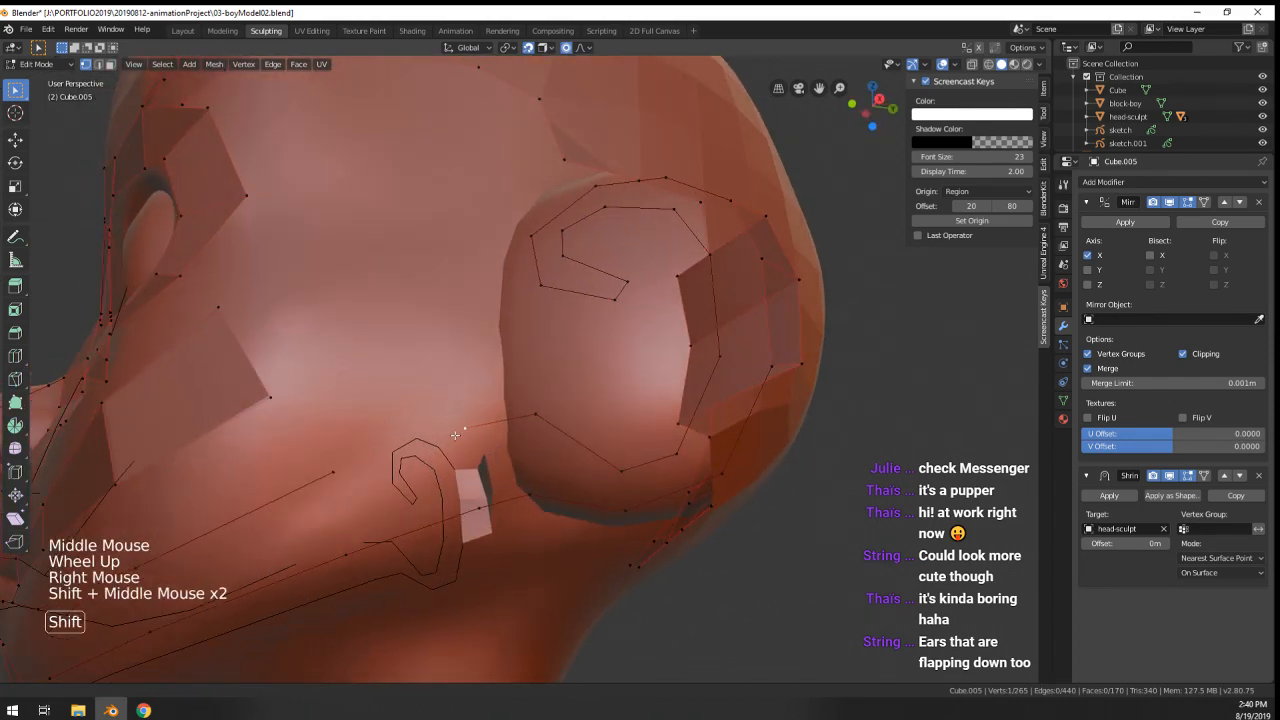
pyautogui.keyDown('shift'); pyautogui.rightClick(535, 413); pyautogui.keyUp('shift')
pyautogui.press('f')
# - Examine the ear loops and their connections to the jaw and cheek lines from several angles
pyautogui.scroll(-5, 535, 413)
pyautogui.moveTo(535, 413)
pyautogui.mouseDown(button='middle')
pyautogui.moveTo(500, 440)
pyautogui.moveTo(520, 427)
pyautogui.moveTo(539, 439)
pyautogui.moveTo(516, 431)
pyautogui.moveTo(516, 402)
pyautogui.mouseUp(button='middle')
pyautogui.scroll(3, 525, 430)
pyautogui.scroll(1, 540, 438)
pyautogui.scroll(1, 516, 402)
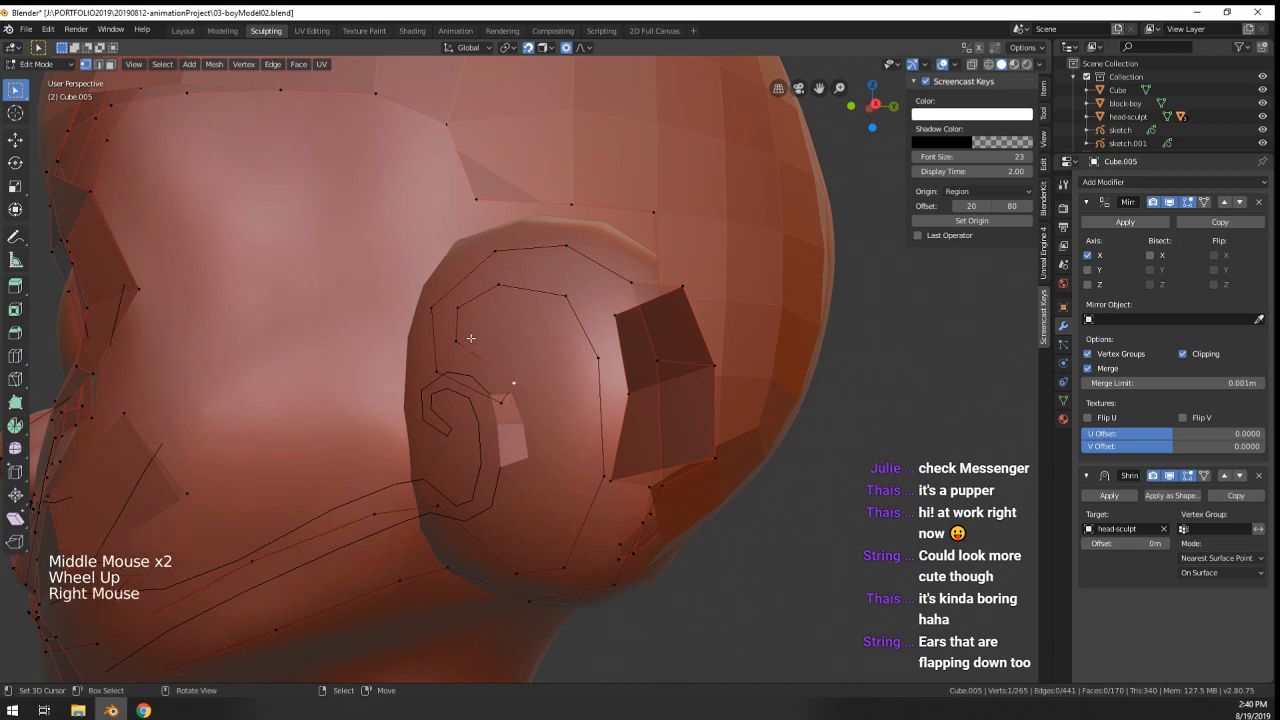
pyautogui.scroll(-2, 470, 338)
pyautogui.moveTo(470, 338); pyautogui.dragTo(495, 416, button='middle')
pyautogui.scroll(1, 516, 433)
pyautogui.scroll(-2, 516, 433)
pyautogui.scroll(-2, 500, 420)
pyautogui.moveTo(495, 416); pyautogui.dragTo(463, 411, button='middle')
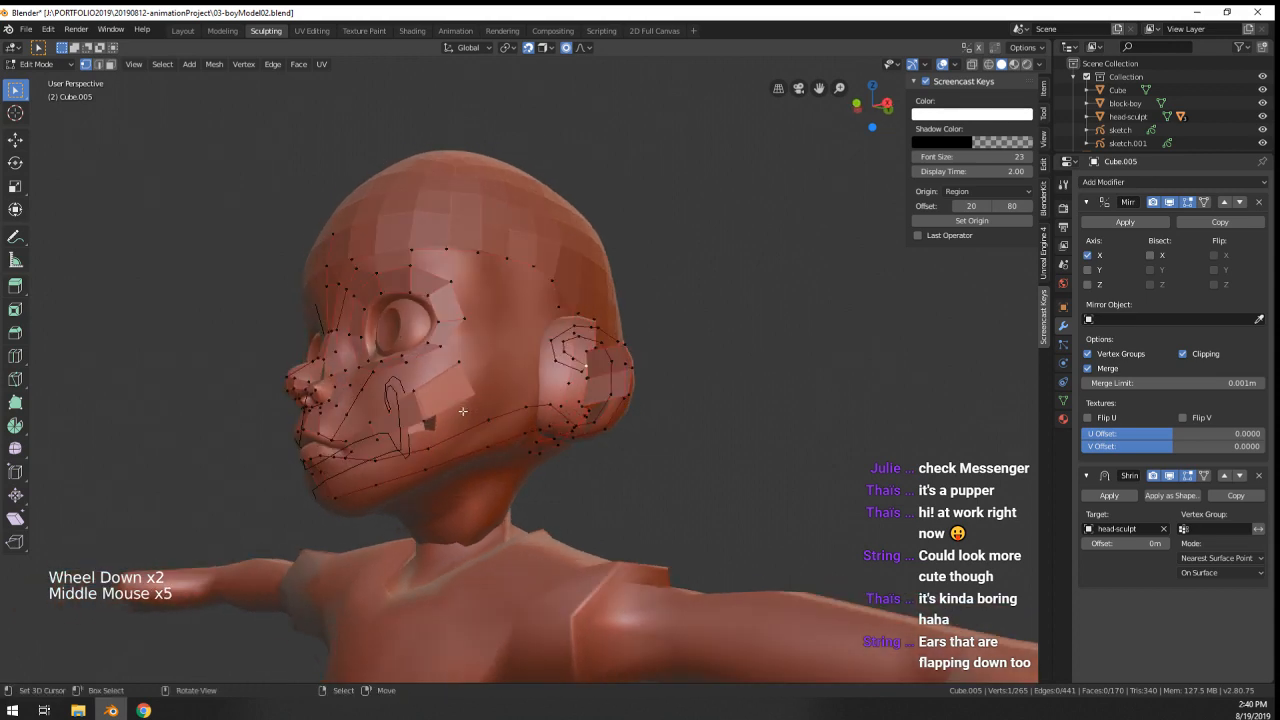
# - Extrude the cheek strip's end edge one more face toward the ear and reposition its new vertices
pyautogui.keyDown('shift'); pyautogui.rightClick(466, 366); pyautogui.keyUp('shift')
pyautogui.moveTo(466, 366)
pyautogui.mouseDown(button='middle')
pyautogui.moveTo(482, 360)
pyautogui.moveTo(466, 380)
pyautogui.mouseUp(button='middle')
pyautogui.scroll(2, 485, 357)
pyautogui.press('g')
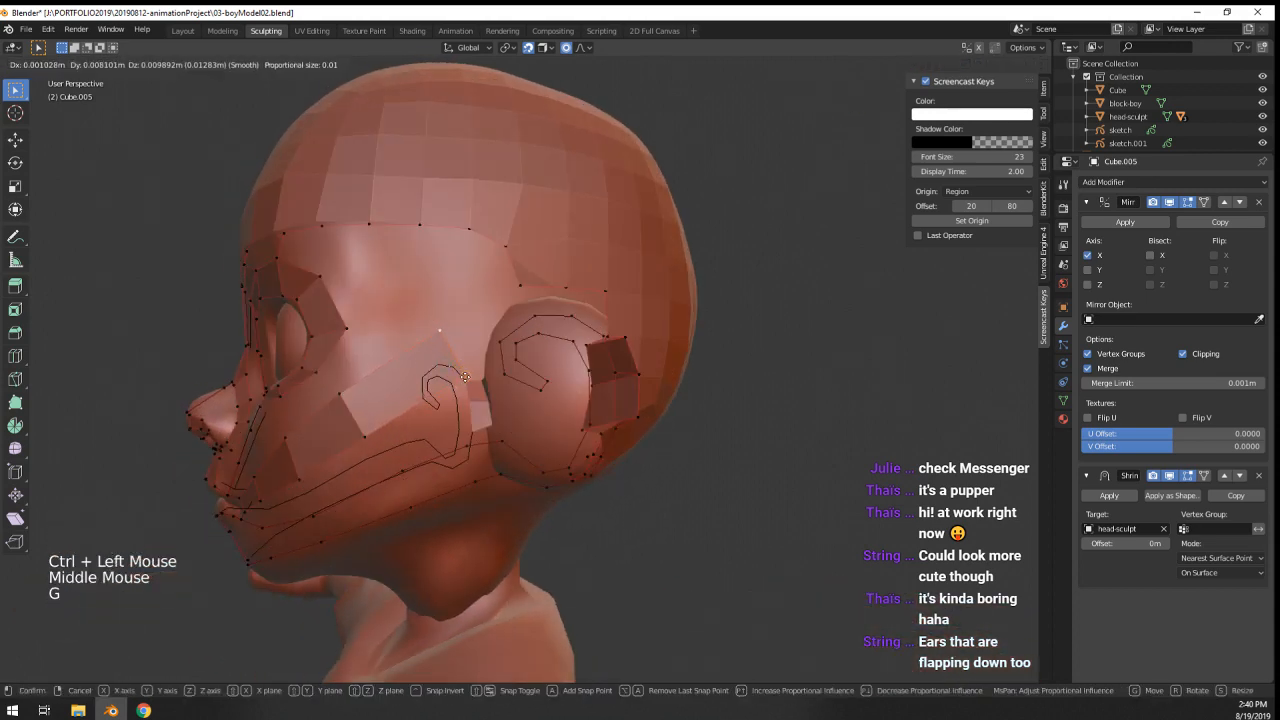
pyautogui.click(460, 370)
# - Extrude the upper front edge of the ear's outer line forward and place both new vertices against the head
pyautogui.scroll(2, 475, 385)
pyautogui.rightClick(485, 325)
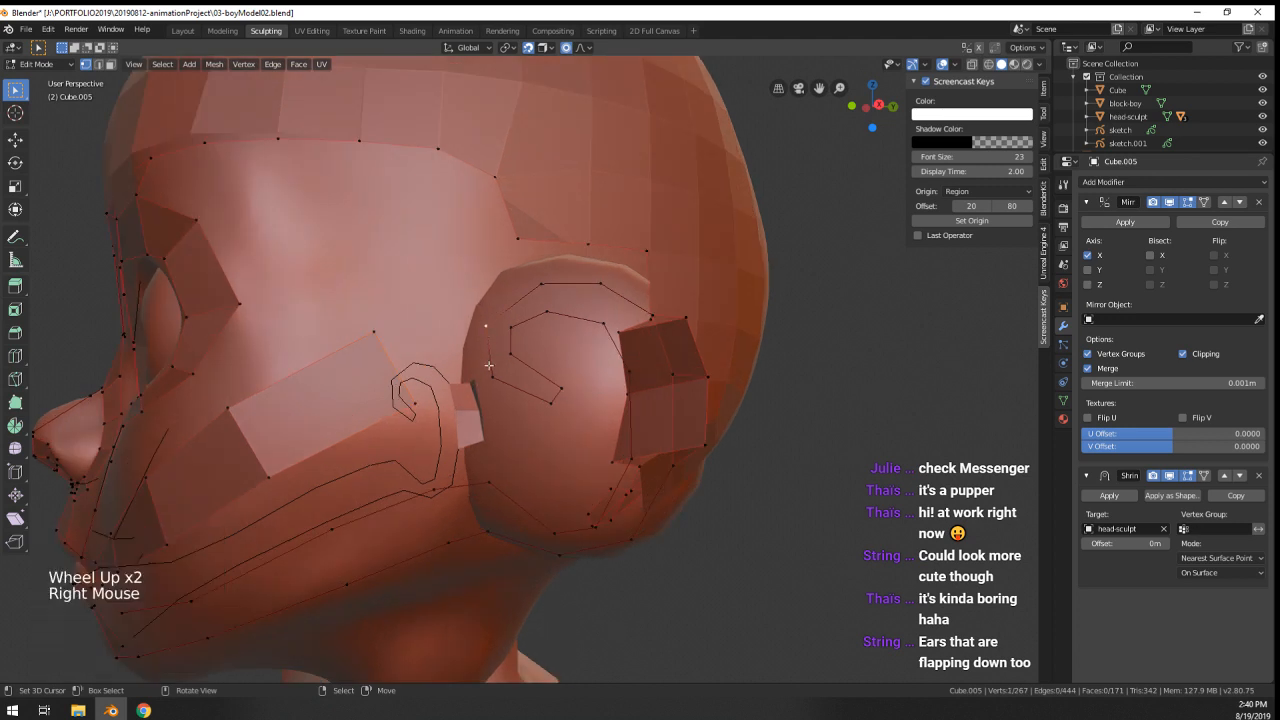
pyautogui.keyDown('shift'); pyautogui.rightClick(492, 377); pyautogui.keyUp('shift')
pyautogui.press('g')
pyautogui.click(460, 334)
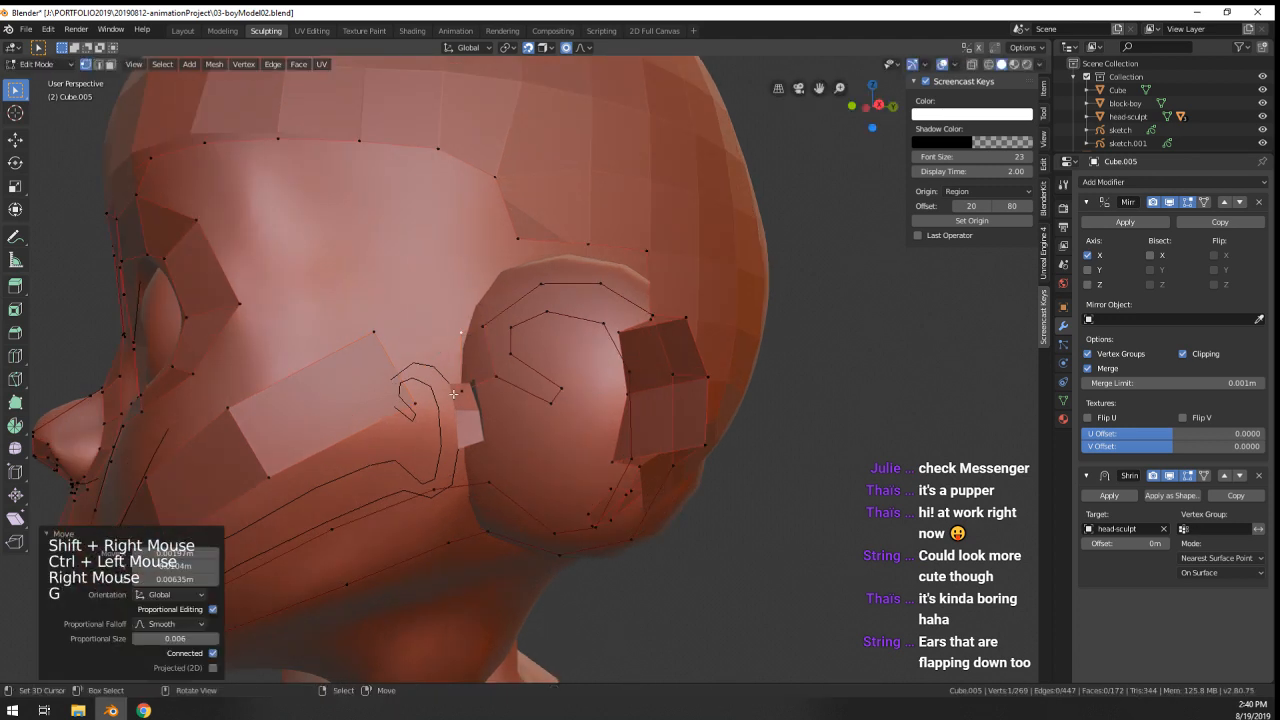
pyautogui.rightClick(461, 389)
pyautogui.press('g')
pyautogui.click(461, 382)
# - Fill a face between the cheek strip's end and the new edge in front of the ear
pyautogui.keyDown('shift'); pyautogui.rightClick(415, 402); pyautogui.keyUp('shift')
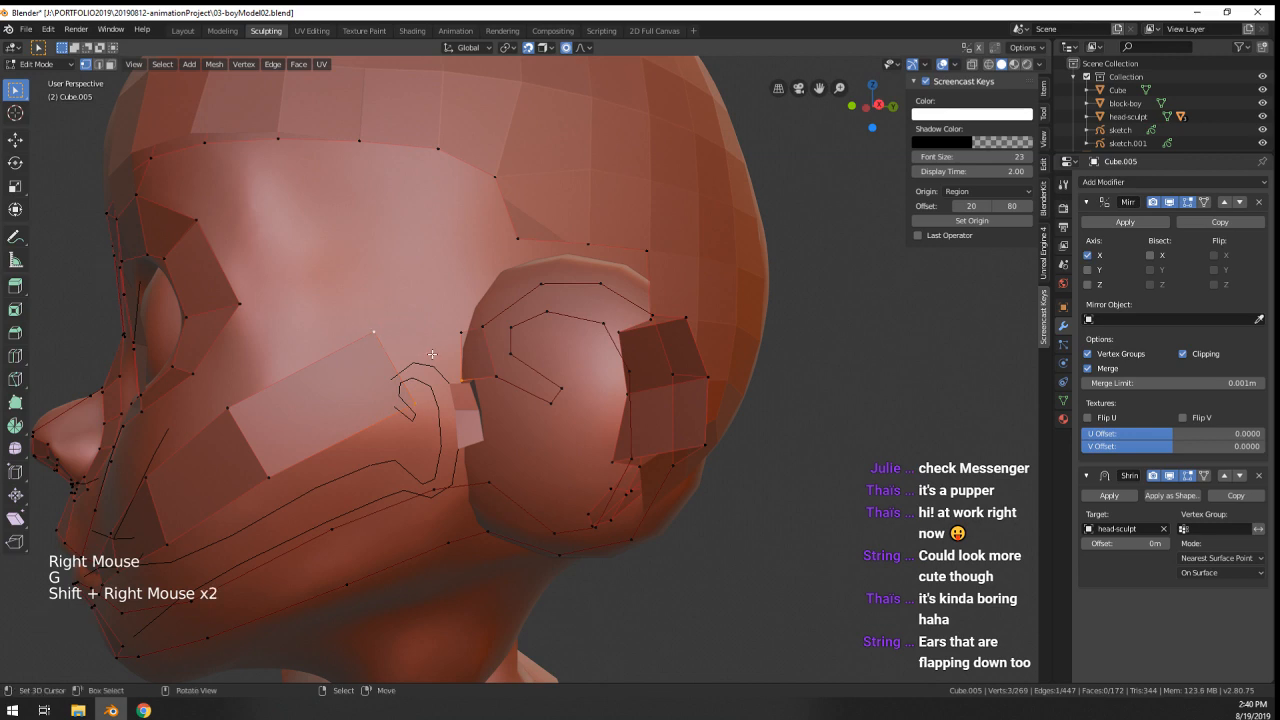
pyautogui.hotkey('ctrl', 'z')
pyautogui.keyDown('shift'); pyautogui.rightClick(458, 331); pyautogui.keyUp('shift')
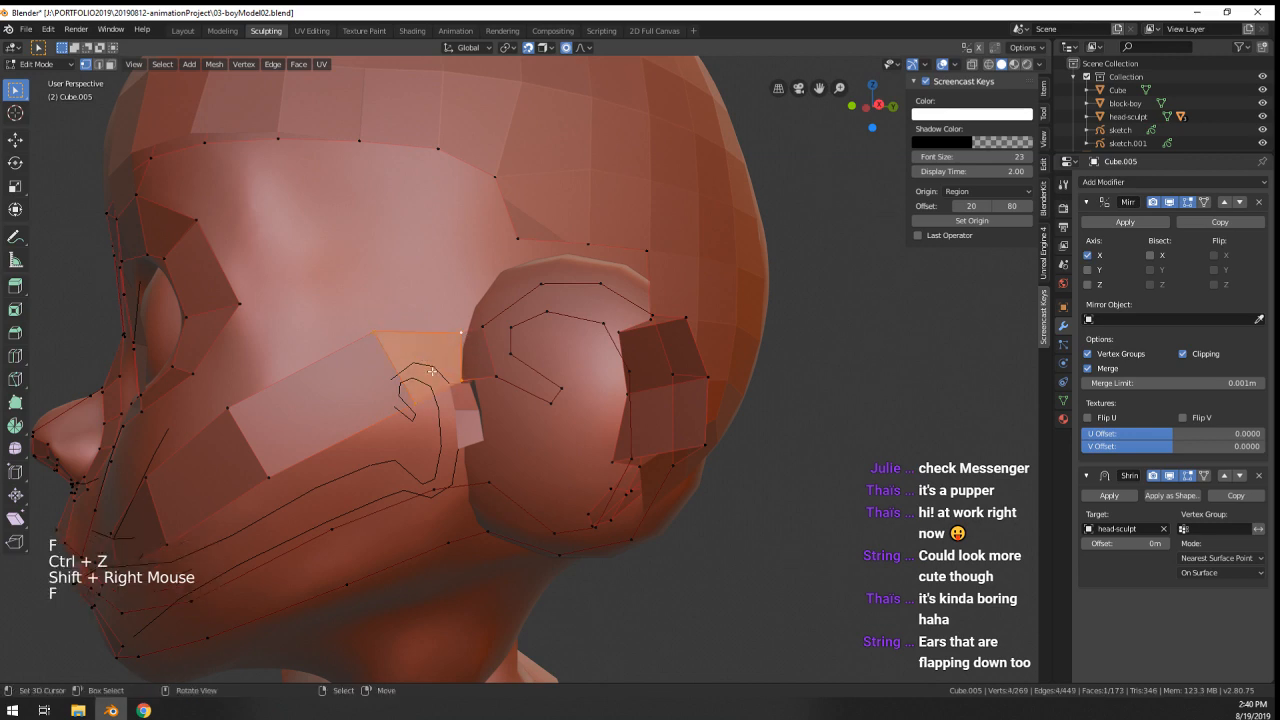
pyautogui.rightClick(432, 371)
pyautogui.press('g')
pyautogui.click(434, 372)
# - Extrude a strip from the outer eye ring across the temple and fill its join with the cranium above the ear
pyautogui.scroll(-3, 434, 372)
pyautogui.moveTo(434, 372)
pyautogui.mouseDown(button='middle')
pyautogui.moveTo(558, 378)
pyautogui.moveTo(371, 423)
pyautogui.moveTo(470, 398)
pyautogui.moveTo(439, 386)
pyautogui.moveTo(537, 382)
pyautogui.moveTo(508, 360)
pyautogui.moveTo(523, 385)
pyautogui.moveTo(442, 353)
pyautogui.mouseUp(button='middle')
pyautogui.scroll(1, 520, 382)
pyautogui.rightClick(530, 332)
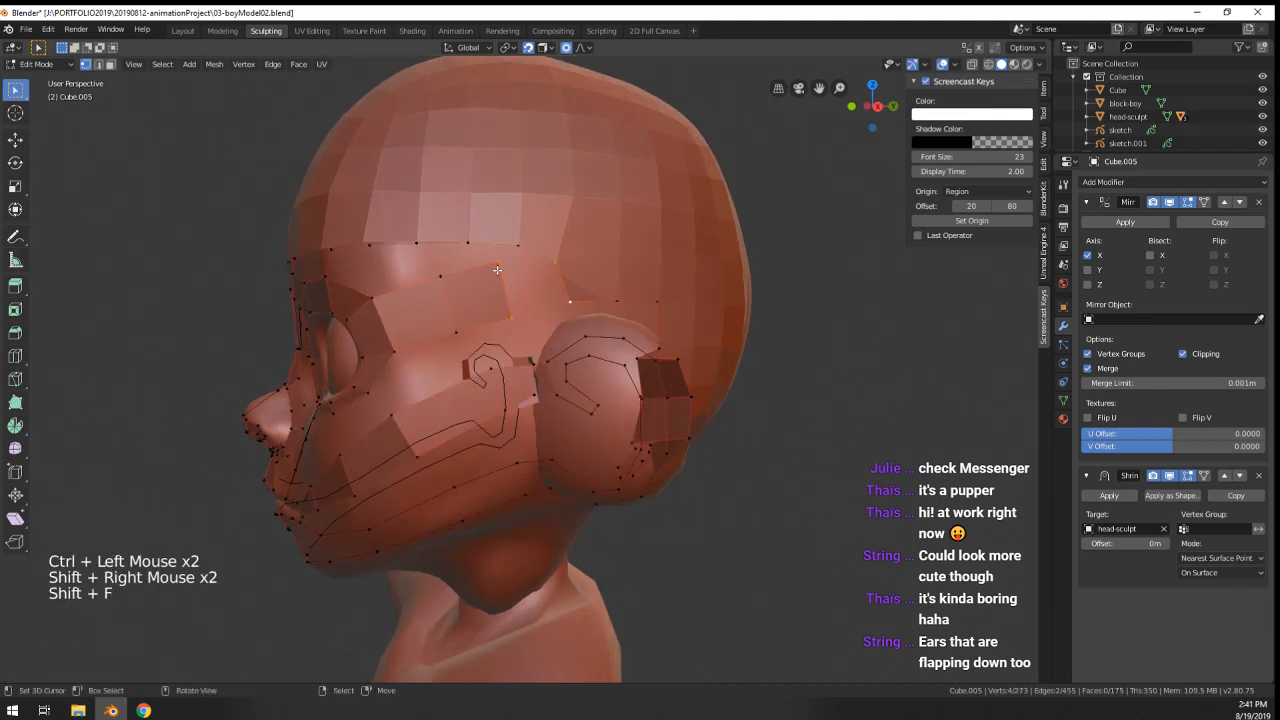
pyautogui.press('f')
# - Reposition the temple strip's upper and lower vertices to even out its faces
pyautogui.rightClick(444, 277)
pyautogui.press('g')
pyautogui.rightClick(444, 277)
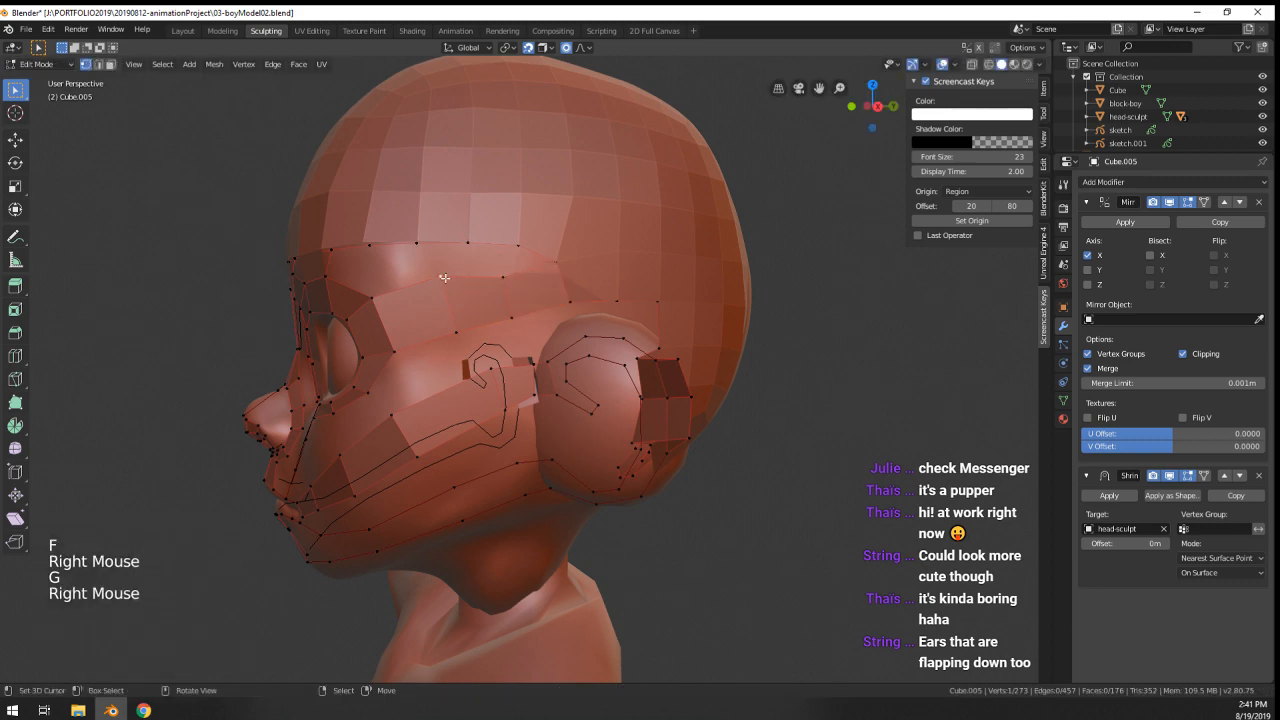
pyautogui.press('g')
pyautogui.click(435, 290)
pyautogui.rightClick(455, 331)
pyautogui.press('g')
pyautogui.click(448, 328)
pyautogui.rightClick(511, 318)
pyautogui.press('g')
pyautogui.click(509, 314)
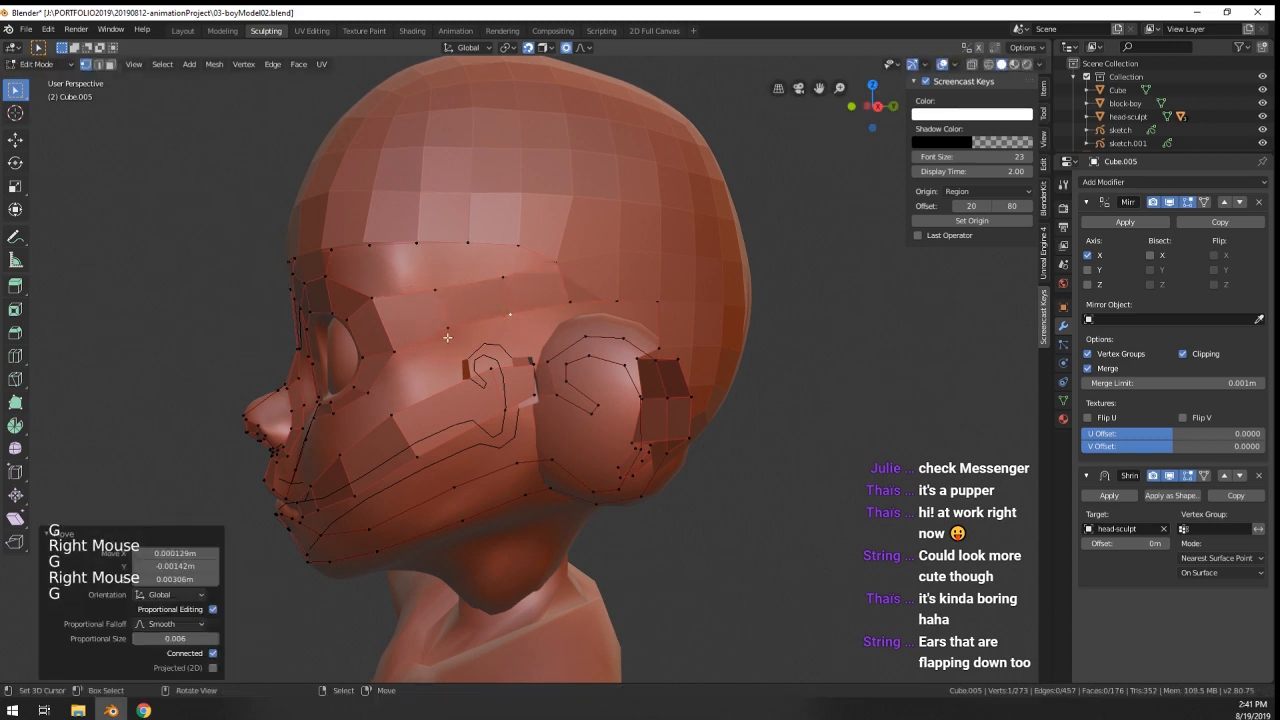
# - Isolate the retopology mesh in local view and apply its Shrinkwrap modifier
pyautogui.scroll(-3, 447, 337)
pyautogui.press('Tab')
pyautogui.moveTo(450, 337); pyautogui.dragTo(710, 405, button='middle')
pyautogui.press('KP_Divide')
pyautogui.scroll(-3, 537, 343)
pyautogui.press('Tab')
pyautogui.scroll(2, 560, 350)
pyautogui.scroll(2, 661, 413)
pyautogui.press('g')
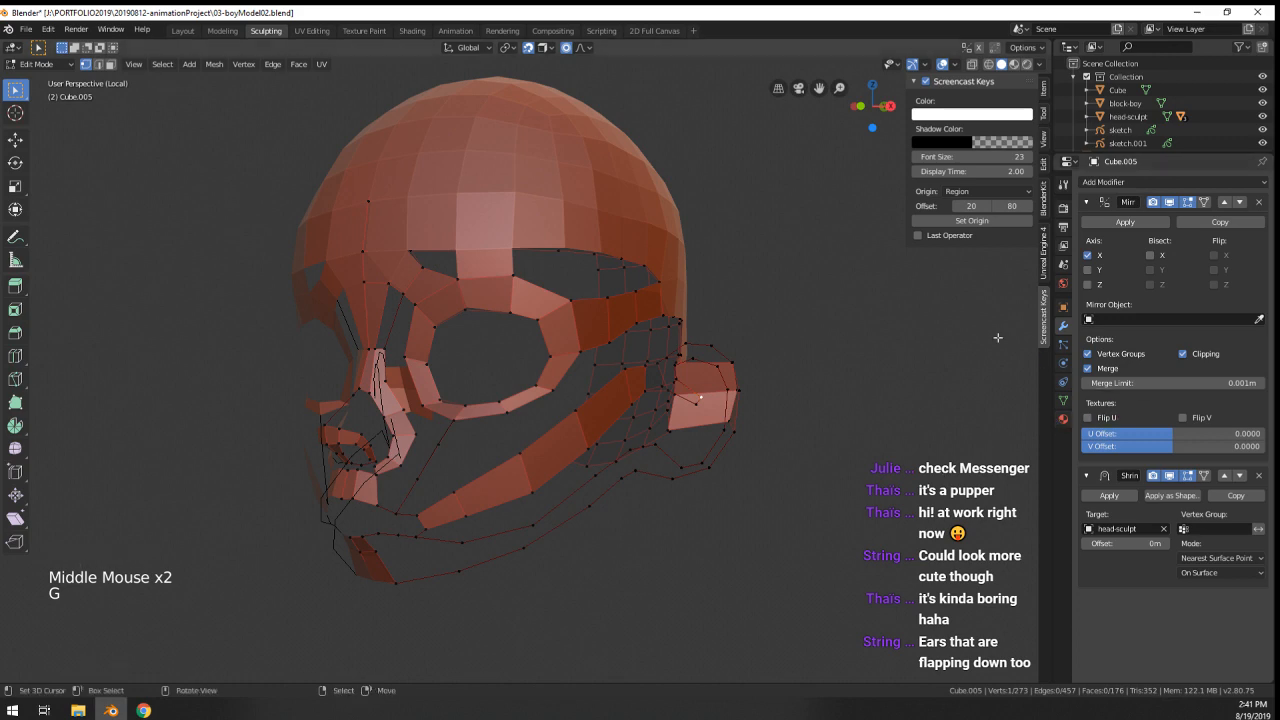
pyautogui.press('Tab')
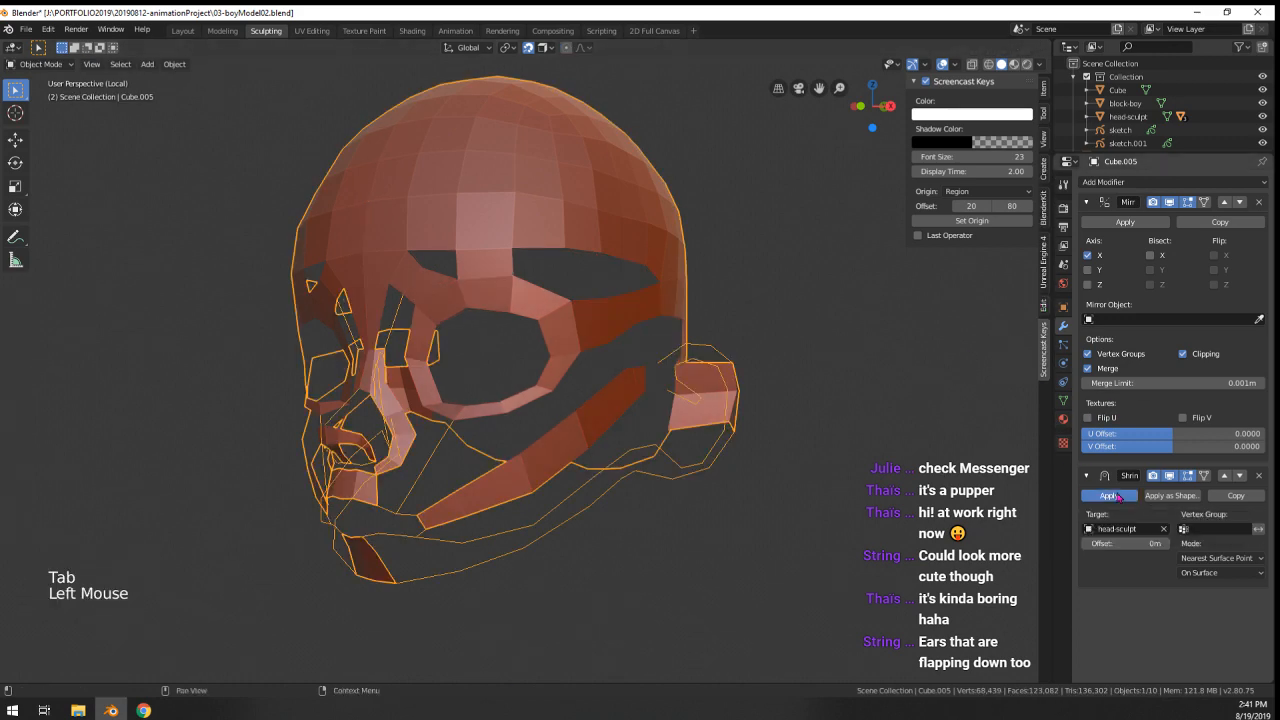
pyautogui.moveTo(680, 467); pyautogui.dragTo(675, 424, button='middle')
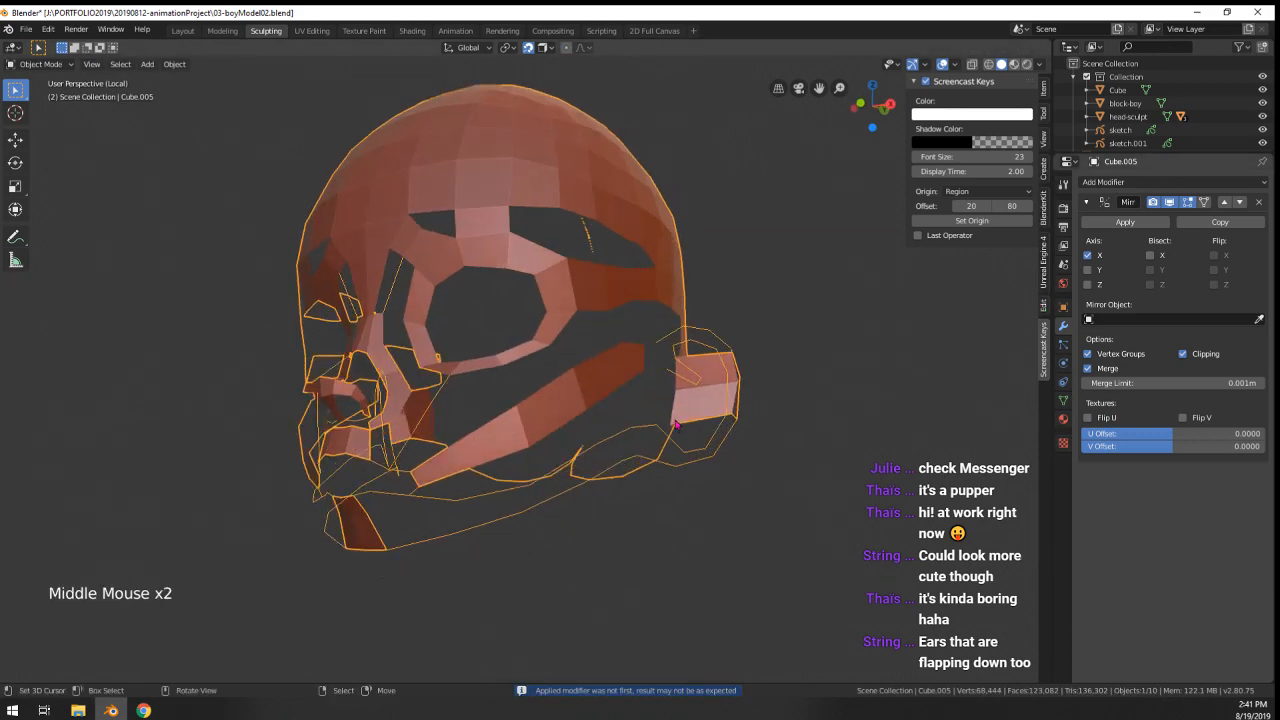
# - Move the end vertices of the ear's inner curl inward with proportional editing
pyautogui.scroll(1, 675, 424)
pyautogui.press('Tab')
pyautogui.scroll(1, 790, 410)
pyautogui.keyDown('shift'); pyautogui.rightClick(794, 410); pyautogui.keyUp('shift')
pyautogui.middleClick(820, 425)
pyautogui.press('g')
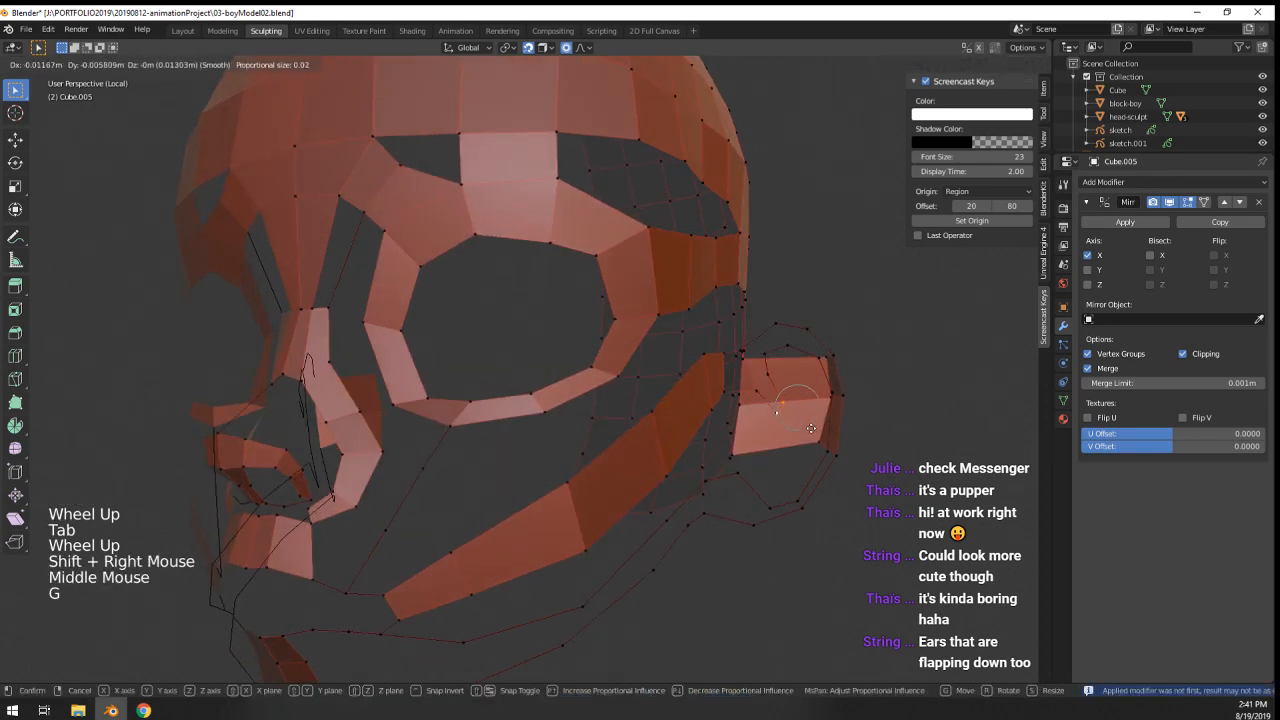
pyautogui.scroll(-4, 801, 429)
pyautogui.click(807, 429)
# - Refine the inner ear curl's shape with two further proportional moves
pyautogui.moveTo(807, 429); pyautogui.dragTo(694, 449, button='middle')
pyautogui.scroll(-1, 630, 430)
pyautogui.press('Tab')
pyautogui.scroll(-3, 630, 430)
pyautogui.scroll(1, 645, 438)
pyautogui.press('Tab')
pyautogui.press('g')
pyautogui.click(662, 393)
pyautogui.press('g')
pyautogui.click(523, 489)
# - Merge the two neighbouring vertices at the nostril's outer lower corner
pyautogui.press('Tab')
pyautogui.scroll(4, 363, 357)
pyautogui.press('Tab')
pyautogui.moveTo(363, 357); pyautogui.dragTo(450, 417, button='middle')
pyautogui.rightClick(445, 412)
pyautogui.keyDown('shift'); pyautogui.rightClick(450, 405); pyautogui.keyUp('shift')
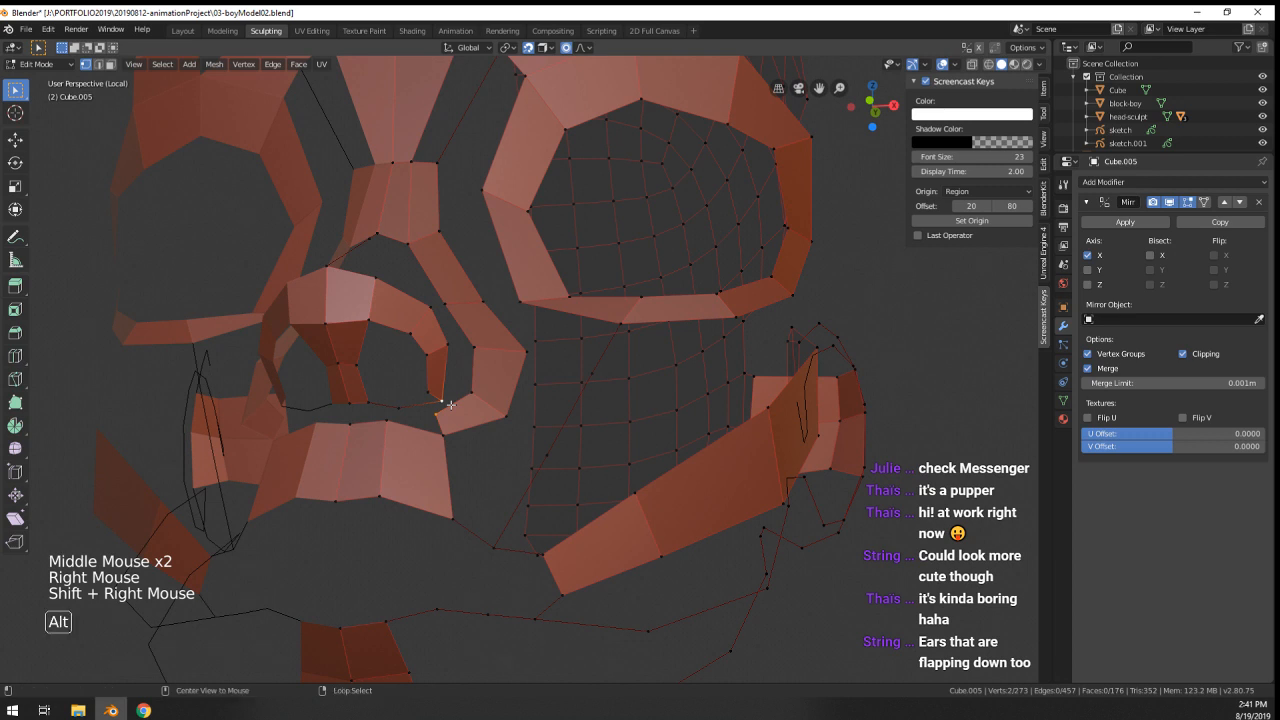
pyautogui.hotkey('alt', 'm')
pyautogui.click(452, 410)
# - Fill the gap between the nostril wing and the outer nose fold with two faces
pyautogui.moveTo(452, 410); pyautogui.dragTo(422, 412, button='middle')
pyautogui.keyDown('shift'); pyautogui.rightClick(305, 452); pyautogui.keyUp('shift')
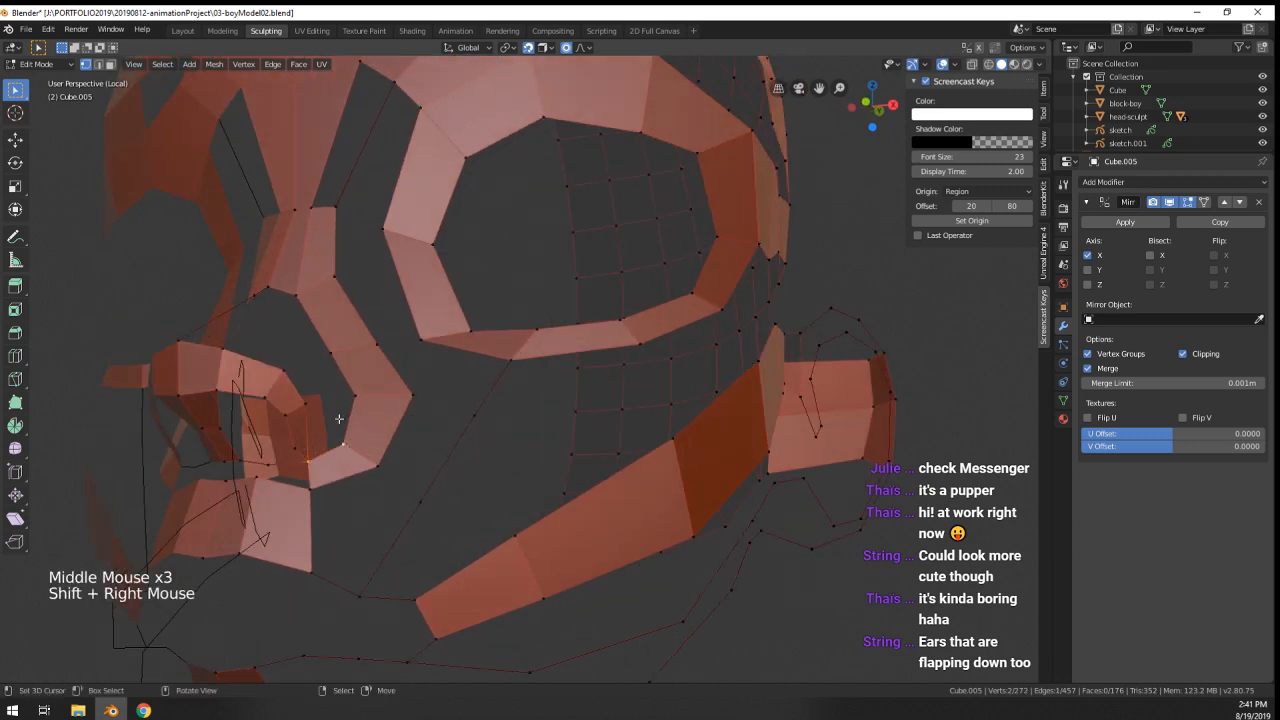
pyautogui.keyDown('shift'); pyautogui.rightClick(353, 391); pyautogui.keyUp('shift')
pyautogui.press('f')
pyautogui.rightClick(307, 403)
pyautogui.keyDown('shift'); pyautogui.rightClick(358, 393); pyautogui.keyUp('shift')
pyautogui.press('f')
# - Extrude a vertex across the upper nose, link it to a new cut on the centre edge, and adjust its position
pyautogui.moveTo(366, 386); pyautogui.dragTo(383, 415, button='middle')
pyautogui.rightClick(406, 463)
pyautogui.keyDown('ctrl'); pyautogui.click(345, 452); pyautogui.keyUp('ctrl')
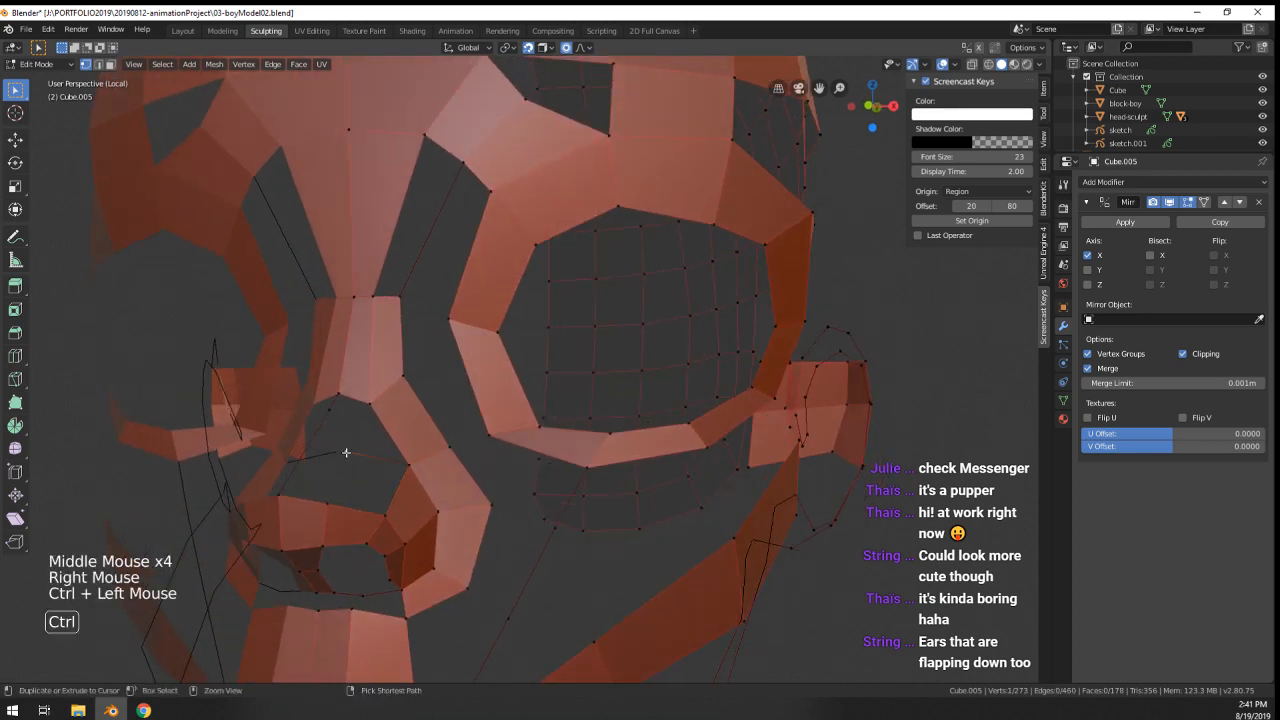
pyautogui.hotkey('ctrl', 'r')
pyautogui.rightClick(317, 444)
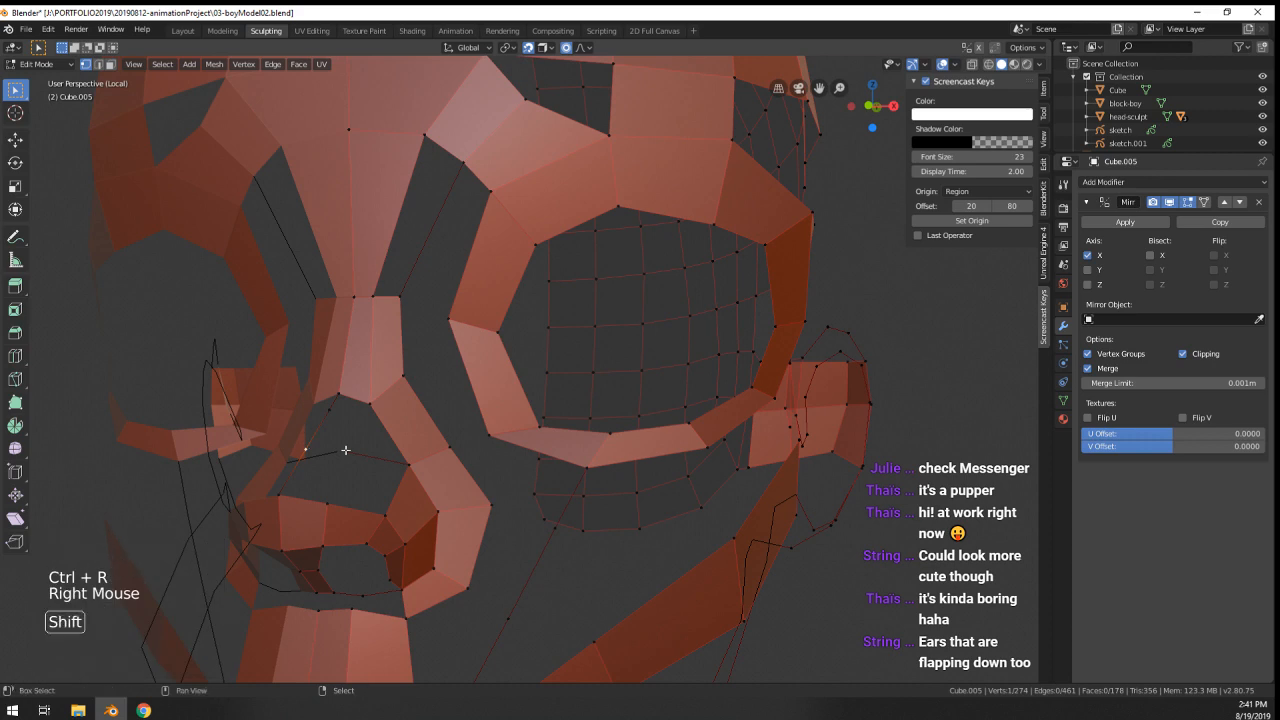
pyautogui.keyDown('shift'); pyautogui.rightClick(345, 447); pyautogui.keyUp('shift')
pyautogui.press('f')
pyautogui.moveTo(345, 447); pyautogui.dragTo(409, 464, button='middle')
pyautogui.rightClick(458, 405)
pyautogui.press('g')
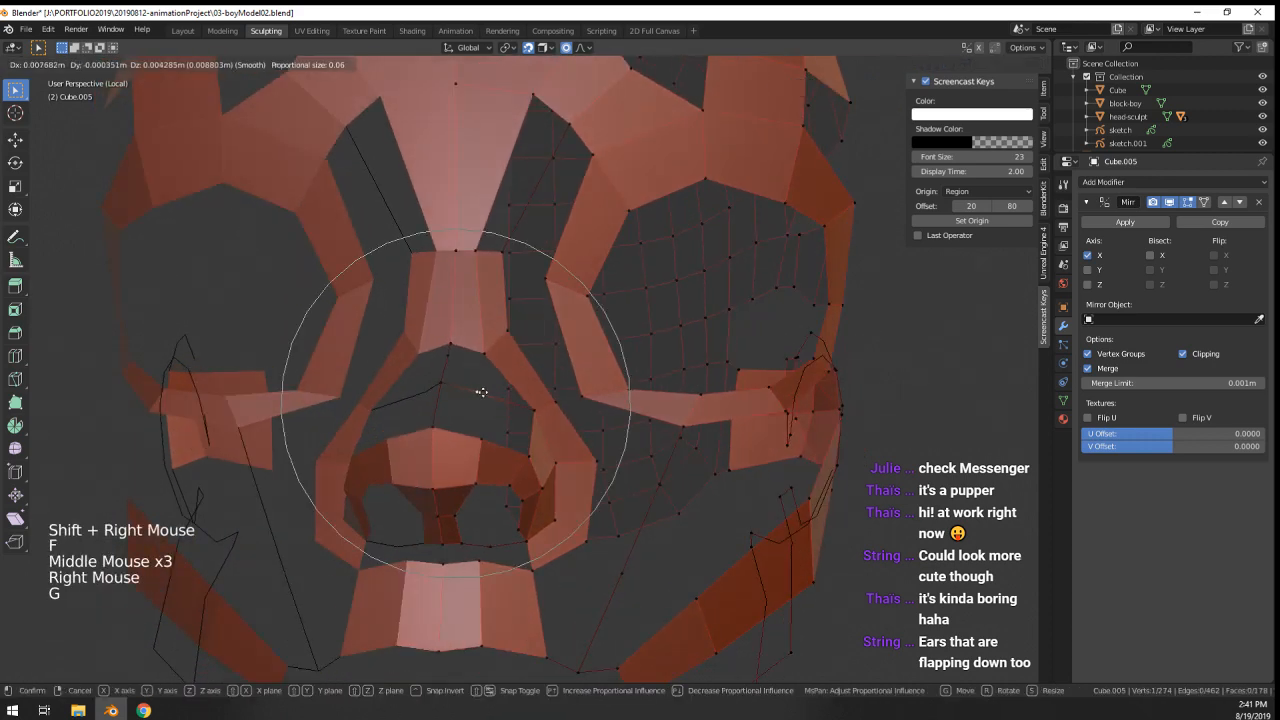
pyautogui.click(482, 398)
# - Fill the faces between the nose's side and its centre line above the nose tip
pyautogui.rightClick(522, 420)
pyautogui.keyDown('shift'); pyautogui.rightClick(523, 456); pyautogui.keyUp('shift')
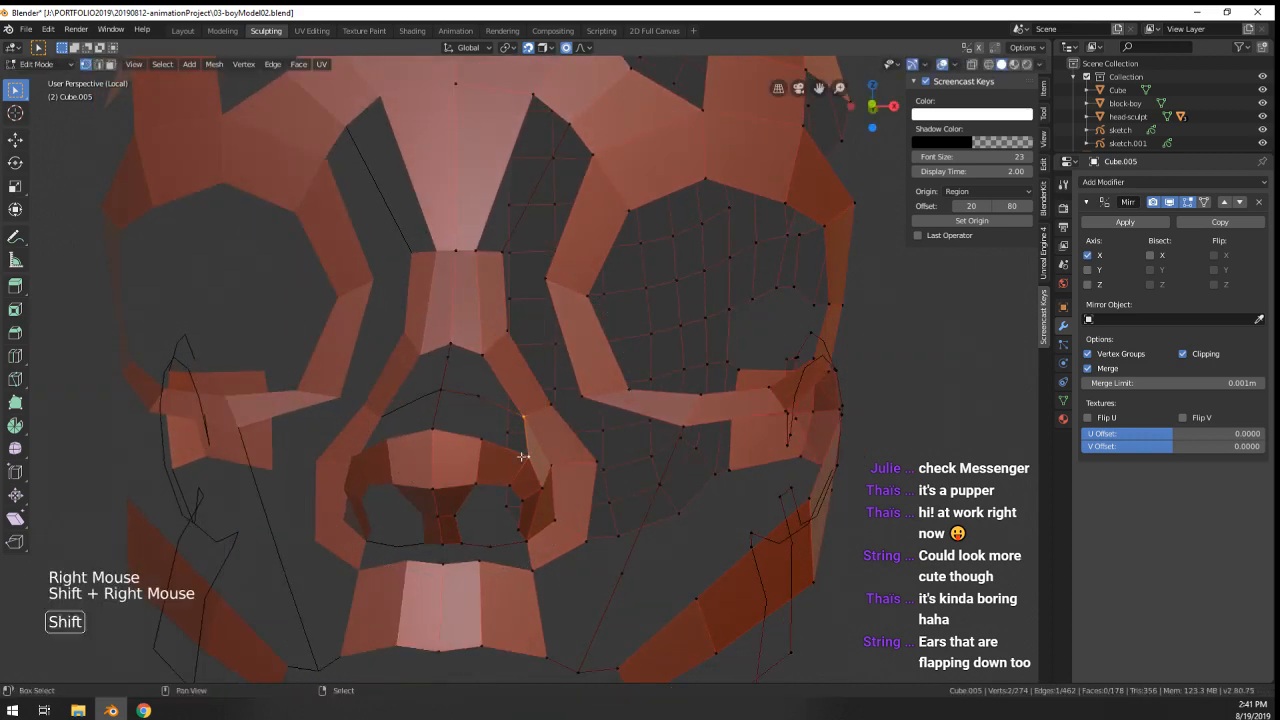
pyautogui.press('f')
pyautogui.press('f')
pyautogui.press('f')
pyautogui.moveTo(526, 441); pyautogui.dragTo(510, 435, button='middle')
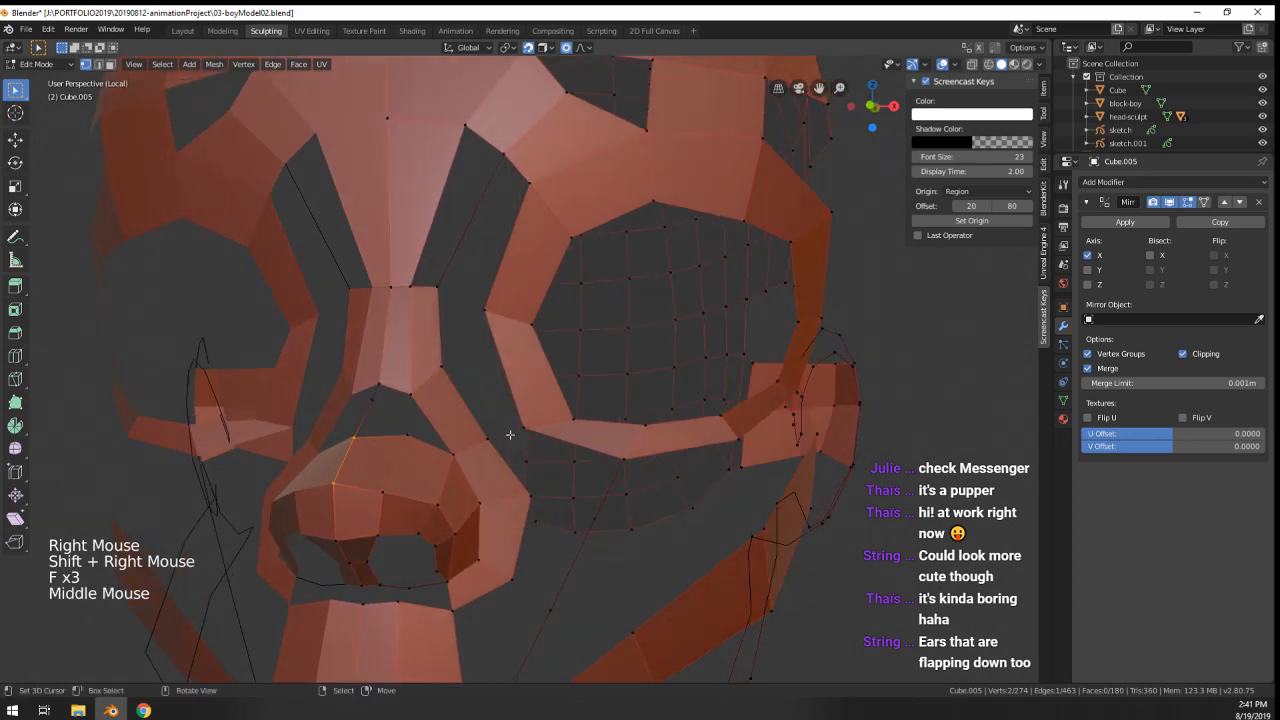
# - Fill faces in the remaining gap below the nose bridge and reposition the vertex on the side of the nose
pyautogui.rightClick(367, 405)
pyautogui.moveTo(367, 405); pyautogui.dragTo(407, 474, button='middle')
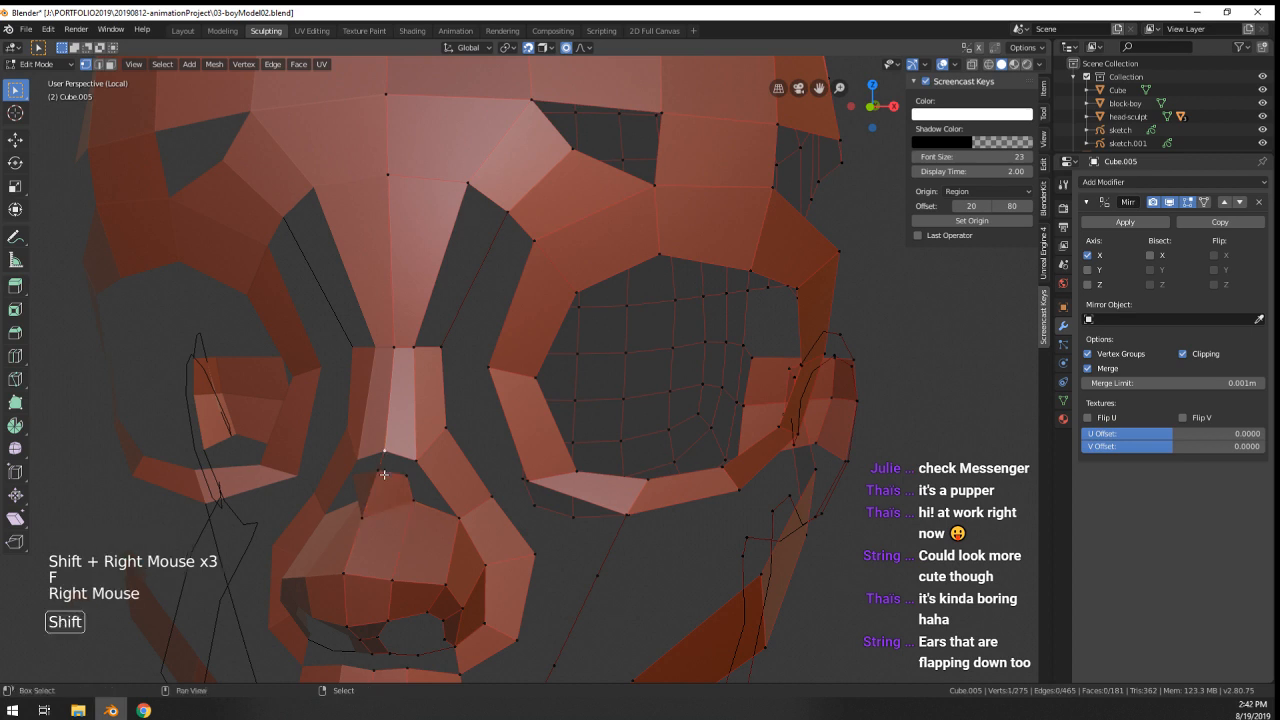
pyautogui.moveTo(421, 505); pyautogui.dragTo(435, 460, button='middle')
pyautogui.rightClick(456, 499)
pyautogui.press('g')
pyautogui.scroll(10, 460, 502)
pyautogui.click(467, 507)
# - Fill the gap between the nose bridge and the inner eye ring, and the inner brow gap above the eye
pyautogui.press('Tab')
pyautogui.scroll(-2, 450, 480)
pyautogui.moveTo(435, 460); pyautogui.dragTo(380, 282, button='middle')
pyautogui.scroll(2, 415, 423)
pyautogui.press('Tab')
pyautogui.press('f')
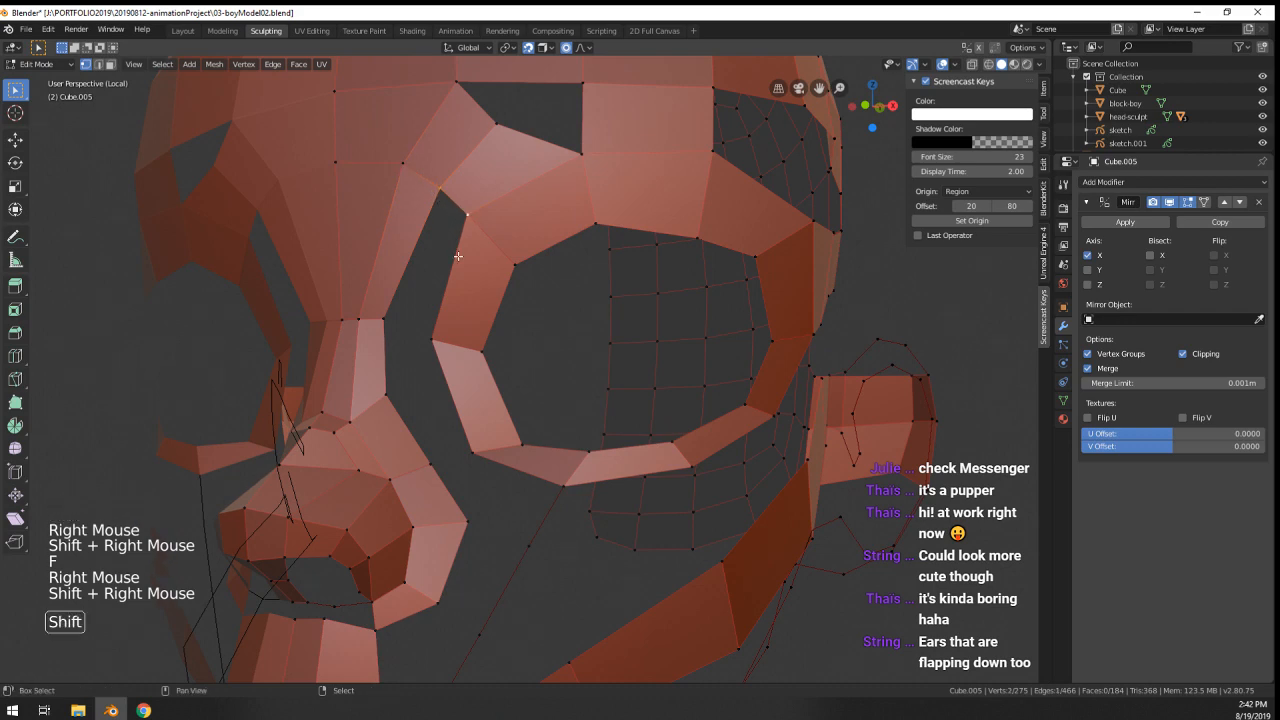
pyautogui.press('f')
pyautogui.scroll(-3, 458, 256)
pyautogui.moveTo(458, 256); pyautogui.dragTo(438, 323, button='middle')
pyautogui.scroll(2, 513, 271)
pyautogui.moveTo(582, 349); pyautogui.dragTo(515, 351, button='middle')
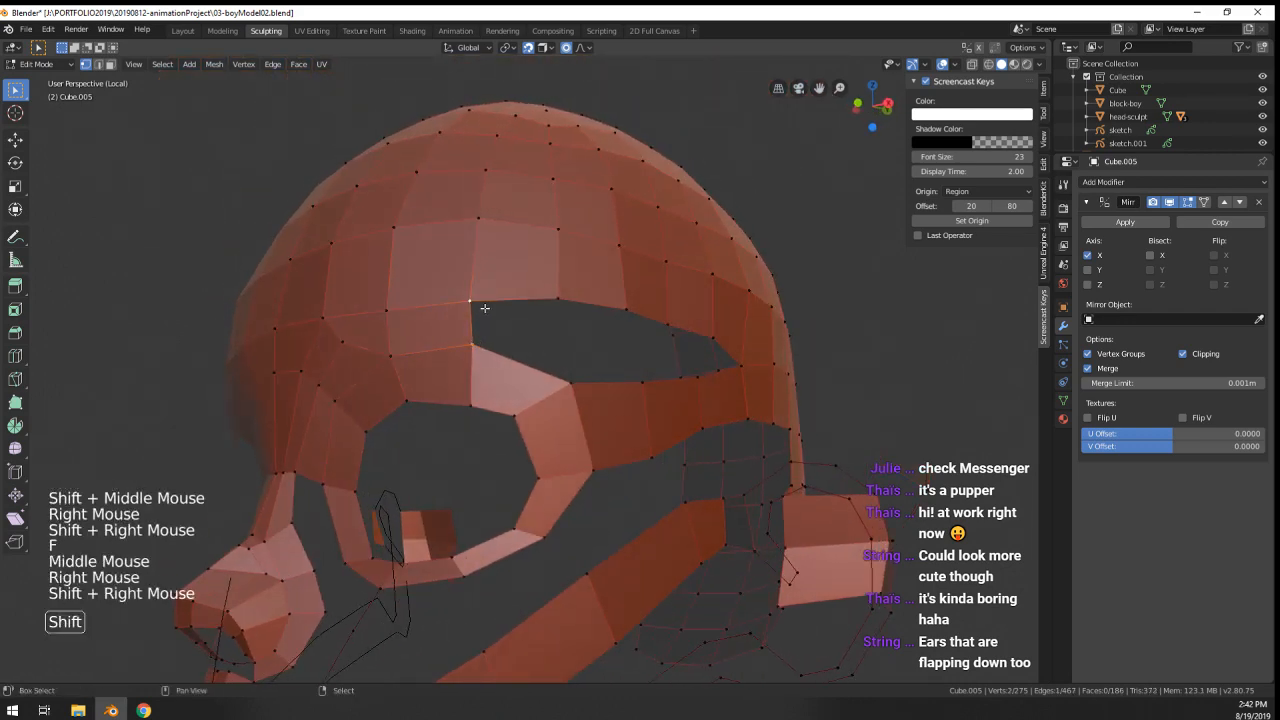
# - Fill the remaining gap between the forehead and the brow strip with faces, working back toward the temple
pyautogui.press('f')
pyautogui.moveTo(484, 308); pyautogui.dragTo(547, 368, button='middle')
pyautogui.press('f')
pyautogui.press('f')
pyautogui.press('f')
# - Reposition two vertices along the newly filled strip at the temple to even out the faces
pyautogui.rightClick(500, 324)
pyautogui.press('g')
pyautogui.click(514, 316)
pyautogui.scroll(-2, 524, 338)
pyautogui.scroll(1, 547, 368)
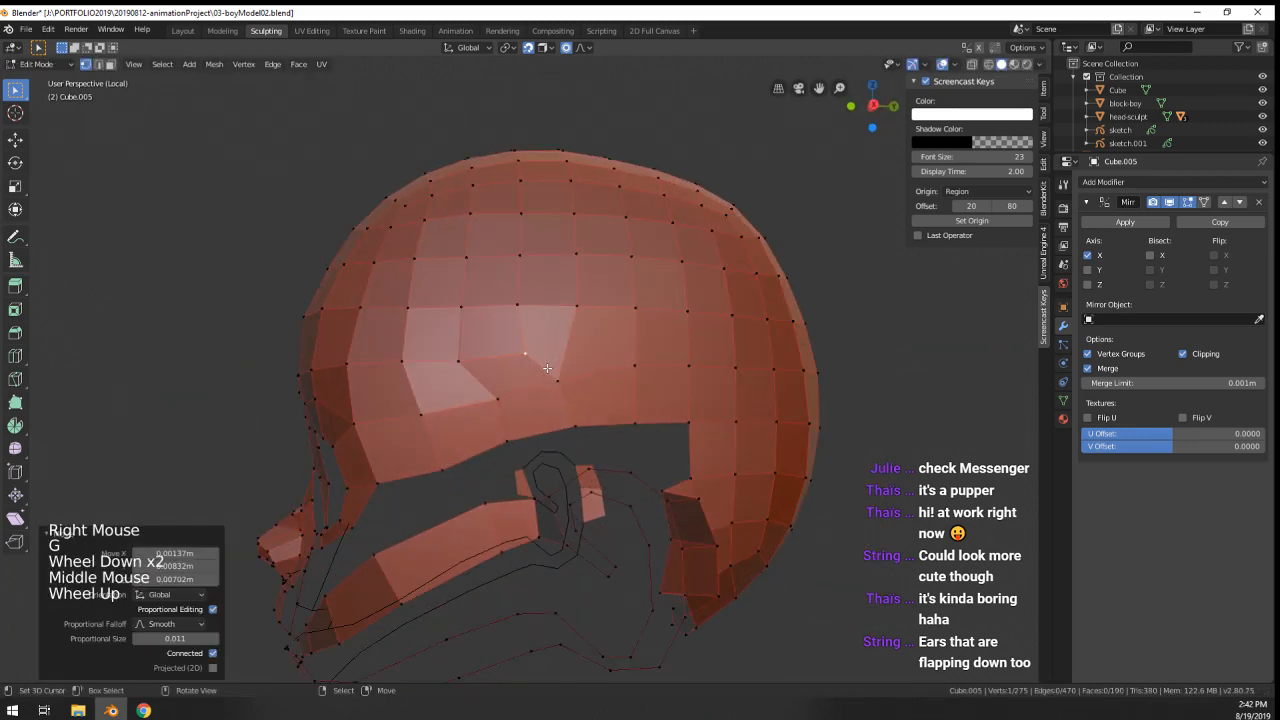
pyautogui.rightClick(548, 368)
pyautogui.press('g')
pyautogui.click(571, 380)
# - Examine how the edge loops run over the forehead, the temple and the brow down to the nose
pyautogui.hotkey('ctrl', 'r')
pyautogui.moveTo(612, 371); pyautogui.dragTo(615, 342, button='middle')
pyautogui.scroll(-2, 395, 367)
pyautogui.keyDown('alt'); pyautogui.rightClick(529, 352); pyautogui.keyUp('alt')
pyautogui.moveTo(615, 342); pyautogui.dragTo(680, 264, button='middle')
pyautogui.scroll(1, 625, 330)
pyautogui.scroll(3, 630, 330)
pyautogui.scroll(-4, 640, 360)
pyautogui.scroll(-1, 640, 360)
pyautogui.keyDown('alt'); pyautogui.rightClick(586, 232); pyautogui.keyUp('alt')
pyautogui.keyDown('alt'); pyautogui.rightClick(586, 232); pyautogui.keyUp('alt')
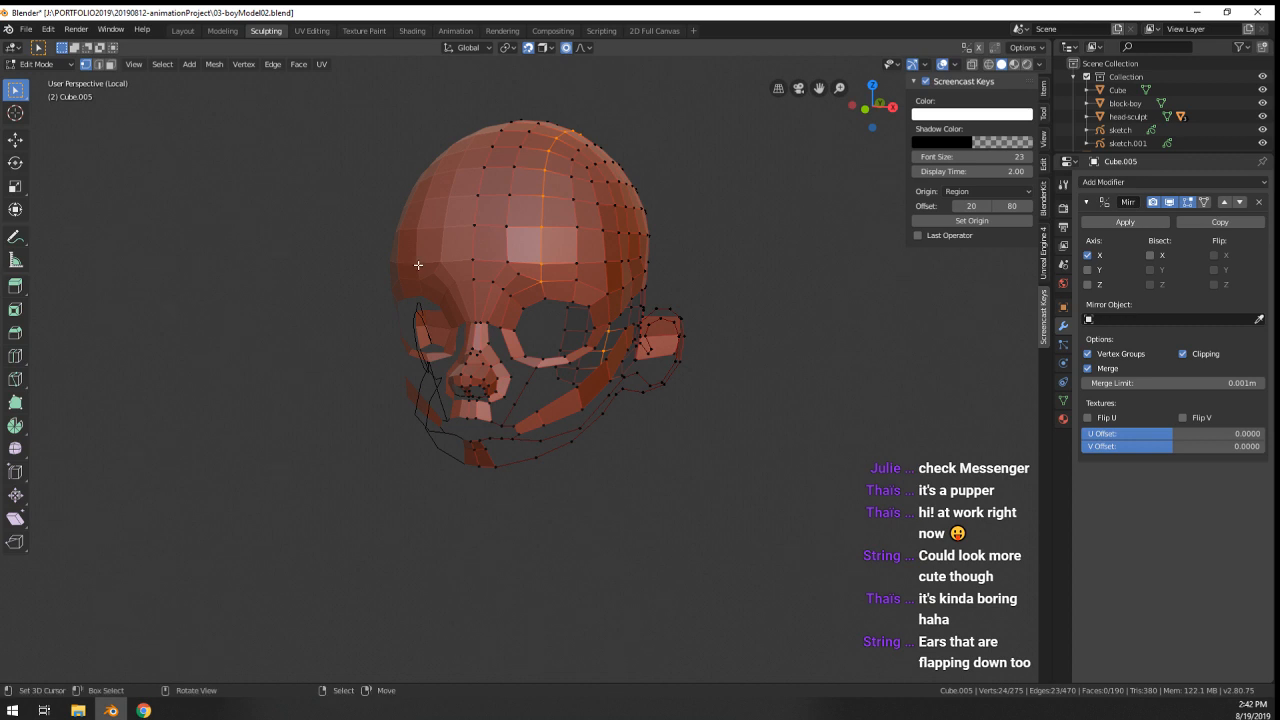
pyautogui.scroll(2, 418, 265)
pyautogui.hotkey('ctrl', 'r')
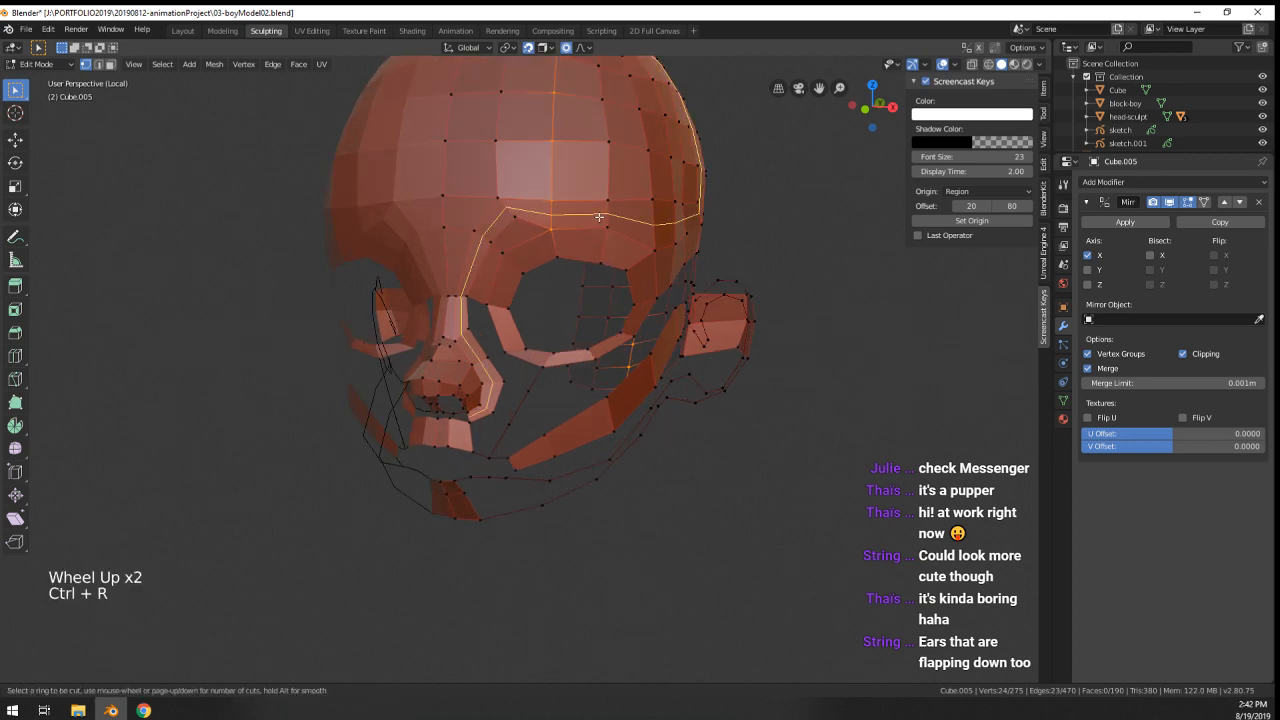
pyautogui.hotkey('ctrl', 'r')
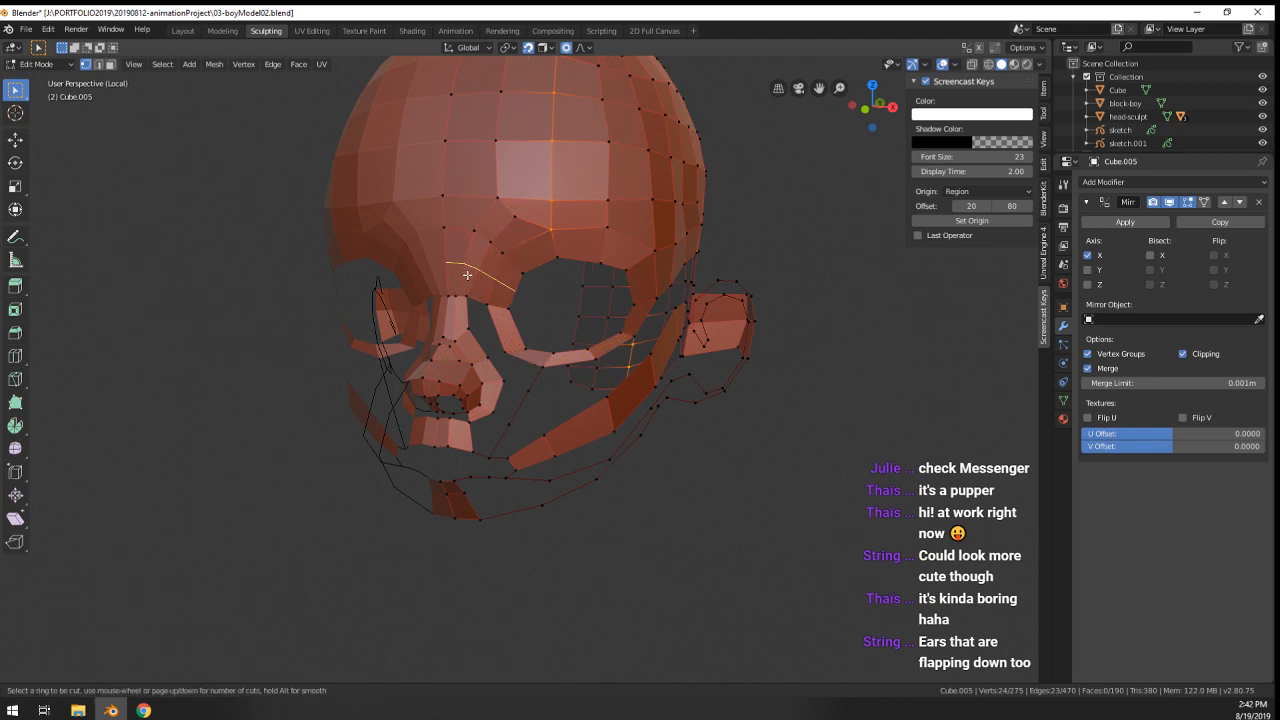
pyautogui.click(463, 276)
# - Try to fill the gap between the nose's side and the inner eye ring without an extra cut, adjusting its lower vertex
pyautogui.scroll(1, 445, 285)
pyautogui.rightClick(453, 314)
pyautogui.keyDown('shift'); pyautogui.rightClick(501, 338); pyautogui.keyUp('shift')
pyautogui.hotkey('shift', 'f')
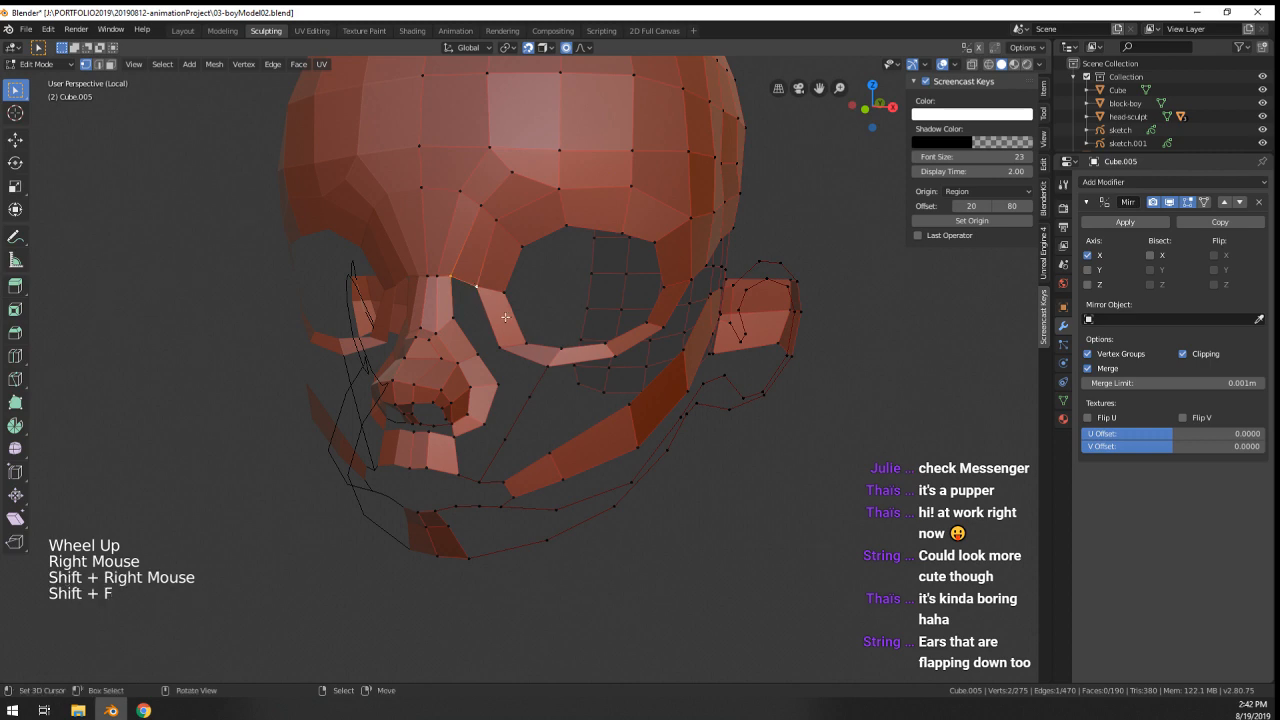
pyautogui.press('f')
pyautogui.moveTo(506, 318); pyautogui.dragTo(432, 334, button='middle')
pyautogui.rightClick(419, 338)
pyautogui.press('g')
pyautogui.press('g')
pyautogui.click(412, 330)
pyautogui.press('g')
pyautogui.moveTo(432, 334); pyautogui.dragTo(460, 345, button='middle')
pyautogui.click(428, 333)
pyautogui.scroll(1, 460, 345)
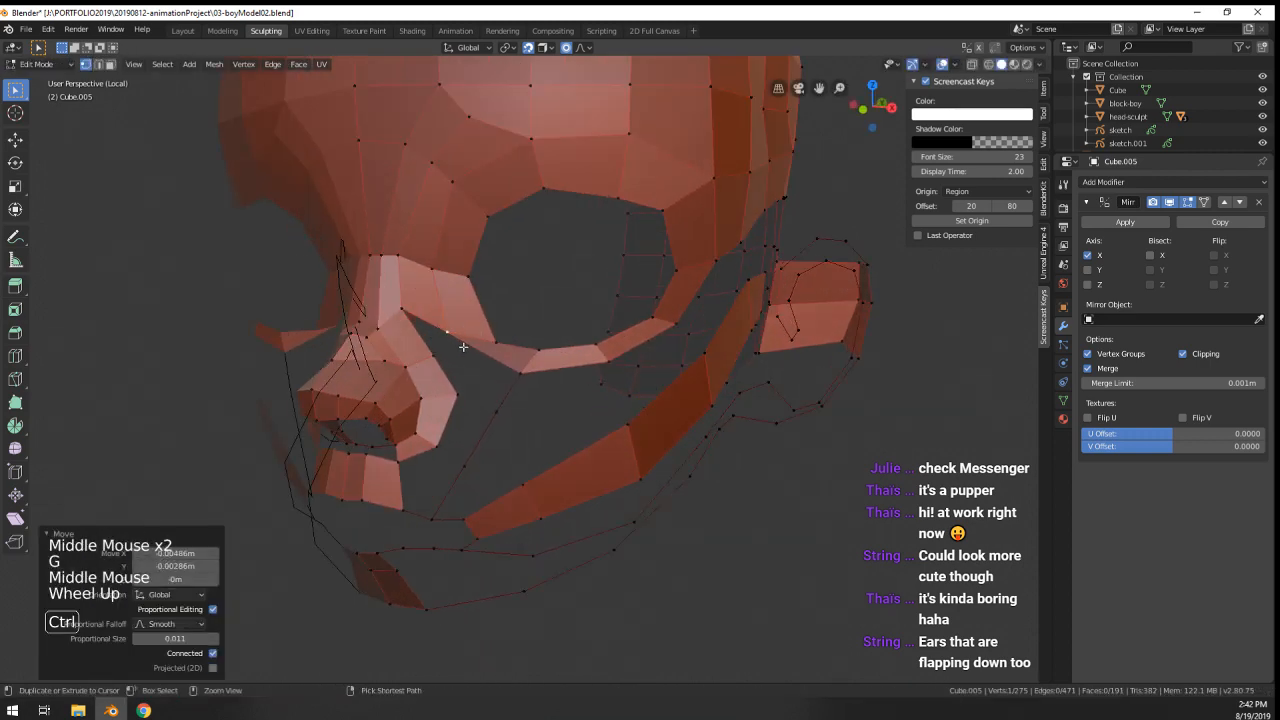
pyautogui.hotkey('ctrl', 'z')
pyautogui.hotkey('ctrl', 'z')
pyautogui.hotkey('ctrl', 'z')
pyautogui.hotkey('ctrl', 'z')
pyautogui.hotkey('ctrl', 'z')
pyautogui.hotkey('ctrl', 'z')
# - Cut the inner eye ring strip crosswise and fill the gap between it and the side of the nose
pyautogui.hotkey('ctrl', 'r')
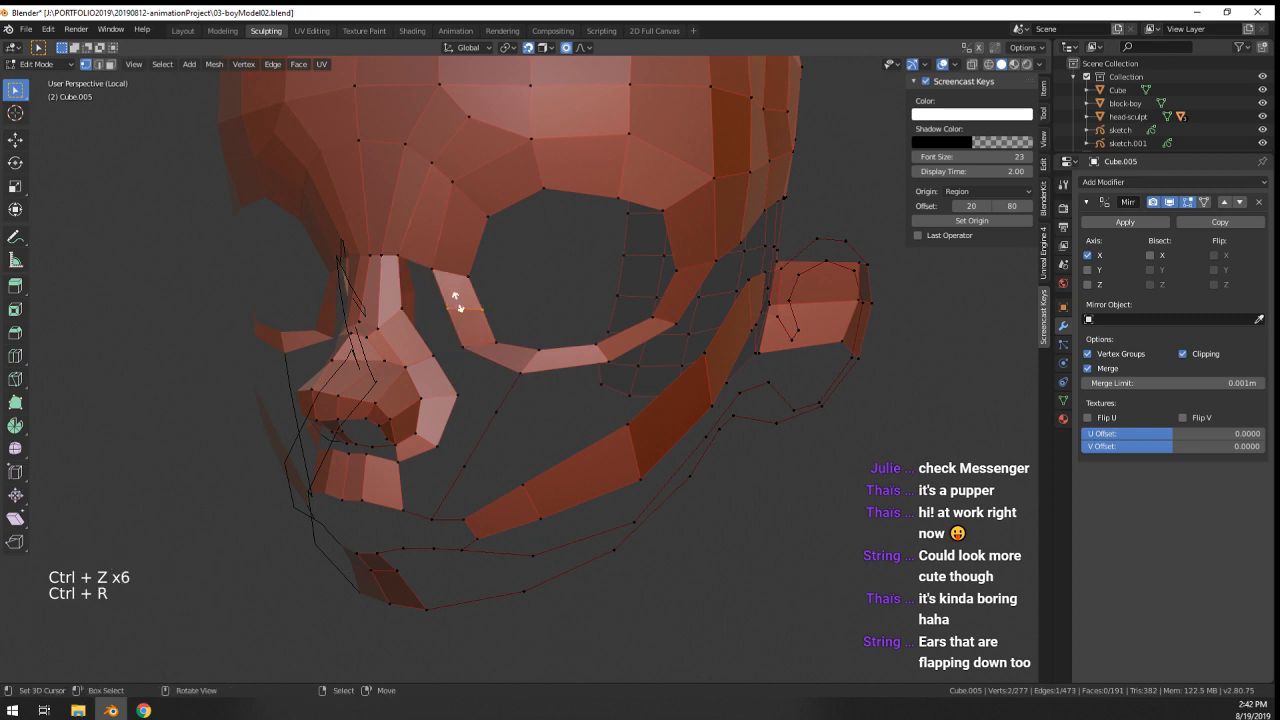
pyautogui.click(463, 300)
pyautogui.press('g')
pyautogui.rightClick(508, 313)
pyautogui.keyDown('shift'); pyautogui.rightClick(479, 339); pyautogui.keyUp('shift')
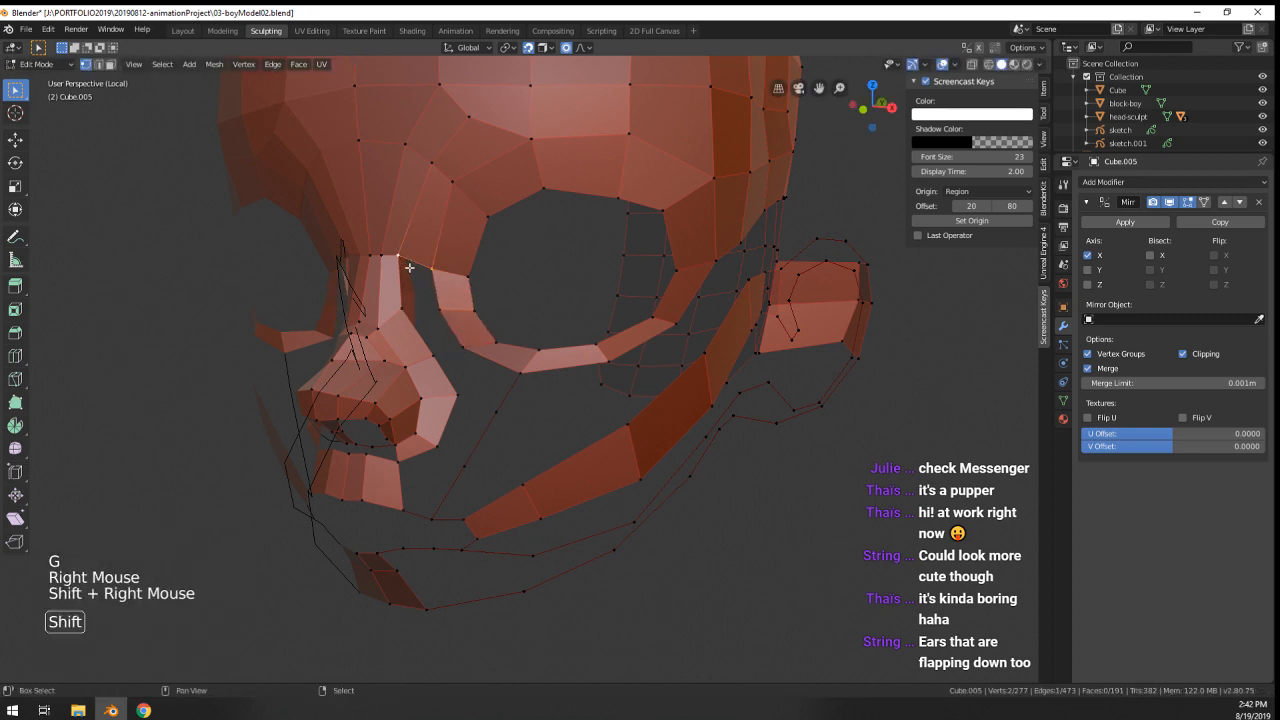
pyautogui.press('f')
pyautogui.press('f')
pyautogui.press('f')
# - Slide the row of vertices across the upper nose bridge along its edges and adjust its position
pyautogui.moveTo(479, 339); pyautogui.dragTo(441, 263, button='middle')
pyautogui.scroll(-2, 490, 340)
pyautogui.scroll(1, 441, 263)
pyautogui.rightClick(375, 262)
pyautogui.keyDown('ctrl'); pyautogui.rightClick(446, 272); pyautogui.keyUp('ctrl')
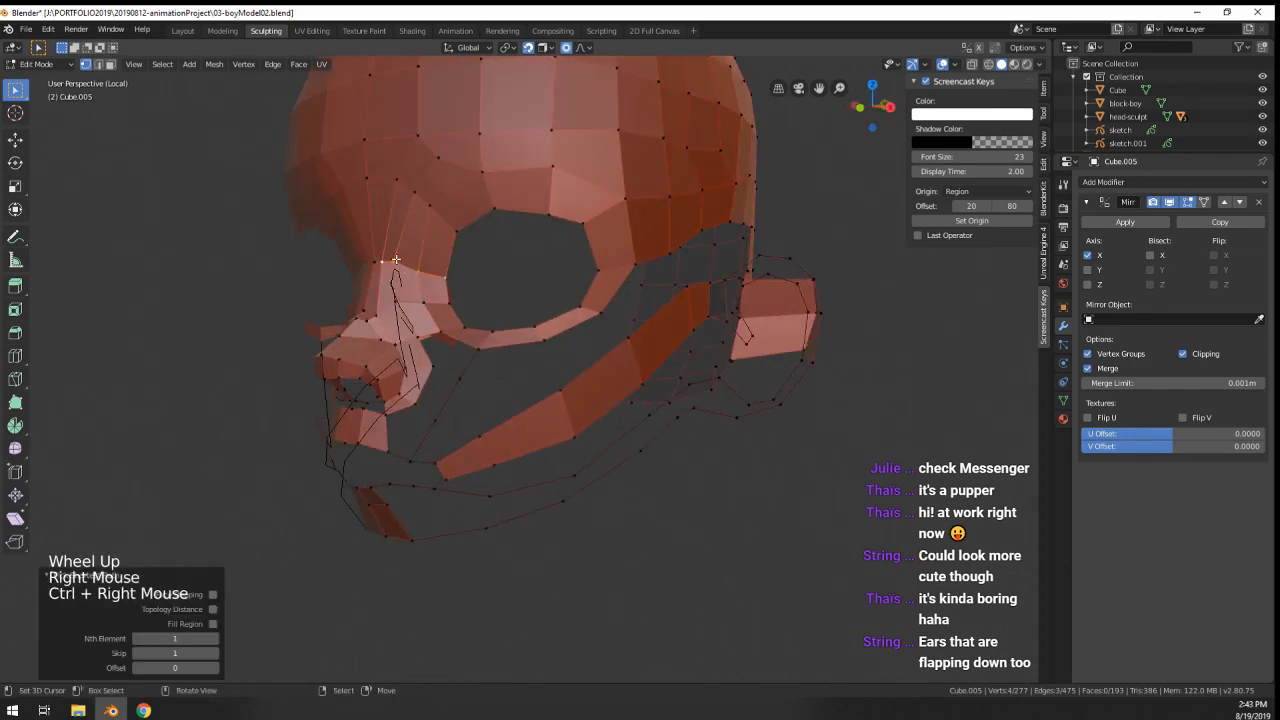
pyautogui.keyDown('ctrl'); pyautogui.rightClick(450, 271); pyautogui.keyUp('ctrl')
pyautogui.press('g')
pyautogui.press('g')
pyautogui.click(455, 264)
pyautogui.moveTo(455, 264); pyautogui.dragTo(478, 289, button='middle')
pyautogui.scroll(1, 480, 272)
pyautogui.press('g')
pyautogui.press('g')
pyautogui.click(478, 280)
pyautogui.press('g')
pyautogui.click(449, 287)
# - Reposition individual vertices at the inner eye corner and across the nose bridge to smooth the spacing
pyautogui.moveTo(478, 289); pyautogui.dragTo(518, 277, button='middle')
pyautogui.rightClick(525, 270)
pyautogui.press('g')
pyautogui.click(521, 270)
pyautogui.rightClick(509, 256)
pyautogui.press('g')
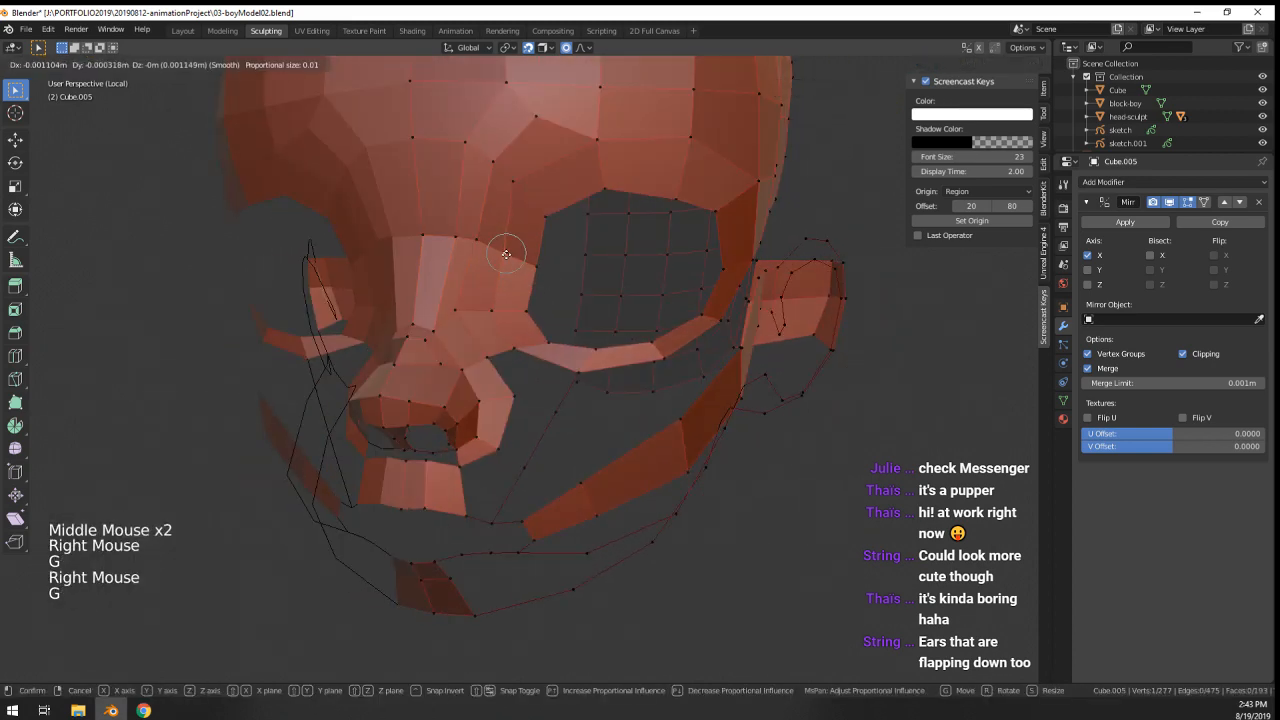
pyautogui.click(507, 256)
pyautogui.rightClick(452, 239)
pyautogui.rightClick(452, 239)
pyautogui.press('g')
pyautogui.click(449, 238)
pyautogui.rightClick(474, 239)
pyautogui.press('g')
pyautogui.click(467, 238)
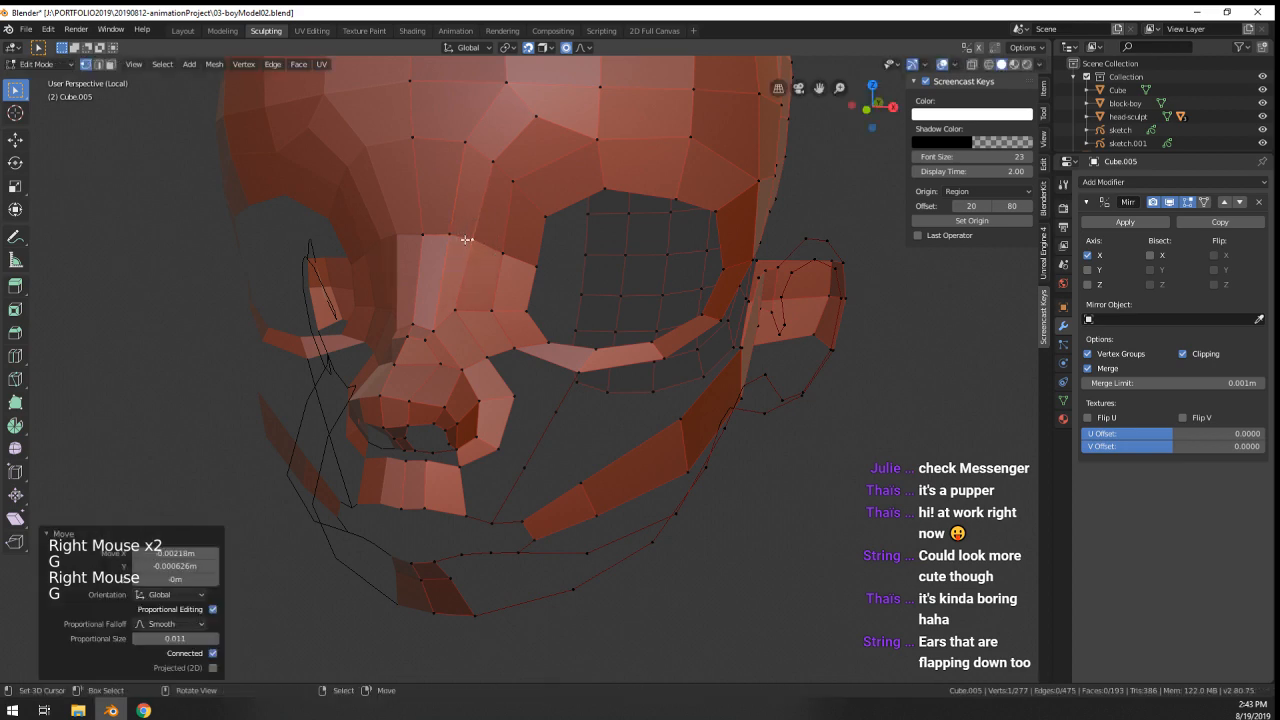
# - Inspect the nose bridge and eye area of the mesh outside edit mode from several angles
pyautogui.scroll(-2, 467, 240)
pyautogui.press('Tab')
pyautogui.moveTo(467, 242); pyautogui.dragTo(443, 307, button='middle')
pyautogui.scroll(-3, 525, 262)
pyautogui.scroll(3, 525, 262)
pyautogui.press('Tab')
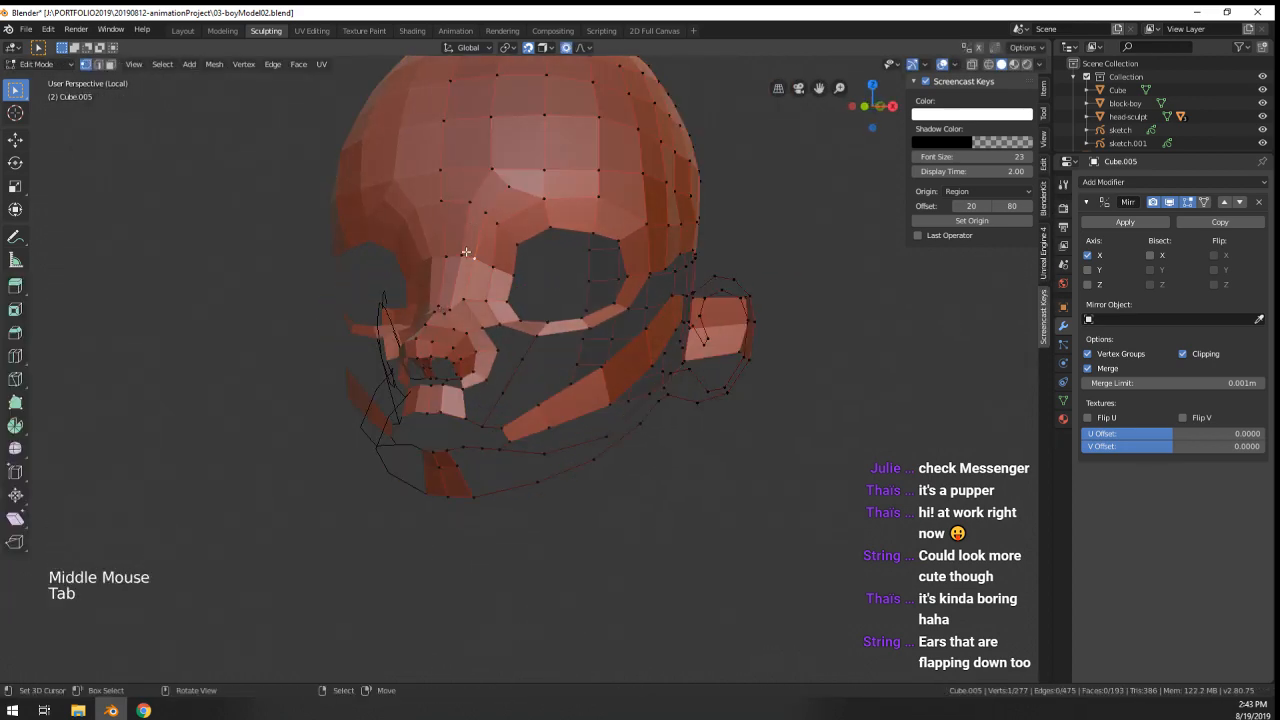
pyautogui.press('Tab')
pyautogui.moveTo(465, 252); pyautogui.dragTo(474, 365, button='middle')
pyautogui.press('Tab')
# - Fill two faces outward from the nostril wing below the lower eye ring to start the cheek
pyautogui.scroll(1, 465, 302)
pyautogui.keyDown('shift'); pyautogui.rightClick(491, 291); pyautogui.keyUp('shift')
pyautogui.press('f')
pyautogui.rightClick(527, 424)
pyautogui.press('g')
pyautogui.keyDown('shift'); pyautogui.rightClick(512, 402); pyautogui.keyUp('shift')
pyautogui.press('f')
# - Reposition the lower vertices of the new cheek faces beside the nostril wing
pyautogui.rightClick(497, 405)
pyautogui.press('g')
pyautogui.click(497, 406)
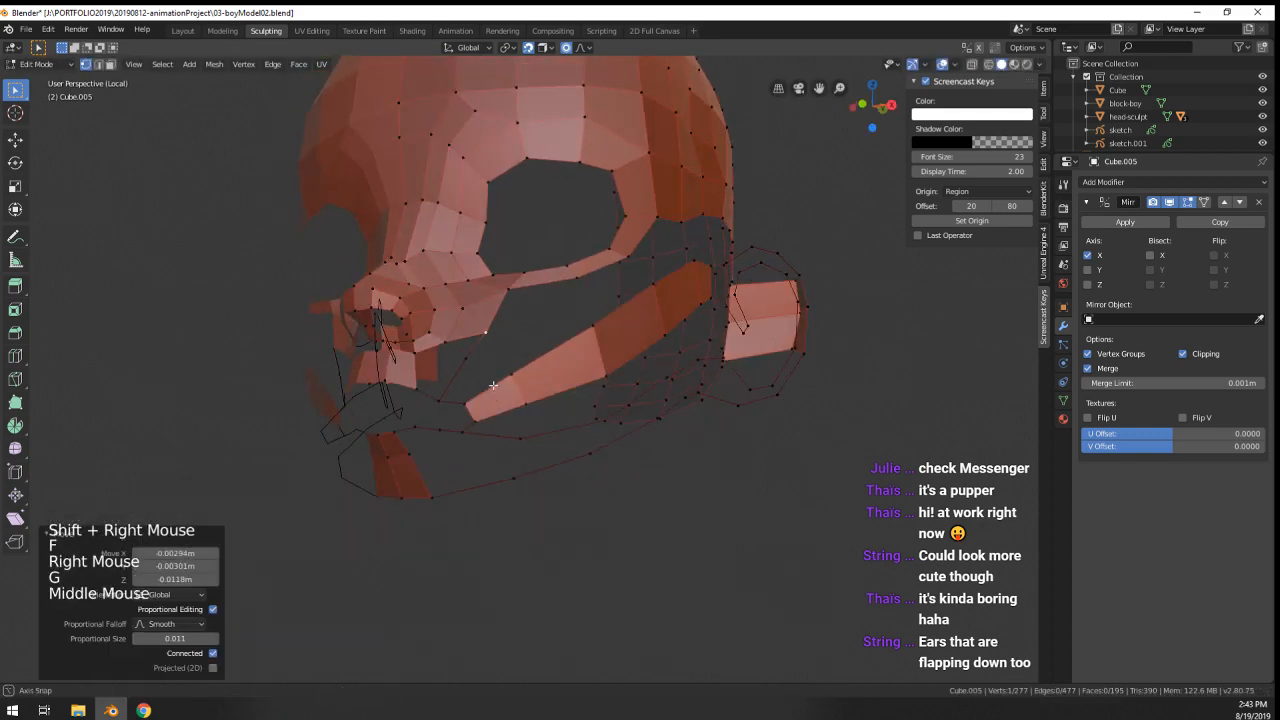
pyautogui.rightClick(471, 357)
pyautogui.press('g')
pyautogui.click(474, 360)
pyautogui.scroll(2, 470, 355)
pyautogui.rightClick(460, 303)
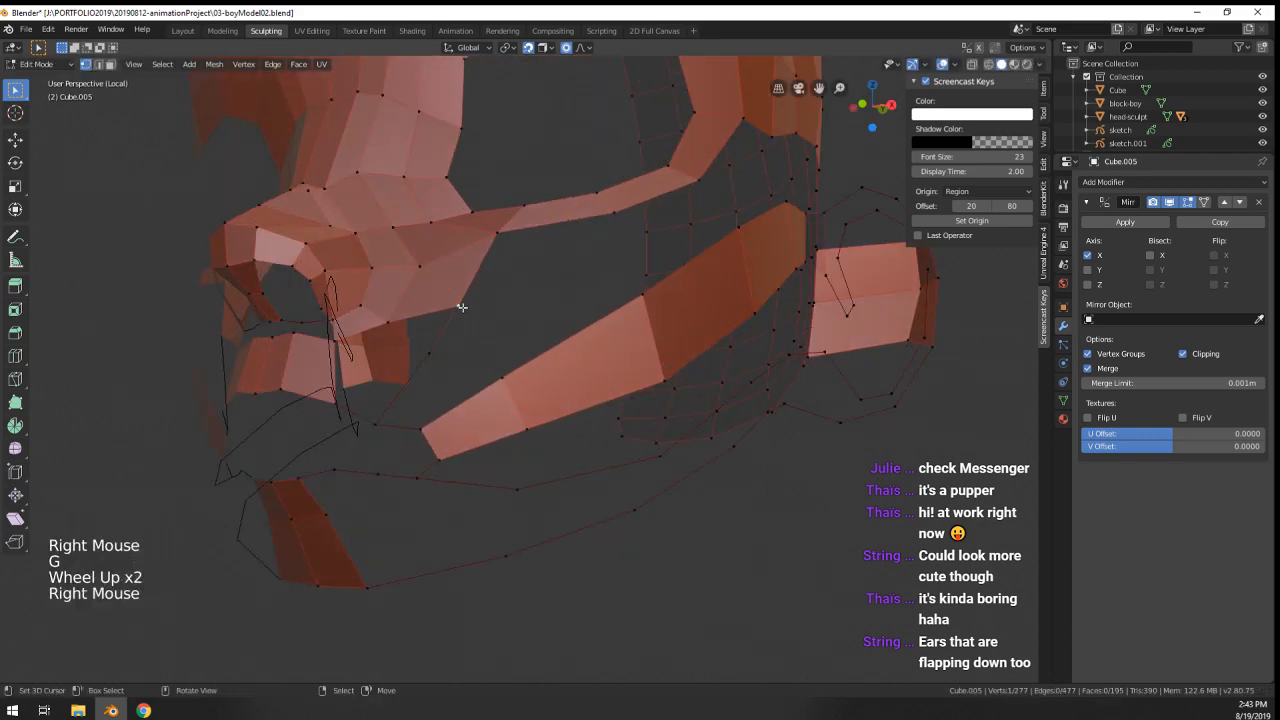
pyautogui.press('g')
pyautogui.rightClick(440, 312)
pyautogui.press('g')
pyautogui.click(420, 327)
# - Try to fill a face from the outer edge of the upper lip strip
pyautogui.press('Tab')
pyautogui.scroll(-3, 420, 327)
pyautogui.moveTo(420, 327)
pyautogui.mouseDown(button='middle')
pyautogui.moveTo(512, 378)
pyautogui.moveTo(510, 390)
pyautogui.moveTo(472, 368)
pyautogui.moveTo(454, 377)
pyautogui.moveTo(569, 386)
pyautogui.moveTo(537, 403)
pyautogui.moveTo(419, 347)
pyautogui.mouseUp(button='middle')
pyautogui.scroll(1, 495, 365)
pyautogui.press('Tab')
pyautogui.scroll(1, 508, 377)
pyautogui.rightClick(498, 396)
pyautogui.keyDown('shift'); pyautogui.rightClick(540, 412); pyautogui.keyUp('shift')
pyautogui.press('f')
pyautogui.press('Tab')
pyautogui.press('Tab')
pyautogui.press('Tab')
pyautogui.press('Tab')
pyautogui.scroll(2, 419, 347)
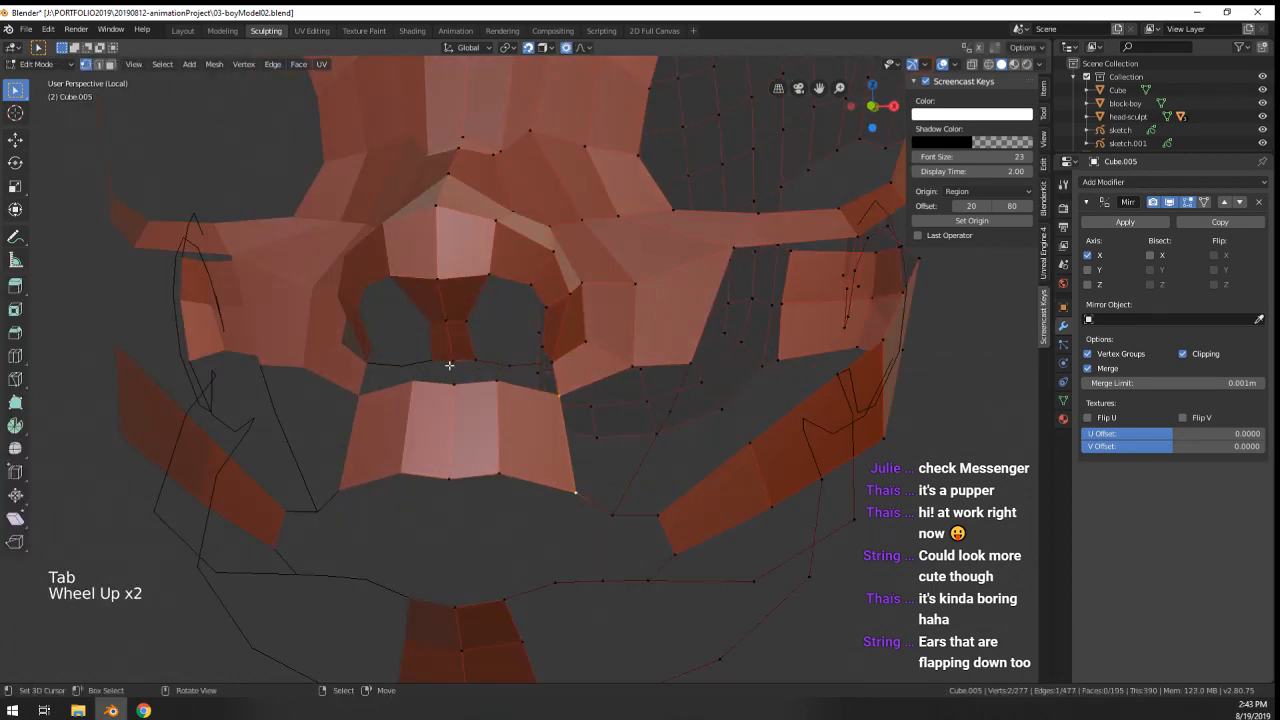
# - Fill the gap between the base of the nasal septum and the middle of the upper lip strip
pyautogui.rightClick(450, 363)
pyautogui.keyDown('shift'); pyautogui.rightClick(456, 385); pyautogui.keyUp('shift')
pyautogui.press('f')
# - Try to fill the nostril floor between the septum base and the upper lip strip
pyautogui.rightClick(476, 363)
pyautogui.keyDown('shift'); pyautogui.rightClick(455, 383); pyautogui.keyUp('shift')
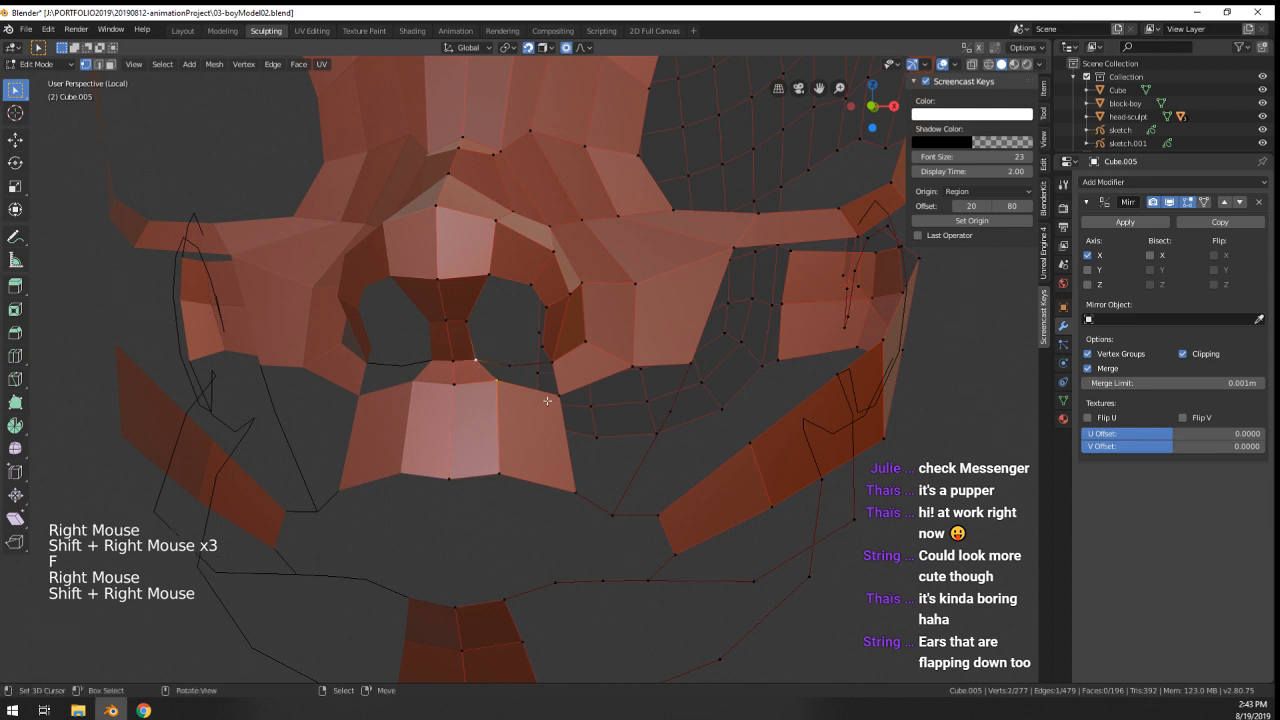
pyautogui.moveTo(476, 368); pyautogui.dragTo(502, 403, button='middle')
pyautogui.press('f')
pyautogui.hotkey('ctrl', 'z')
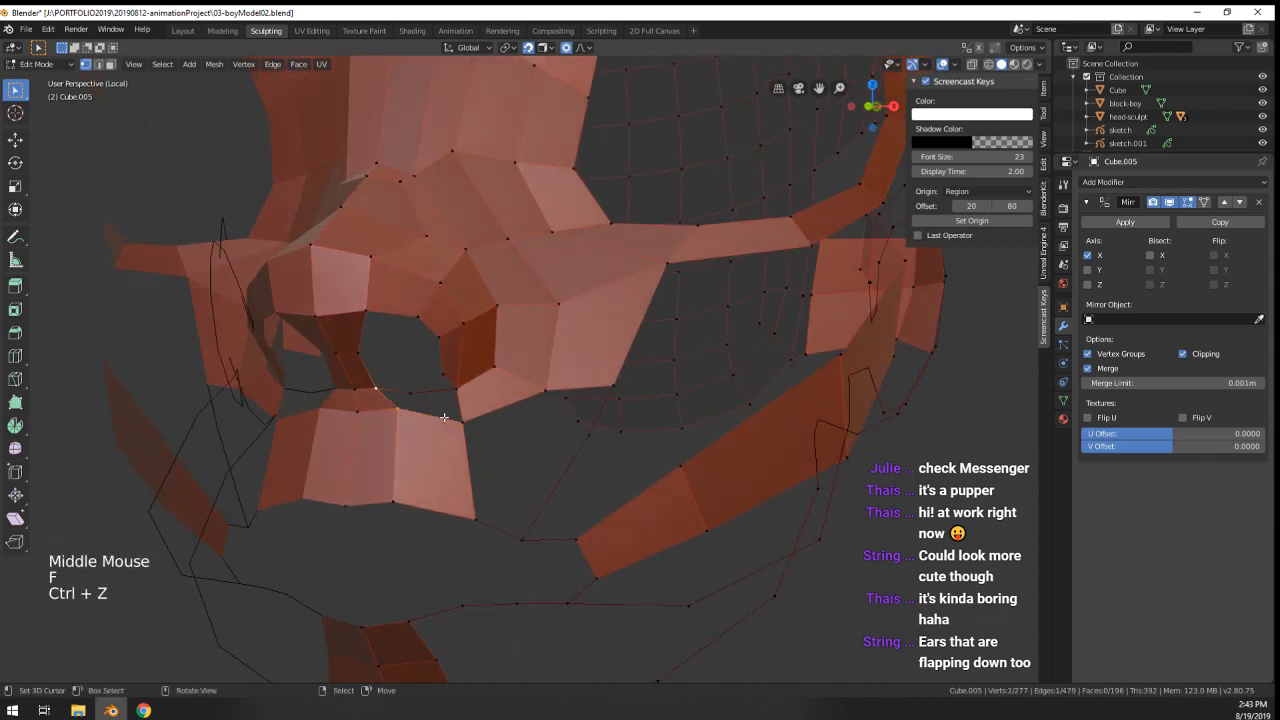
# - Try a loop cut through the outer upper lip face and a fill toward the nostril's lower edge
pyautogui.hotkey('ctrl', 'r')
pyautogui.doubleClick(436, 413)
pyautogui.rightClick(400, 407)
pyautogui.keyDown('shift'); pyautogui.rightClick(380, 390); pyautogui.keyUp('shift')
pyautogui.hotkey('shift', 'f')
pyautogui.hotkey('ctrl', 'z')
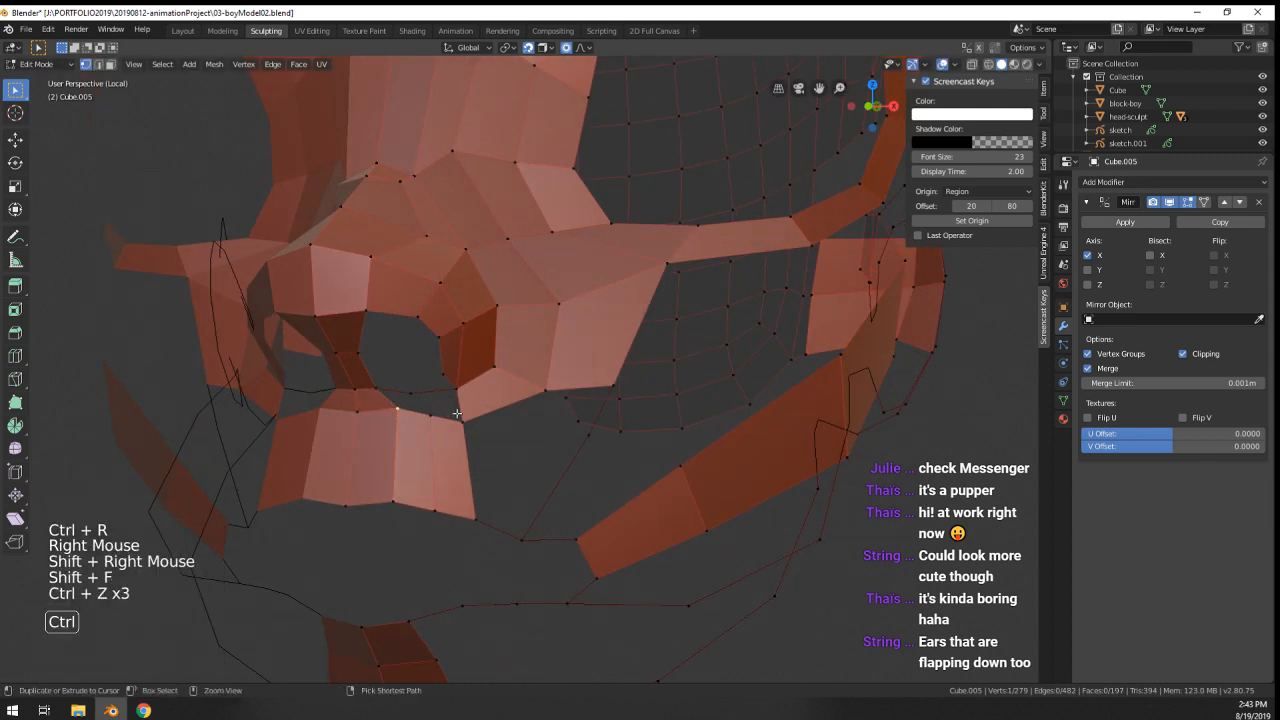
pyautogui.hotkey('ctrl', 'z')
pyautogui.hotkey('ctrl', 'z')
pyautogui.hotkey('ctrl', 'z')
# - Dissolve the extra vertex in the middle of the nostril's lower edge
pyautogui.scroll(-6, 457, 413)
pyautogui.scroll(2, 460, 420)
pyautogui.moveTo(460, 420); pyautogui.dragTo(568, 439, button='middle')
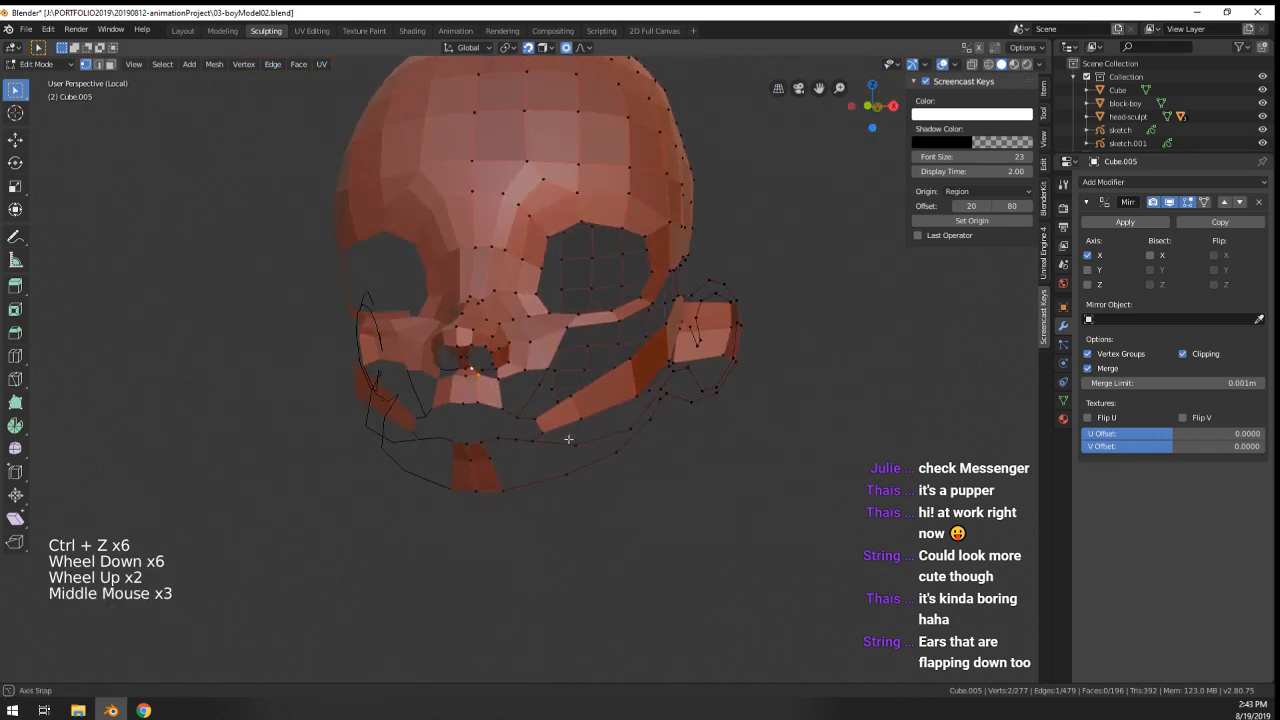
pyautogui.scroll(3, 568, 439)
pyautogui.rightClick(430, 362)
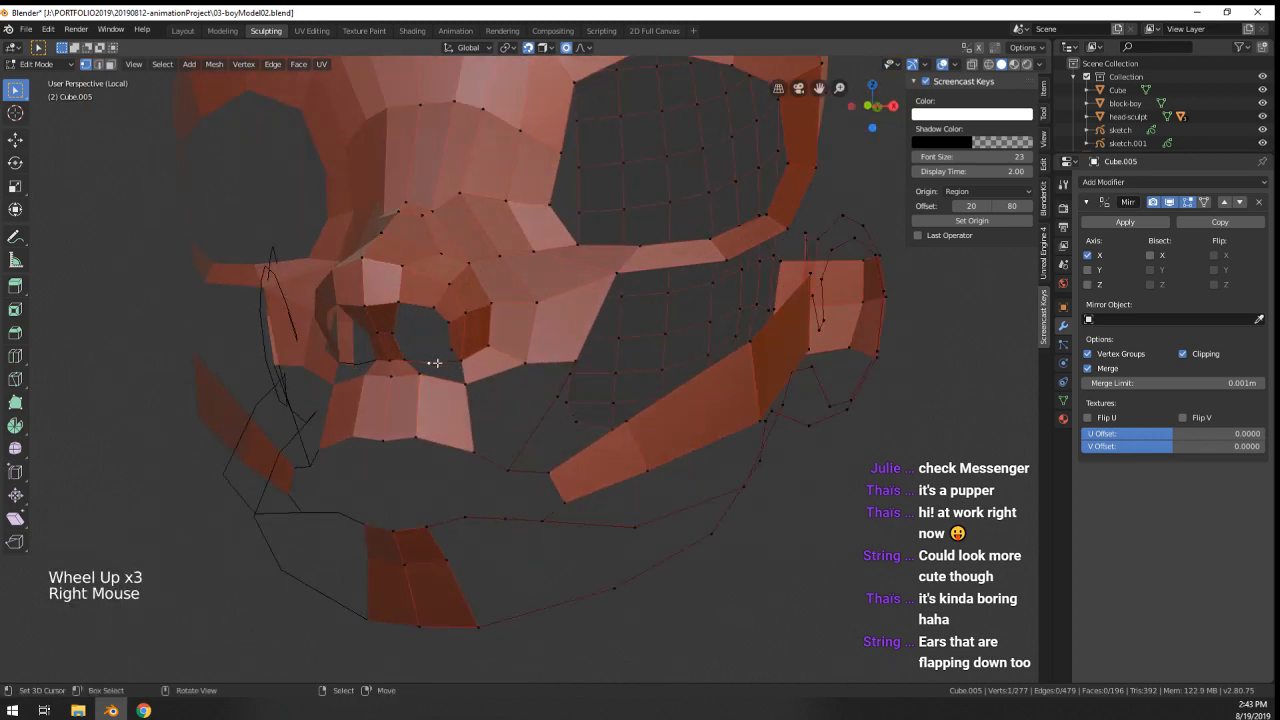
pyautogui.press('x')
pyautogui.click(415, 446)
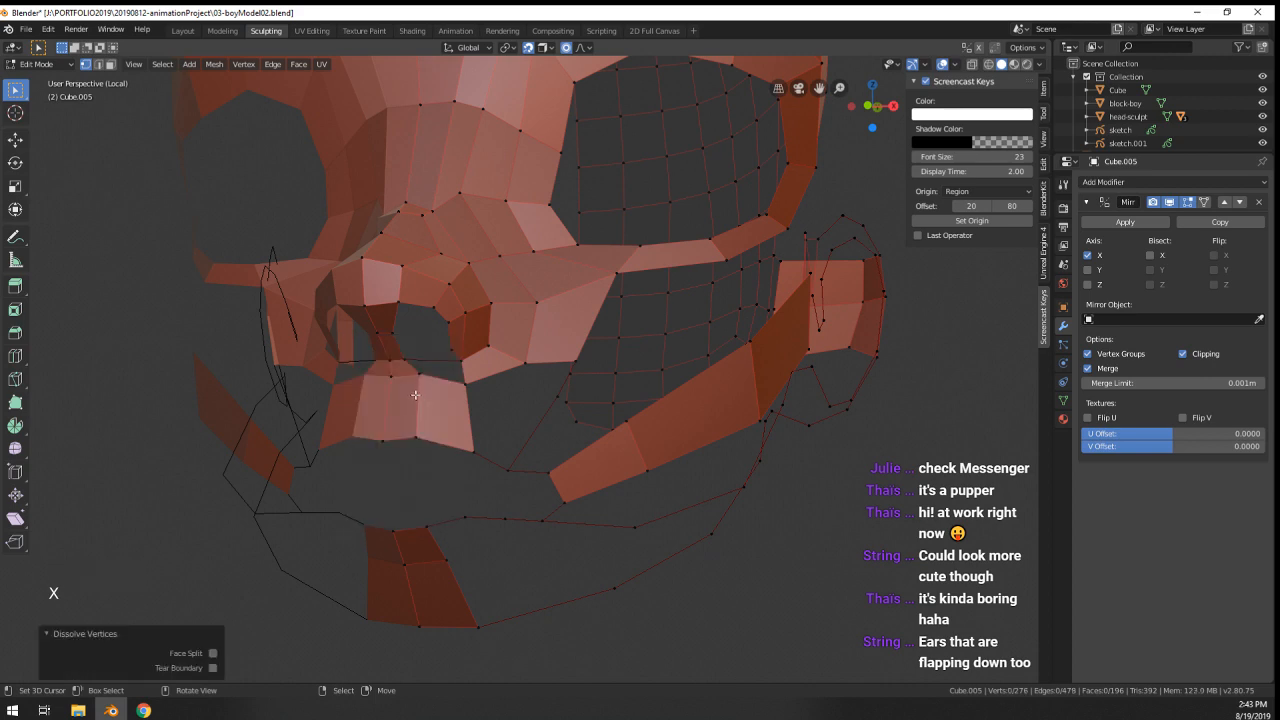
# - Fill the nostril floor face above the upper lip strip and reposition its inner vertex
pyautogui.rightClick(419, 376)
pyautogui.keyDown('shift'); pyautogui.rightClick(408, 363); pyautogui.keyUp('shift')
pyautogui.press('f')
pyautogui.rightClick(407, 363)
pyautogui.press('g')
pyautogui.click(414, 362)
pyautogui.scroll(1, 459, 363)
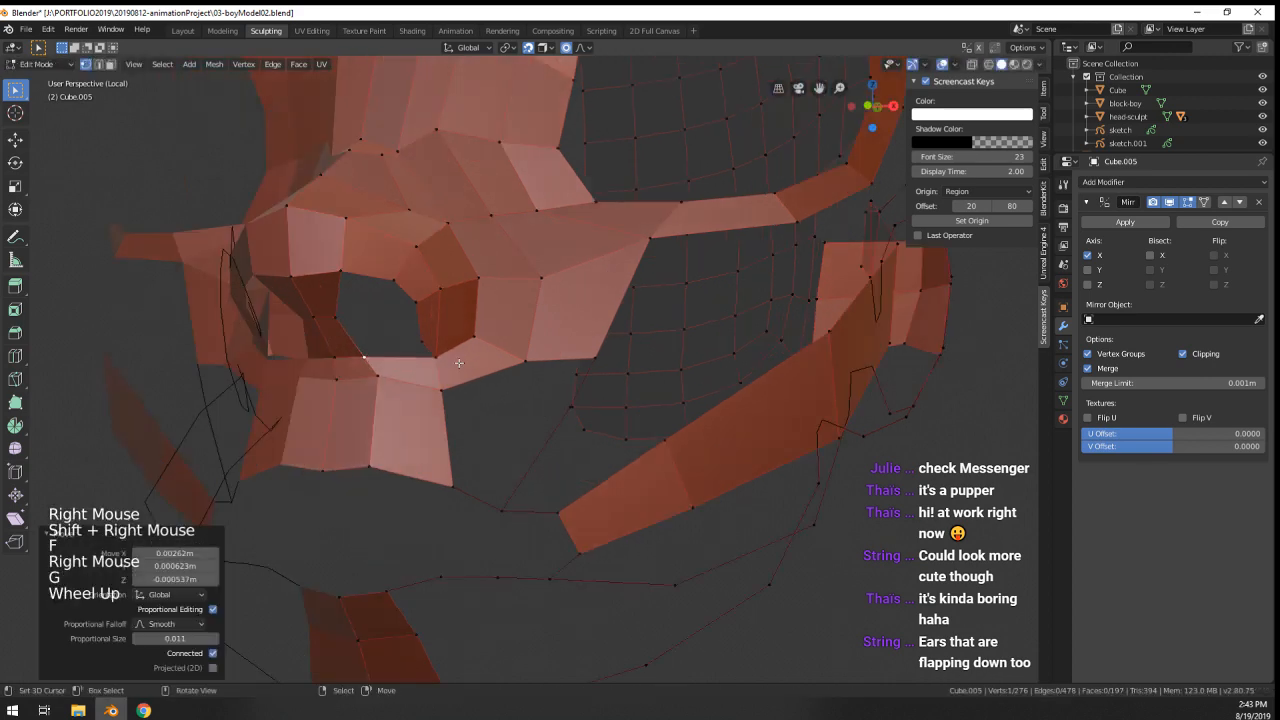
# - Add a single loop cut across the narrow septum base faces beside the nostril opening
pyautogui.scroll(1, 459, 363)
pyautogui.rightClick(390, 329)
pyautogui.moveTo(391, 331); pyautogui.dragTo(434, 309, button='middle')
pyautogui.hotkey('ctrl', 'r')
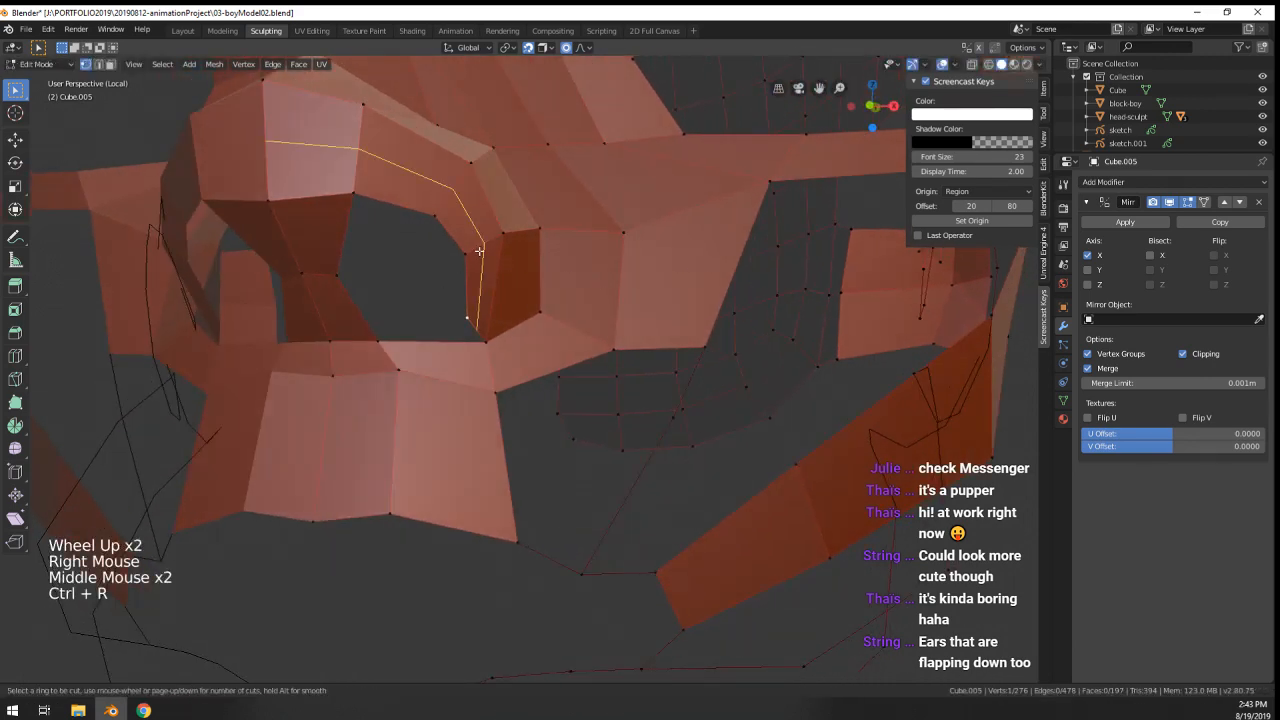
pyautogui.hotkey('ctrl', 'r')
pyautogui.click(355, 313)
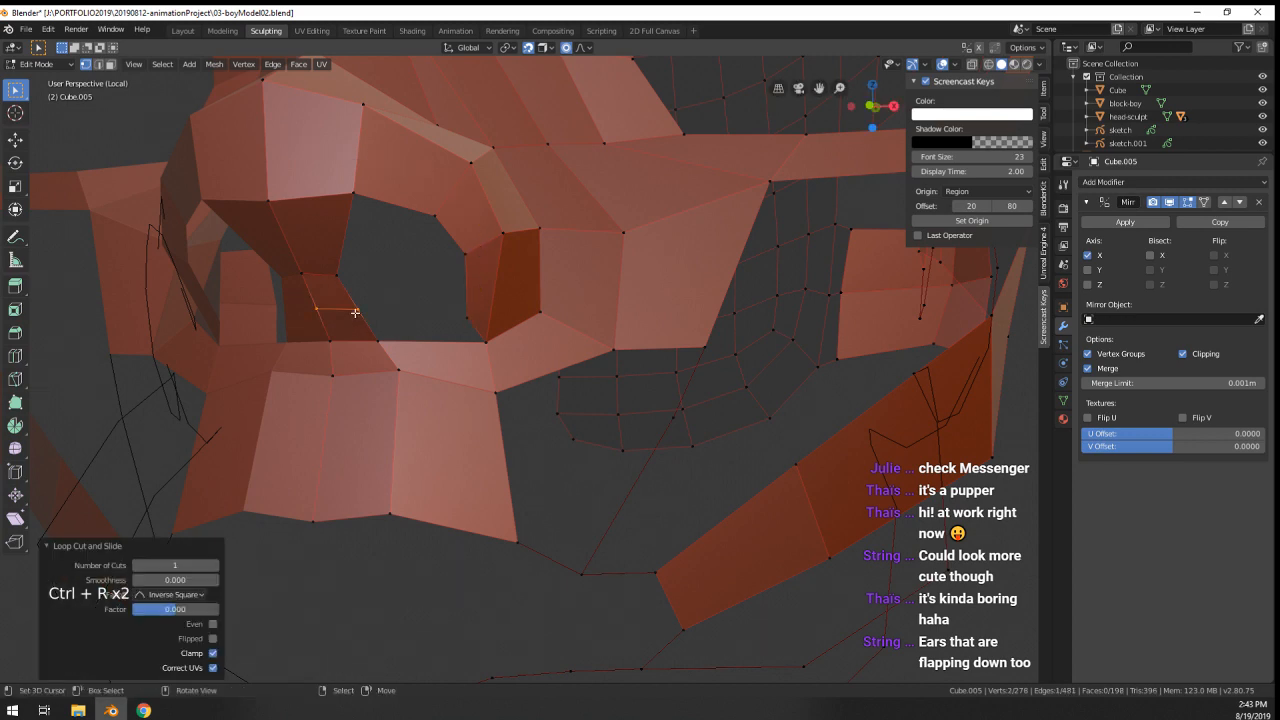
# - Fill the nostril floor face between the septum base and the outer nostril wall, and reposition its outer inner-edge vertex
pyautogui.rightClick(355, 311)
pyautogui.keyDown('shift'); pyautogui.rightClick(379, 343); pyautogui.keyUp('shift')
pyautogui.keyDown('shift'); pyautogui.rightClick(471, 316); pyautogui.keyUp('shift')
pyautogui.press('f')
pyautogui.rightClick(471, 315)
pyautogui.press('g')
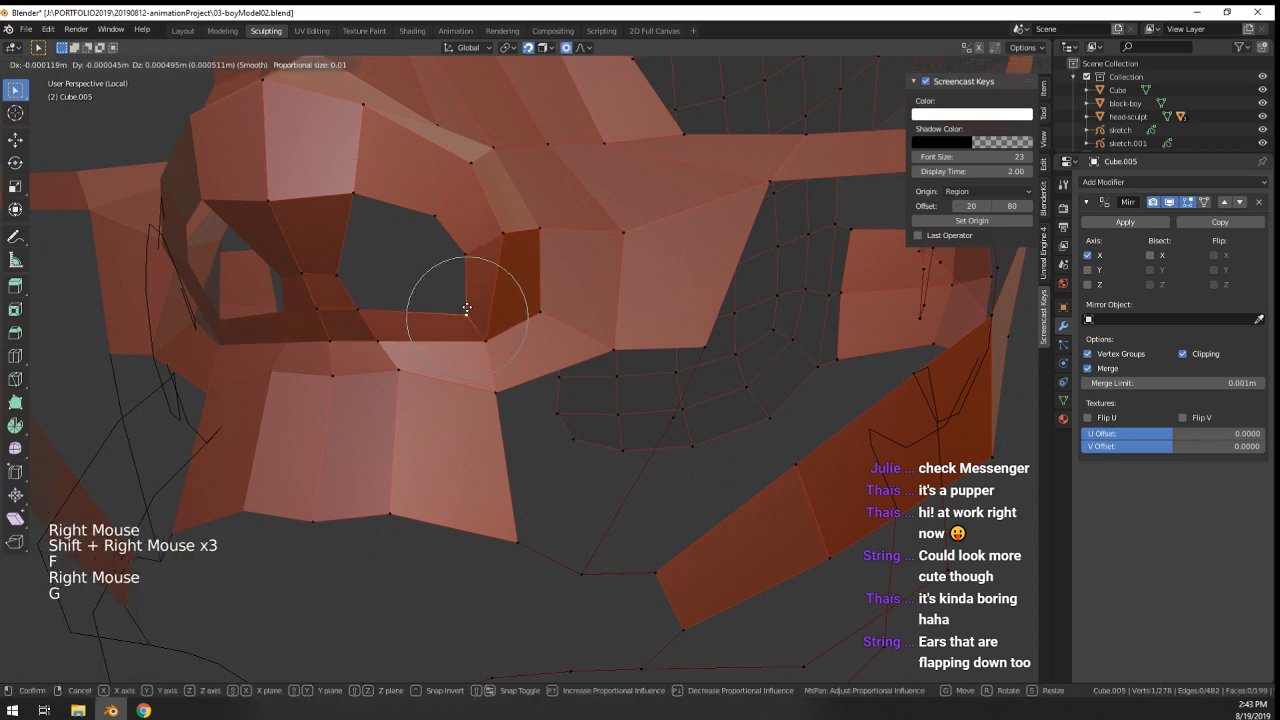
pyautogui.click(466, 307)
# - Slide the nostril floor's inner edge toward the upper lip by a factor of 0.800
pyautogui.press('Tab')
pyautogui.scroll(-4, 466, 307)
pyautogui.moveTo(466, 308); pyautogui.dragTo(570, 328, button='middle')
pyautogui.scroll(4, 529, 334)
pyautogui.press('Tab')
pyautogui.moveTo(570, 328); pyautogui.dragTo(606, 323, button='middle')
pyautogui.rightClick(533, 284)
pyautogui.keyDown('shift'); pyautogui.rightClick(540, 290); pyautogui.keyUp('shift')
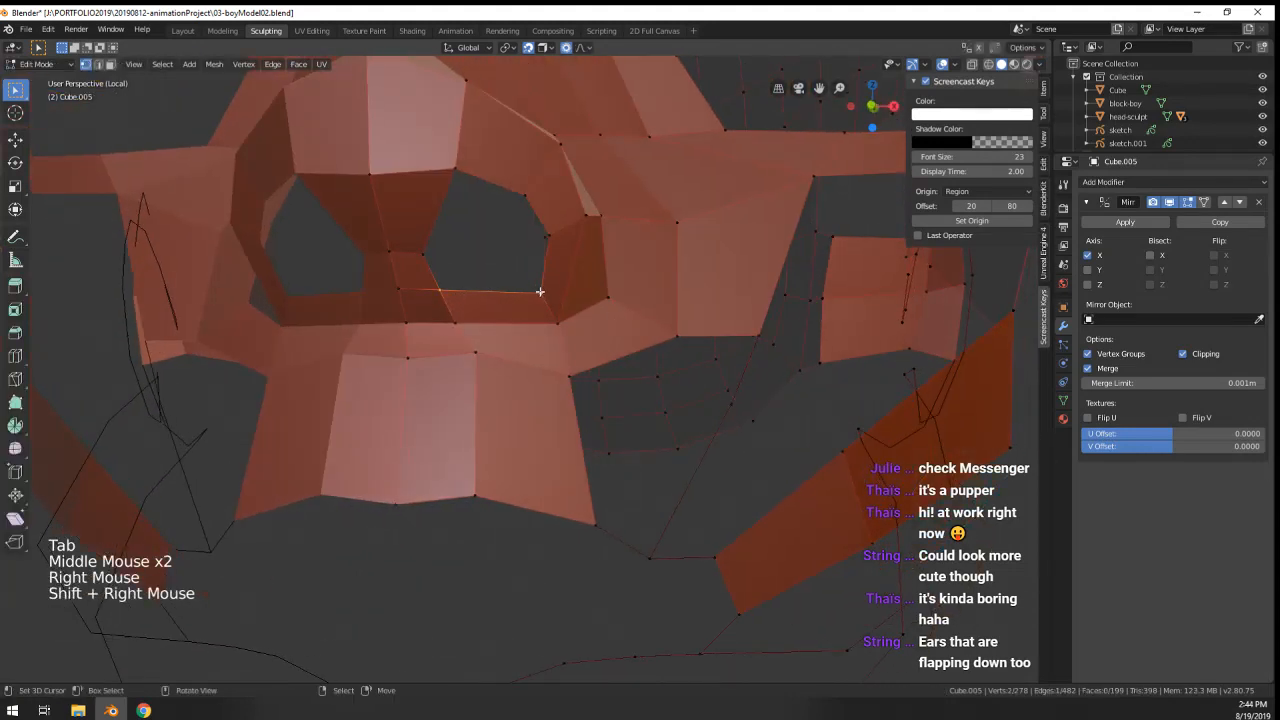
pyautogui.press('g')
pyautogui.press('g')
pyautogui.click(545, 300)
# - Raise the nostril floor's inner edge slightly and widen it with a scale of 1.128
pyautogui.press('g')
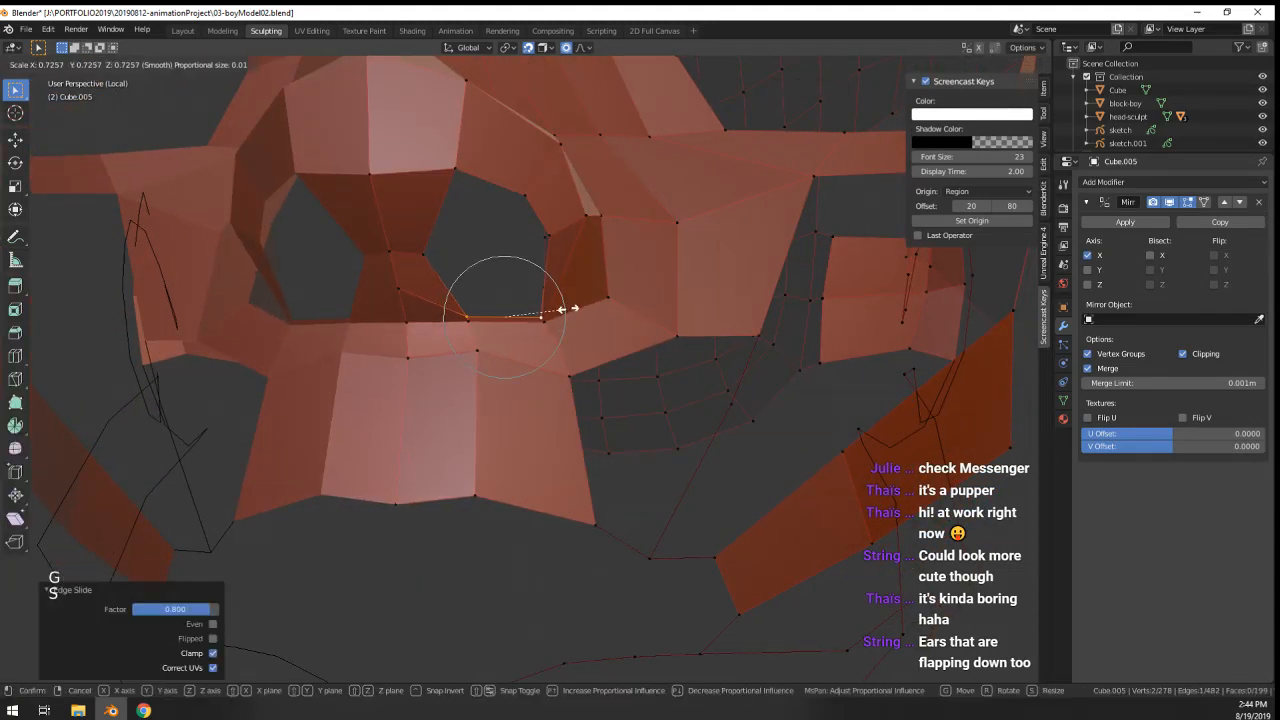
pyautogui.press('s')
pyautogui.click(571, 310)
pyautogui.press('g')
pyautogui.click(569, 305)
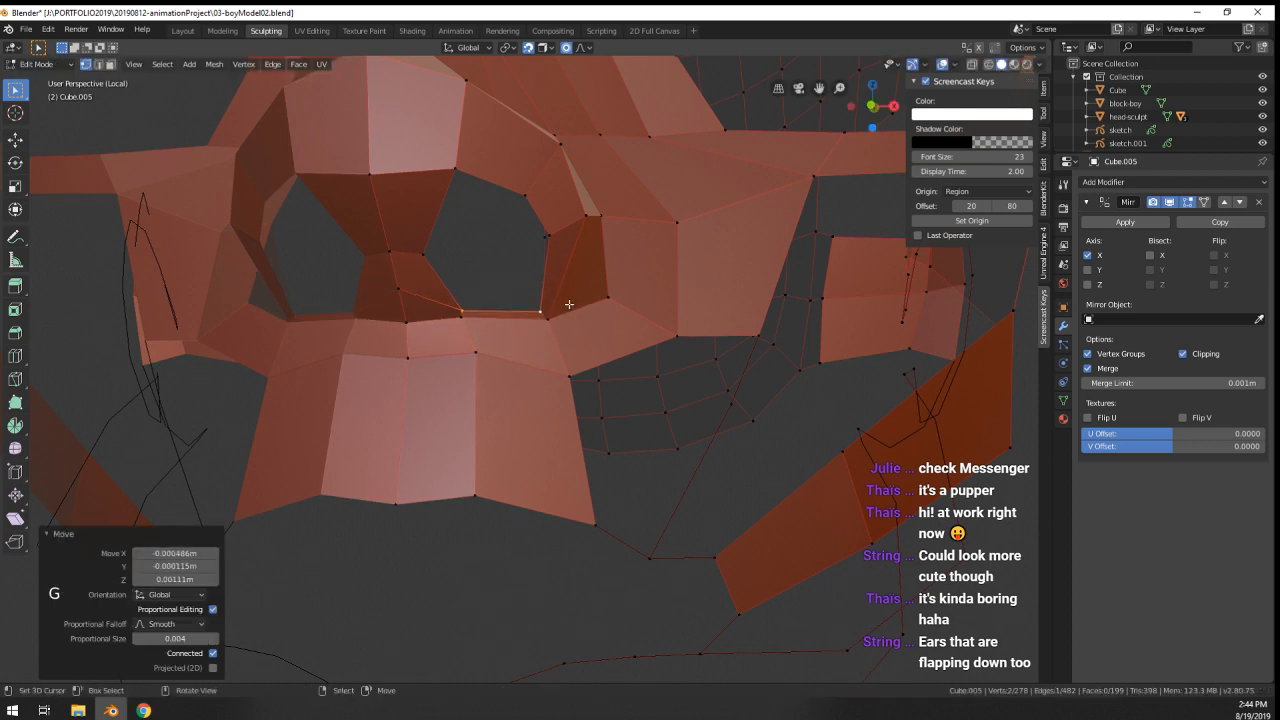
pyautogui.press('s')
pyautogui.click(577, 306)
pyautogui.press('g')
pyautogui.press('g')
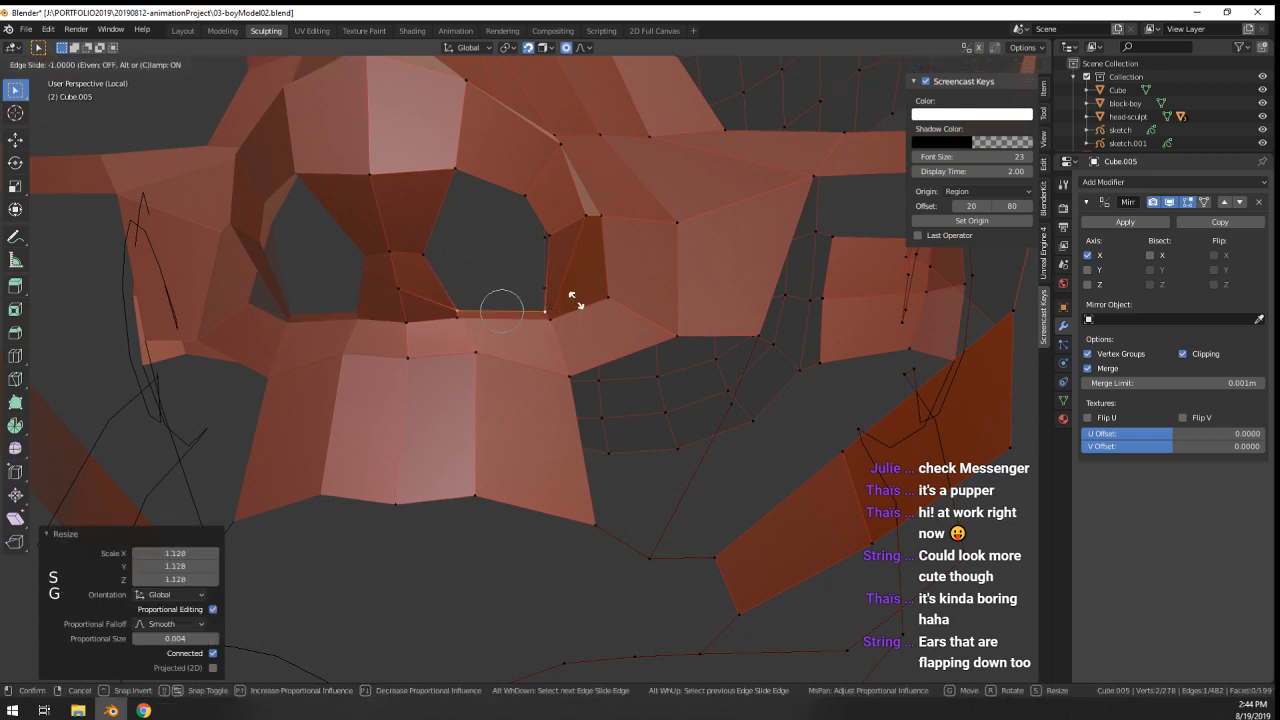
pyautogui.rightClick(578, 283)
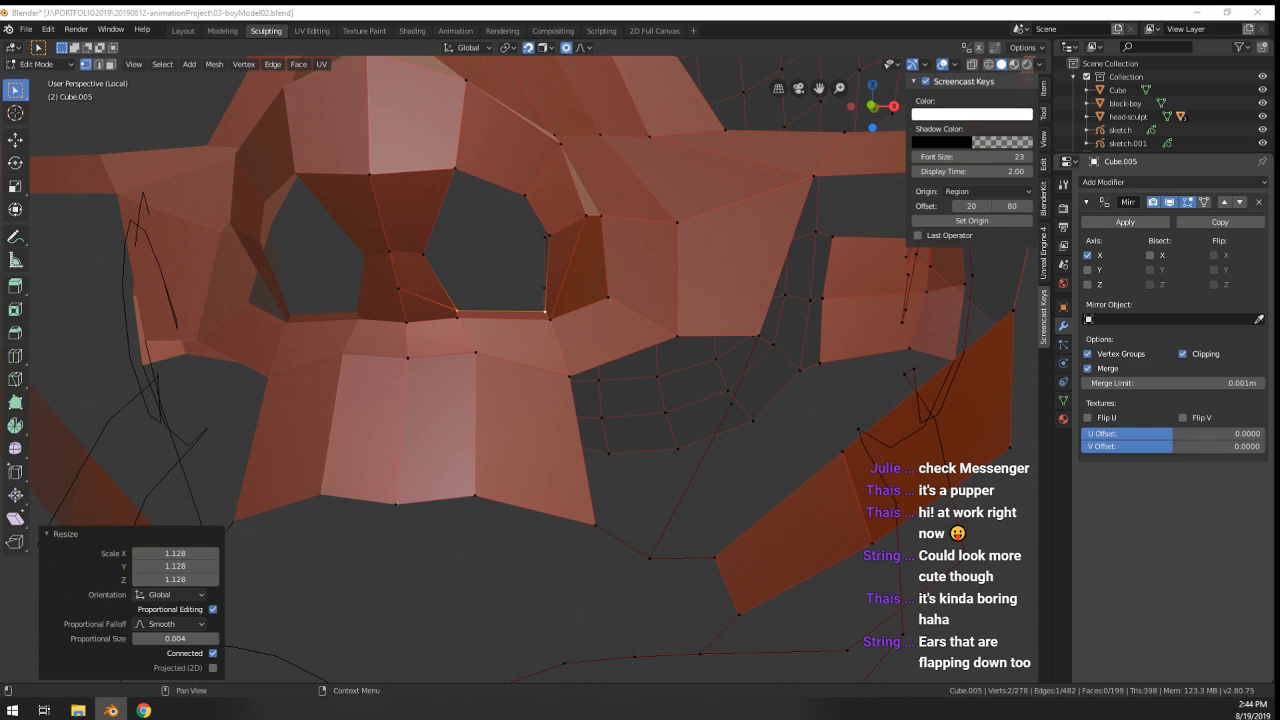
# - Move the upper nose bridge vertex and the brow vertex above it slightly toward the face's centre line
pyautogui.moveTo(417, 414); pyautogui.dragTo(454, 391, button='middle')
pyautogui.scroll(-4, 454, 391)
pyautogui.moveTo(729, 463); pyautogui.dragTo(403, 368, button='middle')
pyautogui.scroll(2, 503, 294)
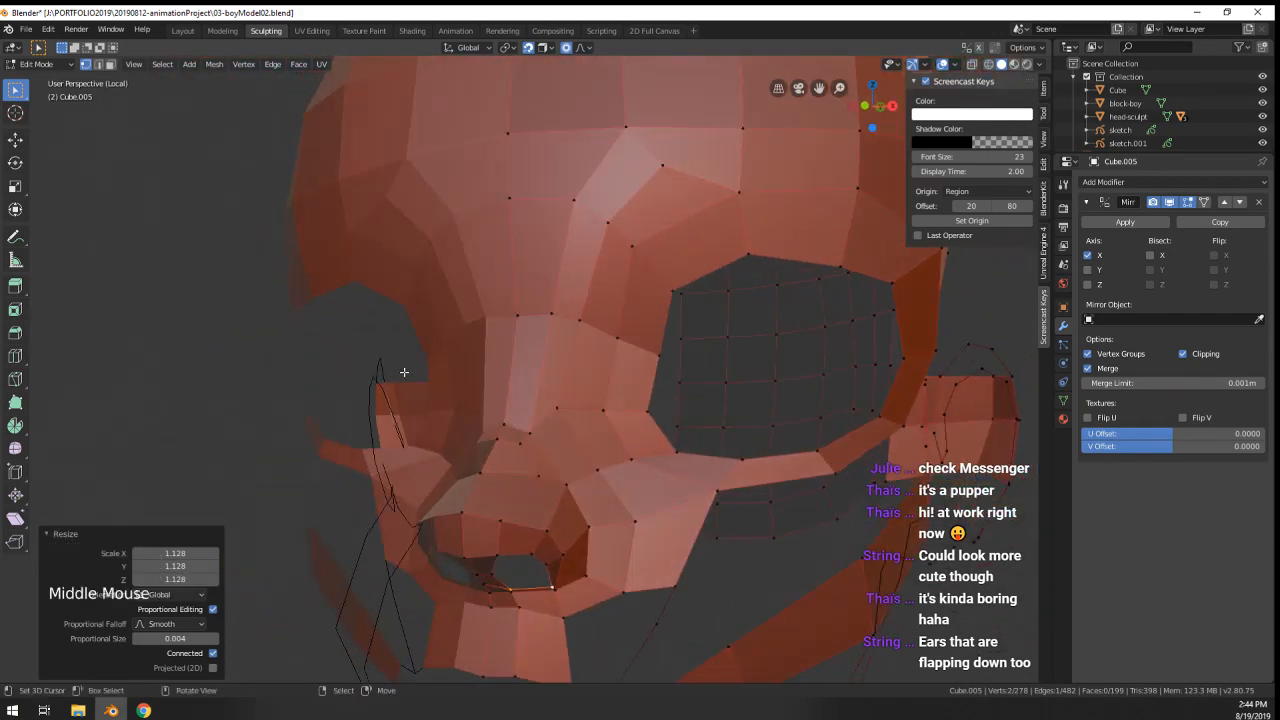
pyautogui.rightClick(548, 317)
pyautogui.moveTo(548, 317); pyautogui.dragTo(636, 296, button='middle')
pyautogui.press('g')
pyautogui.click(622, 291)
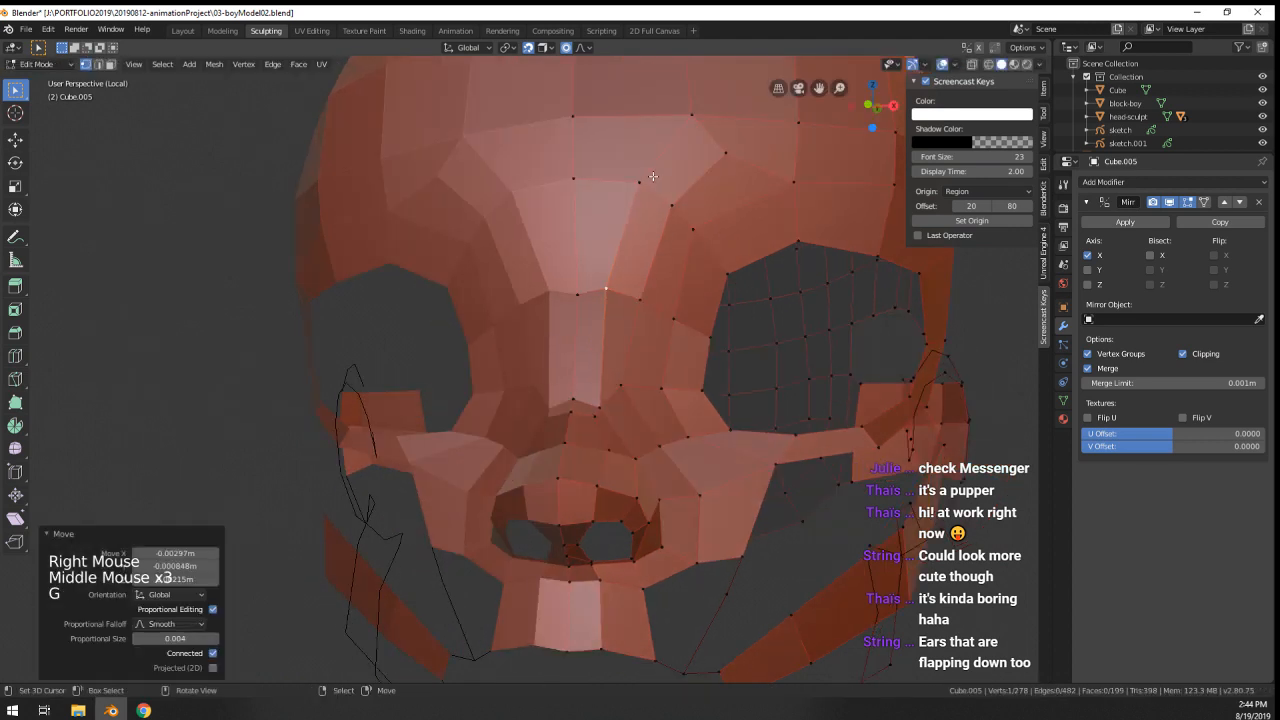
pyautogui.rightClick(653, 178)
pyautogui.press('g')
pyautogui.click(648, 177)
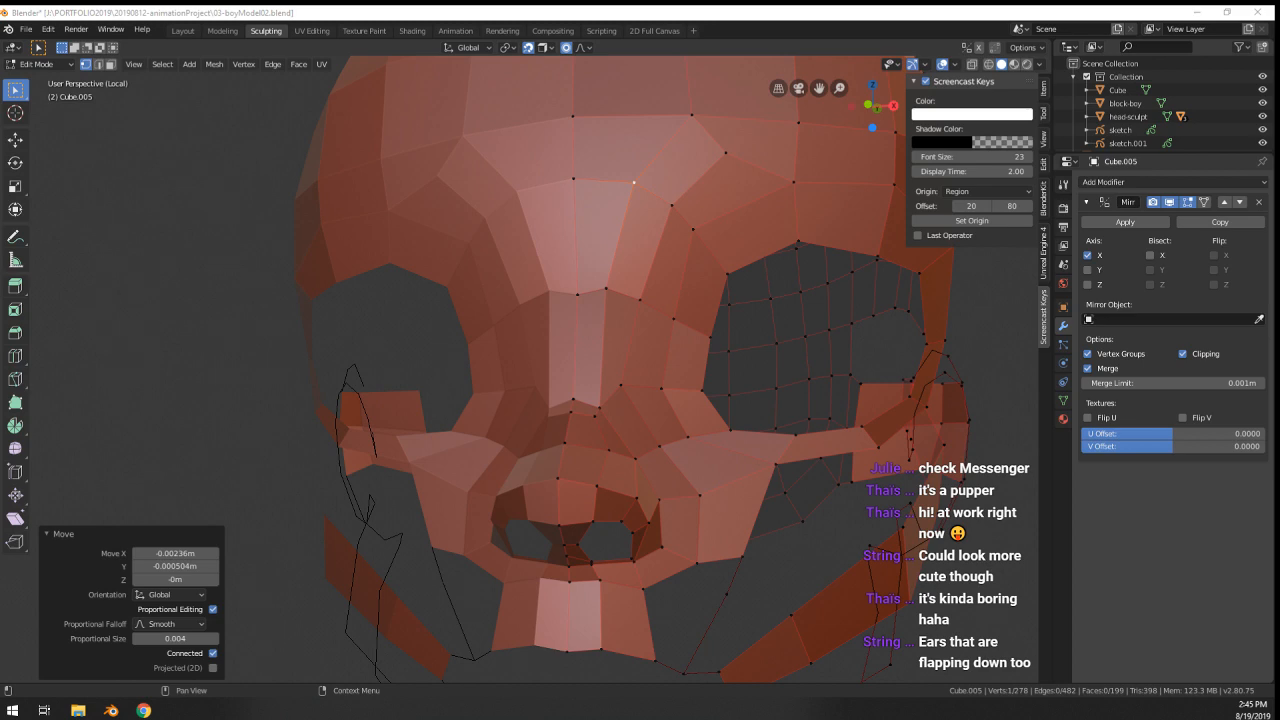
# - Reposition the mesh vertices beside the nose bridge near the inner eye corner
pyautogui.moveTo(633, 182); pyautogui.dragTo(633, 412, button='middle')
pyautogui.scroll(-2, 633, 412)
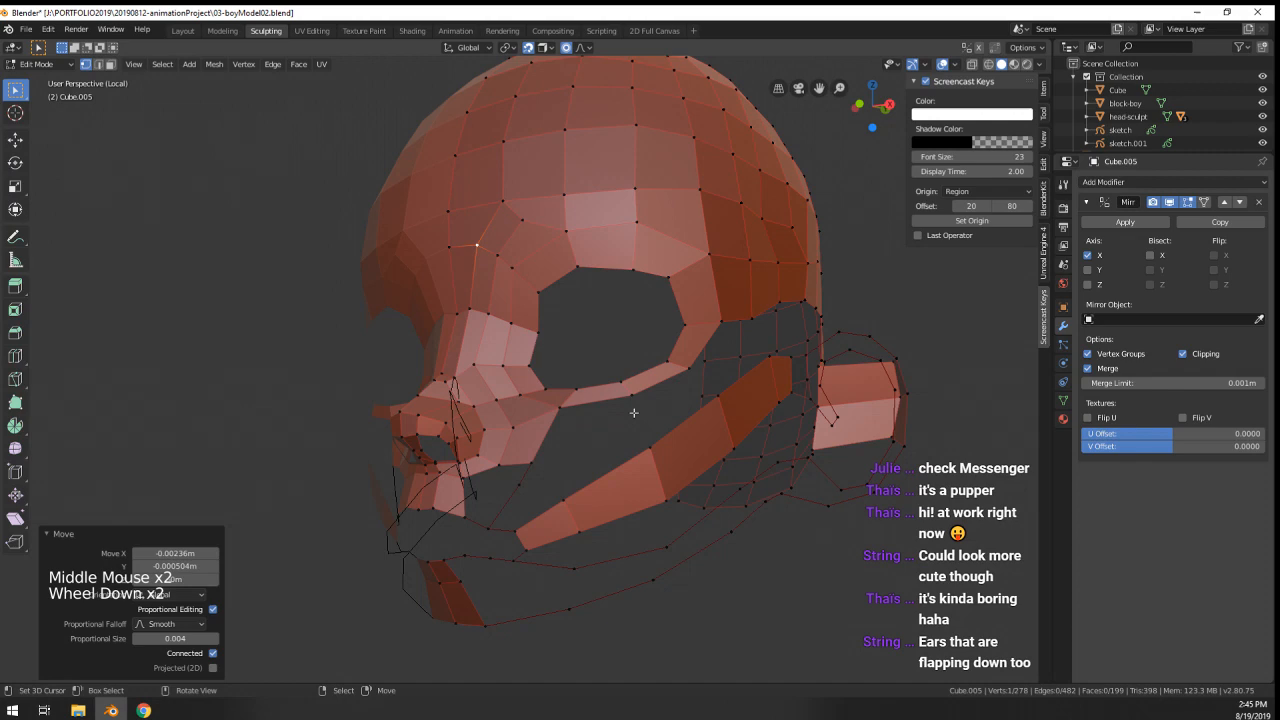
pyautogui.rightClick(511, 329)
pyautogui.moveTo(511, 329); pyautogui.dragTo(520, 380, button='middle')
pyautogui.scroll(2, 457, 354)
pyautogui.keyDown('shift'); pyautogui.rightClick(425, 362); pyautogui.keyUp('shift')
pyautogui.press('g')
pyautogui.click(403, 357)
pyautogui.press('Tab')
pyautogui.scroll(-6, 479, 359)
# - Fill the two faces between the upper lip's outer edge and the lower edge of the cheek beside the nose
pyautogui.moveTo(520, 380); pyautogui.dragTo(390, 420, button='middle')
pyautogui.scroll(2, 530, 390)
pyautogui.scroll(3, 555, 410)
pyautogui.scroll(-2, 555, 410)
pyautogui.press('Tab')
pyautogui.scroll(3, 383, 422)
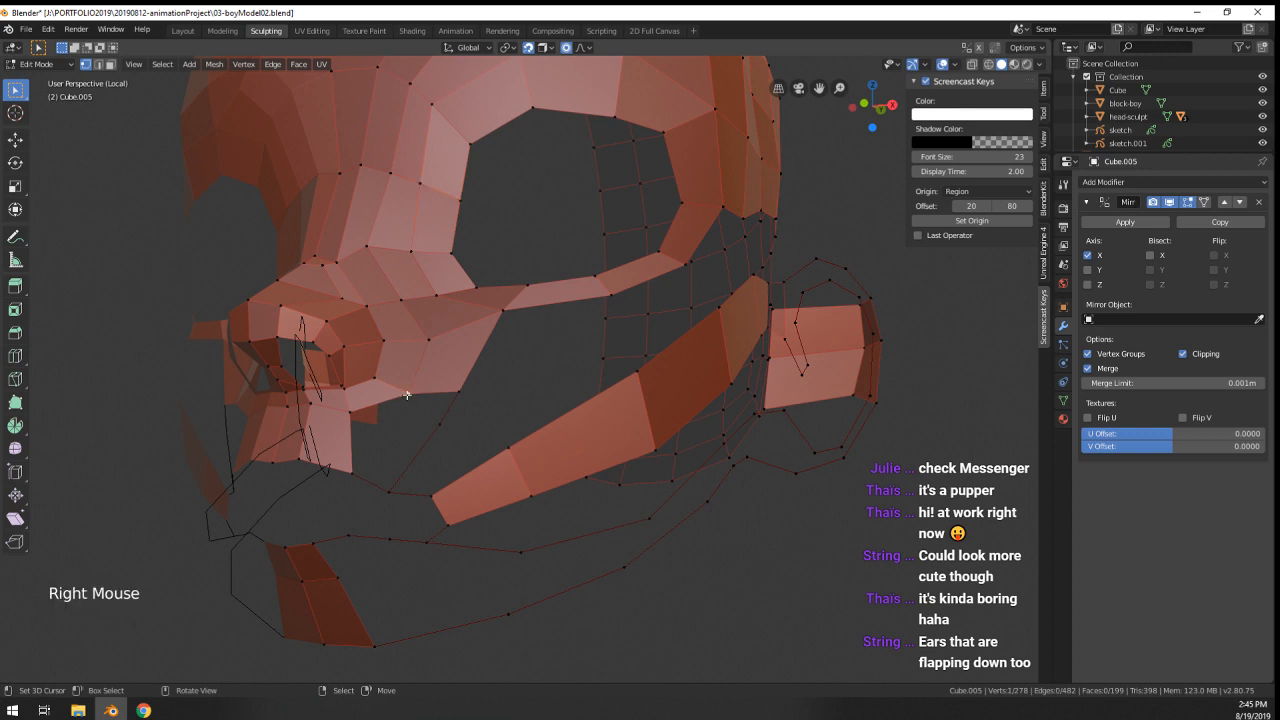
pyautogui.keyDown('shift'); pyautogui.rightClick(352, 411); pyautogui.keyUp('shift')
pyautogui.press('f')
pyautogui.rightClick(437, 425)
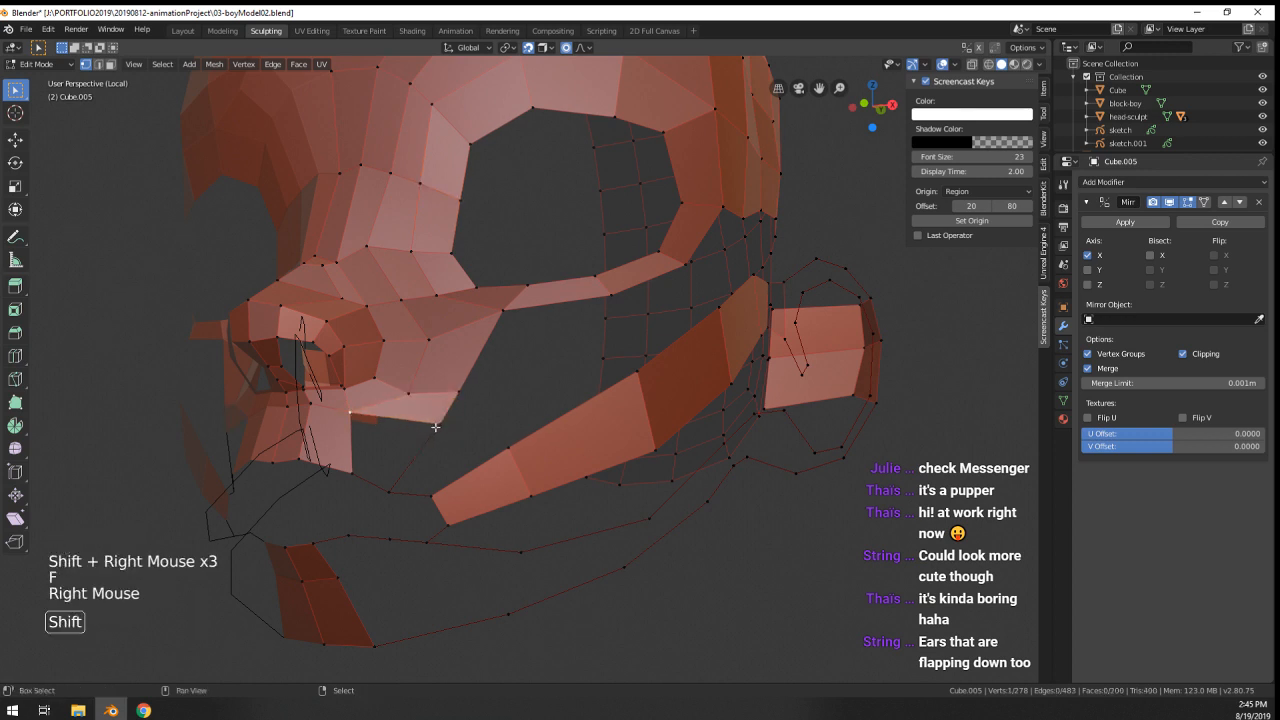
pyautogui.keyDown('shift'); pyautogui.rightClick(353, 412); pyautogui.keyUp('shift')
pyautogui.press('f')
# - Slide the upper corner vertex of the outer upper lip by a factor of 0.100 and adjust its position
pyautogui.rightClick(352, 412)
pyautogui.press('g')
pyautogui.click(351, 412)
pyautogui.moveTo(351, 412); pyautogui.dragTo(427, 412, button='middle')
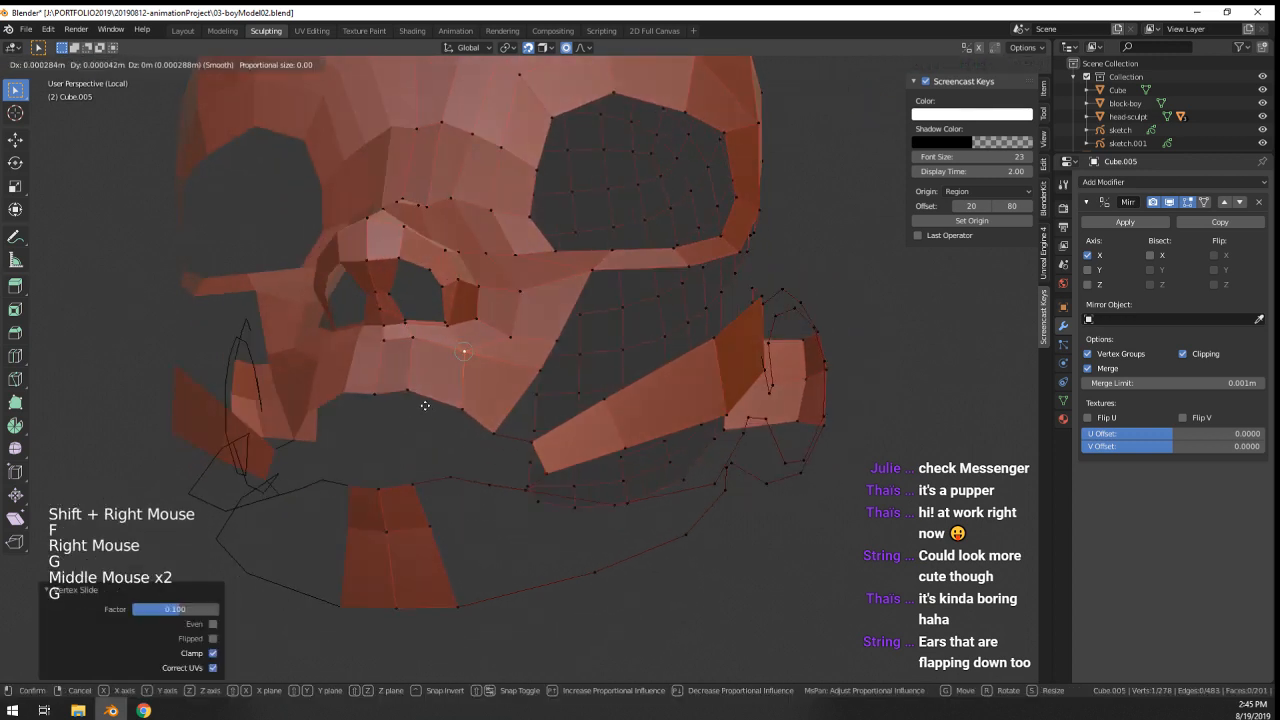
pyautogui.scroll(-1, 500, 370)
pyautogui.press('Tab')
pyautogui.press('Tab')
pyautogui.press('Tab')
pyautogui.hotkey('ctrl', 'r')
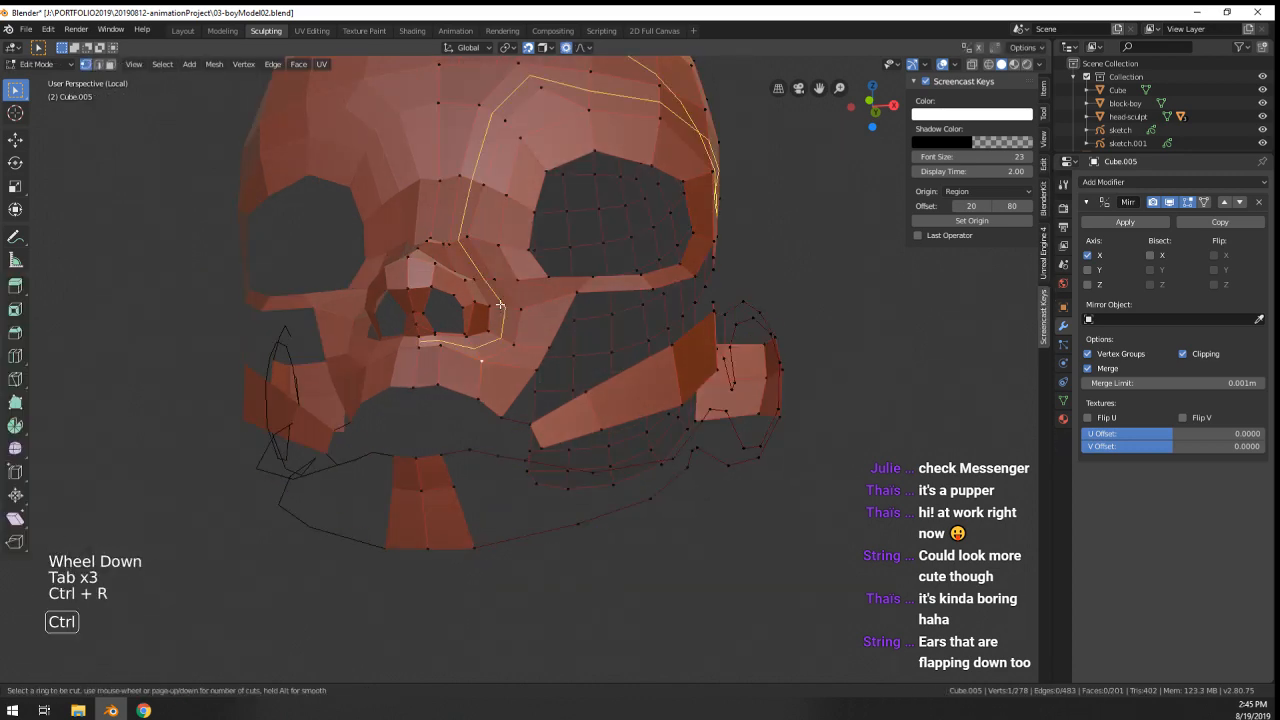
pyautogui.moveTo(500, 304); pyautogui.dragTo(380, 352, button='middle')
pyautogui.scroll(-1, 380, 352)
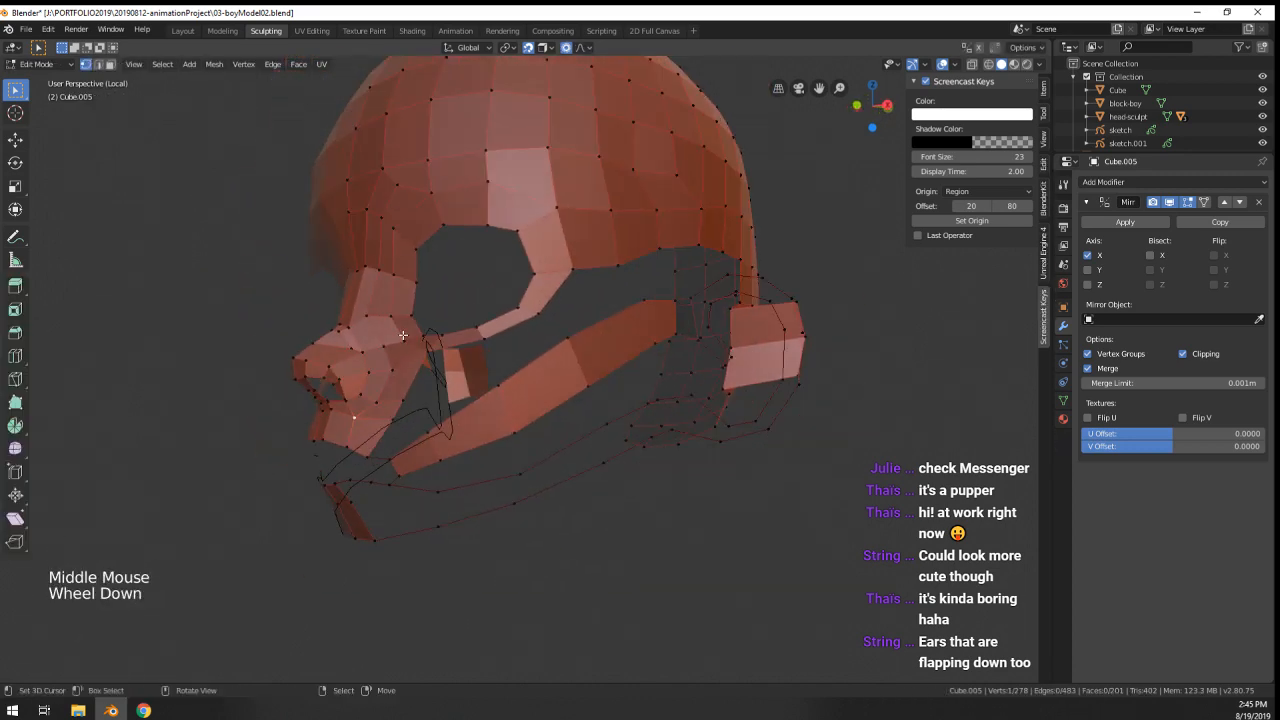
pyautogui.hotkey('ctrl', 'r')
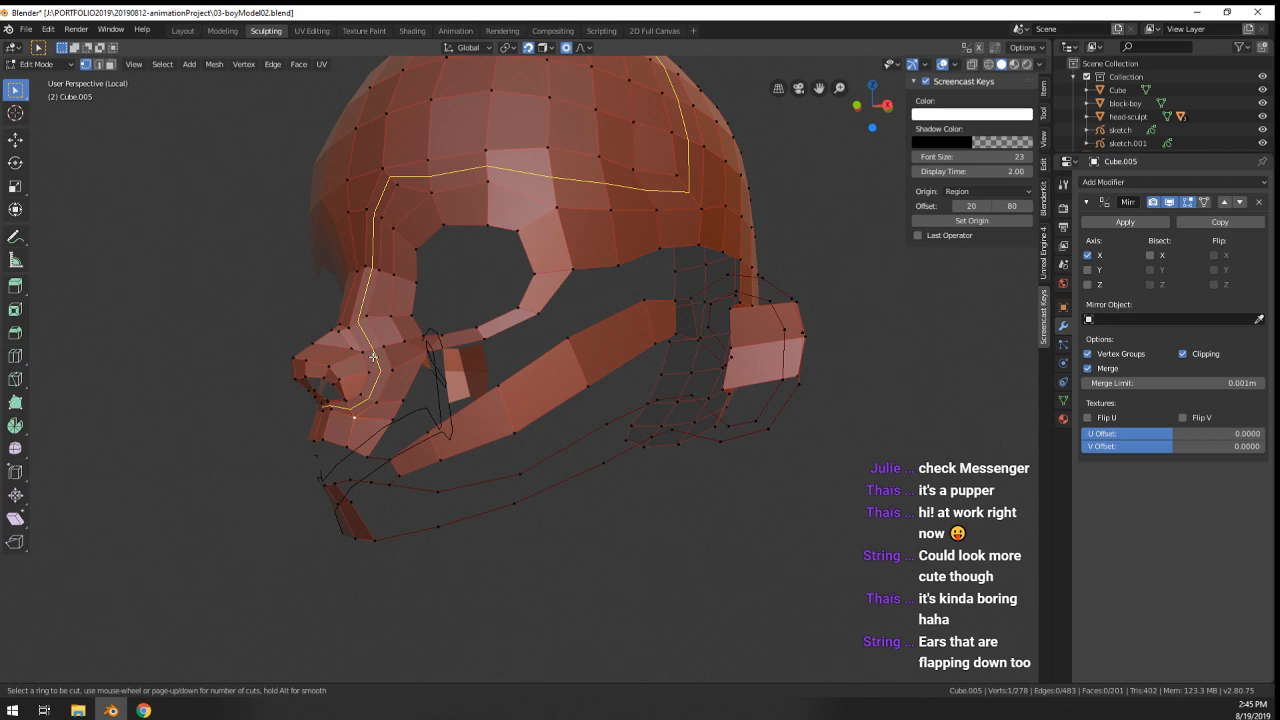
# - Fill the face bridging the outer upper lip corner and the front end of the lower cheek strip
pyautogui.moveTo(373, 357); pyautogui.dragTo(410, 375, button='middle')
pyautogui.scroll(2, 543, 391)
pyautogui.moveTo(543, 391); pyautogui.dragTo(454, 435, button='middle')
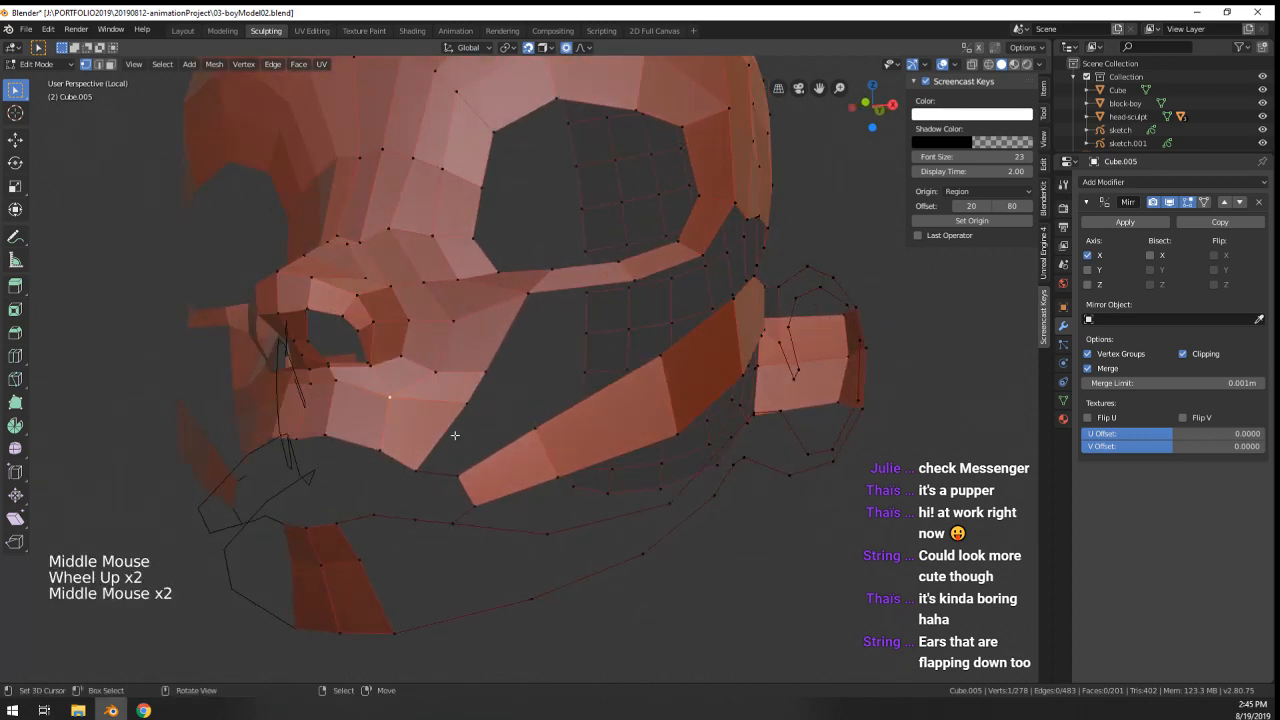
pyautogui.rightClick(417, 467)
pyautogui.keyDown('shift'); pyautogui.rightClick(458, 477); pyautogui.keyUp('shift')
pyautogui.press('f')
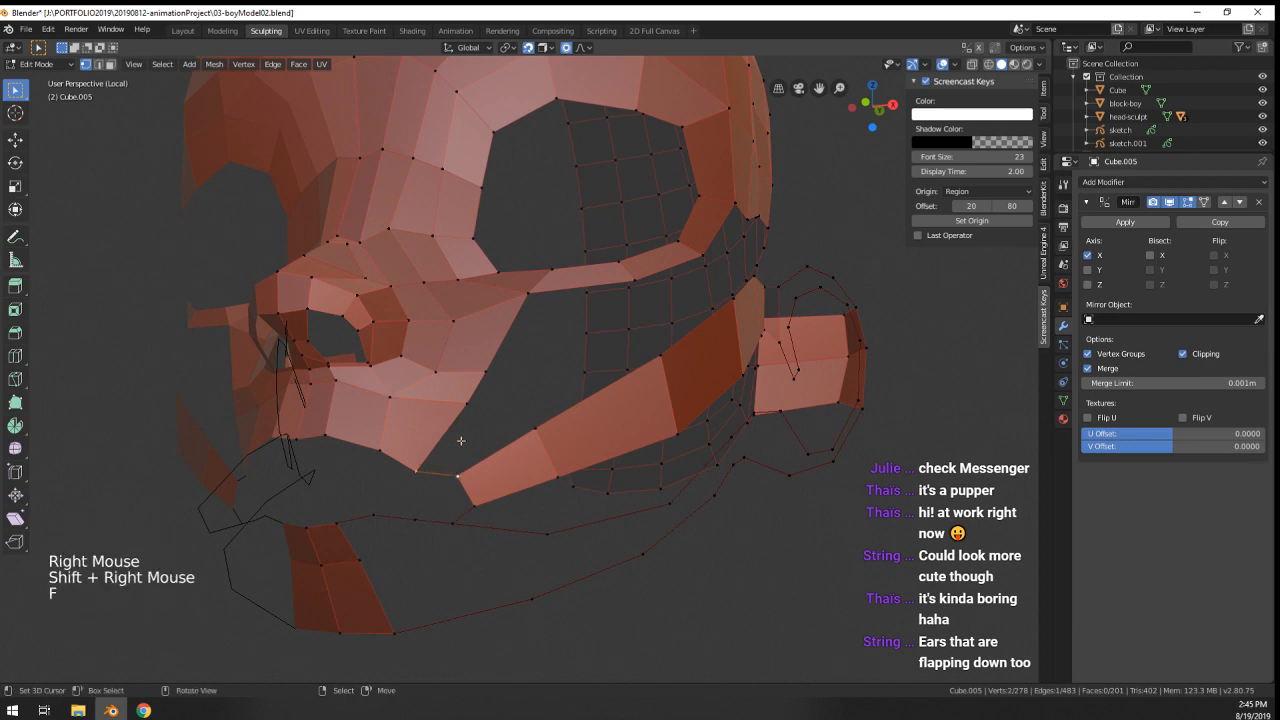
pyautogui.keyDown('shift'); pyautogui.rightClick(467, 404); pyautogui.keyUp('shift')
pyautogui.keyDown('shift'); pyautogui.rightClick(536, 428); pyautogui.keyUp('shift')
pyautogui.press('f')
# - Reposition the bottom corner vertex where the upper lip meets the new cheek bridge face
pyautogui.rightClick(417, 467)
pyautogui.press('g')
pyautogui.click(419, 465)
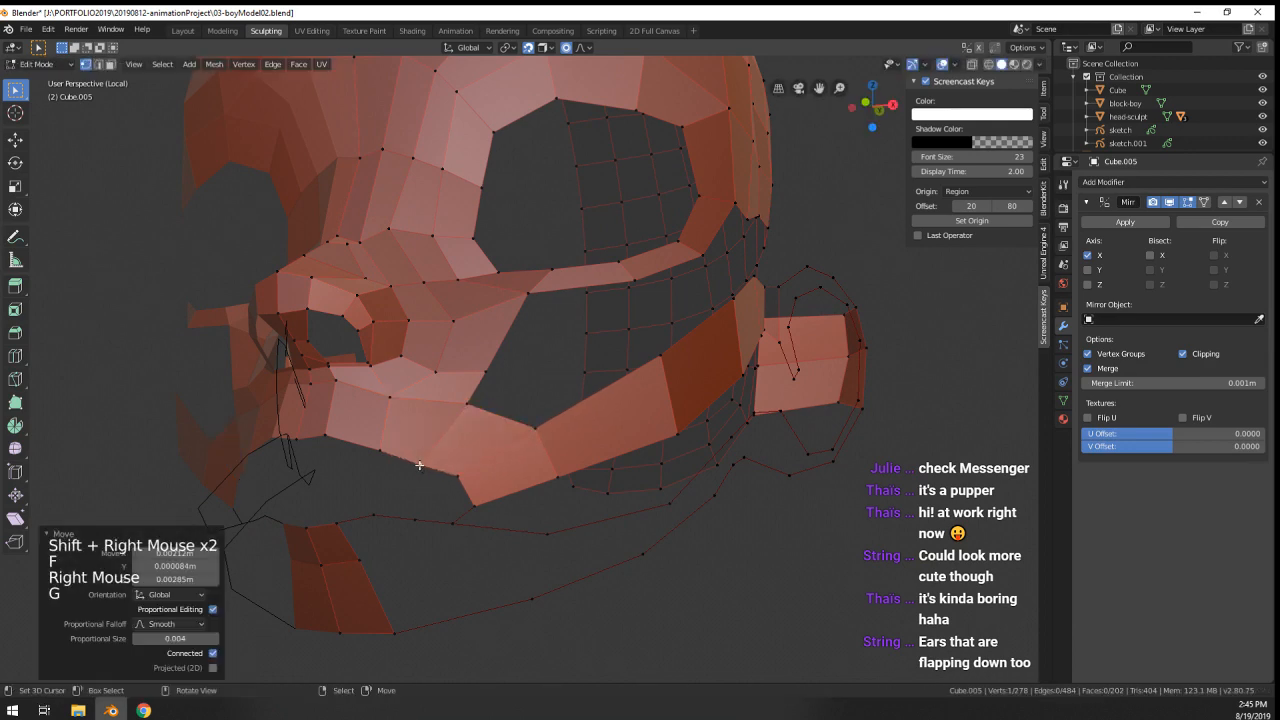
pyautogui.press('g')
pyautogui.click(419, 465)
pyautogui.moveTo(419, 465); pyautogui.dragTo(367, 444, button='middle')
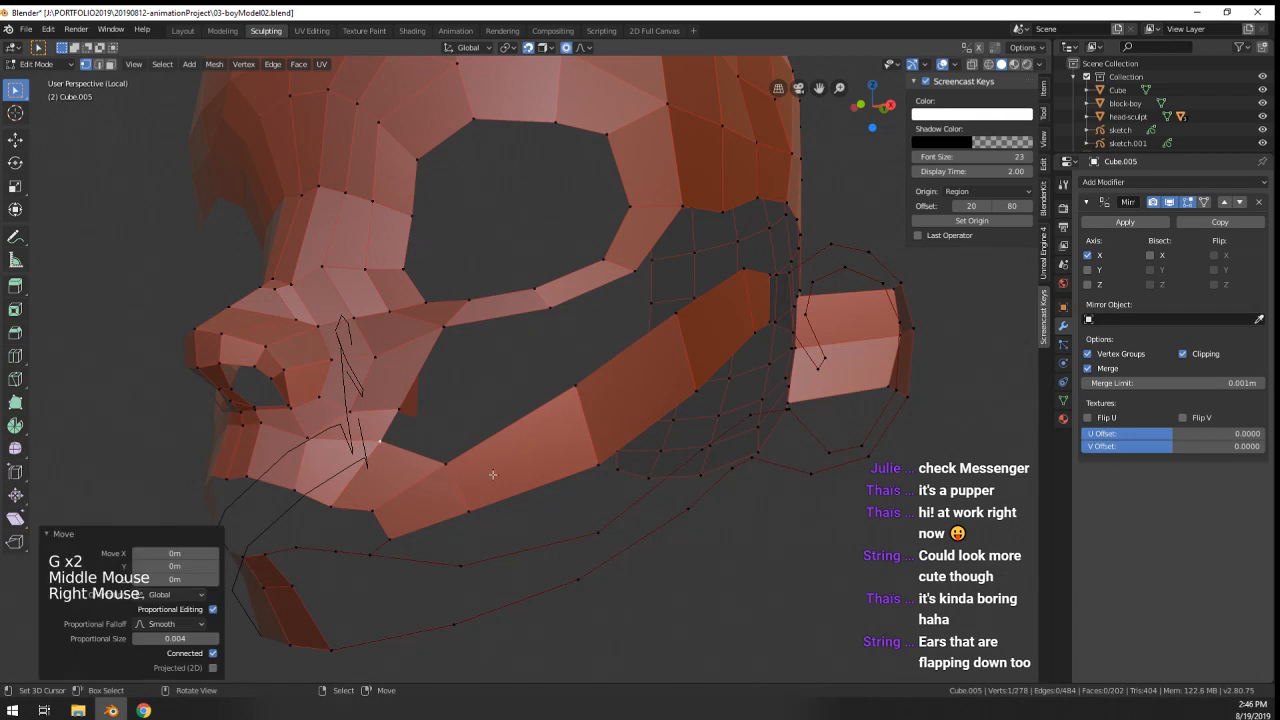
# - Add a loop cut across the front face of the cheek strip and fill the small gap above it beside the lip
pyautogui.hotkey('ctrl', 'r')
pyautogui.rightClick(460, 447)
pyautogui.keyDown('shift'); pyautogui.rightClick(414, 442); pyautogui.keyUp('shift')
pyautogui.press('f')
pyautogui.scroll(-1, 451, 442)
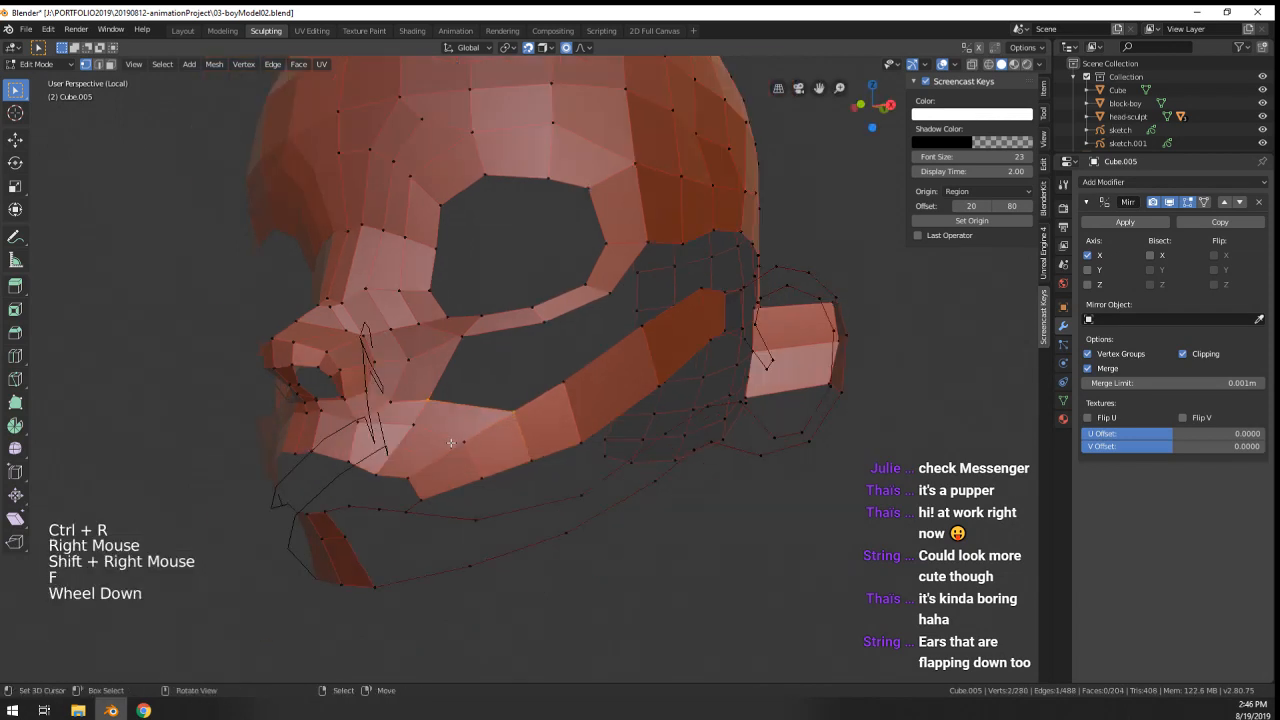
# - Fill the face between the cheek below the eye socket and the lower cheek strip, and reposition its lower vertex
pyautogui.moveTo(451, 442); pyautogui.dragTo(585, 431, button='middle')
pyautogui.rightClick(488, 338)
pyautogui.keyDown('shift'); pyautogui.rightClick(466, 428); pyautogui.keyUp('shift')
pyautogui.press('f')
pyautogui.rightClick(554, 420)
pyautogui.press('g')
pyautogui.click(555, 418)
# - Try sliding the crosswise edge in the middle of the cheek strip forward
pyautogui.scroll(-2, 555, 418)
pyautogui.scroll(2, 566, 411)
pyautogui.rightClick(593, 381)
pyautogui.keyDown('shift'); pyautogui.rightClick(572, 322); pyautogui.keyUp('shift')
pyautogui.press('g')
pyautogui.press('g')
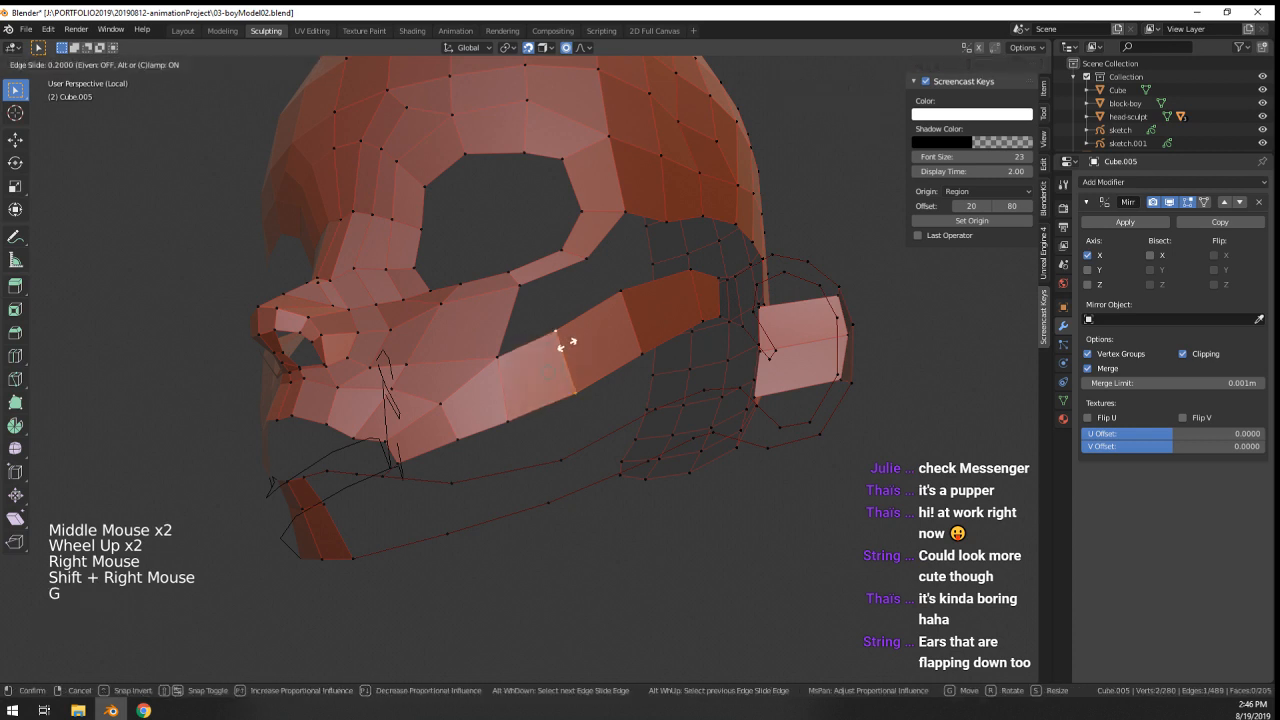
# - Dissolve the crosswise edge in the middle of the cheek strip and fill the gap below the eye socket rim
pyautogui.moveTo(584, 337); pyautogui.dragTo(560, 357, button='middle')
pyautogui.press('x')
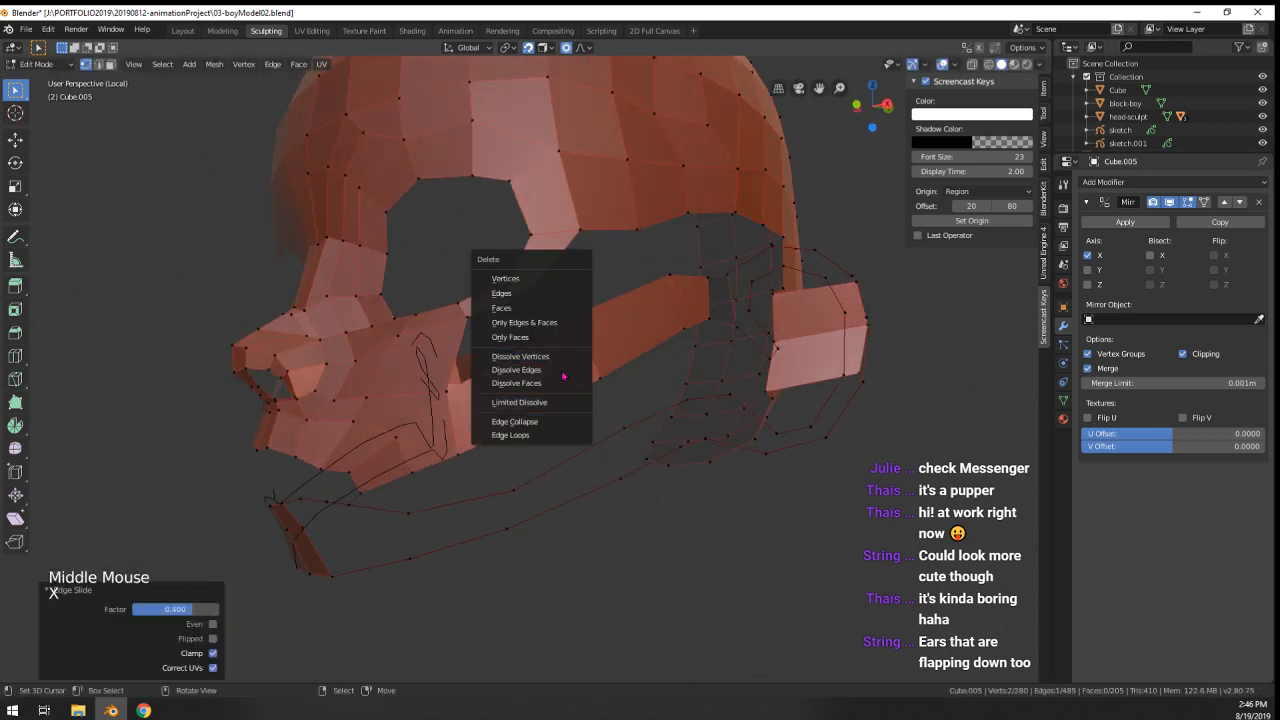
pyautogui.click(471, 358)
pyautogui.rightClick(455, 392)
pyautogui.keyDown('shift'); pyautogui.rightClick(459, 397); pyautogui.keyUp('shift')
pyautogui.press('f')
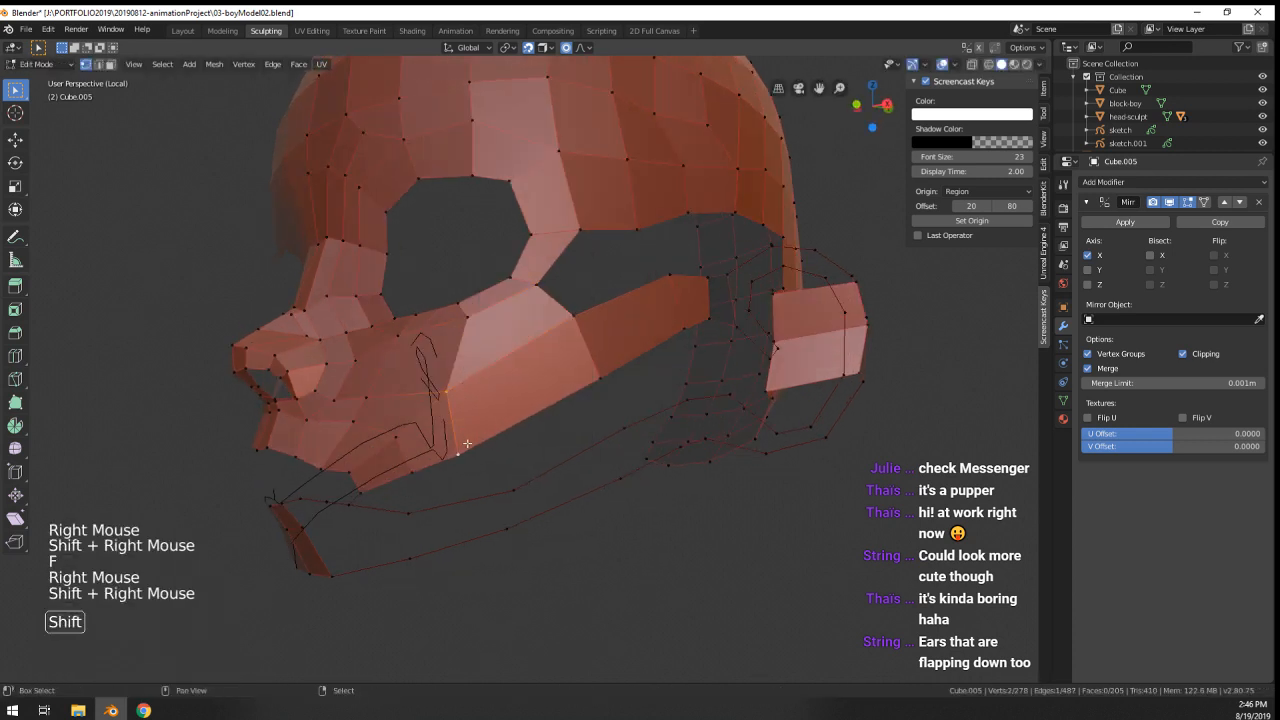
# - Slide the crosswise edge near the front of the cheek strip backward and adjust its position
pyautogui.press('g')
pyautogui.press('g')
pyautogui.click(495, 430)
pyautogui.scroll(-2, 497, 410)
pyautogui.moveTo(499, 408); pyautogui.dragTo(574, 403, button='middle')
pyautogui.press('g')
pyautogui.click(686, 403)
# - Reposition the cheek vertices below the eye socket and beside the nose to even out the faces
pyautogui.scroll(1, 570, 402)
pyautogui.rightClick(512, 383)
pyautogui.press('g')
pyautogui.click(517, 370)
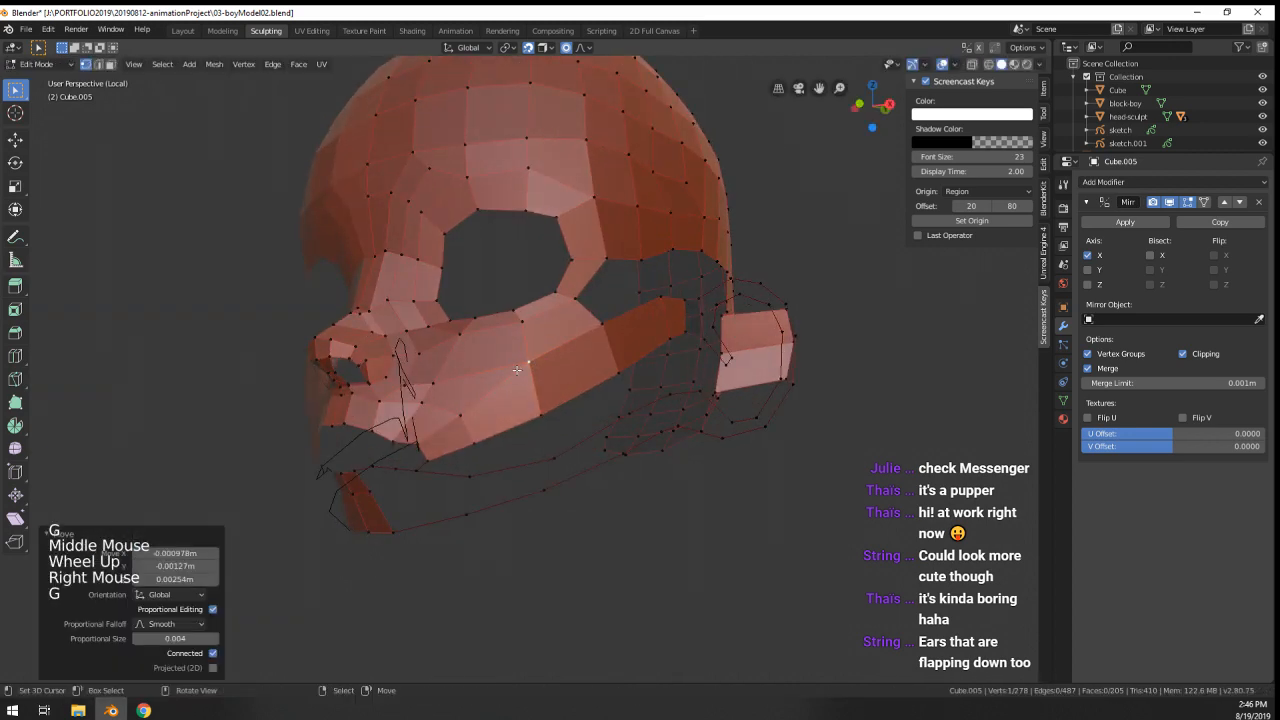
pyautogui.rightClick(440, 383)
pyautogui.press('g')
pyautogui.click(432, 374)
pyautogui.moveTo(432, 374); pyautogui.dragTo(485, 371, button='middle')
pyautogui.press('g')
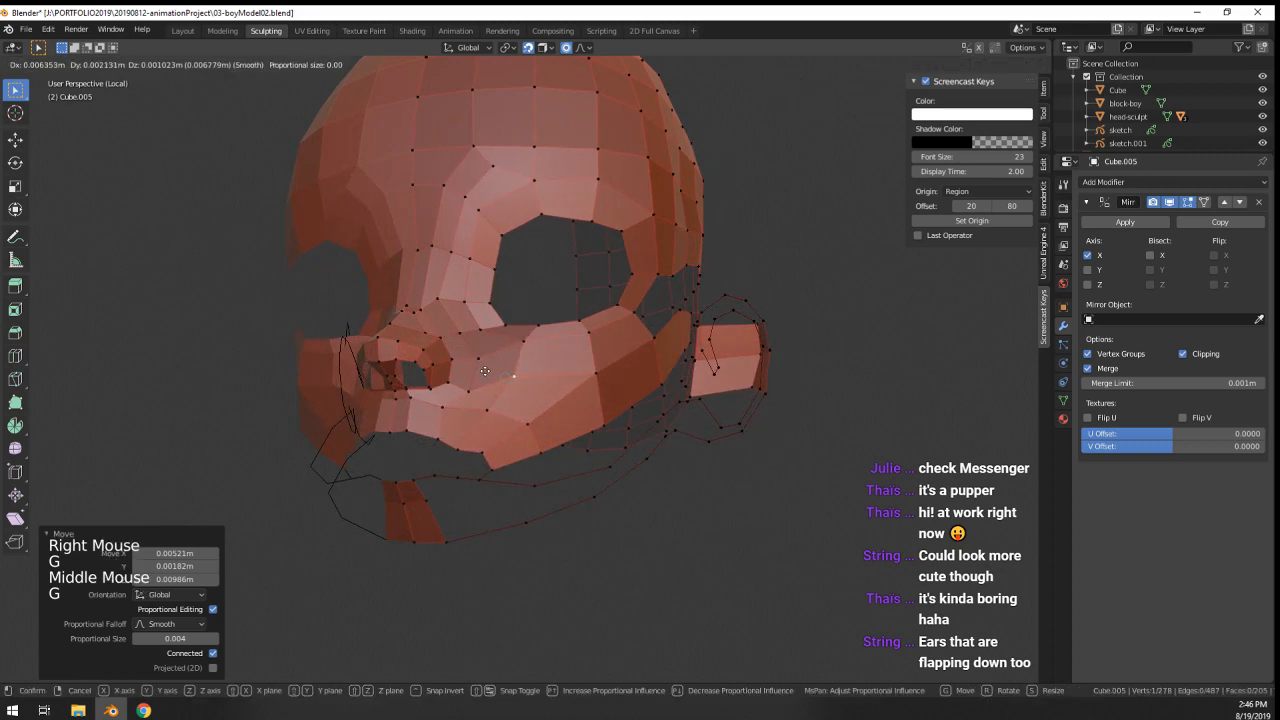
pyautogui.scroll(-3, 485, 371)
pyautogui.press('Tab')
pyautogui.moveTo(600, 420); pyautogui.dragTo(560, 415, button='middle')
pyautogui.press('Tab')
pyautogui.scroll(2, 540, 410)
pyautogui.hotkey('ctrl', 'r')
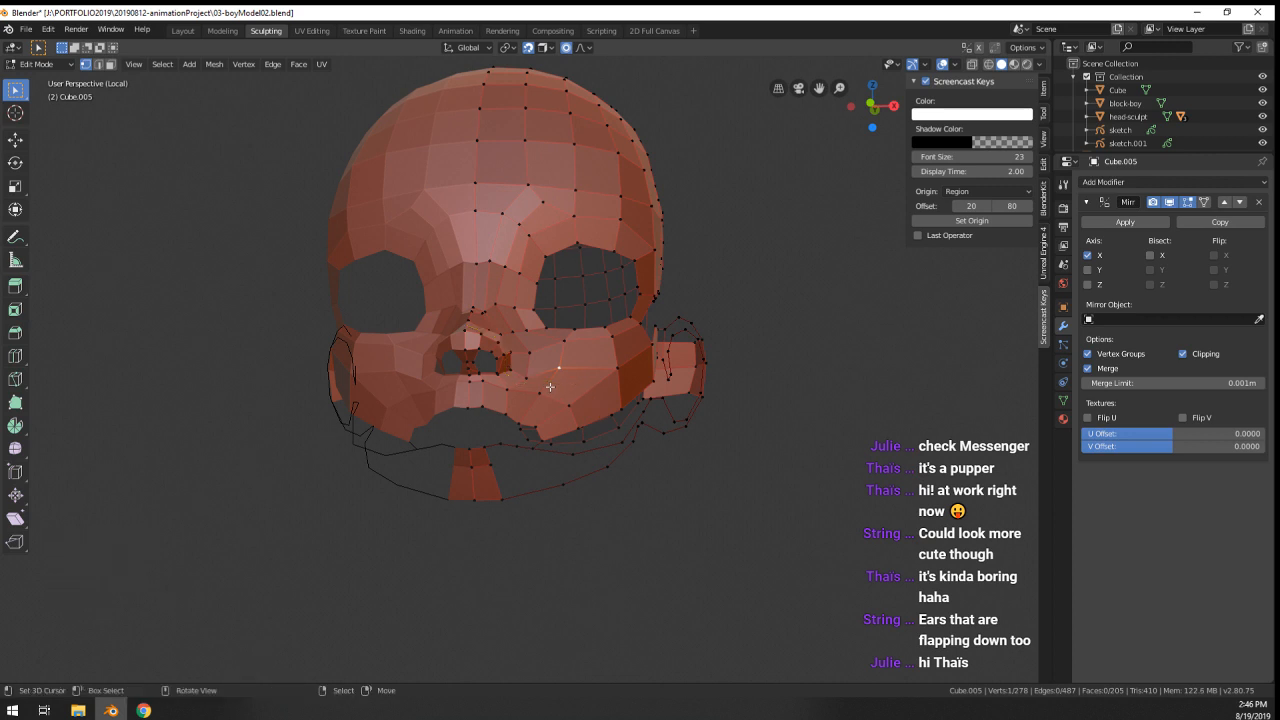
# - Fill a face between the cheek strip's lower edge and the edge line running from the mouth corner toward the ear
pyautogui.moveTo(550, 387); pyautogui.dragTo(520, 405, button='middle')
pyautogui.scroll(1, 520, 405)
pyautogui.rightClick(511, 415)
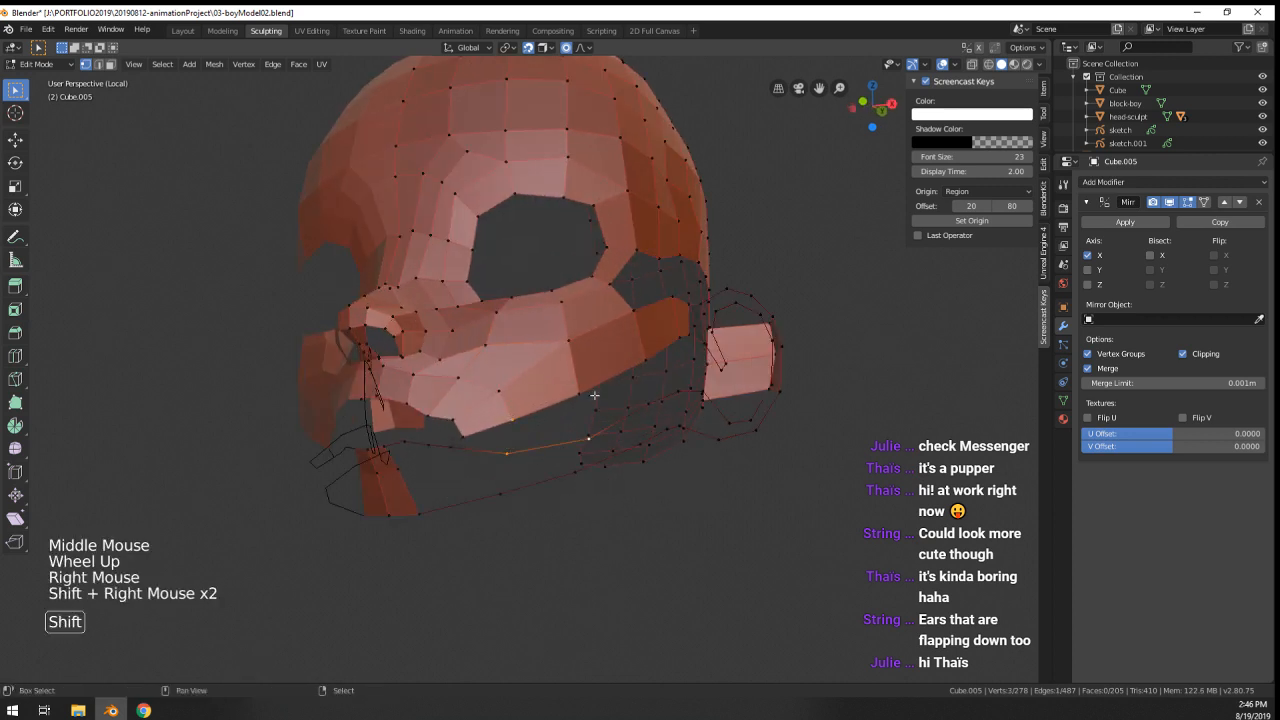
pyautogui.keyDown('shift'); pyautogui.rightClick(513, 419); pyautogui.keyUp('shift')
pyautogui.press('d')
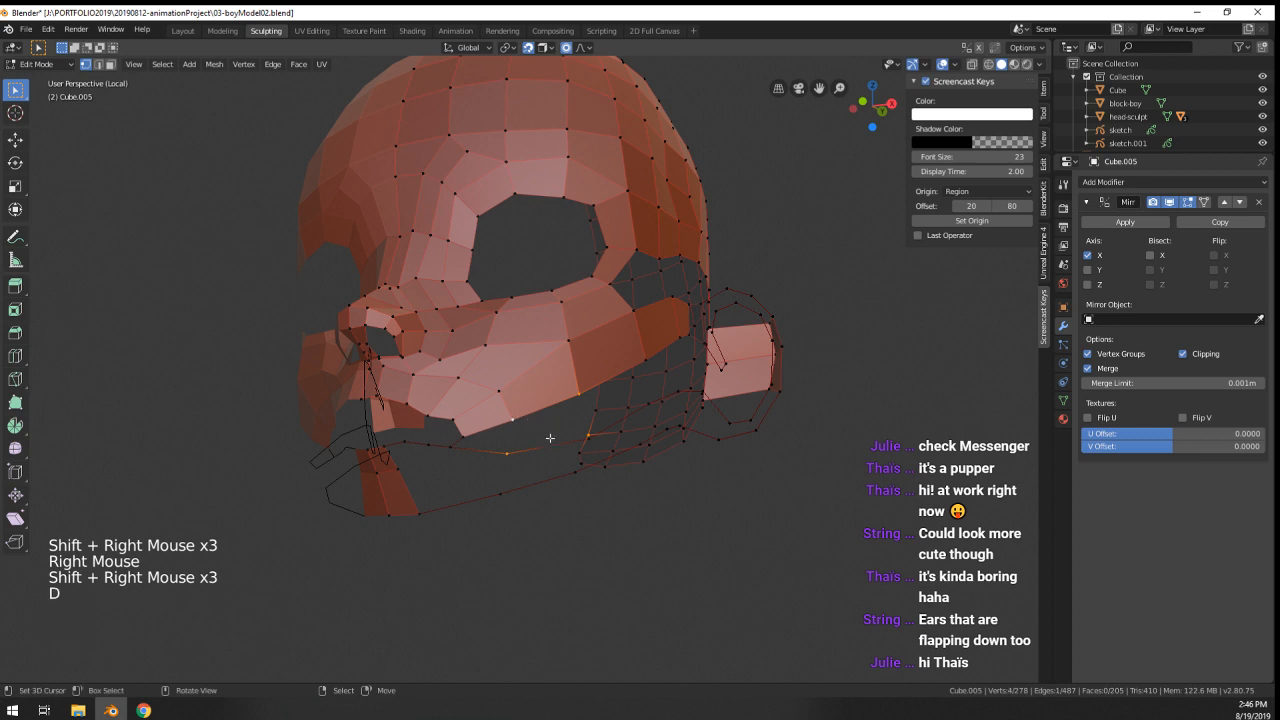
pyautogui.moveTo(550, 439); pyautogui.dragTo(531, 439, button='middle')
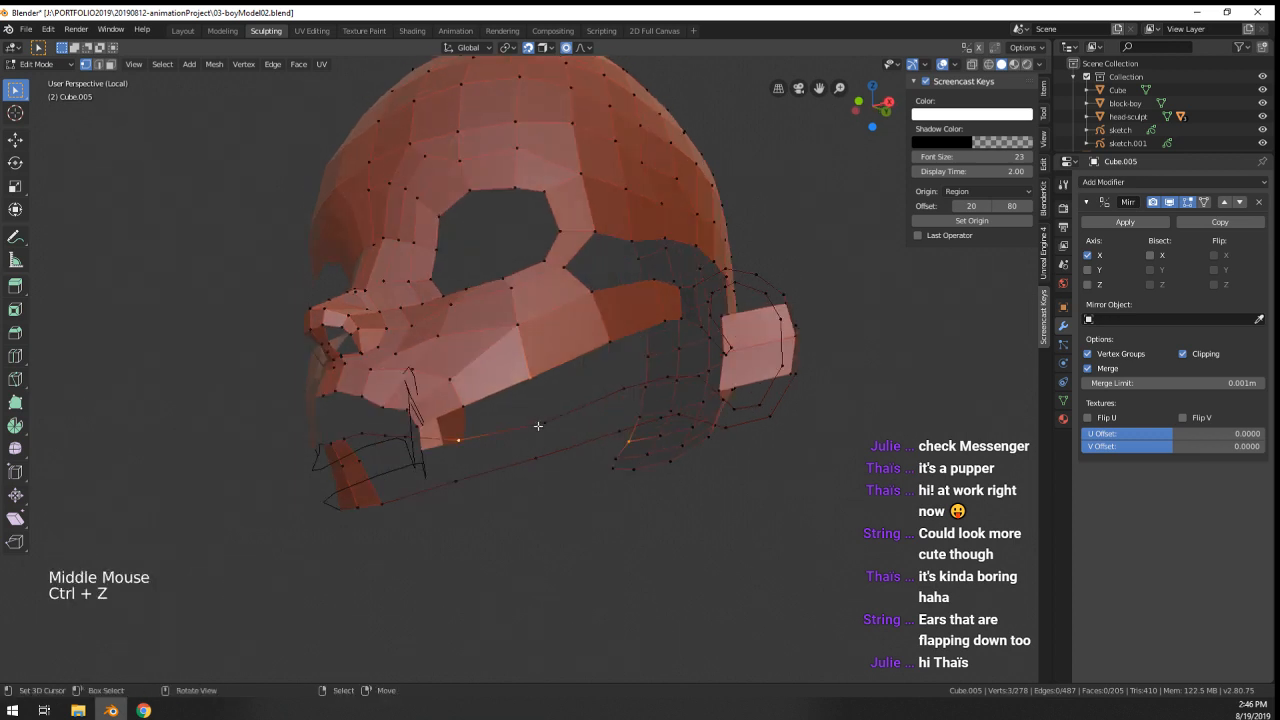
pyautogui.press('c')
pyautogui.keyDown('shift'); pyautogui.click(631, 458); pyautogui.keyUp('shift')
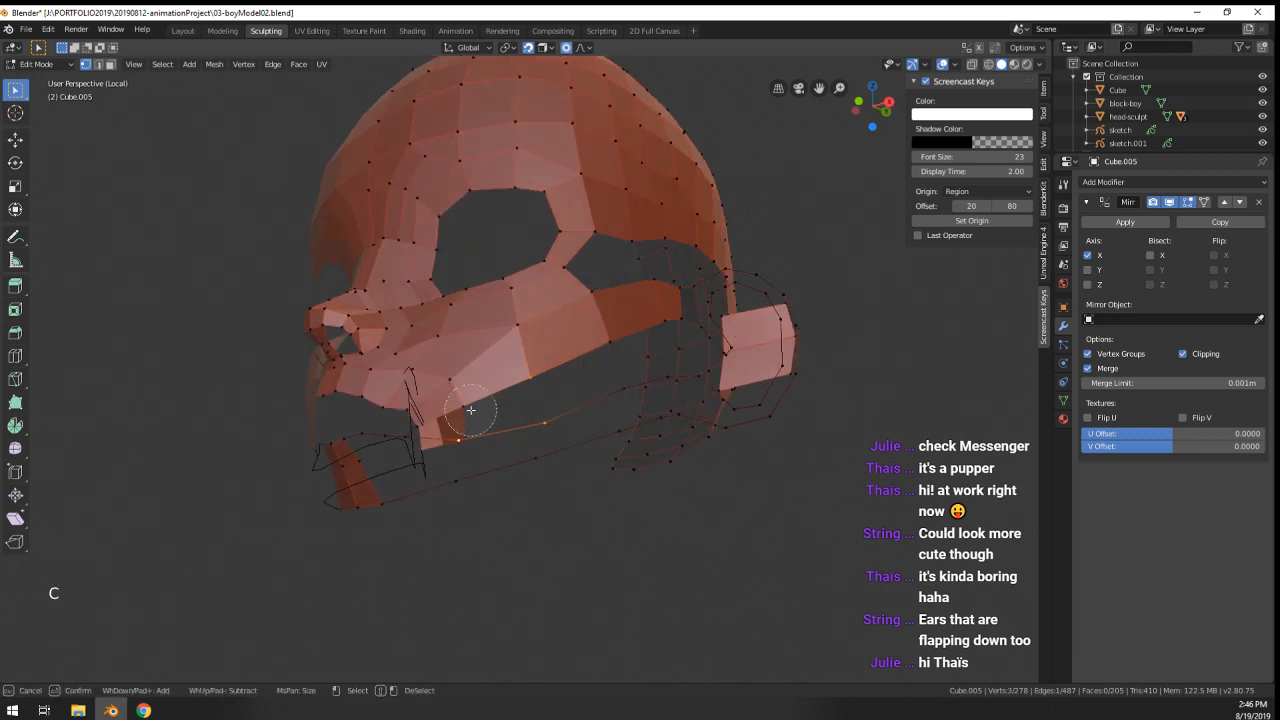
pyautogui.click(468, 410)
pyautogui.rightClick(469, 411)
pyautogui.press('f')
# - Leave local view to show the sculpted head and body around the retopology mesh, focusing on the chin
pyautogui.moveTo(554, 443)
pyautogui.mouseDown(button='middle')
pyautogui.moveTo(611, 463)
pyautogui.moveTo(525, 455)
pyautogui.moveTo(537, 462)
pyautogui.mouseUp(button='middle')
pyautogui.press('Tab')
pyautogui.moveTo(537, 462); pyautogui.dragTo(510, 440, button='middle')
pyautogui.press('KP_Divide')
pyautogui.scroll(3, 565, 471)
pyautogui.keyDown('shift'); pyautogui.moveTo(510, 440); pyautogui.dragTo(428, 390, button='middle'); pyautogui.keyUp('shift')
pyautogui.scroll(1, 488, 428)
# - Extrude the lower edge of the chin strip backward under the chin and reposition the new vertices on the sculpt
pyautogui.press('Tab')
pyautogui.rightClick(390, 454)
pyautogui.keyDown('shift'); pyautogui.rightClick(426, 454); pyautogui.keyUp('shift')
pyautogui.moveTo(428, 390); pyautogui.dragTo(428, 342, button='middle')
pyautogui.keyDown('ctrl'); pyautogui.click(408, 276); pyautogui.keyUp('ctrl')
pyautogui.moveTo(506, 337); pyautogui.dragTo(480, 330, button='middle')
pyautogui.press('g')
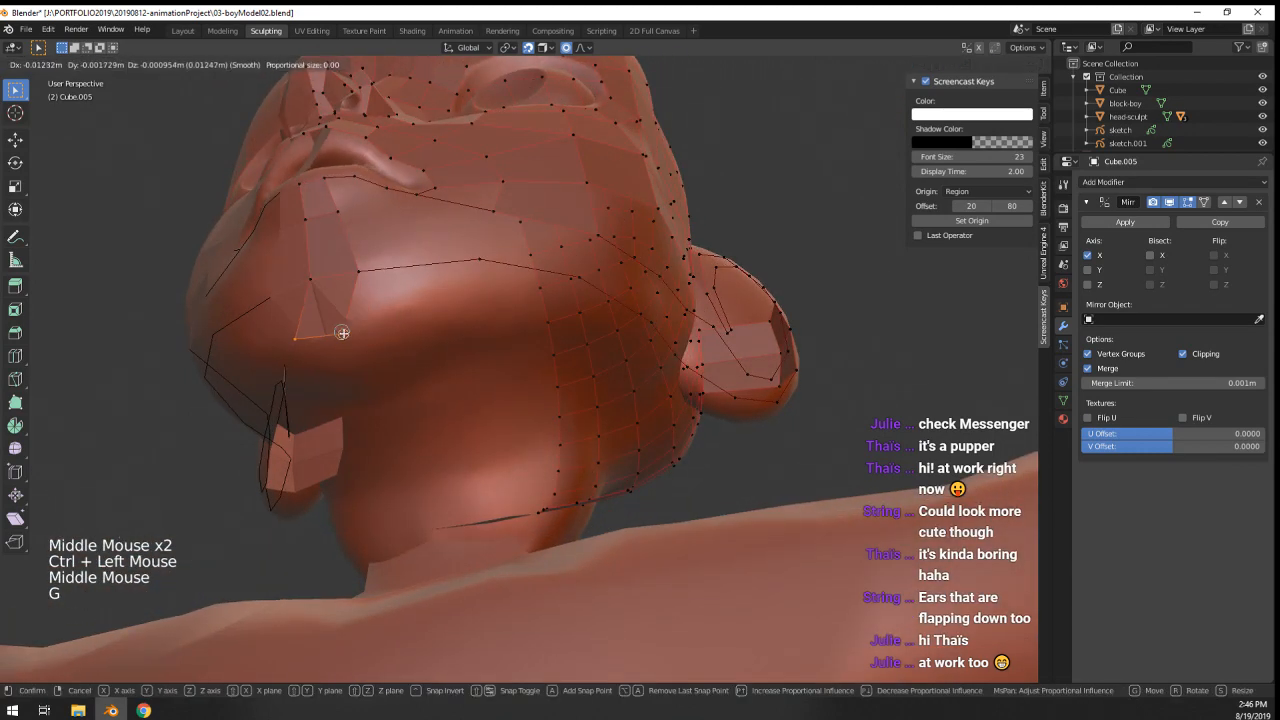
pyautogui.press('g')
pyautogui.rightClick(389, 332)
# - Extrude a row of vertices from the under-chin face backward beneath the jaw toward the ear
pyautogui.moveTo(389, 332); pyautogui.dragTo(355, 387, button='middle')
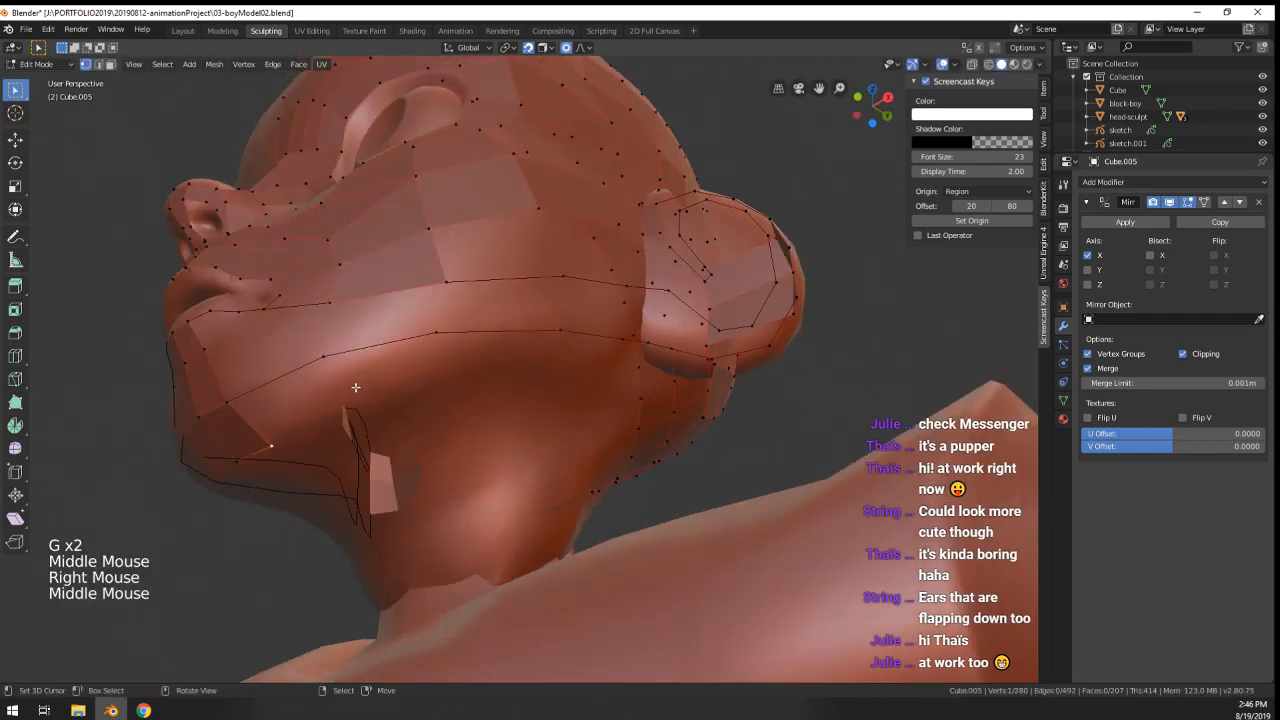
pyautogui.keyDown('ctrl'); pyautogui.click(445, 379); pyautogui.keyUp('ctrl')
pyautogui.moveTo(447, 380); pyautogui.dragTo(528, 415, button='middle')
pyautogui.keyDown('ctrl'); pyautogui.click(491, 403); pyautogui.keyUp('ctrl')
pyautogui.moveTo(285, 469); pyautogui.dragTo(361, 417, button='middle')
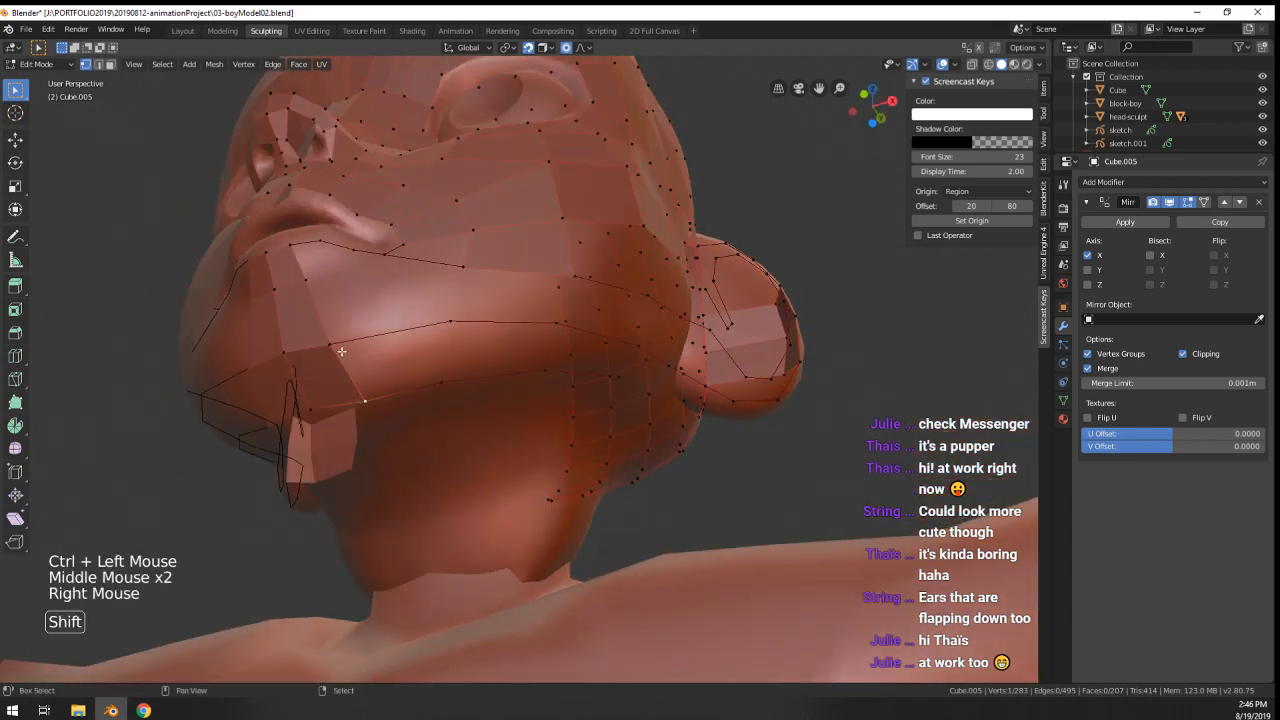
# - Fill the three faces between the jaw line and the new row of vertices beneath it
pyautogui.keyDown('shift'); pyautogui.rightClick(447, 381); pyautogui.keyUp('shift')
pyautogui.press('f')
pyautogui.press('f')
pyautogui.moveTo(446, 381); pyautogui.dragTo(431, 423, button='middle')
pyautogui.press('f')
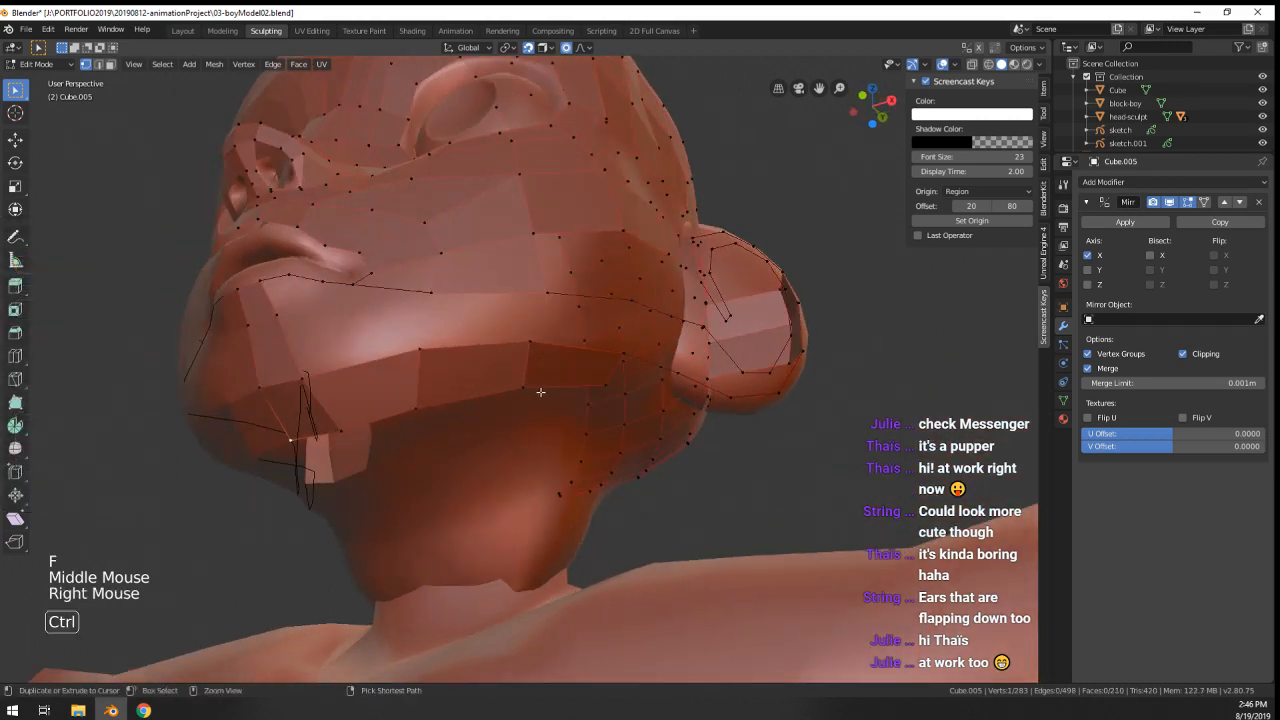
# - Select the lower edge row of the under-jaw strip from back to front and slide it along its faces
pyautogui.keyDown('ctrl'); pyautogui.rightClick(613, 388); pyautogui.keyUp('ctrl')
pyautogui.rightClick(611, 387)
pyautogui.keyDown('ctrl'); pyautogui.rightClick(289, 437); pyautogui.keyUp('ctrl')
pyautogui.press('g')
pyautogui.press('g')
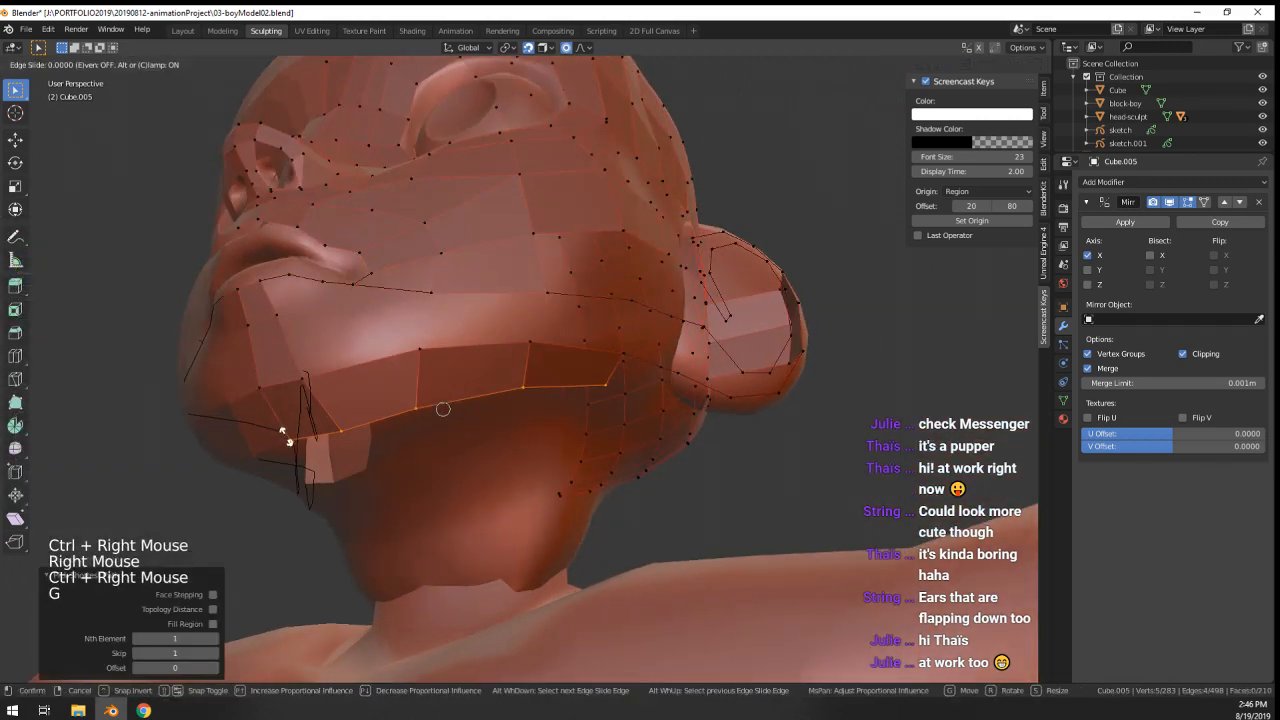
pyautogui.click(283, 425)
# - Reposition the chin and front jaw vertices along the under-jaw strip's lower edge to even out the faces
pyautogui.moveTo(283, 423); pyautogui.dragTo(314, 348, button='middle')
pyautogui.rightClick(283, 350)
pyautogui.press('g')
pyautogui.click(285, 354)
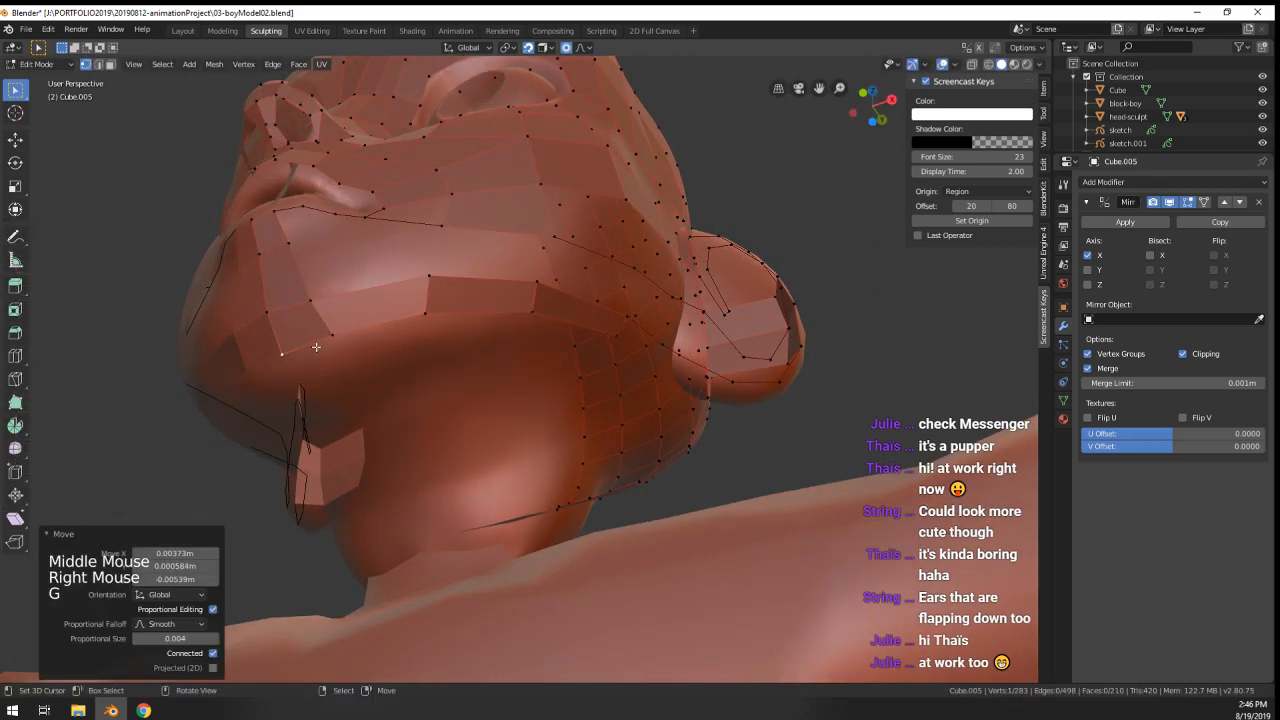
pyautogui.rightClick(332, 336)
pyautogui.press('g')
pyautogui.click(335, 339)
pyautogui.rightClick(425, 314)
pyautogui.press('g')
pyautogui.click(435, 309)
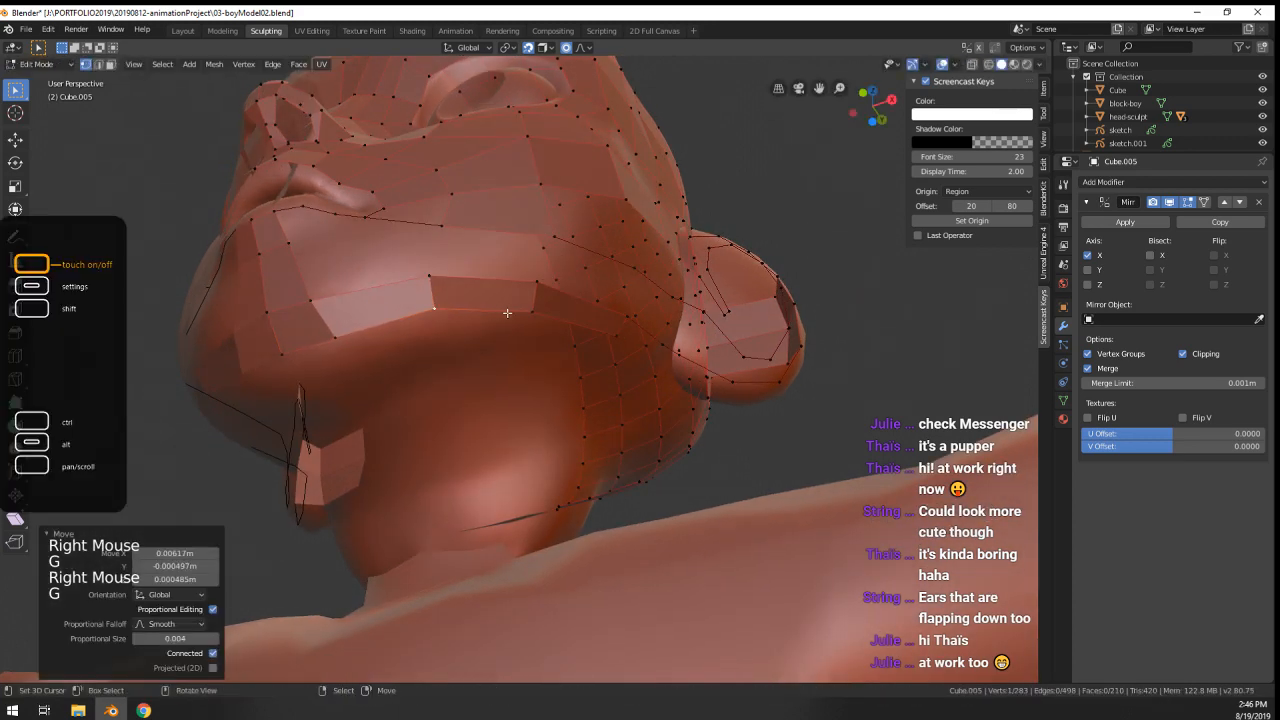
# - Reposition the middle and rear vertices of the under-jaw strip's lower edge on the sculpt
pyautogui.moveTo(560, 313); pyautogui.dragTo(528, 346, button='middle')
pyautogui.press('g')
pyautogui.click(454, 352)
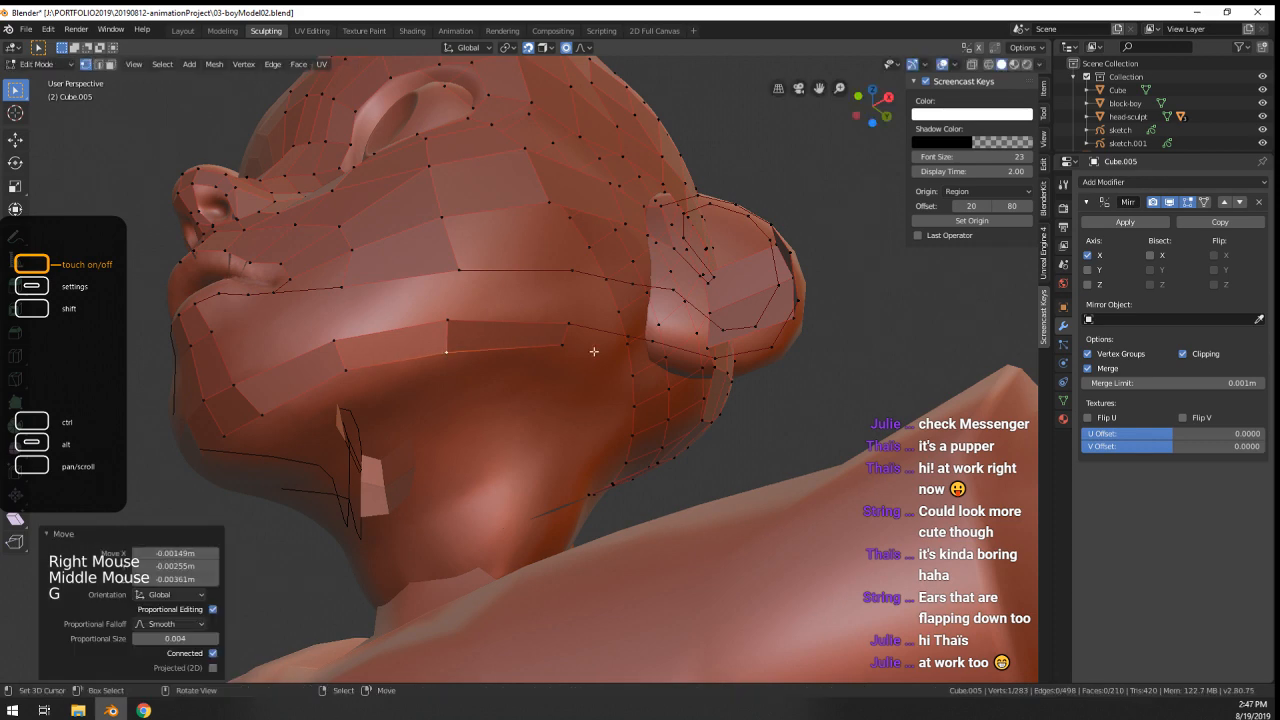
pyautogui.rightClick(562, 345)
pyautogui.press('g')
pyautogui.click(560, 346)
# - Try extruding the whole lower edge row of the under-jaw strip in one piece
pyautogui.keyDown('ctrl'); pyautogui.rightClick(296, 405); pyautogui.keyUp('ctrl')
pyautogui.moveTo(296, 405); pyautogui.dragTo(295, 405, button='middle')
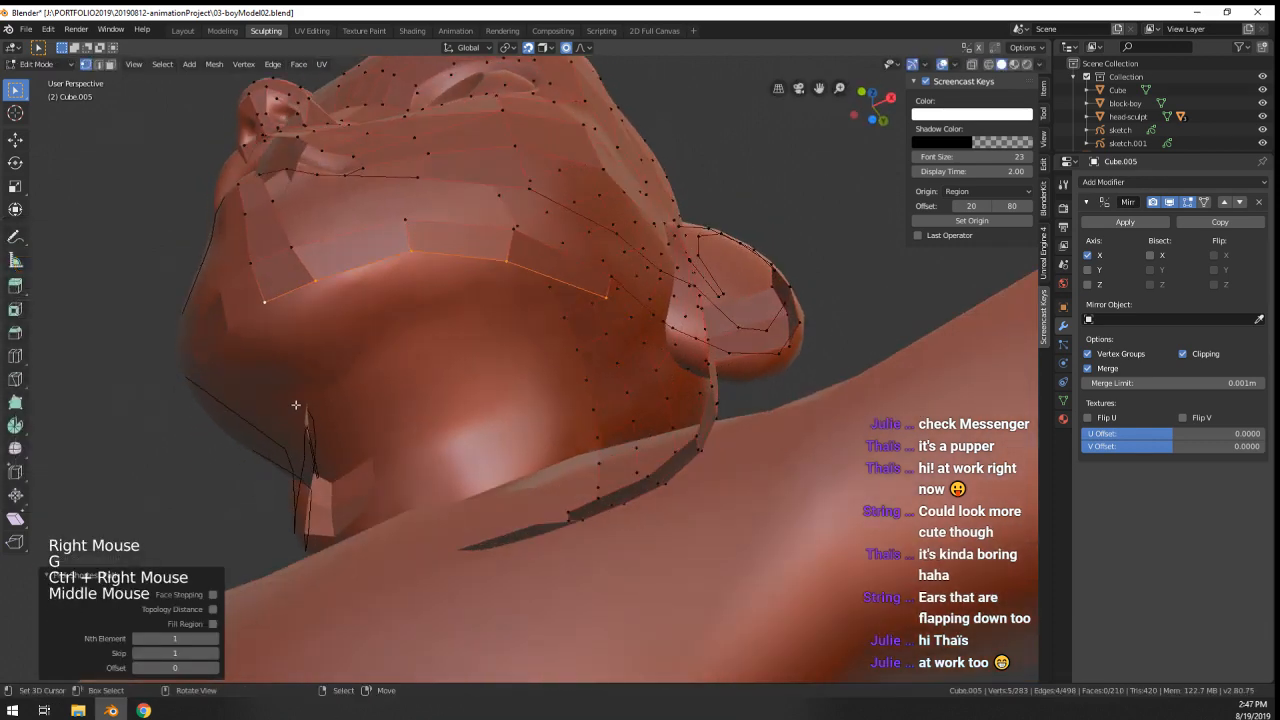
pyautogui.keyDown('ctrl'); pyautogui.click(286, 338); pyautogui.keyUp('ctrl')
pyautogui.hotkey('ctrl', 'z')
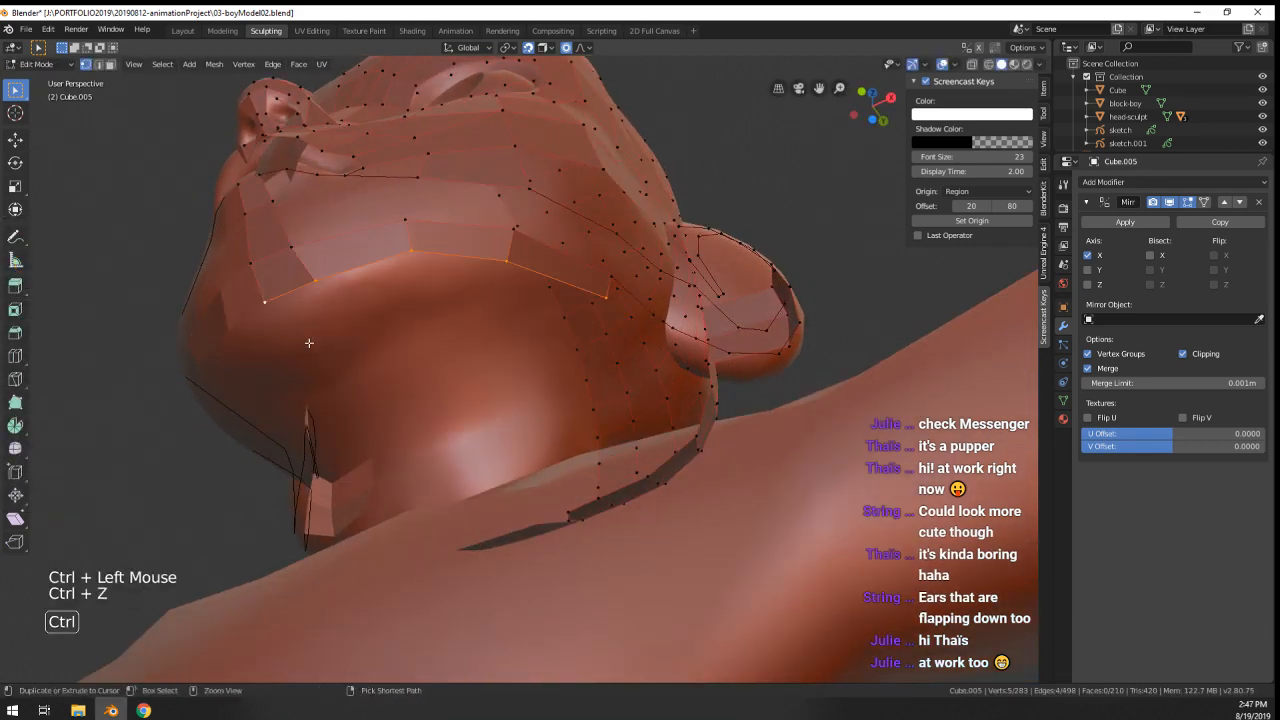
# - Extrude the front under-chin edge backward and reposition its two new vertices on the sculpt
pyautogui.press('g')
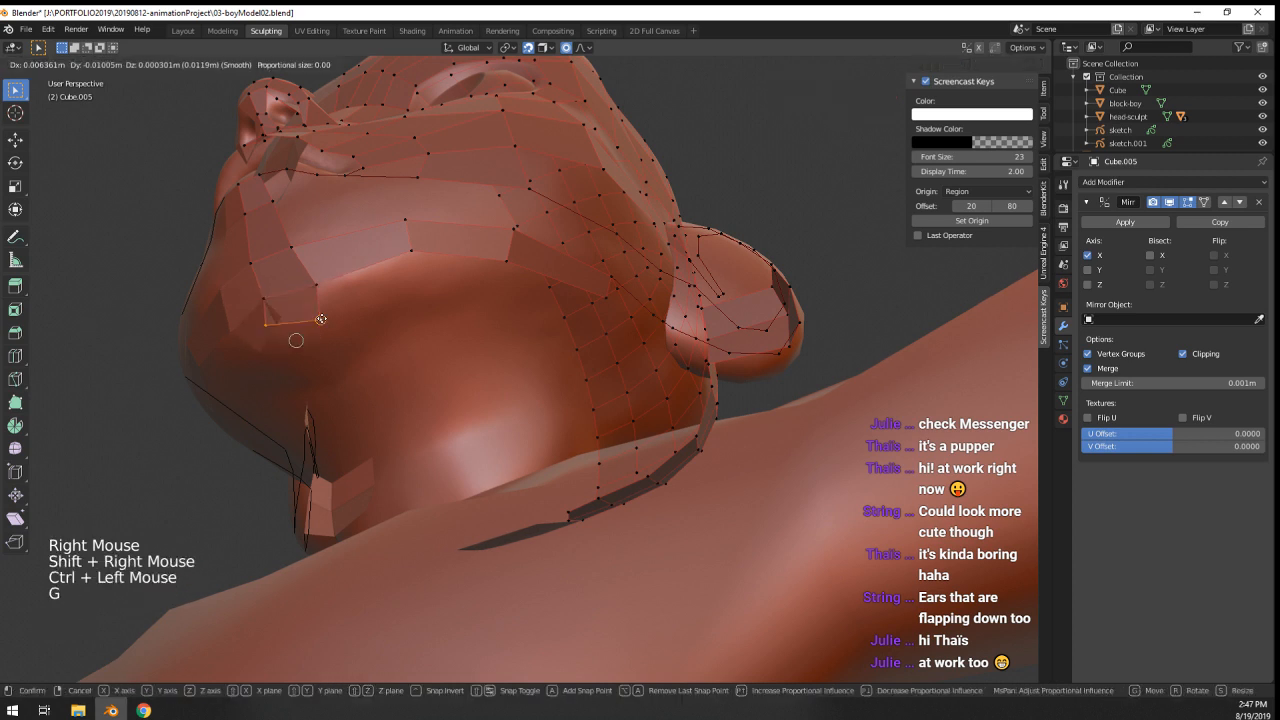
pyautogui.click(317, 315)
pyautogui.rightClick(338, 311)
pyautogui.press('g')
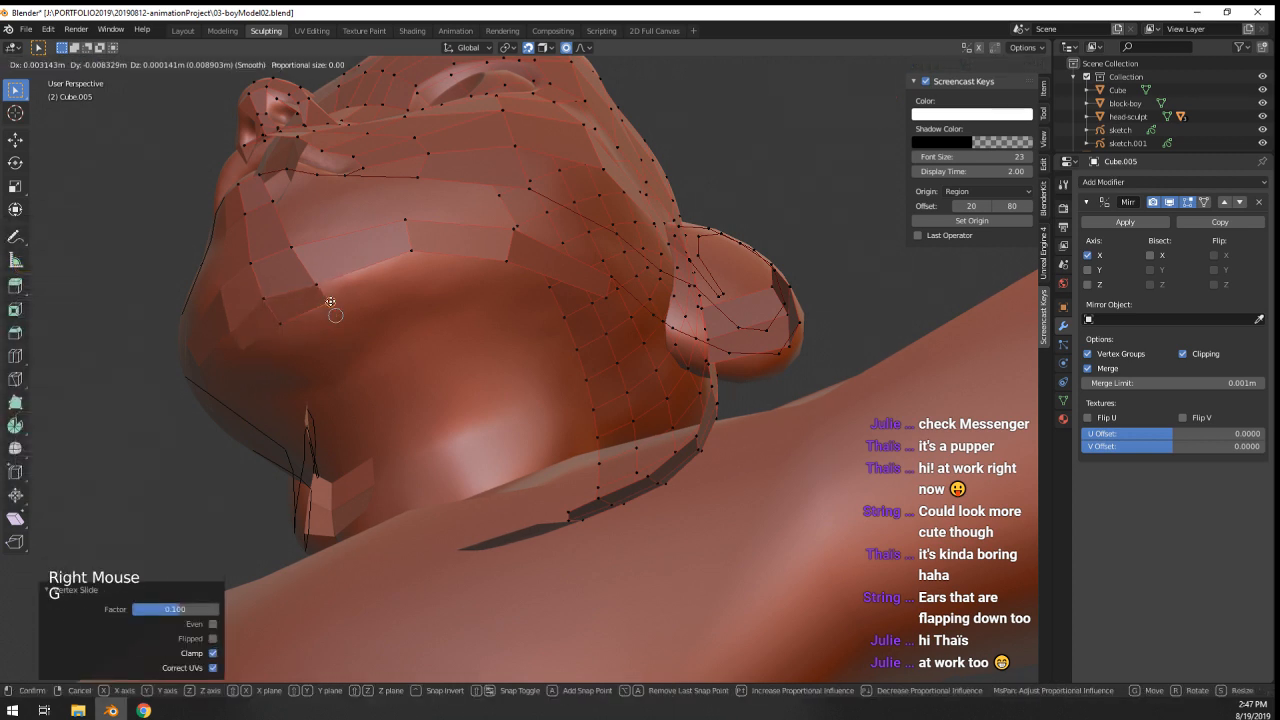
pyautogui.click(345, 305)
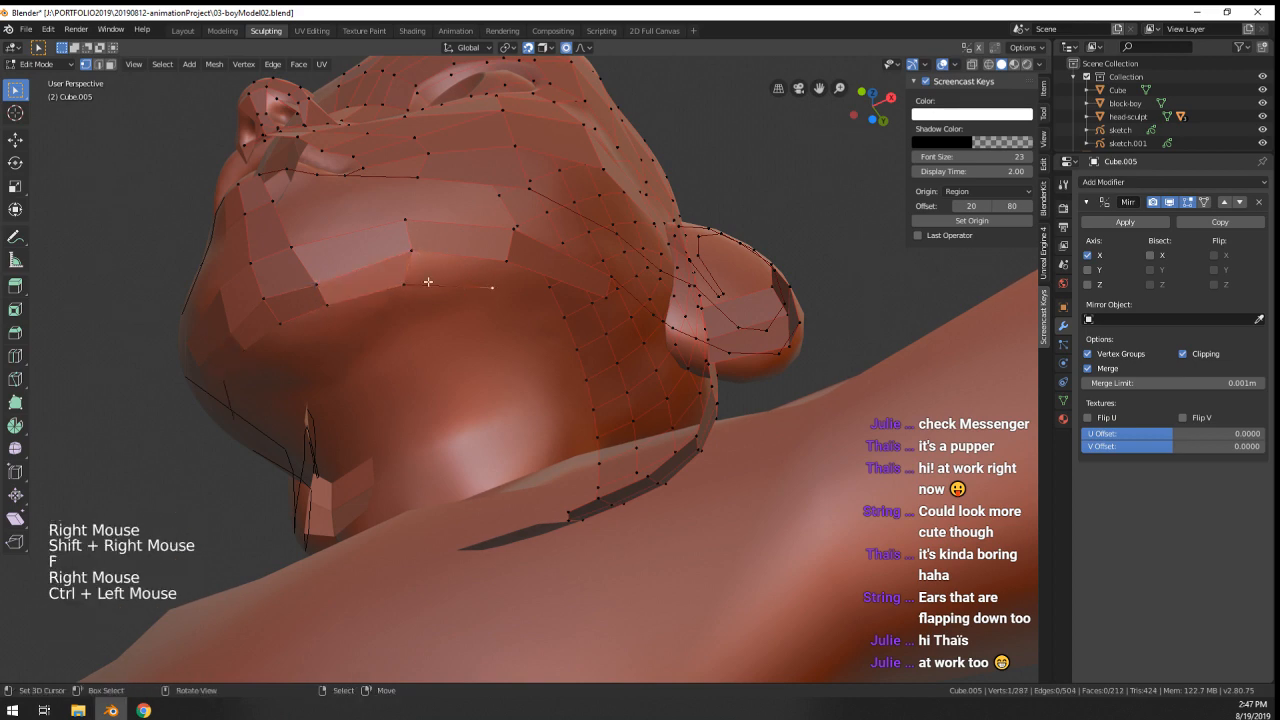
# - Fill the remaining faces of the second strip beneath the jaw up to its rear end
pyautogui.moveTo(412, 259); pyautogui.dragTo(417, 318, button='middle')
pyautogui.rightClick(411, 347)
pyautogui.press('f')
pyautogui.press('Tab')
pyautogui.scroll(-2, 430, 360)
pyautogui.press('Tab')
pyautogui.scroll(1, 435, 342)
# - Extrude the center edge under the chin twice toward the neck and reposition the new vertices
pyautogui.keyDown('ctrl'); pyautogui.rightClick(444, 368); pyautogui.keyUp('ctrl')
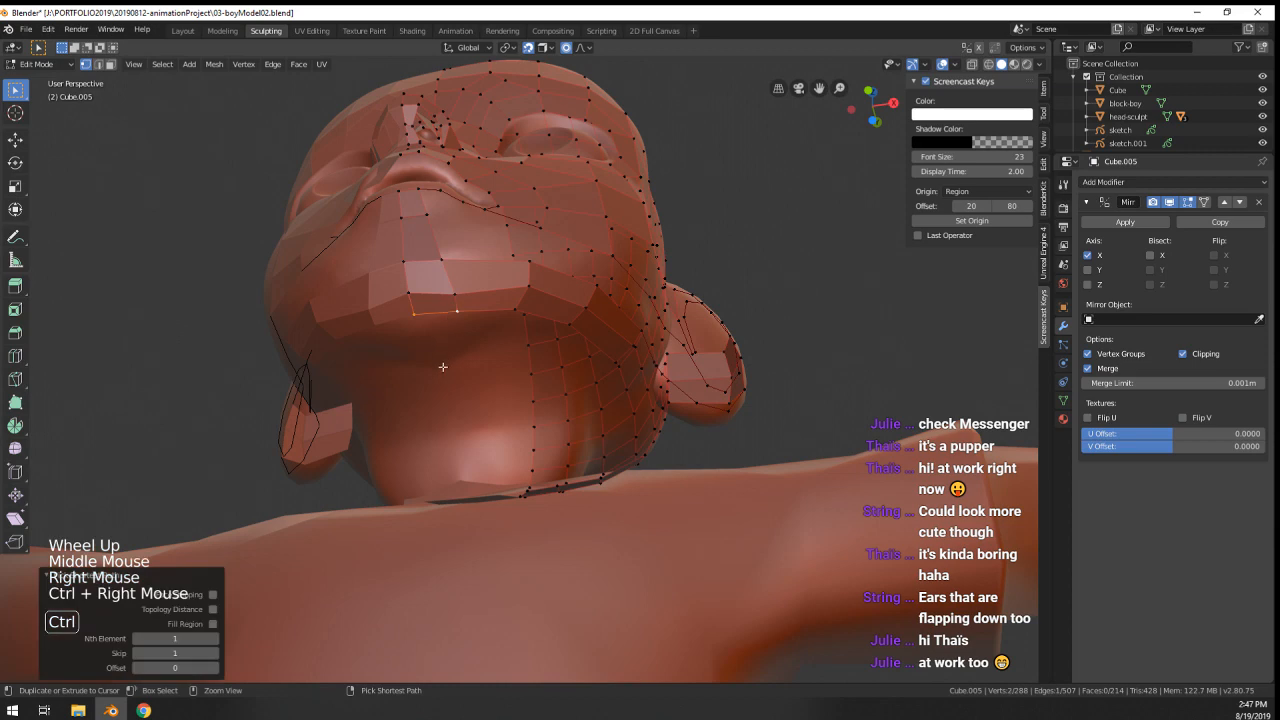
pyautogui.keyDown('ctrl'); pyautogui.click(458, 414); pyautogui.keyUp('ctrl')
pyautogui.press('g')
pyautogui.click(459, 422)
pyautogui.rightClick(429, 369)
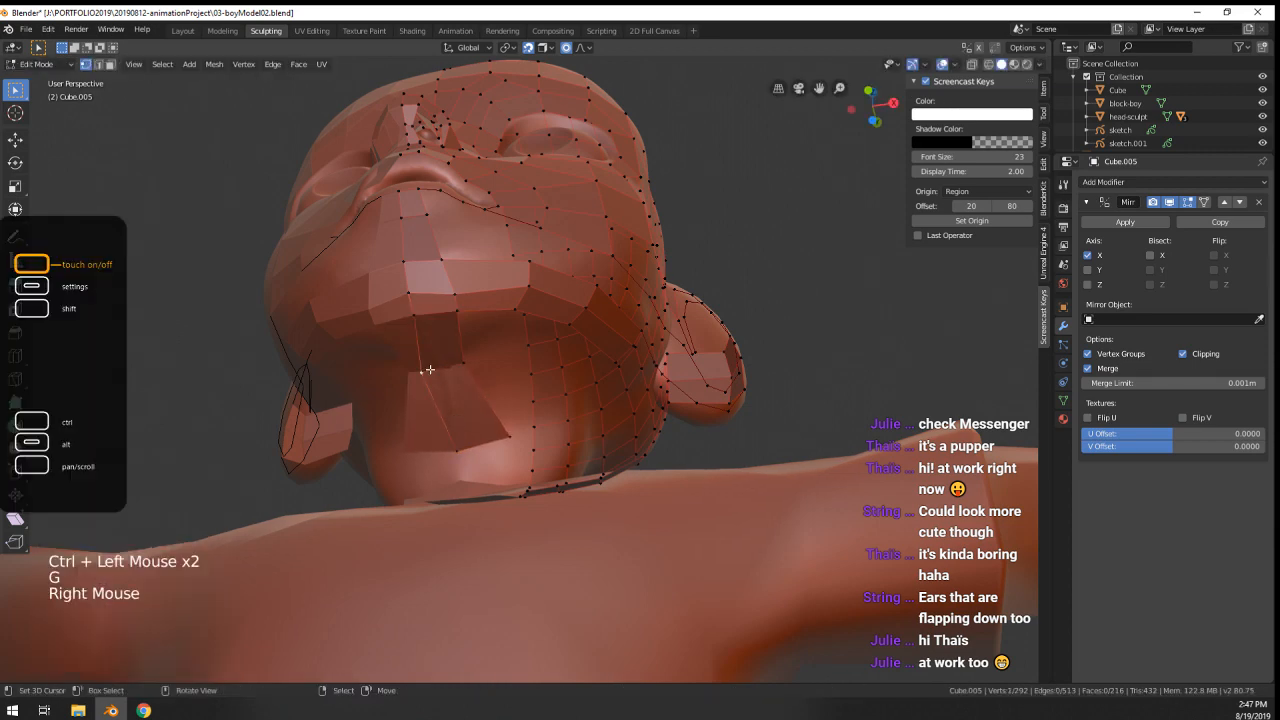
pyautogui.press('g')
pyautogui.click(449, 369)
# - Pull the neck-side vertices of the new center strip under the chin into even spacing on the sculpt
pyautogui.moveTo(478, 430); pyautogui.dragTo(429, 507, button='middle')
pyautogui.rightClick(411, 486)
pyautogui.press('g')
pyautogui.rightClick(440, 489)
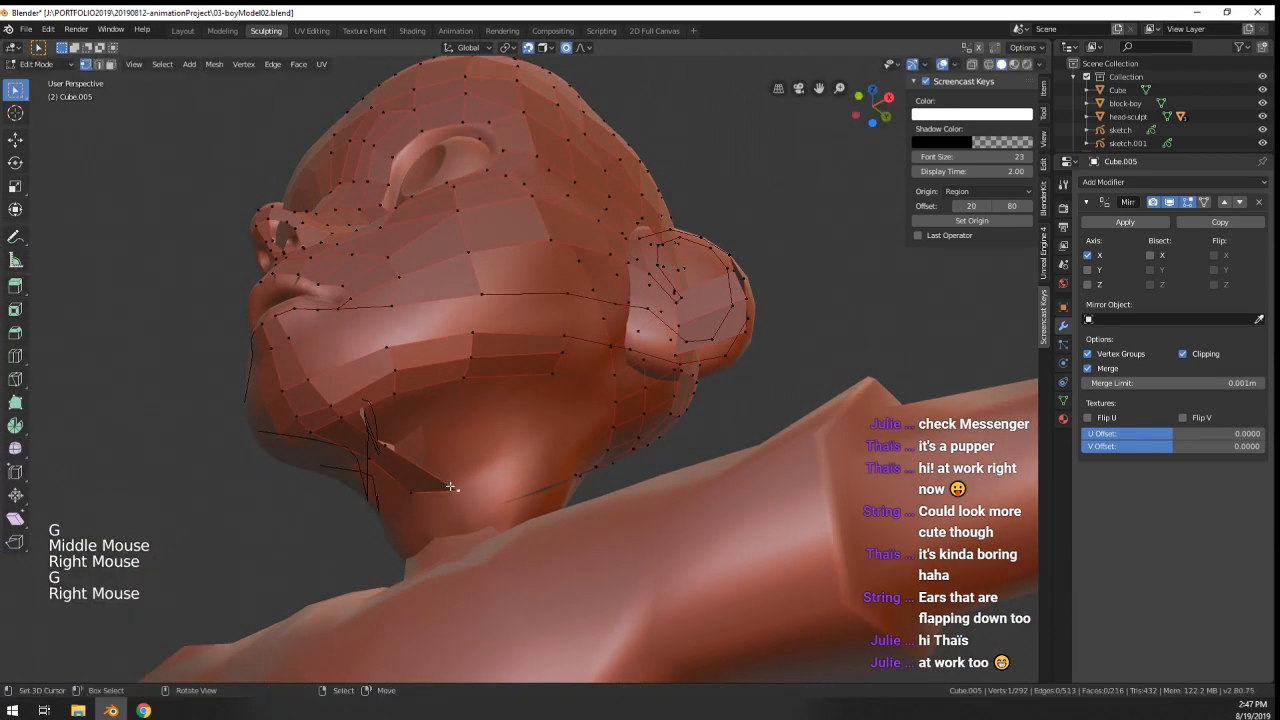
pyautogui.press('g')
pyautogui.rightClick(415, 491)
pyautogui.press('g')
pyautogui.click(391, 475)
pyautogui.moveTo(392, 475); pyautogui.dragTo(463, 453, button='middle')
pyautogui.rightClick(483, 437)
pyautogui.press('g')
pyautogui.click(484, 438)
# - Extrude the outer side edge of the center under-chin strip outward and fill the faces up to the jaw strip
pyautogui.keyDown('shift'); pyautogui.rightClick(437, 424); pyautogui.keyUp('shift')
pyautogui.keyDown('ctrl'); pyautogui.click(451, 446); pyautogui.keyUp('ctrl')
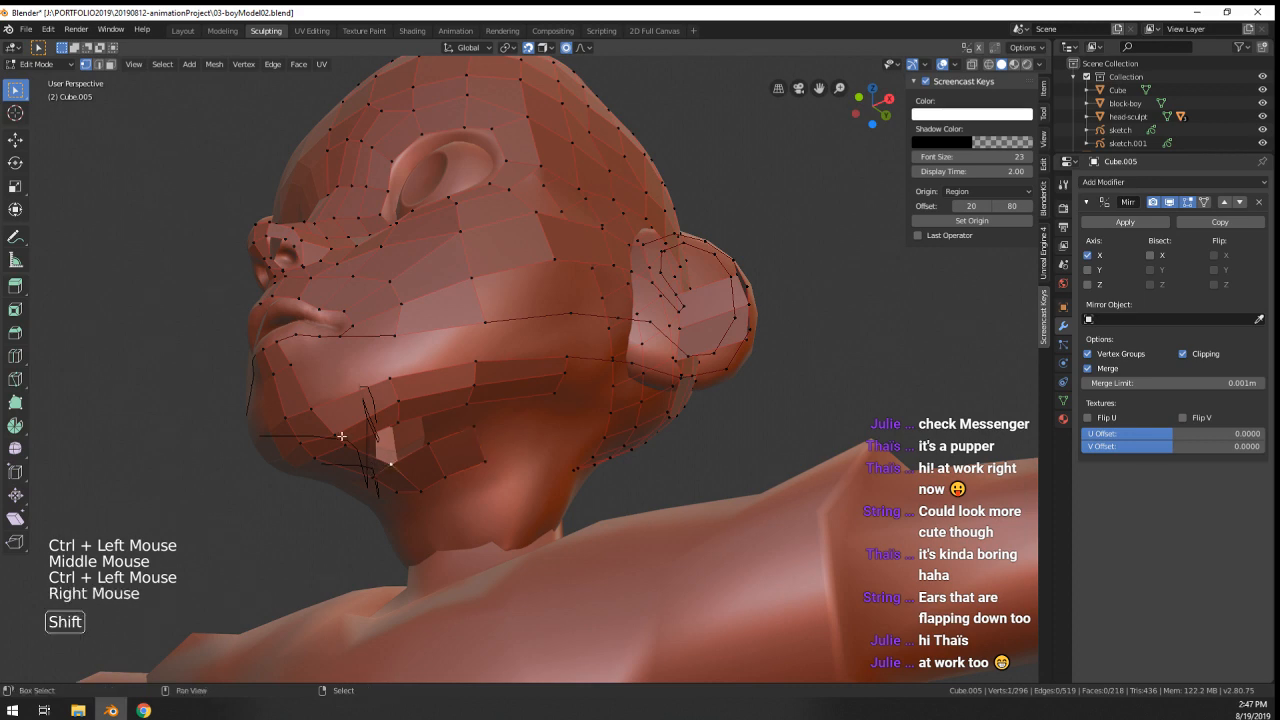
pyautogui.press('f')
pyautogui.press('f')
# - Reposition the vertices along the lowest edge row under the chin to even out the faces near the neck
pyautogui.moveTo(433, 468); pyautogui.dragTo(523, 434, button='middle')
pyautogui.rightClick(457, 434)
pyautogui.press('g')
pyautogui.click(468, 434)
pyautogui.rightClick(450, 431)
pyautogui.press('g')
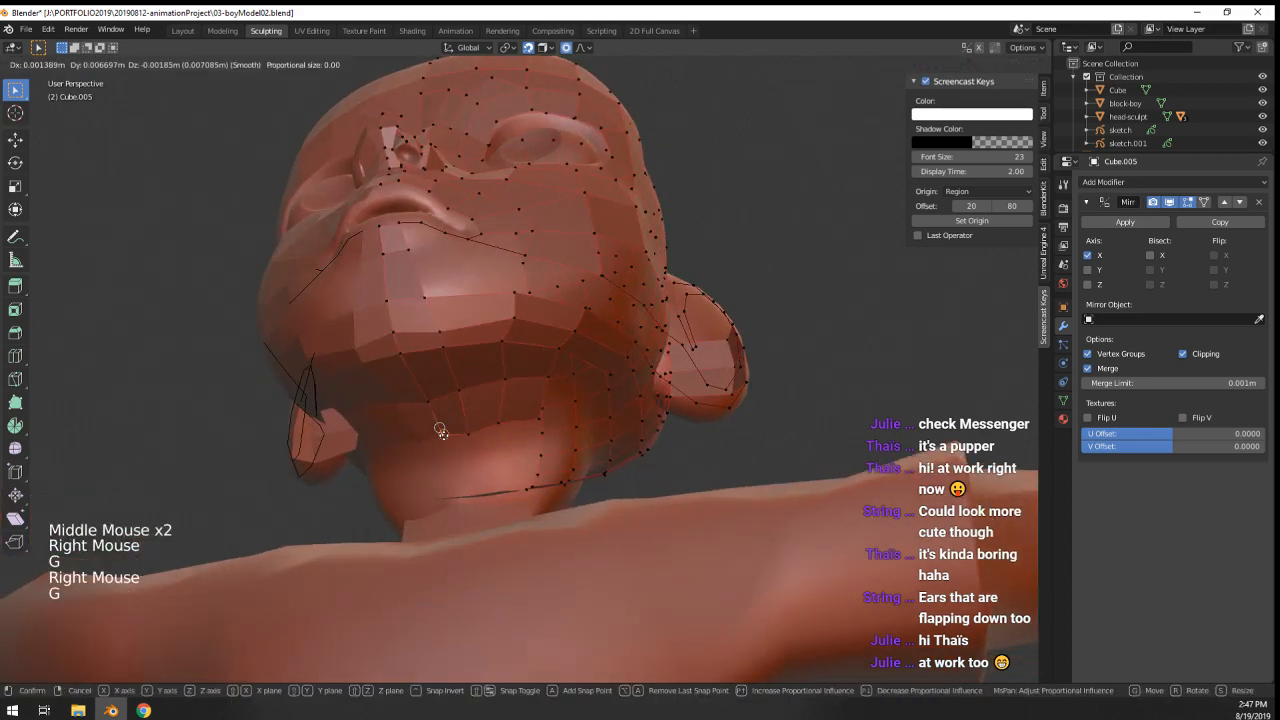
pyautogui.click(465, 433)
pyautogui.press('g')
pyautogui.click(500, 426)
pyautogui.rightClick(510, 425)
pyautogui.click(512, 428)
pyautogui.moveTo(514, 430); pyautogui.dragTo(434, 434, button='middle')
pyautogui.press('Tab')
pyautogui.scroll(-3, 450, 465)
pyautogui.press('Tab')
pyautogui.scroll(4, 455, 450)
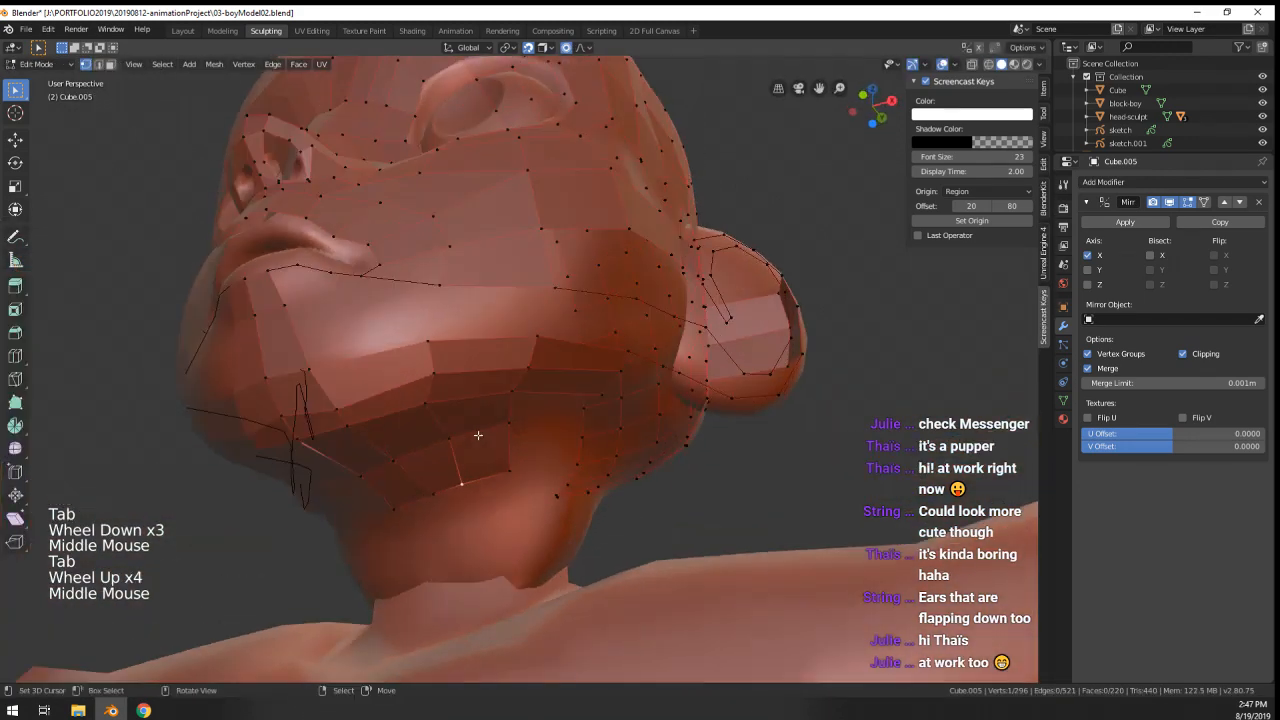
pyautogui.scroll(-2, 434, 434)
pyautogui.hotkey('ctrl', 'r')
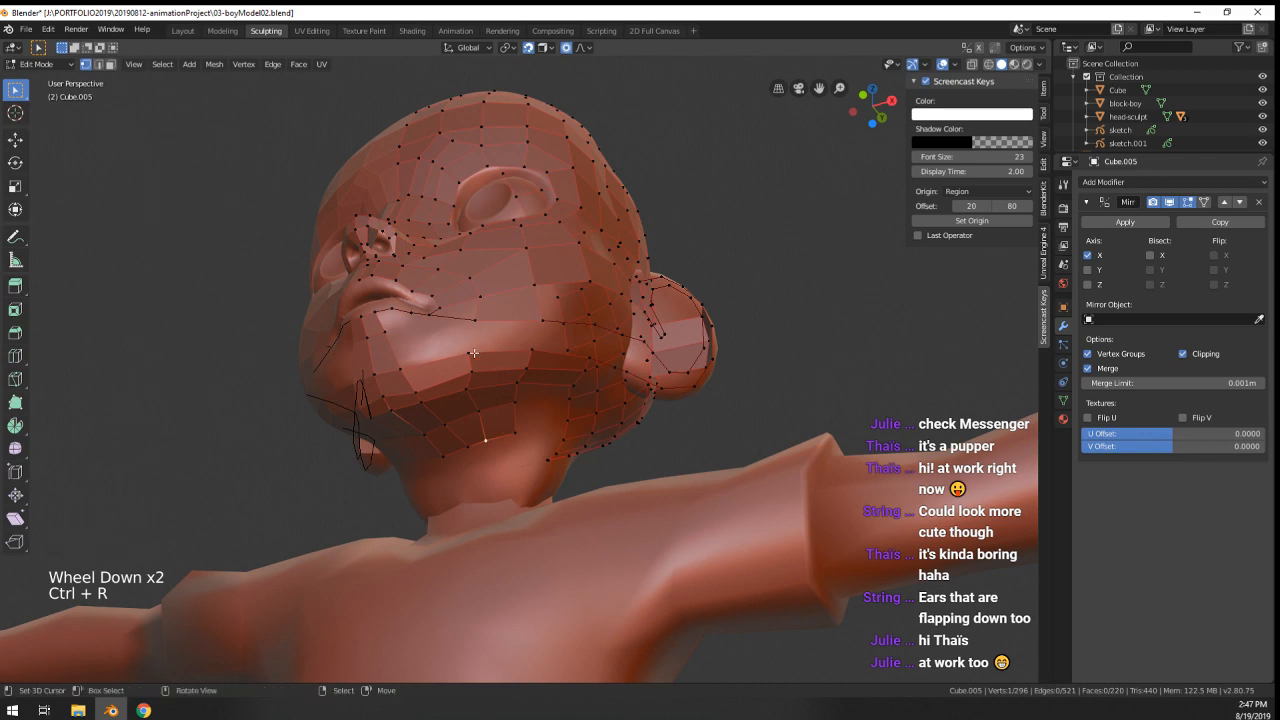
# - Fill the quad on the lower cheek between the cheek strip and the rear part of the jaw strip
pyautogui.rightClick(474, 353)
pyautogui.keyDown('shift'); pyautogui.rightClick(477, 318); pyautogui.keyUp('shift')
pyautogui.keyDown('shift'); pyautogui.rightClick(537, 349); pyautogui.keyUp('shift')
pyautogui.press('f')
pyautogui.moveTo(537, 349); pyautogui.dragTo(528, 319, button='middle')
# - Examine the jaw and cheek topology from below and from the front of the head
pyautogui.scroll(1, 508, 366)
pyautogui.scroll(1, 491, 357)
pyautogui.scroll(-1, 491, 370)
pyautogui.hotkey('ctrl', 'r')
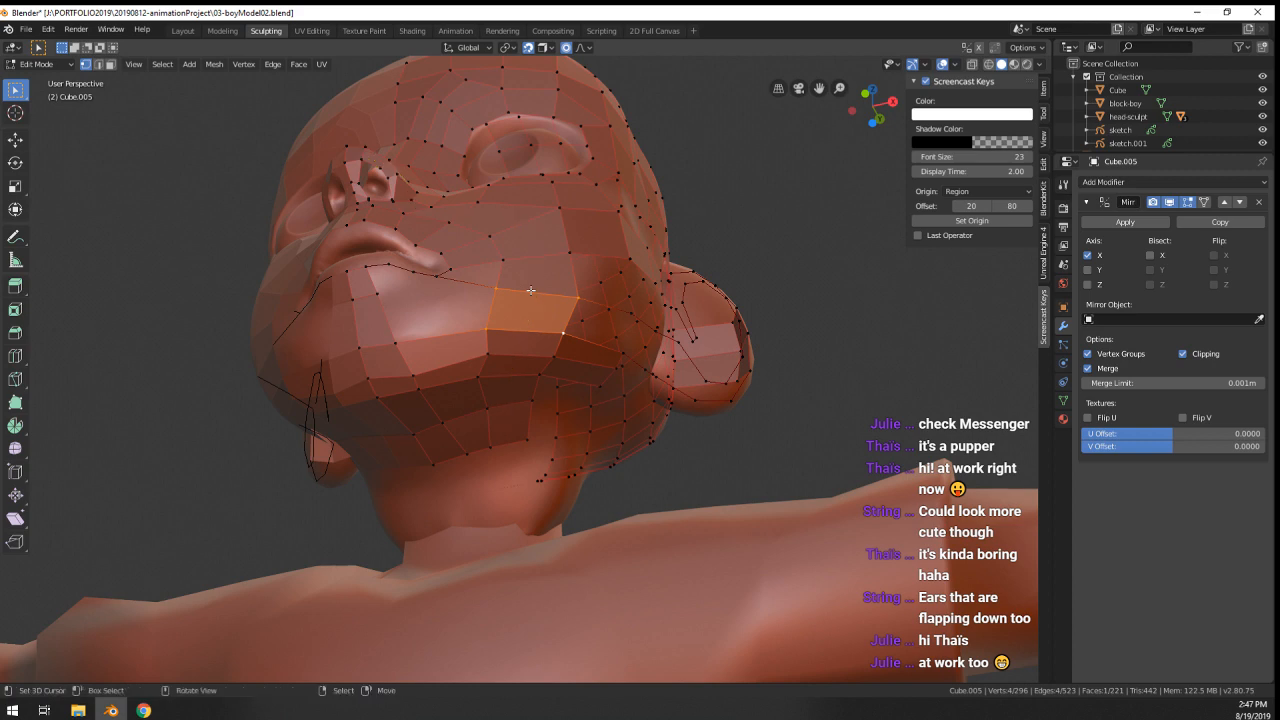
pyautogui.moveTo(531, 290); pyautogui.dragTo(489, 382, button='middle')
pyautogui.scroll(2, 489, 382)
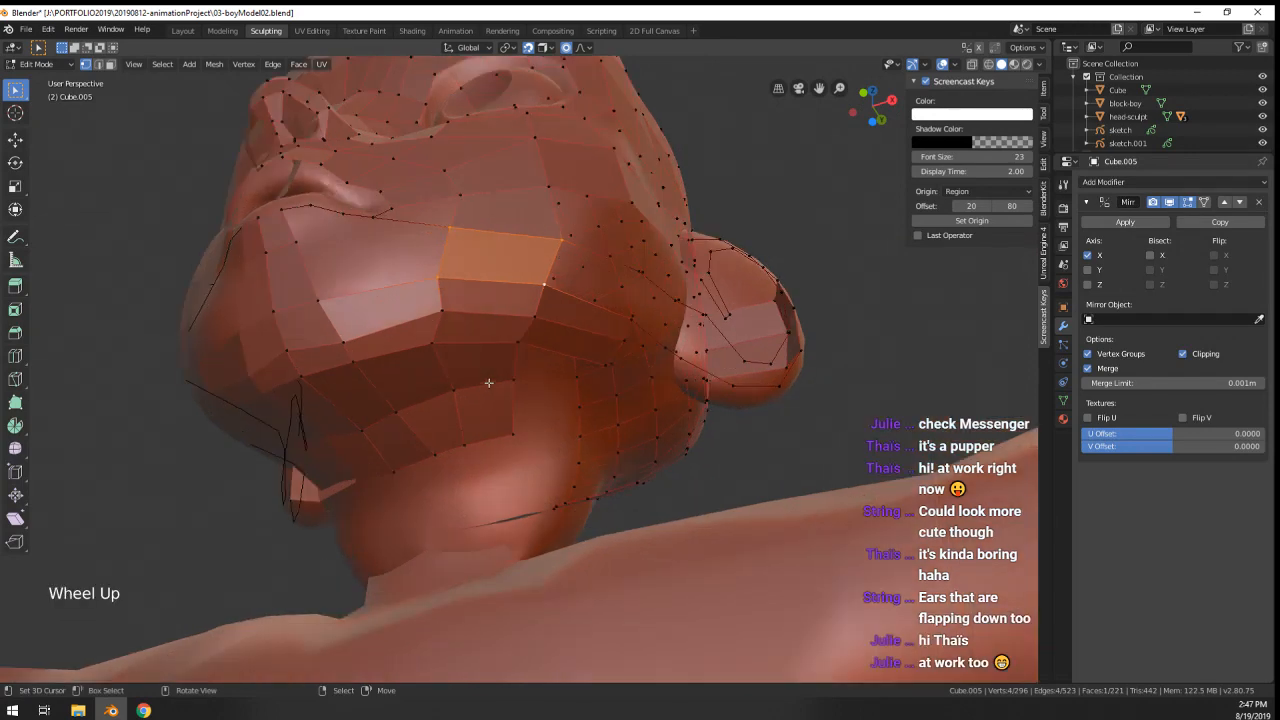
pyautogui.scroll(-3, 489, 382)
pyautogui.moveTo(489, 382); pyautogui.dragTo(523, 573, button='middle')
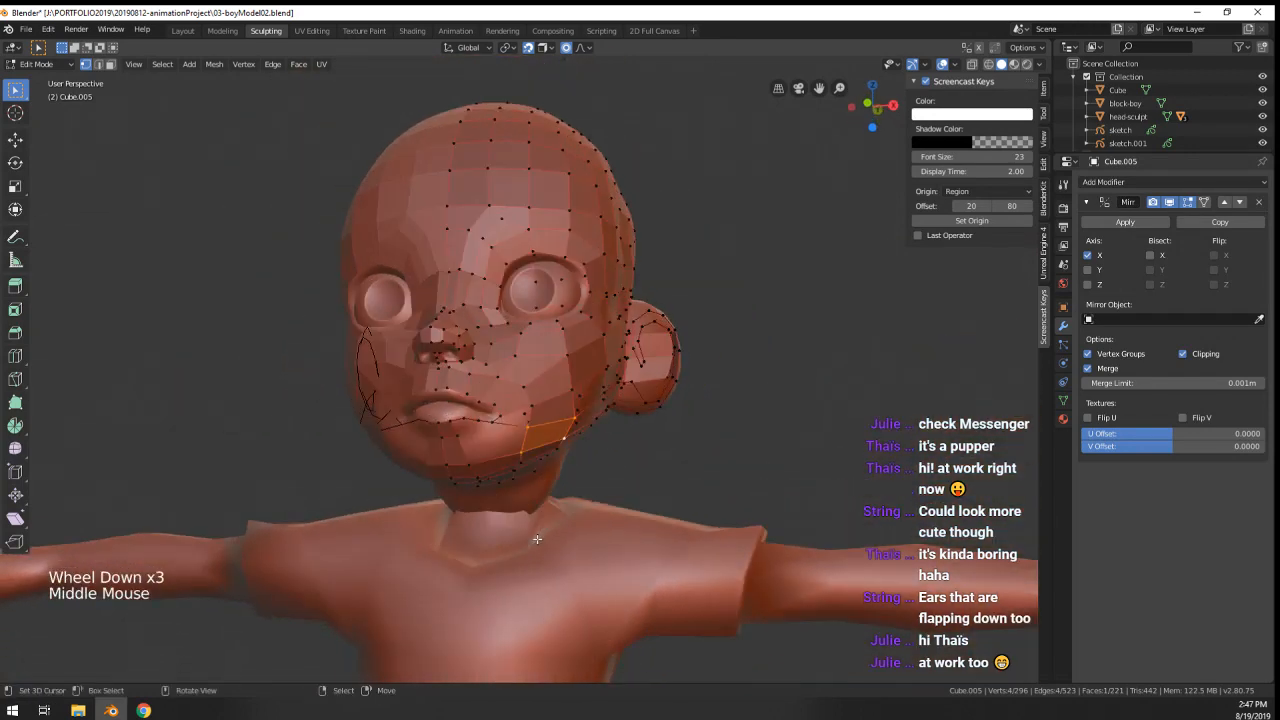
# - Open the body mesh for editing in wireframe shading and select the edge loop at the top of its neck
pyautogui.press('Tab')
pyautogui.rightClick(523, 573)
pyautogui.press('Tab')
pyautogui.press('z')
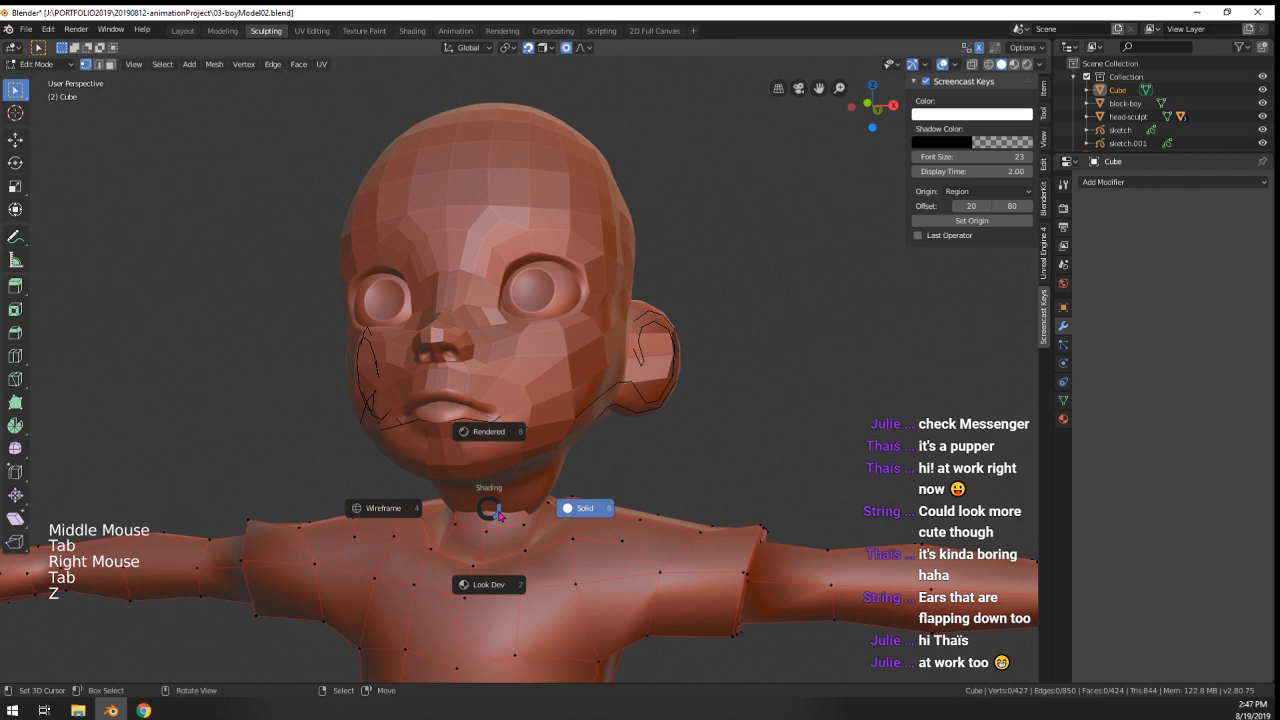
pyautogui.click(416, 504)
pyautogui.moveTo(495, 500); pyautogui.dragTo(433, 483, button='middle')
pyautogui.keyDown('alt'); pyautogui.rightClick(454, 489); pyautogui.keyUp('alt')
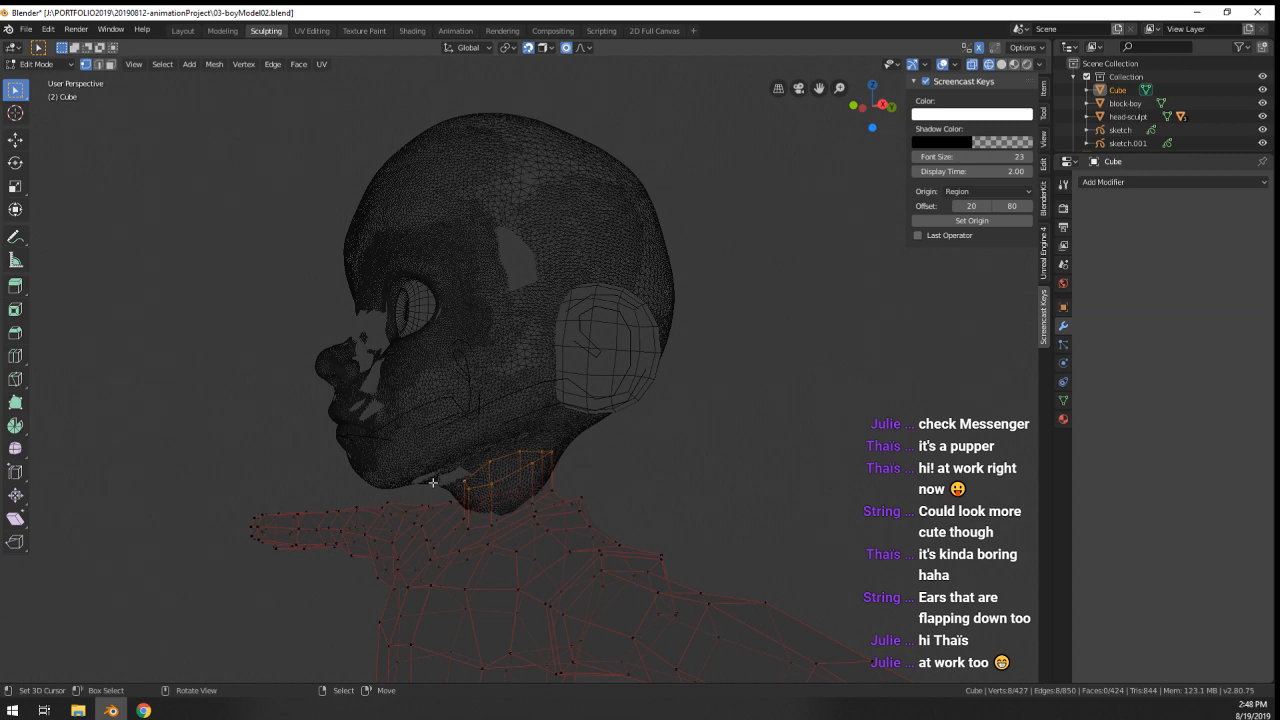
# - Select the head's retopology mesh again and switch the viewport back to solid shading
pyautogui.press('Tab')
pyautogui.rightClick(435, 332)
pyautogui.rightClick(435, 332)
pyautogui.rightClick(435, 332)
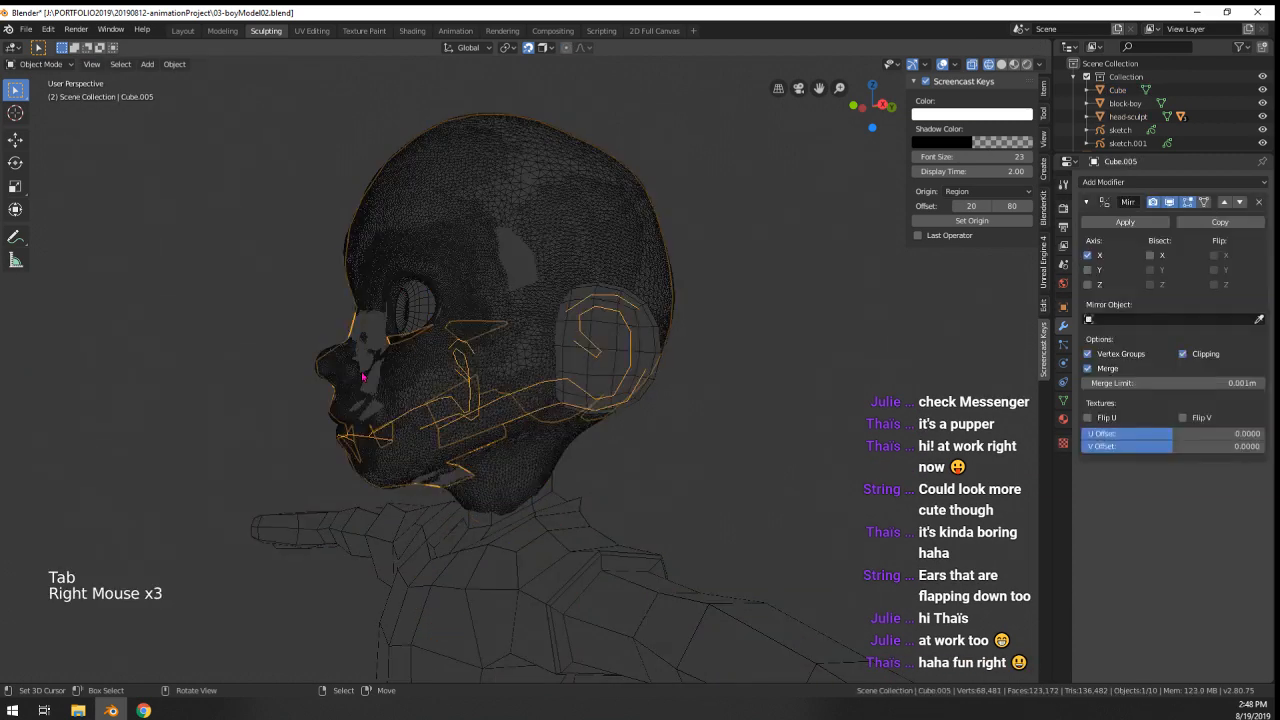
pyautogui.press('z')
pyautogui.moveTo(470, 405); pyautogui.dragTo(679, 494, button='middle')
pyautogui.press('Tab')
pyautogui.press('Tab')
pyautogui.scroll(-4, 679, 494)
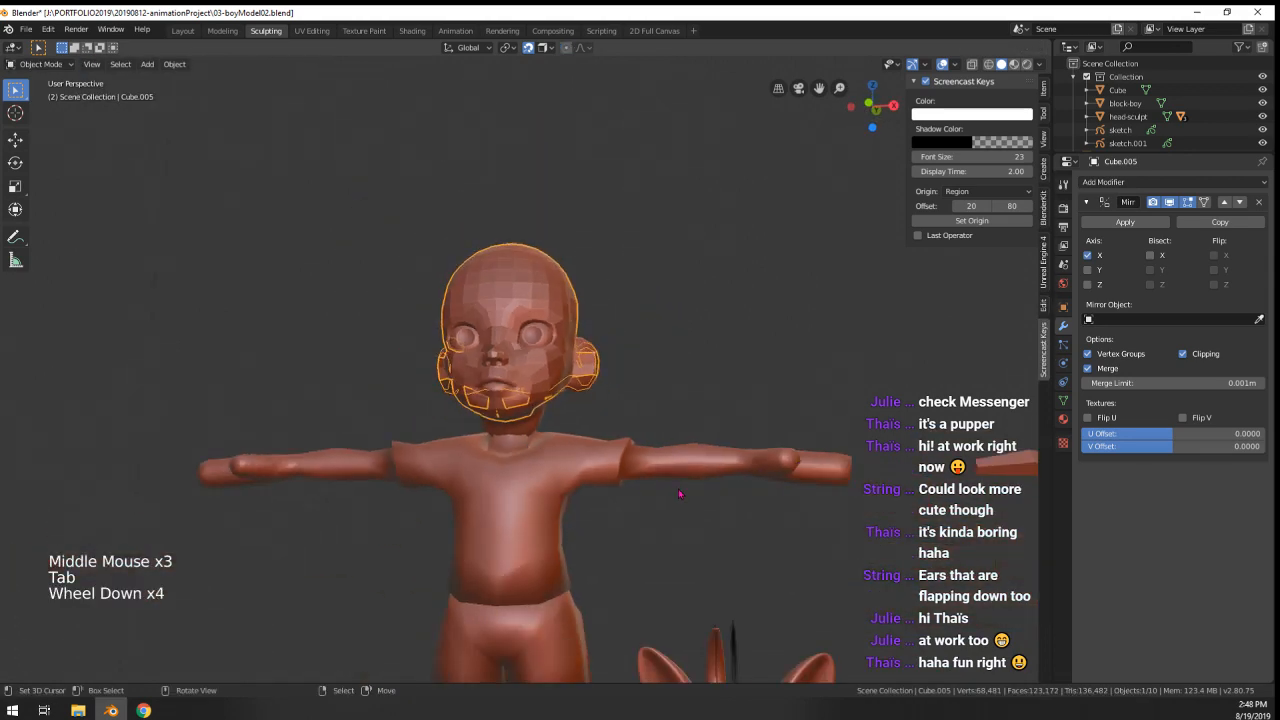
# - Inspect the body mesh's vertices in edit mode and return to object mode
pyautogui.rightClick(698, 461)
pyautogui.press('Tab')
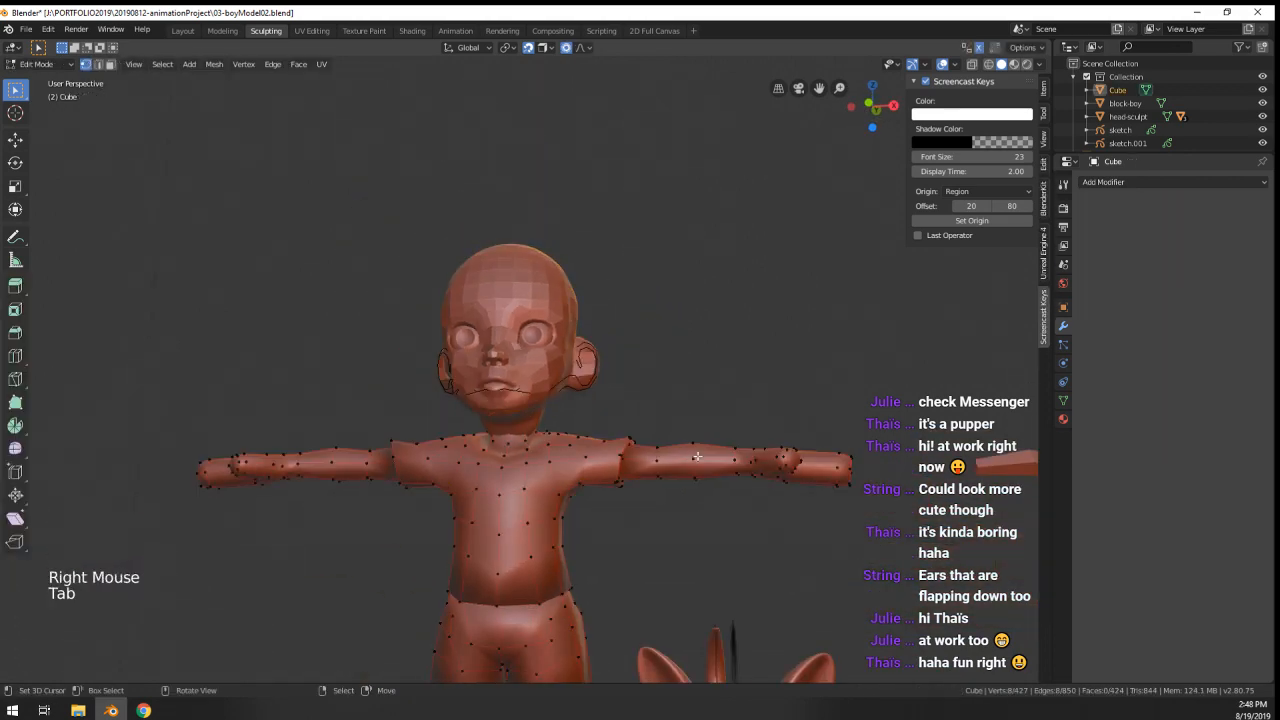
pyautogui.press('Tab')
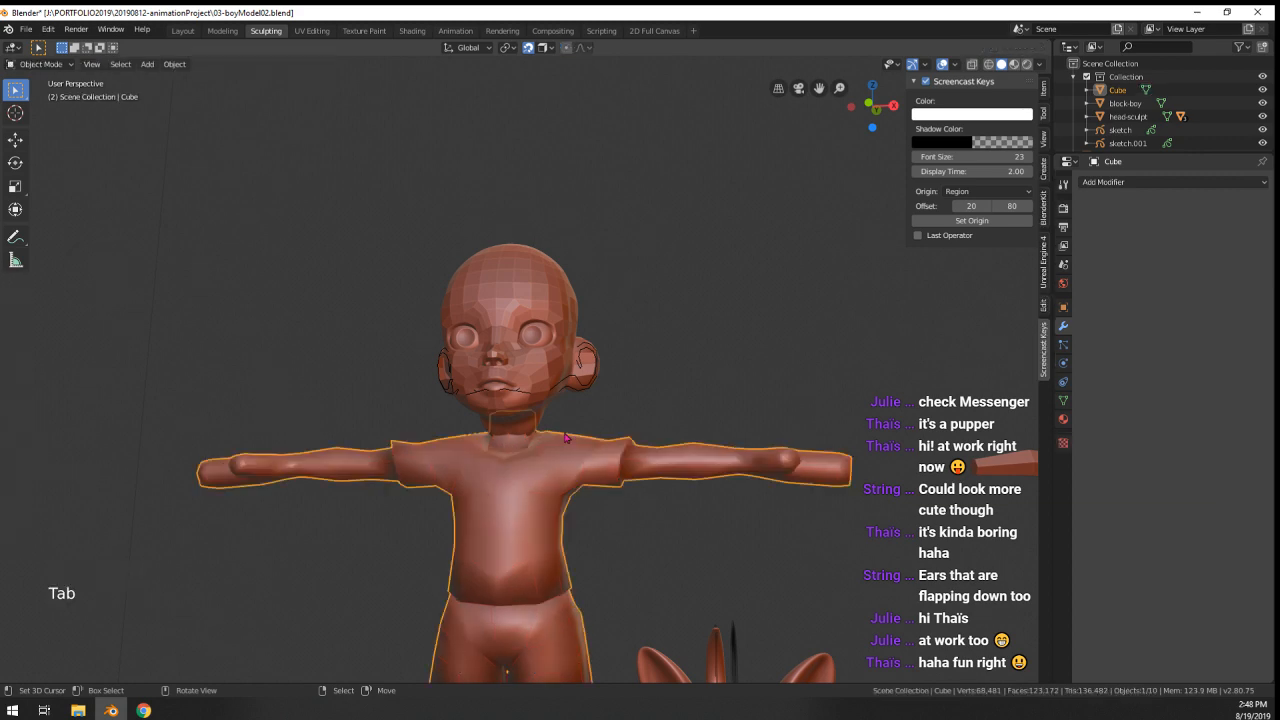
# - Open the head's retopology mesh for editing and reposition two vertices along its lower edge at the back of the head
pyautogui.scroll(5, 566, 438)
pyautogui.moveTo(566, 438); pyautogui.dragTo(277, 434, button='middle')
pyautogui.rightClick(510, 425)
pyautogui.press('Tab')
pyautogui.scroll(1, 277, 434)
pyautogui.rightClick(600, 382)
pyautogui.press('g')
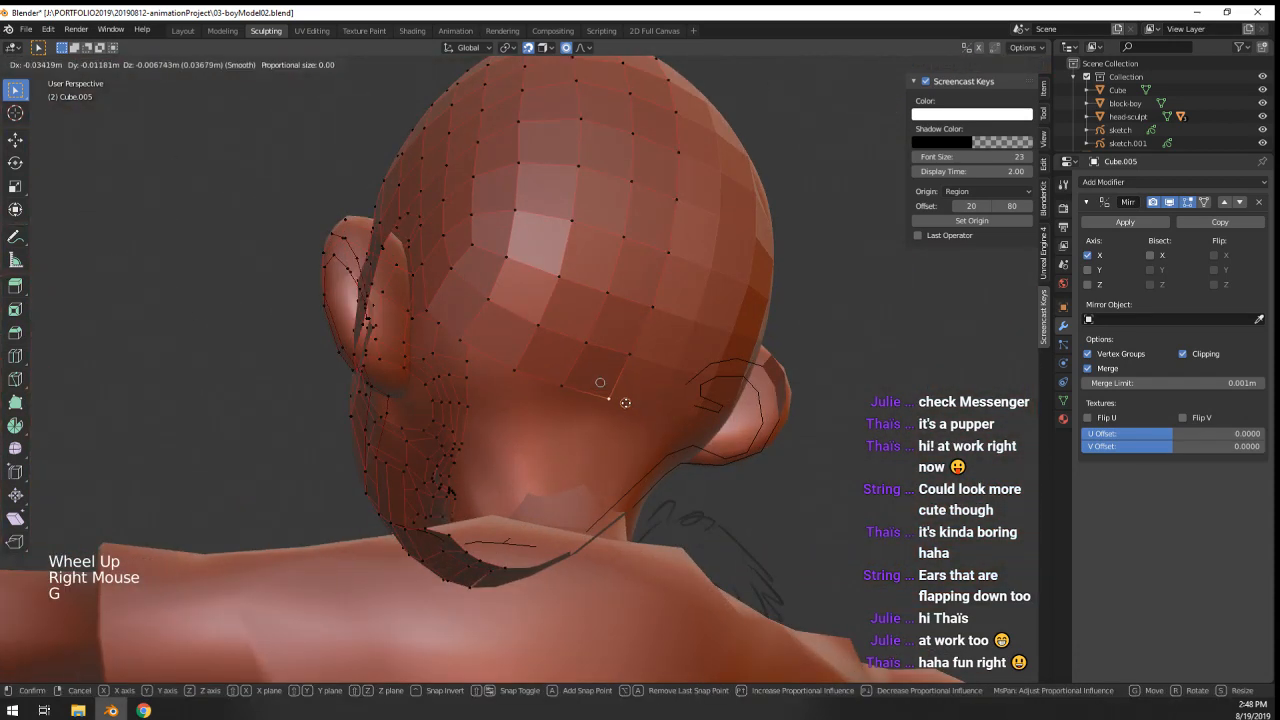
pyautogui.click(622, 404)
pyautogui.scroll(-2, 622, 404)
pyautogui.moveTo(622, 404); pyautogui.dragTo(640, 384, button='middle')
pyautogui.rightClick(565, 373)
pyautogui.press('g')
pyautogui.click(599, 361)
# - Slide the vertical edge loop beside the forehead's centre line along the head's surface
pyautogui.keyDown('alt'); pyautogui.rightClick(594, 280); pyautogui.keyUp('alt')
pyautogui.moveTo(594, 280); pyautogui.dragTo(780, 307, button='middle')
pyautogui.press('g')
pyautogui.press('g')
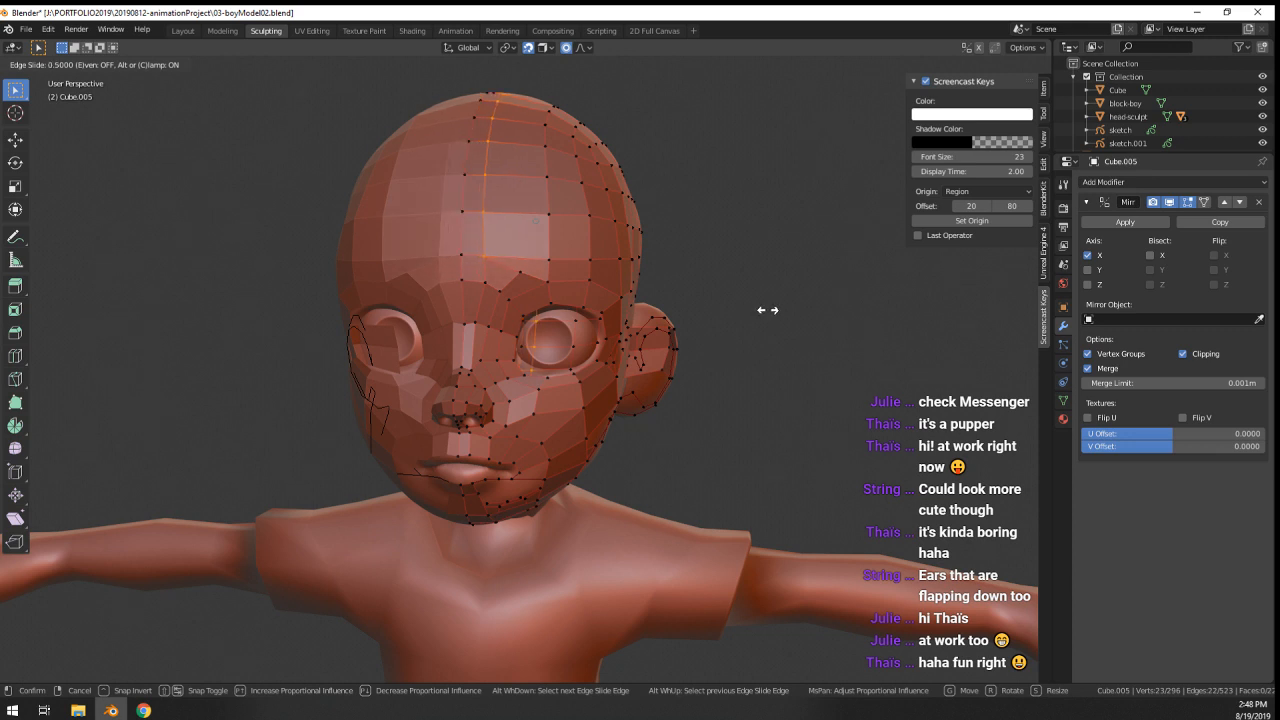
pyautogui.press('g')
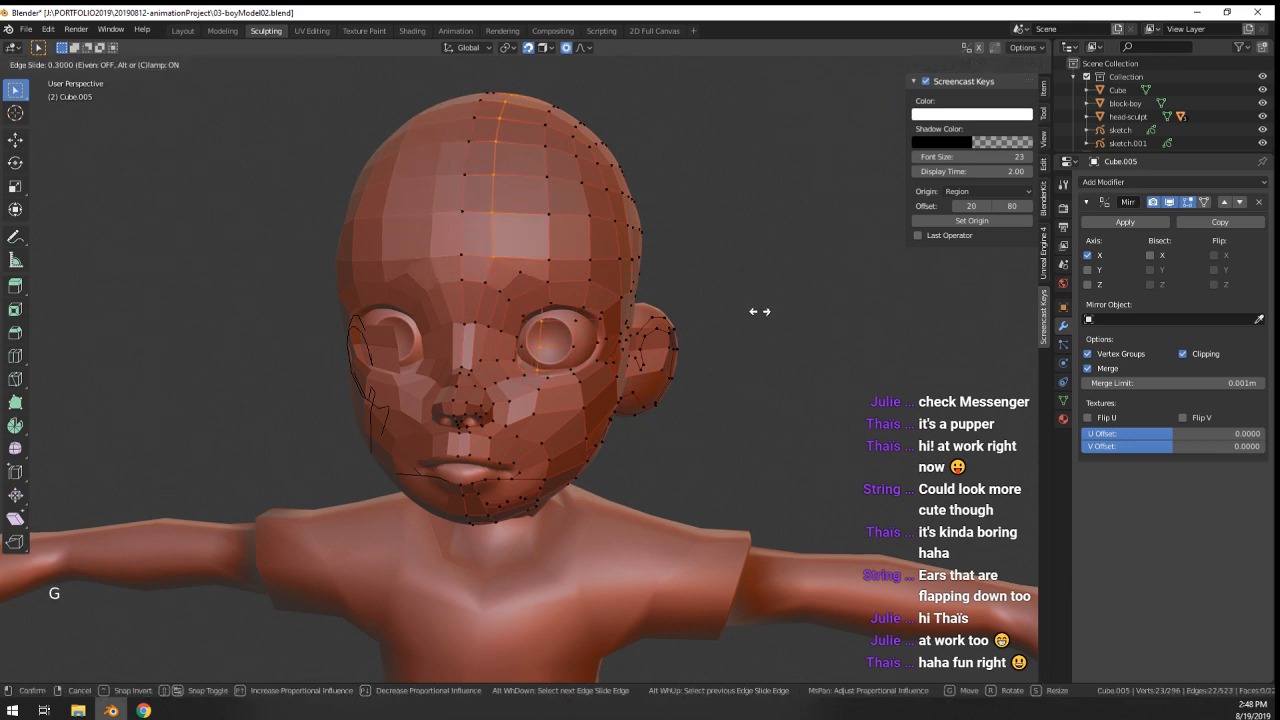
pyautogui.press('Tab')
# - Move two forehead vertices above the eyebrow upward to even out the face spacing
pyautogui.moveTo(760, 311); pyautogui.dragTo(489, 250, button='middle')
pyautogui.scroll(1, 560, 191)
pyautogui.press('Tab')
pyautogui.scroll(1, 524, 202)
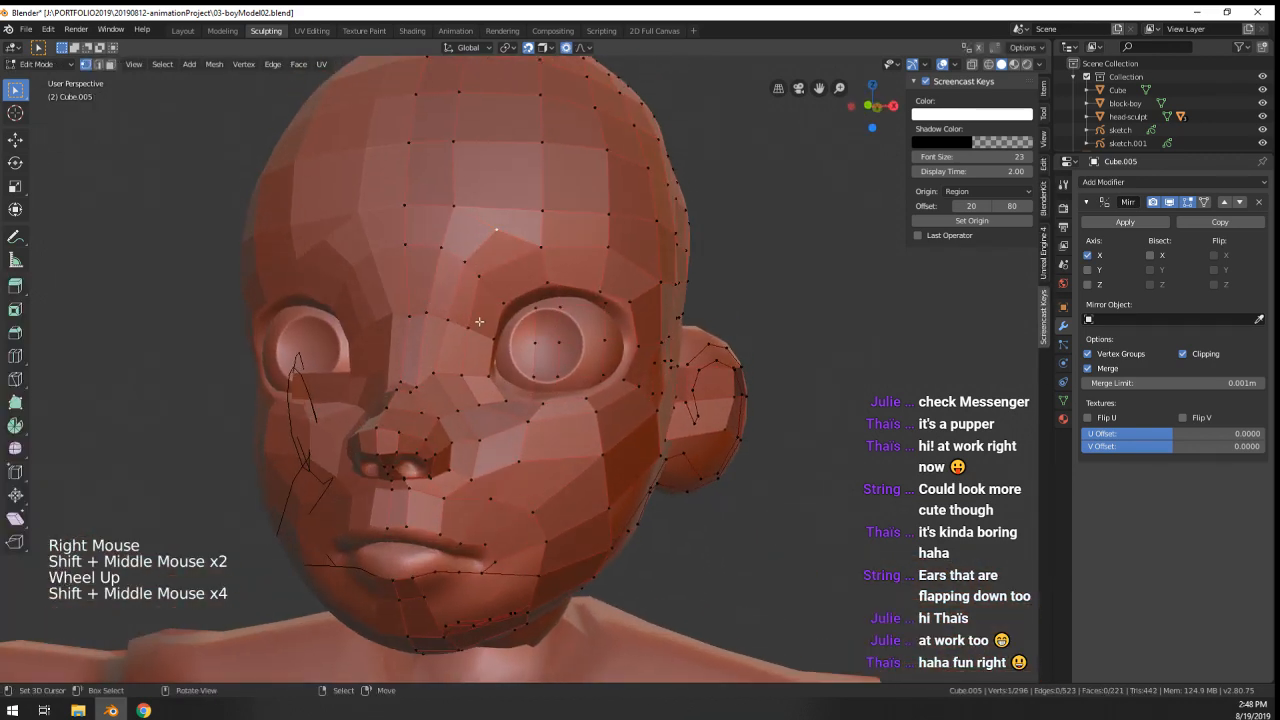
pyautogui.hotkey('ctrl', 'r')
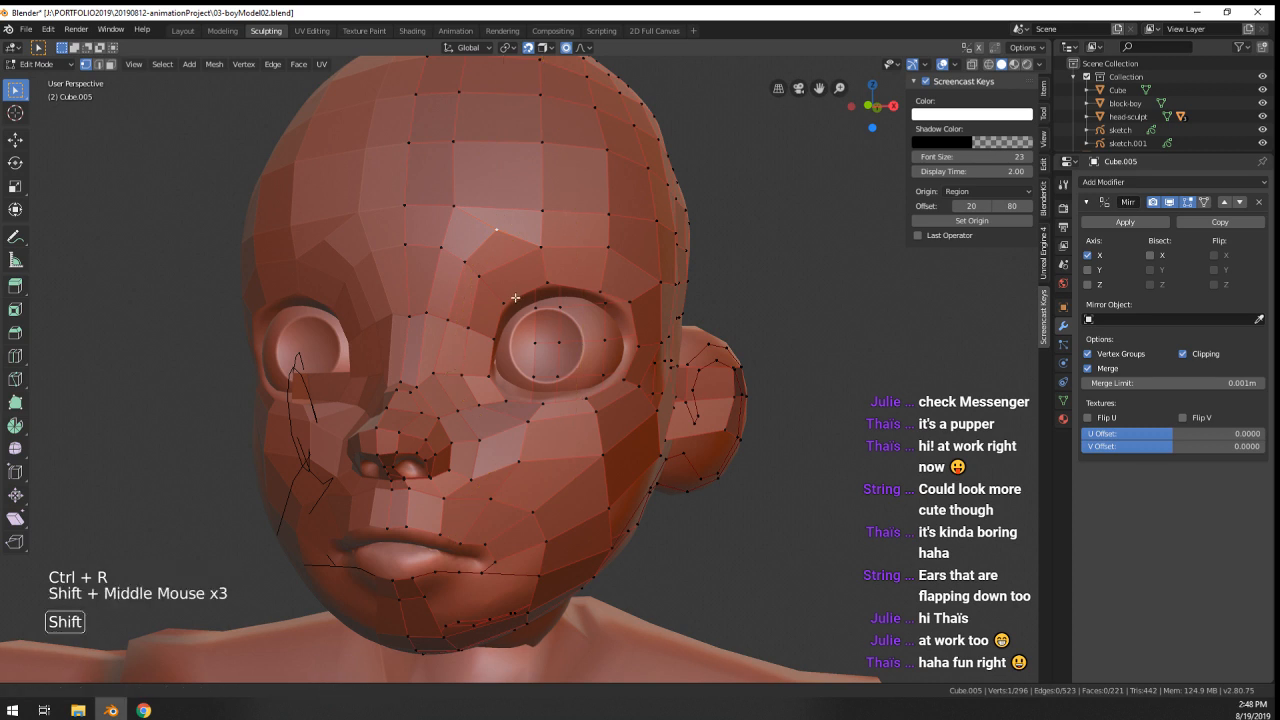
pyautogui.keyDown('shift'); pyautogui.moveTo(452, 372); pyautogui.dragTo(506, 355, button='middle'); pyautogui.keyUp('shift')
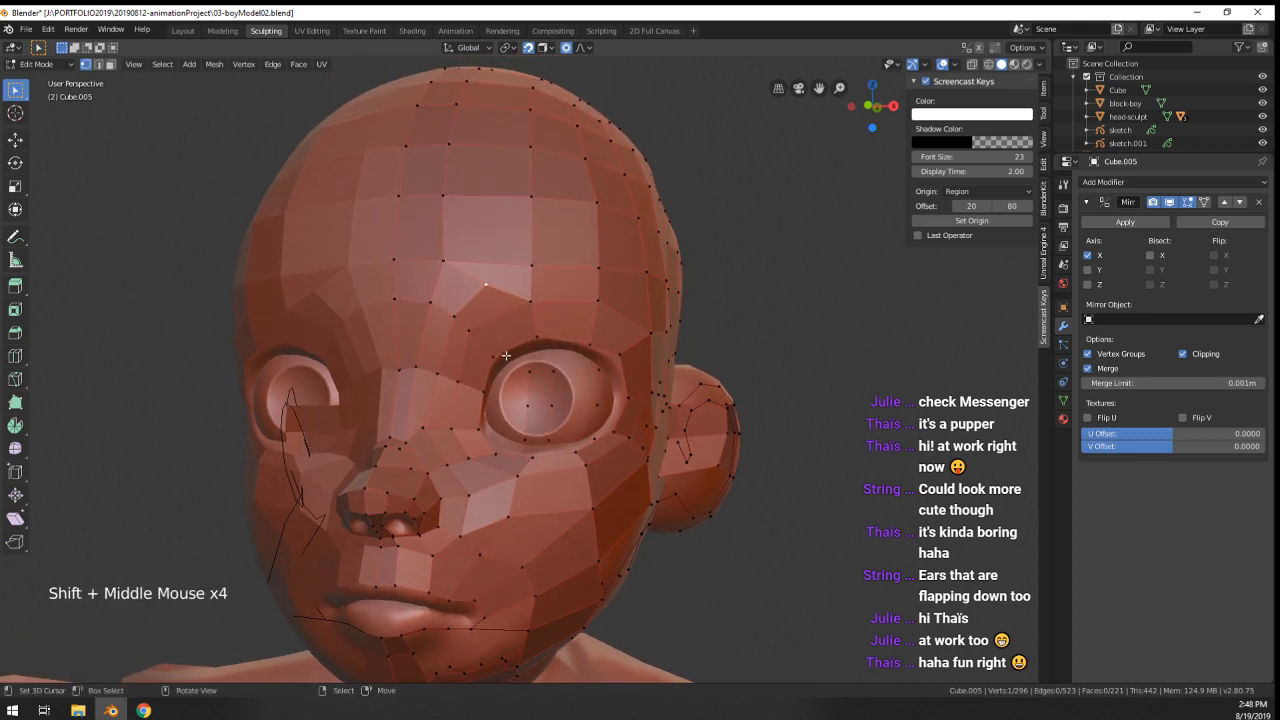
pyautogui.press('g')
pyautogui.click(466, 235)
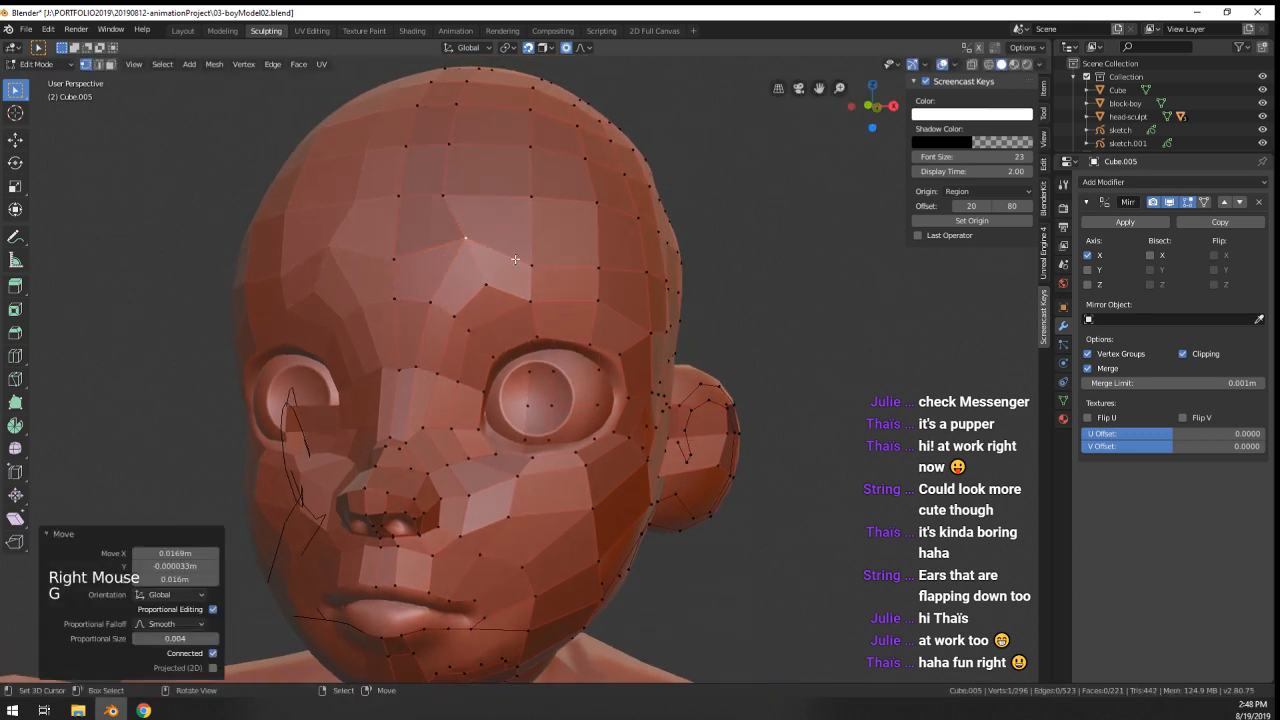
pyautogui.rightClick(530, 263)
pyautogui.press('g')
pyautogui.click(546, 240)
# - Reposition the vertices between the brow and temple to smooth the edge flow on the side of the forehead
pyautogui.moveTo(638, 267); pyautogui.dragTo(574, 270, button='middle')
pyautogui.rightClick(497, 274)
pyautogui.press('g')
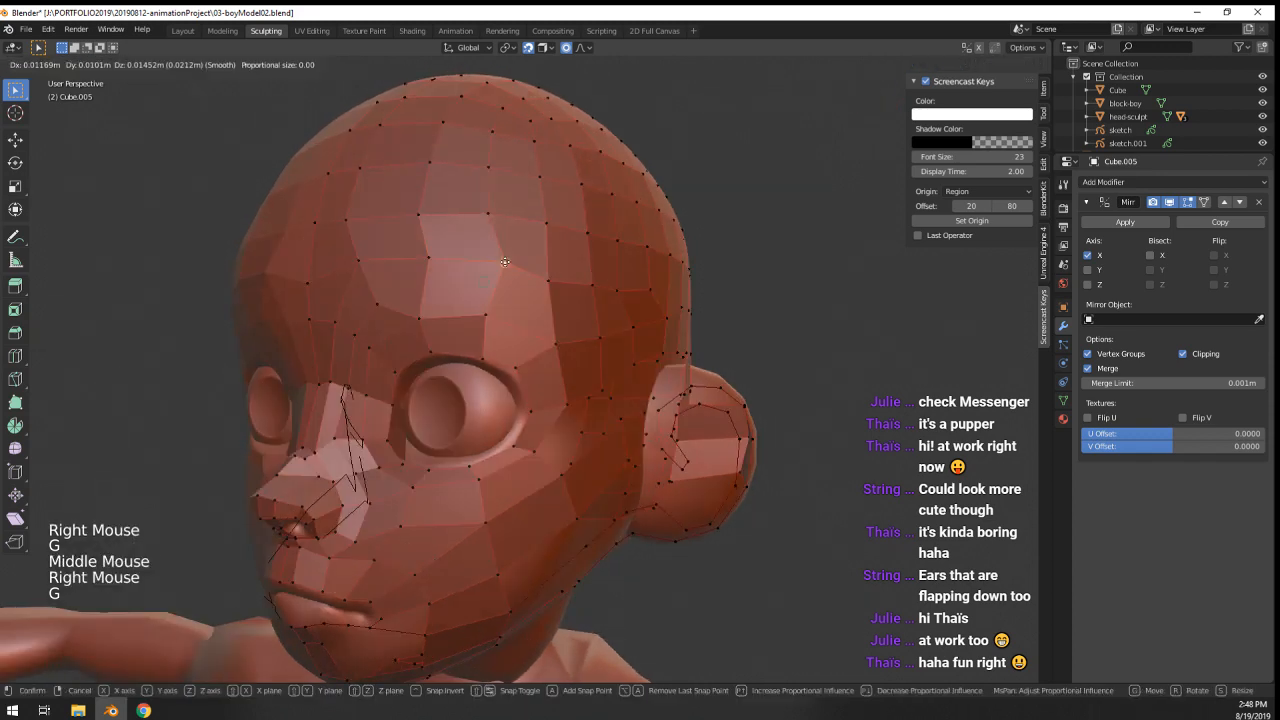
pyautogui.click(508, 261)
pyautogui.rightClick(557, 280)
pyautogui.press('g')
pyautogui.click(565, 280)
pyautogui.rightClick(509, 262)
pyautogui.press('g')
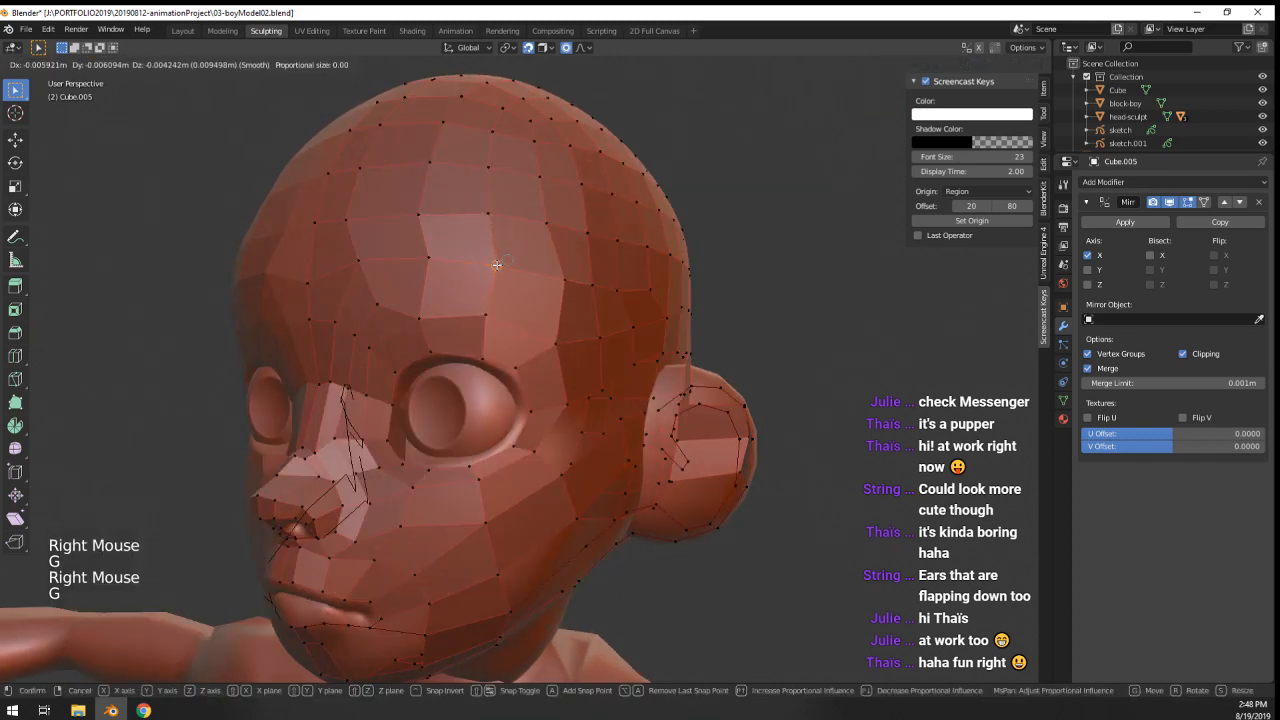
pyautogui.click(497, 265)
pyautogui.rightClick(490, 213)
pyautogui.press('g')
pyautogui.click(497, 213)
# - Adjust another forehead vertex from the front and review the head's shape in object mode
pyautogui.scroll(-2, 497, 213)
pyautogui.press('Tab')
pyautogui.scroll(-1, 497, 213)
pyautogui.moveTo(497, 213); pyautogui.dragTo(472, 263, button='middle')
pyautogui.scroll(2, 560, 330)
pyautogui.press('Tab')
pyautogui.rightClick(472, 263)
pyautogui.press('g')
pyautogui.press('Tab')
pyautogui.scroll(-2, 537, 229)
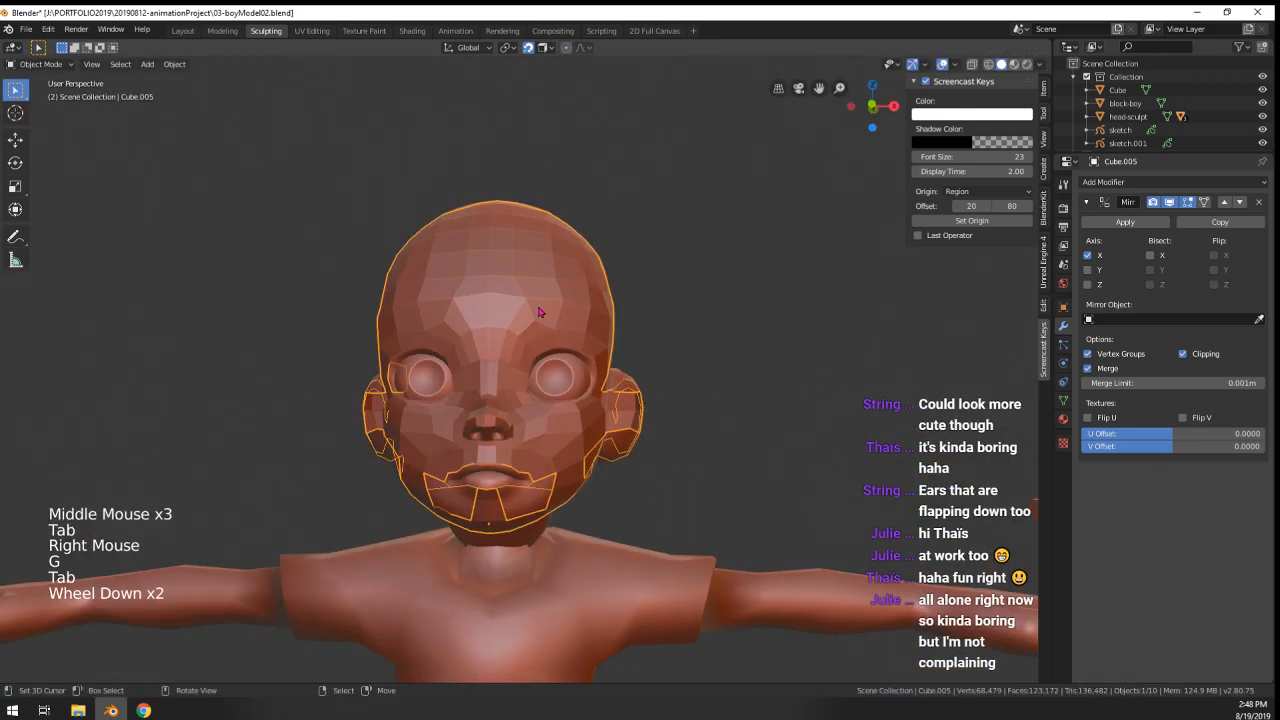
pyautogui.moveTo(537, 229); pyautogui.dragTo(590, 370, button='middle')
pyautogui.keyDown('shift'); pyautogui.moveTo(590, 375); pyautogui.dragTo(592, 349, button='middle'); pyautogui.keyUp('shift')
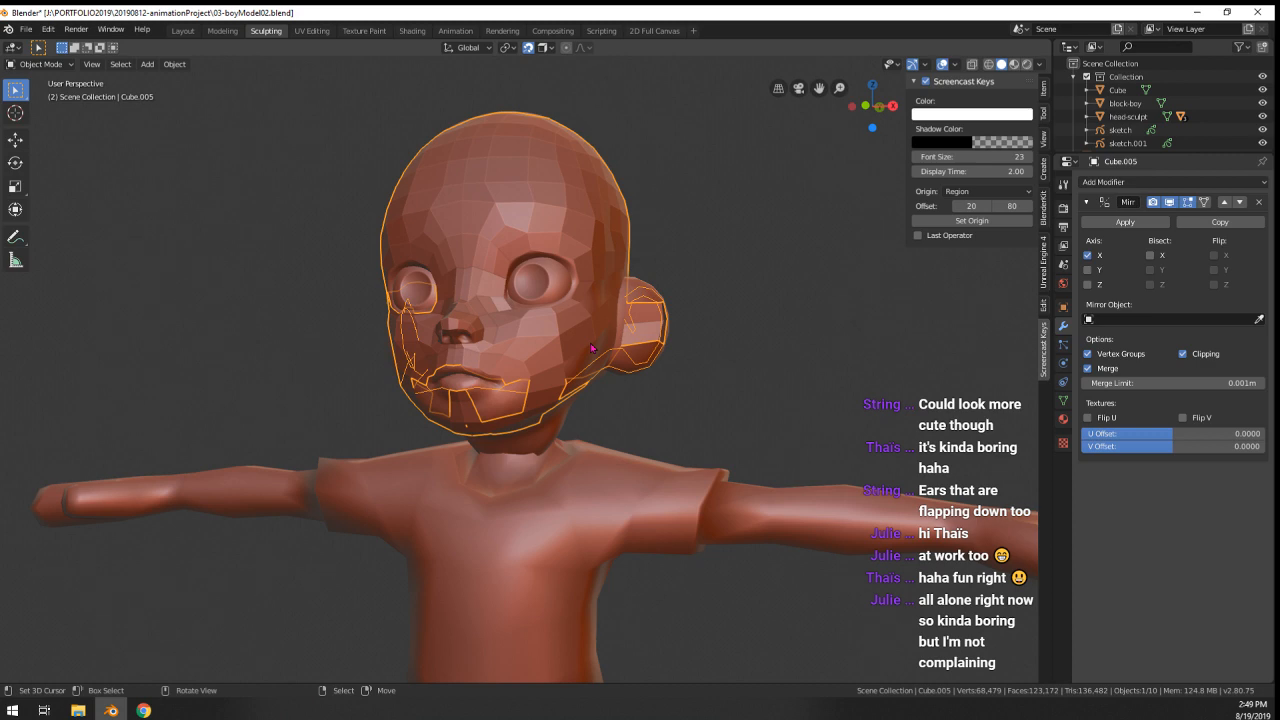
# - Extrude two vertices from the chin strip beneath the lower lip and fill faces up to the edge above
pyautogui.scroll(2, 591, 347)
pyautogui.moveTo(591, 347); pyautogui.dragTo(537, 461, button='middle')
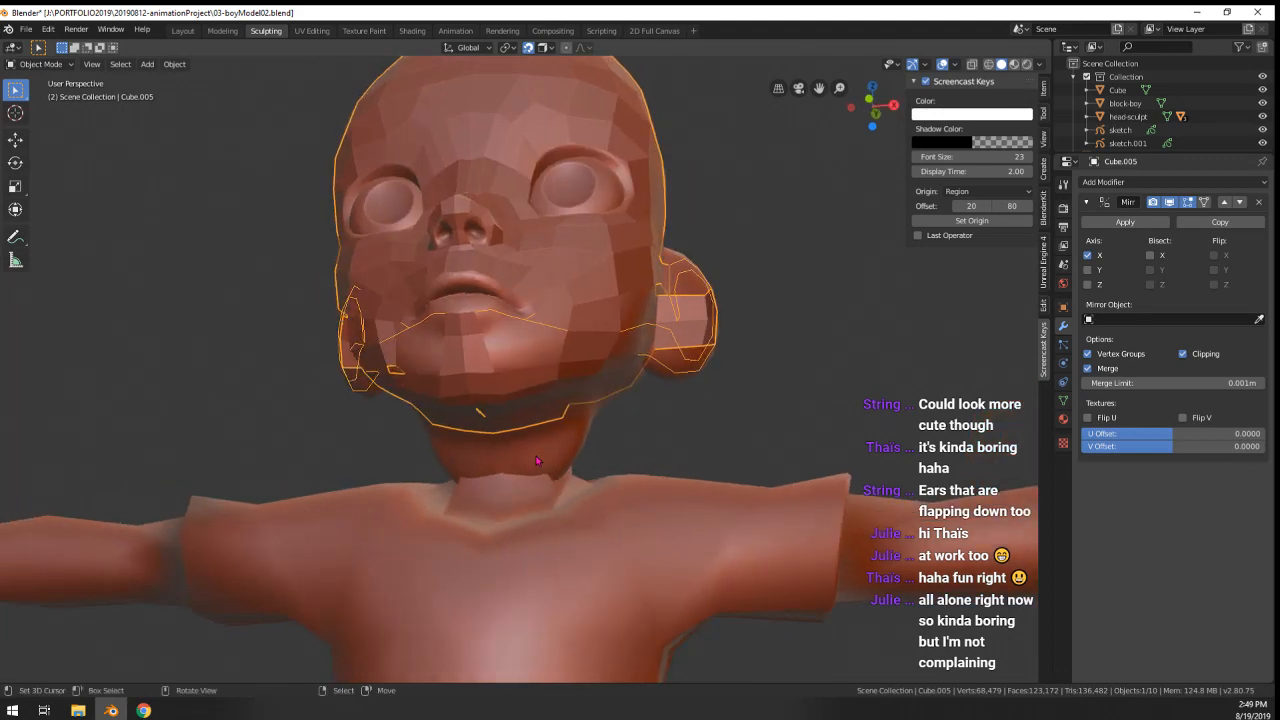
pyautogui.scroll(2, 514, 288)
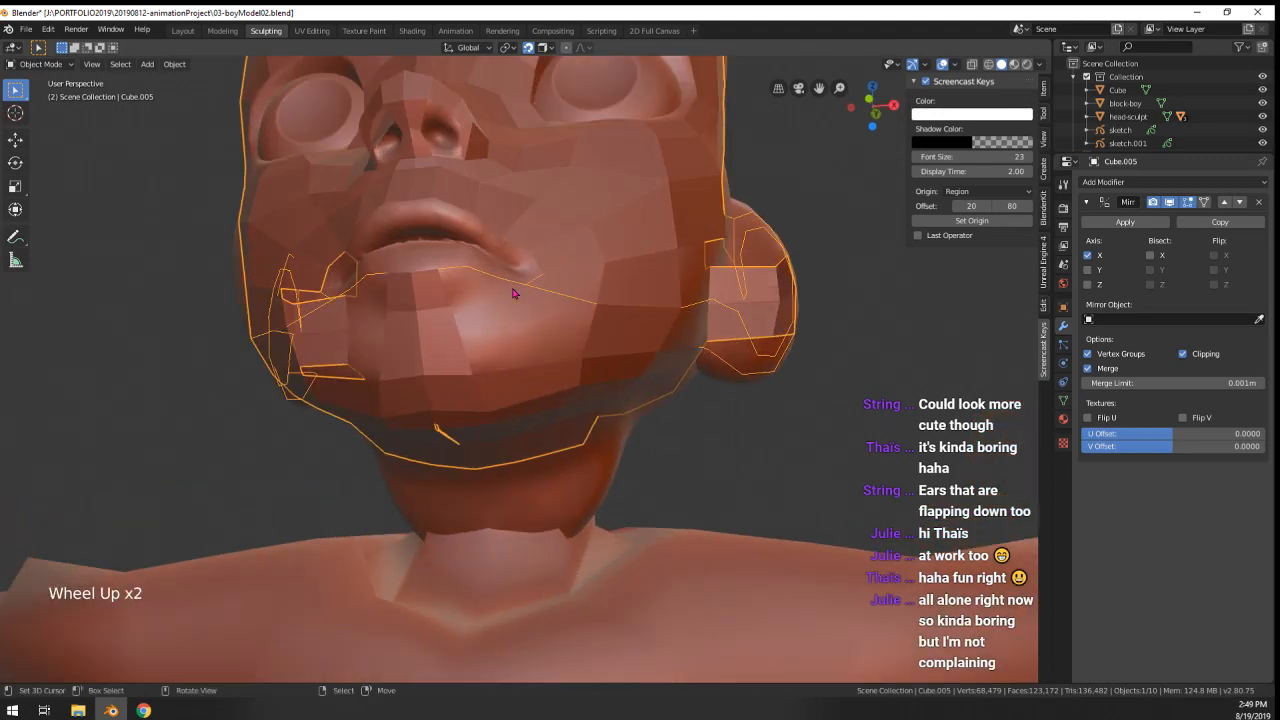
pyautogui.press('Tab')
pyautogui.moveTo(516, 294); pyautogui.dragTo(520, 353, button='middle')
pyautogui.rightClick(409, 348)
pyautogui.rightClick(409, 348)
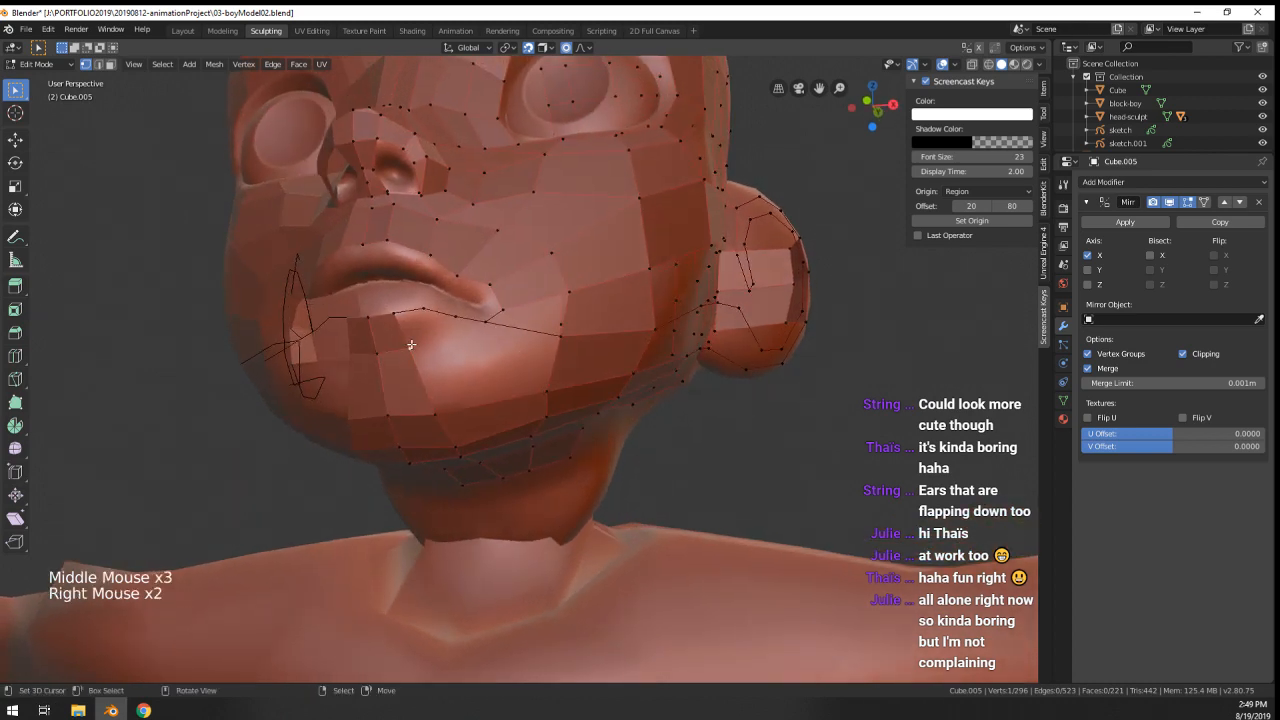
pyautogui.keyDown('ctrl'); pyautogui.click(427, 338); pyautogui.keyUp('ctrl')
pyautogui.keyDown('ctrl'); pyautogui.click(451, 331); pyautogui.keyUp('ctrl')
pyautogui.rightClick(424, 311)
pyautogui.keyDown('shift'); pyautogui.rightClick(429, 340); pyautogui.keyUp('shift')
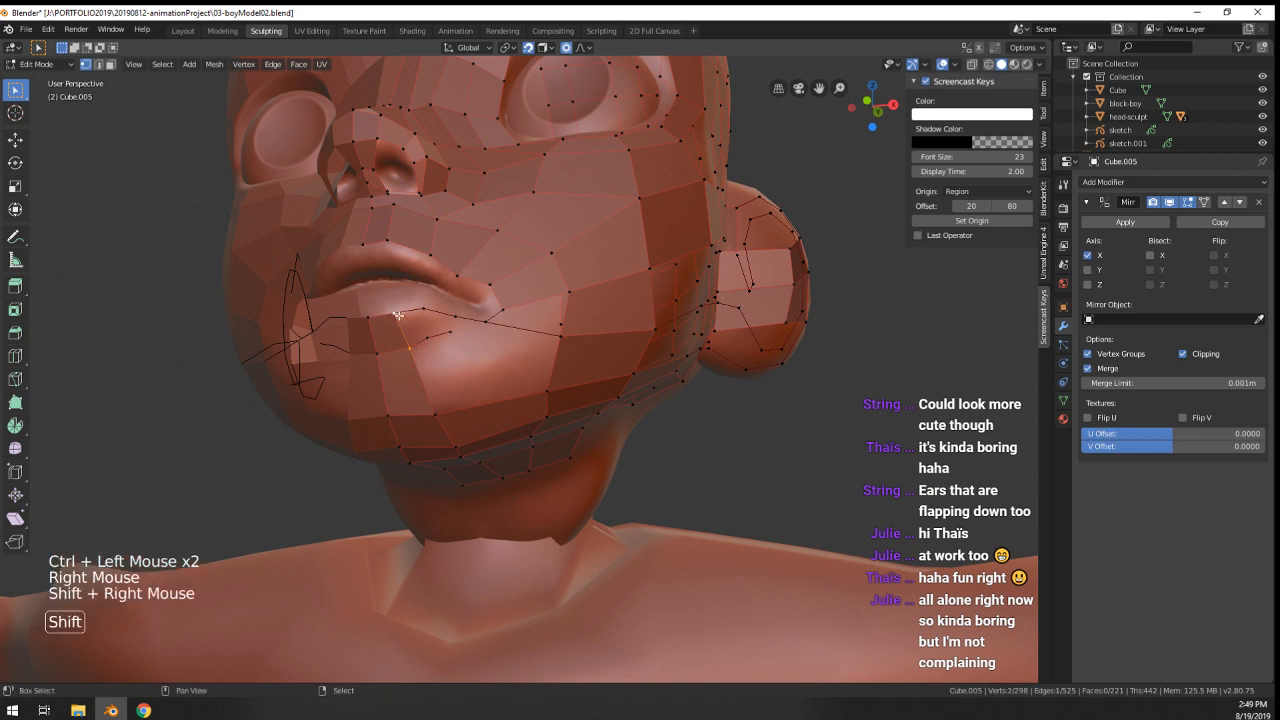
pyautogui.press('f')
# - Extrude one more vertex toward the mouth corner and fill the face between it and the edge above
pyautogui.rightClick(451, 334)
pyautogui.keyDown('ctrl'); pyautogui.click(485, 333); pyautogui.keyUp('ctrl')
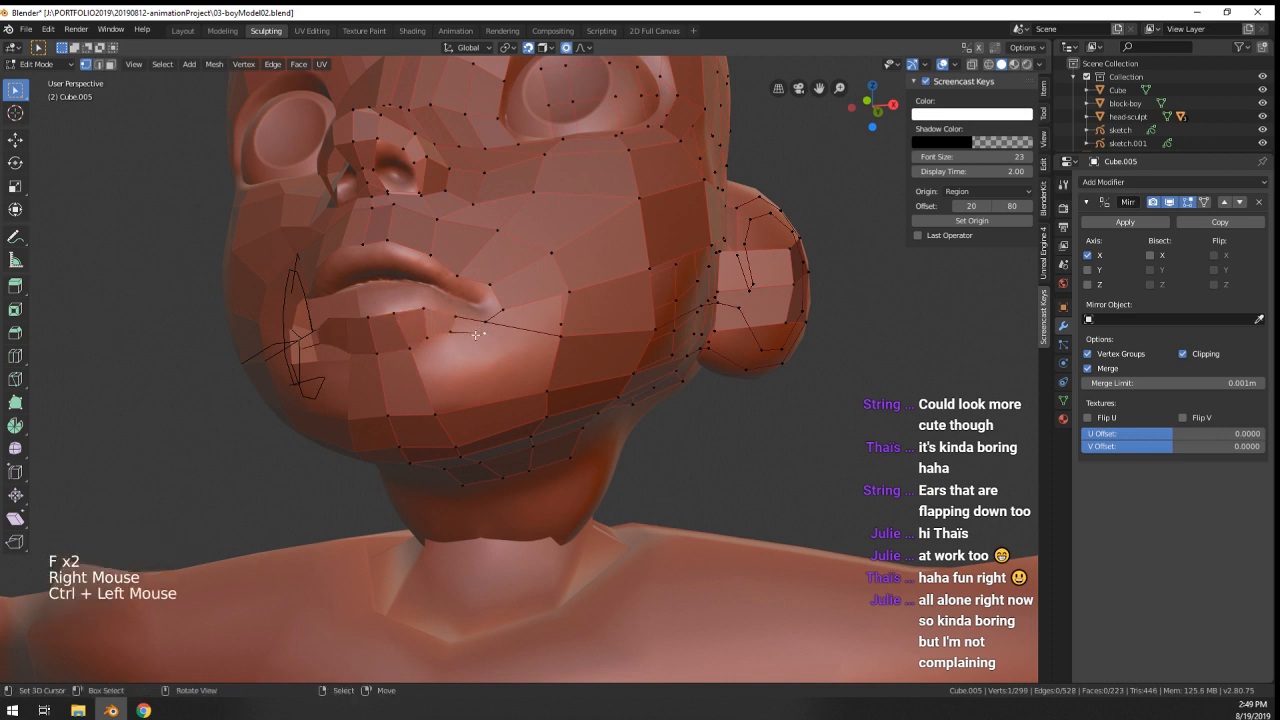
pyautogui.rightClick(451, 333)
pyautogui.keyDown('shift'); pyautogui.rightClick(457, 319); pyautogui.keyUp('shift')
pyautogui.keyDown('shift'); pyautogui.rightClick(486, 324); pyautogui.keyUp('shift')
pyautogui.keyDown('shift'); pyautogui.rightClick(489, 337); pyautogui.keyUp('shift')
pyautogui.press('f')
pyautogui.rightClick(490, 340)
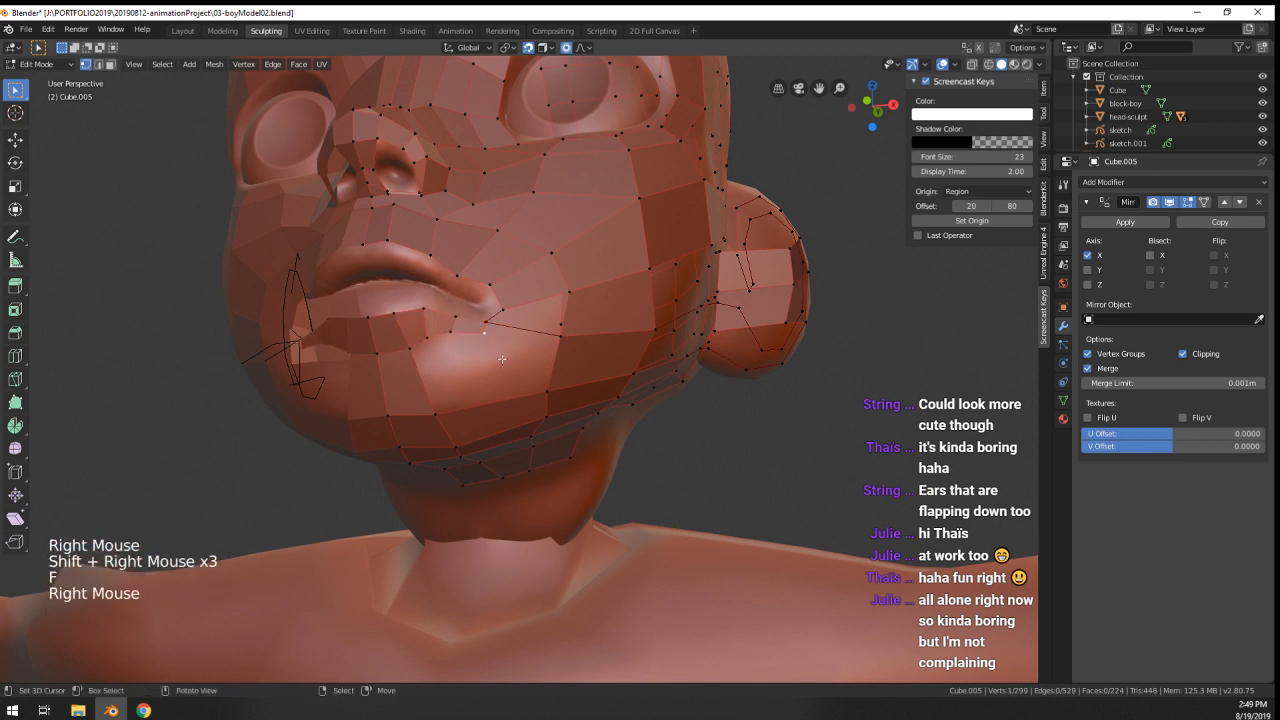
# - Extrude the top edges of the strip below the mouth upward onto the lower lip
pyautogui.moveTo(502, 359); pyautogui.dragTo(440, 350, button='middle')
pyautogui.scroll(1, 430, 345)
pyautogui.rightClick(407, 341)
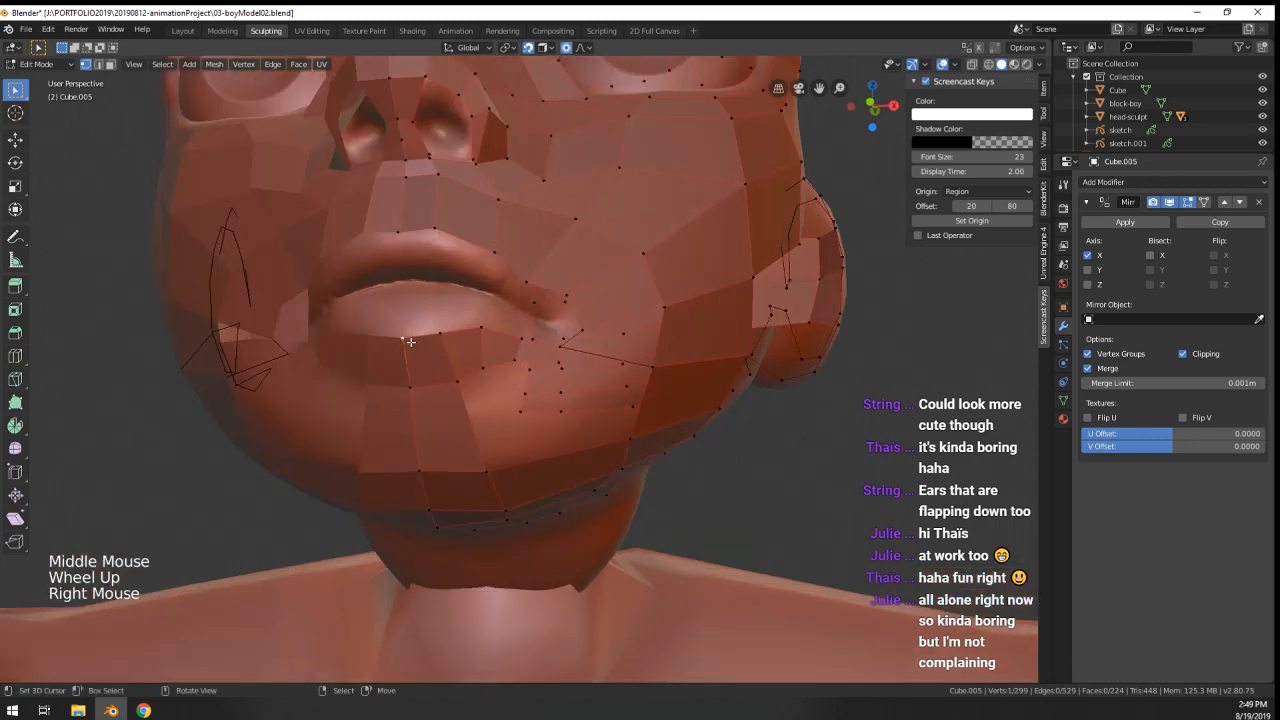
pyautogui.keyDown('shift'); pyautogui.rightClick(476, 329); pyautogui.keyUp('shift')
pyautogui.keyDown('shift'); pyautogui.rightClick(443, 332); pyautogui.keyUp('shift')
pyautogui.keyDown('ctrl'); pyautogui.click(438, 309); pyautogui.keyUp('ctrl')
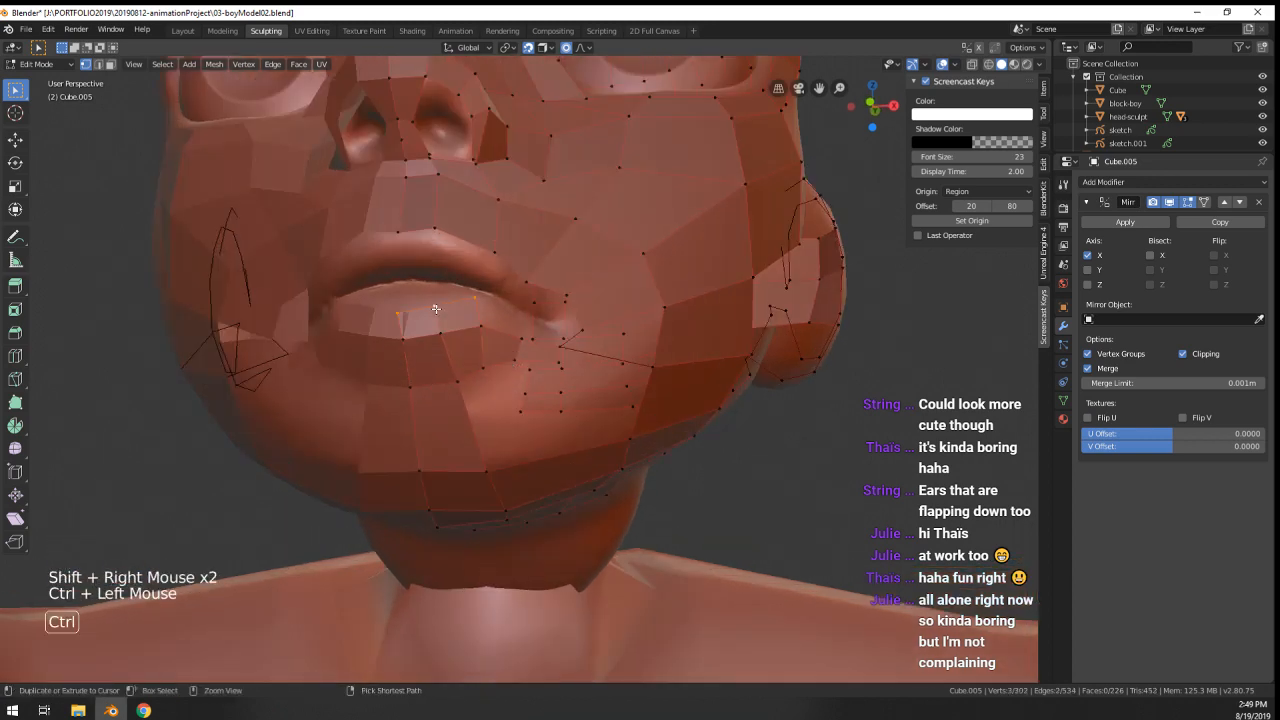
# - Adjust the new lower-lip vertices, placing the inner one on the centre line and shifting the outer one along the lip
pyautogui.moveTo(442, 311); pyautogui.dragTo(471, 366, button='middle')
pyautogui.rightClick(438, 417)
pyautogui.press('g')
pyautogui.click(443, 415)
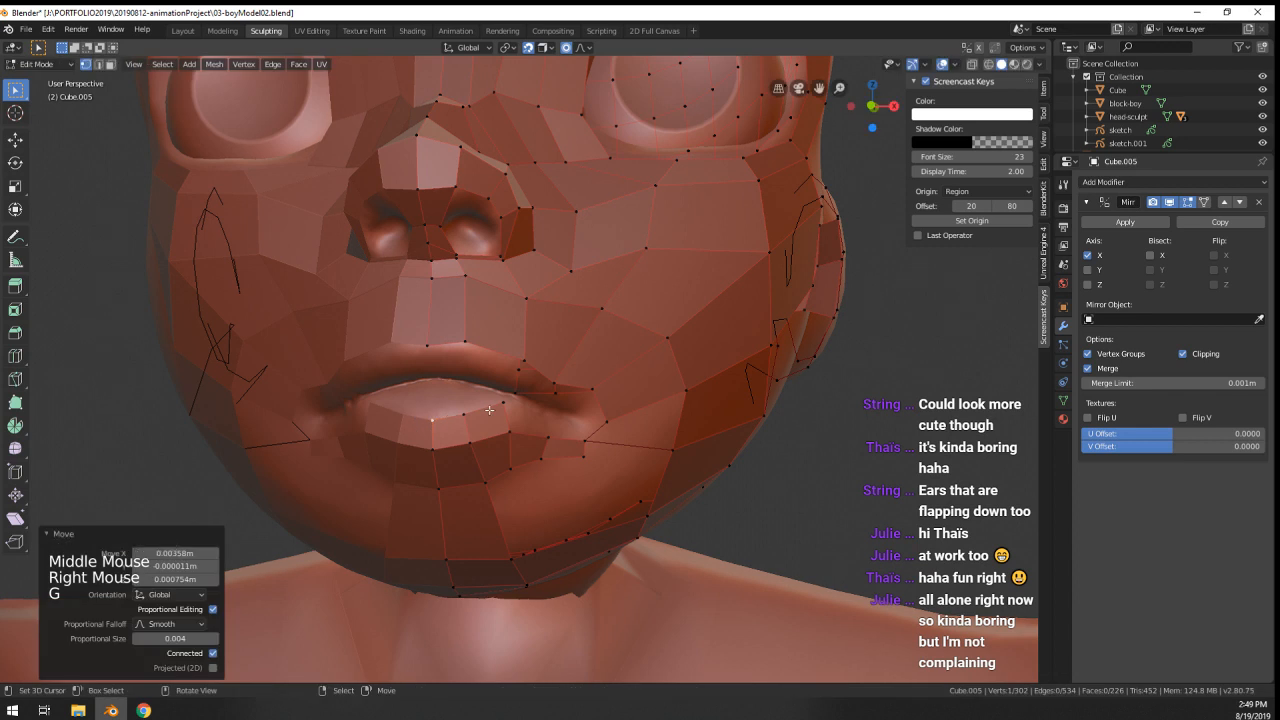
pyautogui.rightClick(496, 411)
pyautogui.press('g')
pyautogui.rightClick(498, 419)
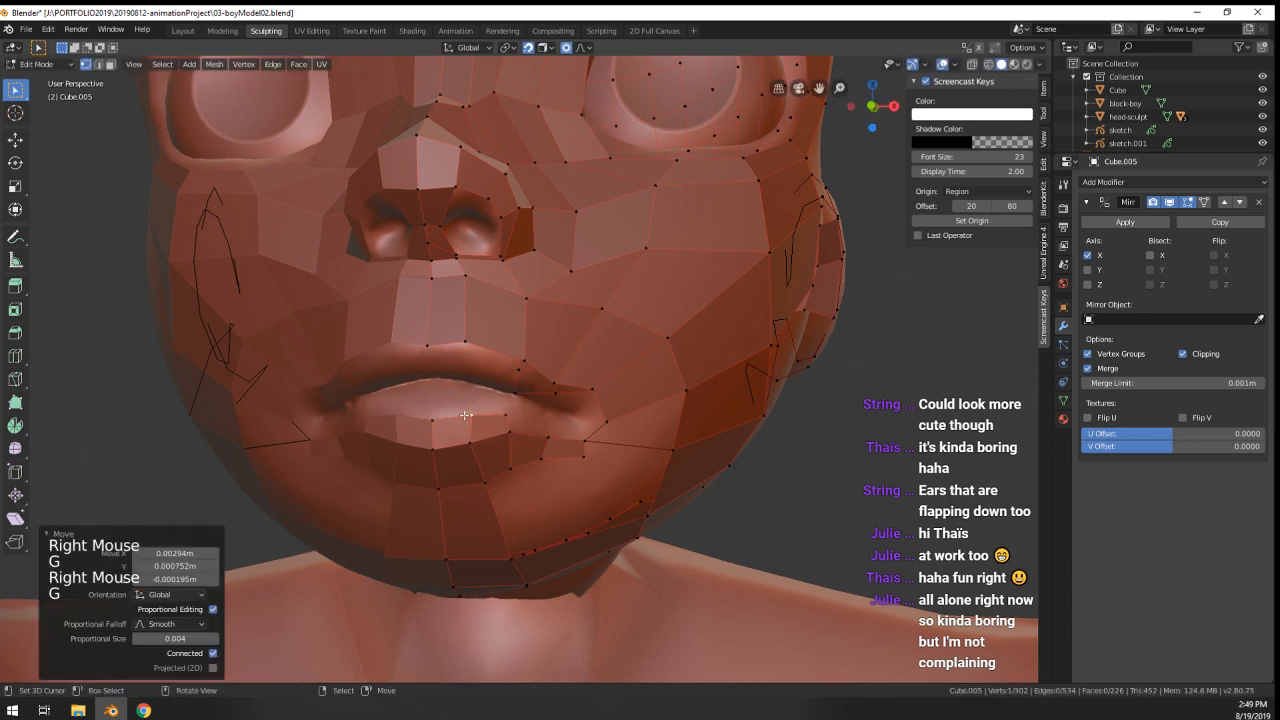
# - Extrude the lip's centre vertex up to the mouth opening, adjust it, and continue with two vertices along the lip's upper rim
pyautogui.keyDown('ctrl'); pyautogui.click(437, 390); pyautogui.keyUp('ctrl')
pyautogui.rightClick(435, 421)
pyautogui.press('g')
pyautogui.click(436, 411)
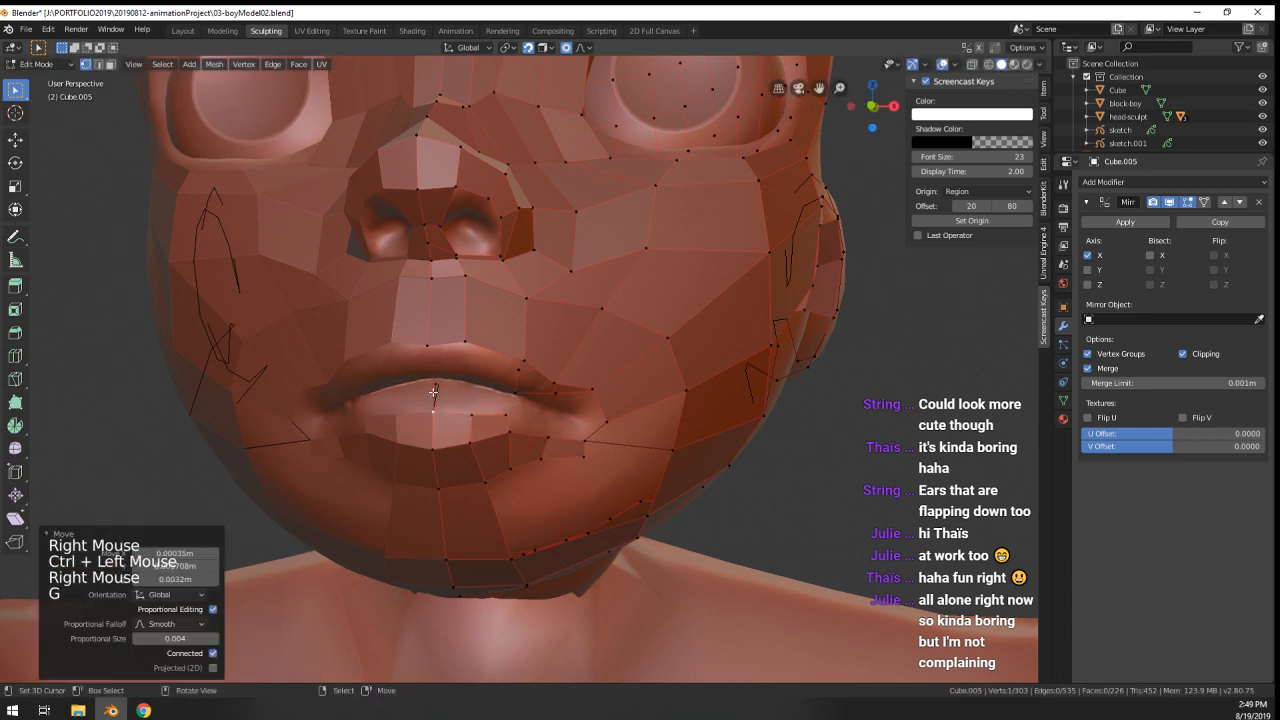
pyautogui.rightClick(434, 390)
pyautogui.press('g')
pyautogui.rightClick(437, 382)
pyautogui.rightClick(460, 383)
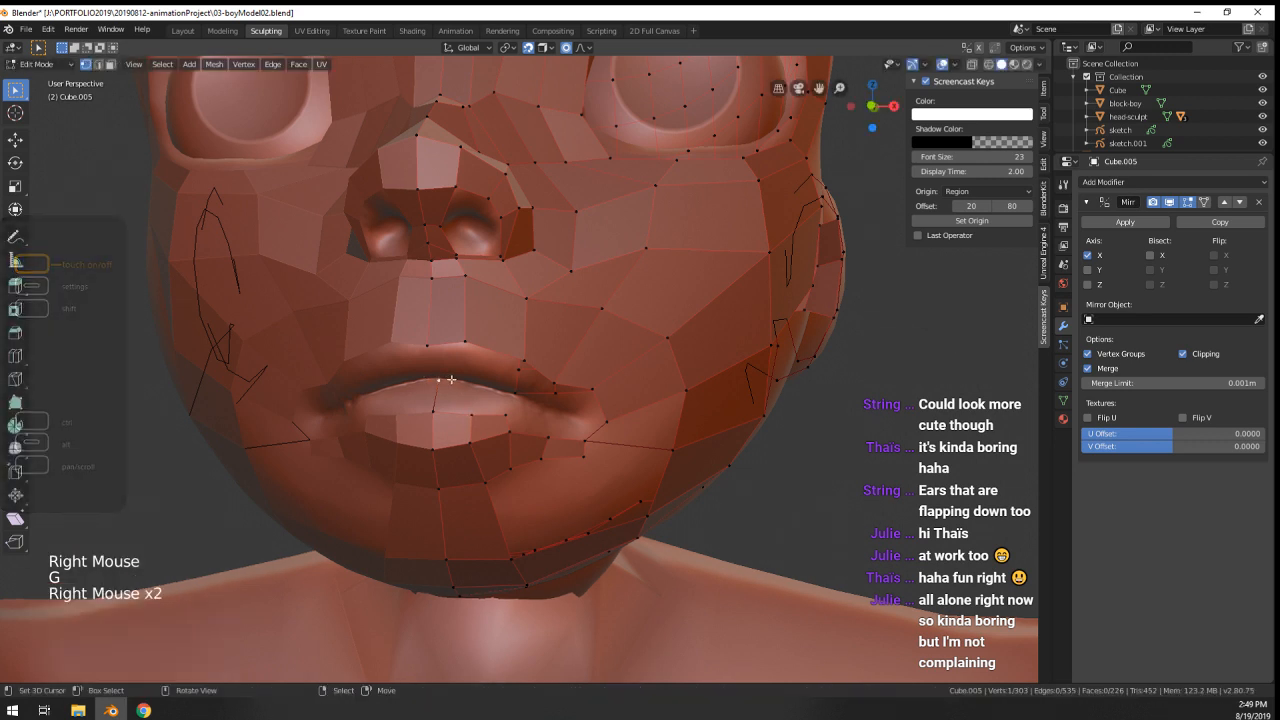
pyautogui.keyDown('ctrl'); pyautogui.click(477, 388); pyautogui.keyUp('ctrl')
pyautogui.keyDown('ctrl'); pyautogui.click(505, 394); pyautogui.keyUp('ctrl')
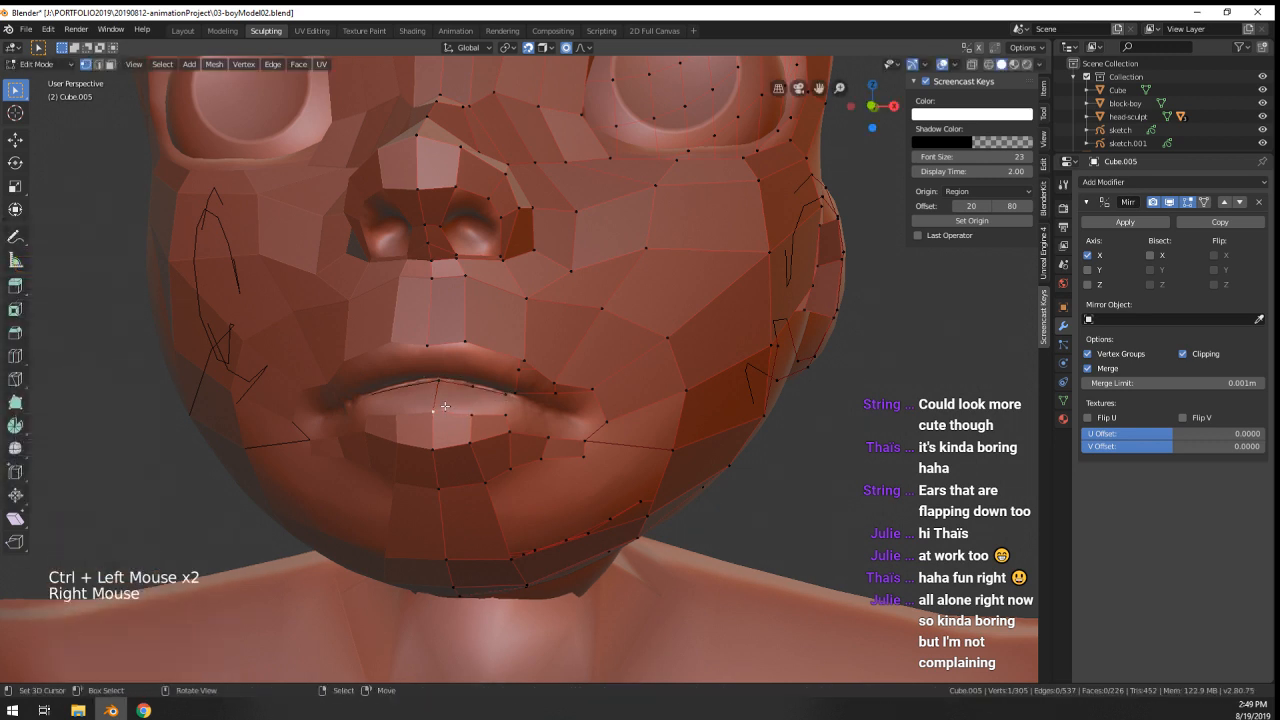
# - Fill faces between the lower lip's upper rim vertices and the row below them
pyautogui.press('f')
pyautogui.keyDown('shift'); pyautogui.rightClick(493, 418); pyautogui.keyUp('shift')
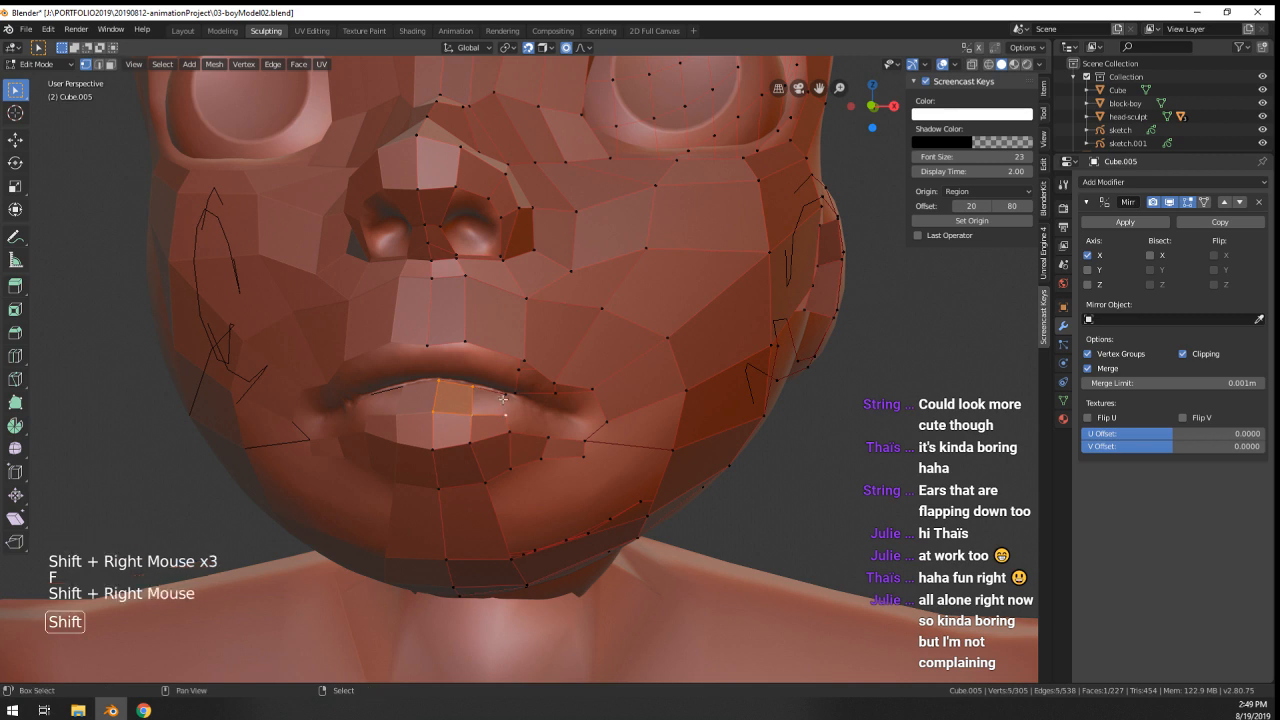
pyautogui.keyDown('shift'); pyautogui.rightClick(505, 413); pyautogui.keyUp('shift')
pyautogui.rightClick(505, 413)
pyautogui.press('f')
pyautogui.rightClick(481, 414)
# - Extrude the lower-lip strip's end edge twice toward the mouth corner, scale it, and adjust the neighbouring lower vertex
pyautogui.moveTo(481, 414); pyautogui.dragTo(429, 413, button='middle')
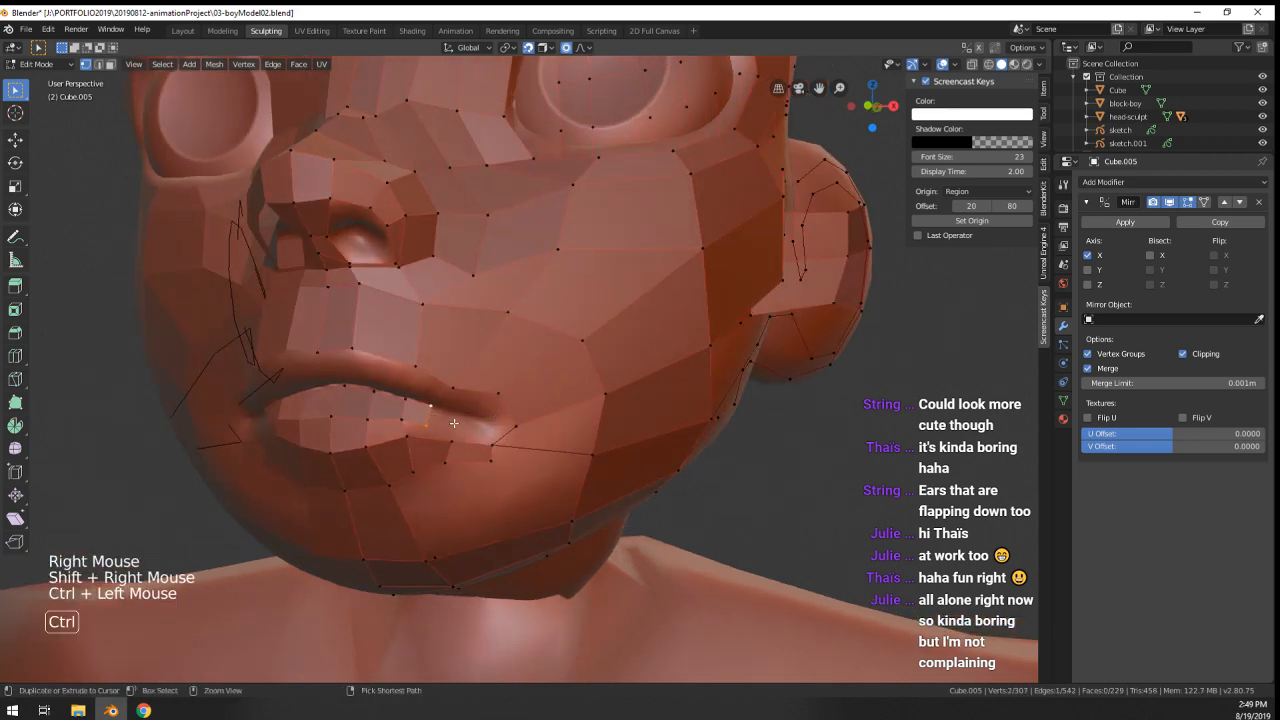
pyautogui.press('s')
pyautogui.click(466, 429)
pyautogui.rightClick(421, 429)
pyautogui.press('g')
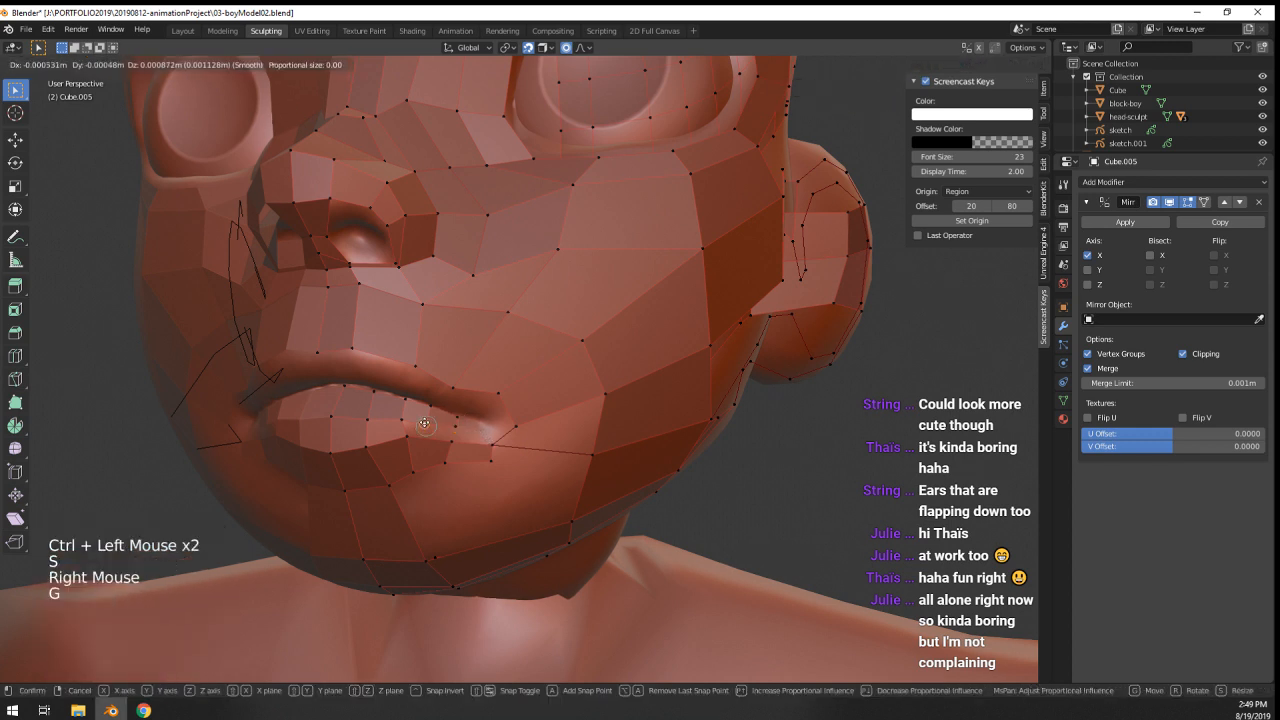
pyautogui.click(413, 431)
# - Move the strip's end edge into the mouth corner and rotate it to follow the lip
pyautogui.rightClick(413, 431)
pyautogui.keyDown('shift'); pyautogui.rightClick(460, 421); pyautogui.keyUp('shift')
pyautogui.press('g')
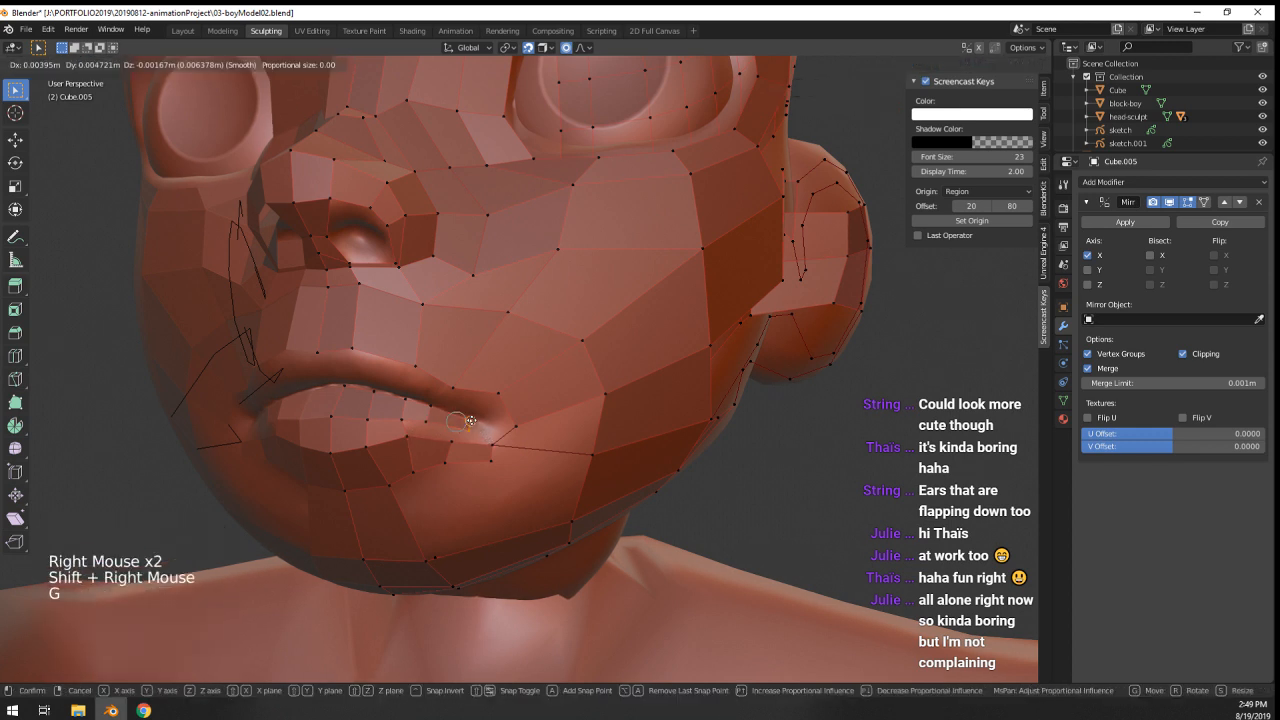
pyautogui.click(487, 421)
pyautogui.press('r')
pyautogui.click(484, 416)
# - Move, rotate and scale down the strip's next edge inward from the mouth corner to fit the narrowing lip
pyautogui.rightClick(419, 422)
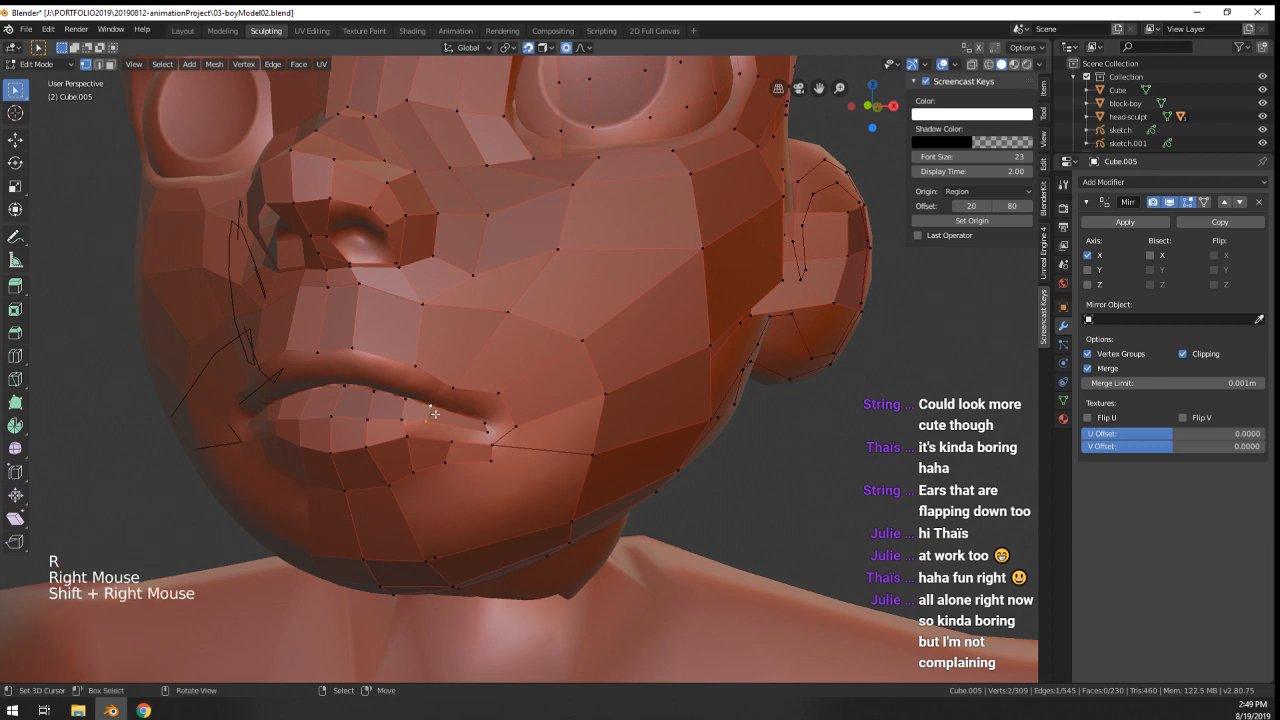
pyautogui.press('g')
pyautogui.click(455, 414)
pyautogui.press('r')
pyautogui.click(450, 406)
pyautogui.press('s')
pyautogui.click(449, 413)
pyautogui.press('g')
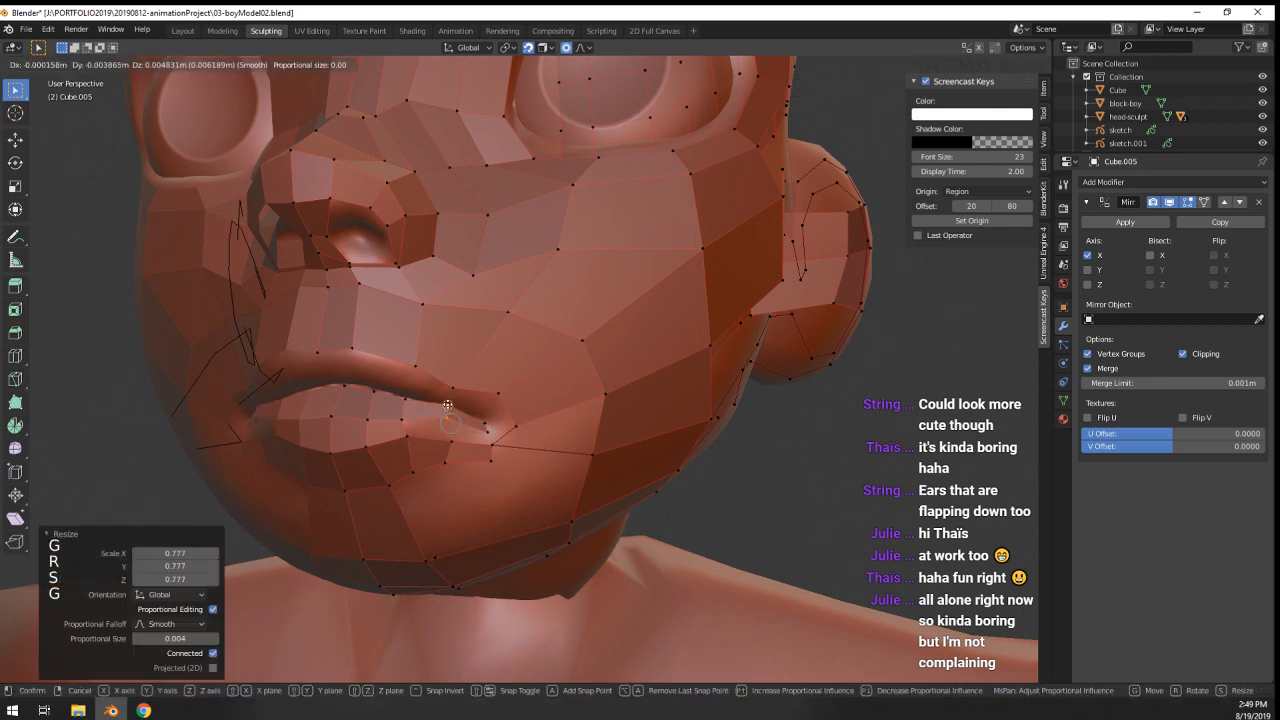
# - Fill the remaining faces at the outer end of the lower lip and reposition the lip vertices there
pyautogui.rightClick(449, 410)
pyautogui.keyDown('shift'); pyautogui.rightClick(407, 432); pyautogui.keyUp('shift')
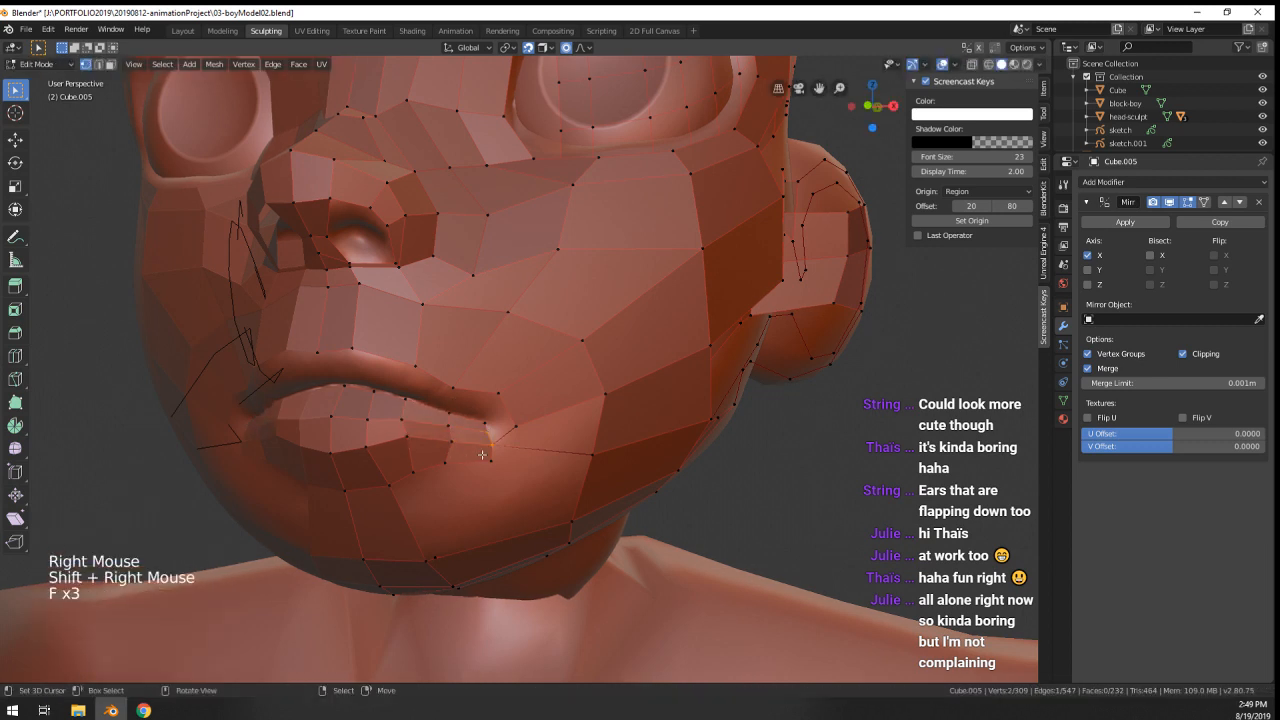
pyautogui.moveTo(482, 455); pyautogui.dragTo(476, 434, button='middle')
pyautogui.press('g')
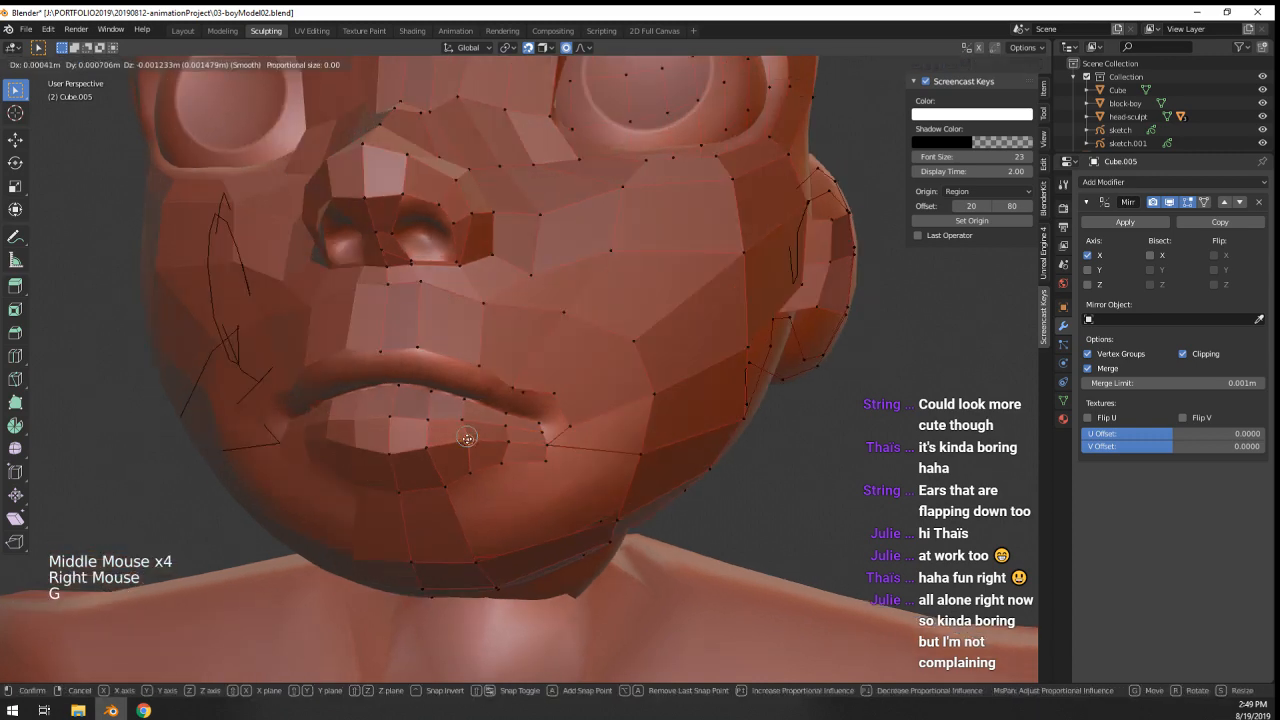
pyautogui.rightClick(471, 434)
pyautogui.press('g')
# - Extrude the first upper-lip face from the centre of the lip edge and move its new edge towards the mouth opening
pyautogui.press('Tab')
pyautogui.scroll(-4, 486, 440)
pyautogui.scroll(-1, 486, 441)
pyautogui.moveTo(486, 441); pyautogui.dragTo(421, 338, button='middle')
pyautogui.scroll(6, 429, 300)
pyautogui.press('Tab')
pyautogui.rightClick(429, 300)
pyautogui.keyDown('ctrl'); pyautogui.click(355, 322); pyautogui.keyUp('ctrl')
pyautogui.keyDown('ctrl'); pyautogui.click(363, 357); pyautogui.keyUp('ctrl')
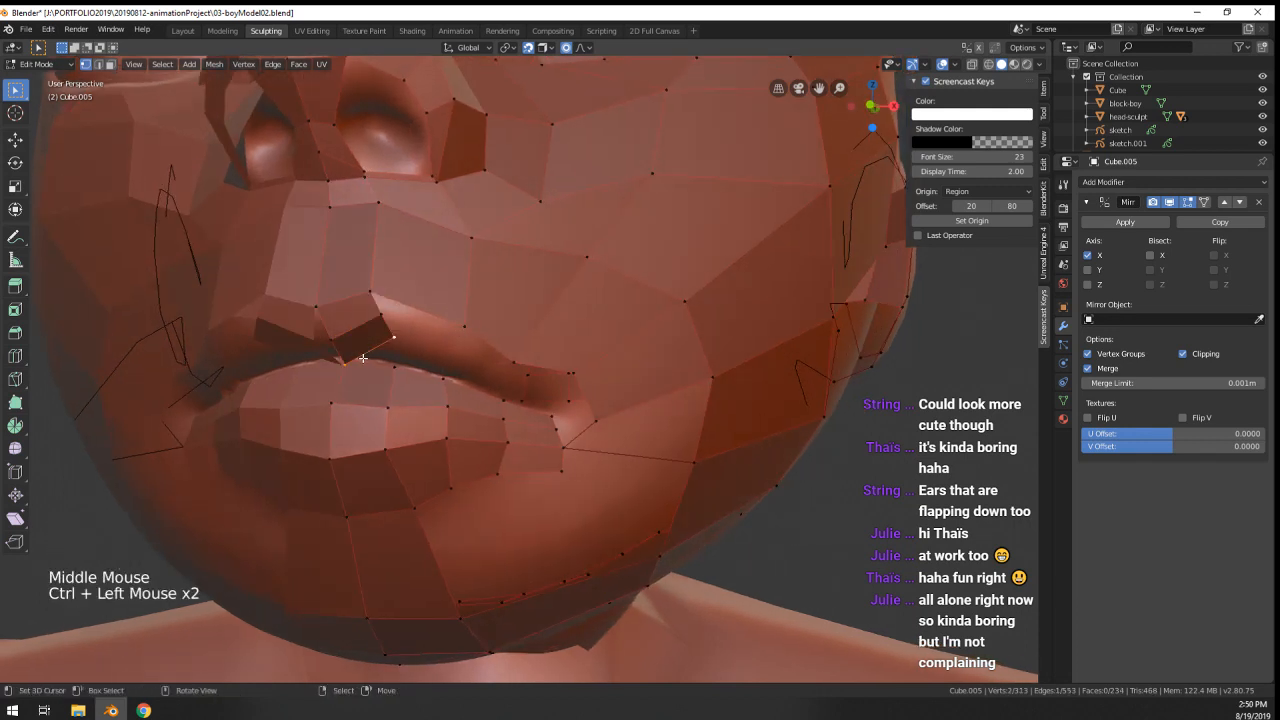
pyautogui.press('g')
pyautogui.click(350, 343)
# - Reposition the upper-lip vertices near the centre one by one so they follow the sculpted lip line
pyautogui.rightClick(388, 341)
pyautogui.press('g')
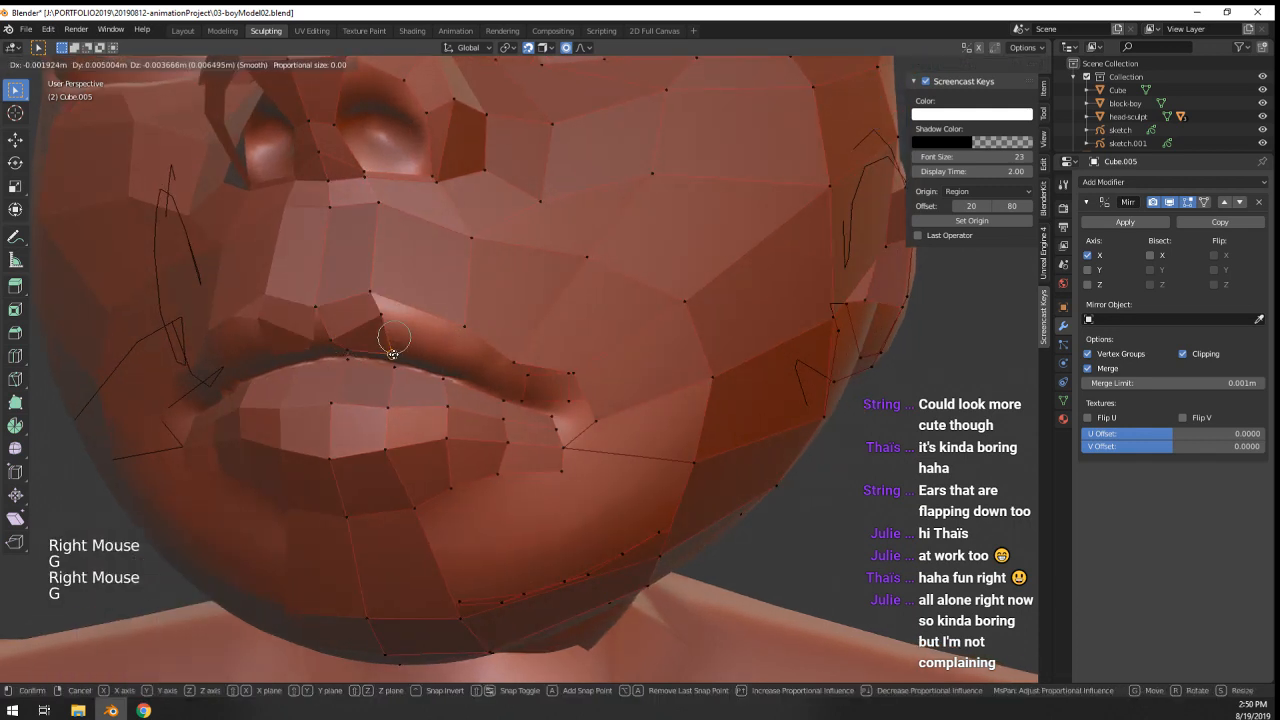
pyautogui.click(391, 357)
pyautogui.rightClick(381, 318)
pyautogui.press('g')
pyautogui.click(381, 318)
pyautogui.rightClick(334, 340)
pyautogui.press('g')
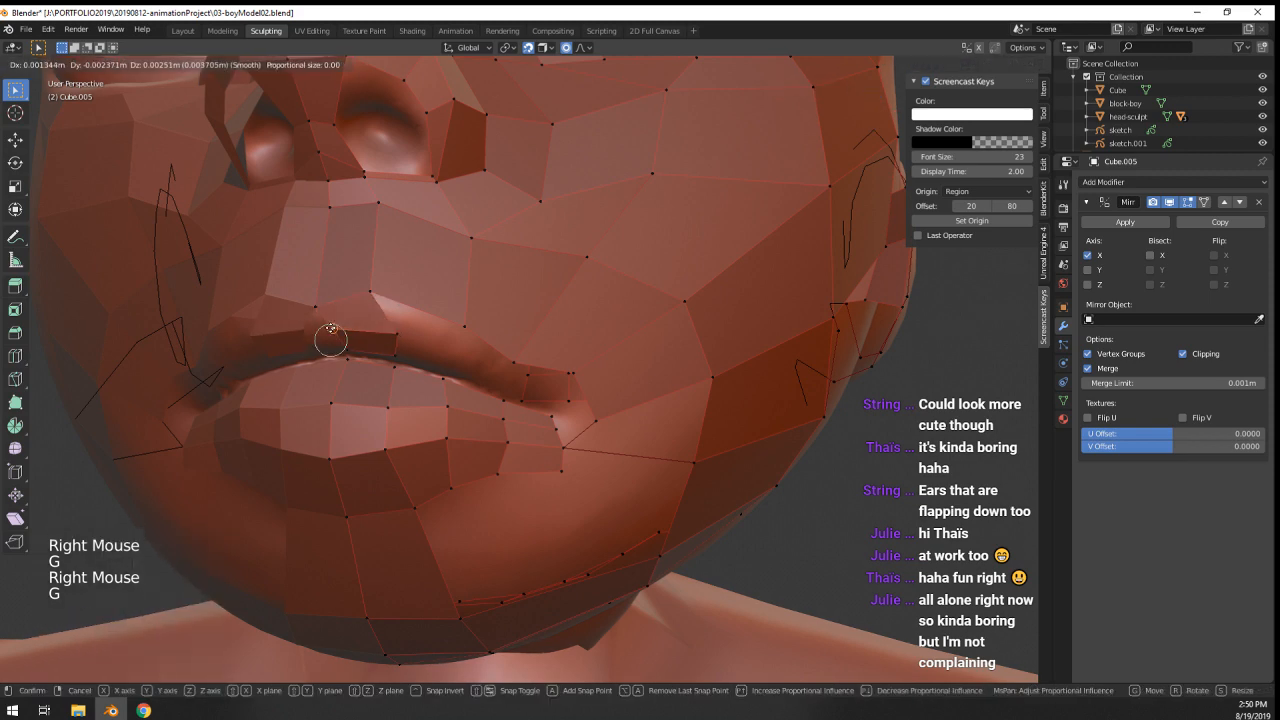
pyautogui.click(331, 329)
pyautogui.moveTo(323, 349); pyautogui.dragTo(355, 351, button='middle')
pyautogui.rightClick(493, 365)
pyautogui.press('g')
pyautogui.click(484, 357)
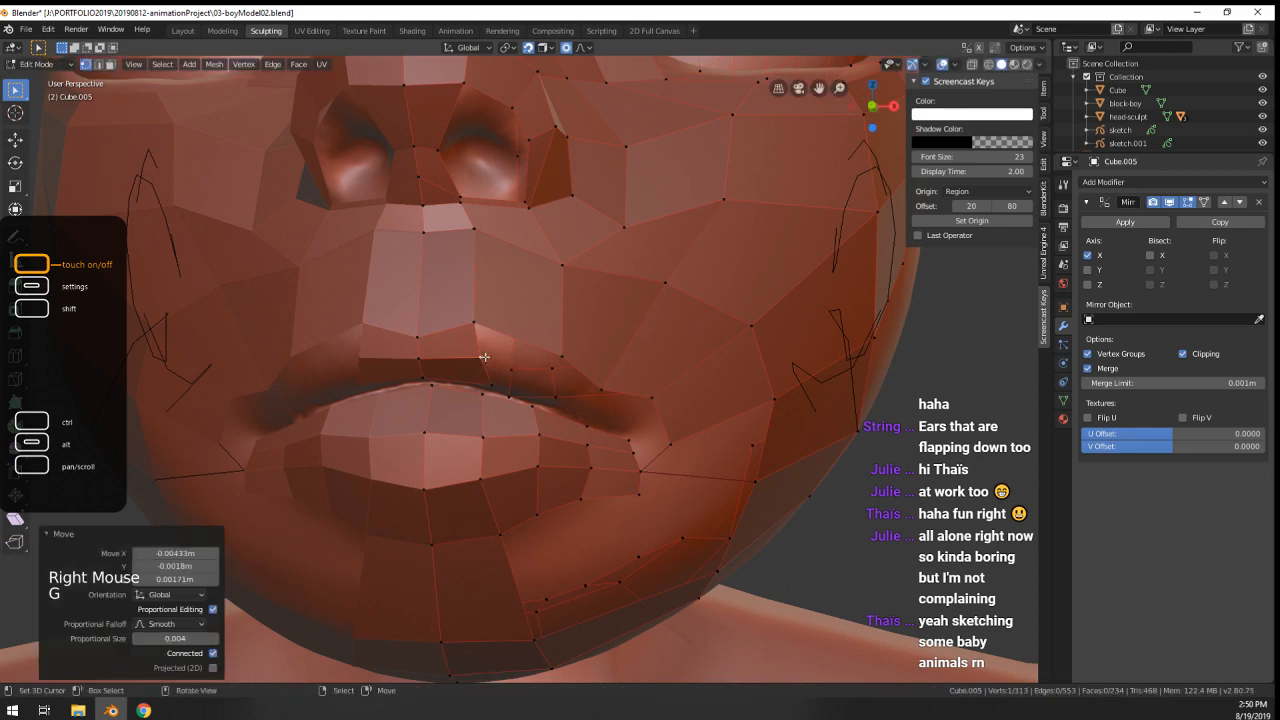
# - Extrude the upper-lip strip one face outward and fit its two end vertices to the lip contour
pyautogui.moveTo(484, 357); pyautogui.dragTo(491, 351, button='middle')
pyautogui.keyDown('shift'); pyautogui.rightClick(417, 346); pyautogui.keyUp('shift')
pyautogui.keyDown('ctrl'); pyautogui.click(440, 344); pyautogui.keyUp('ctrl')
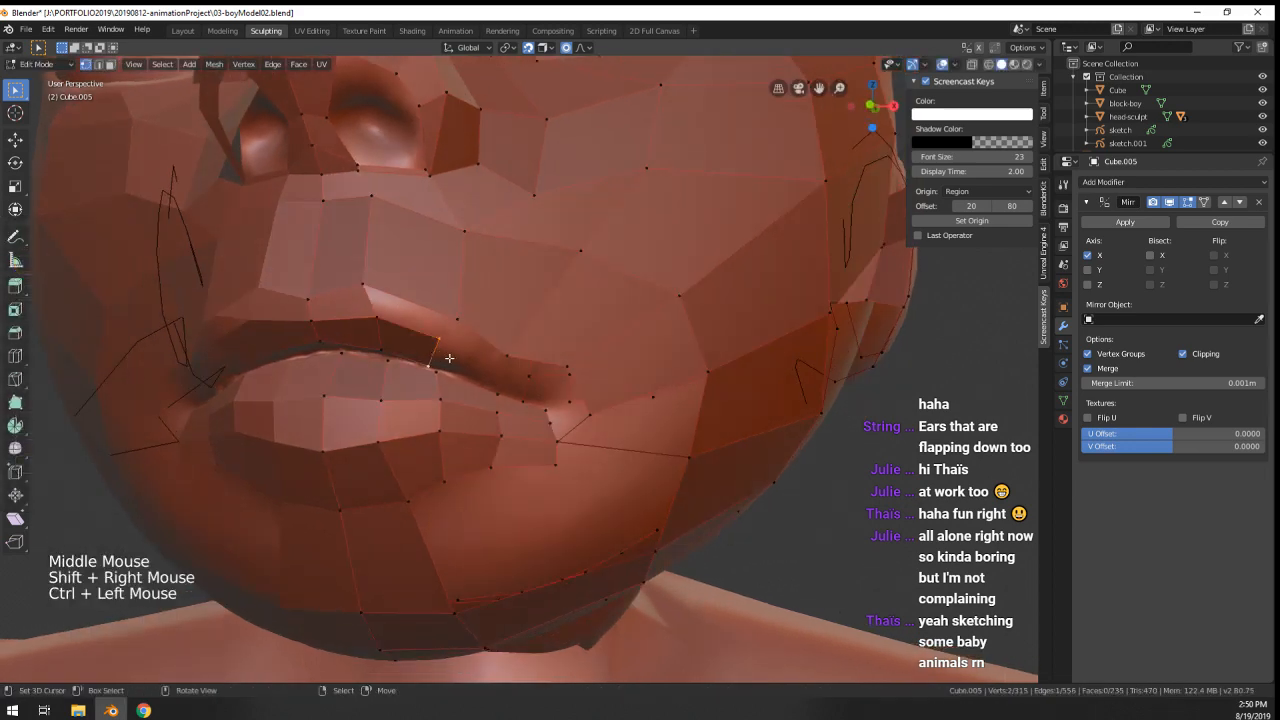
pyautogui.press('g')
pyautogui.click(431, 361)
pyautogui.rightClick(437, 341)
pyautogui.press('g')
pyautogui.click(447, 342)
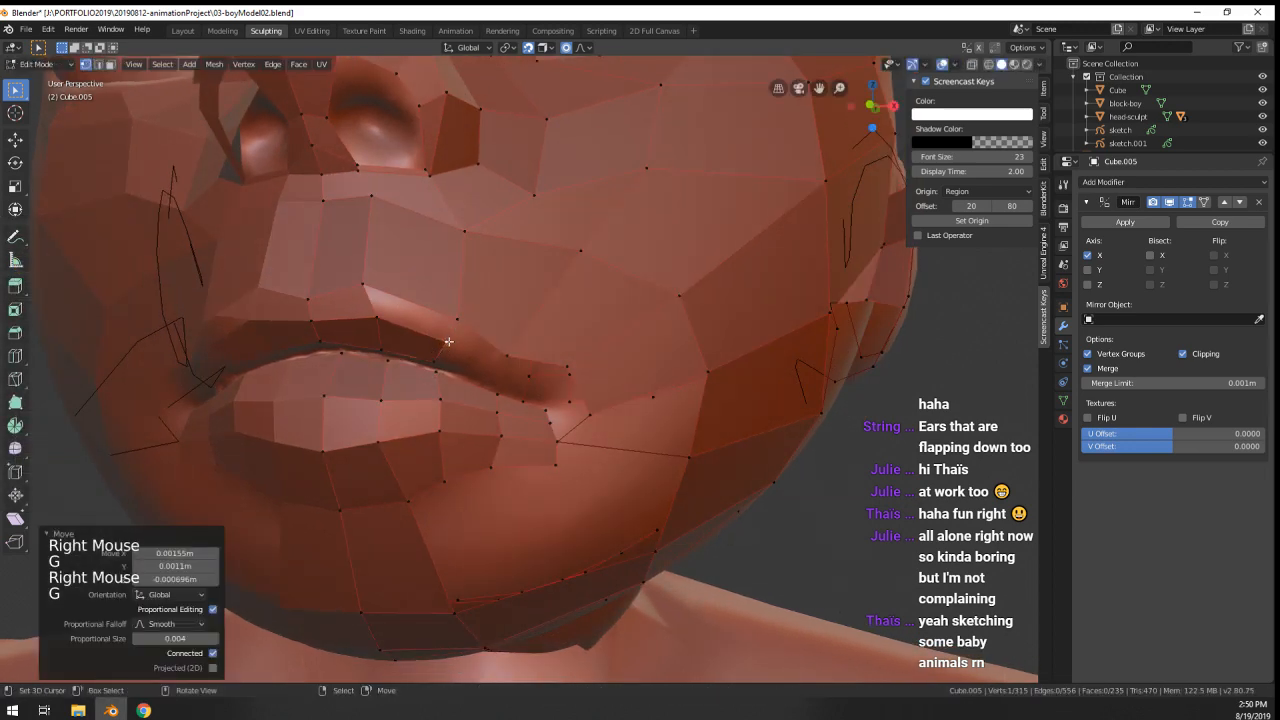
# - Extend the upper-lip strip by another face towards the mouth corner and adjust its end vertices
pyautogui.moveTo(448, 342); pyautogui.dragTo(404, 331, button='middle')
pyautogui.keyDown('shift'); pyautogui.rightClick(390, 326); pyautogui.keyUp('shift')
pyautogui.keyDown('ctrl'); pyautogui.click(393, 326); pyautogui.keyUp('ctrl')
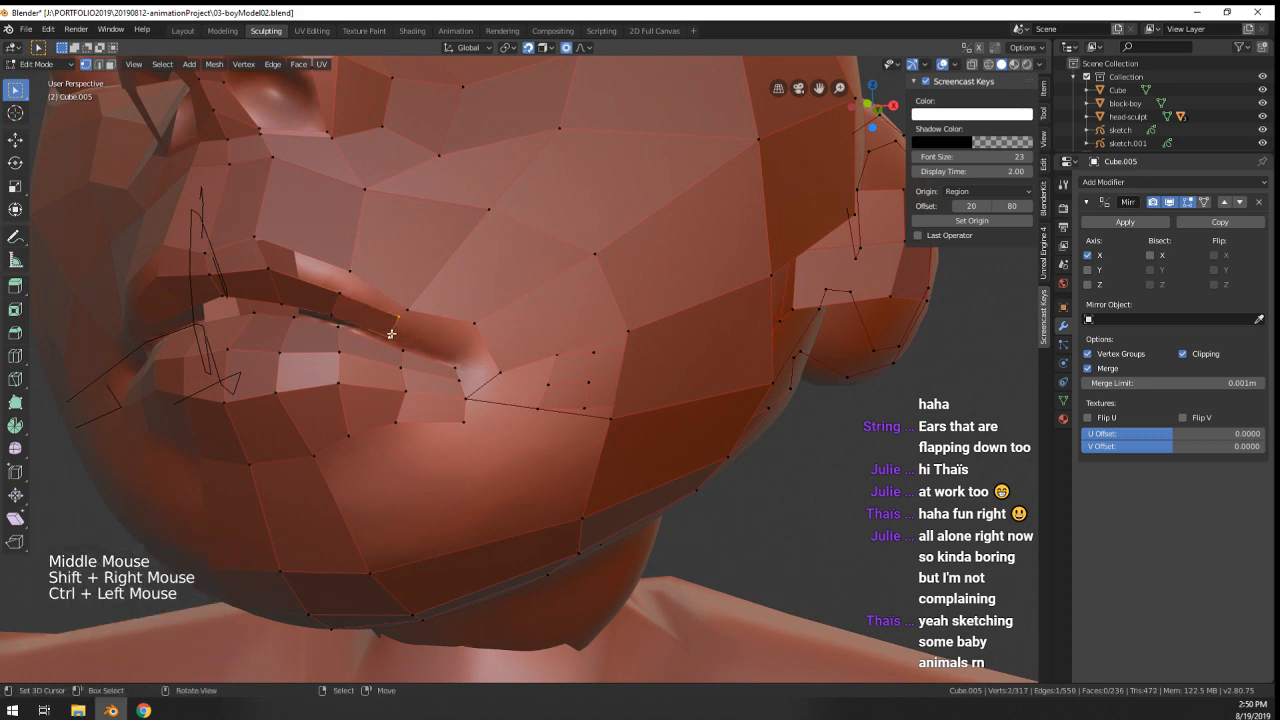
pyautogui.rightClick(391, 333)
pyautogui.press('g')
pyautogui.rightClick(394, 330)
pyautogui.press('g')
pyautogui.click(399, 326)
pyautogui.moveTo(399, 326); pyautogui.dragTo(427, 318, button='middle')
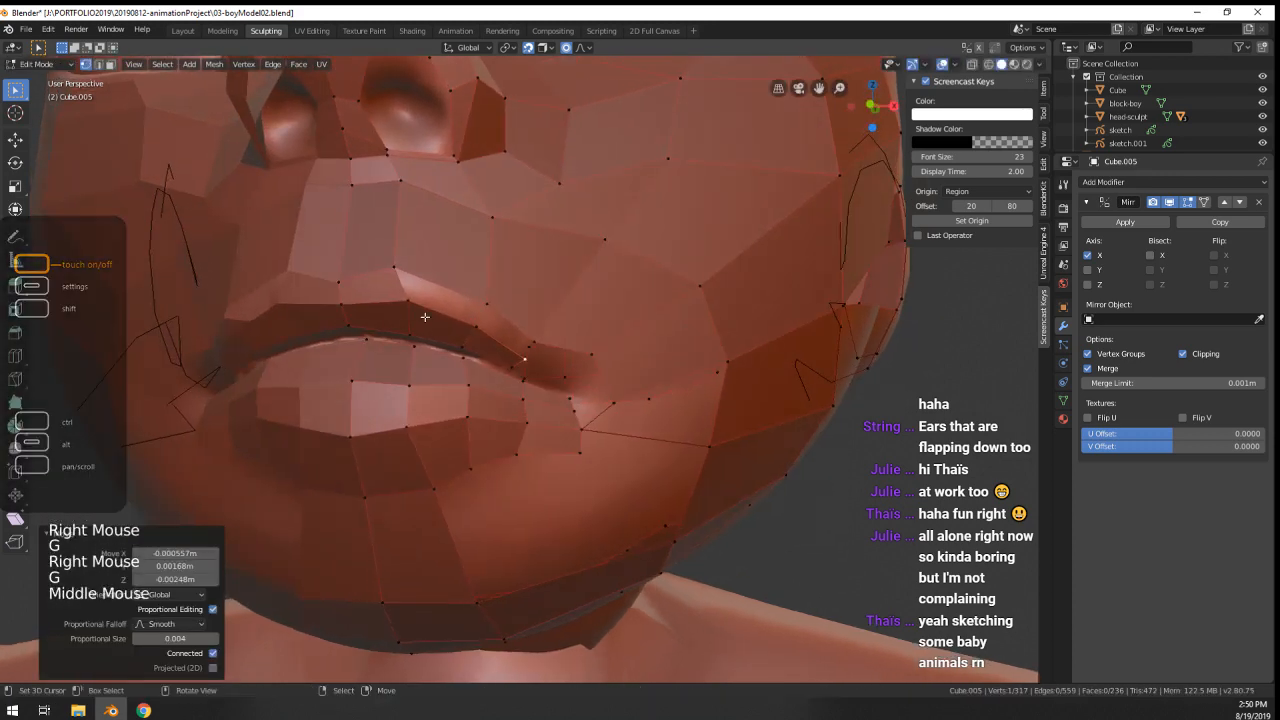
# - Fill two faces between the upper-lip strip and the skin mesh above it
pyautogui.rightClick(480, 326)
pyautogui.keyDown('shift'); pyautogui.rightClick(489, 307); pyautogui.keyUp('shift')
pyautogui.press('f')
pyautogui.moveTo(513, 324); pyautogui.dragTo(511, 326, button='middle')
pyautogui.moveTo(530, 325); pyautogui.dragTo(425, 336, button='middle')
pyautogui.press('f')
# - Extrude the upper-lip strip to the mouth corner and move its two end vertices into place
pyautogui.rightClick(356, 323)
pyautogui.keyDown('shift'); pyautogui.rightClick(340, 326); pyautogui.keyUp('shift')
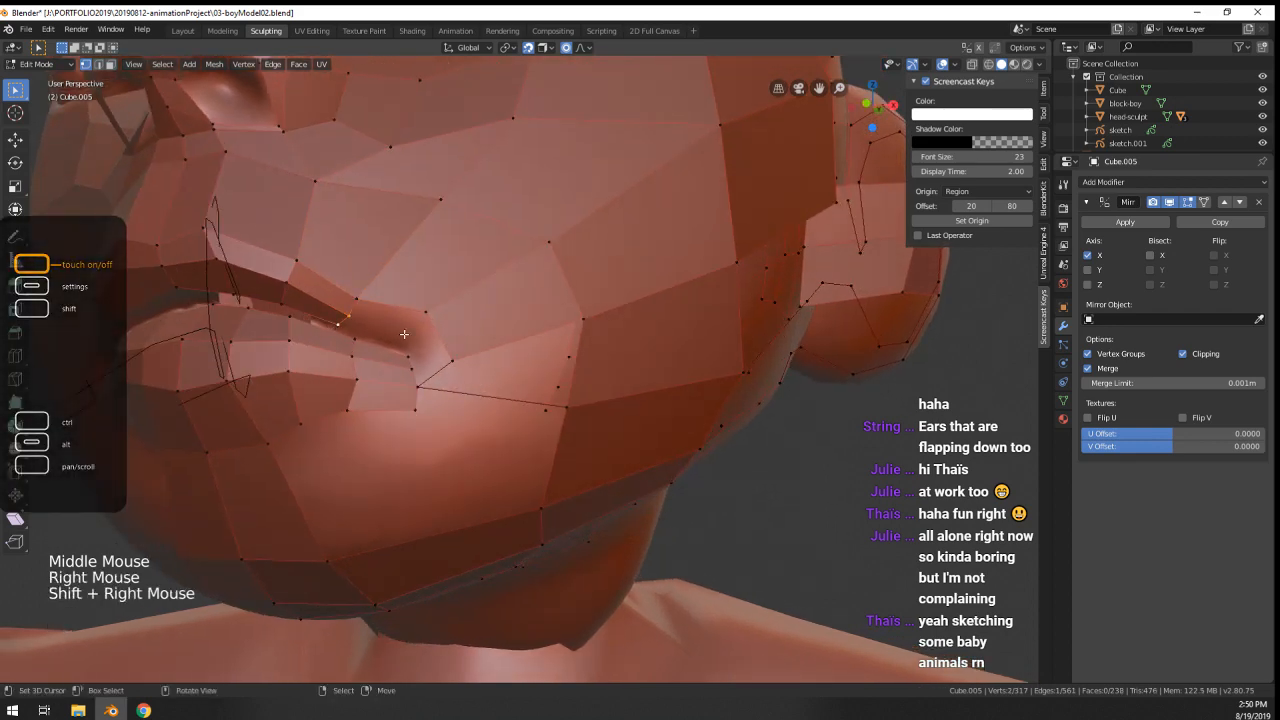
pyautogui.keyDown('ctrl'); pyautogui.click(355, 338); pyautogui.keyUp('ctrl')
pyautogui.rightClick(344, 330)
pyautogui.press('g')
pyautogui.click(353, 332)
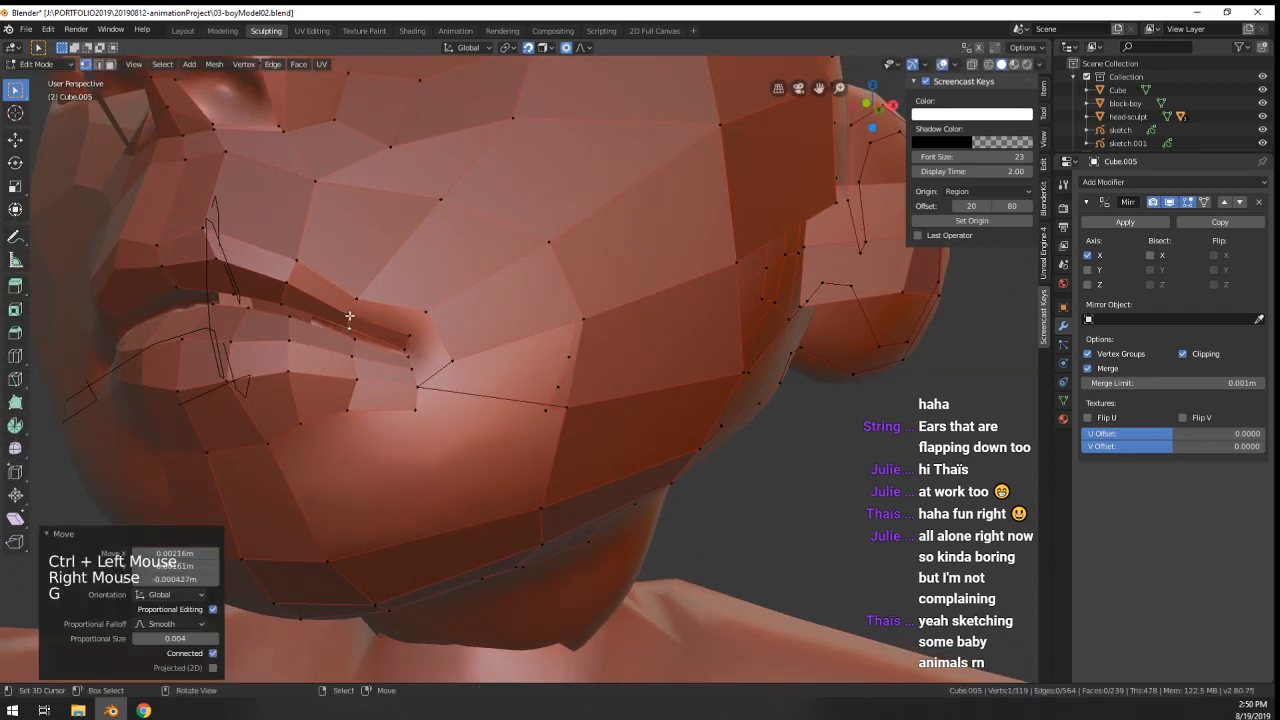
pyautogui.rightClick(350, 311)
pyautogui.press('g')
pyautogui.click(357, 312)
# - Fill the face above the end of the lip strip and move the cheek vertex beside the mouth corner outward
pyautogui.keyDown('shift'); pyautogui.rightClick(355, 310); pyautogui.keyUp('shift')
pyautogui.press('f')
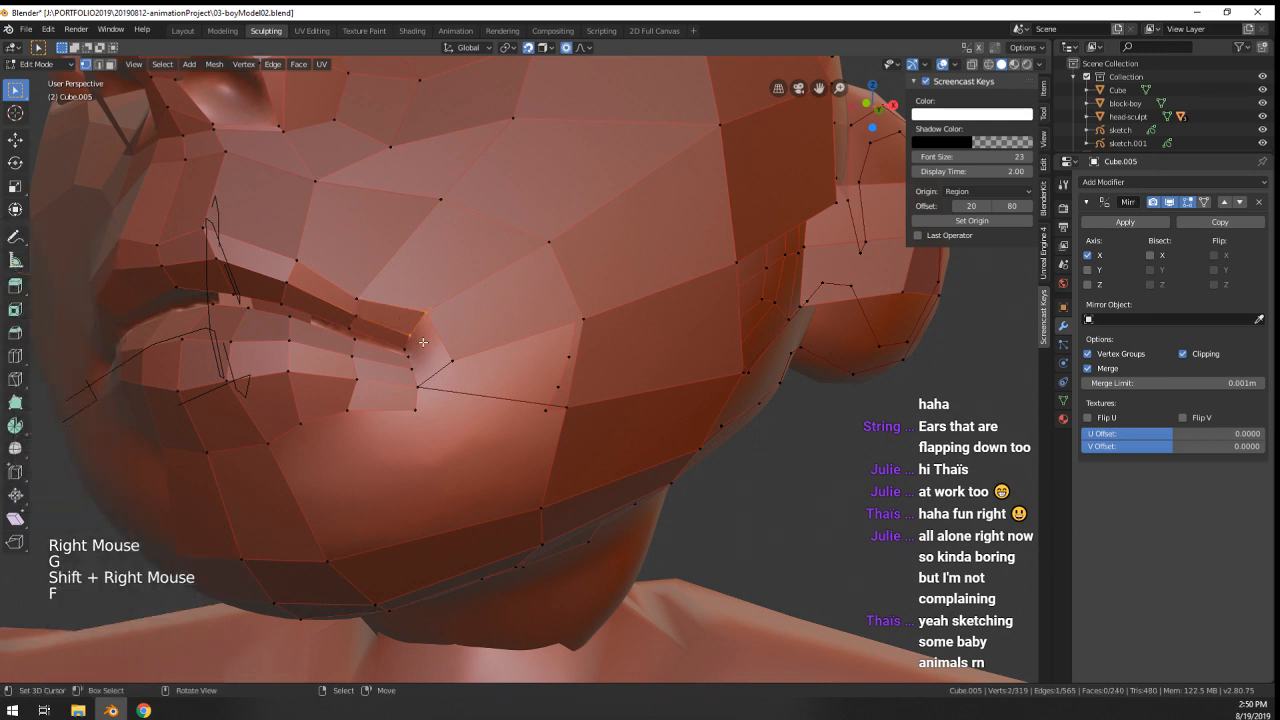
pyautogui.scroll(1, 350, 318)
pyautogui.rightClick(343, 321)
pyautogui.keyDown('shift'); pyautogui.rightClick(346, 329); pyautogui.keyUp('shift')
pyautogui.moveTo(412, 355); pyautogui.dragTo(427, 361, button='right')
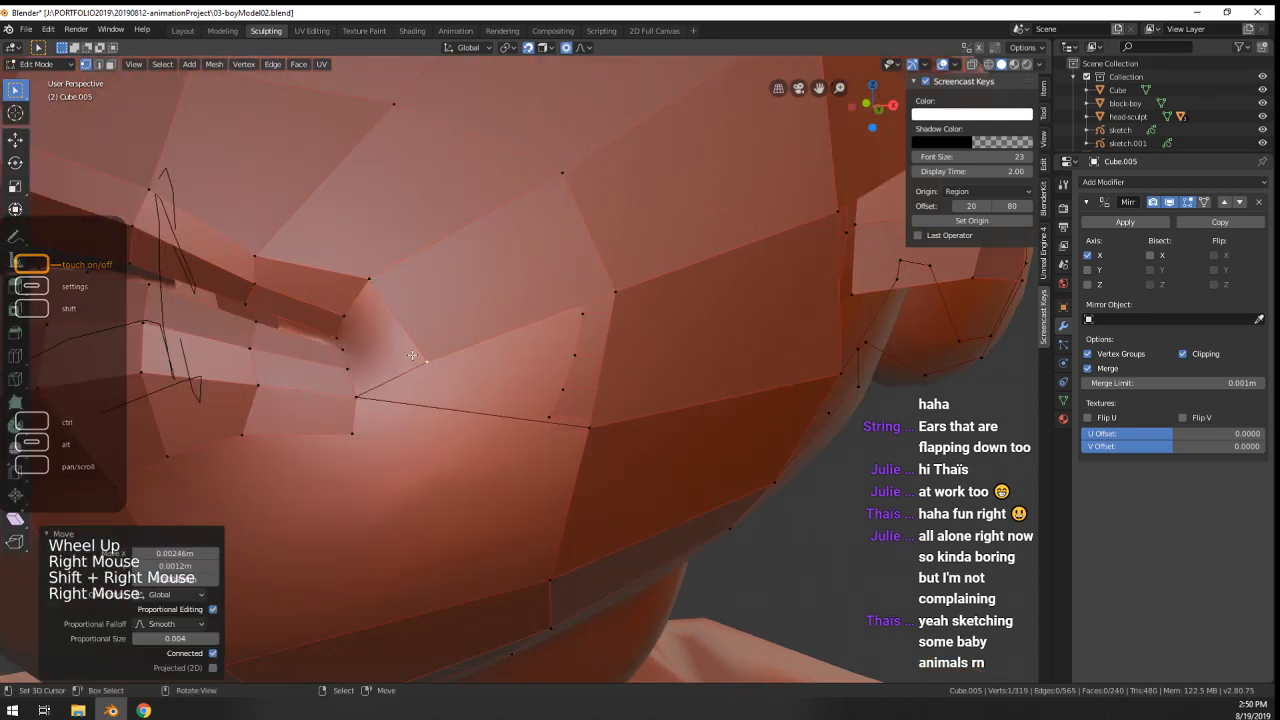
# - Extrude the end edge of the lip strip around the mouth corner and position its new vertices
pyautogui.rightClick(343, 336)
pyautogui.keyDown('shift'); pyautogui.rightClick(357, 329); pyautogui.keyUp('shift')
pyautogui.keyDown('ctrl'); pyautogui.click(359, 330); pyautogui.keyUp('ctrl')
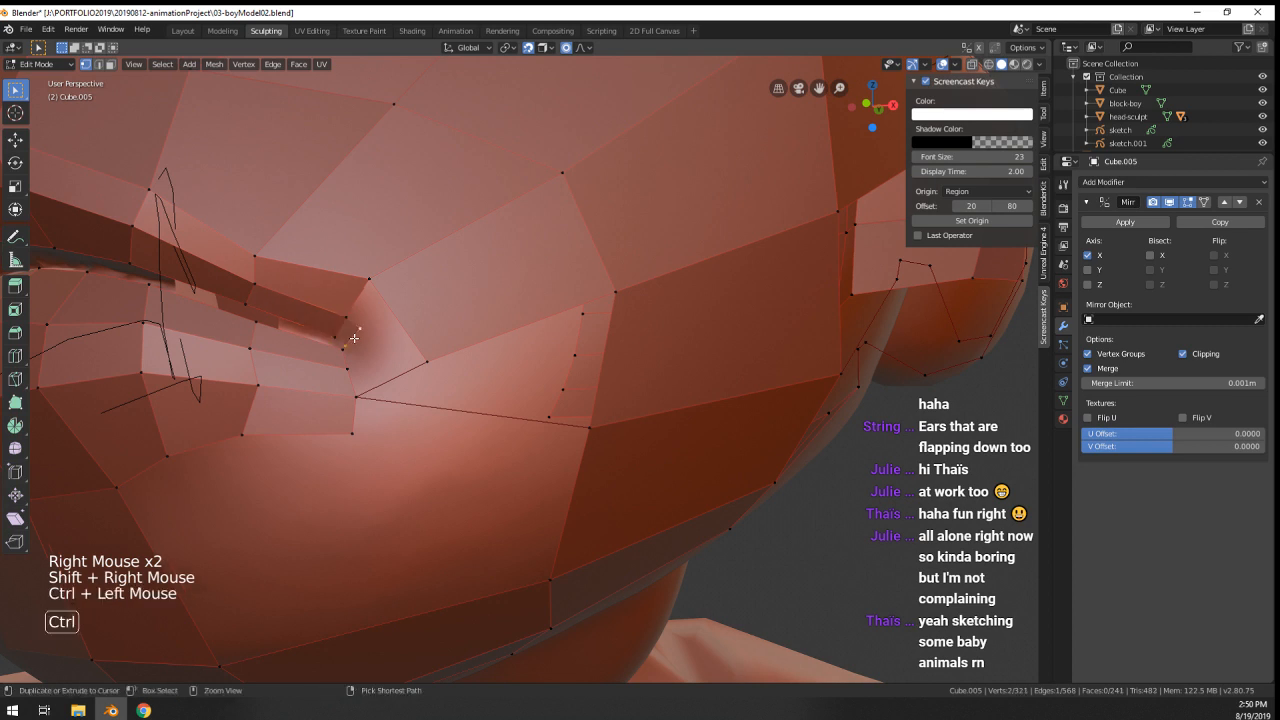
pyautogui.rightClick(366, 337)
pyautogui.press('g')
pyautogui.click(371, 343)
pyautogui.rightClick(356, 343)
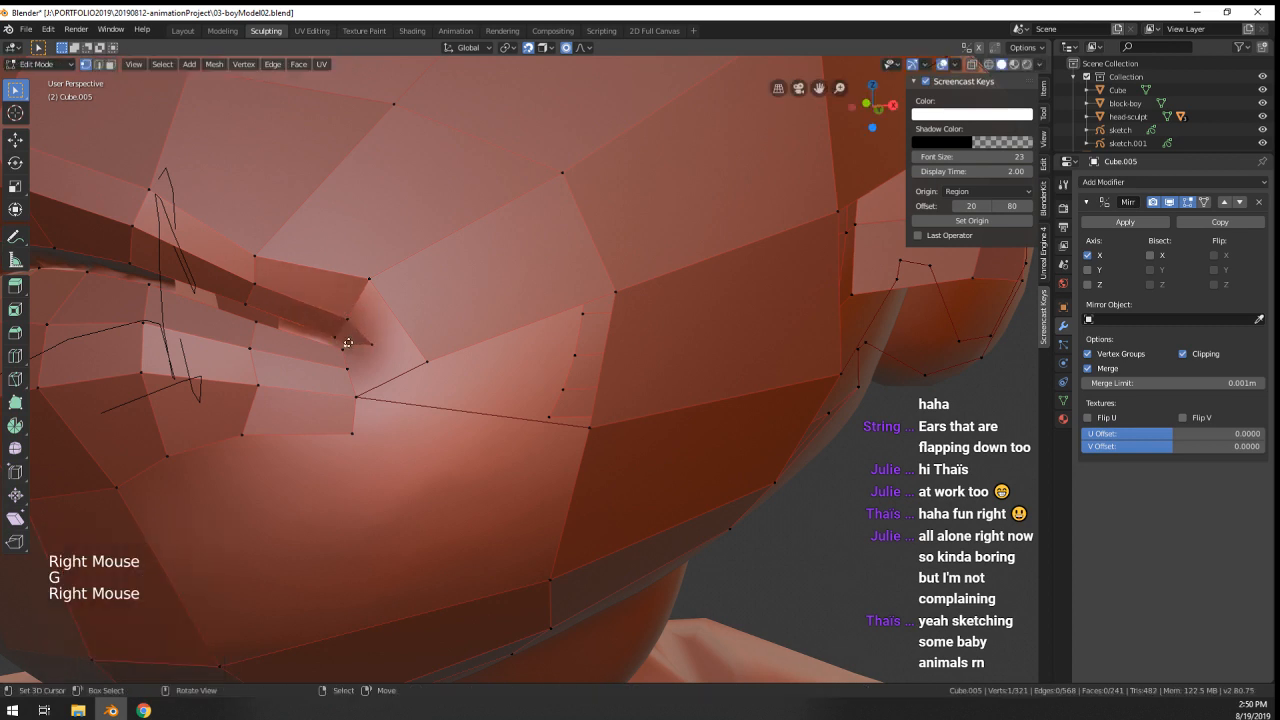
pyautogui.press('g')
pyautogui.click(349, 347)
# - Fill the faces joining the upper-lip strip, the lower lip and the cheek at the mouth corner
pyautogui.keyDown('shift'); pyautogui.rightClick(343, 351); pyautogui.keyUp('shift')
pyautogui.keyDown('shift'); pyautogui.rightClick(347, 365); pyautogui.keyUp('shift')
pyautogui.keyDown('shift'); pyautogui.rightClick(367, 346); pyautogui.keyUp('shift')
pyautogui.press('f')
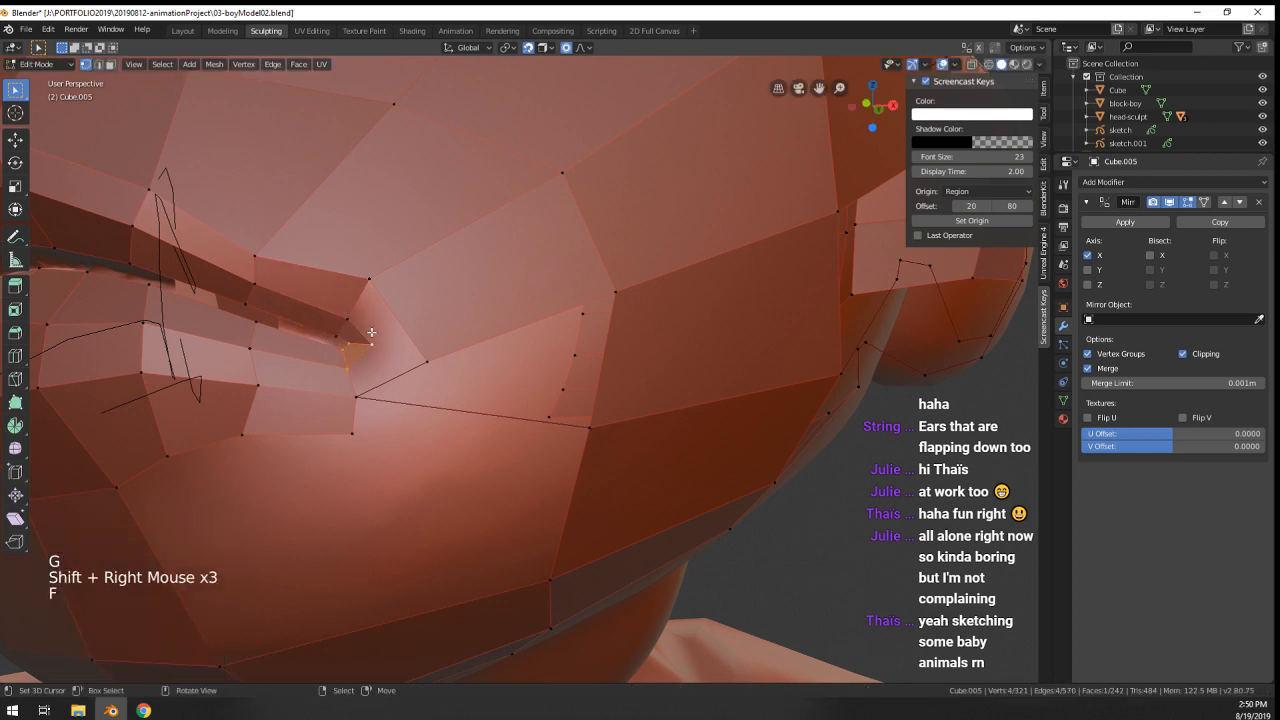
pyautogui.rightClick(371, 334)
pyautogui.keyDown('shift'); pyautogui.rightClick(427, 356); pyautogui.keyUp('shift')
pyautogui.press('f')
pyautogui.press('f')
pyautogui.scroll(-4, 440, 350)
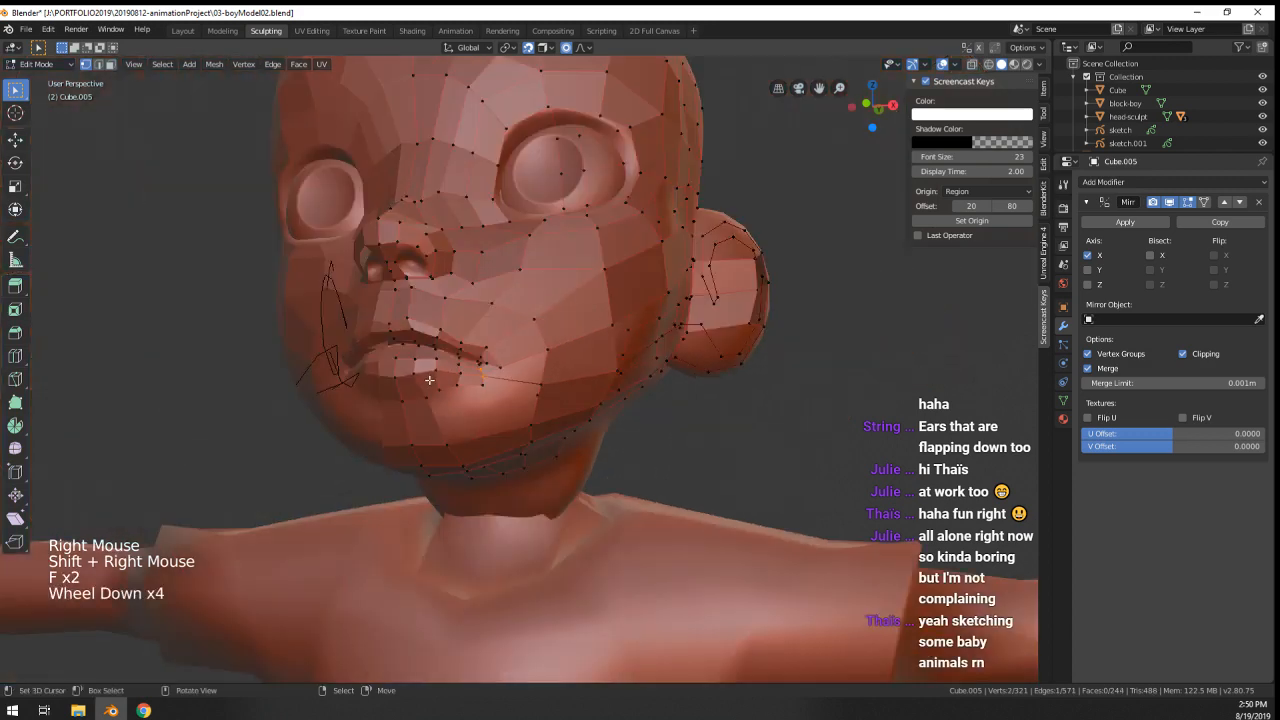
pyautogui.scroll(2, 400, 355)
pyautogui.hotkey('ctrl', 'r')
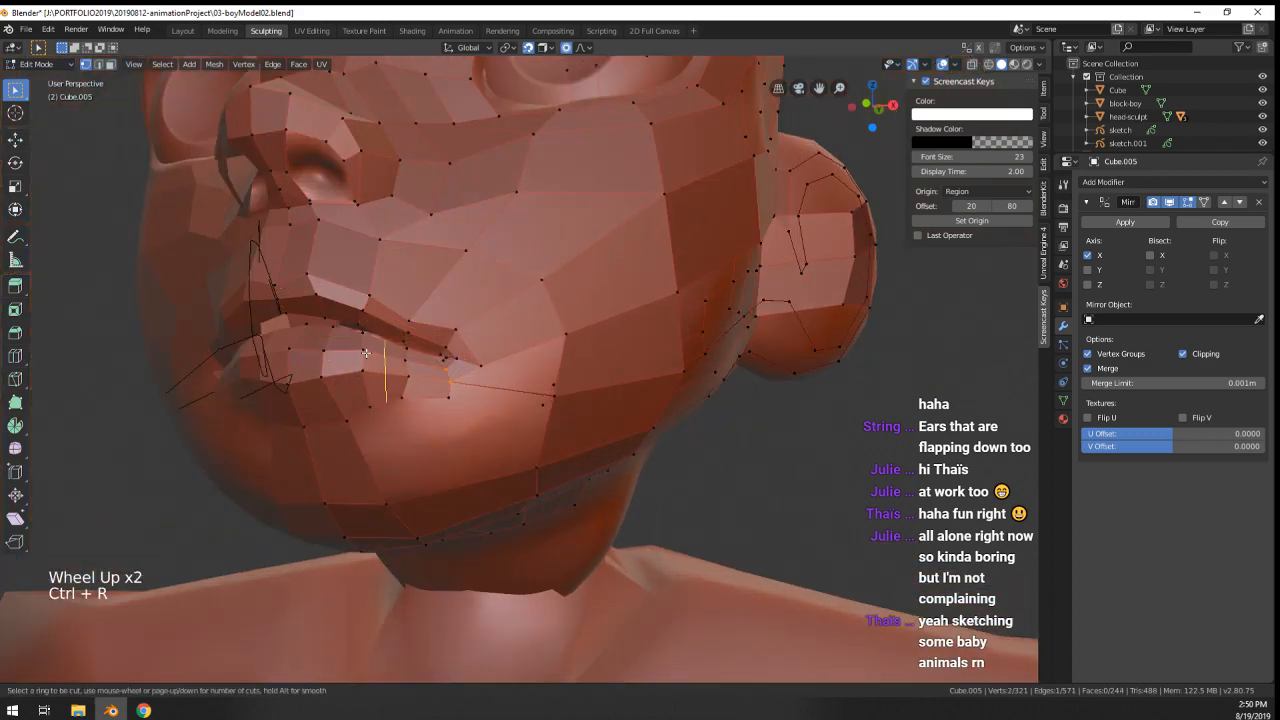
pyautogui.scroll(1, 450, 383)
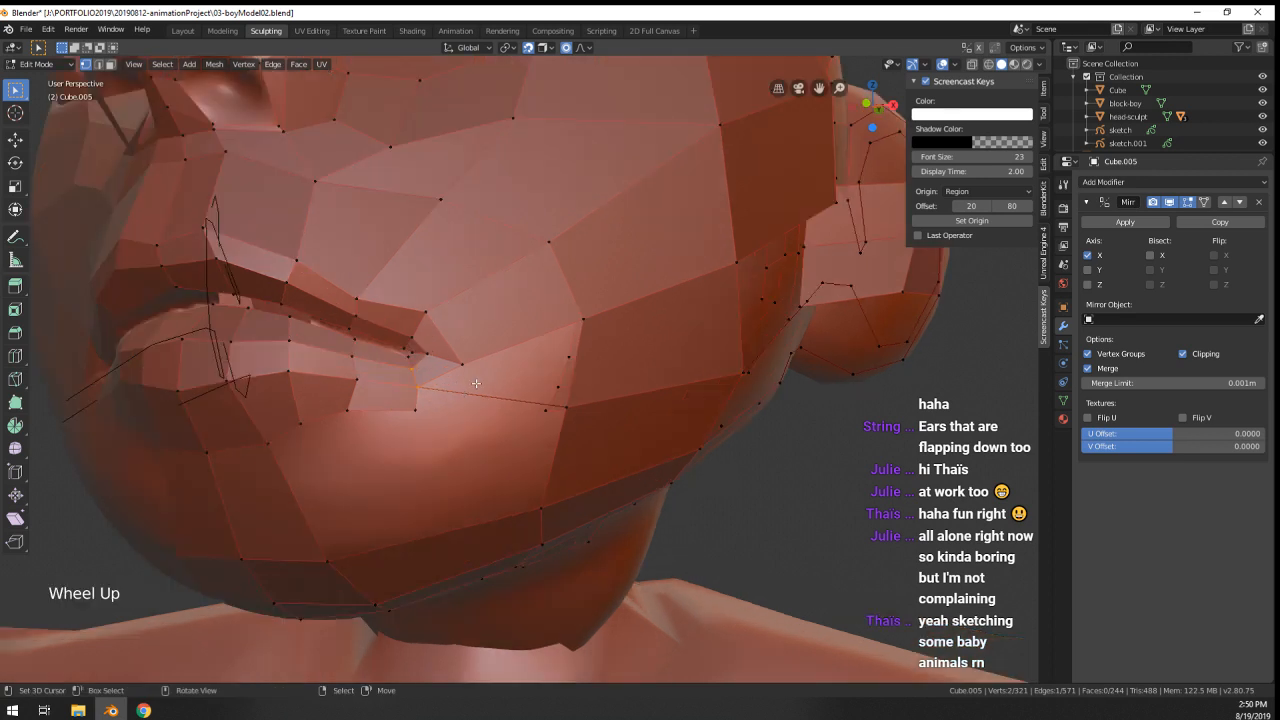
# - Delete the stray edge running from the mouth corner across the cheek
pyautogui.rightClick(481, 397)
pyautogui.rightClick(566, 406)
pyautogui.keyDown('shift'); pyautogui.rightClick(420, 388); pyautogui.keyUp('shift')
pyautogui.press('x')
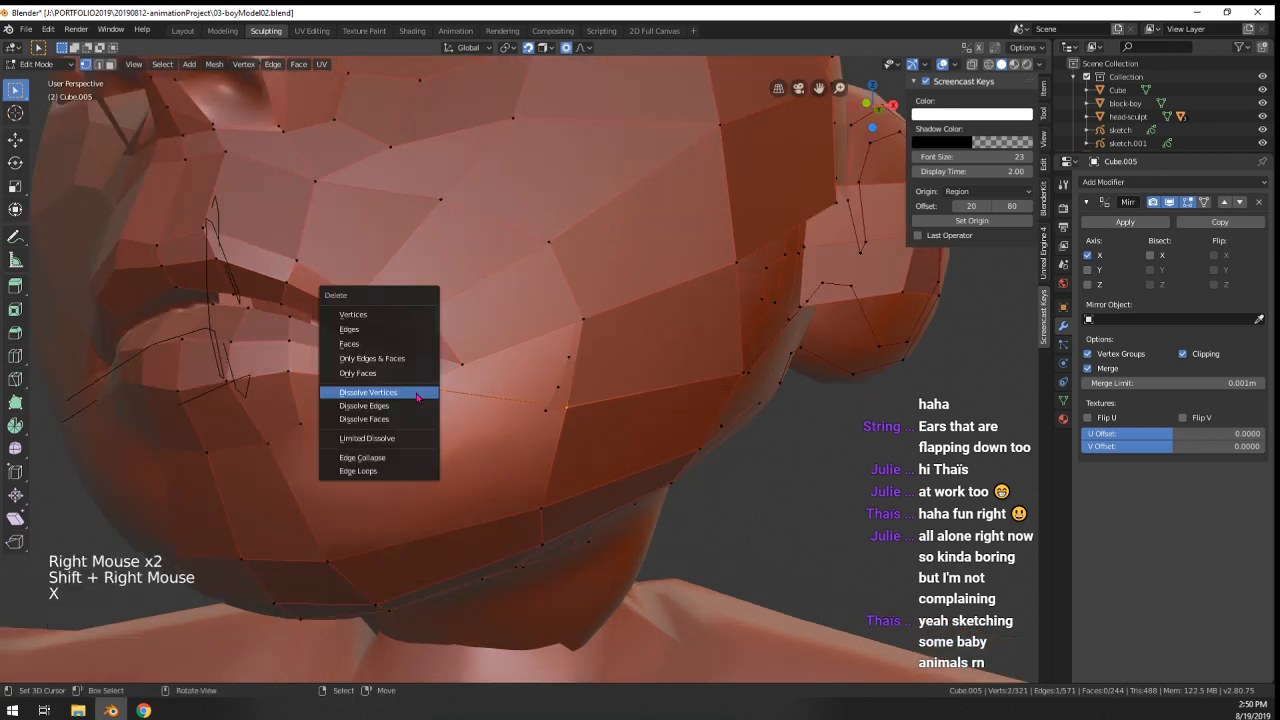
pyautogui.click(367, 331)
# - Add a loop cut between the nose and the upper lip, sliding it by about 0.35
pyautogui.moveTo(367, 331); pyautogui.dragTo(374, 428, button='middle')
pyautogui.rightClick(354, 418)
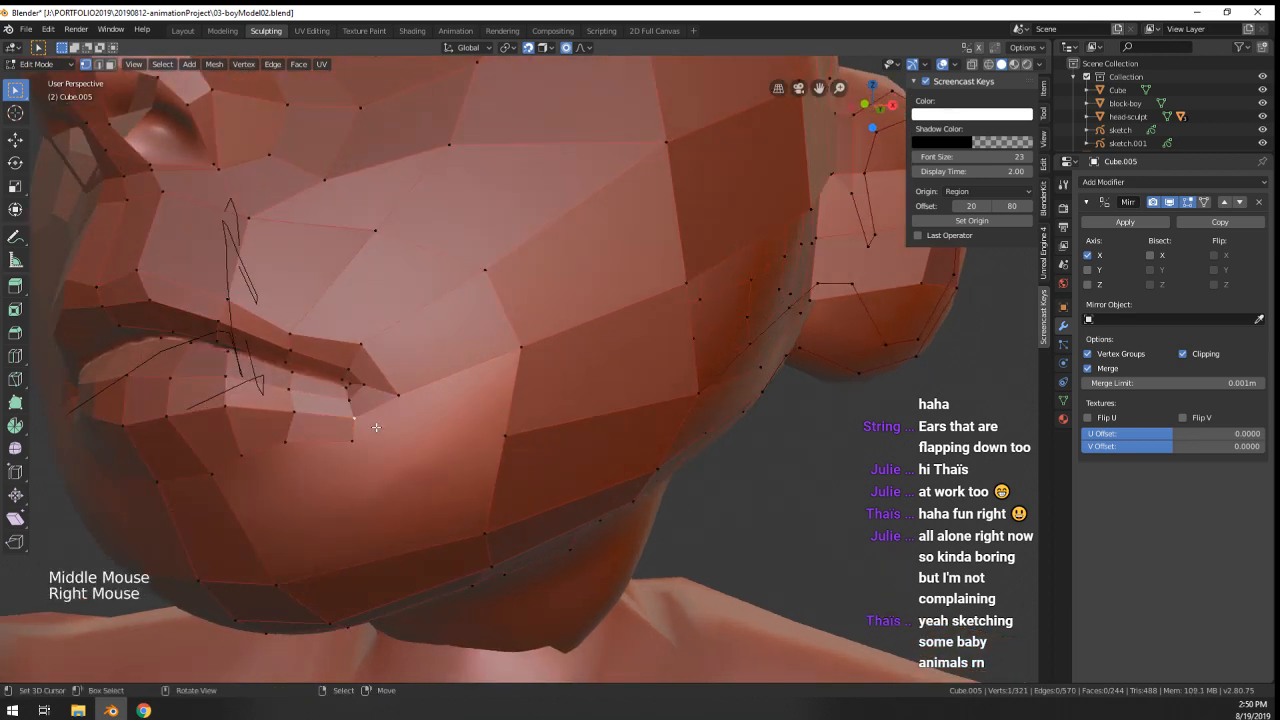
pyautogui.keyDown('shift'); pyautogui.rightClick(364, 447); pyautogui.keyUp('shift')
pyautogui.scroll(-1, 370, 443)
pyautogui.hotkey('ctrl', 'r')
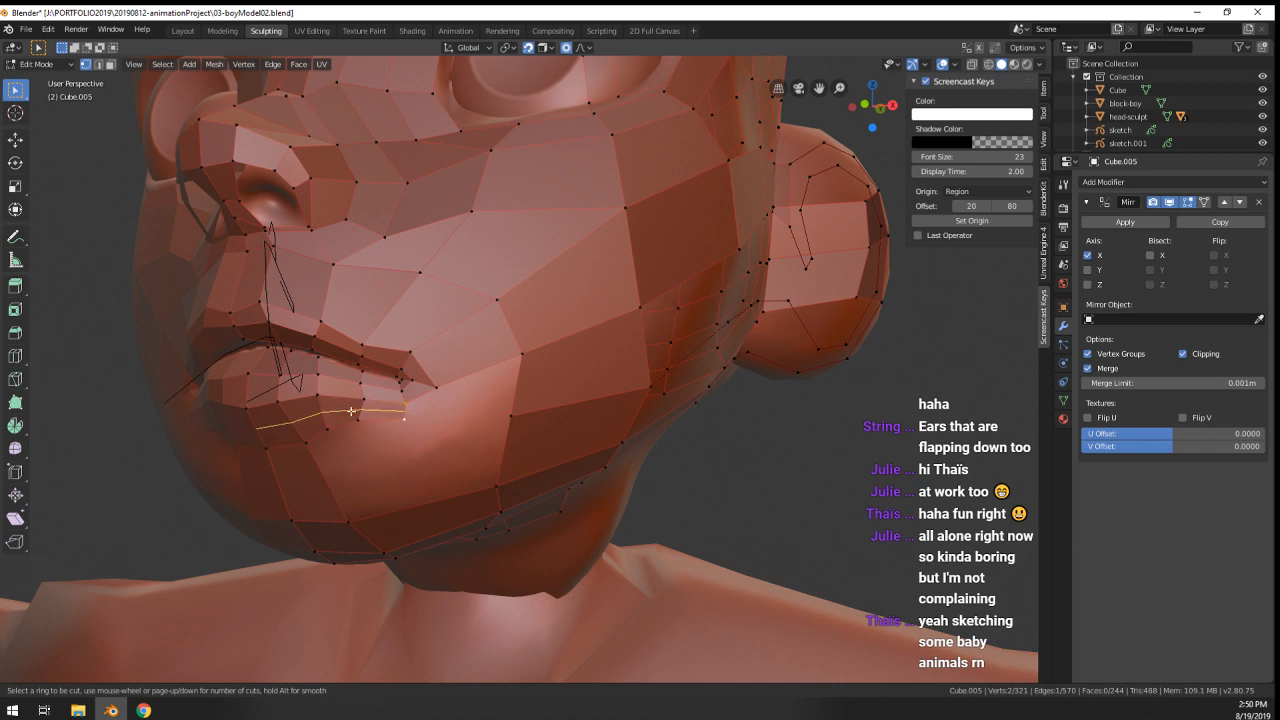
pyautogui.click(357, 319)
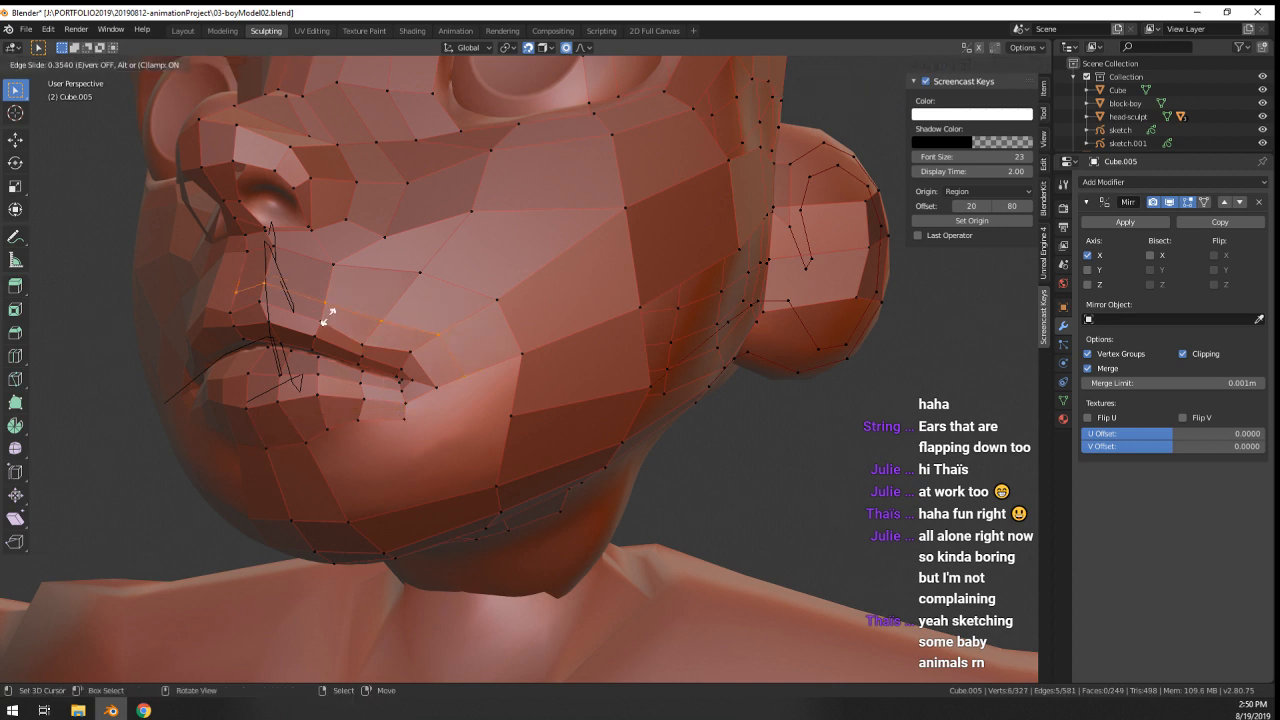
pyautogui.click(328, 316)
# - Adjust the new loop's vertices below the nose and the vertices at the nose base to even out the spacing
pyautogui.moveTo(326, 312); pyautogui.dragTo(362, 320, button='middle')
pyautogui.rightClick(382, 328)
pyautogui.keyDown('shift'); pyautogui.rightClick(412, 325); pyautogui.keyUp('shift')
pyautogui.press('g')
pyautogui.click(415, 323)
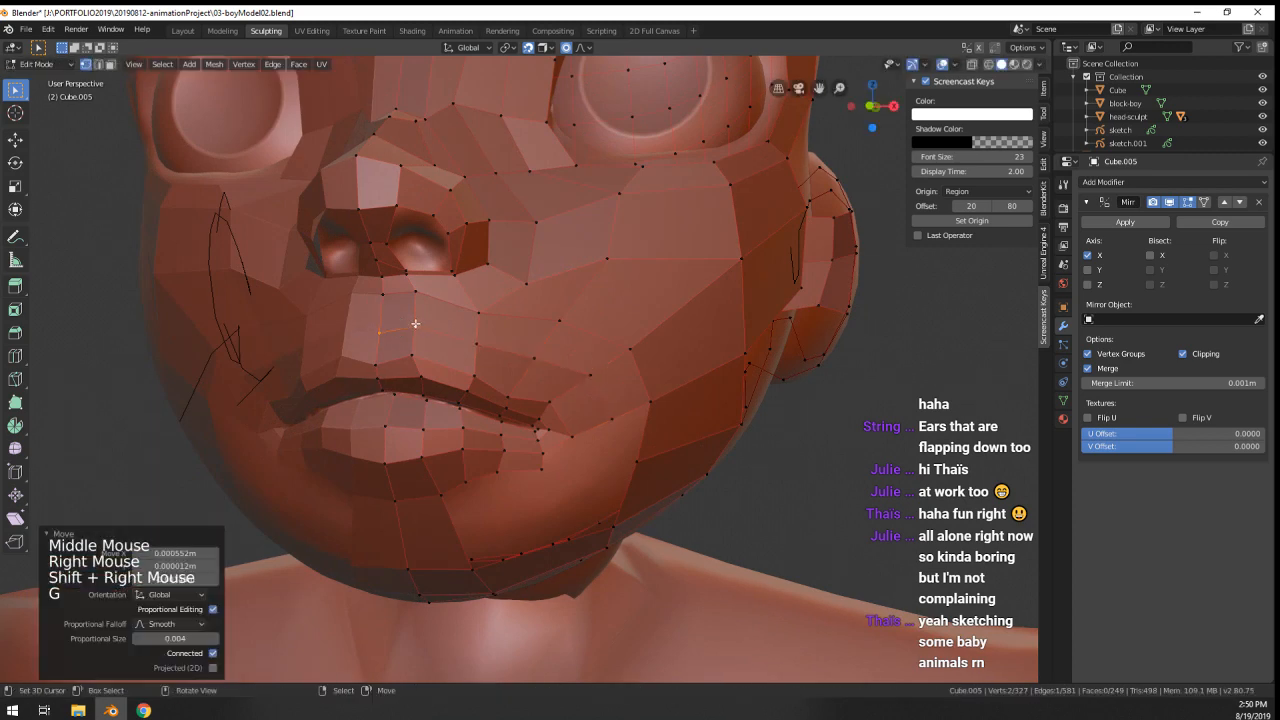
pyautogui.rightClick(416, 298)
pyautogui.press('g')
pyautogui.click(416, 301)
pyautogui.rightClick(388, 295)
pyautogui.press('g')
pyautogui.click(387, 301)
# - Fill the face beneath the mouth corner and move its lower vertex down and outward
pyautogui.moveTo(476, 349)
pyautogui.mouseDown(button='middle')
pyautogui.moveTo(440, 324)
pyautogui.moveTo(472, 336)
pyautogui.mouseUp(button='middle')
pyautogui.rightClick(500, 350)
pyautogui.scroll(1, 440, 345)
pyautogui.keyDown('shift'); pyautogui.rightClick(347, 371); pyautogui.keyUp('shift')
pyautogui.press('f')
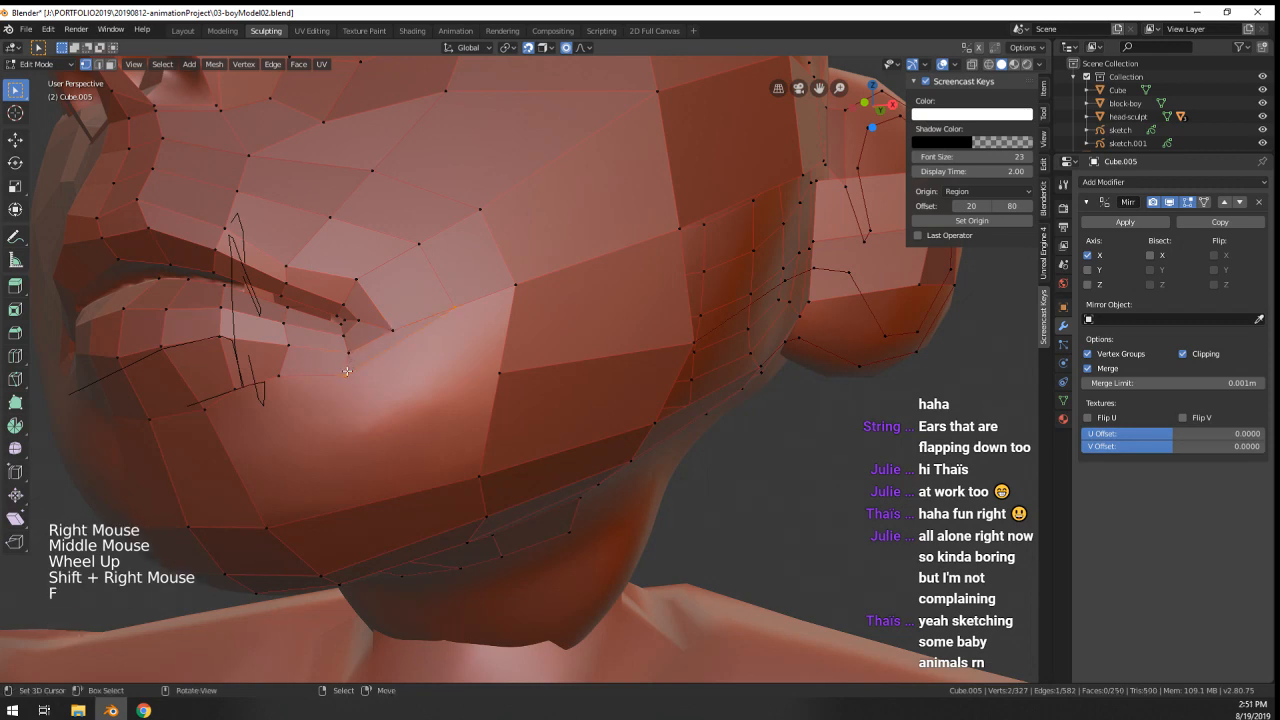
pyautogui.rightClick(347, 371)
pyautogui.press('g')
pyautogui.click(362, 388)
# - Move the three cheek vertices beside the open gap down and outward to follow the cheek's curve
pyautogui.rightClick(449, 325)
pyautogui.press('g')
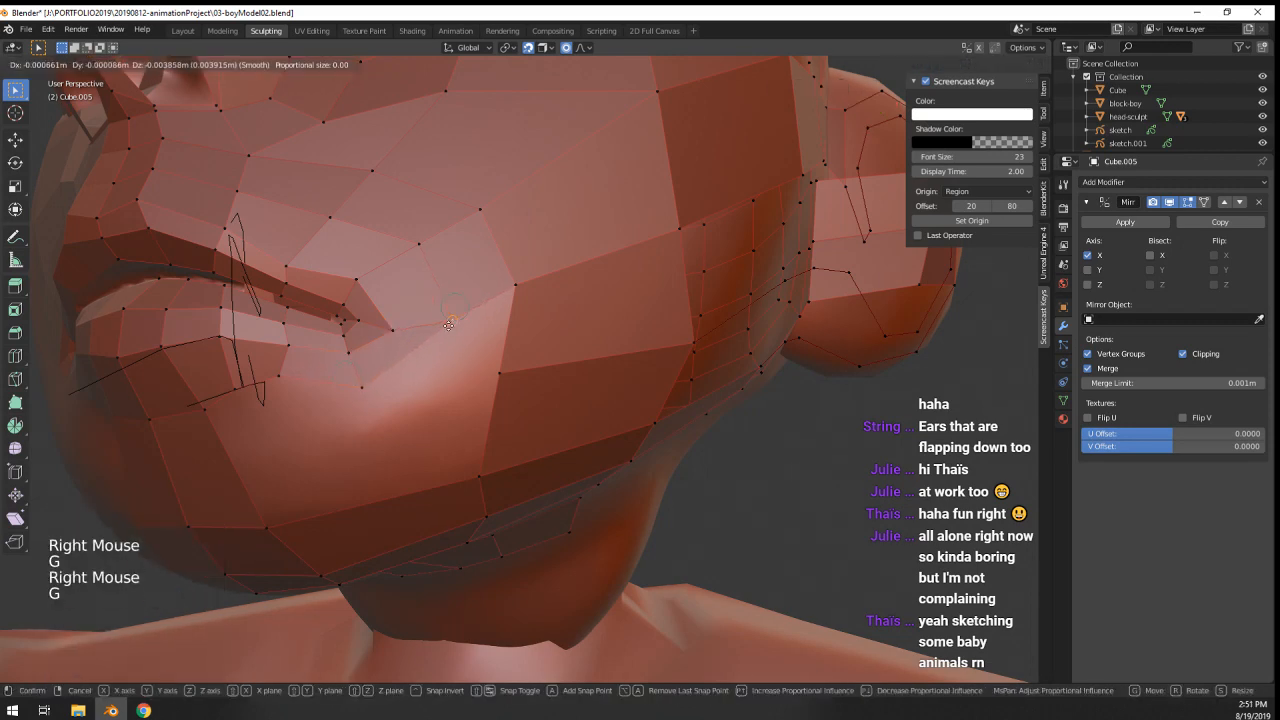
pyautogui.click(449, 326)
pyautogui.scroll(-1, 455, 340)
pyautogui.scroll(1, 460, 355)
pyautogui.rightClick(523, 306)
pyautogui.press('g')
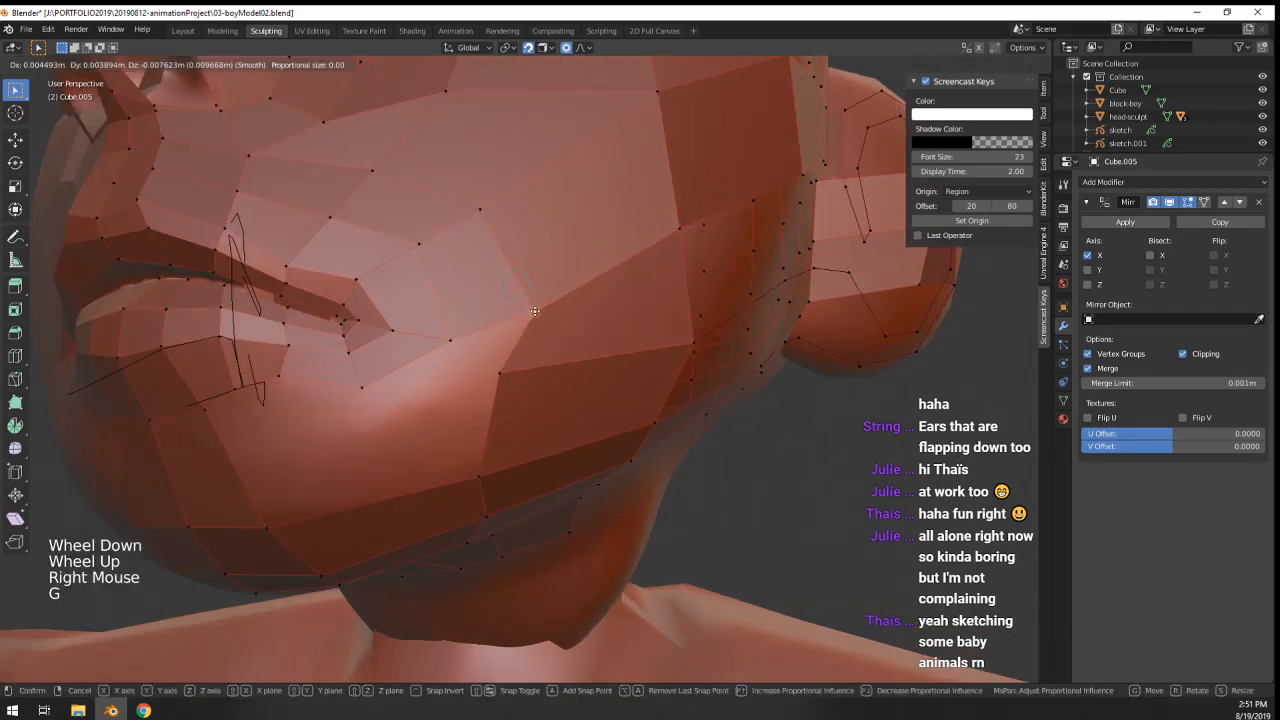
pyautogui.click(535, 312)
pyautogui.rightClick(502, 371)
pyautogui.press('g')
pyautogui.click(524, 387)
pyautogui.scroll(-1, 522, 388)
pyautogui.moveTo(520, 388); pyautogui.dragTo(505, 345, button='middle')
pyautogui.scroll(1, 507, 330)
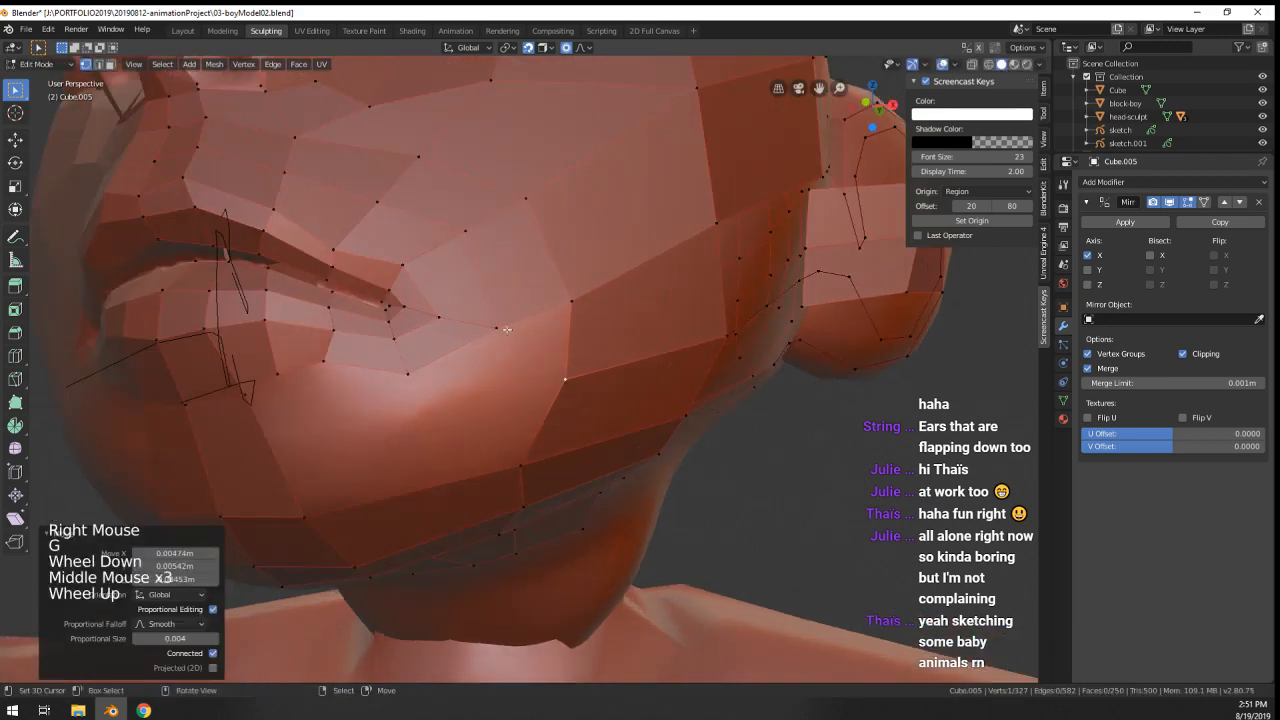
pyautogui.rightClick(507, 330)
pyautogui.keyDown('shift'); pyautogui.rightClick(560, 302); pyautogui.keyUp('shift')
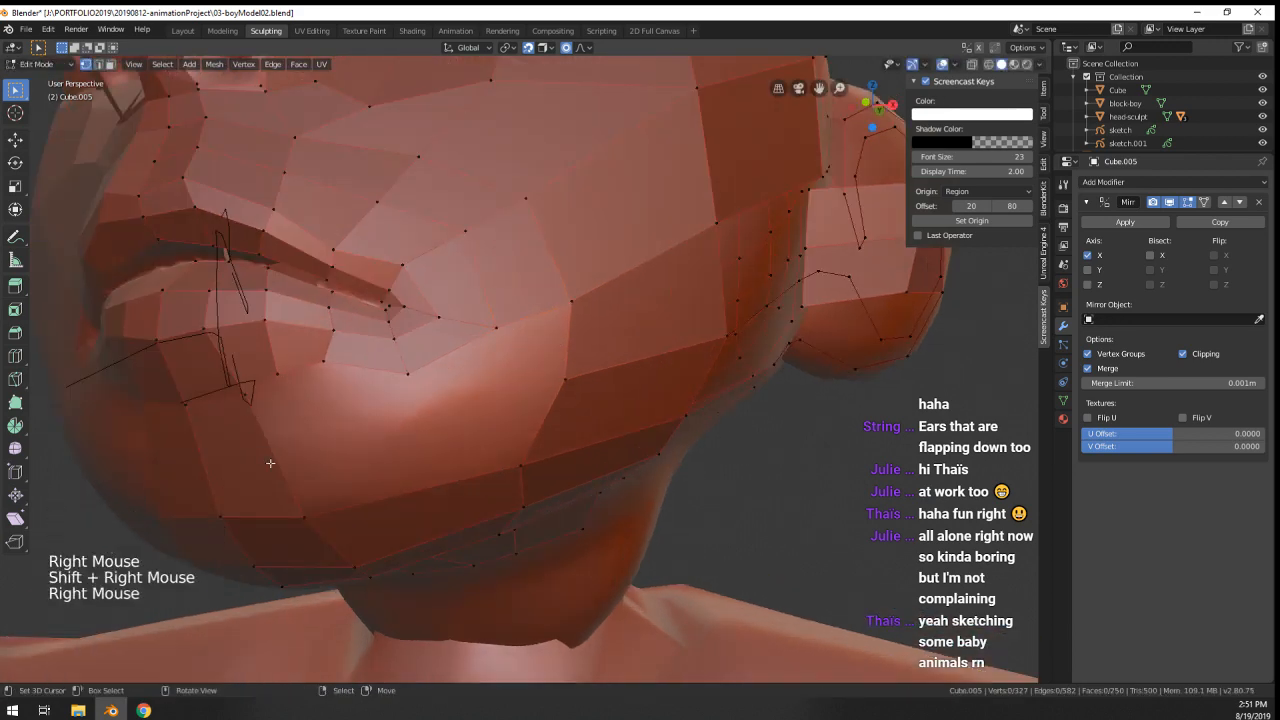
# - Raise the two chin vertices at the lower end of the strip descending from the lower lip
pyautogui.moveTo(270, 463); pyautogui.dragTo(345, 468, button='middle')
pyautogui.rightClick(348, 469)
pyautogui.scroll(-2, 351, 469)
pyautogui.scroll(1, 351, 469)
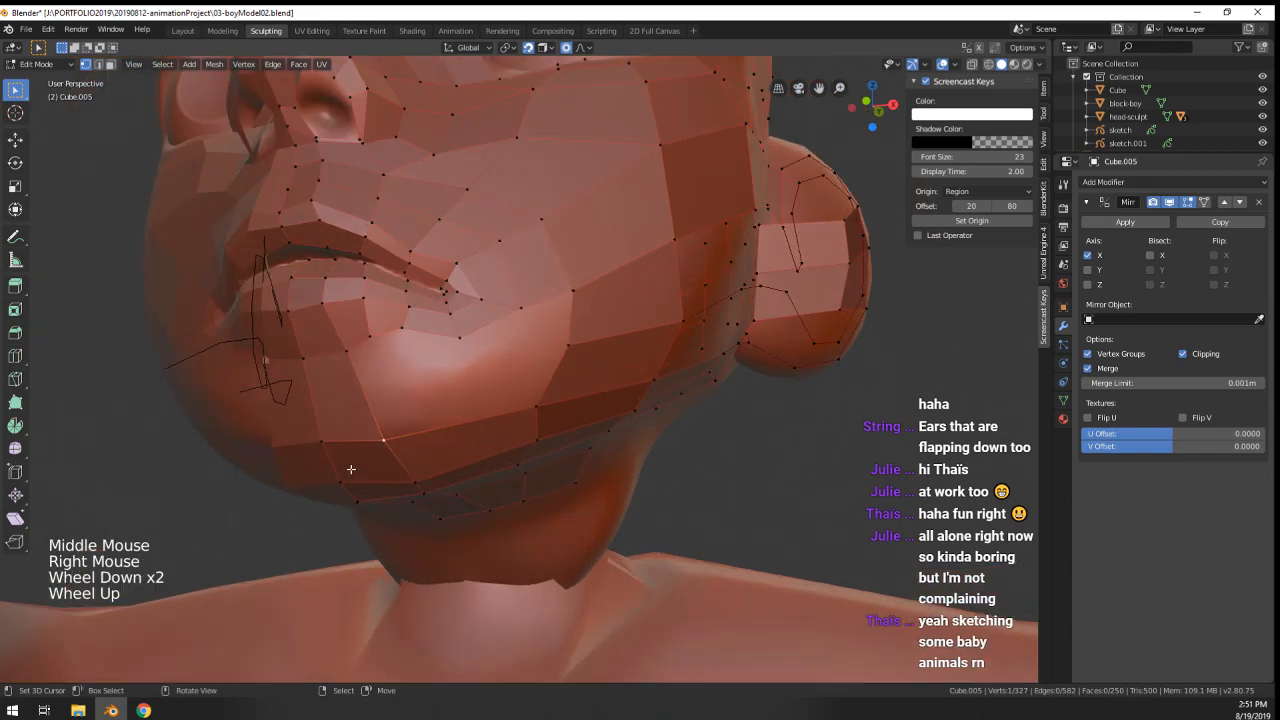
pyautogui.press('g')
pyautogui.click(358, 429)
pyautogui.rightClick(334, 445)
pyautogui.press('g')
pyautogui.click(334, 434)
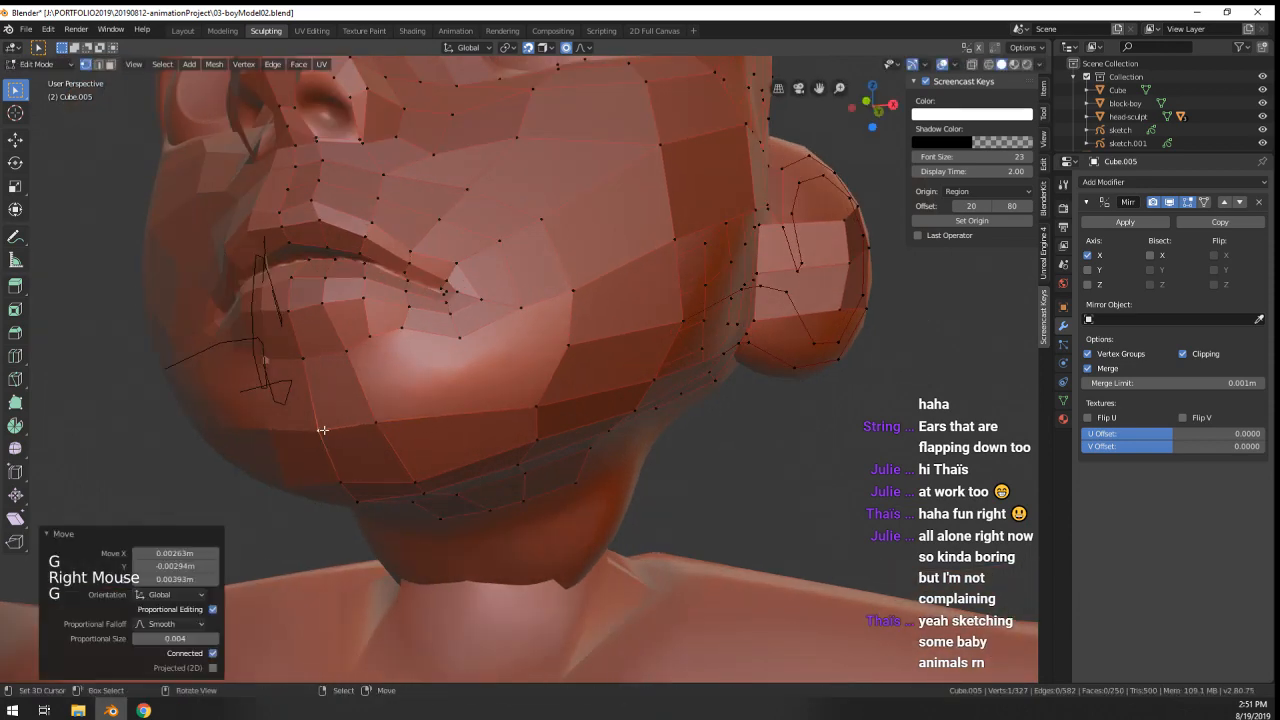
# - Examine the chin and jaw topology around the open gap below the mouth corner
pyautogui.moveTo(346, 432); pyautogui.dragTo(395, 418, button='middle')
pyautogui.scroll(1, 337, 429)
pyautogui.scroll(-3, 337, 451)
pyautogui.scroll(3, 402, 465)
pyautogui.rightClick(316, 486)
pyautogui.scroll(-1, 316, 486)
pyautogui.scroll(1, 380, 430)
pyautogui.scroll(-1, 380, 430)
pyautogui.scroll(1, 407, 411)
pyautogui.moveTo(395, 418); pyautogui.dragTo(443, 403, button='middle')
pyautogui.scroll(-2, 418, 410)
pyautogui.scroll(1, 445, 399)
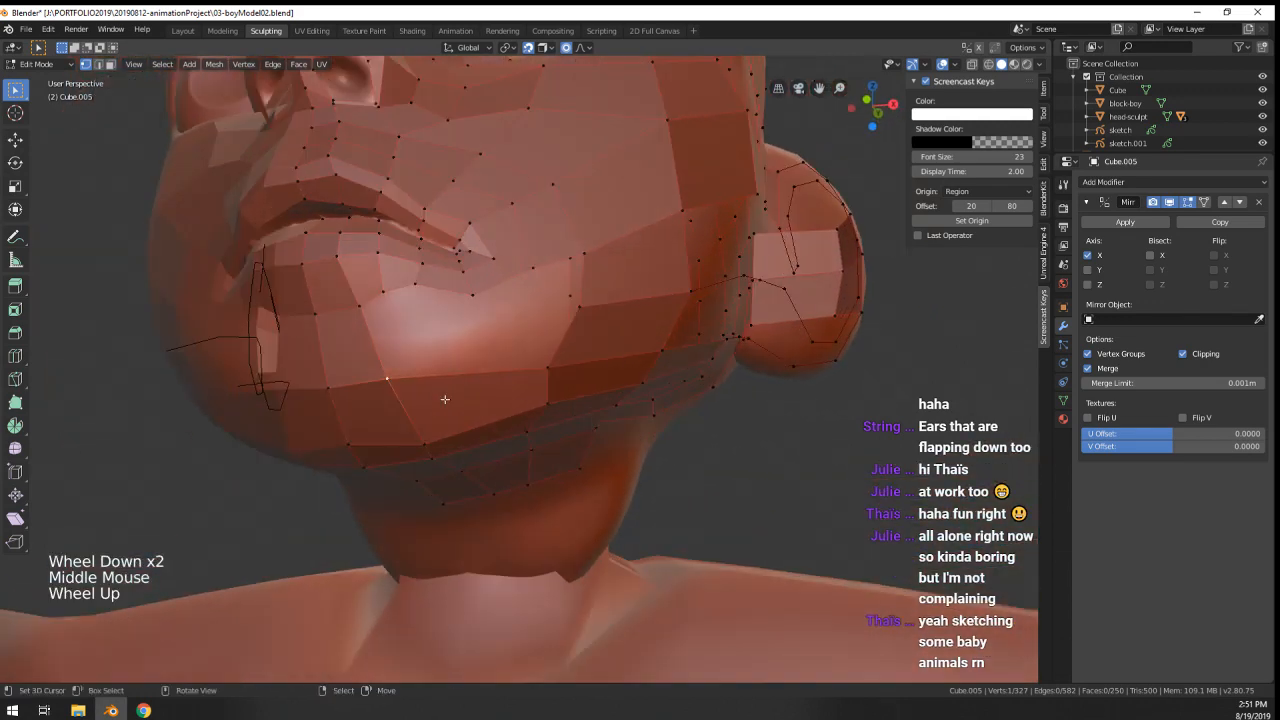
# - Add a single centred loop cut across the chin strip between the lower lip and the chin
pyautogui.rightClick(393, 297)
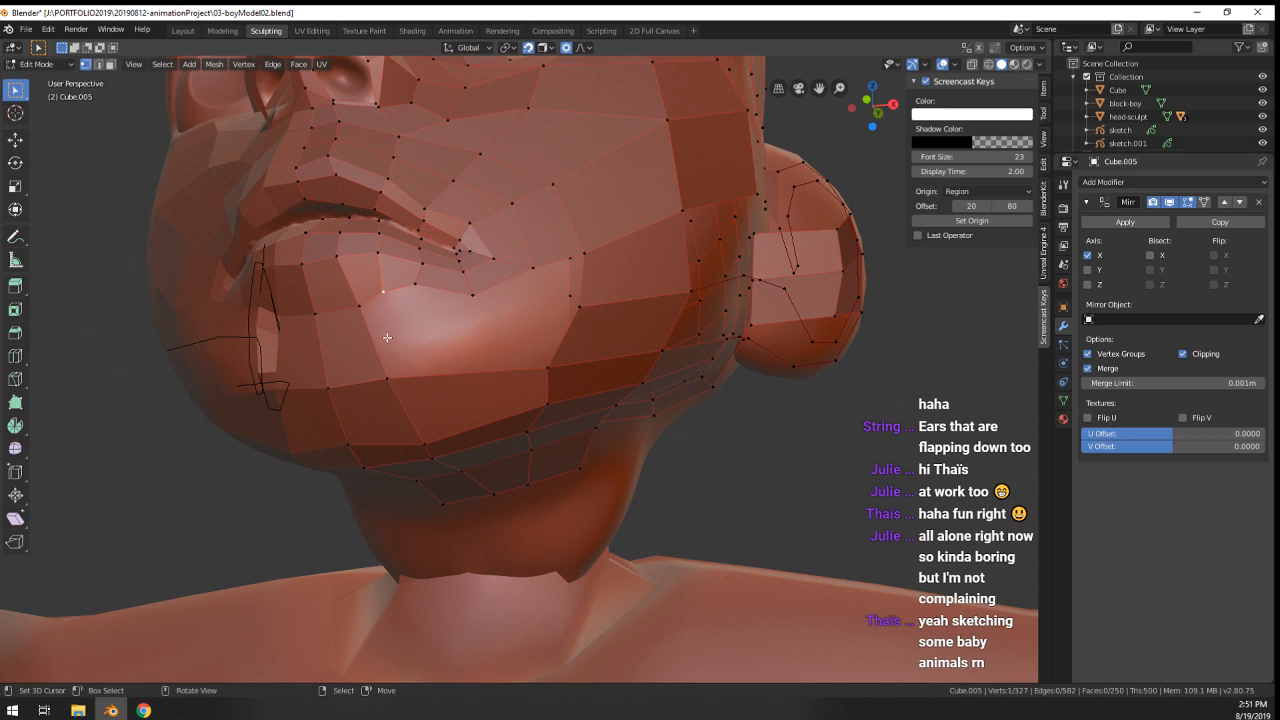
pyautogui.hotkey('ctrl', 'r')
pyautogui.click(342, 351)
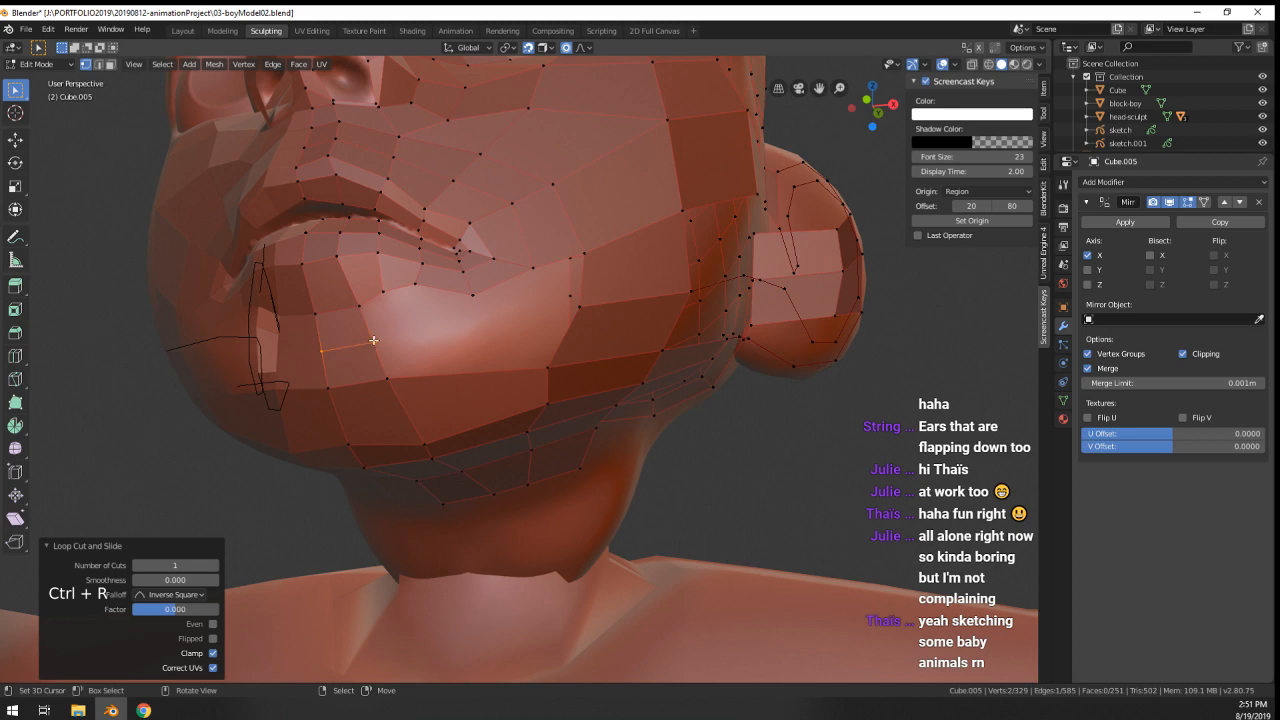
pyautogui.rightClick(373, 340)
pyautogui.press('k')
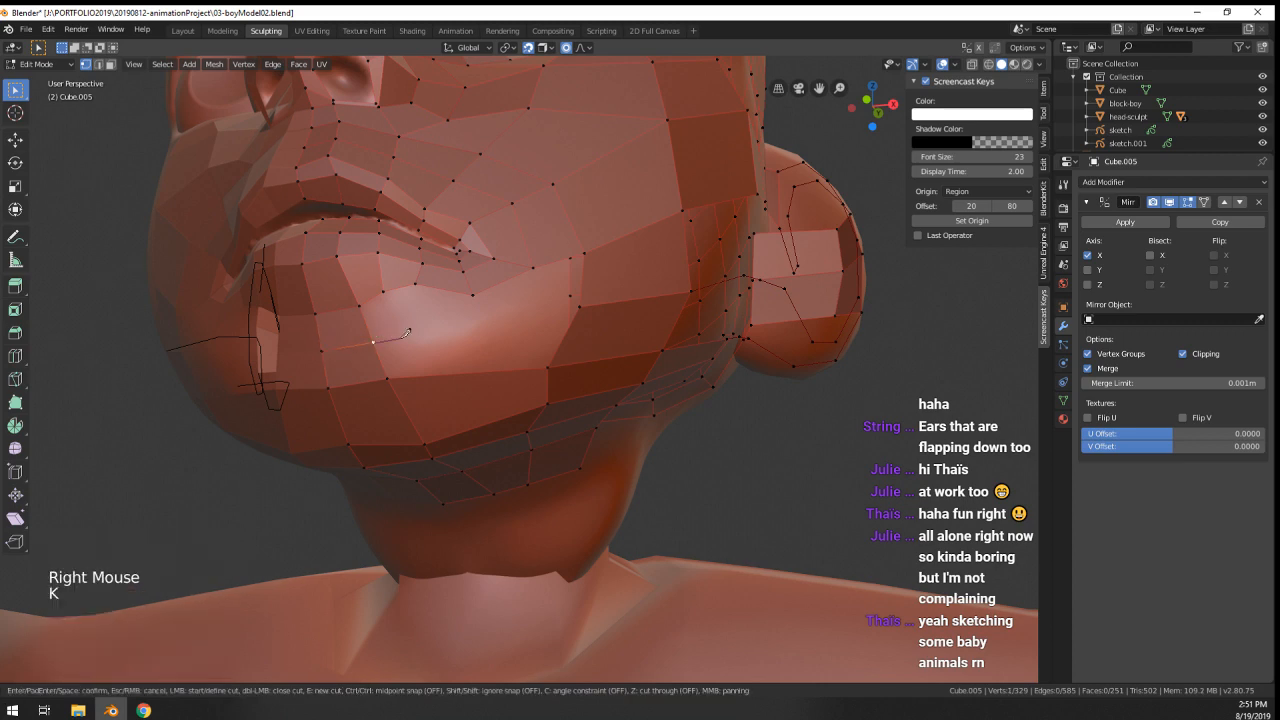
pyautogui.press('Escape')
# - Extrude a vertex from the chin strip's outer edge into the open gap and connect it to the lip-side vertex above
pyautogui.scroll(2, 362, 350)
pyautogui.rightClick(360, 358)
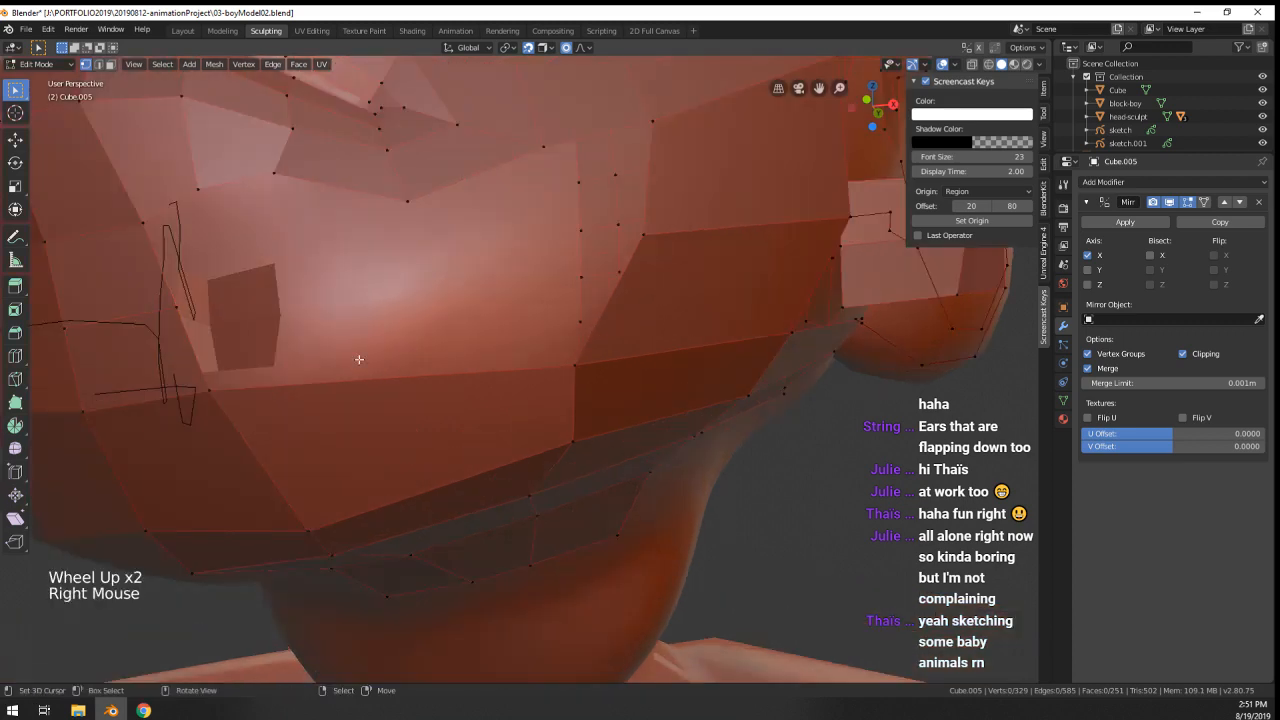
pyautogui.scroll(-2, 360, 360)
pyautogui.scroll(2, 360, 362)
pyautogui.scroll(-1, 188, 292)
pyautogui.rightClick(305, 329)
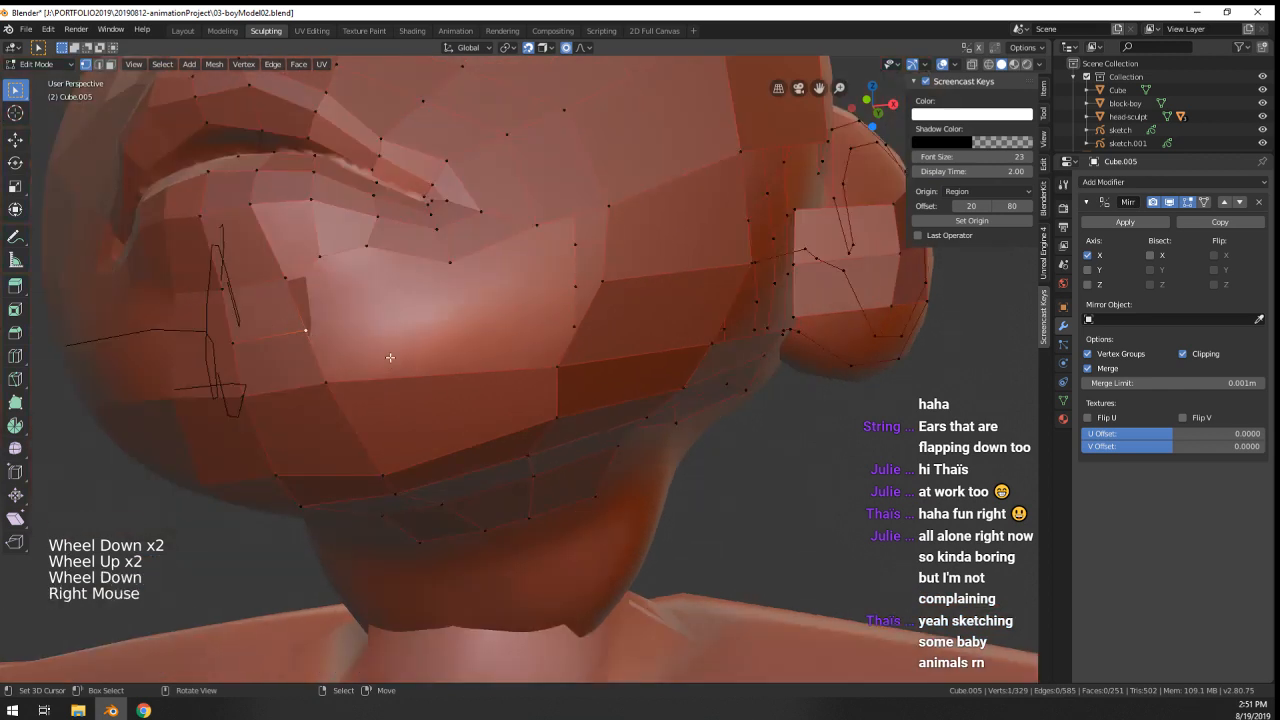
pyautogui.press('e')
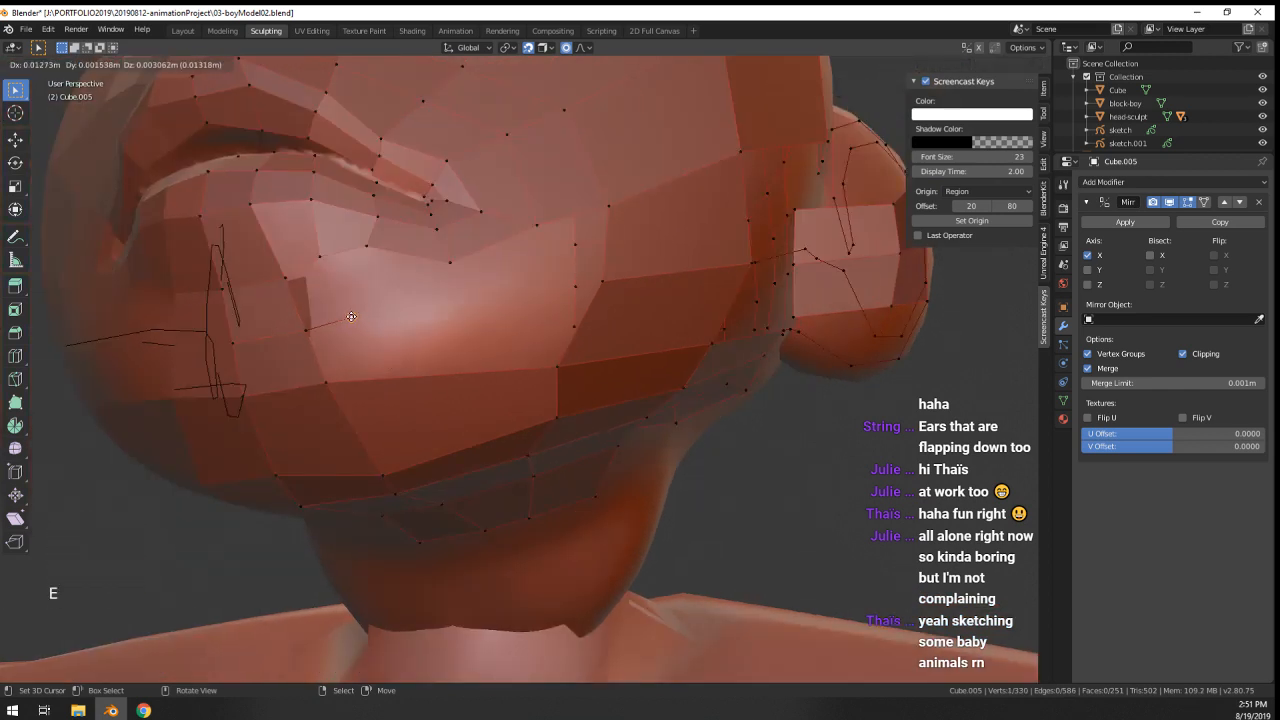
pyautogui.click(351, 317)
pyautogui.keyDown('shift'); pyautogui.rightClick(320, 257); pyautogui.keyUp('shift')
pyautogui.press('f')
# - Extrude another vertex outward in the gap and connect it to the next vertex above and the jaw vertex below
pyautogui.rightClick(398, 328)
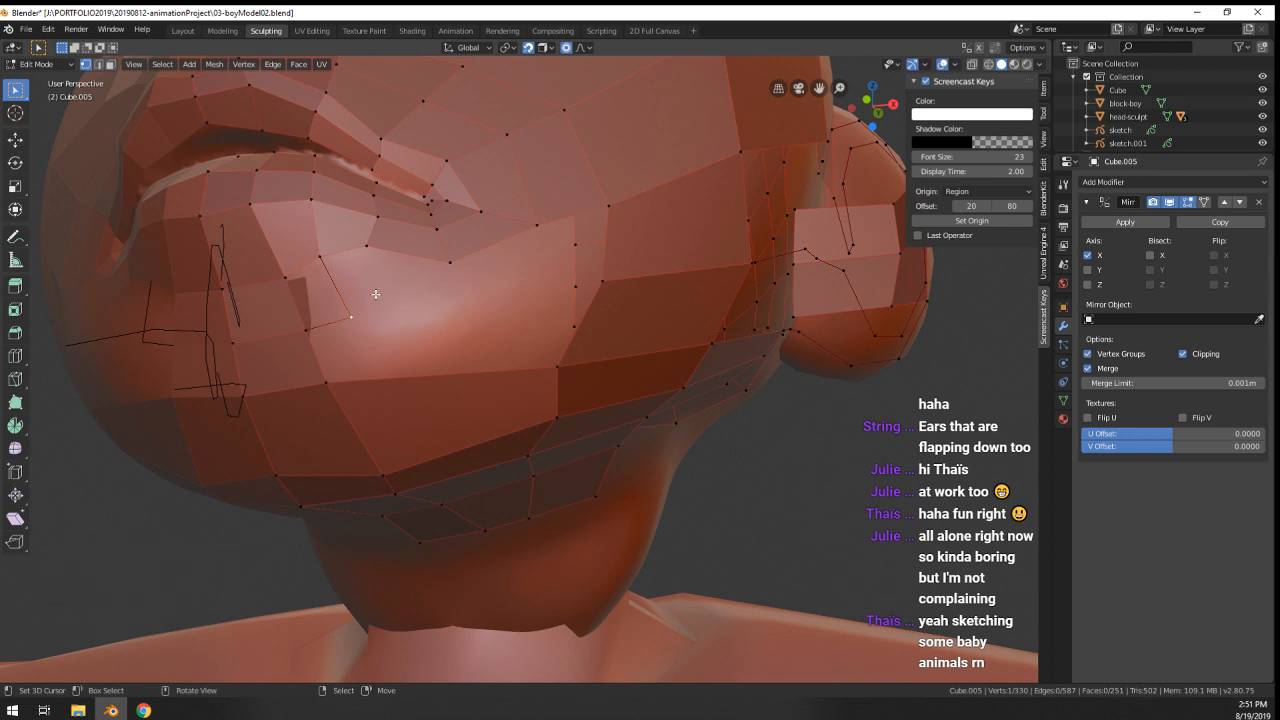
pyautogui.keyDown('ctrl'); pyautogui.click(397, 325); pyautogui.keyUp('ctrl')
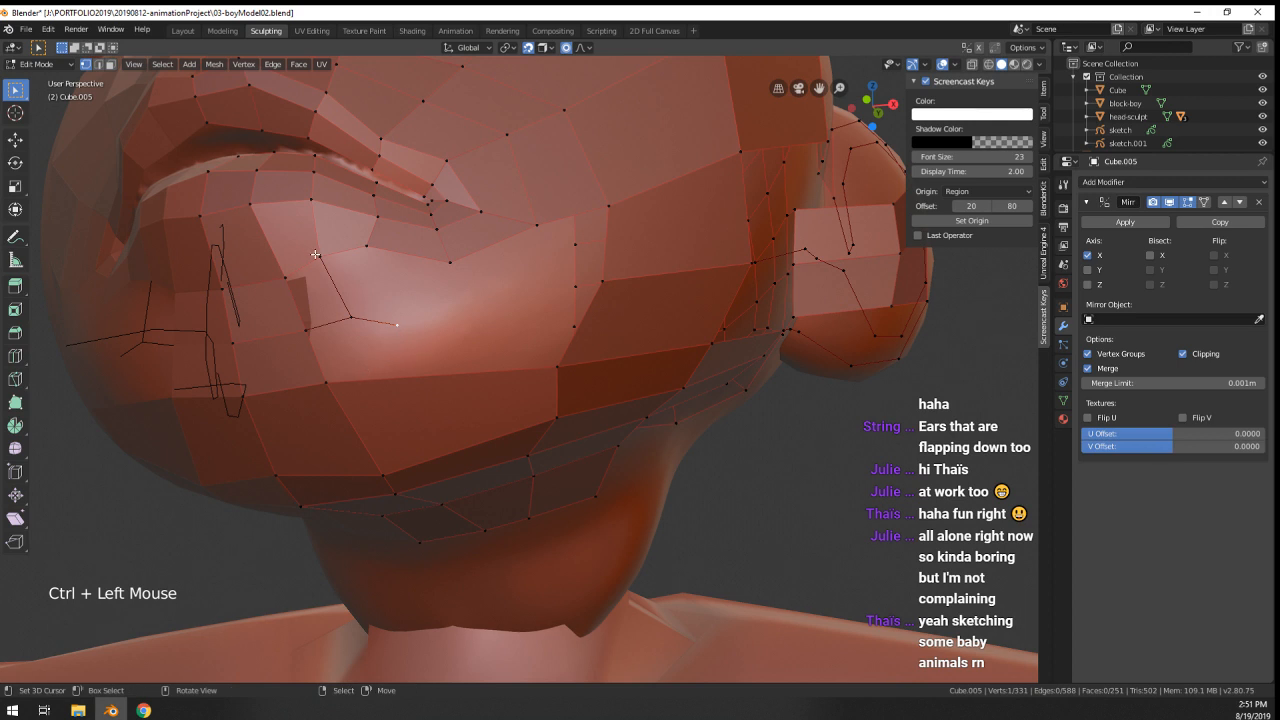
pyautogui.rightClick(367, 246)
pyautogui.rightClick(367, 246)
pyautogui.keyDown('shift'); pyautogui.rightClick(397, 325); pyautogui.keyUp('shift')
pyautogui.press('f')
pyautogui.rightClick(397, 325)
pyautogui.keyDown('shift'); pyautogui.rightClick(326, 382); pyautogui.keyUp('shift')
pyautogui.press('f')
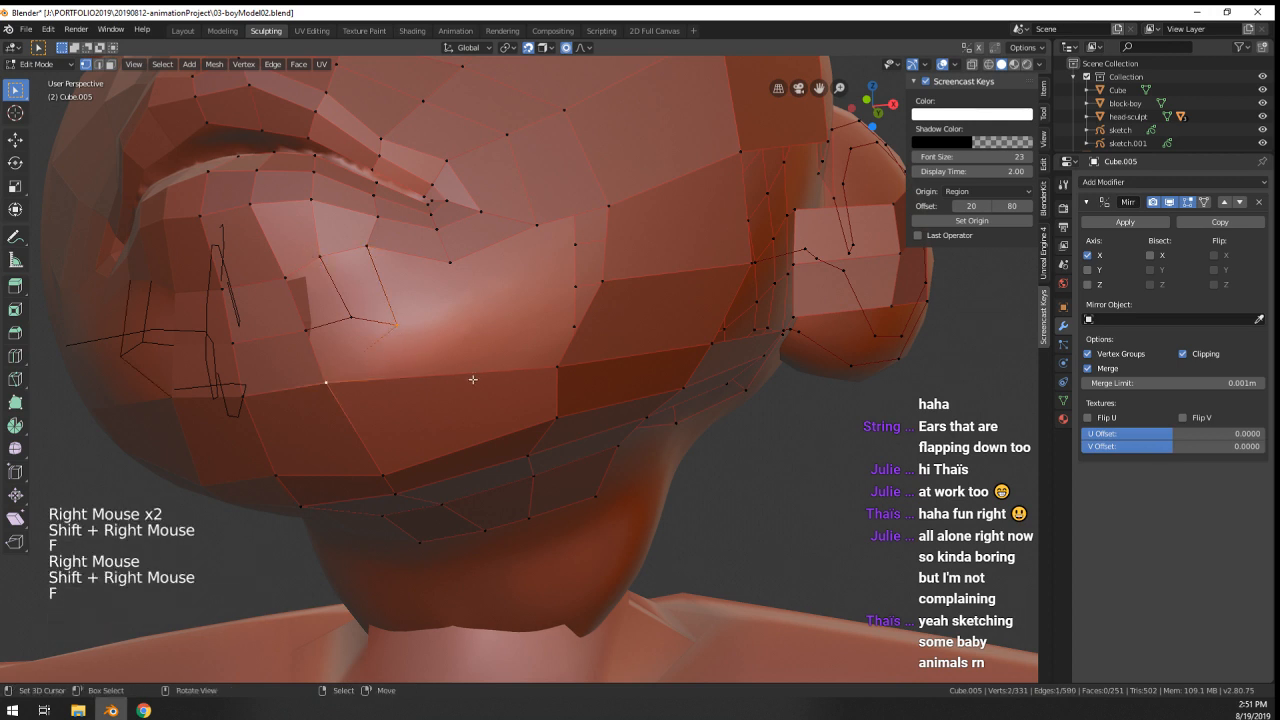
pyautogui.rightClick(401, 338)
pyautogui.moveTo(460, 337); pyautogui.dragTo(500, 278, button='middle')
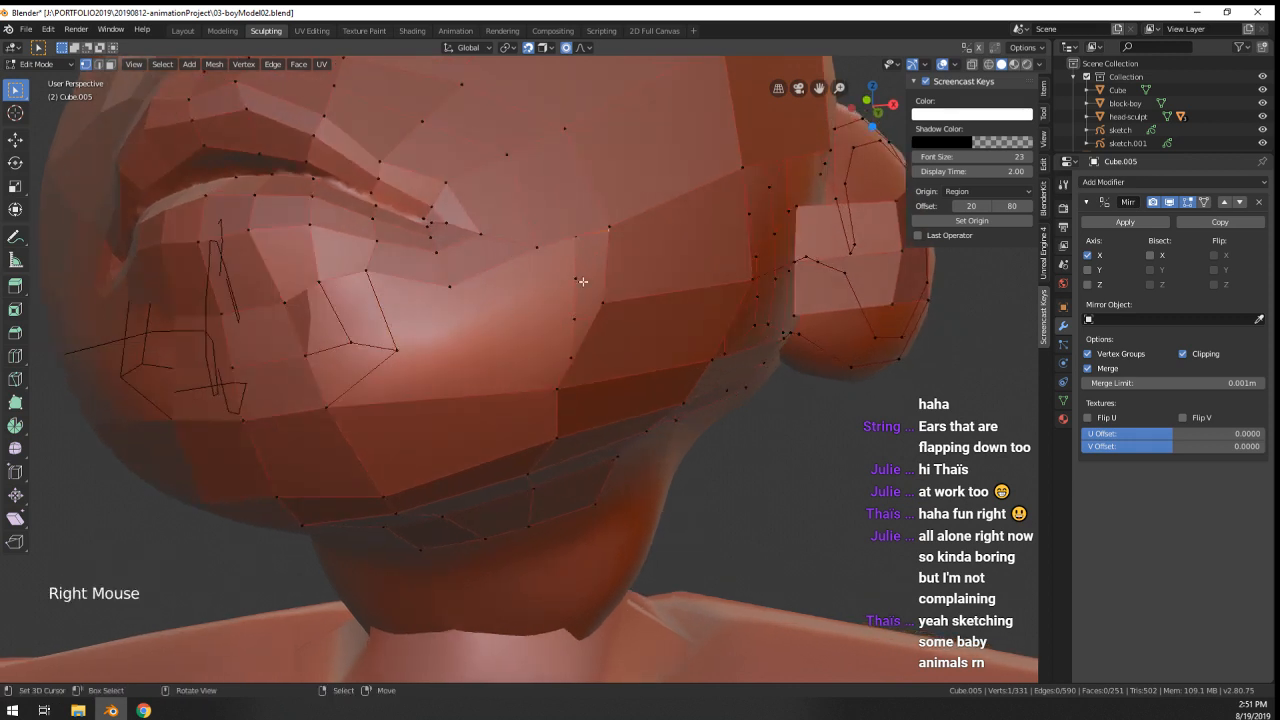
pyautogui.keyDown('ctrl'); pyautogui.click(438, 286); pyautogui.keyUp('ctrl')
pyautogui.hotkey('ctrl', 'z')
pyautogui.keyDown('ctrl'); pyautogui.click(496, 362); pyautogui.keyUp('ctrl')
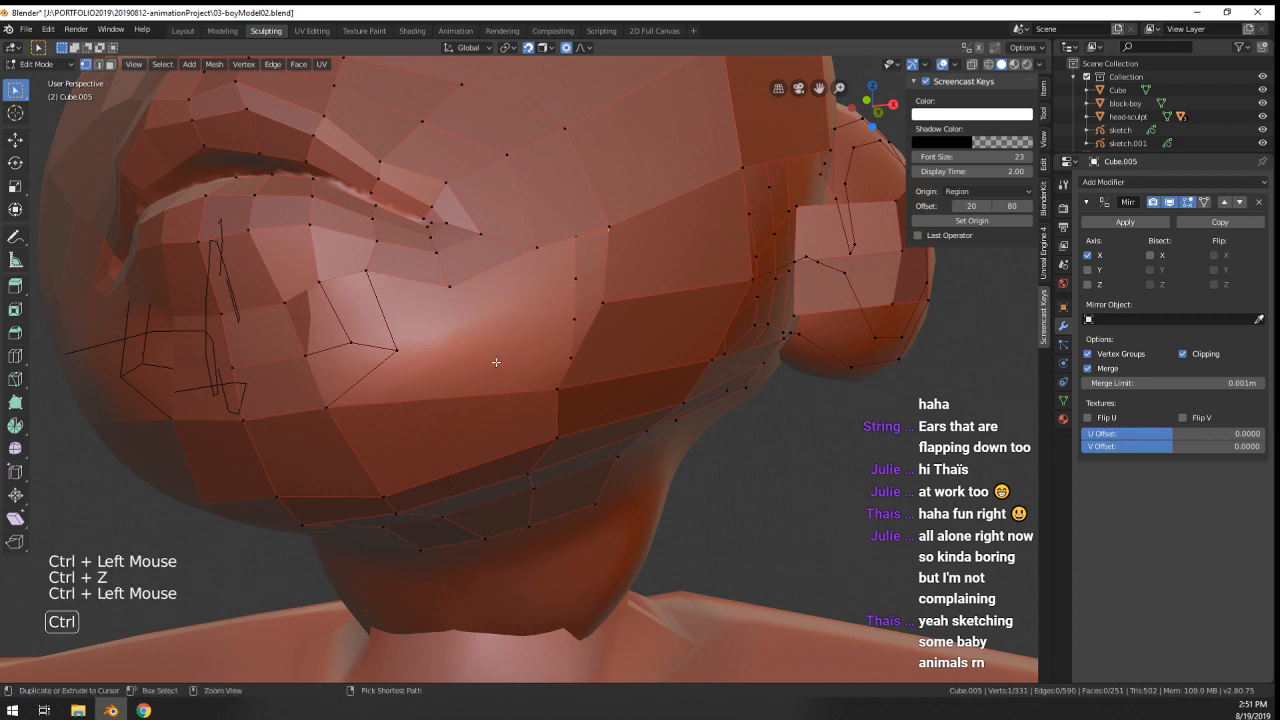
pyautogui.press('g')
pyautogui.click(543, 385)
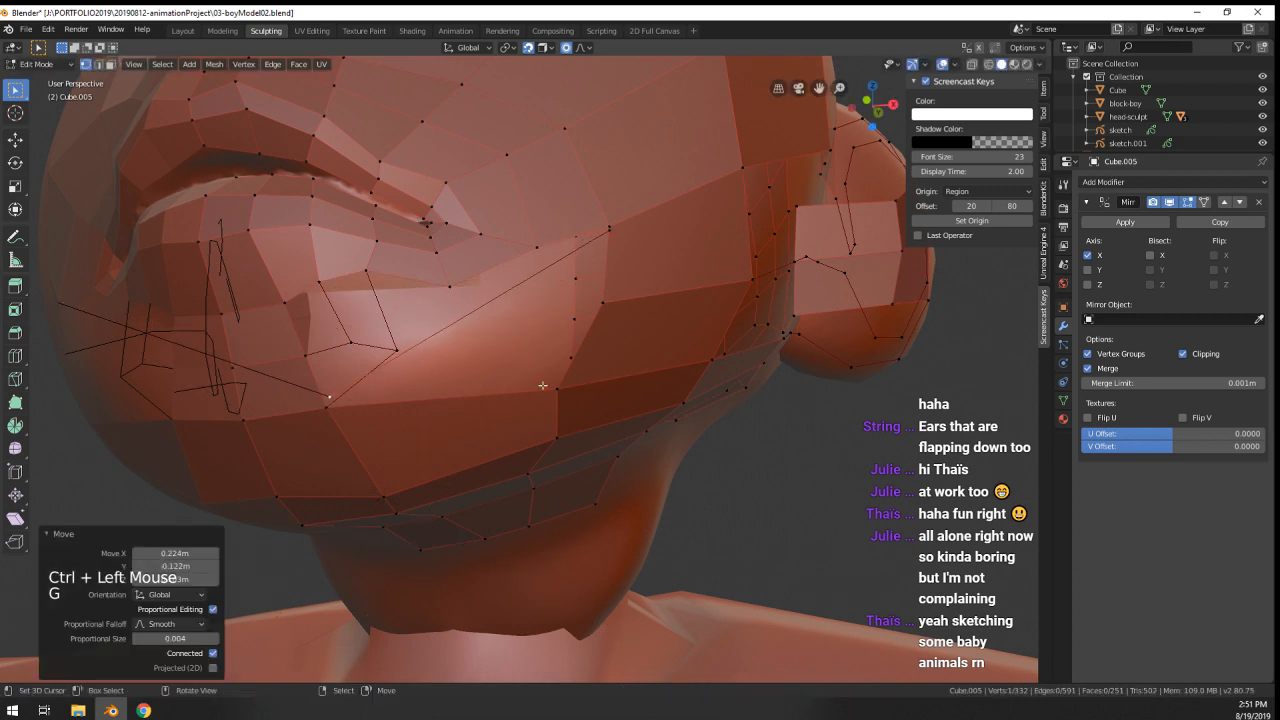
pyautogui.hotkey('ctrl', 'z')
pyautogui.hotkey('ctrl', 'z')
# - Extrude a vertex from the lower cheek into the gap, connect it to the jaw vertex below the chin strip, and adjust its position
pyautogui.rightClick(612, 222)
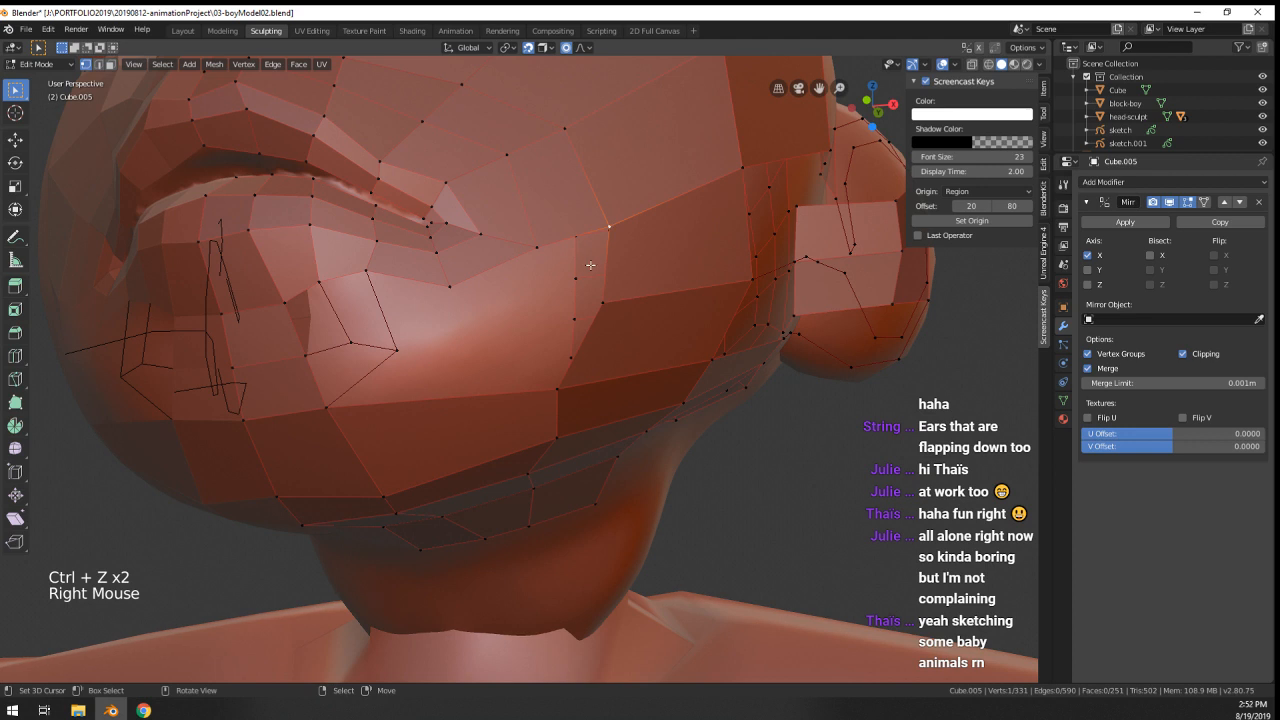
pyautogui.keyDown('ctrl'); pyautogui.click(506, 354); pyautogui.keyUp('ctrl')
pyautogui.press('g')
pyautogui.click(505, 355)
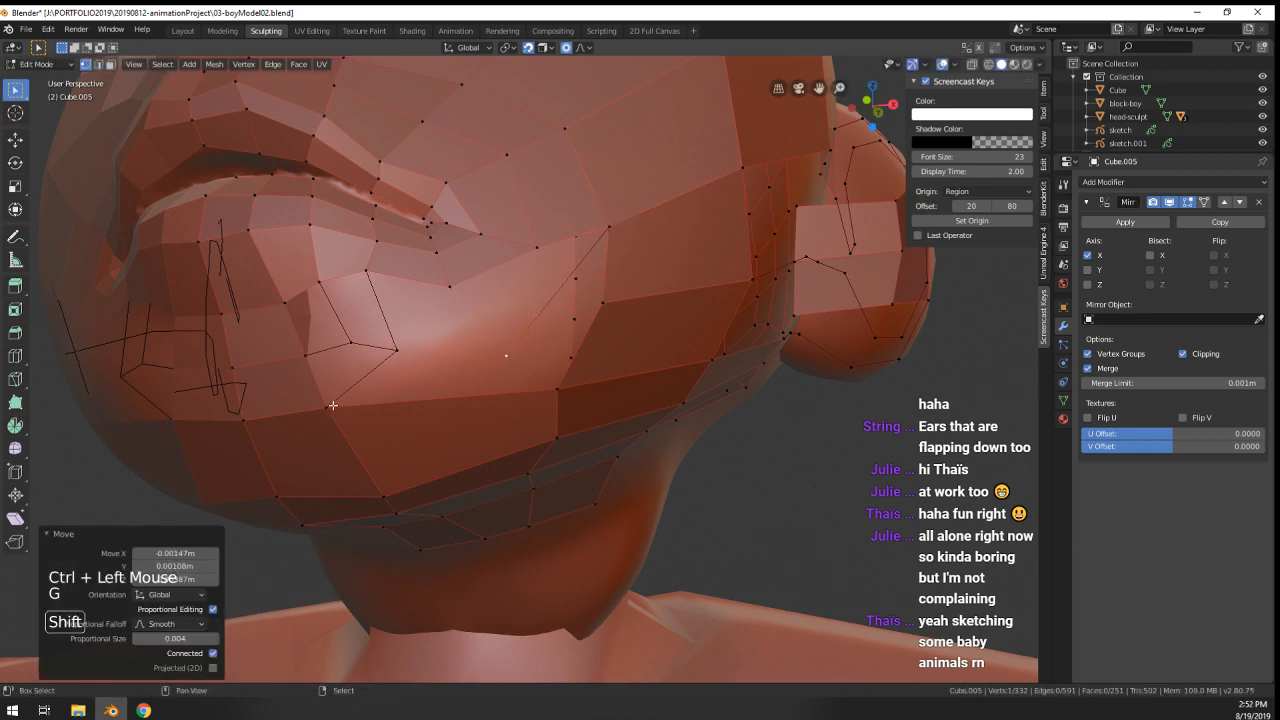
pyautogui.keyDown('shift'); pyautogui.rightClick(330, 406); pyautogui.keyUp('shift')
pyautogui.press('f')
pyautogui.rightClick(506, 355)
pyautogui.press('g')
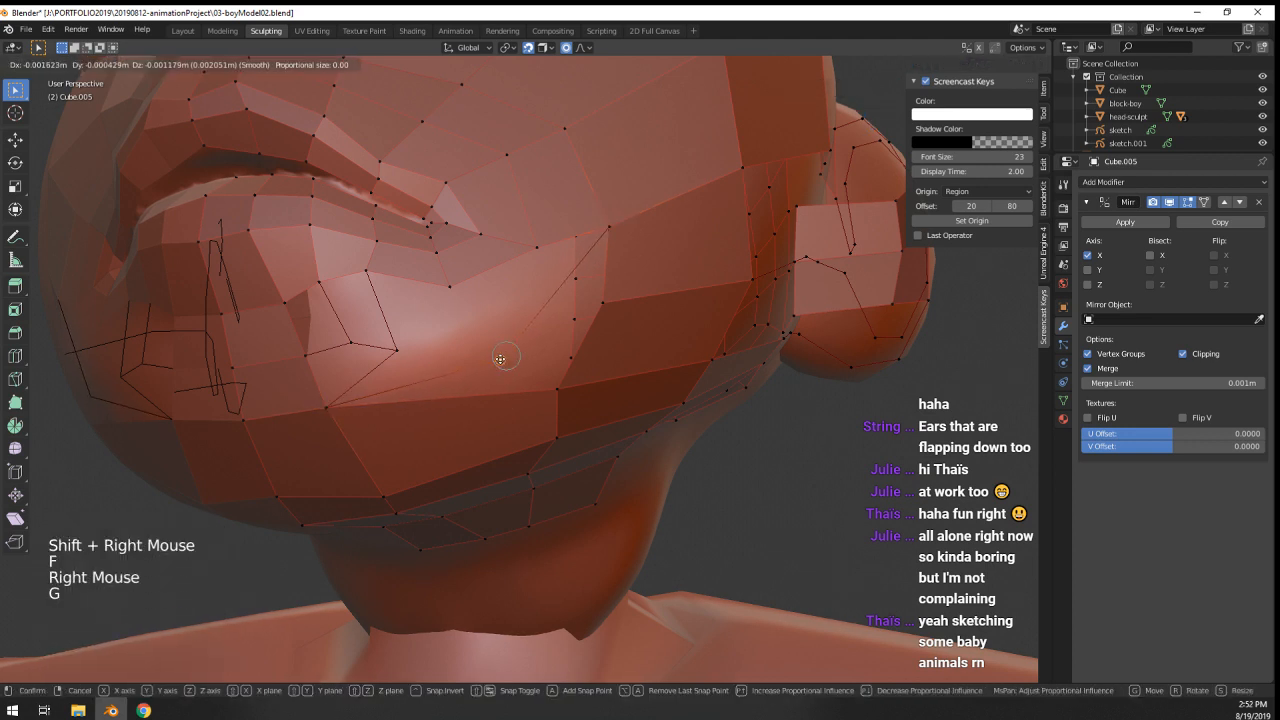
pyautogui.click(500, 359)
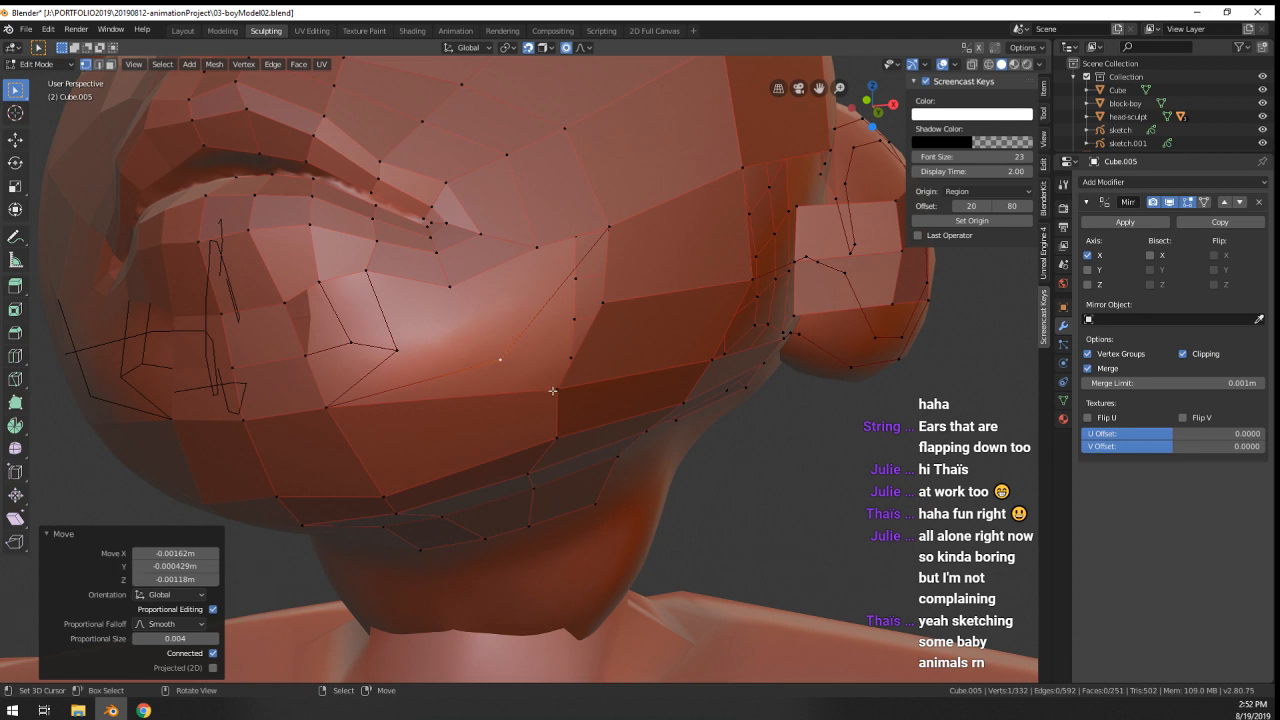
# - Split the new cheek edge with a single cut and connect the added vertex to the vertex below the mouth corner
pyautogui.keyDown('ctrl'); pyautogui.rightClick(547, 303); pyautogui.keyUp('ctrl')
pyautogui.keyDown('shift'); pyautogui.rightClick(462, 286); pyautogui.keyUp('shift')
pyautogui.press('f')
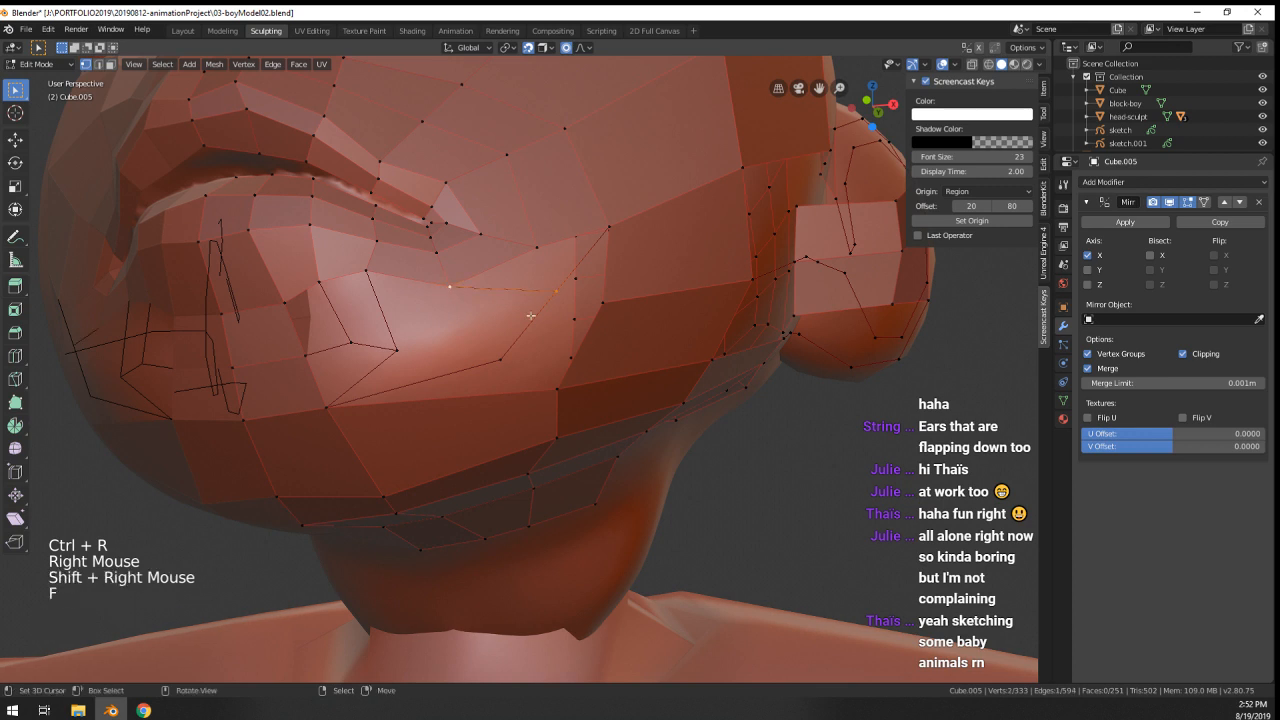
# - Move the two new vertices on the gap's outer side closer to the neighbouring jaw vertices
pyautogui.rightClick(505, 368)
pyautogui.press('g')
pyautogui.click(495, 368)
pyautogui.moveTo(546, 297); pyautogui.dragTo(526, 302, button='right')
pyautogui.press('g')
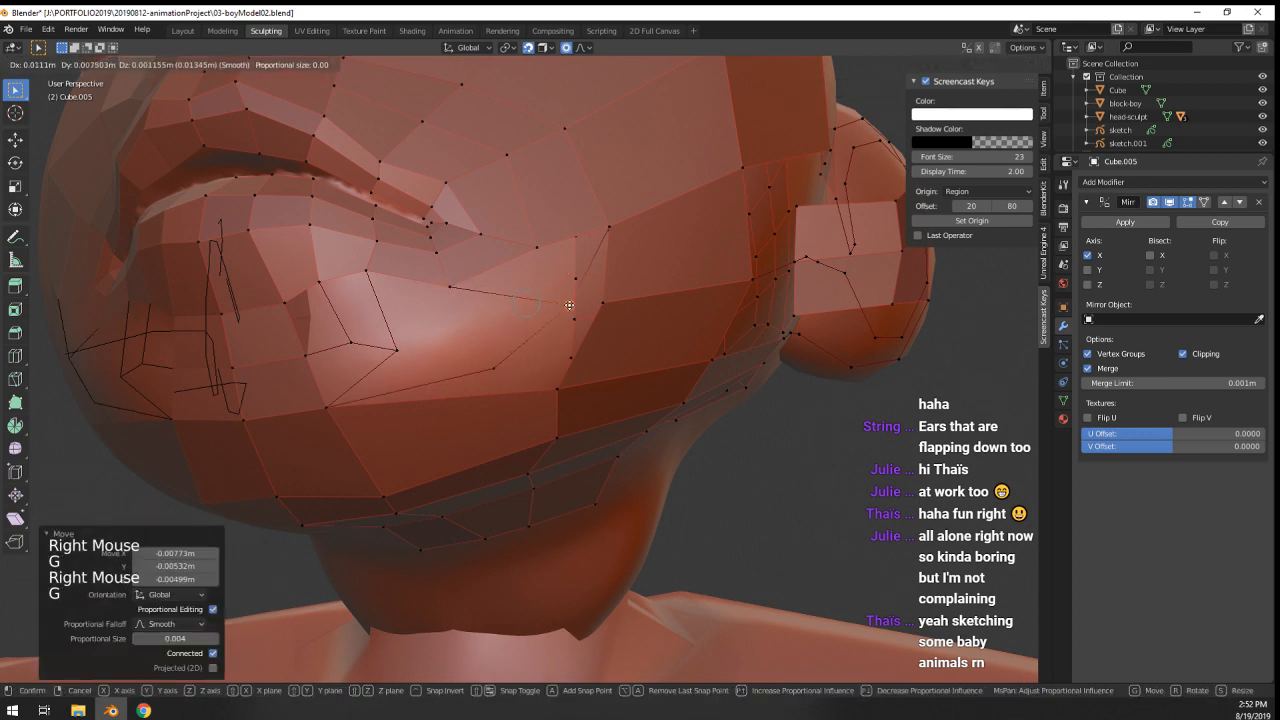
pyautogui.click(577, 305)
pyautogui.rightClick(497, 366)
pyautogui.press('g')
pyautogui.click(520, 376)
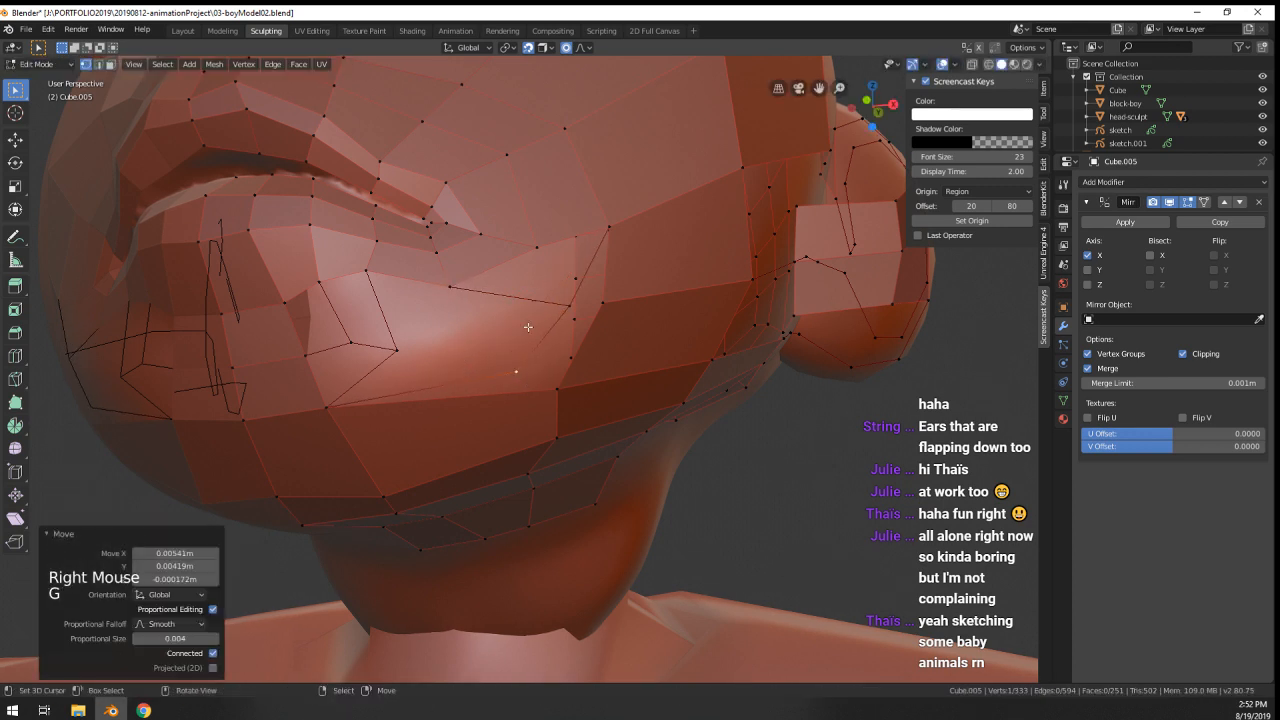
# - Merge both outer gap vertices with their neighbouring jaw vertices at center, and move the lower merged vertex slightly down
pyautogui.rightClick(570, 305)
pyautogui.keyDown('shift'); pyautogui.rightClick(605, 301); pyautogui.keyUp('shift')
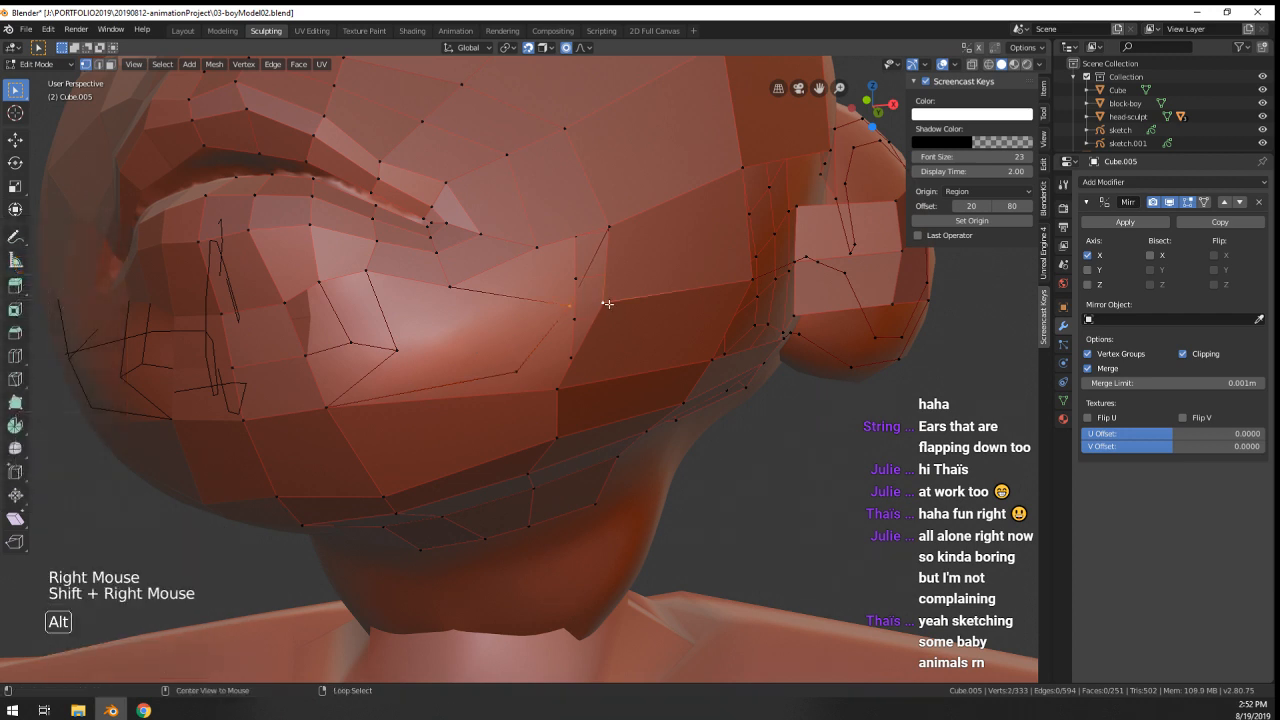
pyautogui.hotkey('alt', 'm')
pyautogui.click(609, 304)
pyautogui.rightClick(514, 380)
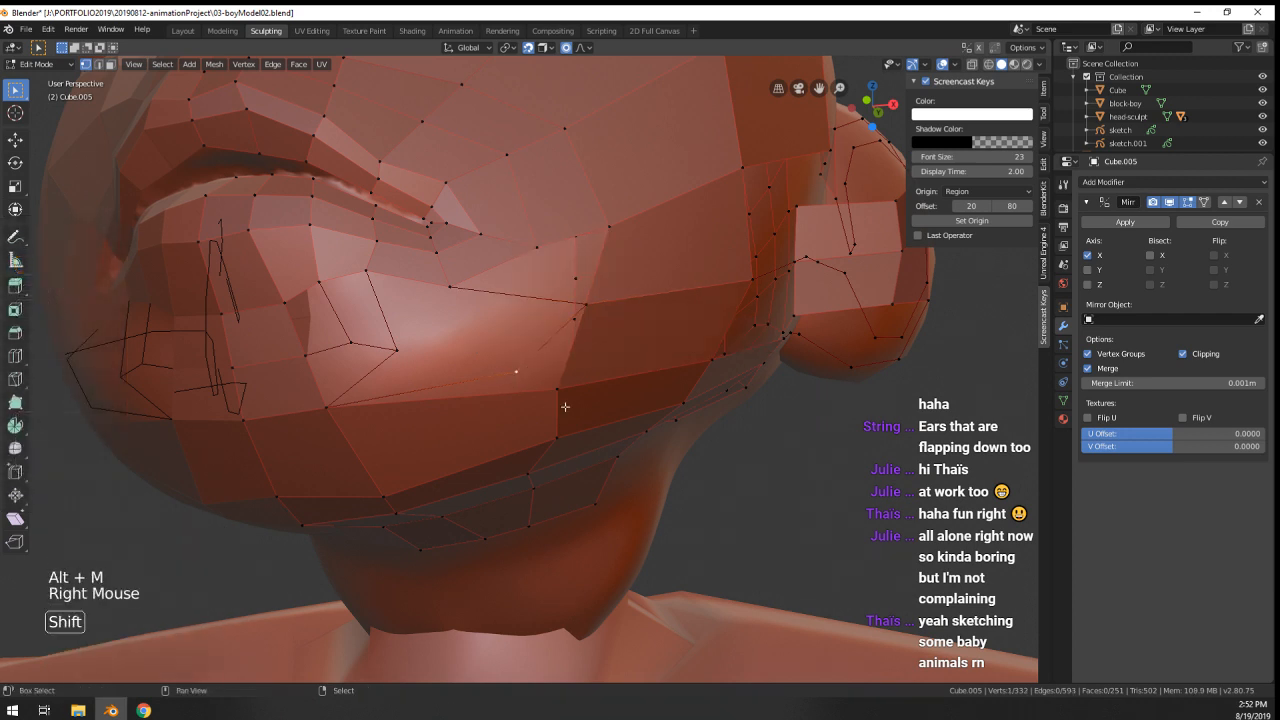
pyautogui.keyDown('shift'); pyautogui.rightClick(566, 405); pyautogui.keyUp('shift')
pyautogui.hotkey('alt', 'm')
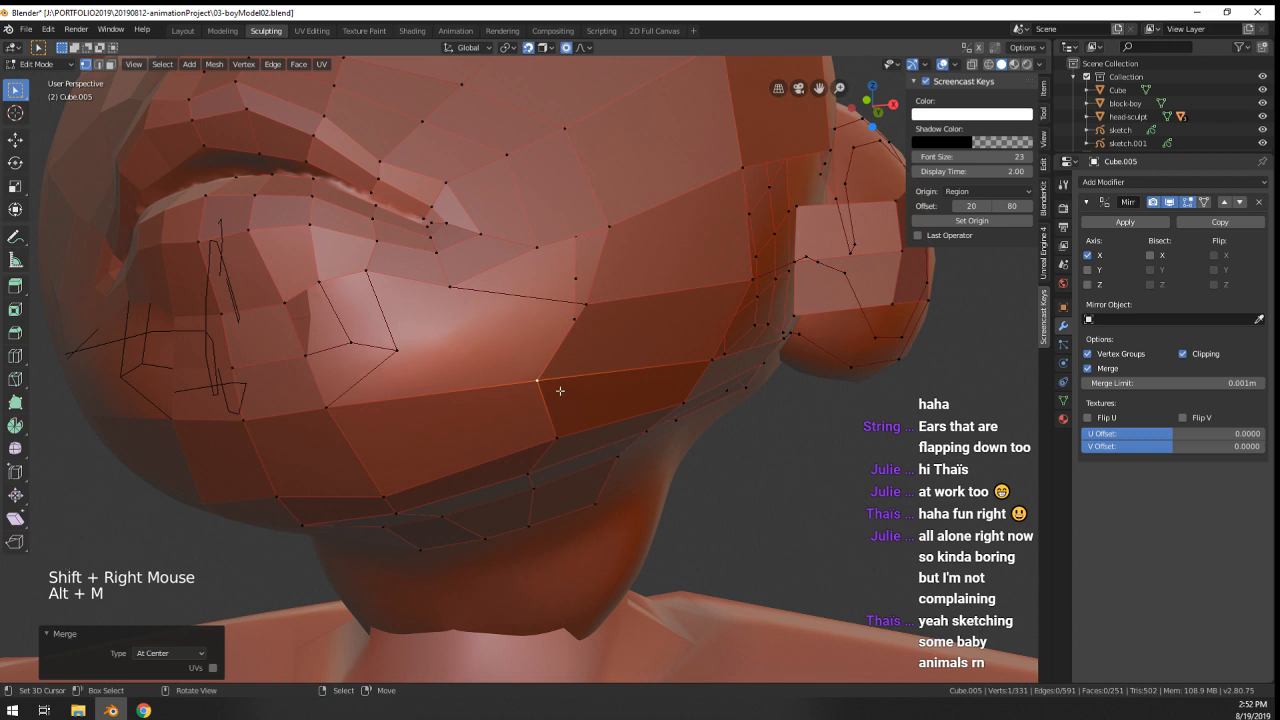
pyautogui.rightClick(537, 380)
pyautogui.press('g')
pyautogui.click(544, 388)
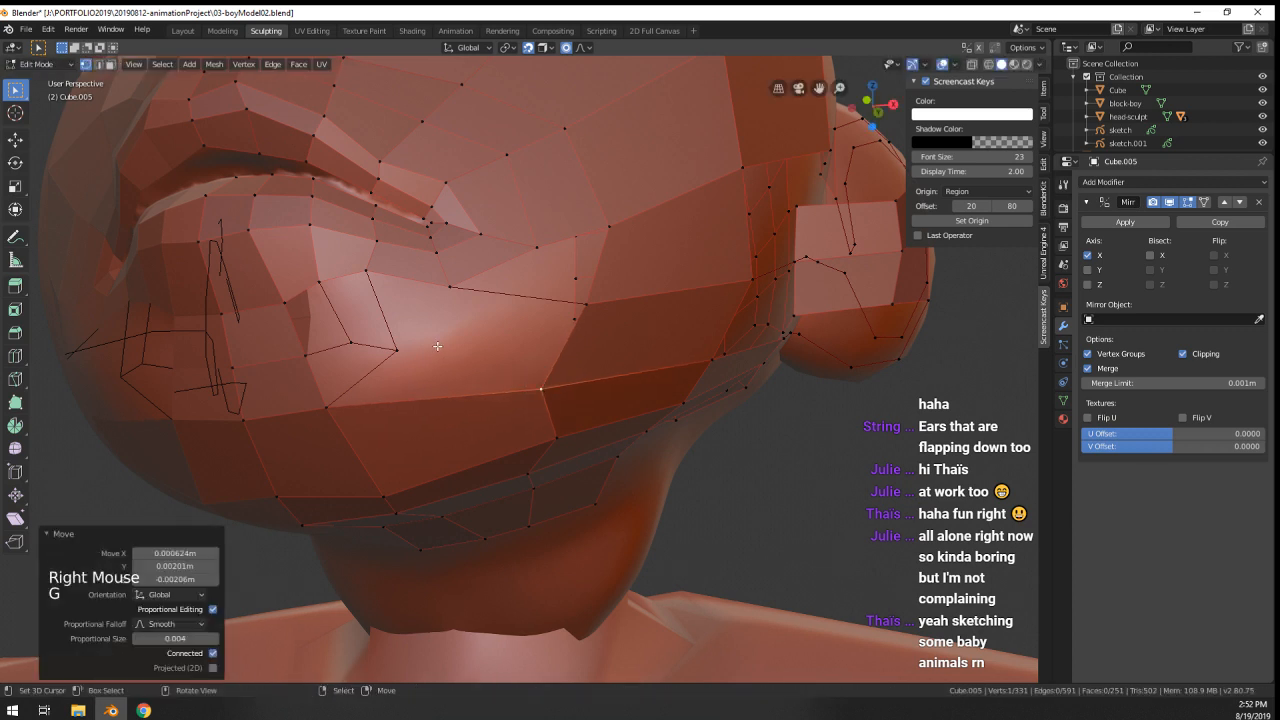
# - Fill the face between the mouth corner and the merged cheek vertex, and nudge two of its vertices to even out the flow
pyautogui.rightClick(450, 287)
pyautogui.keyDown('shift'); pyautogui.rightClick(586, 303); pyautogui.keyUp('shift')
pyautogui.press('f')
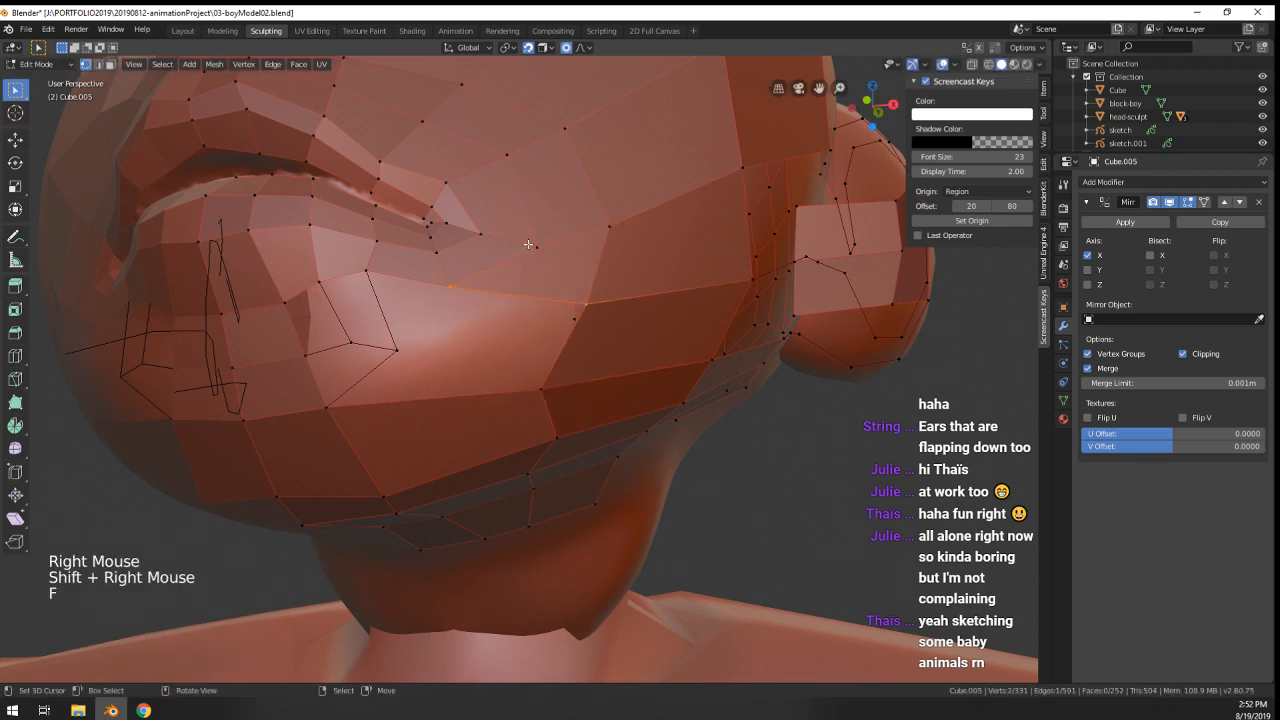
pyautogui.rightClick(534, 246)
pyautogui.press('g')
pyautogui.click(527, 246)
pyautogui.rightClick(588, 303)
pyautogui.press('g')
pyautogui.click(581, 308)
# - Connect the outer vertex inside the gap to the vertex below the mouth corner with an edge
pyautogui.scroll(-4, 572, 308)
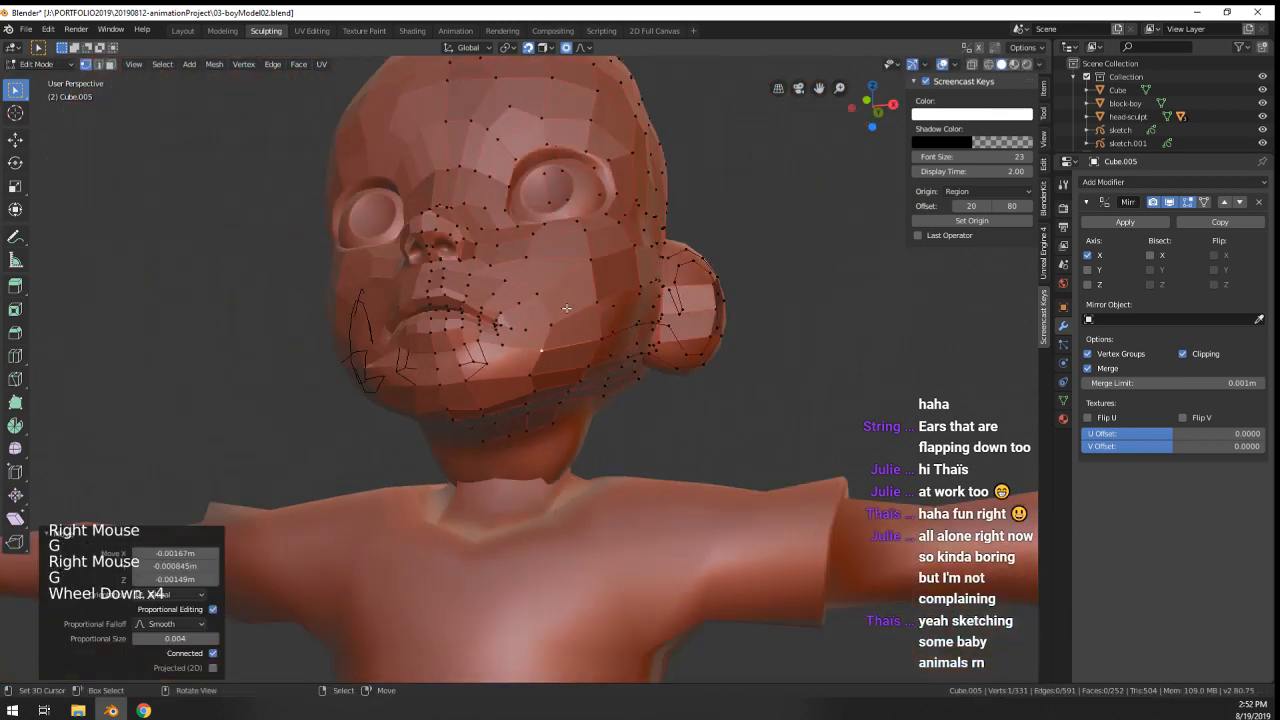
pyautogui.moveTo(567, 308); pyautogui.dragTo(511, 371, button='middle')
pyautogui.scroll(3, 552, 335)
pyautogui.scroll(1, 511, 371)
pyautogui.scroll(-1, 511, 371)
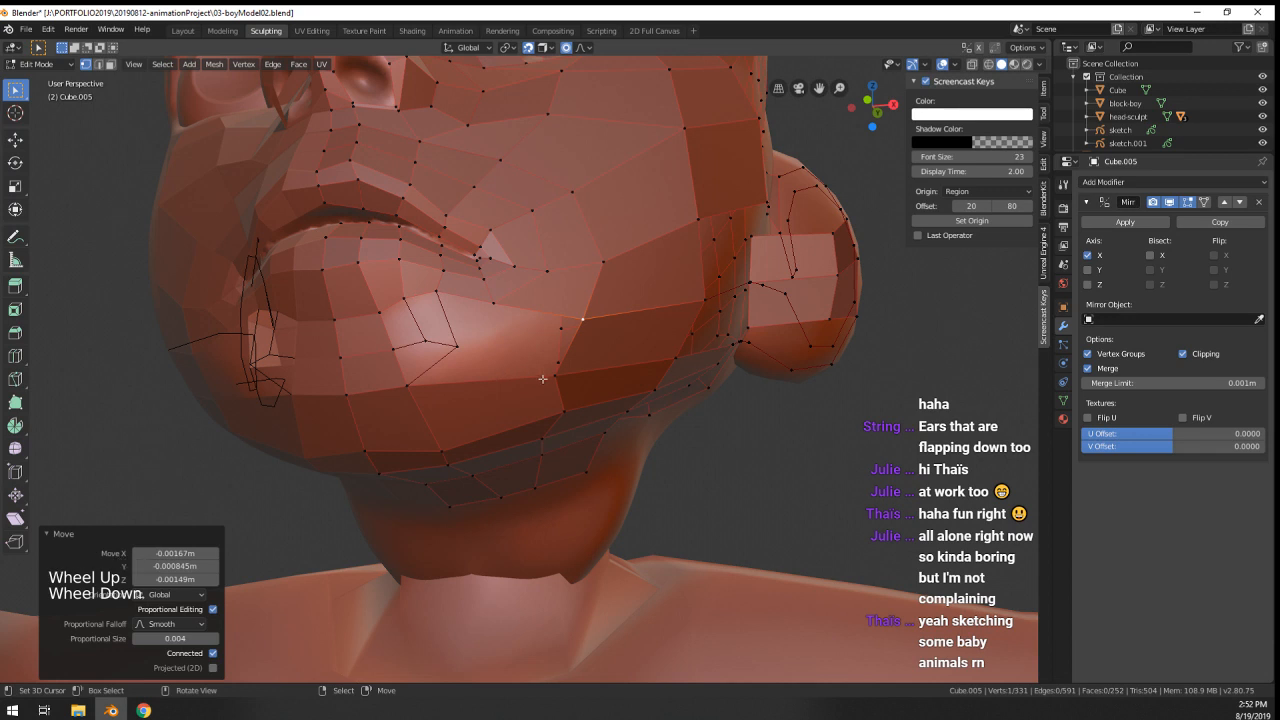
pyautogui.rightClick(542, 379)
pyautogui.rightClick(456, 347)
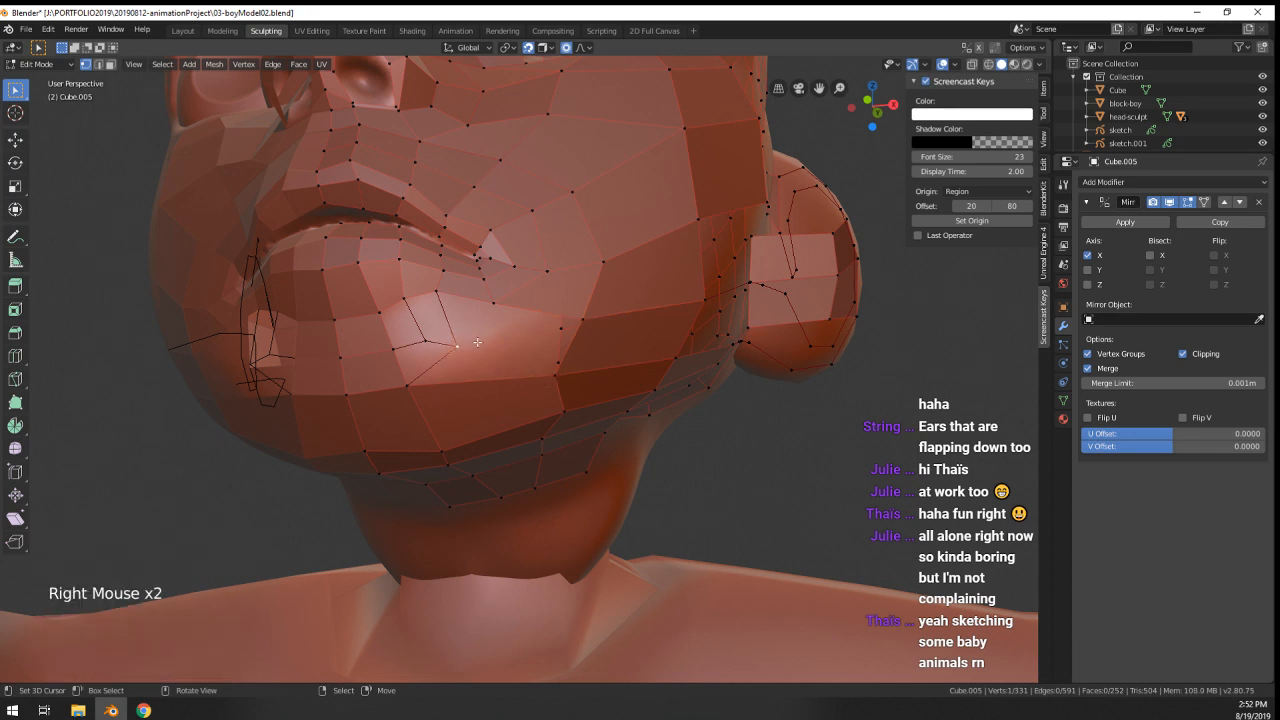
pyautogui.keyDown('shift'); pyautogui.rightClick(479, 326); pyautogui.keyUp('shift')
pyautogui.press('f')
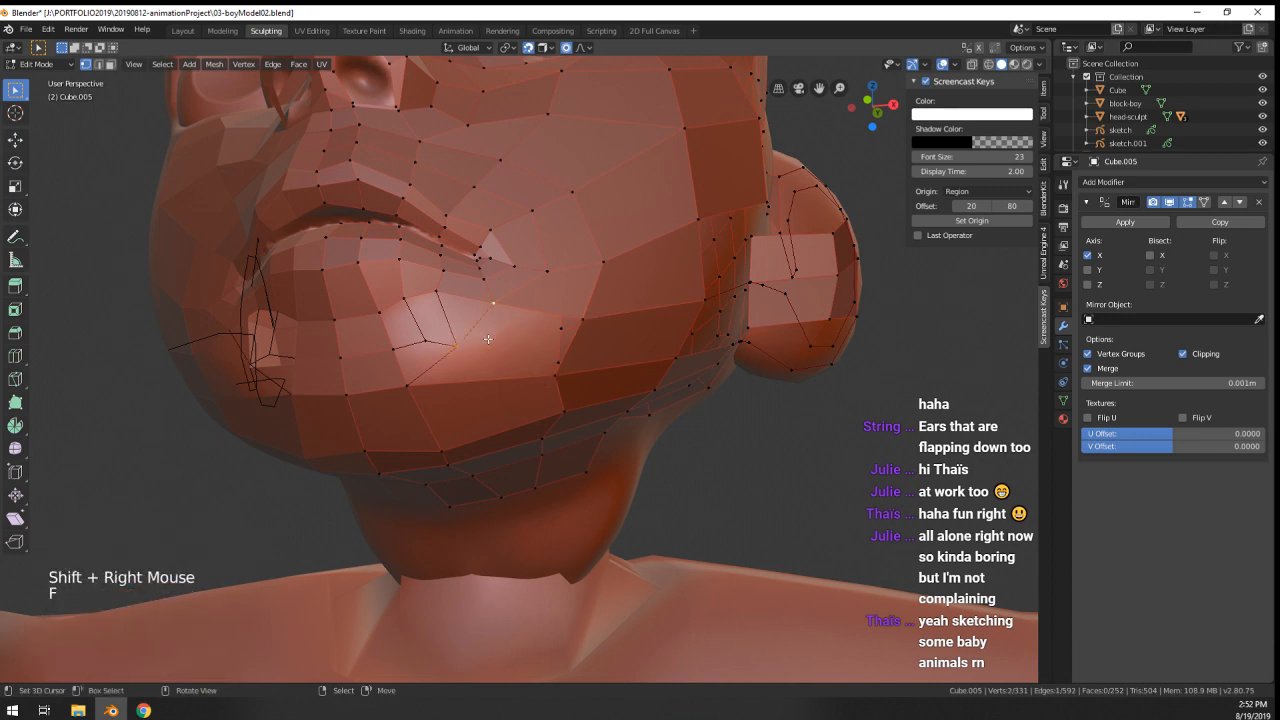
# - Extrude two vertices from the jaw vertex across the gap and connect the second one back to the inner gap vertex
pyautogui.rightClick(463, 343)
pyautogui.moveTo(466, 343); pyautogui.dragTo(478, 349, button='middle')
pyautogui.scroll(1, 479, 350)
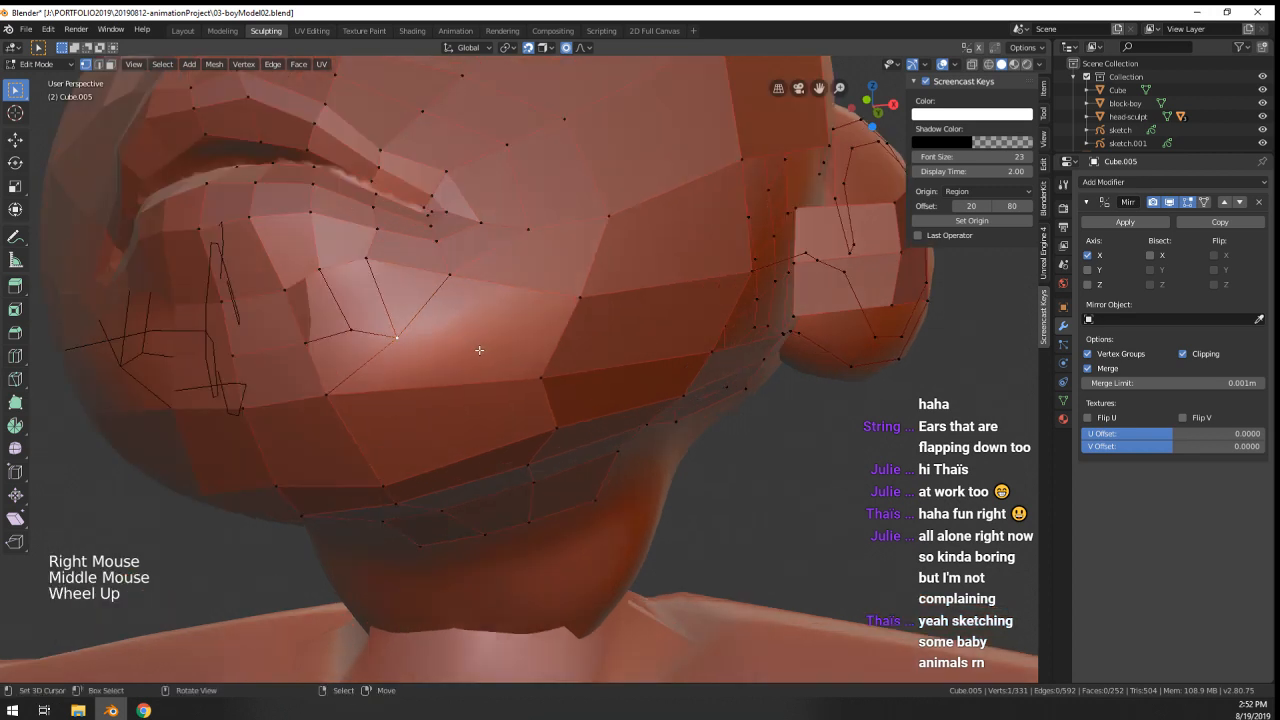
pyautogui.rightClick(330, 394)
pyautogui.keyDown('ctrl'); pyautogui.click(490, 357); pyautogui.keyUp('ctrl')
pyautogui.keyDown('shift'); pyautogui.rightClick(495, 359); pyautogui.keyUp('shift')
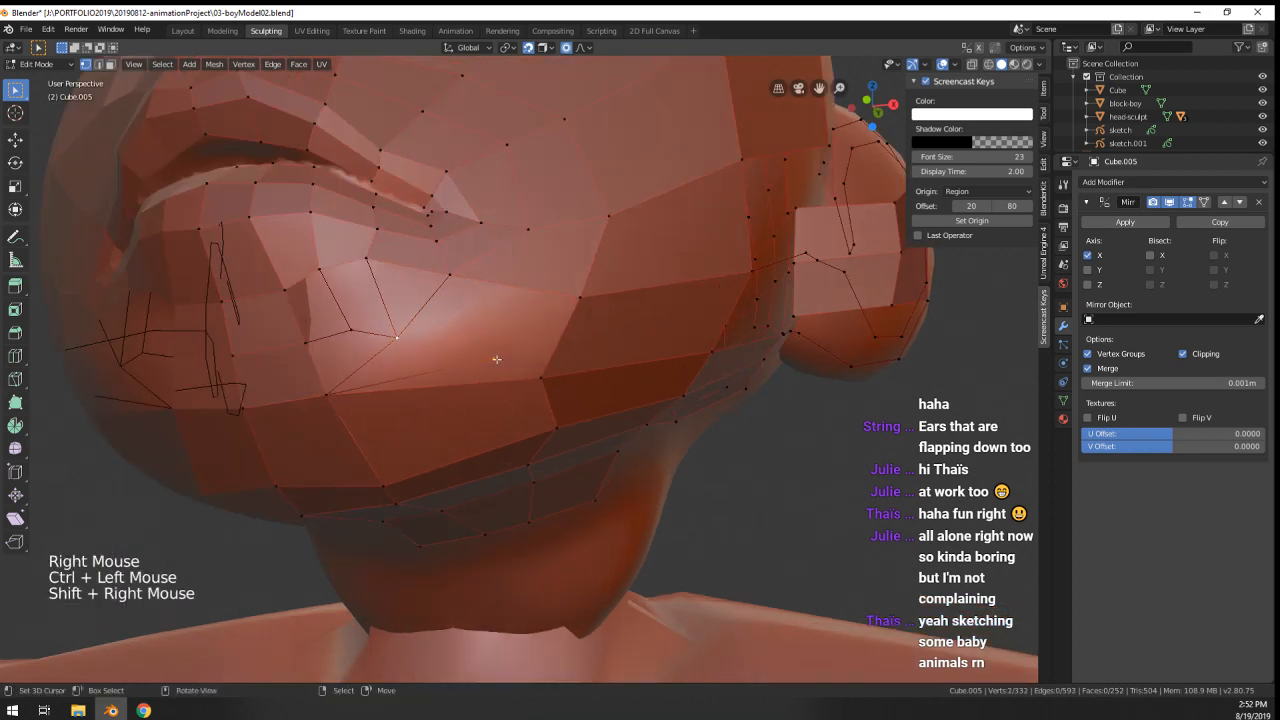
pyautogui.rightClick(493, 357)
pyautogui.keyDown('ctrl'); pyautogui.click(445, 322); pyautogui.keyUp('ctrl')
pyautogui.keyDown('shift'); pyautogui.rightClick(397, 338); pyautogui.keyUp('shift')
pyautogui.press('f')
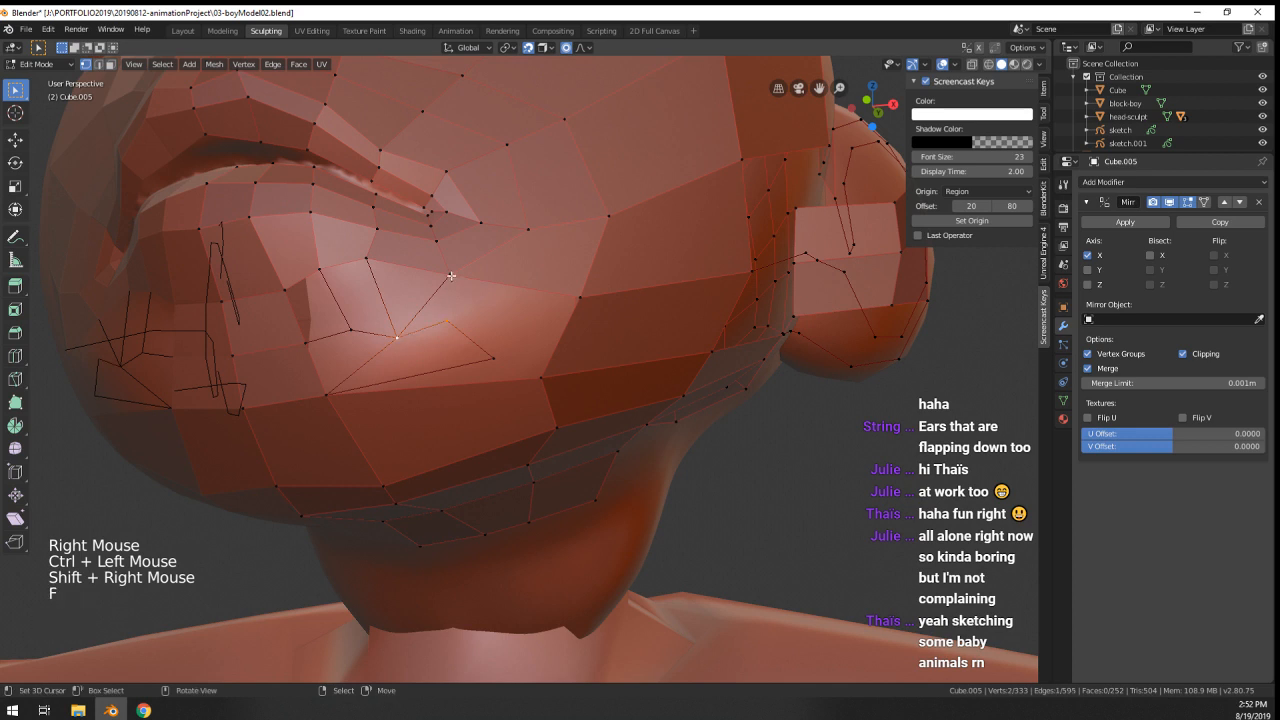
# - Delete the diagonal edge between the vertex below the mouth corner and the inner gap vertex
pyautogui.rightClick(451, 276)
pyautogui.keyDown('shift'); pyautogui.rightClick(402, 339); pyautogui.keyUp('shift')
pyautogui.press('x')
pyautogui.click(402, 339)
# - Fill a quad from the two new gap vertices to the lower cheek edge, and nudge its inner vertex
pyautogui.rightClick(446, 321)
pyautogui.keyDown('shift'); pyautogui.rightClick(456, 275); pyautogui.keyUp('shift')
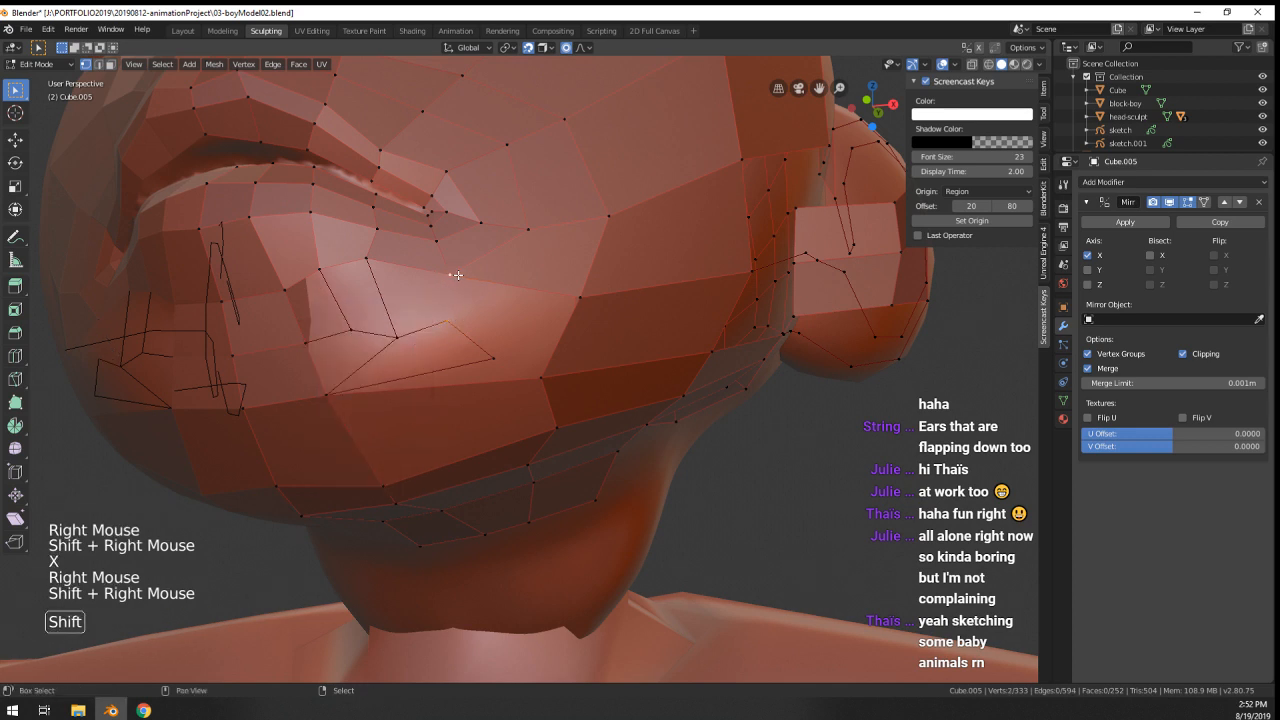
pyautogui.keyDown('shift'); pyautogui.rightClick(493, 357); pyautogui.keyUp('shift')
pyautogui.keyDown('shift'); pyautogui.rightClick(578, 297); pyautogui.keyUp('shift')
pyautogui.press('f')
pyautogui.rightClick(445, 322)
pyautogui.rightClick(445, 322)
pyautogui.press('g')
pyautogui.click(445, 324)
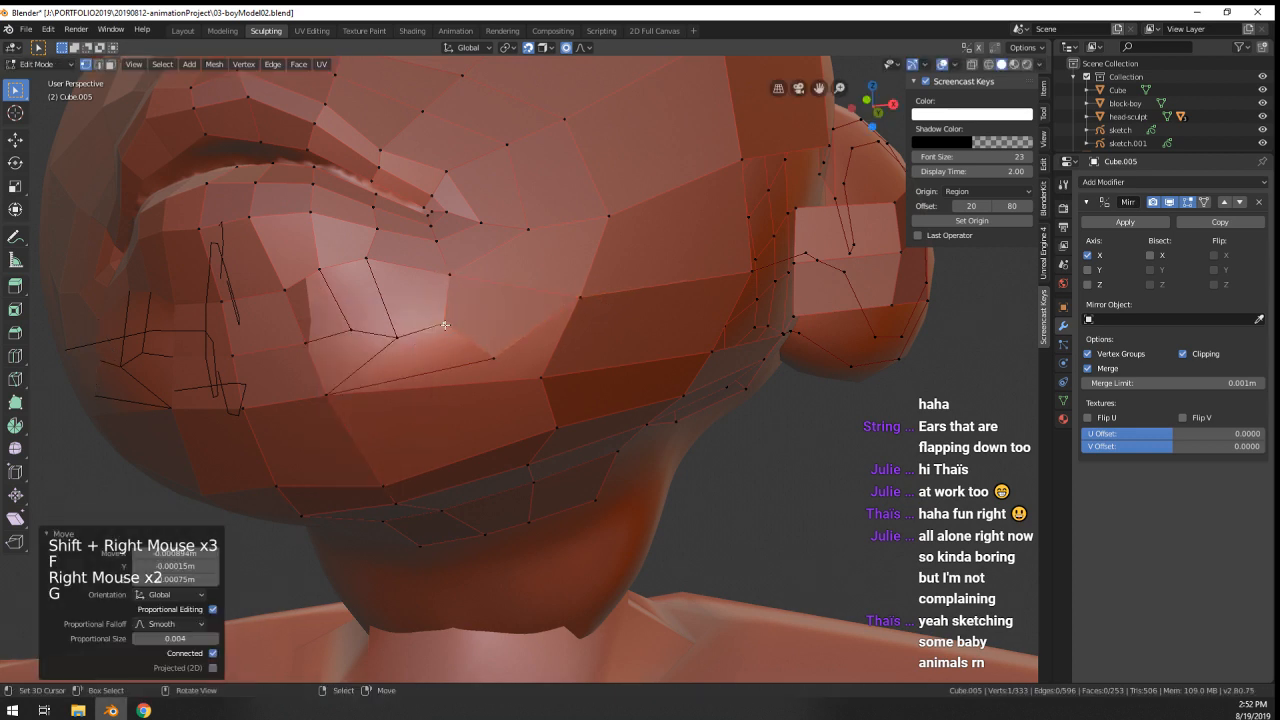
# - Merge the new quad's lower vertex with the adjacent jaw vertex at center
pyautogui.rightClick(537, 380)
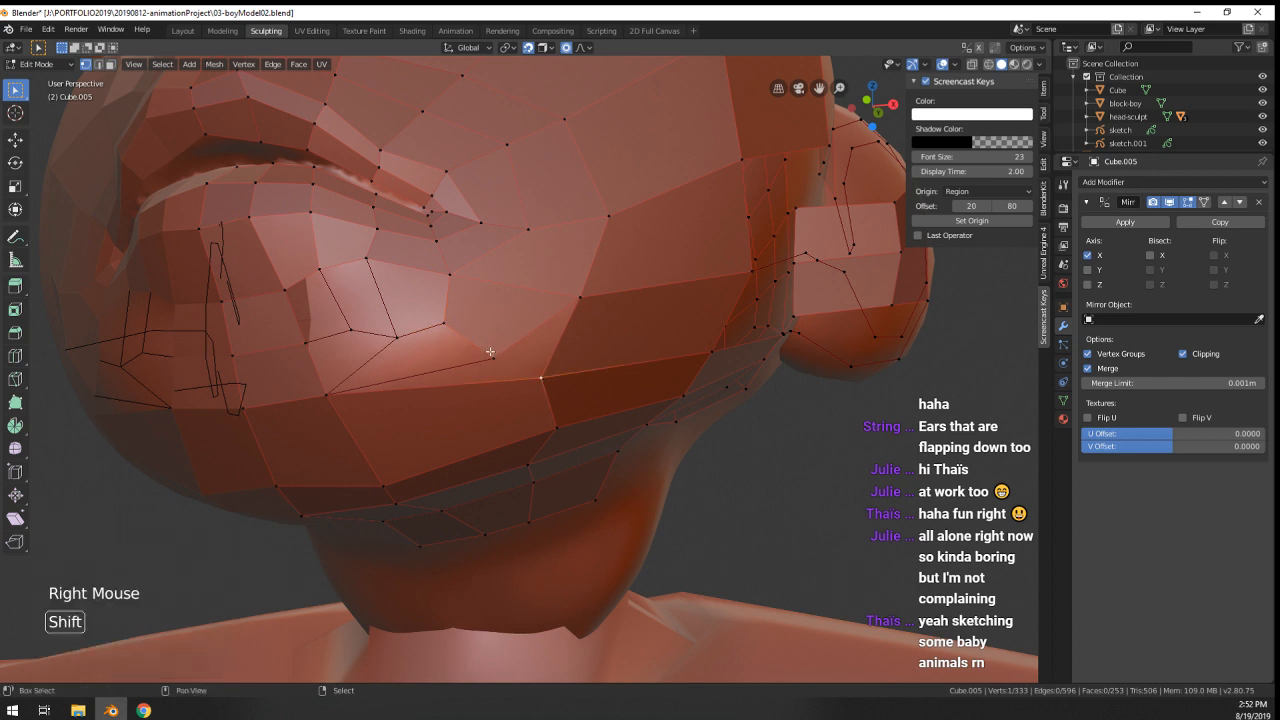
pyautogui.keyDown('shift'); pyautogui.rightClick(493, 357); pyautogui.keyUp('shift')
pyautogui.hotkey('alt', 'm')
pyautogui.click(490, 351)
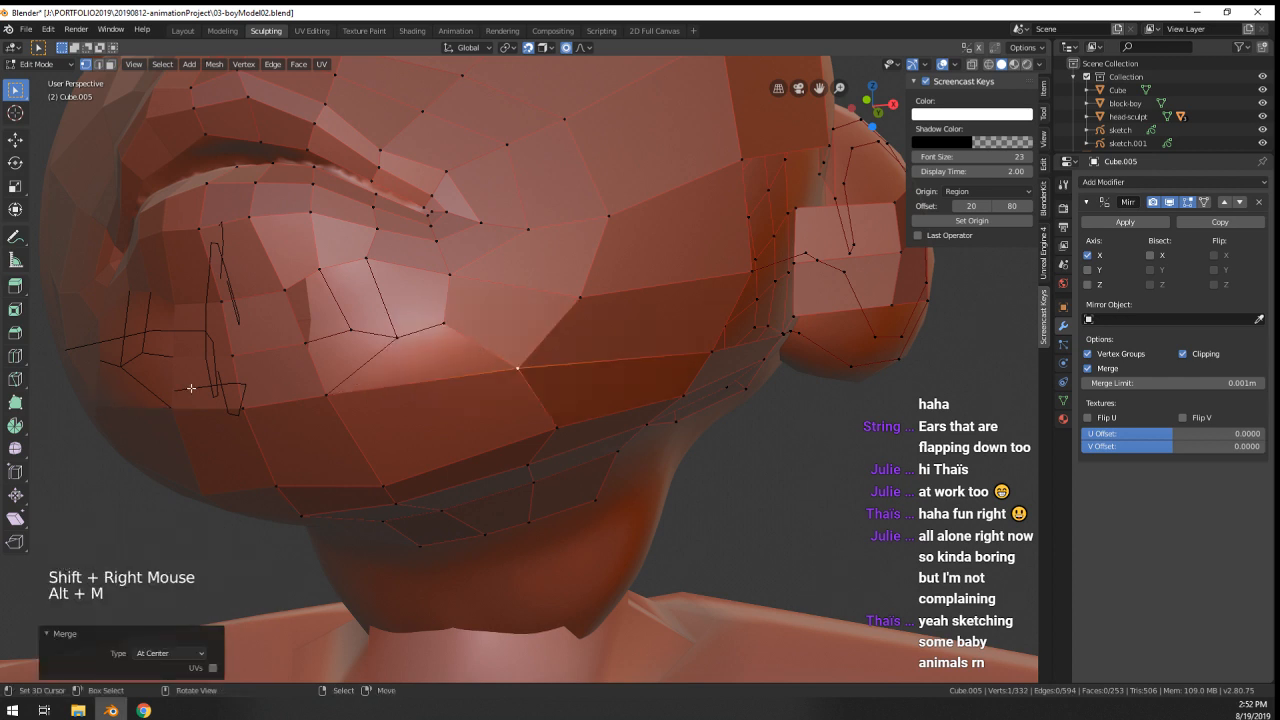
# - Fill the quads beside the chin strip and the one along the jaw edge of the gap
pyautogui.rightClick(320, 270)
pyautogui.keyDown('shift'); pyautogui.rightClick(285, 290); pyautogui.keyUp('shift')
pyautogui.press('f')
pyautogui.press('f')
pyautogui.press('f')
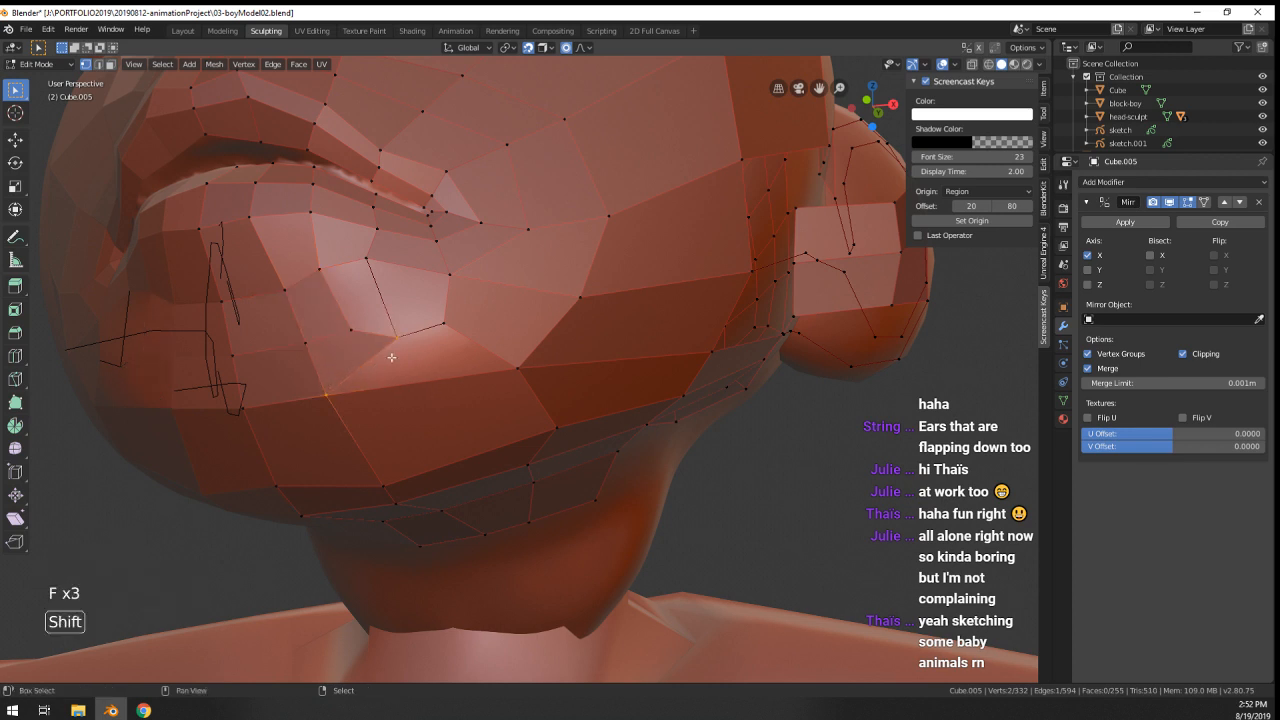
pyautogui.keyDown('shift'); pyautogui.rightClick(449, 331); pyautogui.keyUp('shift')
pyautogui.keyDown('shift'); pyautogui.rightClick(513, 367); pyautogui.keyUp('shift')
pyautogui.press('f')
# - Fill the remaining open quads directly below the lower lip's outer side, from the mouth corner toward the chin strip
pyautogui.rightClick(458, 281)
pyautogui.keyDown('shift'); pyautogui.rightClick(453, 332); pyautogui.keyUp('shift')
pyautogui.press('f')
pyautogui.press('f')
pyautogui.press('f')
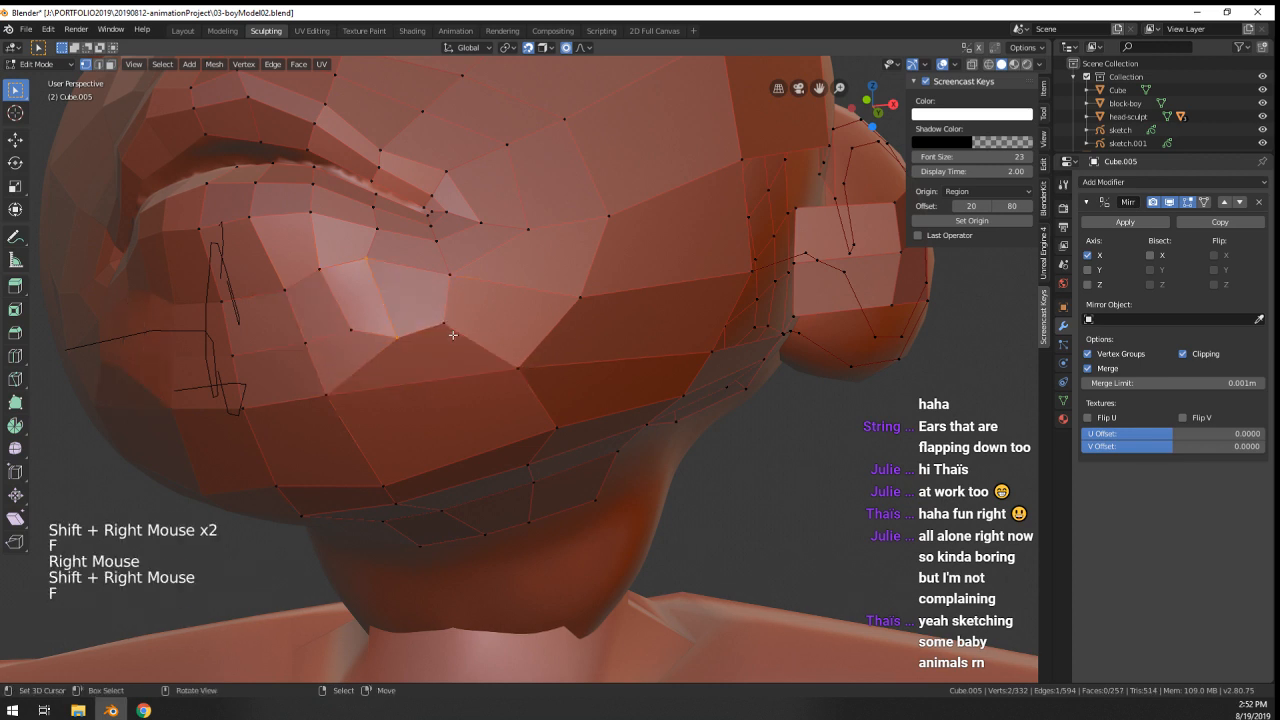
pyautogui.scroll(-1, 460, 332)
pyautogui.hotkey('ctrl', 'r')
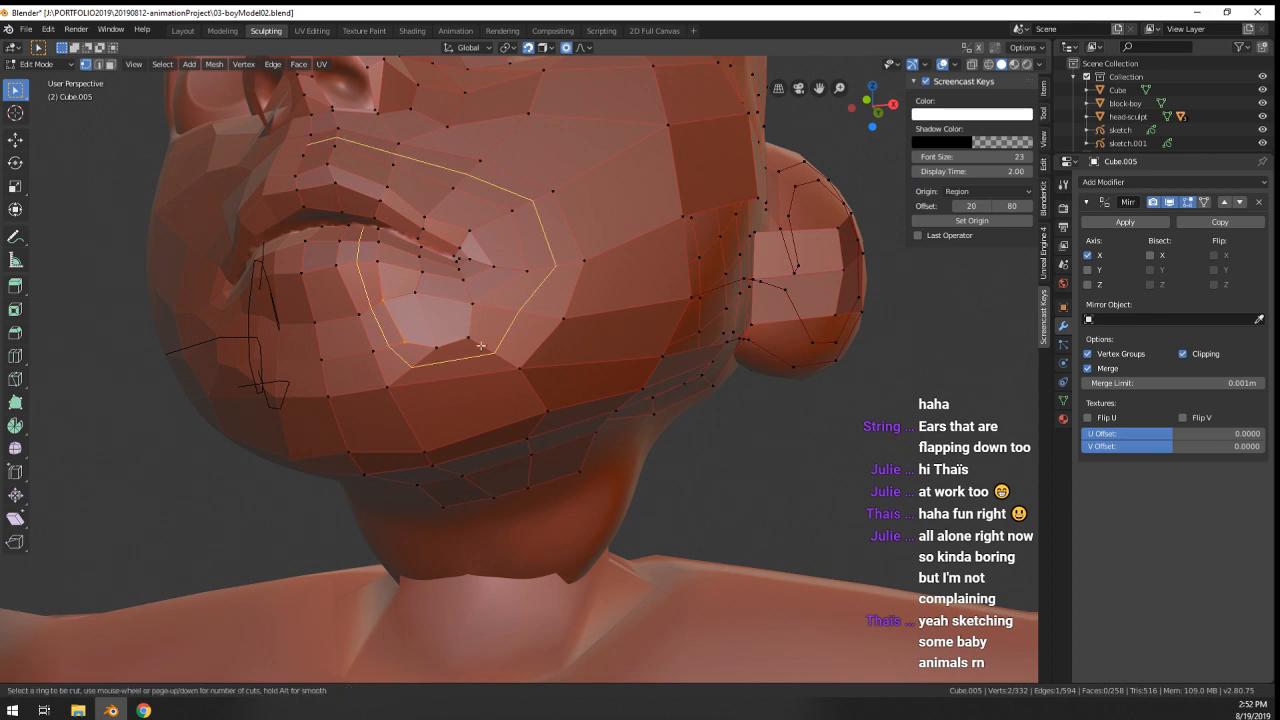
pyautogui.press('Escape')
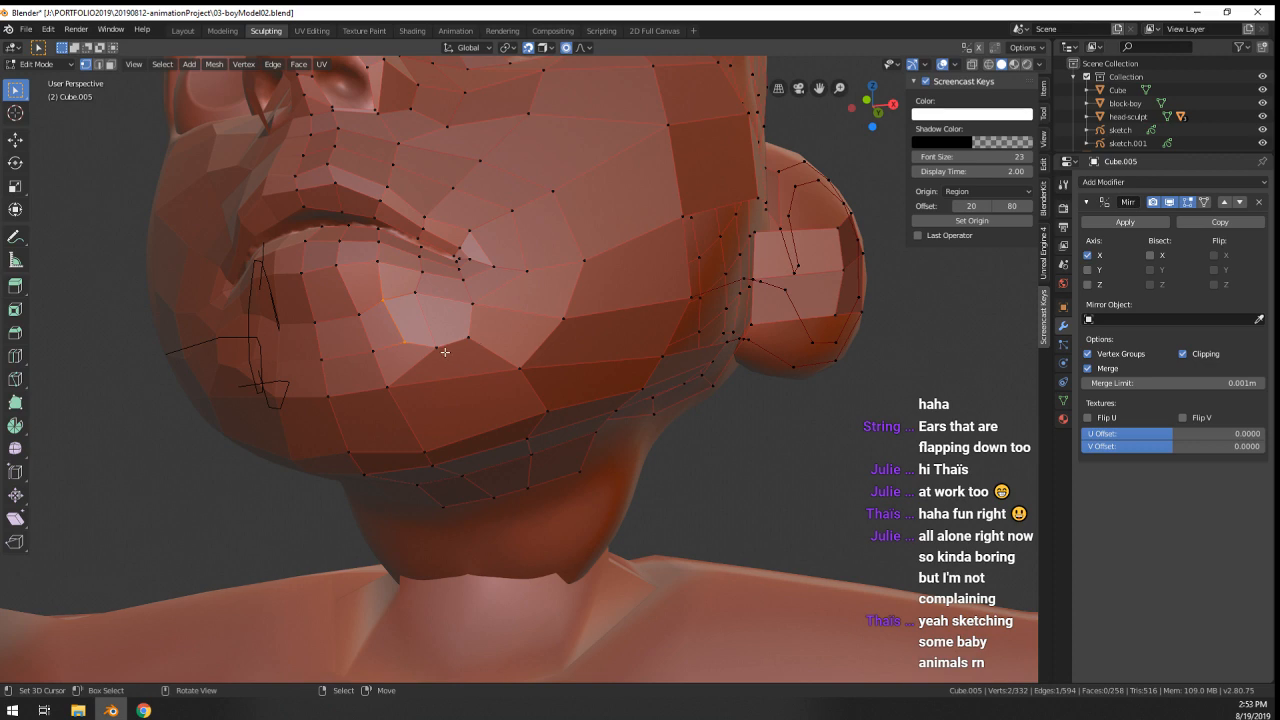
# - Move the lower-cheek vertex diagonally below the mouth corner outward toward the jaw
pyautogui.rightClick(432, 349)
pyautogui.scroll(-2, 428, 350)
pyautogui.press('Tab')
pyautogui.moveTo(428, 350); pyautogui.dragTo(554, 385, button='middle')
pyautogui.scroll(1, 554, 385)
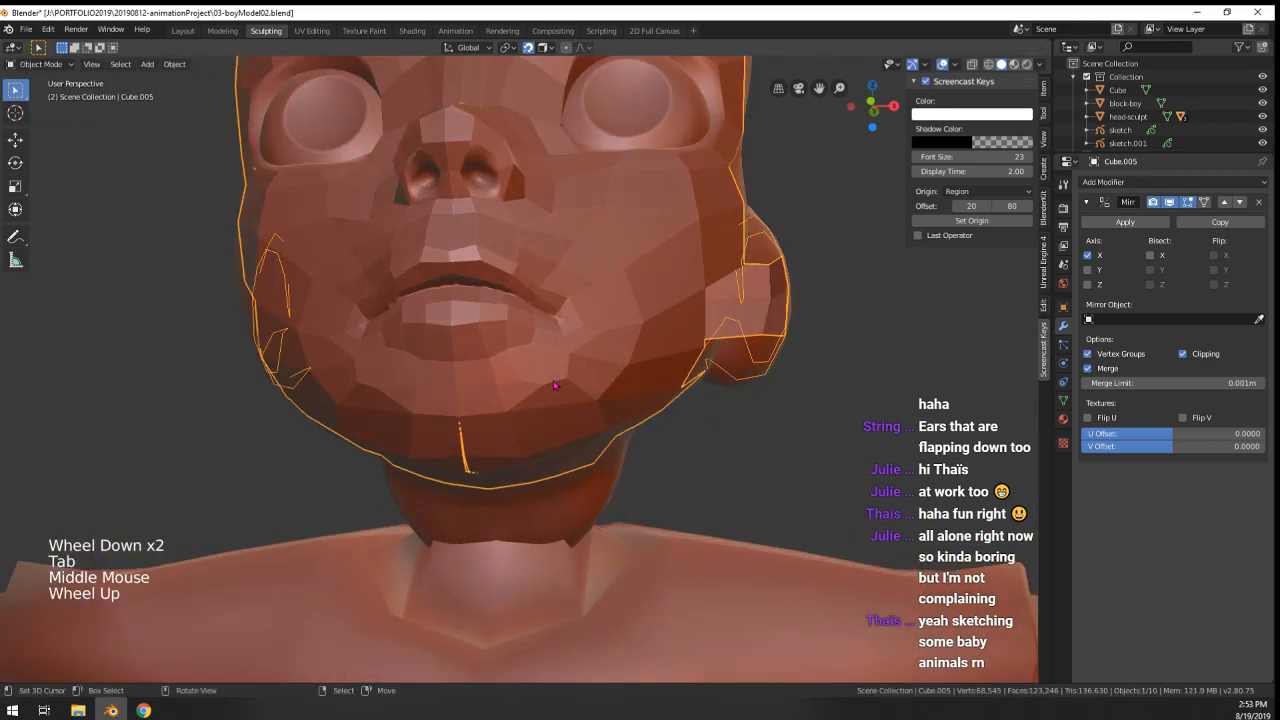
pyautogui.press('Tab')
pyautogui.rightClick(556, 385)
pyautogui.press('g')
pyautogui.press('g')
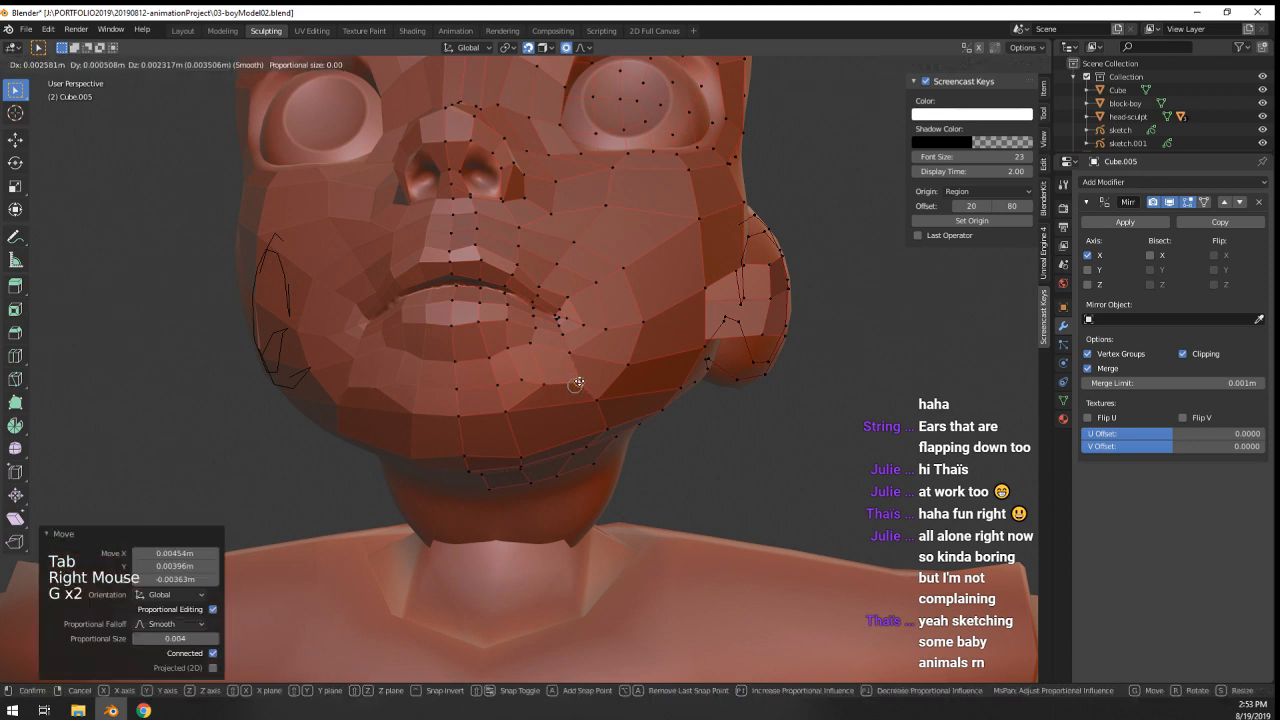
pyautogui.click(578, 383)
# - Try to edge-slide the three-vertex row beneath the mouth corner upward
pyautogui.scroll(1, 578, 383)
pyautogui.moveTo(578, 383); pyautogui.dragTo(483, 384, button='middle')
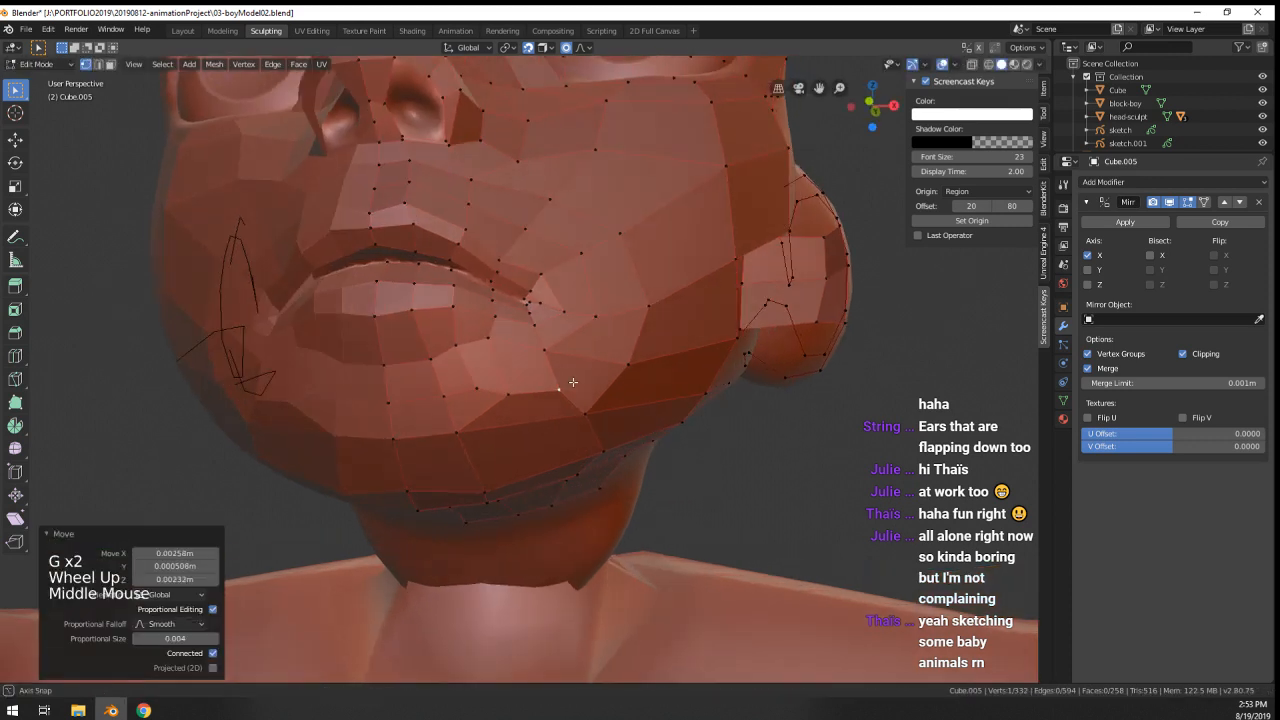
pyautogui.keyDown('ctrl'); pyautogui.rightClick(474, 391); pyautogui.keyUp('ctrl')
pyautogui.press('g')
pyautogui.press('g')
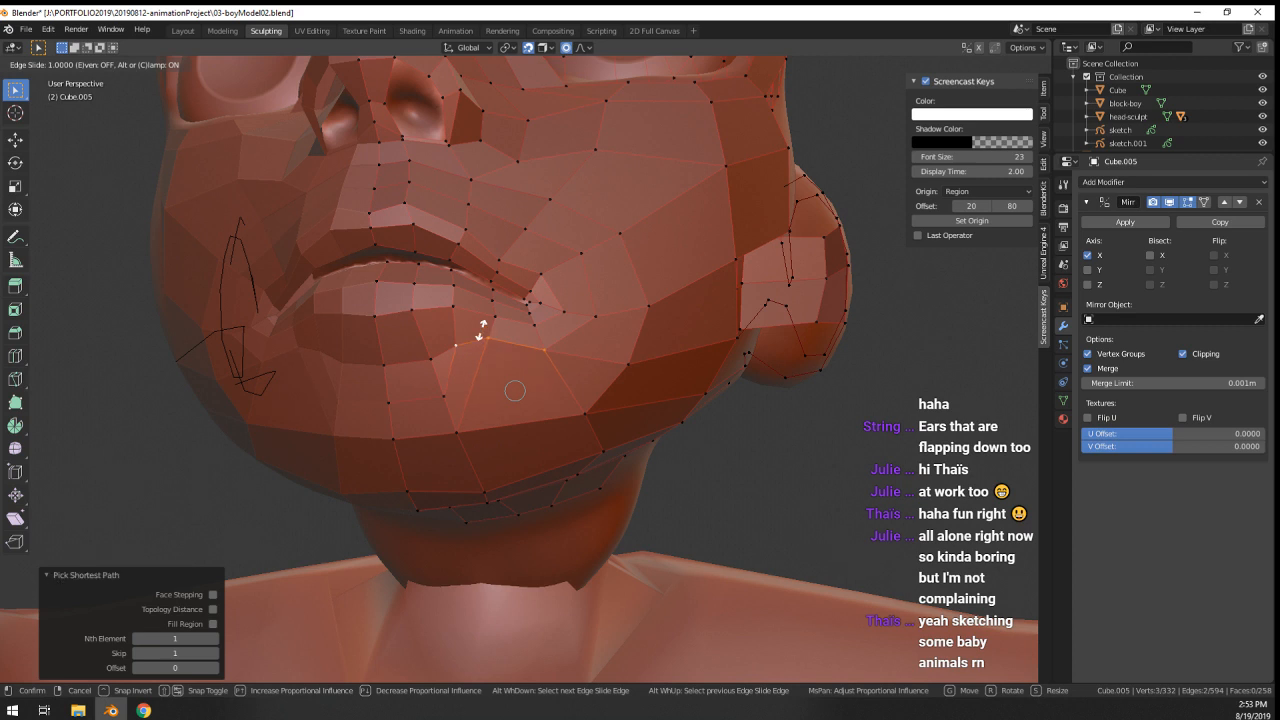
pyautogui.click(485, 359)
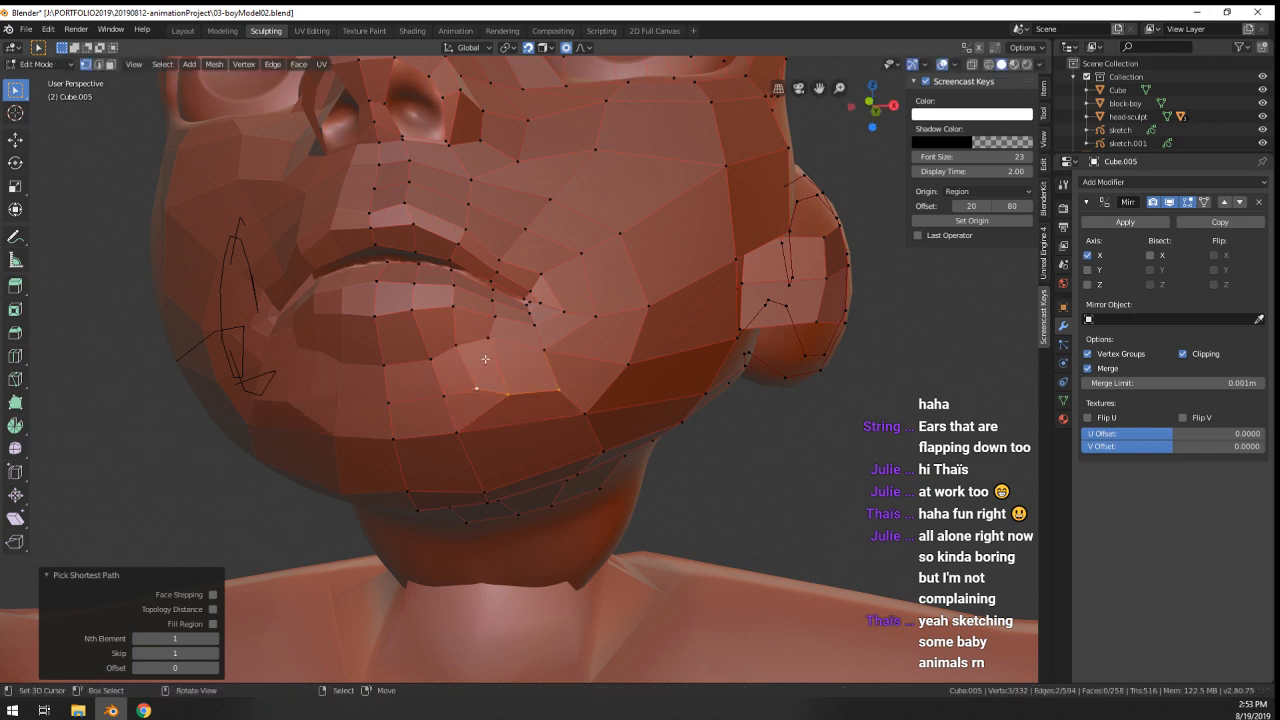
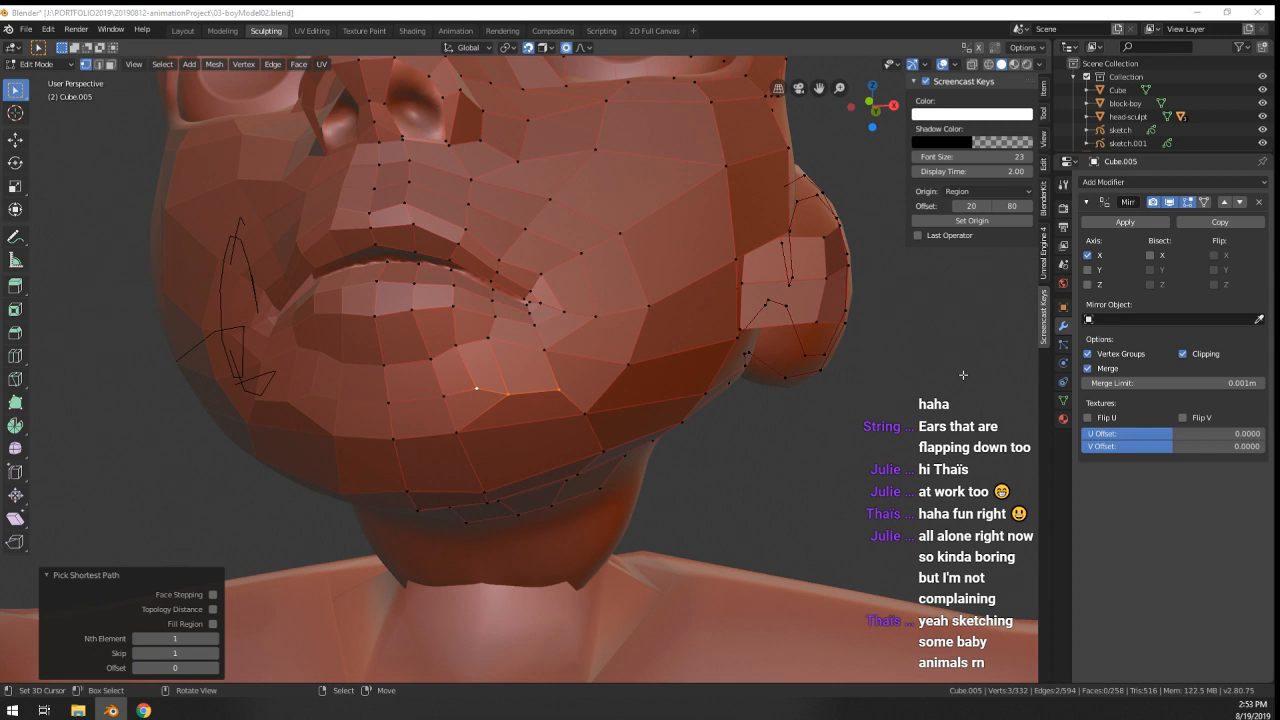
# - Move the cheek vertex below the mouth corner outward and pull the row's outer end vertex up and inward
pyautogui.scroll(1, 441, 414)
pyautogui.scroll(-2, 443, 411)
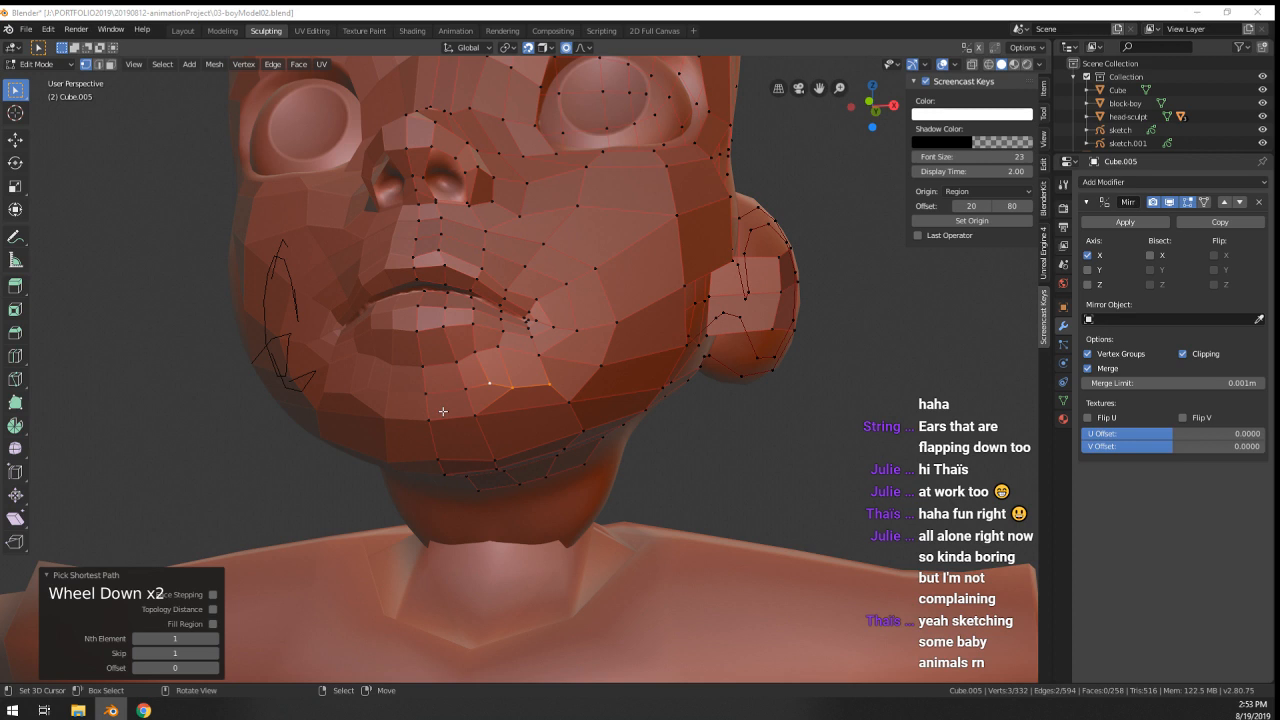
pyautogui.scroll(2, 481, 428)
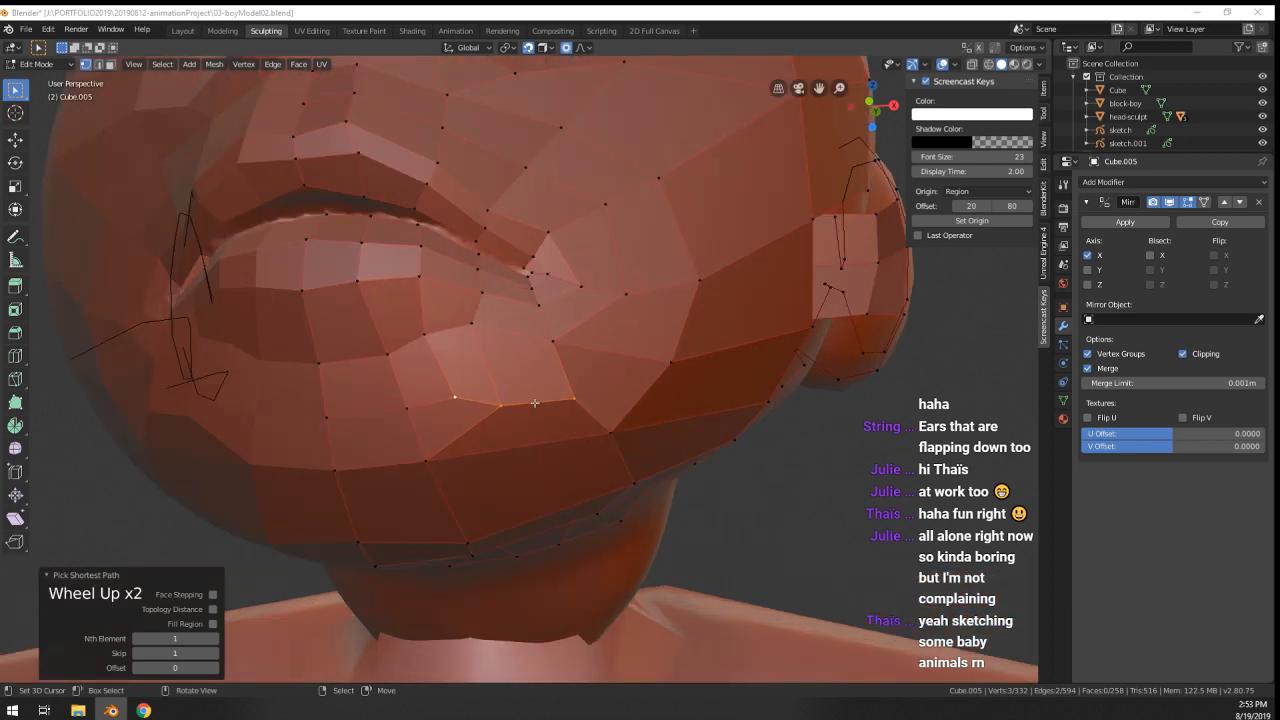
pyautogui.rightClick(558, 347)
pyautogui.press('g')
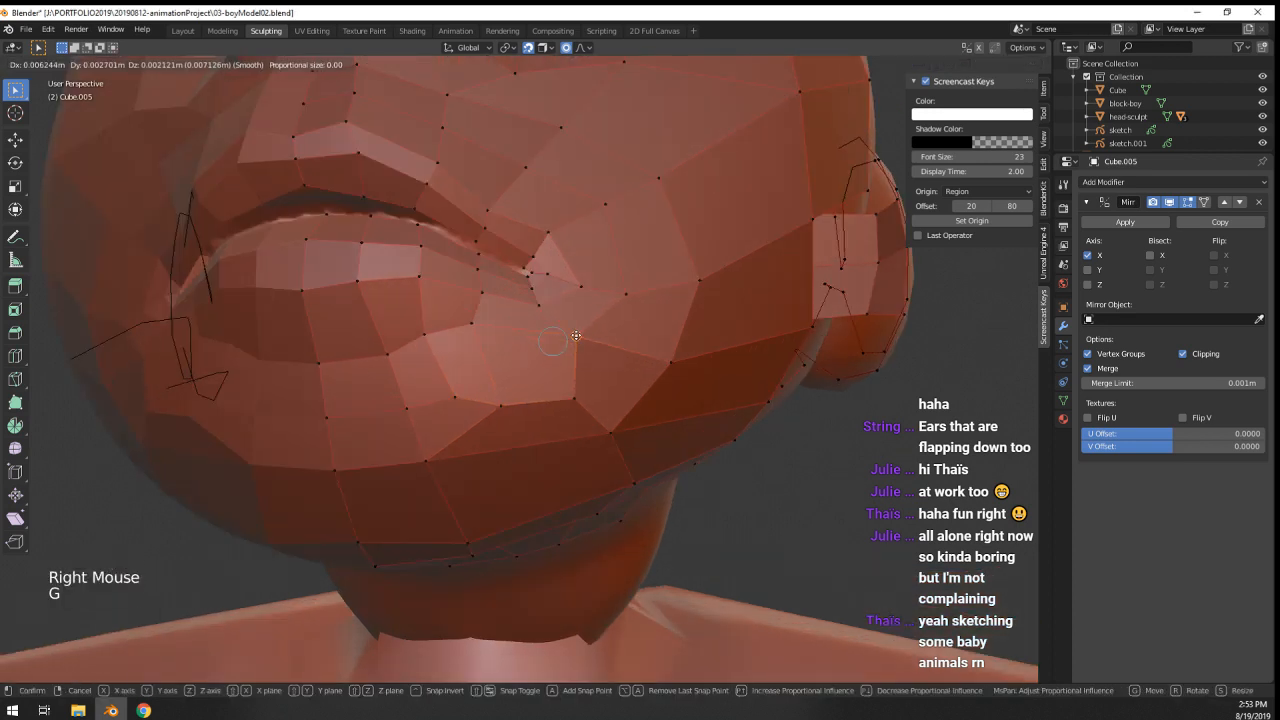
pyautogui.click(581, 342)
pyautogui.rightClick(576, 393)
pyautogui.press('g')
pyautogui.click(551, 379)
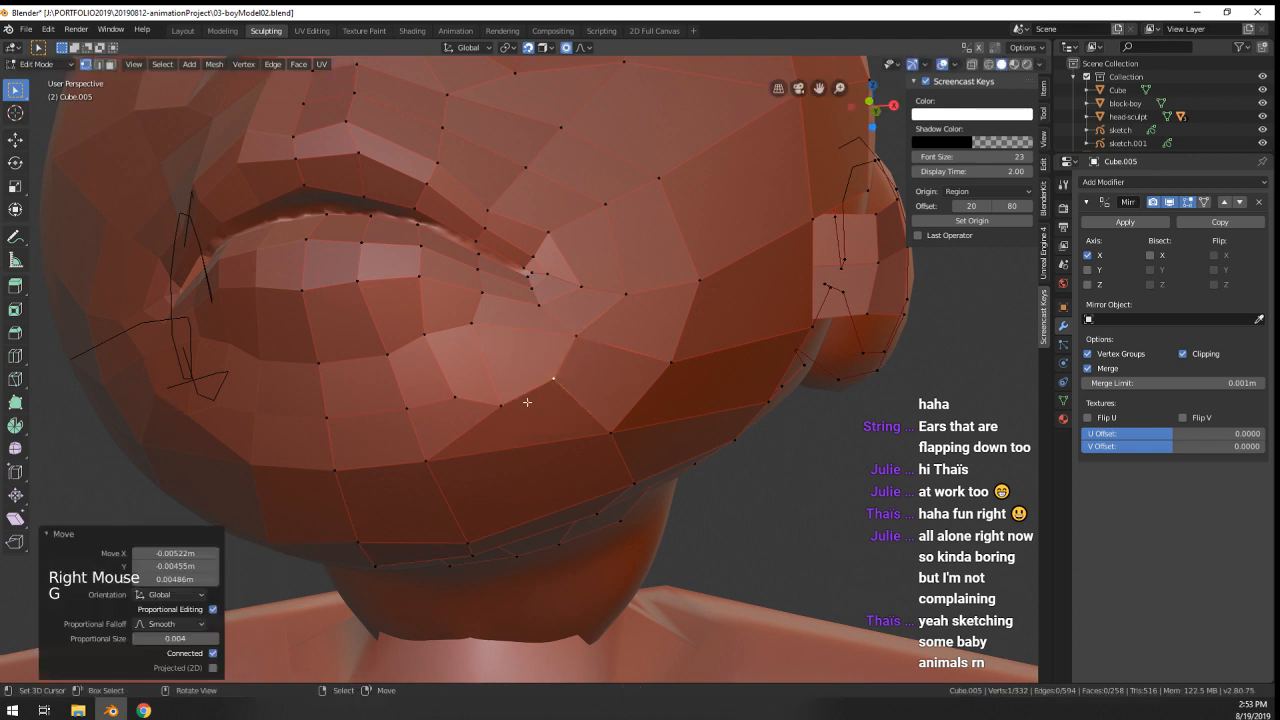
# - Delete the quad face below the mouth corner and nudge the gap's lower vertex slightly up toward the chin
pyautogui.keyDown('shift'); pyautogui.rightClick(505, 399); pyautogui.keyUp('shift')
pyautogui.keyDown('shift'); pyautogui.rightClick(484, 329); pyautogui.keyUp('shift')
pyautogui.keyDown('shift'); pyautogui.rightClick(553, 337); pyautogui.keyUp('shift')
pyautogui.press('x')
pyautogui.click(512, 350)
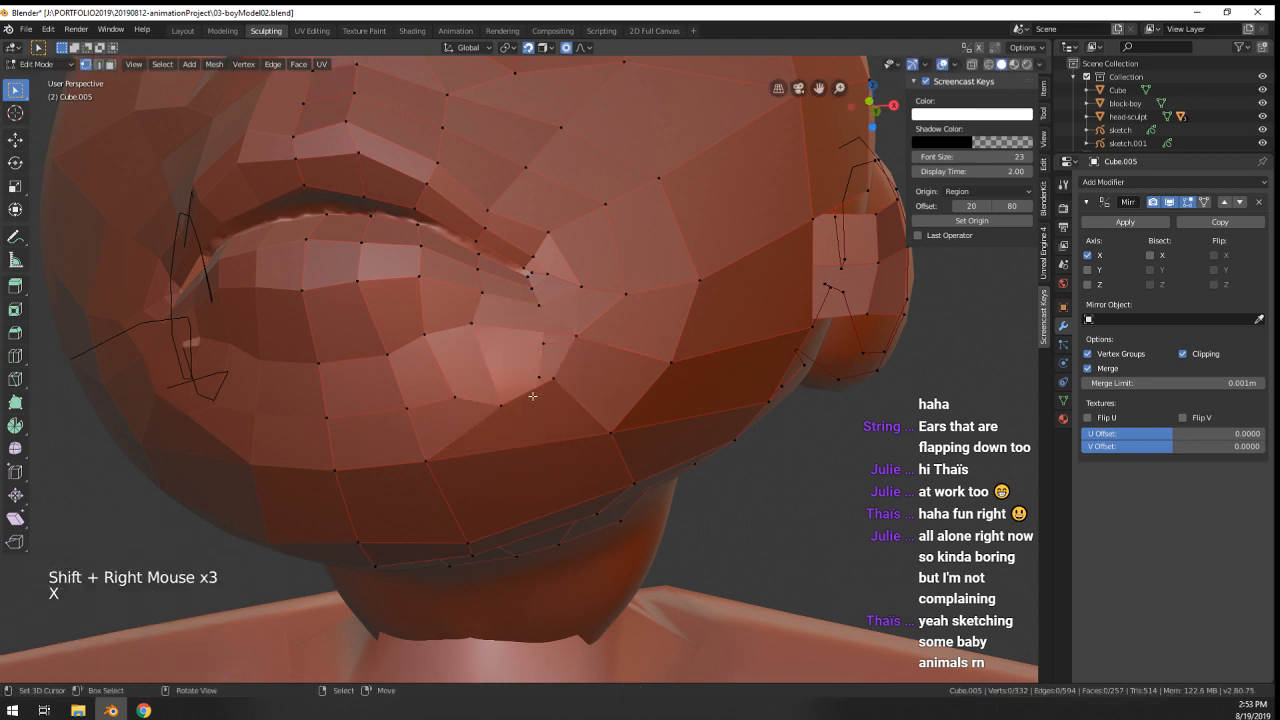
pyautogui.rightClick(501, 402)
pyautogui.press('g')
pyautogui.click(494, 397)
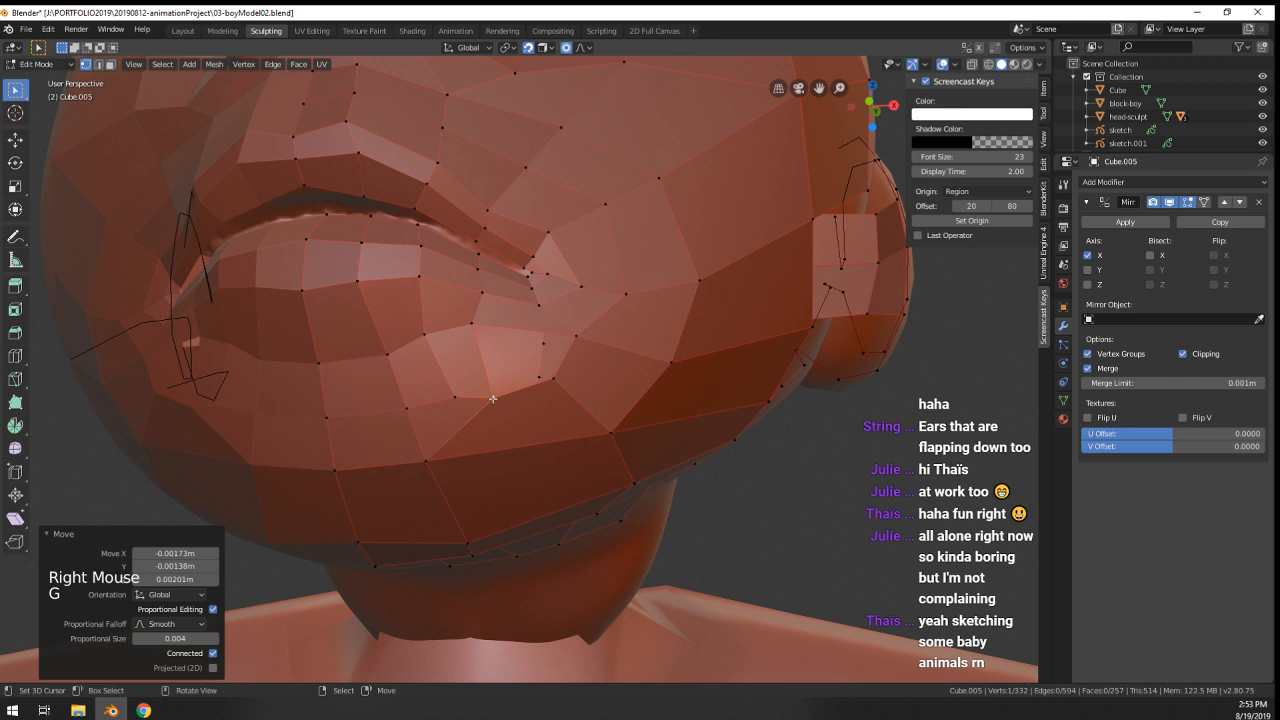
# - Delete the middle vertex of the chin row, merge its two neighbours at center, and move the merged vertex toward the chin
pyautogui.rightClick(456, 398)
pyautogui.press('x')
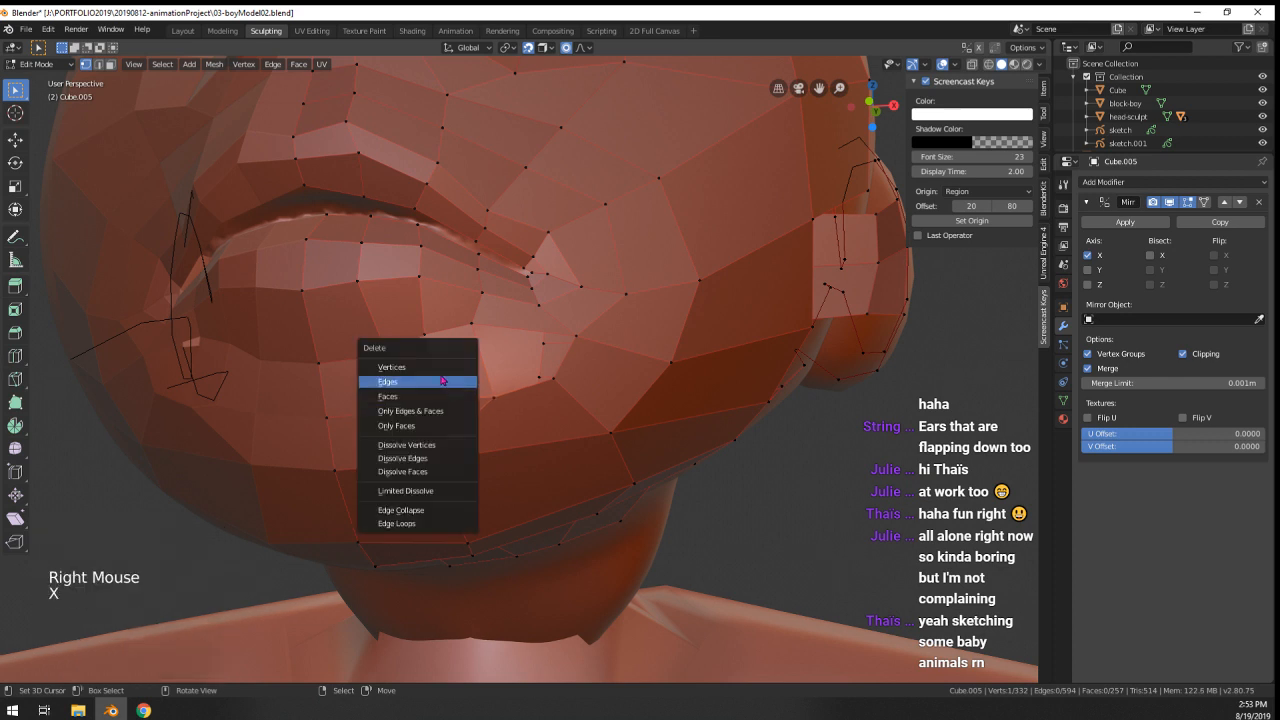
pyautogui.click(440, 366)
pyautogui.rightClick(490, 397)
pyautogui.keyDown('shift'); pyautogui.rightClick(390, 402); pyautogui.keyUp('shift')
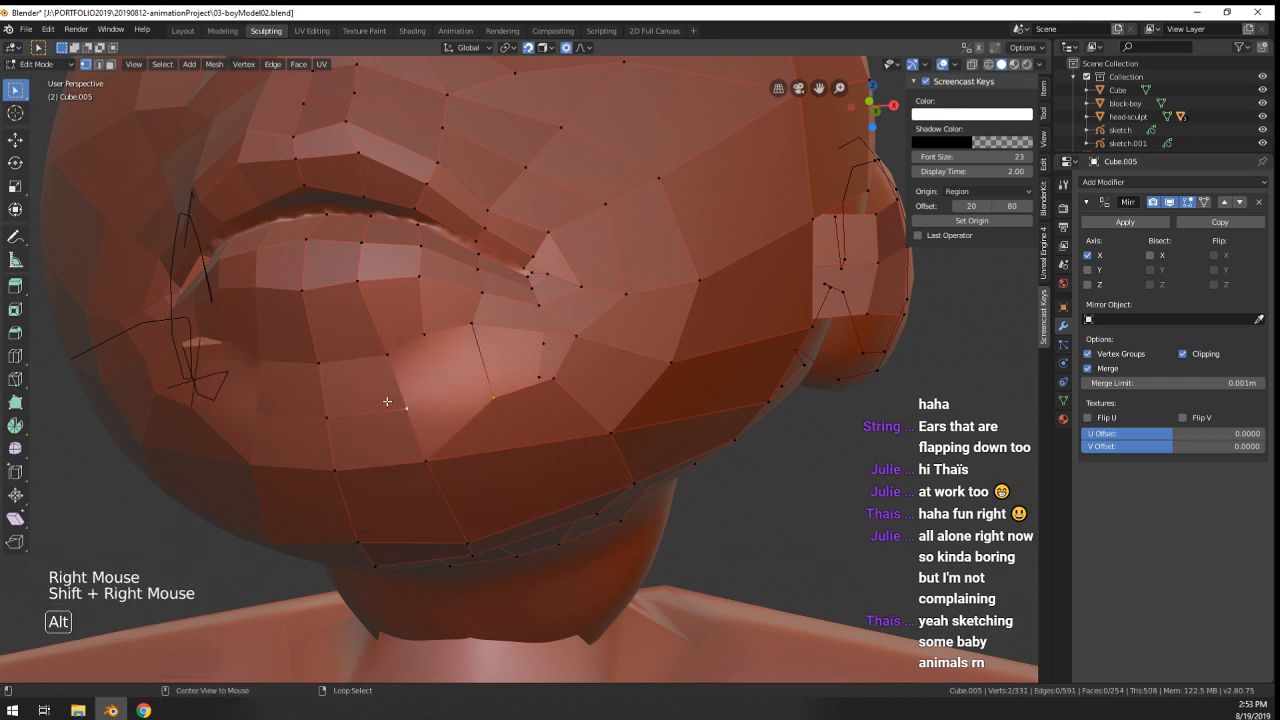
pyautogui.hotkey('alt', 'm')
pyautogui.click(388, 402)
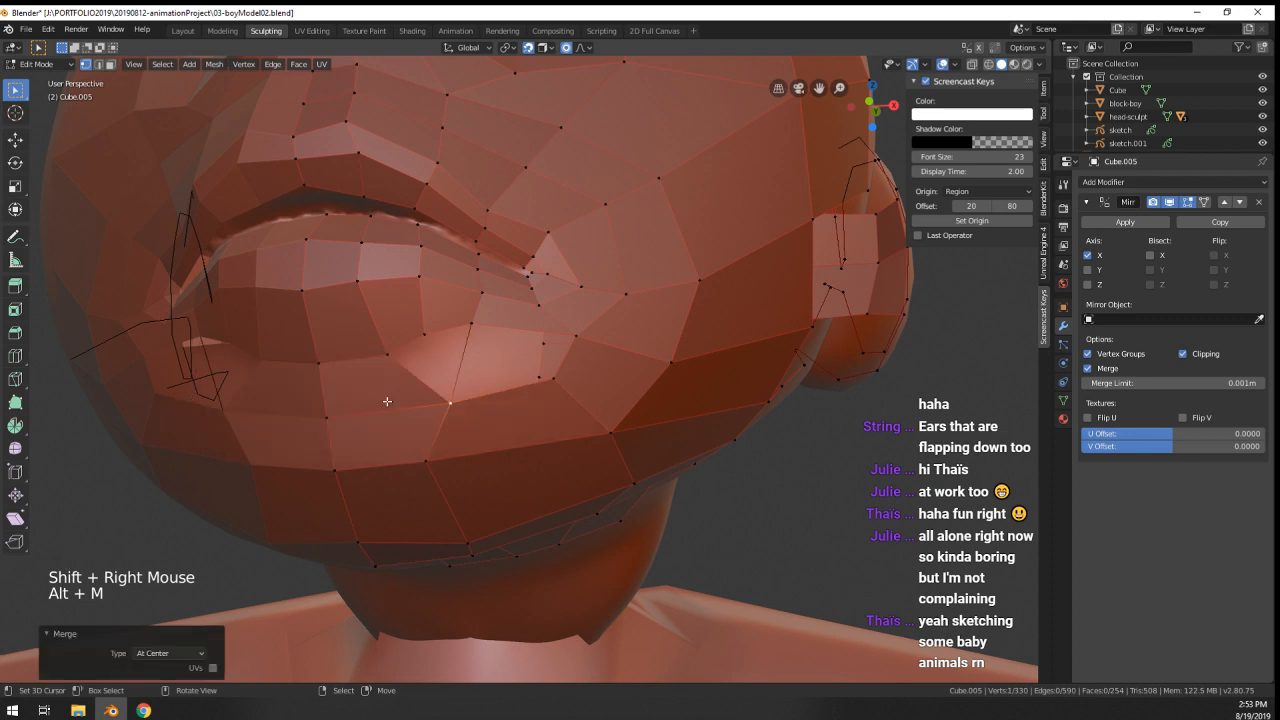
pyautogui.rightClick(466, 409)
pyautogui.press('g')
pyautogui.click(427, 409)
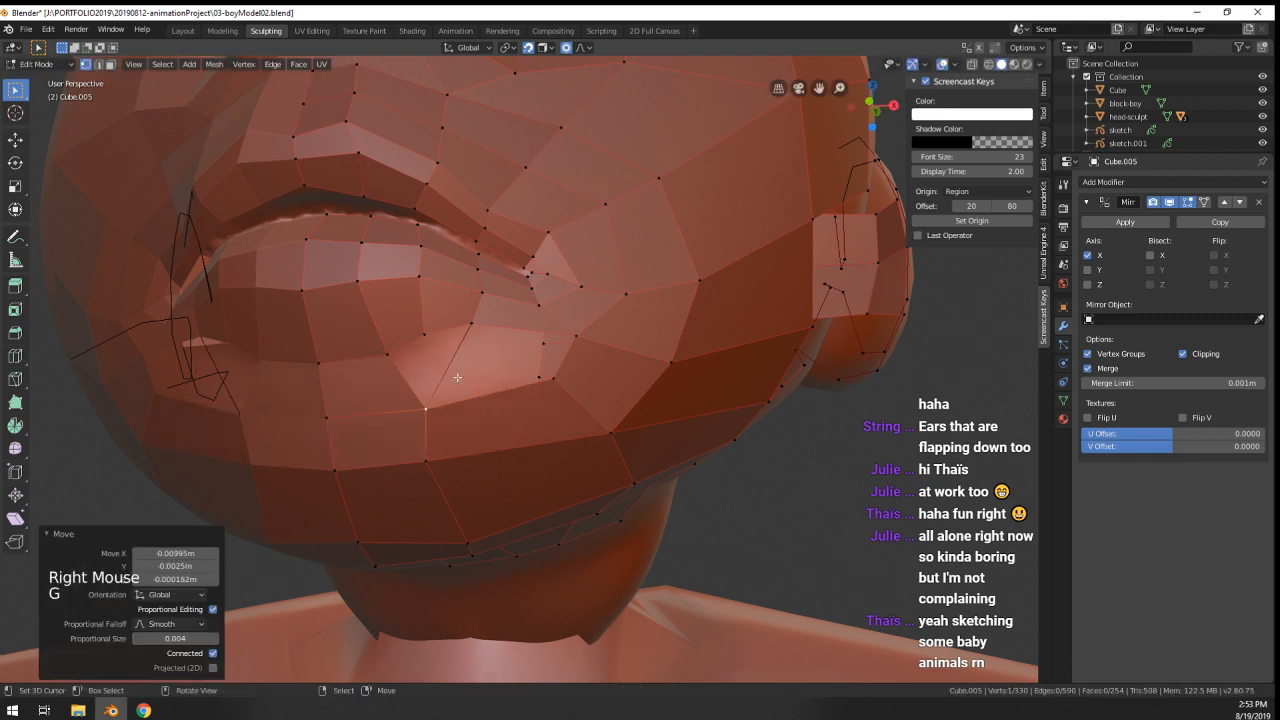
# - Fill the open quads on both sides of the edge from the mouth corner area to the merged chin vertex
pyautogui.rightClick(471, 323)
pyautogui.keyDown('shift'); pyautogui.rightClick(425, 409); pyautogui.keyUp('shift')
pyautogui.press('f')
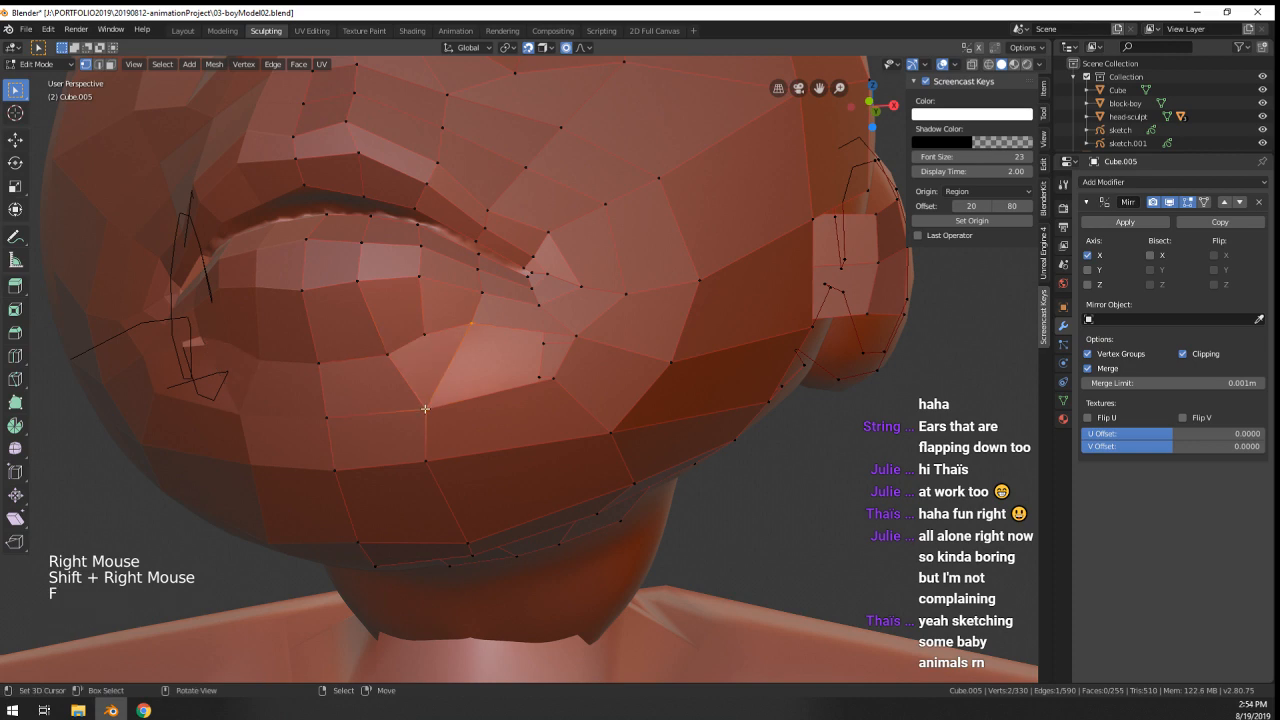
pyautogui.scroll(-2, 425, 409)
pyautogui.hotkey('ctrl', 'r')
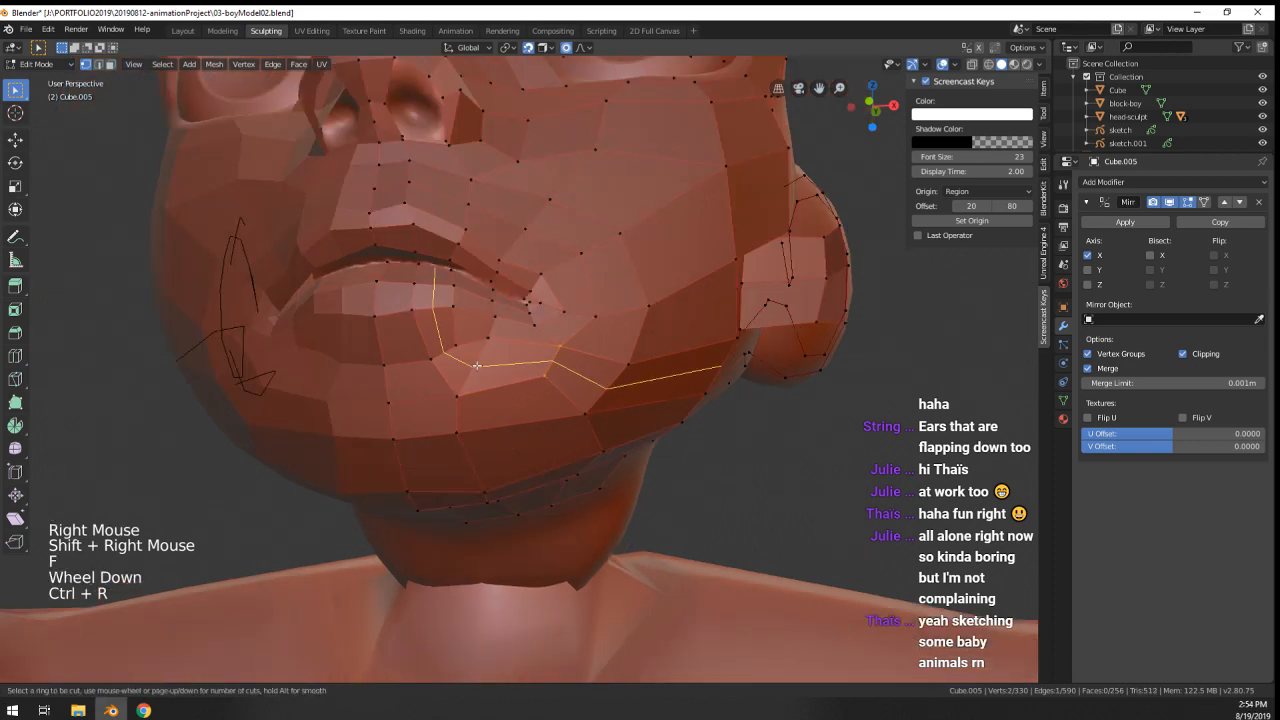
# - Reposition the three vertices around the new quads below the mouth corner to even out their shape
pyautogui.moveTo(477, 366); pyautogui.dragTo(405, 338, button='middle')
pyautogui.rightClick(405, 338)
pyautogui.press('g')
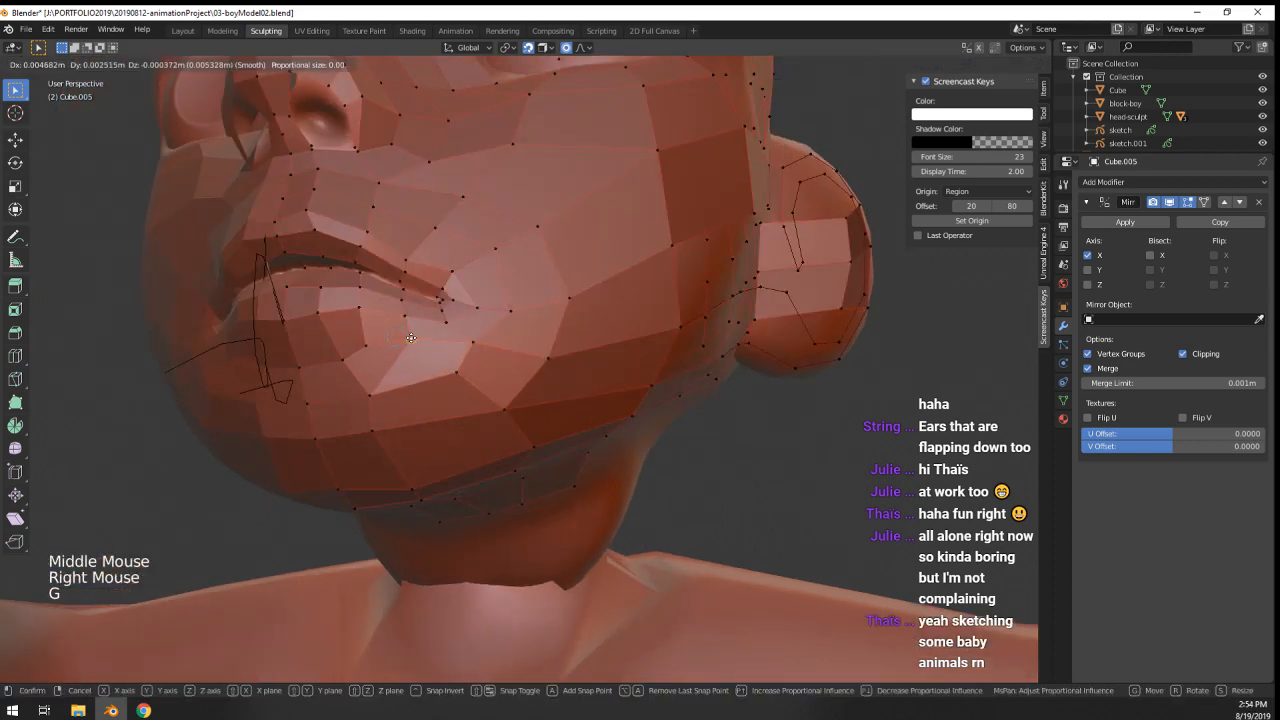
pyautogui.click(411, 338)
pyautogui.rightClick(371, 396)
pyautogui.press('g')
pyautogui.click(376, 388)
pyautogui.rightClick(459, 377)
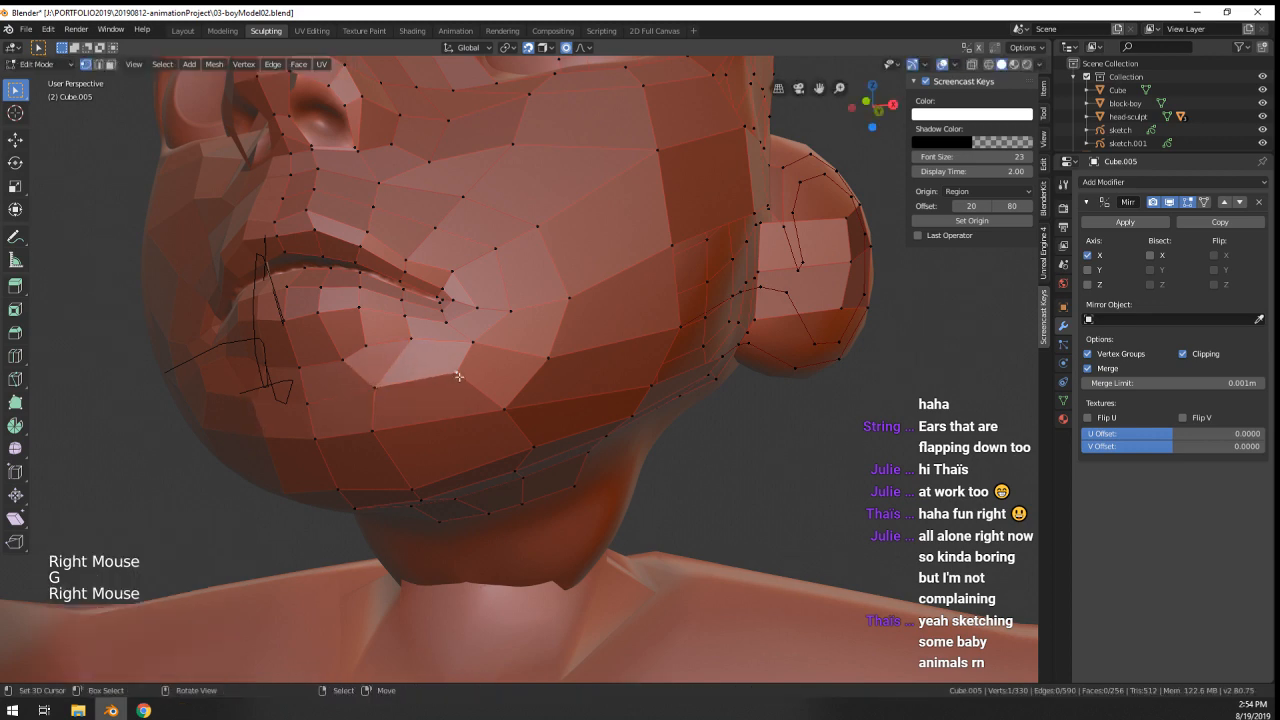
pyautogui.press('g')
pyautogui.click(457, 338)
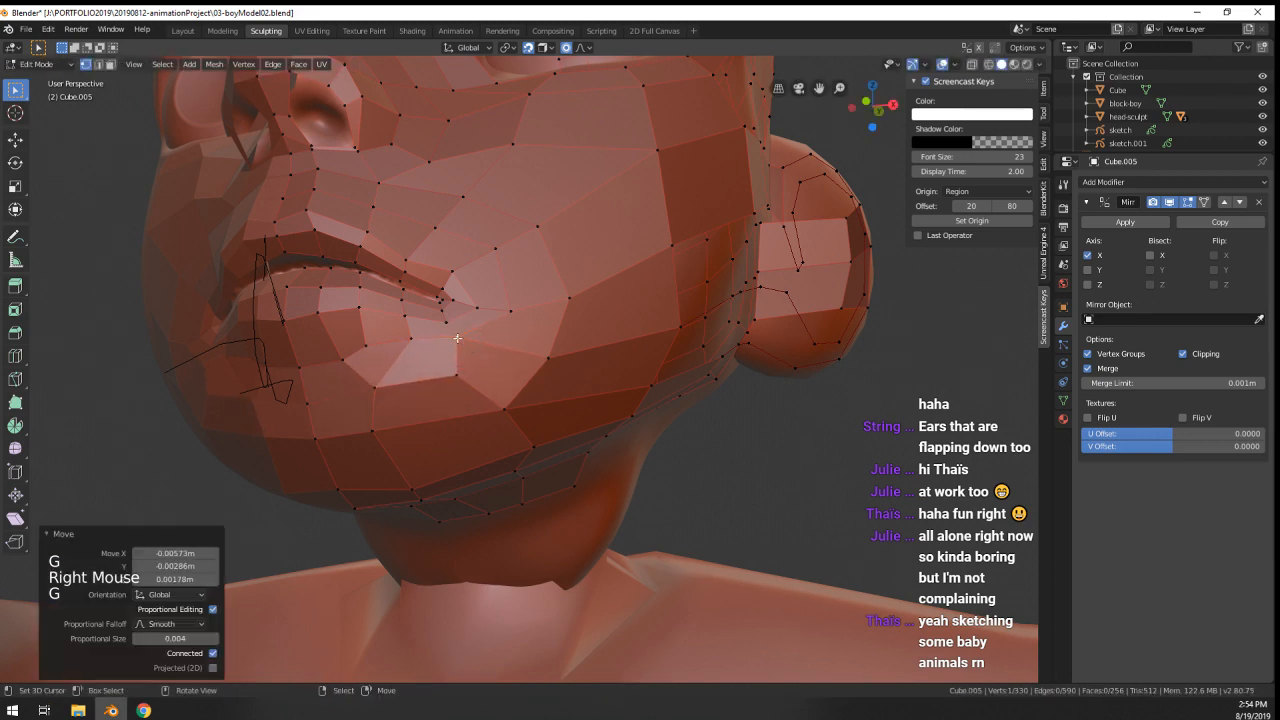
# - Nudge the cheek vertices just outside and below the mouth corner for smoother spacing
pyautogui.press('Tab')
pyautogui.scroll(-2, 457, 338)
pyautogui.scroll(2, 457, 338)
pyautogui.press('Tab')
pyautogui.rightClick(503, 316)
pyautogui.press('g')
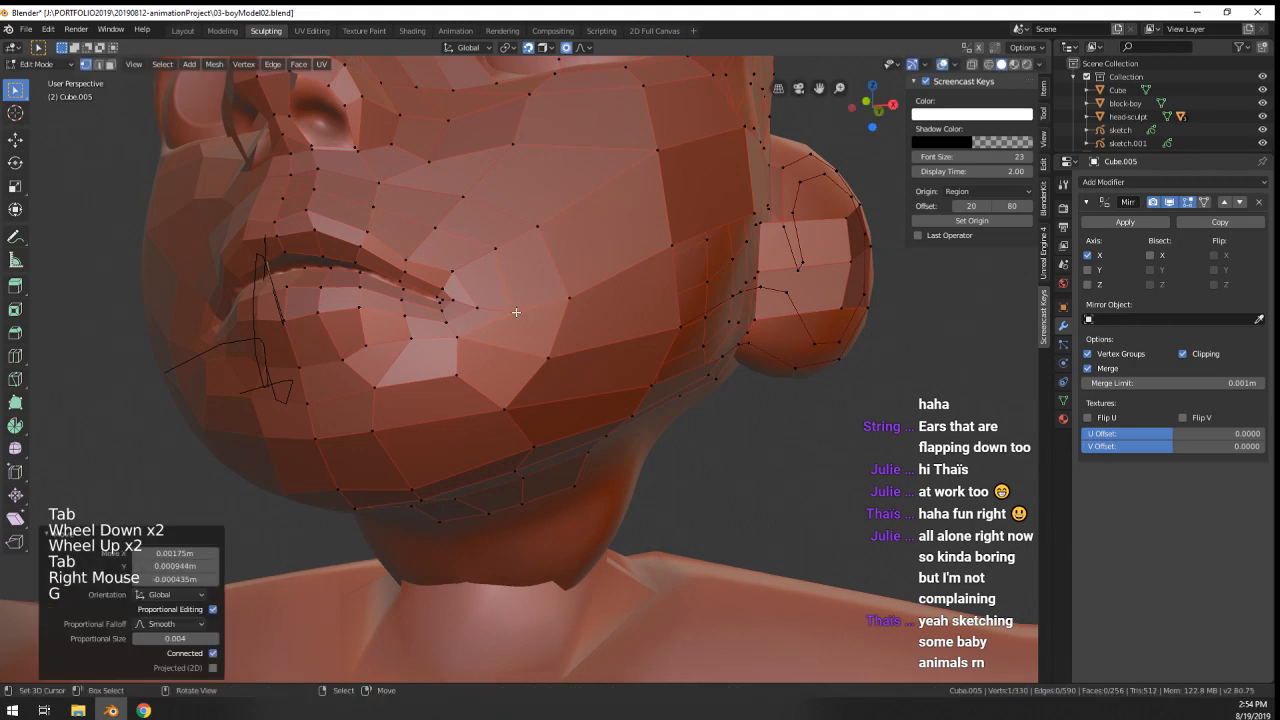
pyautogui.rightClick(514, 315)
pyautogui.press('g')
pyautogui.click(512, 320)
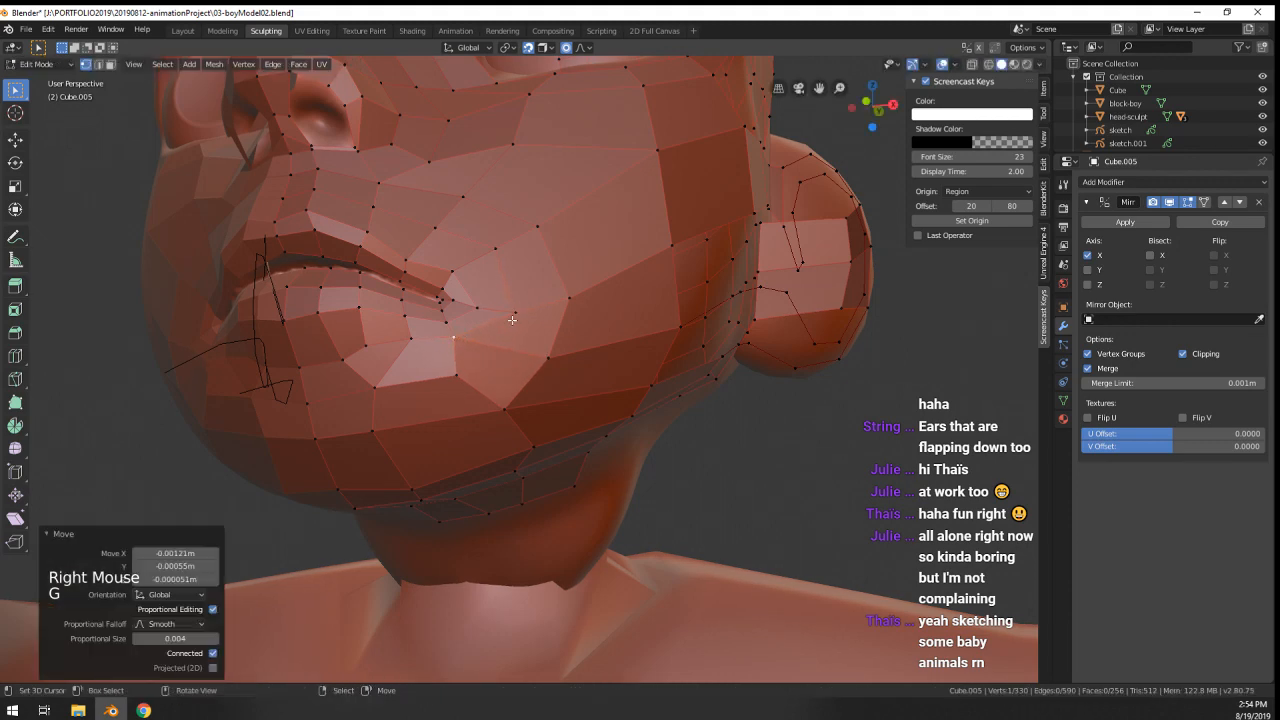
pyautogui.rightClick(512, 320)
pyautogui.press('g')
# - Check the shape from the front and shift the lower-cheek vertex below the mouth corner down and outward
pyautogui.press('Tab')
pyautogui.scroll(-3, 520, 325)
pyautogui.moveTo(525, 328); pyautogui.dragTo(580, 378, button='middle')
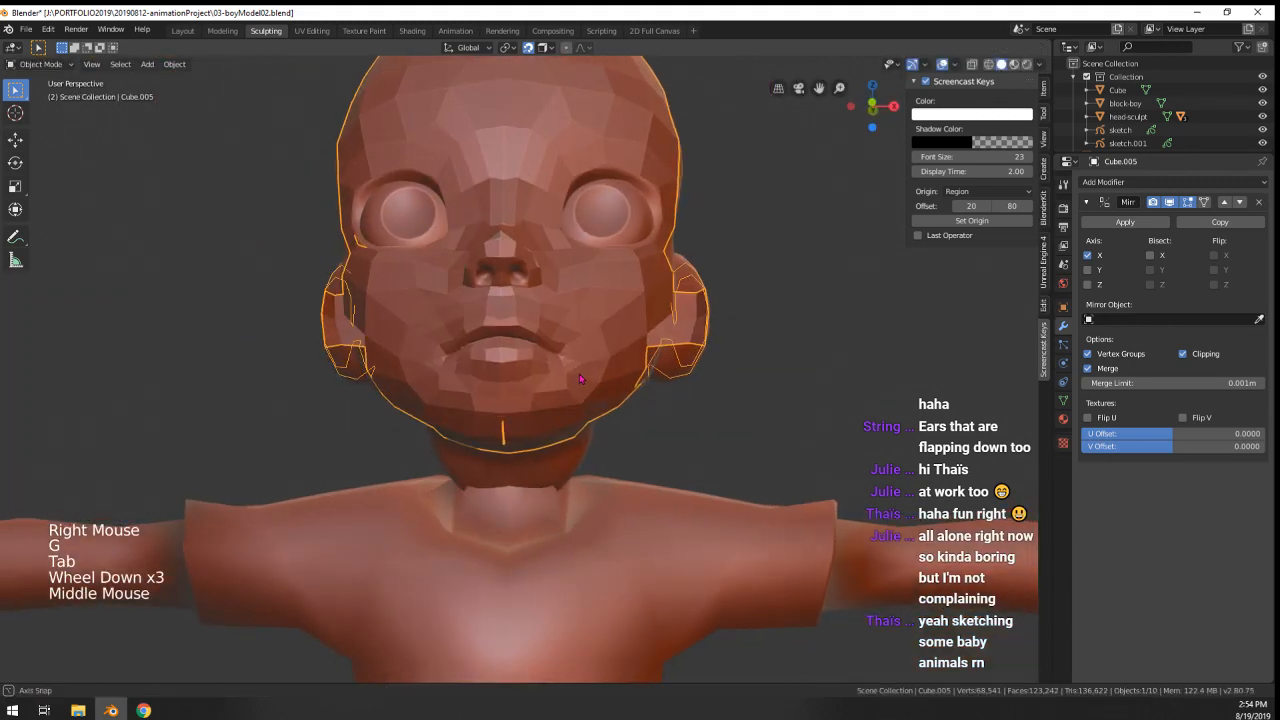
pyautogui.scroll(2, 580, 379)
pyautogui.press('Tab')
pyautogui.scroll(1, 585, 382)
pyautogui.rightClick(604, 403)
pyautogui.press('g')
pyautogui.click(604, 405)
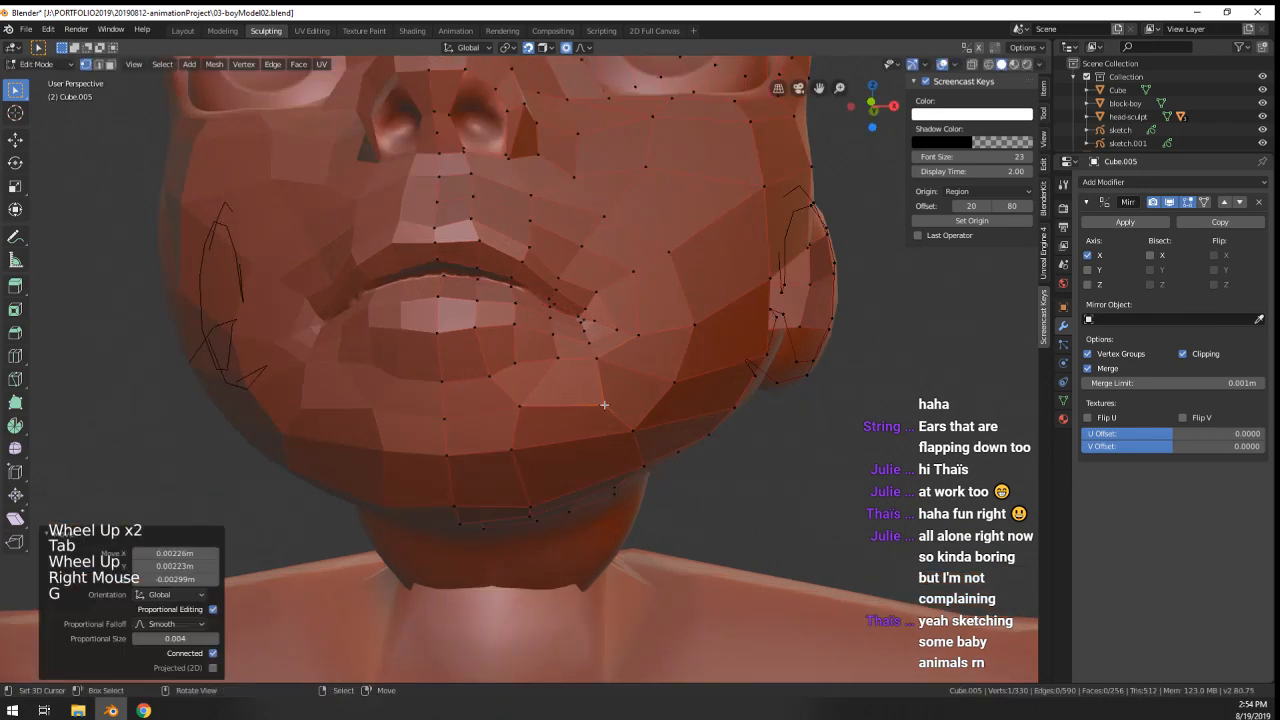
# - Pull the same lower-cheek vertex back up and slightly inward
pyautogui.press('g')
pyautogui.press('r')
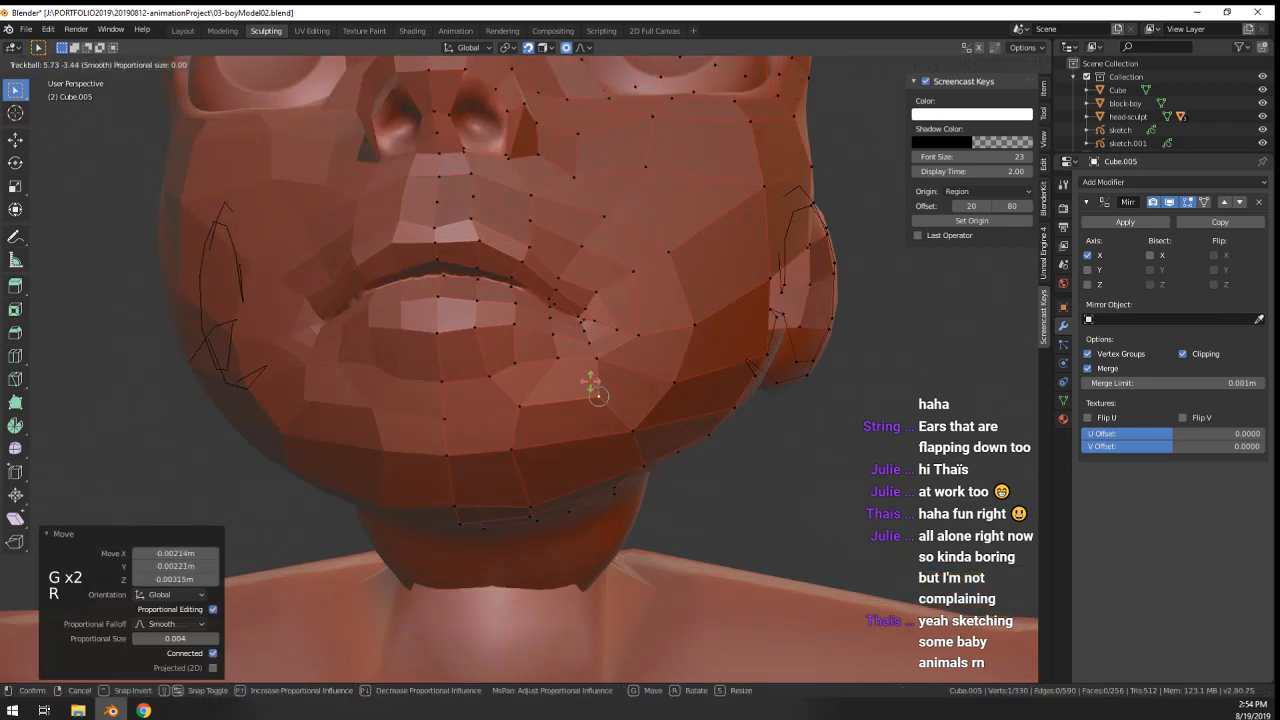
pyautogui.rightClick(597, 395)
pyautogui.hotkey('ctrl', 'r')
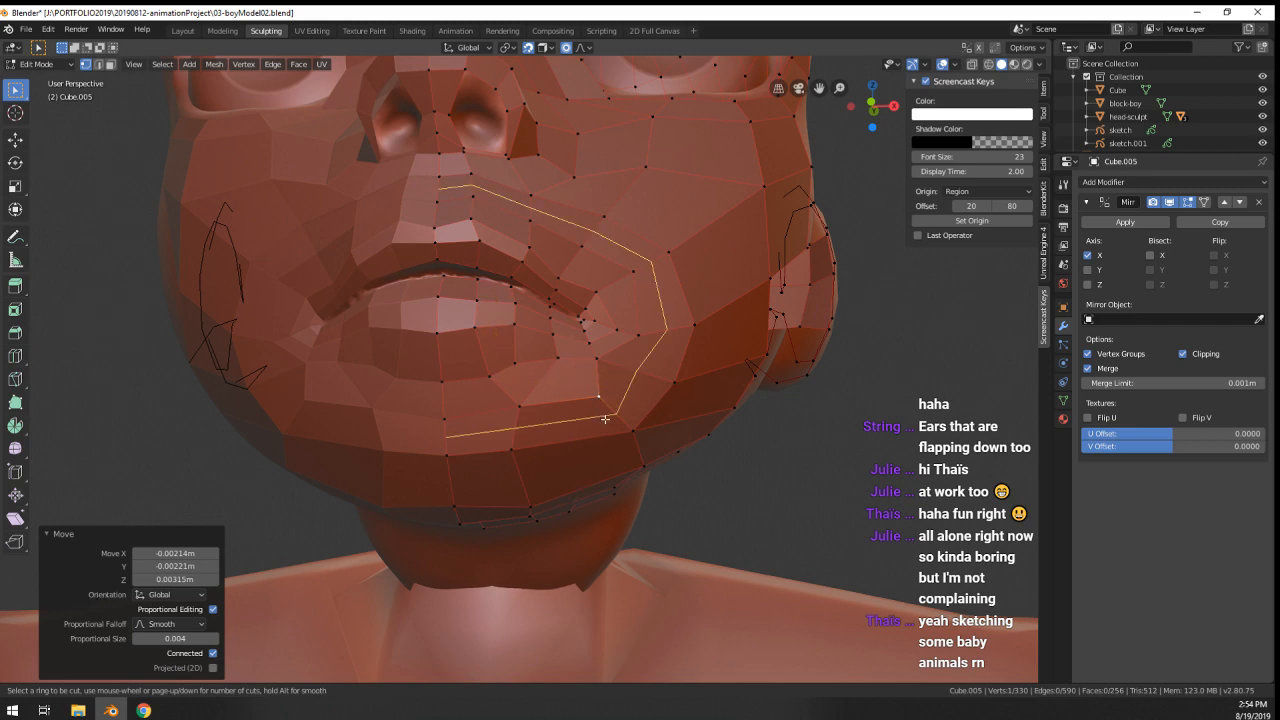
pyautogui.rightClick(604, 394)
pyautogui.rightClick(603, 394)
pyautogui.press('g')
# - Review the whole face in Object Mode and fine-tune the vertex below the mouth corner from a lower front view
pyautogui.scroll(-3, 606, 420)
pyautogui.press('Tab')
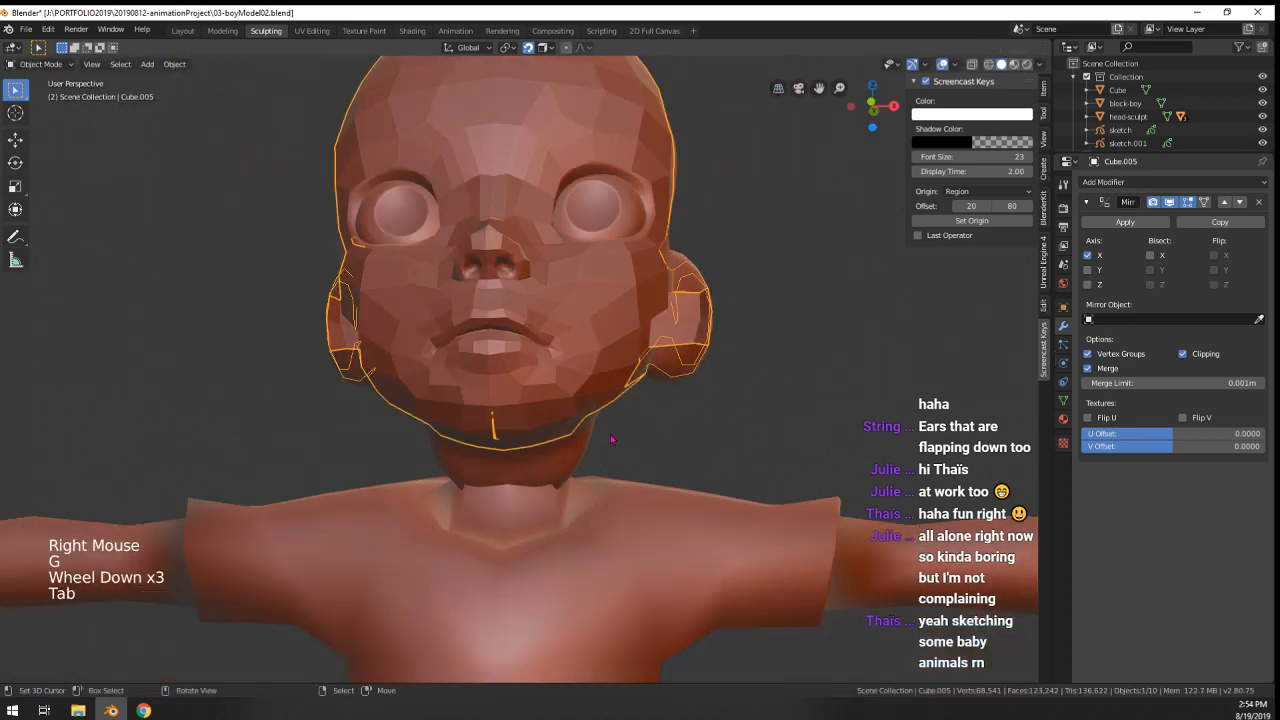
pyautogui.scroll(-1, 608, 440)
pyautogui.moveTo(608, 440); pyautogui.dragTo(615, 410, button='middle')
pyautogui.scroll(2, 600, 380)
pyautogui.press('Tab')
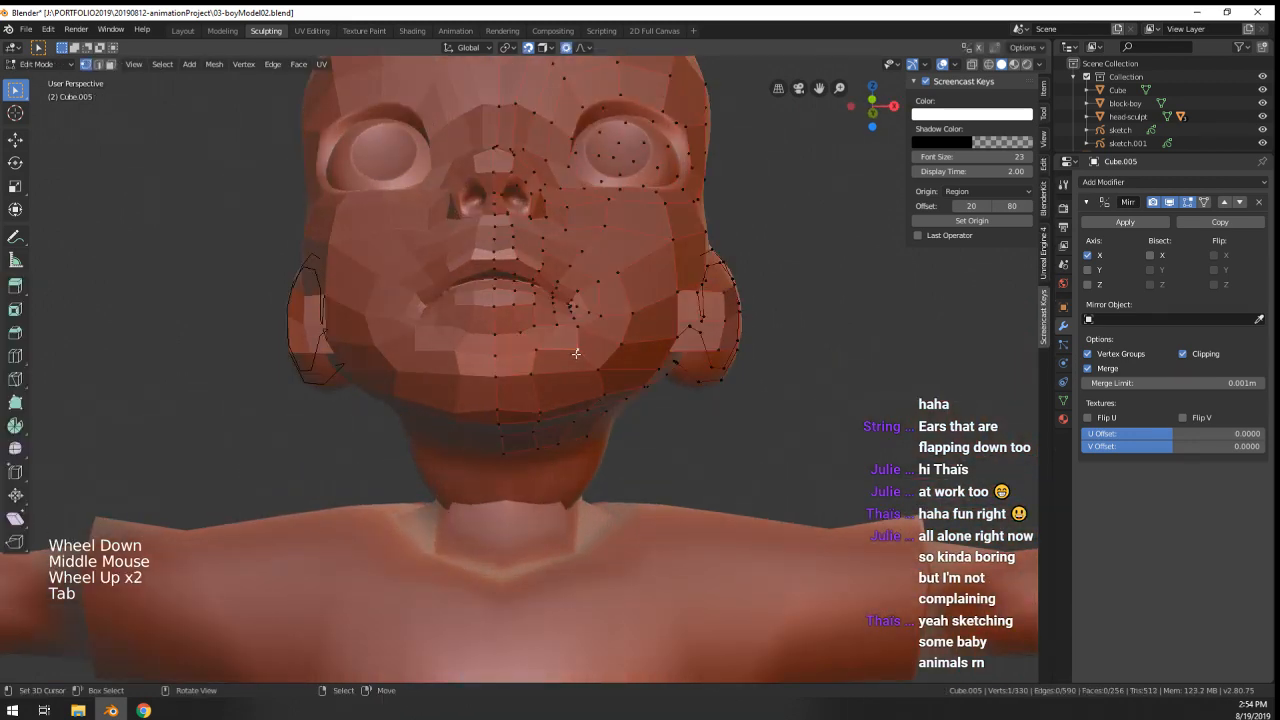
pyautogui.rightClick(564, 353)
pyautogui.press('g')
pyautogui.click(566, 355)
# - Adjust the jaw vertex below the cheek and the chin-row vertices from a three-quarter view
pyautogui.press('Tab')
pyautogui.scroll(-3, 566, 355)
pyautogui.moveTo(566, 355); pyautogui.dragTo(538, 355, button='middle')
pyautogui.scroll(3, 520, 355)
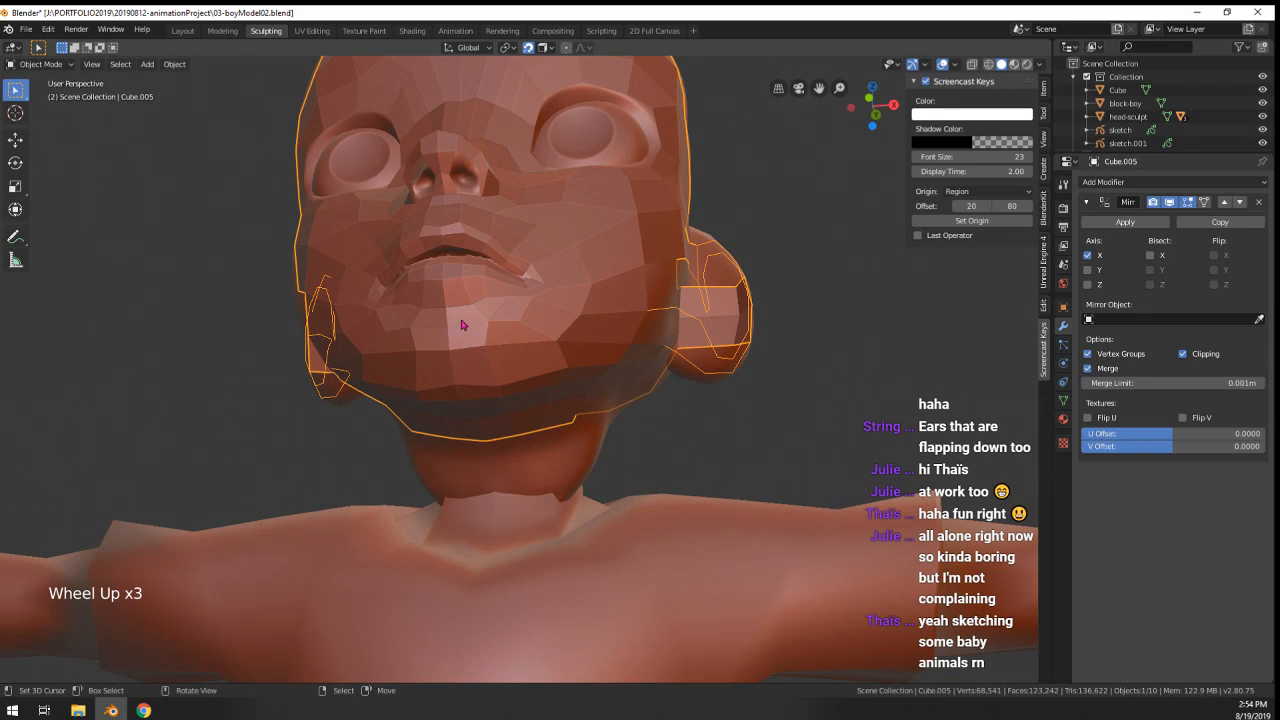
pyautogui.moveTo(466, 336); pyautogui.dragTo(520, 336, button='middle')
pyautogui.press('Tab')
pyautogui.rightClick(522, 338)
pyautogui.press('g')
pyautogui.click(517, 339)
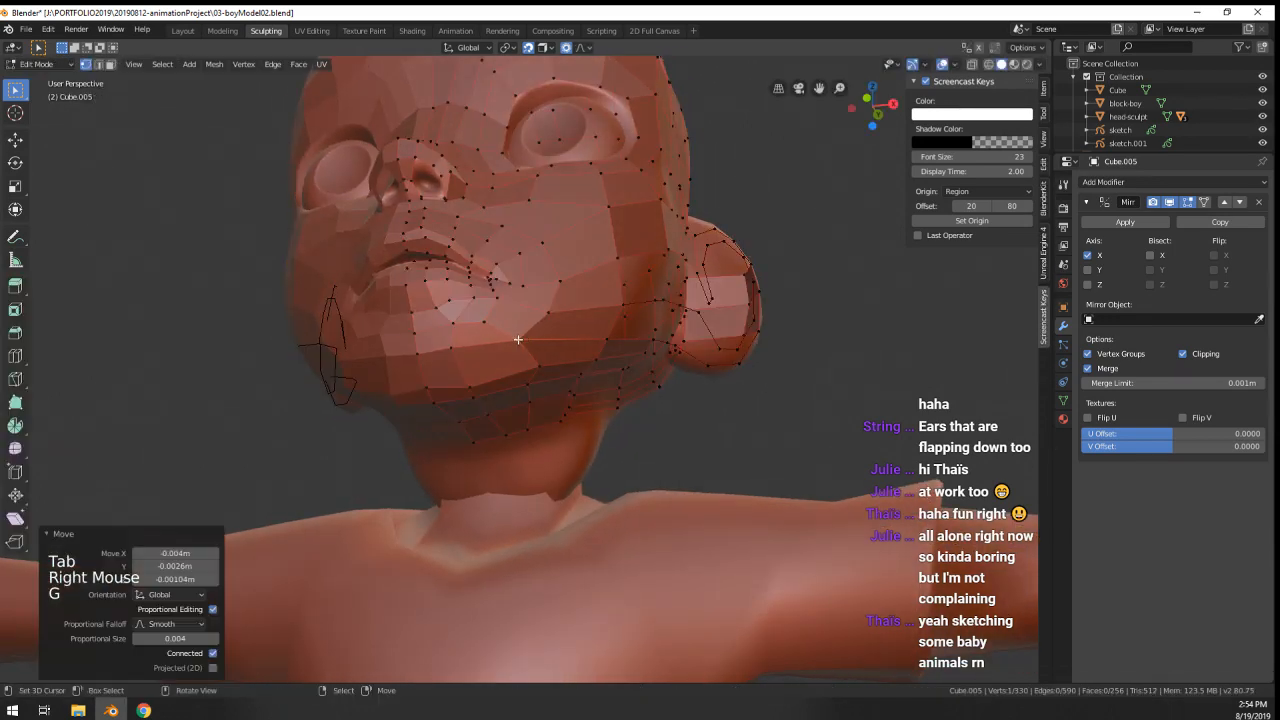
pyautogui.rightClick(451, 348)
pyautogui.press('g')
pyautogui.click(452, 360)
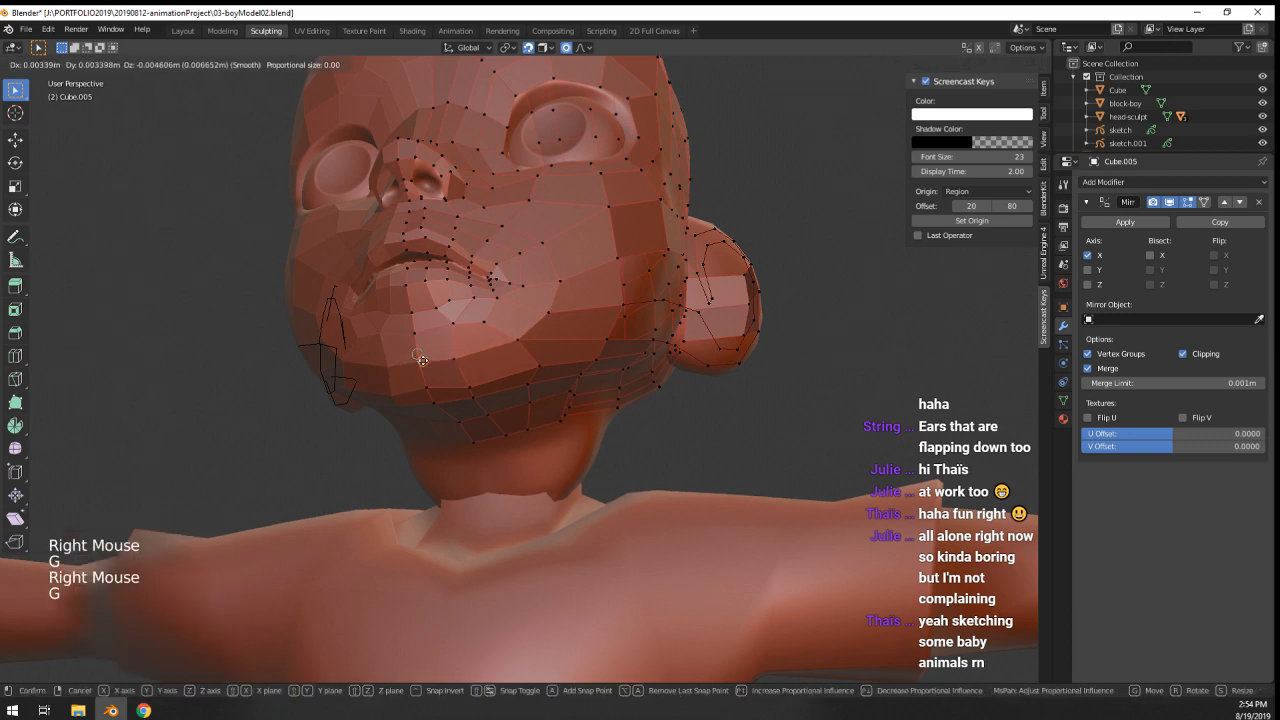
# - Nudge one more vertex near the face's centre line from the front and review the head in Object Mode
pyautogui.press('Tab')
pyautogui.scroll(-2, 432, 389)
pyautogui.moveTo(432, 389); pyautogui.dragTo(605, 453, button='middle')
pyautogui.scroll(3, 540, 360)
pyautogui.press('Tab')
pyautogui.rightClick(508, 343)
pyautogui.press('g')
pyautogui.click(508, 342)
pyautogui.press('Tab')
pyautogui.scroll(-3, 525, 375)
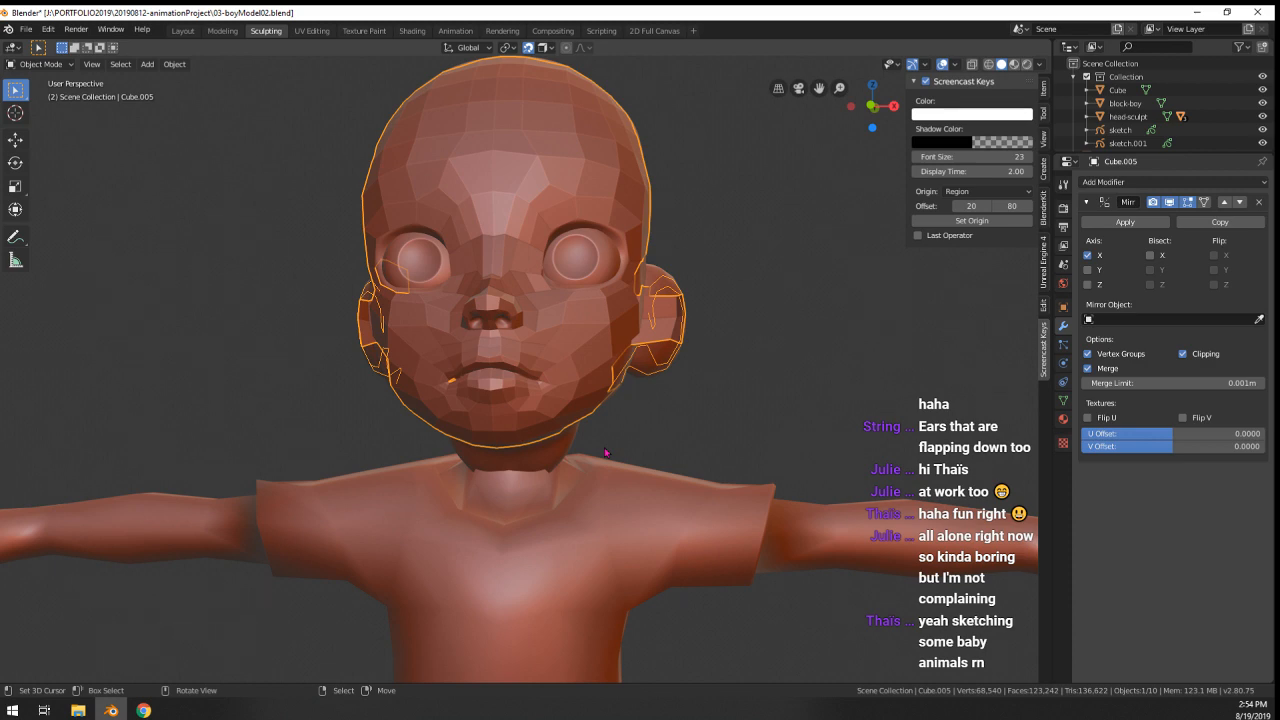
# - Reposition two vertices on the underside of the chin beside the centre line, working from a low view
pyautogui.scroll(2, 605, 453)
pyautogui.scroll(-1, 605, 453)
pyautogui.moveTo(605, 453); pyautogui.dragTo(490, 286, button='middle')
pyautogui.scroll(2, 512, 348)
pyautogui.press('Tab')
pyautogui.rightClick(484, 258)
pyautogui.press('g')
pyautogui.press('Tab')
pyautogui.press('Tab')
pyautogui.rightClick(534, 257)
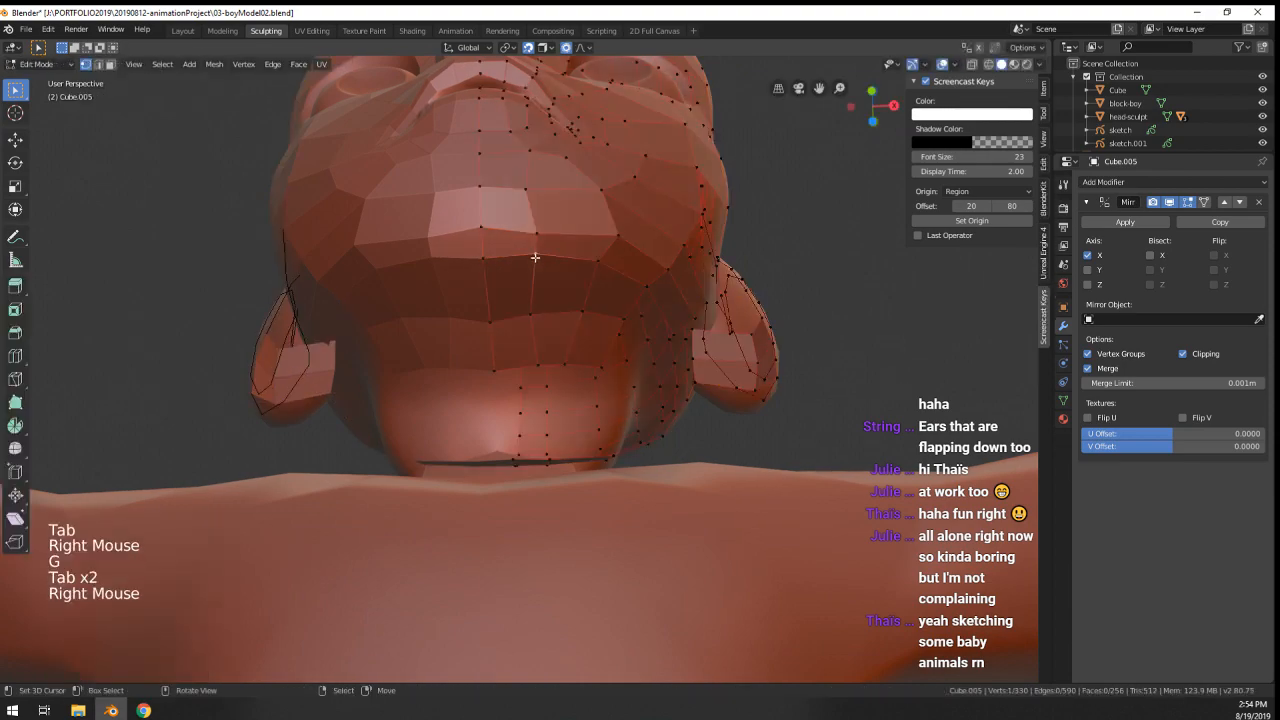
pyautogui.press('g')
pyautogui.click(538, 260)
pyautogui.press('Tab')
# - Nudge the vertex between nose and upper lip beside the centre line to even out the surrounding quads
pyautogui.scroll(-3, 538, 260)
pyautogui.moveTo(538, 260); pyautogui.dragTo(598, 389, button='middle')
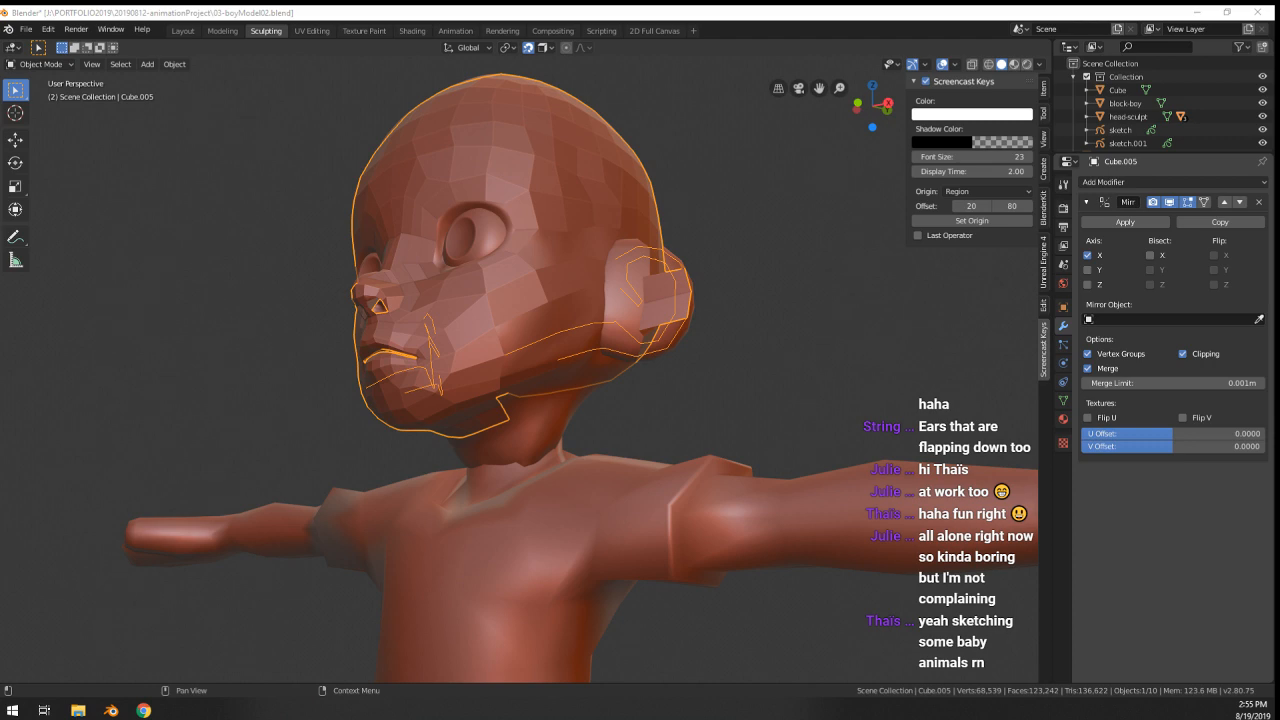
pyautogui.moveTo(520, 415); pyautogui.dragTo(545, 410, button='middle')
pyautogui.scroll(2, 545, 330)
pyautogui.moveTo(545, 330); pyautogui.dragTo(578, 300, button='middle')
pyautogui.scroll(1, 562, 318)
pyautogui.press('Tab')
pyautogui.rightClick(566, 313)
pyautogui.scroll(1, 578, 313)
pyautogui.press('g')
pyautogui.rightClick(576, 298)
pyautogui.press('g')
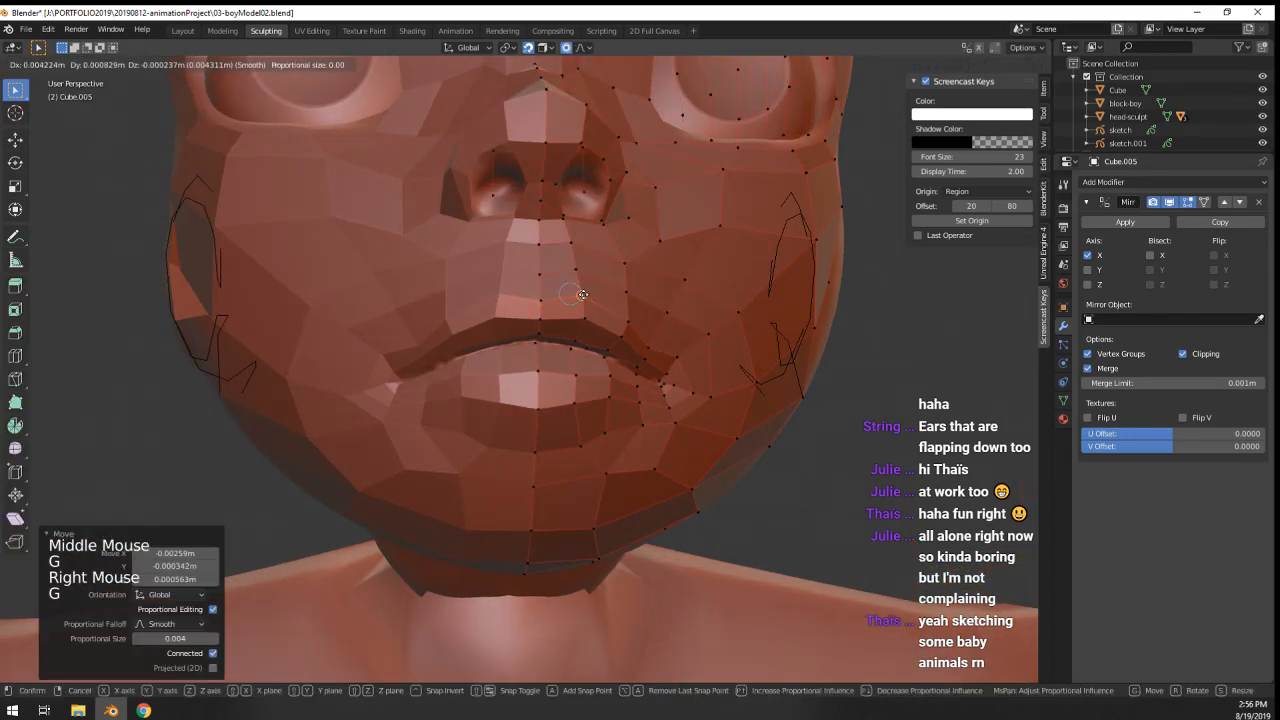
pyautogui.rightClick(582, 294)
# - Review the head in Object Mode and nudge another vertex on the front of the low-poly mesh
pyautogui.press('Tab')
pyautogui.scroll(-5, 582, 300)
pyautogui.moveTo(582, 300); pyautogui.dragTo(546, 339, button='middle')
pyautogui.scroll(1, 560, 352)
pyautogui.press('Tab')
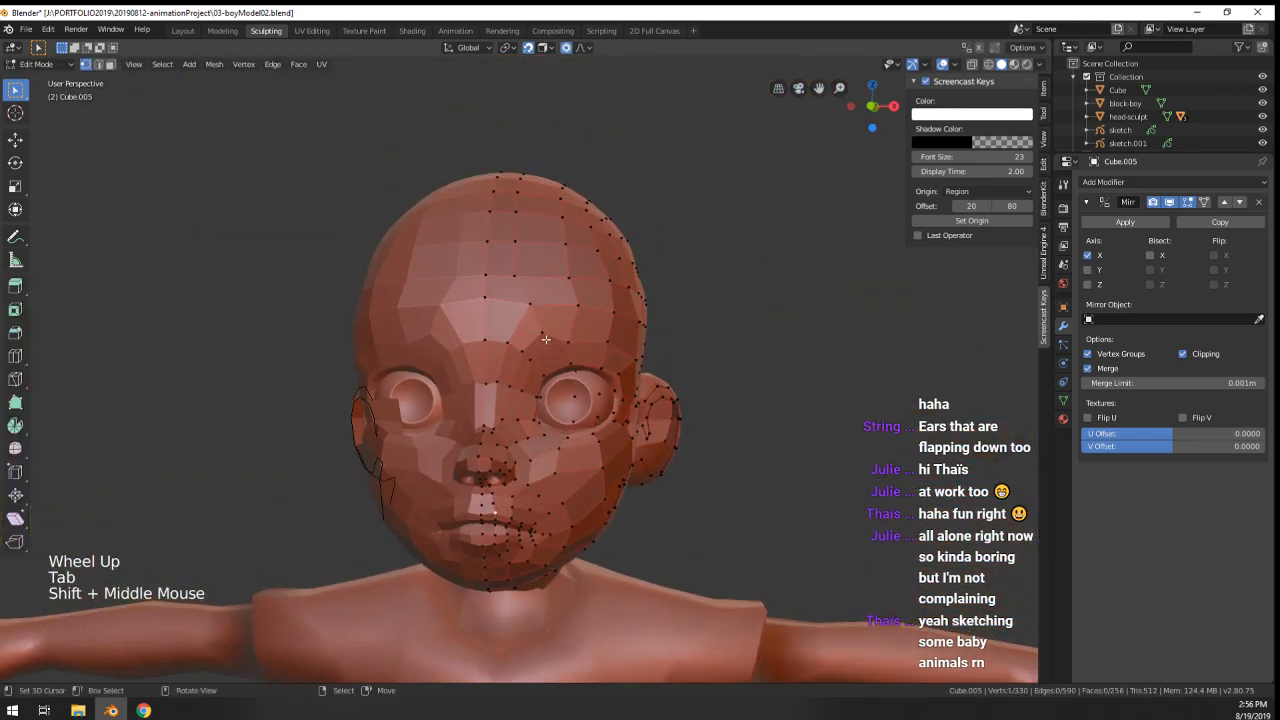
pyautogui.scroll(1, 546, 339)
pyautogui.rightClick(538, 287)
pyautogui.press('g')
pyautogui.press('Tab')
pyautogui.scroll(-3, 652, 446)
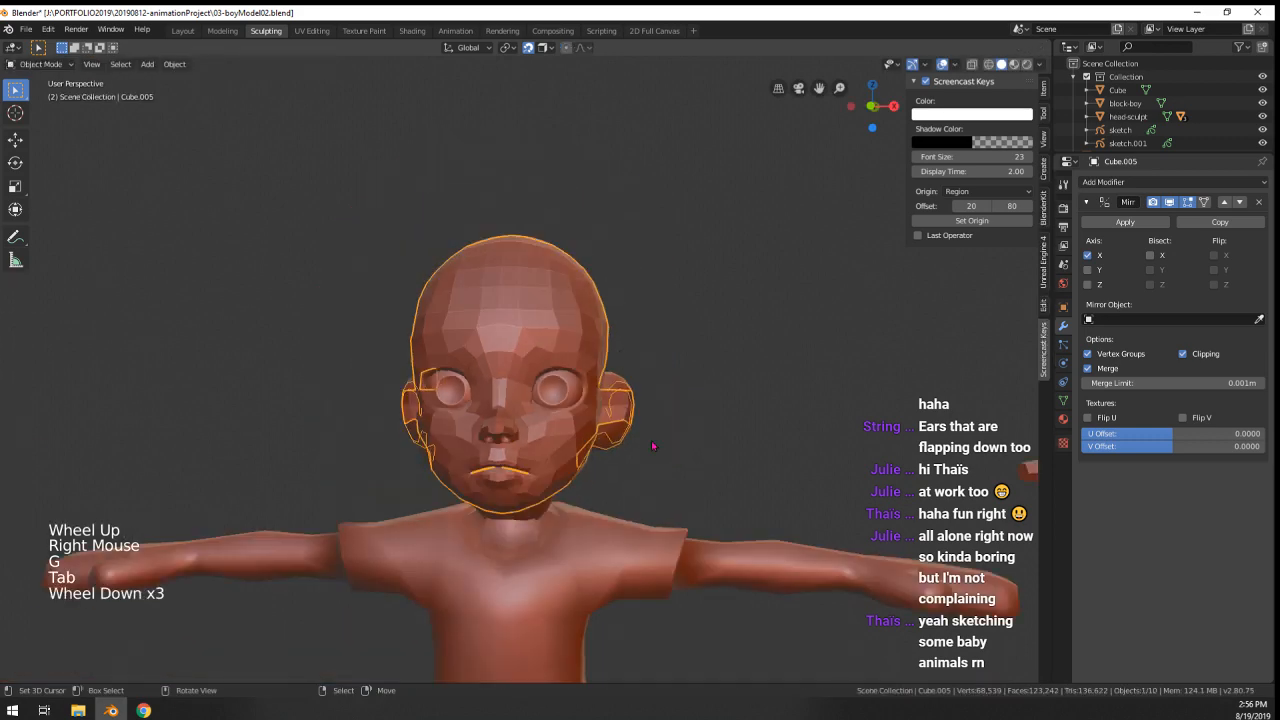
# - Isolate the low-poly head mesh in Local View and resume editing its open side
pyautogui.moveTo(652, 446); pyautogui.dragTo(541, 391, button='middle')
pyautogui.press('KP_Divide')
pyautogui.scroll(-2, 650, 436)
pyautogui.scroll(4, 635, 445)
pyautogui.press('Tab')
pyautogui.press('Tab')
pyautogui.scroll(-4, 543, 370)
pyautogui.press('Tab')
pyautogui.scroll(2, 541, 391)
# - Fill quads from the cheek's open edge back toward the ear and down to the jaw strip
pyautogui.moveTo(489, 457); pyautogui.dragTo(520, 458, button='middle')
pyautogui.rightClick(497, 453)
pyautogui.keyDown('shift'); pyautogui.rightClick(482, 402); pyautogui.keyUp('shift')
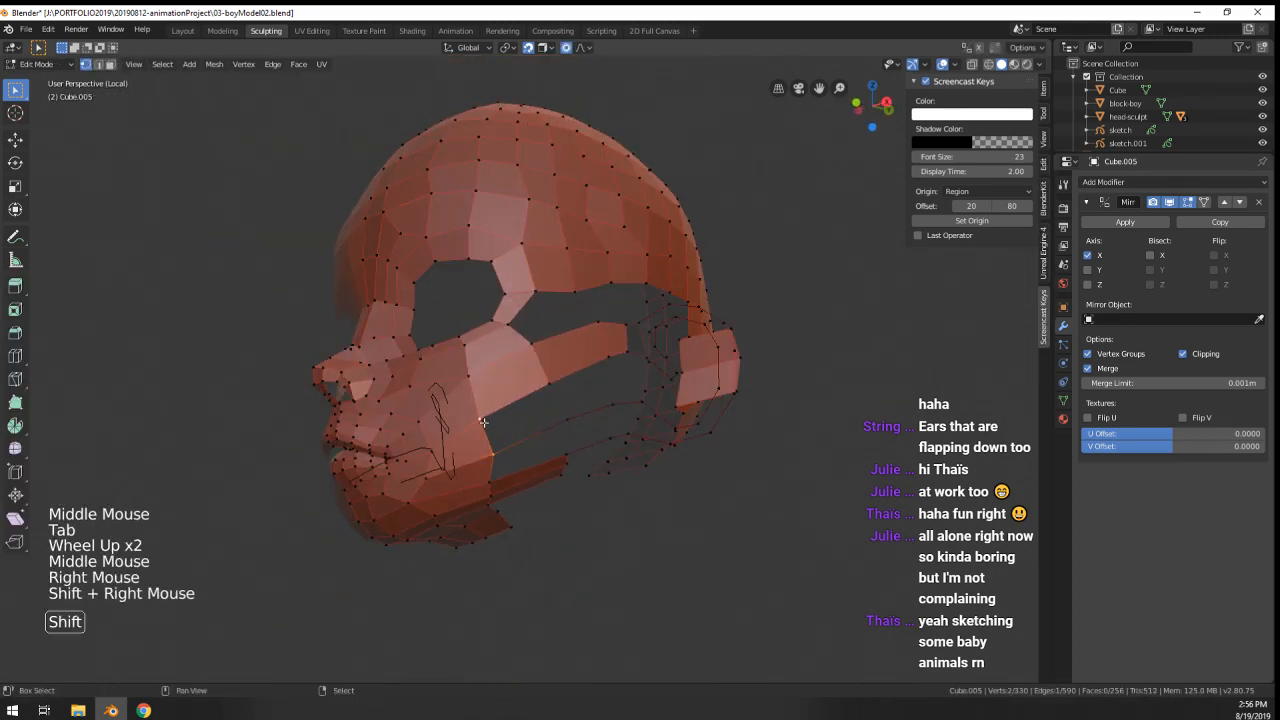
pyautogui.press('f')
pyautogui.moveTo(622, 458); pyautogui.dragTo(576, 414, button='middle')
pyautogui.press('f')
pyautogui.rightClick(424, 418)
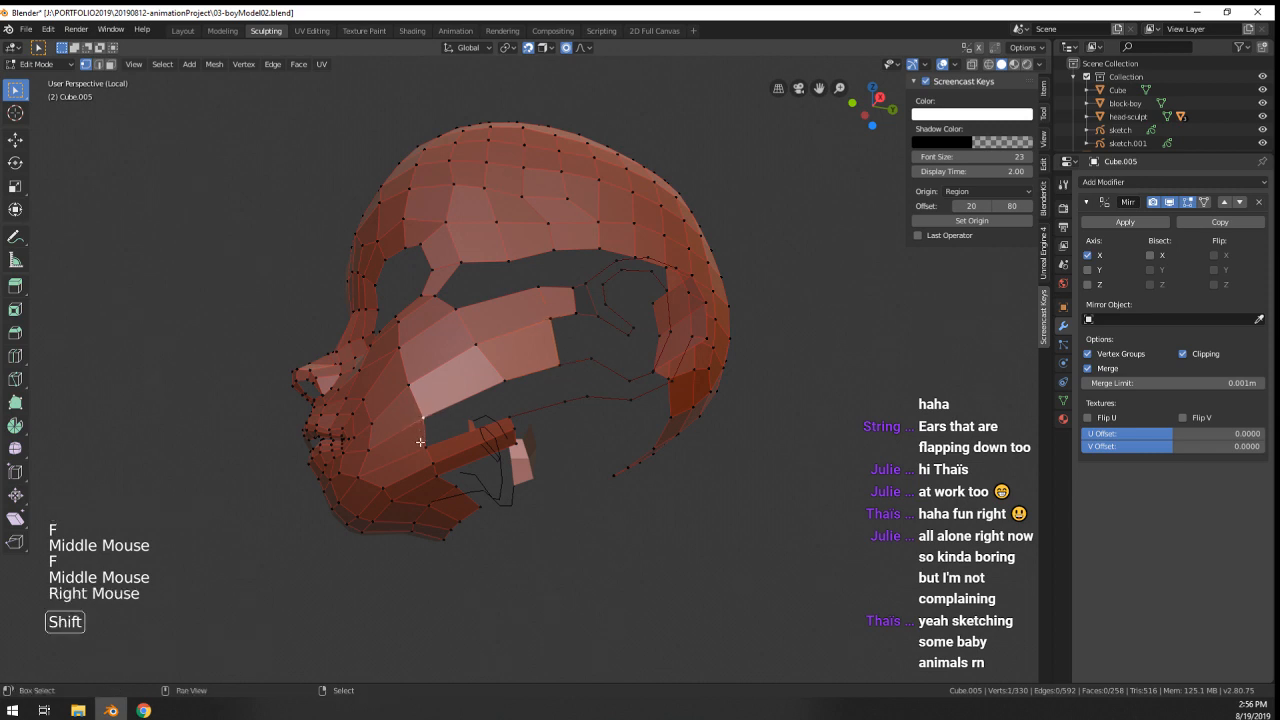
pyautogui.keyDown('shift'); pyautogui.rightClick(424, 446); pyautogui.keyUp('shift')
pyautogui.press('f')
pyautogui.press('f')
pyautogui.press('f')
# - Extend the jaw strip backward with new vertices and bridge it to the back of the head below the ear
pyautogui.moveTo(424, 444); pyautogui.dragTo(527, 380, button='middle')
pyautogui.rightClick(504, 388)
pyautogui.keyDown('shift'); pyautogui.rightClick(510, 402); pyautogui.keyUp('shift')
pyautogui.keyDown('ctrl'); pyautogui.click(526, 403); pyautogui.keyUp('ctrl')
pyautogui.keyDown('ctrl'); pyautogui.click(559, 393); pyautogui.keyUp('ctrl')
pyautogui.keyDown('ctrl'); pyautogui.click(569, 389); pyautogui.keyUp('ctrl')
pyautogui.keyDown('shift'); pyautogui.rightClick(593, 333); pyautogui.keyUp('shift')
pyautogui.keyDown('shift'); pyautogui.rightClick(612, 336); pyautogui.keyUp('shift')
pyautogui.press('f')
# - Fill the remaining row of faces along the open gap between lower cheek and jaw strip
pyautogui.moveTo(527, 380); pyautogui.dragTo(485, 398, button='middle')
pyautogui.rightClick(451, 405)
pyautogui.keyDown('shift'); pyautogui.rightClick(456, 413); pyautogui.keyUp('shift')
pyautogui.press('f')
pyautogui.press('f')
pyautogui.press('f')
pyautogui.scroll(1, 510, 395)
pyautogui.press('f')
# - Dissolve the surplus vertex at the rear of the jaw strip and fill the adjoining gap with a face
pyautogui.rightClick(489, 396)
pyautogui.press('x')
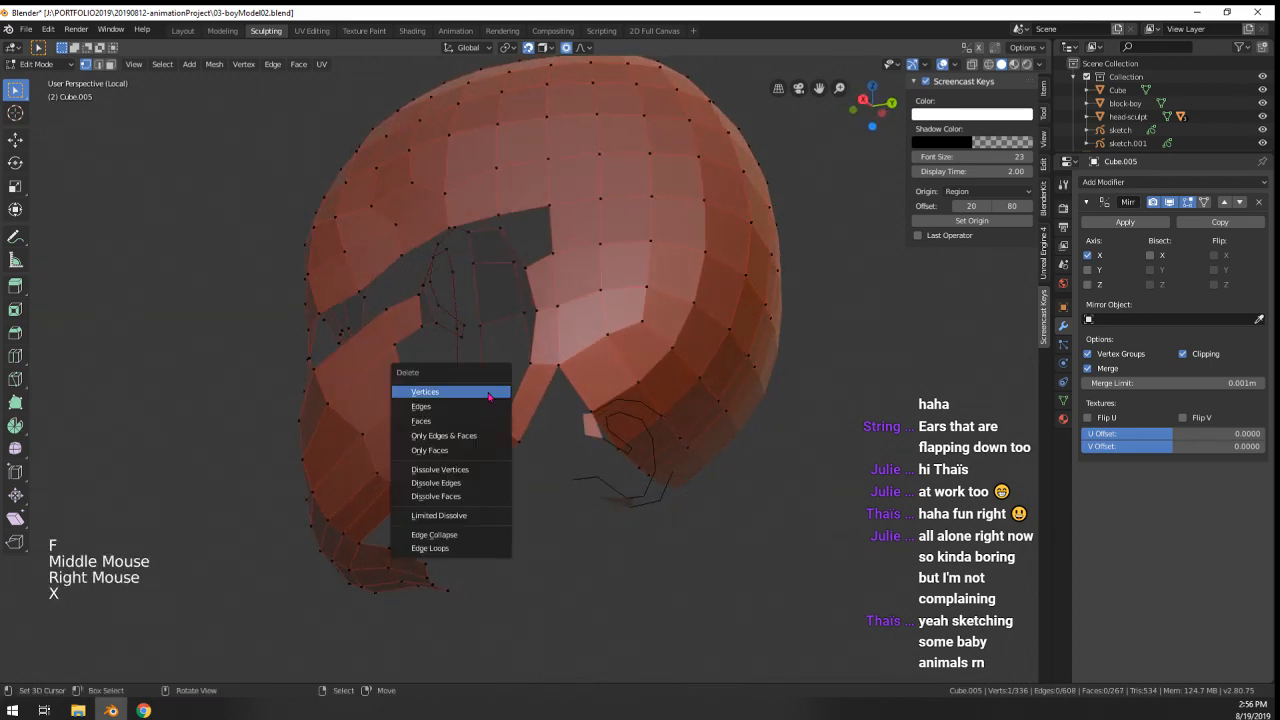
pyautogui.click(480, 469)
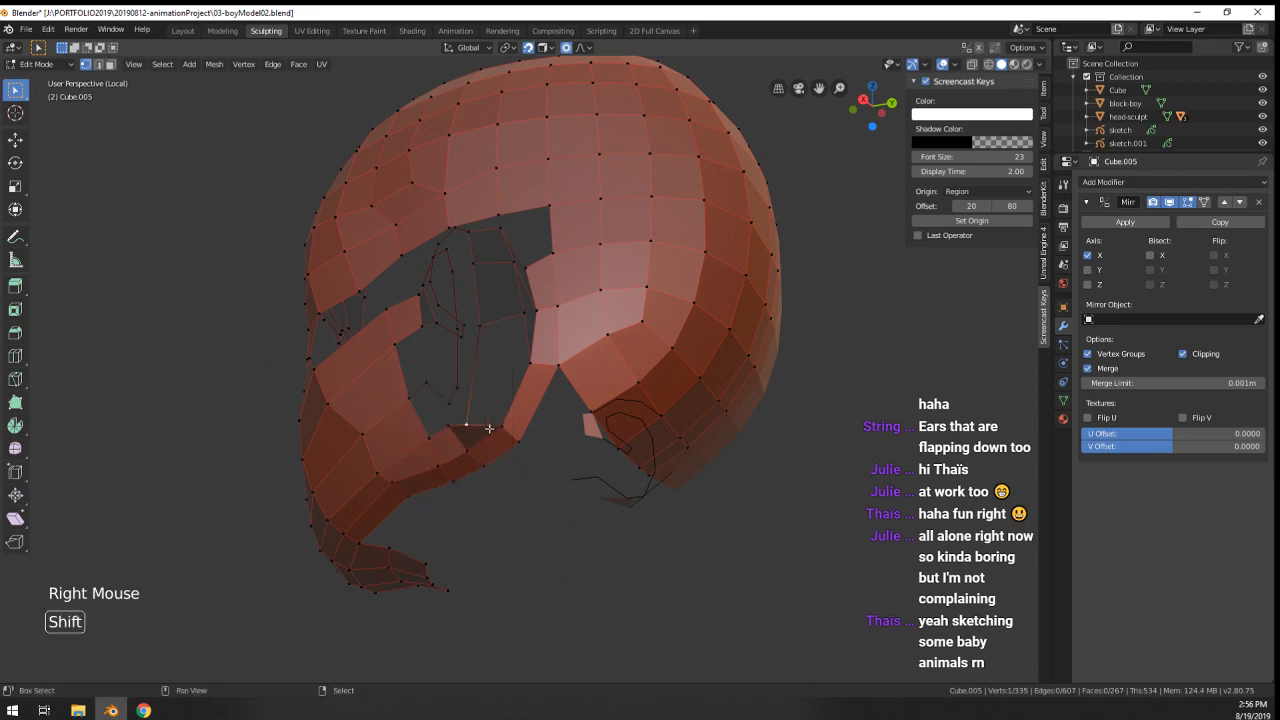
pyautogui.keyDown('shift'); pyautogui.rightClick(487, 428); pyautogui.keyUp('shift')
pyautogui.press('f')
# - Reposition the vertices at the rear of the jaw and below the ear to smooth the new strip
pyautogui.rightClick(487, 428)
pyautogui.press('g')
pyautogui.scroll(-3, 488, 420)
pyautogui.press('Tab')
pyautogui.moveTo(488, 410); pyautogui.dragTo(420, 335, button='middle')
pyautogui.press('Tab')
pyautogui.scroll(2, 512, 411)
pyautogui.rightClick(512, 411)
pyautogui.keyDown('shift'); pyautogui.rightClick(506, 404); pyautogui.keyUp('shift')
pyautogui.press('g')
pyautogui.rightClick(500, 457)
pyautogui.keyDown('shift'); pyautogui.rightClick(494, 457); pyautogui.keyUp('shift')
pyautogui.press('g')
pyautogui.click(494, 457)
pyautogui.press('r')
# - Recalculate the normals of the whole head mesh to face outward and check it in Object Mode
pyautogui.press('Tab')
pyautogui.scroll(-2, 500, 400)
pyautogui.press('Tab')
pyautogui.press('a')
pyautogui.hotkey('shift', 'n')
pyautogui.press('Tab')
pyautogui.scroll(2, 455, 408)
# - Move the vertex where the rear jaw strip meets the area below the ear
pyautogui.press('Tab')
pyautogui.scroll(1, 446, 398)
pyautogui.rightClick(447, 382)
pyautogui.press('g')
pyautogui.click(451, 399)
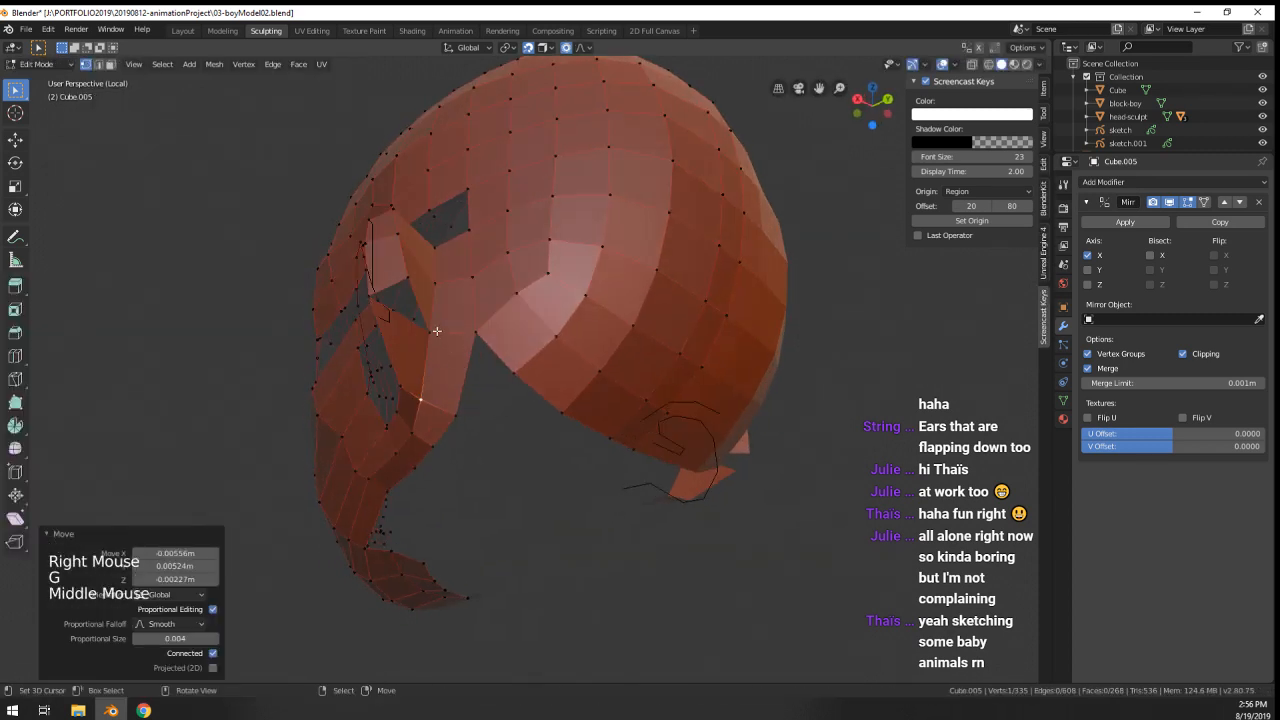
pyautogui.rightClick(428, 331)
pyautogui.keyDown('shift'); pyautogui.rightClick(368, 297); pyautogui.keyUp('shift')
pyautogui.keyDown('shift'); pyautogui.rightClick(440, 400); pyautogui.keyUp('shift')
pyautogui.rightClick(420, 400)
pyautogui.keyDown('shift'); pyautogui.rightClick(400, 385); pyautogui.keyUp('shift')
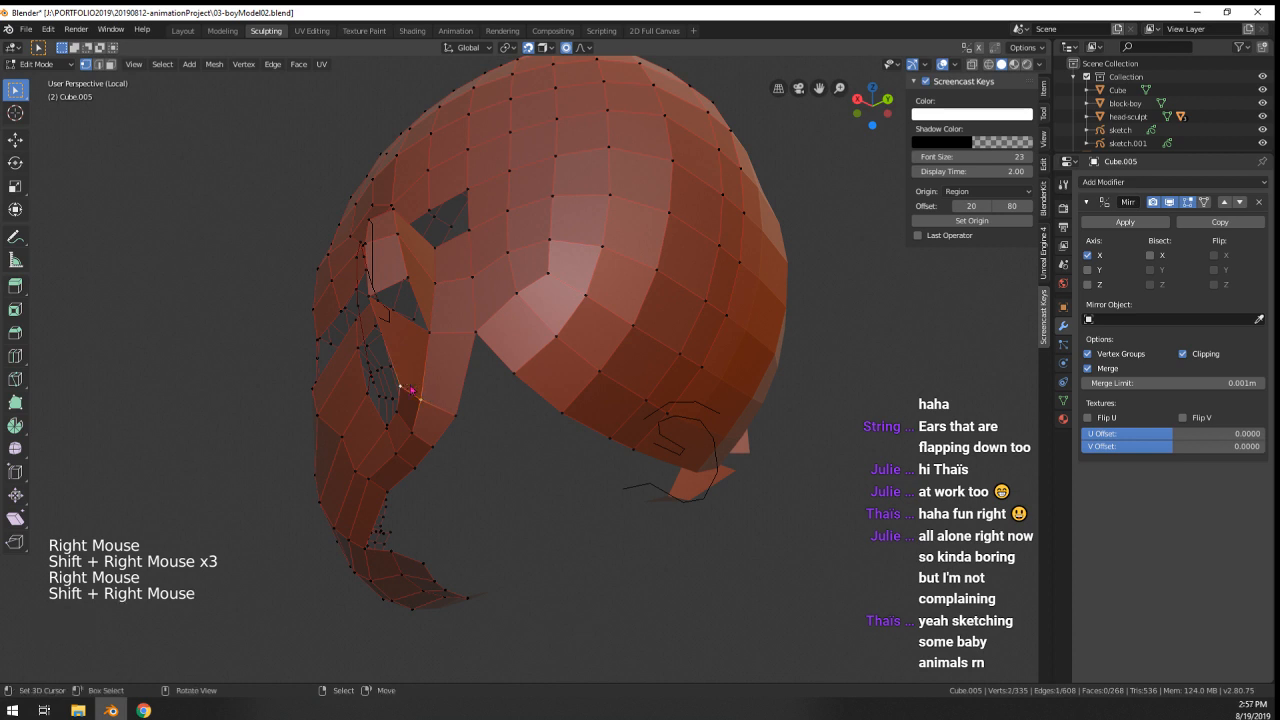
pyautogui.press('x')
# - Delete the two faces linking the rear of the jaw strip to the back of the head below the ear
pyautogui.moveTo(464, 364); pyautogui.dragTo(490, 364, button='middle')
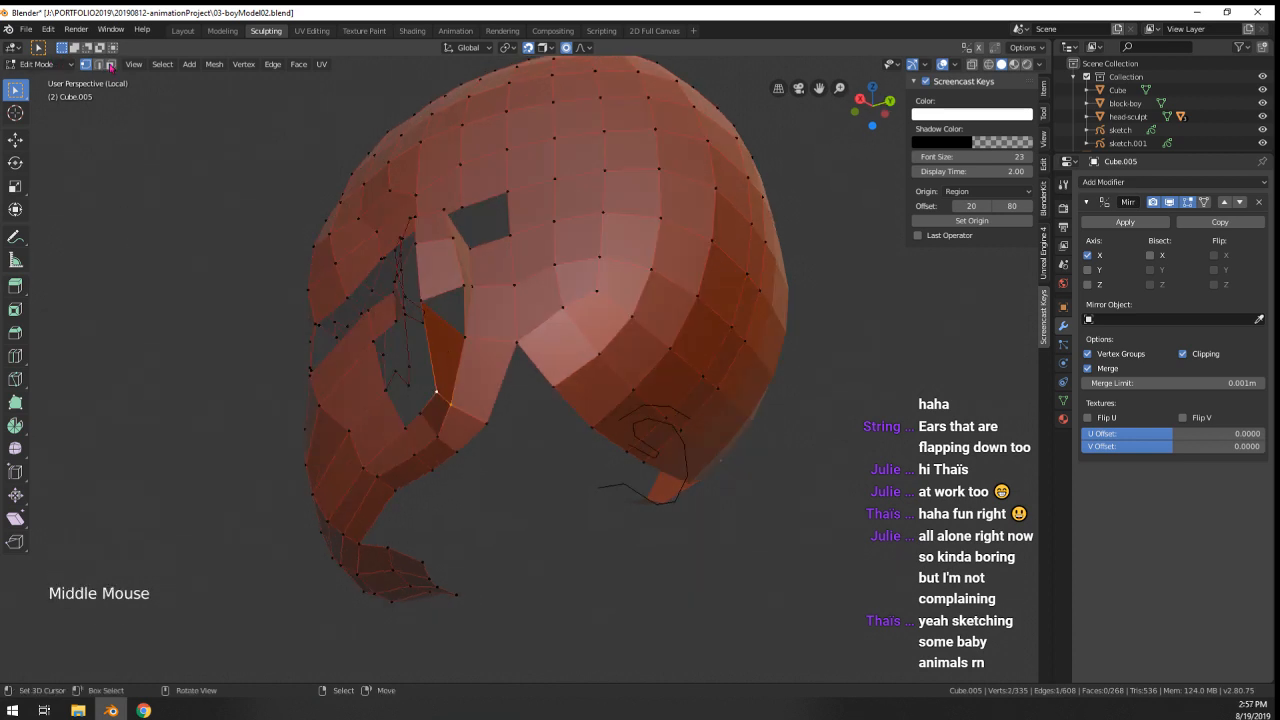
pyautogui.click(498, 366)
pyautogui.rightClick(470, 362)
pyautogui.keyDown('shift'); pyautogui.rightClick(464, 361); pyautogui.keyUp('shift')
pyautogui.keyDown('shift'); pyautogui.rightClick(464, 361); pyautogui.keyUp('shift')
pyautogui.keyDown('shift'); pyautogui.rightClick(470, 364); pyautogui.keyUp('shift')
pyautogui.press('x')
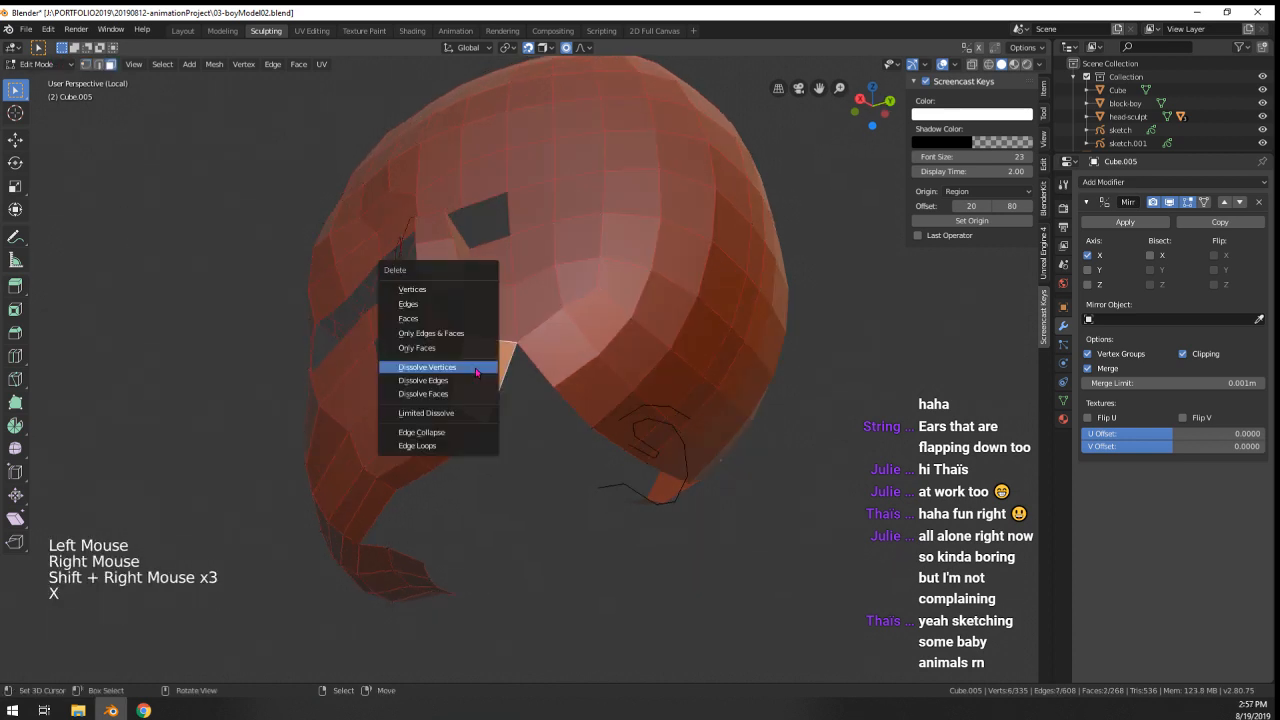
pyautogui.click(460, 320)
pyautogui.moveTo(479, 426); pyautogui.dragTo(495, 420, button='middle')
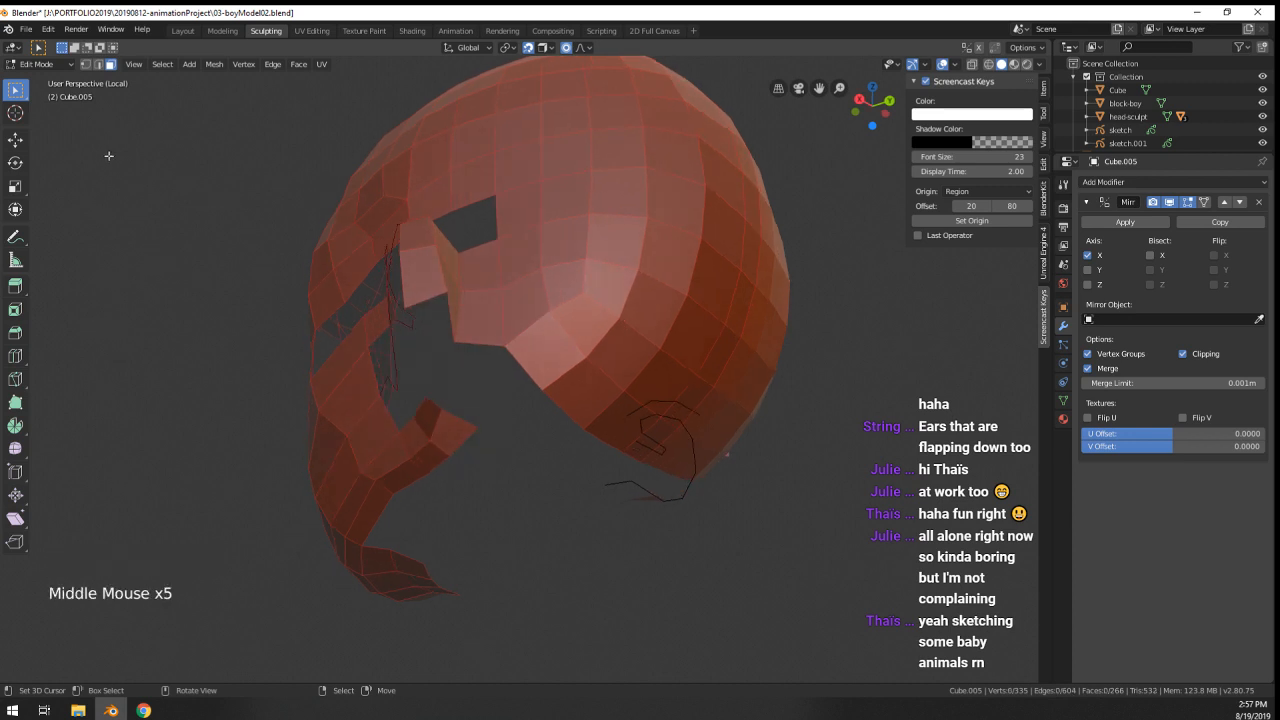
# - Switch to edge selection and fill the narrow strip at the lower front of the ear outline
pyautogui.click(99, 64)
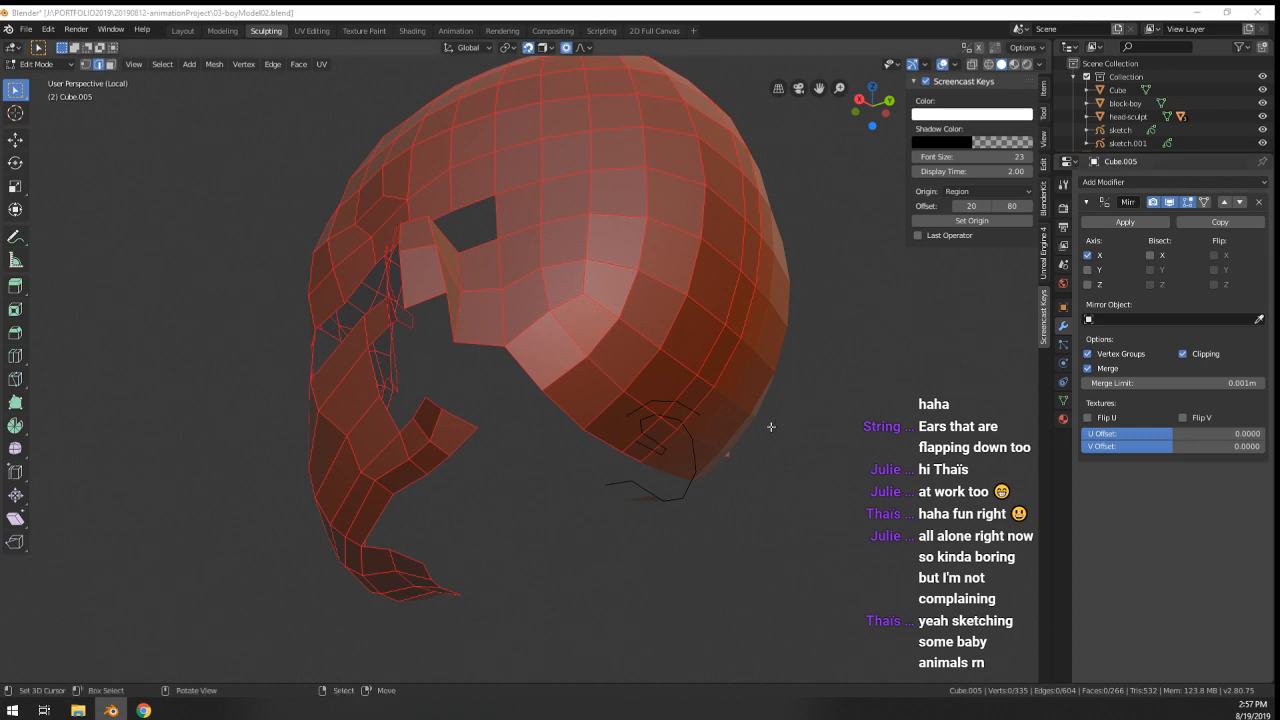
pyautogui.moveTo(766, 423); pyautogui.dragTo(600, 449, button='middle')
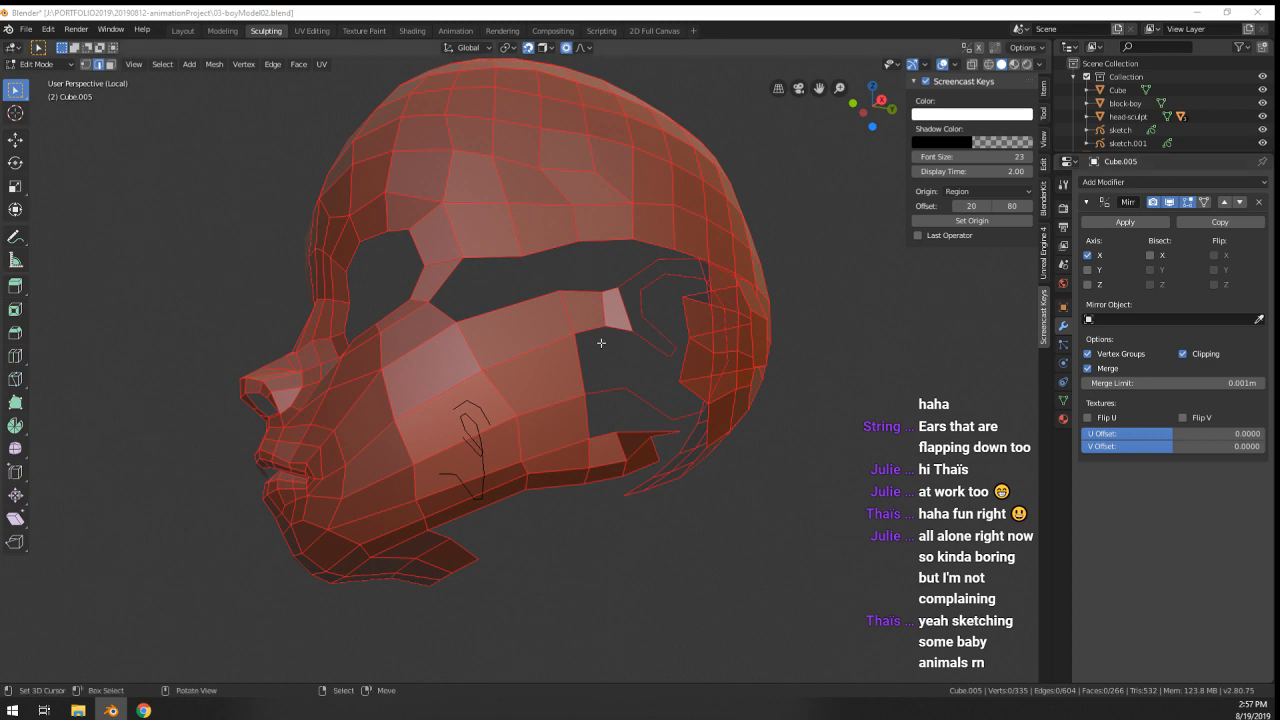
pyautogui.moveTo(600, 343); pyautogui.dragTo(571, 349, button='middle')
pyautogui.press('Tab')
pyautogui.scroll(1, 634, 368)
pyautogui.press('Tab')
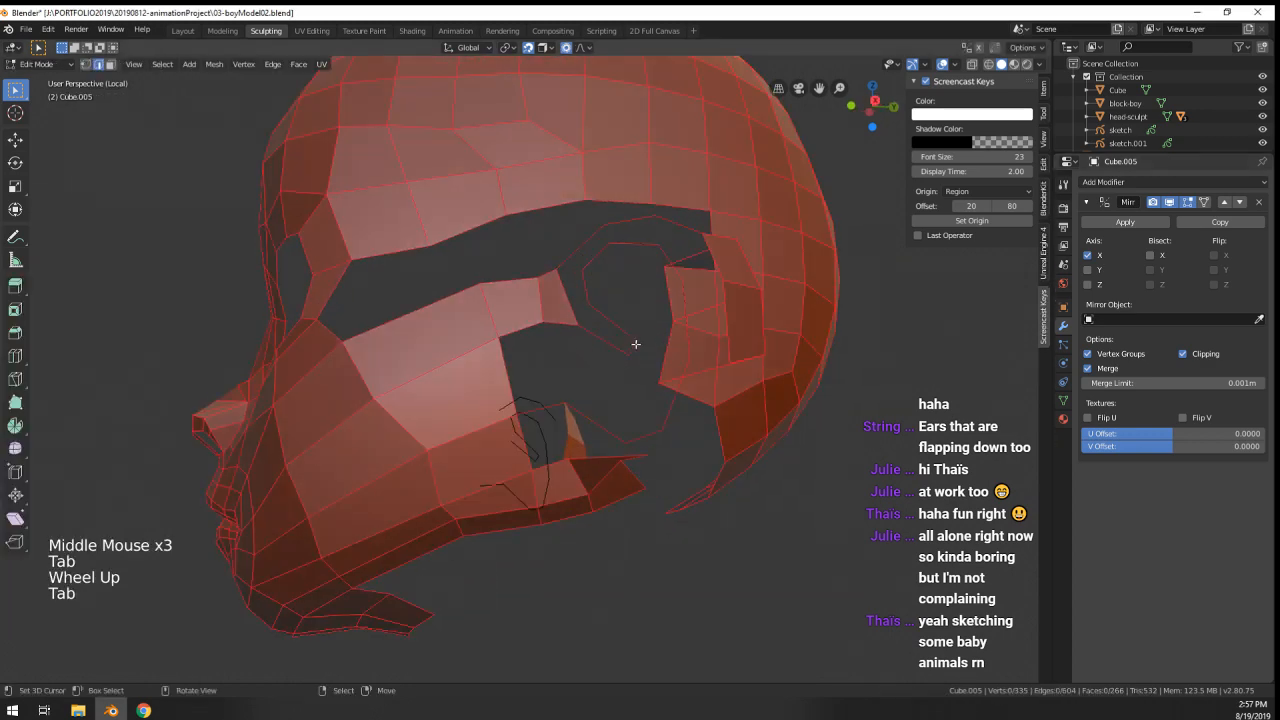
pyautogui.rightClick(680, 366)
pyautogui.keyDown('shift'); pyautogui.moveTo(680, 366); pyautogui.dragTo(580, 371, button='middle'); pyautogui.keyUp('shift')
pyautogui.rightClick(610, 405)
pyautogui.press('f')
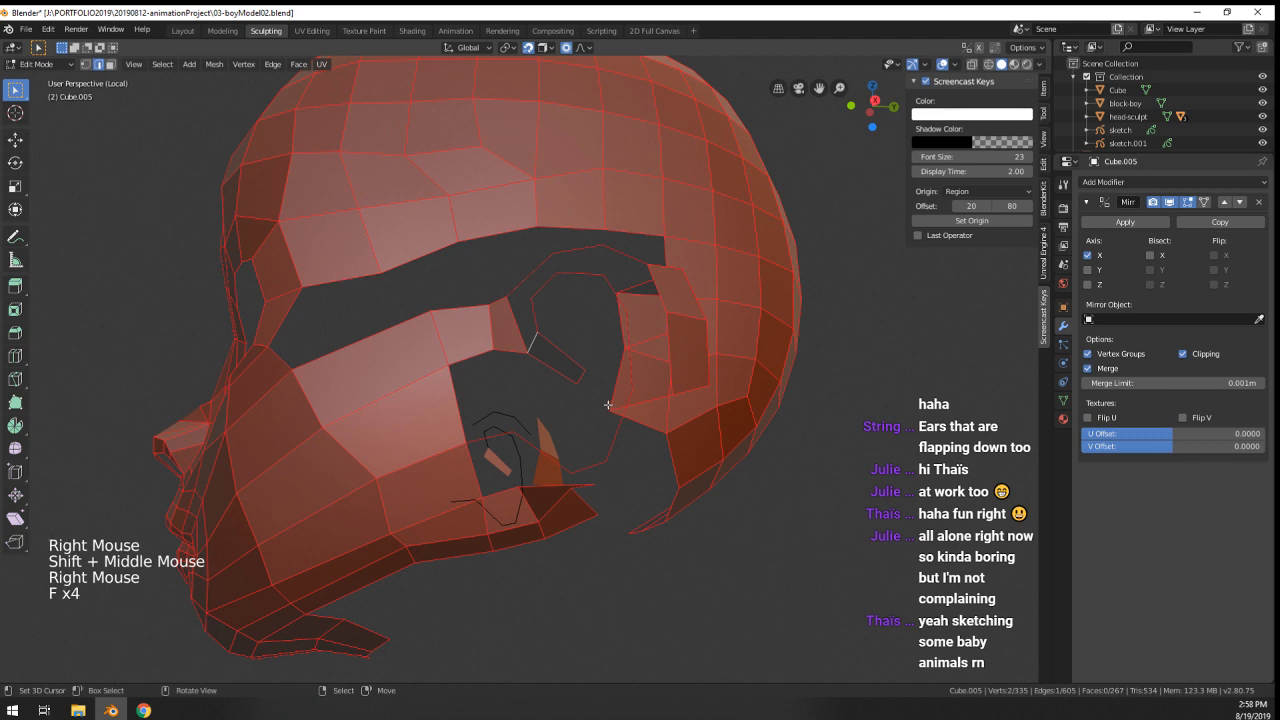
# - Fill a row of quads from the front of the ear outline over its top toward the back
pyautogui.rightClick(538, 318)
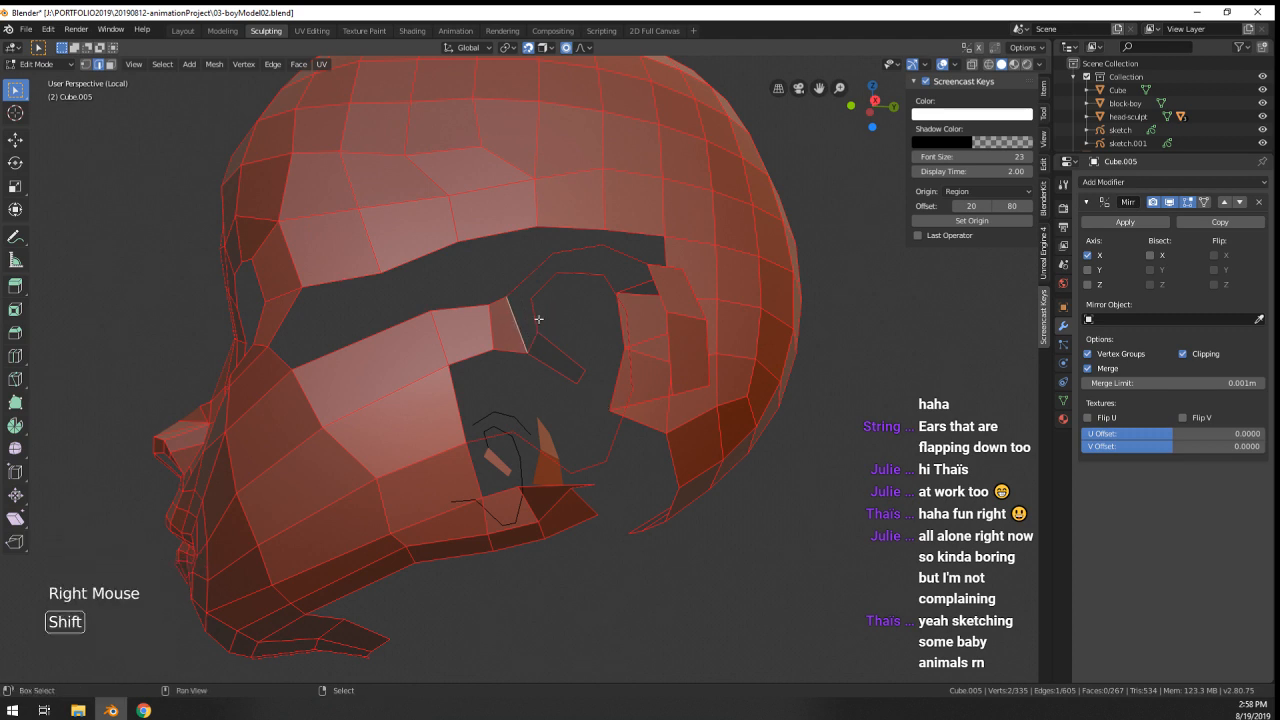
pyautogui.keyDown('shift'); pyautogui.rightClick(538, 319); pyautogui.keyUp('shift')
pyautogui.press('f')
pyautogui.rightClick(524, 297)
pyautogui.press('f')
pyautogui.press('f')
pyautogui.press('f')
pyautogui.press('f')
pyautogui.press('f')
pyautogui.press('f')
pyautogui.press('f')
# - Recalculate the mesh normals outward after the ear-rim fill and review the side of the head in Object Mode
pyautogui.moveTo(580, 334); pyautogui.dragTo(711, 353, button='middle')
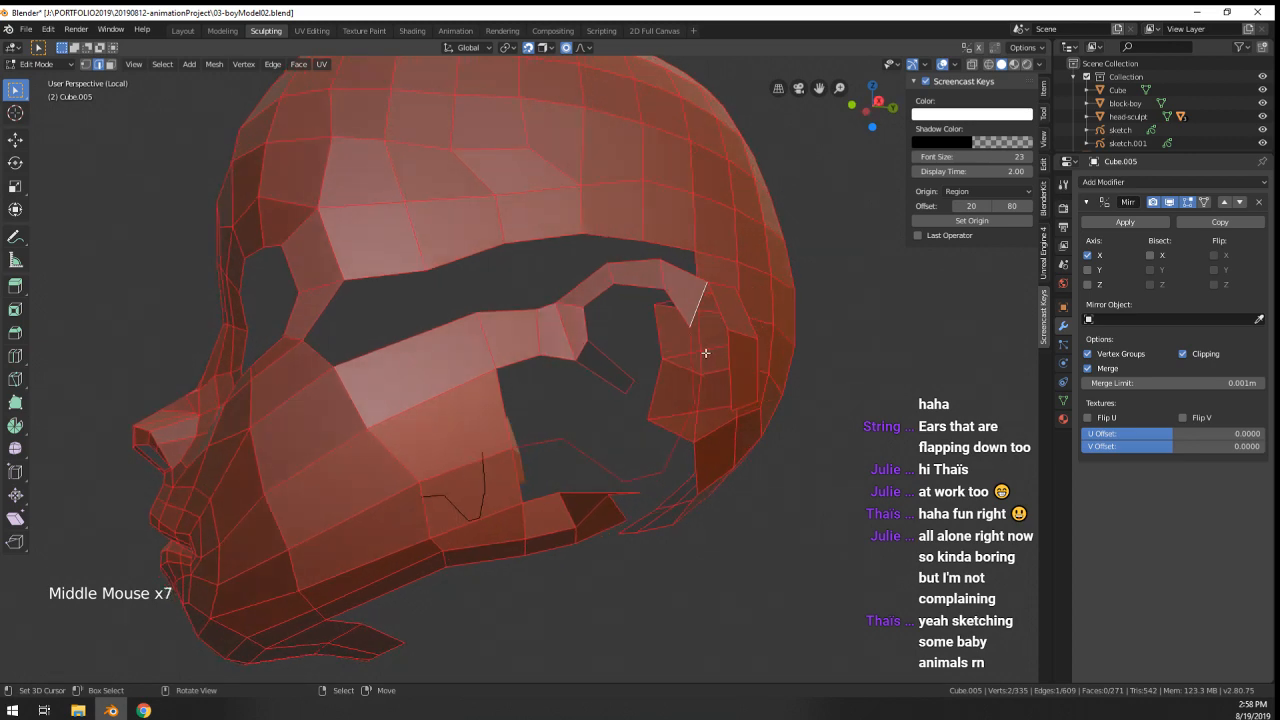
pyautogui.scroll(-1, 680, 364)
pyautogui.press('Tab')
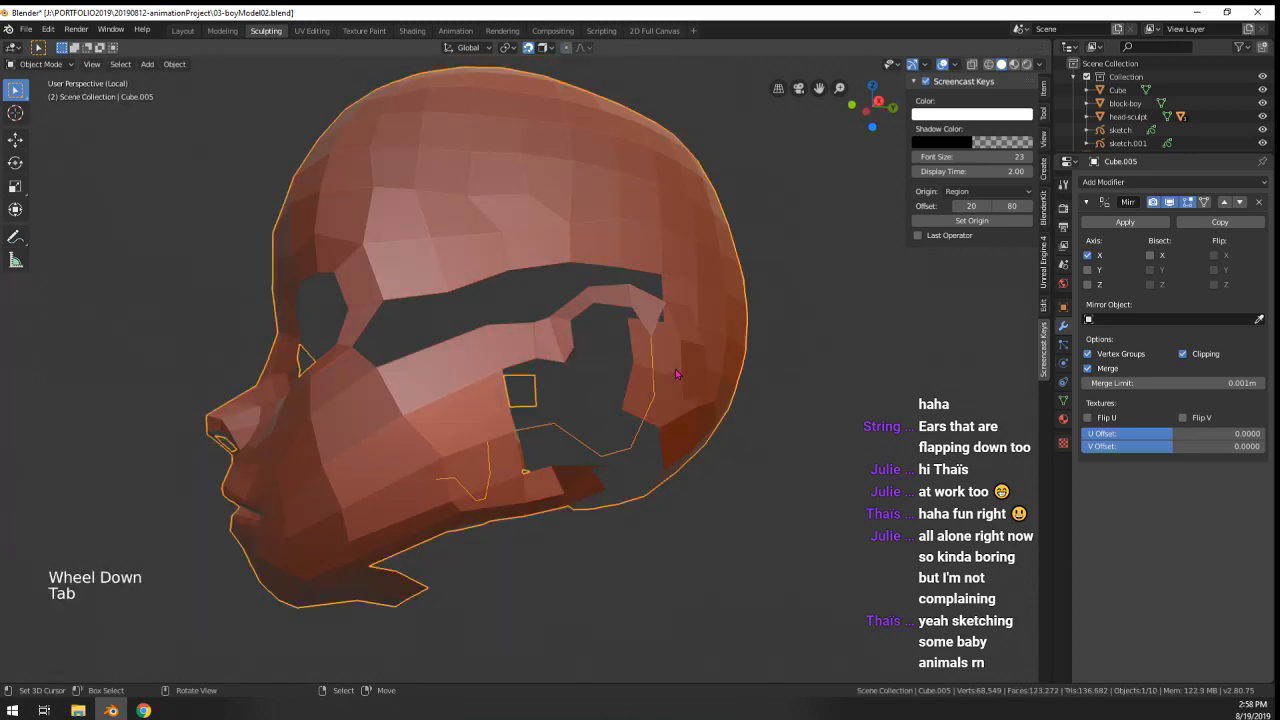
pyautogui.press('Tab')
pyautogui.press('Tab')
pyautogui.press('a')
pyautogui.hotkey('shift', 'n')
pyautogui.rightClick(590, 370)
pyautogui.press('Tab')
pyautogui.scroll(-2, 598, 440)
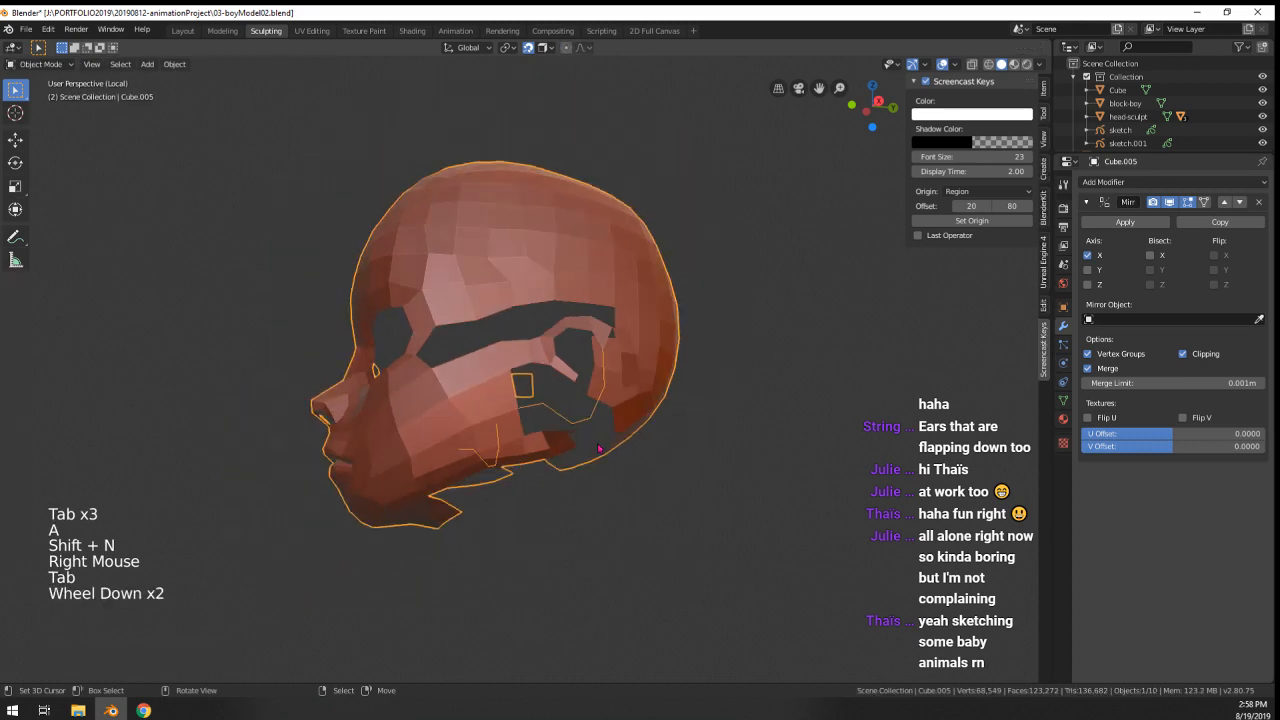
# - Add a centred loop cut to the loose edge at the rear of the inner ear outline
pyautogui.moveTo(598, 440); pyautogui.dragTo(560, 420, button='middle')
pyautogui.scroll(3, 500, 360)
pyautogui.press('Tab')
pyautogui.moveTo(500, 360); pyautogui.dragTo(499, 293, button='middle')
pyautogui.rightClick(470, 300)
pyautogui.hotkey('ctrl', 'r')
pyautogui.rightClick(470, 300)
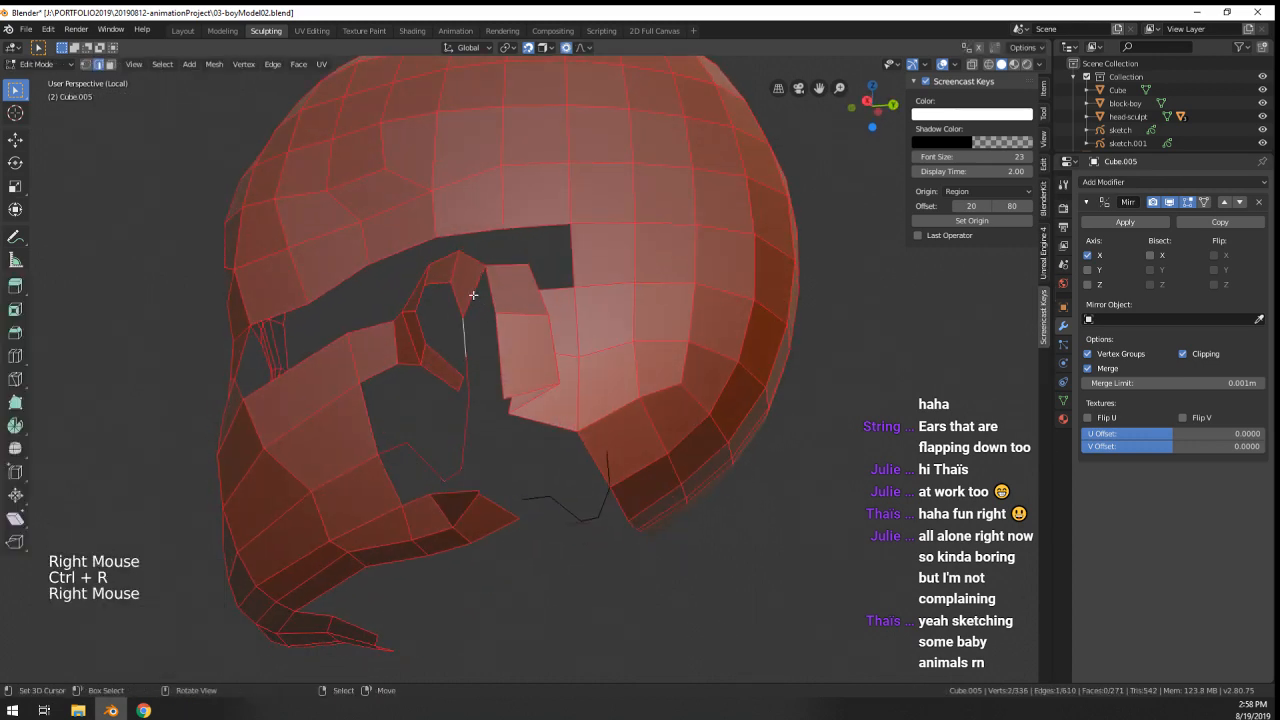
# - Fill the first quads of the rear ear rim between the loose inner outline and the outer rim
pyautogui.rightClick(490, 316)
pyautogui.press('f')
pyautogui.keyDown('shift'); pyautogui.rightClick(492, 296); pyautogui.keyUp('shift')
pyautogui.press('f')
pyautogui.rightClick(485, 355)
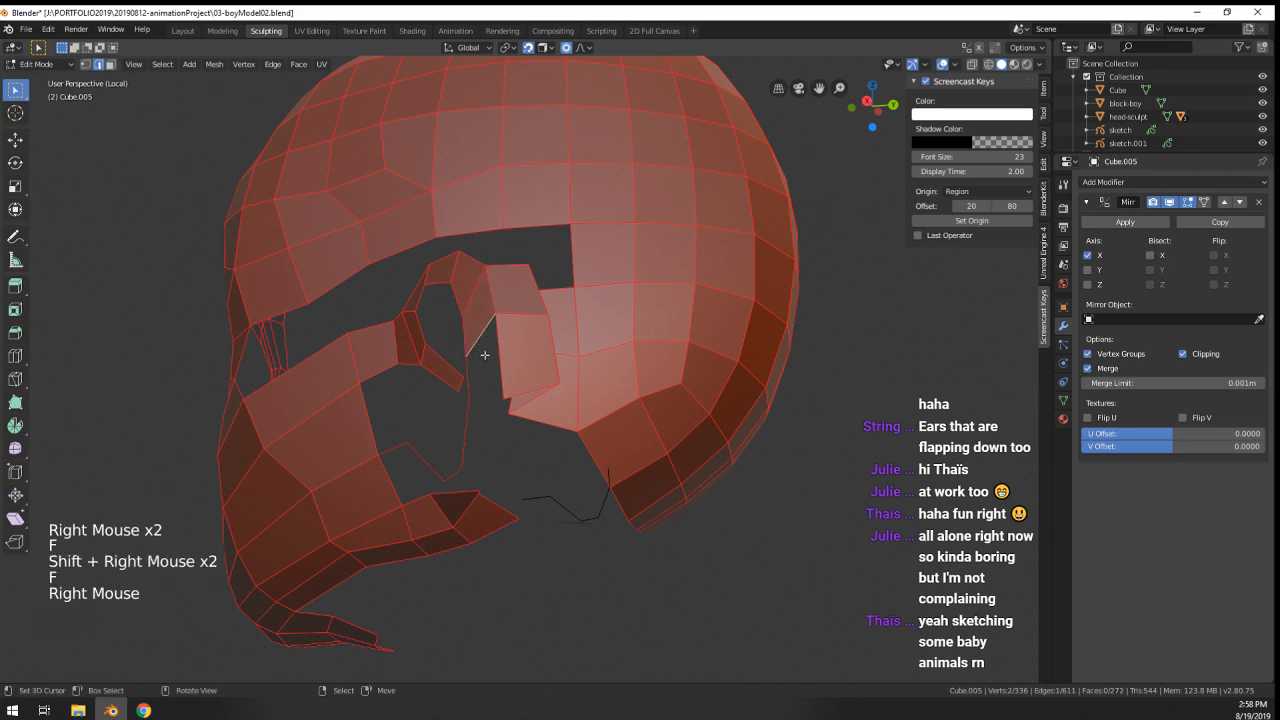
pyautogui.press('f')
# - Extrude the three outer edges at the upper rear of the ear rim inward toward the head
pyautogui.moveTo(499, 384); pyautogui.dragTo(346, 449, button='middle')
pyautogui.rightClick(549, 455)
pyautogui.rightClick(354, 476)
pyautogui.rightClick(474, 460)
pyautogui.keyDown('shift'); pyautogui.rightClick(439, 436); pyautogui.keyUp('shift')
pyautogui.press('e')
pyautogui.click(388, 444)
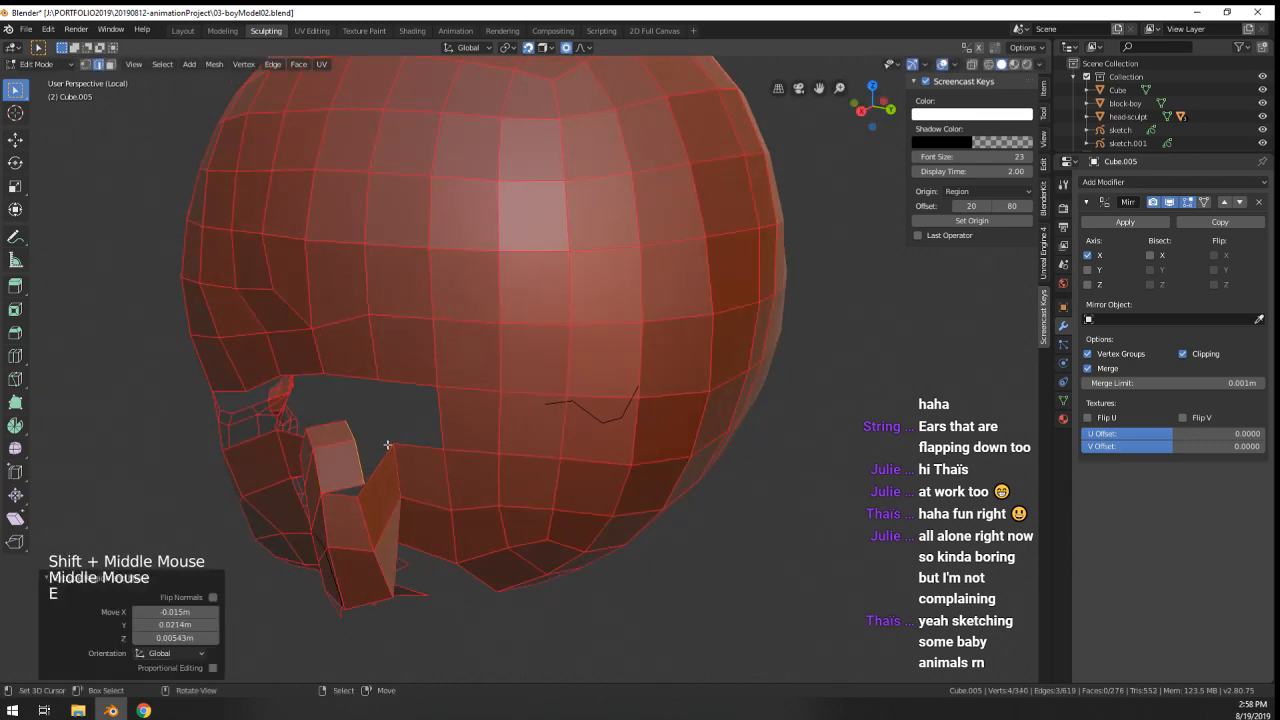
# - Switch to vertex selection and merge the two neighbouring vertices behind the ear at their center
pyautogui.click(86, 64)
pyautogui.rightClick(362, 465)
pyautogui.keyDown('shift'); pyautogui.rightClick(355, 502); pyautogui.keyUp('shift')
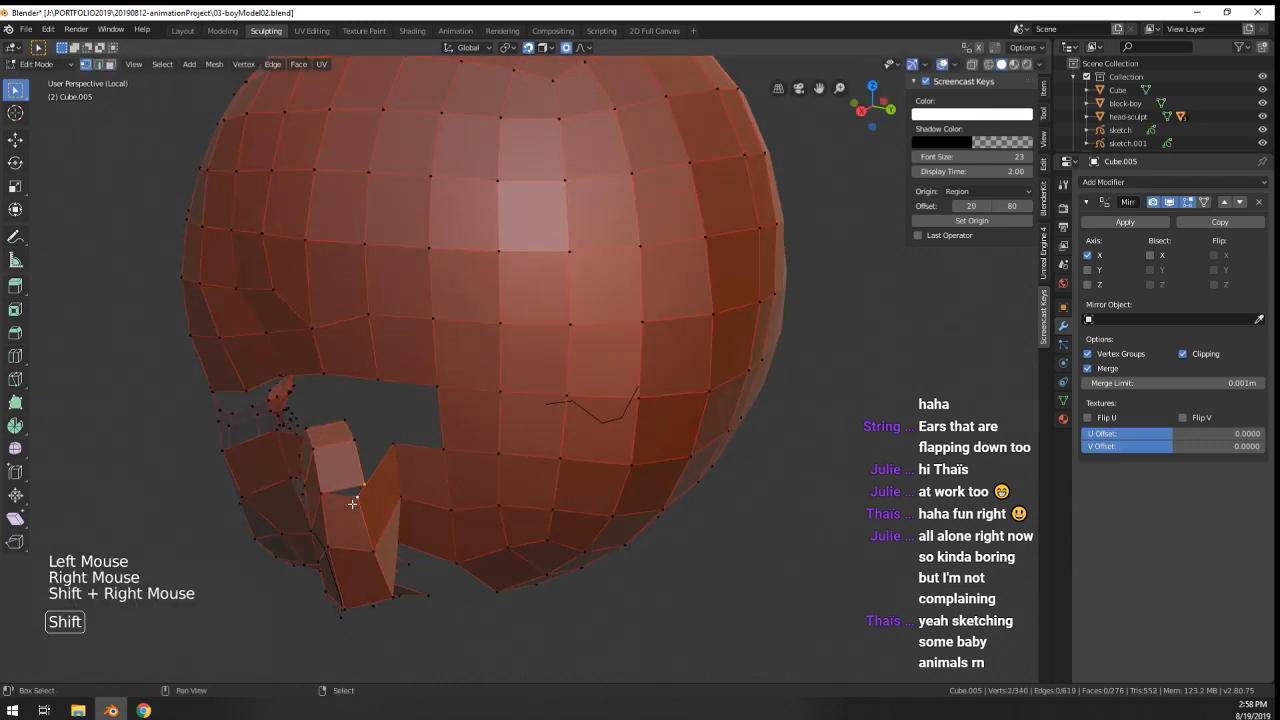
pyautogui.hotkey('alt', 'm')
pyautogui.click(354, 507)
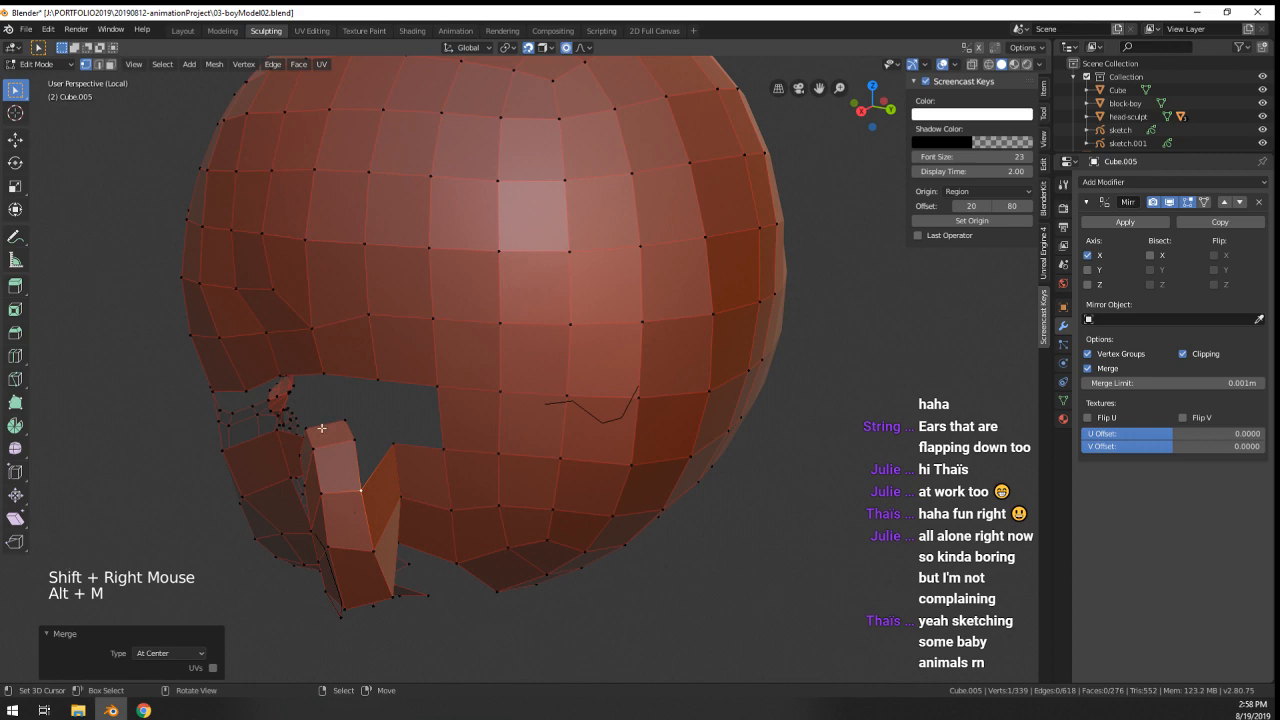
# - Merge the front end vertex of the extruded ear strip with the adjacent cheek-strip vertex at their center
pyautogui.moveTo(321, 428); pyautogui.dragTo(626, 468, button='middle')
pyautogui.scroll(-1, 626, 468)
pyautogui.rightClick(626, 468)
pyautogui.scroll(2, 608, 471)
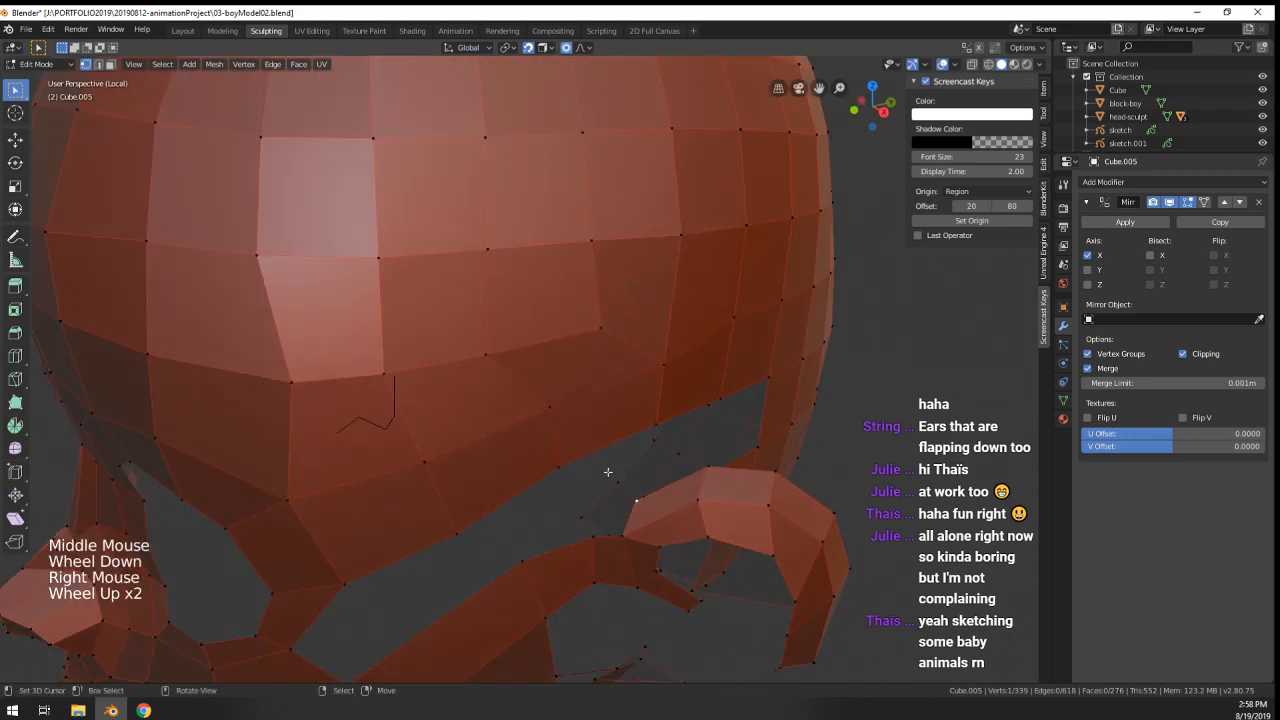
pyautogui.keyDown('shift'); pyautogui.rightClick(590, 535); pyautogui.keyUp('shift')
pyautogui.hotkey('alt', 'm')
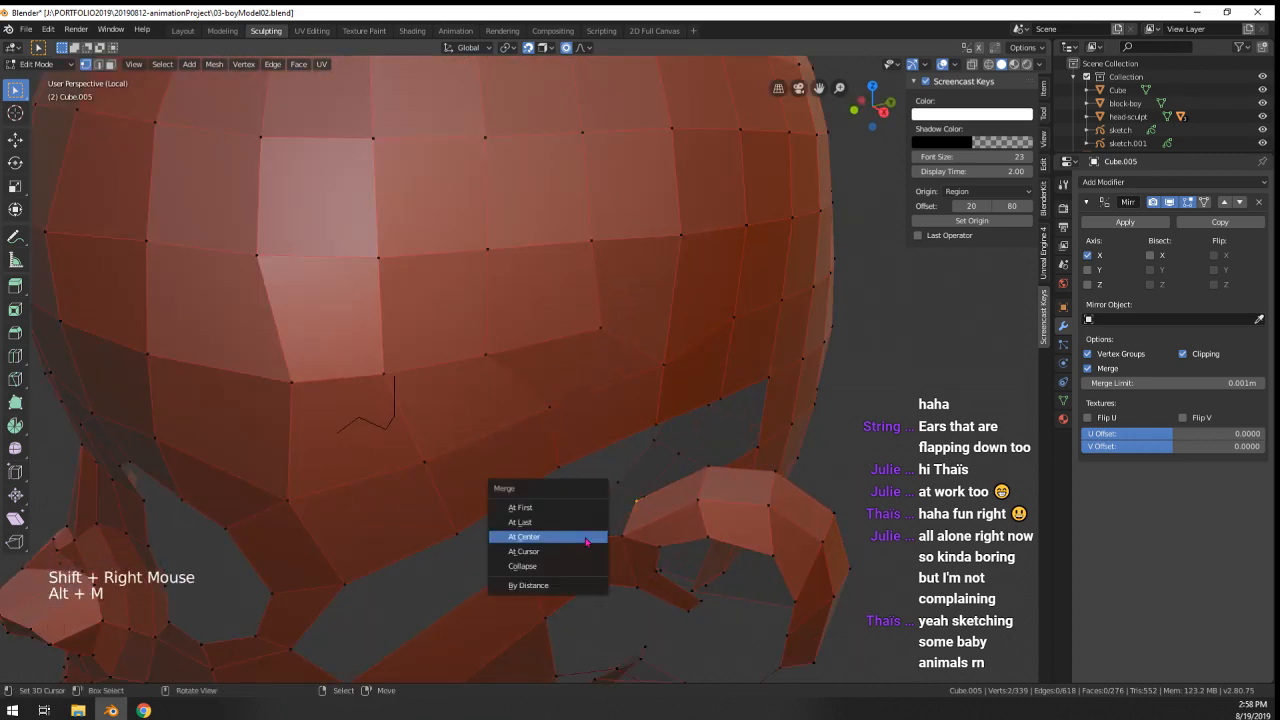
pyautogui.click(586, 539)
# - Reposition the merged vertex at the upper front of the ear
pyautogui.moveTo(586, 537); pyautogui.dragTo(770, 440, button='middle')
pyautogui.press('g')
pyautogui.click(811, 424)
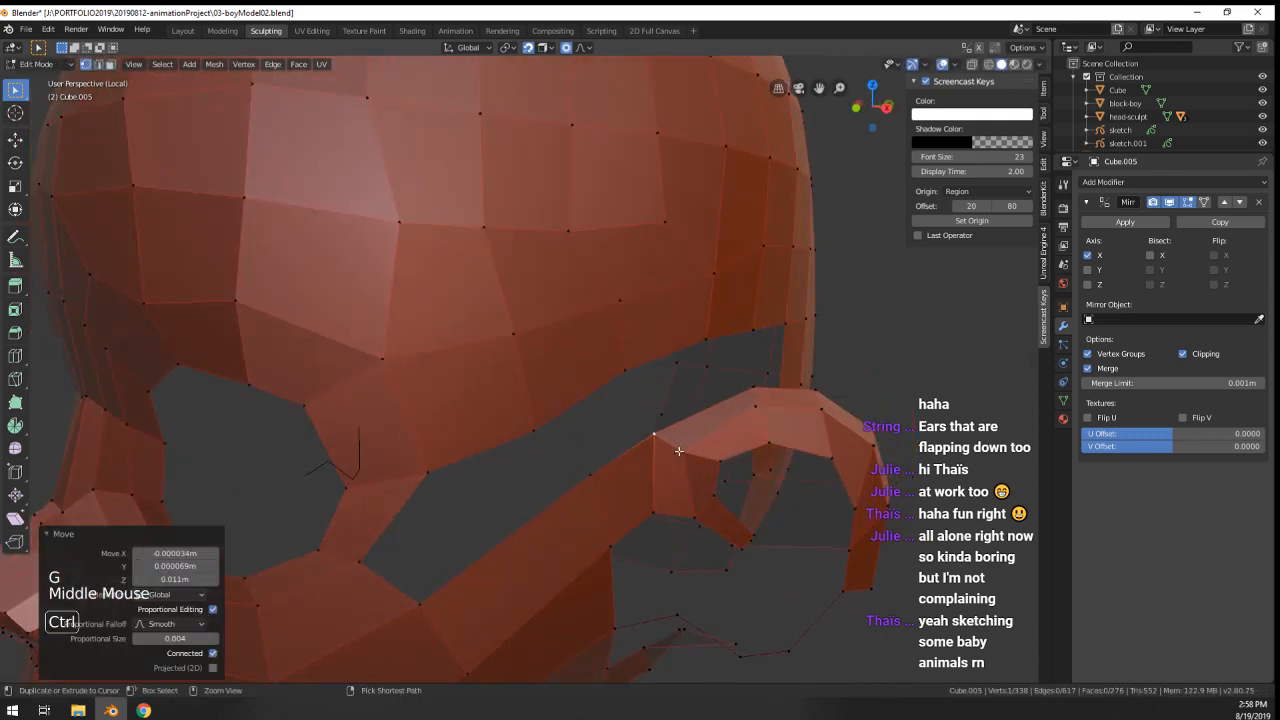
pyautogui.hotkey('ctrl', 'r')
pyautogui.rightClick(654, 436)
pyautogui.press('g')
pyautogui.scroll(-2, 654, 436)
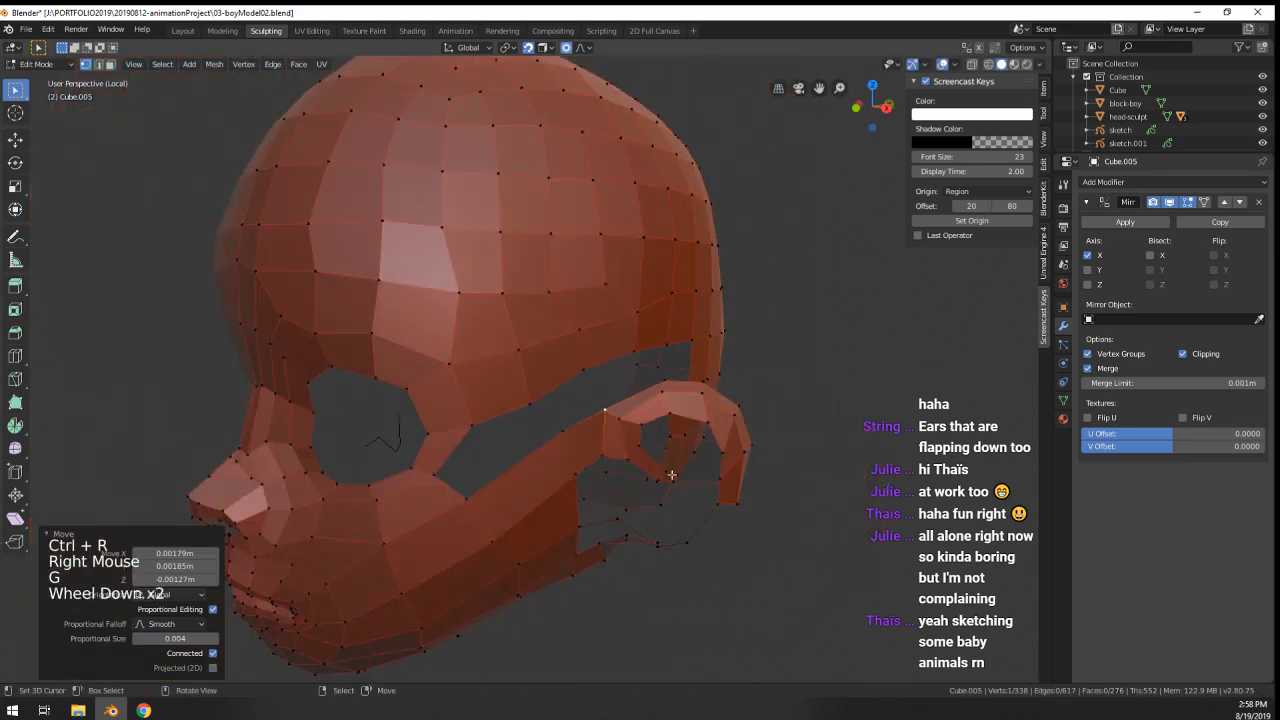
# - Review the ear in Object Mode and nudge a vertex near the front of its upper rim
pyautogui.press('Tab')
pyautogui.moveTo(654, 436); pyautogui.dragTo(615, 461, button='middle')
pyautogui.scroll(-1, 600, 390)
pyautogui.scroll(1, 600, 390)
pyautogui.press('Tab')
pyautogui.rightClick(570, 356)
pyautogui.press('g')
pyautogui.click(571, 358)
pyautogui.press('Tab')
pyautogui.press('Tab')
# - Adjust the vertices along the ear's upper rim to smooth its curve and check the shape in Object Mode
pyautogui.rightClick(522, 370)
pyautogui.press('g')
pyautogui.click(523, 373)
pyautogui.rightClick(535, 372)
pyautogui.rightClick(594, 378)
pyautogui.press('g')
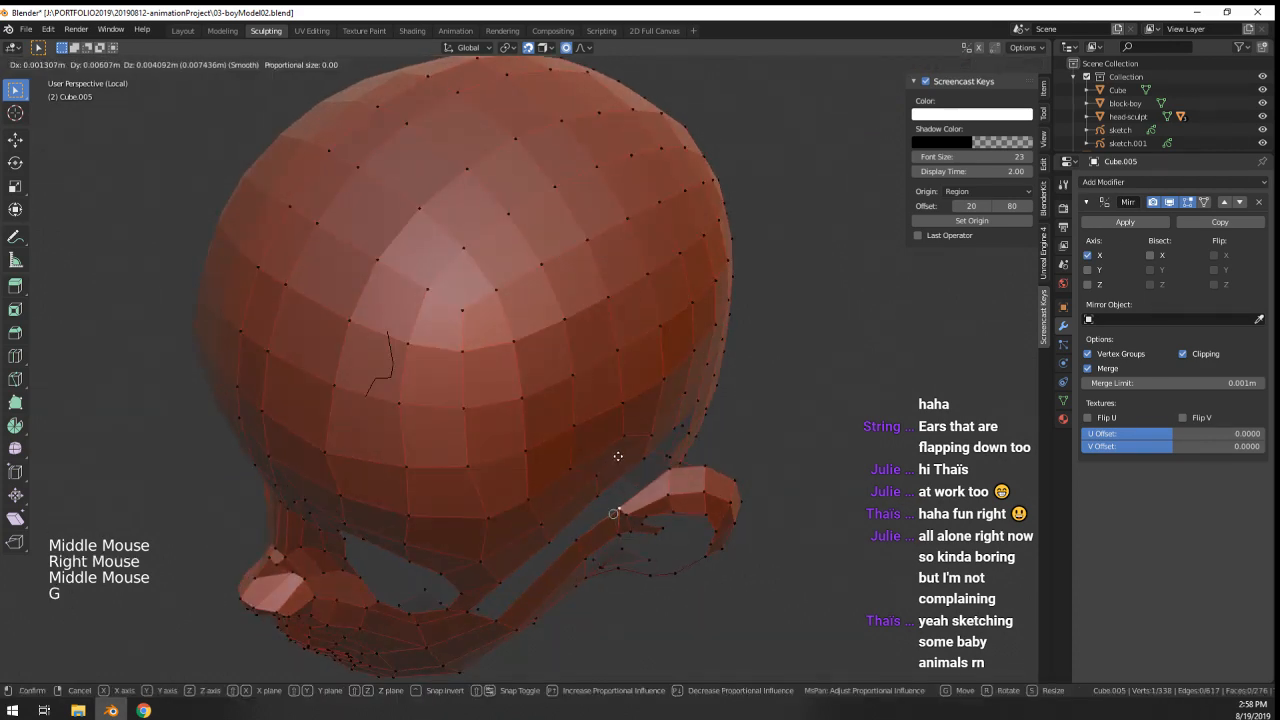
pyautogui.click(616, 460)
pyautogui.rightClick(666, 472)
pyautogui.press('g')
pyautogui.click(658, 480)
pyautogui.press('Tab')
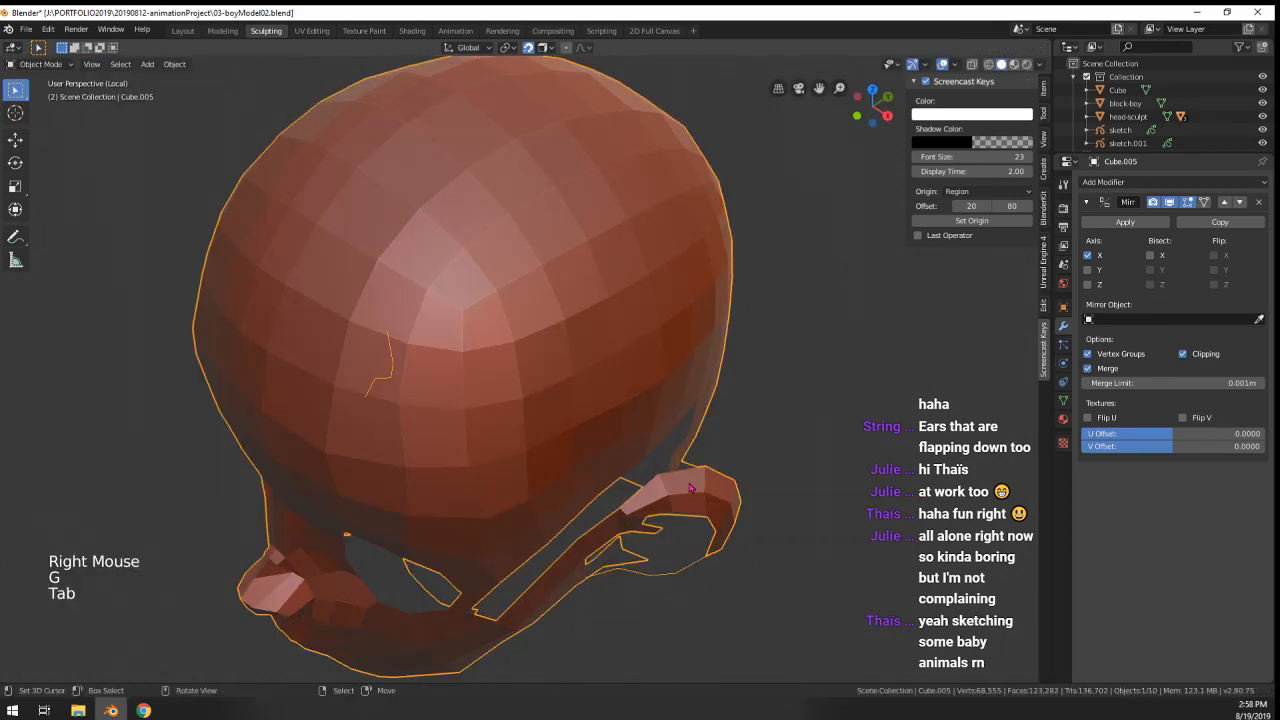
# - Extrude a vertex down from the rear ear rim and fill a quad to the lower inner outline
pyautogui.moveTo(655, 478); pyautogui.dragTo(640, 375, button='middle')
pyautogui.scroll(1, 420, 370)
pyautogui.moveTo(300, 365); pyautogui.dragTo(318, 362, button='middle')
pyautogui.moveTo(318, 362); pyautogui.dragTo(563, 371, button='middle')
pyautogui.press('Tab')
pyautogui.rightClick(596, 312)
pyautogui.keyDown('ctrl'); pyautogui.click(563, 371); pyautogui.keyUp('ctrl')
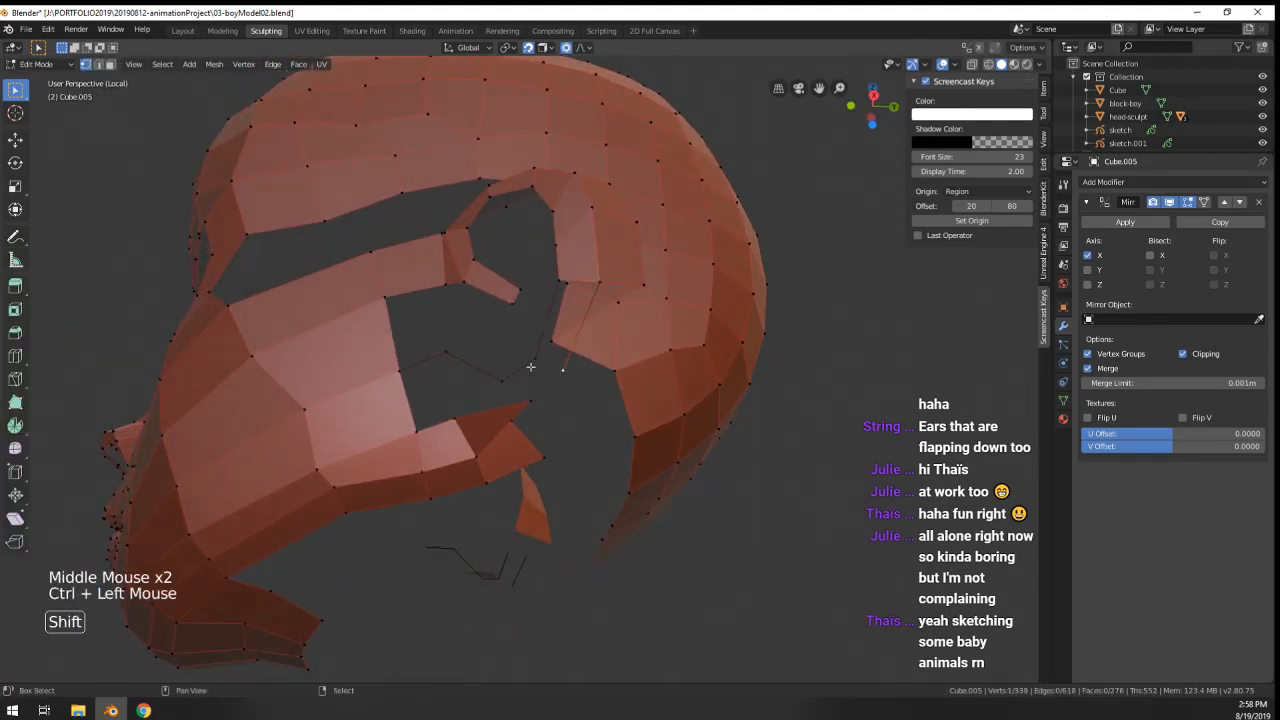
pyautogui.keyDown('shift'); pyautogui.rightClick(536, 358); pyautogui.keyUp('shift')
pyautogui.keyDown('shift'); pyautogui.rightClick(560, 281); pyautogui.keyUp('shift')
pyautogui.keyDown('shift'); pyautogui.rightClick(600, 279); pyautogui.keyUp('shift')
pyautogui.press('f')
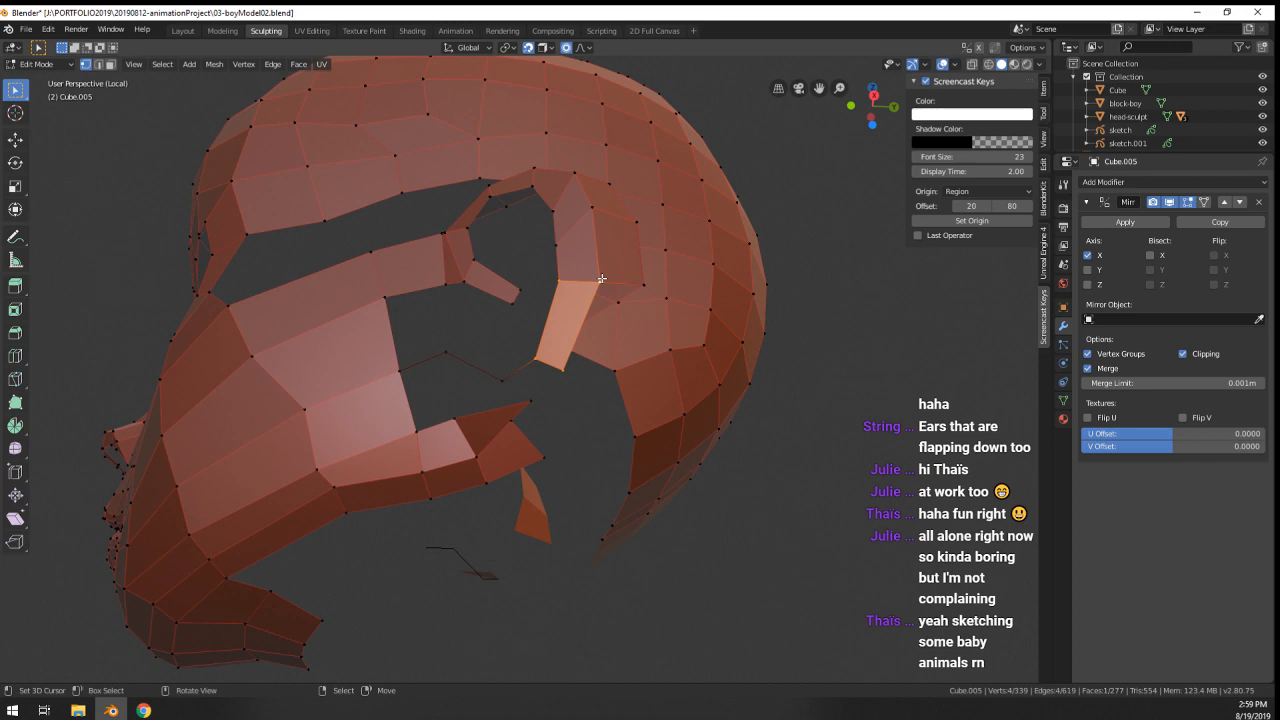
# - Add a vertex behind the lower ear rim and fill a quad on the rim's back side
pyautogui.moveTo(594, 327); pyautogui.dragTo(407, 404, button='middle')
pyautogui.scroll(1, 407, 404)
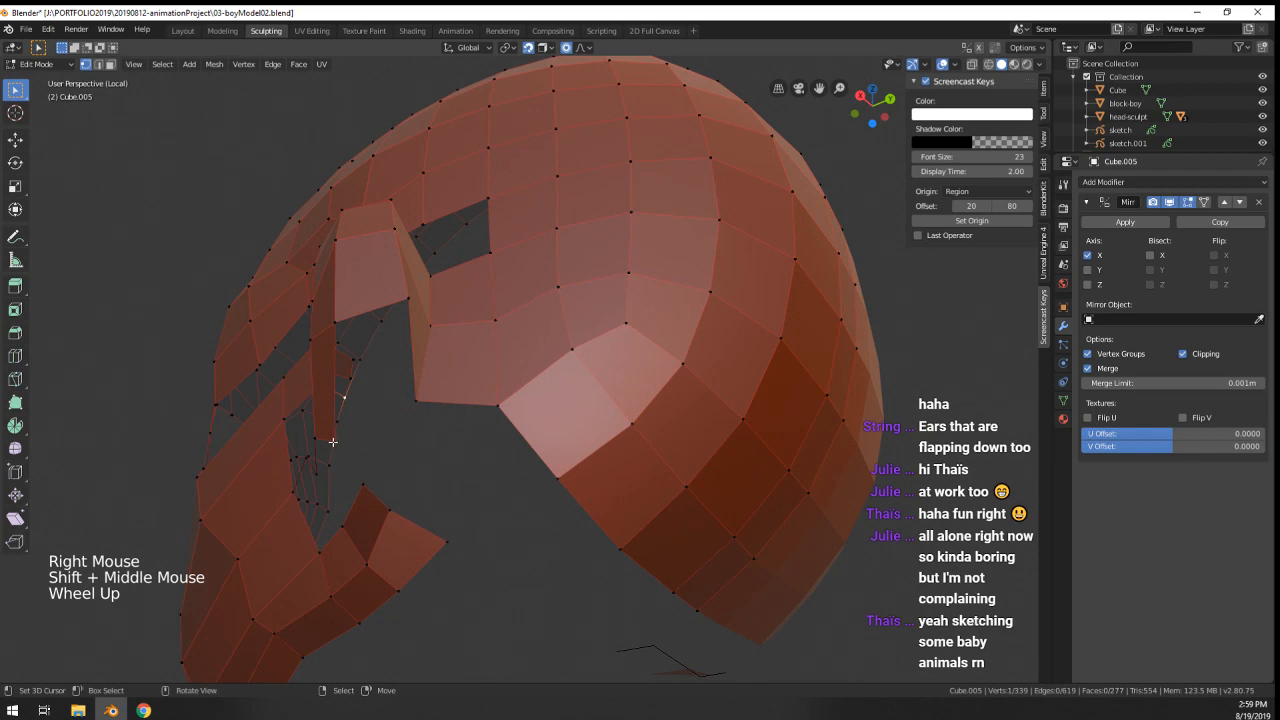
pyautogui.keyDown('shift'); pyautogui.rightClick(366, 429); pyautogui.keyUp('shift')
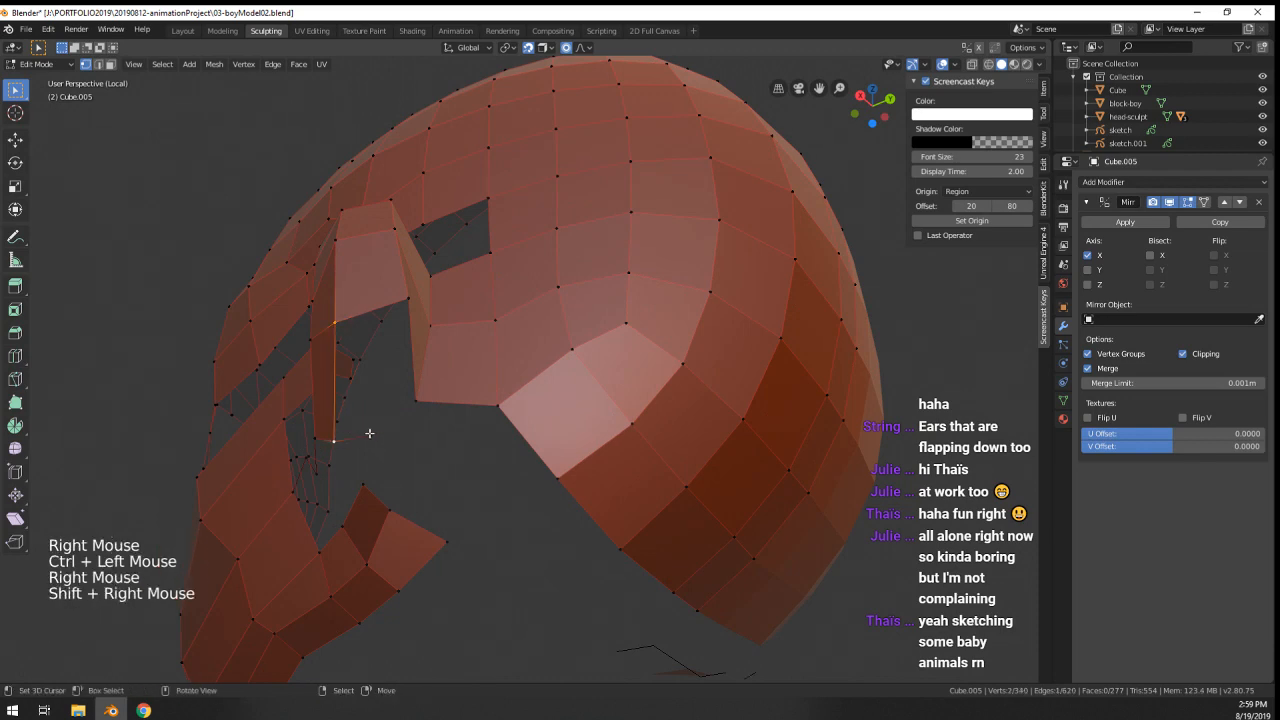
pyautogui.press('f')
# - Extrude the lower end of the ear's back side forward along the earlobe and adjust its corner vertex
pyautogui.moveTo(409, 386); pyautogui.dragTo(606, 342, button='middle')
pyautogui.rightClick(268, 479)
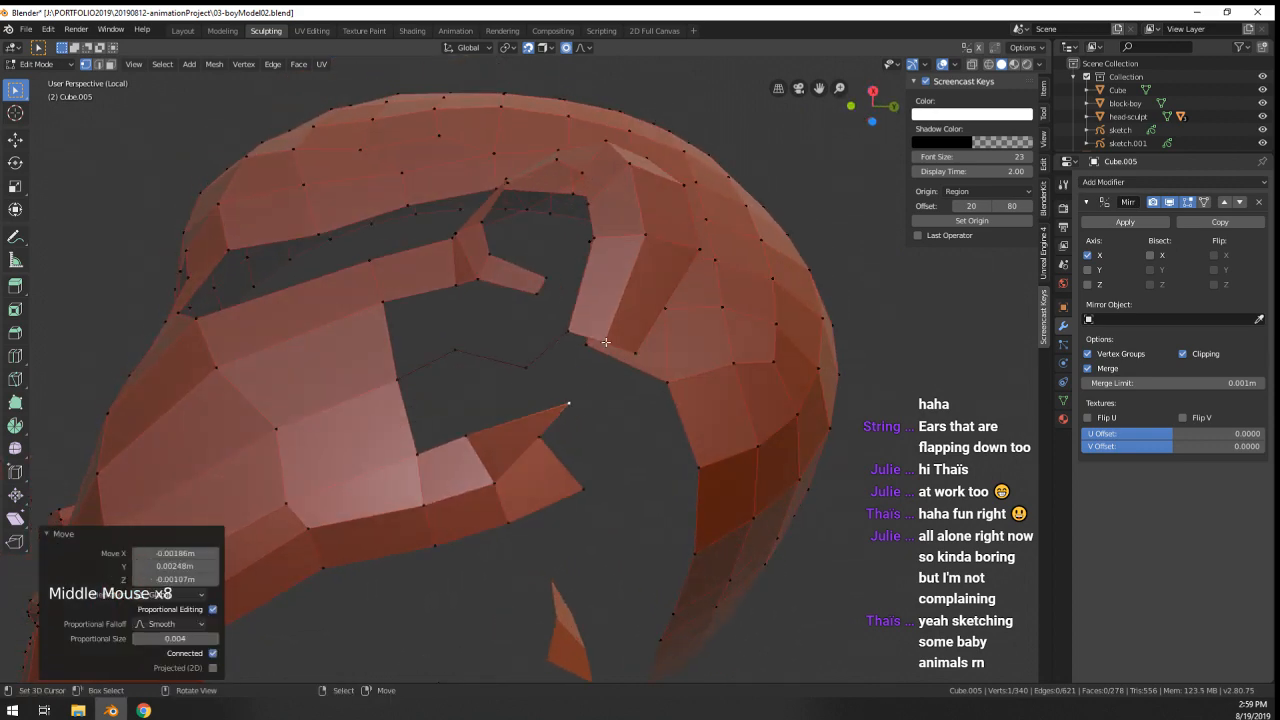
pyautogui.rightClick(606, 342)
pyautogui.keyDown('ctrl'); pyautogui.click(541, 395); pyautogui.keyUp('ctrl')
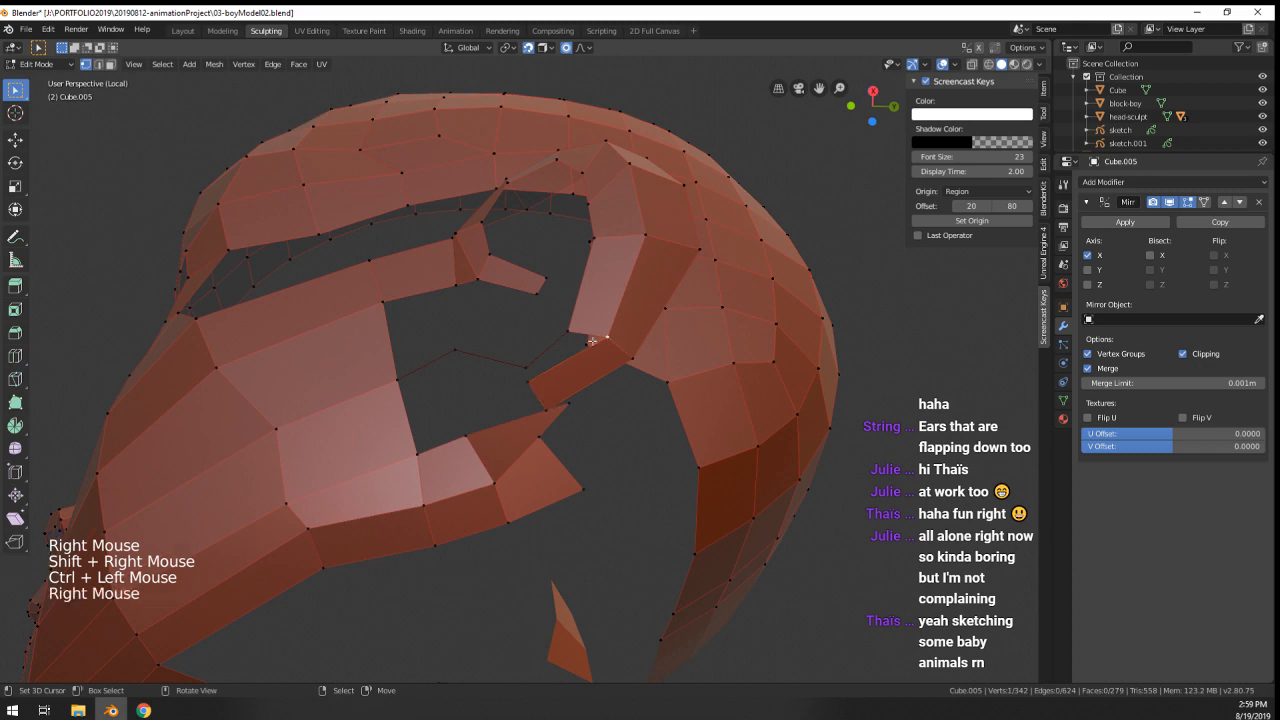
pyautogui.press('g')
pyautogui.click(528, 385)
# - Reposition the inner and lower vertices at the front end of the earlobe strip
pyautogui.moveTo(528, 385); pyautogui.dragTo(650, 561, button='middle')
pyautogui.rightClick(664, 554)
pyautogui.press('g')
pyautogui.click(660, 535)
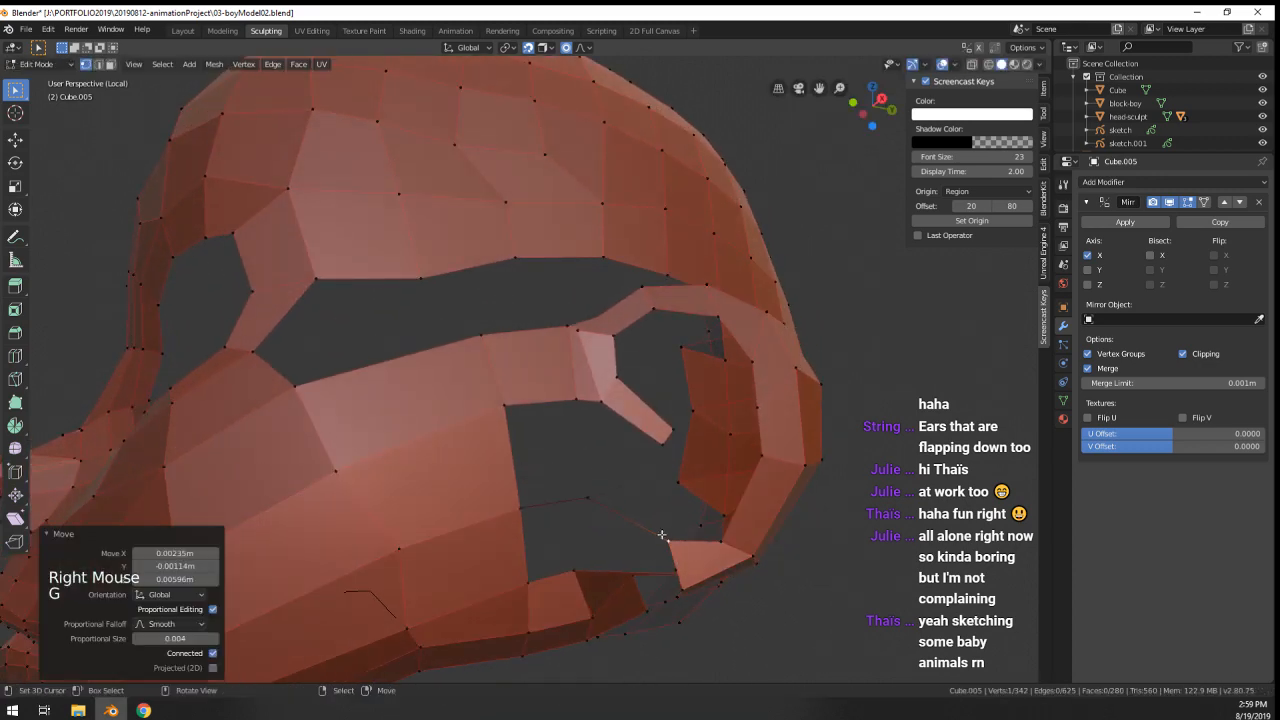
pyautogui.rightClick(680, 589)
pyautogui.keyDown('shift'); pyautogui.rightClick(678, 595); pyautogui.keyUp('shift')
pyautogui.press('g')
pyautogui.click(669, 580)
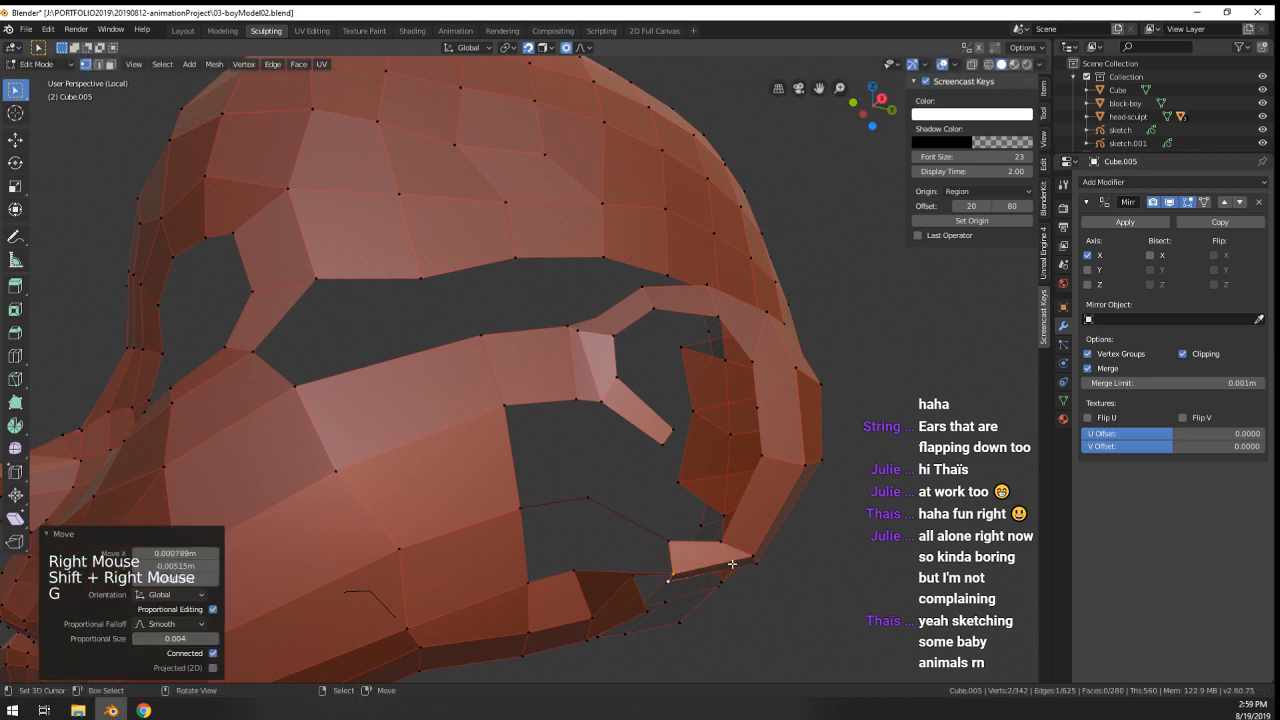
# - Adjust the inner and outer corner vertices where the earlobe strip meets the rear ear rim
pyautogui.rightClick(748, 556)
pyautogui.keyDown('shift'); pyautogui.rightClick(758, 567); pyautogui.keyUp('shift')
pyautogui.press('g')
pyautogui.click(750, 573)
pyautogui.rightClick(725, 545)
pyautogui.press('g')
pyautogui.click(732, 530)
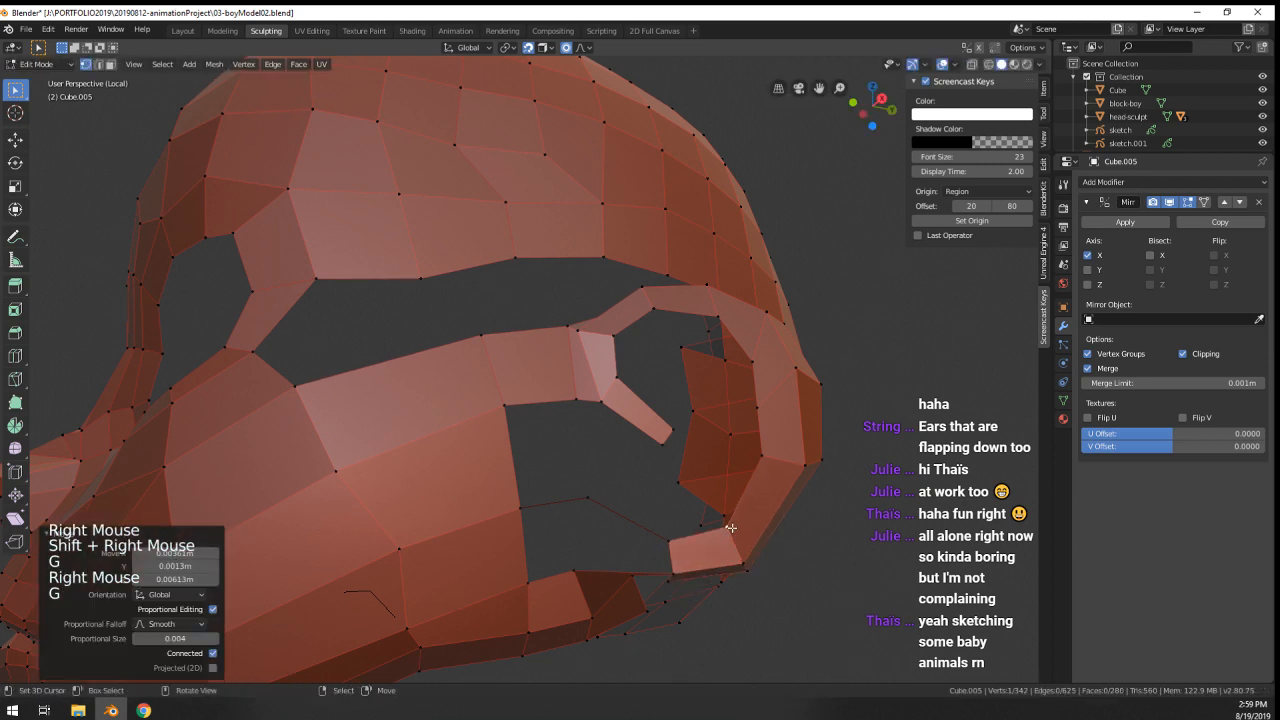
pyautogui.rightClick(742, 567)
pyautogui.keyDown('shift'); pyautogui.rightClick(747, 573); pyautogui.keyUp('shift')
pyautogui.press('g')
pyautogui.click(754, 564)
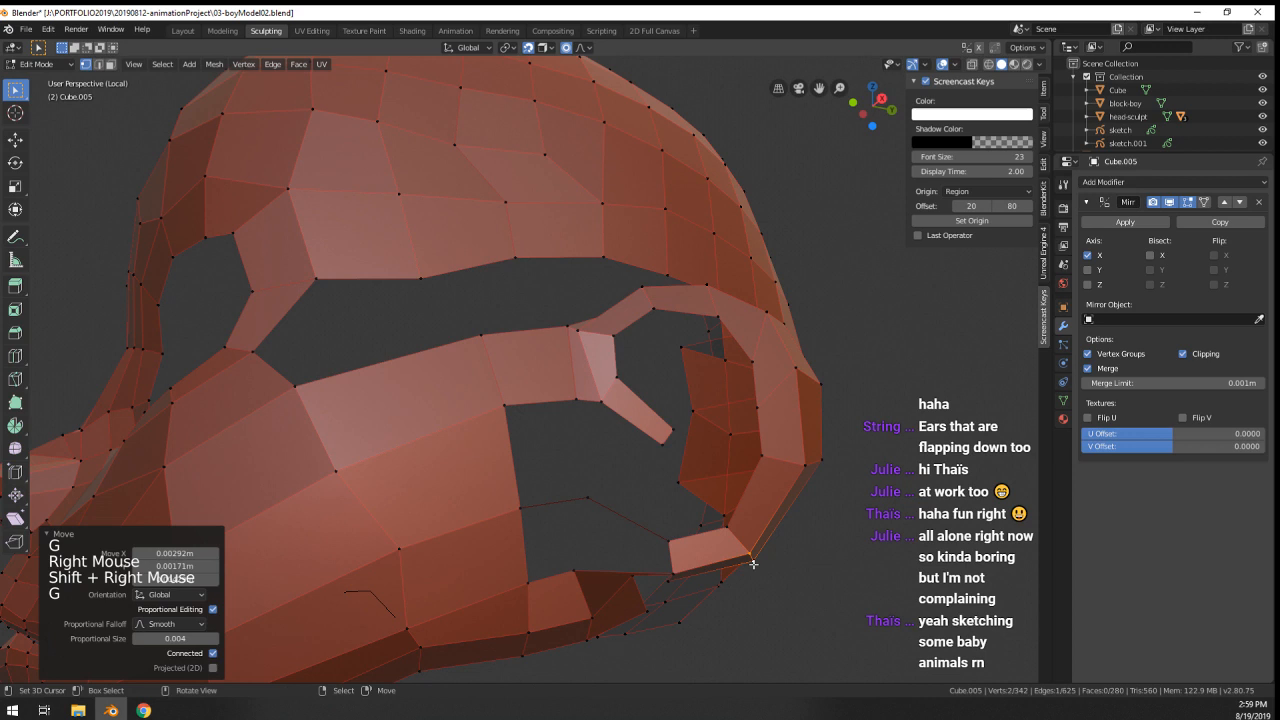
# - Extrude the underside edge of the earlobe strip toward the cheek and adjust its two end vertices
pyautogui.rightClick(677, 548)
pyautogui.moveTo(677, 548); pyautogui.dragTo(627, 452, button='middle')
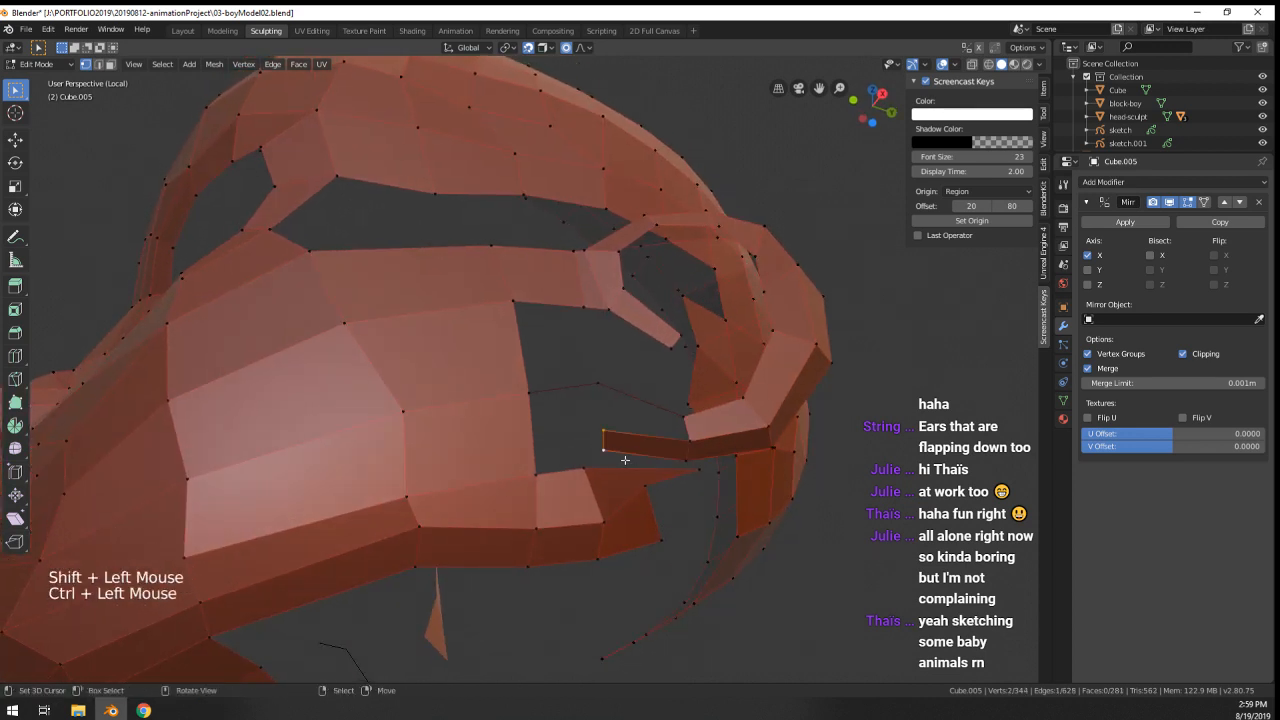
pyautogui.rightClick(610, 454)
pyautogui.press('g')
pyautogui.click(600, 447)
pyautogui.rightClick(600, 434)
pyautogui.press('g')
pyautogui.click(601, 428)
# - Fill the quad between the inner ear outline and the new underside strip of the earlobe
pyautogui.moveTo(601, 428); pyautogui.dragTo(470, 481, button='middle')
pyautogui.rightClick(671, 512)
pyautogui.press('f')
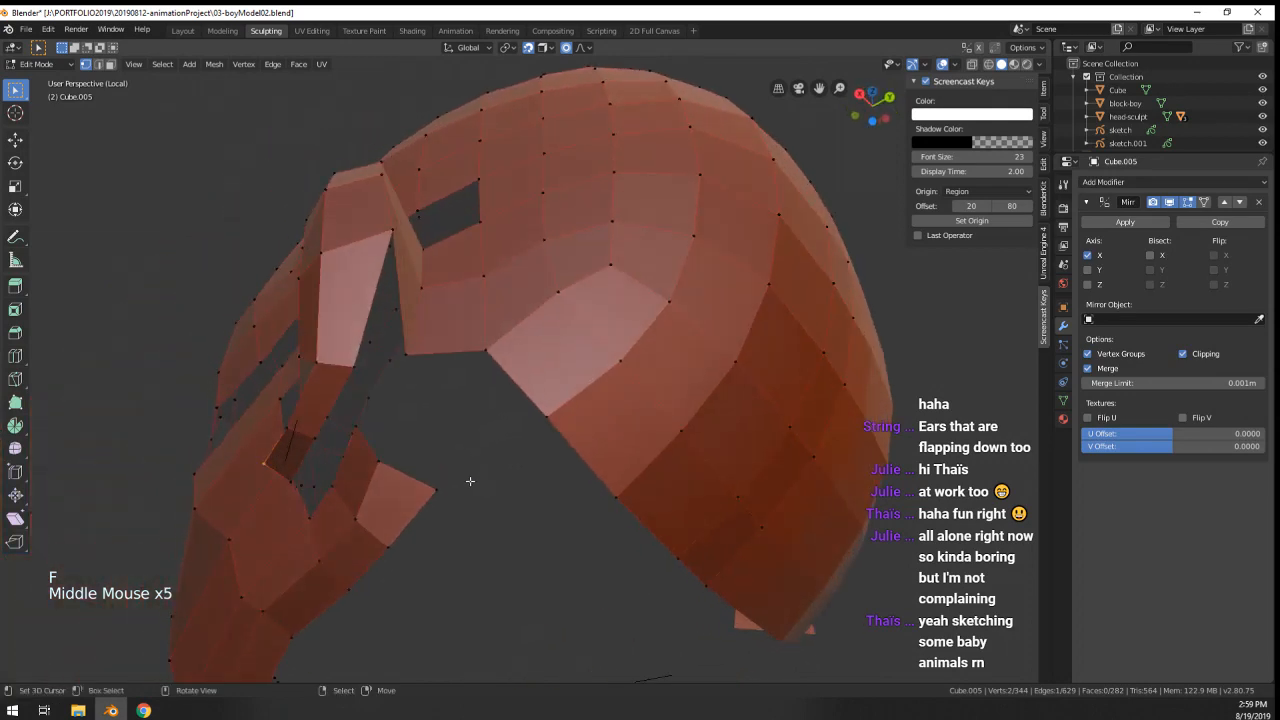
# - Move the upper rear edge of the jaw strip and rotate it by about 24.5°
pyautogui.rightClick(372, 445)
pyautogui.keyDown('shift'); pyautogui.rightClick(371, 457); pyautogui.keyUp('shift')
pyautogui.moveTo(371, 457); pyautogui.dragTo(356, 511, button='middle')
pyautogui.press('g')
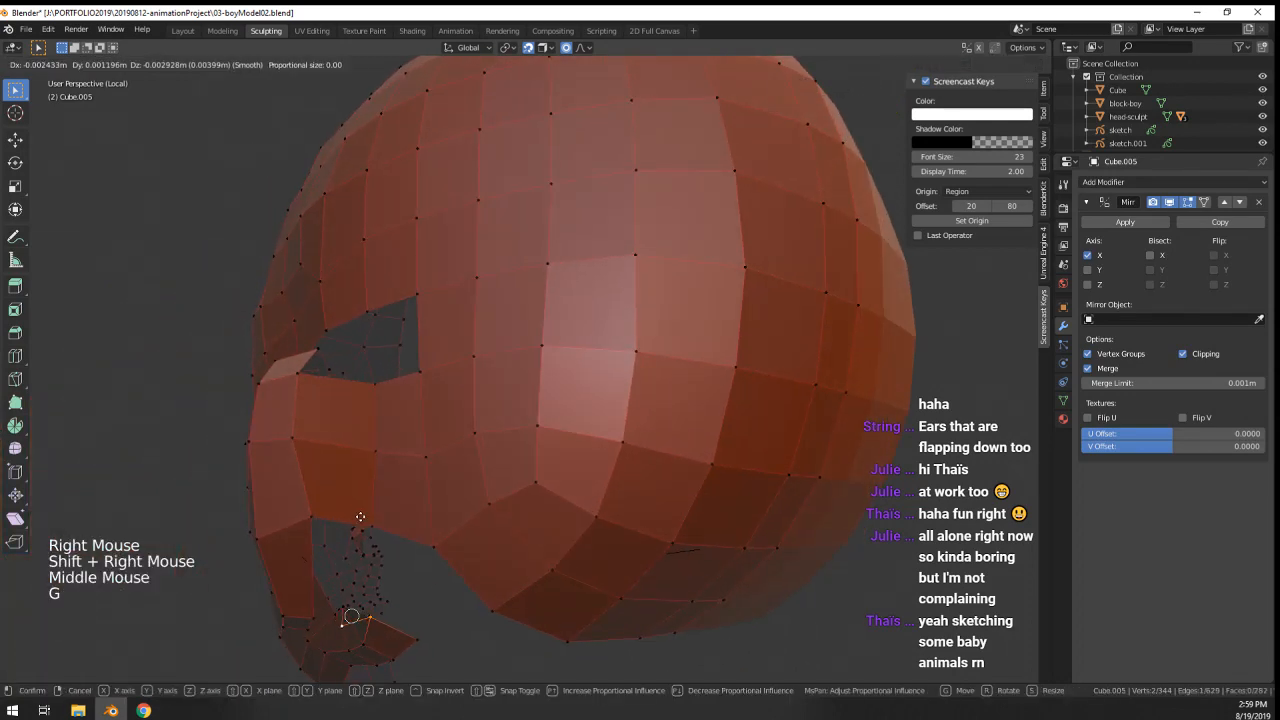
pyautogui.click(360, 516)
pyautogui.press('r')
pyautogui.rightClick(417, 622)
pyautogui.moveTo(417, 620); pyautogui.dragTo(380, 530, button='middle')
pyautogui.press('r')
pyautogui.click(392, 592)
pyautogui.moveTo(392, 592); pyautogui.dragTo(481, 463, button='middle')
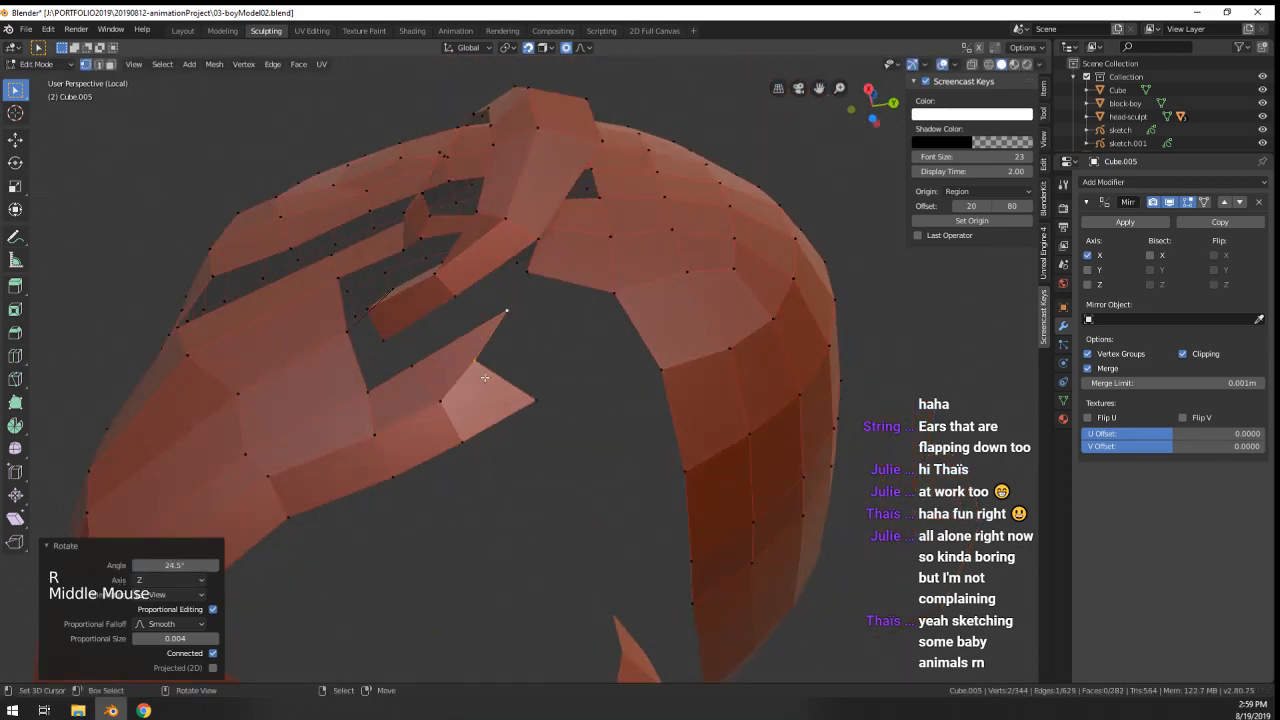
# - Reposition the two upper rear vertices of the jaw strip to straighten its end below the ear
pyautogui.rightClick(482, 372)
pyautogui.press('g')
pyautogui.click(509, 370)
pyautogui.rightClick(508, 314)
pyautogui.press('g')
pyautogui.click(478, 332)
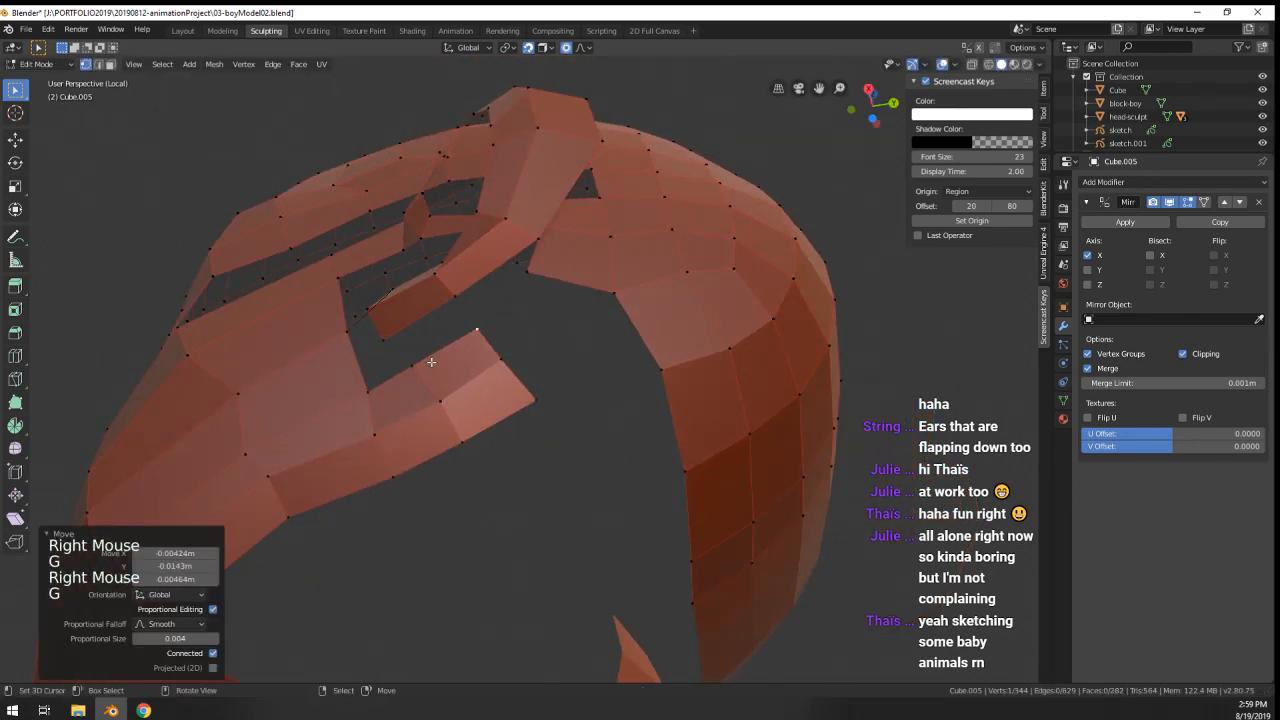
# - Fill a quad bridging the underside of the earlobe strip and the jaw strip
pyautogui.keyDown('shift'); pyautogui.rightClick(411, 366); pyautogui.keyUp('shift')
pyautogui.press('f')
pyautogui.moveTo(379, 339); pyautogui.dragTo(378, 367, button='middle')
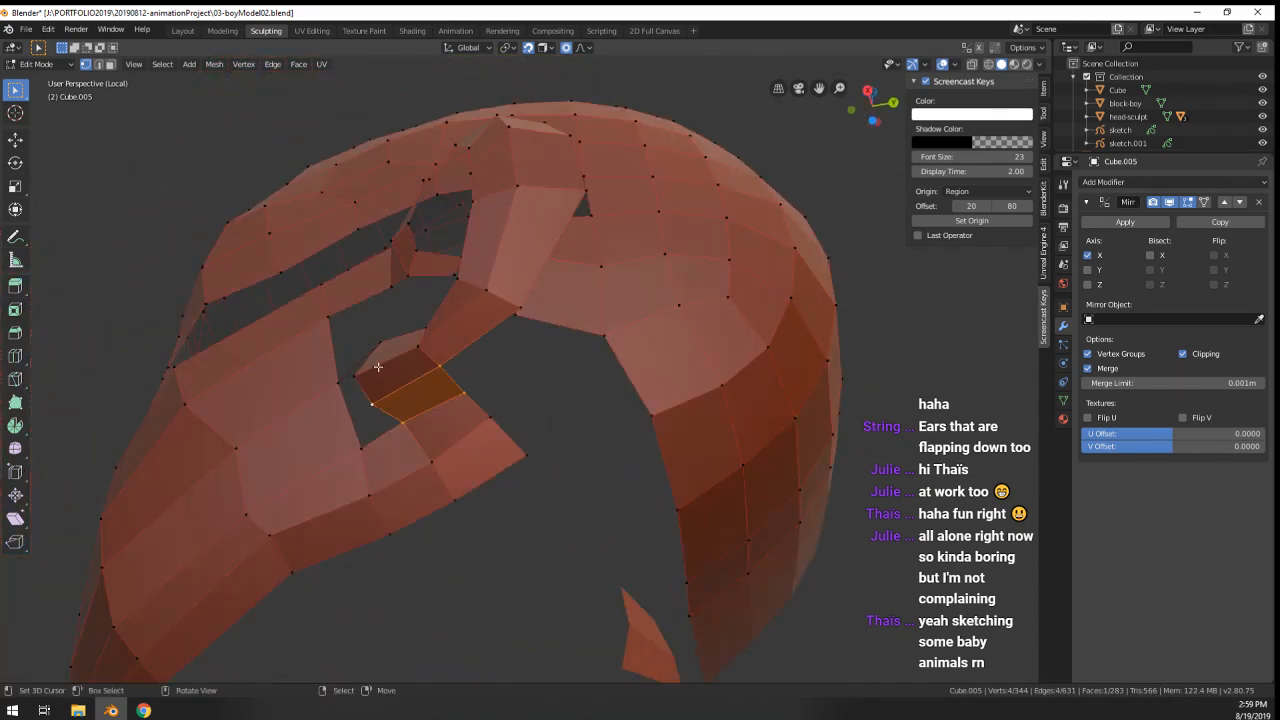
# - Adjust the bridging quad's front corner and slide the cheek's rear edge vertices by a factor of 0.200
pyautogui.moveTo(466, 390); pyautogui.dragTo(485, 434, button='middle')
pyautogui.press('g')
pyautogui.click(403, 420)
pyautogui.rightClick(504, 434)
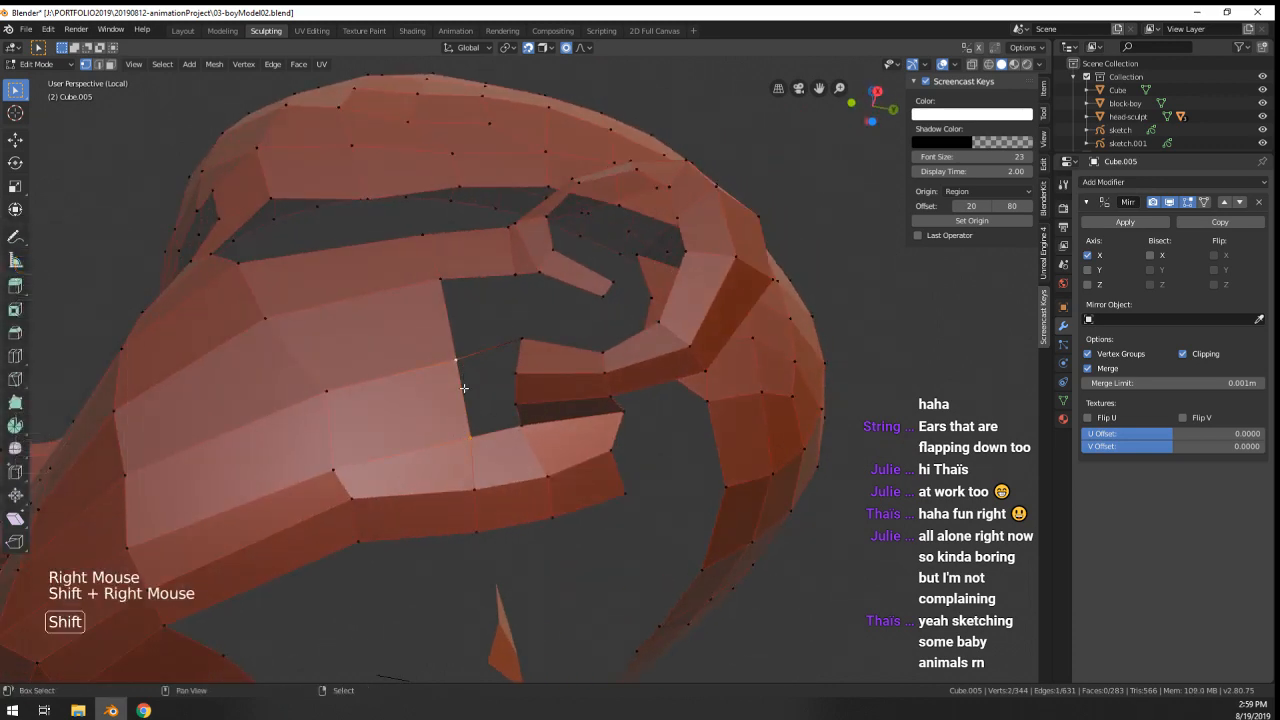
pyautogui.press('g')
pyautogui.press('g')
pyautogui.click(443, 410)
pyautogui.moveTo(443, 410); pyautogui.dragTo(481, 427, button='middle')
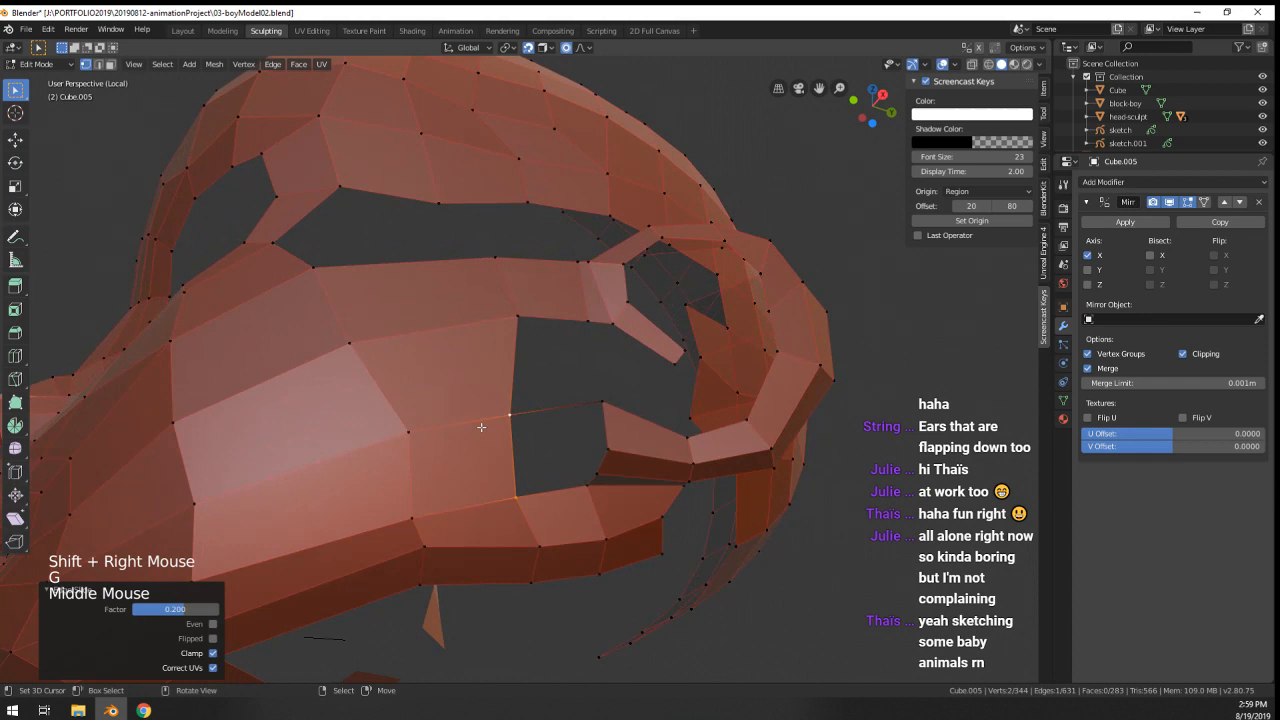
# - Extrude the front edge of the earlobe underside toward the cheek and fill the surrounding faces
pyautogui.rightClick(612, 454)
pyautogui.keyDown('ctrl'); pyautogui.rightClick(598, 473); pyautogui.keyUp('ctrl')
pyautogui.keyDown('ctrl'); pyautogui.click(564, 453); pyautogui.keyUp('ctrl')
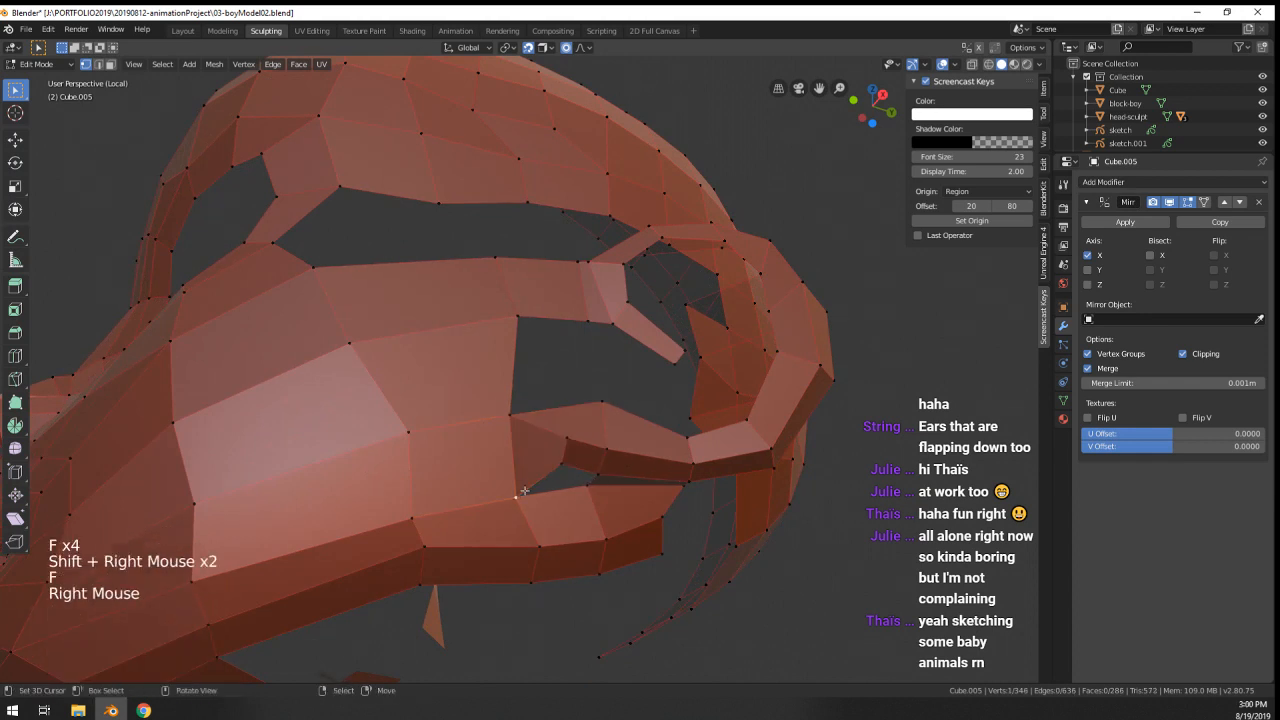
# - Close the remaining corner gap, move the two new front vertices toward the cheek and review the mesh in Object Mode
pyautogui.moveTo(559, 478); pyautogui.dragTo(534, 440, button='middle')
pyautogui.rightClick(496, 432)
pyautogui.press('g')
pyautogui.click(486, 433)
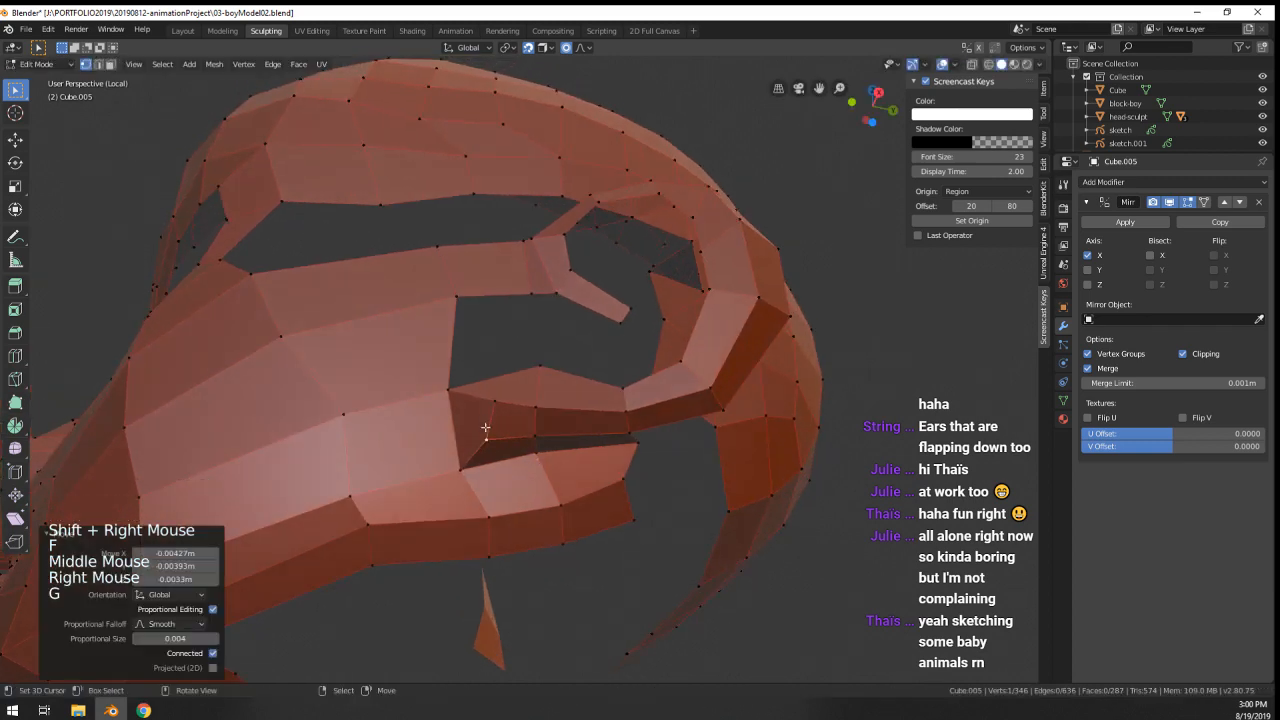
pyautogui.rightClick(494, 404)
pyautogui.press('g')
pyautogui.click(482, 407)
pyautogui.scroll(-2, 482, 407)
pyautogui.press('Tab')
pyautogui.moveTo(482, 407); pyautogui.dragTo(514, 469, button='middle')
pyautogui.press('Tab')
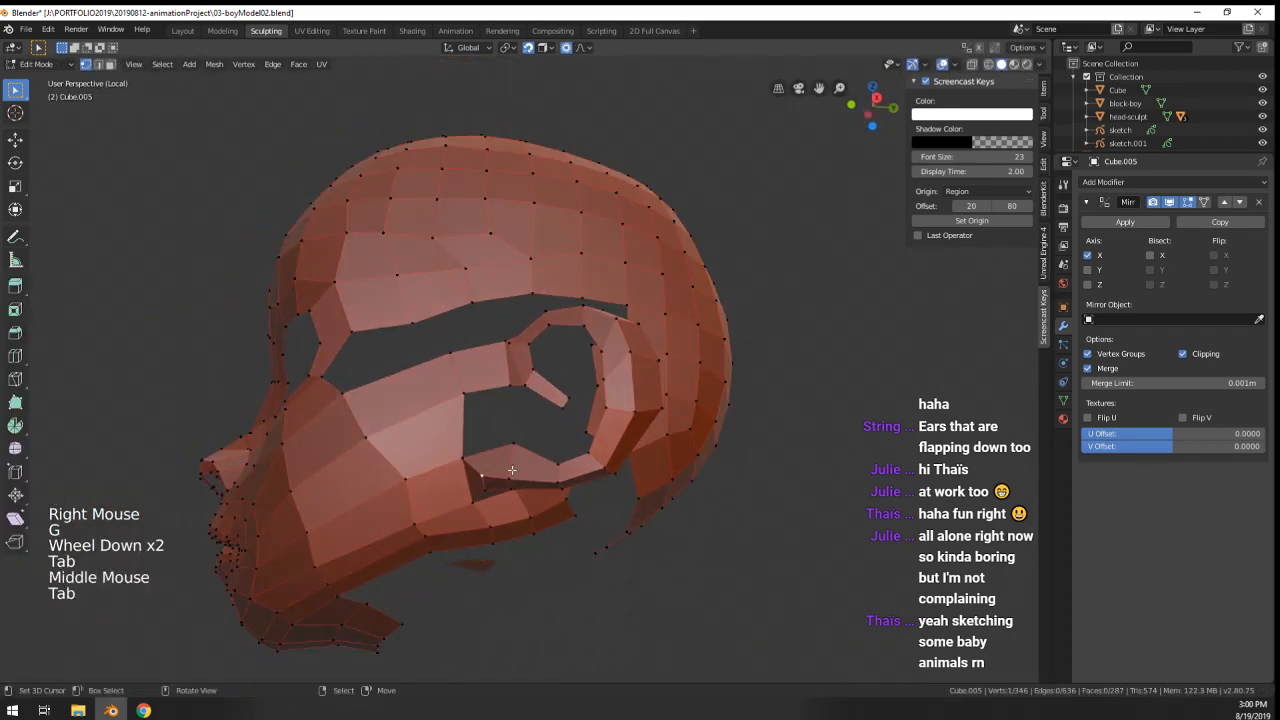
# - Undo the latest vertex adjustments at the front of the earlobe strip
pyautogui.scroll(1, 443, 484)
pyautogui.moveTo(453, 546); pyautogui.dragTo(492, 482, button='middle')
pyautogui.hotkey('ctrl', 'z')
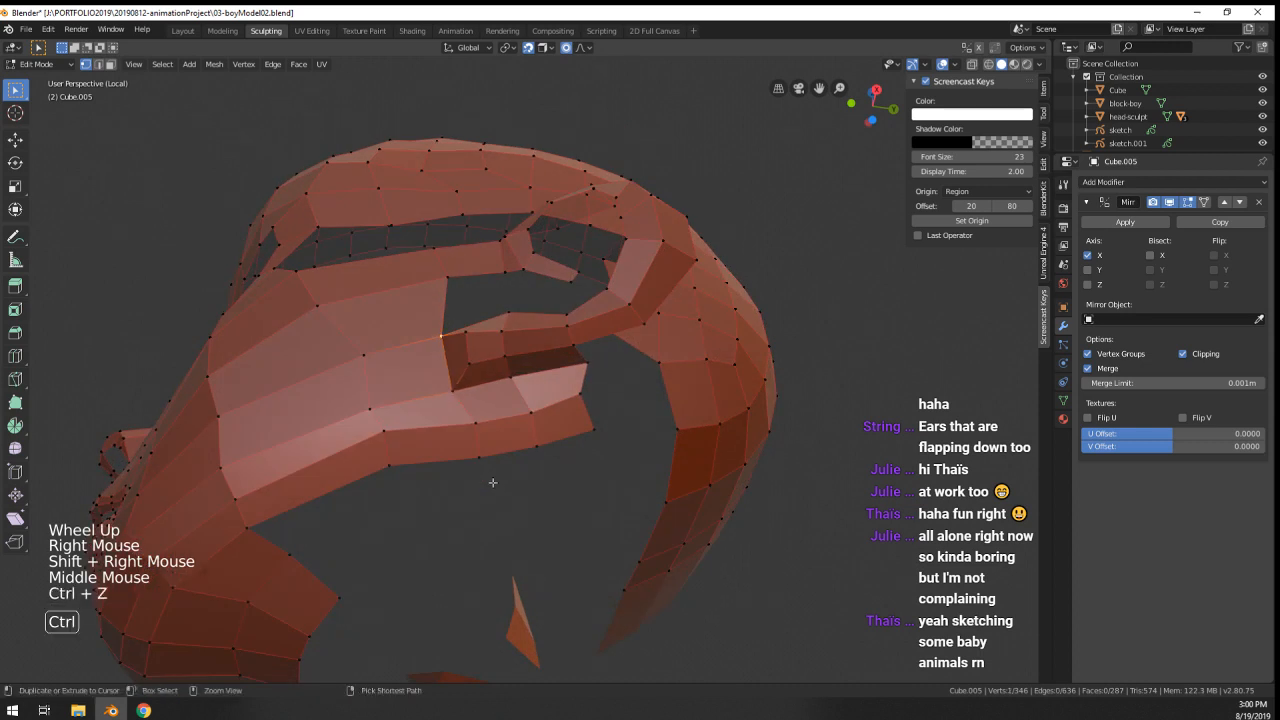
pyautogui.hotkey('ctrl', 'z')
pyautogui.hotkey('ctrl', 'z')
pyautogui.hotkey('ctrl', 'z')
pyautogui.hotkey('ctrl', 'z')
# - Delete the four front vertices of the earlobe underside and rebuild a shorter corner joined to the jaw bridge
pyautogui.scroll(2, 482, 369)
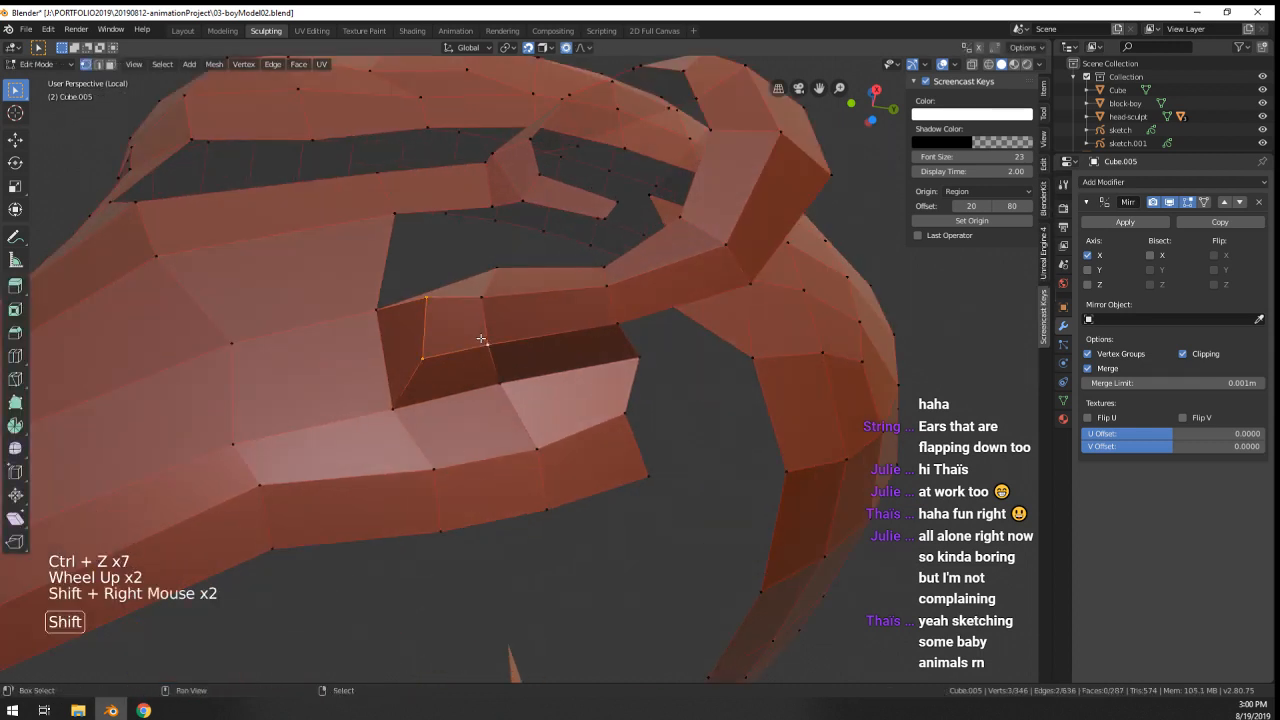
pyautogui.keyDown('shift'); pyautogui.rightClick(480, 298); pyautogui.keyUp('shift')
pyautogui.press('x')
pyautogui.rightClick(450, 264)
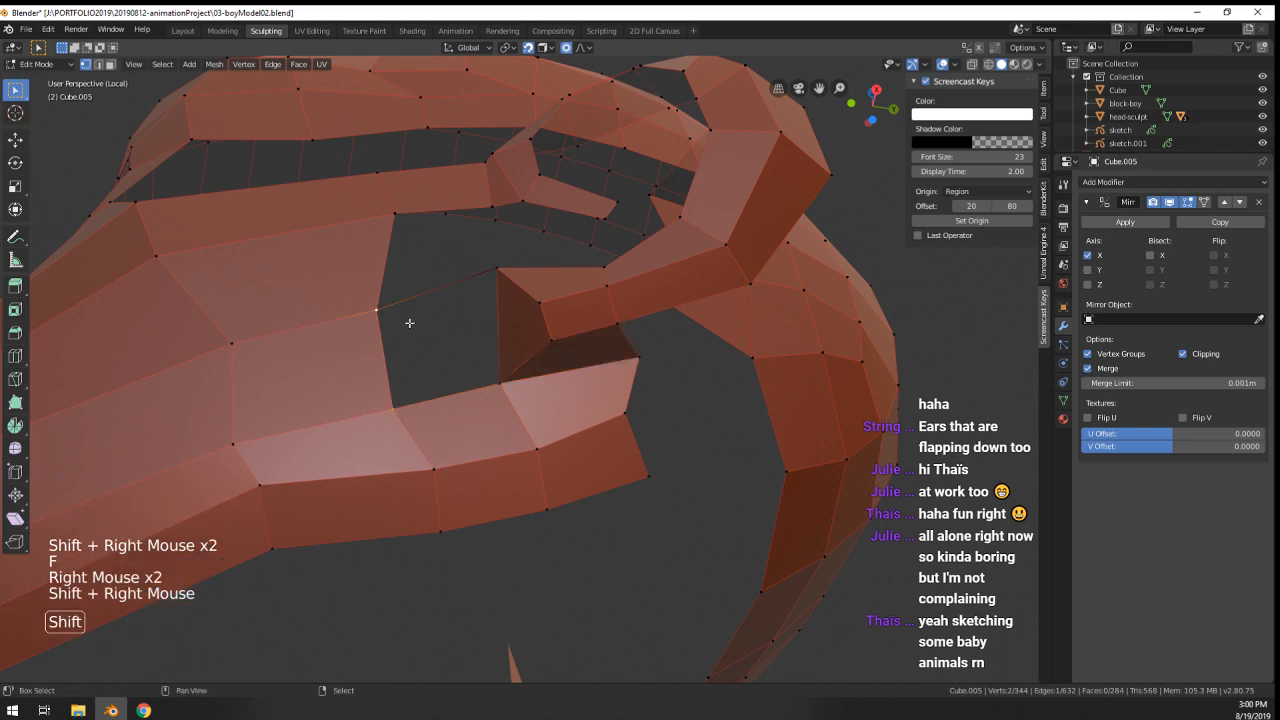
# - Fill the face joining the cheek's open edge to the front corner of the earlobe and check it in Object Mode
pyautogui.press('f')
pyautogui.scroll(-3, 409, 323)
pyautogui.press('Tab')
pyautogui.moveTo(577, 380); pyautogui.dragTo(541, 508, button='middle')
pyautogui.press('Tab')
# - Slide and move the vertices at the front corner of the earlobe, and review the ear in Object Mode
pyautogui.rightClick(541, 508)
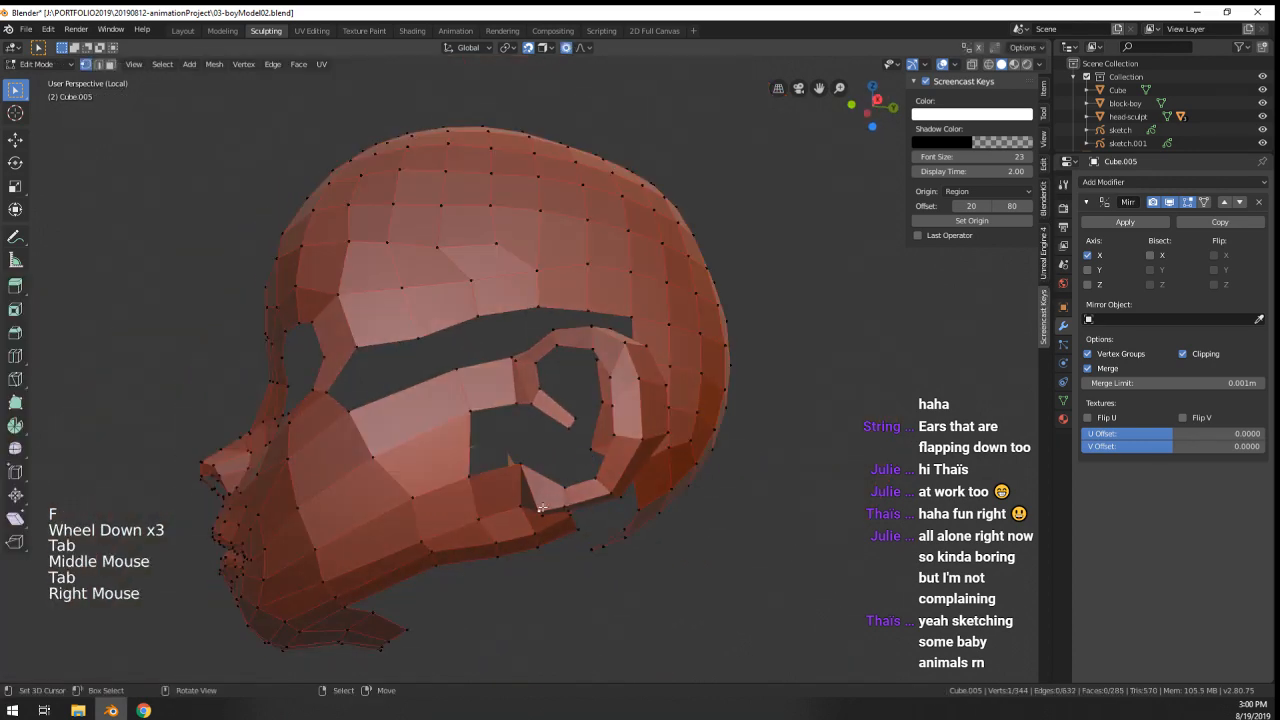
pyautogui.press('g')
pyautogui.press('g')
pyautogui.click(541, 489)
pyautogui.rightClick(541, 512)
pyautogui.press('g')
pyautogui.click(536, 501)
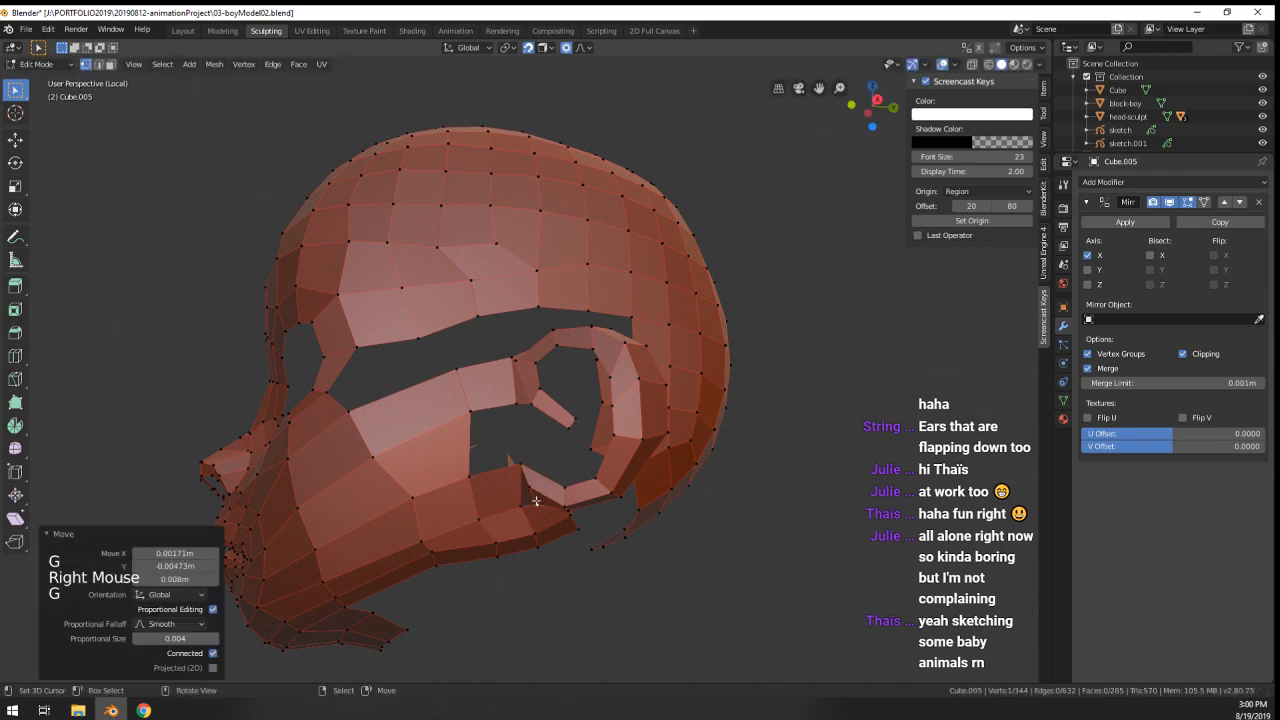
pyautogui.press('Tab')
pyautogui.scroll(-3, 555, 498)
pyautogui.moveTo(555, 498); pyautogui.dragTo(493, 358, button='middle')
pyautogui.scroll(4, 640, 430)
# - Relax the vertex path along the outer lower edge of the ear rim, from the earlobe's front corner to the back, repeating it three times
pyautogui.press('Tab')
pyautogui.rightClick(493, 358)
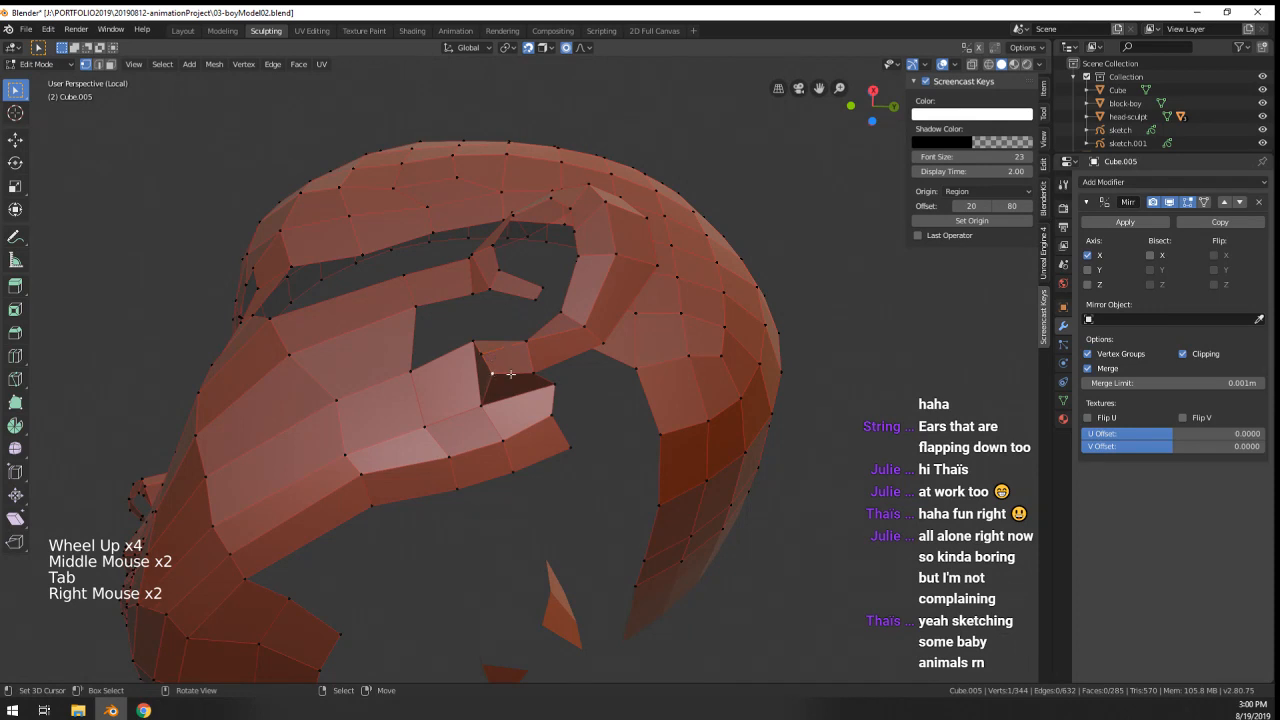
pyautogui.keyDown('ctrl'); pyautogui.rightClick(602, 343); pyautogui.keyUp('ctrl')
pyautogui.press('w')
pyautogui.click(705, 344)
pyautogui.hotkey('shift', 'r')
pyautogui.hotkey('shift', 'r')
pyautogui.hotkey('shift', 'r')
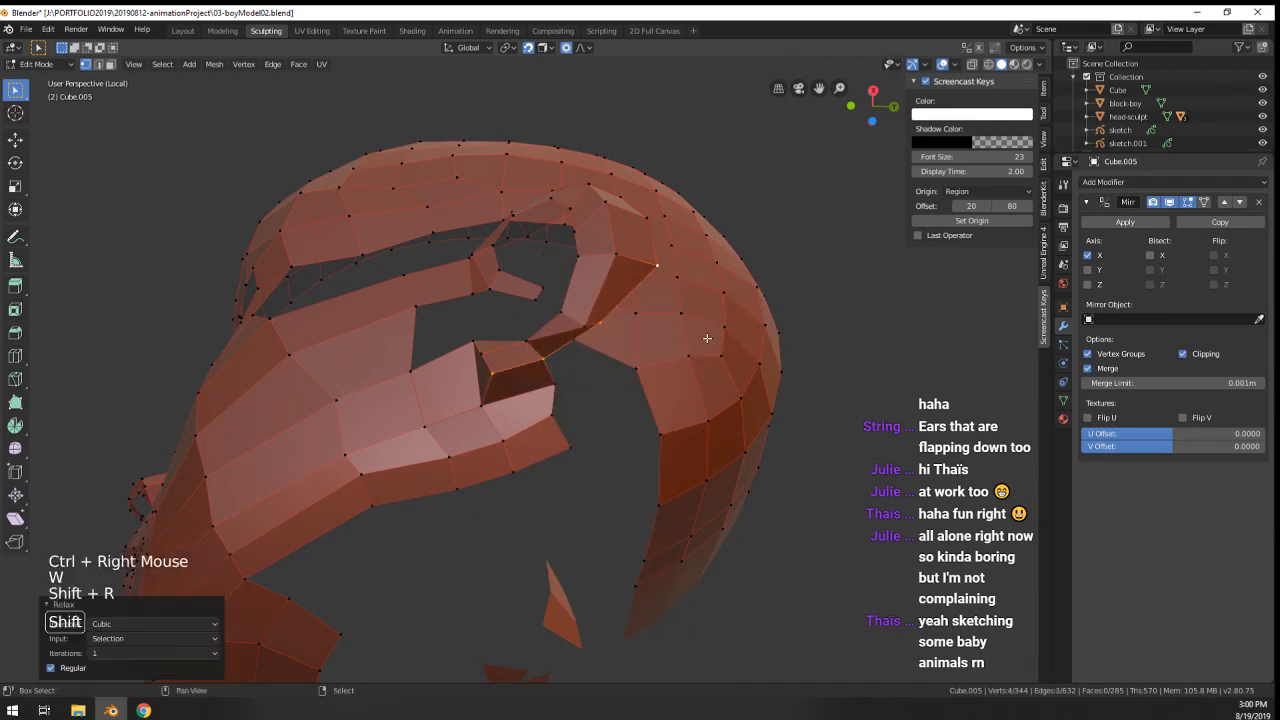
# - Relax the four-vertex path along the inner lower edge of the ear rim
pyautogui.rightClick(481, 353)
pyautogui.keyDown('ctrl'); pyautogui.rightClick(610, 237); pyautogui.keyUp('ctrl')
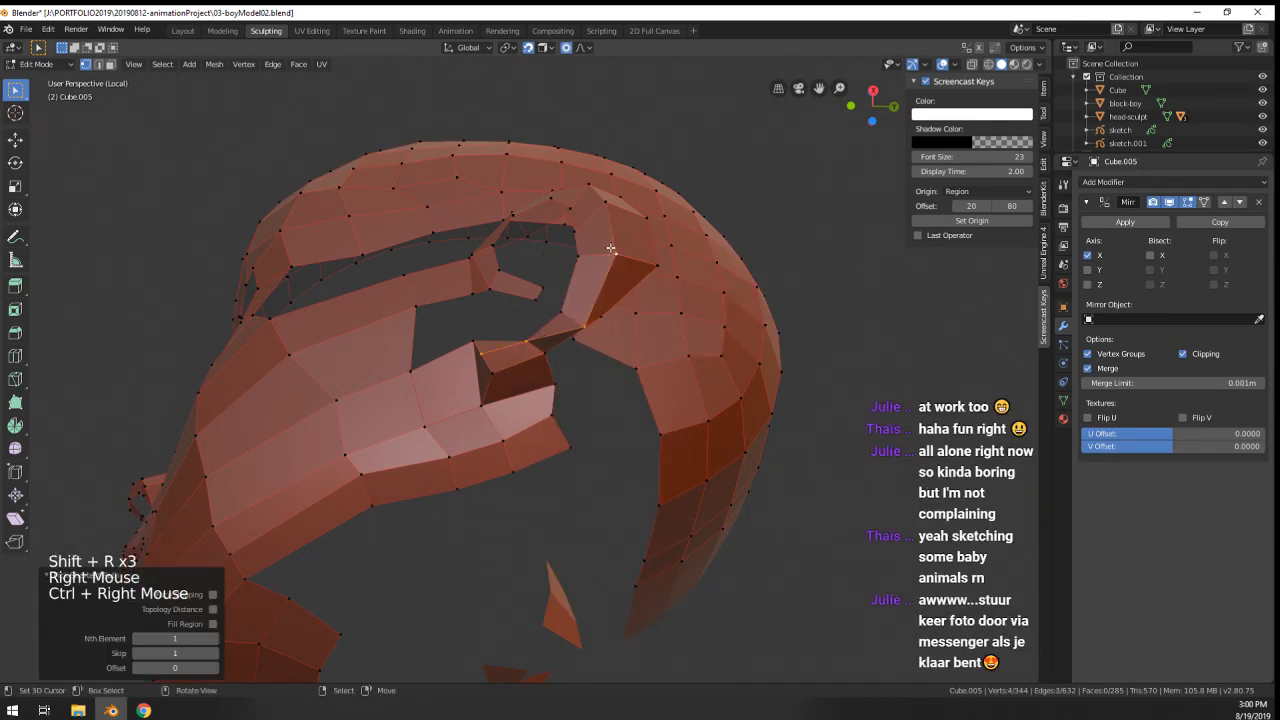
pyautogui.press('w')
pyautogui.moveTo(611, 251)
pyautogui.click(685, 326)
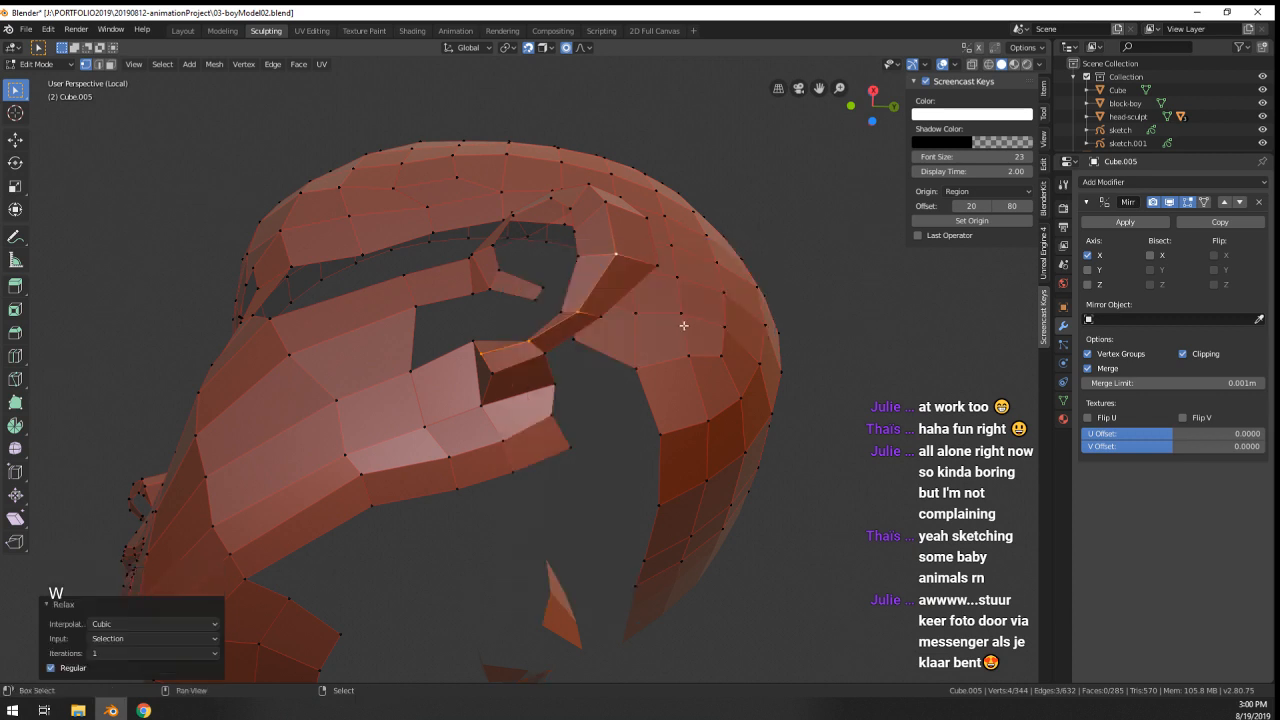
# - Select the four vertices of the quad at the earlobe's lower bend and reposition it
pyautogui.rightClick(597, 320)
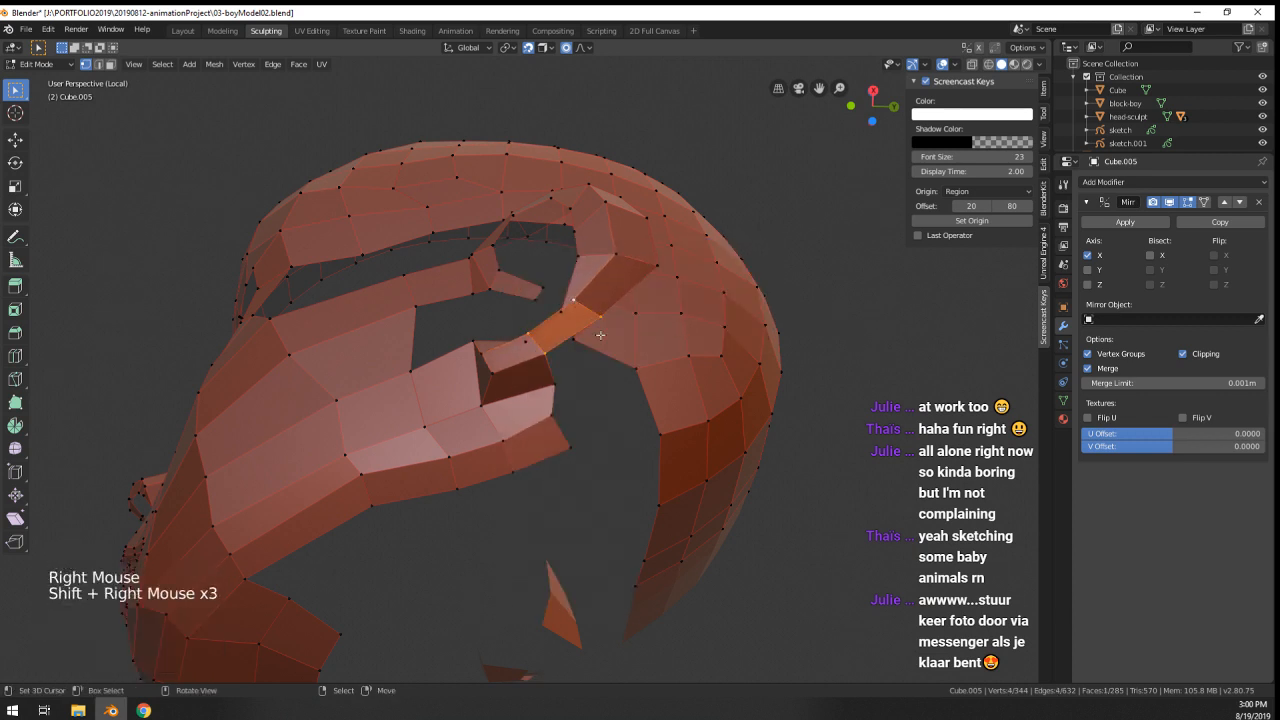
pyautogui.keyDown('shift'); pyautogui.rightClick(594, 316); pyautogui.keyUp('shift')
pyautogui.press('g')
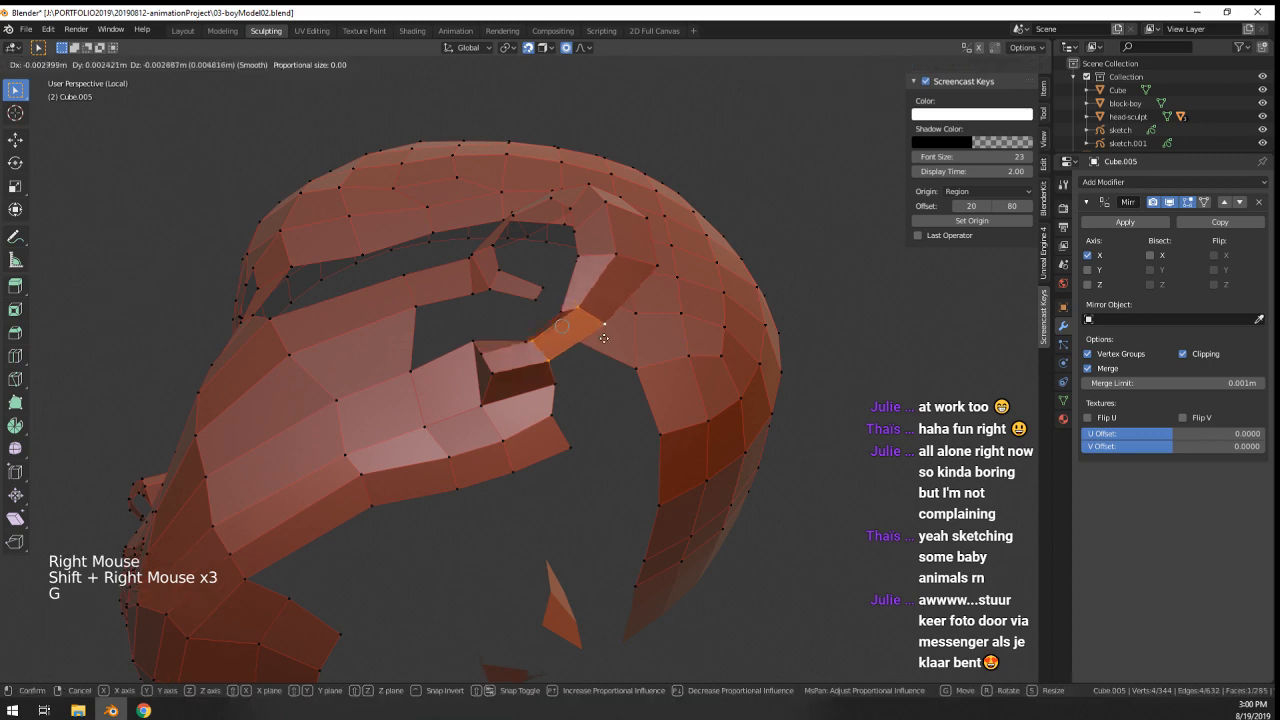
pyautogui.moveTo(606, 346); pyautogui.dragTo(665, 430, button='middle')
# - Slide the earlobe's front edge, and rotate, scale and move it to shape its joint with the cheek
pyautogui.rightClick(673, 496)
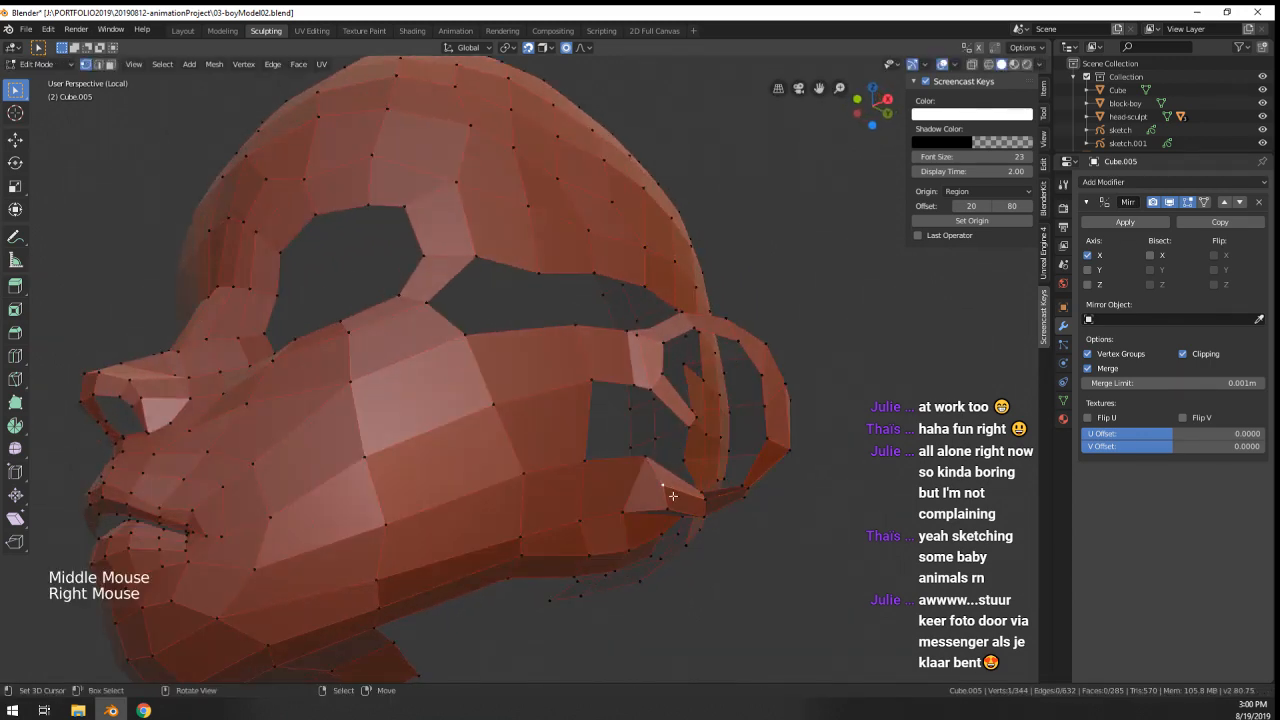
pyautogui.moveTo(677, 505); pyautogui.dragTo(703, 507, button='middle')
pyautogui.press('g')
pyautogui.press('g')
pyautogui.click(690, 492)
pyautogui.press('r')
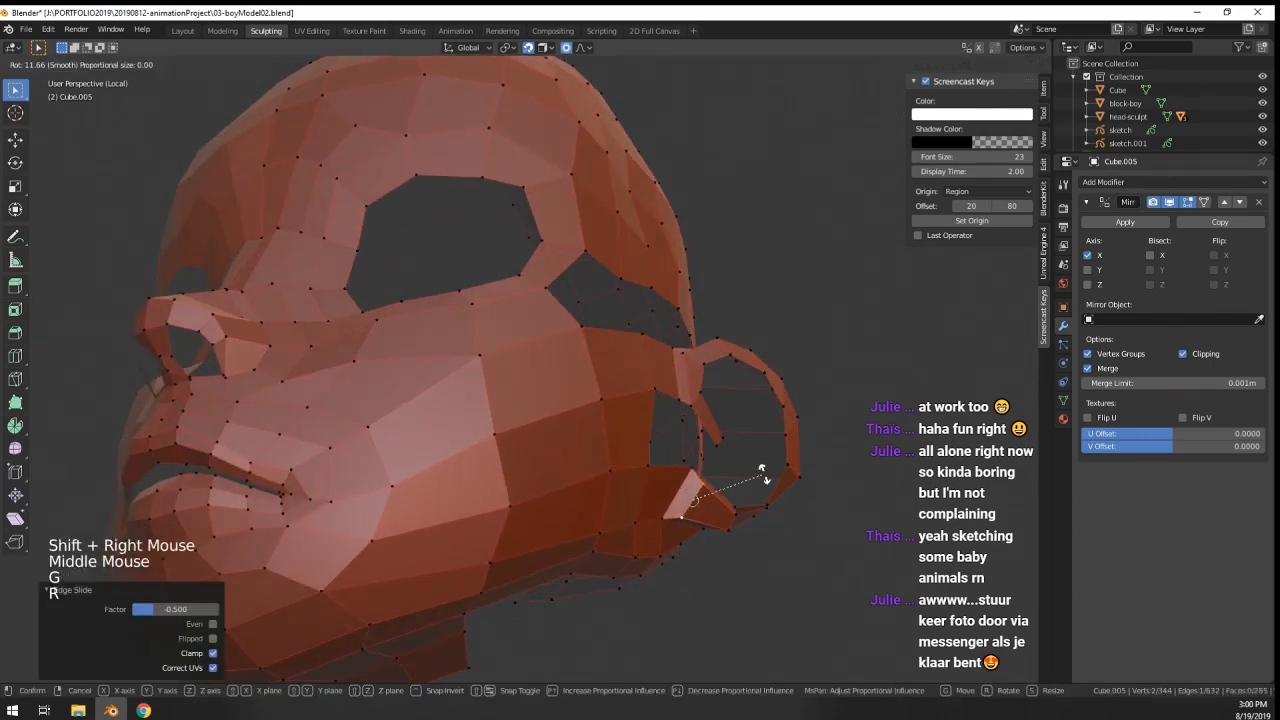
pyautogui.click(757, 476)
pyautogui.press('s')
pyautogui.click(741, 485)
pyautogui.press('g')
pyautogui.click(734, 483)
# - Move the vertices under the back of the earlobe to smooth the lower curve of the ear rim
pyautogui.press('Tab')
pyautogui.moveTo(726, 483); pyautogui.dragTo(706, 510, button='middle')
pyautogui.press('Tab')
pyautogui.press('g')
pyautogui.click(709, 518)
pyautogui.rightClick(718, 523)
pyautogui.press('g')
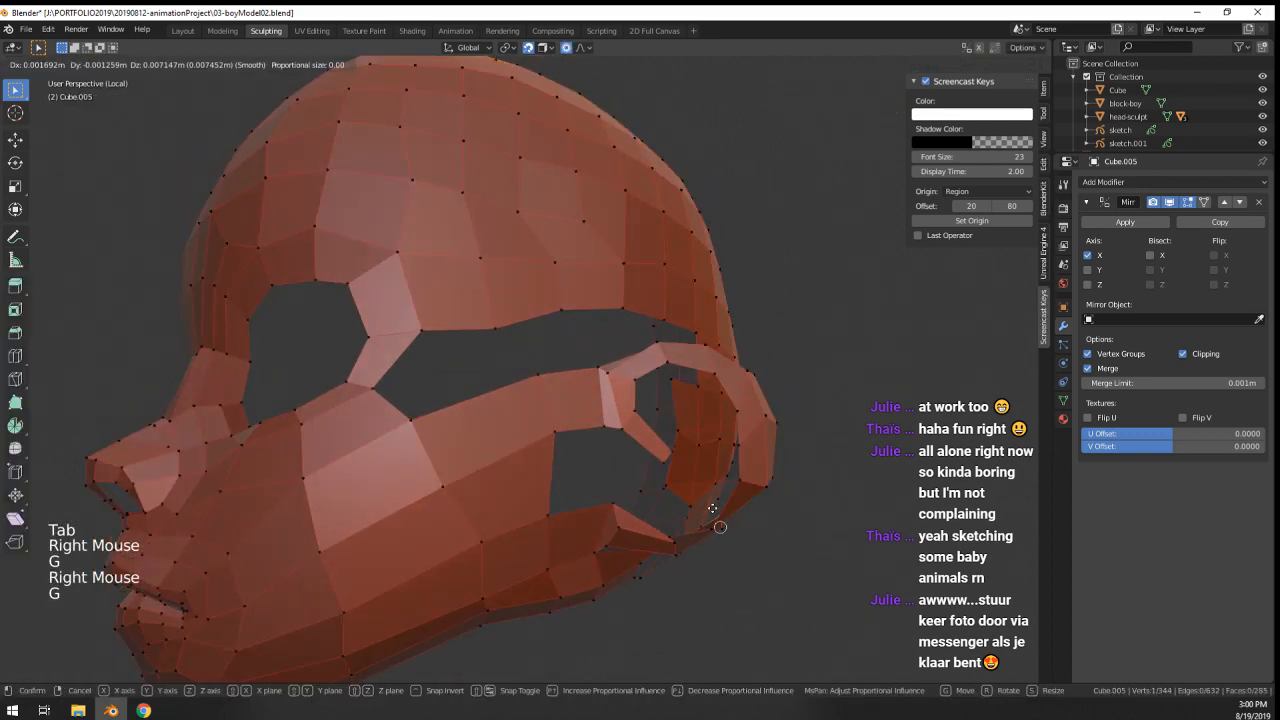
pyautogui.click(717, 519)
pyautogui.press('g')
pyautogui.click(703, 517)
# - Adjust the inner vertex of the lower ear rim and pull the earlobe's front corner vertex toward the cheek
pyautogui.press('Tab')
pyautogui.moveTo(703, 517); pyautogui.dragTo(686, 490, button='middle')
pyautogui.scroll(2, 542, 408)
pyautogui.press('Tab')
pyautogui.rightClick(542, 408)
pyautogui.press('g')
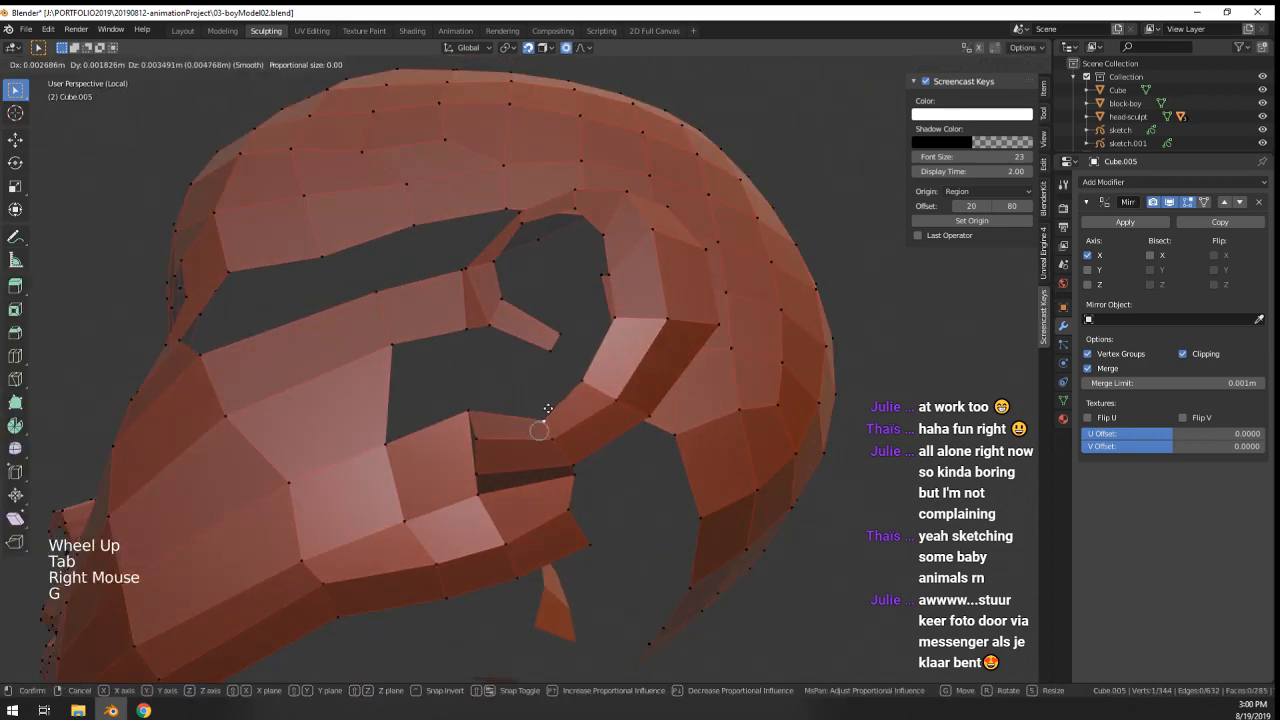
pyautogui.rightClick(477, 417)
pyautogui.press('g')
pyautogui.click(443, 438)
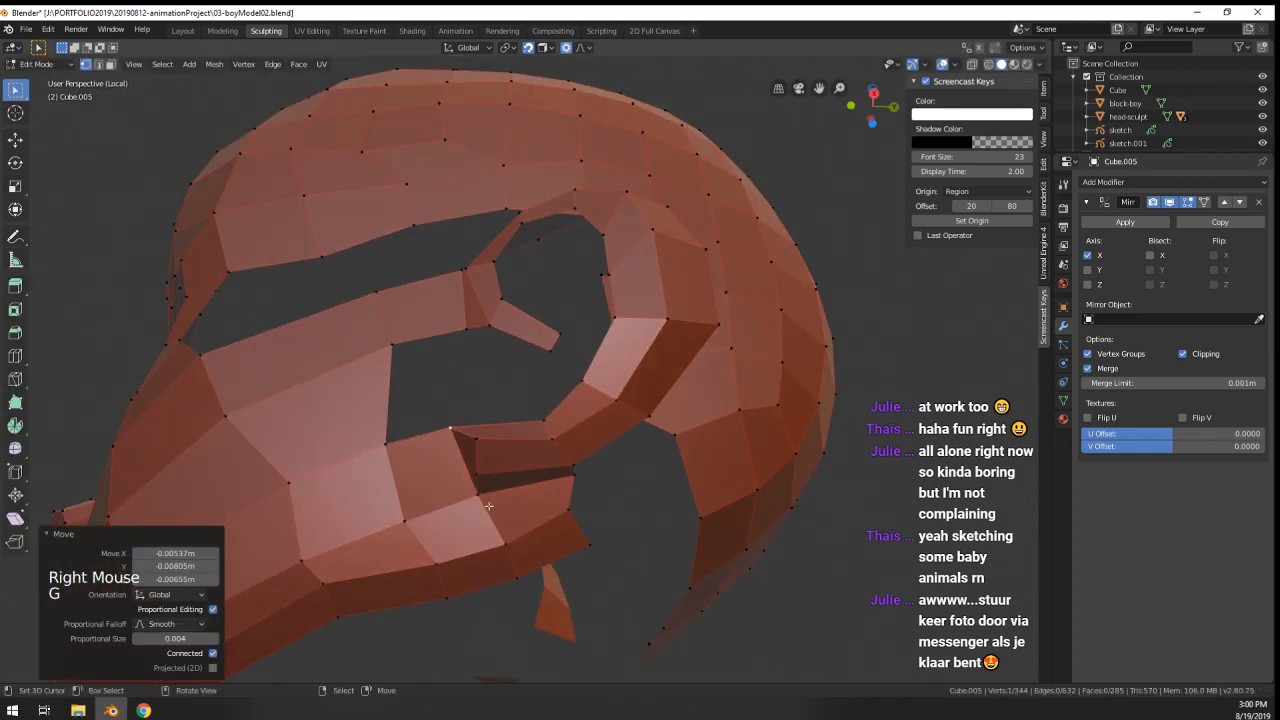
# - Move the vertices where the jaw bridge meets the underside of the earlobe to even out the narrow gap
pyautogui.rightClick(488, 505)
pyautogui.press('g')
pyautogui.click(472, 510)
pyautogui.press('g')
pyautogui.rightClick(575, 484)
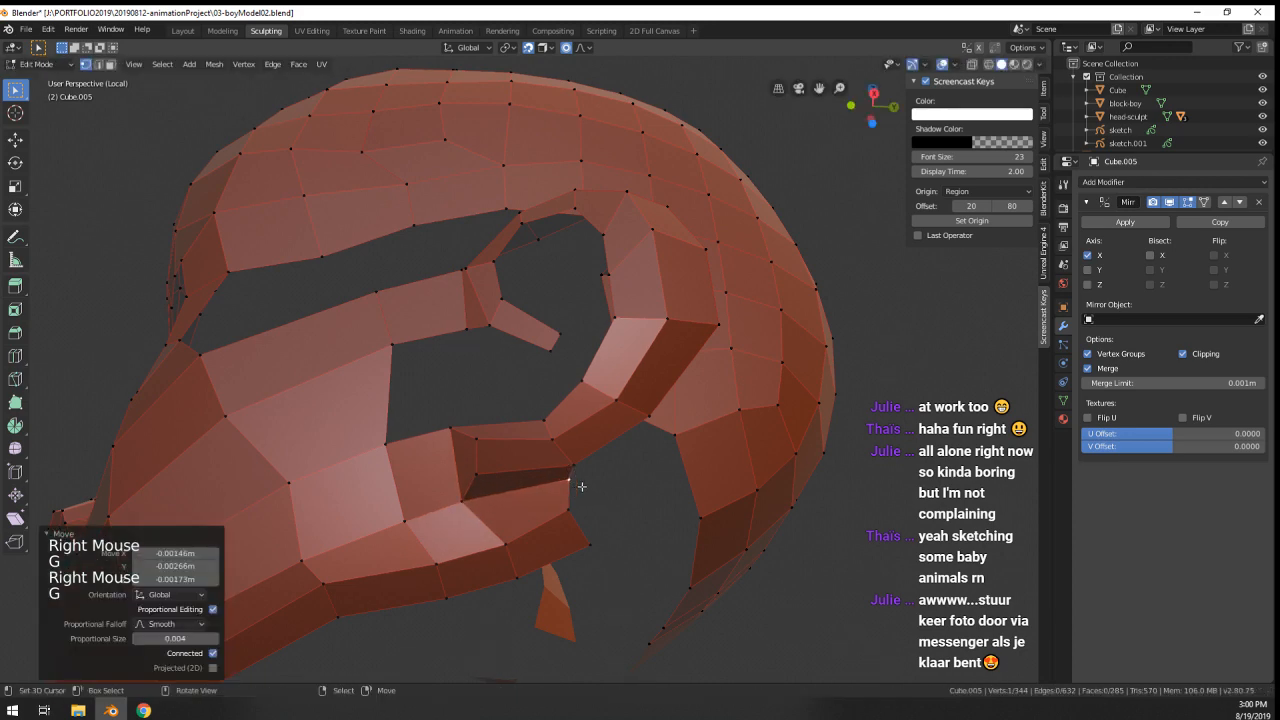
pyautogui.moveTo(577, 486); pyautogui.dragTo(486, 467, button='middle')
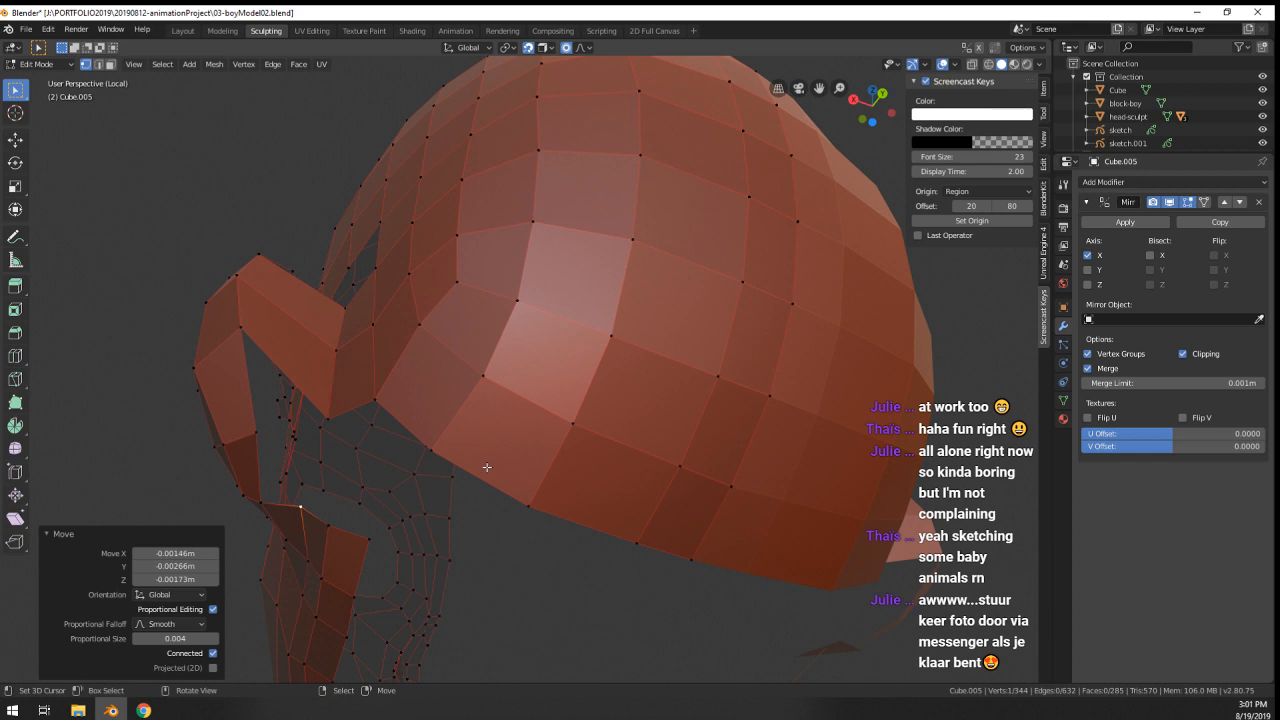
# - Extrude a new vertex at the tip of the tragus strip and fill the face along the strip's underside
pyautogui.moveTo(188, 349); pyautogui.dragTo(629, 348, button='middle')
pyautogui.scroll(1, 429, 380)
pyautogui.scroll(-1, 429, 380)
pyautogui.rightClick(525, 403)
pyautogui.keyDown('ctrl'); pyautogui.click(588, 446); pyautogui.keyUp('ctrl')
pyautogui.rightClick(534, 292)
pyautogui.keyDown('shift'); pyautogui.rightClick(564, 289); pyautogui.keyUp('shift')
pyautogui.press('f')
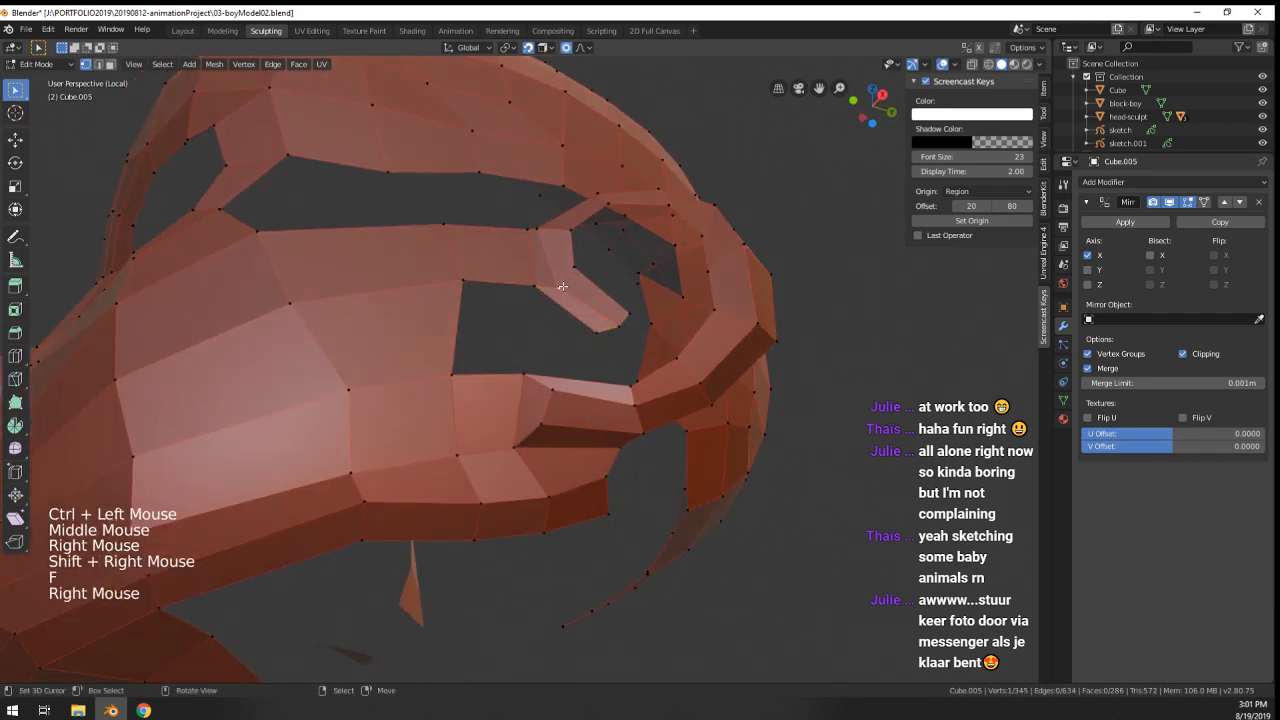
# - Move the upper front vertex of the tragus strip and inspect the ear in Object Mode
pyautogui.rightClick(564, 289)
pyautogui.press('g')
pyautogui.press('Tab')
pyautogui.moveTo(564, 289); pyautogui.dragTo(605, 400, button='middle')
pyautogui.press('Tab')
pyautogui.moveTo(605, 400); pyautogui.dragTo(586, 523, button='middle')
# - Fill a face between the earlobe's front top edge and the underside of the tragus strip
pyautogui.rightClick(570, 555)
pyautogui.keyDown('shift'); pyautogui.rightClick(506, 535); pyautogui.keyUp('shift')
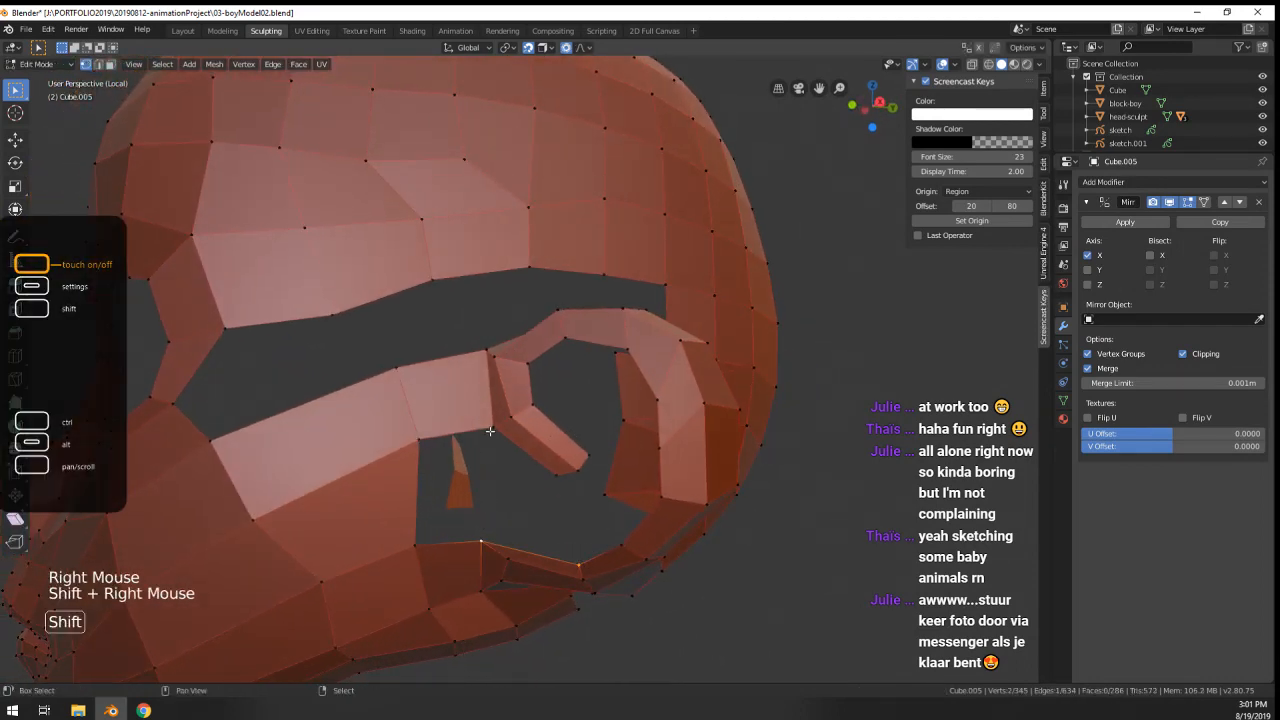
pyautogui.press('f')
# - Reposition the lower and outer edges of the tragus strip above the new face
pyautogui.rightClick(560, 477)
pyautogui.keyDown('shift'); pyautogui.rightClick(497, 432); pyautogui.keyUp('shift')
pyautogui.press('g')
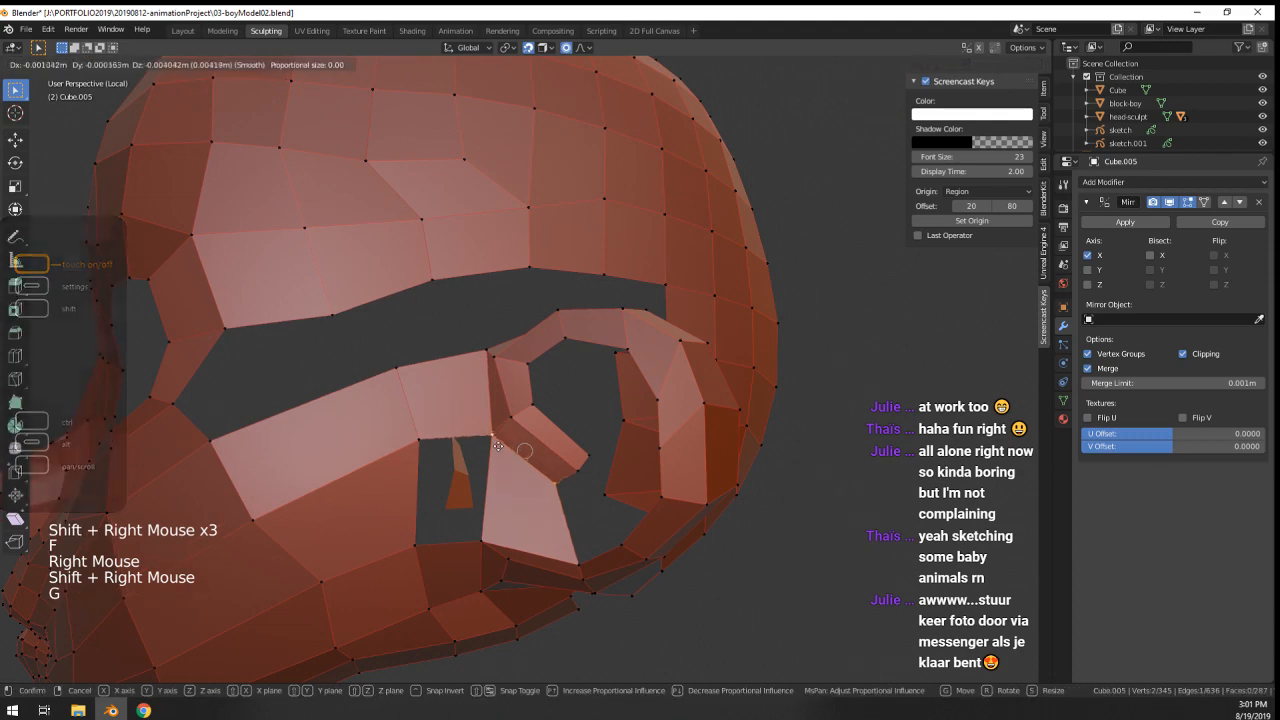
pyautogui.click(508, 427)
pyautogui.rightClick(509, 425)
pyautogui.keyDown('shift'); pyautogui.rightClick(559, 465); pyautogui.keyUp('shift')
pyautogui.press('g')
pyautogui.click(555, 478)
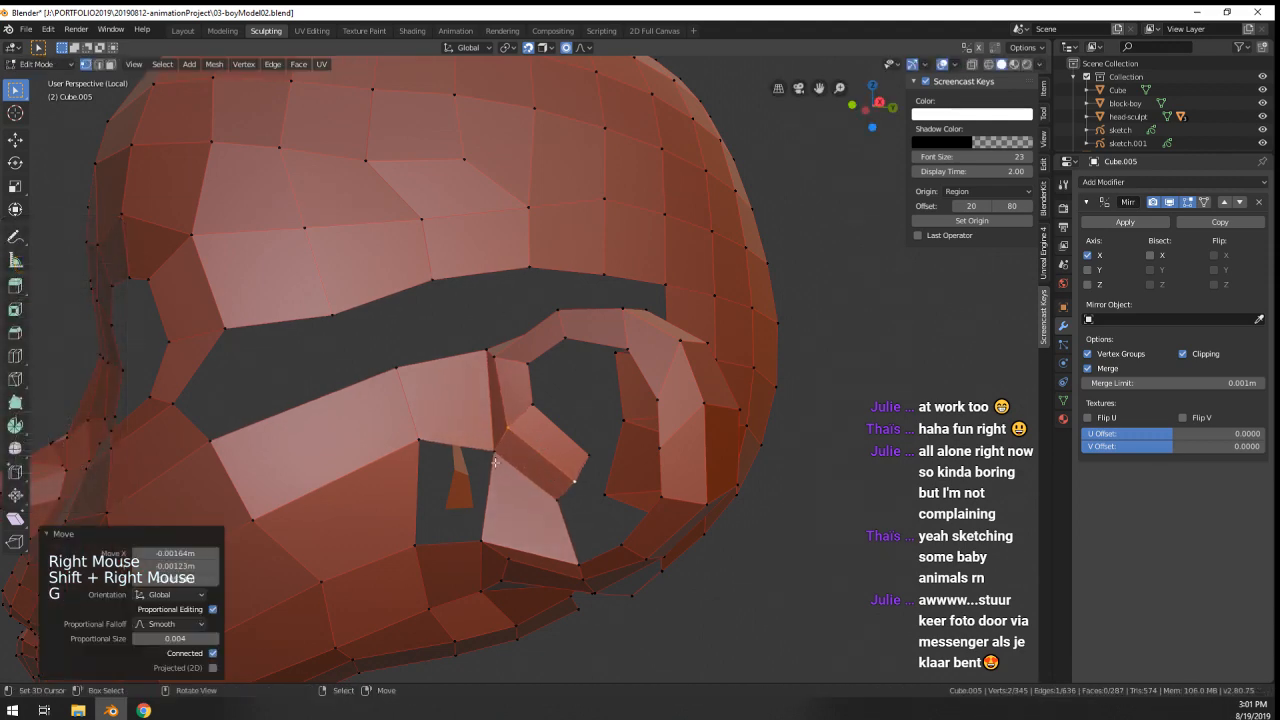
# - Fill the remaining hole between the cheek and the face below the tragus, and review the head in Object Mode
pyautogui.rightClick(496, 463)
pyautogui.keyDown('shift'); pyautogui.rightClick(479, 547); pyautogui.keyUp('shift')
pyautogui.keyDown('shift'); pyautogui.rightClick(414, 444); pyautogui.keyUp('shift')
pyautogui.press('f')
pyautogui.scroll(-2, 414, 444)
pyautogui.press('Tab')
pyautogui.scroll(-2, 600, 470)
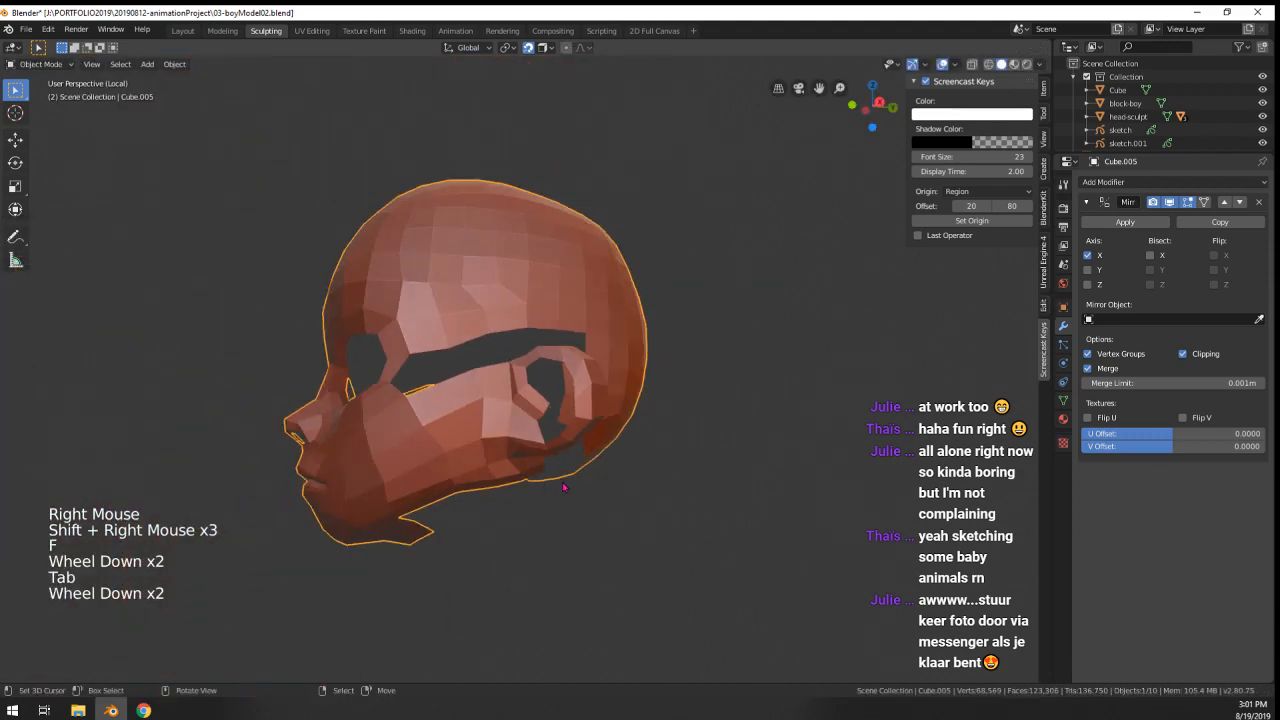
# - Move the vertices along the earlobe's lower rim to refine its curve
pyautogui.moveTo(620, 470)
pyautogui.mouseDown(button='middle')
pyautogui.moveTo(677, 465)
pyautogui.moveTo(589, 482)
pyautogui.moveTo(615, 500)
pyautogui.moveTo(634, 470)
pyautogui.mouseUp(button='middle')
pyautogui.scroll(2, 595, 478)
pyautogui.press('Tab')
pyautogui.press('g')
pyautogui.click(622, 507)
pyautogui.rightClick(637, 518)
pyautogui.moveTo(634, 470); pyautogui.dragTo(708, 436, button='middle')
pyautogui.press('g')
pyautogui.click(639, 435)
# - Reposition three vertices along the lower back of the ear's inner rim
pyautogui.rightClick(667, 428)
pyautogui.press('g')
pyautogui.click(692, 438)
pyautogui.rightClick(719, 411)
pyautogui.press('g')
pyautogui.click(710, 418)
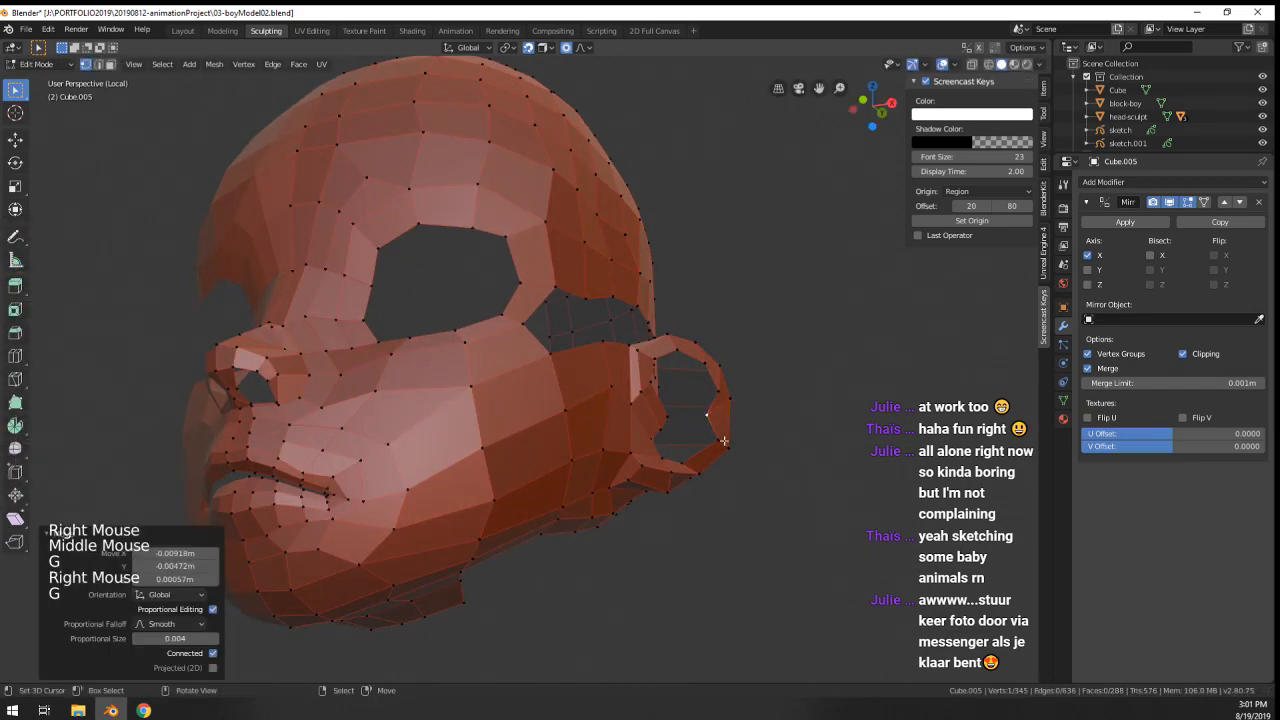
pyautogui.rightClick(717, 438)
pyautogui.press('g')
pyautogui.click(704, 440)
# - Move three vertices on the back of the ear's inner rim, working closely from the side
pyautogui.press('KP_Decimal')
pyautogui.scroll(-3, 523, 278)
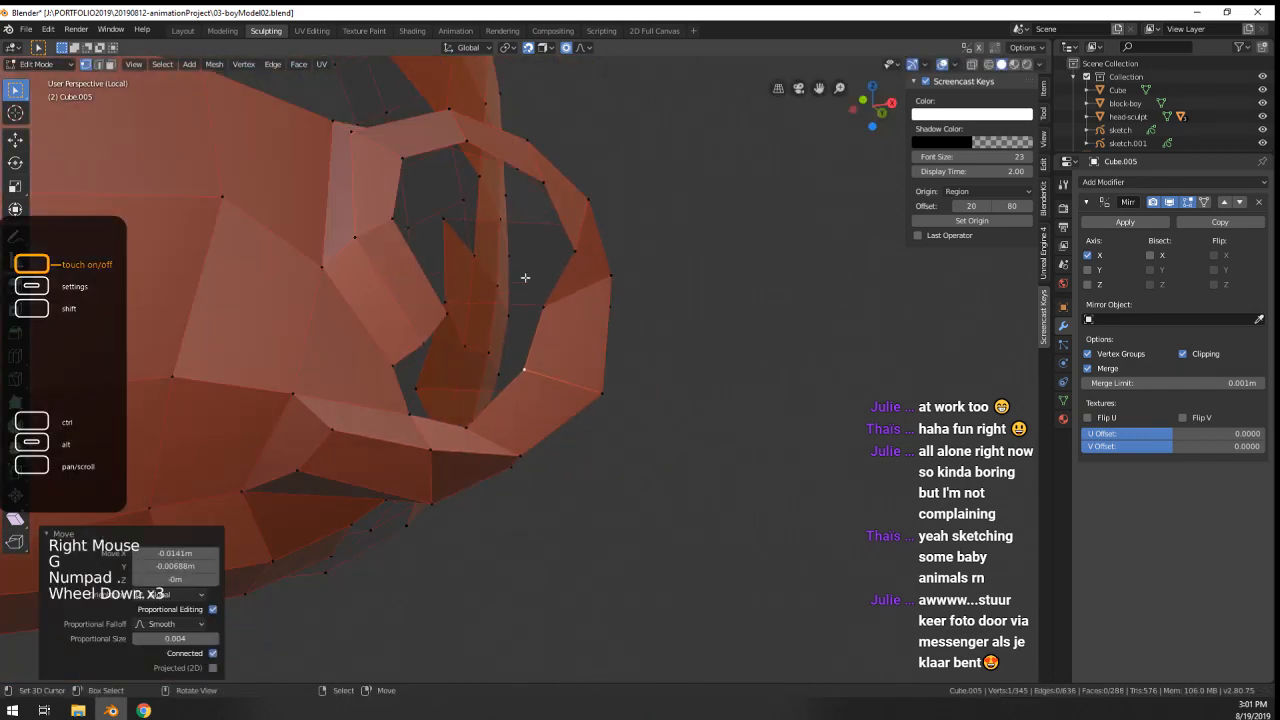
pyautogui.rightClick(570, 250)
pyautogui.moveTo(570, 250); pyautogui.dragTo(464, 274, button='middle')
pyautogui.press('g')
pyautogui.click(509, 266)
pyautogui.rightClick(526, 288)
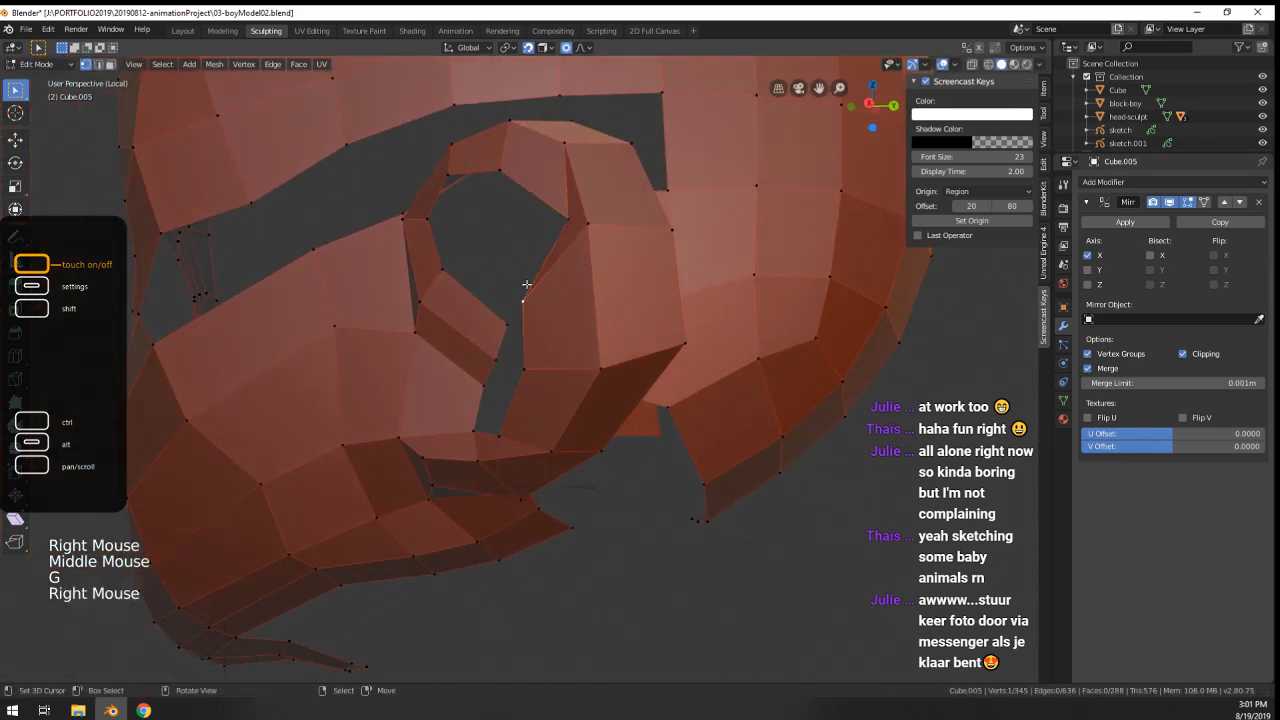
pyautogui.press('g')
pyautogui.click(563, 286)
pyautogui.moveTo(563, 286); pyautogui.dragTo(548, 310, button='middle')
pyautogui.moveTo(548, 310); pyautogui.dragTo(606, 346, button='middle')
pyautogui.rightClick(527, 368)
pyautogui.press('g')
pyautogui.click(566, 366)
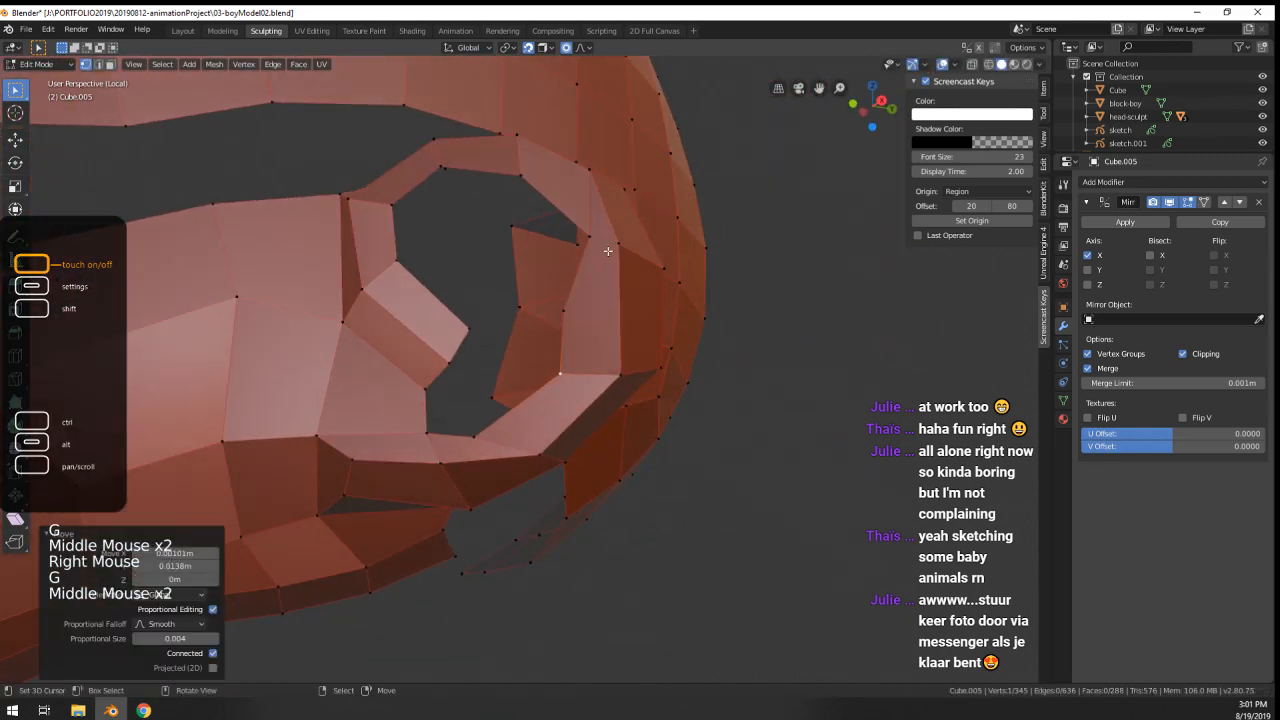
# - Round the back of the ear opening by moving its upper, middle and lower inner rim vertices into an even curve
pyautogui.rightClick(594, 237)
pyautogui.press('g')
pyautogui.click(560, 207)
pyautogui.rightClick(564, 308)
pyautogui.press('g')
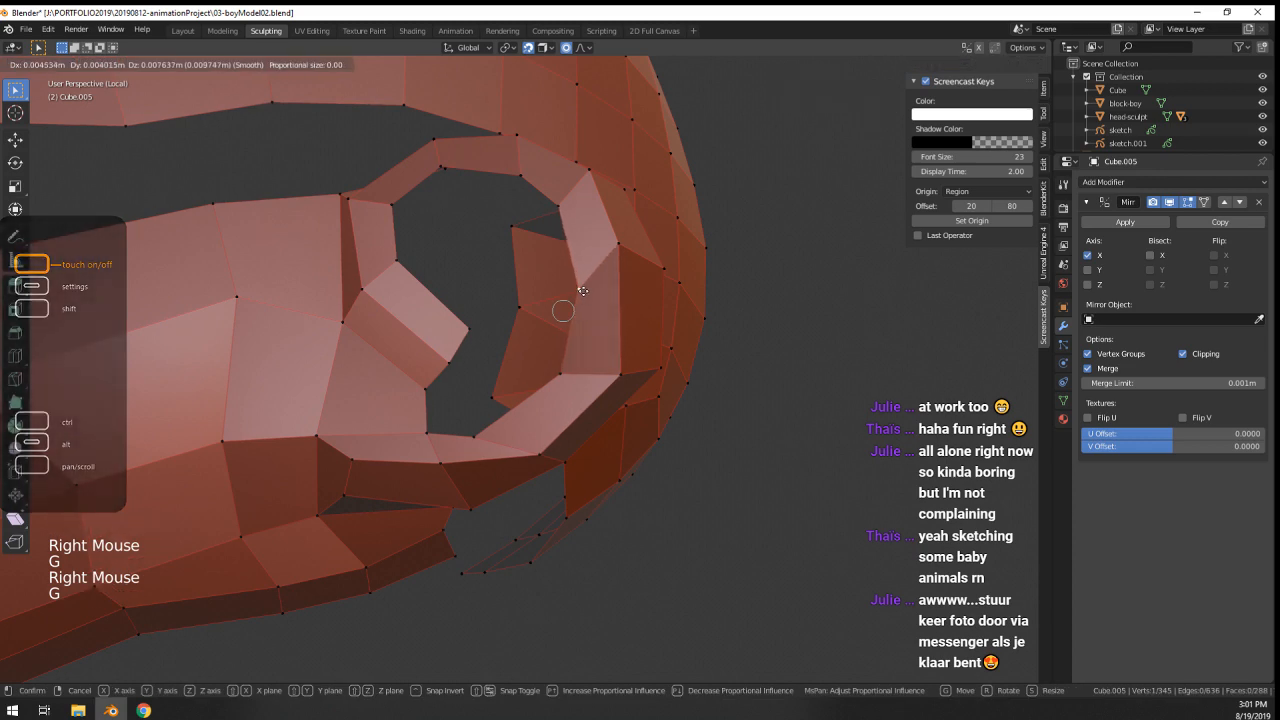
pyautogui.click(577, 286)
pyautogui.moveTo(564, 358); pyautogui.dragTo(562, 377, button='right')
pyautogui.press('g')
pyautogui.click(585, 348)
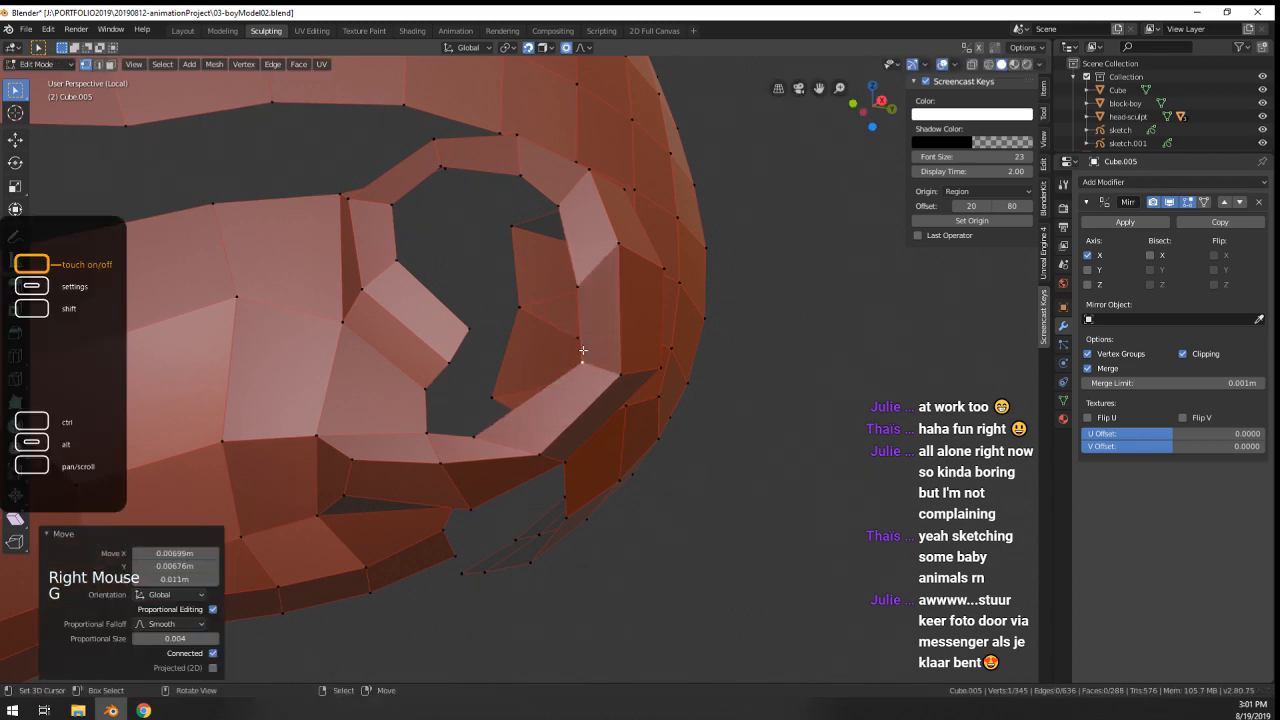
pyautogui.press('g')
pyautogui.click(590, 344)
# - Move the lower inner rim vertex above the earlobe backward to widen the bottom of the ear opening
pyautogui.rightClick(454, 444)
pyautogui.press('g')
pyautogui.rightClick(475, 435)
pyautogui.rightClick(478, 437)
pyautogui.press('g')
pyautogui.click(511, 426)
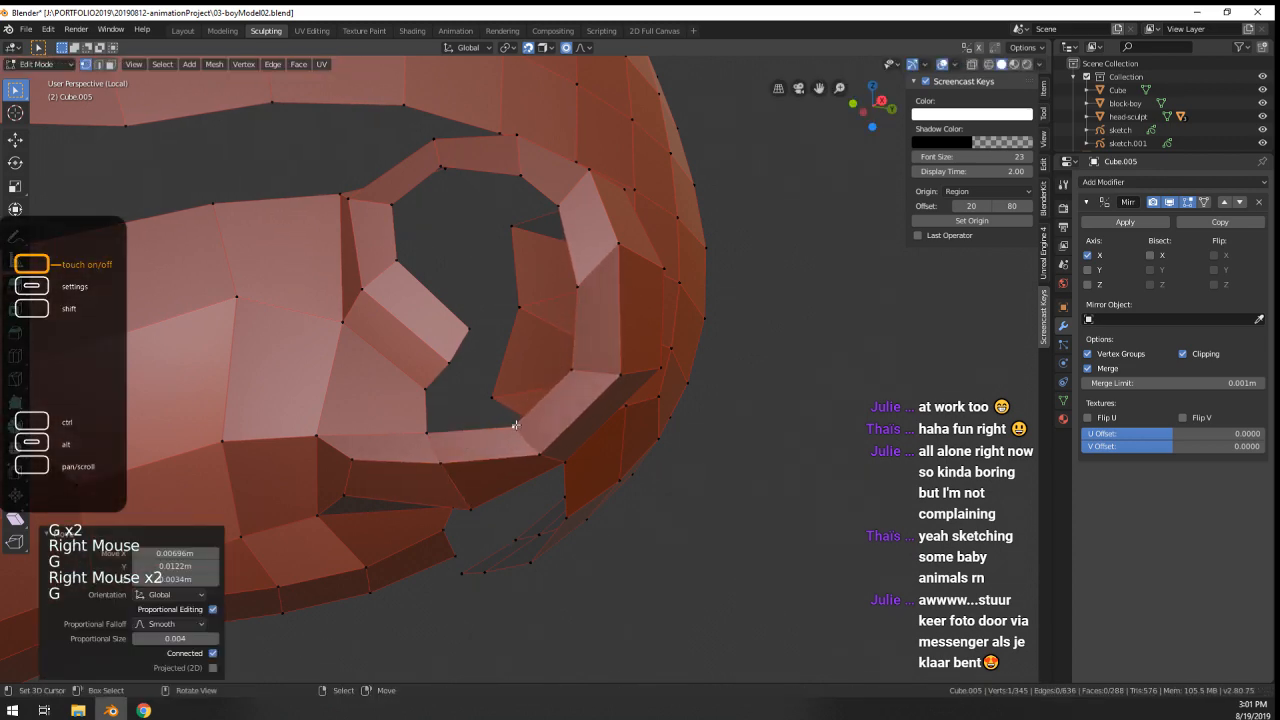
# - Move the vertex on the outer edge of the ear's lower rim slightly upward, beside the earlobe
pyautogui.rightClick(545, 465)
pyautogui.press('g')
pyautogui.click(544, 445)
pyautogui.scroll(-1, 544, 445)
pyautogui.scroll(-1, 544, 445)
pyautogui.press('Tab')
pyautogui.scroll(-2, 544, 445)
pyautogui.moveTo(544, 445); pyautogui.dragTo(562, 400, button='middle')
pyautogui.scroll(4, 530, 385)
pyautogui.press('Tab')
# - Reposition three vertices along the ear's lower back rim to smooth its curve
pyautogui.rightClick(506, 410)
pyautogui.press('g')
pyautogui.click(508, 386)
pyautogui.rightClick(523, 458)
pyautogui.press('g')
pyautogui.click(581, 386)
pyautogui.rightClick(574, 489)
pyautogui.press('g')
pyautogui.click(598, 464)
pyautogui.moveTo(598, 464); pyautogui.dragTo(560, 490, button='middle')
pyautogui.moveTo(560, 490); pyautogui.dragTo(434, 583, button='middle')
pyautogui.scroll(-2, 602, 241)
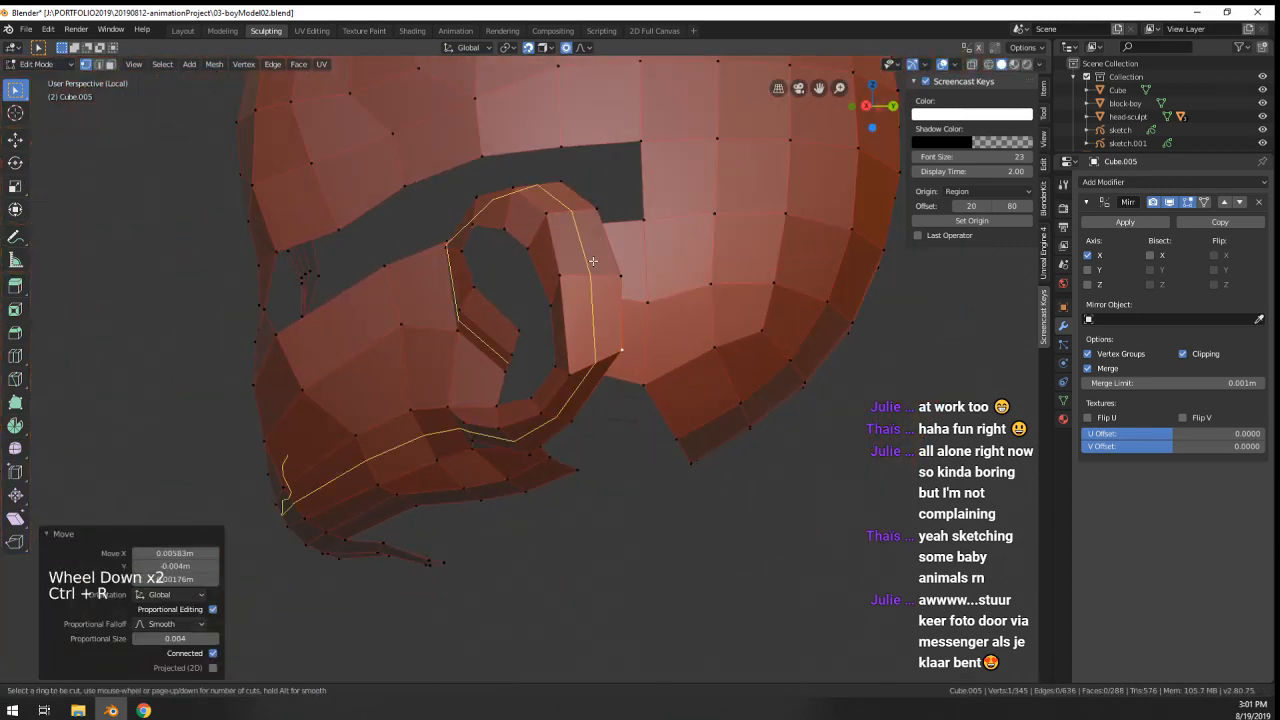
pyautogui.press('Escape')
pyautogui.moveTo(455, 378)
pyautogui.mouseDown(button='middle')
pyautogui.moveTo(545, 394)
pyautogui.moveTo(497, 404)
pyautogui.mouseUp(button='middle')
pyautogui.scroll(2, 497, 404)
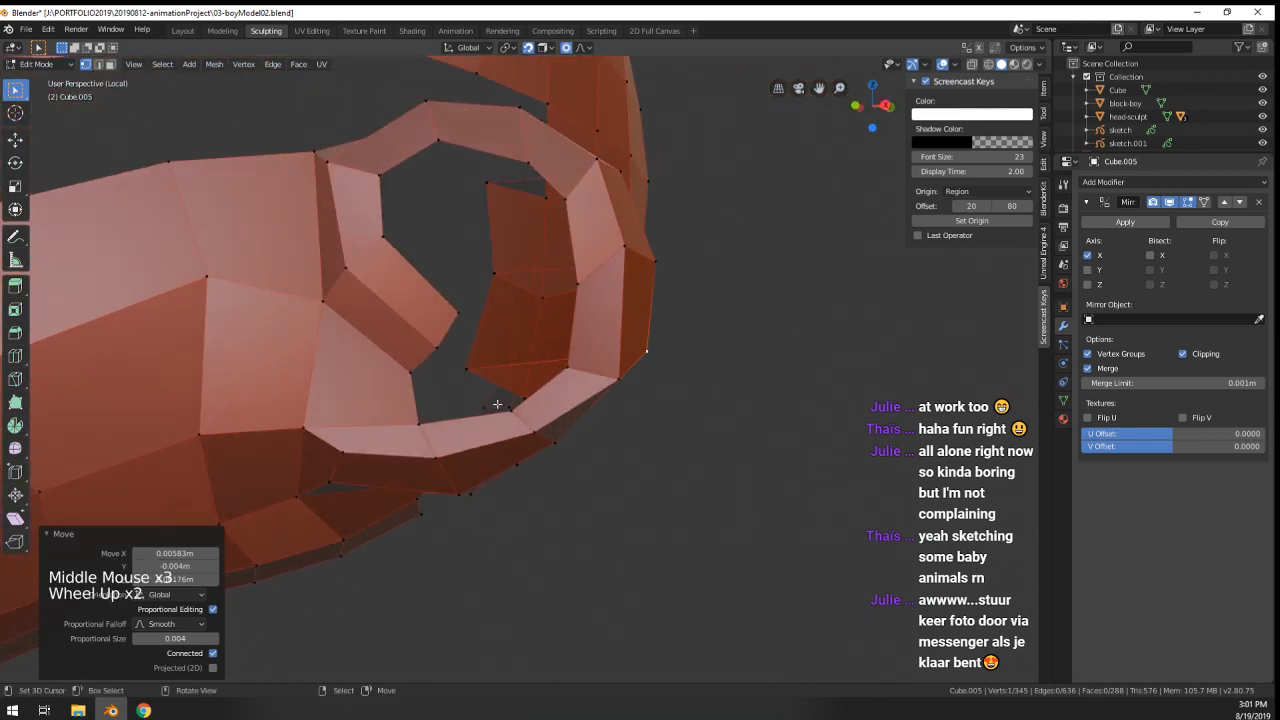
# - Fill the ear opening with faces joining the front inner edges to the back and lower inner rim
pyautogui.rightClick(427, 409)
pyautogui.press('f')
pyautogui.scroll(-5, 409, 375)
pyautogui.press('Tab')
pyautogui.moveTo(409, 375); pyautogui.dragTo(520, 395, button='middle')
pyautogui.press('Tab')
pyautogui.scroll(3, 527, 377)
pyautogui.keyDown('shift'); pyautogui.moveTo(520, 395); pyautogui.dragTo(524, 405, button='middle'); pyautogui.keyUp('shift')
pyautogui.moveTo(524, 405); pyautogui.dragTo(535, 438, button='middle')
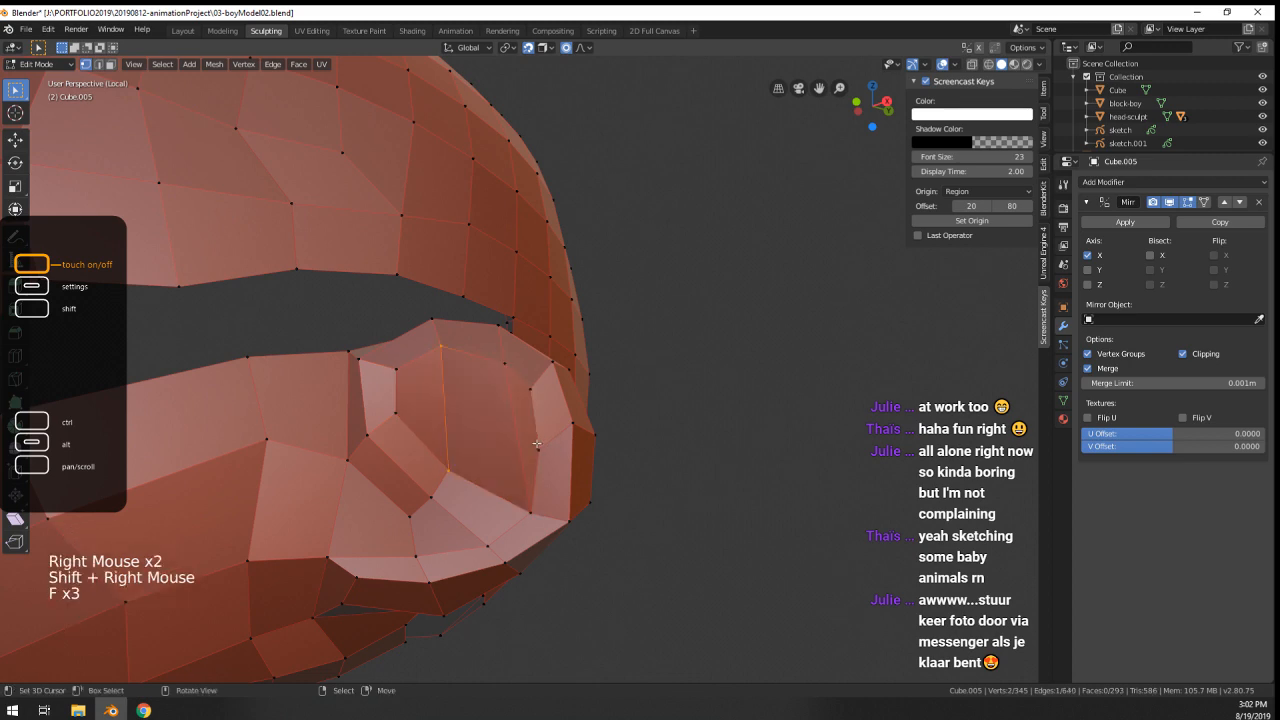
pyautogui.scroll(-1, 537, 443)
pyautogui.press('Tab')
pyautogui.moveTo(537, 443); pyautogui.dragTo(494, 438, button='middle')
pyautogui.press('Tab')
pyautogui.scroll(2, 500, 460)
# - Select the five faces filling the ear opening in face mode and inset them
pyautogui.click(112, 64)
pyautogui.rightClick(389, 560)
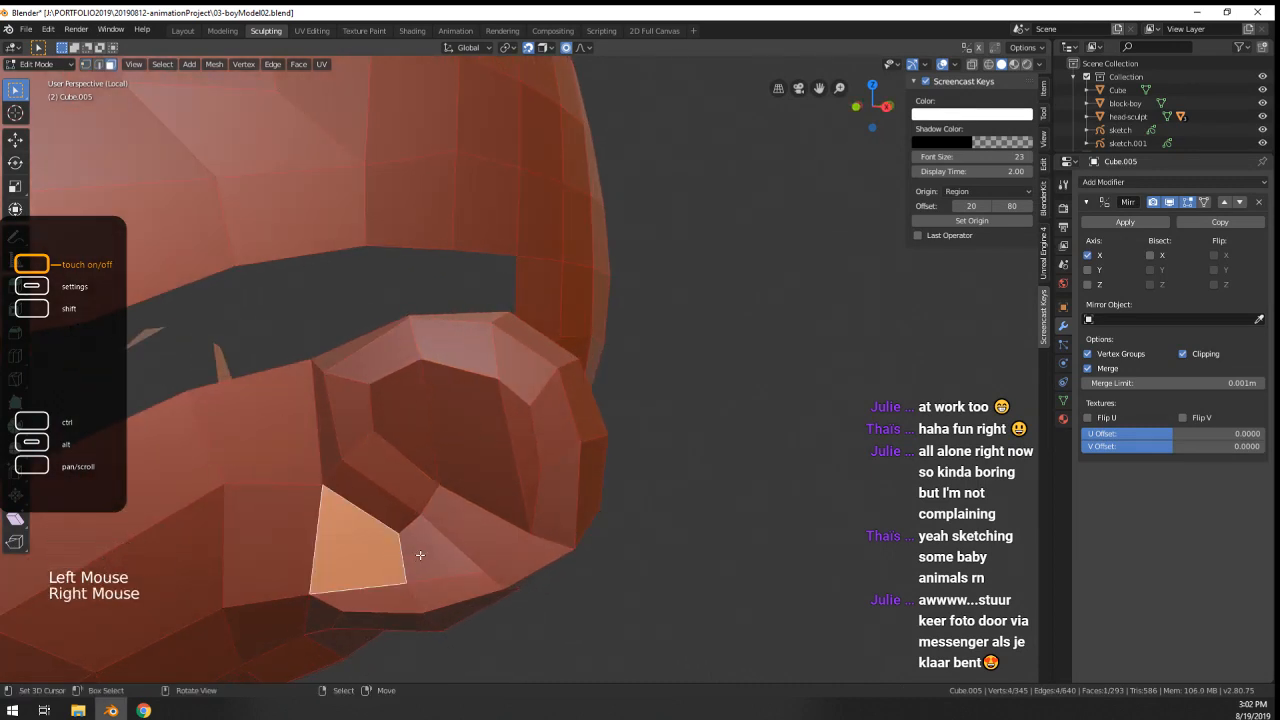
pyautogui.rightClick(370, 545)
pyautogui.keyDown('ctrl'); pyautogui.rightClick(400, 440); pyautogui.keyUp('ctrl')
pyautogui.rightClick(370, 545)
pyautogui.keyDown('ctrl'); pyautogui.rightClick(517, 452); pyautogui.keyUp('ctrl')
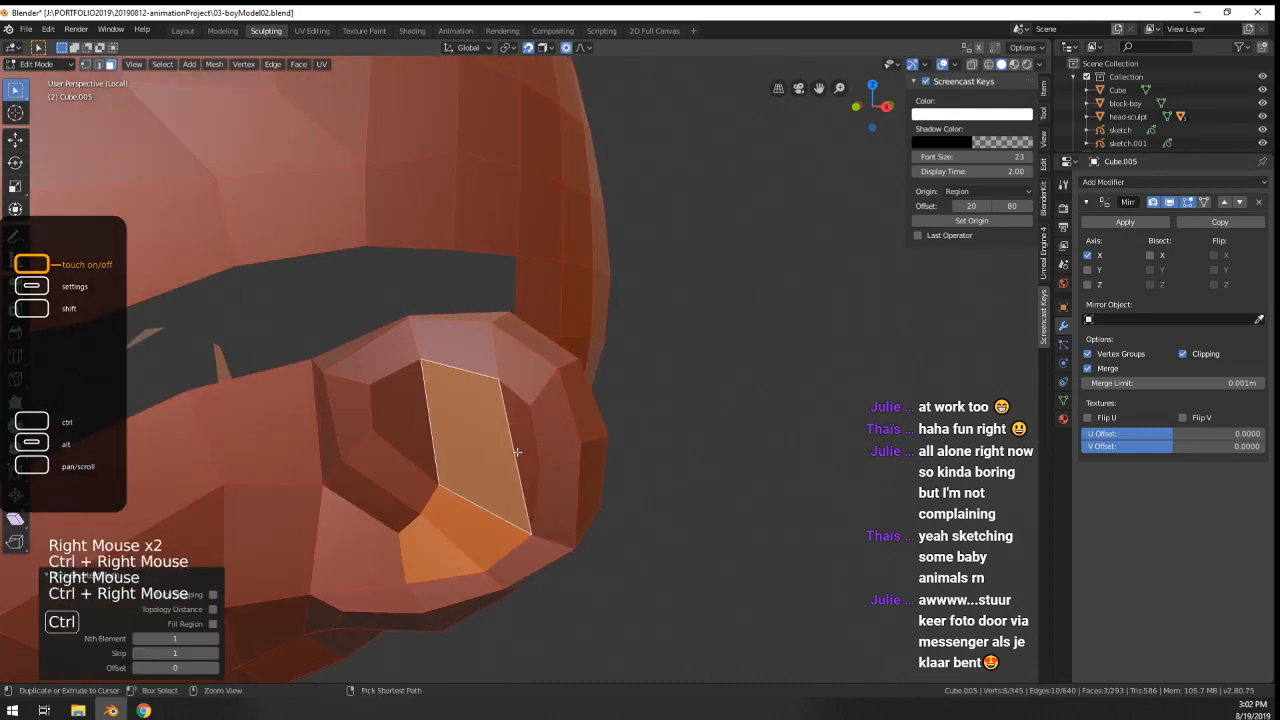
pyautogui.moveTo(409, 447); pyautogui.dragTo(640, 480, button='middle')
pyautogui.press('i')
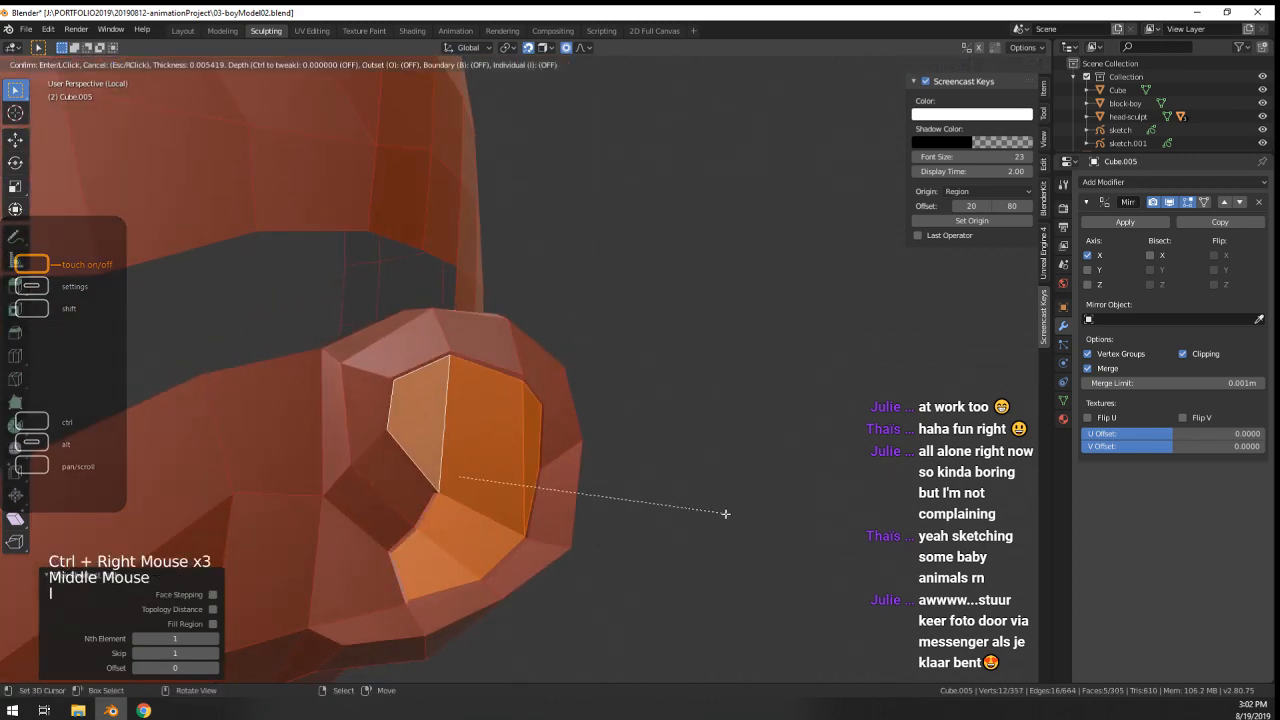
pyautogui.click(711, 517)
# - Move the inset faces deeper into the ear to form a recess
pyautogui.moveTo(711, 517); pyautogui.dragTo(657, 504, button='middle')
pyautogui.press('g')
pyautogui.click(717, 533)
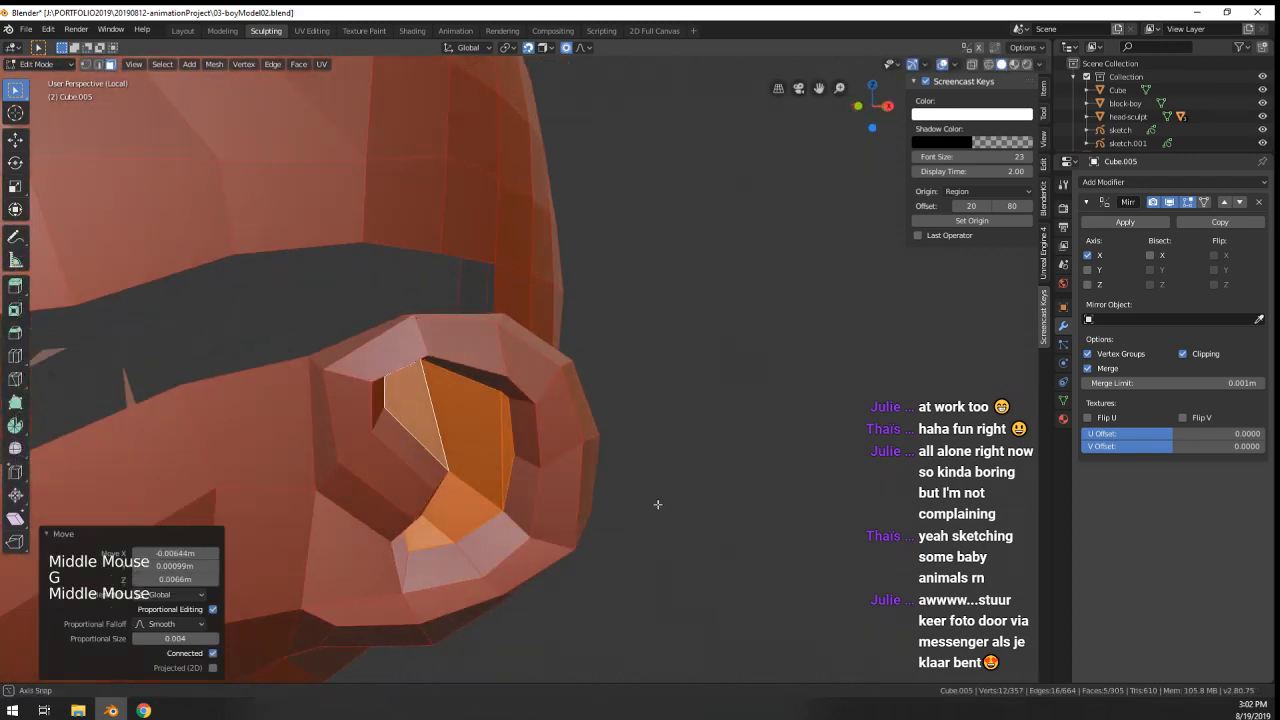
# - Slide the two upper vertices of the ear recess's floor along their edges, using vertex mode
pyautogui.click(86, 65)
pyautogui.moveTo(236, 238); pyautogui.dragTo(268, 272, button='middle')
pyautogui.rightClick(374, 340)
pyautogui.press('g')
pyautogui.press('g')
pyautogui.click(377, 358)
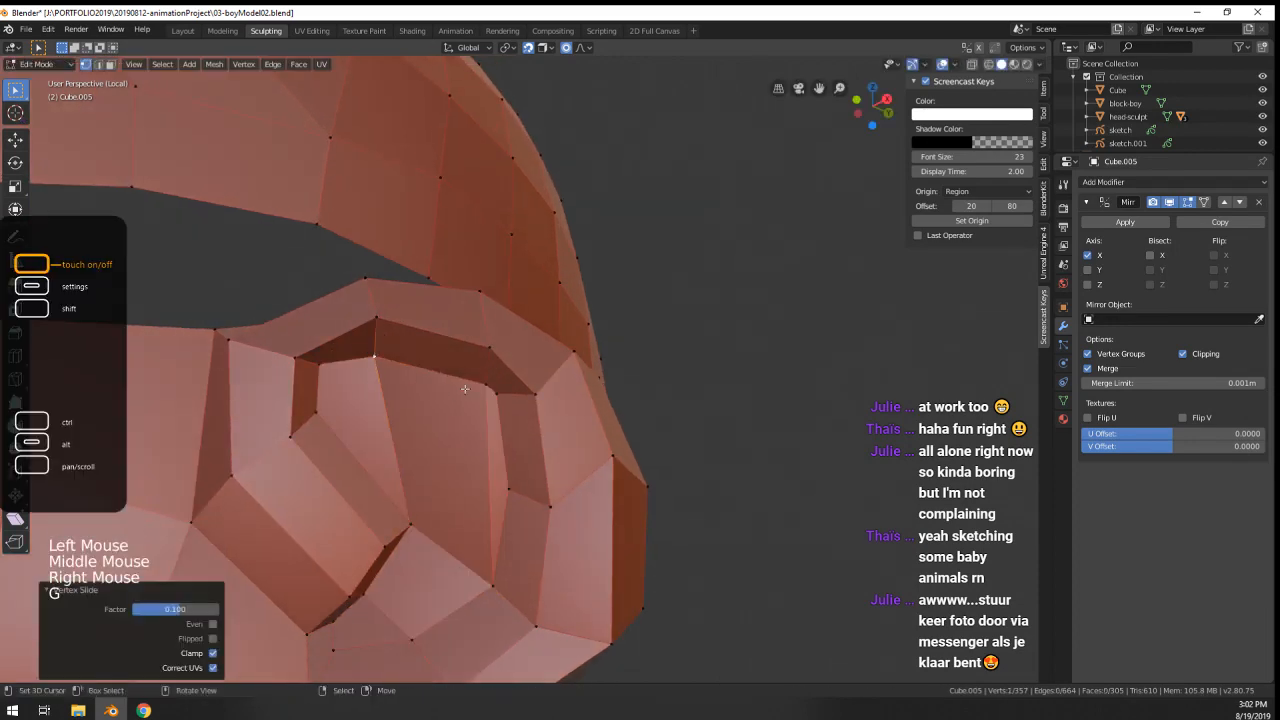
pyautogui.rightClick(486, 386)
pyautogui.press('g')
pyautogui.press('g')
pyautogui.click(443, 378)
# - Reposition the lower back vertex of the ear recess's floor, adjusting it from more than one angle
pyautogui.rightClick(493, 585)
pyautogui.press('g')
pyautogui.click(491, 571)
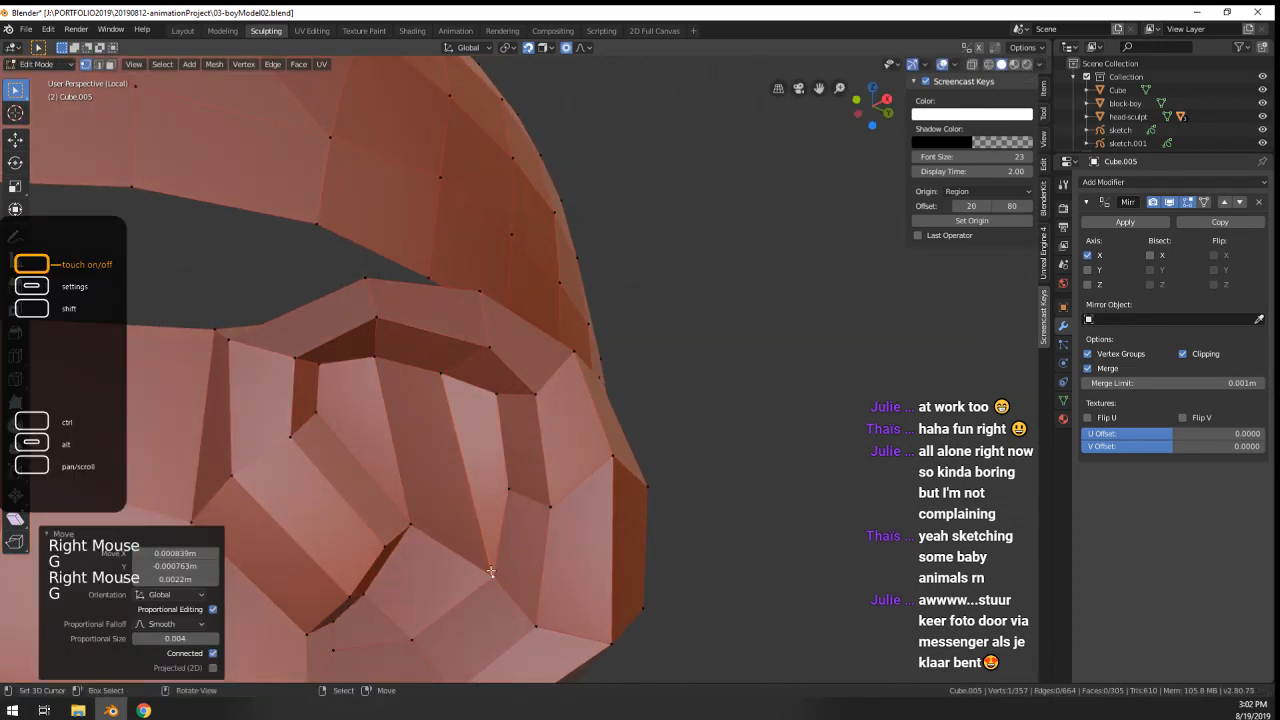
pyautogui.moveTo(494, 404); pyautogui.dragTo(445, 486, button='middle')
pyautogui.press('g')
pyautogui.click(522, 402)
pyautogui.press('g')
pyautogui.click(558, 397)
pyautogui.scroll(-1, 558, 397)
pyautogui.rightClick(550, 410)
# - Examine the ear's recess and overall shape on the whole head in Object Mode
pyautogui.press('Tab')
pyautogui.scroll(-5, 540, 420)
pyautogui.moveTo(445, 486); pyautogui.dragTo(474, 480, button='middle')
pyautogui.scroll(-6, 472, 482)
pyautogui.moveTo(460, 488); pyautogui.dragTo(515, 487, button='middle')
pyautogui.moveTo(515, 487)
pyautogui.mouseDown(button='middle')
pyautogui.moveTo(574, 483)
pyautogui.moveTo(520, 499)
pyautogui.mouseUp(button='middle')
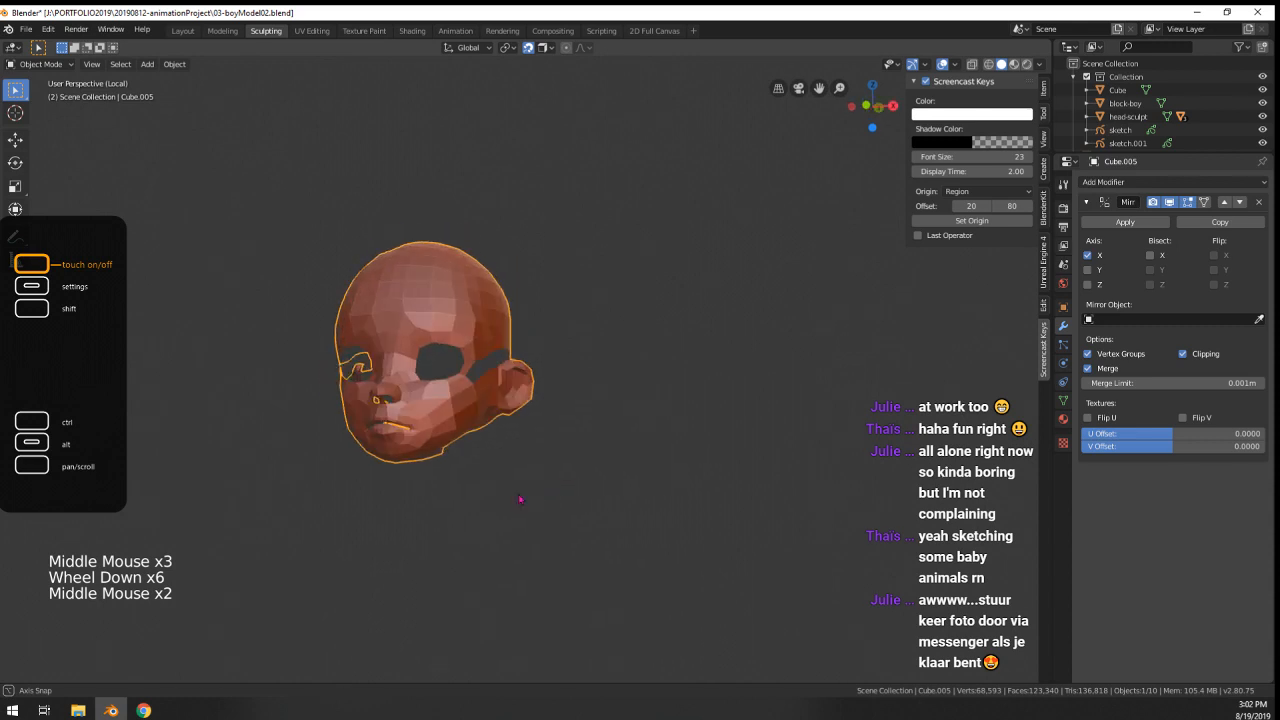
pyautogui.scroll(7, 520, 499)
pyautogui.press('Tab')
# - Move the vertices at the upper back of the ear recess inward
pyautogui.rightClick(509, 382)
pyautogui.press('g')
pyautogui.click(509, 382)
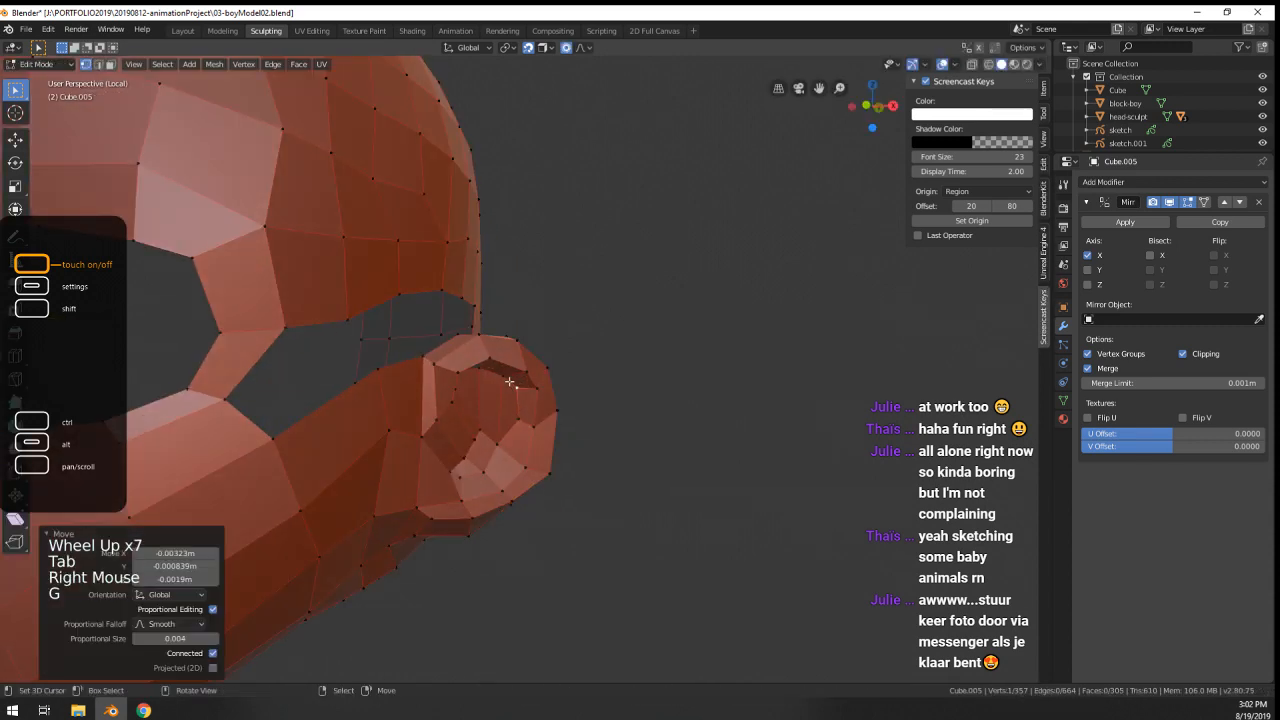
pyautogui.rightClick(509, 383)
pyautogui.press('g')
pyautogui.click(509, 385)
pyautogui.click(506, 381)
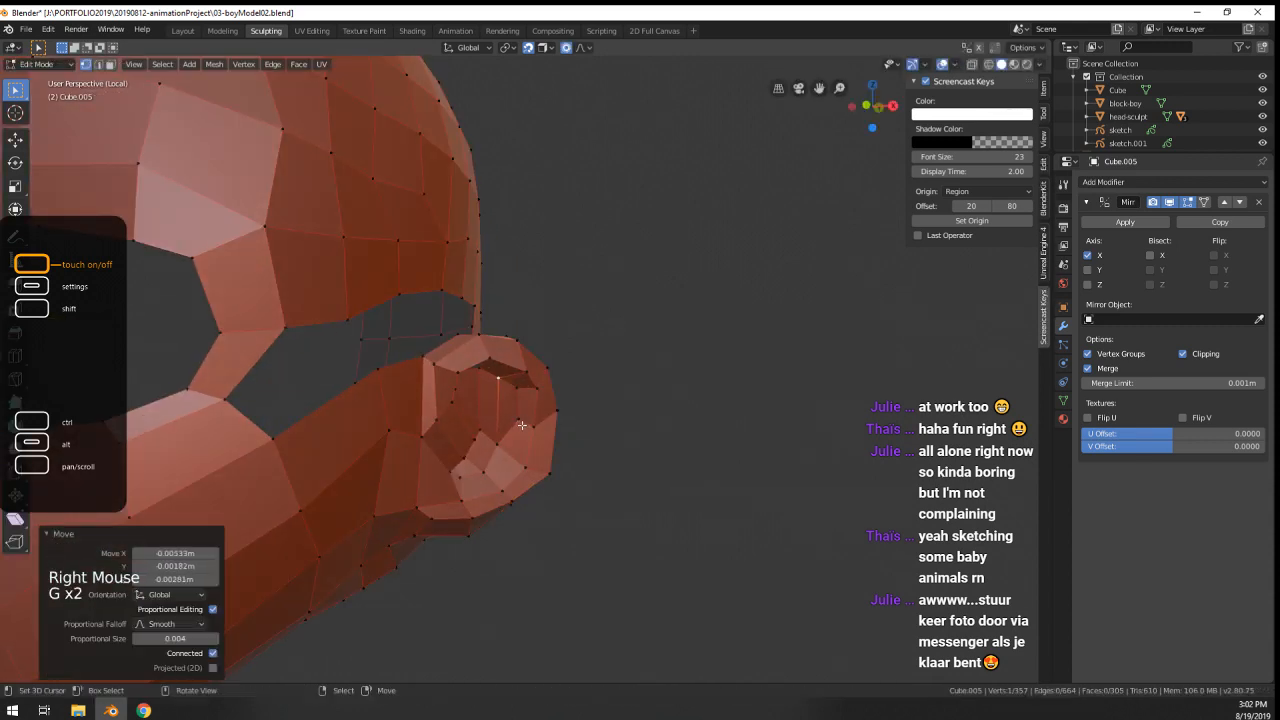
pyautogui.rightClick(520, 421)
pyautogui.click(520, 423)
# - Reposition the lower and upper vertices of the recess's inner floor edge from the front and from below
pyautogui.rightClick(499, 441)
pyautogui.press('g')
pyautogui.click(498, 430)
pyautogui.moveTo(499, 431); pyautogui.dragTo(400, 348, button='middle')
pyautogui.press('g')
pyautogui.click(512, 478)
pyautogui.rightClick(504, 376)
pyautogui.press('g')
pyautogui.click(504, 387)
pyautogui.press('g')
pyautogui.click(217, 347)
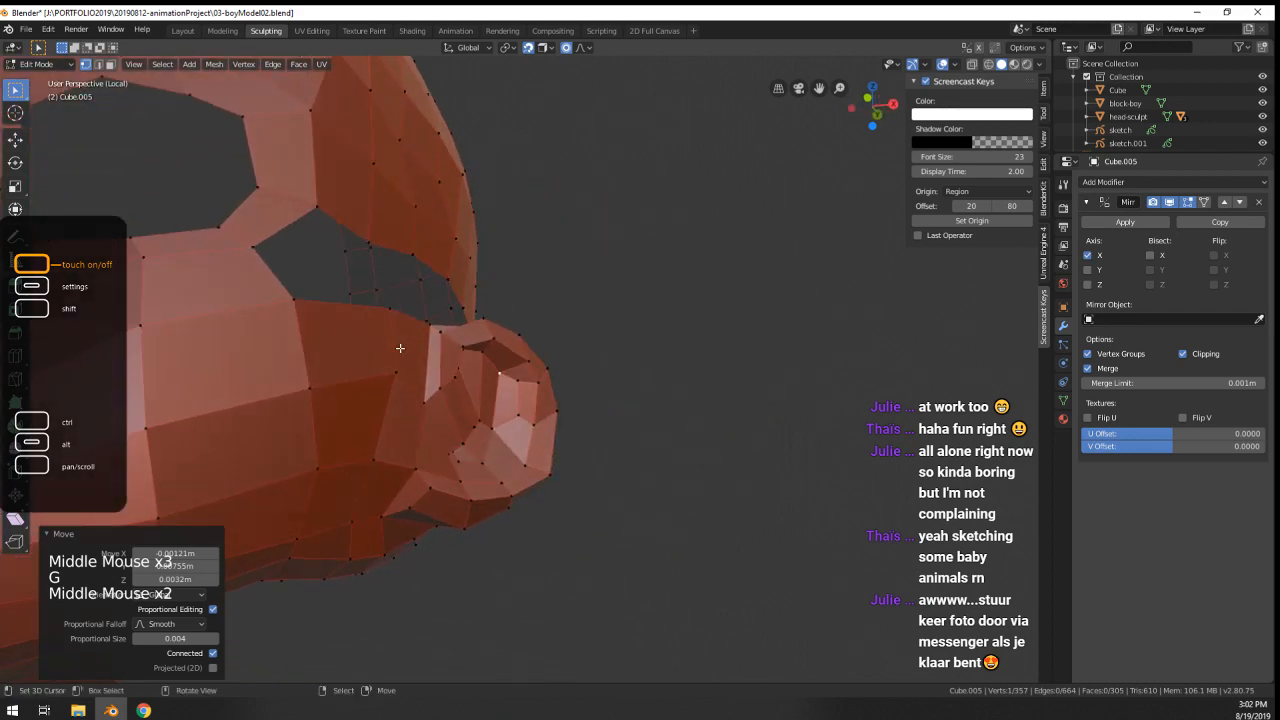
# - Move the two-vertex edge at the back of the ear recess to reshape the back wall
pyautogui.rightClick(515, 384)
pyautogui.keyDown('shift'); pyautogui.rightClick(518, 413); pyautogui.keyUp('shift')
pyautogui.scroll(-1, 520, 418)
pyautogui.scroll(2, 520, 418)
pyautogui.moveTo(525, 425); pyautogui.dragTo(504, 457, button='middle')
pyautogui.press('g')
pyautogui.click(462, 470)
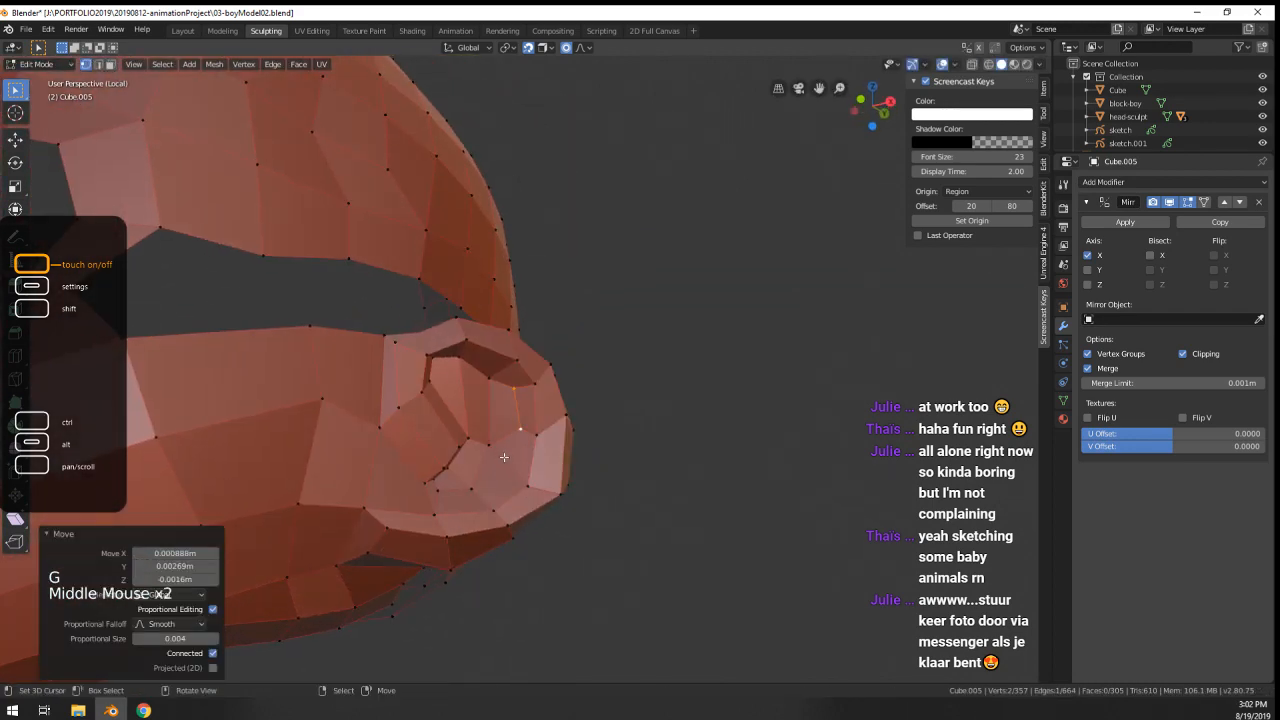
# - Reposition the recess's central floor vertex and the two vertices along its back wall
pyautogui.hotkey('ctrl', 'r')
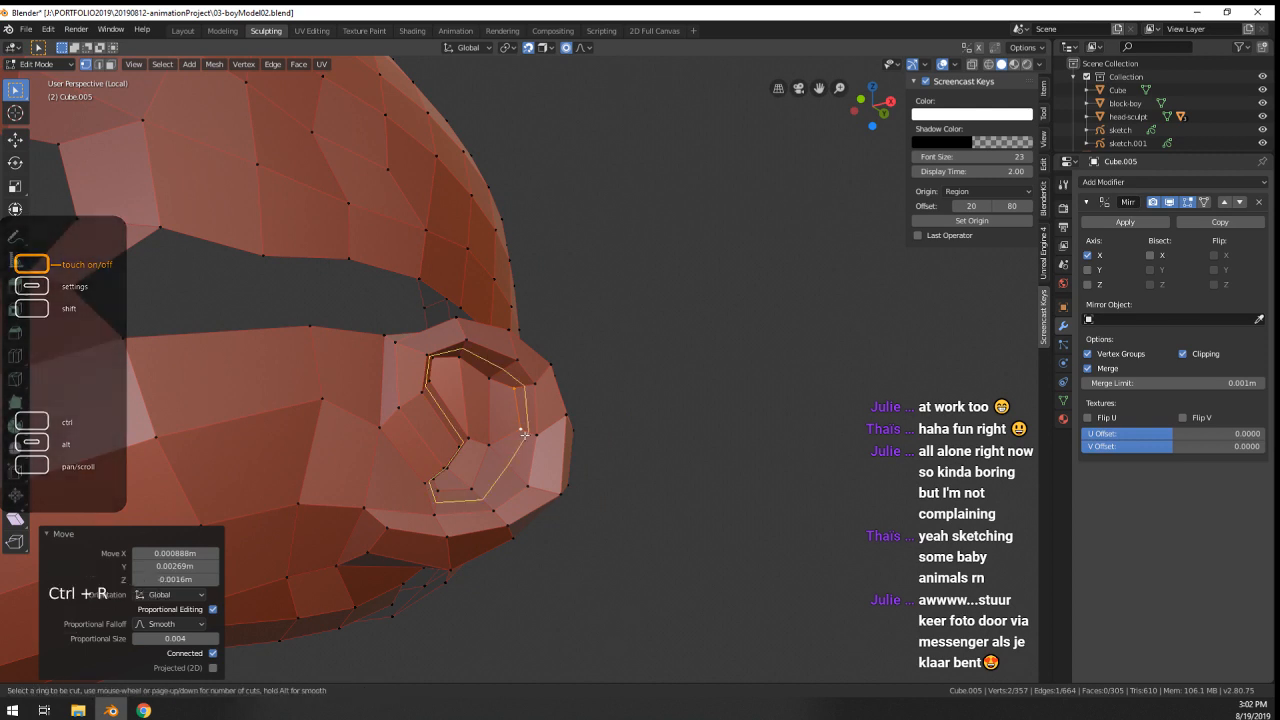
pyautogui.scroll(2, 524, 435)
pyautogui.rightClick(473, 467)
pyautogui.press('g')
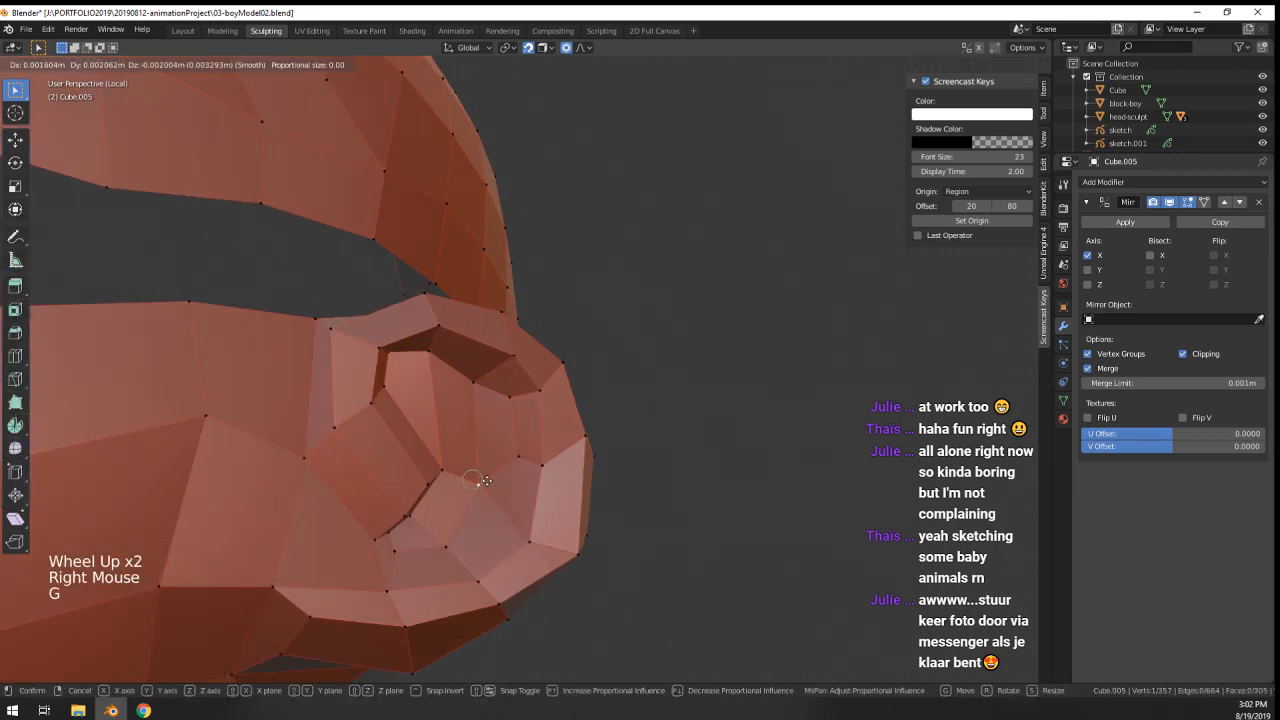
pyautogui.click(482, 476)
pyautogui.rightClick(498, 470)
pyautogui.press('g')
pyautogui.click(506, 453)
pyautogui.rightClick(512, 402)
pyautogui.press('g')
pyautogui.click(506, 400)
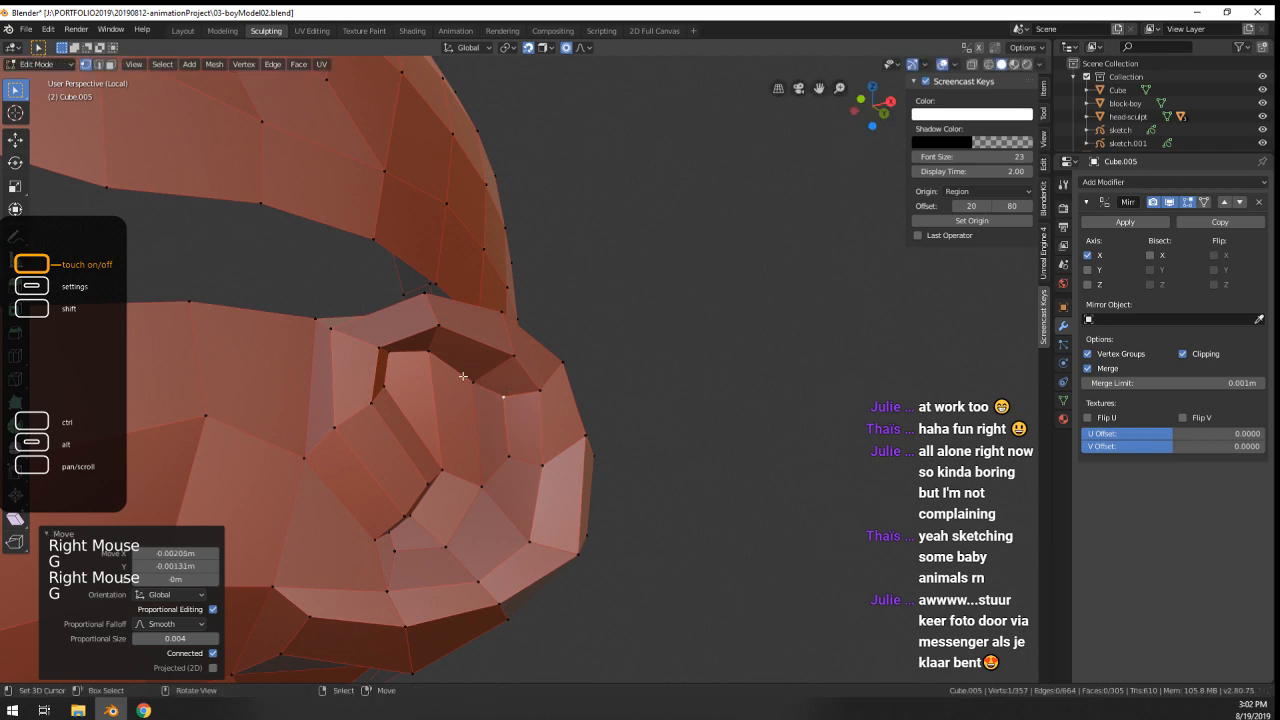
# - Move the upper floor vertex of the ear recess, refining its depth from another angle
pyautogui.rightClick(484, 394)
pyautogui.press('g')
pyautogui.click(486, 400)
pyautogui.moveTo(488, 403); pyautogui.dragTo(548, 498, button='middle')
pyautogui.press('g')
pyautogui.click(617, 431)
pyautogui.press('g')
pyautogui.click(490, 449)
# - Move the two-vertex edge at the back of the ear's inner rim into a smoother curve
pyautogui.press('Tab')
pyautogui.scroll(-3, 533, 411)
pyautogui.press('Tab')
pyautogui.scroll(1, 526, 473)
pyautogui.scroll(1, 526, 473)
pyautogui.press('g')
pyautogui.click(657, 594)
pyautogui.press('g')
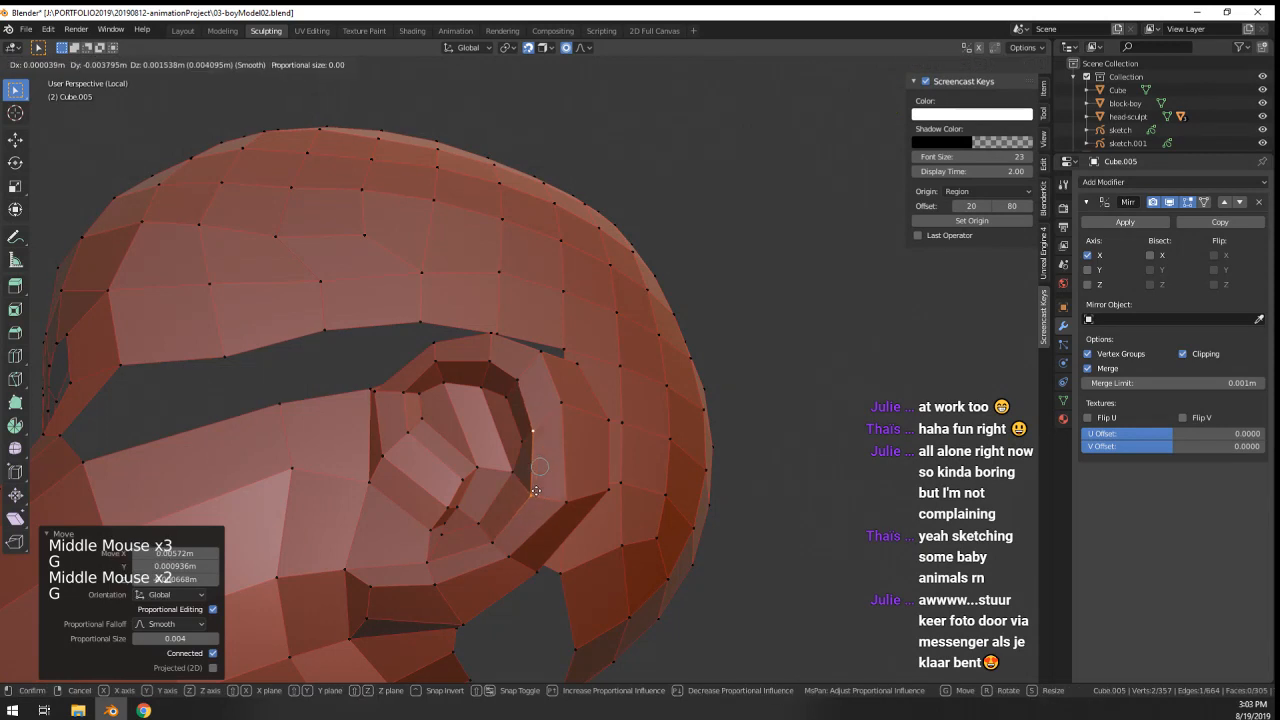
pyautogui.click(585, 501)
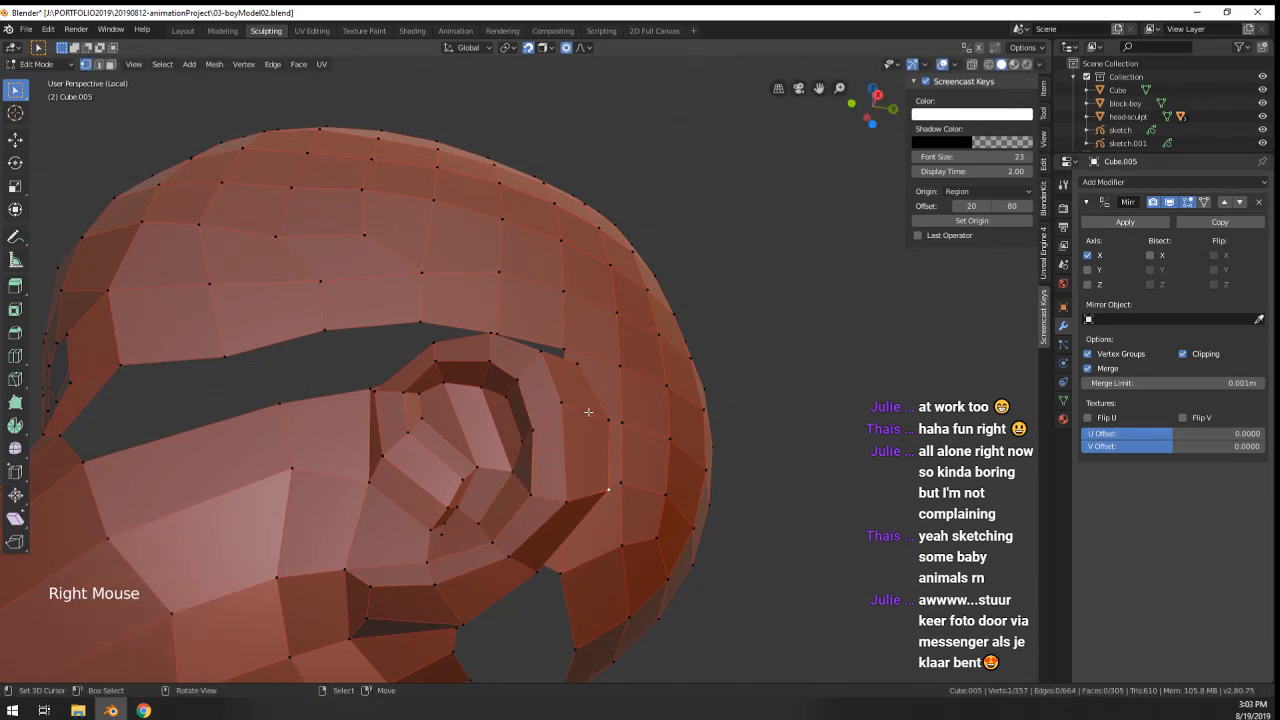
# - Select the edge across the ear's lower back rim and reposition it, adjusting from behind the ear
pyautogui.keyDown('shift'); pyautogui.rightClick(566, 499); pyautogui.keyUp('shift')
pyautogui.moveTo(566, 499); pyautogui.dragTo(456, 513, button='middle')
pyautogui.press('g')
pyautogui.click(571, 541)
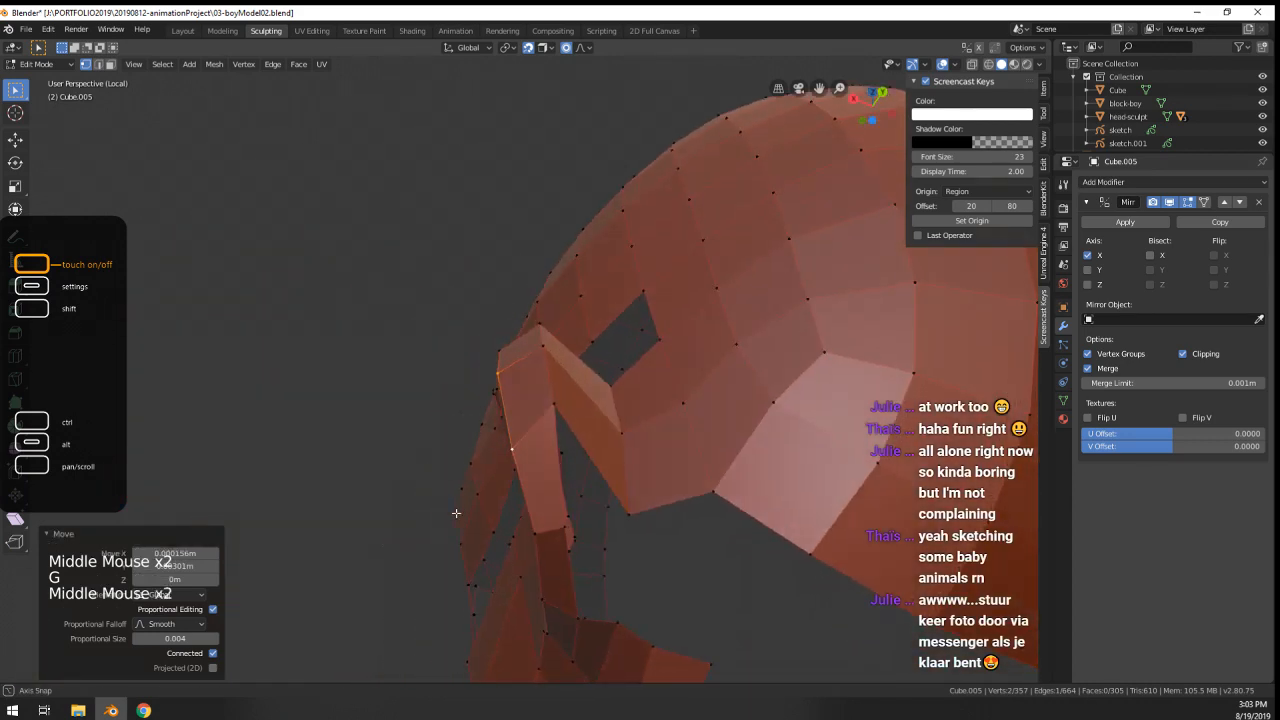
pyautogui.press('g')
pyautogui.click(557, 425)
# - Examine the ear and the open gap between it and the head from several sides
pyautogui.scroll(-1, 540, 450)
pyautogui.press('Tab')
pyautogui.scroll(-4, 376, 597)
pyautogui.scroll(-4, 609, 551)
pyautogui.moveTo(376, 597); pyautogui.dragTo(517, 594, button='middle')
pyautogui.scroll(7, 440, 498)
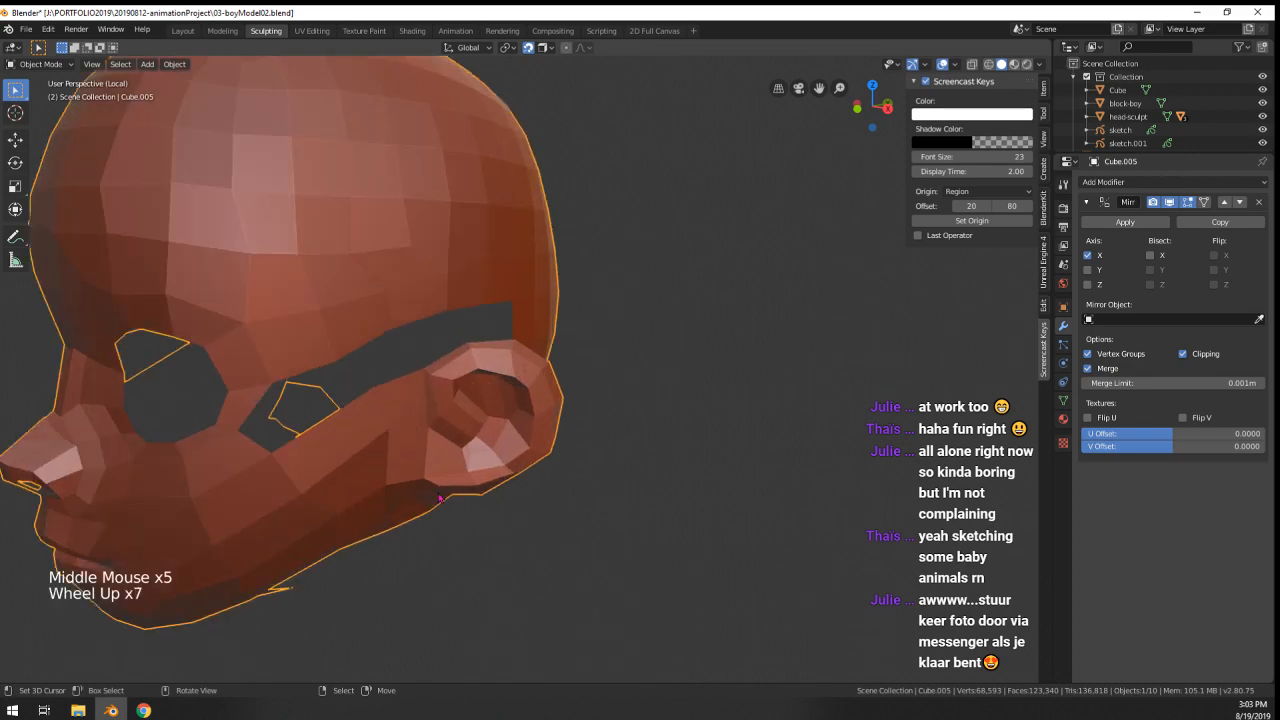
pyautogui.press('Tab')
pyautogui.moveTo(440, 498); pyautogui.dragTo(430, 494, button='middle')
pyautogui.keyDown('shift'); pyautogui.moveTo(430, 494); pyautogui.dragTo(363, 464, button='middle'); pyautogui.keyUp('shift')
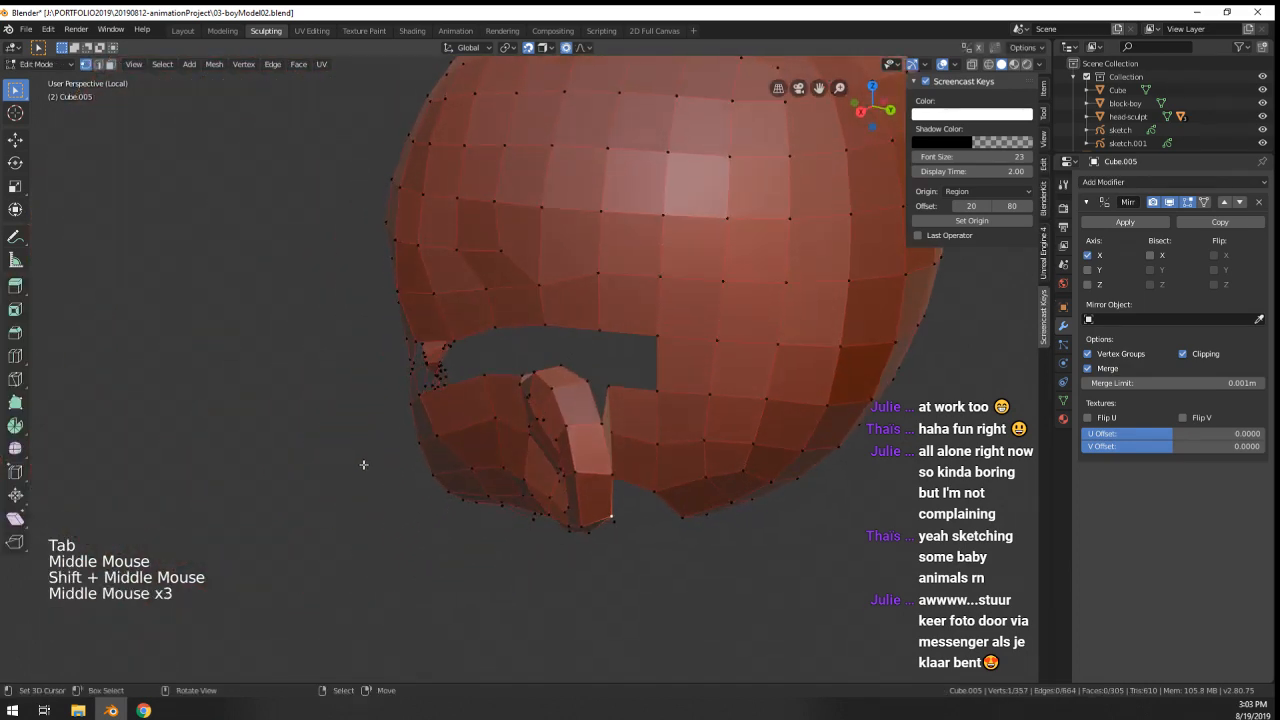
# - Fill a face between the top front edge of the ear and the head edge across the gap
pyautogui.moveTo(668, 331); pyautogui.dragTo(580, 383, button='middle')
pyautogui.scroll(1, 569, 351)
pyautogui.rightClick(525, 426)
pyautogui.scroll(1, 580, 383)
pyautogui.rightClick(593, 394)
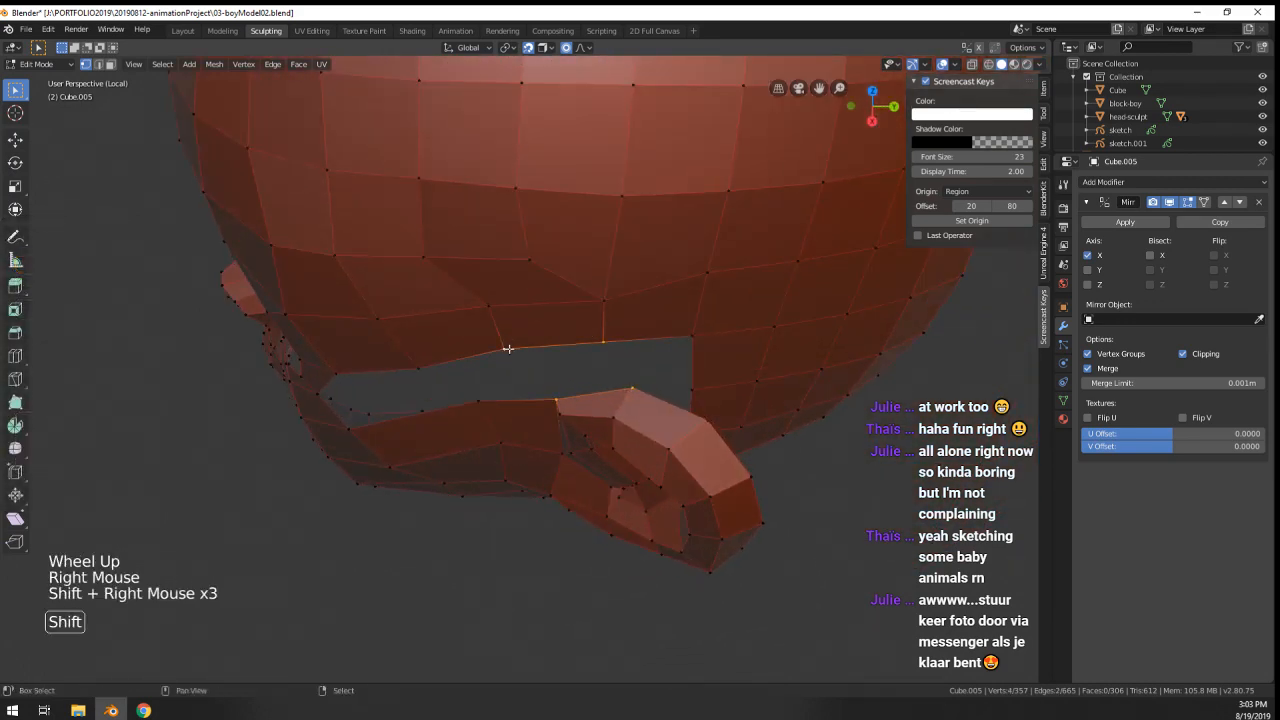
pyautogui.press('f')
pyautogui.moveTo(508, 348); pyautogui.dragTo(547, 389, button='middle')
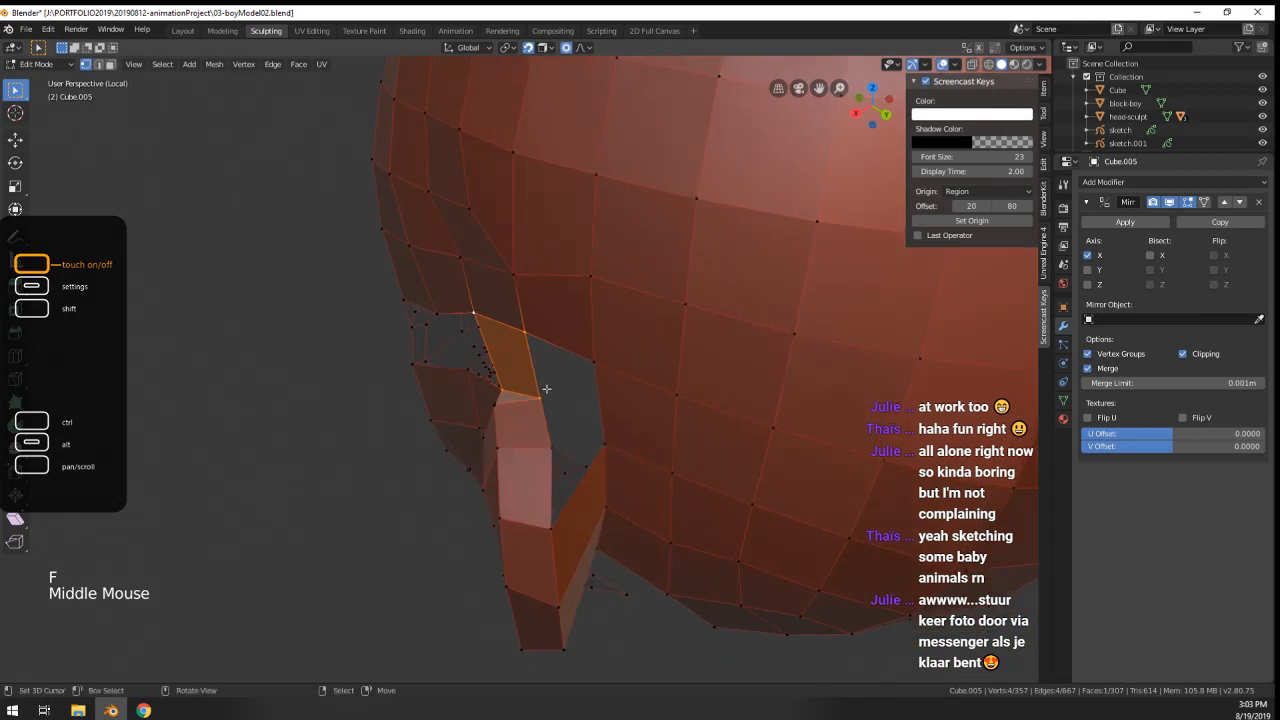
# - Fill the remaining gap between the back of the ear's upper rim and the head, and reposition the vertices along the join
pyautogui.moveTo(650, 449); pyautogui.dragTo(590, 484, button='middle')
pyautogui.scroll(-2, 586, 457)
pyautogui.press('Tab')
pyautogui.scroll(2, 583, 510)
pyautogui.press('Tab')
pyautogui.rightClick(510, 478)
pyautogui.press('g')
pyautogui.press('g')
pyautogui.rightClick(575, 487)
pyautogui.press('g')
pyautogui.click(560, 497)
pyautogui.press('g')
pyautogui.click(514, 433)
pyautogui.press('g')
pyautogui.click(591, 484)
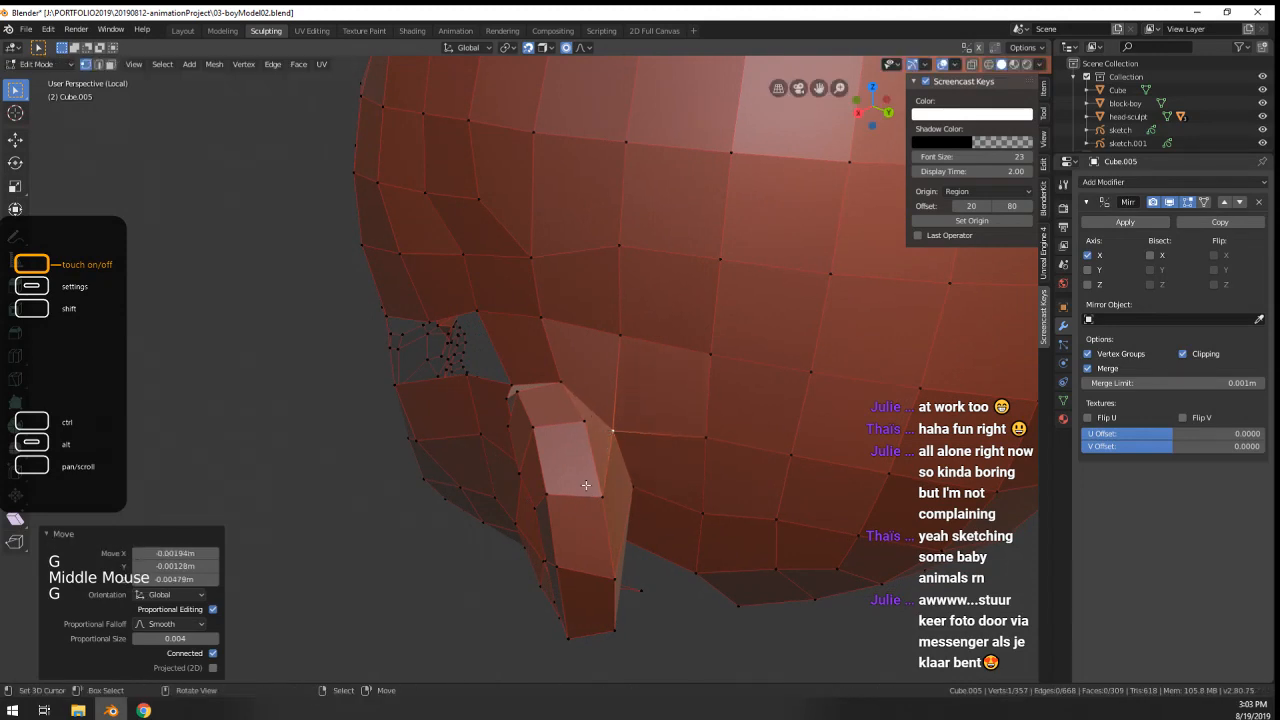
# - Fill a face between the ear's upper front corner and the temple, extending the surface into the gap toward the eye
pyautogui.press('Tab')
pyautogui.moveTo(500, 430); pyautogui.dragTo(594, 401, button='middle')
pyautogui.press('Tab')
pyautogui.rightClick(576, 372)
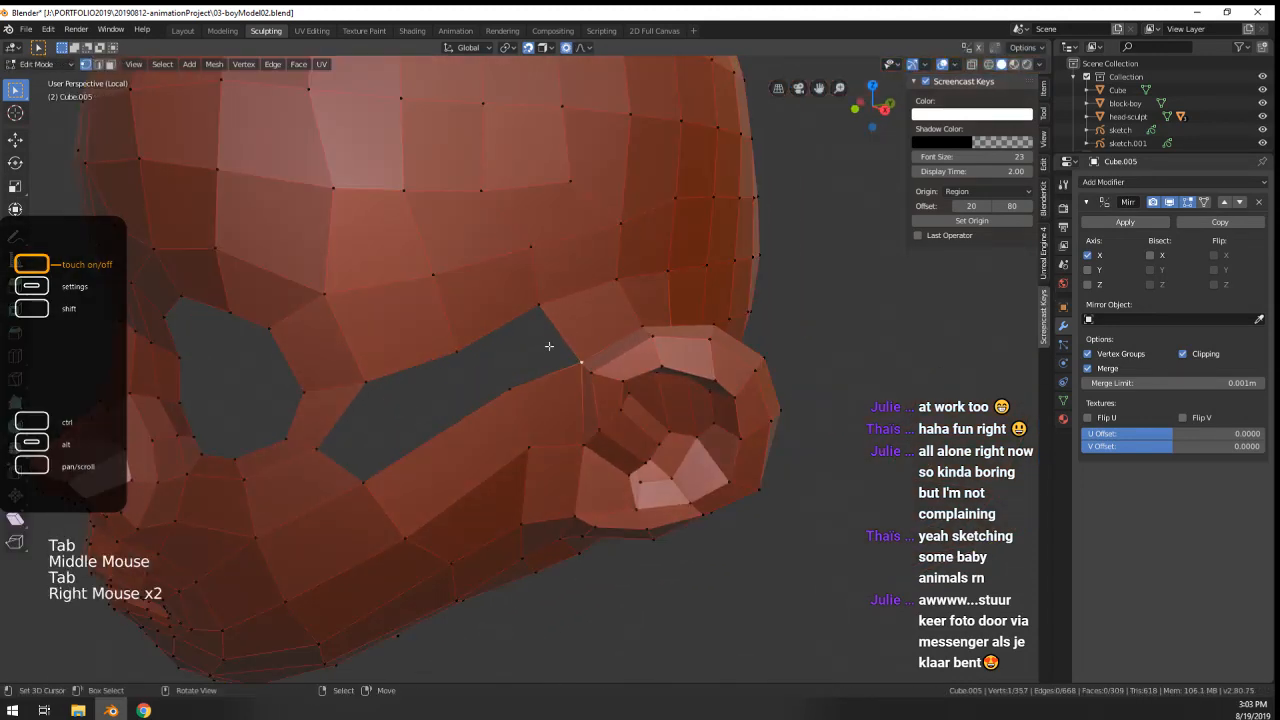
pyautogui.press('f')
# - Select the vertical edge path down the cheek from the gap to the jawline and reposition it along the surface
pyautogui.scroll(-2, 509, 293)
pyautogui.moveTo(524, 338); pyautogui.dragTo(485, 302, button='middle')
pyautogui.scroll(-2, 485, 302)
pyautogui.rightClick(385, 378)
pyautogui.keyDown('ctrl'); pyautogui.rightClick(448, 558); pyautogui.keyUp('ctrl')
pyautogui.press('g')
pyautogui.press('g')
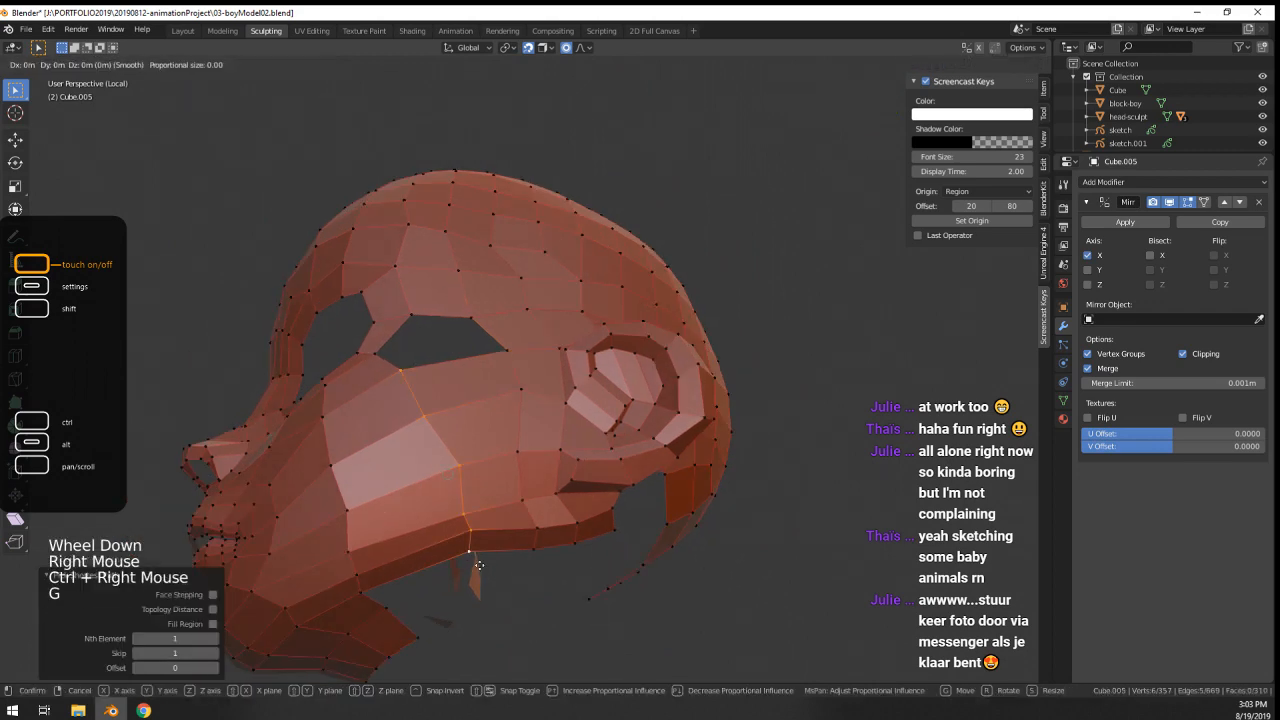
pyautogui.click(458, 571)
# - Add one centred loop cut down the cheek beside the repositioned edge path
pyautogui.hotkey('ctrl', 'r')
pyautogui.click(444, 398)
pyautogui.click(444, 398)
# - Fill the open gap between the eye's outer corner and the upper cheek with faces
pyautogui.moveTo(446, 402); pyautogui.dragTo(475, 418, button='middle')
pyautogui.scroll(2, 440, 415)
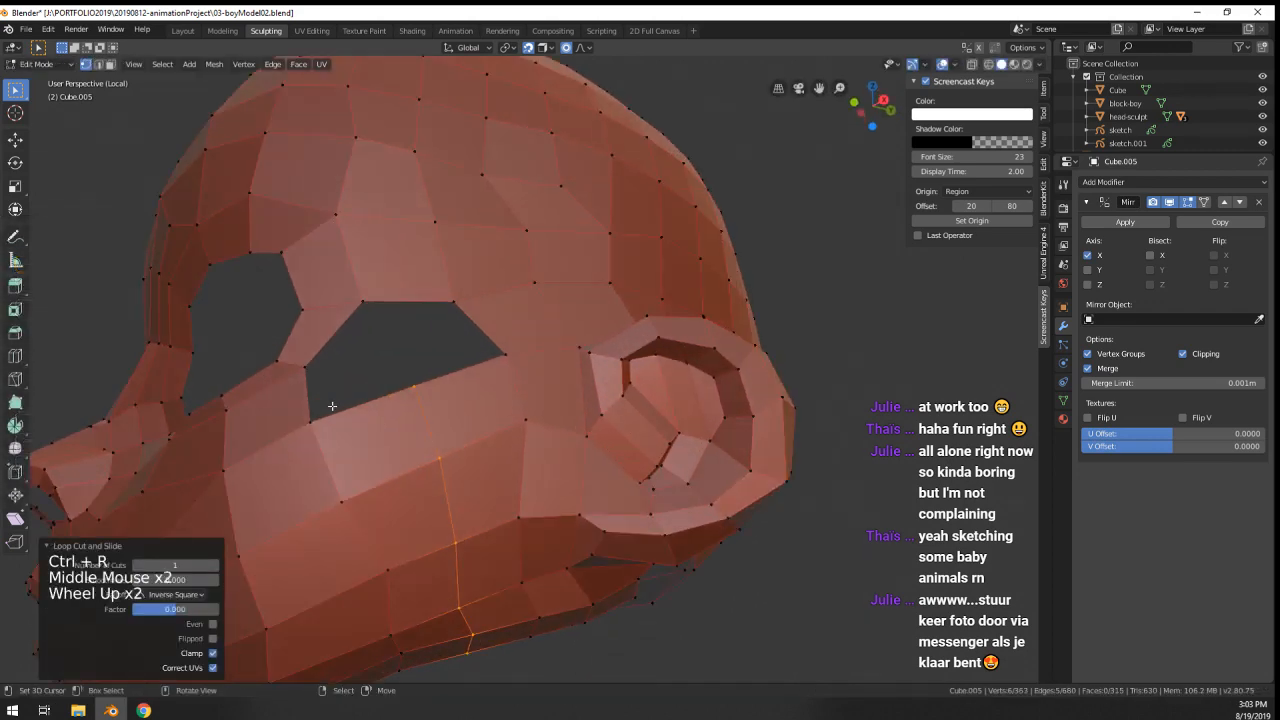
pyautogui.rightClick(314, 414)
pyautogui.keyDown('shift'); pyautogui.rightClick(305, 363); pyautogui.keyUp('shift')
pyautogui.press('f')
pyautogui.press('f')
pyautogui.press('f')
# - Switch the head mesh to Sculpt Mode and set the Grab brush radius to 107 px
pyautogui.scroll(-5, 305, 363)
pyautogui.moveTo(305, 363); pyautogui.dragTo(482, 506, button='middle')
pyautogui.scroll(2, 350, 400)
pyautogui.press('Tab')
pyautogui.keyDown('shift'); pyautogui.moveTo(482, 506); pyautogui.dragTo(487, 495, button='middle'); pyautogui.keyUp('shift')
pyautogui.click(45, 64)
pyautogui.click(49, 111)
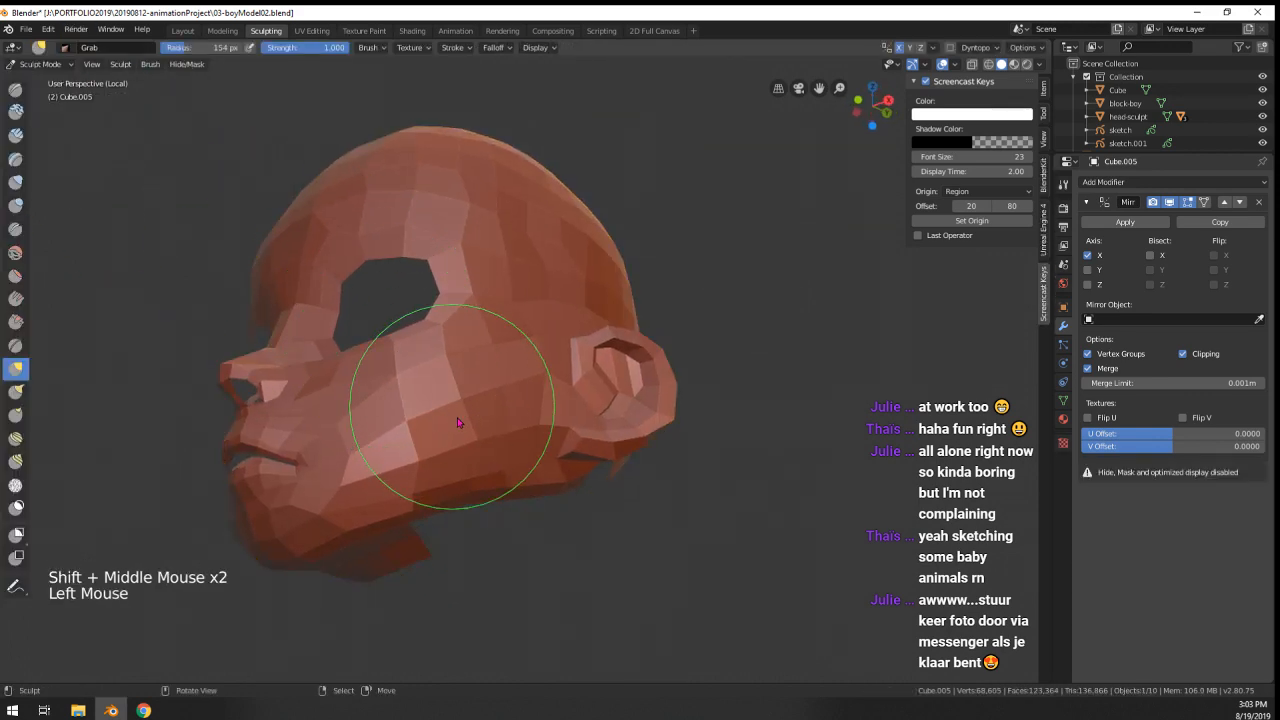
pyautogui.press('f')
pyautogui.click(445, 425)
# - Smooth the new faces across the cheek between the eye and the ear with several brush strokes
pyautogui.keyDown('shift'); pyautogui.moveTo(445, 428); pyautogui.dragTo(400, 438); pyautogui.keyUp('shift')
pyautogui.keyDown('shift'); pyautogui.moveTo(420, 430); pyautogui.dragTo(460, 408); pyautogui.keyUp('shift')
pyautogui.keyDown('shift'); pyautogui.moveTo(468, 403); pyautogui.dragTo(492, 385); pyautogui.keyUp('shift')
pyautogui.moveTo(490, 438)
pyautogui.keyDown('shift'); pyautogui.mouseDown()
pyautogui.moveTo(394, 417)
pyautogui.moveTo(440, 410)
pyautogui.mouseUp(); pyautogui.keyUp('shift')
pyautogui.keyDown('shift'); pyautogui.moveTo(450, 412); pyautogui.dragTo(483, 404); pyautogui.keyUp('shift')
# - Return to Edit Mode and use proportional Shrink/Fatten on a vertex of the side of the face in front of the ear
pyautogui.moveTo(513, 386); pyautogui.dragTo(538, 497, button='middle')
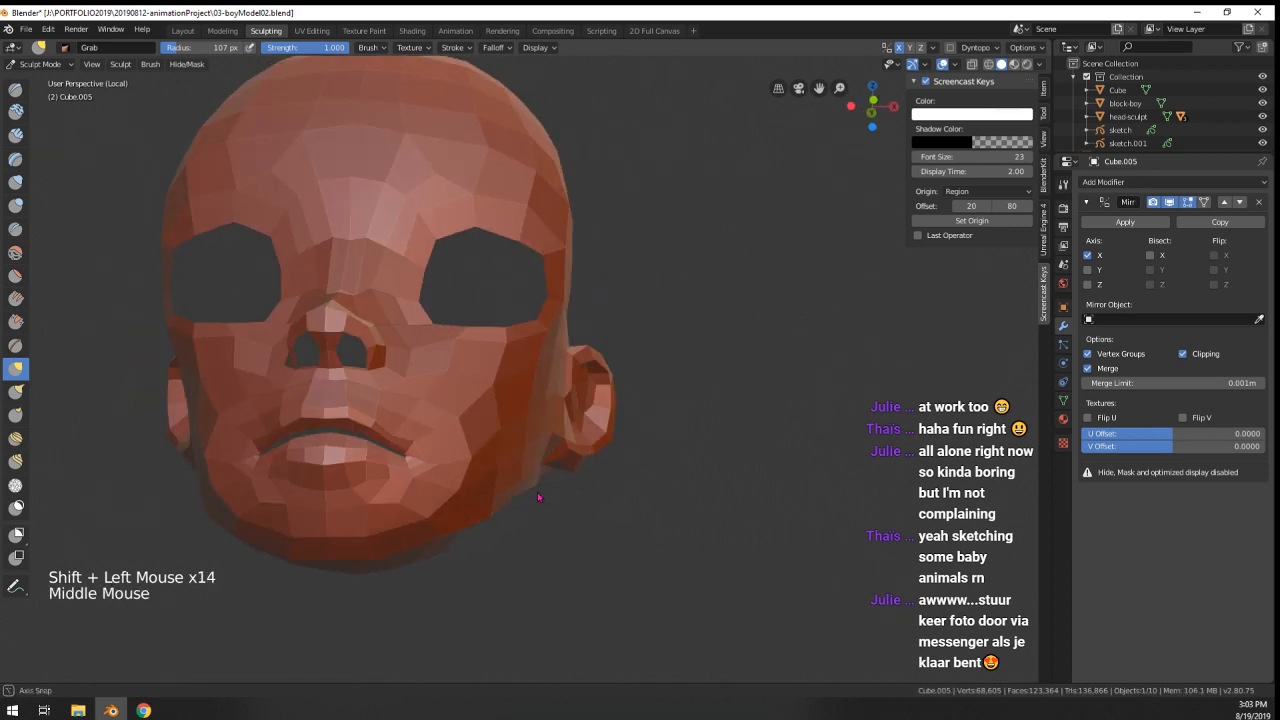
pyautogui.click(41, 63)
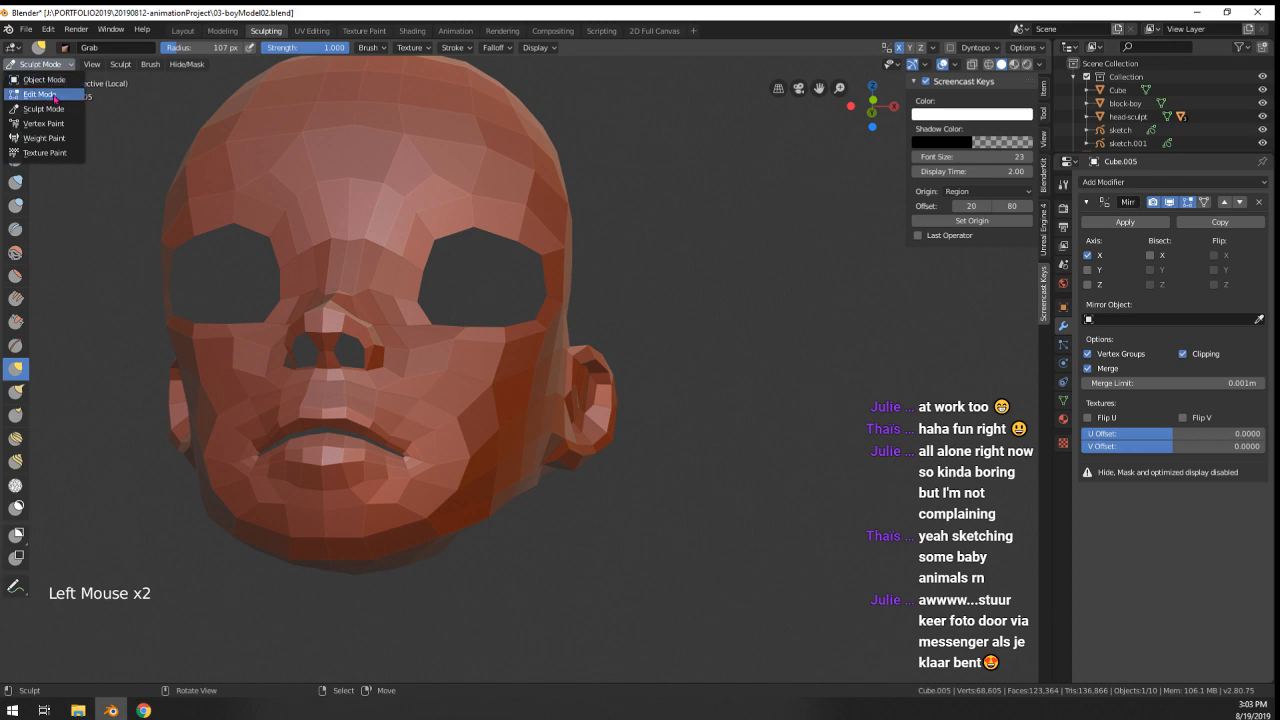
pyautogui.click(41, 94)
pyautogui.moveTo(530, 430)
pyautogui.mouseDown(button='middle')
pyautogui.moveTo(544, 484)
pyautogui.moveTo(549, 445)
pyautogui.mouseUp(button='middle')
pyautogui.hotkey('alt', 's')
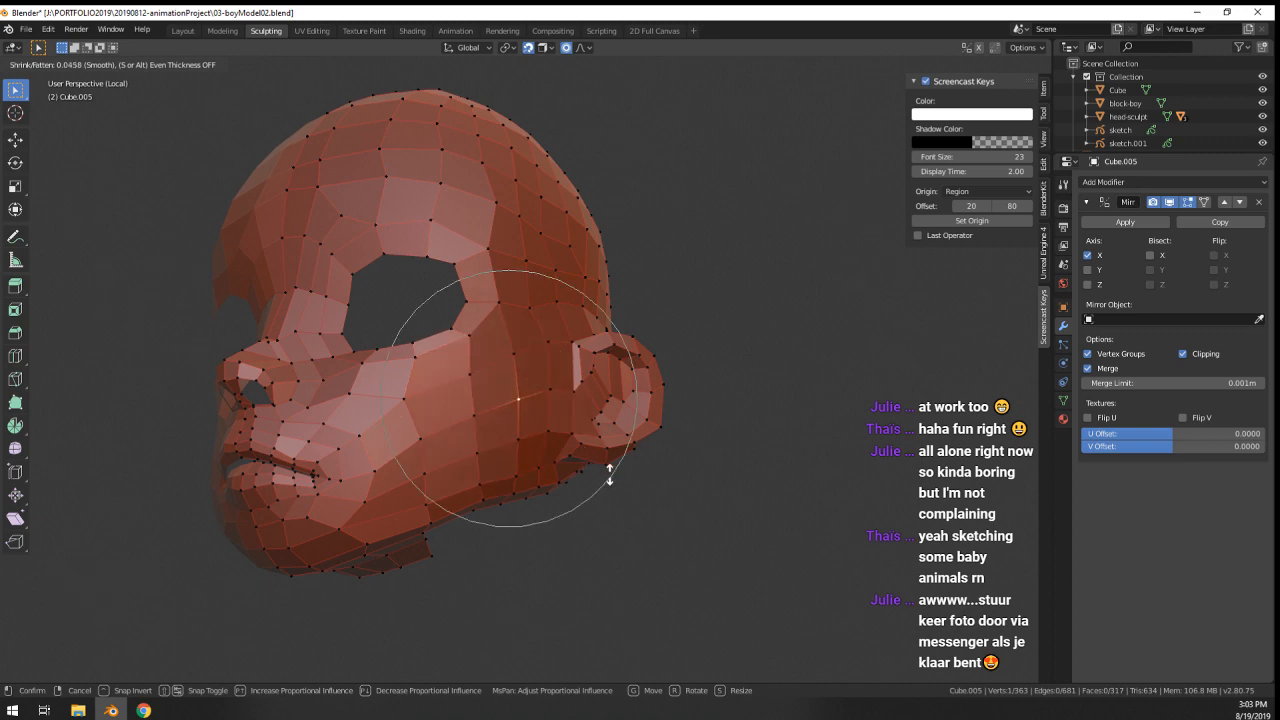
pyautogui.click(648, 490)
# - Examine the overall shape of the head mesh in Object Mode from the front, the side and below
pyautogui.moveTo(570, 482); pyautogui.dragTo(660, 514, button='middle')
pyautogui.press('Tab')
pyautogui.scroll(-2, 573, 502)
pyautogui.moveTo(658, 514); pyautogui.dragTo(680, 498, button='middle')
pyautogui.scroll(3, 676, 500)
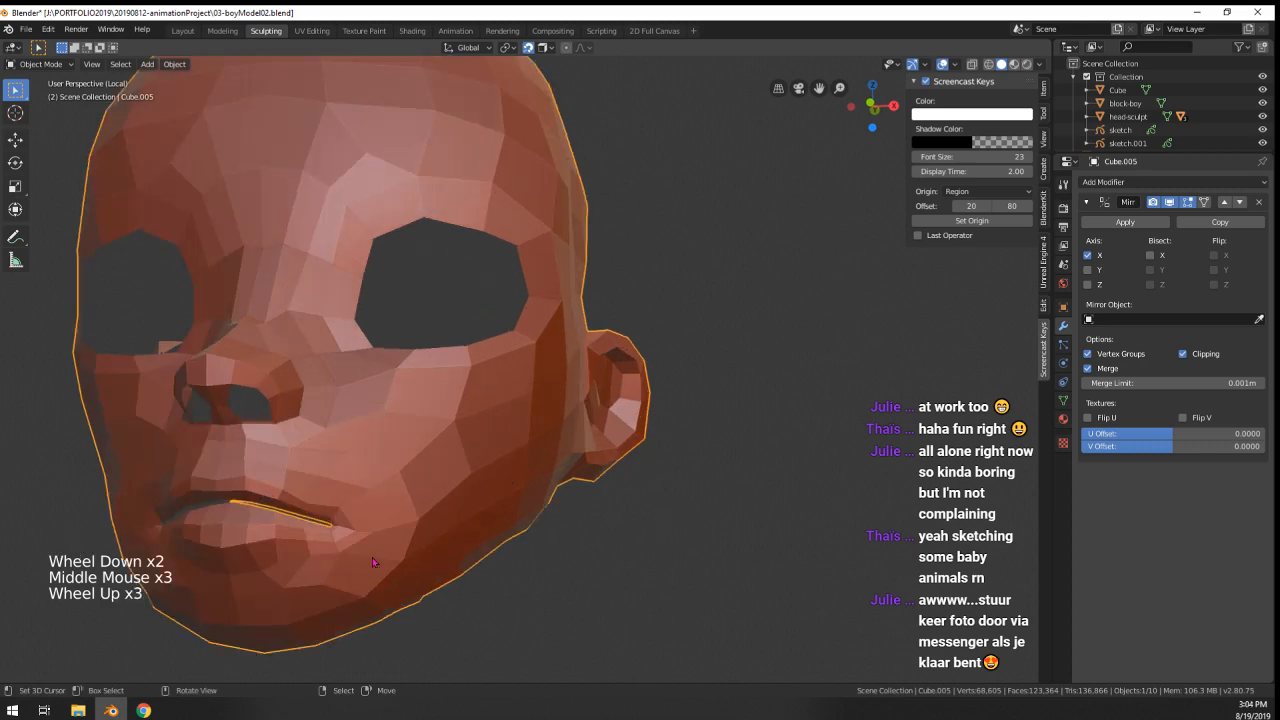
pyautogui.moveTo(560, 490); pyautogui.dragTo(590, 488, button='middle')
pyautogui.moveTo(545, 490); pyautogui.dragTo(560, 488, button='middle')
pyautogui.keyDown('shift'); pyautogui.moveTo(490, 494); pyautogui.dragTo(470, 455, button='middle'); pyautogui.keyUp('shift')
pyautogui.scroll(-5, 494, 474)
pyautogui.moveTo(470, 455); pyautogui.dragTo(406, 399, button='middle')
pyautogui.scroll(1, 406, 399)
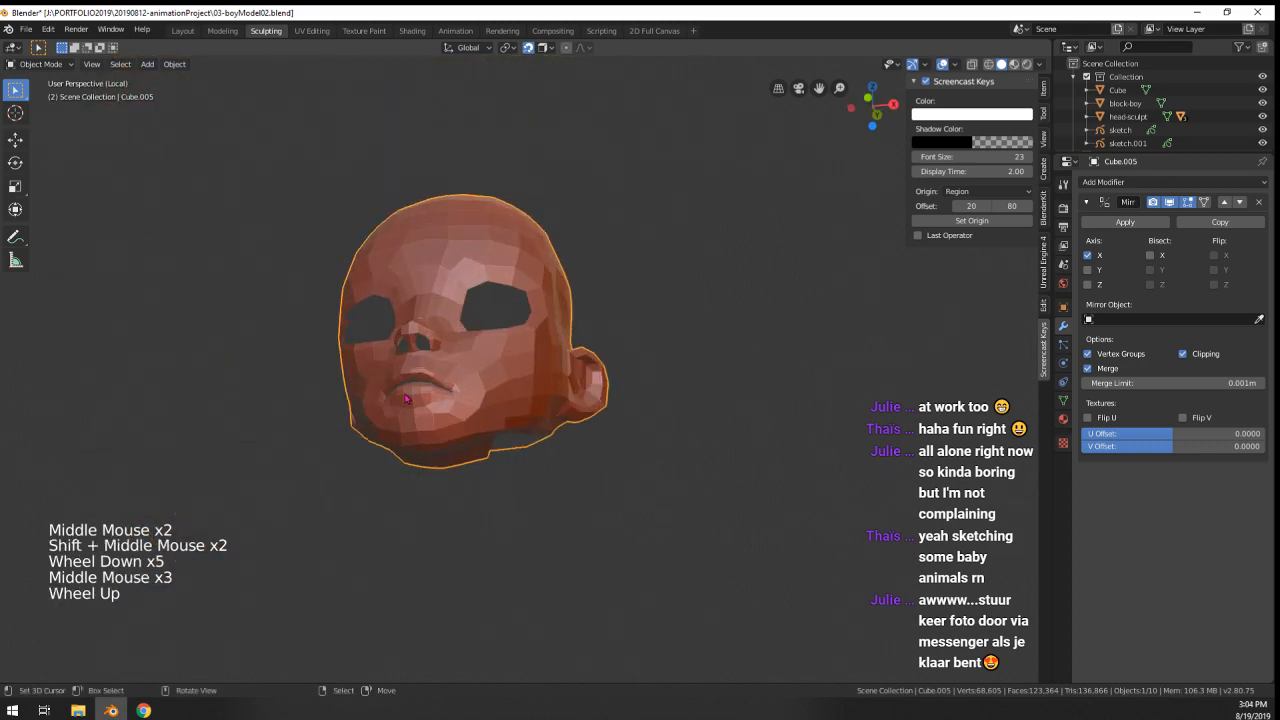
# - Show the whole character and alternately select the sculpted head and the low-poly mesh to compare their shapes
pyautogui.press('KP_Divide')
pyautogui.scroll(4, 500, 450)
pyautogui.scroll(-2, 560, 500)
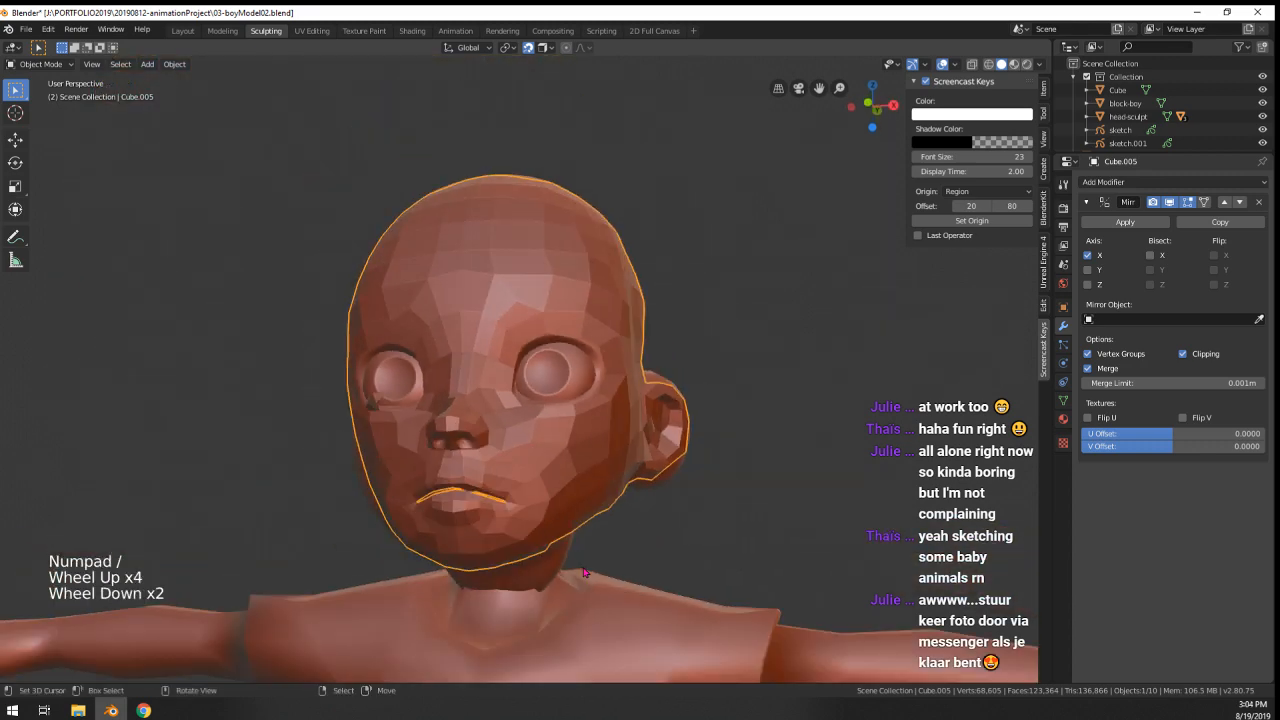
pyautogui.rightClick(583, 517)
pyautogui.middleClick(583, 517)
pyautogui.moveTo(583, 517); pyautogui.dragTo(537, 481, button='middle')
pyautogui.rightClick(537, 481)
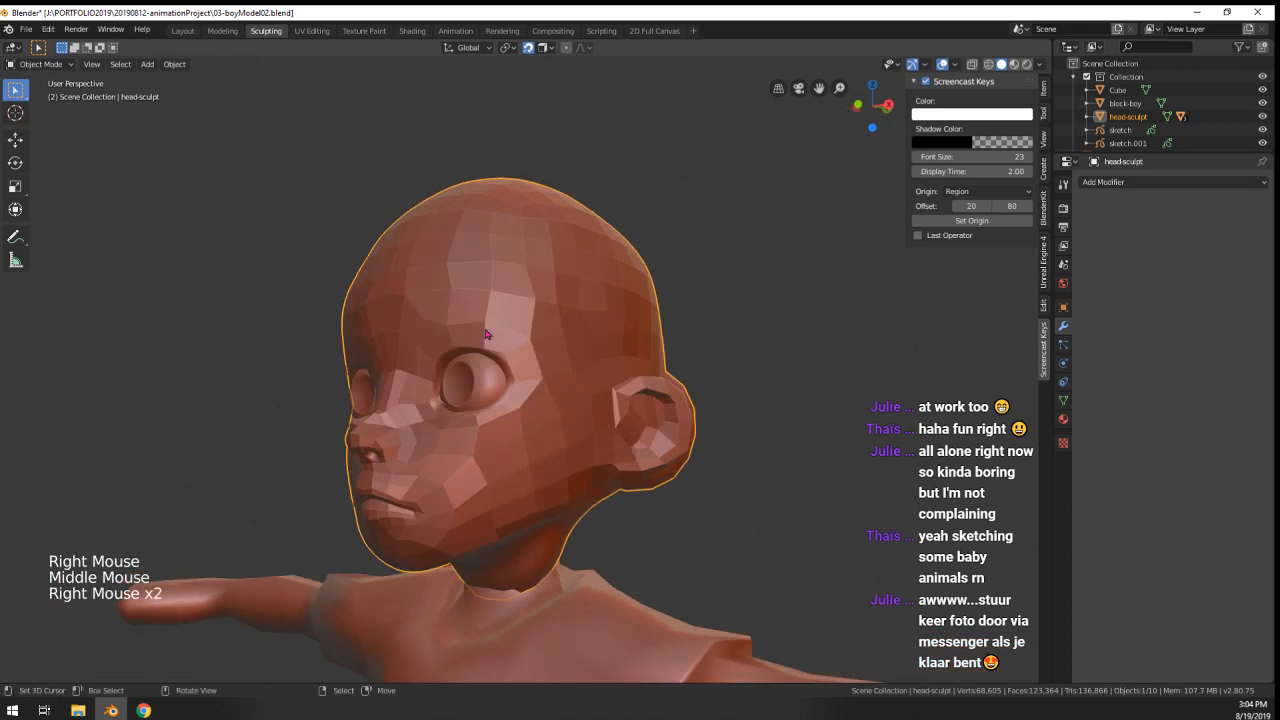
pyautogui.rightClick(364, 455)
pyautogui.rightClick(364, 455)
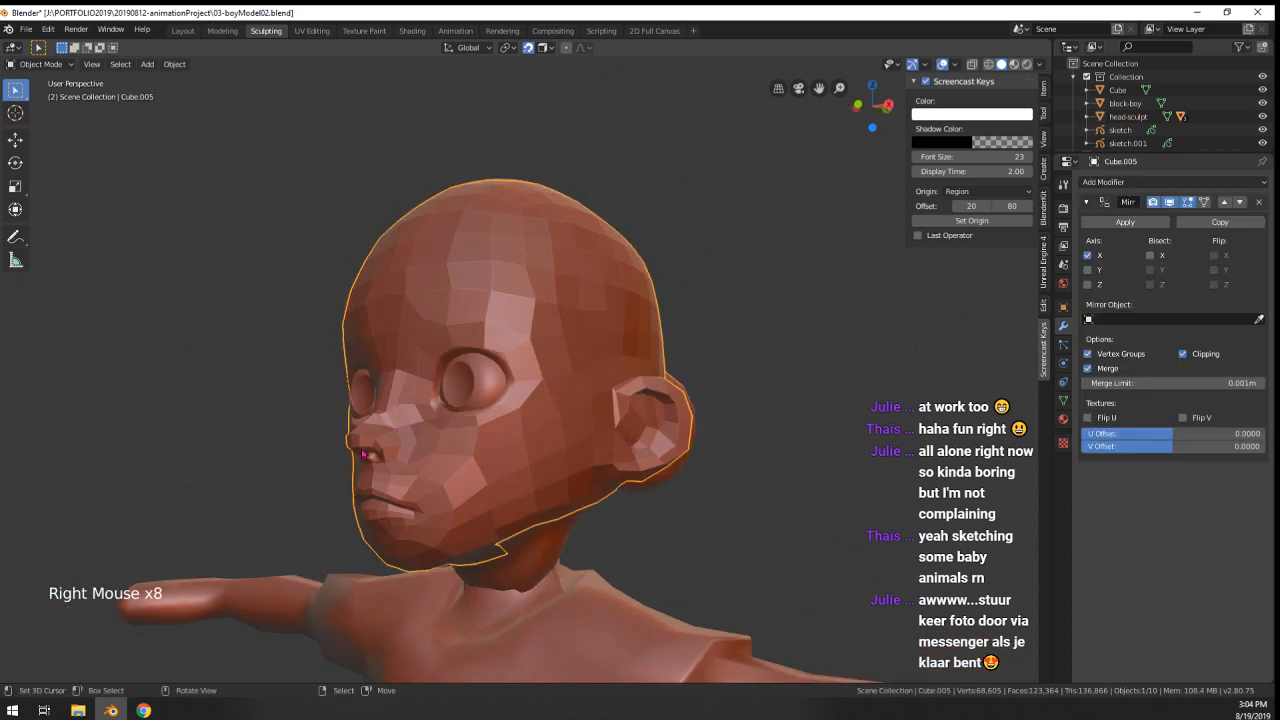
# - Turn off the In Front viewport display option for the low-poly head mesh
pyautogui.click(1137, 184)
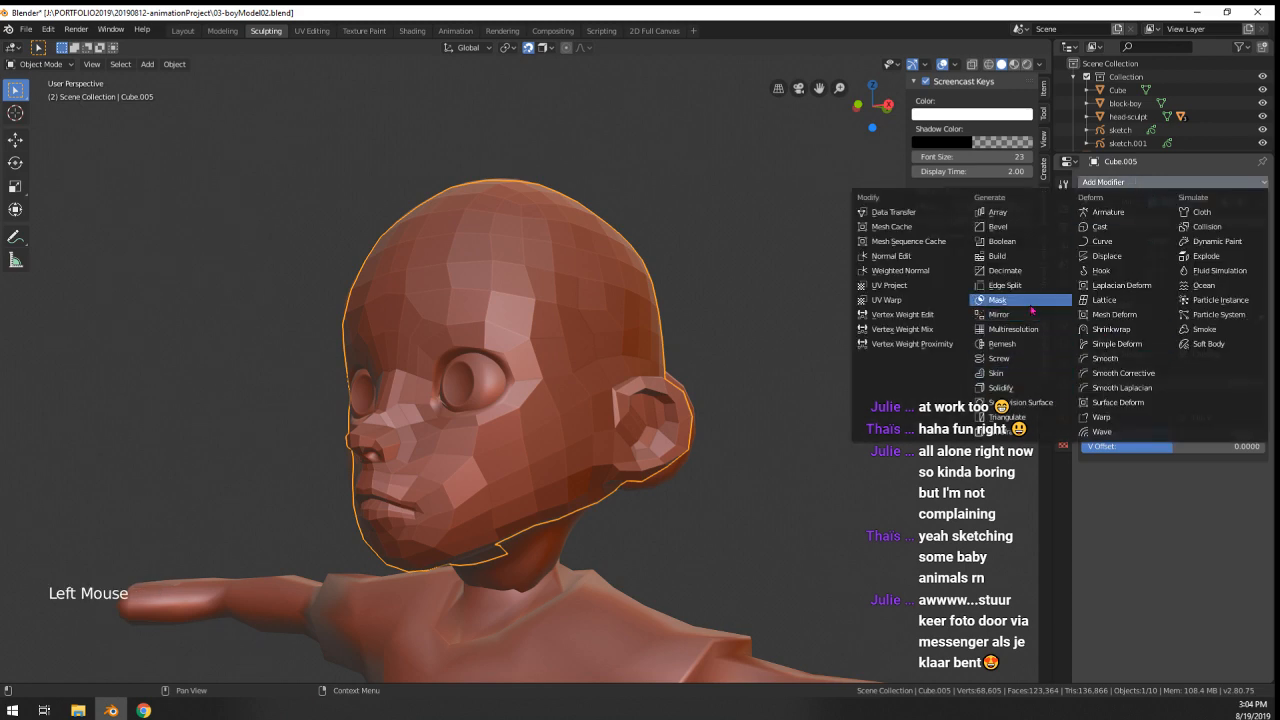
pyautogui.moveTo(656, 533); pyautogui.dragTo(731, 413, button='middle')
pyautogui.scroll(2, 836, 260)
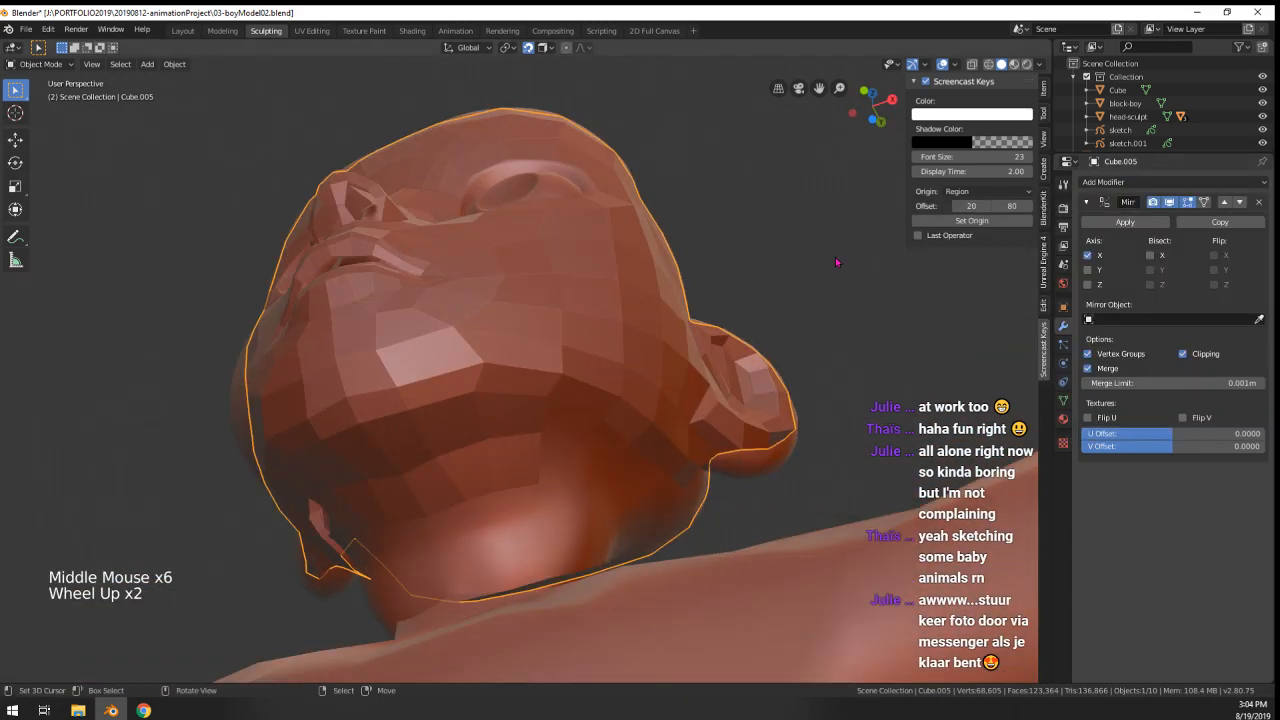
pyautogui.click(1063, 400)
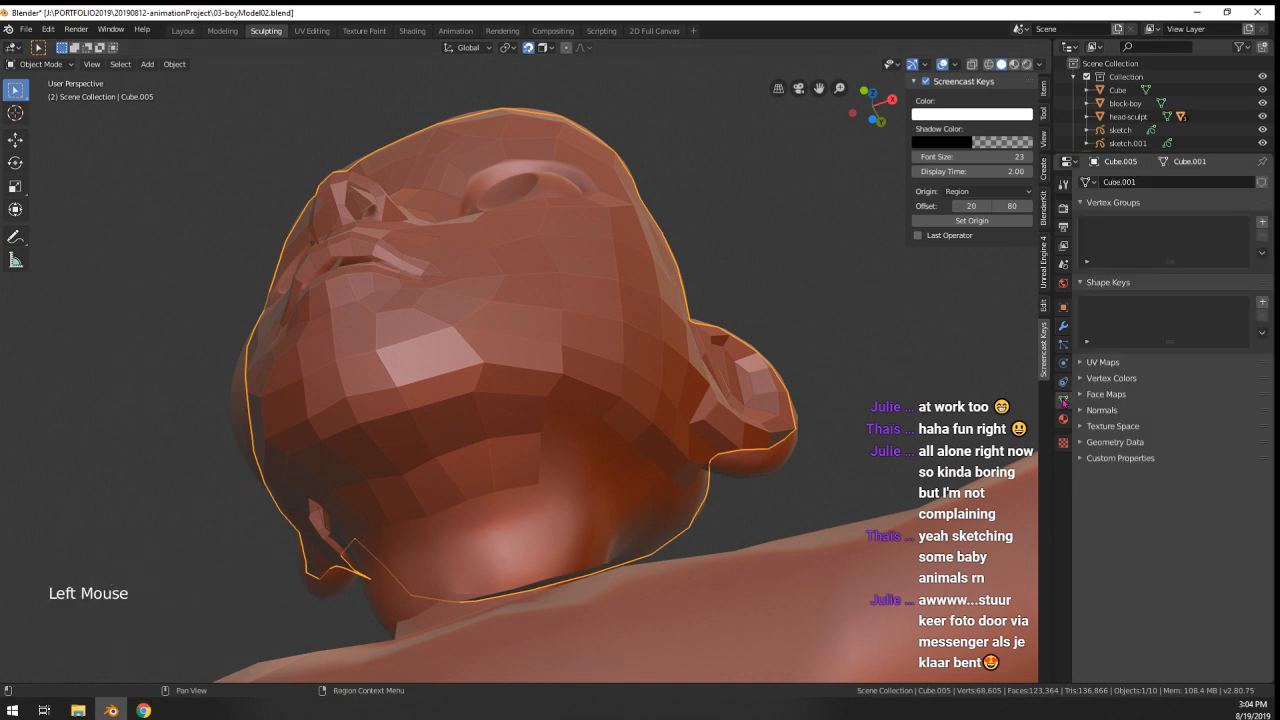
pyautogui.click(1065, 310)
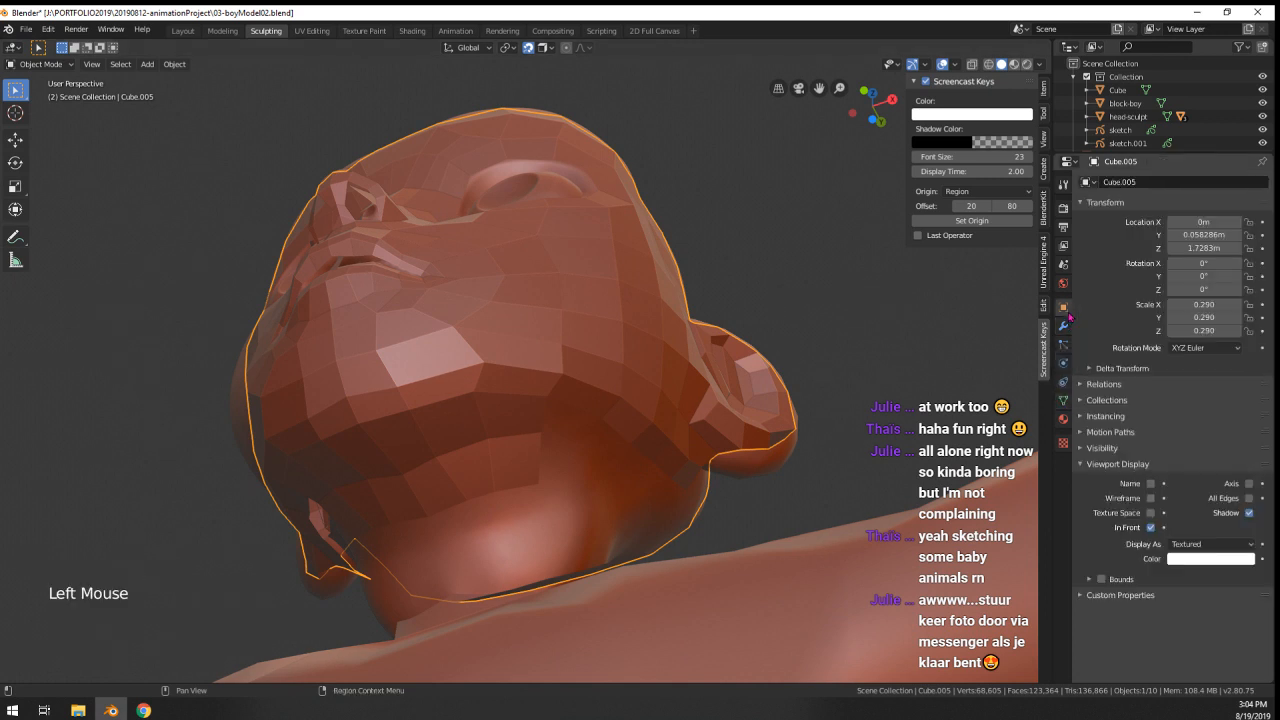
pyautogui.click(1150, 528)
# - Shrink/Fatten the side of the face in front of the ear by about 0.0375 m with smooth proportional falloff
pyautogui.moveTo(640, 336)
pyautogui.mouseDown(button='middle')
pyautogui.moveTo(586, 369)
pyautogui.moveTo(586, 400)
pyautogui.mouseUp(button='middle')
pyautogui.rightClick(586, 399)
pyautogui.press('Tab')
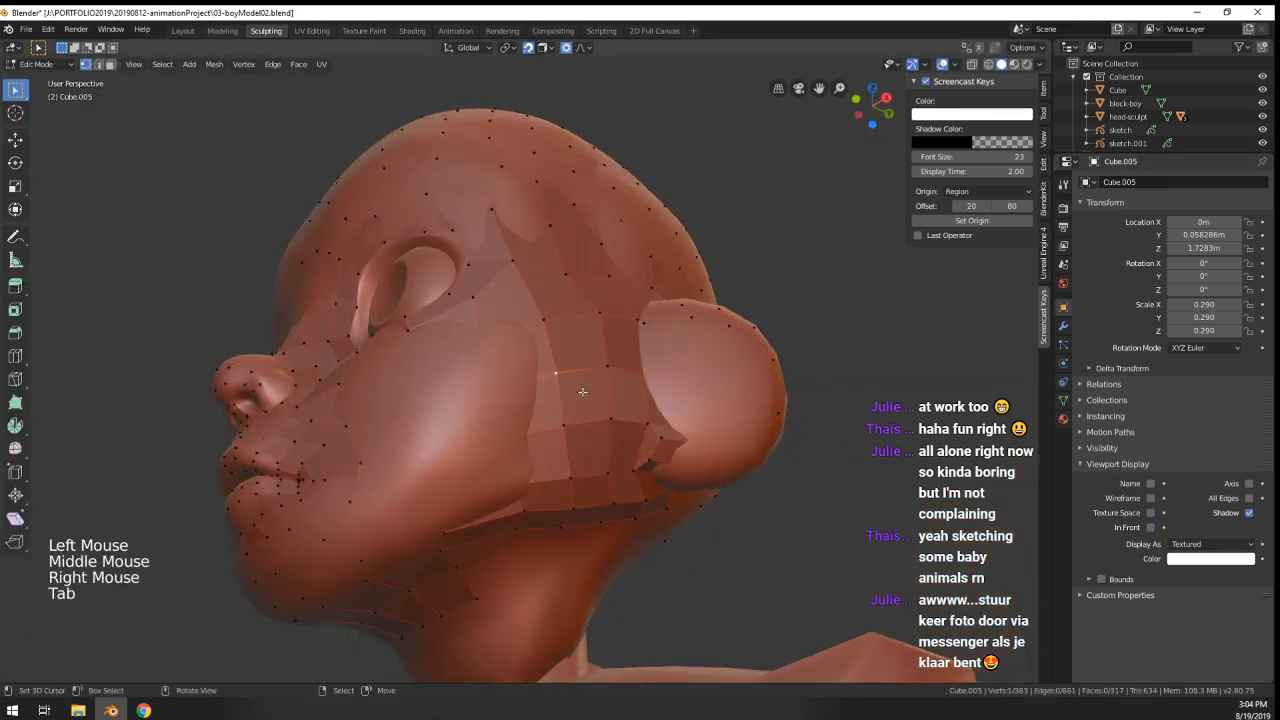
pyautogui.hotkey('alt', 's')
pyautogui.click(579, 412)
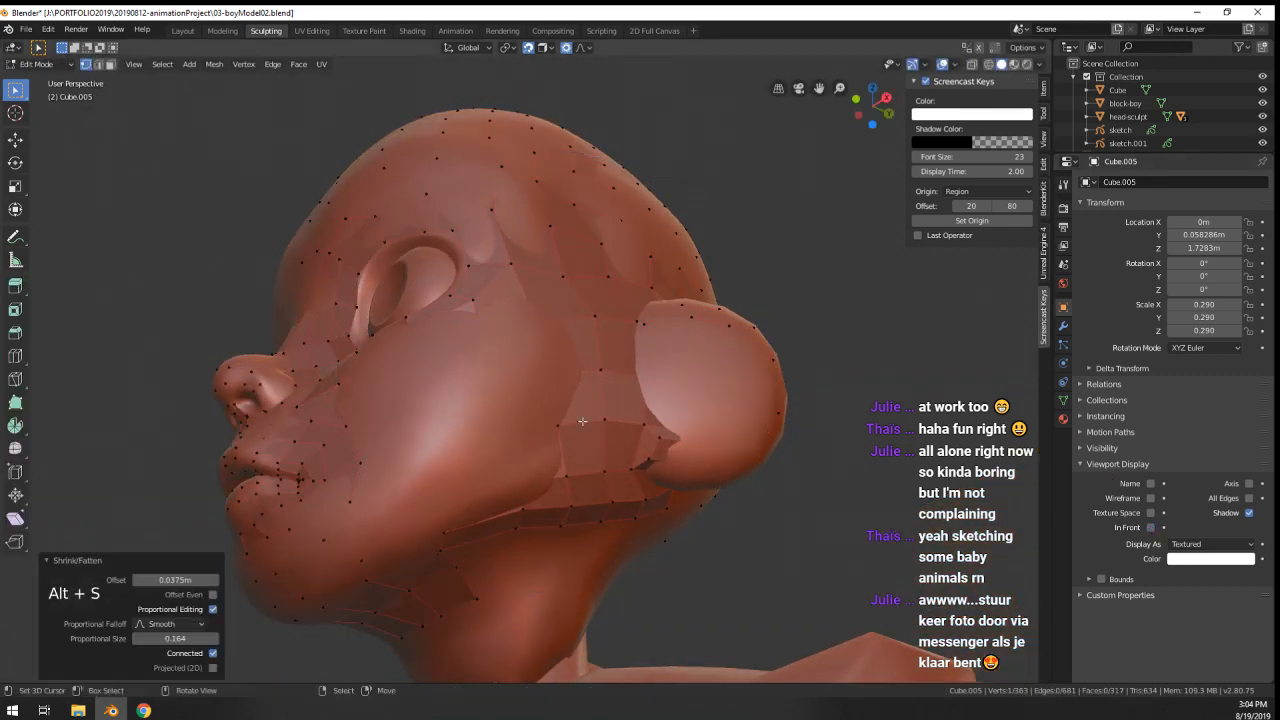
# - Push the rear and middle cheek over the sculpt with proportional Shrink/Fatten, using about -0.0341 m for the middle cheek vertex
pyautogui.rightClick(491, 396)
pyautogui.hotkey('alt', 's')
pyautogui.scroll(2, 489, 437)
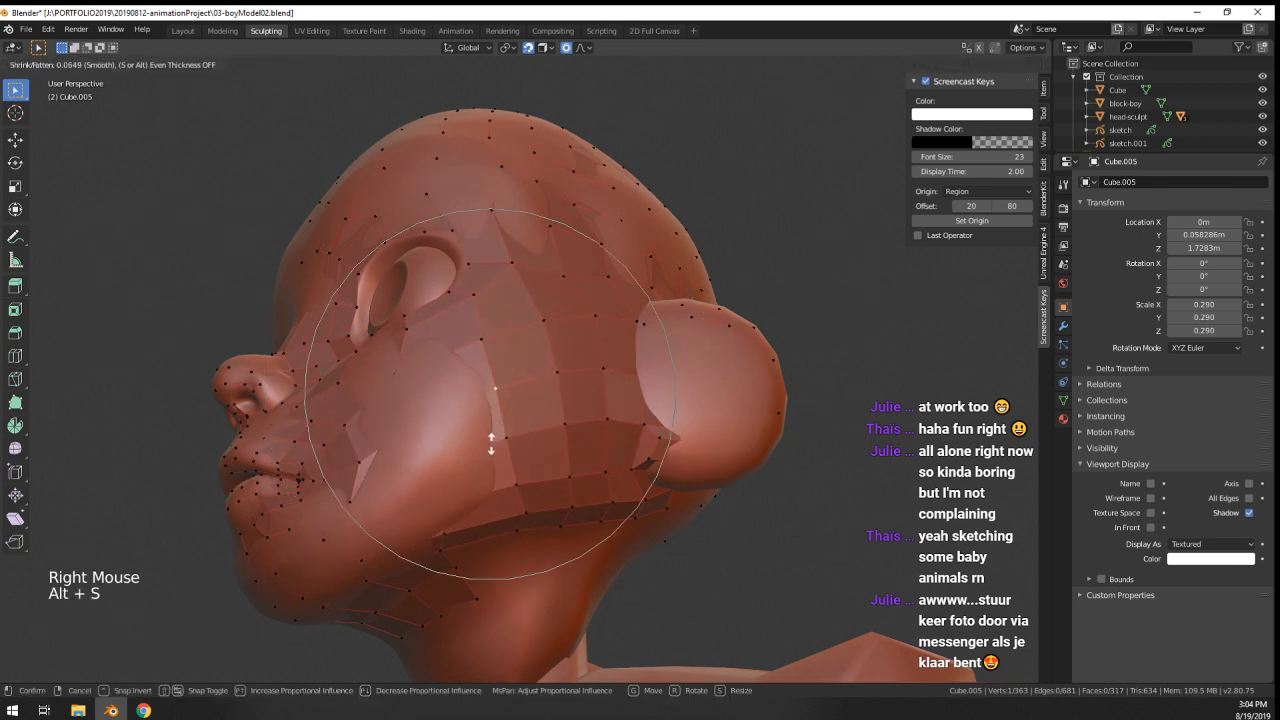
pyautogui.click(489, 437)
pyautogui.rightClick(424, 422)
pyautogui.hotkey('alt', 's')
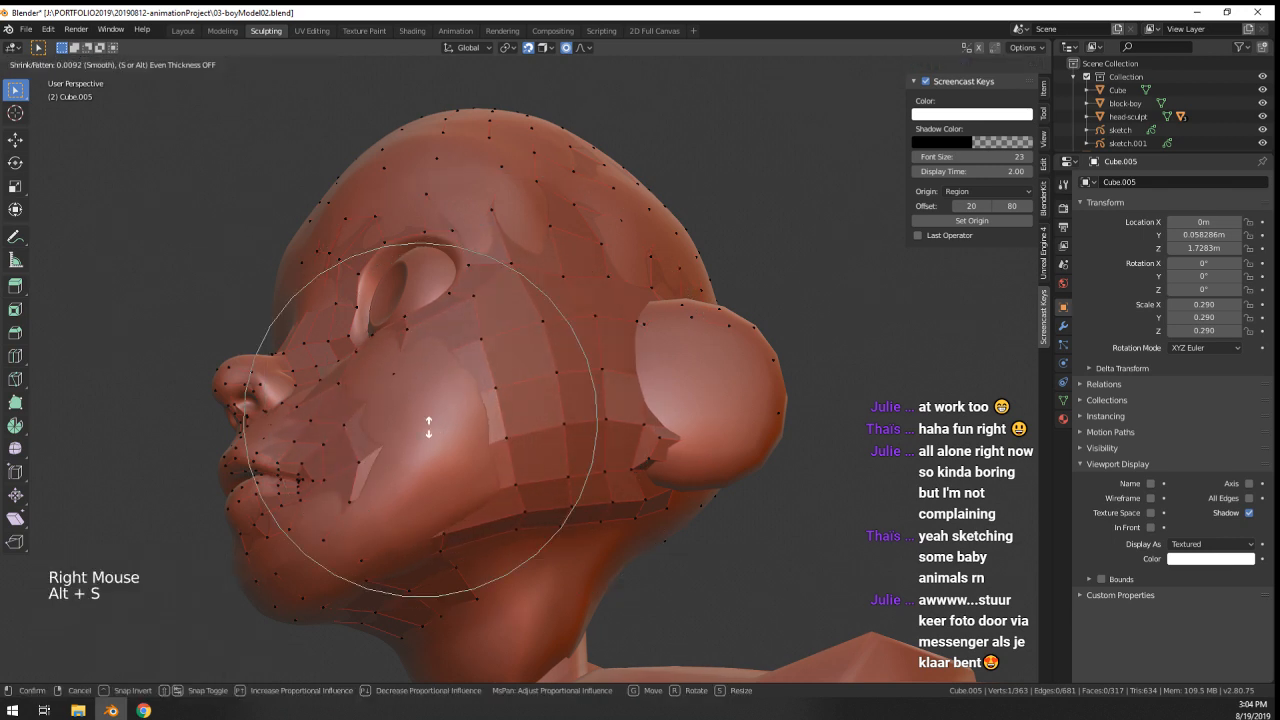
pyautogui.click(436, 481)
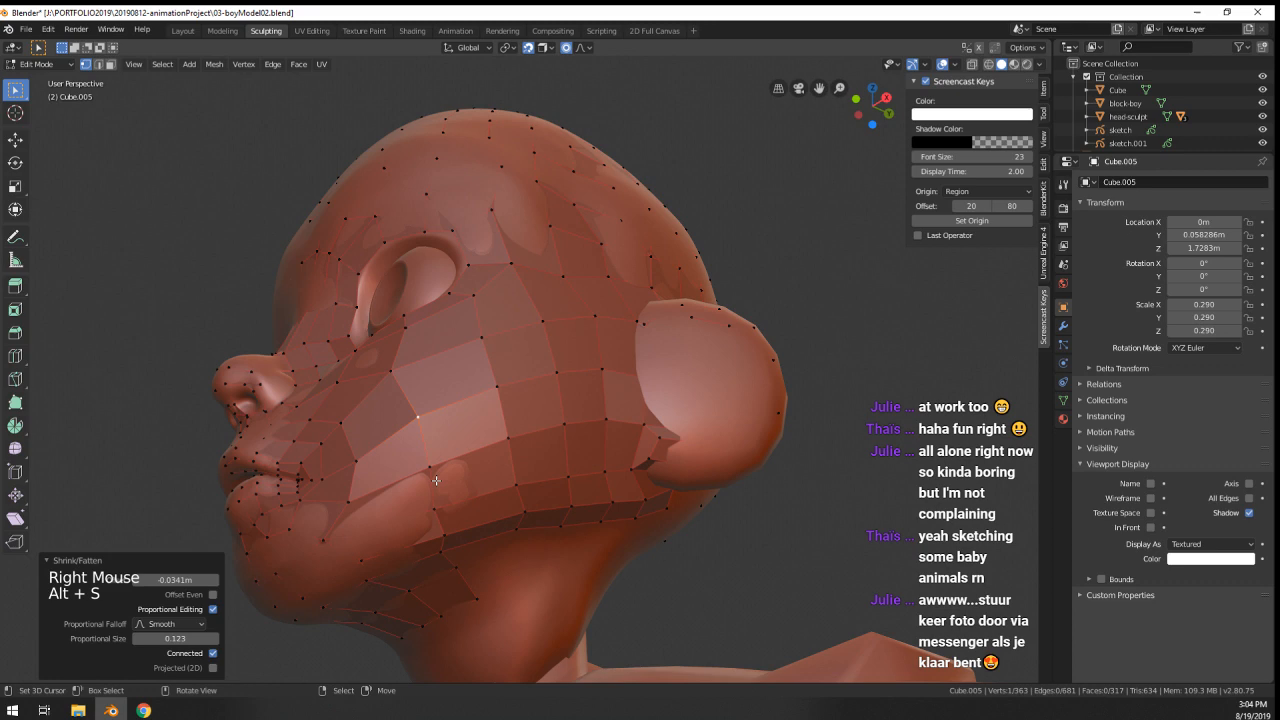
# - Fit the chin and front jaw to the sculpt with two proportional Shrink/Fatten adjustments
pyautogui.rightClick(342, 544)
pyautogui.hotkey('alt', 's')
pyautogui.click(345, 543)
pyautogui.keyDown('shift'); pyautogui.moveTo(345, 543); pyautogui.dragTo(480, 420, button='middle'); pyautogui.keyUp('shift')
pyautogui.rightClick(327, 548)
pyautogui.hotkey('alt', 's')
pyautogui.click(327, 548)
# - Select the middle vertices of the upper and lower lips and fit the mouth area to the sculpt with Shrink/Fatten
pyautogui.scroll(1, 500, 390)
pyautogui.rightClick(519, 372)
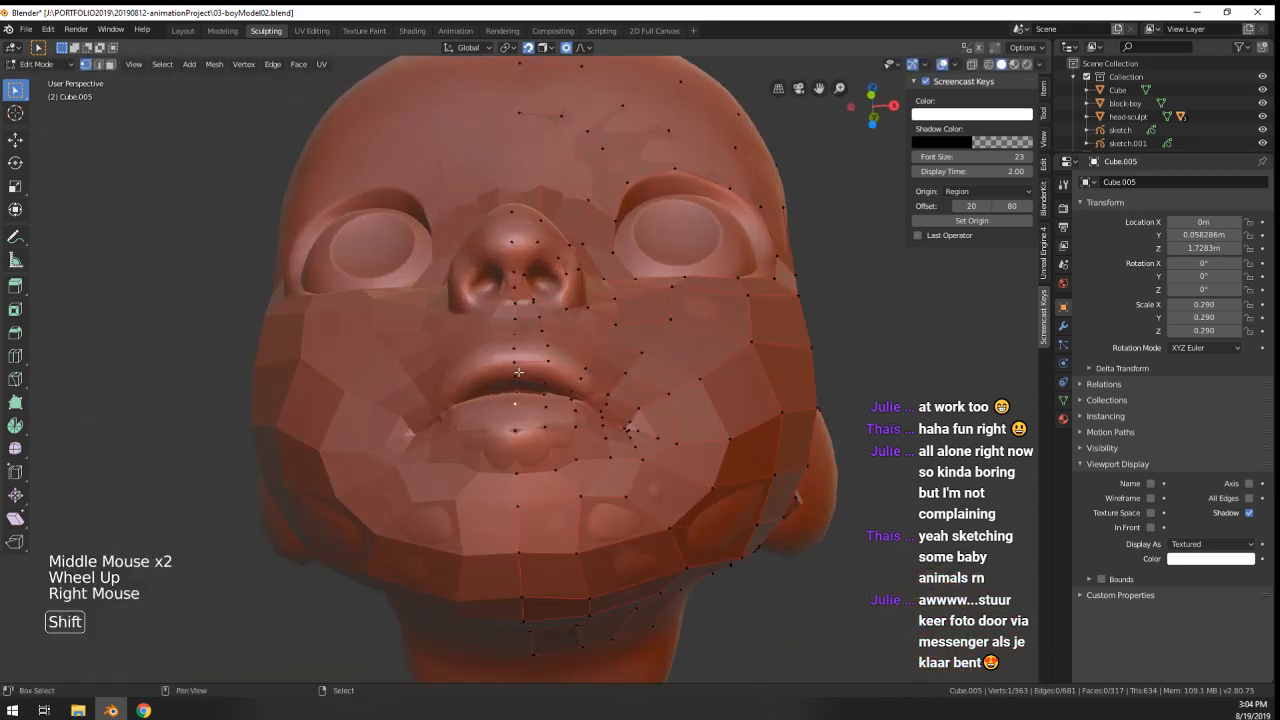
pyautogui.keyDown('shift'); pyautogui.rightClick(606, 426); pyautogui.keyUp('shift')
pyautogui.hotkey('alt', 's')
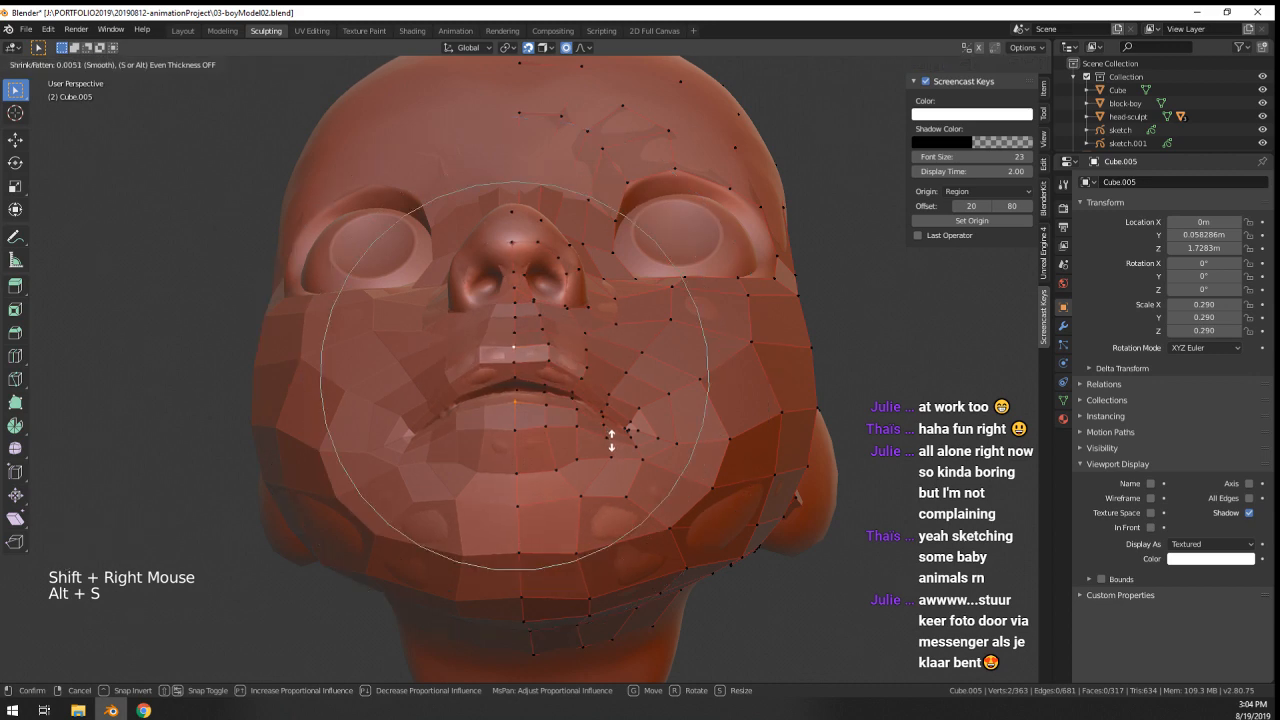
pyautogui.click(612, 440)
# - Fit the bridge of the nose to the sculpt with two proportional Shrink/Fatten adjustments
pyautogui.moveTo(612, 440); pyautogui.dragTo(398, 408, button='middle')
pyautogui.rightClick(369, 367)
pyautogui.hotkey('alt', 's')
pyautogui.click(482, 422)
pyautogui.rightClick(396, 407)
pyautogui.hotkey('alt', 's')
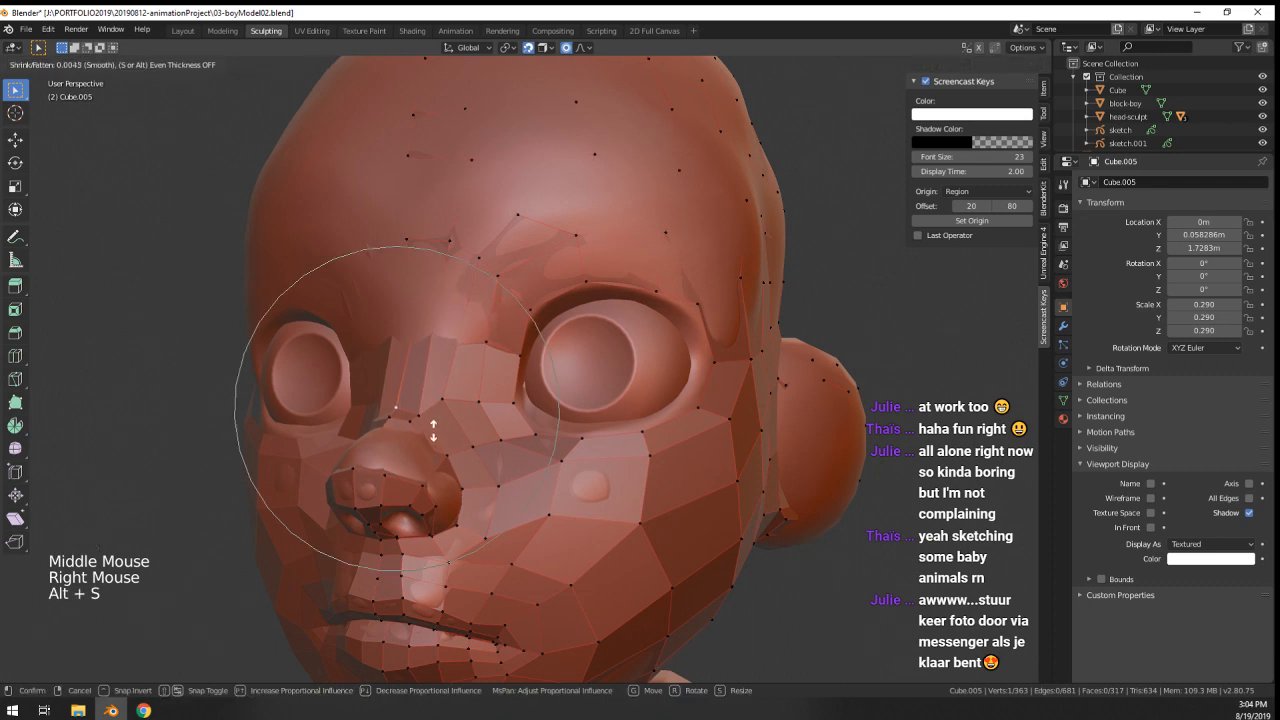
pyautogui.click(399, 436)
# - Shrink/Fatten a vertex just above the nose tip, and slightly move the vertex on the nose bridge
pyautogui.keyDown('alt'); pyautogui.rightClick(380, 438); pyautogui.keyUp('alt')
pyautogui.rightClick(376, 437)
pyautogui.rightClick(374, 436)
pyautogui.hotkey('alt', 's')
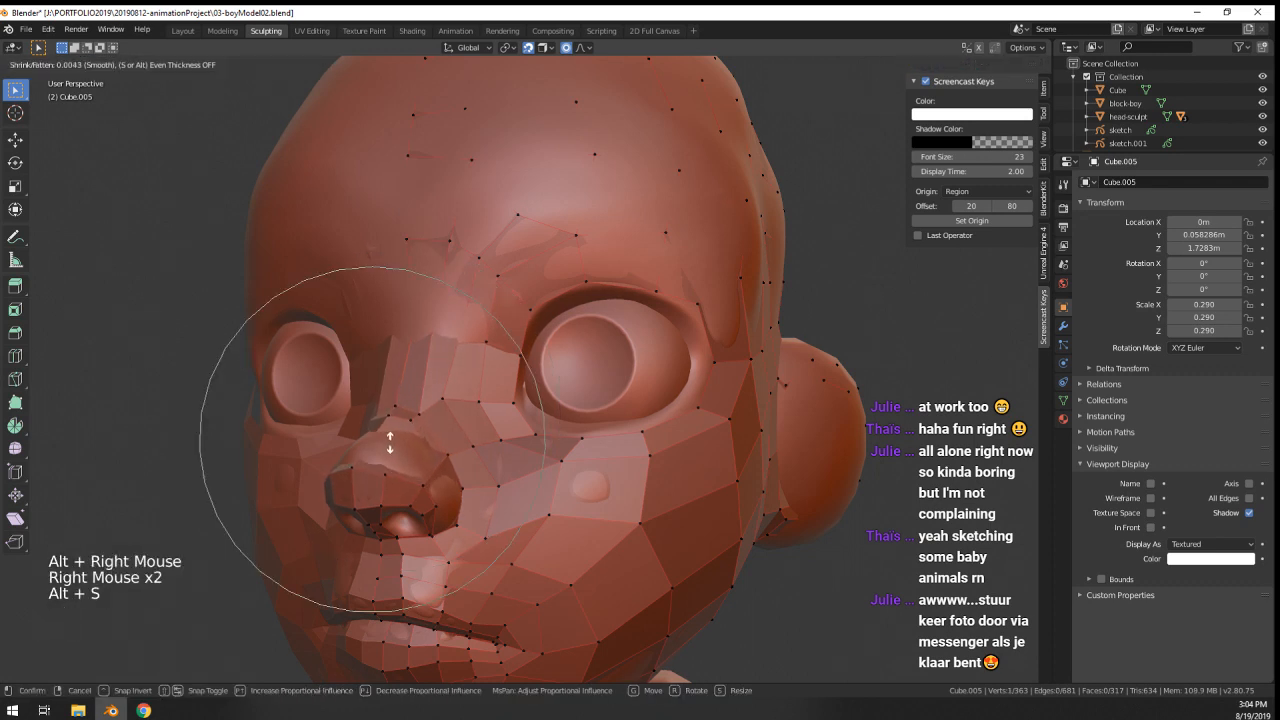
pyautogui.click(390, 437)
pyautogui.rightClick(394, 403)
pyautogui.press('g')
pyautogui.click(393, 399)
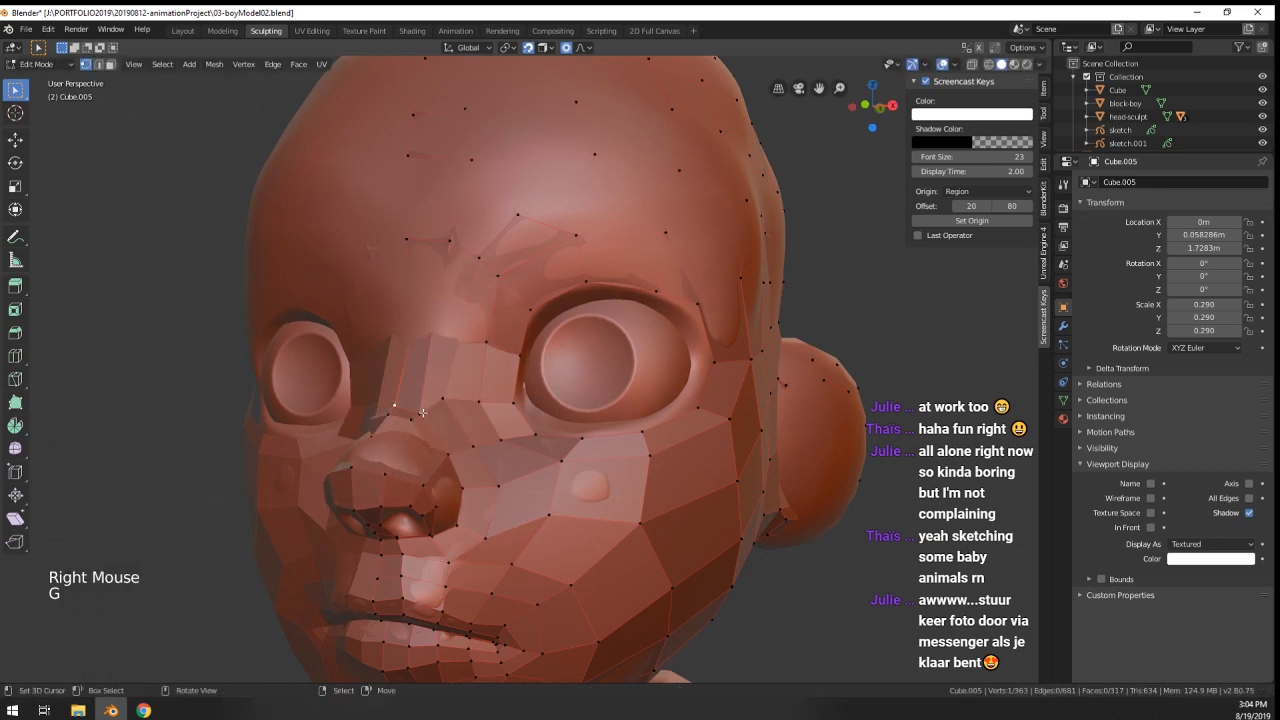
# - Isolate the low-poly head mesh and slide the two-vertex edge across the nose bridge
pyautogui.press('Tab')
pyautogui.press('KP_Divide')
pyautogui.scroll(6, 436, 428)
pyautogui.scroll(-3, 436, 428)
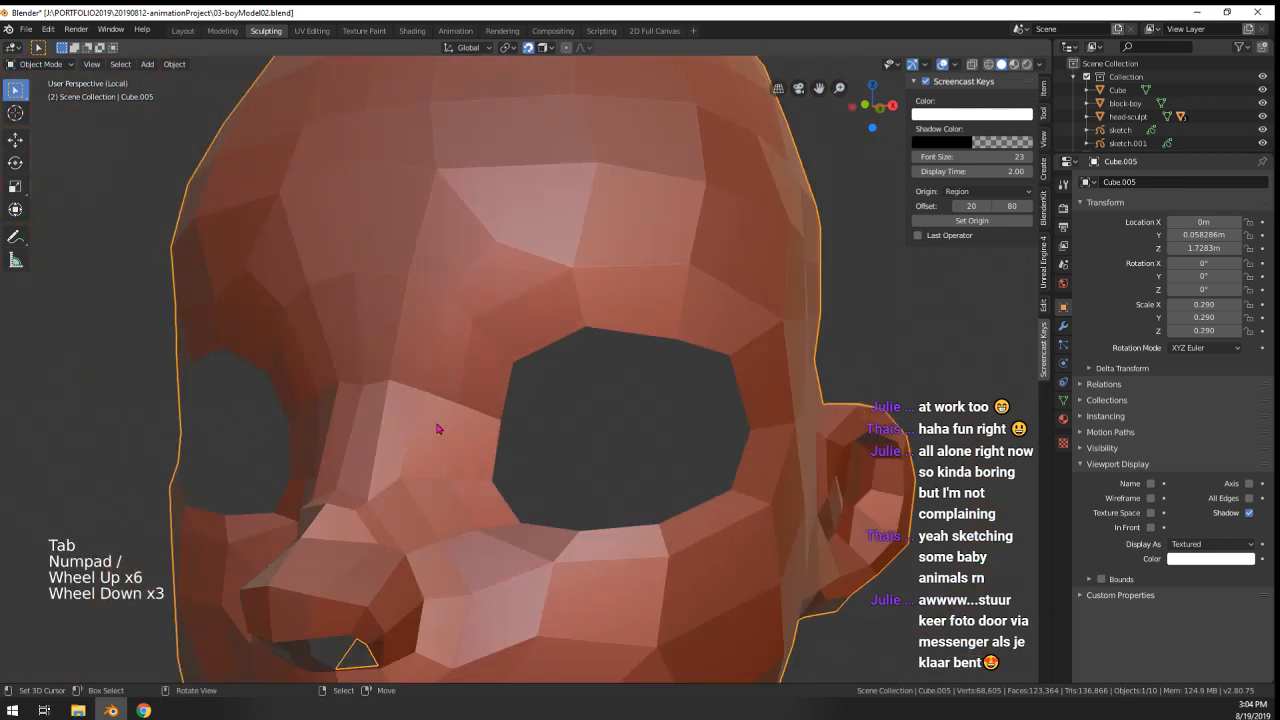
pyautogui.scroll(-1, 436, 428)
pyautogui.press('Tab')
pyautogui.scroll(1, 399, 465)
pyautogui.press('g')
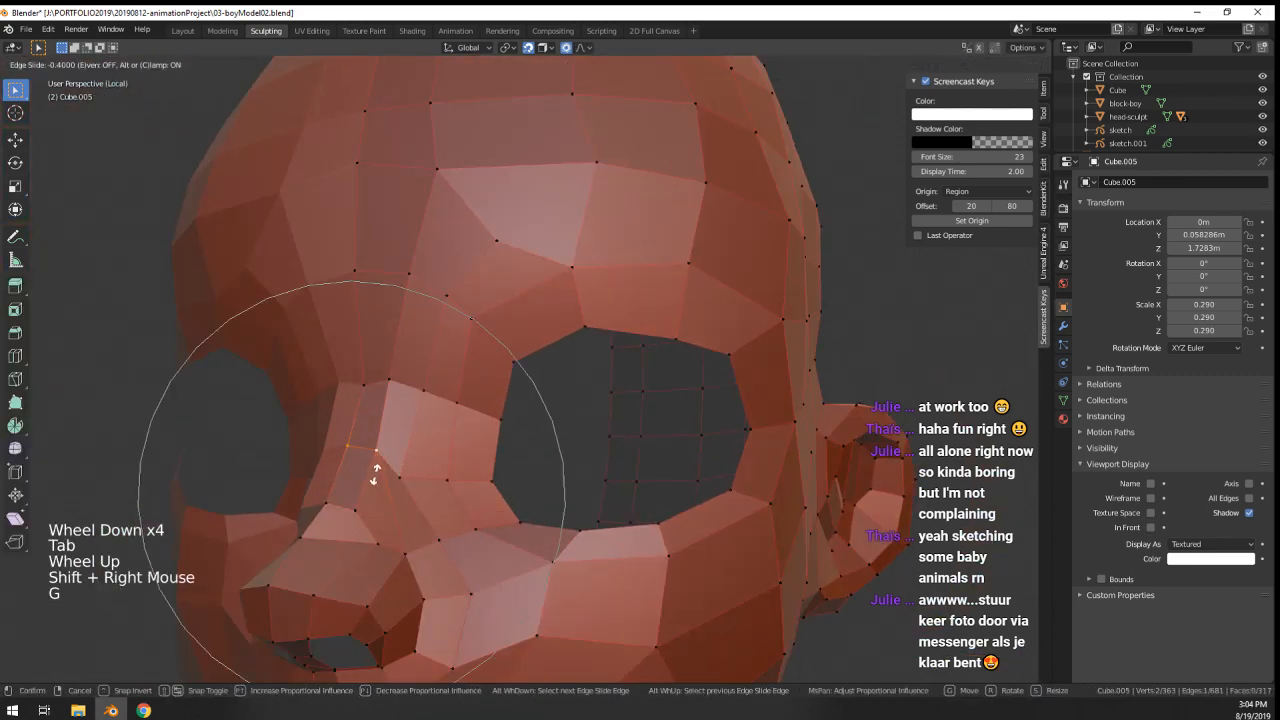
# - Move the single vertex beside the centre line on the nose bridge to even out the surrounding faces
pyautogui.rightClick(380, 470)
pyautogui.press('g')
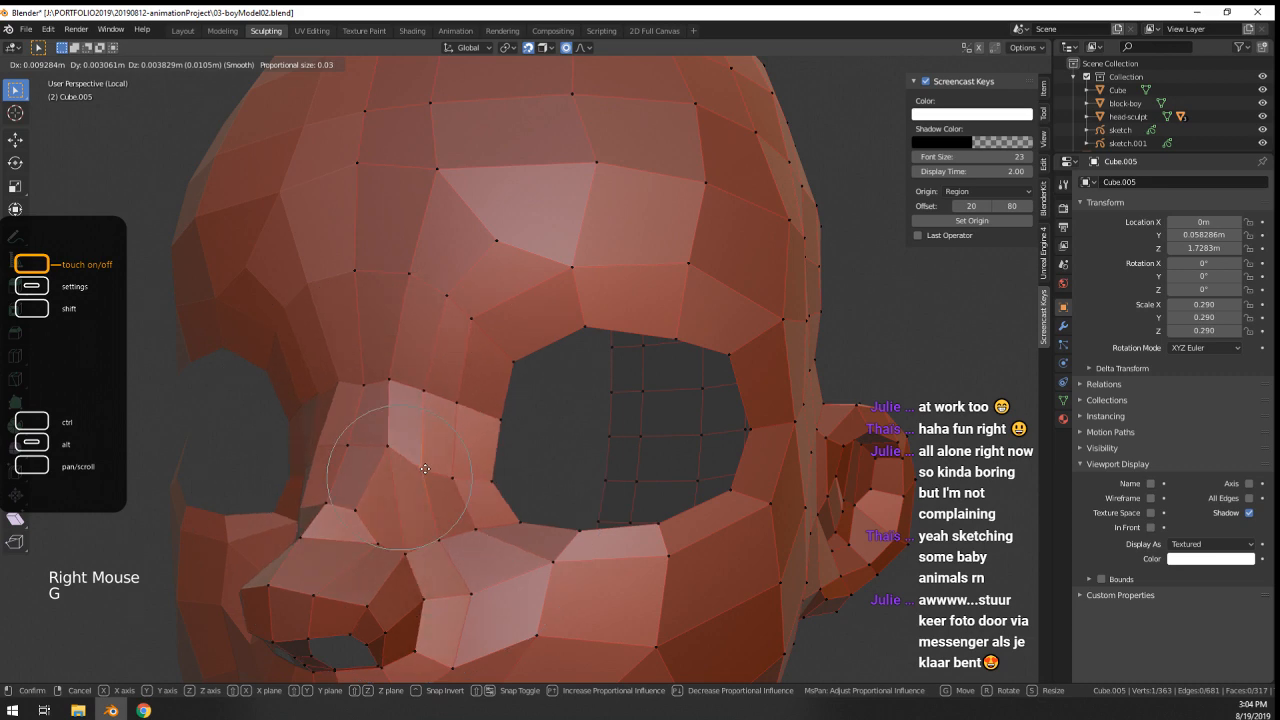
pyautogui.click(385, 455)
pyautogui.press('g')
pyautogui.click(378, 452)
# - Move the lower nose bridge vertex slightly from the front view
pyautogui.moveTo(378, 452); pyautogui.dragTo(410, 453, button='middle')
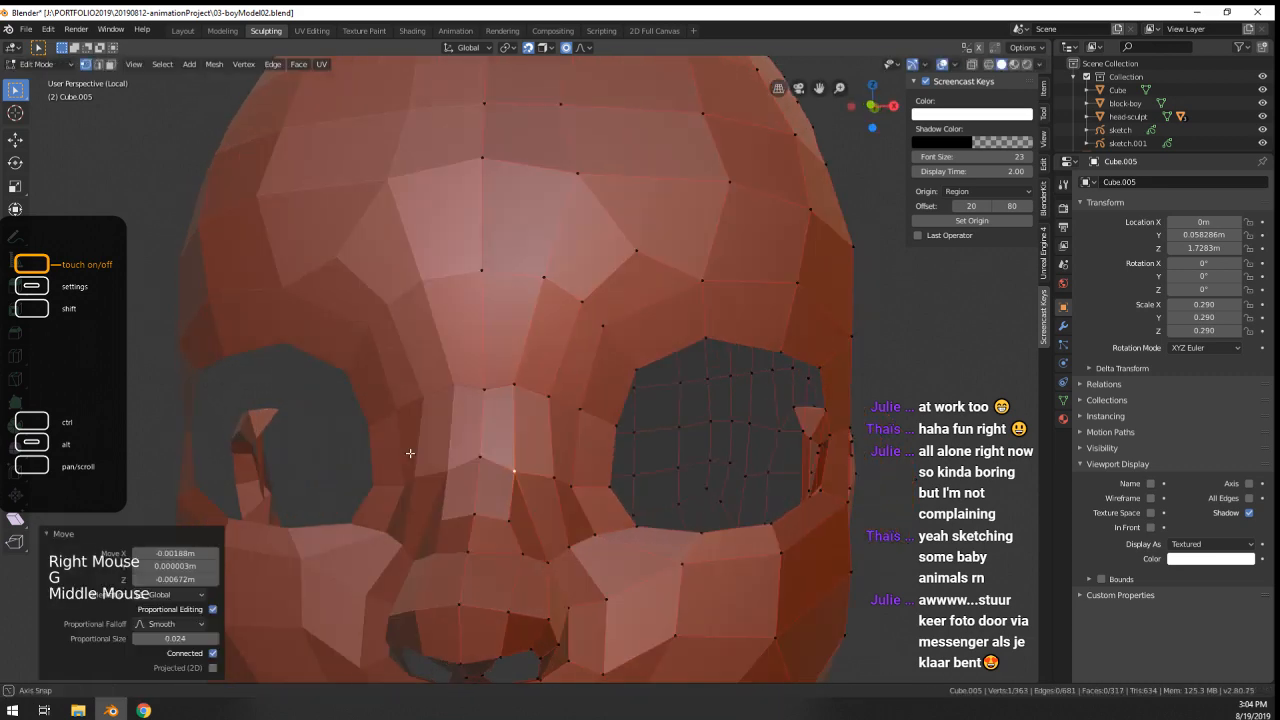
pyautogui.rightClick(503, 516)
pyautogui.press('g')
pyautogui.click(505, 513)
# - Check the head mesh from the side, and isolate it together with the eyeballs
pyautogui.press('Tab')
pyautogui.scroll(-5, 507, 512)
pyautogui.moveTo(509, 512); pyautogui.dragTo(427, 447, button='middle')
pyautogui.scroll(1, 490, 420)
pyautogui.press('Tab')
pyautogui.moveTo(616, 422); pyautogui.dragTo(619, 484, button='middle')
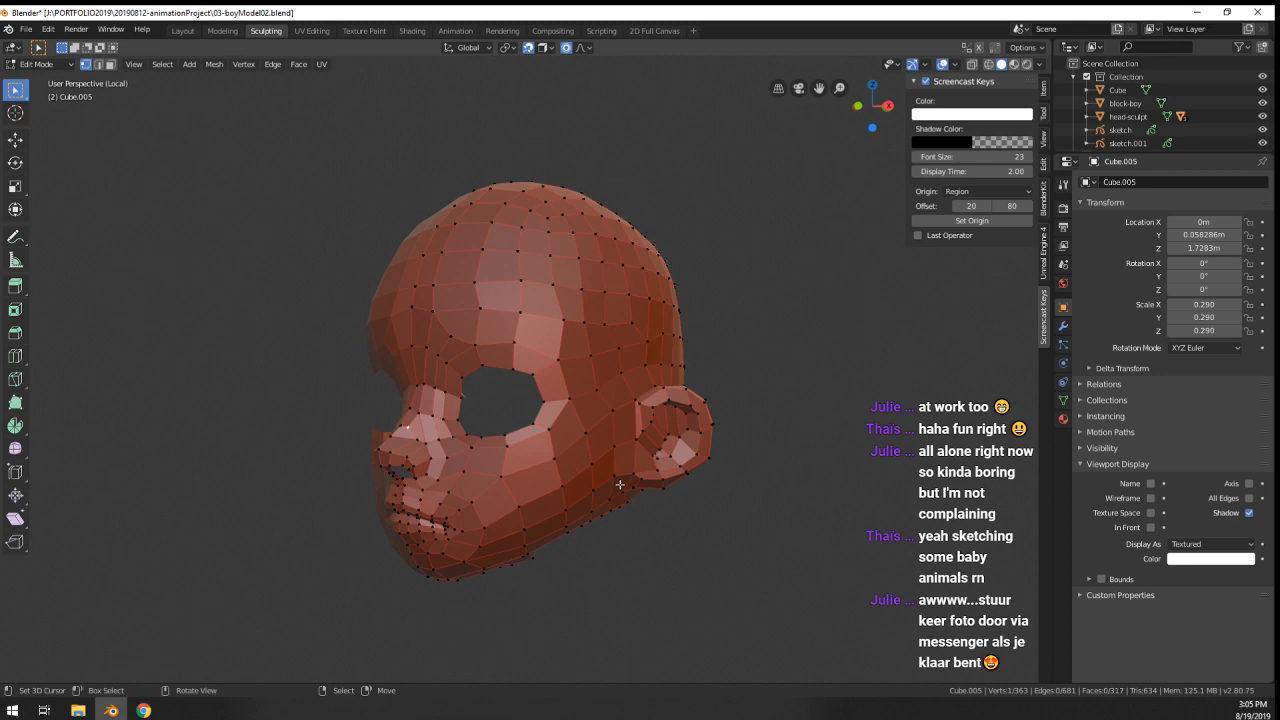
pyautogui.press('KP_Divide')
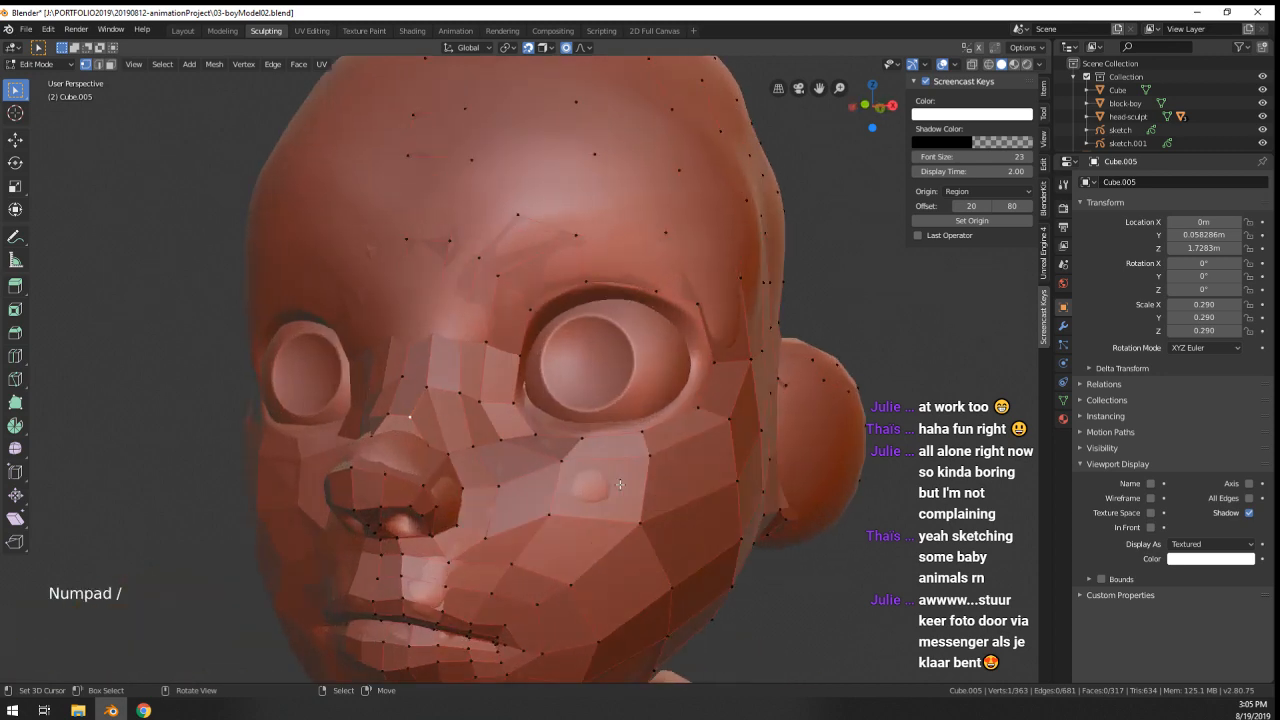
pyautogui.press('Tab')
pyautogui.press('KP_Divide')
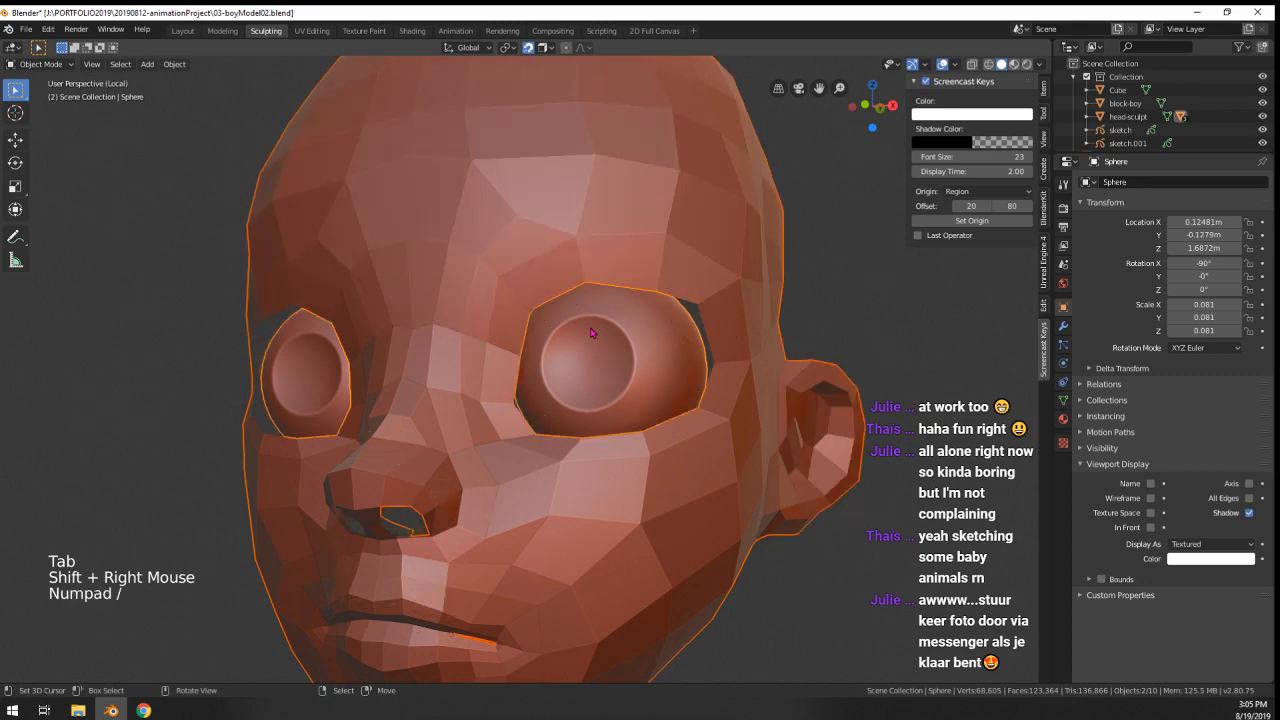
# - Open the low-poly head for editing and select the edge loop around the eye opening
pyautogui.scroll(2, 585, 330)
pyautogui.rightClick(560, 328)
pyautogui.press('Tab')
pyautogui.moveTo(560, 328); pyautogui.dragTo(457, 328, button='middle')
pyautogui.keyDown('alt'); pyautogui.rightClick(424, 322); pyautogui.keyUp('alt')
pyautogui.press('e')
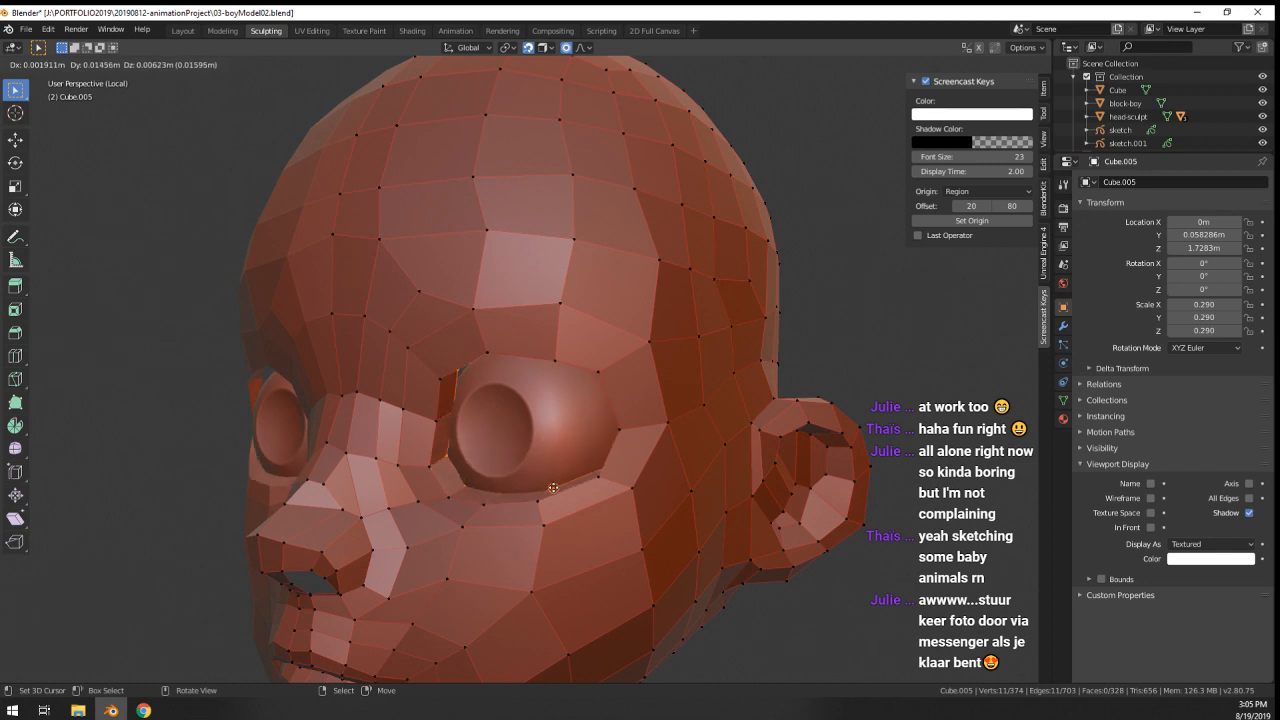
pyautogui.click(553, 488)
pyautogui.hotkey('ctrl', 'z')
pyautogui.click(531, 100)
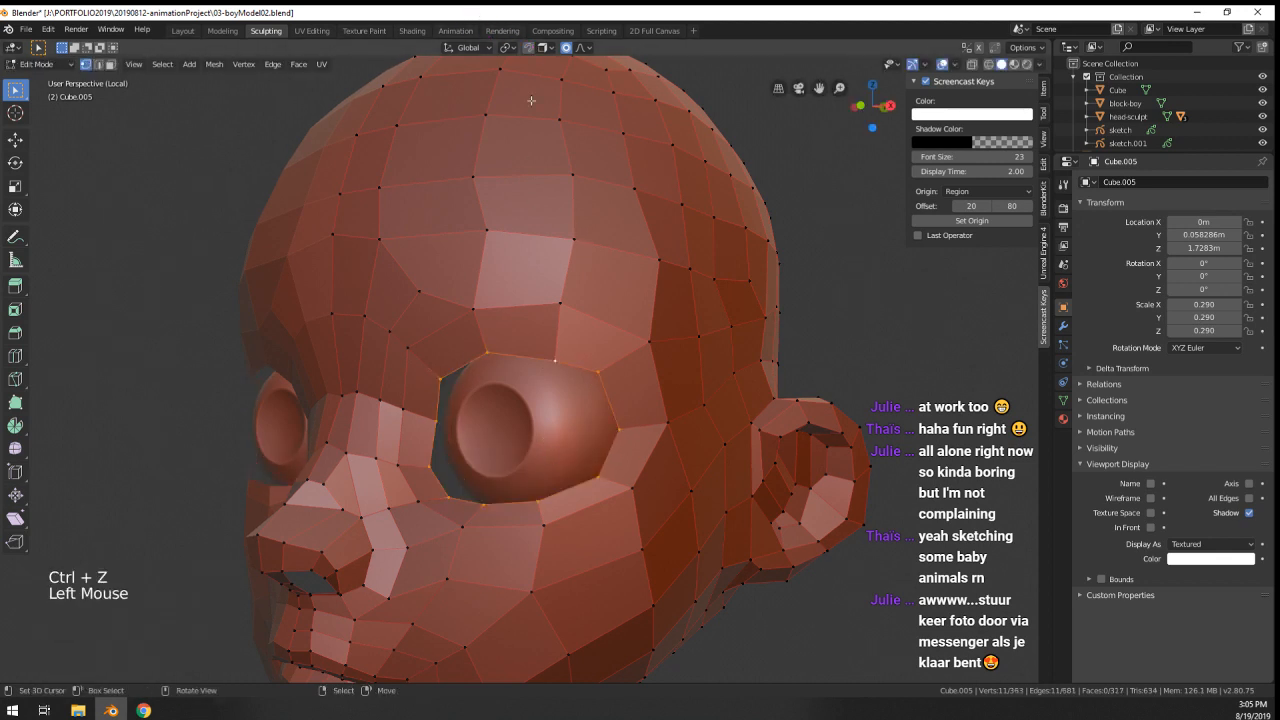
# - Extrude the eye opening's edge loop, then scale and move the new loop around the eyeball with proportional editing off
pyautogui.press('e')
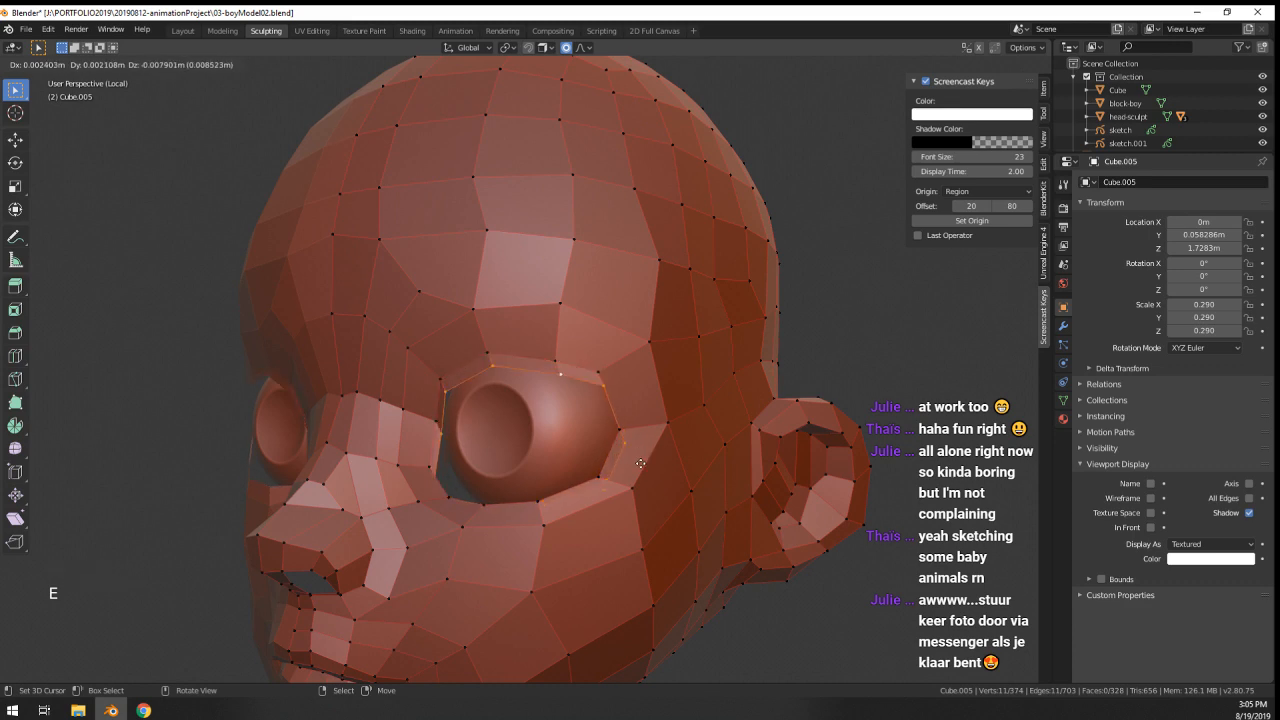
pyautogui.click(634, 451)
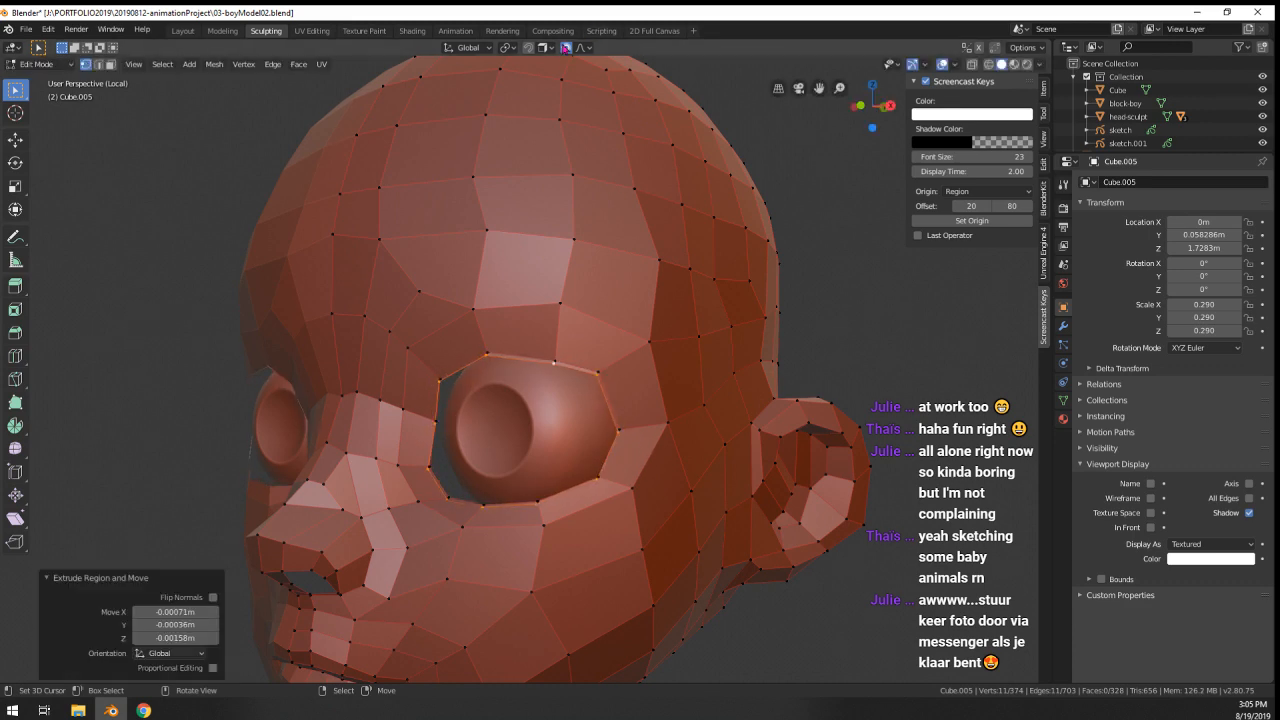
pyautogui.click(565, 49)
pyautogui.press('s')
pyautogui.click(716, 425)
pyautogui.moveTo(716, 425); pyautogui.dragTo(679, 433, button='middle')
pyautogui.press('g')
pyautogui.click(664, 409)
pyautogui.press('g')
pyautogui.click(768, 417)
pyautogui.scroll(1, 700, 410)
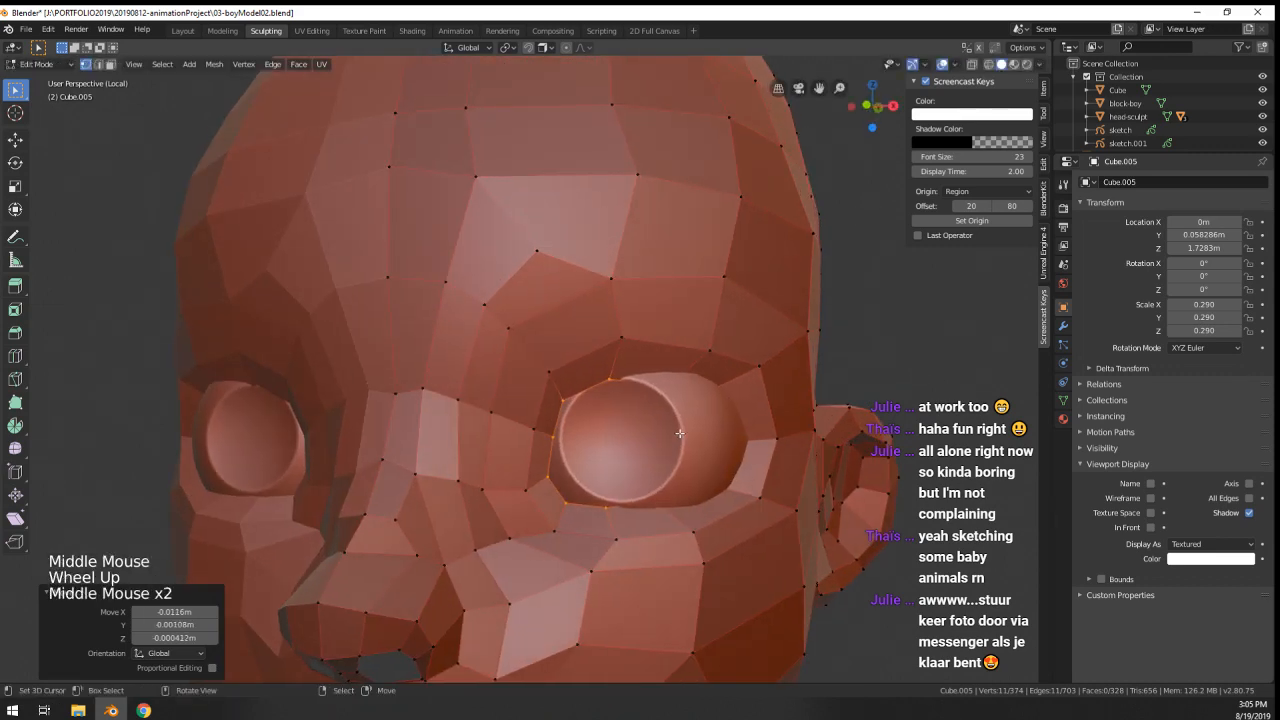
# - Create a vertex group for the new eye loop and remove all other vertices of the head from it
pyautogui.click(1063, 399)
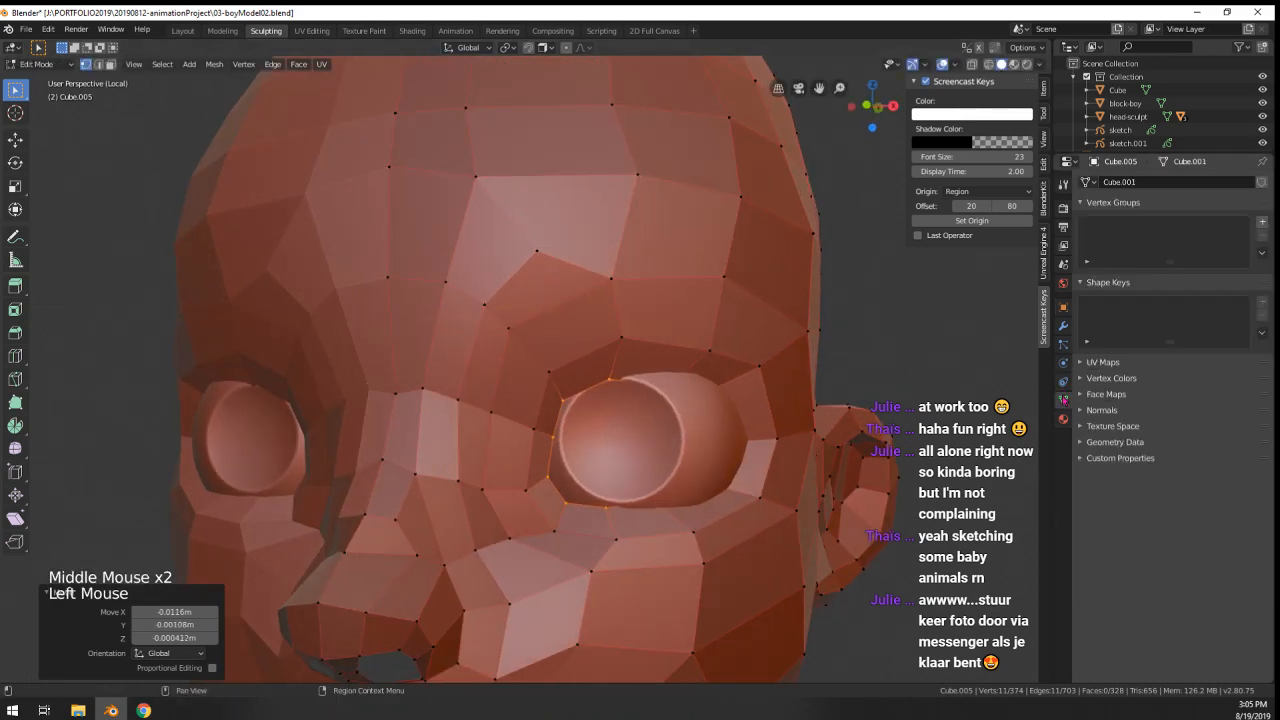
pyautogui.click(1261, 222)
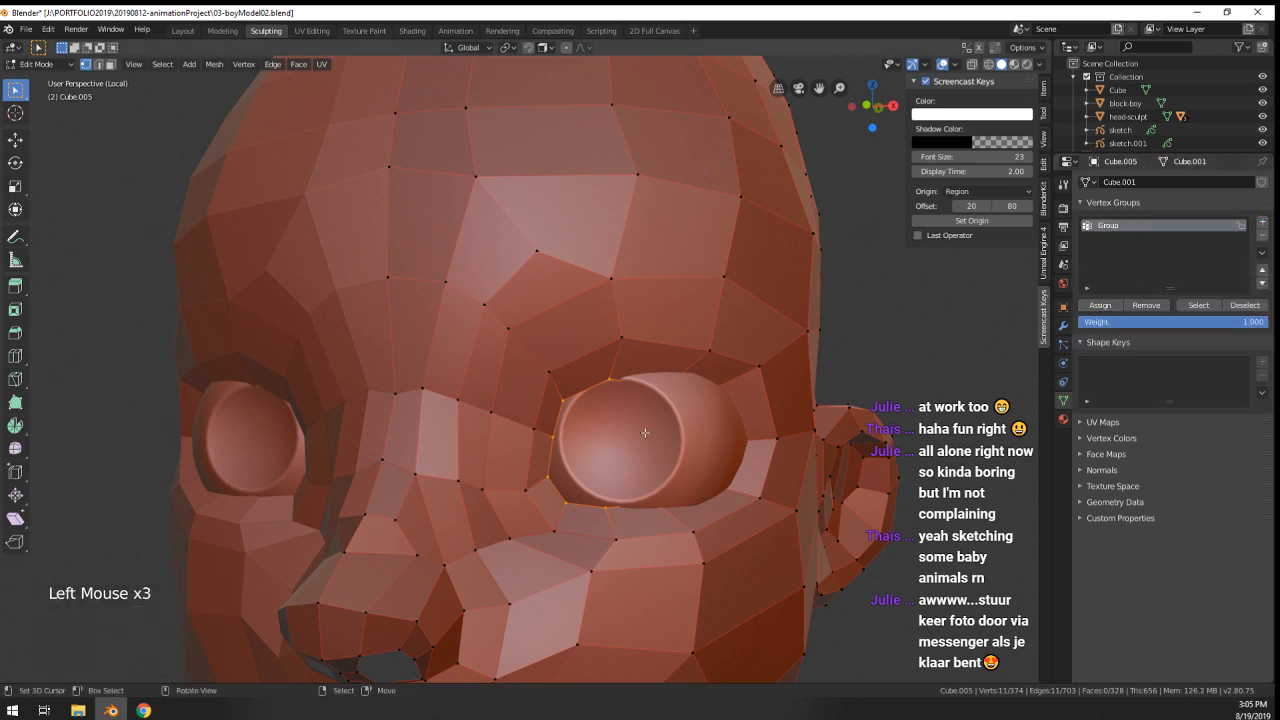
pyautogui.press('Tab')
pyautogui.press('Tab')
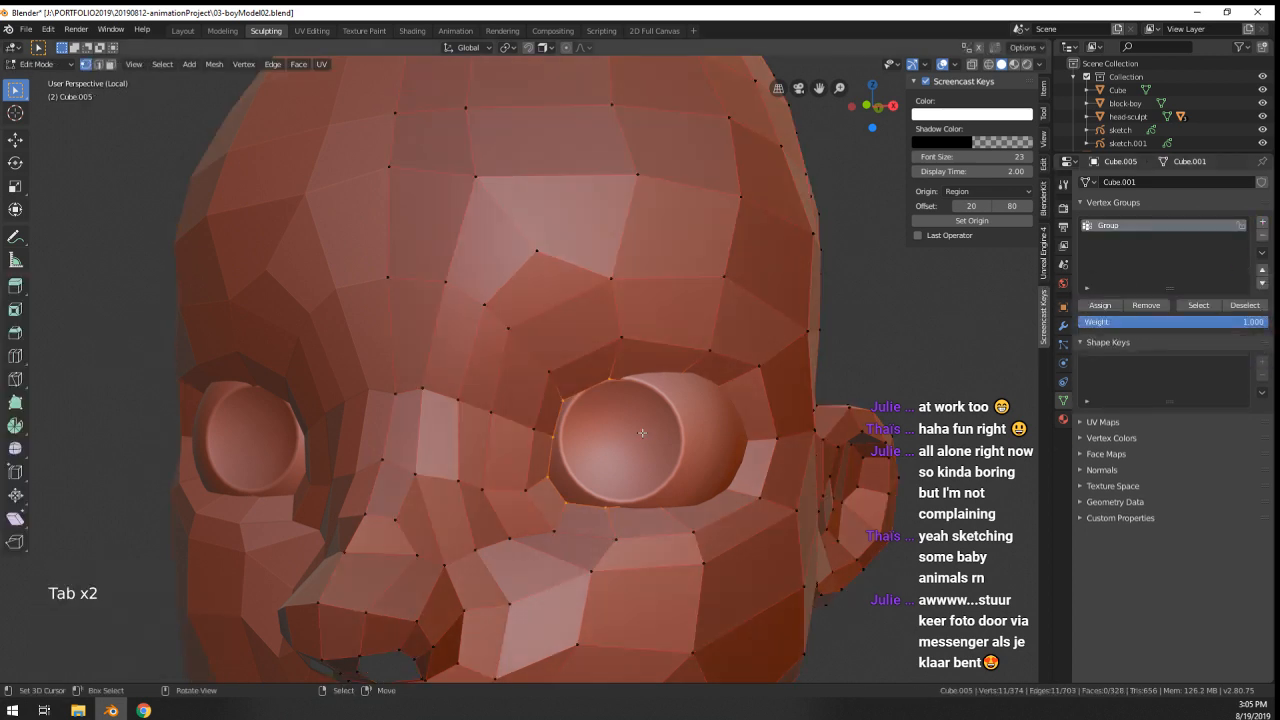
pyautogui.hotkey('ctrl', 'i')
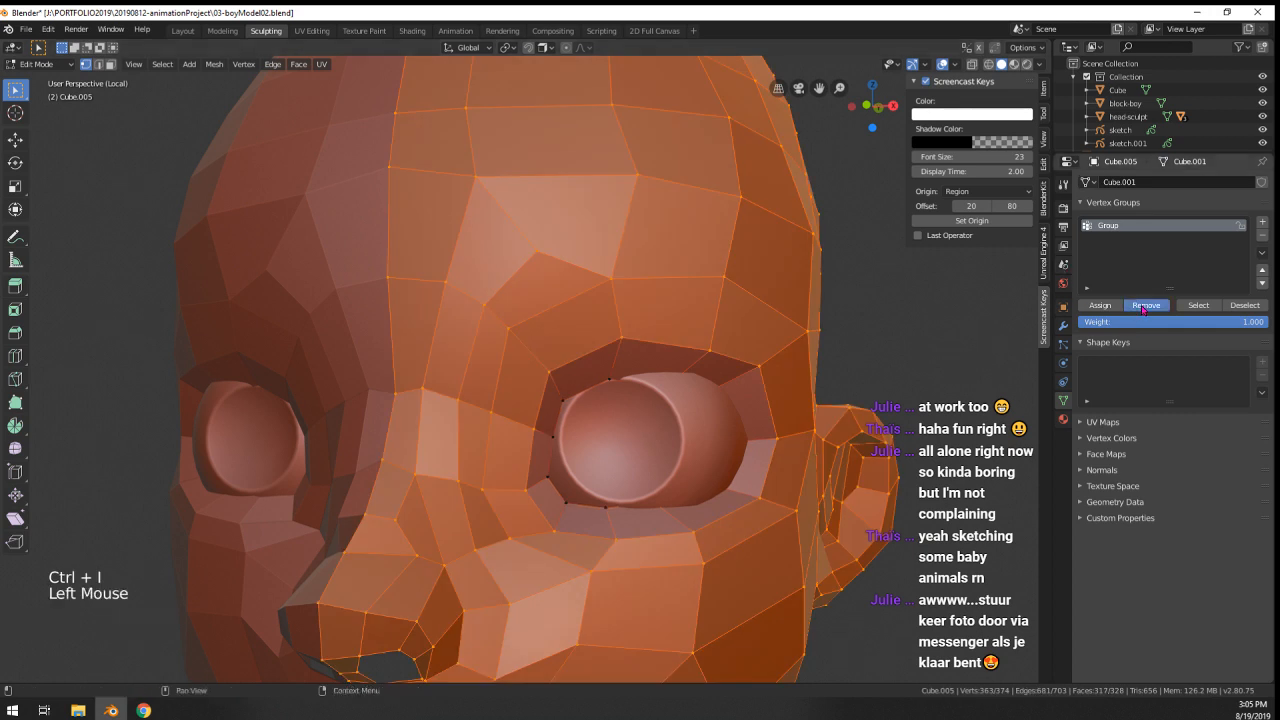
pyautogui.keyDown('alt'); pyautogui.rightClick(590, 387); pyautogui.keyUp('alt')
pyautogui.press('Tab')
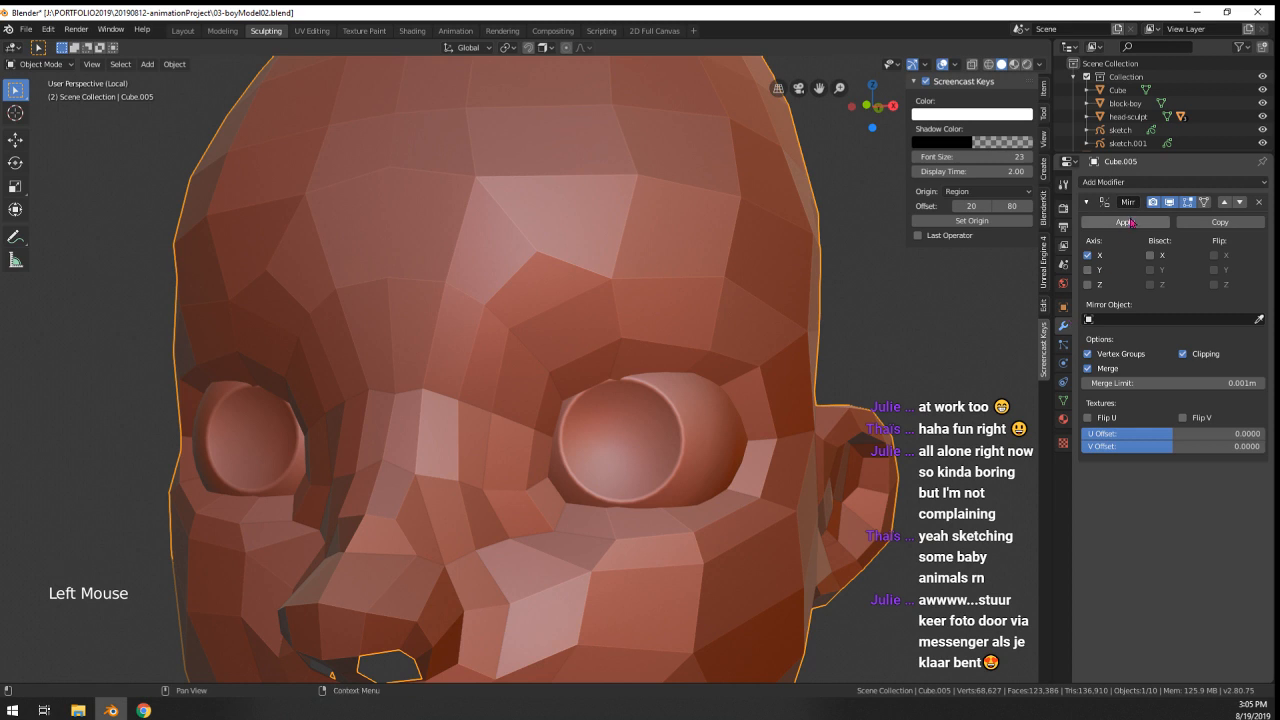
# - Rotate the eyeballs 243° around the X axis
pyautogui.click(1153, 183)
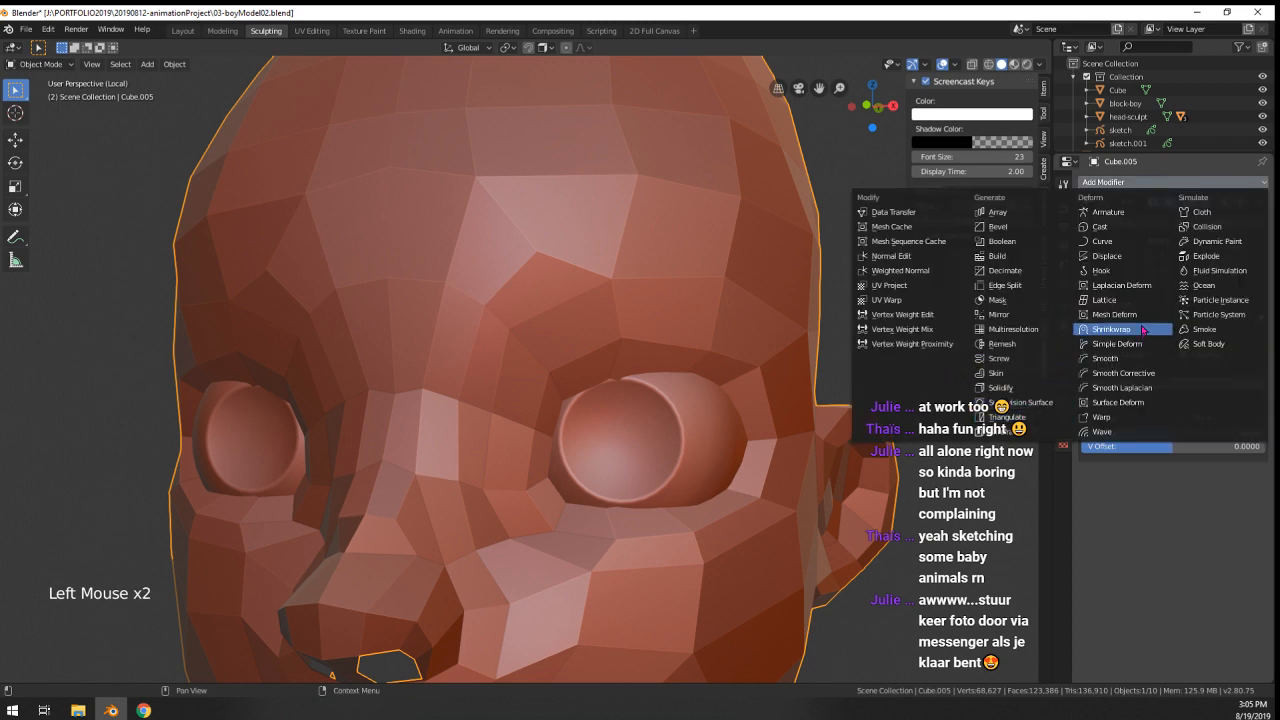
pyautogui.rightClick(745, 455)
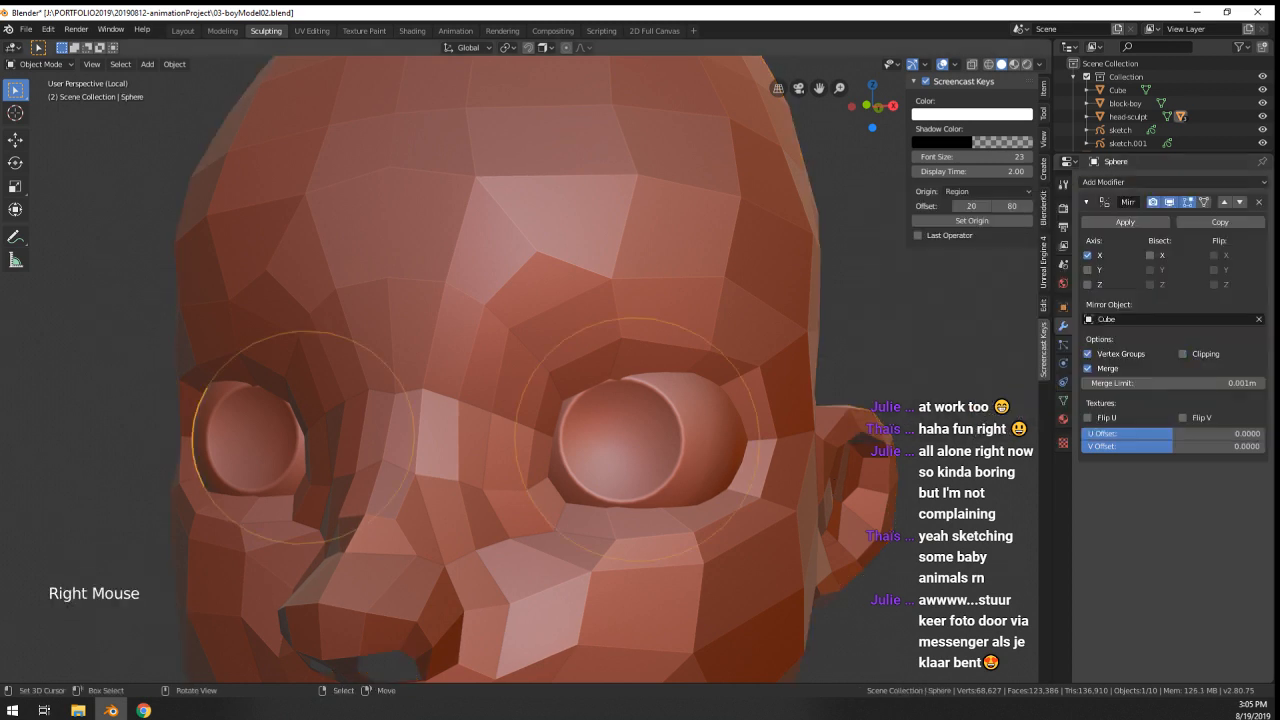
pyautogui.press('r')
pyautogui.press('x')
pyautogui.click(558, 541)
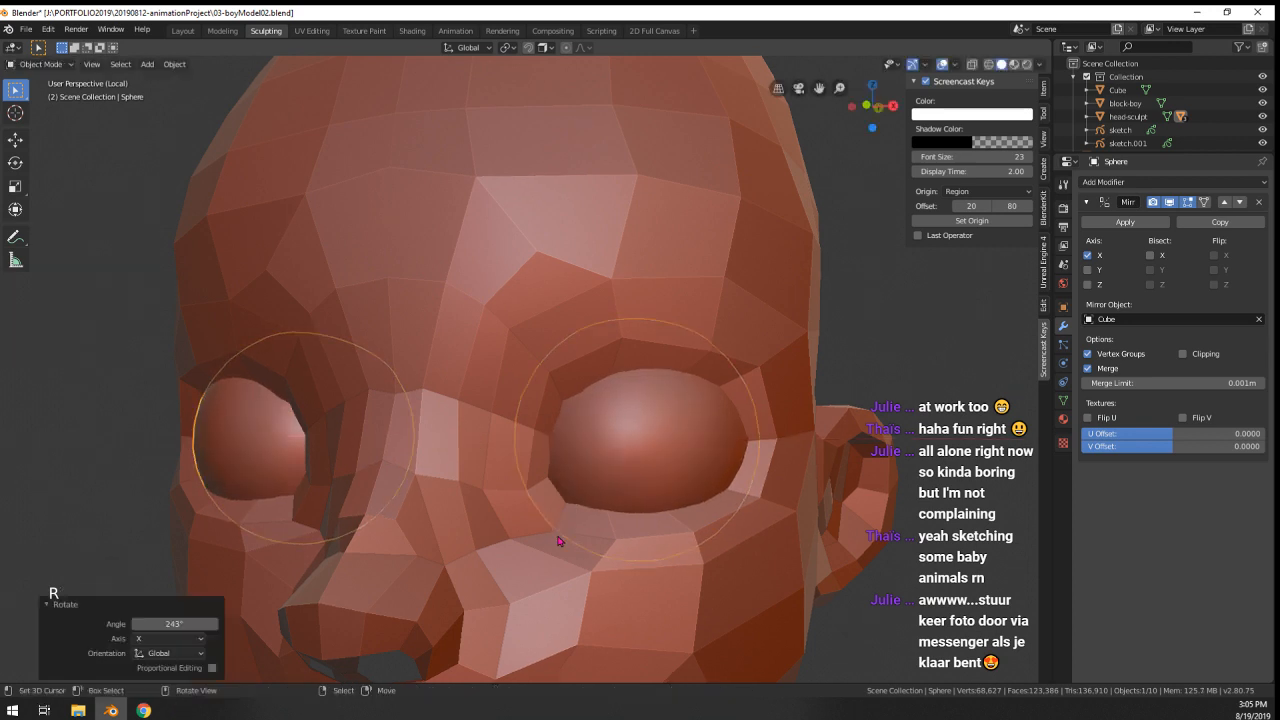
# - Add a Shrinkwrap modifier to the head mesh with Sphere as target and Group as vertex group
pyautogui.rightClick(613, 427)
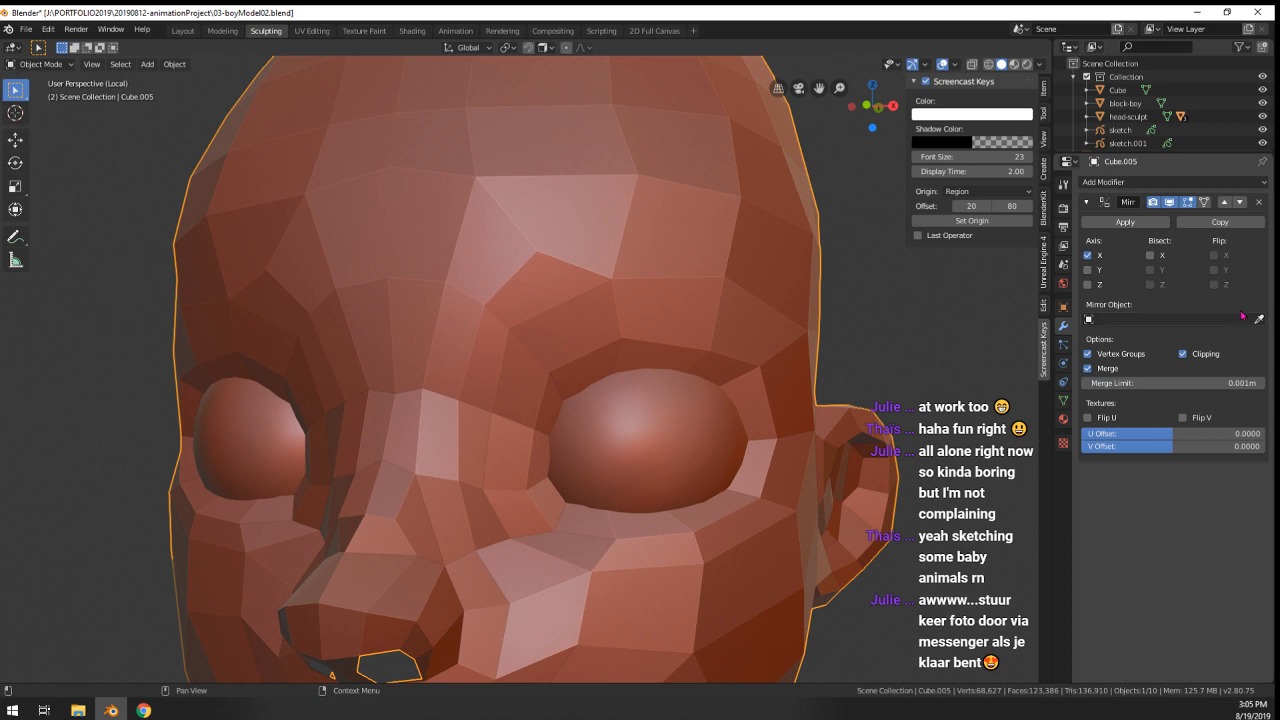
pyautogui.click(1117, 184)
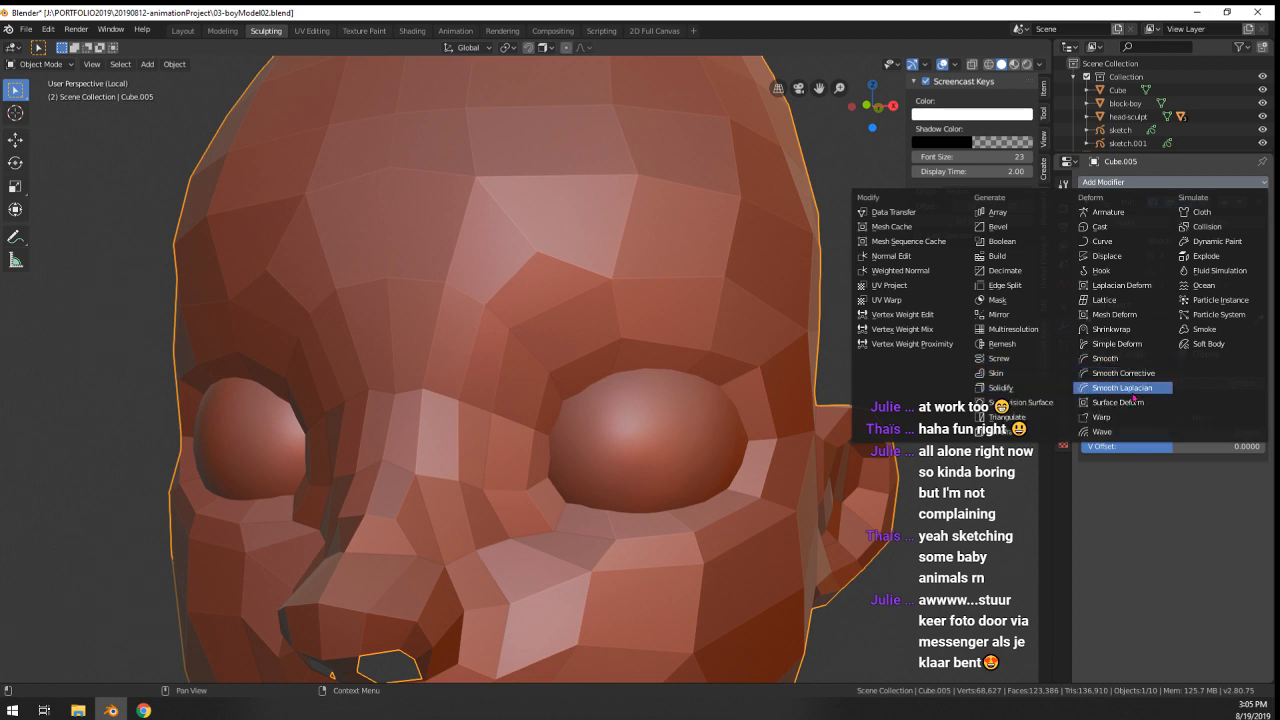
pyautogui.click(1129, 331)
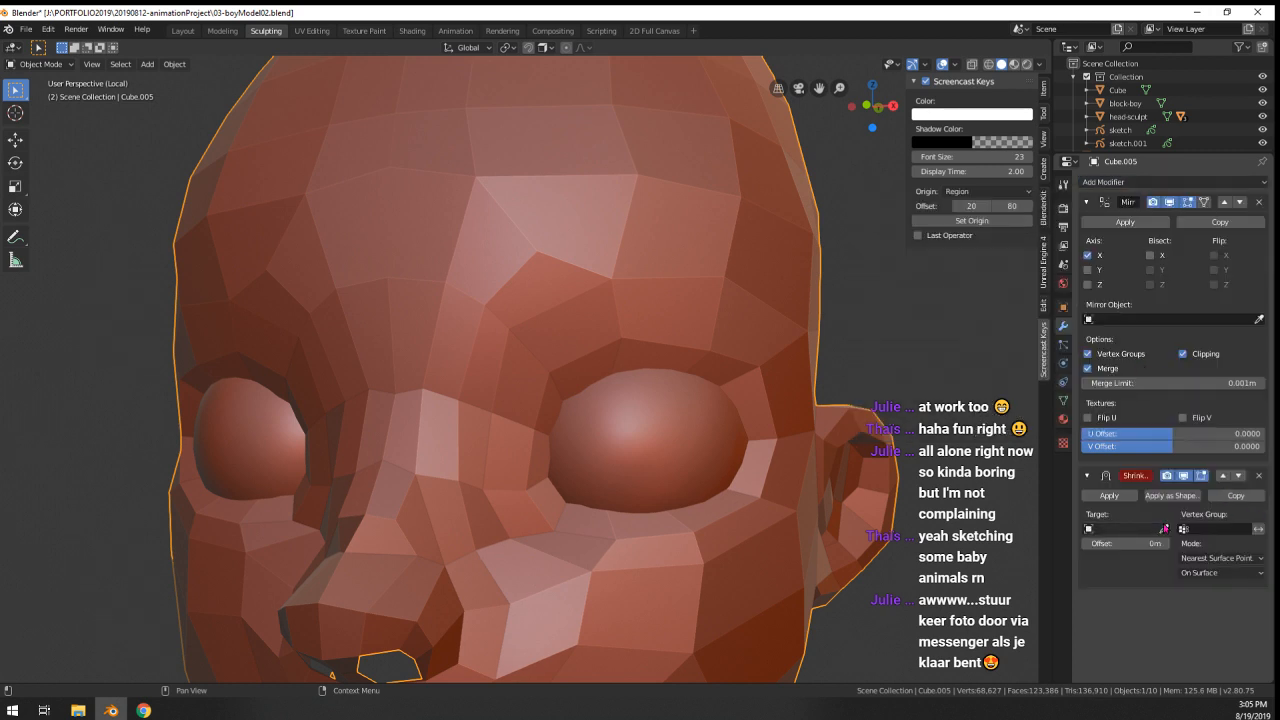
pyautogui.click(729, 444)
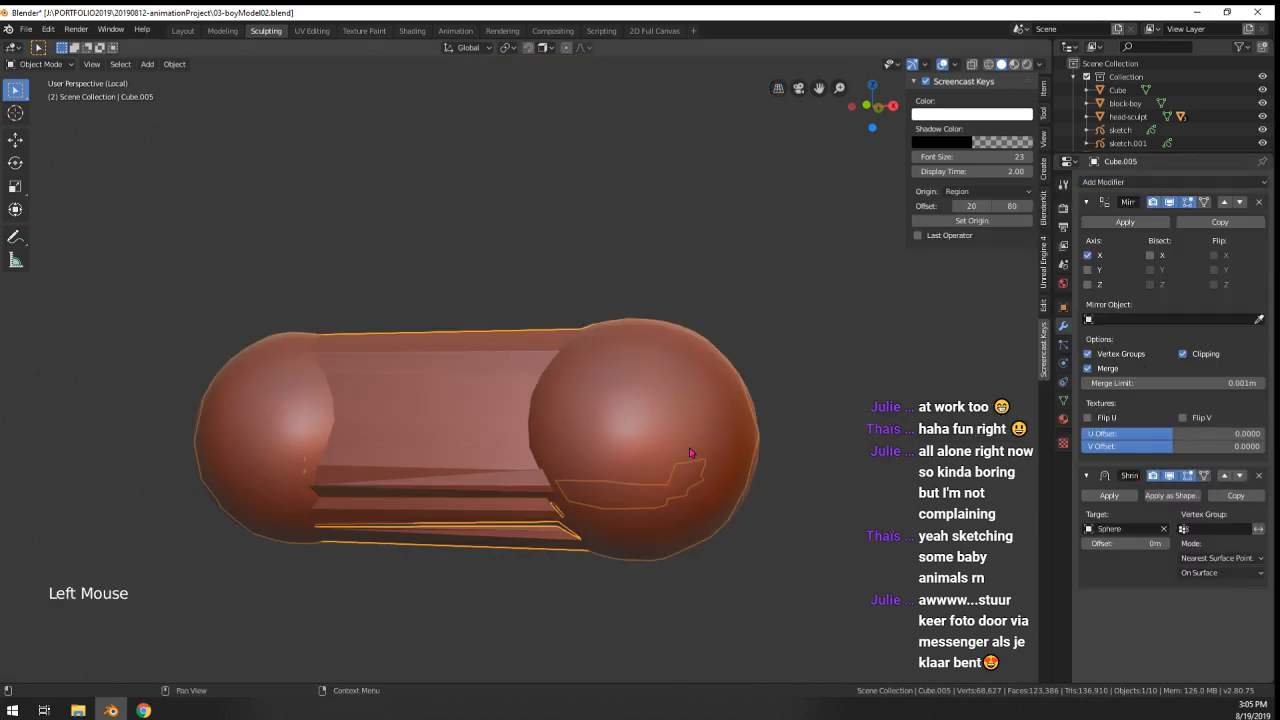
pyautogui.click(1231, 528)
pyautogui.click(1139, 547)
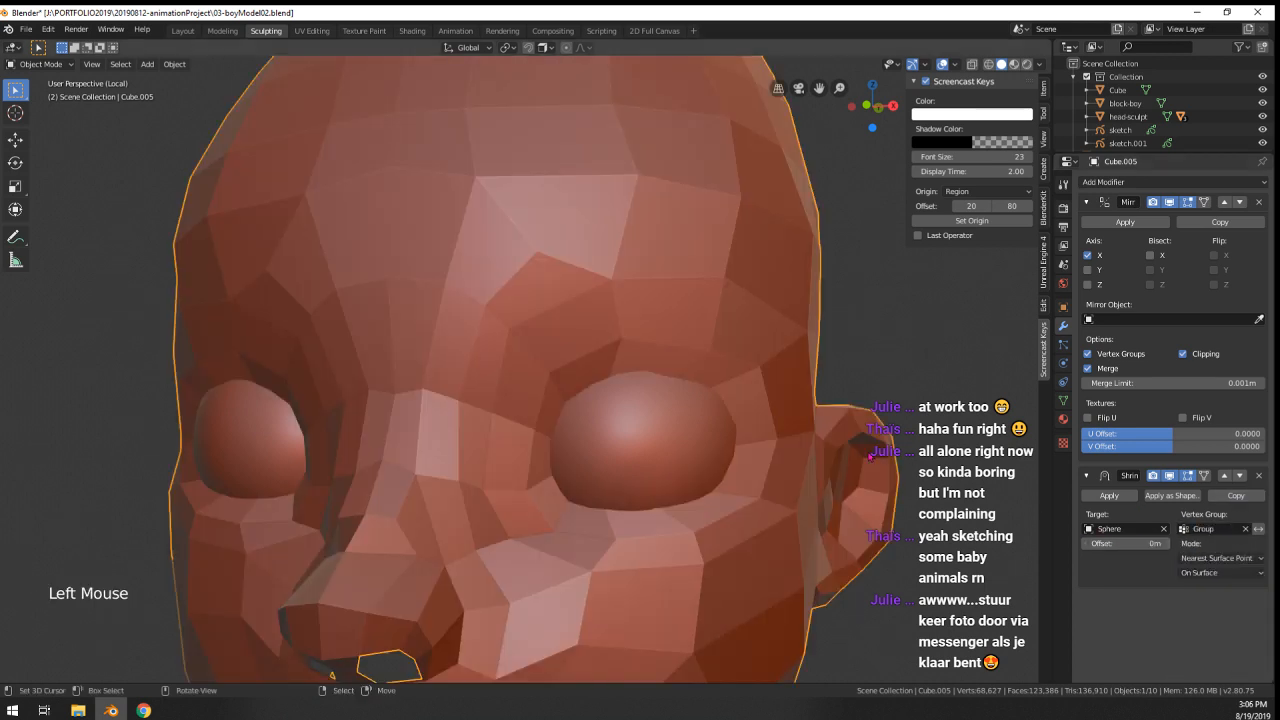
# - Scale the selected eye loop and shift it over the eyeball's surface
pyautogui.press('Tab')
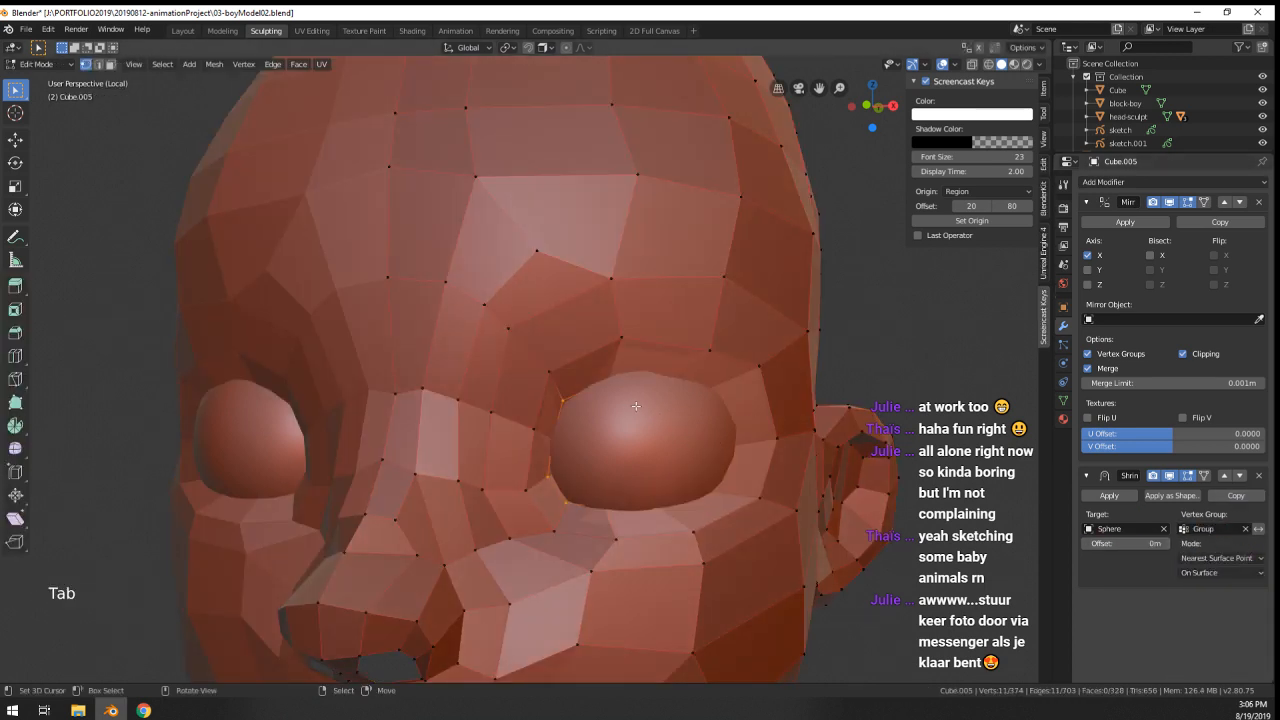
pyautogui.press('s')
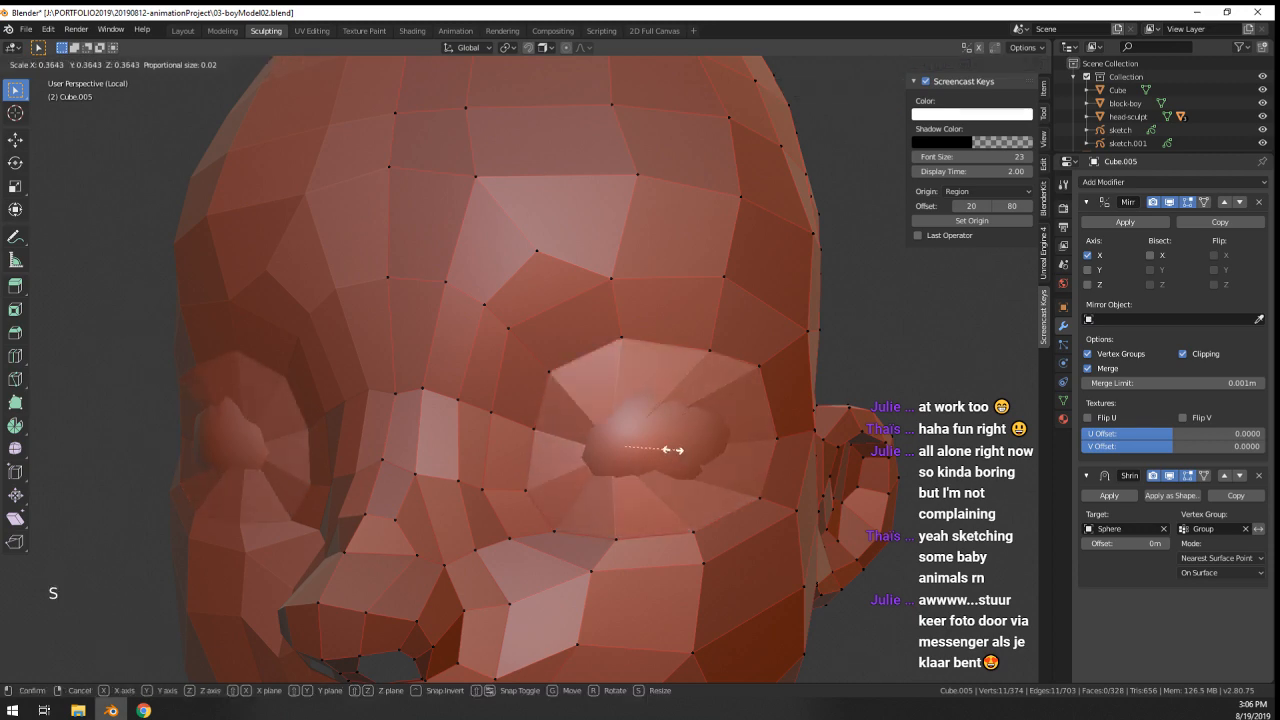
pyautogui.click(742, 471)
pyautogui.moveTo(742, 471); pyautogui.dragTo(695, 444, button='middle')
pyautogui.moveTo(524, 401); pyautogui.dragTo(530, 400, button='middle')
pyautogui.press('g')
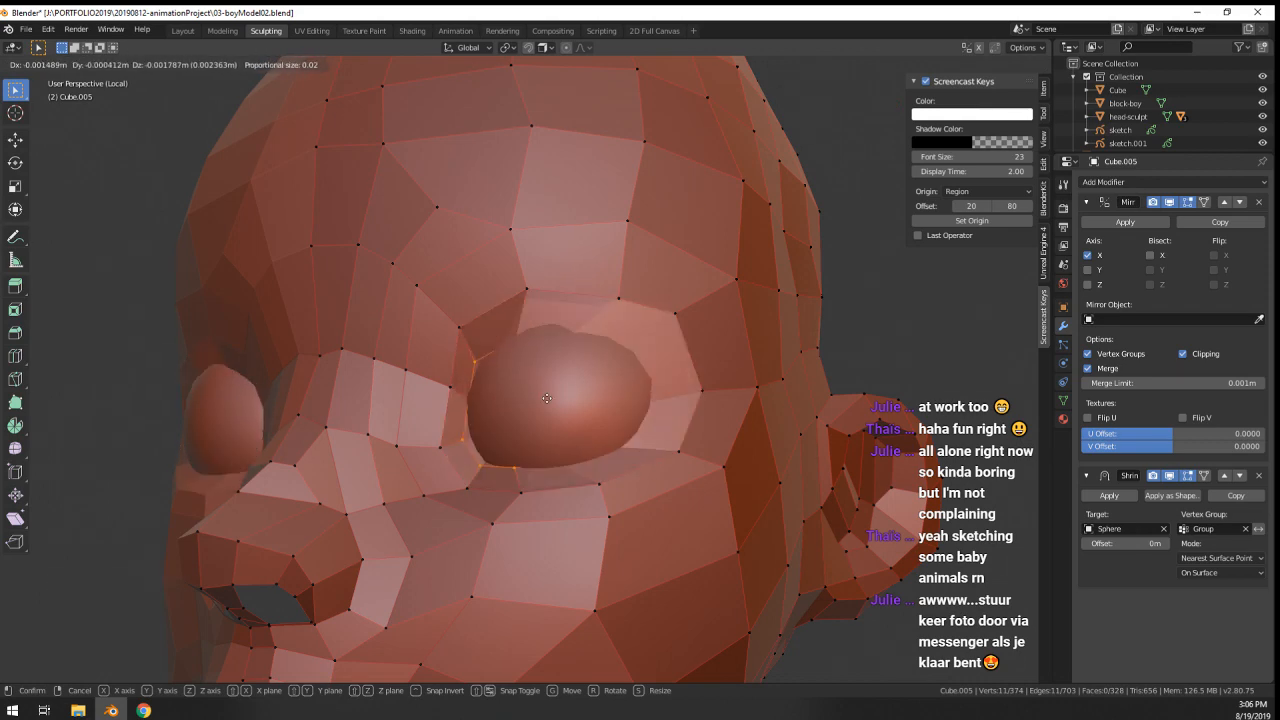
pyautogui.click(558, 404)
pyautogui.moveTo(558, 404); pyautogui.dragTo(625, 445, button='middle')
# - Examine the fit of the eye openings around the eyeballs from the front and three-quarter views
pyautogui.press('Tab')
pyautogui.scroll(-3, 724, 408)
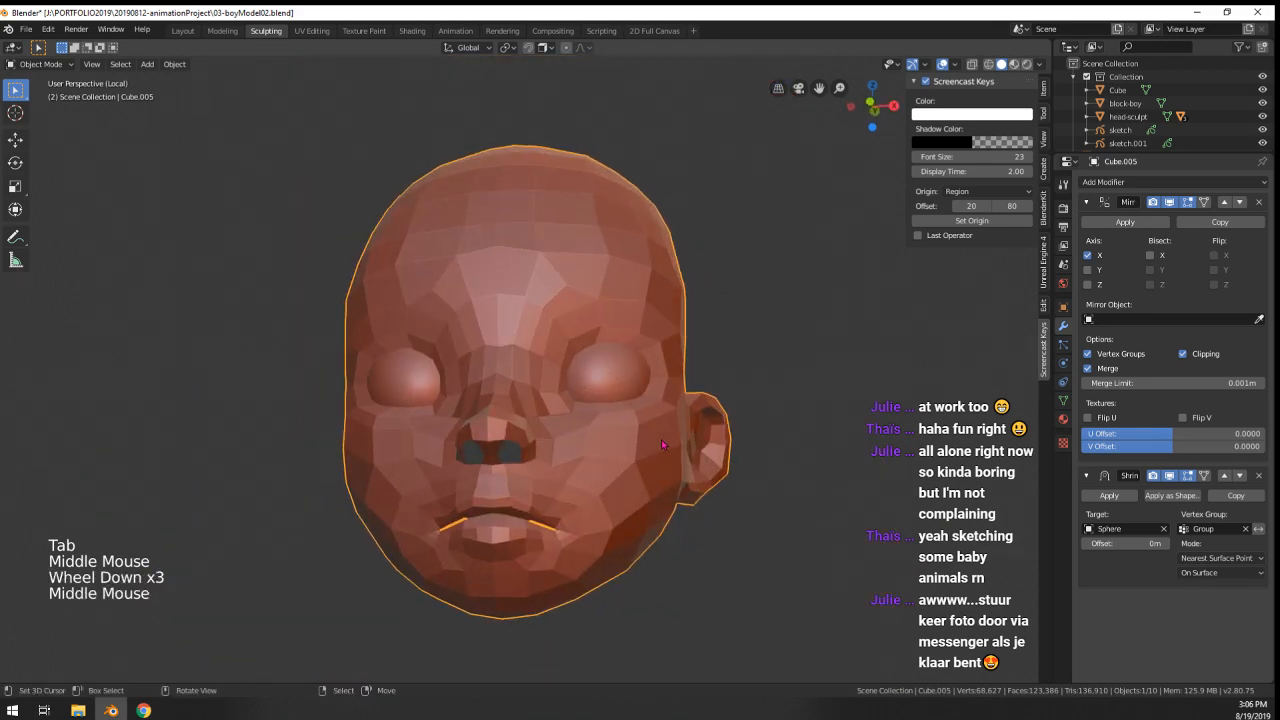
pyautogui.scroll(2, 625, 445)
pyautogui.press('Tab')
pyautogui.moveTo(665, 365); pyautogui.dragTo(640, 370, button='middle')
pyautogui.moveTo(640, 370); pyautogui.dragTo(620, 375, button='middle')
pyautogui.press('Tab')
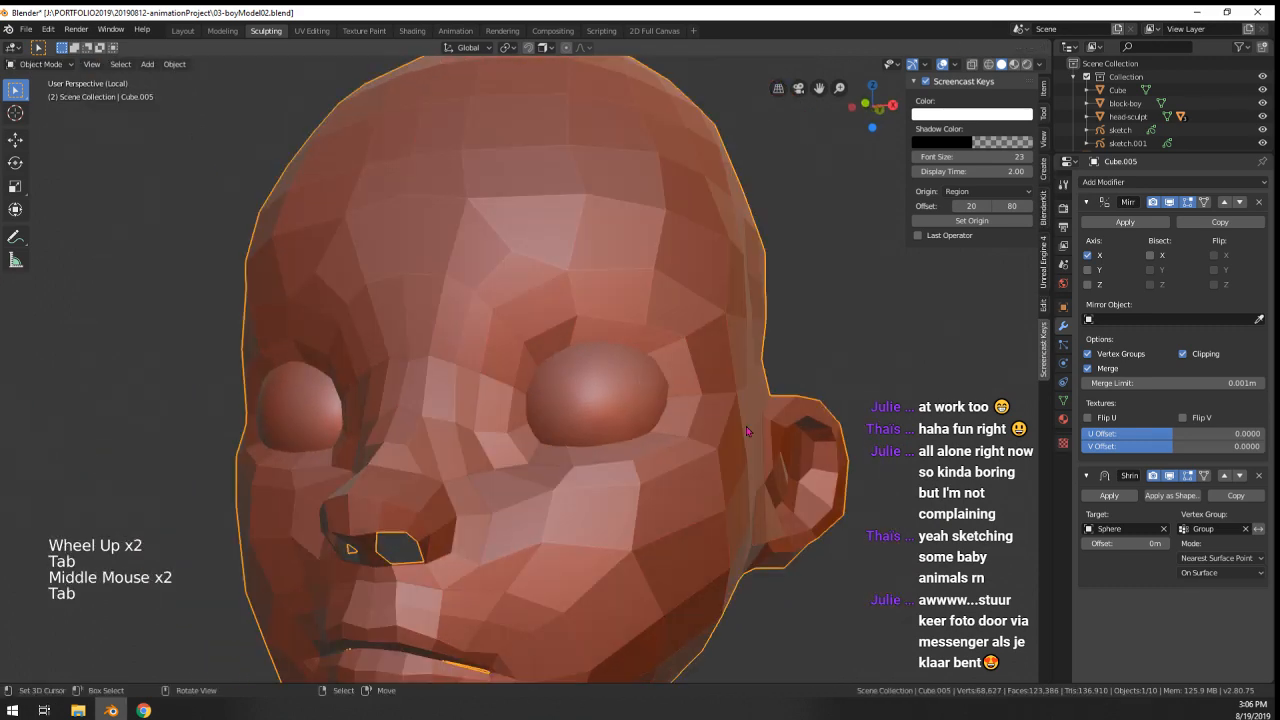
pyautogui.scroll(1, 620, 375)
# - Set the Shrinkwrap offset to 0.02 m, extrude the eye loop again, and scale and move the new ring inward
pyautogui.moveTo(1126, 544)
pyautogui.mouseDown()
pyautogui.moveTo(1138, 544)
pyautogui.moveTo(1122, 544)
pyautogui.mouseUp()
pyautogui.press('Tab')
pyautogui.moveTo(600, 420); pyautogui.dragTo(532, 420, button='middle')
pyautogui.press('e')
pyautogui.click(574, 439)
pyautogui.press('s')
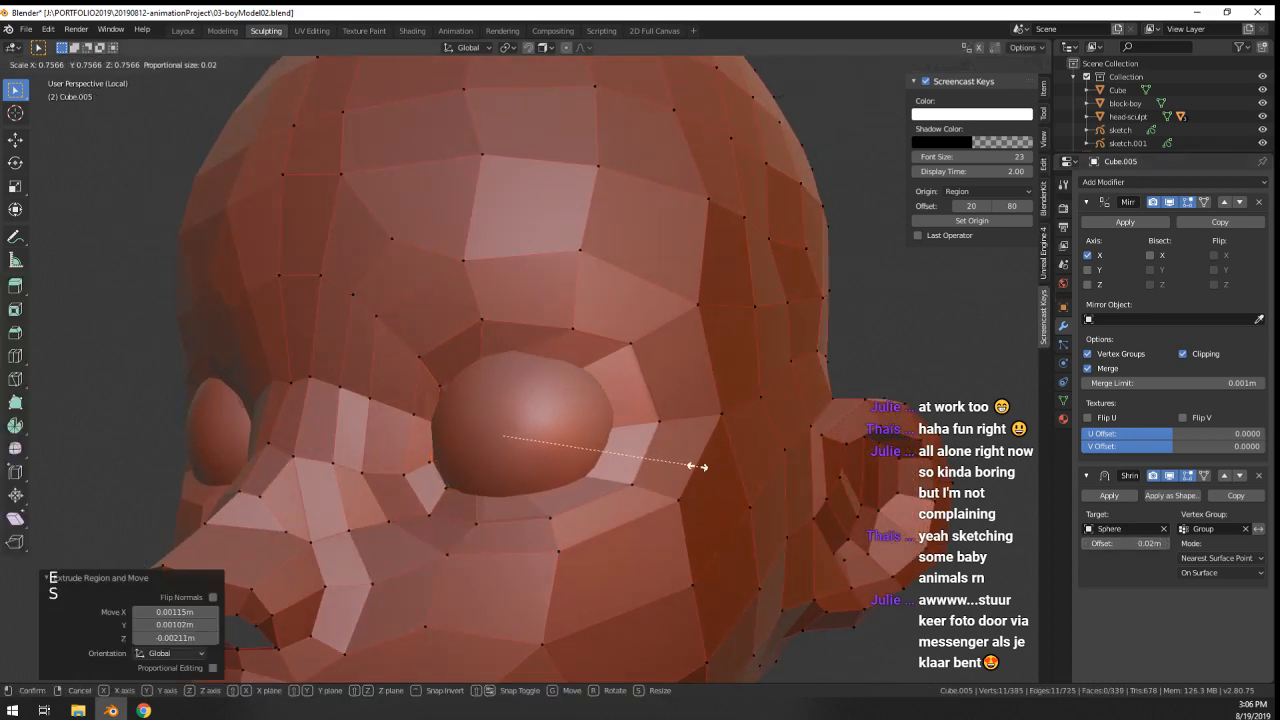
pyautogui.click(699, 467)
pyautogui.press('g')
pyautogui.click(537, 423)
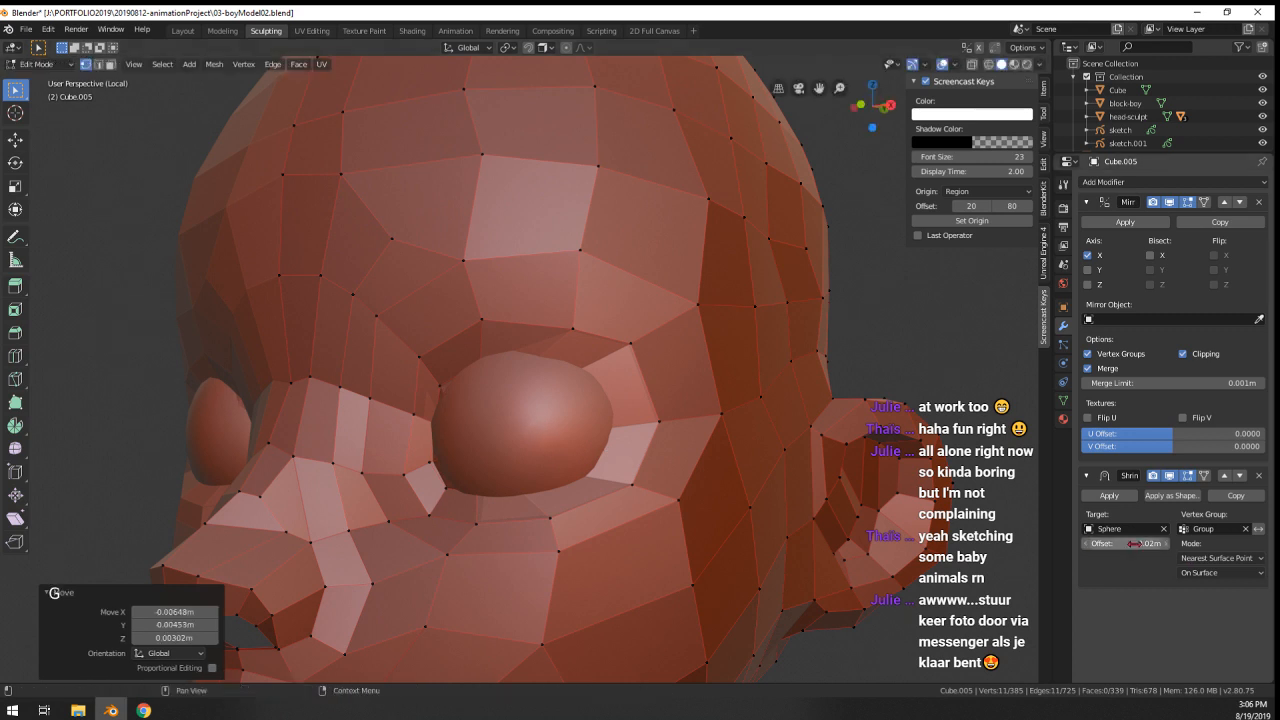
# - Set the Shrinkwrap offset to -0.02 m and show the modifier's result on the edit cage
pyautogui.moveTo(1128, 543); pyautogui.dragTo(1160, 543)
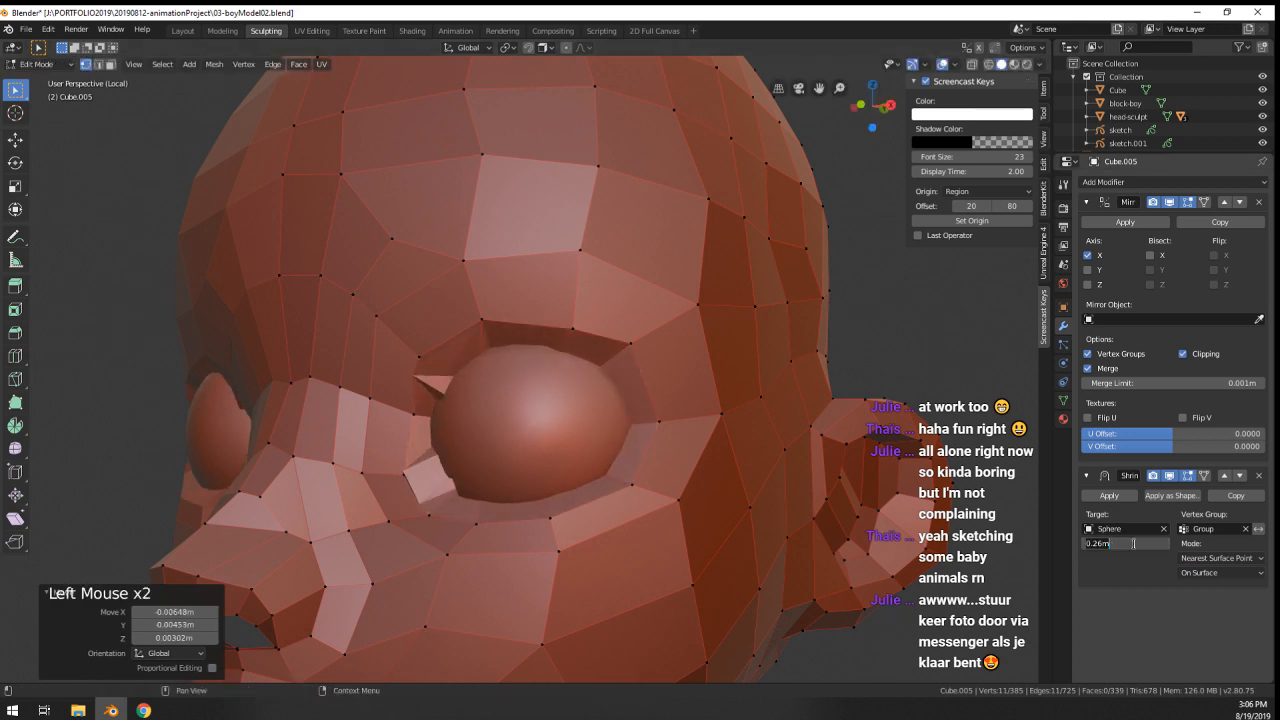
pyautogui.press('Return')
pyautogui.moveTo(1128, 543)
pyautogui.mouseDown()
pyautogui.moveTo(1142, 543)
pyautogui.moveTo(1126, 543)
pyautogui.mouseUp()
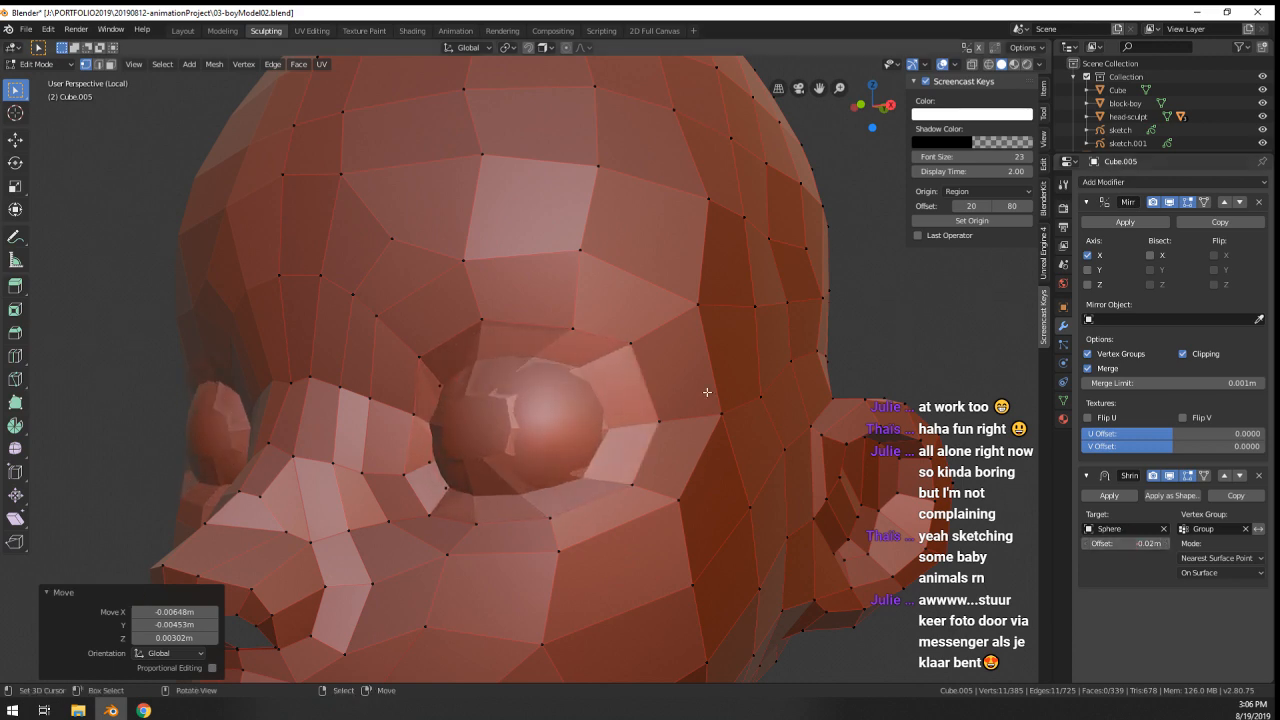
pyautogui.scroll(3, 545, 445)
pyautogui.moveTo(570, 450); pyautogui.dragTo(586, 456, button='middle')
pyautogui.press('Tab')
pyautogui.press('Tab')
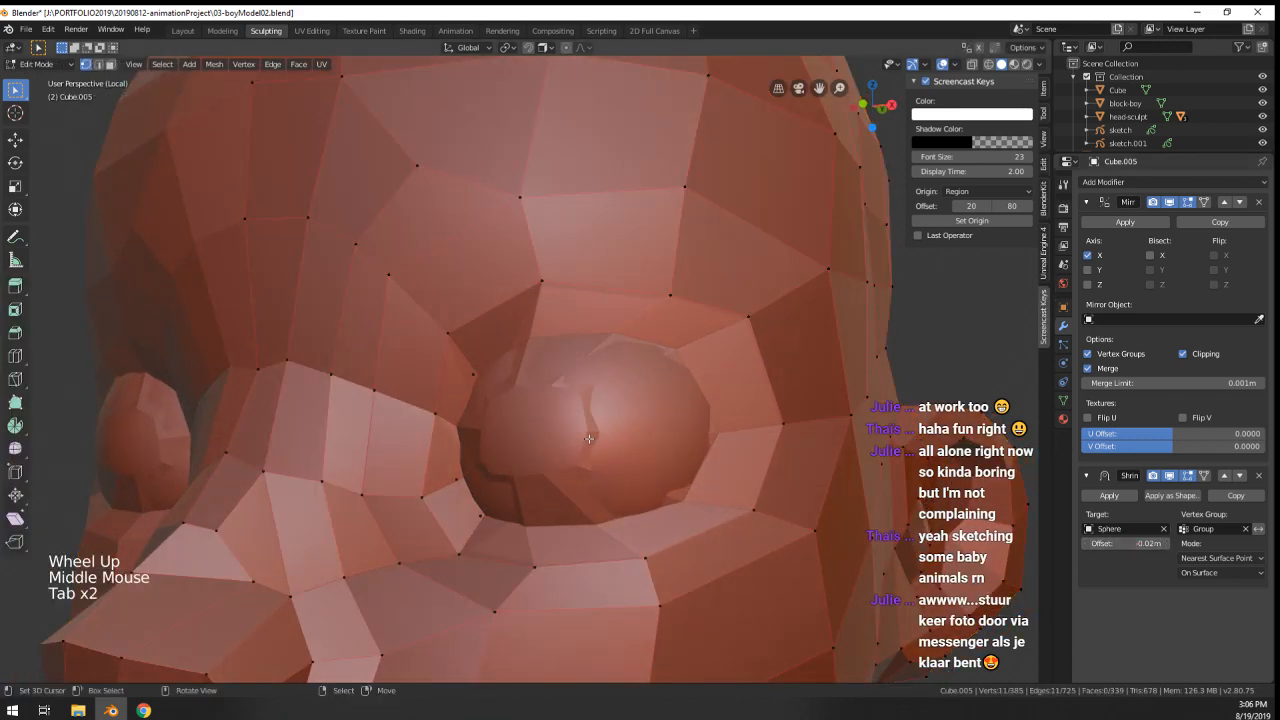
pyautogui.click(1204, 476)
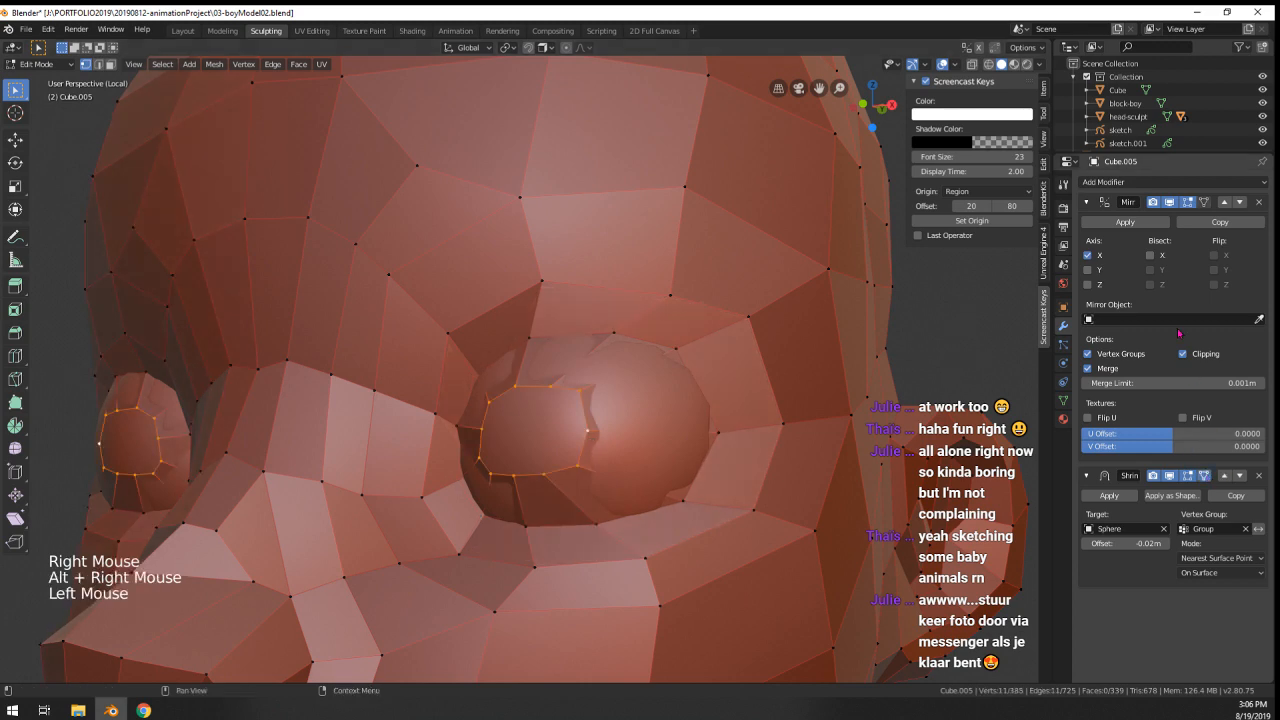
# - Widen the innermost eyelid loop along X and move it into place over the eyeball
pyautogui.press('s')
pyautogui.press('x')
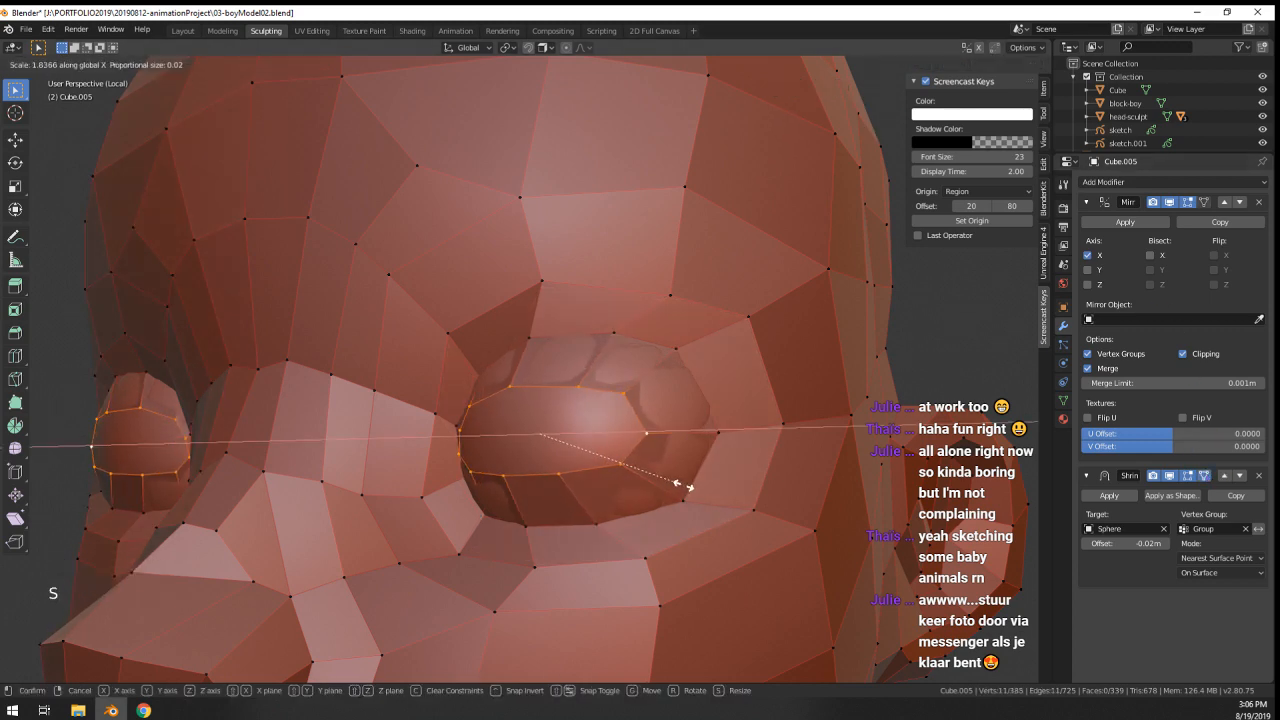
pyautogui.click(680, 486)
pyautogui.moveTo(680, 486); pyautogui.dragTo(727, 482, button='middle')
pyautogui.press('g')
pyautogui.click(738, 489)
pyautogui.press('s')
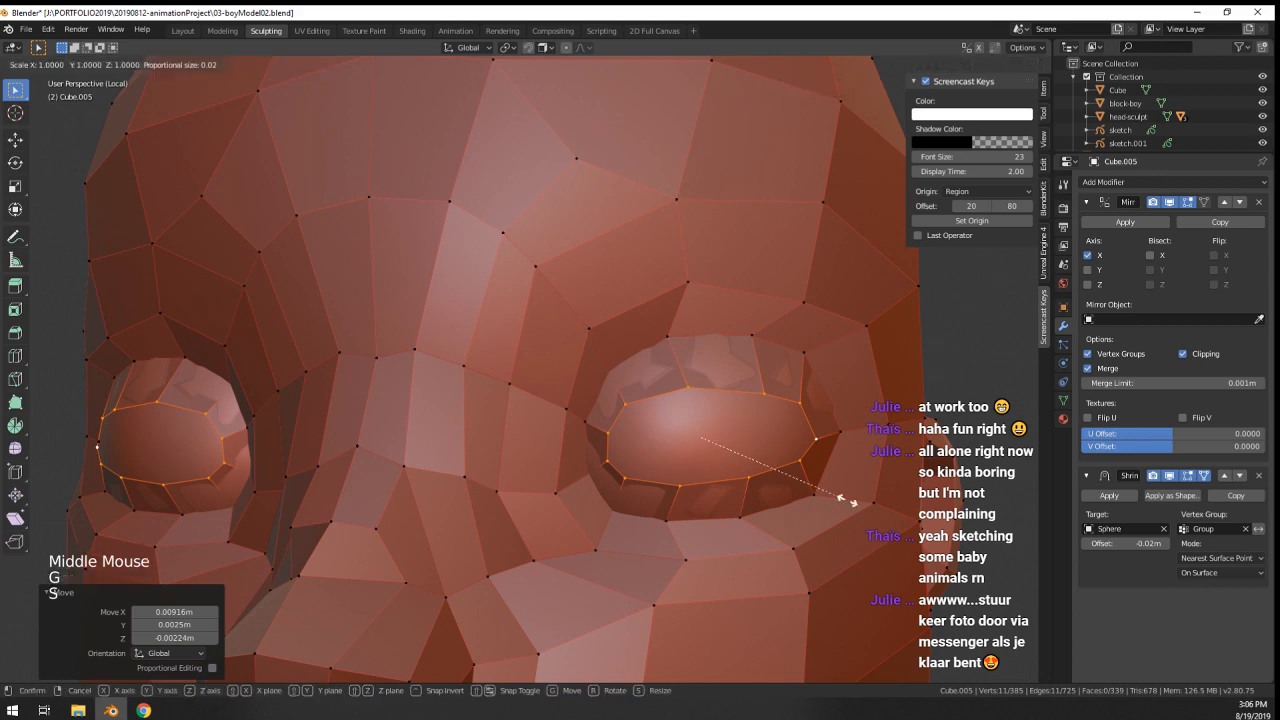
pyautogui.press('x')
pyautogui.click(880, 504)
pyautogui.press('g')
pyautogui.click(879, 501)
# - Add a centred edge loop in the eyelid between the inner and outer rings and scale it by 1.03
pyautogui.moveTo(879, 501); pyautogui.dragTo(806, 490, button='middle')
pyautogui.hotkey('ctrl', 'r')
pyautogui.click(734, 413)
pyautogui.rightClick(734, 413)
pyautogui.press('s')
pyautogui.click(891, 480)
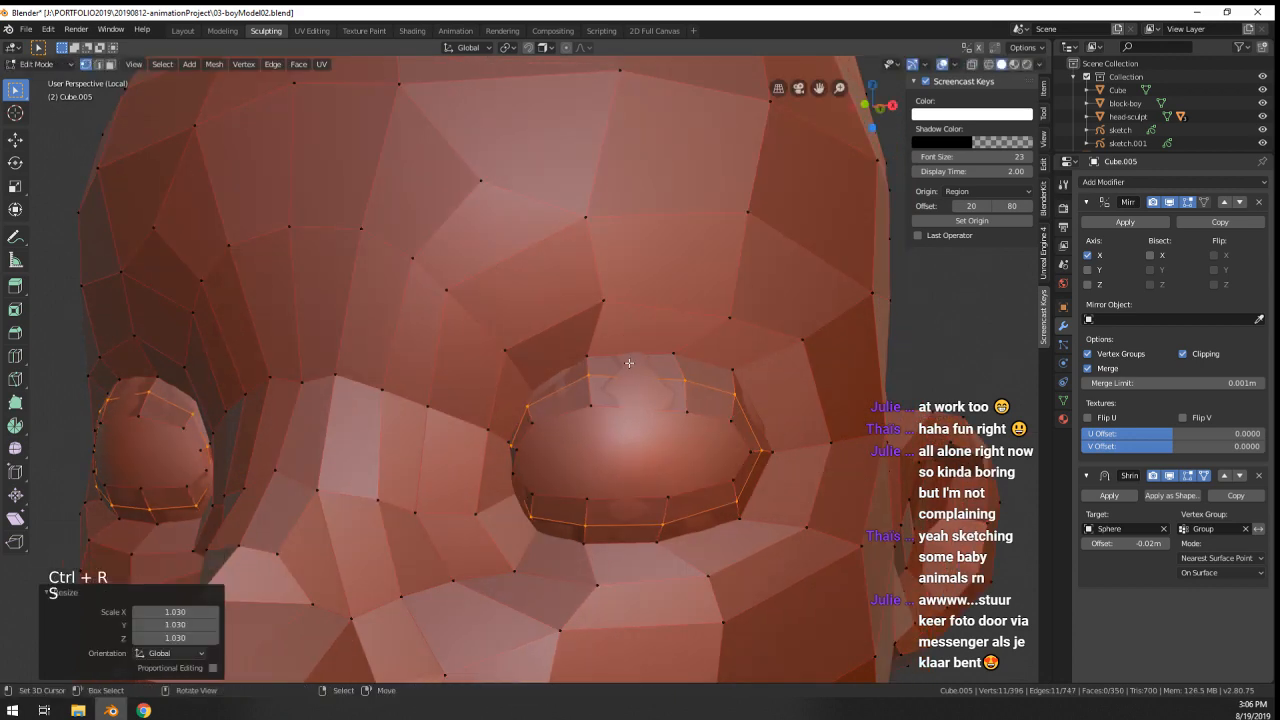
# - Scale the eyelid loop at the rim of the eye opening and adjust its position
pyautogui.keyDown('alt'); pyautogui.rightClick(629, 359); pyautogui.keyUp('alt')
pyautogui.press('s')
pyautogui.click(805, 416)
pyautogui.moveTo(805, 416); pyautogui.dragTo(745, 435, button='middle')
pyautogui.press('g')
pyautogui.click(771, 401)
# - Enable proportional editing and pull the middle vertex of the upper eyelid's edge down over the eyeball
pyautogui.press('Tab')
pyautogui.scroll(-3, 771, 401)
pyautogui.moveTo(745, 435); pyautogui.dragTo(606, 450, button='middle')
pyautogui.scroll(3, 703, 447)
pyautogui.press('Tab')
pyautogui.press('Tab')
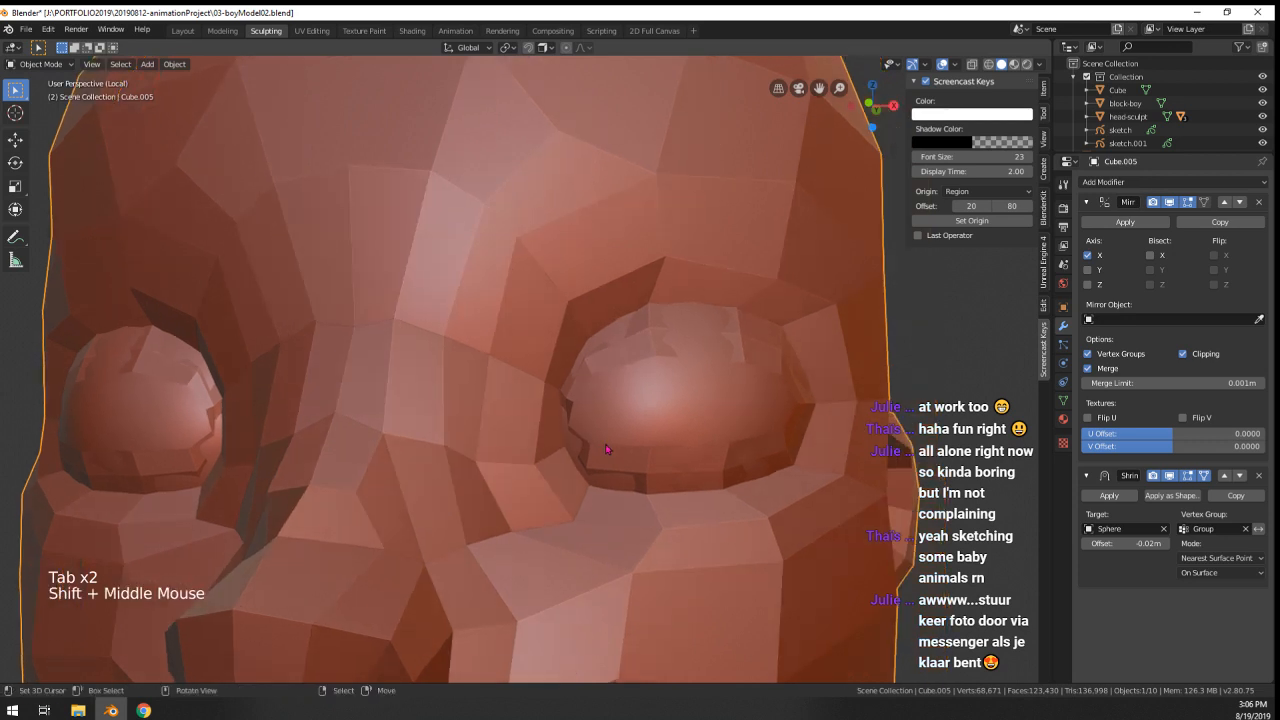
pyautogui.press('Tab')
pyautogui.rightClick(650, 395)
pyautogui.press('g')
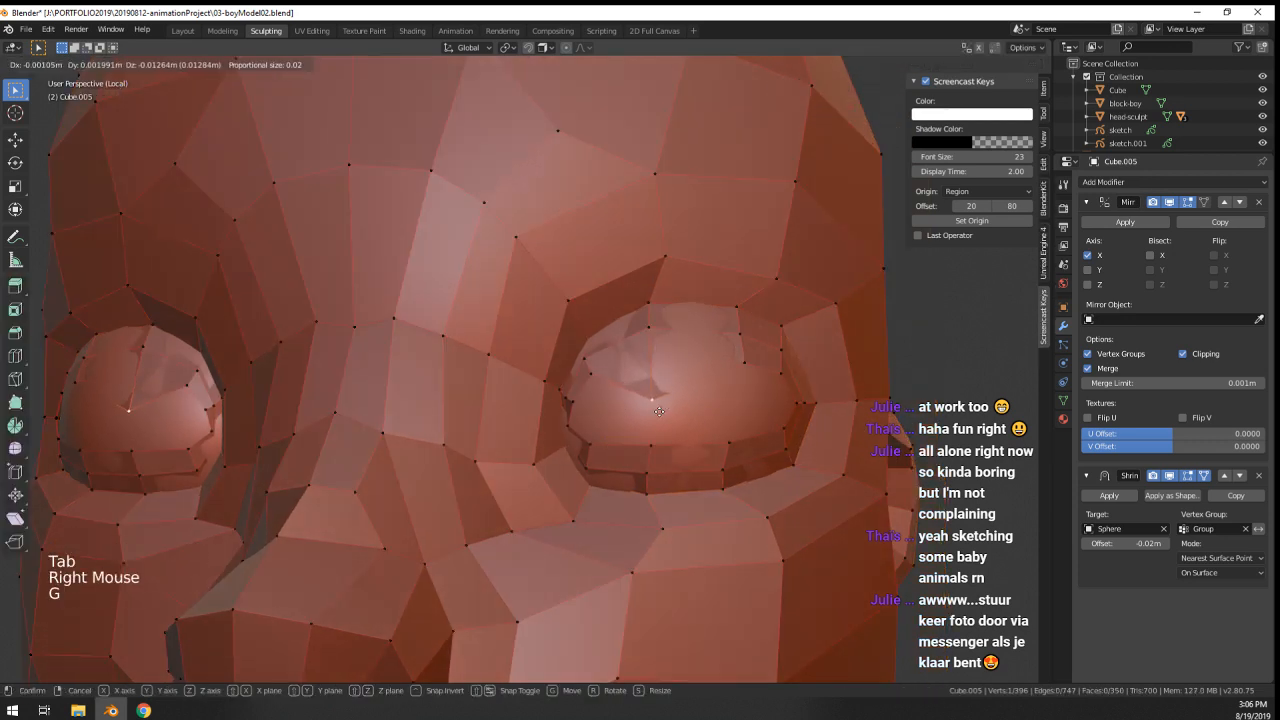
pyautogui.press('o')
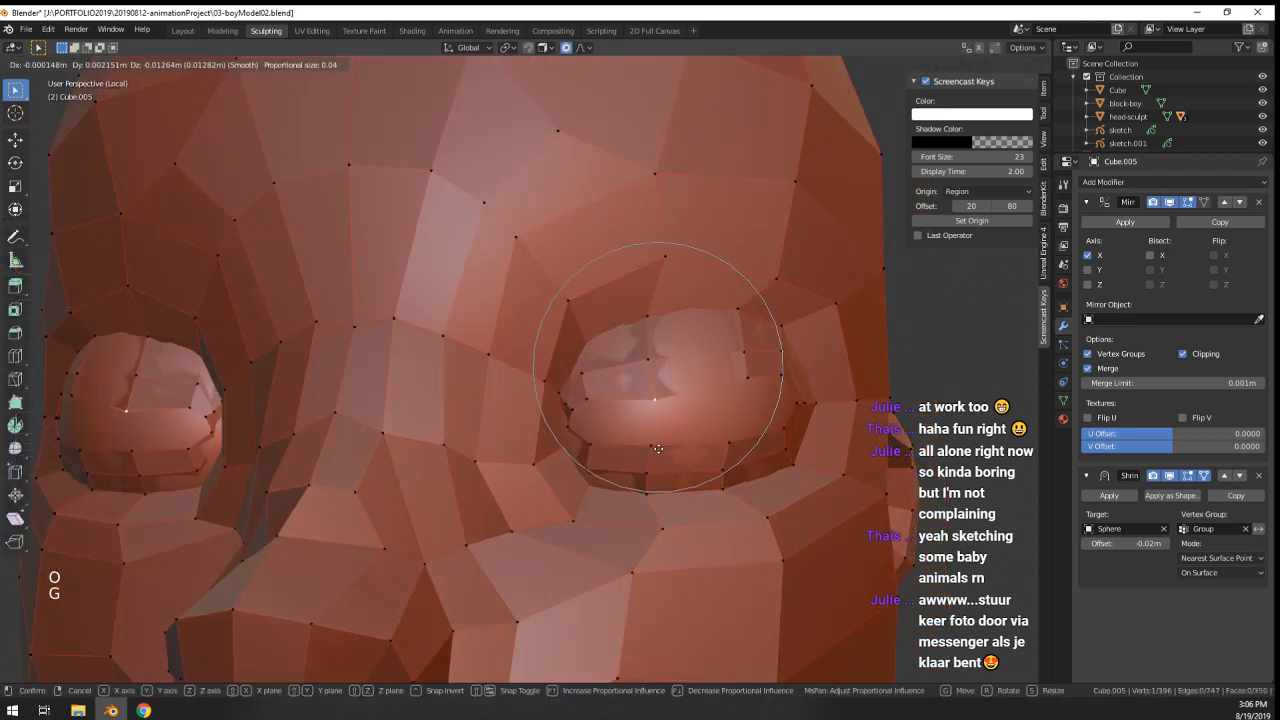
pyautogui.click(657, 465)
# - Pull the upper eyelid vertices near the inner corner of the eye downward with proportional falloff
pyautogui.rightClick(592, 408)
pyautogui.press('g')
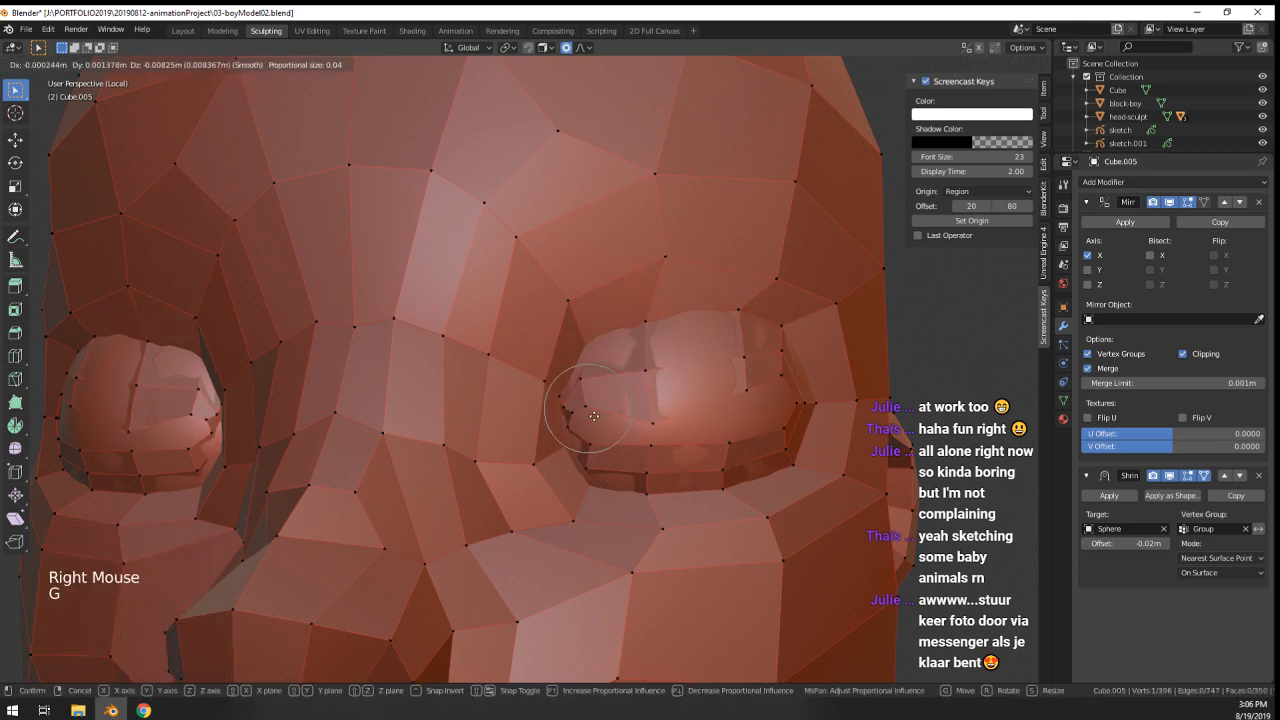
pyautogui.rightClick(592, 410)
pyautogui.press('g')
pyautogui.click(590, 428)
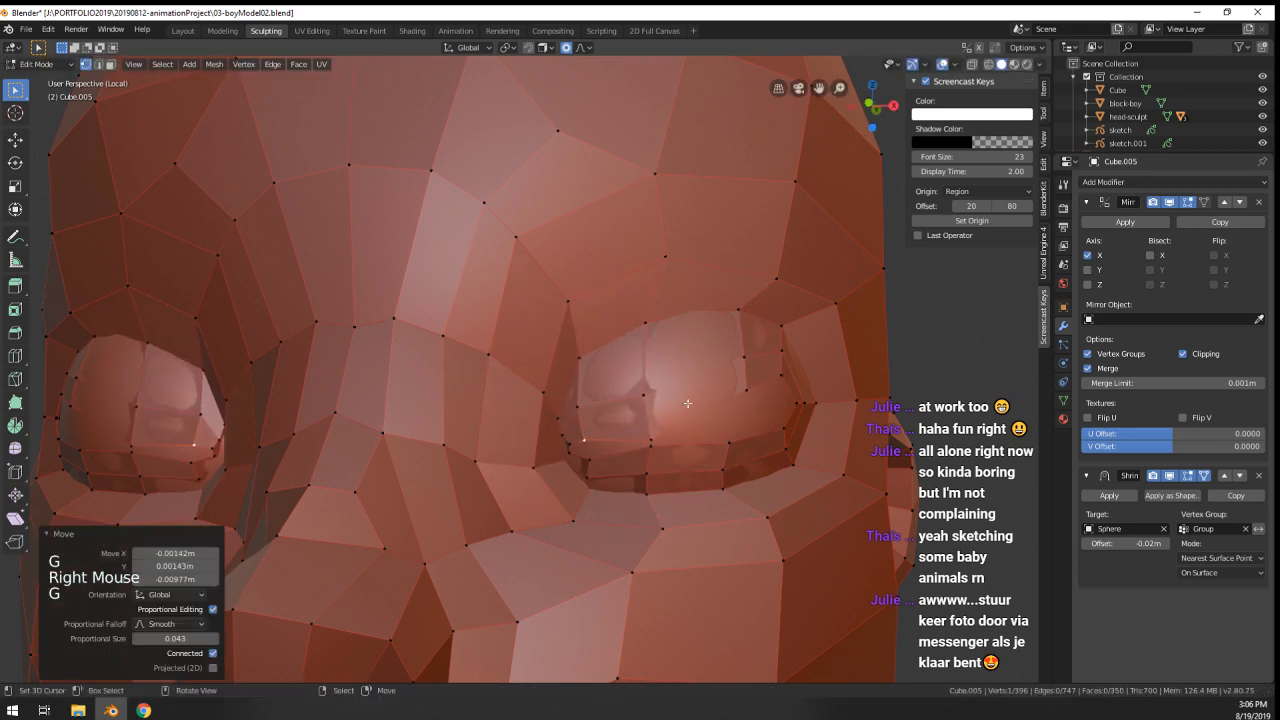
# - Pull the two upper eyelid vertices on the outer half of the eye downward with proportional falloff
pyautogui.rightClick(736, 412)
pyautogui.press('g')
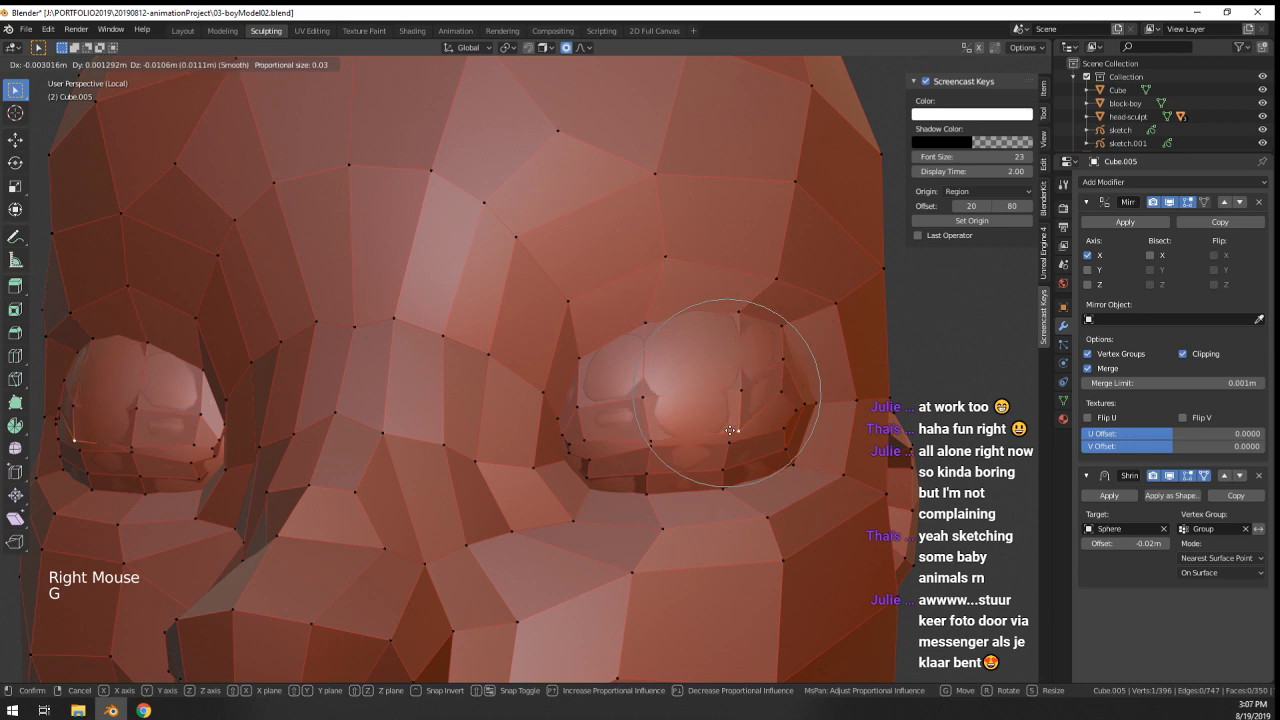
pyautogui.rightClick(787, 396)
pyautogui.press('g')
pyautogui.click(784, 426)
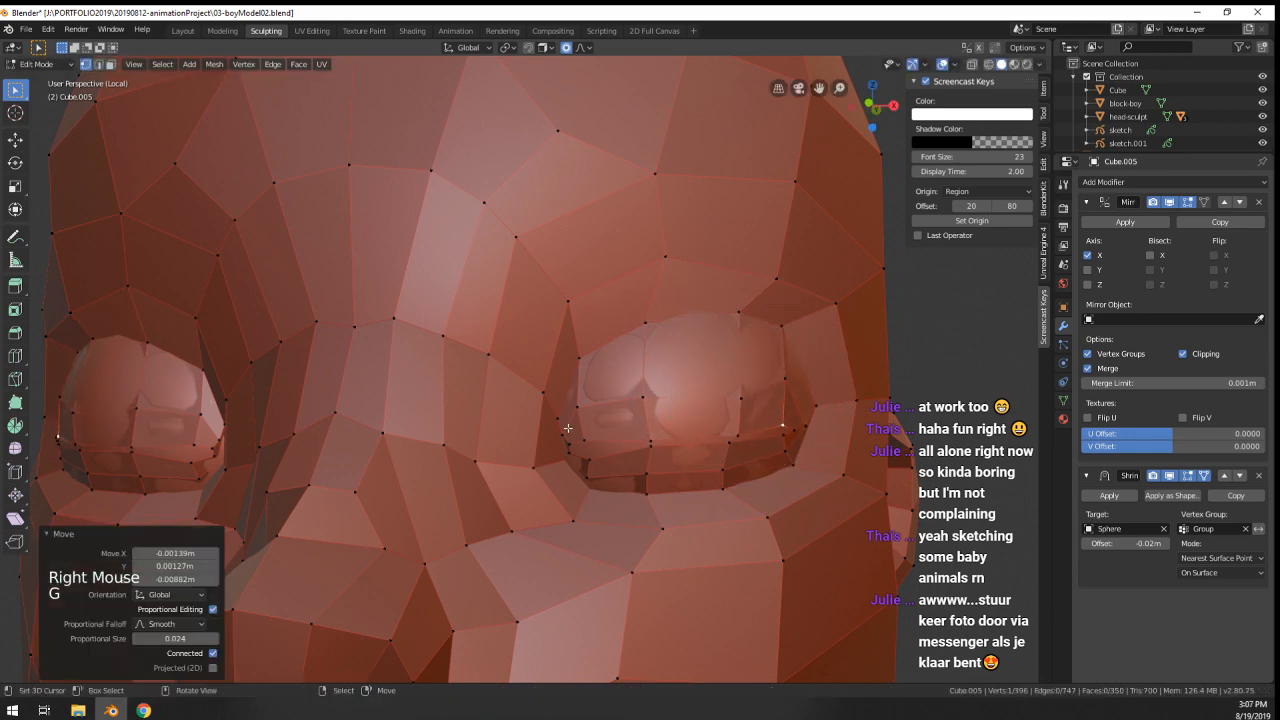
# - Reposition the lid vertex at the inner corner and the middle vertex of the lower eyelid's edge
pyautogui.rightClick(575, 432)
pyautogui.press('g')
pyautogui.click(583, 446)
pyautogui.rightClick(660, 443)
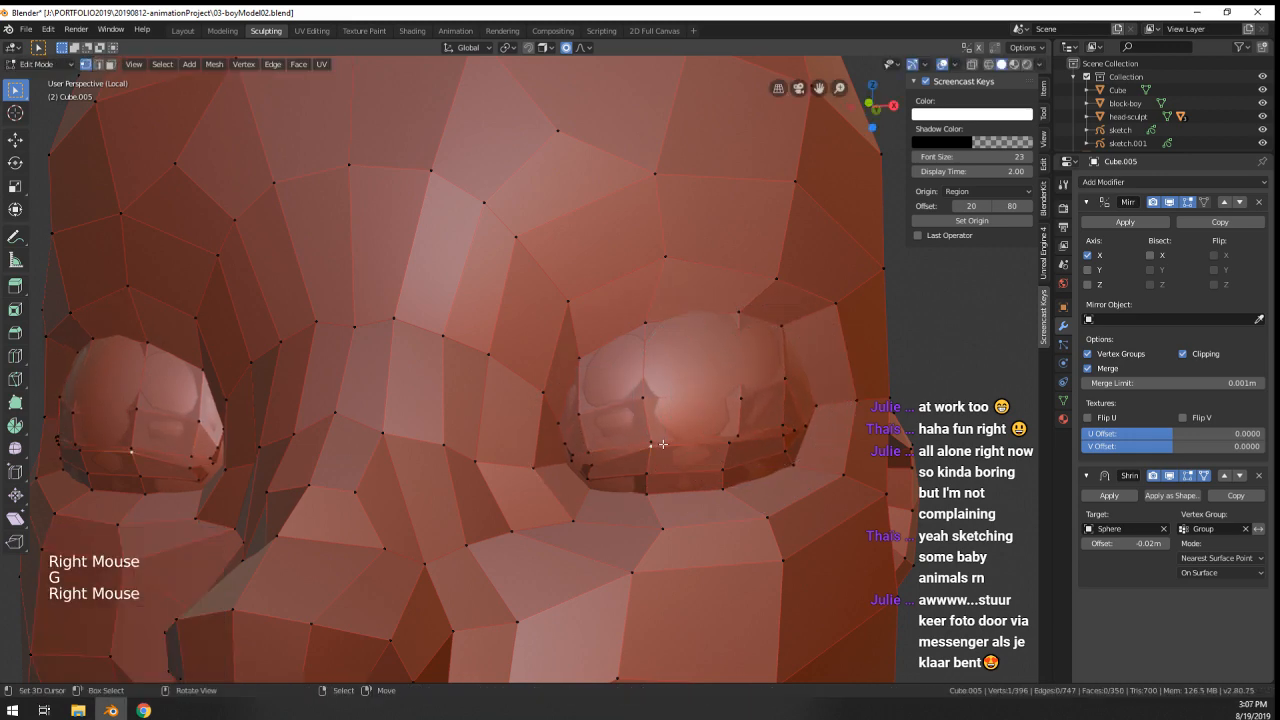
pyautogui.scroll(-2, 660, 443)
pyautogui.moveTo(660, 443); pyautogui.dragTo(505, 447, button='middle')
pyautogui.press('g')
pyautogui.click(502, 445)
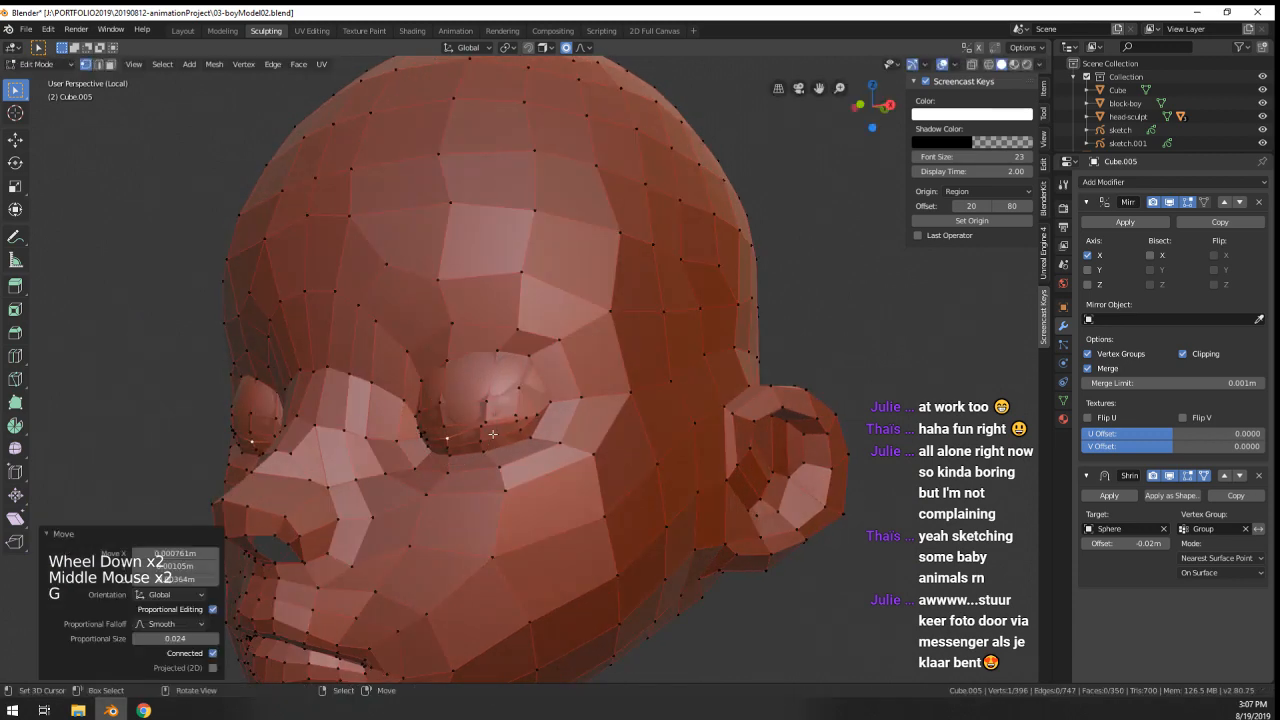
# - Nudge the eyelid vertices along the lid opening so the lids follow the curve of the eyeball from the side
pyautogui.rightClick(486, 434)
pyautogui.press('g')
pyautogui.click(486, 435)
pyautogui.press('g')
pyautogui.rightClick(486, 435)
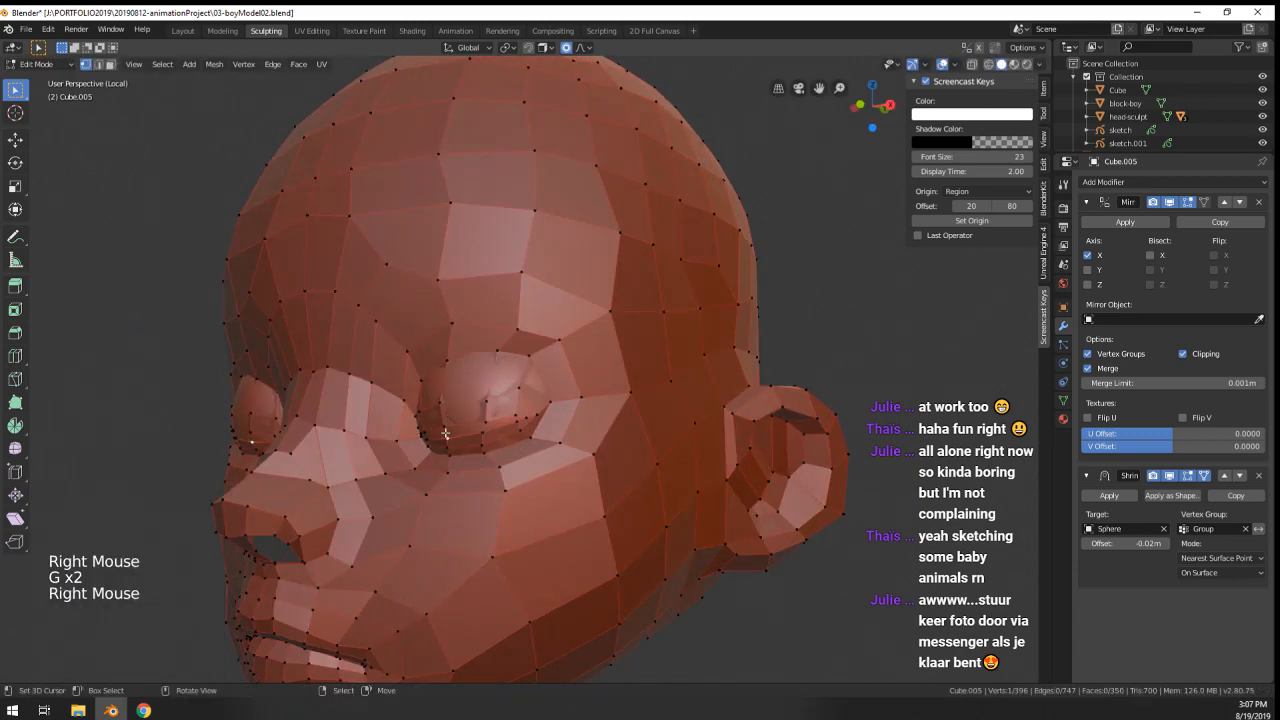
pyautogui.rightClick(447, 432)
pyautogui.press('g')
pyautogui.click(447, 433)
pyautogui.rightClick(477, 419)
pyautogui.press('g')
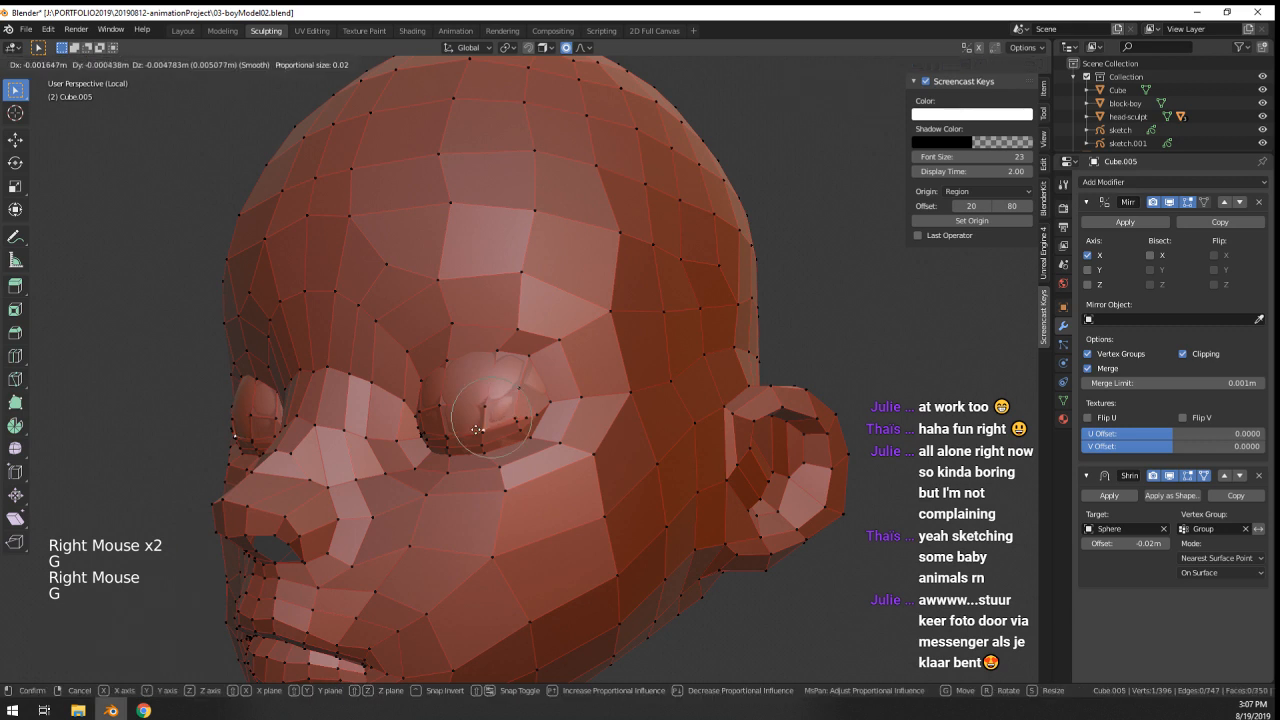
pyautogui.click(478, 420)
# - Shift the eyelid vertices near the outer corner of the eye toward the corner
pyautogui.rightClick(510, 416)
pyautogui.press('g')
pyautogui.click(511, 416)
pyautogui.rightClick(536, 414)
pyautogui.press('g')
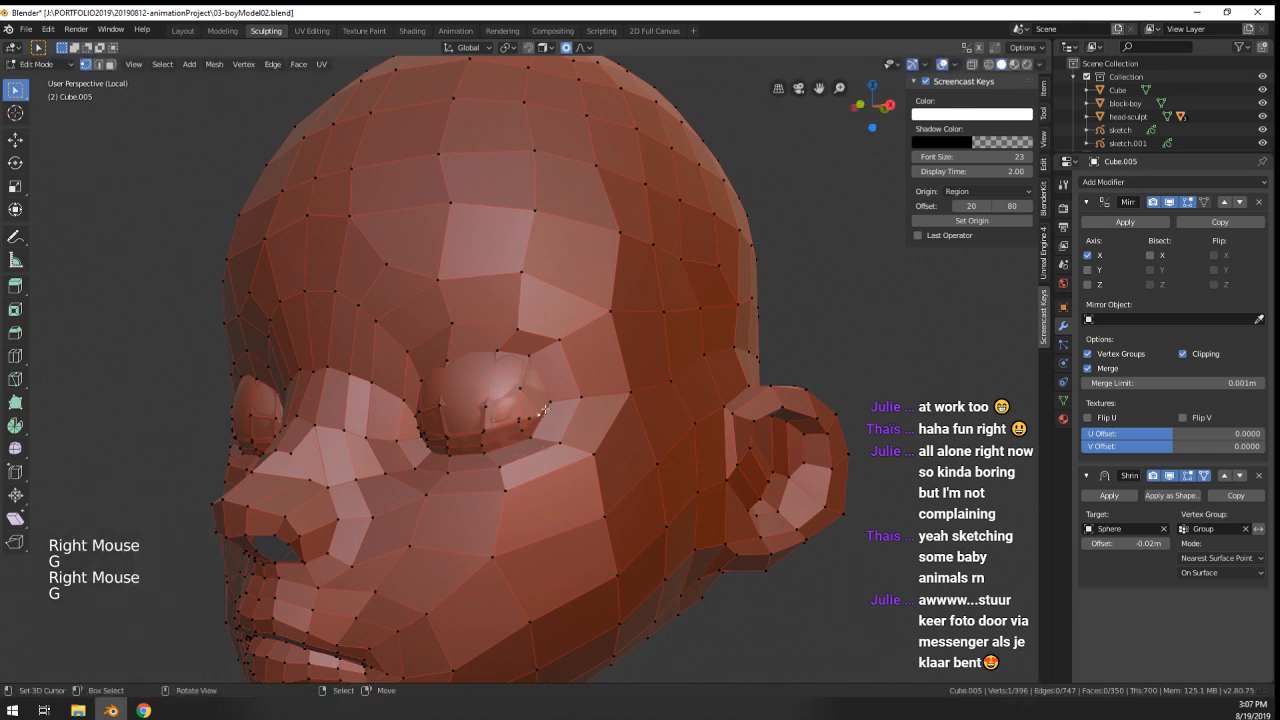
pyautogui.click(560, 403)
# - Slide the upper eyelid vertex on the outer half of the eyeball along its edge
pyautogui.rightClick(486, 406)
pyautogui.press('g')
pyautogui.press('g')
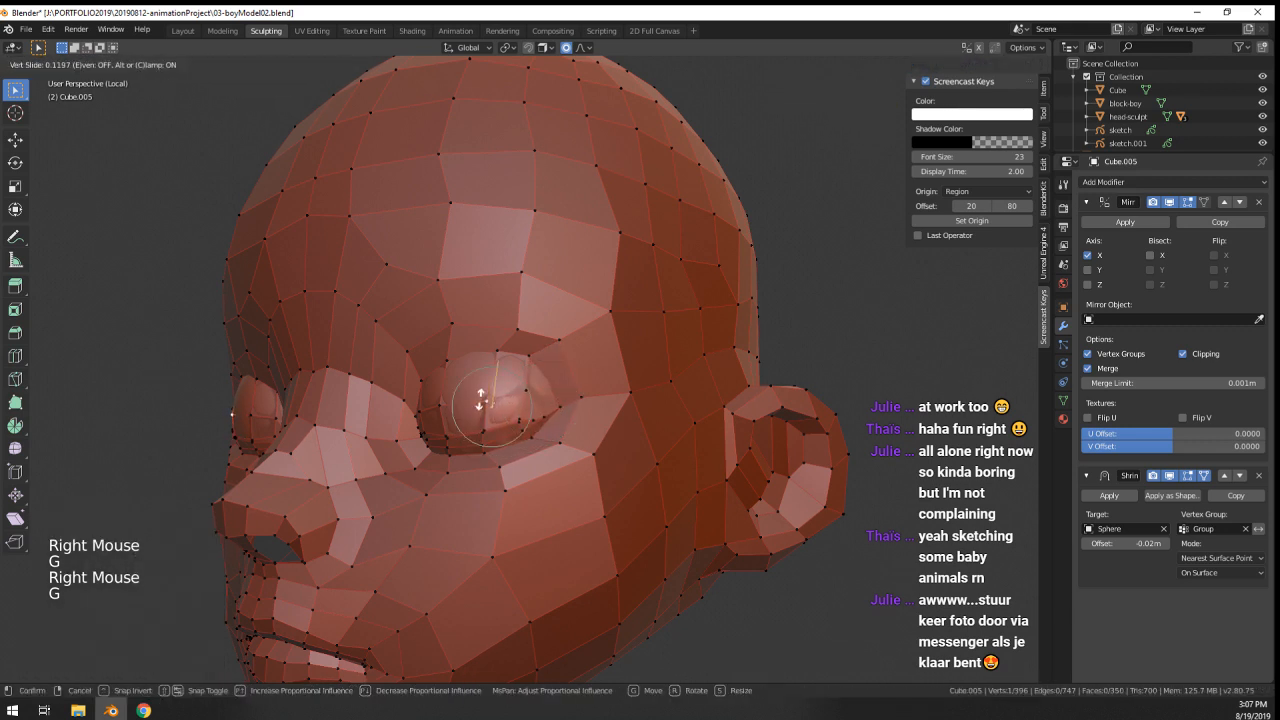
pyautogui.click(492, 400)
# - Adjust the positions of the eyelid vertices at the inner corner of the eye
pyautogui.moveTo(492, 402); pyautogui.dragTo(515, 446, button='middle')
pyautogui.scroll(2, 515, 446)
pyautogui.rightClick(493, 484)
pyautogui.press('g')
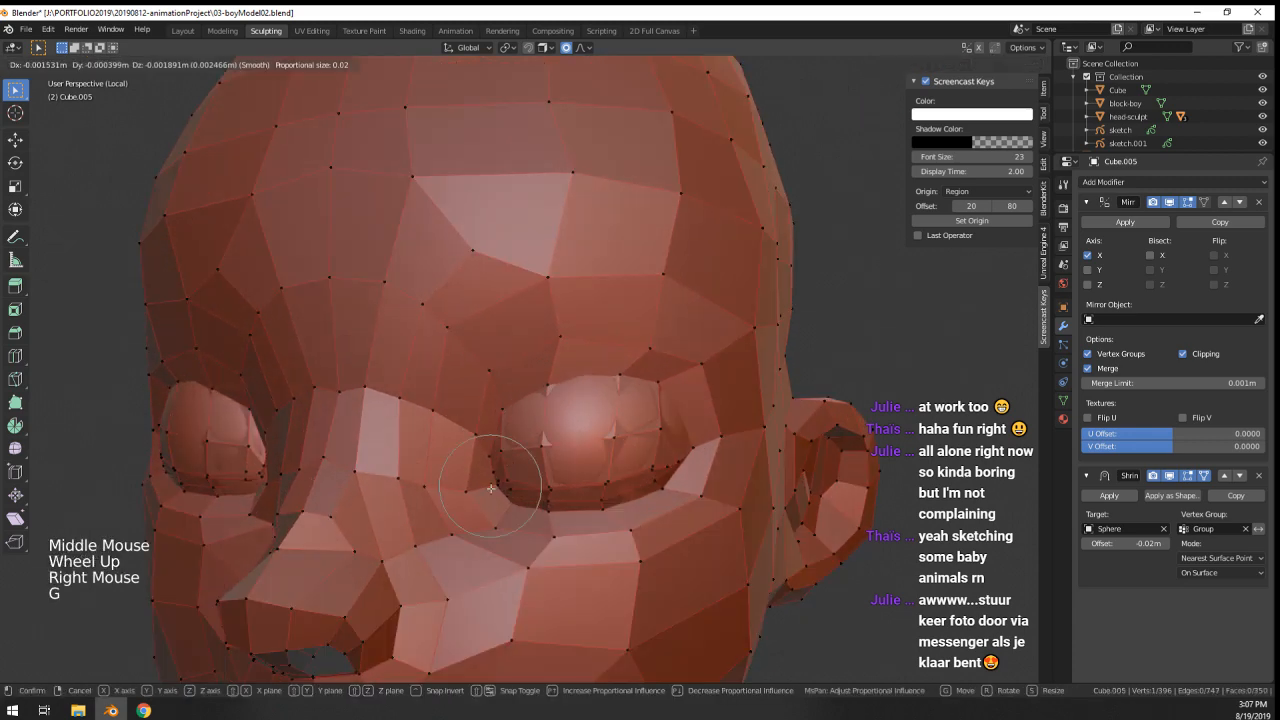
pyautogui.rightClick(505, 480)
pyautogui.press('g')
# - Check the eyelid shape in Object Mode and apply the Shrinkwrap modifier
pyautogui.scroll(-1, 611, 548)
pyautogui.press('Tab')
pyautogui.scroll(-2, 611, 548)
pyautogui.moveTo(611, 548); pyautogui.dragTo(551, 433, button='middle')
pyautogui.scroll(3, 583, 423)
pyautogui.scroll(1, 583, 423)
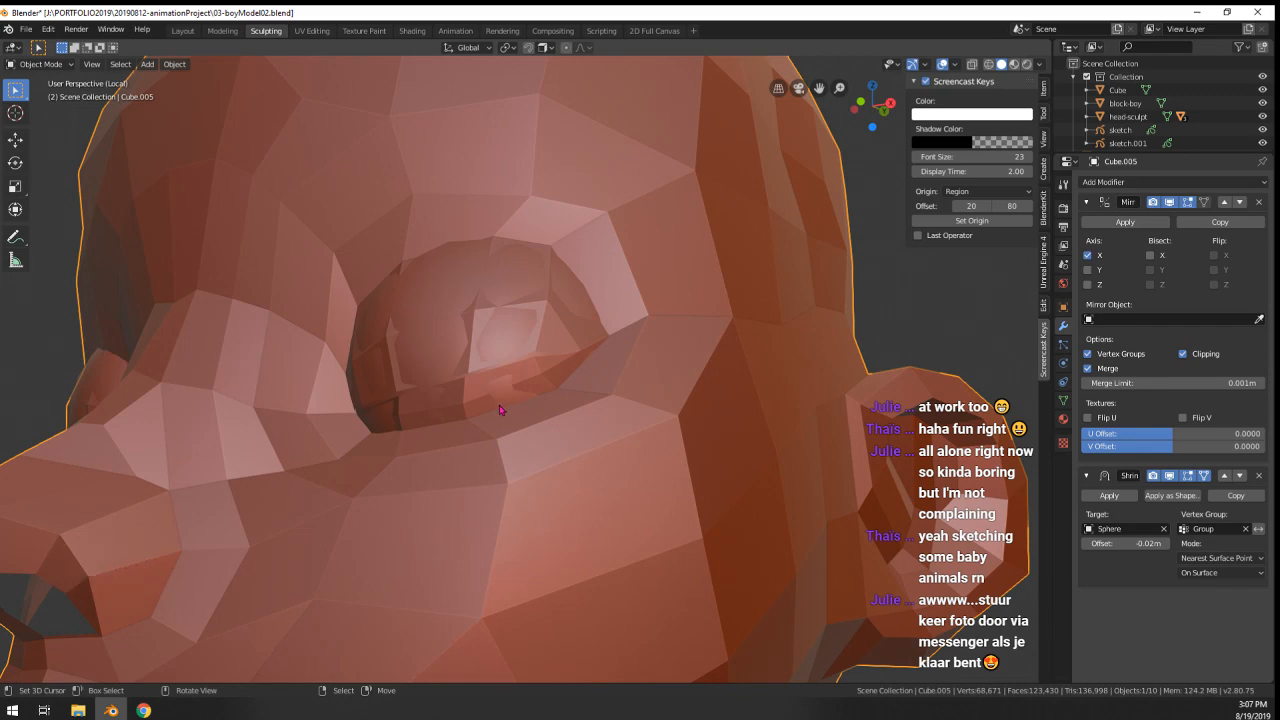
pyautogui.moveTo(498, 341); pyautogui.dragTo(574, 346, button='middle')
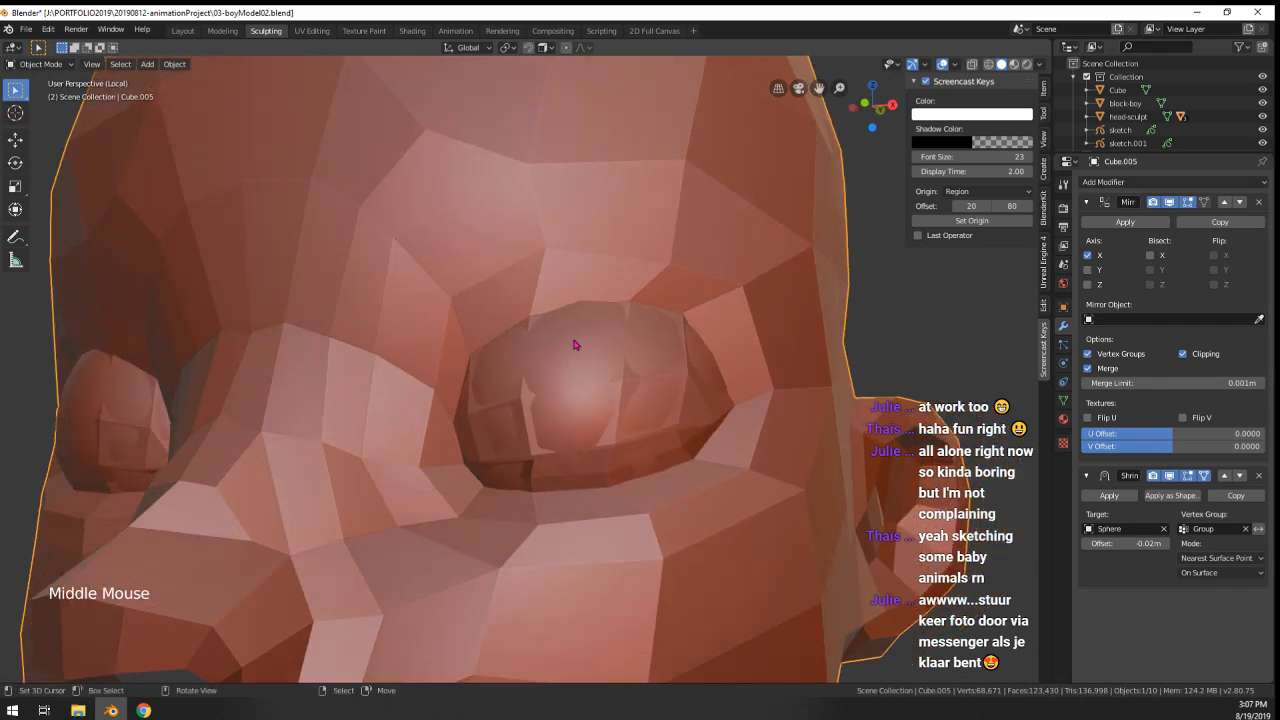
pyautogui.click(1120, 495)
# - Push two vertices in the middle of the upper eyelid outward from the eyeball with Shrink/Fatten
pyautogui.press('Tab')
pyautogui.hotkey('alt', 's')
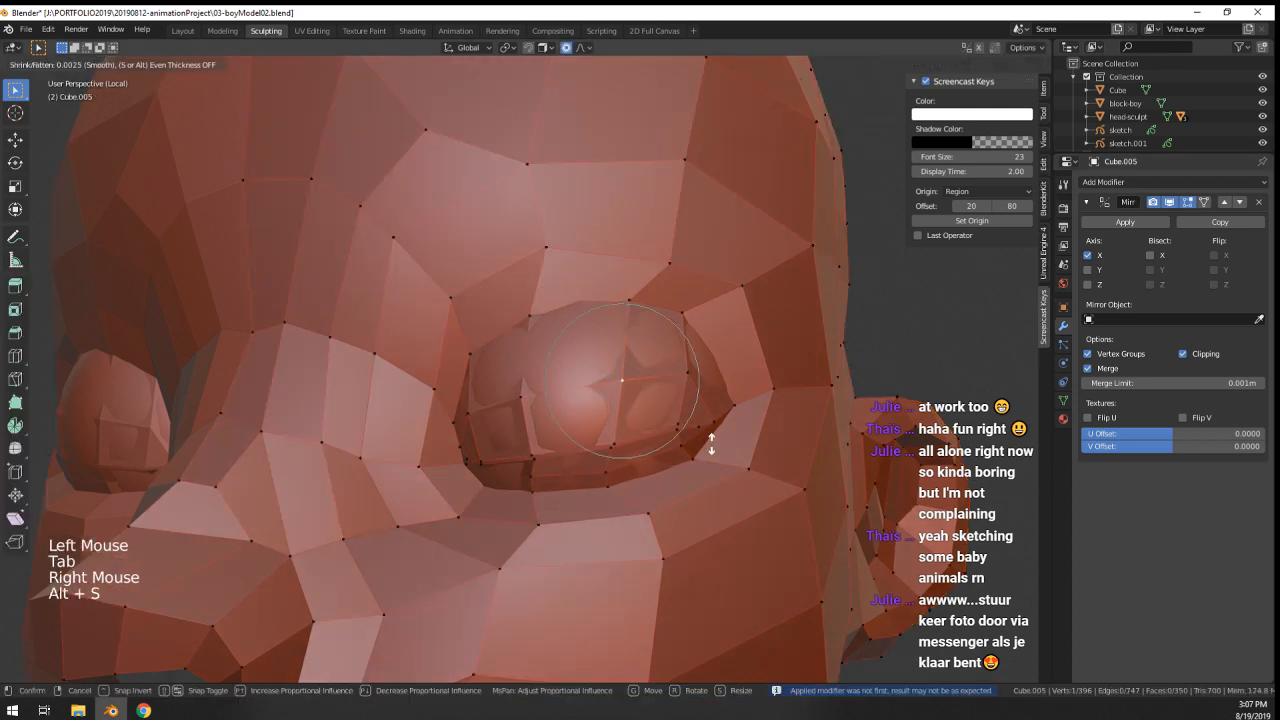
pyautogui.click(716, 455)
pyautogui.rightClick(516, 396)
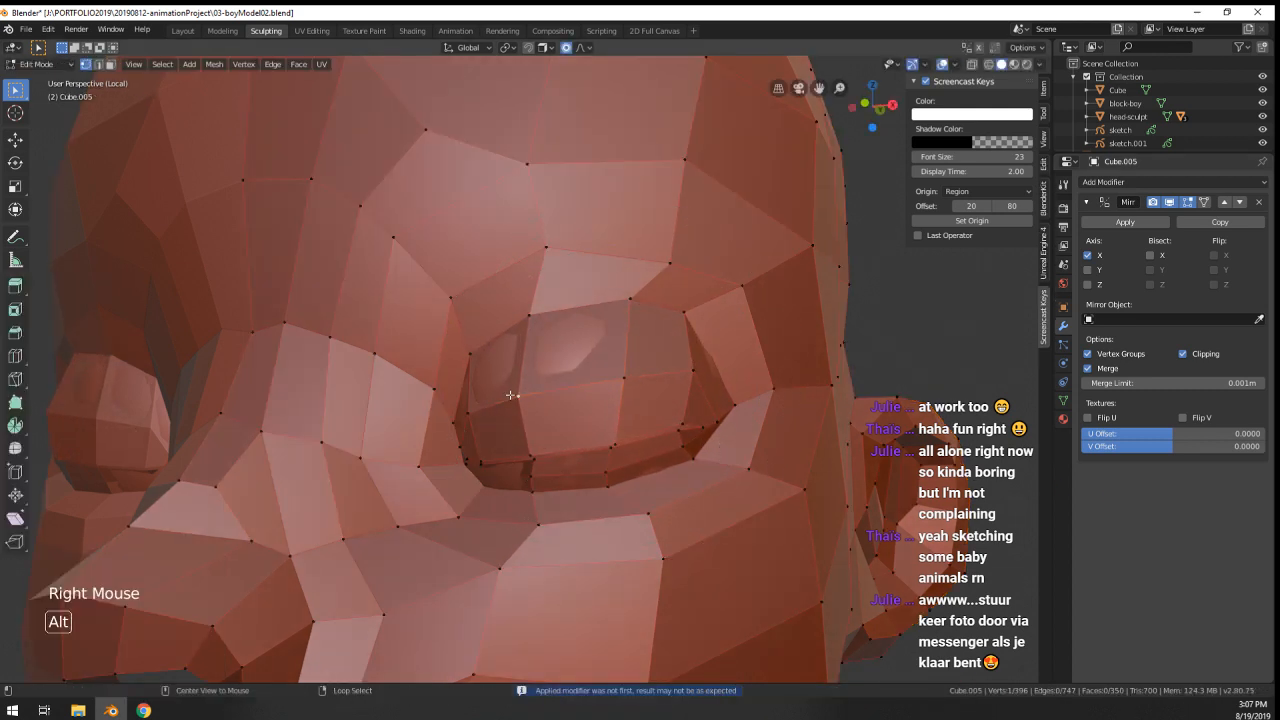
pyautogui.hotkey('alt', 's')
pyautogui.click(510, 392)
# - Push the two vertices at the upper inner part of the eyelid outward with Shrink/Fatten
pyautogui.rightClick(472, 353)
pyautogui.hotkey('alt', 's')
pyautogui.click(475, 359)
pyautogui.rightClick(525, 315)
pyautogui.hotkey('alt', 's')
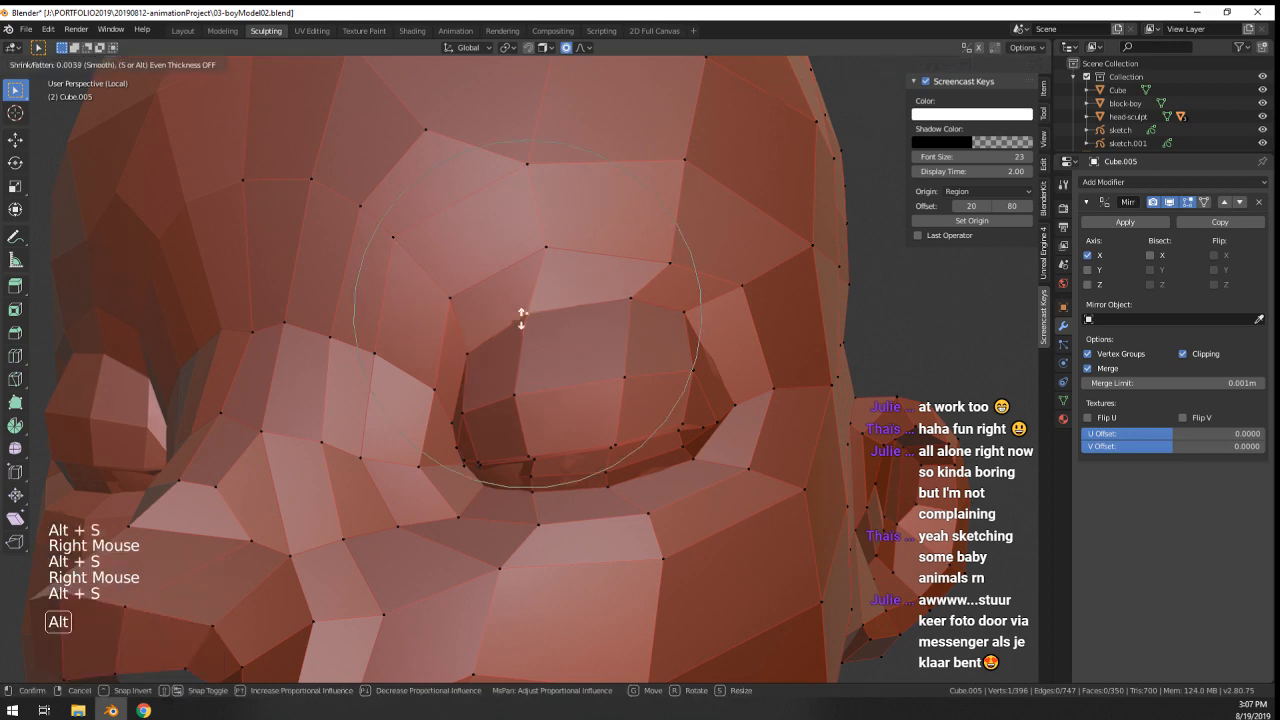
pyautogui.click(524, 321)
# - Slide the outer vertex of the upper eyelid's crease along its edge and push it outward with Shrink/Fatten
pyautogui.rightClick(630, 300)
pyautogui.press('g')
pyautogui.press('g')
pyautogui.click(644, 308)
pyautogui.hotkey('alt', 's')
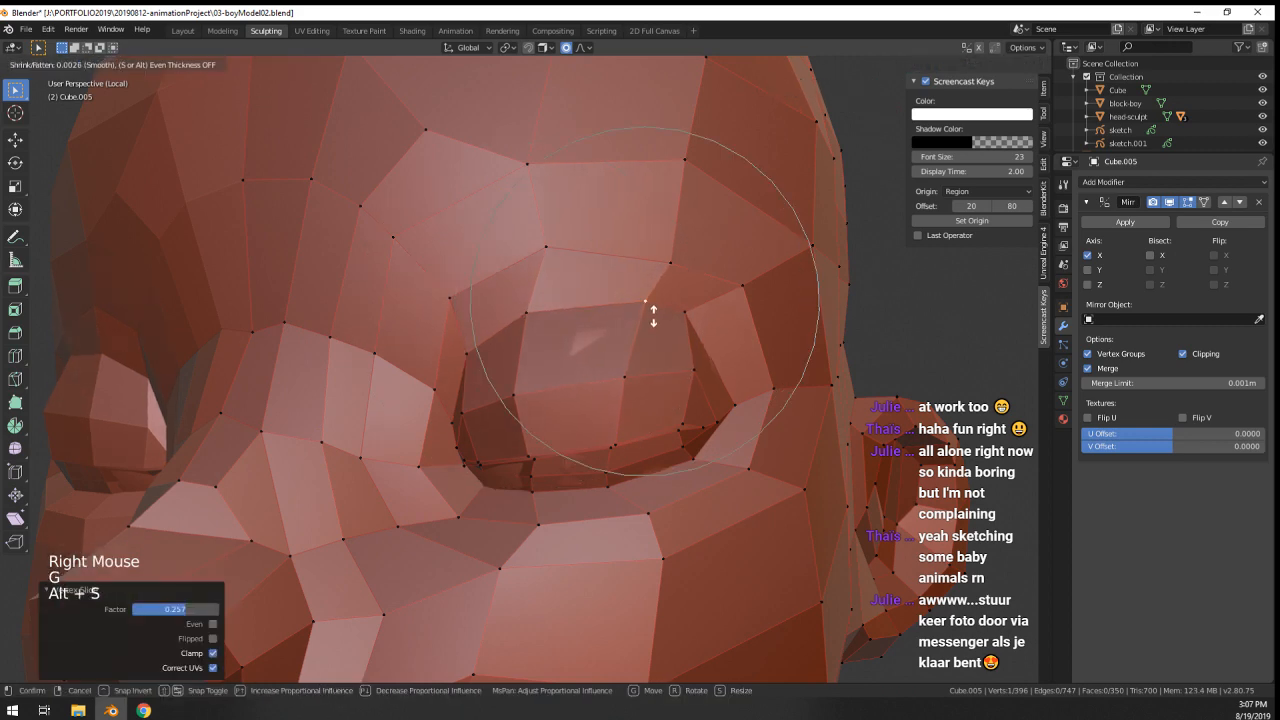
pyautogui.click(653, 312)
# - Set the head mesh to smooth shading in Object Mode
pyautogui.scroll(-2, 653, 314)
pyautogui.press('Tab')
pyautogui.scroll(-1, 653, 316)
pyautogui.moveTo(653, 318)
pyautogui.mouseDown(button='middle')
pyautogui.moveTo(665, 379)
pyautogui.moveTo(614, 366)
pyautogui.mouseUp(button='middle')
pyautogui.scroll(2, 614, 366)
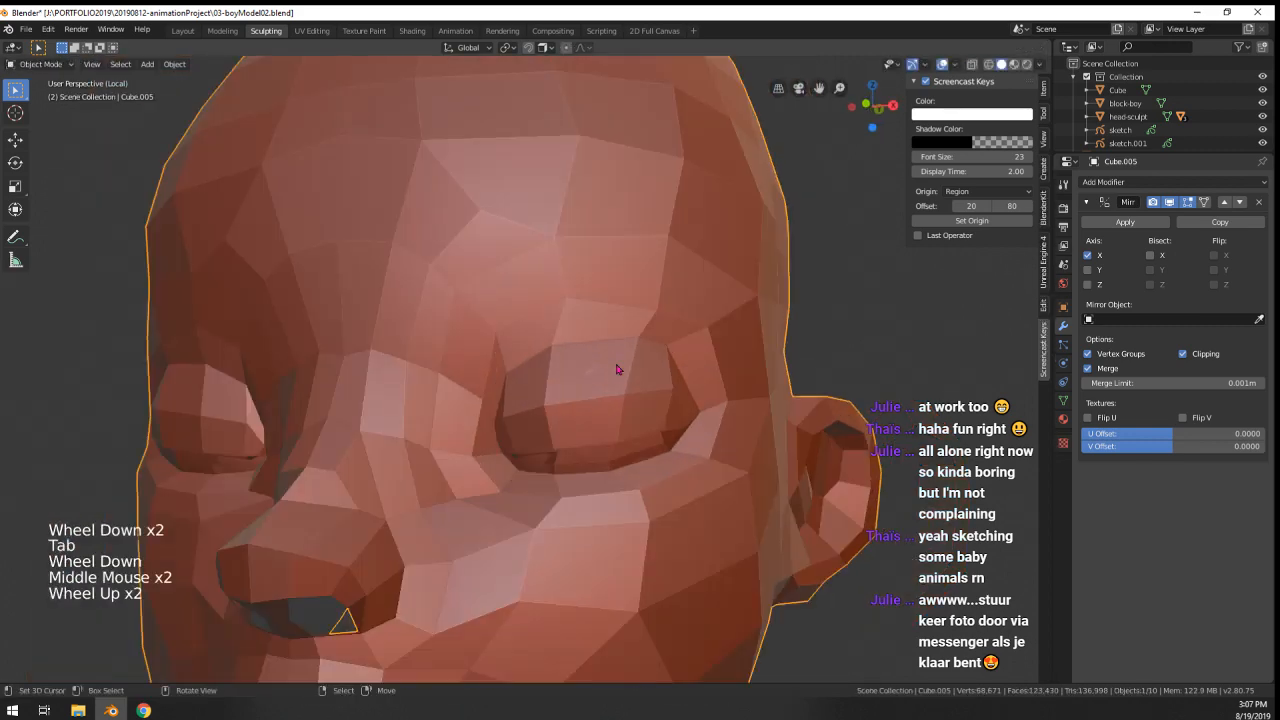
pyautogui.press('w')
pyautogui.click(595, 278)
# - Move the eyelid vertex at the outer corner of the eye outward in Edit Mode
pyautogui.moveTo(653, 410); pyautogui.dragTo(629, 417, button='middle')
pyautogui.scroll(1, 620, 415)
pyautogui.press('Tab')
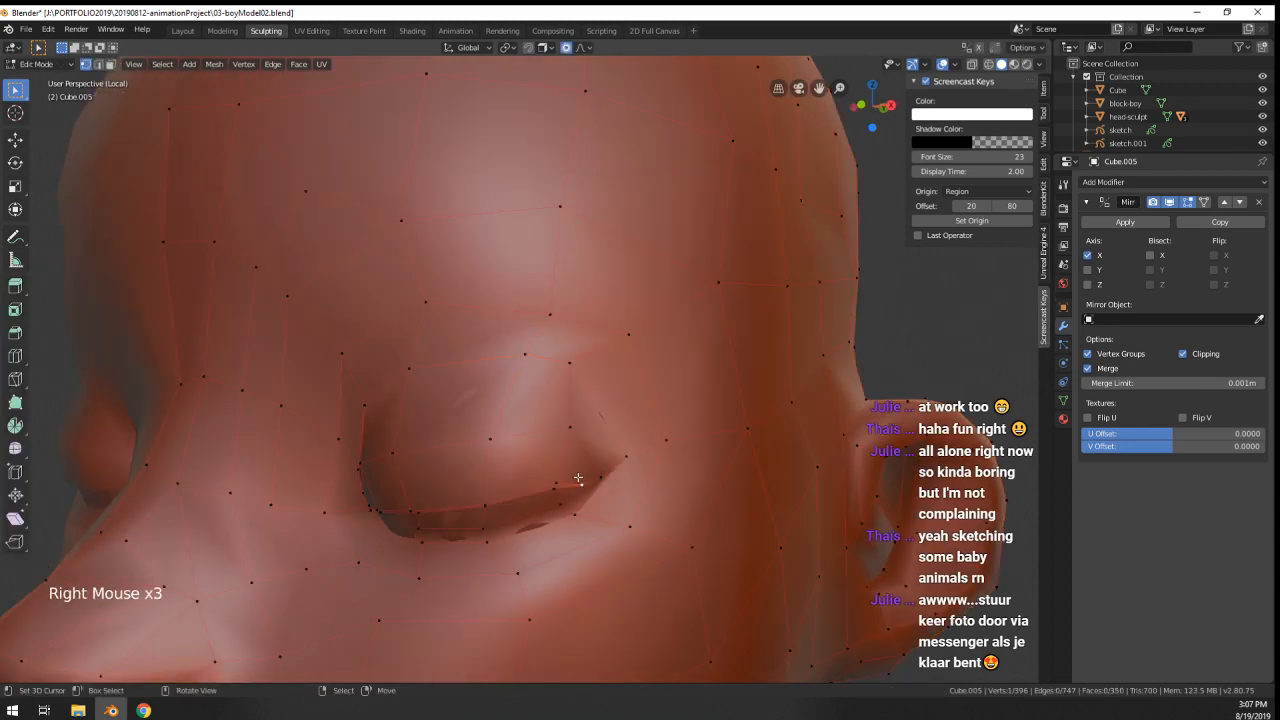
pyautogui.moveTo(594, 473); pyautogui.dragTo(593, 458, button='middle')
pyautogui.press('g')
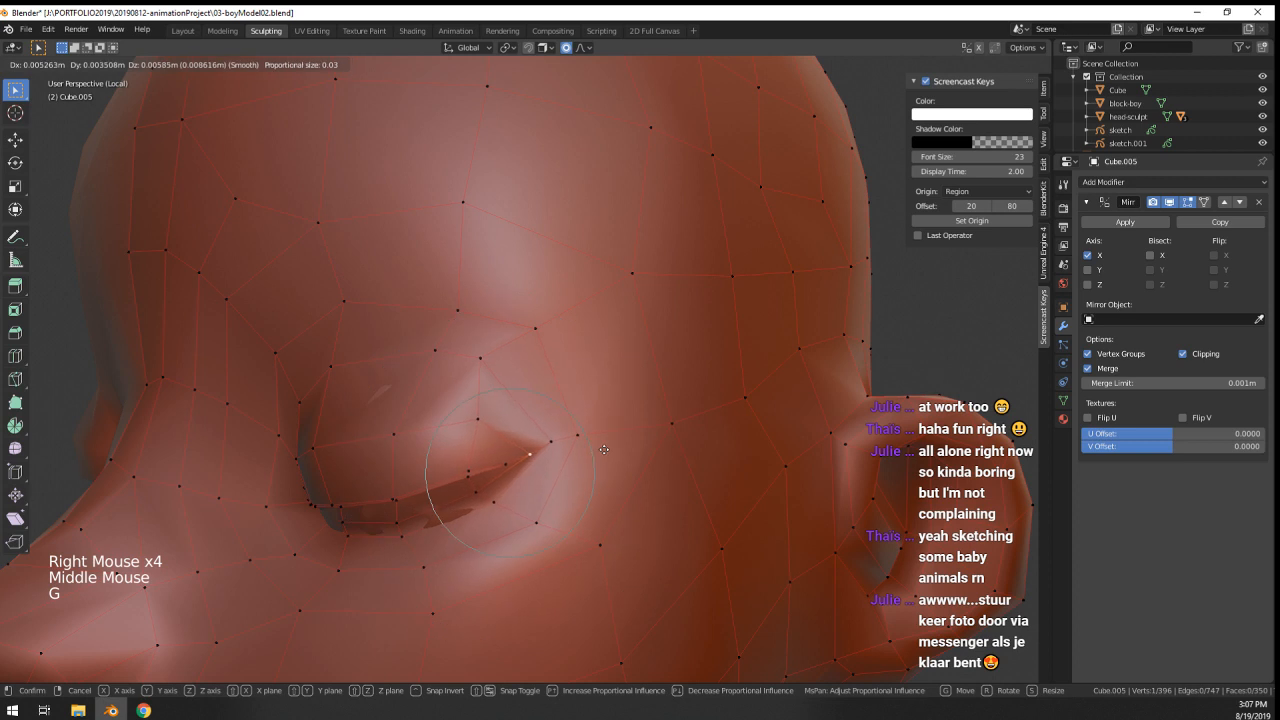
pyautogui.click(596, 448)
pyautogui.press('g')
pyautogui.click(612, 440)
# - Move the upper eyelid vertex next to the outer corner outward and slide it along its edge
pyautogui.rightClick(507, 459)
pyautogui.press('g')
pyautogui.click(521, 452)
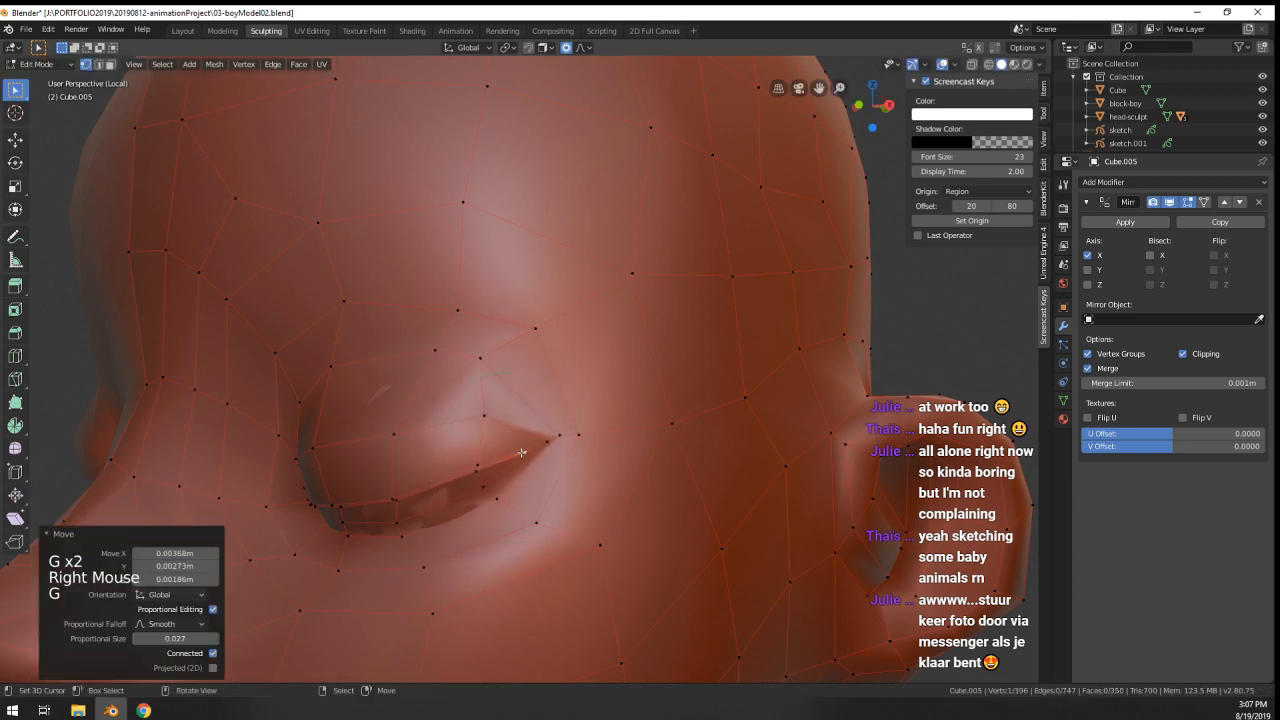
pyautogui.press('g')
pyautogui.press('g')
pyautogui.click(535, 450)
# - Shift the two vertices at the tip of the outer eye corner slightly downward
pyautogui.rightClick(550, 441)
pyautogui.press('g')
pyautogui.click(546, 448)
pyautogui.rightClick(558, 439)
pyautogui.press('g')
pyautogui.click(565, 446)
# - Lower the two lid vertices along the outer half of the eye opening
pyautogui.rightClick(477, 474)
pyautogui.press('g')
pyautogui.click(481, 484)
pyautogui.rightClick(478, 466)
pyautogui.press('g')
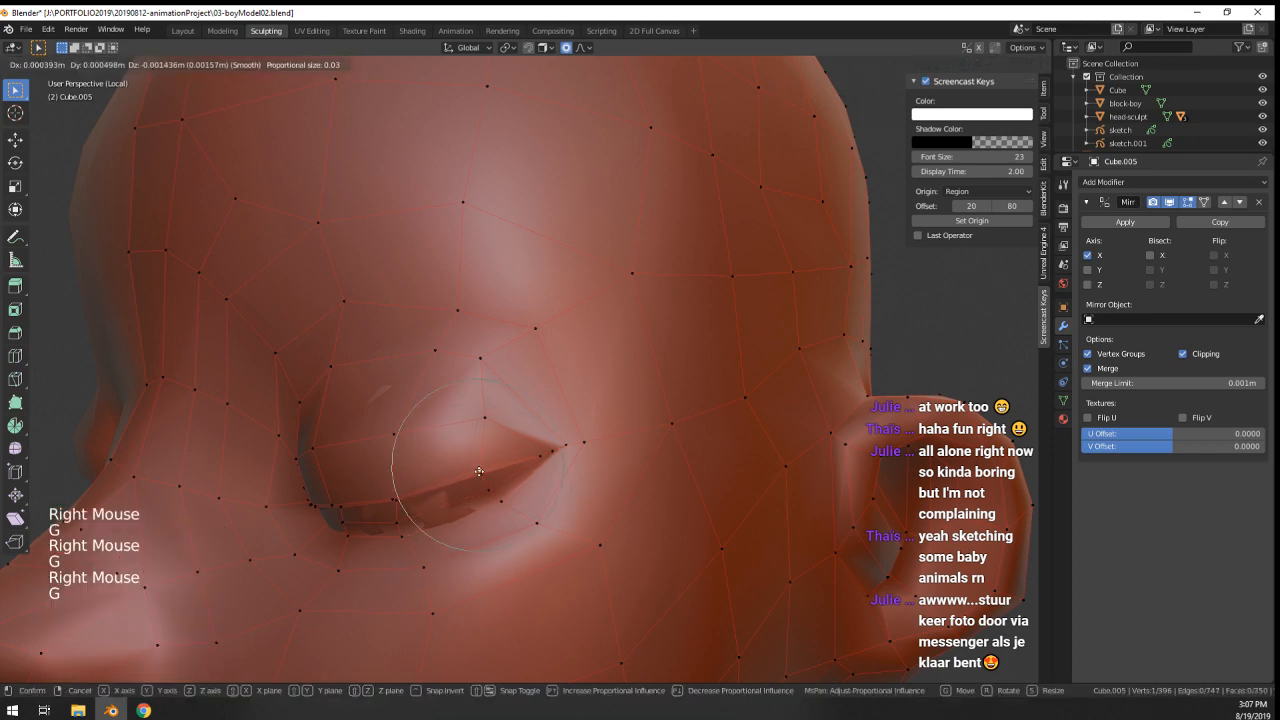
pyautogui.click(479, 471)
# - Check the face from the front and move the vertex at the outer corner of the eye inward
pyautogui.moveTo(479, 471); pyautogui.dragTo(600, 380, button='middle')
pyautogui.press('Tab')
pyautogui.scroll(-4, 546, 443)
pyautogui.scroll(2, 700, 390)
pyautogui.press('Tab')
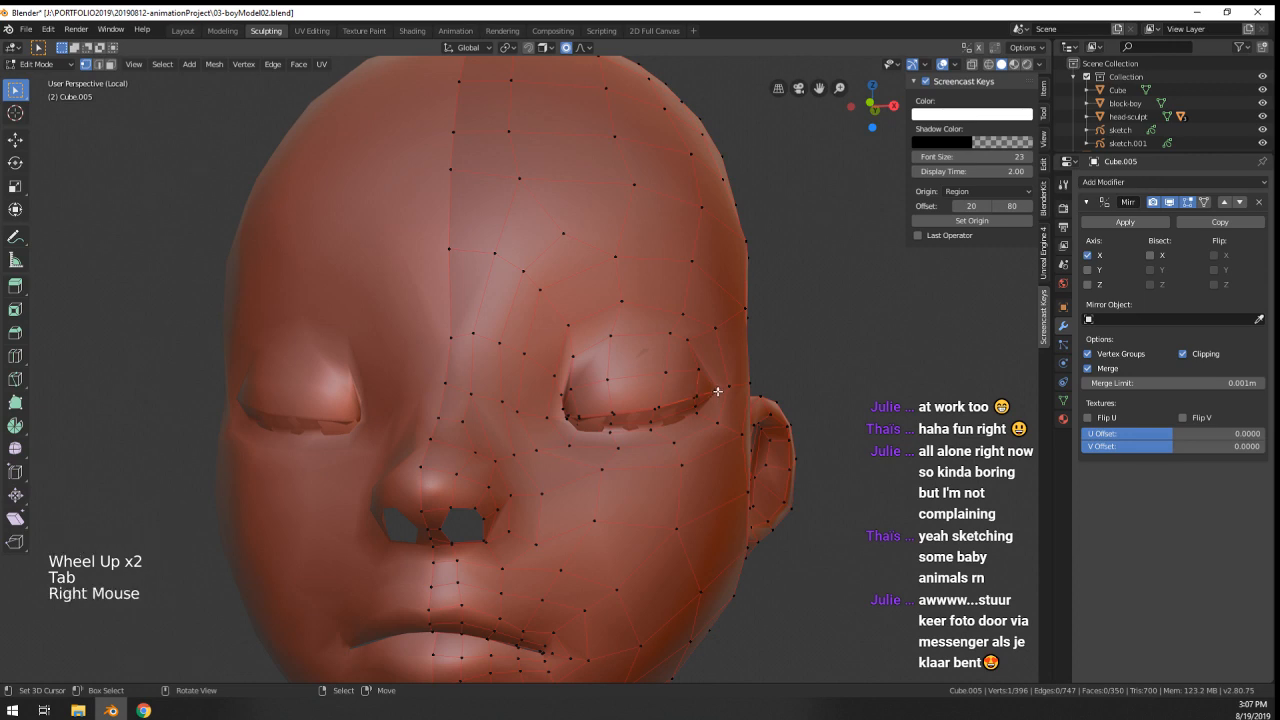
pyautogui.press('g')
pyautogui.click(712, 395)
pyautogui.press('g')
pyautogui.click(727, 418)
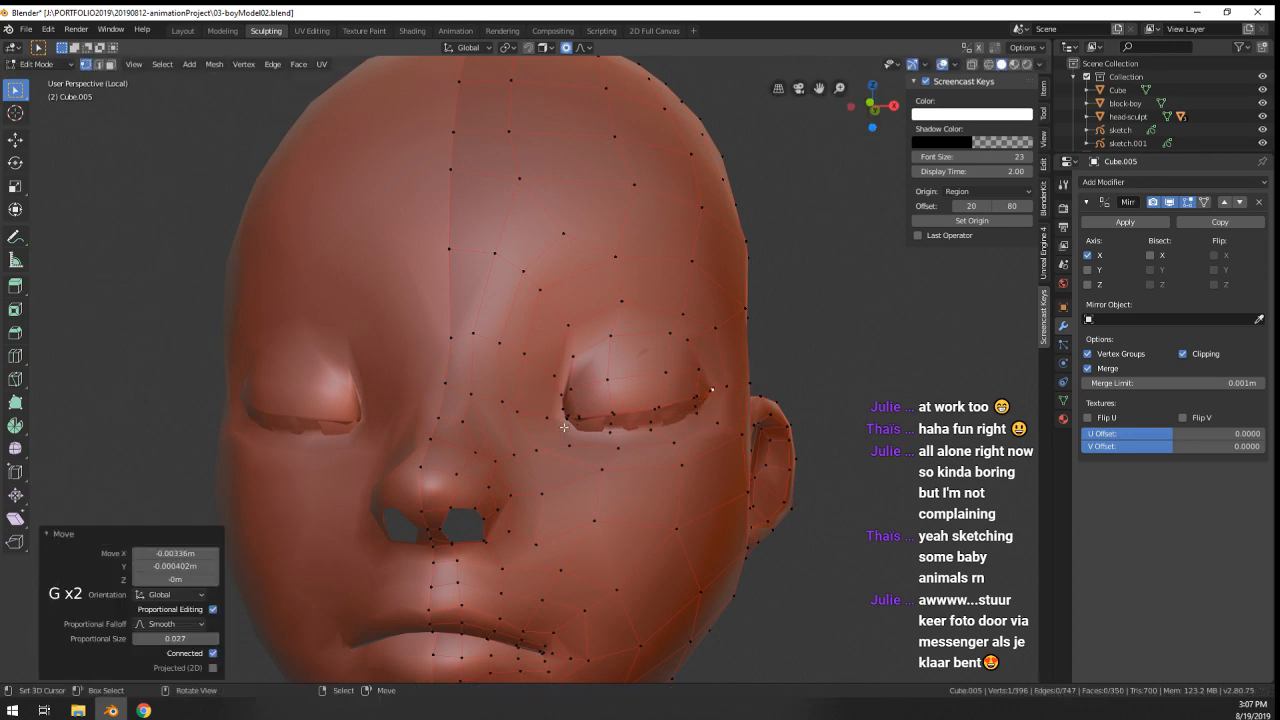
# - Reposition the rim vertex beside the inner eye corner and shift the two lid vertices there toward the eyeball
pyautogui.scroll(3, 564, 427)
pyautogui.rightClick(620, 432)
pyautogui.rightClick(620, 432)
pyautogui.press('g')
pyautogui.click(605, 417)
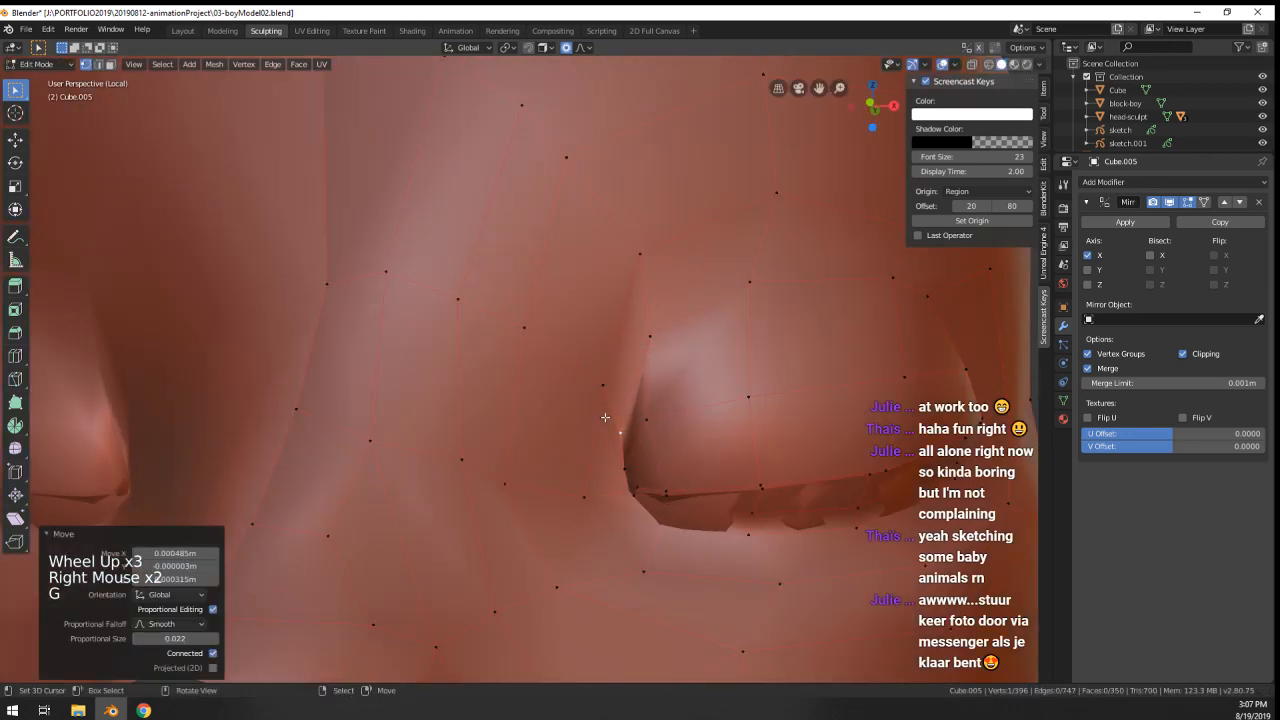
pyautogui.rightClick(650, 479)
pyautogui.keyDown('shift'); pyautogui.rightClick(662, 492); pyautogui.keyUp('shift')
pyautogui.press('g')
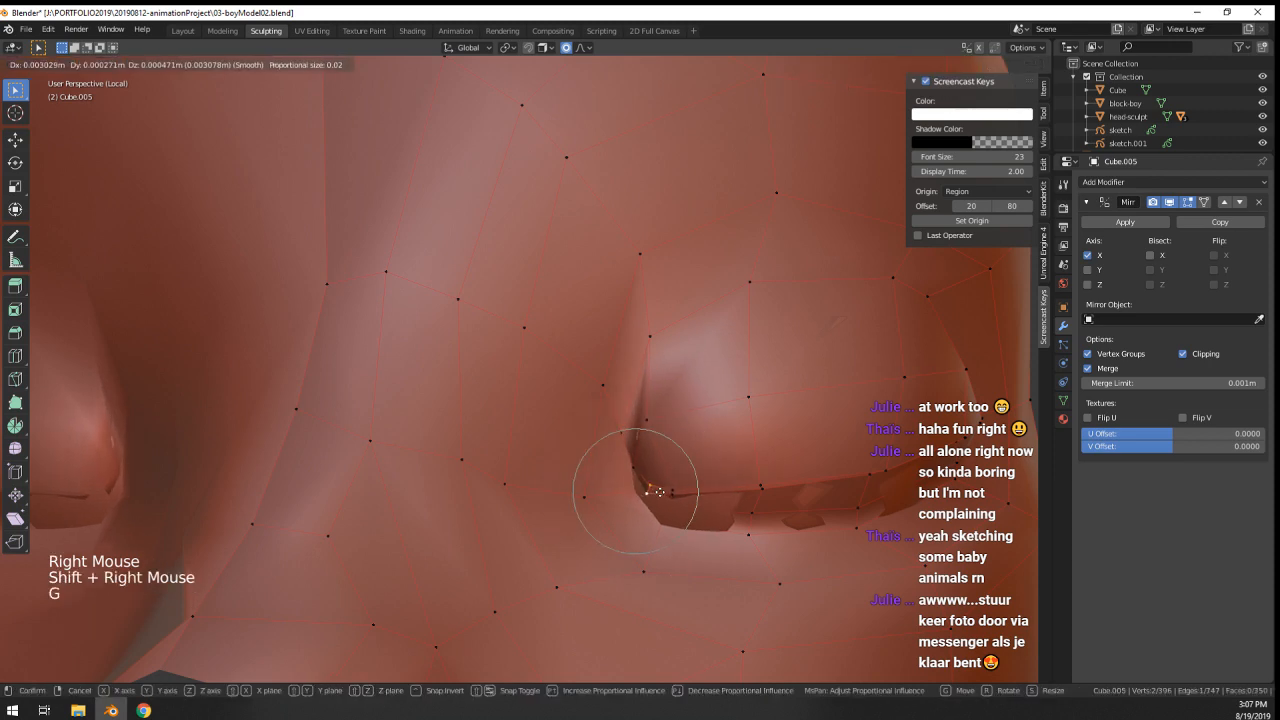
pyautogui.click(655, 470)
# - Offset a vertex in the middle of the lower eyelid by about -0.007 m with Shrink/Fatten
pyautogui.scroll(-3, 652, 457)
pyautogui.moveTo(652, 457); pyautogui.dragTo(645, 463, button='middle')
pyautogui.moveTo(645, 463)
pyautogui.mouseDown(button='middle')
pyautogui.moveTo(654, 471)
pyautogui.moveTo(640, 442)
pyautogui.mouseUp(button='middle')
pyautogui.press('Tab')
pyautogui.moveTo(640, 442); pyautogui.dragTo(614, 419, button='middle')
pyautogui.scroll(1, 614, 419)
pyautogui.press('Tab')
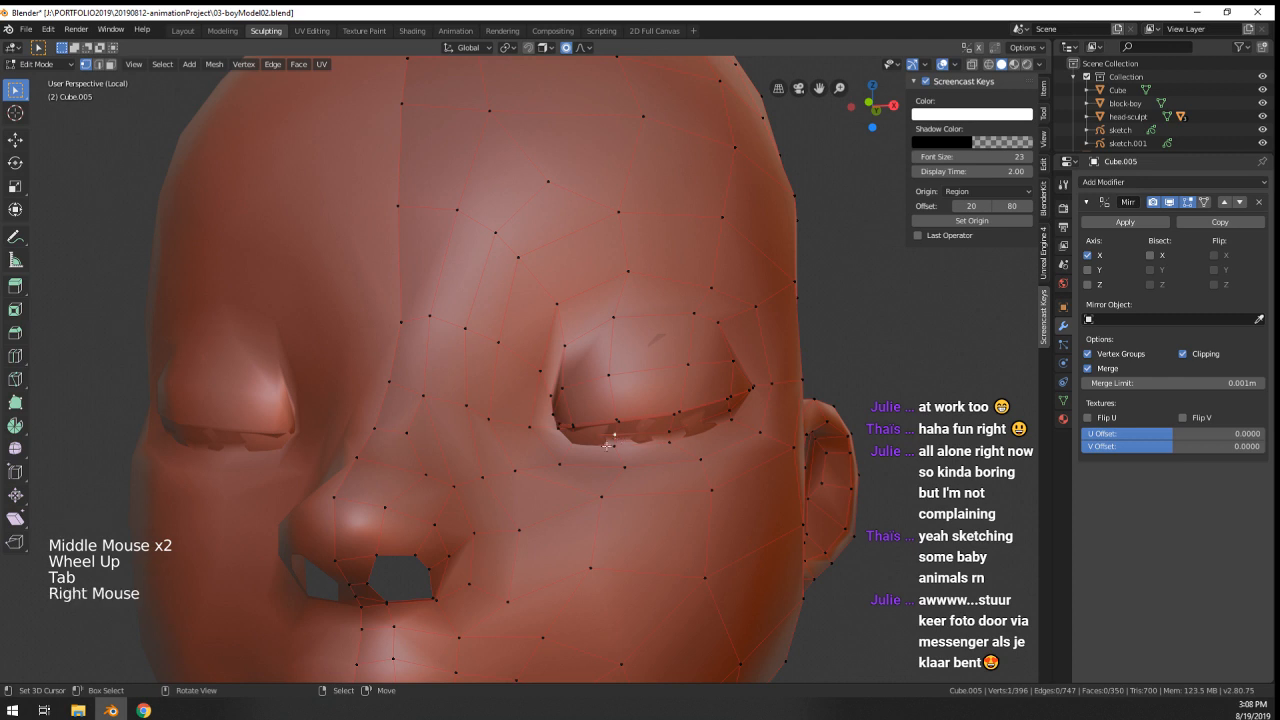
pyautogui.hotkey('alt', 's')
pyautogui.rightClick(645, 475)
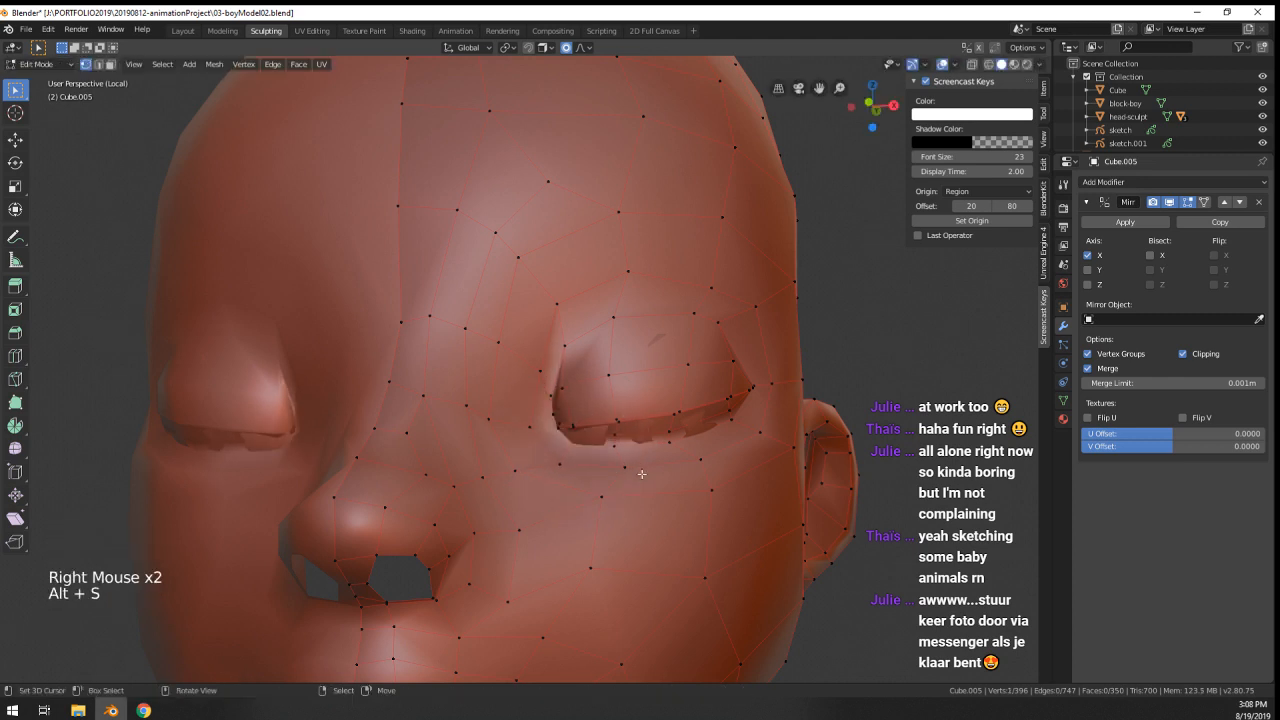
# - Move the middle vertices of the lower eyelid and of the upper eyelid's edge slightly down
pyautogui.press('g')
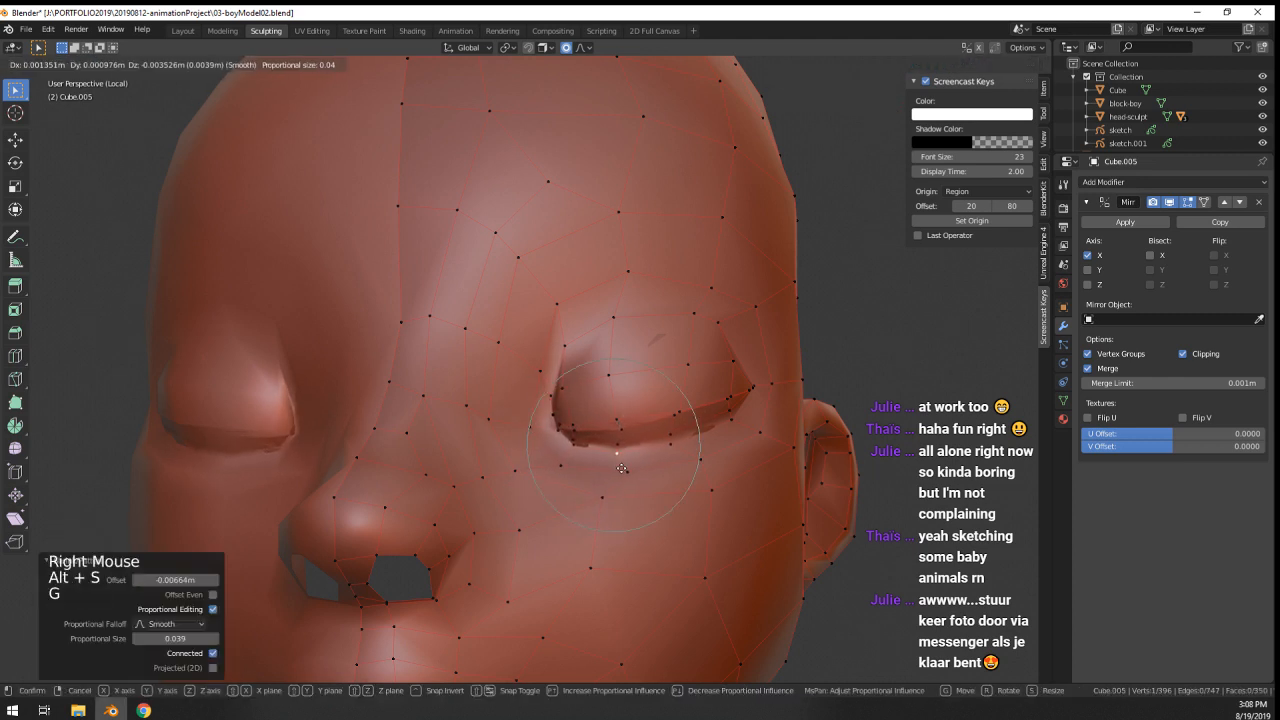
pyautogui.rightClick(619, 450)
pyautogui.press('g')
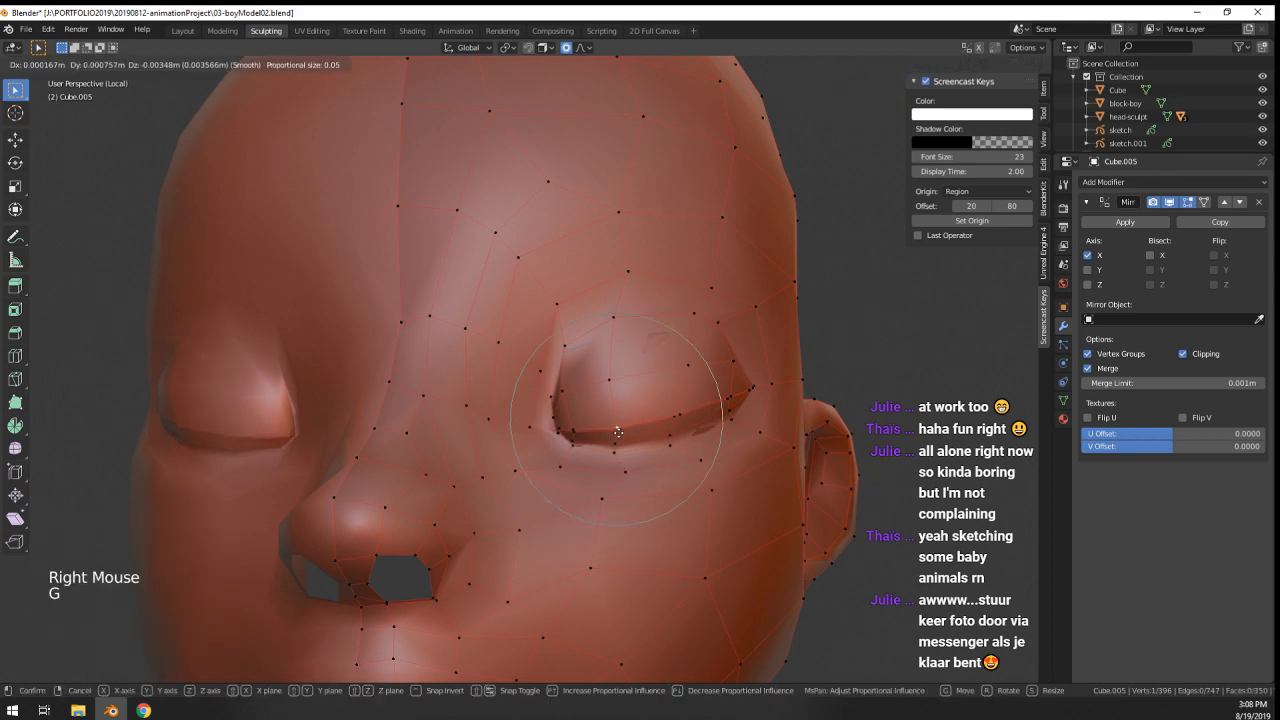
# - Nudge the vertex between the nose bridge and inner eye corner and the vertex above the outer upper eyelid slightly
pyautogui.press('Tab')
pyautogui.scroll(-5, 618, 432)
pyautogui.moveTo(618, 432); pyautogui.dragTo(560, 440, button='middle')
pyautogui.scroll(4, 697, 493)
pyautogui.press('Tab')
pyautogui.rightClick(540, 432)
pyautogui.press('g')
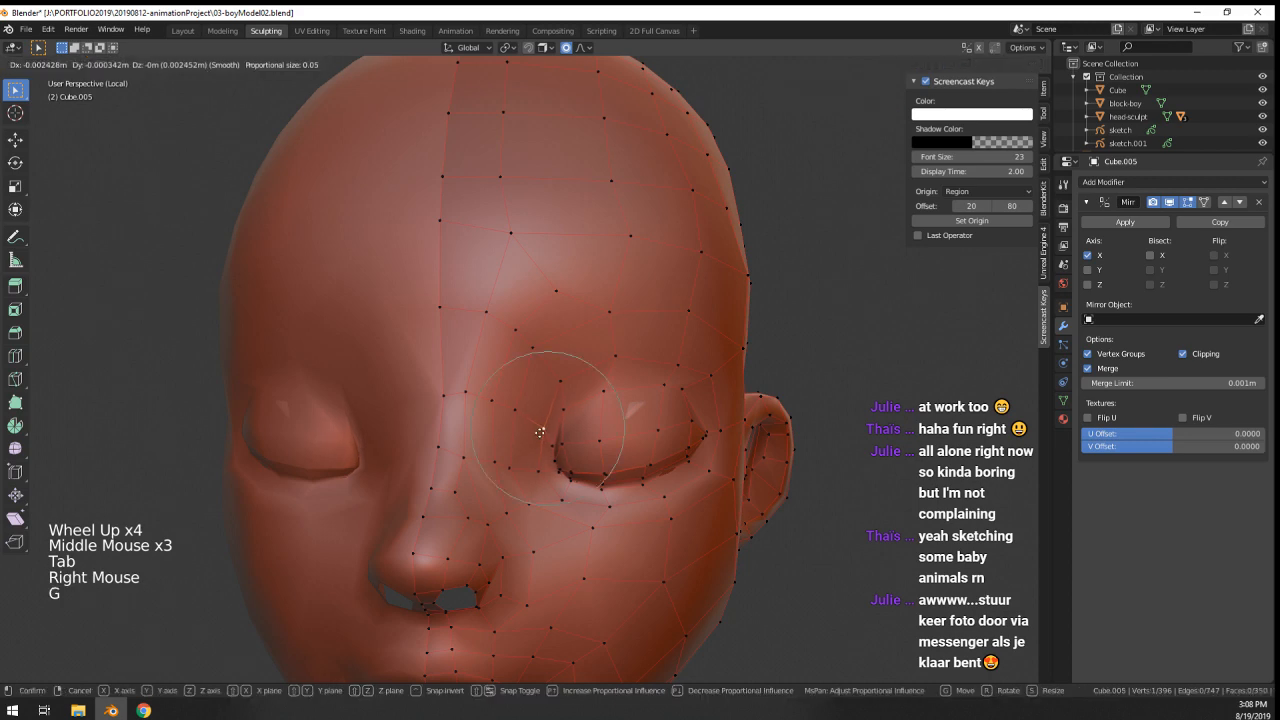
pyautogui.click(542, 432)
pyautogui.rightClick(704, 370)
pyautogui.press('g')
pyautogui.click(706, 372)
# - Extrude the edge loop around the nostril opening and scale the new ring inward with proportional size 0.003
pyautogui.press('Tab')
pyautogui.scroll(-4, 704, 376)
pyautogui.moveTo(700, 390); pyautogui.dragTo(560, 390, button='middle')
pyautogui.scroll(3, 680, 365)
pyautogui.press('Tab')
pyautogui.scroll(2, 324, 406)
pyautogui.keyDown('alt'); pyautogui.rightClick(352, 400); pyautogui.keyUp('alt')
pyautogui.moveTo(352, 400); pyautogui.dragTo(520, 440, button='middle')
pyautogui.keyDown('shift'); pyautogui.moveTo(520, 440); pyautogui.dragTo(540, 450, button='middle'); pyautogui.keyUp('shift')
pyautogui.press('e')
pyautogui.press('s')
pyautogui.scroll(10, 598, 461)
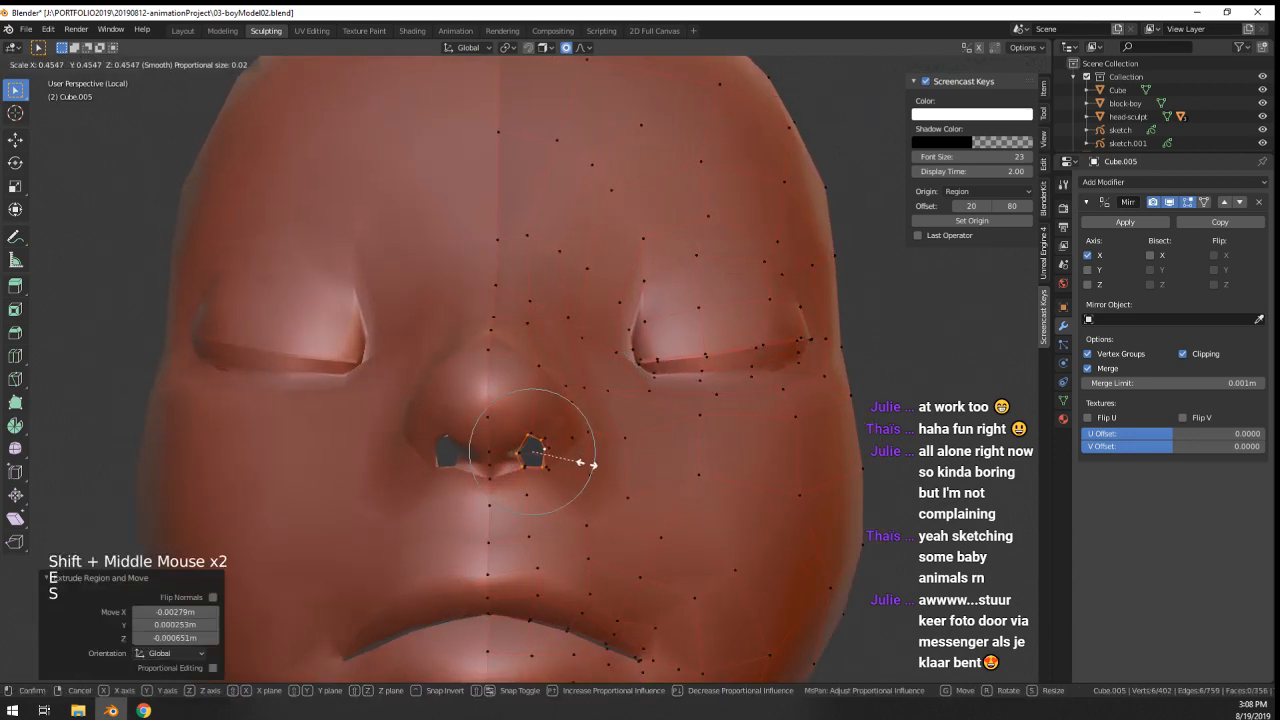
pyautogui.click(580, 477)
# - Position and resize the new nostril ring, extrude it up into the nose, and adjust the inner ring's size and position
pyautogui.press('g')
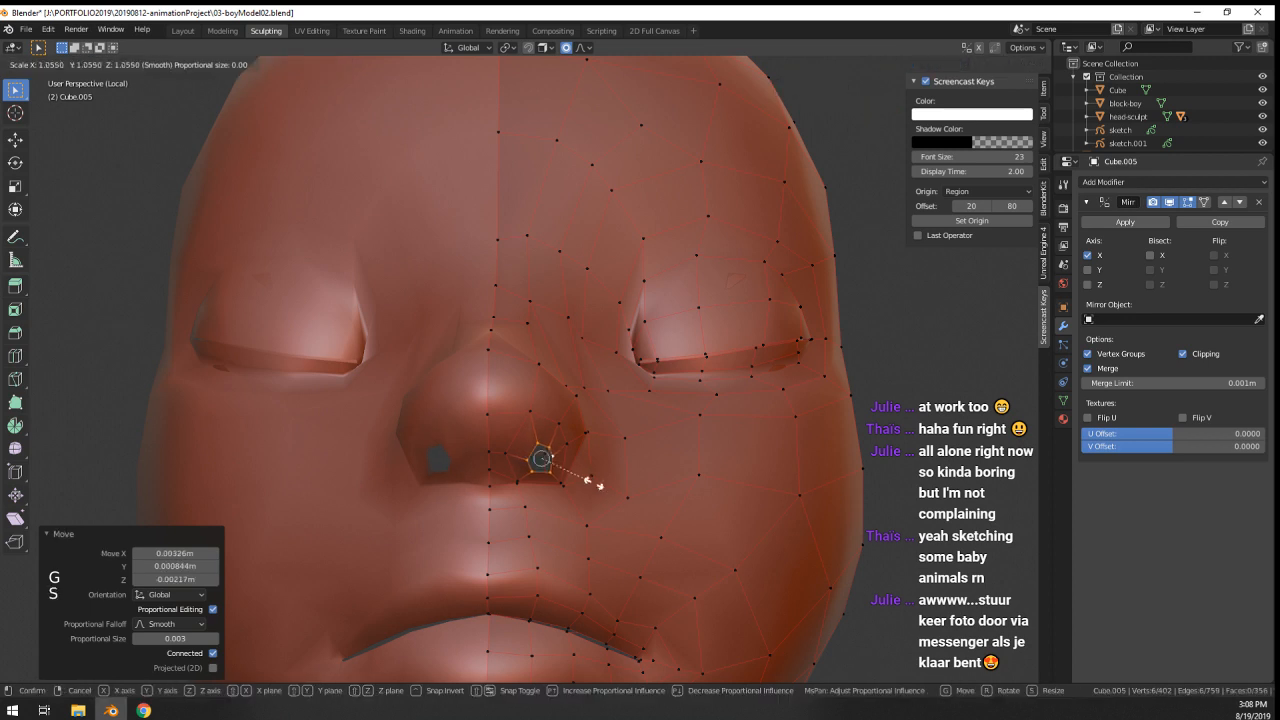
pyautogui.click(612, 487)
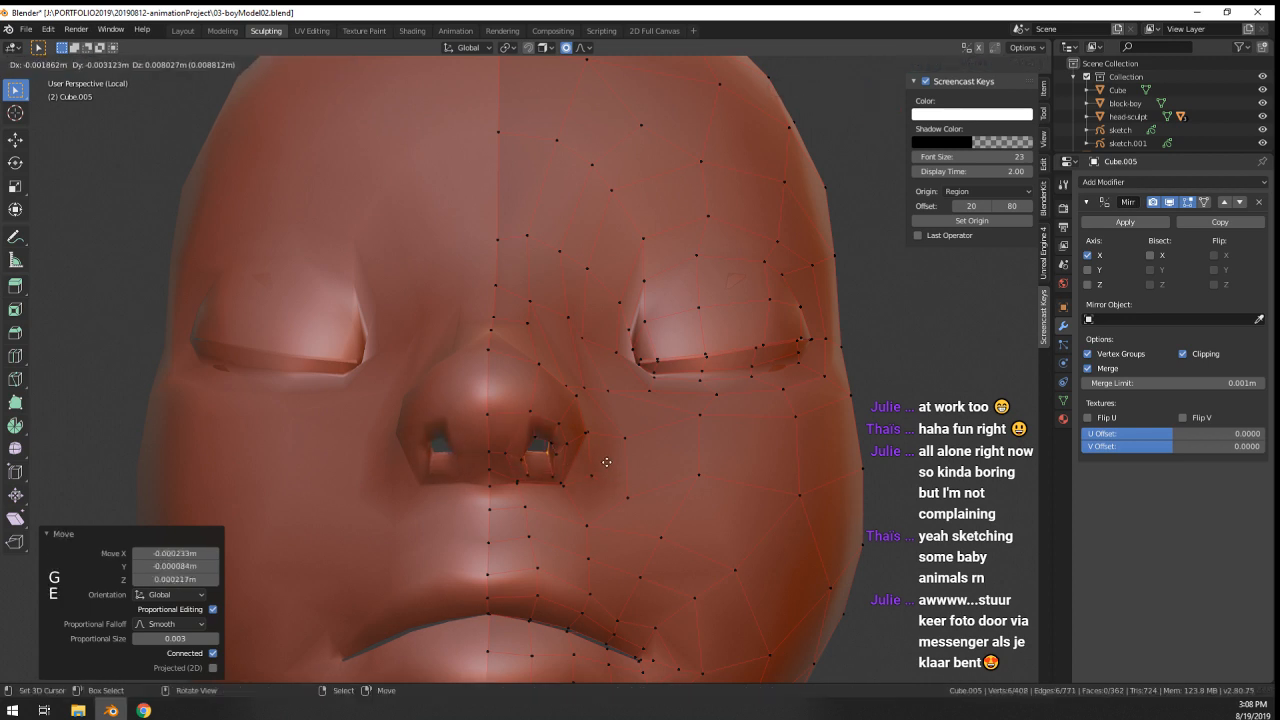
pyautogui.click(610, 465)
pyautogui.press('s')
pyautogui.click(562, 459)
pyautogui.press('g')
pyautogui.click(564, 473)
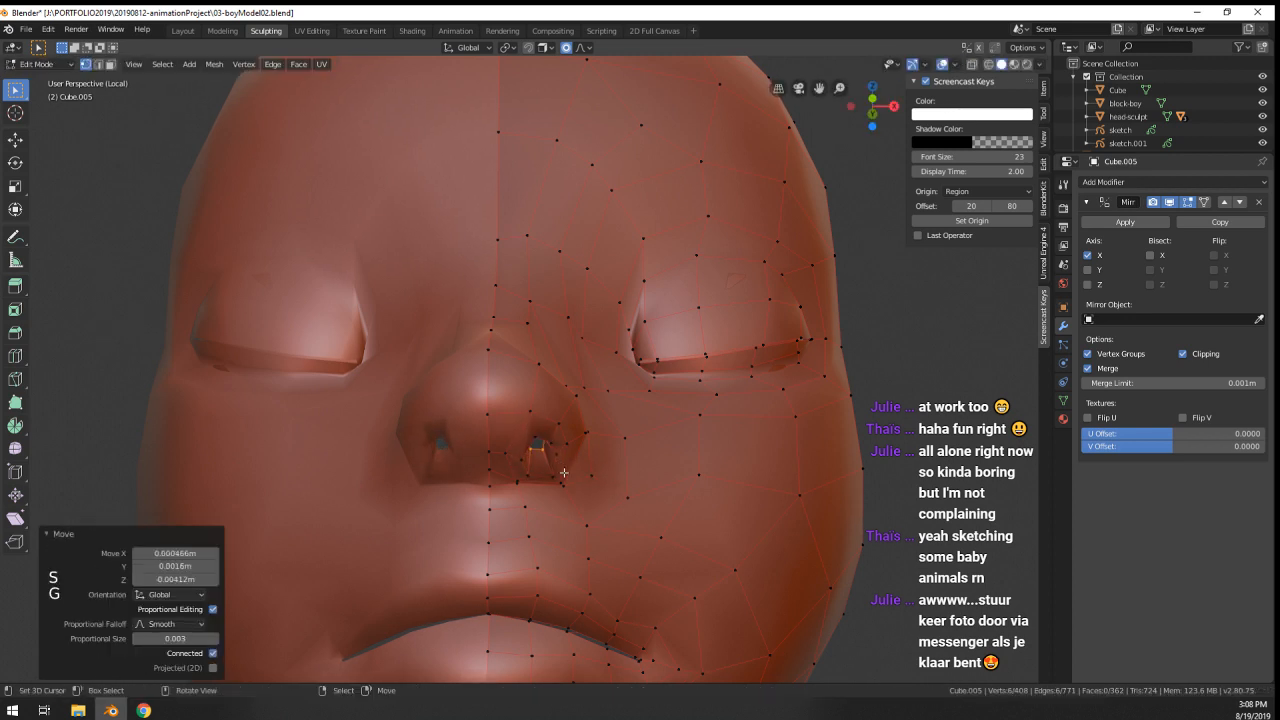
# - Select the middle edge loop of the nostril and enlarge it by about 1.33
pyautogui.press('Tab')
pyautogui.scroll(-2, 540, 445)
pyautogui.moveTo(540, 445); pyautogui.dragTo(520, 420, button='middle')
pyautogui.scroll(3, 560, 470)
pyautogui.press('Tab')
pyautogui.moveTo(520, 420); pyautogui.dragTo(505, 400, button='middle')
pyautogui.moveTo(505, 400); pyautogui.dragTo(496, 391, button='middle')
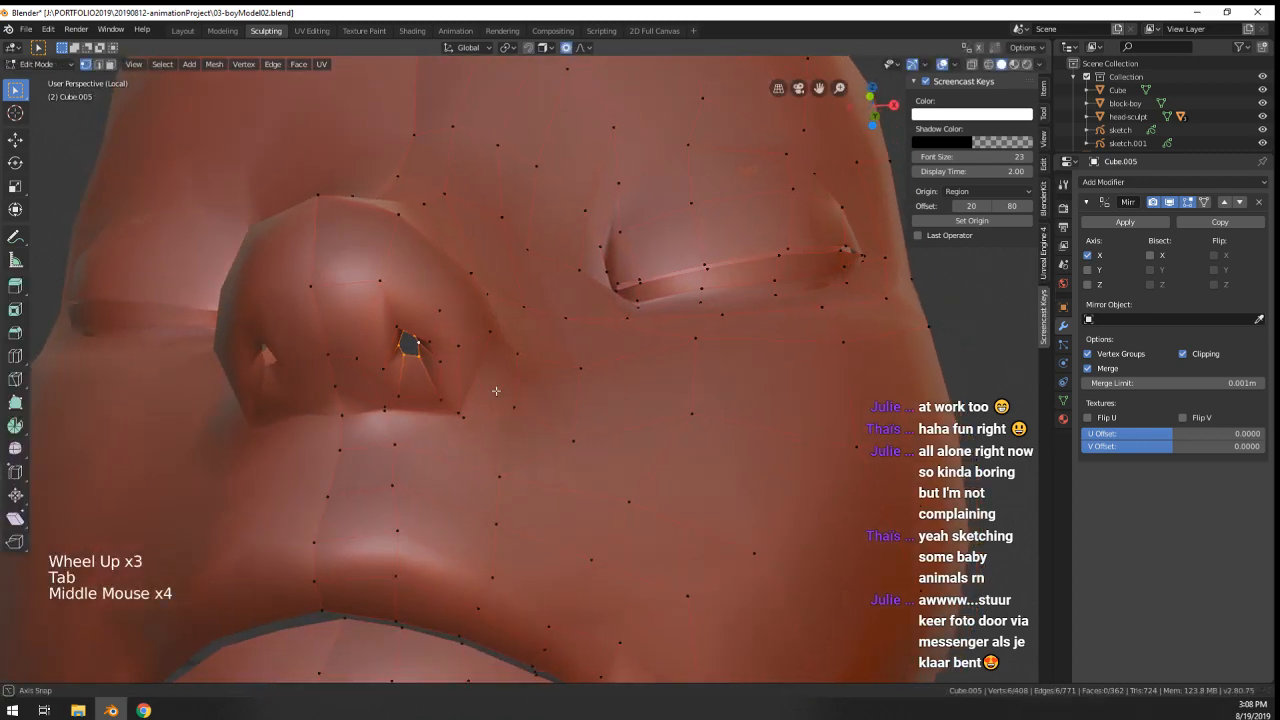
pyautogui.press('s')
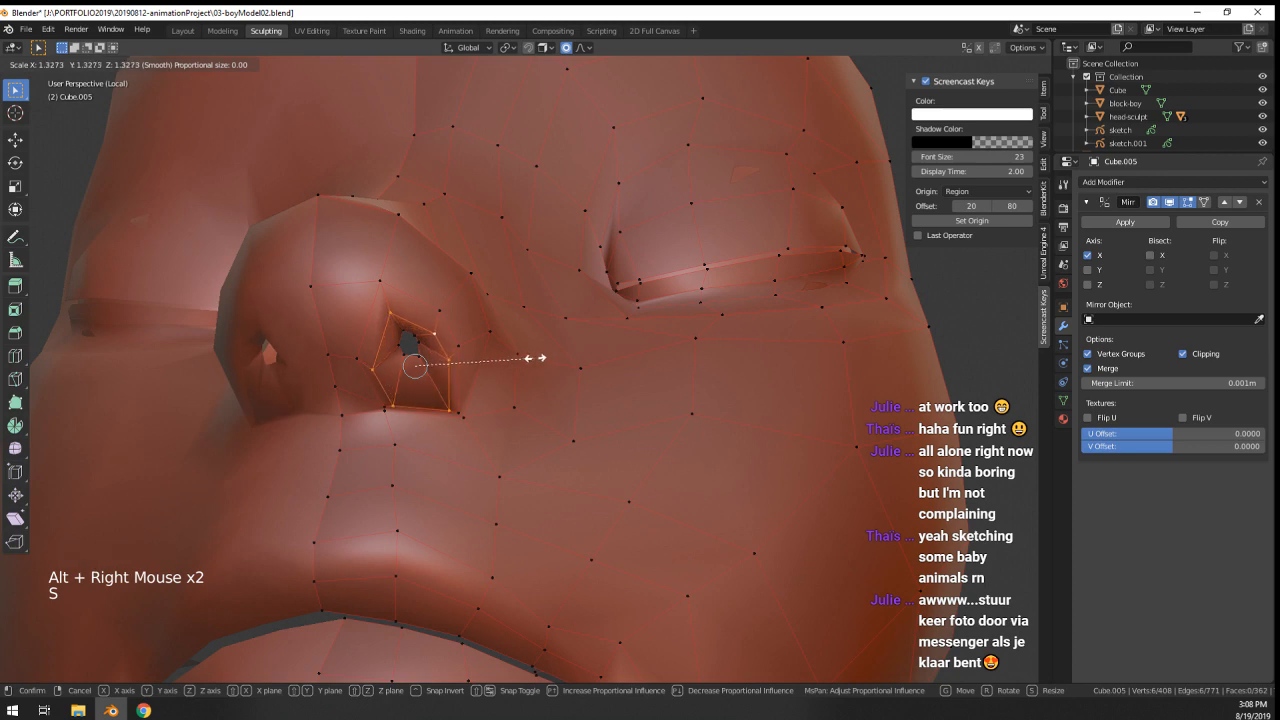
pyautogui.click(535, 358)
# - Scale the innermost nostril loop up by 1.688 and reposition it inside the nose
pyautogui.press('Tab')
pyautogui.press('Tab')
pyautogui.keyDown('alt'); pyautogui.rightClick(410, 357); pyautogui.keyUp('alt')
pyautogui.press('s')
pyautogui.click(588, 398)
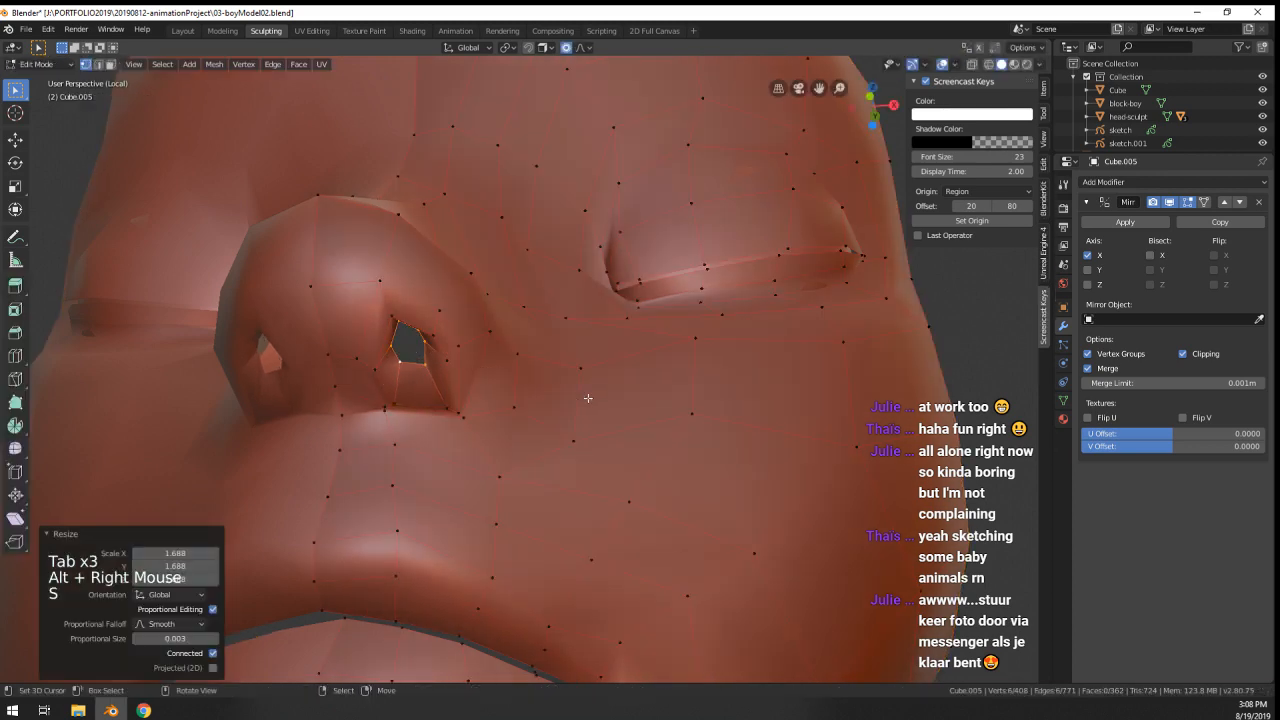
pyautogui.press('g')
pyautogui.click(590, 410)
# - Scale the middle nostril loop by 0.881 and reposition it within the opening
pyautogui.keyDown('alt'); pyautogui.rightClick(432, 402); pyautogui.keyUp('alt')
pyautogui.press('s')
pyautogui.click(522, 418)
pyautogui.press('g')
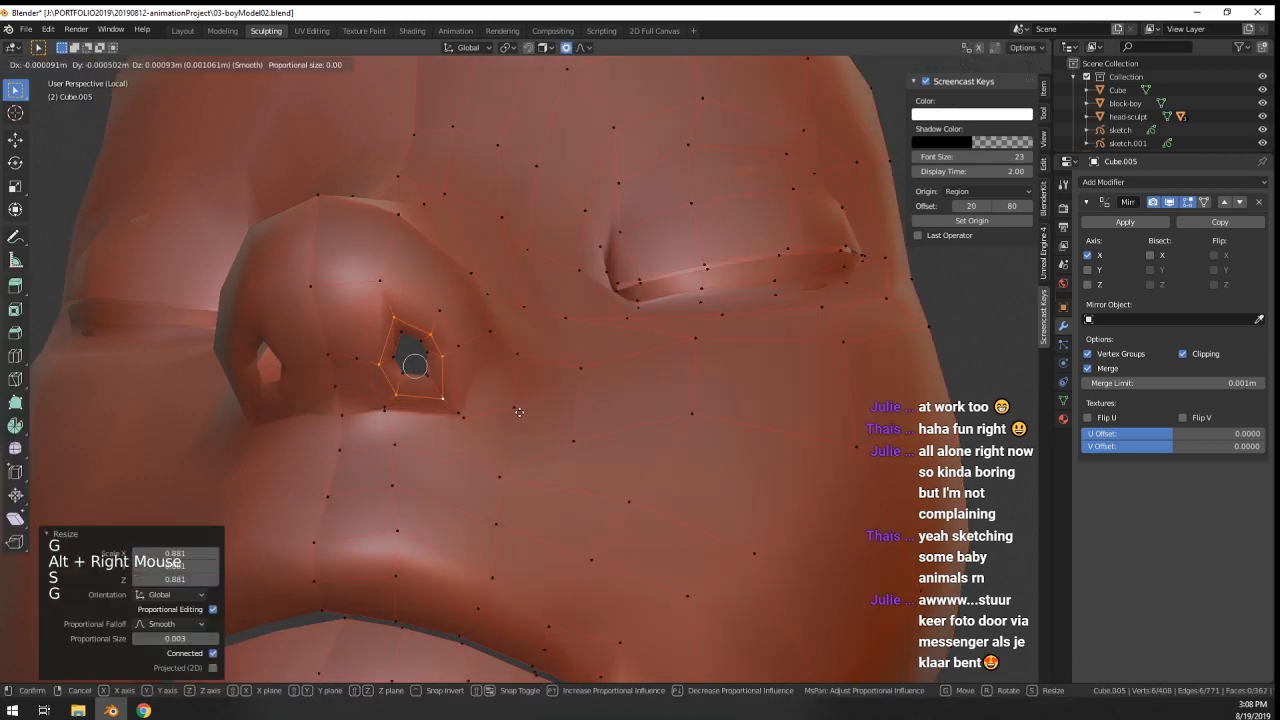
pyautogui.click(523, 420)
# - Select the two adjacent vertices on the outer side of the nostril and move them outward toward the nose wing
pyautogui.press('Tab')
pyautogui.scroll(-4, 521, 419)
pyautogui.moveTo(520, 418)
pyautogui.mouseDown(button='middle')
pyautogui.moveTo(434, 517)
pyautogui.moveTo(509, 426)
pyautogui.mouseUp(button='middle')
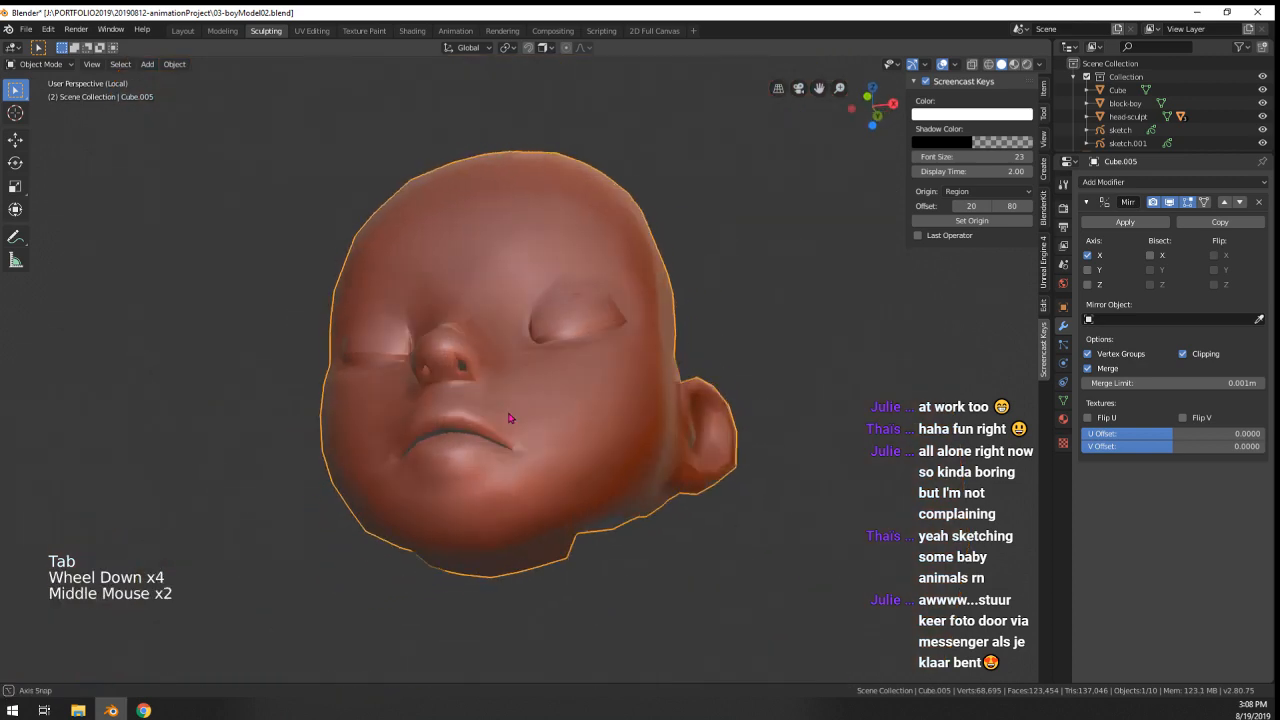
pyautogui.scroll(4, 450, 354)
pyautogui.press('Tab')
pyautogui.moveTo(337, 351); pyautogui.dragTo(385, 367, button='middle')
pyautogui.press('g')
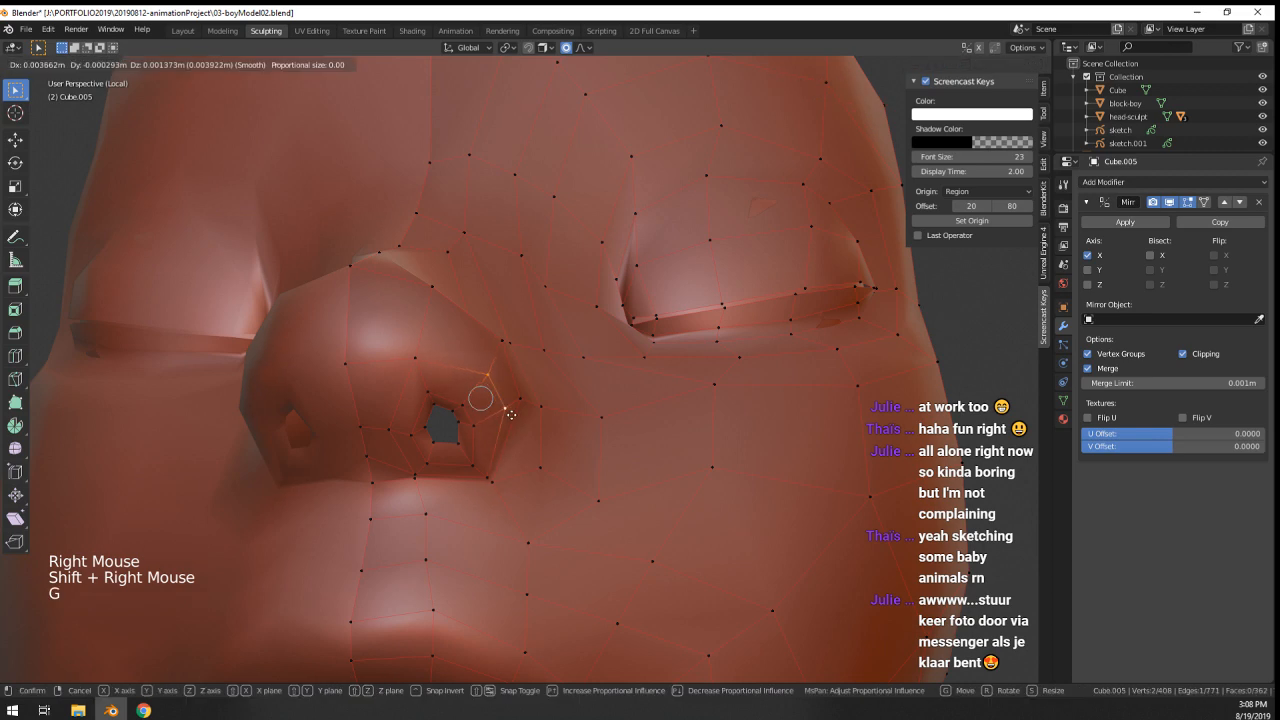
pyautogui.click(492, 414)
# - Enlarge the loop around the nostril hole and shift it slightly outward
pyautogui.press('Tab')
pyautogui.scroll(-4, 492, 414)
pyautogui.scroll(2, 492, 414)
pyautogui.press('Tab')
pyautogui.scroll(2, 492, 414)
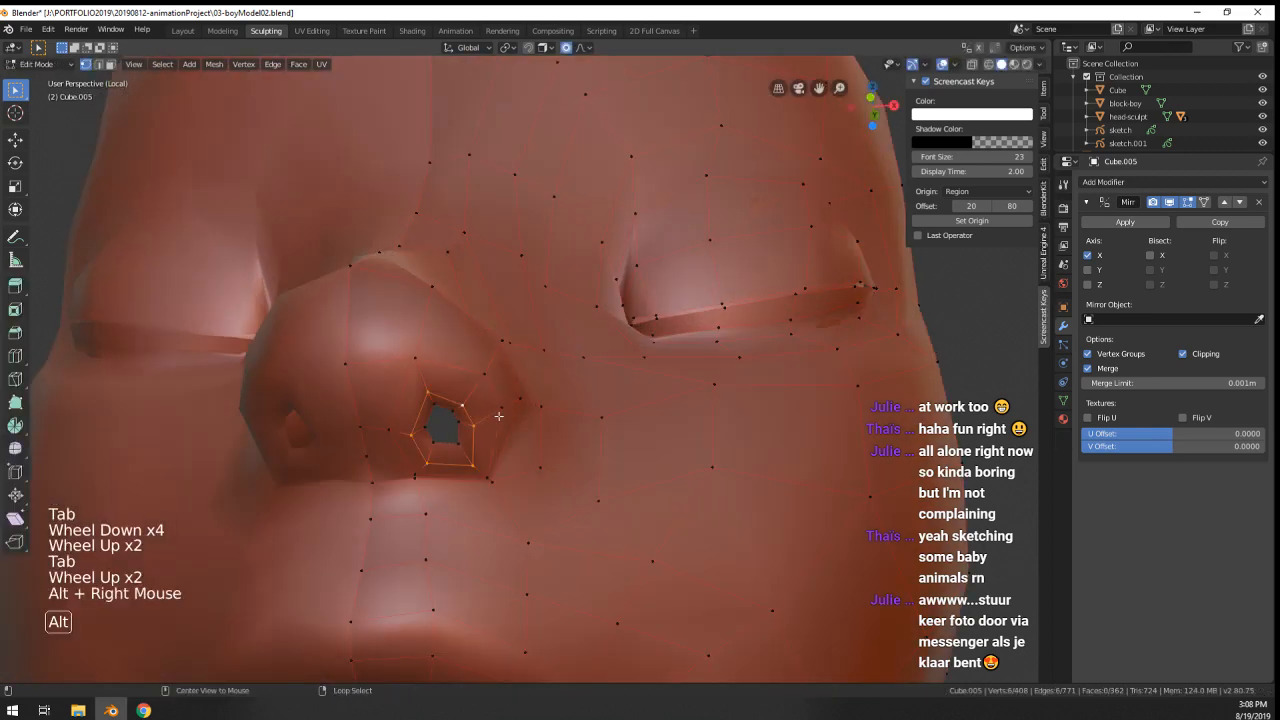
pyautogui.press('s')
pyautogui.press('g')
pyautogui.click(521, 414)
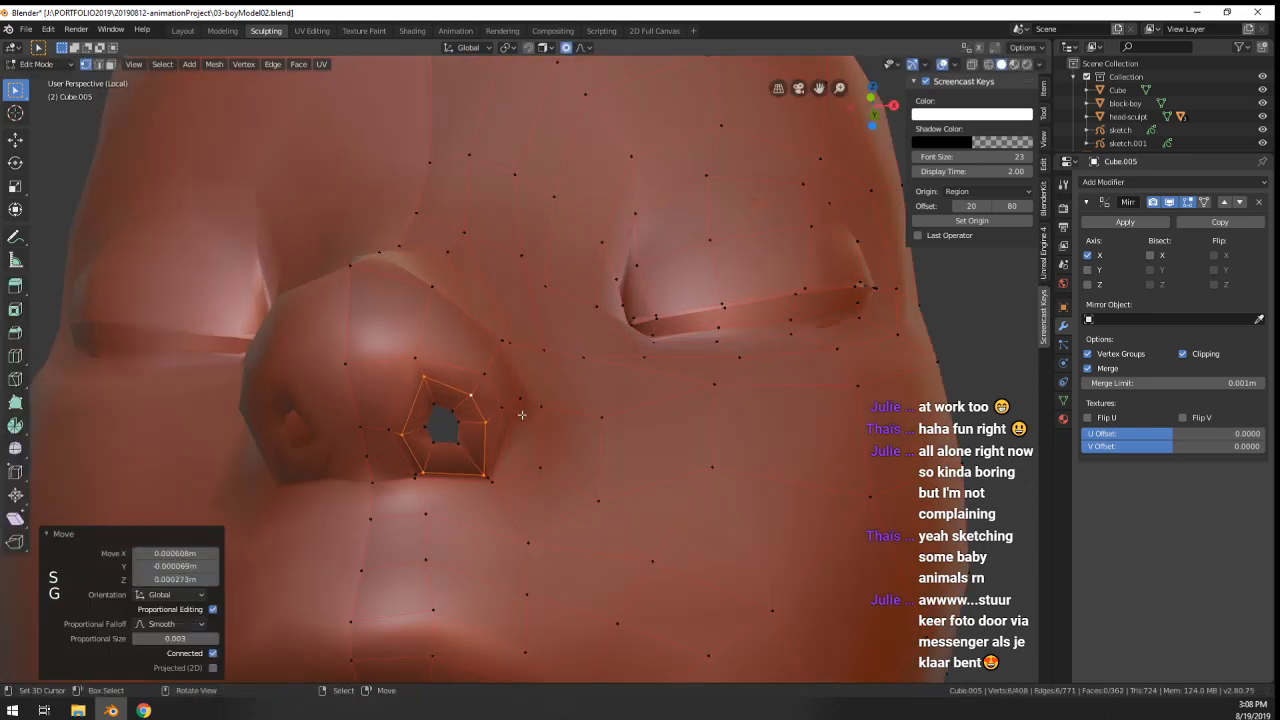
# - Move the innermost nostril loop up along Z and refine its position inside the nose
pyautogui.keyDown('alt'); pyautogui.rightClick(430, 436); pyautogui.keyUp('alt')
pyautogui.moveTo(432, 437); pyautogui.dragTo(535, 476, button='middle')
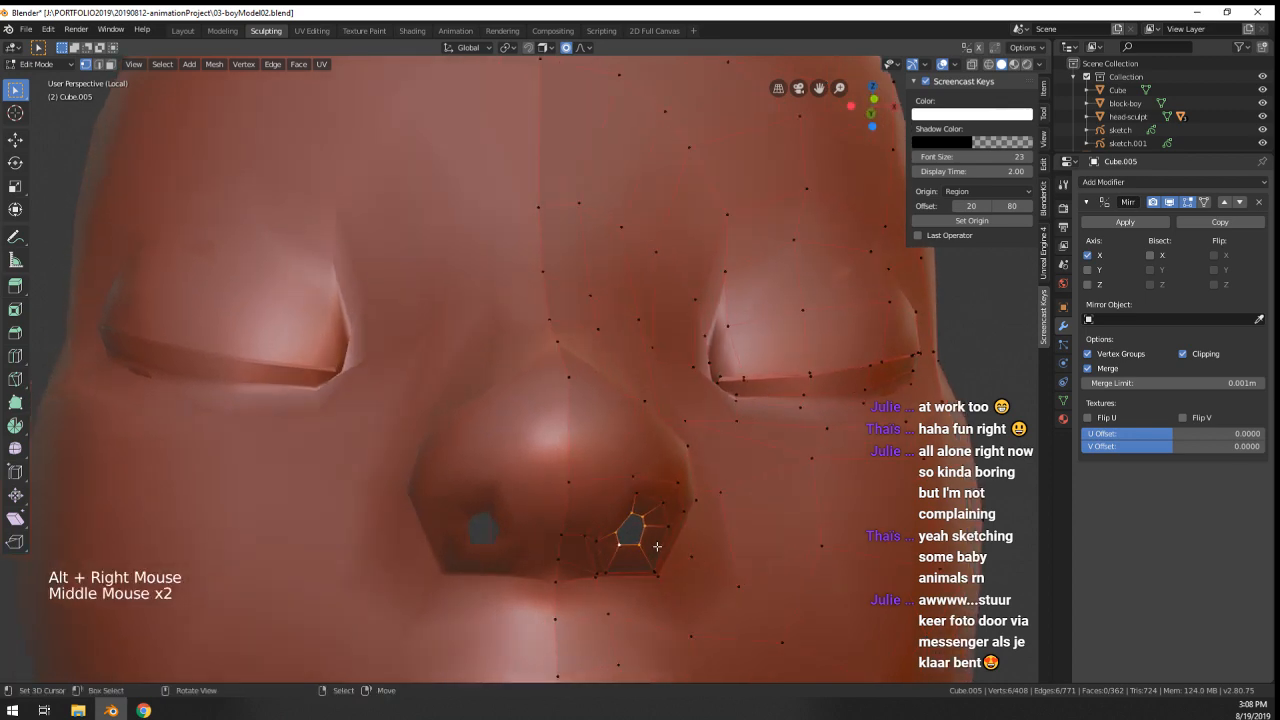
pyautogui.press('g')
pyautogui.press('z')
pyautogui.click(657, 505)
pyautogui.press('g')
pyautogui.click(652, 514)
pyautogui.moveTo(652, 514); pyautogui.dragTo(562, 484, button='middle')
pyautogui.press('g')
pyautogui.press('Tab')
pyautogui.scroll(-4, 612, 470)
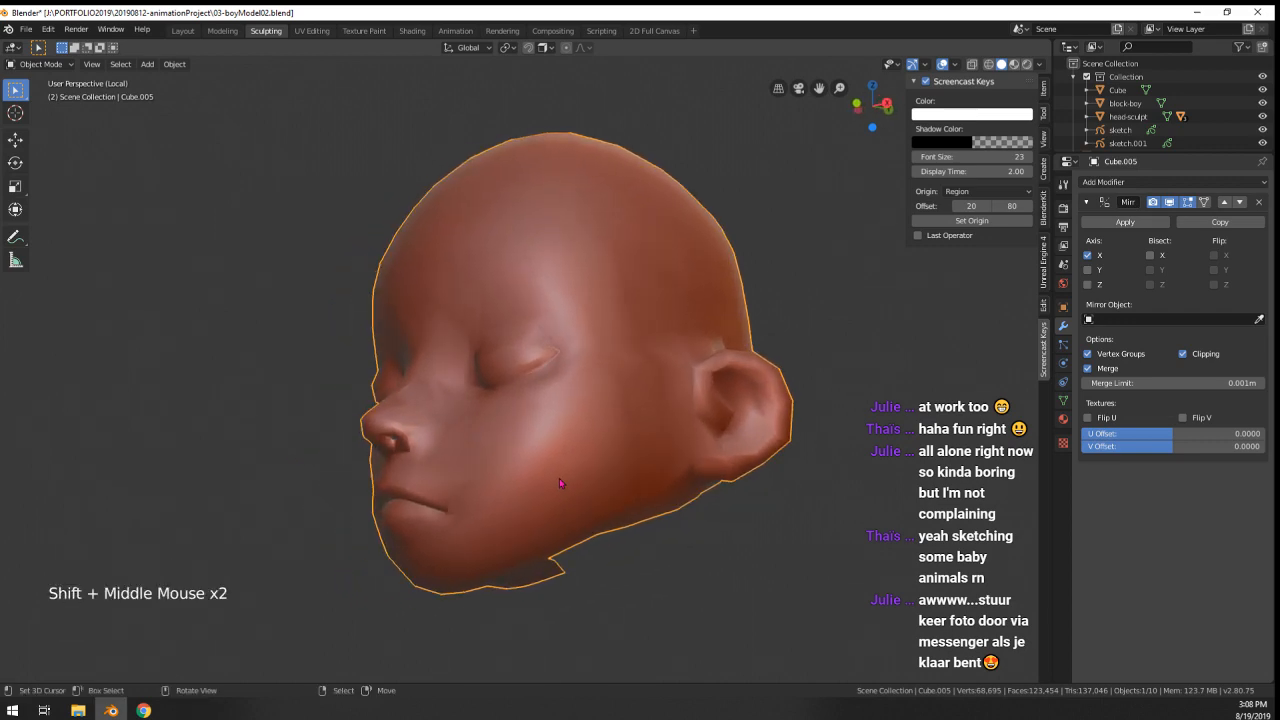
# - Reposition two vertices on the side of the nose wing above the nostril
pyautogui.scroll(3, 465, 521)
pyautogui.scroll(1, 465, 521)
pyautogui.moveTo(465, 521); pyautogui.dragTo(343, 489, button='middle')
pyautogui.press('Tab')
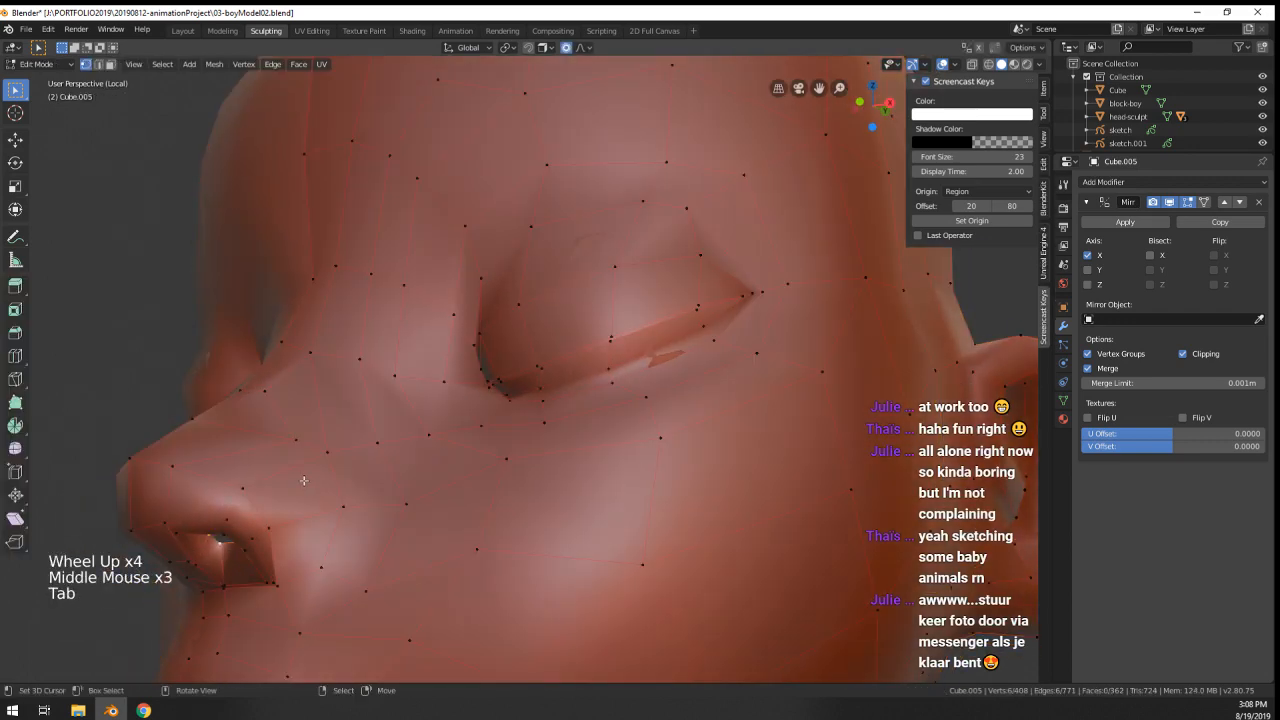
pyautogui.scroll(-1, 304, 481)
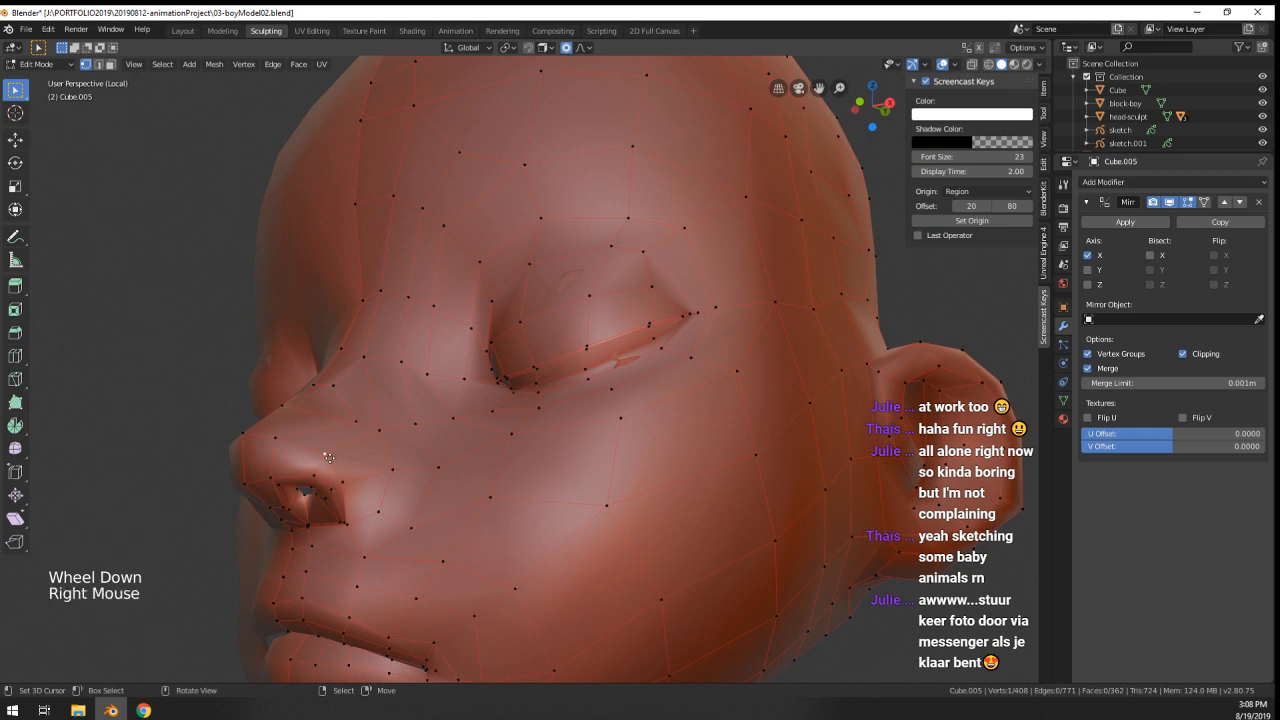
pyautogui.press('g')
pyautogui.click(332, 460)
pyautogui.rightClick(338, 470)
pyautogui.press('g')
pyautogui.click(340, 470)
# - Slide the vertices under the nose and at the nostril's lower outer corner along their edges
pyautogui.press('Tab')
pyautogui.scroll(-2, 342, 471)
pyautogui.moveTo(350, 473); pyautogui.dragTo(552, 470, button='middle')
pyautogui.scroll(3, 556, 437)
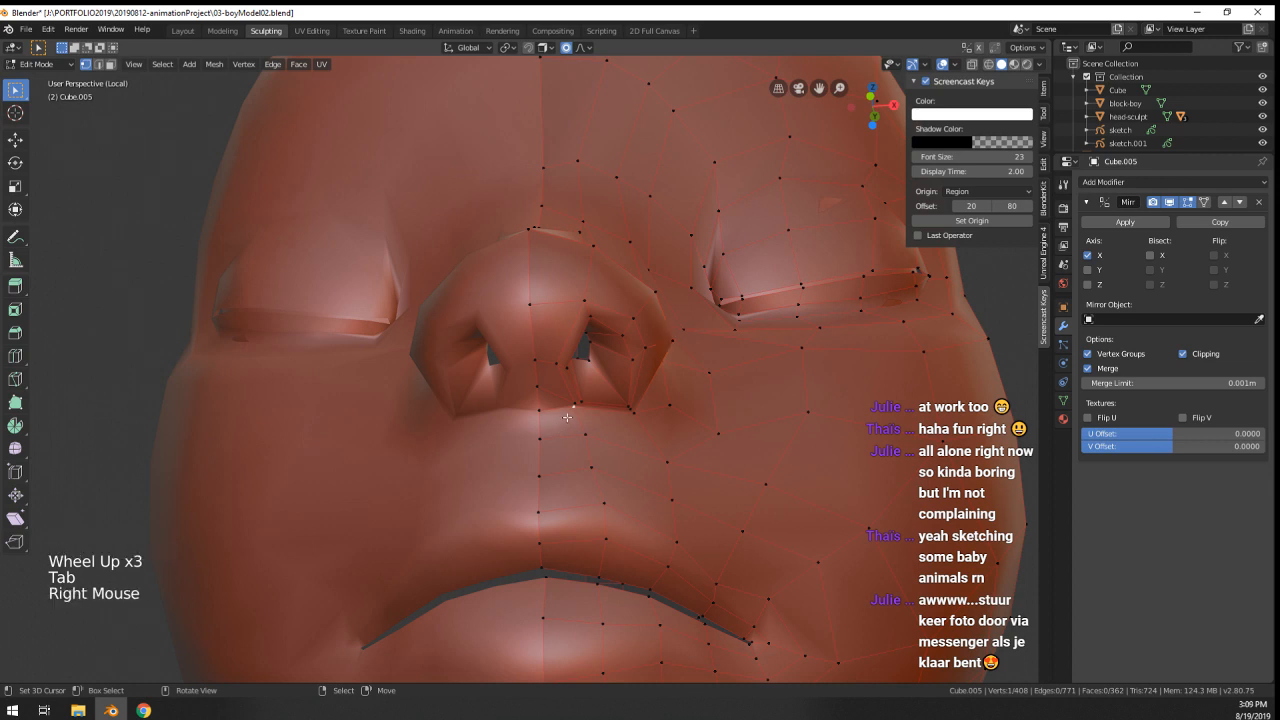
pyautogui.press('g')
pyautogui.press('g')
pyautogui.click(548, 424)
pyautogui.rightClick(635, 413)
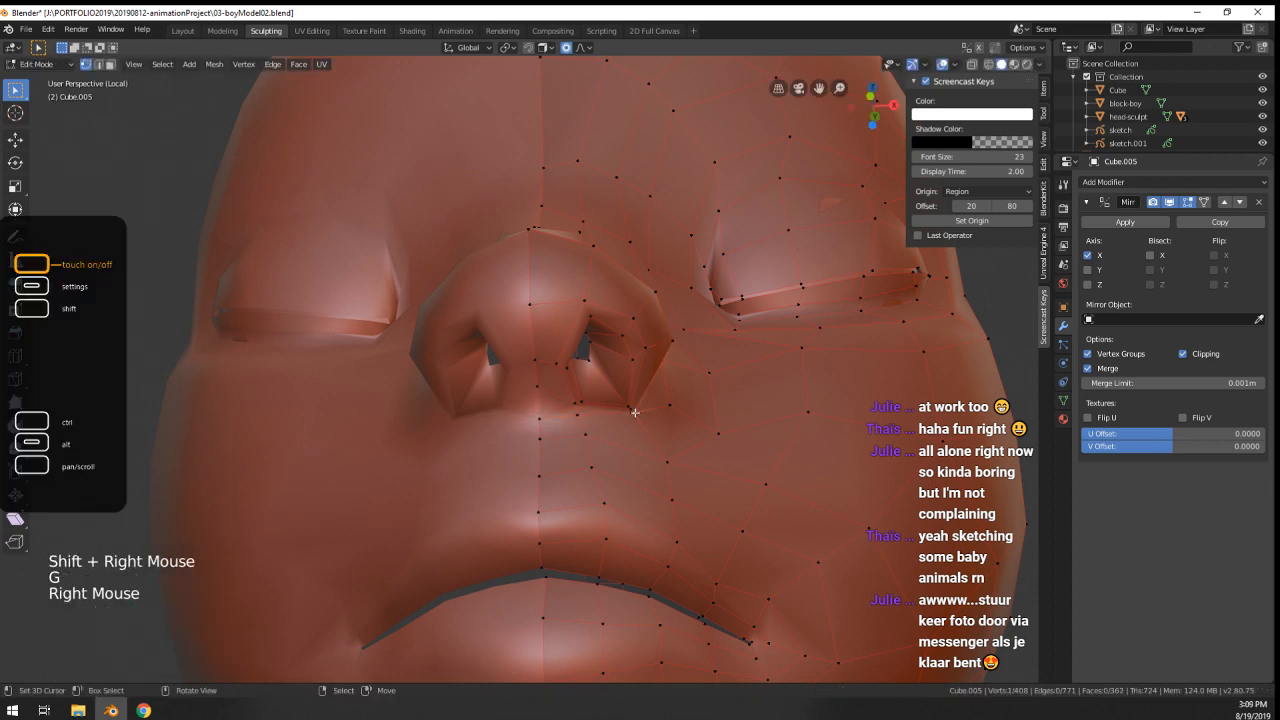
pyautogui.press('g')
pyautogui.press('g')
pyautogui.click(640, 417)
# - In Sculpt Mode, enlarge the brush to 125 px and smooth the mesh around the nostrils, then return to Edit Mode
pyautogui.scroll(1, 640, 417)
pyautogui.press('Tab')
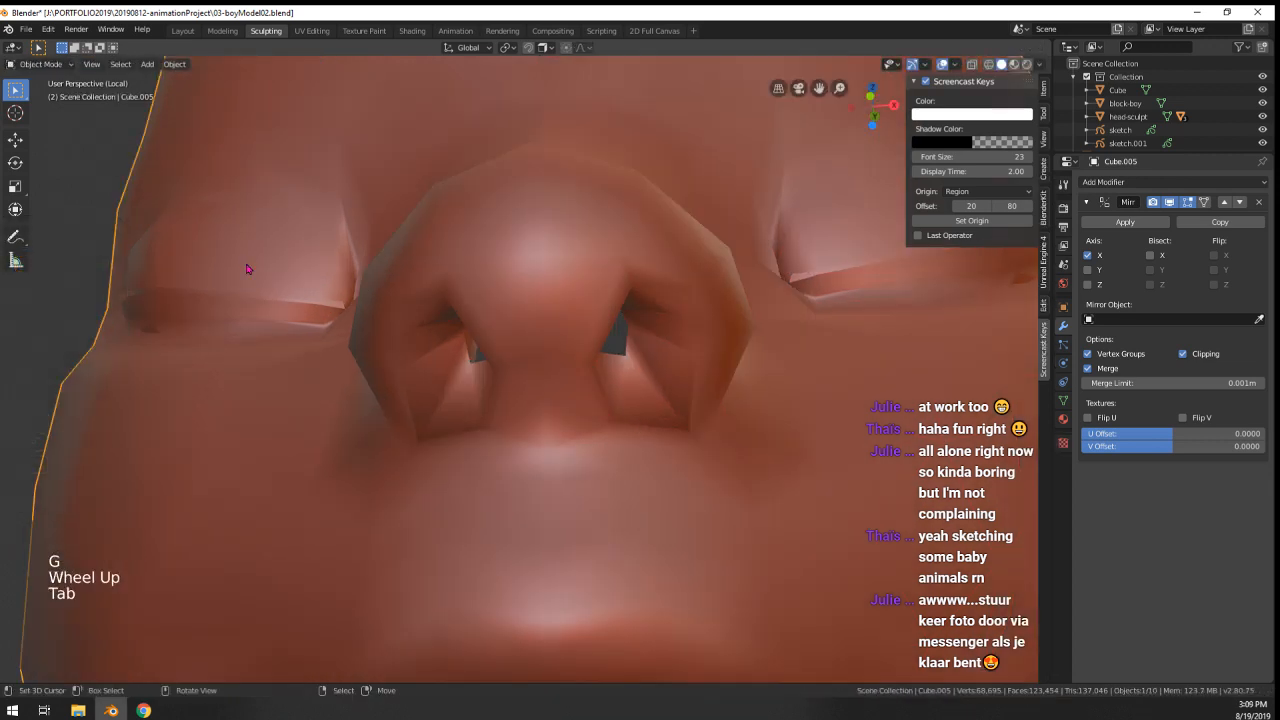
pyautogui.click(43, 108)
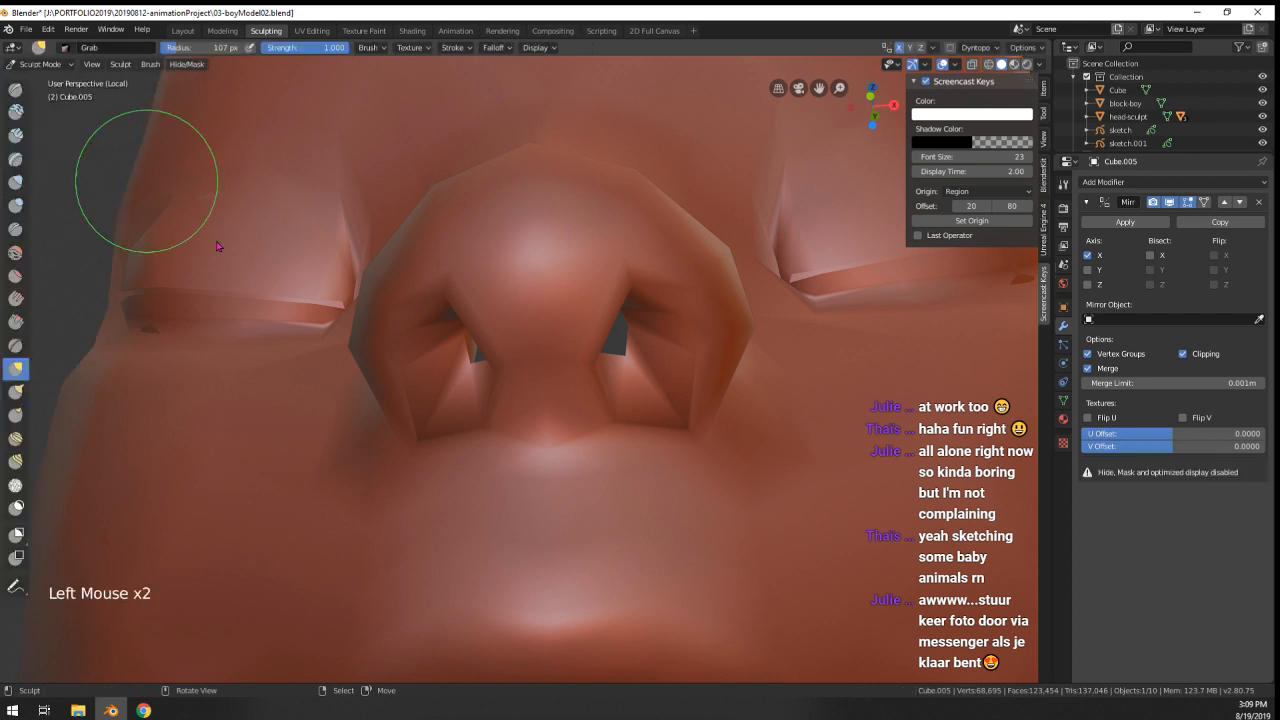
pyautogui.press('f')
pyautogui.keyDown('shift'); pyautogui.click(608, 413); pyautogui.keyUp('shift')
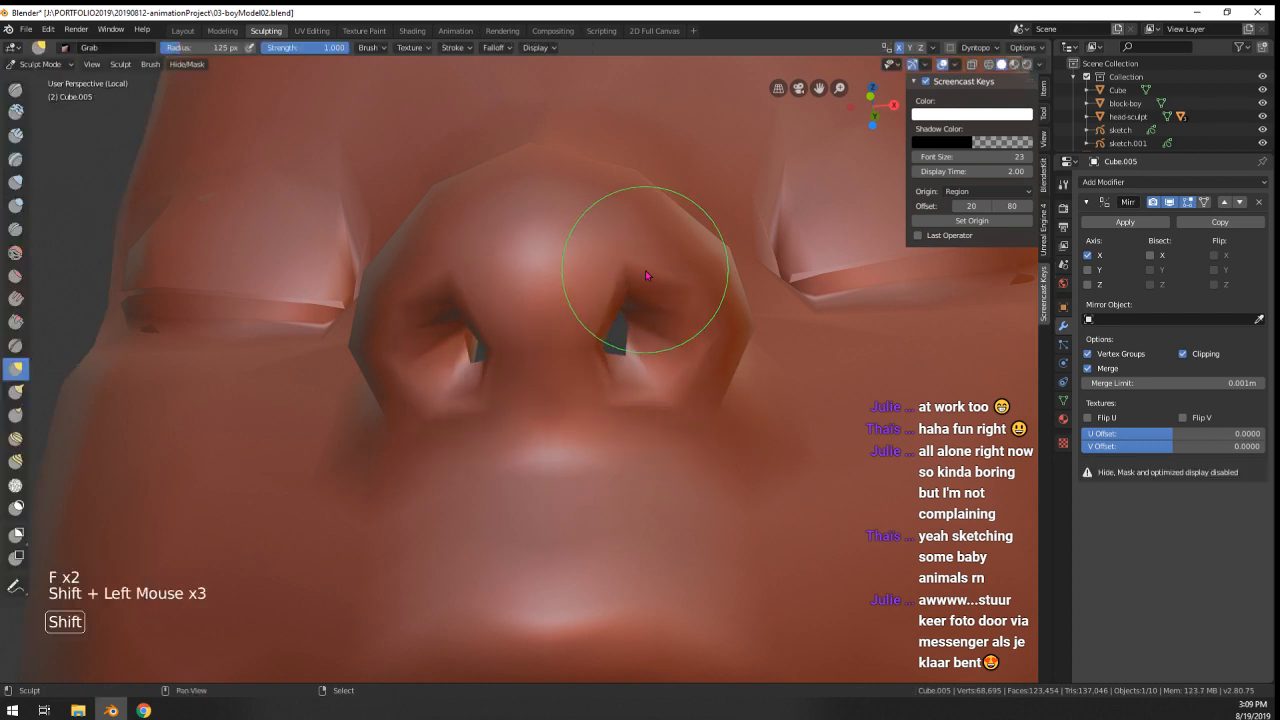
pyautogui.moveTo(37, 64); pyautogui.dragTo(40, 88)
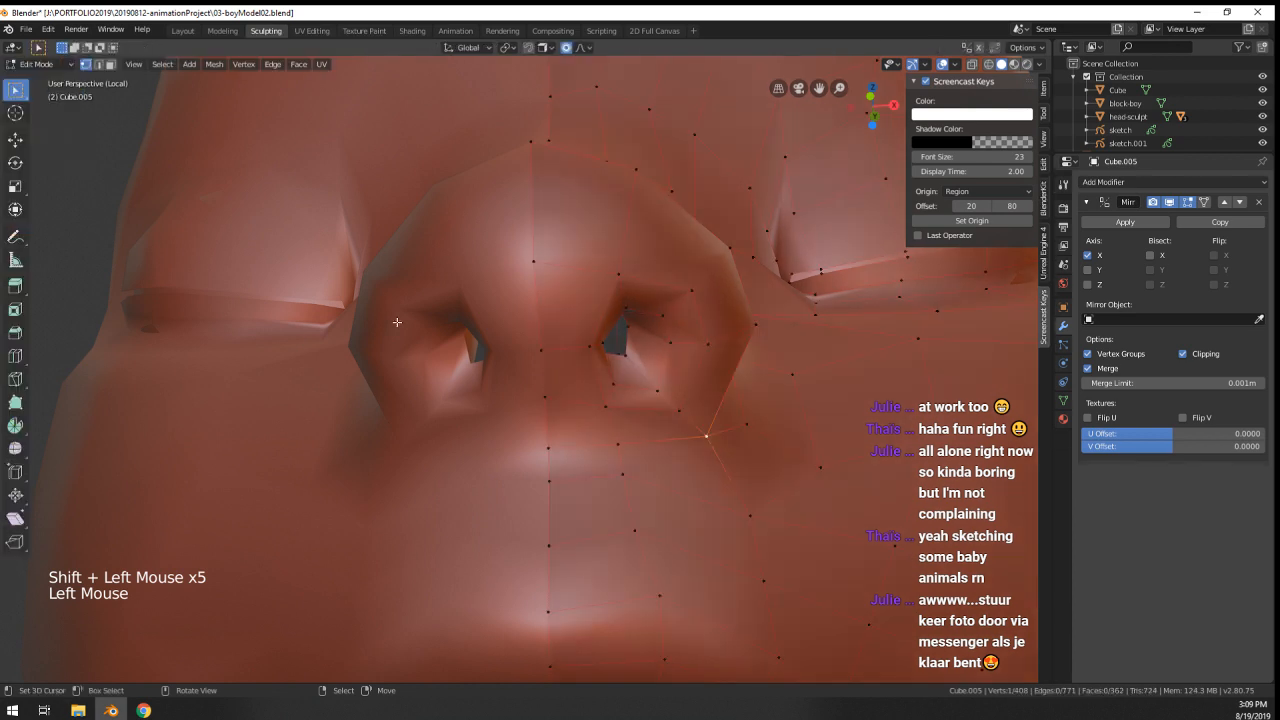
# - Slide the vertex at the nostril's lower outer rim and reposition the vertex on the rim's outer side
pyautogui.moveTo(560, 400); pyautogui.dragTo(625, 397, button='middle')
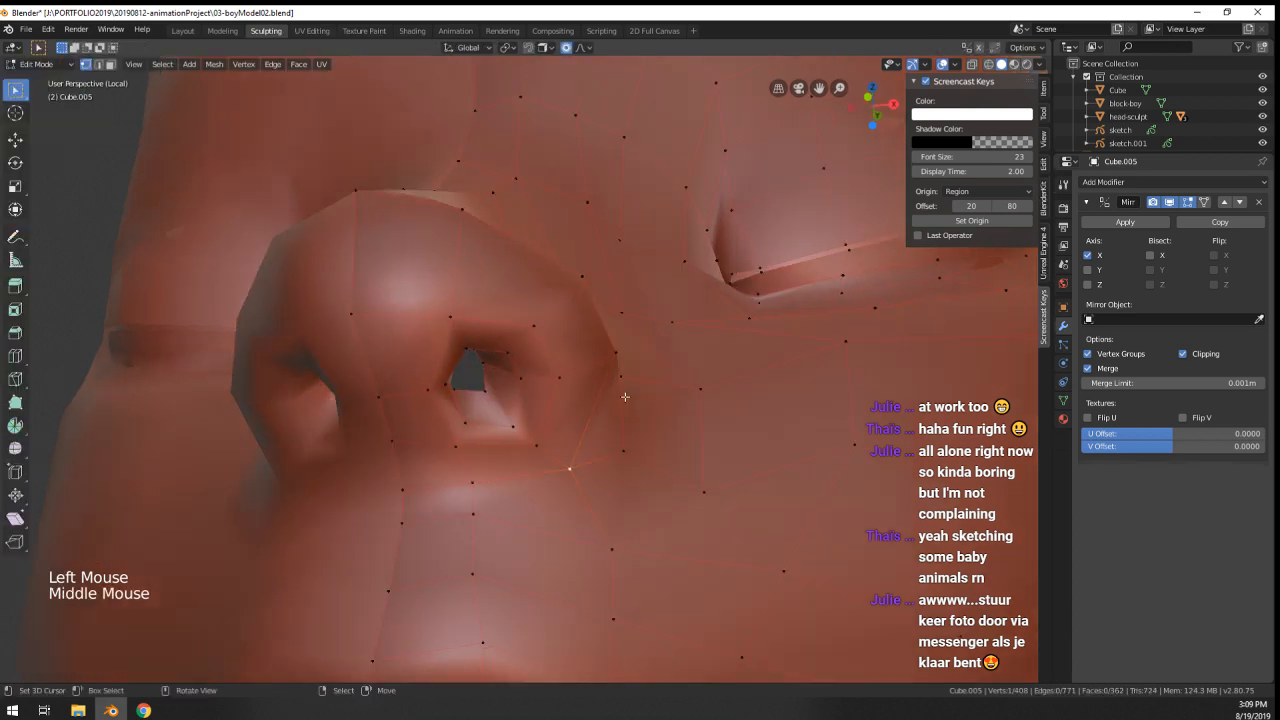
pyautogui.keyDown('shift'); pyautogui.rightClick(521, 437); pyautogui.keyUp('shift')
pyautogui.press('g')
pyautogui.press('g')
pyautogui.click(533, 449)
pyautogui.rightClick(550, 374)
pyautogui.press('g')
# - Move the vertex at the nostril's upper outer rim outward and slide the upper inner rim vertex toward the nose tip
pyautogui.rightClick(533, 334)
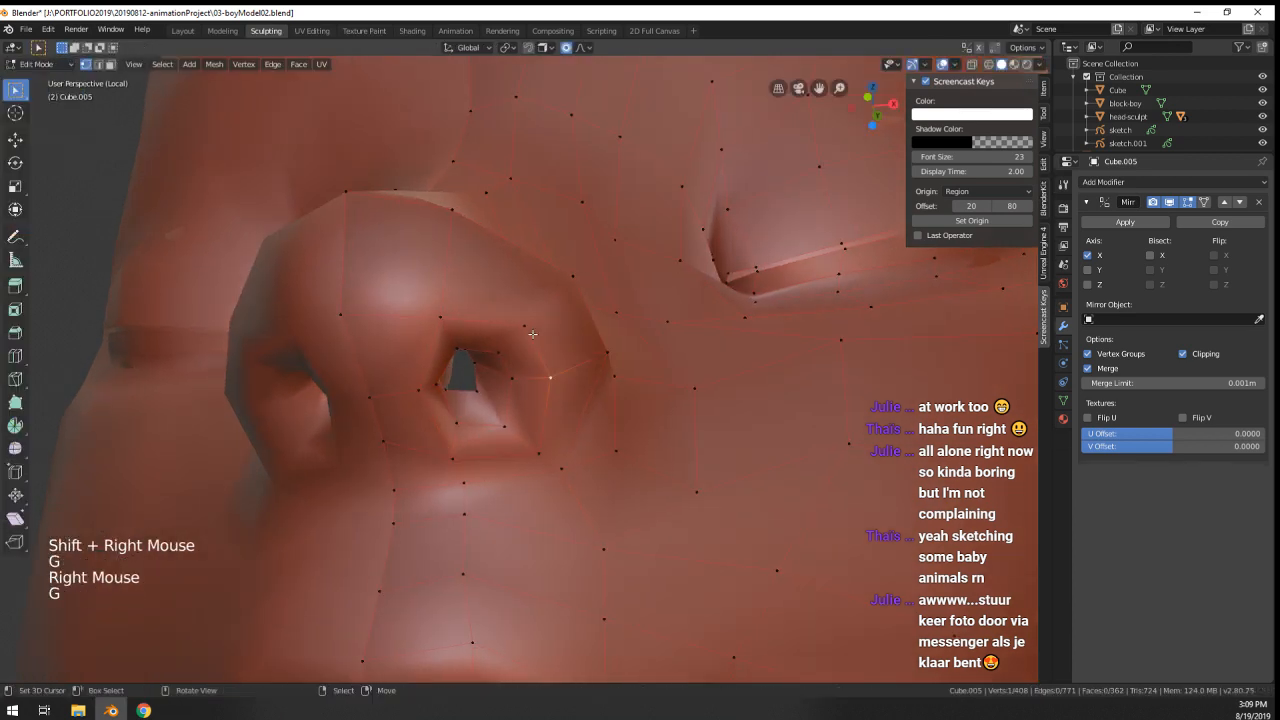
pyautogui.keyDown('shift'); pyautogui.rightClick(521, 327); pyautogui.keyUp('shift')
pyautogui.press('g')
pyautogui.rightClick(545, 310)
pyautogui.press('g')
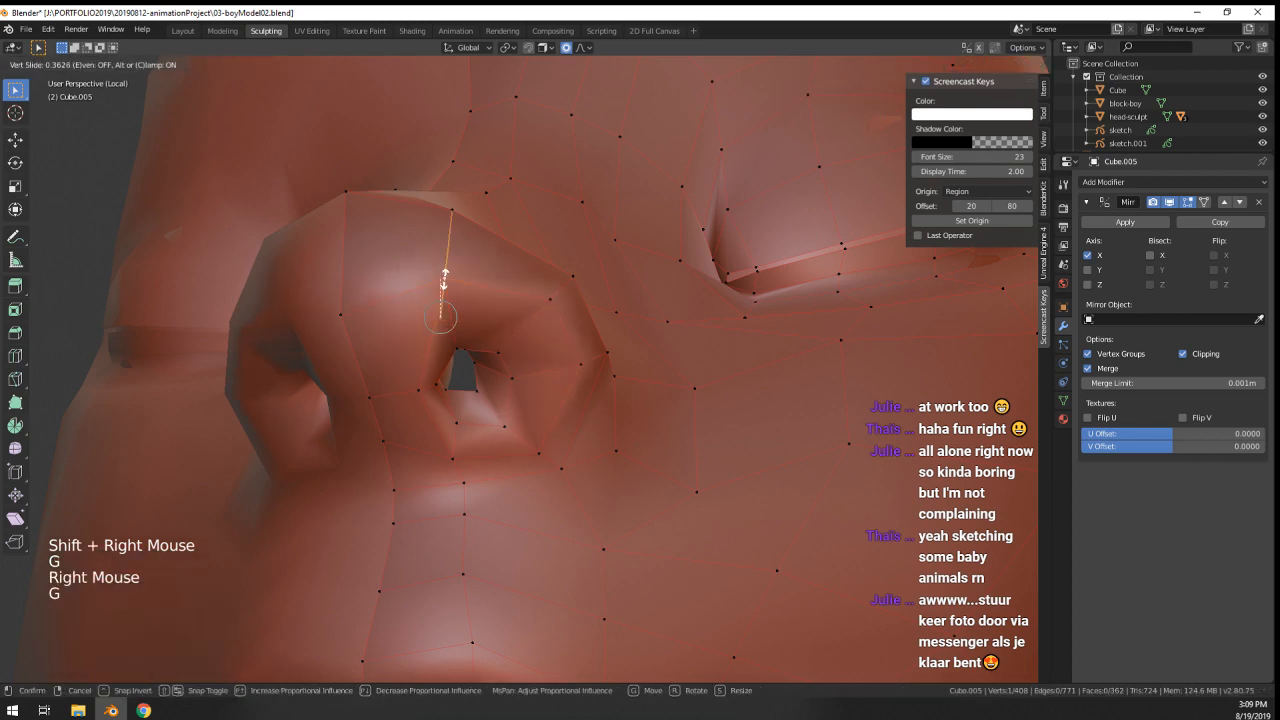
# - Select the two upper vertices of the loop inside the nostril and reposition them together
pyautogui.press('Tab')
pyautogui.scroll(-3, 560, 380)
pyautogui.moveTo(560, 400); pyautogui.dragTo(566, 367, button='middle')
pyautogui.press('Tab')
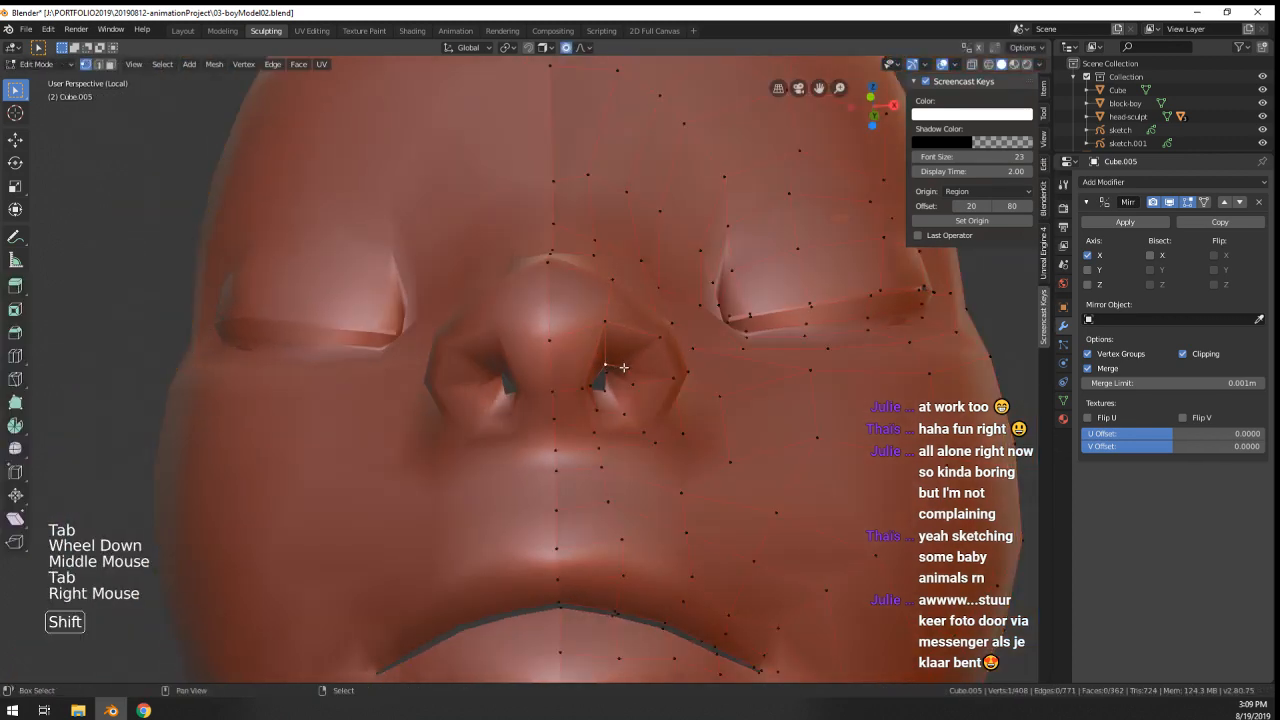
pyautogui.keyDown('shift'); pyautogui.rightClick(623, 367); pyautogui.keyUp('shift')
pyautogui.press('g')
pyautogui.click(640, 380)
pyautogui.press('Tab')
pyautogui.scroll(-2, 655, 391)
pyautogui.scroll(2, 655, 391)
pyautogui.press('Tab')
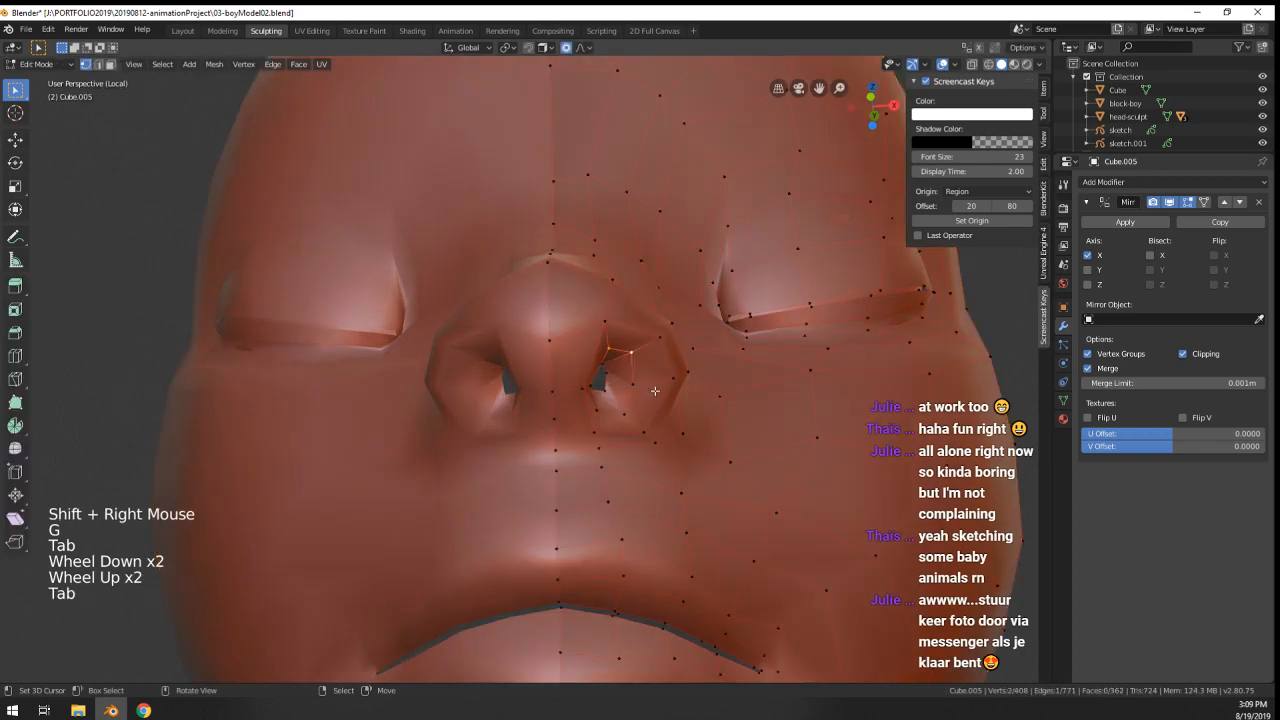
# - Set the head mesh to flat shading in Object Mode
pyautogui.moveTo(655, 391); pyautogui.dragTo(585, 391, button='middle')
pyautogui.press('KP_Decimal')
pyautogui.moveTo(585, 391); pyautogui.dragTo(580, 392, button='middle')
pyautogui.press('w')
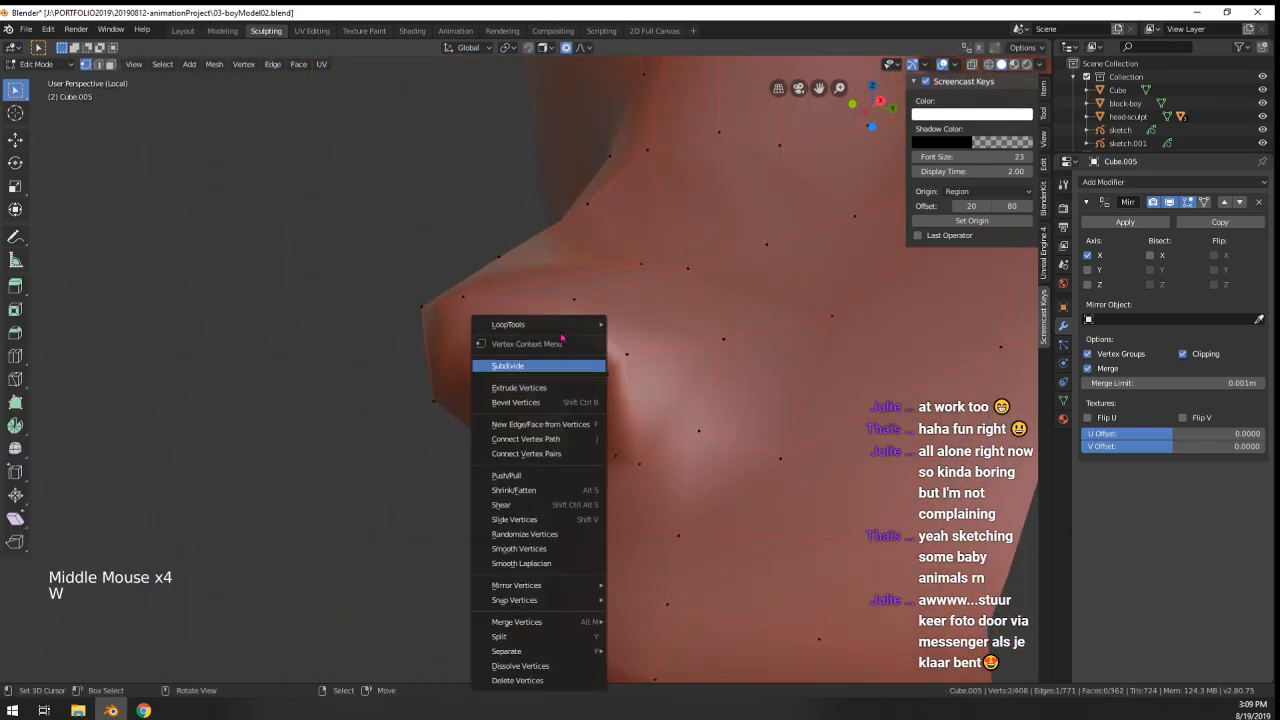
pyautogui.press('Tab')
pyautogui.press('w')
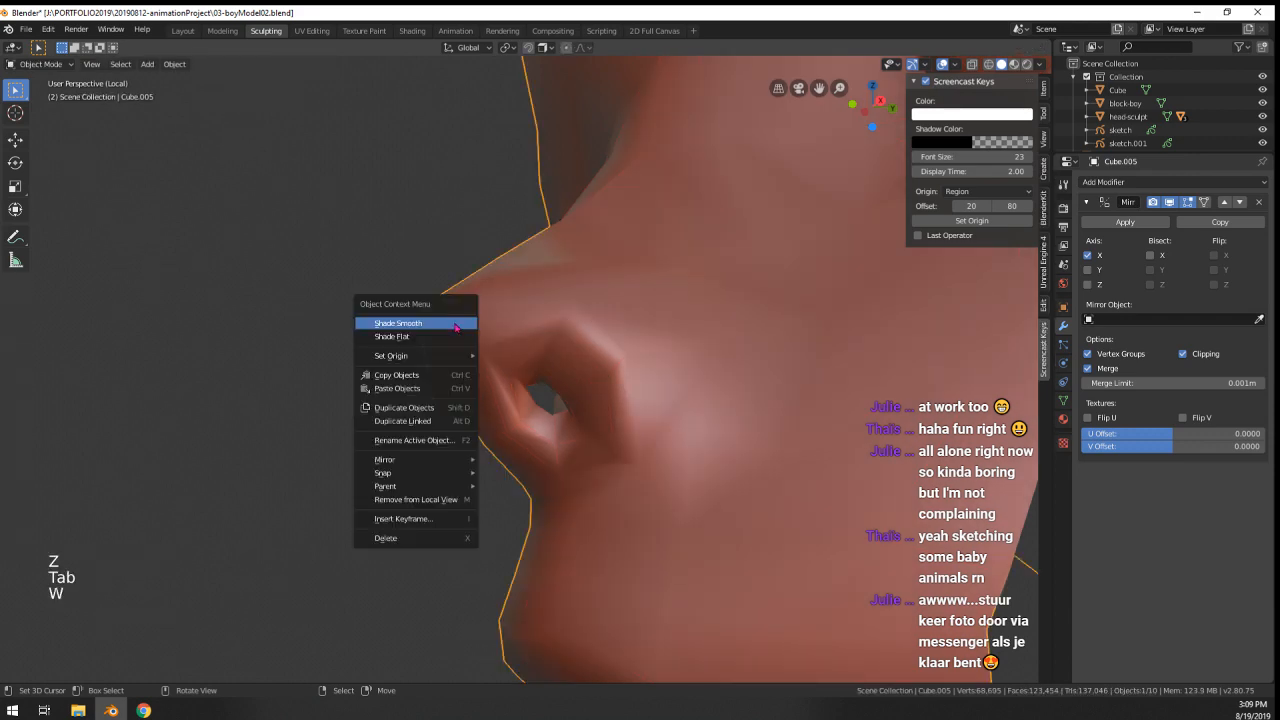
pyautogui.click(416, 340)
# - Move the vertices along the nostril's inner side, next to the middle of the nose, toward the center and down
pyautogui.press('Tab')
pyautogui.moveTo(430, 360); pyautogui.dragTo(553, 486, button='middle')
pyautogui.scroll(2, 553, 486)
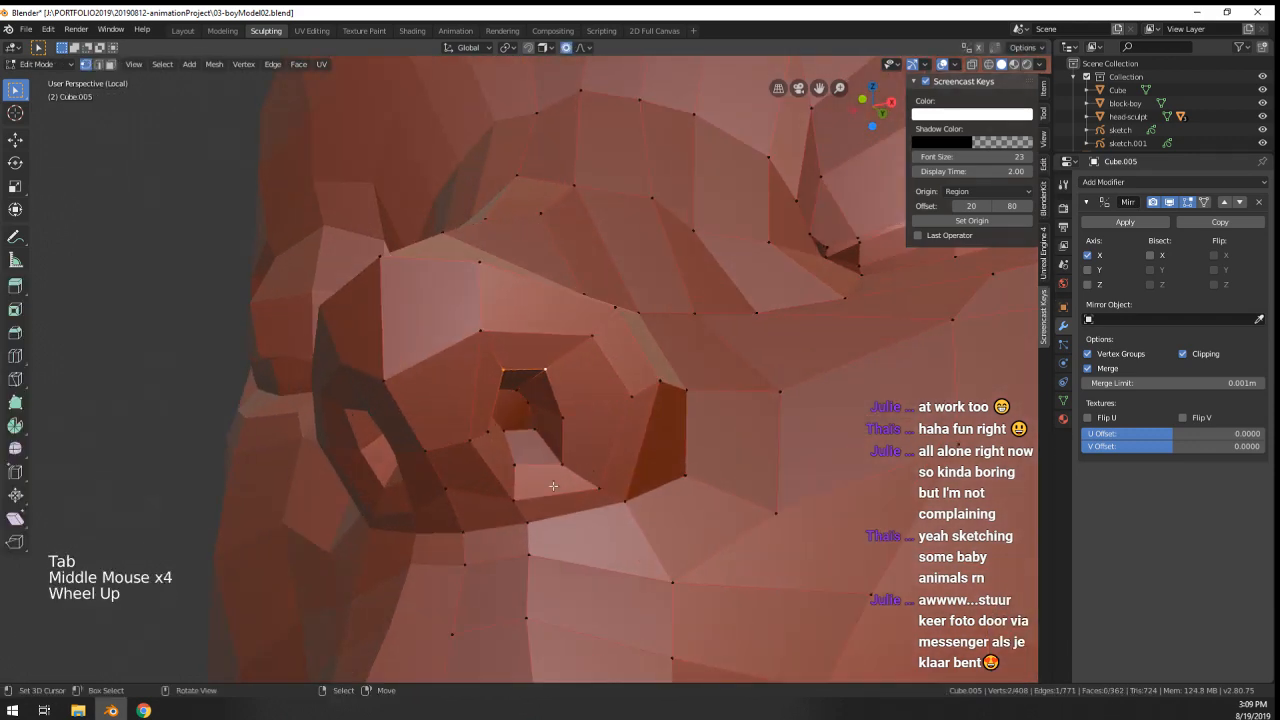
pyautogui.keyDown('shift'); pyautogui.rightClick(468, 444); pyautogui.keyUp('shift')
pyautogui.press('g')
pyautogui.click(453, 456)
pyautogui.rightClick(447, 494)
pyautogui.press('g')
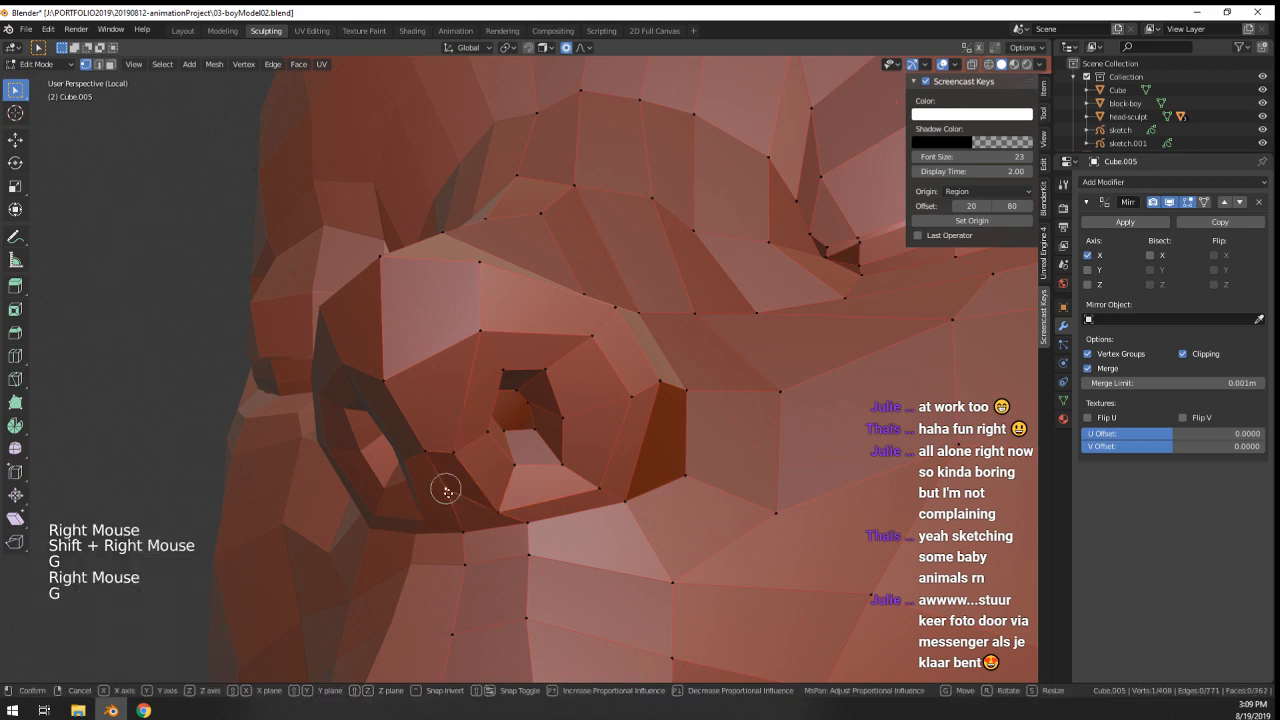
pyautogui.click(451, 516)
# - Move the two vertices on the nostril's floor outward to widen the opening
pyautogui.rightClick(513, 465)
pyautogui.press('g')
pyautogui.click(510, 490)
pyautogui.rightClick(562, 463)
pyautogui.press('g')
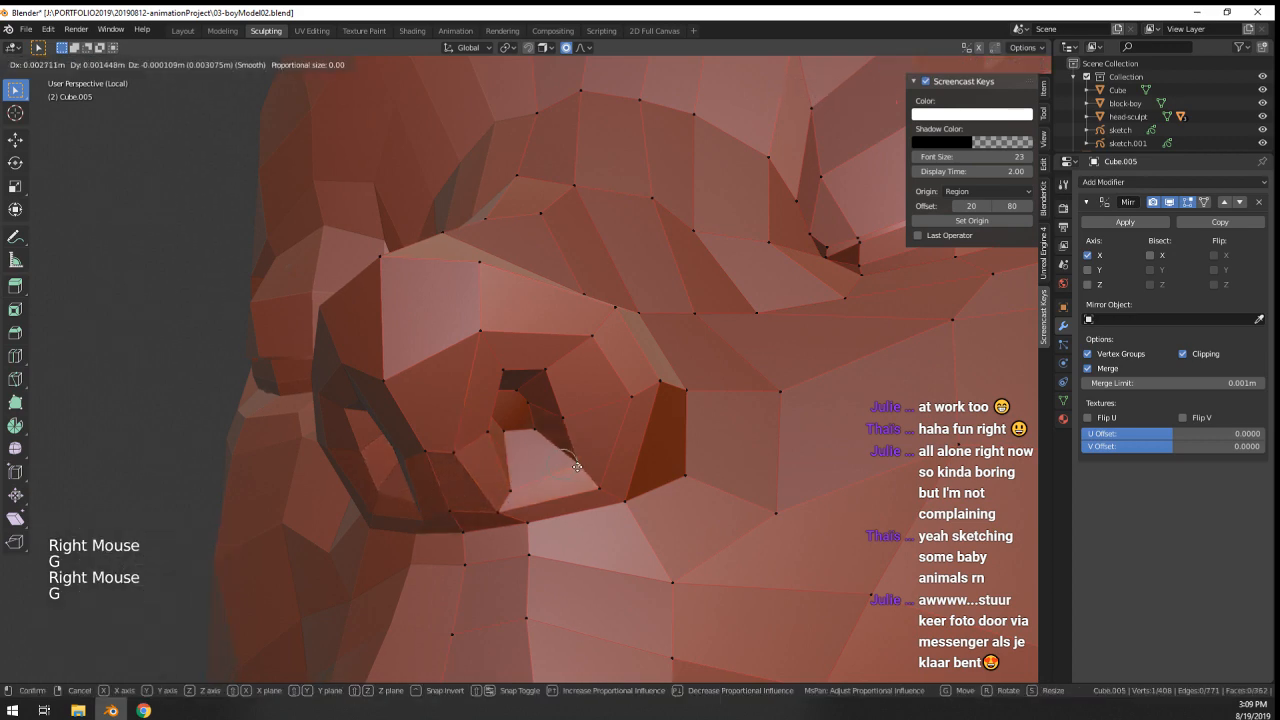
pyautogui.click(579, 469)
# - Move the two vertices on the outer inside wall of the nostril outward toward the nose wing
pyautogui.moveTo(579, 469); pyautogui.dragTo(566, 426, button='middle')
pyautogui.rightClick(566, 424)
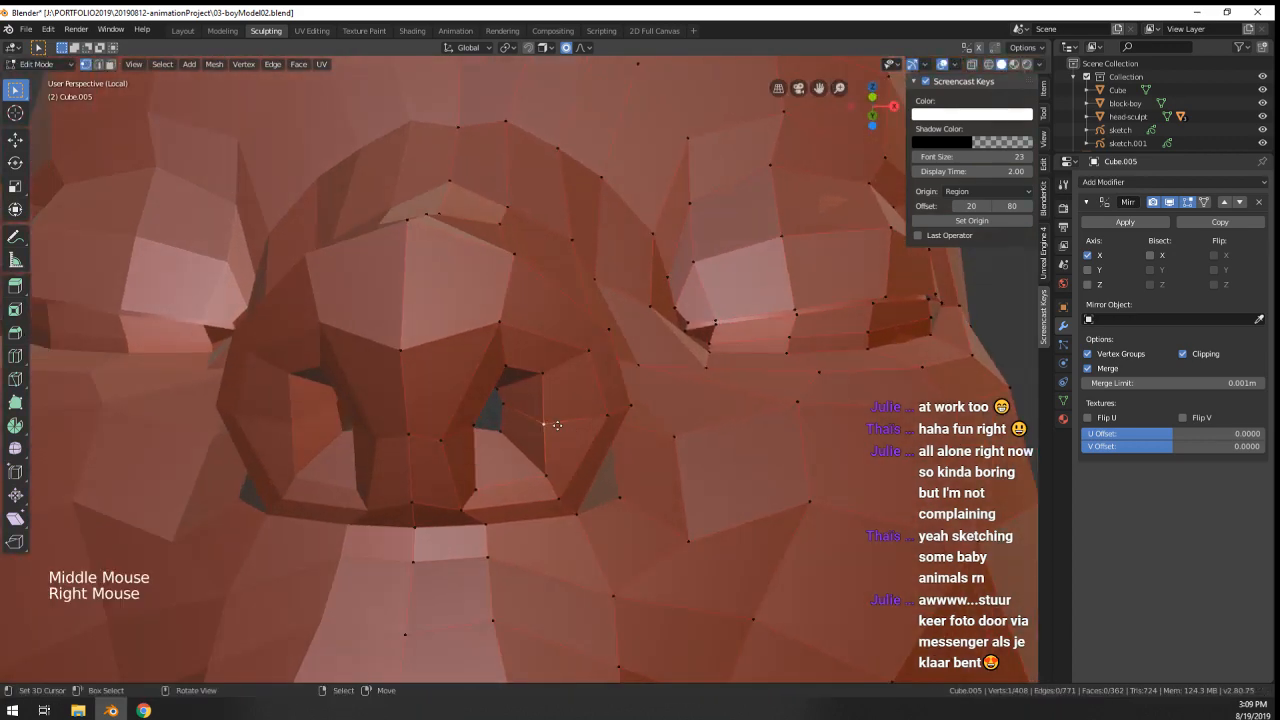
pyautogui.press('g')
pyautogui.click(557, 397)
pyautogui.rightClick(541, 372)
pyautogui.press('g')
pyautogui.click(559, 366)
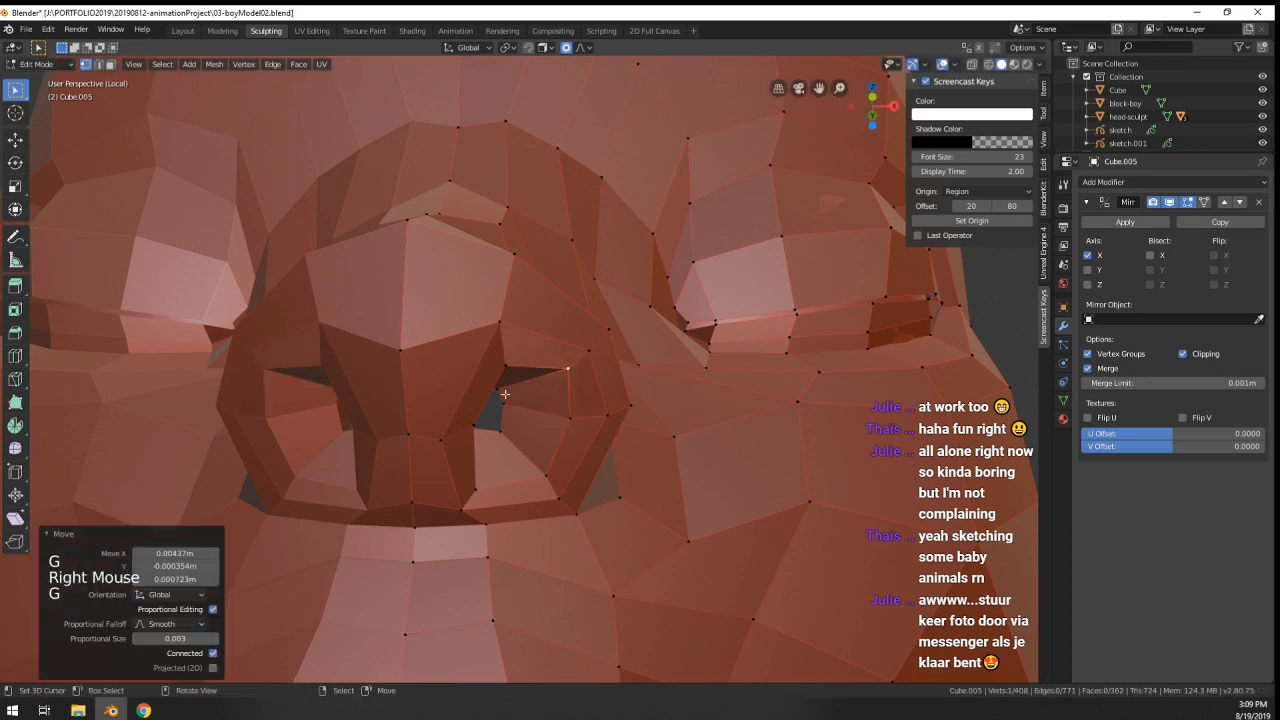
# - Select the deepest edge loop inside the nostril, resize it, and reposition it within the nostril opening
pyautogui.rightClick(507, 401)
pyautogui.moveTo(530, 410); pyautogui.dragTo(472, 420, button='middle')
pyautogui.keyDown('alt'); pyautogui.rightClick(514, 430); pyautogui.keyUp('alt')
pyautogui.press('s')
pyautogui.click(533, 452)
pyautogui.press('g')
pyautogui.click(528, 450)
pyautogui.press('s')
pyautogui.click(535, 455)
pyautogui.press('Tab')
pyautogui.scroll(-4, 560, 455)
pyautogui.scroll(-3, 456, 512)
pyautogui.scroll(5, 505, 440)
pyautogui.press('Tab')
pyautogui.scroll(3, 490, 422)
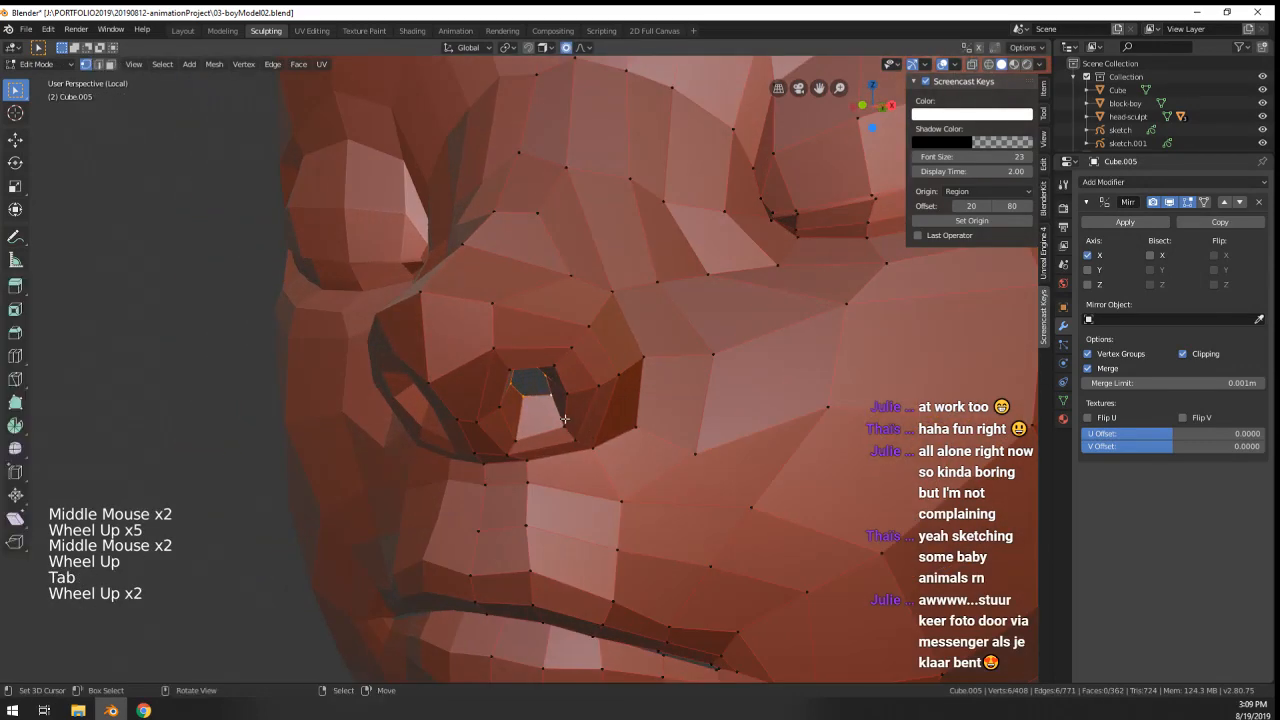
# - Move the vertex at the base of the nose wing slightly inward toward the nostril
pyautogui.scroll(-1, 560, 430)
pyautogui.rightClick(600, 438)
pyautogui.press('g')
pyautogui.click(580, 431)
pyautogui.press('Tab')
pyautogui.moveTo(586, 428); pyautogui.dragTo(612, 385, button='middle')
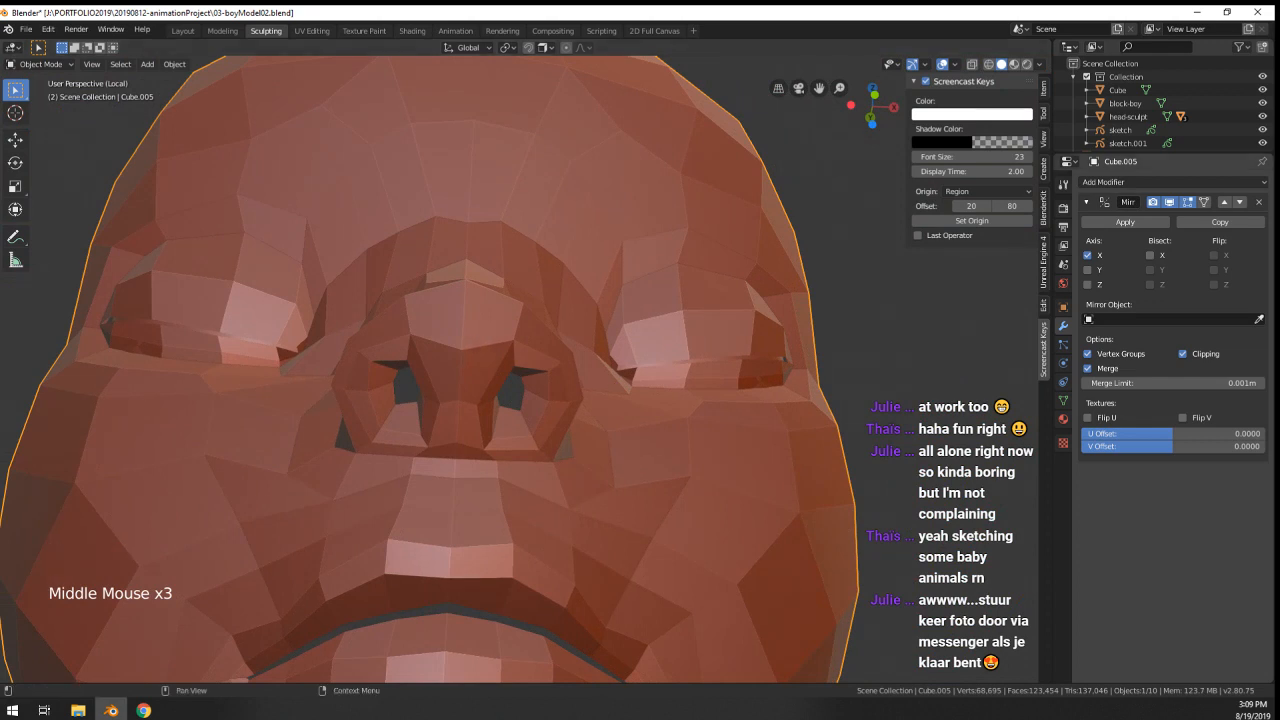
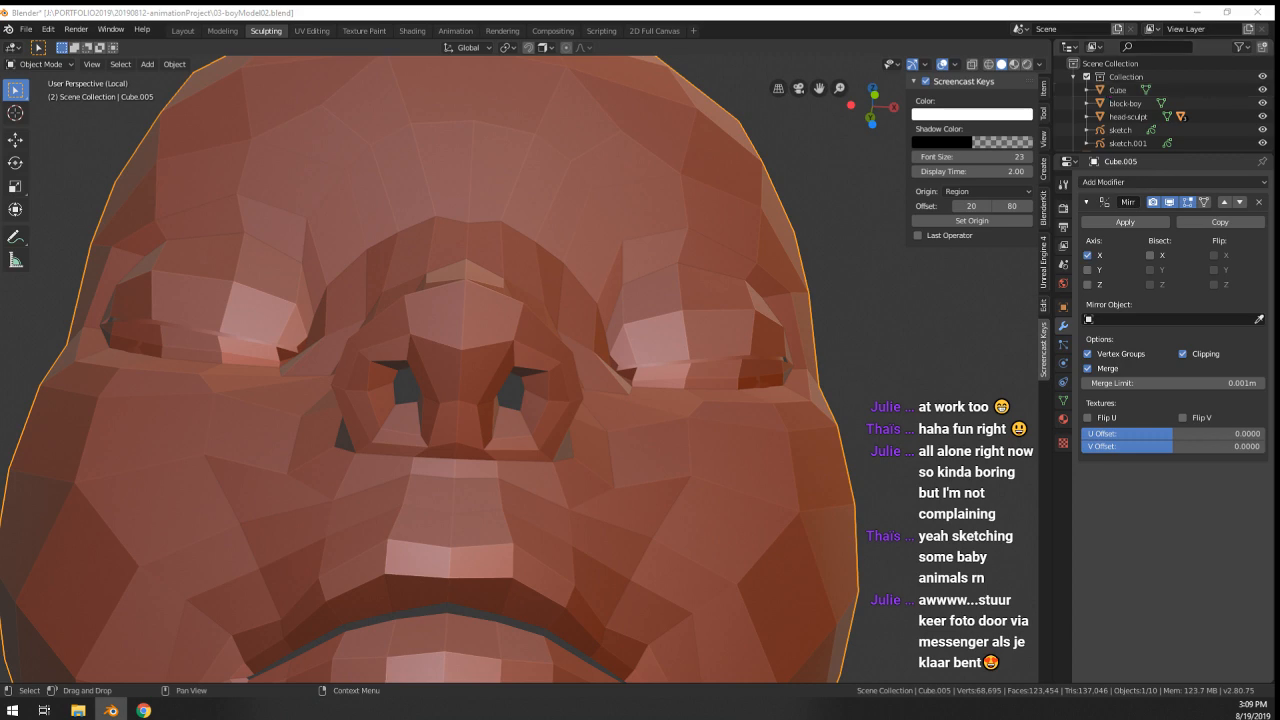
# - Move the vertex on the underside of the nose, next to the septum, toward the middle and down
pyautogui.scroll(3, 480, 440)
pyautogui.moveTo(570, 420); pyautogui.dragTo(369, 472, button='middle')
pyautogui.press('Tab')
pyautogui.rightClick(455, 463)
pyautogui.press('g')
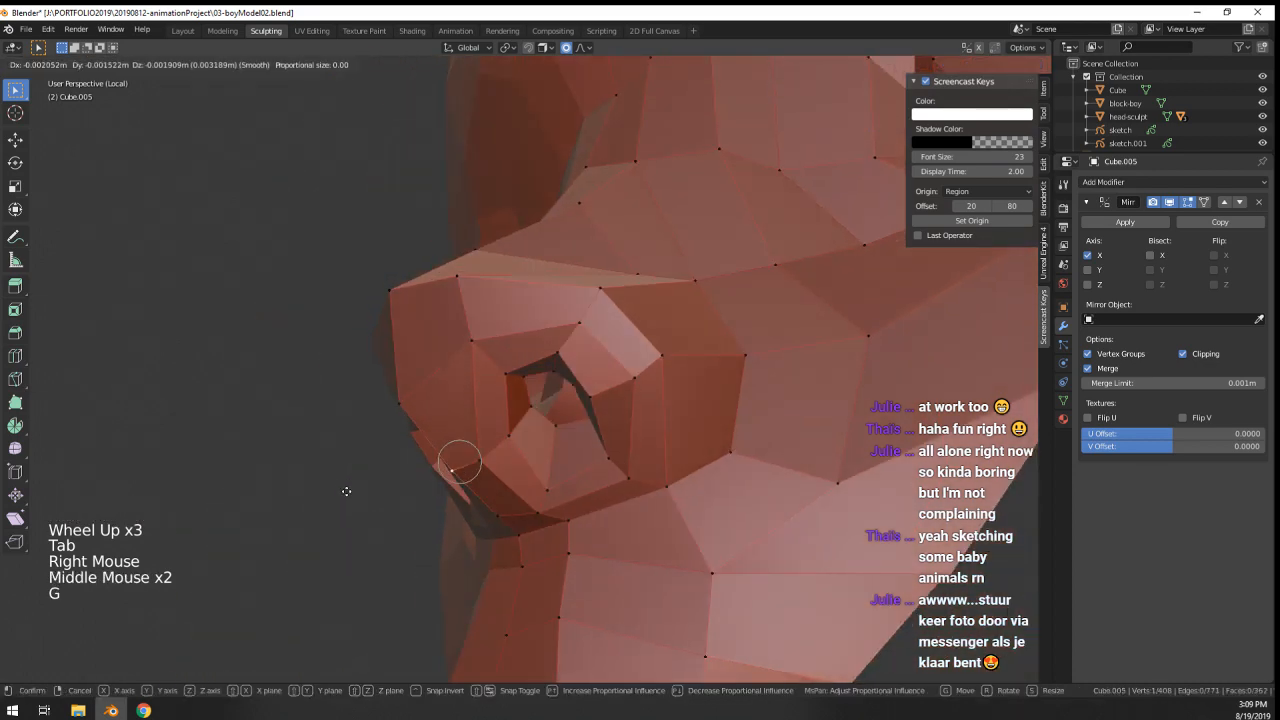
pyautogui.click(346, 491)
# - Move the vertex beside the nose tip, above the nostril's front edge, slightly down and forward
pyautogui.rightClick(396, 405)
pyautogui.moveTo(396, 405); pyautogui.dragTo(446, 406, button='middle')
pyautogui.rightClick(461, 338)
pyautogui.press('g')
pyautogui.click(450, 350)
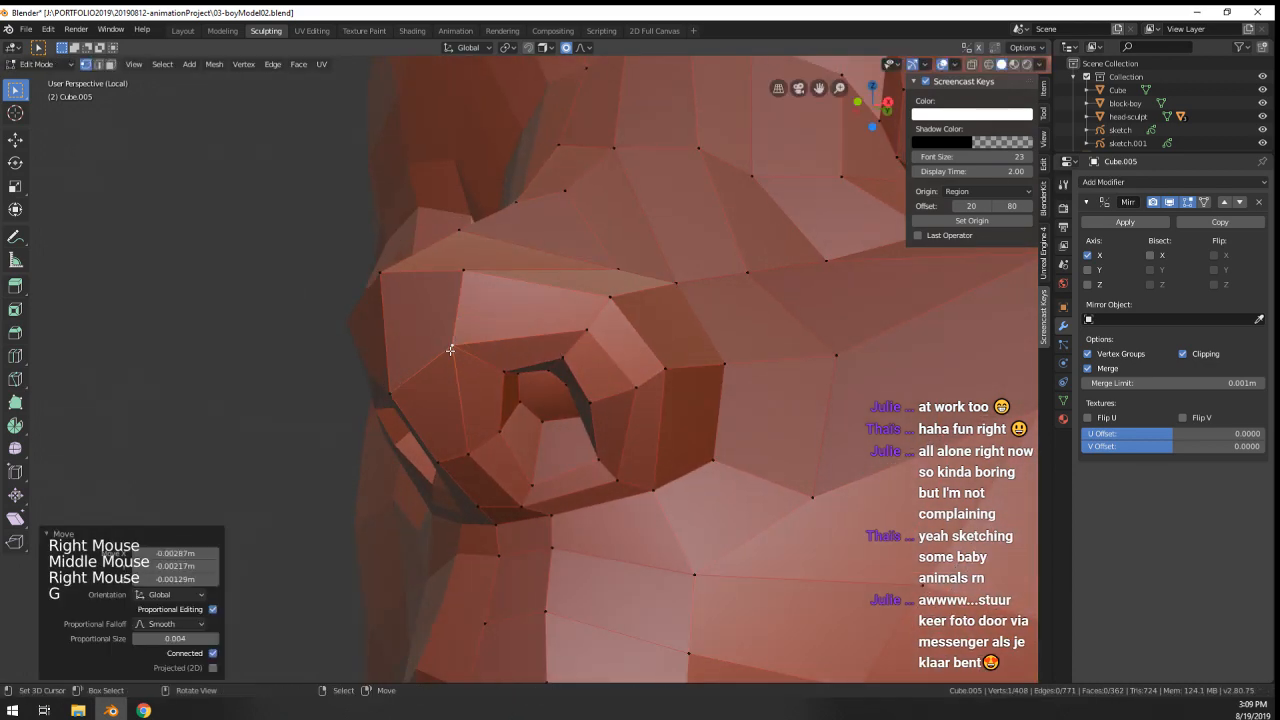
# - Fine-tune the position of the vertex beside the nose tip from several viewing angles
pyautogui.scroll(-2, 450, 350)
pyautogui.moveTo(450, 350); pyautogui.dragTo(546, 371, button='middle')
pyautogui.press('g')
pyautogui.click(529, 335)
pyautogui.press('Tab')
pyautogui.press('Tab')
pyautogui.press('g')
pyautogui.press('Tab')
pyautogui.scroll(2, 506, 396)
pyautogui.press('Tab')
pyautogui.press('g')
pyautogui.moveTo(546, 371); pyautogui.dragTo(631, 434, button='middle')
pyautogui.click(536, 395)
# - Select two neighbouring vertices on the nostril's lower rim and reposition them together
pyautogui.keyDown('shift'); pyautogui.rightClick(604, 453); pyautogui.keyUp('shift')
pyautogui.rightClick(607, 457)
pyautogui.keyDown('shift'); pyautogui.rightClick(575, 467); pyautogui.keyUp('shift')
pyautogui.press('g')
pyautogui.moveTo(576, 468); pyautogui.dragTo(545, 339, button='middle')
pyautogui.press('Tab')
pyautogui.scroll(-3, 600, 465)
pyautogui.scroll(-7, 670, 470)
pyautogui.scroll(6, 600, 380)
# - Move the vertex on the nose wing above the nostril slightly upward
pyautogui.press('Tab')
pyautogui.rightClick(562, 357)
pyautogui.press('g')
pyautogui.click(561, 343)
pyautogui.moveTo(545, 339); pyautogui.dragTo(492, 394, button='middle')
pyautogui.hotkey('ctrl', 'r')
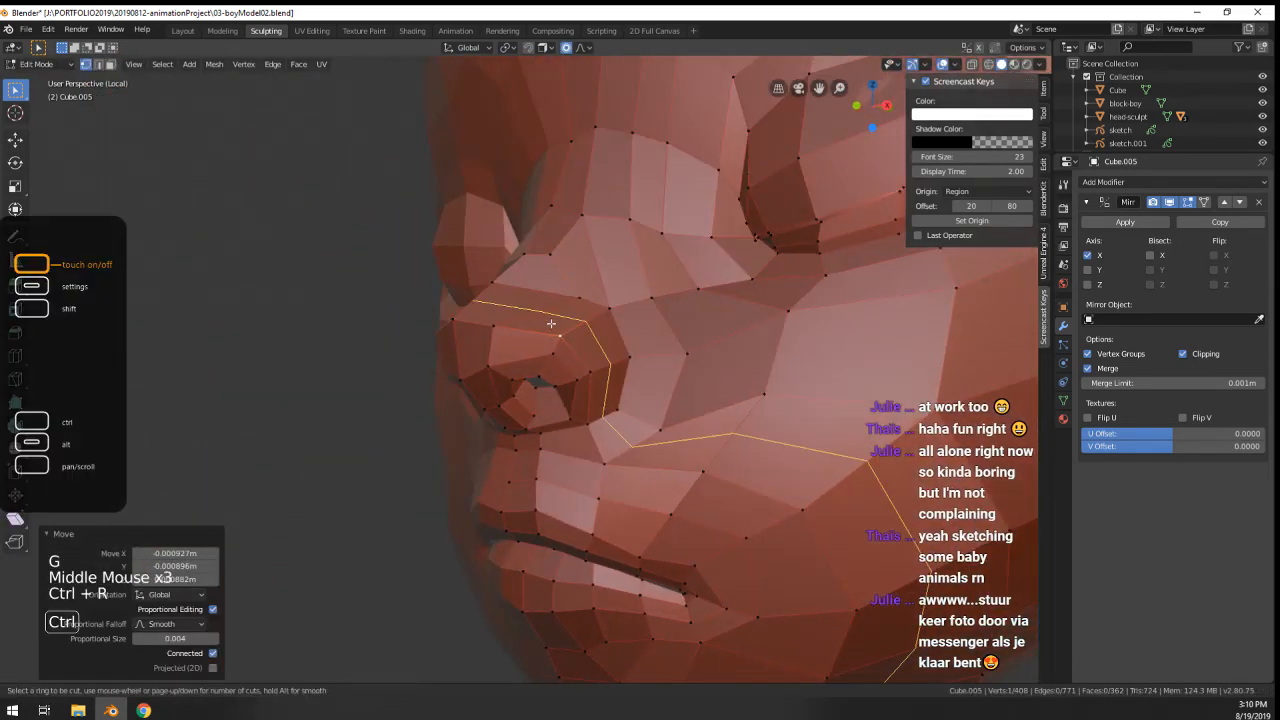
pyautogui.rightClick(551, 325)
# - Move the vertex on the side of the lower nose bridge toward the middle of the nose
pyautogui.moveTo(470, 318); pyautogui.dragTo(560, 345, button='middle')
pyautogui.rightClick(562, 274)
pyautogui.press('g')
pyautogui.click(557, 282)
pyautogui.moveTo(557, 282); pyautogui.dragTo(654, 271, button='middle')
pyautogui.press('g')
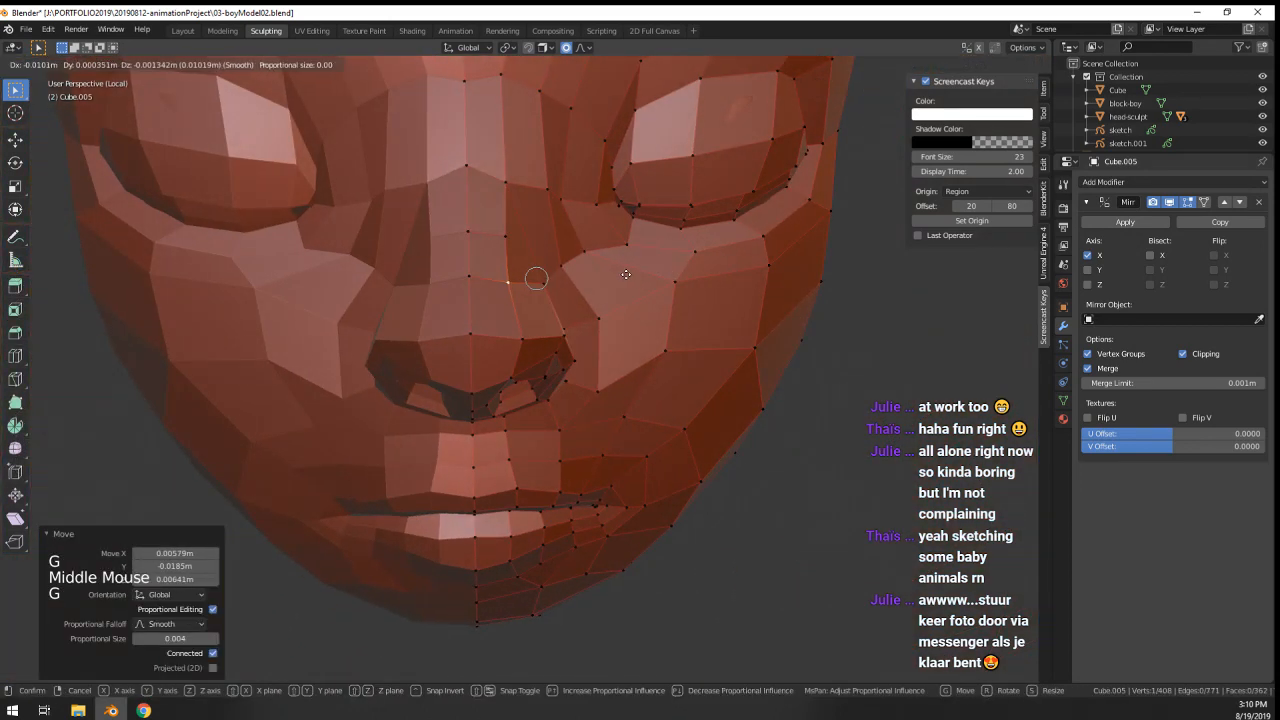
pyautogui.press('Tab')
pyautogui.scroll(-6, 528, 277)
pyautogui.moveTo(528, 277)
pyautogui.mouseDown(button='middle')
pyautogui.moveTo(484, 241)
pyautogui.moveTo(540, 296)
pyautogui.mouseUp(button='middle')
pyautogui.scroll(3, 484, 241)
# - Adjust the vertices along the lower nose bridge to refine the nose's side profile
pyautogui.press('Tab')
pyautogui.rightClick(541, 297)
pyautogui.press('g')
pyautogui.click(544, 295)
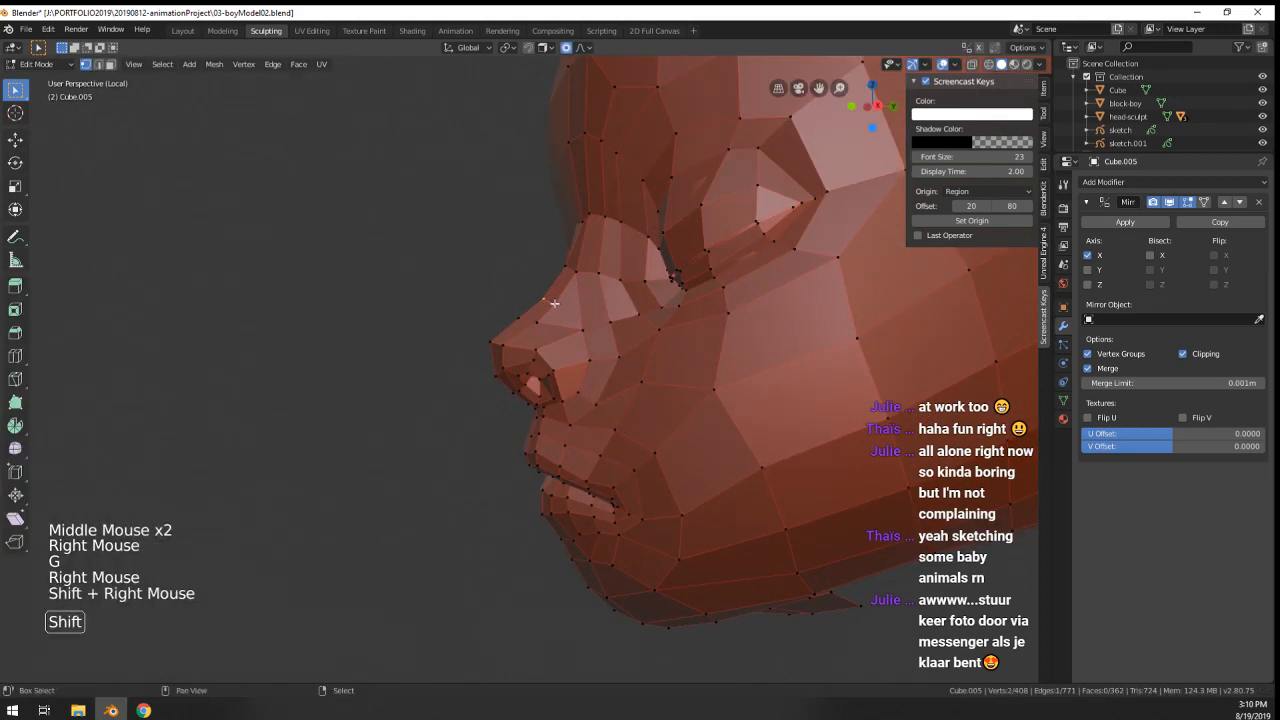
pyautogui.press('g')
pyautogui.click(578, 272)
# - Delete the face on the side of the nose bridge, directly above the nose wing
pyautogui.scroll(2, 580, 281)
pyautogui.moveTo(580, 281); pyautogui.dragTo(690, 320, button='middle')
pyautogui.moveTo(690, 320); pyautogui.dragTo(548, 349, button='middle')
pyautogui.scroll(-1, 618, 299)
pyautogui.scroll(1, 618, 299)
pyautogui.scroll(1, 618, 299)
pyautogui.rightClick(548, 349)
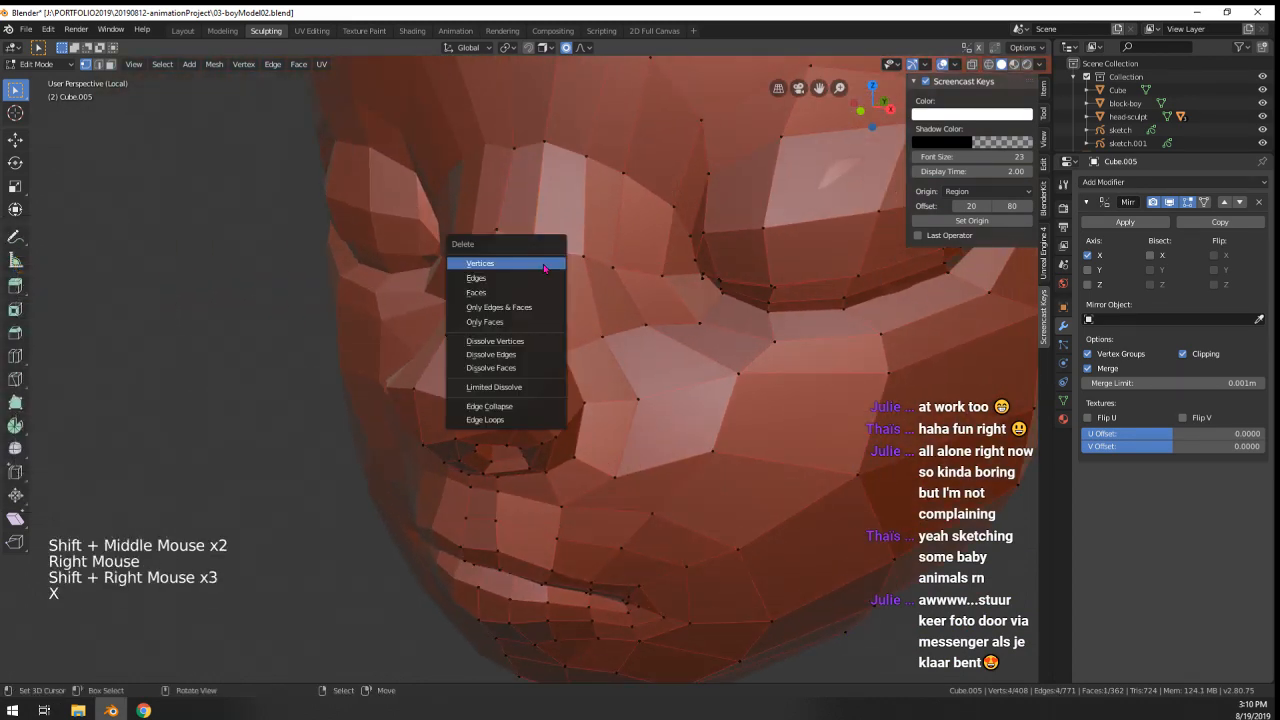
pyautogui.click(538, 293)
# - Add a loop cut from the gap's lower edge through the nose wing into the nostril, and slide its vertices into place
pyautogui.moveTo(538, 293); pyautogui.dragTo(449, 444, button='middle')
pyautogui.hotkey('ctrl', 'r')
pyautogui.click(506, 383)
pyautogui.scroll(1, 546, 389)
pyautogui.press('g')
pyautogui.press('g')
pyautogui.click(511, 441)
# - Move and slide the new loop's vertices at the nostril rim to round the opening
pyautogui.press('Tab')
pyautogui.press('Tab')
pyautogui.scroll(1, 520, 491)
pyautogui.rightClick(480, 466)
pyautogui.press('g')
pyautogui.click(462, 472)
pyautogui.scroll(1, 458, 474)
pyautogui.press('g')
pyautogui.press('g')
pyautogui.click(477, 466)
pyautogui.press('g')
pyautogui.click(519, 374)
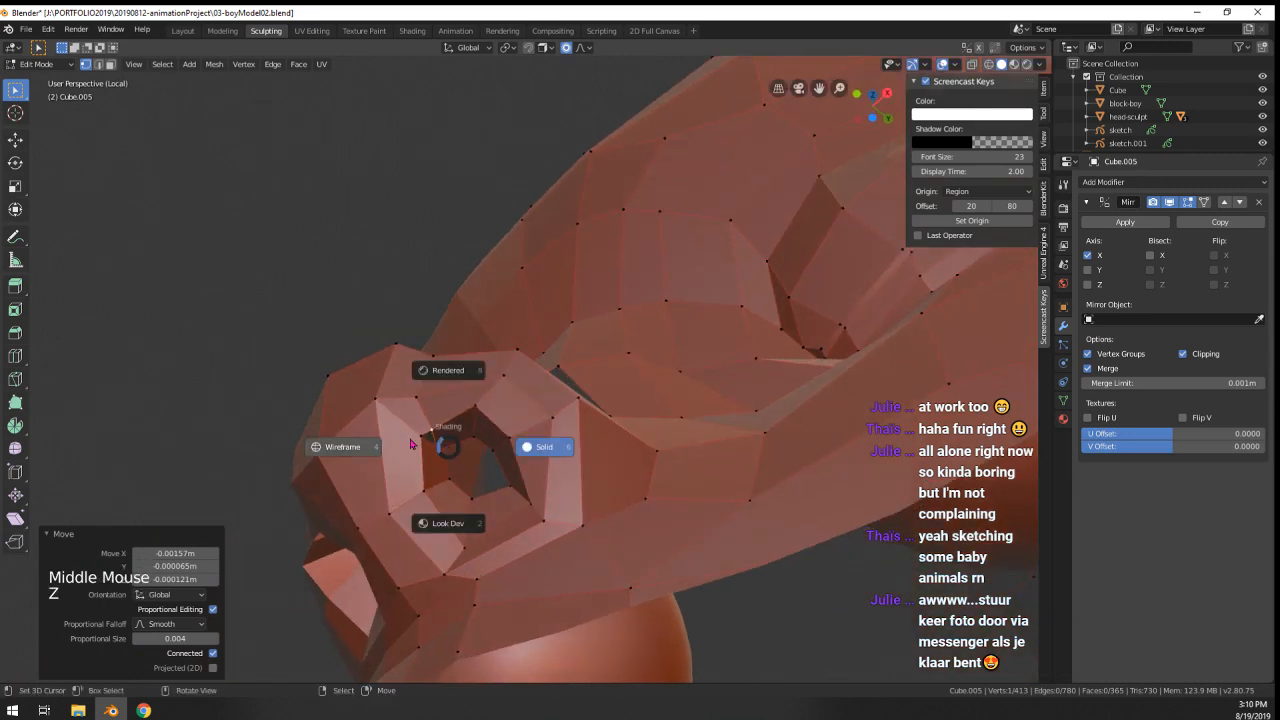
# - Reposition the new loop's vertex inside the nostril using wireframe shading, and restore solid shading
pyautogui.click(410, 443)
pyautogui.rightClick(438, 445)
pyautogui.press('g')
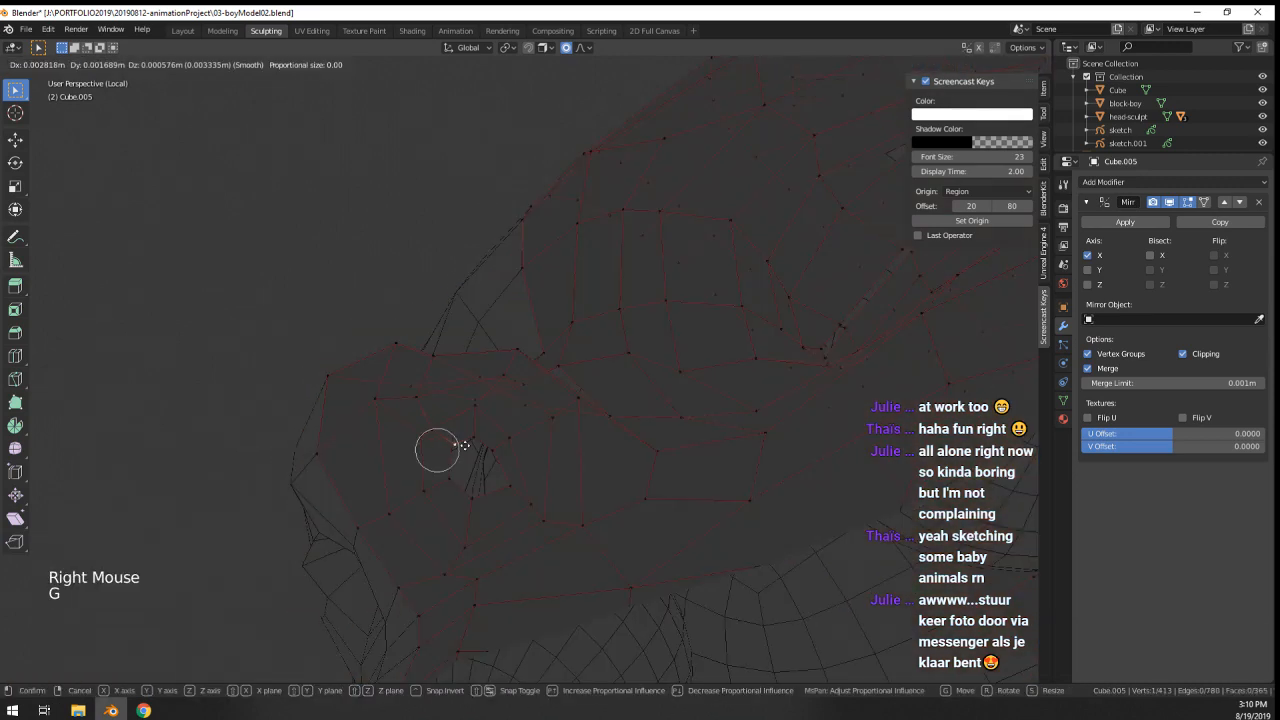
pyautogui.rightClick(436, 450)
pyautogui.press('g')
pyautogui.click(437, 455)
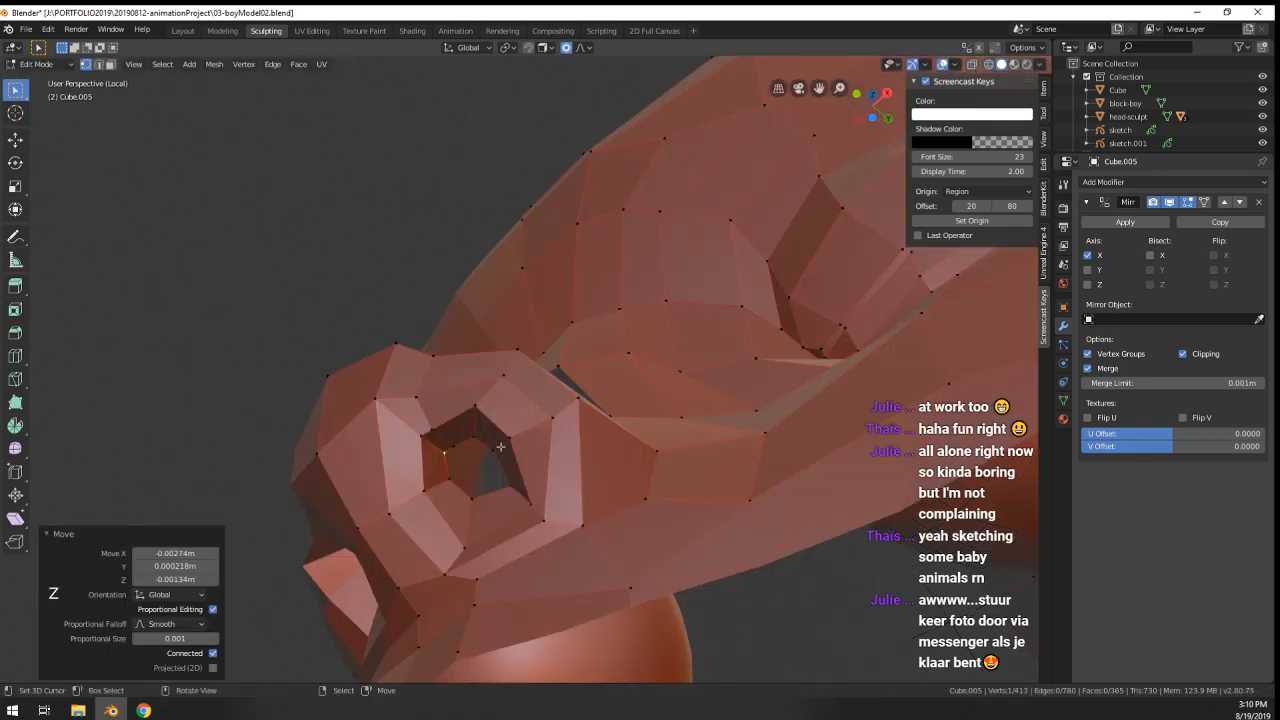
# - Move the short edge at the nostril's inner upper rim and rotate it about 15°
pyautogui.rightClick(446, 437)
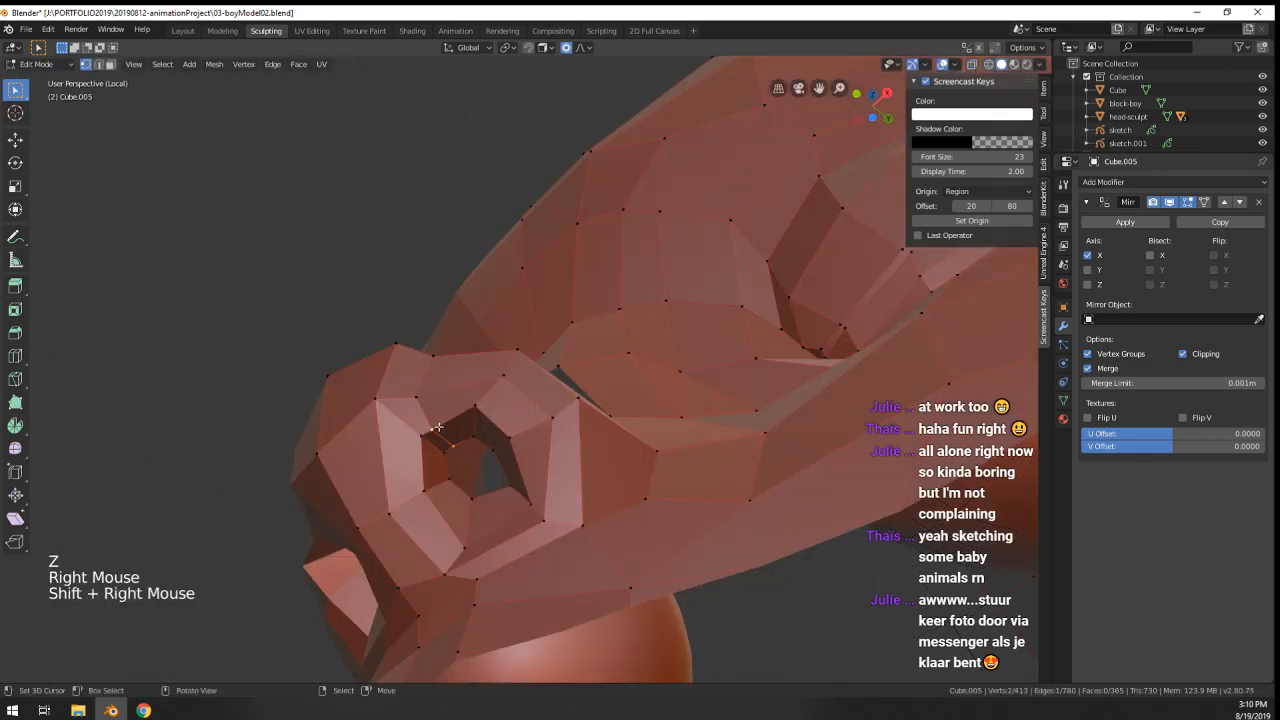
pyautogui.press('g')
pyautogui.click(446, 422)
pyautogui.press('r')
pyautogui.click(506, 449)
pyautogui.press('g')
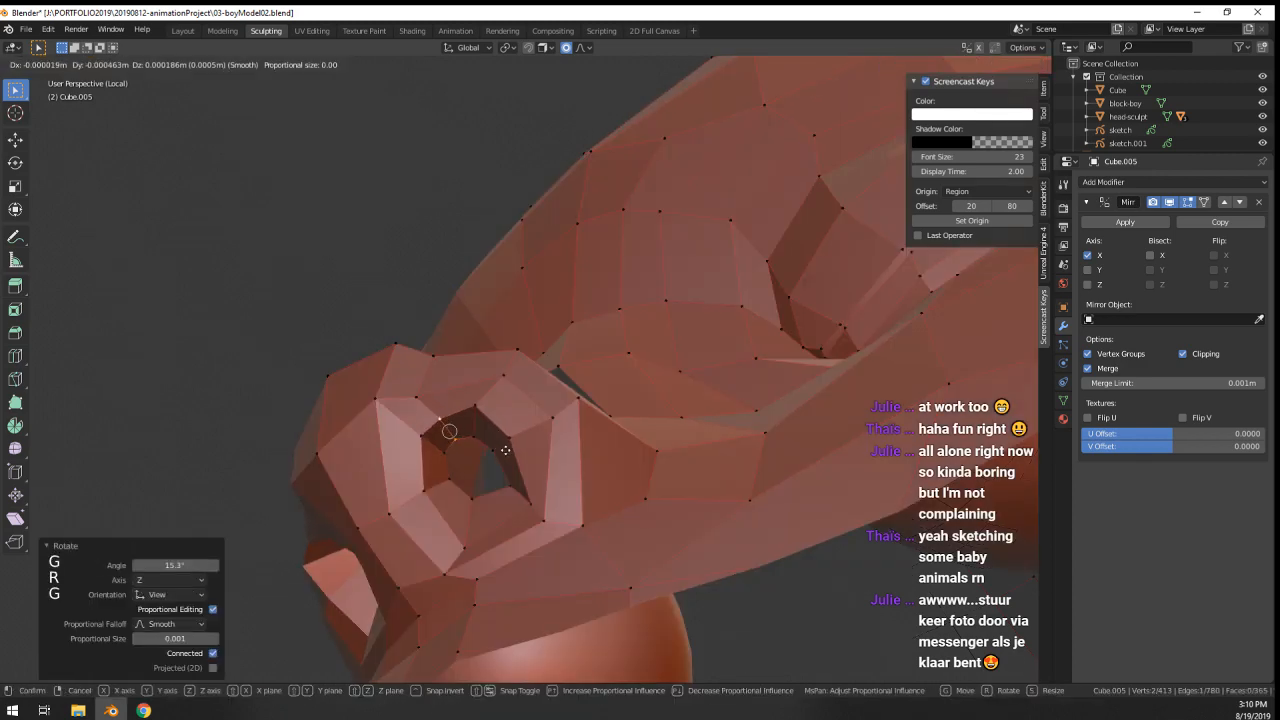
pyautogui.press('Tab')
pyautogui.moveTo(506, 449); pyautogui.dragTo(565, 344, button='middle')
pyautogui.press('Tab')
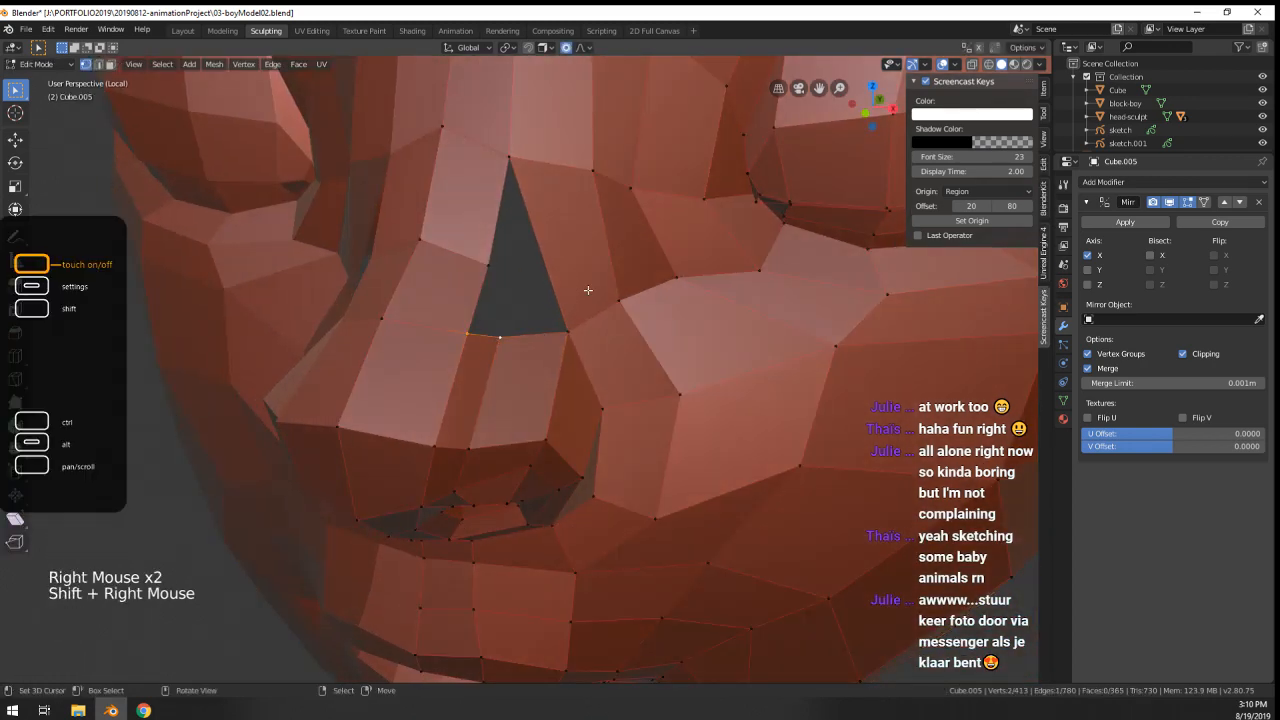
# - Delete the face between the triangular gap and the cheek on the side of the nose bridge
pyautogui.keyDown('shift'); pyautogui.moveTo(586, 286); pyautogui.dragTo(586, 310, button='middle'); pyautogui.keyUp('shift')
pyautogui.keyDown('shift'); pyautogui.moveTo(586, 310); pyautogui.dragTo(584, 333, button='middle'); pyautogui.keyUp('shift')
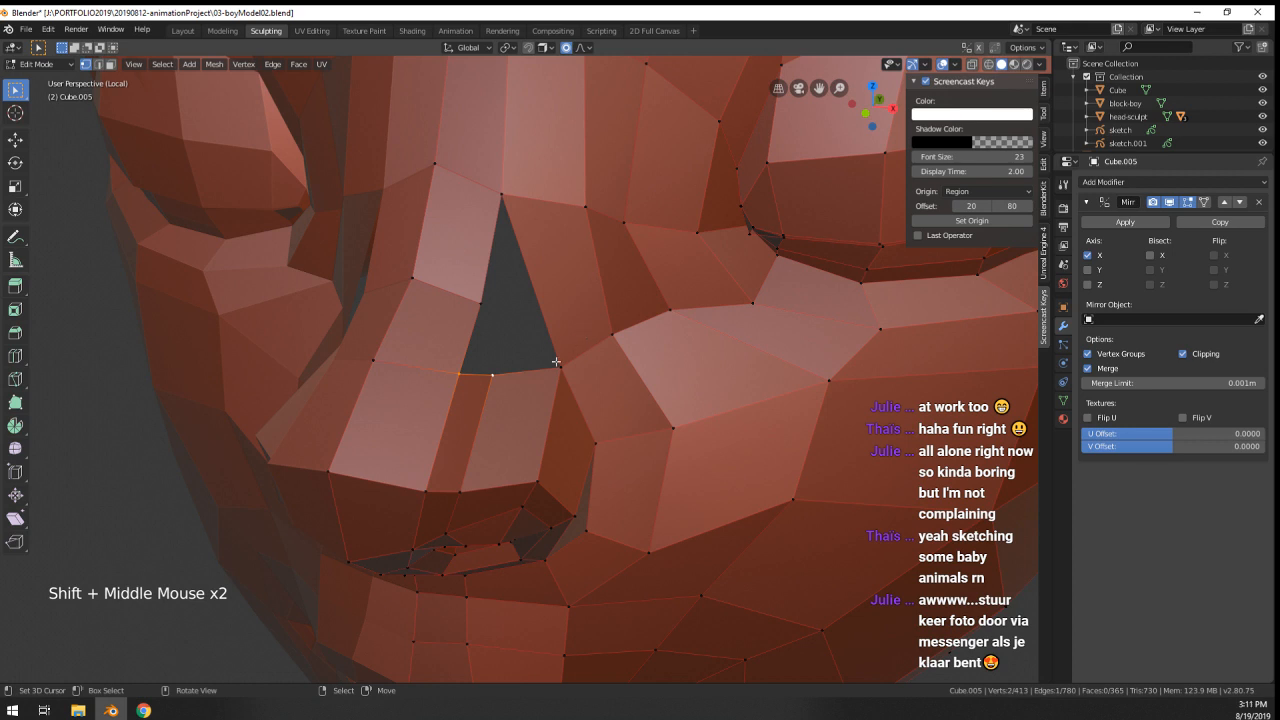
pyautogui.press('x')
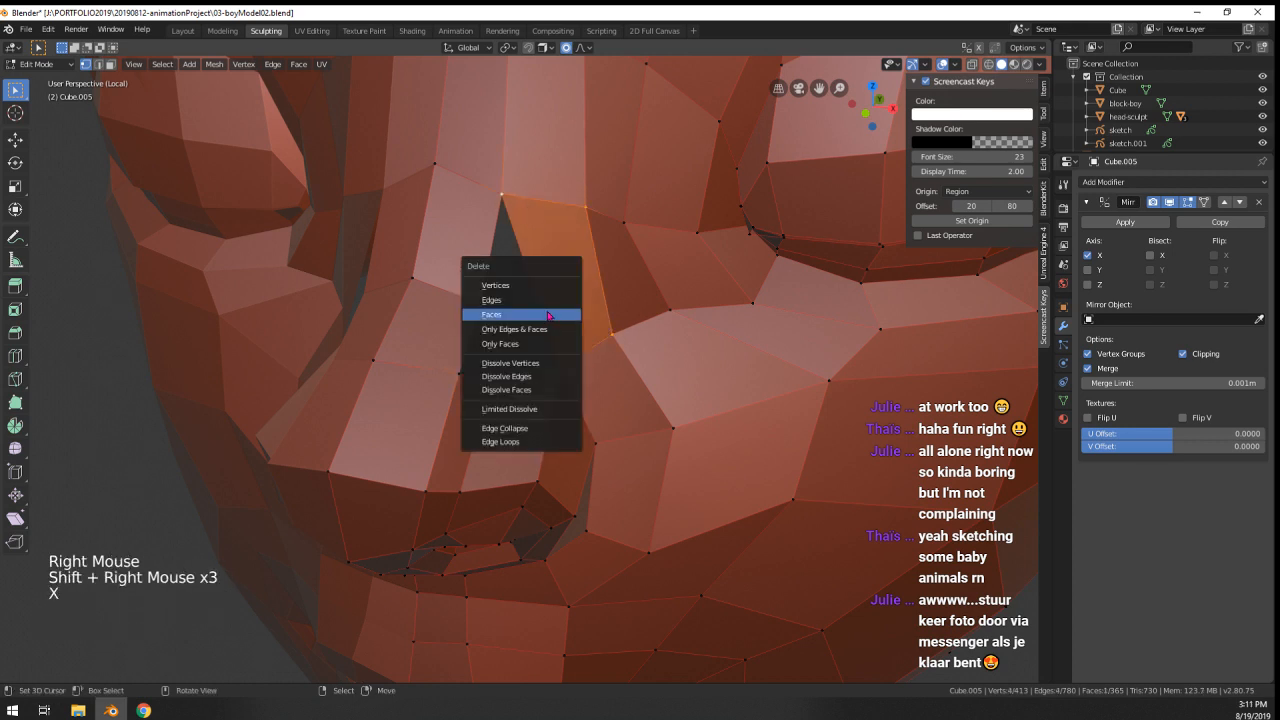
pyautogui.click(540, 318)
# - Move the middle vertex on the gap's lower edge slightly toward the cheek
pyautogui.keyDown('shift'); pyautogui.moveTo(540, 318); pyautogui.dragTo(485, 443, button='middle'); pyautogui.keyUp('shift')
pyautogui.press('g')
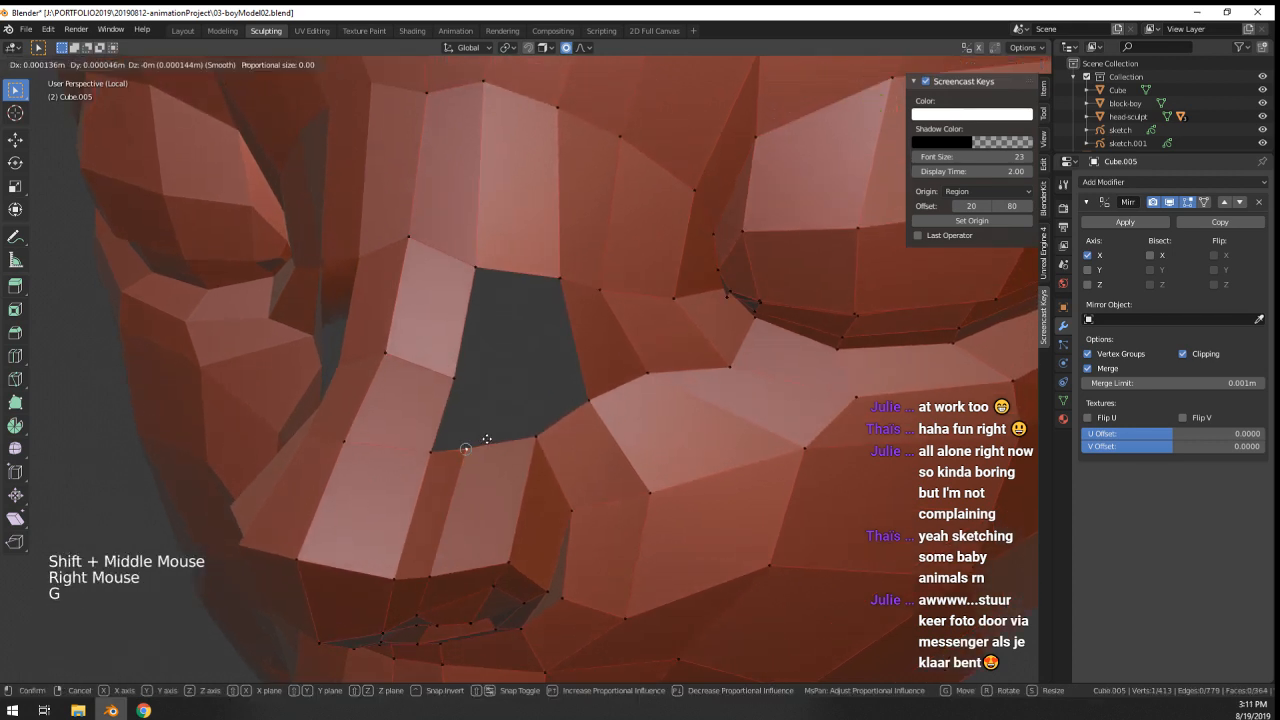
pyautogui.click(494, 435)
pyautogui.rightClick(592, 401)
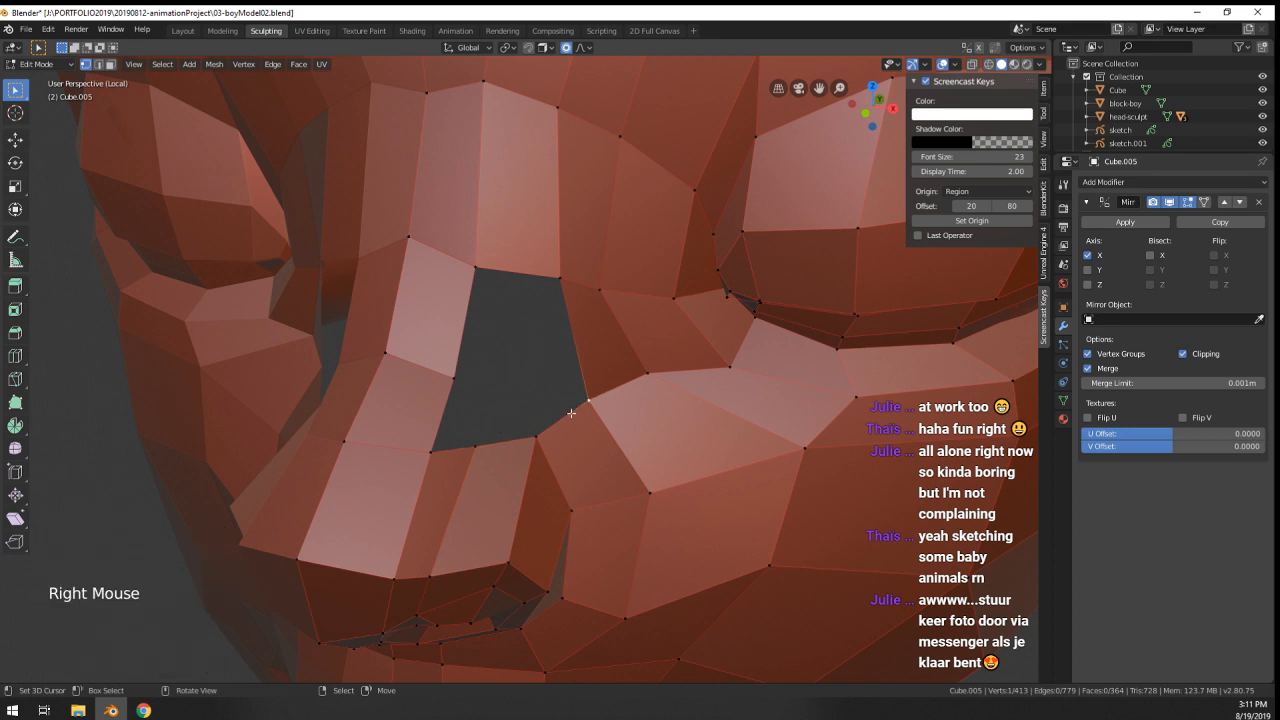
pyautogui.press('f')
pyautogui.hotkey('ctrl', 'z')
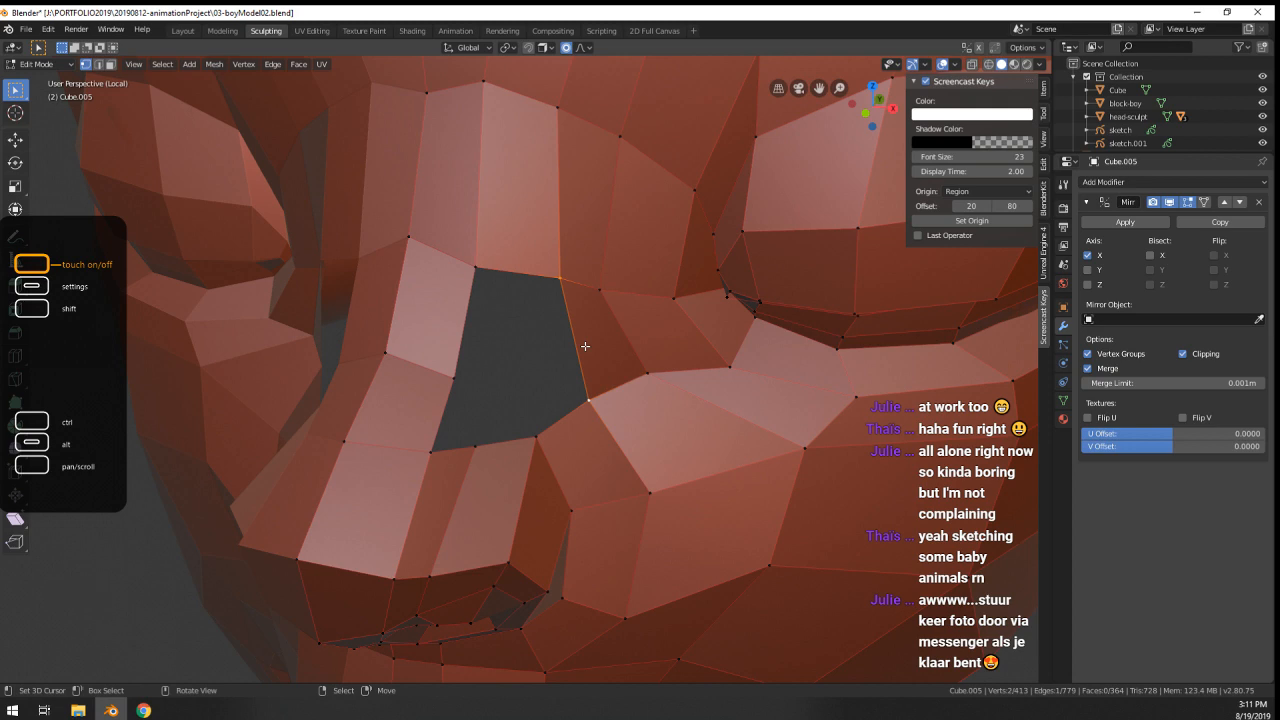
# - Extrude a new vertex from the gap's upper cheek-side corner into the middle of the gap
pyautogui.scroll(-4, 585, 346)
pyautogui.scroll(4, 571, 327)
pyautogui.keyDown('ctrl'); pyautogui.click(533, 338); pyautogui.keyUp('ctrl')
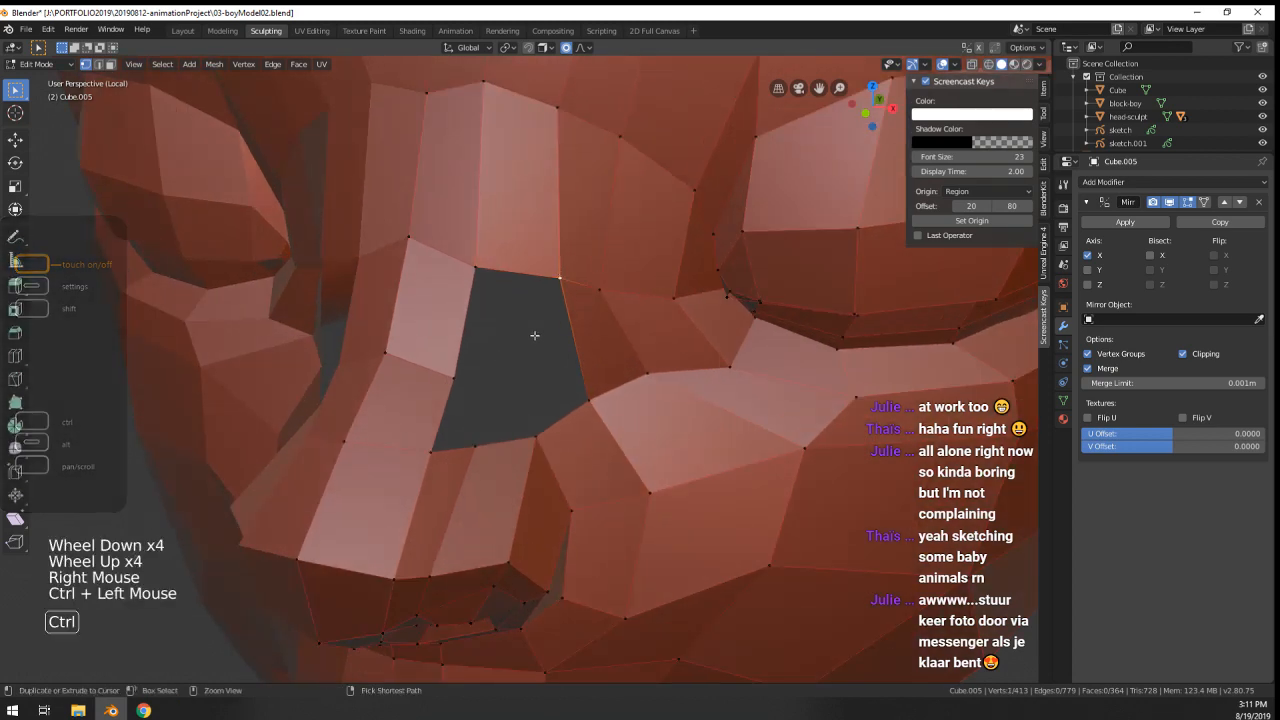
pyautogui.keyDown('ctrl'); pyautogui.click(546, 339); pyautogui.keyUp('ctrl')
# - Slide the two vertices across the side of the nose bridge, next to the gap, upward along their edges
pyautogui.rightClick(454, 377)
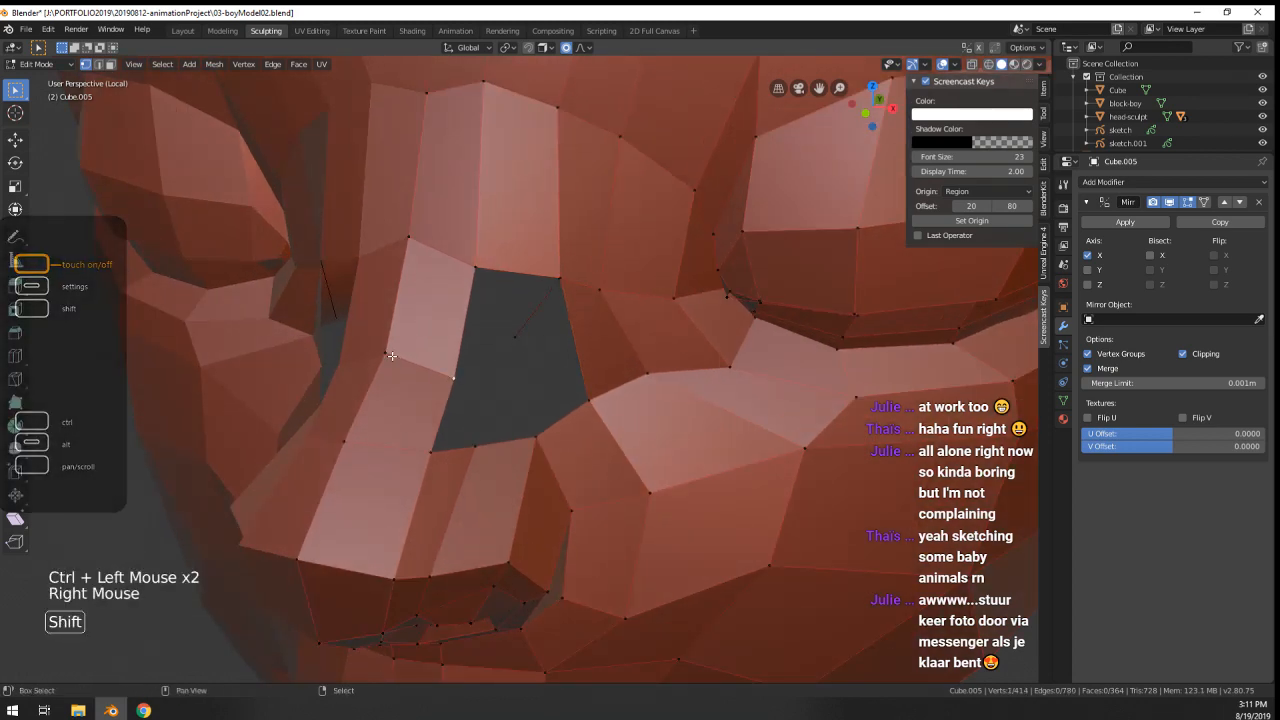
pyautogui.keyDown('shift'); pyautogui.rightClick(387, 353); pyautogui.keyUp('shift')
pyautogui.press('g')
pyautogui.press('g')
pyautogui.click(420, 317)
# - Move the extruded vertex slightly down and fill a face between it and the gap's cheek-side edge
pyautogui.rightClick(518, 341)
pyautogui.press('g')
pyautogui.click(517, 361)
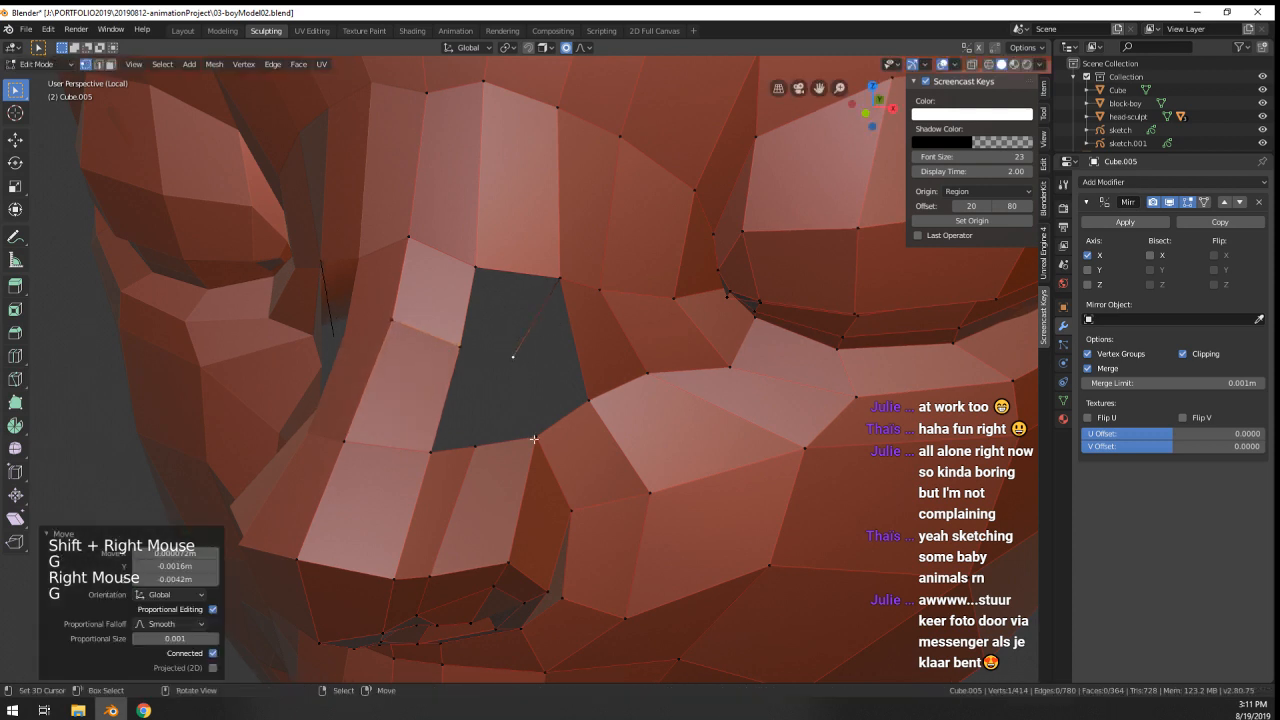
pyautogui.rightClick(537, 436)
pyautogui.keyDown('shift'); pyautogui.rightClick(588, 401); pyautogui.keyUp('shift')
pyautogui.press('f')
# - Fill the upper part of the gap with a four-sided face joining the nose bridge to the extruded vertex
pyautogui.rightClick(462, 347)
pyautogui.keyDown('shift'); pyautogui.rightClick(476, 270); pyautogui.keyUp('shift')
pyautogui.keyDown('shift'); pyautogui.rightClick(558, 280); pyautogui.keyUp('shift')
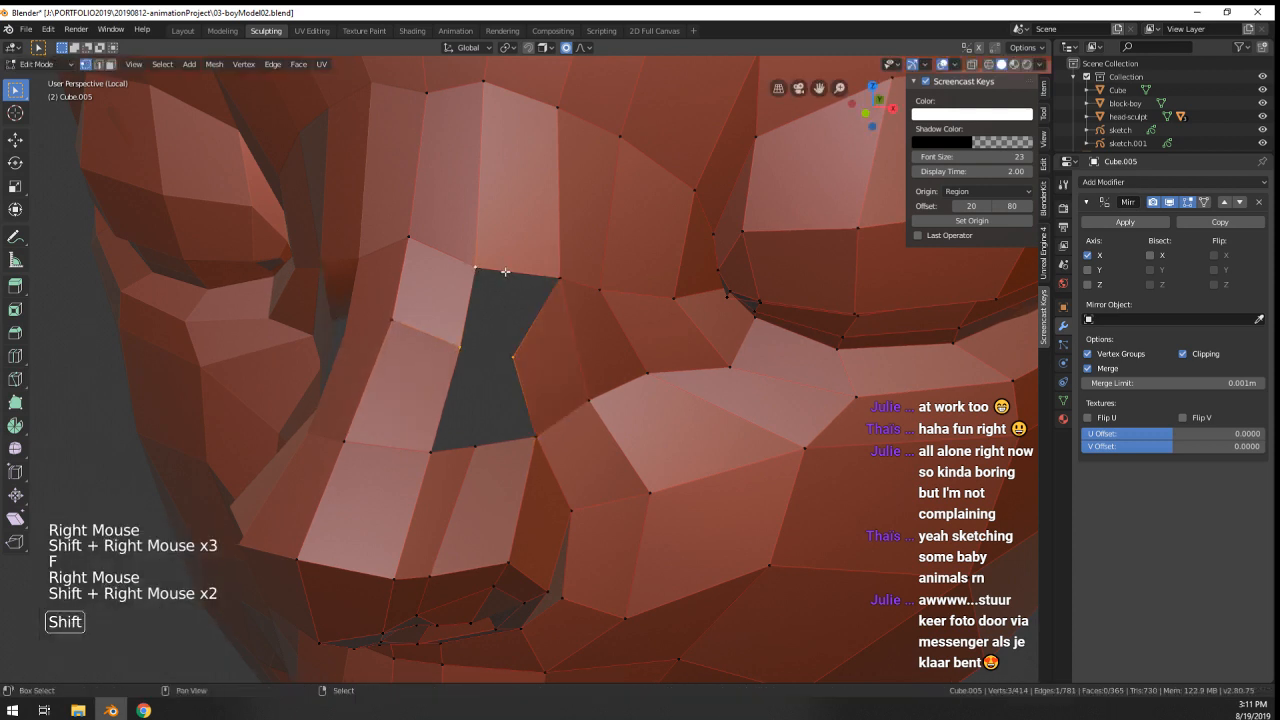
pyautogui.keyDown('shift'); pyautogui.rightClick(514, 356); pyautogui.keyUp('shift')
pyautogui.press('f')
pyautogui.scroll(-3, 541, 426)
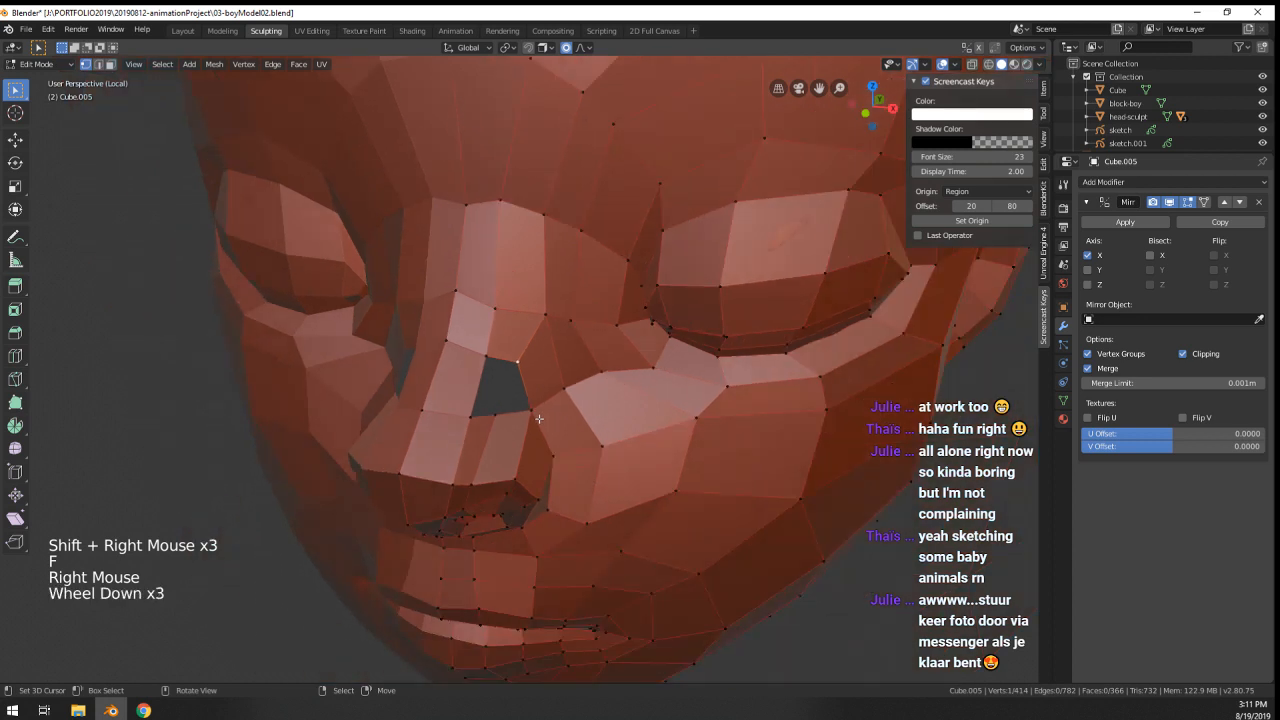
# - Add a cut beside the nose bridge and fill the remaining hole with new faces
pyautogui.scroll(2, 508, 428)
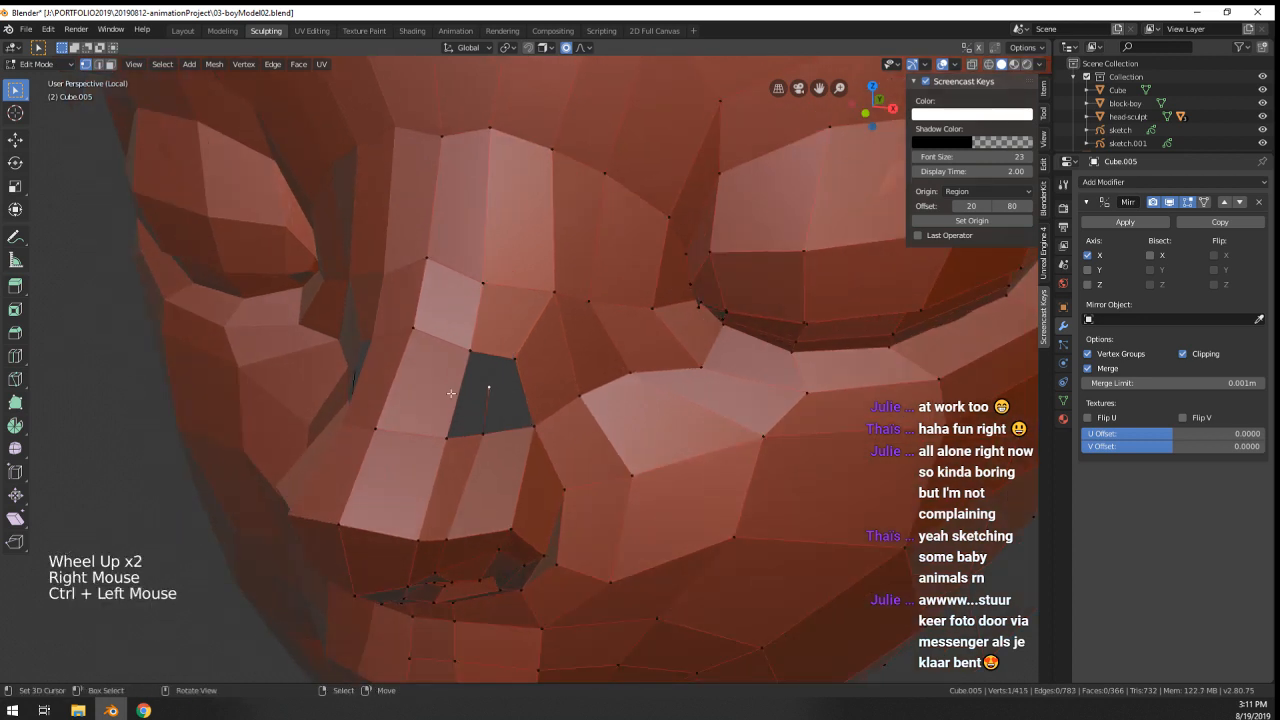
pyautogui.hotkey('ctrl', 'r')
pyautogui.rightClick(490, 391)
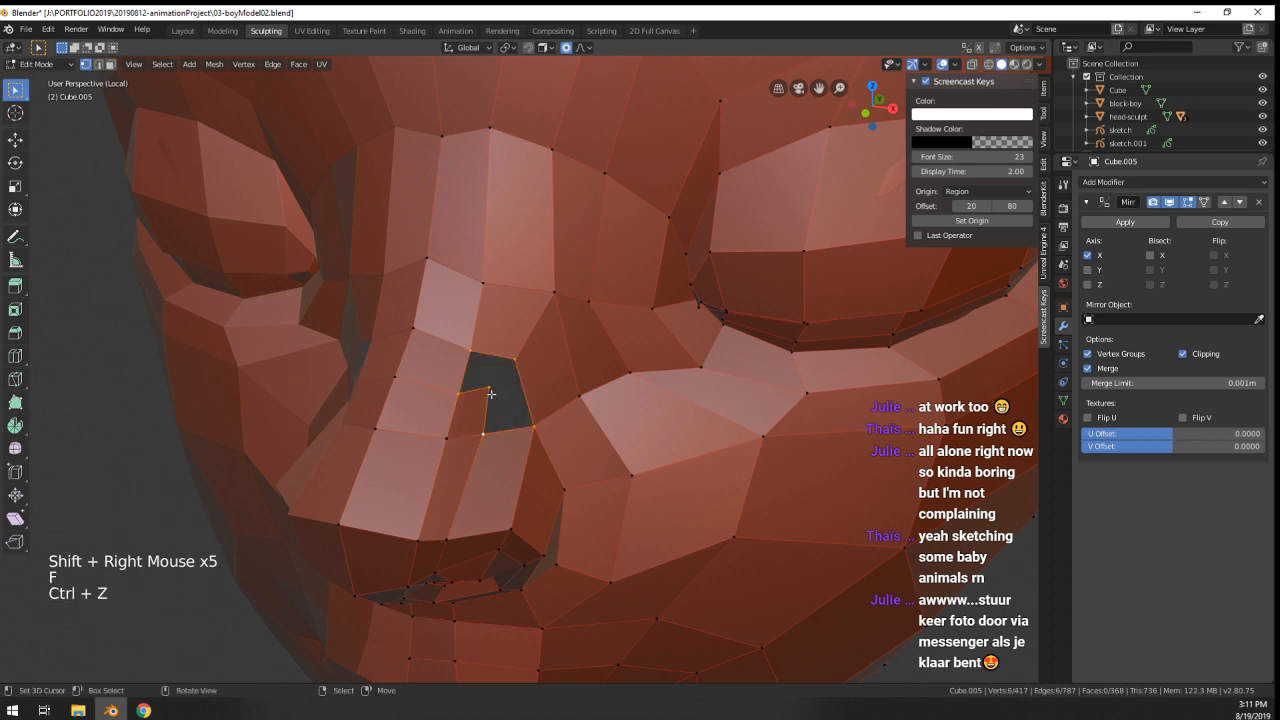
pyautogui.rightClick(491, 393)
pyautogui.keyDown('shift'); pyautogui.rightClick(507, 363); pyautogui.keyUp('shift')
pyautogui.keyDown('shift'); pyautogui.rightClick(477, 357); pyautogui.keyUp('shift')
pyautogui.keyDown('shift'); pyautogui.rightClick(468, 394); pyautogui.keyUp('shift')
pyautogui.press('f')
pyautogui.rightClick(498, 391)
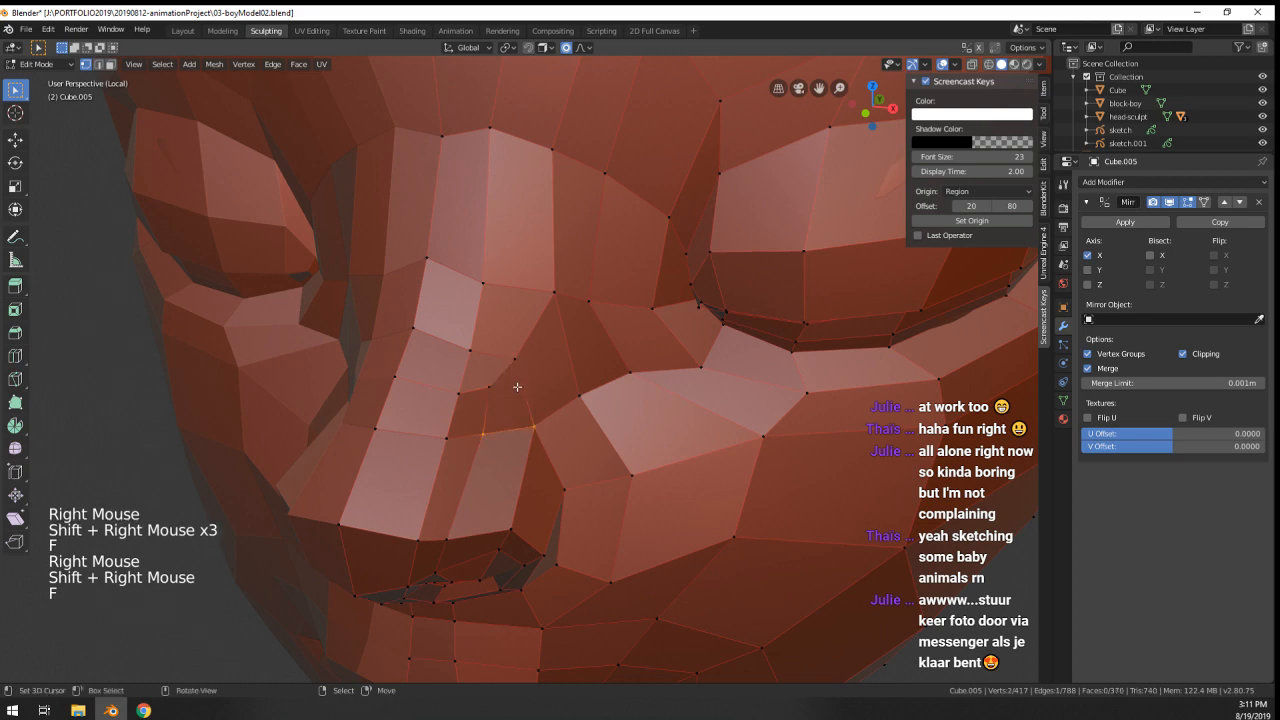
# - Slide the three-vertex edge row across the upper nose bridge upward by a factor of about -0.376
pyautogui.scroll(-3, 517, 387)
pyautogui.press('Tab')
pyautogui.moveTo(517, 387); pyautogui.dragTo(548, 315, button='middle')
pyautogui.scroll(2, 525, 375)
pyautogui.press('Tab')
pyautogui.rightClick(525, 375)
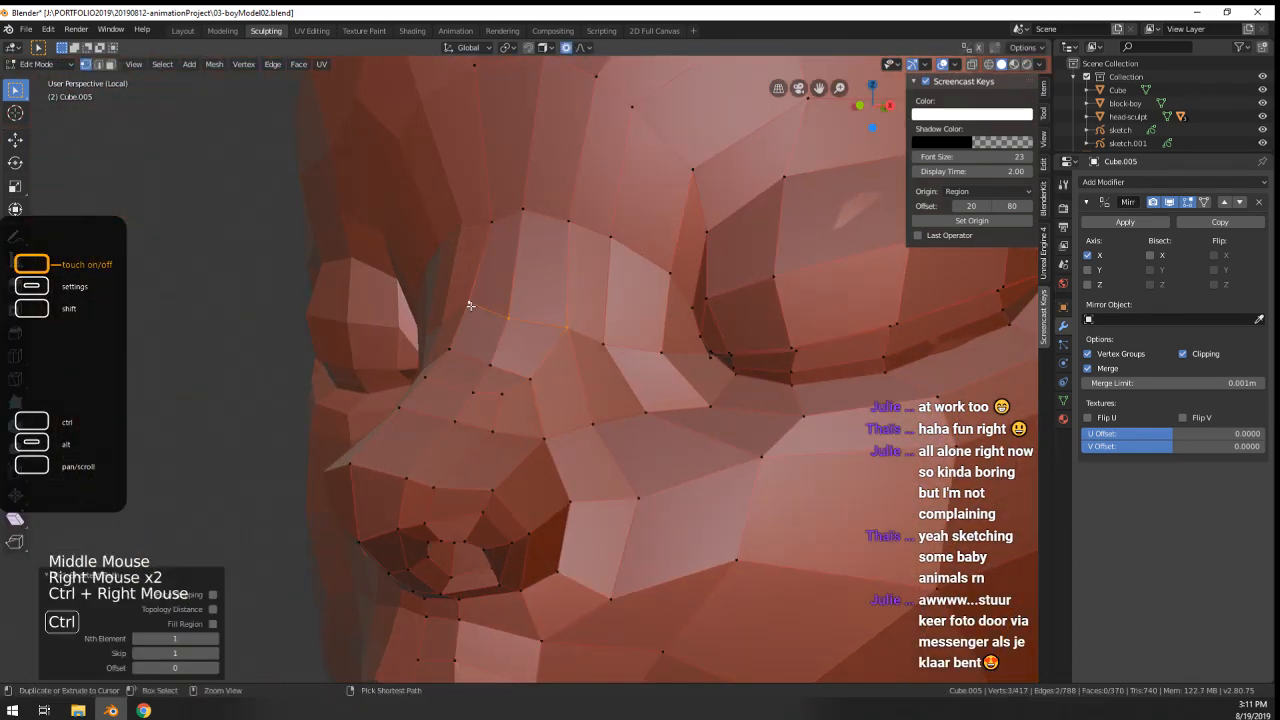
pyautogui.press('g')
pyautogui.press('g')
pyautogui.click(522, 322)
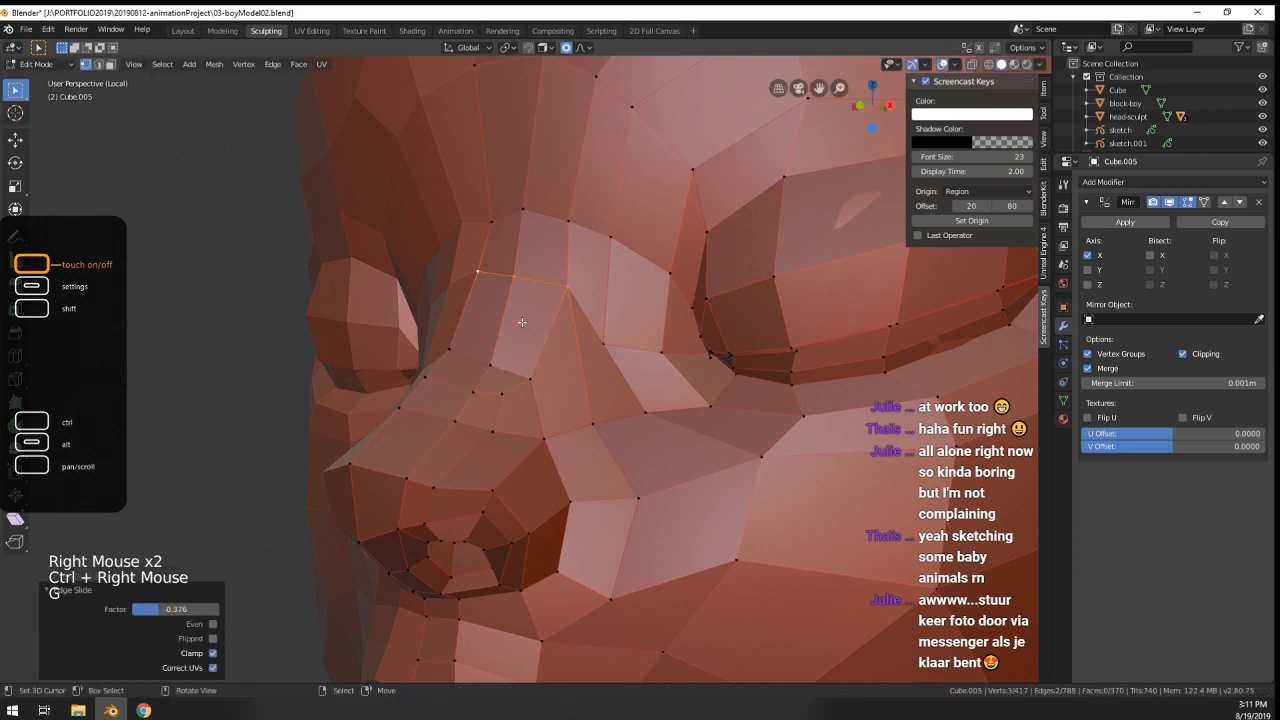
# - Slide the next edge row up the nose bridge and move it to smooth the profile
pyautogui.press('g')
pyautogui.press('g')
pyautogui.click(457, 314)
pyautogui.moveTo(556, 378); pyautogui.dragTo(508, 388, button='middle')
pyautogui.press('g')
pyautogui.click(521, 391)
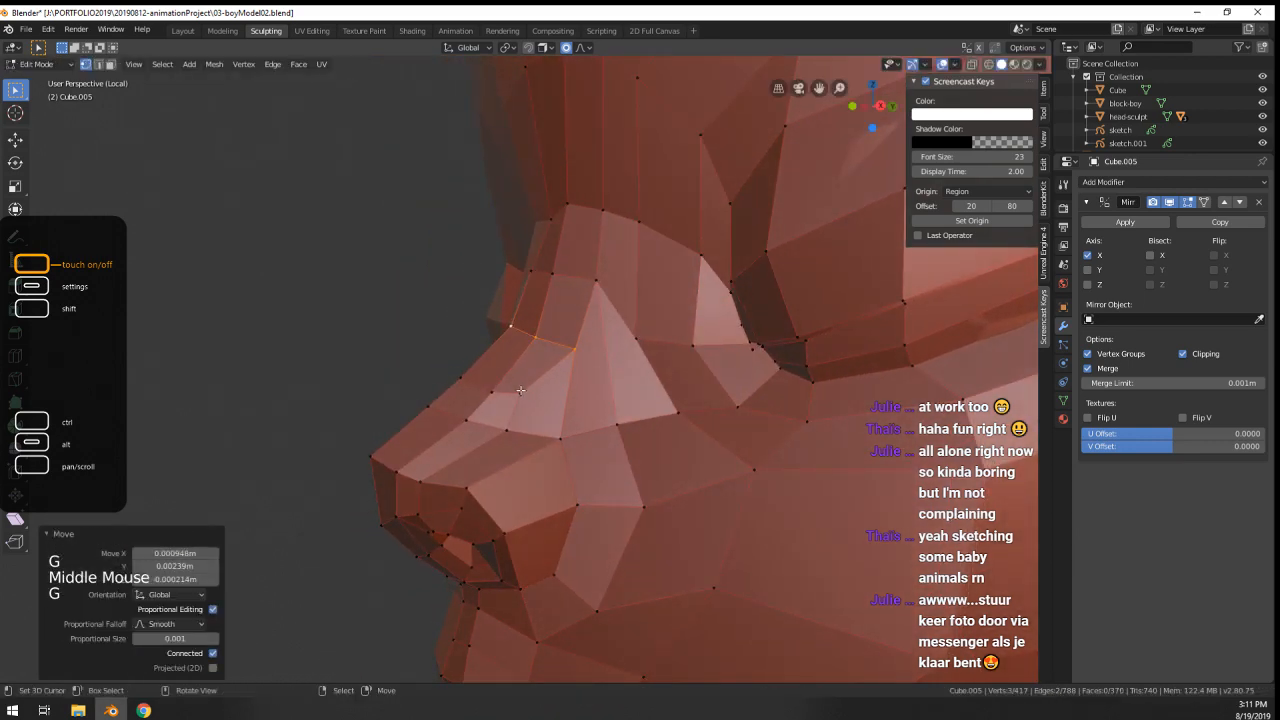
# - Reposition the vertices of the following row down the nose bridge to even out its slope
pyautogui.rightClick(524, 392)
pyautogui.press('g')
pyautogui.keyDown('shift'); pyautogui.rightClick(466, 377); pyautogui.keyUp('shift')
pyautogui.press('g')
pyautogui.click(467, 366)
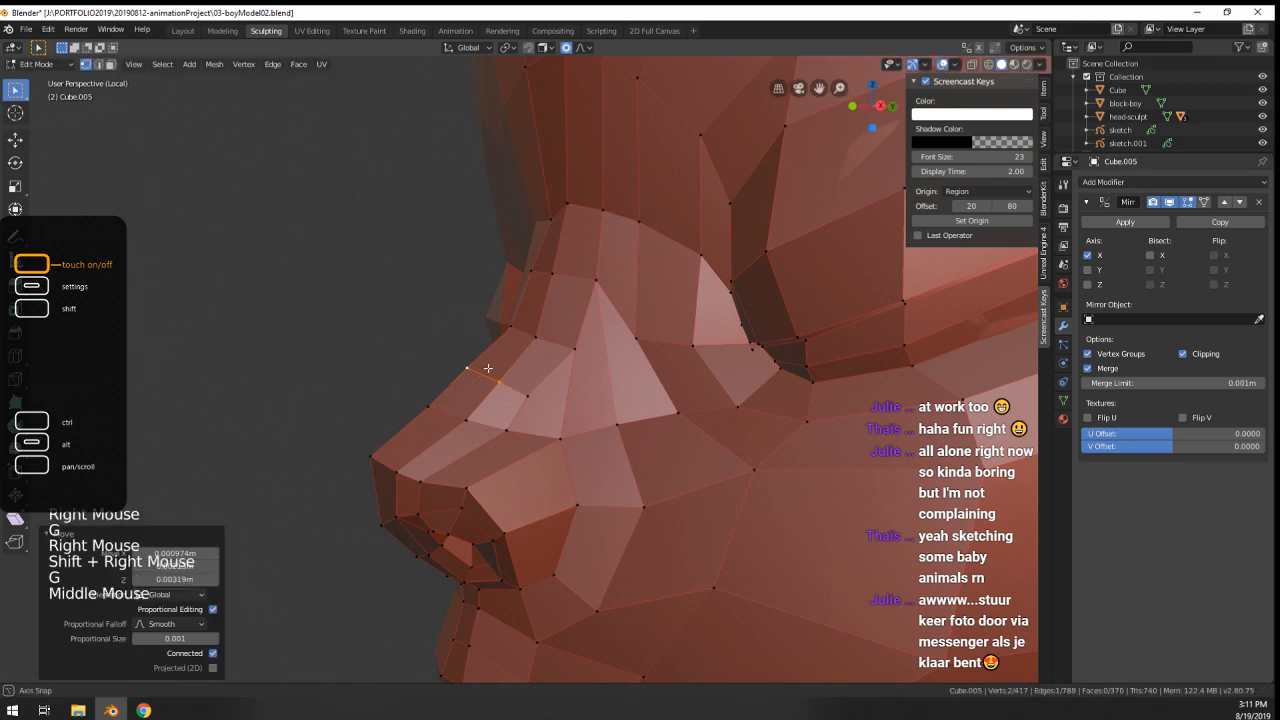
pyautogui.press('g')
pyautogui.moveTo(474, 366); pyautogui.dragTo(541, 402, button='middle')
pyautogui.click(598, 379)
# - Move individual vertices on the upper nose bridge to even out their spacing
pyautogui.rightClick(486, 331)
pyautogui.press('g')
pyautogui.rightClick(514, 335)
pyautogui.press('g')
pyautogui.click(516, 336)
# - Move two vertices between the side of the nose and the inner eye corner upward
pyautogui.rightClick(633, 335)
pyautogui.moveTo(633, 335); pyautogui.dragTo(649, 300, button='middle')
pyautogui.press('g')
pyautogui.click(655, 271)
pyautogui.rightClick(686, 348)
pyautogui.press('g')
pyautogui.click(688, 336)
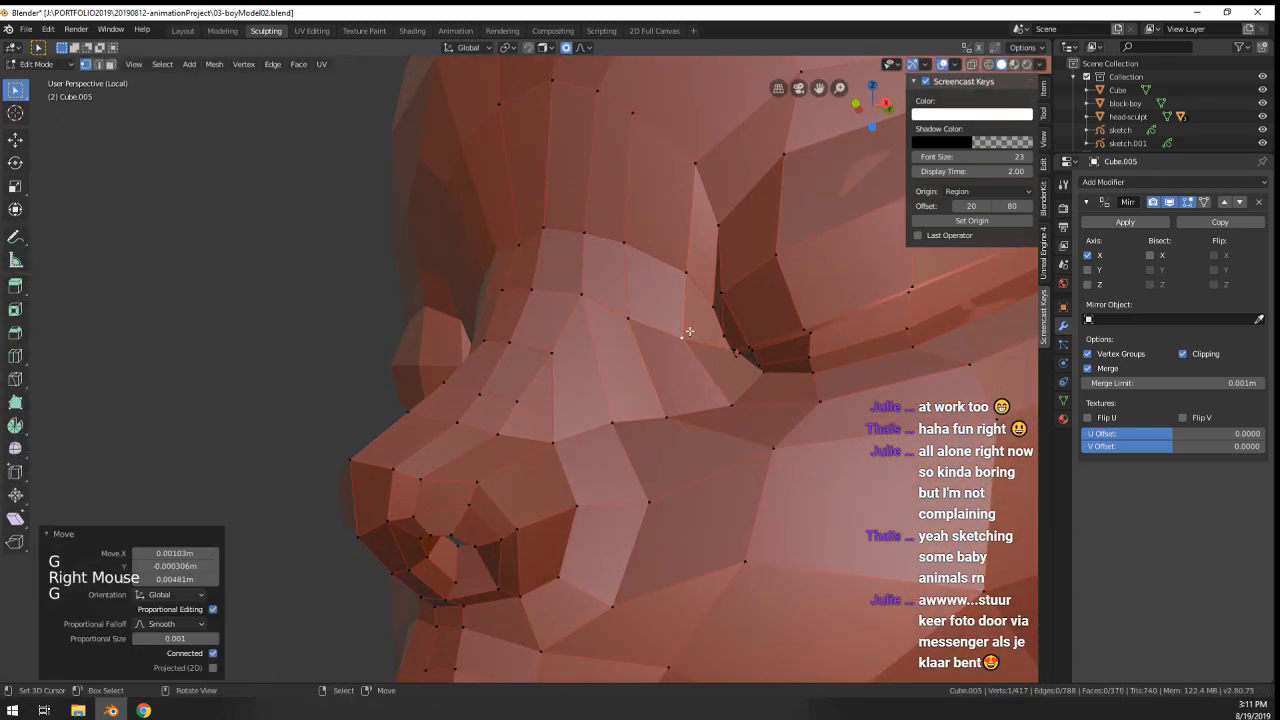
# - Reposition the vertices below the inner eye corner and on the upper cheek beside the nose
pyautogui.scroll(-1, 690, 338)
pyautogui.press('Tab')
pyautogui.scroll(-3, 690, 339)
pyautogui.moveTo(691, 340); pyautogui.dragTo(788, 359, button='middle')
pyautogui.scroll(4, 788, 359)
pyautogui.press('Tab')
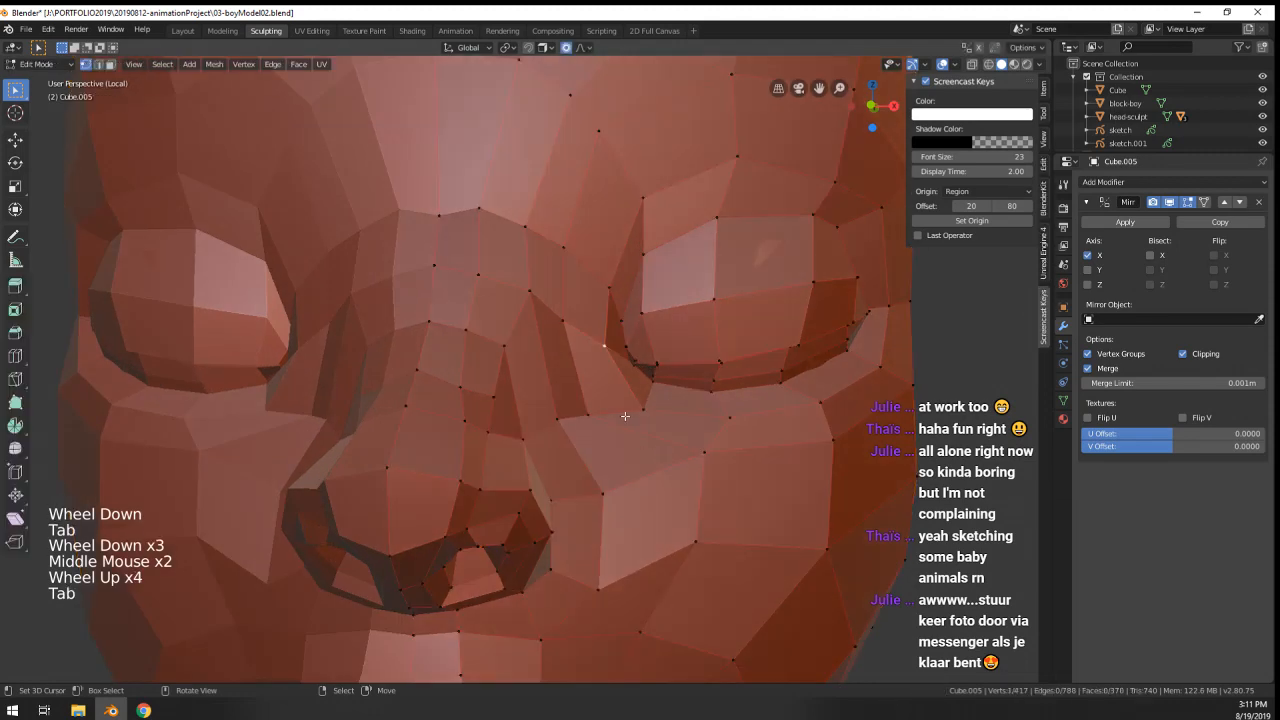
pyautogui.press('g')
pyautogui.click(613, 421)
pyautogui.click(648, 402)
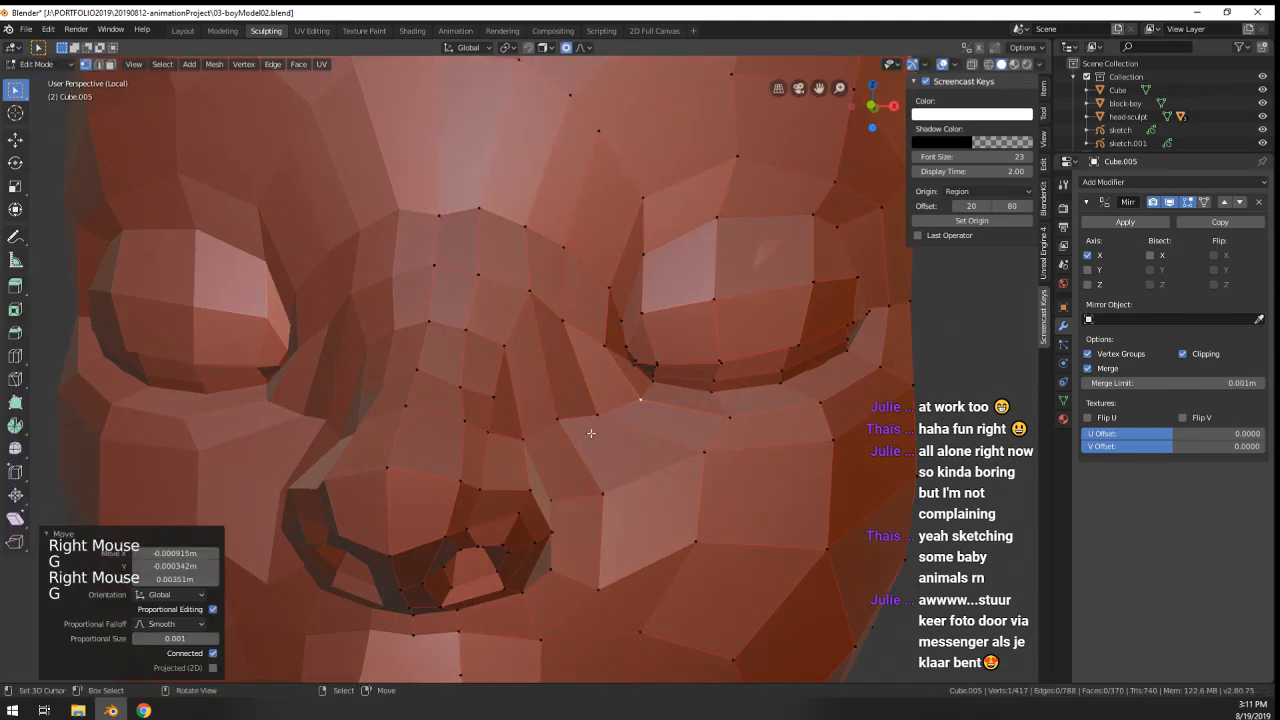
pyautogui.press('g')
pyautogui.click(677, 469)
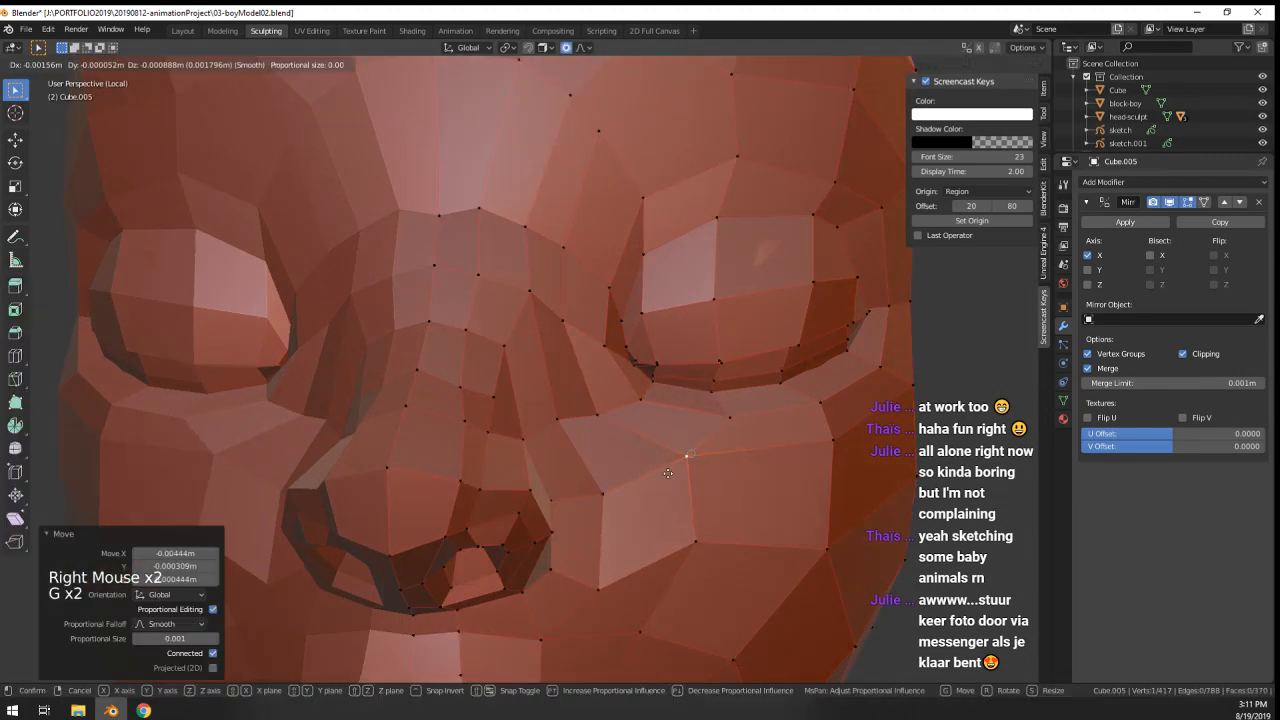
# - Scale the two upper cheek vertices closer together by a factor of about 0.696
pyautogui.scroll(-2, 677, 469)
pyautogui.press('Tab')
pyautogui.scroll(-5, 677, 469)
pyautogui.moveTo(677, 469); pyautogui.dragTo(570, 458, button='middle')
pyautogui.scroll(5, 574, 424)
pyautogui.press('Tab')
pyautogui.keyDown('shift'); pyautogui.rightClick(602, 452); pyautogui.keyUp('shift')
pyautogui.press('s')
pyautogui.click(640, 465)
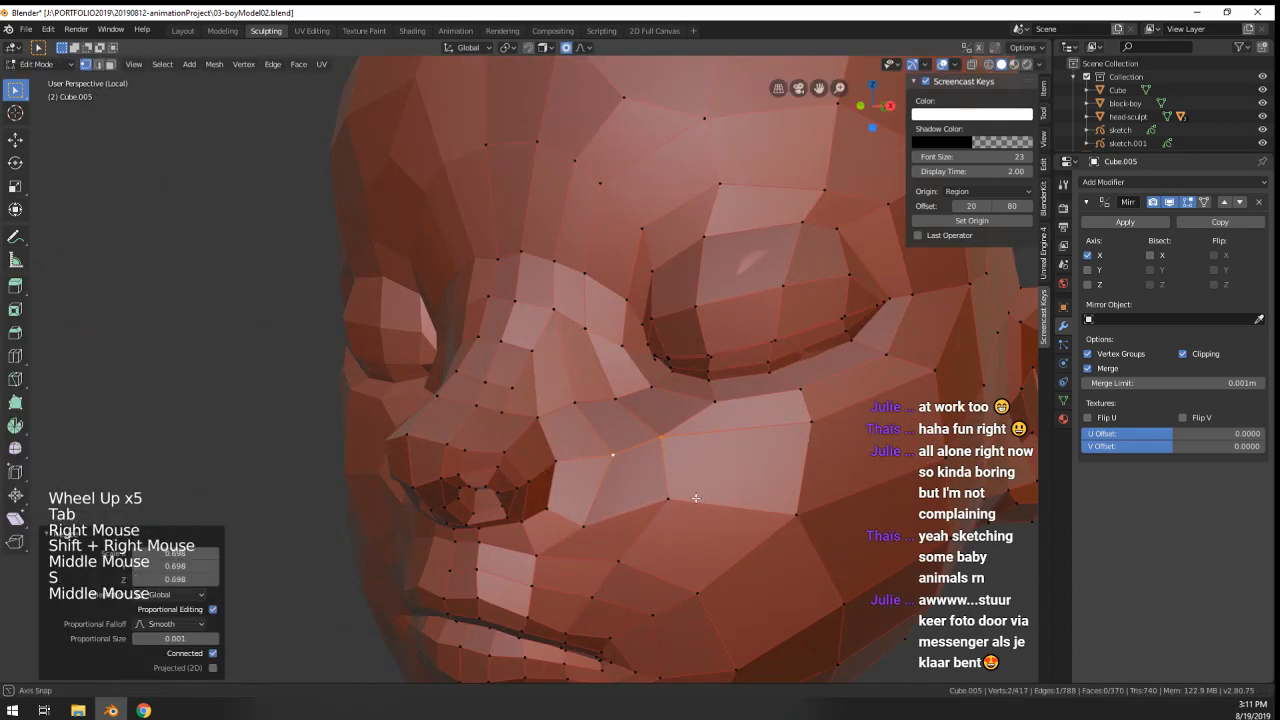
# - Move the two selected cheek vertices and scale them again to refine the cheek contour
pyautogui.press('g')
pyautogui.moveTo(672, 468)
pyautogui.mouseDown(button='middle')
pyautogui.moveTo(605, 480)
pyautogui.moveTo(655, 474)
pyautogui.mouseUp(button='middle')
pyautogui.click(605, 490)
pyautogui.press('s')
pyautogui.click(621, 463)
# - Move a vertex below the eye upward and check the face in Object Mode
pyautogui.moveTo(655, 474); pyautogui.dragTo(660, 300, button='middle')
pyautogui.rightClick(645, 404)
pyautogui.press('g')
pyautogui.click(657, 376)
pyautogui.press('Tab')
pyautogui.scroll(-5, 650, 400)
pyautogui.scroll(4, 660, 300)
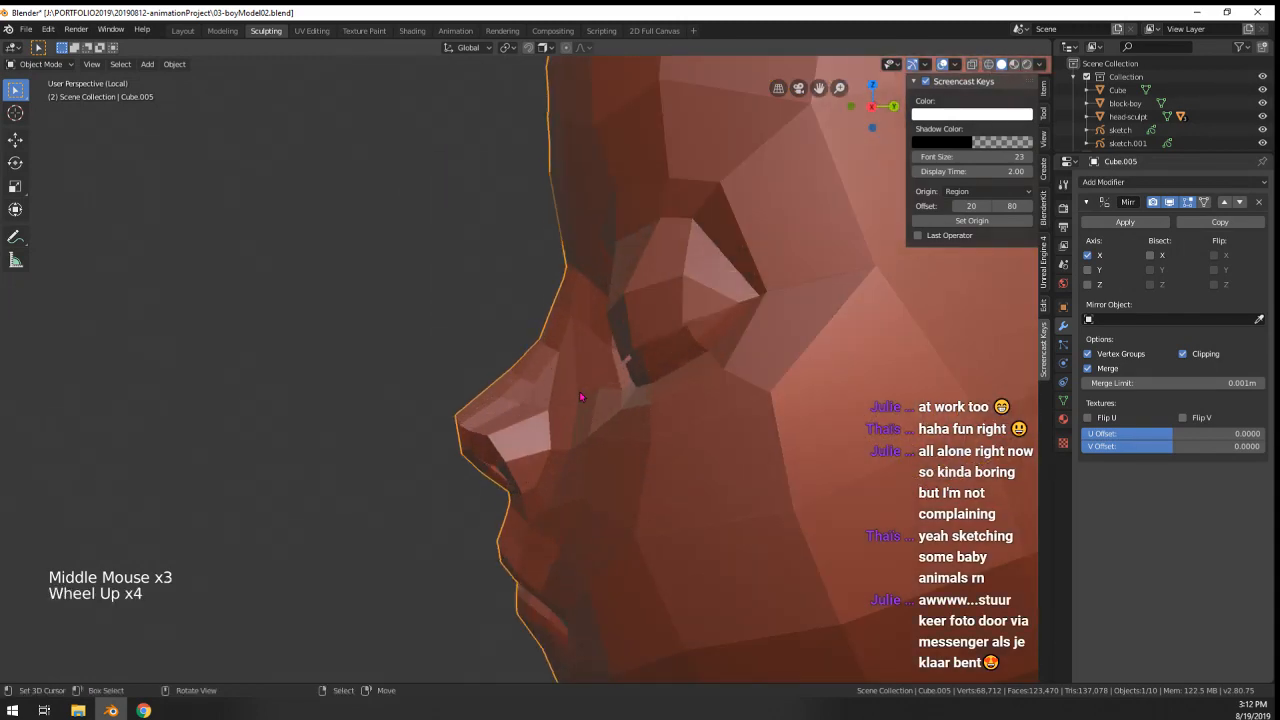
# - Adjust individual eyelid vertices with Shrink/Fatten to shape the closed eye
pyautogui.press('Tab')
pyautogui.hotkey('alt', 's')
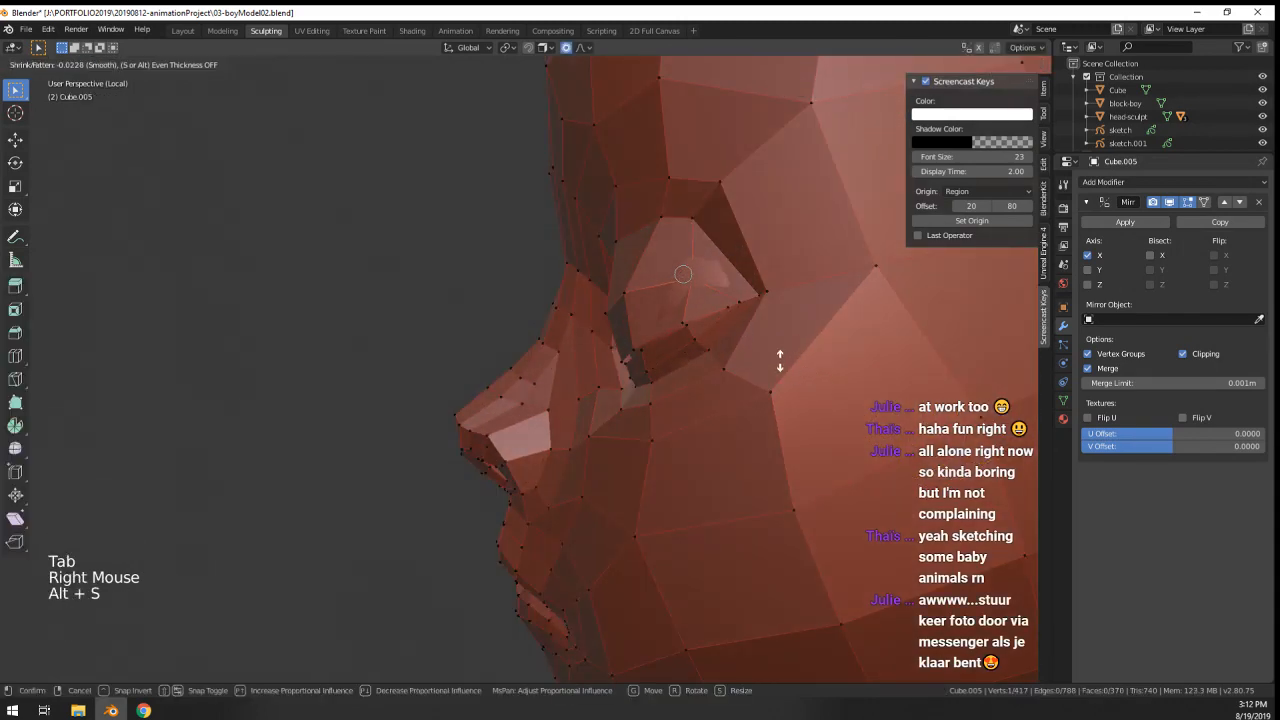
pyautogui.moveTo(690, 280); pyautogui.dragTo(788, 311, button='middle')
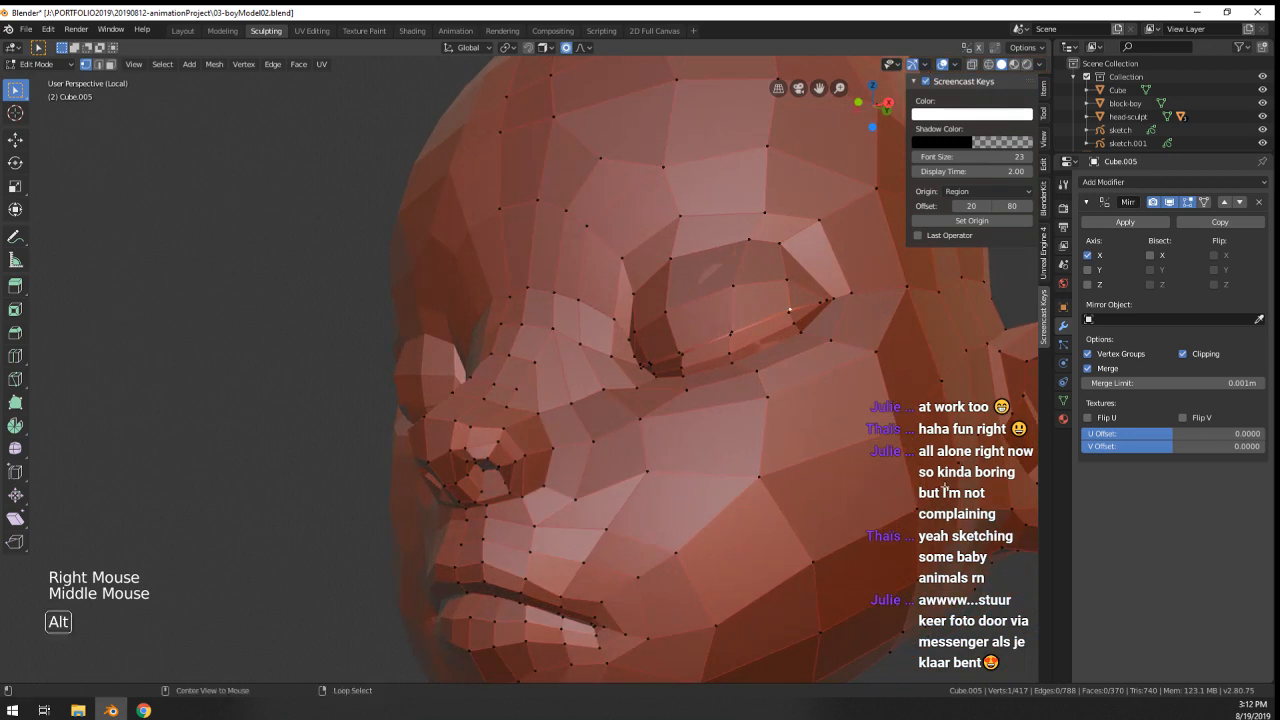
pyautogui.hotkey('alt', 's')
pyautogui.rightClick(788, 311)
pyautogui.scroll(-3, 731, 361)
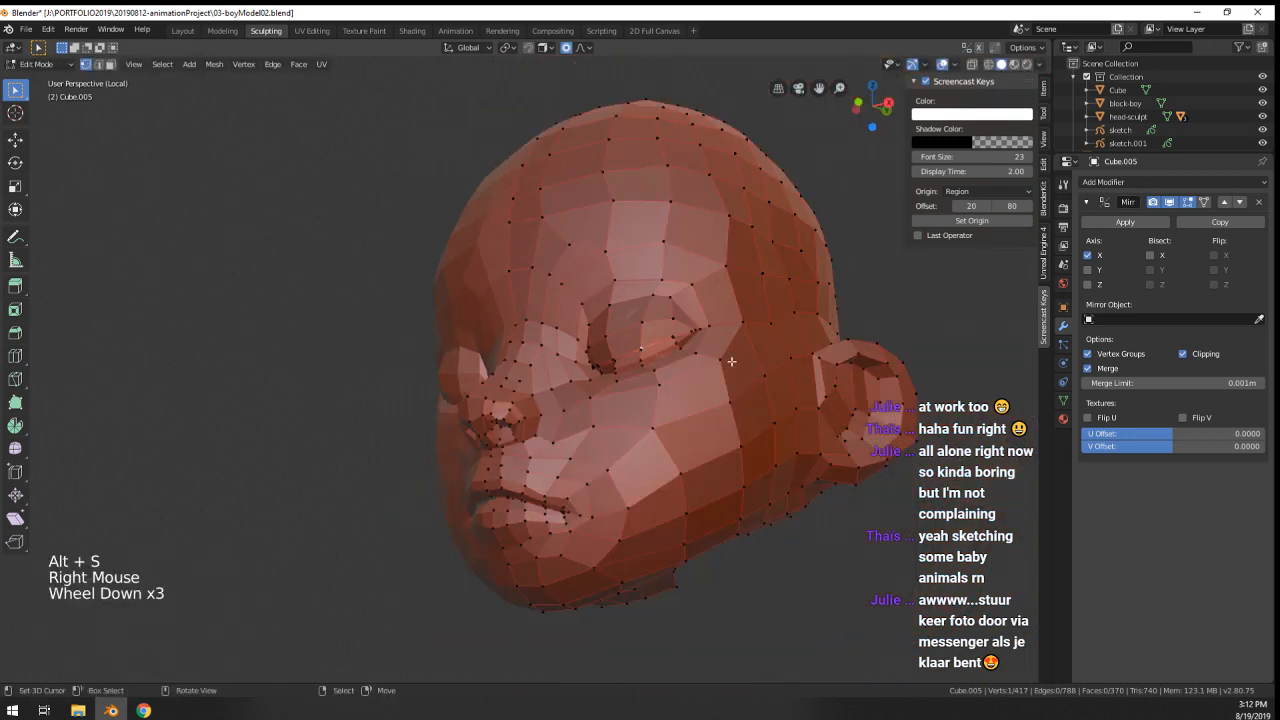
# - Apply Shrink/Fatten to the face above the upper eyelid and check the head in Object Mode
pyautogui.hotkey('alt', 's')
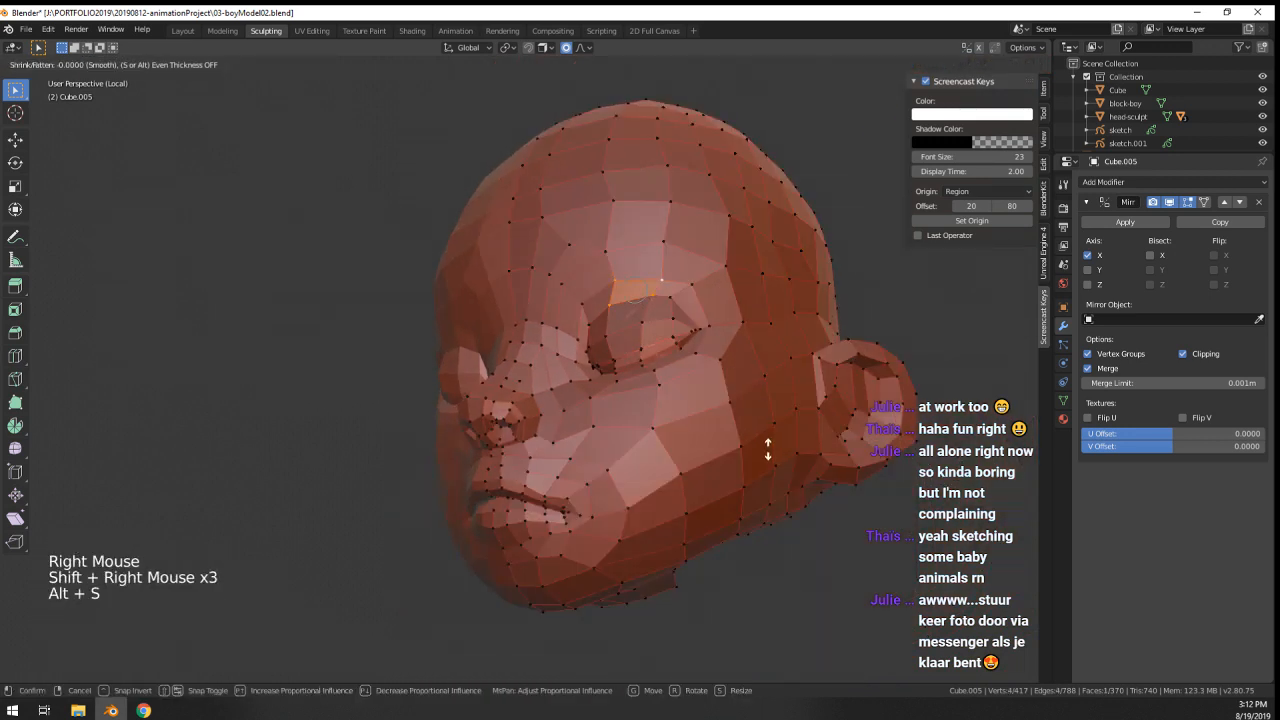
pyautogui.press('Tab')
pyautogui.moveTo(773, 453); pyautogui.dragTo(665, 457, button='middle')
pyautogui.scroll(3, 665, 457)
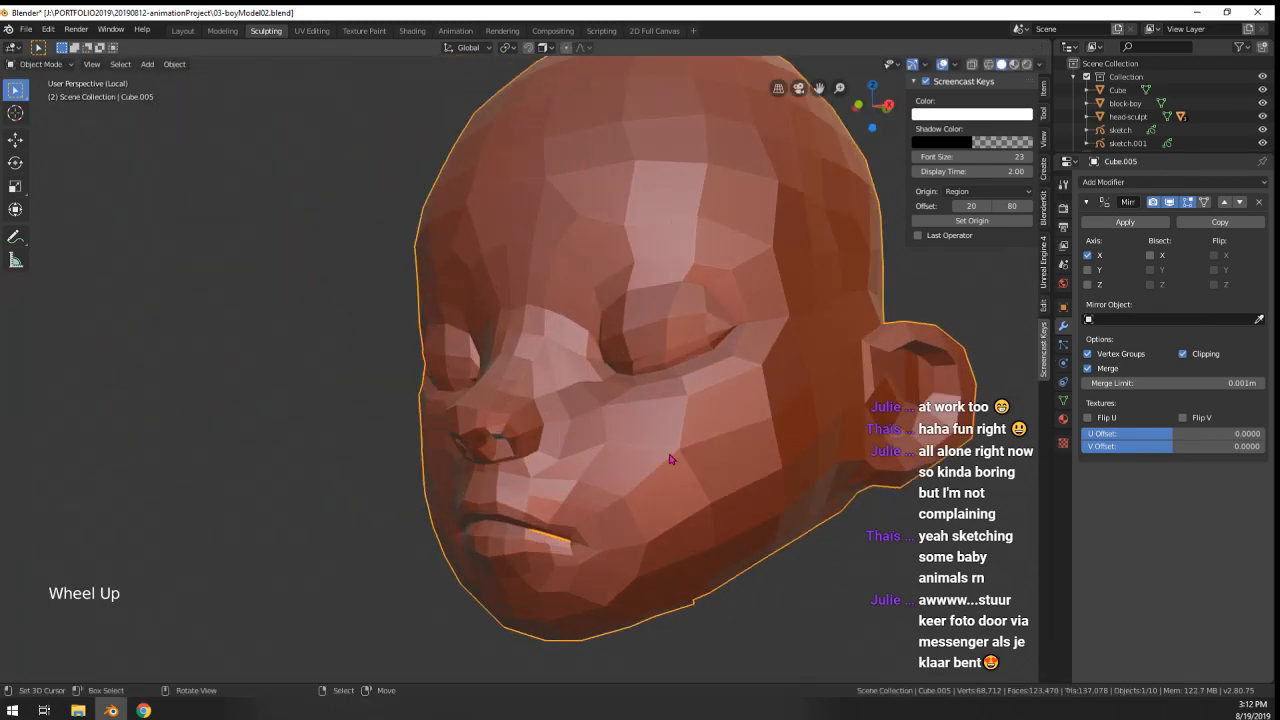
# - Move the vertex beside the nostril wing with proportional editing
pyautogui.press('Tab')
pyautogui.press('g')
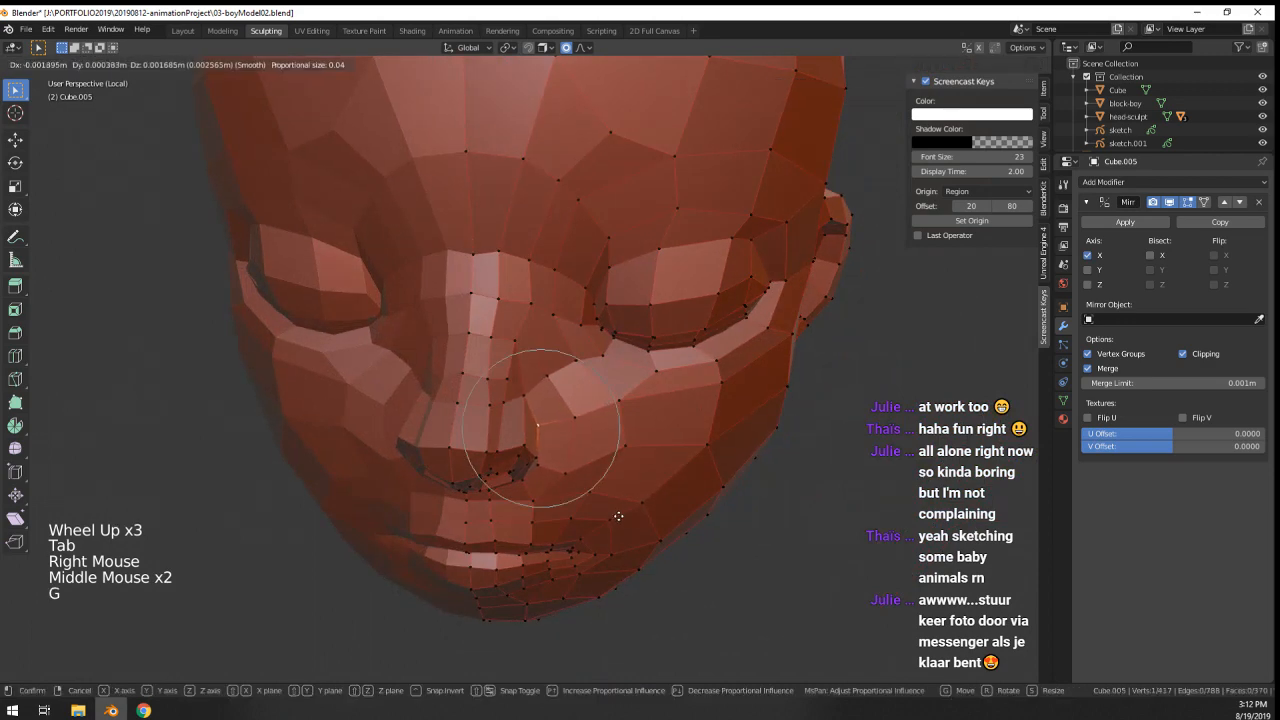
pyautogui.click(618, 517)
pyautogui.moveTo(618, 517); pyautogui.dragTo(620, 470, button='middle')
pyautogui.hotkey('ctrl', 'r')
pyautogui.rightClick(520, 446)
# - Preview the head with a level 1 subdivision surface and remove the modifier again
pyautogui.press('Tab')
pyautogui.scroll(-6, 510, 468)
pyautogui.hotkey('ctrl', '1')
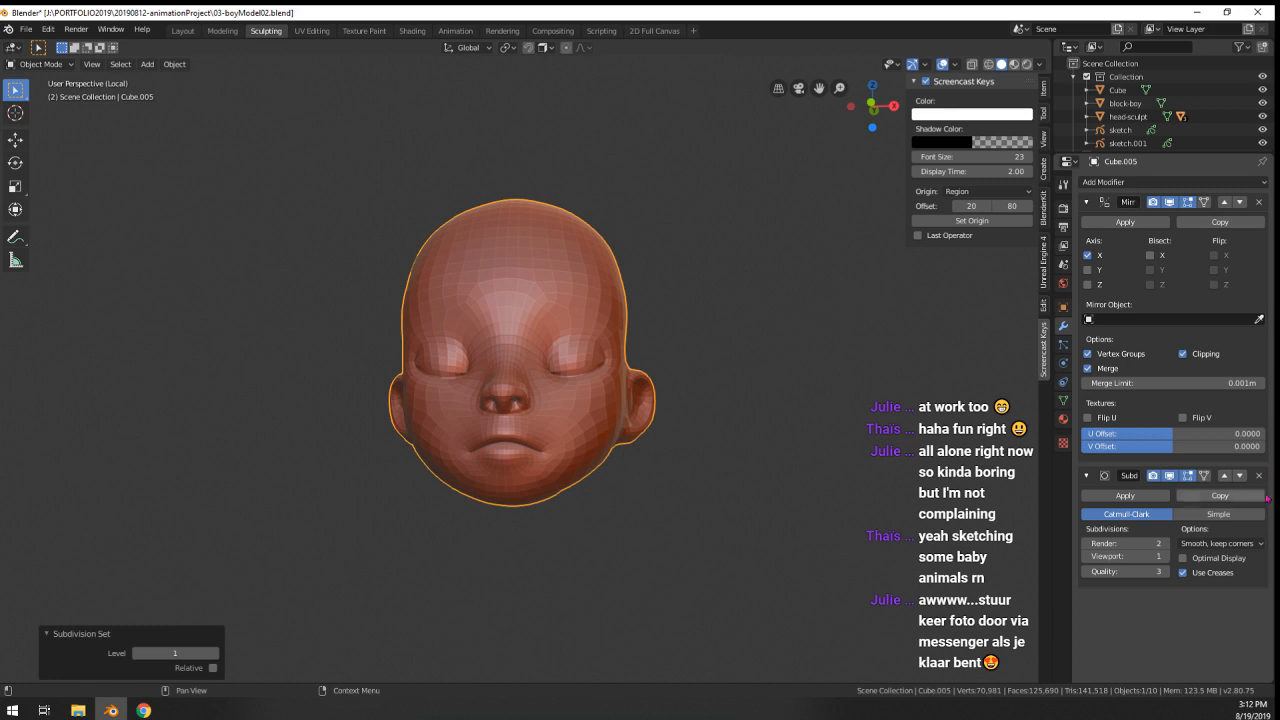
pyautogui.click(1259, 476)
pyautogui.scroll(4, 606, 486)
pyautogui.scroll(-4, 566, 540)
pyautogui.moveTo(606, 486); pyautogui.dragTo(523, 557, button='middle')
pyautogui.scroll(4, 527, 551)
# - Extrude the mouth opening's edge loop about 0.131 m into the head in the left orthographic view
pyautogui.press('Tab')
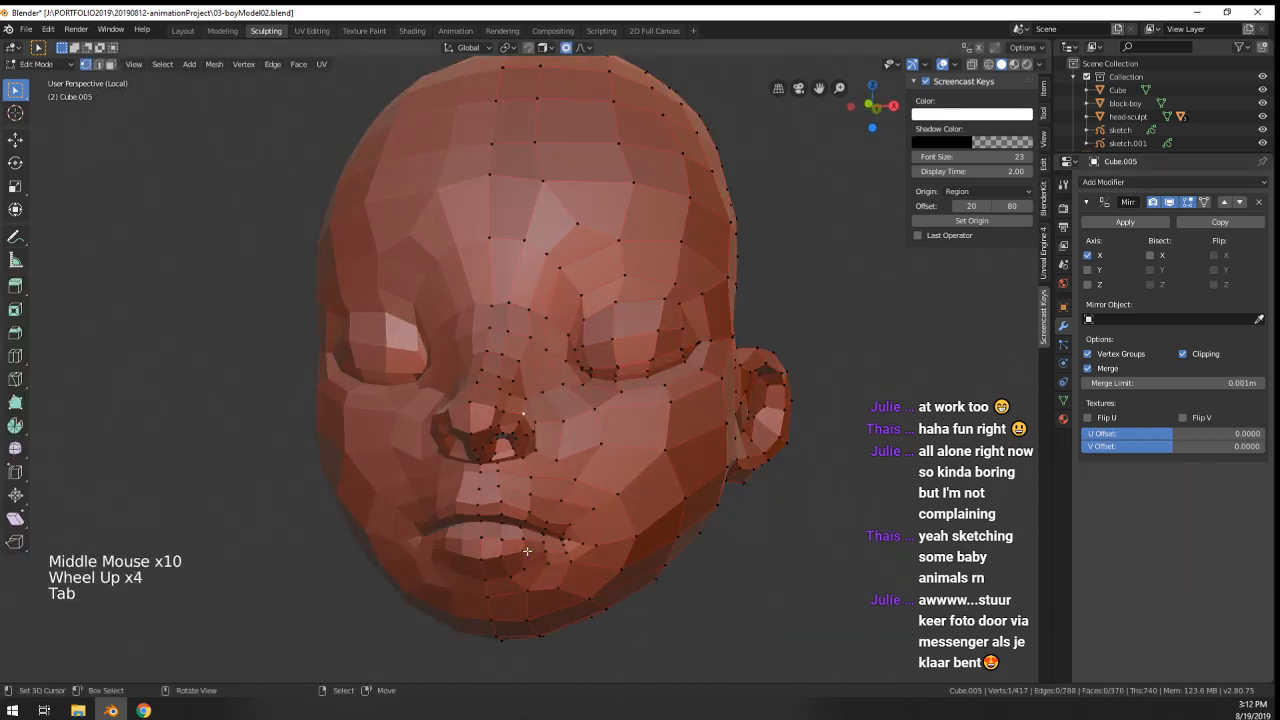
pyautogui.moveTo(636, 579); pyautogui.dragTo(542, 515, button='middle')
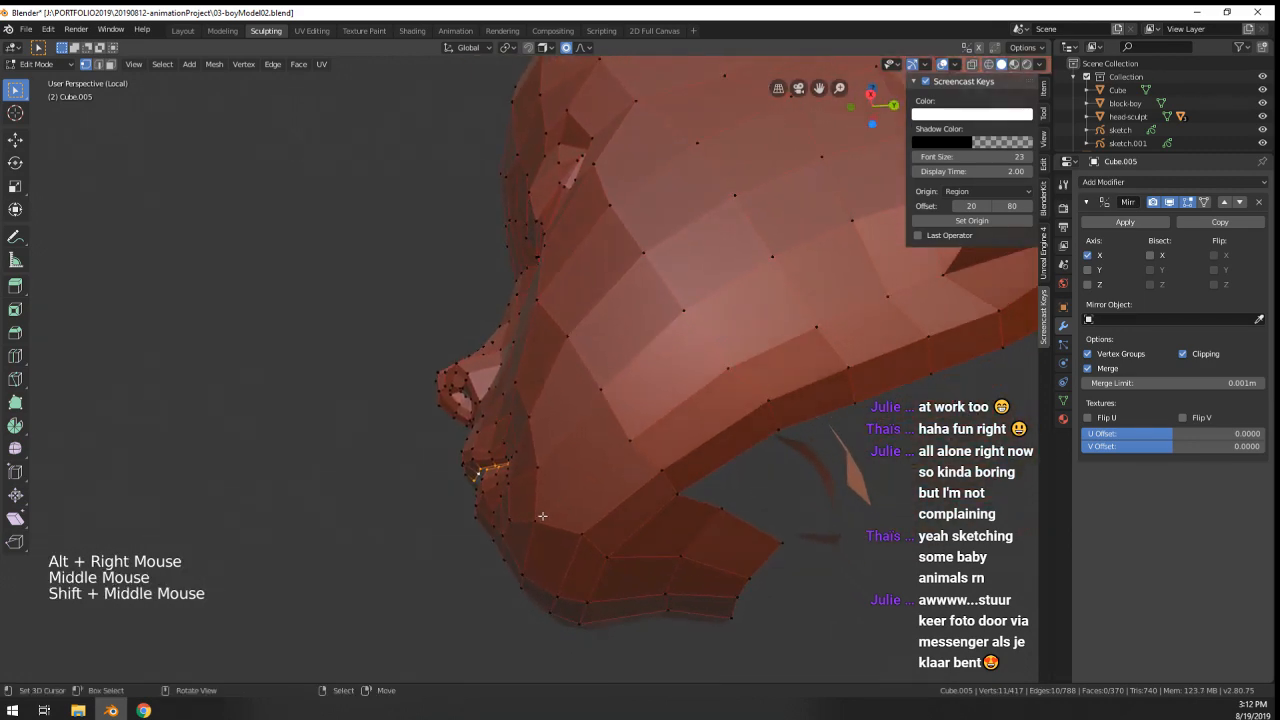
pyautogui.press('KP_1')
pyautogui.press('ctrl+KP_3')
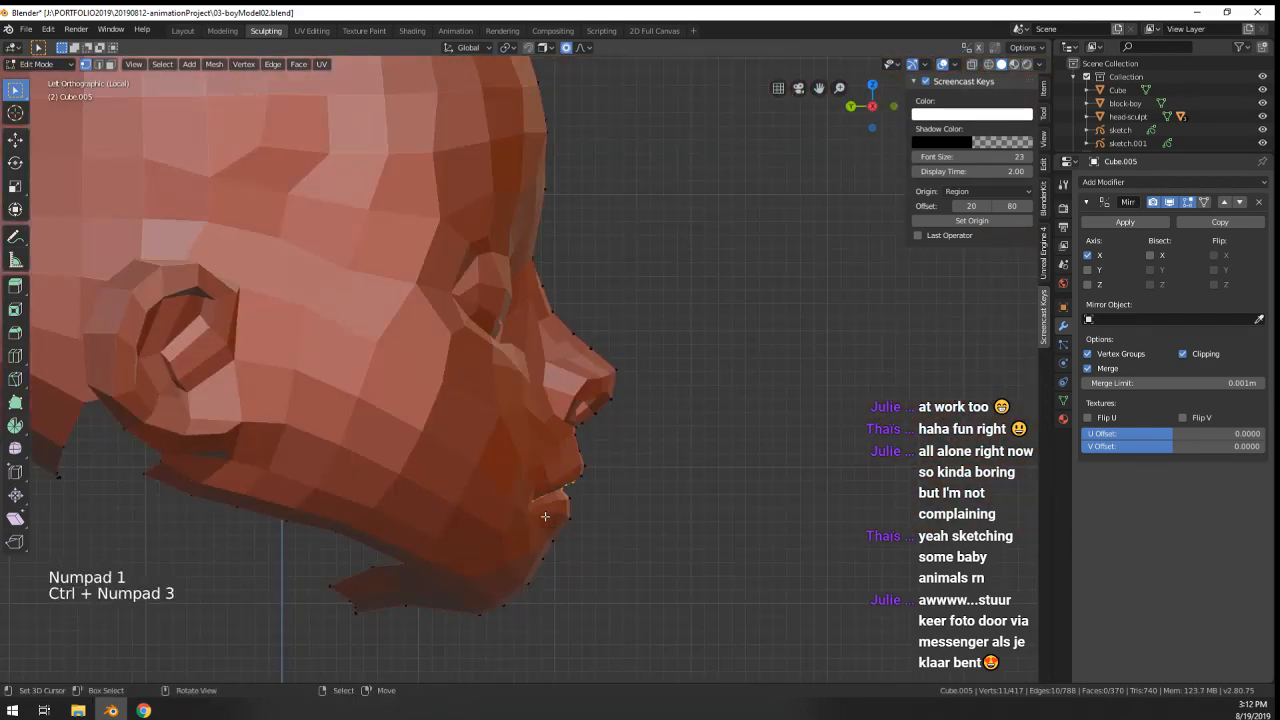
pyautogui.press('ctrl+KP_1')
pyautogui.press('ctrl+KP_3')
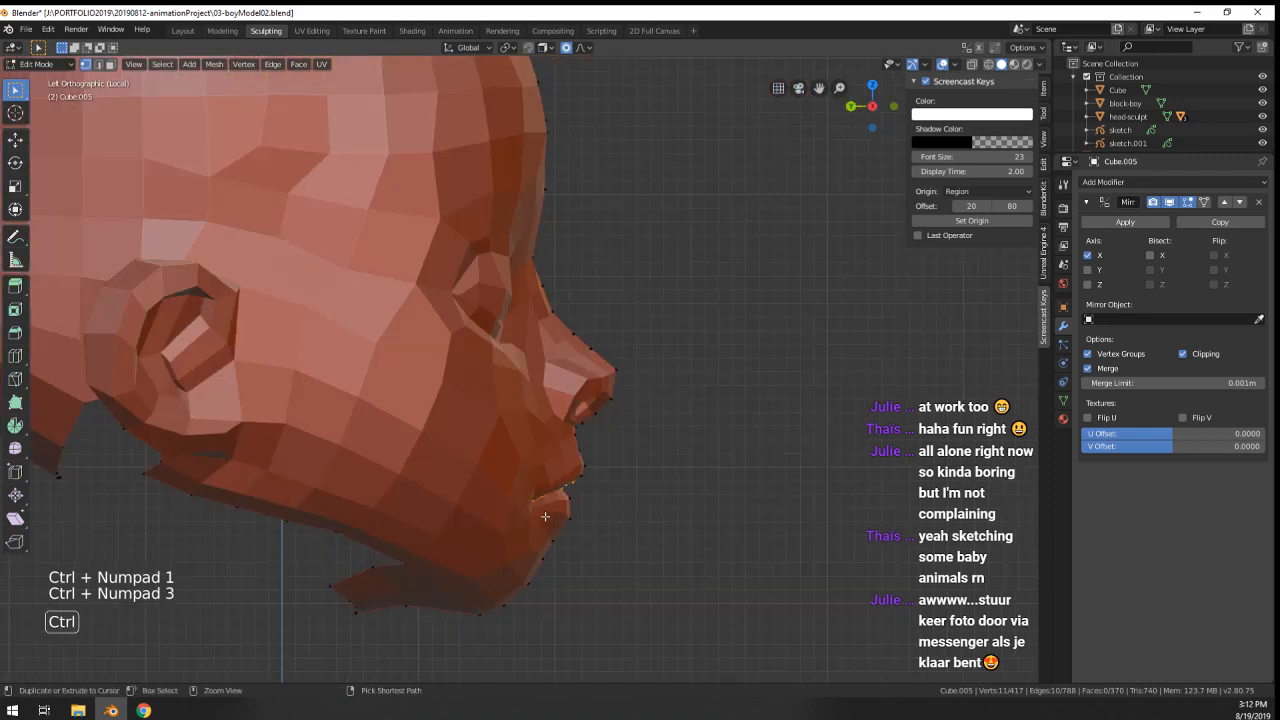
pyautogui.press('e')
pyautogui.click(503, 543)
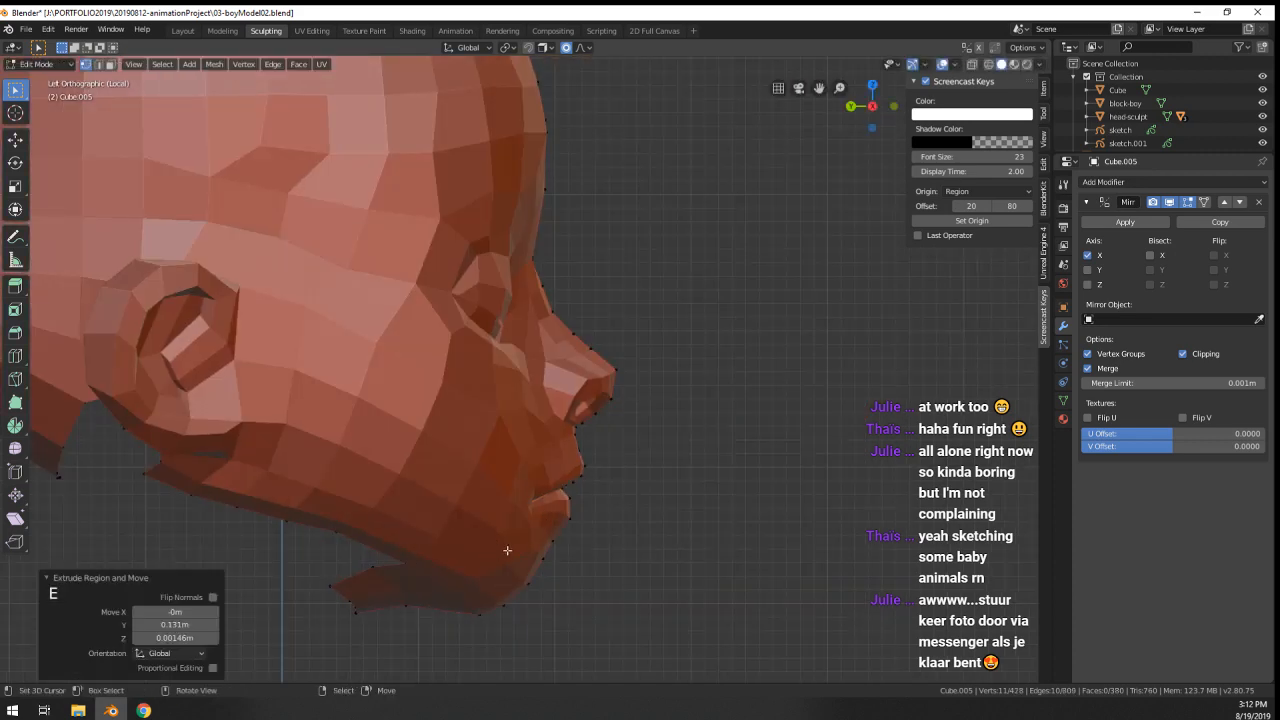
pyautogui.moveTo(503, 543); pyautogui.dragTo(631, 508, button='middle')
pyautogui.scroll(2, 621, 501)
pyautogui.press('s')
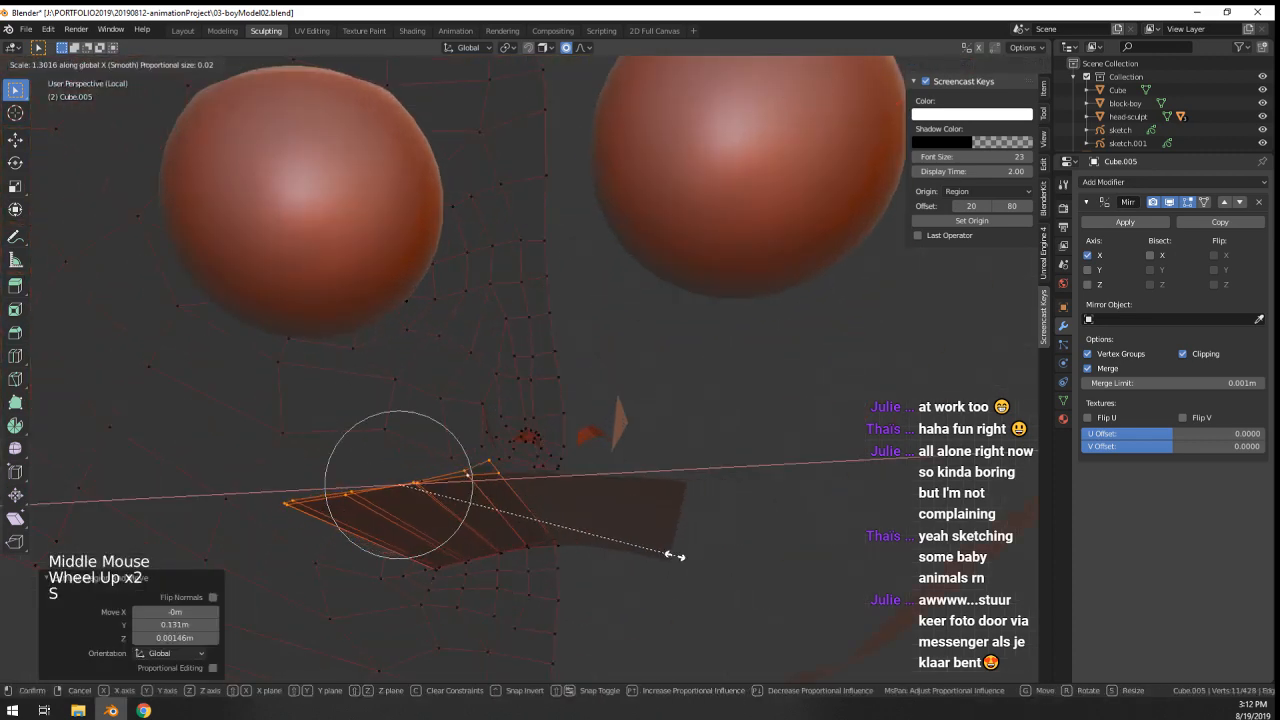
pyautogui.press('Escape')
# - Reshape the extruded inner mouth loop with LoopTools Circle
pyautogui.moveTo(675, 555); pyautogui.dragTo(588, 524, button='middle')
pyautogui.press('w')
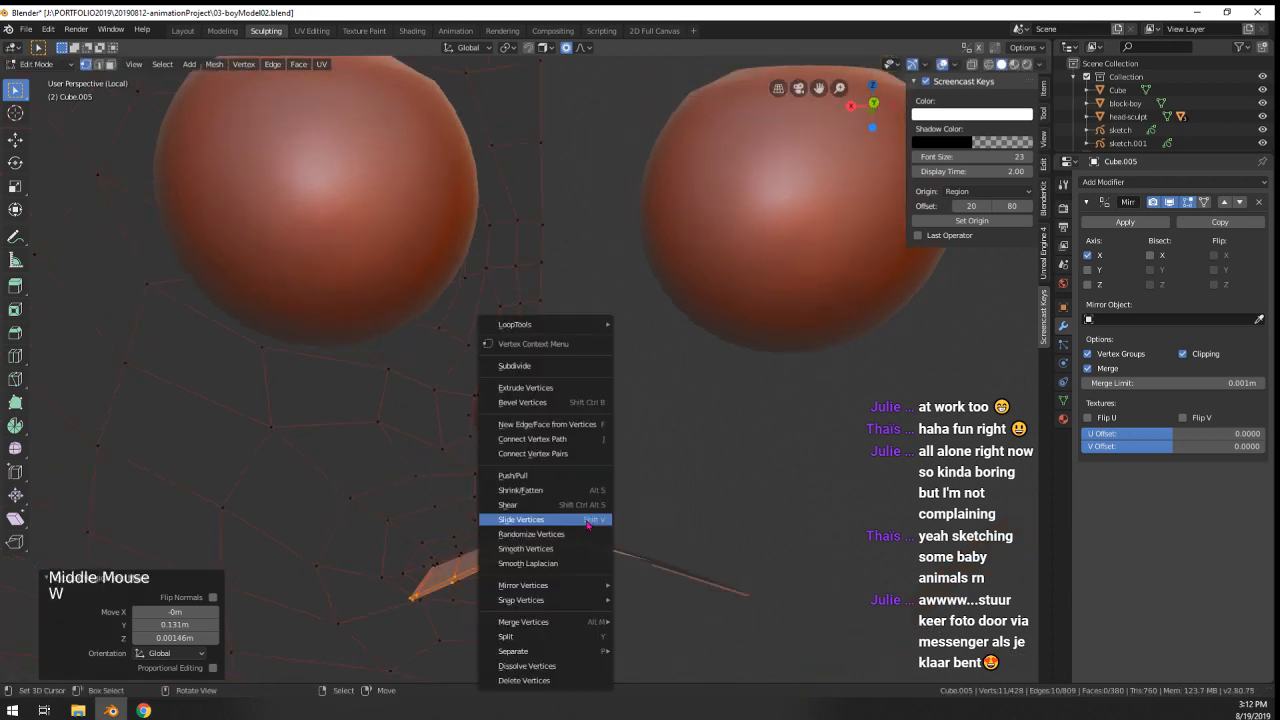
pyautogui.moveTo(585, 329)
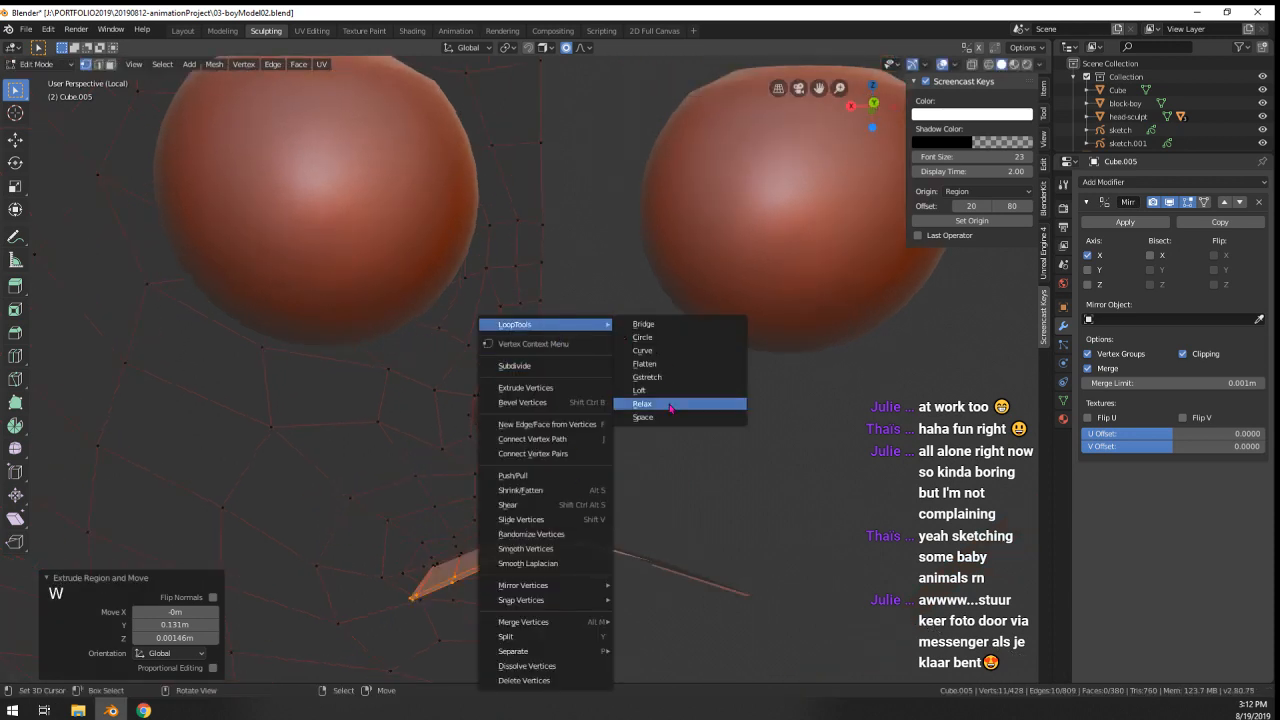
pyautogui.click(643, 337)
pyautogui.moveTo(644, 387); pyautogui.dragTo(614, 503, button='middle')
# - Try moving the midline vertex of the upper lip with proportional editing and undo the attempts
pyautogui.rightClick(546, 513)
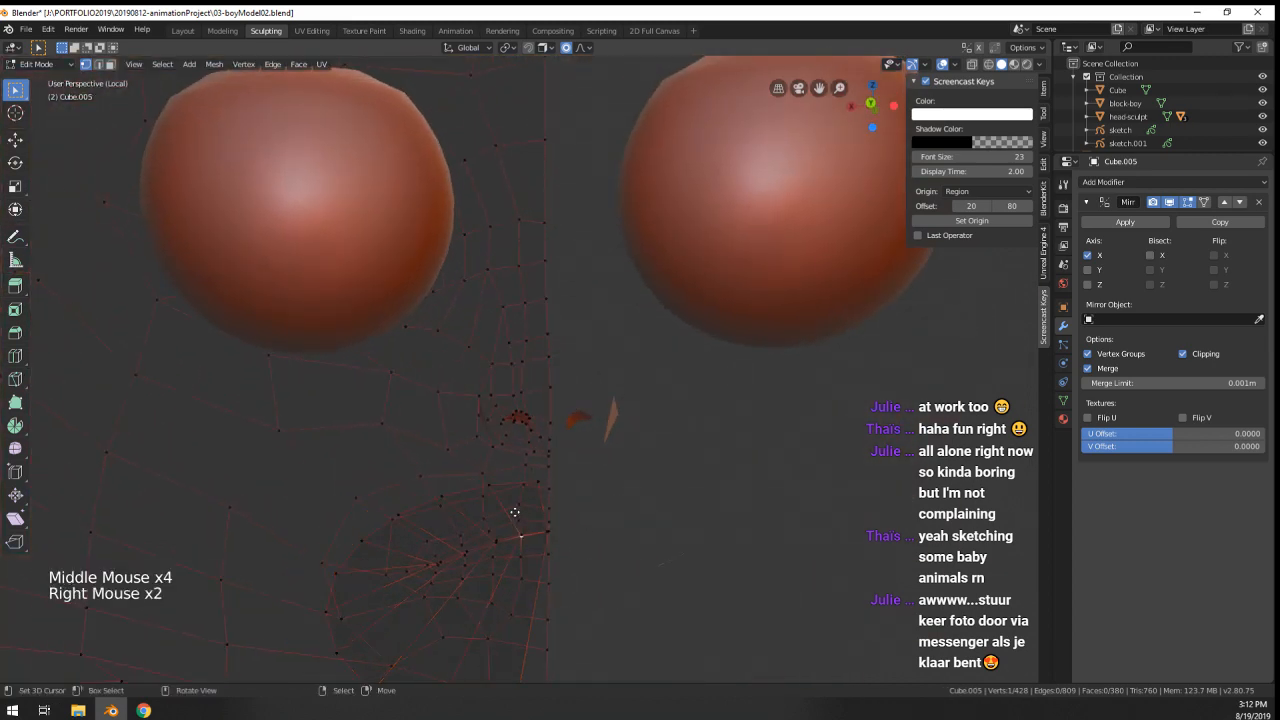
pyautogui.rightClick(548, 509)
pyautogui.rightClick(553, 519)
pyautogui.press('g')
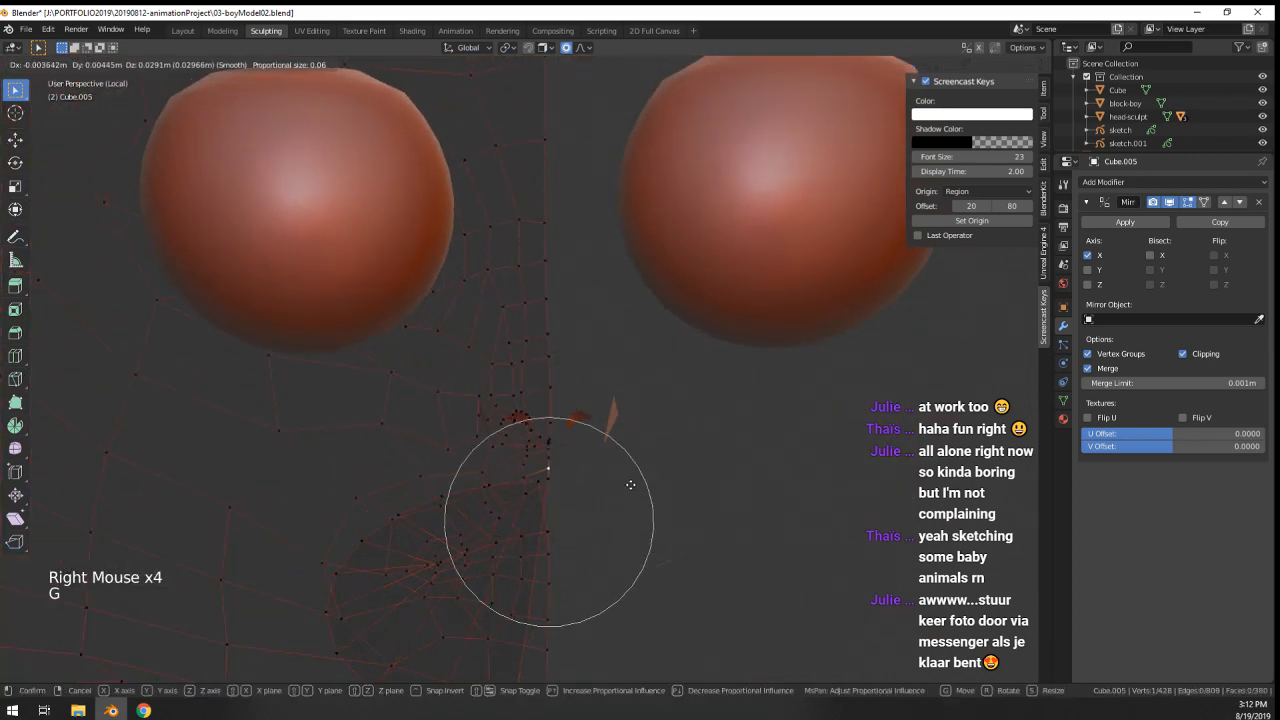
pyautogui.scroll(-10, 632, 463)
pyautogui.moveTo(636, 431); pyautogui.dragTo(361, 516, button='middle')
pyautogui.hotkey('ctrl', 'z')
pyautogui.press('g')
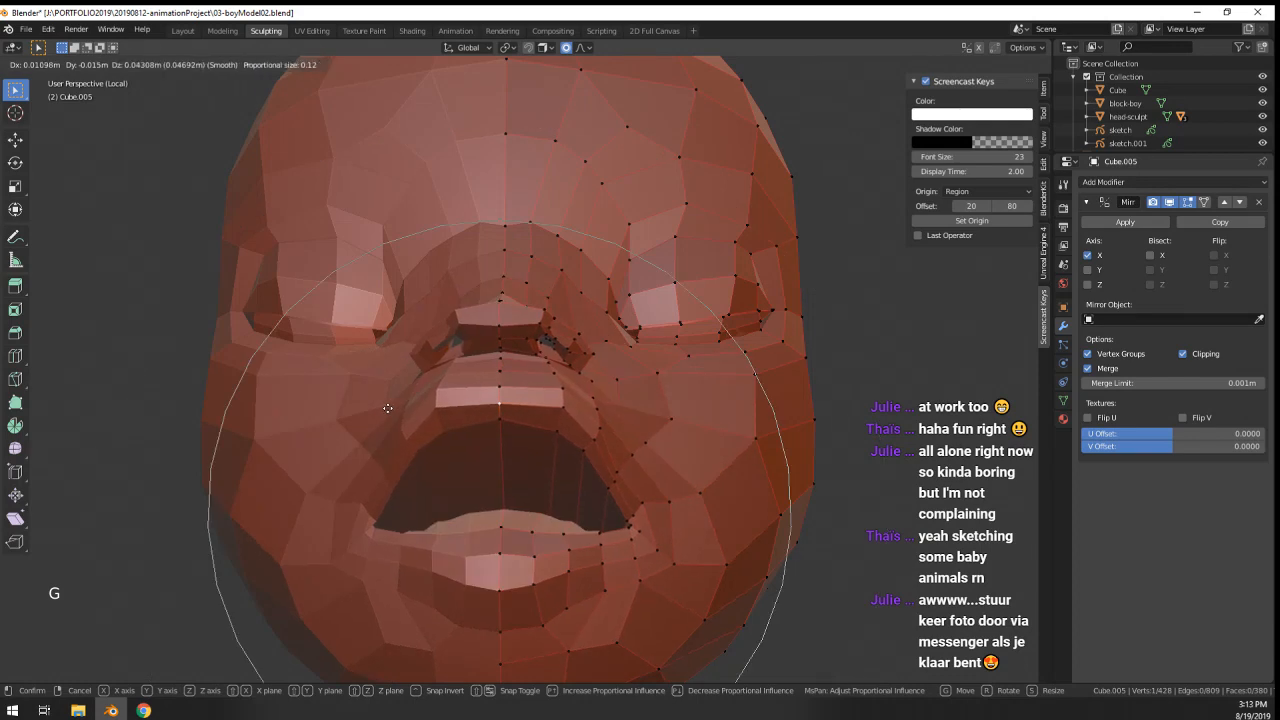
pyautogui.click(385, 425)
pyautogui.moveTo(385, 425); pyautogui.dragTo(440, 530, button='middle')
pyautogui.hotkey('ctrl', 'z')
# - Select the end loop of the extruded mouth cavity and scale it along the Z axis
pyautogui.moveTo(440, 530); pyautogui.dragTo(597, 546, button='middle')
pyautogui.scroll(1, 540, 535)
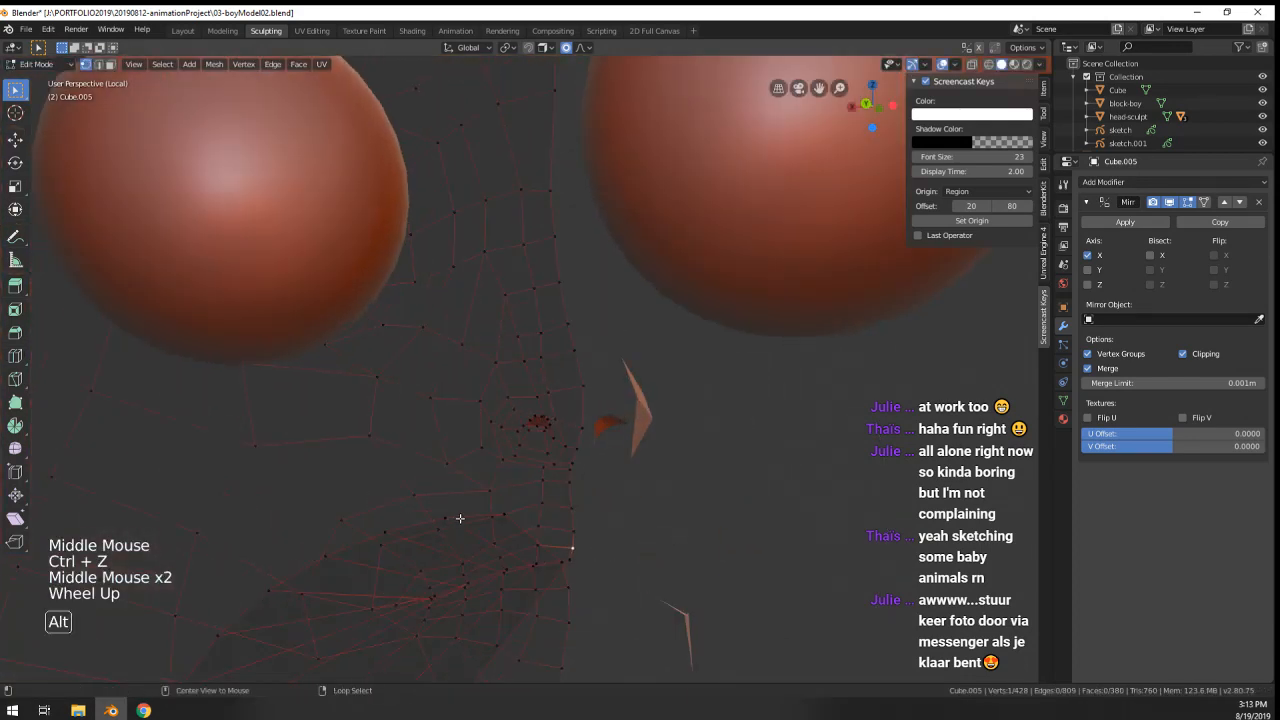
pyautogui.keyDown('alt'); pyautogui.rightClick(460, 519); pyautogui.keyUp('alt')
pyautogui.scroll(-2, 472, 570)
pyautogui.keyDown('shift'); pyautogui.moveTo(477, 583); pyautogui.dragTo(505, 541, button='middle'); pyautogui.keyUp('shift')
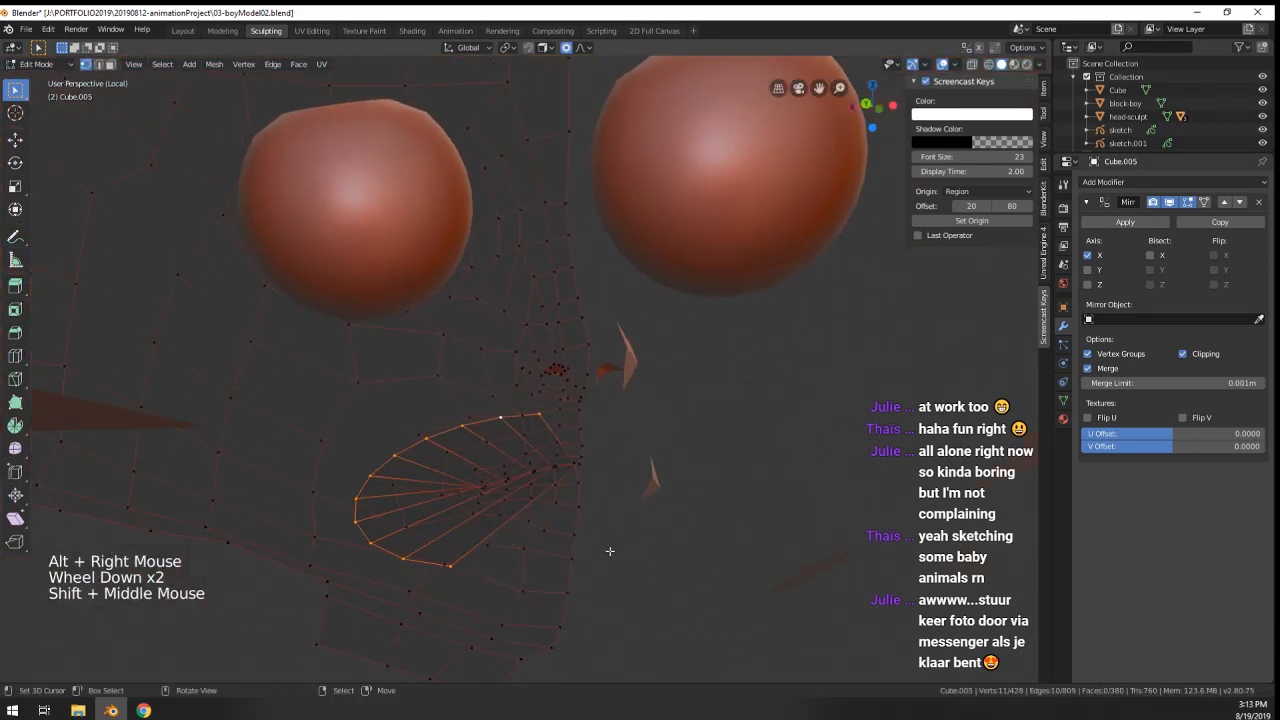
pyautogui.press('s')
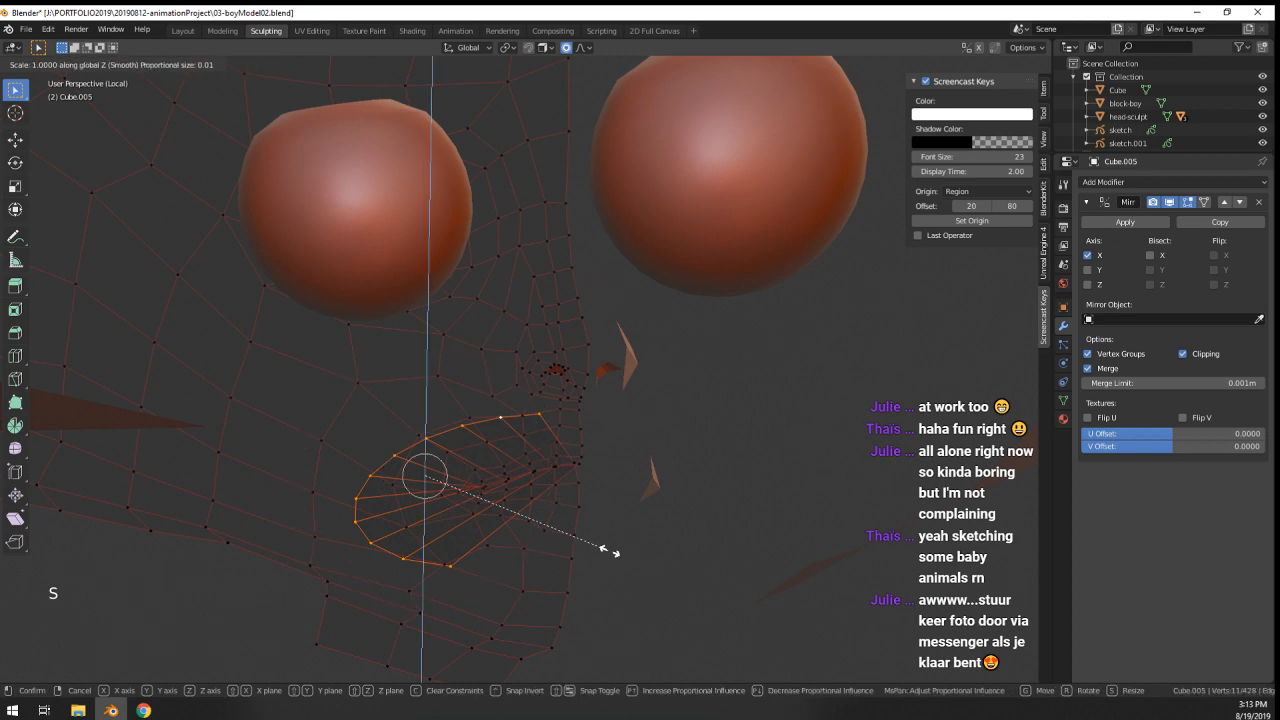
pyautogui.press('Return')
# - Reposition a midline vertex of the mouth cavity's rim with proportional editing
pyautogui.moveTo(609, 551); pyautogui.dragTo(501, 453, button='middle')
pyautogui.rightClick(501, 453)
pyautogui.press('g')
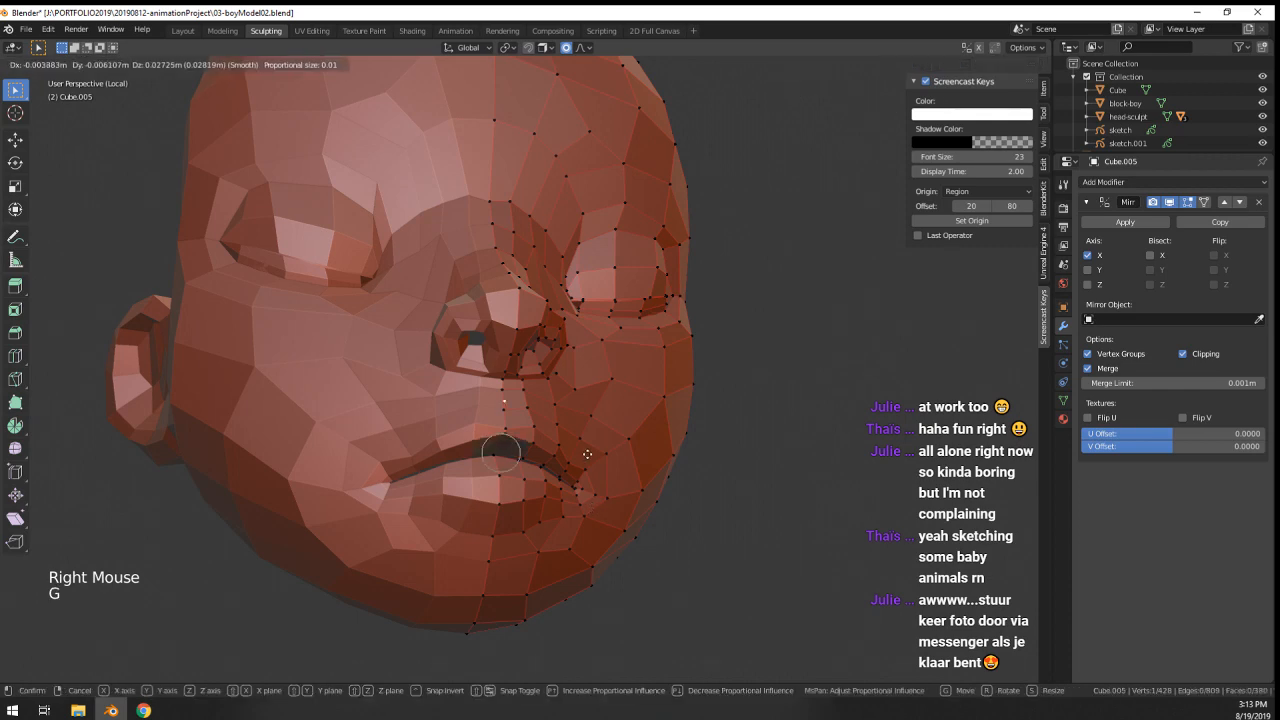
pyautogui.scroll(-2, 587, 445)
pyautogui.click(584, 425)
pyautogui.moveTo(584, 425); pyautogui.dragTo(708, 534, button='middle')
pyautogui.hotkey('ctrl', 'z')
pyautogui.press('g')
pyautogui.click(506, 603)
pyautogui.scroll(2, 708, 534)
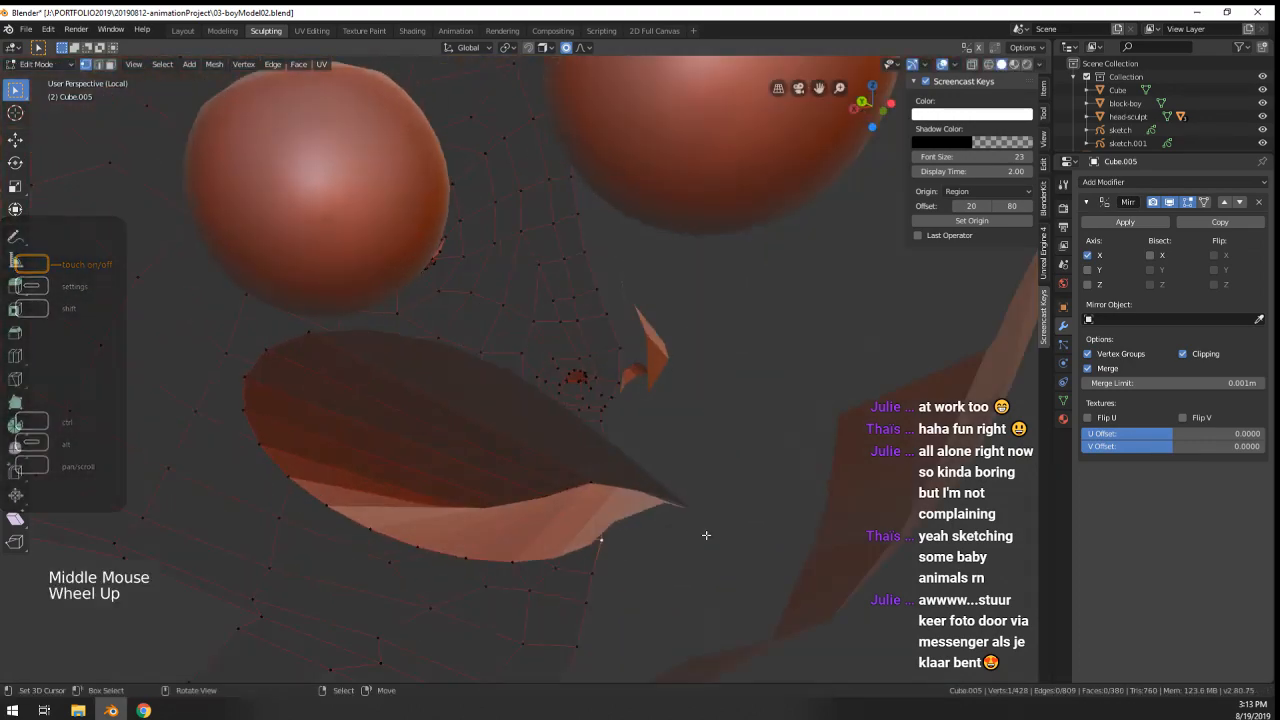
# - Rotate the mouth cavity's end loop in the left orthographic view and move it about -0.038 m in Y and 0.040 m in Z
pyautogui.press('Tab')
pyautogui.scroll(-2, 266, 411)
pyautogui.press('Tab')
pyautogui.moveTo(290, 425); pyautogui.dragTo(428, 480, button='middle')
pyautogui.keyDown('alt'); pyautogui.rightClick(643, 483); pyautogui.keyUp('alt')
pyautogui.moveTo(645, 484); pyautogui.dragTo(749, 489, button='middle')
pyautogui.press('KP_1')
pyautogui.press('ctrl+KP_3')
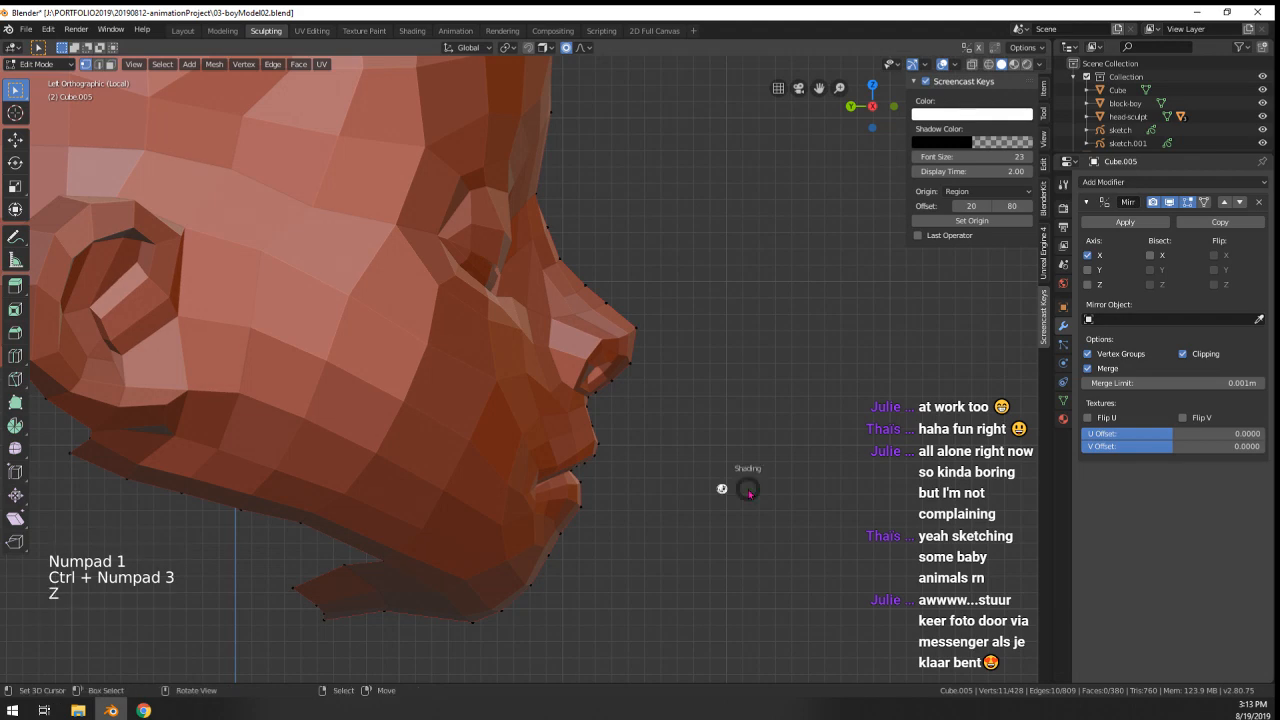
pyautogui.click(672, 474)
pyautogui.press('r')
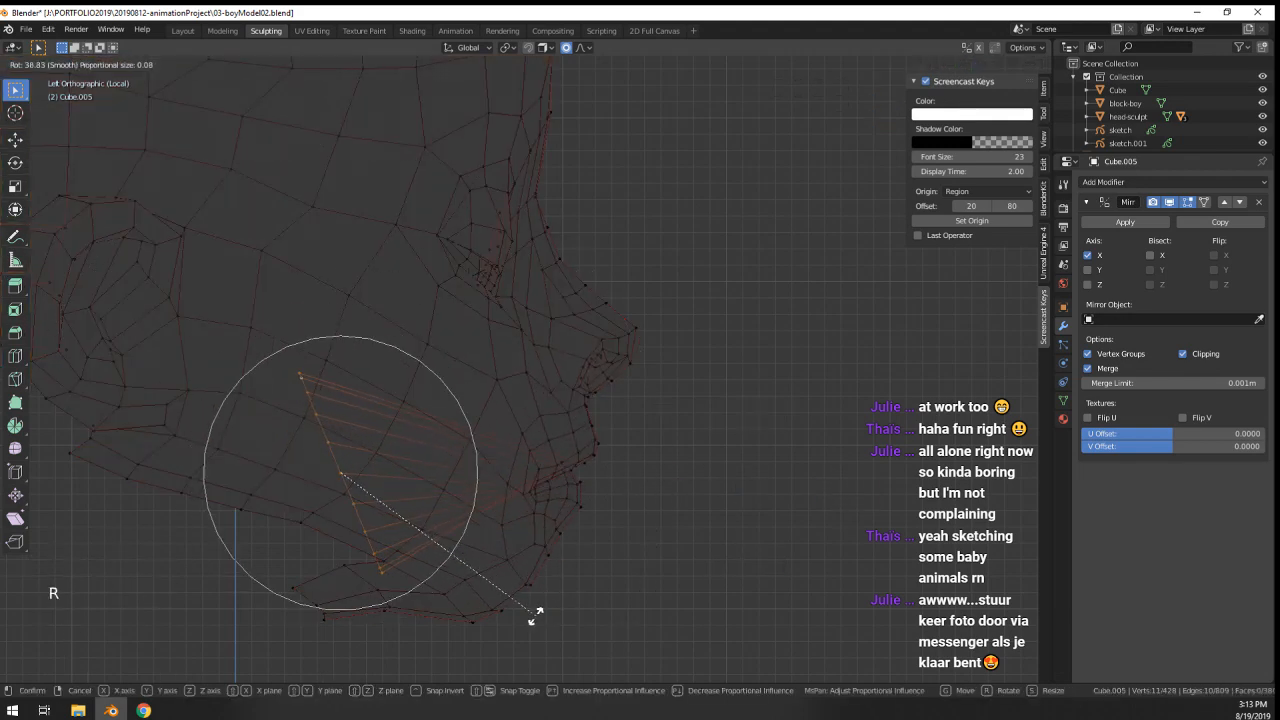
pyautogui.click(430, 598)
pyautogui.press('g')
pyautogui.click(460, 536)
pyautogui.scroll(3, 480, 538)
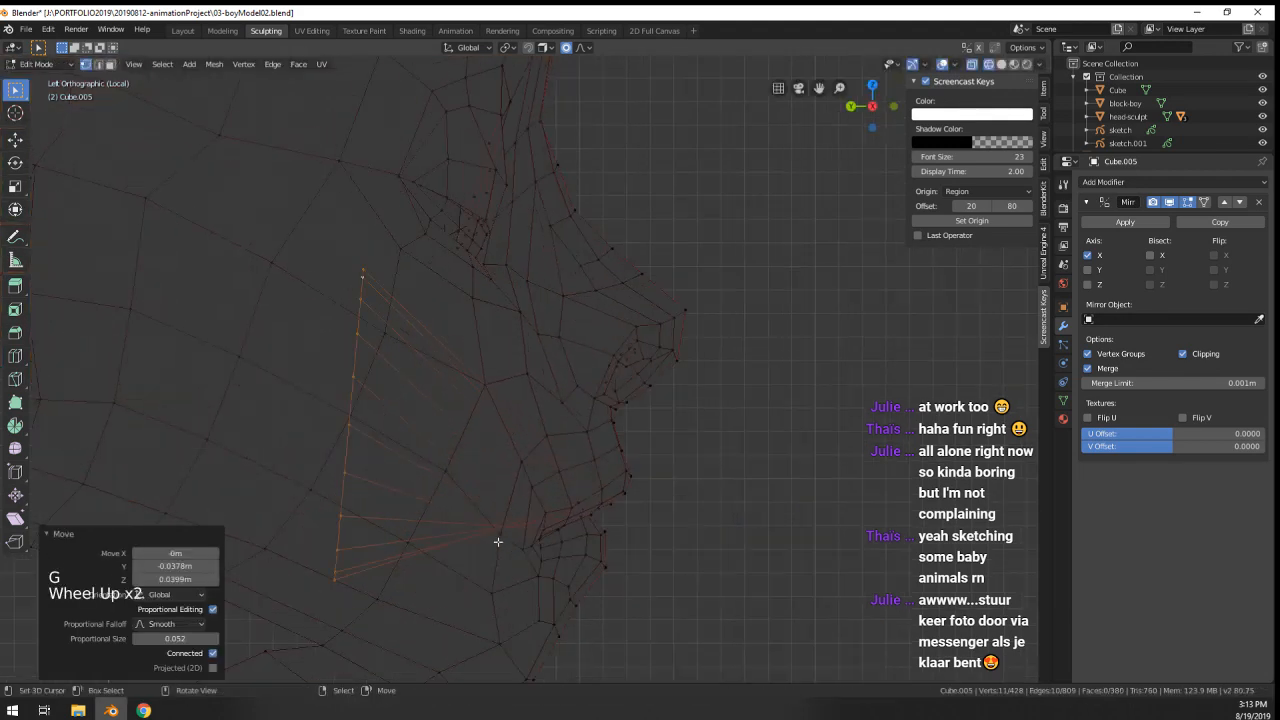
# - Scale the cavity's end loop to 0.569 and move it about -0.014 m in Y and -0.016 m in Z
pyautogui.press('s')
pyautogui.press('g')
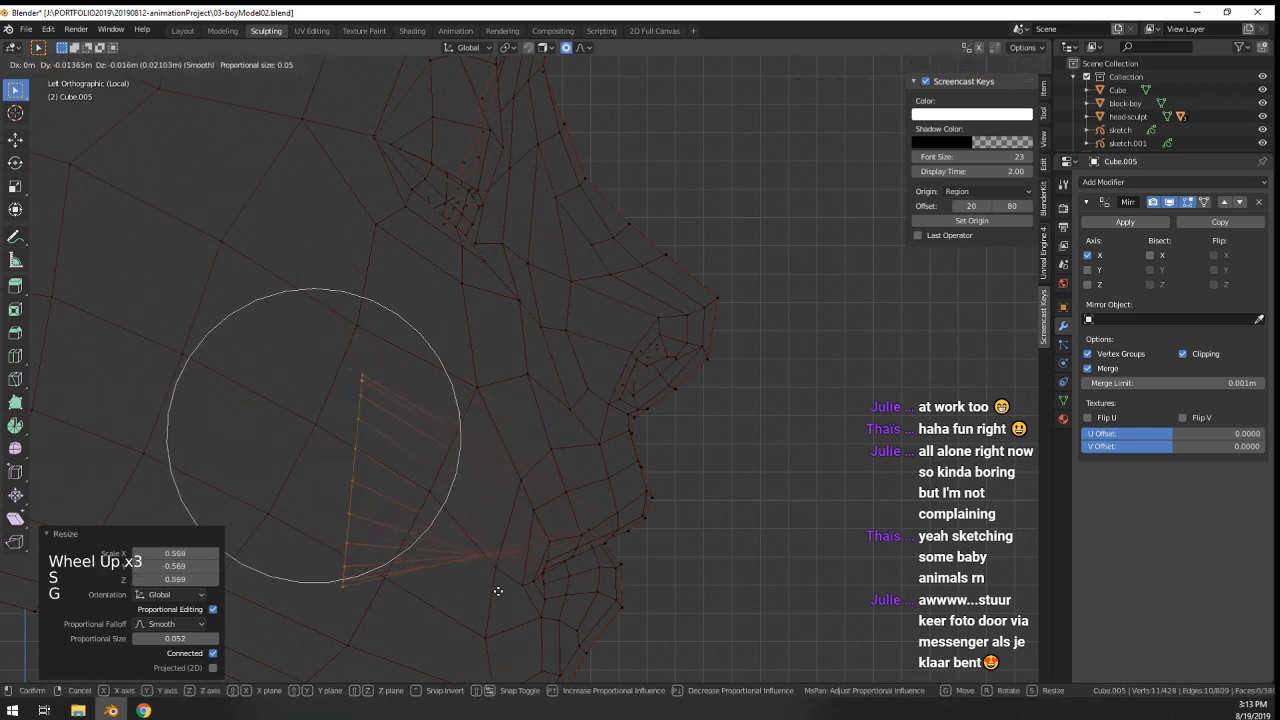
pyautogui.click(560, 590)
# - Move the outermost side vertex of the cavity's end loop about 0.019 m outward along X with proportional editing
pyautogui.moveTo(560, 590); pyautogui.dragTo(473, 554, button='middle')
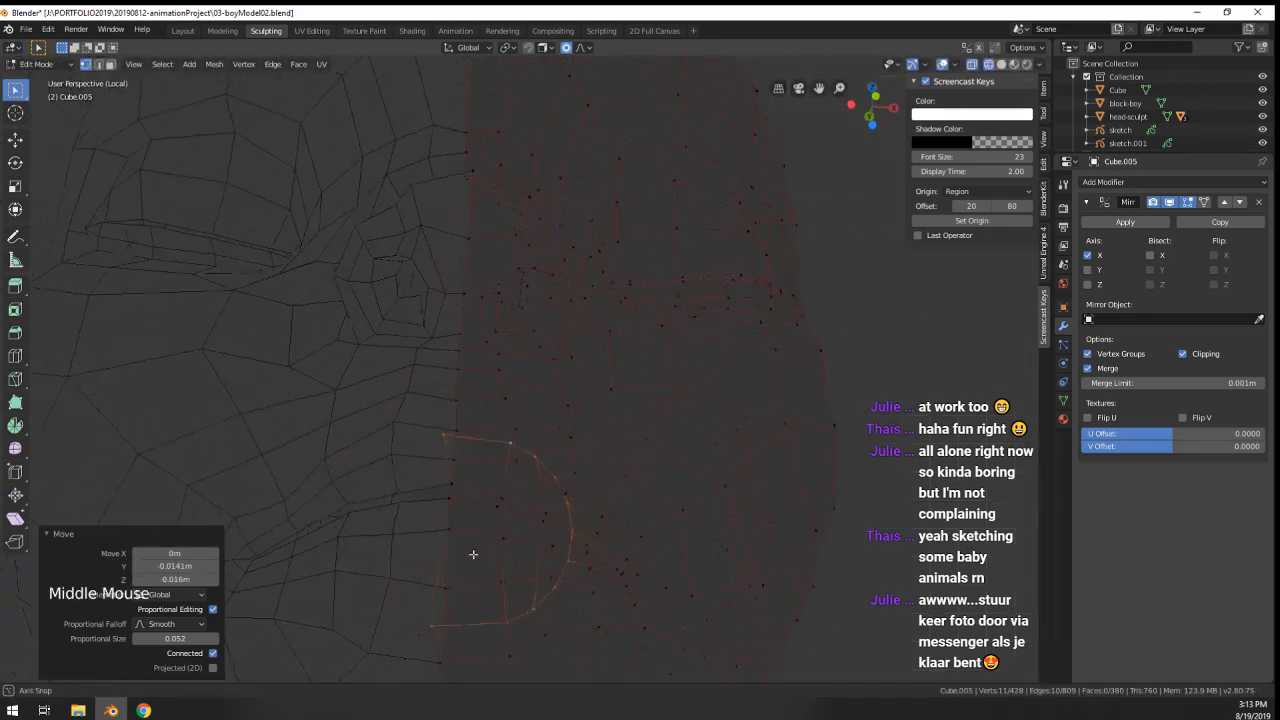
pyautogui.moveTo(221, 604); pyautogui.dragTo(360, 580, button='middle')
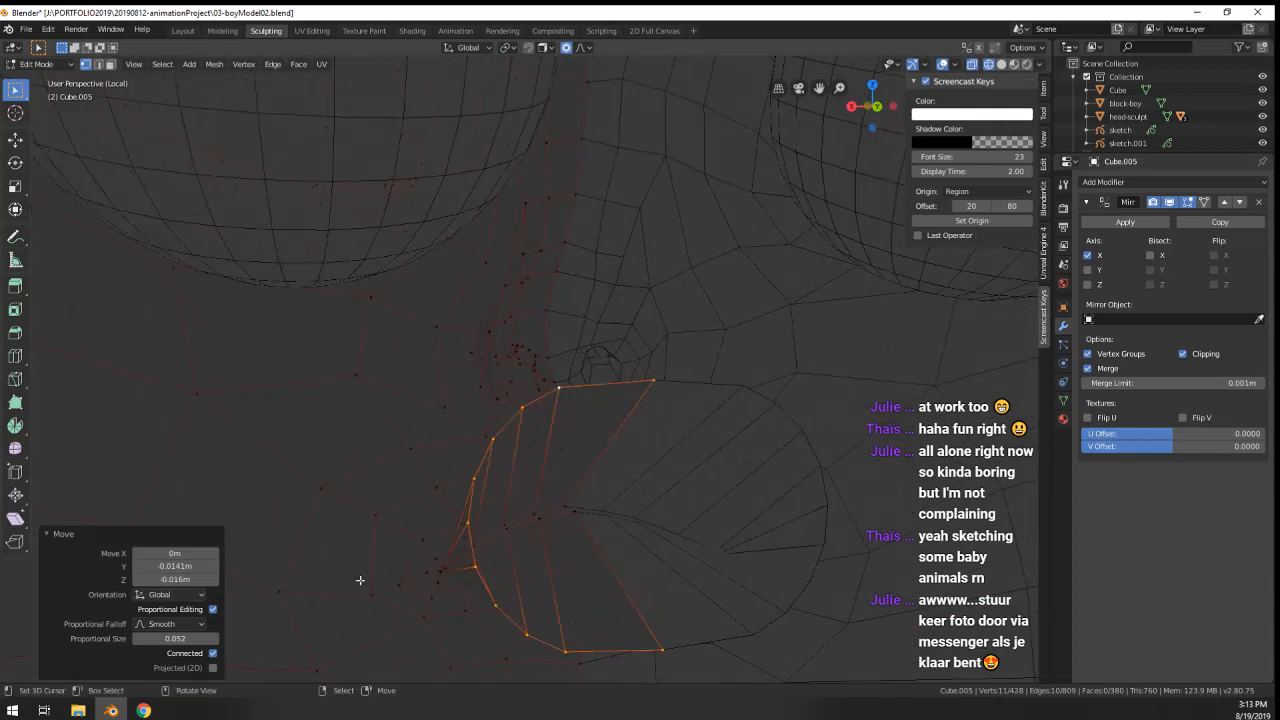
pyautogui.rightClick(475, 522)
pyautogui.press('g')
pyautogui.click(400, 534)
pyautogui.keyDown('shift'); pyautogui.moveTo(572, 540); pyautogui.dragTo(558, 503, button='middle'); pyautogui.keyUp('shift')
# - Move the whole end loop of the mouth cavity forward toward the lips and rotate it about 8.4° in the left orthographic view
pyautogui.press('ctrl+KP_3')
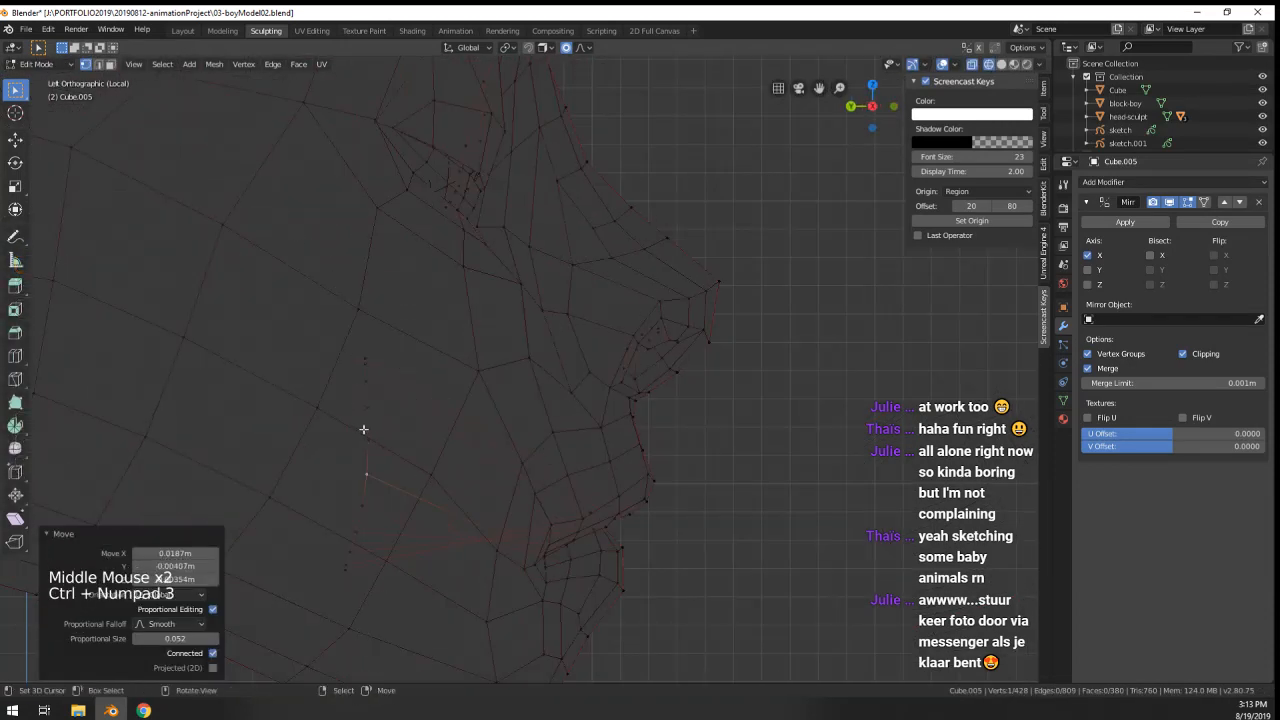
pyautogui.keyDown('alt'); pyautogui.rightClick(366, 466); pyautogui.keyUp('alt')
pyautogui.keyDown('shift'); pyautogui.moveTo(366, 466); pyautogui.dragTo(555, 480, button='middle'); pyautogui.keyUp('shift')
pyautogui.scroll(-2, 560, 485)
pyautogui.press('g')
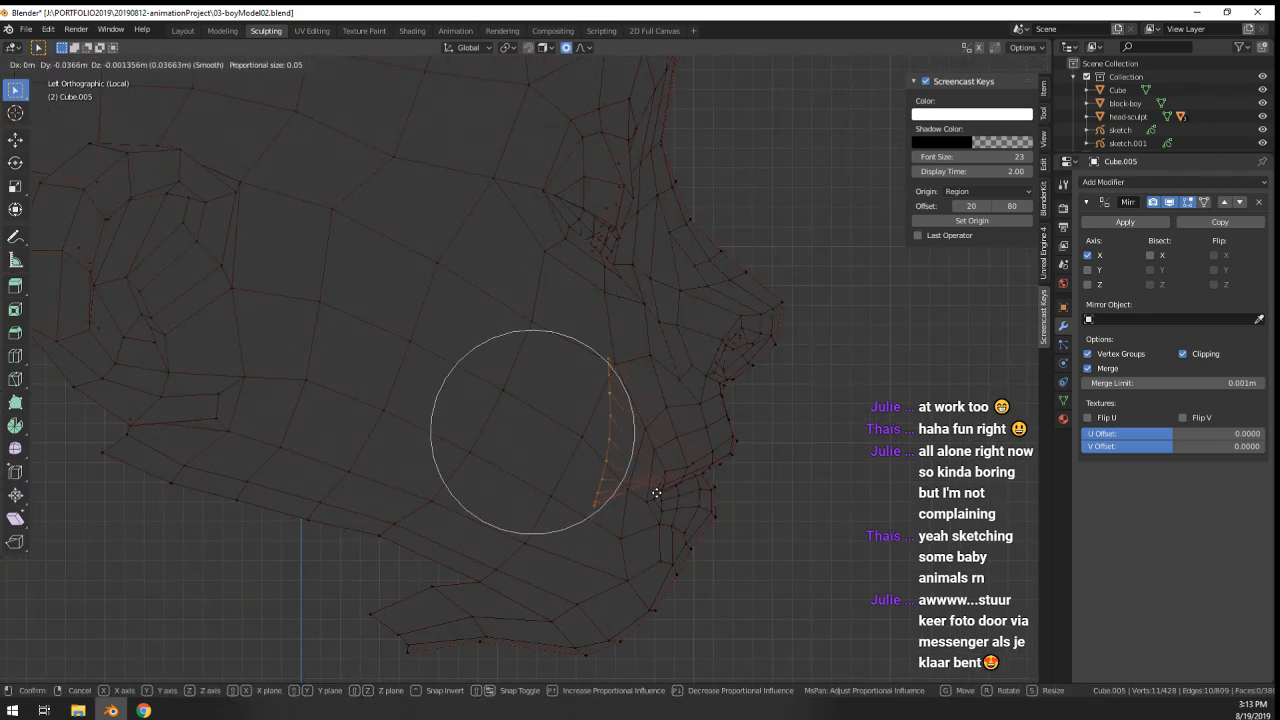
pyautogui.click(665, 500)
pyautogui.press('r')
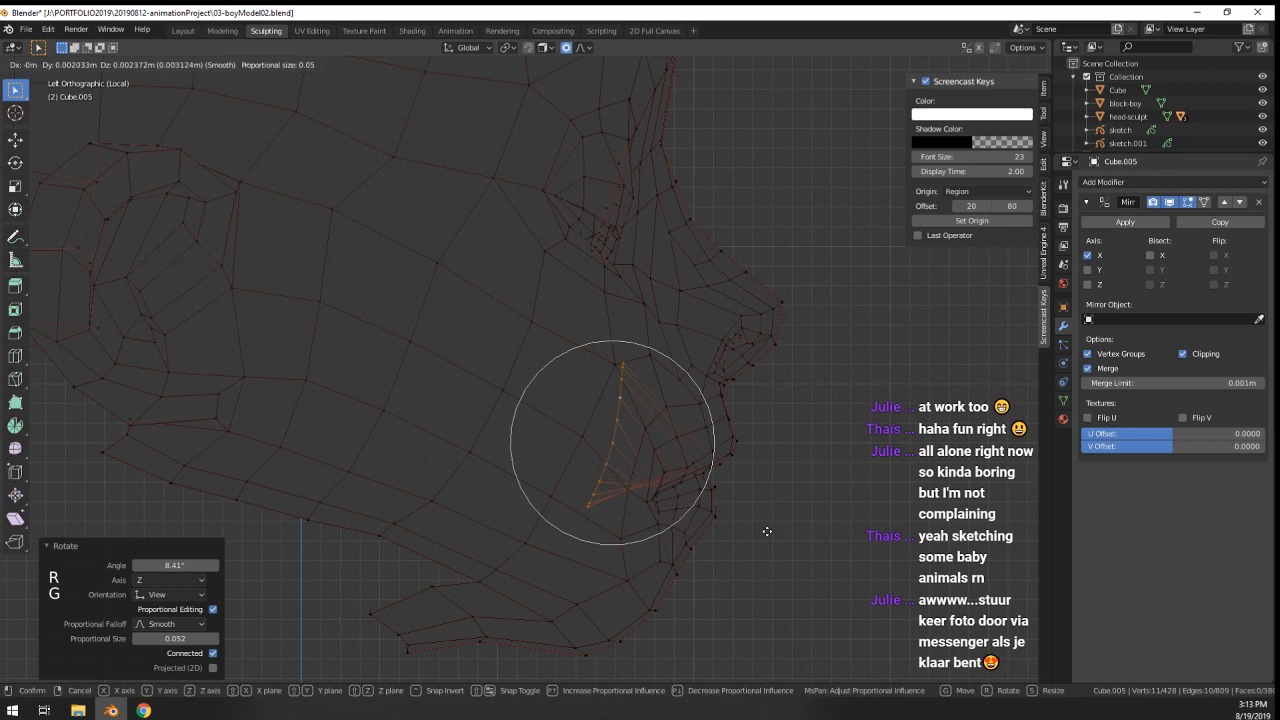
pyautogui.click(767, 534)
pyautogui.moveTo(767, 534); pyautogui.dragTo(734, 557, button='middle')
pyautogui.press('ctrl+KP_3')
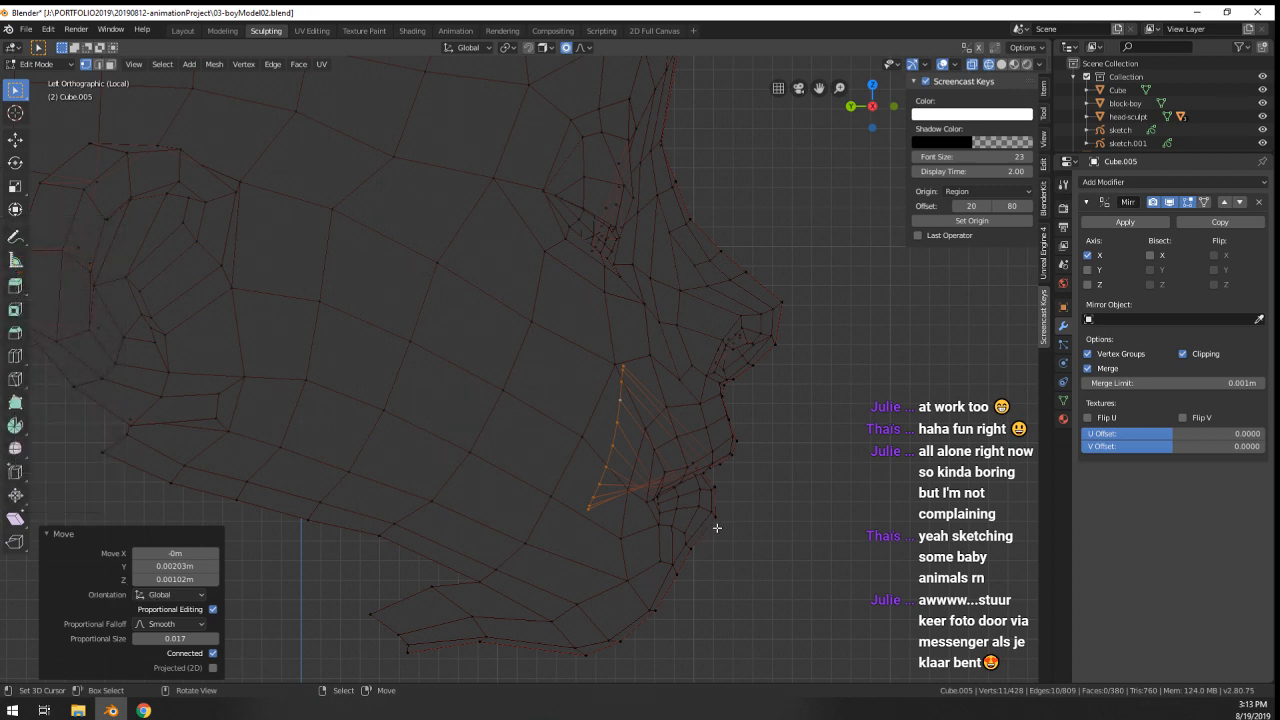
# - Extrude the cavity's end loop about 0.064 m in Y and 0.011 m in Z into the head and scale it to 0
pyautogui.click(590, 506)
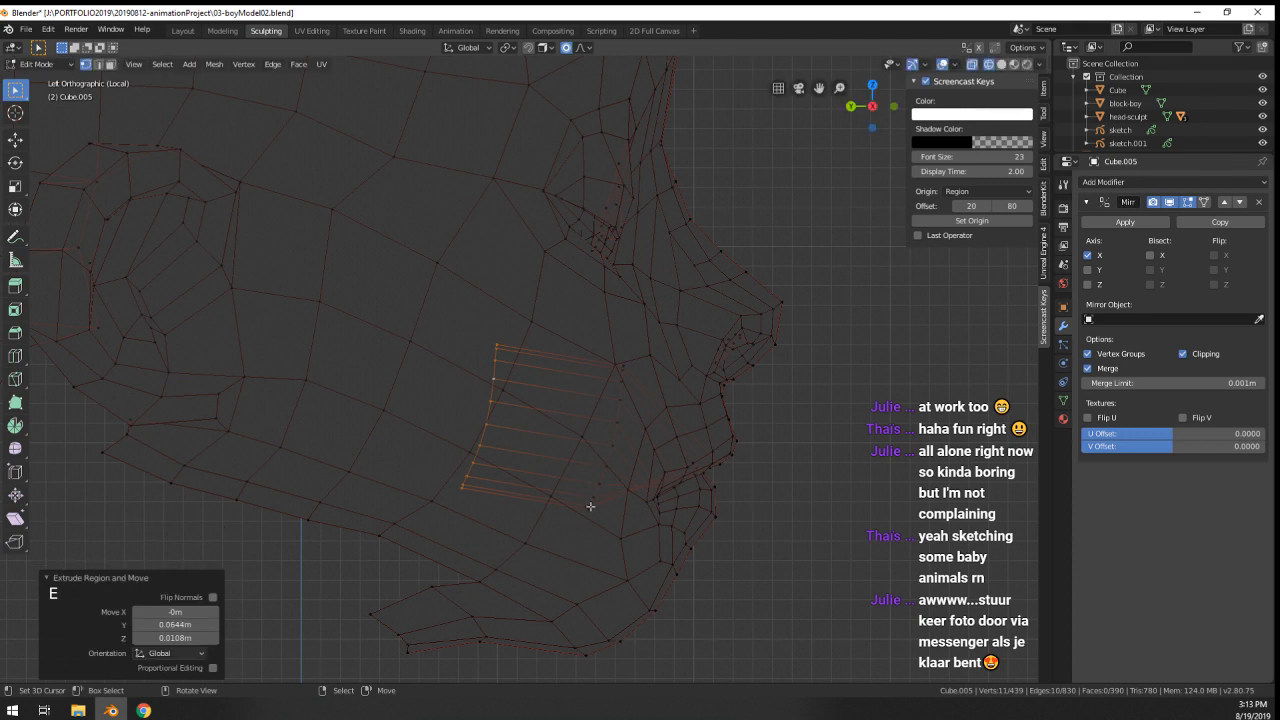
pyautogui.press('s')
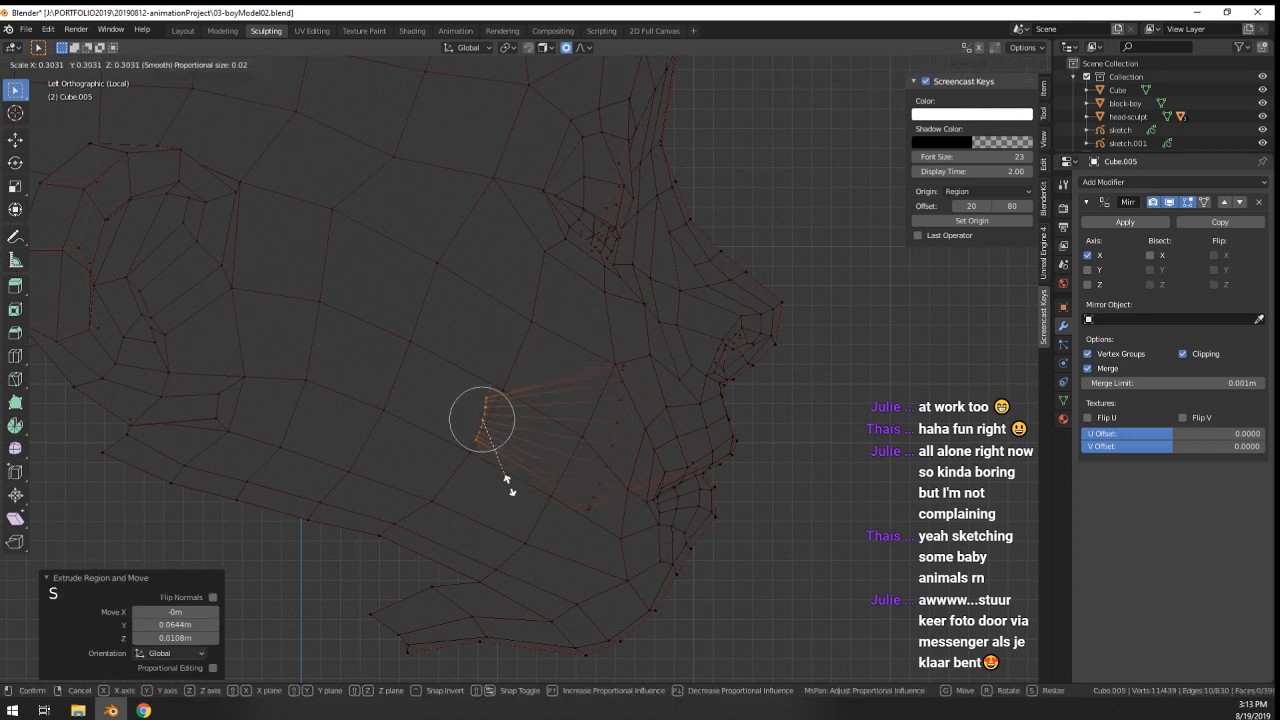
pyautogui.click(508, 486)
pyautogui.press('s')
pyautogui.click(513, 492)
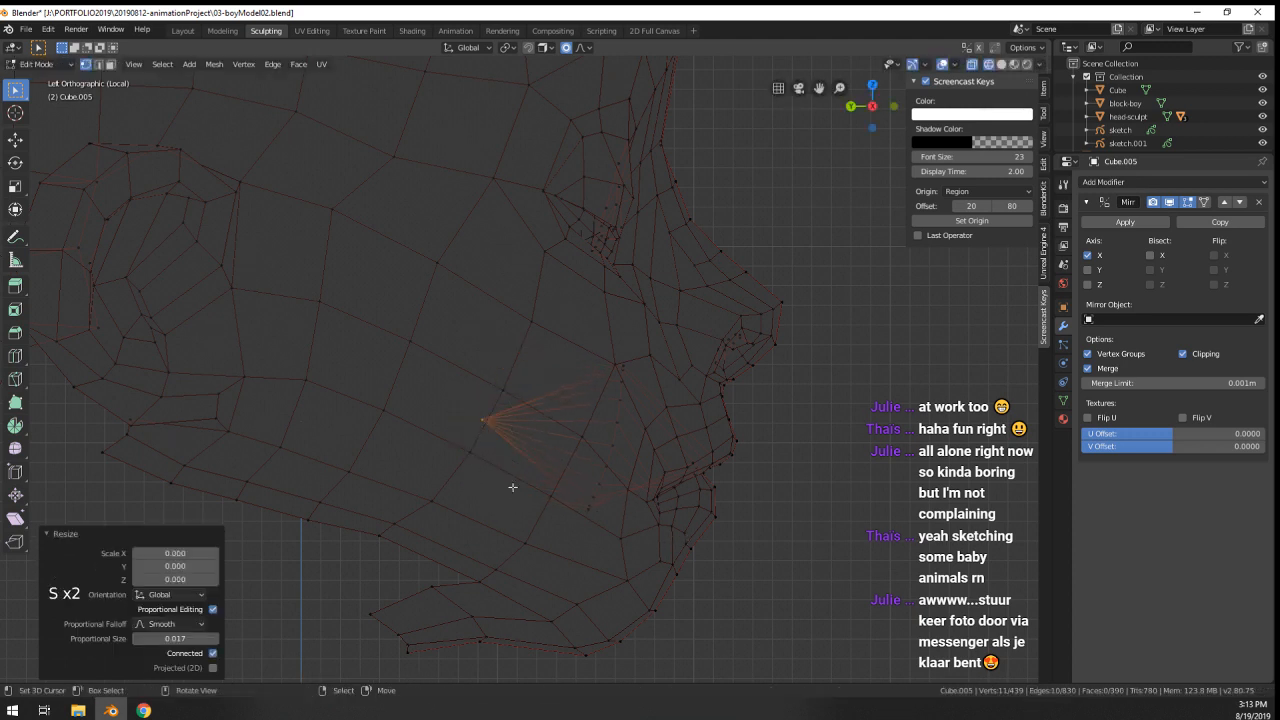
# - Merge the collapsed vertices at the back of the mouth cavity by distance, using 0.0001 m
pyautogui.press('w')
pyautogui.moveTo(469, 325)
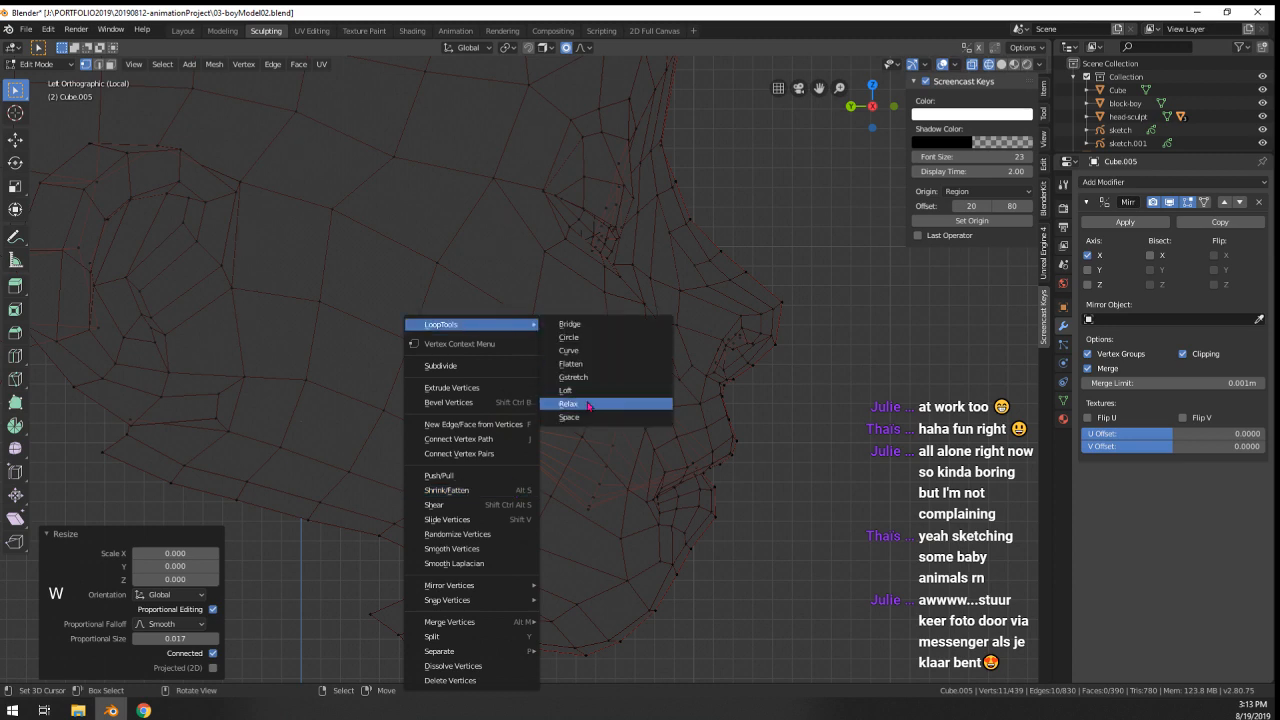
pyautogui.moveTo(476, 624)
pyautogui.click(567, 622)
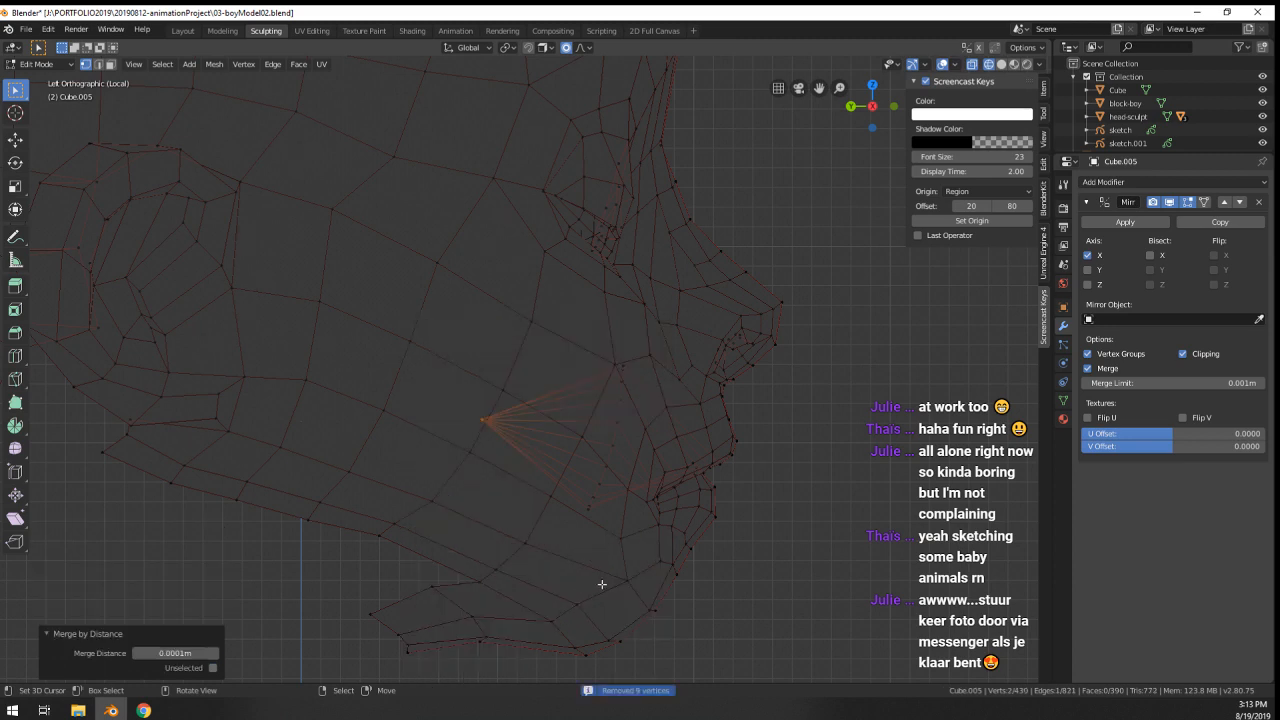
# - Reposition the merged vertices at the back of the mouth cavity with proportional editing
pyautogui.moveTo(600, 586); pyautogui.dragTo(680, 600, button='middle')
pyautogui.scroll(2, 650, 560)
pyautogui.moveTo(650, 560); pyautogui.dragTo(646, 486, button='middle')
pyautogui.press('Tab')
pyautogui.press('Tab')
pyautogui.press('g')
pyautogui.click(564, 456)
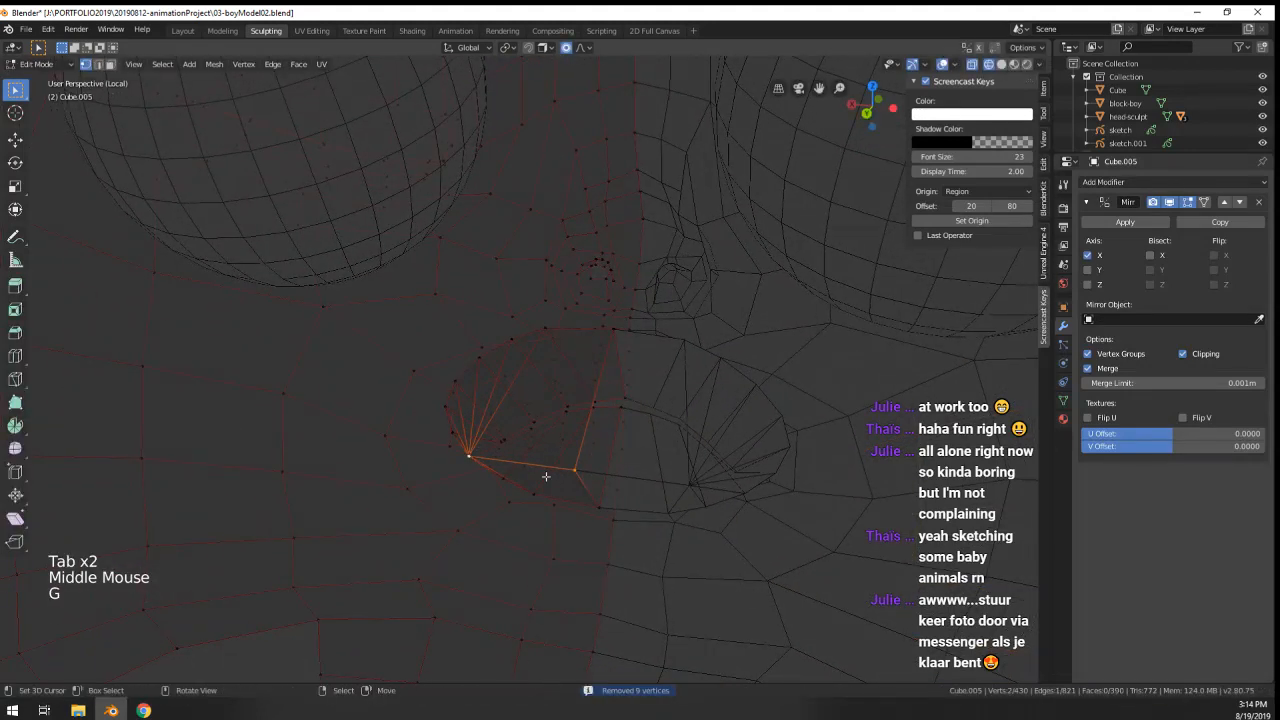
pyautogui.scroll(2, 564, 470)
pyautogui.moveTo(564, 470); pyautogui.dragTo(471, 409, button='middle')
pyautogui.press('g')
pyautogui.click(437, 421)
pyautogui.scroll(-4, 513, 487)
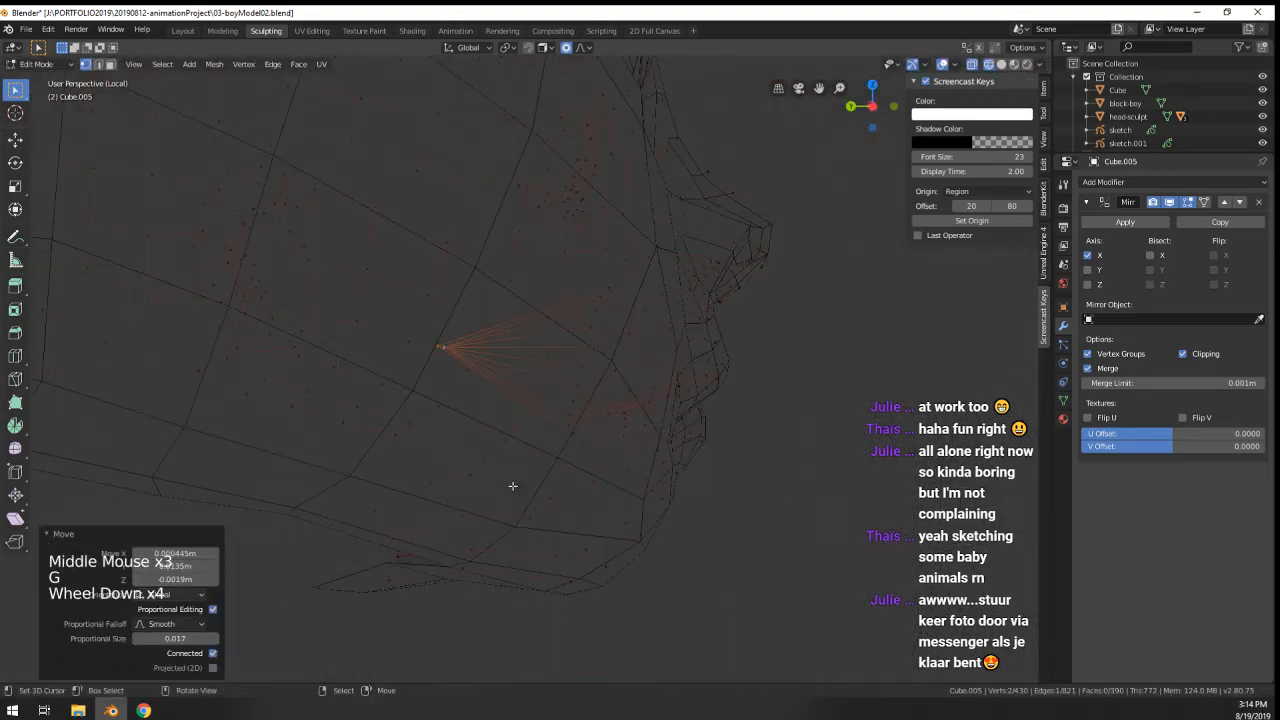
# - Leave Edit mode and examine the whole head in solid shading
pyautogui.press('Tab')
pyautogui.scroll(-3, 513, 487)
pyautogui.moveTo(513, 487); pyautogui.dragTo(428, 442, button='middle')
pyautogui.scroll(5, 522, 427)
pyautogui.scroll(-8, 522, 427)
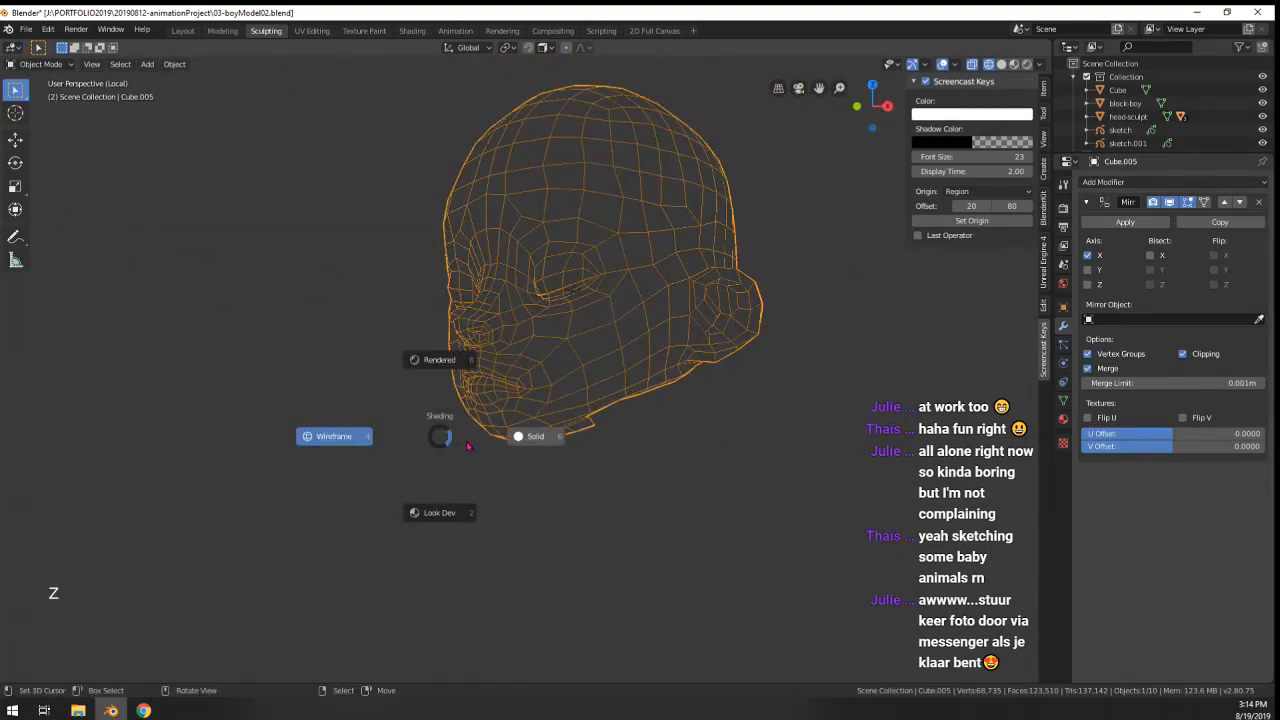
pyautogui.click(535, 436)
pyautogui.scroll(2, 620, 458)
pyautogui.moveTo(620, 458); pyautogui.dragTo(695, 456, button='middle')
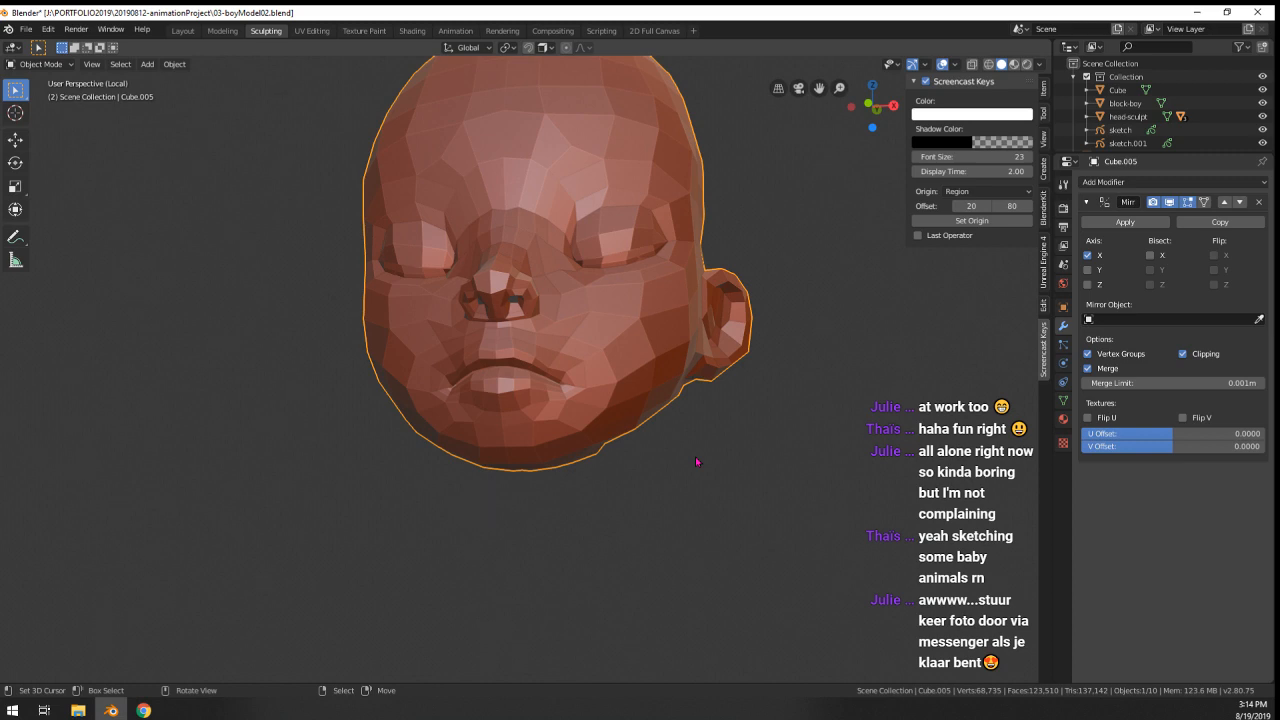
# - Exit local view to show the head together with the rest of the scene
pyautogui.press('KP_Divide')
pyautogui.scroll(-3, 640, 455)
pyautogui.moveTo(668, 575)
pyautogui.keyDown('shift'); pyautogui.mouseDown(button='middle')
pyautogui.moveTo(672, 459)
pyautogui.moveTo(634, 404)
pyautogui.moveTo(671, 380)
pyautogui.moveTo(653, 572)
pyautogui.moveTo(470, 561)
pyautogui.moveTo(287, 571)
pyautogui.moveTo(590, 560)
pyautogui.moveTo(604, 473)
pyautogui.moveTo(560, 434)
pyautogui.moveTo(462, 430)
pyautogui.mouseUp(button='middle'); pyautogui.keyUp('shift')
pyautogui.press('Tab')
pyautogui.scroll(2, 640, 420)
pyautogui.press('Tab')
pyautogui.scroll(-5, 675, 407)
# - Try a level 1 Subdivision Surface on the boy's body in wireframe shading and remove the modifier
pyautogui.rightClick(675, 420)
pyautogui.hotkey('ctrl', '1')
pyautogui.click(557, 557)
pyautogui.scroll(-5, 555, 567)
pyautogui.scroll(2, 555, 567)
pyautogui.scroll(6, 604, 473)
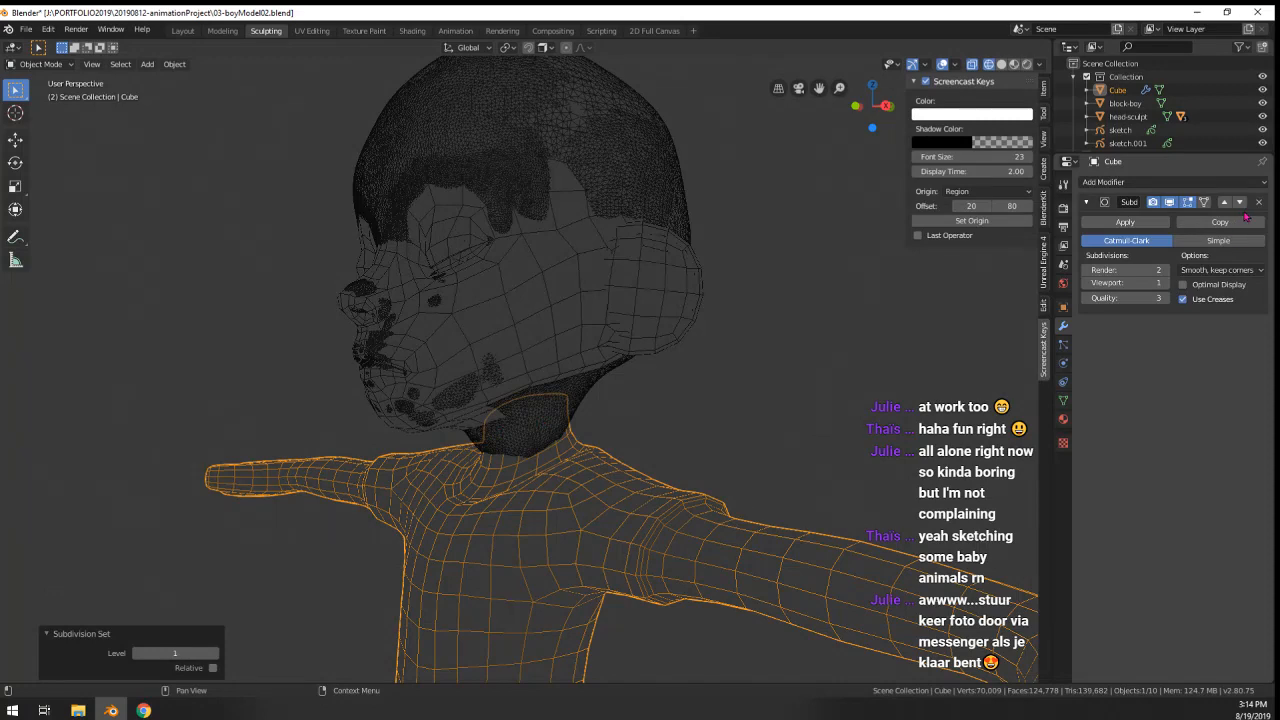
pyautogui.click(1258, 201)
# - Hide the head-sculpt object so that only the low-poly head mesh remains above the body
pyautogui.scroll(-2, 606, 520)
pyautogui.moveTo(590, 520)
pyautogui.mouseDown(button='middle')
pyautogui.moveTo(812, 526)
pyautogui.moveTo(590, 506)
pyautogui.moveTo(400, 513)
pyautogui.moveTo(690, 505)
pyautogui.moveTo(749, 461)
pyautogui.moveTo(606, 514)
pyautogui.mouseUp(button='middle')
pyautogui.scroll(3, 690, 505)
pyautogui.scroll(-8, 694, 503)
pyautogui.scroll(1, 694, 503)
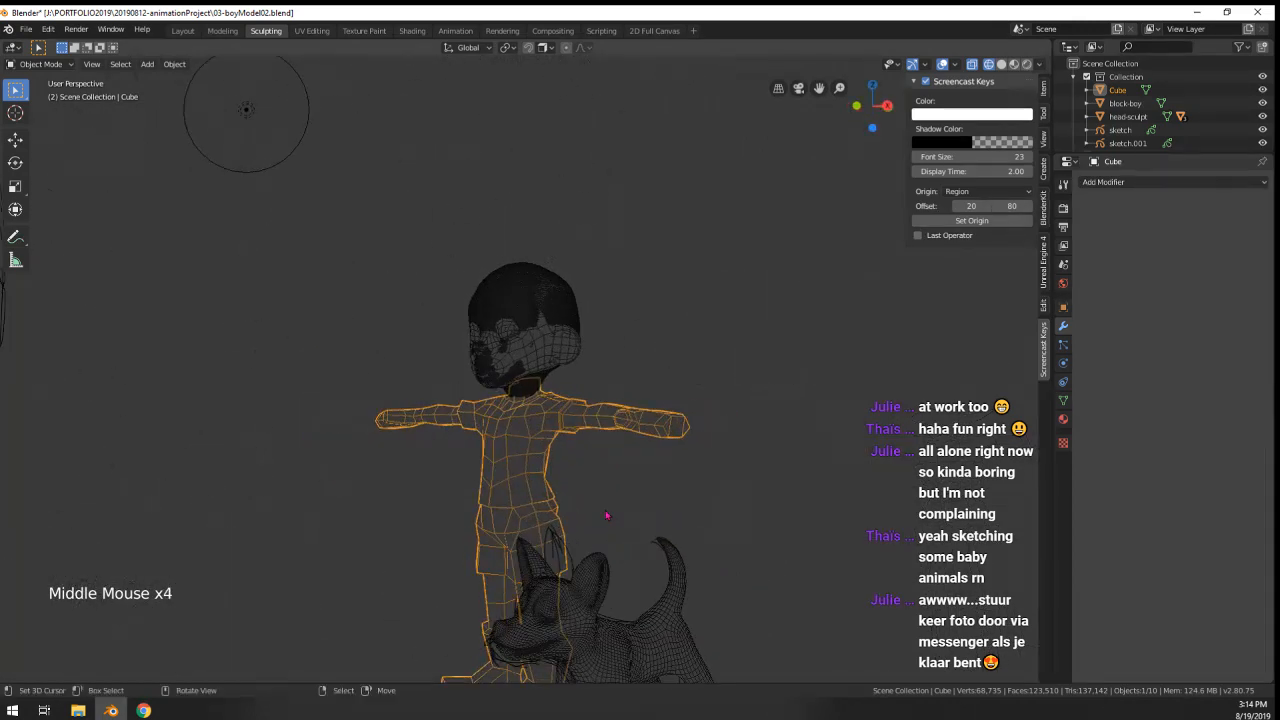
pyautogui.scroll(6, 497, 451)
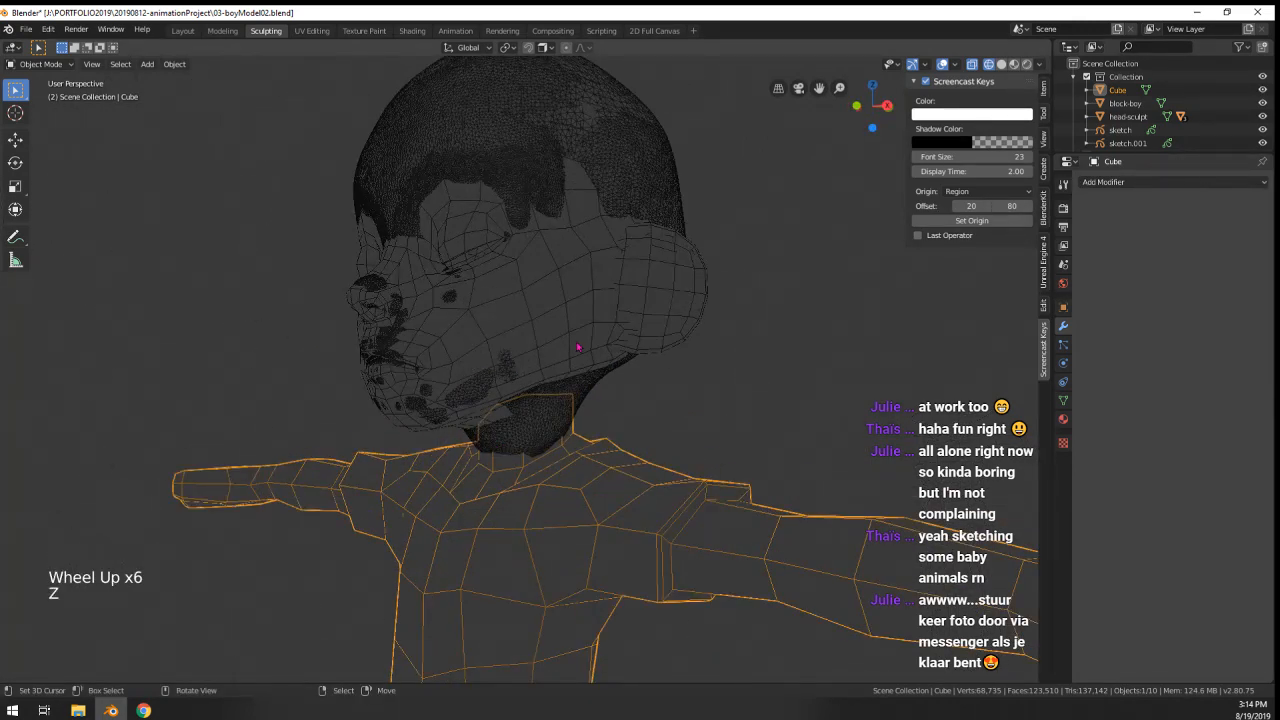
pyautogui.rightClick(578, 347)
pyautogui.scroll(3, 586, 394)
pyautogui.moveTo(586, 394)
pyautogui.mouseDown(button='middle')
pyautogui.moveTo(623, 389)
pyautogui.moveTo(520, 412)
pyautogui.mouseUp(button='middle')
pyautogui.scroll(-2, 586, 399)
pyautogui.rightClick(586, 399)
pyautogui.scroll(-4, 586, 399)
pyautogui.scroll(4, 587, 400)
pyautogui.press('h')
# - Select the low-poly head mesh and open it in Edit mode, with the underside of the jaw in view
pyautogui.scroll(1, 588, 401)
pyautogui.rightClick(590, 403)
pyautogui.press('Tab')
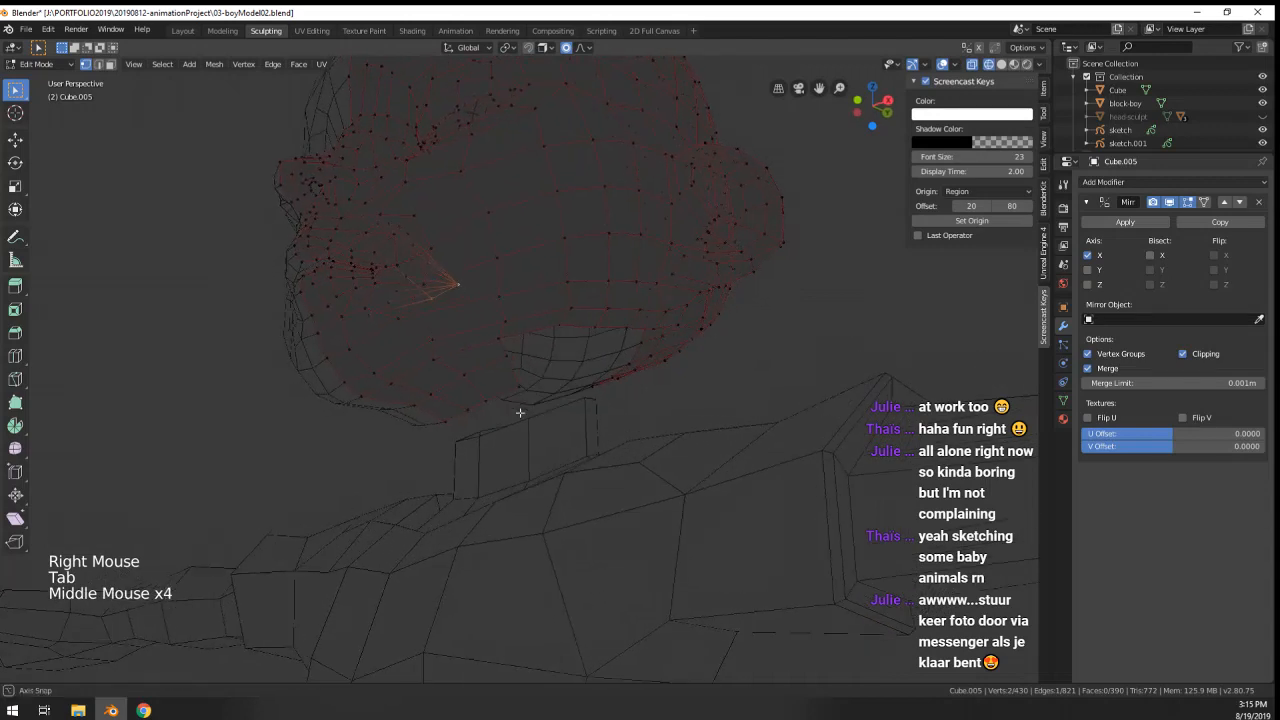
pyautogui.moveTo(651, 397); pyautogui.dragTo(625, 418, button='middle')
pyautogui.moveTo(625, 418); pyautogui.dragTo(600, 440, button='middle')
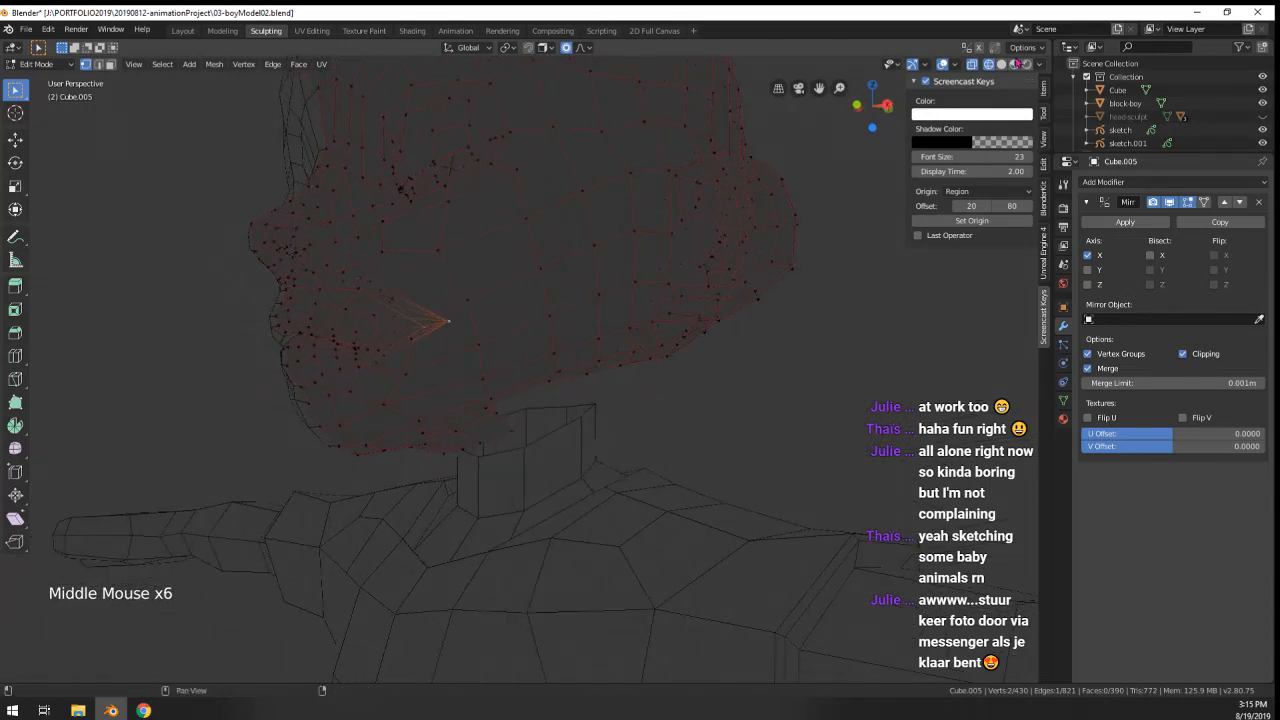
# - Check the viewport shading options for wireframe and solid display and return to wireframe
pyautogui.click(1046, 69)
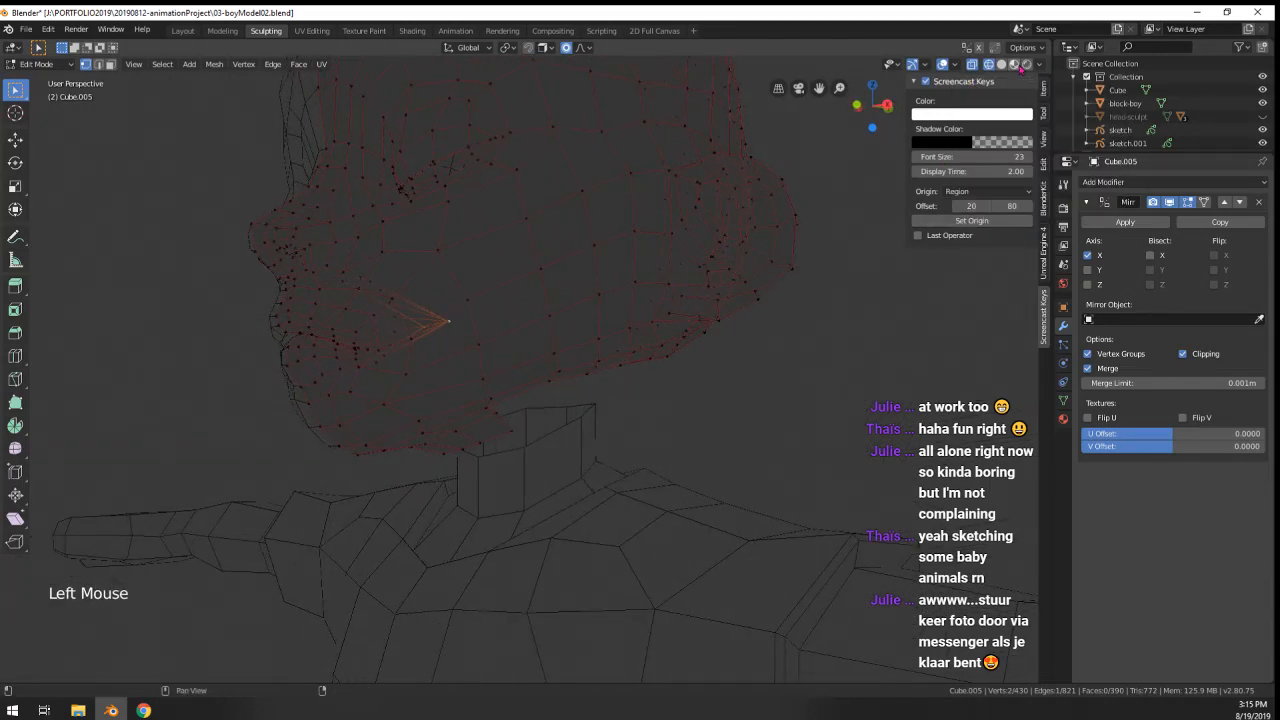
pyautogui.click(1040, 66)
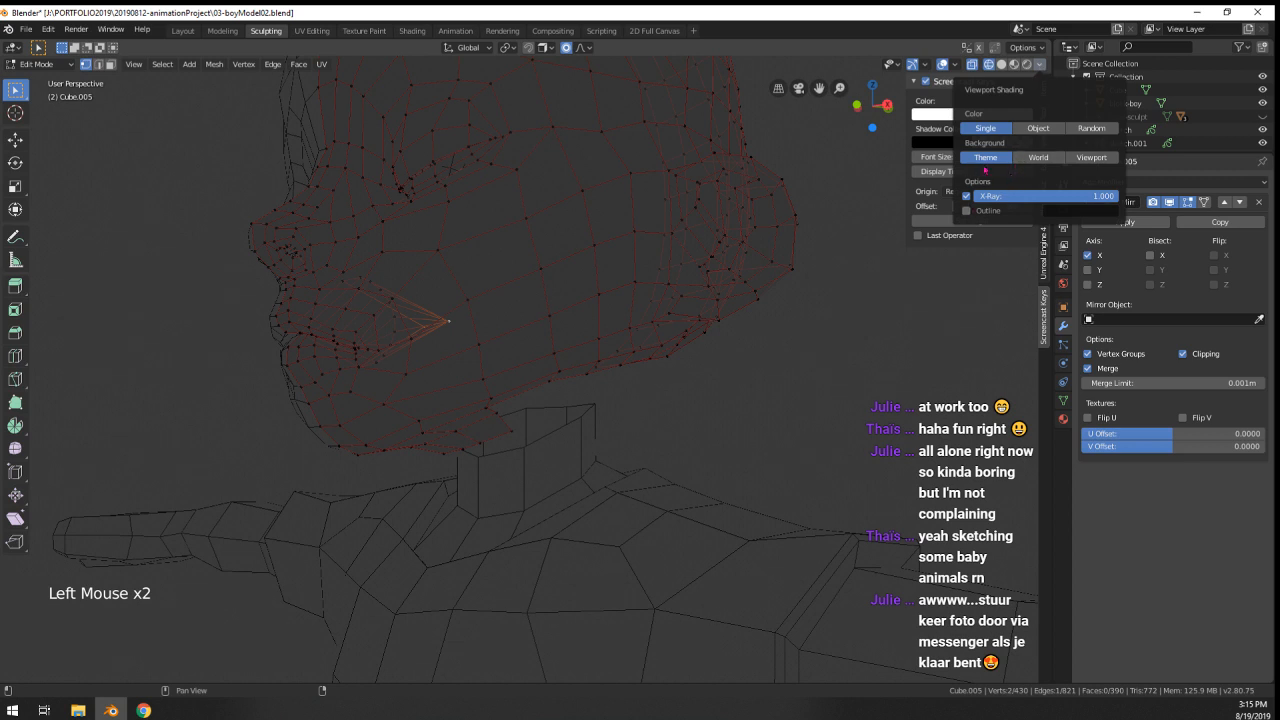
pyautogui.click(1001, 64)
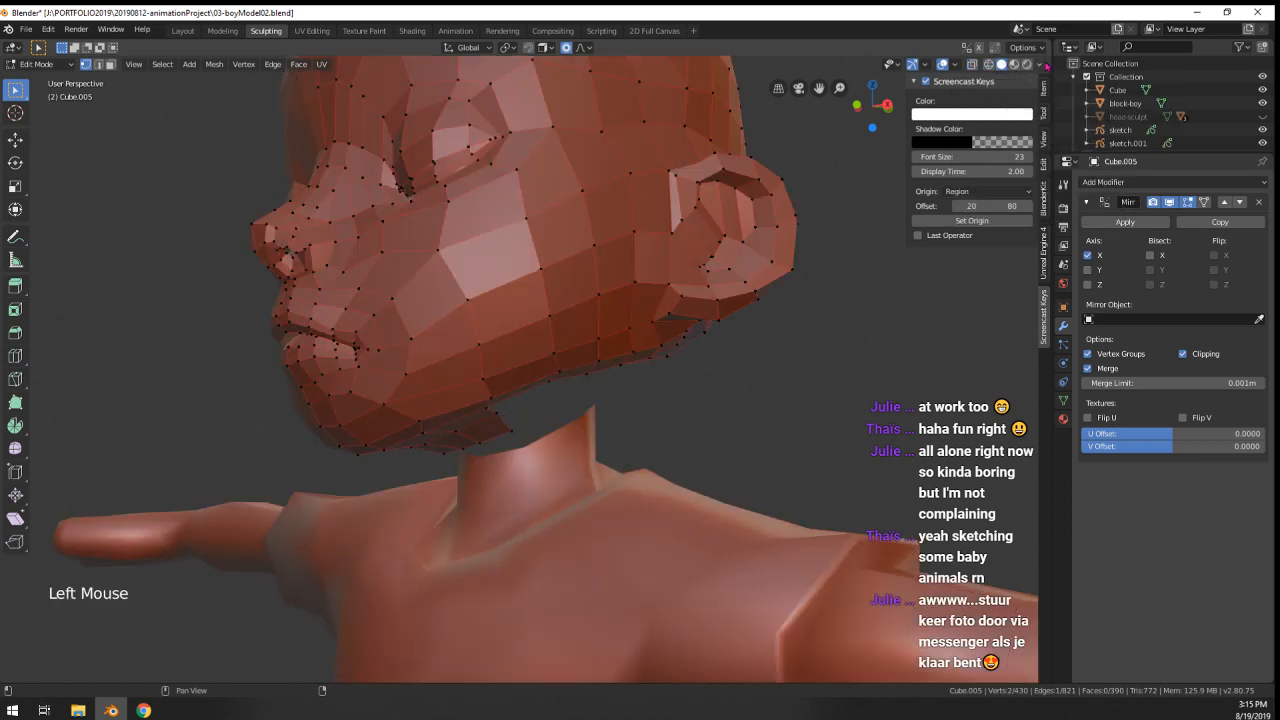
pyautogui.click(1043, 65)
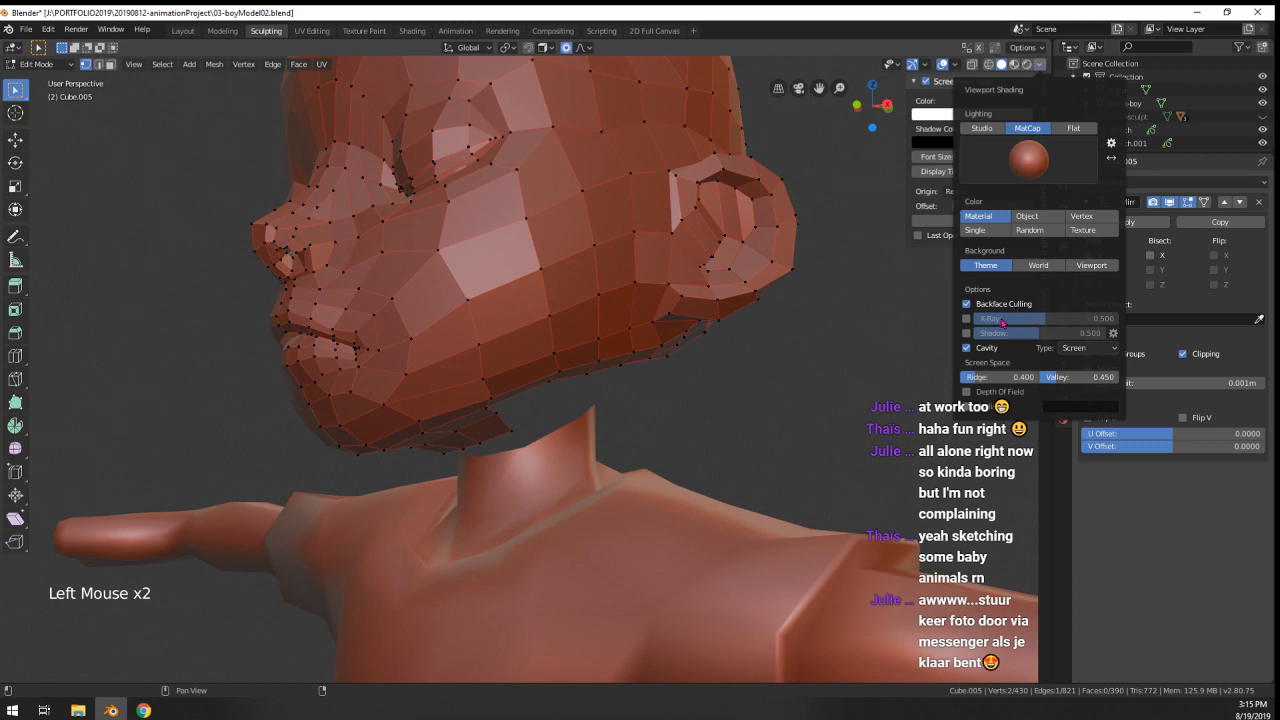
pyautogui.click(988, 64)
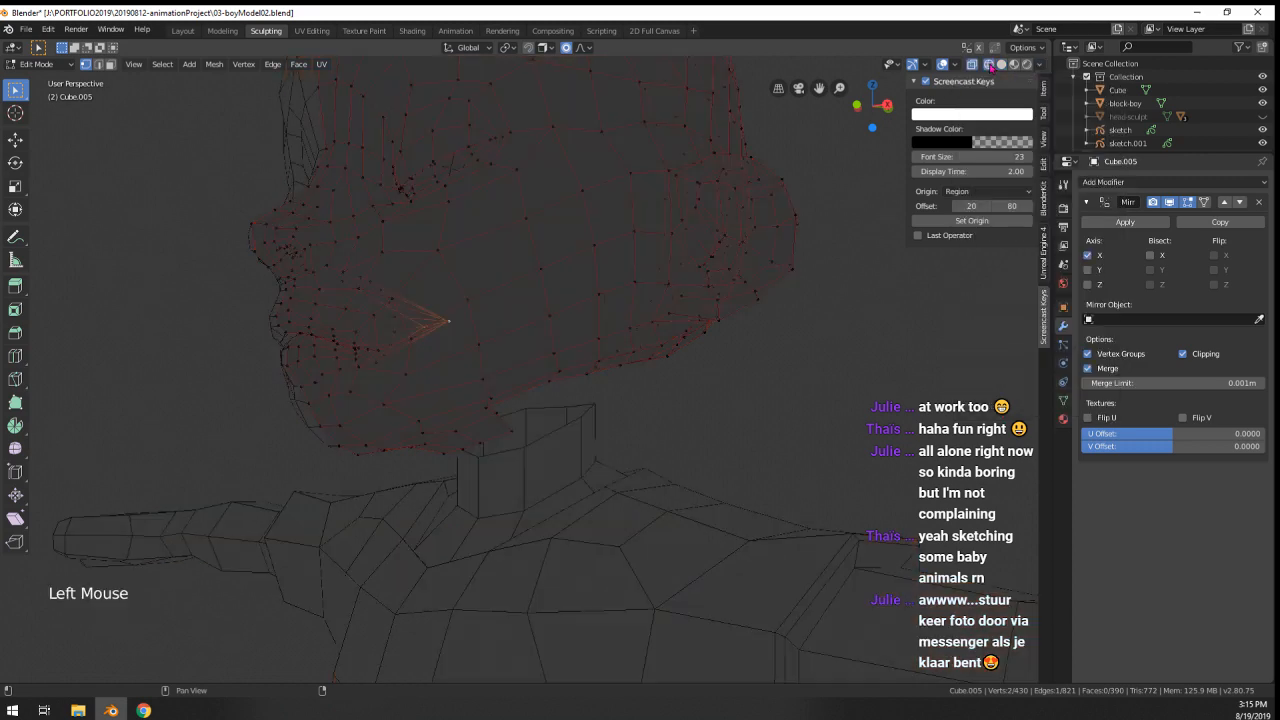
# - Delete a boundary vertex at the open edge under the jaw
pyautogui.scroll(-3, 711, 330)
pyautogui.moveTo(705, 333); pyautogui.dragTo(551, 326, button='middle')
pyautogui.scroll(3, 646, 320)
pyautogui.scroll(1, 494, 403)
pyautogui.press('x')
pyautogui.click(480, 367)
# - Extrude new vertices from the open edge under the jaw and fill faces between them and the existing boundary vertices
pyautogui.rightClick(549, 326)
pyautogui.scroll(1, 540, 325)
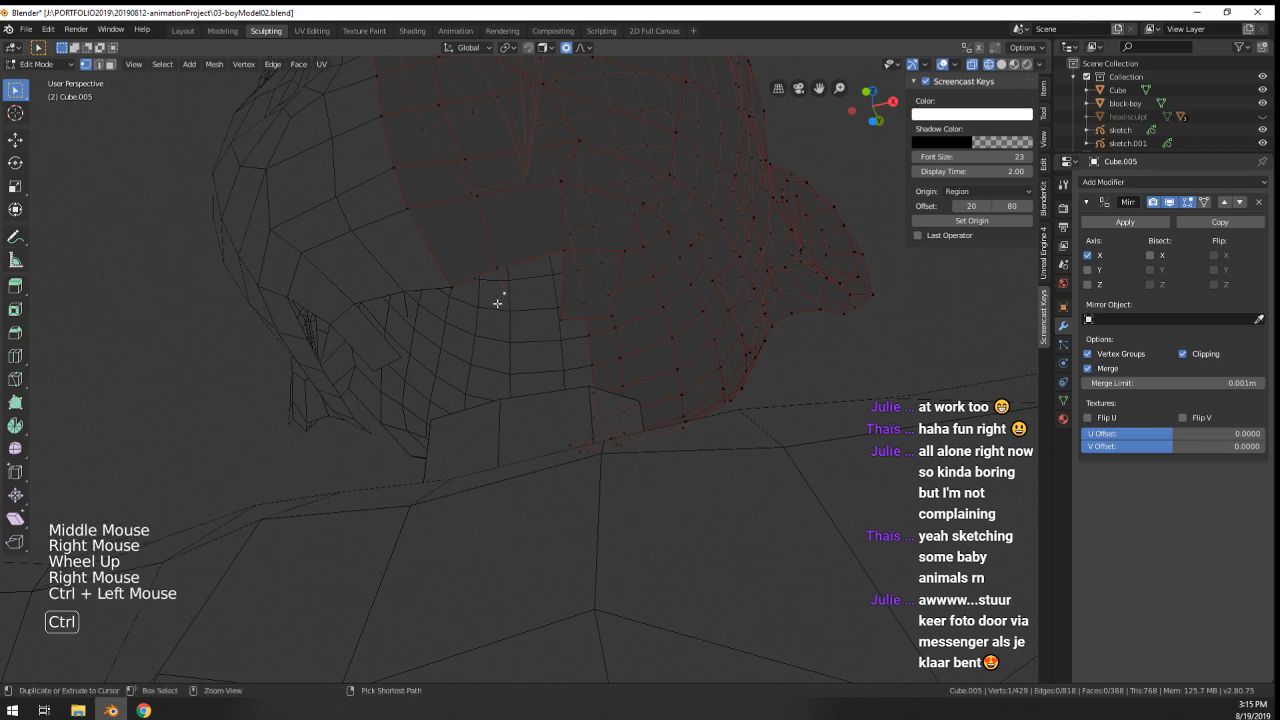
pyautogui.click(397, 360)
pyautogui.moveTo(481, 270); pyautogui.dragTo(478, 331, button='middle')
pyautogui.rightClick(556, 296)
pyautogui.rightClick(475, 331)
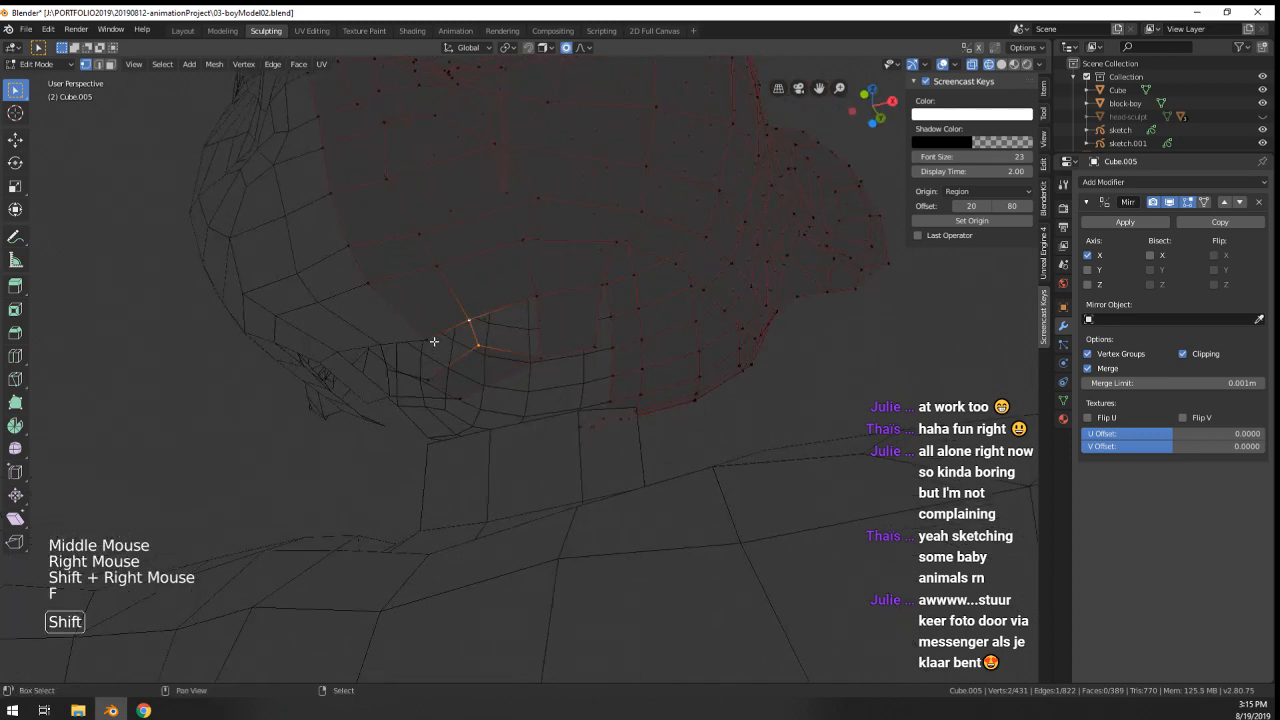
# - Move boundary vertices along the open edge under the jaw and fill a face between them
pyautogui.moveTo(426, 380); pyautogui.dragTo(372, 400, button='middle')
pyautogui.press('g')
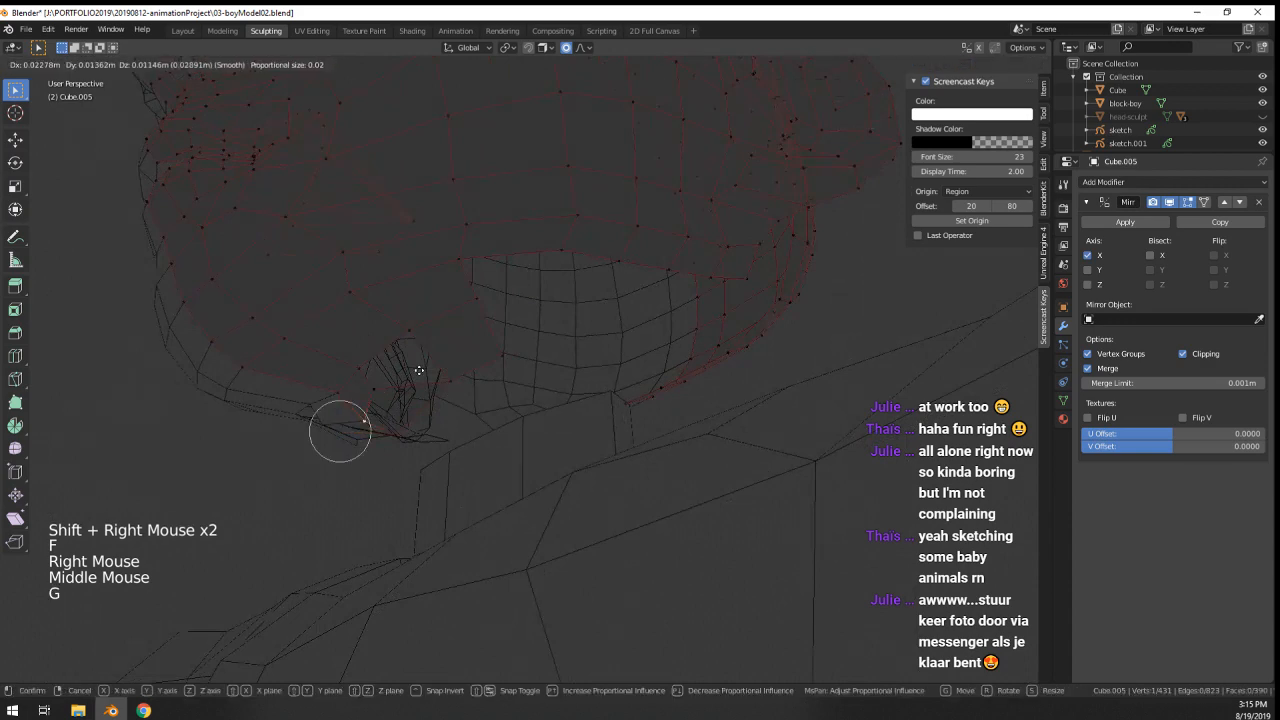
pyautogui.rightClick(400, 409)
pyautogui.press('g')
pyautogui.click(438, 427)
pyautogui.rightClick(378, 381)
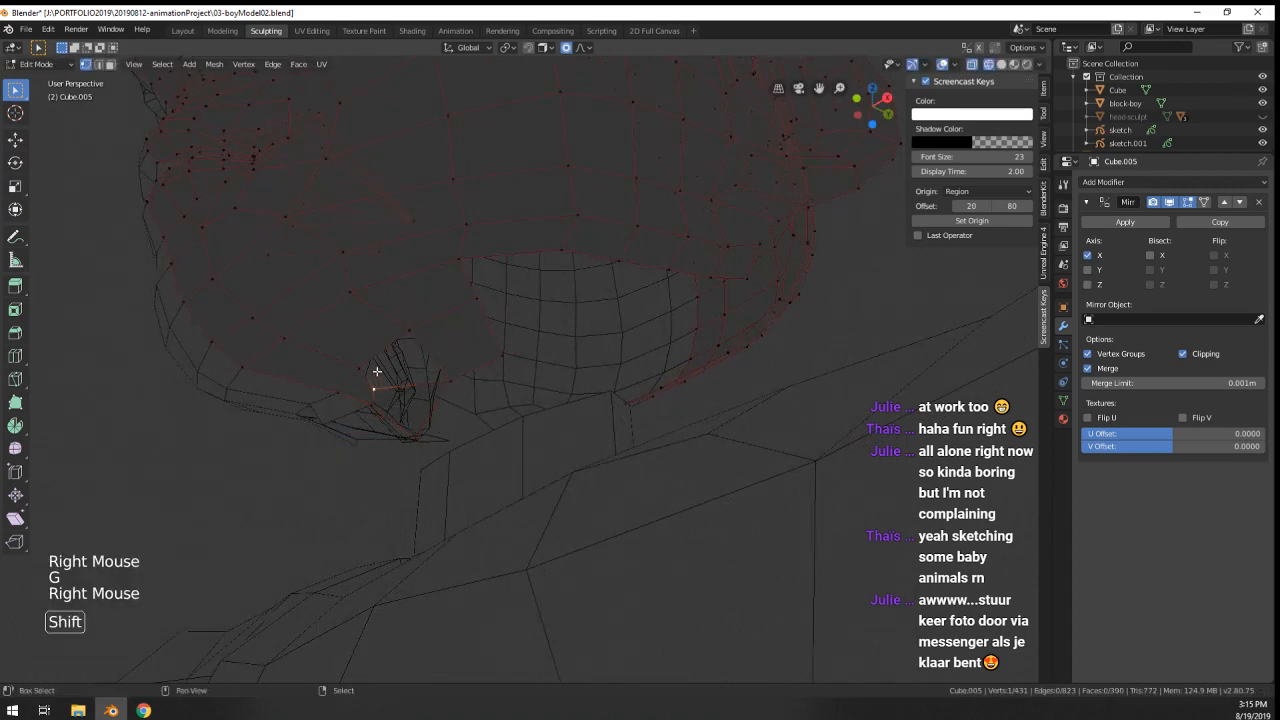
pyautogui.press('f')
# - Reposition the vertices of the newly filled patch under the jaw with proportional editing to even out the open edge
pyautogui.moveTo(456, 380); pyautogui.dragTo(518, 385, button='middle')
pyautogui.press('ctrl+KP_Add')
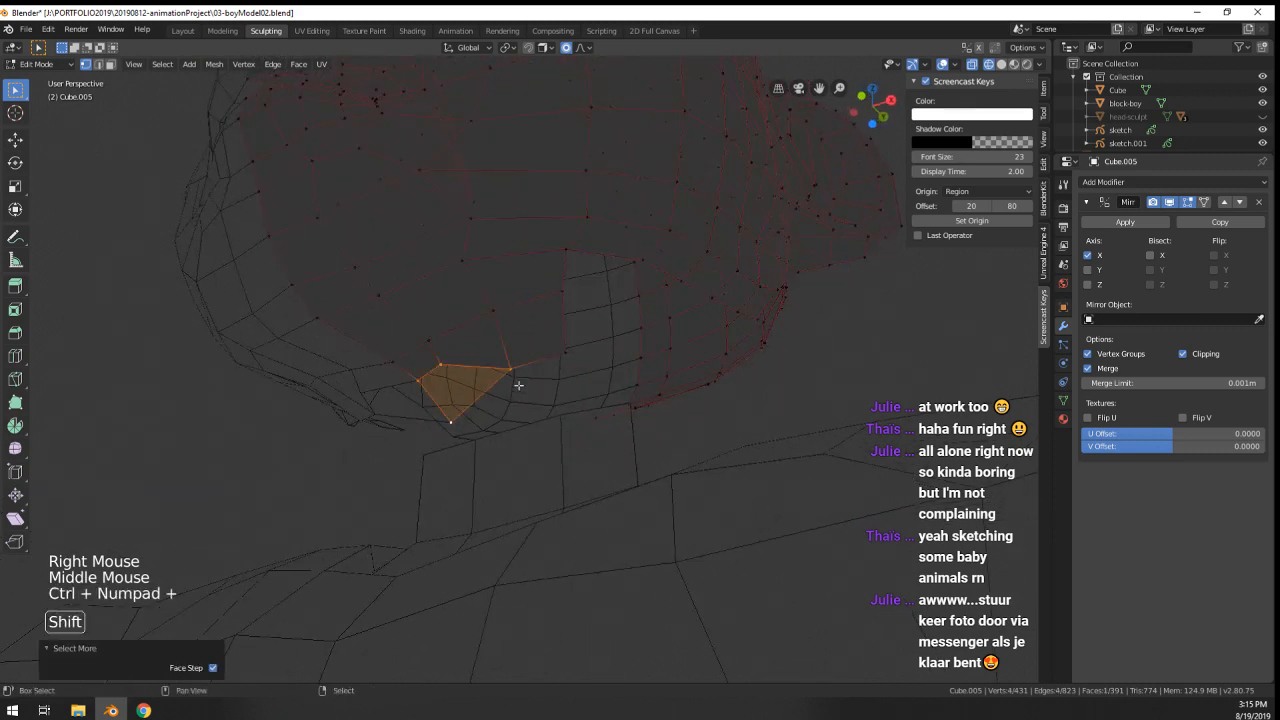
pyautogui.rightClick(447, 421)
pyautogui.press('g')
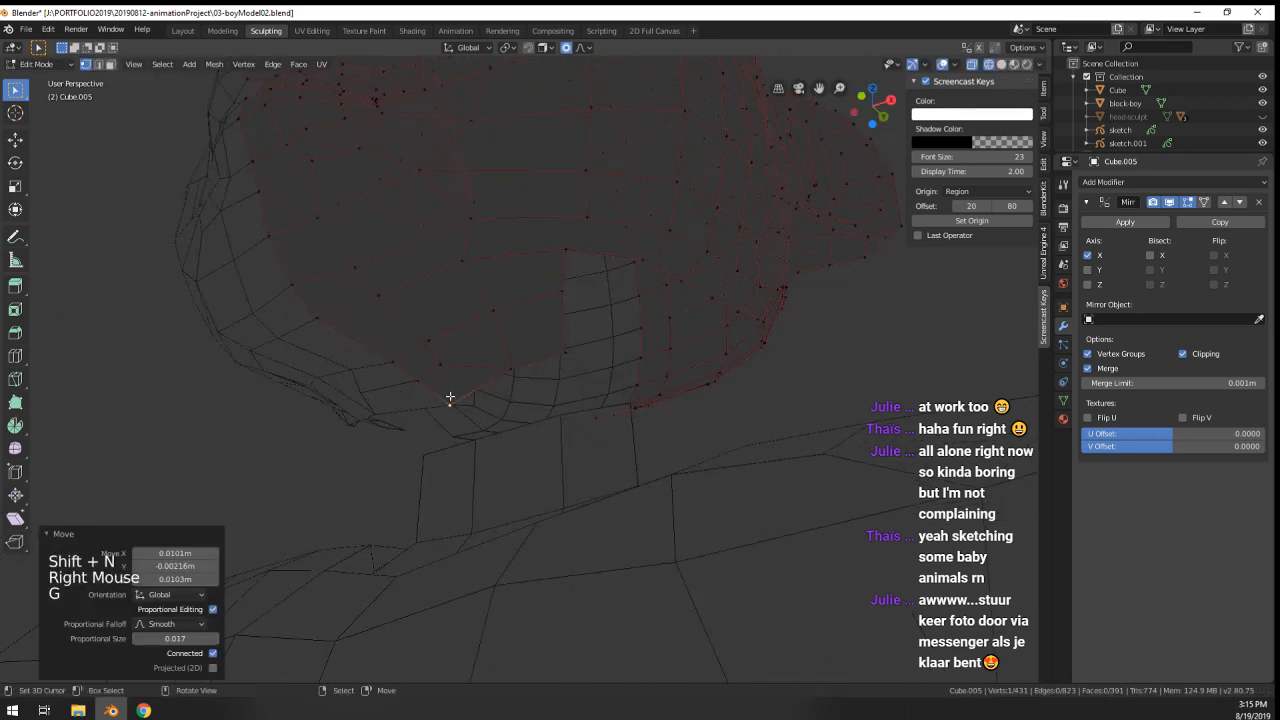
pyautogui.moveTo(449, 400); pyautogui.dragTo(369, 447, button='middle')
pyautogui.rightClick(328, 460)
pyautogui.press('g')
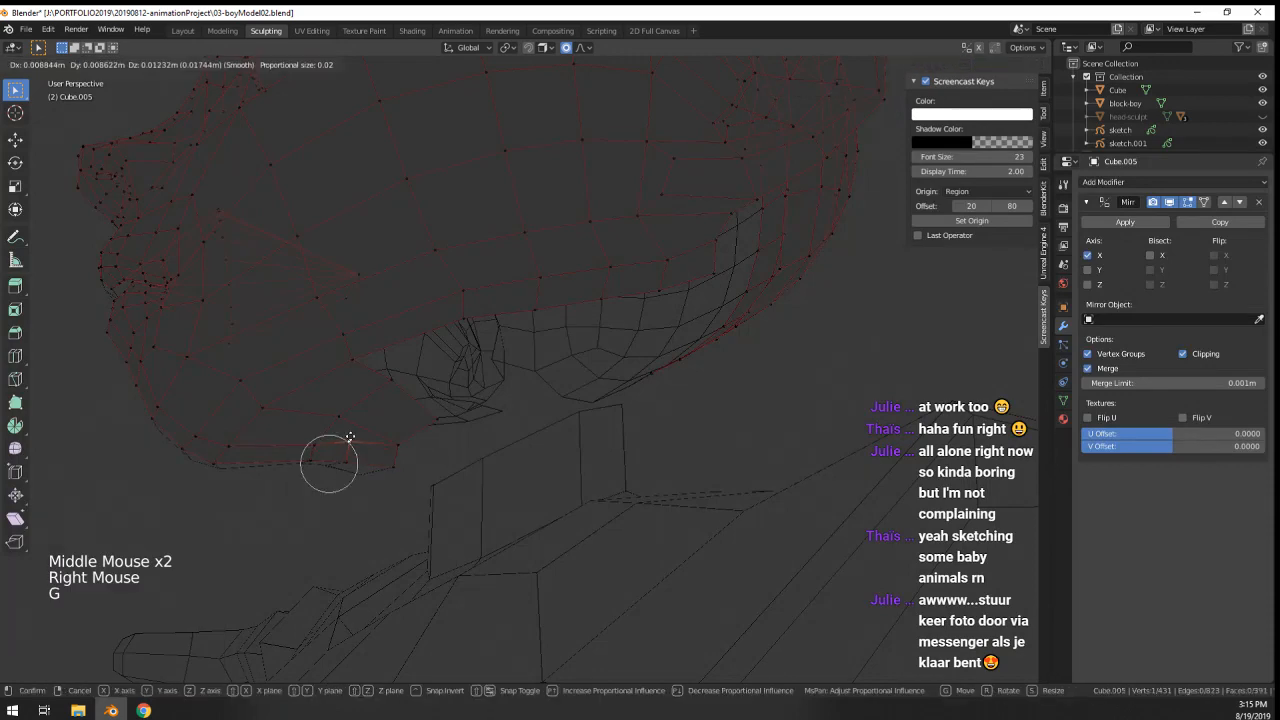
pyautogui.click(380, 446)
pyautogui.moveTo(383, 446); pyautogui.dragTo(449, 426, button='middle')
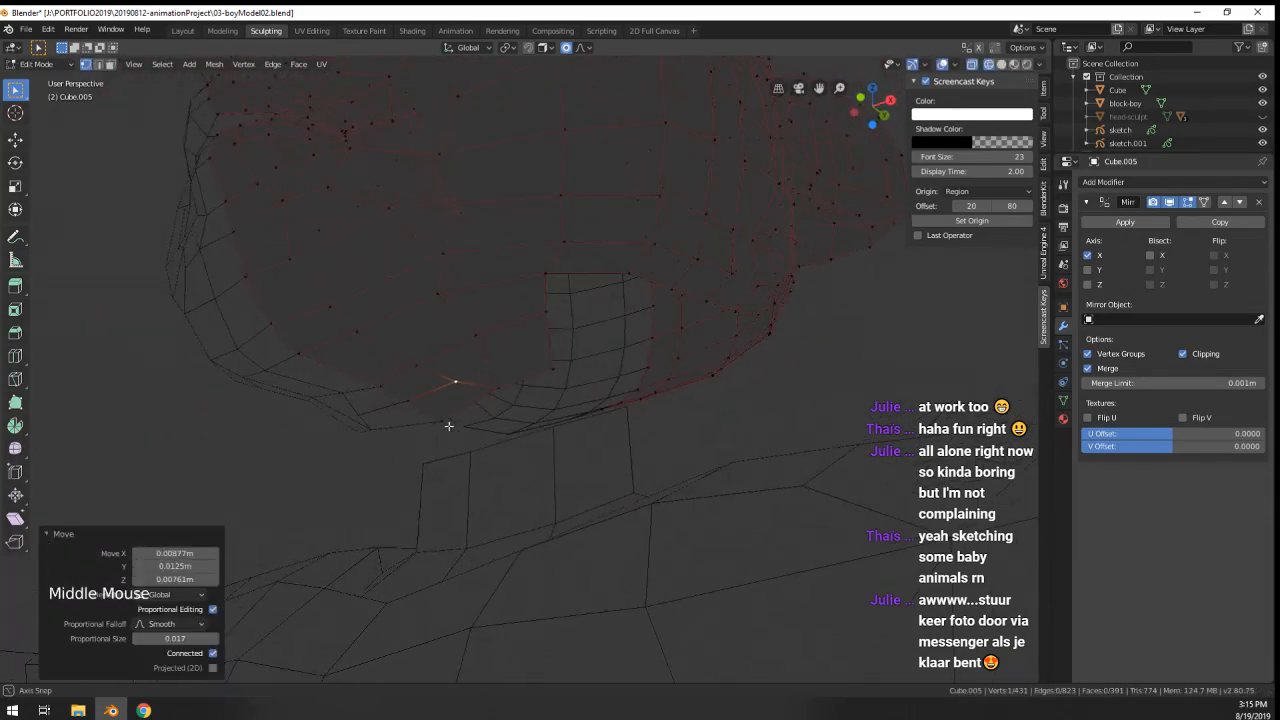
# - Leave the head mesh and open the body mesh in Edit mode in the front orthographic view
pyautogui.press('Tab')
pyautogui.scroll(-5, 587, 469)
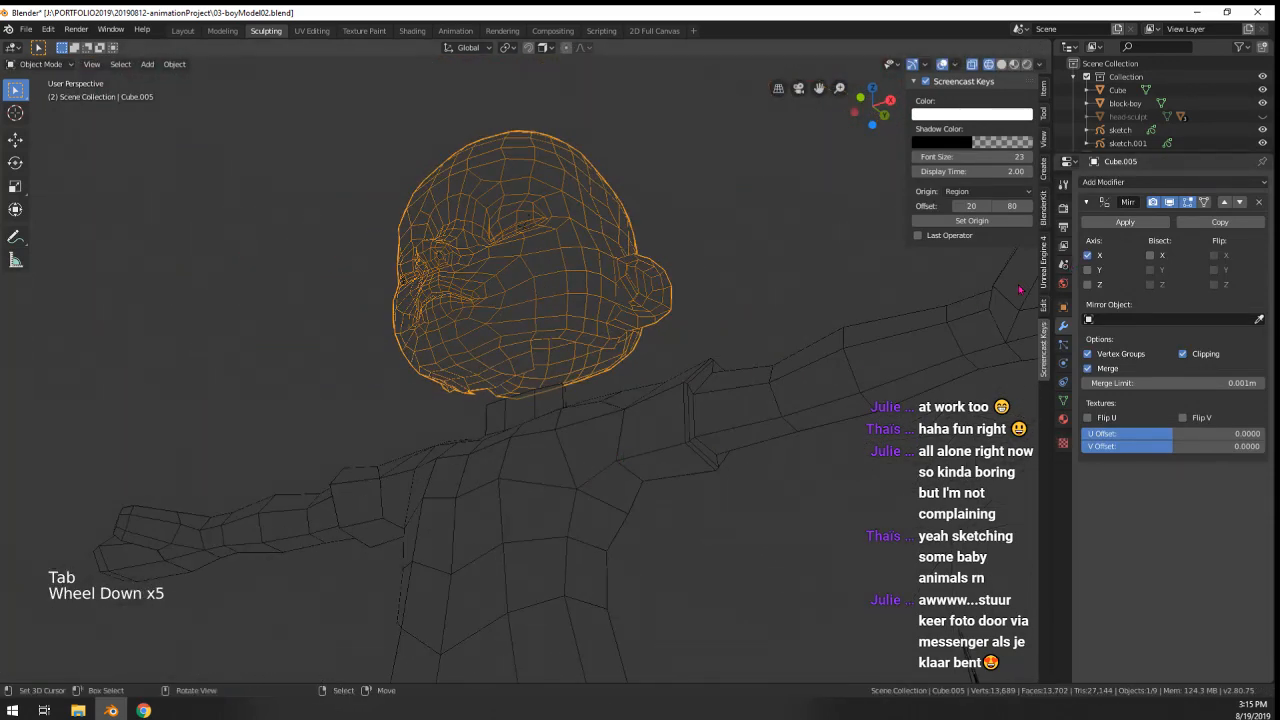
pyautogui.rightClick(619, 432)
pyautogui.scroll(-2, 619, 432)
pyautogui.moveTo(619, 432); pyautogui.dragTo(655, 395, button='middle')
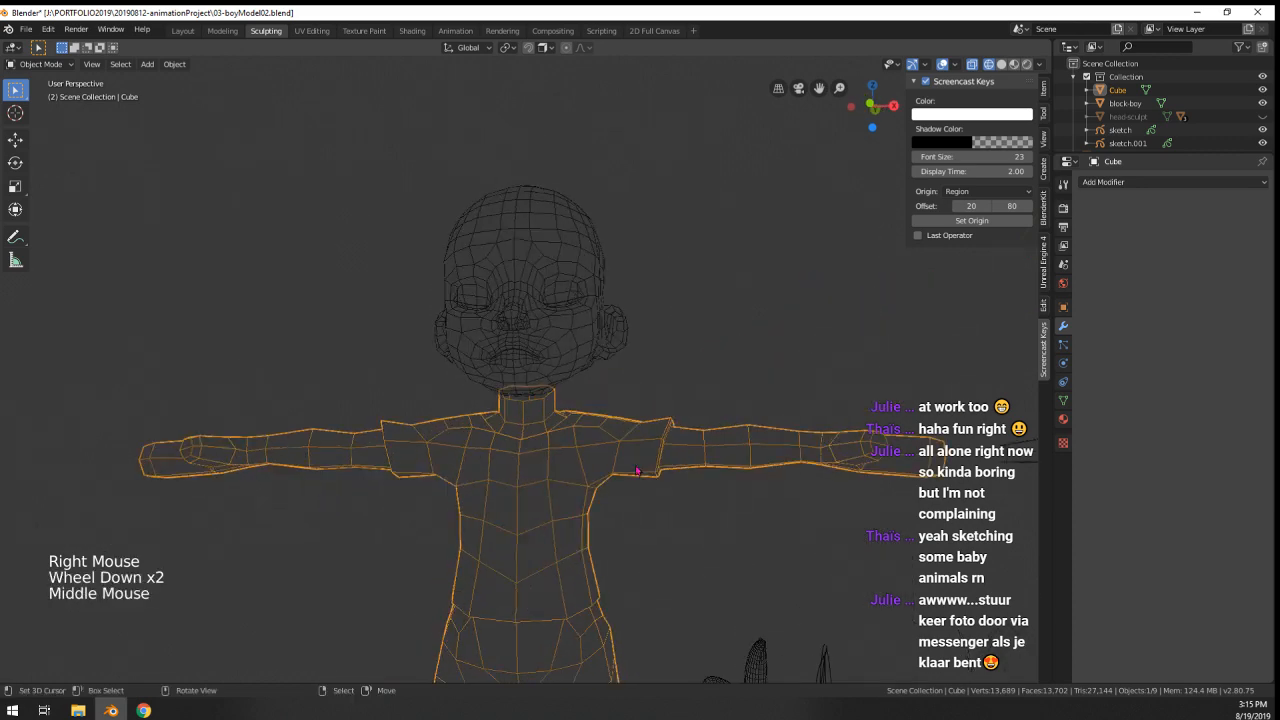
pyautogui.press('KP_1')
pyautogui.keyDown('shift'); pyautogui.moveTo(684, 292); pyautogui.dragTo(686, 257, button='middle'); pyautogui.keyUp('shift')
pyautogui.press('Tab')
pyautogui.scroll(-4, 686, 257)
pyautogui.scroll(2, 686, 257)
pyautogui.press('a')
pyautogui.press('a')
pyautogui.press('a')
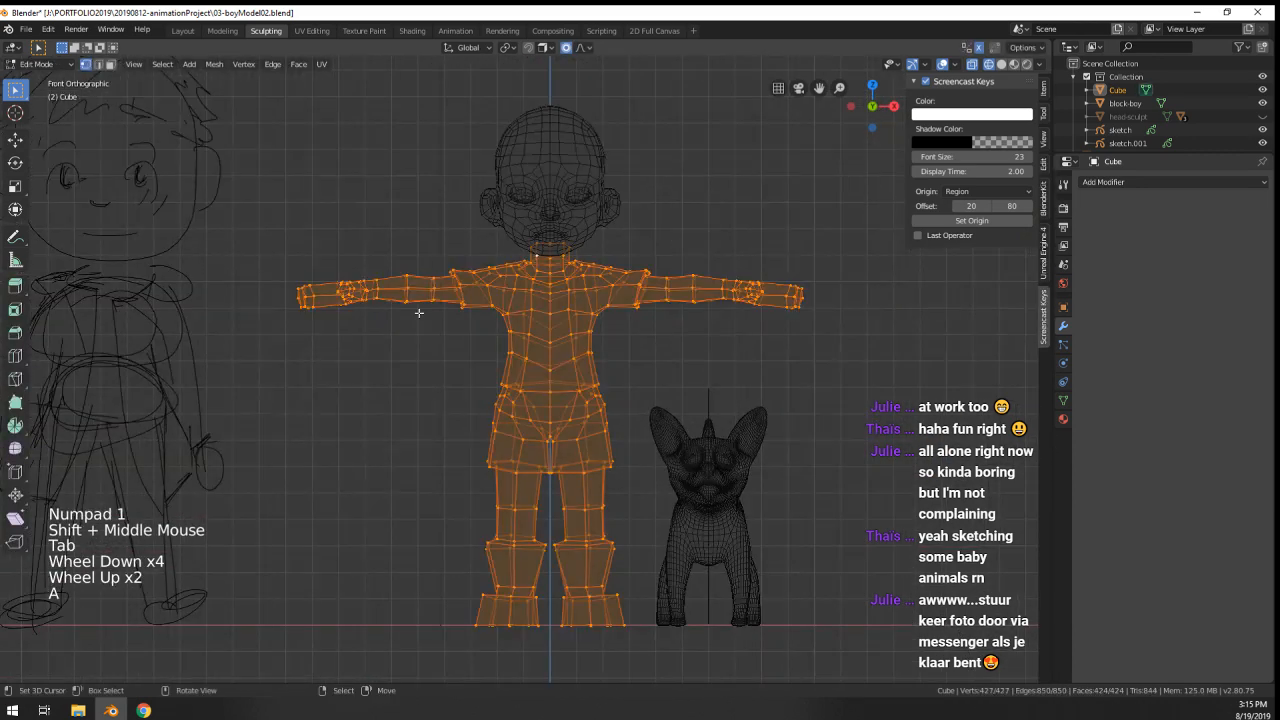
# - Select the half of the body on the negative X side of the centre line, including missed leg vertices, and delete it
pyautogui.press('b')
pyautogui.moveTo(252, 183); pyautogui.dragTo(550, 690)
pyautogui.scroll(3, 560, 475)
pyautogui.keyDown('shift'); pyautogui.moveTo(560, 475); pyautogui.dragTo(540, 410, button='middle'); pyautogui.keyUp('shift')
pyautogui.scroll(3, 534, 402)
pyautogui.press('c')
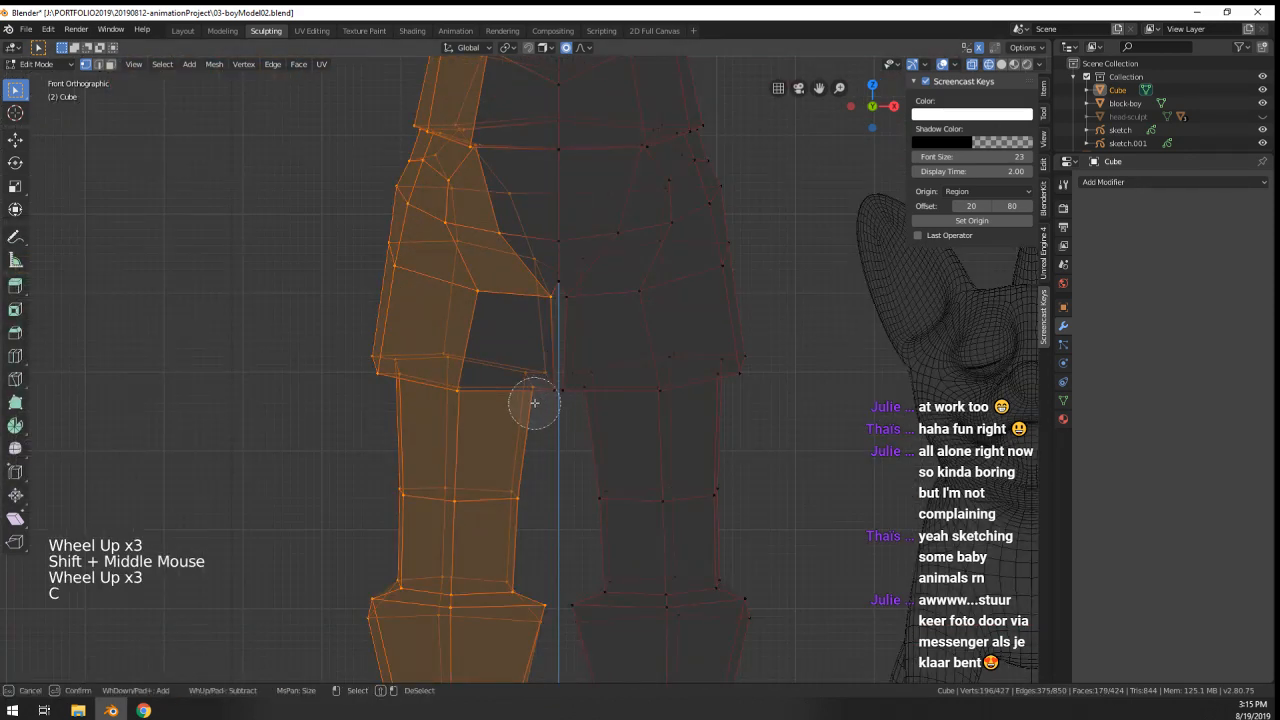
pyautogui.scroll(-5, 536, 410)
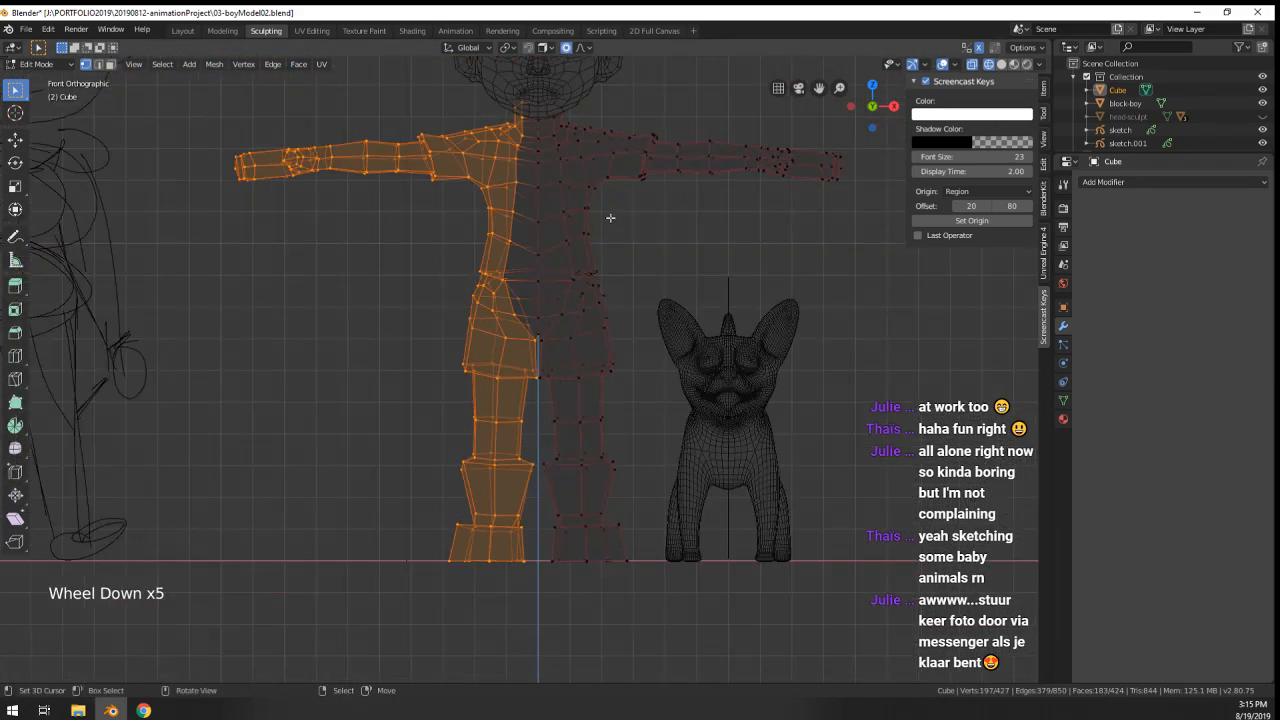
pyautogui.keyDown('shift'); pyautogui.moveTo(610, 217); pyautogui.dragTo(609, 397, button='middle'); pyautogui.keyUp('shift')
pyautogui.scroll(3, 563, 323)
pyautogui.press('x')
pyautogui.click(565, 318)
pyautogui.keyDown('shift'); pyautogui.moveTo(565, 318); pyautogui.dragTo(642, 390, button='middle'); pyautogui.keyUp('shift')
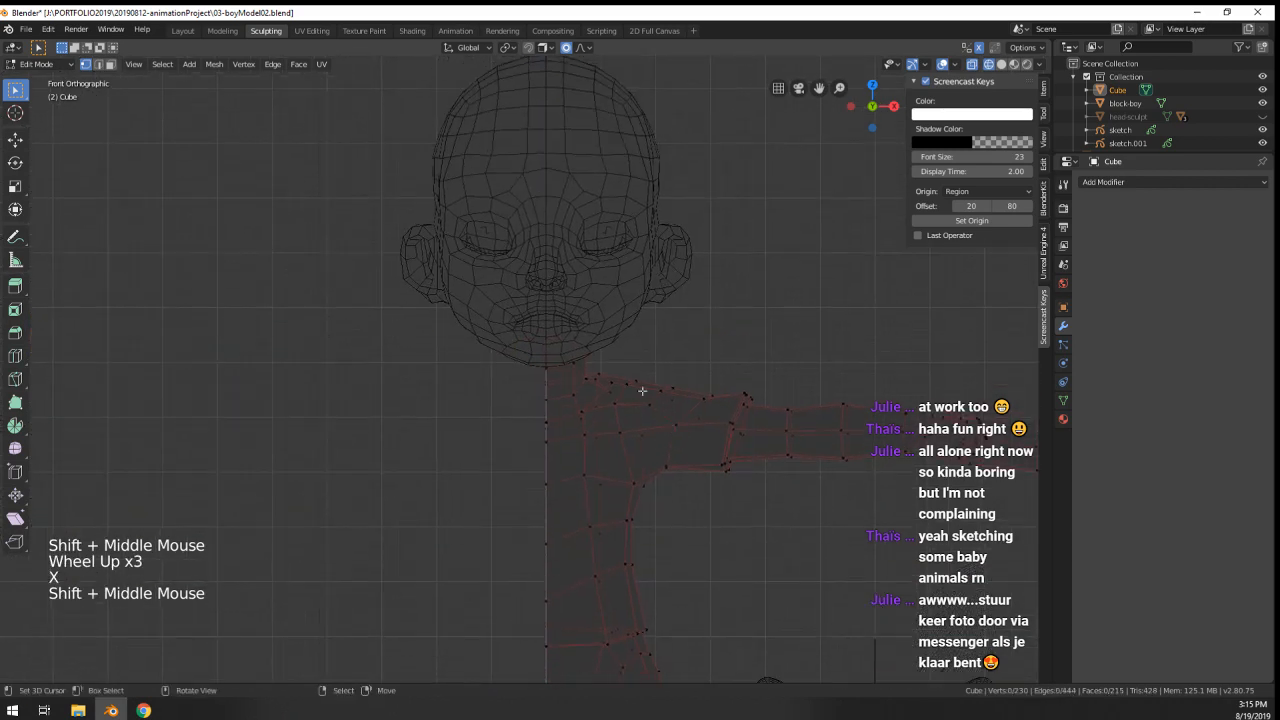
# - Try to join the head and the half body in Object mode with the body as the active object
pyautogui.scroll(-1, 642, 390)
pyautogui.press('Tab')
pyautogui.rightClick(596, 312)
pyautogui.keyDown('shift'); pyautogui.rightClick(614, 382); pyautogui.keyUp('shift')
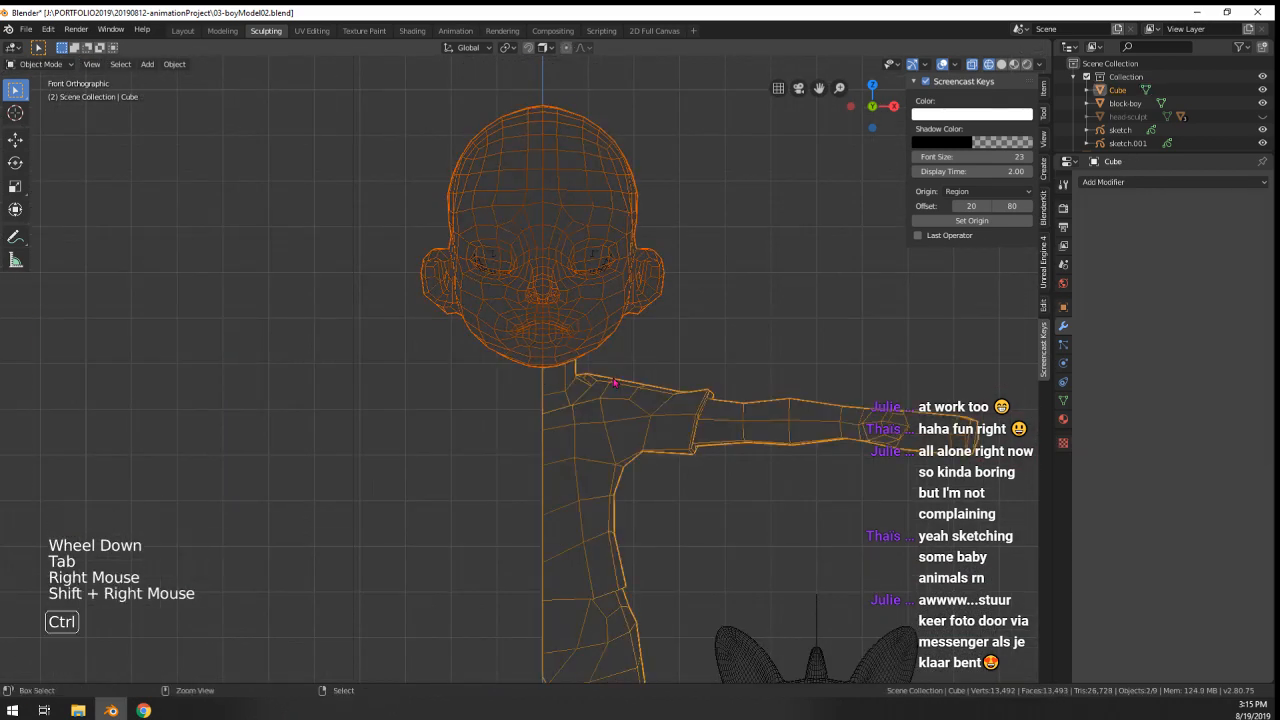
pyautogui.rightClick(604, 340)
pyautogui.scroll(-6, 596, 309)
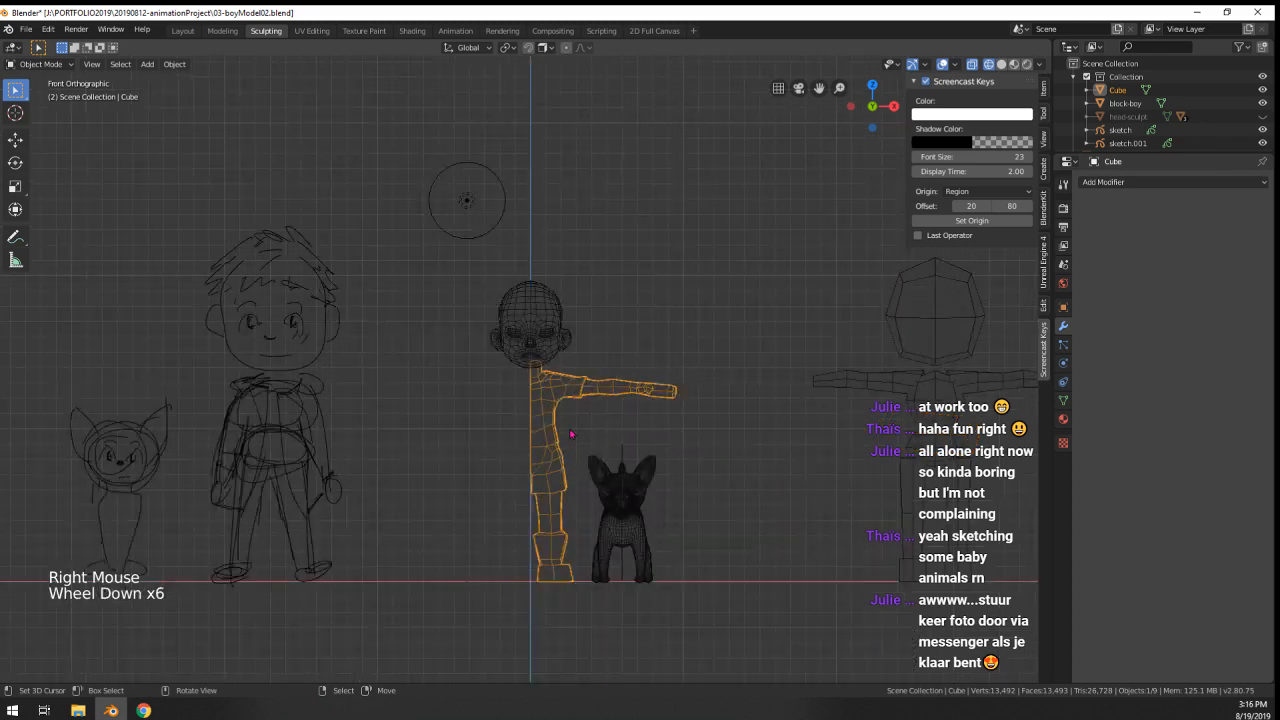
pyautogui.press('r')
pyautogui.scroll(3, 570, 494)
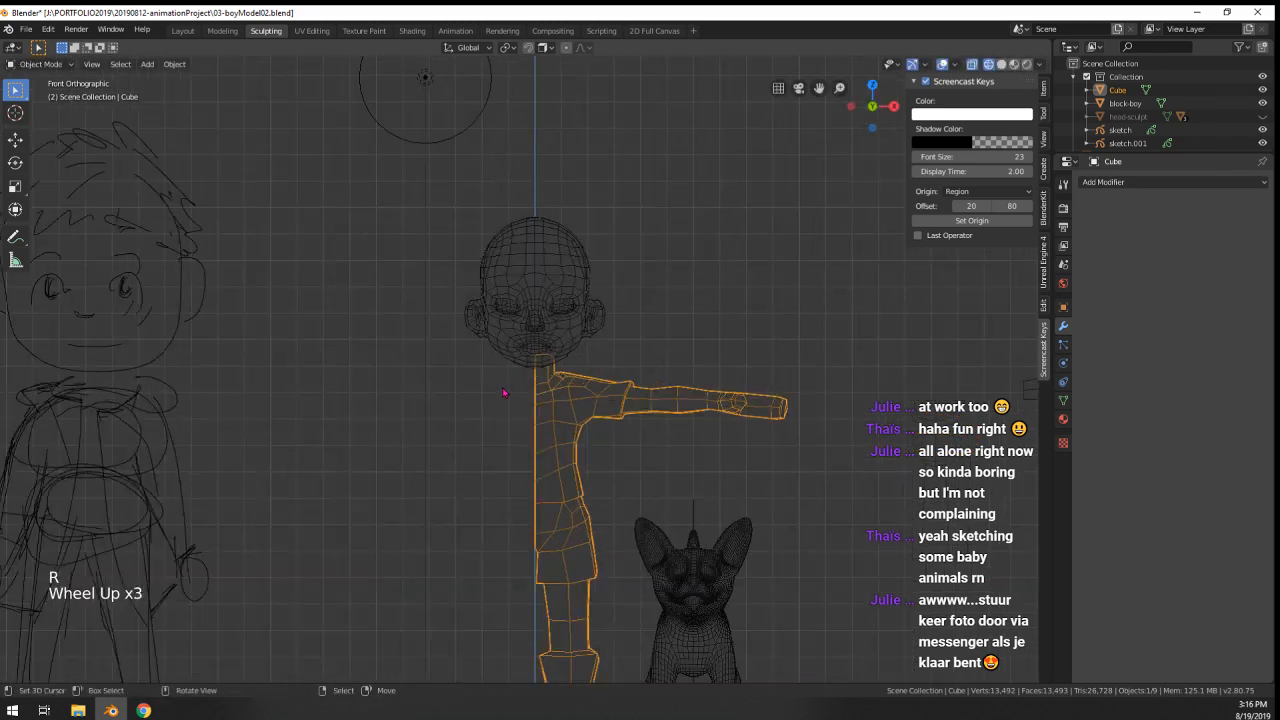
# - Join the half body into the head mesh with the head as the active object
pyautogui.rightClick(540, 300)
pyautogui.keyDown('shift'); pyautogui.rightClick(583, 428); pyautogui.keyUp('shift')
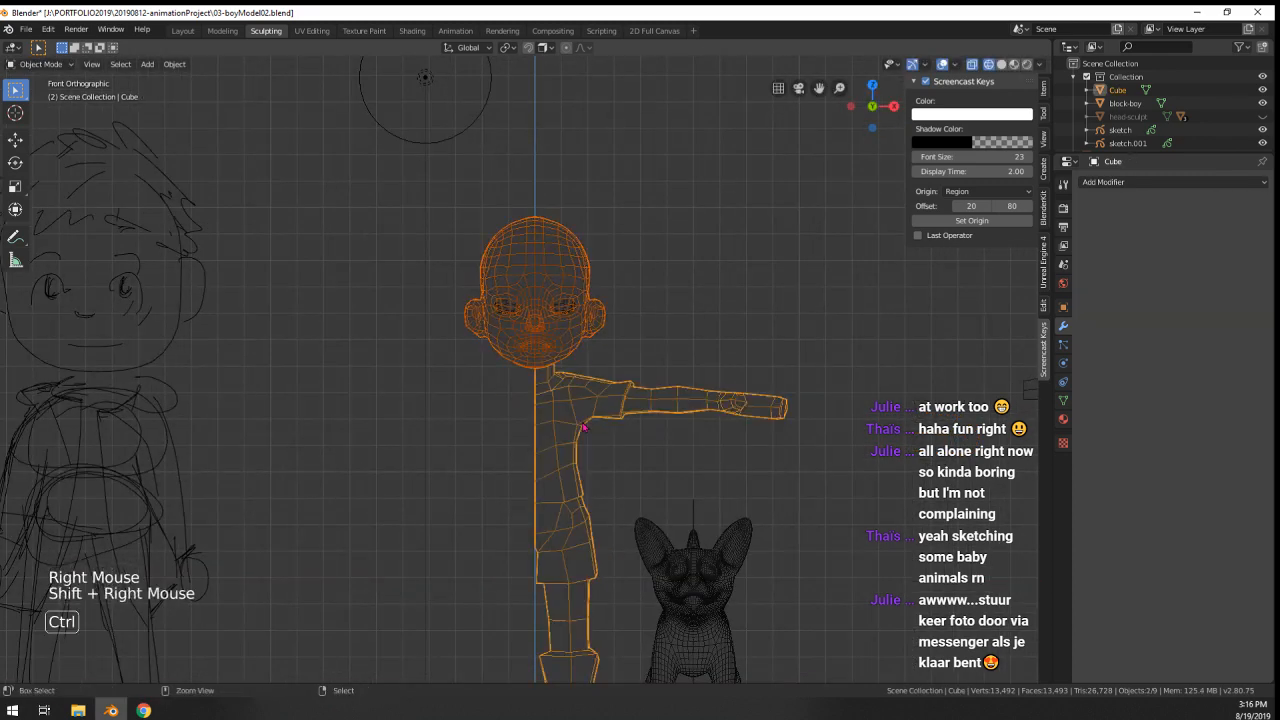
pyautogui.keyDown('shift'); pyautogui.rightClick(576, 354); pyautogui.keyUp('shift')
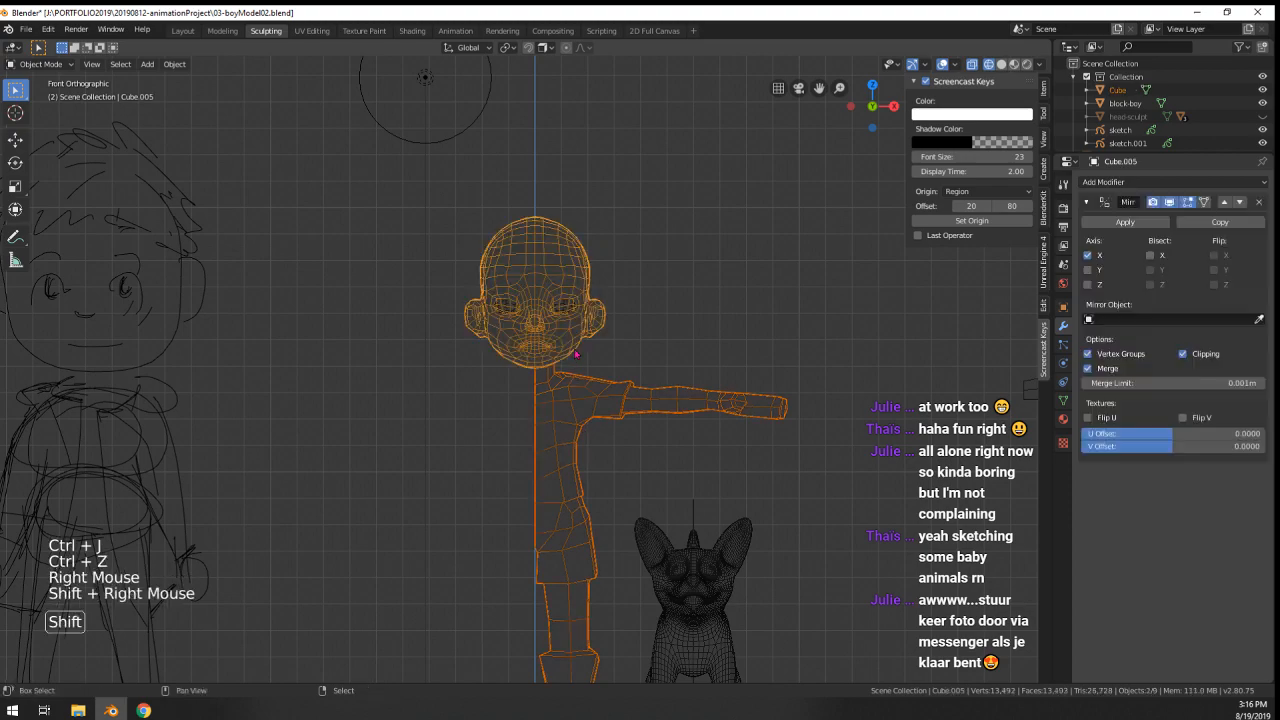
pyautogui.hotkey('ctrl', 'j')
# - Open the joined mesh in Edit mode and fill a face between the neck's upper rim and the jaw's open boundary
pyautogui.scroll(6, 576, 354)
pyautogui.moveTo(576, 354); pyautogui.dragTo(580, 306, button='middle')
pyautogui.scroll(3, 491, 374)
pyautogui.press('Tab')
pyautogui.rightClick(509, 317)
pyautogui.keyDown('shift'); pyautogui.rightClick(509, 286); pyautogui.keyUp('shift')
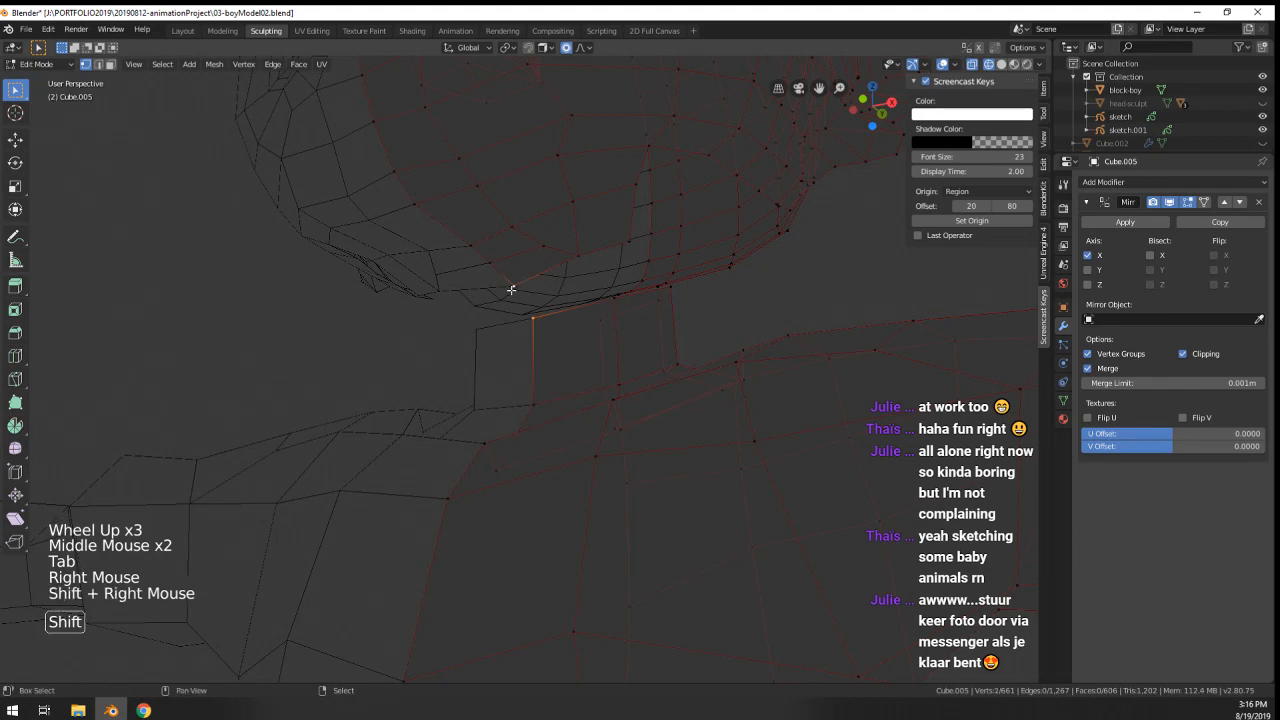
pyautogui.moveTo(509, 286); pyautogui.dragTo(528, 312, button='middle')
pyautogui.press('f')
pyautogui.keyDown('shift'); pyautogui.rightClick(596, 312); pyautogui.keyUp('shift')
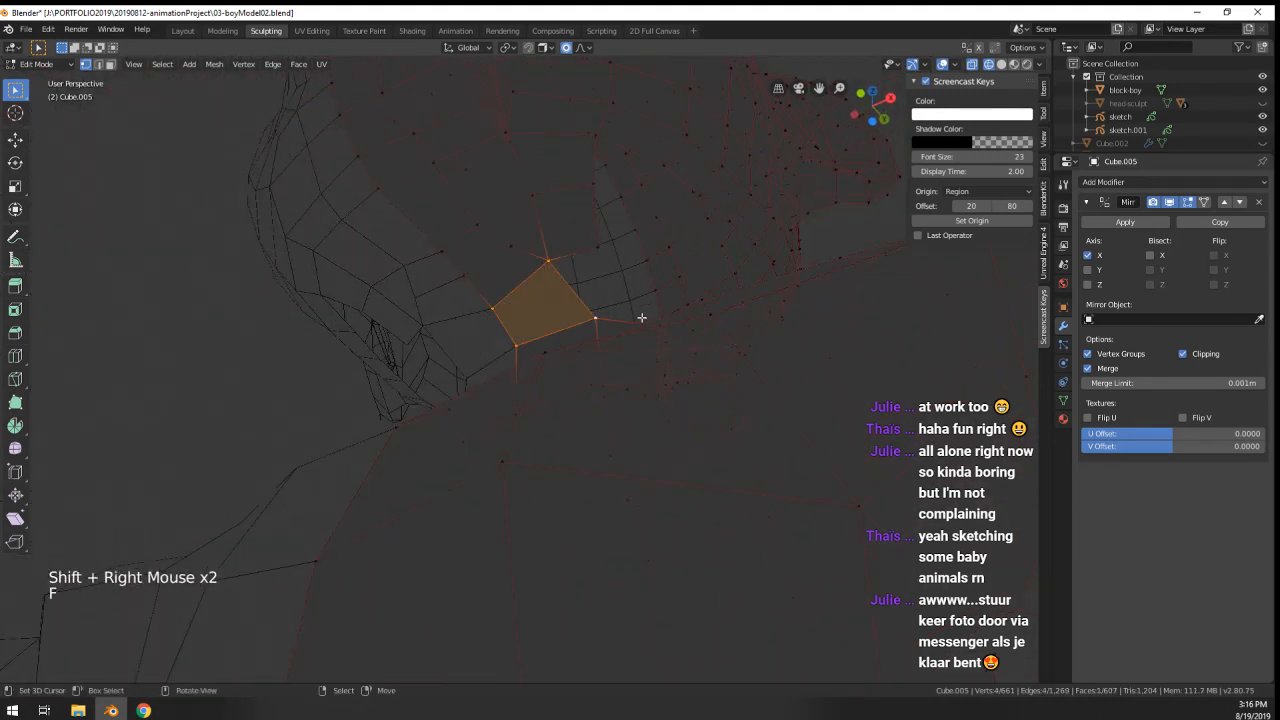
pyautogui.press('f')
# - Adjust the position of a vertex on the open boundary between the neck and the underside of the head
pyautogui.moveTo(640, 317); pyautogui.dragTo(550, 348, button='middle')
pyautogui.rightClick(523, 277)
pyautogui.press('g')
pyautogui.click(544, 256)
# - Extrude an edge from the open boundary under the head and fill a face joining the new strip to neighbouring vertices
pyautogui.moveTo(550, 348)
pyautogui.mouseDown(button='middle')
pyautogui.moveTo(557, 360)
pyautogui.moveTo(446, 374)
pyautogui.moveTo(486, 386)
pyautogui.moveTo(574, 336)
pyautogui.moveTo(600, 343)
pyautogui.moveTo(544, 331)
pyautogui.moveTo(629, 297)
pyautogui.moveTo(691, 307)
pyautogui.mouseUp(button='middle')
pyautogui.rightClick(699, 301)
pyautogui.keyDown('shift'); pyautogui.rightClick(665, 288); pyautogui.keyUp('shift')
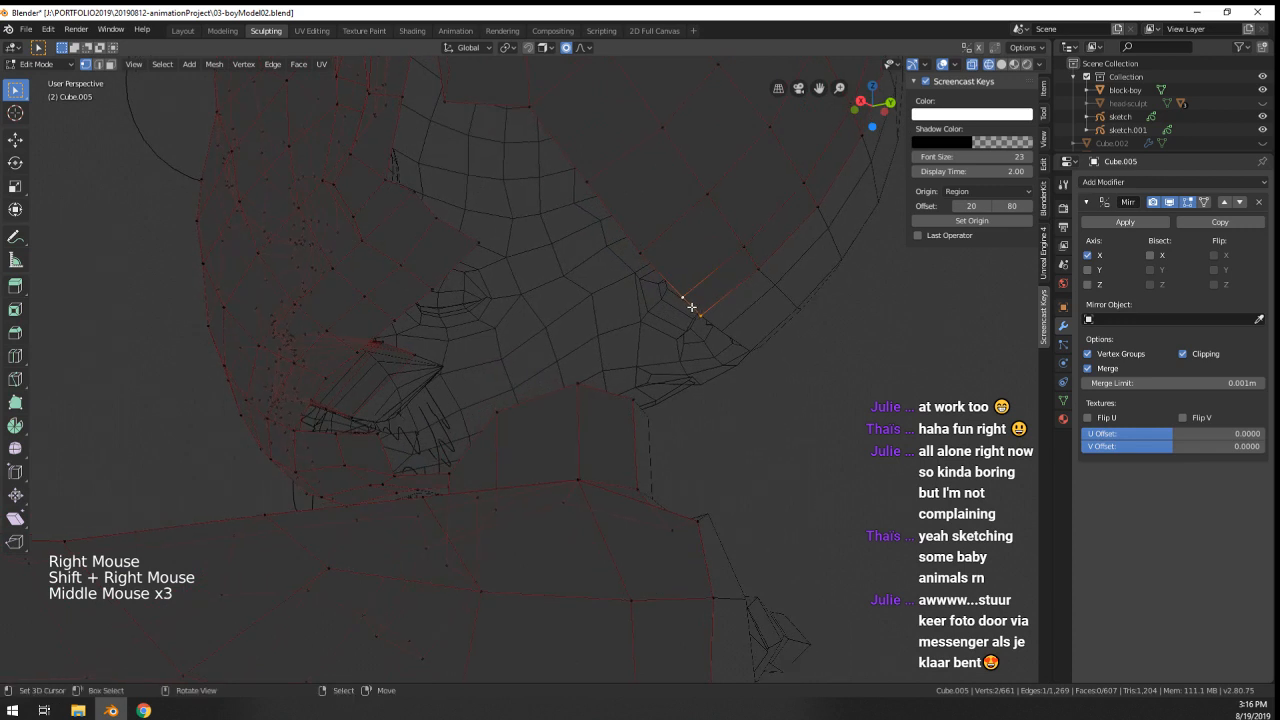
pyautogui.rightClick(392, 313)
pyautogui.keyDown('shift'); pyautogui.rightClick(438, 371); pyautogui.keyUp('shift')
pyautogui.keyDown('ctrl'); pyautogui.click(495, 353); pyautogui.keyUp('ctrl')
pyautogui.moveTo(632, 331); pyautogui.dragTo(646, 327, button='middle')
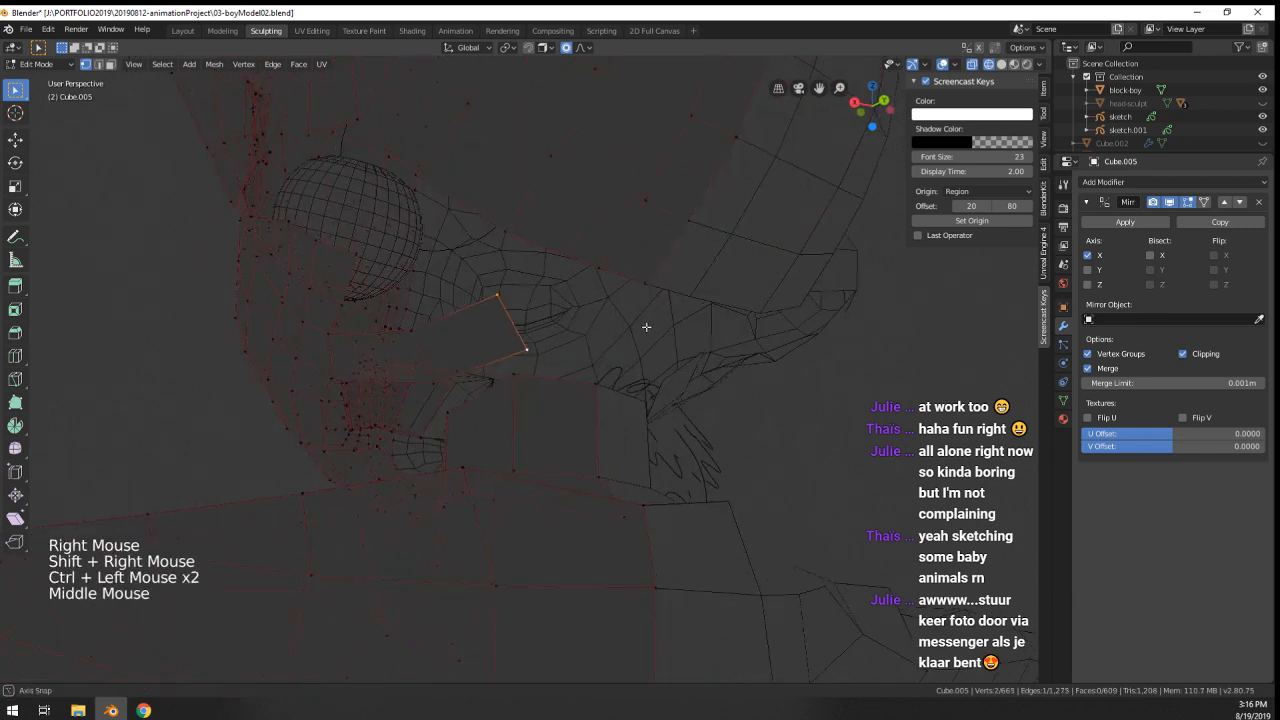
pyautogui.keyDown('shift'); pyautogui.rightClick(606, 267); pyautogui.keyUp('shift')
pyautogui.keyDown('shift'); pyautogui.rightClick(647, 281); pyautogui.keyUp('shift')
pyautogui.press('f')
# - Move a vertex of the new strip under the head to smooth its flow
pyautogui.moveTo(646, 283); pyautogui.dragTo(598, 360, button='middle')
pyautogui.rightClick(621, 339)
pyautogui.press('g')
pyautogui.click(590, 359)
pyautogui.moveTo(598, 360); pyautogui.dragTo(606, 362, button='middle')
# - Fill the four-vertex gap between the neck's upper rim and the strip under the head
pyautogui.rightClick(517, 431)
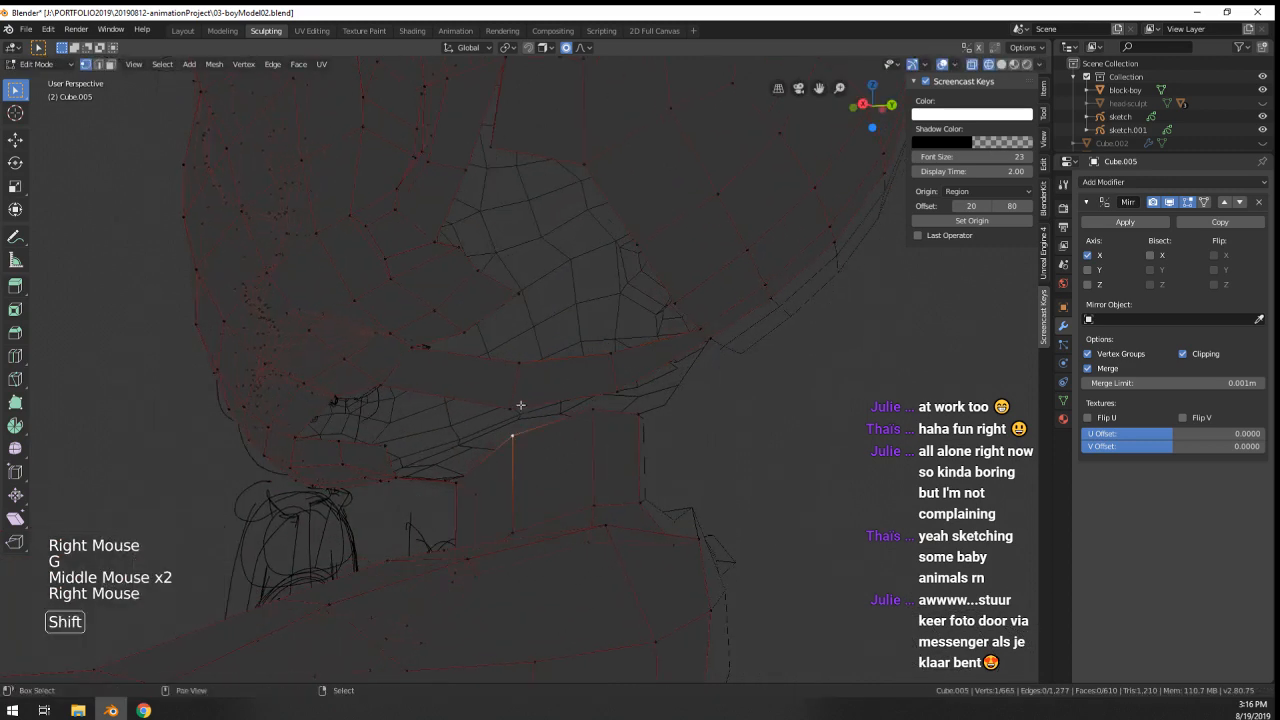
pyautogui.keyDown('shift'); pyautogui.rightClick(518, 407); pyautogui.keyUp('shift')
pyautogui.keyDown('shift'); pyautogui.rightClick(614, 393); pyautogui.keyUp('shift')
pyautogui.keyDown('shift'); pyautogui.rightClick(592, 413); pyautogui.keyUp('shift')
pyautogui.press('f')
# - Reposition two vertices around the newly filled face where the neck meets the head
pyautogui.moveTo(592, 412); pyautogui.dragTo(597, 394, button='middle')
pyautogui.rightClick(574, 349)
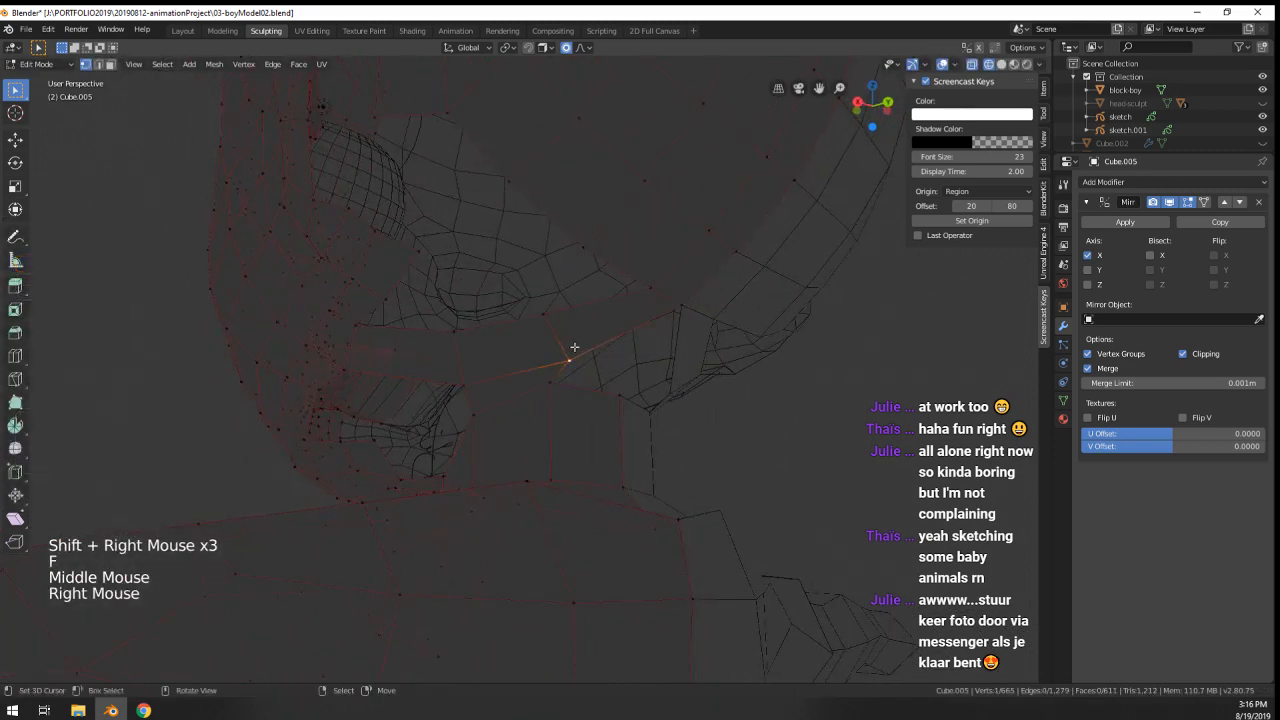
pyautogui.press('g')
pyautogui.click(546, 306)
pyautogui.rightClick(541, 303)
pyautogui.press('g')
# - Extrude new vertices into the gap under the head, fill faces to the surrounding boundary and adjust a vertex
pyautogui.rightClick(540, 288)
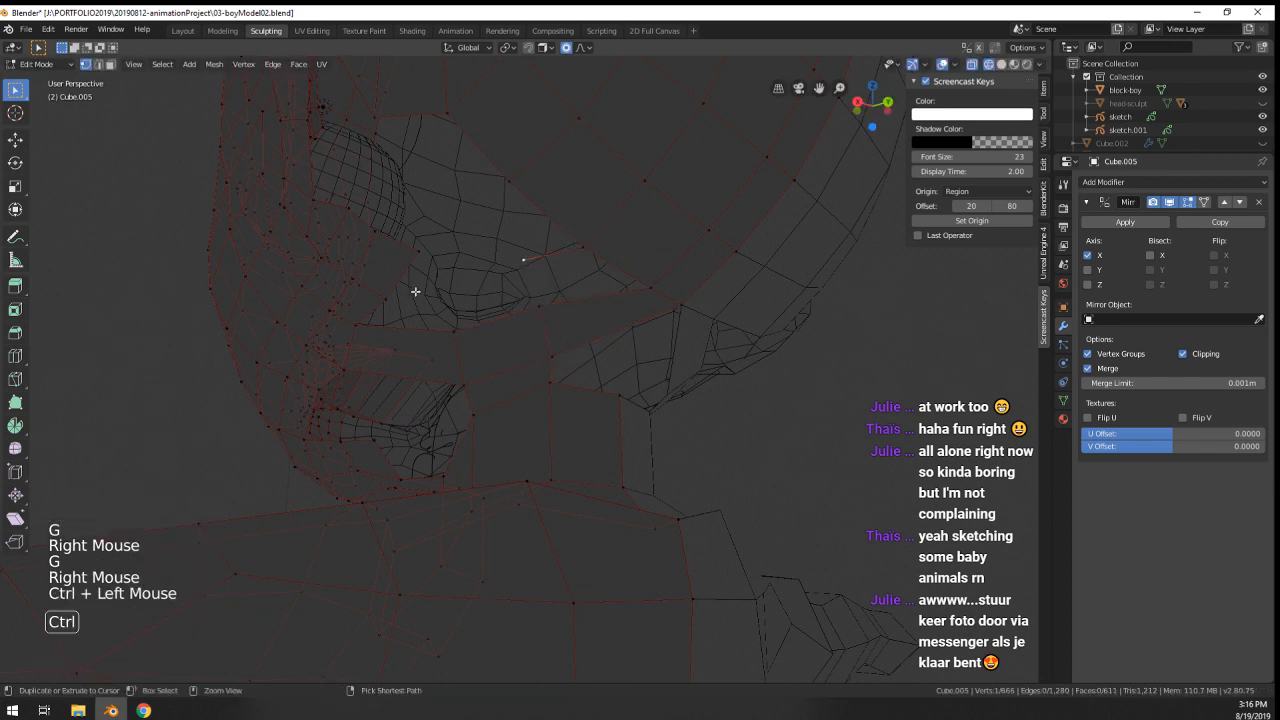
pyautogui.rightClick(356, 325)
pyautogui.keyDown('shift'); pyautogui.rightClick(385, 299); pyautogui.keyUp('shift')
pyautogui.keyDown('shift'); pyautogui.rightClick(458, 279); pyautogui.keyUp('shift')
pyautogui.press('f')
pyautogui.rightClick(452, 330)
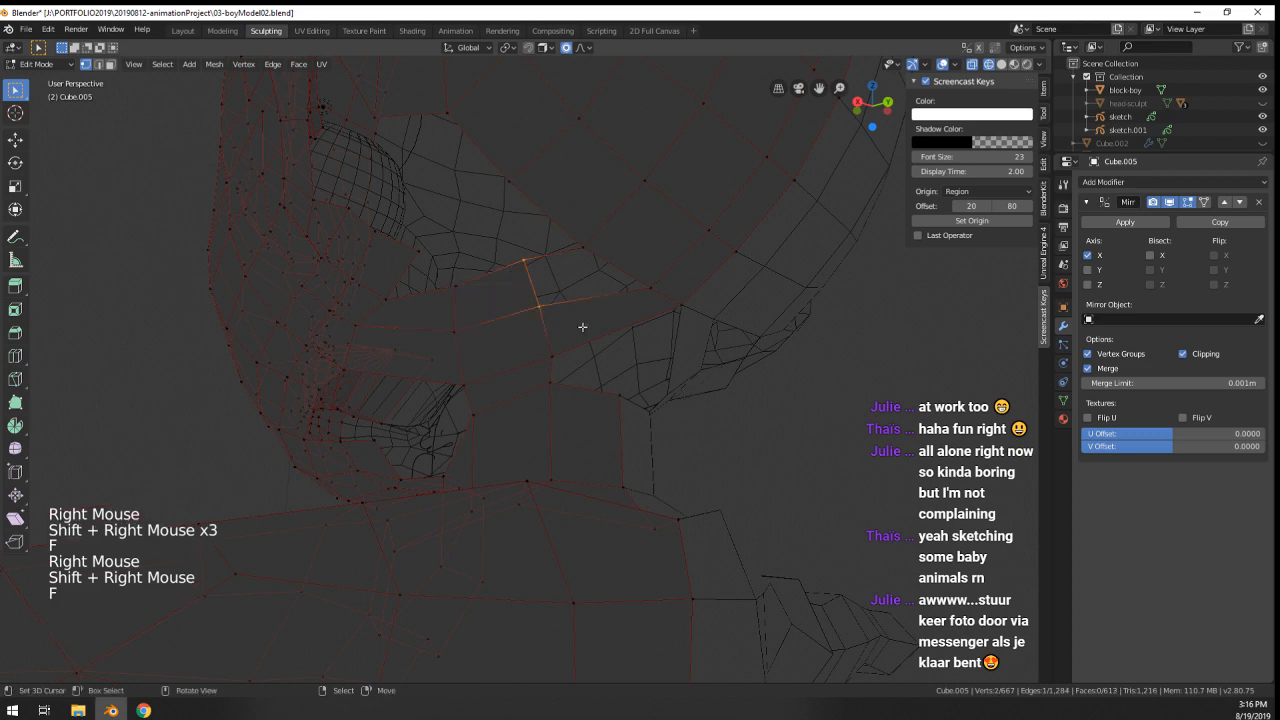
pyautogui.moveTo(590, 319); pyautogui.dragTo(585, 328, button='middle')
pyautogui.press('g')
pyautogui.click(446, 257)
# - Extrude two more vertices across the remaining gap under the head and fill faces between them and the boundary
pyautogui.scroll(-2, 446, 257)
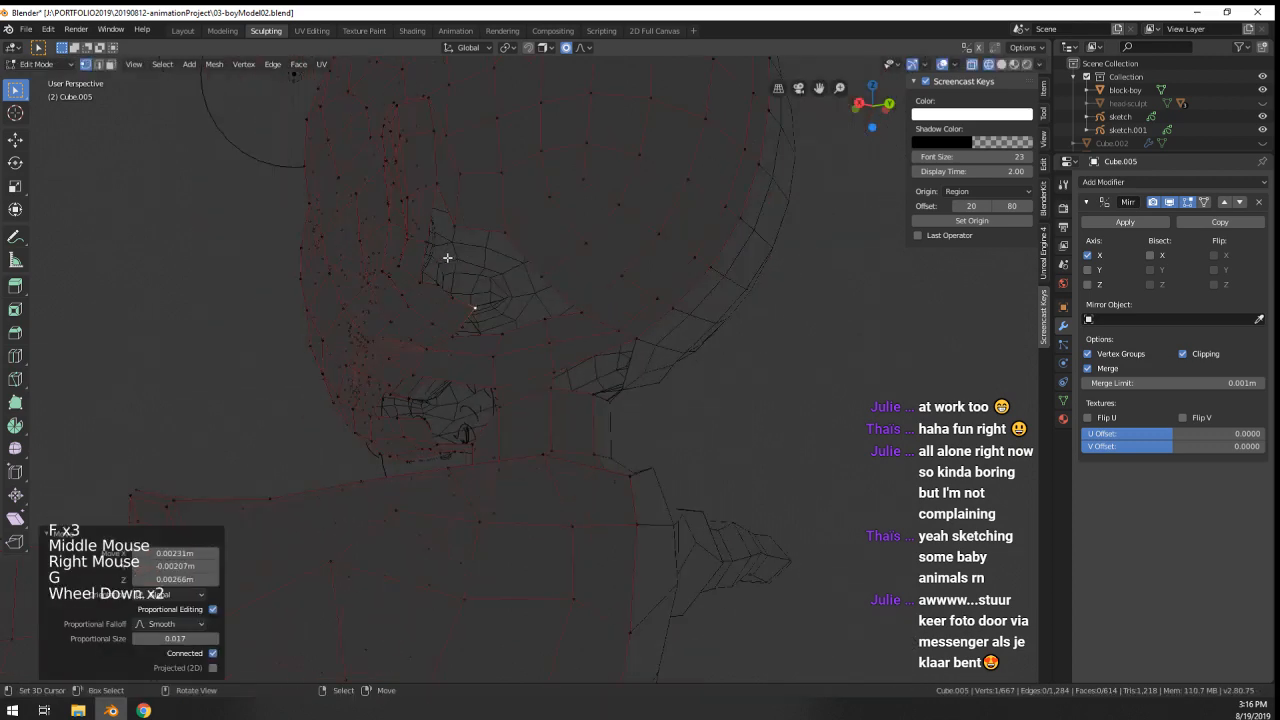
pyautogui.moveTo(446, 257); pyautogui.dragTo(497, 297, button='middle')
pyautogui.scroll(2, 500, 295)
pyautogui.keyDown('ctrl'); pyautogui.click(540, 268); pyautogui.keyUp('ctrl')
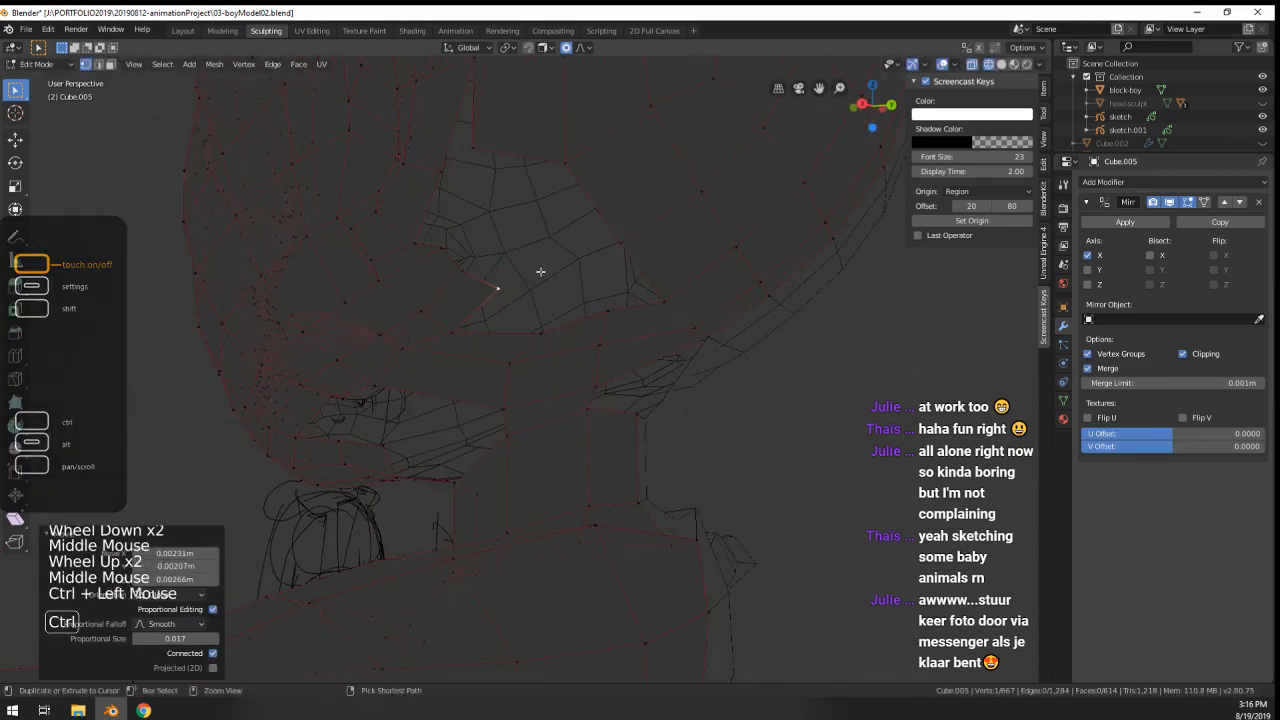
pyautogui.keyDown('ctrl'); pyautogui.click(583, 256); pyautogui.keyUp('ctrl')
pyautogui.keyDown('shift'); pyautogui.rightClick(663, 300); pyautogui.keyUp('shift')
pyautogui.keyDown('shift'); pyautogui.rightClick(607, 311); pyautogui.keyUp('shift')
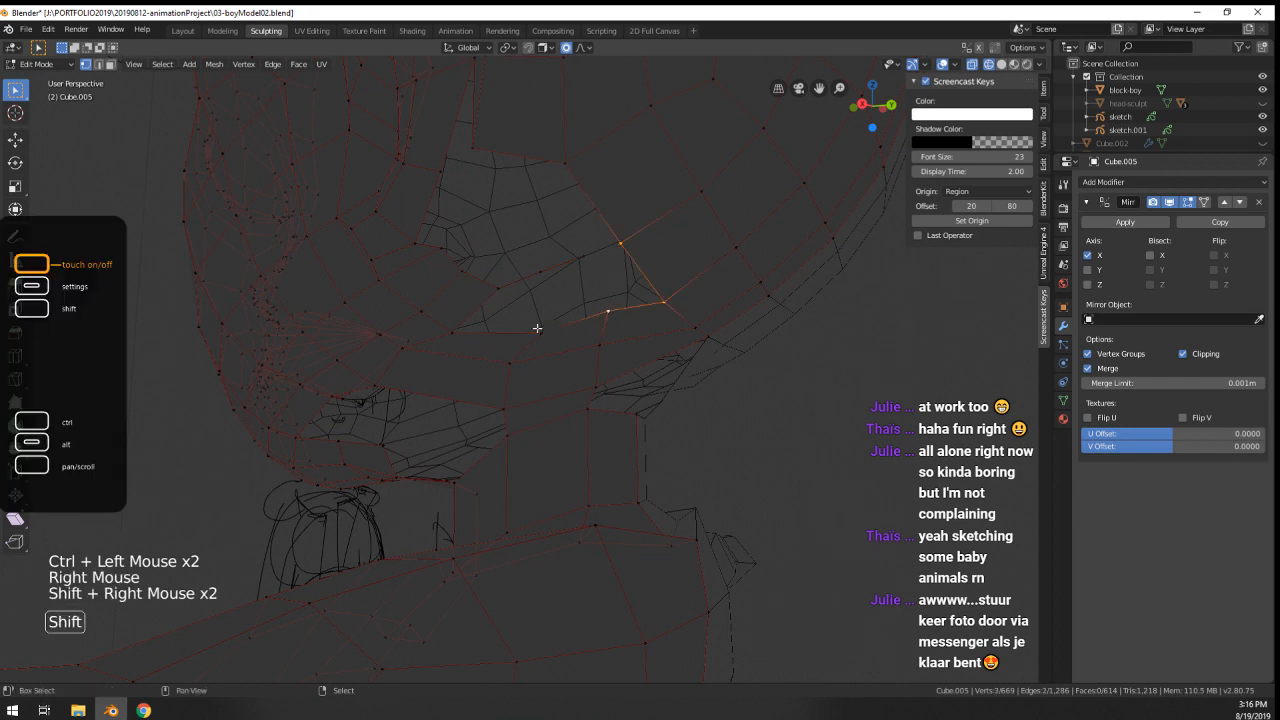
pyautogui.rightClick(450, 325)
pyautogui.keyDown('shift'); pyautogui.rightClick(505, 343); pyautogui.keyUp('shift')
pyautogui.press('f')
pyautogui.press('f')
pyautogui.press('f')
pyautogui.scroll(-2, 623, 360)
pyautogui.press('f')
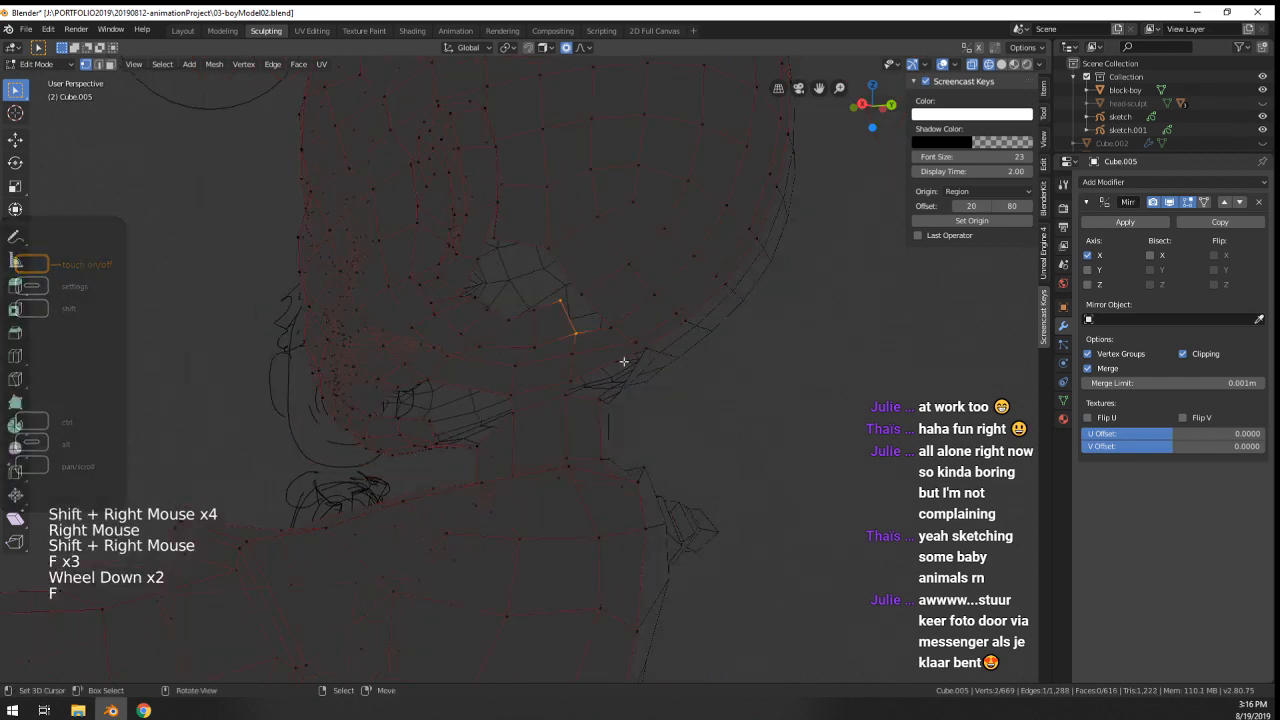
# - Fill another four-sided face at the rear corner of the gap under the head
pyautogui.moveTo(623, 360); pyautogui.dragTo(526, 275, button='middle')
pyautogui.keyDown('shift'); pyautogui.rightClick(534, 286); pyautogui.keyUp('shift')
pyautogui.keyDown('shift'); pyautogui.rightClick(567, 313); pyautogui.keyUp('shift')
pyautogui.press('f')
pyautogui.moveTo(588, 351); pyautogui.dragTo(617, 457, button='middle')
pyautogui.press('Tab')
pyautogui.scroll(-1, 638, 386)
pyautogui.scroll(1, 638, 386)
pyautogui.press('Tab')
pyautogui.hotkey('ctrl', 'r')
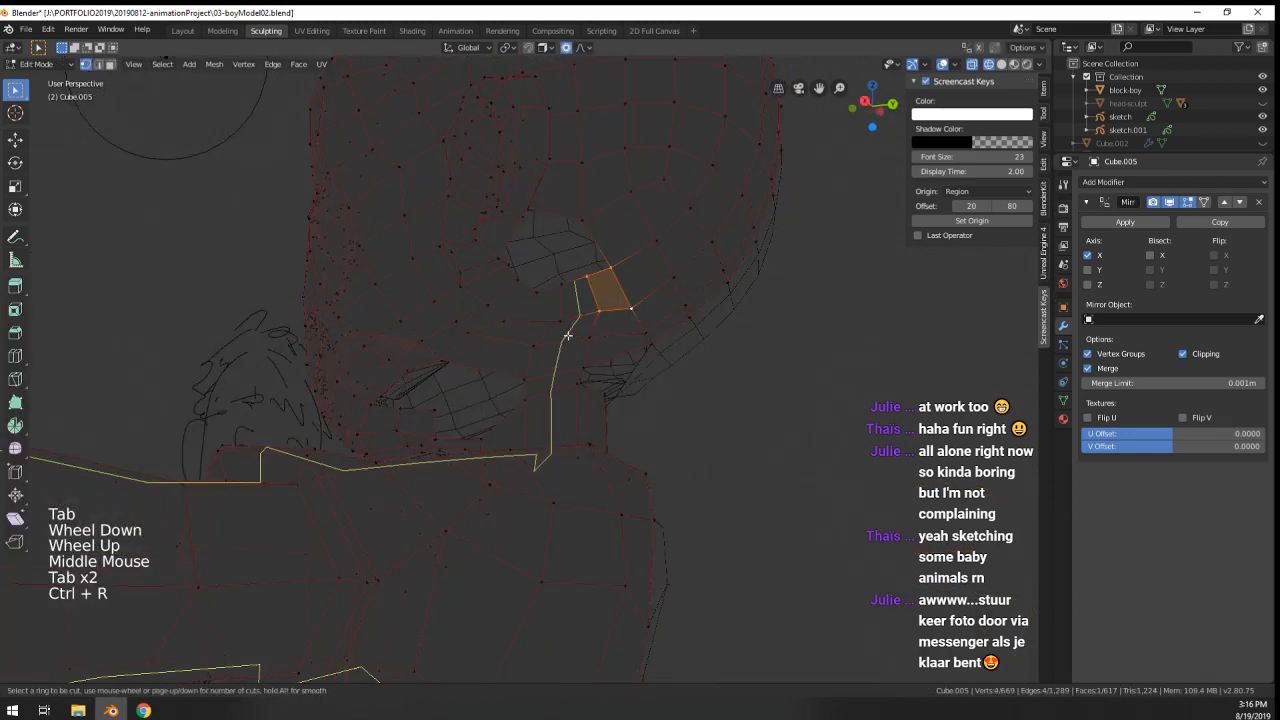
pyautogui.scroll(-3, 553, 334)
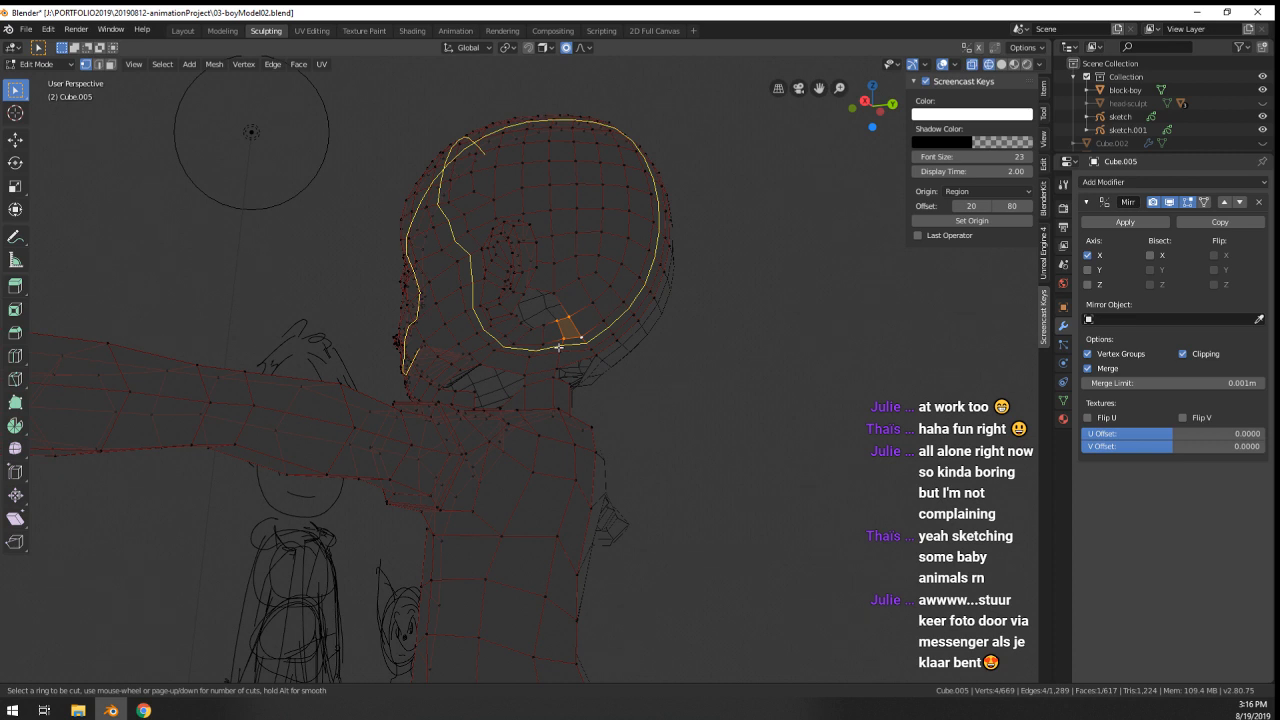
pyautogui.scroll(3, 550, 380)
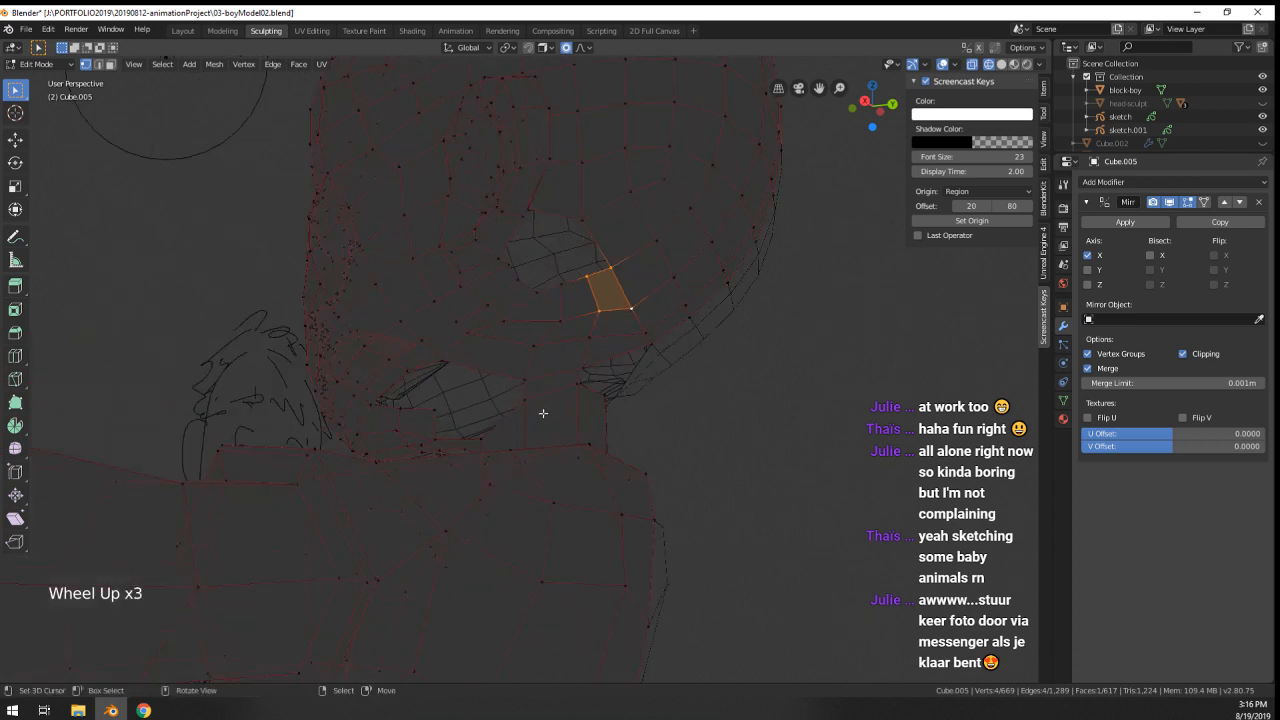
# - Fill one more face along the edge of the remaining gap under the head
pyautogui.moveTo(543, 411); pyautogui.dragTo(534, 389, button='middle')
pyautogui.scroll(1, 560, 211)
pyautogui.keyDown('shift'); pyautogui.moveTo(563, 211); pyautogui.dragTo(561, 232, button='middle'); pyautogui.keyUp('shift')
pyautogui.moveTo(561, 232); pyautogui.dragTo(563, 250, button='middle')
pyautogui.moveTo(563, 250); pyautogui.dragTo(594, 420, button='middle')
pyautogui.press('f')
# - Reposition vertices around the junction of the neck and the back of the jaw, inspecting the shape in Object mode
pyautogui.rightClick(581, 385)
pyautogui.press('g')
pyautogui.rightClick(617, 314)
pyautogui.press('g')
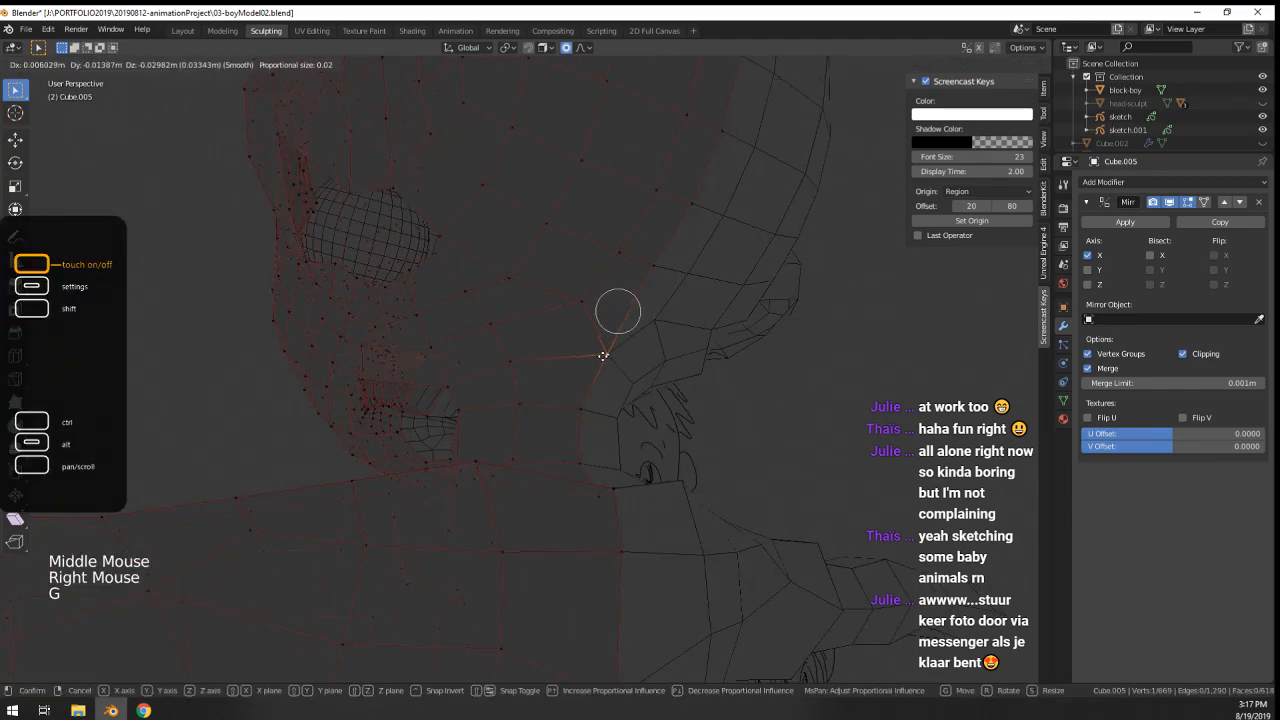
pyautogui.rightClick(584, 301)
pyautogui.scroll(-2, 577, 299)
pyautogui.press('Tab')
pyautogui.moveTo(574, 297); pyautogui.dragTo(547, 540, button='middle')
pyautogui.moveTo(417, 373); pyautogui.dragTo(588, 367, button='middle')
pyautogui.press('Tab')
pyautogui.scroll(2, 589, 280)
pyautogui.keyDown('shift'); pyautogui.rightClick(503, 289); pyautogui.keyUp('shift')
pyautogui.press('g')
pyautogui.scroll(-2, 500, 288)
# - Inspect the junction of the jaw and neck in Object mode and return to Edit mode
pyautogui.press('Tab')
pyautogui.scroll(-3, 623, 397)
pyautogui.scroll(2, 560, 360)
pyautogui.scroll(2, 614, 434)
pyautogui.scroll(1, 614, 434)
pyautogui.press('Tab')
pyautogui.scroll(1, 523, 380)
# - Try to fill faces across the upper and lower edges of the remaining gap under the head
pyautogui.rightClick(521, 388)
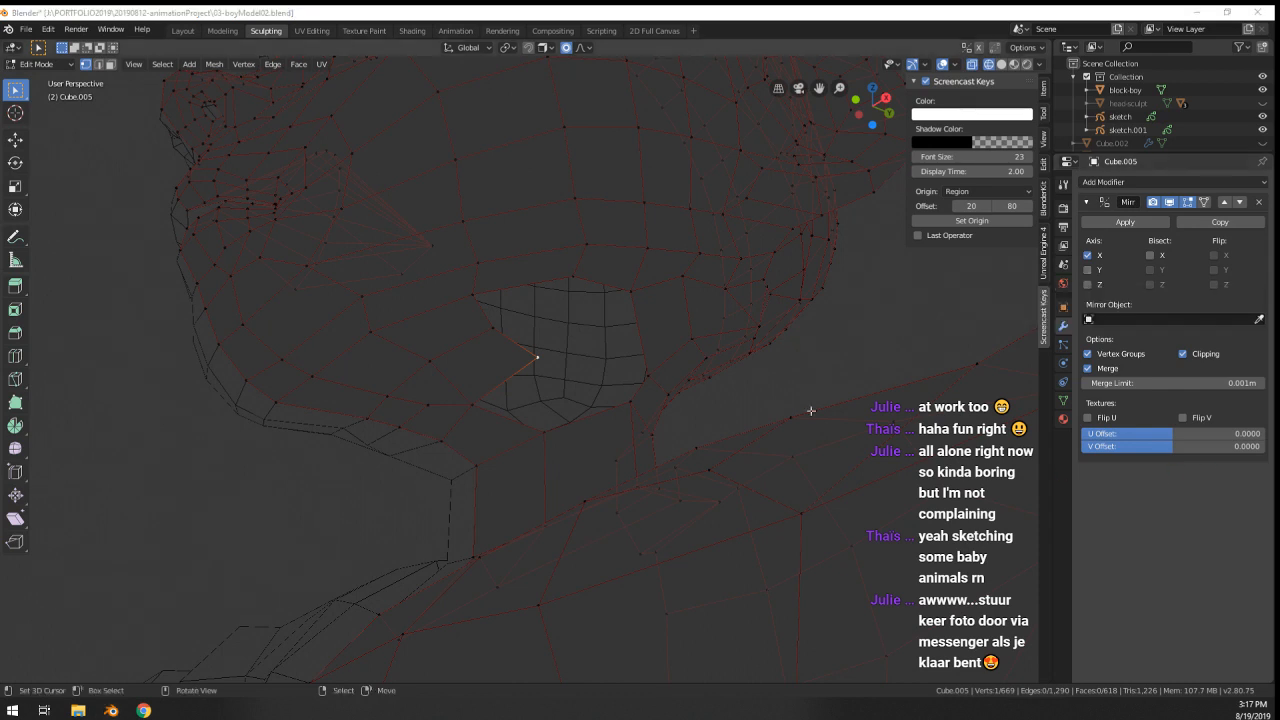
pyautogui.moveTo(670, 390)
pyautogui.mouseDown(button='middle')
pyautogui.moveTo(638, 400)
pyautogui.moveTo(660, 397)
pyautogui.mouseUp(button='middle')
pyautogui.scroll(1, 562, 347)
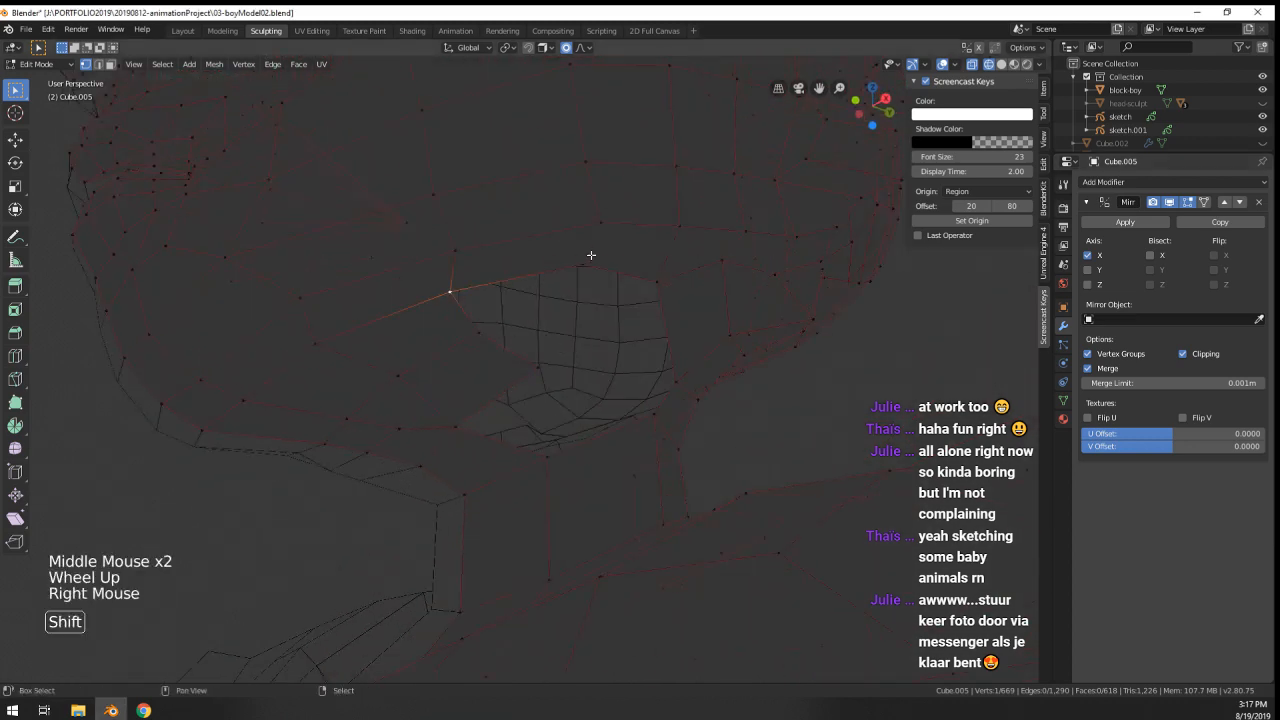
pyautogui.keyDown('shift'); pyautogui.rightClick(657, 284); pyautogui.keyUp('shift')
pyautogui.press('f')
pyautogui.moveTo(660, 286); pyautogui.dragTo(499, 334, button='middle')
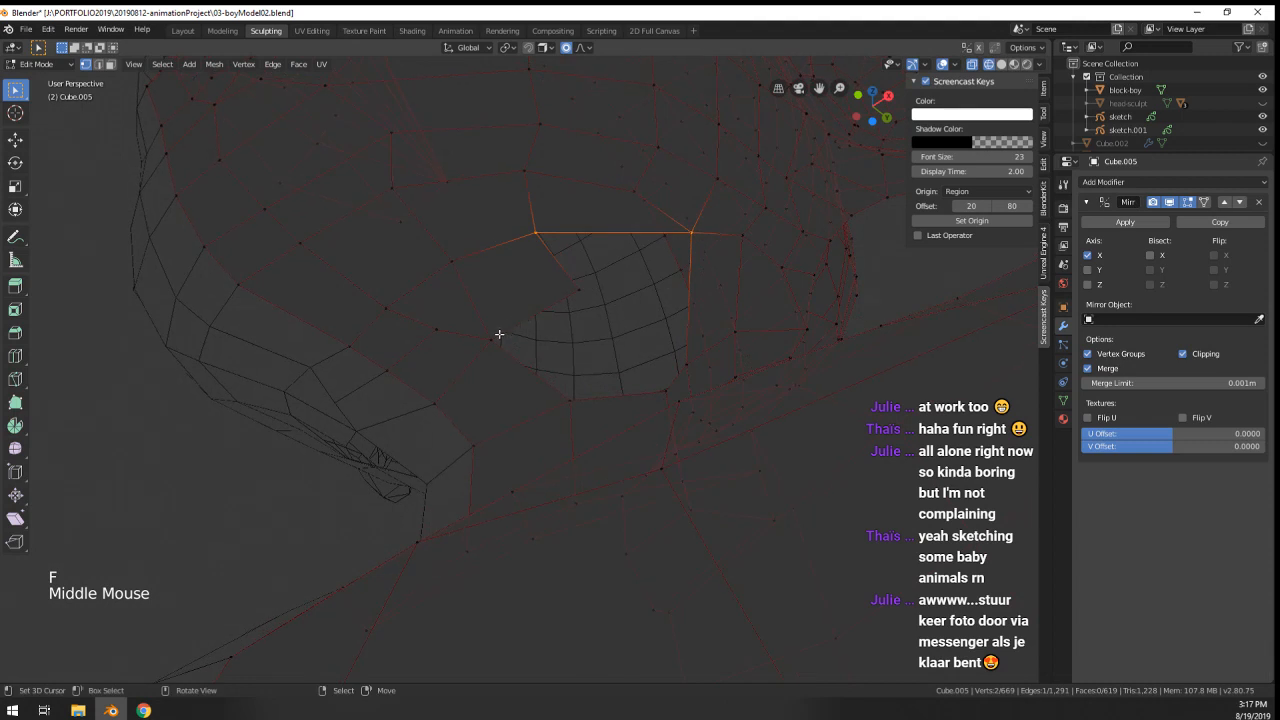
pyautogui.rightClick(576, 291)
pyautogui.keyDown('shift'); pyautogui.rightClick(662, 392); pyautogui.keyUp('shift')
pyautogui.press('f')
# - Try to fill another face at the rear corner of the gap and undo all the trial faces
pyautogui.moveTo(583, 403); pyautogui.dragTo(632, 405, button='middle')
pyautogui.rightClick(656, 386)
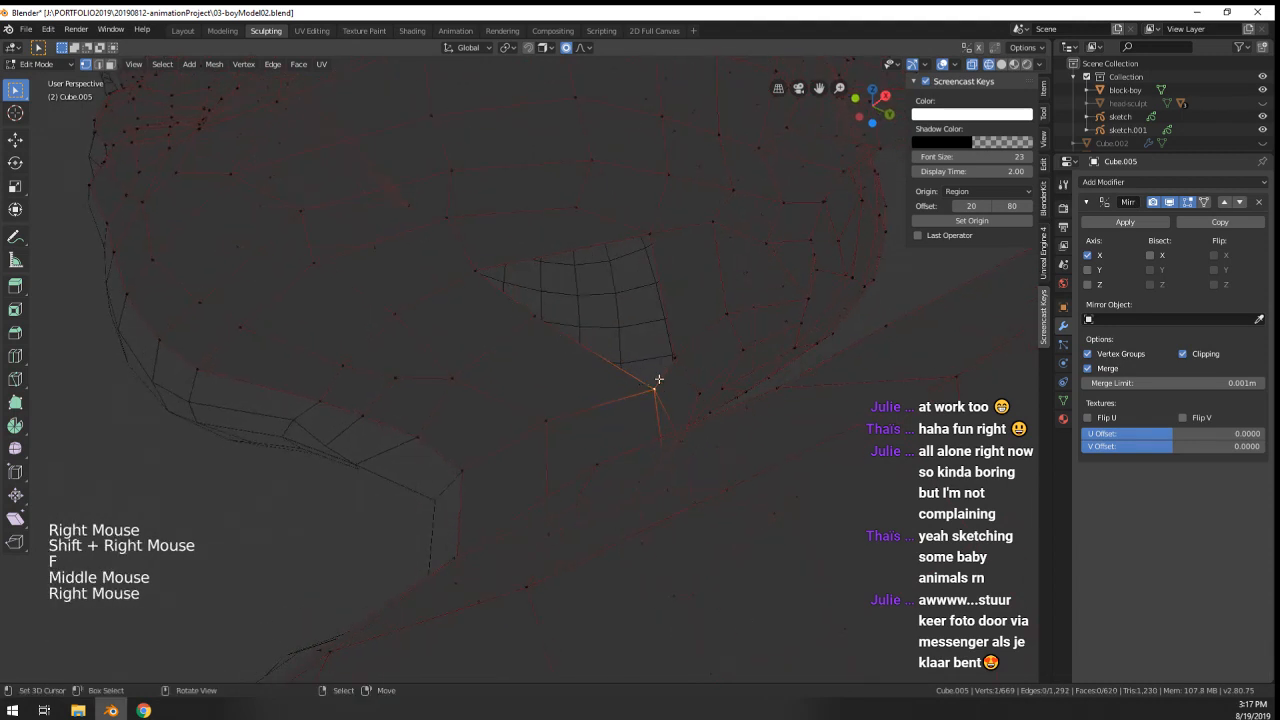
pyautogui.keyDown('shift'); pyautogui.rightClick(674, 356); pyautogui.keyUp('shift')
pyautogui.press('f')
pyautogui.hotkey('ctrl', 'z')
pyautogui.hotkey('ctrl', 'z')
pyautogui.hotkey('ctrl', 'z')
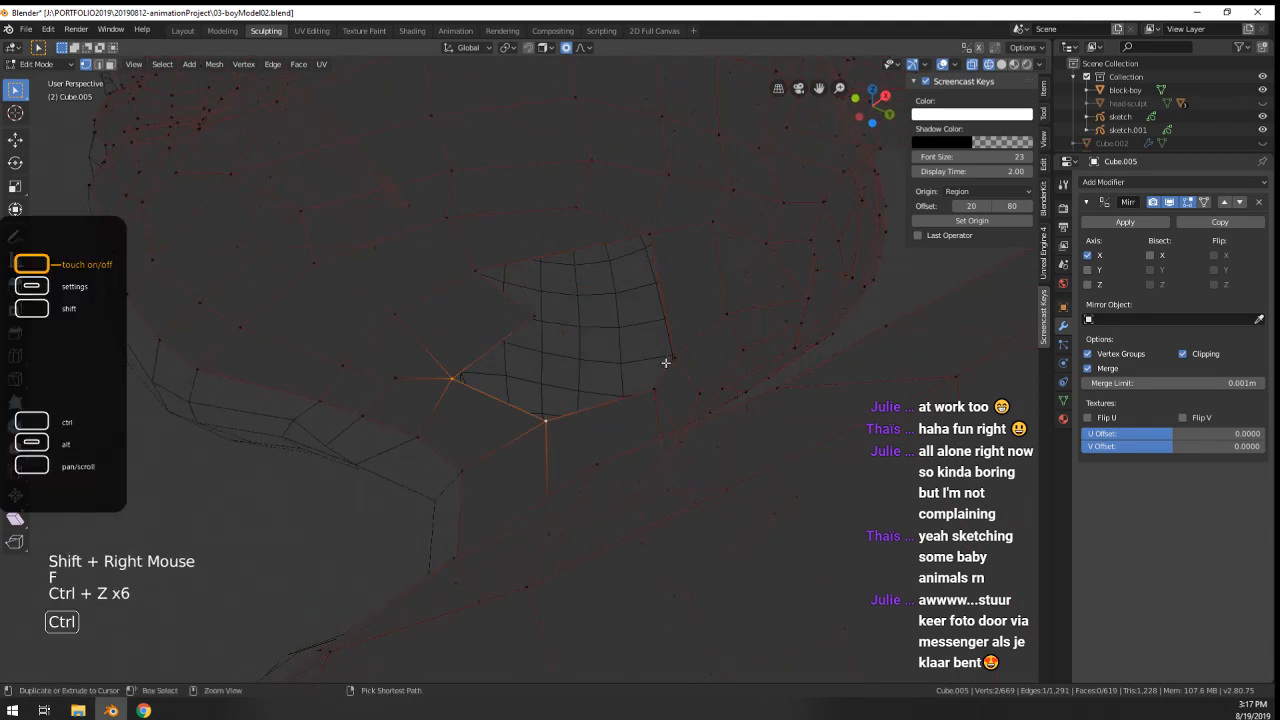
# - Bridge the gap under the head with a new edge and divide it with two cuts
pyautogui.moveTo(666, 362); pyautogui.dragTo(592, 346, button='middle')
pyautogui.scroll(-2, 660, 360)
pyautogui.hotkey('ctrl', 'r')
pyautogui.moveTo(592, 346); pyautogui.dragTo(589, 340, button='middle')
pyautogui.scroll(1, 560, 345)
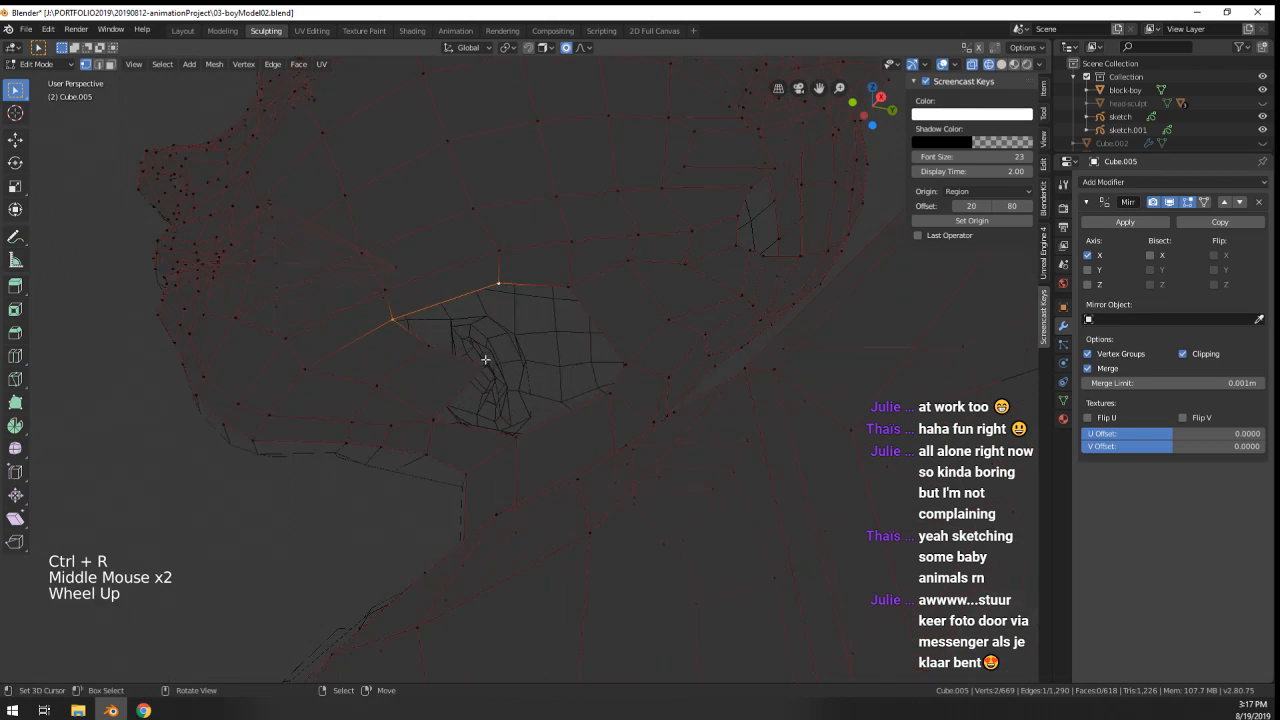
pyautogui.rightClick(486, 361)
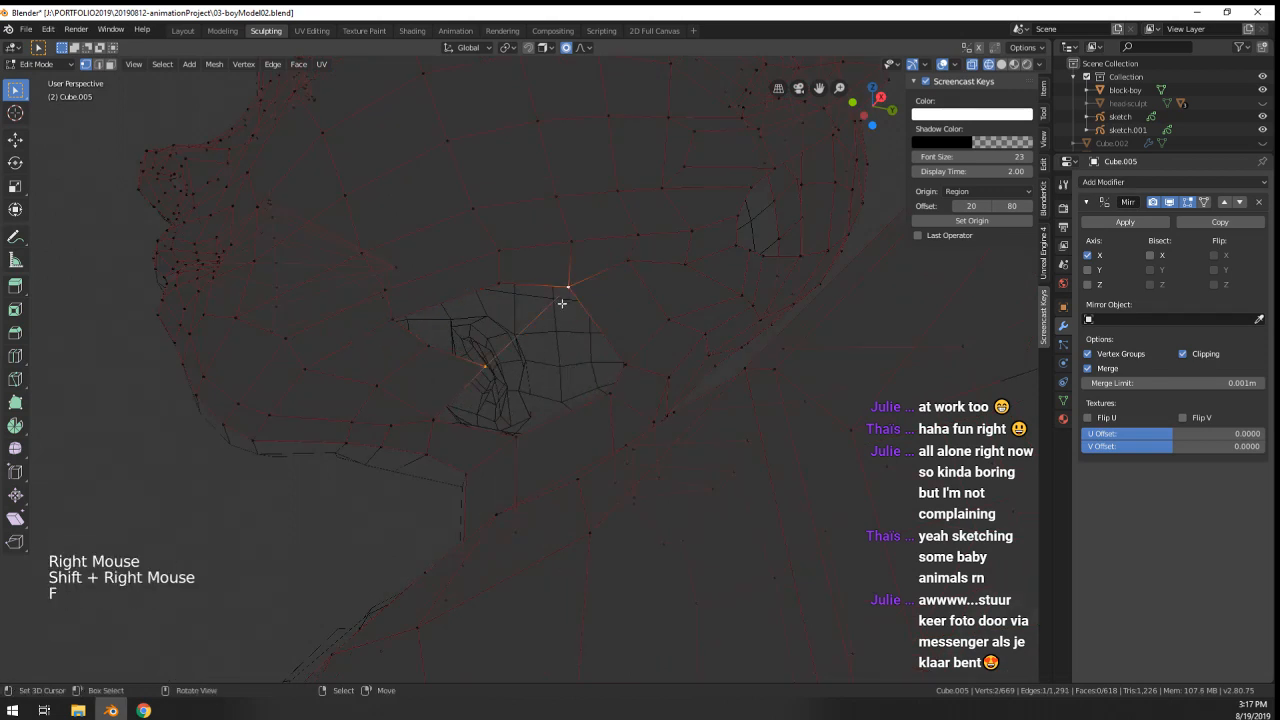
pyautogui.hotkey('ctrl', 'r')
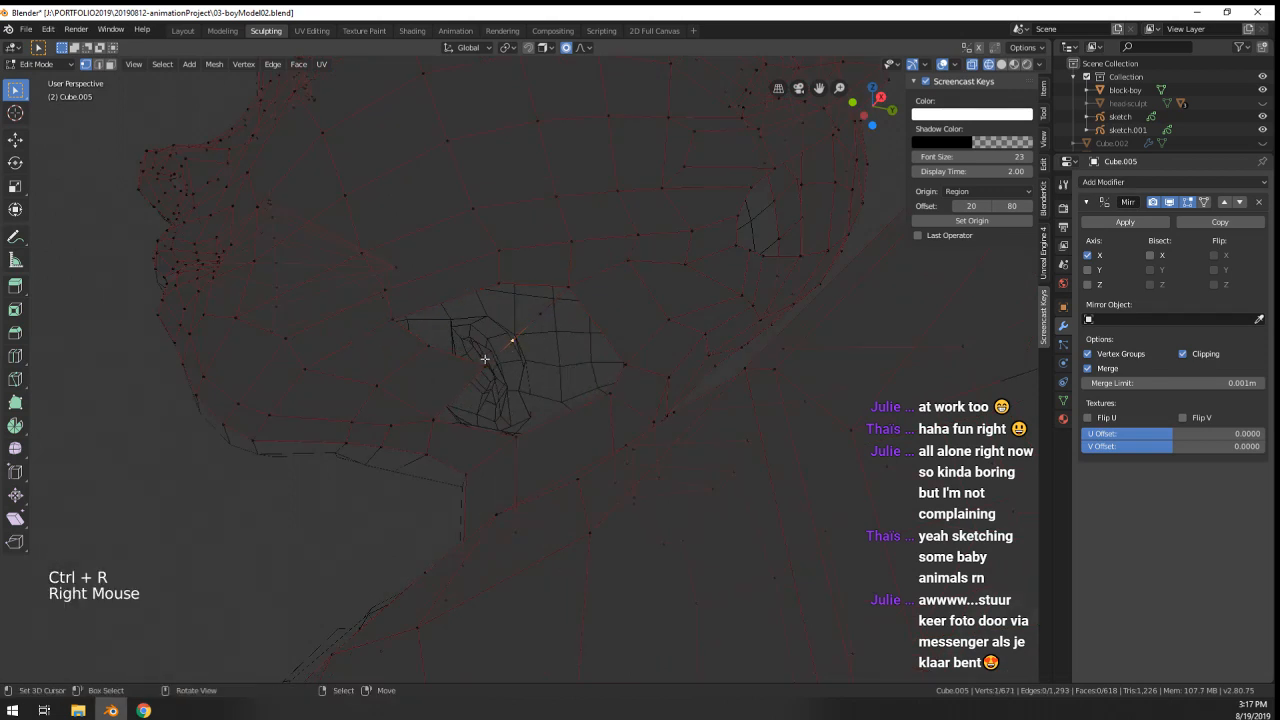
# - Fill three faces between the divided bridging edge and the lower rear boundary of the gap
pyautogui.keyDown('shift'); pyautogui.rightClick(447, 416); pyautogui.keyUp('shift')
pyautogui.press('f')
pyautogui.press('f')
pyautogui.press('f')
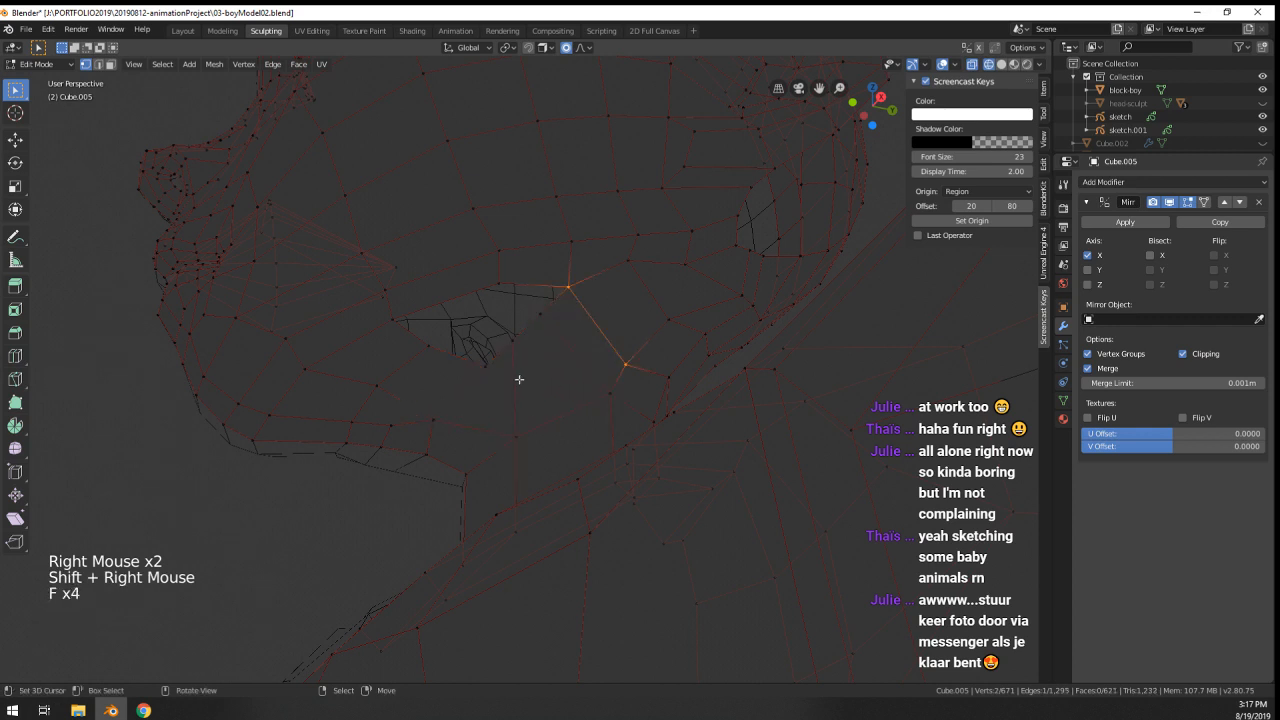
# - Move the two new vertices on the bridging edge and a neighbouring boundary vertex to space out the new faces
pyautogui.rightClick(488, 367)
pyautogui.press('g')
pyautogui.click(461, 381)
pyautogui.rightClick(514, 337)
pyautogui.press('g')
pyautogui.click(518, 384)
pyautogui.moveTo(526, 369); pyautogui.dragTo(589, 319, button='middle')
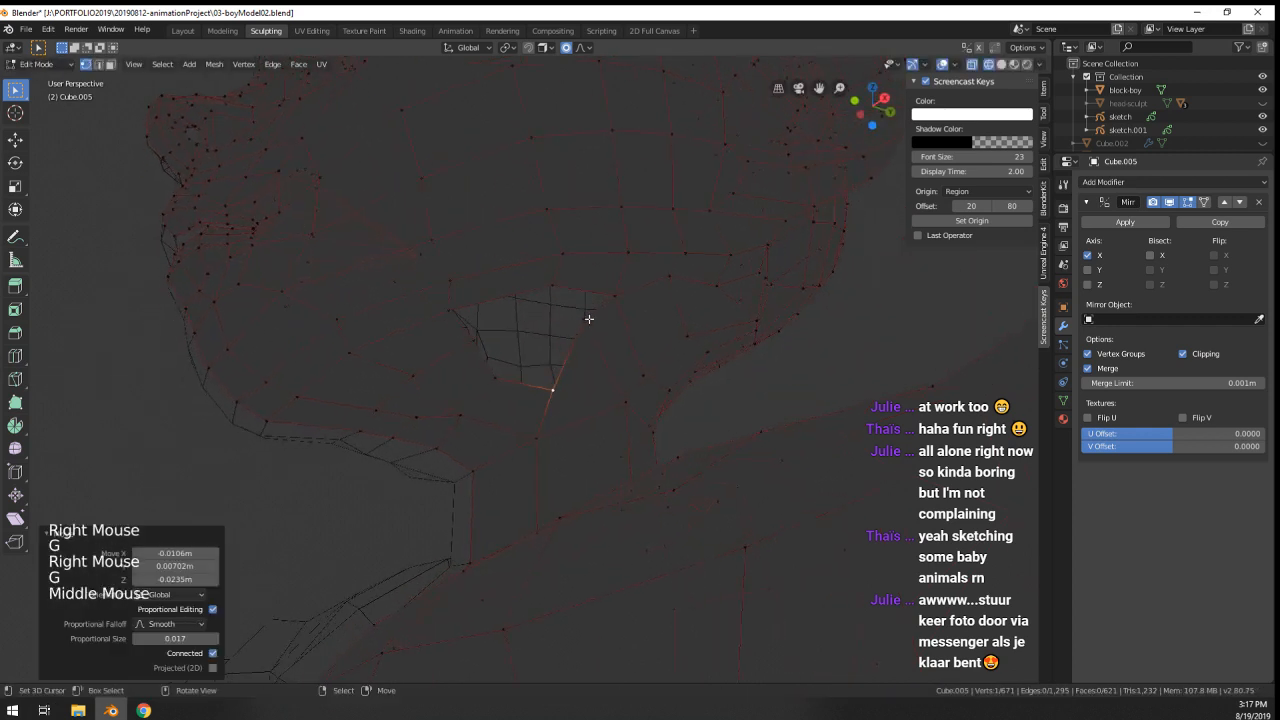
pyautogui.rightClick(600, 354)
pyautogui.press('g')
pyautogui.hotkey('ctrl', 'r')
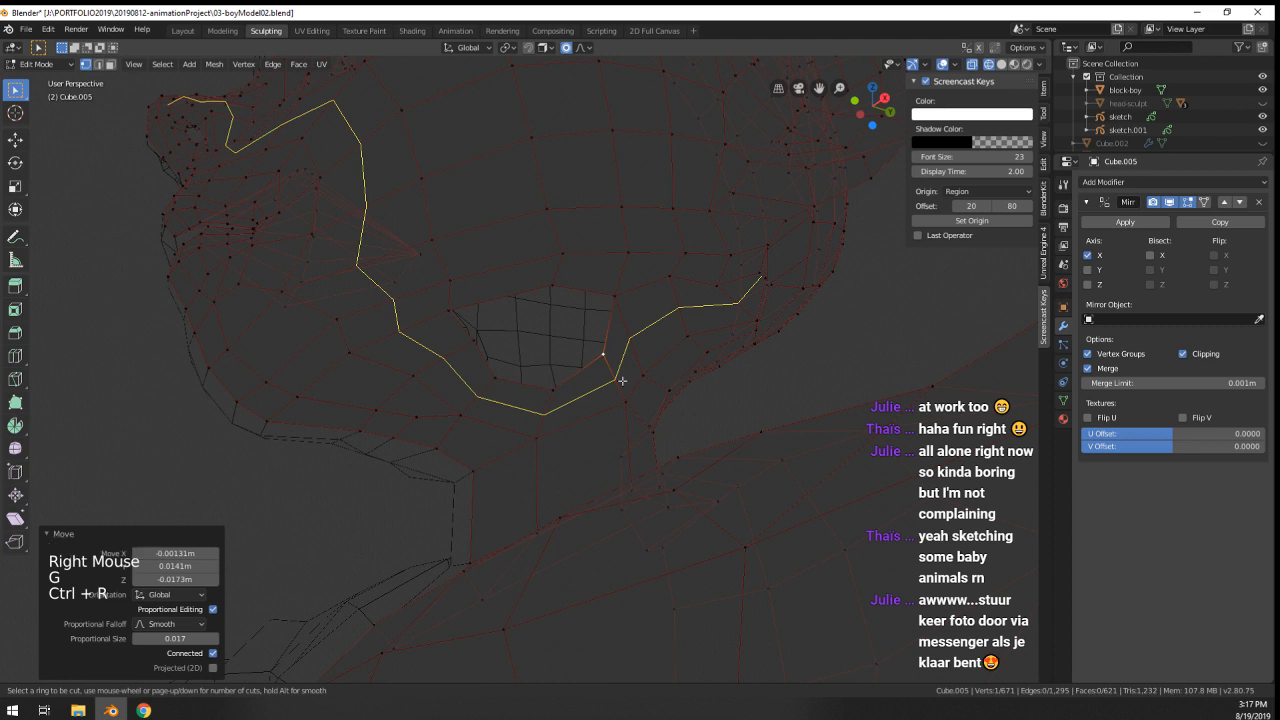
# - Try to fill a face along the upper edge of the reduced gap
pyautogui.moveTo(622, 380)
pyautogui.mouseDown(button='middle')
pyautogui.moveTo(603, 369)
pyautogui.moveTo(612, 385)
pyautogui.mouseUp(button='middle')
pyautogui.rightClick(443, 352)
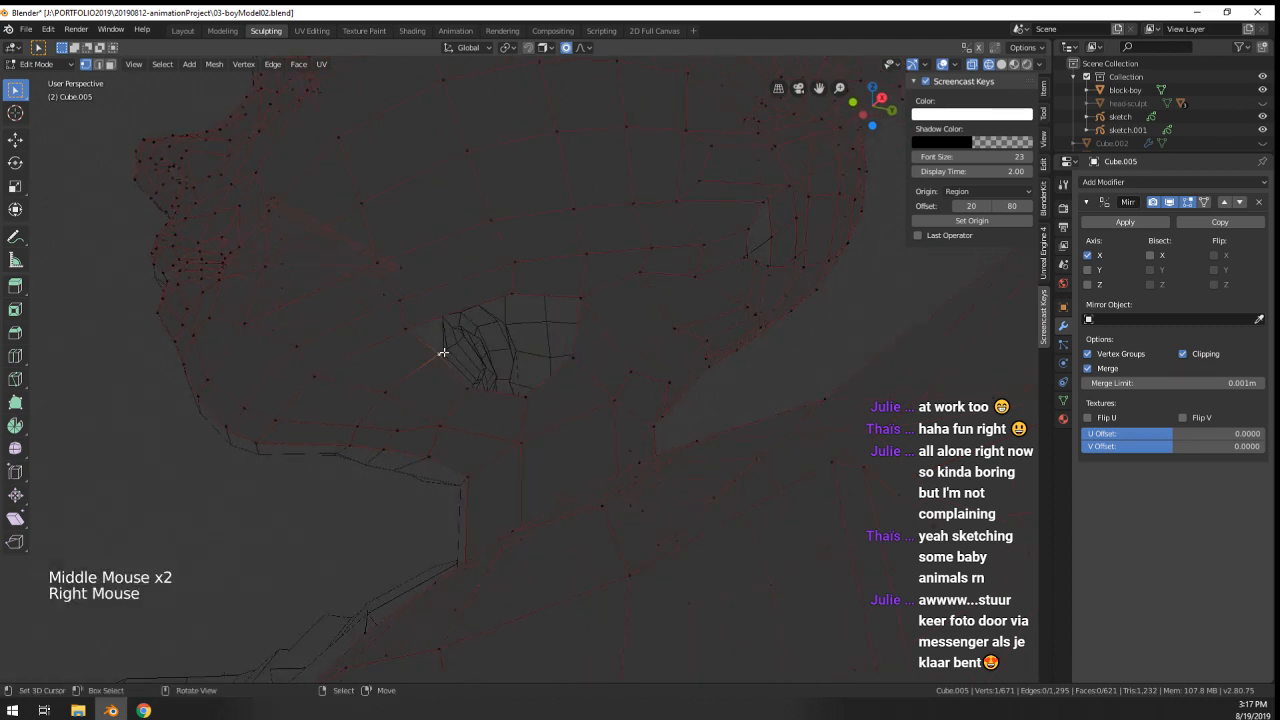
pyautogui.keyDown('shift'); pyautogui.rightClick(580, 298); pyautogui.keyUp('shift')
pyautogui.press('f')
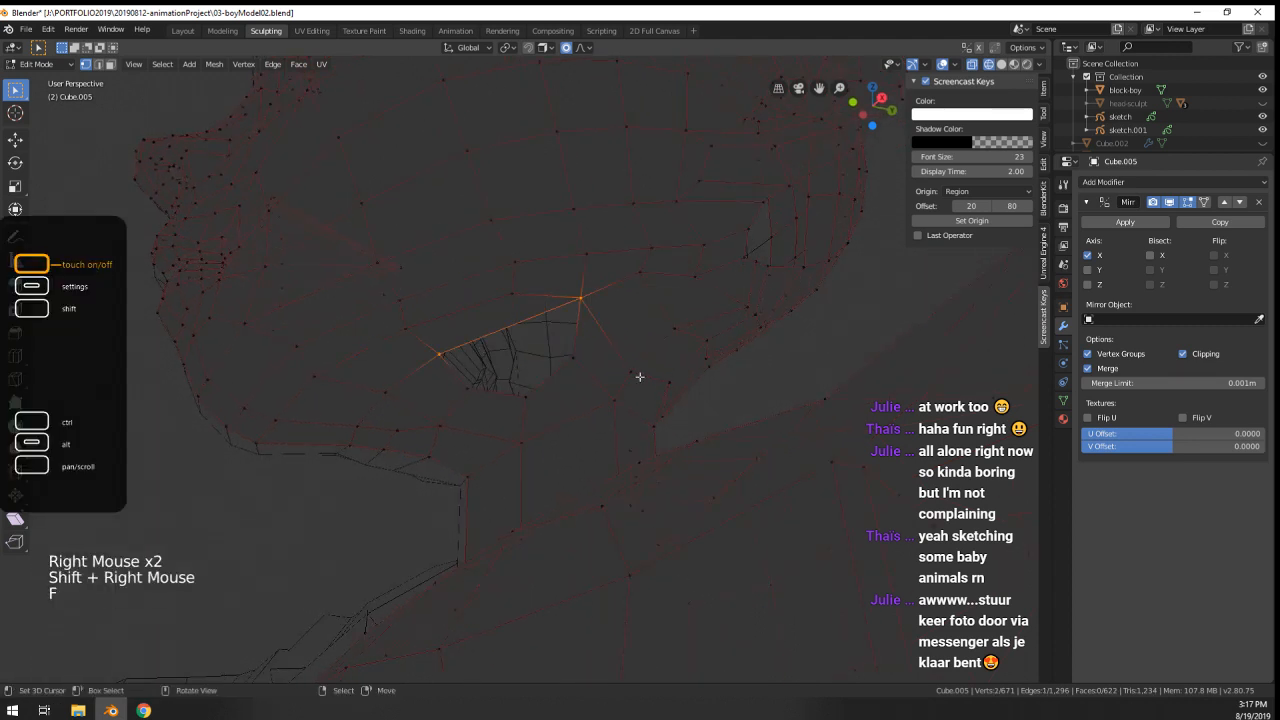
pyautogui.hotkey('ctrl', 'z')
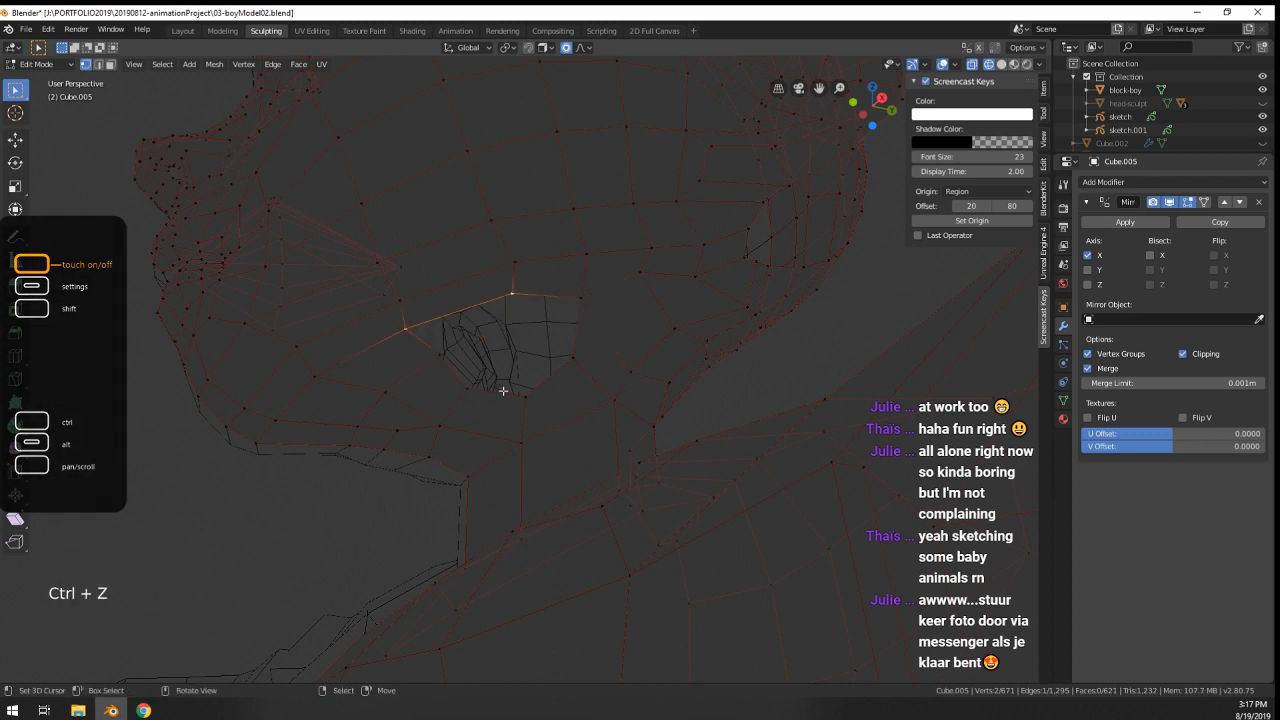
# - Reposition a vertex behind the gap and select the whole mesh to check the opening that remains
pyautogui.moveTo(575, 386); pyautogui.dragTo(414, 409, button='middle')
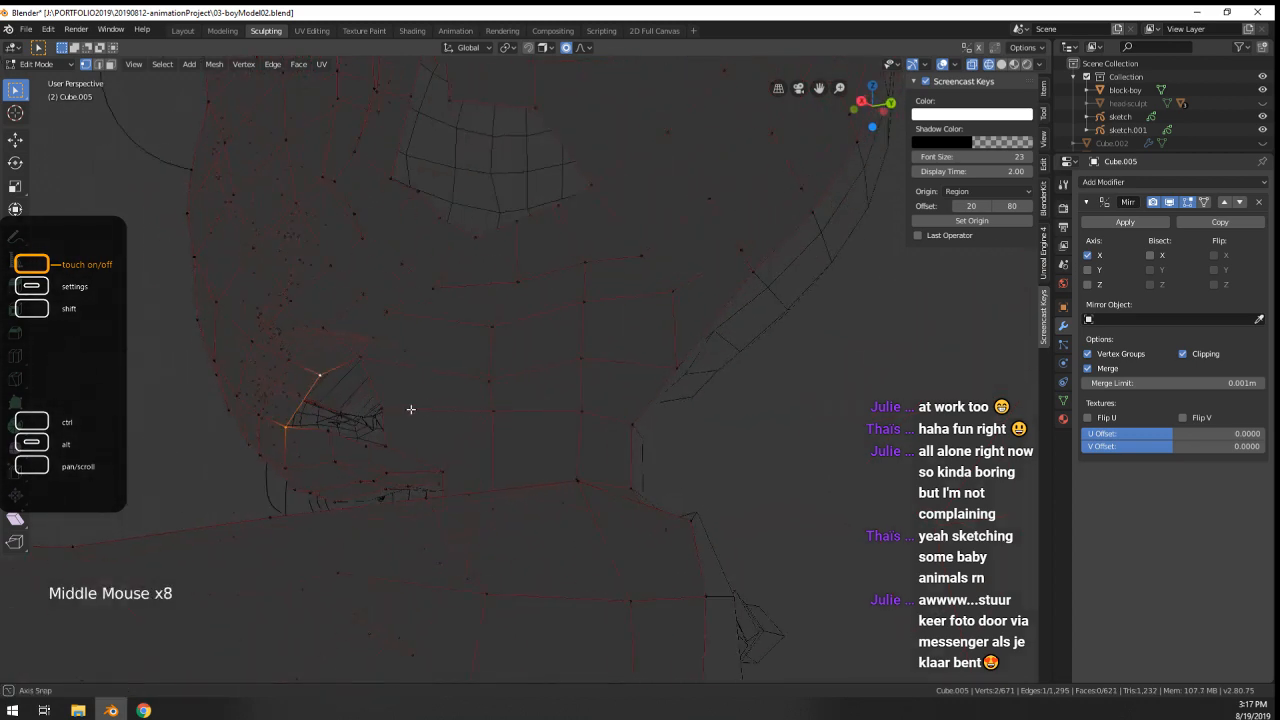
pyautogui.rightClick(446, 374)
pyautogui.press('g')
pyautogui.click(449, 363)
pyautogui.scroll(-5, 449, 363)
pyautogui.moveTo(449, 363); pyautogui.dragTo(576, 331, button='middle')
pyautogui.press('a')
pyautogui.scroll(4, 585, 335)
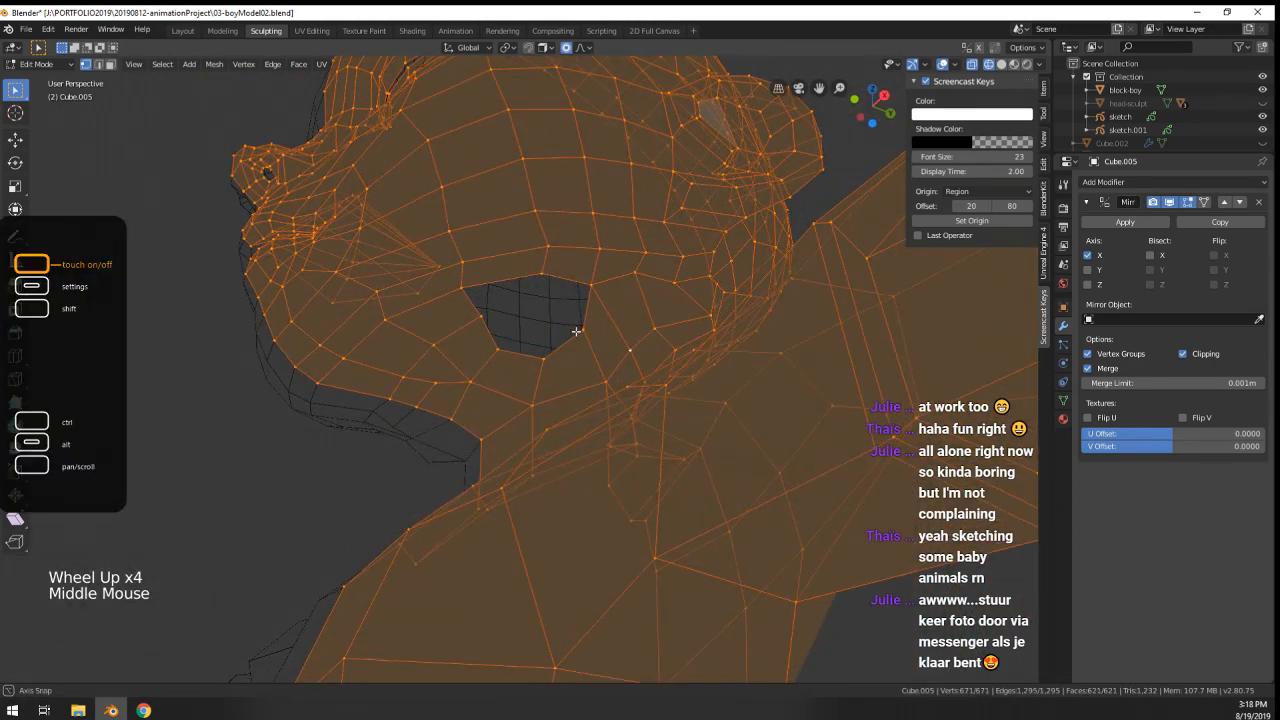
# - Try to connect the front and rear boundary vertices with an edge across the middle of the gap
pyautogui.rightClick(486, 312)
pyautogui.keyDown('shift'); pyautogui.rightClick(590, 322); pyautogui.keyUp('shift')
pyautogui.press('f')
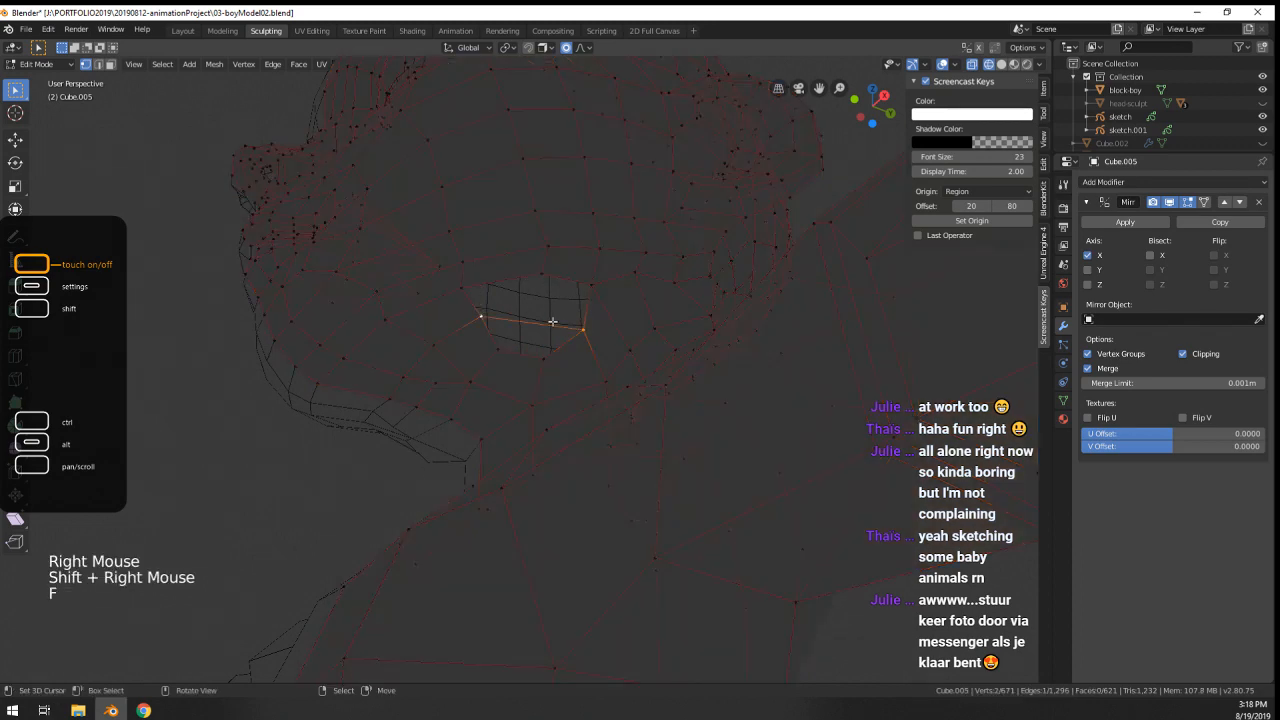
pyautogui.scroll(1, 555, 321)
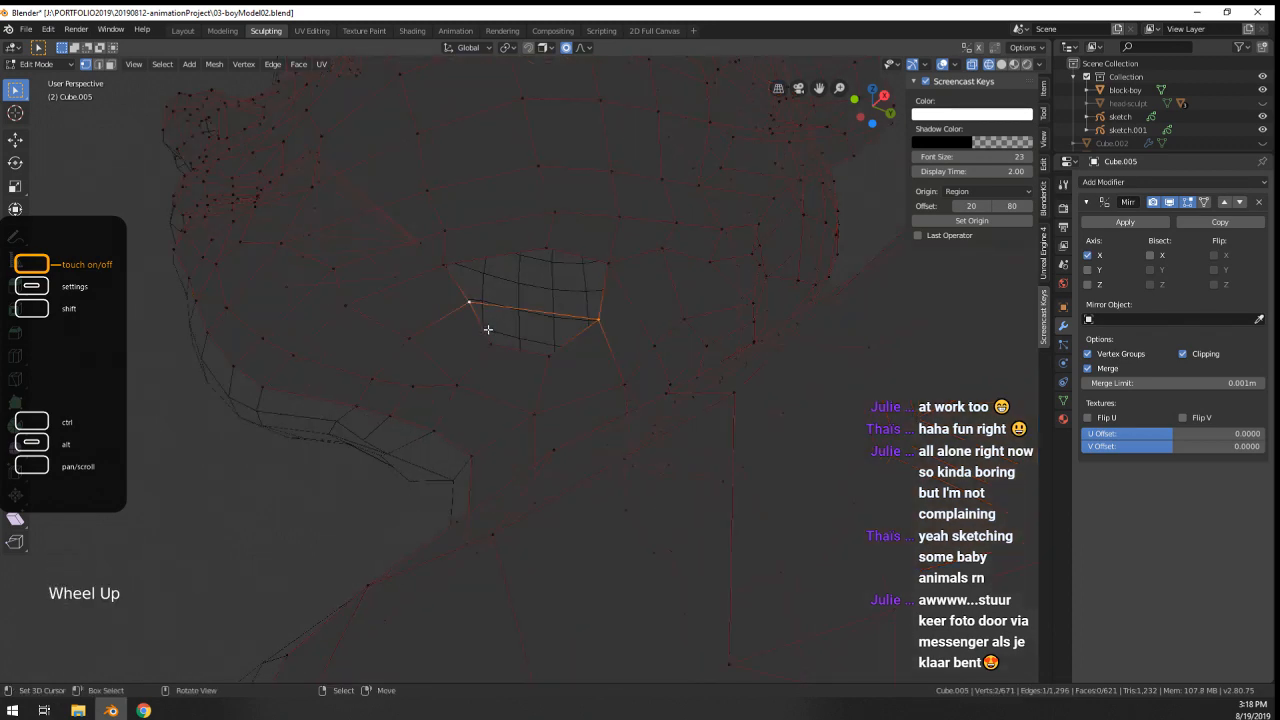
pyautogui.hotkey('ctrl', 'z')
# - Reposition the boundary vertices along the front and lower edges of the remaining gap
pyautogui.scroll(-2, 487, 332)
pyautogui.moveTo(486, 334); pyautogui.dragTo(535, 360, button='middle')
pyautogui.moveTo(535, 360); pyautogui.dragTo(580, 383, button='middle')
pyautogui.scroll(1, 491, 343)
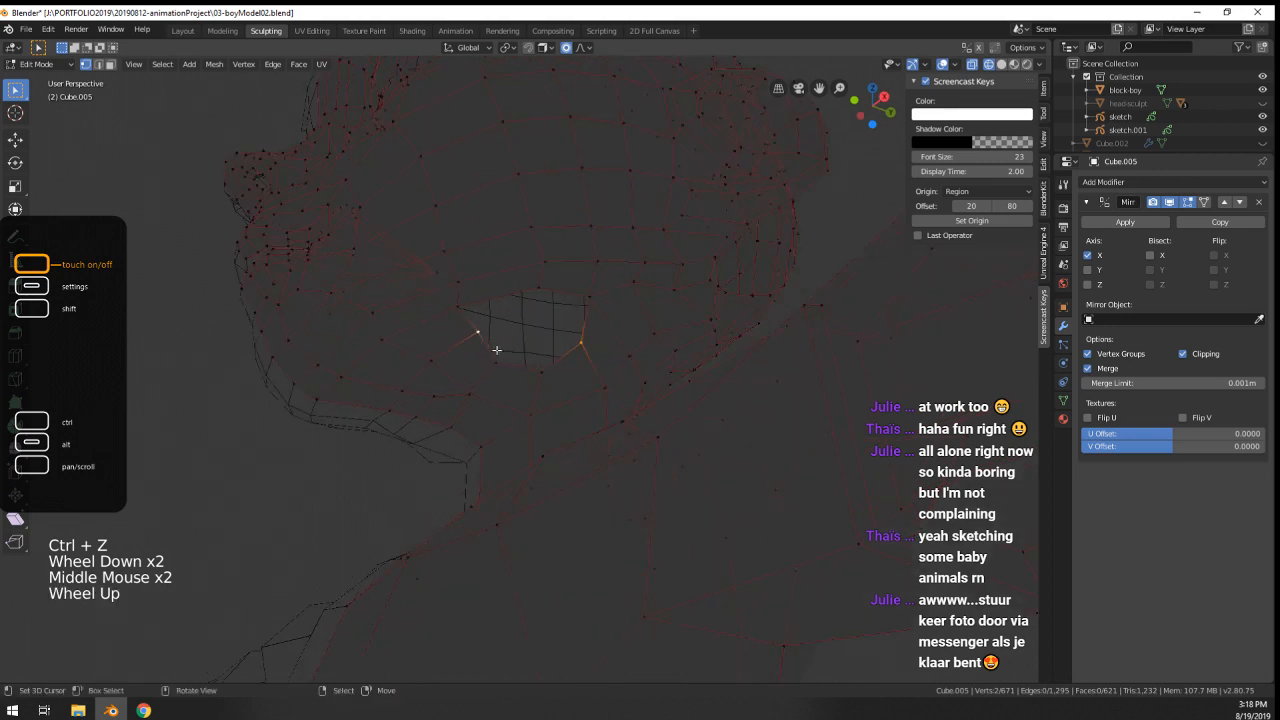
pyautogui.press('g')
pyautogui.click(470, 336)
pyautogui.rightClick(497, 360)
pyautogui.press('g')
pyautogui.click(568, 373)
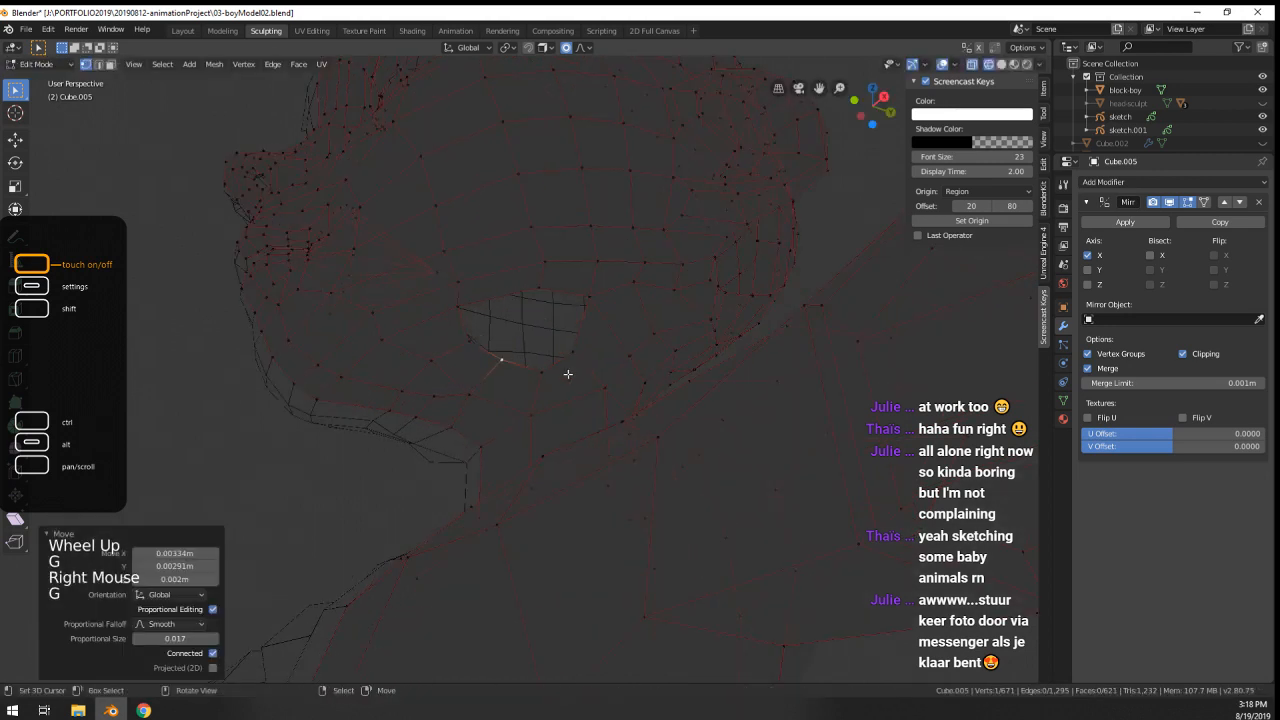
# - Fill a face at the front corner of the gap and move its lower boundary vertex
pyautogui.rightClick(468, 328)
pyautogui.keyDown('shift'); pyautogui.rightClick(463, 306); pyautogui.keyUp('shift')
pyautogui.press('f')
pyautogui.moveTo(466, 308); pyautogui.dragTo(514, 344, button='middle')
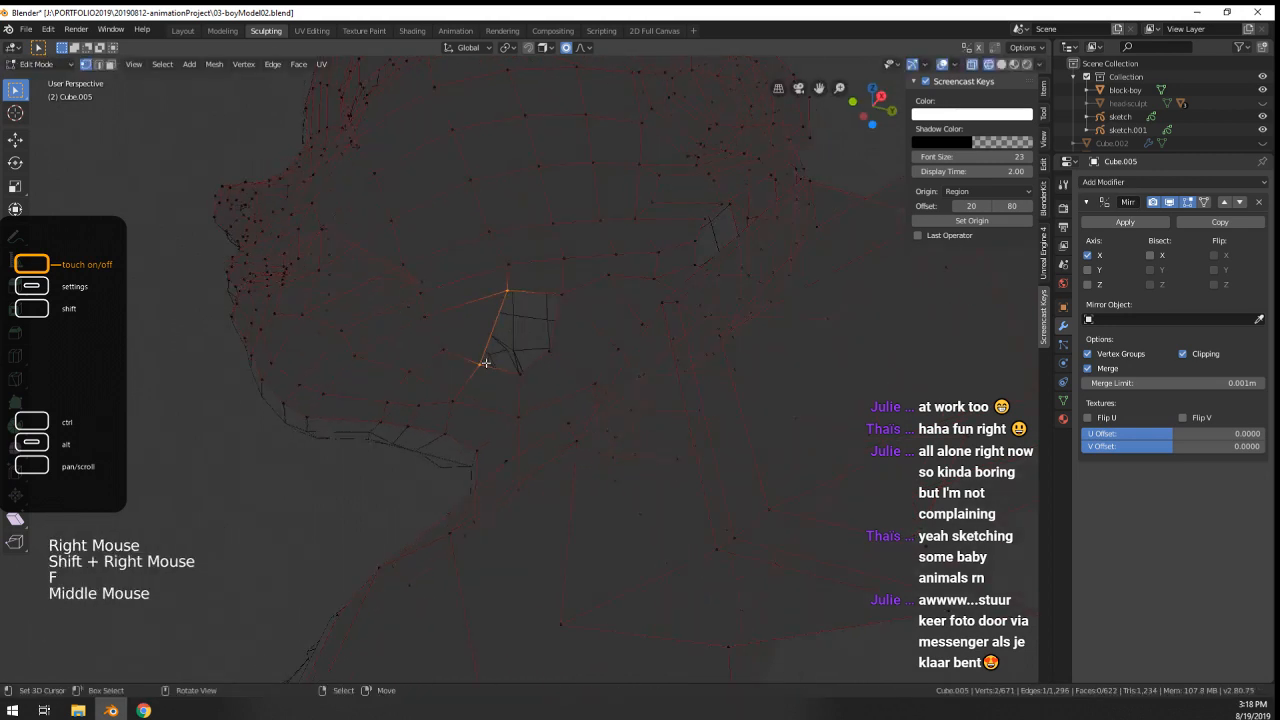
pyautogui.rightClick(487, 364)
pyautogui.press('g')
pyautogui.click(500, 350)
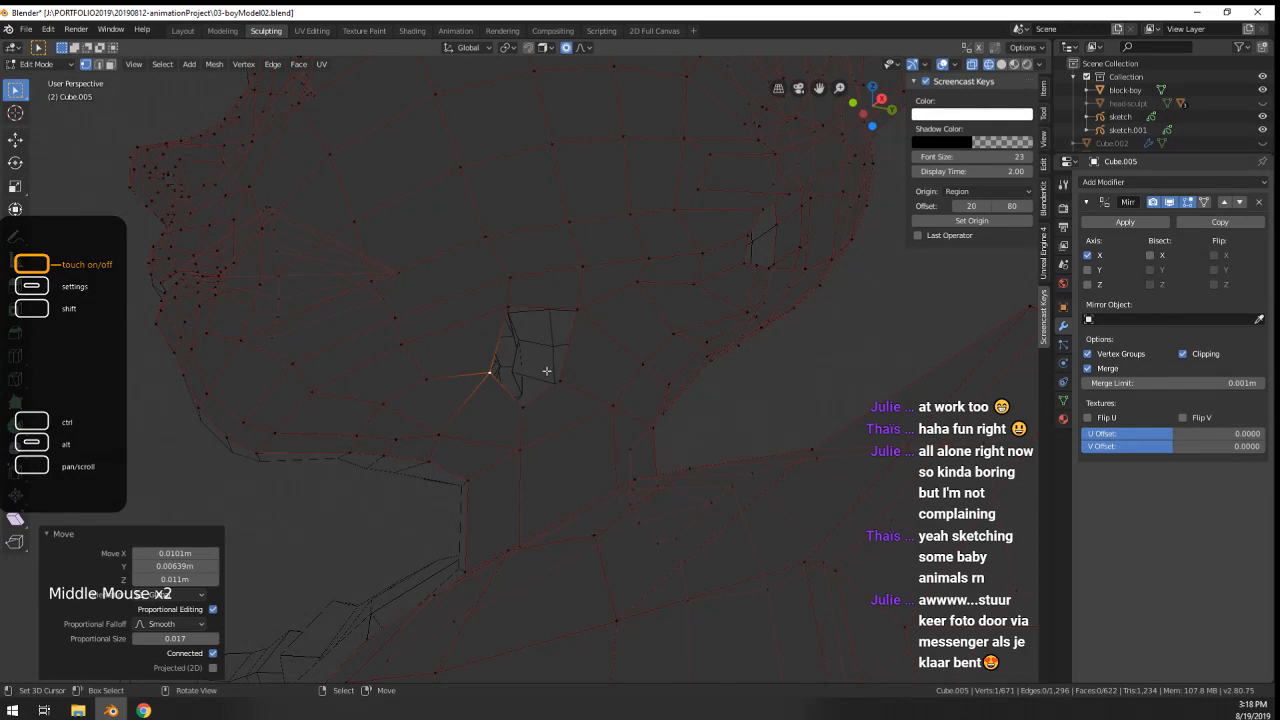
# - Try sliding the gap's lowest vertex and fill another face along the front side of the gap
pyautogui.rightClick(524, 400)
pyautogui.press('g')
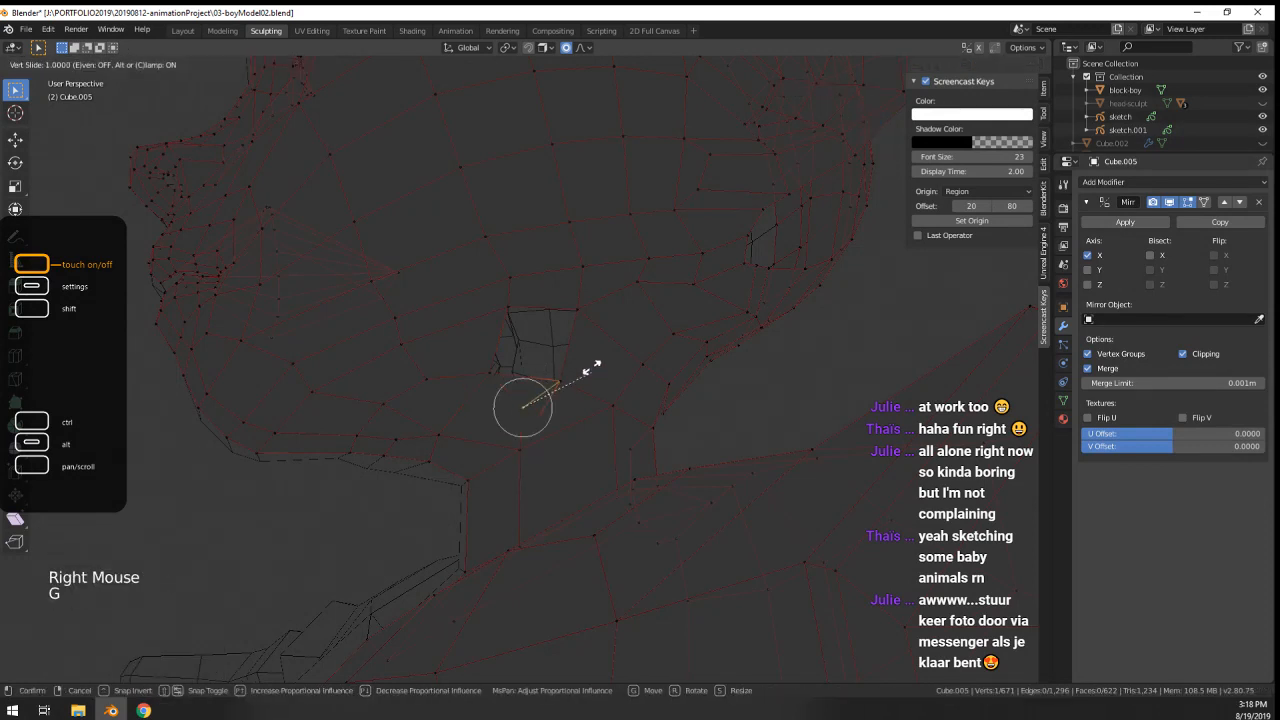
pyautogui.rightClick(592, 367)
pyautogui.press('g')
pyautogui.press('g')
pyautogui.rightClick(615, 346)
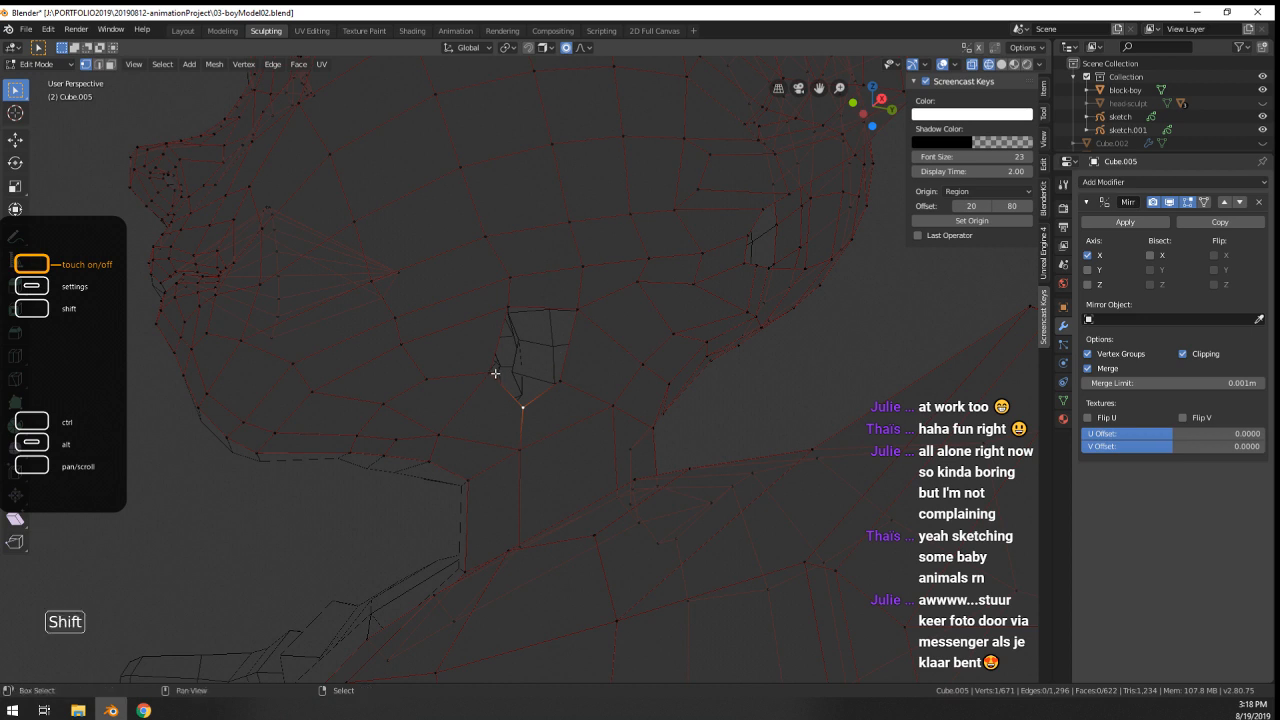
pyautogui.moveTo(633, 422); pyautogui.dragTo(562, 408, button='middle')
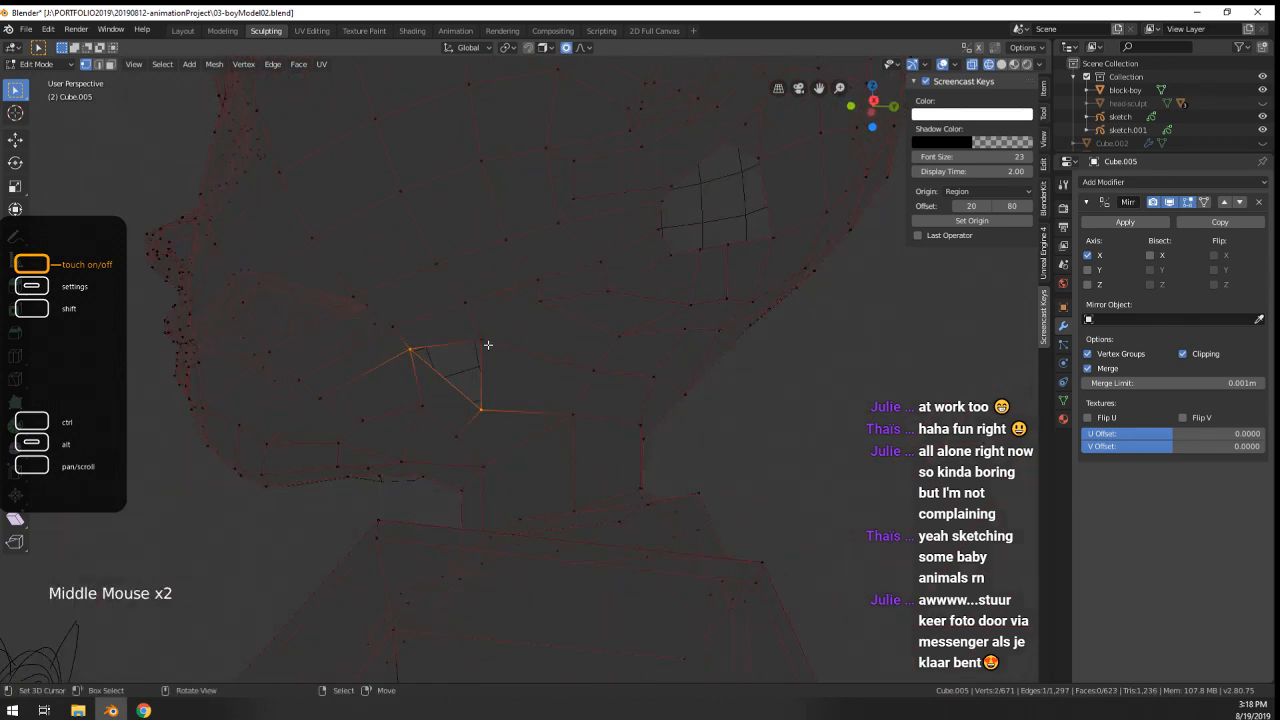
# - Try to slide the corner vertices of the last small opening along their edges onto neighbouring vertices
pyautogui.keyDown('alt'); pyautogui.rightClick(533, 351); pyautogui.keyUp('alt')
pyautogui.rightClick(413, 350)
pyautogui.press('g')
pyautogui.press('g')
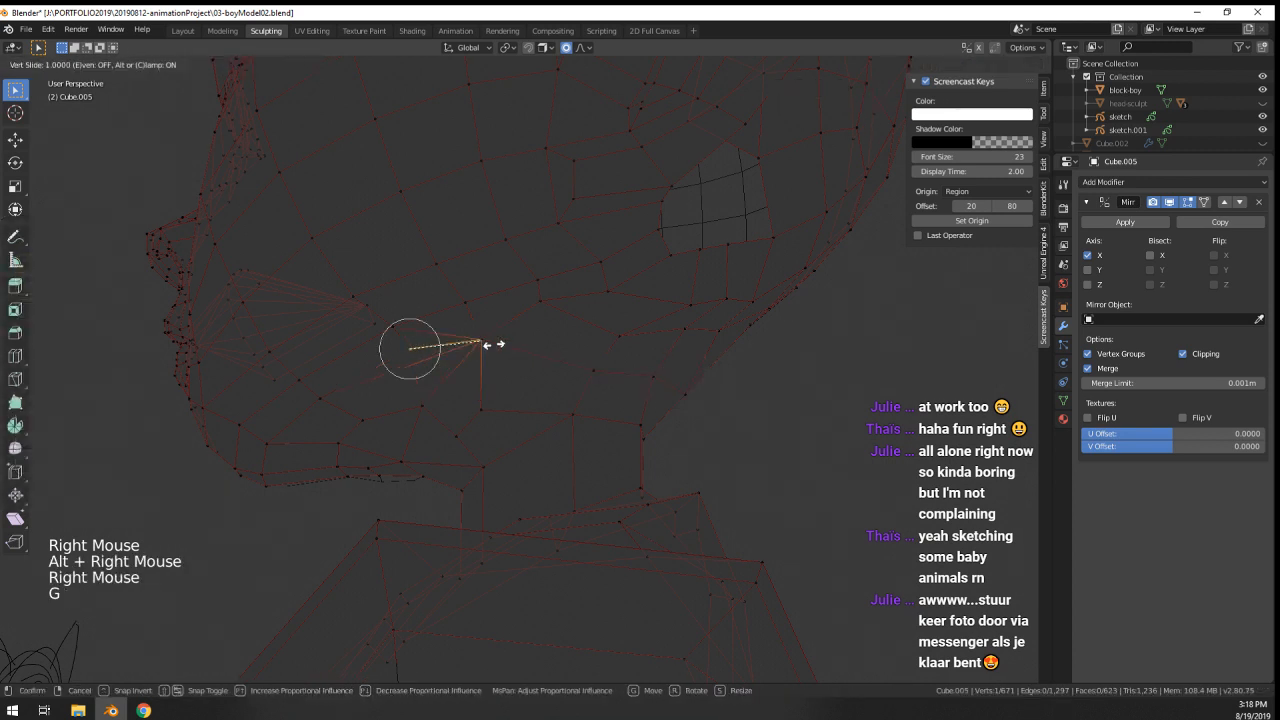
pyautogui.rightClick(456, 355)
pyautogui.rightClick(478, 347)
pyautogui.rightClick(479, 399)
pyautogui.press('g')
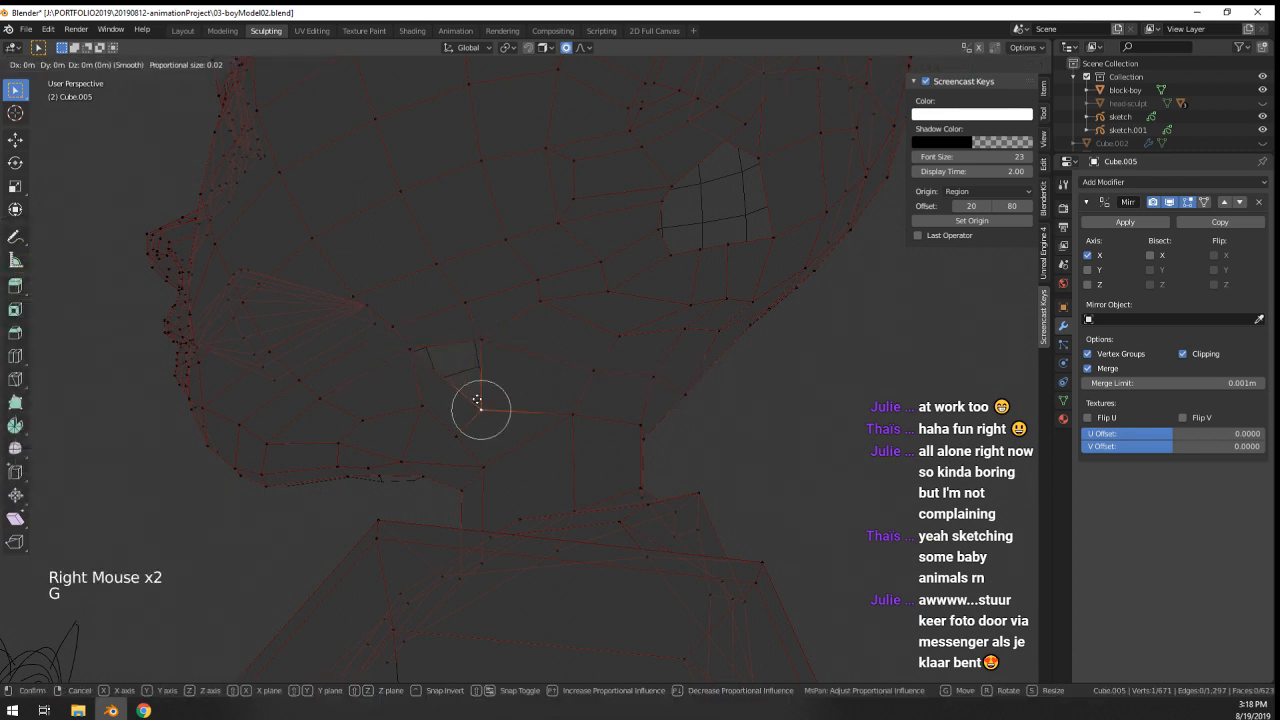
pyautogui.press('g')
pyautogui.click(486, 306)
pyautogui.moveTo(593, 406); pyautogui.dragTo(555, 405, button='middle')
pyautogui.hotkey('ctrl', 'z')
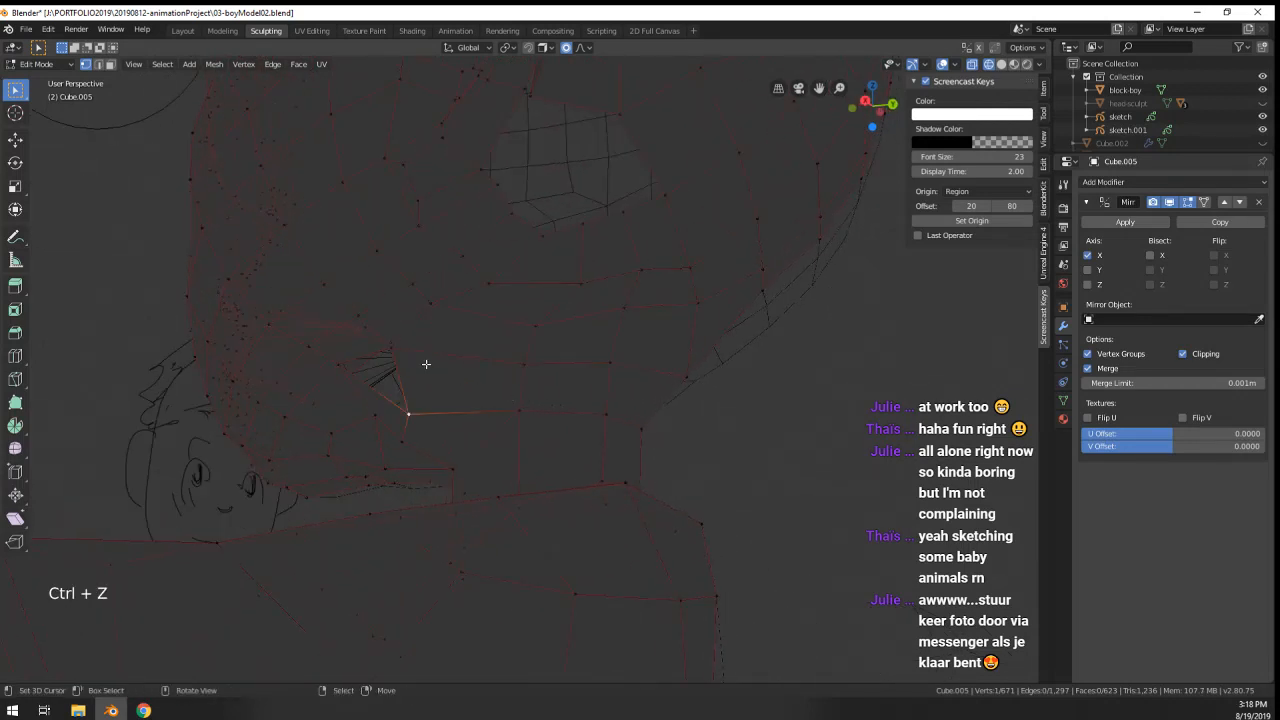
# - Select the edge row behind the jaw and slide it fully down onto the next row at the neck
pyautogui.keyDown('ctrl'); pyautogui.rightClick(688, 375); pyautogui.keyUp('ctrl')
pyautogui.press('g')
pyautogui.press('g')
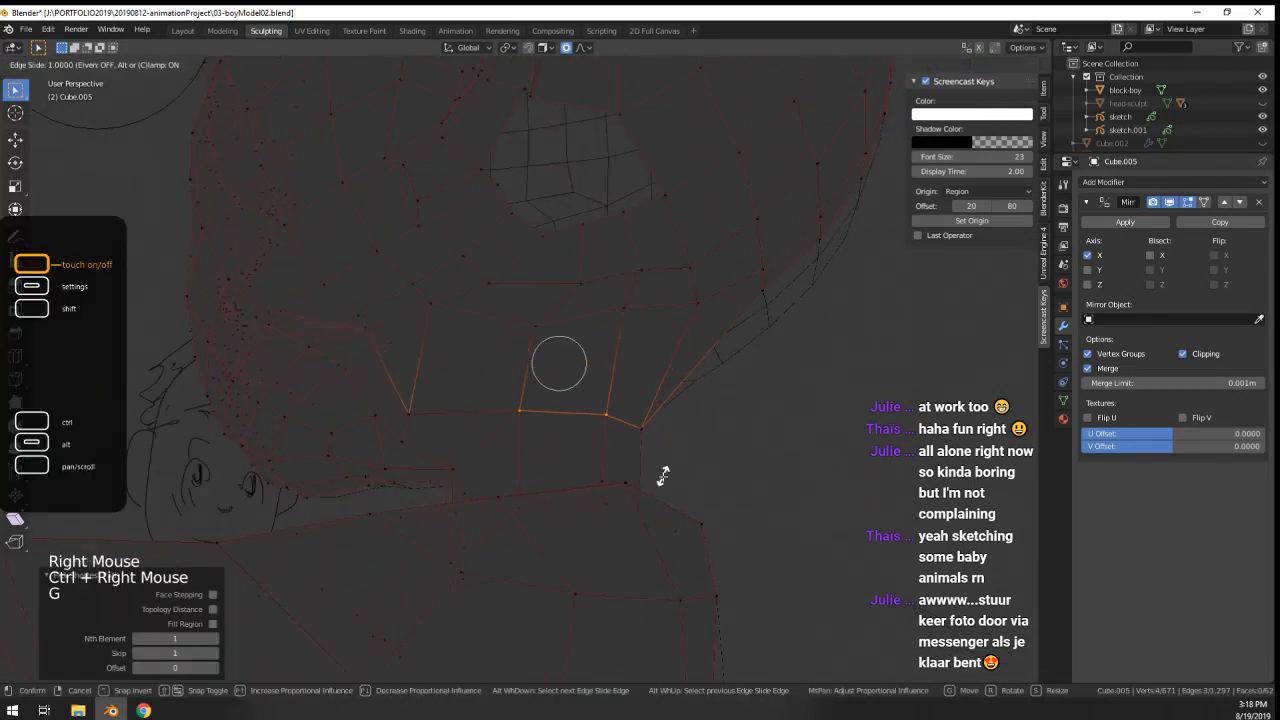
pyautogui.click(660, 476)
# - Select the overlapping vertices along the upper neck row and merge them by distance
pyautogui.scroll(-3, 600, 473)
pyautogui.moveTo(520, 468); pyautogui.dragTo(524, 429, button='middle')
pyautogui.scroll(3, 534, 429)
pyautogui.press('c')
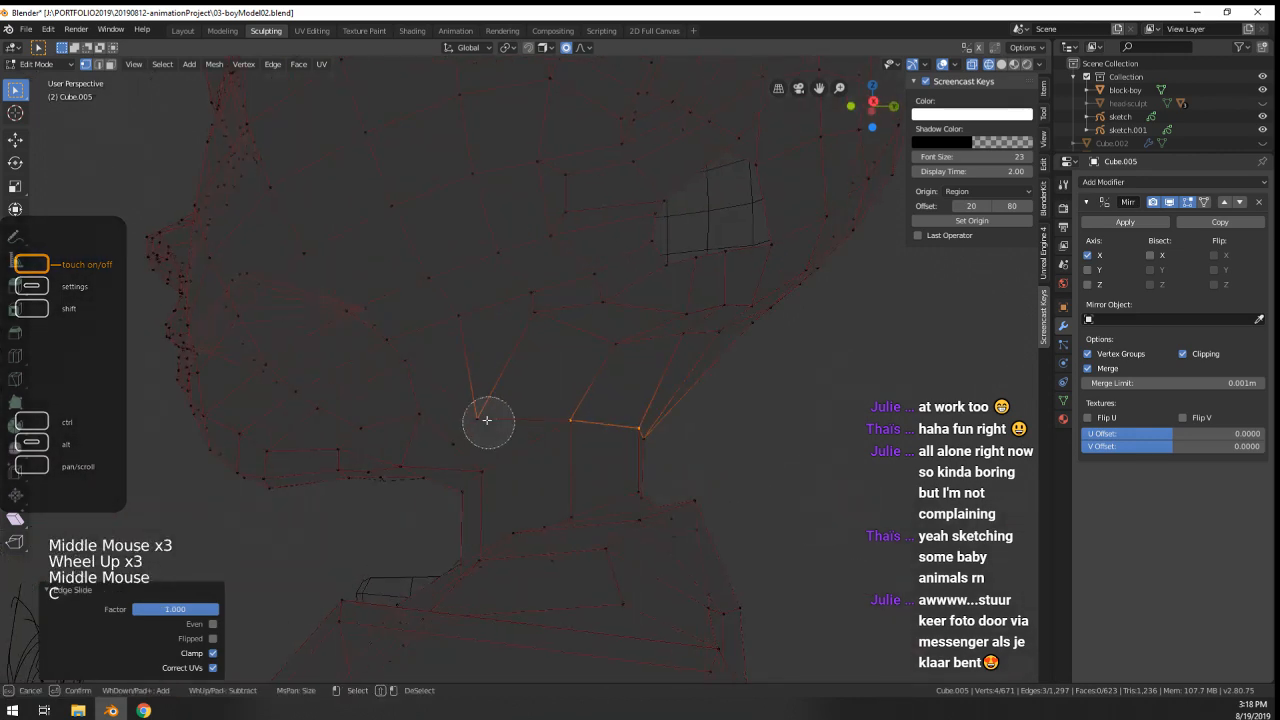
pyautogui.moveTo(484, 420); pyautogui.dragTo(575, 424)
pyautogui.click(651, 429)
pyautogui.rightClick(648, 428)
pyautogui.moveTo(648, 428)
pyautogui.mouseDown(button='middle')
pyautogui.moveTo(667, 436)
pyautogui.moveTo(652, 445)
pyautogui.mouseUp(button='middle')
pyautogui.press('w')
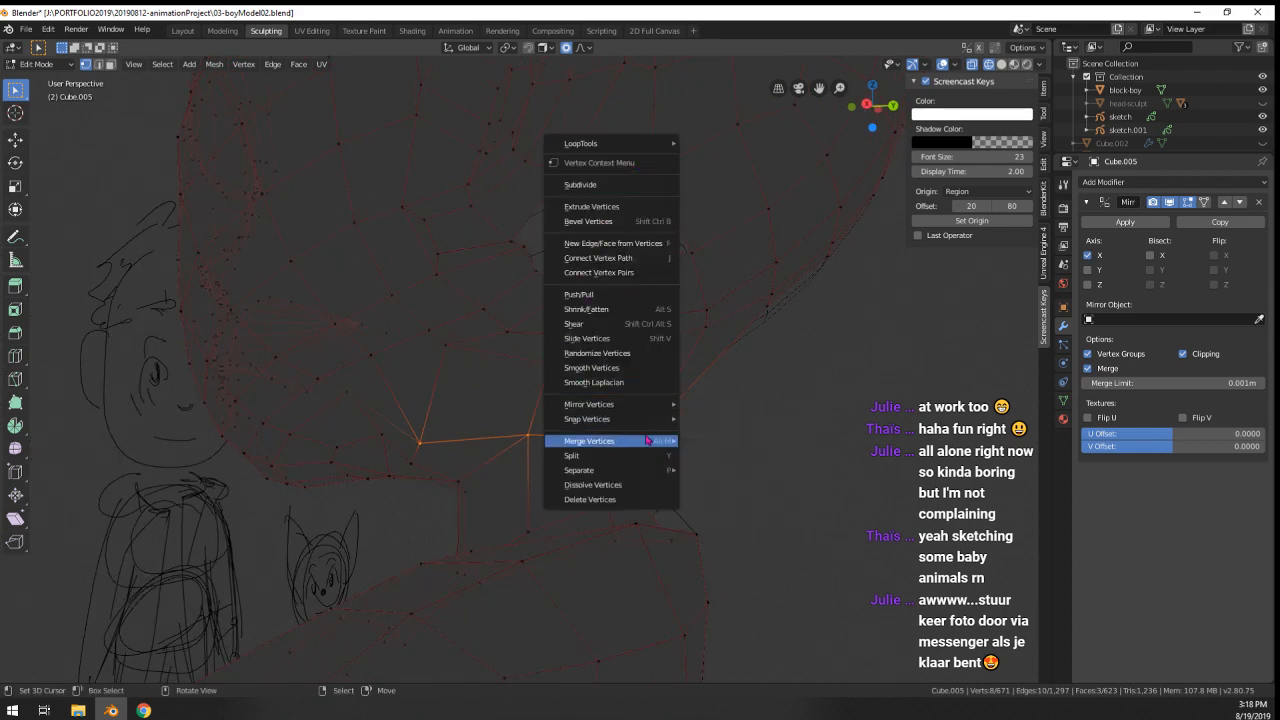
pyautogui.moveTo(648, 440)
pyautogui.click(734, 520)
# - Reposition three vertices around the closed opening between the jaw and neck to even out the faces
pyautogui.moveTo(734, 520); pyautogui.dragTo(474, 380, button='middle')
pyautogui.rightClick(486, 436)
pyautogui.press('g')
pyautogui.click(497, 398)
pyautogui.rightClick(464, 356)
pyautogui.press('g')
pyautogui.click(467, 357)
pyautogui.rightClick(536, 377)
pyautogui.press('g')
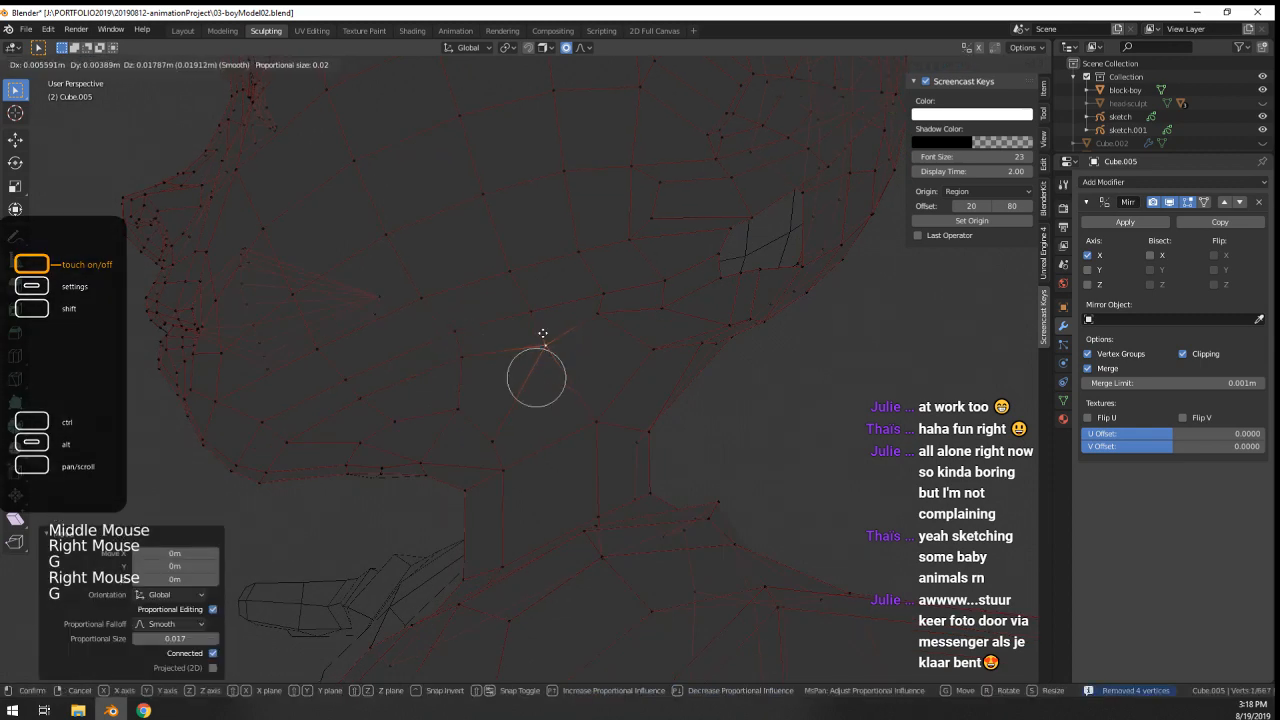
pyautogui.click(539, 346)
# - Move the upper neck vertex and an adjacent vertex under the back of the head to smooth the transition
pyautogui.moveTo(545, 356); pyautogui.dragTo(566, 386, button='middle')
pyautogui.moveTo(568, 389); pyautogui.dragTo(559, 345, button='middle')
pyautogui.rightClick(596, 418)
pyautogui.press('g')
pyautogui.click(595, 400)
pyautogui.press('g')
pyautogui.click(623, 347)
pyautogui.click(569, 337)
pyautogui.scroll(-2, 563, 420)
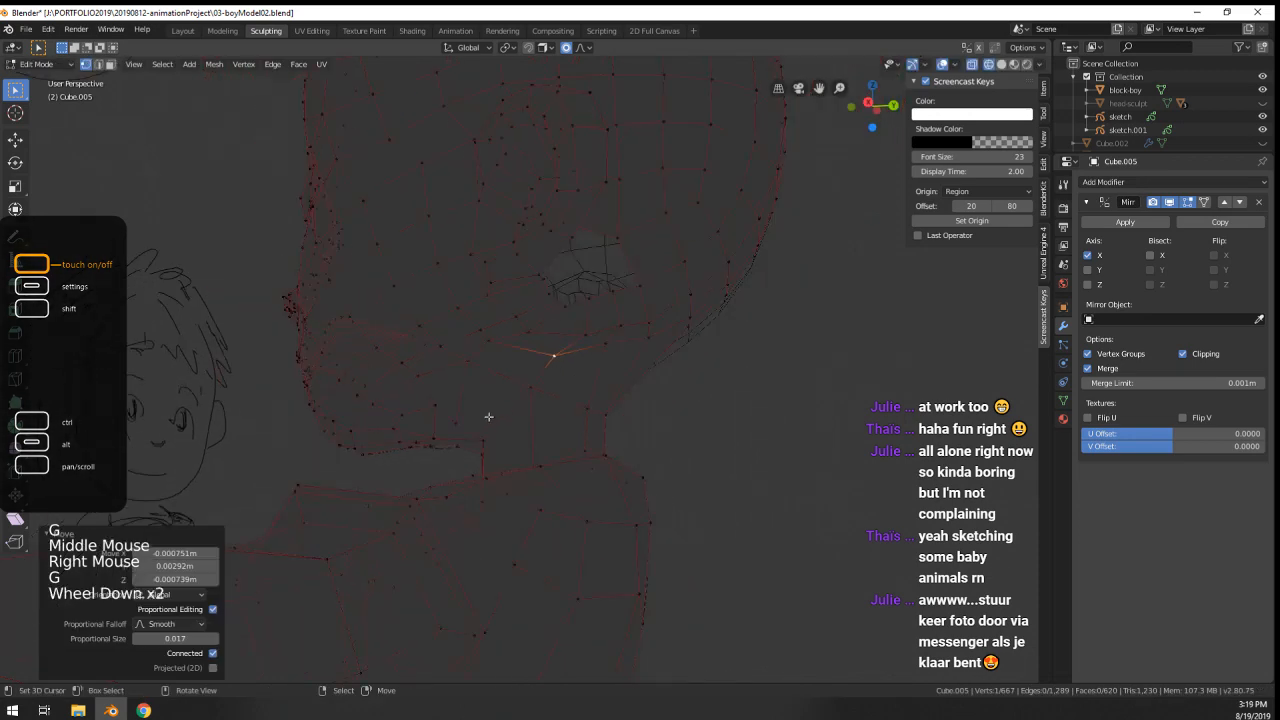
# - Nudge a vertex on the underside of the jaw where it meets the neck
pyautogui.moveTo(563, 420); pyautogui.dragTo(590, 395, button='middle')
pyautogui.moveTo(590, 395); pyautogui.dragTo(609, 374, button='middle')
pyautogui.hotkey('ctrl', 'r')
pyautogui.scroll(1, 514, 434)
pyautogui.moveTo(514, 434); pyautogui.dragTo(551, 366, button='middle')
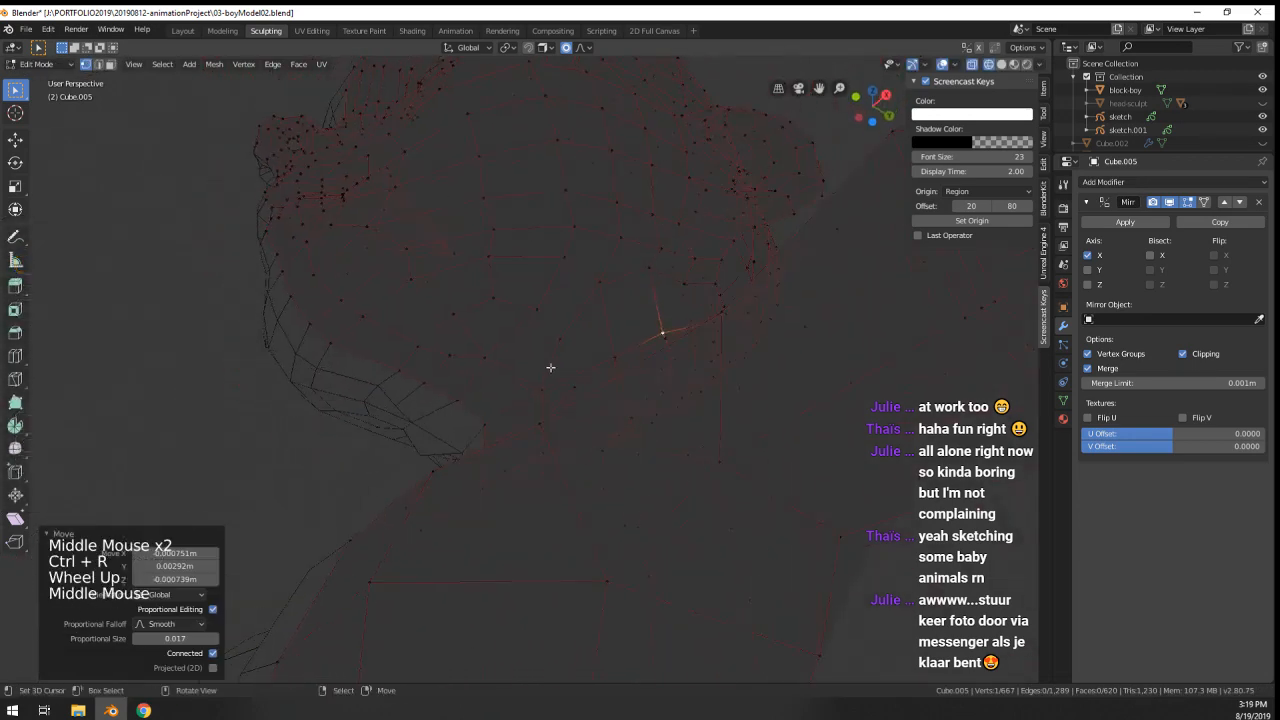
pyautogui.scroll(1, 566, 334)
pyautogui.rightClick(574, 323)
pyautogui.press('g')
pyautogui.click(580, 322)
pyautogui.press('w')
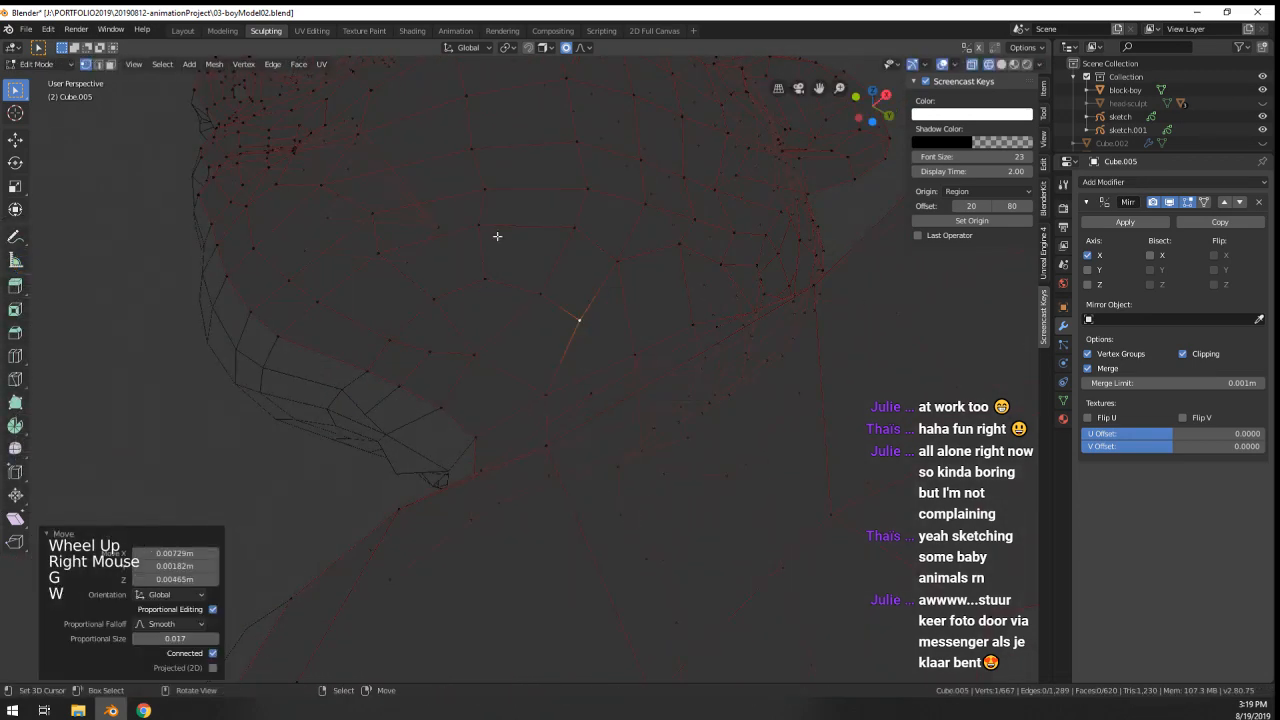
# - Switch back to solid shading and nudge the vertex where the underside of the jaw meets the neck
pyautogui.press('z')
pyautogui.click(612, 238)
pyautogui.moveTo(633, 286); pyautogui.dragTo(627, 300, button='middle')
pyautogui.moveTo(627, 300); pyautogui.dragTo(580, 371, button='middle')
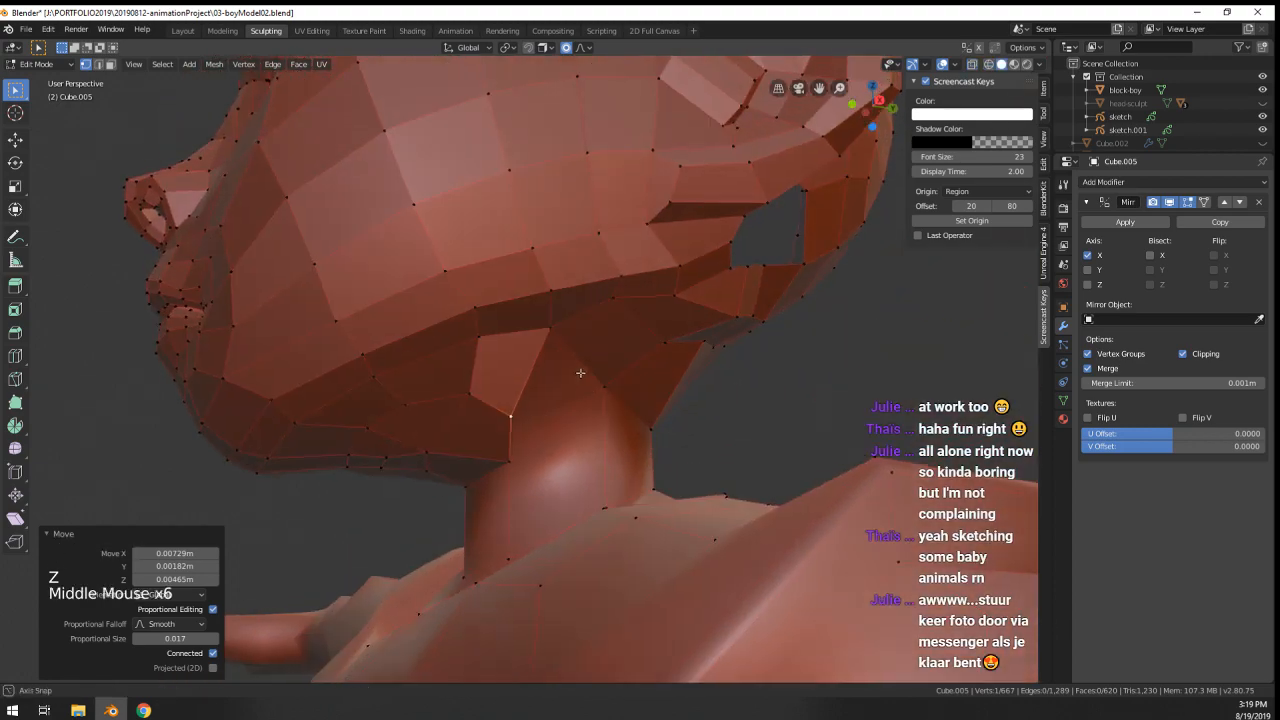
pyautogui.rightClick(508, 466)
pyautogui.press('g')
pyautogui.click(521, 459)
# - Fill the opening between the jaw corner and the side of the neck with a face
pyautogui.keyDown('shift'); pyautogui.rightClick(539, 327); pyautogui.keyUp('shift')
pyautogui.press('f')
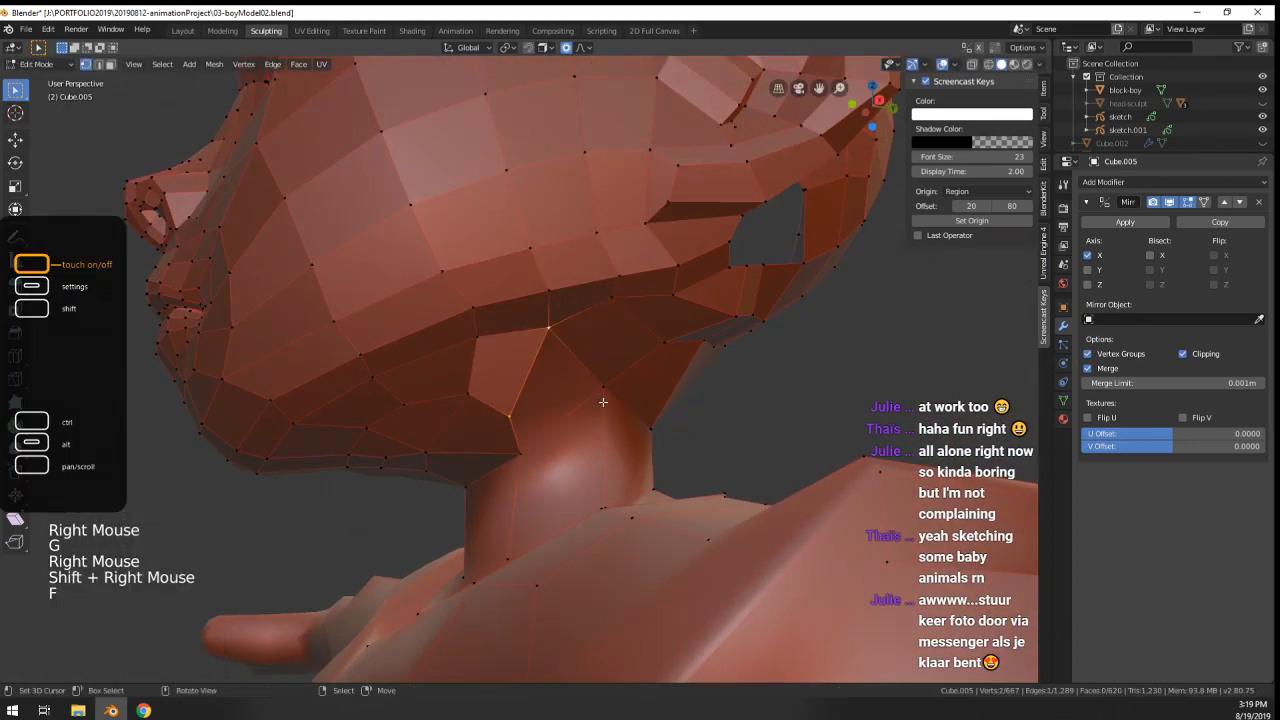
pyautogui.scroll(-2, 540, 330)
pyautogui.moveTo(540, 330); pyautogui.dragTo(592, 414, button='middle')
pyautogui.press('Tab')
pyautogui.press('w')
pyautogui.press('Tab')
# - Move the vertex between the jaw and the side of the neck to even out the filled area
pyautogui.rightClick(572, 391)
pyautogui.press('g')
pyautogui.click(571, 415)
pyautogui.moveTo(592, 414); pyautogui.dragTo(645, 440, button='middle')
# - Add a loop cut through the faces between jaw and neck and scale the new loop
pyautogui.hotkey('ctrl', 'r')
pyautogui.click(560, 457)
pyautogui.click(560, 457)
pyautogui.moveTo(645, 440); pyautogui.dragTo(678, 421, button='middle')
pyautogui.press('s')
pyautogui.click(674, 437)
# - Move the vertex on the side of the upper neck behind the jaw and check the shape in Object Mode
pyautogui.rightClick(612, 376)
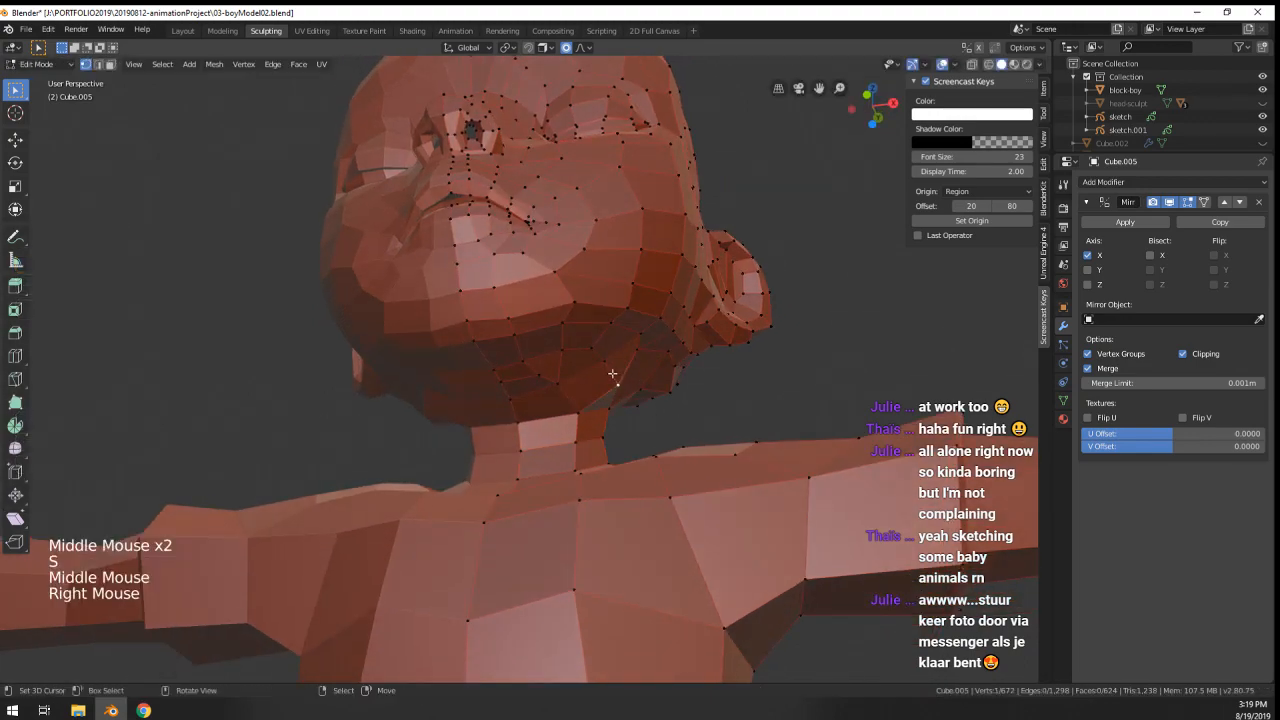
pyautogui.press('g')
pyautogui.moveTo(612, 375)
pyautogui.mouseDown(button='middle')
pyautogui.moveTo(667, 378)
pyautogui.moveTo(515, 378)
pyautogui.moveTo(545, 385)
pyautogui.moveTo(612, 367)
pyautogui.moveTo(491, 381)
pyautogui.moveTo(488, 362)
pyautogui.moveTo(594, 337)
pyautogui.moveTo(594, 357)
pyautogui.mouseUp(button='middle')
pyautogui.click(651, 372)
pyautogui.press('Tab')
pyautogui.scroll(-2, 515, 378)
pyautogui.scroll(2, 580, 380)
pyautogui.press('Tab')
# - Slide a vertex under the jaw along its edge by a factor of about 0.12
pyautogui.rightClick(486, 358)
pyautogui.press('g')
pyautogui.press('g')
pyautogui.click(497, 364)
pyautogui.hotkey('ctrl', 'r')
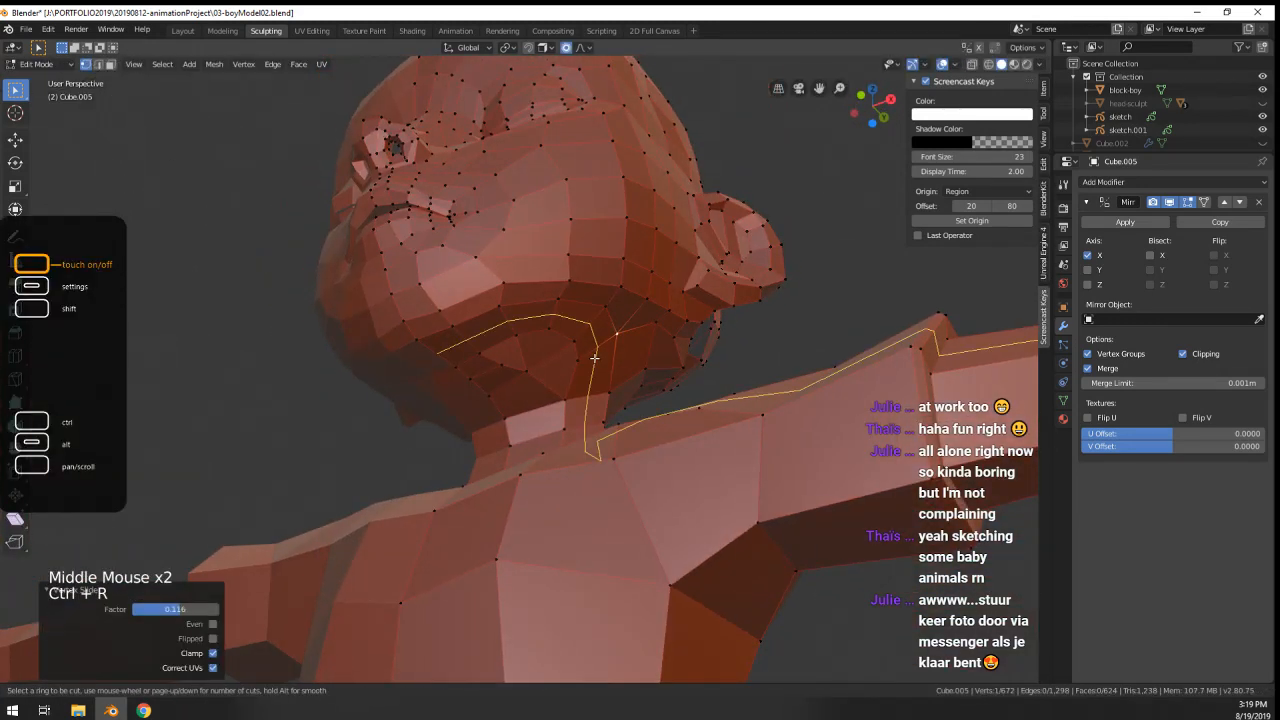
pyautogui.press('Escape')
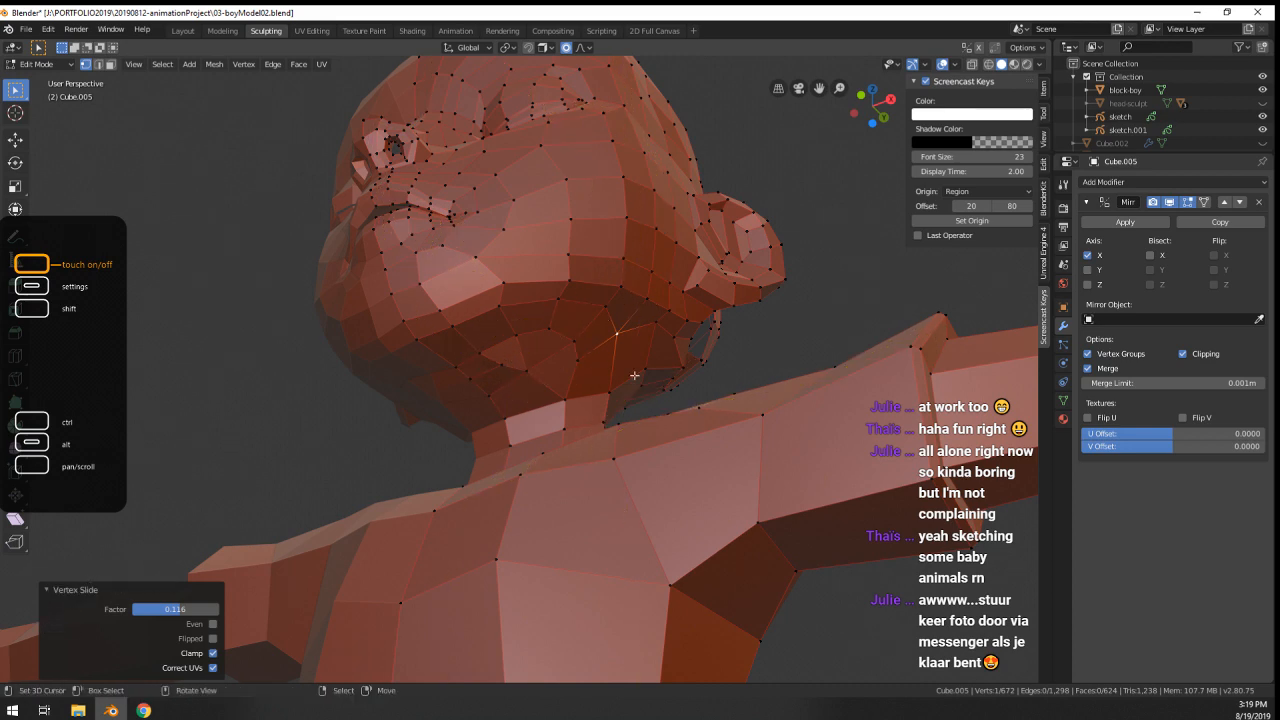
# - Select the edge between two vertices under the jaw and slide it by a factor of about 0.39
pyautogui.moveTo(635, 376); pyautogui.dragTo(726, 394, button='middle')
pyautogui.scroll(1, 726, 394)
pyautogui.rightClick(507, 372)
pyautogui.keyDown('shift'); pyautogui.rightClick(452, 412); pyautogui.keyUp('shift')
pyautogui.press('g')
pyautogui.press('g')
pyautogui.click(467, 402)
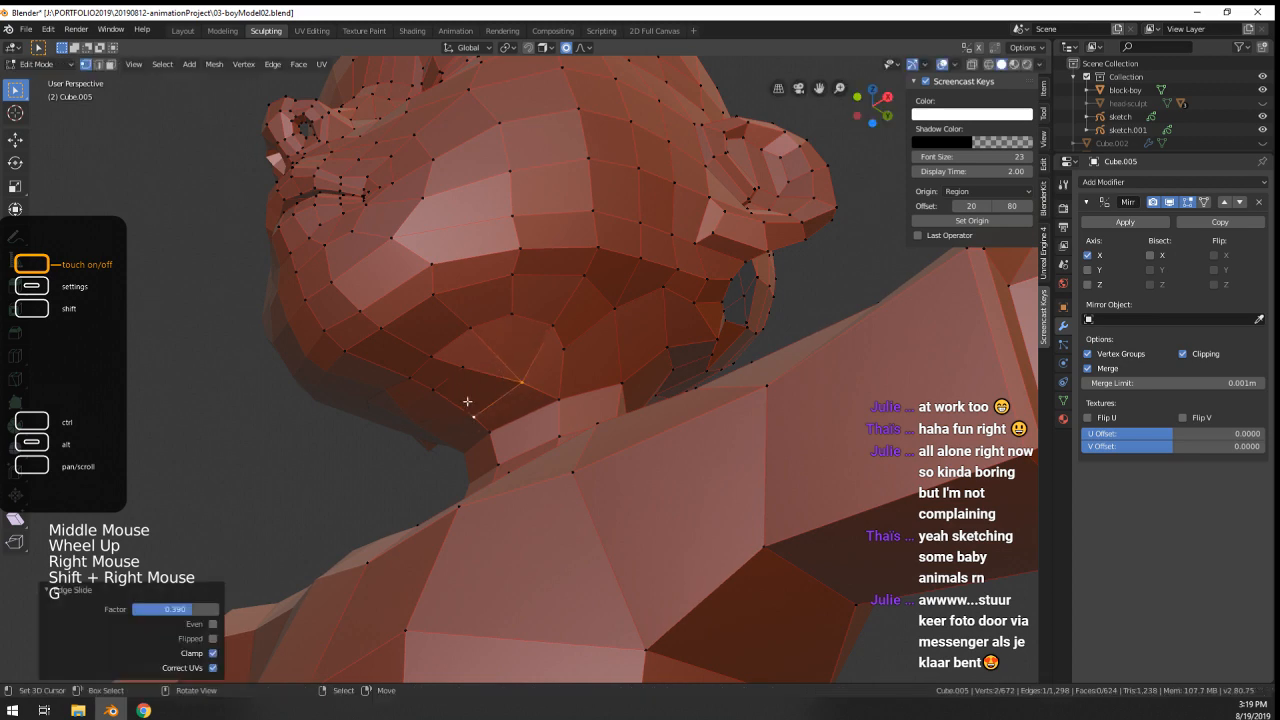
# - Move three vertices under the jaw near the neck to even out the surrounding faces
pyautogui.rightClick(475, 332)
pyautogui.rightClick(519, 381)
pyautogui.press('g')
pyautogui.click(518, 370)
pyautogui.rightClick(465, 369)
pyautogui.press('g')
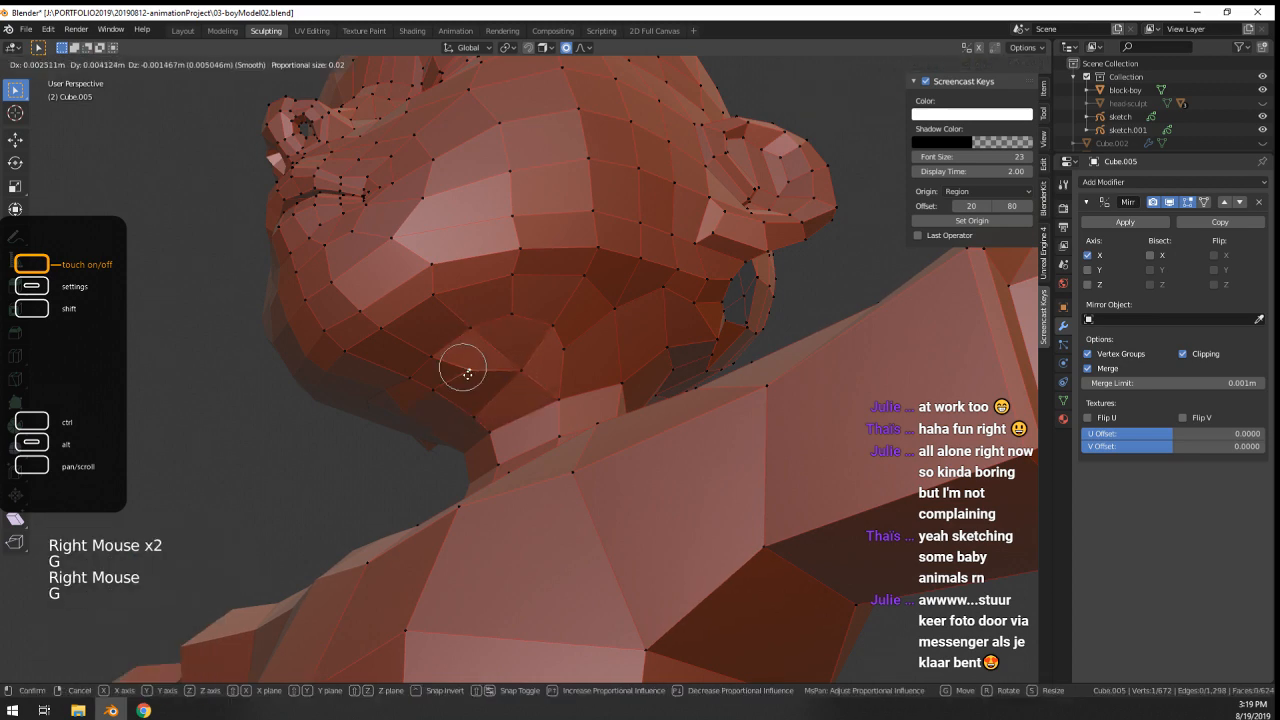
pyautogui.click(467, 374)
pyautogui.rightClick(436, 389)
pyautogui.press('g')
pyautogui.click(446, 397)
# - Smooth the surface between jaw and neck in Sculpt Mode, then return to Object Mode
pyautogui.press('Tab')
pyautogui.moveTo(447, 397); pyautogui.dragTo(550, 396, button='middle')
pyautogui.click(67, 67)
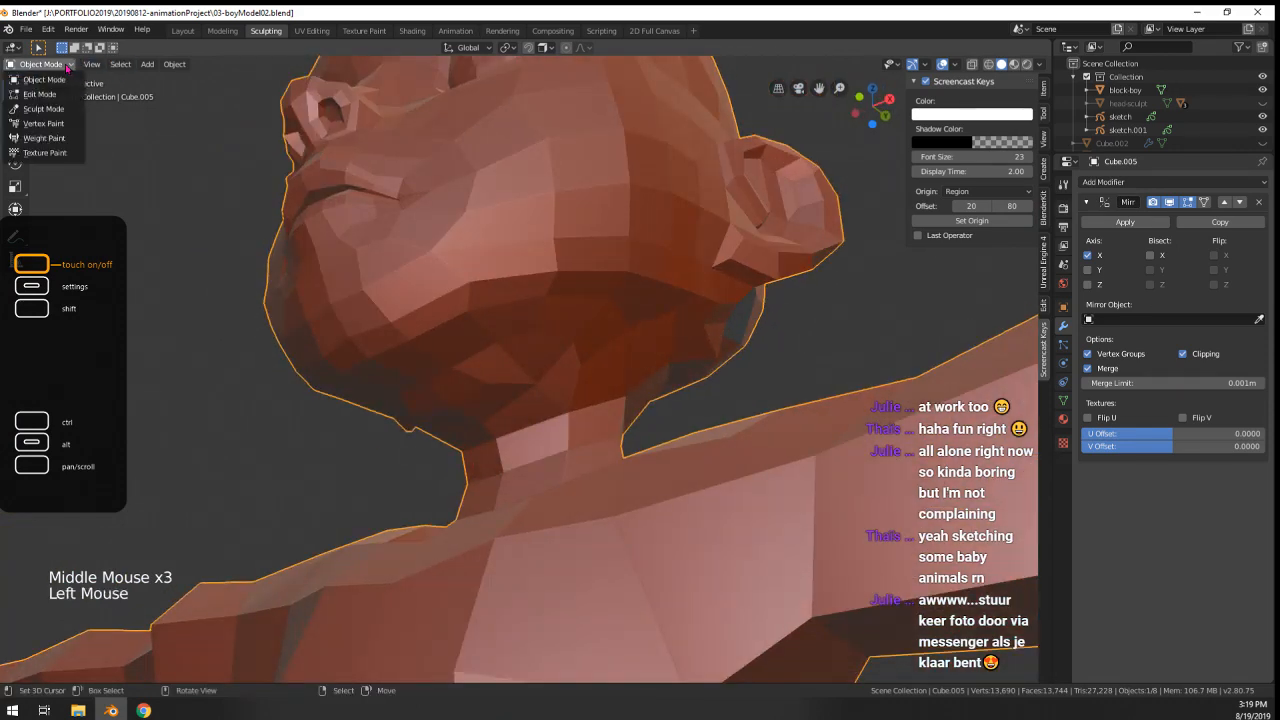
pyautogui.click(43, 108)
pyautogui.press('f')
pyautogui.keyDown('shift'); pyautogui.click(474, 397); pyautogui.keyUp('shift')
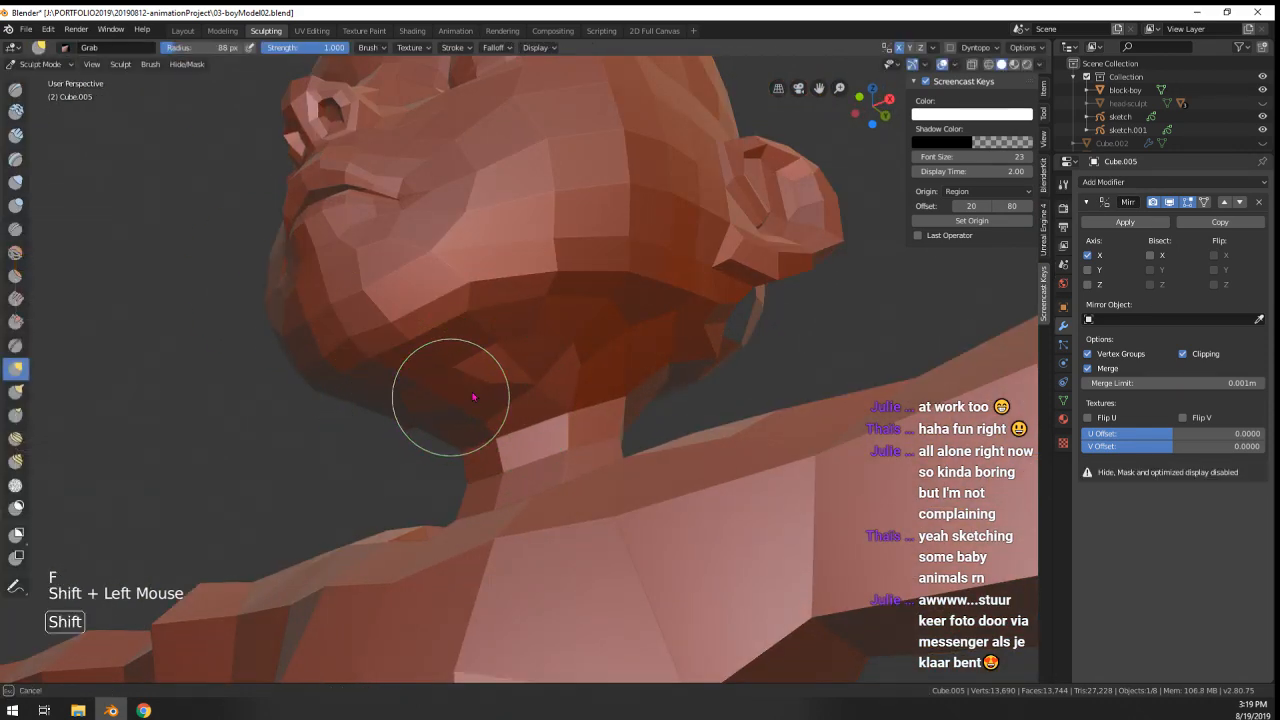
pyautogui.moveTo(474, 397)
pyautogui.keyDown('shift'); pyautogui.mouseDown()
pyautogui.moveTo(466, 423)
pyautogui.moveTo(506, 377)
pyautogui.moveTo(594, 366)
pyautogui.moveTo(640, 379)
pyautogui.mouseUp(); pyautogui.keyUp('shift')
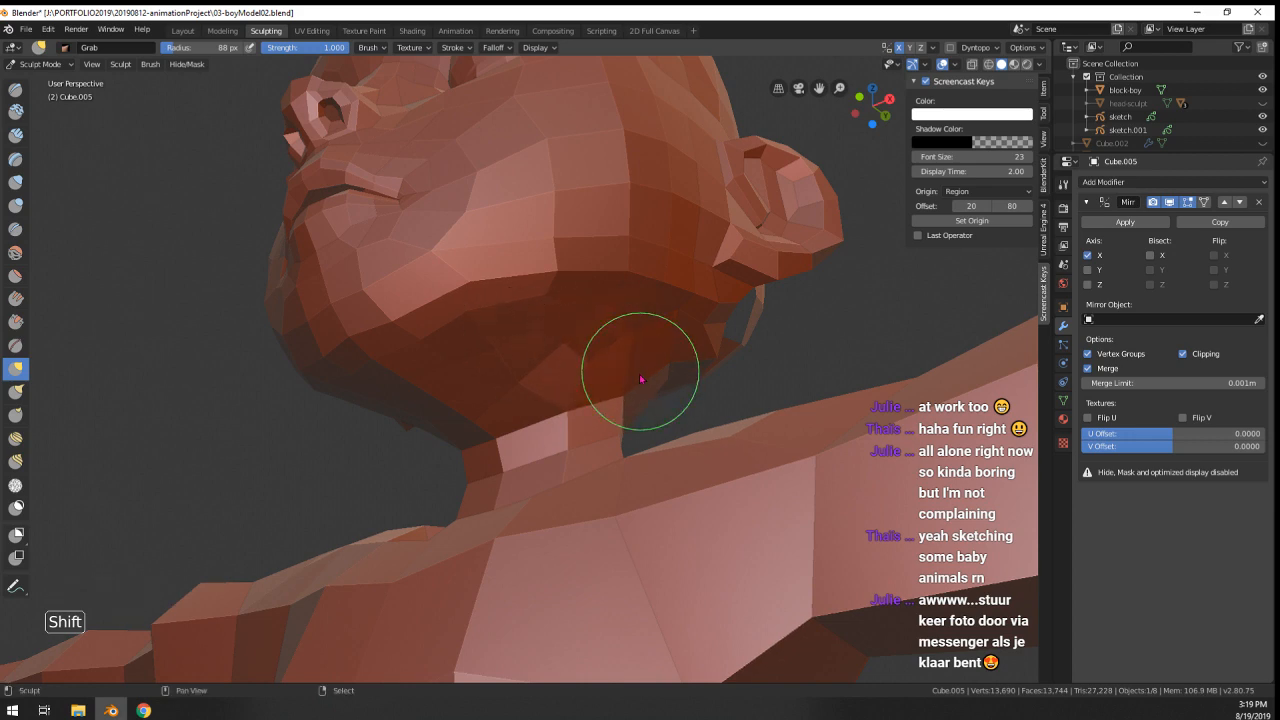
pyautogui.click(60, 64)
pyautogui.click(40, 80)
# - Delete the face beside the centre line at the nape, below the back of the head
pyautogui.scroll(-2, 194, 191)
pyautogui.moveTo(194, 191); pyautogui.dragTo(535, 382, button='middle')
pyautogui.scroll(2, 531, 379)
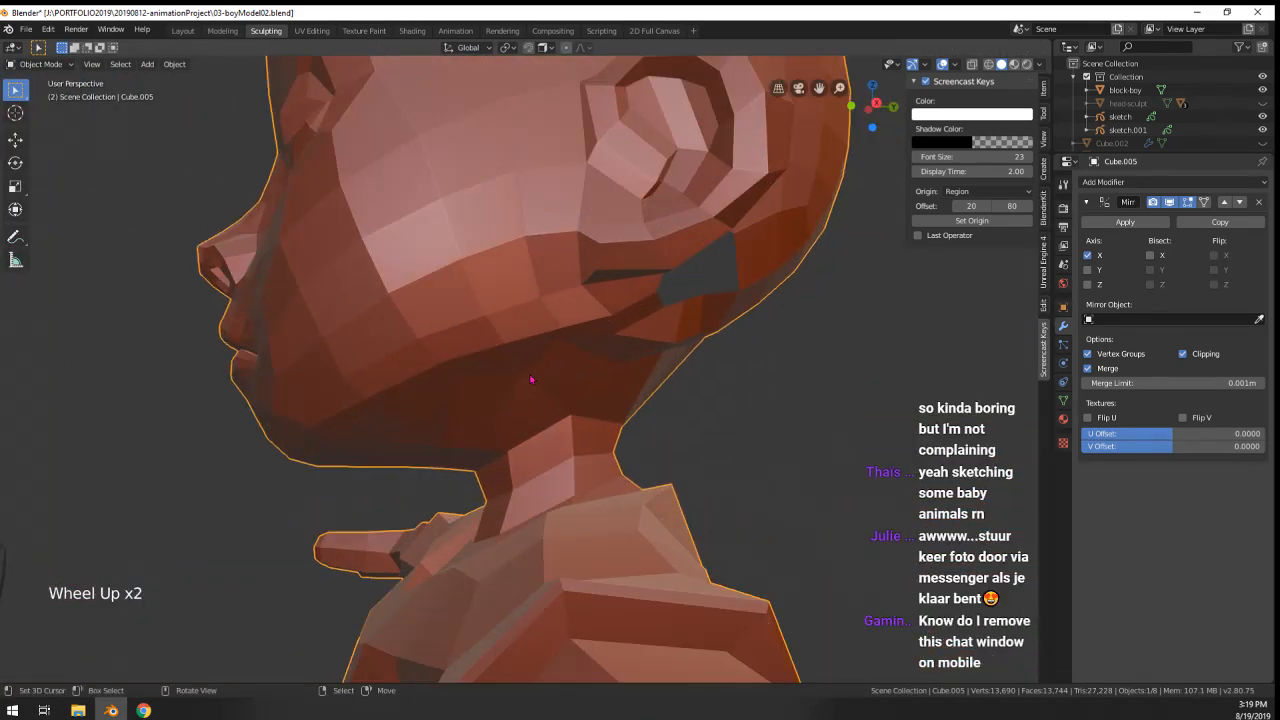
pyautogui.press('Tab')
pyautogui.moveTo(660, 405); pyautogui.dragTo(572, 373, button='middle')
pyautogui.rightClick(538, 397)
pyautogui.scroll(-1, 609, 380)
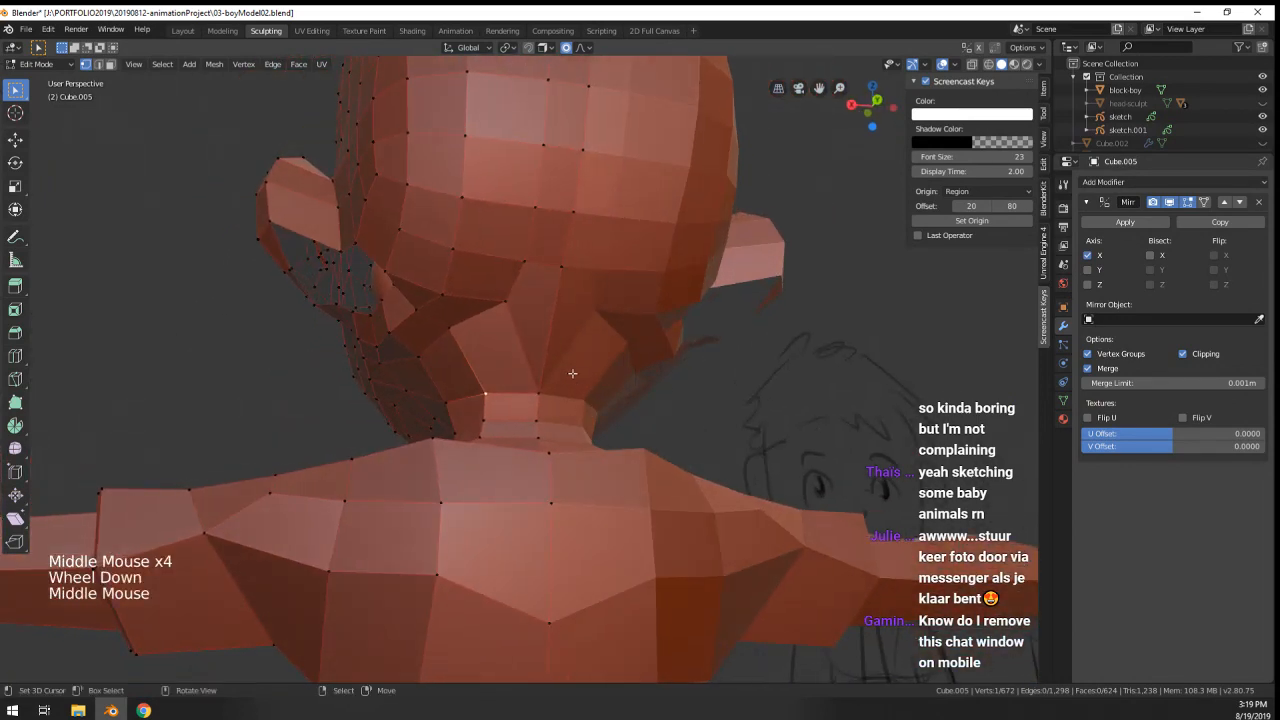
pyautogui.scroll(2, 560, 395)
pyautogui.keyDown('shift'); pyautogui.rightClick(584, 205); pyautogui.keyUp('shift')
pyautogui.press('x')
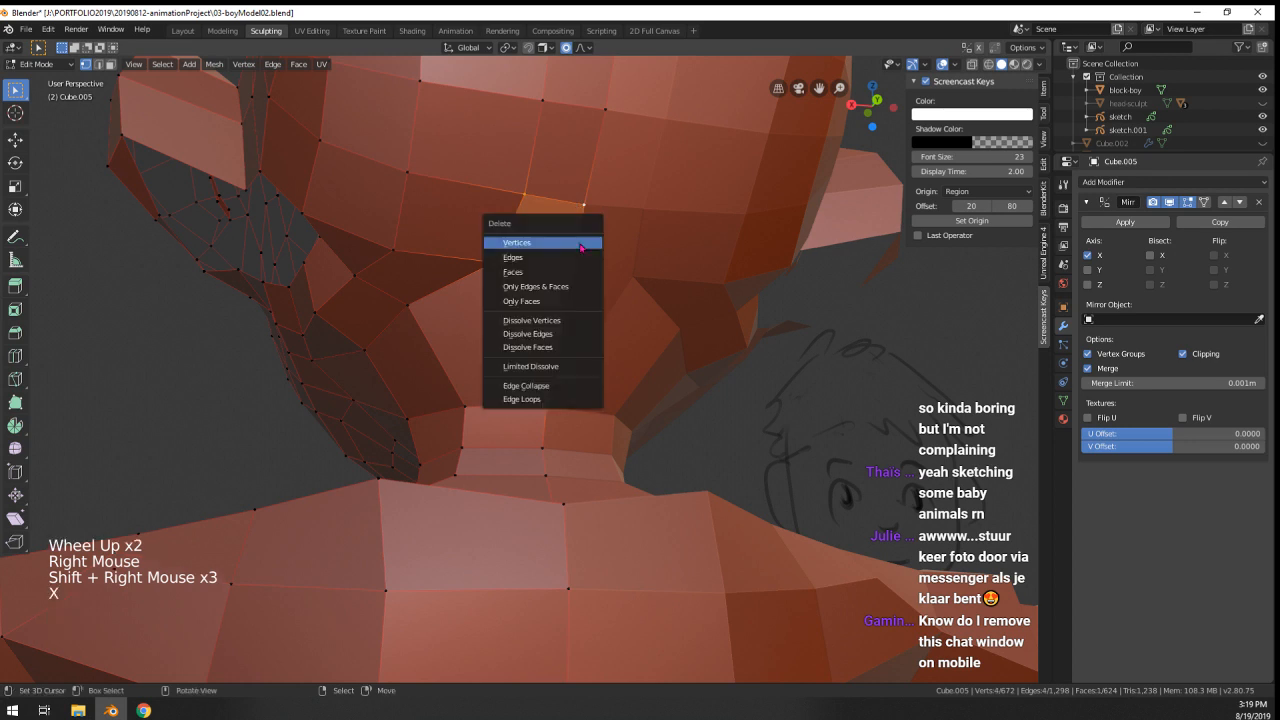
pyautogui.click(567, 272)
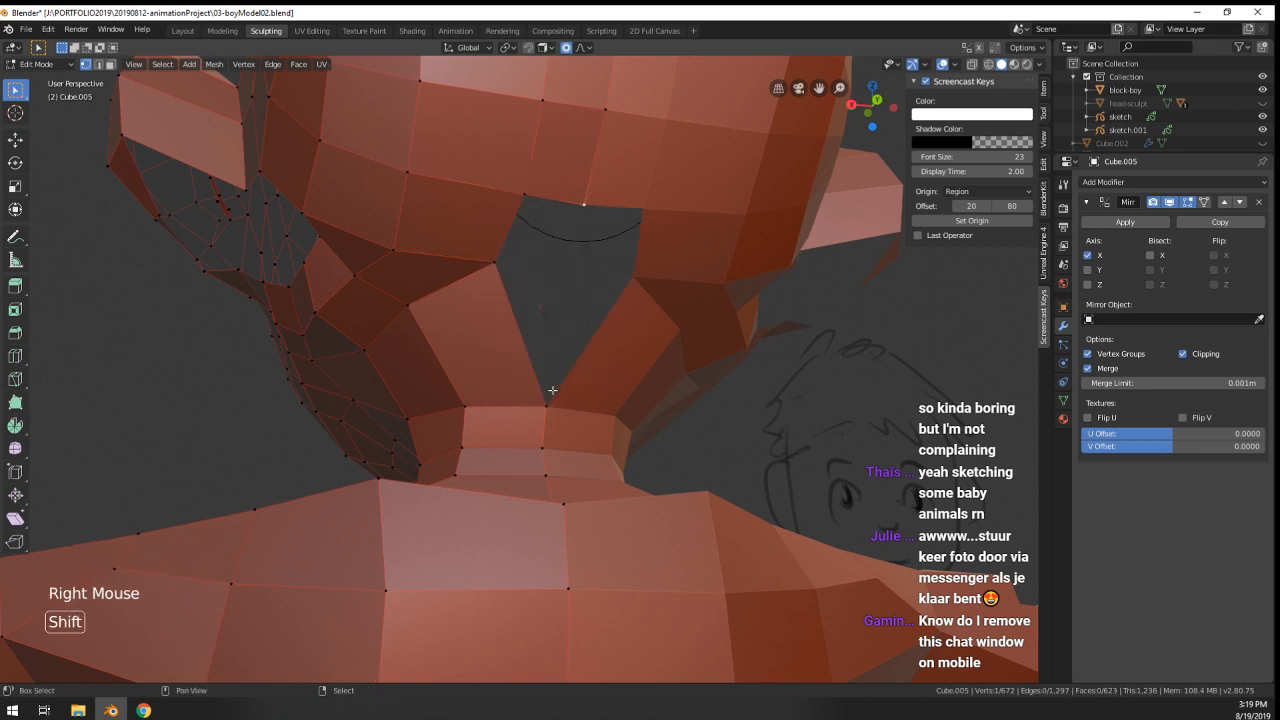
# - Cut the new centre edge across the nape opening in half and fill the upper part with a face
pyautogui.hotkey('ctrl', 'r')
pyautogui.click(569, 304)
pyautogui.keyDown('ctrl'); pyautogui.rightClick(569, 293); pyautogui.keyUp('ctrl')
pyautogui.rightClick(577, 203)
pyautogui.keyDown('shift'); pyautogui.rightClick(545, 203); pyautogui.keyUp('shift')
pyautogui.press('f')
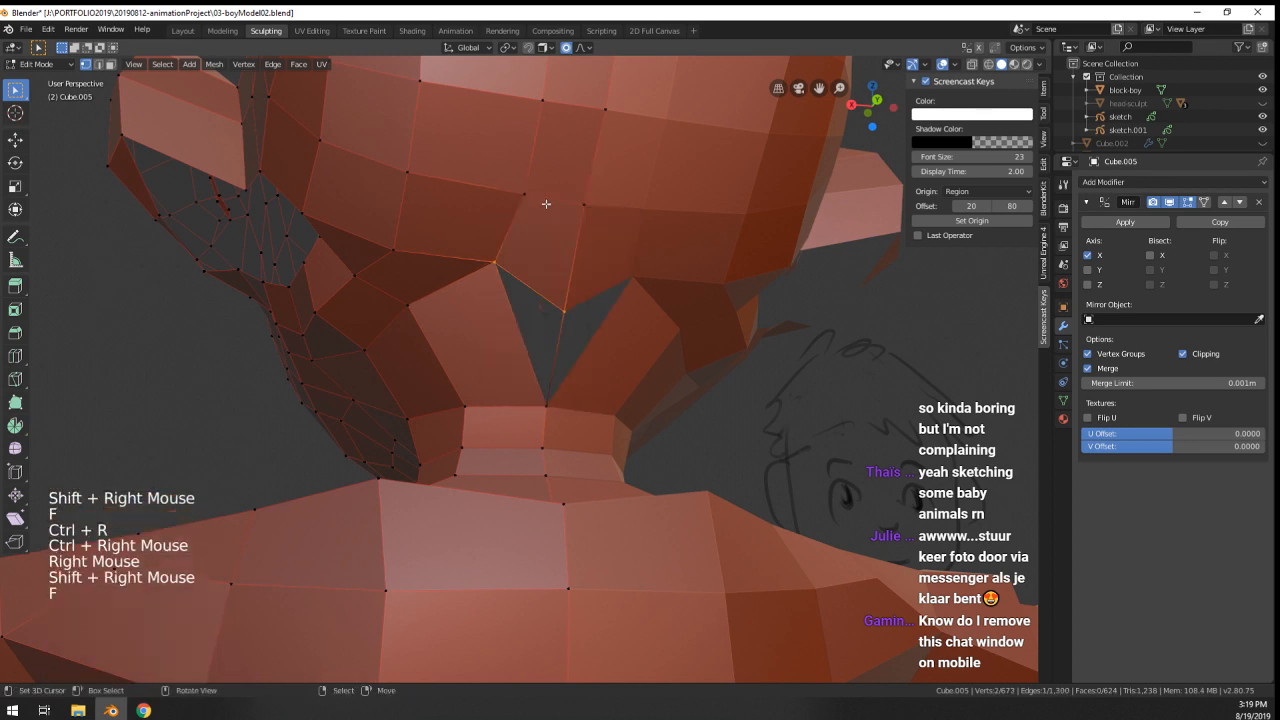
# - Delete the edge between two vertices on the side of the neck behind the jaw
pyautogui.rightClick(561, 310)
pyautogui.moveTo(561, 310); pyautogui.dragTo(520, 389, button='middle')
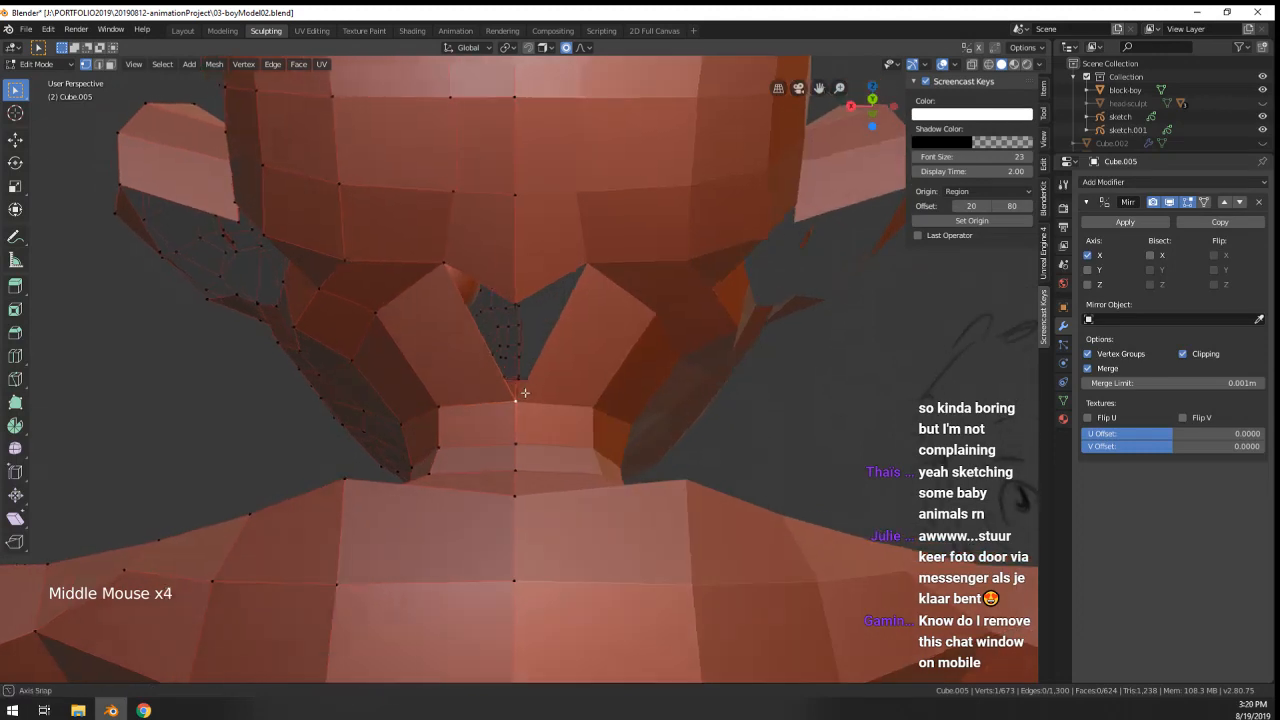
pyautogui.scroll(-1, 490, 285)
pyautogui.scroll(-2, 490, 285)
pyautogui.moveTo(490, 285); pyautogui.dragTo(645, 424, button='middle')
pyautogui.scroll(2, 649, 423)
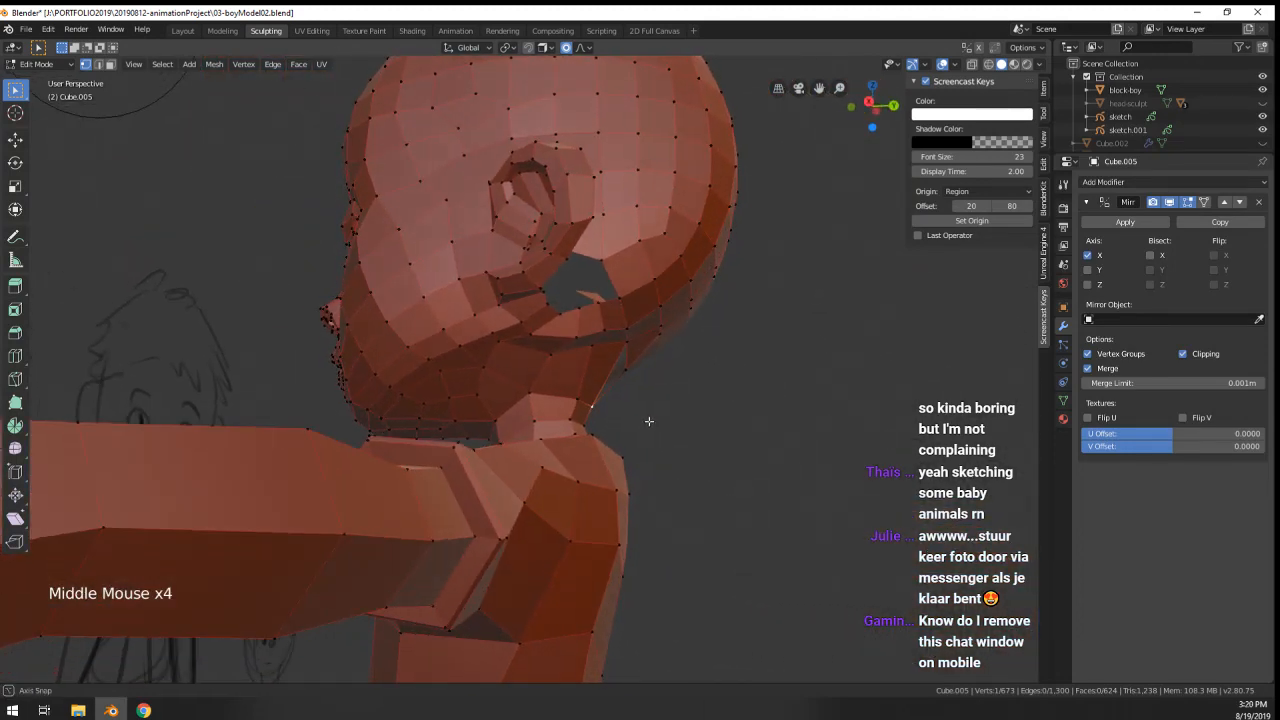
pyautogui.scroll(-1, 531, 410)
pyautogui.rightClick(477, 400)
pyautogui.middleClick(477, 400)
pyautogui.moveTo(477, 400); pyautogui.dragTo(469, 398, button='middle')
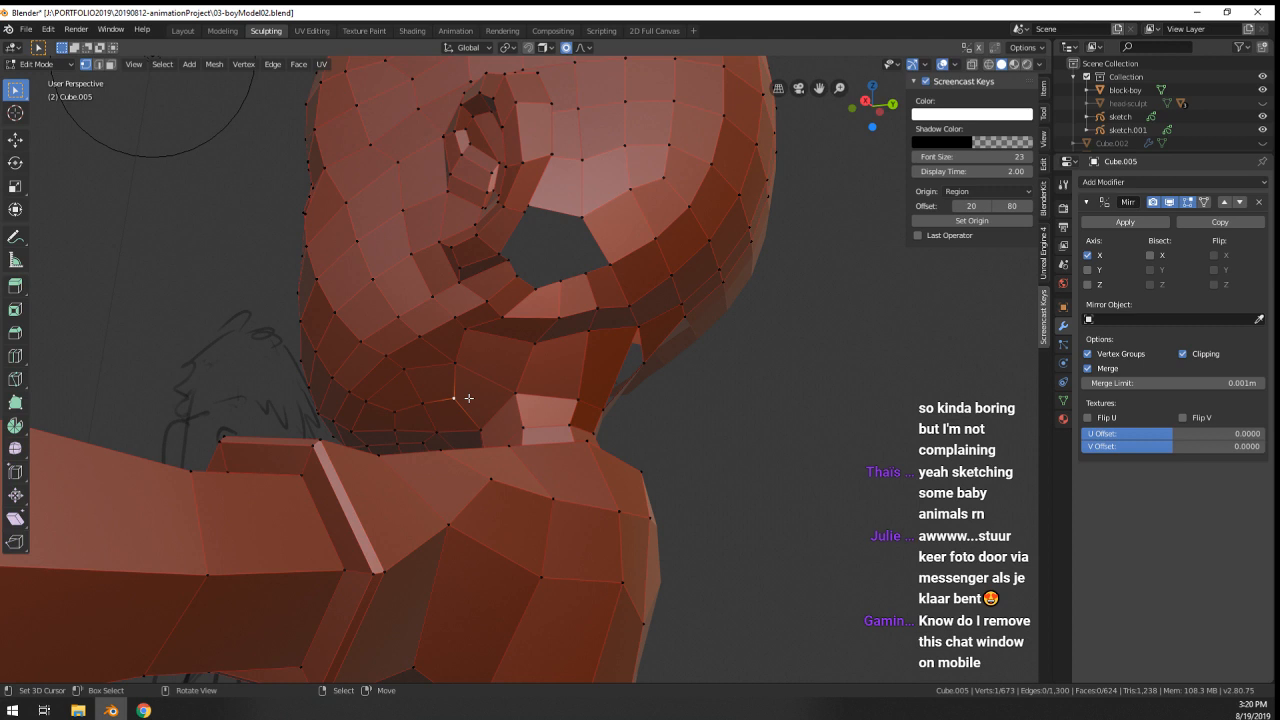
pyautogui.keyDown('shift'); pyautogui.rightClick(469, 376); pyautogui.keyUp('shift')
pyautogui.press('x')
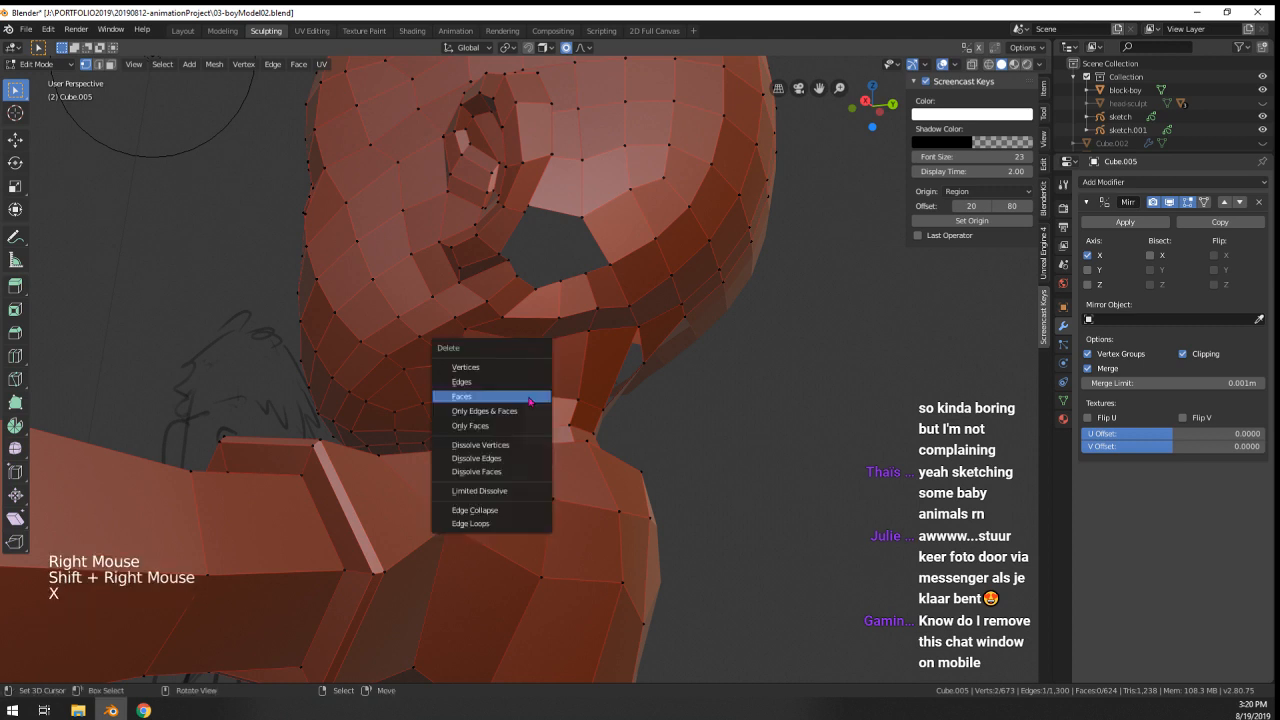
pyautogui.click(471, 374)
pyautogui.middleClick(471, 374)
pyautogui.moveTo(471, 374); pyautogui.dragTo(447, 369, button='middle')
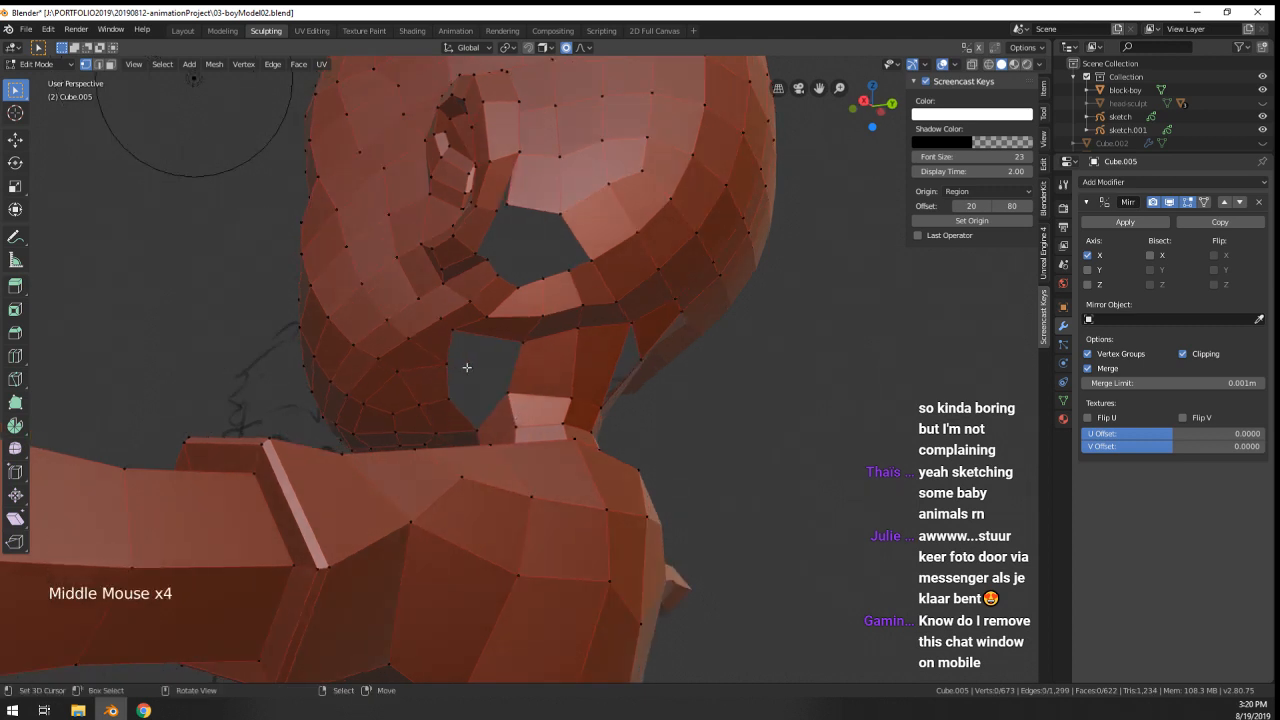
# - Add a loop cut across the neck faces beside the opening behind the jaw and fill the opening with faces
pyautogui.hotkey('ctrl', 'r')
pyautogui.doubleClick(513, 367)
pyautogui.rightClick(520, 343)
pyautogui.keyDown('shift'); pyautogui.rightClick(457, 331); pyautogui.keyUp('shift')
pyautogui.press('f')
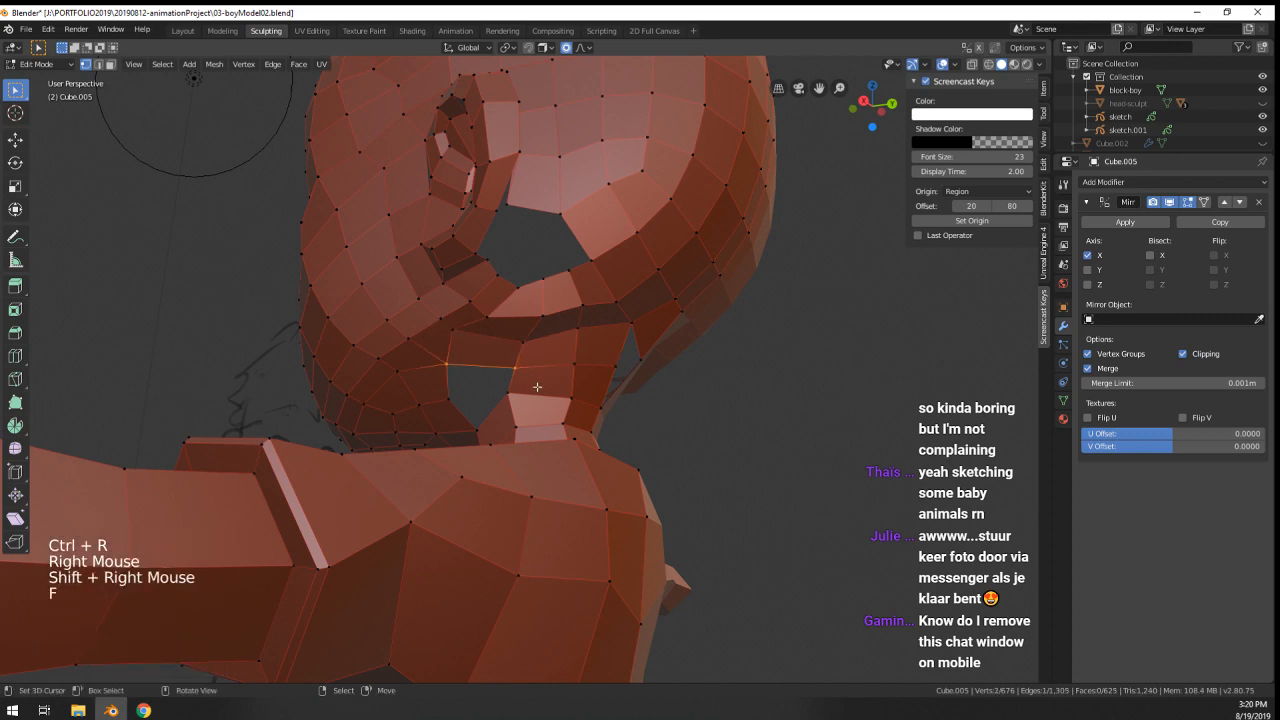
pyautogui.press('f')
pyautogui.moveTo(537, 386); pyautogui.dragTo(512, 367, button='middle')
pyautogui.press('f')
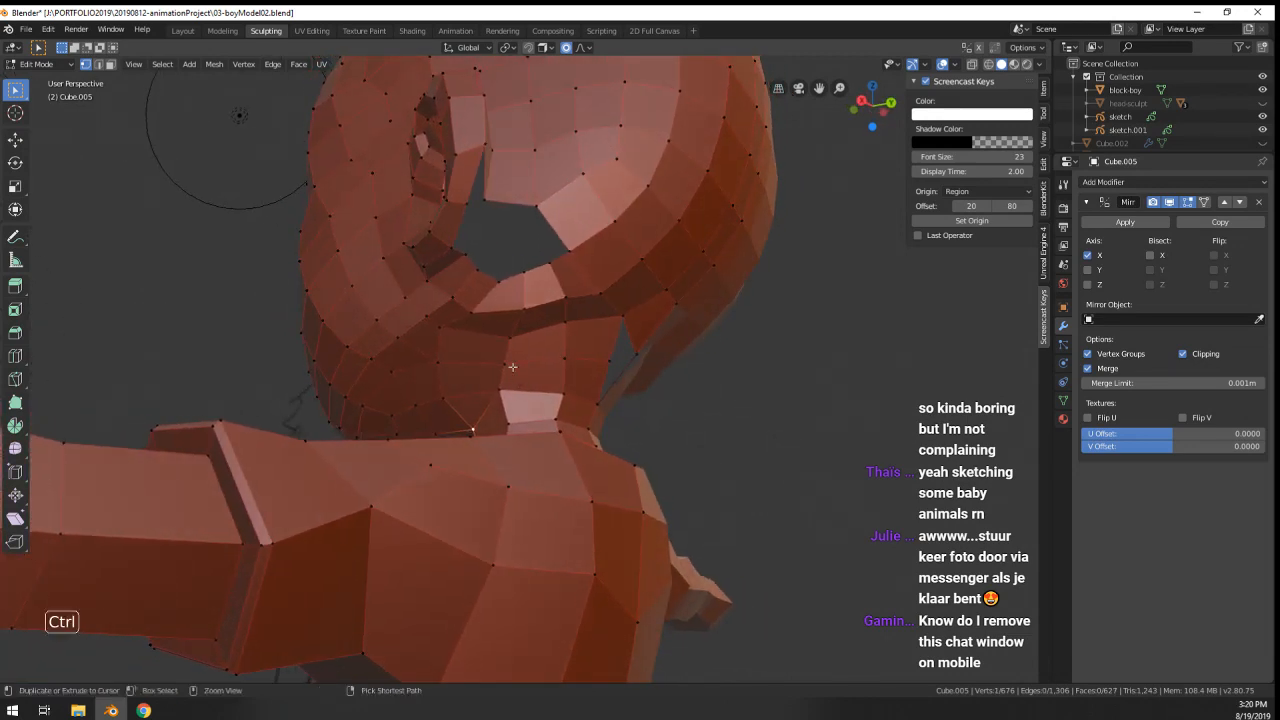
pyautogui.hotkey('ctrl', 'r')
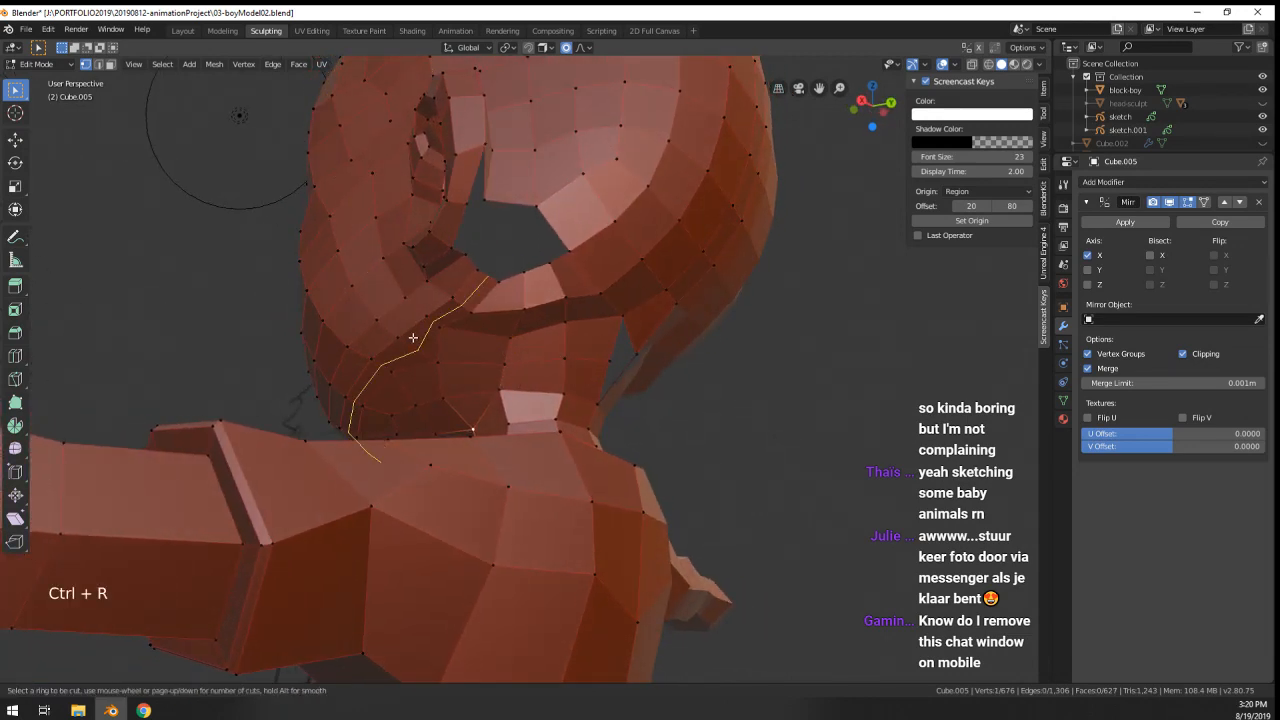
pyautogui.middleClick(443, 390)
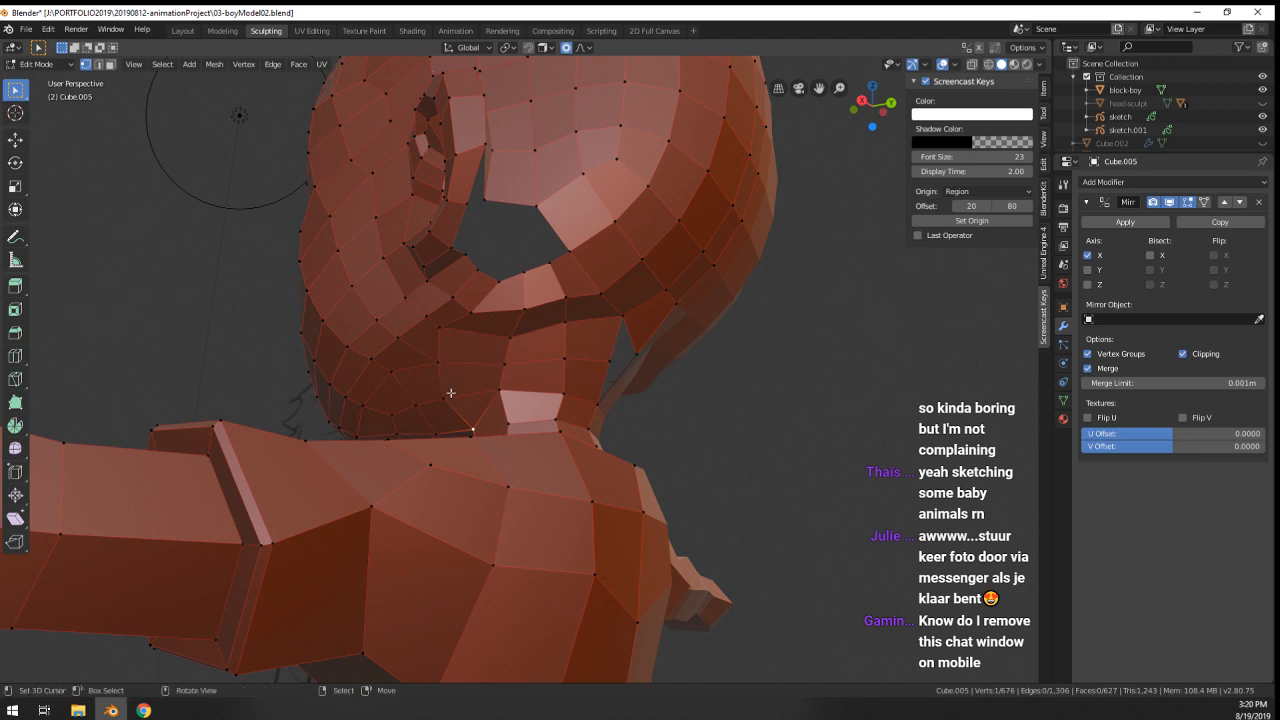
pyautogui.moveTo(443, 390); pyautogui.dragTo(497, 410, button='middle')
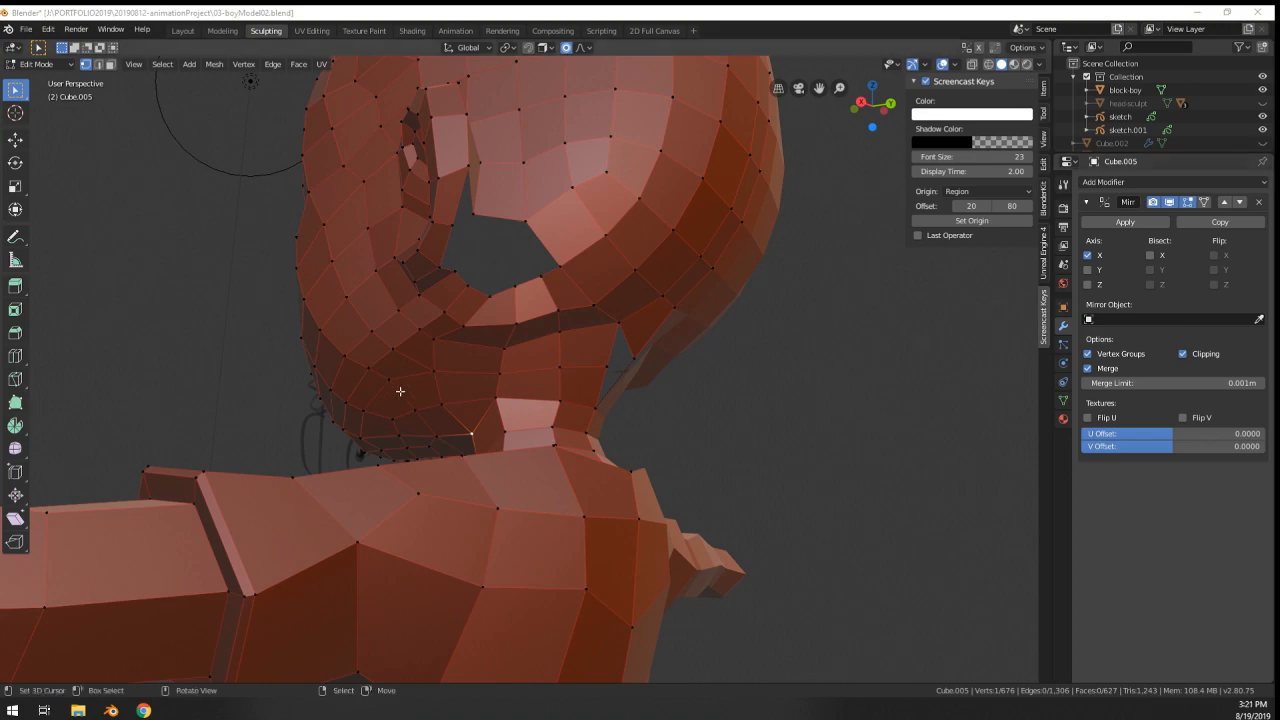
# - Slide the centre vertex above the nape opening upward and move the opening's side vertex outward
pyautogui.scroll(2, 400, 390)
pyautogui.moveTo(400, 390); pyautogui.dragTo(560, 400, button='middle')
pyautogui.scroll(1, 552, 357)
pyautogui.keyDown('shift'); pyautogui.moveTo(566, 317); pyautogui.dragTo(537, 329, button='middle'); pyautogui.keyUp('shift')
pyautogui.press('g')
pyautogui.press('g')
pyautogui.click(487, 344)
pyautogui.rightClick(464, 336)
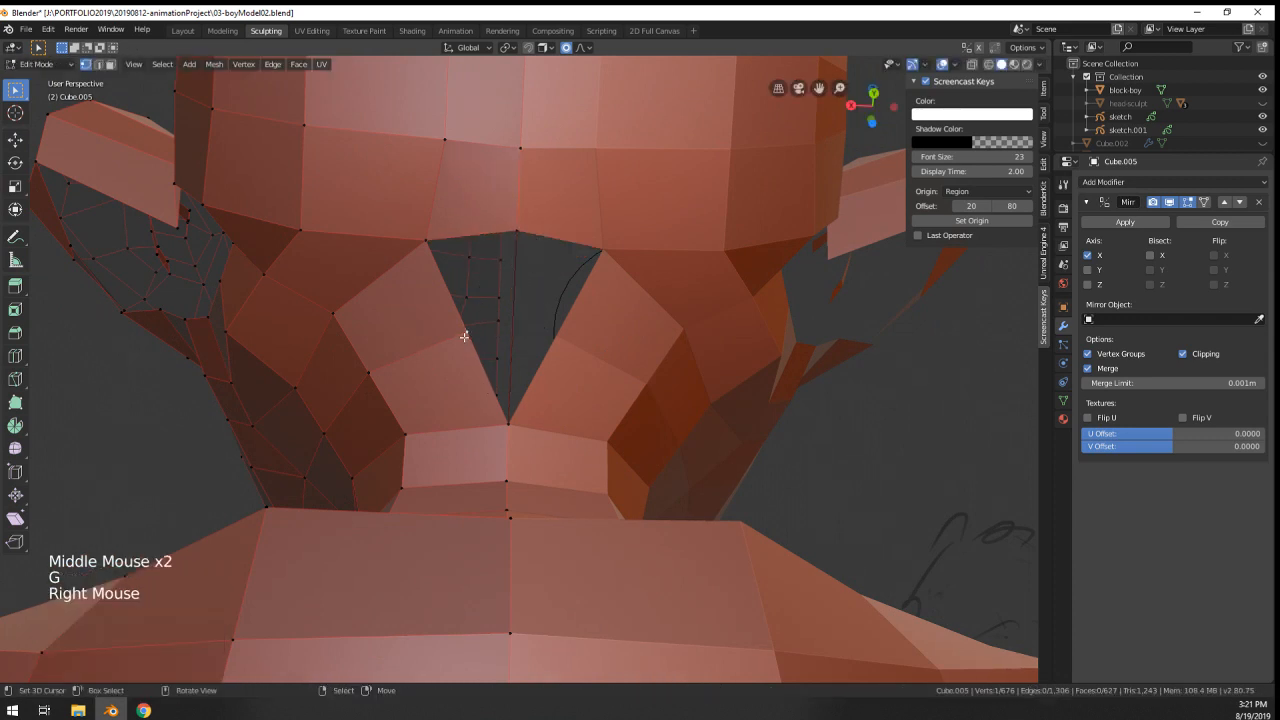
pyautogui.press('g')
pyautogui.click(446, 352)
# - Try to rip the centre vertex at the base of the nape opening, then undo it
pyautogui.rightClick(517, 434)
pyautogui.moveTo(519, 436); pyautogui.dragTo(521, 454, button='middle')
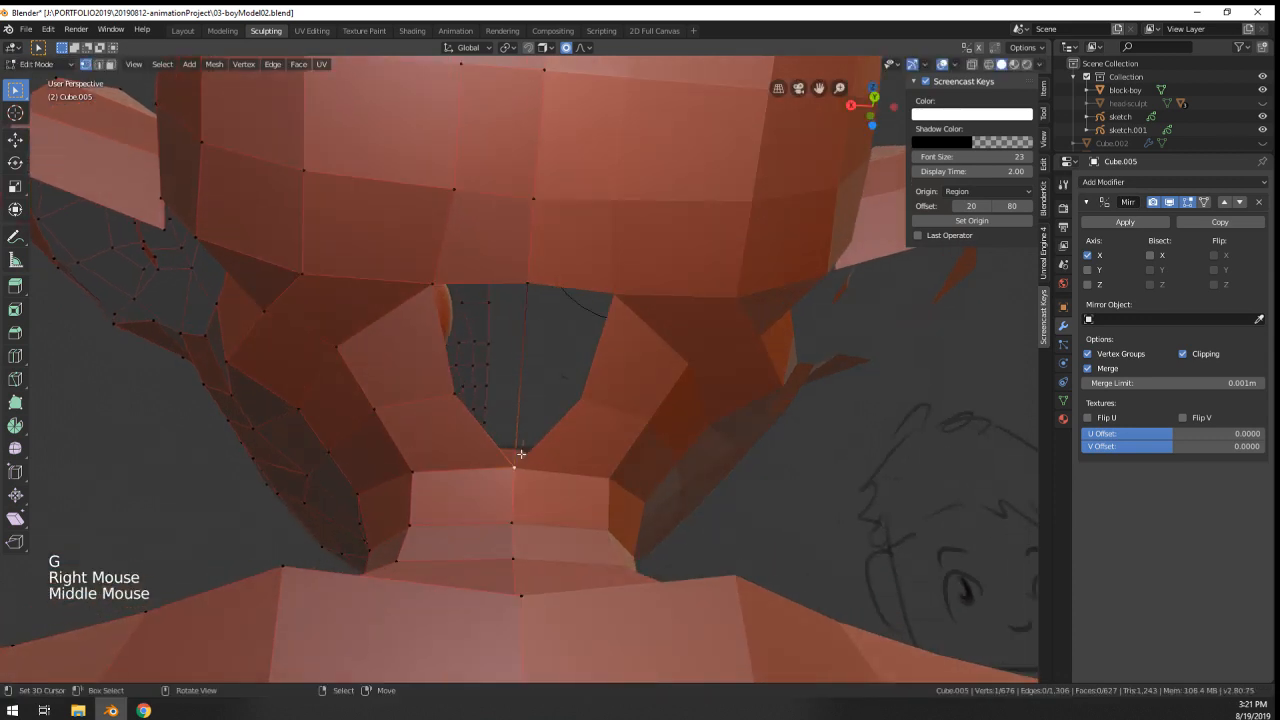
pyautogui.press('v')
pyautogui.click(527, 495)
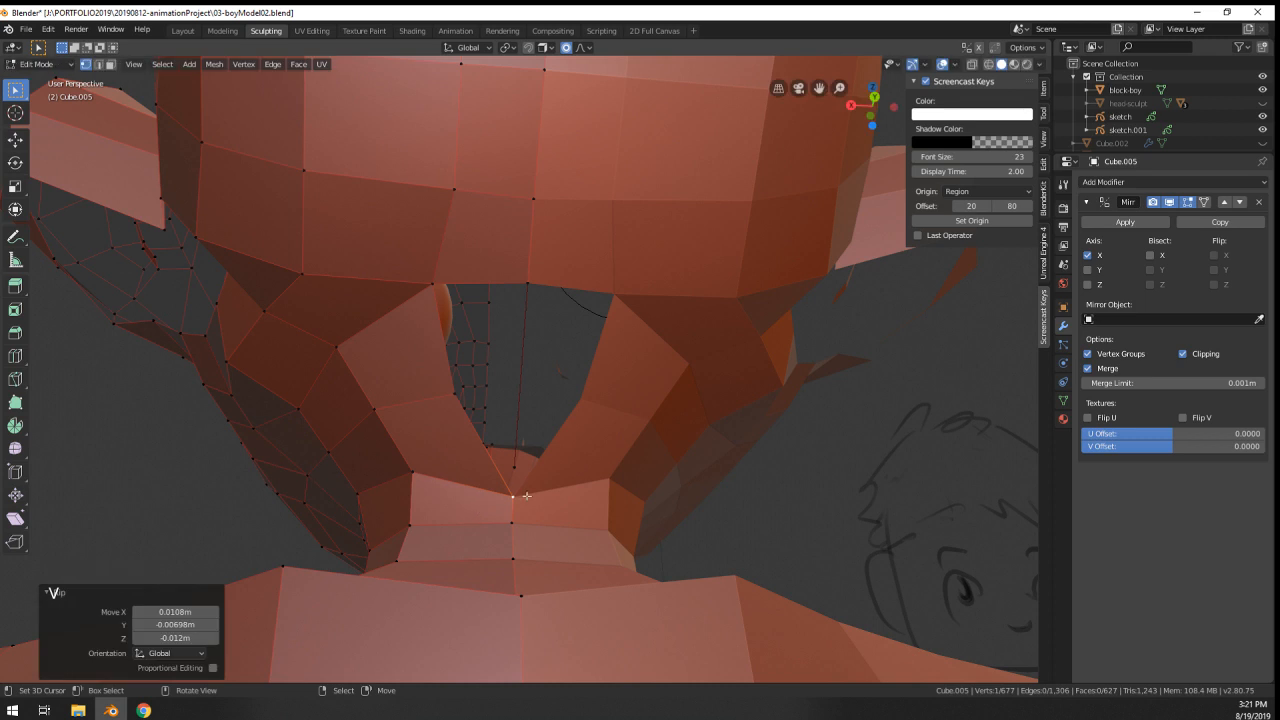
pyautogui.hotkey('ctrl', 'z')
pyautogui.moveTo(527, 494); pyautogui.dragTo(530, 457, button='middle')
# - Fill the remaining nape opening between the back of the head and the neck
pyautogui.moveTo(530, 457); pyautogui.dragTo(515, 420, button='middle')
pyautogui.rightClick(510, 407)
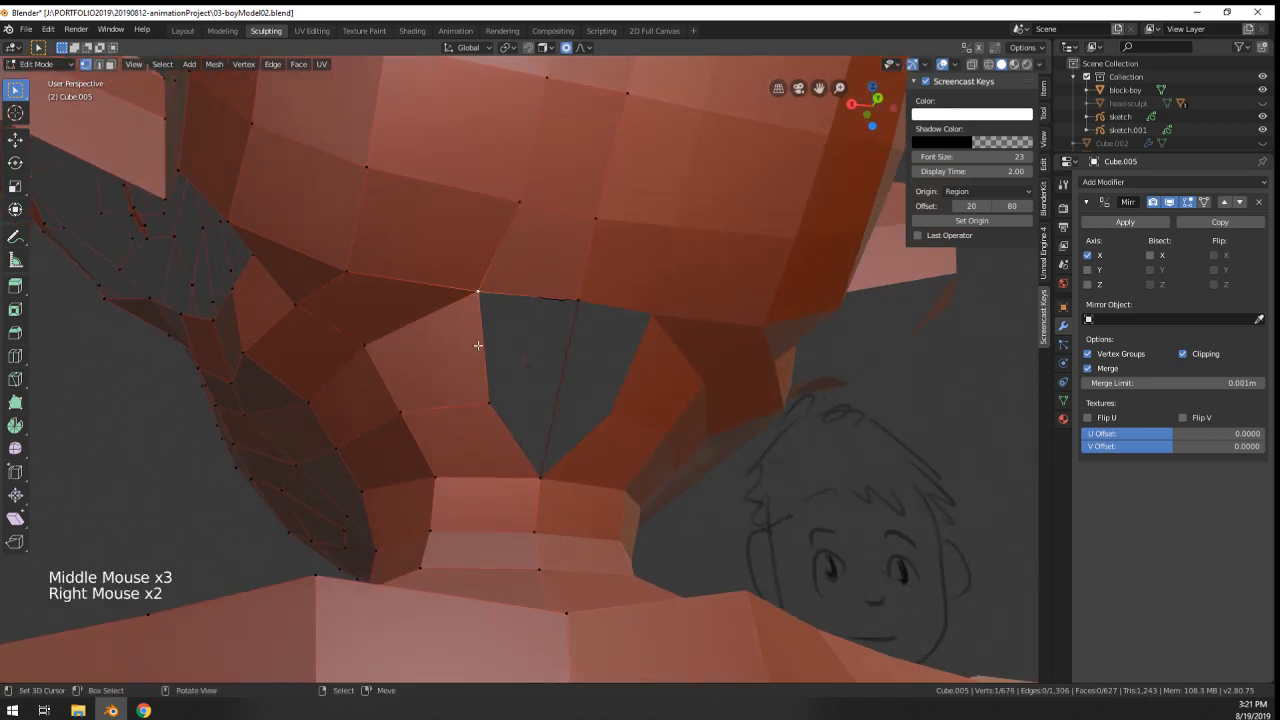
pyautogui.keyDown('shift'); pyautogui.rightClick(540, 474); pyautogui.keyUp('shift')
pyautogui.press('f')
pyautogui.scroll(-2, 542, 455)
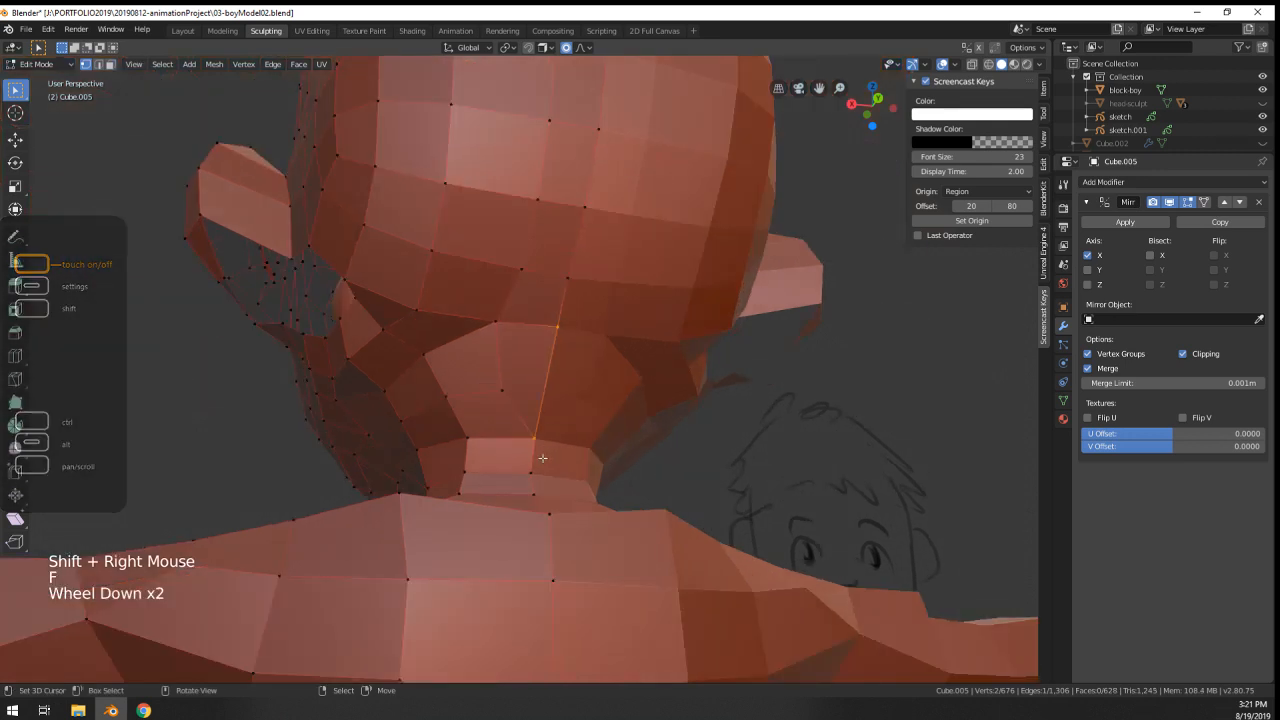
# - Slide the centre nape vertex up along its edge by a factor of about 0.25 and nudge it into place
pyautogui.rightClick(541, 450)
pyautogui.press('g')
pyautogui.press('g')
pyautogui.click(549, 418)
pyautogui.moveTo(549, 418); pyautogui.dragTo(556, 416, button='middle')
pyautogui.moveTo(556, 416); pyautogui.dragTo(564, 414, button='middle')
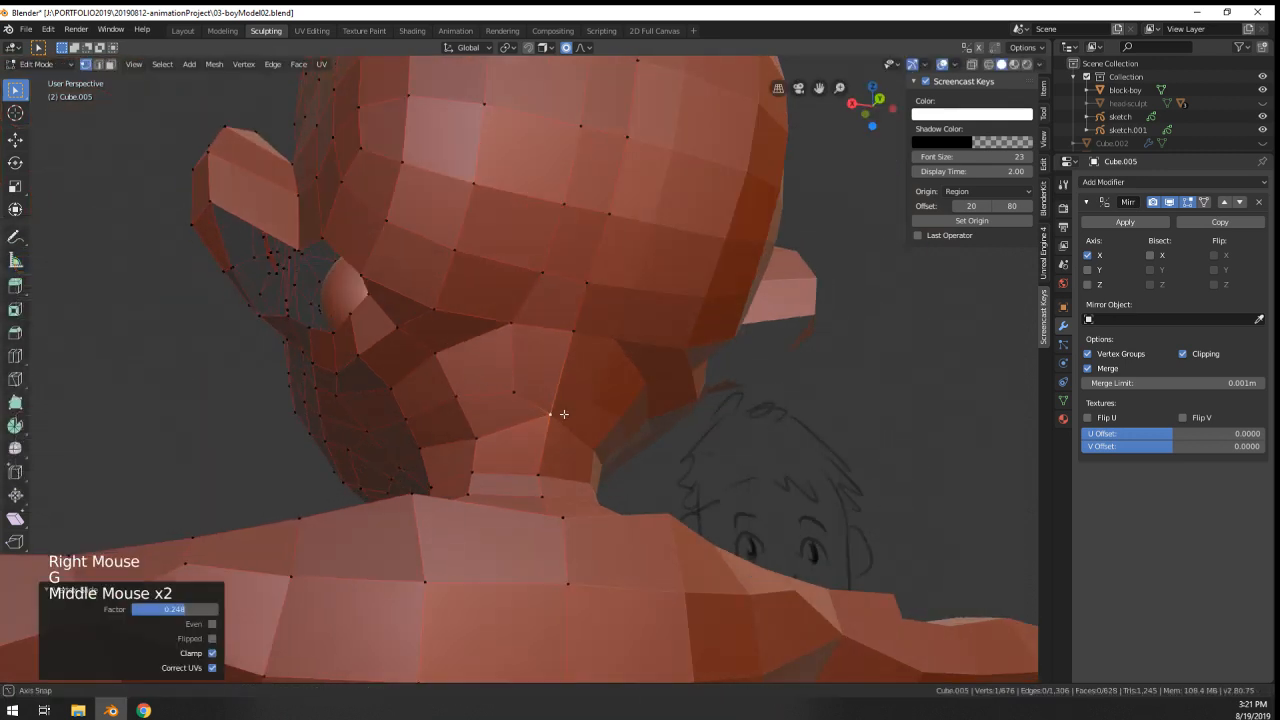
pyautogui.press('g')
pyautogui.click(557, 417)
# - Move the vertex beside the nape's centre line slightly upward and check the result in Object Mode
pyautogui.rightClick(515, 391)
pyautogui.press('g')
pyautogui.click(514, 380)
pyautogui.press('Tab')
pyautogui.moveTo(515, 379)
pyautogui.mouseDown(button='middle')
pyautogui.moveTo(601, 396)
pyautogui.moveTo(535, 384)
pyautogui.mouseUp(button='middle')
pyautogui.press('Tab')
# - Try adding loop cuts through the nape and the back of the head, then undo them
pyautogui.hotkey('ctrl', 'r')
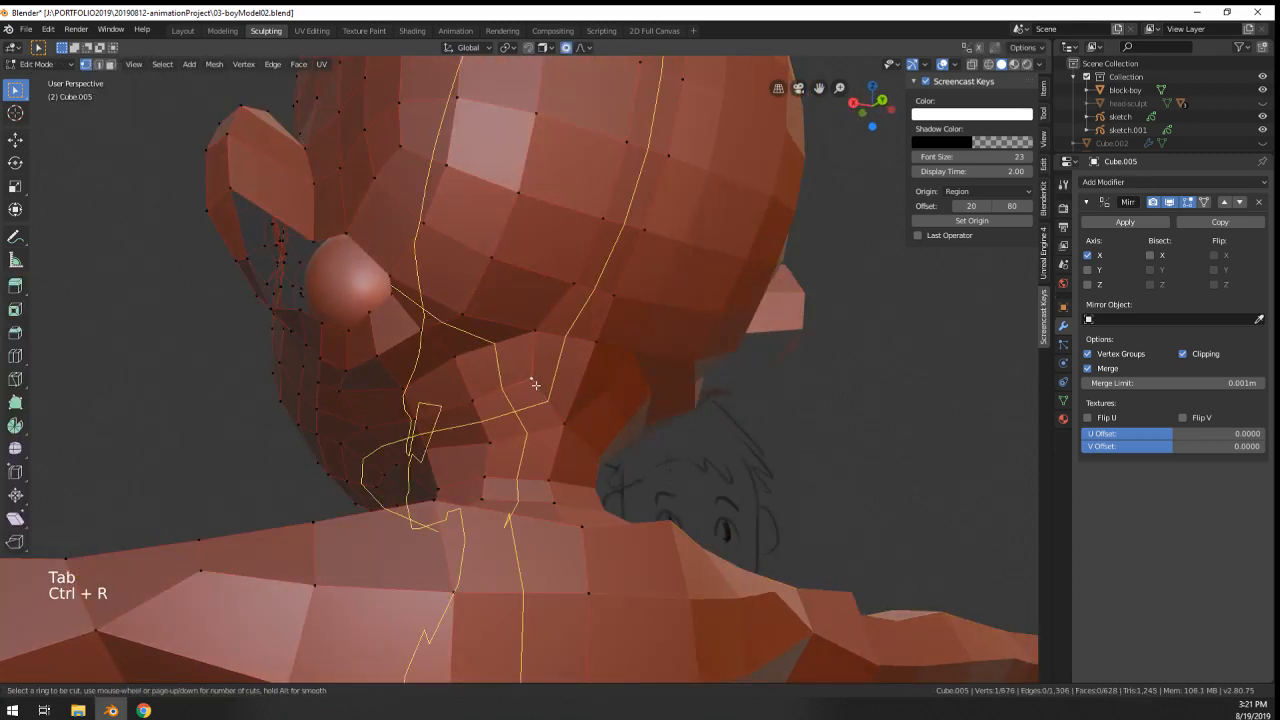
pyautogui.rightClick(542, 396)
pyautogui.hotkey('ctrl', 'r')
pyautogui.rightClick(542, 396)
pyautogui.scroll(-3, 534, 382)
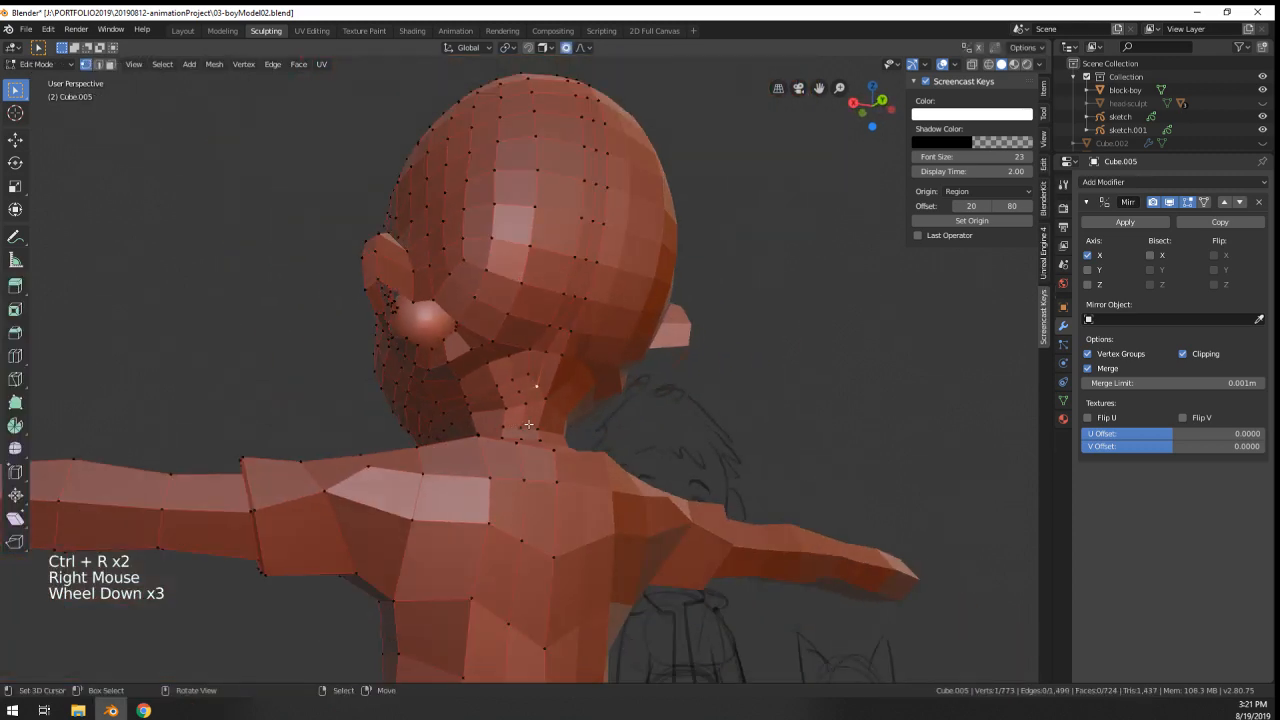
pyautogui.keyDown('alt'); pyautogui.rightClick(534, 382); pyautogui.keyUp('alt')
pyautogui.moveTo(534, 382); pyautogui.dragTo(523, 448, button='middle')
pyautogui.hotkey('ctrl', 'z')
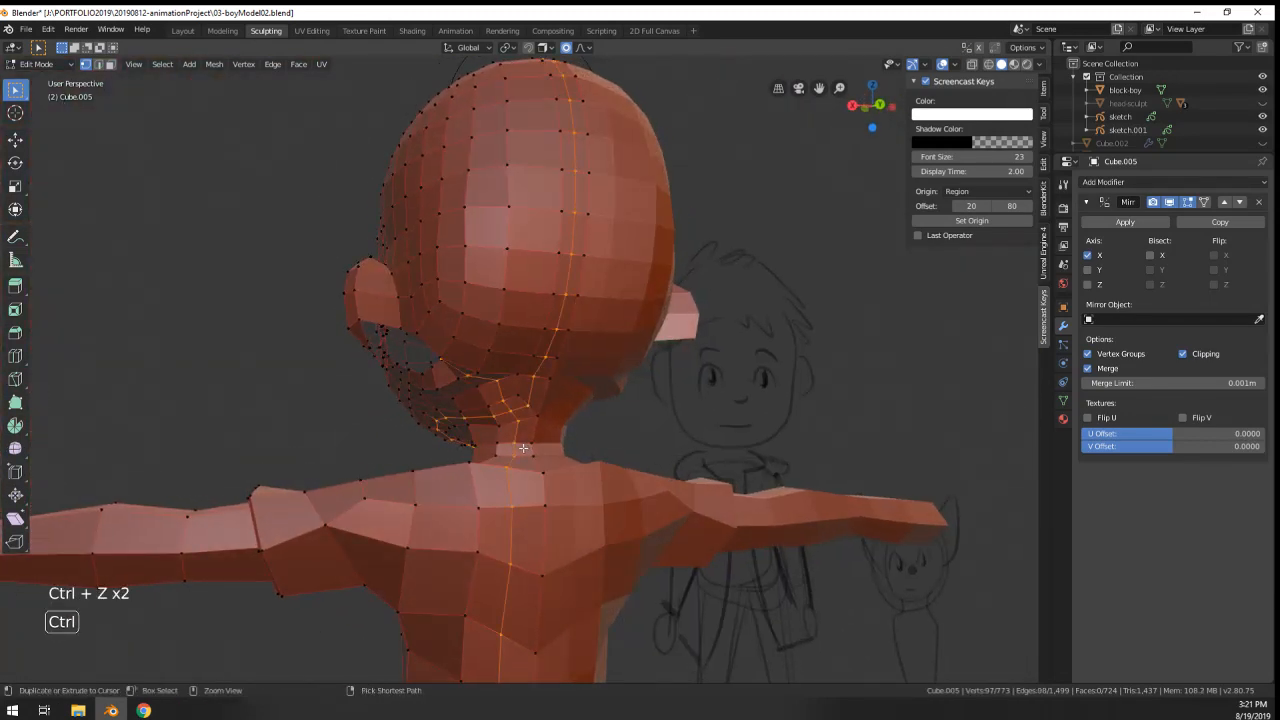
# - Merge two vertices on the side of the nape at their center
pyautogui.scroll(4, 527, 449)
pyautogui.rightClick(488, 503)
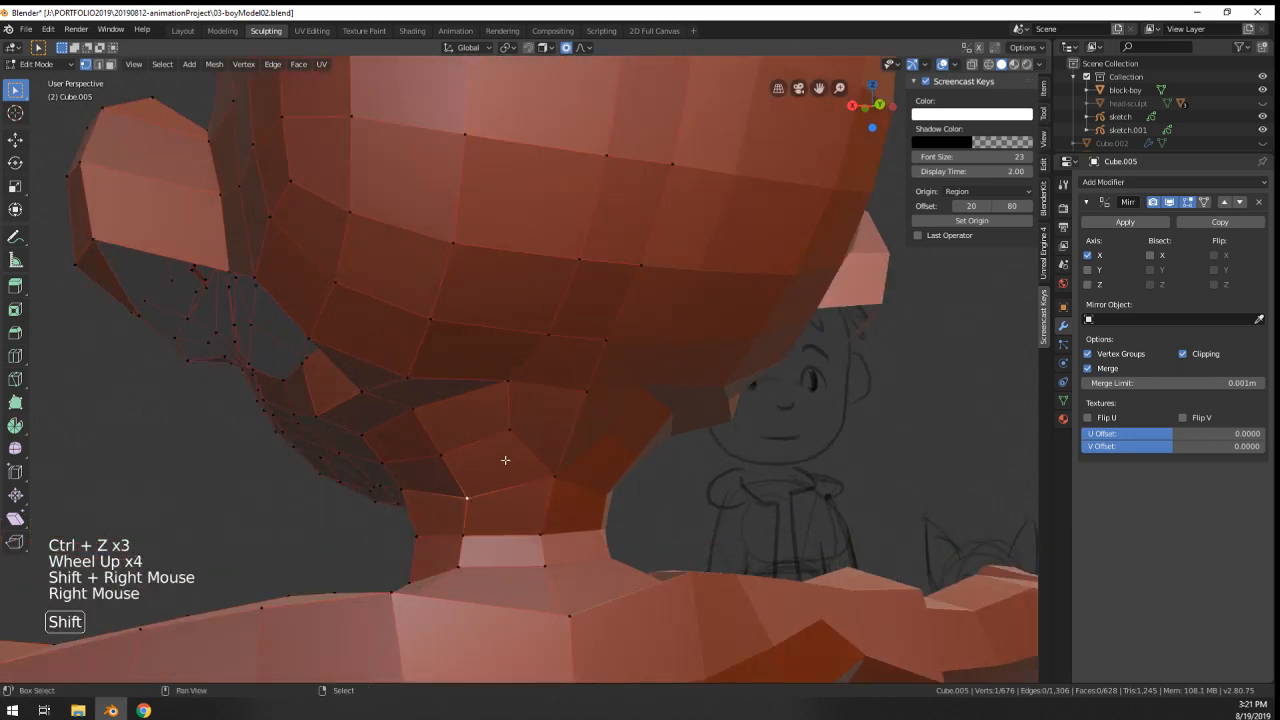
pyautogui.hotkey('alt', 'm')
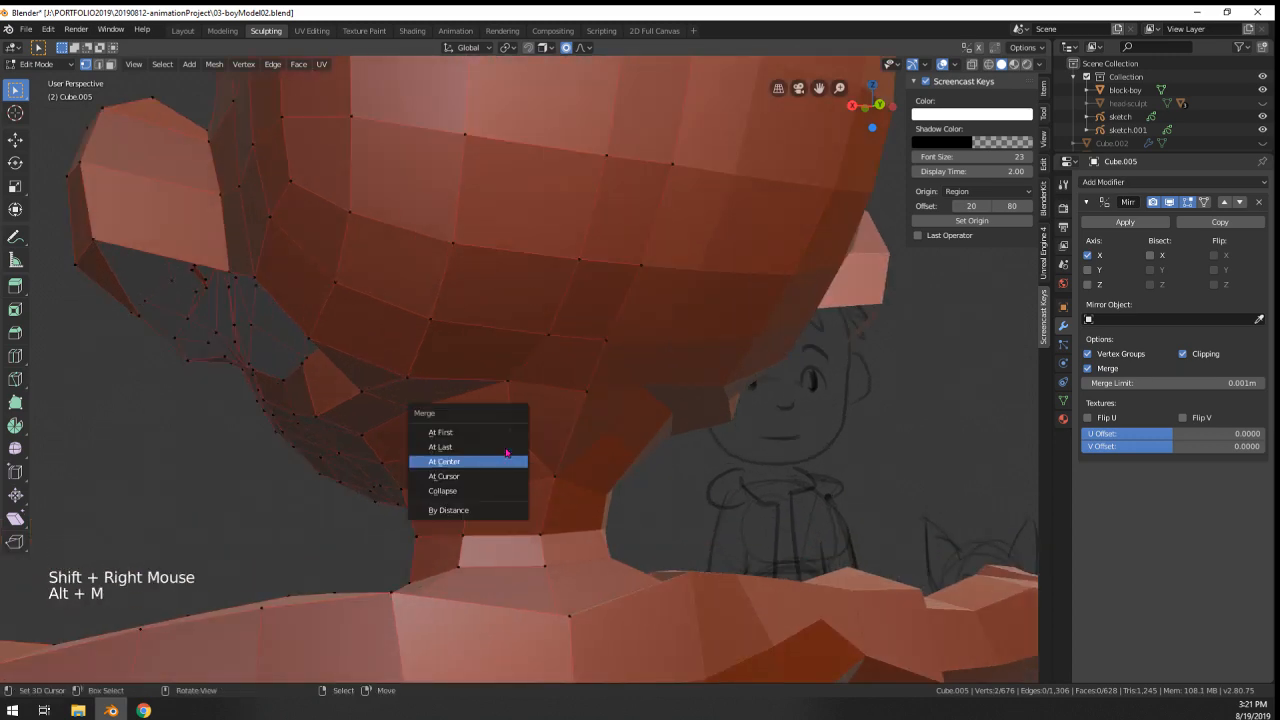
pyautogui.click(506, 461)
# - Nudge the merged vertex on the side of the nape into line with its neighbours
pyautogui.moveTo(505, 447); pyautogui.dragTo(540, 434, button='middle')
pyautogui.rightClick(517, 426)
pyautogui.press('g')
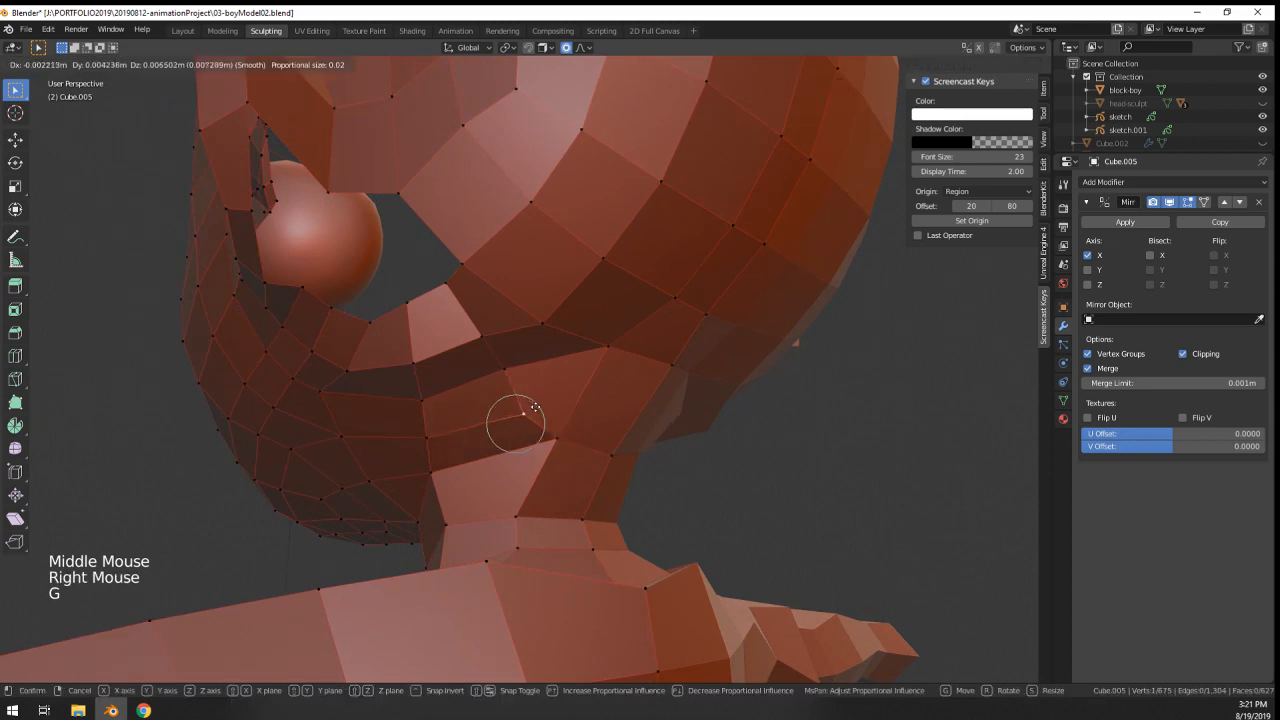
pyautogui.click(527, 411)
pyautogui.rightClick(571, 439)
pyautogui.press('g')
pyautogui.click(571, 438)
# - Try adding a loop cut down the back of the head, neck and torso, then undo it
pyautogui.scroll(-2, 571, 438)
pyautogui.hotkey('ctrl', 'r')
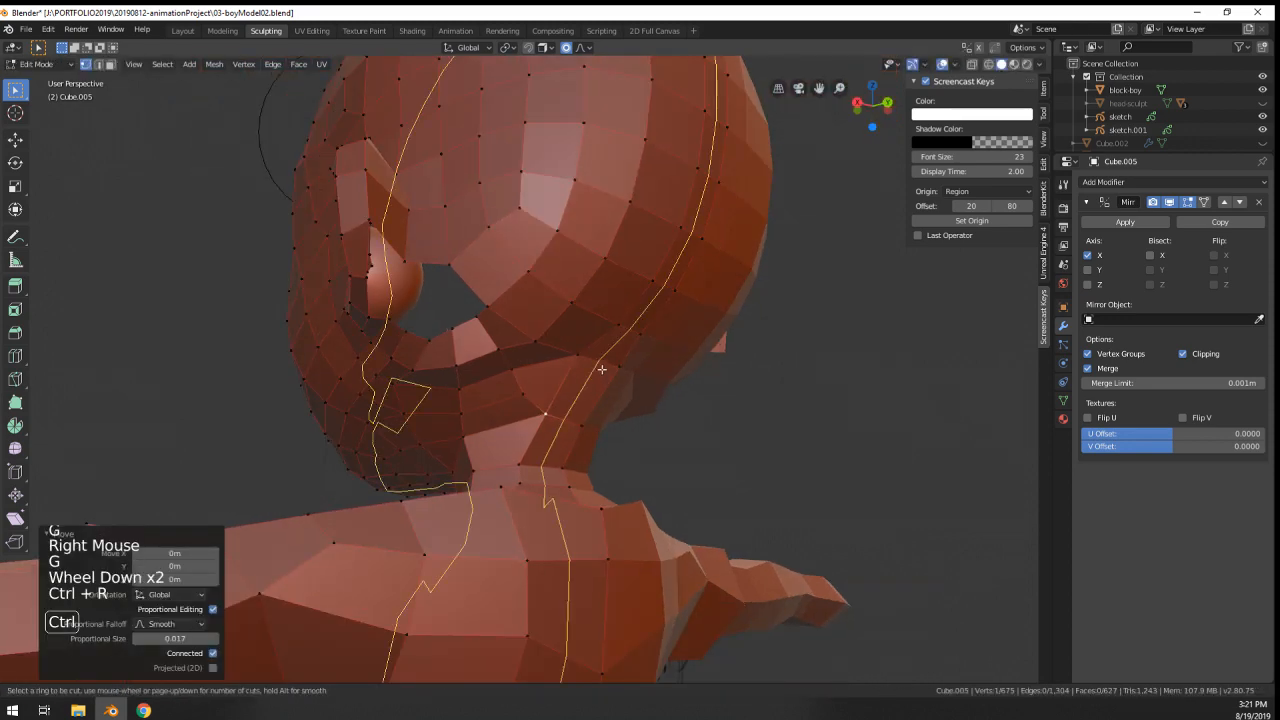
pyautogui.click(601, 369)
pyautogui.click(601, 369)
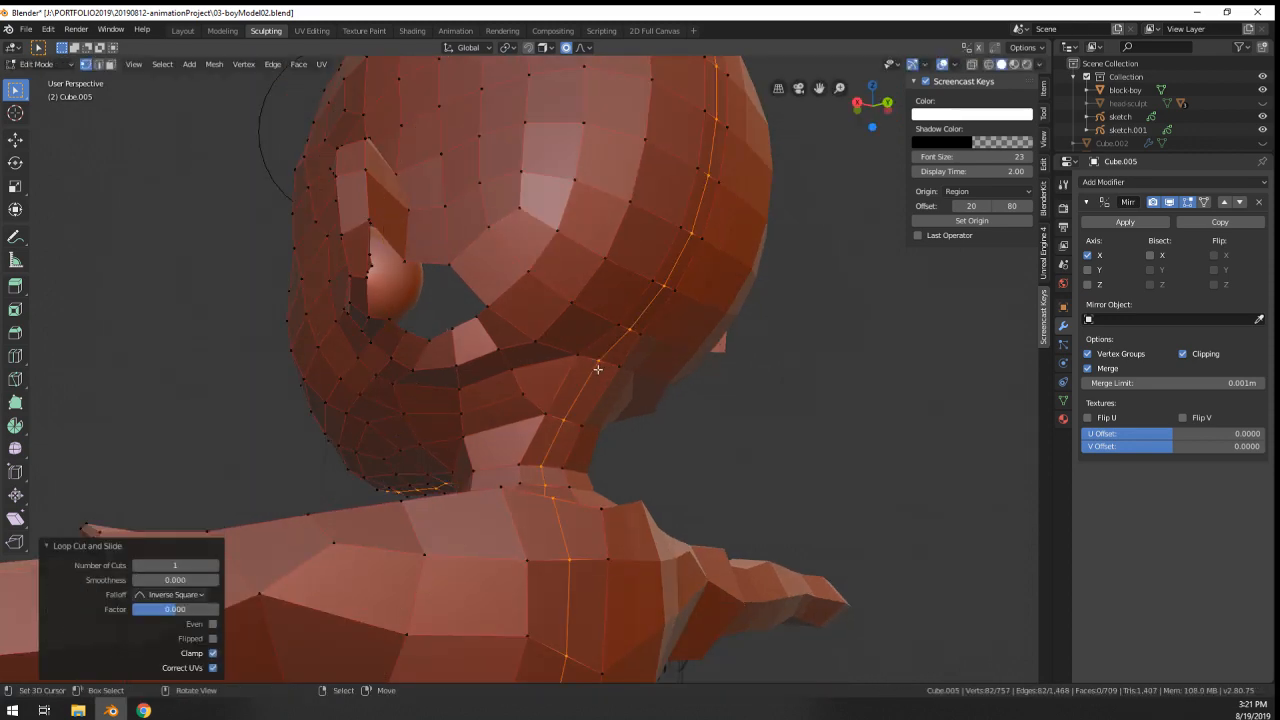
pyautogui.scroll(-4, 601, 369)
pyautogui.moveTo(586, 409); pyautogui.dragTo(520, 379, button='middle')
pyautogui.hotkey('ctrl', 'z')
# - Move the lower side vertex of the nape up by about 0.008 m
pyautogui.scroll(3, 514, 402)
pyautogui.rightClick(514, 457)
pyautogui.press('g')
pyautogui.click(516, 451)
pyautogui.scroll(-1, 516, 449)
pyautogui.scroll(2, 606, 374)
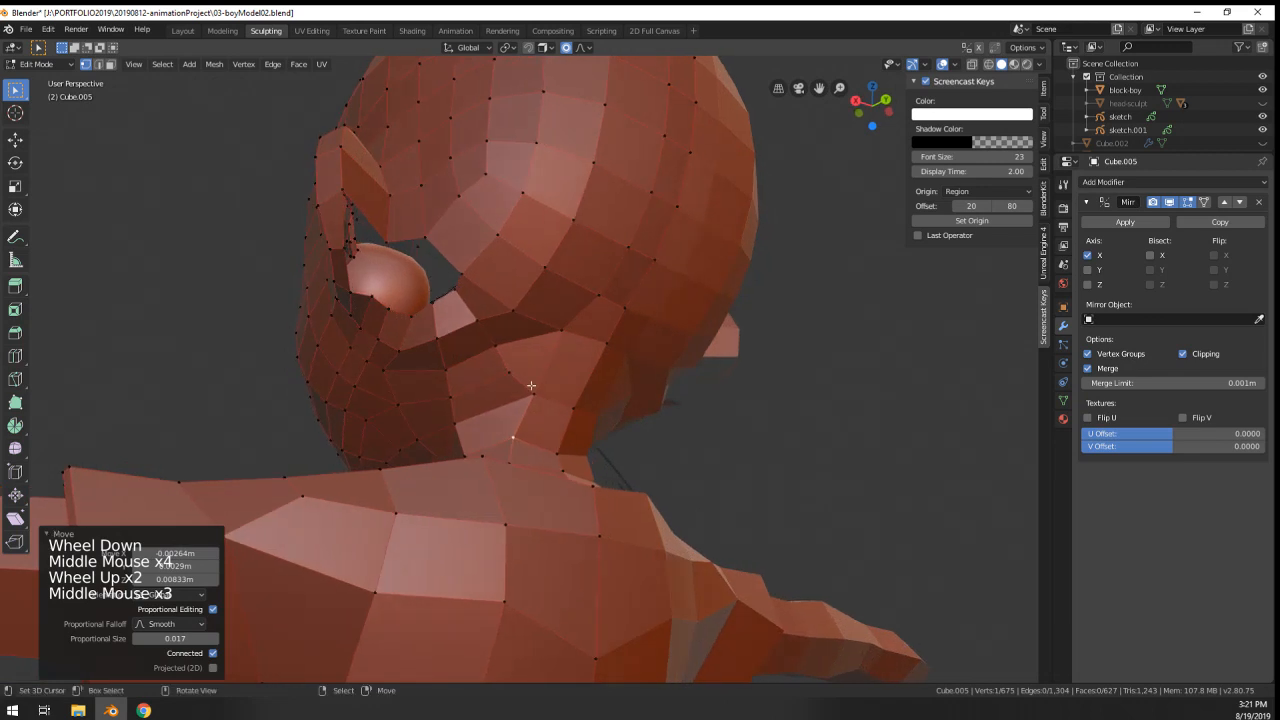
# - Nudge two neighbouring vertices on the upper side of the neck slightly upward and check the surface in Object Mode
pyautogui.rightClick(537, 390)
pyautogui.press('g')
pyautogui.click(539, 388)
pyautogui.rightClick(511, 373)
pyautogui.press('g')
pyautogui.click(508, 369)
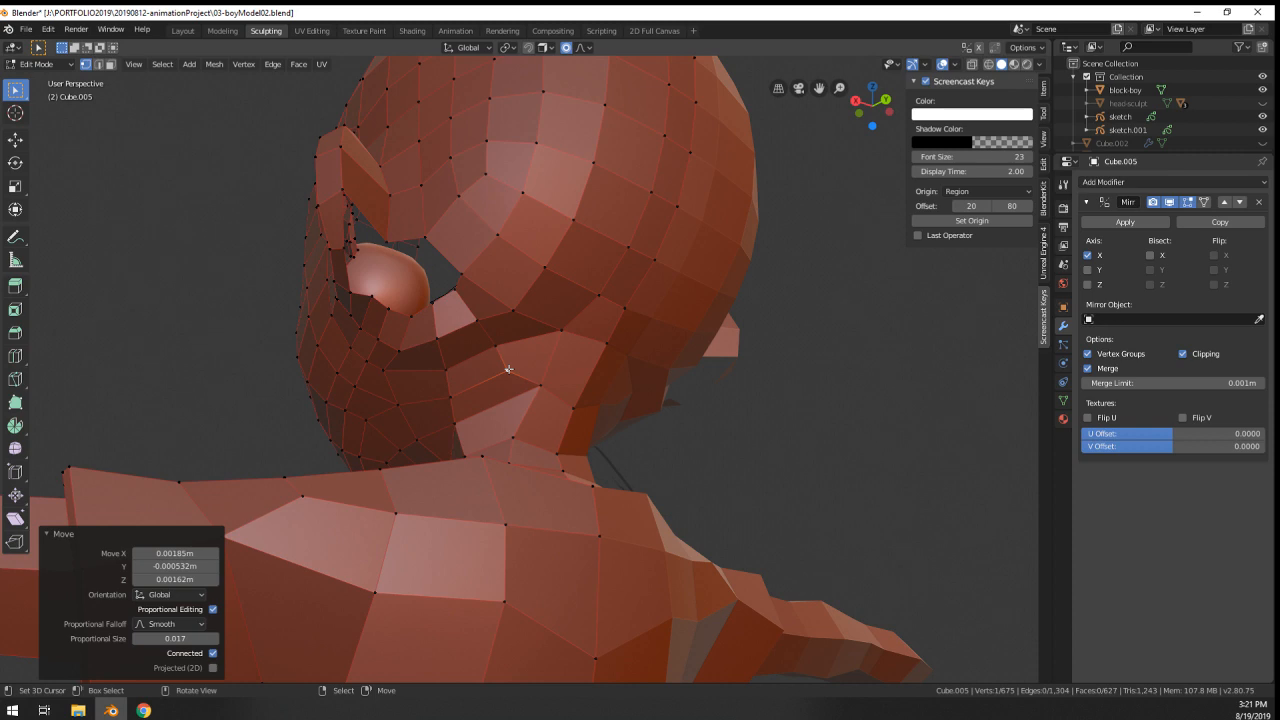
pyautogui.scroll(-2, 508, 369)
pyautogui.press('Tab')
pyautogui.moveTo(508, 369); pyautogui.dragTo(540, 400, button='middle')
pyautogui.scroll(3, 500, 386)
pyautogui.press('Tab')
pyautogui.moveTo(540, 400); pyautogui.dragTo(523, 319, button='middle')
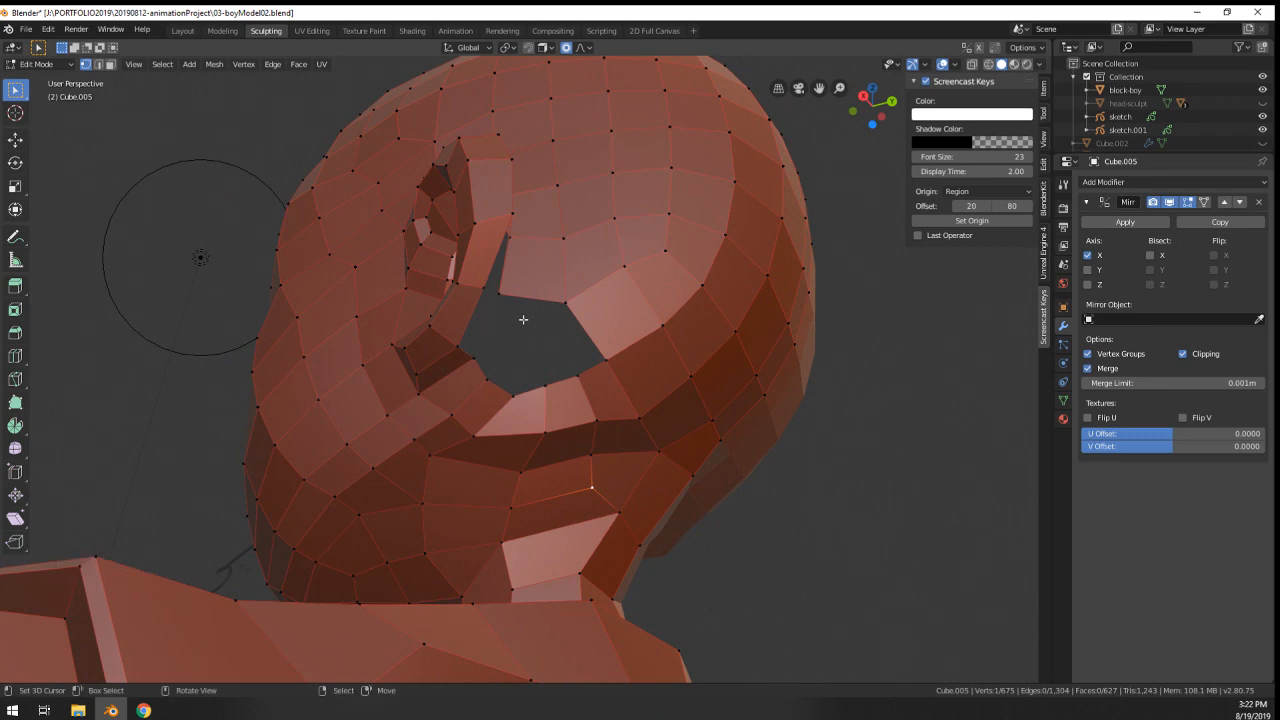
# - Try sliding the edge loop that runs down the jaw below the ear, then undo it
pyautogui.moveTo(503, 324); pyautogui.dragTo(645, 438, button='middle')
pyautogui.keyDown('alt'); pyautogui.rightClick(568, 440); pyautogui.keyUp('alt')
pyautogui.press('g')
pyautogui.press('g')
pyautogui.click(572, 526)
pyautogui.scroll(-2, 594, 425)
pyautogui.moveTo(645, 438)
pyautogui.mouseDown(button='middle')
pyautogui.moveTo(693, 457)
pyautogui.moveTo(650, 440)
pyautogui.mouseUp(button='middle')
pyautogui.hotkey('ctrl', 'z')
# - Extrude a new vertex from the rear base of the ear and fill two faces along the front of the hole behind it
pyautogui.moveTo(650, 440); pyautogui.dragTo(460, 340, button='middle')
pyautogui.scroll(2, 600, 430)
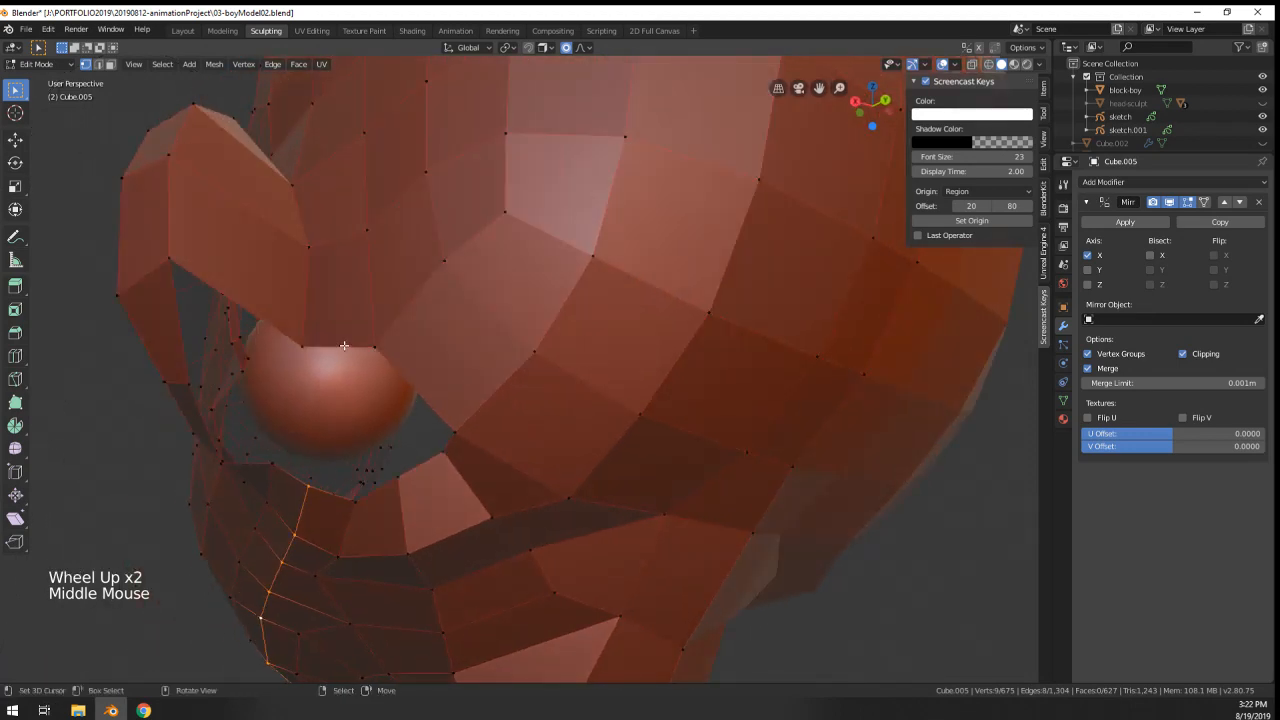
pyautogui.rightClick(307, 333)
pyautogui.scroll(-1, 307, 333)
pyautogui.moveTo(357, 347); pyautogui.dragTo(414, 343, button='middle')
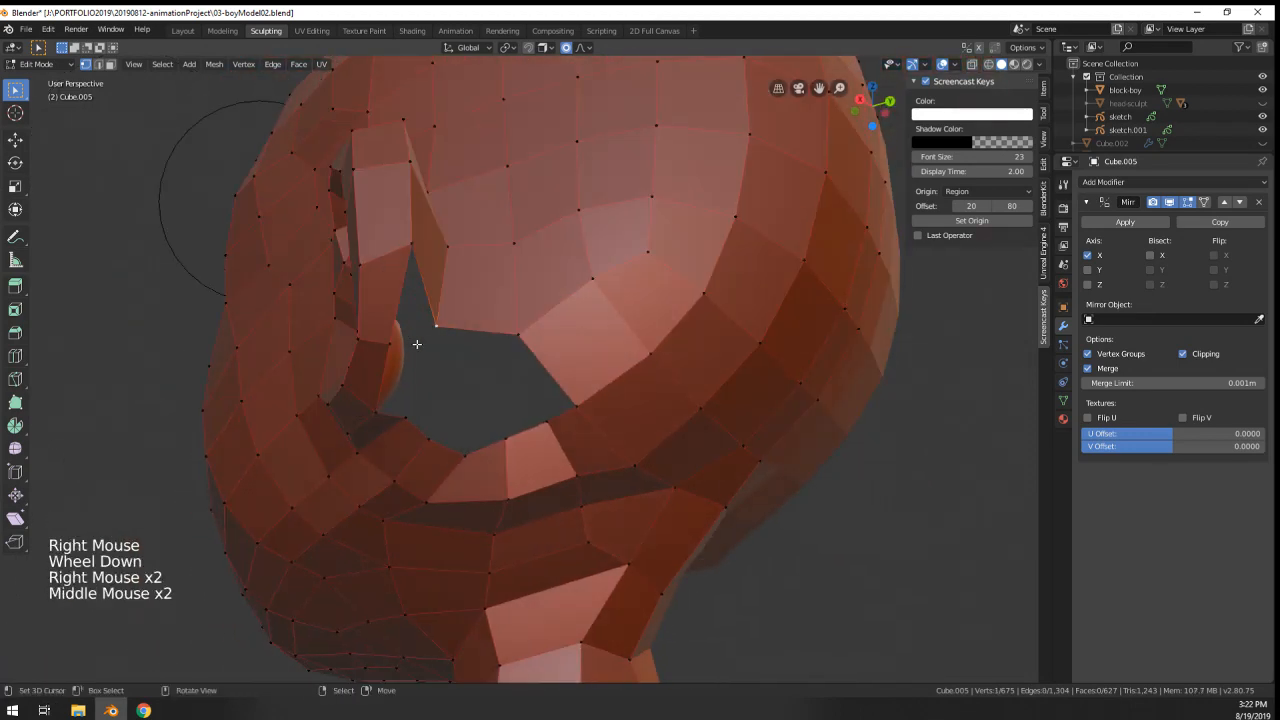
pyautogui.keyDown('ctrl'); pyautogui.click(422, 354); pyautogui.keyUp('ctrl')
pyautogui.keyDown('shift'); pyautogui.rightClick(406, 413); pyautogui.keyUp('shift')
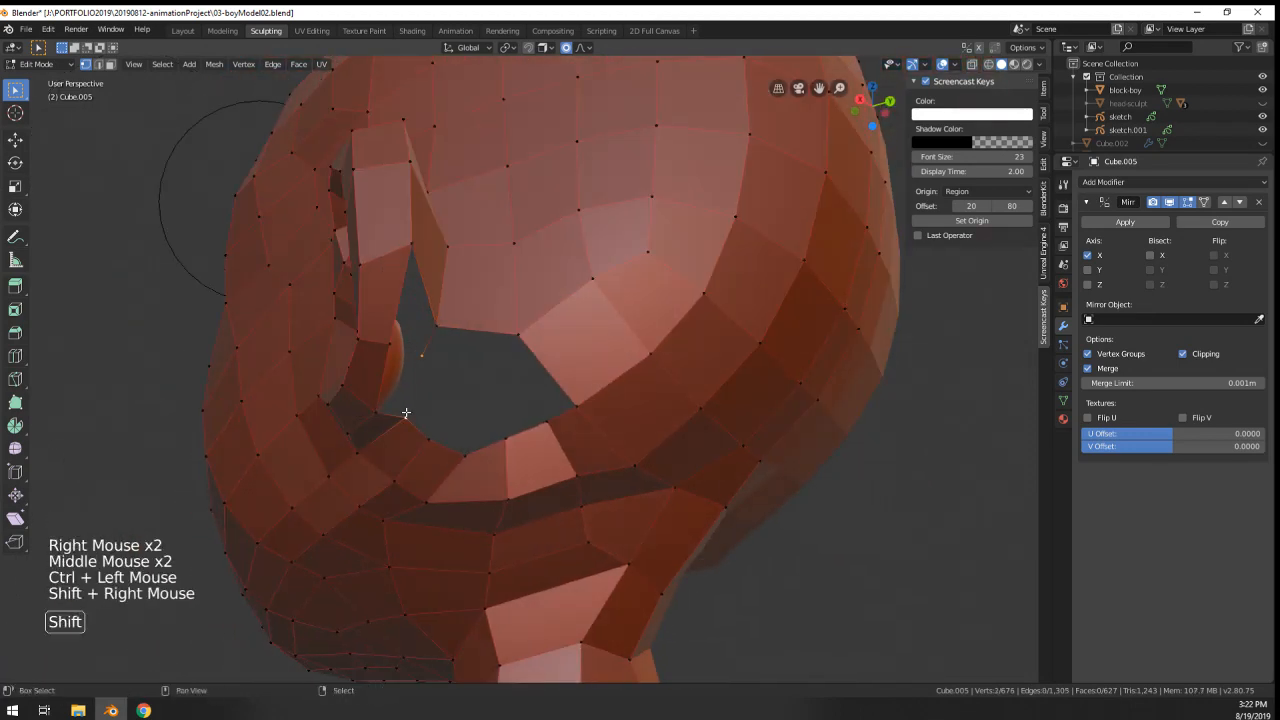
pyautogui.press('f')
pyautogui.rightClick(400, 341)
pyautogui.keyDown('shift'); pyautogui.rightClick(418, 255); pyautogui.keyUp('shift')
pyautogui.press('f')
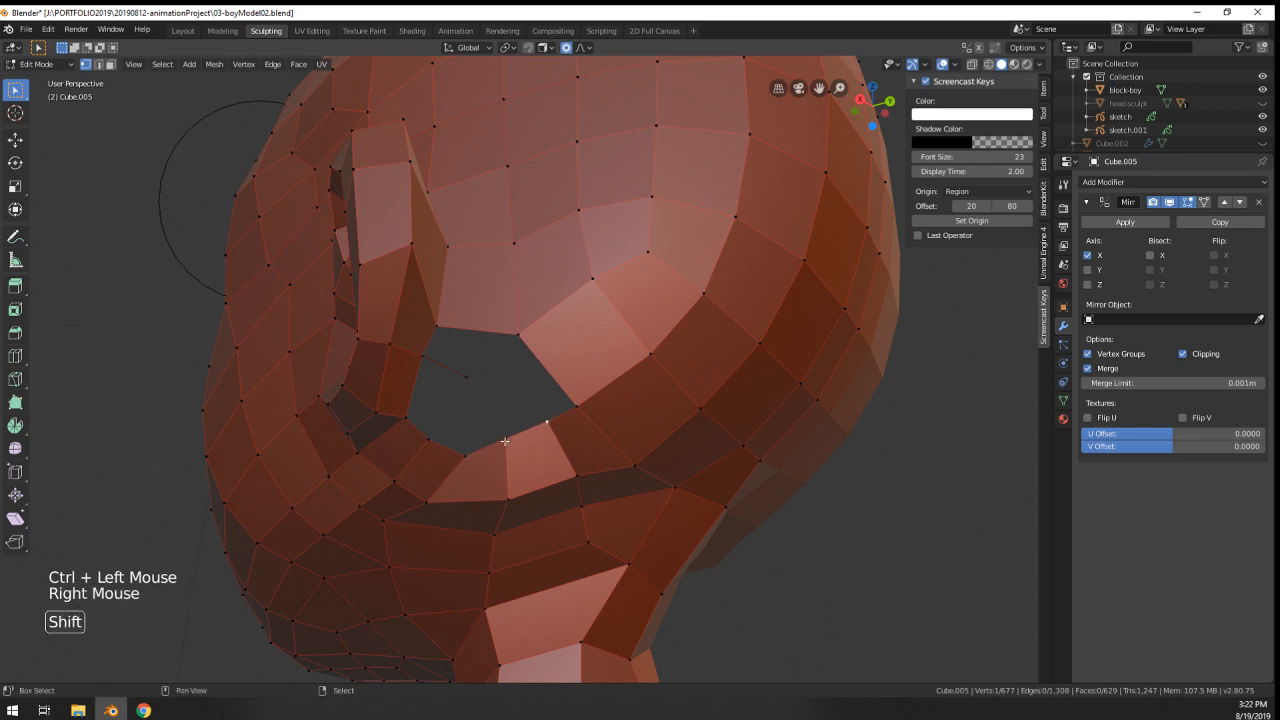
# - Extrude the hole's lower rear rim edge into the opening and fill the face between it and the rear rim
pyautogui.keyDown('ctrl'); pyautogui.click(499, 398); pyautogui.keyUp('ctrl')
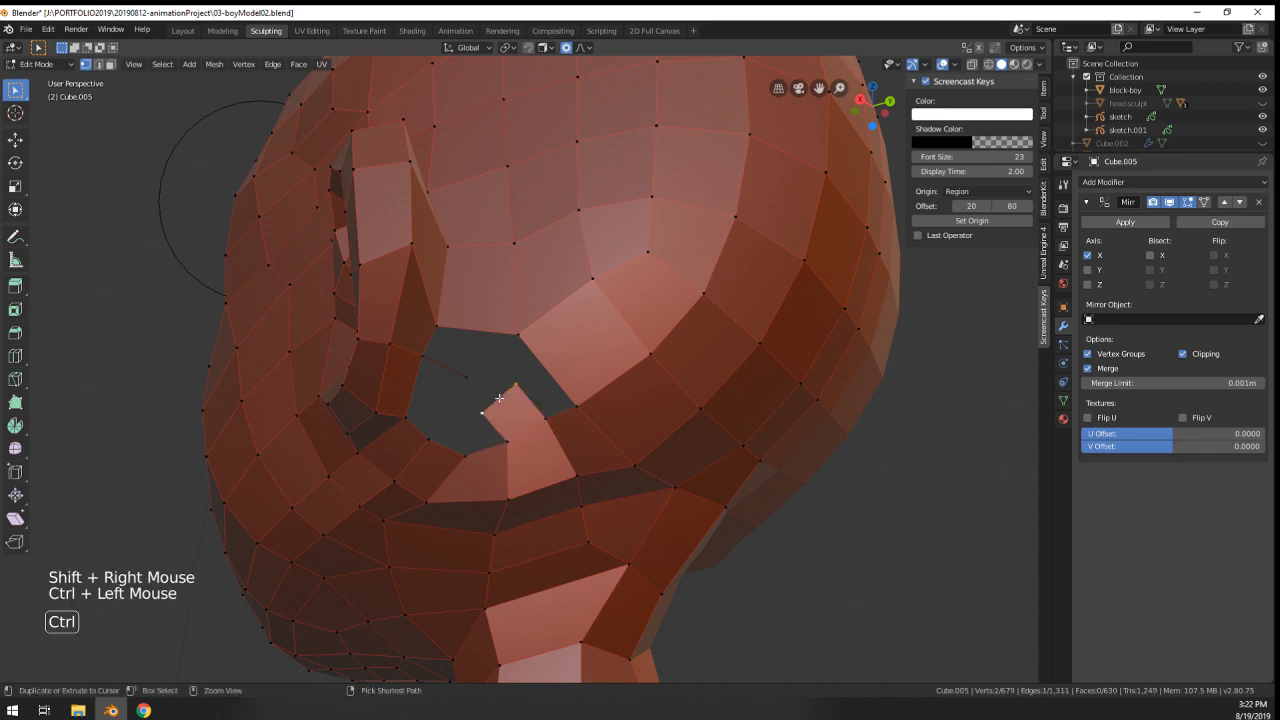
pyautogui.rightClick(548, 424)
pyautogui.keyDown('shift'); pyautogui.rightClick(568, 407); pyautogui.keyUp('shift')
pyautogui.press('f')
# - Connect the hole's upper rim vertex to the loose inner vertex with an edge and fill the lower rim beside the extruded face
pyautogui.rightClick(530, 349)
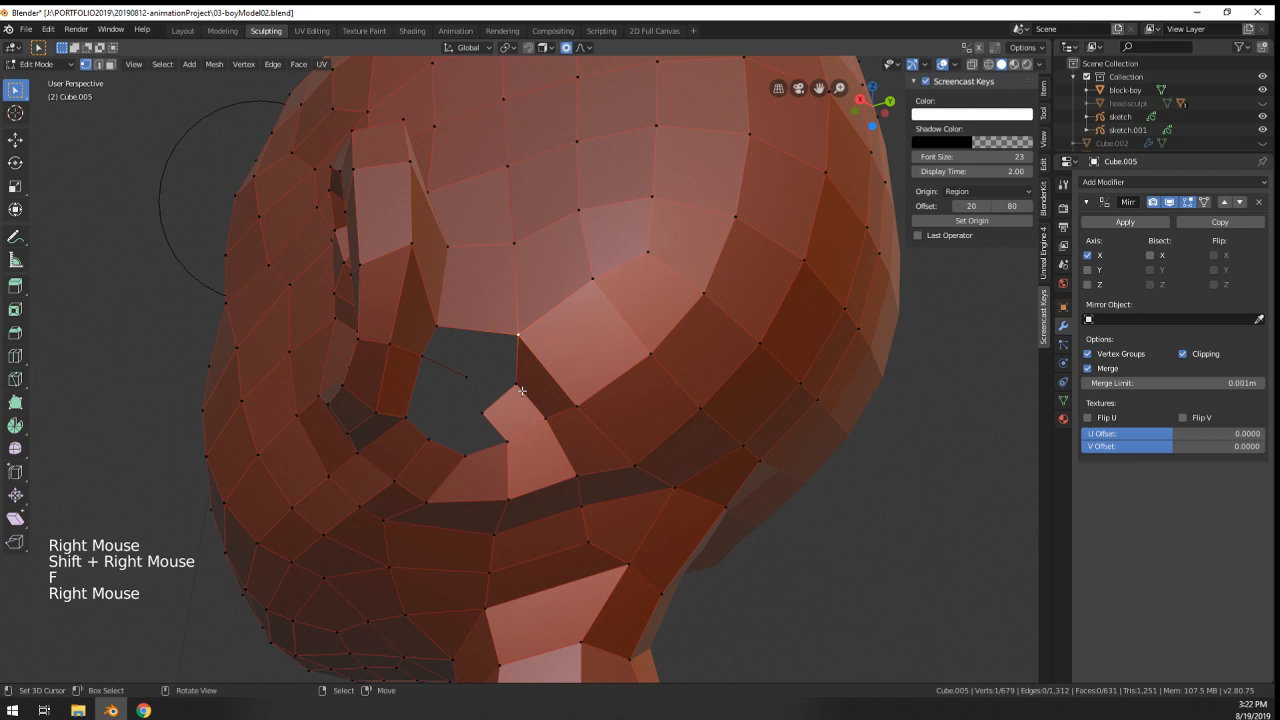
pyautogui.keyDown('shift'); pyautogui.rightClick(467, 376); pyautogui.keyUp('shift')
pyautogui.press('f')
pyautogui.rightClick(481, 409)
pyautogui.rightClick(512, 445)
pyautogui.keyDown('shift'); pyautogui.rightClick(471, 457); pyautogui.keyUp('shift')
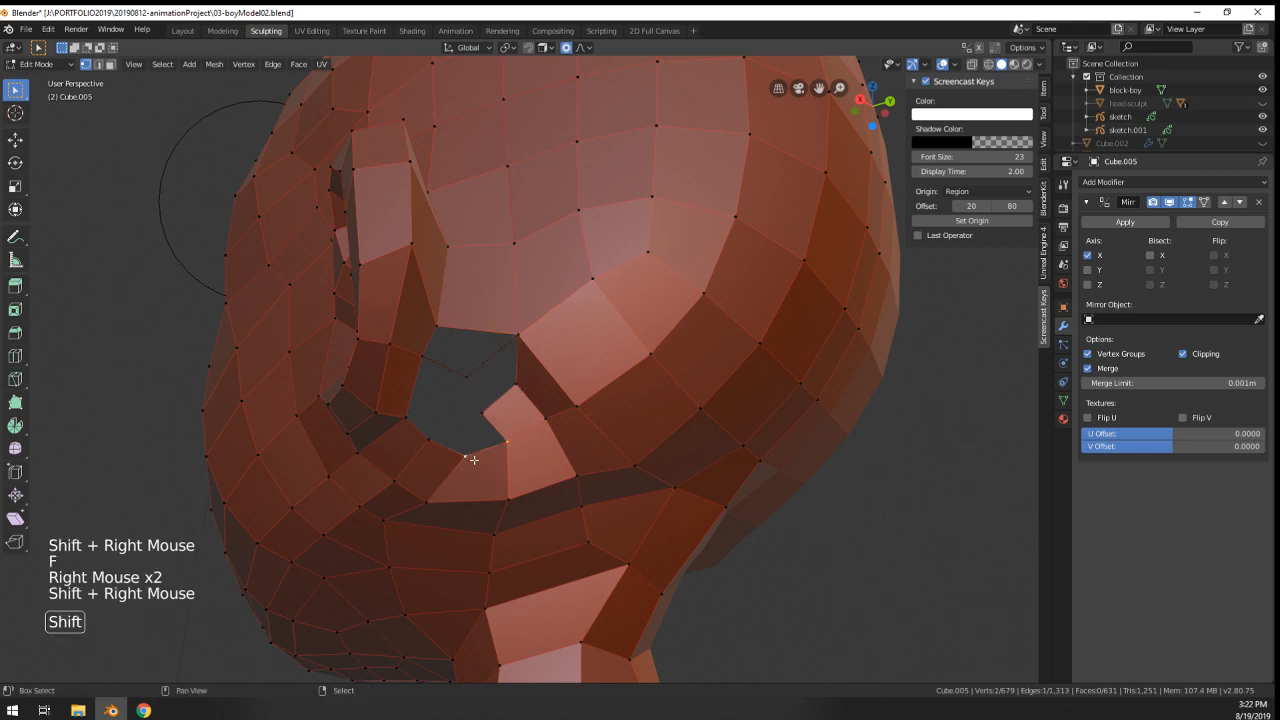
pyautogui.press('f')
# - Fill the faces at the front and upper front of the hole behind the ear
pyautogui.rightClick(430, 436)
pyautogui.keyDown('shift'); pyautogui.rightClick(411, 417); pyautogui.keyUp('shift')
pyautogui.press('f')
pyautogui.hotkey('ctrl', 'z')
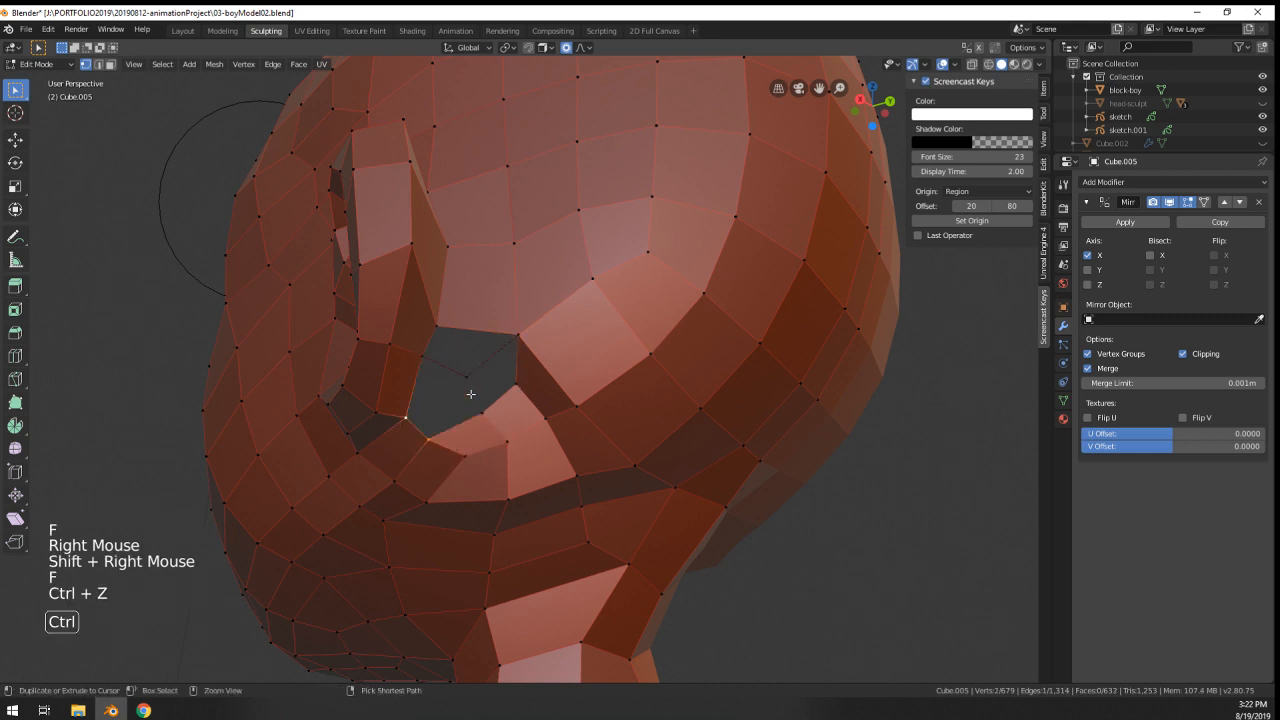
pyautogui.rightClick(406, 417)
pyautogui.keyDown('shift'); pyautogui.rightClick(428, 438); pyautogui.keyUp('shift')
pyautogui.press('f')
pyautogui.rightClick(429, 352)
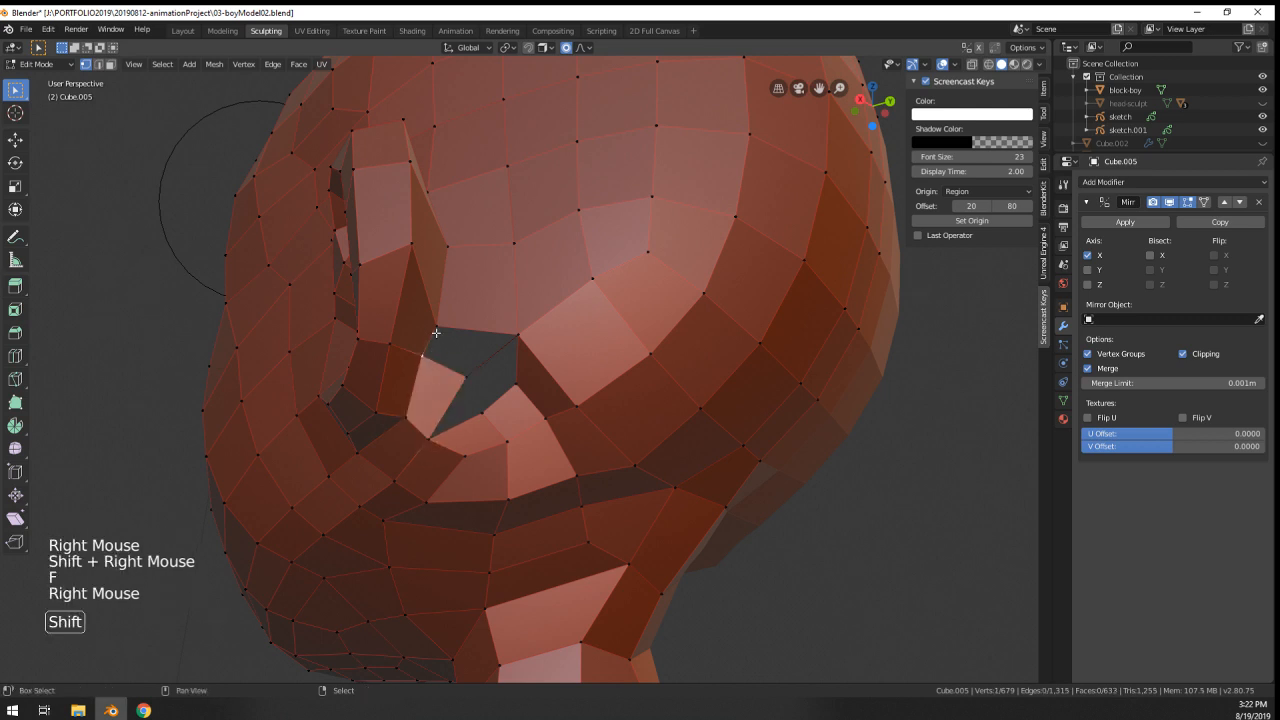
pyautogui.keyDown('shift'); pyautogui.rightClick(478, 382); pyautogui.keyUp('shift')
pyautogui.press('f')
# - Try repositioning the inner vertices around the narrowed hole behind the ear
pyautogui.rightClick(466, 381)
pyautogui.press('g')
pyautogui.rightClick(476, 407)
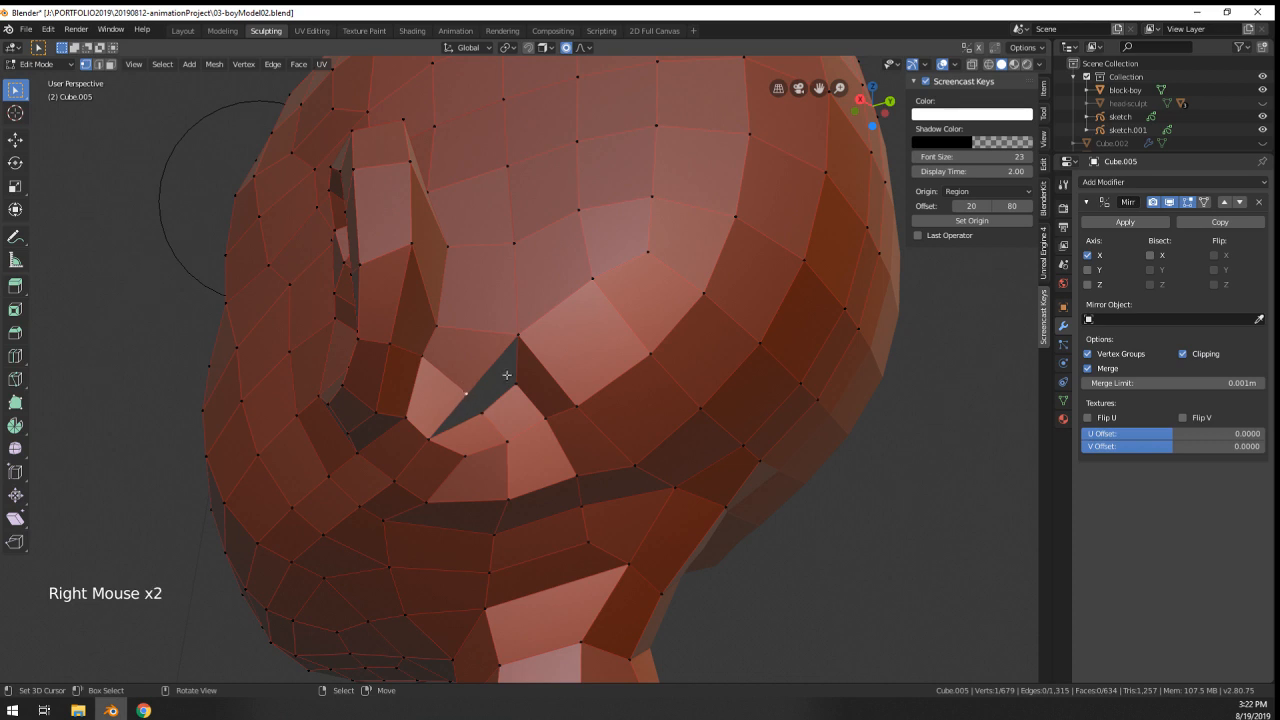
pyautogui.press('g')
pyautogui.rightClick(515, 385)
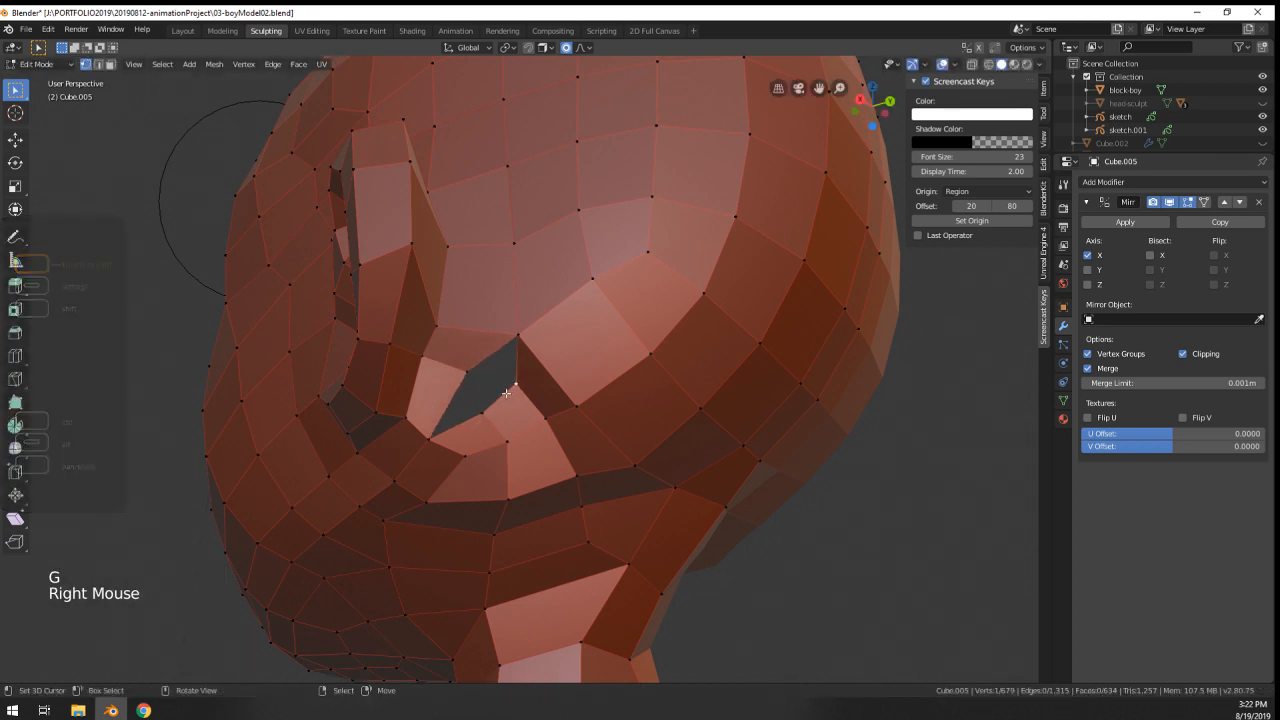
pyautogui.press('g')
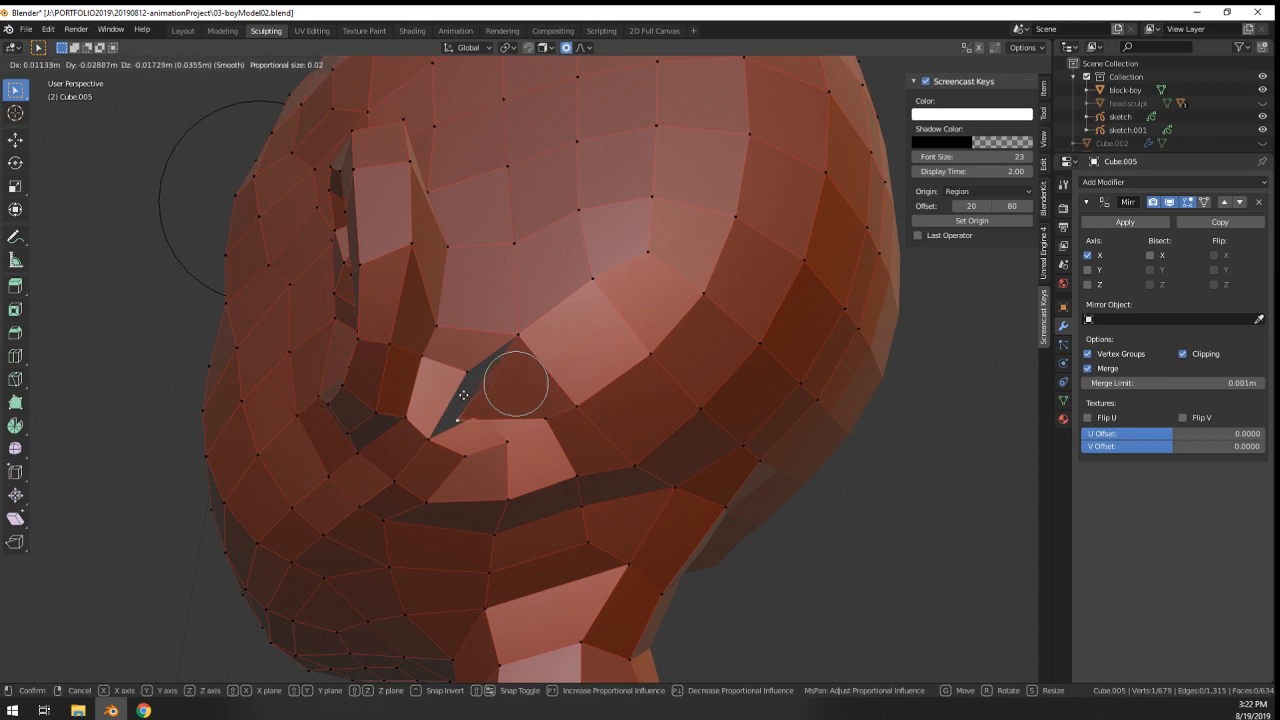
pyautogui.rightClick(536, 401)
# - Move the two rear rim vertices of the hole outward and delete the inner vertex beside them
pyautogui.keyDown('shift'); pyautogui.rightClick(517, 384); pyautogui.keyUp('shift')
pyautogui.press('g')
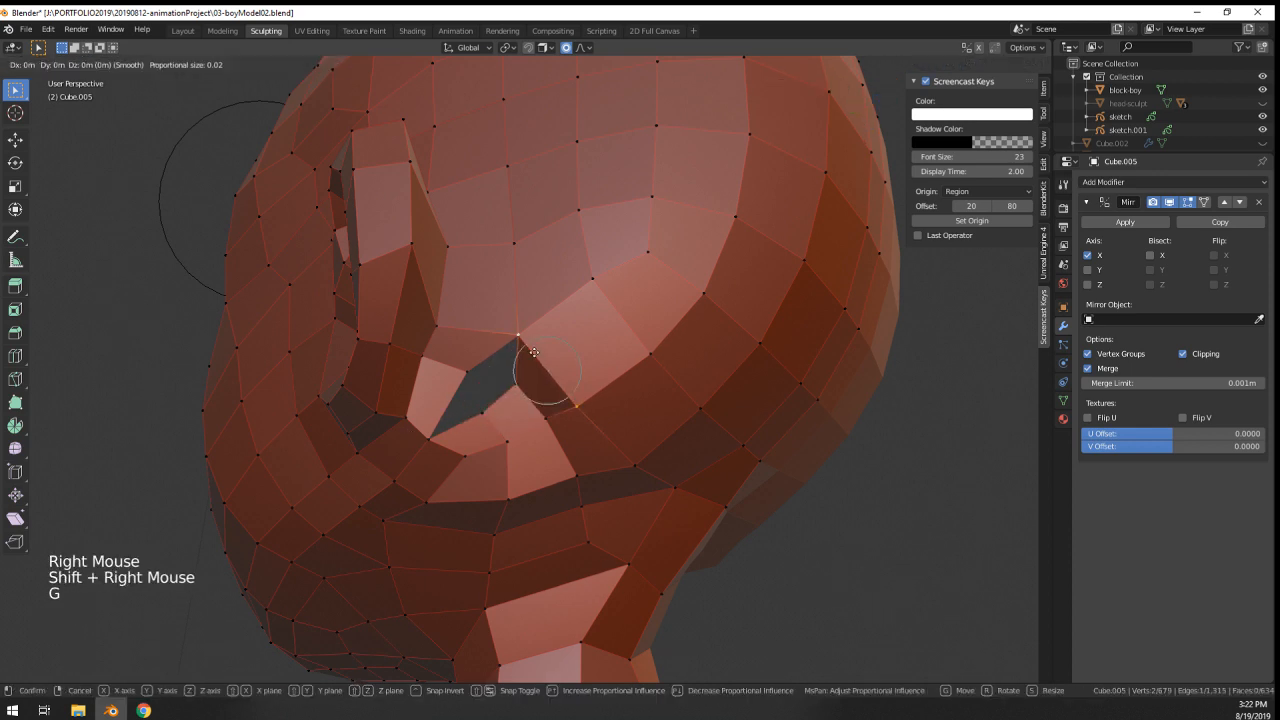
pyautogui.rightClick(533, 371)
pyautogui.press('x')
pyautogui.click(528, 357)
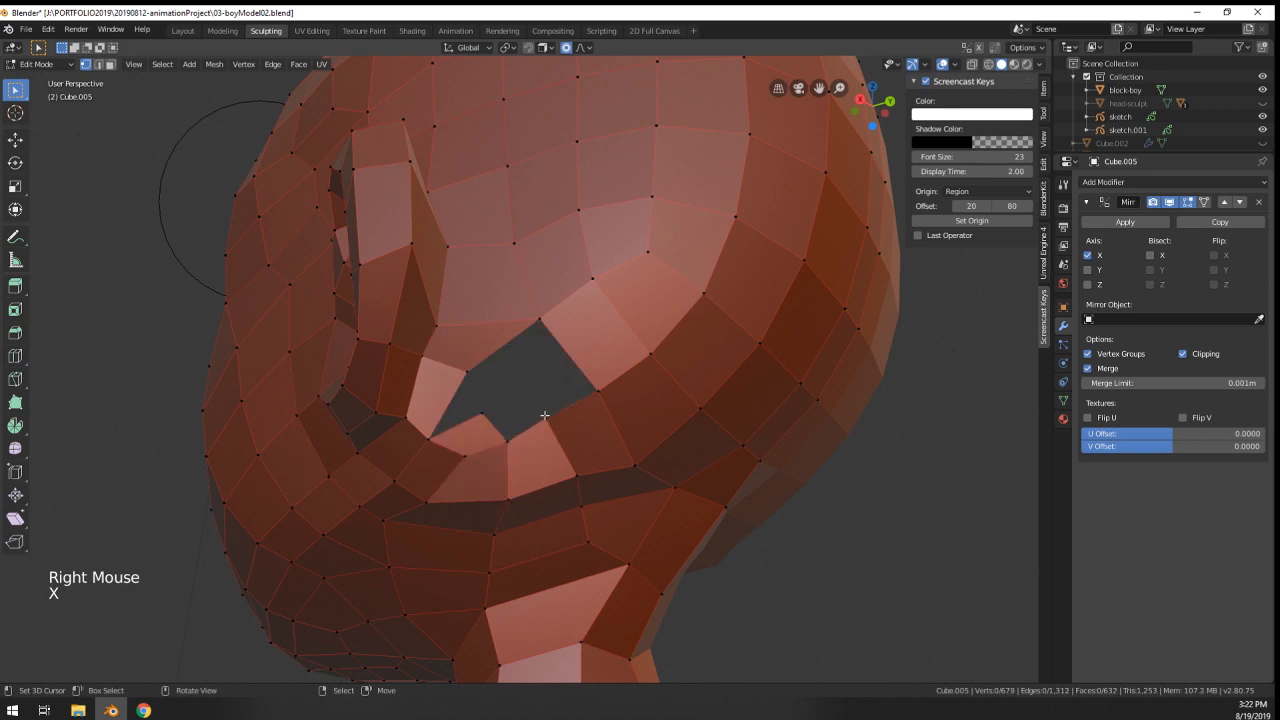
# - Merge the two inner front vertices of the hole at their center and nudge the merged vertex slightly upward
pyautogui.rightClick(480, 414)
pyautogui.keyDown('shift'); pyautogui.rightClick(470, 373); pyautogui.keyUp('shift')
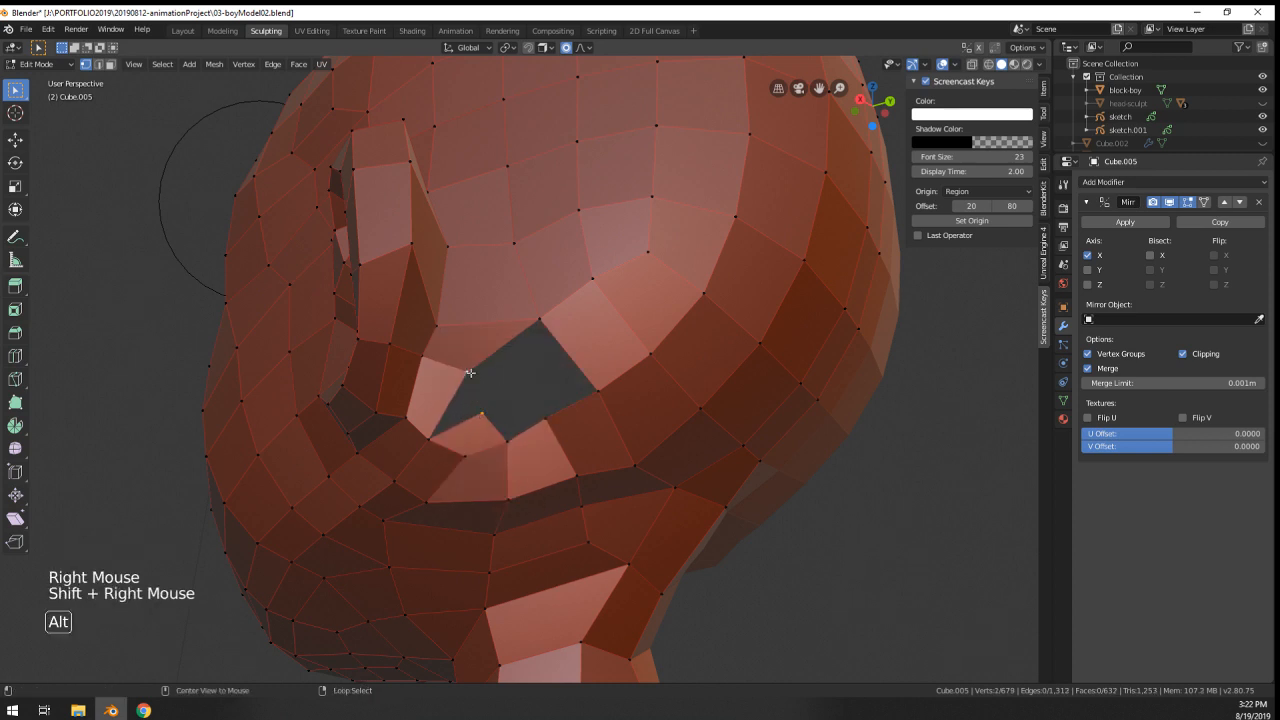
pyautogui.hotkey('alt', 'm')
pyautogui.click(471, 373)
pyautogui.rightClick(474, 391)
pyautogui.press('g')
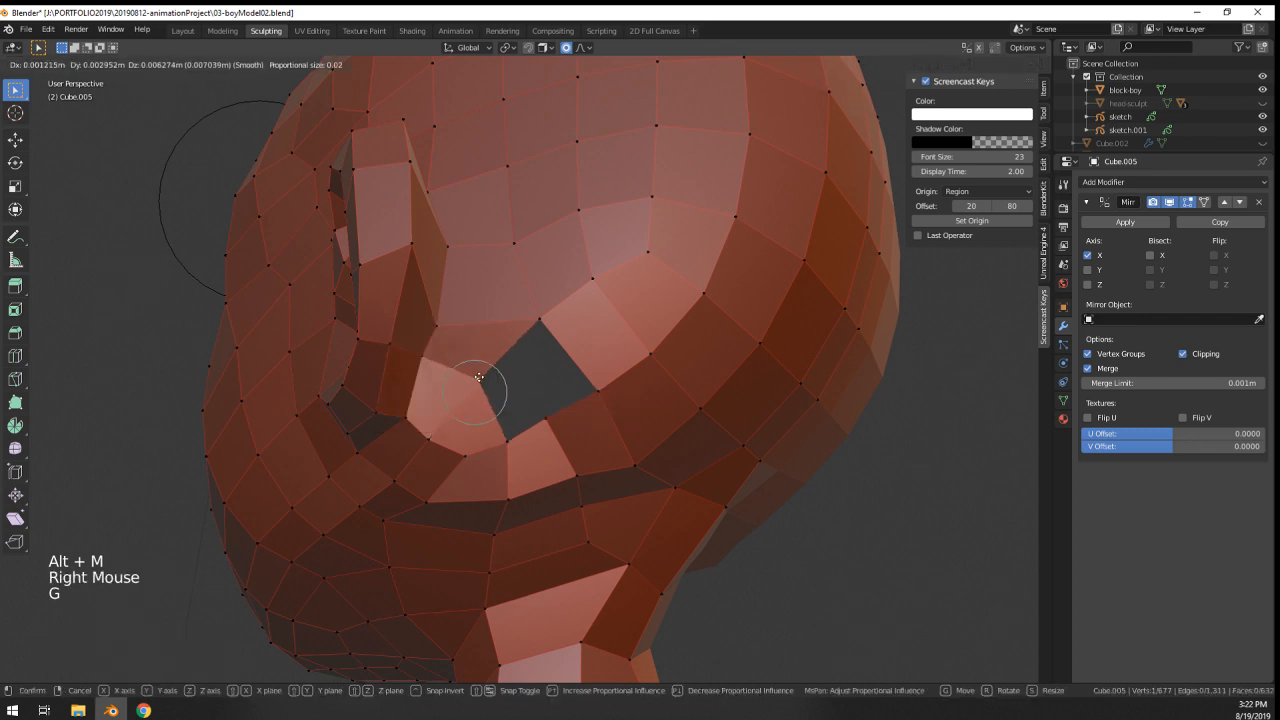
pyautogui.click(478, 380)
pyautogui.hotkey('ctrl', 'r')
pyautogui.press('Escape')
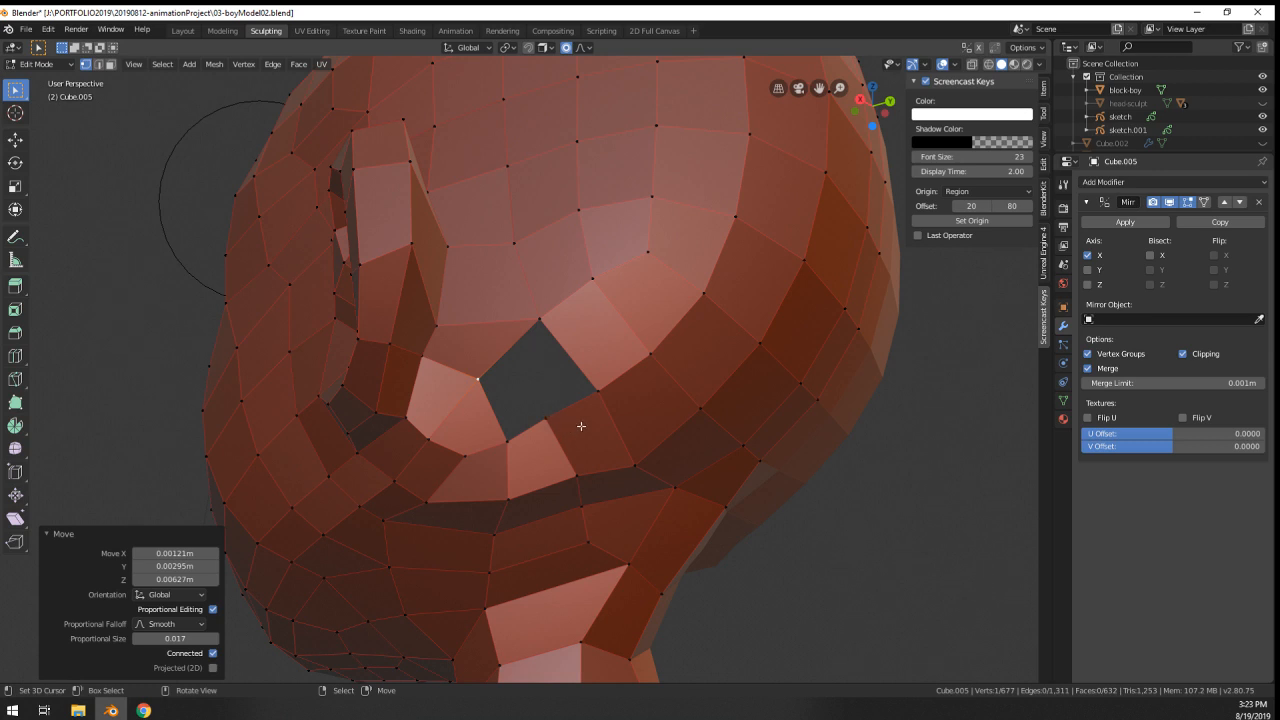
pyautogui.rightClick(586, 379)
pyautogui.keyDown('ctrl'); pyautogui.rightClick(740, 505); pyautogui.keyUp('ctrl')
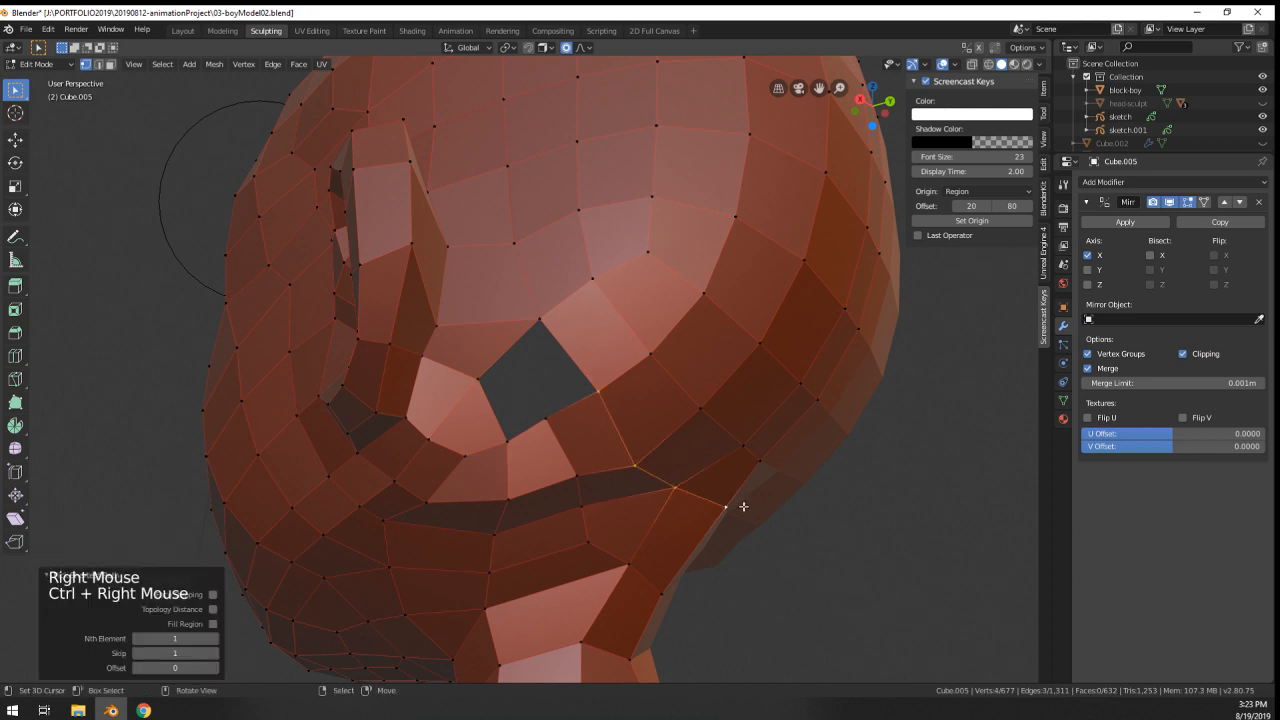
pyautogui.press('g')
pyautogui.press('g')
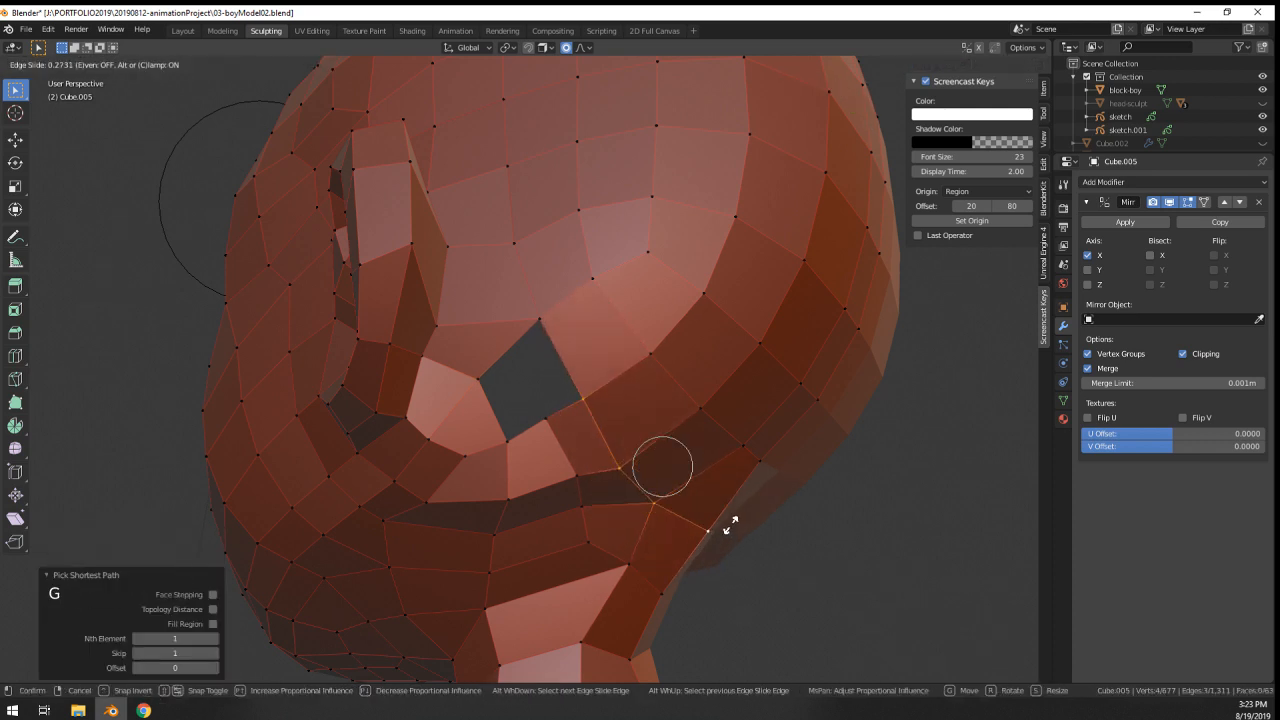
pyautogui.press('Escape')
# - Edge-slide the four-vertex row on the lower back of the head by a factor of 1.000 onto the row bordering the hole
pyautogui.rightClick(757, 459)
pyautogui.keyDown('ctrl'); pyautogui.rightClick(653, 358); pyautogui.keyUp('ctrl')
pyautogui.press('g')
pyautogui.press('g')
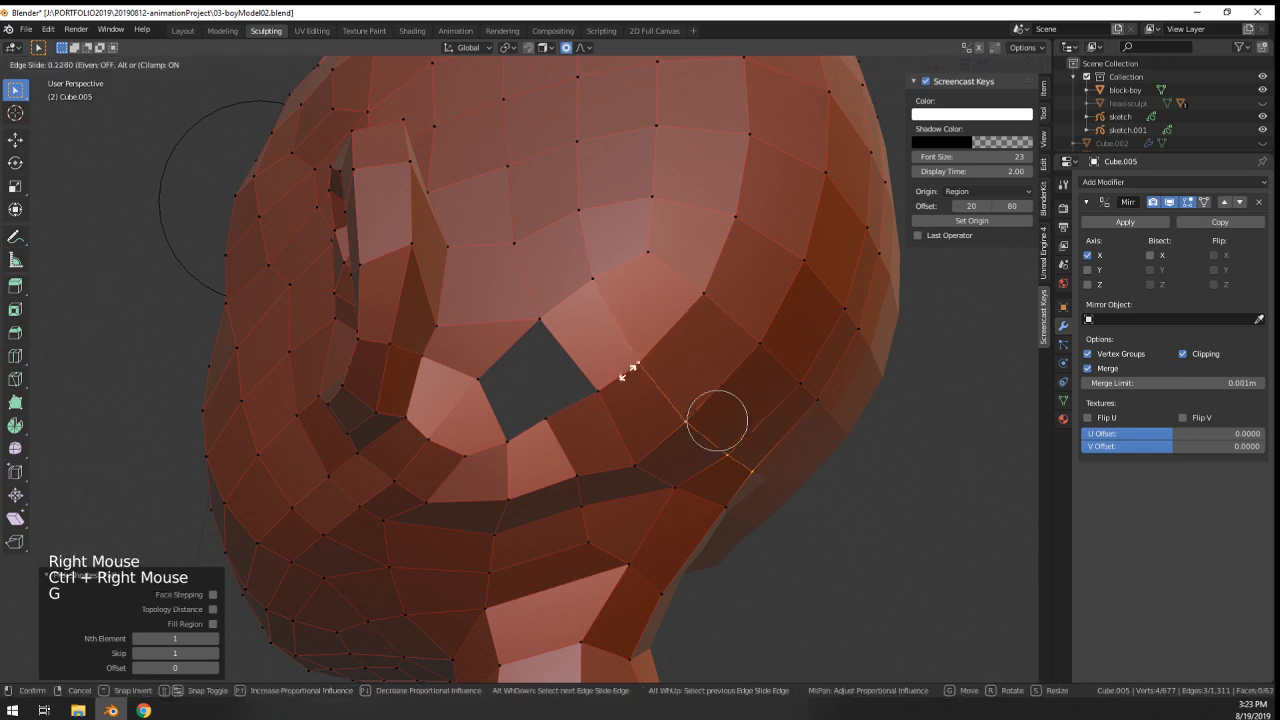
pyautogui.click(565, 428)
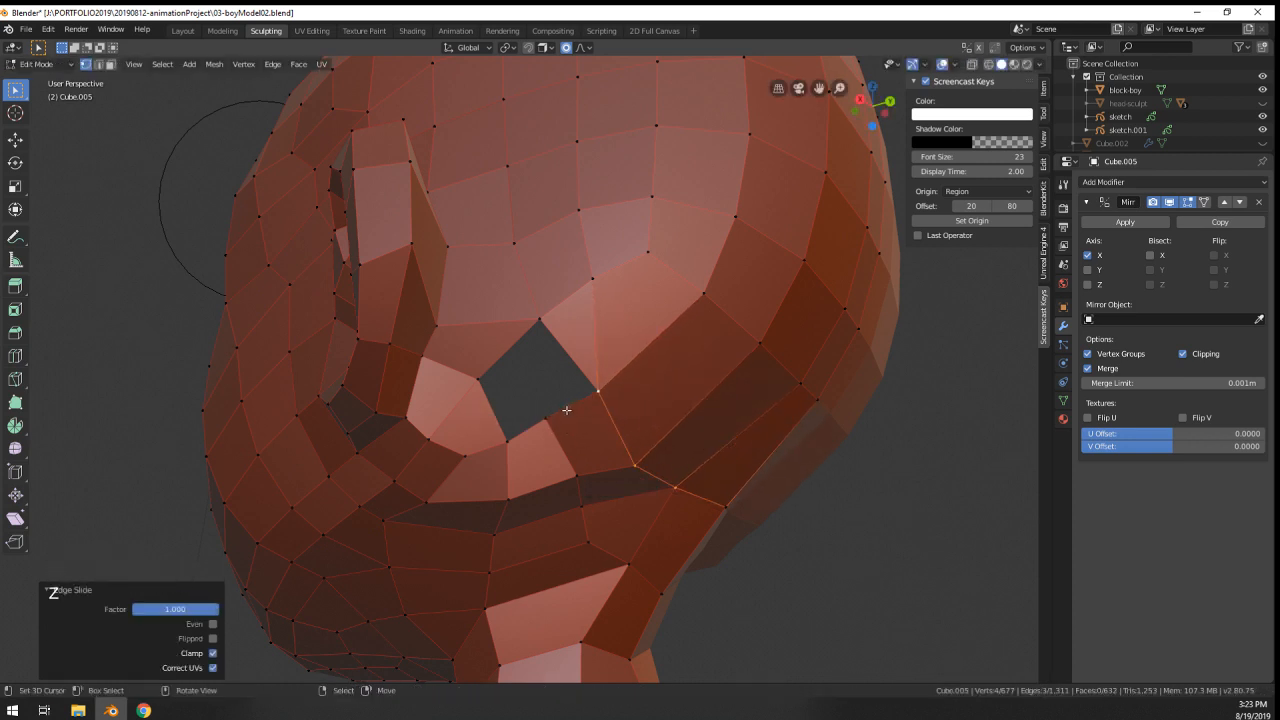
# - Select the overlapping vertices of the collapsed row in wireframe, merge them by distance at 0.0001 m and restore solid shading
pyautogui.press('z')
pyautogui.click(514, 418)
pyautogui.press('z')
pyautogui.press('c')
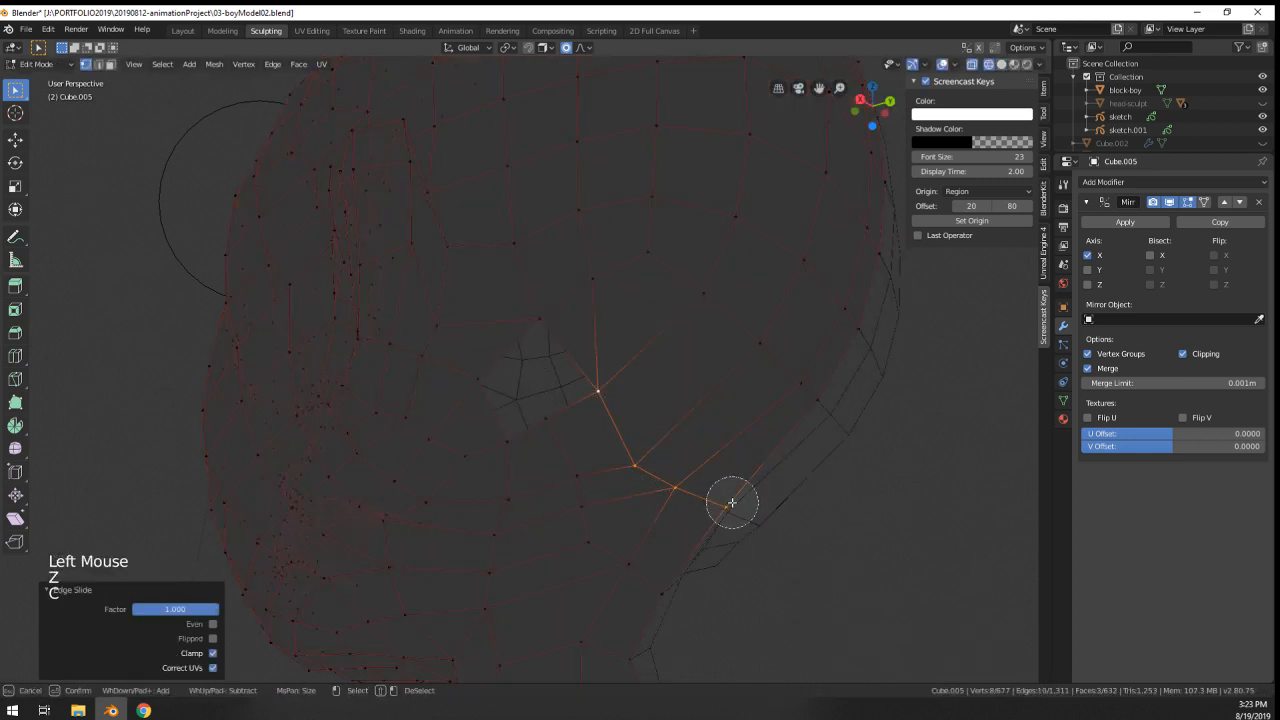
pyautogui.press('w')
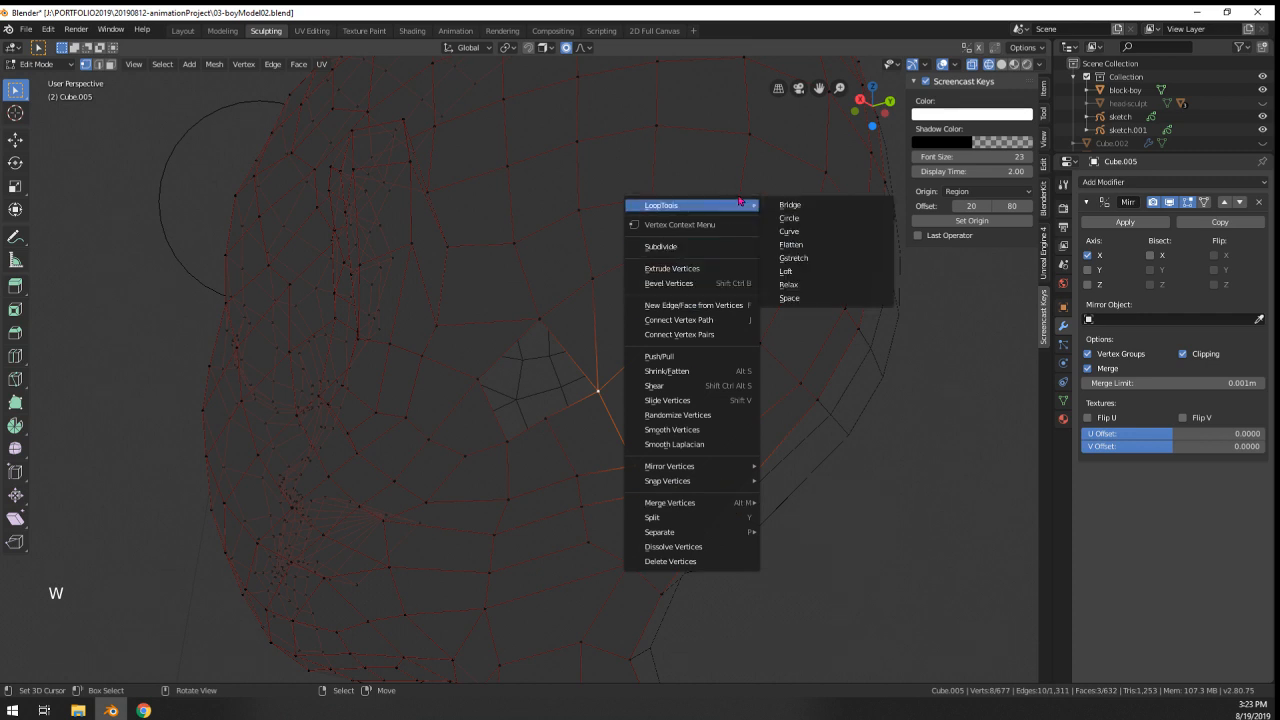
pyautogui.moveTo(680, 503)
pyautogui.click(799, 580)
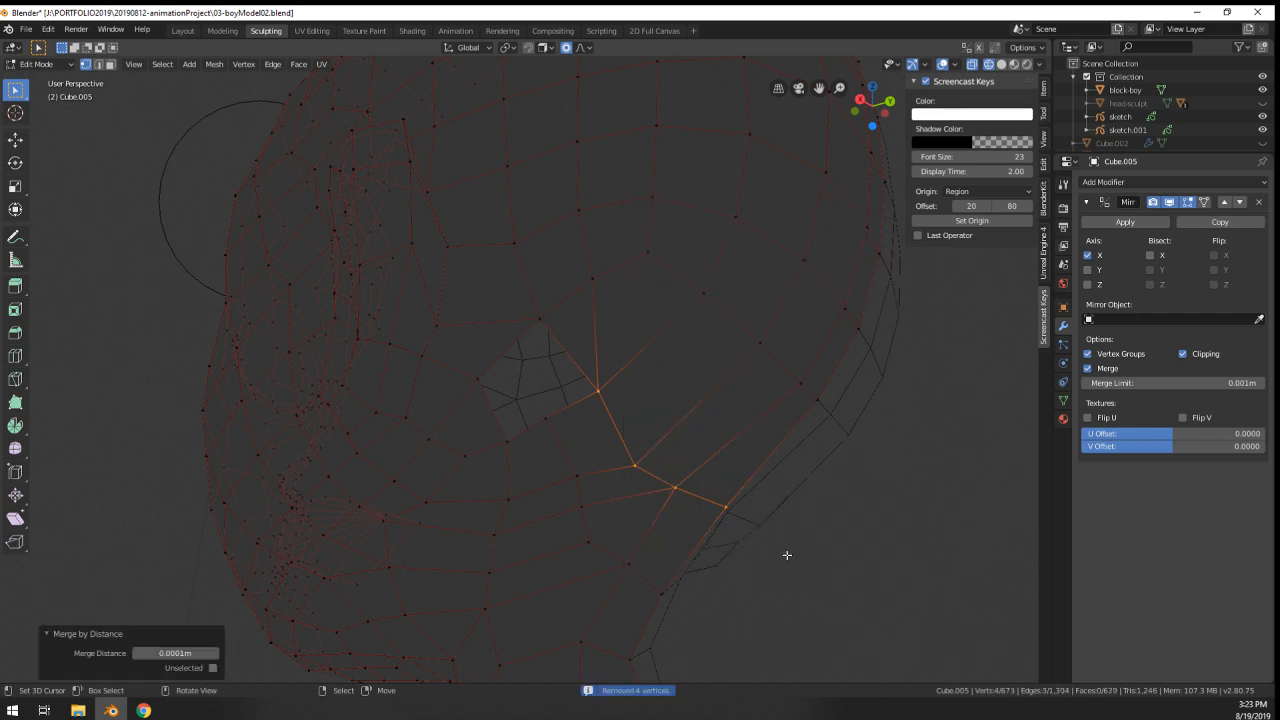
pyautogui.press('w')
pyautogui.press('z')
pyautogui.click(713, 507)
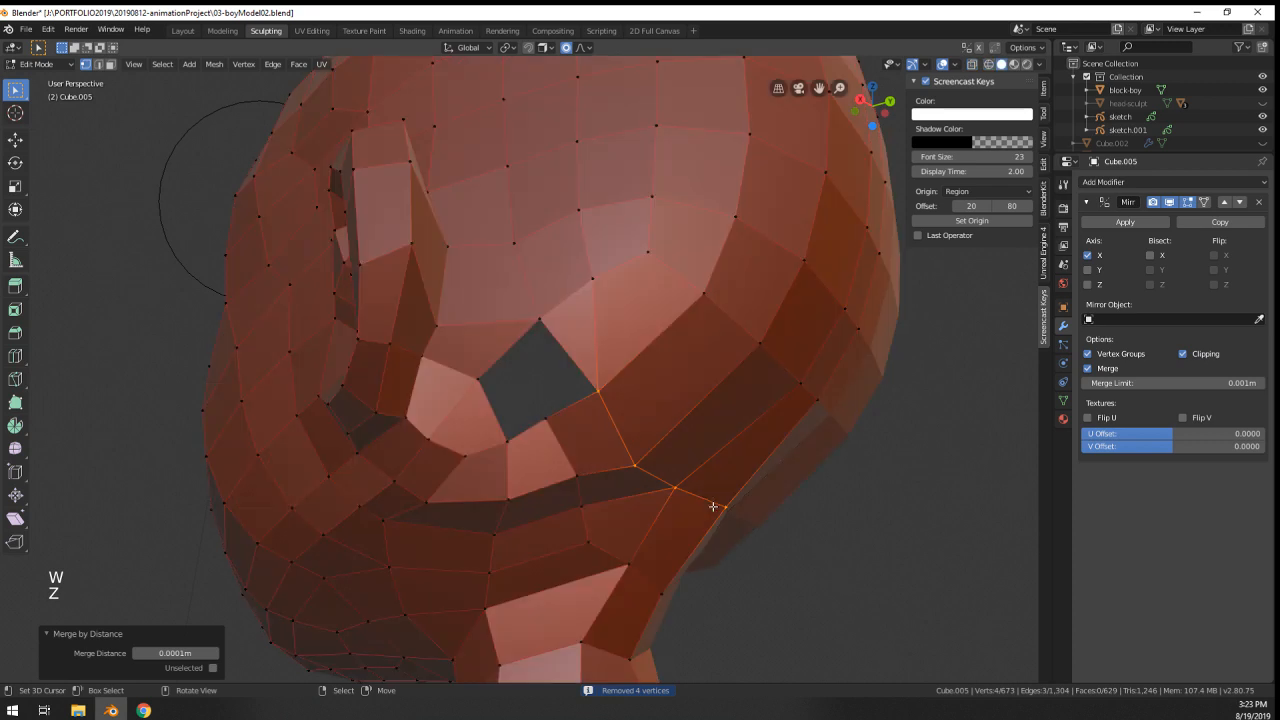
# - Delete the edge along the upper rear side of the hole behind the ear
pyautogui.rightClick(538, 320)
pyautogui.keyDown('shift'); pyautogui.rightClick(598, 391); pyautogui.keyUp('shift')
pyautogui.press('x')
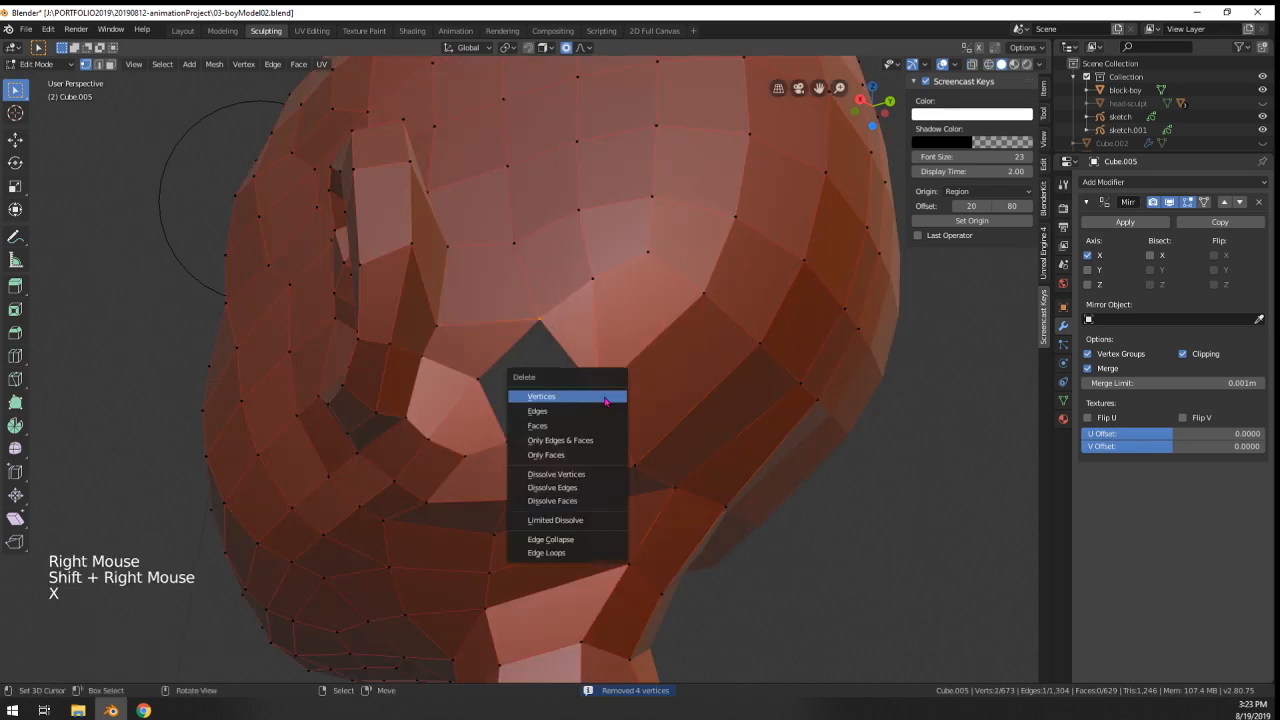
pyautogui.click(575, 416)
# - Fill the remaining hole behind the ear with quad faces, starting from its front edge
pyautogui.rightClick(508, 440)
pyautogui.keyDown('shift'); pyautogui.rightClick(480, 380); pyautogui.keyUp('shift')
pyautogui.press('f')
pyautogui.press('f')
pyautogui.press('f')
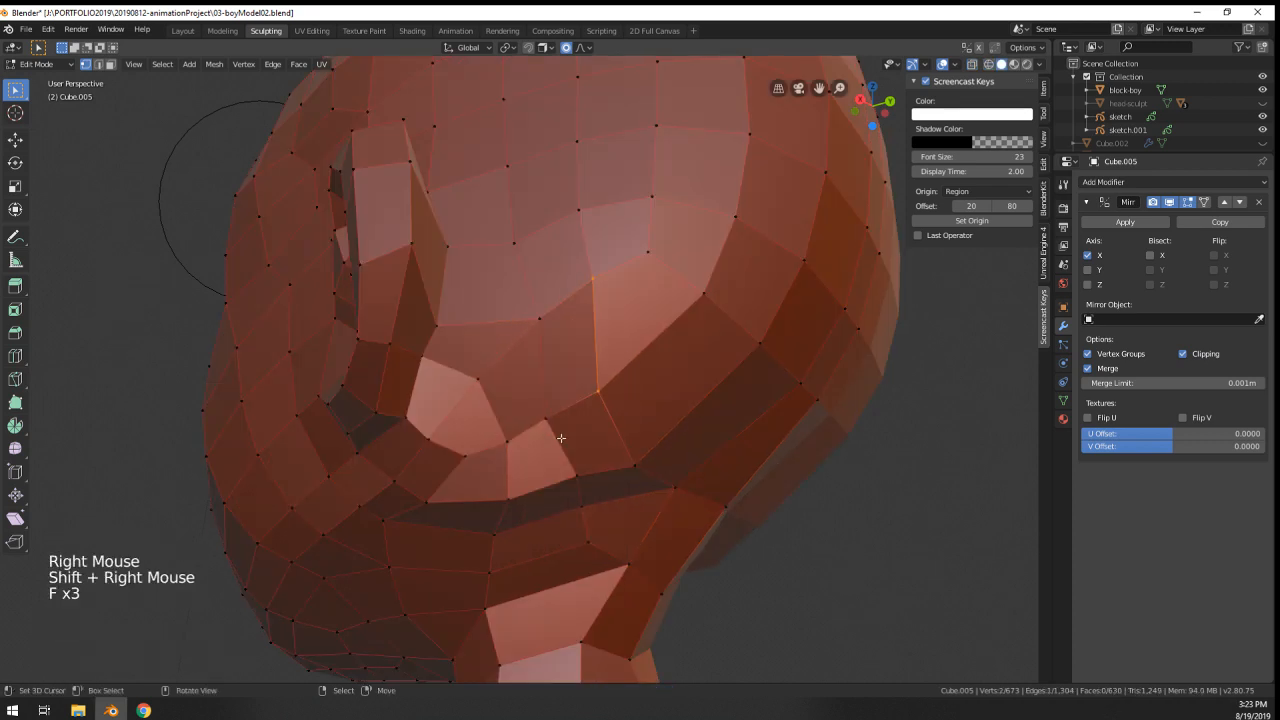
# - Select the vertex path between the area behind the ear and the nape, and move it with proportional editing at size 0.02
pyautogui.rightClick(726, 500)
pyautogui.keyDown('ctrl'); pyautogui.rightClick(737, 491); pyautogui.keyUp('ctrl')
pyautogui.press('g')
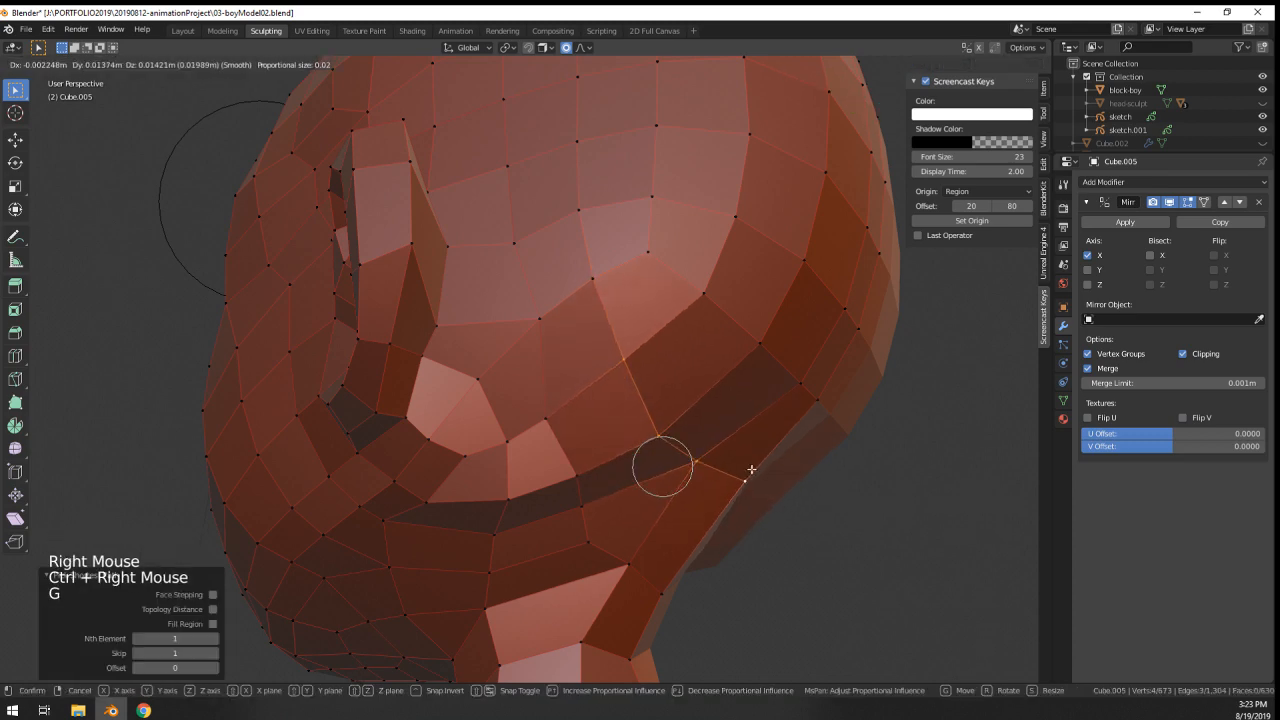
pyautogui.click(749, 474)
# - Switch the mesh to Sculpt Mode and smooth the uneven band behind the ear and across the lower back of the head
pyautogui.scroll(-3, 684, 499)
pyautogui.press('Tab')
pyautogui.moveTo(684, 499); pyautogui.dragTo(657, 509, button='middle')
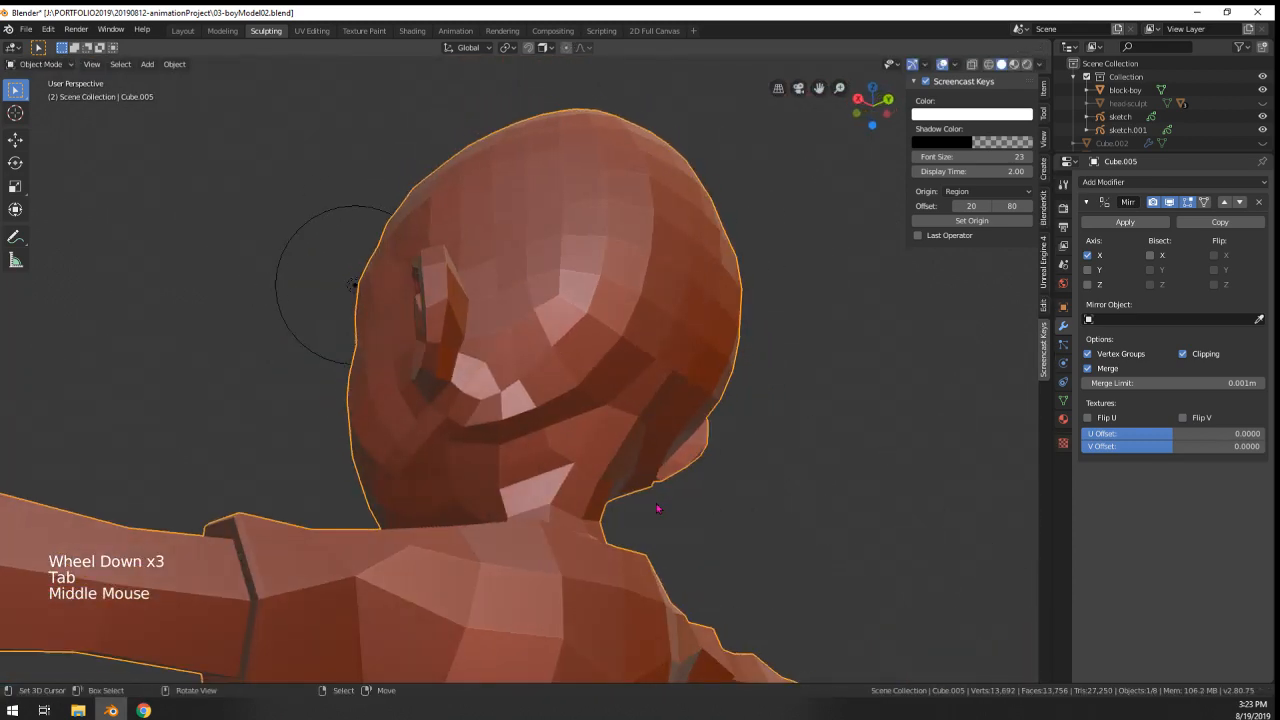
pyautogui.click(38, 64)
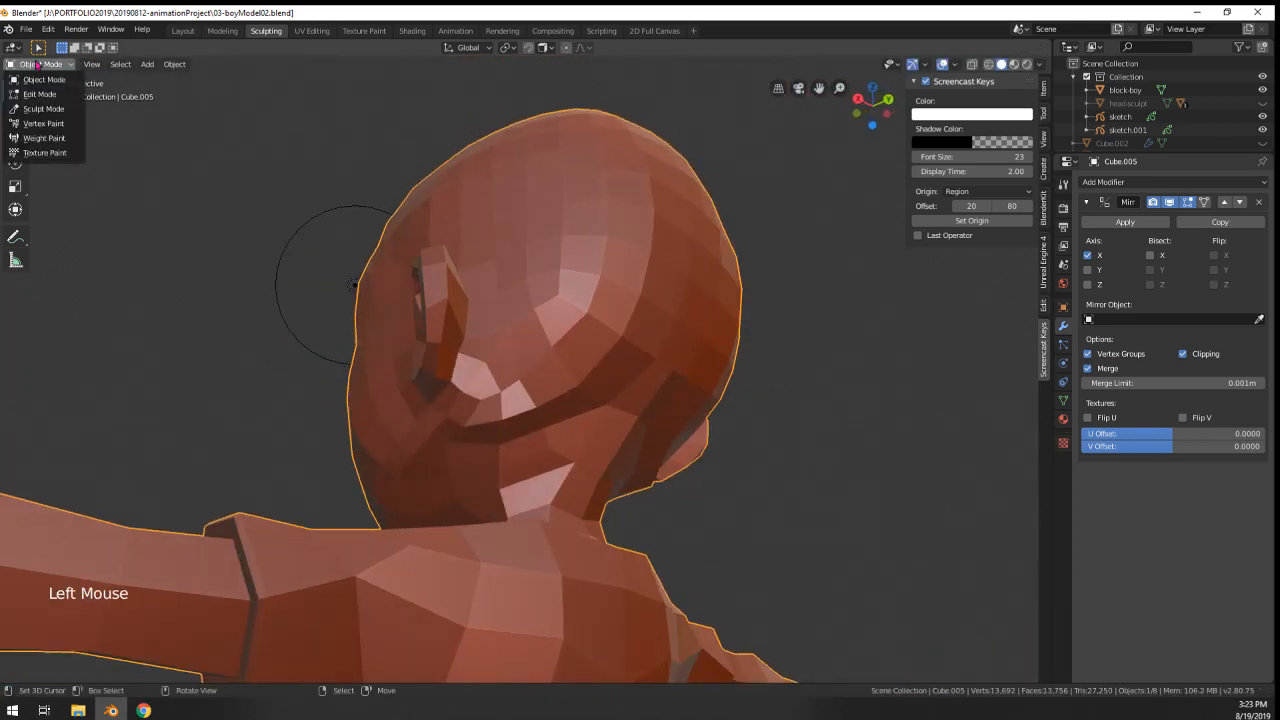
pyautogui.click(60, 110)
pyautogui.keyDown('shift'); pyautogui.doubleClick(577, 399); pyautogui.keyUp('shift')
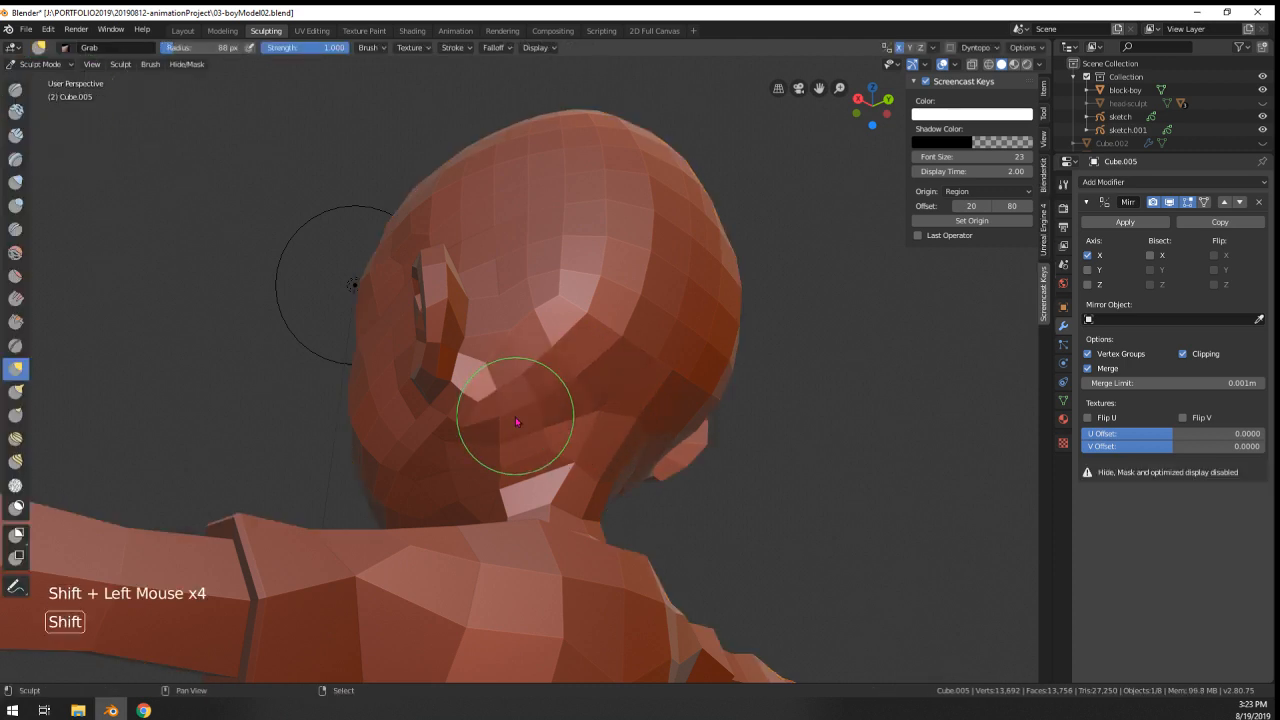
pyautogui.keyDown('shift'); pyautogui.click(598, 385); pyautogui.keyUp('shift')
pyautogui.keyDown('shift'); pyautogui.click(631, 340); pyautogui.keyUp('shift')
pyautogui.scroll(-1, 600, 362)
pyautogui.moveTo(440, 420)
pyautogui.mouseDown(button='middle')
pyautogui.moveTo(520, 437)
pyautogui.moveTo(540, 460)
pyautogui.mouseUp(button='middle')
pyautogui.scroll(2, 520, 437)
pyautogui.keyDown('shift'); pyautogui.click(562, 450); pyautogui.keyUp('shift')
pyautogui.keyDown('shift'); pyautogui.click(560, 410); pyautogui.keyUp('shift')
pyautogui.scroll(-3, 600, 390)
pyautogui.moveTo(609, 380)
pyautogui.mouseDown(button='middle')
pyautogui.moveTo(703, 423)
pyautogui.moveTo(842, 409)
pyautogui.mouseUp(button='middle')
pyautogui.moveTo(842, 409); pyautogui.dragTo(868, 410, button='middle')
# - Return the mesh to Object Mode and apply Shade Smooth in solid shading
pyautogui.click(42, 64)
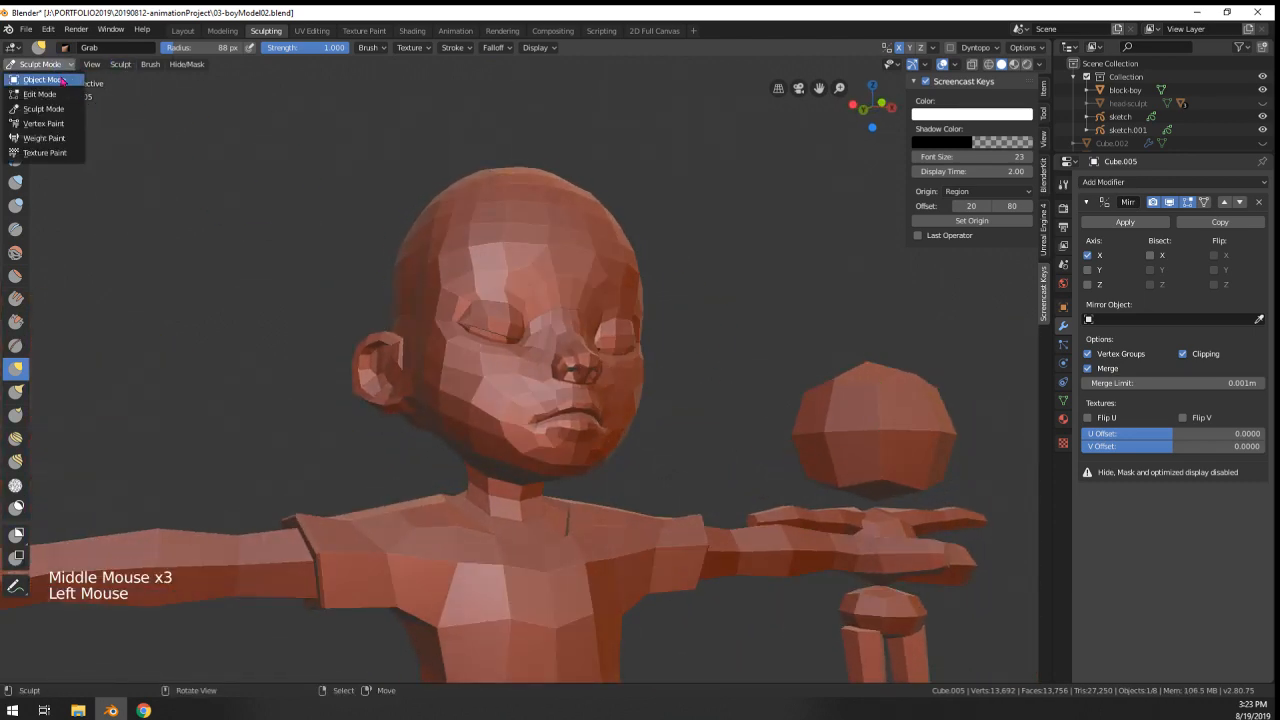
pyautogui.click(42, 78)
pyautogui.moveTo(705, 335); pyautogui.dragTo(573, 343, button='middle')
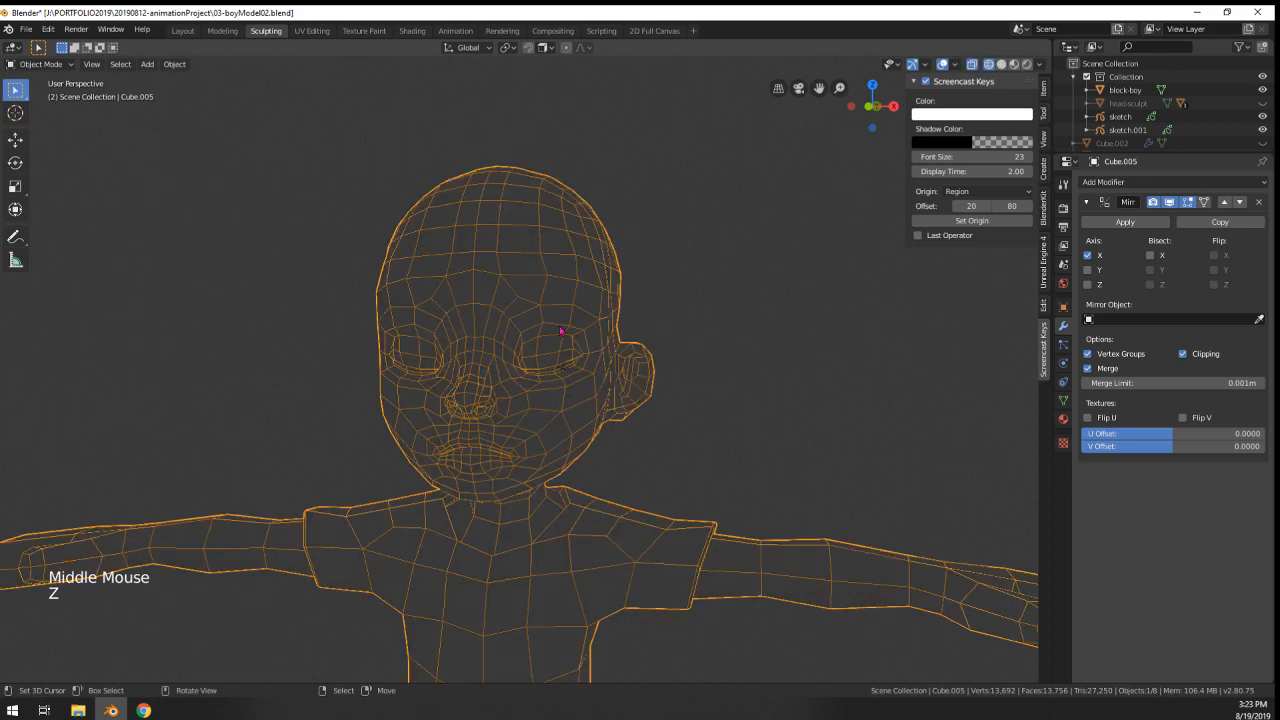
pyautogui.press('z')
pyautogui.scroll(-3, 670, 332)
pyautogui.press('w')
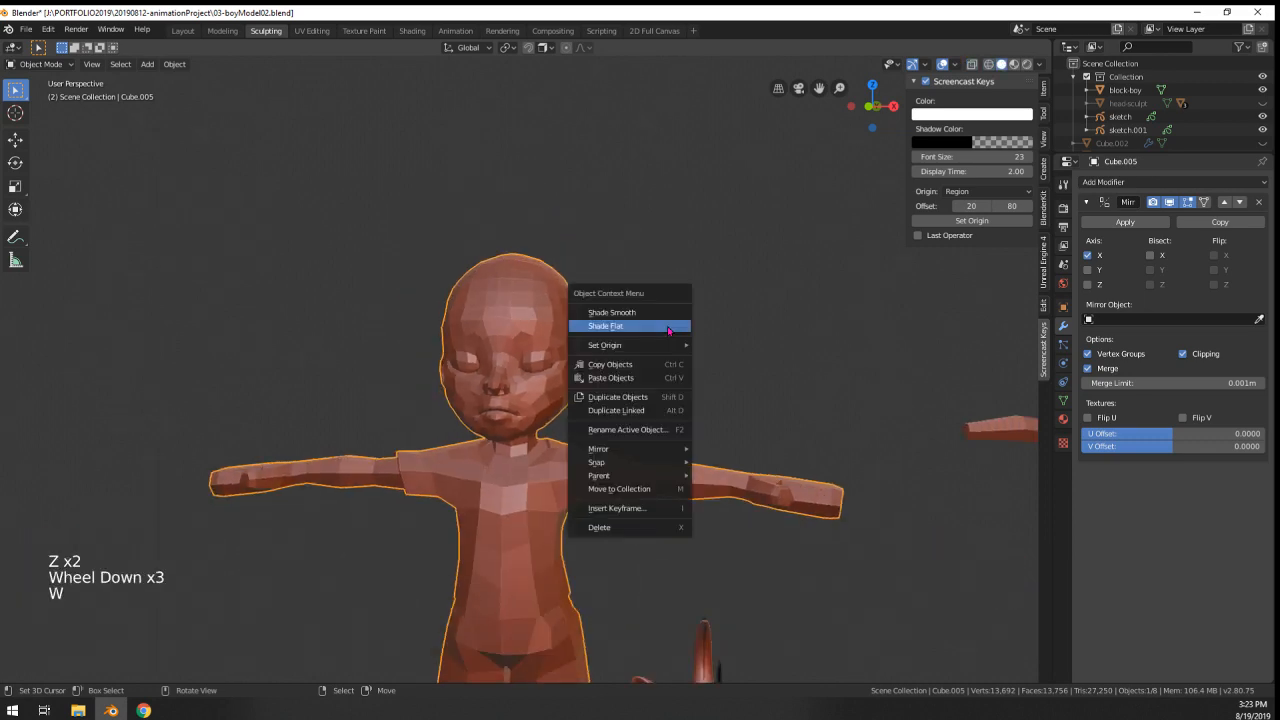
pyautogui.click(598, 312)
# - Examine the smooth-shaded body, face and closed eye from several distances for shading flaws
pyautogui.scroll(-4, 598, 320)
pyautogui.moveTo(590, 470)
pyautogui.mouseDown(button='middle')
pyautogui.moveTo(578, 486)
pyautogui.moveTo(806, 477)
pyautogui.moveTo(719, 481)
pyautogui.moveTo(560, 420)
pyautogui.moveTo(663, 434)
pyautogui.moveTo(643, 422)
pyautogui.moveTo(680, 412)
pyautogui.mouseUp(button='middle')
pyautogui.scroll(6, 549, 387)
pyautogui.scroll(-7, 549, 387)
pyautogui.scroll(9, 549, 387)
pyautogui.press('z')
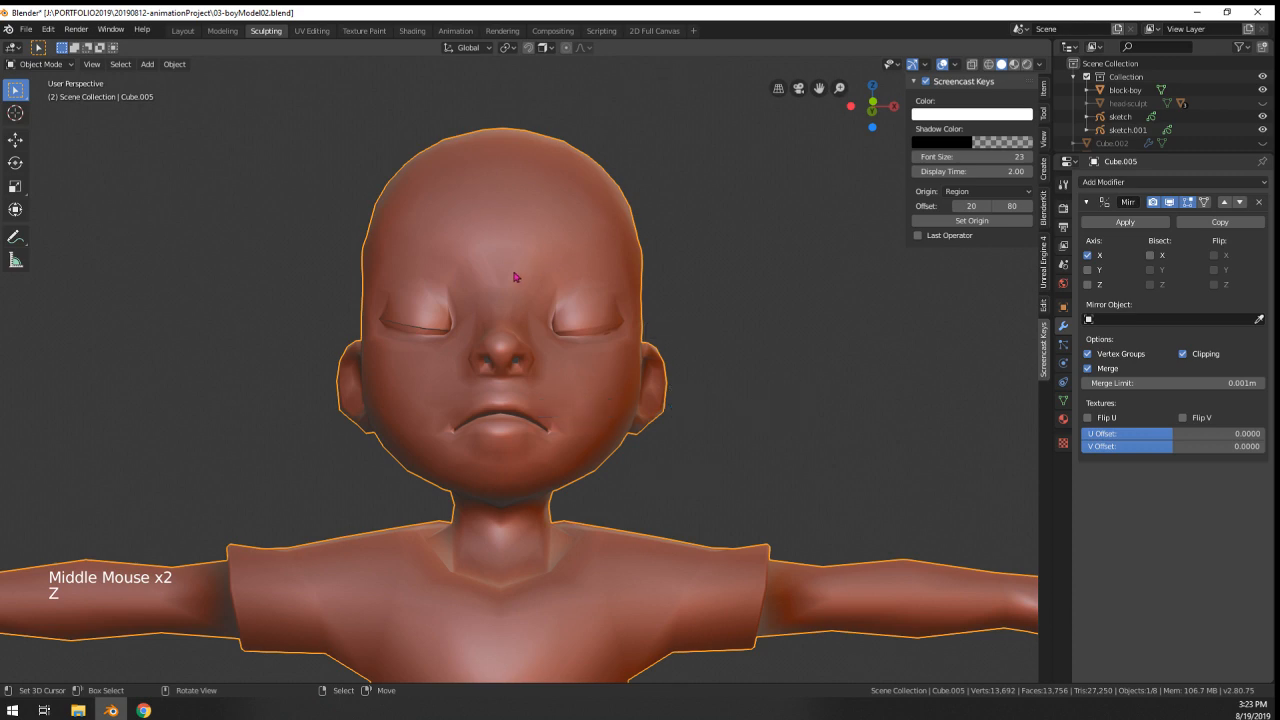
pyautogui.scroll(3, 665, 280)
pyautogui.moveTo(500, 274)
pyautogui.mouseDown(button='middle')
pyautogui.moveTo(665, 280)
pyautogui.moveTo(600, 300)
pyautogui.mouseUp(button='middle')
pyautogui.press('Tab')
pyautogui.scroll(1, 674, 283)
pyautogui.moveTo(600, 300); pyautogui.dragTo(617, 320, button='middle')
pyautogui.press('Tab')
pyautogui.scroll(1, 344, 270)
# - In Sculpt Mode, enlarge the Grab brush to 146 px, reshape the lower eyelid and smooth the eye's inner corner
pyautogui.click(58, 64)
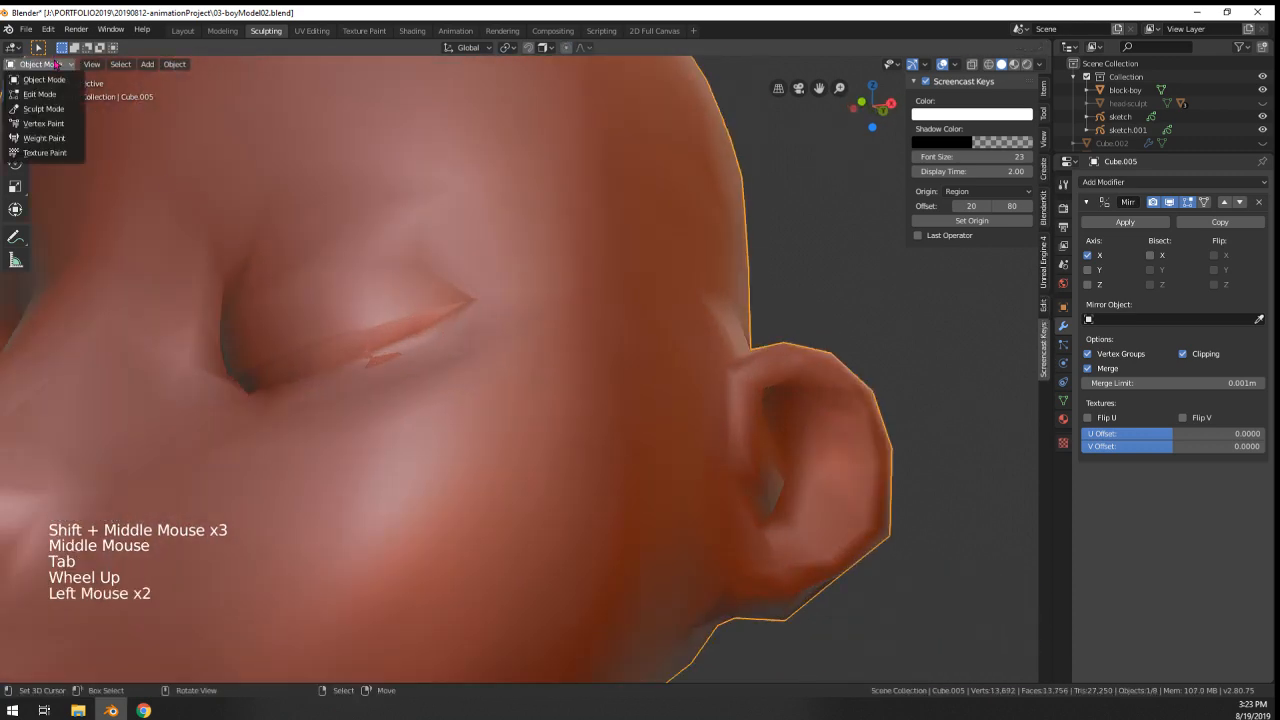
pyautogui.click(60, 109)
pyautogui.keyDown('shift'); pyautogui.moveTo(491, 309); pyautogui.dragTo(480, 306); pyautogui.keyUp('shift')
pyautogui.moveTo(480, 306)
pyautogui.mouseDown(button='middle')
pyautogui.moveTo(494, 329)
pyautogui.moveTo(614, 356)
pyautogui.mouseUp(button='middle')
pyautogui.press('g')
pyautogui.press('f')
pyautogui.click(660, 308)
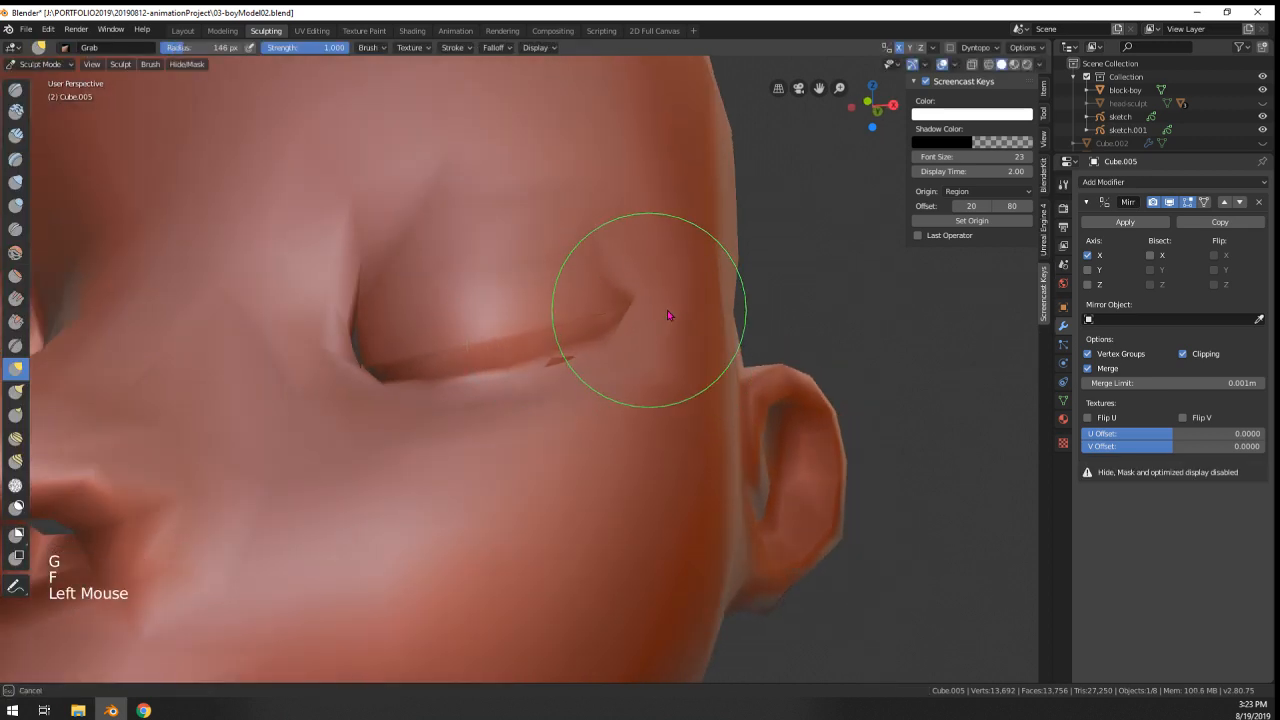
pyautogui.moveTo(617, 371); pyautogui.dragTo(592, 377)
pyautogui.moveTo(489, 383)
pyautogui.mouseDown()
pyautogui.moveTo(490, 397)
pyautogui.moveTo(428, 411)
pyautogui.mouseUp()
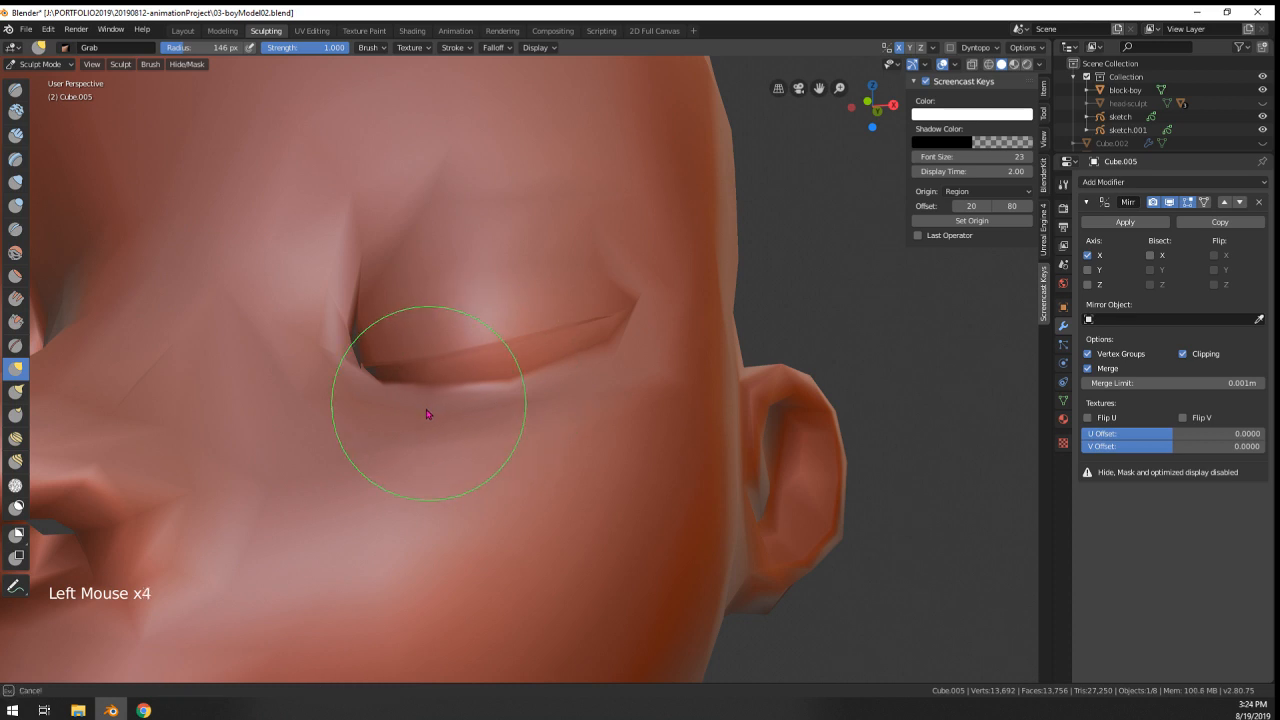
pyautogui.moveTo(333, 355)
pyautogui.keyDown('shift'); pyautogui.mouseDown()
pyautogui.moveTo(351, 343)
pyautogui.moveTo(396, 228)
pyautogui.mouseUp(); pyautogui.keyUp('shift')
# - Return to Edit Mode and select the edge loop around the closed eyelid opening
pyautogui.click(42, 63)
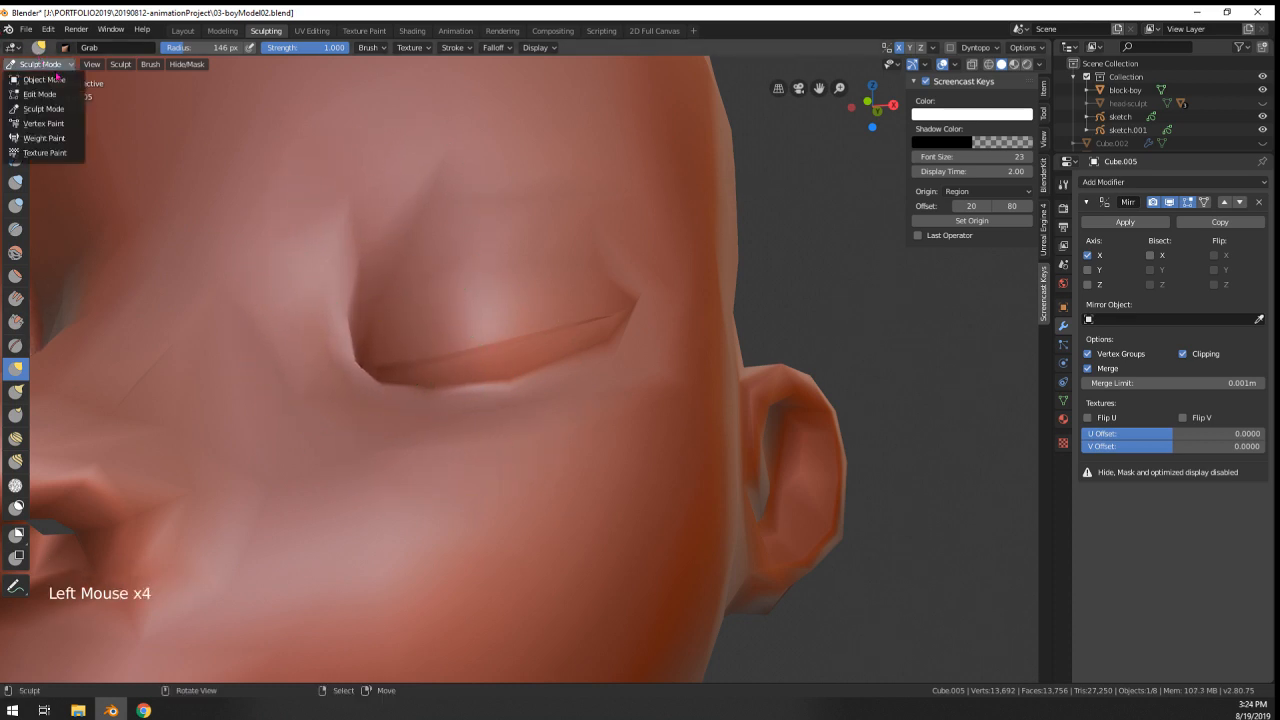
pyautogui.click(61, 82)
pyautogui.press('Tab')
pyautogui.scroll(-2, 523, 306)
pyautogui.moveTo(523, 306); pyautogui.dragTo(522, 333, button='middle')
pyautogui.moveTo(522, 333); pyautogui.dragTo(521, 363, button='middle')
pyautogui.keyDown('alt'); pyautogui.rightClick(566, 370); pyautogui.keyUp('alt')
pyautogui.scroll(2, 521, 363)
pyautogui.scroll(1, 521, 363)
pyautogui.scroll(-2, 521, 363)
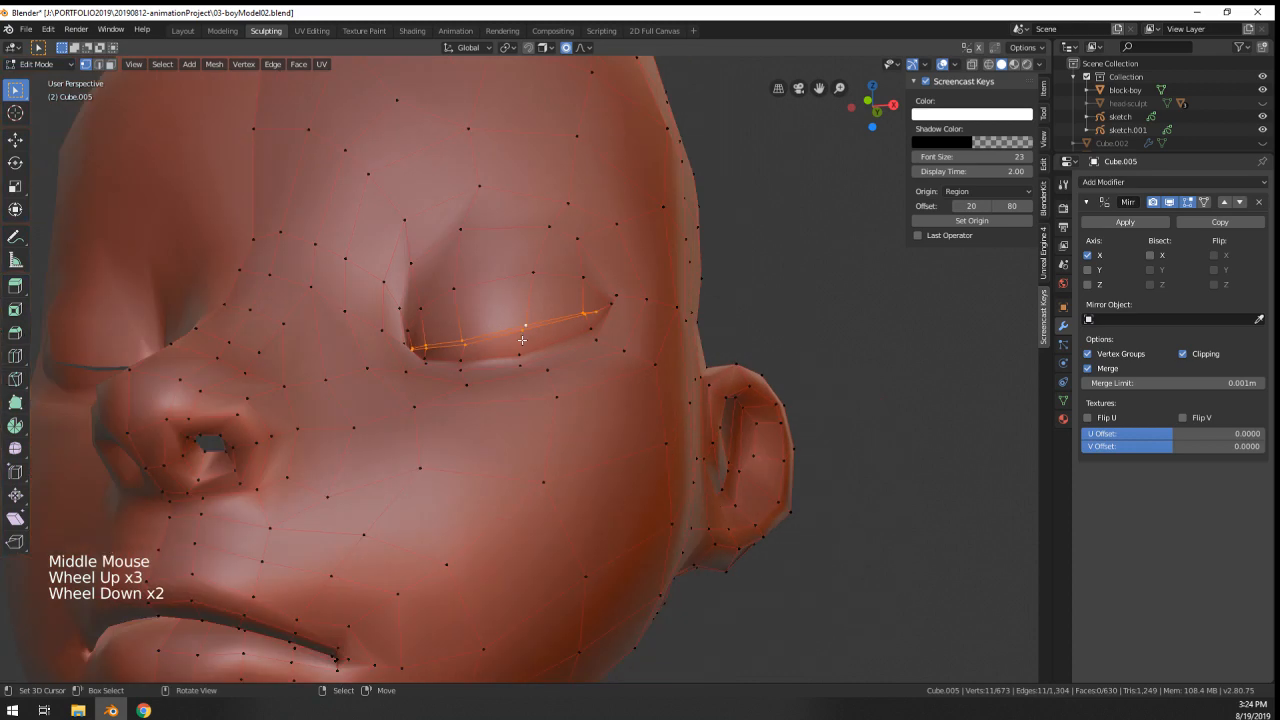
# - Expand the eyelid loop selection three times and hide all unselected parts of the head mesh
pyautogui.press('KP_1')
pyautogui.press('KP_3')
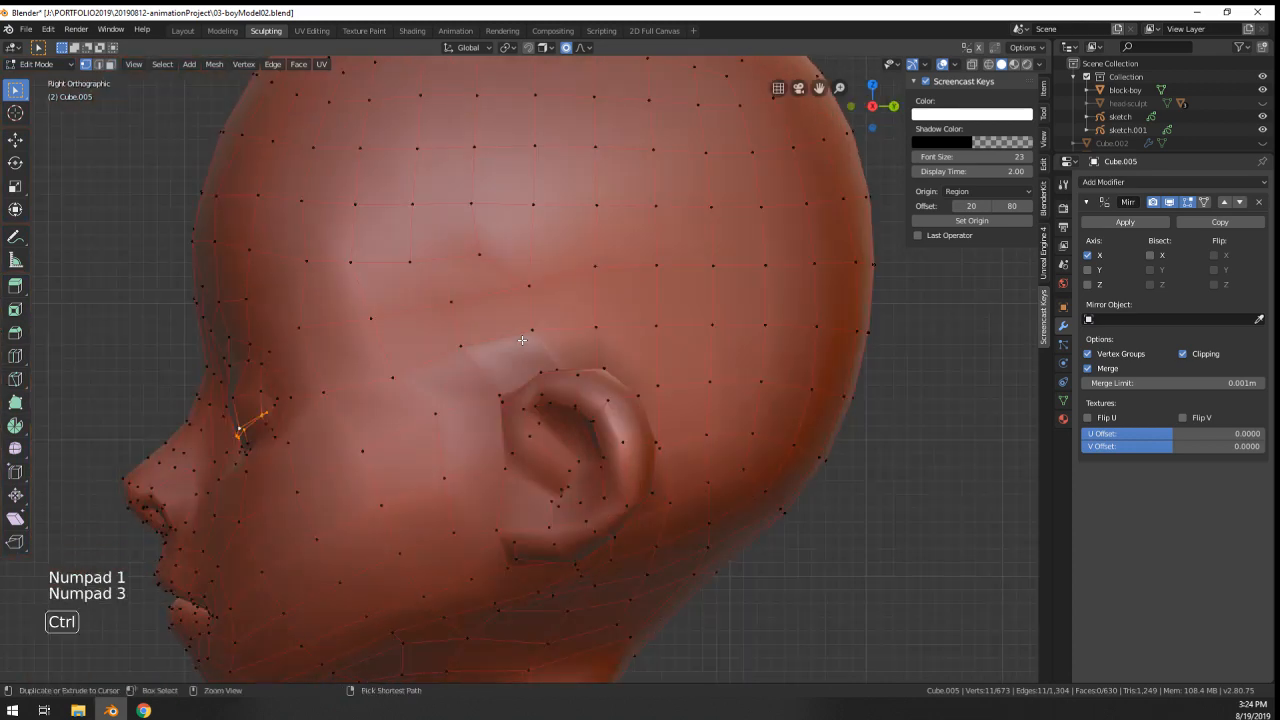
pyautogui.press('ctrl+KP_Add')
pyautogui.press('ctrl+KP_Add')
pyautogui.press('ctrl+KP_Add')
pyautogui.moveTo(522, 340); pyautogui.dragTo(526, 432, button='middle')
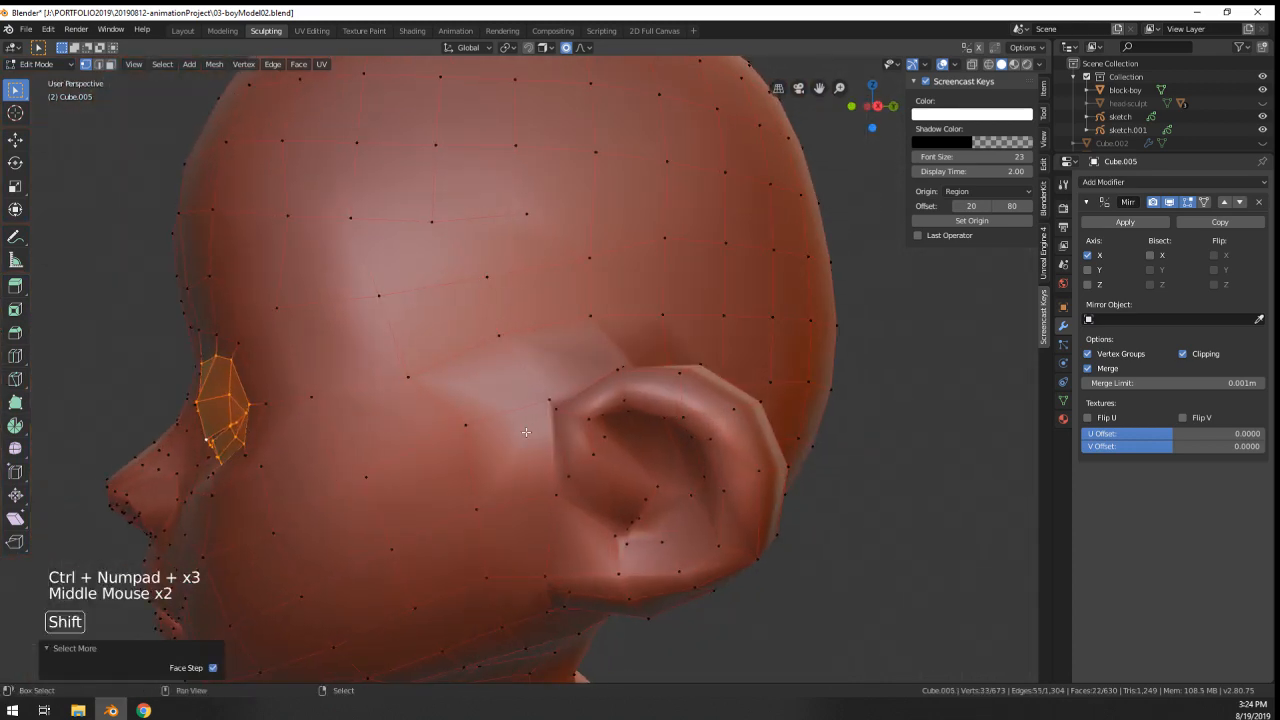
pyautogui.hotkey('shift', 'h')
# - Select the eyelid opening loop and extrude it into the socket, about 0.0075 m in Y and 0.0054 m in Z
pyautogui.moveTo(222, 472); pyautogui.dragTo(536, 419, button='middle')
pyautogui.keyDown('alt'); pyautogui.rightClick(229, 434); pyautogui.keyUp('alt')
pyautogui.moveTo(536, 419); pyautogui.dragTo(457, 429, button='middle')
pyautogui.scroll(2, 511, 403)
pyautogui.press('e')
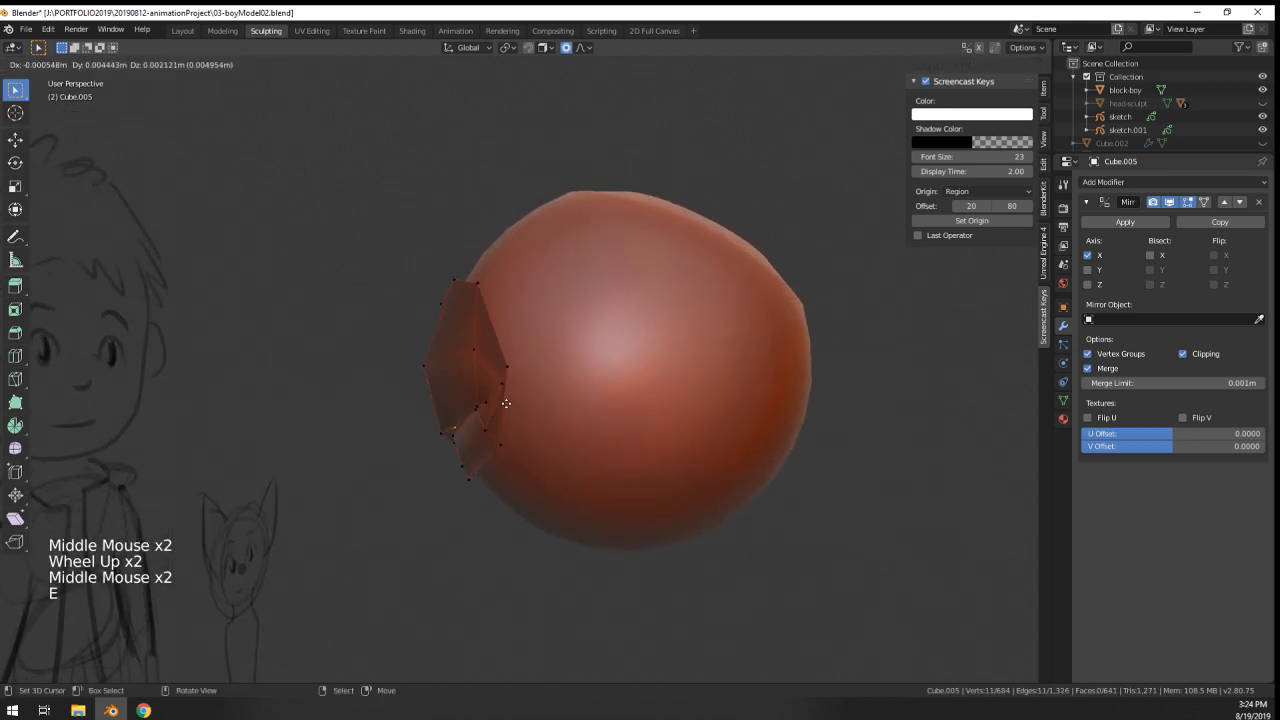
pyautogui.click(514, 397)
pyautogui.moveTo(514, 397); pyautogui.dragTo(652, 380, button='middle')
# - Try a second extrusion of the eyelid rim, scale it to 0.759 and move it in wireframe, and undo these edits
pyautogui.press('e')
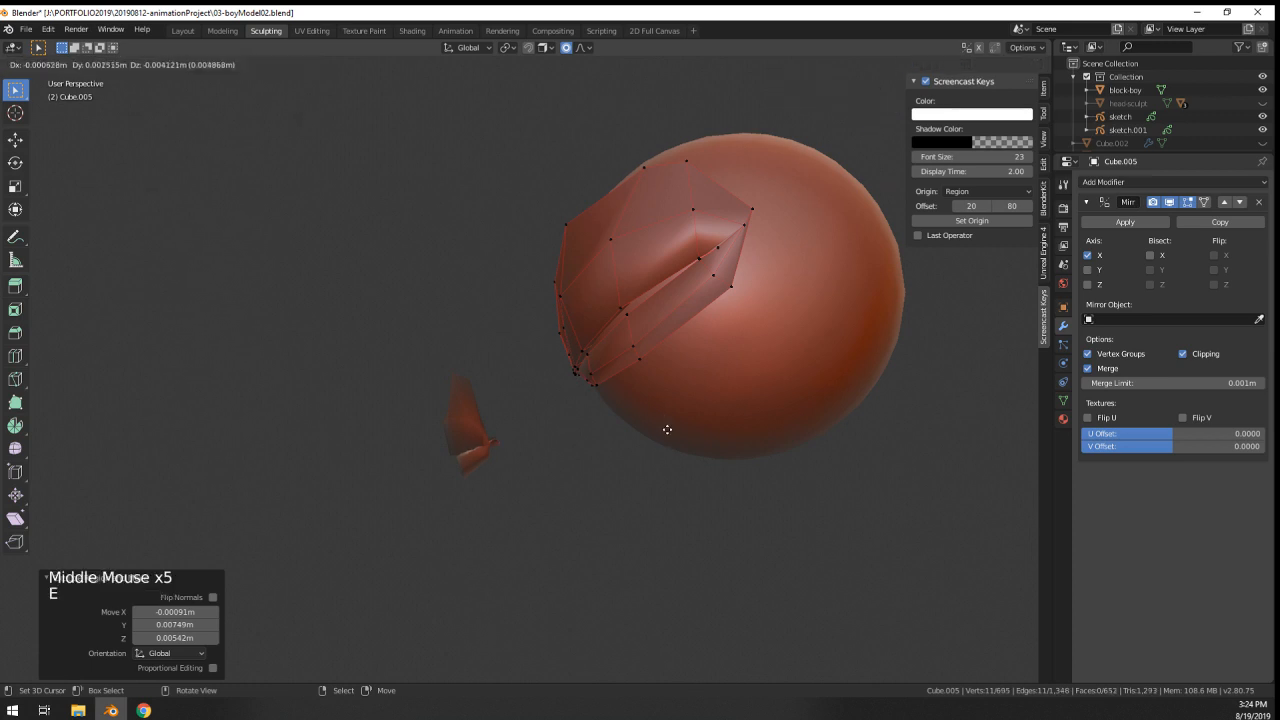
pyautogui.click(727, 468)
pyautogui.moveTo(719, 451)
pyautogui.mouseDown(button='middle')
pyautogui.moveTo(614, 449)
pyautogui.moveTo(551, 471)
pyautogui.moveTo(634, 446)
pyautogui.moveTo(523, 471)
pyautogui.mouseUp(button='middle')
pyautogui.press('s')
pyautogui.click(517, 460)
pyautogui.press('z')
pyautogui.click(597, 454)
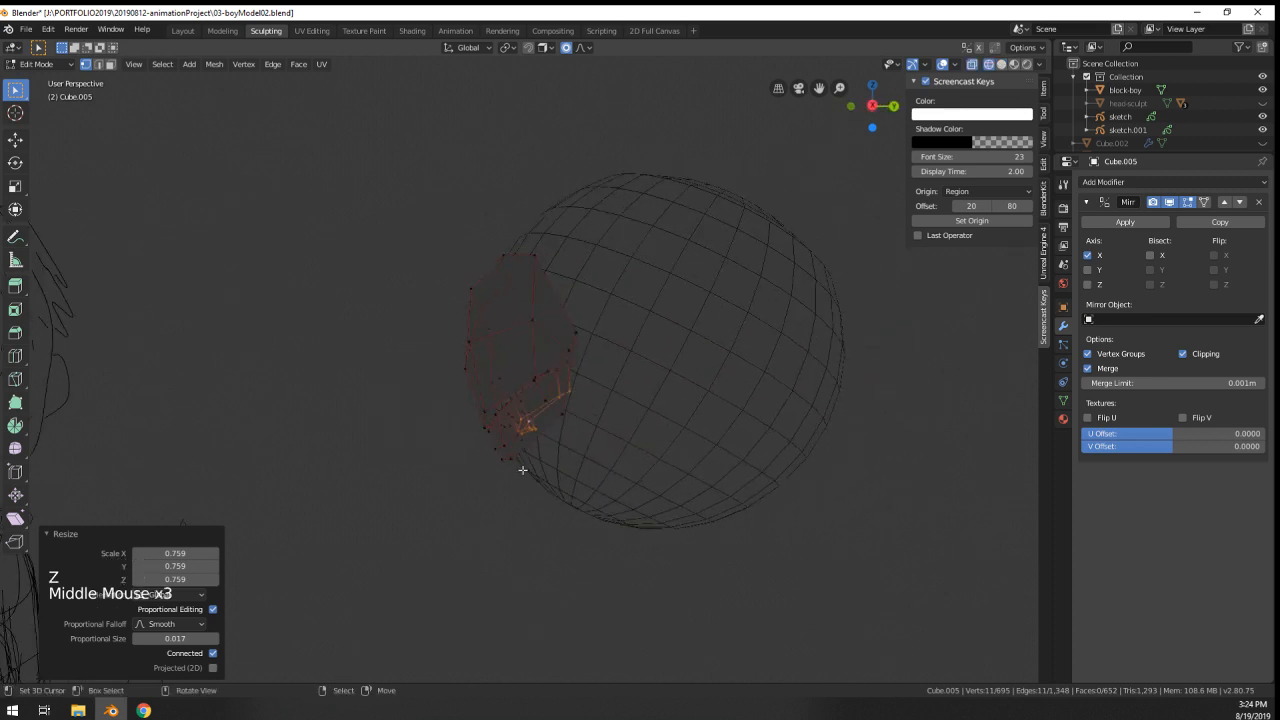
pyautogui.press('g')
pyautogui.hotkey('ctrl', 'z')
pyautogui.hotkey('ctrl', 'z')
pyautogui.hotkey('ctrl', 'z')
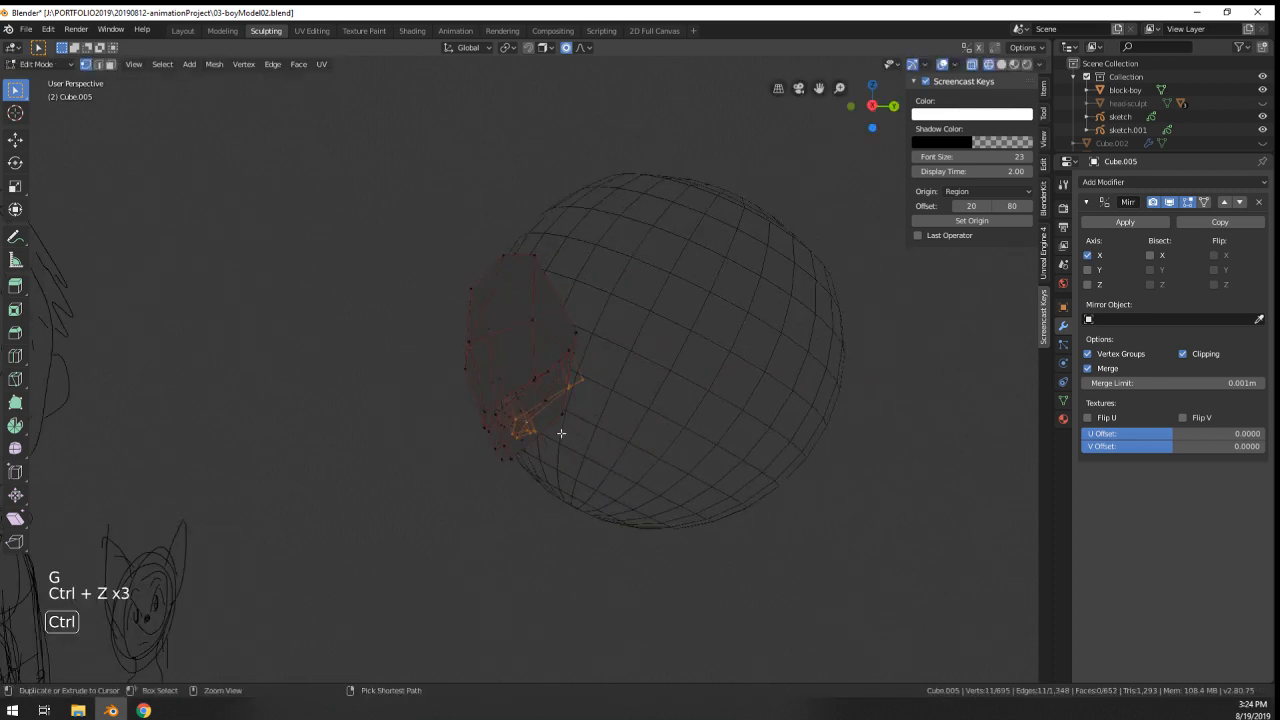
# - Move the extruded eyelid loop deeper into the socket with proportional editing and scale it to 1.262 along X
pyautogui.moveTo(561, 433); pyautogui.dragTo(766, 482, button='middle')
pyautogui.press('g')
pyautogui.click(557, 429)
pyautogui.press('g')
pyautogui.click(663, 476)
pyautogui.press('s')
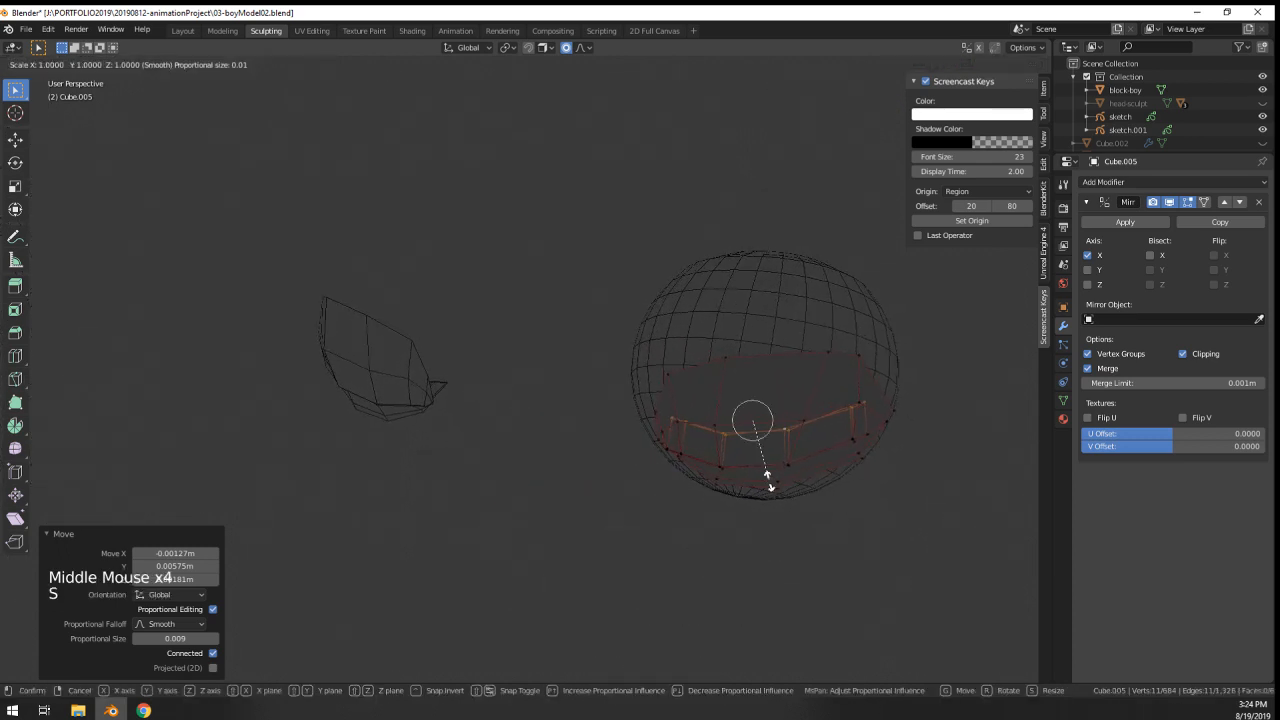
pyautogui.click(797, 478)
pyautogui.press('g')
pyautogui.press('z')
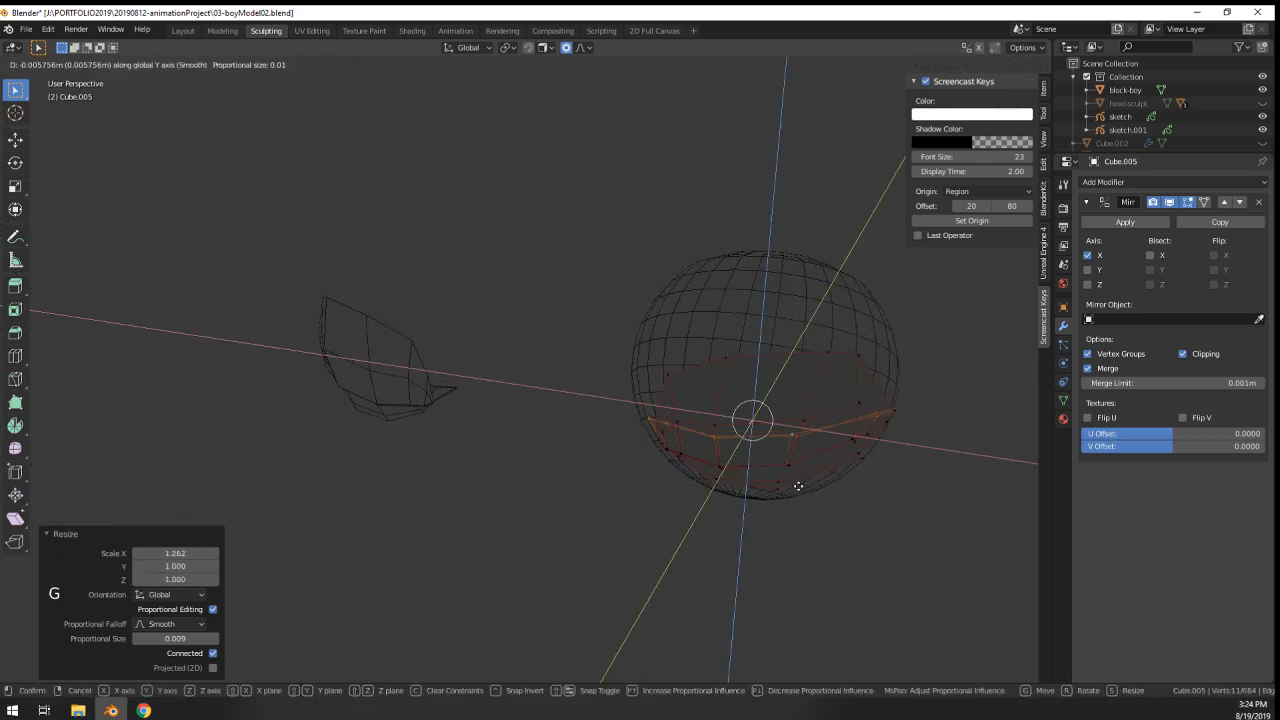
pyautogui.press('y')
pyautogui.rightClick(790, 461)
pyautogui.press('w')
pyautogui.press('Escape')
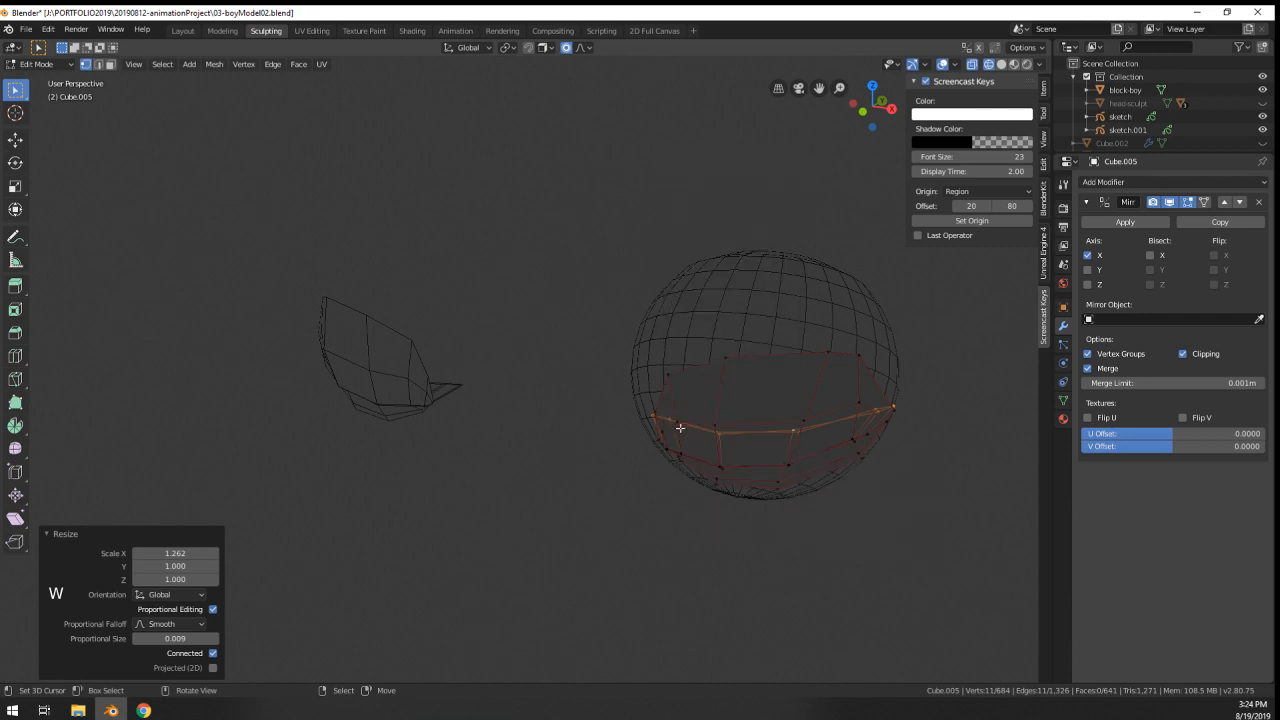
# - Reposition the end vertices of the extruded eyelid loop at one corner of the eye with proportional editing
pyautogui.rightClick(677, 424)
pyautogui.press('g')
pyautogui.click(694, 427)
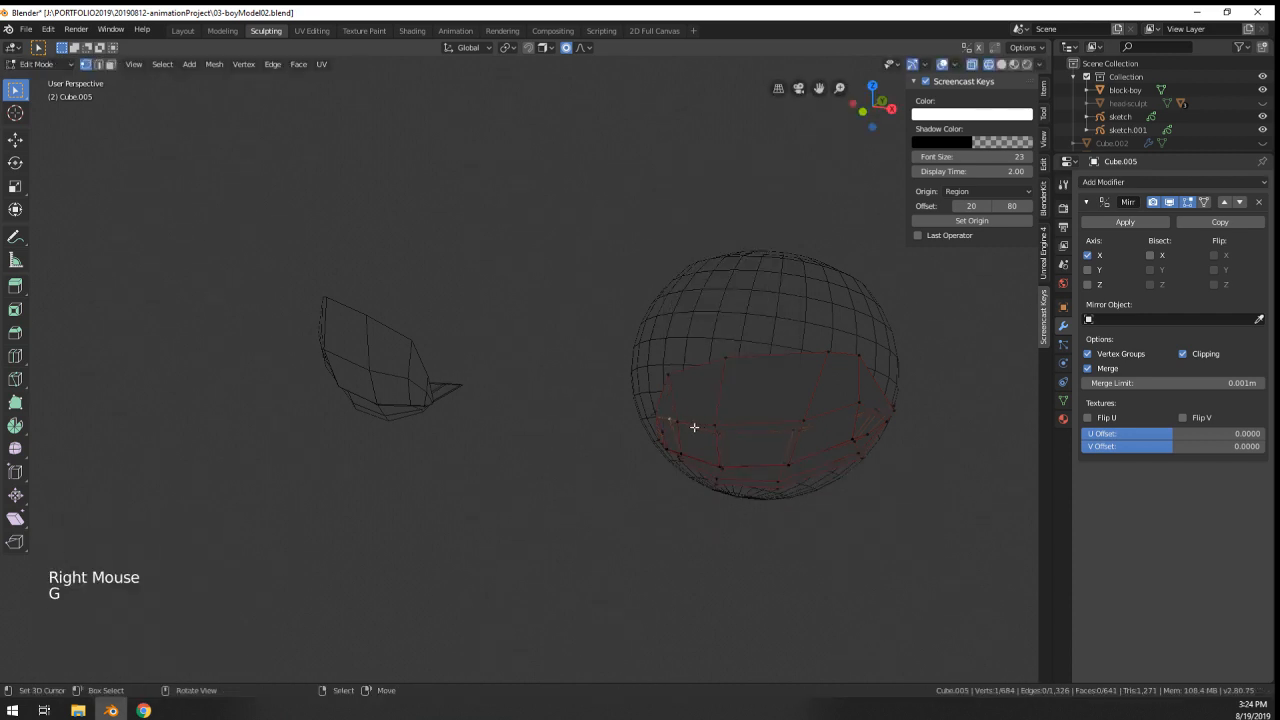
pyautogui.keyDown('shift'); pyautogui.moveTo(674, 424); pyautogui.dragTo(566, 363, button='middle'); pyautogui.keyUp('shift')
pyautogui.scroll(5, 651, 420)
pyautogui.press('g')
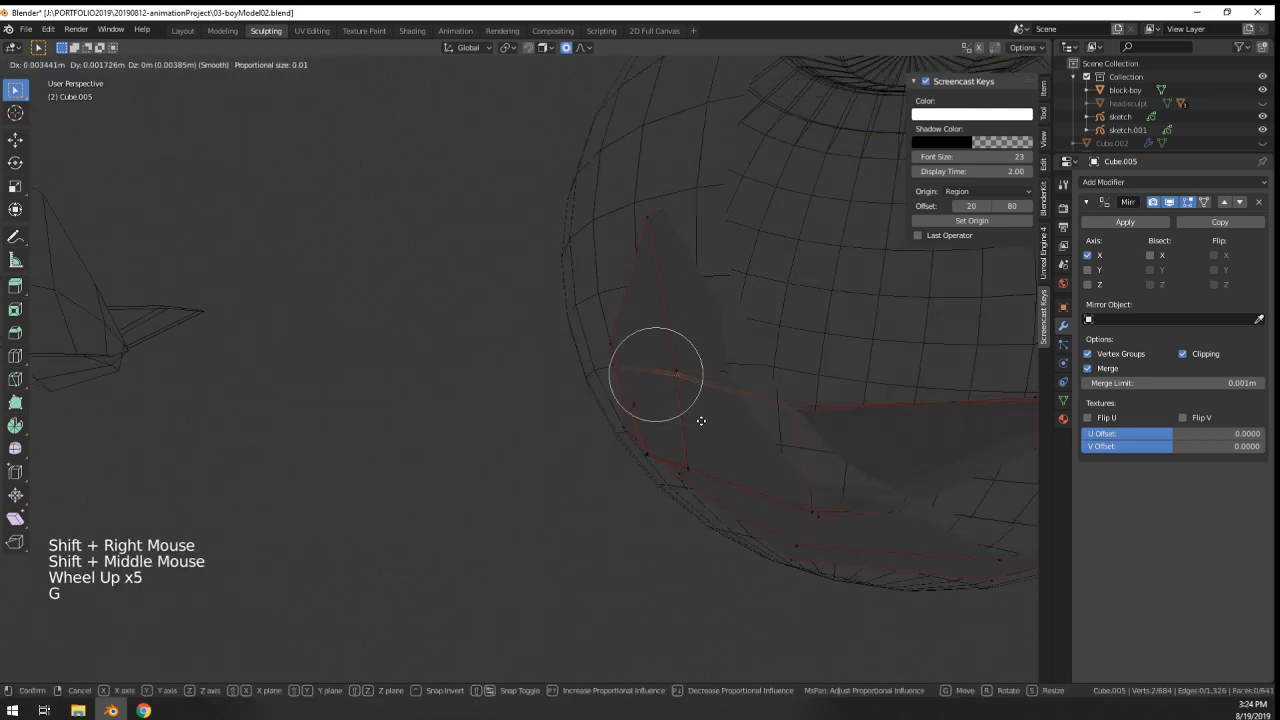
pyautogui.click(769, 455)
pyautogui.keyDown('shift'); pyautogui.moveTo(769, 455); pyautogui.dragTo(643, 457, button='middle'); pyautogui.keyUp('shift')
pyautogui.press('g')
pyautogui.click(672, 461)
# - Select the two end vertices at the opposite corner of the extruded eyelid loop and move them inward
pyautogui.keyDown('shift'); pyautogui.moveTo(769, 457); pyautogui.dragTo(640, 458, button='middle'); pyautogui.keyUp('shift')
pyautogui.keyDown('shift'); pyautogui.moveTo(660, 459); pyautogui.dragTo(723, 351, button='middle'); pyautogui.keyUp('shift')
pyautogui.scroll(-2, 536, 463)
pyautogui.rightClick(731, 340)
pyautogui.keyDown('shift'); pyautogui.rightClick(733, 340); pyautogui.keyUp('shift')
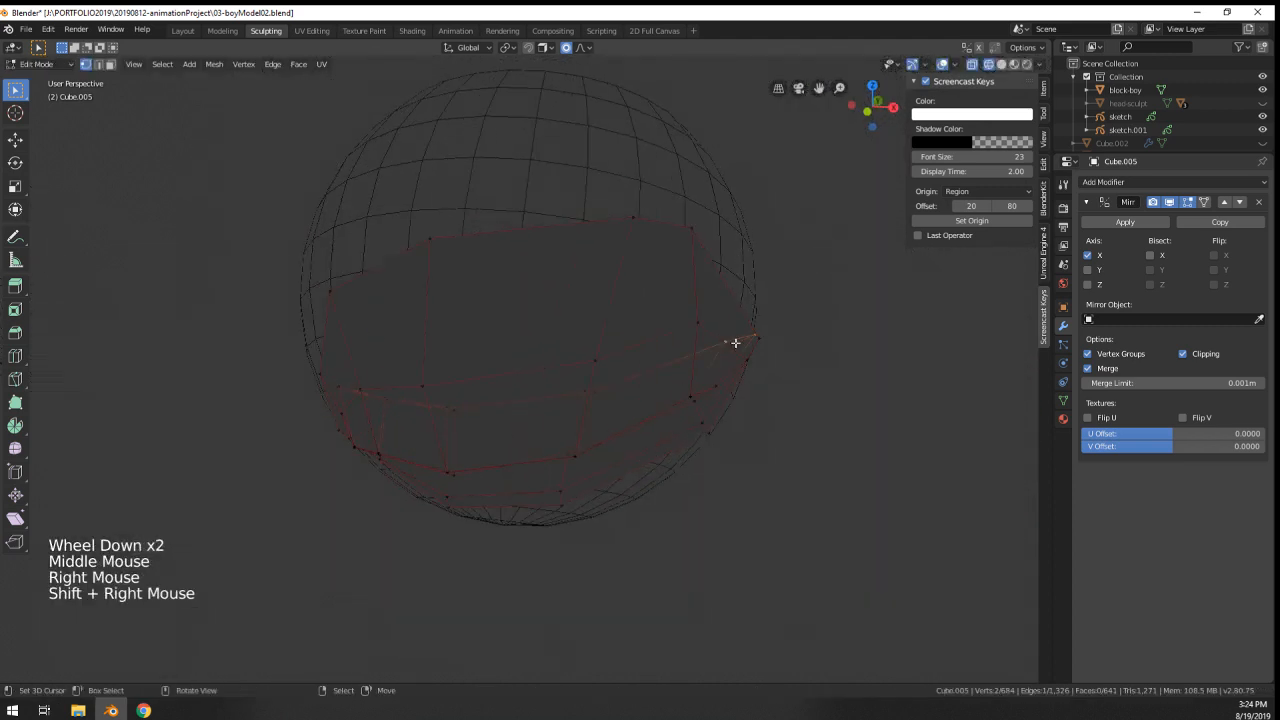
pyautogui.rightClick(727, 339)
pyautogui.keyDown('shift'); pyautogui.rightClick(726, 339); pyautogui.keyUp('shift')
pyautogui.press('g')
pyautogui.click(729, 407)
pyautogui.scroll(-1, 731, 406)
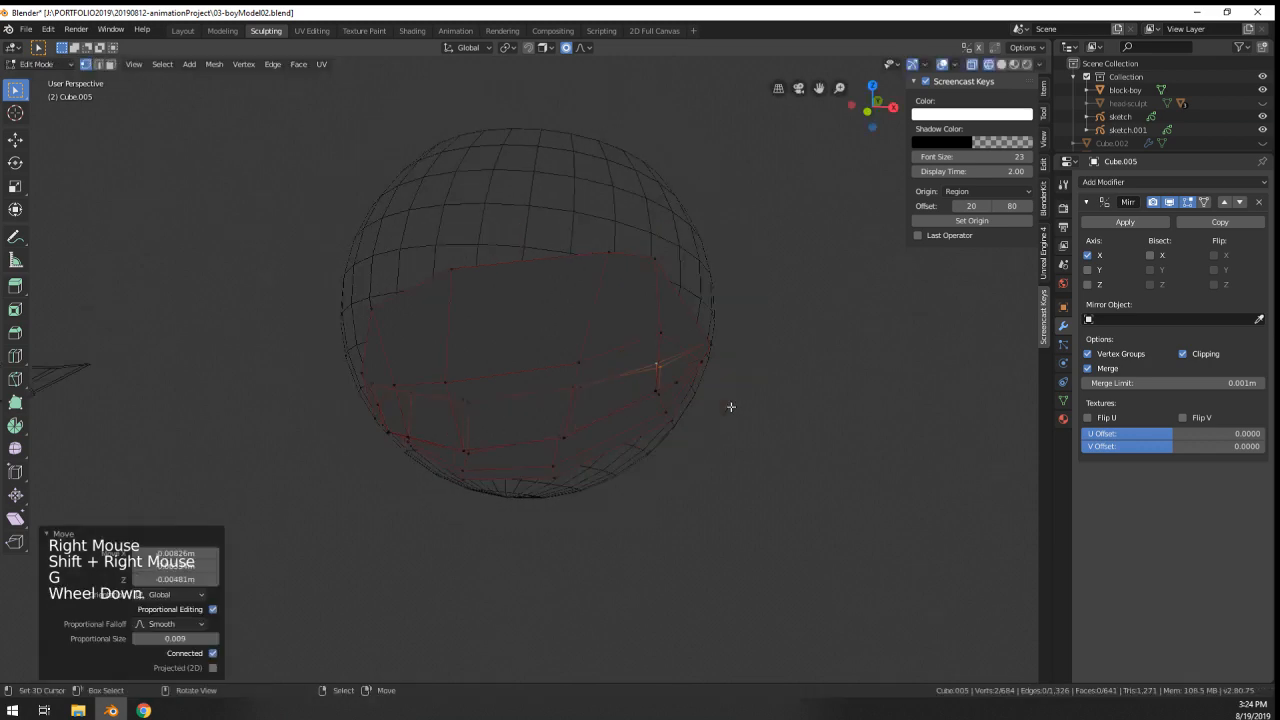
# - Check the extruded eyelid geometry in wireframe, both isolated and within the complete head
pyautogui.press('Tab')
pyautogui.moveTo(731, 406); pyautogui.dragTo(415, 377, button='middle')
pyautogui.press('Tab')
pyautogui.press('Tab')
pyautogui.press('Tab')
pyautogui.rightClick(380, 417)
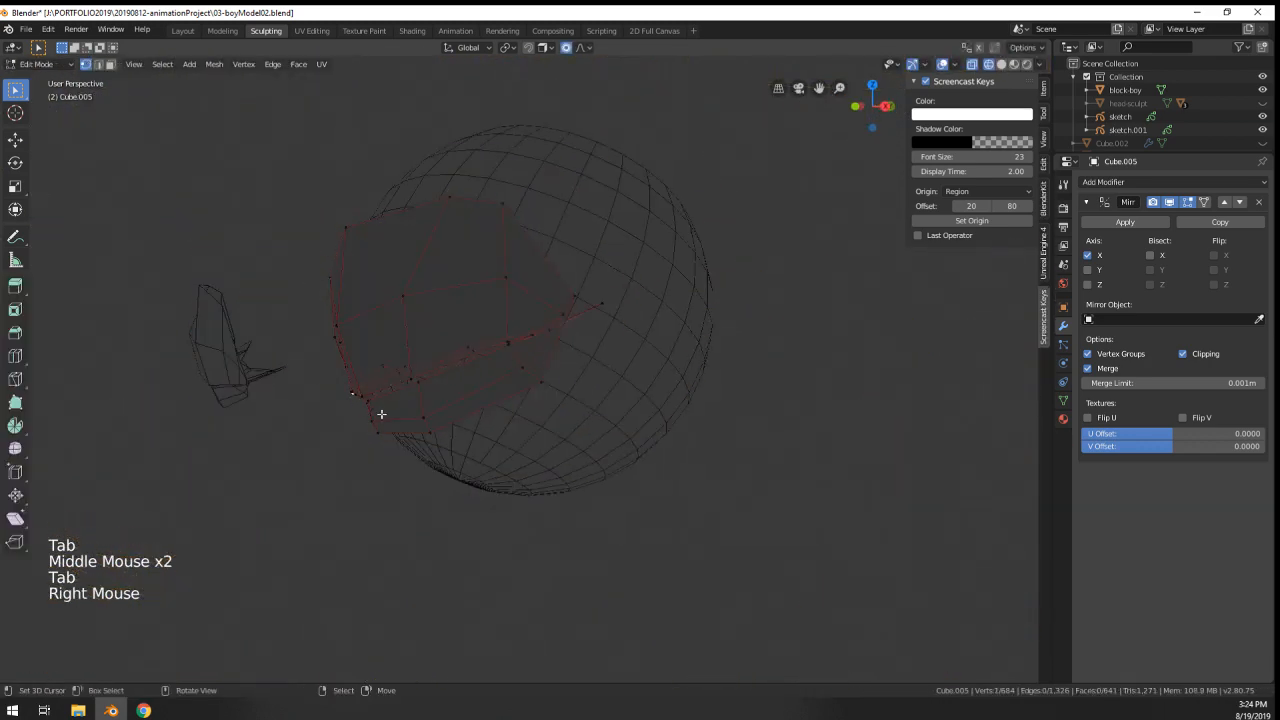
pyautogui.moveTo(380, 417); pyautogui.dragTo(449, 397, button='middle')
pyautogui.rightClick(471, 400)
pyautogui.rightClick(472, 405)
pyautogui.press('Tab')
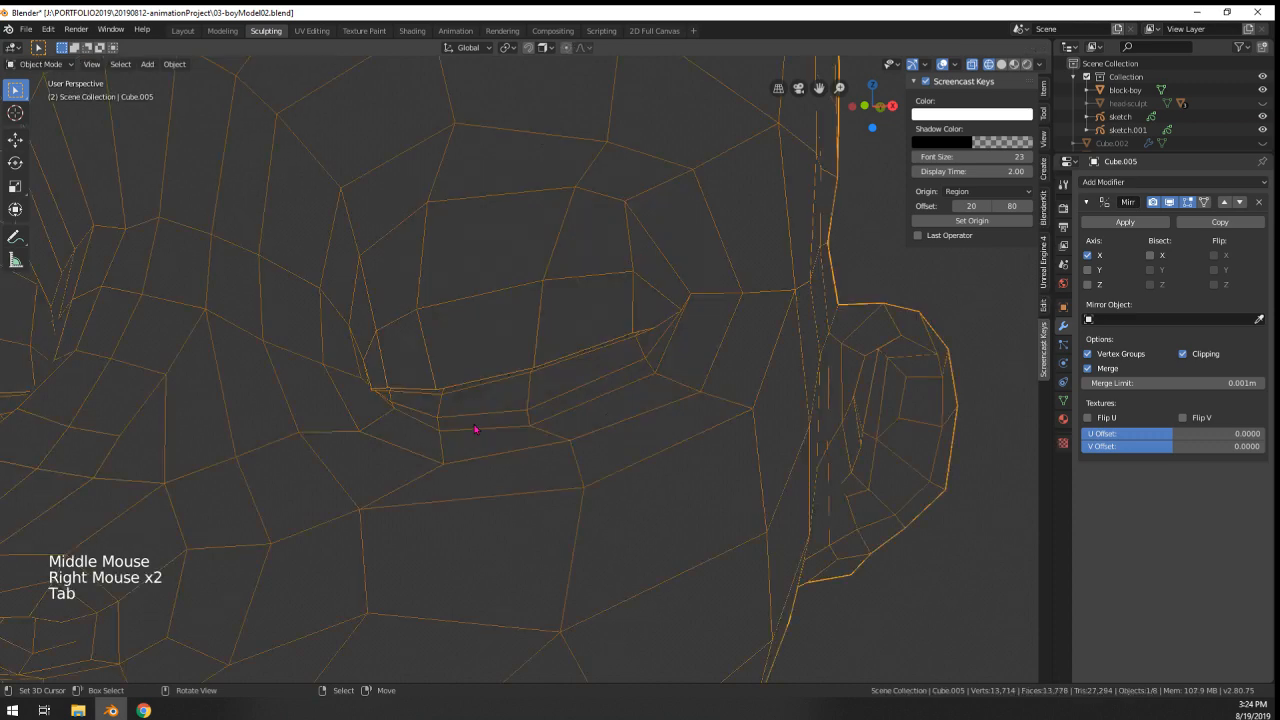
# - Reveal the hidden head geometry and restore solid shading in Object Mode
pyautogui.press('Tab')
pyautogui.hotkey('shift', 'h')
pyautogui.hotkey('alt', 'h')
pyautogui.press('Tab')
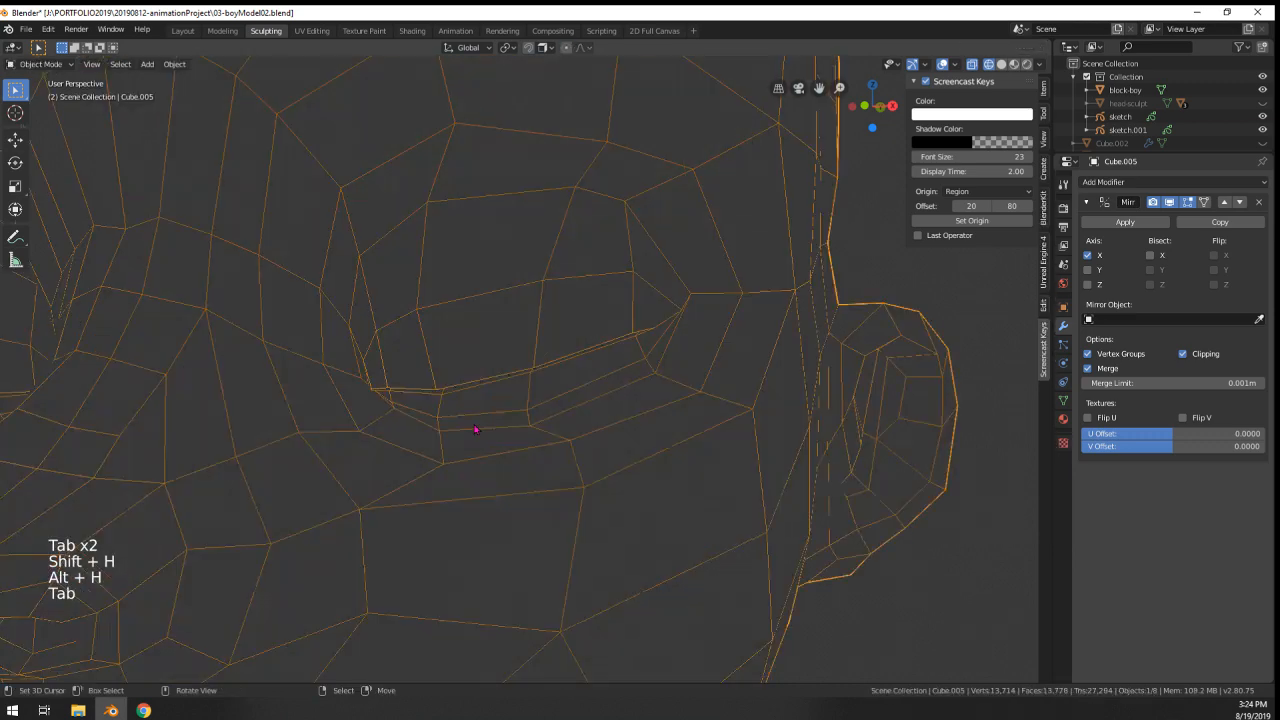
pyautogui.scroll(-3, 475, 429)
pyautogui.press('x')
pyautogui.press('z')
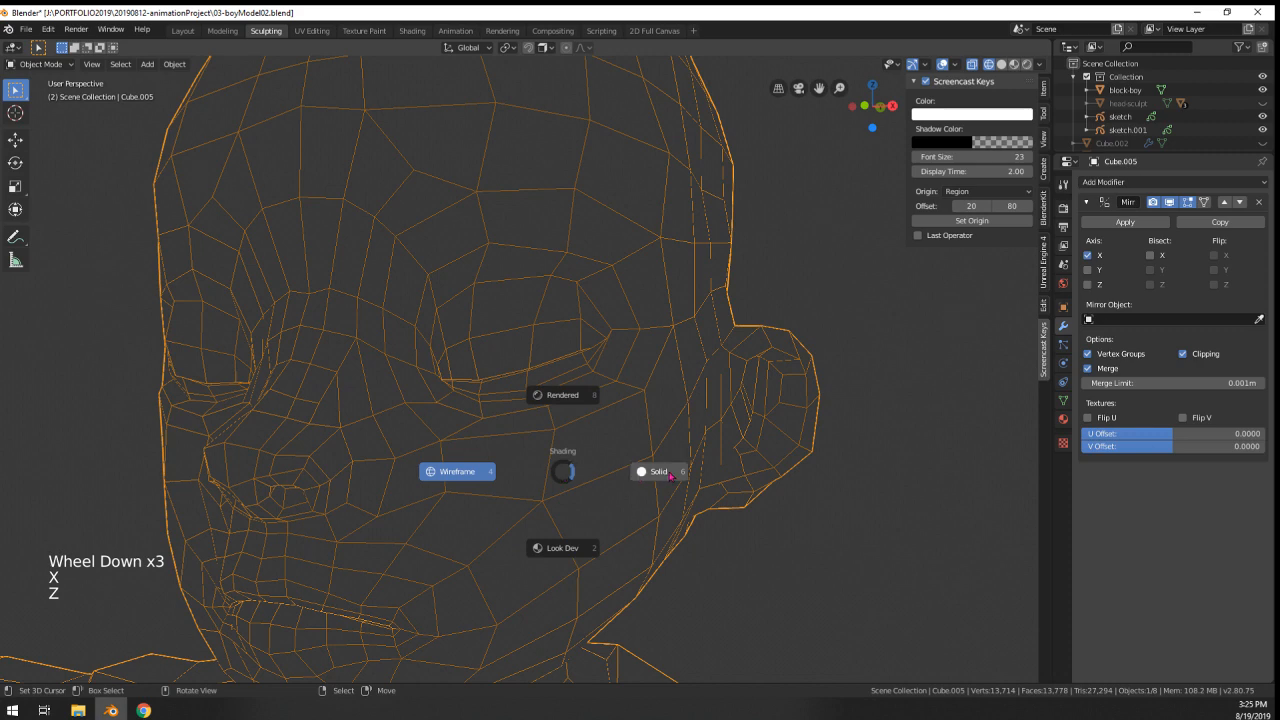
pyautogui.moveTo(670, 476); pyautogui.dragTo(647, 465, button='middle')
pyautogui.press('Tab')
pyautogui.press('Tab')
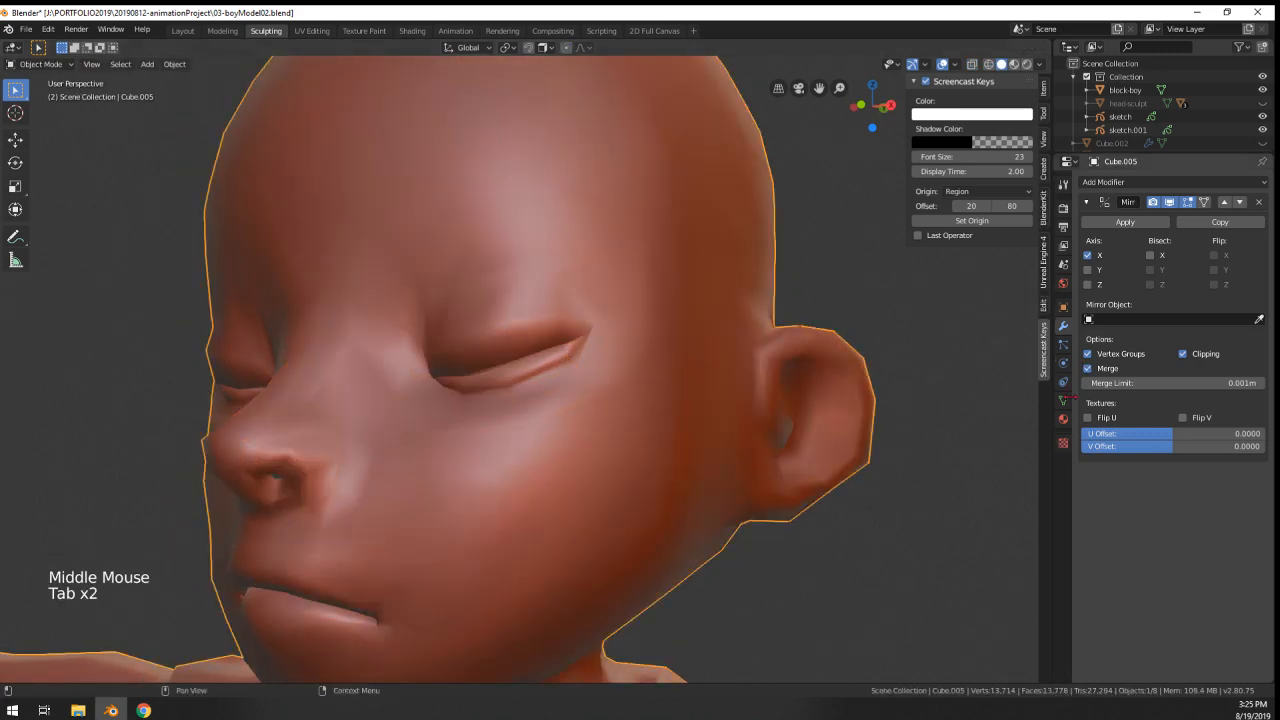
# - Add two shape keys, Basis and Key 1, to the head mesh and enter Edit Mode on Key 1
pyautogui.click(1064, 399)
pyautogui.click(1261, 328)
pyautogui.click(1261, 328)
pyautogui.press('Tab')
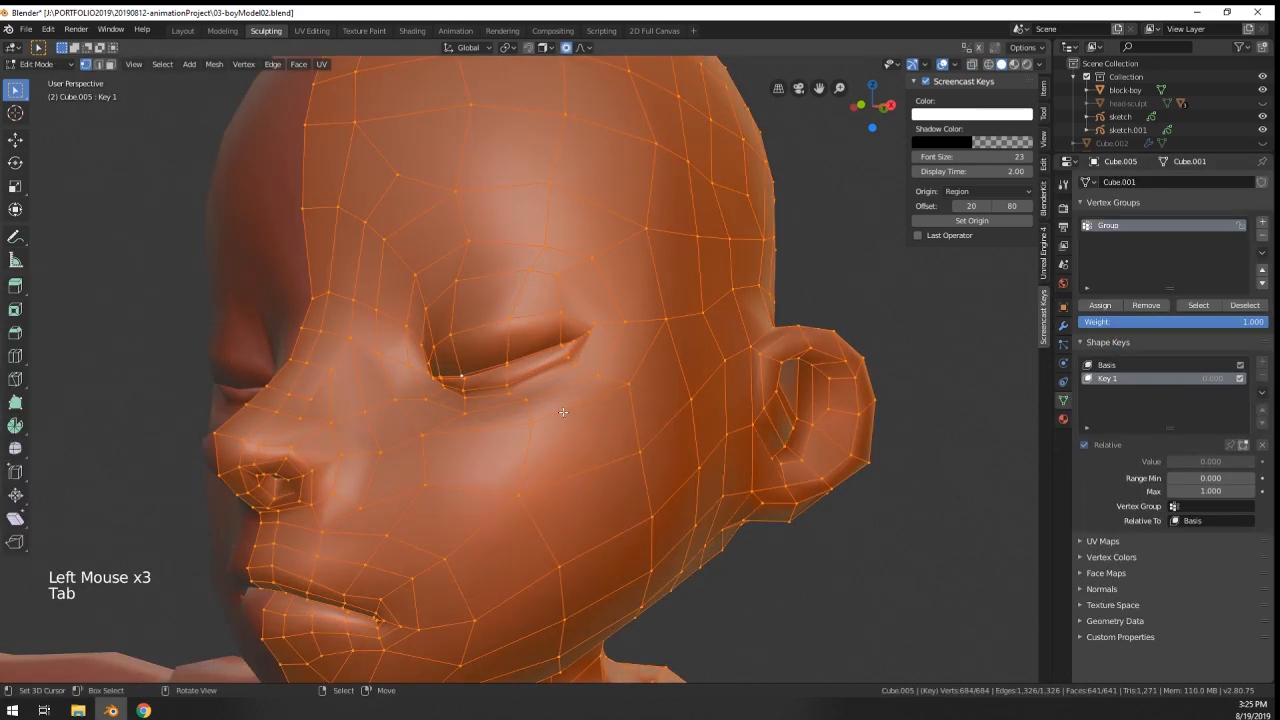
# - Try raising a middle vertex of the upper eyelid edge in Key 1 with proportional editing enlarged to 0.08
pyautogui.rightClick(459, 371)
pyautogui.keyDown('shift'); pyautogui.moveTo(460, 374); pyautogui.dragTo(478, 408, button='middle'); pyautogui.keyUp('shift')
pyautogui.moveTo(478, 408); pyautogui.dragTo(532, 408, button='middle')
pyautogui.moveTo(532, 408); pyautogui.dragTo(552, 390, button='middle')
pyautogui.moveTo(552, 390)
pyautogui.mouseDown(button='middle')
pyautogui.moveTo(571, 371)
pyautogui.moveTo(571, 394)
pyautogui.mouseUp(button='middle')
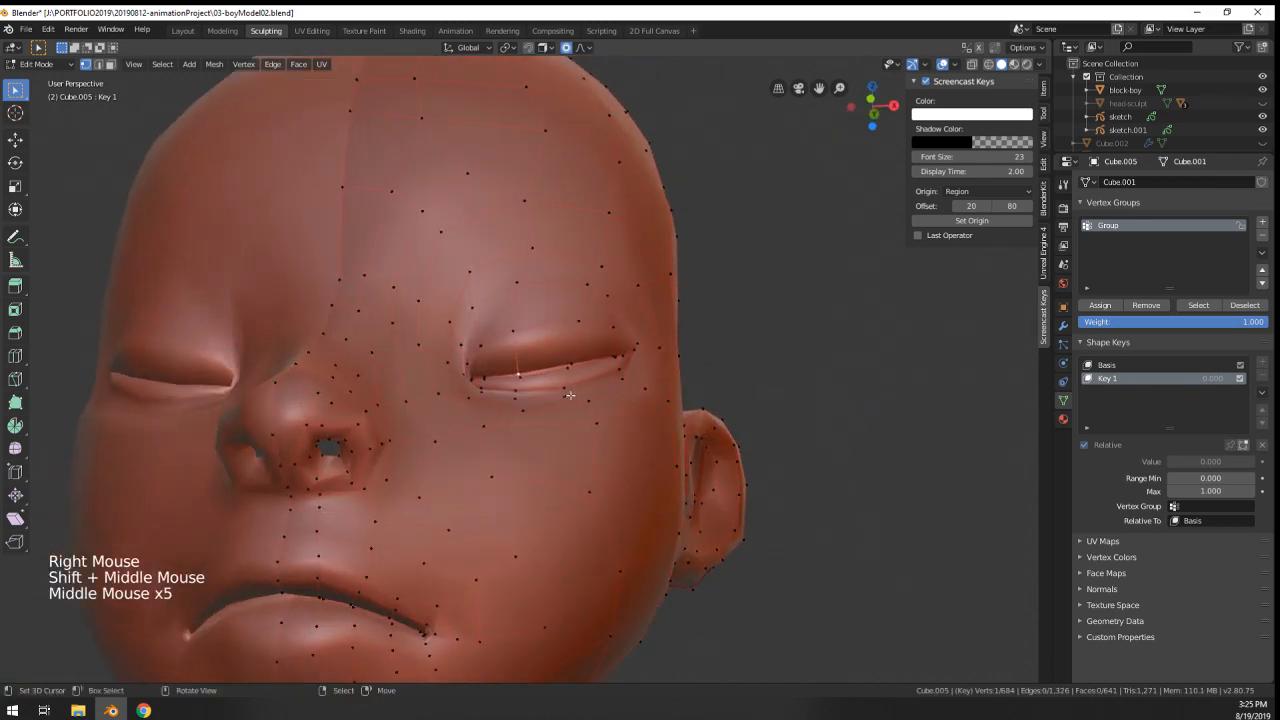
pyautogui.press('g')
pyautogui.scroll(-10, 555, 375)
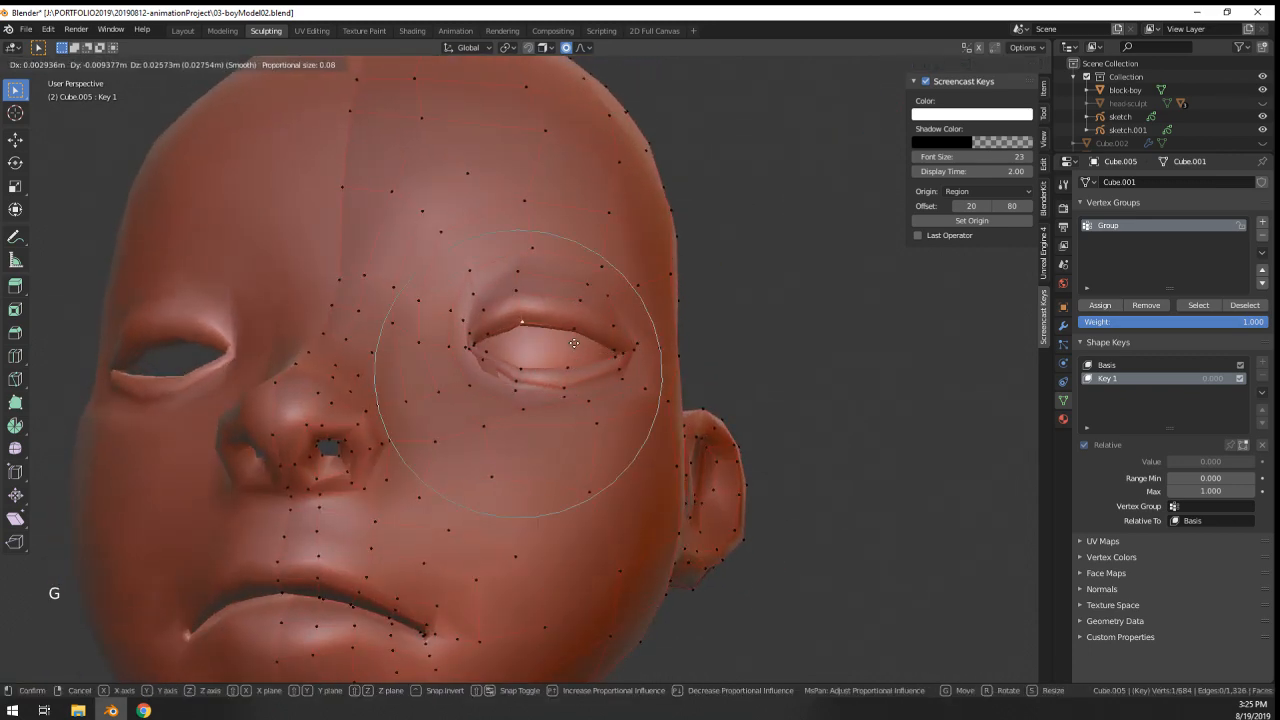
pyautogui.click(560, 382)
# - Raise the two middle vertices of the upper eyelid edge in Key 1 and shift them over the eyeball in side view
pyautogui.keyDown('shift'); pyautogui.rightClick(519, 373); pyautogui.keyUp('shift')
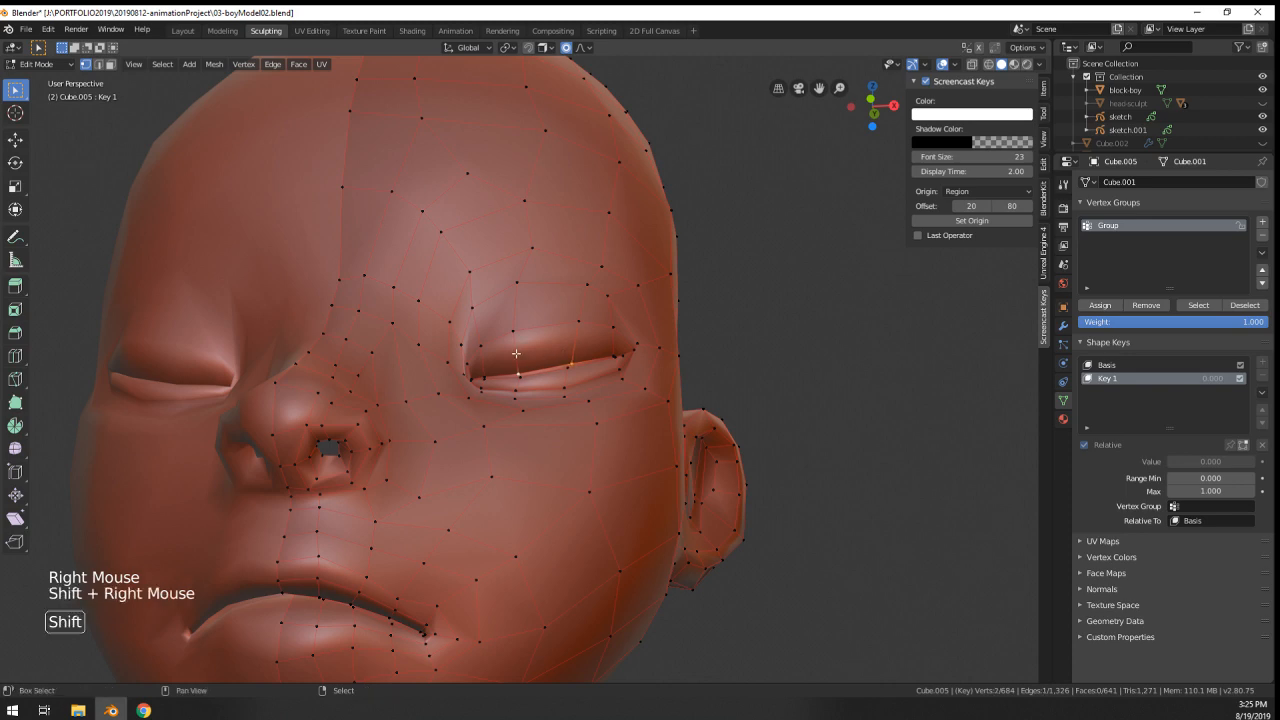
pyautogui.press('g')
pyautogui.click(521, 321)
pyautogui.moveTo(521, 321); pyautogui.dragTo(428, 351, button='middle')
pyautogui.press('g')
pyautogui.click(480, 334)
pyautogui.press('g')
pyautogui.click(431, 345)
# - Rotate the two upper eyelid vertices 26° in side view with proportional size 0.047 and reposition them
pyautogui.press('r')
pyautogui.click(592, 347)
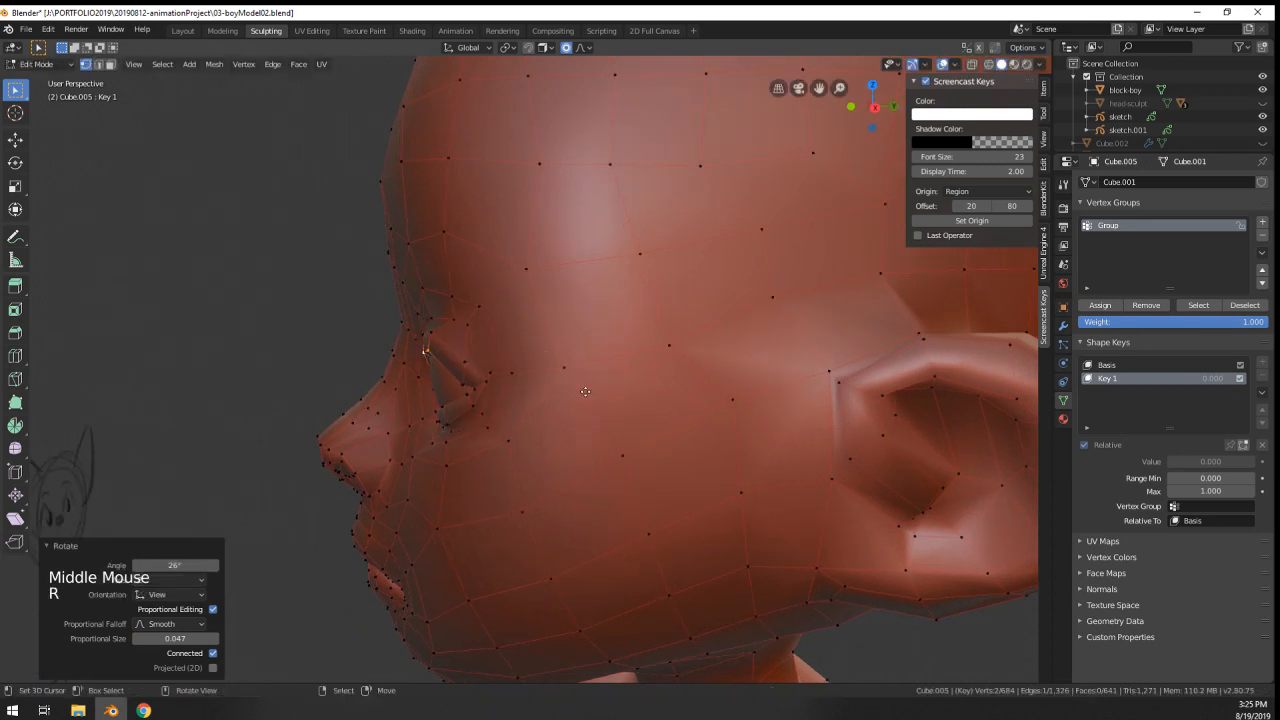
pyautogui.press('g')
pyautogui.click(595, 371)
# - Adjust two vertices on the outer part of the upper eyelid in side view and compare the open and closed shapes
pyautogui.rightClick(461, 355)
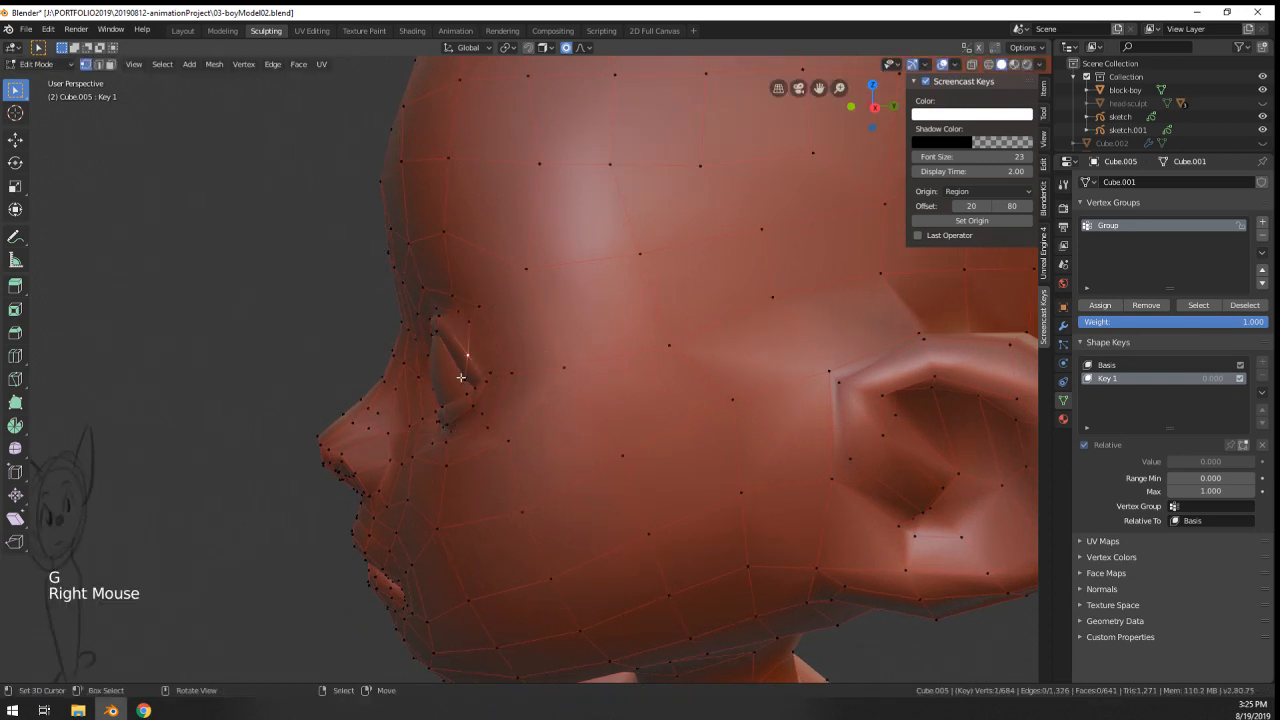
pyautogui.keyDown('shift'); pyautogui.rightClick(461, 377); pyautogui.keyUp('shift')
pyautogui.press('g')
pyautogui.click(465, 366)
pyautogui.moveTo(465, 366); pyautogui.dragTo(582, 436, button='middle')
pyautogui.scroll(1, 572, 362)
pyautogui.press('Tab')
pyautogui.press('Tab')
pyautogui.press('Tab')
pyautogui.scroll(2, 549, 403)
pyautogui.scroll(-1, 575, 390)
pyautogui.press('Tab')
# - Reposition the outer eye corner vertices in Key 1 and check the eye opening outside Edit Mode
pyautogui.rightClick(583, 383)
pyautogui.press('g')
pyautogui.click(590, 376)
pyautogui.rightClick(590, 380)
pyautogui.press('g')
pyautogui.click(700, 375)
pyautogui.press('Tab')
pyautogui.scroll(2, 700, 385)
pyautogui.press('Tab')
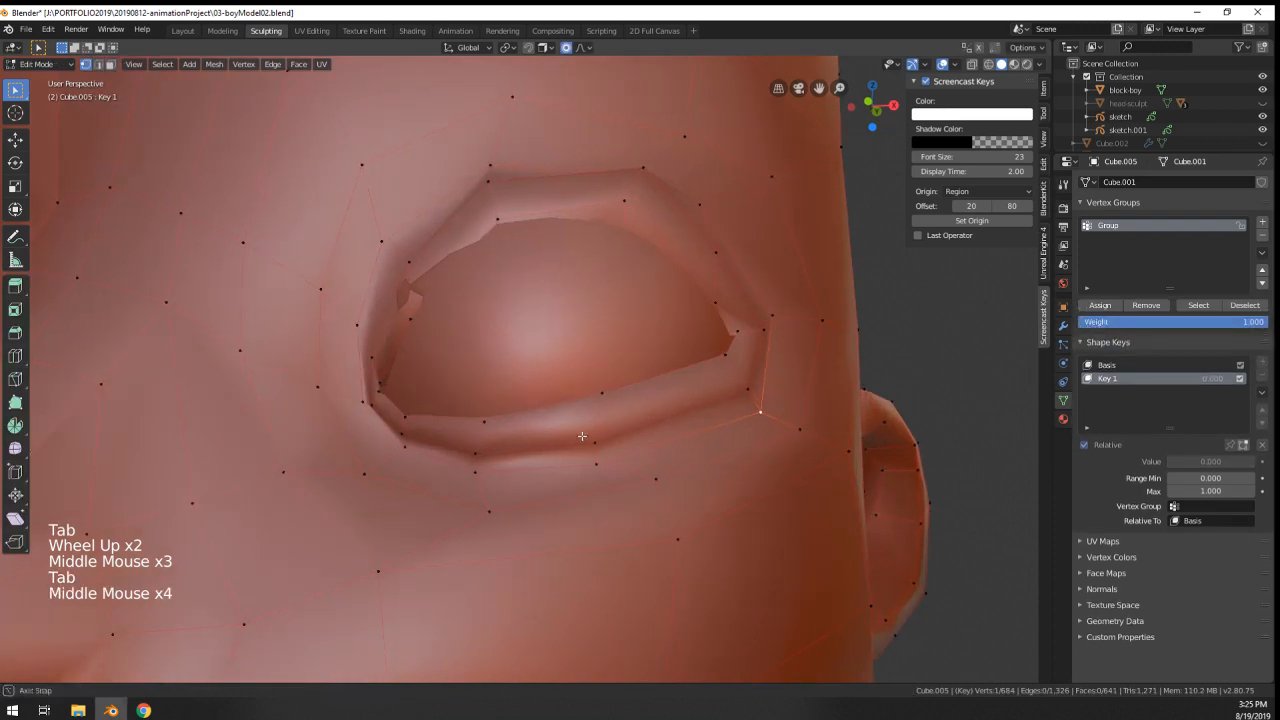
# - Shift two lower eyelid vertices beside the inner eye corner, and return to Object Mode
pyautogui.rightClick(396, 450)
pyautogui.keyDown('shift'); pyautogui.rightClick(359, 405); pyautogui.keyUp('shift')
pyautogui.press('g')
pyautogui.click(342, 410)
pyautogui.press('Tab')
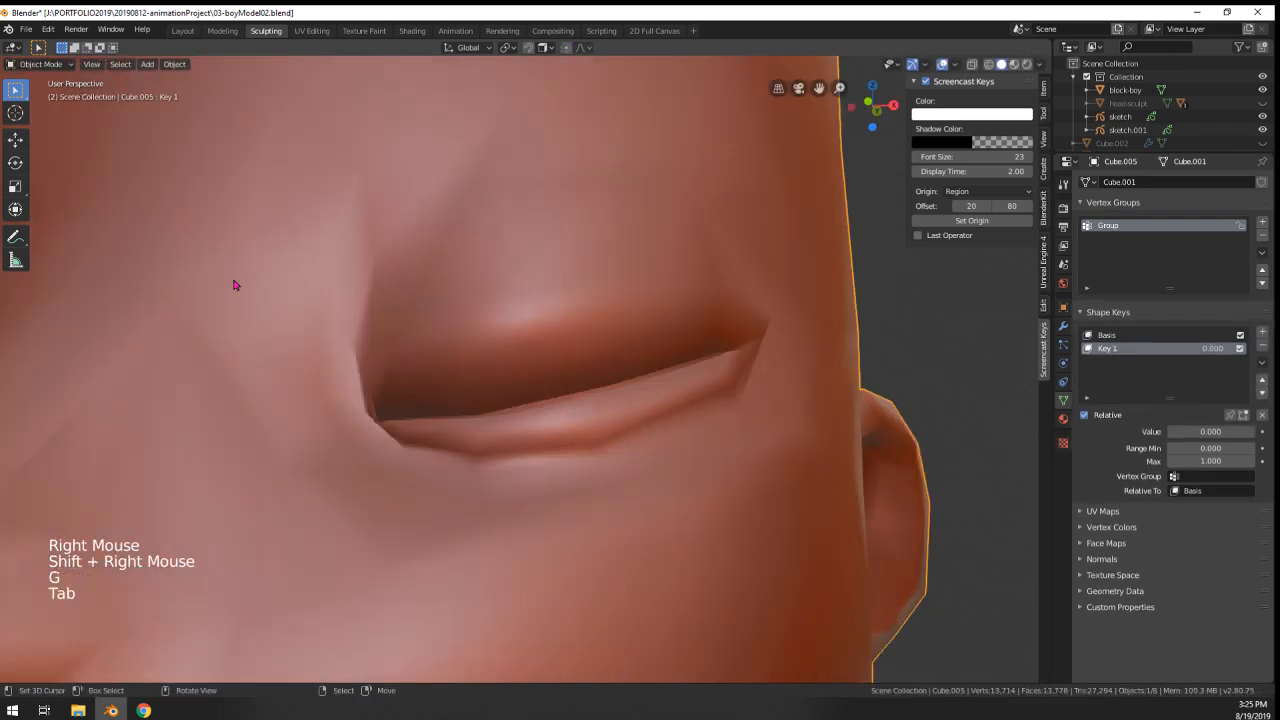
# - Switch to Sculpt Mode, activate the Basis shape key, and smooth along the lower eyelid with a smaller brush
pyautogui.click(38, 64)
pyautogui.click(40, 110)
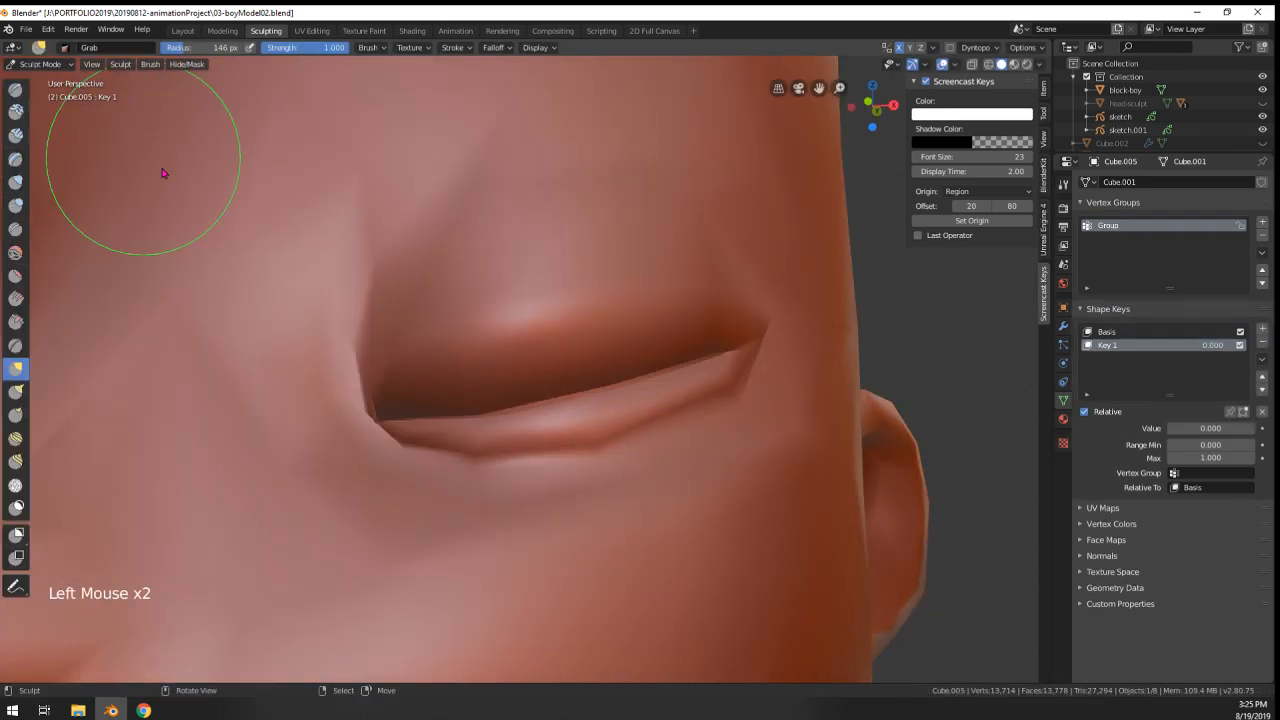
pyautogui.click(1116, 334)
pyautogui.press('f')
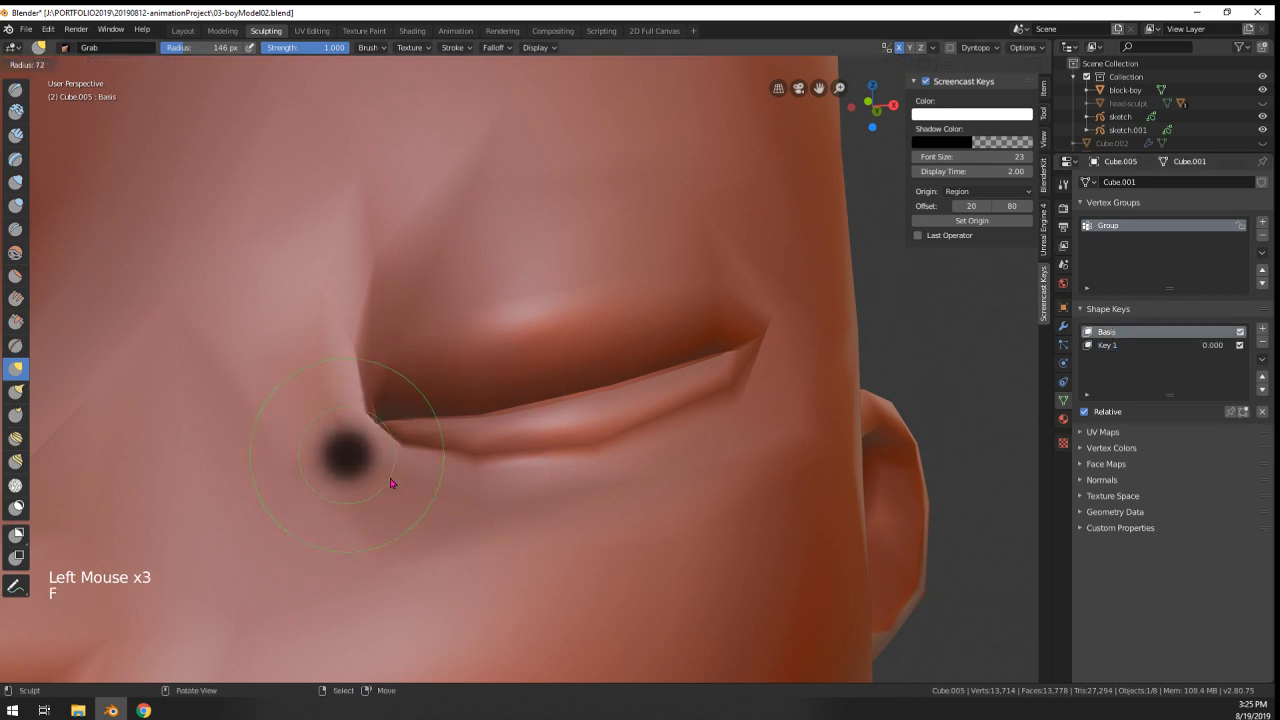
pyautogui.keyDown('shift'); pyautogui.click(400, 482); pyautogui.keyUp('shift')
pyautogui.moveTo(443, 463)
pyautogui.keyDown('shift'); pyautogui.mouseDown()
pyautogui.moveTo(604, 450)
pyautogui.moveTo(766, 400)
pyautogui.mouseUp(); pyautogui.keyUp('shift')
pyautogui.moveTo(766, 400)
pyautogui.mouseDown(button='middle')
pyautogui.moveTo(580, 449)
pyautogui.moveTo(474, 498)
pyautogui.mouseUp(button='middle')
# - Nudge the skin below the inner and outer parts of the lower eyelid with the Grab brush at 248 px radius
pyautogui.press('g')
pyautogui.press('f')
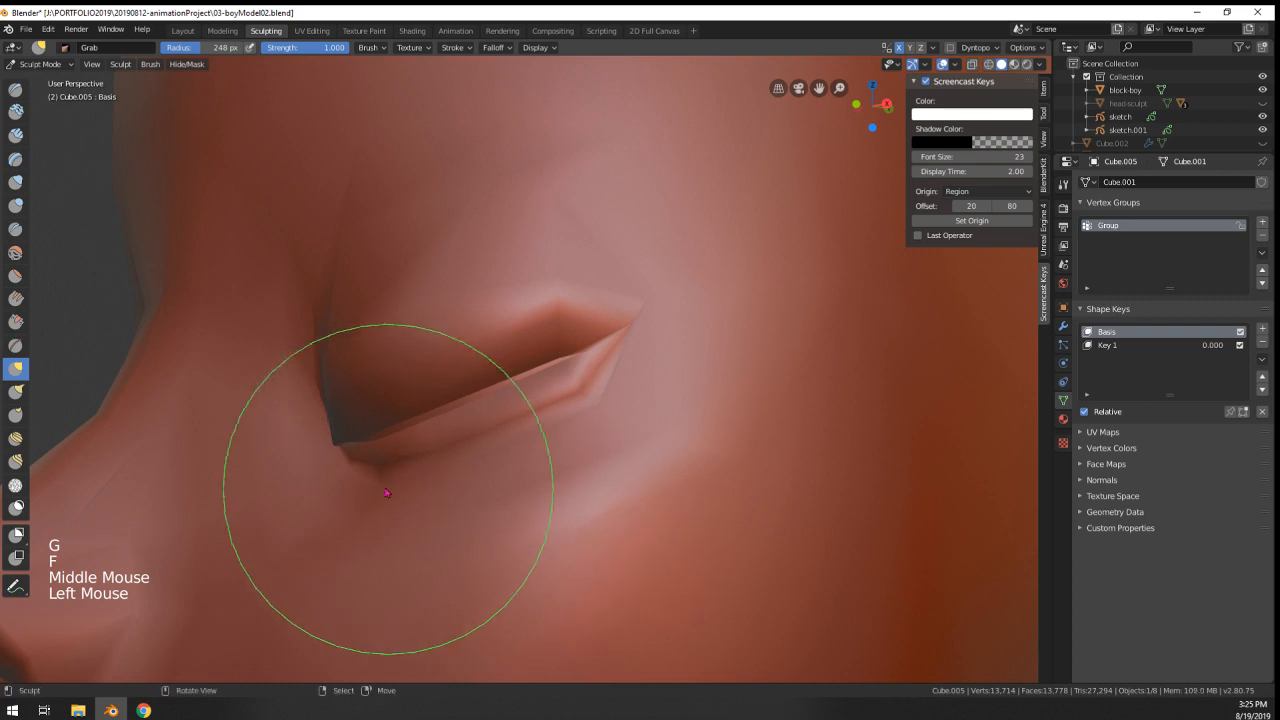
pyautogui.moveTo(387, 492); pyautogui.dragTo(363, 487)
pyautogui.moveTo(598, 434); pyautogui.dragTo(602, 438)
pyautogui.moveTo(602, 438); pyautogui.dragTo(668, 436, button='middle')
# - Return to Object Mode and set the head's subdivision to level 1
pyautogui.click(40, 64)
pyautogui.click(42, 80)
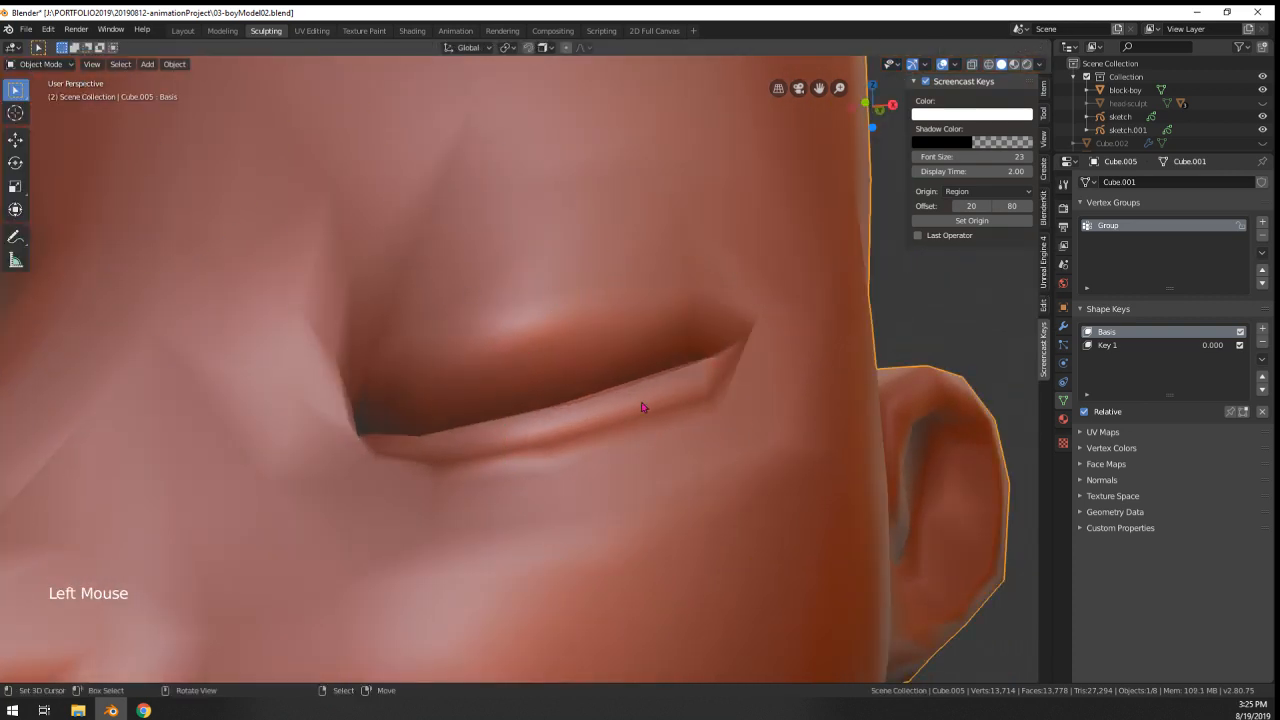
pyautogui.hotkey('ctrl', '1')
pyautogui.scroll(-2, 643, 406)
pyautogui.moveTo(643, 406); pyautogui.dragTo(327, 481, button='middle')
pyautogui.scroll(-1, 686, 400)
# - Move two lower eyelid vertices near the inner eye corner on Basis with proportional size 0.008
pyautogui.press('Tab')
pyautogui.scroll(3, 620, 422)
pyautogui.keyDown('shift'); pyautogui.rightClick(360, 455); pyautogui.keyUp('shift')
pyautogui.press('g')
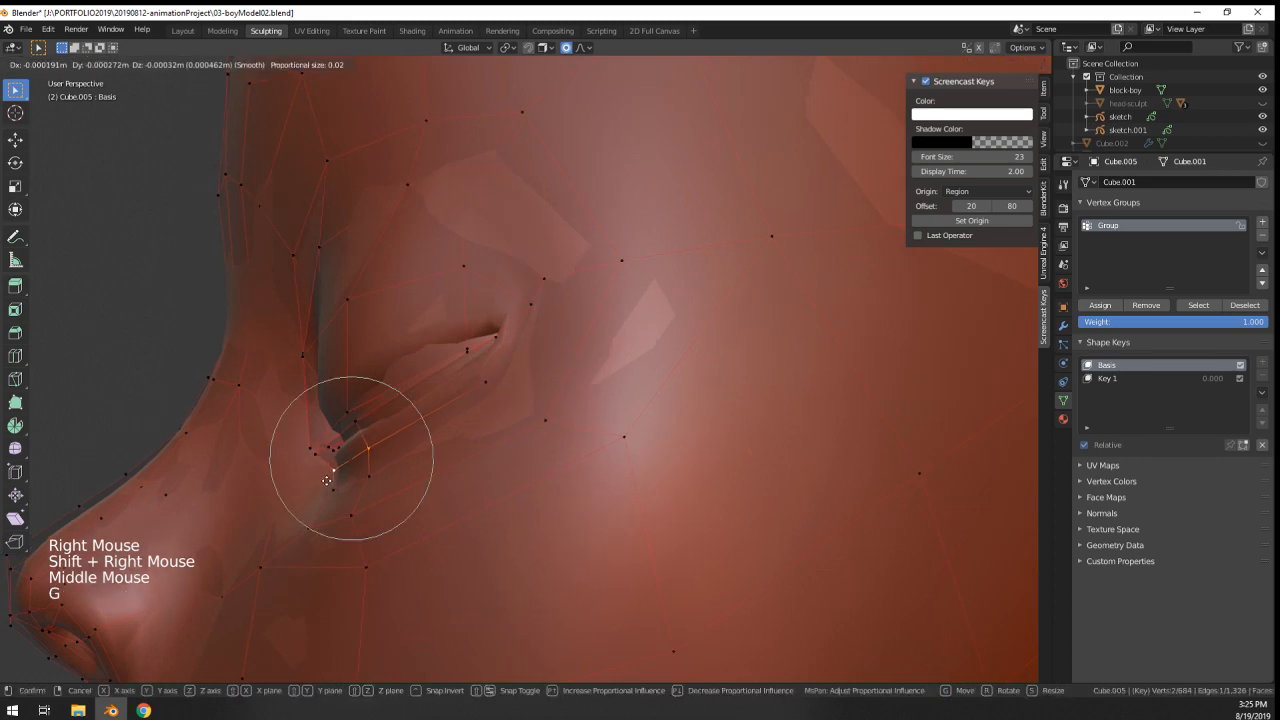
pyautogui.click(316, 484)
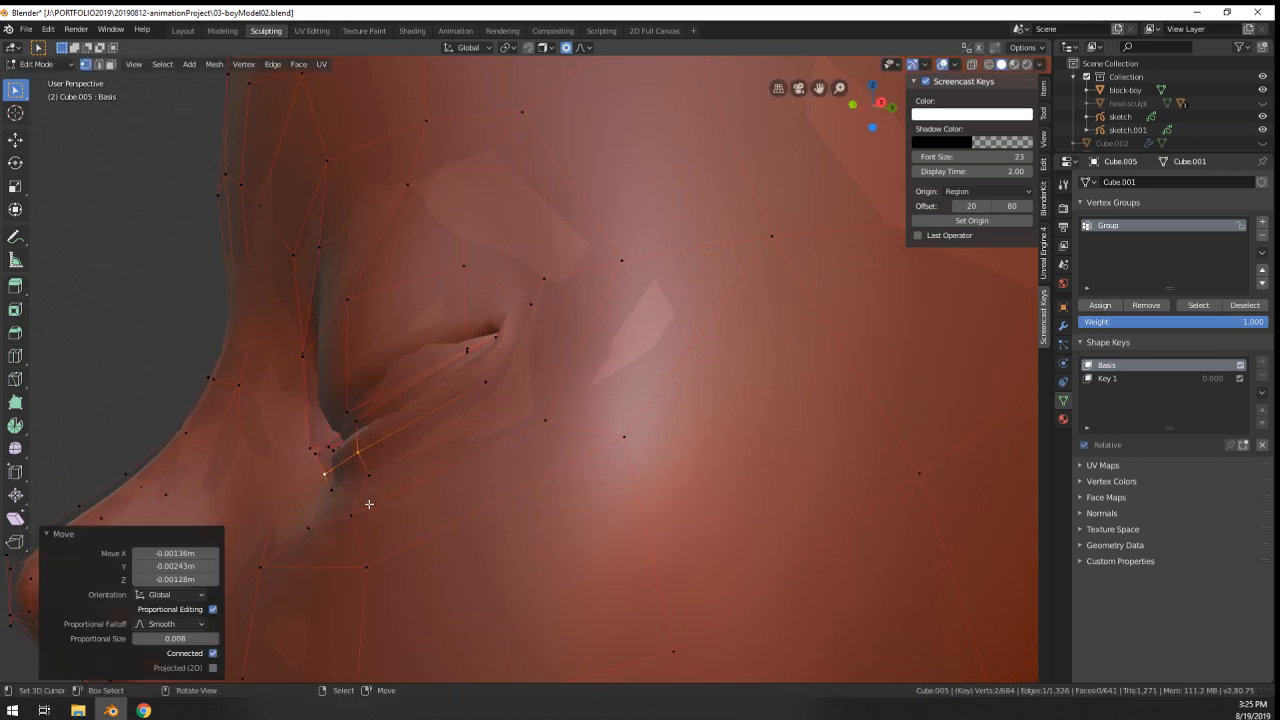
# - Refine single vertices around the inner eye corner on Basis and inspect the closed eyes in Object Mode
pyautogui.rightClick(356, 484)
pyautogui.press('g')
pyautogui.press('Tab')
pyautogui.moveTo(343, 480); pyautogui.dragTo(370, 490, button='middle')
pyautogui.press('Tab')
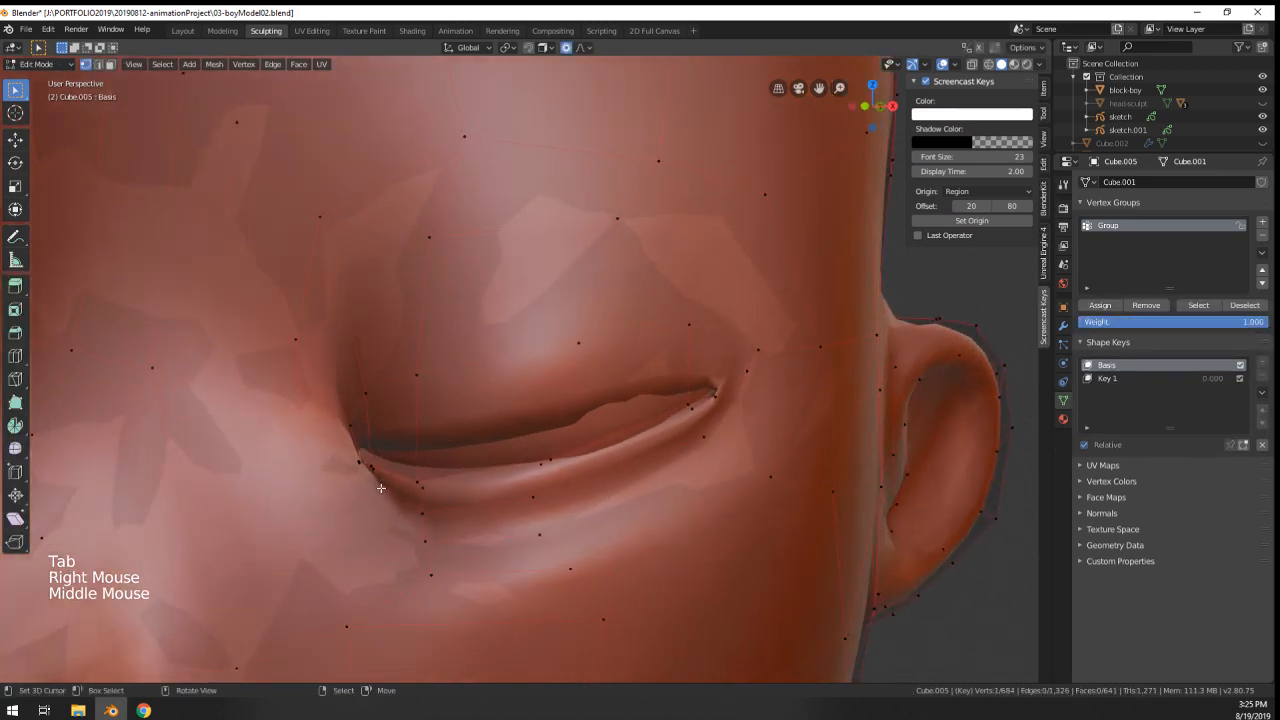
pyautogui.press('g')
pyautogui.press('Tab')
pyautogui.scroll(-7, 348, 502)
pyautogui.moveTo(530, 475)
pyautogui.mouseDown(button='middle')
pyautogui.moveTo(600, 468)
pyautogui.moveTo(519, 470)
pyautogui.mouseUp(button='middle')
pyautogui.scroll(3, 519, 470)
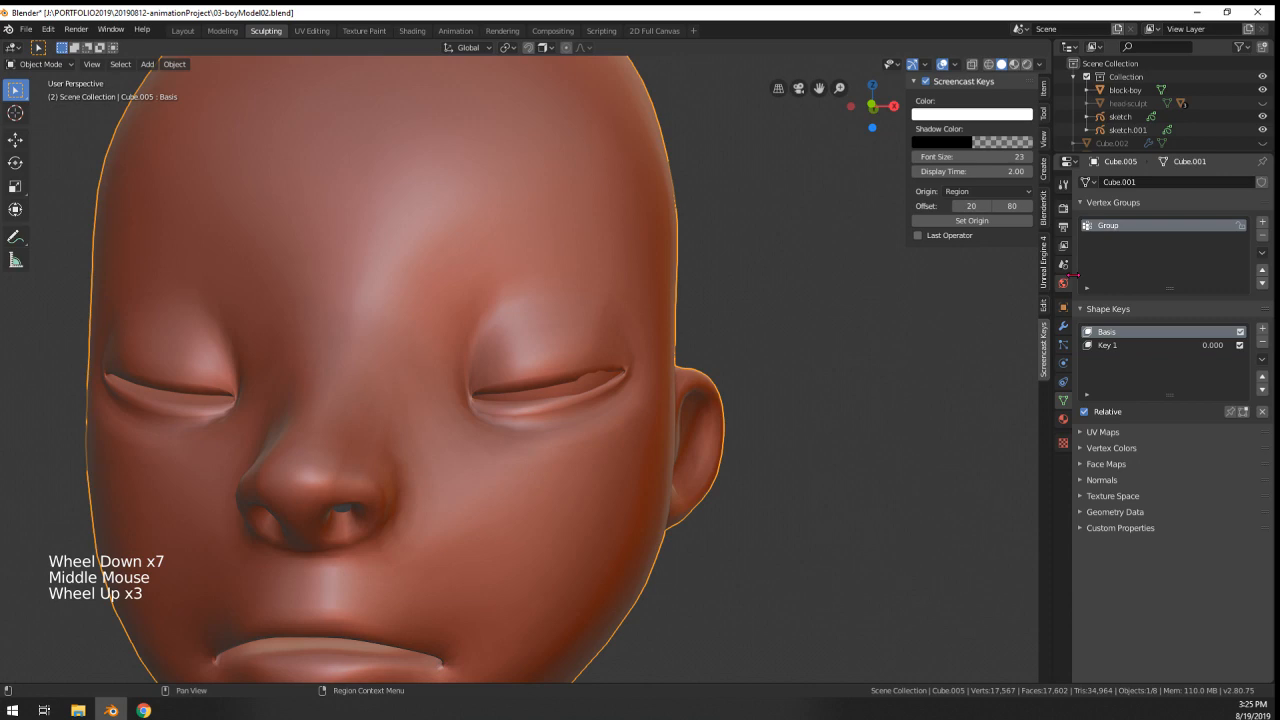
# - Activate Key 1, set its value to 1.000, and examine the opened eye from the front and side
pyautogui.click(1144, 346)
pyautogui.moveTo(1190, 428); pyautogui.dragTo(1250, 428)
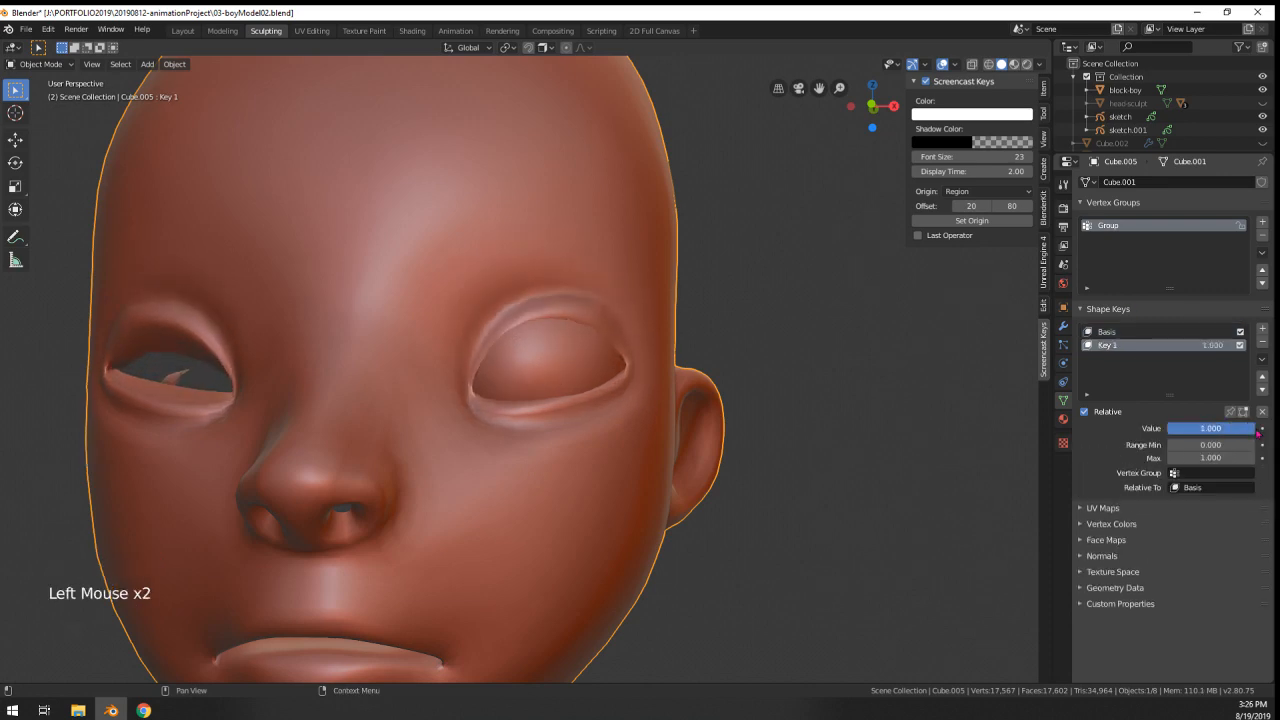
pyautogui.moveTo(720, 398); pyautogui.dragTo(646, 394, button='middle')
pyautogui.scroll(-4, 580, 363)
pyautogui.scroll(4, 571, 380)
pyautogui.moveTo(571, 380); pyautogui.dragTo(405, 298, button='middle')
# - Move individual vertices of the fold above the upper eyelid in Key 1 back in side view with proportional size 0.008
pyautogui.press('Tab')
pyautogui.scroll(2, 539, 390)
pyautogui.press('g')
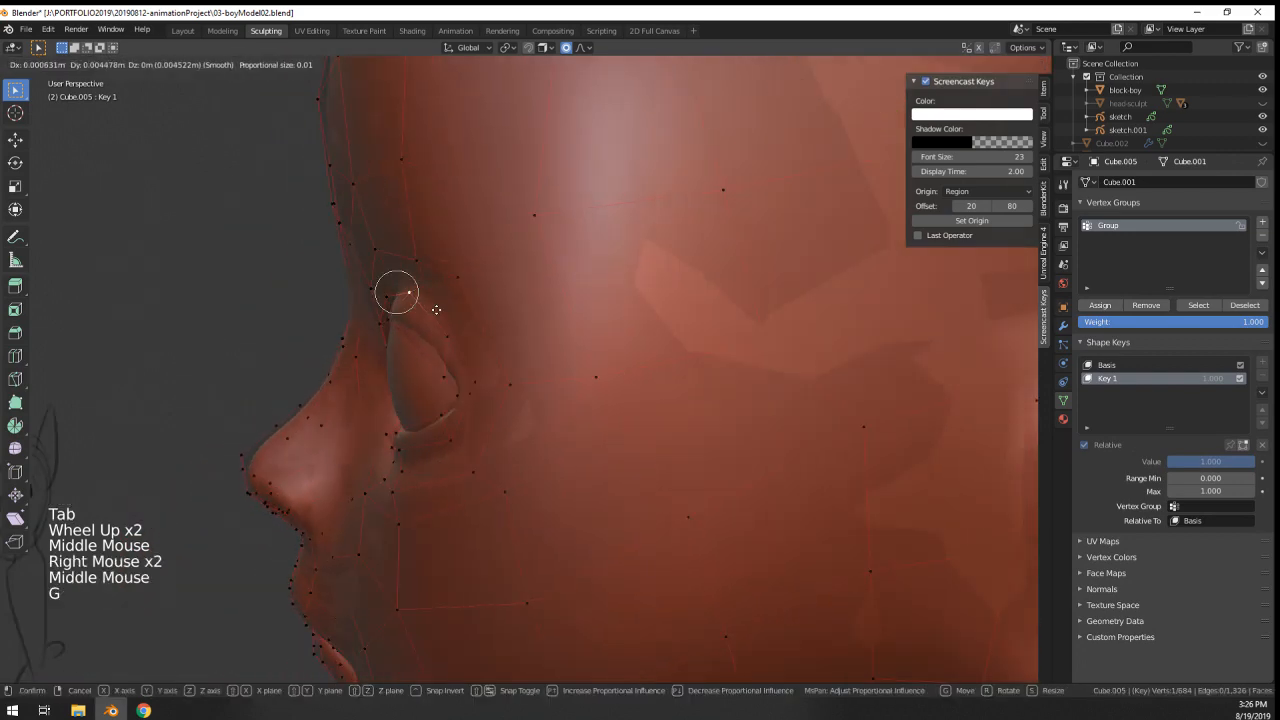
pyautogui.click(435, 307)
pyautogui.rightClick(370, 300)
pyautogui.rightClick(376, 296)
pyautogui.press('g')
pyautogui.click(389, 297)
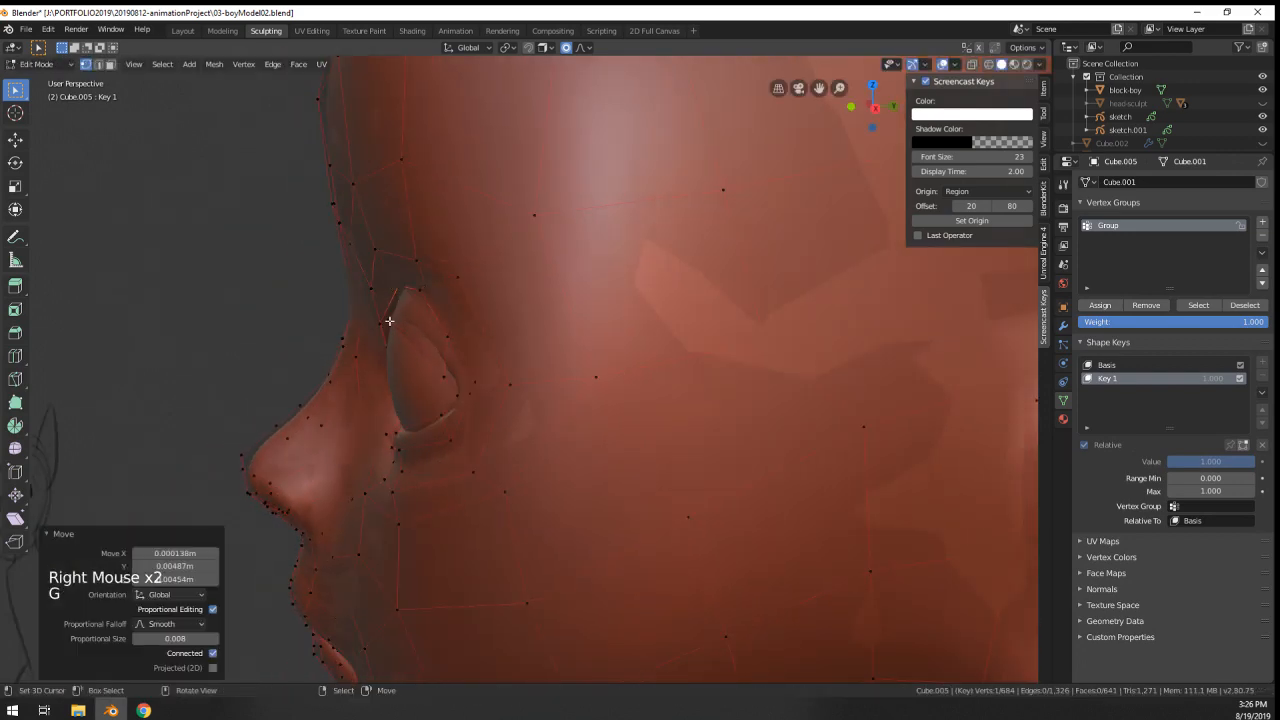
# - Select two neighbouring vertices on the upper eyelid fold in Key 1 and move them up toward the brow
pyautogui.rightClick(386, 322)
pyautogui.keyDown('shift'); pyautogui.rightClick(378, 326); pyautogui.keyUp('shift')
pyautogui.moveTo(398, 336); pyautogui.dragTo(507, 265, button='middle')
pyautogui.press('g')
pyautogui.click(443, 291)
pyautogui.press('g')
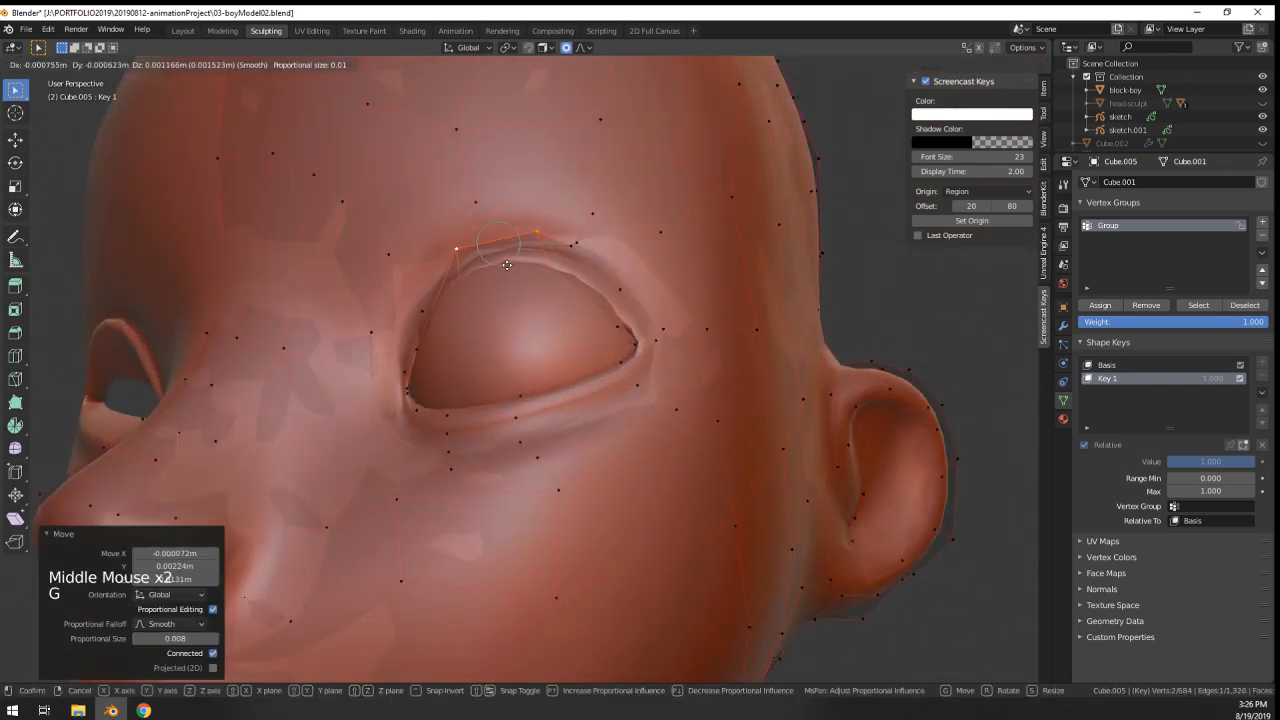
pyautogui.click(494, 253)
# - Raise the pair of vertices along the middle of the upper eyelid rim and slide them along their edges
pyautogui.rightClick(472, 333)
pyautogui.keyDown('shift'); pyautogui.rightClick(548, 322); pyautogui.keyUp('shift')
pyautogui.press('g')
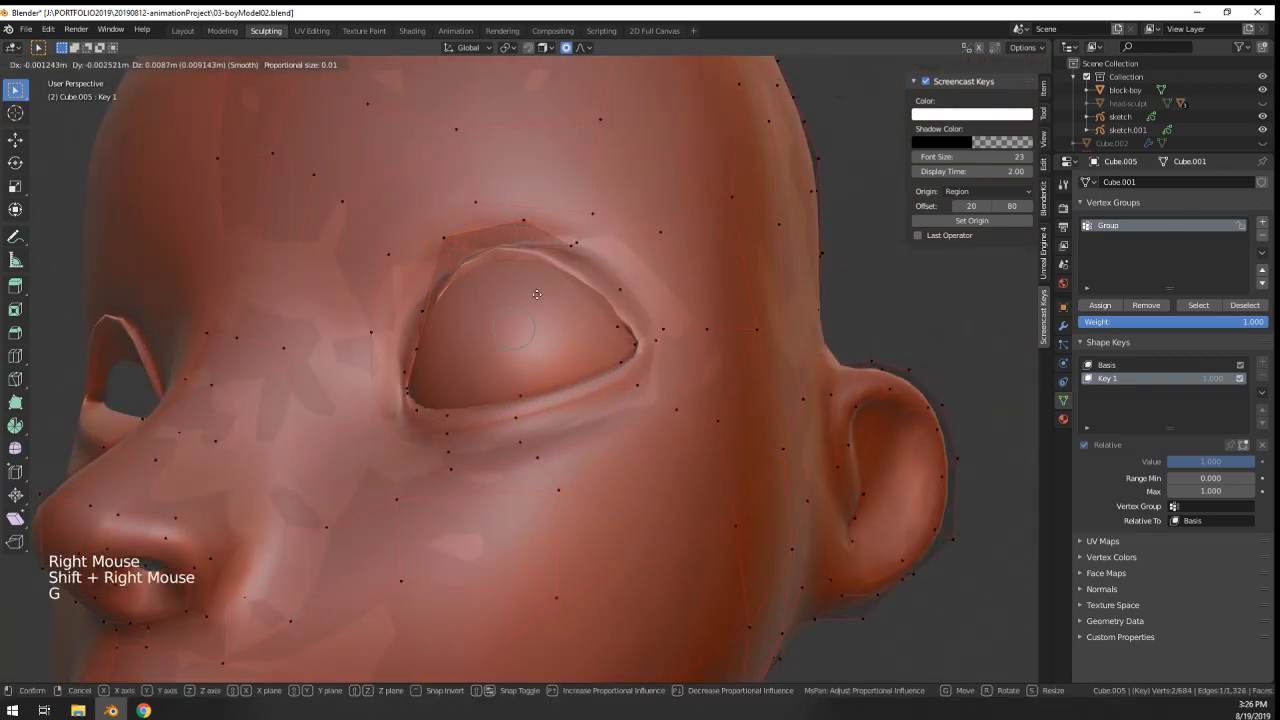
pyautogui.click(526, 306)
pyautogui.moveTo(526, 306)
pyautogui.mouseDown(button='middle')
pyautogui.moveTo(470, 335)
pyautogui.moveTo(538, 316)
pyautogui.mouseUp(button='middle')
pyautogui.press('g')
pyautogui.press('g')
pyautogui.click(468, 345)
# - Reposition a single vertex on the upper eyelid rim in Key 1 to follow the eyeball
pyautogui.rightClick(424, 333)
pyautogui.moveTo(424, 333)
pyautogui.mouseDown(button='middle')
pyautogui.moveTo(461, 332)
pyautogui.moveTo(423, 414)
pyautogui.moveTo(445, 423)
pyautogui.moveTo(492, 382)
pyautogui.moveTo(466, 331)
pyautogui.moveTo(443, 386)
pyautogui.moveTo(413, 357)
pyautogui.mouseUp(button='middle')
pyautogui.rightClick(476, 358)
pyautogui.press('g')
pyautogui.click(465, 309)
pyautogui.press('g')
# - Adjust the inner eyelid rim vertices near the inner eye corner in wireframe by sliding and moving them
pyautogui.rightClick(440, 420)
pyautogui.press('g')
pyautogui.click(388, 401)
pyautogui.keyDown('shift'); pyautogui.rightClick(451, 380); pyautogui.keyUp('shift')
pyautogui.press('g')
pyautogui.rightClick(407, 315)
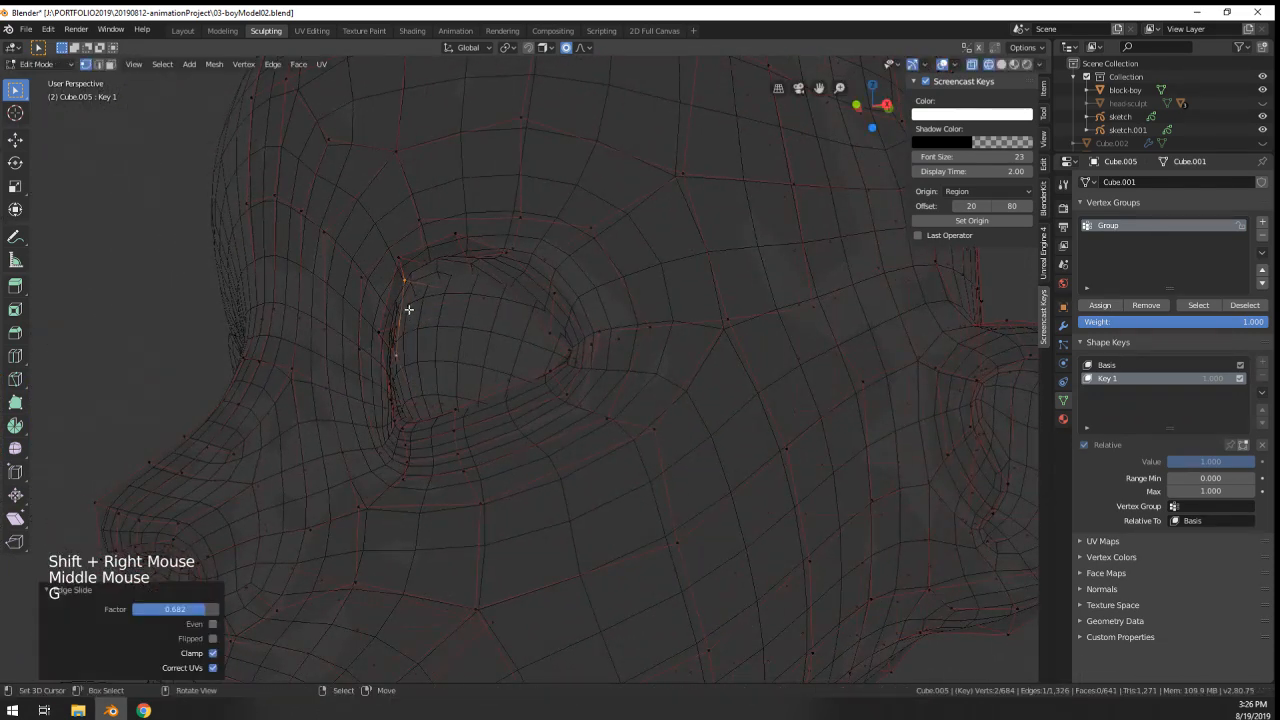
pyautogui.press('g')
pyautogui.rightClick(403, 340)
pyautogui.press('g')
pyautogui.click(397, 350)
# - Restore solid shading, move the eyelid vertex near the outer eye corner, and check the smoothed eye in Object Mode
pyautogui.press('z')
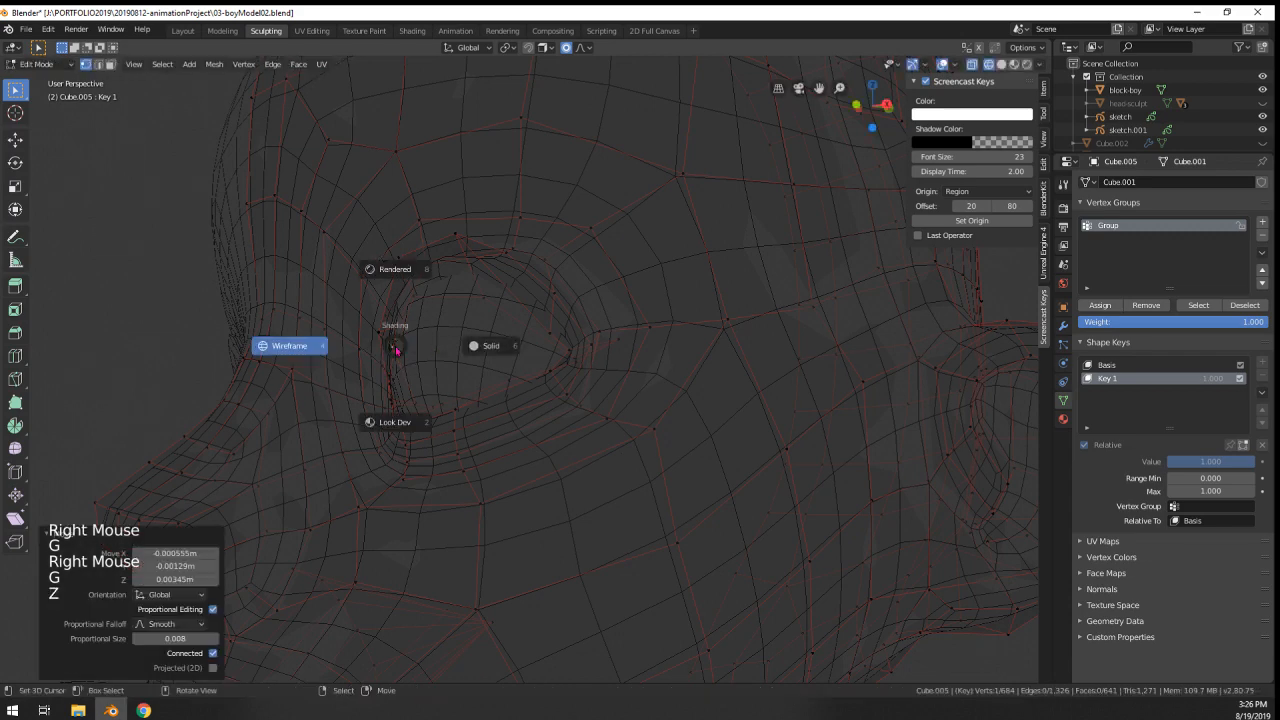
pyautogui.click(486, 343)
pyautogui.moveTo(486, 343); pyautogui.dragTo(632, 356, button='middle')
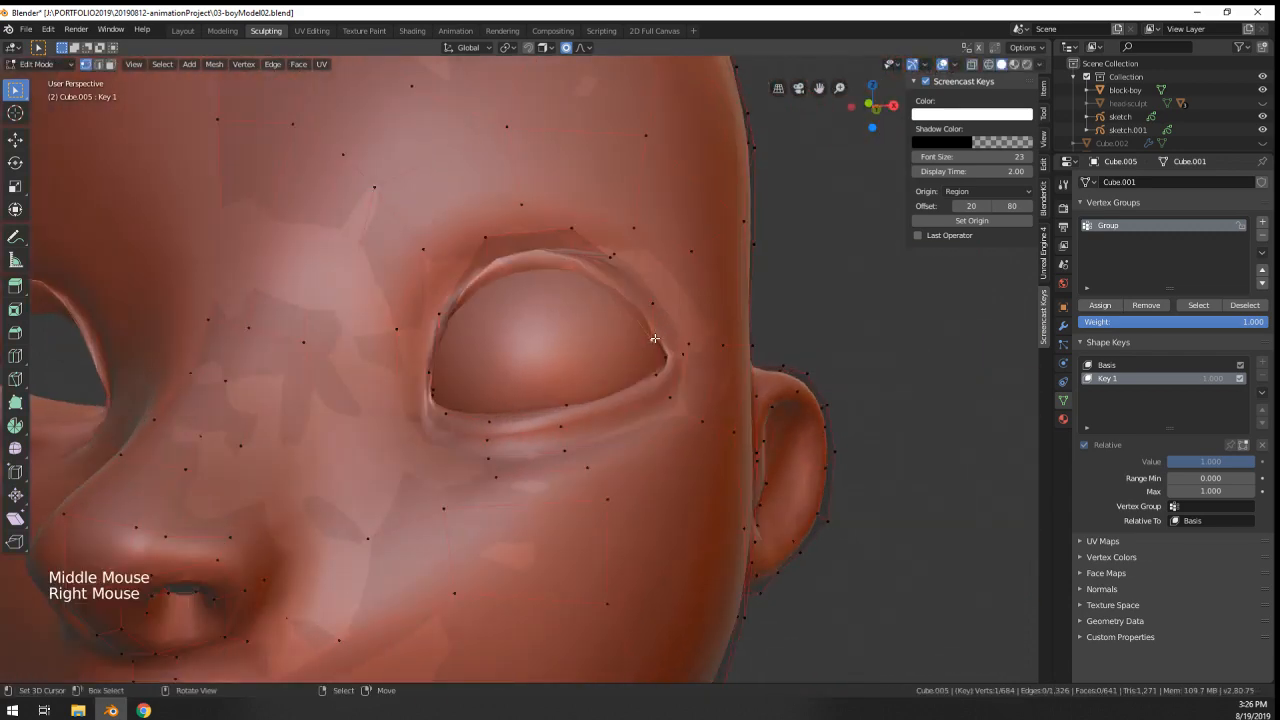
pyautogui.press('g')
pyautogui.click(652, 338)
pyautogui.press('Tab')
pyautogui.scroll(-3, 652, 338)
pyautogui.moveTo(652, 338); pyautogui.dragTo(540, 345, button='middle')
pyautogui.scroll(2, 540, 345)
# - Lower the vertices along the lower eyelid in Key 1 one by one with proportional editing to widen the eye
pyautogui.press('Tab')
pyautogui.rightClick(452, 339)
pyautogui.press('g')
pyautogui.rightClick(475, 407)
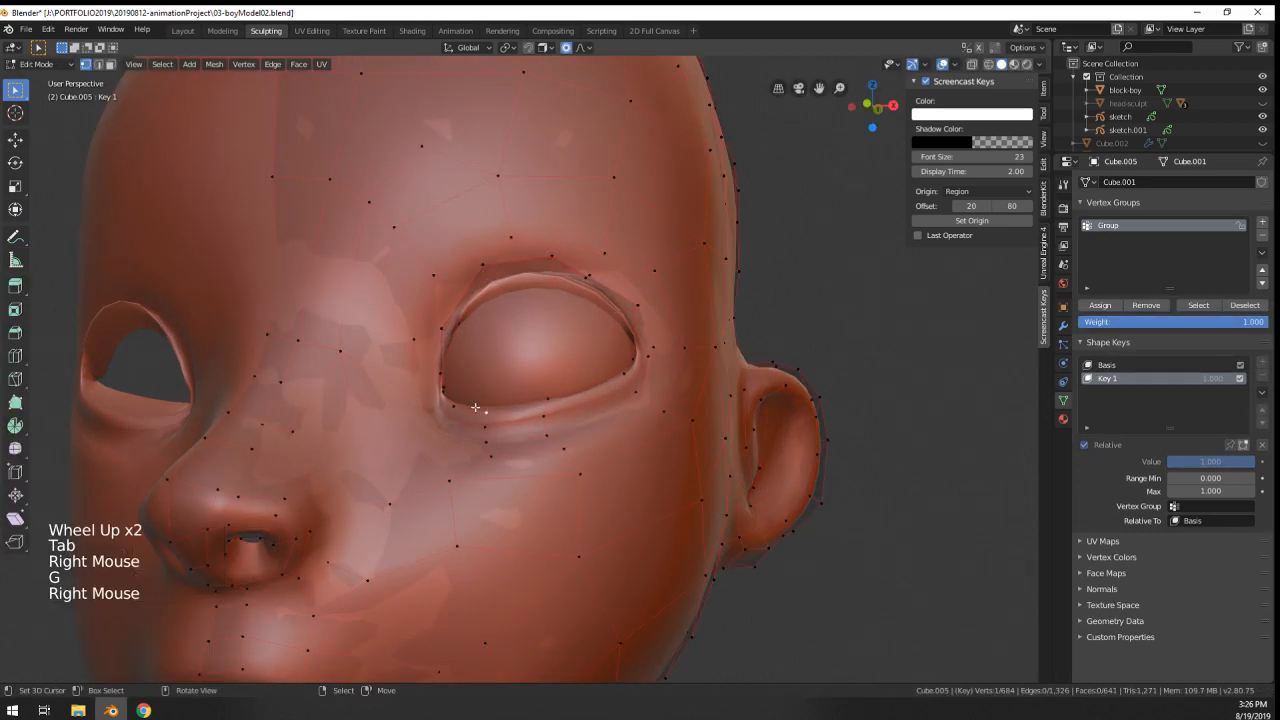
pyautogui.moveTo(475, 407); pyautogui.dragTo(451, 437, button='middle')
pyautogui.press('g')
pyautogui.rightClick(455, 437)
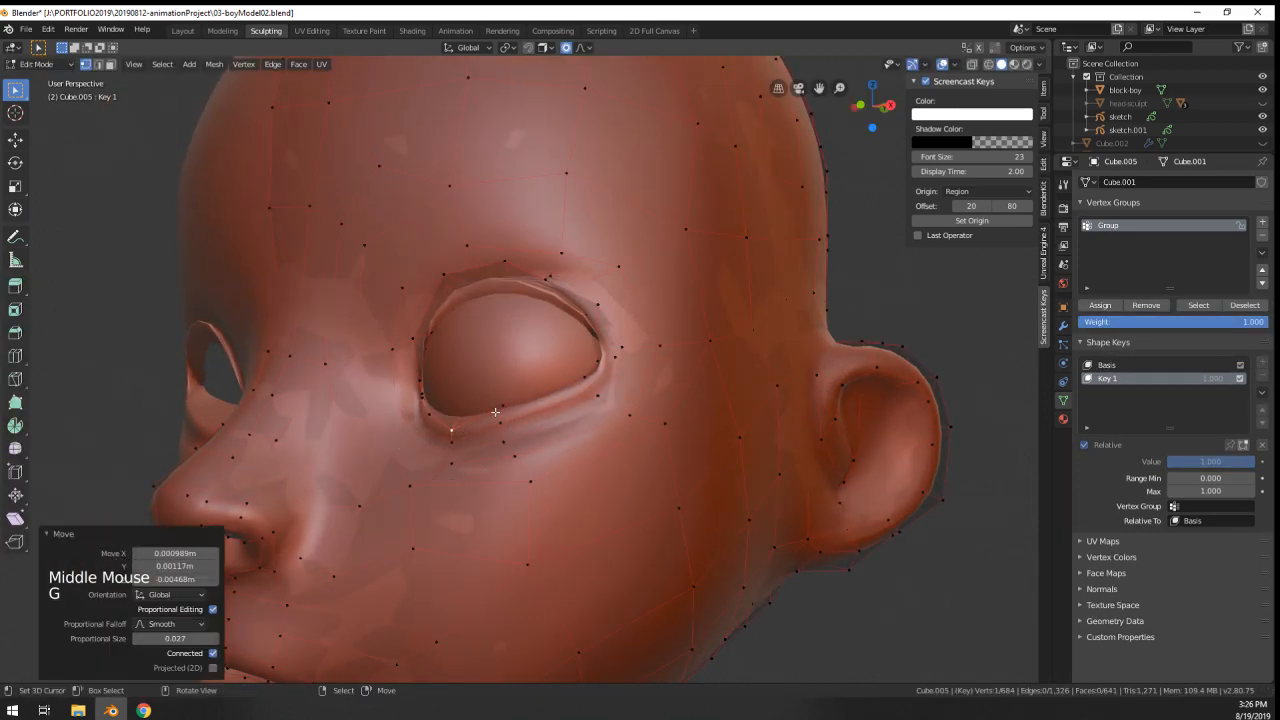
pyautogui.press('g')
pyautogui.rightClick(516, 428)
pyautogui.press('g')
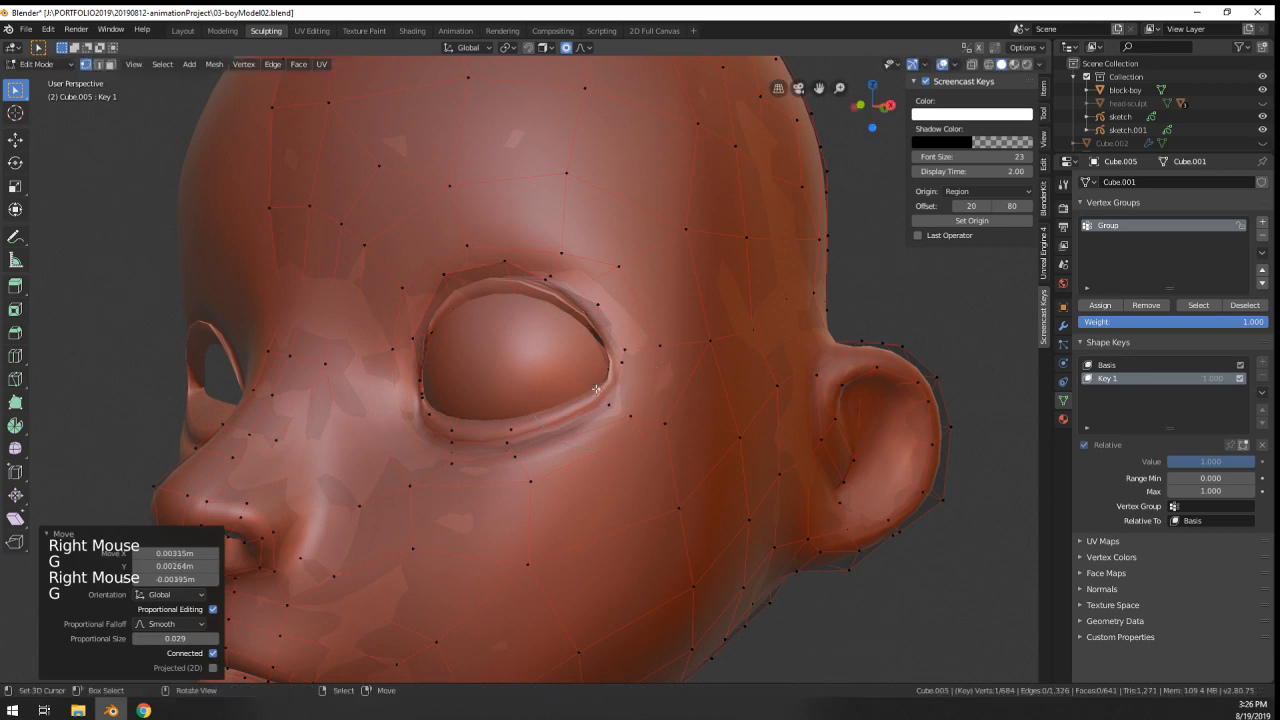
# - Examine the head in Object Mode from several angles with Key 1 at 1.000 and at 0.000
pyautogui.press('Tab')
pyautogui.scroll(-2, 540, 420)
pyautogui.moveTo(540, 420); pyautogui.dragTo(934, 449, button='middle')
pyautogui.scroll(-4, 577, 416)
pyautogui.scroll(3, 589, 394)
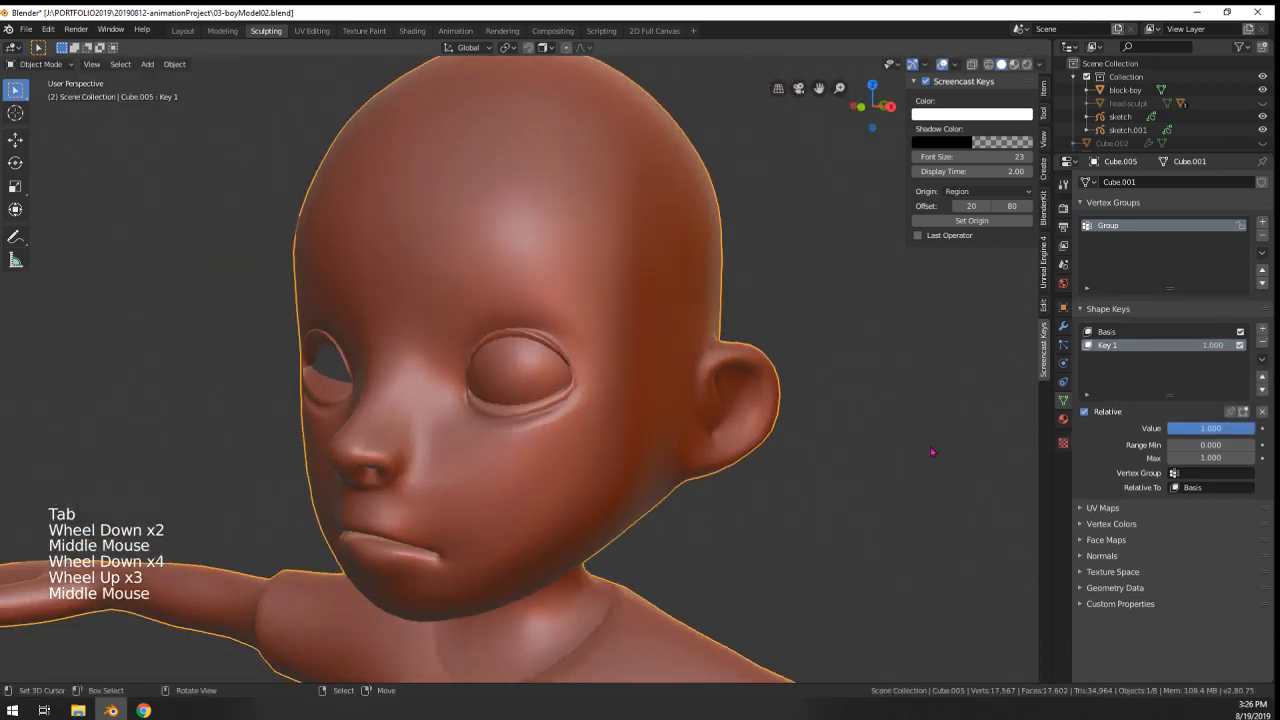
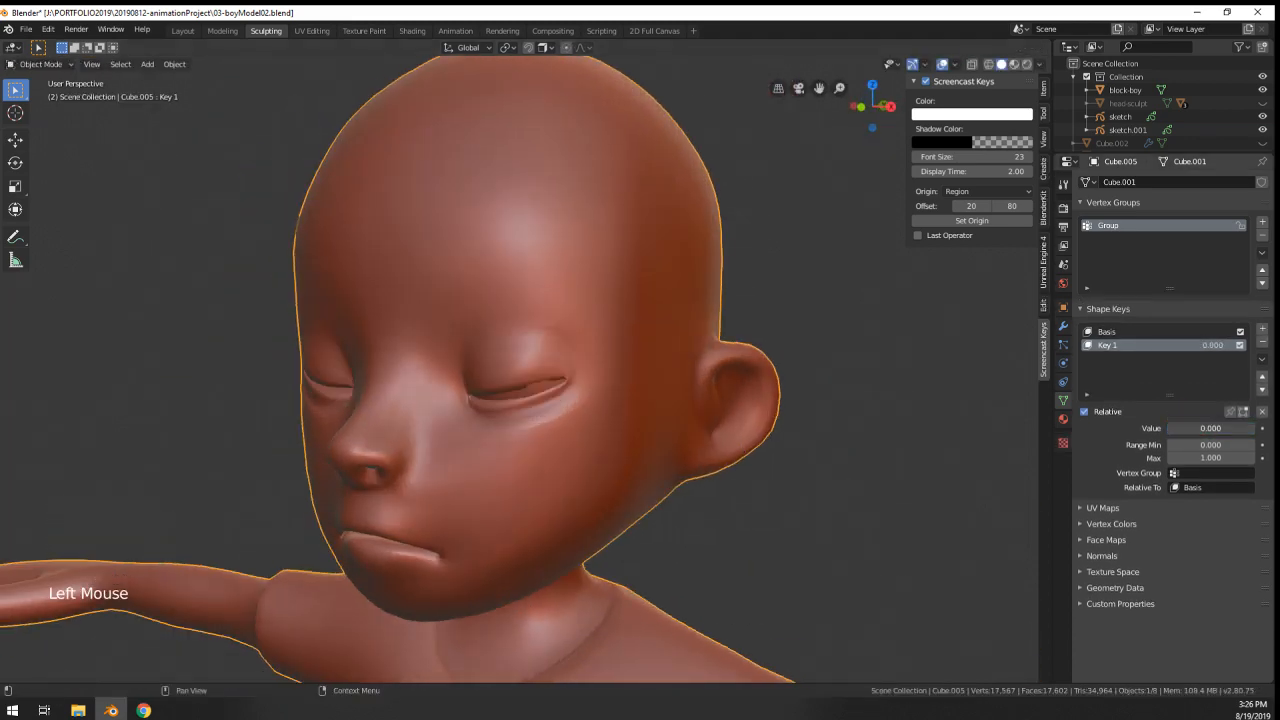
pyautogui.scroll(3, 702, 400)
pyautogui.moveTo(702, 400); pyautogui.dragTo(467, 417, button='middle')
# - Lower the vertex beneath the inner part of the lower eyelid in Key 1
pyautogui.press('Tab')
pyautogui.press('Tab')
pyautogui.press('Tab')
pyautogui.scroll(3, 520, 404)
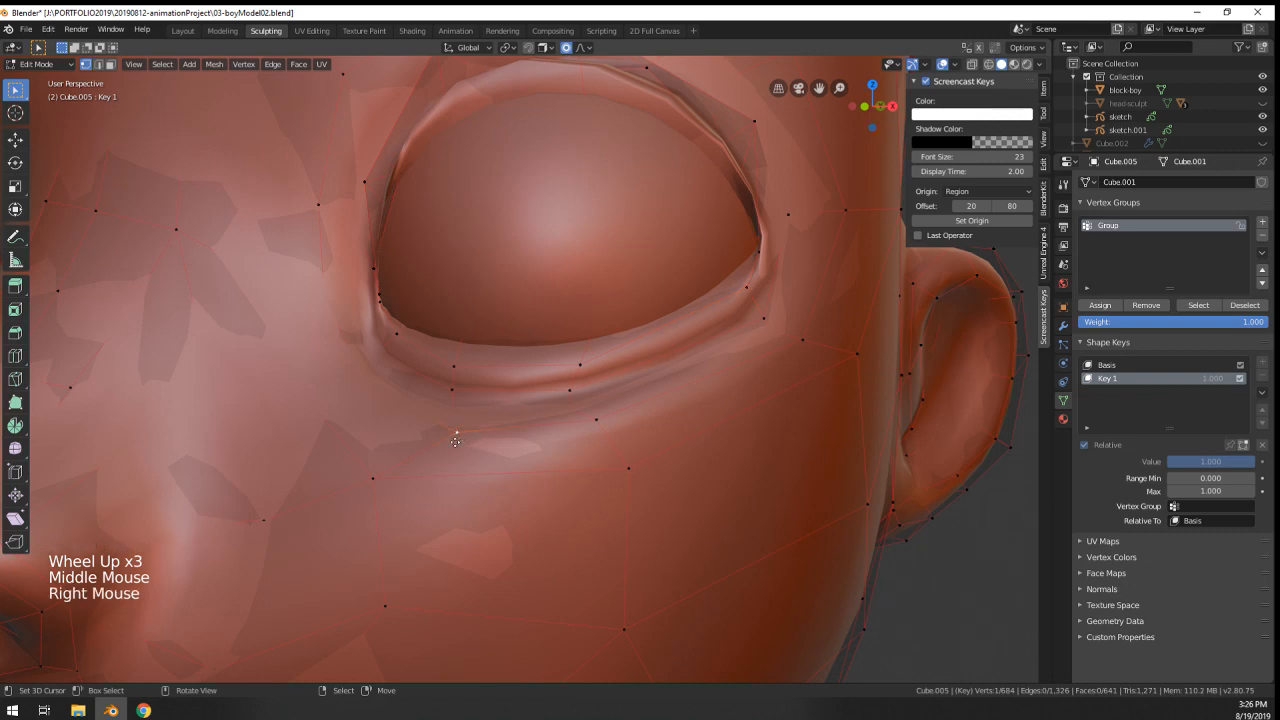
pyautogui.press('g')
pyautogui.click(446, 459)
# - Select the vertical path of vertices below the lower eyelid and even it out with repeated LoopTools Relax
pyautogui.rightClick(441, 368)
pyautogui.keyDown('ctrl'); pyautogui.rightClick(454, 472); pyautogui.keyUp('ctrl')
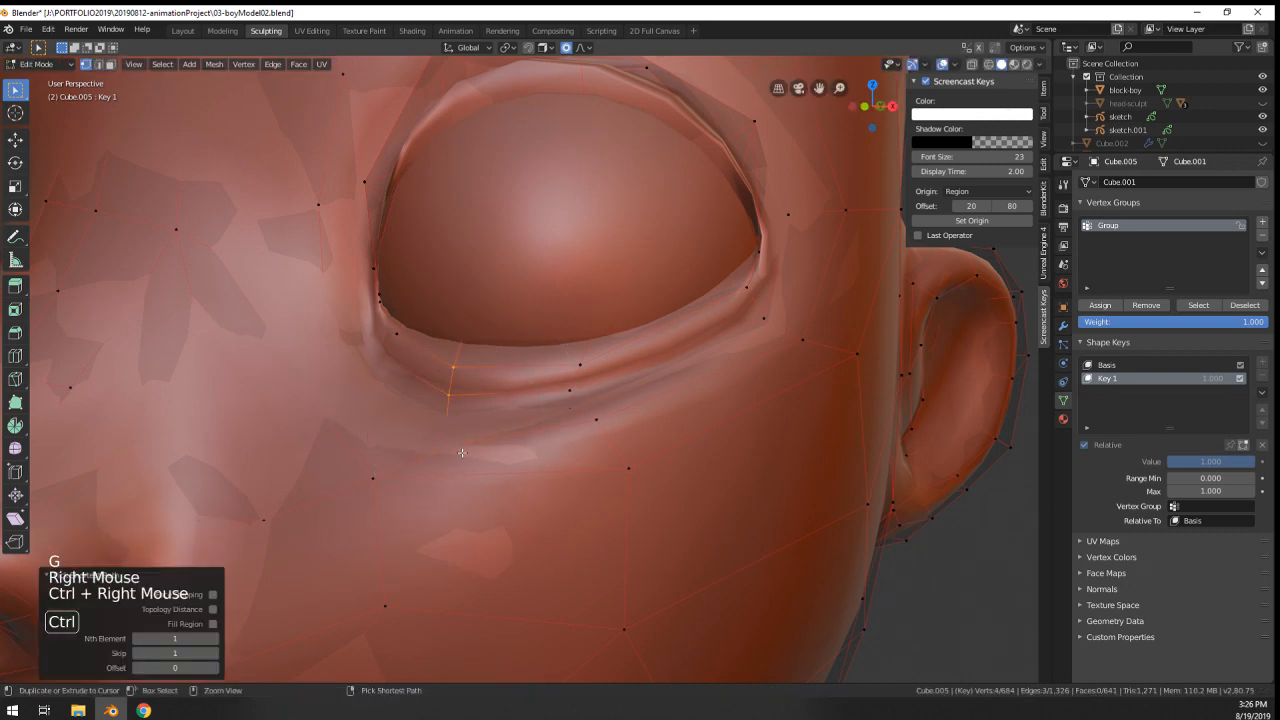
pyautogui.press('z')
pyautogui.press('w')
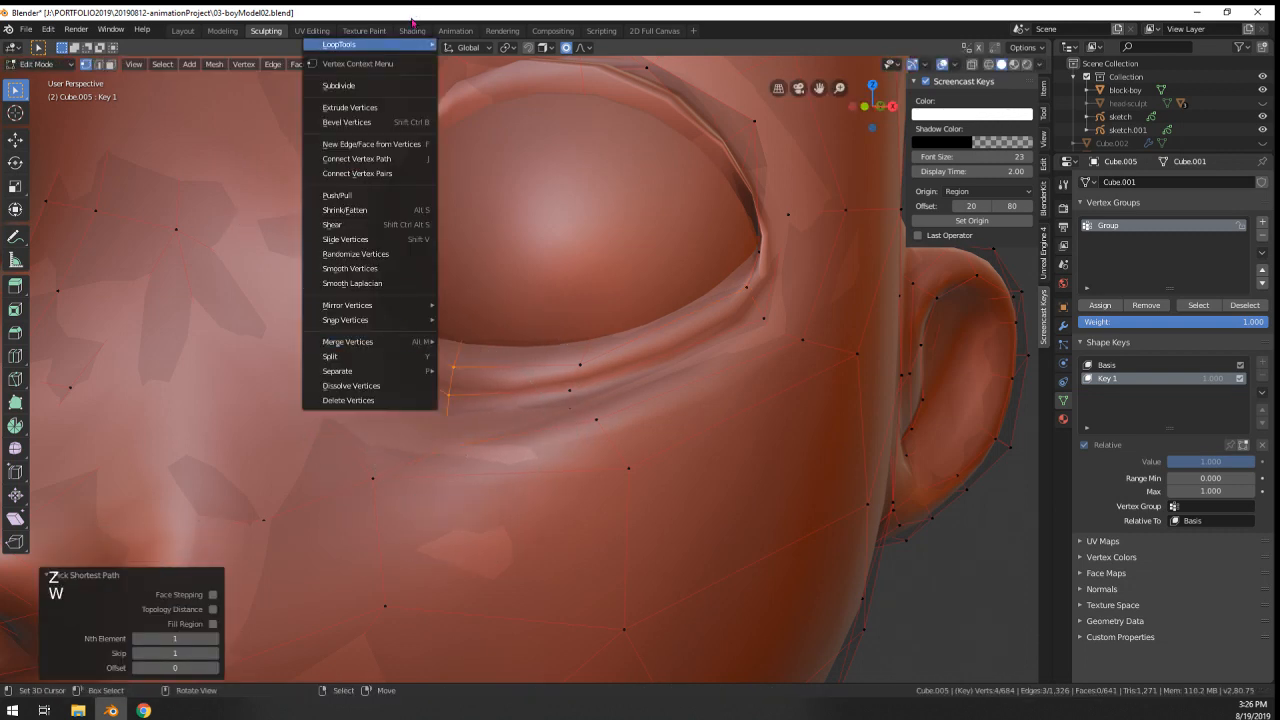
pyautogui.moveTo(407, 45)
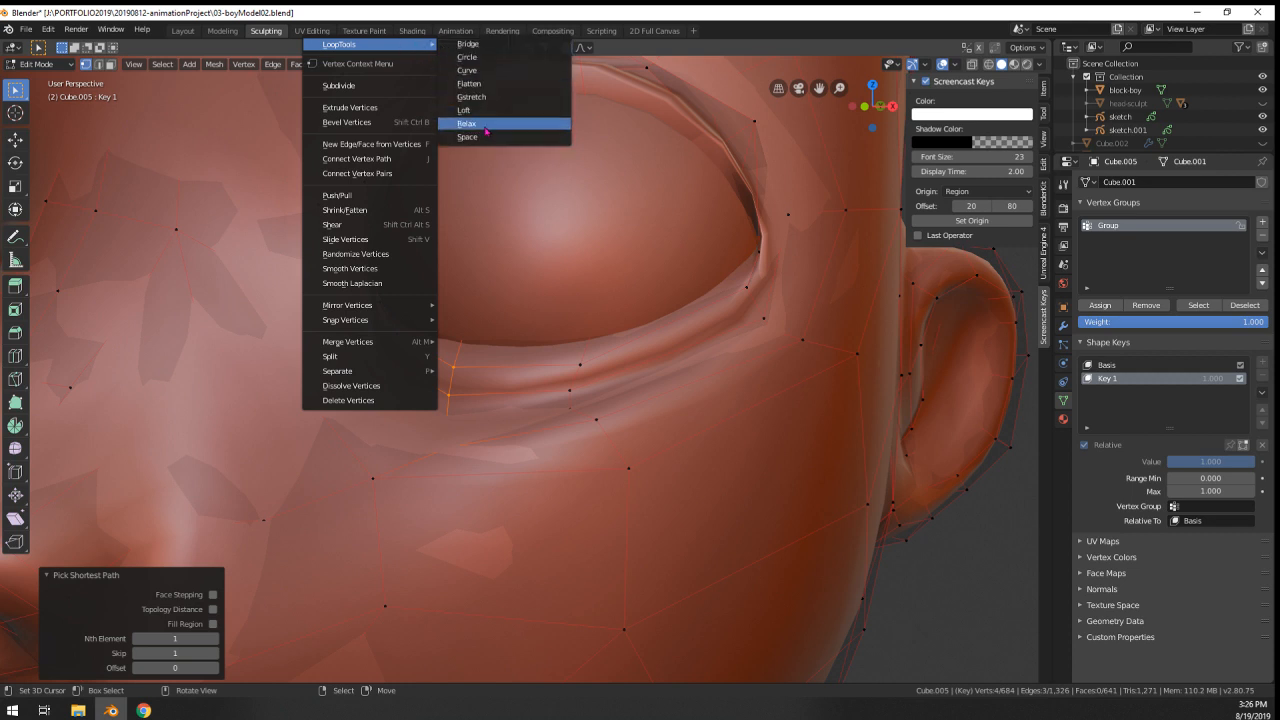
pyautogui.click(486, 124)
pyautogui.hotkey('shift', 'r')
pyautogui.hotkey('shift', 'r')
pyautogui.hotkey('shift', 'r')
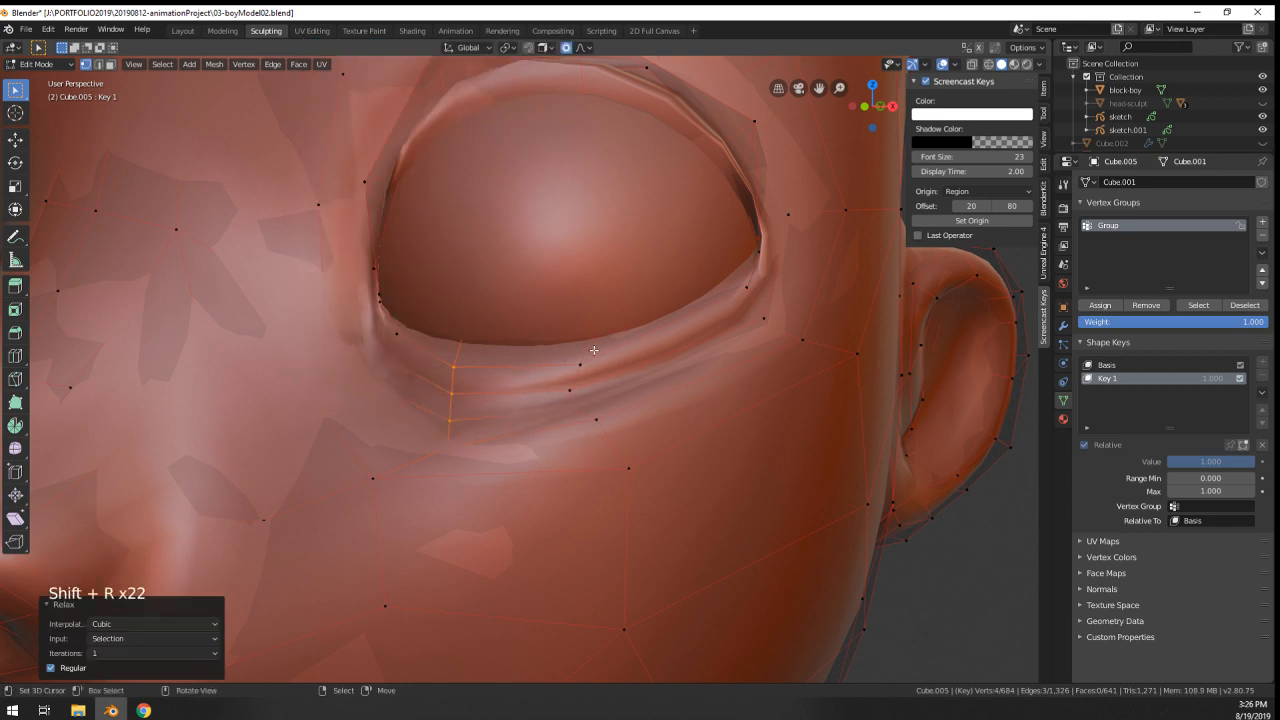
# - Select the vertical path of vertices below the outer half of the lower eyelid and even it out with repeated LoopTools Relax
pyautogui.rightClick(596, 419)
pyautogui.keyDown('ctrl'); pyautogui.rightClick(600, 418); pyautogui.keyUp('ctrl')
pyautogui.press('w')
pyautogui.moveTo(600, 324)
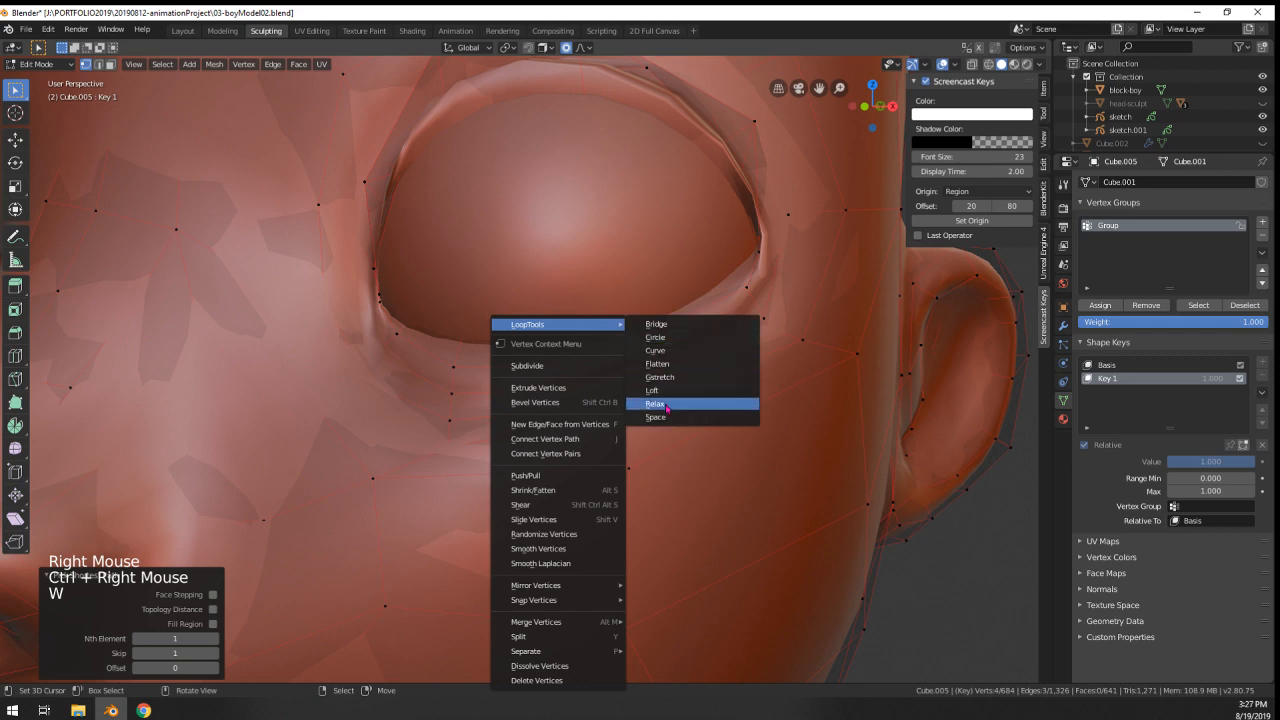
pyautogui.click(655, 404)
pyautogui.hotkey('shift', 'r')
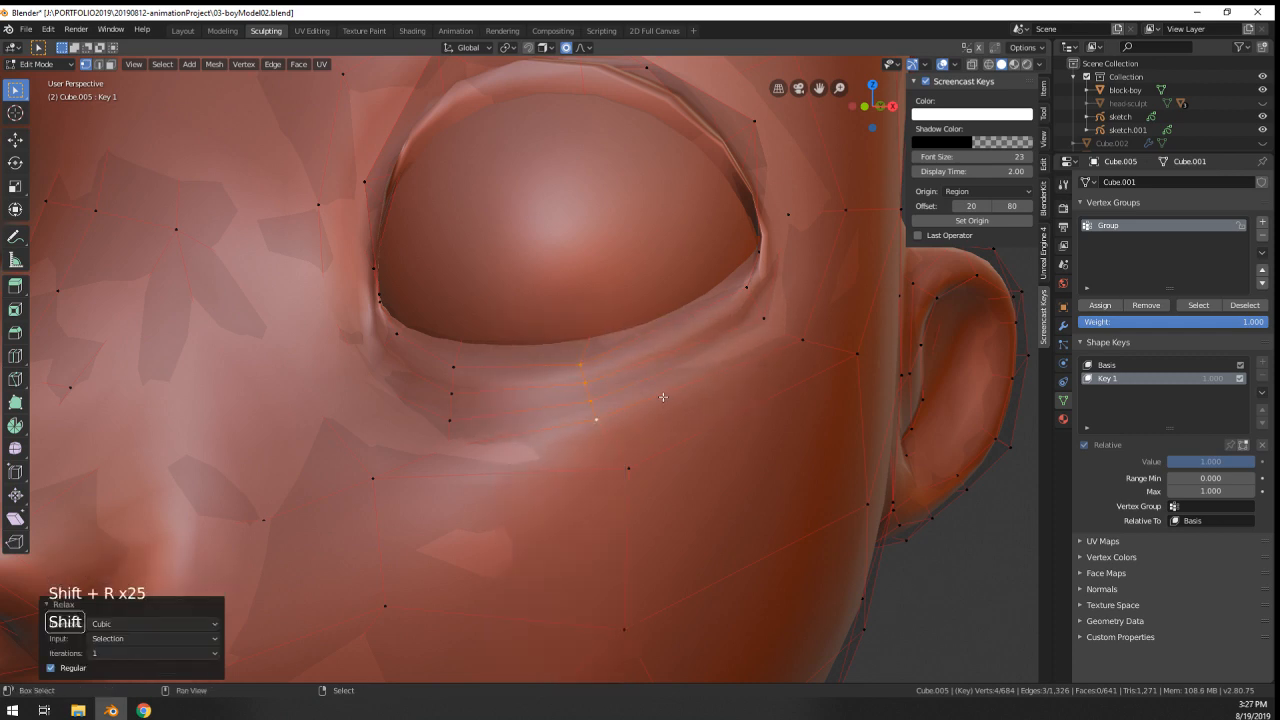
pyautogui.hotkey('shift', 'r')
pyautogui.hotkey('shift', 'r')
pyautogui.hotkey('shift', 'r')
pyautogui.press('Tab')
# - Select the eyeball sphere and set the head mesh Cube.005 as its Mirror modifier's mirror object
pyautogui.scroll(-3, 620, 386)
pyautogui.moveTo(600, 389); pyautogui.dragTo(586, 351, button='middle')
pyautogui.scroll(-6, 627, 383)
pyautogui.scroll(1, 627, 383)
pyautogui.rightClick(538, 342)
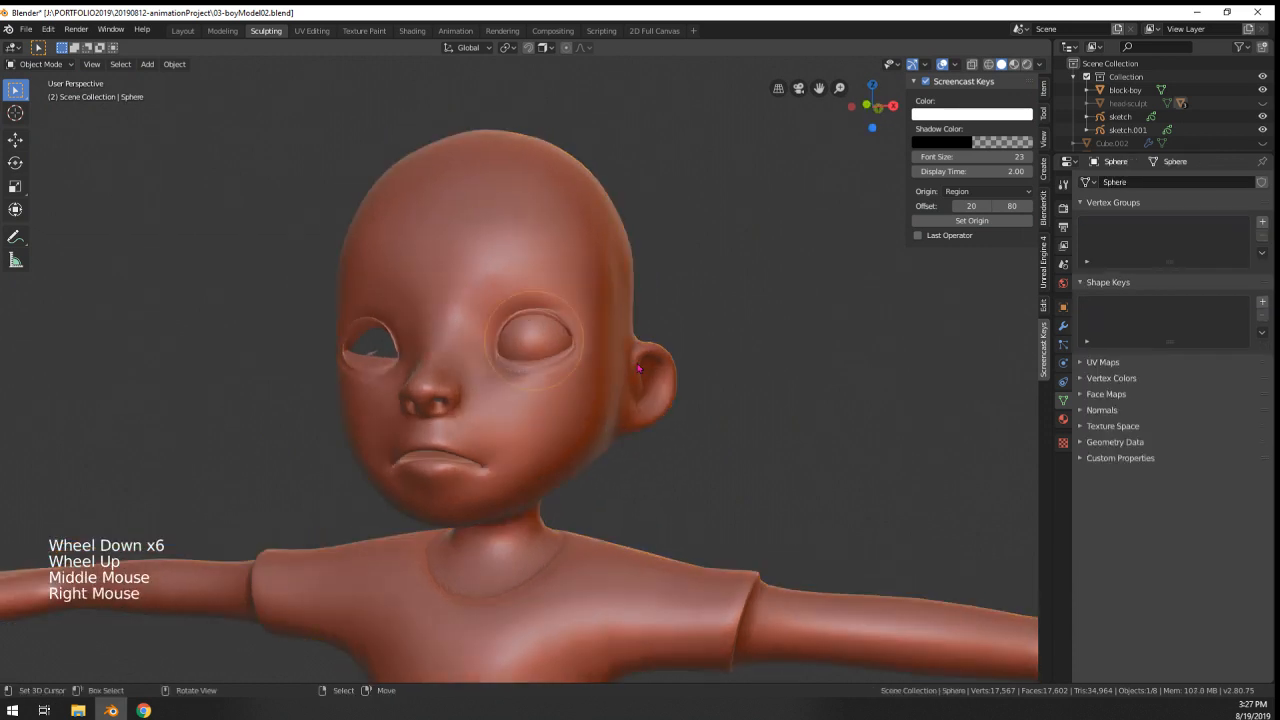
pyautogui.click(1063, 326)
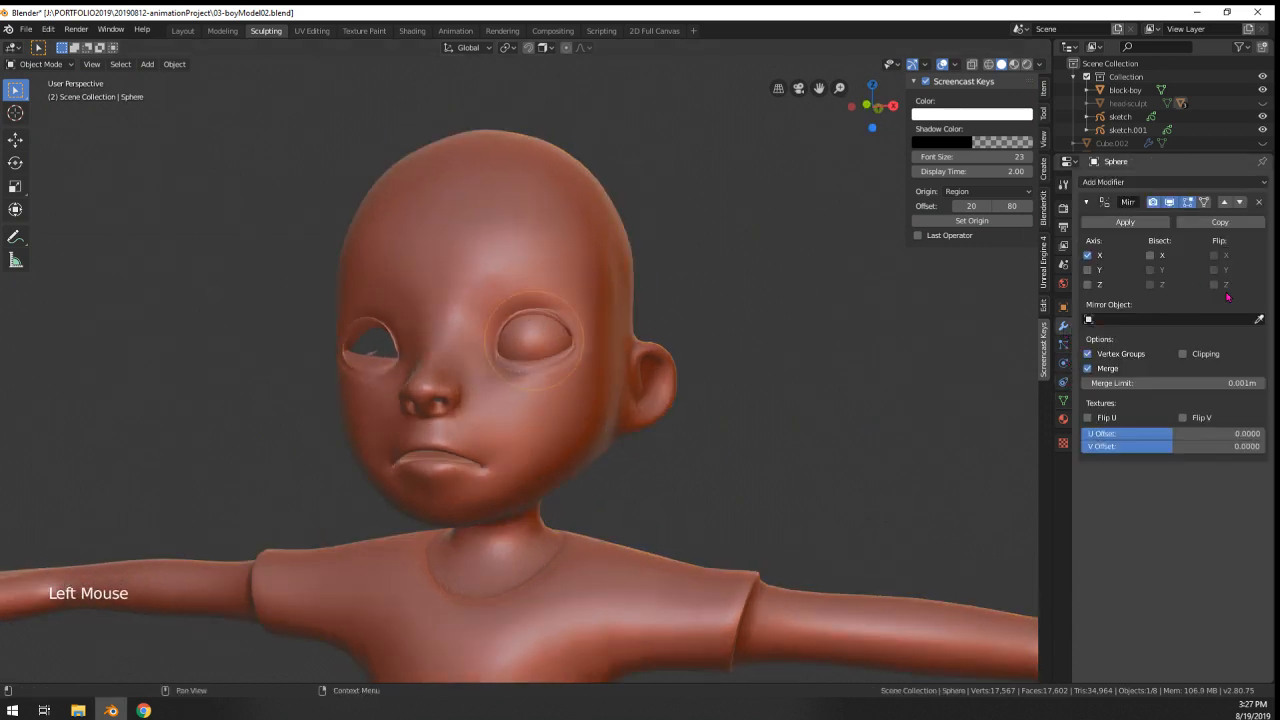
pyautogui.moveTo(585, 457); pyautogui.dragTo(611, 331, button='middle')
pyautogui.scroll(3, 611, 331)
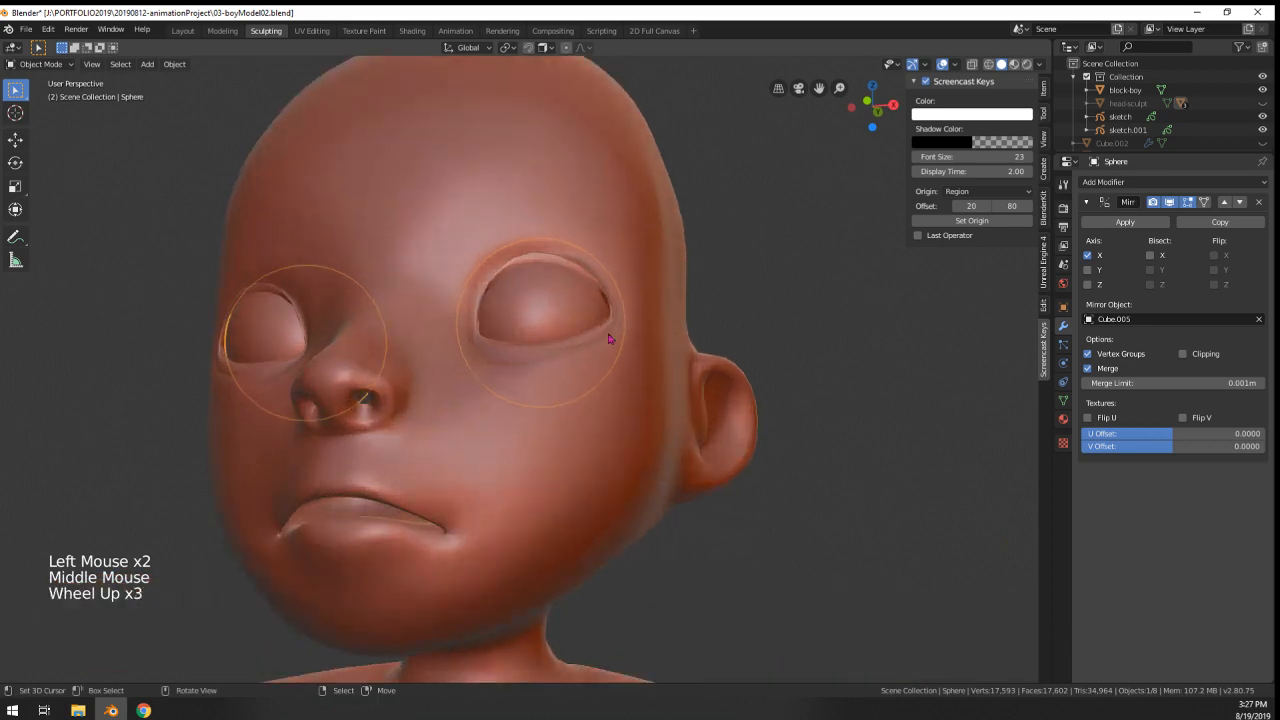
# - Select the head mesh and examine both opened eyes up close and from the front
pyautogui.rightClick(754, 405)
pyautogui.moveTo(754, 405); pyautogui.dragTo(540, 323, button='middle')
pyautogui.scroll(3, 540, 323)
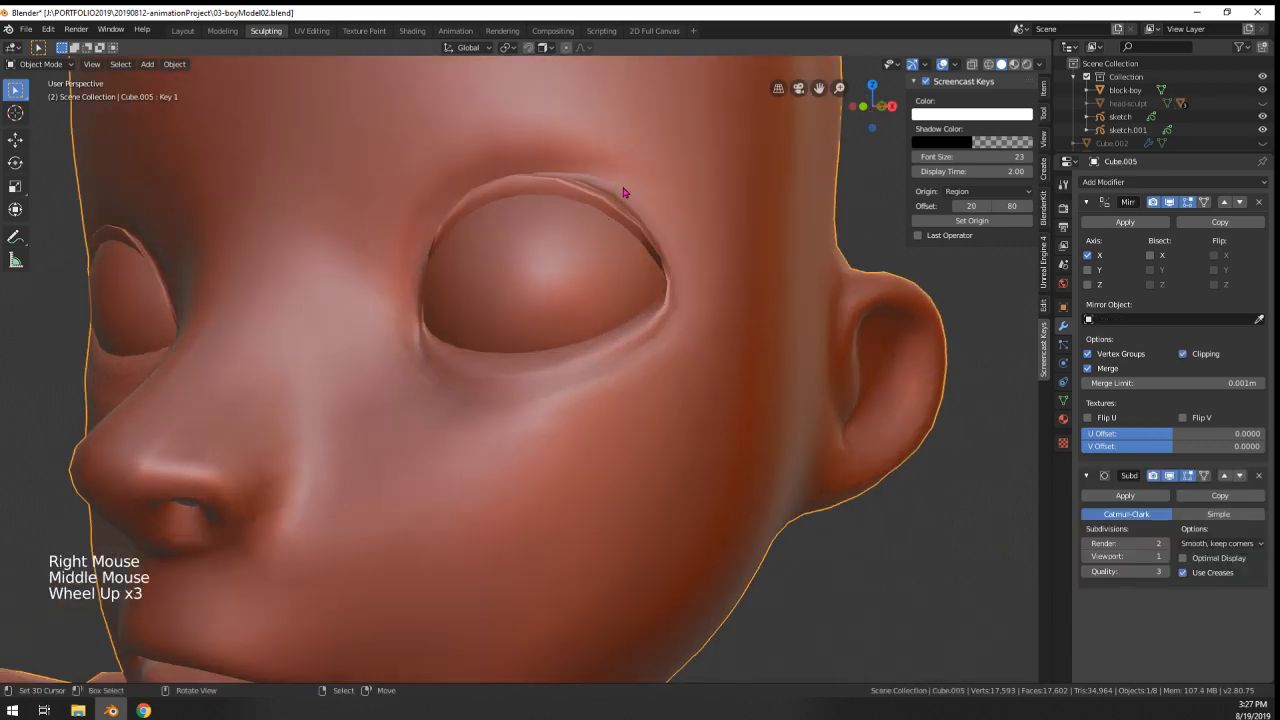
pyautogui.scroll(-6, 623, 192)
pyautogui.moveTo(623, 192); pyautogui.dragTo(609, 371, button='middle')
pyautogui.scroll(4, 609, 371)
pyautogui.press('Tab')
pyautogui.press('Tab')
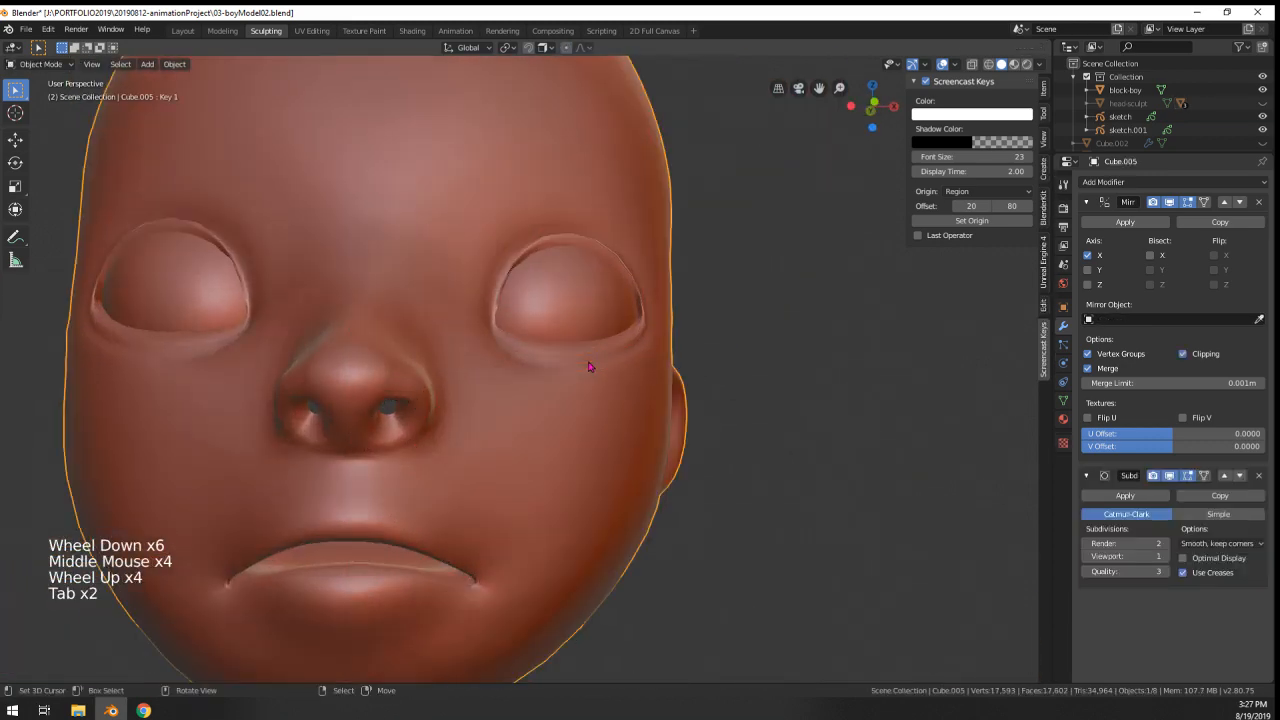
pyautogui.scroll(-5, 588, 367)
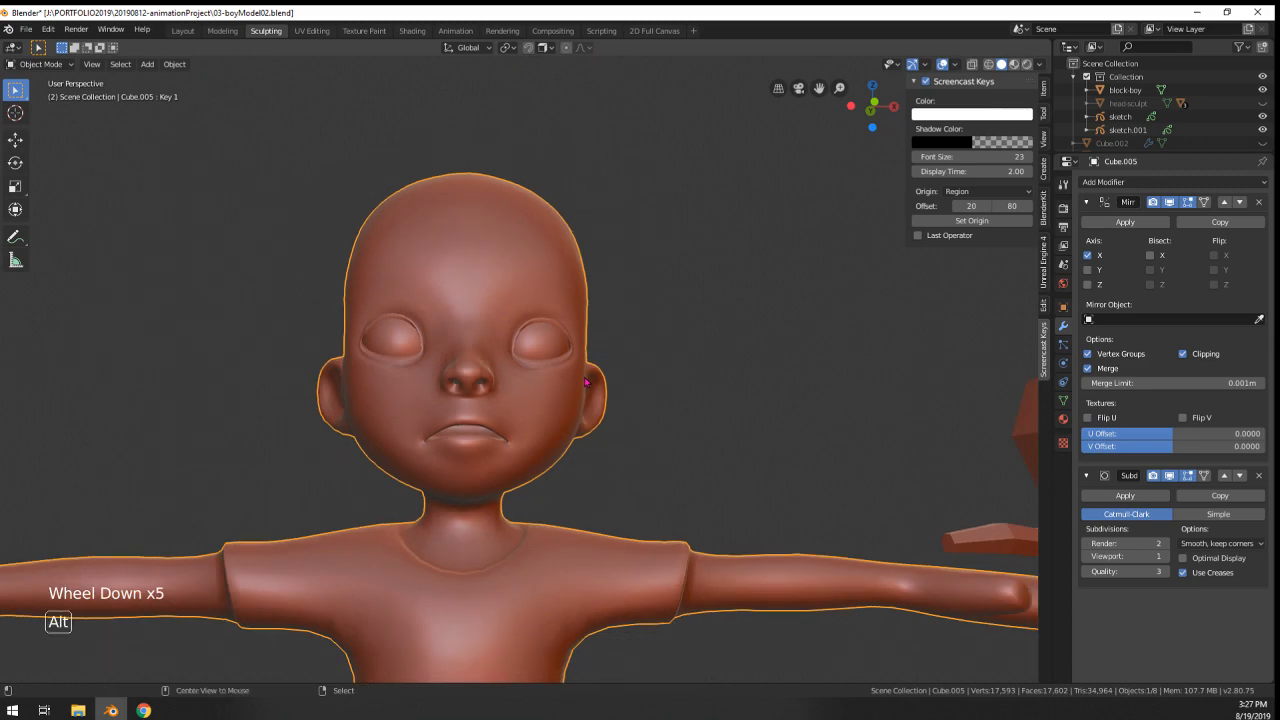
# - Reveal the hidden objects and compare the head mesh with the sculpted head by moving it aside and cancelling each move
pyautogui.hotkey('alt', 'h')
pyautogui.press('g')
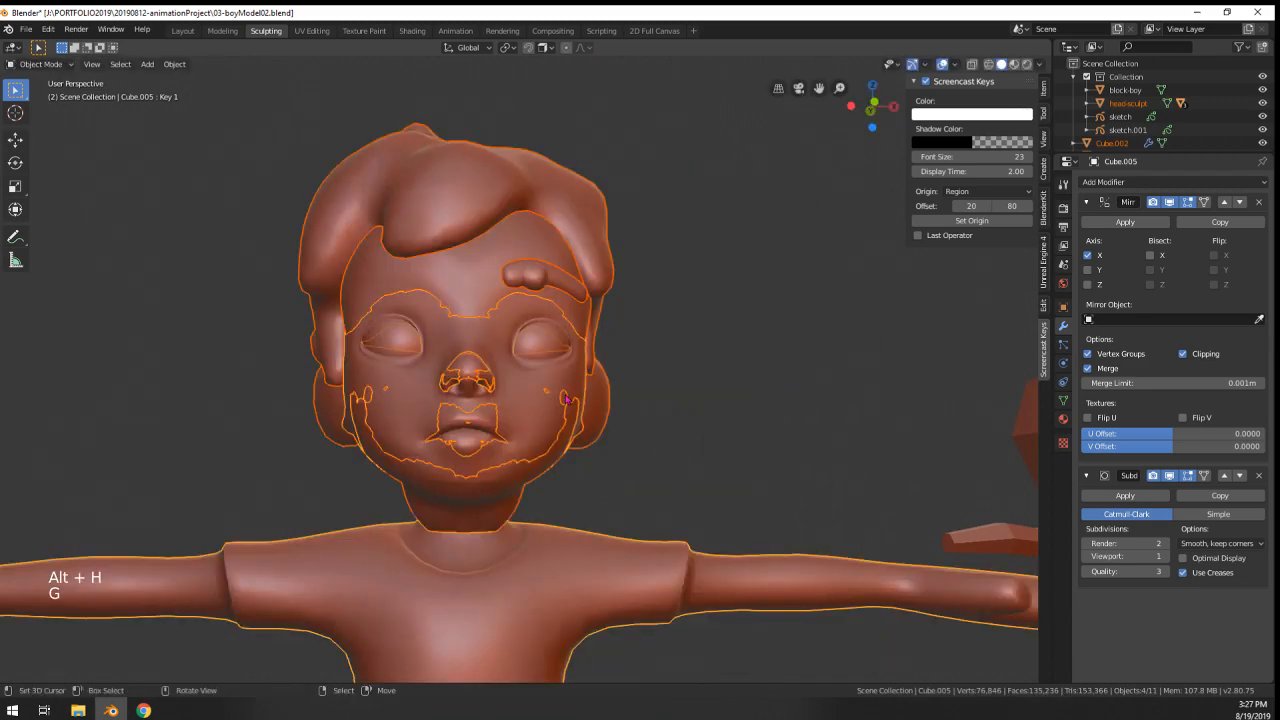
pyautogui.rightClick(540, 393)
pyautogui.press('g')
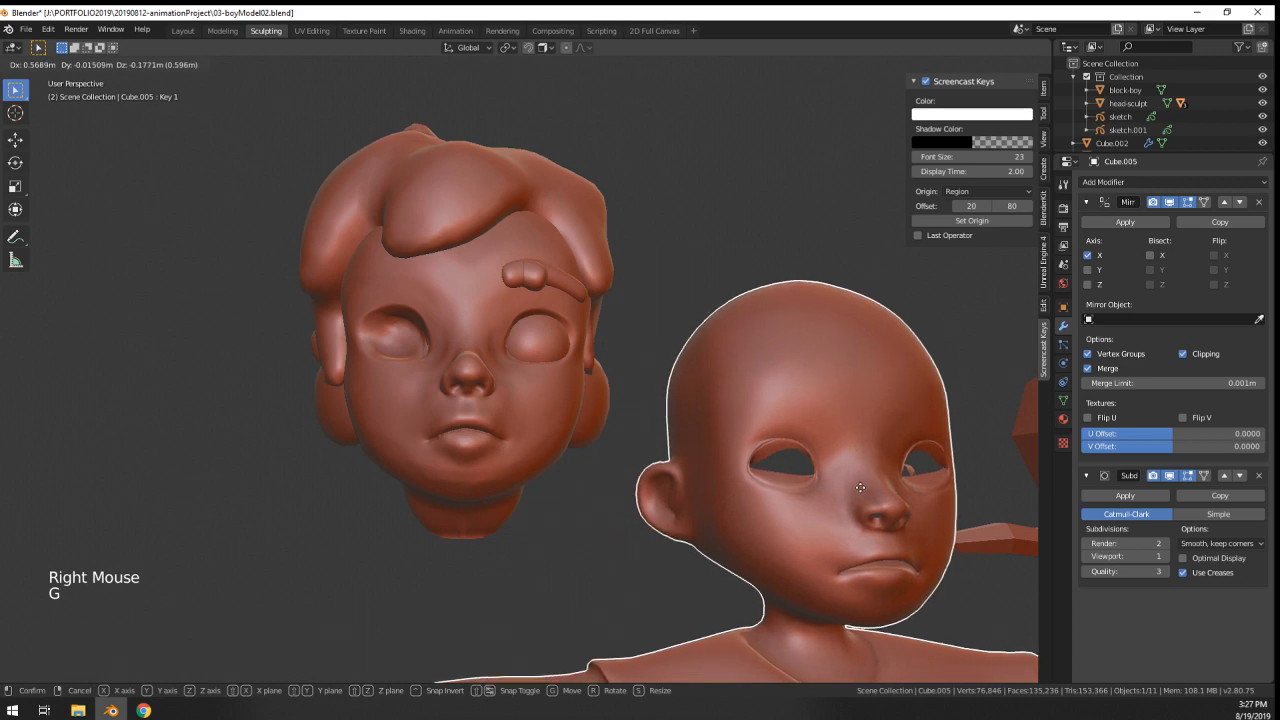
pyautogui.press('g')
pyautogui.rightClick(111, 466)
pyautogui.press('g')
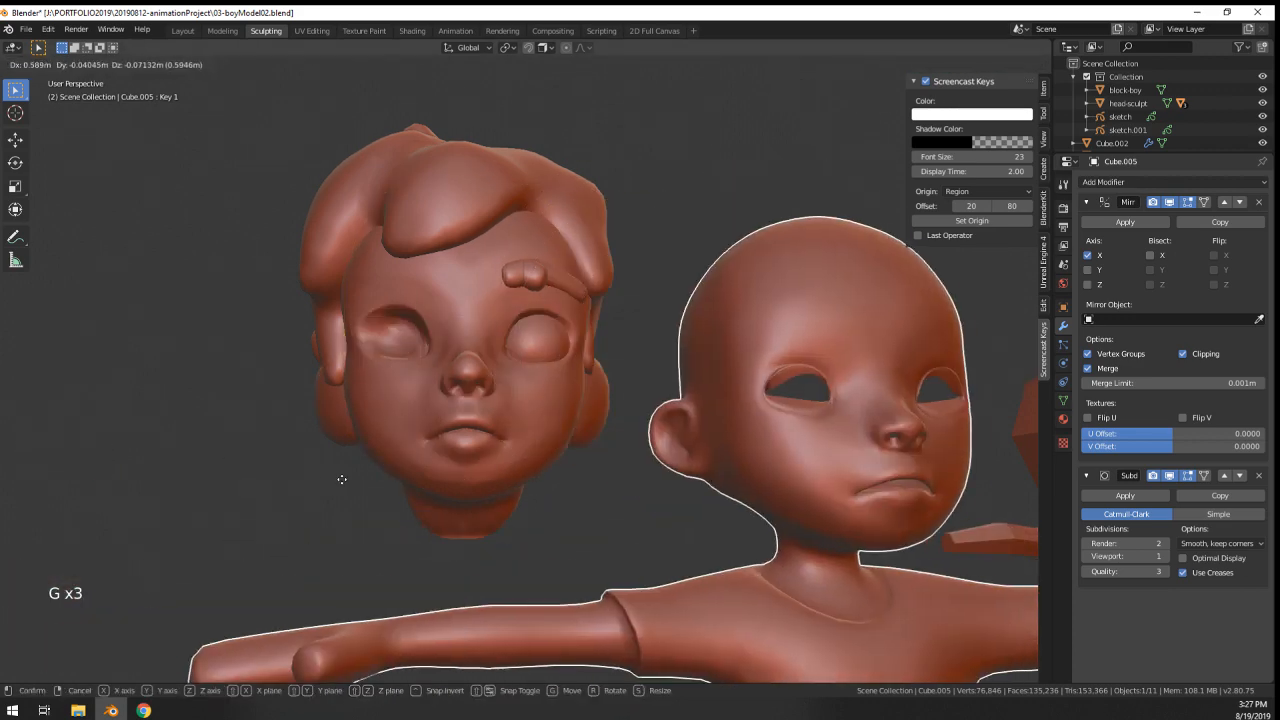
pyautogui.rightClick(341, 482)
# - Hide the head-sculpt object so the hair and eyebrow stay around the new head mesh
pyautogui.scroll(3, 572, 409)
pyautogui.rightClick(467, 404)
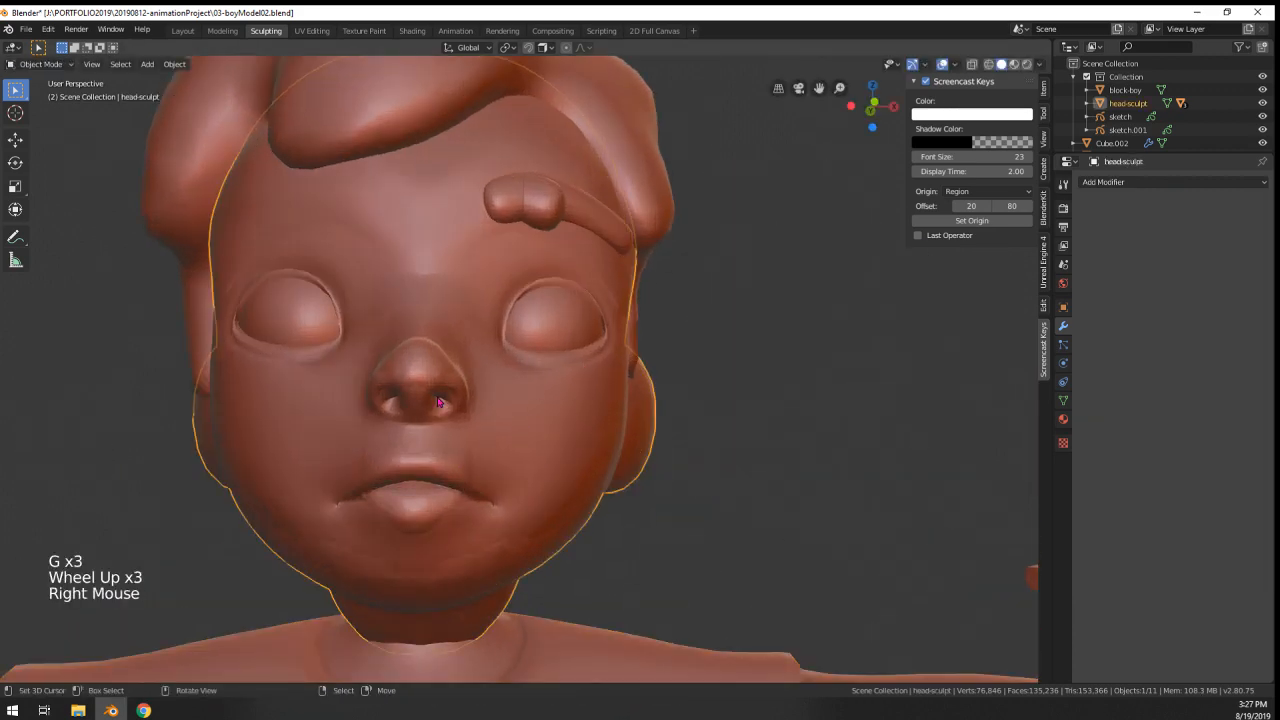
pyautogui.press('h')
# - Move the vertex at the inner corner of the opened eye in Key 1 with proportional editing
pyautogui.scroll(2, 509, 380)
pyautogui.rightClick(527, 349)
pyautogui.press('Tab')
pyautogui.moveTo(527, 349); pyautogui.dragTo(529, 274, button='middle')
pyautogui.rightClick(484, 343)
pyautogui.press('g')
pyautogui.click(474, 341)
pyautogui.press('g')
pyautogui.click(390, 364)
pyautogui.scroll(2, 400, 350)
pyautogui.hotkey('ctrl', 'z')
# - Reposition the vertices around the inner eye corner in Key 1 and return to Object Mode
pyautogui.press('g')
pyautogui.click(443, 306)
pyautogui.press('g')
pyautogui.click(473, 309)
pyautogui.press('Tab')
pyautogui.scroll(-1, 529, 274)
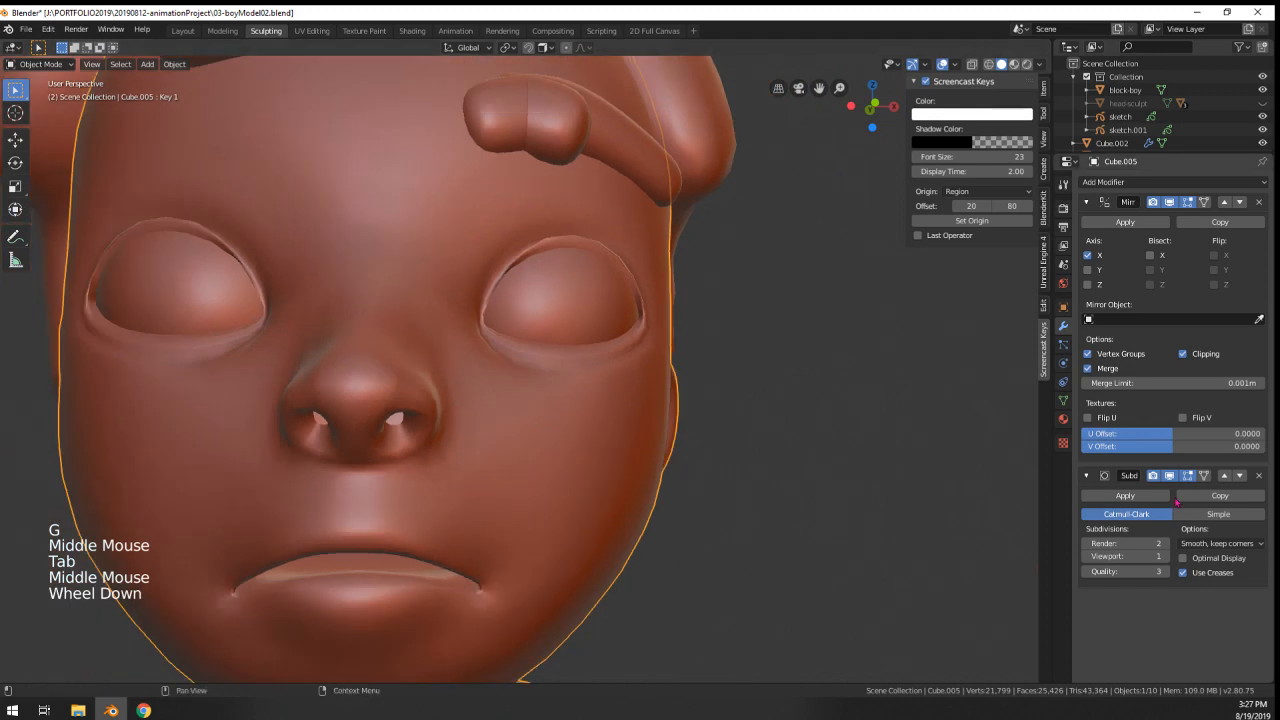
# - Delete the Key 1 shape key from the head mesh, keeping only Basis
pyautogui.click(1066, 402)
pyautogui.moveTo(1212, 429)
pyautogui.mouseDown()
pyautogui.moveTo(1126, 429)
pyautogui.moveTo(1212, 429)
pyautogui.mouseUp()
pyautogui.click(1263, 343)
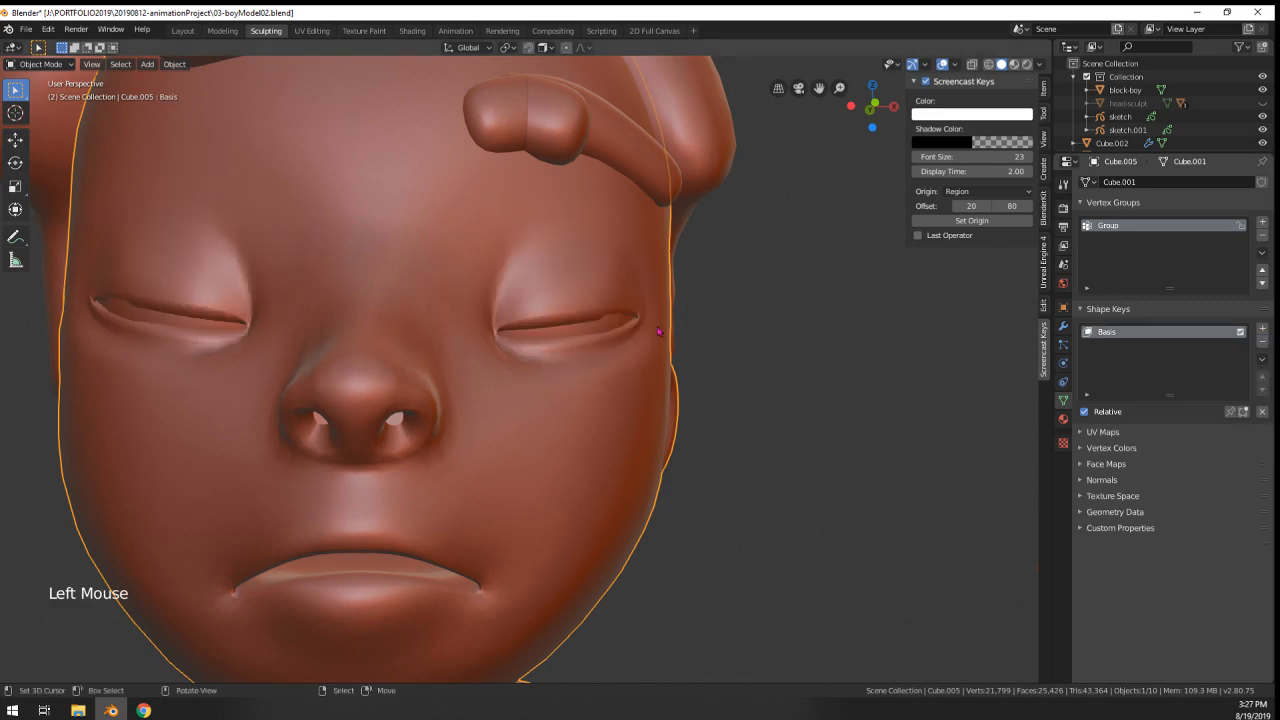
# - Adjust the vertices at the inner corner of the closed eyelids in Basis with proportional editing
pyautogui.press('Tab')
pyautogui.press('g')
pyautogui.moveTo(492, 327); pyautogui.dragTo(654, 356, button='middle')
pyautogui.click(488, 369)
pyautogui.press('g')
pyautogui.click(432, 341)
# - Select the edge loop along the closed lower eyelid and bevel it with a width of about 4.8 percent and one segment
pyautogui.rightClick(562, 324)
pyautogui.rightClick(609, 339)
pyautogui.scroll(2, 622, 336)
pyautogui.keyDown('alt'); pyautogui.rightClick(632, 334); pyautogui.keyUp('alt')
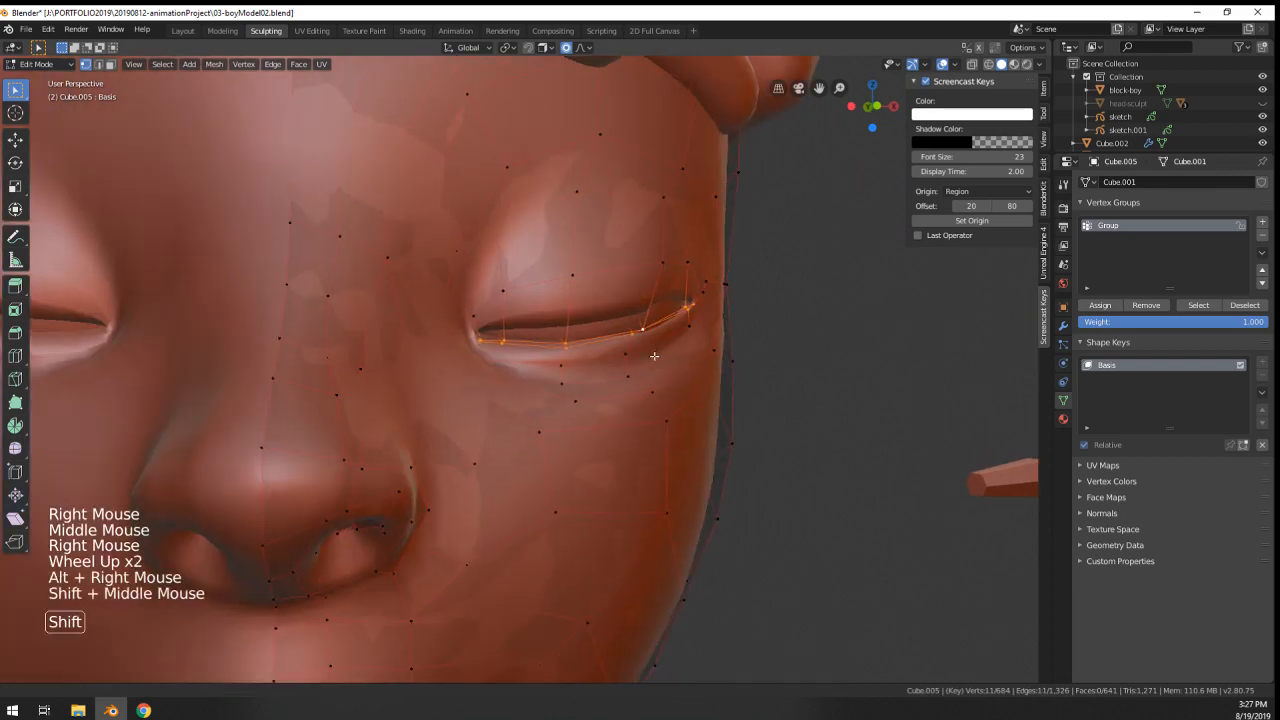
pyautogui.scroll(1, 654, 356)
pyautogui.hotkey('ctrl', 'b')
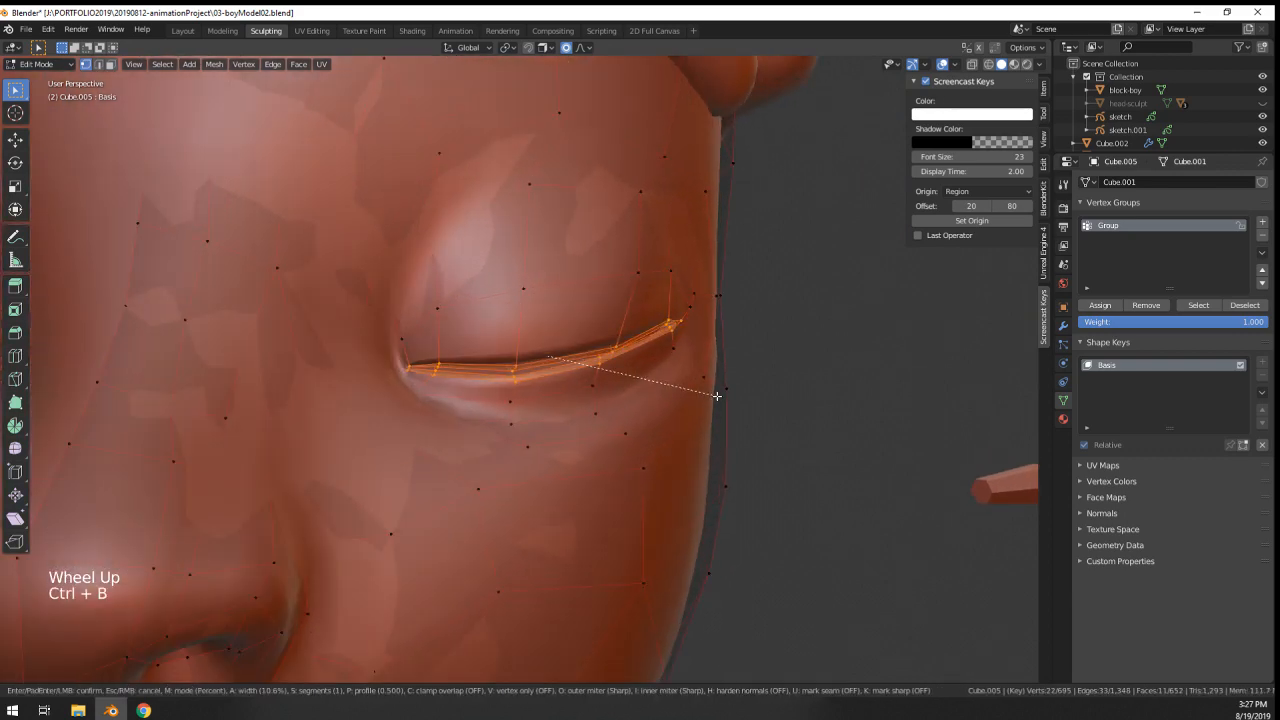
pyautogui.click(714, 394)
pyautogui.scroll(-2, 711, 394)
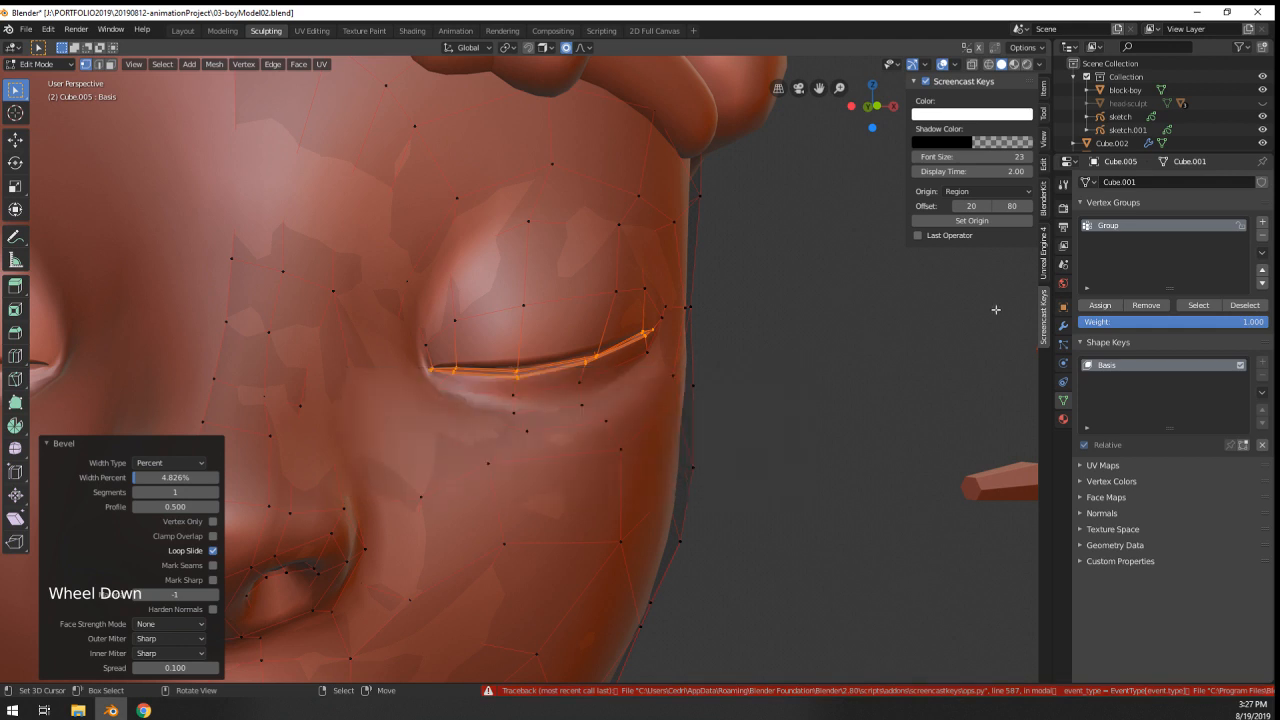
# - Examine the beveled eyelid line in Object Mode from several angles
pyautogui.press('Tab')
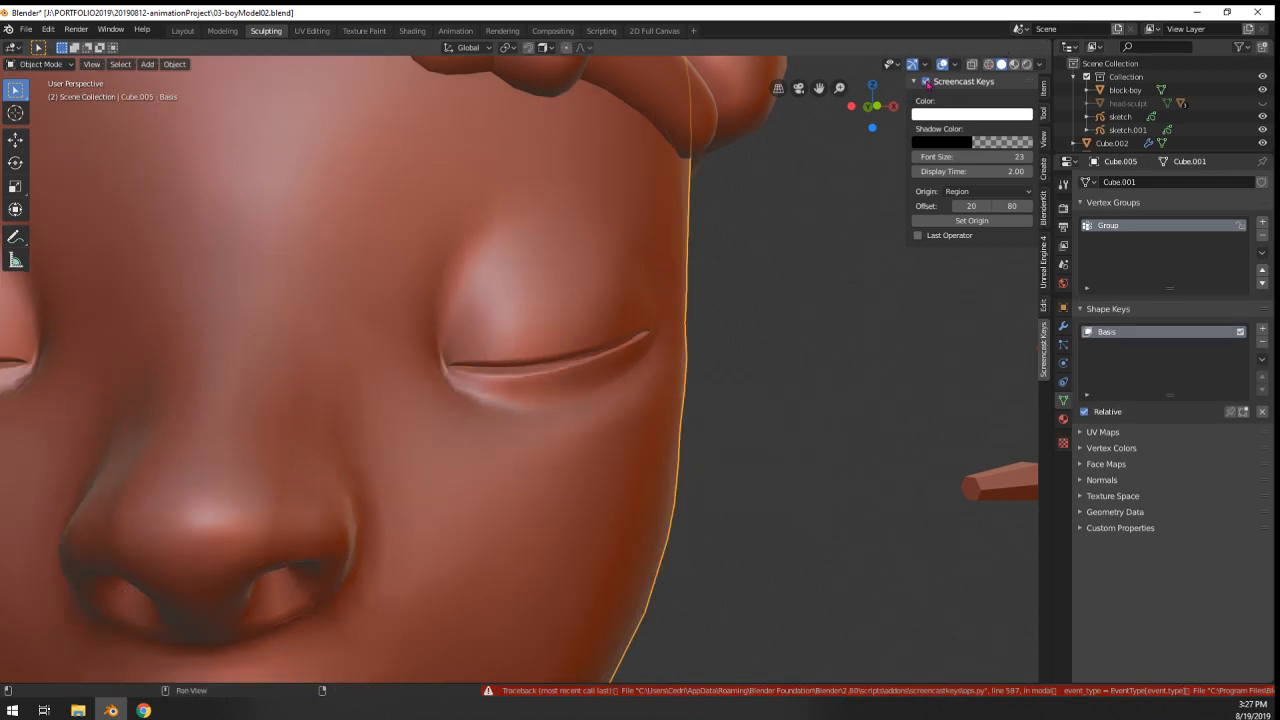
pyautogui.press('Tab')
pyautogui.press('Tab')
pyautogui.press('Tab')
pyautogui.moveTo(886, 121); pyautogui.dragTo(582, 371, button='middle')
pyautogui.scroll(-4, 740, 288)
pyautogui.scroll(3, 723, 289)
# - Move the two vertices beside the outer eye corner outward about 0.006 m along X and Y with proportional editing
pyautogui.press('Tab')
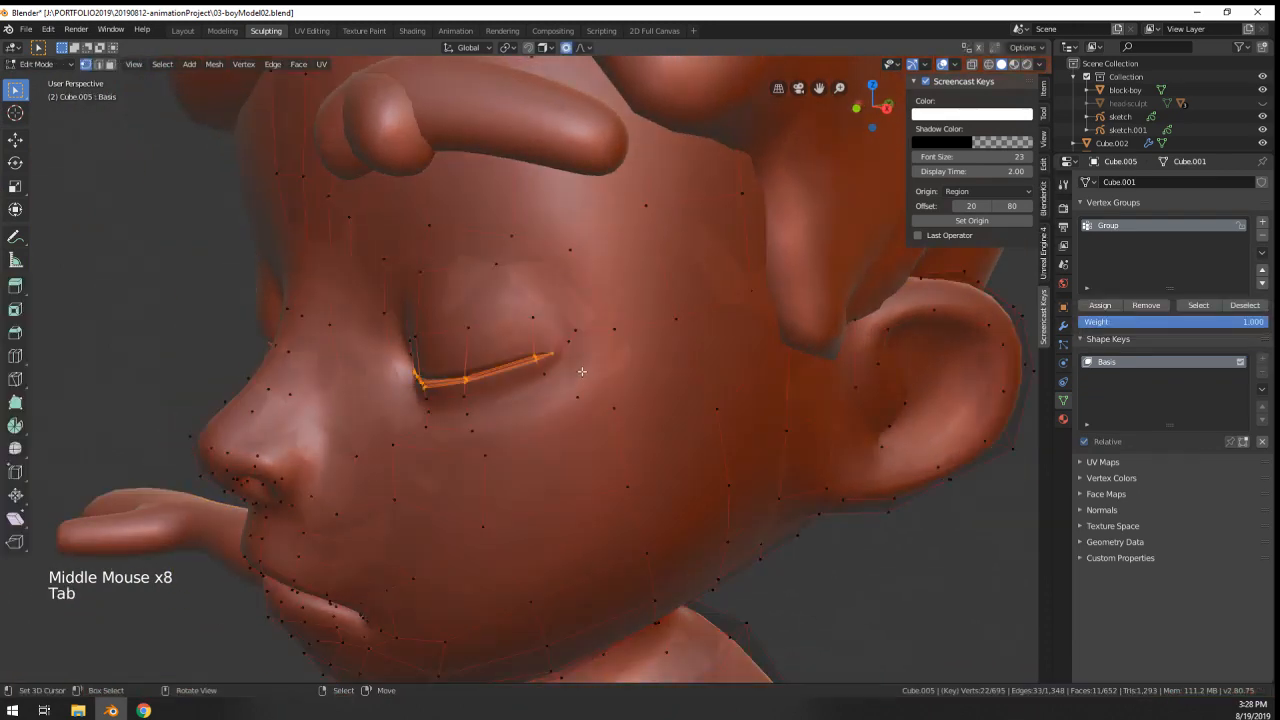
pyautogui.scroll(2, 582, 371)
pyautogui.rightClick(594, 351)
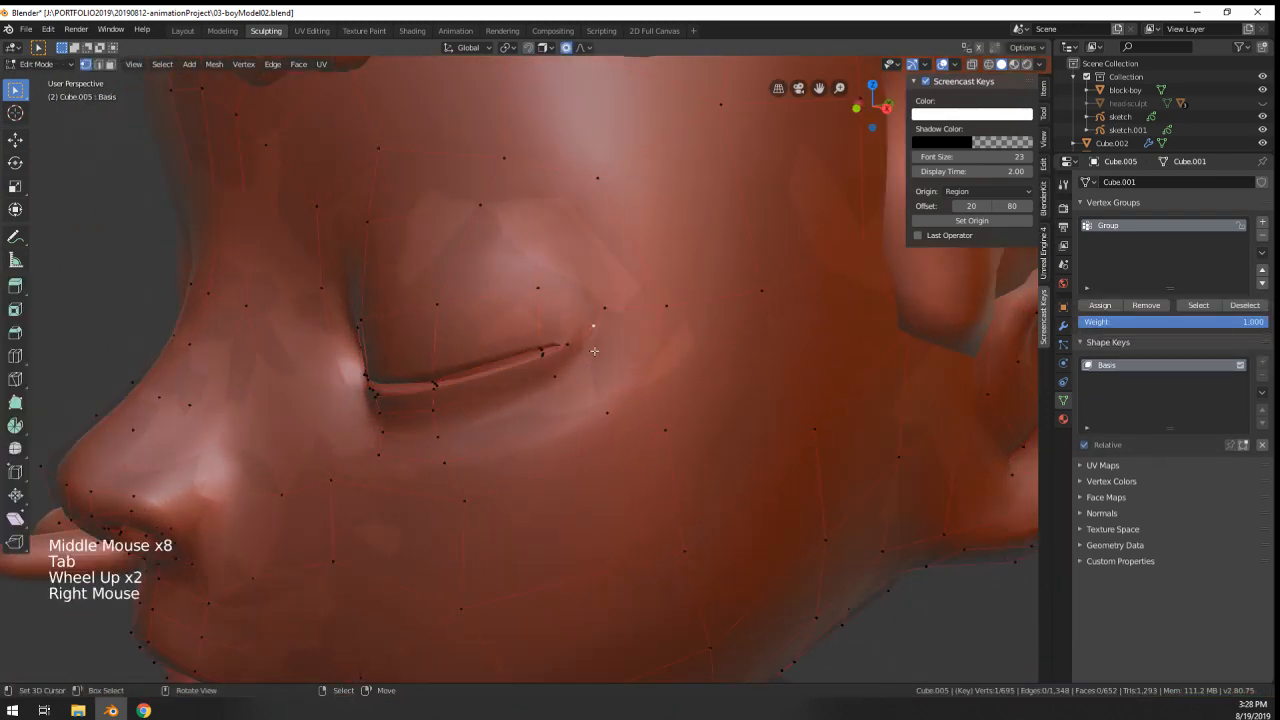
pyautogui.keyDown('shift'); pyautogui.rightClick(578, 408); pyautogui.keyUp('shift')
pyautogui.press('g')
pyautogui.click(650, 356)
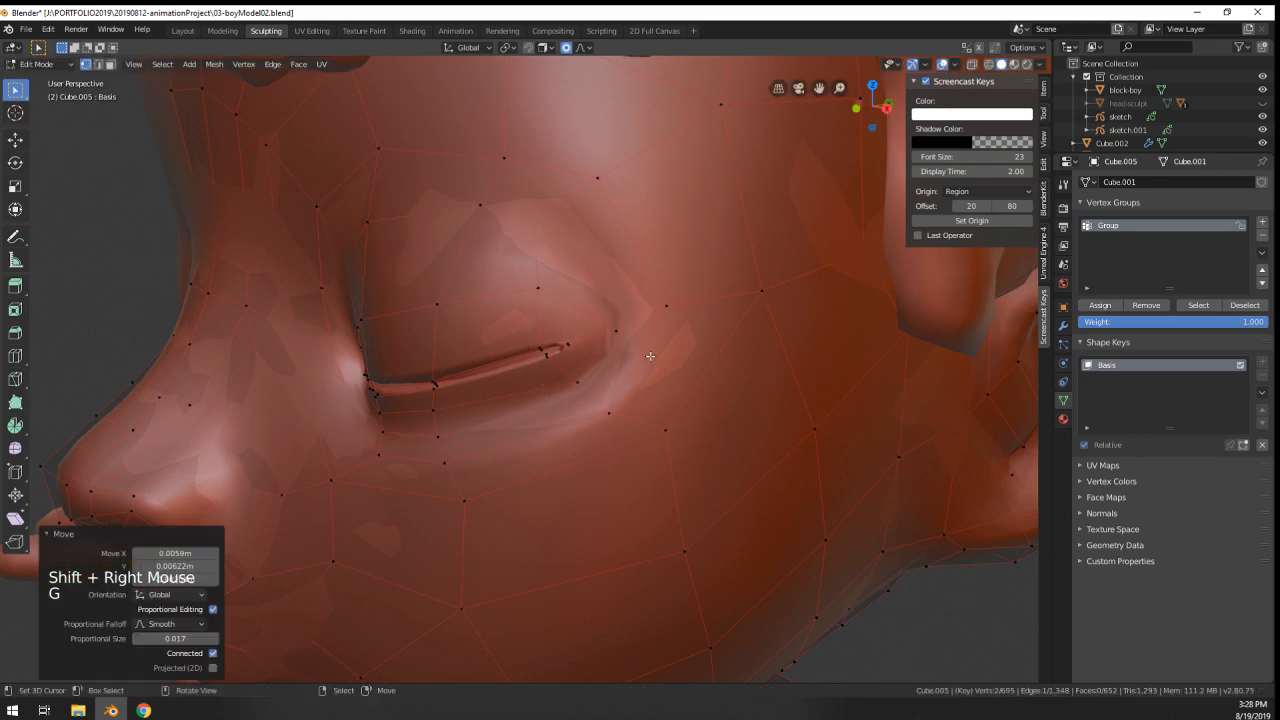
# - Move the neighbouring vertex at the temple about 0.007 m along X and Y toward the ear with proportional editing
pyautogui.rightClick(650, 324)
pyautogui.press('g')
pyautogui.rightClick(664, 312)
pyautogui.rightClick(665, 312)
pyautogui.press('g')
pyautogui.click(703, 321)
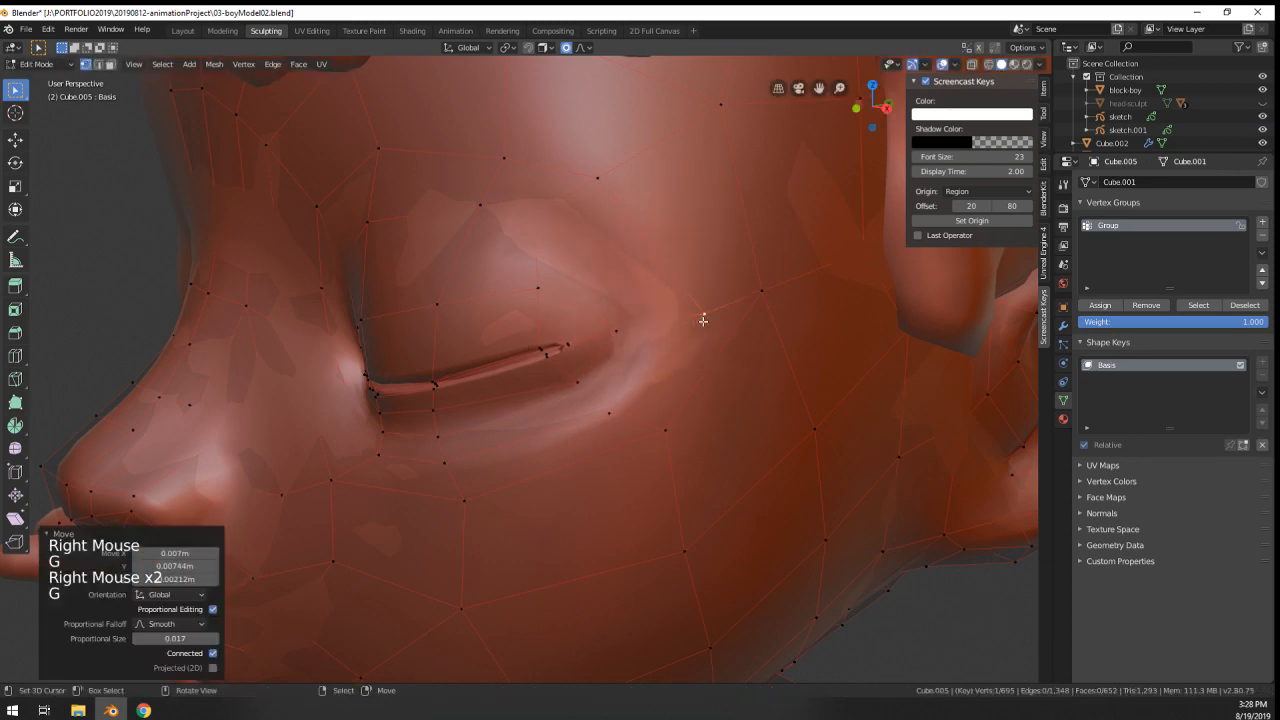
pyautogui.press('Tab')
# - Switch to Sculpt Mode, smooth the outer eye area and swell the upper eyelid with a 145 px Inflate/Deflate brush
pyautogui.scroll(-4, 703, 320)
pyautogui.moveTo(703, 400); pyautogui.dragTo(34, 114, button='middle')
pyautogui.scroll(1, 670, 400)
pyautogui.click(40, 64)
pyautogui.click(40, 108)
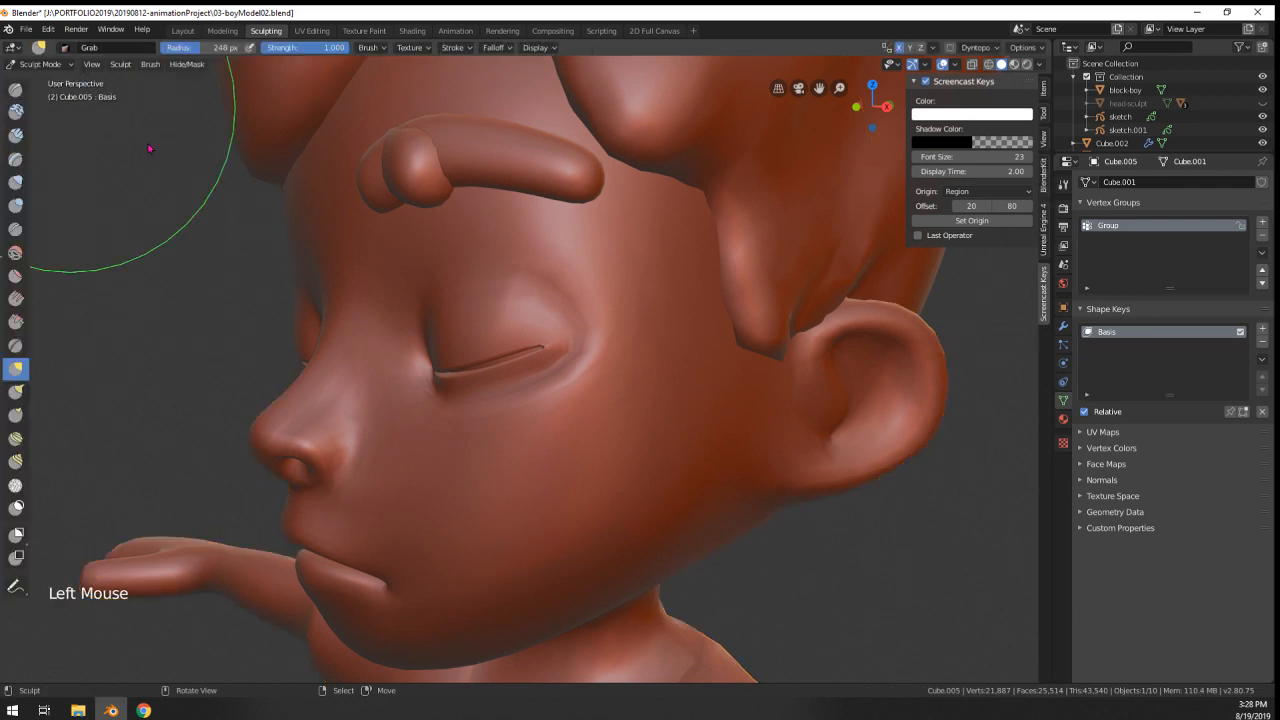
pyautogui.keyDown('shift'); pyautogui.moveTo(460, 270); pyautogui.dragTo(491, 291, button='middle'); pyautogui.keyUp('shift')
pyautogui.press('f')
pyautogui.moveTo(550, 302)
pyautogui.keyDown('shift'); pyautogui.mouseDown()
pyautogui.moveTo(583, 311)
pyautogui.moveTo(590, 333)
pyautogui.mouseUp(); pyautogui.keyUp('shift')
pyautogui.moveTo(588, 333); pyautogui.dragTo(690, 330, button='middle')
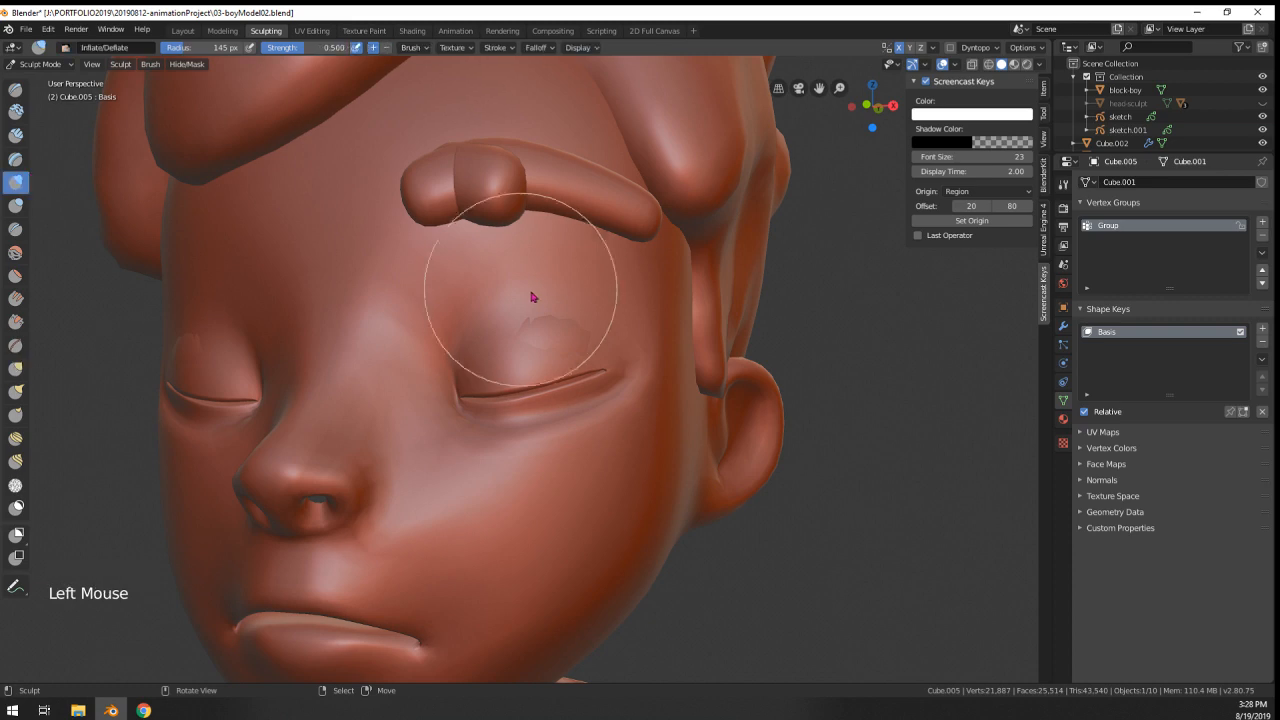
# - Smooth and inflate the area along the lower eyelid with the Inflate/Deflate brush at a 104 px radius
pyautogui.press('f')
pyautogui.scroll(-3, 690, 293)
pyautogui.moveTo(690, 293); pyautogui.dragTo(677, 320, button='middle')
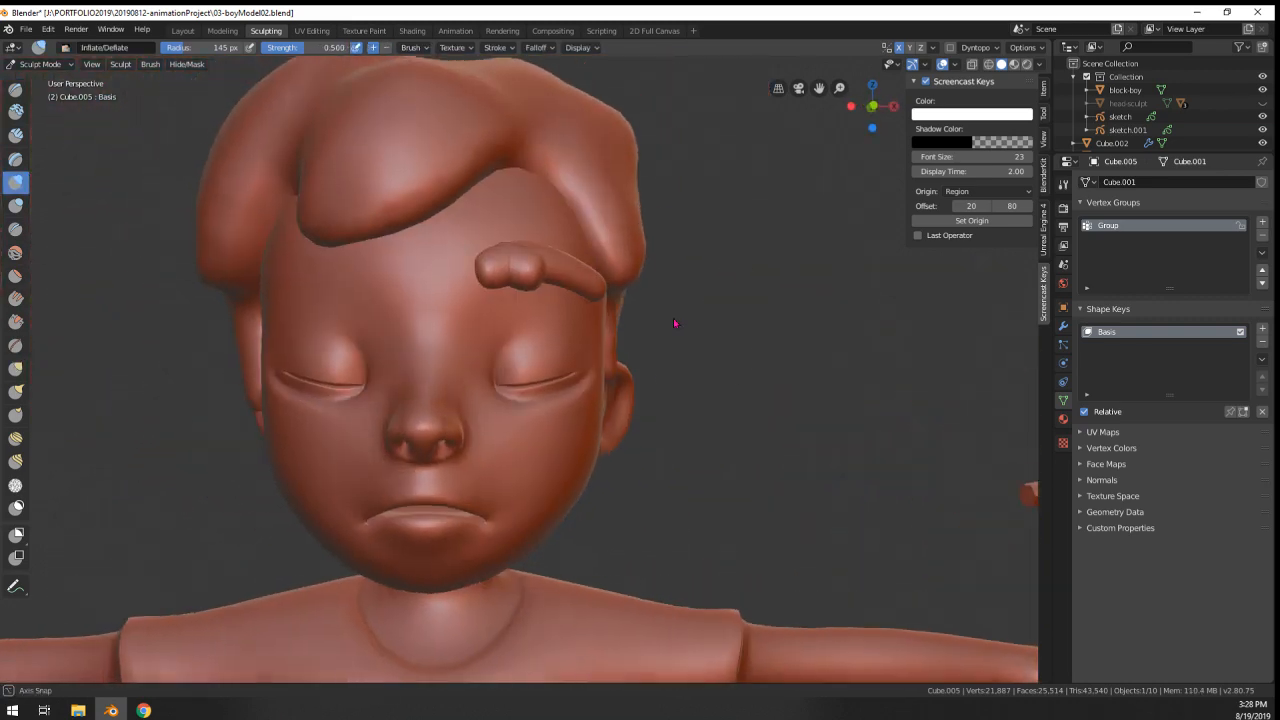
pyautogui.scroll(5, 677, 320)
pyautogui.keyDown('shift'); pyautogui.moveTo(519, 494); pyautogui.dragTo(667, 443); pyautogui.keyUp('shift')
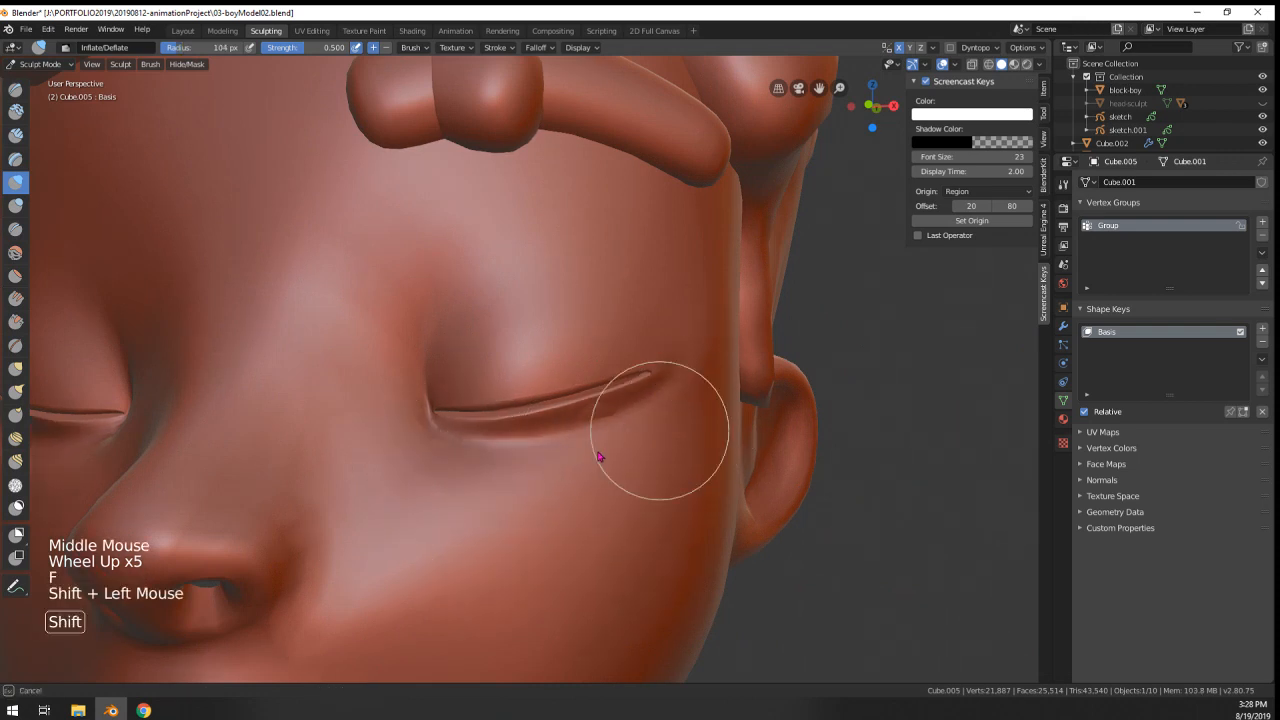
pyautogui.moveTo(499, 457); pyautogui.dragTo(550, 460, button='middle')
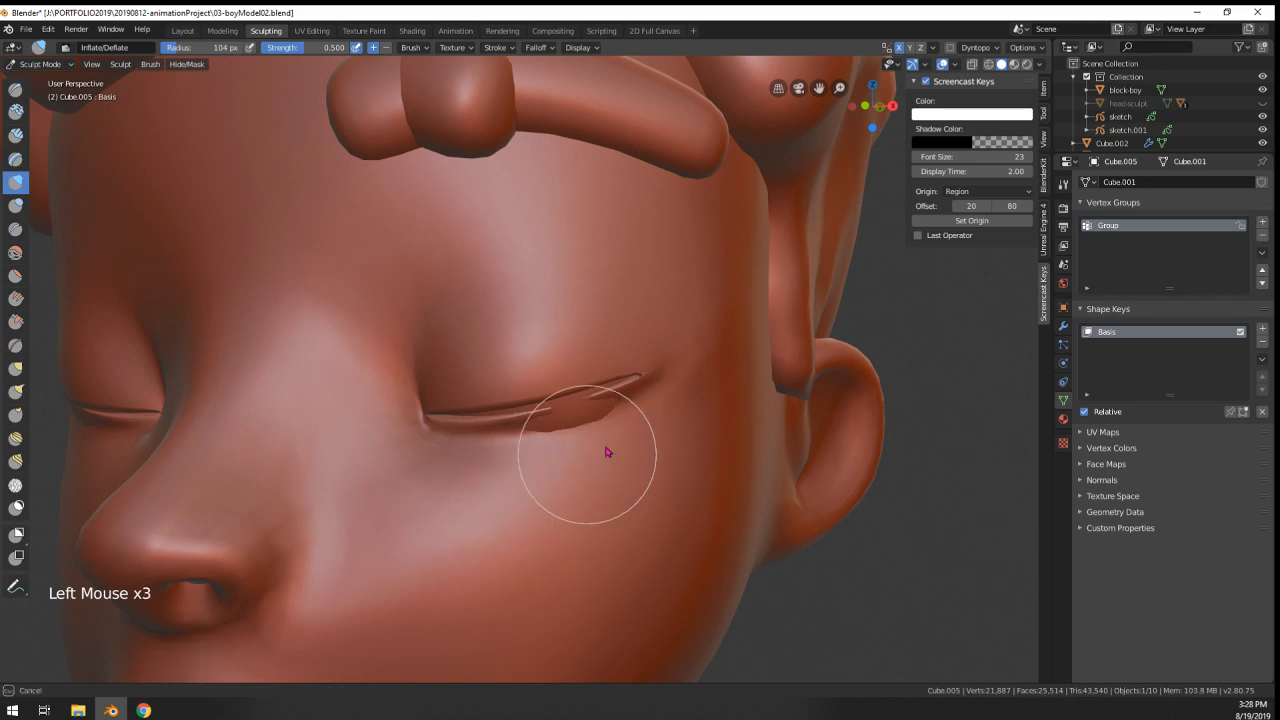
pyautogui.moveTo(440, 451); pyautogui.dragTo(636, 403)
# - Adjust the face's shape around the closed eyes with the Grab brush at a 201 px radius
pyautogui.scroll(-3, 659, 401)
pyautogui.moveTo(659, 401); pyautogui.dragTo(690, 408, button='middle')
pyautogui.moveTo(600, 432)
pyautogui.mouseDown(button='middle')
pyautogui.moveTo(618, 437)
pyautogui.moveTo(556, 441)
pyautogui.moveTo(723, 431)
pyautogui.mouseUp(button='middle')
pyautogui.scroll(-2, 556, 441)
pyautogui.scroll(-1, 556, 441)
pyautogui.scroll(3, 586, 400)
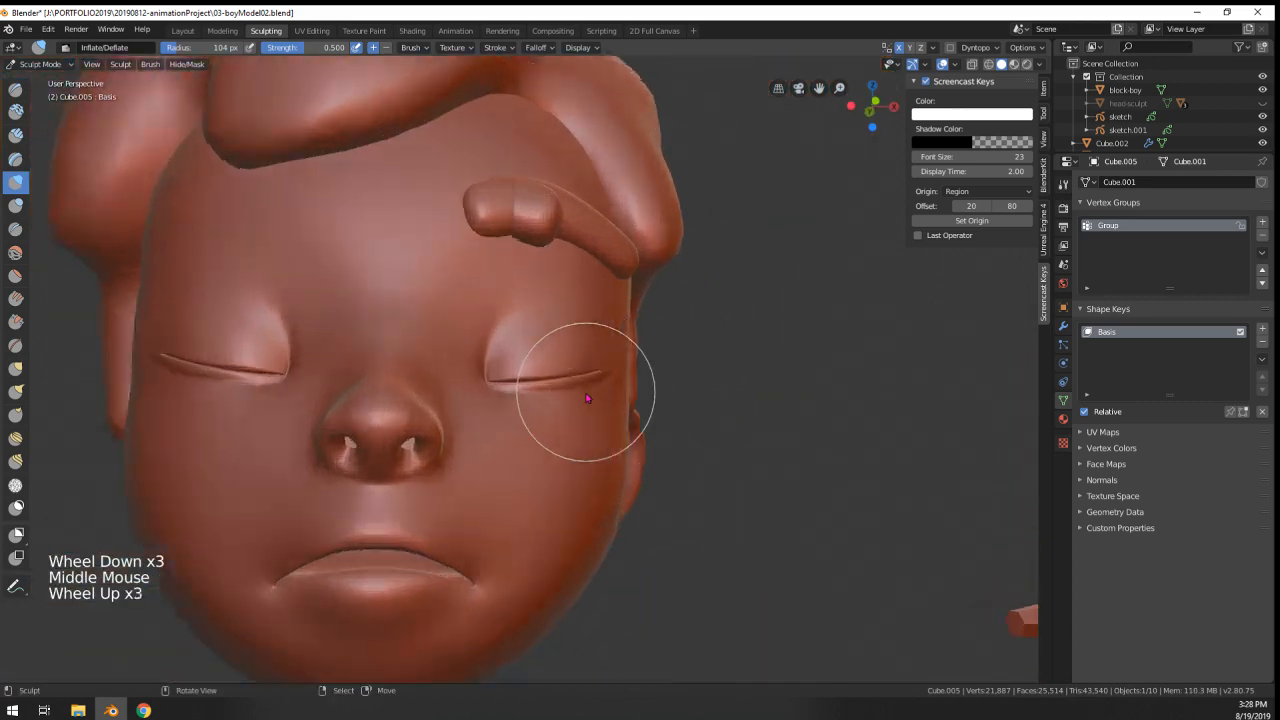
pyautogui.press('g')
pyautogui.press('f')
pyautogui.press('f')
pyautogui.moveTo(657, 386)
pyautogui.mouseDown(button='middle')
pyautogui.moveTo(502, 403)
pyautogui.moveTo(517, 429)
pyautogui.moveTo(494, 457)
pyautogui.moveTo(367, 425)
pyautogui.moveTo(485, 366)
pyautogui.moveTo(446, 368)
pyautogui.mouseUp(button='middle')
pyautogui.click(444, 397)
pyautogui.scroll(-2, 444, 397)
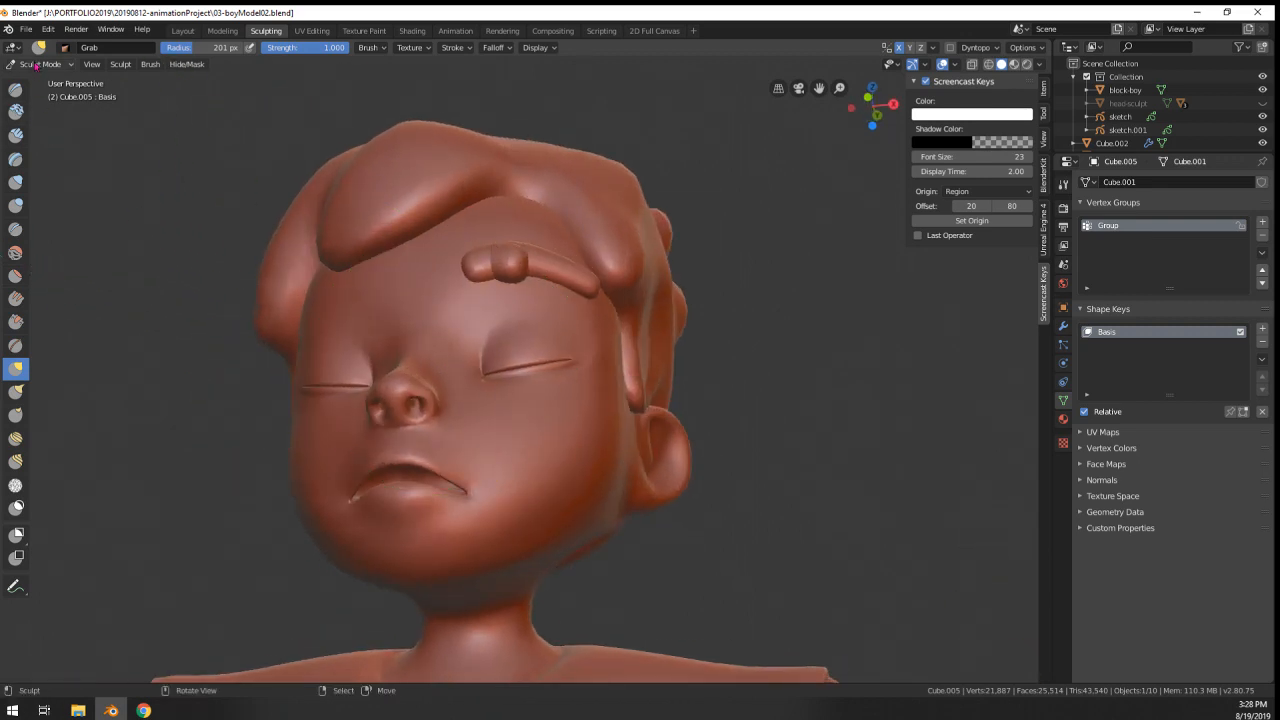
# - Return to Object Mode and inspect the closed eye's mesh up close
pyautogui.click(35, 64)
pyautogui.click(40, 86)
pyautogui.press('Tab')
pyautogui.moveTo(594, 437); pyautogui.dragTo(525, 470, button='middle')
pyautogui.scroll(4, 525, 470)
pyautogui.press('Tab')
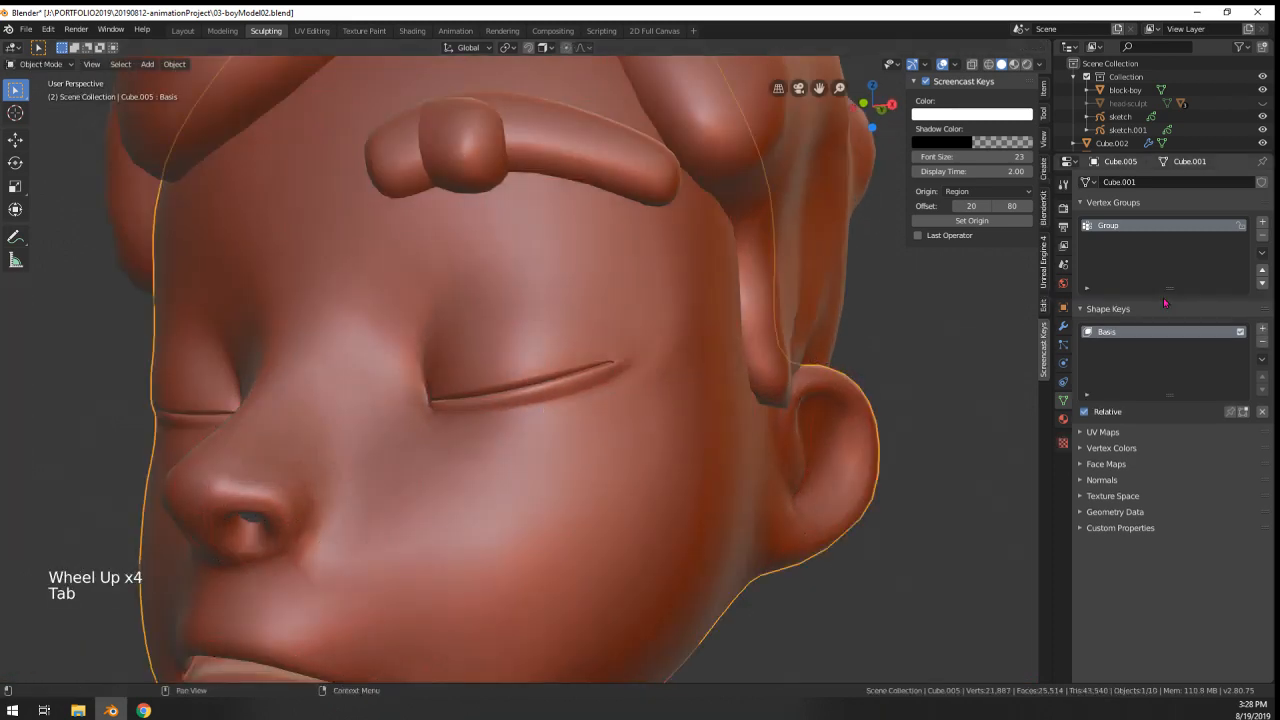
# - Set the Subdivision modifier's render level to 1 and viewport level to 0, and check the whole figure
pyautogui.click(1063, 326)
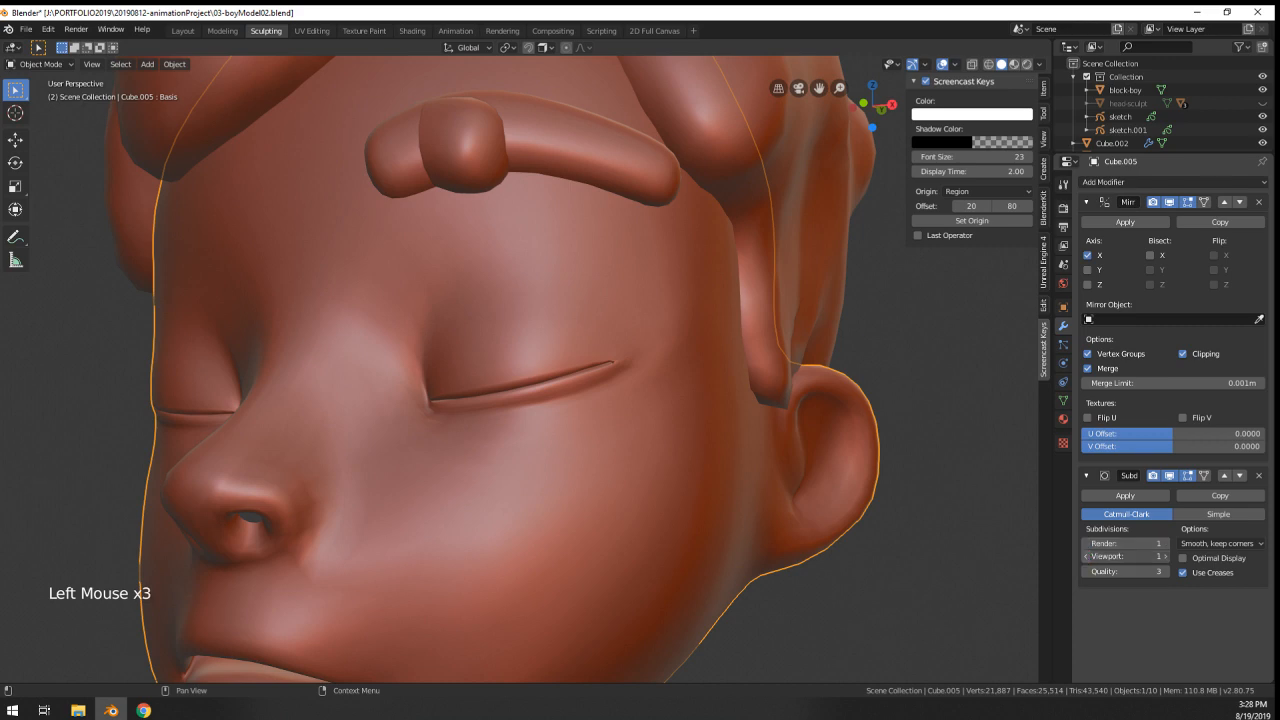
pyautogui.click(1087, 556)
pyautogui.moveTo(622, 405)
pyautogui.mouseDown(button='middle')
pyautogui.moveTo(652, 404)
pyautogui.moveTo(655, 386)
pyautogui.moveTo(571, 380)
pyautogui.moveTo(560, 364)
pyautogui.moveTo(640, 403)
pyautogui.mouseUp(button='middle')
pyautogui.scroll(-4, 654, 386)
pyautogui.scroll(4, 545, 357)
pyautogui.scroll(3, 565, 360)
pyautogui.press('Tab')
pyautogui.press('Tab')
pyautogui.scroll(-14, 630, 370)
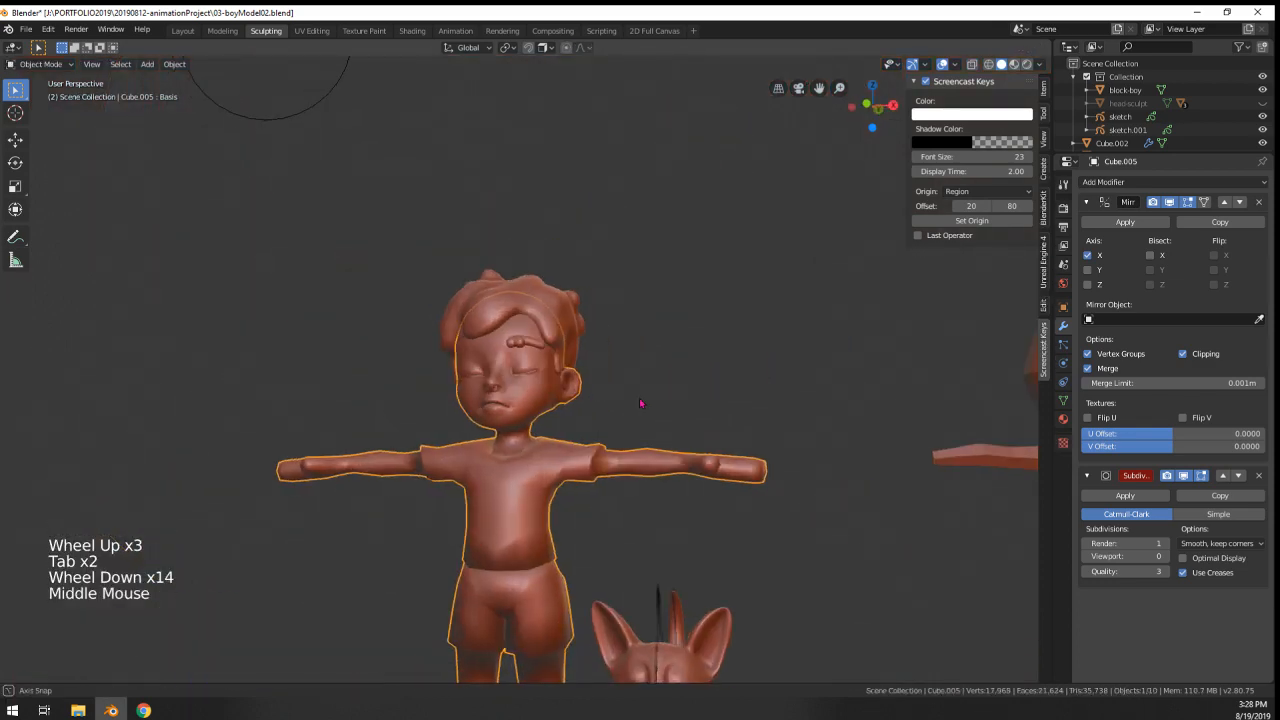
# - Set the Subdivision modifier's viewport level to 1 and check the closed eyelid up close
pyautogui.click(1166, 557)
pyautogui.scroll(12, 591, 415)
pyautogui.press('Tab')
pyautogui.press('Tab')
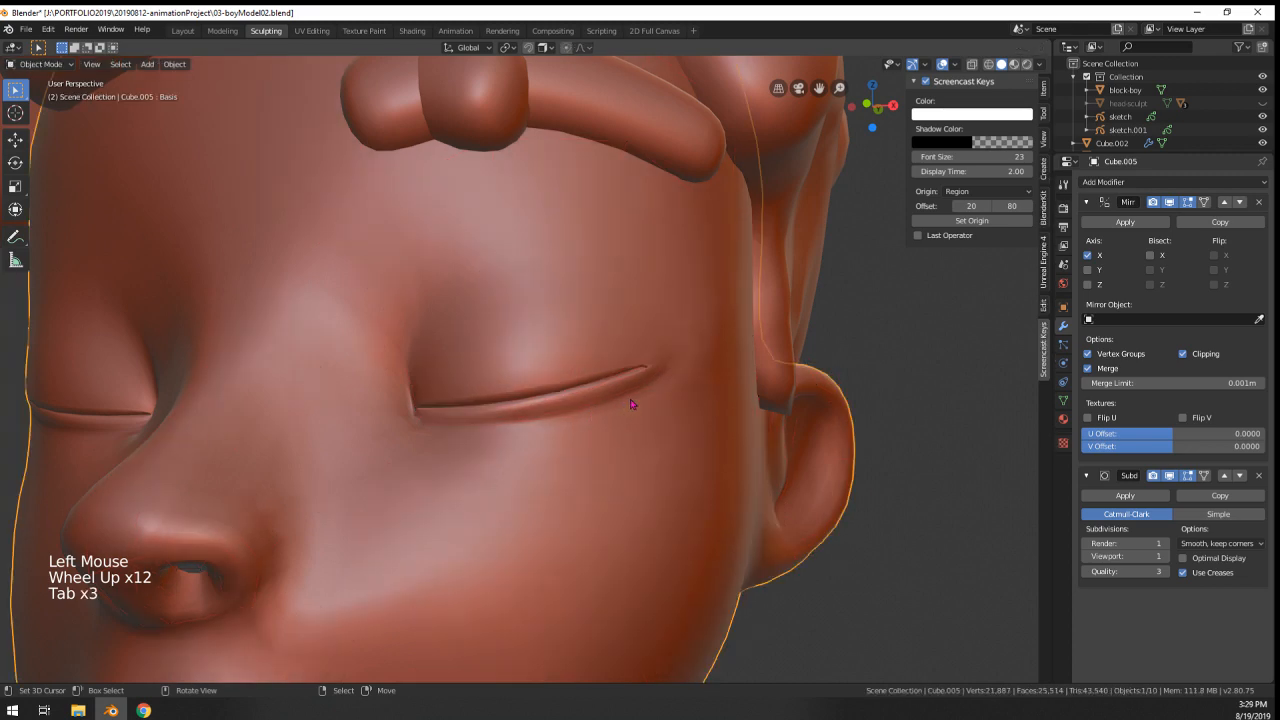
# - Shift the vertex at the outer end of the closed eyelid line outward with proportional editing, and check the face from the front
pyautogui.press('Tab')
pyautogui.moveTo(634, 404)
pyautogui.mouseDown(button='middle')
pyautogui.moveTo(676, 375)
pyautogui.moveTo(626, 384)
pyautogui.mouseUp(button='middle')
pyautogui.rightClick(623, 375)
pyautogui.press('g')
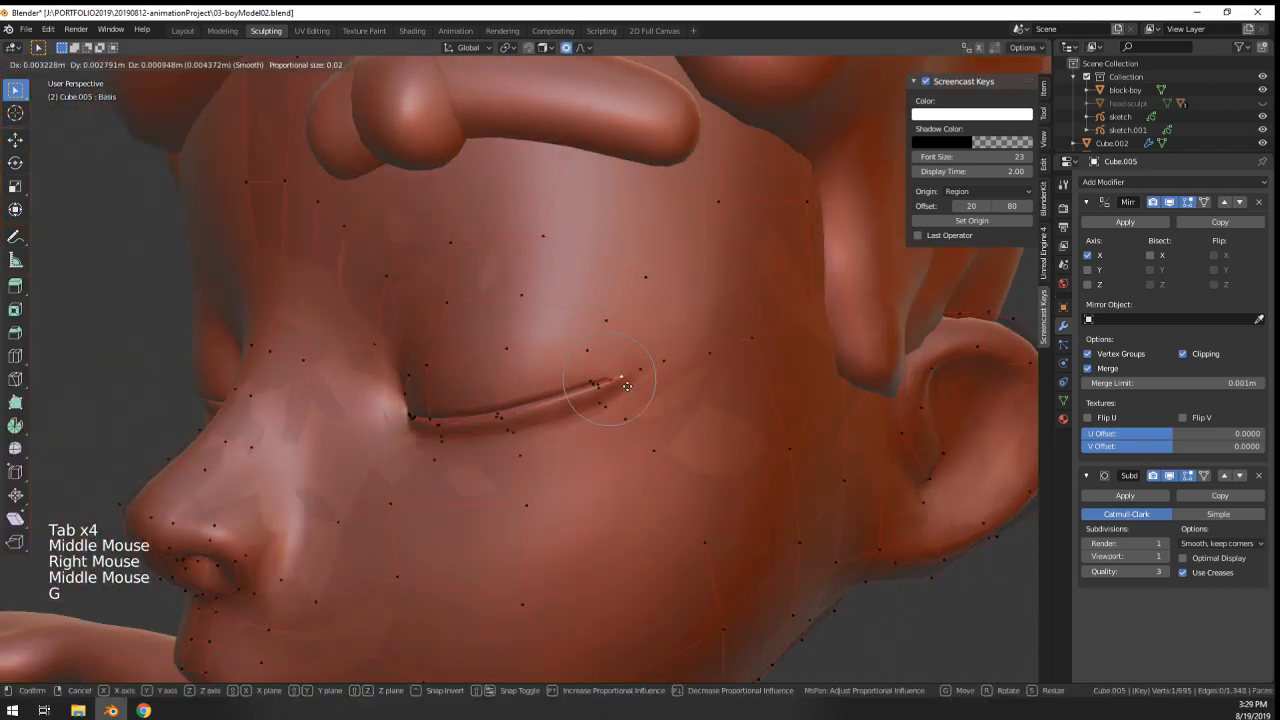
pyautogui.click(632, 384)
pyautogui.press('Tab')
pyautogui.scroll(-4, 545, 400)
pyautogui.moveTo(545, 400); pyautogui.dragTo(620, 395, button='middle')
pyautogui.moveTo(620, 395); pyautogui.dragTo(590, 405, button='middle')
pyautogui.moveTo(590, 405); pyautogui.dragTo(567, 412, button='middle')
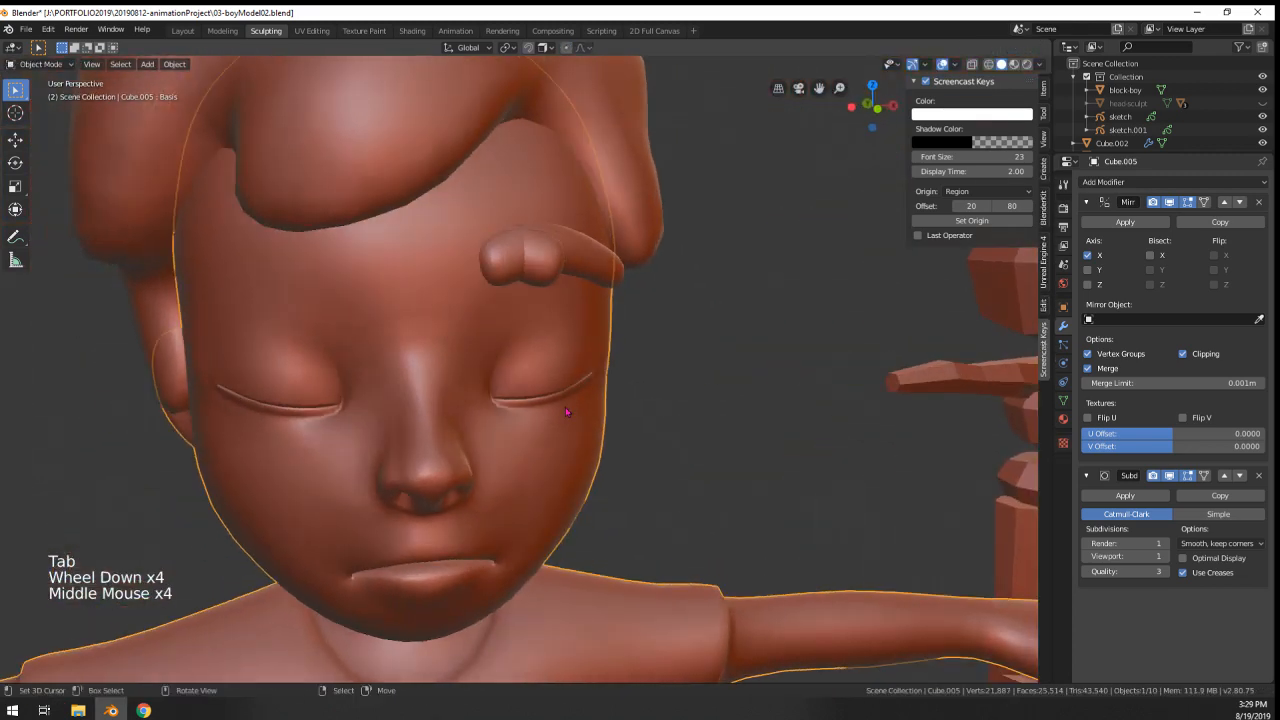
# - Add a new shape key to the head mesh above Basis and enter Edit Mode close to the eye
pyautogui.click(1063, 400)
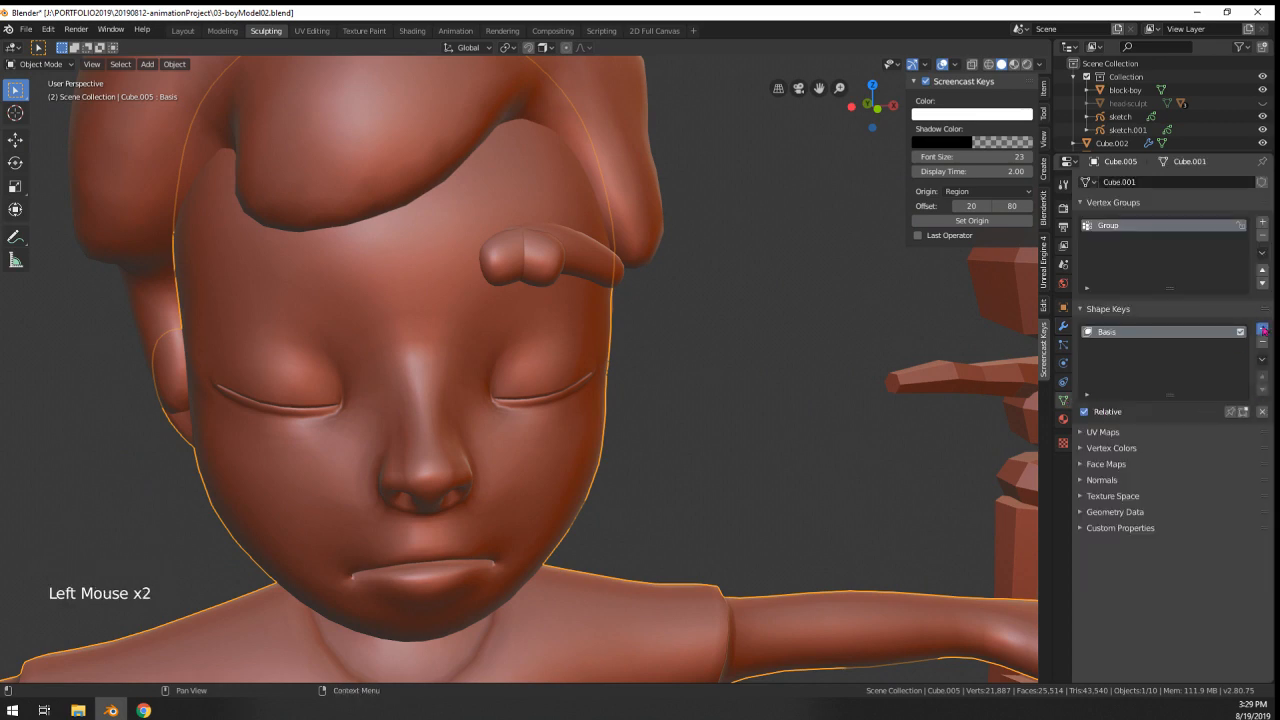
pyautogui.click(1263, 330)
pyautogui.moveTo(572, 490); pyautogui.dragTo(523, 497, button='middle')
pyautogui.scroll(4, 510, 470)
pyautogui.press('Tab')
# - Raise the upper-eyelid faces in Key 1 with proportional editing to open the eye, the last move about 0.0195 m upward
pyautogui.moveTo(488, 425); pyautogui.dragTo(495, 360, button='middle')
pyautogui.rightClick(424, 421)
pyautogui.press('g')
pyautogui.click(475, 393)
pyautogui.scroll(2, 526, 349)
pyautogui.rightClick(483, 349)
pyautogui.press('g')
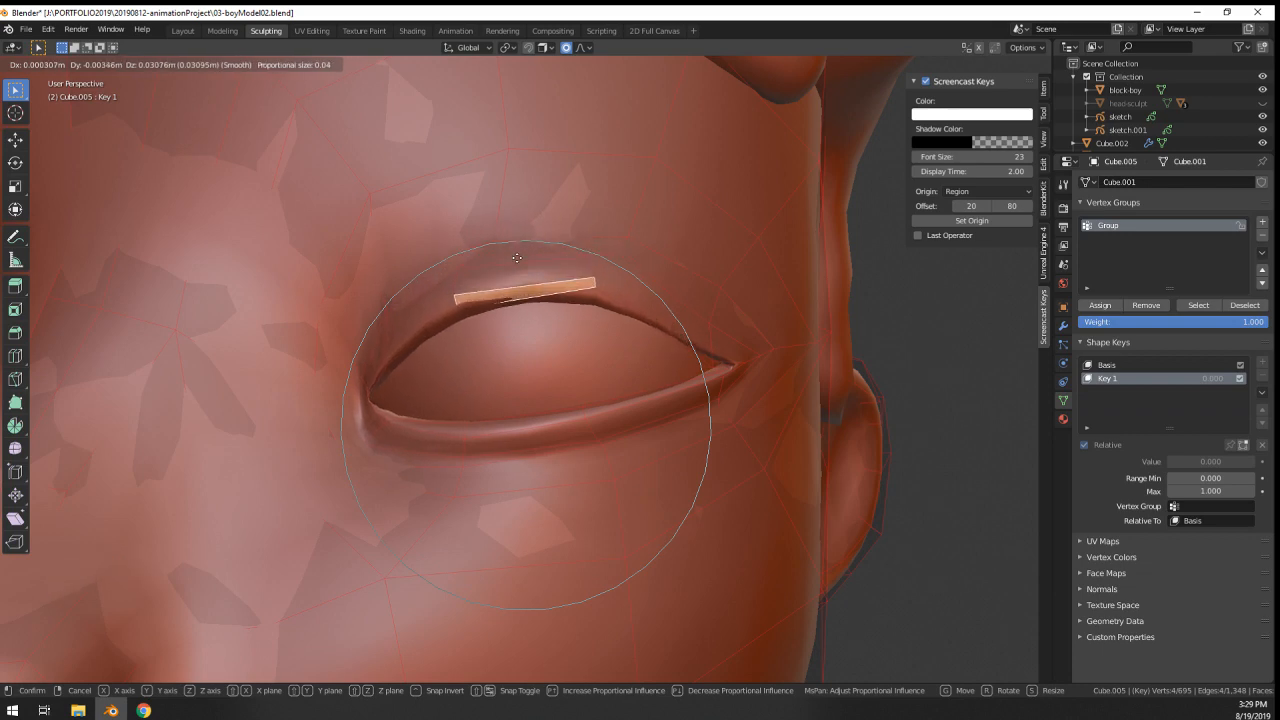
pyautogui.click(517, 263)
pyautogui.moveTo(517, 263); pyautogui.dragTo(543, 323, button='middle')
pyautogui.press('g')
pyautogui.click(455, 221)
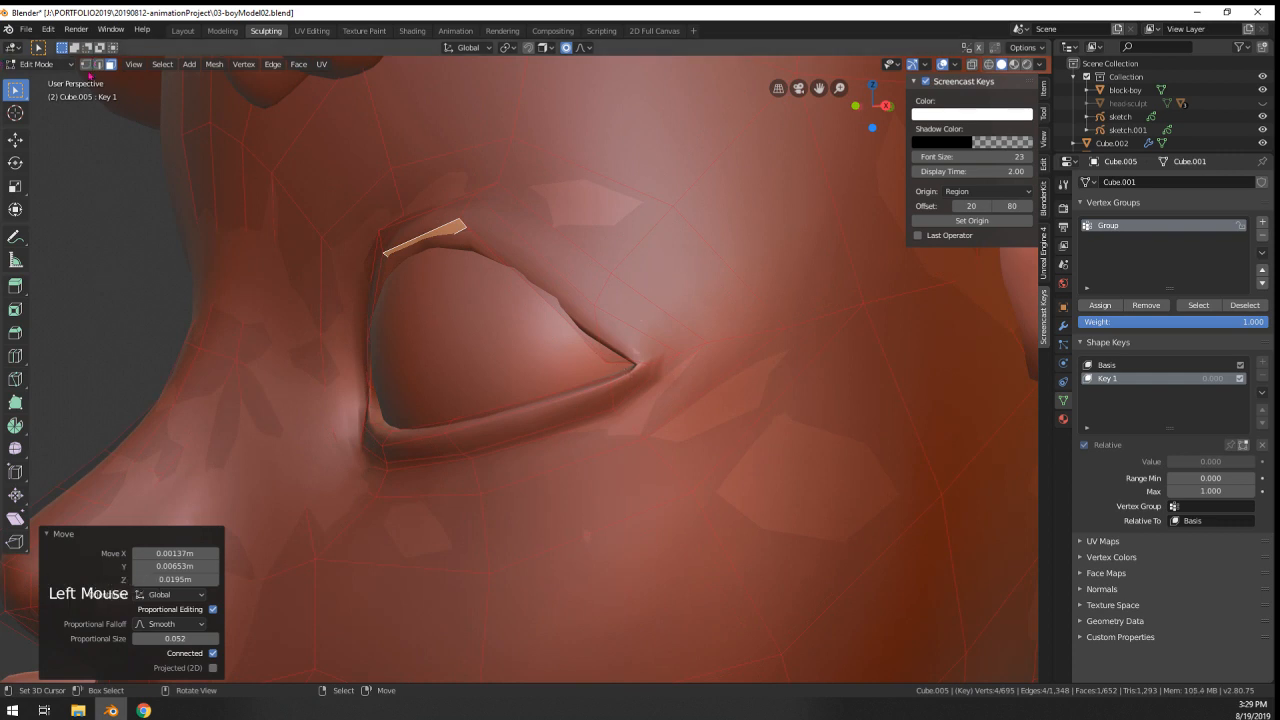
# - Switch to edge selection and lift and scale down the edges near the outer end of the upper eyelid in Key 1
pyautogui.rightClick(604, 355)
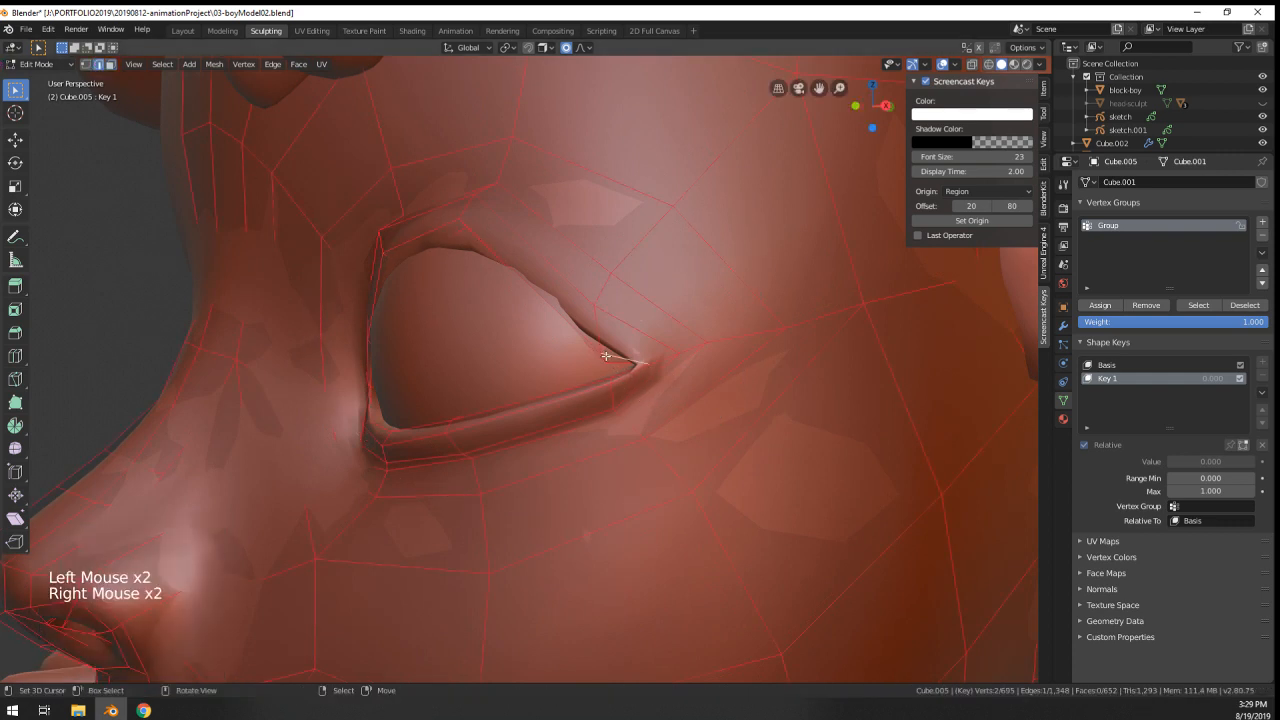
pyautogui.press('g')
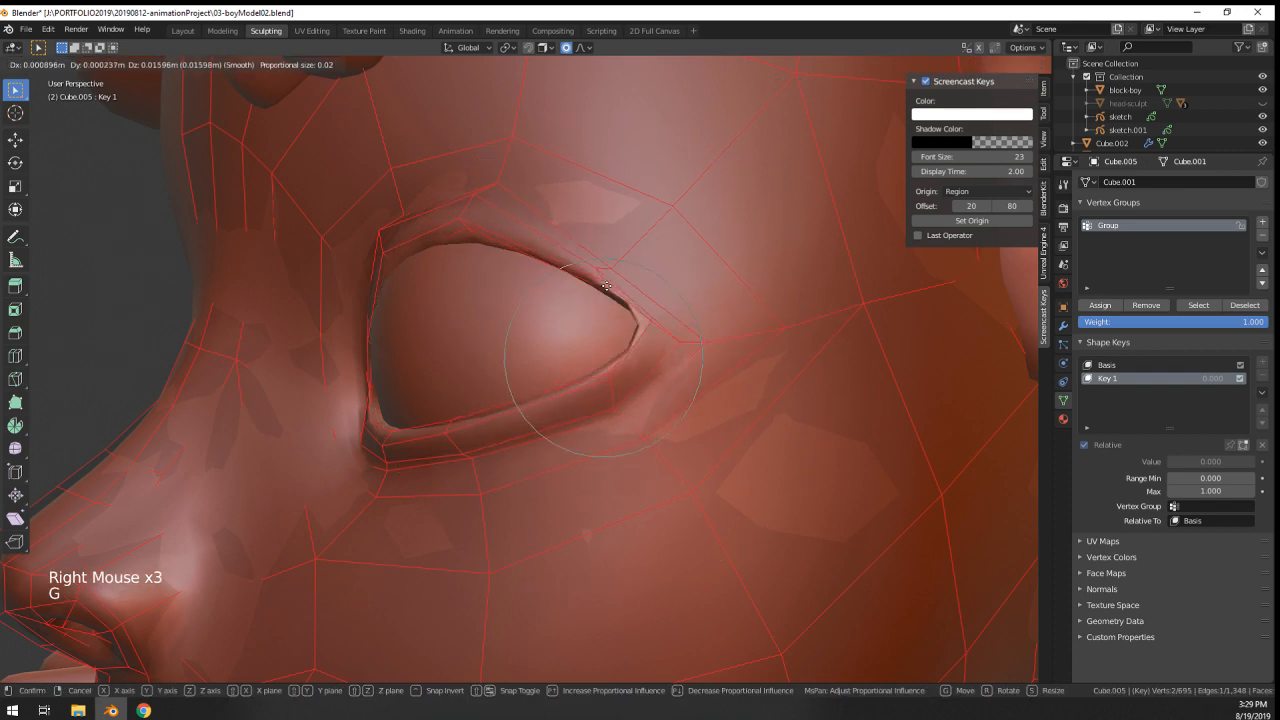
pyautogui.rightClick(599, 310)
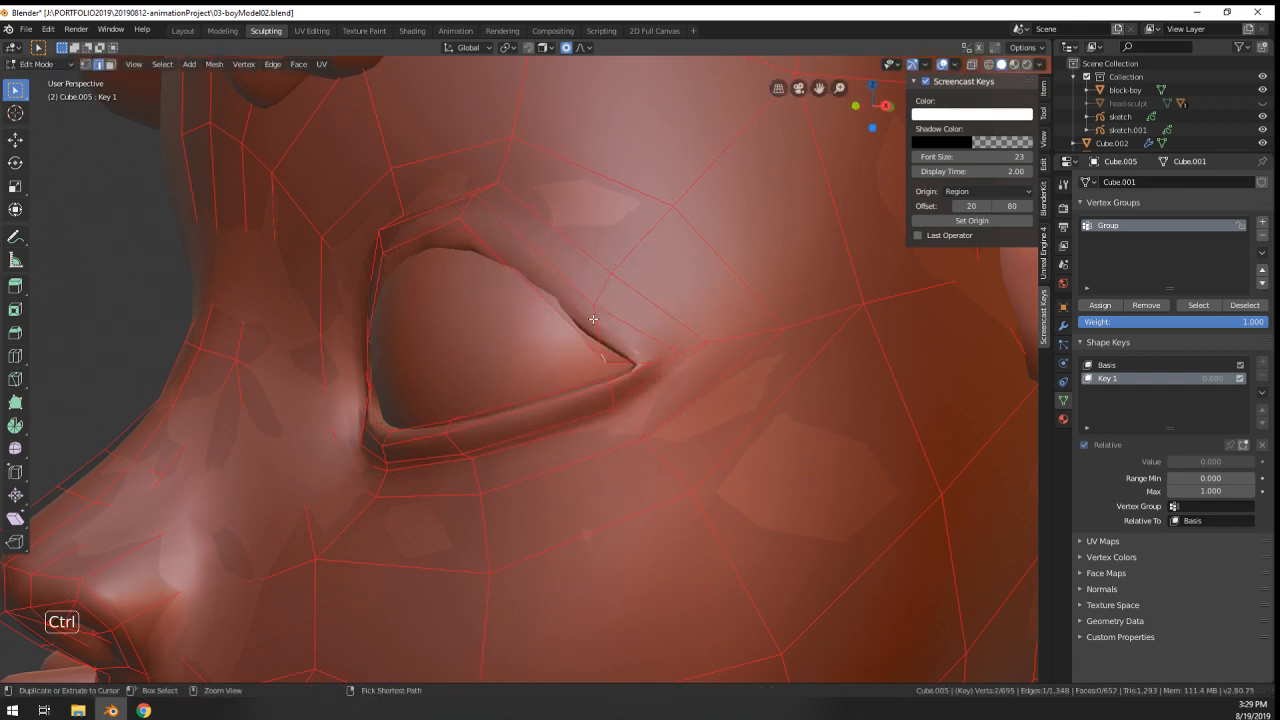
pyautogui.keyDown('ctrl'); pyautogui.rightClick(593, 319); pyautogui.keyUp('ctrl')
pyautogui.press('g')
pyautogui.click(598, 290)
pyautogui.press('s')
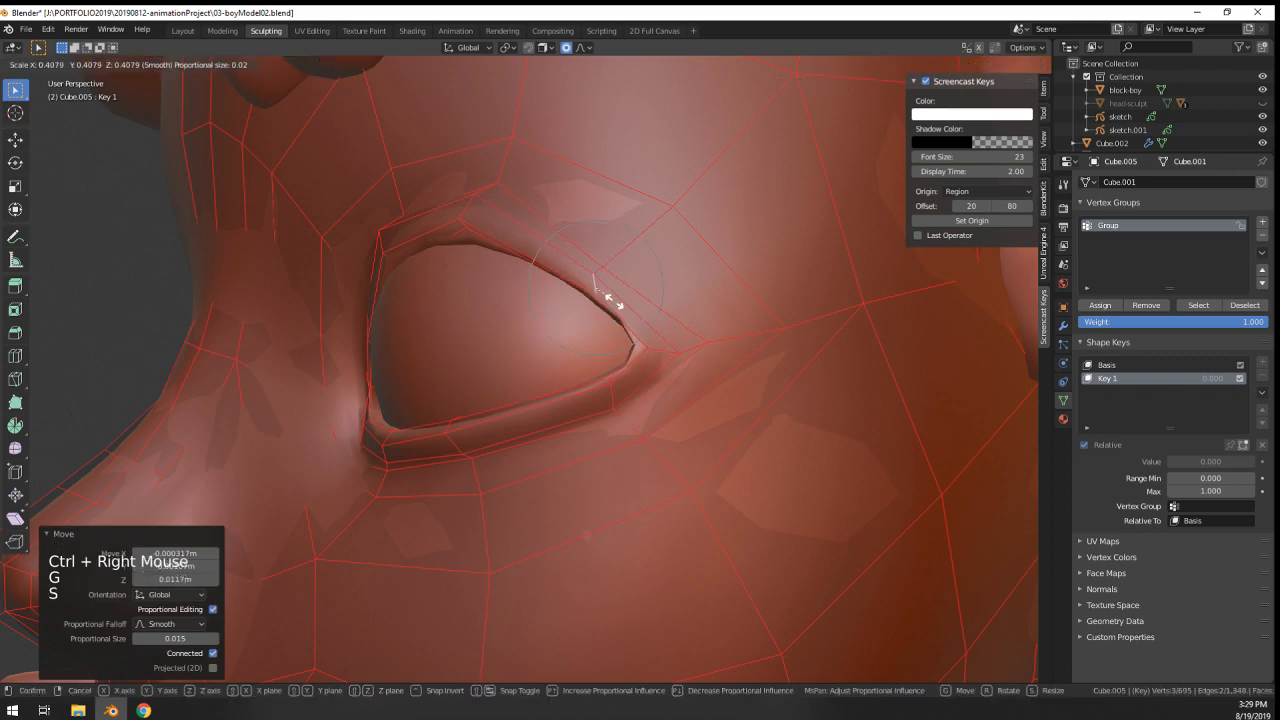
pyautogui.click(614, 298)
pyautogui.press('g')
pyautogui.click(617, 287)
pyautogui.scroll(-3, 628, 300)
pyautogui.moveTo(629, 300); pyautogui.dragTo(713, 303, button='middle')
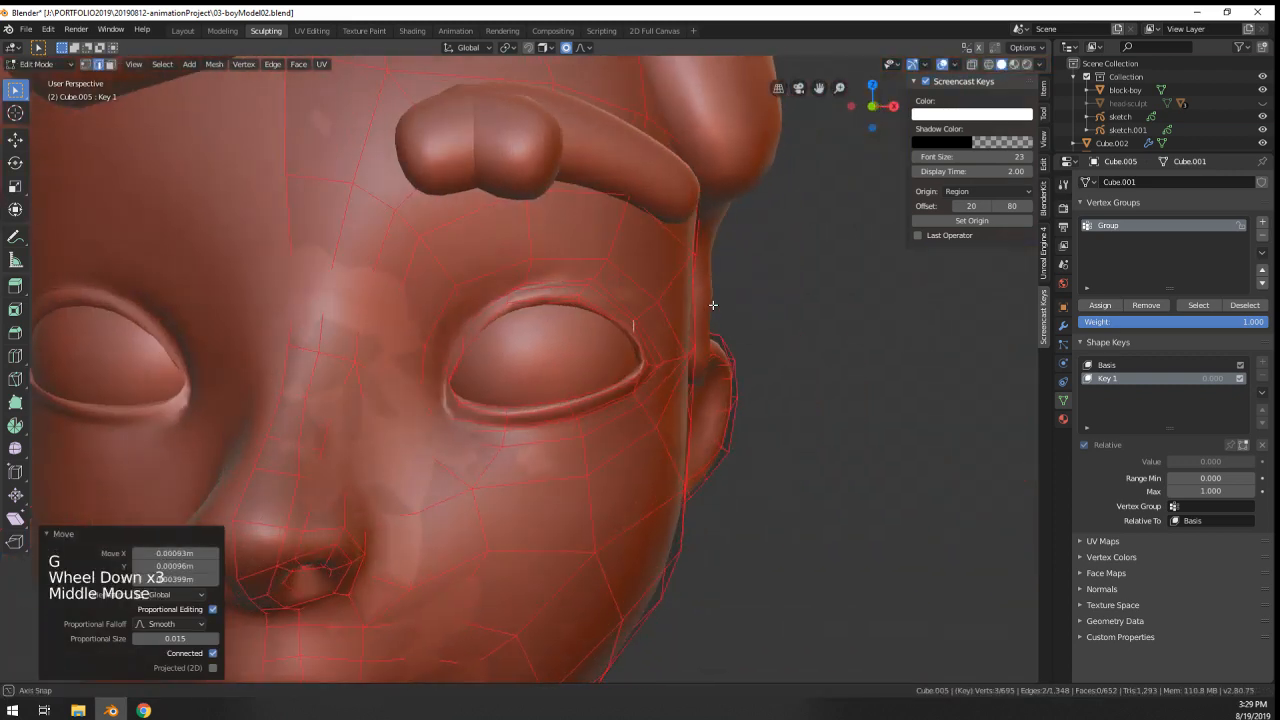
# - Reposition the inner and top edges of the upper eyelid in Key 1 to round the eye opening
pyautogui.scroll(2, 511, 321)
pyautogui.rightClick(460, 314)
pyautogui.moveTo(460, 314); pyautogui.dragTo(470, 310, button='middle')
pyautogui.press('g')
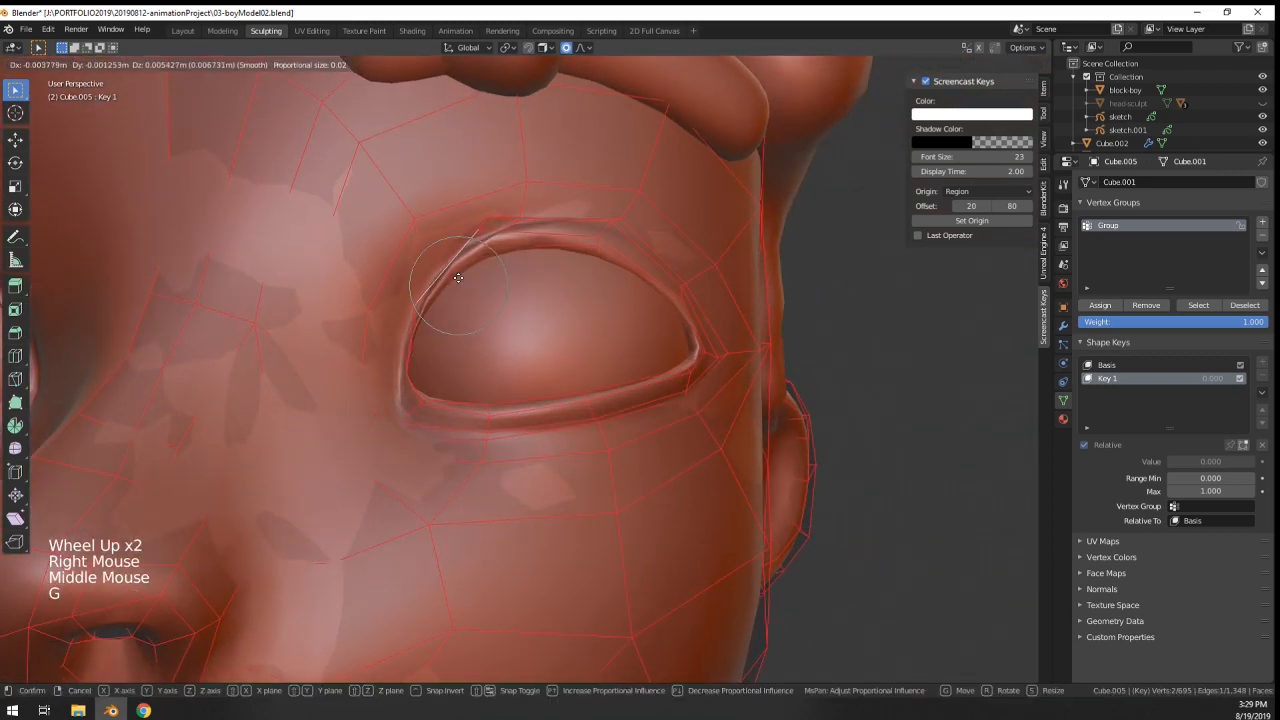
pyautogui.click(515, 245)
pyautogui.rightClick(535, 238)
pyautogui.moveTo(620, 292); pyautogui.dragTo(665, 258, button='middle')
pyautogui.press('g')
pyautogui.click(664, 243)
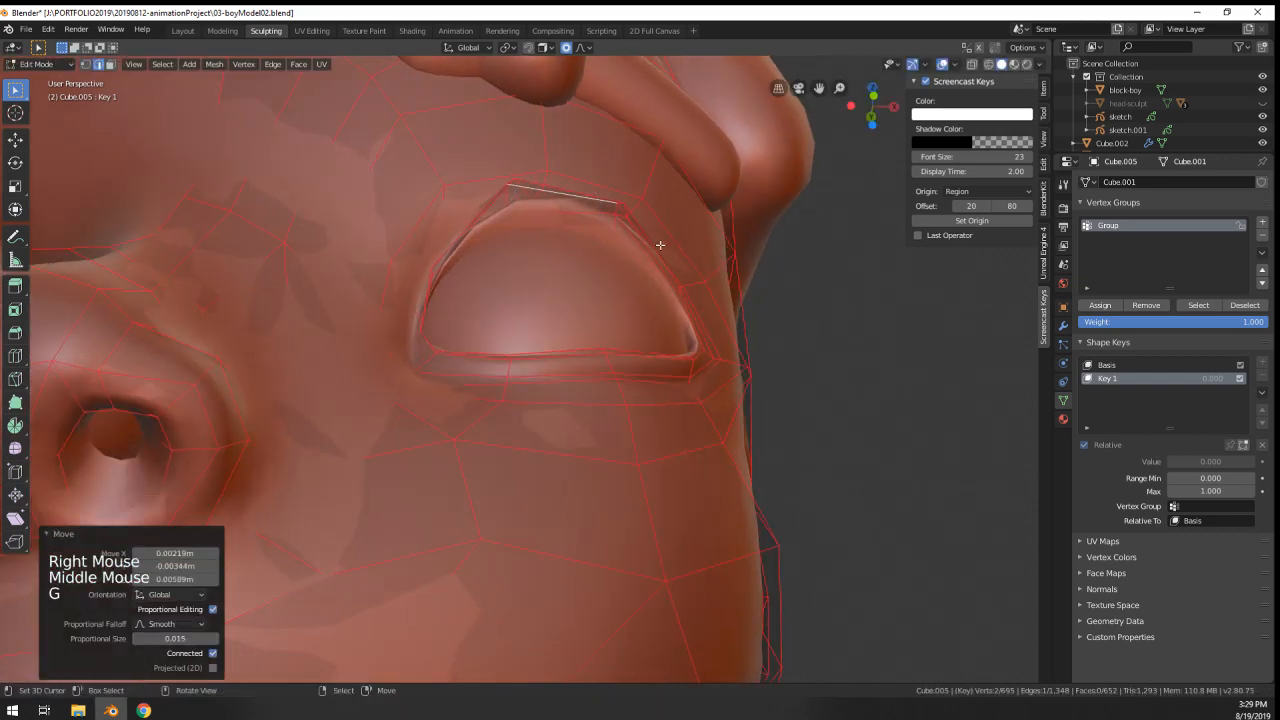
# - Move the outer upper-lid edge in Key 1 and compare the closed and open eye from the front
pyautogui.rightClick(649, 243)
pyautogui.press('g')
pyautogui.click(660, 270)
pyautogui.press('Tab')
pyautogui.scroll(-2, 666, 306)
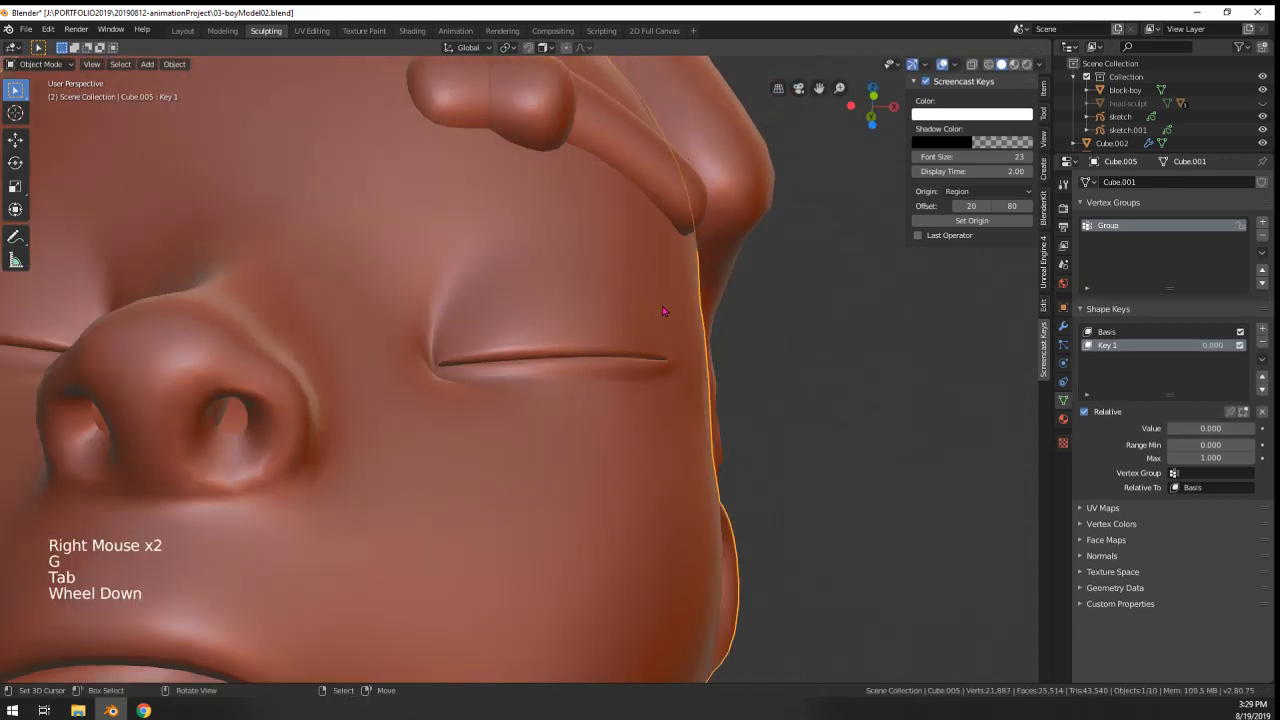
pyautogui.moveTo(666, 306); pyautogui.dragTo(571, 429, button='middle')
pyautogui.press('Tab')
pyautogui.scroll(-4, 605, 343)
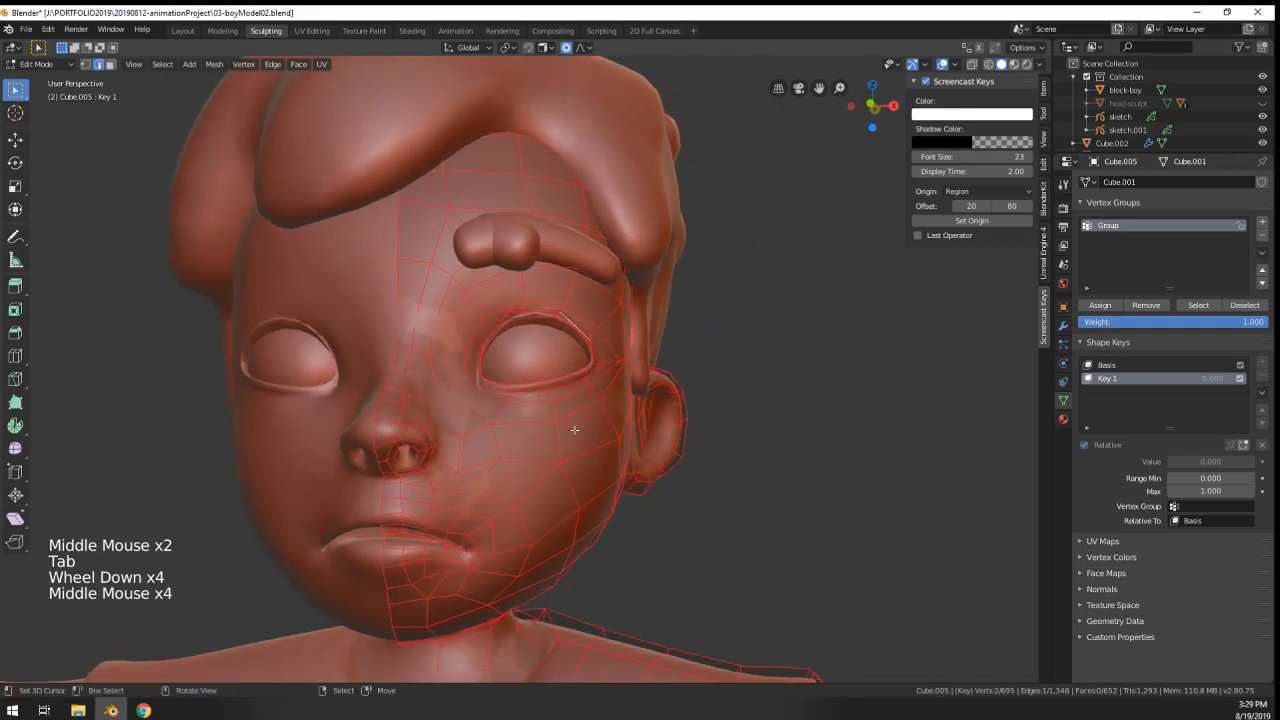
# - Lower the lower-lid edge in Key 1 with proportional editing and inspect the closed face in Object Mode
pyautogui.scroll(3, 571, 427)
pyautogui.rightClick(578, 412)
pyautogui.press('g')
pyautogui.scroll(-6, 582, 428)
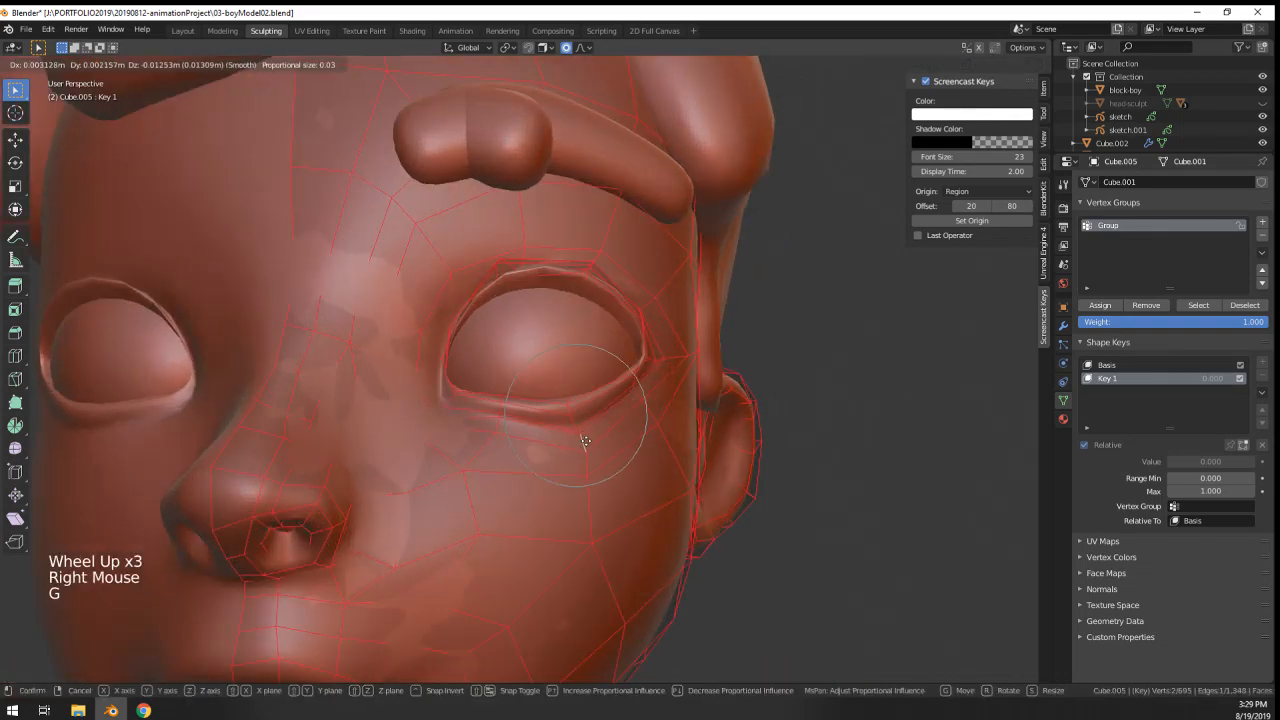
pyautogui.scroll(-1, 576, 443)
pyautogui.press('Tab')
pyautogui.moveTo(572, 438); pyautogui.dragTo(560, 449, button='middle')
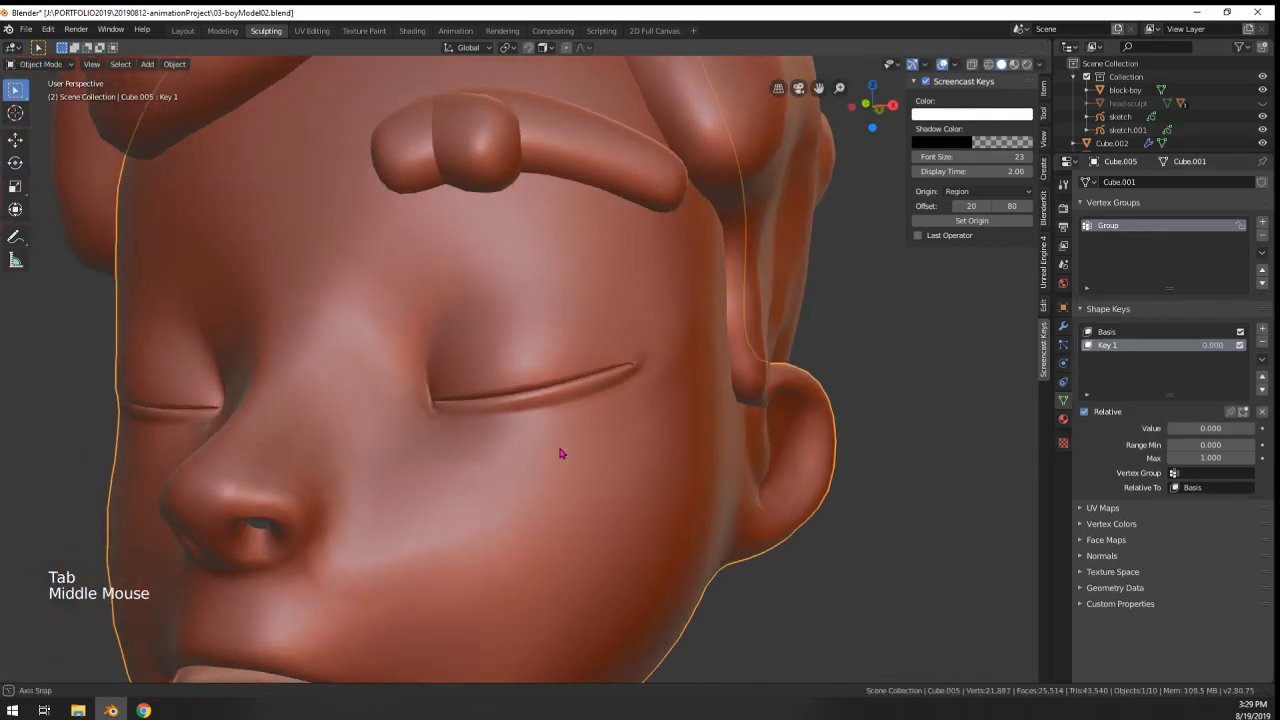
pyautogui.scroll(-5, 560, 509)
pyautogui.moveTo(560, 509); pyautogui.dragTo(600, 500, button='middle')
pyautogui.scroll(2, 630, 503)
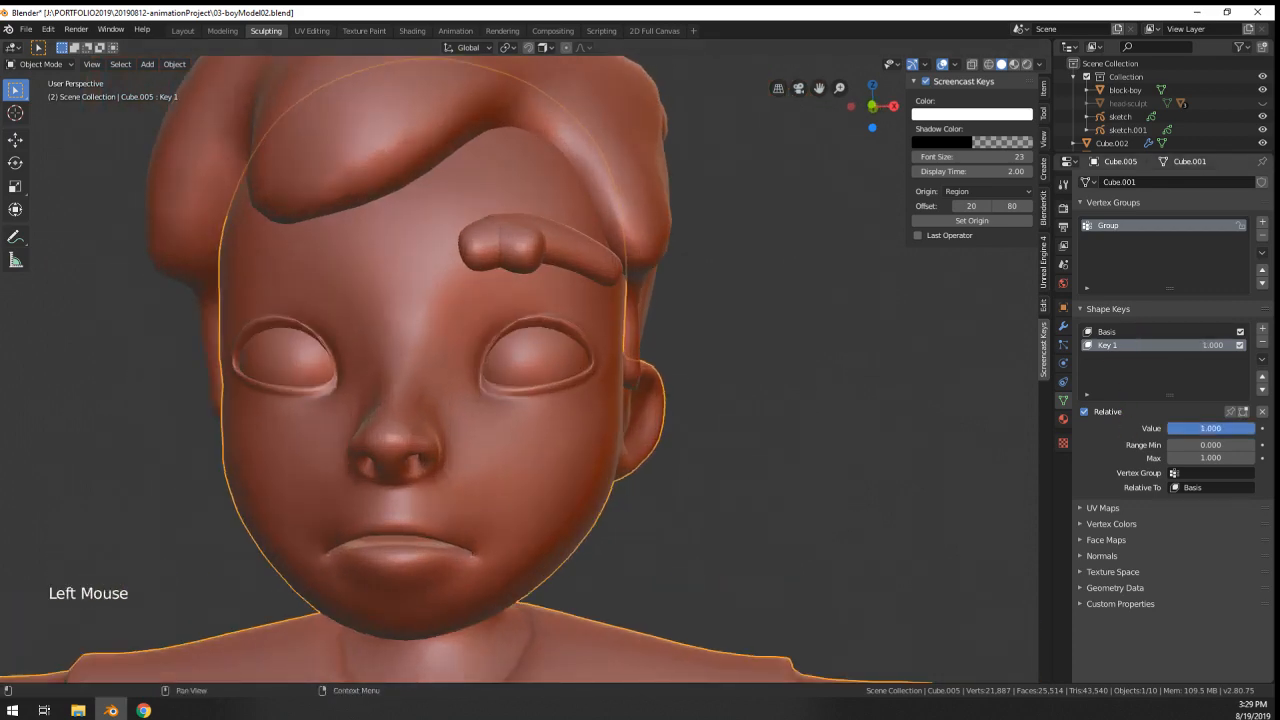
# - Set Key 1's value to 1.000 and check the opened eyes from several angles
pyautogui.moveTo(1250, 428)
pyautogui.mouseDown()
pyautogui.moveTo(1168, 429)
pyautogui.moveTo(1256, 430)
pyautogui.mouseUp()
pyautogui.scroll(-5, 631, 407)
pyautogui.moveTo(631, 407); pyautogui.dragTo(612, 425, button='middle')
pyautogui.moveTo(612, 425); pyautogui.dragTo(649, 481, button='middle')
pyautogui.scroll(4, 576, 453)
# - Select the mirrored eyeballs, rotate them 482° about the global X axis, and check them from the front
pyautogui.rightClick(600, 455)
pyautogui.press('r')
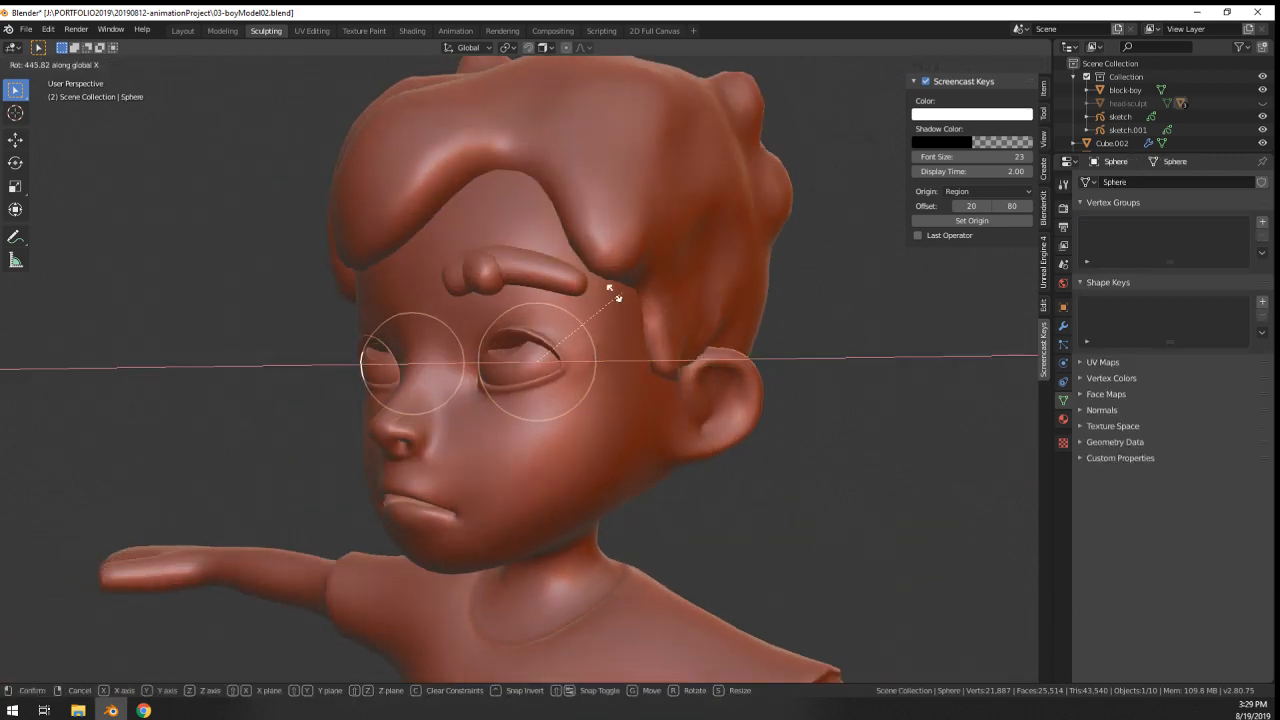
pyautogui.click(555, 291)
pyautogui.moveTo(555, 291); pyautogui.dragTo(631, 289, button='middle')
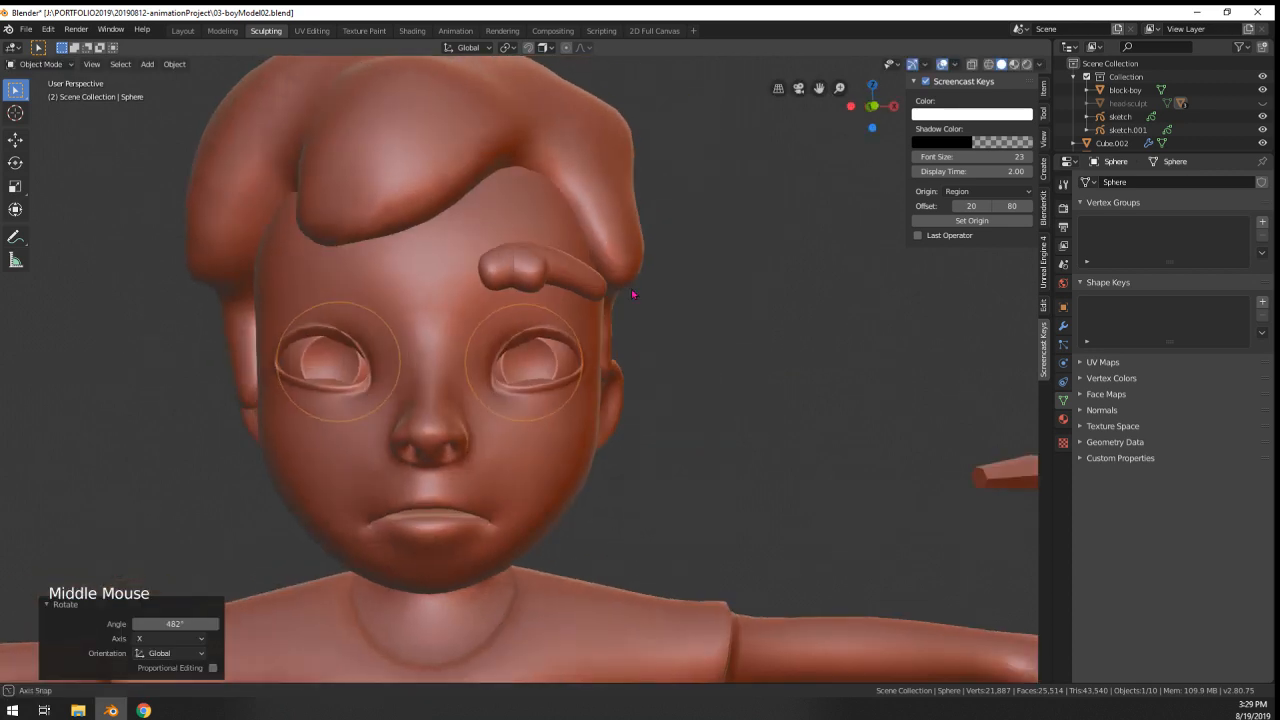
pyautogui.scroll(2, 652, 298)
# - Rotate the mirrored eyeballs 284° and then -88° about the global X axis
pyautogui.press('r')
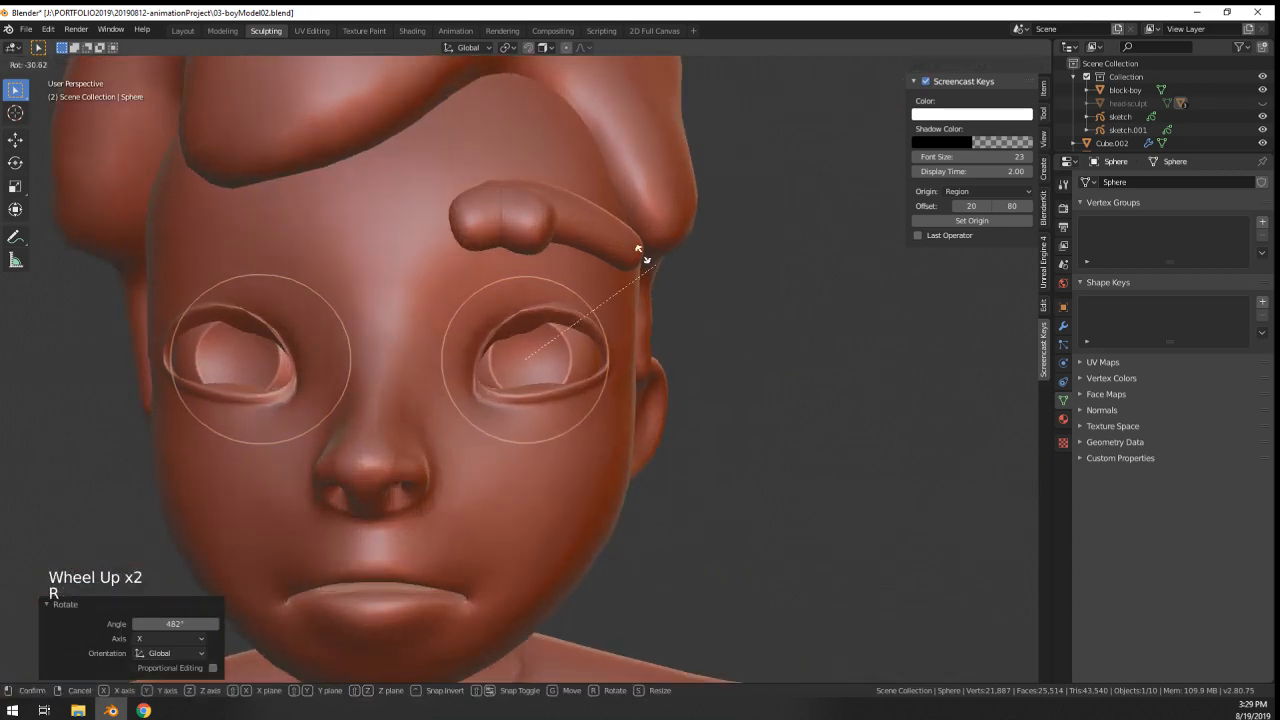
pyautogui.rightClick(612, 358)
pyautogui.press('r')
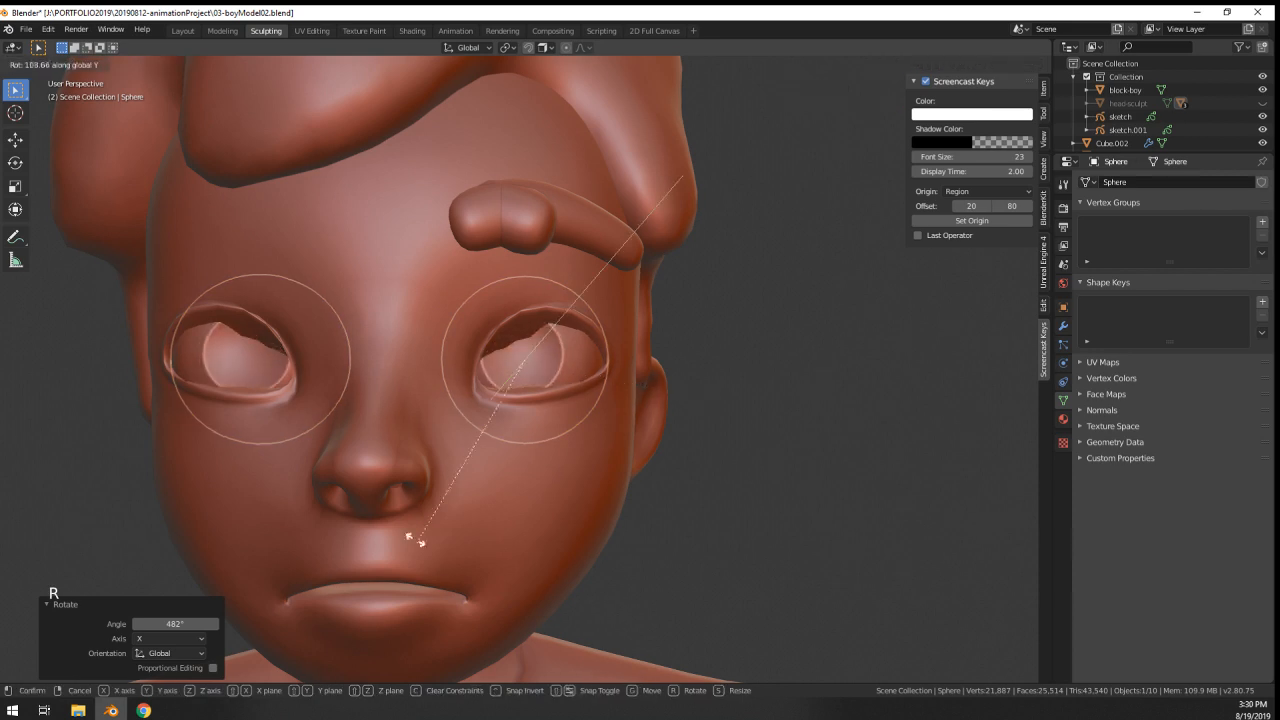
pyautogui.press('x')
pyautogui.click(653, 100)
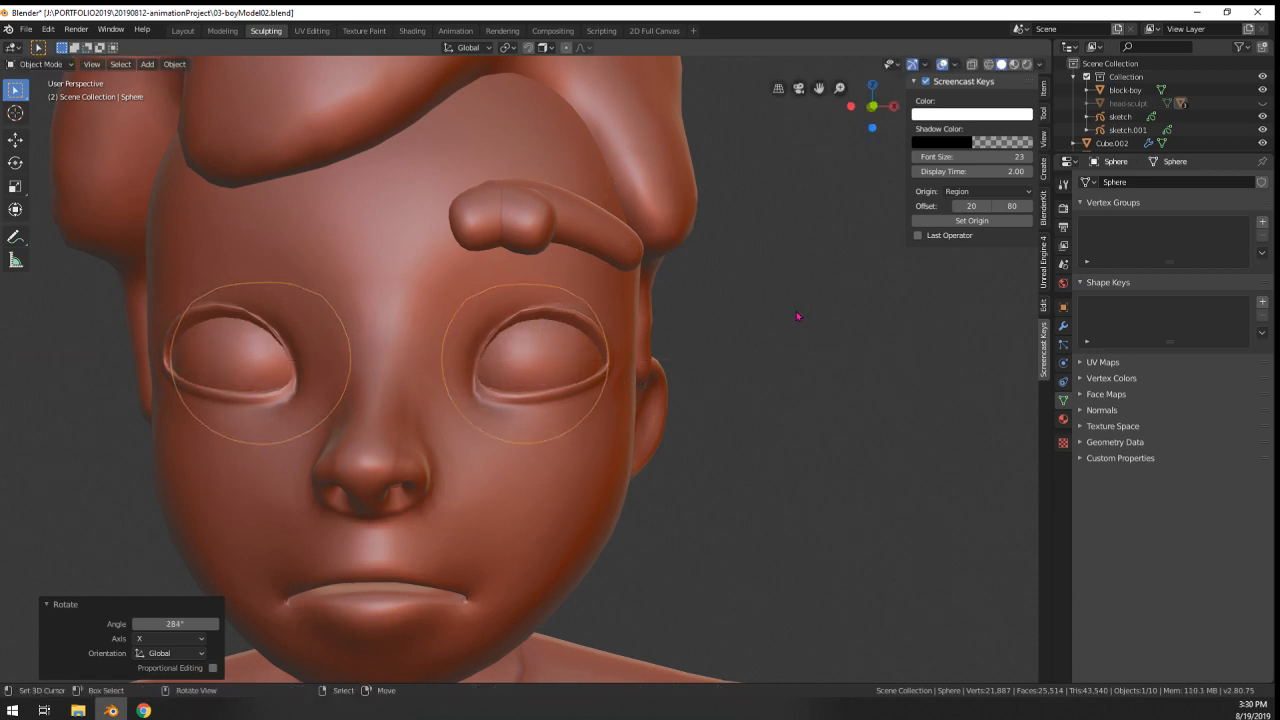
pyautogui.press('r')
pyautogui.press('x')
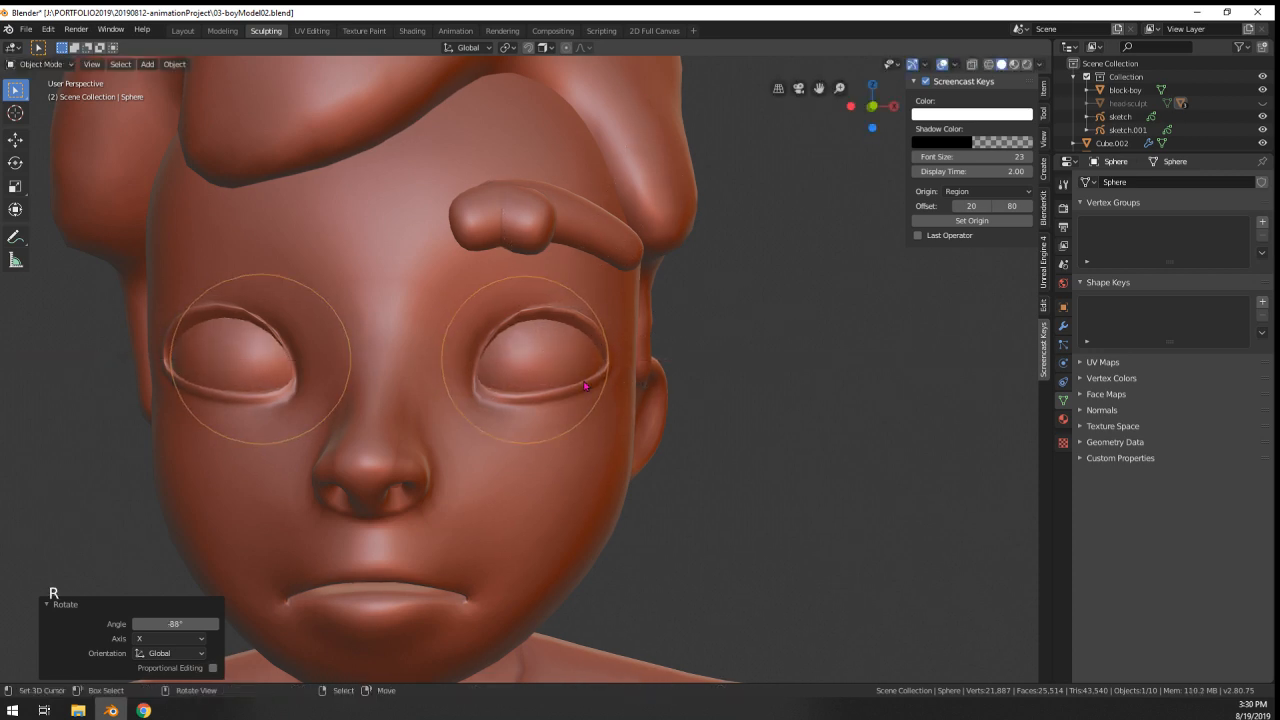
# - Select the head mesh and move the edges around the inner corner of the eye opening in Key 1
pyautogui.scroll(3, 629, 400)
pyautogui.rightClick(629, 400)
pyautogui.press('Tab')
pyautogui.moveTo(629, 400); pyautogui.dragTo(580, 304, button='middle')
pyautogui.rightClick(424, 366)
pyautogui.rightClick(423, 346)
pyautogui.press('g')
pyautogui.click(396, 349)
pyautogui.press('g')
pyautogui.click(516, 392)
pyautogui.press('Tab')
pyautogui.scroll(-5, 457, 363)
# - Adjust two more spots along the eye opening in Key 1 and check the face in Object Mode
pyautogui.scroll(3, 541, 412)
pyautogui.press('Tab')
pyautogui.rightClick(541, 412)
pyautogui.press('g')
pyautogui.click(545, 405)
pyautogui.press('g')
pyautogui.click(466, 300)
pyautogui.press('Tab')
pyautogui.moveTo(580, 304); pyautogui.dragTo(588, 303, button='middle')
pyautogui.scroll(-1, 588, 303)
pyautogui.scroll(-1, 588, 303)
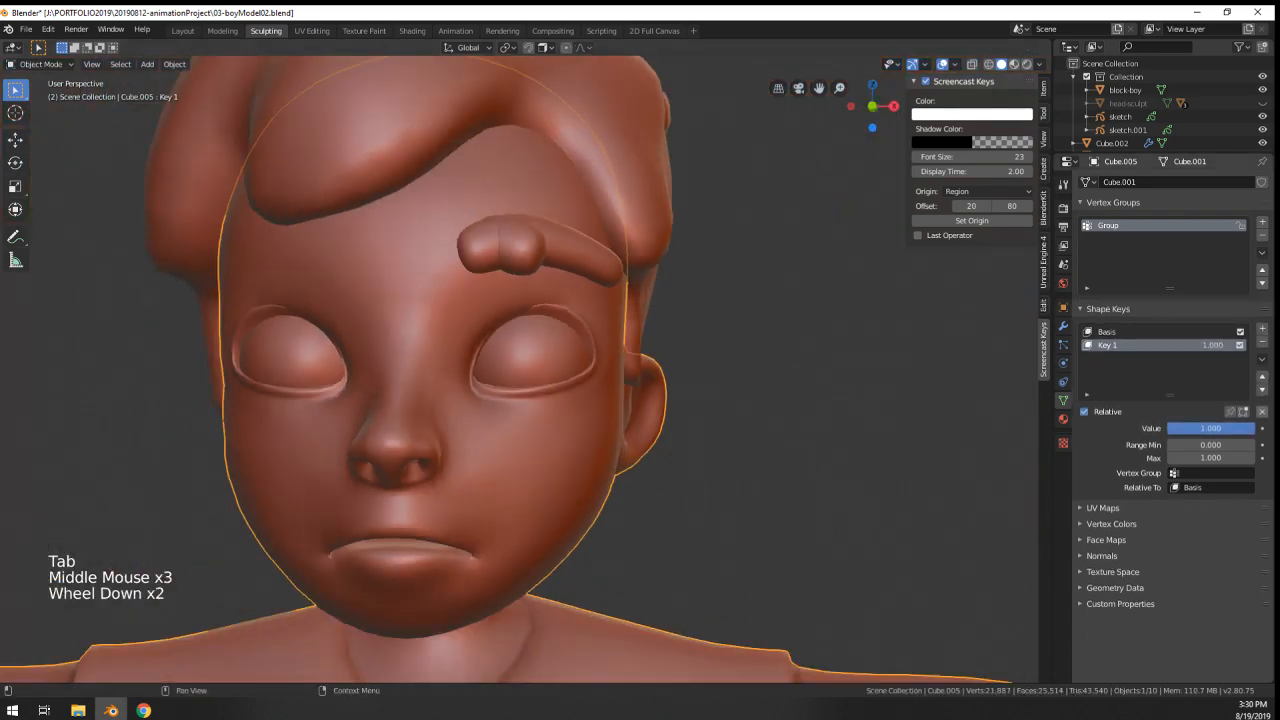
# - Scrub Key 1's value to preview the lid movement, and delete the Key 1 shape key
pyautogui.moveTo(1200, 432)
pyautogui.mouseDown()
pyautogui.moveTo(1110, 432)
pyautogui.moveTo(1192, 432)
pyautogui.mouseUp()
pyautogui.moveTo(700, 400); pyautogui.dragTo(625, 370, button='middle')
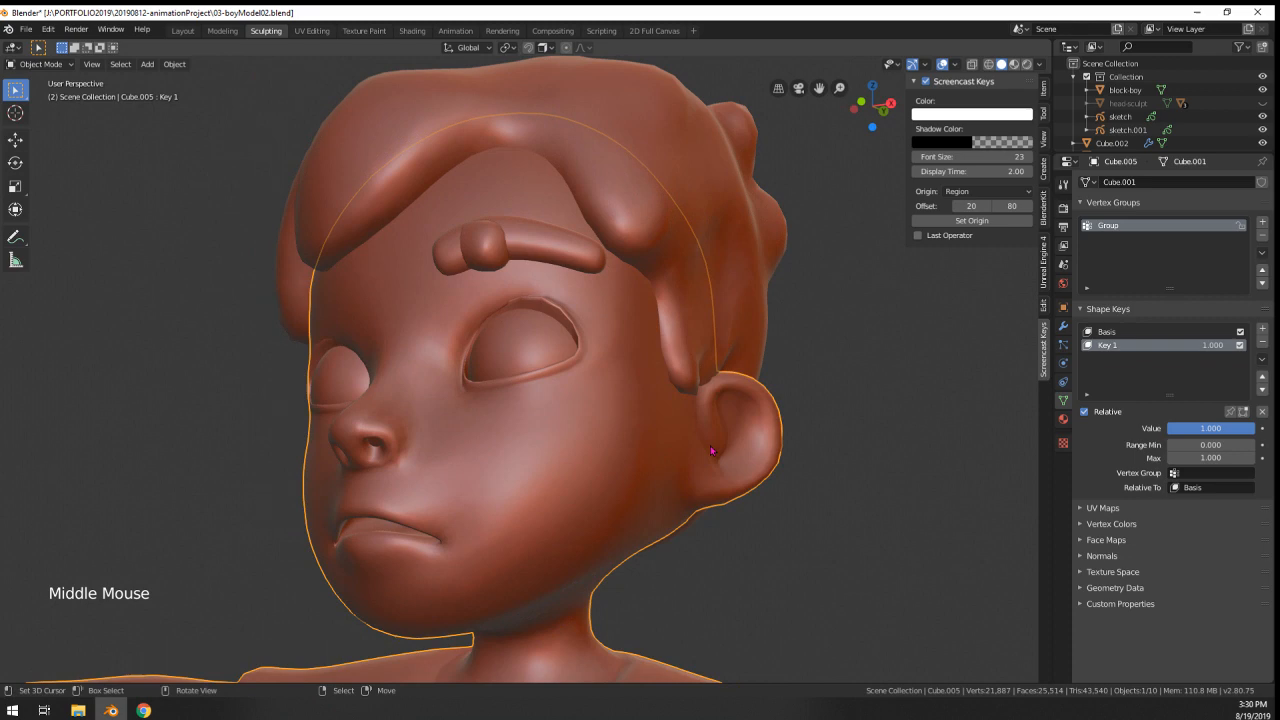
pyautogui.click(1257, 346)
pyautogui.scroll(3, 600, 345)
pyautogui.click(1260, 344)
pyautogui.scroll(2, 537, 409)
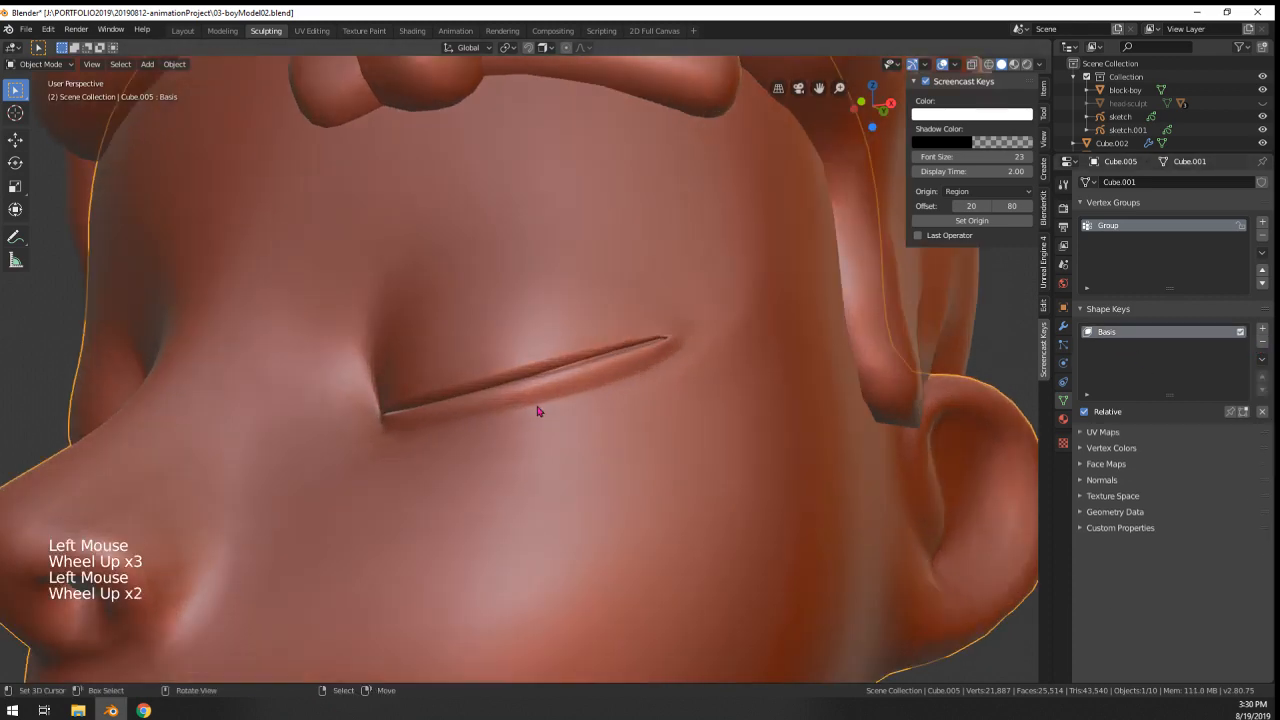
# - Try sliding the whole edge loop around the closed eye on Basis and check the eyelid in Object Mode
pyautogui.rightClick(537, 409)
pyautogui.press('Tab')
pyautogui.moveTo(537, 409); pyautogui.dragTo(506, 449, button='middle')
pyautogui.keyDown('alt'); pyautogui.rightClick(434, 437); pyautogui.keyUp('alt')
pyautogui.press('g')
pyautogui.press('g')
pyautogui.click(432, 447)
pyautogui.press('Tab')
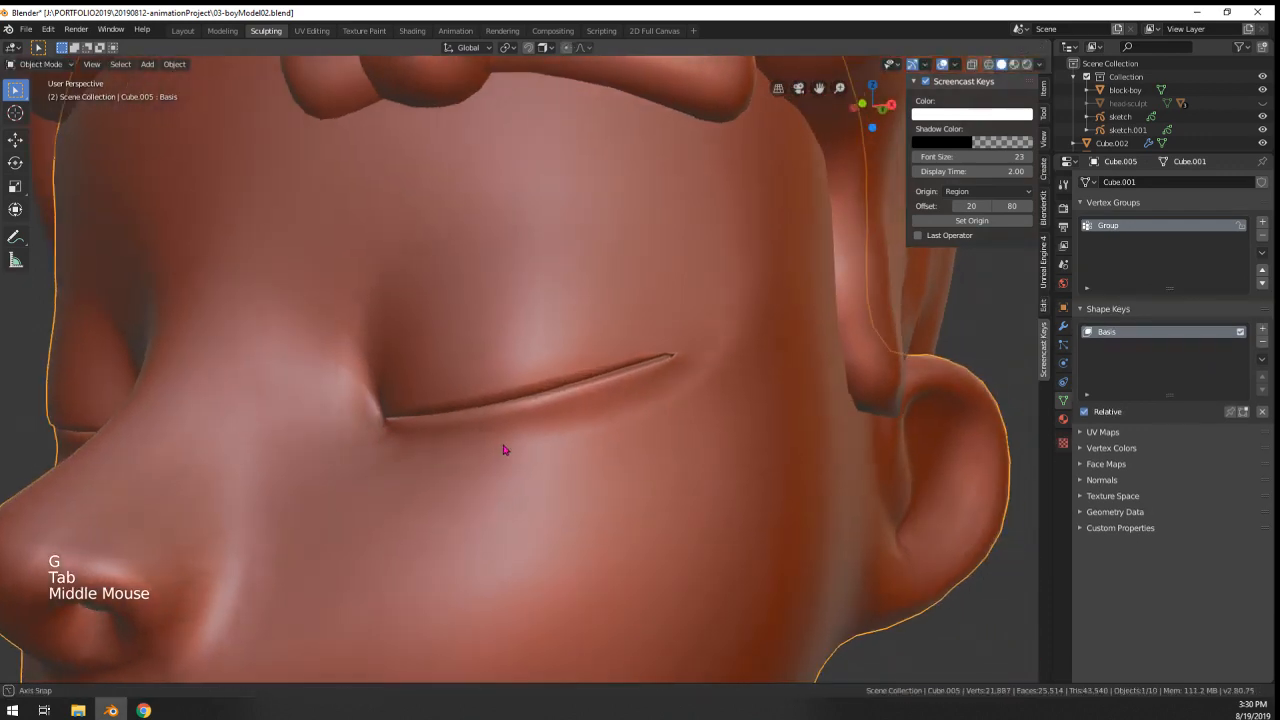
# - Undo the slide of the edge loop around the closed eye
pyautogui.press('Tab')
pyautogui.hotkey('ctrl', 'z')
pyautogui.hotkey('ctrl', 'z')
pyautogui.hotkey('ctrl', 'z')
pyautogui.hotkey('ctrl', 'z')
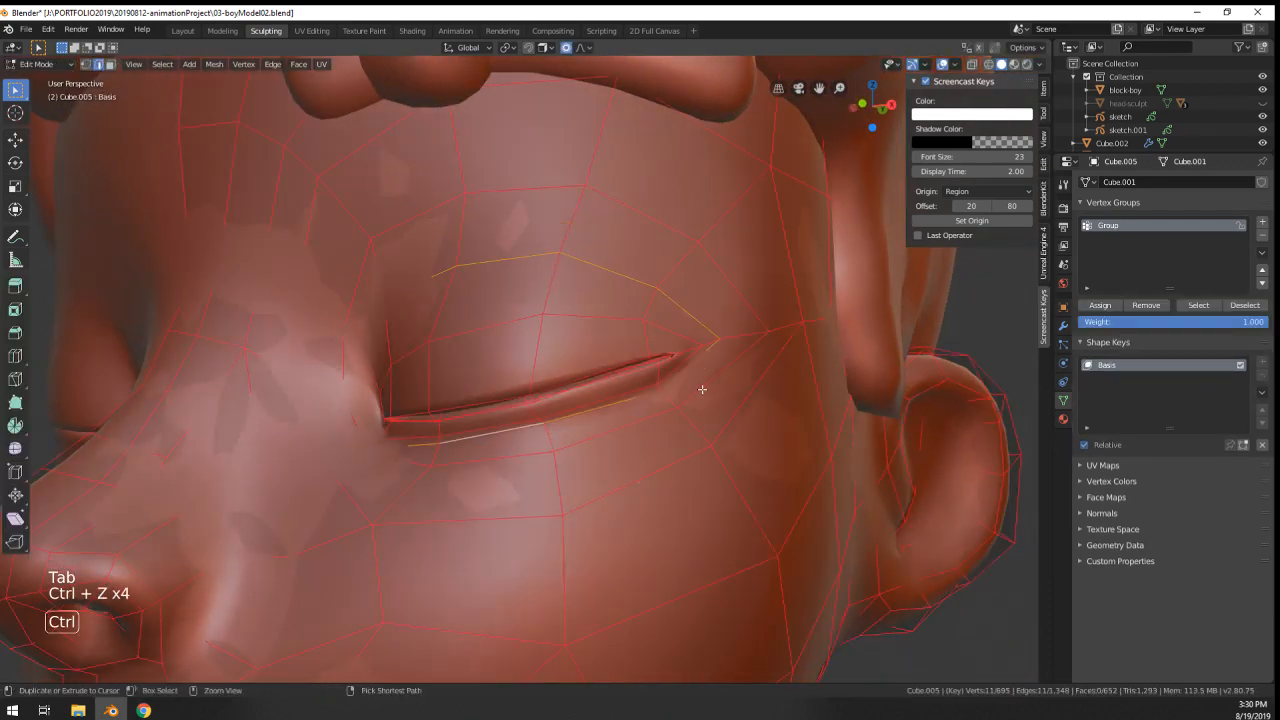
# - Select the edge row just below the closed eyelid line and slide it by a factor of -0.254
pyautogui.keyDown('ctrl'); pyautogui.rightClick(431, 441); pyautogui.keyUp('ctrl')
pyautogui.press('g')
pyautogui.press('g')
pyautogui.click(432, 445)
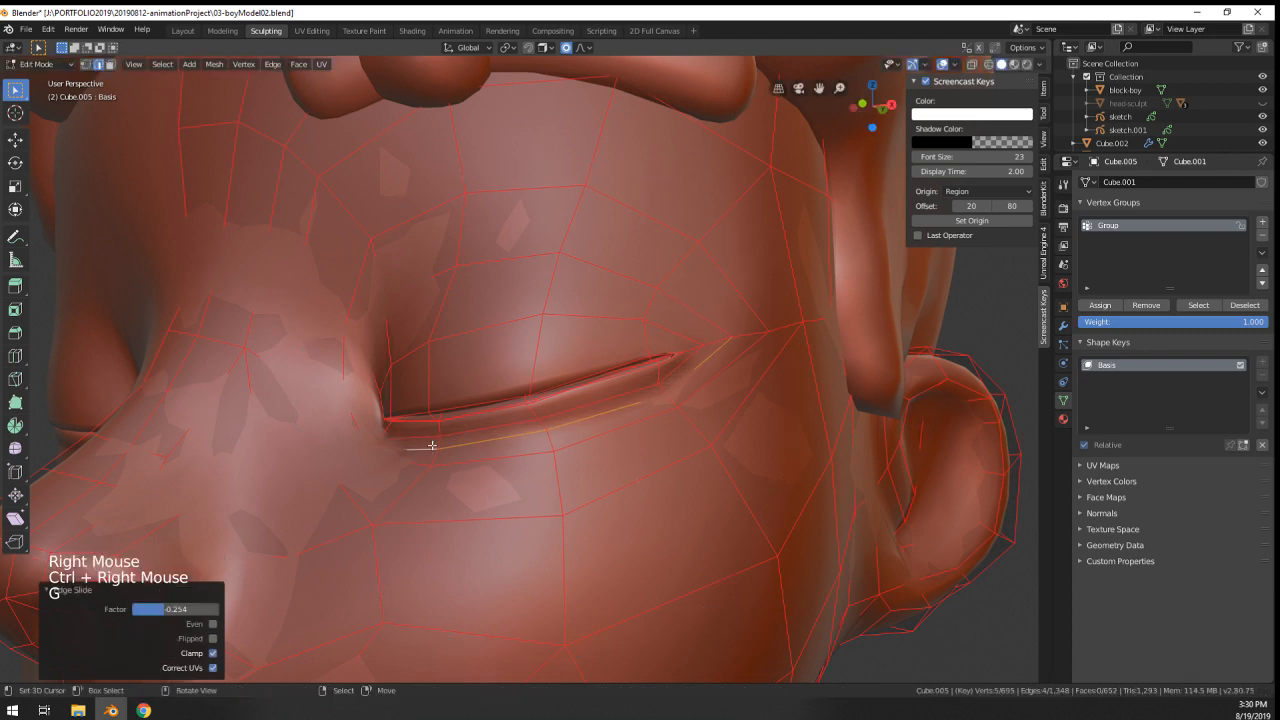
# - Slide the next edge row below the eyelid by -0.374, and apply Shrink/Fatten of about 0.0069 to it
pyautogui.rightClick(724, 382)
pyautogui.keyDown('ctrl'); pyautogui.rightClick(414, 461); pyautogui.keyUp('ctrl')
pyautogui.press('g')
pyautogui.press('g')
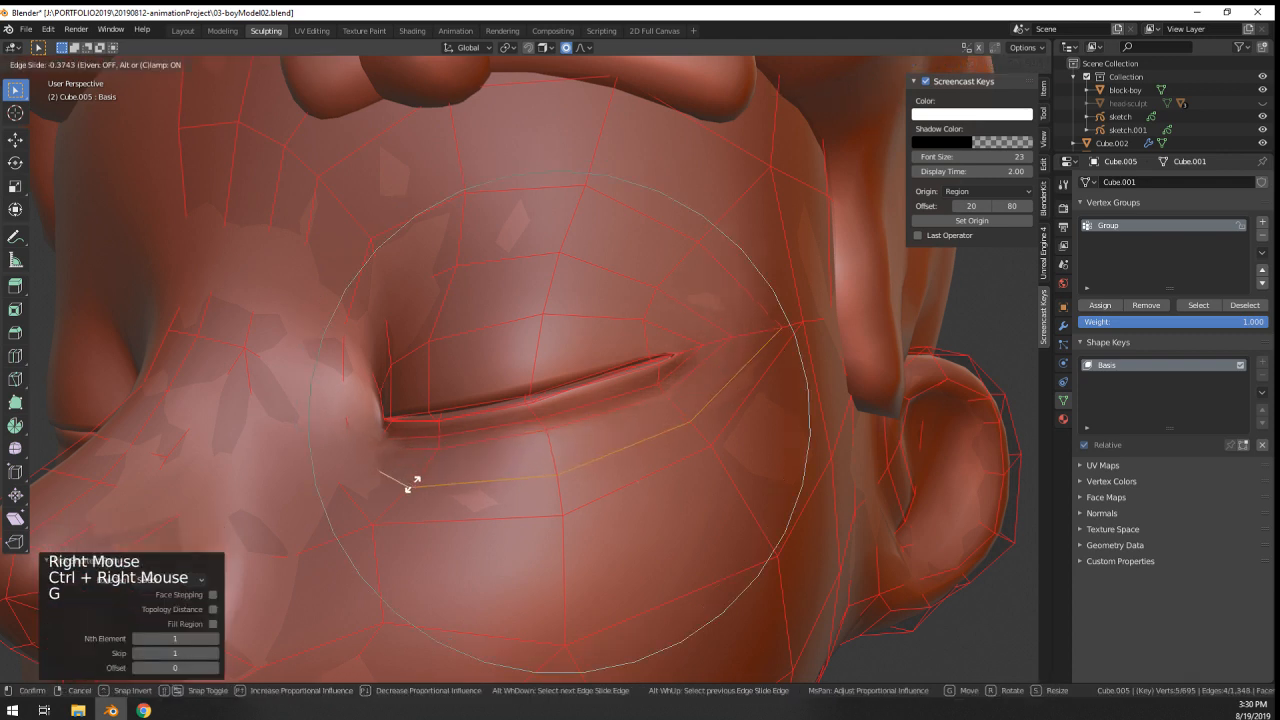
pyautogui.click(410, 484)
pyautogui.hotkey('alt', 's')
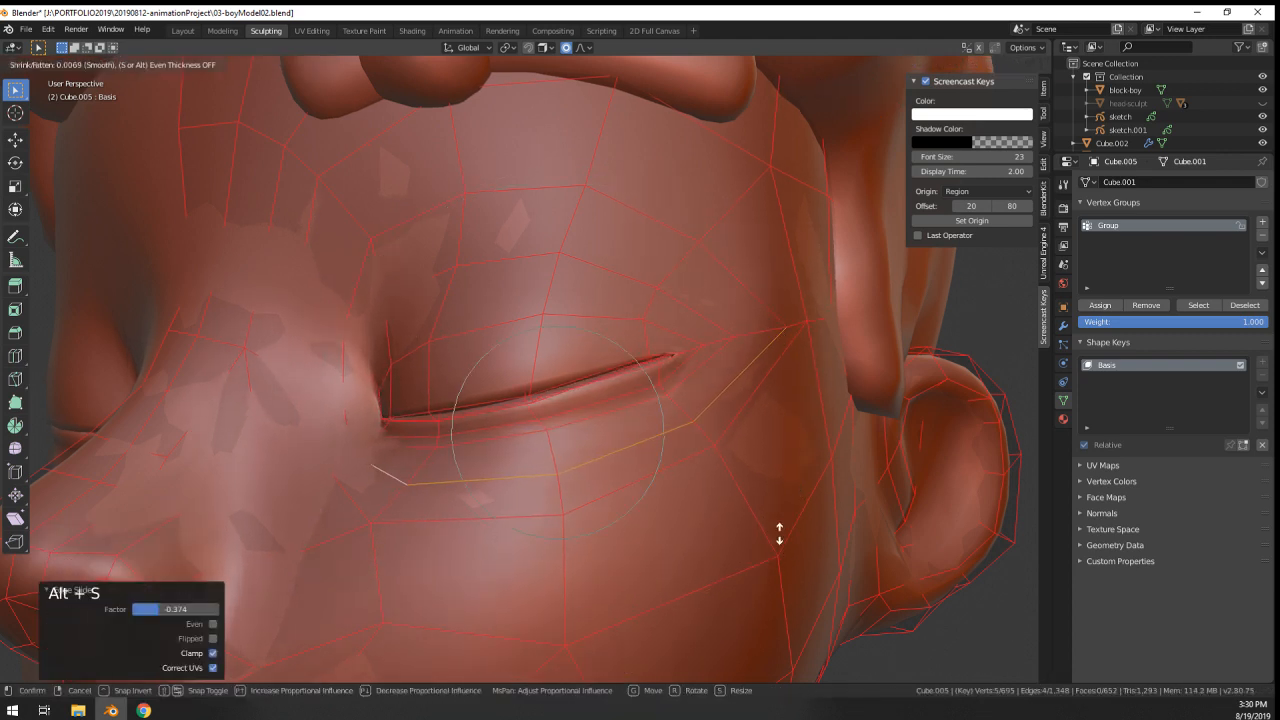
pyautogui.click(779, 532)
# - Readjust the edge row directly beneath the closed eyelid and check the face from the front in Object Mode
pyautogui.keyDown('alt'); pyautogui.rightClick(674, 398); pyautogui.keyUp('alt')
pyautogui.keyDown('ctrl'); pyautogui.rightClick(395, 445); pyautogui.keyUp('ctrl')
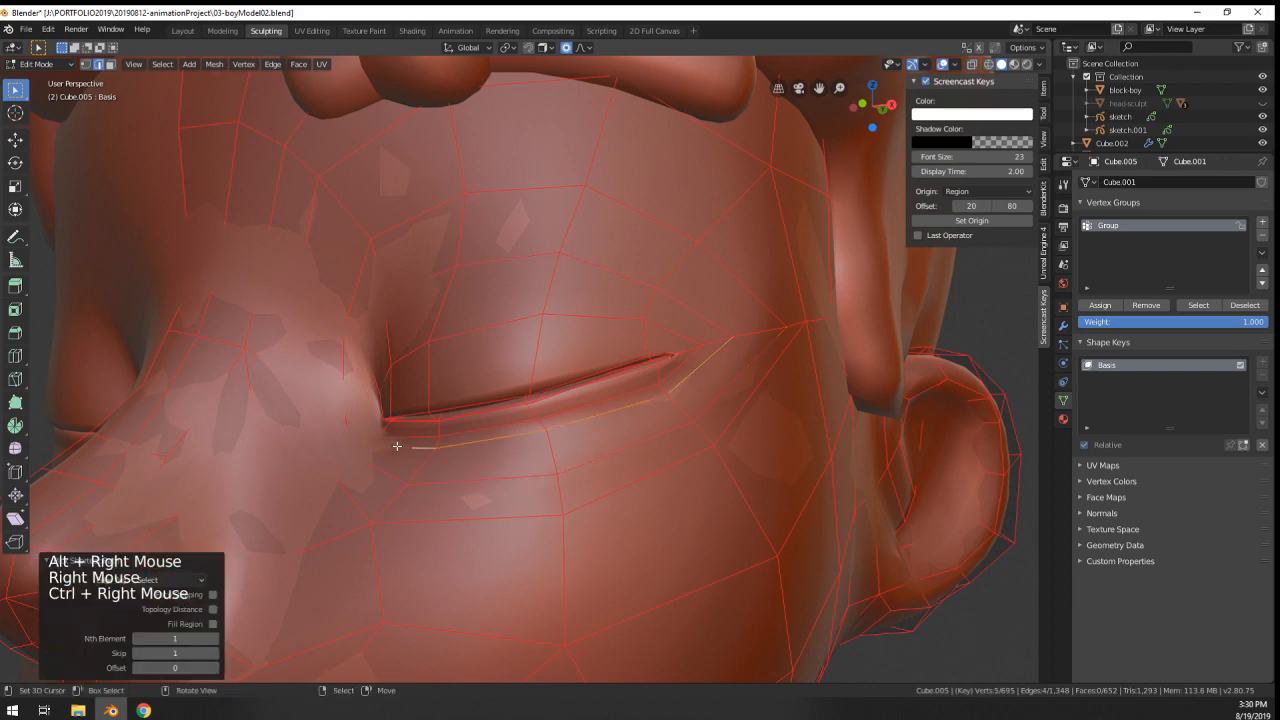
pyautogui.press('g')
pyautogui.press('Tab')
pyautogui.scroll(-3, 638, 484)
pyautogui.scroll(-1, 638, 484)
pyautogui.moveTo(638, 484); pyautogui.dragTo(678, 483, button='middle')
pyautogui.rightClick(660, 478)
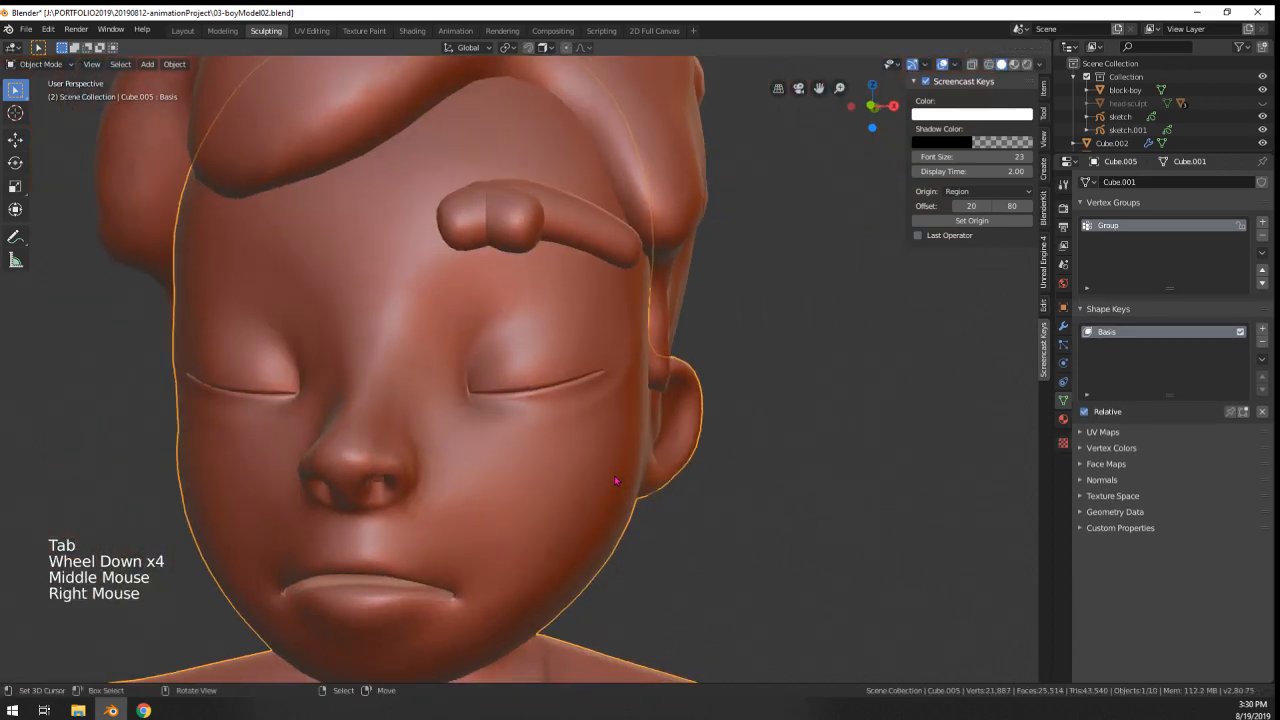
# - Add a fresh shape key to the head mesh and enter Edit Mode with the eye in side view
pyautogui.click(1263, 331)
pyautogui.scroll(3, 683, 369)
pyautogui.press('Tab')
pyautogui.moveTo(683, 369); pyautogui.dragTo(642, 368, button='middle')
pyautogui.rightClick(506, 378)
pyautogui.moveTo(506, 378)
pyautogui.mouseDown(button='middle')
pyautogui.moveTo(525, 348)
pyautogui.moveTo(523, 372)
pyautogui.mouseUp(button='middle')
pyautogui.rightClick(454, 369)
pyautogui.keyDown('ctrl'); pyautogui.rightClick(586, 347); pyautogui.keyUp('ctrl')
pyautogui.press('g')
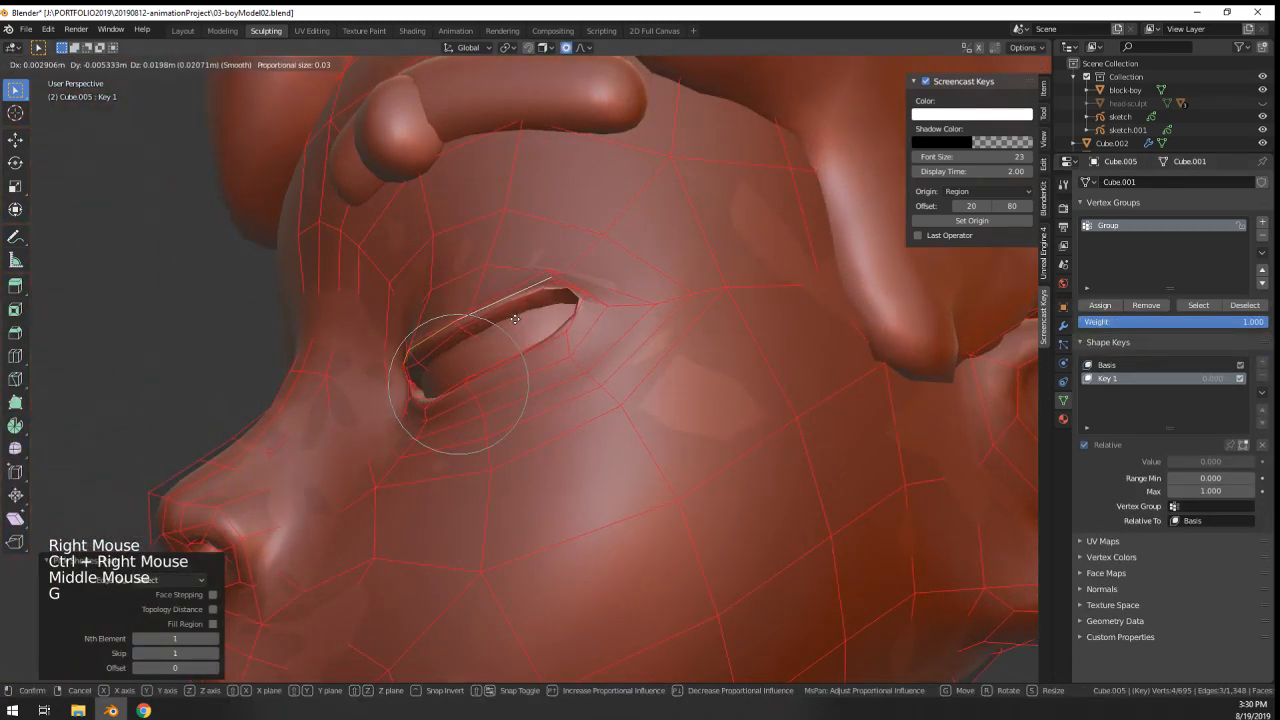
pyautogui.rightClick(457, 357)
# - Raise the inner upper-lid edge in Key 1 with proportional editing to start opening the eye
pyautogui.press('g')
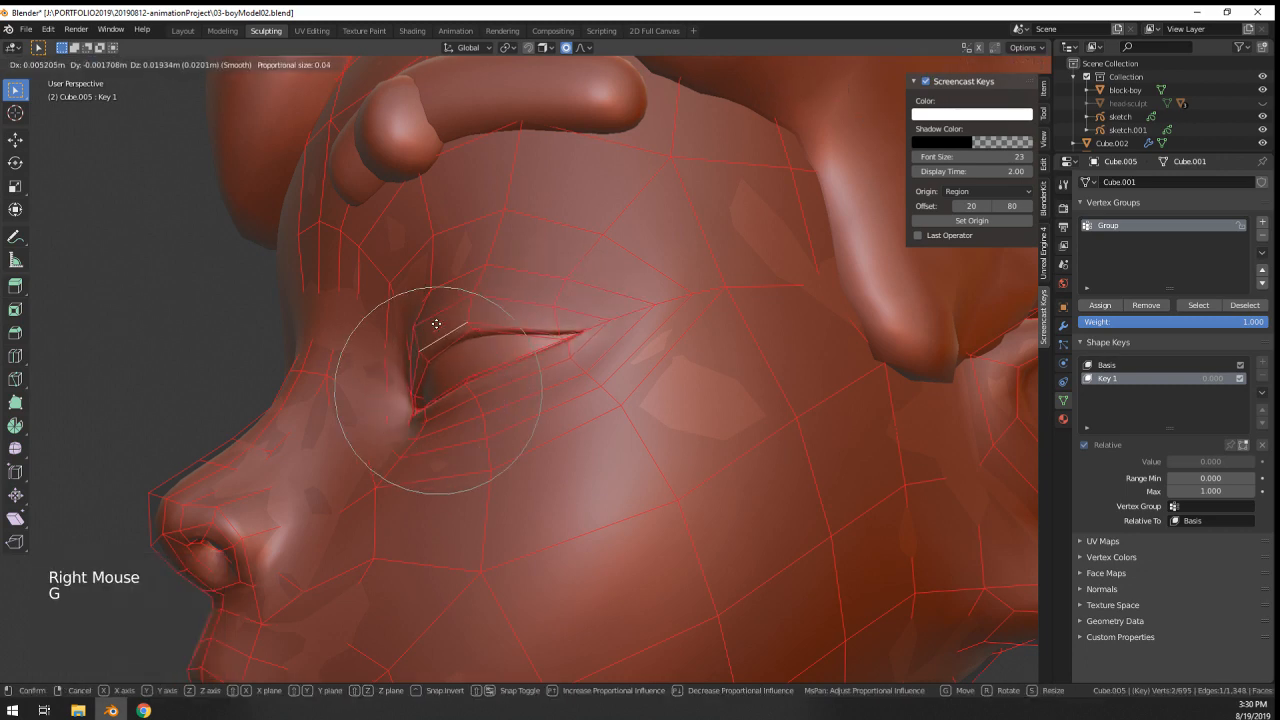
pyautogui.click(435, 300)
pyautogui.moveTo(435, 300)
pyautogui.mouseDown(button='middle')
pyautogui.moveTo(527, 306)
pyautogui.moveTo(431, 323)
pyautogui.mouseUp(button='middle')
pyautogui.press('g')
pyautogui.click(530, 297)
# - Lift further upper-lid edges in Key 1 with proportional editing, the last by about 0.021 m, and check the opening from the front
pyautogui.rightClick(470, 322)
pyautogui.press('g')
pyautogui.click(471, 312)
pyautogui.rightClick(480, 320)
pyautogui.press('g')
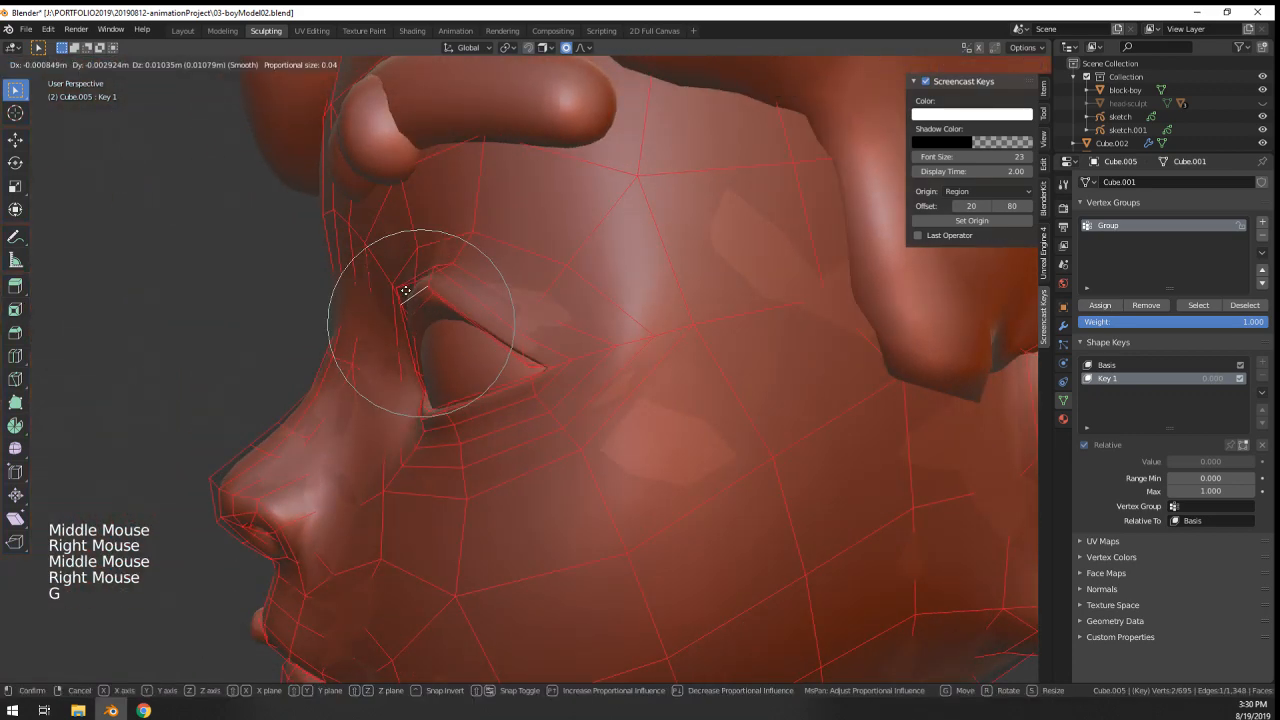
pyautogui.click(417, 272)
pyautogui.moveTo(417, 272); pyautogui.dragTo(520, 278, button='middle')
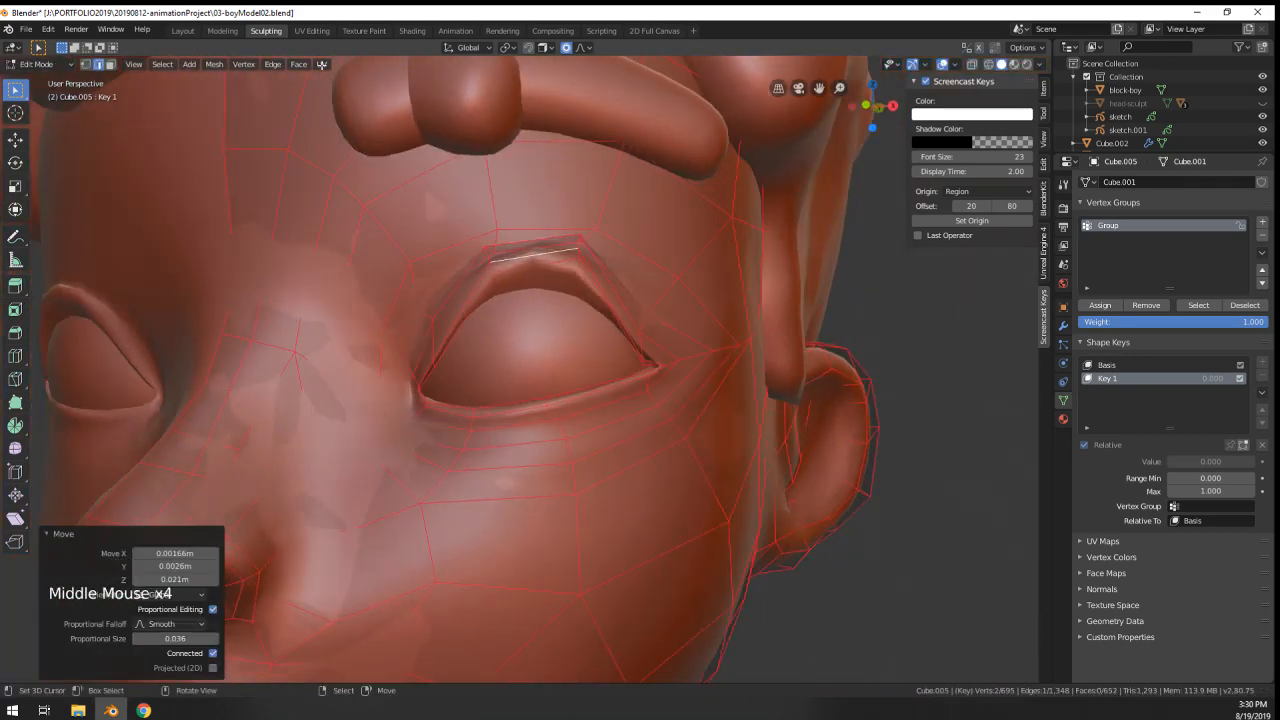
# - In Key 1, raise the vertex near the outer eye corner by about 0.012 m and lower the outer upper-lid vertex by about 0.009 m
pyautogui.rightClick(637, 349)
pyautogui.press('g')
pyautogui.click(640, 318)
pyautogui.moveTo(640, 318); pyautogui.dragTo(614, 288, button='middle')
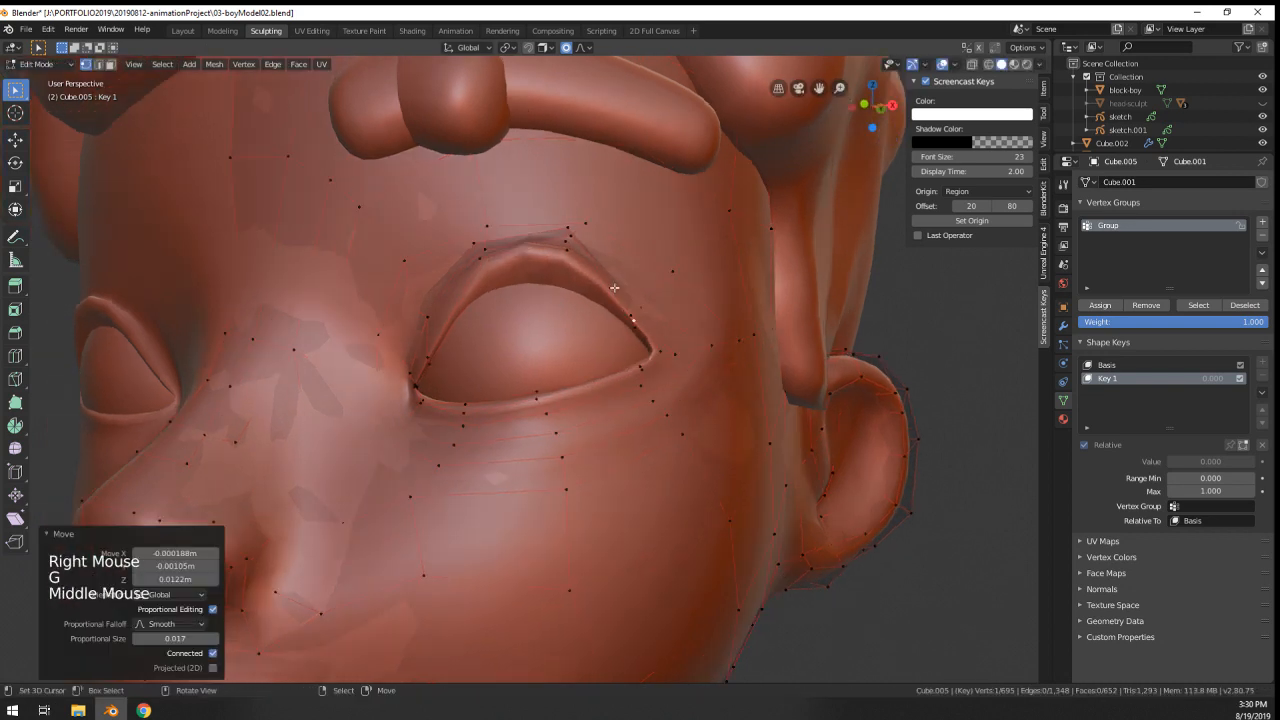
pyautogui.rightClick(578, 238)
pyautogui.press('g')
pyautogui.click(594, 267)
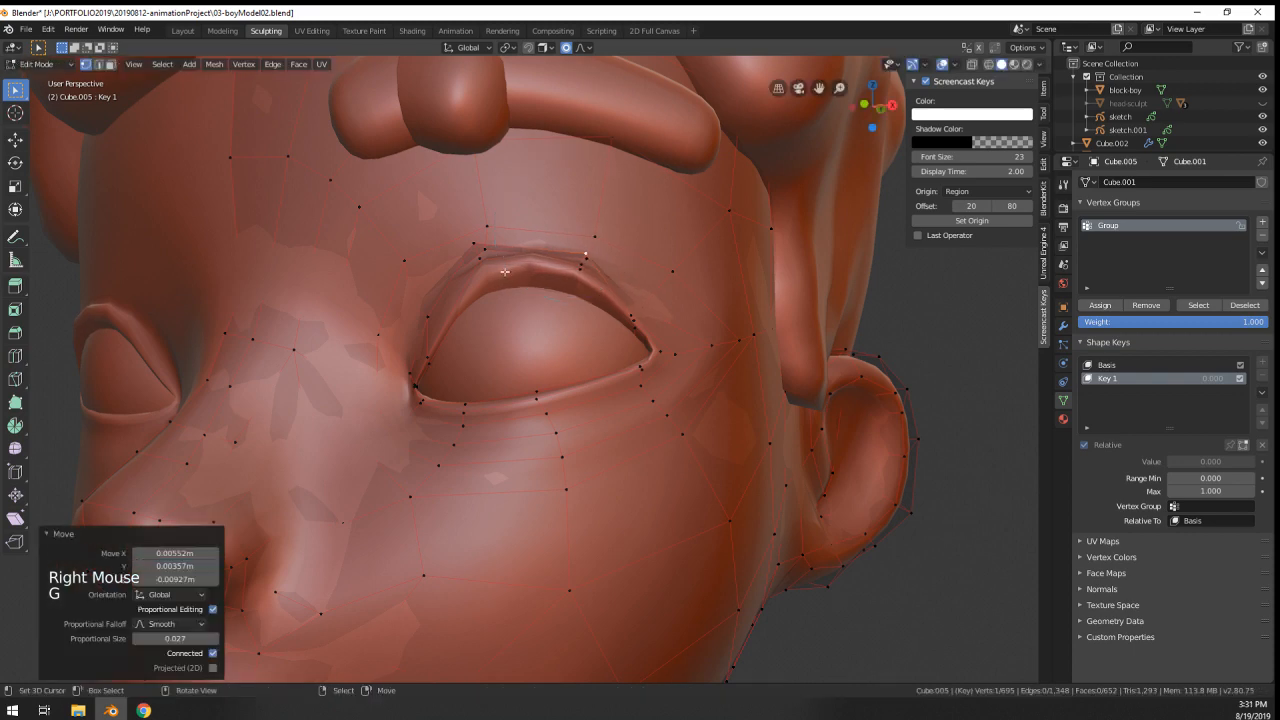
# - Move the inner upper-lid vertex and the vertex near the inner eye corner in Key 1 with proportional editing
pyautogui.rightClick(487, 255)
pyautogui.press('g')
pyautogui.click(478, 262)
pyautogui.rightClick(441, 360)
pyautogui.moveTo(443, 360)
pyautogui.mouseDown(button='middle')
pyautogui.moveTo(465, 371)
pyautogui.moveTo(436, 345)
pyautogui.mouseUp(button='middle')
pyautogui.press('g')
pyautogui.click(443, 349)
# - Return to Object Mode and set Key 1's value to 1.000 to preview the open eyes from the front
pyautogui.press('Tab')
pyautogui.moveTo(436, 345); pyautogui.dragTo(520, 370, button='middle')
pyautogui.scroll(-6, 428, 339)
pyautogui.moveTo(520, 370); pyautogui.dragTo(596, 406, button='middle')
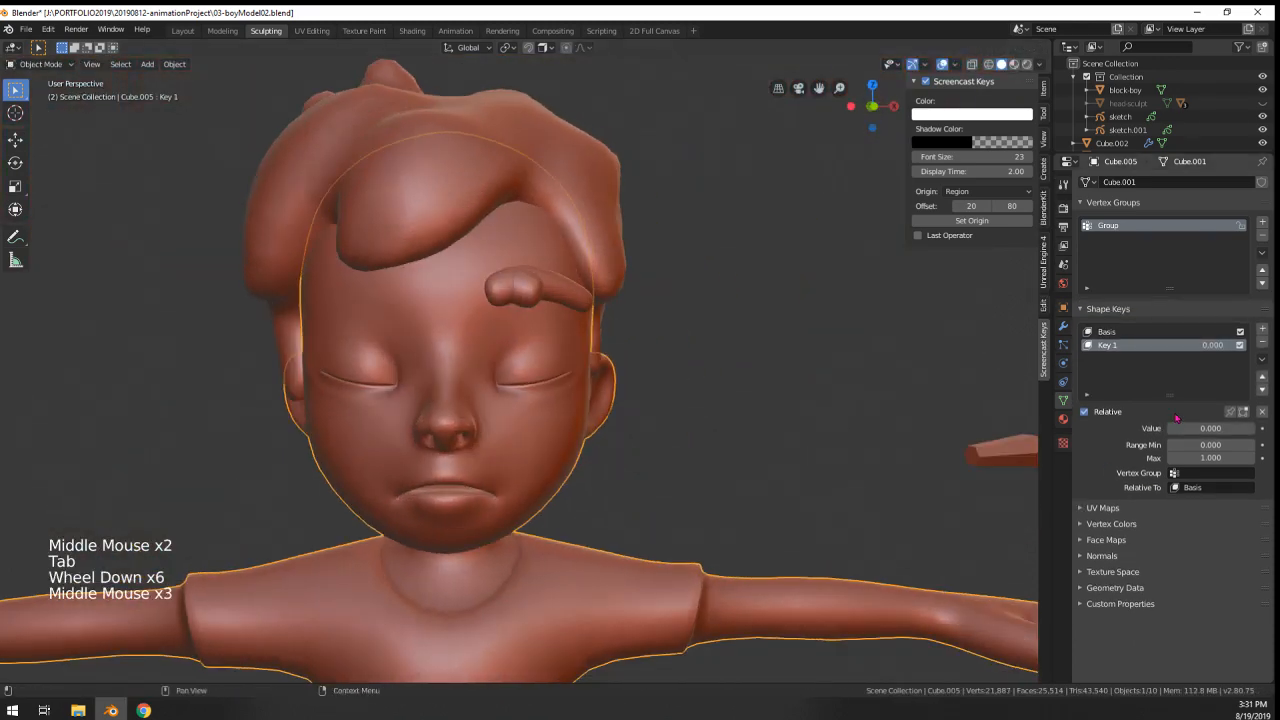
pyautogui.moveTo(1195, 428); pyautogui.dragTo(1252, 428)
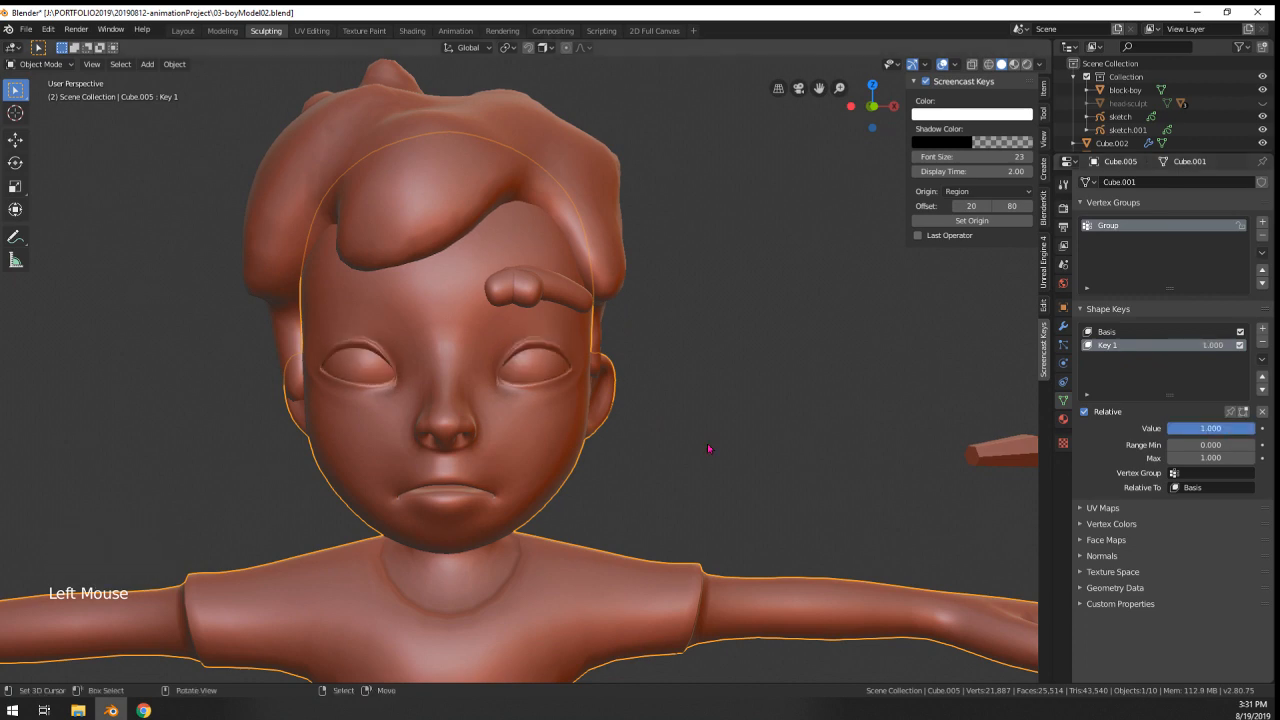
# - Pull the lower-lid vertices down in Key 1 with proportional editing and fit the lower lid to the eyeball in side view
pyautogui.scroll(5, 540, 375)
pyautogui.press('Tab')
pyautogui.moveTo(597, 421); pyautogui.dragTo(425, 432, button='middle')
pyautogui.rightClick(557, 400)
pyautogui.press('g')
pyautogui.click(541, 427)
pyautogui.rightClick(452, 420)
pyautogui.press('g')
pyautogui.click(461, 430)
pyautogui.moveTo(470, 432); pyautogui.dragTo(446, 434, button='middle')
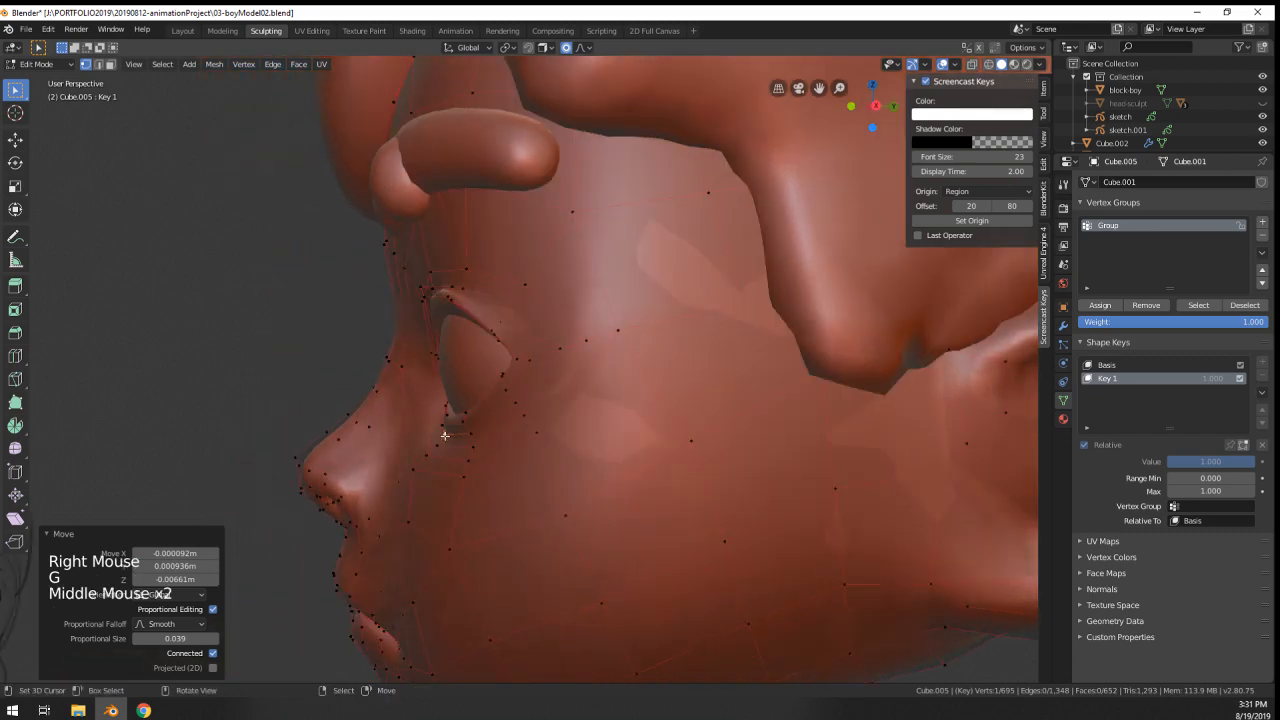
pyautogui.press('g')
pyautogui.click(449, 434)
# - Move the outer upper-lid vertex and the outer eye-corner vertex in Key 1 to fit the lid around the eyeball
pyautogui.rightClick(492, 301)
pyautogui.rightClick(490, 306)
pyautogui.press('g')
pyautogui.click(493, 303)
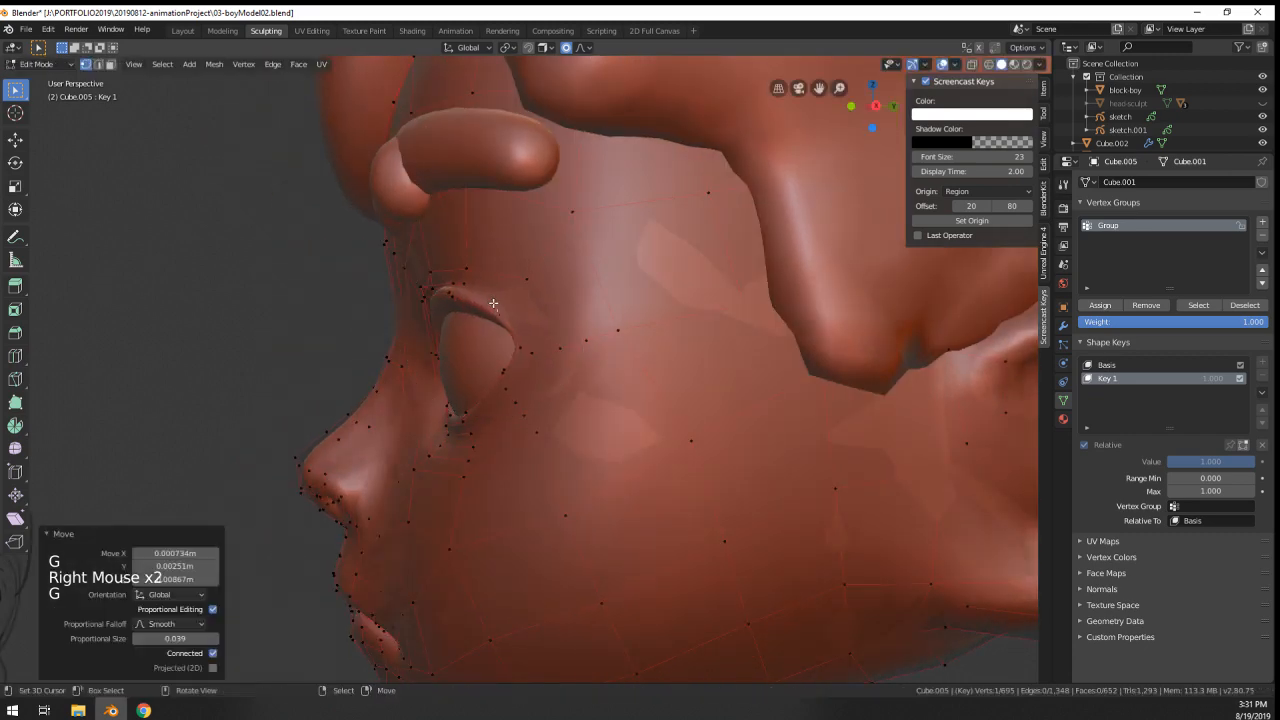
pyautogui.rightClick(521, 354)
pyautogui.moveTo(522, 355); pyautogui.dragTo(634, 352, button='middle')
pyautogui.press('g')
pyautogui.click(633, 350)
# - Lower the inner eye-corner vertex in Key 1 and check the opening from the front in Object Mode
pyautogui.rightClick(435, 381)
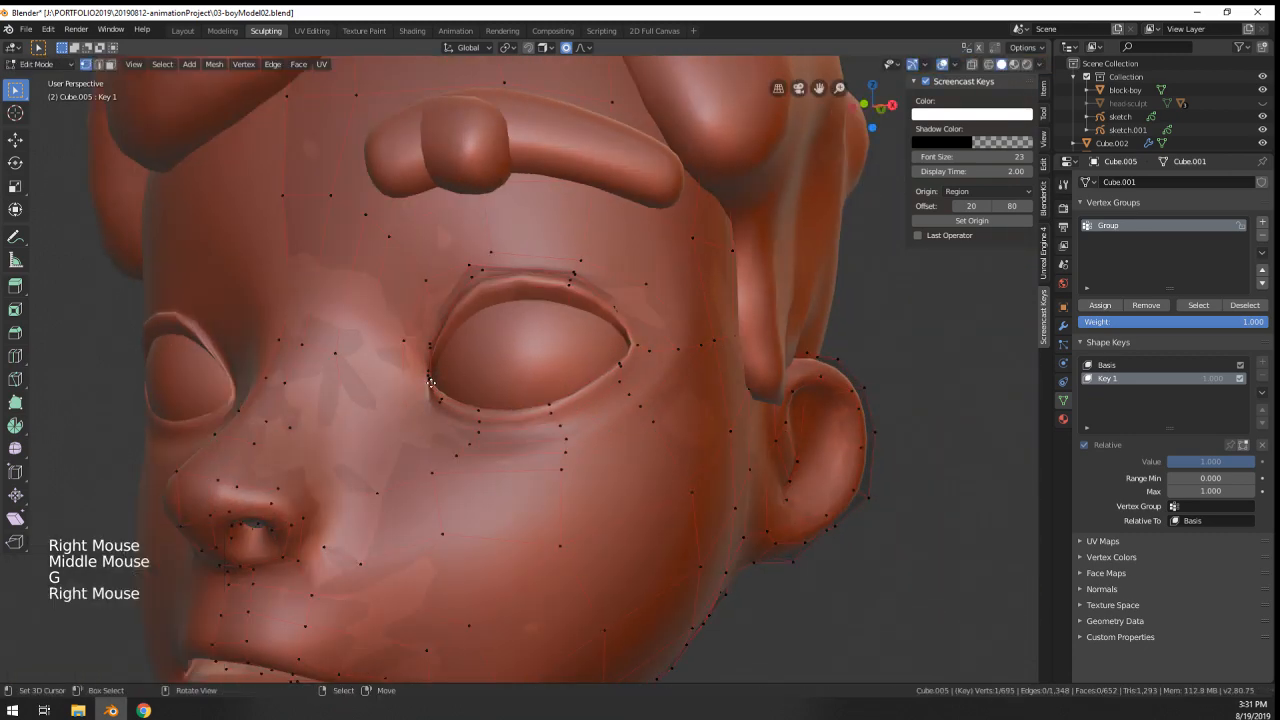
pyautogui.press('g')
pyautogui.click(429, 391)
pyautogui.press('Tab')
pyautogui.moveTo(427, 394); pyautogui.dragTo(523, 391, button='middle')
pyautogui.scroll(-5, 526, 392)
pyautogui.moveTo(712, 442); pyautogui.dragTo(762, 440, button='middle')
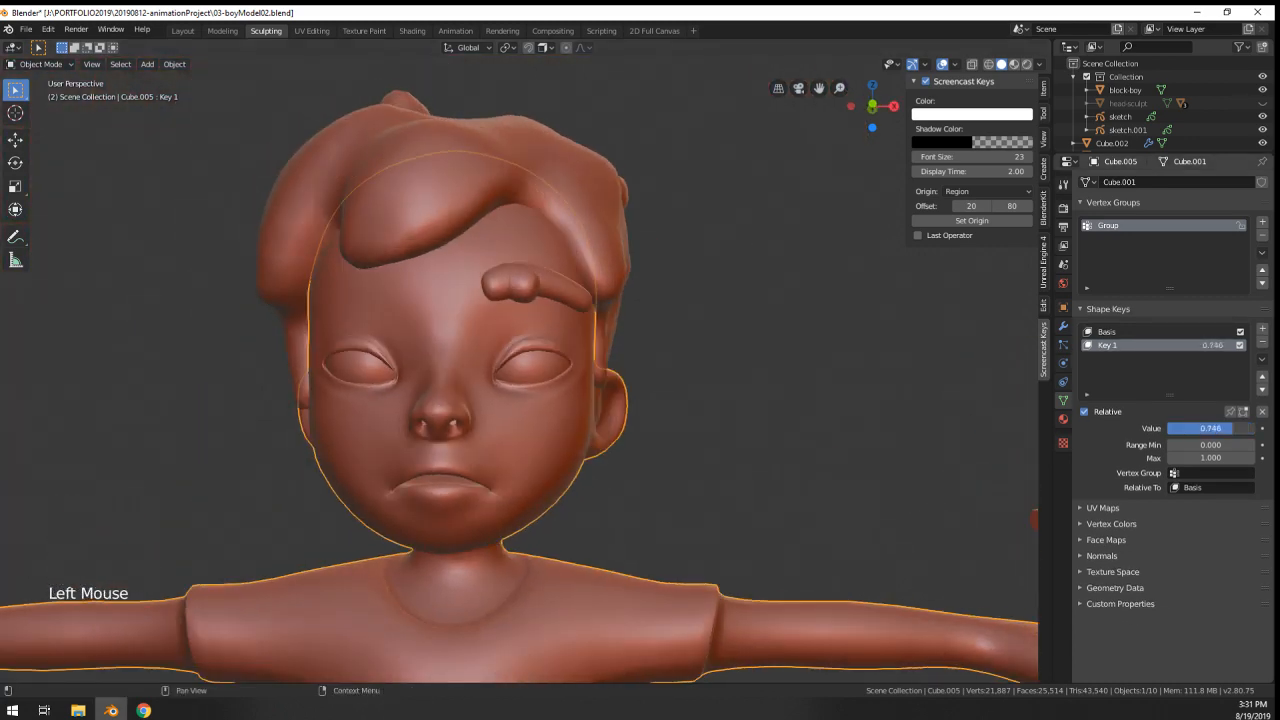
# - Reshape the inner and outer parts of the upper lid in Key 1 with proportional editing to widen the eye opening
pyautogui.scroll(2, 470, 350)
pyautogui.press('Tab')
pyautogui.scroll(3, 505, 280)
pyautogui.rightClick(505, 277)
pyautogui.press('g')
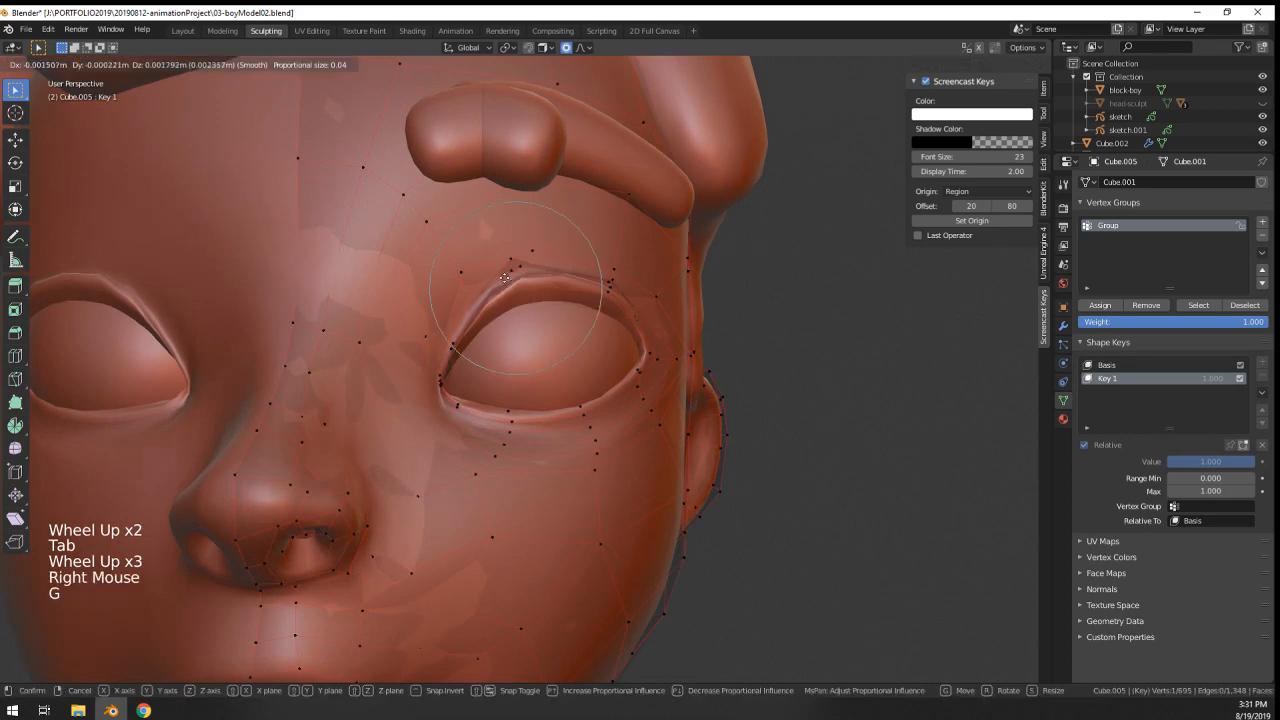
pyautogui.moveTo(499, 270); pyautogui.dragTo(592, 300, button='middle')
pyautogui.rightClick(578, 294)
pyautogui.press('g')
pyautogui.scroll(-2, 594, 289)
pyautogui.click(589, 294)
pyautogui.press('g')
pyautogui.click(371, 331)
# - Nudge the outer upper-lid vertex and lower the outer lower-lid vertex in Key 1, and inspect the face in Object Mode
pyautogui.rightClick(572, 252)
pyautogui.press('g')
pyautogui.click(575, 260)
pyautogui.rightClick(580, 396)
pyautogui.press('g')
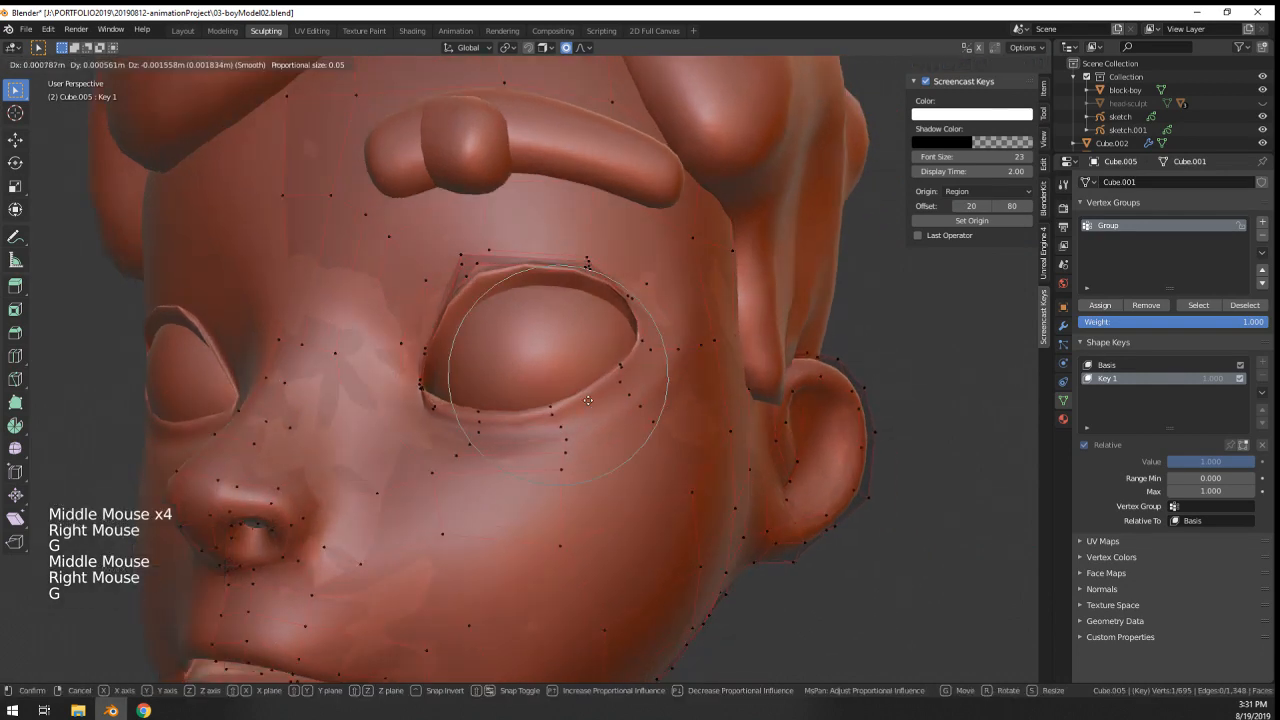
pyautogui.click(593, 411)
pyautogui.scroll(-5, 590, 415)
pyautogui.press('Tab')
pyautogui.moveTo(586, 420); pyautogui.dragTo(600, 370, button='middle')
# - Back in Edit Mode, adjust the outer eye-corner vertex in Key 1 with proportional editing
pyautogui.scroll(1, 668, 430)
pyautogui.press('Tab')
pyautogui.scroll(2, 600, 370)
pyautogui.rightClick(590, 355)
pyautogui.press('g')
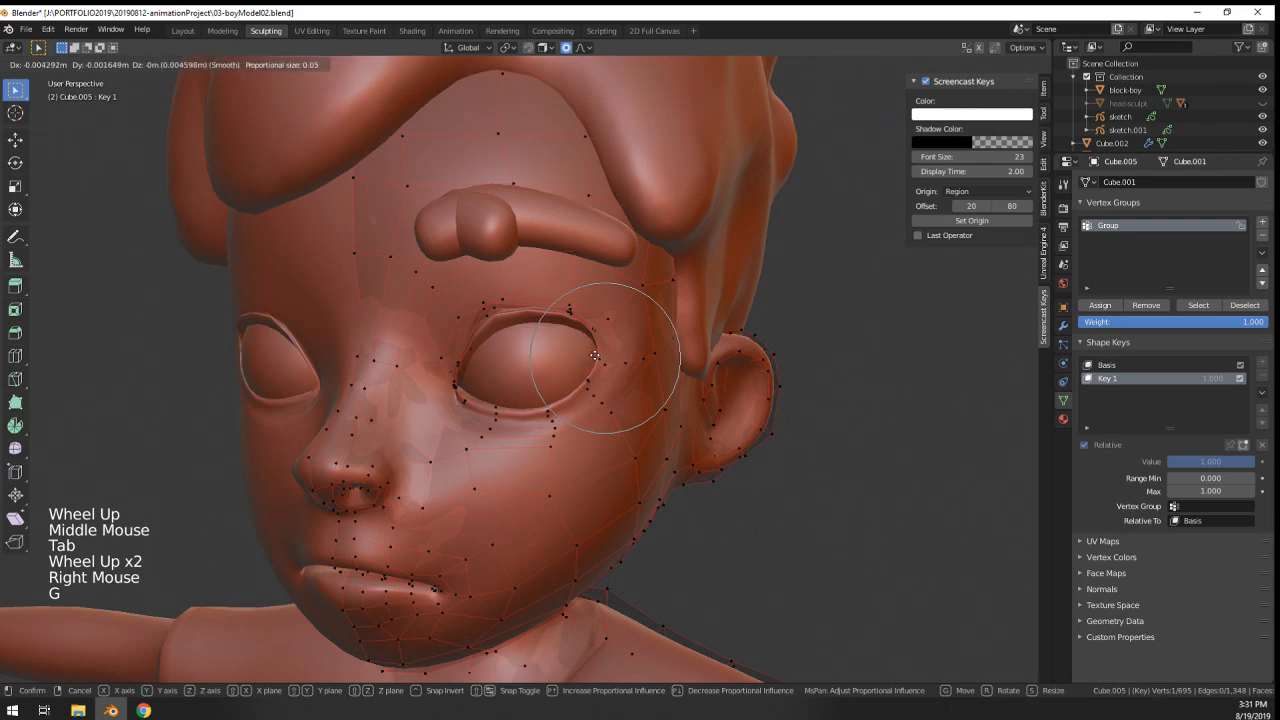
pyautogui.click(595, 356)
# - Shift two upper-lid vertices in side view so the Key 1 lid follows the eyeball, the second backward by about 0.007 m
pyautogui.rightClick(487, 332)
pyautogui.moveTo(487, 332); pyautogui.dragTo(420, 322, button='middle')
pyautogui.rightClick(463, 308)
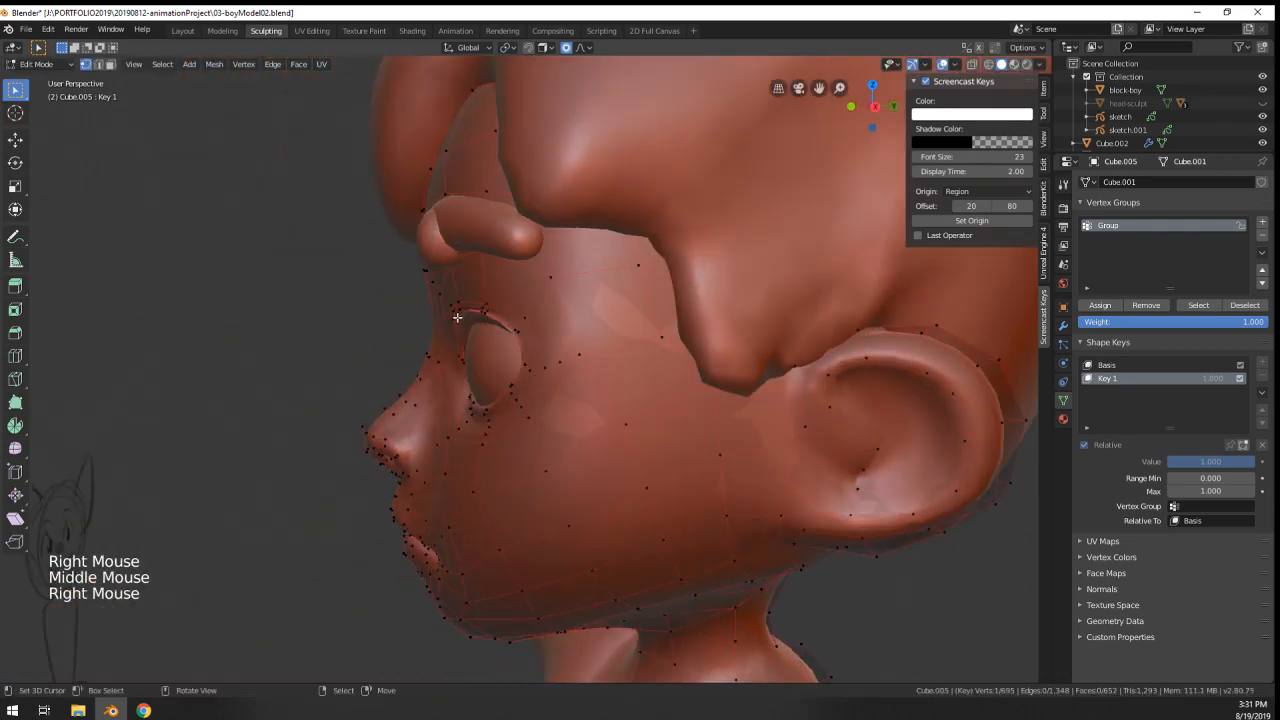
pyautogui.press('g')
pyautogui.click(463, 307)
pyautogui.rightClick(486, 303)
pyautogui.press('g')
pyautogui.click(493, 301)
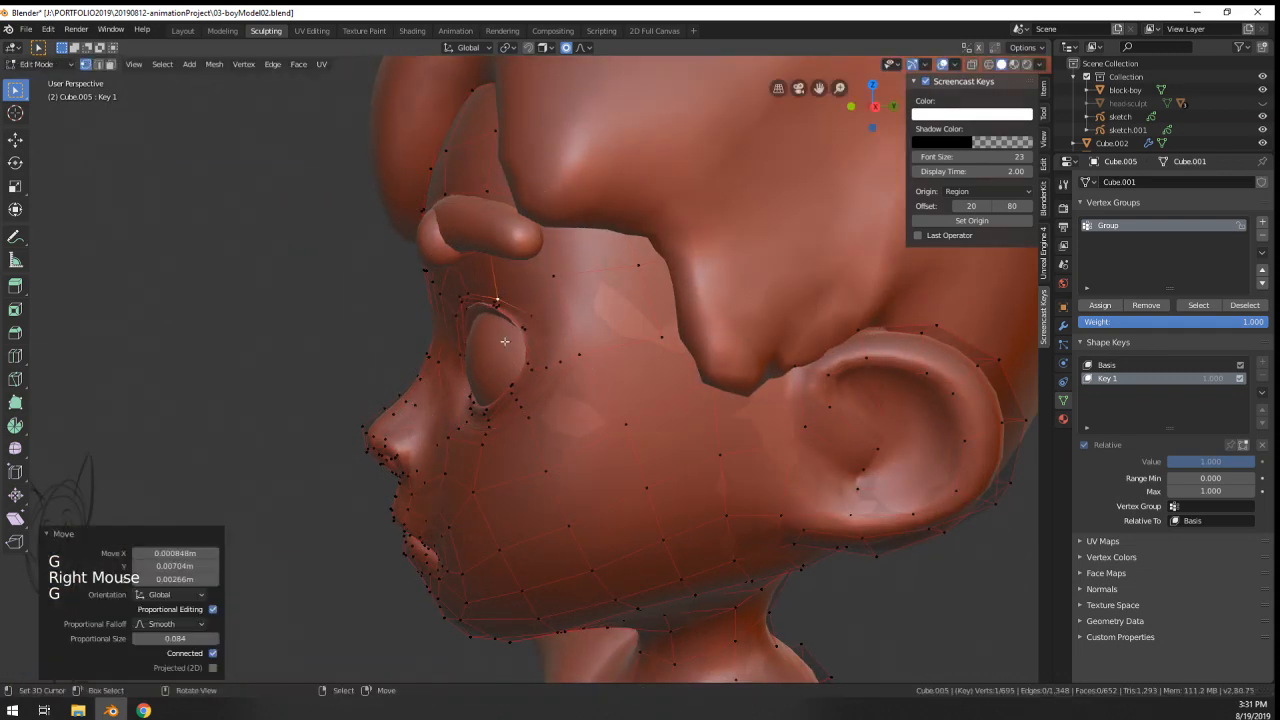
# - Preview the eye opening in Object Mode with Key 1's value at 1.000 and view the head from the front
pyautogui.press('Tab')
pyautogui.moveTo(495, 305); pyautogui.dragTo(703, 399, button='middle')
pyautogui.scroll(-2, 645, 375)
pyautogui.moveTo(1210, 428)
pyautogui.mouseDown()
pyautogui.moveTo(1170, 428)
pyautogui.moveTo(1230, 428)
pyautogui.mouseUp()
pyautogui.moveTo(1230, 428)
pyautogui.mouseDown()
pyautogui.moveTo(1170, 428)
pyautogui.moveTo(1240, 428)
pyautogui.mouseUp()
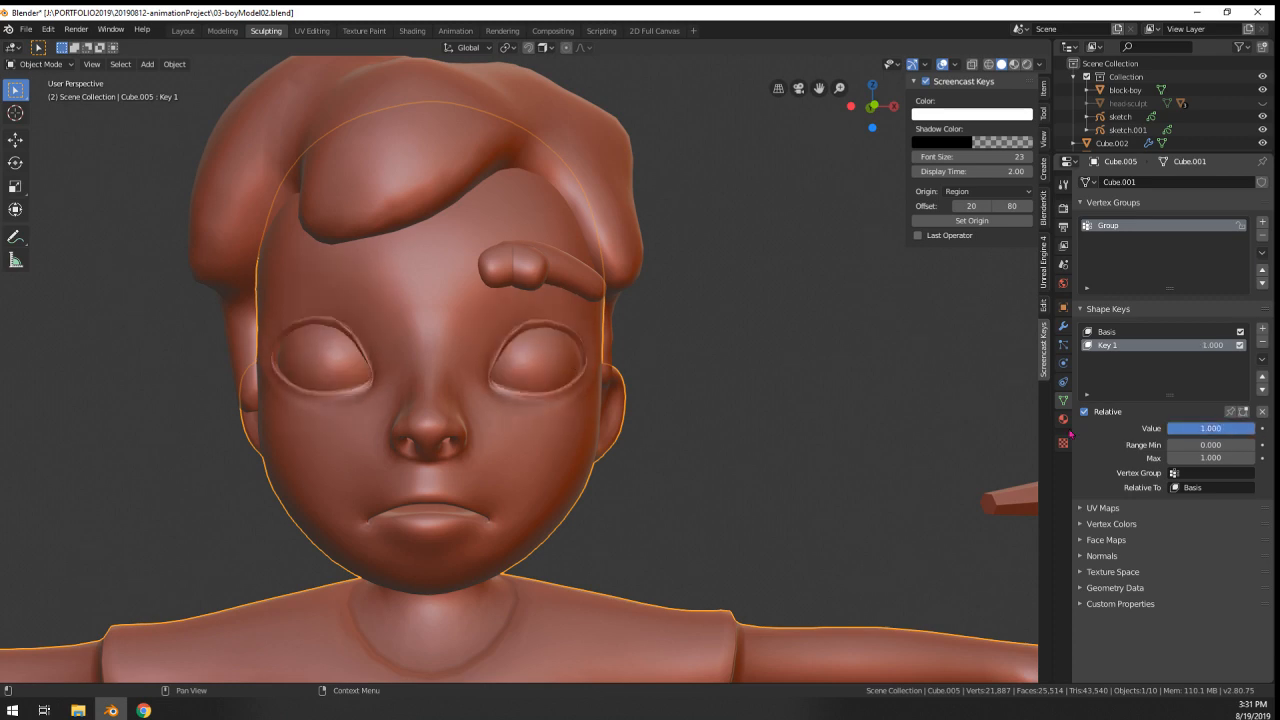
pyautogui.moveTo(694, 424); pyautogui.dragTo(615, 455, button='middle')
pyautogui.scroll(-4, 569, 426)
pyautogui.moveTo(615, 455); pyautogui.dragTo(688, 475, button='middle')
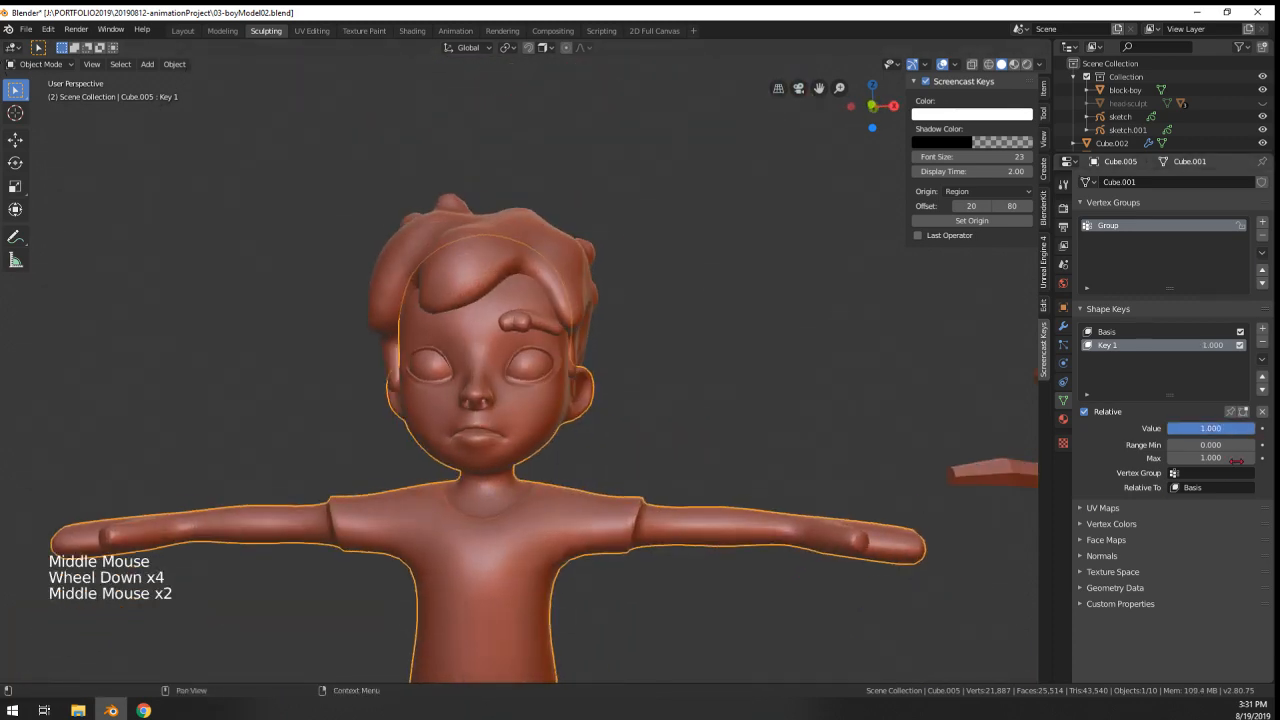
# - Set the body's Subdivision modifier viewport level to 0 and check the eyes up close with Key 1 at 1.000
pyautogui.click(1215, 428)
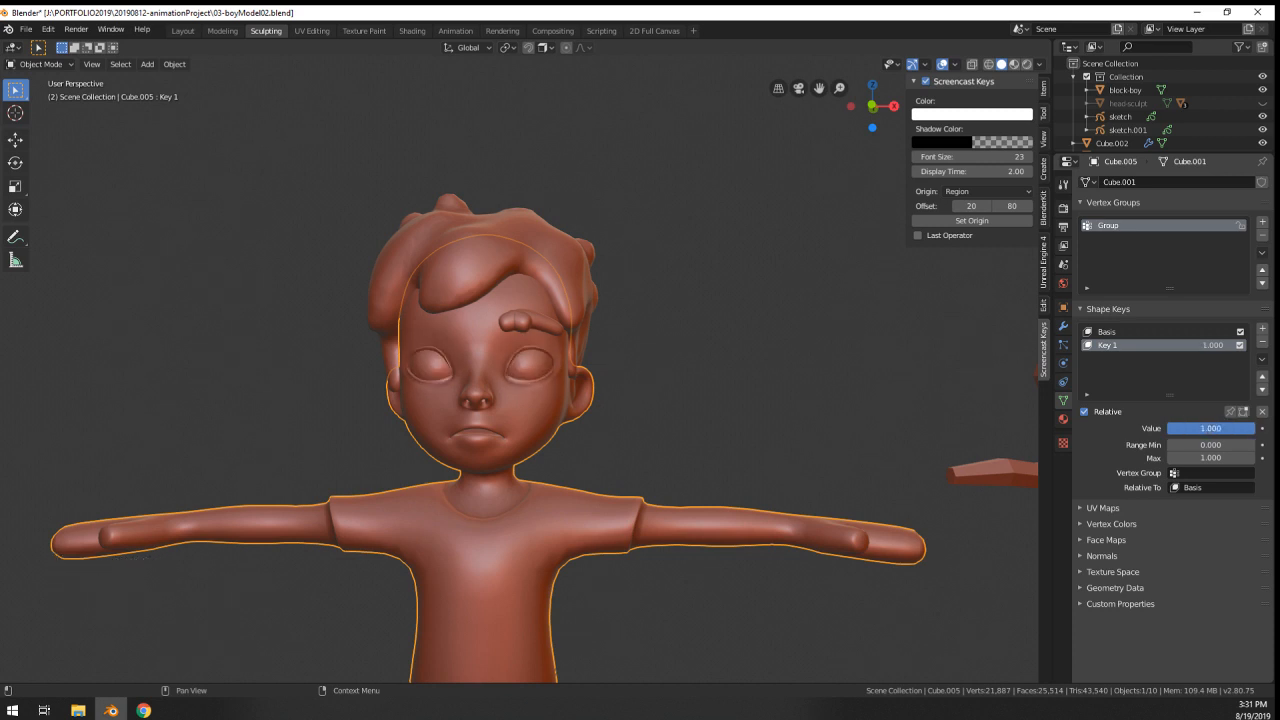
pyautogui.click(1063, 326)
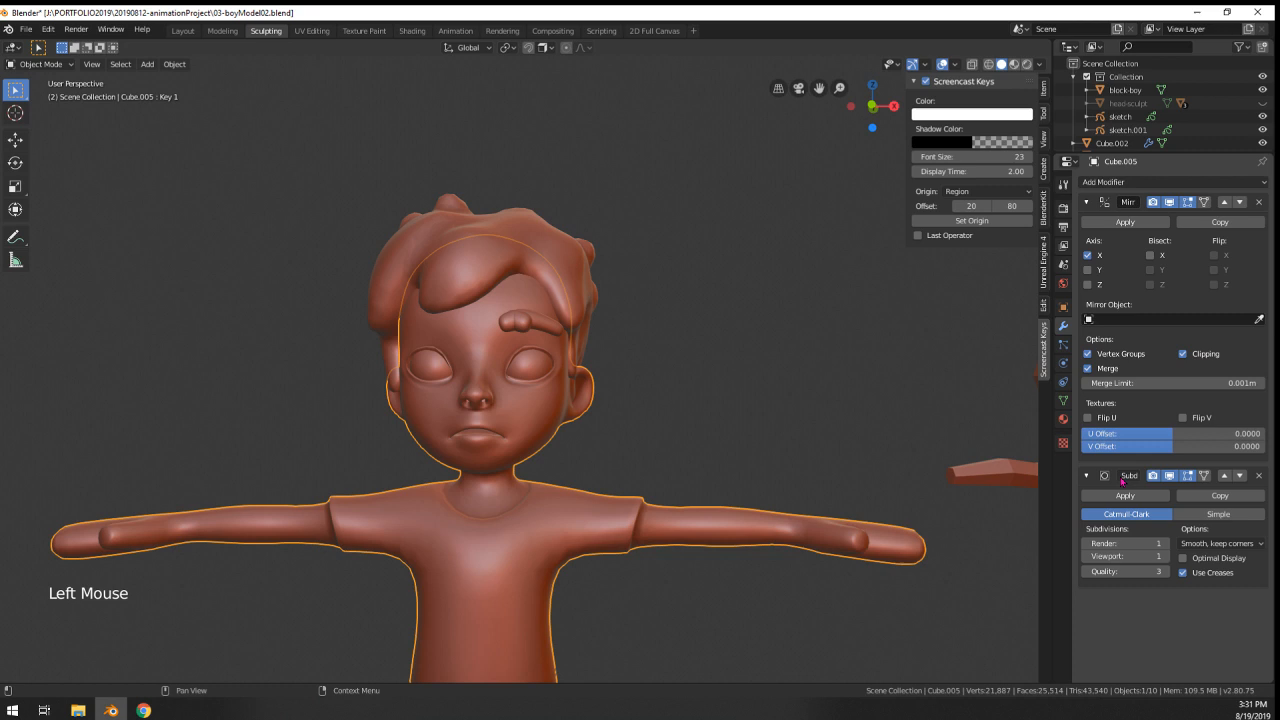
pyautogui.doubleClick(1085, 555)
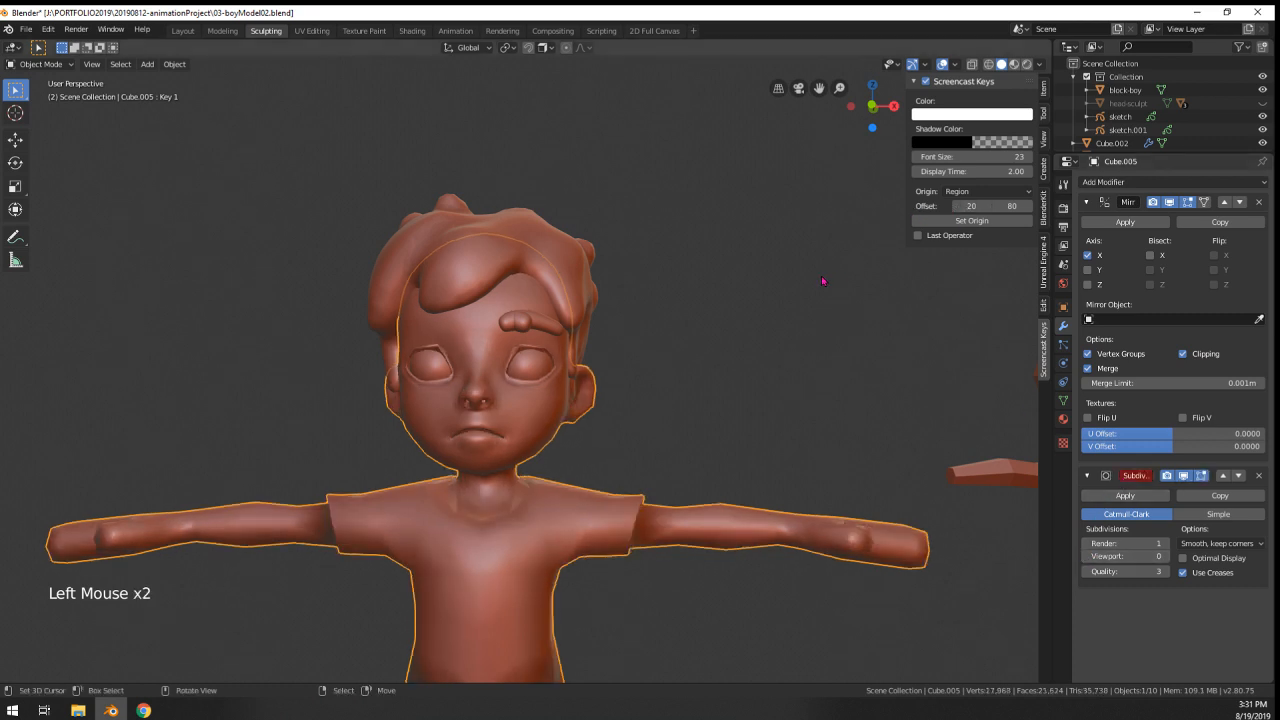
pyautogui.scroll(4, 821, 281)
pyautogui.click(1063, 400)
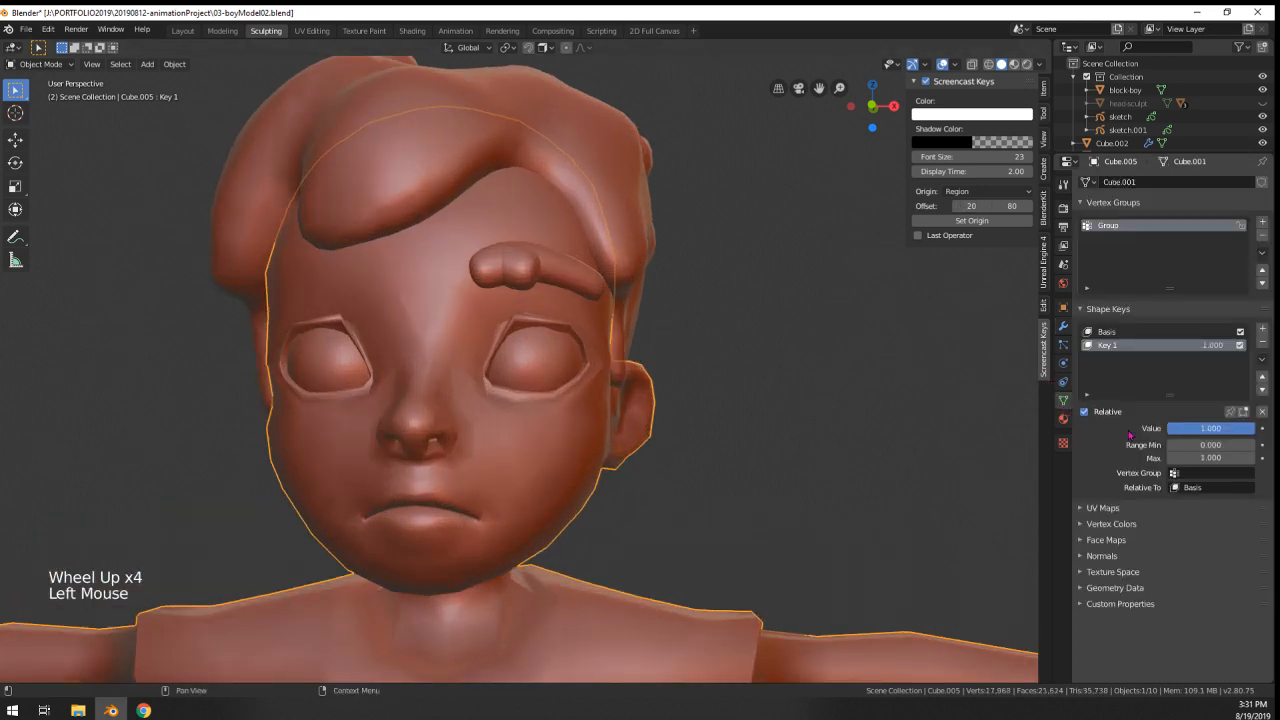
pyautogui.moveTo(1228, 428); pyautogui.dragTo(1218, 428)
pyautogui.scroll(3, 567, 341)
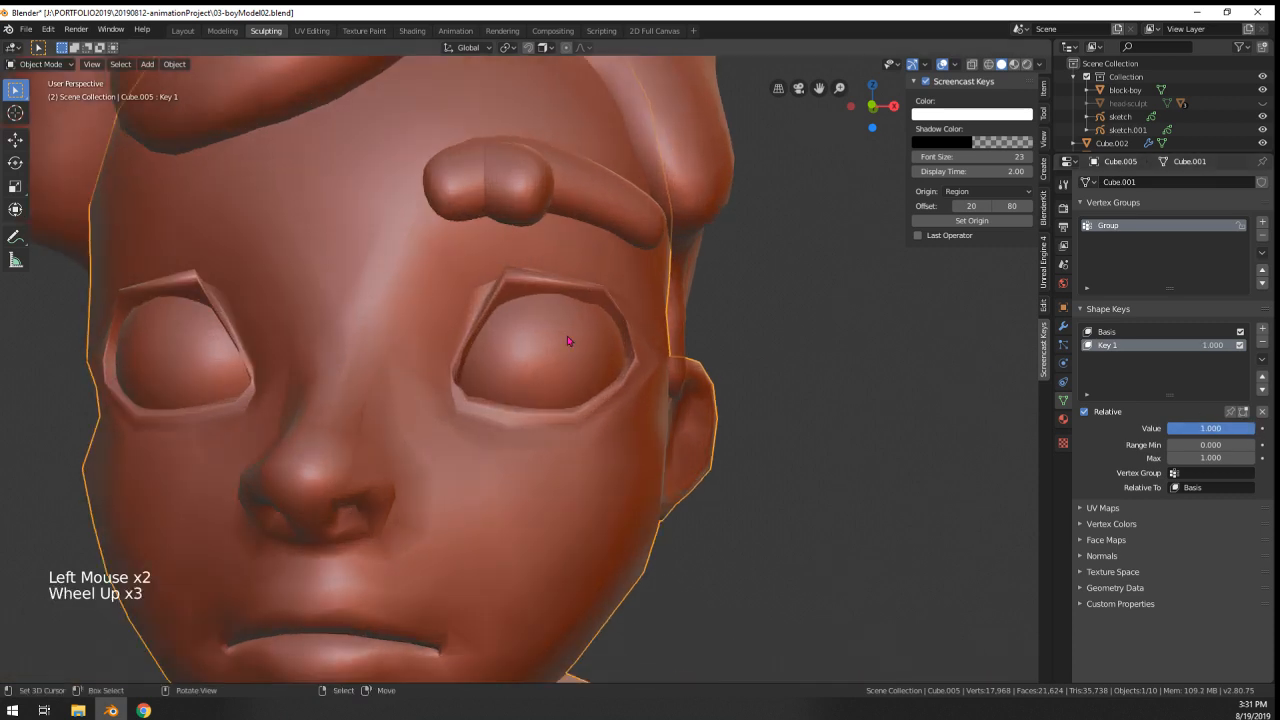
# - Select the three vertices across the inner upper lid in Edit Mode and edge-slide them with a factor of about -0.662
pyautogui.press('Tab')
pyautogui.scroll(1, 500, 335)
pyautogui.keyDown('alt'); pyautogui.rightClick(447, 345); pyautogui.keyUp('alt')
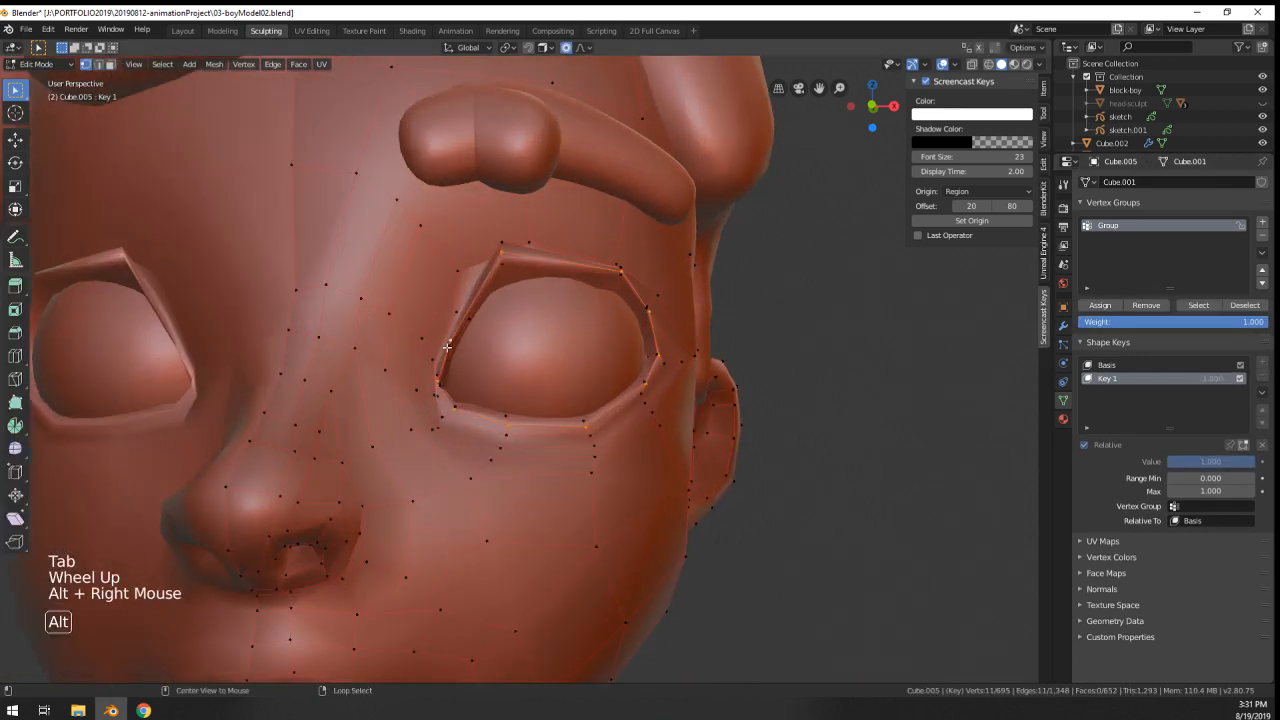
pyautogui.press('c')
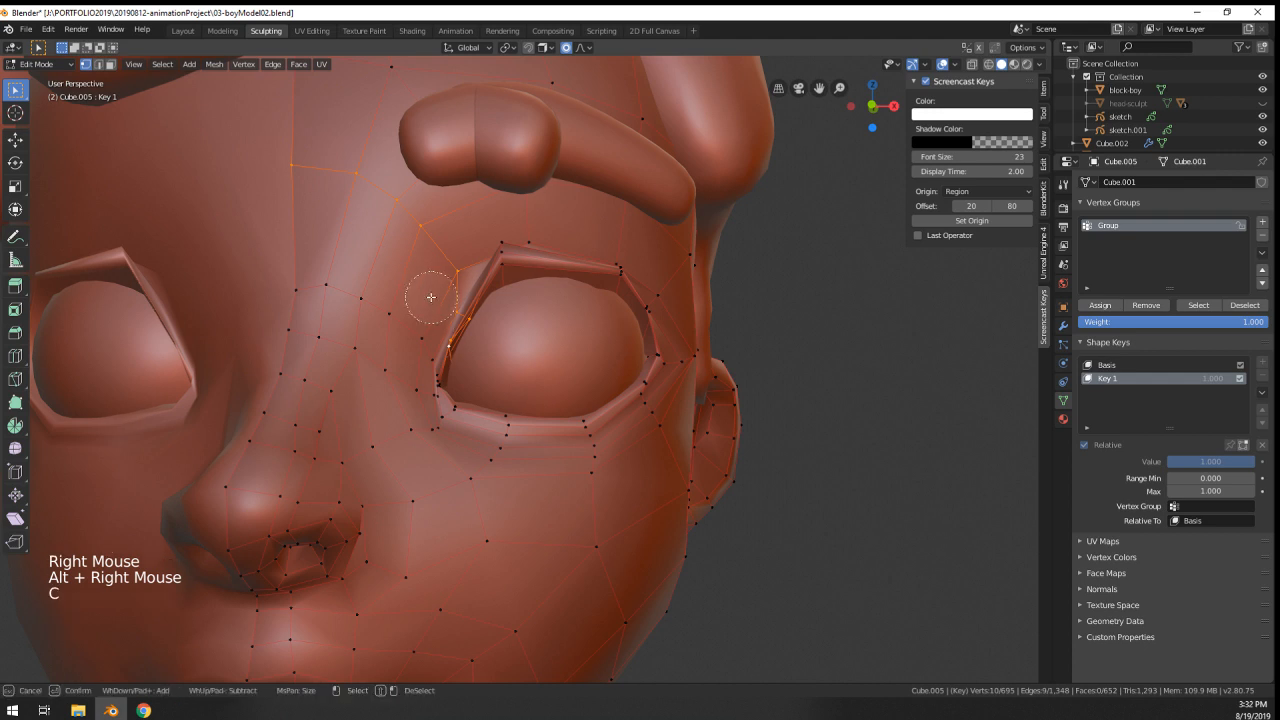
pyautogui.rightClick(373, 186)
pyautogui.press('g')
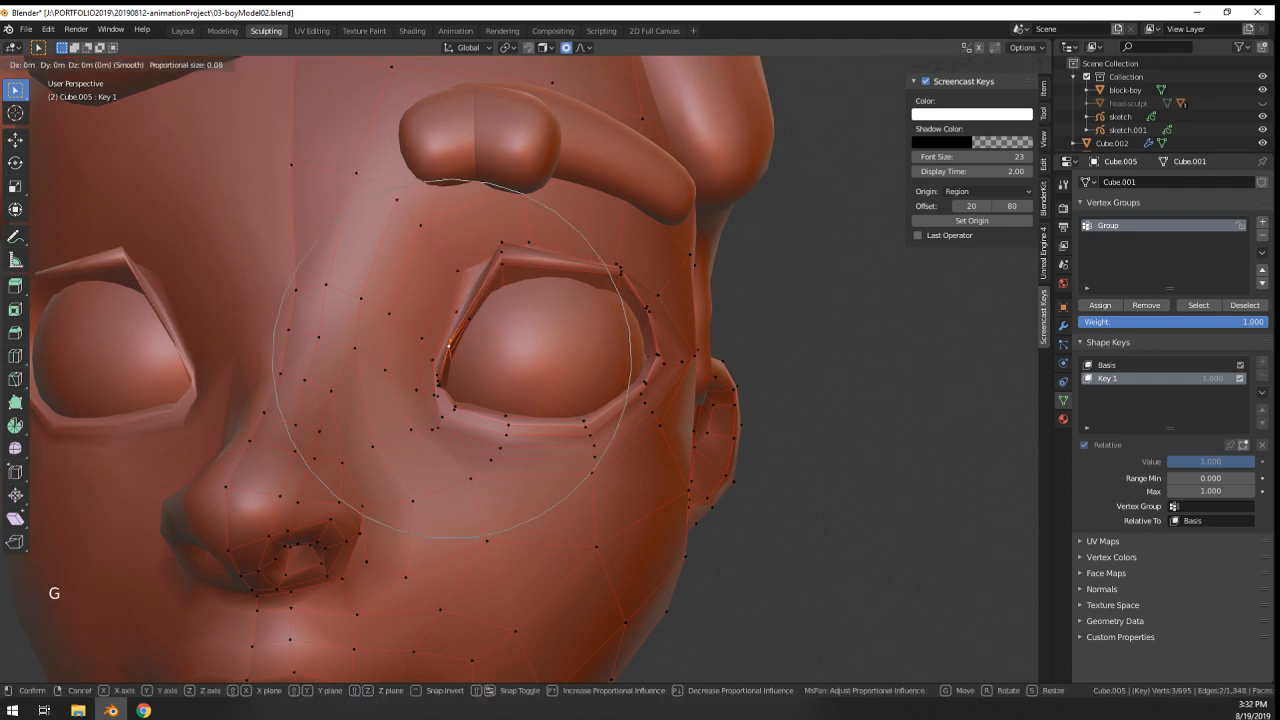
pyautogui.press('g')
pyautogui.click(538, 338)
# - Reposition the inner upper-lid vertices in Key 1 using a smaller proportional size
pyautogui.press('g')
pyautogui.scroll(7, 506, 352)
pyautogui.scroll(7, 506, 352)
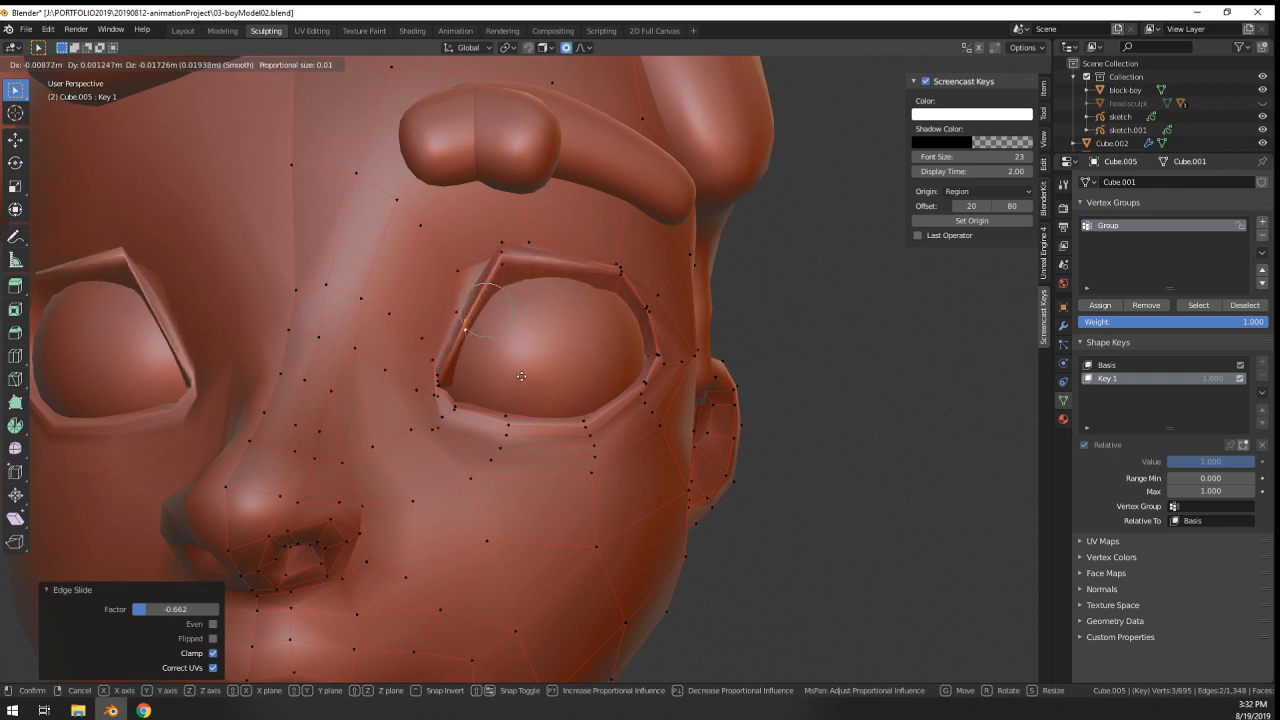
pyautogui.rightClick(471, 333)
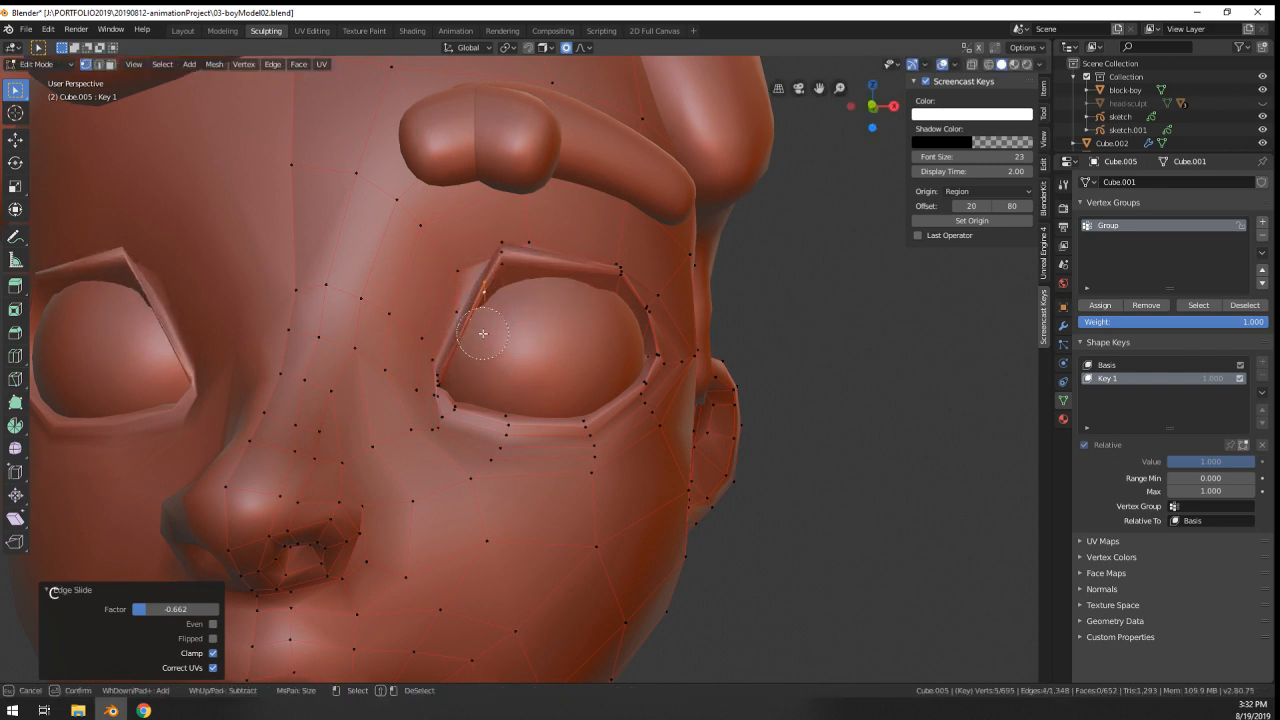
pyautogui.rightClick(483, 333)
pyautogui.press('g')
pyautogui.click(480, 354)
# - Select the vertex rows at the two peaks of the upper lid and move each outward to round the Key 1 opening
pyautogui.keyDown('alt'); pyautogui.rightClick(499, 279); pyautogui.keyUp('alt')
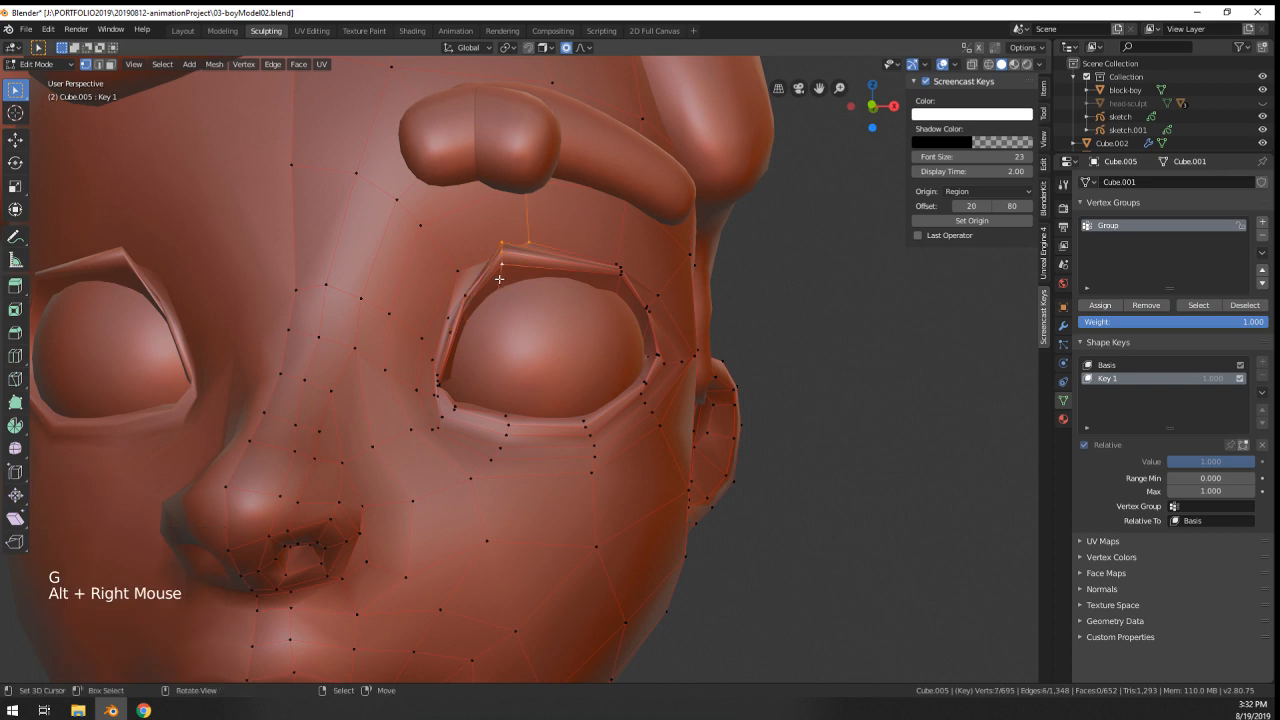
pyautogui.keyDown('ctrl'); pyautogui.rightClick(504, 273); pyautogui.keyUp('ctrl')
pyautogui.press('g')
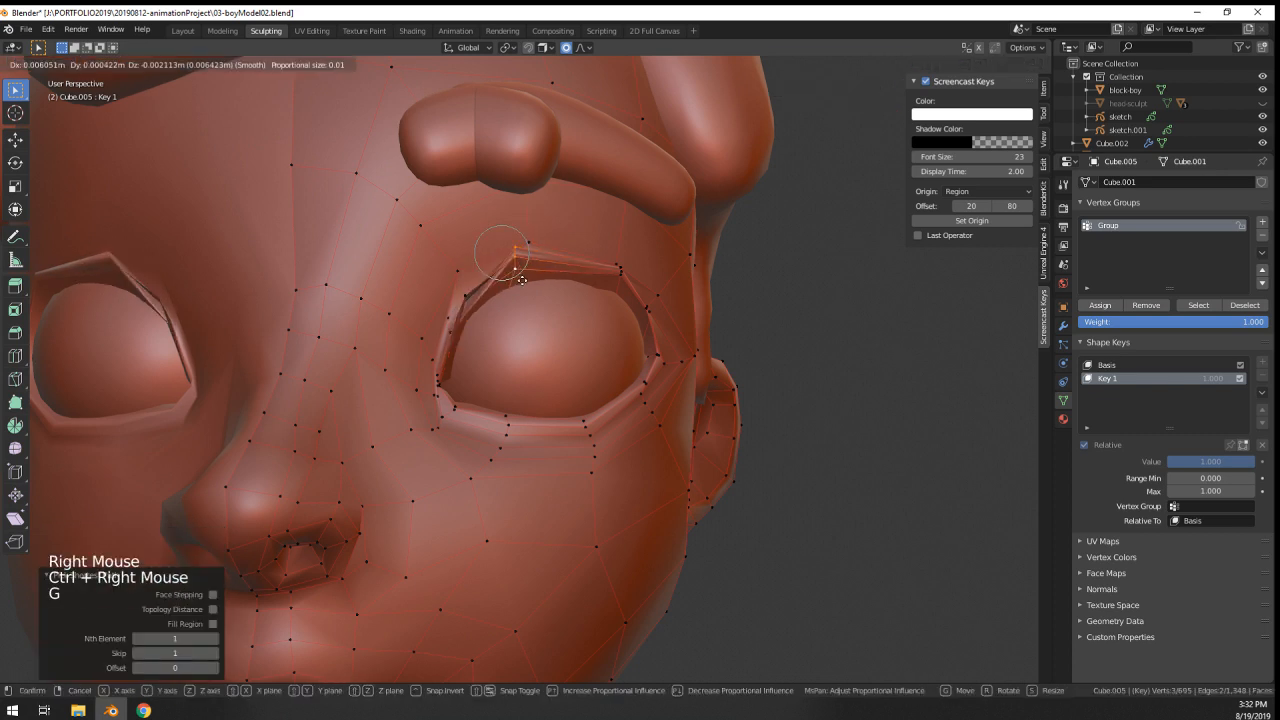
pyautogui.click(525, 288)
pyautogui.rightClick(521, 262)
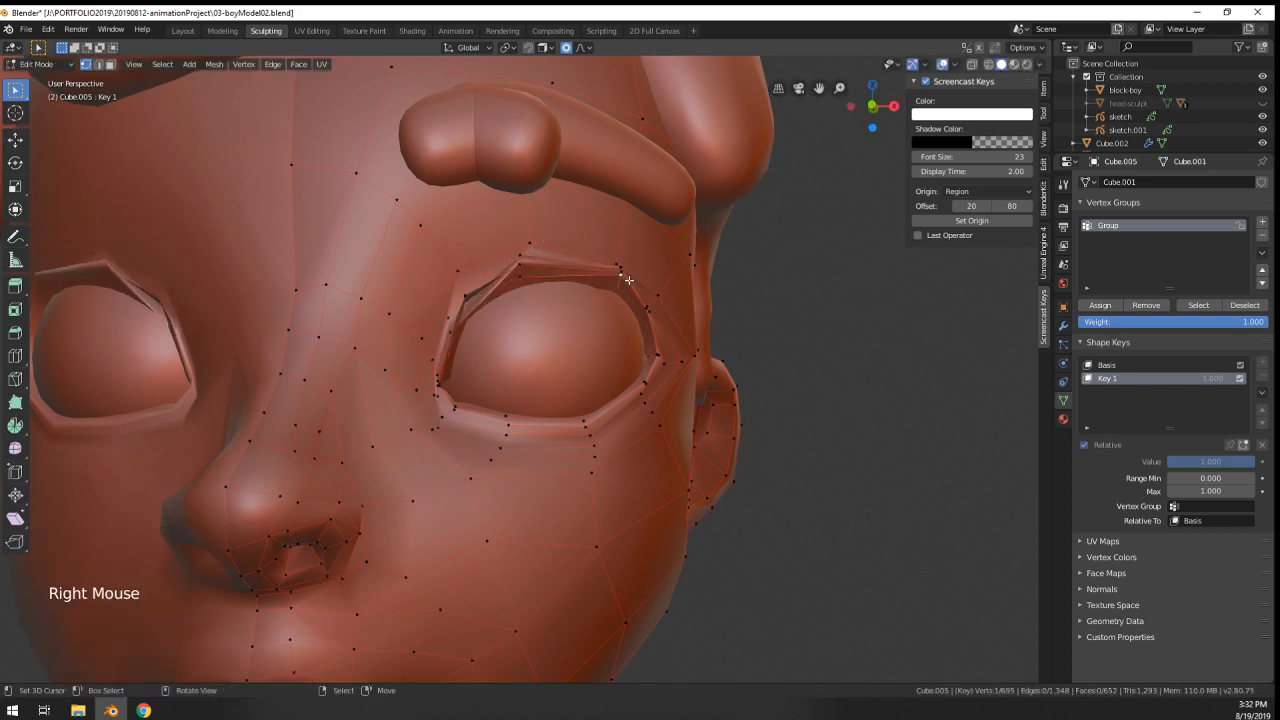
pyautogui.keyDown('ctrl'); pyautogui.rightClick(614, 281); pyautogui.keyUp('ctrl')
pyautogui.press('g')
pyautogui.click(637, 294)
# - Review the reshaped eyes in Object Mode from several angles with Key 1's value at 1.000
pyautogui.press('Tab')
pyautogui.scroll(-4, 643, 300)
pyautogui.moveTo(643, 301); pyautogui.dragTo(638, 335, button='middle')
pyautogui.moveTo(1193, 427)
pyautogui.mouseDown()
pyautogui.moveTo(1140, 428)
pyautogui.moveTo(1200, 428)
pyautogui.mouseUp()
pyautogui.moveTo(860, 420); pyautogui.dragTo(689, 363, button='middle')
pyautogui.scroll(-6, 689, 363)
pyautogui.scroll(6, 930, 436)
pyautogui.scroll(-2, 930, 436)
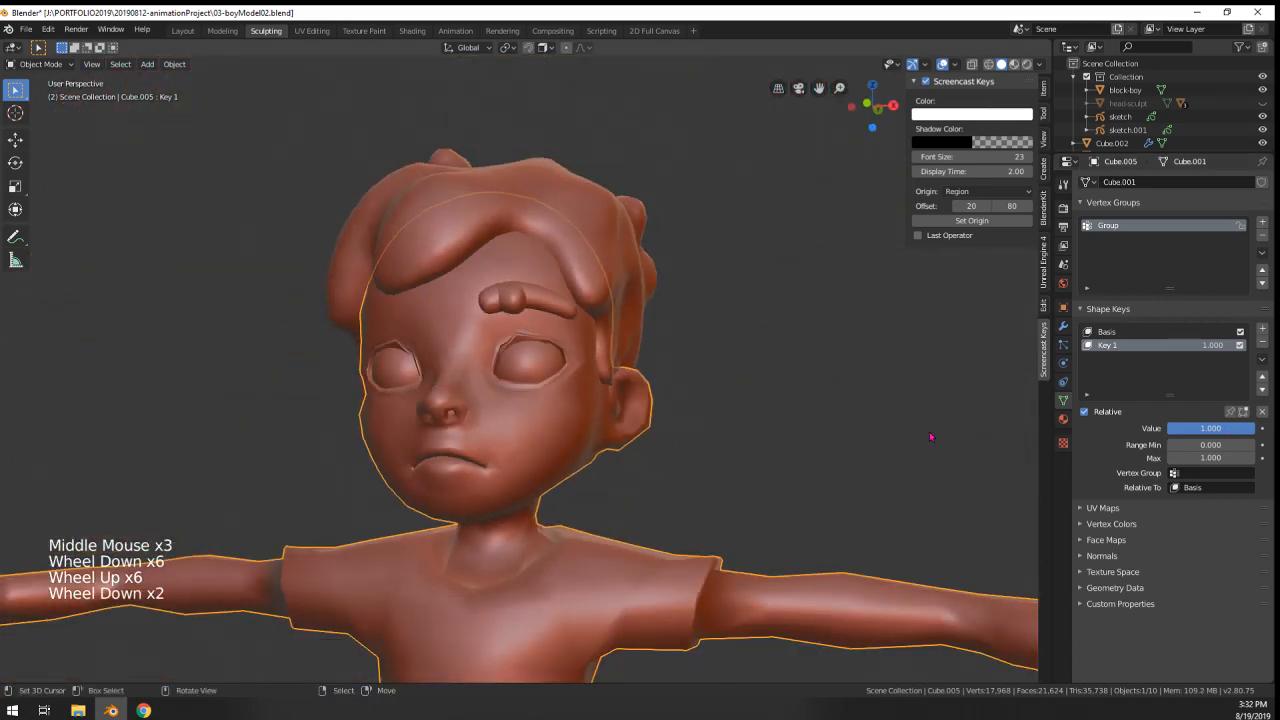
# - Delete the Key 1 shape key from the body mesh and look over the whole figure with the Basis shape
pyautogui.click(1262, 341)
pyautogui.moveTo(700, 470); pyautogui.dragTo(712, 540, button='middle')
pyautogui.scroll(-1, 596, 507)
pyautogui.rightClick(597, 507)
pyautogui.scroll(-4, 597, 507)
pyautogui.rightClick(600, 510)
pyautogui.keyDown('shift'); pyautogui.moveTo(640, 550); pyautogui.dragTo(592, 510, button='middle'); pyautogui.keyUp('shift')
pyautogui.moveTo(592, 505); pyautogui.dragTo(563, 479, button='middle')
pyautogui.scroll(5, 563, 479)
pyautogui.scroll(-5, 563, 479)
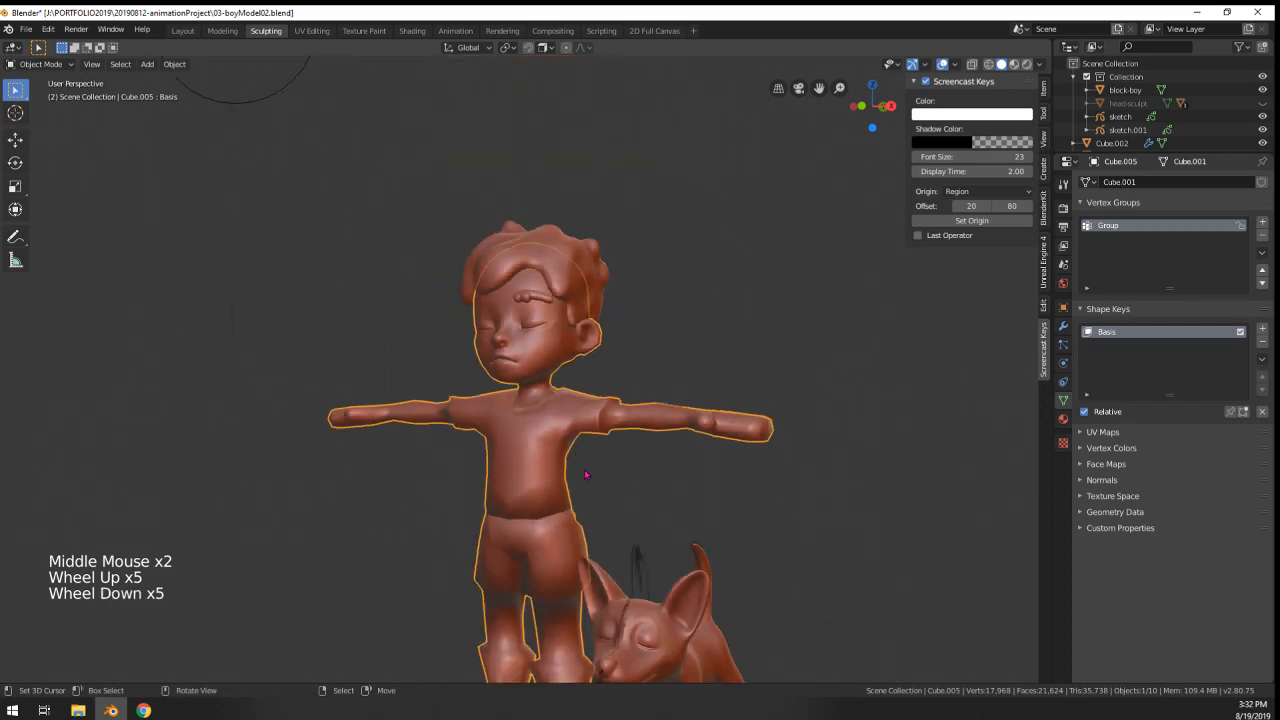
pyautogui.scroll(2, 600, 500)
pyautogui.keyDown('shift'); pyautogui.moveTo(617, 523); pyautogui.dragTo(600, 450, button='middle'); pyautogui.keyUp('shift')
pyautogui.scroll(-4, 553, 490)
pyautogui.scroll(3, 553, 490)
# - Select the eyebrow and set its Mirror modifier's mirror object to the boy's body, Cube.005
pyautogui.moveTo(553, 490); pyautogui.dragTo(610, 345, button='middle')
pyautogui.scroll(3, 580, 470)
pyautogui.scroll(2, 577, 413)
pyautogui.scroll(1, 577, 413)
pyautogui.moveTo(610, 345)
pyautogui.keyDown('shift'); pyautogui.mouseDown(button='middle')
pyautogui.moveTo(591, 340)
pyautogui.moveTo(604, 365)
pyautogui.mouseUp(button='middle'); pyautogui.keyUp('shift')
pyautogui.rightClick(604, 365)
pyautogui.rightClick(604, 365)
pyautogui.scroll(-1, 604, 365)
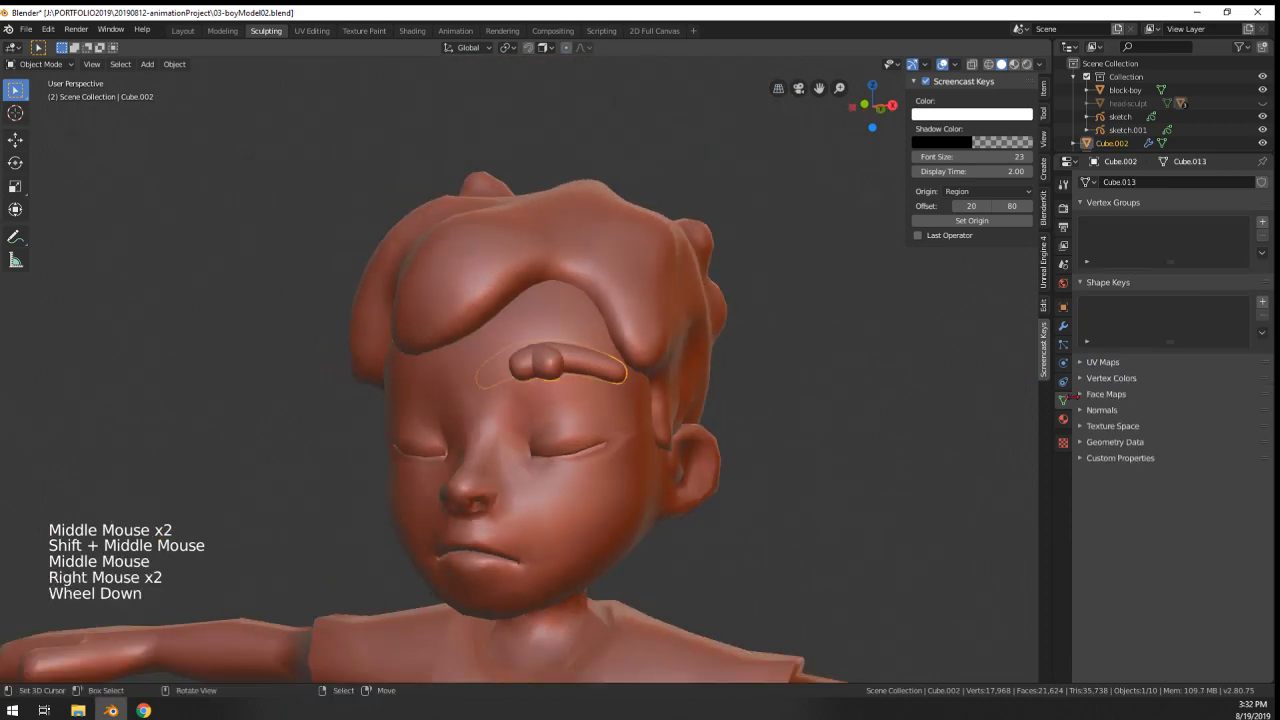
pyautogui.click(1063, 326)
pyautogui.click(1259, 319)
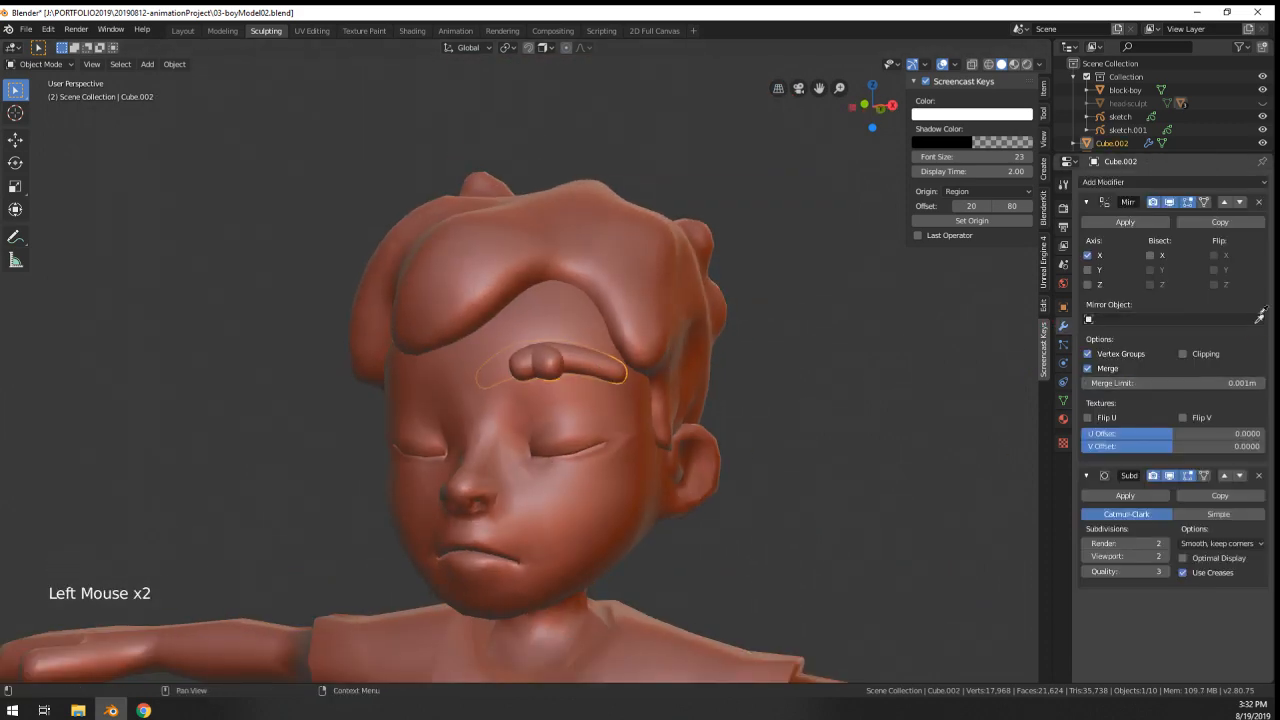
pyautogui.click(560, 513)
pyautogui.scroll(1, 566, 513)
pyautogui.moveTo(566, 513); pyautogui.dragTo(586, 489, button='middle')
pyautogui.scroll(-4, 530, 500)
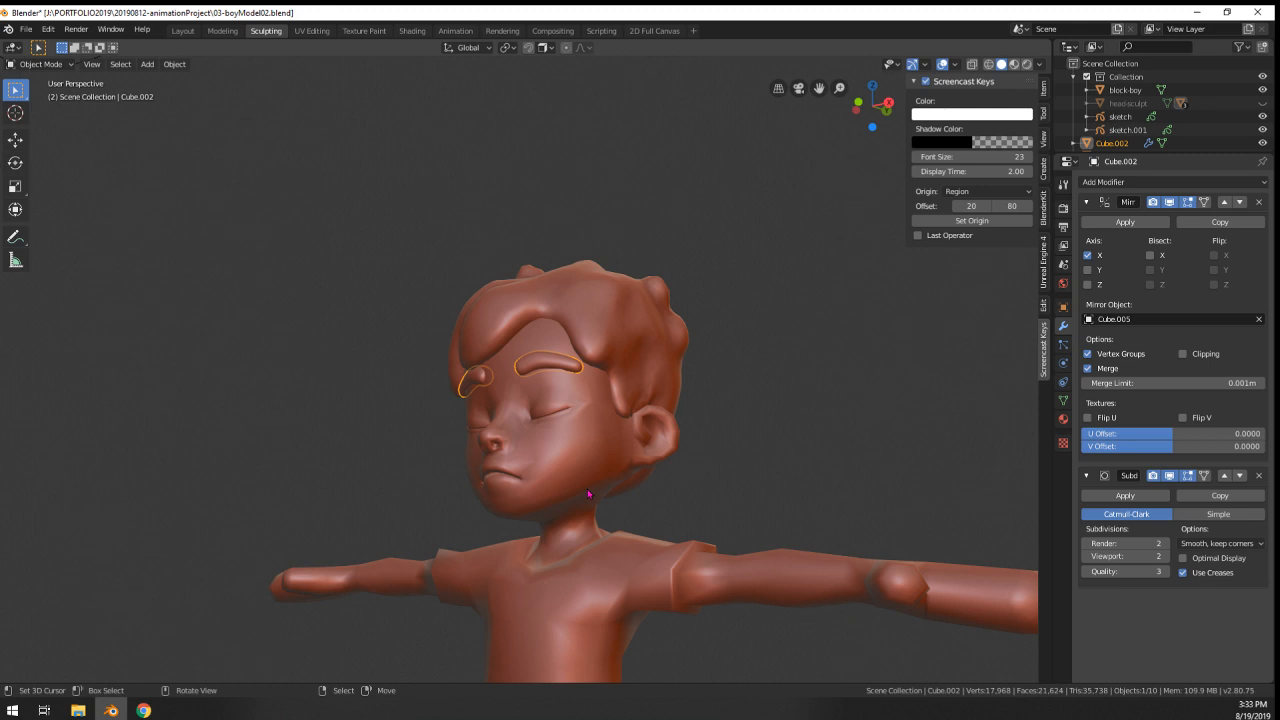
# - Show the mesh data properties of the selected eyebrow object
pyautogui.moveTo(587, 489); pyautogui.dragTo(742, 469, button='middle')
pyautogui.scroll(-1, 742, 469)
pyautogui.scroll(6, 742, 469)
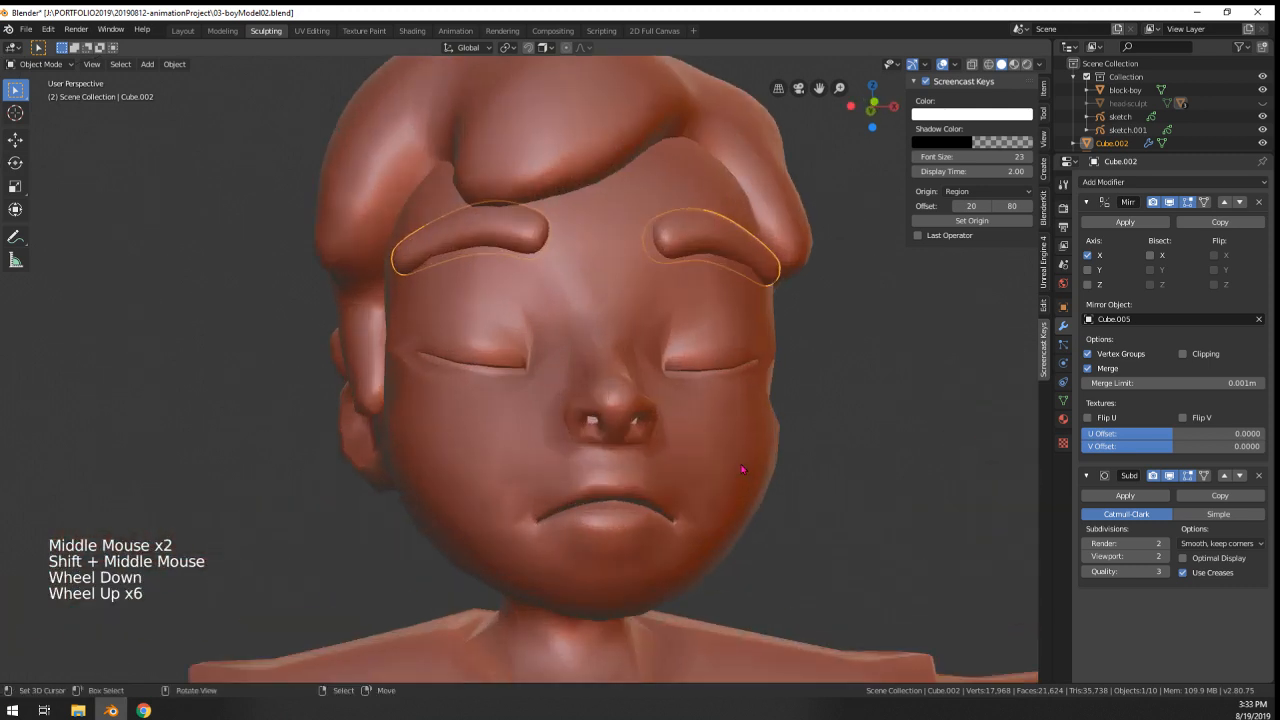
pyautogui.click(1063, 400)
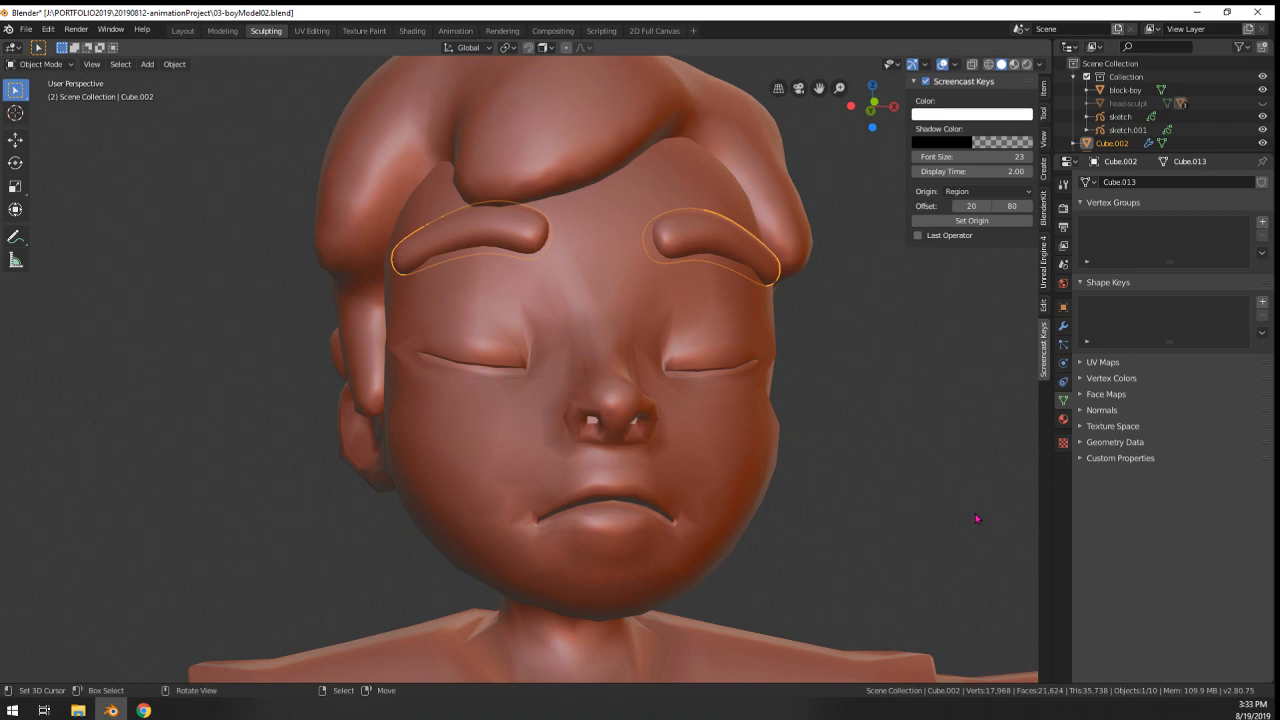
# - Close the open hole at the back of the nostril in the head mesh by filling it with faces
pyautogui.scroll(3, 553, 451)
pyautogui.moveTo(553, 451); pyautogui.dragTo(600, 420, button='middle')
pyautogui.rightClick(590, 498)
pyautogui.press('Tab')
pyautogui.scroll(1, 600, 500)
pyautogui.scroll(-1, 600, 500)
pyautogui.scroll(2, 655, 457)
pyautogui.moveTo(600, 420); pyautogui.dragTo(443, 331, button='middle')
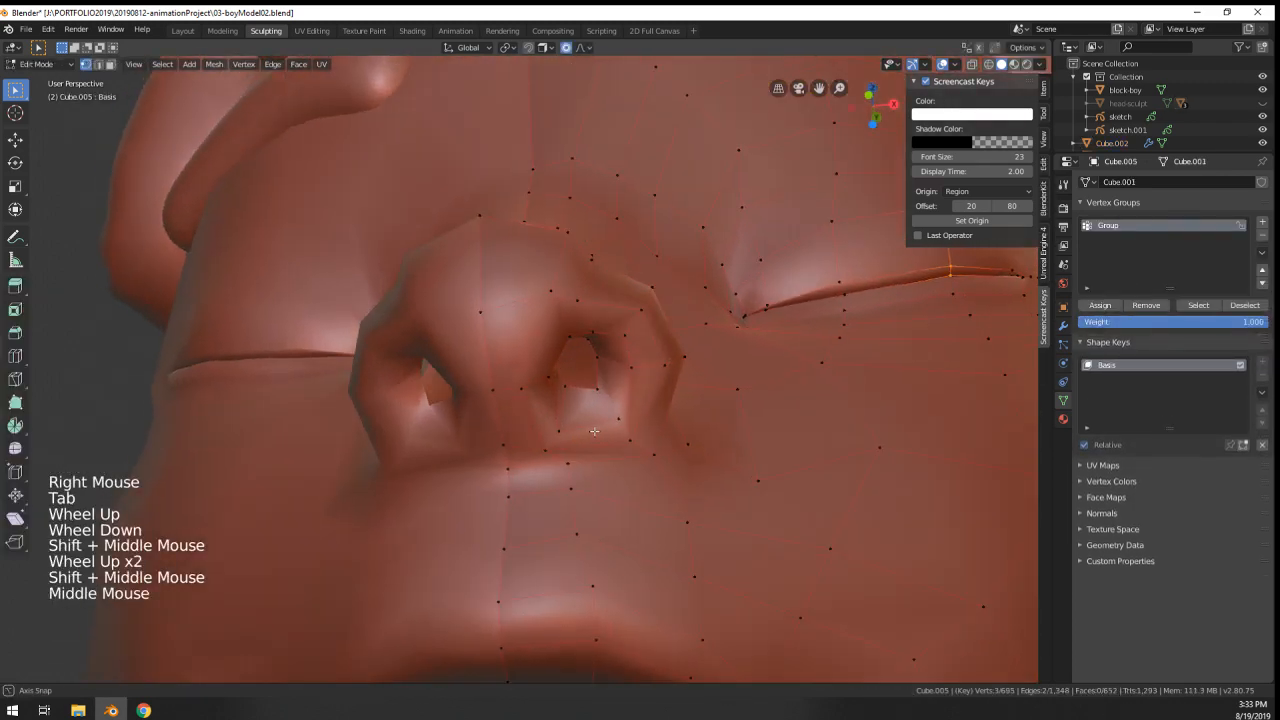
pyautogui.scroll(1, 443, 331)
pyautogui.rightClick(523, 335)
pyautogui.keyDown('shift'); pyautogui.rightClick(537, 270); pyautogui.keyUp('shift')
pyautogui.scroll(1, 527, 320)
pyautogui.scroll(-1, 527, 320)
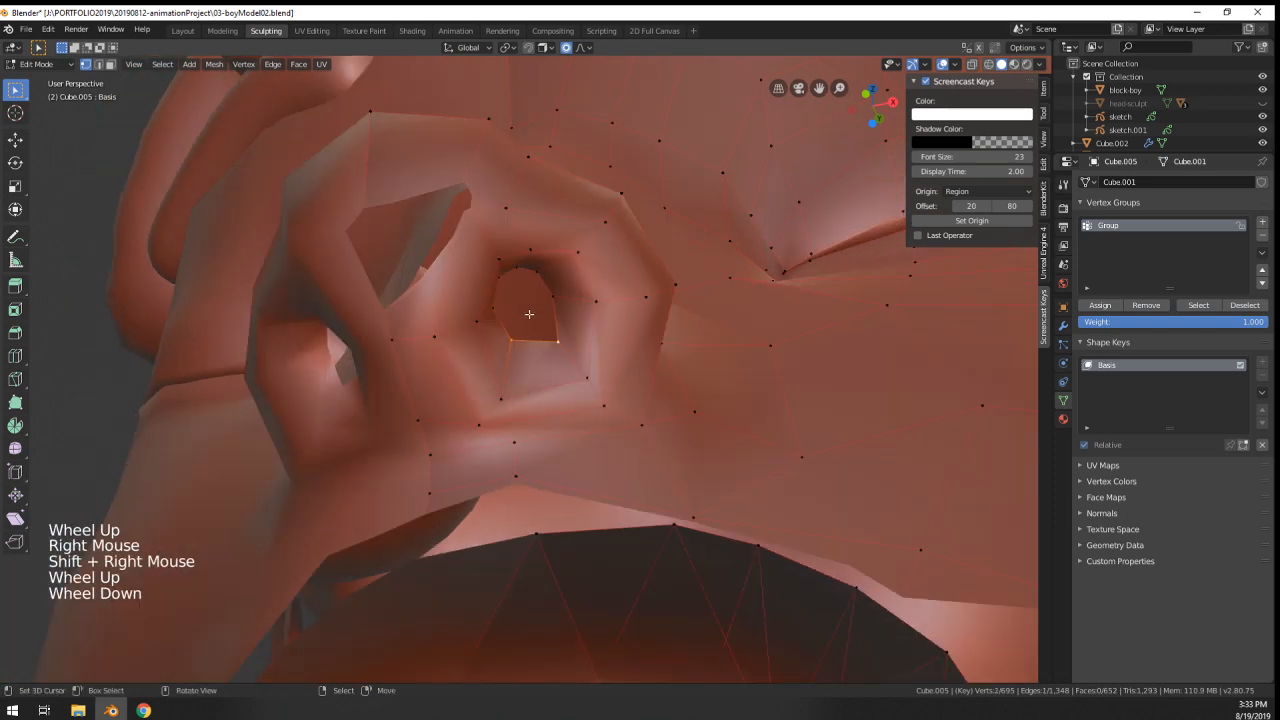
pyautogui.press('f')
pyautogui.press('f')
pyautogui.press('f')
pyautogui.press('f')
pyautogui.press('Tab')
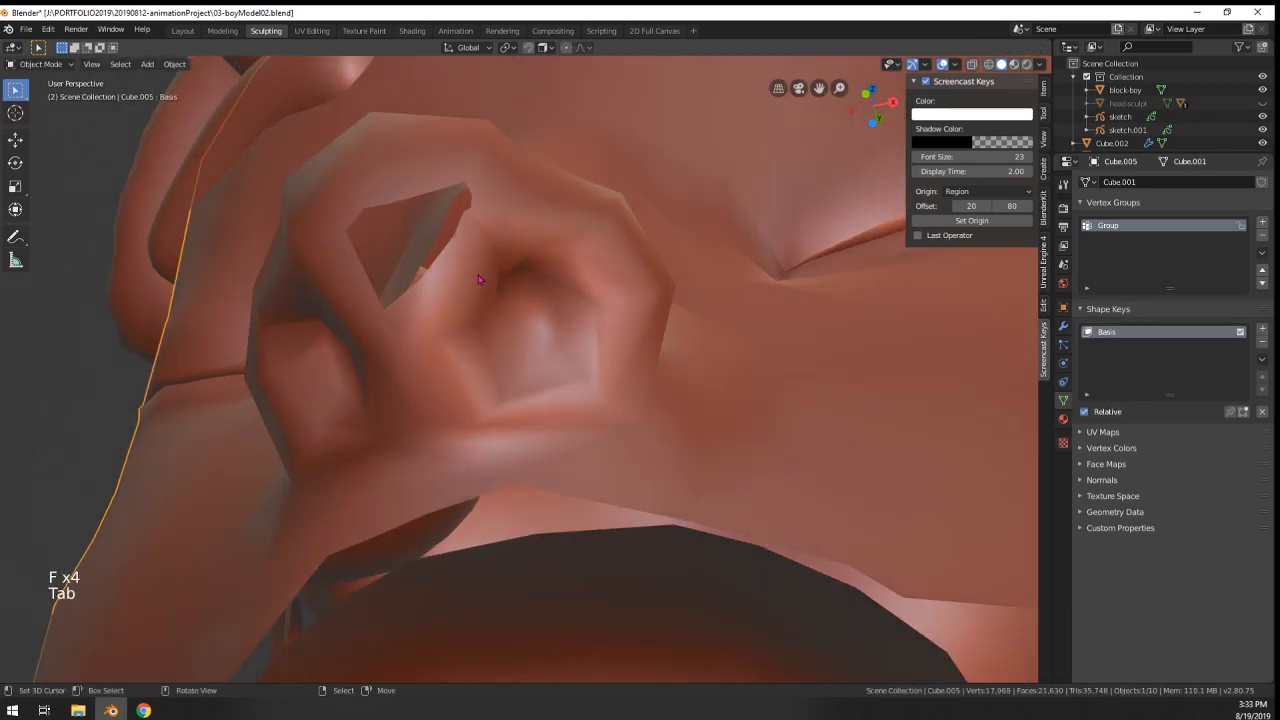
# - Examine the filled nostrils and the whole face from the front and from a distance
pyautogui.scroll(-3, 529, 314)
pyautogui.moveTo(529, 314); pyautogui.dragTo(570, 420, button='middle')
pyautogui.scroll(-5, 577, 396)
pyautogui.moveTo(570, 420); pyautogui.dragTo(600, 535, button='middle')
pyautogui.press('Tab')
pyautogui.scroll(2, 548, 440)
pyautogui.rightClick(581, 439)
pyautogui.press('Tab')
pyautogui.scroll(-3, 578, 462)
pyautogui.moveTo(600, 535); pyautogui.dragTo(634, 551, button='middle')
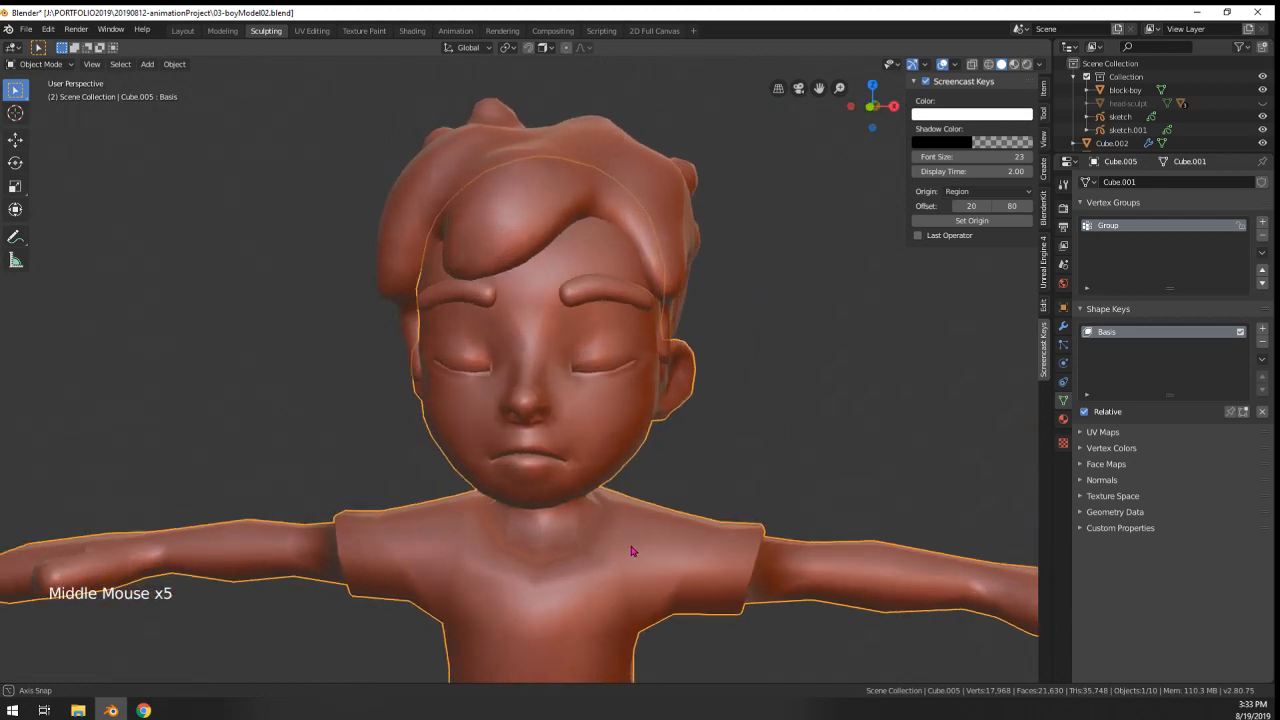
# - Remove the Subdivision modifier from the eyebrows and open their mesh for editing
pyautogui.scroll(3, 580, 411)
pyautogui.rightClick(619, 234)
pyautogui.press('Tab')
pyautogui.keyDown('shift'); pyautogui.moveTo(671, 286); pyautogui.dragTo(720, 310, button='middle'); pyautogui.keyUp('shift')
pyautogui.moveTo(720, 310); pyautogui.dragTo(853, 378, button='middle')
pyautogui.press('Tab')
pyautogui.click(1063, 326)
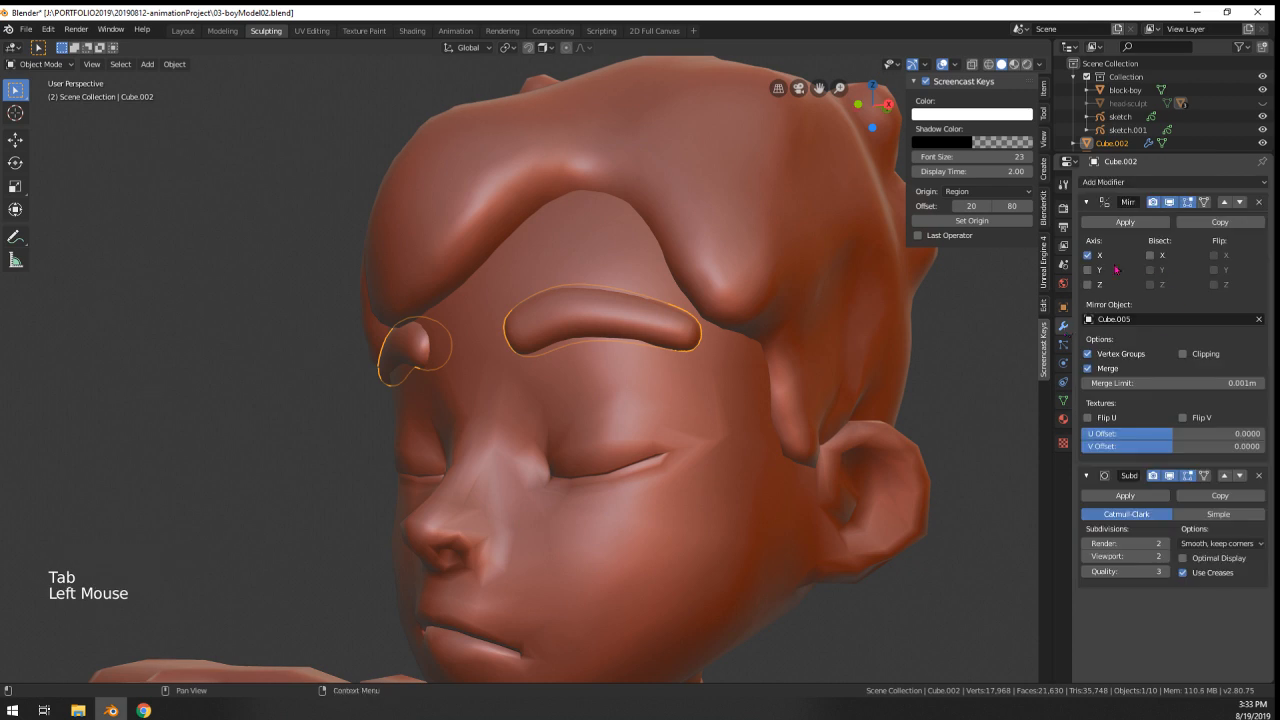
pyautogui.click(1258, 475)
pyautogui.scroll(2, 600, 395)
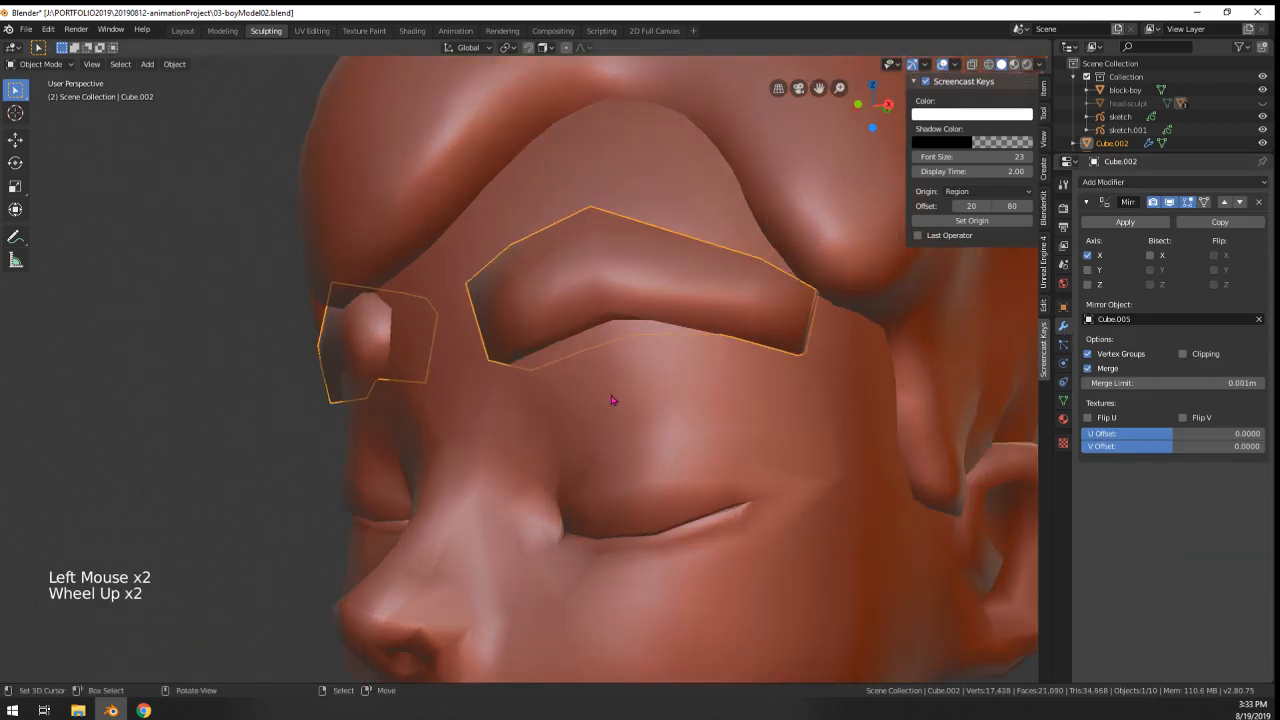
pyautogui.moveTo(600, 395); pyautogui.dragTo(646, 389, button='middle')
pyautogui.press('Tab')
pyautogui.keyDown('alt'); pyautogui.rightClick(606, 315); pyautogui.keyUp('alt')
pyautogui.moveTo(608, 315); pyautogui.dragTo(749, 486, button='middle')
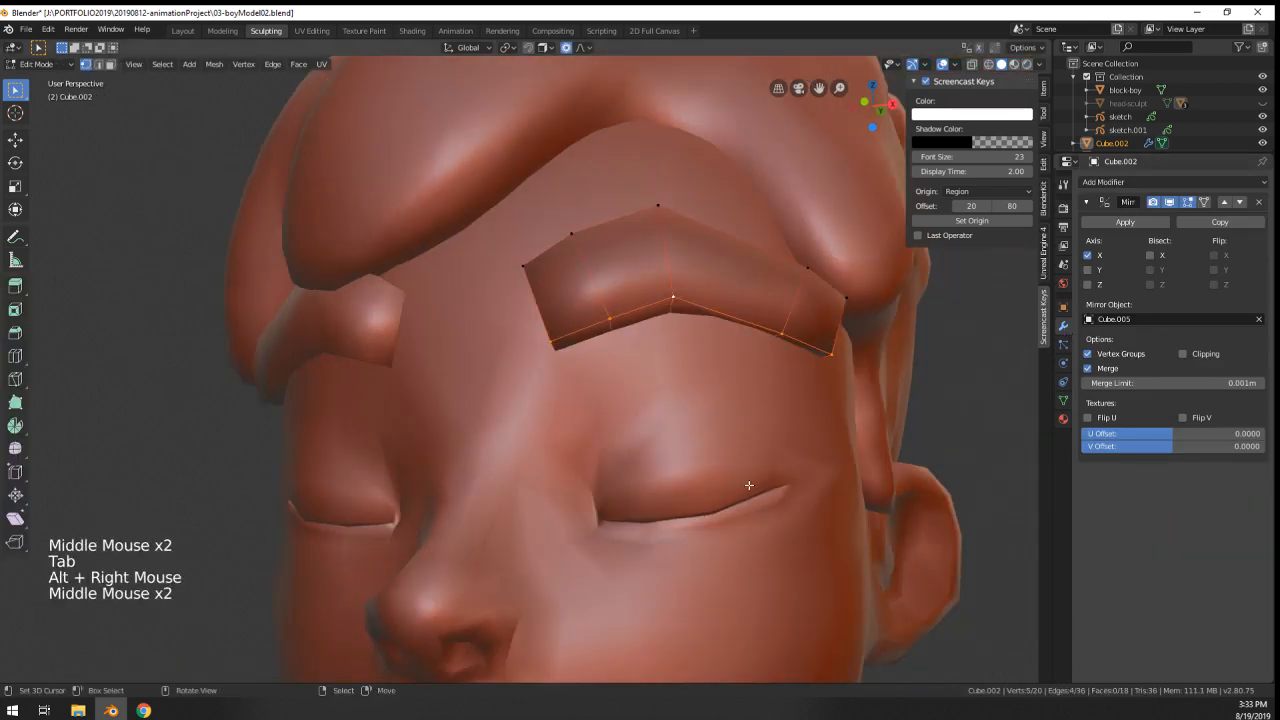
pyautogui.press('s')
pyautogui.rightClick(747, 483)
pyautogui.press('s')
pyautogui.rightClick(750, 486)
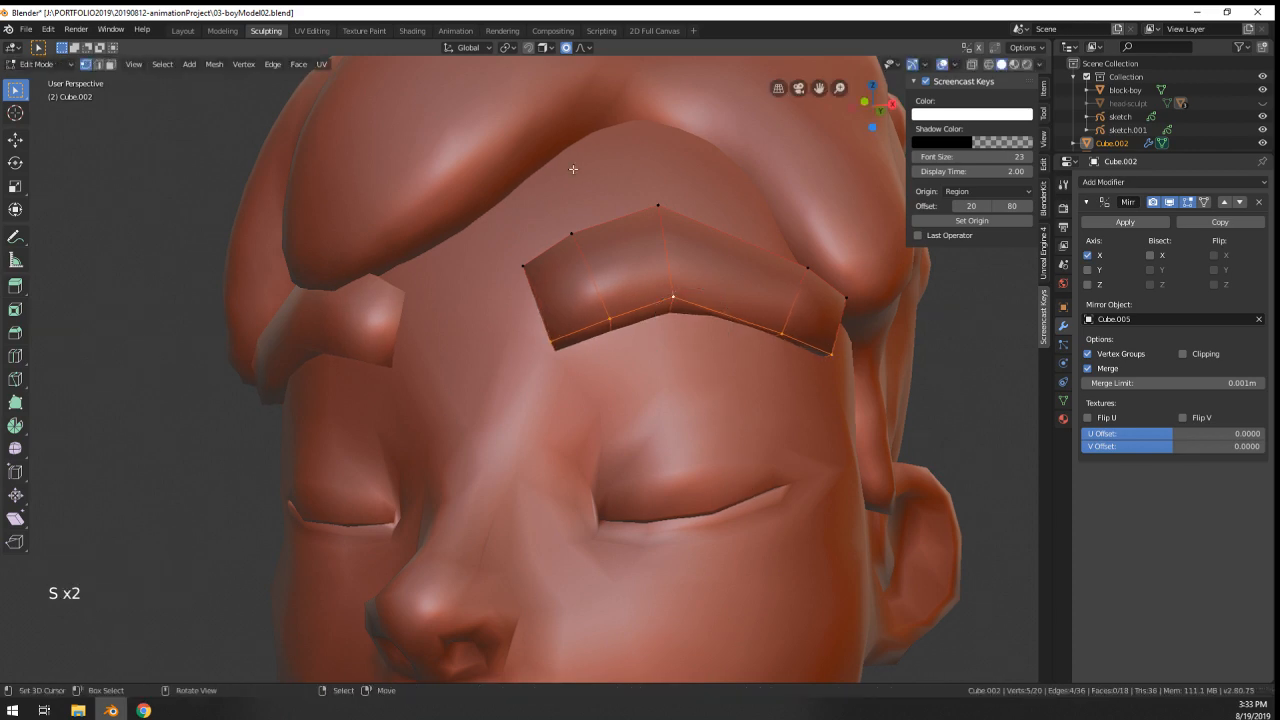
# - Move the eyebrow's upper edge loop down to make the eyebrow thinner
pyautogui.keyDown('alt'); pyautogui.rightClick(606, 222); pyautogui.keyUp('alt')
pyautogui.press('g')
pyautogui.press('g')
pyautogui.click(612, 245)
pyautogui.press('Tab')
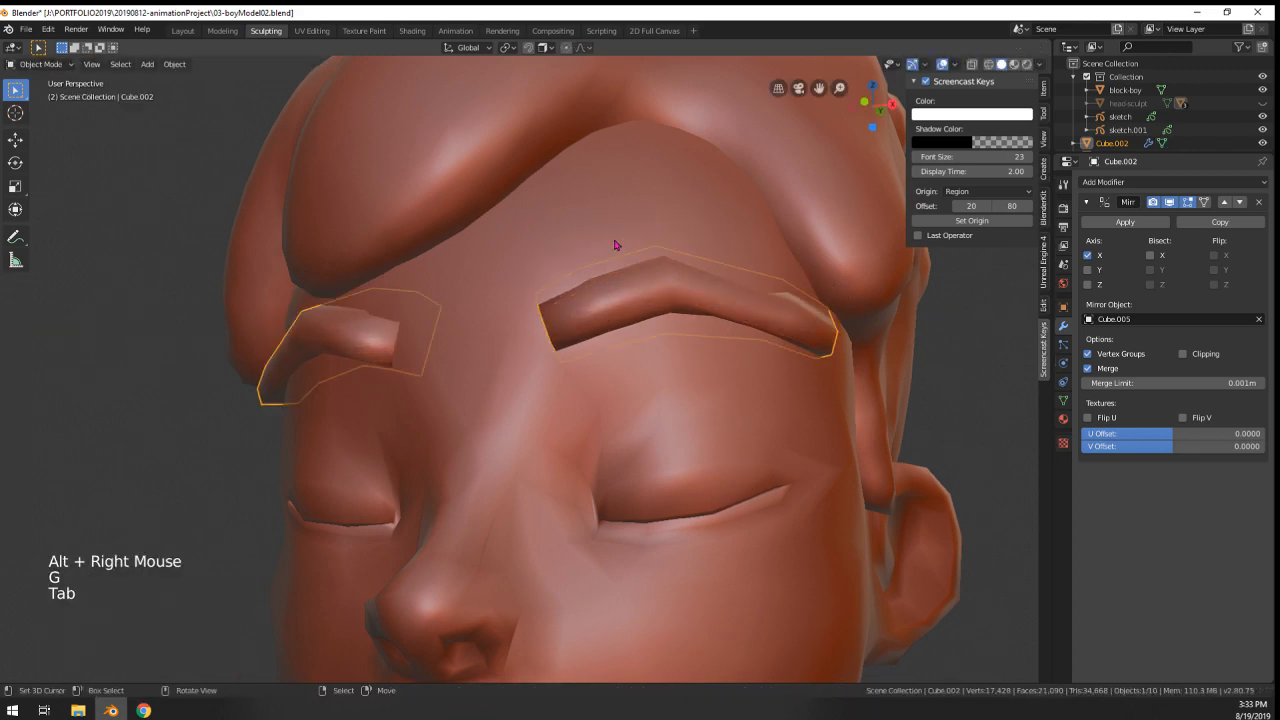
# - Delete the strip of faces on the eyebrow's back side, facing the inside of the head
pyautogui.scroll(-4, 614, 243)
pyautogui.moveTo(614, 243); pyautogui.dragTo(728, 410, button='middle')
pyautogui.scroll(2, 728, 410)
pyautogui.press('Tab')
pyautogui.keyDown('alt'); pyautogui.rightClick(612, 292); pyautogui.keyUp('alt')
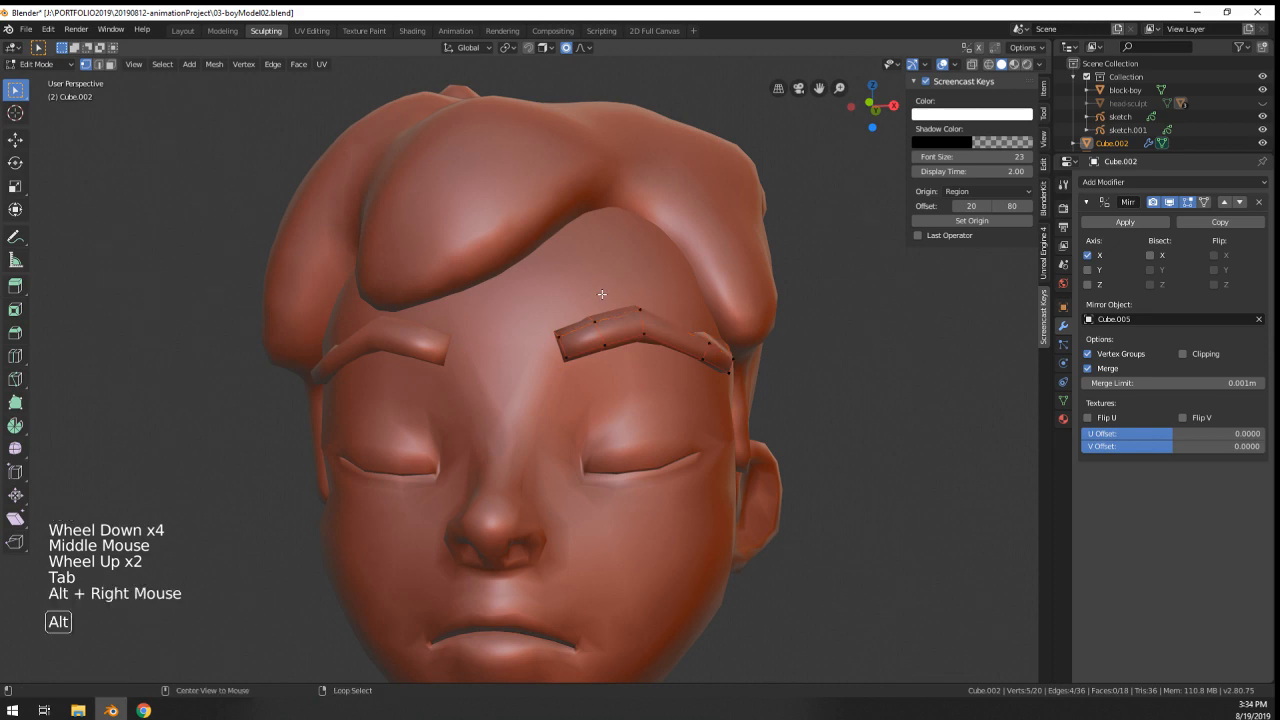
pyautogui.moveTo(612, 292); pyautogui.dragTo(895, 304, button='middle')
pyautogui.scroll(4, 895, 304)
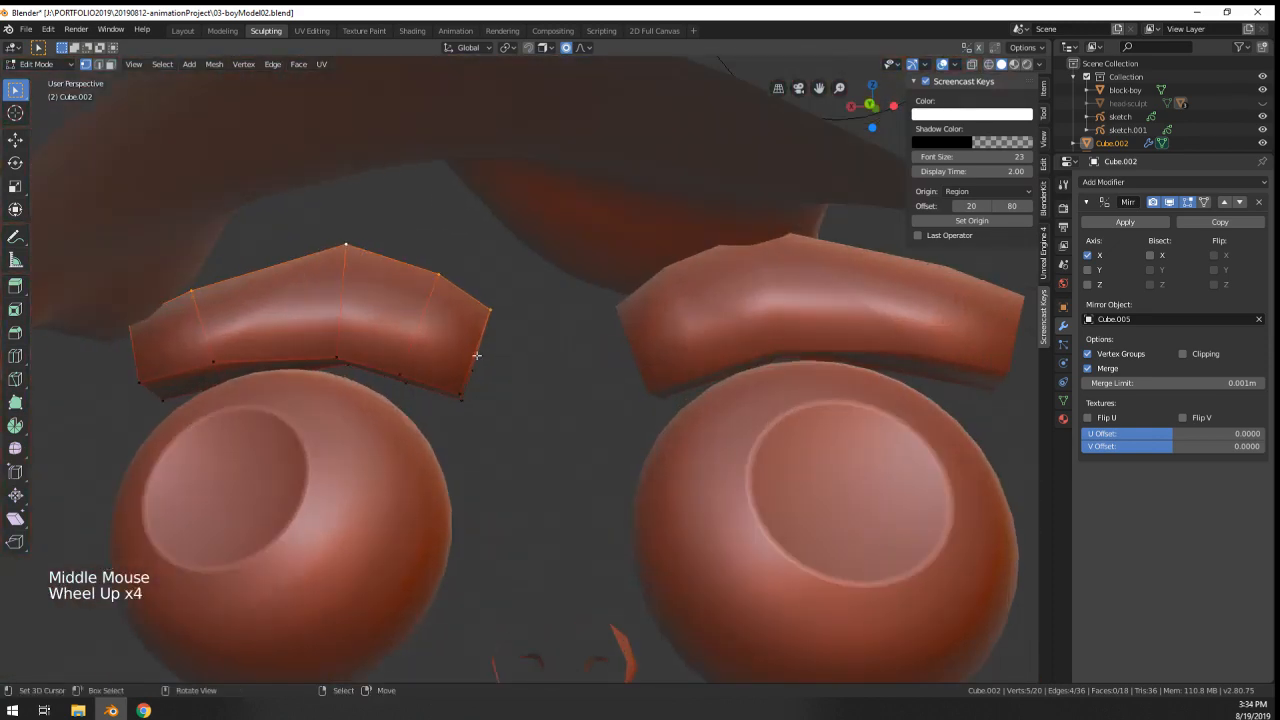
pyautogui.click(110, 64)
pyautogui.rightClick(170, 335)
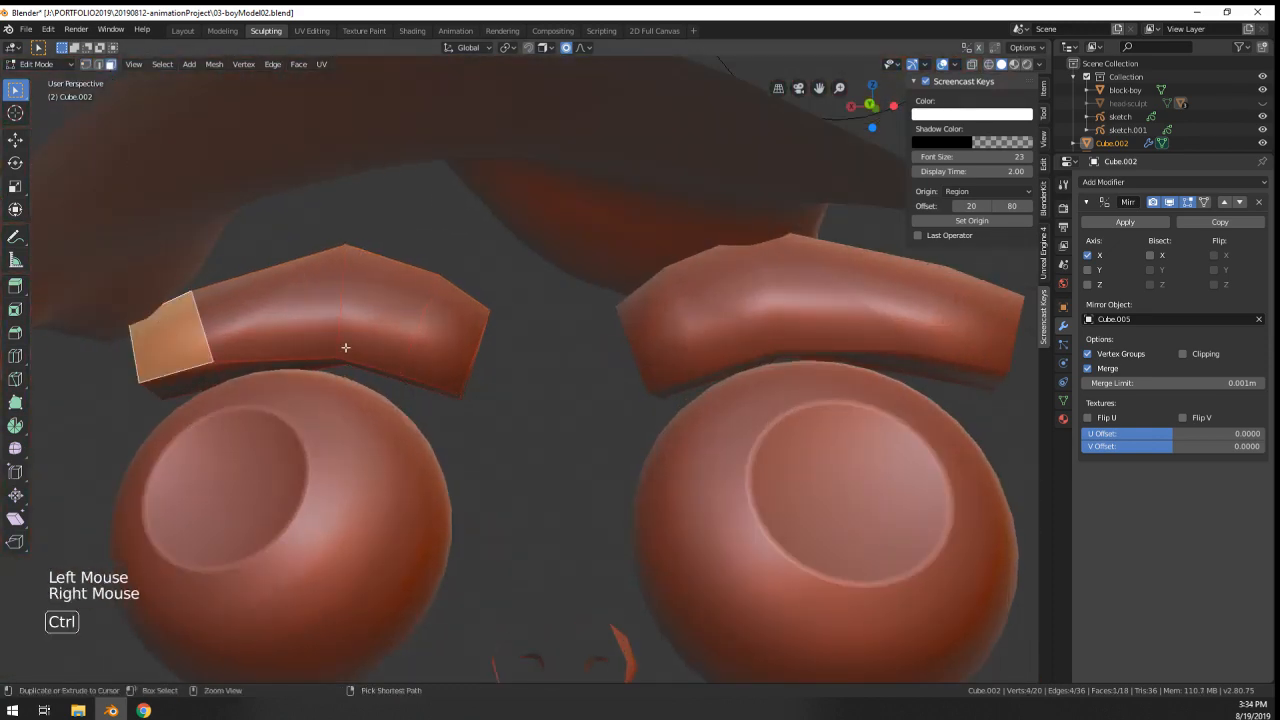
pyautogui.keyDown('ctrl'); pyautogui.rightClick(422, 360); pyautogui.keyUp('ctrl')
pyautogui.press('x')
pyautogui.click(417, 374)
pyautogui.moveTo(640, 471); pyautogui.dragTo(377, 471, button='middle')
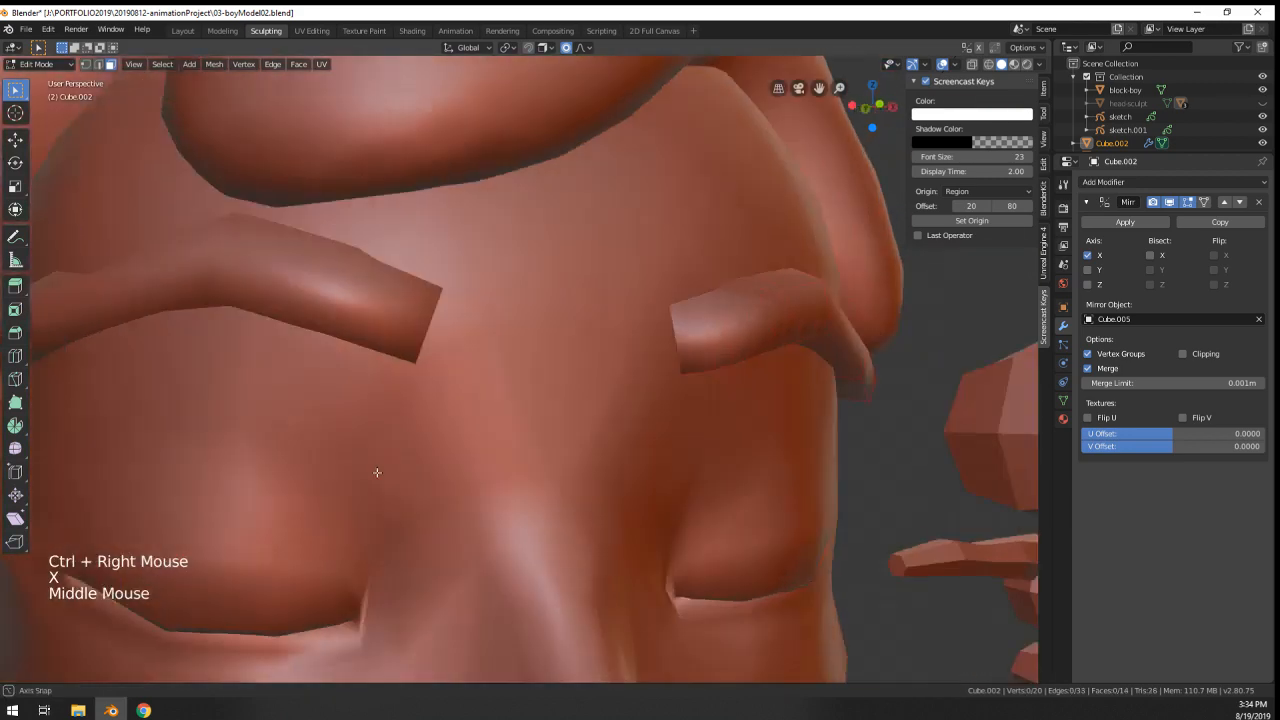
# - Reshape the eyebrow's inner end by sliding and moving its end edge in edge selection mode
pyautogui.scroll(-2, 377, 471)
pyautogui.moveTo(397, 423); pyautogui.dragTo(727, 360, button='middle')
pyautogui.scroll(2, 560, 342)
pyautogui.click(98, 64)
pyautogui.rightClick(547, 335)
pyautogui.press('g')
pyautogui.press('g')
pyautogui.click(556, 334)
pyautogui.scroll(-4, 537, 339)
pyautogui.press('g')
pyautogui.click(548, 360)
# - Move the edge at the eyebrow's outer end inward by about 0.0136 m along X with proportional editing
pyautogui.keyDown('alt'); pyautogui.rightClick(673, 366); pyautogui.keyUp('alt')
pyautogui.press('g')
pyautogui.click(656, 361)
pyautogui.scroll(-3, 550, 371)
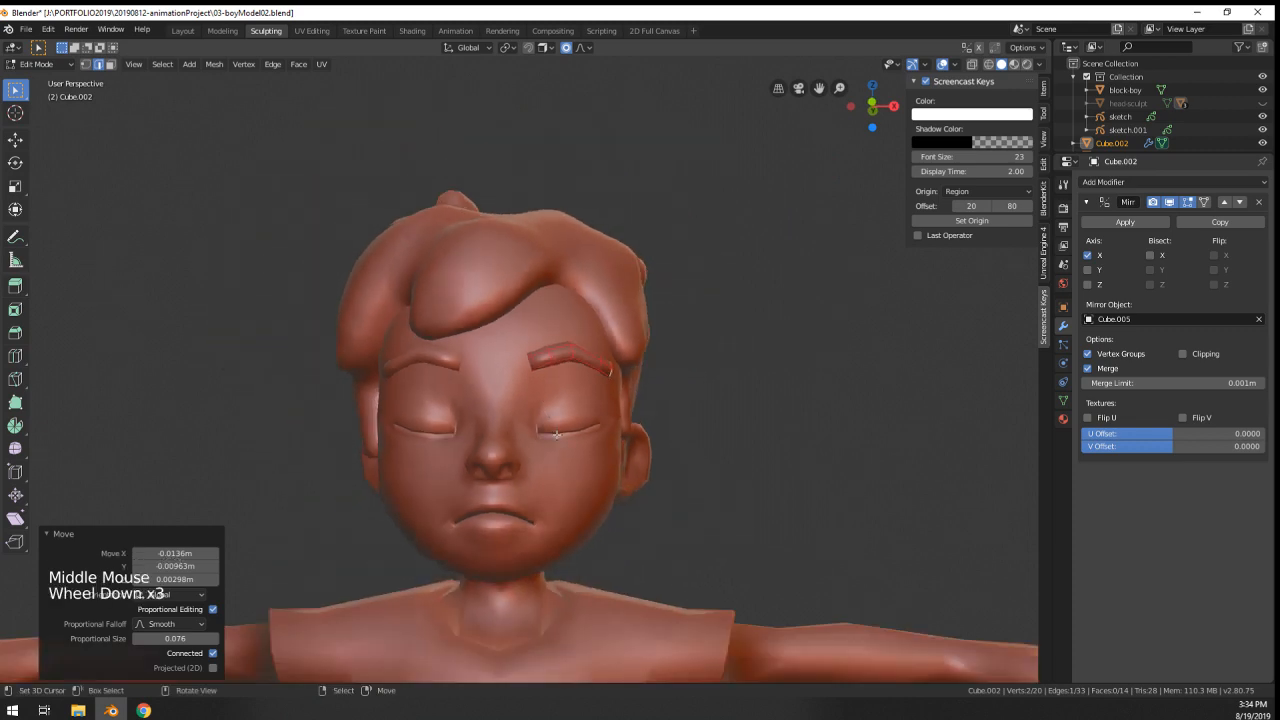
# - Raise the lower edge at the eyebrow's inner end slightly in the front view
pyautogui.scroll(2, 550, 380)
pyautogui.scroll(-1, 550, 380)
pyautogui.press('KP_1')
pyautogui.scroll(4, 551, 457)
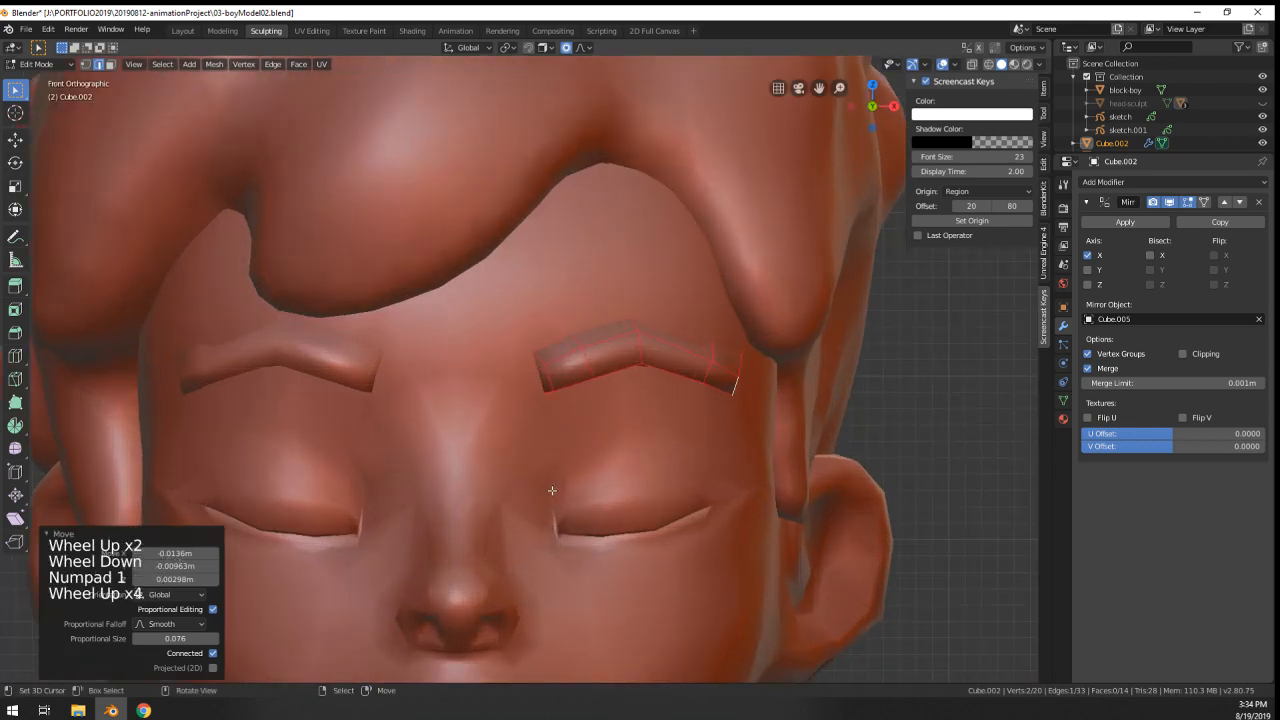
pyautogui.keyDown('shift'); pyautogui.moveTo(538, 330); pyautogui.dragTo(496, 296, button='middle'); pyautogui.keyUp('shift')
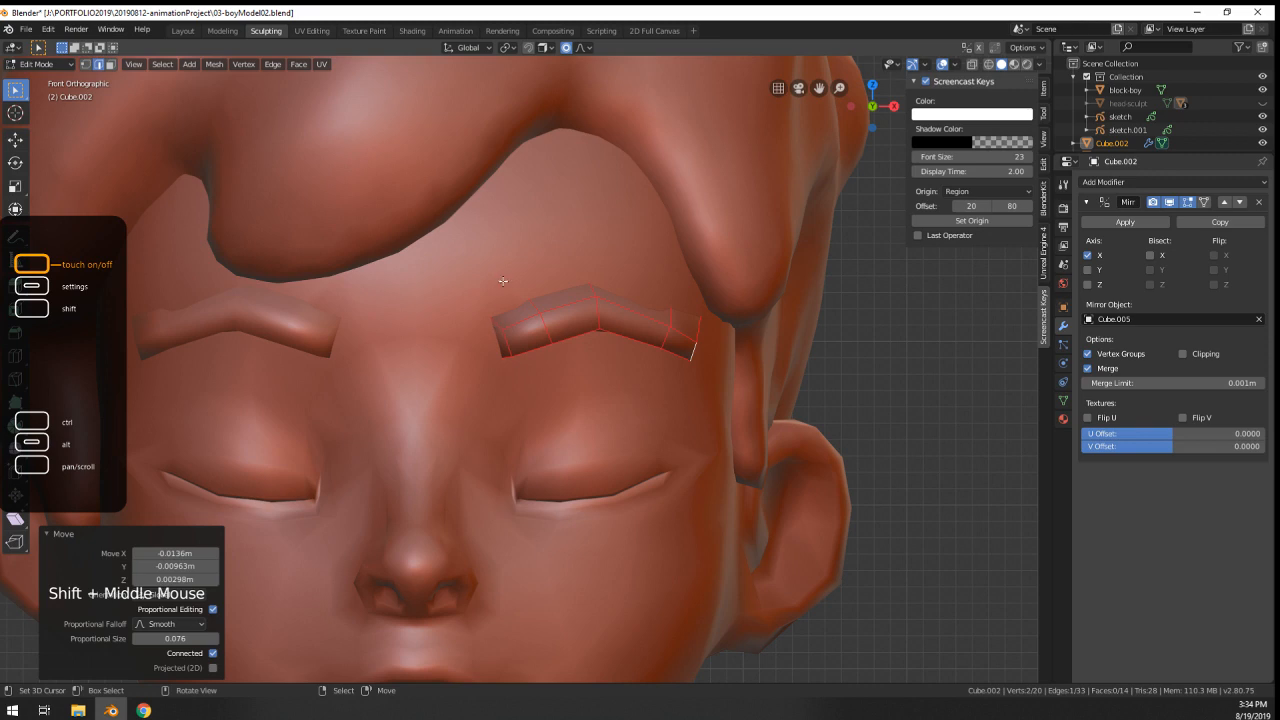
pyautogui.rightClick(514, 354)
pyautogui.press('g')
pyautogui.click(514, 345)
# - Nudge the eyebrow's outer tip slightly inward and check the shape in object mode
pyautogui.keyDown('shift'); pyautogui.moveTo(679, 391); pyautogui.dragTo(449, 316, button='middle'); pyautogui.keyUp('shift')
pyautogui.rightClick(667, 347)
pyautogui.press('g')
pyautogui.click(655, 346)
pyautogui.scroll(-4, 655, 346)
pyautogui.press('Tab')
pyautogui.scroll(4, 591, 369)
pyautogui.press('Tab')
pyautogui.press('Tab')
pyautogui.press('Tab')
# - Adjust the edges of the eyebrow's inner part to refine its outline
pyautogui.keyDown('alt'); pyautogui.rightClick(538, 285); pyautogui.keyUp('alt')
pyautogui.press('g')
pyautogui.press('g')
pyautogui.rightClick(521, 372)
pyautogui.press('g')
pyautogui.click(497, 333)
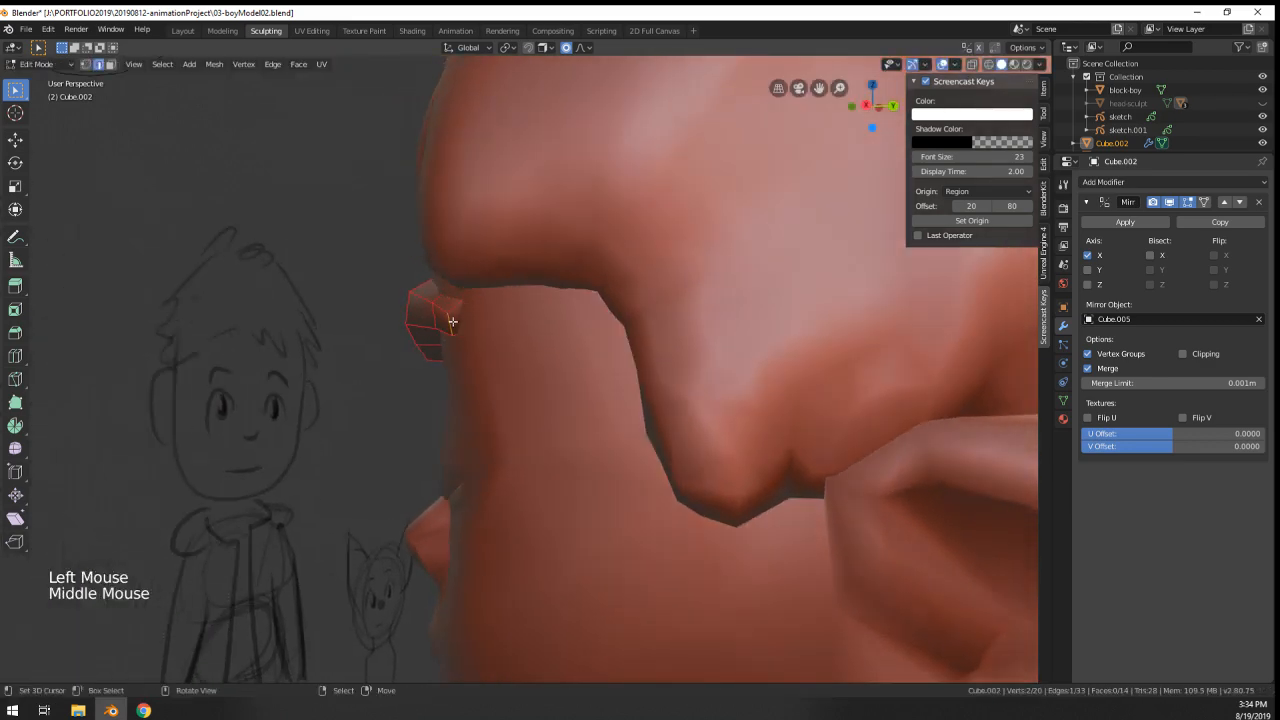
# - Rotate and move the edges near the eyebrow's outer end to follow the curve of the forehead
pyautogui.rightClick(450, 320)
pyautogui.press('r')
pyautogui.click(552, 355)
pyautogui.press('g')
pyautogui.click(540, 349)
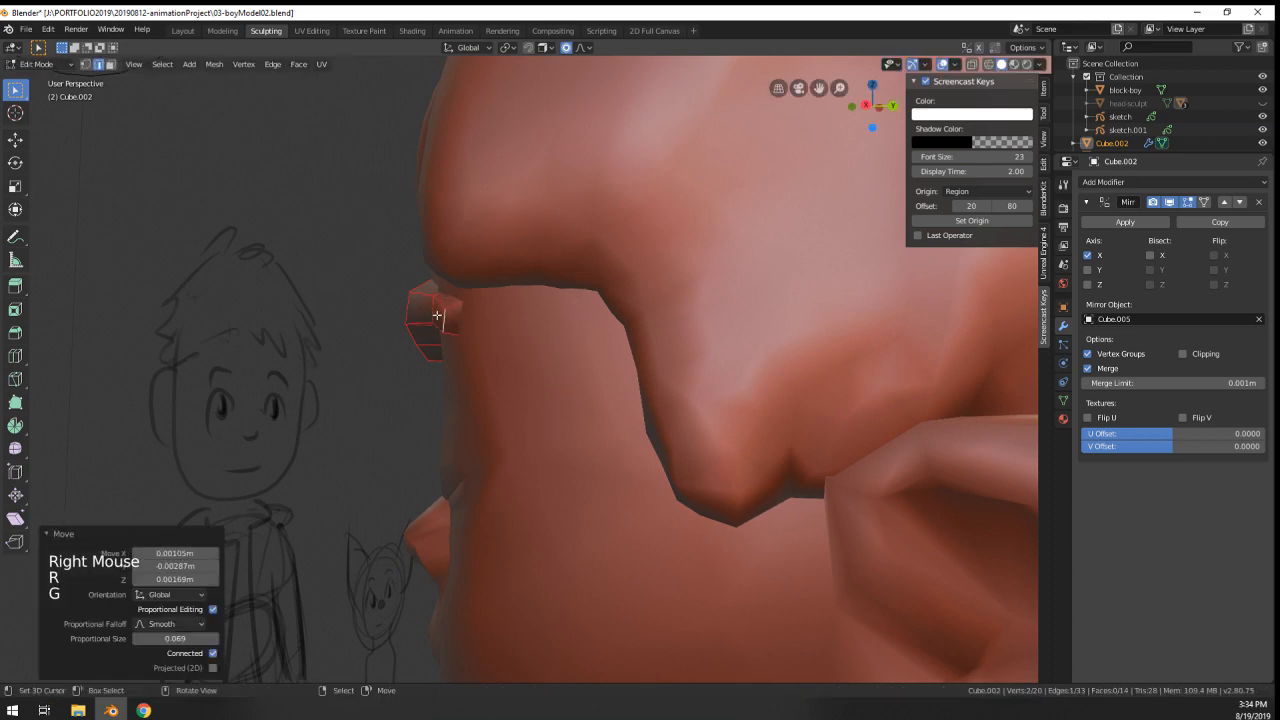
pyautogui.rightClick(438, 316)
pyautogui.press('g')
pyautogui.click(431, 309)
pyautogui.moveTo(431, 309); pyautogui.dragTo(626, 380, button='middle')
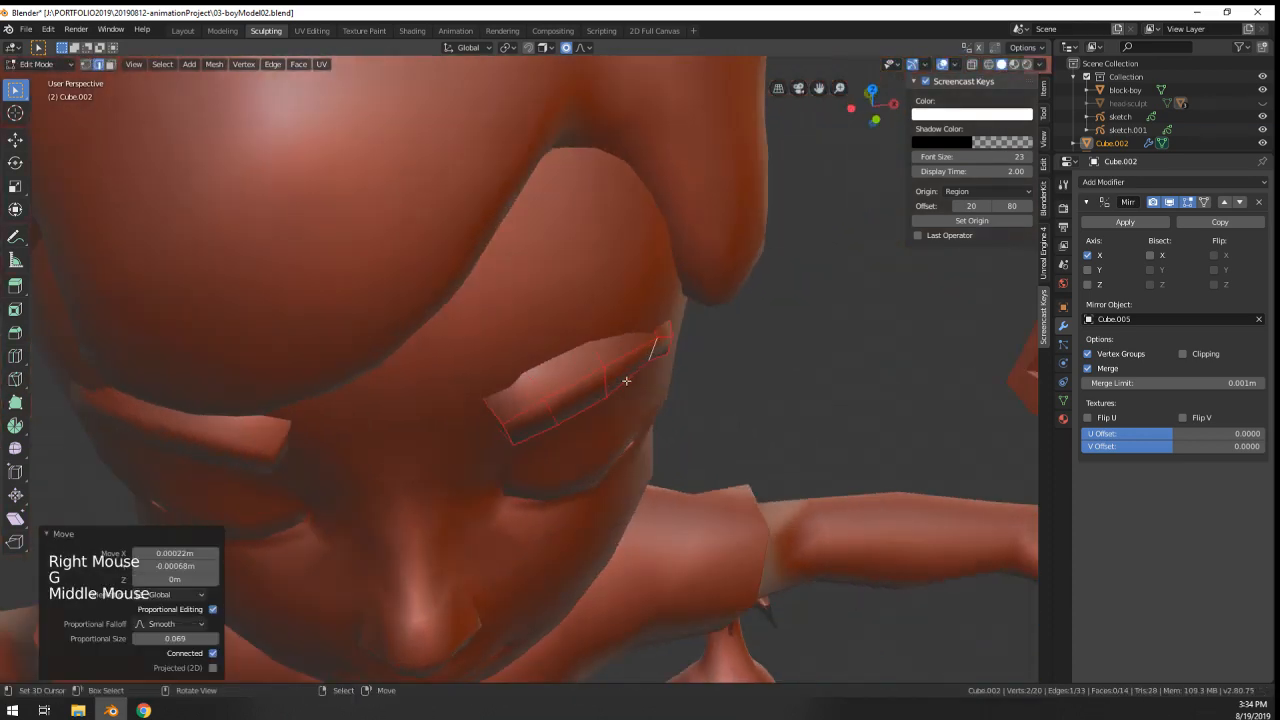
# - Move the eyebrow's inner end edge by about -0.0093 m in X and 0.0074 m in Y with proportional editing
pyautogui.rightClick(514, 432)
pyautogui.moveTo(514, 432); pyautogui.dragTo(540, 424, button='middle')
pyautogui.moveTo(540, 424); pyautogui.dragTo(563, 416, button='middle')
pyautogui.press('g')
pyautogui.scroll(4, 557, 401)
pyautogui.click(558, 403)
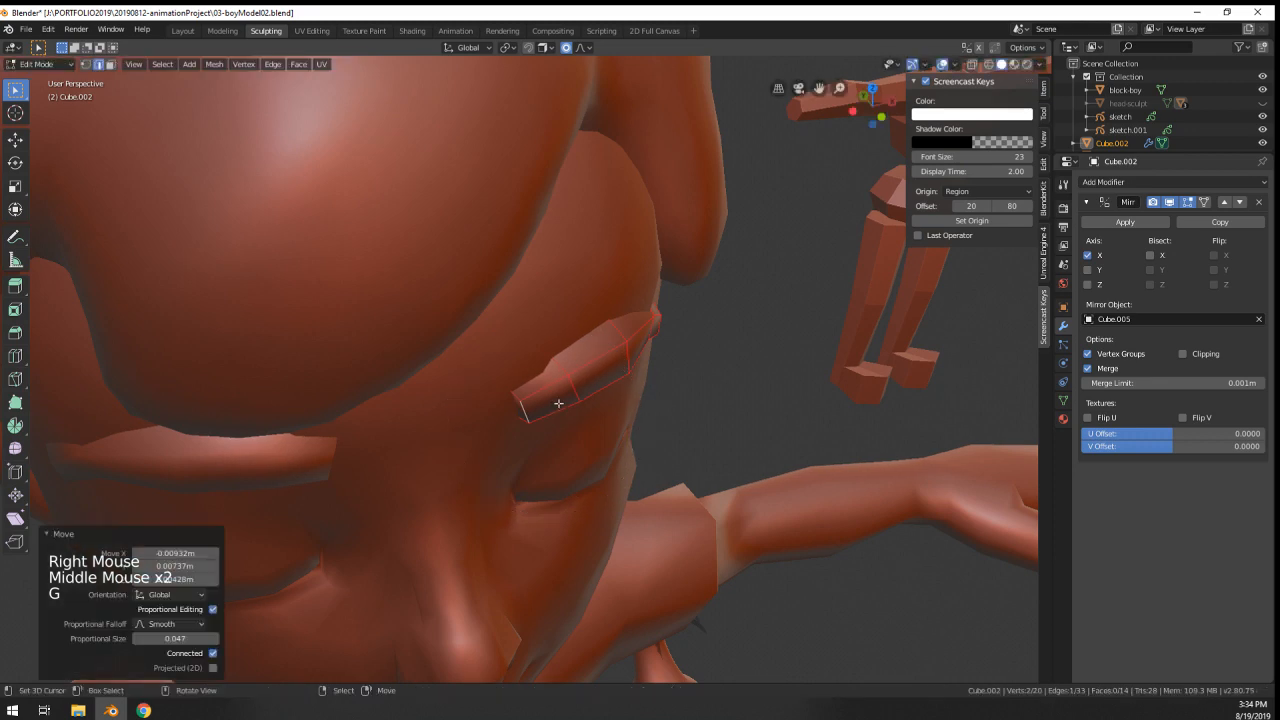
# - Reposition the second edge from the eyebrow's inner end to fit the forehead surface
pyautogui.rightClick(574, 385)
pyautogui.press('g')
pyautogui.click(577, 381)
pyautogui.press('g')
pyautogui.moveTo(577, 381); pyautogui.dragTo(610, 295, button='middle')
pyautogui.click(602, 401)
# - Move the eyebrow's middle edge to smooth the arch along the forehead
pyautogui.rightClick(638, 368)
pyautogui.rightClick(638, 366)
pyautogui.press('g')
pyautogui.click(675, 389)
pyautogui.scroll(-2, 675, 389)
pyautogui.press('Tab')
pyautogui.moveTo(610, 295); pyautogui.dragTo(661, 289, button='middle')
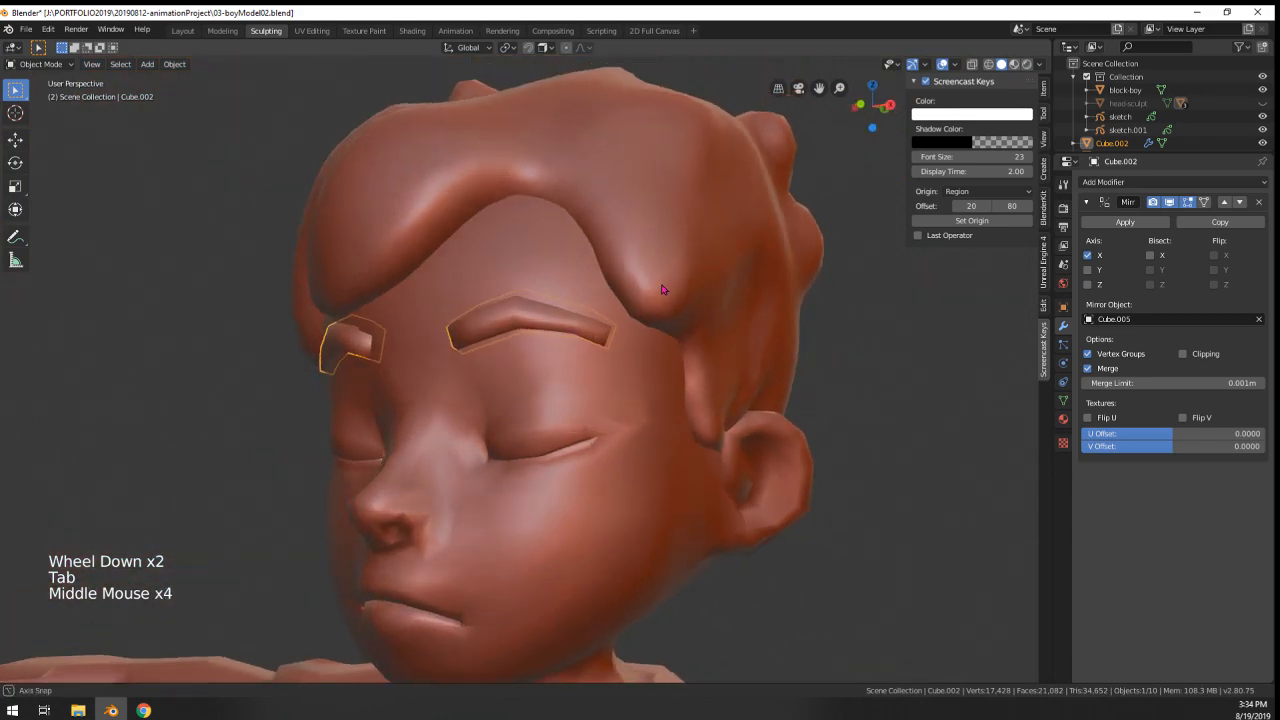
# - Examine the thinned eyebrows up close and in proportion to the whole head
pyautogui.scroll(3, 661, 289)
pyautogui.press('Tab')
pyautogui.moveTo(523, 320); pyautogui.dragTo(515, 300, button='middle')
pyautogui.moveTo(515, 300); pyautogui.dragTo(507, 286, button='middle')
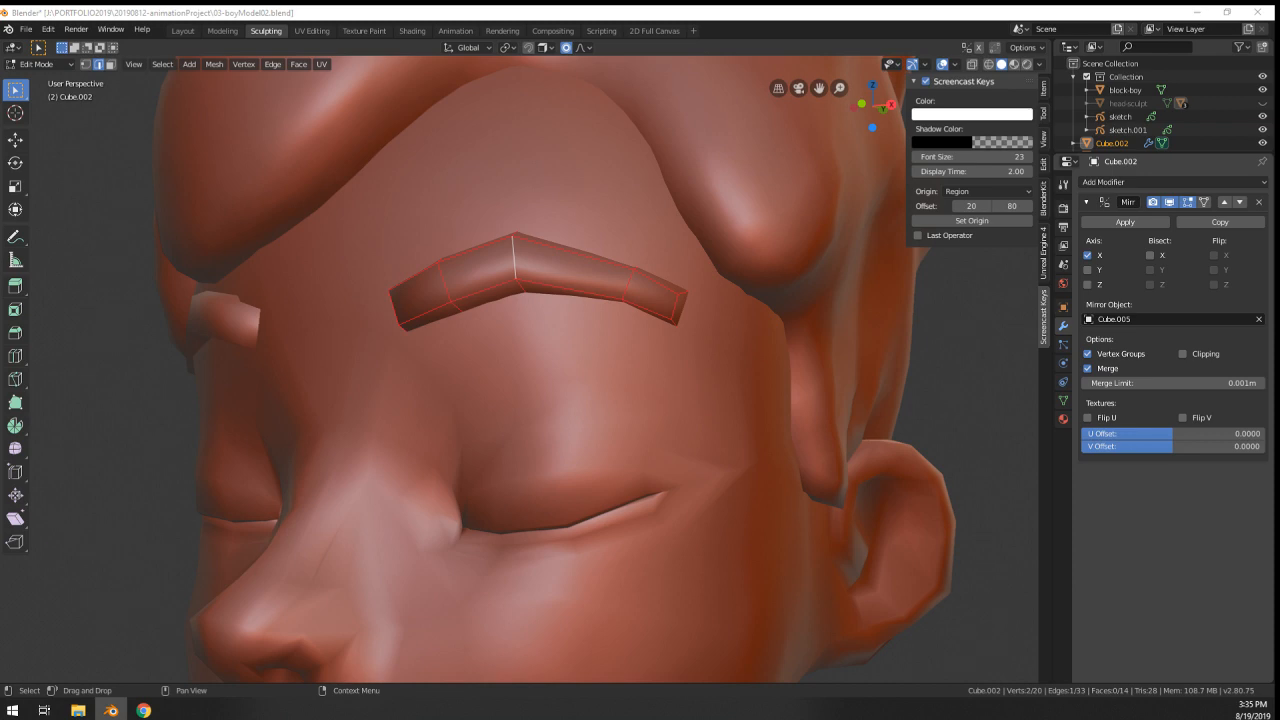
pyautogui.moveTo(834, 443); pyautogui.dragTo(806, 394, button='middle')
pyautogui.scroll(-7, 806, 394)
pyautogui.moveTo(700, 418); pyautogui.dragTo(653, 431, button='middle')
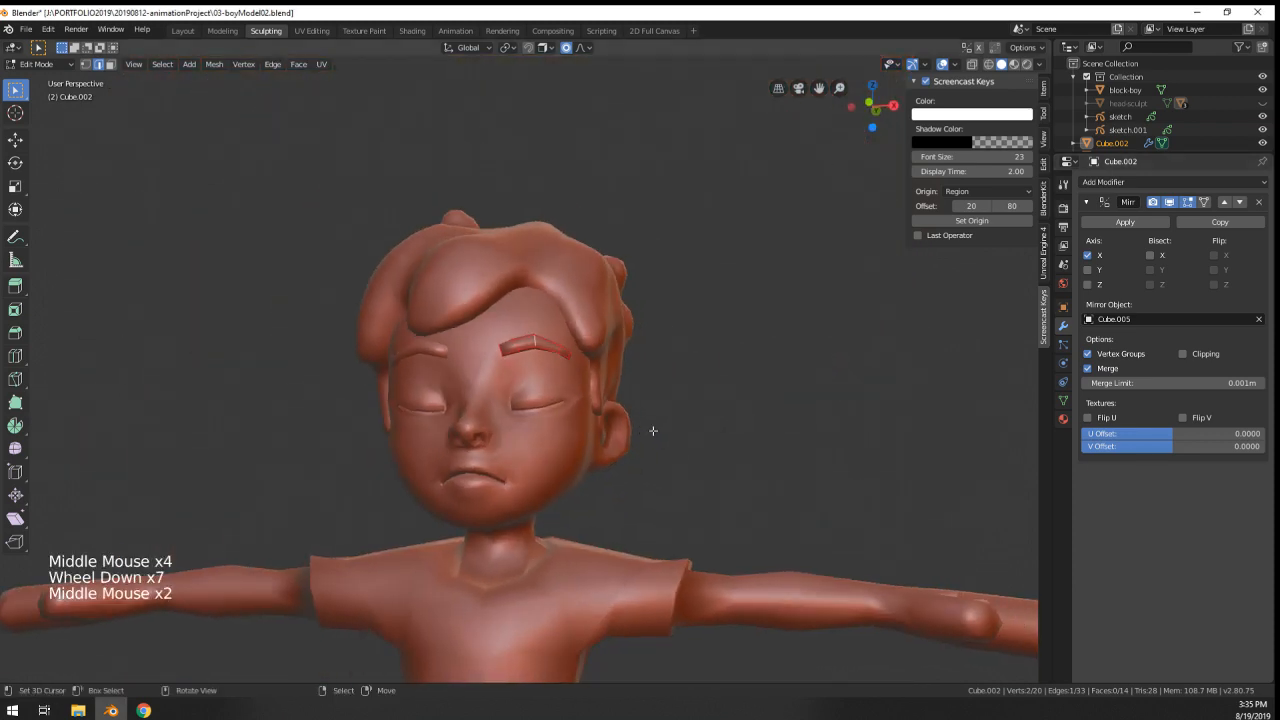
pyautogui.press('Tab')
pyautogui.scroll(4, 653, 431)
# - Lower the whole eyebrow mesh slightly on the forehead
pyautogui.press('Tab')
pyautogui.press('a')
pyautogui.scroll(2, 606, 356)
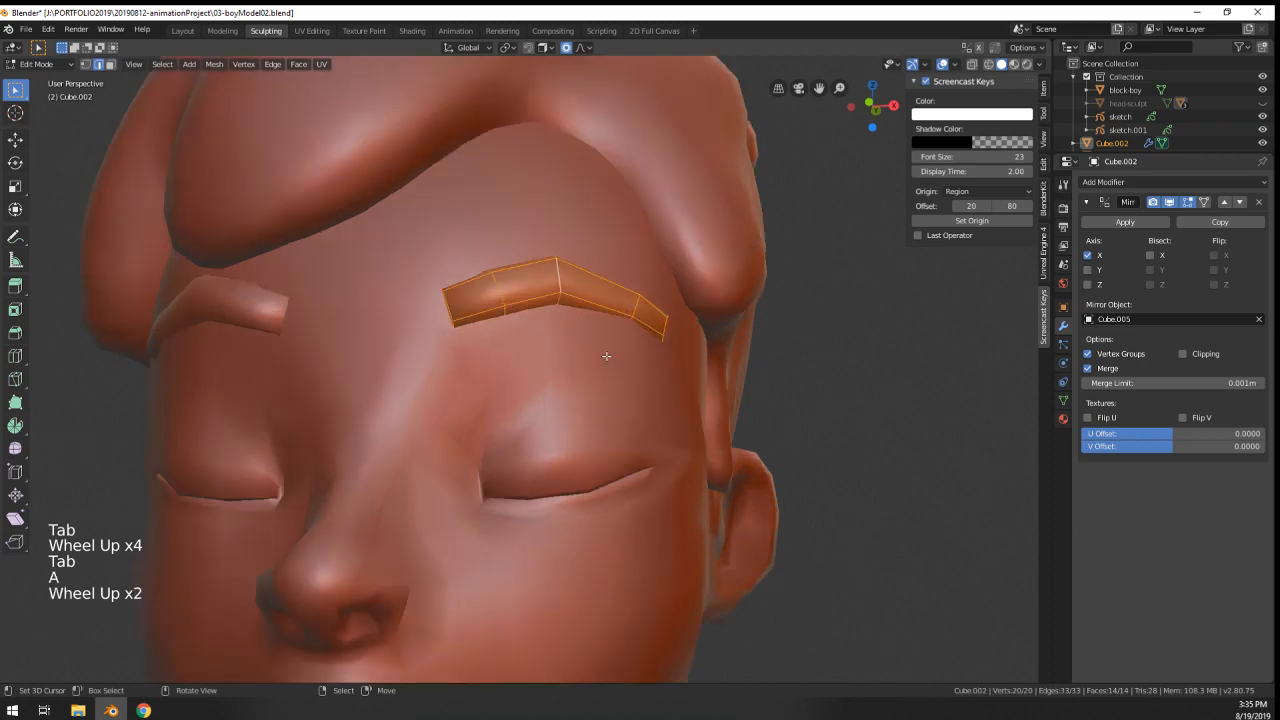
pyautogui.press('g')
pyautogui.scroll(-4, 640, 360)
pyautogui.press('Tab')
pyautogui.moveTo(660, 420); pyautogui.dragTo(540, 385, button='middle')
pyautogui.rightClick(574, 455)
pyautogui.press('Tab')
pyautogui.scroll(2, 430, 345)
pyautogui.press('Tab')
# - Reposition the edge at the eyebrow's inner end with proportional editing to adjust where the brow begins
pyautogui.rightClick(540, 385)
pyautogui.press('Tab')
pyautogui.scroll(2, 450, 345)
pyautogui.keyDown('alt'); pyautogui.rightClick(445, 338); pyautogui.keyUp('alt')
pyautogui.moveTo(445, 338); pyautogui.dragTo(474, 343, button='middle')
pyautogui.press('g')
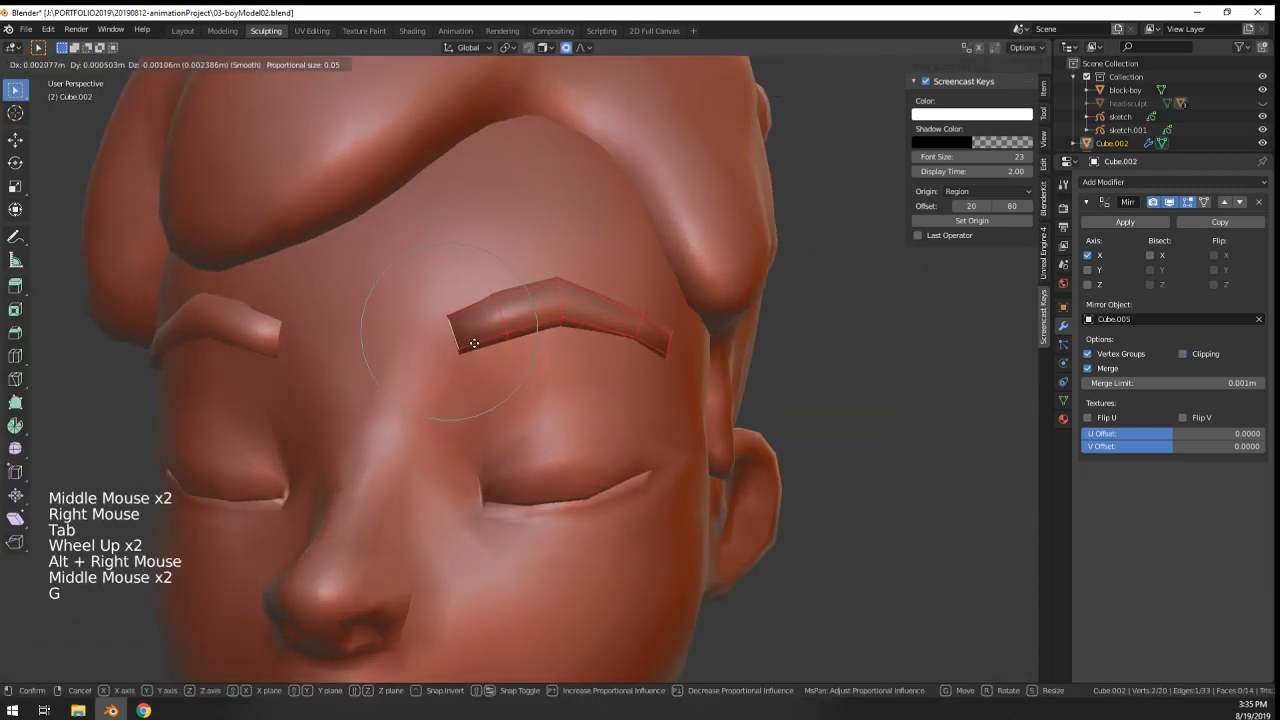
pyautogui.press('Tab')
pyautogui.scroll(-5, 566, 404)
# - Move the edge loop next to the eyebrow's inner end slightly to refine the start of the arch
pyautogui.press('Tab')
pyautogui.scroll(3, 688, 424)
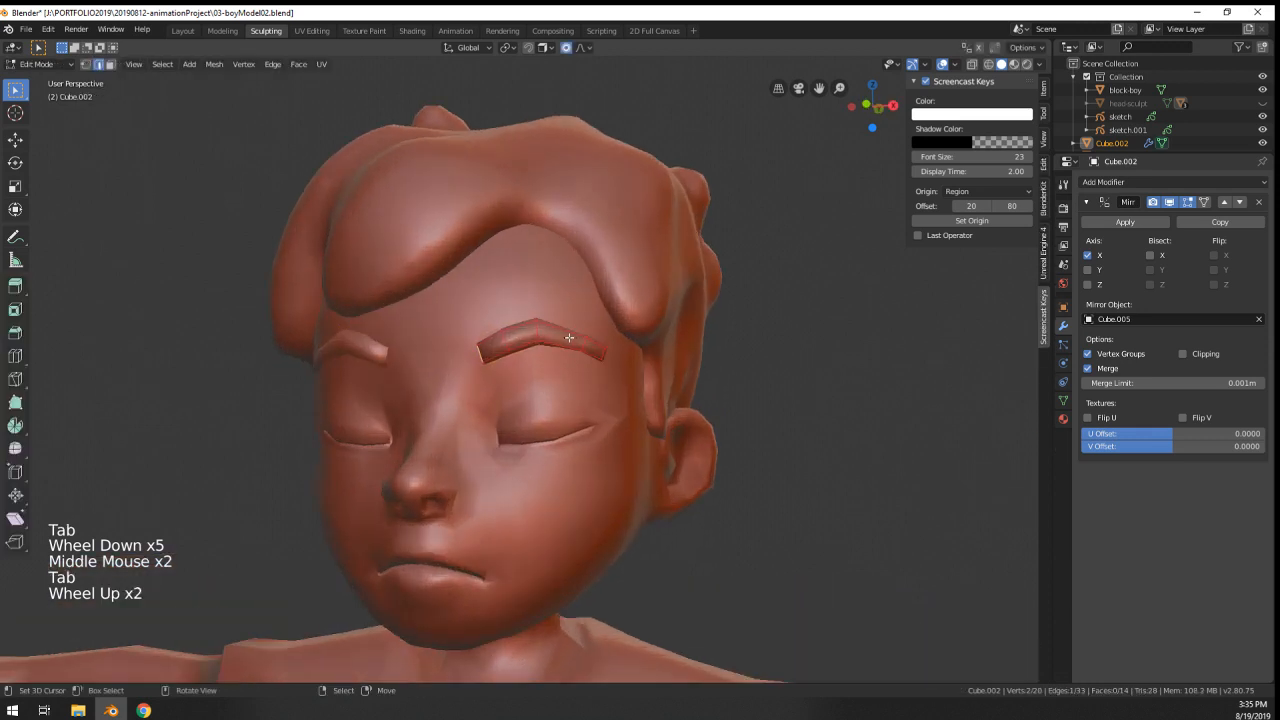
pyautogui.keyDown('alt'); pyautogui.rightClick(503, 330); pyautogui.keyUp('alt')
pyautogui.press('g')
pyautogui.click(503, 330)
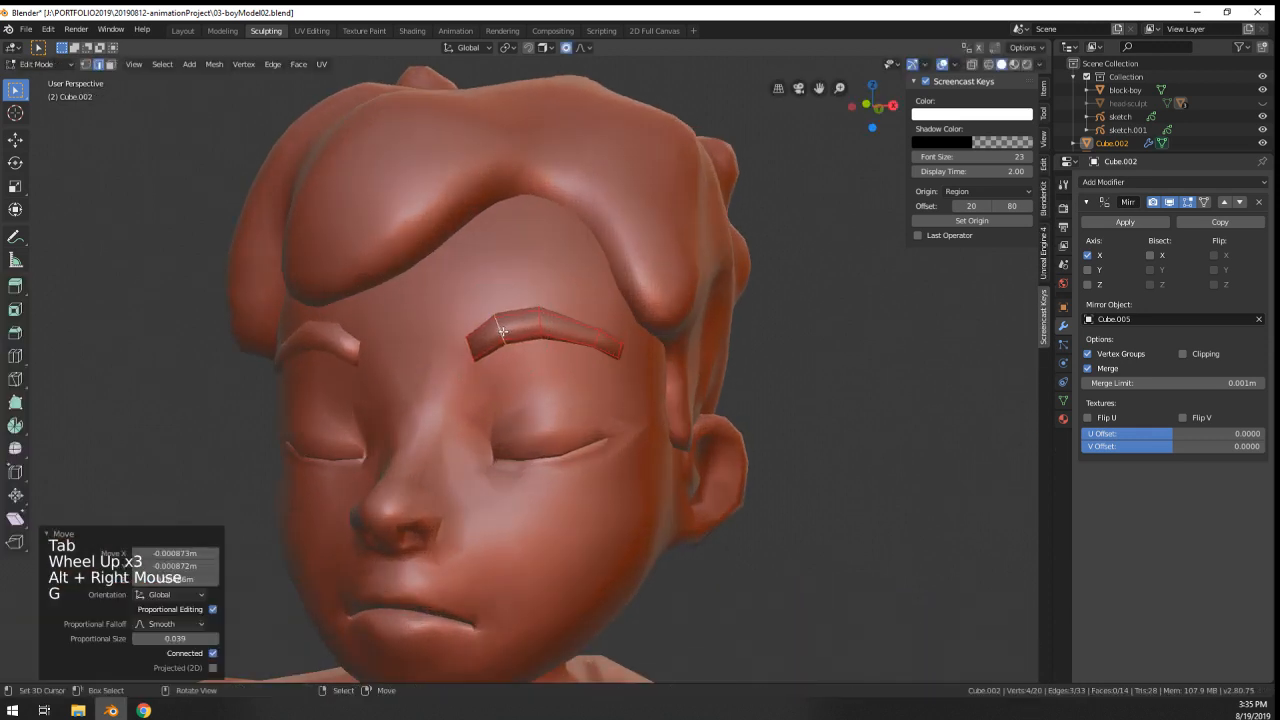
# - Shift the eyebrow's middle edge loop slightly inward along the forehead to move the peak of the arch
pyautogui.press('Tab')
pyautogui.press('Tab')
pyautogui.press('g')
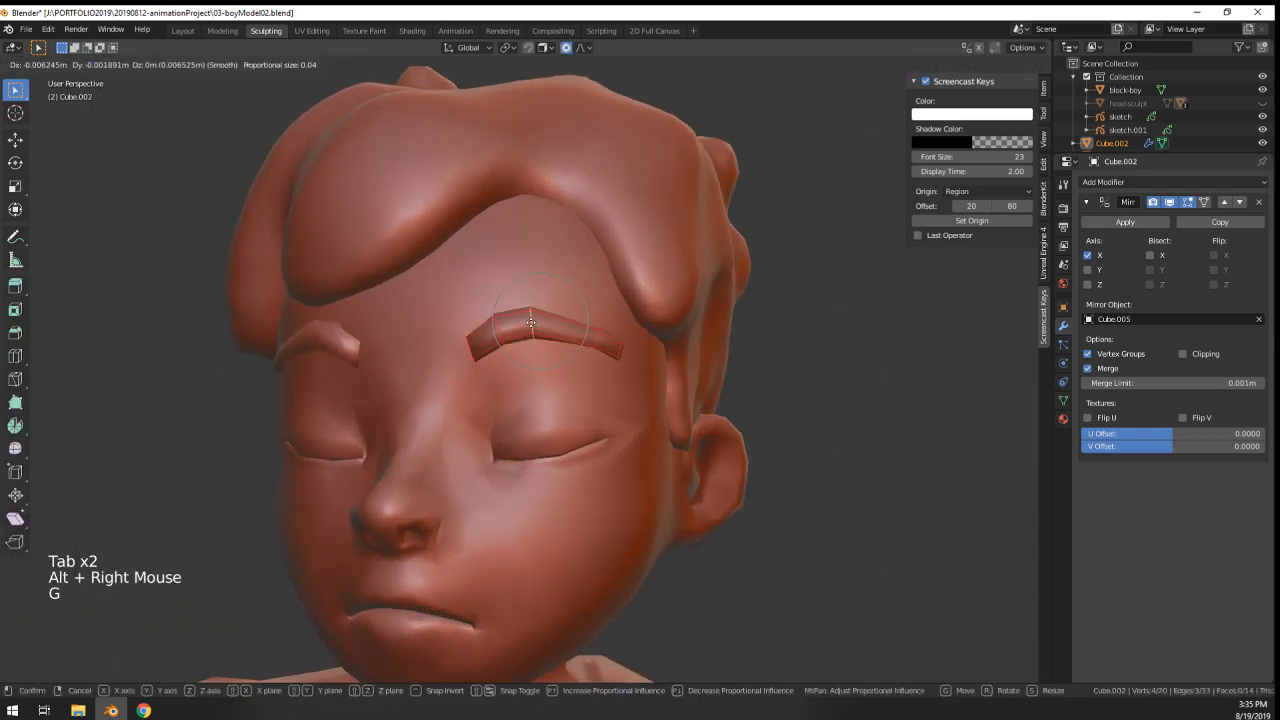
pyautogui.press('Tab')
pyautogui.scroll(-2, 560, 350)
pyautogui.moveTo(560, 350); pyautogui.dragTo(520, 355, button='middle')
pyautogui.moveTo(520, 355); pyautogui.dragTo(590, 368, button='middle')
pyautogui.scroll(3, 579, 371)
# - Insert an edge loop across the eyebrow and move it to round out the arch
pyautogui.press('Tab')
pyautogui.moveTo(575, 362); pyautogui.dragTo(640, 392, button='middle')
pyautogui.hotkey('ctrl', 'r')
pyautogui.doubleClick(573, 332)
pyautogui.press('g')
pyautogui.click(609, 353)
pyautogui.press('Tab')
pyautogui.scroll(-3, 619, 359)
pyautogui.moveTo(640, 392); pyautogui.dragTo(592, 425, button='middle')
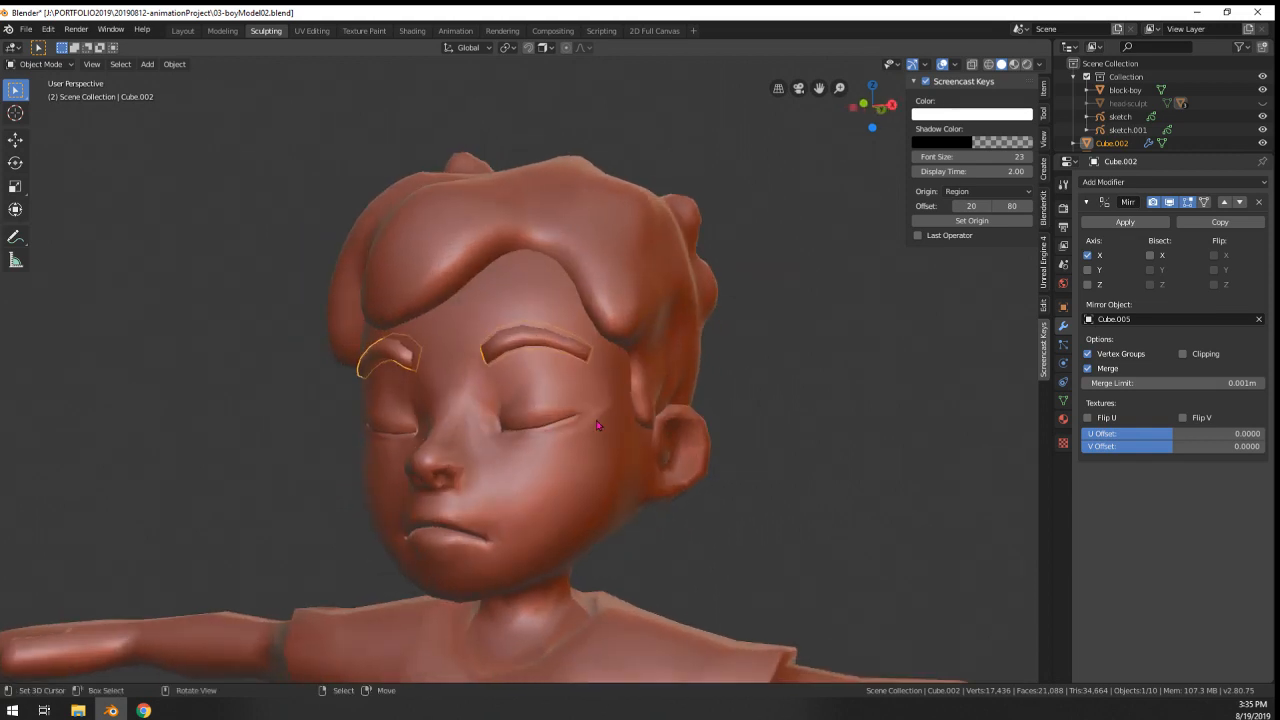
pyautogui.scroll(1, 597, 425)
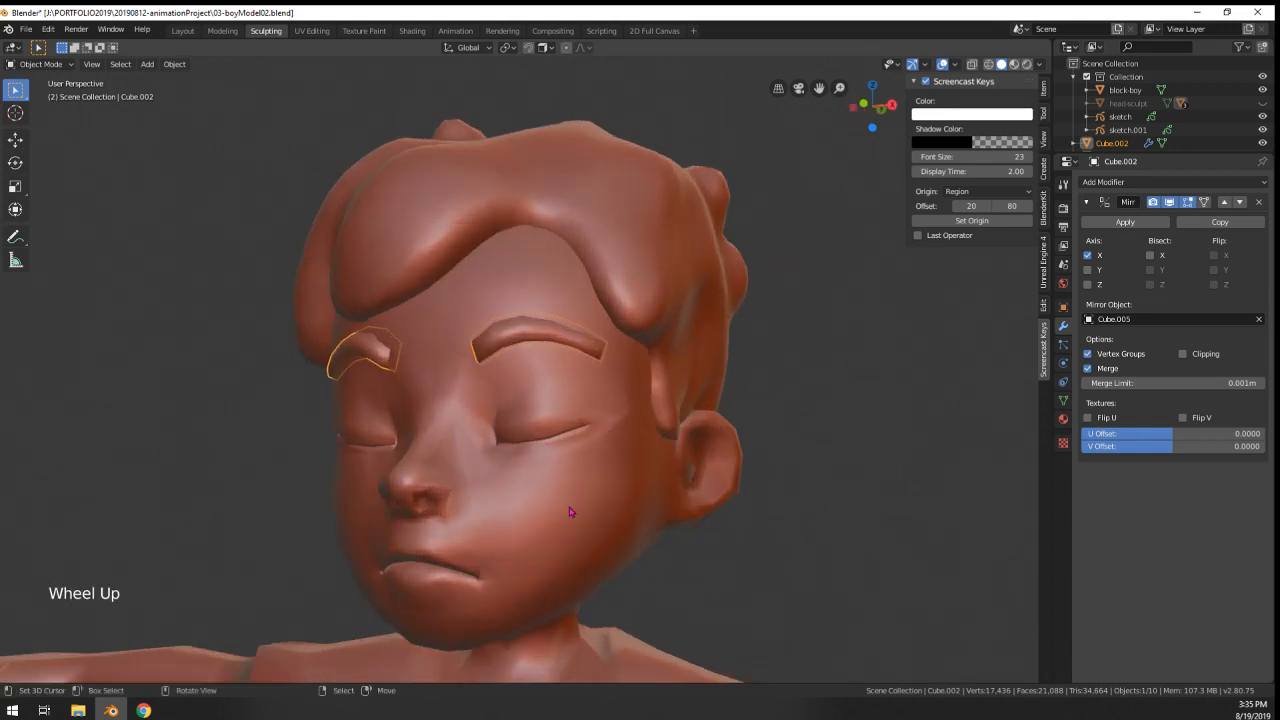
pyautogui.moveTo(597, 425); pyautogui.dragTo(612, 465, button='middle')
pyautogui.moveTo(612, 465); pyautogui.dragTo(605, 400, button='middle')
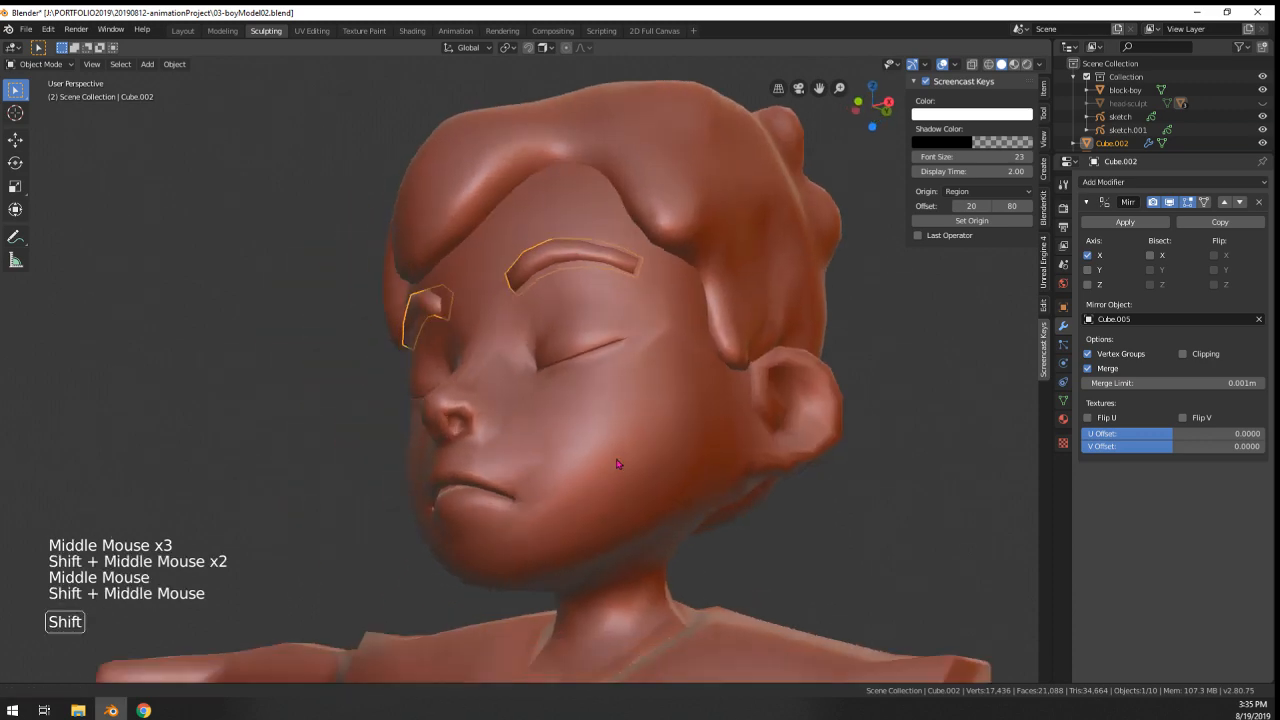
# - Bevel the edge loop surrounding the lips on the character's body mesh
pyautogui.scroll(4, 600, 350)
pyautogui.rightClick(600, 345)
pyautogui.press('Tab')
pyautogui.moveTo(600, 345)
pyautogui.mouseDown(button='middle')
pyautogui.moveTo(689, 338)
pyautogui.moveTo(610, 352)
pyautogui.mouseUp(button='middle')
pyautogui.scroll(2, 689, 338)
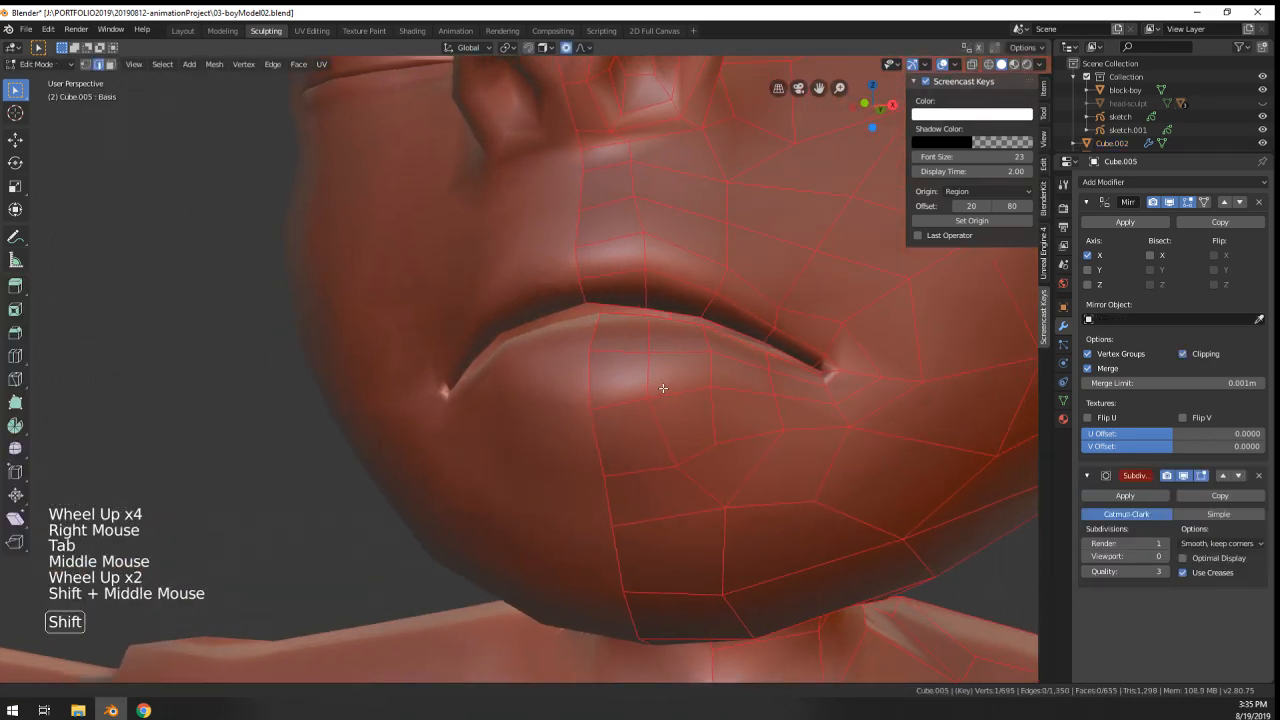
pyautogui.keyDown('alt'); pyautogui.rightClick(700, 390); pyautogui.keyUp('alt')
pyautogui.keyDown('shift'); pyautogui.moveTo(700, 390); pyautogui.dragTo(680, 420, button='middle'); pyautogui.keyUp('shift')
pyautogui.moveTo(680, 420); pyautogui.dragTo(644, 438, button='middle')
pyautogui.hotkey('ctrl', 'b')
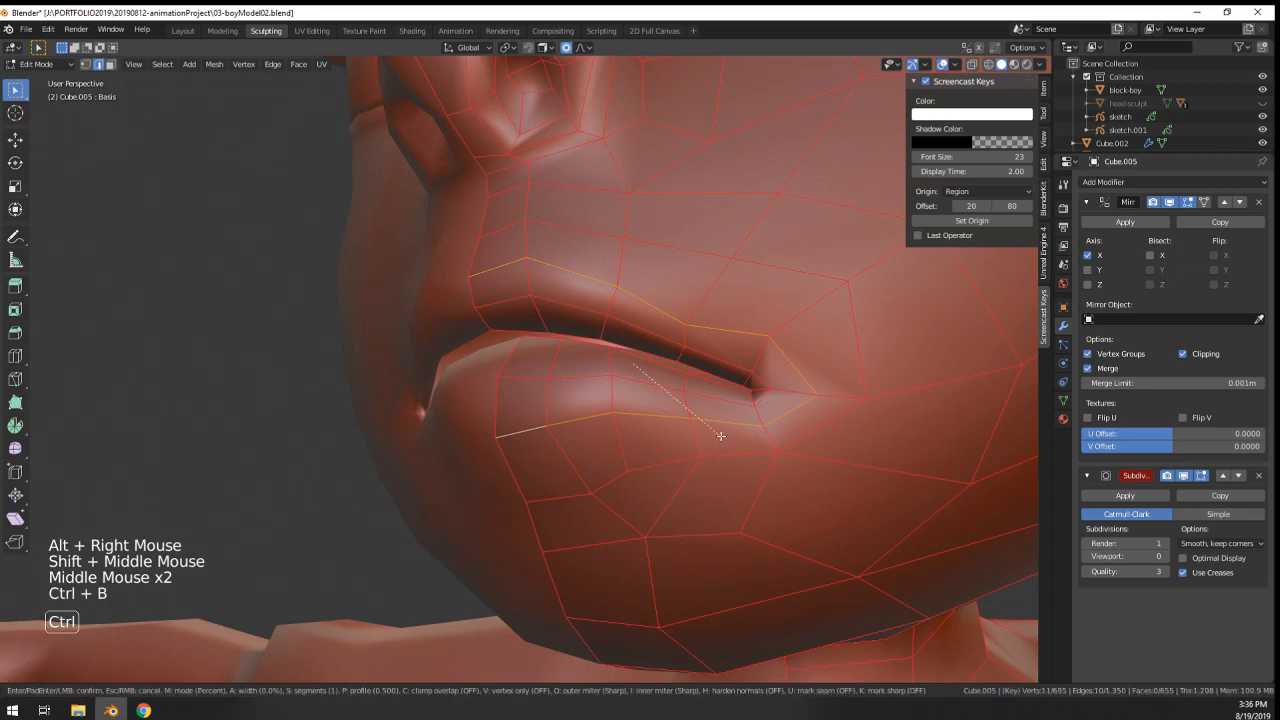
pyautogui.press('Tab')
pyautogui.scroll(-3, 737, 431)
pyautogui.moveTo(737, 431); pyautogui.dragTo(751, 403, button='middle')
pyautogui.scroll(3, 751, 403)
# - Try to smooth the outer corner of the mouth with sculpting strokes
pyautogui.press('Tab')
pyautogui.rightClick(810, 399)
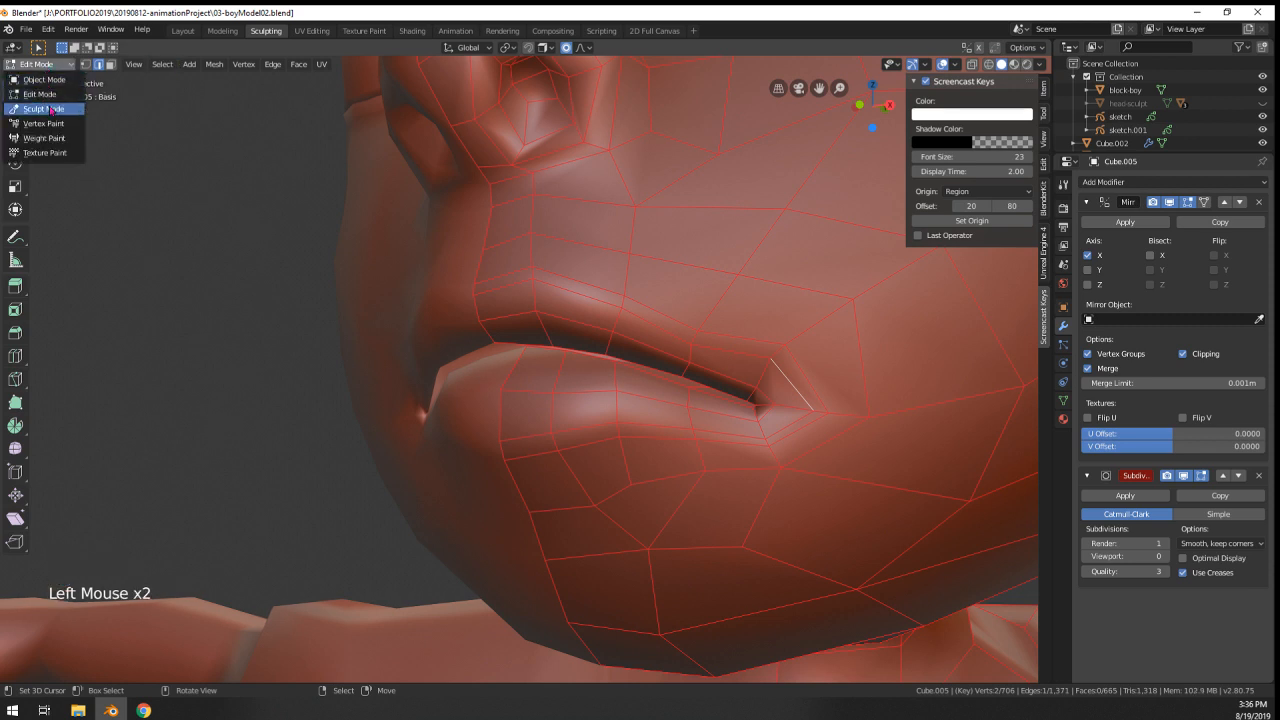
pyautogui.click(50, 109)
pyautogui.press('f')
pyautogui.keyDown('shift'); pyautogui.click(816, 422); pyautogui.keyUp('shift')
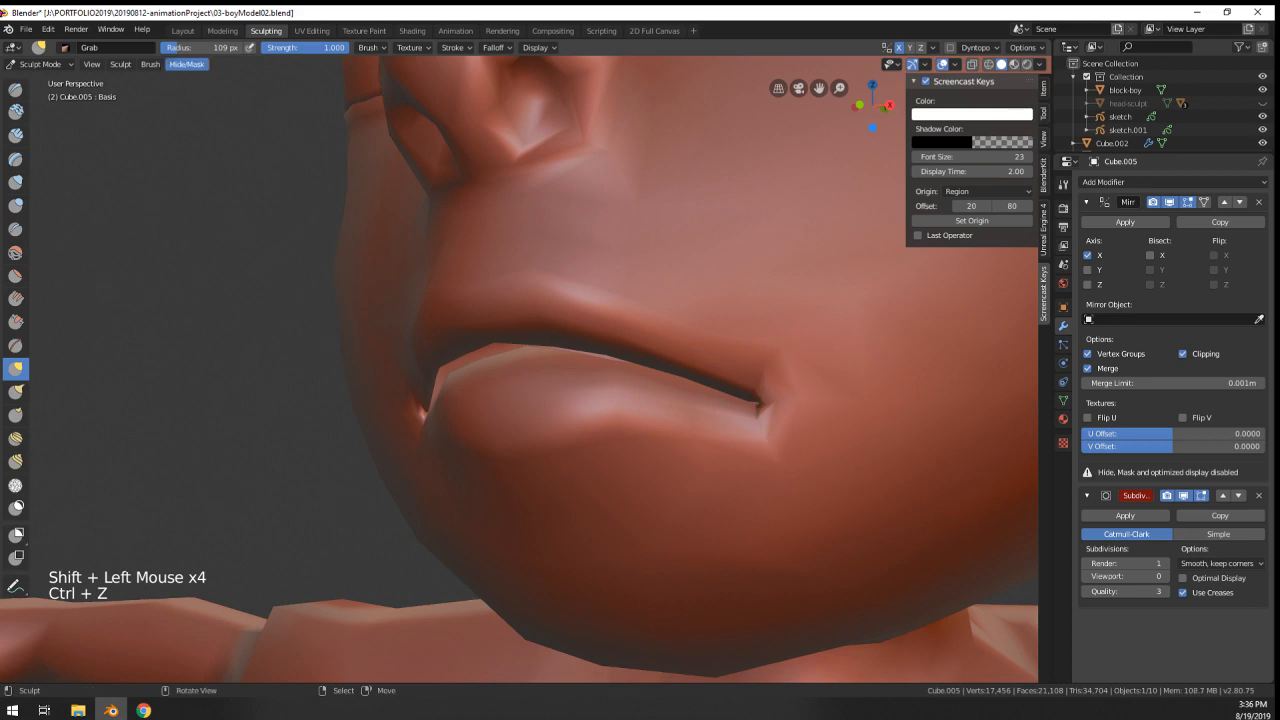
pyautogui.click(44, 79)
pyautogui.scroll(-3, 691, 290)
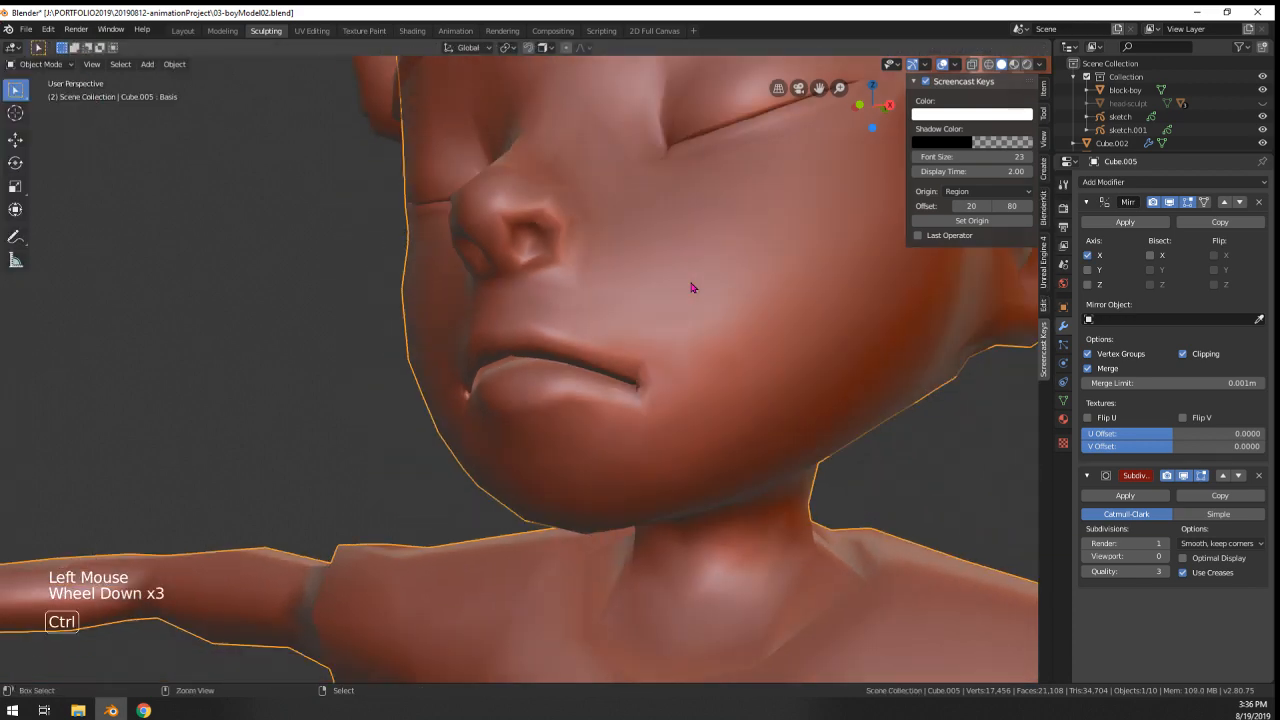
# - Set the body's viewport subdivision level to 1 and add a centred loop cut inside the mouth cavity
pyautogui.hotkey('ctrl', '1')
pyautogui.moveTo(691, 286); pyautogui.dragTo(351, 446, button='middle')
pyautogui.scroll(1, 640, 371)
pyautogui.press('Tab')
pyautogui.scroll(1, 548, 369)
pyautogui.scroll(2, 548, 369)
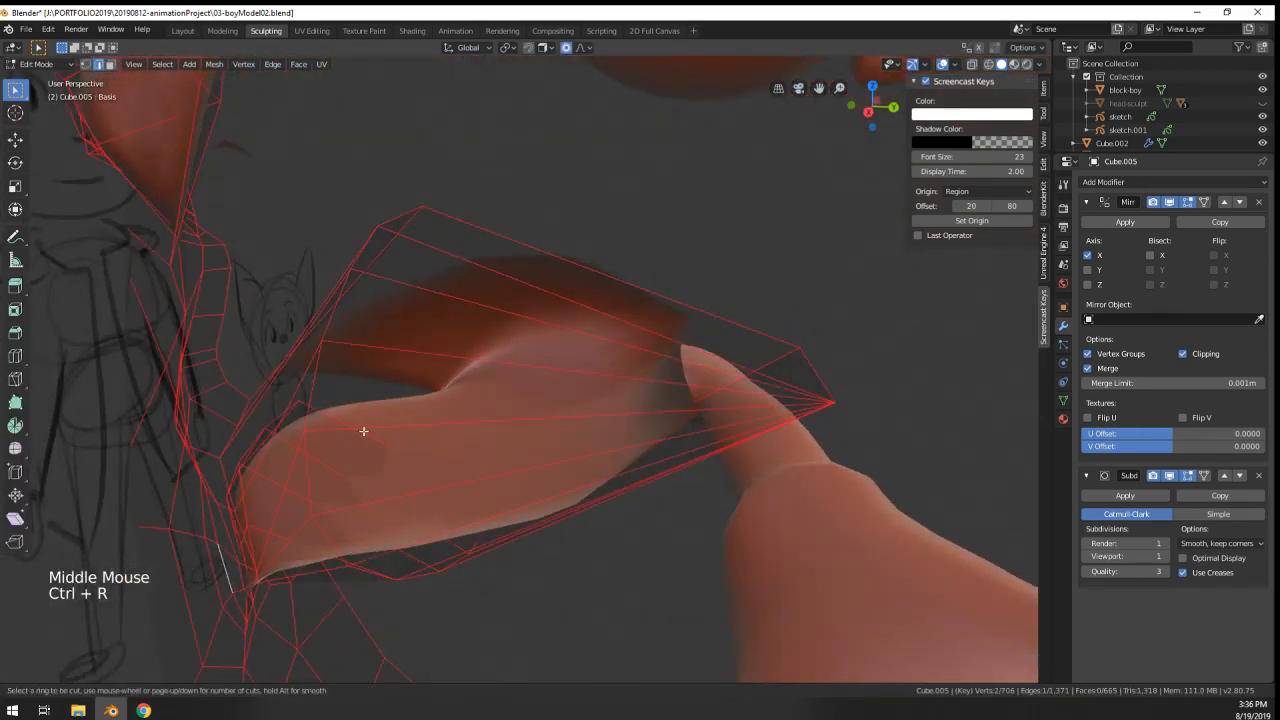
pyautogui.click(290, 453)
pyautogui.rightClick(290, 453)
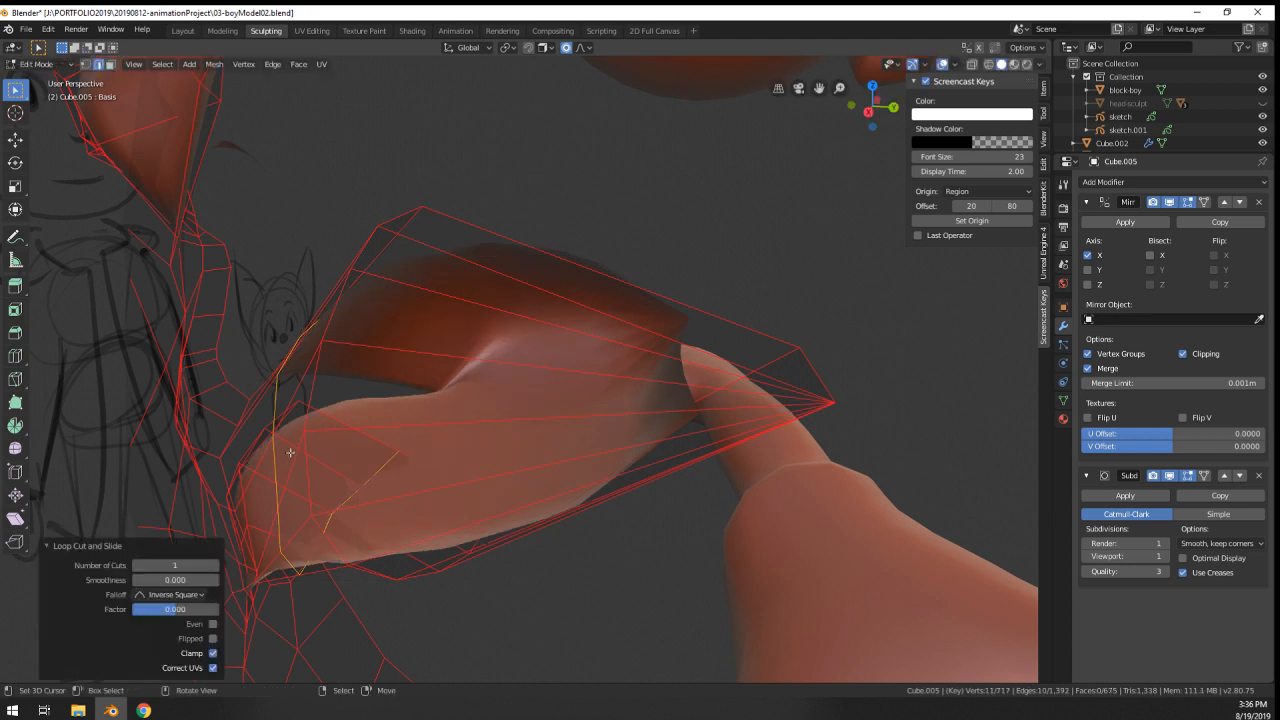
# - Scale the new mouth-cavity loop to about 0.495 and slide it toward the lips by a factor of about 0.664
pyautogui.press('s')
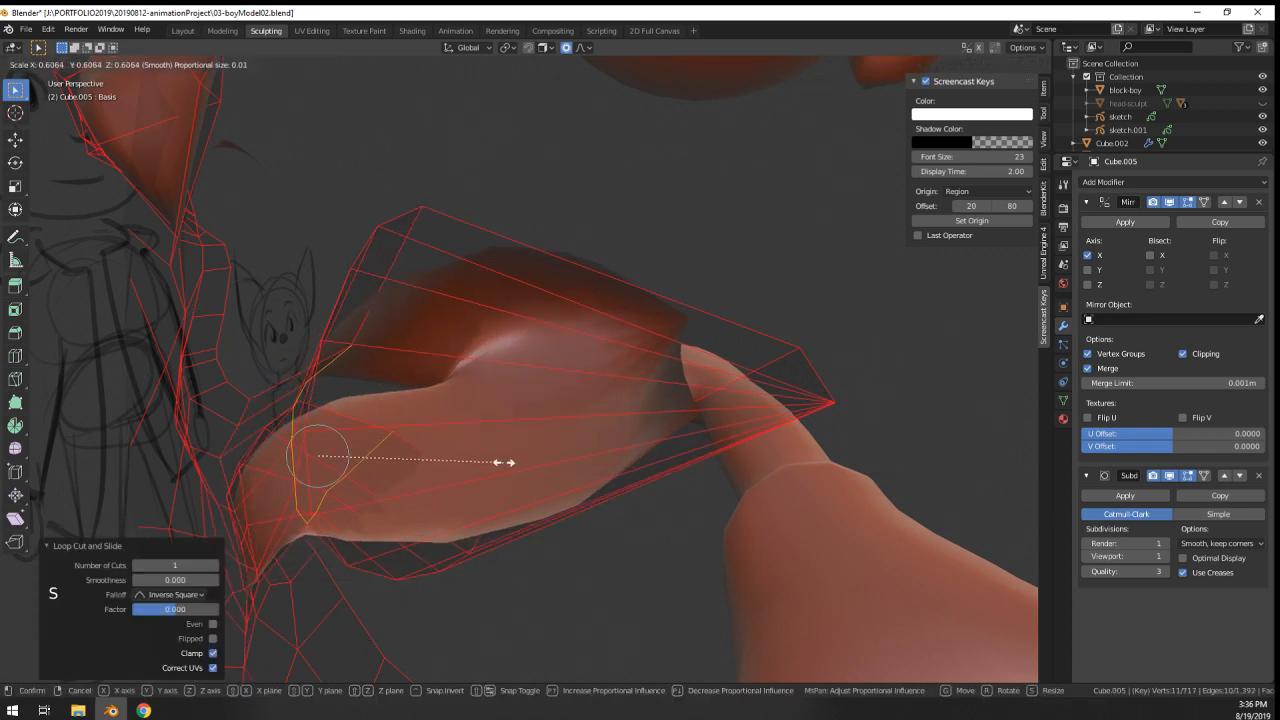
pyautogui.press('y')
pyautogui.press('s')
pyautogui.click(427, 473)
pyautogui.press('g')
pyautogui.press('g')
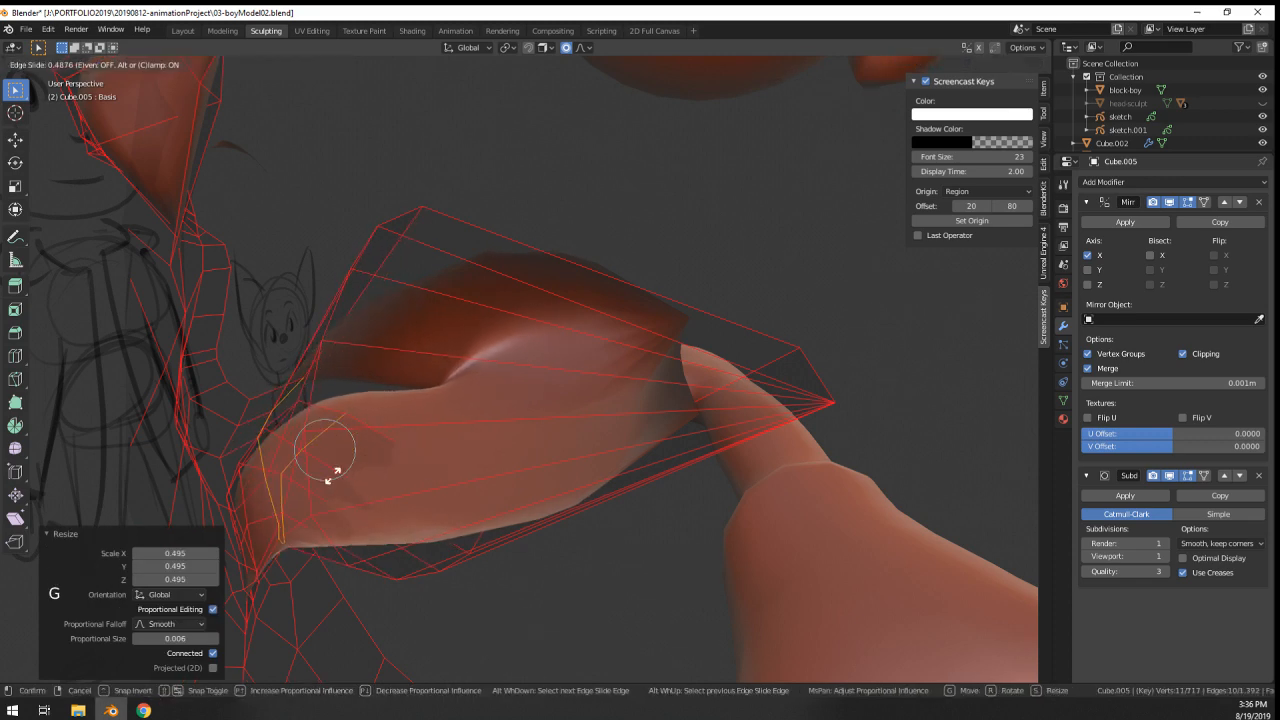
pyautogui.click(352, 482)
# - Flatten the mouth-cavity loop along the Z axis to a scale of 0.46
pyautogui.press('s')
pyautogui.press('z')
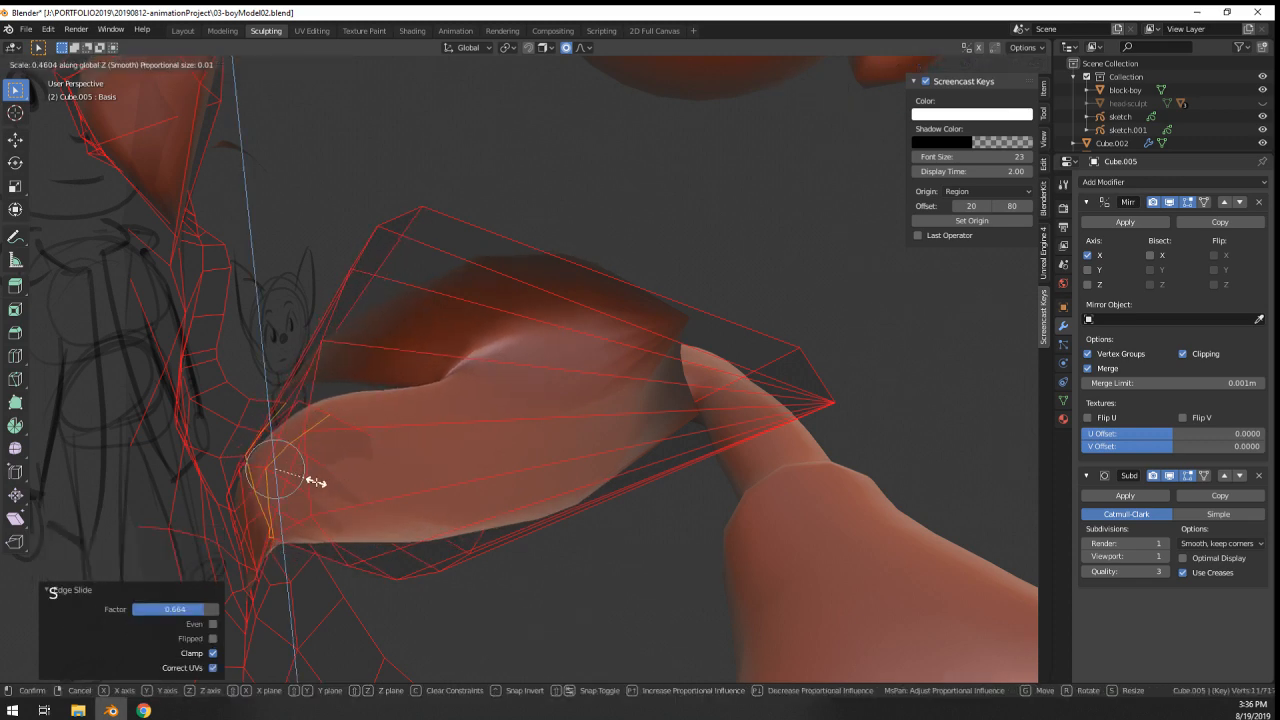
pyautogui.click(316, 482)
pyautogui.moveTo(316, 482); pyautogui.dragTo(370, 462, button='middle')
pyautogui.moveTo(370, 462); pyautogui.dragTo(446, 439, button='middle')
# - Flatten the loop behind the lips further along the Z axis and move it to tighten the mouth opening
pyautogui.press('s')
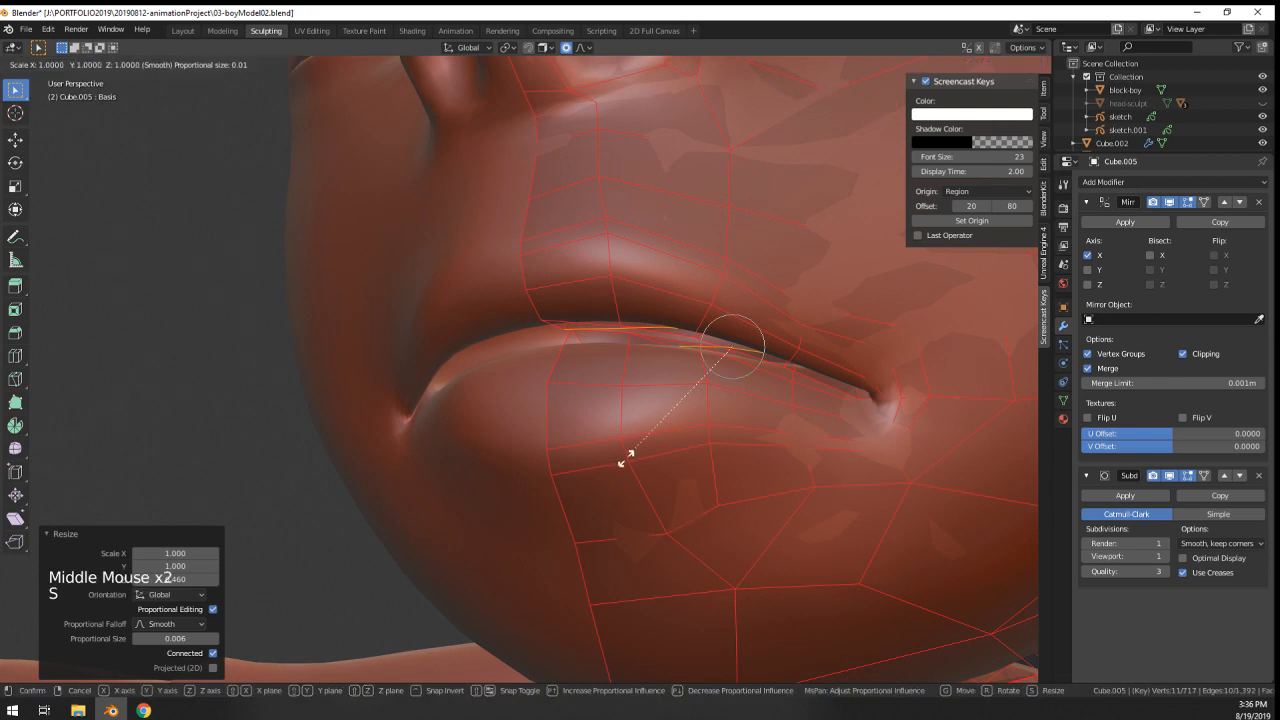
pyautogui.press('x')
pyautogui.press('s')
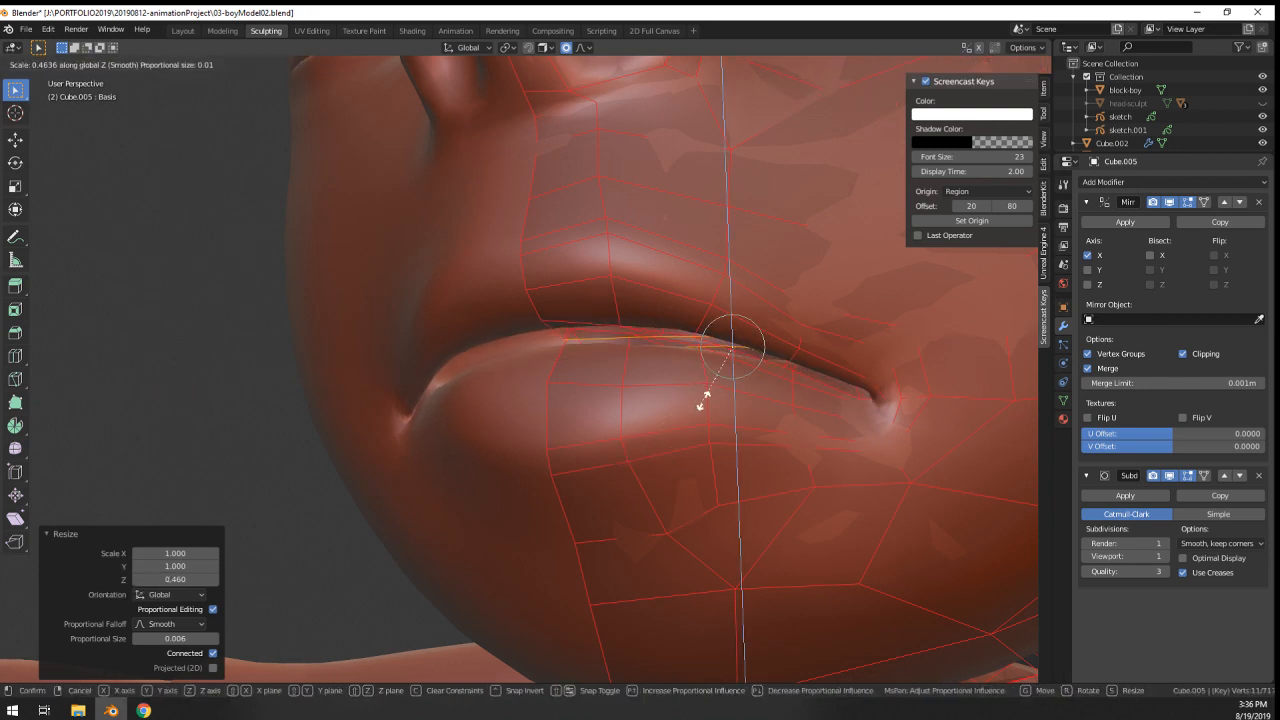
pyautogui.click(703, 401)
pyautogui.press('g')
pyautogui.click(696, 398)
pyautogui.moveTo(731, 404)
pyautogui.mouseDown(button='middle')
pyautogui.moveTo(786, 400)
pyautogui.moveTo(720, 395)
pyautogui.mouseUp(button='middle')
pyautogui.scroll(-3, 766, 400)
pyautogui.press('Tab')
pyautogui.scroll(-2, 766, 403)
pyautogui.moveTo(720, 395); pyautogui.dragTo(651, 377, button='middle')
pyautogui.scroll(4, 606, 397)
# - Move the two upper faces of the lower lip nearest the midline to close the gap between the lips
pyautogui.press('Tab')
pyautogui.press('Tab')
pyautogui.press('Tab')
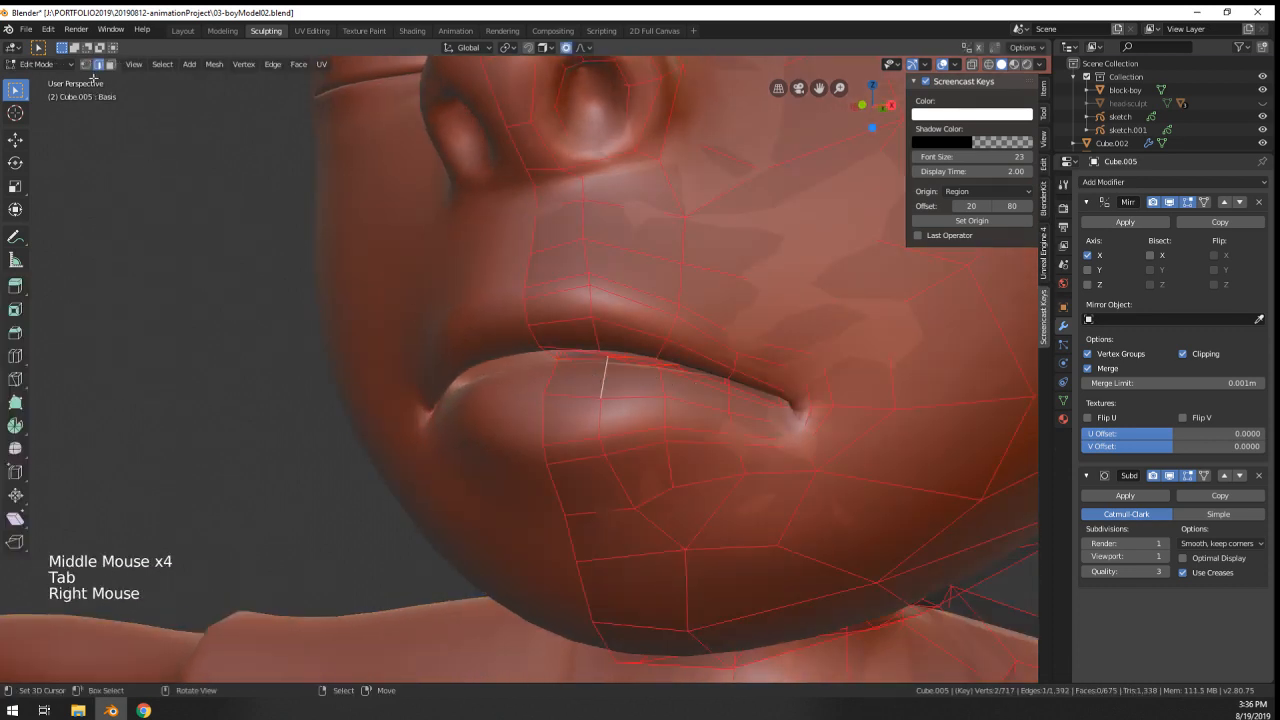
pyautogui.press('g')
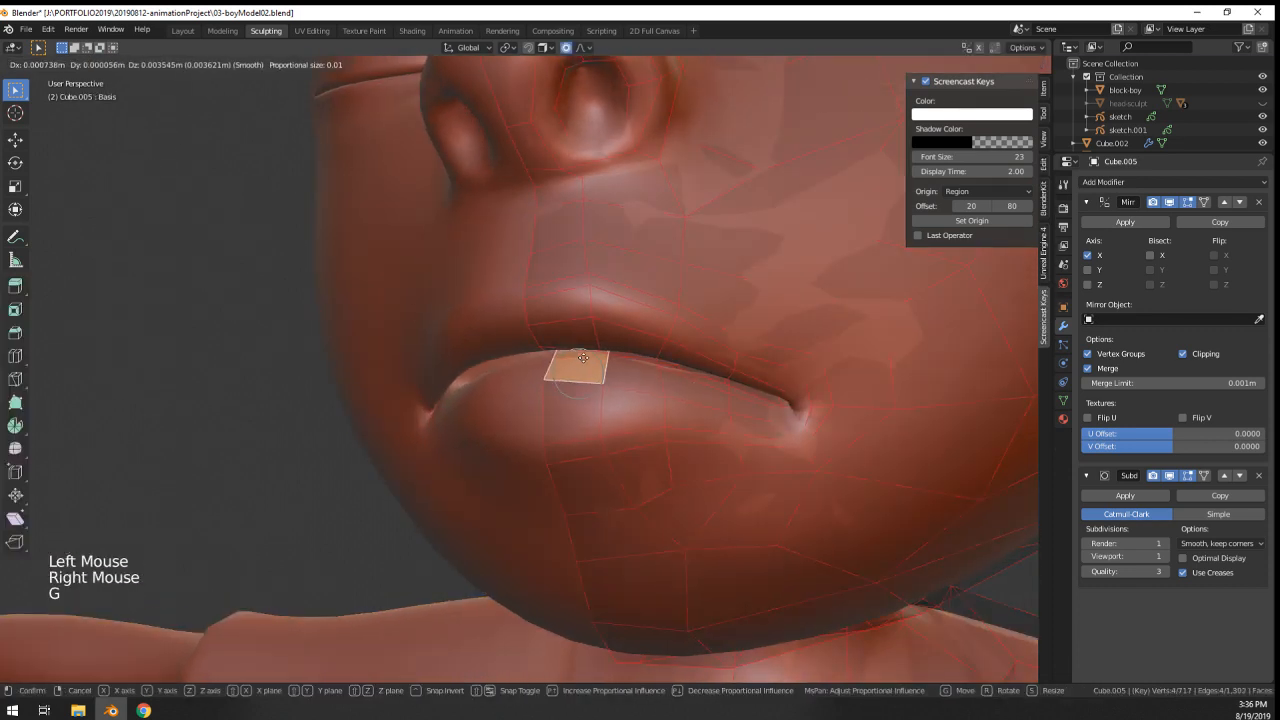
pyautogui.rightClick(579, 360)
pyautogui.press('g')
pyautogui.rightClick(610, 362)
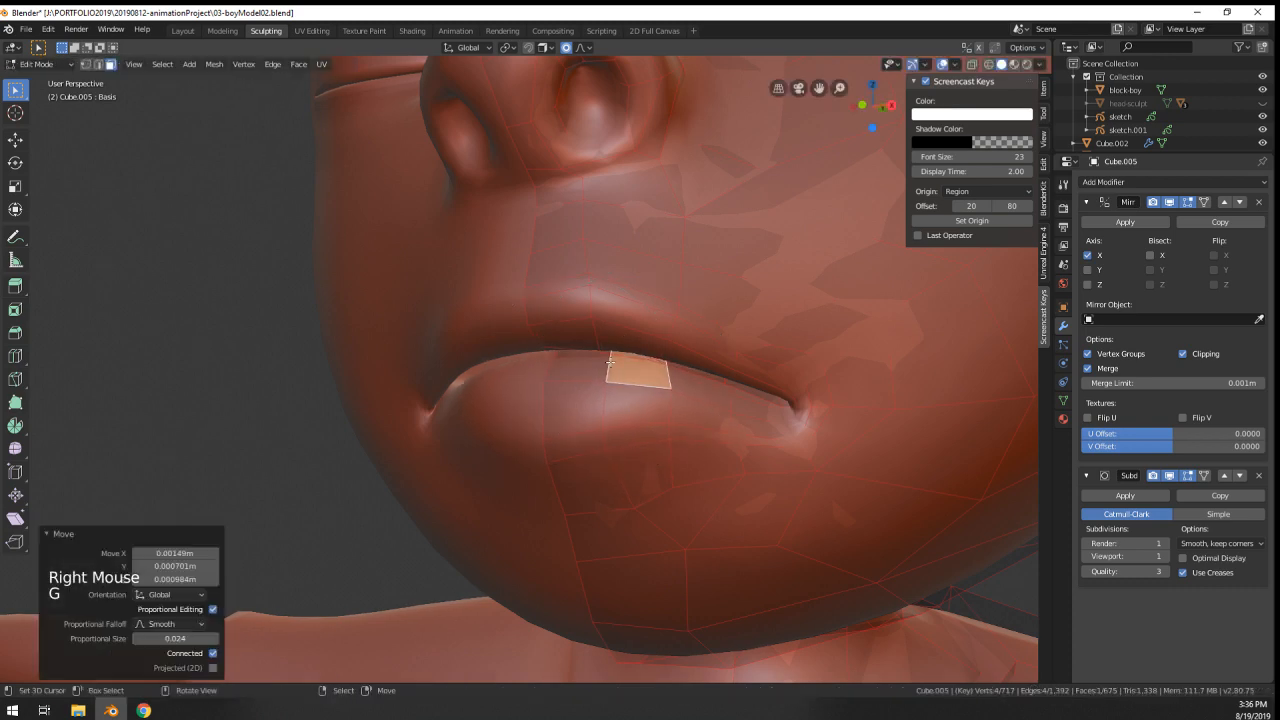
pyautogui.press('g')
pyautogui.click(590, 338)
# - Move an upper-lip face and the neighbouring lip face near the mouth corner to close the remaining gap
pyautogui.moveTo(590, 338); pyautogui.dragTo(734, 346, button='middle')
pyautogui.rightClick(737, 305)
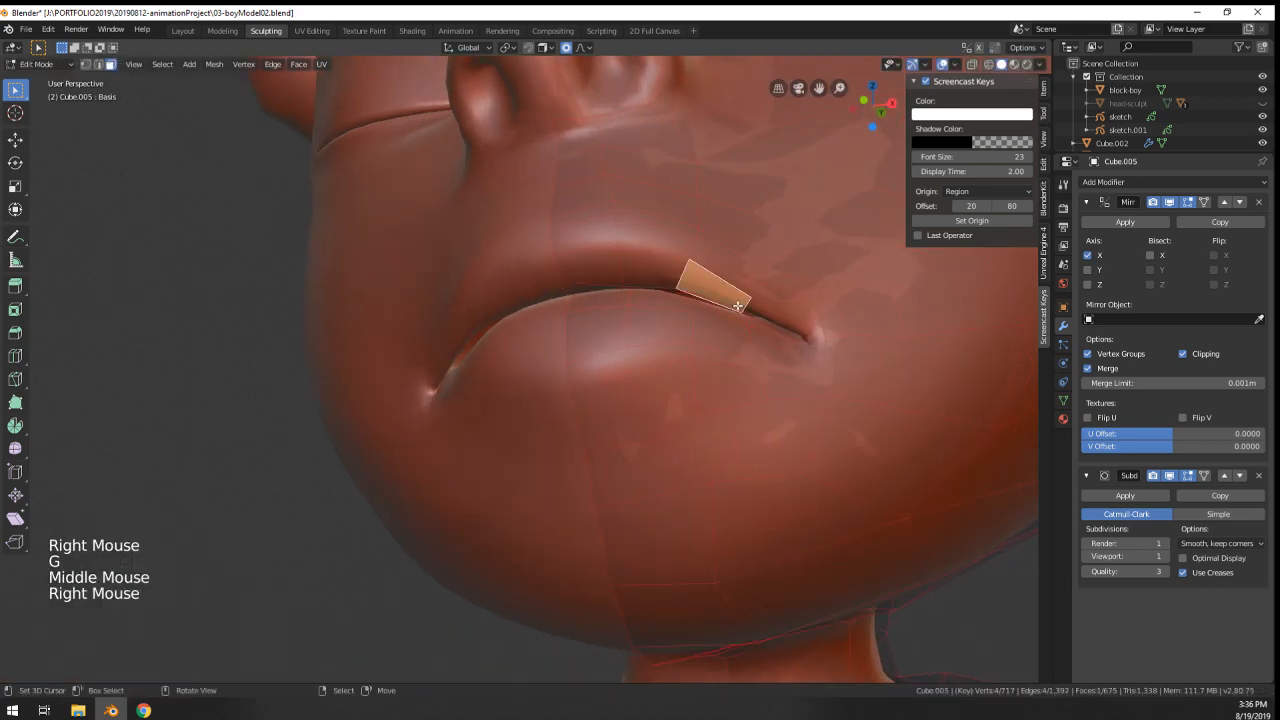
pyautogui.click(736, 309)
pyautogui.rightClick(767, 337)
pyautogui.press('g')
pyautogui.click(769, 337)
pyautogui.press('Tab')
pyautogui.scroll(-3, 771, 340)
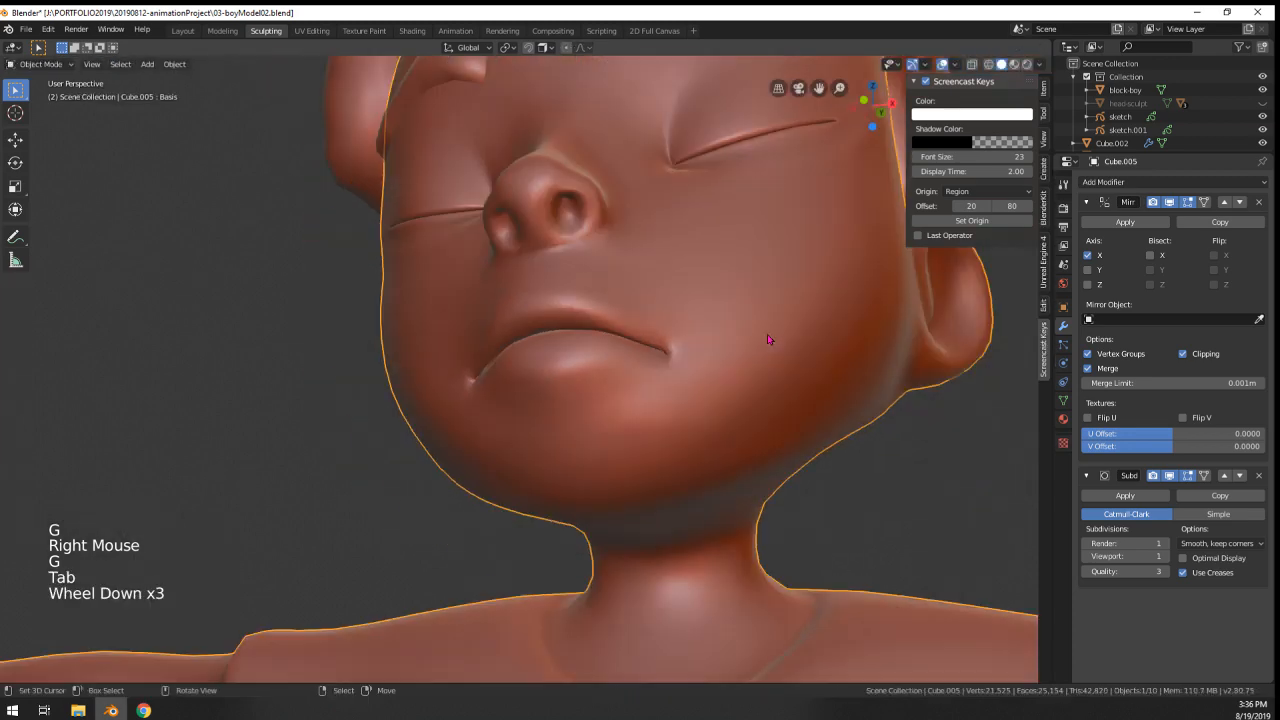
pyautogui.moveTo(771, 340); pyautogui.dragTo(790, 372, button='middle')
pyautogui.moveTo(745, 380); pyautogui.dragTo(625, 420, button='middle')
pyautogui.scroll(-4, 779, 410)
pyautogui.moveTo(625, 420); pyautogui.dragTo(490, 430, button='middle')
# - Rotate and reposition the selected lower-lip face near the mouth corner
pyautogui.press('Tab')
pyautogui.scroll(2, 455, 301)
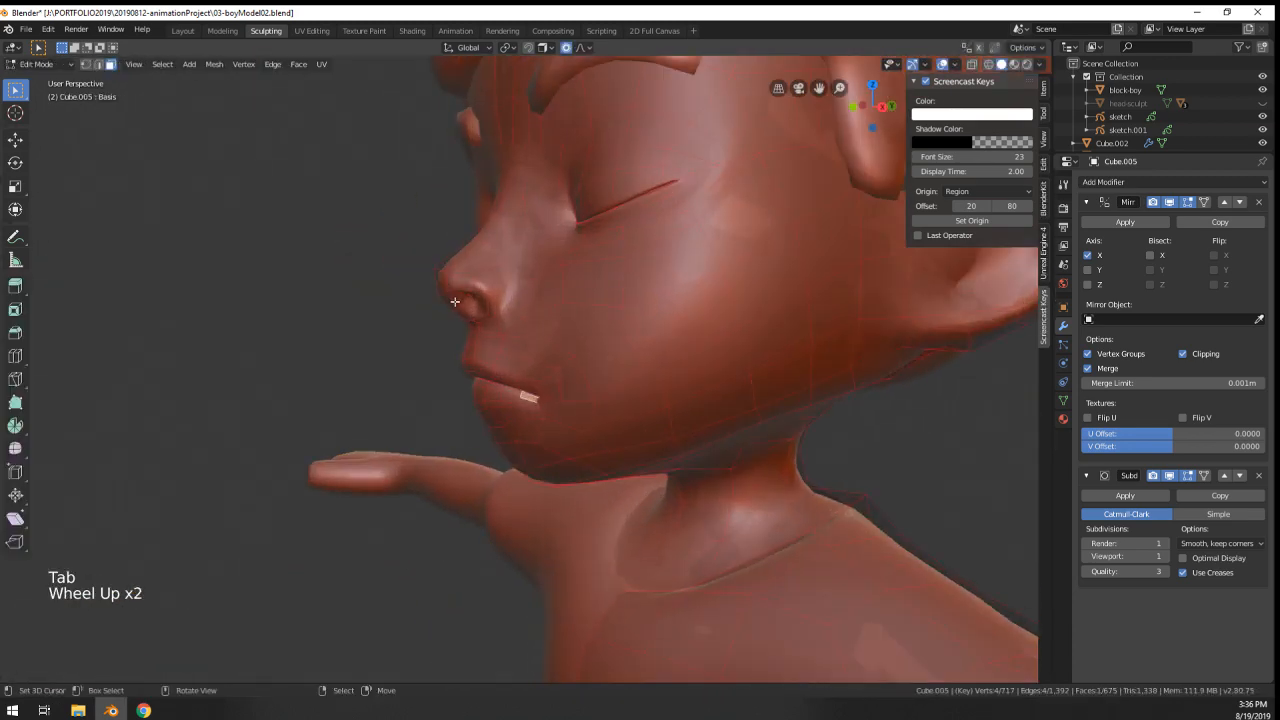
pyautogui.moveTo(474, 286); pyautogui.dragTo(598, 343, button='middle')
pyautogui.press('r')
pyautogui.press('g')
pyautogui.click(639, 341)
pyautogui.press('Tab')
pyautogui.scroll(-4, 631, 366)
pyautogui.scroll(2, 660, 348)
# - Raise the top of the ear and shift its back rim with proportional editing to reshape its outline
pyautogui.press('Tab')
pyautogui.keyDown('shift'); pyautogui.moveTo(598, 343); pyautogui.dragTo(636, 343, button='middle'); pyautogui.keyUp('shift')
pyautogui.rightClick(851, 274)
pyautogui.press('g')
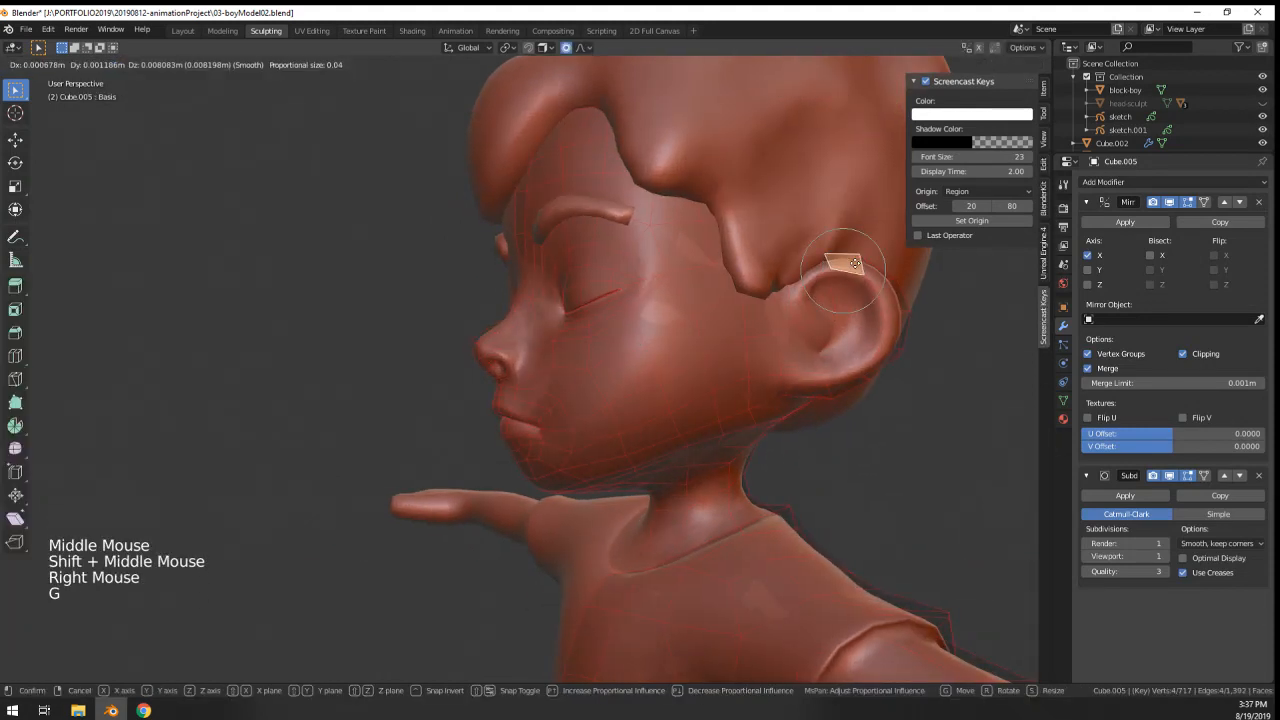
pyautogui.rightClick(855, 262)
pyautogui.press('g')
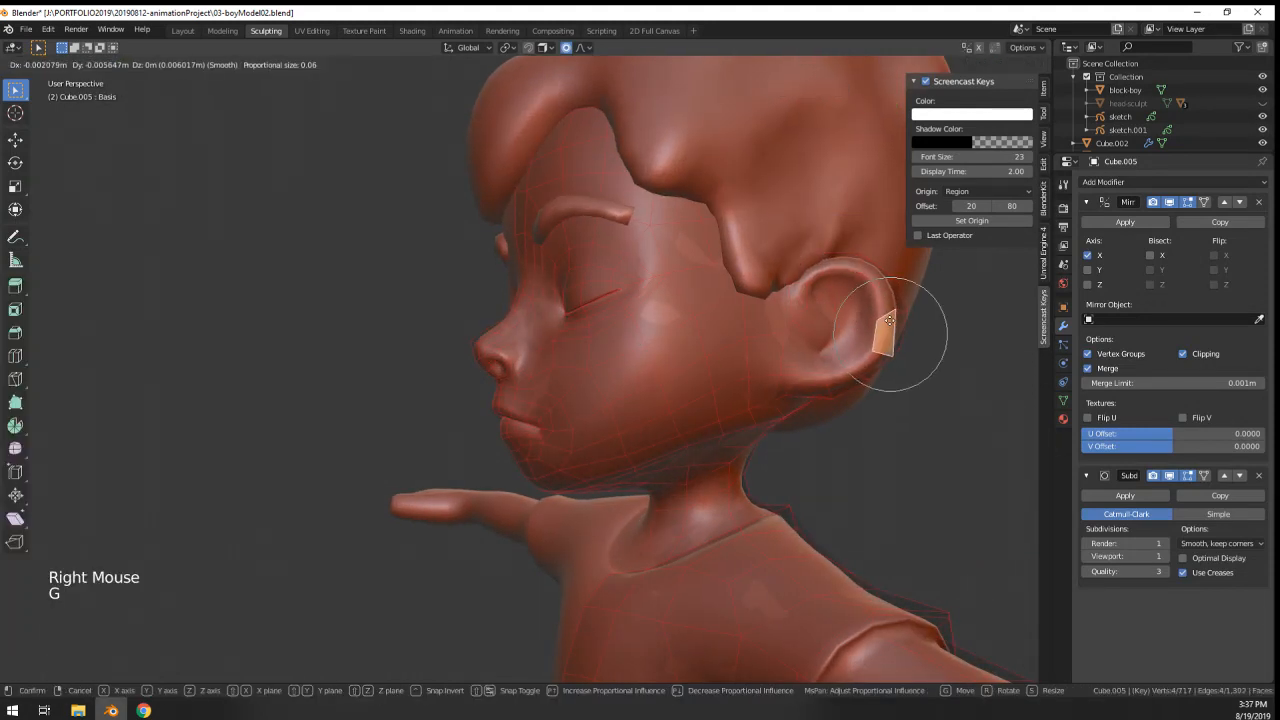
pyautogui.click(889, 321)
pyautogui.moveTo(880, 345)
pyautogui.mouseDown(button='middle')
pyautogui.moveTo(800, 354)
pyautogui.moveTo(895, 358)
pyautogui.mouseUp(button='middle')
pyautogui.press('Tab')
pyautogui.scroll(-1, 820, 358)
# - Move the cheek face beside the nostril slightly with proportional editing to soften the area around the nose
pyautogui.press('Tab')
pyautogui.moveTo(635, 362)
pyautogui.mouseDown(button='middle')
pyautogui.moveTo(687, 365)
pyautogui.moveTo(660, 340)
pyautogui.moveTo(632, 345)
pyautogui.mouseUp(button='middle')
pyautogui.scroll(2, 660, 340)
pyautogui.scroll(1, 632, 345)
pyautogui.rightClick(630, 343)
pyautogui.press('g')
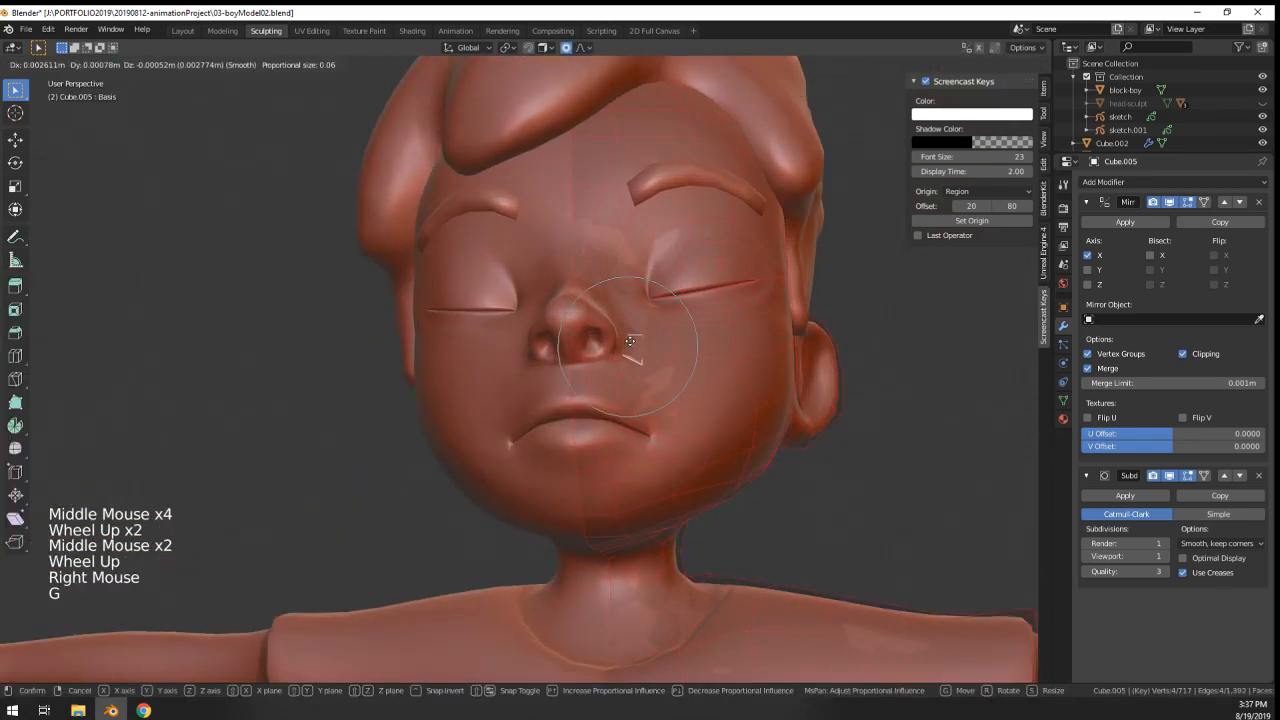
pyautogui.click(630, 342)
pyautogui.press('Tab')
pyautogui.scroll(-5, 640, 360)
pyautogui.moveTo(655, 392); pyautogui.dragTo(579, 361, button='middle')
pyautogui.scroll(6, 579, 361)
pyautogui.keyDown('shift'); pyautogui.moveTo(806, 321); pyautogui.dragTo(712, 360, button='middle'); pyautogui.keyUp('shift')
pyautogui.moveTo(712, 360); pyautogui.dragTo(741, 241, button='middle')
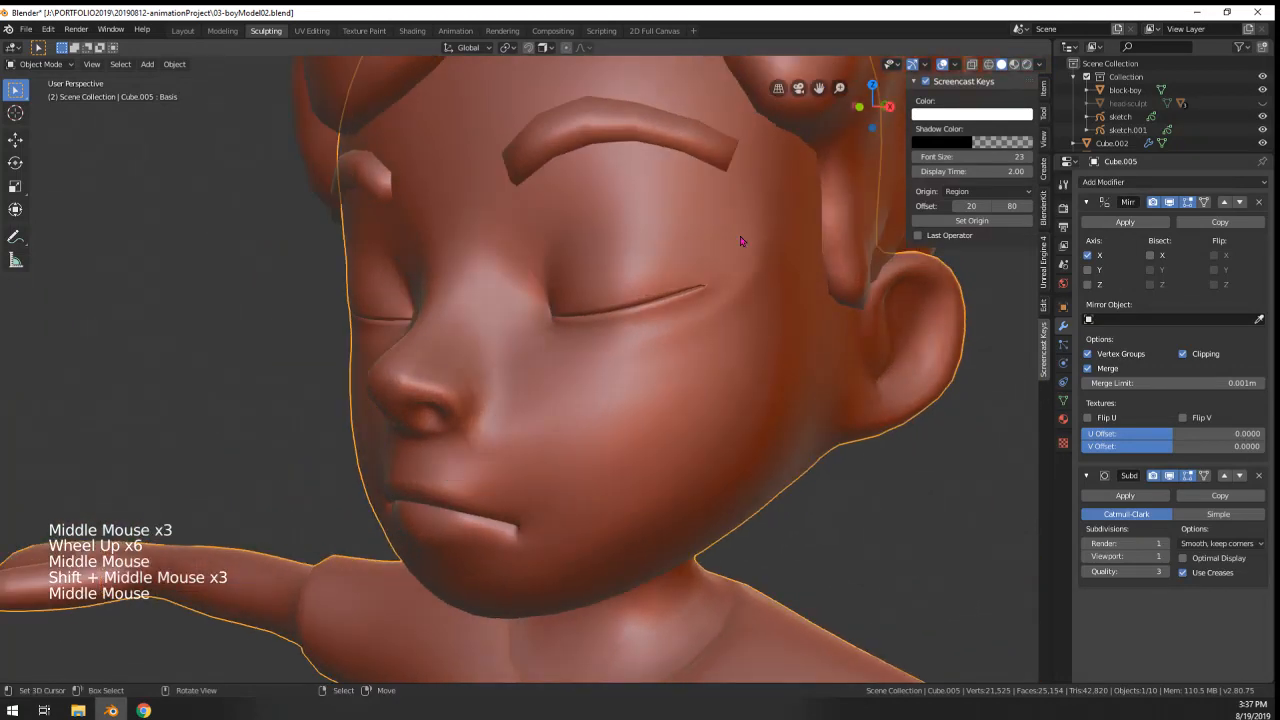
# - Try to smooth the skin beside the closed eye's outer corner with a 47 px sculpting brush
pyautogui.click(57, 108)
pyautogui.press('f')
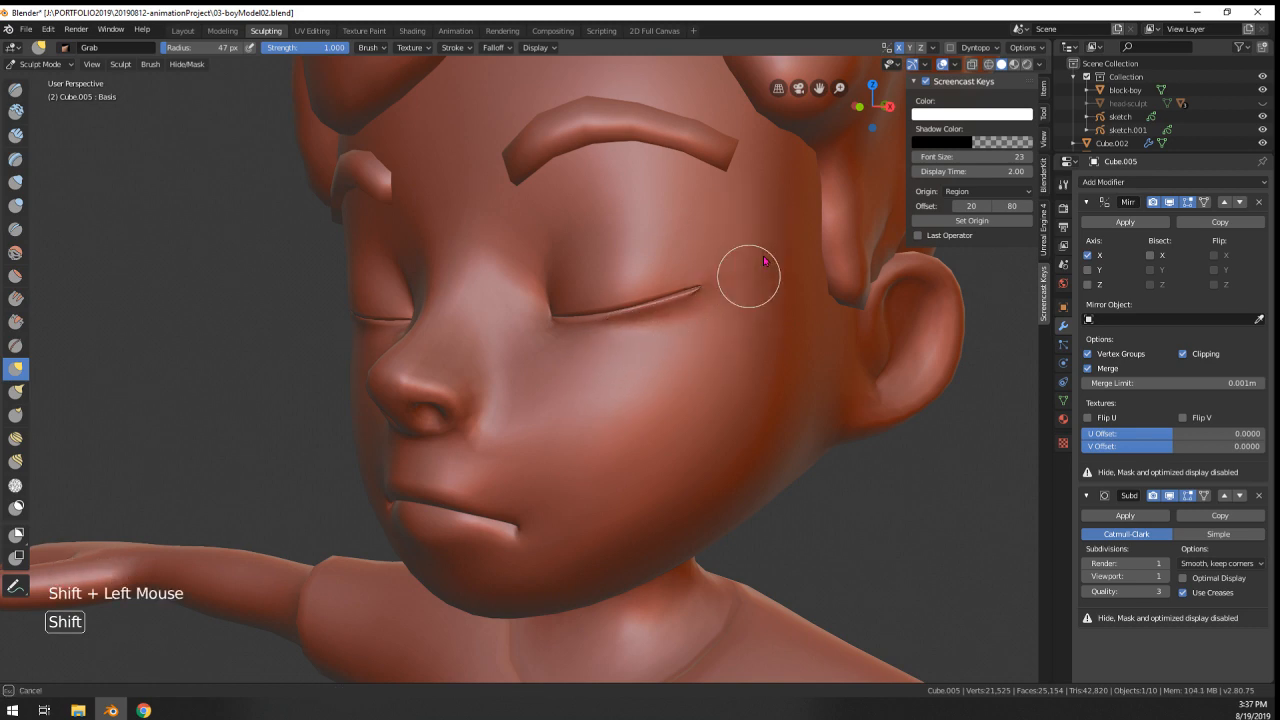
pyautogui.moveTo(764, 261)
pyautogui.mouseDown(button='middle')
pyautogui.moveTo(814, 263)
pyautogui.moveTo(737, 274)
pyautogui.moveTo(683, 327)
pyautogui.moveTo(709, 320)
pyautogui.mouseUp(button='middle')
pyautogui.hotkey('ctrl', 'z')
pyautogui.scroll(2, 698, 322)
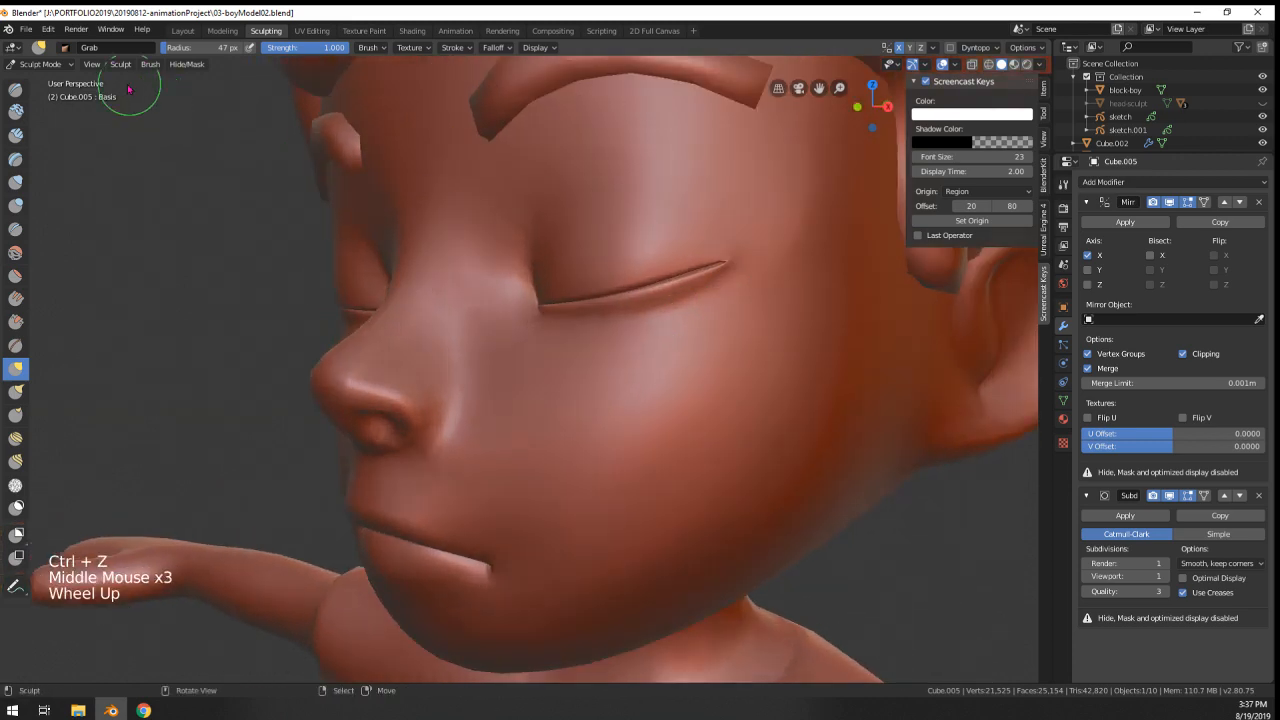
# - Return the head to mesh editing and move the face just below the closed eye slightly with proportional editing
pyautogui.click(40, 64)
pyautogui.click(54, 97)
pyautogui.moveTo(625, 248); pyautogui.dragTo(646, 281, button='middle')
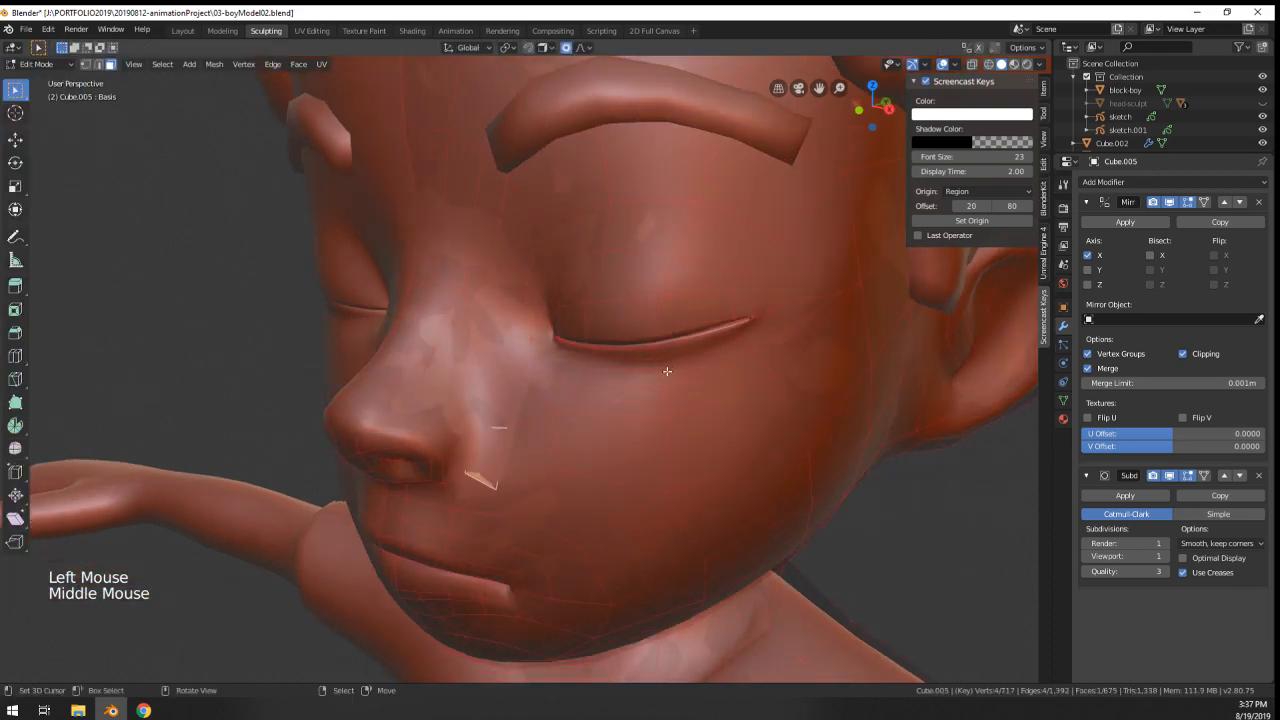
pyautogui.rightClick(688, 373)
pyautogui.moveTo(688, 373); pyautogui.dragTo(528, 355, button='middle')
pyautogui.press('g')
pyautogui.click(721, 423)
pyautogui.press('Tab')
pyautogui.scroll(-5, 612, 337)
pyautogui.press('Tab')
pyautogui.scroll(6, 546, 322)
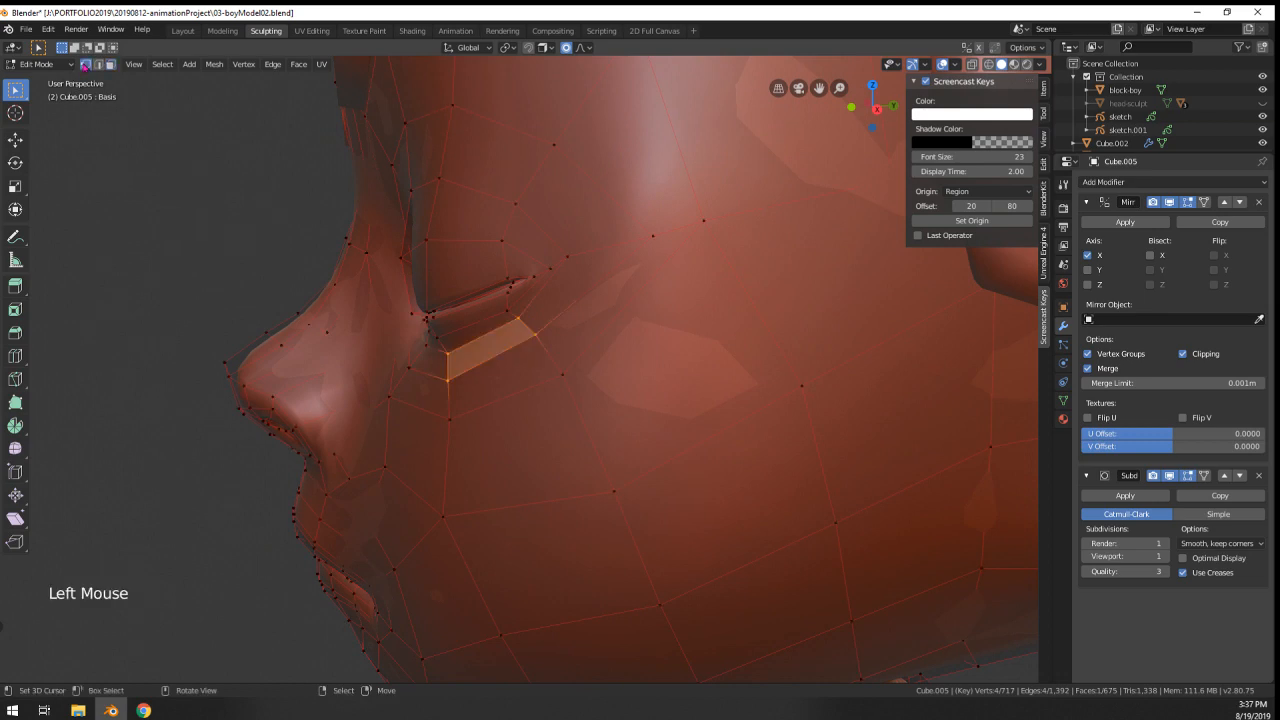
# - Move the vertex beside the closed eye's outer corner slightly to refine the crease end
pyautogui.rightClick(577, 256)
pyautogui.press('g')
pyautogui.press('Tab')
pyautogui.scroll(-5, 600, 255)
pyautogui.moveTo(600, 255)
pyautogui.mouseDown(button='middle')
pyautogui.moveTo(678, 287)
pyautogui.moveTo(800, 283)
pyautogui.moveTo(615, 296)
pyautogui.moveTo(745, 269)
pyautogui.moveTo(648, 275)
pyautogui.mouseUp(button='middle')
# - Try the head with a subdivision level of 3 to preview its smoothed surface
pyautogui.press('w')
pyautogui.click(678, 289)
pyautogui.scroll(7, 630, 287)
pyautogui.scroll(-4, 620, 288)
pyautogui.press('w')
pyautogui.click(627, 268)
pyautogui.hotkey('ctrl', '2')
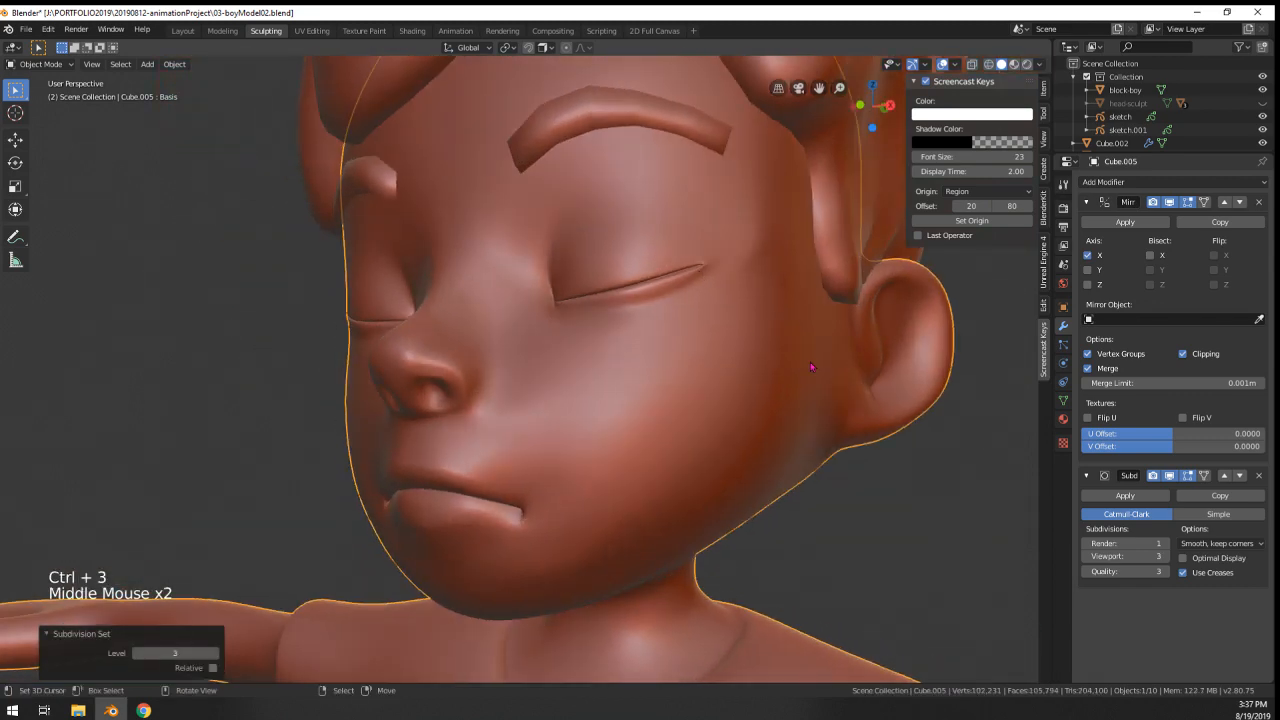
pyautogui.moveTo(817, 365); pyautogui.dragTo(864, 358, button='middle')
pyautogui.moveTo(759, 343); pyautogui.dragTo(735, 322, button='middle')
pyautogui.moveTo(735, 322); pyautogui.dragTo(723, 317, button='middle')
pyautogui.scroll(2, 811, 277)
pyautogui.keyDown('shift'); pyautogui.moveTo(811, 277); pyautogui.dragTo(760, 310, button='middle'); pyautogui.keyUp('shift')
pyautogui.moveTo(760, 310); pyautogui.dragTo(740, 340, button='middle')
# - Reposition the vertex at the eye's outer corner and rotate the area 12.7° with proportional editing
pyautogui.press('Tab')
pyautogui.scroll(1, 730, 352)
pyautogui.press('g')
pyautogui.click(785, 376)
pyautogui.press('g')
pyautogui.click(727, 318)
pyautogui.press('r')
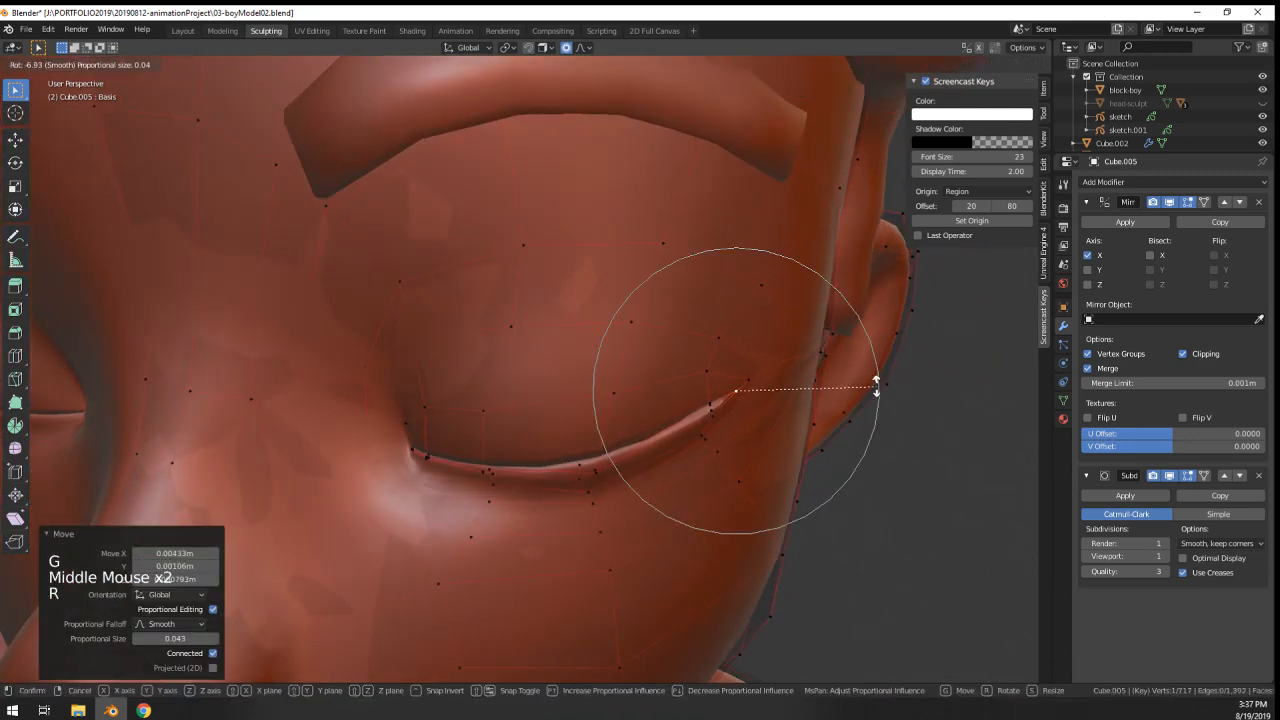
pyautogui.click(892, 373)
pyautogui.press('g')
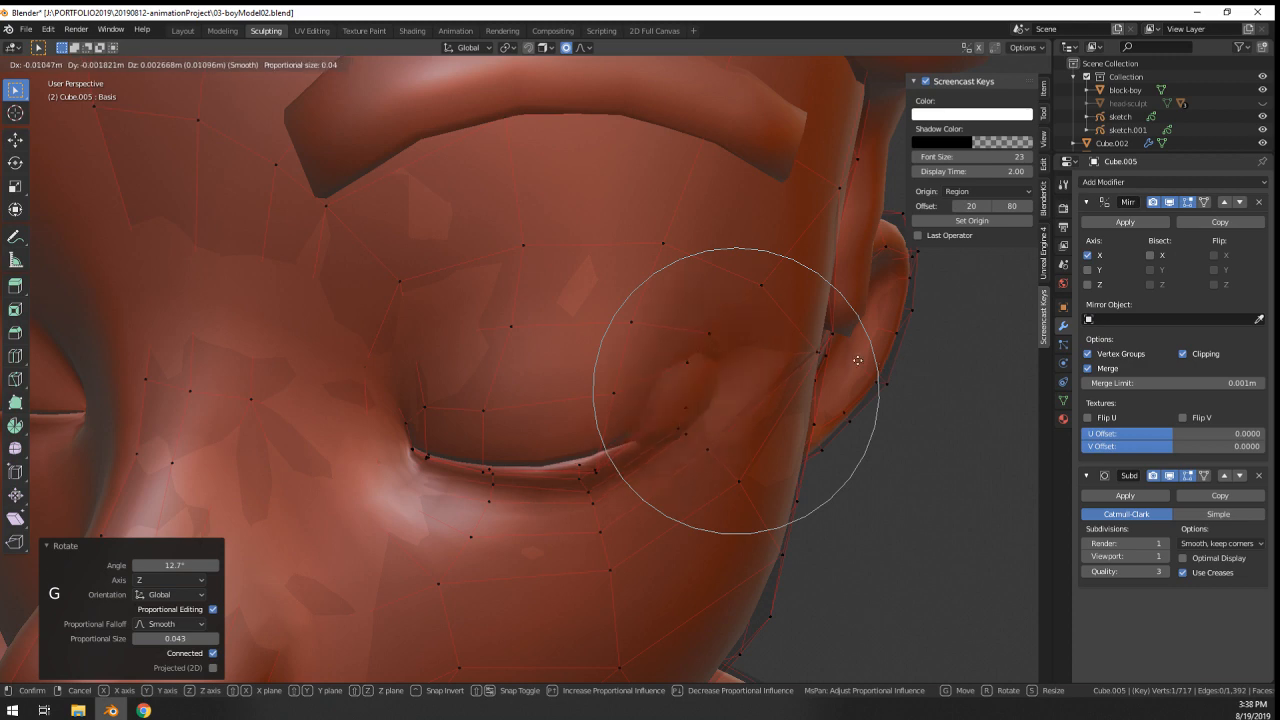
pyautogui.click(884, 361)
# - Select the two temple vertices beyond the eye's outer corner and reposition them with proportional editing
pyautogui.moveTo(884, 361); pyautogui.dragTo(835, 352, button='middle')
pyautogui.rightClick(735, 345)
pyautogui.keyDown('shift'); pyautogui.rightClick(766, 326); pyautogui.keyUp('shift')
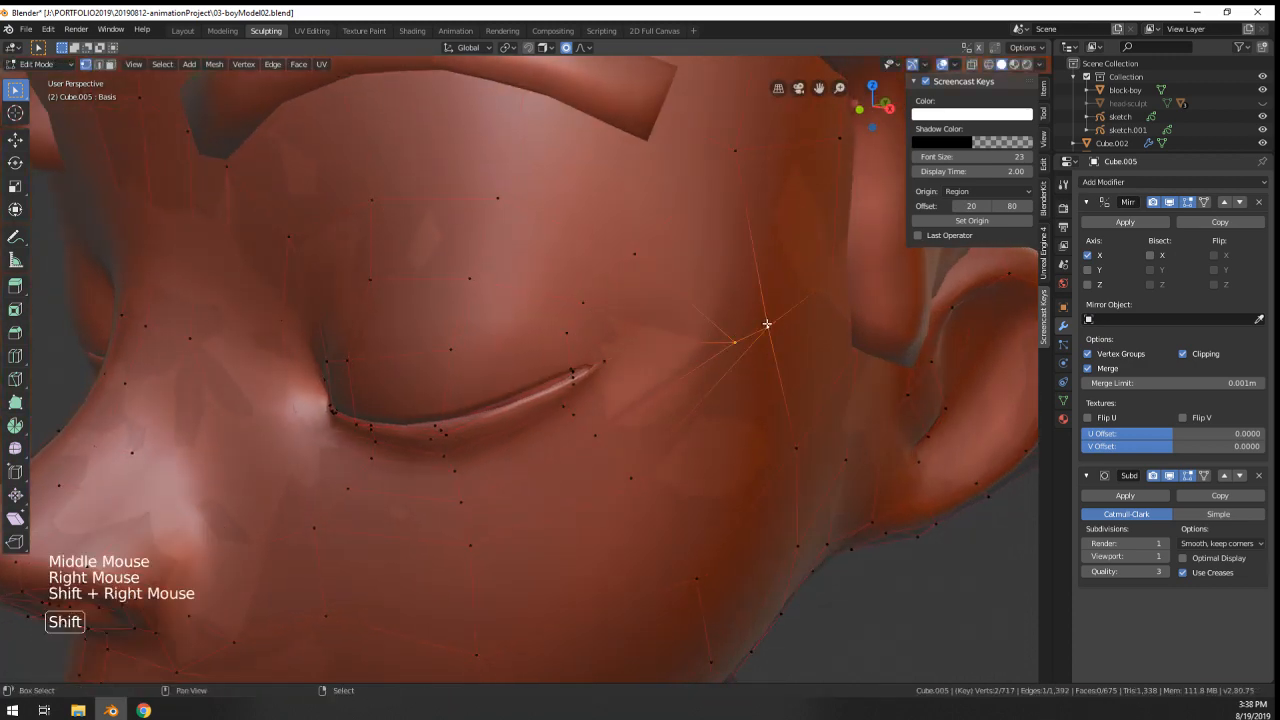
pyautogui.moveTo(766, 326); pyautogui.dragTo(455, 354, button='middle')
pyautogui.press('g')
pyautogui.click(789, 354)
pyautogui.press('g')
pyautogui.click(440, 343)
# - Slide the temple vertex along its edge slightly towards the ear
pyautogui.rightClick(451, 333)
pyautogui.press('g')
pyautogui.press('g')
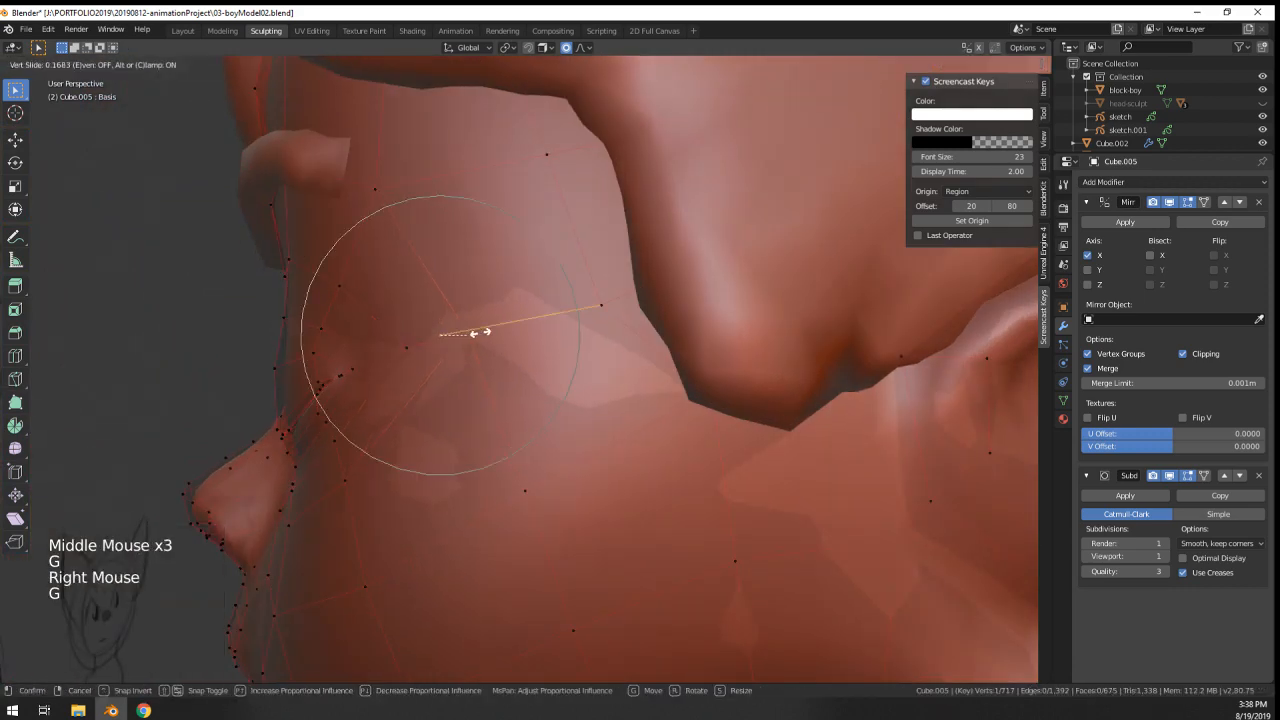
pyautogui.click(486, 329)
pyautogui.scroll(-7, 586, 354)
pyautogui.press('Tab')
pyautogui.moveTo(586, 354); pyautogui.dragTo(783, 366, button='middle')
pyautogui.scroll(5, 693, 357)
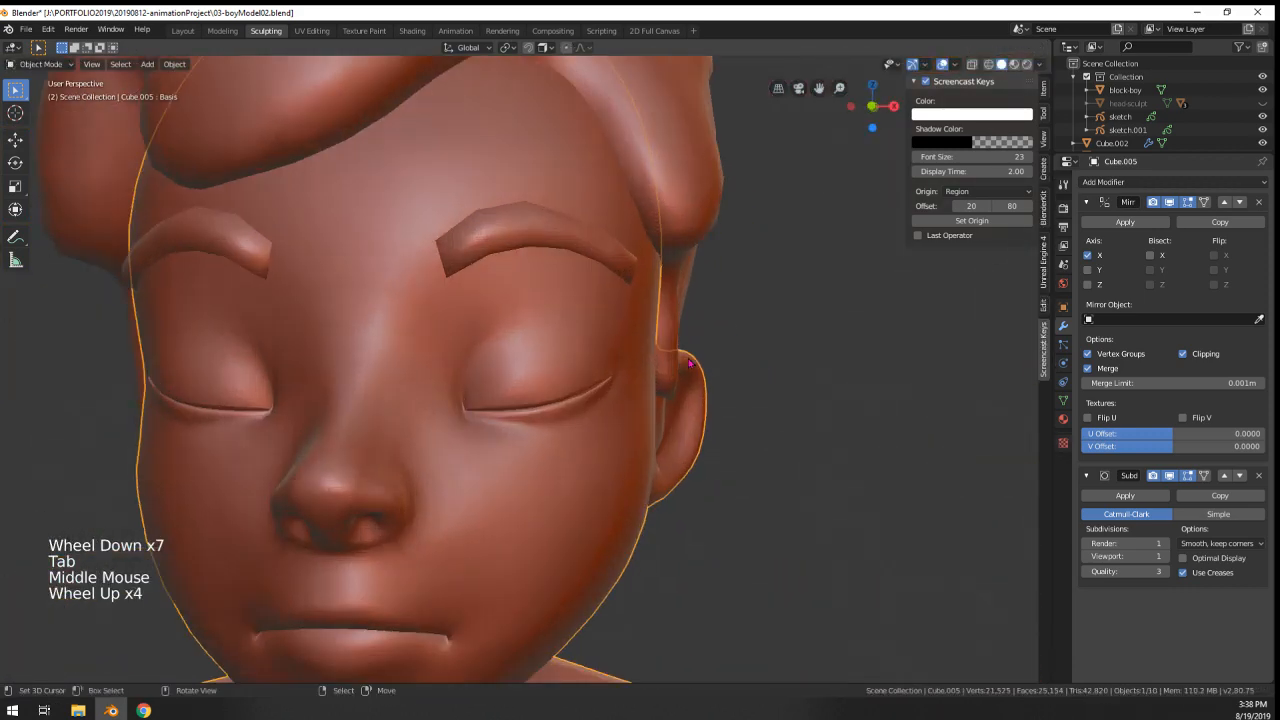
# - Raise the temple vertex in front of the ear slightly with proportional editing
pyautogui.press('Tab')
pyautogui.moveTo(693, 357); pyautogui.dragTo(683, 346, button='middle')
pyautogui.press('g')
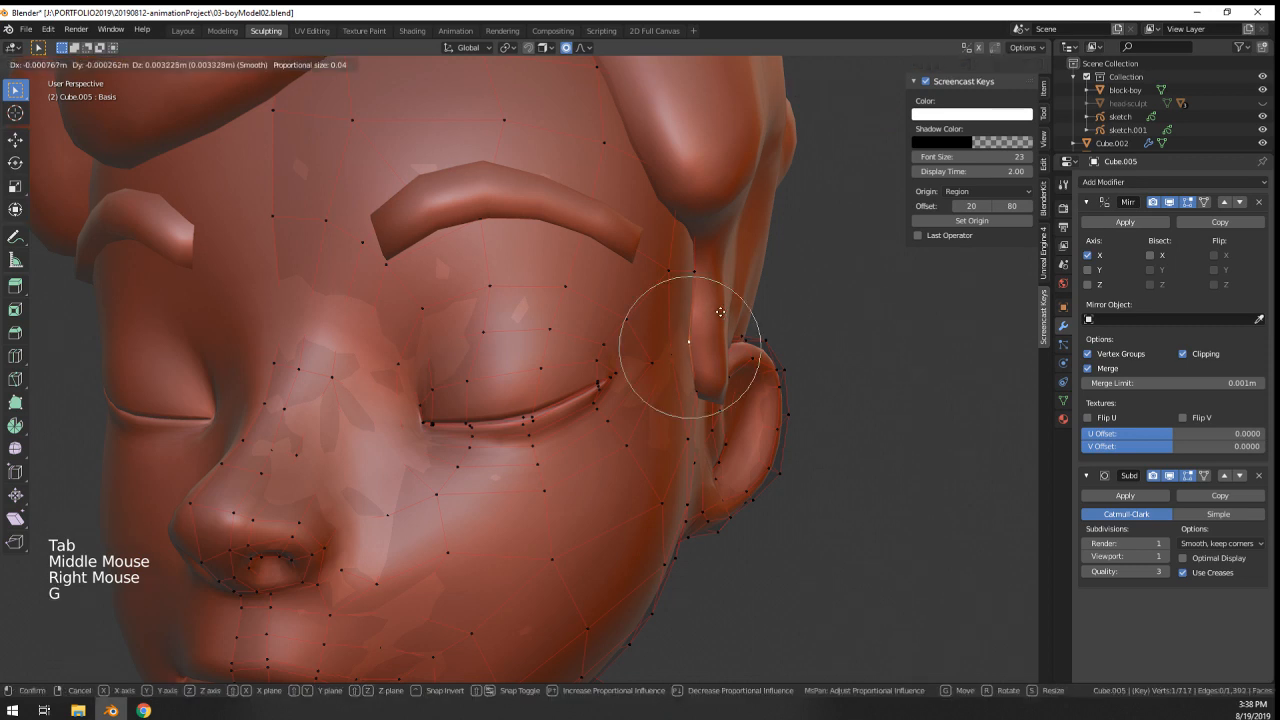
pyautogui.click(718, 316)
pyautogui.press('Tab')
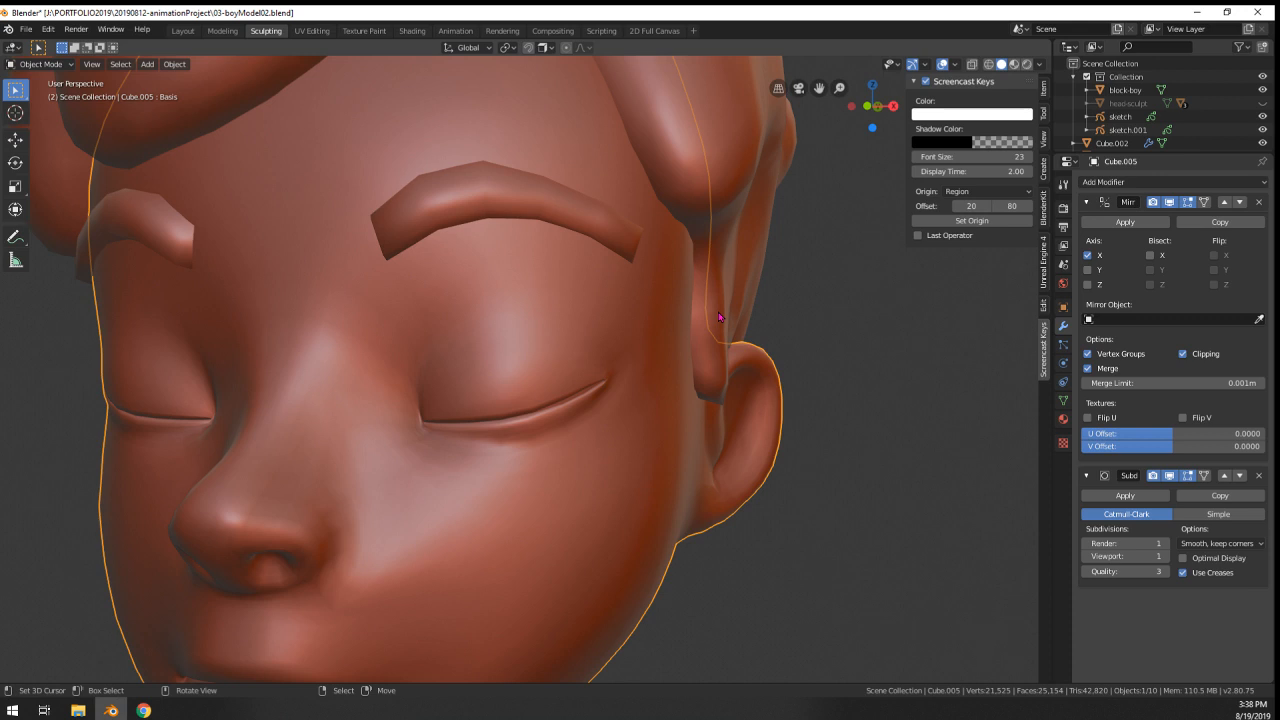
pyautogui.moveTo(718, 316); pyautogui.dragTo(626, 337, button='middle')
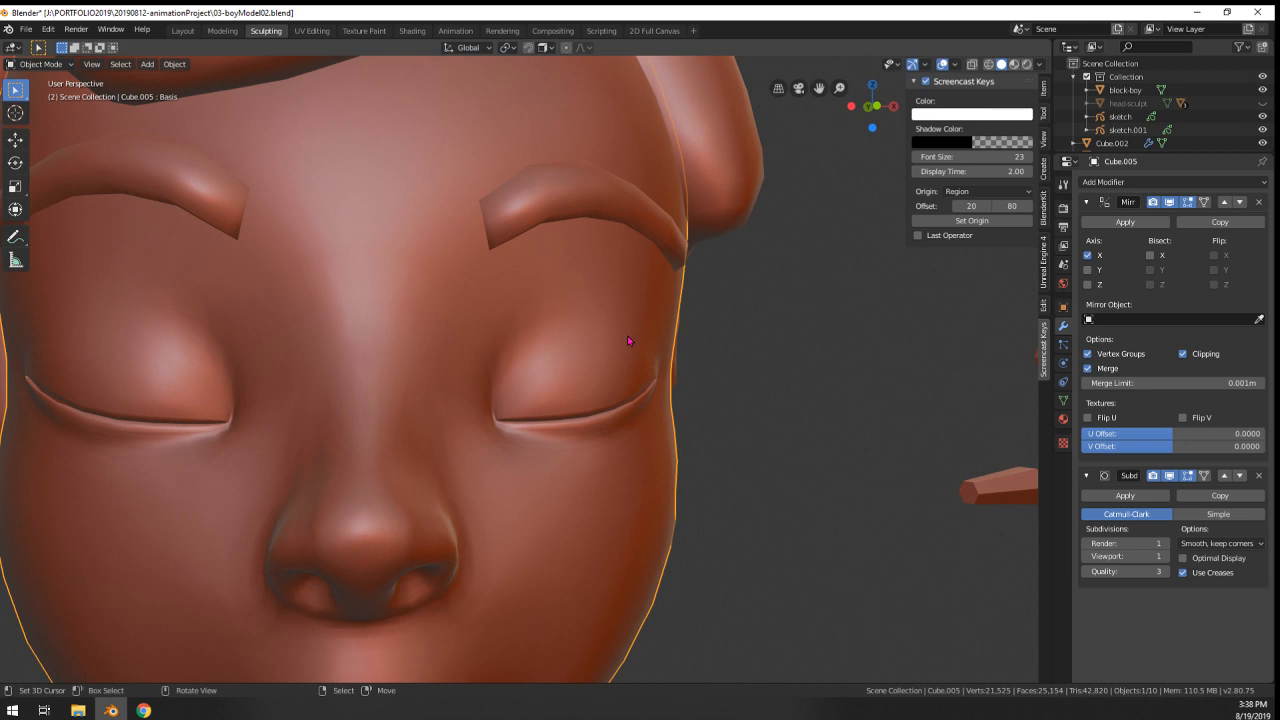
# - Nudge the vertex between the nose bridge and the eye's inner corner
pyautogui.moveTo(628, 341); pyautogui.dragTo(443, 416, button='middle')
pyautogui.scroll(1, 479, 409)
pyautogui.press('Tab')
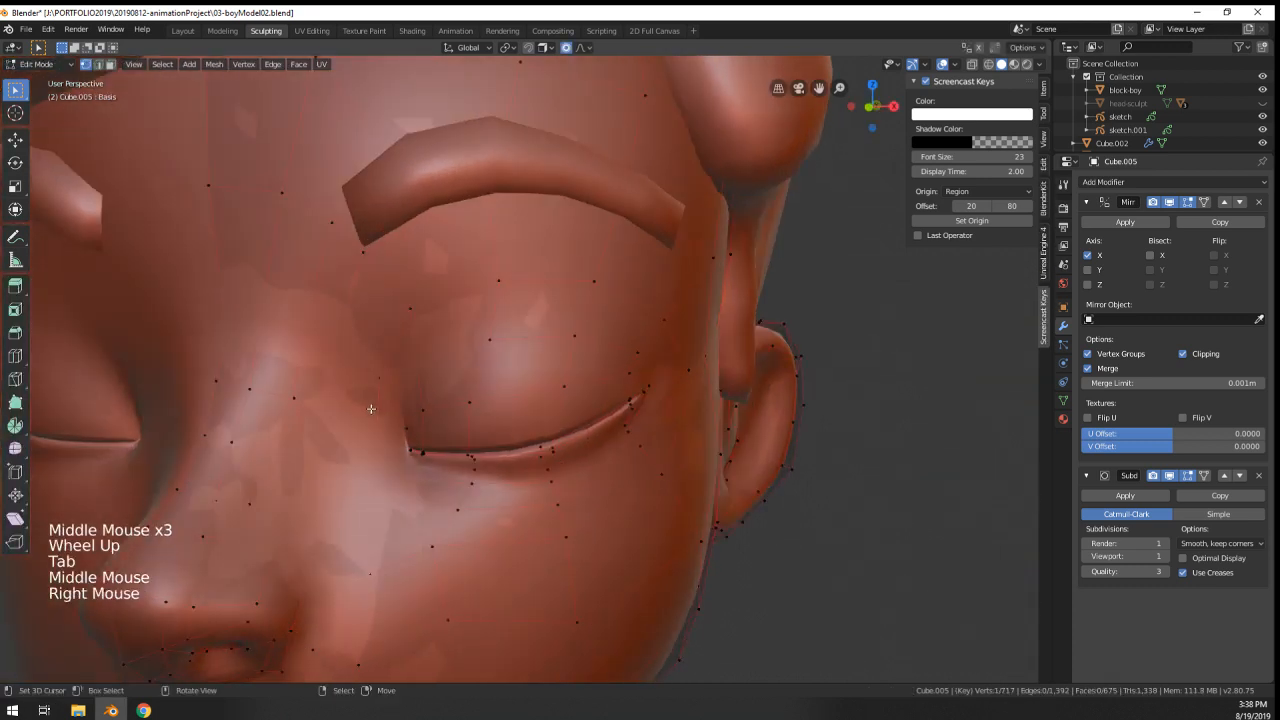
pyautogui.press('g')
pyautogui.press('Tab')
pyautogui.scroll(-7, 380, 414)
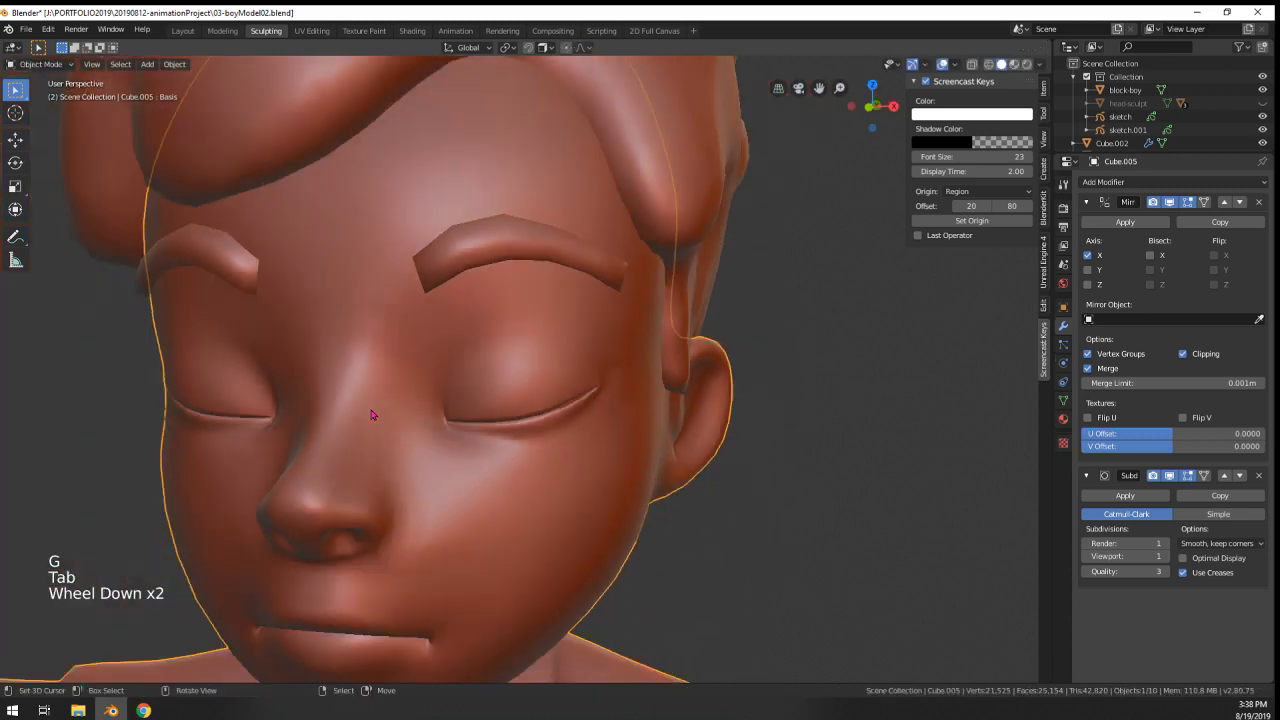
# - Lower the two vertices beneath the middle of the closed eye slightly to shape the under-eye area
pyautogui.moveTo(657, 375); pyautogui.dragTo(566, 449, button='middle')
pyautogui.scroll(7, 600, 430)
pyautogui.press('Tab')
pyautogui.rightClick(531, 469)
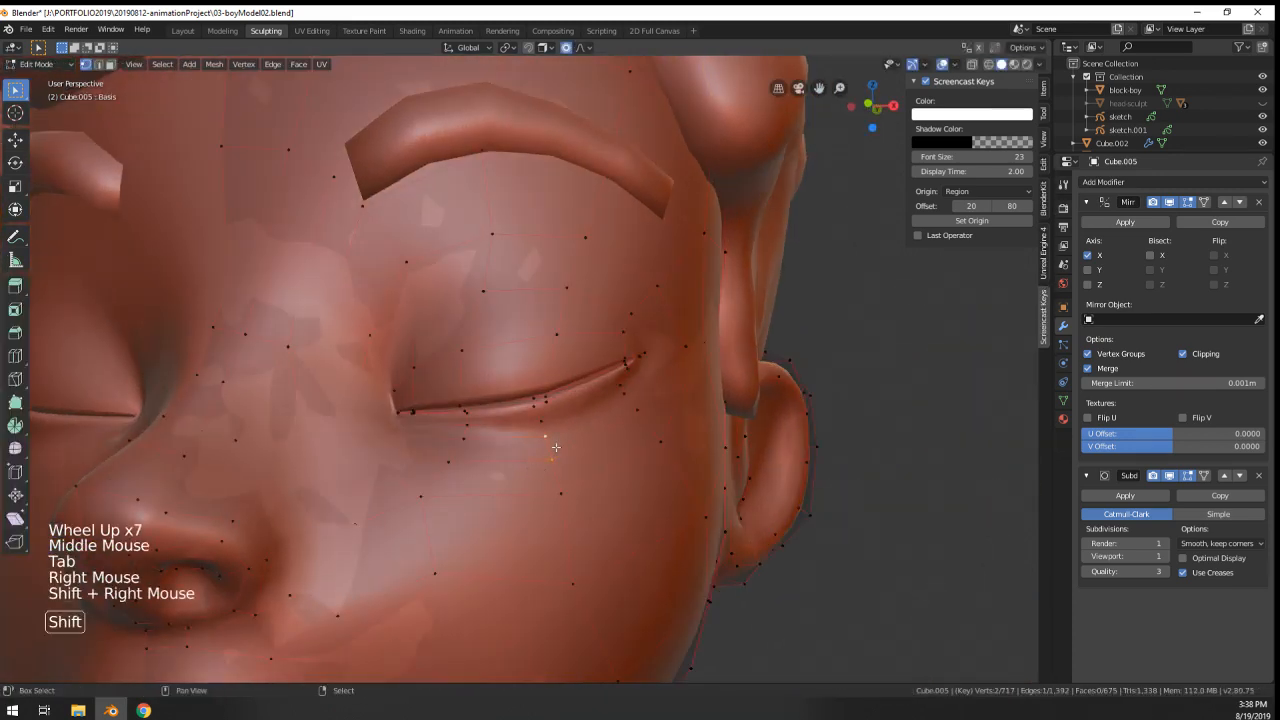
pyautogui.press('g')
pyautogui.click(559, 471)
# - Adjust the two vertices beneath the inner part of the closed eye to match the under-eye curve
pyautogui.rightClick(467, 447)
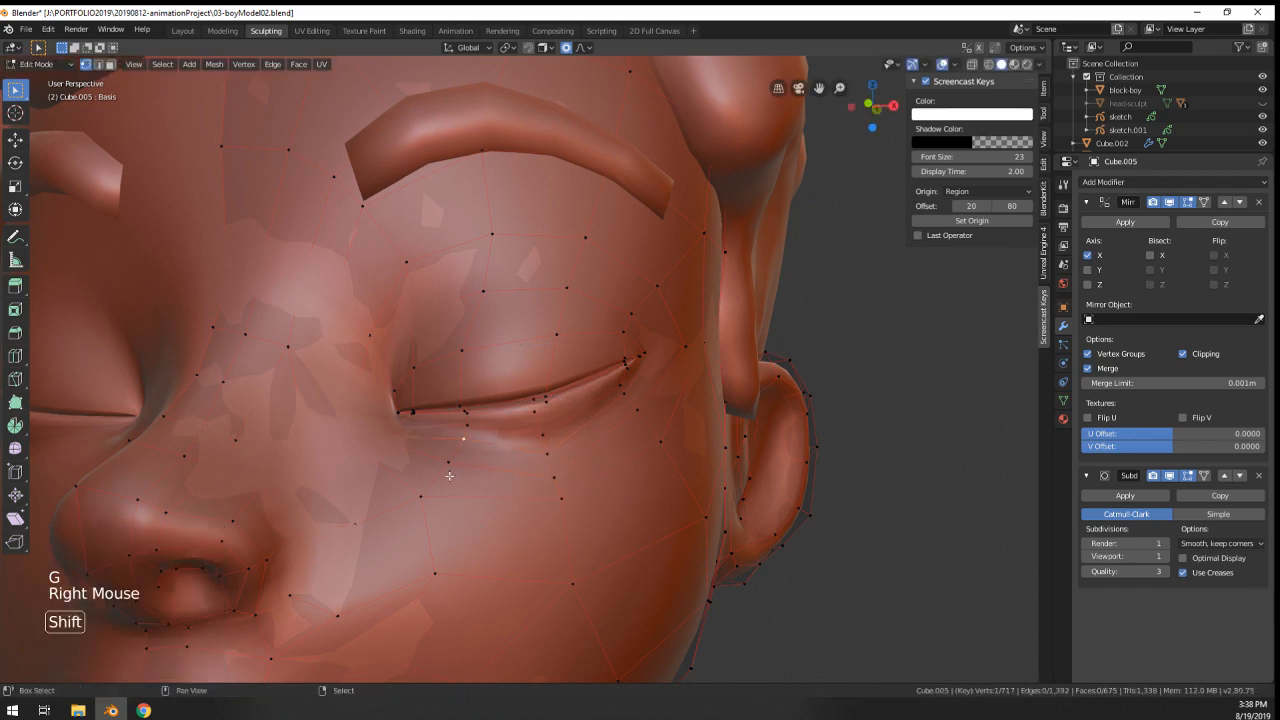
pyautogui.keyDown('shift'); pyautogui.rightClick(449, 474); pyautogui.keyUp('shift')
pyautogui.press('g')
pyautogui.press('Tab')
pyautogui.scroll(-4, 457, 466)
pyautogui.moveTo(457, 466); pyautogui.dragTo(578, 403, button='middle')
pyautogui.scroll(3, 534, 437)
# - Lower the temple vertex and the outer eye-corner vertex slightly with proportional editing
pyautogui.press('Tab')
pyautogui.rightClick(640, 349)
pyautogui.press('g')
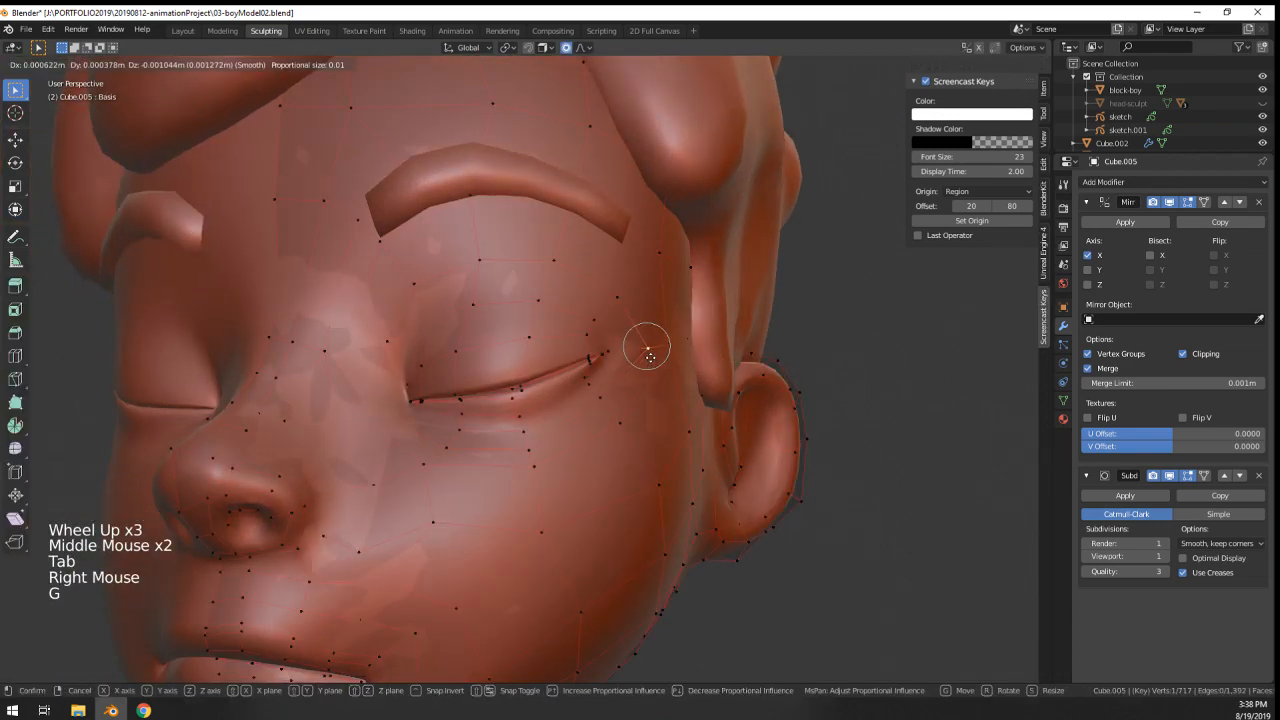
pyautogui.click(652, 367)
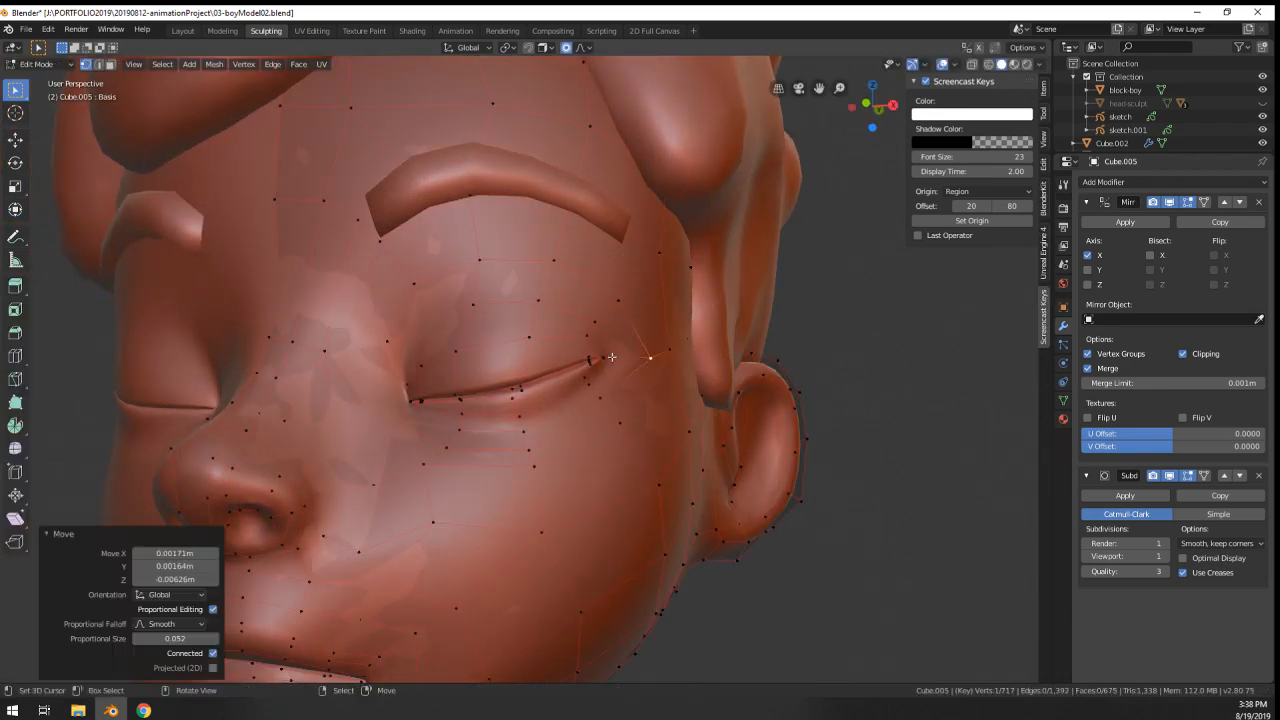
pyautogui.rightClick(598, 359)
pyautogui.press('g')
pyautogui.click(600, 365)
# - Adjust the vertex at the middle of the eyelid crease with proportional editing and check the whole character
pyautogui.rightClick(518, 394)
pyautogui.press('g')
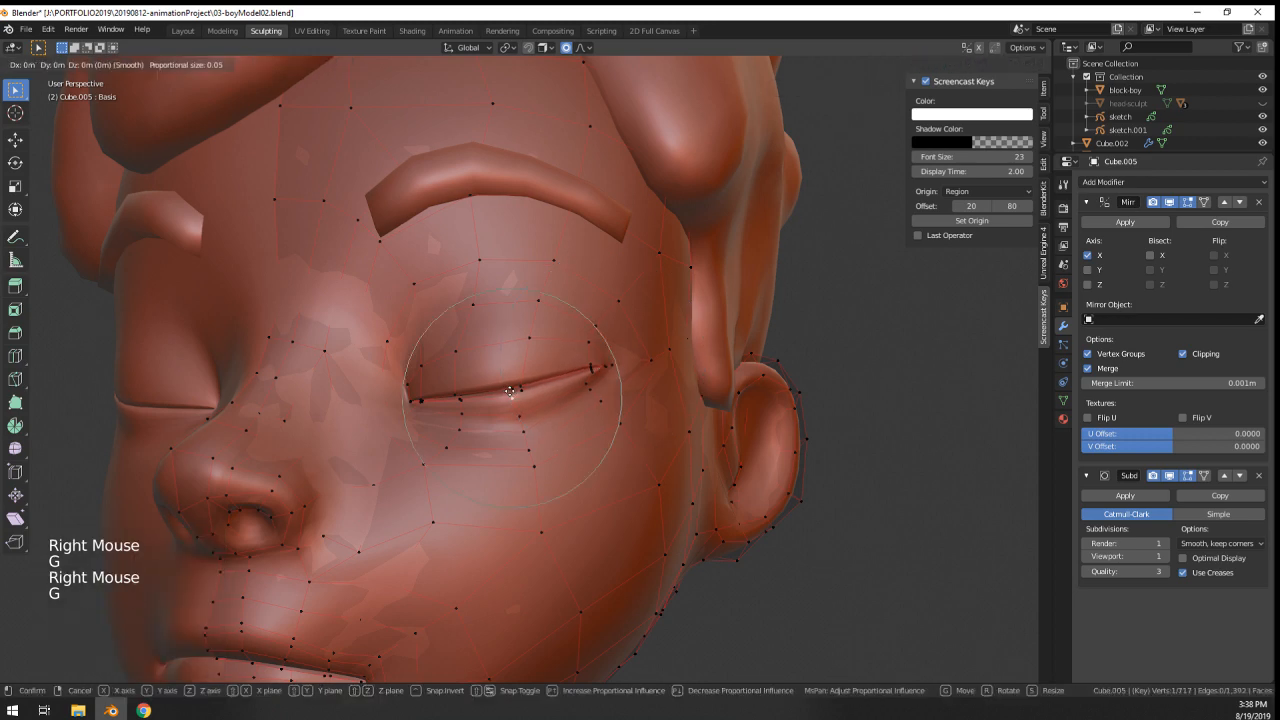
pyautogui.click(518, 394)
pyautogui.press('Tab')
pyautogui.scroll(-4, 587, 422)
pyautogui.moveTo(587, 422); pyautogui.dragTo(640, 450, button='middle')
pyautogui.scroll(-4, 627, 425)
pyautogui.scroll(-6, 655, 485)
pyautogui.scroll(2, 660, 470)
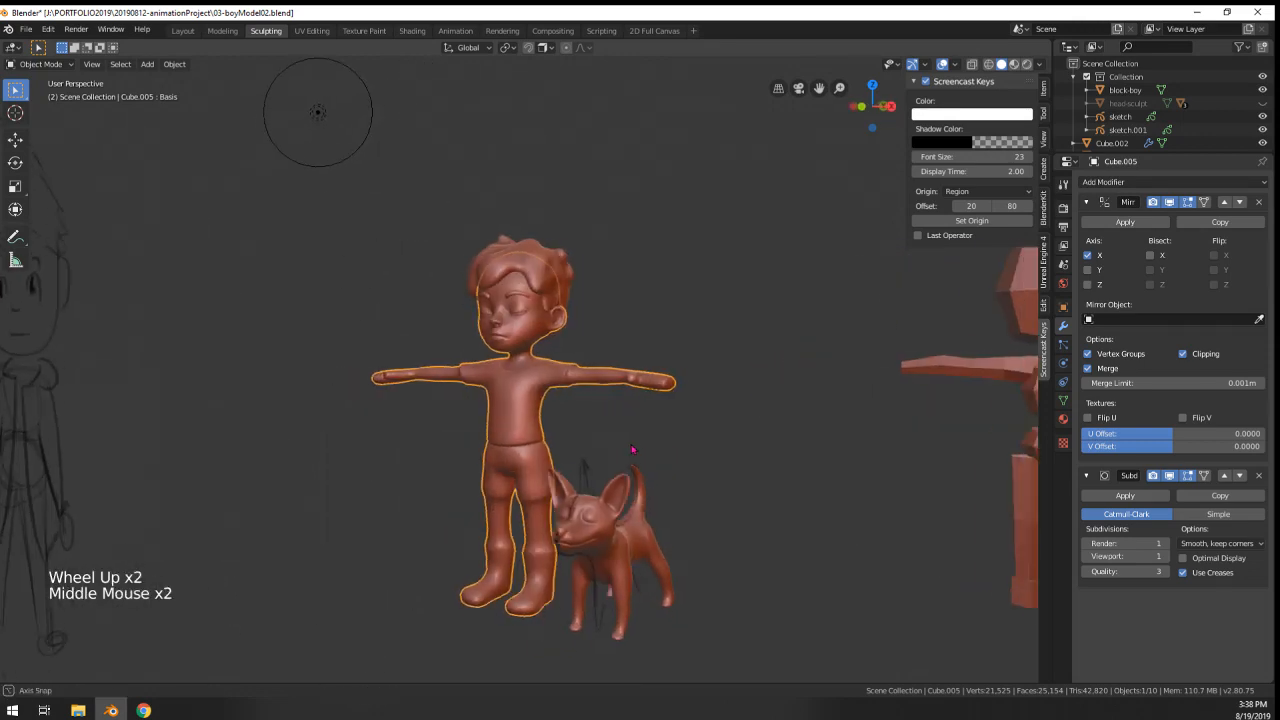
# - Open the boy's body mesh for editing and select the edge loop at the shorts' hem
pyautogui.rightClick(630, 520)
pyautogui.moveTo(686, 556); pyautogui.dragTo(690, 520, button='middle')
pyautogui.keyDown('shift'); pyautogui.moveTo(680, 510); pyautogui.dragTo(668, 434, button='middle'); pyautogui.keyUp('shift')
pyautogui.scroll(6, 580, 385)
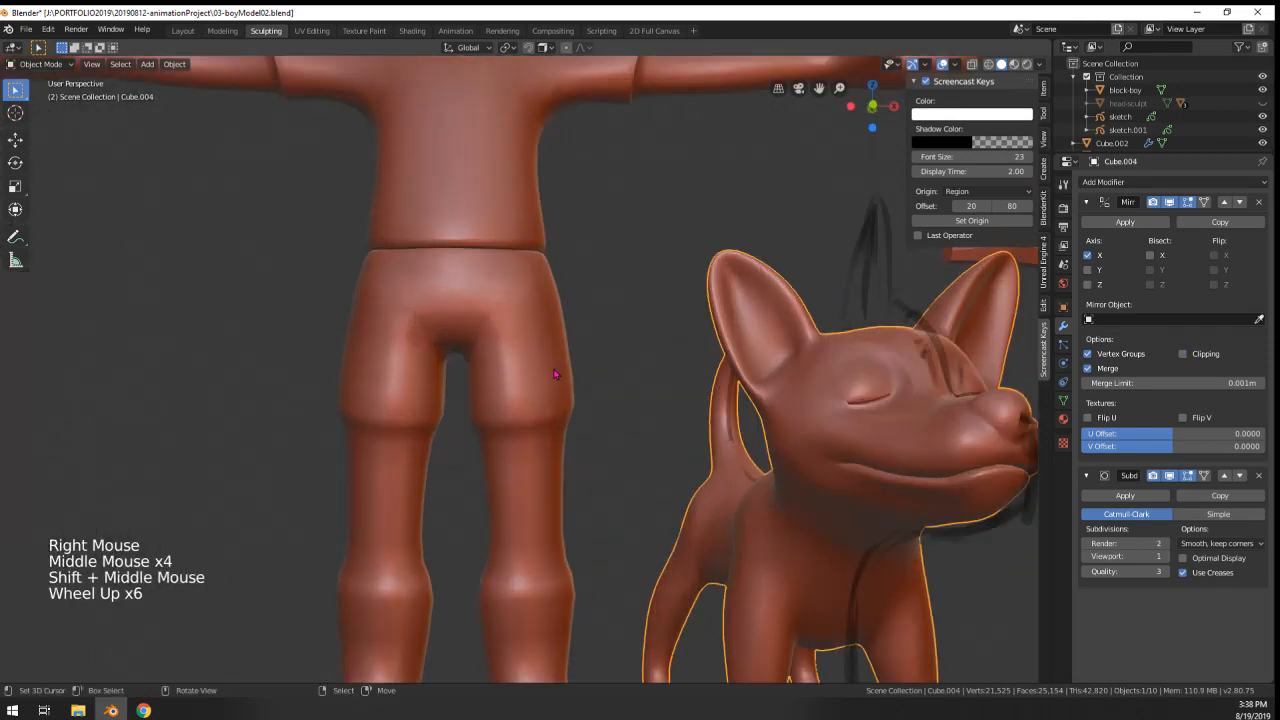
pyautogui.rightClick(557, 374)
pyautogui.press('Tab')
pyautogui.scroll(3, 557, 405)
pyautogui.moveTo(557, 411); pyautogui.dragTo(555, 385, button='middle')
pyautogui.moveTo(555, 385); pyautogui.dragTo(551, 350, button='middle')
pyautogui.keyDown('alt'); pyautogui.rightClick(560, 428); pyautogui.keyUp('alt')
pyautogui.moveTo(620, 430); pyautogui.dragTo(703, 434, button='middle')
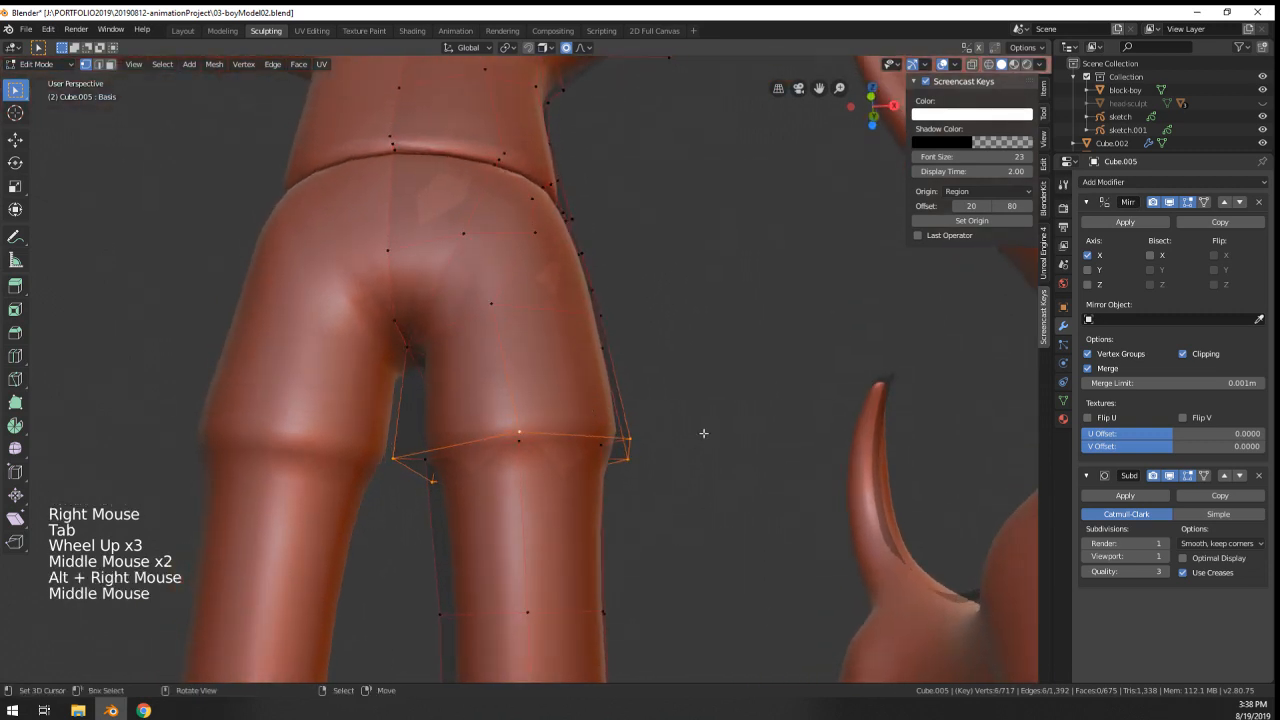
# - Try scaling the shorts' hem loop to 1.094 with proportional editing
pyautogui.press('s')
pyautogui.click(733, 433)
pyautogui.press('s')
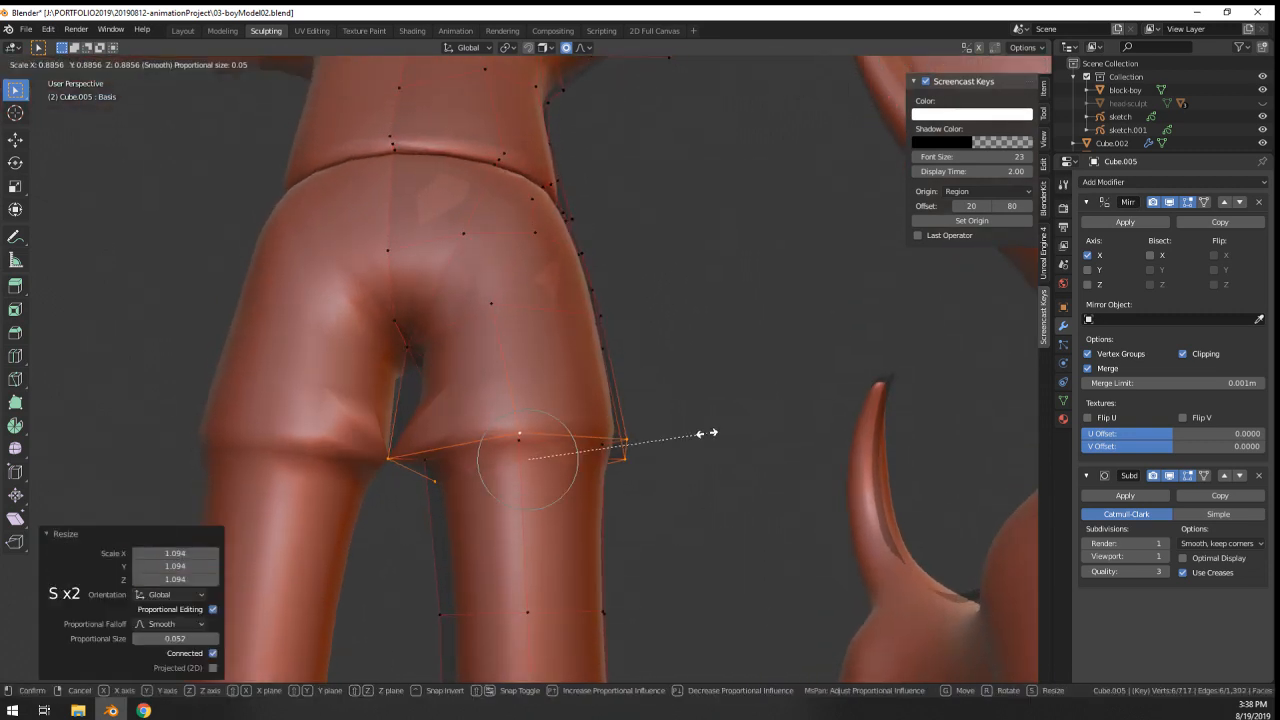
pyautogui.rightClick(700, 433)
pyautogui.hotkey('ctrl', 'z')
pyautogui.hotkey('ctrl', 'z')
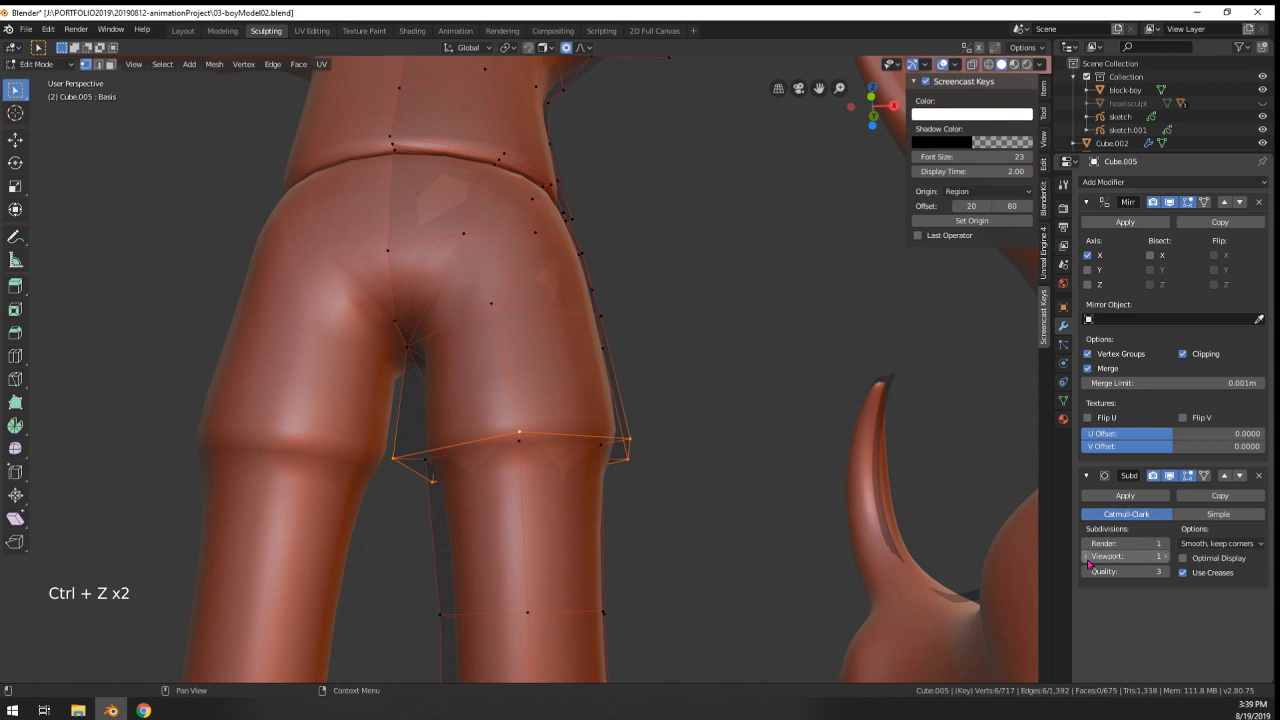
# - Bevel the edge loop at the shorts' hem into a narrow band
pyautogui.press('s')
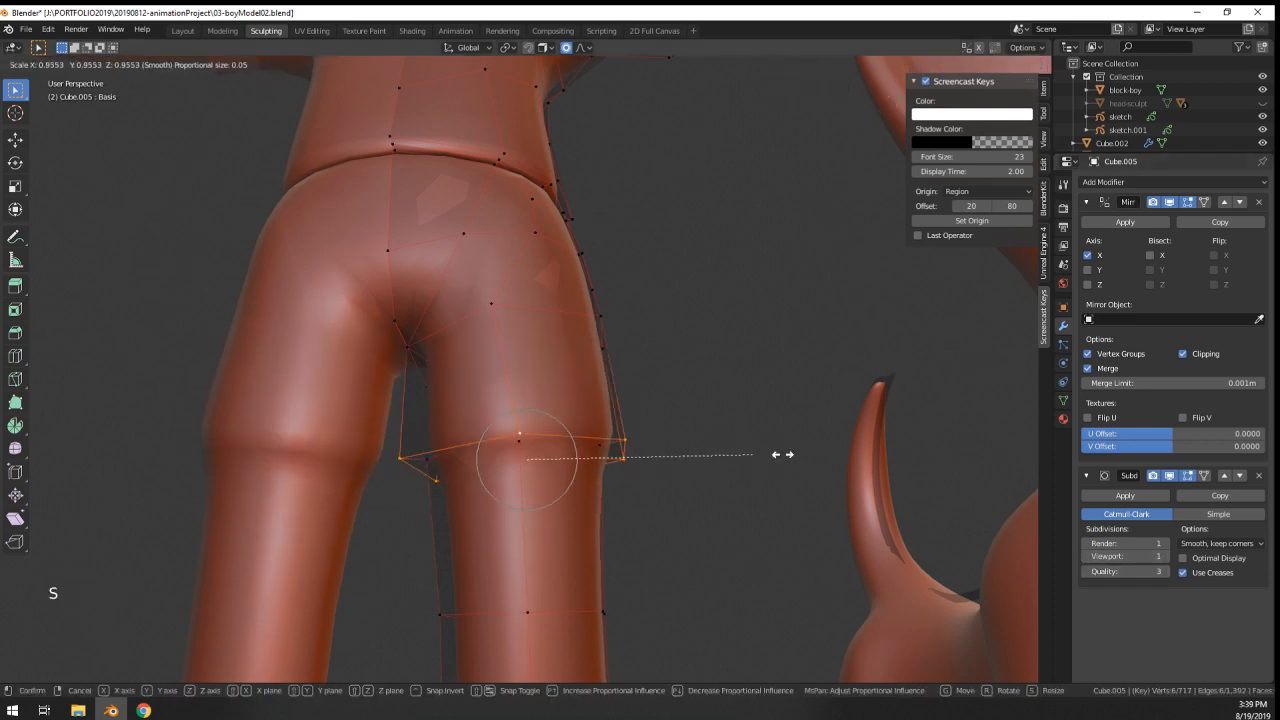
pyautogui.click(708, 449)
pyautogui.hotkey('ctrl', 'b')
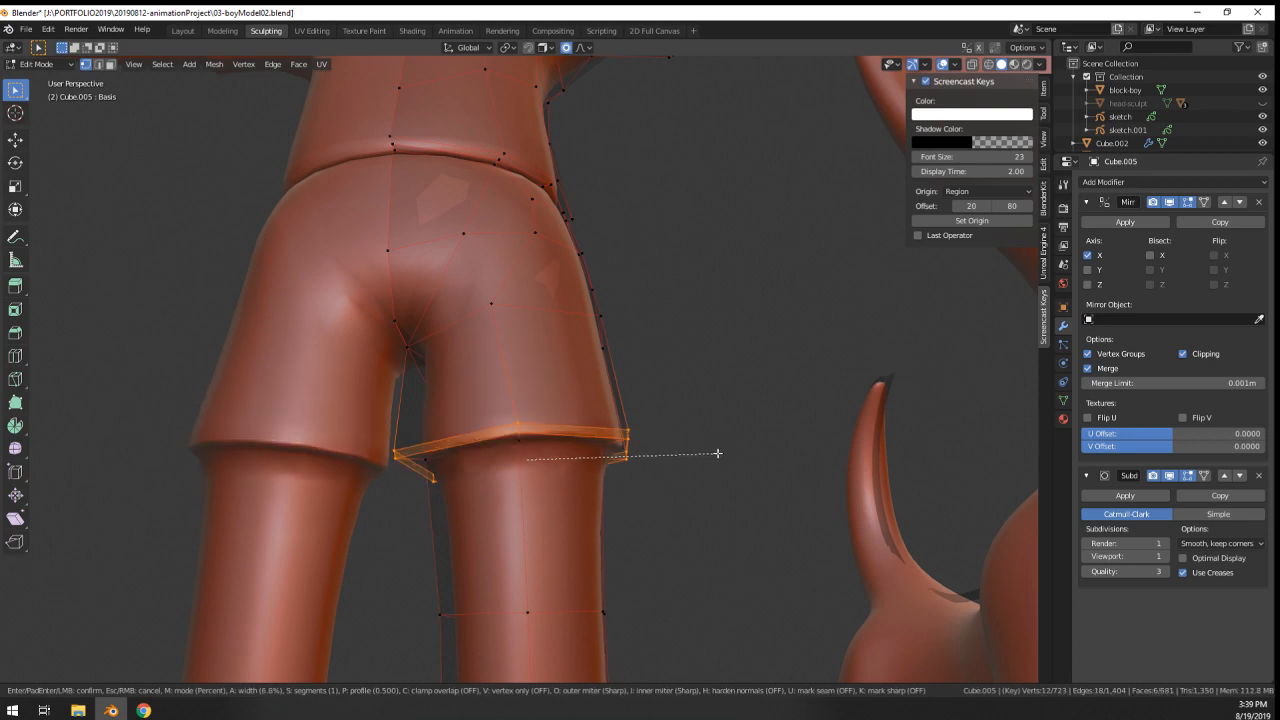
pyautogui.click(712, 451)
pyautogui.press('Tab')
pyautogui.moveTo(706, 449); pyautogui.dragTo(686, 419, button='middle')
# - Scale the lower hem loop to 0.831 and bevel it by 9.743% to form the inside of the hem
pyautogui.press('Tab')
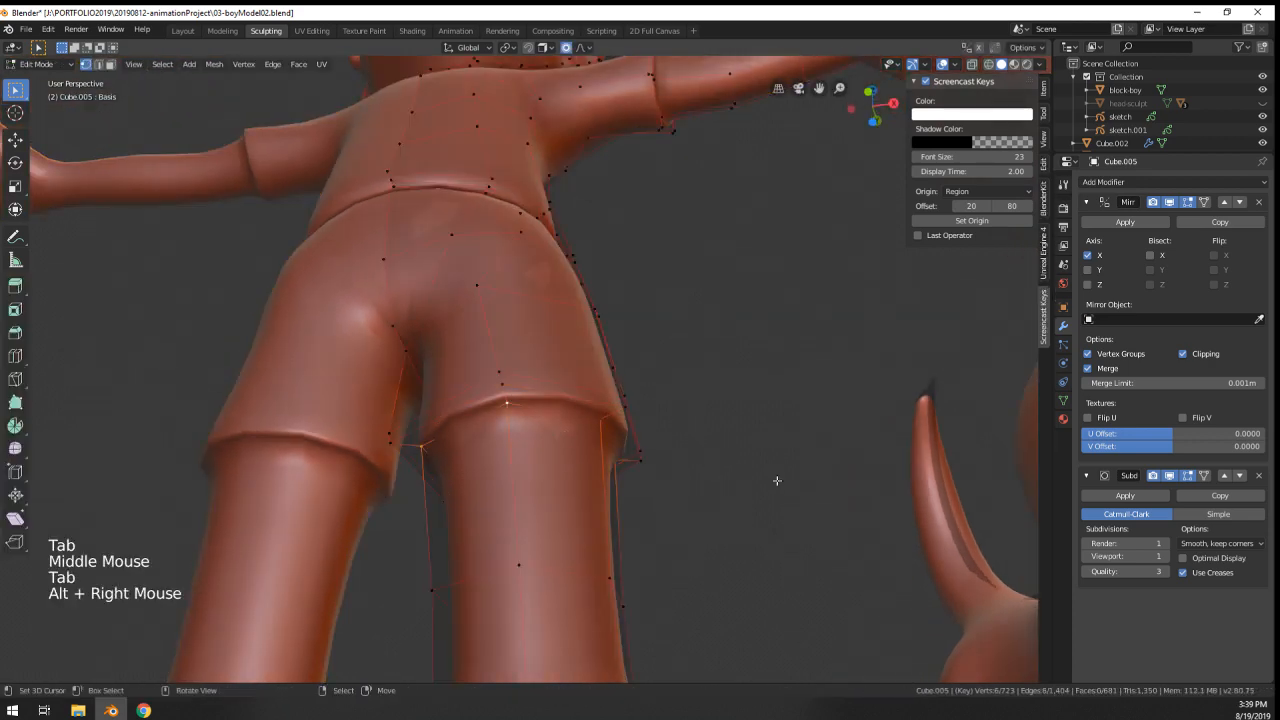
pyautogui.press('s')
pyautogui.click(735, 484)
pyautogui.hotkey('ctrl', 'b')
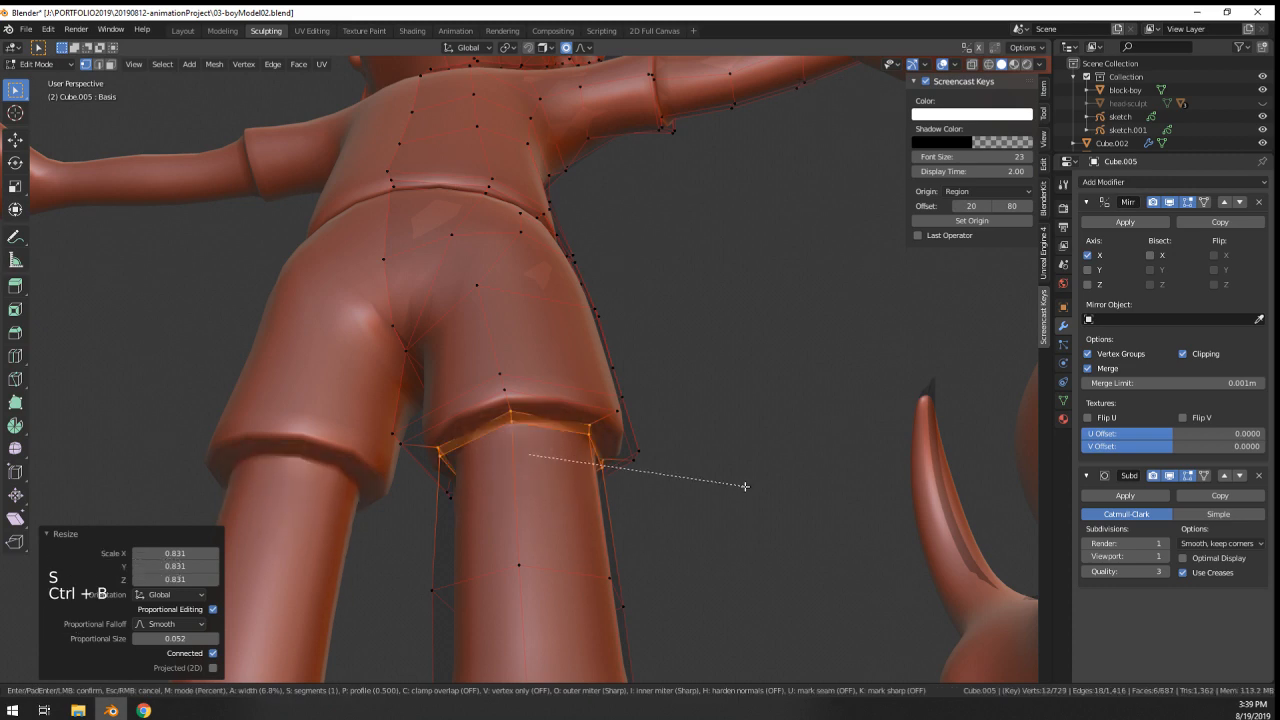
pyautogui.click(745, 487)
# - Raise the bevelled inner hem loops along Z into the shorts' leg
pyautogui.press('g')
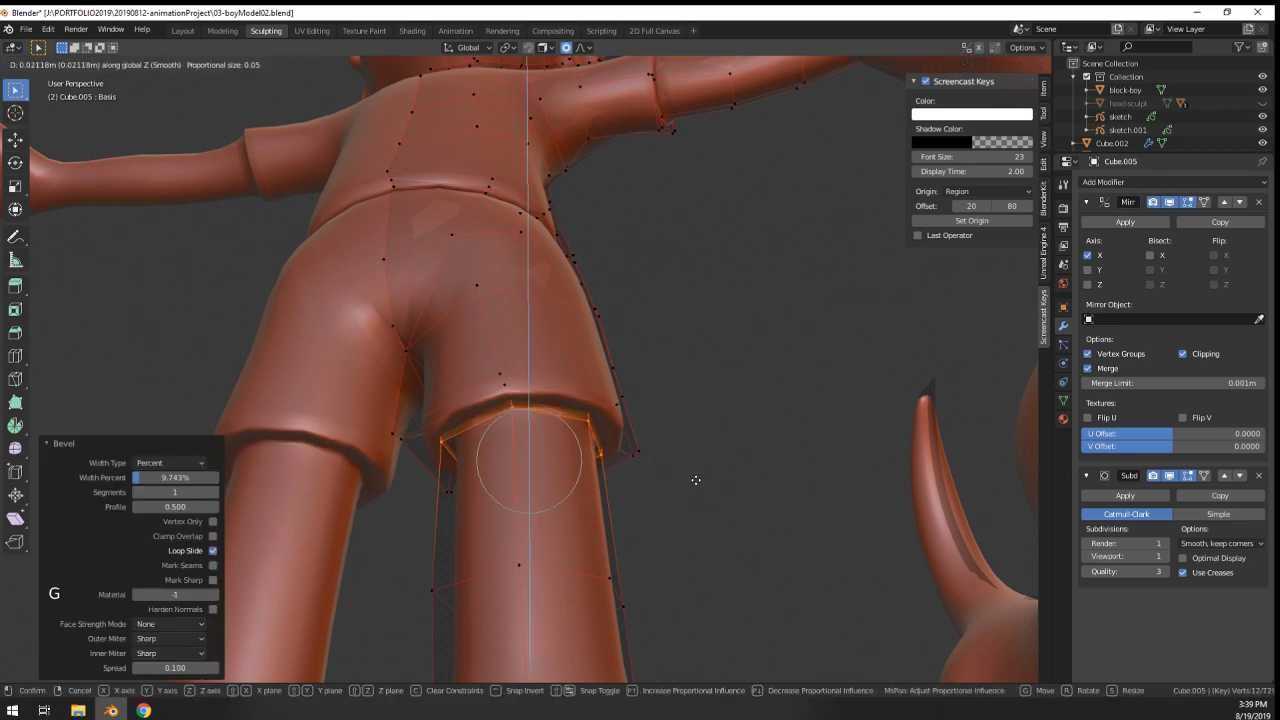
pyautogui.press('Tab')
pyautogui.scroll(-5, 695, 480)
pyautogui.moveTo(695, 480); pyautogui.dragTo(656, 523, button='middle')
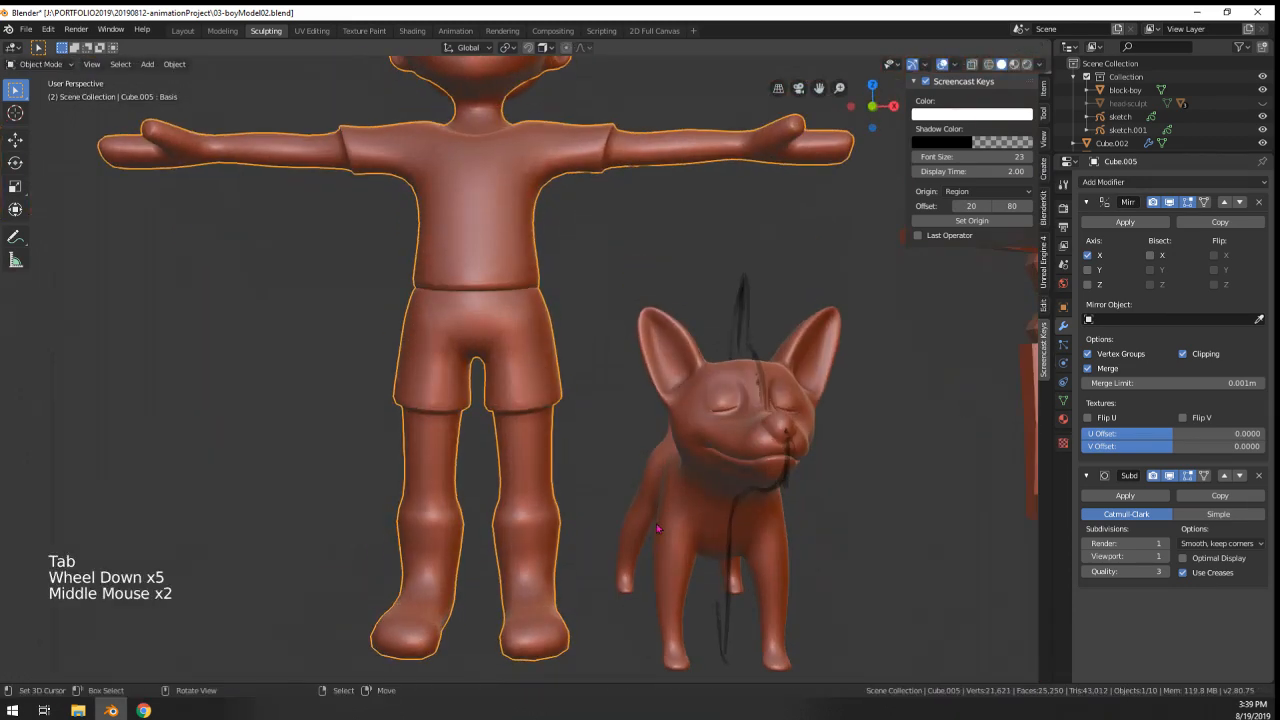
# - Set the body's subdivision quality to 2
pyautogui.scroll(3, 622, 423)
pyautogui.press('Tab')
pyautogui.moveTo(622, 423); pyautogui.dragTo(630, 410, button='middle')
pyautogui.press('Tab')
pyautogui.press('Tab')
pyautogui.press('Tab')
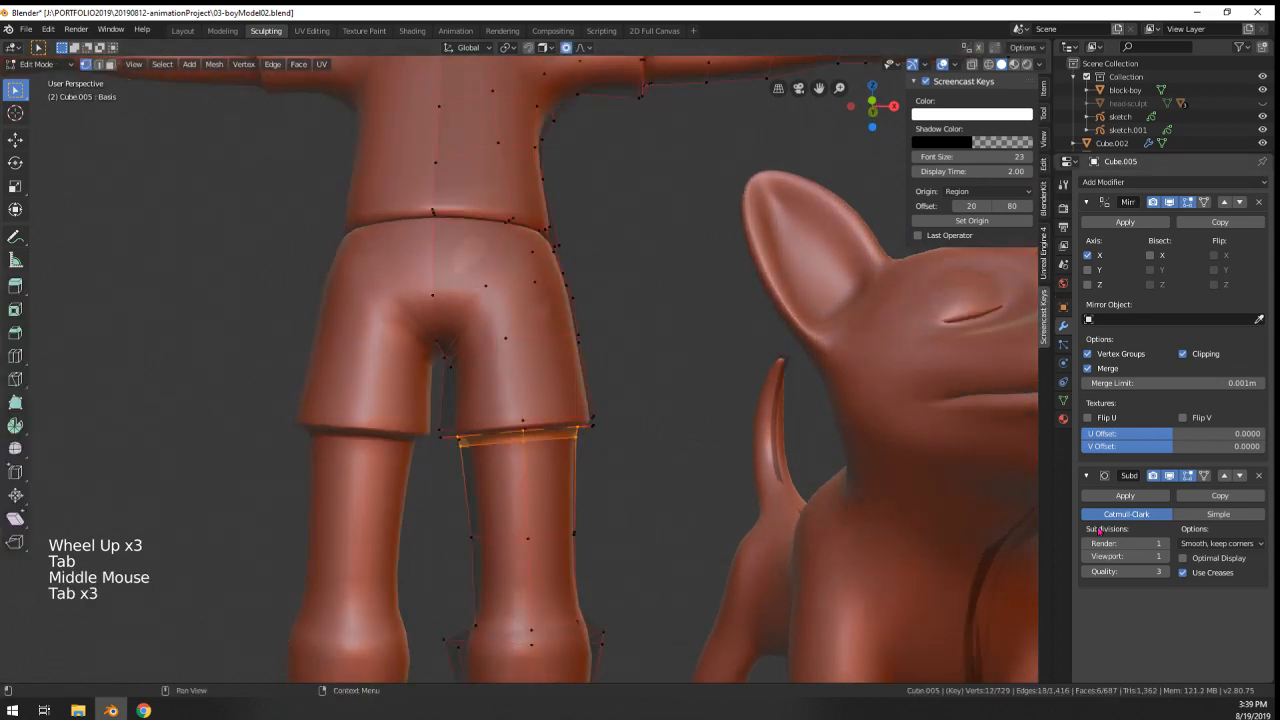
pyautogui.press('Tab')
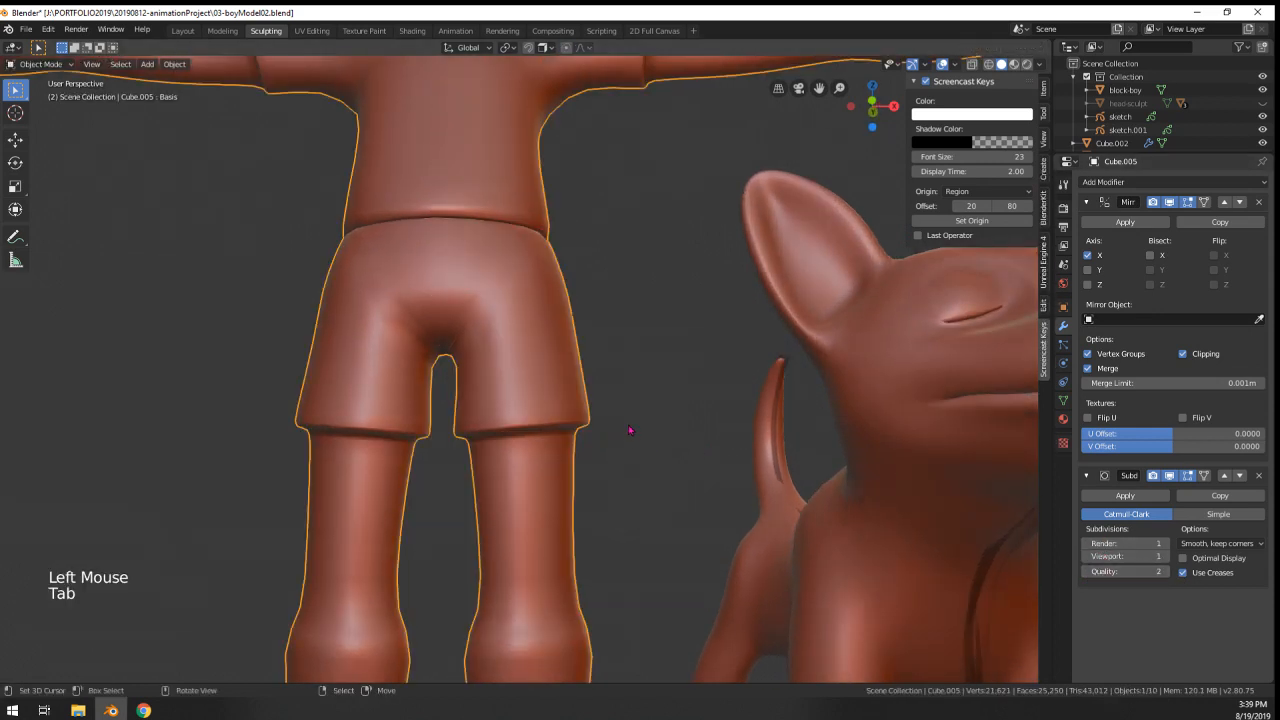
# - Pull the outer corner vertex of the shorts' hem outward and slightly down with proportional editing
pyautogui.press('Tab')
pyautogui.press('Tab')
pyautogui.rightClick(593, 420)
pyautogui.press('g')
pyautogui.click(621, 414)
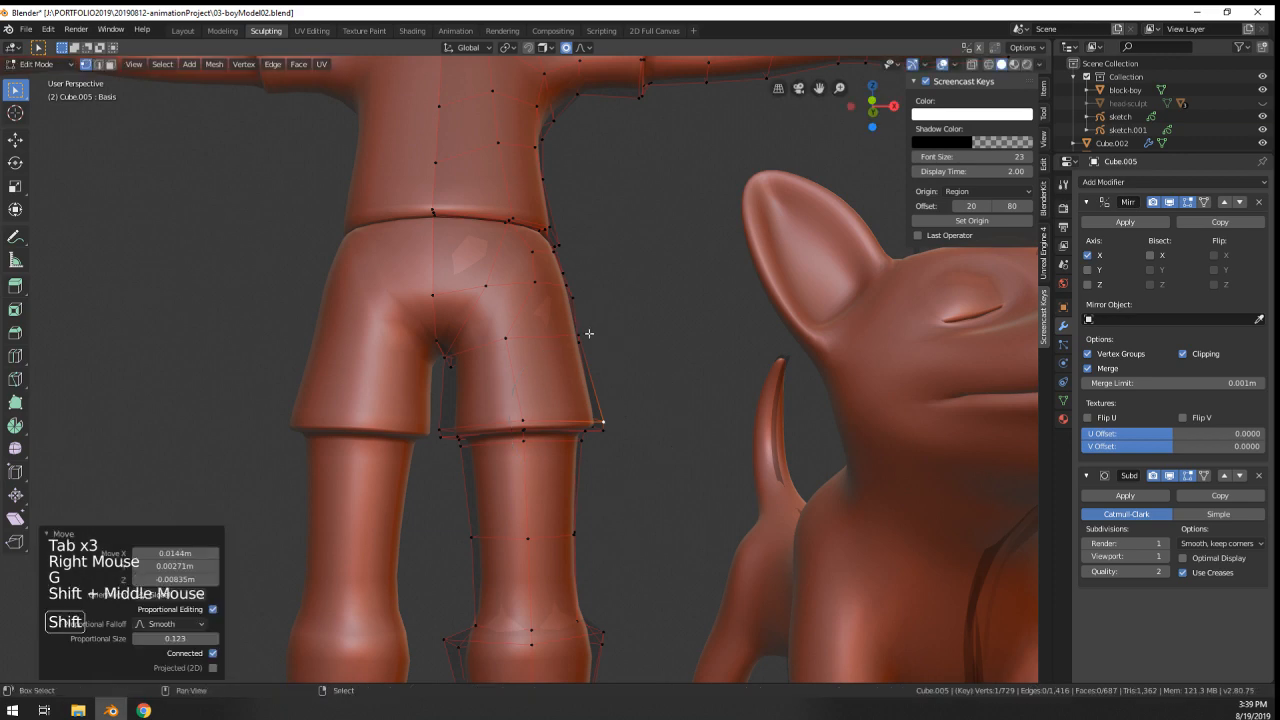
pyautogui.keyDown('shift'); pyautogui.moveTo(591, 333); pyautogui.dragTo(593, 428, button='middle'); pyautogui.keyUp('shift')
pyautogui.press('Tab')
# - Select the edge loops of the shirt's sleeve cuff, enlarge them and shift them outward along the arm
pyautogui.keyDown('shift'); pyautogui.moveTo(609, 308); pyautogui.dragTo(547, 368, button='middle'); pyautogui.keyUp('shift')
pyautogui.scroll(-4, 625, 400)
pyautogui.scroll(3, 570, 404)
pyautogui.press('Tab')
pyautogui.scroll(3, 547, 368)
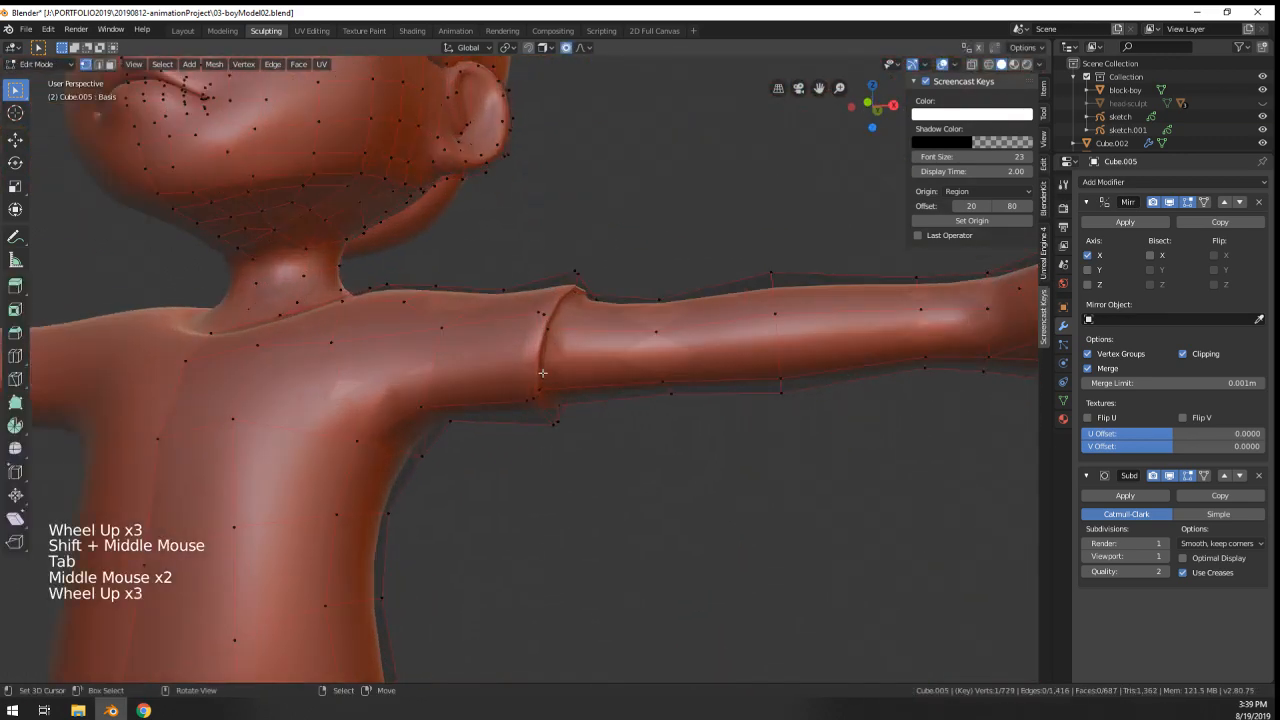
pyautogui.press('s')
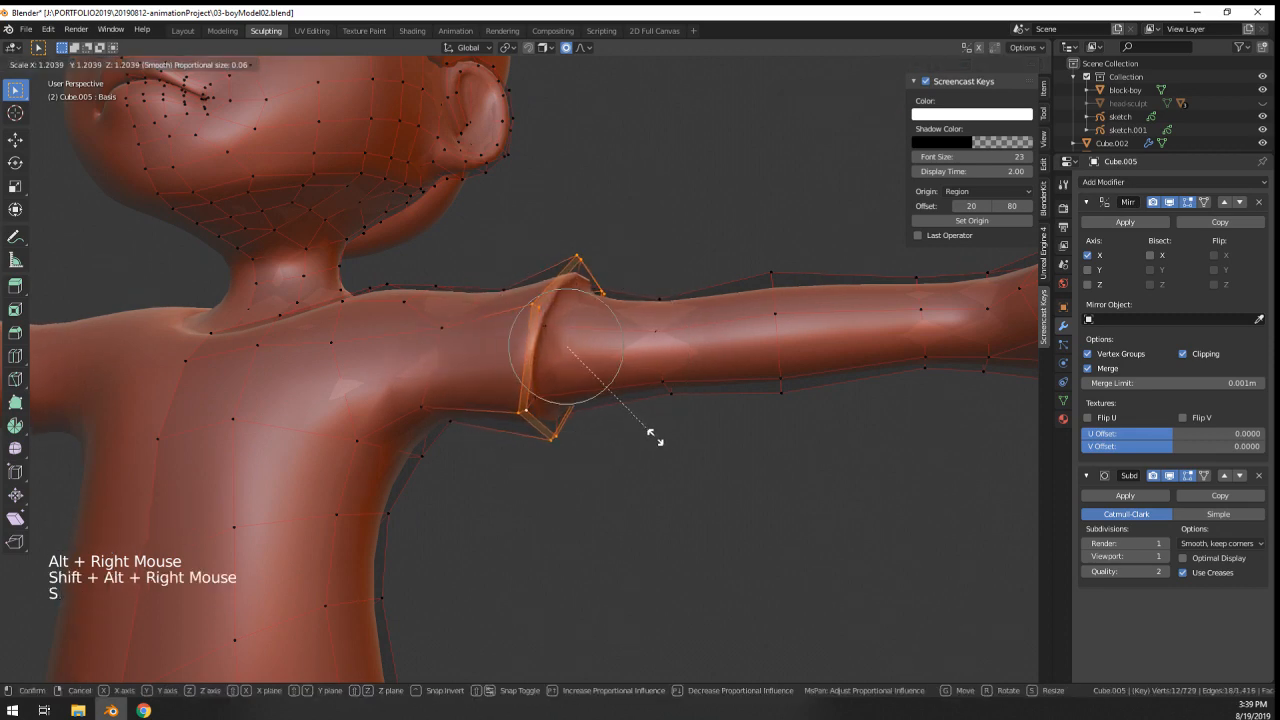
pyautogui.click(658, 440)
pyautogui.press('g')
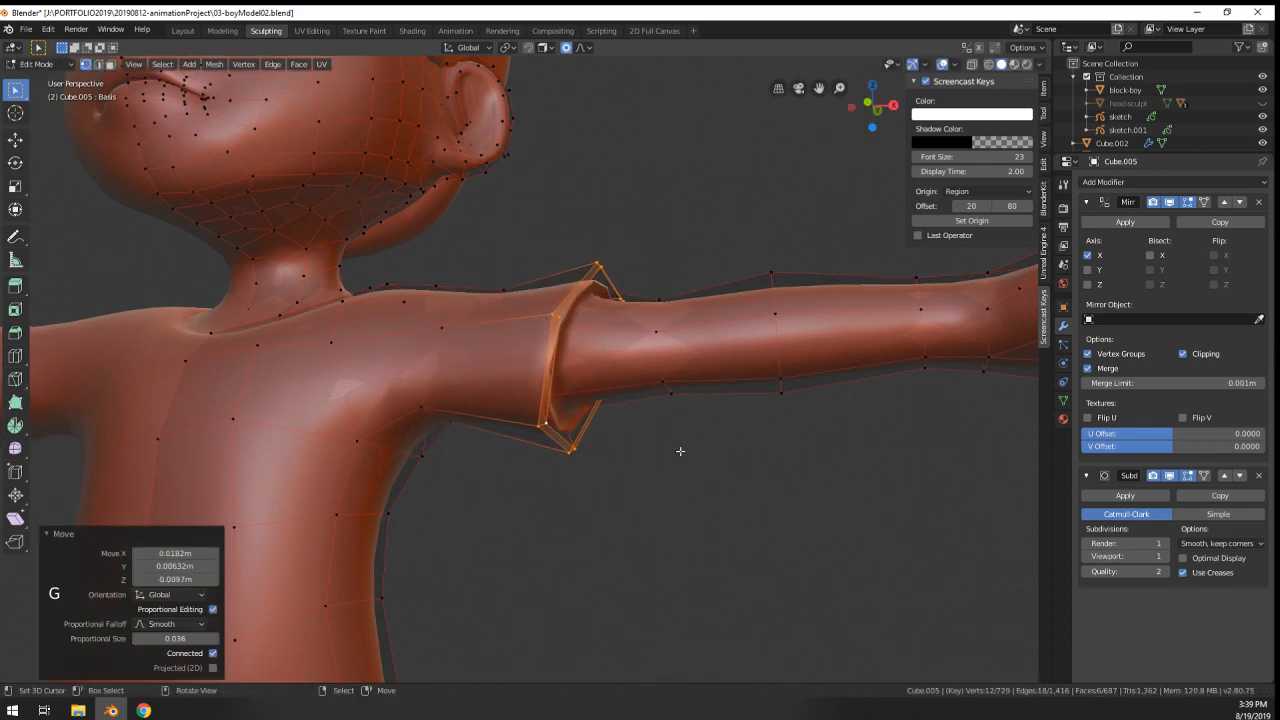
# - Select the edge loop at the shirt sleeve's opening, reposition it and resize it around the arm
pyautogui.press('Tab')
pyautogui.moveTo(674, 452); pyautogui.dragTo(571, 486, button='middle')
pyautogui.press('Tab')
pyautogui.scroll(2, 519, 363)
pyautogui.keyDown('alt'); pyautogui.rightClick(449, 326); pyautogui.keyUp('alt')
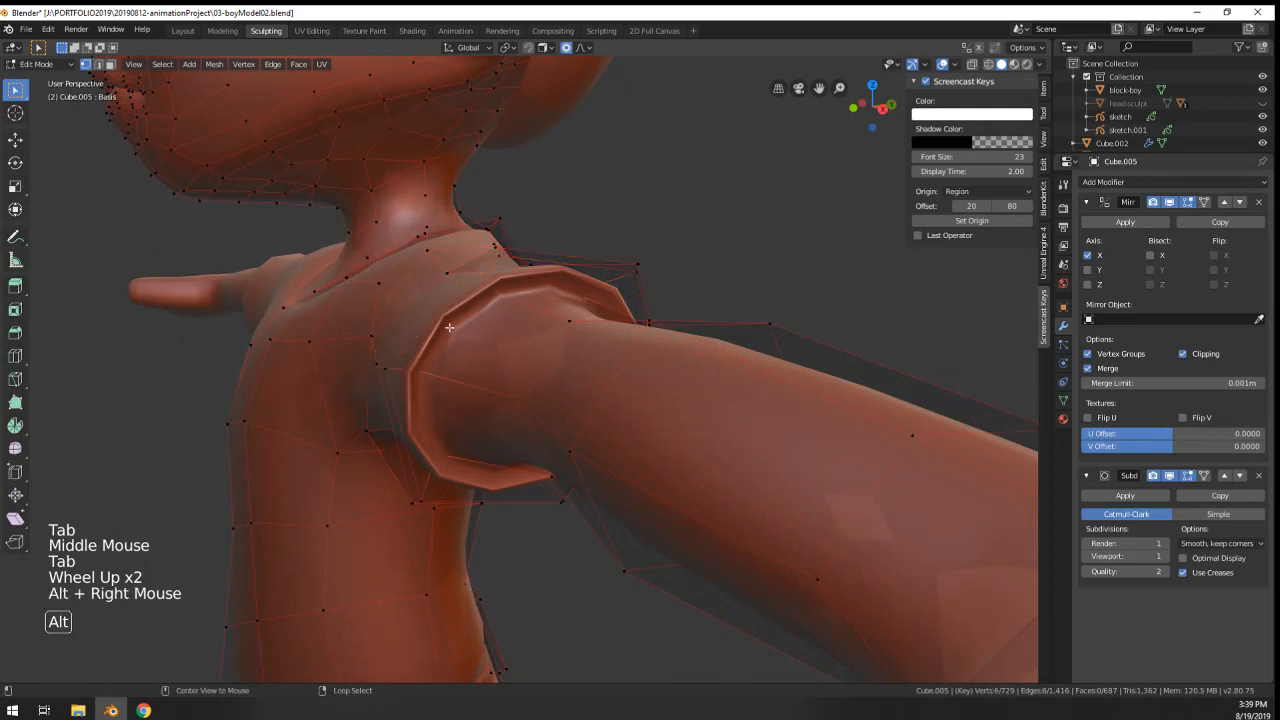
pyautogui.moveTo(449, 326); pyautogui.dragTo(697, 446, button='middle')
pyautogui.press('g')
pyautogui.click(672, 489)
pyautogui.press('s')
pyautogui.click(648, 463)
# - Raise the sleeve's edge loop about 0.009 m and enlarge it slightly with proportional editing
pyautogui.press('Tab')
pyautogui.scroll(-5, 649, 463)
pyautogui.press('Tab')
pyautogui.press('g')
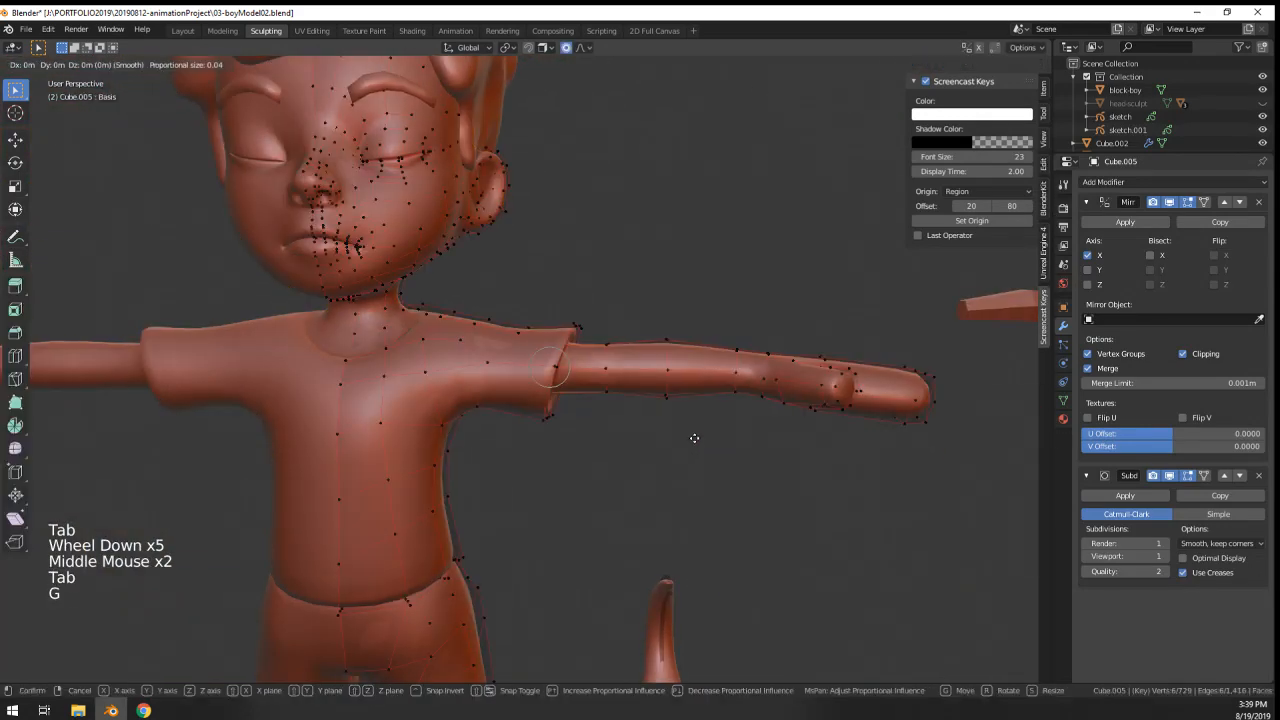
pyautogui.click(694, 437)
pyautogui.press('s')
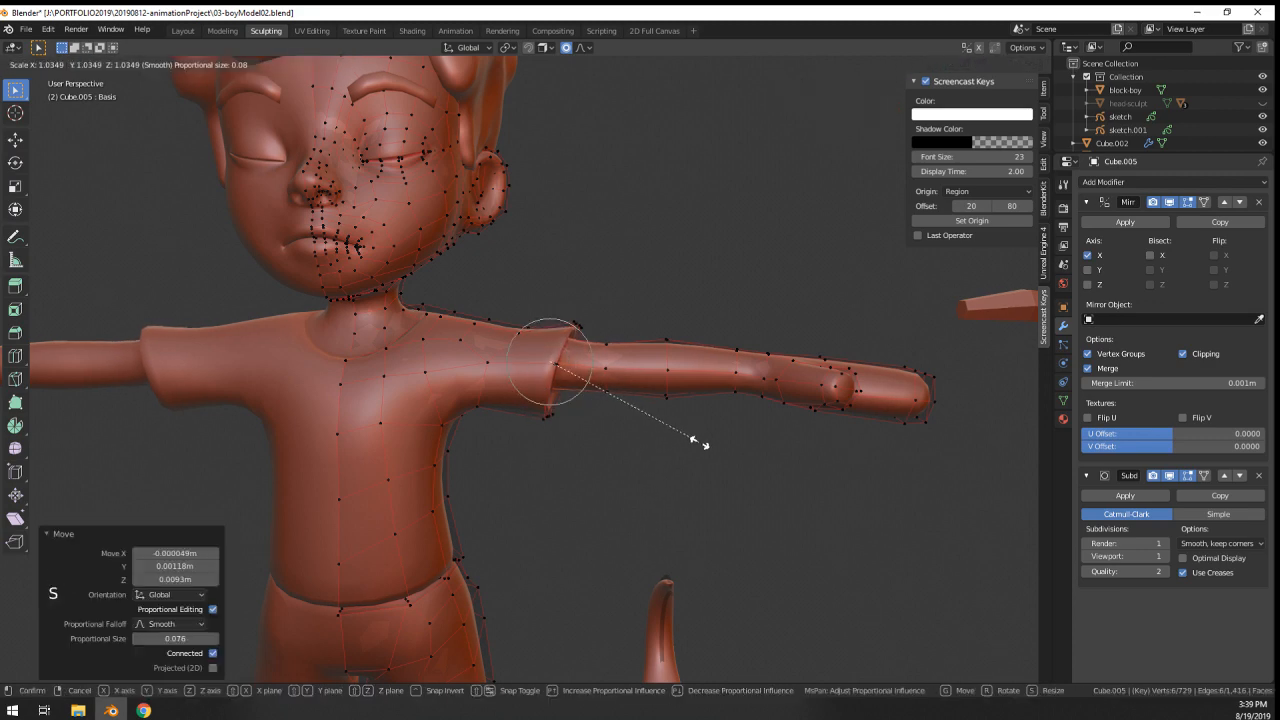
pyautogui.click(708, 445)
# - Edge-slide the sleeve's loop by a factor of about -0.057 and scale it up slightly
pyautogui.press('Tab')
pyautogui.scroll(-3, 645, 448)
pyautogui.moveTo(645, 448); pyautogui.dragTo(700, 420, button='middle')
pyautogui.scroll(5, 615, 442)
pyautogui.press('Tab')
pyautogui.scroll(2, 615, 442)
pyautogui.press('g')
pyautogui.press('g')
pyautogui.click(564, 316)
pyautogui.press('s')
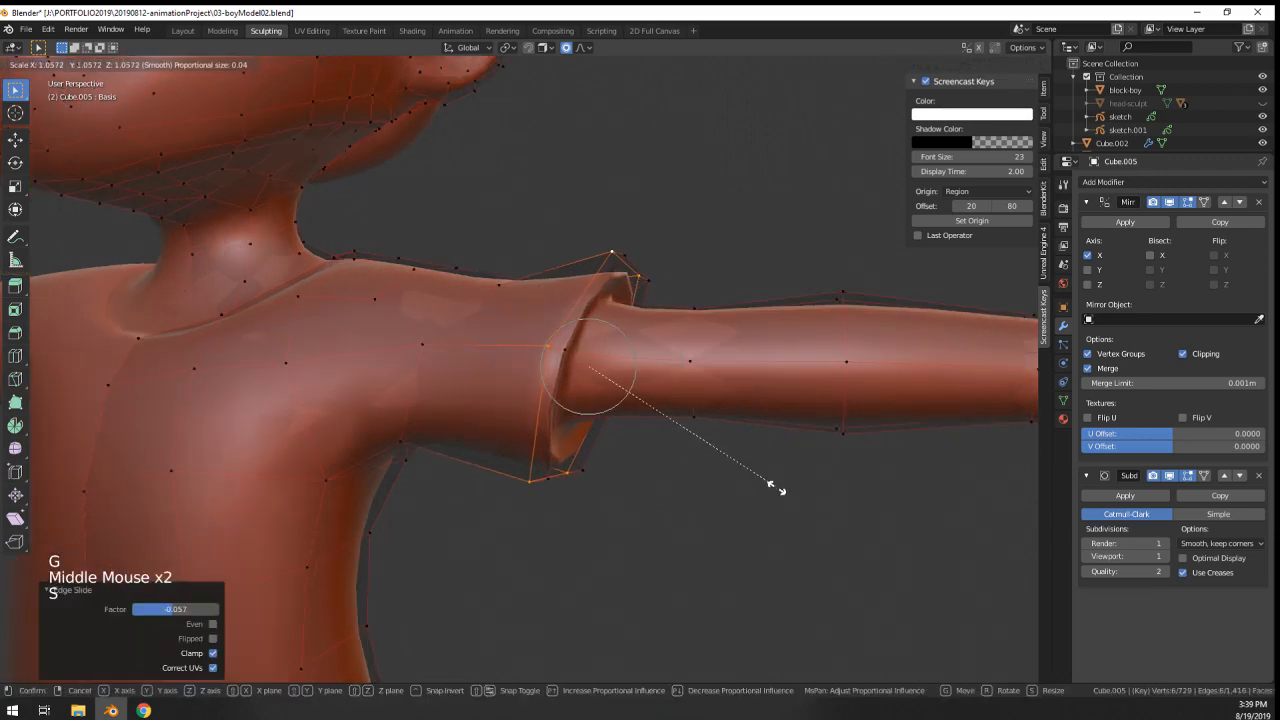
pyautogui.press('Tab')
# - Select the edge loop at the top of the boot, raise it and scale it to 1.08
pyautogui.scroll(-6, 775, 492)
pyautogui.moveTo(737, 508); pyautogui.dragTo(571, 474, button='middle')
pyautogui.scroll(-4, 557, 457)
pyautogui.scroll(5, 571, 474)
pyautogui.press('Tab')
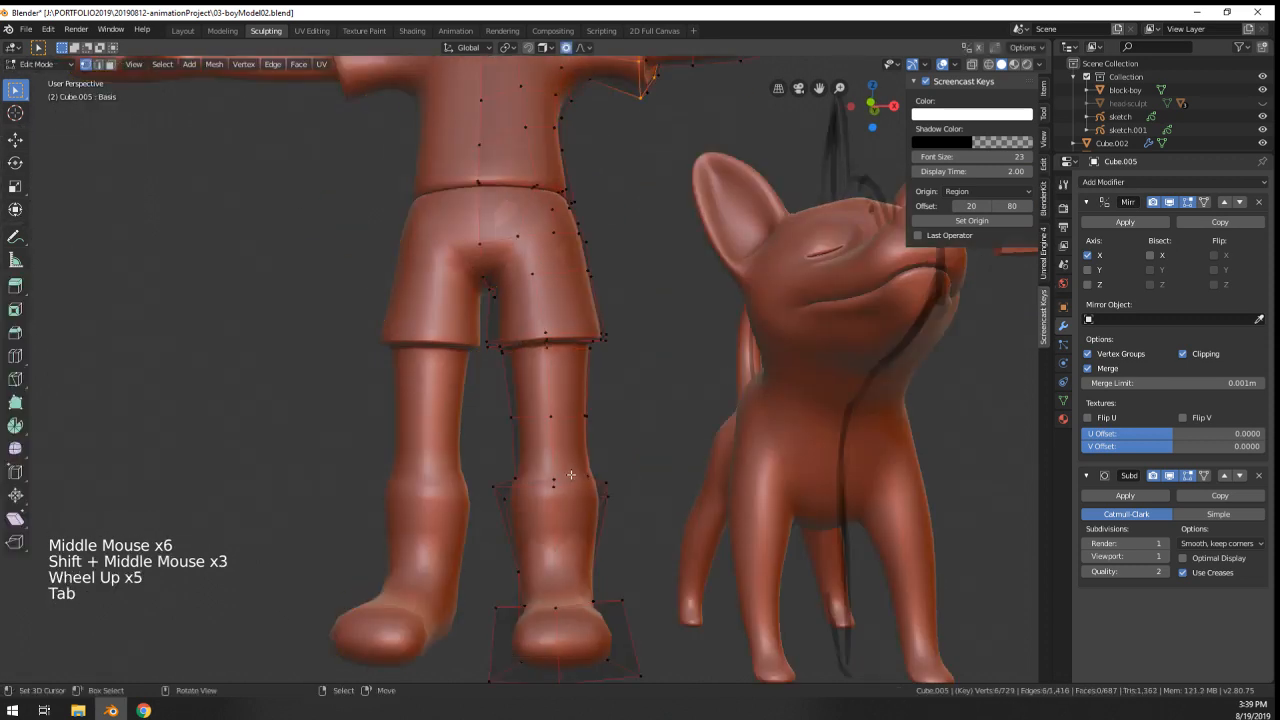
pyautogui.press('g')
pyautogui.click(651, 449)
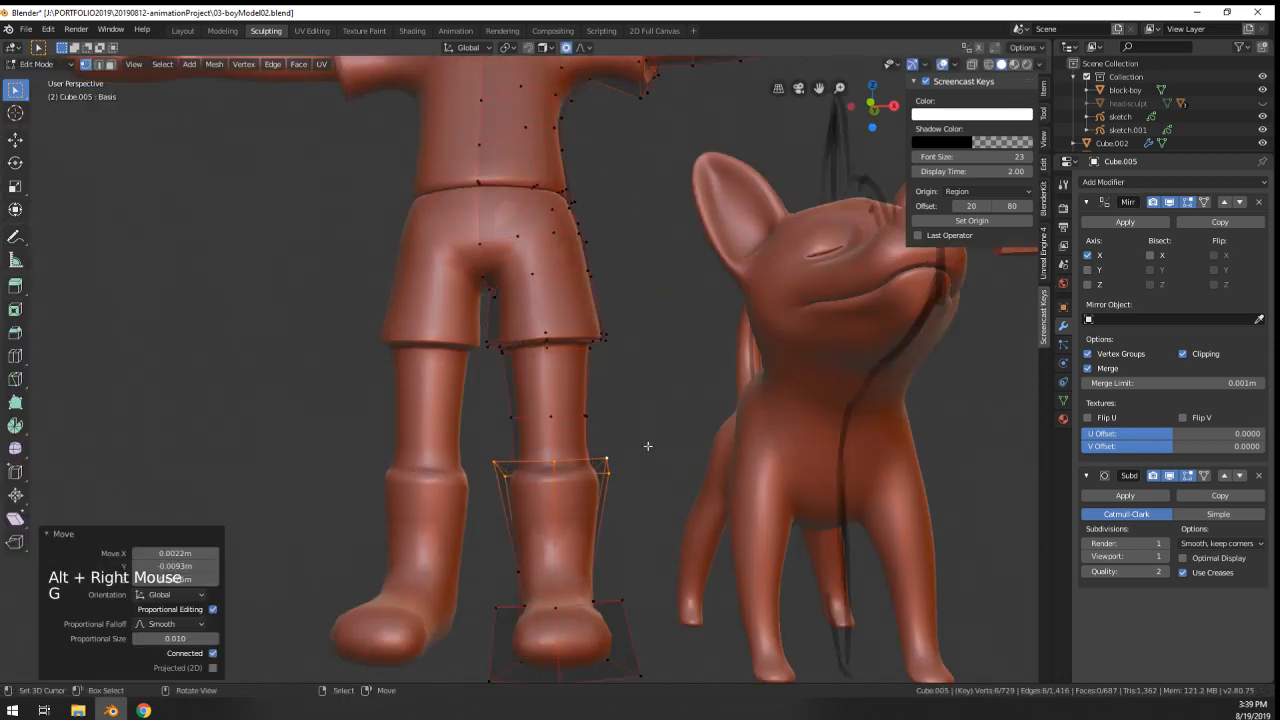
pyautogui.press('s')
pyautogui.click(660, 452)
# - Bevel the boot top's edge loop by about 5.8%, then reposition and resize the resulting band
pyautogui.hotkey('ctrl', 'b')
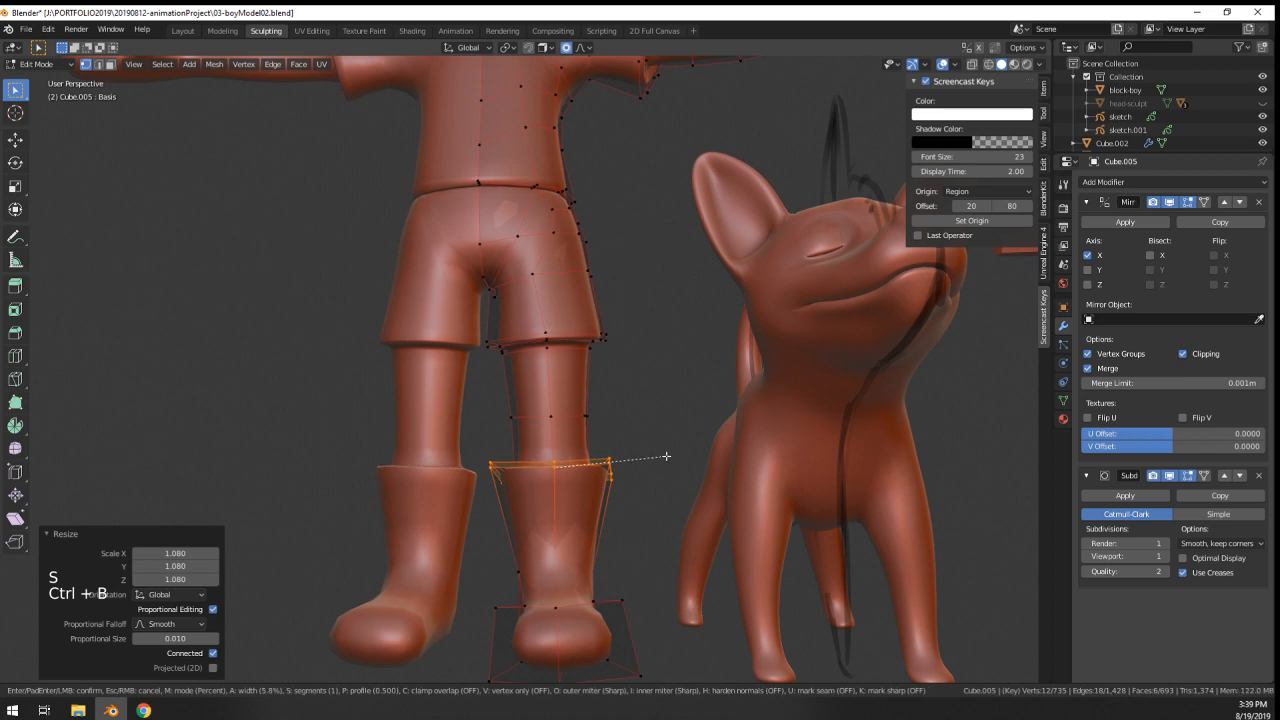
pyautogui.press('Escape')
pyautogui.press('f')
pyautogui.press('g')
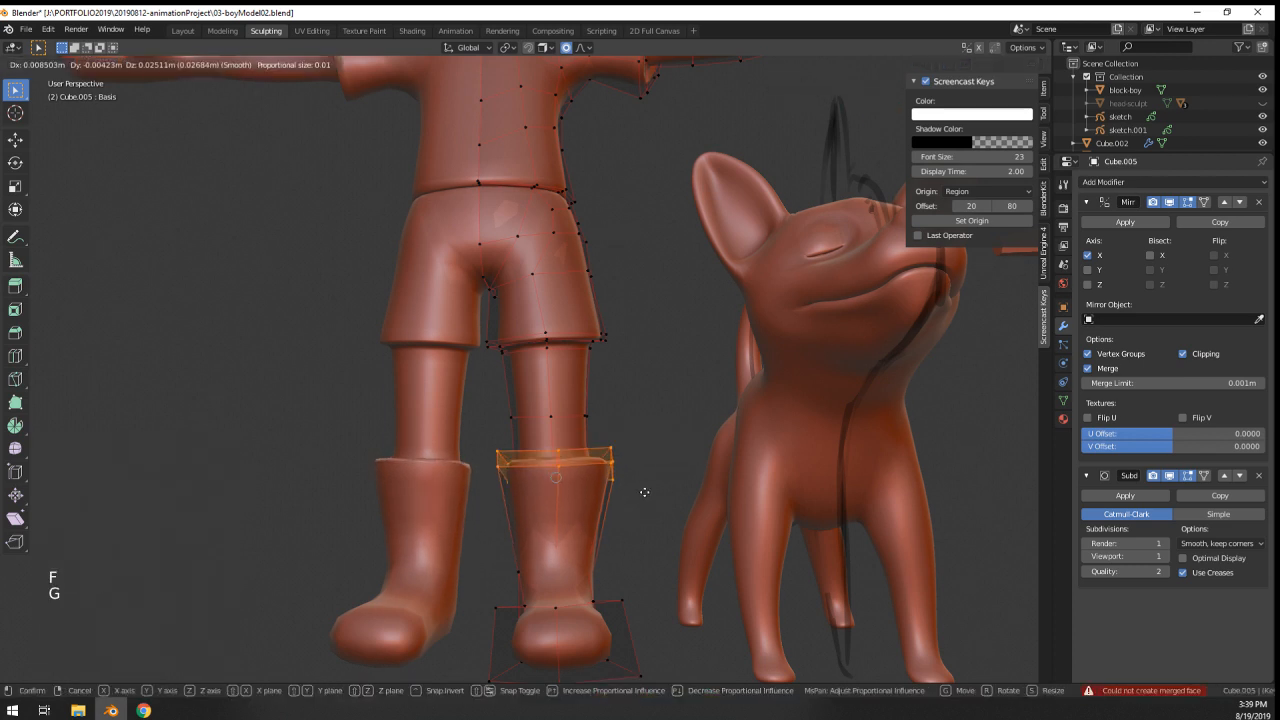
pyautogui.click(634, 505)
pyautogui.press('s')
pyautogui.click(646, 500)
# - Delete the Basis shape key from the body mesh and resume editing the mesh
pyautogui.press('Tab')
pyautogui.moveTo(646, 500); pyautogui.dragTo(652, 507, button='middle')
pyautogui.press('Tab')
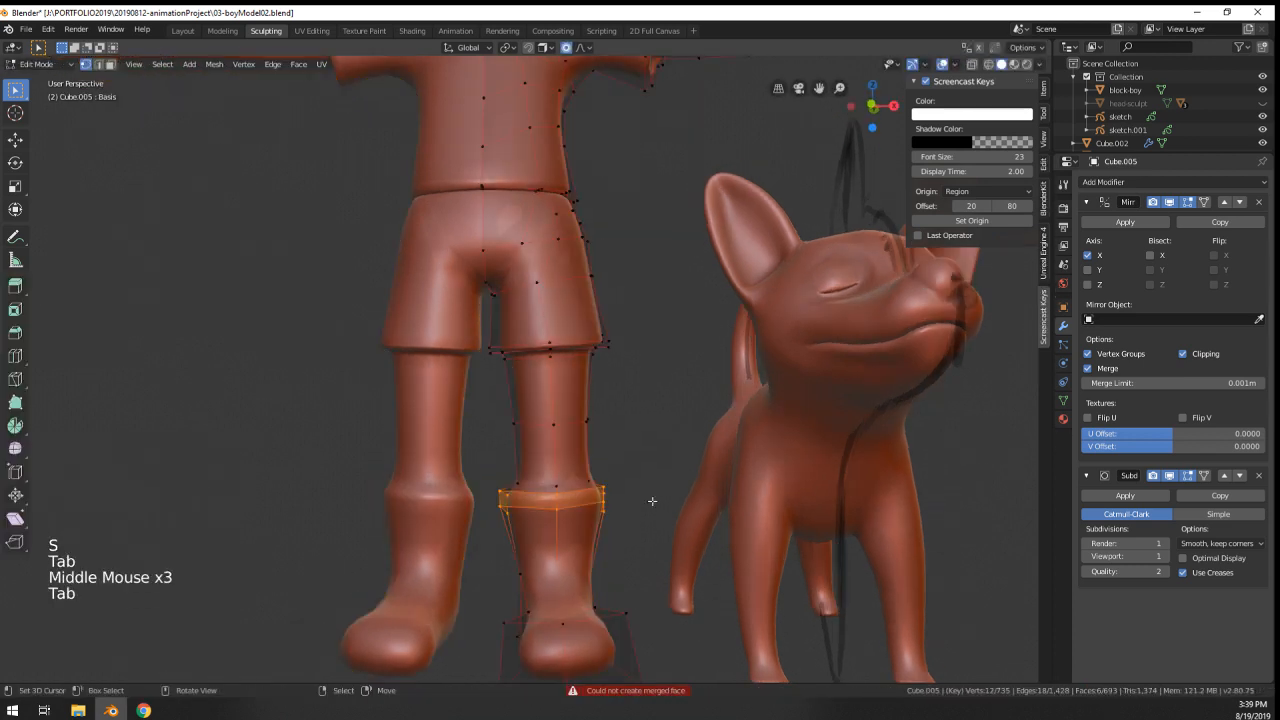
pyautogui.press('Tab')
pyautogui.click(1063, 401)
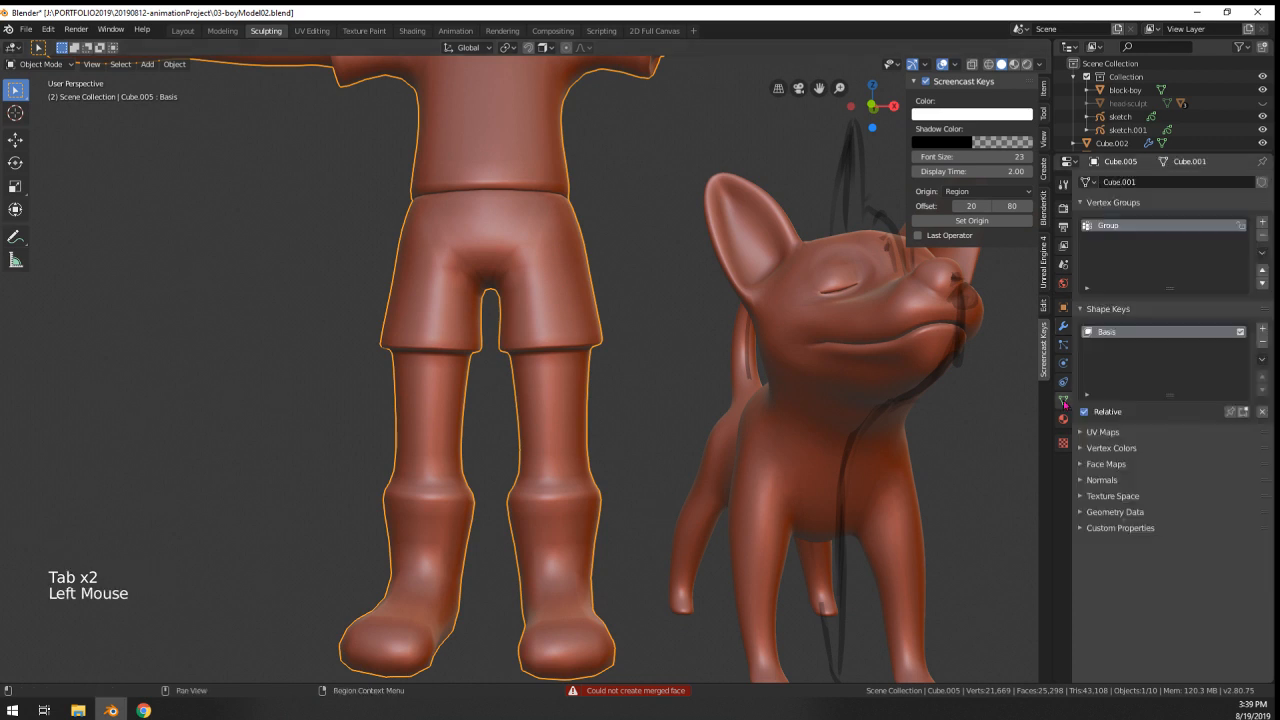
pyautogui.click(1262, 341)
pyautogui.press('Tab')
# - Reposition the boot's top band and scale it up around the leg
pyautogui.moveTo(650, 450); pyautogui.dragTo(653, 453, button='middle')
pyautogui.press('g')
pyautogui.press('Tab')
pyautogui.press('Tab')
pyautogui.press('s')
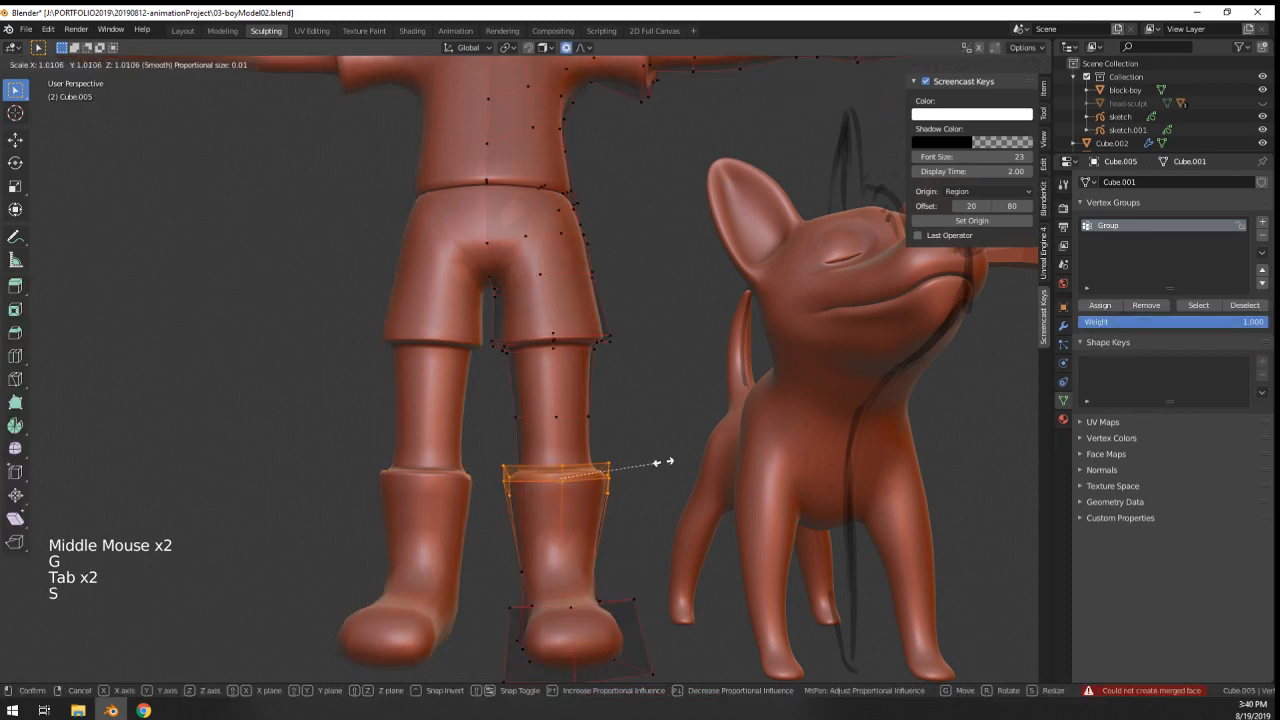
pyautogui.click(680, 463)
# - Enlarge the boot's top band further so that the boot opening flares outward
pyautogui.press('Tab')
pyautogui.press('Tab')
pyautogui.press('Tab')
pyautogui.press('Tab')
pyautogui.press('Tab')
pyautogui.press('Tab')
pyautogui.press('Tab')
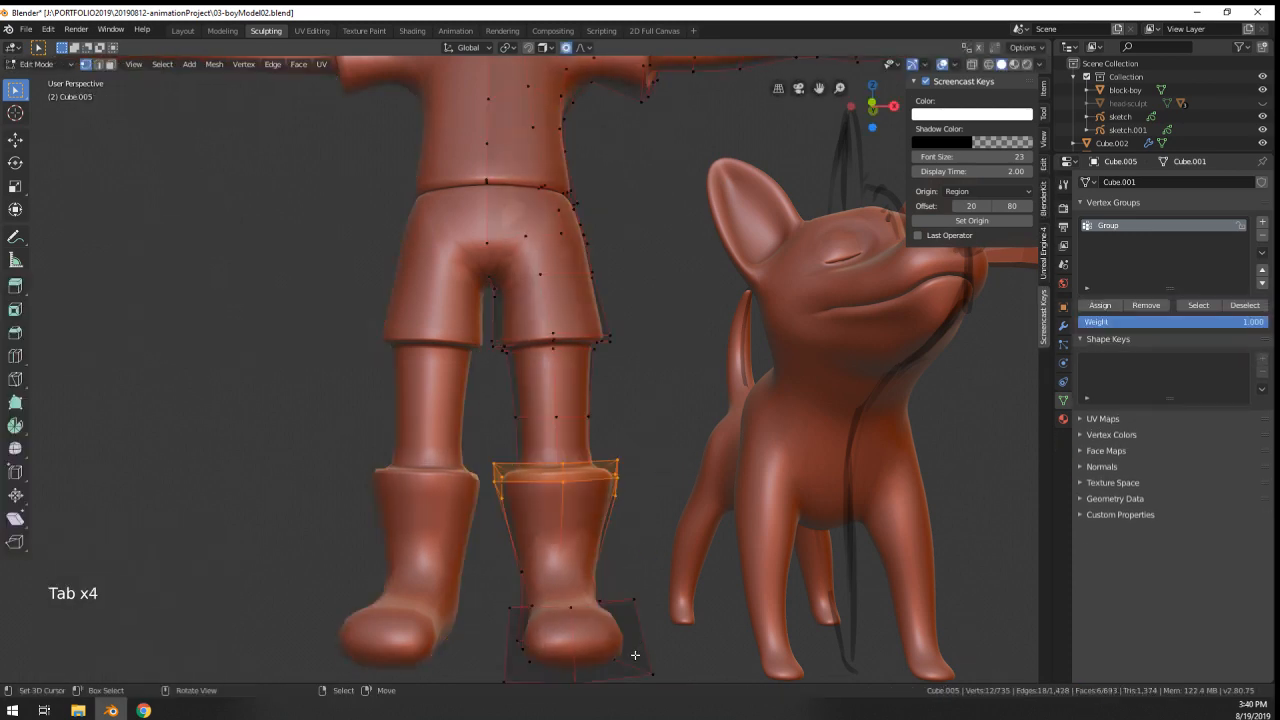
pyautogui.press('s')
pyautogui.click(648, 510)
pyautogui.press('Tab')
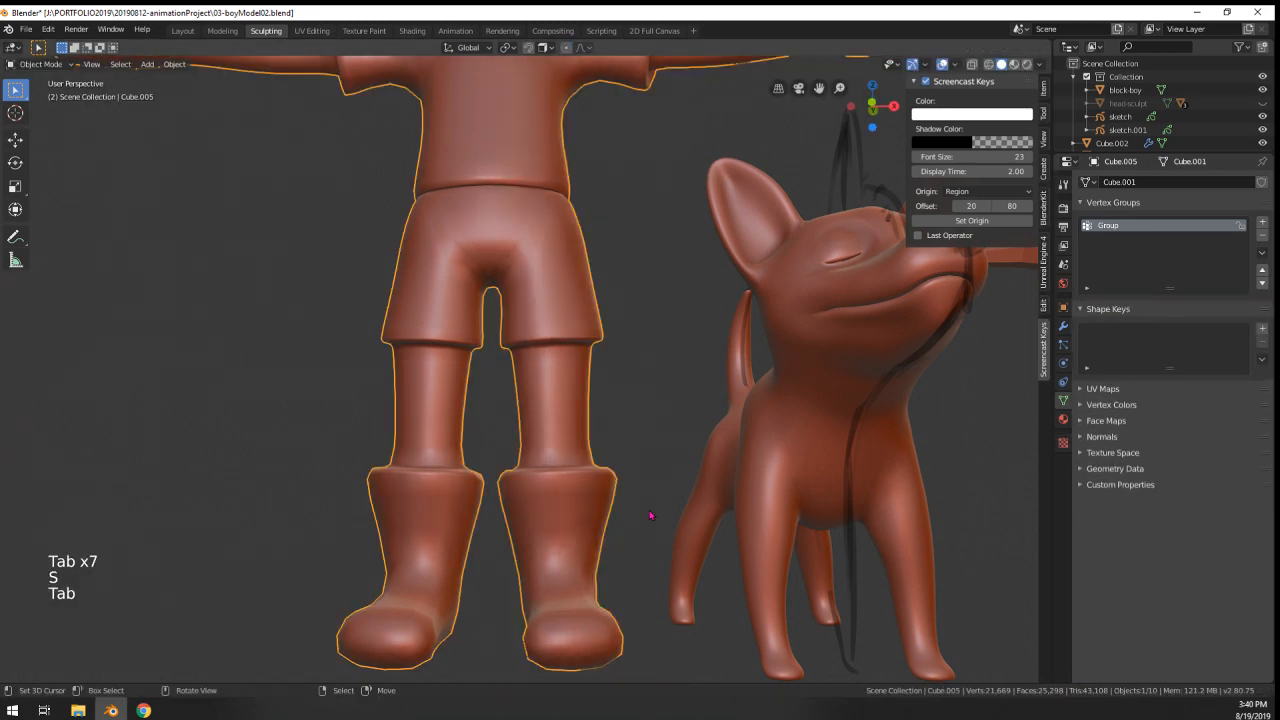
# - Scale the boot's top band down to 0.84 and recentre it around the leg
pyautogui.press('Tab')
pyautogui.press('s')
pyautogui.click(631, 513)
pyautogui.press('g')
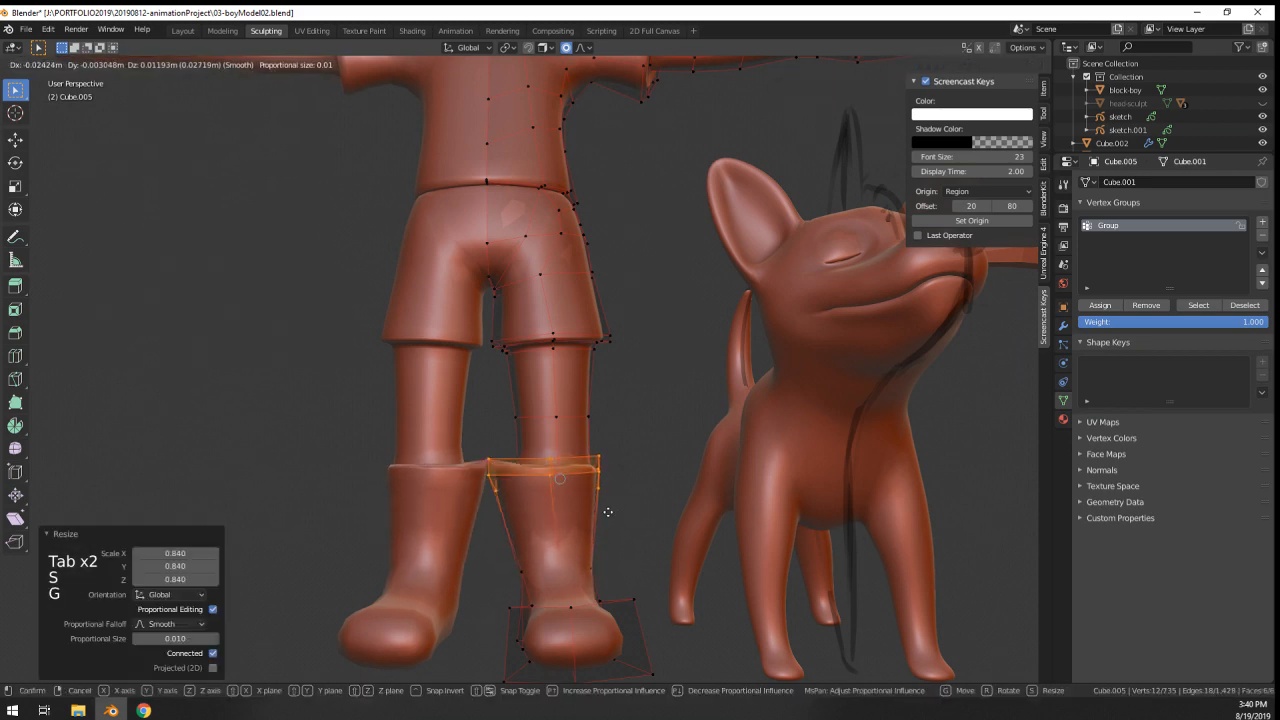
pyautogui.press('Tab')
# - Examine the boy's overall proportions, clothing and hair from several angles
pyautogui.scroll(-2, 628, 515)
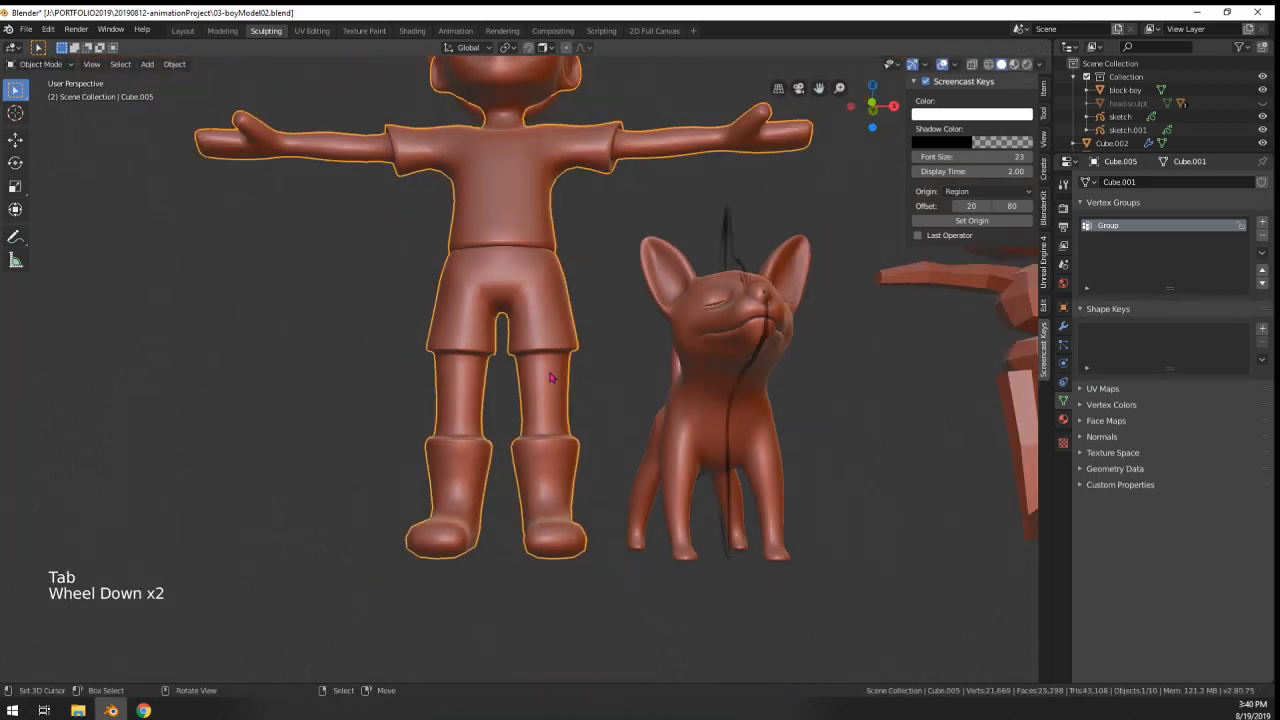
pyautogui.keyDown('shift'); pyautogui.moveTo(628, 515); pyautogui.dragTo(610, 400, button='middle'); pyautogui.keyUp('shift')
pyautogui.moveTo(610, 400); pyautogui.dragTo(712, 342, button='middle')
pyautogui.scroll(-2, 712, 342)
pyautogui.scroll(2, 712, 342)
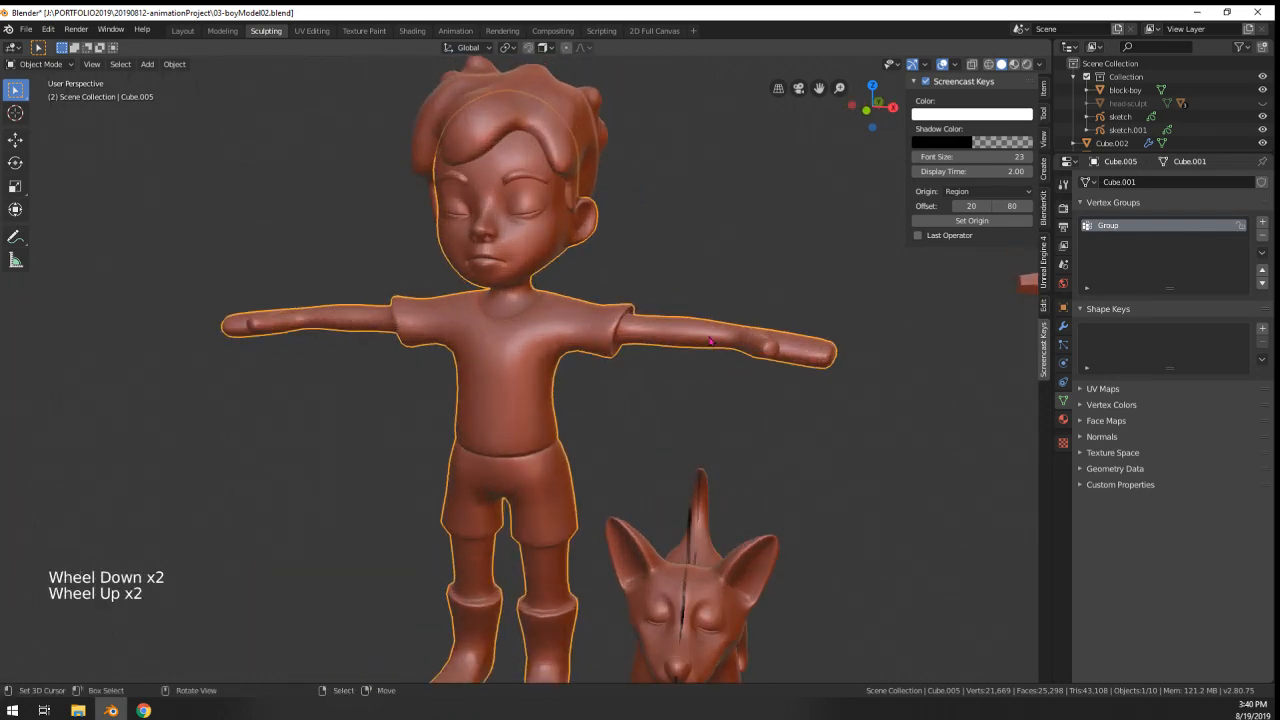
pyautogui.rightClick(556, 152)
pyautogui.scroll(-2, 562, 200)
pyautogui.moveTo(572, 290); pyautogui.dragTo(606, 295, button='middle')
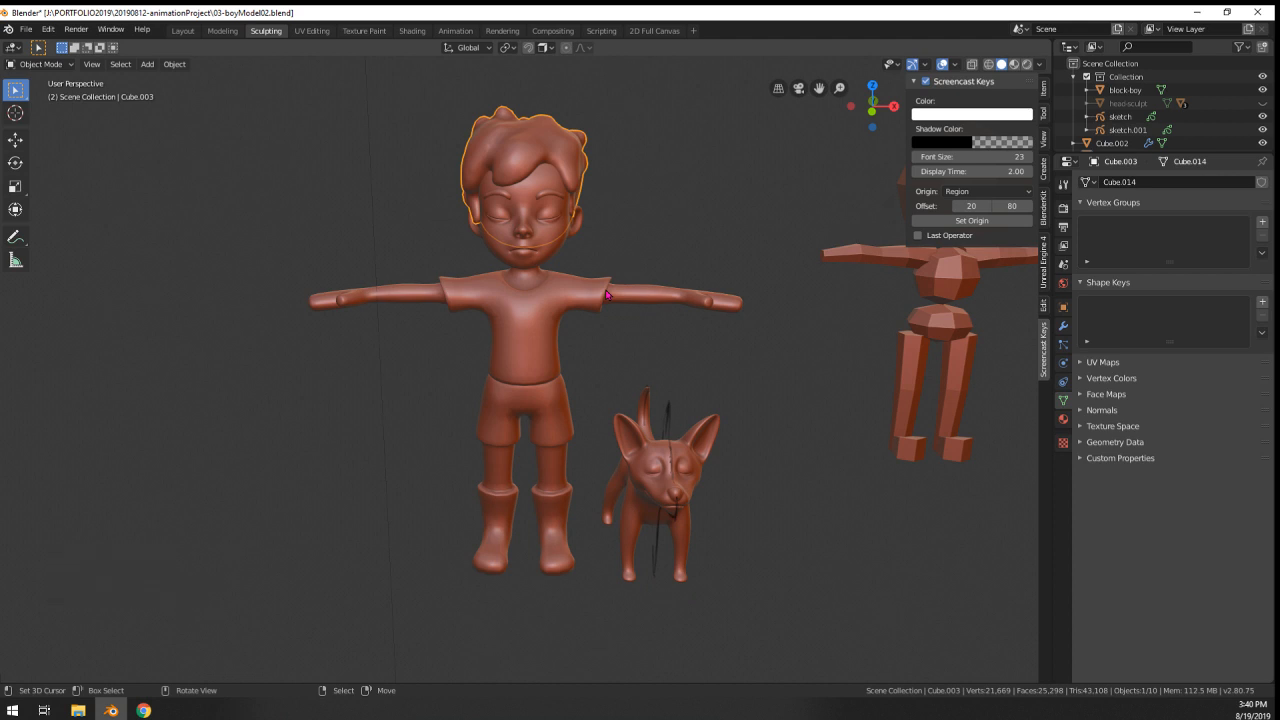
pyautogui.moveTo(621, 307); pyautogui.dragTo(740, 280, button='middle')
pyautogui.scroll(2, 689, 274)
pyautogui.press('Tab')
pyautogui.press('Tab')
# - Select the arm's edge loop just outside the sleeve on the body mesh and scale it up
pyautogui.rightClick(689, 276)
pyautogui.press('Tab')
pyautogui.keyDown('alt'); pyautogui.rightClick(666, 260); pyautogui.keyUp('alt')
pyautogui.scroll(4, 694, 314)
pyautogui.keyDown('shift'); pyautogui.moveTo(740, 280); pyautogui.dragTo(621, 240, button='middle'); pyautogui.keyUp('shift')
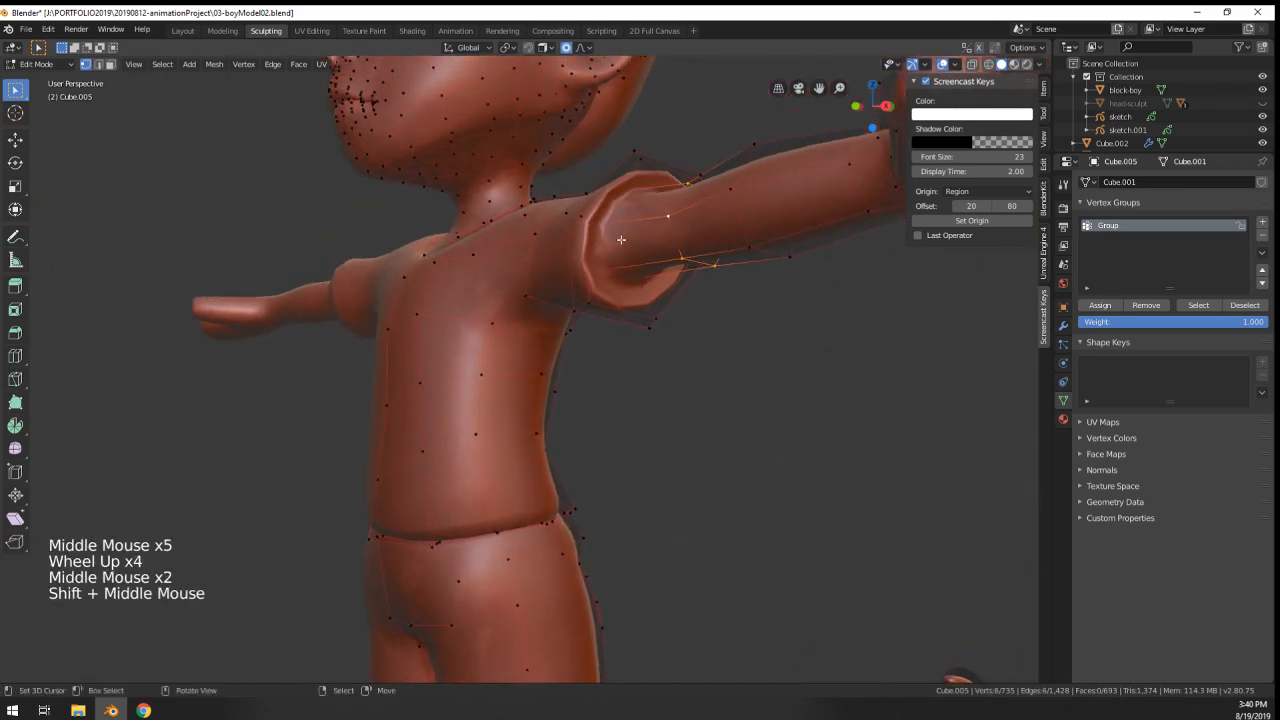
pyautogui.hotkey('alt', 's')
pyautogui.press('s')
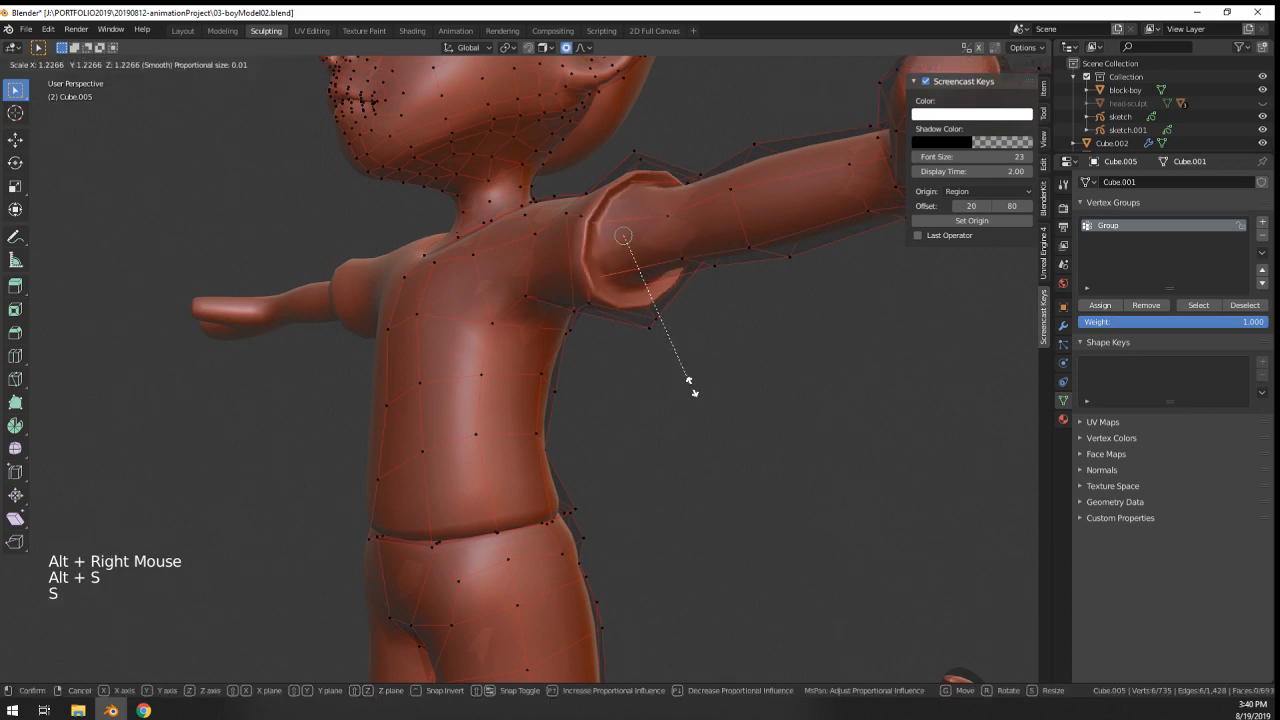
pyautogui.moveTo(697, 398); pyautogui.dragTo(745, 366, button='middle')
pyautogui.press('Tab')
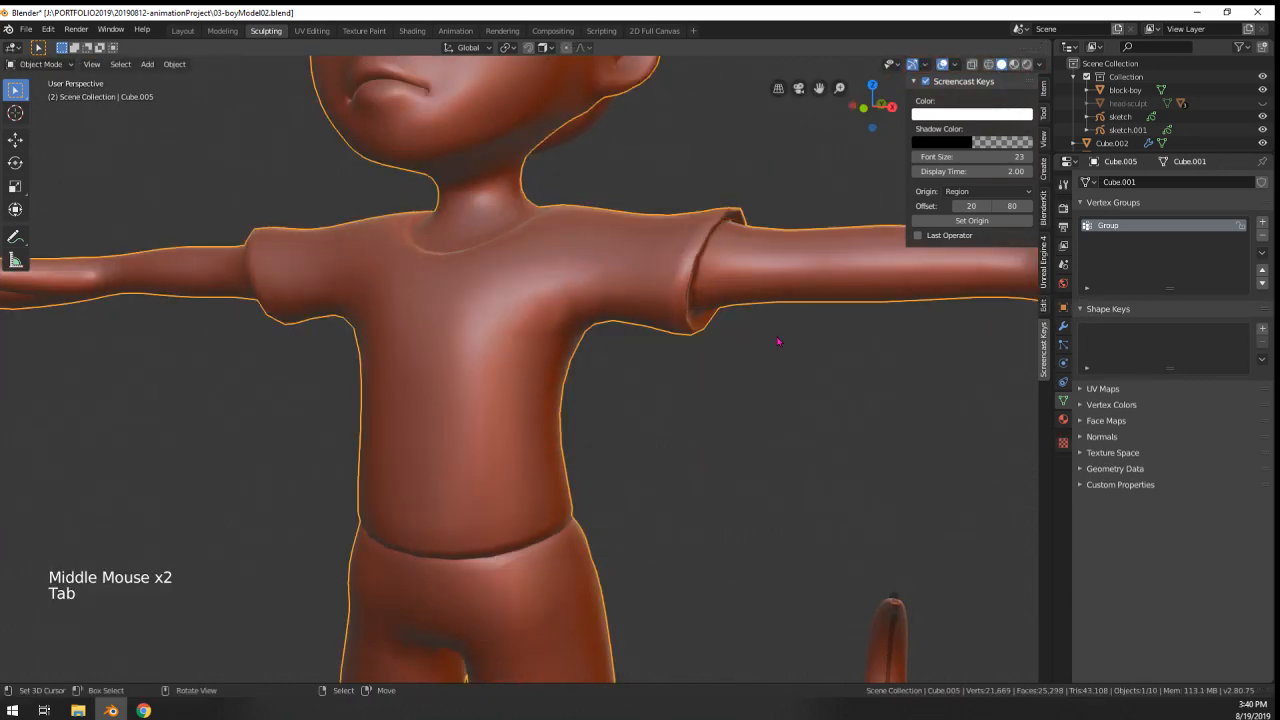
# - Select the next edge loop along the upper arm and adjust its thickness by scaling
pyautogui.press('Tab')
pyautogui.keyDown('alt'); pyautogui.rightClick(780, 241); pyautogui.keyUp('alt')
pyautogui.scroll(-2, 794, 363)
pyautogui.press('s')
pyautogui.scroll(-1, 808, 394)
pyautogui.press('Tab')
pyautogui.scroll(-1, 808, 394)
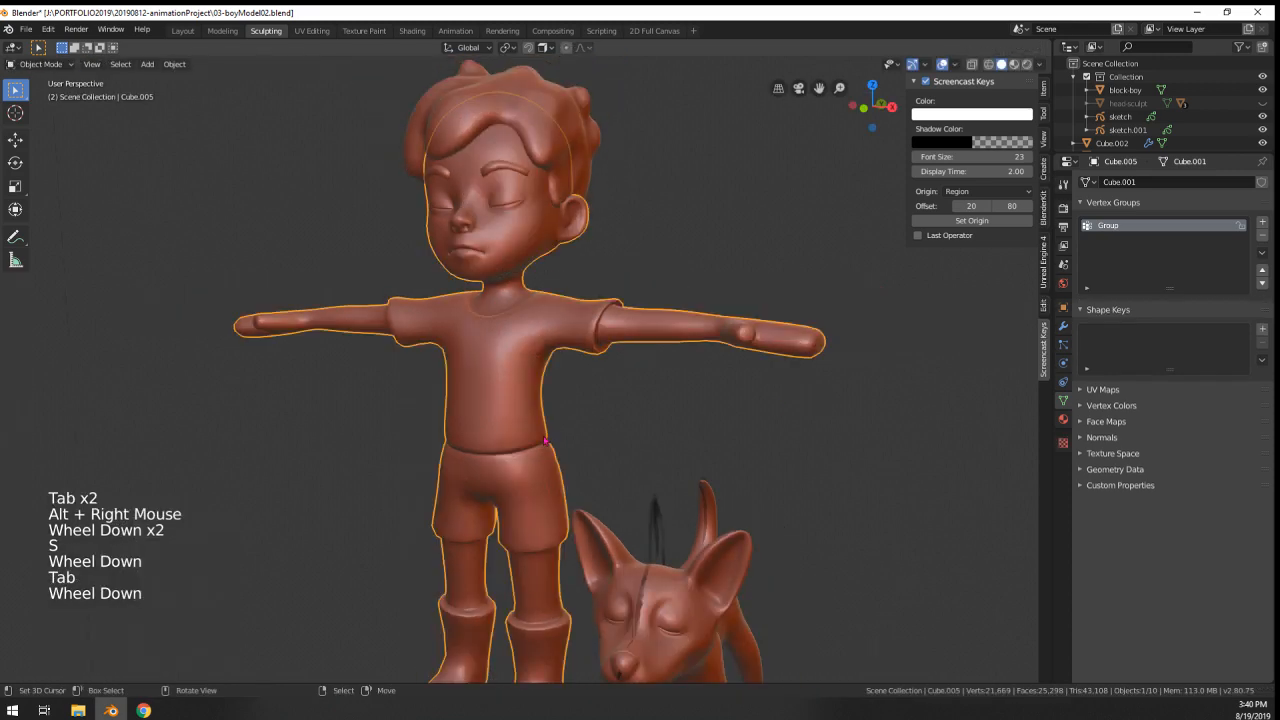
# - Raise the vertex on top of the shoulder with proportional editing at a size of about 0.14
pyautogui.moveTo(610, 430); pyautogui.dragTo(585, 447, button='middle')
pyautogui.scroll(2, 585, 447)
pyautogui.press('Tab')
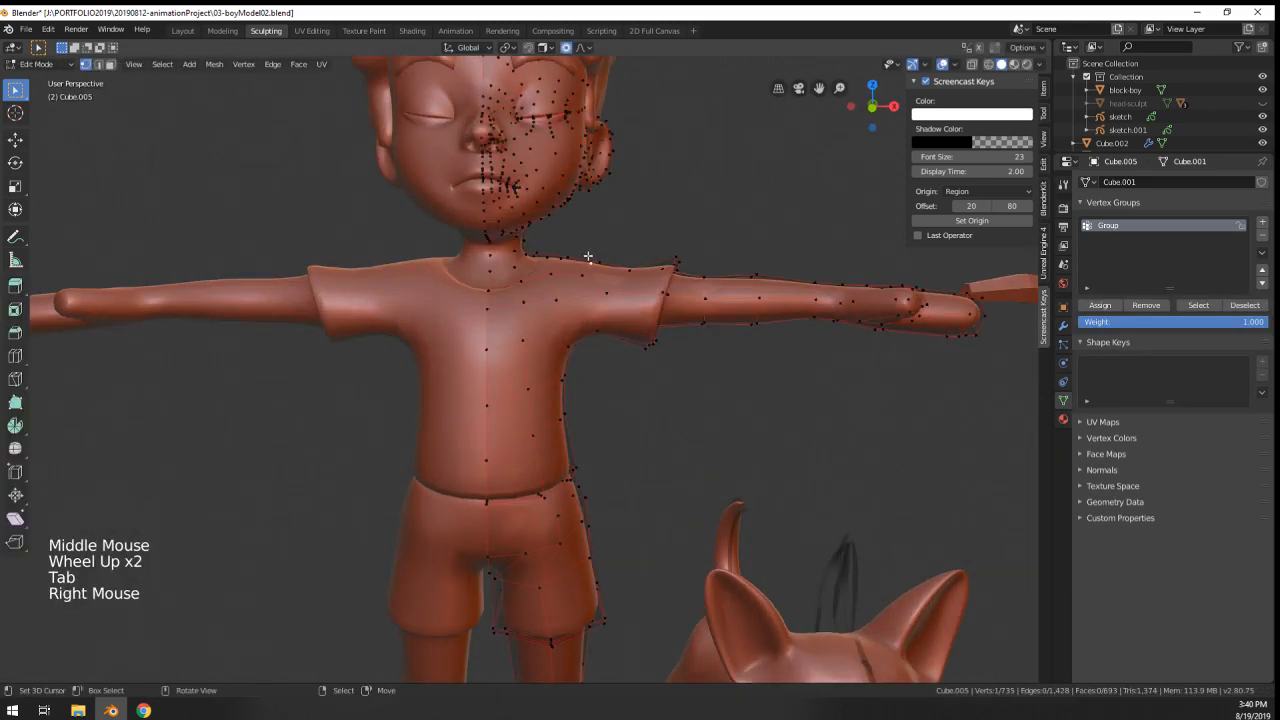
pyautogui.press('g')
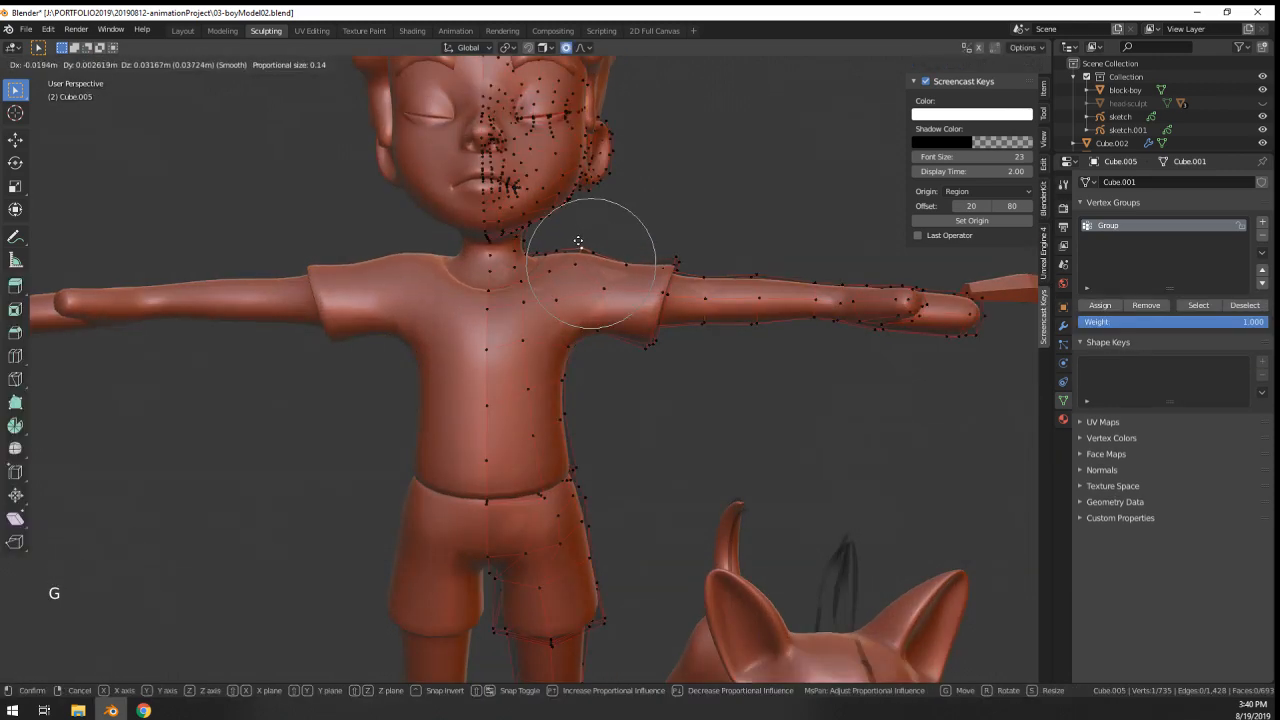
pyautogui.click(586, 246)
# - Select the sleeve hem's edge loop, scale it to 0.852 and shift it toward the shoulder
pyautogui.rightClick(667, 273)
pyautogui.press('g')
pyautogui.rightClick(666, 273)
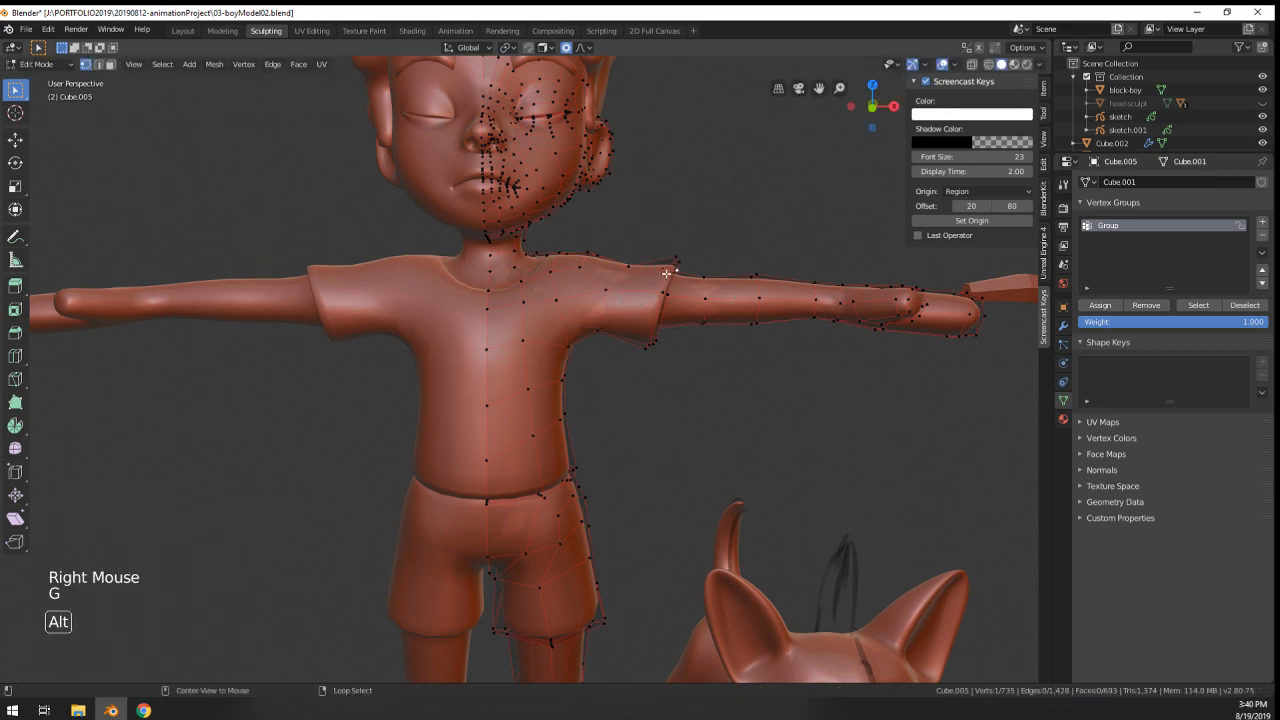
pyautogui.press('s')
pyautogui.click(692, 295)
pyautogui.press('g')
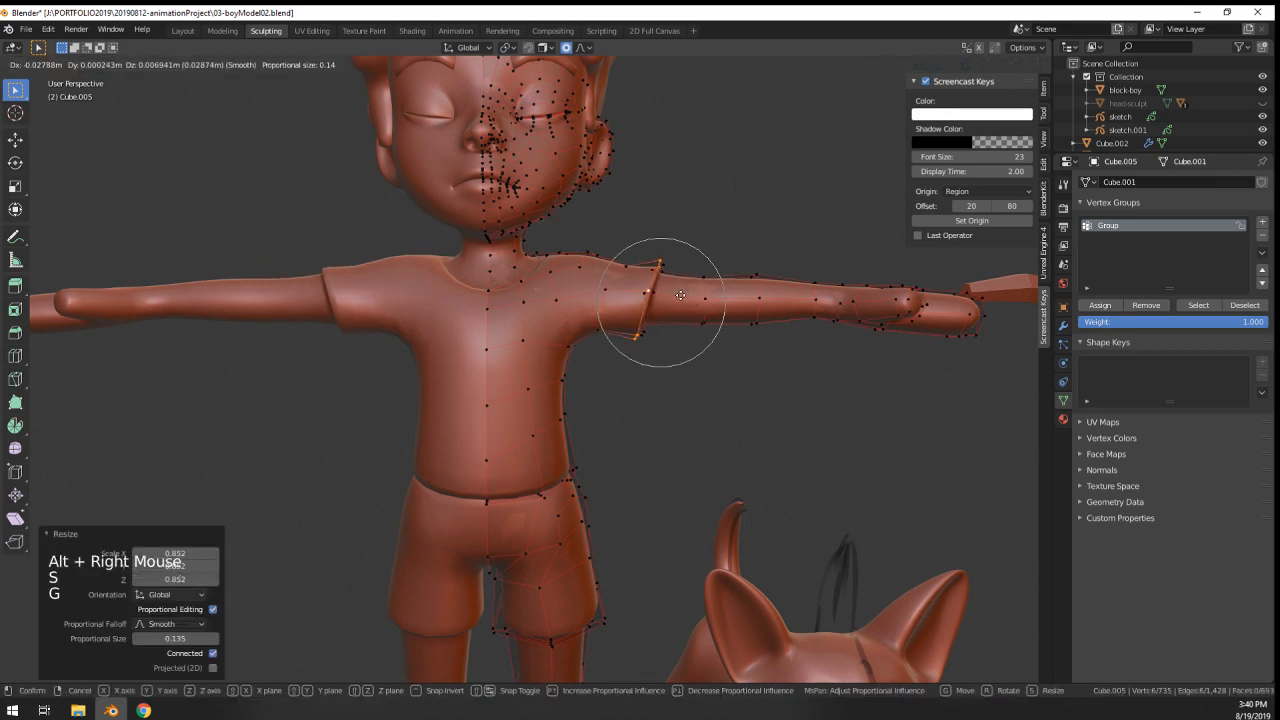
pyautogui.click(682, 296)
# - Select a vertex at the back of the elbow and move it with proportional editing
pyautogui.press('Tab')
pyautogui.scroll(-4, 680, 307)
pyautogui.moveTo(680, 308); pyautogui.dragTo(483, 403, button='middle')
pyautogui.scroll(7, 528, 390)
pyautogui.press('Tab')
pyautogui.scroll(-2, 478, 400)
pyautogui.rightClick(410, 368)
pyautogui.moveTo(414, 372); pyautogui.dragTo(568, 470, button='middle')
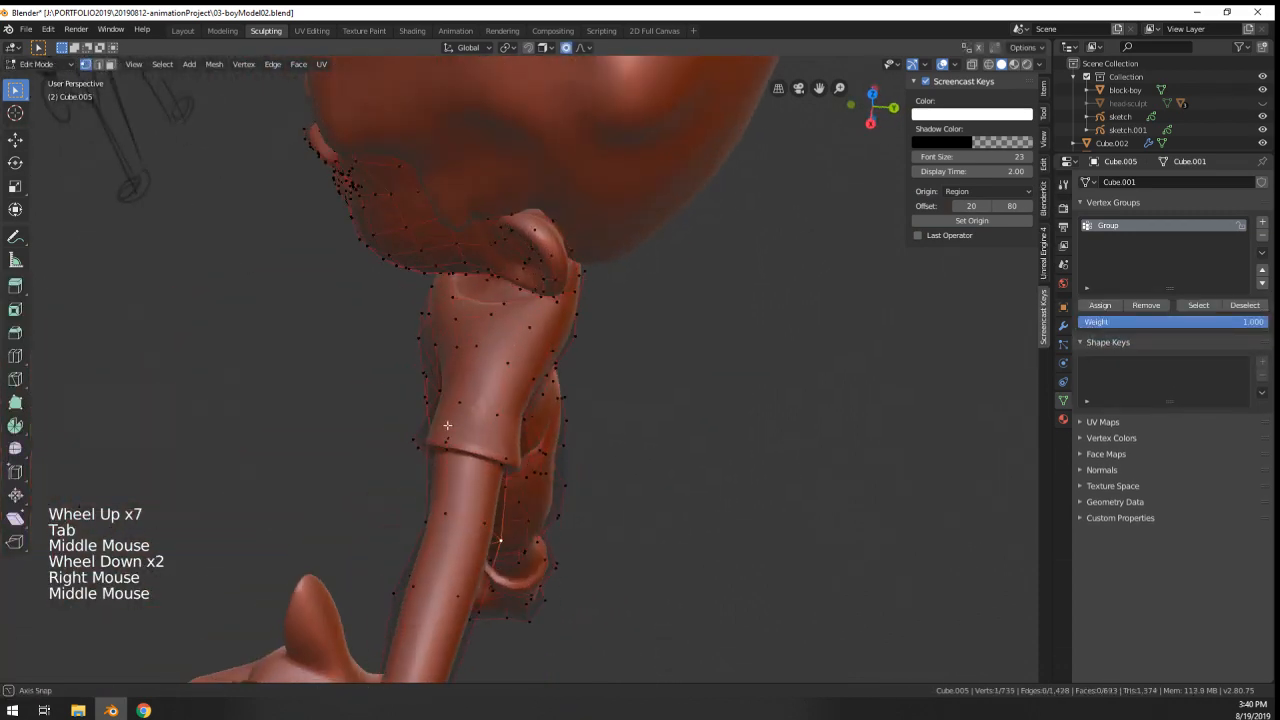
pyautogui.press('g')
pyautogui.click(576, 474)
# - Select the edge loop around the elbow and bevel it by about 13.7%
pyautogui.keyDown('alt'); pyautogui.rightClick(484, 520); pyautogui.keyUp('alt')
pyautogui.moveTo(500, 520); pyautogui.dragTo(570, 522, button='middle')
pyautogui.moveTo(570, 522); pyautogui.dragTo(631, 520, button='middle')
pyautogui.hotkey('ctrl', 'b')
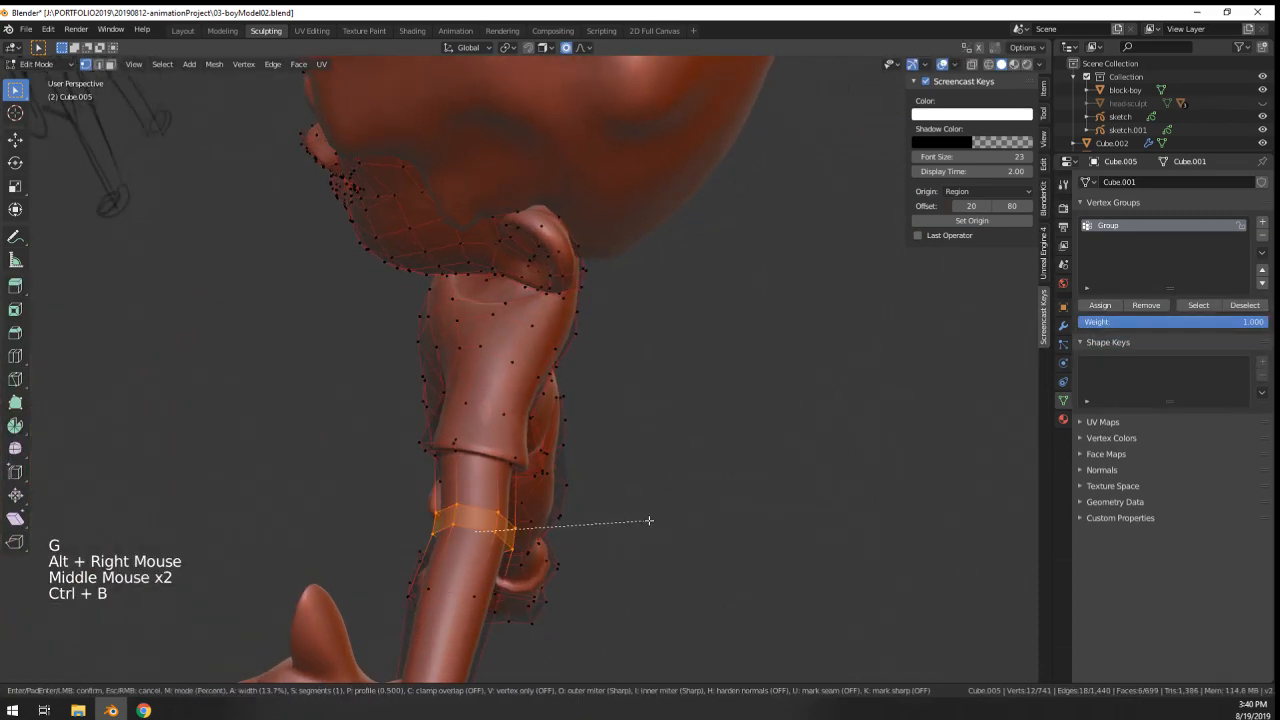
pyautogui.click(650, 521)
# - Move a vertex at the back of the bevelled elbow along Y by about 0.007 m
pyautogui.rightClick(524, 536)
pyautogui.press('g')
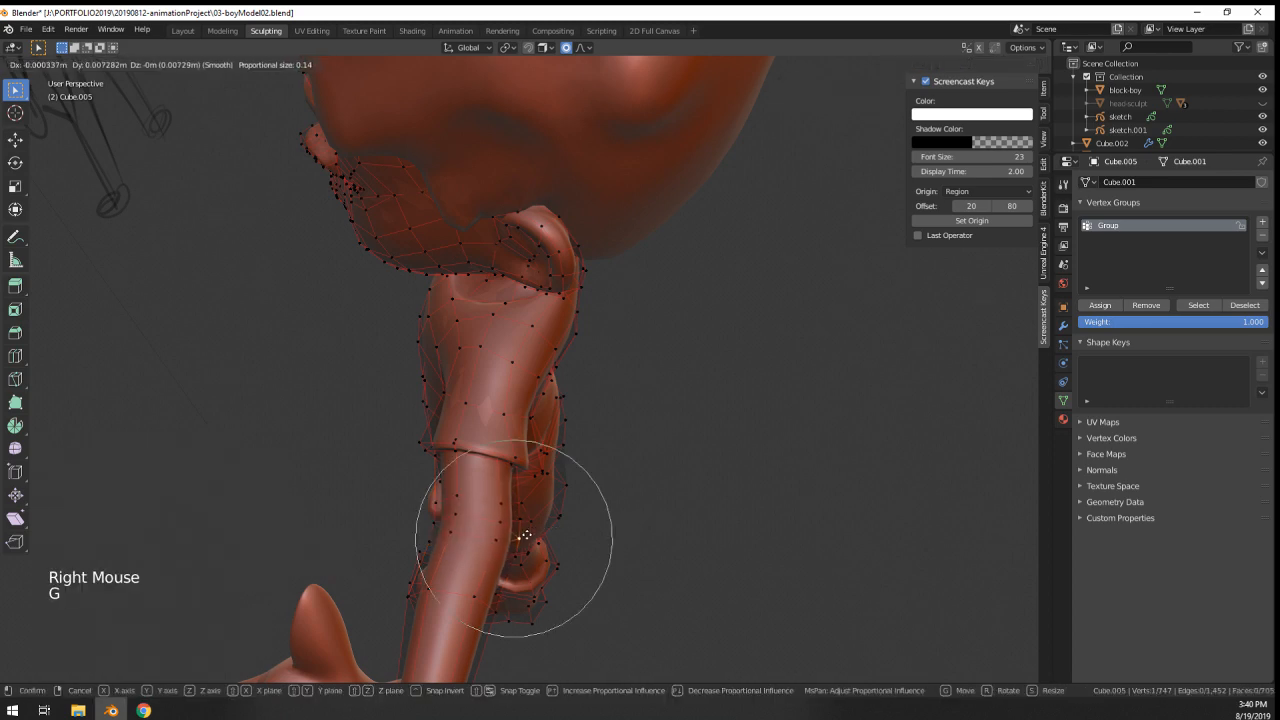
pyautogui.click(527, 536)
# - Examine the arms, sleeves and full body silhouette from the front and sides
pyautogui.press('Tab')
pyautogui.moveTo(527, 536); pyautogui.dragTo(720, 468, button='middle')
pyautogui.press('Tab')
pyautogui.scroll(-3, 738, 452)
pyautogui.keyDown('shift'); pyautogui.moveTo(720, 468); pyautogui.dragTo(758, 445, button='middle'); pyautogui.keyUp('shift')
pyautogui.press('Tab')
pyautogui.moveTo(758, 445); pyautogui.dragTo(770, 437, button='middle')
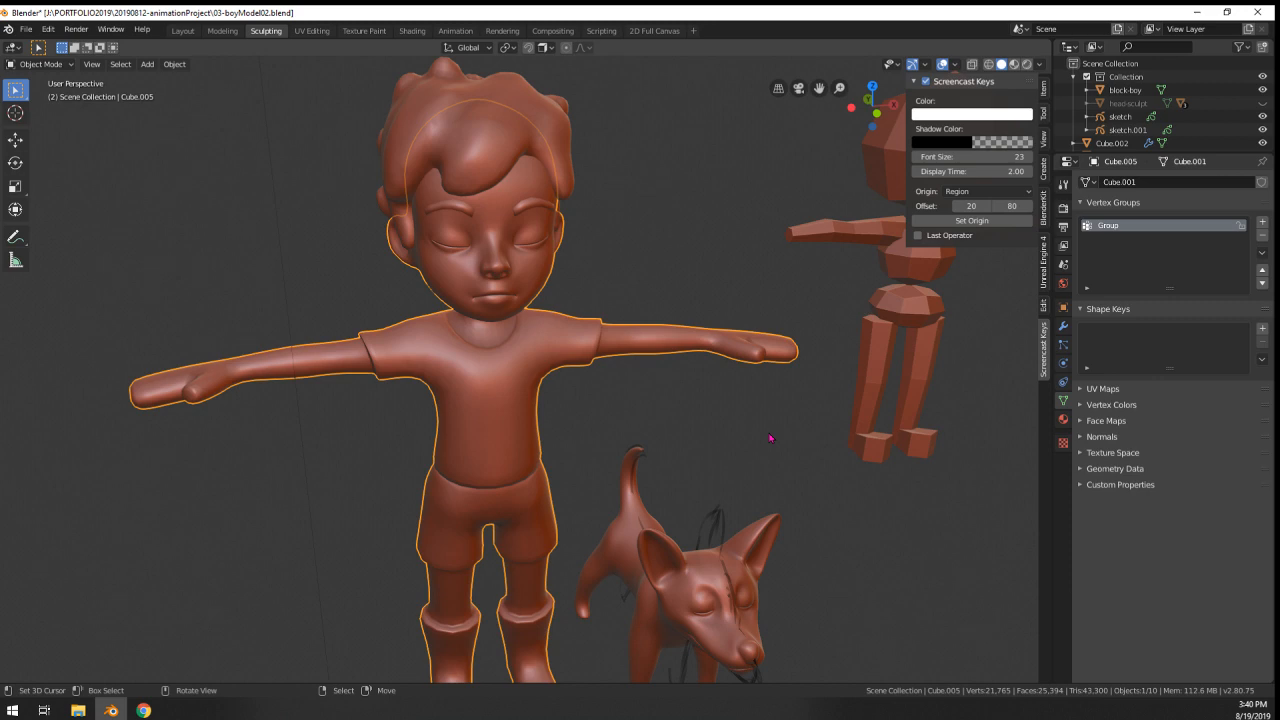
pyautogui.moveTo(770, 437); pyautogui.dragTo(552, 400, button='middle')
pyautogui.moveTo(540, 357); pyautogui.dragTo(600, 368, button='middle')
pyautogui.moveTo(600, 368); pyautogui.dragTo(619, 353, button='middle')
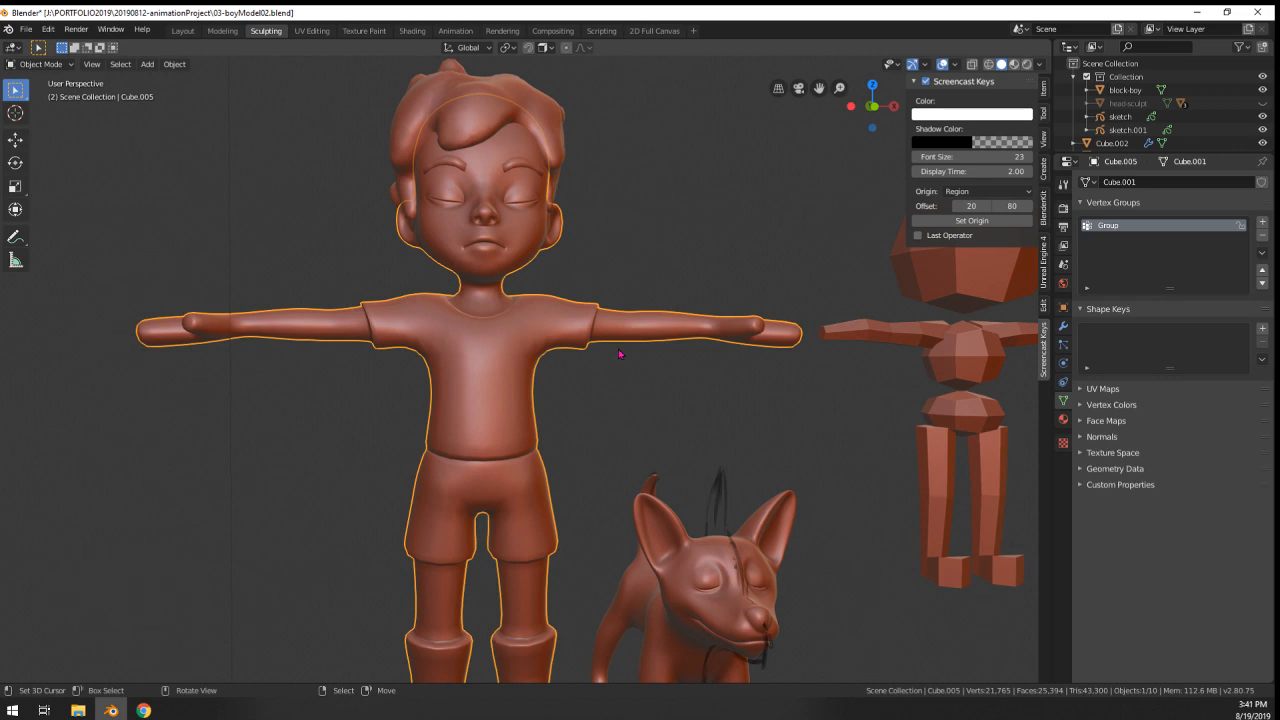
# - Add an edge loop around the middle of the boot shaft and scale it with proportional editing
pyautogui.scroll(-2, 619, 353)
pyautogui.moveTo(598, 372); pyautogui.dragTo(517, 370, button='middle')
pyautogui.scroll(1, 614, 468)
pyautogui.scroll(3, 669, 206)
pyautogui.press('Tab')
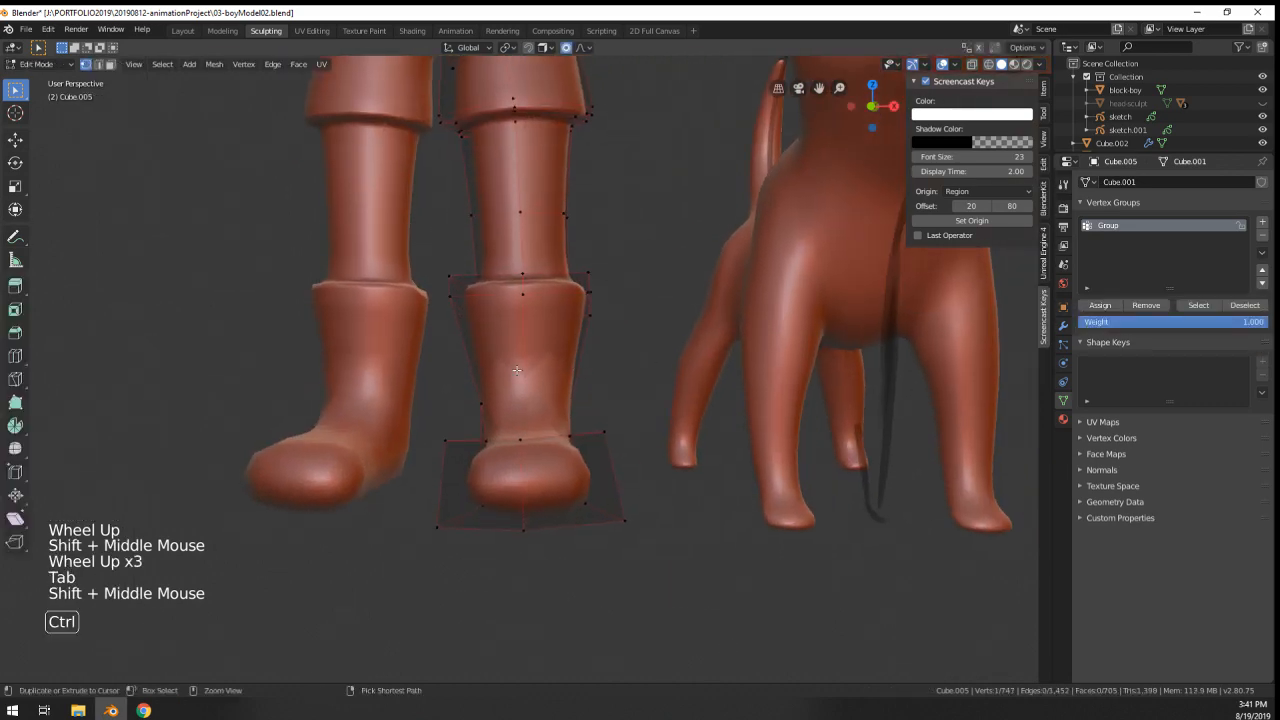
pyautogui.hotkey('ctrl', 'r')
pyautogui.doubleClick(520, 368)
pyautogui.press('s')
pyautogui.click(583, 346)
# - Raise the new boot edge loop about 0.011 m, scale it up further and nudge it into place
pyautogui.press('g')
pyautogui.click(589, 341)
pyautogui.press('s')
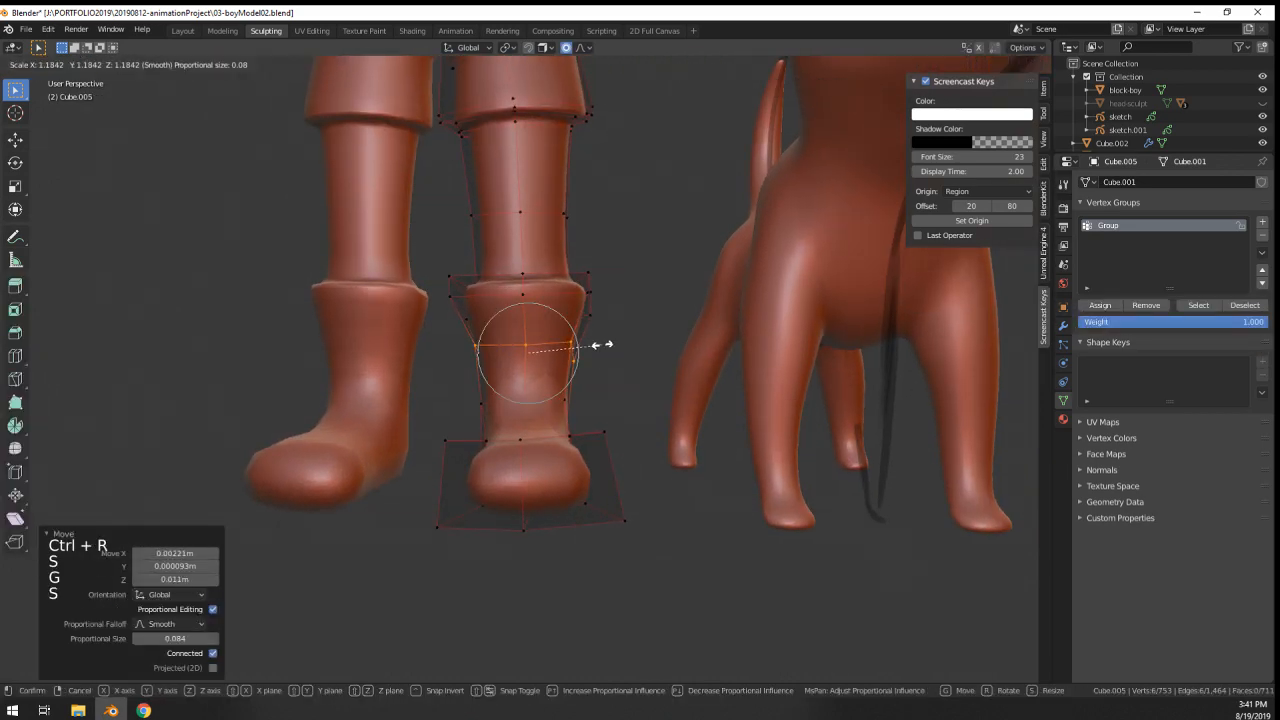
pyautogui.click(603, 346)
pyautogui.press('g')
pyautogui.click(603, 358)
# - Examine the reshaped boots and the full boy model beside the dog
pyautogui.press('Tab')
pyautogui.press('Tab')
pyautogui.moveTo(603, 371); pyautogui.dragTo(621, 420, button='middle')
pyautogui.keyDown('shift'); pyautogui.moveTo(621, 420); pyautogui.dragTo(690, 528, button='middle'); pyautogui.keyUp('shift')
pyautogui.press('Tab')
pyautogui.scroll(-7, 688, 408)
pyautogui.scroll(3, 634, 401)
pyautogui.press('Tab')
pyautogui.scroll(-3, 670, 379)
pyautogui.press('Tab')
# - Test-move the dog to check which of its parts follow the body, and cancel the moves
pyautogui.rightClick(662, 520)
pyautogui.press('g')
pyautogui.rightClick(715, 530)
pyautogui.scroll(2, 729, 531)
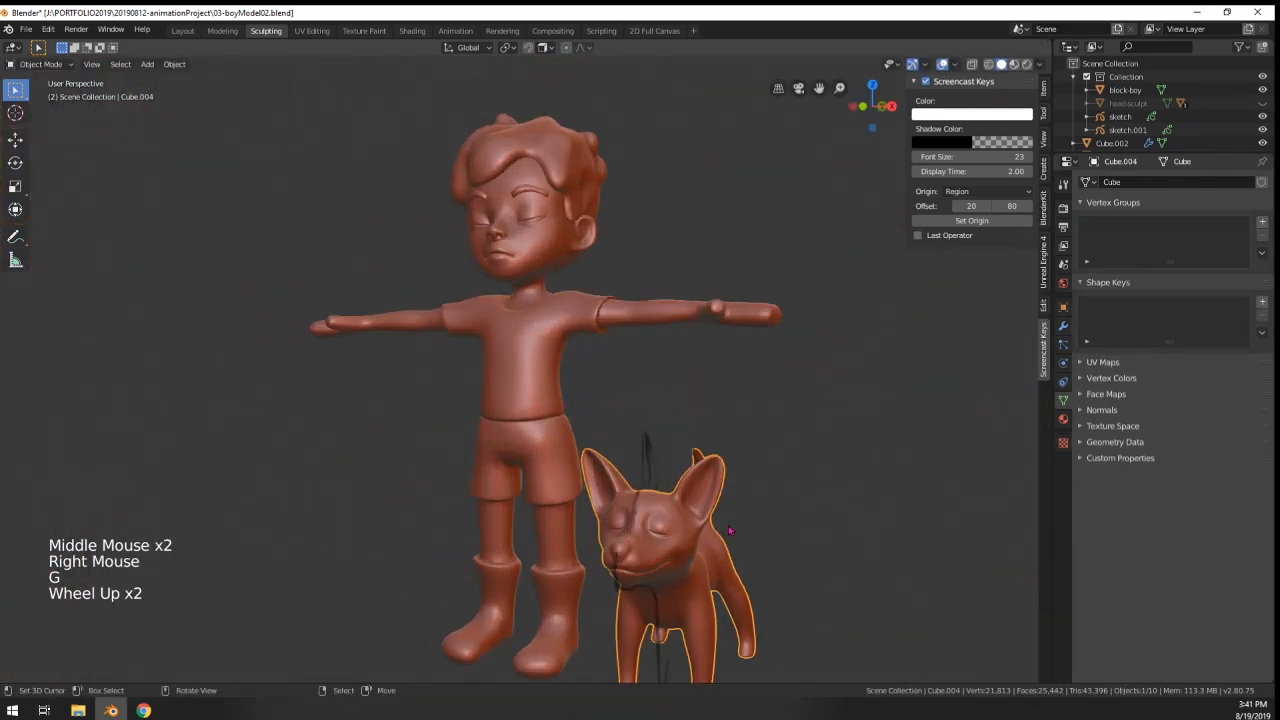
pyautogui.press('g')
pyautogui.rightClick(683, 533)
# - Switch the viewport to wireframe shading and lower its X-ray amount
pyautogui.press('z')
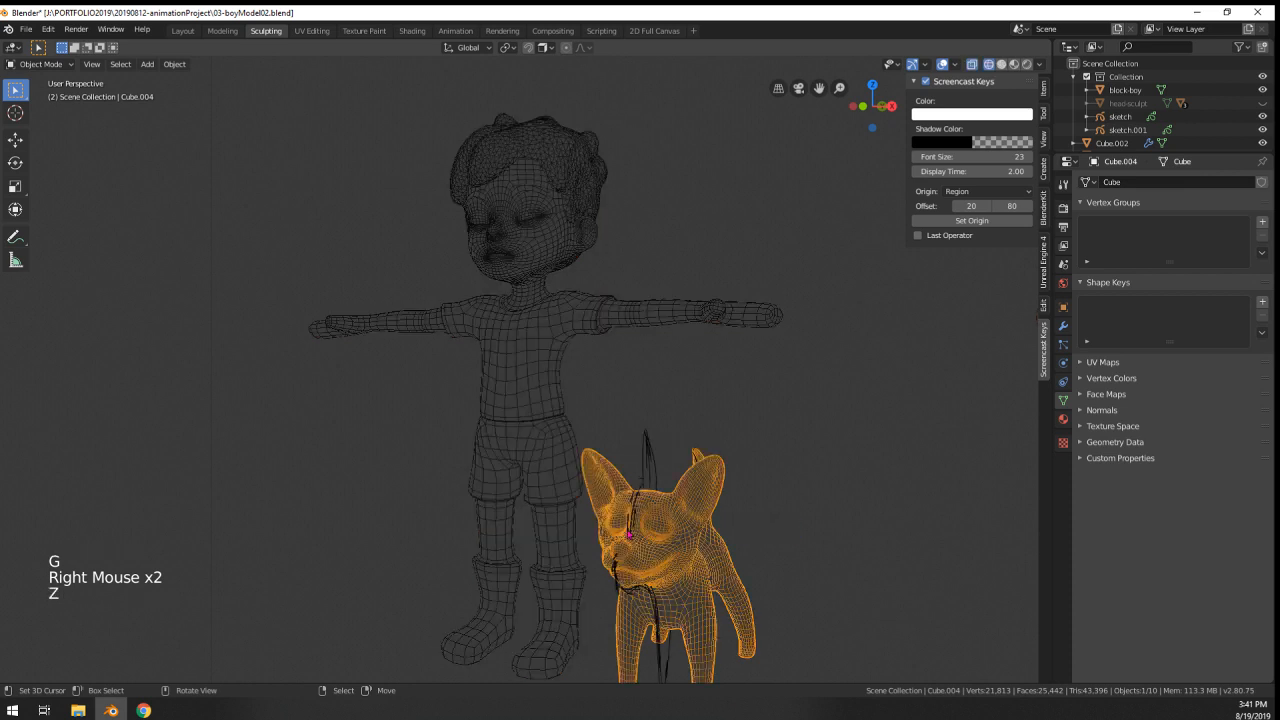
pyautogui.click(1039, 65)
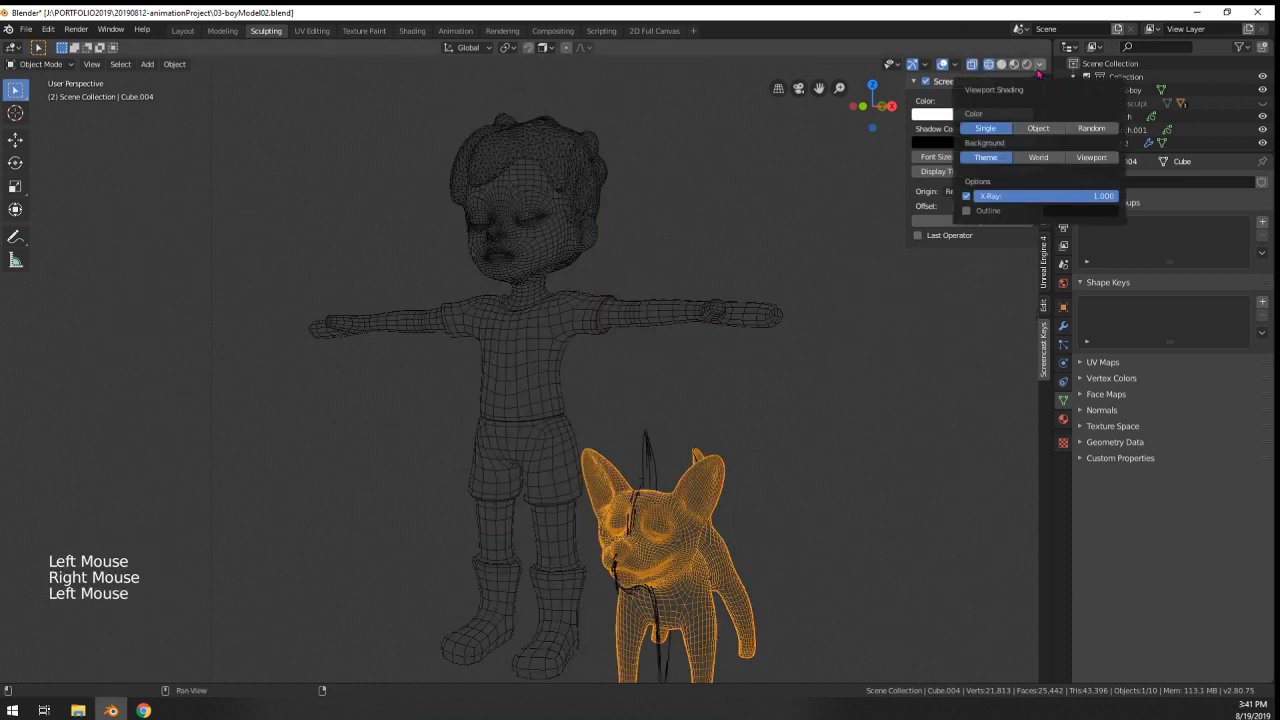
pyautogui.moveTo(1045, 196); pyautogui.dragTo(900, 215)
# - Parent the dog's eyes to the dog's body using Object (Keep Transform)
pyautogui.rightClick(660, 533)
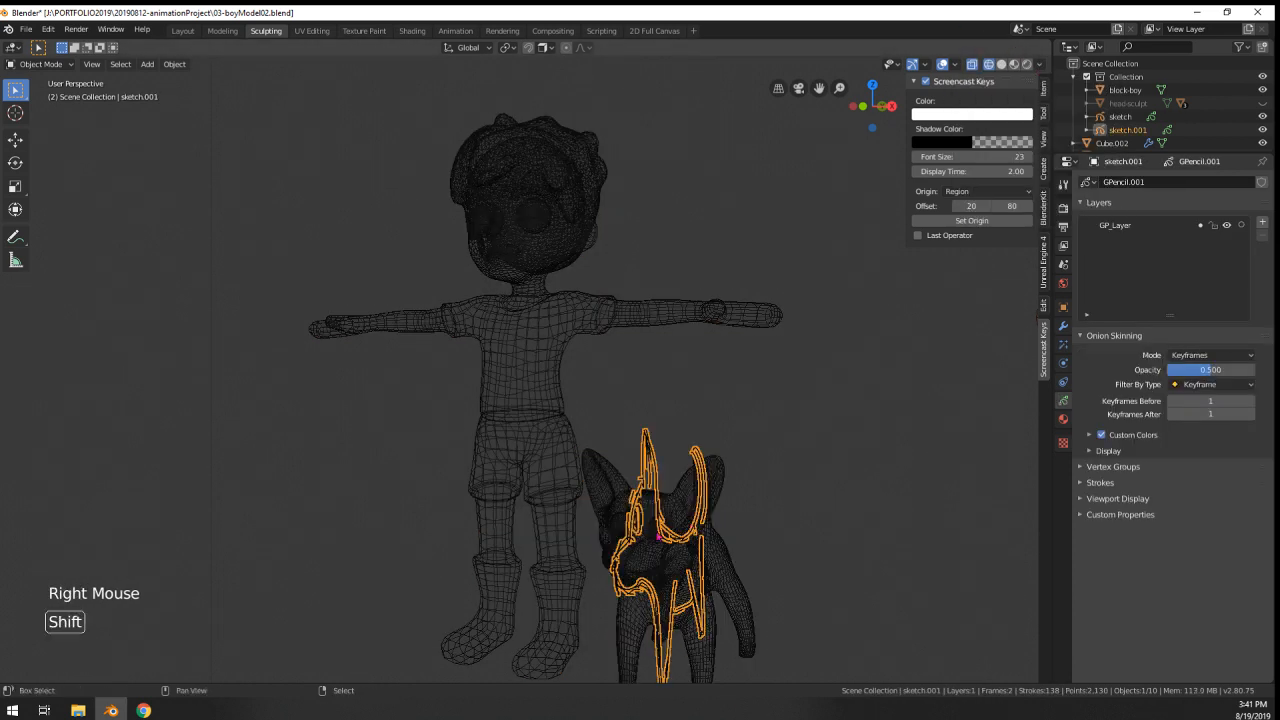
pyautogui.rightClick(660, 535)
pyautogui.keyDown('shift'); pyautogui.rightClick(693, 499); pyautogui.keyUp('shift')
pyautogui.hotkey('ctrl', 'p')
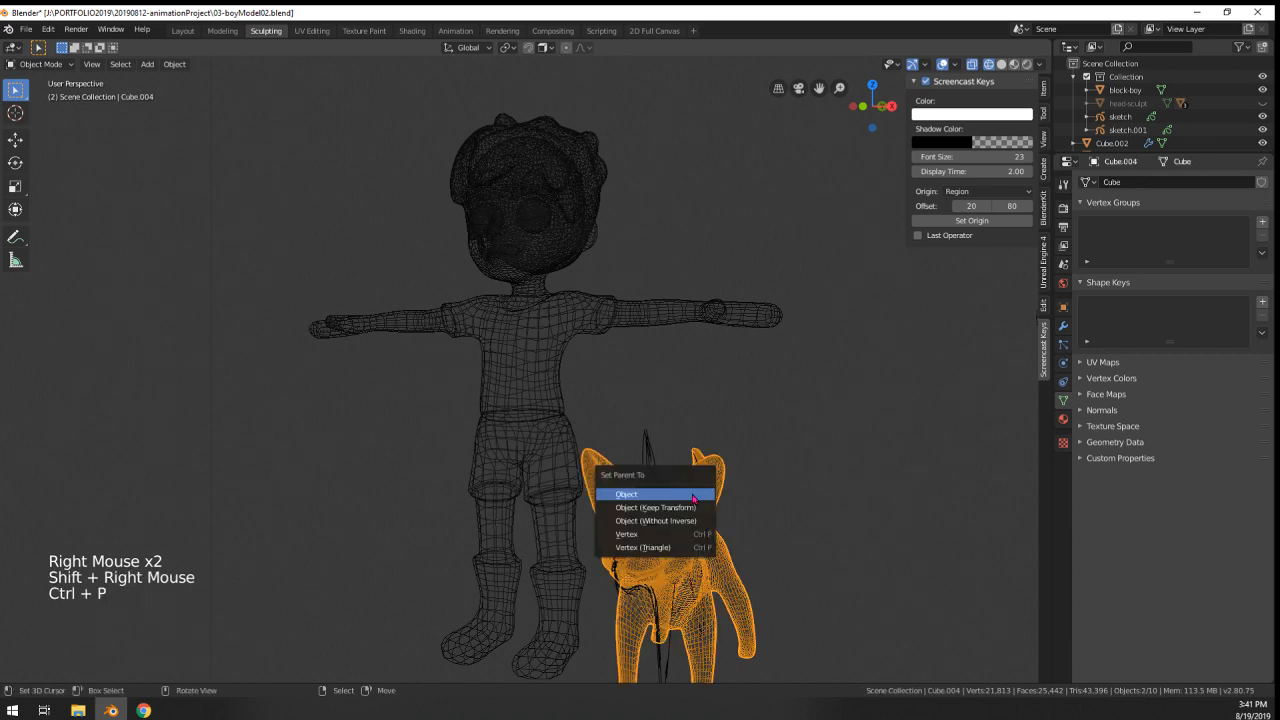
pyautogui.click(693, 499)
pyautogui.hotkey('ctrl', 'z')
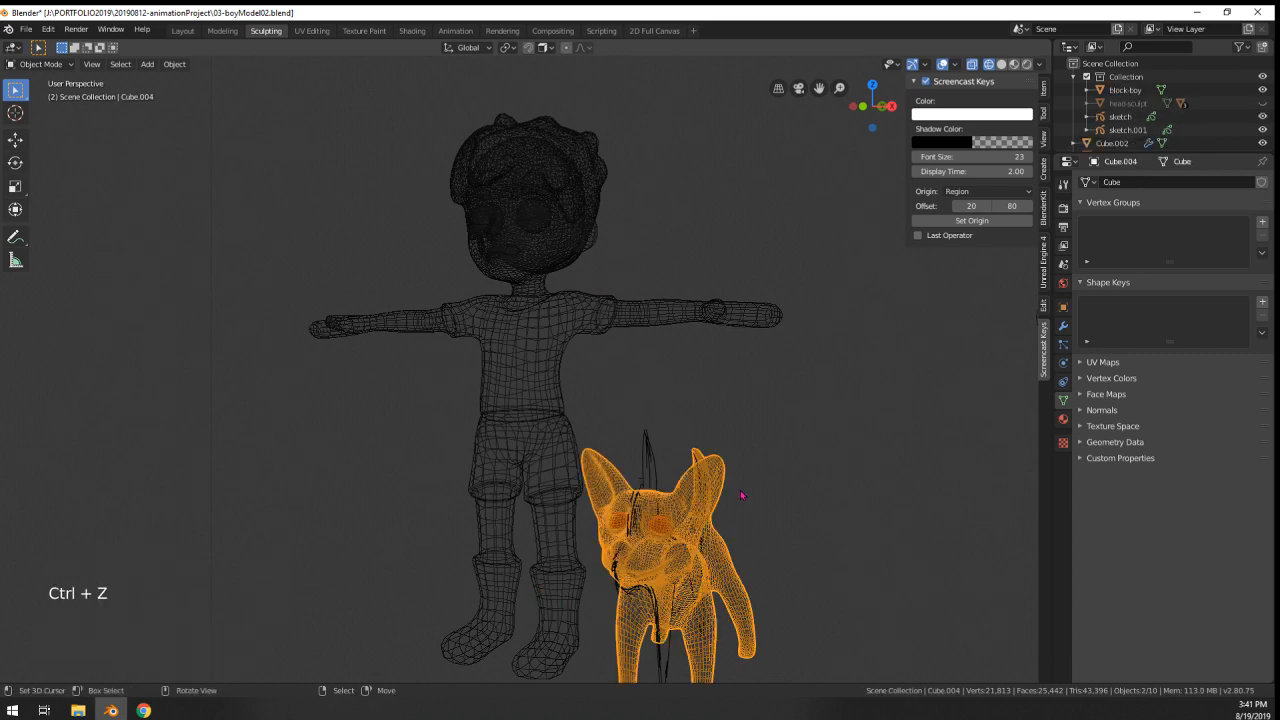
pyautogui.hotkey('ctrl', 'p')
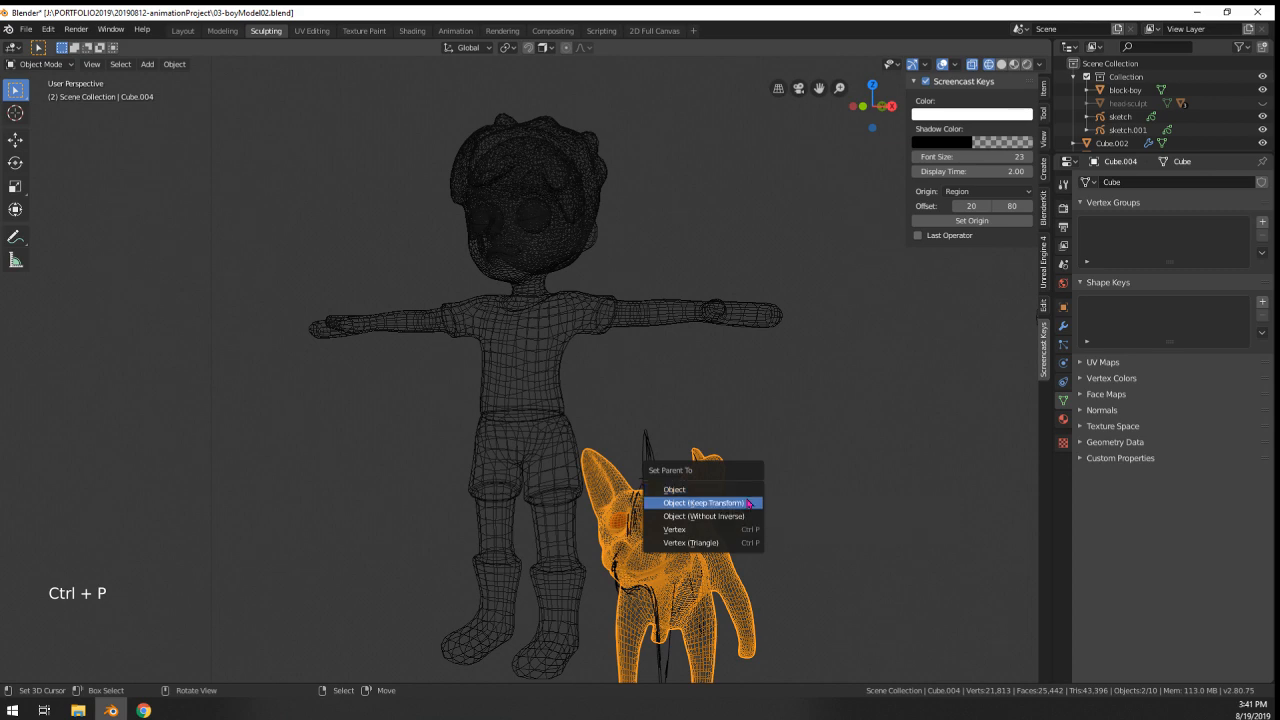
pyautogui.click(735, 507)
# - Test-move the dog and the boy's body to check which parts follow them, cancelling each move
pyautogui.rightClick(730, 514)
pyautogui.press('g')
pyautogui.rightClick(706, 516)
pyautogui.press('g')
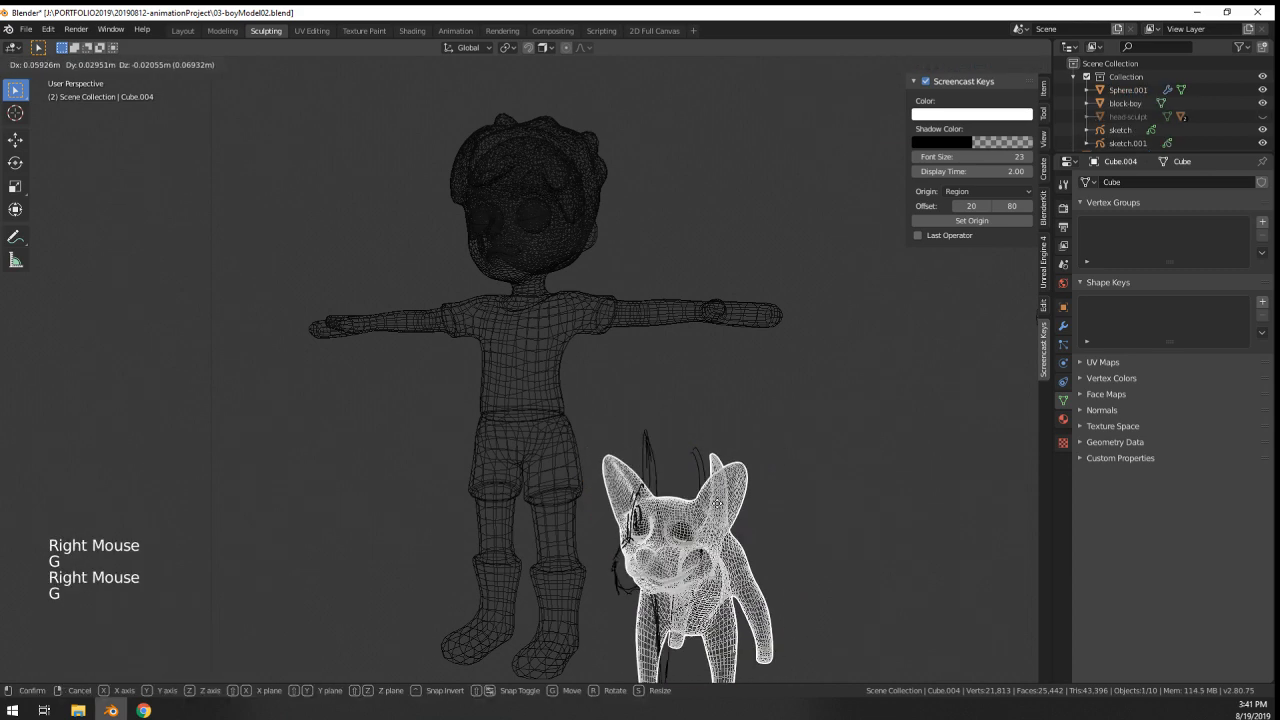
pyautogui.rightClick(728, 514)
pyautogui.rightClick(534, 222)
pyautogui.press('g')
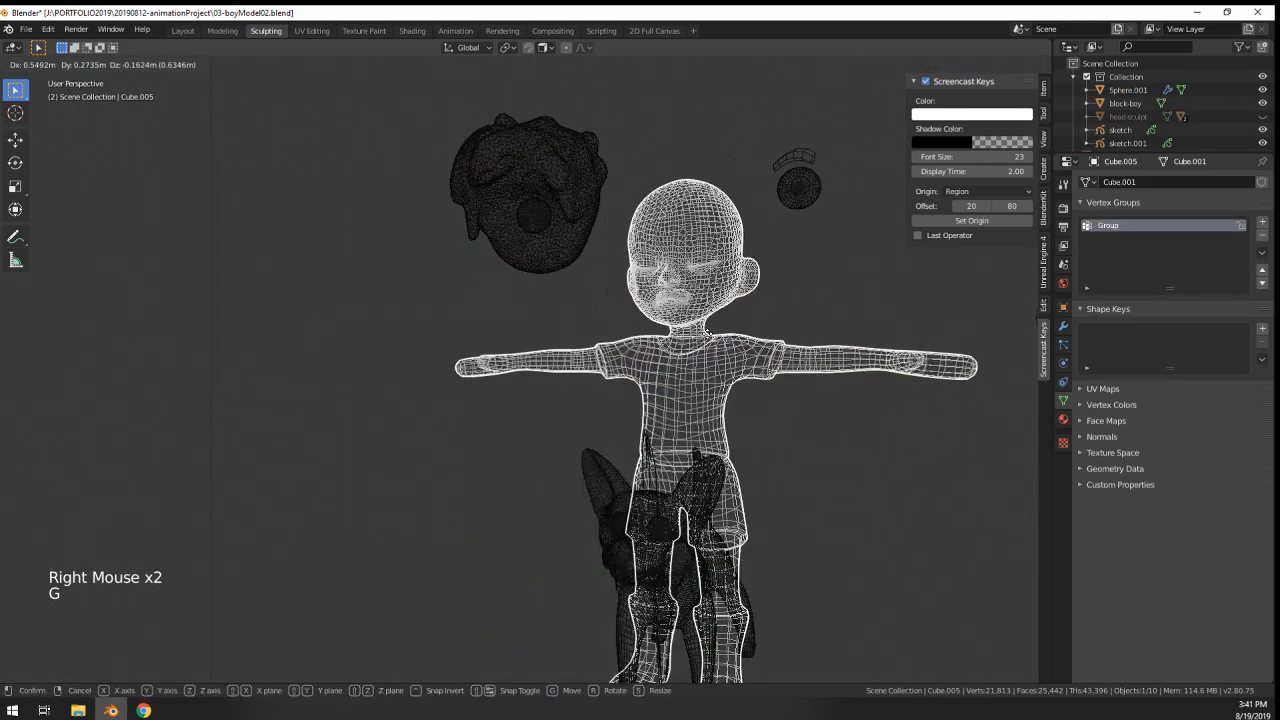
pyautogui.rightClick(706, 266)
# - Parent the boy's eyes, eyebrows and hair to his body using Object (Keep Transform)
pyautogui.rightClick(539, 215)
pyautogui.keyDown('shift'); pyautogui.rightClick(539, 195); pyautogui.keyUp('shift')
pyautogui.keyDown('shift'); pyautogui.rightClick(545, 258); pyautogui.keyUp('shift')
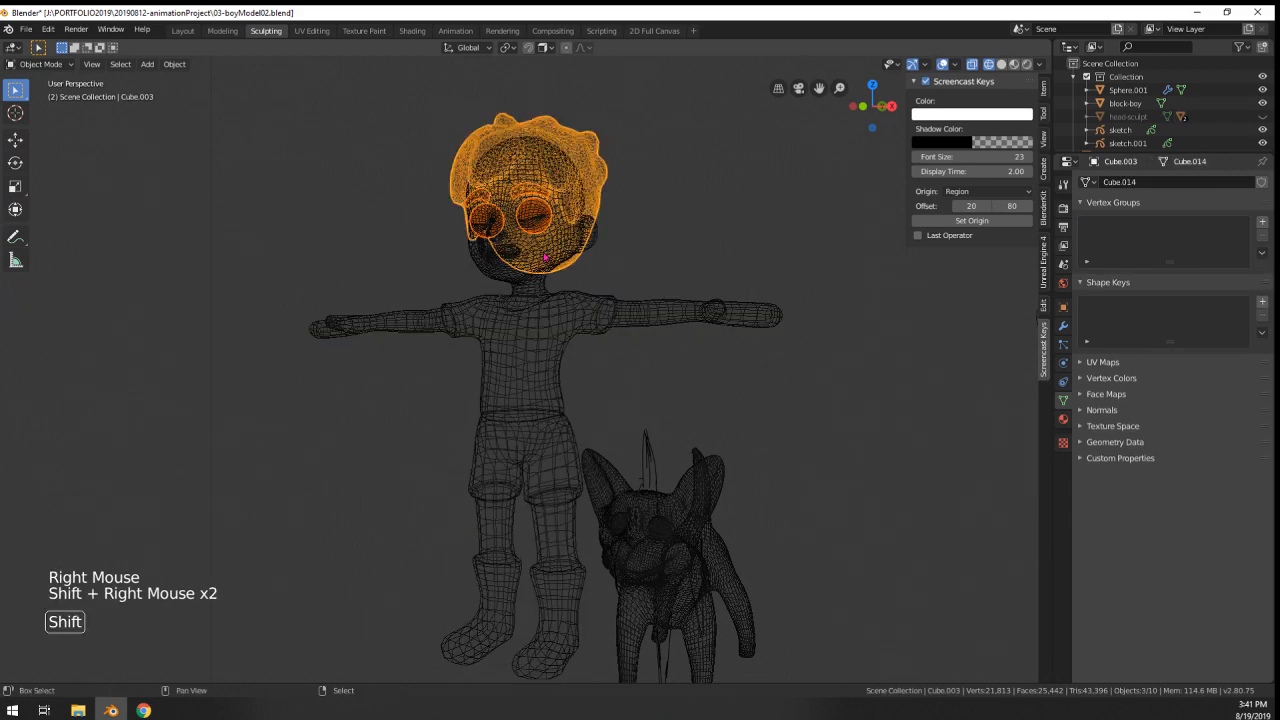
pyautogui.keyDown('shift'); pyautogui.rightClick(517, 322); pyautogui.keyUp('shift')
pyautogui.hotkey('ctrl', 'p')
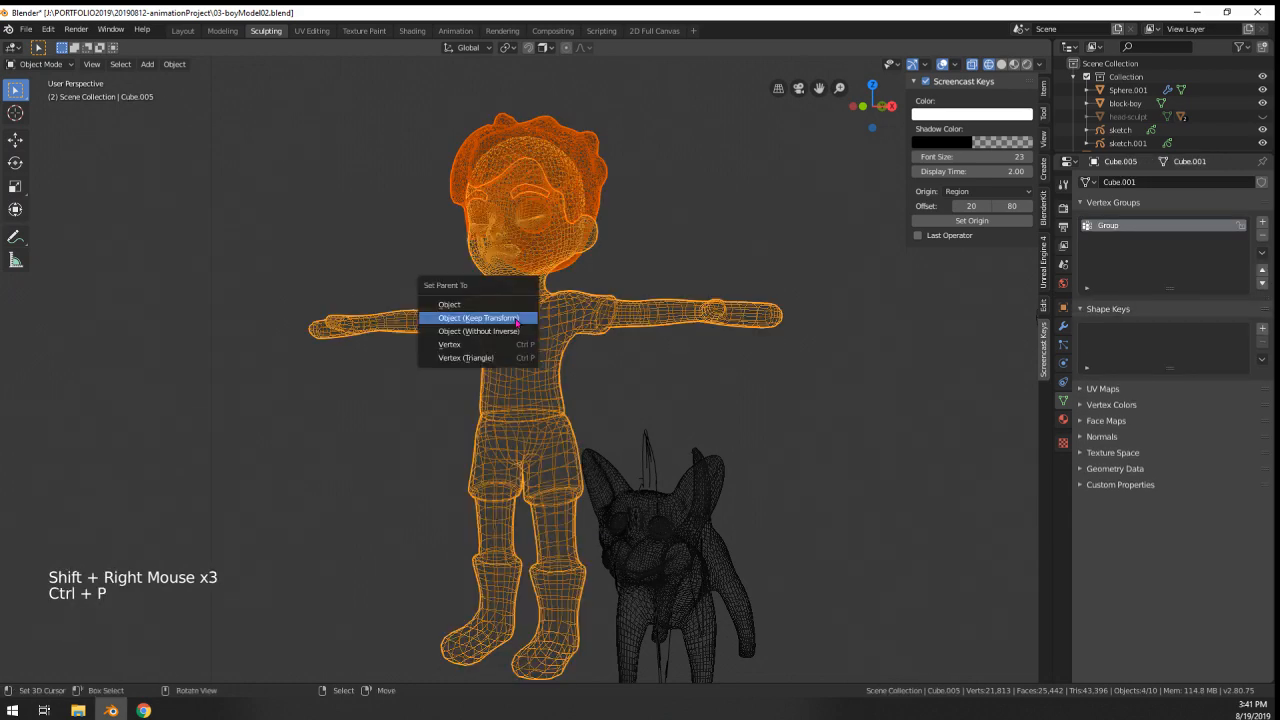
pyautogui.click(517, 318)
# - Test-move the boy's body to check its parented parts, and return the viewport to solid shading
pyautogui.rightClick(517, 322)
pyautogui.press('g')
pyautogui.rightClick(647, 253)
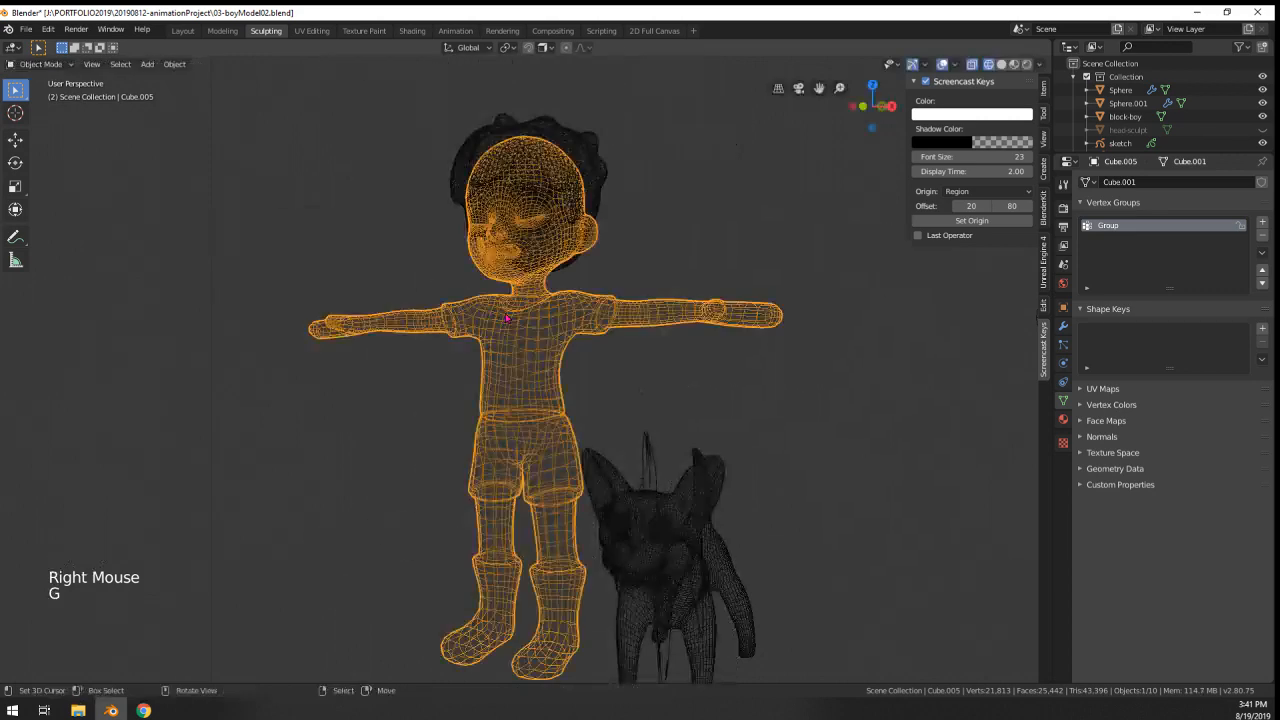
pyautogui.press('z')
pyautogui.scroll(-3, 590, 410)
pyautogui.press('g')
pyautogui.rightClick(590, 410)
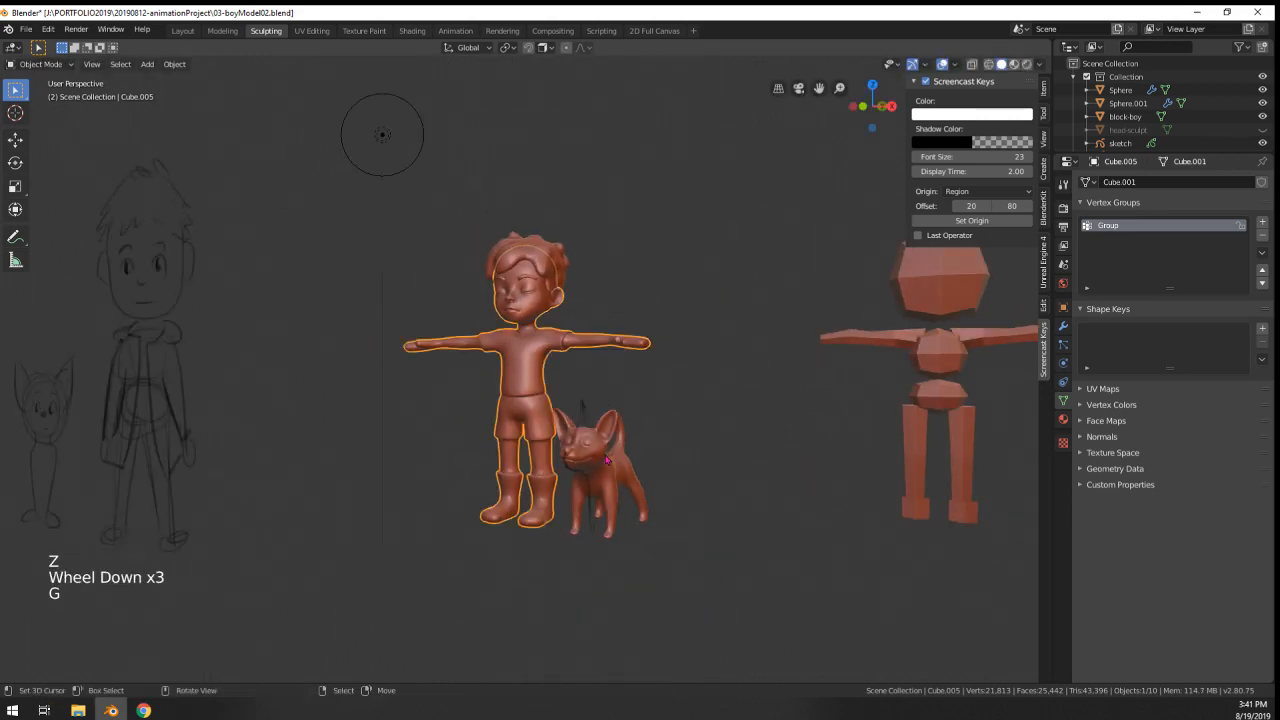
# - Move the dog's grease pencil sketch away from the dog model, into the space beside the boy sketch
pyautogui.rightClick(583, 406)
pyautogui.keyDown('shift'); pyautogui.rightClick(505, 404); pyautogui.keyUp('shift')
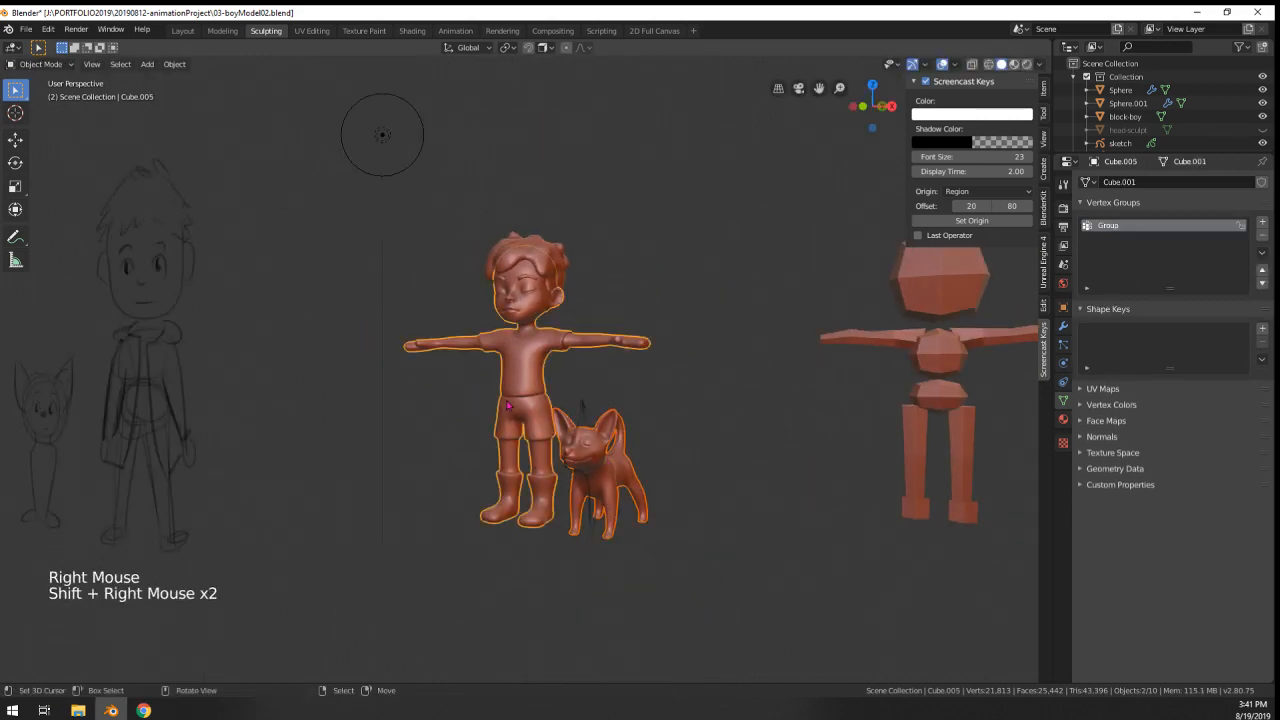
pyautogui.rightClick(619, 410)
pyautogui.rightClick(619, 410)
pyautogui.press('g')
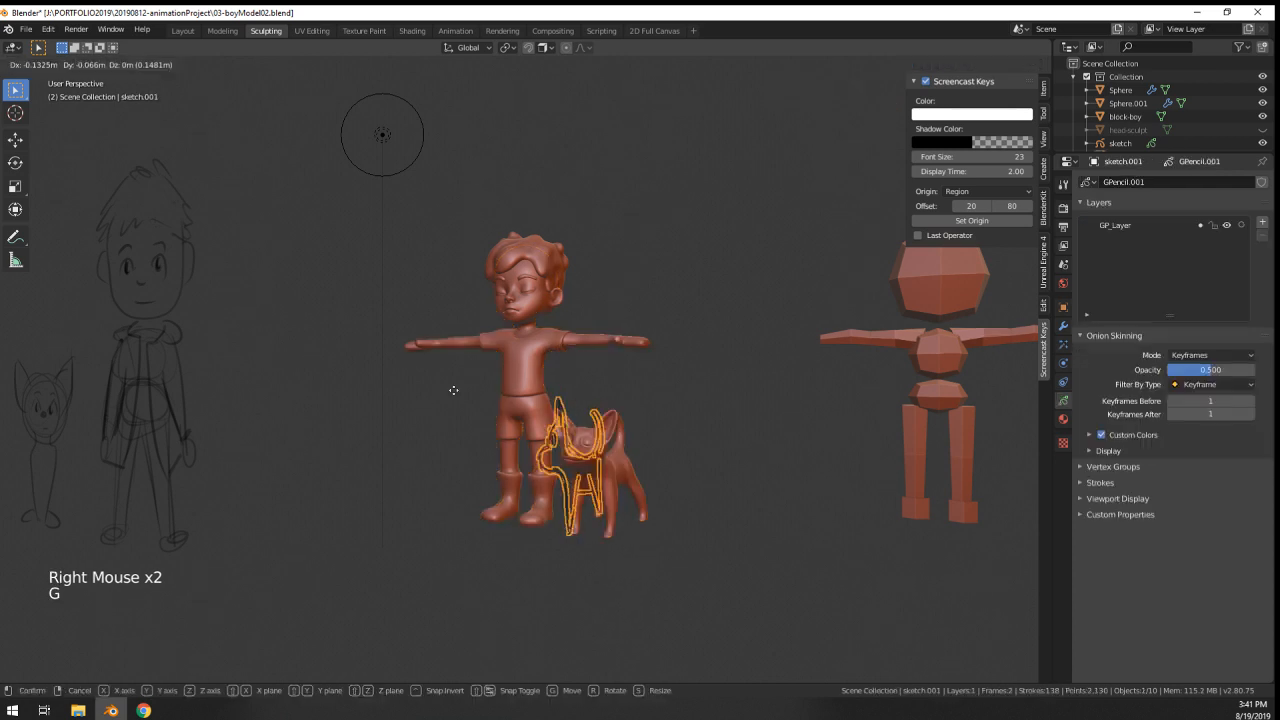
pyautogui.click(288, 383)
# - Select the boy and the dog together and try moving both
pyautogui.rightClick(423, 520)
pyautogui.rightClick(581, 484)
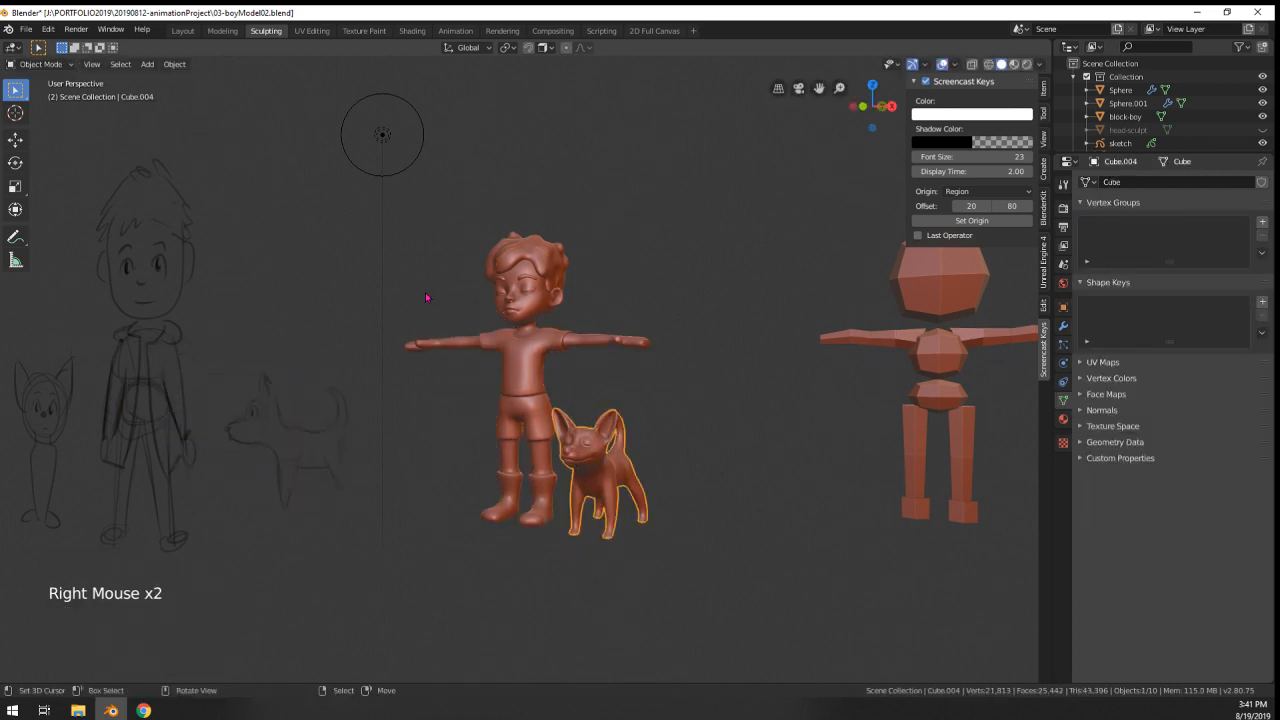
pyautogui.rightClick(517, 308)
pyautogui.scroll(2, 517, 308)
pyautogui.keyDown('shift'); pyautogui.rightClick(600, 470); pyautogui.keyUp('shift')
pyautogui.press('g')
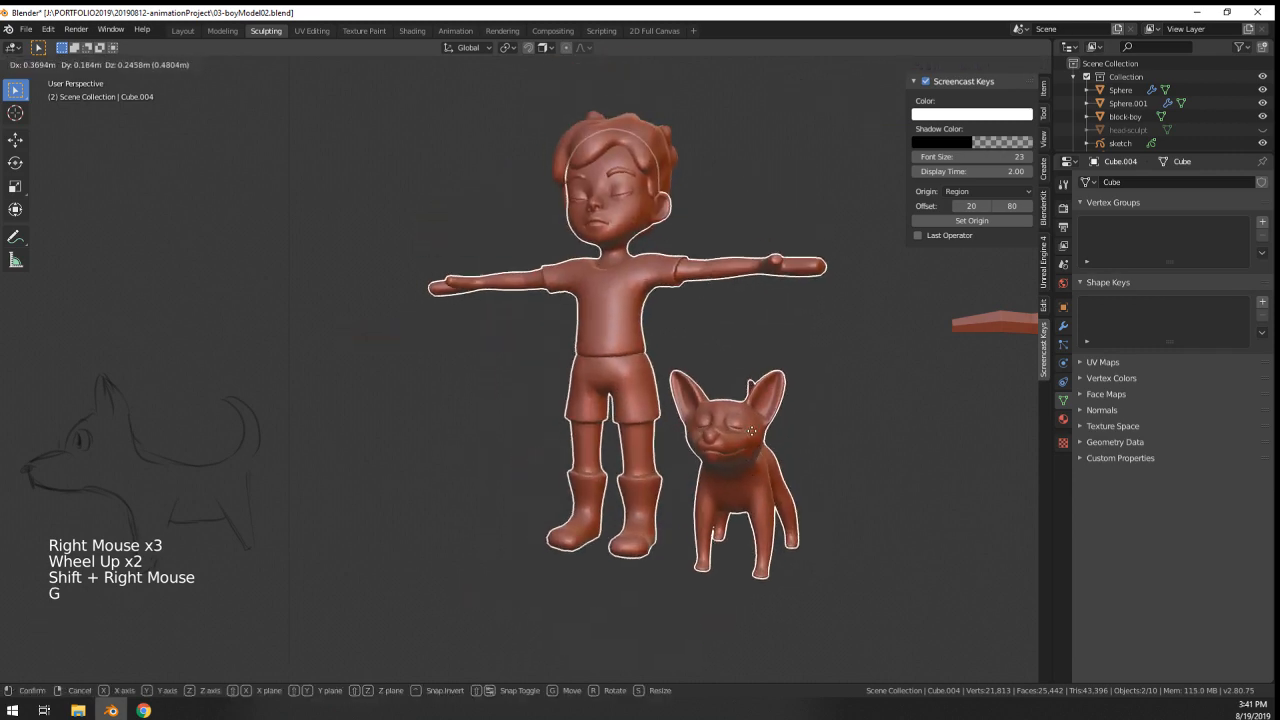
# - Examine the boy and dog models together from different angles and distances
pyautogui.scroll(-1, 738, 375)
pyautogui.scroll(-4, 703, 434)
pyautogui.moveTo(703, 434); pyautogui.dragTo(929, 433, button='middle')
pyautogui.scroll(6, 586, 351)
pyautogui.moveTo(586, 351); pyautogui.dragTo(557, 343, button='middle')
pyautogui.scroll(-2, 659, 388)
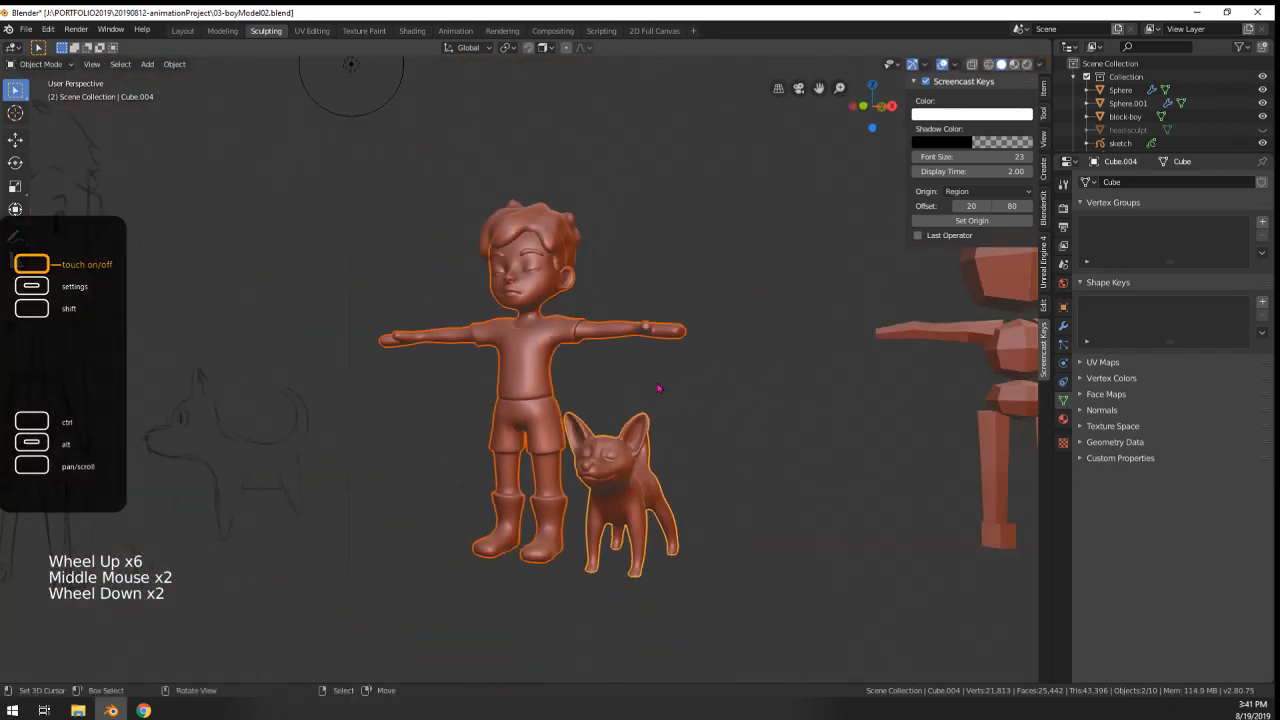
pyautogui.scroll(-1, 628, 379)
pyautogui.scroll(2, 616, 388)
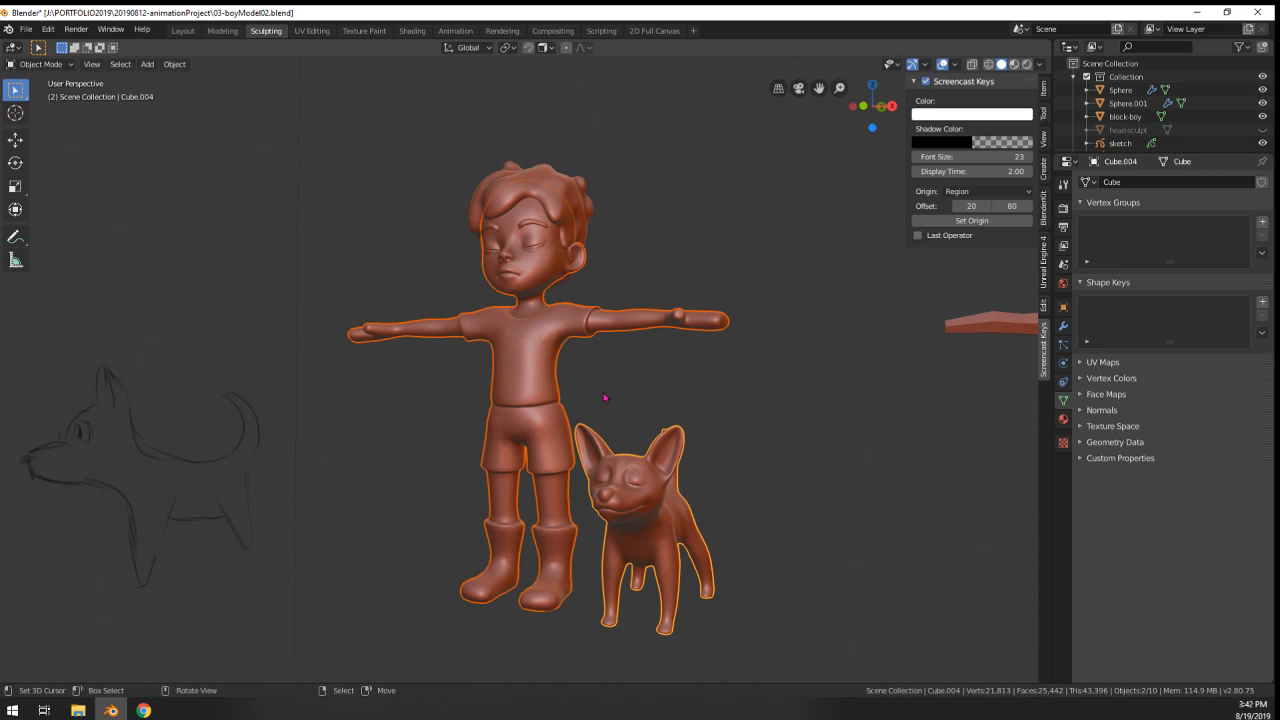
# - Enlarge the object list and rename the boy's body object to boy-body
pyautogui.moveTo(1128, 154); pyautogui.dragTo(1126, 379)
pyautogui.scroll(3, 524, 297)
pyautogui.rightClick(530, 294)
pyautogui.moveTo(588, 274); pyautogui.dragTo(628, 262, button='middle')
pyautogui.moveTo(632, 250); pyautogui.dragTo(660, 236, button='middle')
pyautogui.keyDown('shift'); pyautogui.moveTo(670, 204); pyautogui.dragTo(718, 370, button='middle'); pyautogui.keyUp('shift')
pyautogui.moveTo(718, 370); pyautogui.dragTo(748, 366, button='middle')
pyautogui.click(1075, 184)
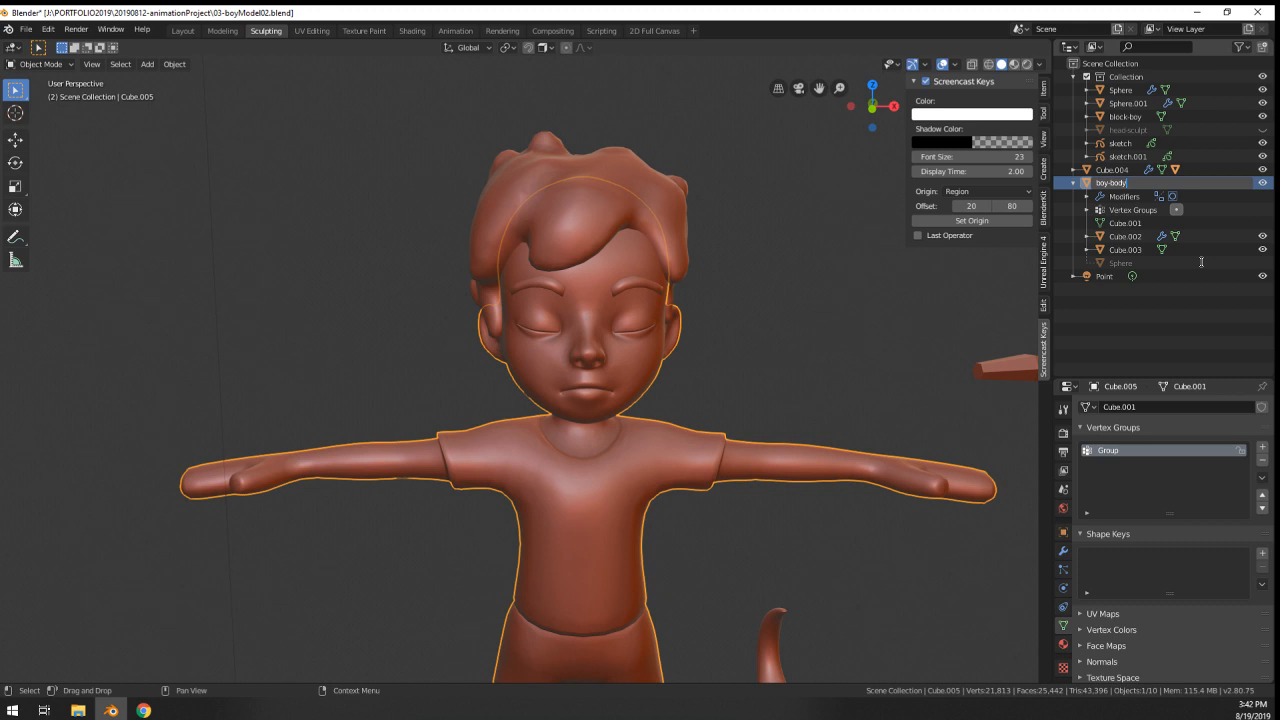
pyautogui.press('Return')
# - Rename the eyebrows object to boy-eyebrows and the hair object to boy-hair-block
pyautogui.click(1127, 251)
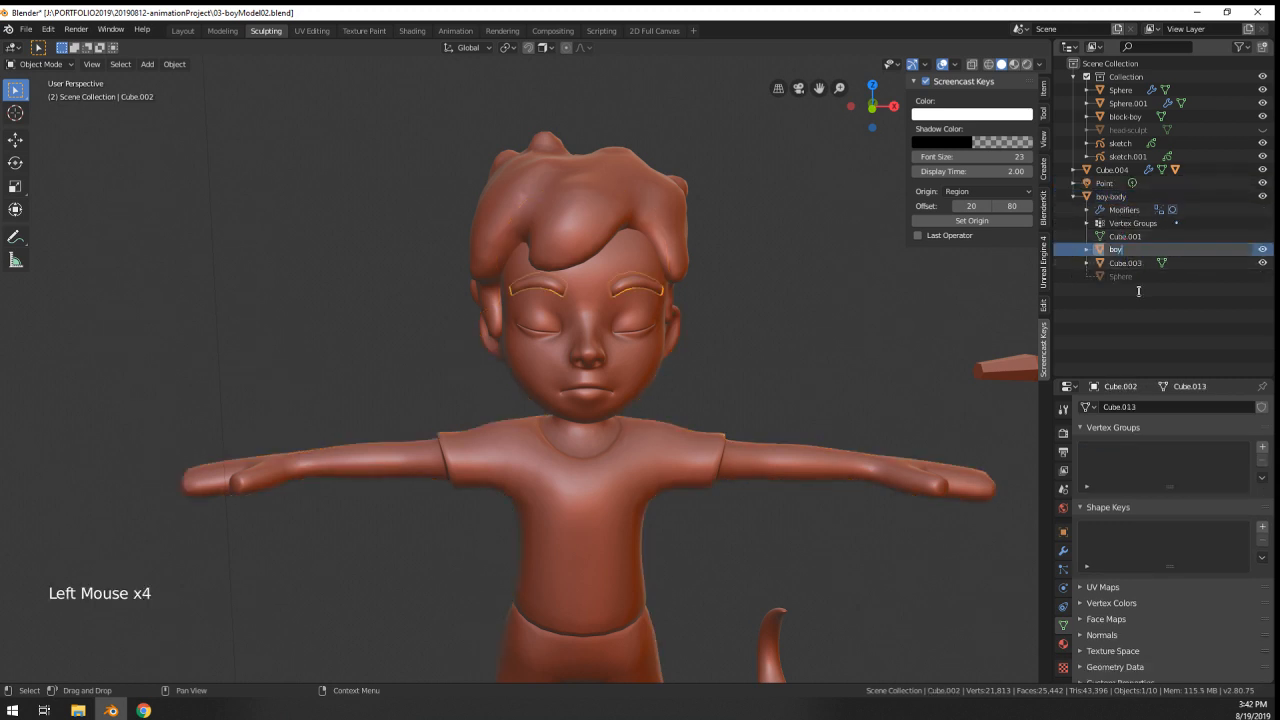
pyautogui.write('ws')
pyautogui.press('Return')
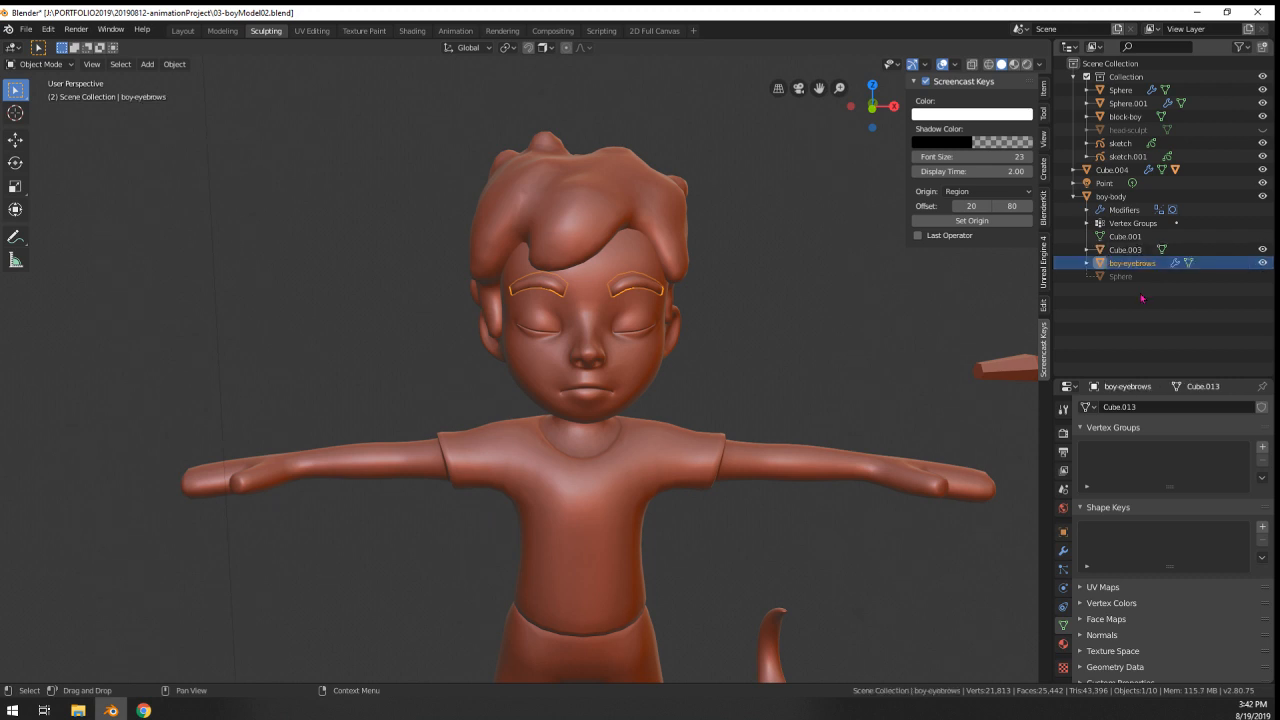
pyautogui.click(1128, 250)
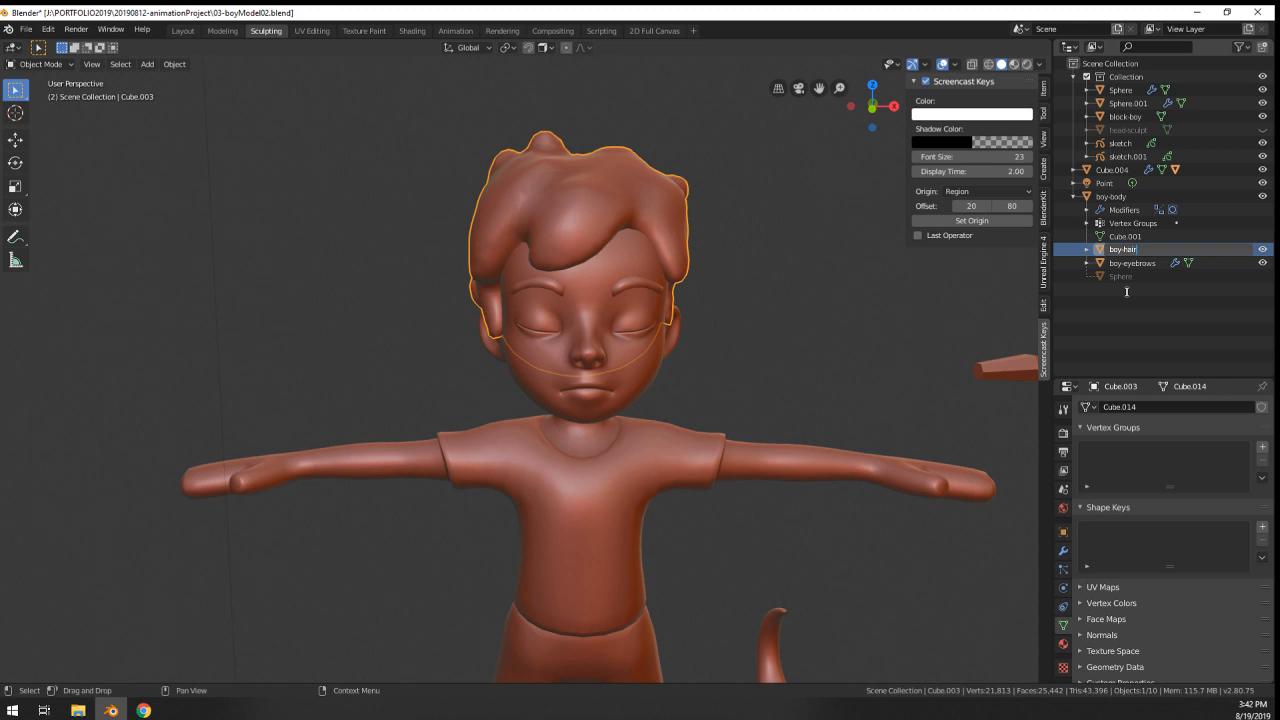
pyautogui.write('lock')
pyautogui.press('Return')
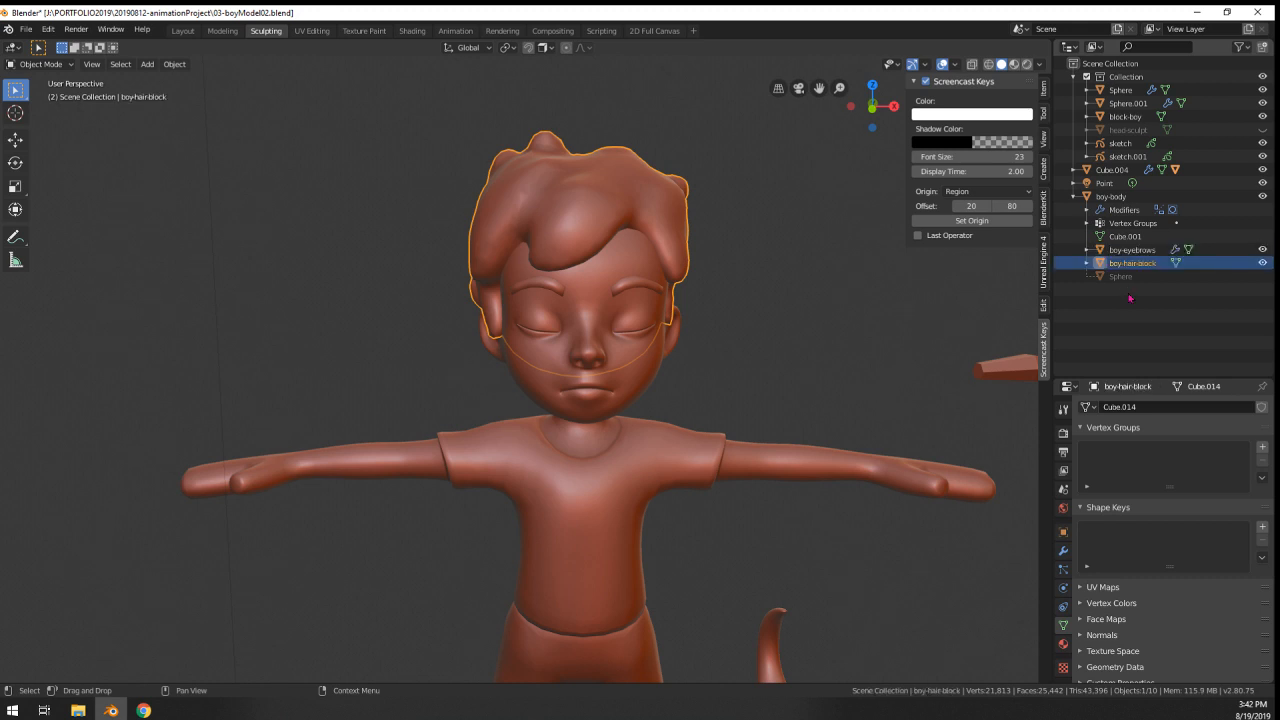
# - Rename the boy's Sphere eye object to boy-eyes
pyautogui.doubleClick(1120, 275)
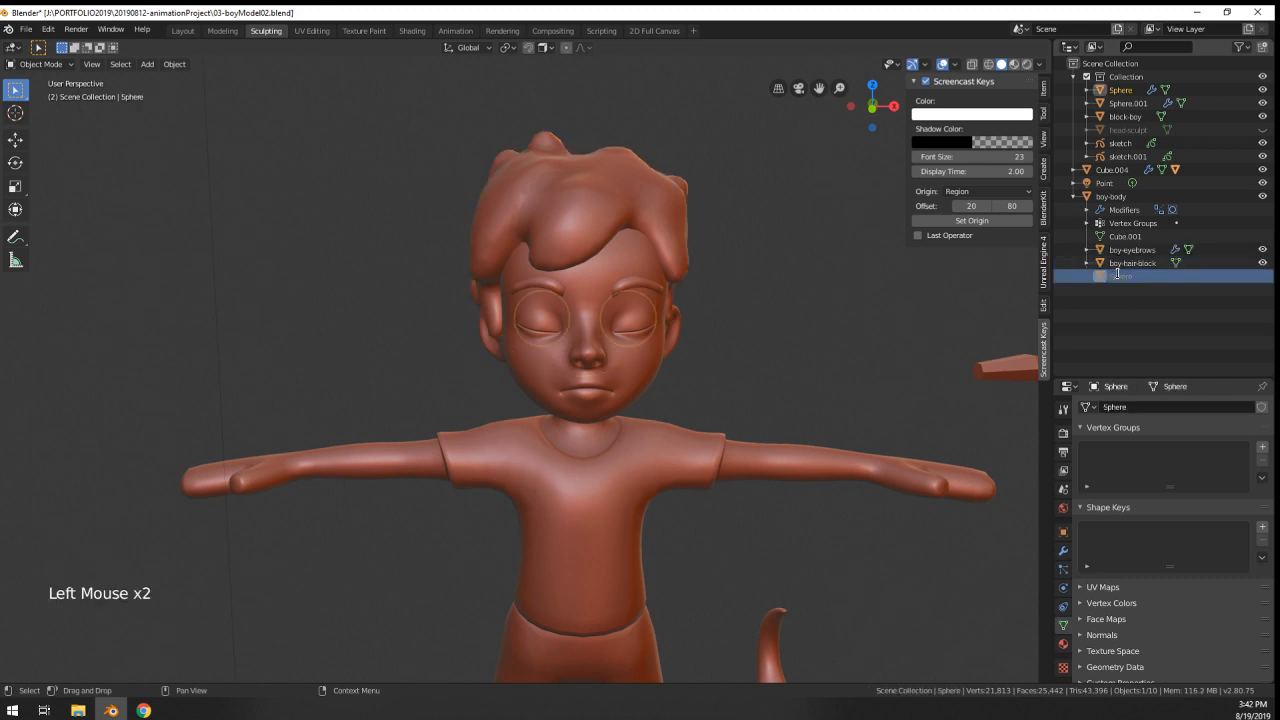
pyautogui.doubleClick(1118, 274)
pyautogui.write('boy-e')
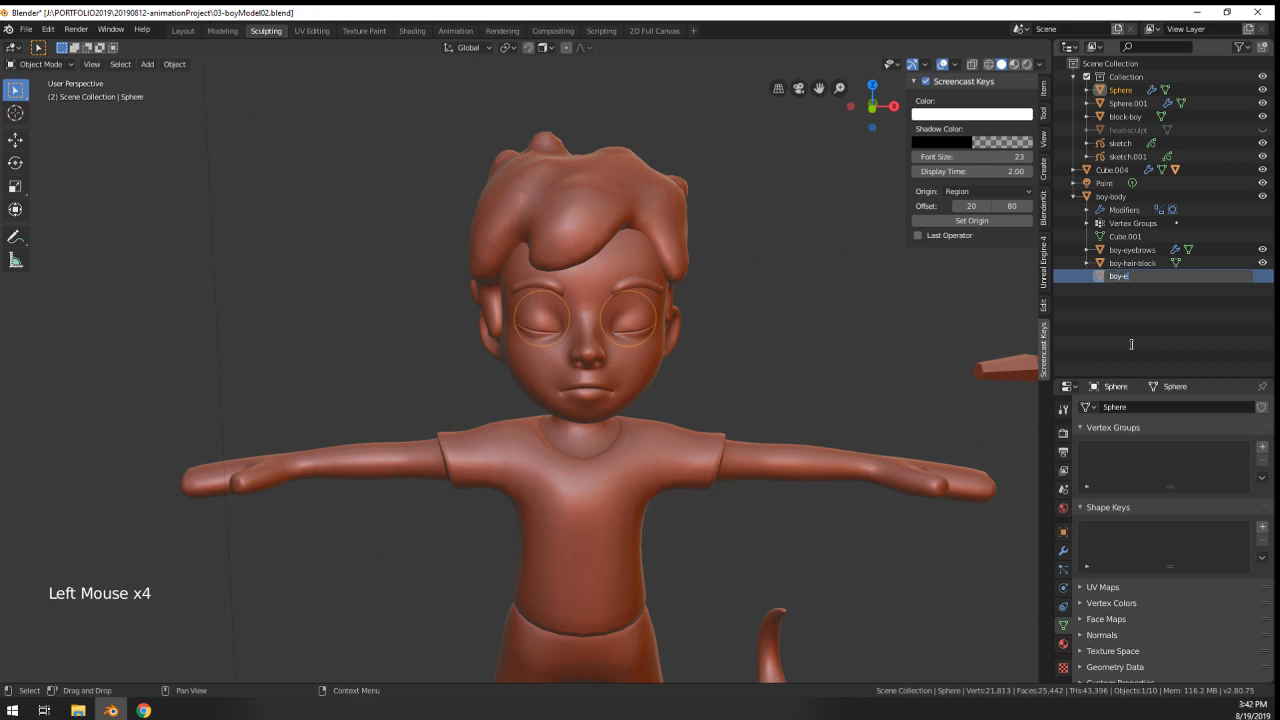
pyautogui.write('yes')
pyautogui.press('Return')
# - Select the dog model and rename its object to dog
pyautogui.scroll(-3, 808, 354)
pyautogui.keyDown('shift'); pyautogui.moveTo(808, 354); pyautogui.dragTo(760, 350, button='middle'); pyautogui.keyUp('shift')
pyautogui.rightClick(704, 407)
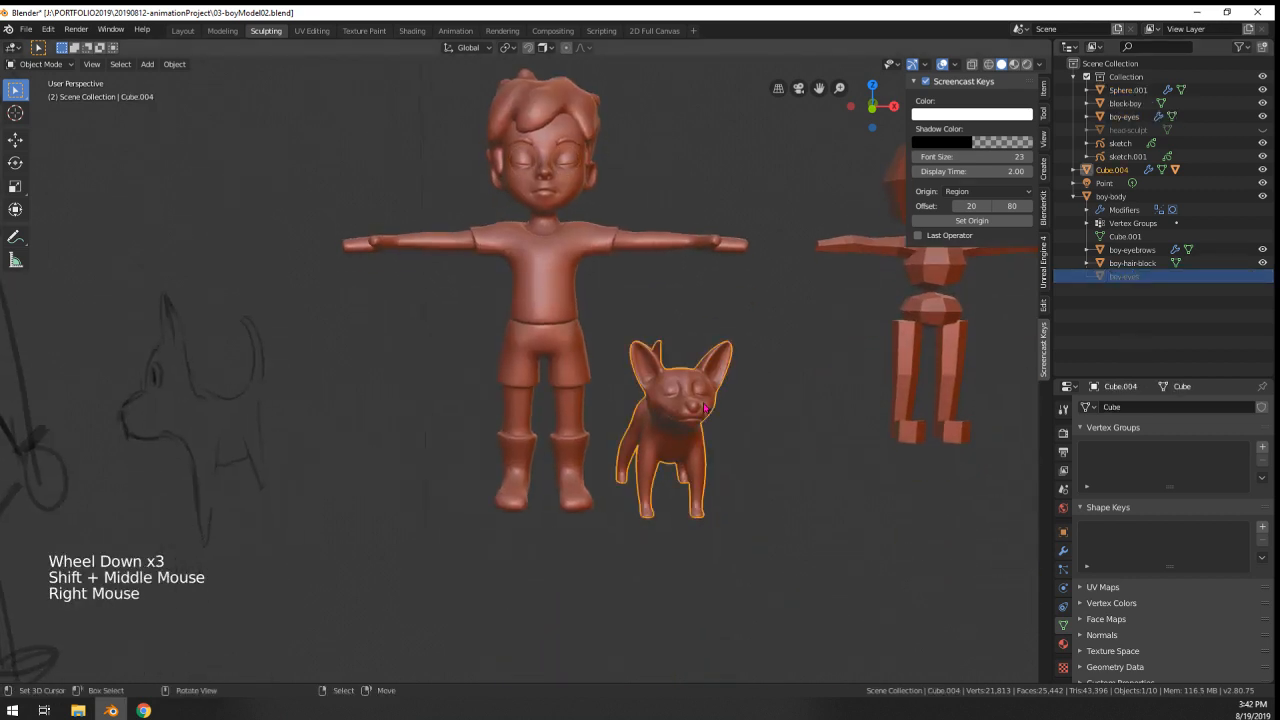
pyautogui.scroll(4, 704, 407)
pyautogui.keyDown('shift'); pyautogui.moveTo(731, 464); pyautogui.dragTo(333, 386, button='middle'); pyautogui.keyUp('shift')
pyautogui.doubleClick(1105, 169)
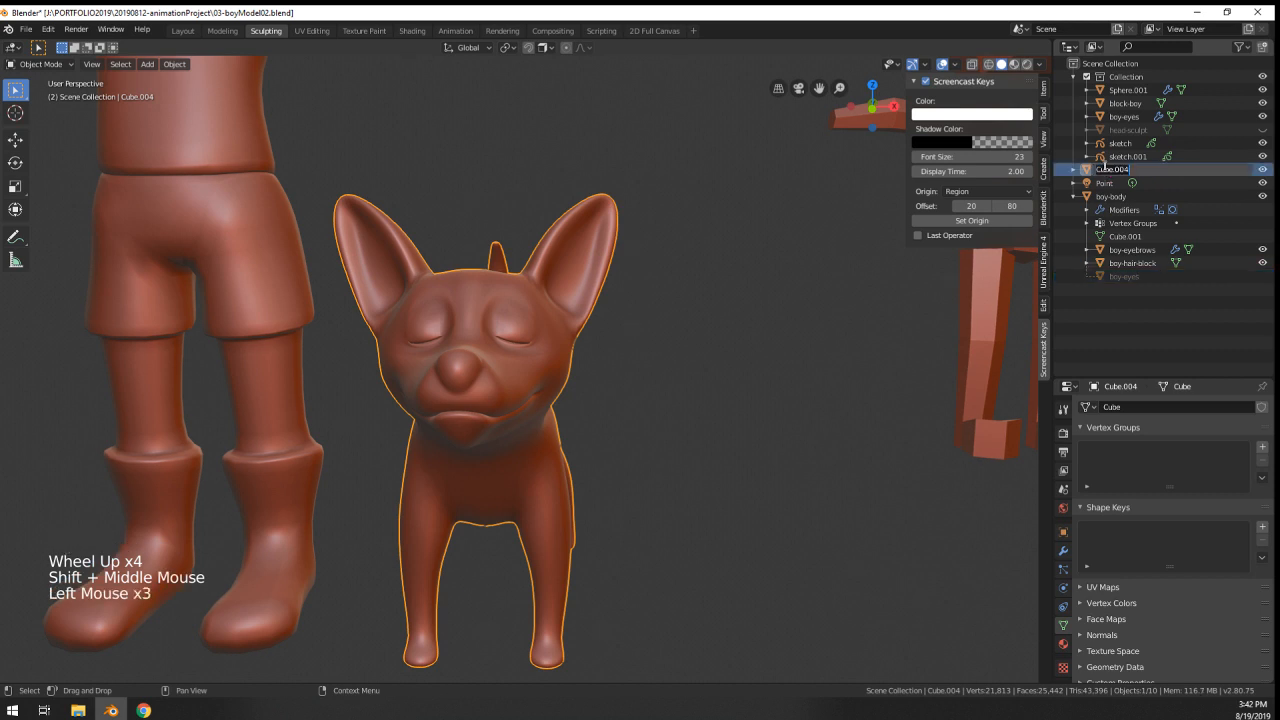
pyautogui.write('dog')
pyautogui.press('Return')
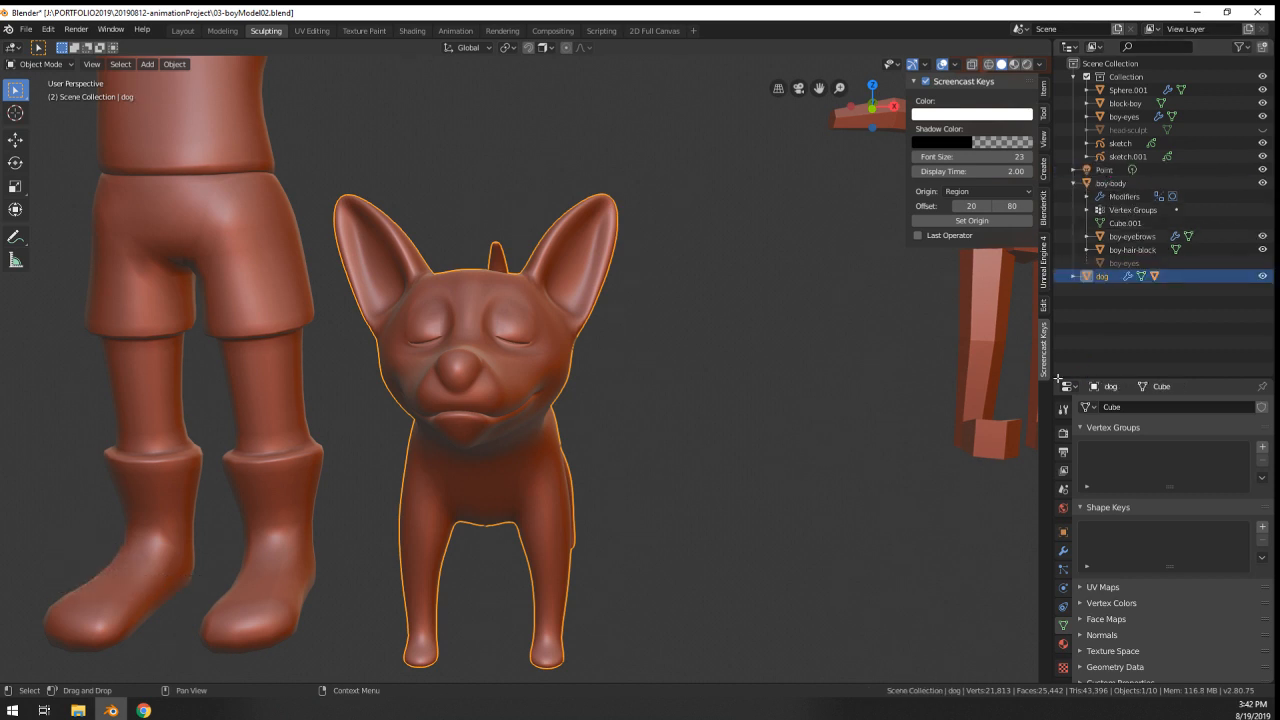
# - Leave the boy-body name as it is and rename the dog object to waffle-body
pyautogui.doubleClick(1110, 182)
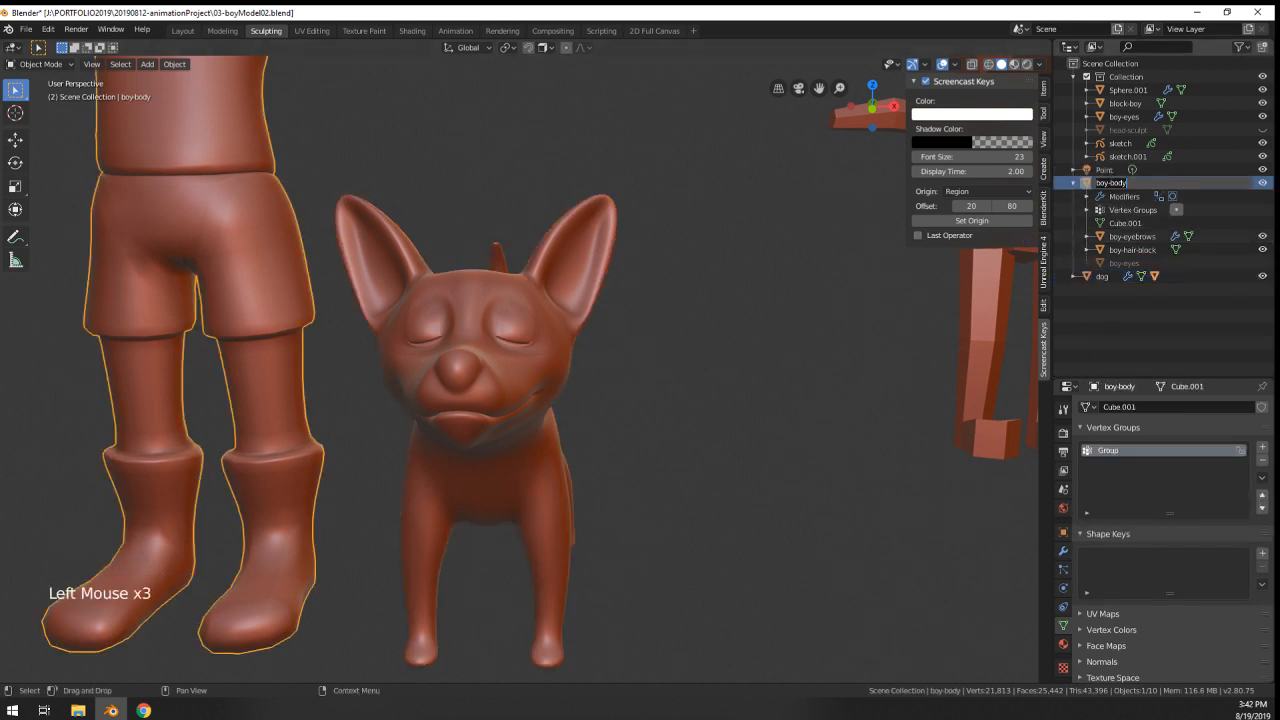
pyautogui.moveTo(1112, 186); pyautogui.dragTo(1077, 199)
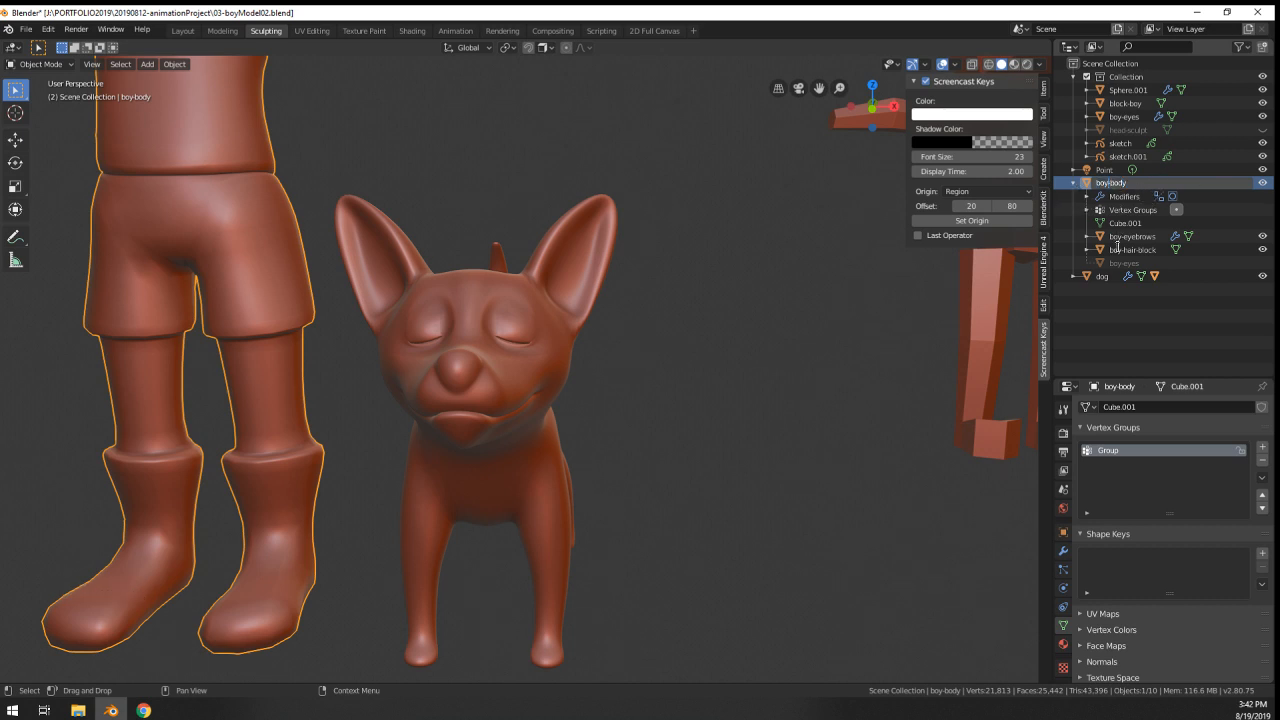
pyautogui.click(1103, 276)
pyautogui.doubleClick(1103, 276)
pyautogui.write('wa')
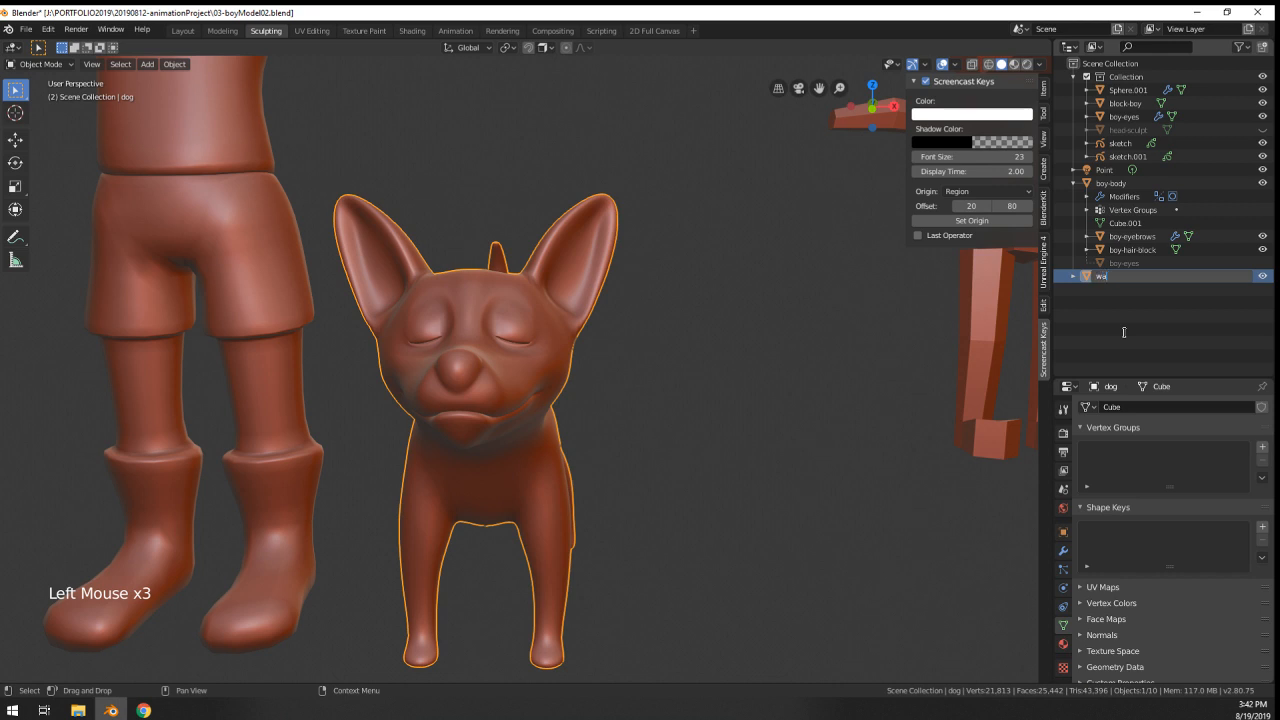
pyautogui.write('ffle-body')
pyautogui.press('Return')
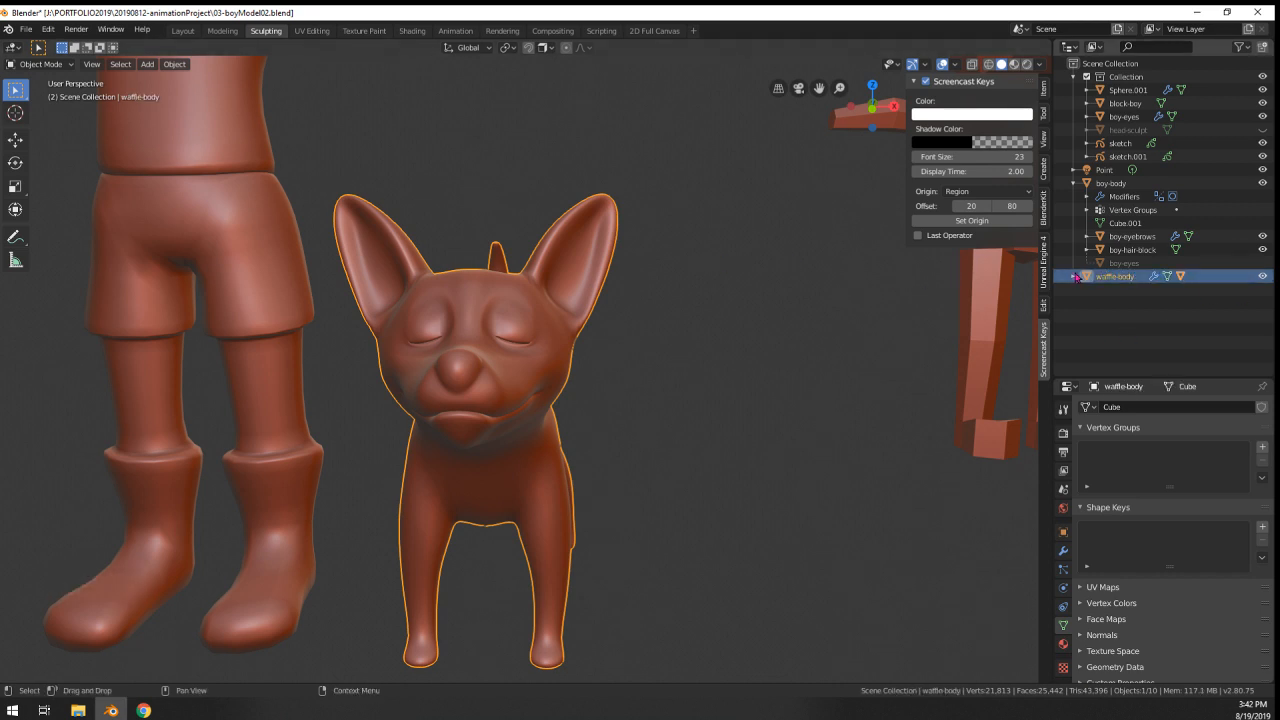
# - Expand the waffle-body hierarchy and rename its Sphere.001 eye object to waffle-eyes
pyautogui.click(1076, 277)
pyautogui.click(1128, 316)
pyautogui.doubleClick(1128, 316)
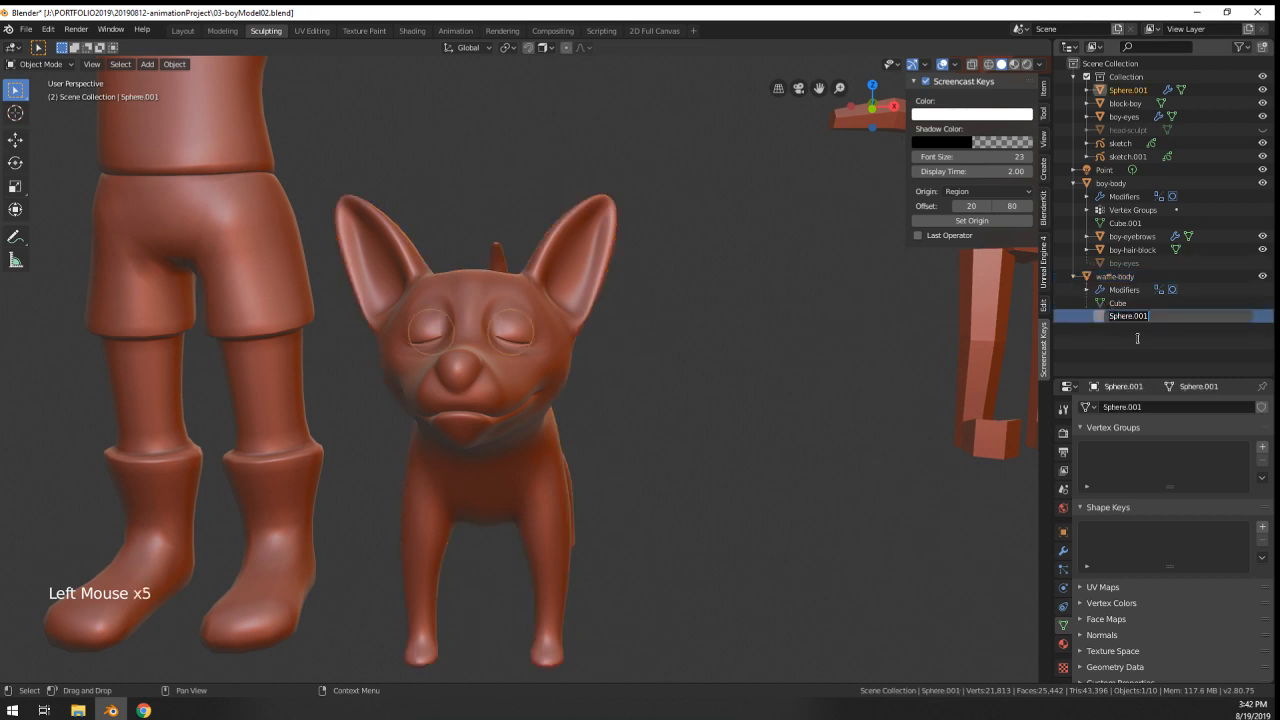
pyautogui.write('waffle-eyes')
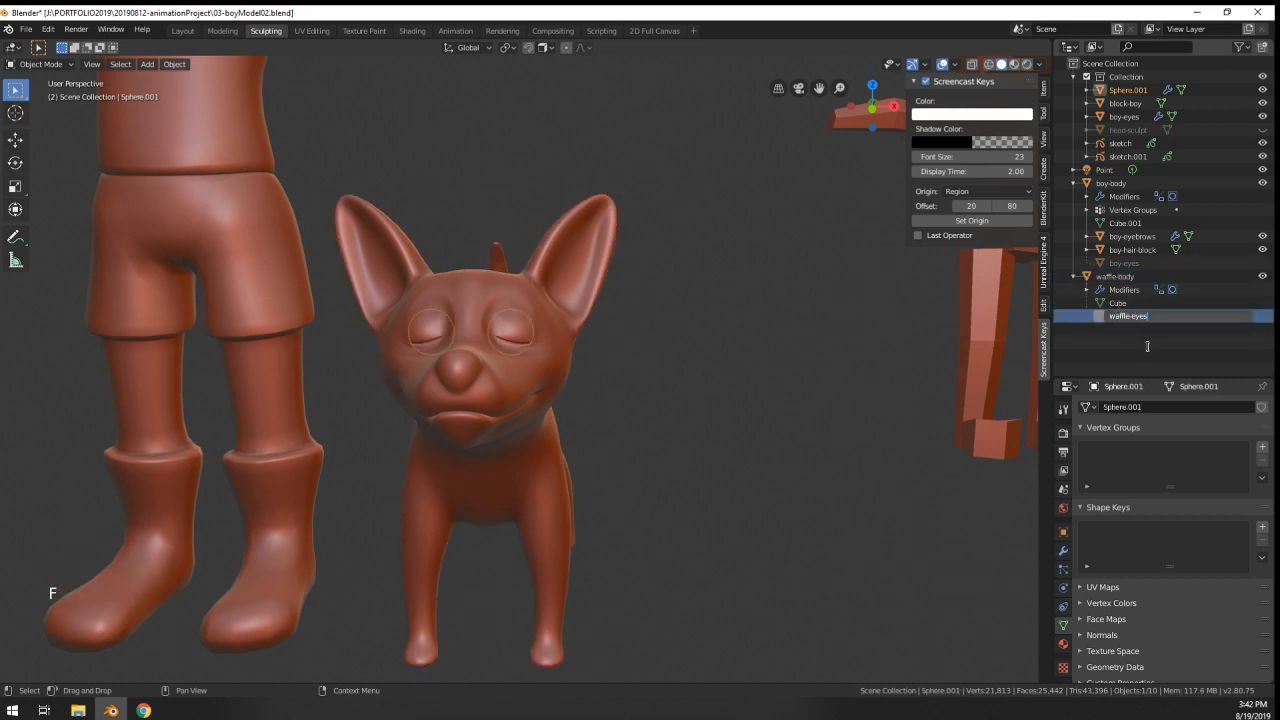
pyautogui.press('Return')
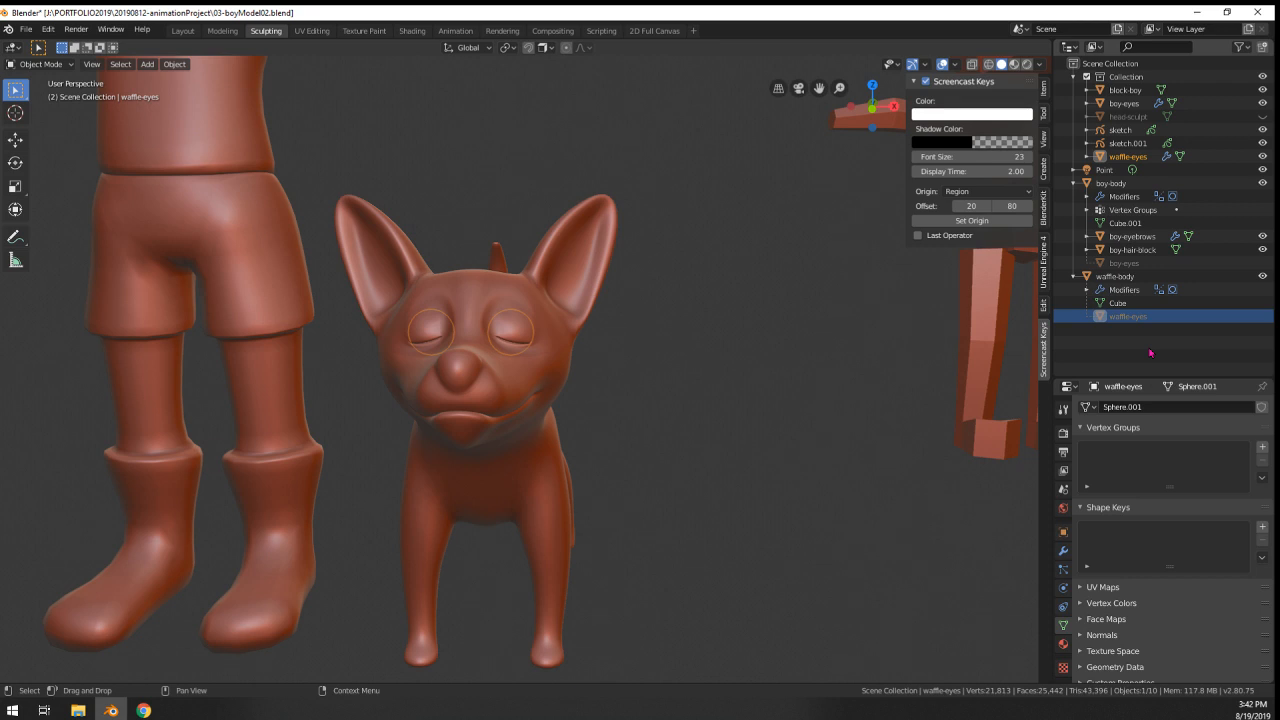
pyautogui.scroll(-3, 700, 531)
pyautogui.scroll(1, 700, 531)
pyautogui.moveTo(700, 531); pyautogui.dragTo(600, 500, button='middle')
pyautogui.keyDown('shift'); pyautogui.moveTo(600, 500); pyautogui.dragTo(560, 440, button='middle'); pyautogui.keyUp('shift')
# - Switch to the Animation Plan spreadsheet and insert two blank rows above Sculpt in the Boy section
pyautogui.hotkey('alt', 'Tab')
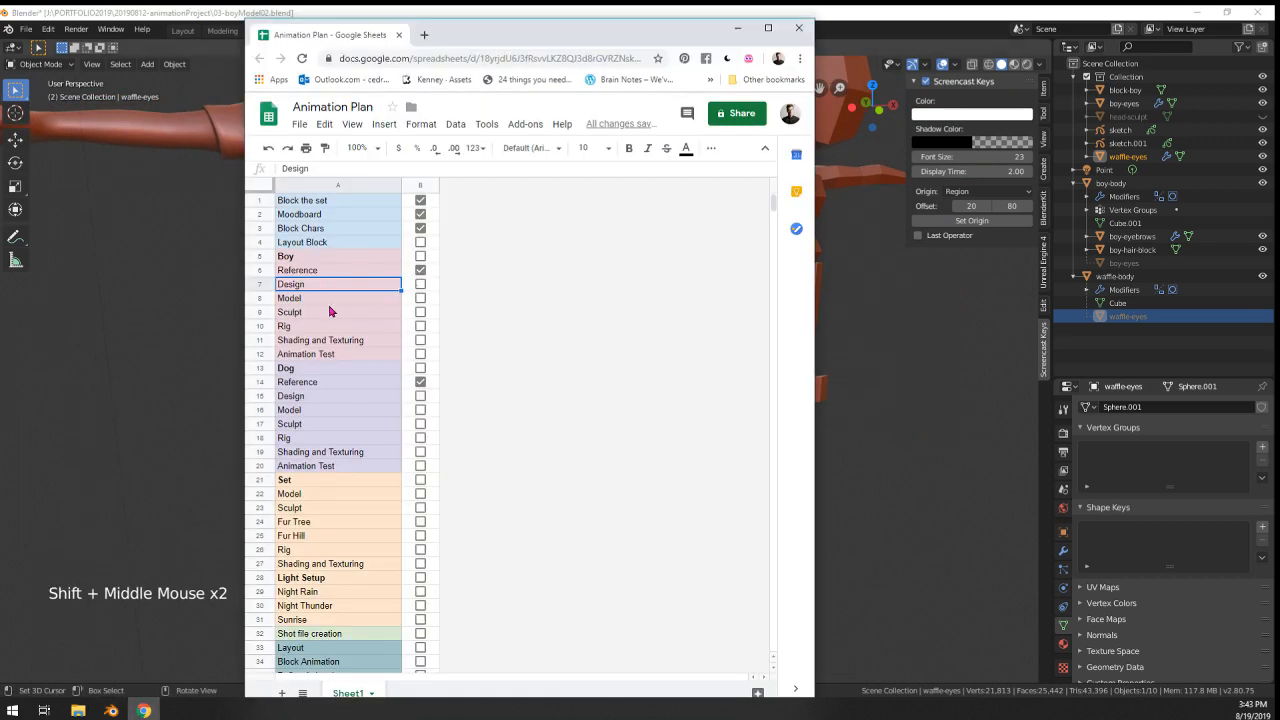
pyautogui.click(362, 300)
pyautogui.click(338, 315)
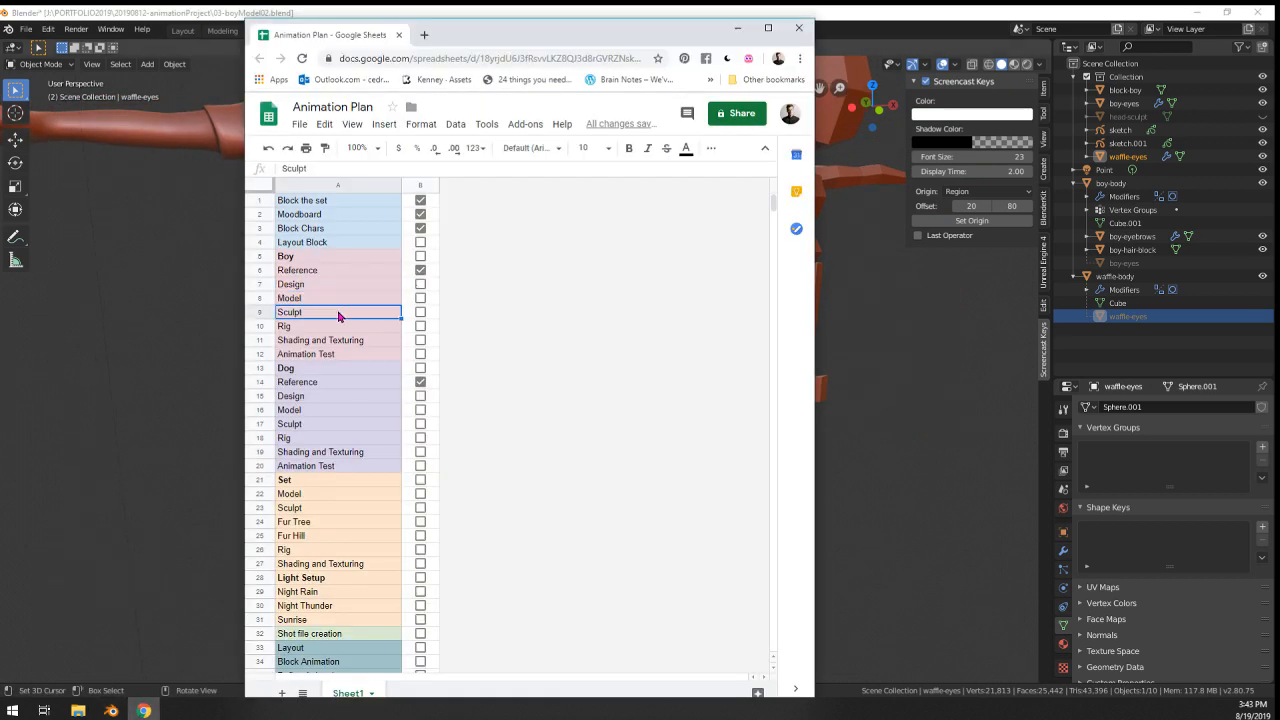
pyautogui.hotkey('alt', 'i')
pyautogui.press('r')
pyautogui.hotkey('alt', 'i')
pyautogui.write('r')
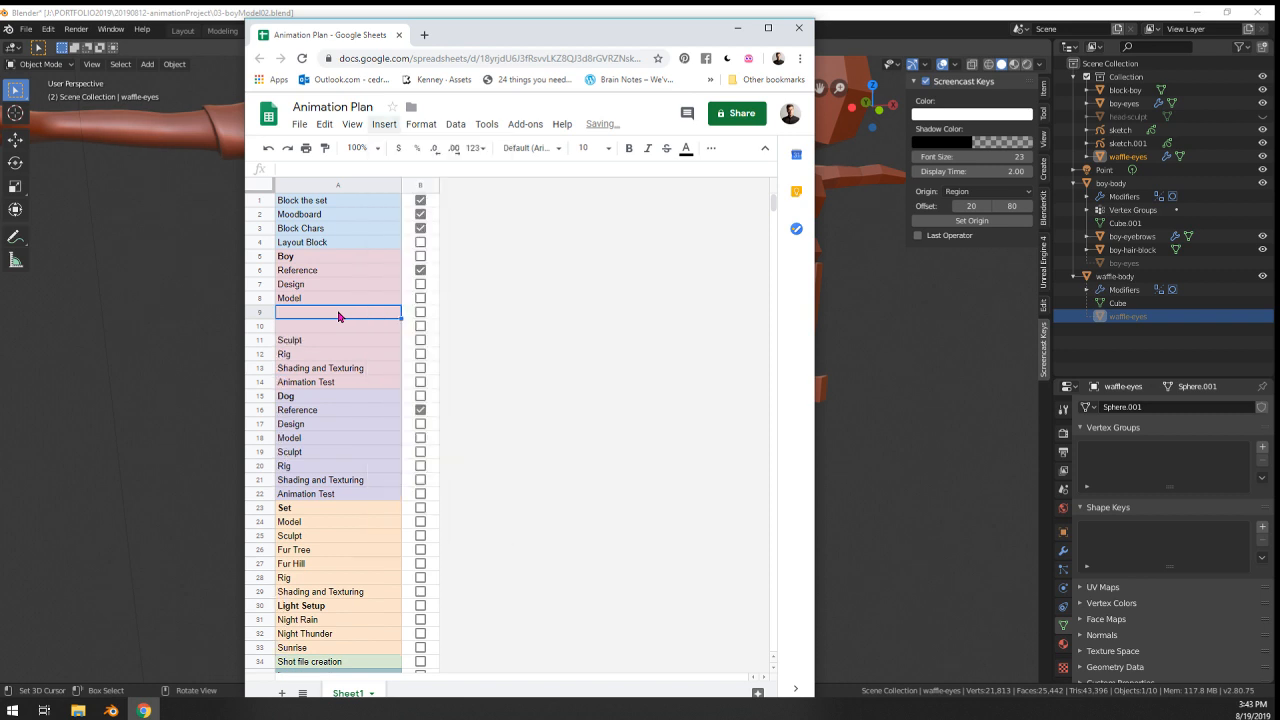
# - Enter the subtasks hair, teeth and detail clothes under the Boy's Model task, adding a row for the third
pyautogui.write('hair')
pyautogui.press('Return')
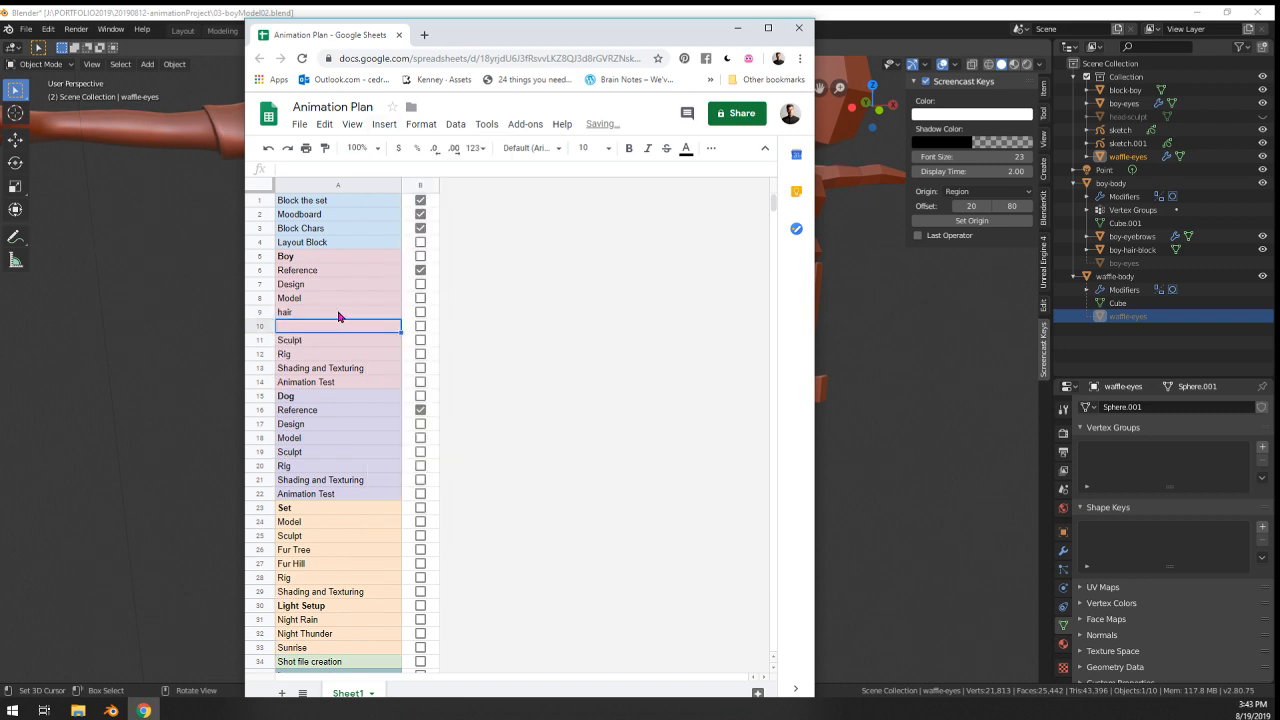
pyautogui.write('teet')
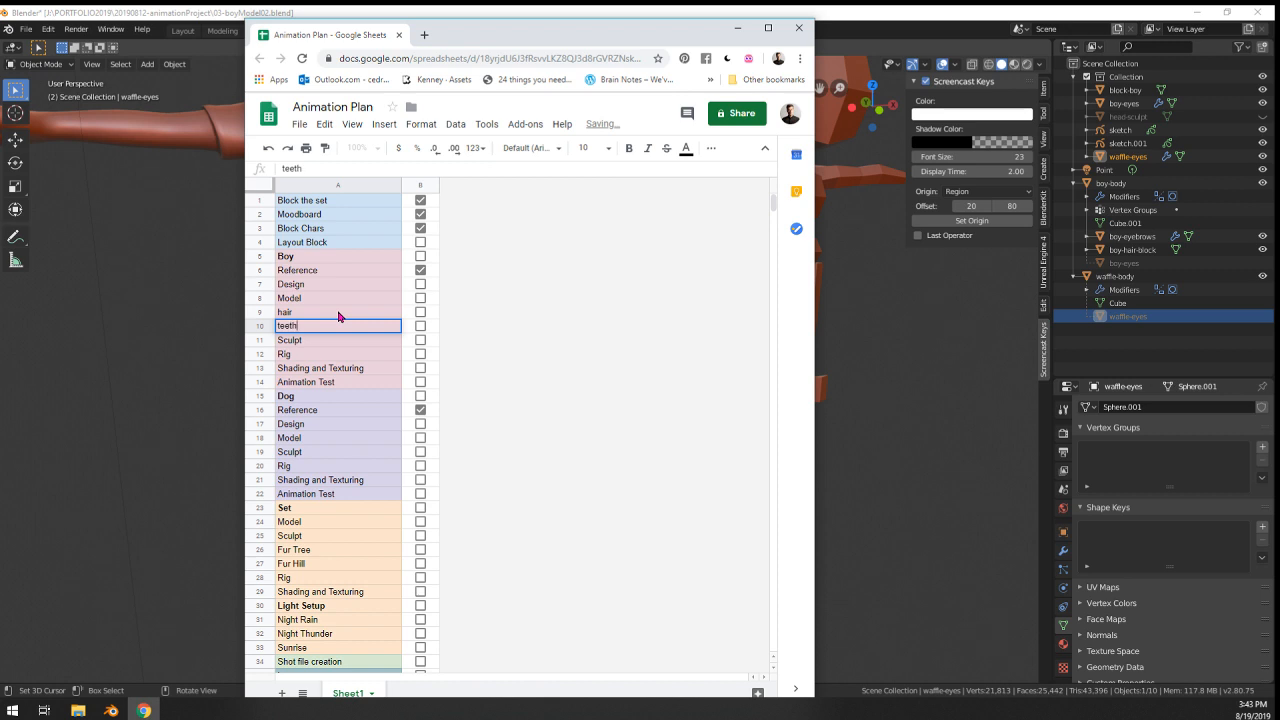
pyautogui.write('h')
pyautogui.press('Return')
pyautogui.hotkey('ctrl', 'alt', 'shift', '=')
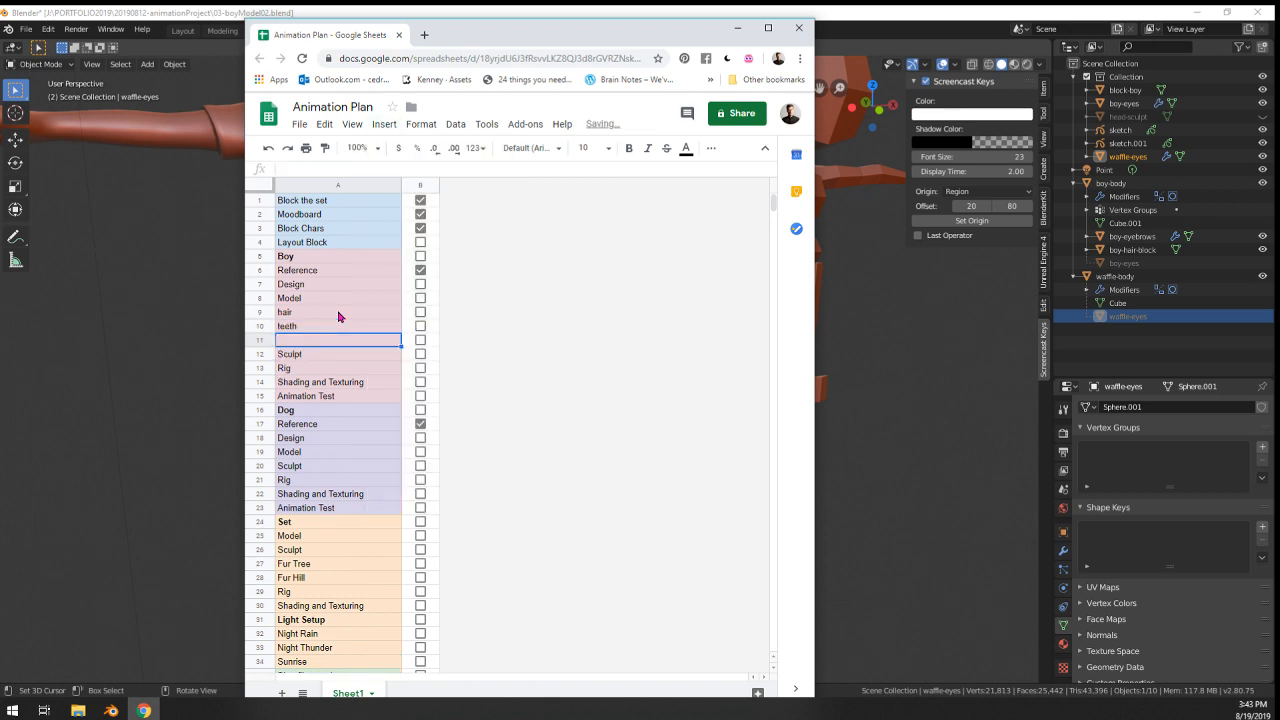
pyautogui.write('detail clothes')
# - Make the Model task in the Boy section bold
pyautogui.press('Up')
pyautogui.press('Up')
pyautogui.press('Up')
pyautogui.hotkey('ctrl', 'b')
# - Select the hair, teeth and detail clothes cells under the Boy's Model task
pyautogui.hotkey('ctrl', 'Down')
pyautogui.hotkey('ctrl', 'Down')
pyautogui.hotkey('ctrl', 'Up')
pyautogui.hotkey('ctrl', 'Up')
pyautogui.press('Down')
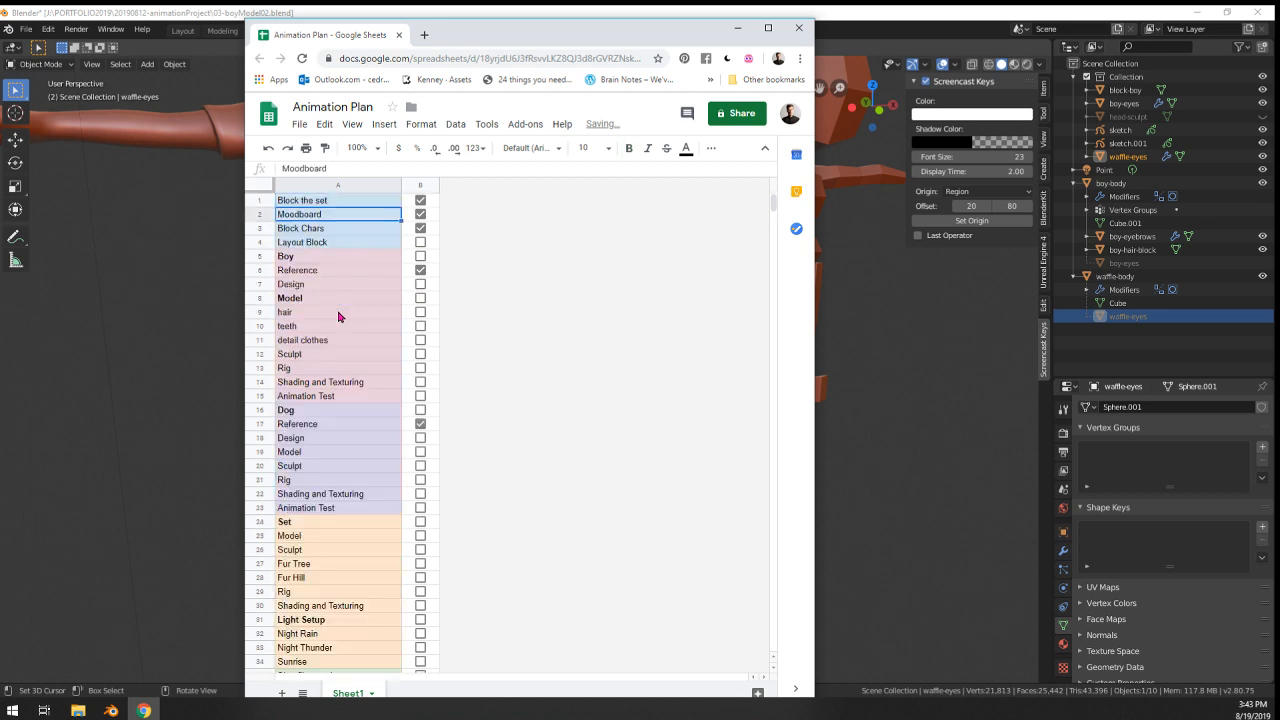
pyautogui.press('Down')
pyautogui.press('Down')
pyautogui.press('Down')
pyautogui.press('Down')
pyautogui.press('Down')
pyautogui.press('Down')
pyautogui.press('Down')
pyautogui.press('Down')
pyautogui.press('Up')
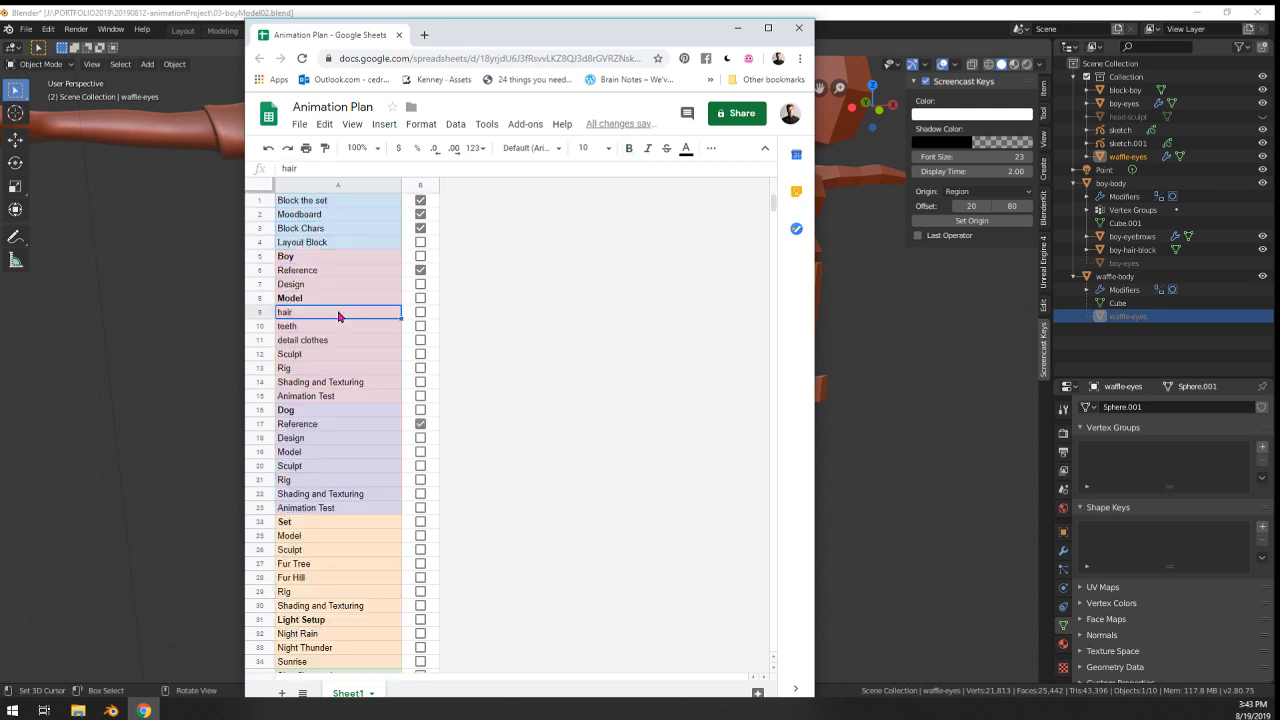
pyautogui.hotkey('shift', 'Down')
pyautogui.hotkey('shift', 'Down')
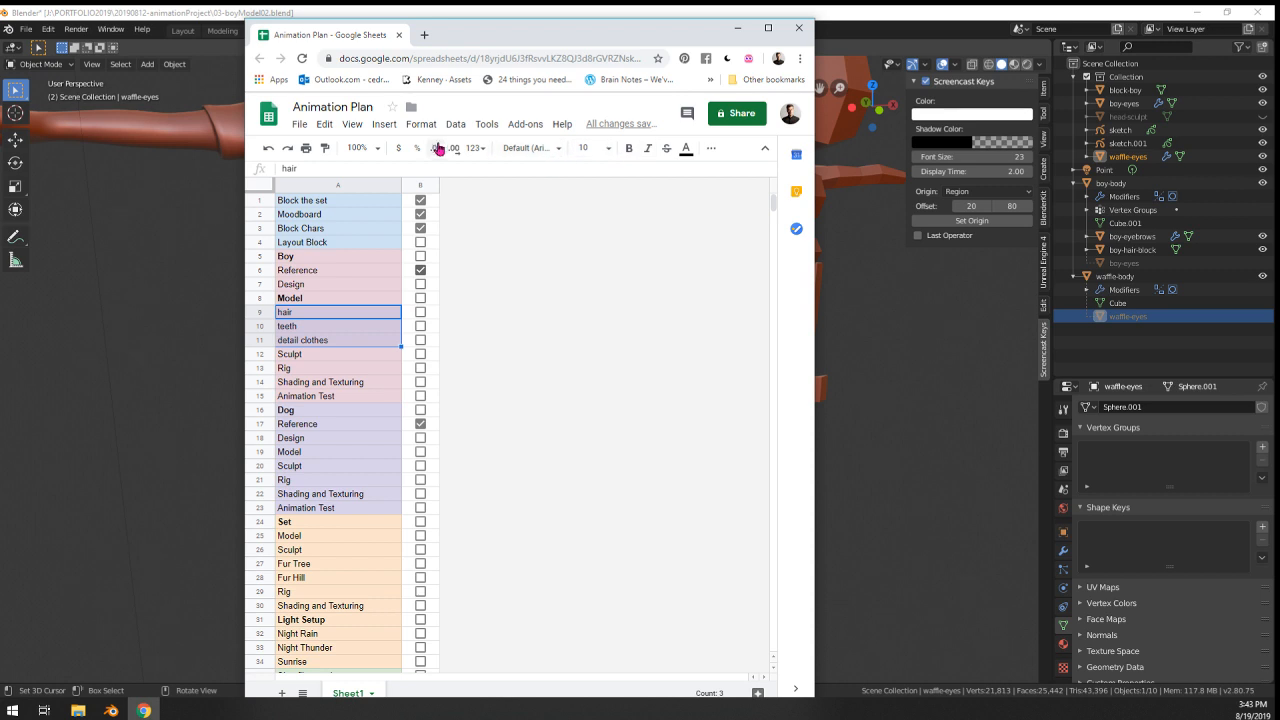
# - Try a font size of 400 on the selected subtask cells and undo it
pyautogui.click(592, 149)
pyautogui.press('Return')
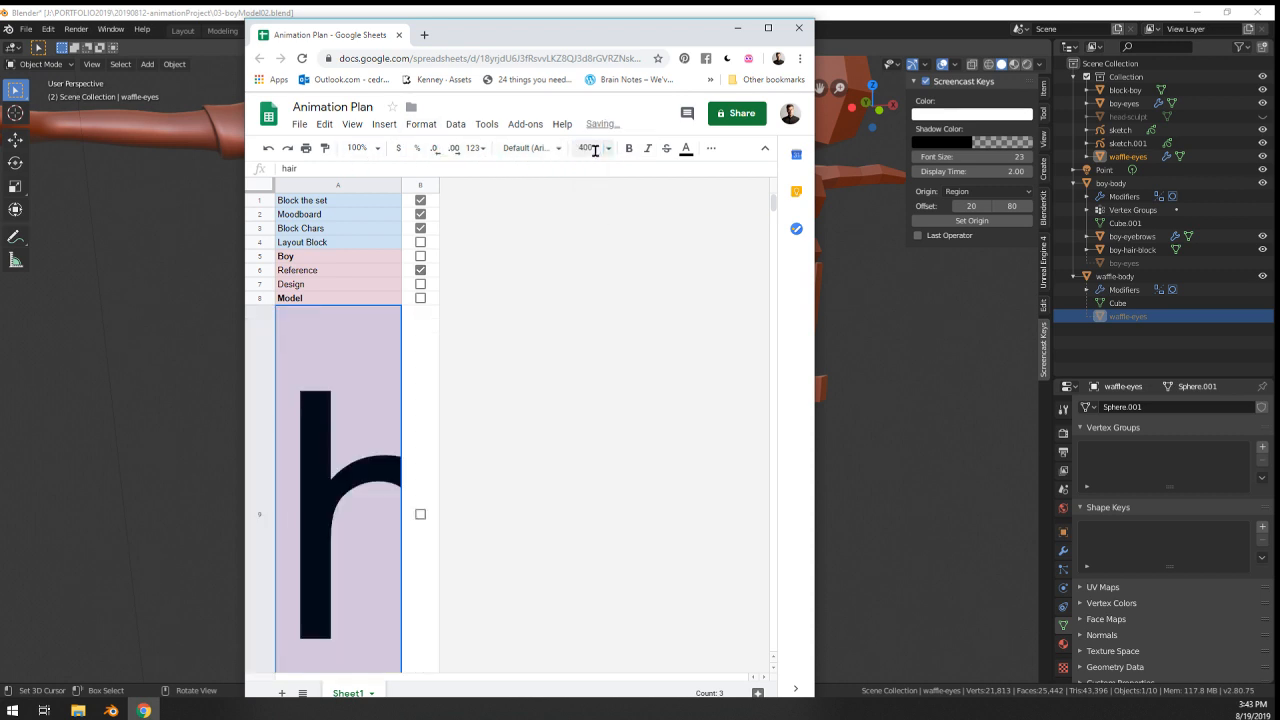
pyautogui.hotkey('ctrl', 'z')
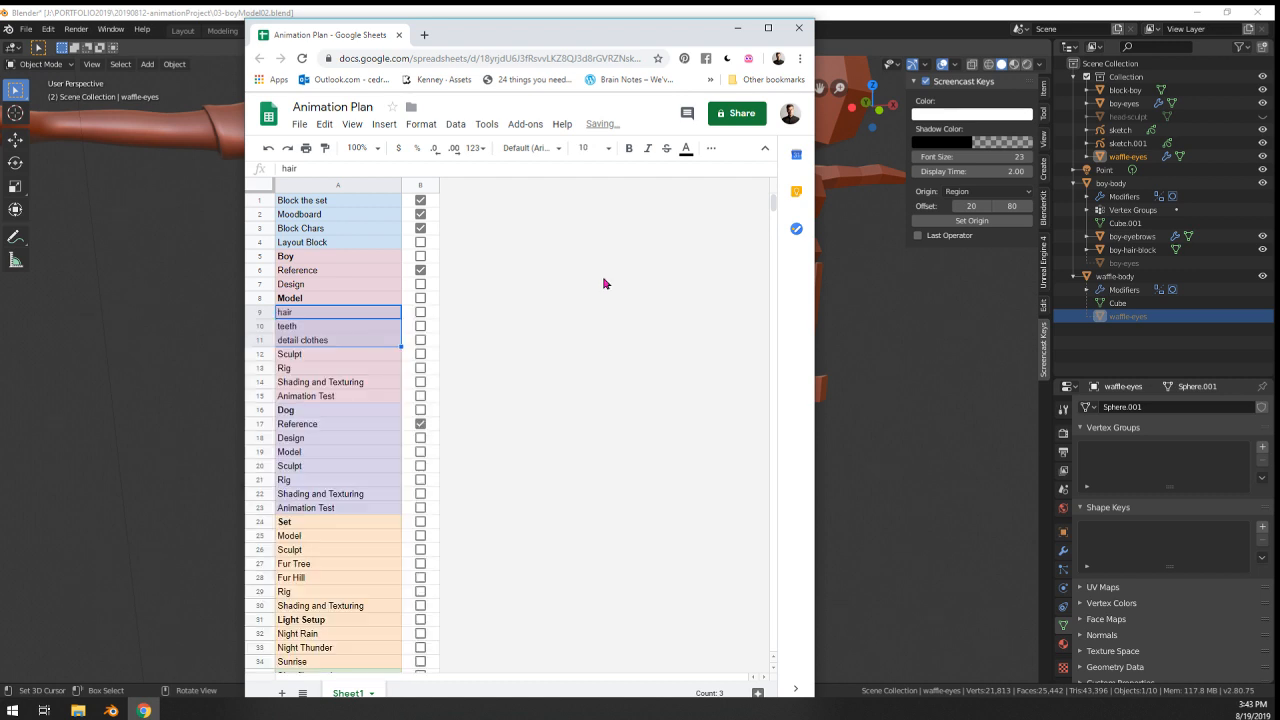
# - Right-align the hair, teeth and detail clothes cells in the Boy section
pyautogui.click(711, 148)
pyautogui.click(566, 176)
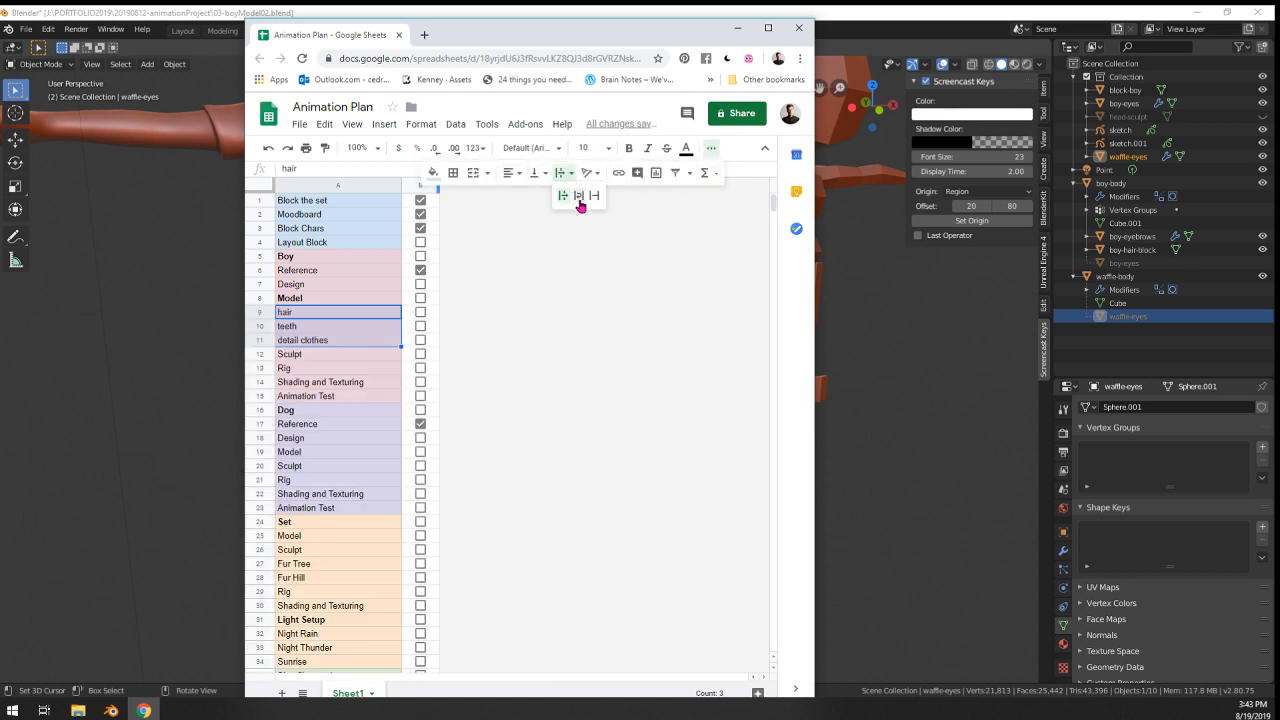
pyautogui.click(510, 172)
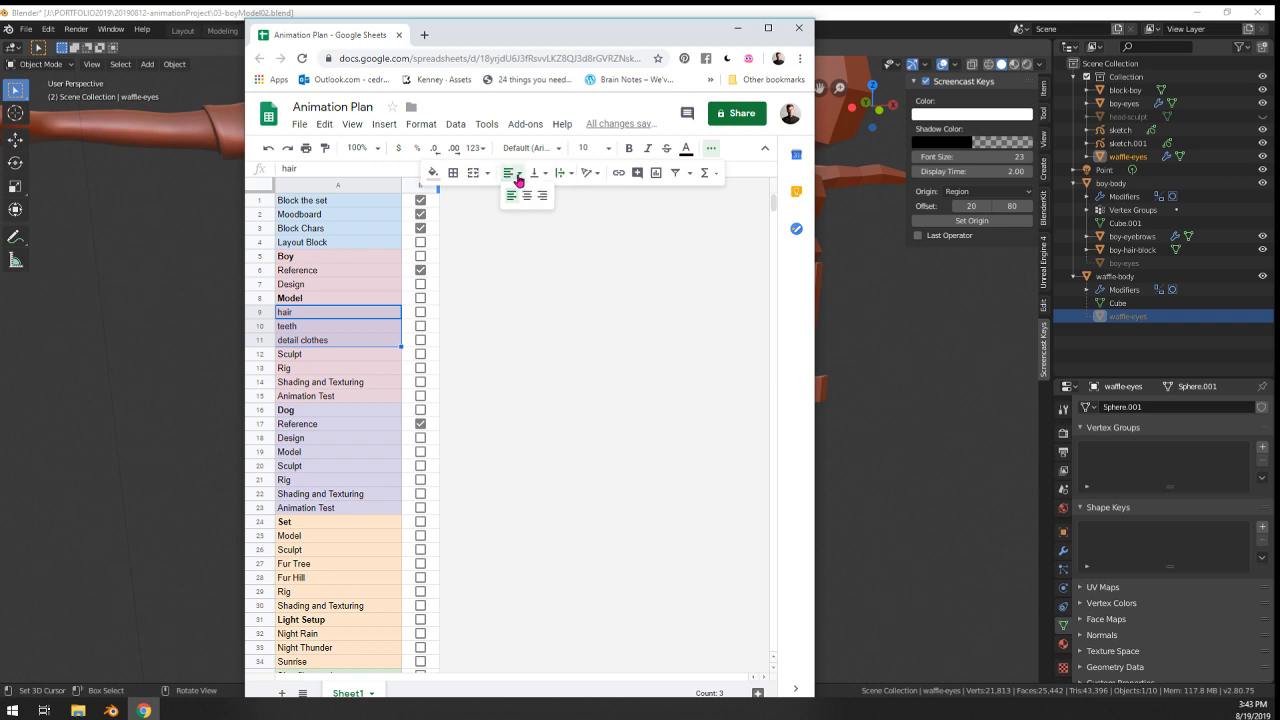
pyautogui.click(542, 195)
pyautogui.click(332, 312)
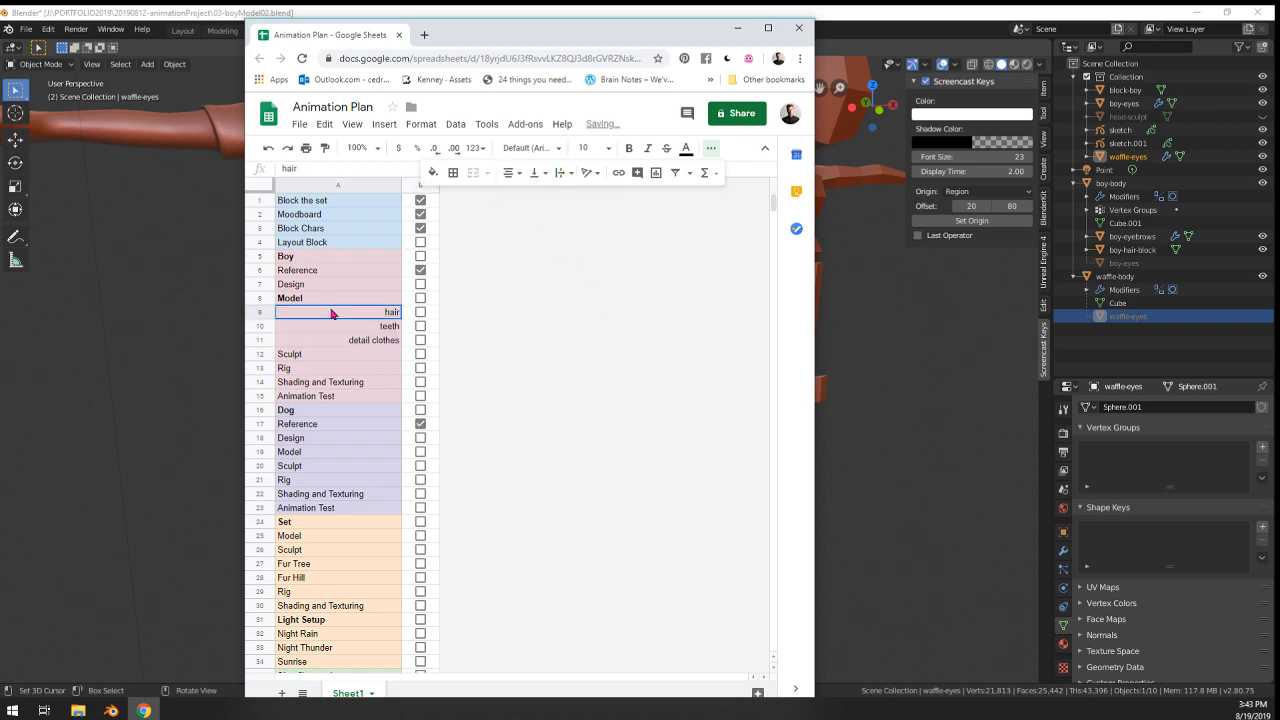
pyautogui.click(342, 343)
pyautogui.click(263, 396)
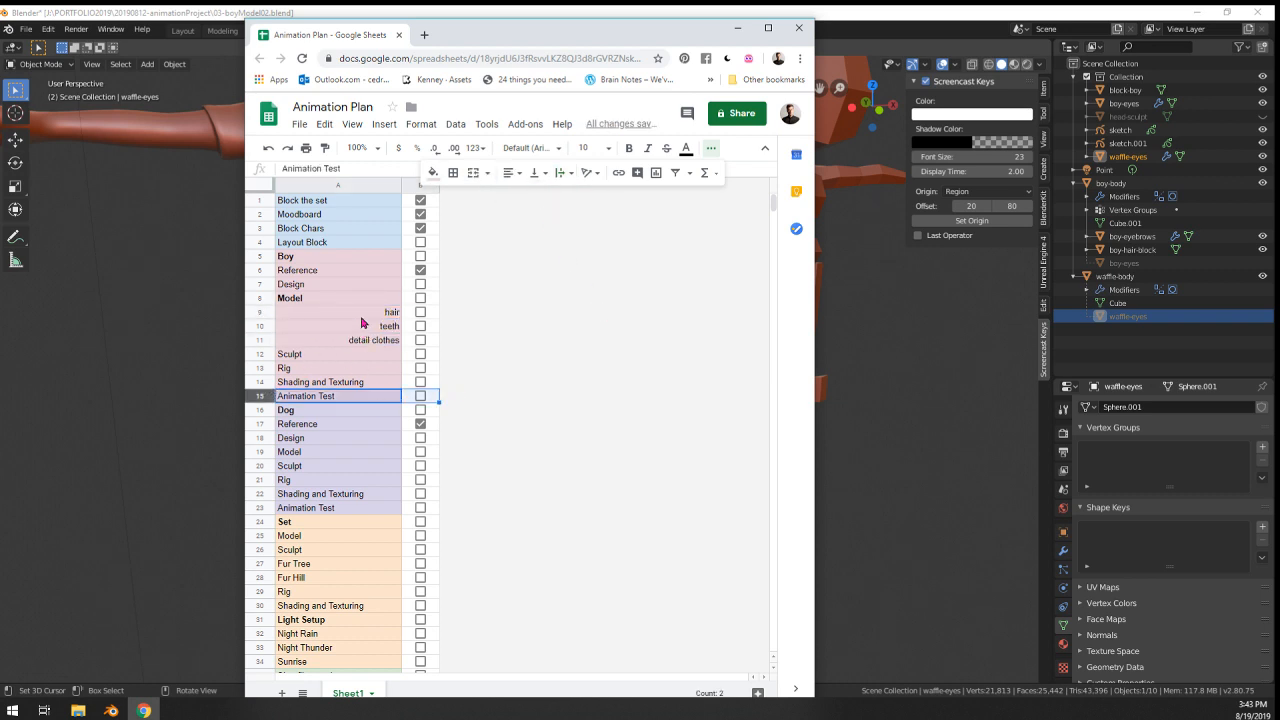
# - Copy the Boy's hair, teeth and detail clothes cells into three new rows inserted above Sculpt in the Dog section
pyautogui.moveTo(358, 314); pyautogui.dragTo(362, 342)
pyautogui.hotkey('ctrl', 'c')
pyautogui.scroll(-2, 386, 466)
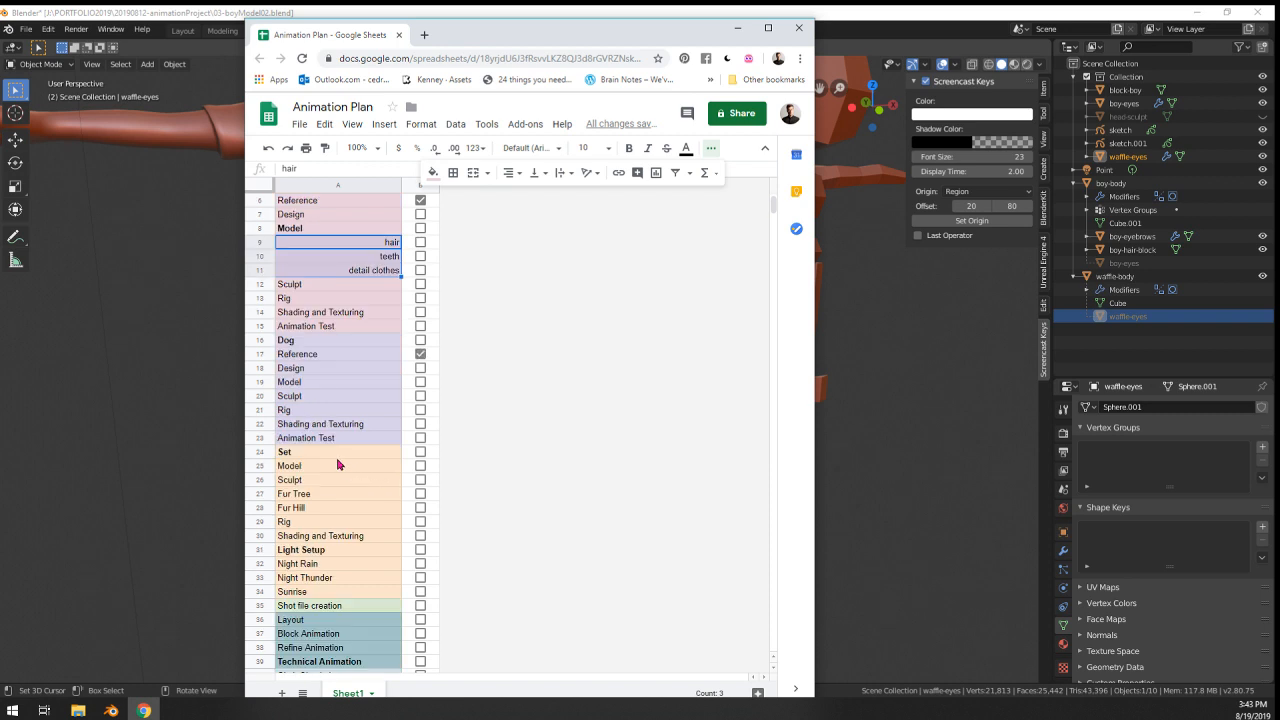
pyautogui.click(321, 396)
pyautogui.hotkey('alt', 'i')
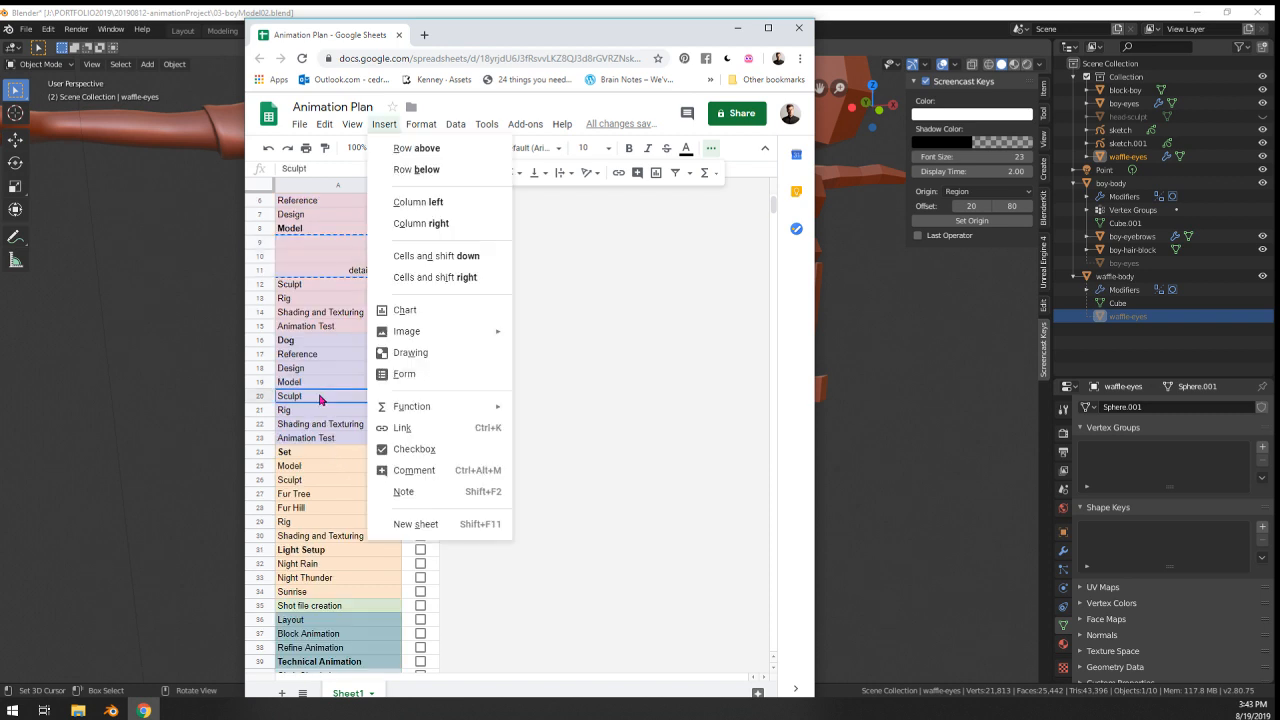
pyautogui.press('r')
pyautogui.hotkey('alt', 'i')
pyautogui.press('r')
pyautogui.hotkey('alt', 'i')
pyautogui.press('r')
pyautogui.hotkey('ctrl', 'v')
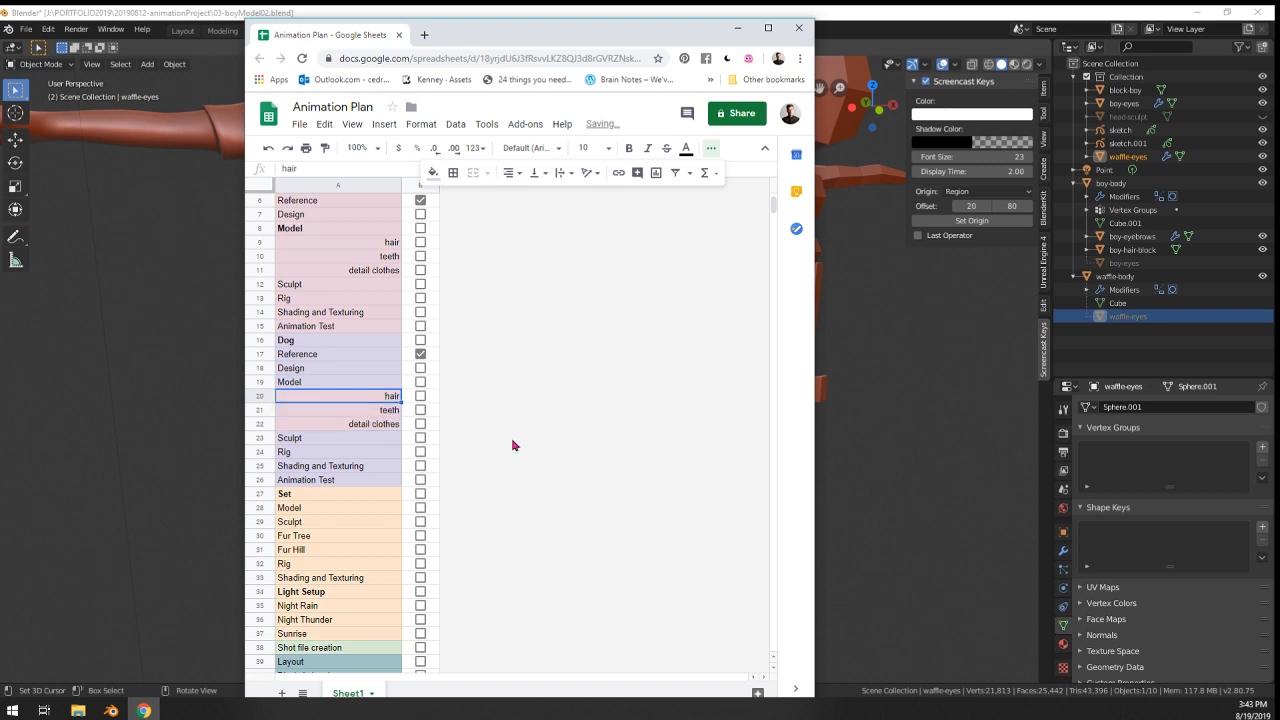
# - Delete the hair and detail clothes rows from the Dog section
pyautogui.moveTo(262, 398); pyautogui.dragTo(267, 426)
pyautogui.keyDown('ctrl'); pyautogui.click(266, 424); pyautogui.keyUp('ctrl')
pyautogui.rightClick(266, 423)
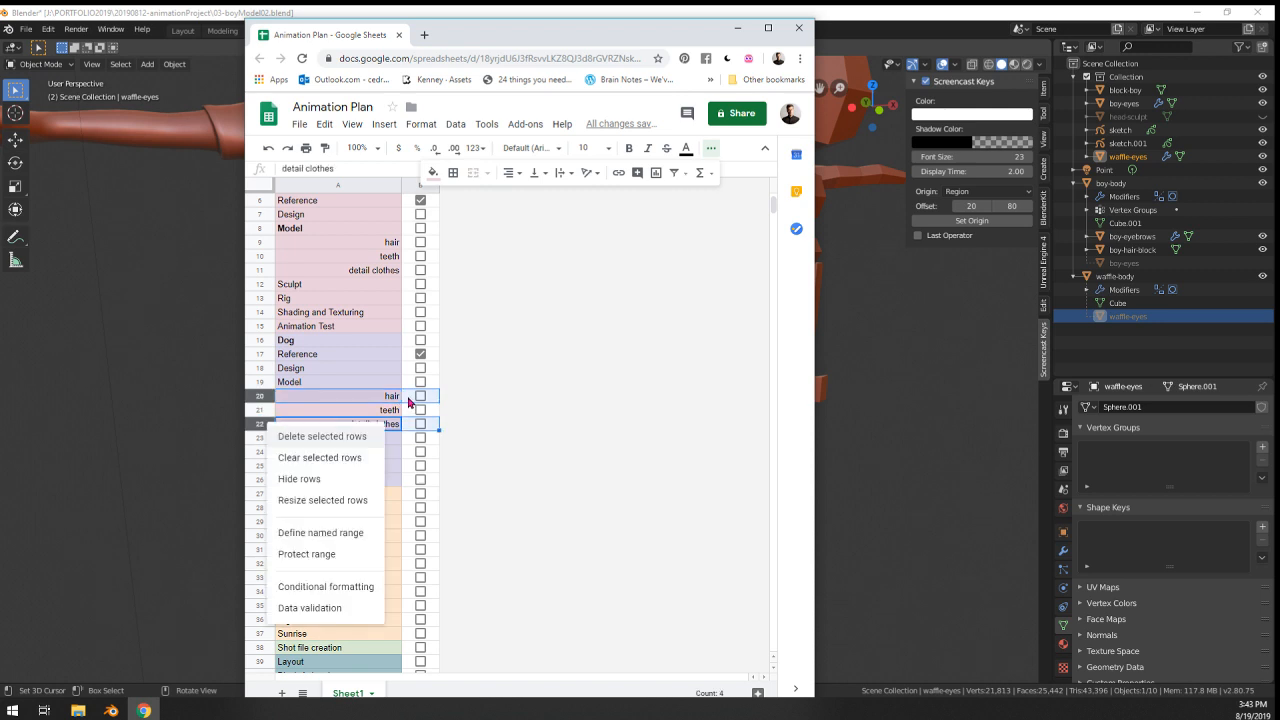
pyautogui.click(325, 437)
pyautogui.scroll(1, 352, 397)
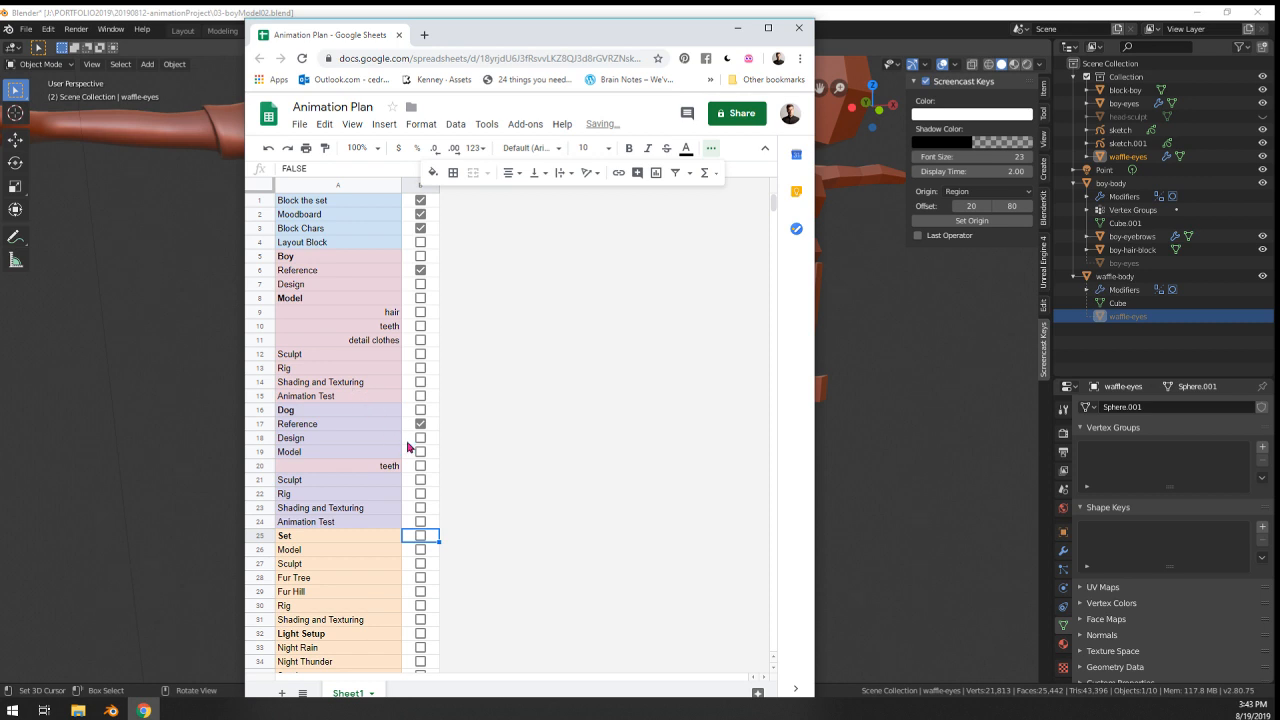
pyautogui.moveTo(378, 465); pyautogui.dragTo(415, 467)
pyautogui.moveTo(357, 314); pyautogui.dragTo(414, 331)
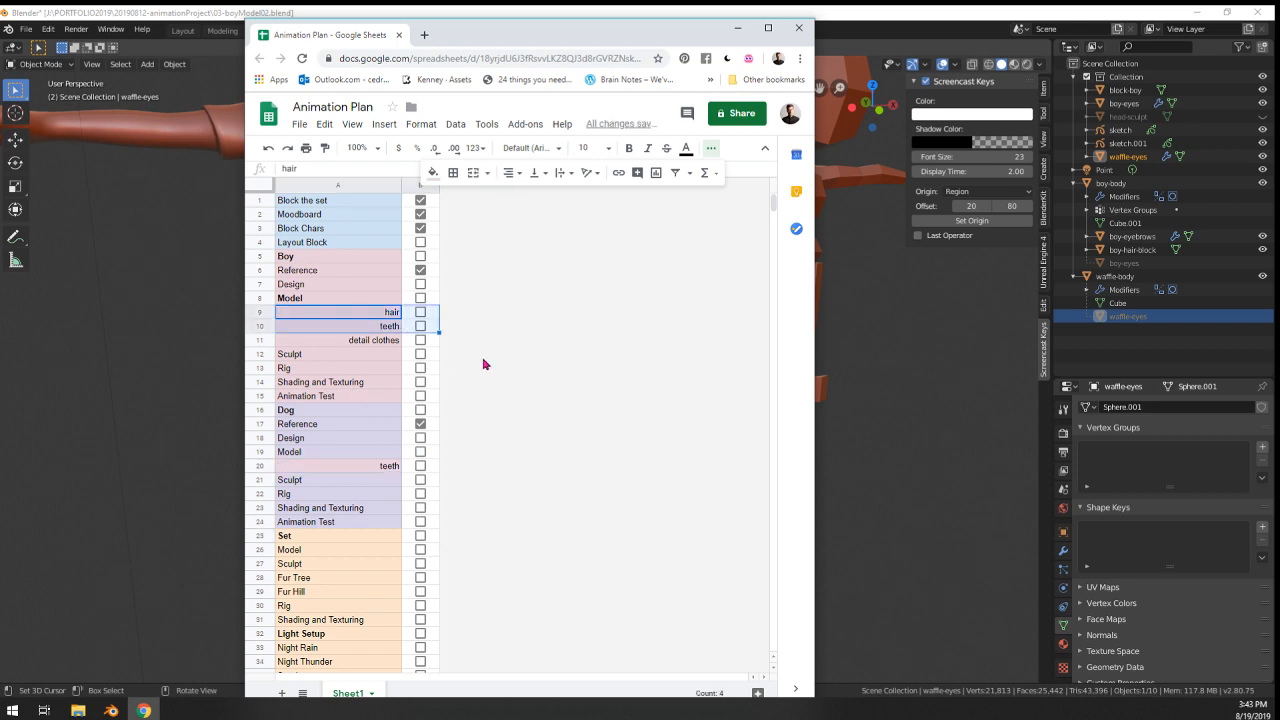
pyautogui.click(483, 359)
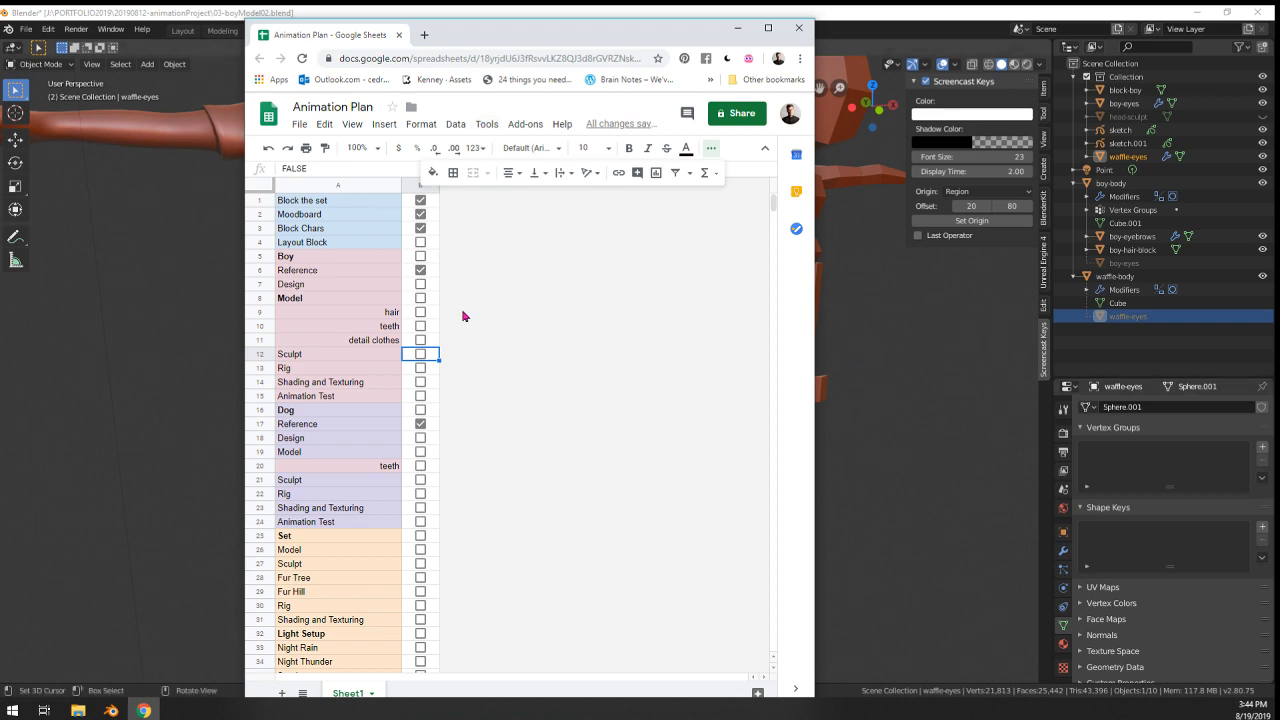
pyautogui.scroll(-3, 491, 370)
pyautogui.scroll(3, 491, 370)
# - Switch back to Blender and open the boy-body mesh in Edit Mode with the underside of the boots in view
pyautogui.hotkey('alt', 'Tab')
pyautogui.moveTo(908, 357); pyautogui.dragTo(451, 200, button='middle')
pyautogui.scroll(2, 437, 552)
pyautogui.scroll(-1, 440, 330)
pyautogui.rightClick(486, 314)
pyautogui.press('Tab')
pyautogui.scroll(-1, 523, 371)
pyautogui.scroll(2, 523, 371)
pyautogui.scroll(3, 463, 289)
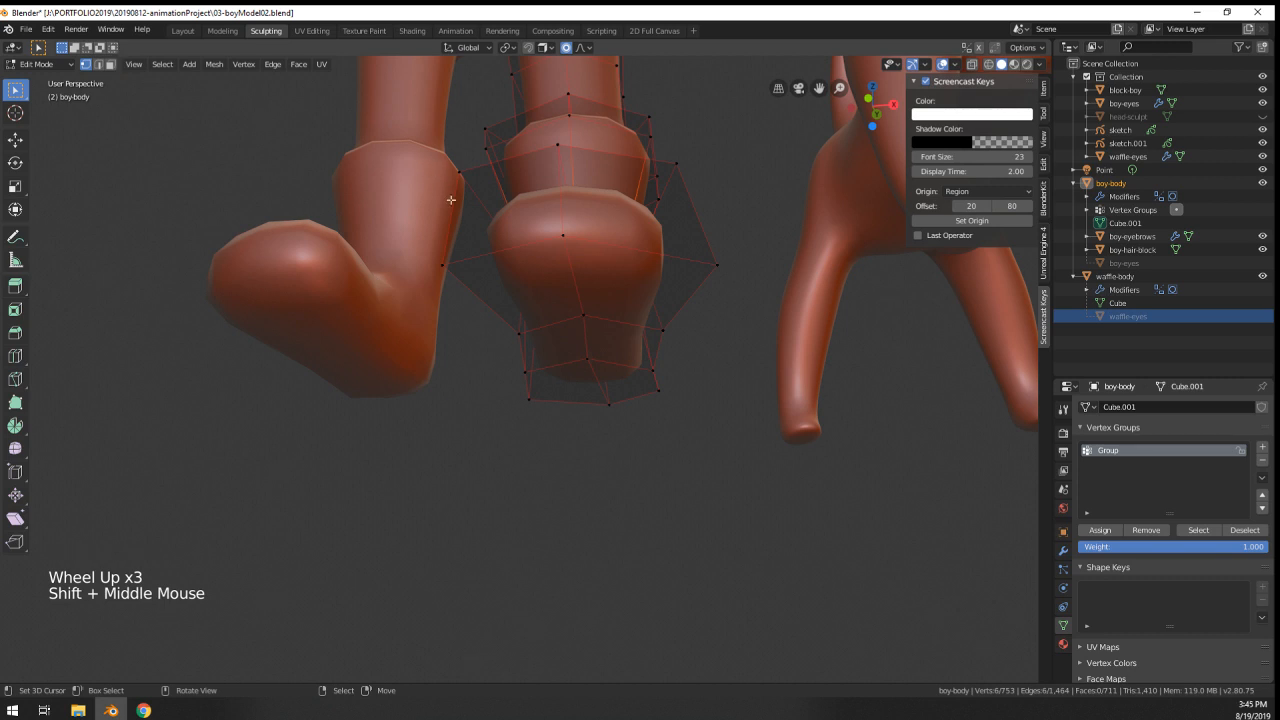
# - Select the edges around the boot's sole and bevel them with one segment at about 5.5% width
pyautogui.keyDown('alt'); pyautogui.rightClick(508, 240); pyautogui.keyUp('alt')
pyautogui.keyDown('alt'); pyautogui.keyDown('shift'); pyautogui.rightClick(523, 363); pyautogui.keyUp('shift'); pyautogui.keyUp('alt')
pyautogui.keyDown('alt'); pyautogui.keyDown('shift'); pyautogui.rightClick(620, 400); pyautogui.keyUp('shift'); pyautogui.keyUp('alt')
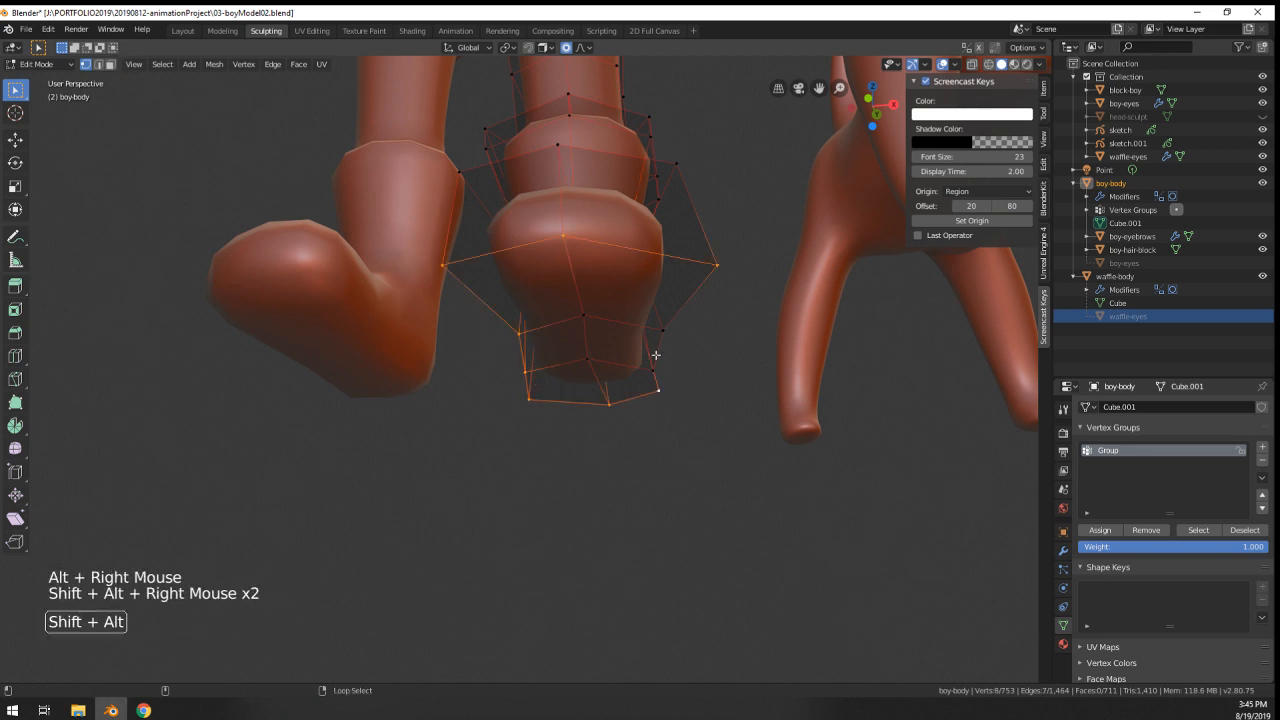
pyautogui.keyDown('alt'); pyautogui.keyDown('shift'); pyautogui.rightClick(655, 354); pyautogui.keyUp('shift'); pyautogui.keyUp('alt')
pyautogui.hotkey('ctrl', 'b')
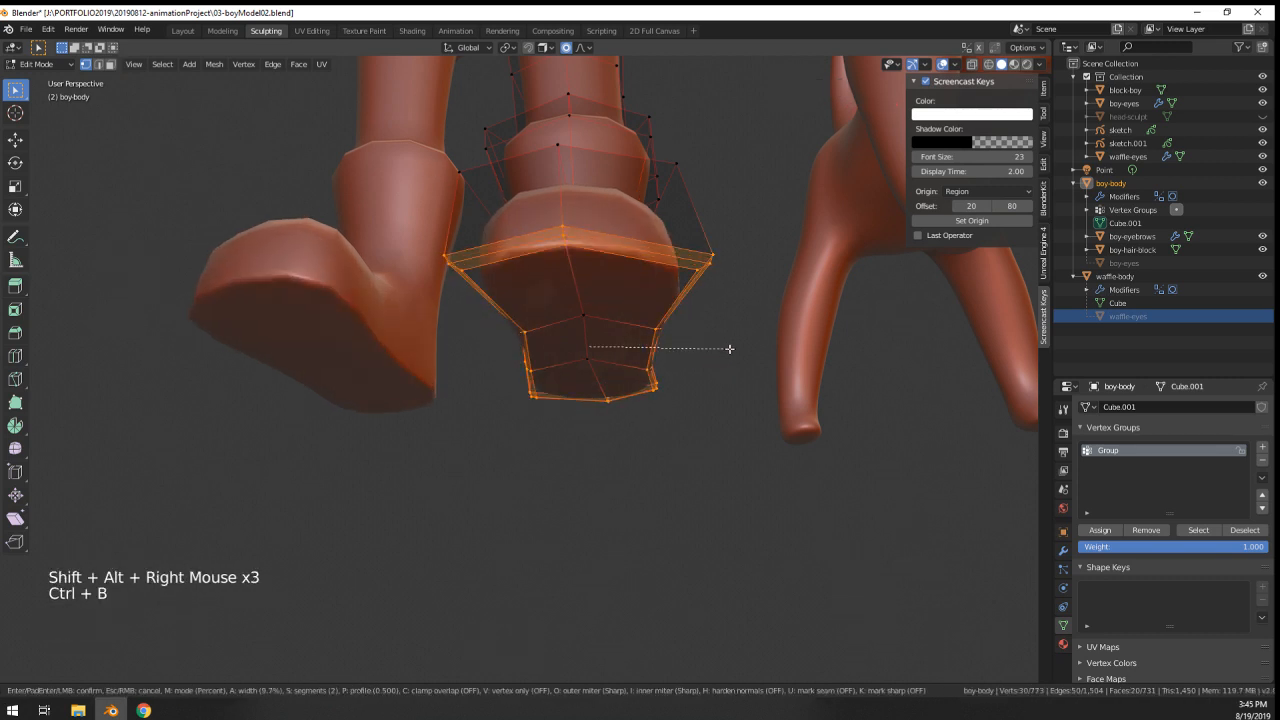
pyautogui.scroll(-1, 725, 347)
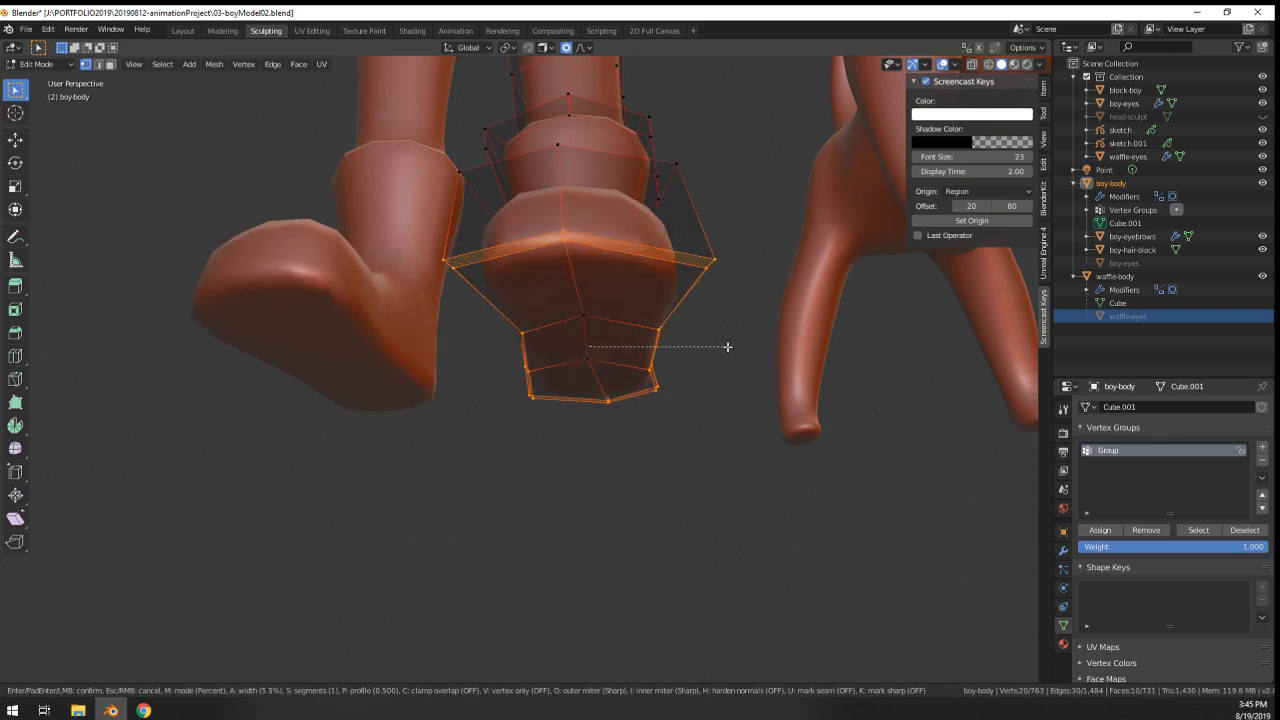
pyautogui.click(727, 347)
# - Select two vertices on the boot's toe and move them along the Z axis
pyautogui.press('Tab')
pyautogui.scroll(-5, 727, 347)
pyautogui.moveTo(727, 347); pyautogui.dragTo(675, 390, button='middle')
pyautogui.scroll(3, 590, 421)
pyautogui.press('Tab')
pyautogui.rightClick(588, 425)
pyautogui.keyDown('shift'); pyautogui.rightClick(540, 427); pyautogui.keyUp('shift')
pyautogui.press('g')
pyautogui.press('z')
pyautogui.click(538, 408)
# - Rotate the selected edge on top of the boot's toe and move it slightly to refine the toe shape
pyautogui.press('Tab')
pyautogui.scroll(-5, 540, 407)
pyautogui.press('Tab')
pyautogui.scroll(3, 645, 389)
pyautogui.moveTo(675, 390); pyautogui.dragTo(706, 391, button='middle')
pyautogui.scroll(2, 706, 385)
pyautogui.press('r')
pyautogui.click(809, 354)
pyautogui.press('g')
pyautogui.click(805, 341)
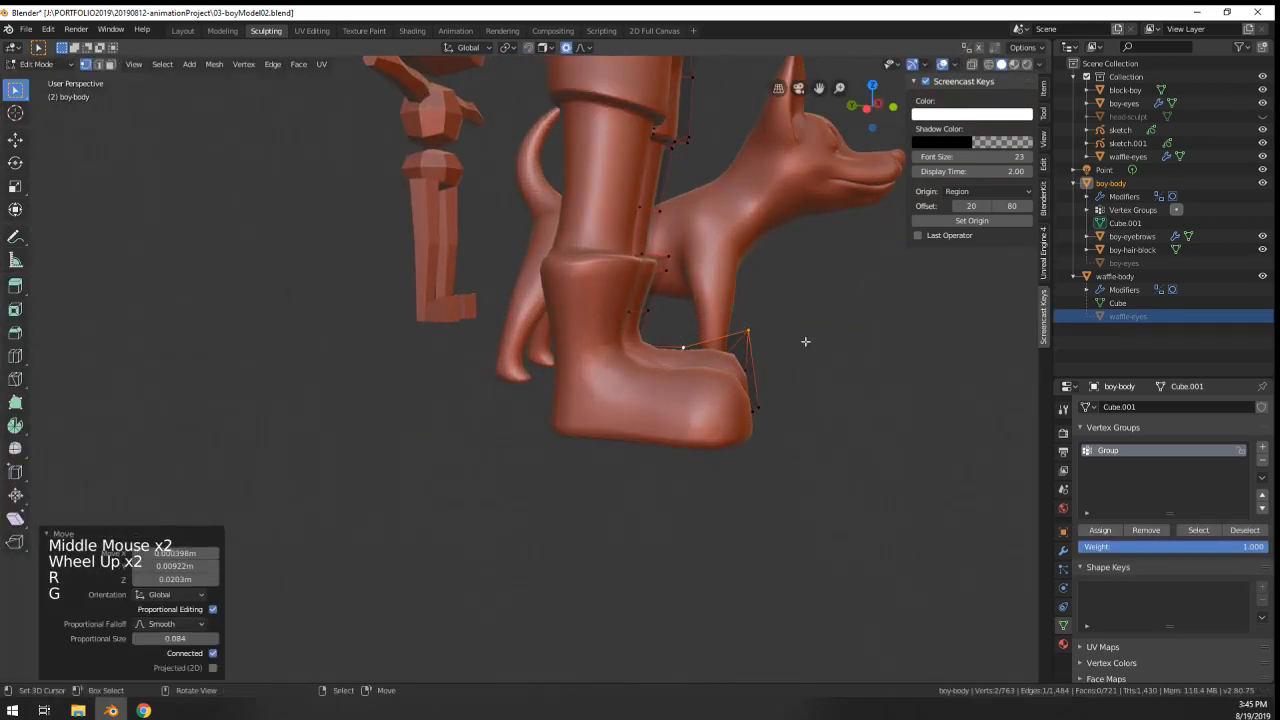
# - Return boy-body to Object Mode, apply its Mirror modifier and remove its Subdivision Surface modifier
pyautogui.press('Tab')
pyautogui.moveTo(805, 341); pyautogui.dragTo(860, 560, button='middle')
pyautogui.scroll(-2, 840, 340)
pyautogui.scroll(-2, 1030, 355)
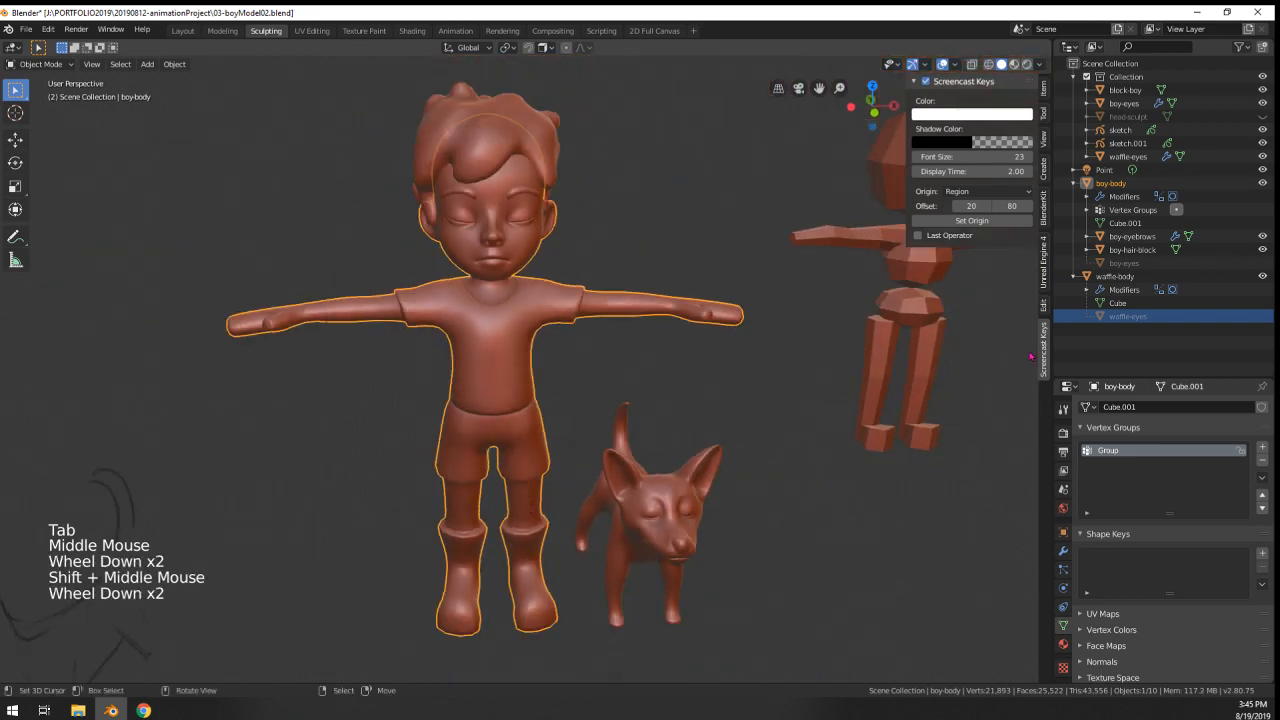
pyautogui.click(1063, 550)
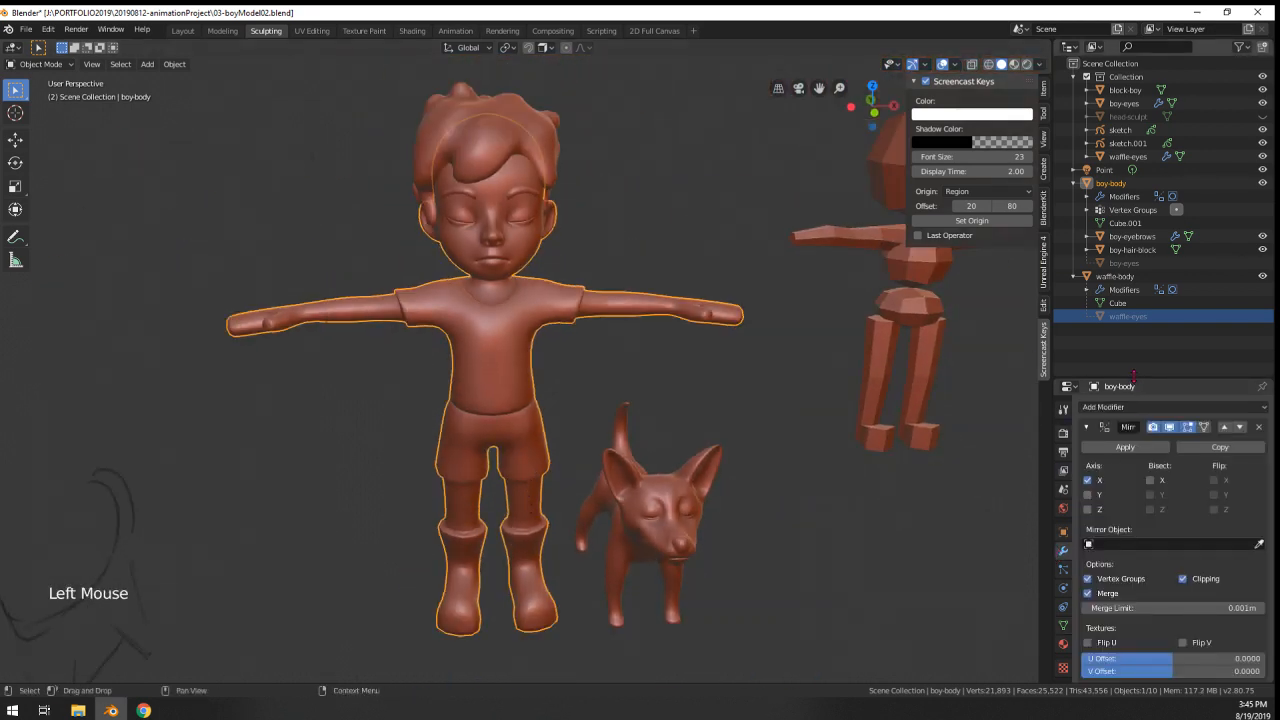
pyautogui.moveTo(1133, 377); pyautogui.dragTo(1137, 204)
pyautogui.click(1258, 255)
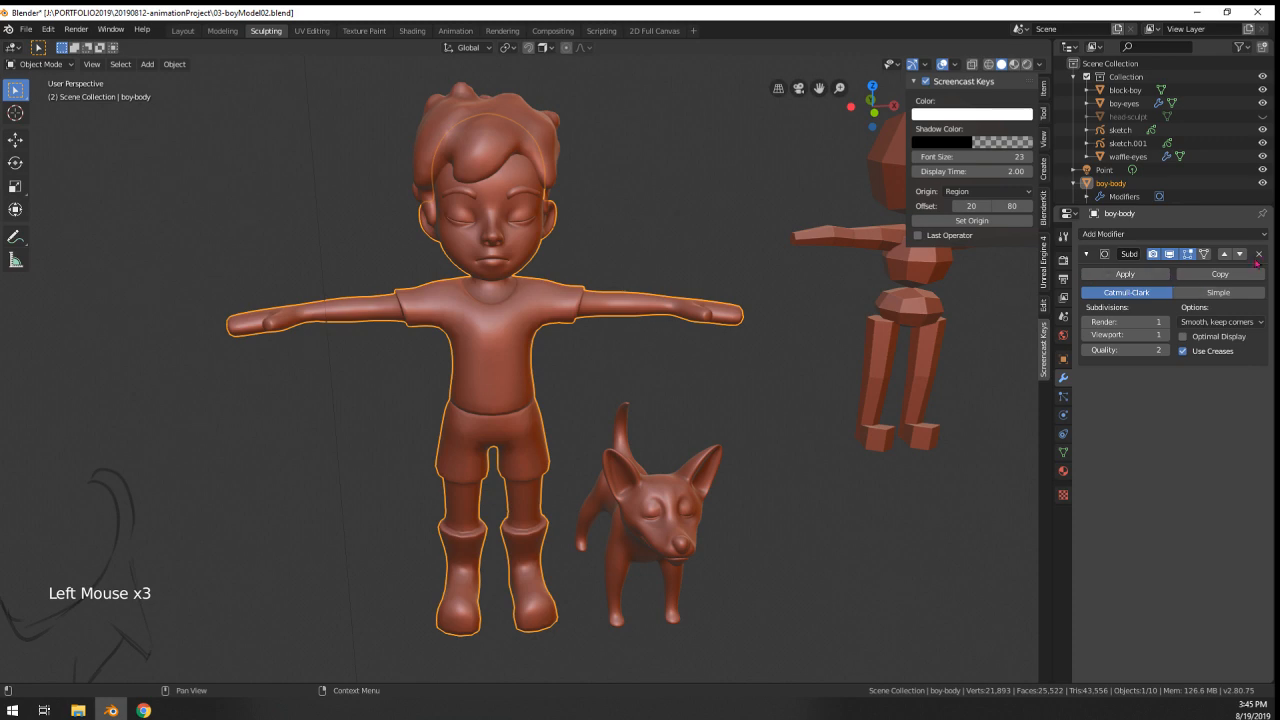
pyautogui.click(1257, 258)
# - Add a Multiresolution modifier to boy-body and subdivide it once
pyautogui.click(1142, 240)
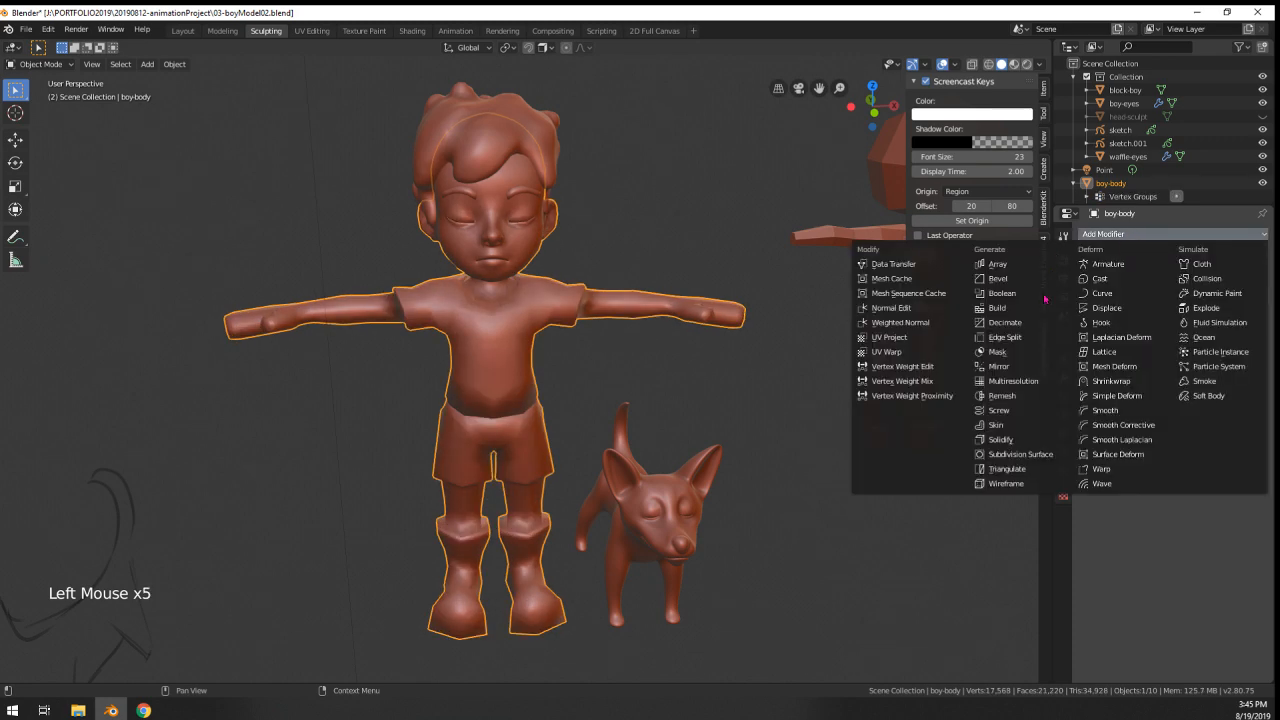
pyautogui.click(1013, 381)
pyautogui.scroll(4, 514, 294)
pyautogui.moveTo(514, 294); pyautogui.dragTo(966, 314, button='middle')
pyautogui.scroll(-3, 733, 336)
pyautogui.scroll(-2, 733, 336)
pyautogui.scroll(1, 733, 336)
pyautogui.scroll(1, 966, 314)
pyautogui.click(1219, 307)
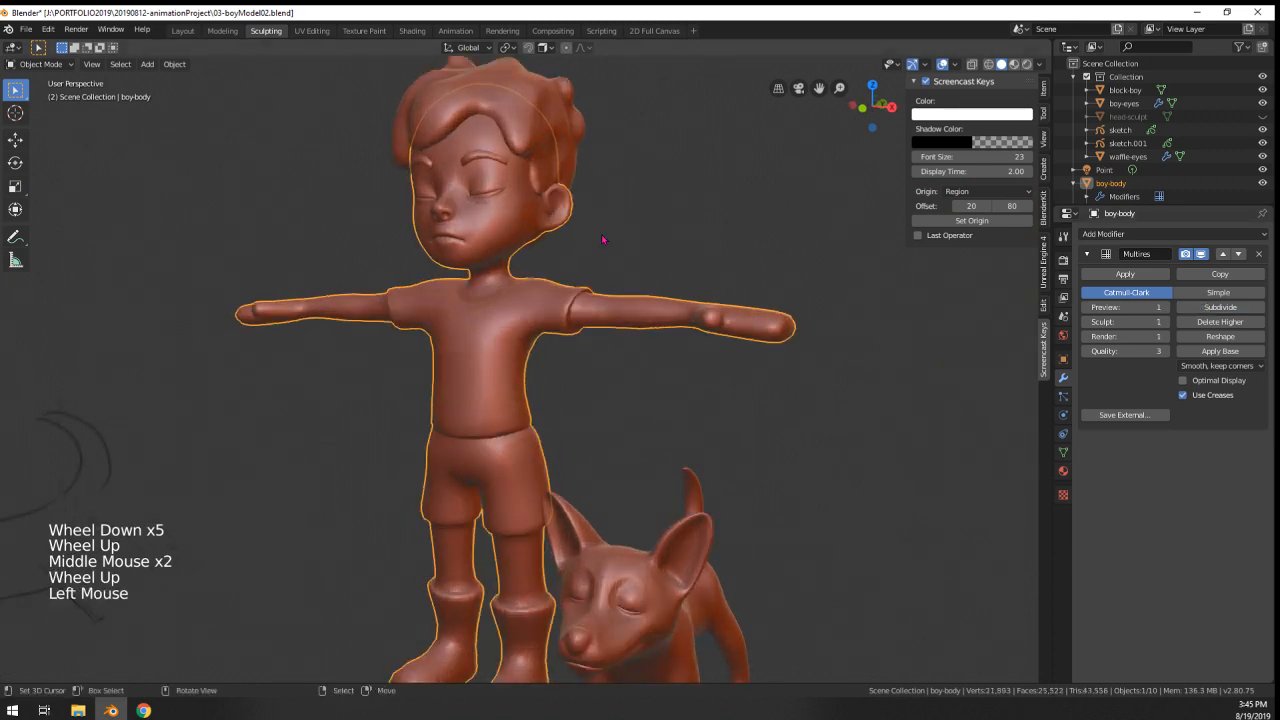
# - Switch boy-body to Sculpt Mode and try a short Grab stroke near the shirt's sleeve
pyautogui.click(63, 65)
pyautogui.click(54, 109)
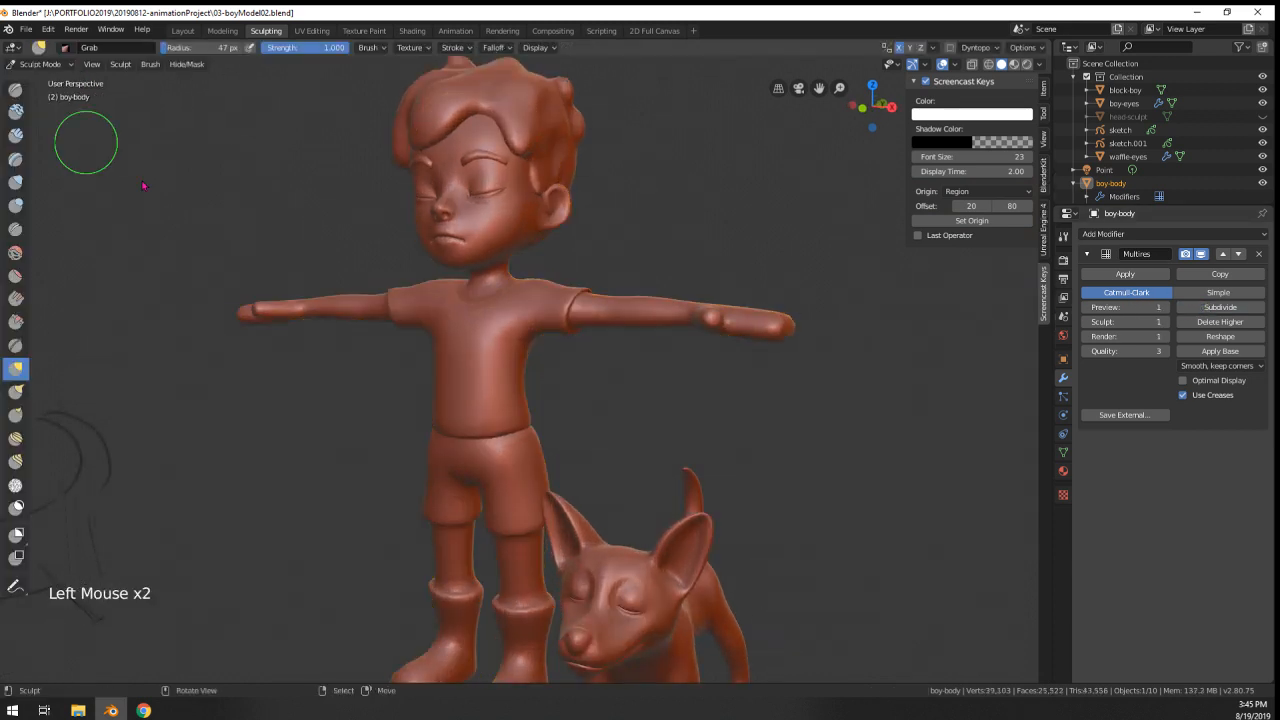
pyautogui.scroll(2, 440, 370)
pyautogui.moveTo(440, 370); pyautogui.dragTo(480, 382, button='middle')
pyautogui.moveTo(480, 382); pyautogui.dragTo(508, 390, button='middle')
pyautogui.moveTo(508, 390); pyautogui.dragTo(548, 388, button='middle')
pyautogui.moveTo(565, 304); pyautogui.dragTo(567, 297)
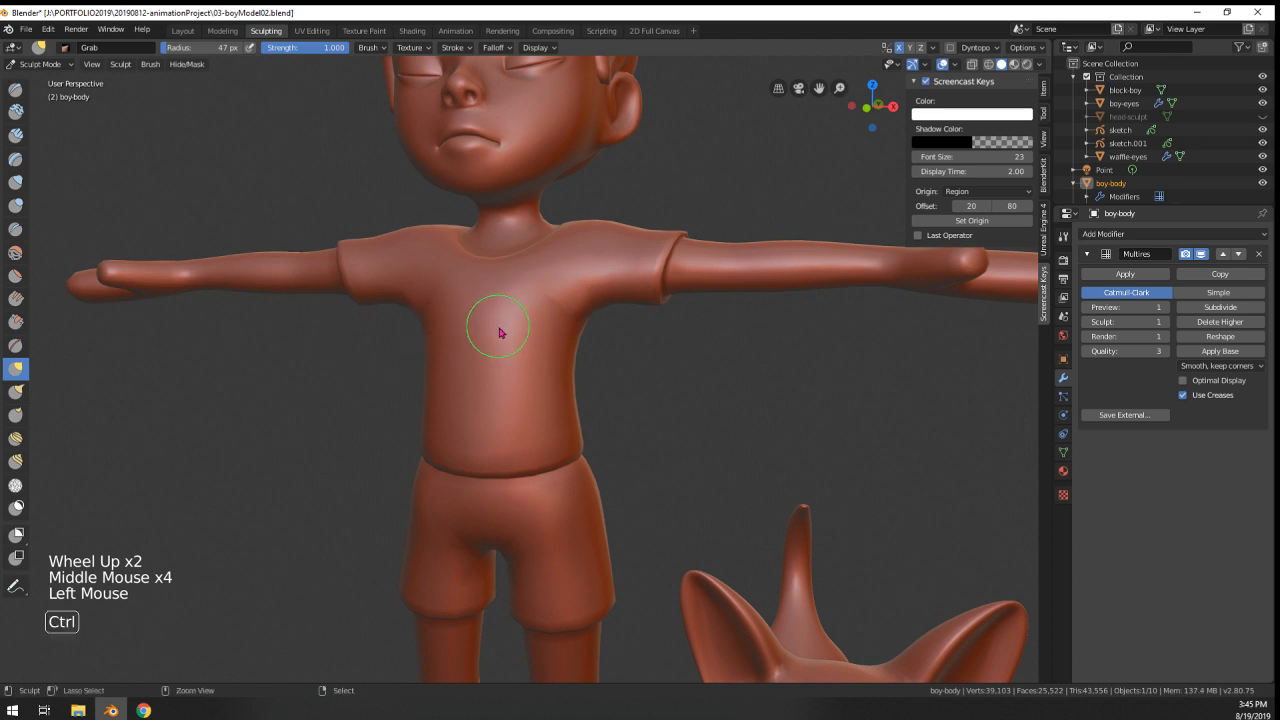
pyautogui.hotkey('ctrl', 'z')
# - Resize the Grab brush and make short strokes along the boy's shirt outline
pyautogui.press('f')
pyautogui.click(650, 452)
pyautogui.moveTo(640, 453); pyautogui.dragTo(655, 434, button='middle')
pyautogui.moveTo(643, 387); pyautogui.dragTo(650, 390)
pyautogui.moveTo(658, 422); pyautogui.dragTo(651, 421)
pyautogui.moveTo(644, 303); pyautogui.dragTo(642, 312)
pyautogui.scroll(-4, 600, 330)
pyautogui.moveTo(600, 330)
pyautogui.mouseDown(button='middle')
pyautogui.moveTo(557, 357)
pyautogui.moveTo(417, 337)
pyautogui.moveTo(538, 302)
pyautogui.mouseUp(button='middle')
pyautogui.scroll(3, 417, 337)
pyautogui.click(383, 312)
pyautogui.keyDown('shift'); pyautogui.moveTo(645, 263); pyautogui.dragTo(645, 335, button='middle'); pyautogui.keyUp('shift')
# - Try reshaping the boy's head with a 180 px Grab brush and undo the strokes
pyautogui.press('f')
pyautogui.click(643, 335)
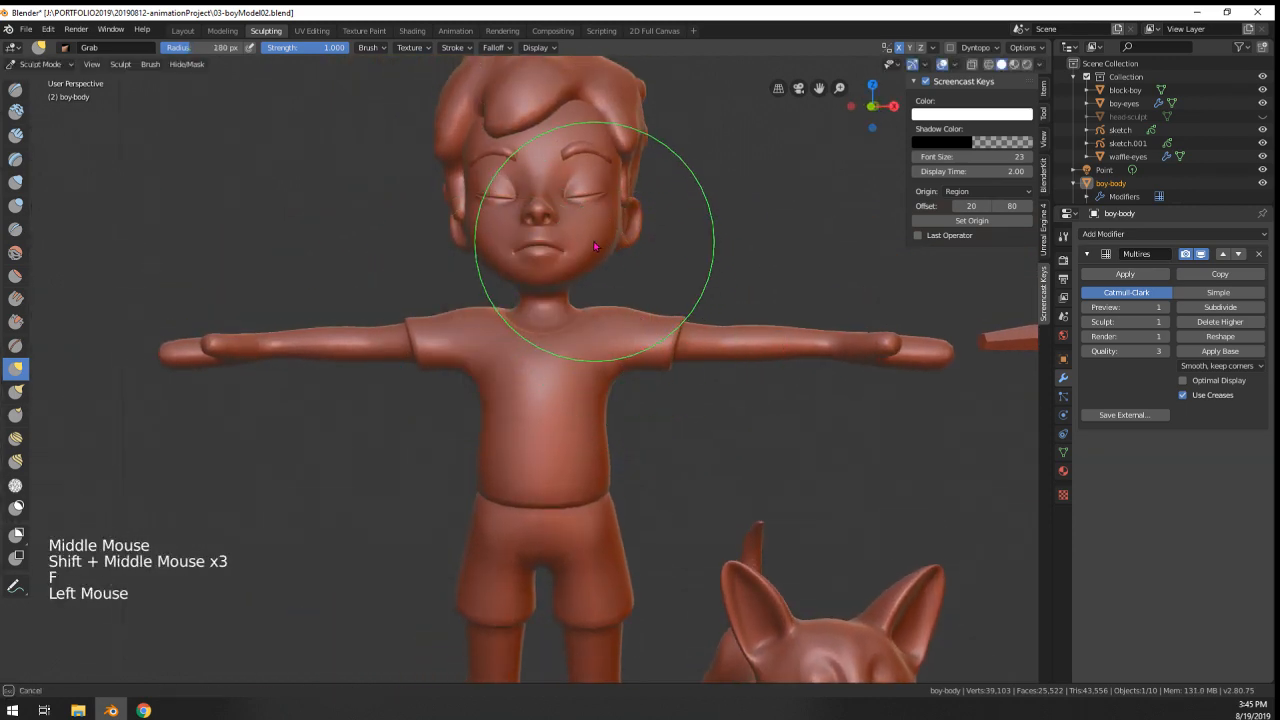
pyautogui.moveTo(594, 246); pyautogui.dragTo(614, 257, button='middle')
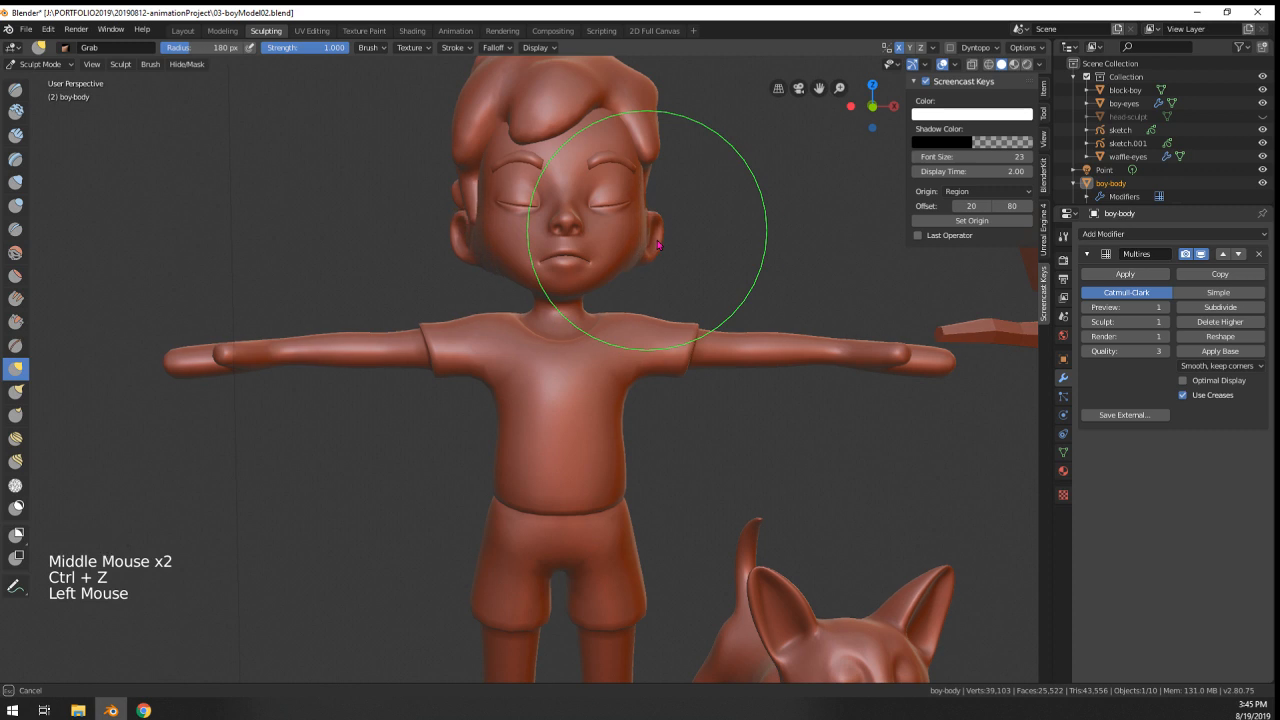
pyautogui.hotkey('ctrl', 'z')
pyautogui.keyDown('ctrl'); pyautogui.moveTo(658, 244); pyautogui.dragTo(645, 248, button='middle'); pyautogui.keyUp('ctrl')
pyautogui.moveTo(645, 248)
pyautogui.mouseDown(button='middle')
pyautogui.moveTo(631, 251)
pyautogui.moveTo(634, 228)
pyautogui.mouseUp(button='middle')
pyautogui.press('f')
pyautogui.hotkey('ctrl', 'z')
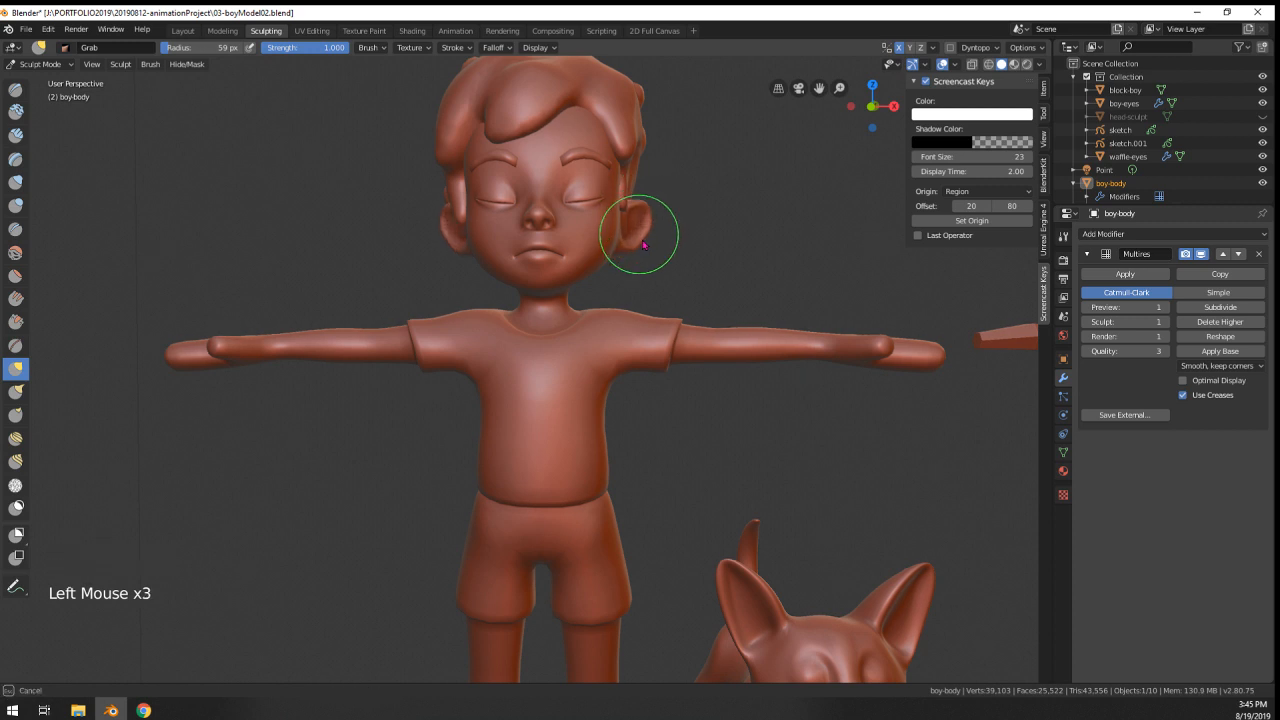
# - Smooth the area where the boy's neck meets the shoulder
pyautogui.scroll(-2, 643, 244)
pyautogui.moveTo(651, 234); pyautogui.dragTo(665, 258, button='middle')
pyautogui.scroll(5, 633, 251)
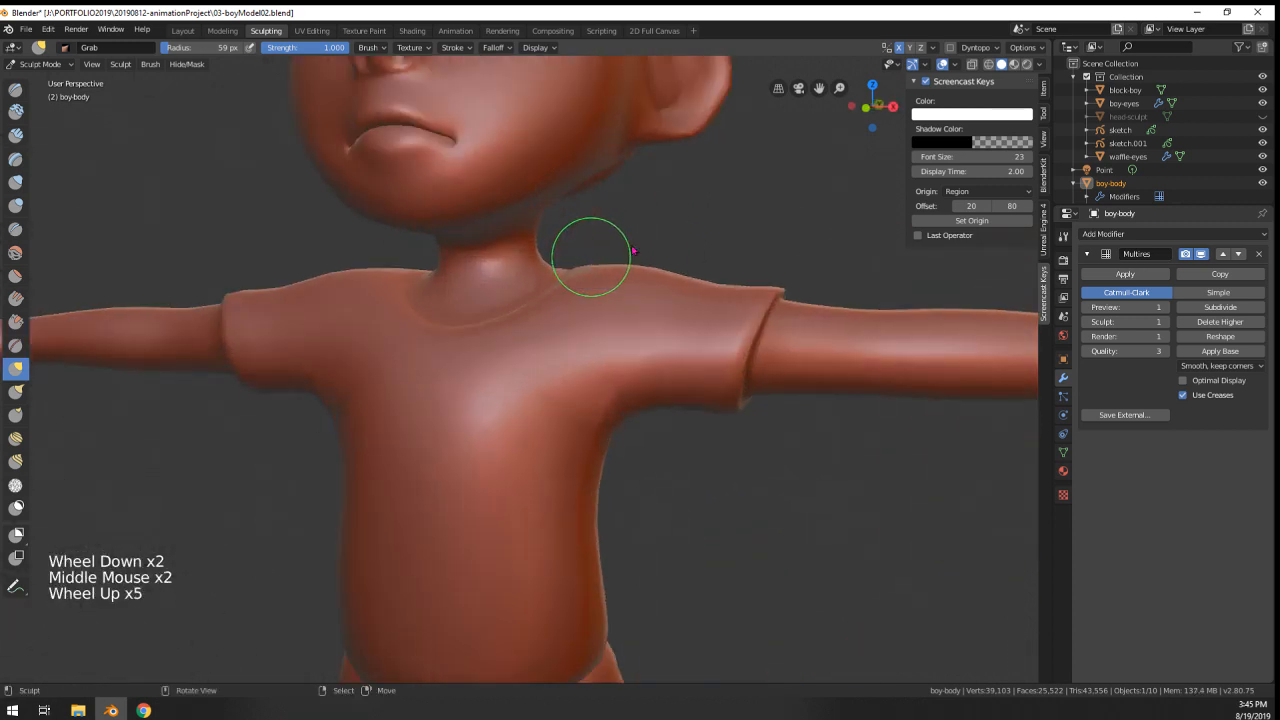
pyautogui.scroll(-1, 686, 161)
pyautogui.scroll(-3, 670, 177)
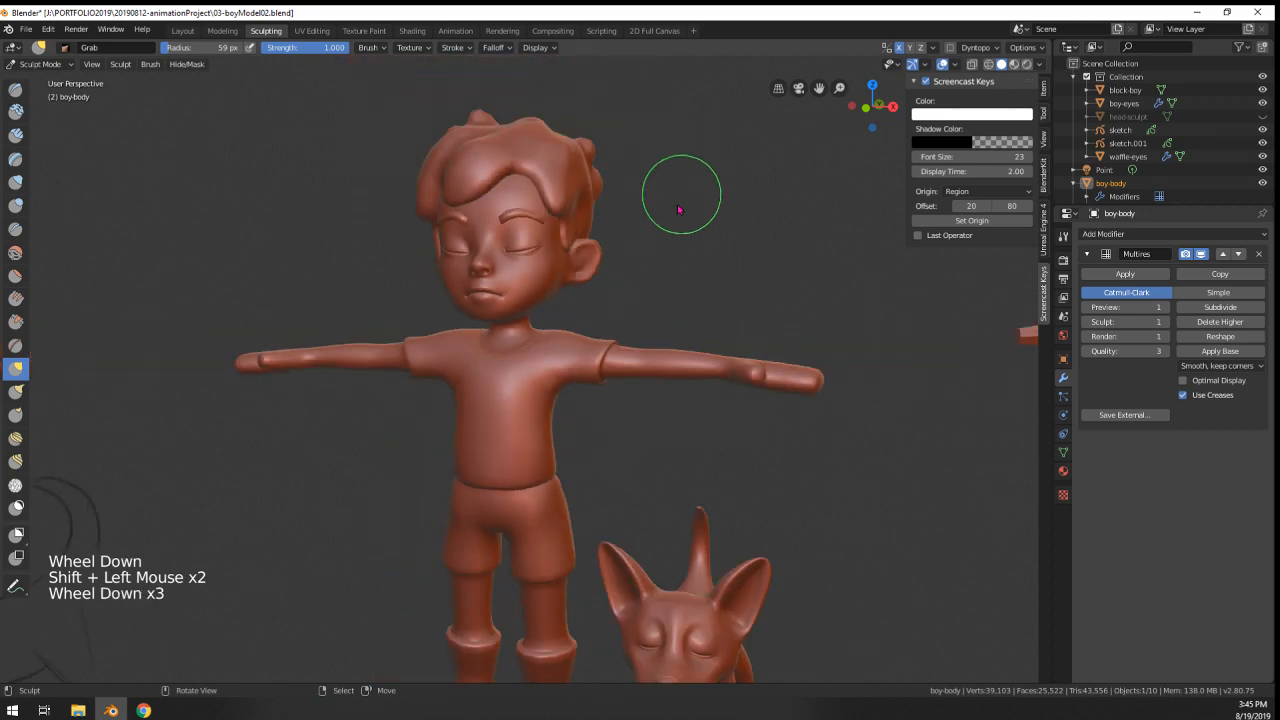
# - Set the Grab brush radius to 177 px and pull on the boy's hand
pyautogui.moveTo(680, 194)
pyautogui.mouseDown(button='middle')
pyautogui.moveTo(514, 234)
pyautogui.moveTo(451, 229)
pyautogui.moveTo(837, 223)
pyautogui.moveTo(720, 391)
pyautogui.moveTo(800, 365)
pyautogui.mouseUp(button='middle')
pyautogui.scroll(-1, 837, 223)
pyautogui.press('f')
pyautogui.moveTo(762, 345); pyautogui.dragTo(755, 340)
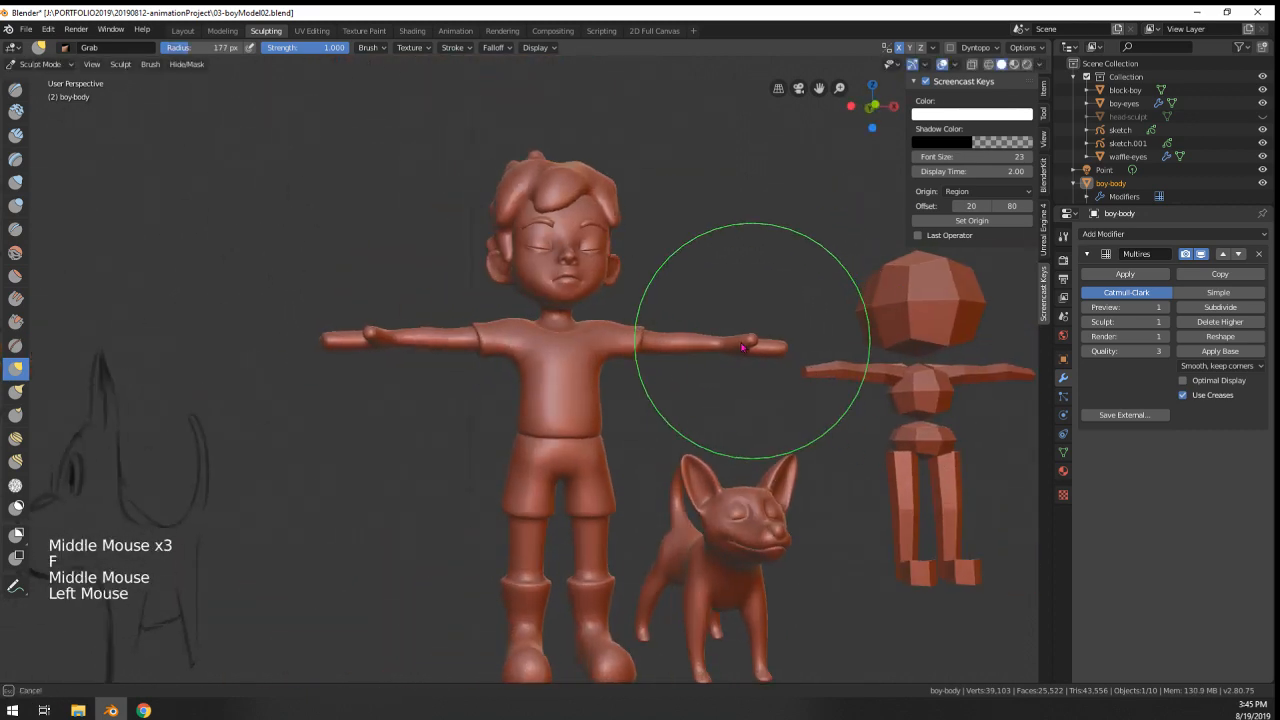
# - Try pulling the boy's head with a 344 px Grab brush and undo the strokes
pyautogui.moveTo(755, 340)
pyautogui.mouseDown(button='middle')
pyautogui.moveTo(712, 345)
pyautogui.moveTo(708, 423)
pyautogui.moveTo(706, 375)
pyautogui.moveTo(723, 339)
pyautogui.moveTo(631, 300)
pyautogui.mouseUp(button='middle')
pyautogui.scroll(-3, 631, 300)
pyautogui.press('f')
pyautogui.click(538, 270)
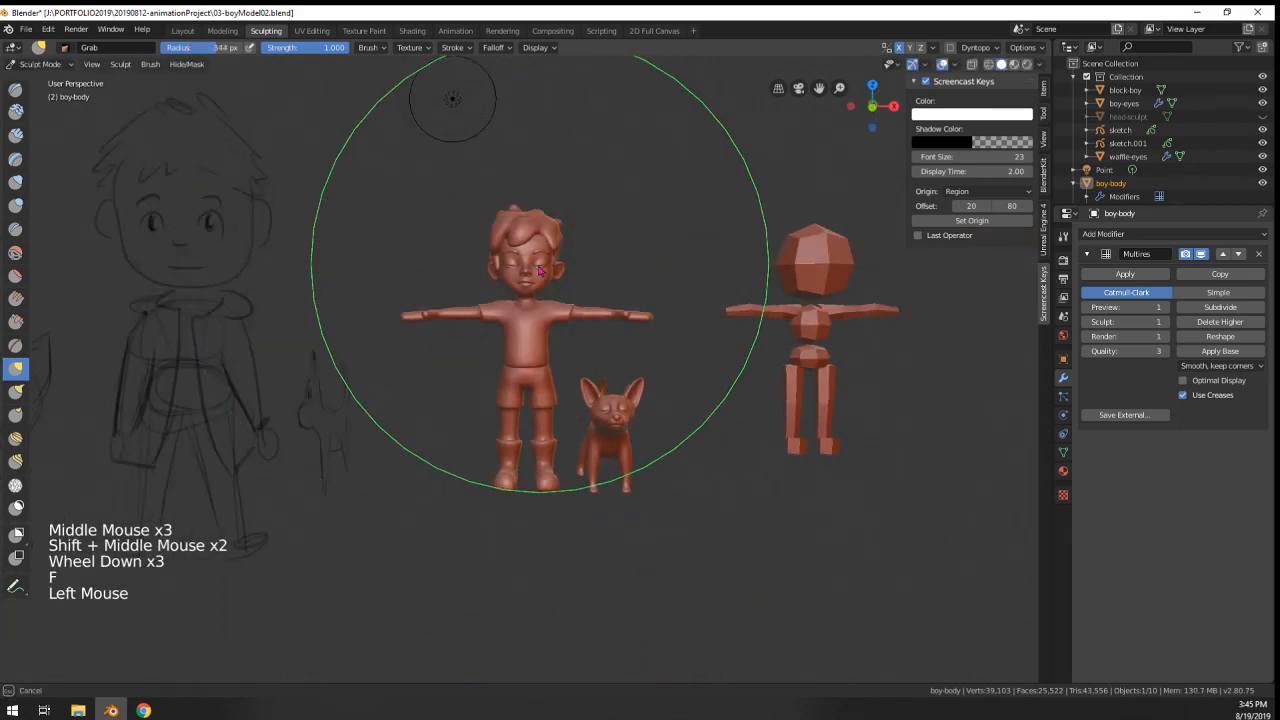
pyautogui.moveTo(537, 286); pyautogui.dragTo(580, 300)
pyautogui.moveTo(600, 304)
pyautogui.mouseDown(button='middle')
pyautogui.moveTo(560, 310)
pyautogui.moveTo(594, 297)
pyautogui.mouseUp(button='middle')
pyautogui.hotkey('ctrl', 'z')
pyautogui.moveTo(468, 286); pyautogui.dragTo(455, 281, button='middle')
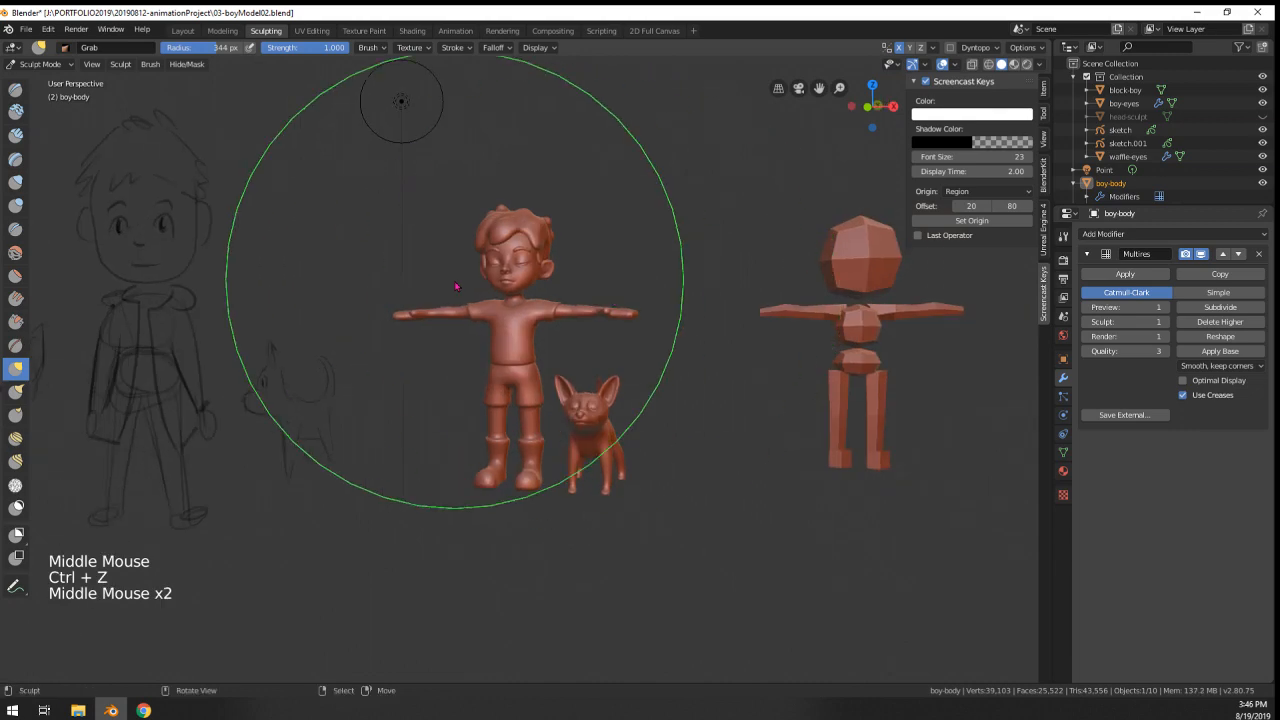
pyautogui.moveTo(502, 288); pyautogui.dragTo(502, 293)
pyautogui.hotkey('ctrl', 'z')
# - Select the Blob brush for sculpting the boy's legs
pyautogui.scroll(3, 560, 400)
pyautogui.moveTo(560, 400); pyautogui.dragTo(600, 420, button='middle')
pyautogui.scroll(3, 686, 443)
pyautogui.press('f')
pyautogui.scroll(-2, 400, 529)
pyautogui.press('f')
pyautogui.click(443, 543)
pyautogui.moveTo(443, 543); pyautogui.dragTo(450, 540, button='middle')
pyautogui.moveTo(450, 540); pyautogui.dragTo(543, 500, button='middle')
pyautogui.scroll(2, 543, 500)
pyautogui.scroll(1, 543, 500)
pyautogui.click(15, 204)
pyautogui.scroll(1, 514, 468)
# - Set the Blob brush radius to 109 px and try strokes on the leg below the shorts
pyautogui.press('f')
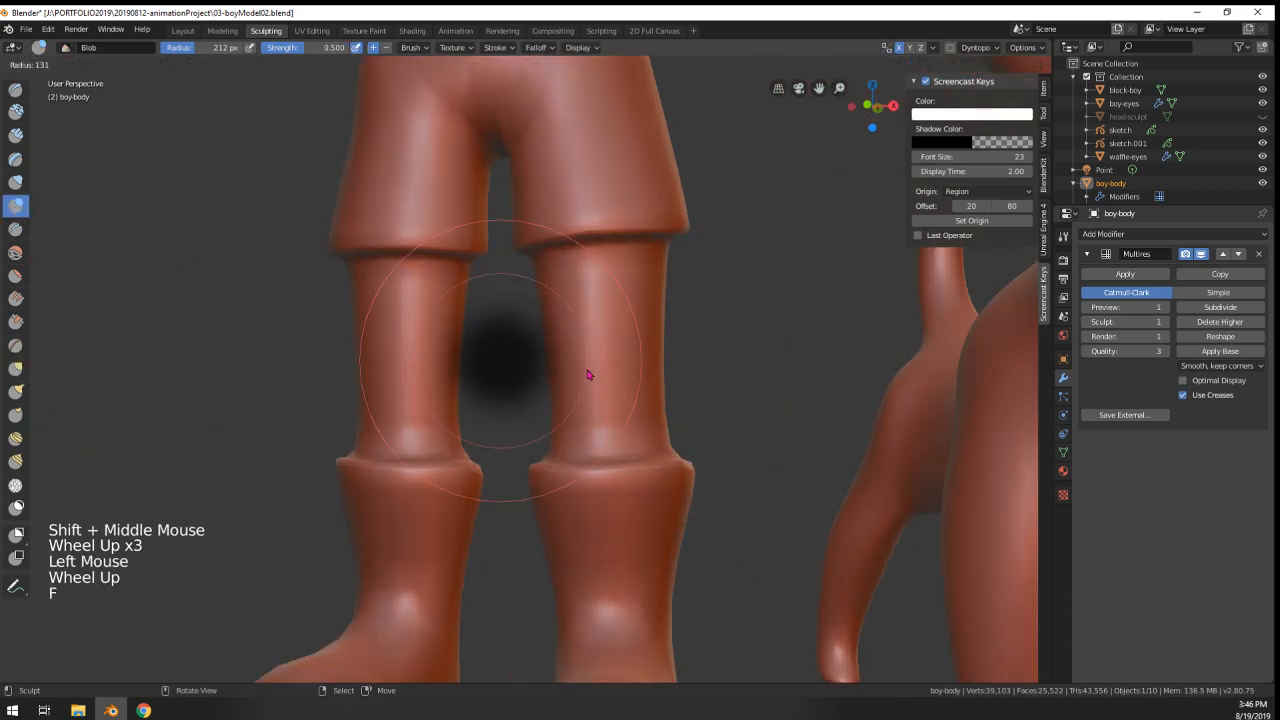
pyautogui.press('f')
pyautogui.scroll(-2, 594, 317)
pyautogui.moveTo(594, 317); pyautogui.dragTo(666, 366, button='middle')
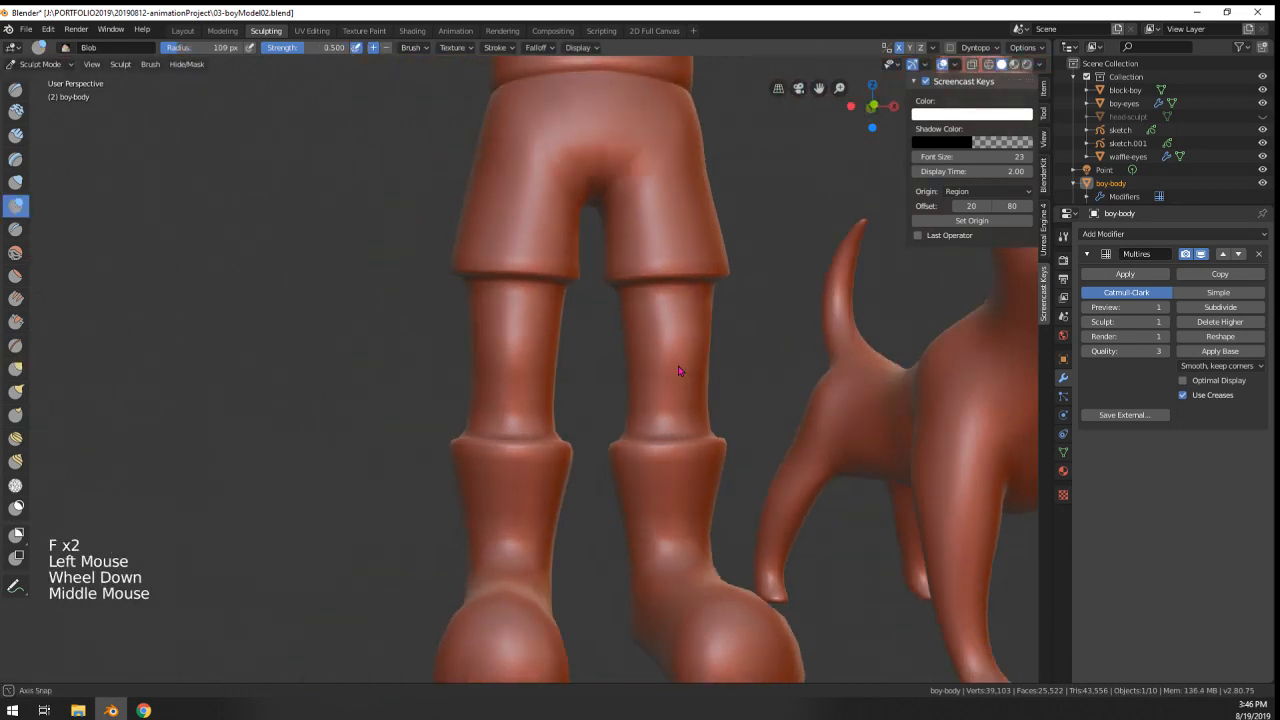
pyautogui.hotkey('ctrl', 'z')
pyautogui.click(693, 320)
pyautogui.scroll(-1, 740, 340)
pyautogui.keyDown('ctrl'); pyautogui.scroll(-2, 760, 347); pyautogui.keyUp('ctrl')
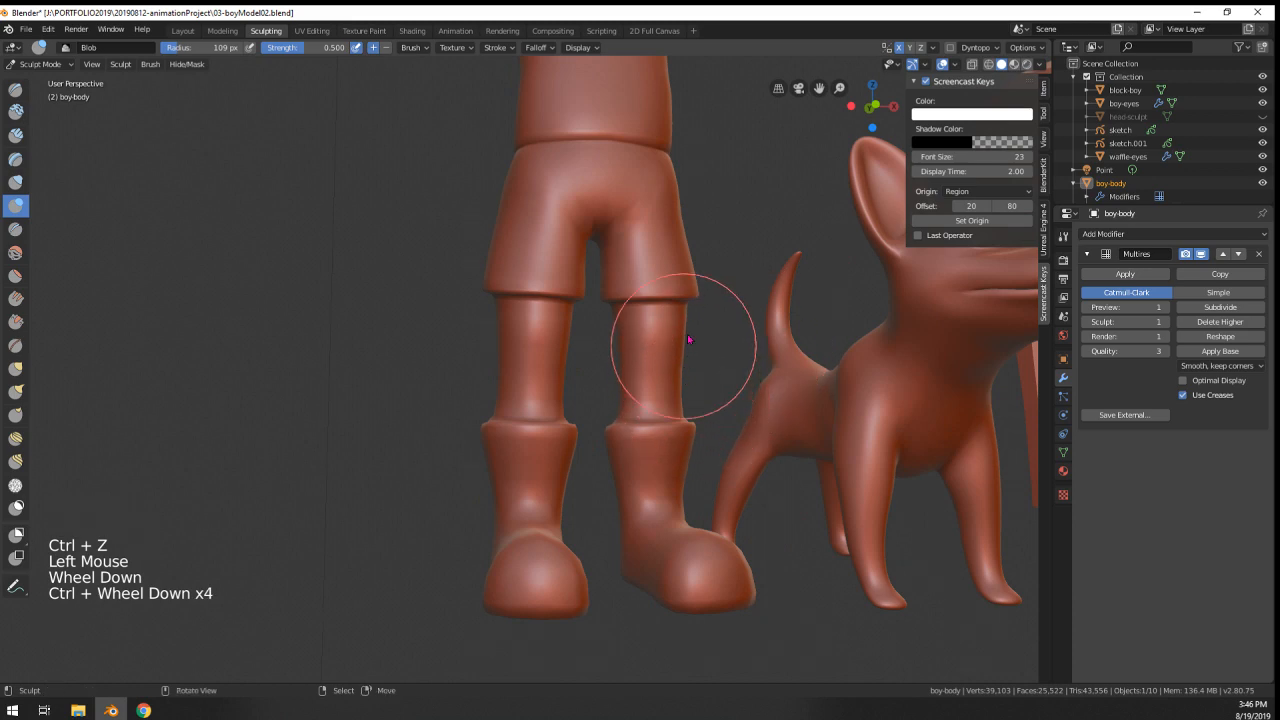
# - Reduce the Blob brush radius to 55 px and bulge out the boy's knees
pyautogui.press('f')
pyautogui.click(652, 337)
pyautogui.keyDown('ctrl'); pyautogui.scroll(-3, 700, 337); pyautogui.keyUp('ctrl')
pyautogui.moveTo(636, 428); pyautogui.dragTo(668, 432, button='middle')
pyautogui.moveTo(662, 432); pyautogui.dragTo(680, 400, button='middle')
# - Show the scene in wireframe shading and raise the wireframe X-Ray value
pyautogui.press('z')
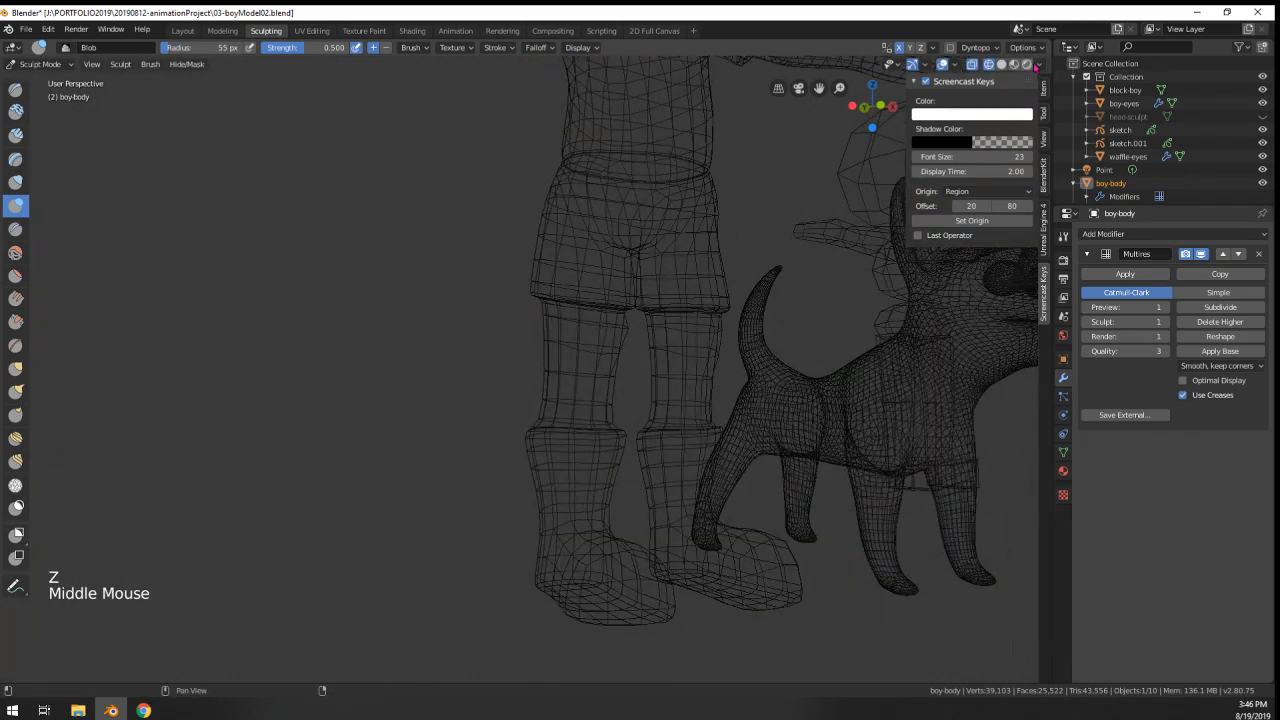
pyautogui.click(1029, 66)
pyautogui.click(1040, 68)
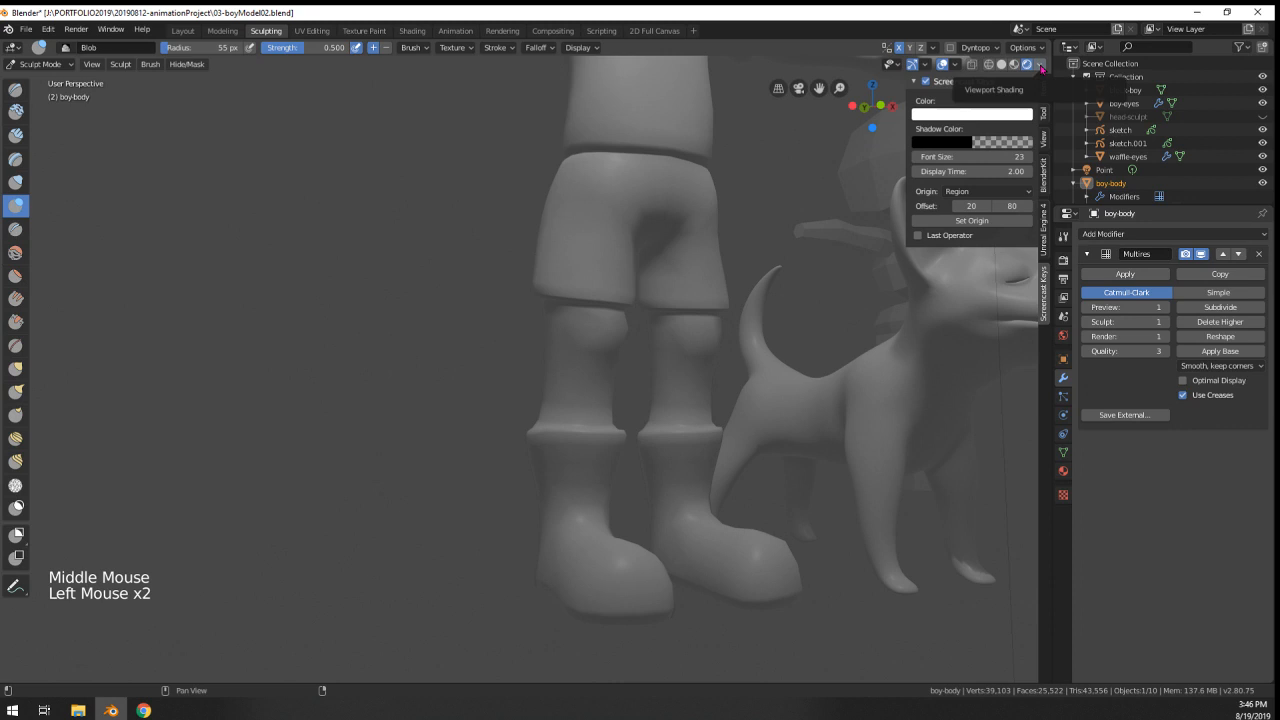
pyautogui.click(988, 64)
pyautogui.click(1046, 67)
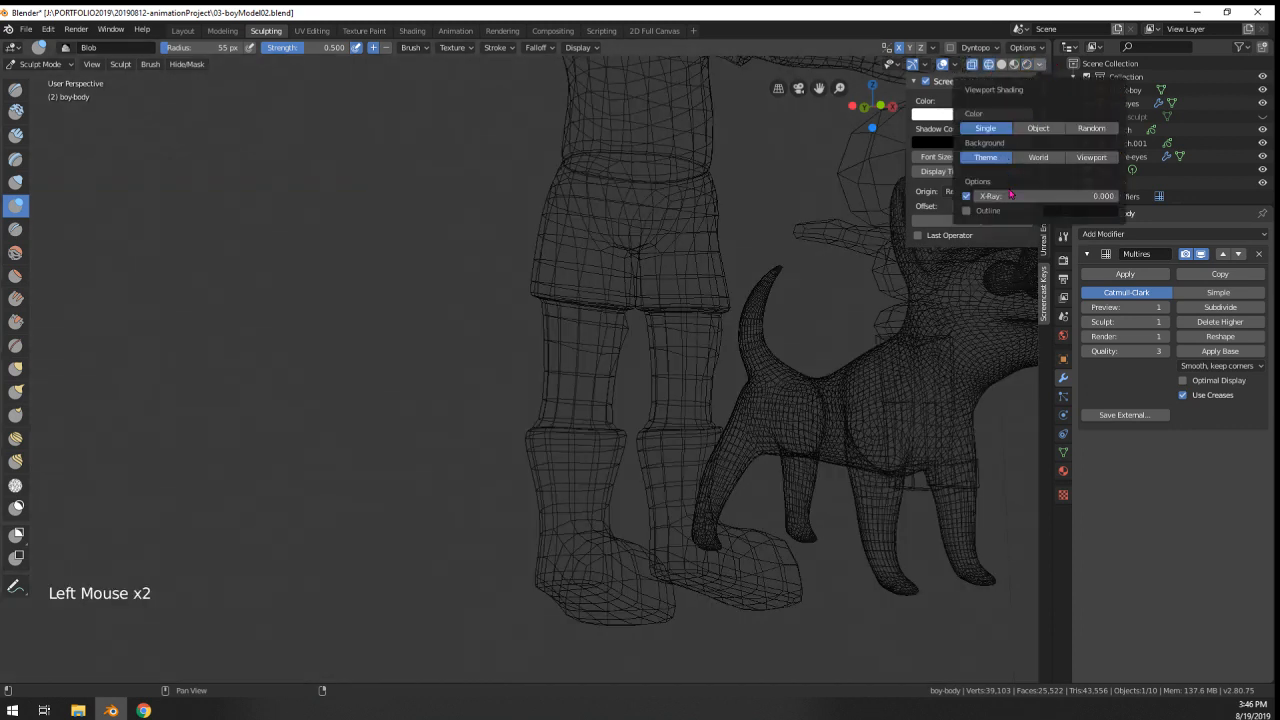
pyautogui.moveTo(1010, 195); pyautogui.dragTo(1120, 195)
pyautogui.moveTo(578, 349); pyautogui.dragTo(531, 342, button='middle')
pyautogui.scroll(1, 531, 342)
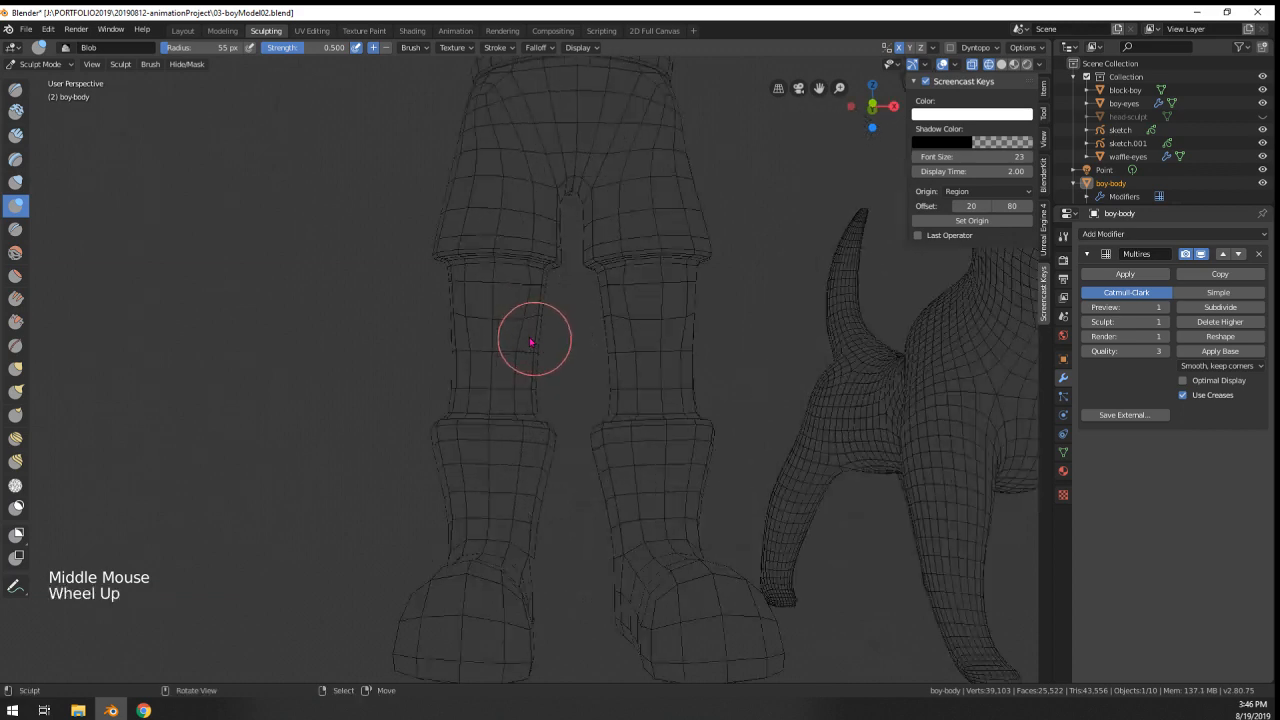
# - Nudge and smooth the knee area just below the shorts with a 75 px Grab brush
pyautogui.press('g')
pyautogui.press('f')
pyautogui.click(485, 298)
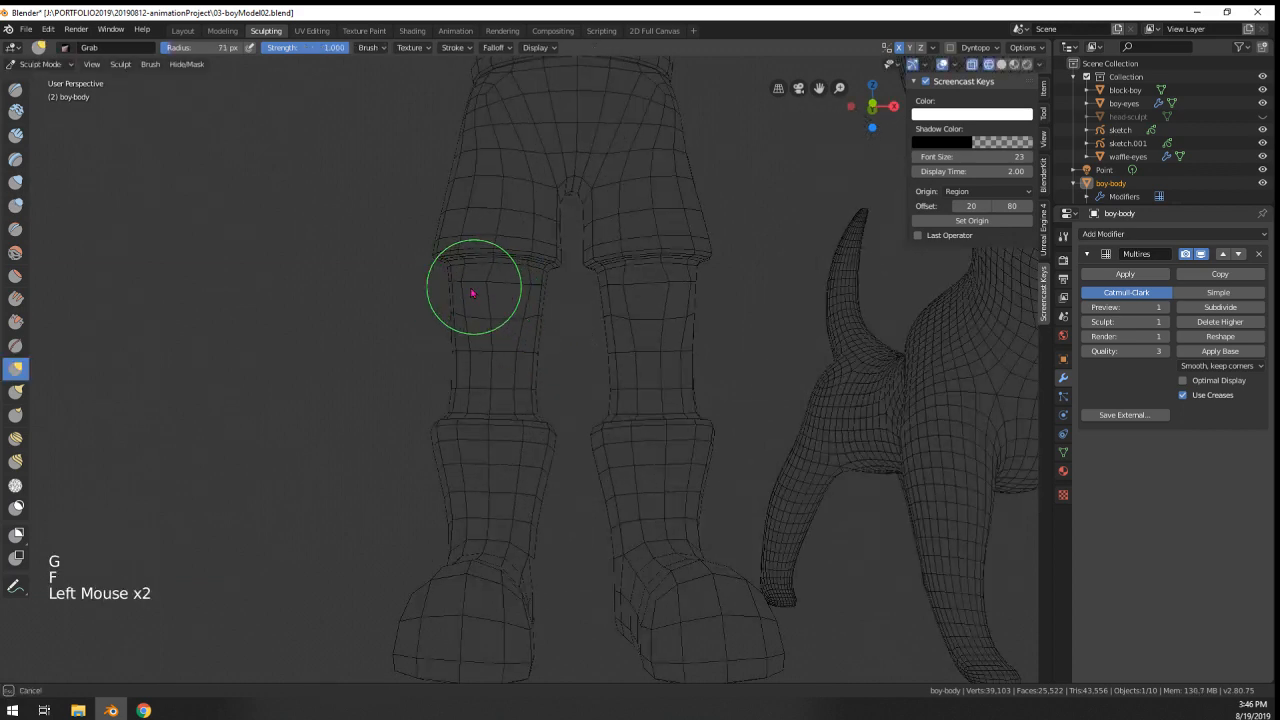
pyautogui.click(484, 290)
pyautogui.keyDown('shift'); pyautogui.click(486, 288); pyautogui.keyUp('shift')
pyautogui.click(489, 286)
pyautogui.moveTo(491, 286)
pyautogui.mouseDown(button='middle')
pyautogui.moveTo(675, 323)
pyautogui.moveTo(744, 360)
pyautogui.moveTo(740, 391)
pyautogui.moveTo(570, 380)
pyautogui.moveTo(533, 360)
pyautogui.mouseUp(button='middle')
pyautogui.scroll(-1, 776, 352)
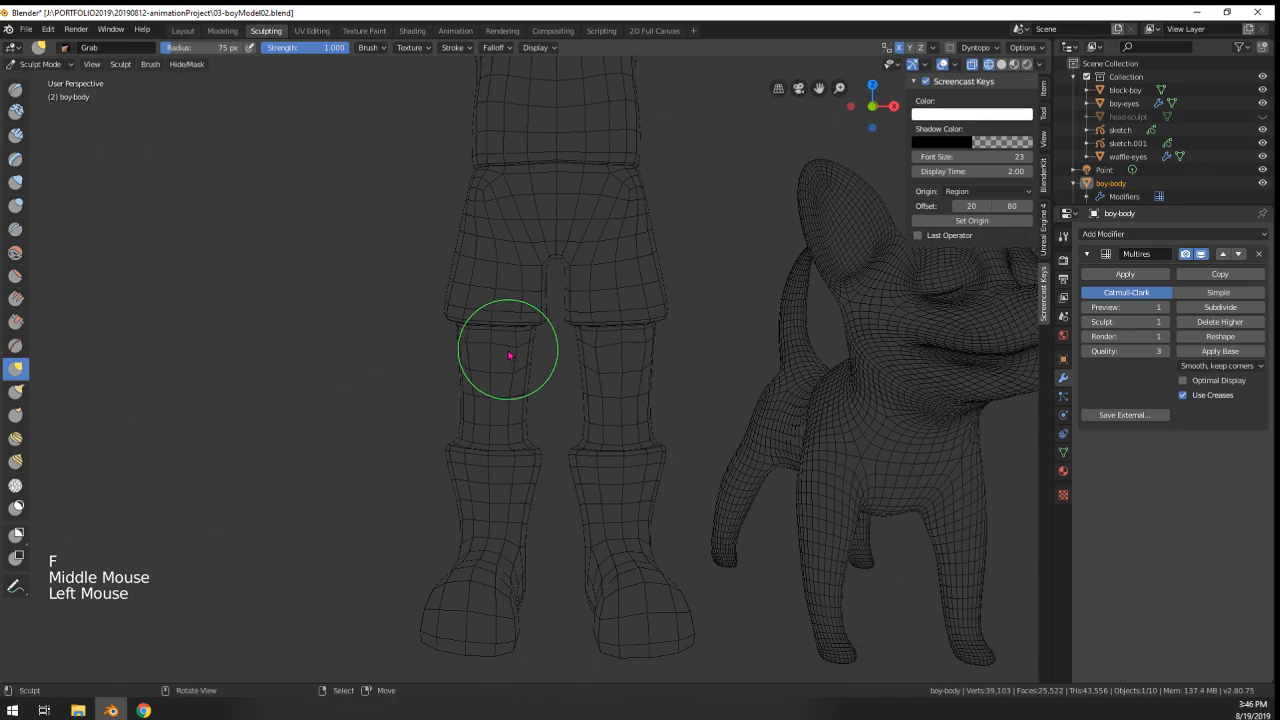
# - Return boy-body to Object Mode and restore solid shading
pyautogui.click(62, 65)
pyautogui.click(62, 78)
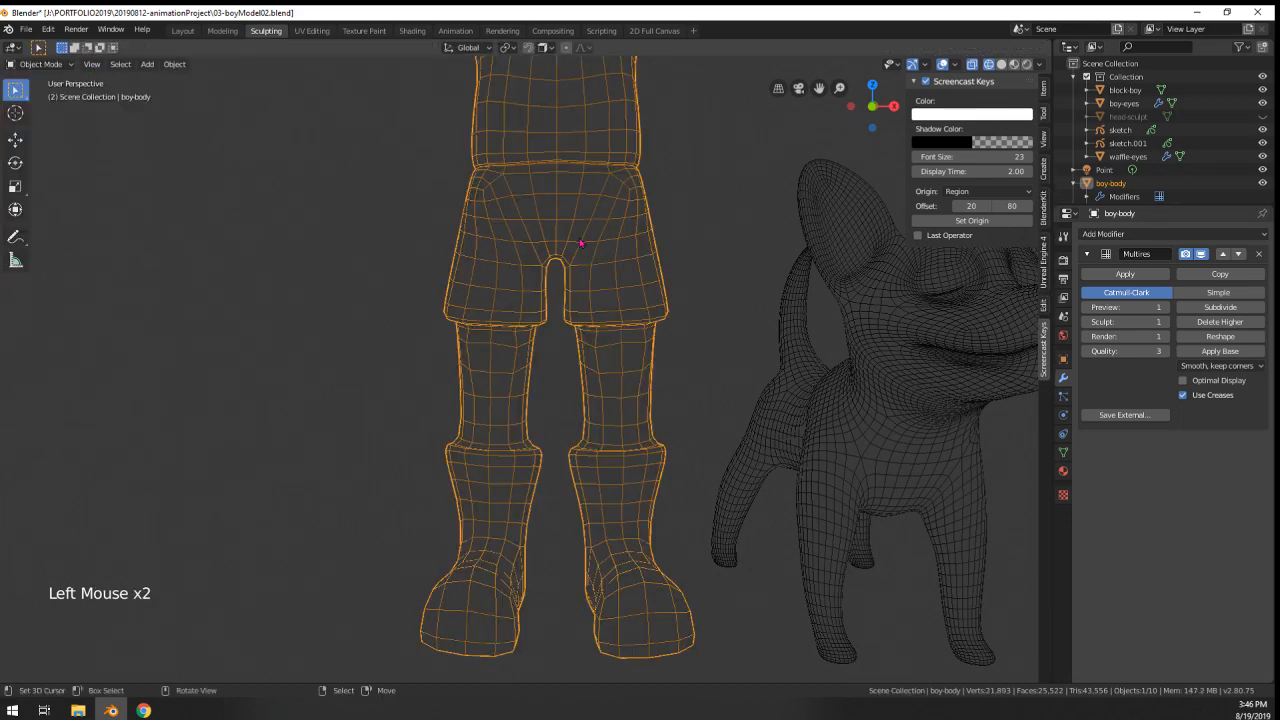
pyautogui.keyDown('shift'); pyautogui.moveTo(620, 112); pyautogui.dragTo(626, 338, button='middle'); pyautogui.keyUp('shift')
pyautogui.scroll(-1, 626, 338)
pyautogui.press('z')
pyautogui.click(711, 338)
# - Examine the boy model's proportions and silhouette from the front, the sides and above
pyautogui.scroll(-1, 711, 343)
pyautogui.moveTo(711, 343)
pyautogui.mouseDown(button='middle')
pyautogui.moveTo(669, 351)
pyautogui.moveTo(703, 258)
pyautogui.mouseUp(button='middle')
pyautogui.scroll(2, 629, 349)
pyautogui.keyDown('shift'); pyautogui.moveTo(538, 350); pyautogui.dragTo(528, 370, button='middle'); pyautogui.keyUp('shift')
pyautogui.keyDown('shift'); pyautogui.moveTo(558, 395); pyautogui.dragTo(490, 500, button='middle'); pyautogui.keyUp('shift')
pyautogui.scroll(-2, 490, 500)
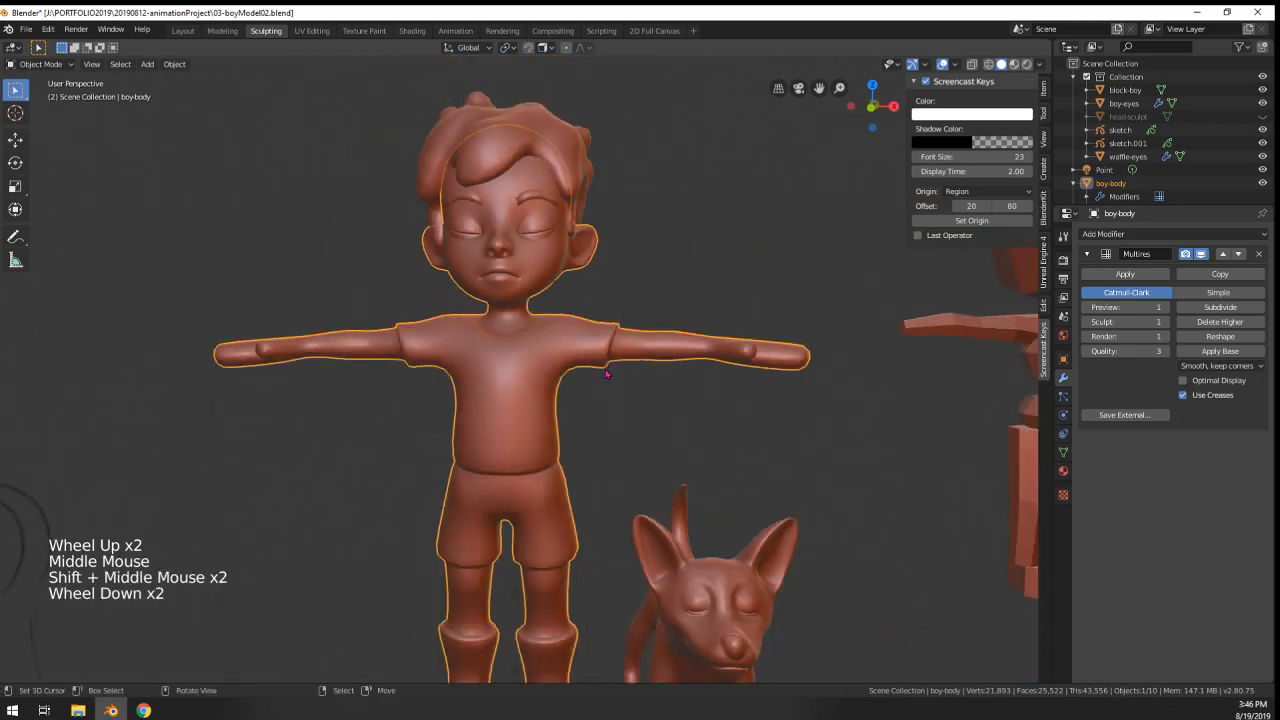
pyautogui.scroll(1, 655, 380)
pyautogui.moveTo(655, 380); pyautogui.dragTo(500, 374, button='middle')
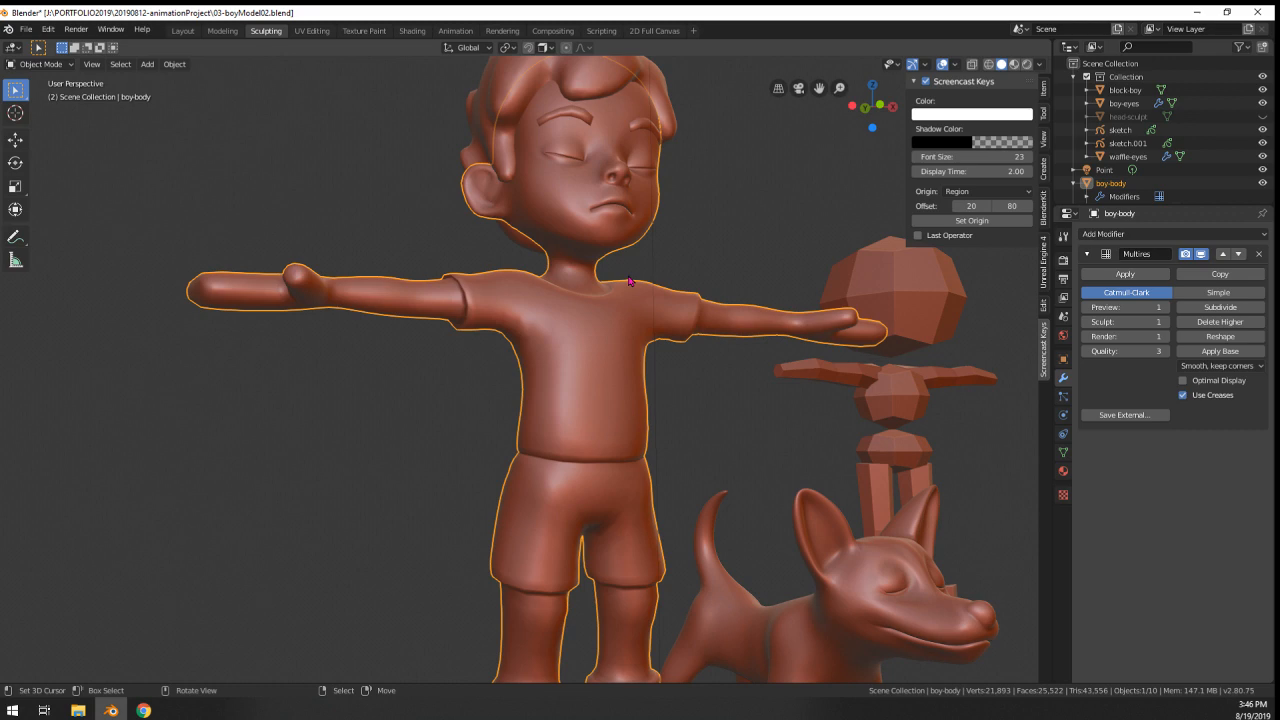
pyautogui.moveTo(629, 281); pyautogui.dragTo(605, 260, button='middle')
pyautogui.scroll(1, 611, 219)
pyautogui.keyDown('shift'); pyautogui.moveTo(630, 230); pyautogui.dragTo(570, 340, button='middle'); pyautogui.keyUp('shift')
pyautogui.scroll(2, 649, 216)
pyautogui.scroll(-1, 649, 216)
pyautogui.scroll(-1, 560, 300)
pyautogui.keyDown('shift'); pyautogui.moveTo(570, 340); pyautogui.dragTo(922, 206, button='middle'); pyautogui.keyUp('shift')
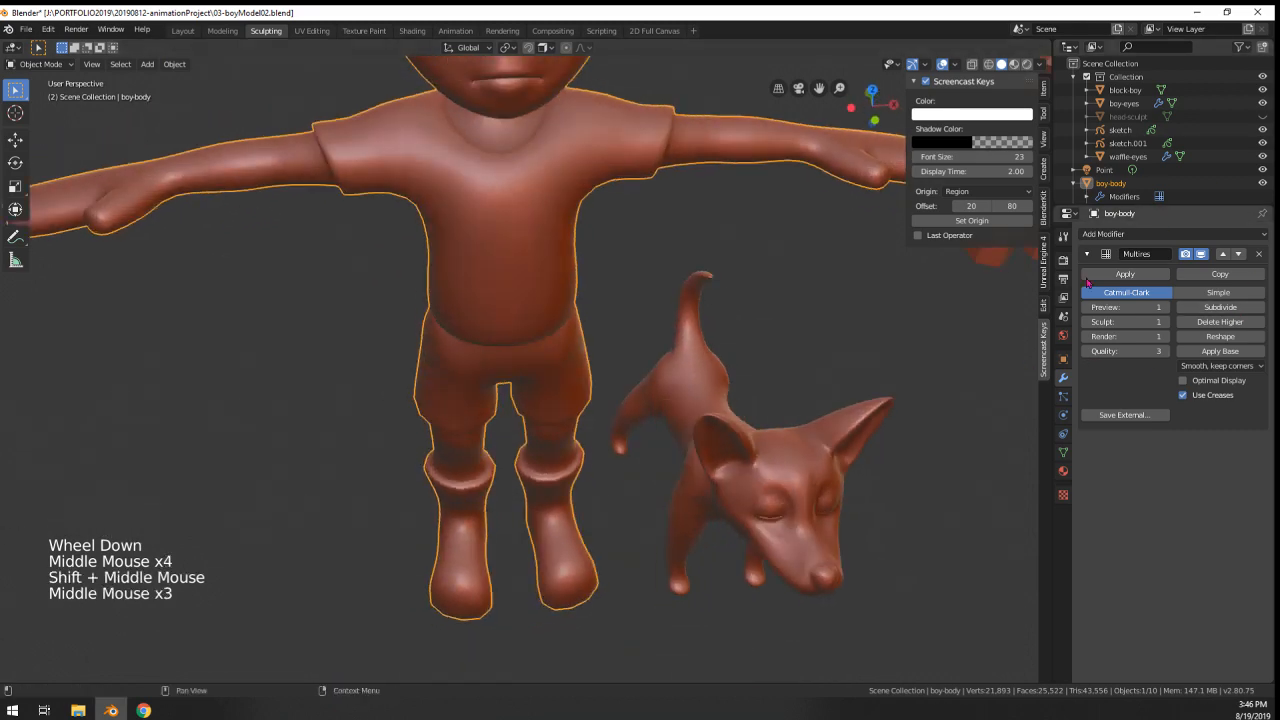
pyautogui.scroll(-1, 720, 310)
pyautogui.moveTo(715, 315); pyautogui.dragTo(640, 345, button='middle')
pyautogui.moveTo(640, 345)
pyautogui.mouseDown(button='middle')
pyautogui.moveTo(614, 348)
pyautogui.moveTo(650, 338)
pyautogui.mouseUp(button='middle')
pyautogui.moveTo(790, 277); pyautogui.dragTo(690, 302, button='middle')
pyautogui.moveTo(690, 302); pyautogui.dragTo(653, 312, button='middle')
# - Show the scene in wireframe and set boy-body's Multires Preview level to 0 to inspect the base mesh
pyautogui.press('z')
pyautogui.click(653, 329)
pyautogui.press('z')
pyautogui.click(491, 361)
pyautogui.moveTo(512, 386); pyautogui.dragTo(535, 385, button='middle')
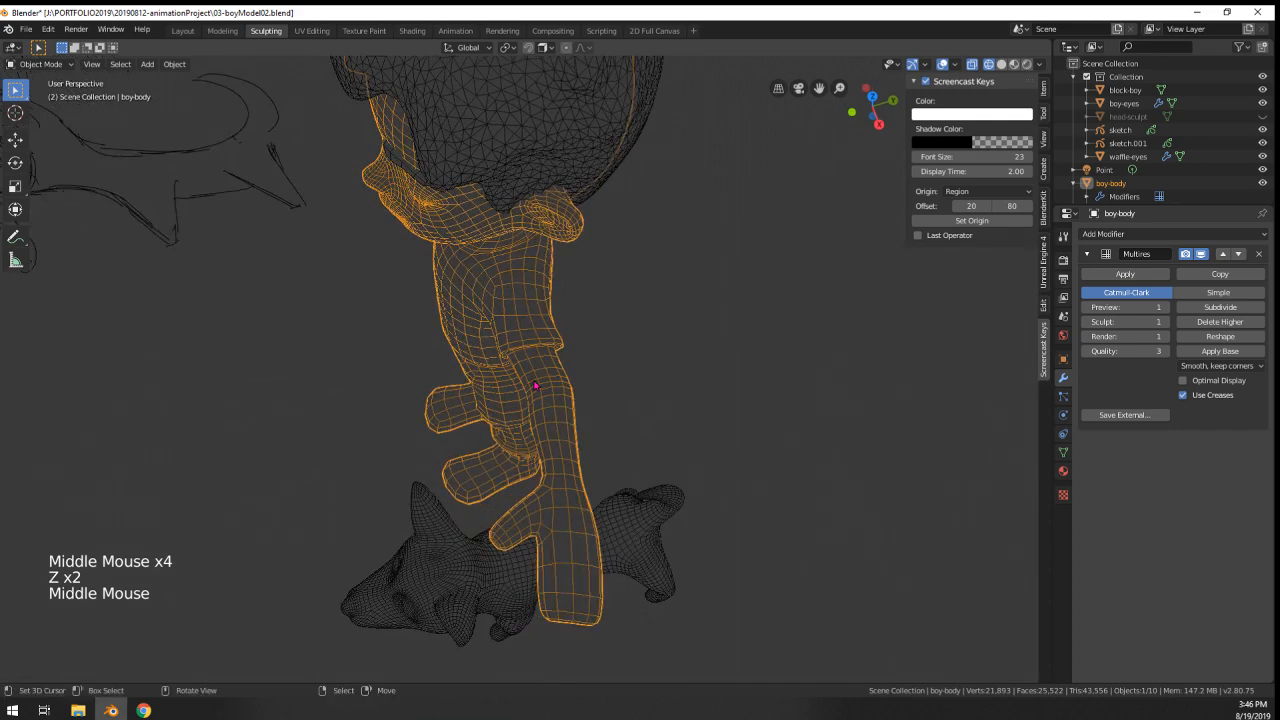
pyautogui.click(1086, 308)
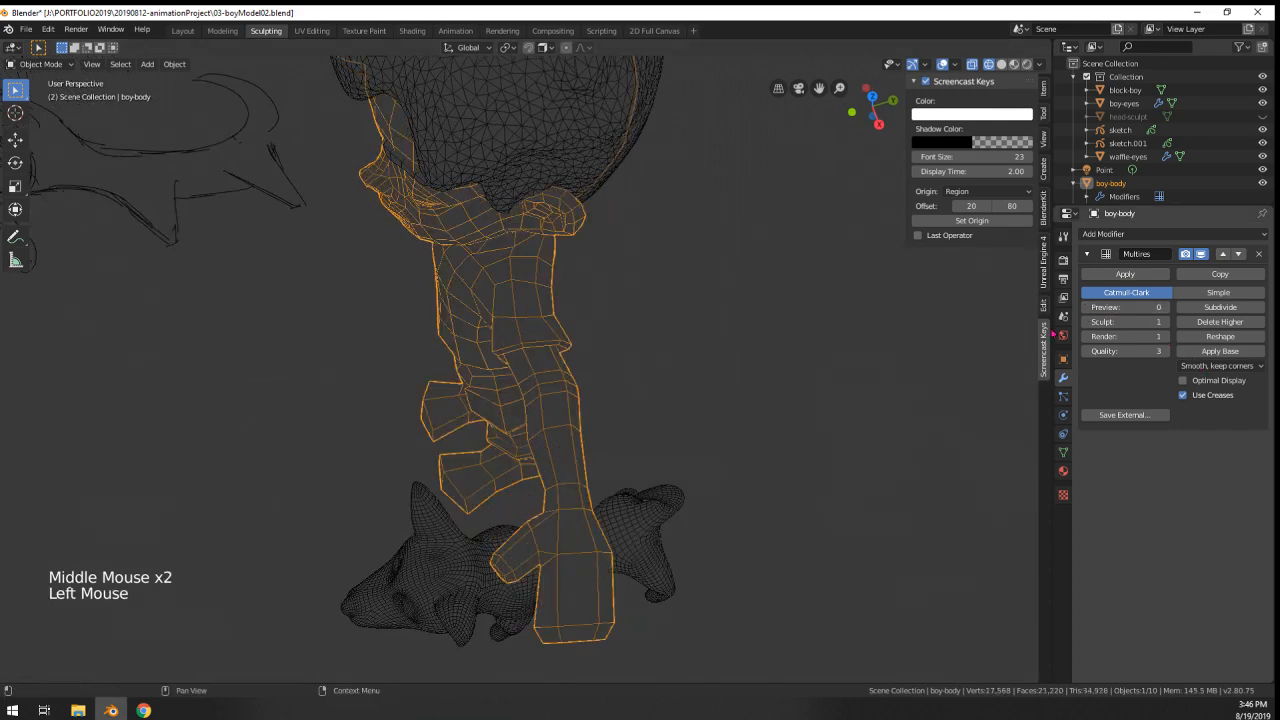
pyautogui.moveTo(650, 420); pyautogui.dragTo(678, 433, button='middle')
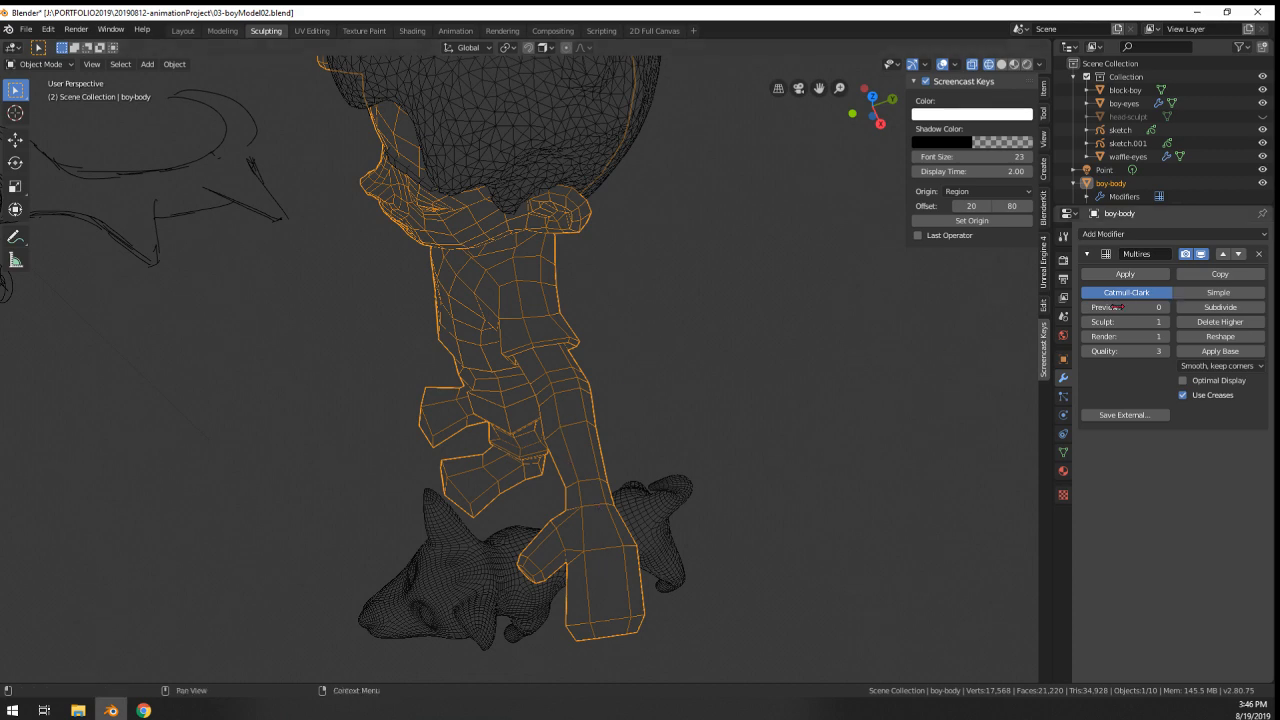
pyautogui.moveTo(720, 520); pyautogui.dragTo(700, 565, button='middle')
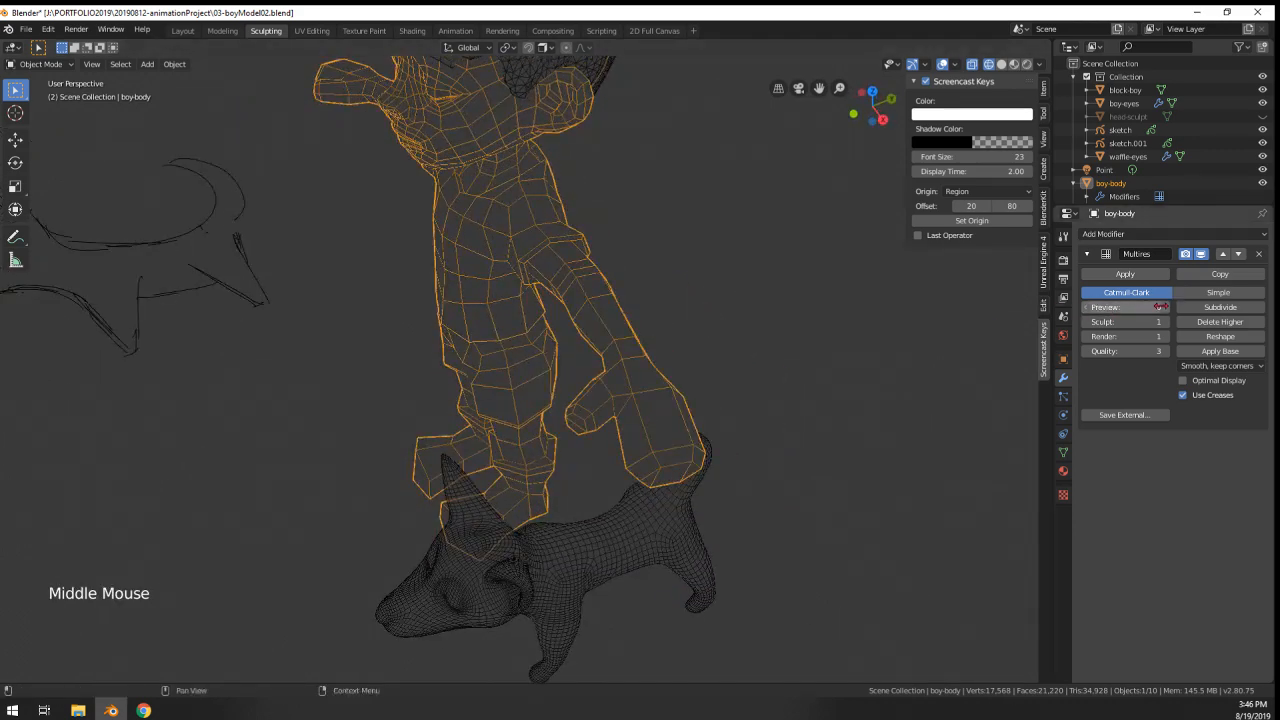
# - Set boy-body's Multires Preview level to 1 and examine the wireframe density of the arms, hands and body
pyautogui.click(1162, 307)
pyautogui.moveTo(770, 430); pyautogui.dragTo(476, 567, button='middle')
pyautogui.moveTo(514, 522); pyautogui.dragTo(468, 487, button='middle')
pyautogui.scroll(-1, 430, 488)
pyautogui.scroll(2, 583, 520)
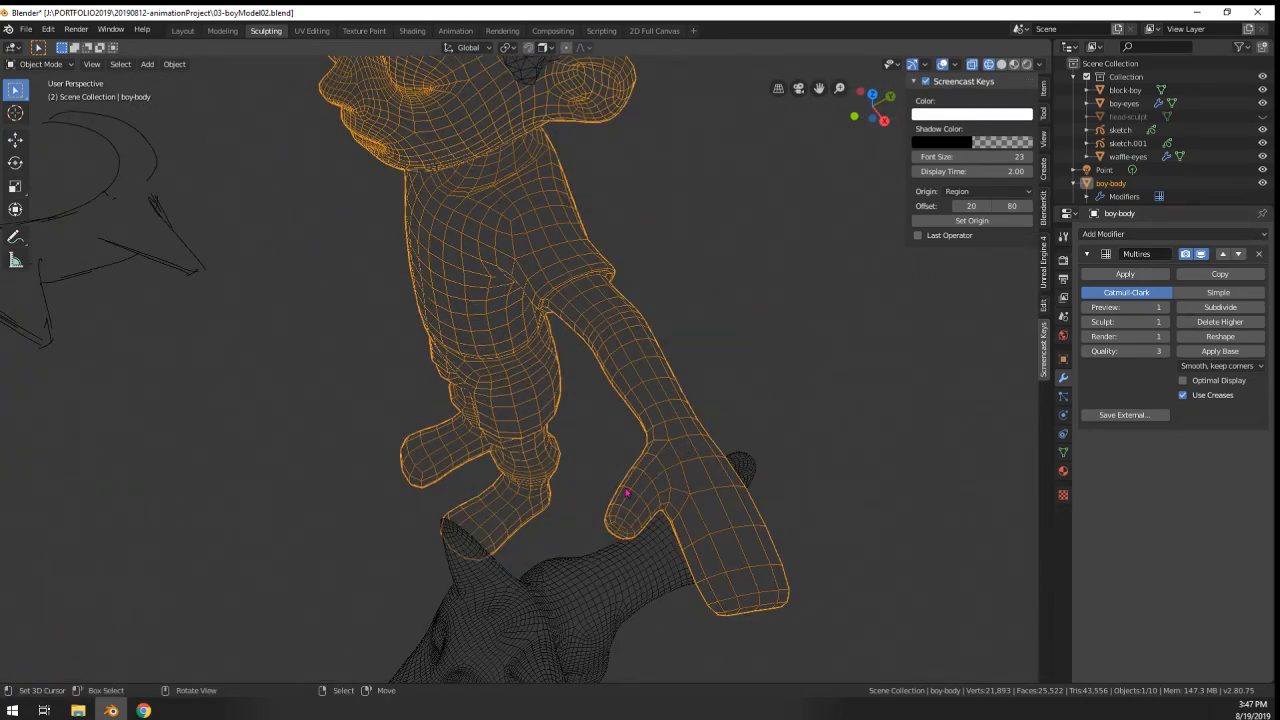
pyautogui.moveTo(622, 492); pyautogui.dragTo(600, 338, button='middle')
pyautogui.scroll(-2, 737, 400)
pyautogui.moveTo(600, 338); pyautogui.dragTo(533, 352, button='middle')
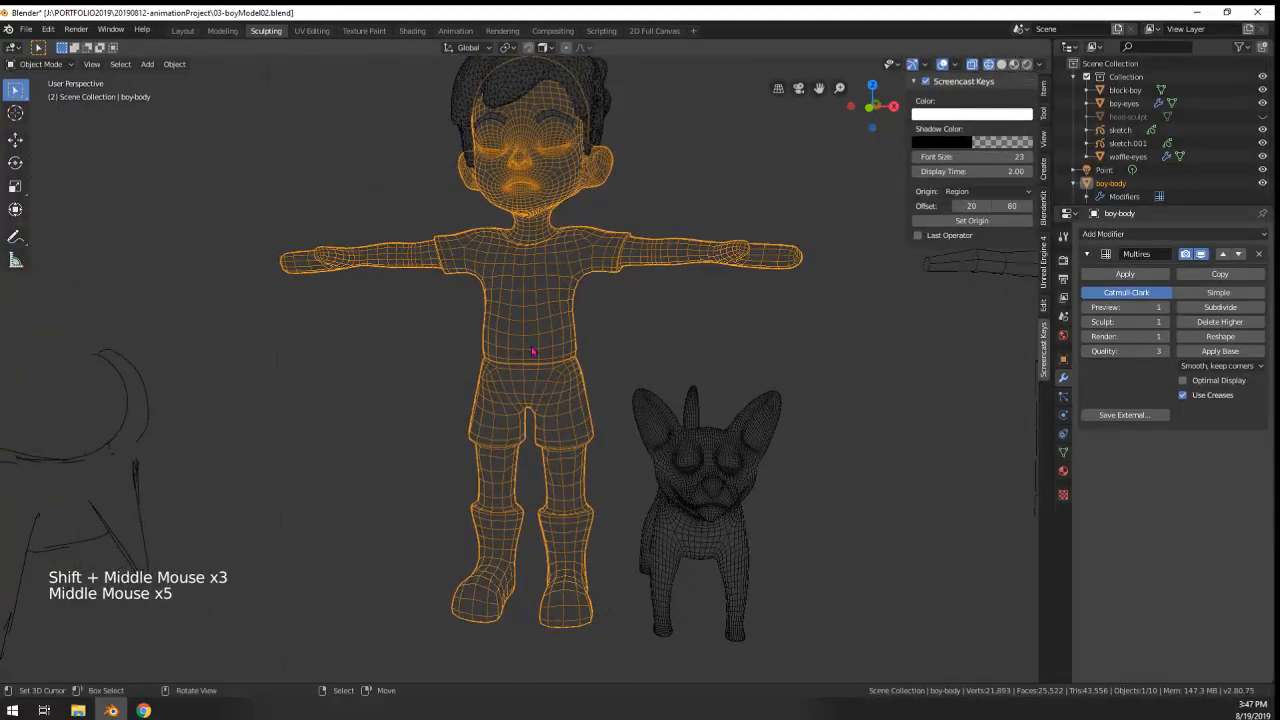
pyautogui.rightClick(702, 527)
pyautogui.moveTo(702, 527); pyautogui.dragTo(640, 500, button='middle')
pyautogui.press('g')
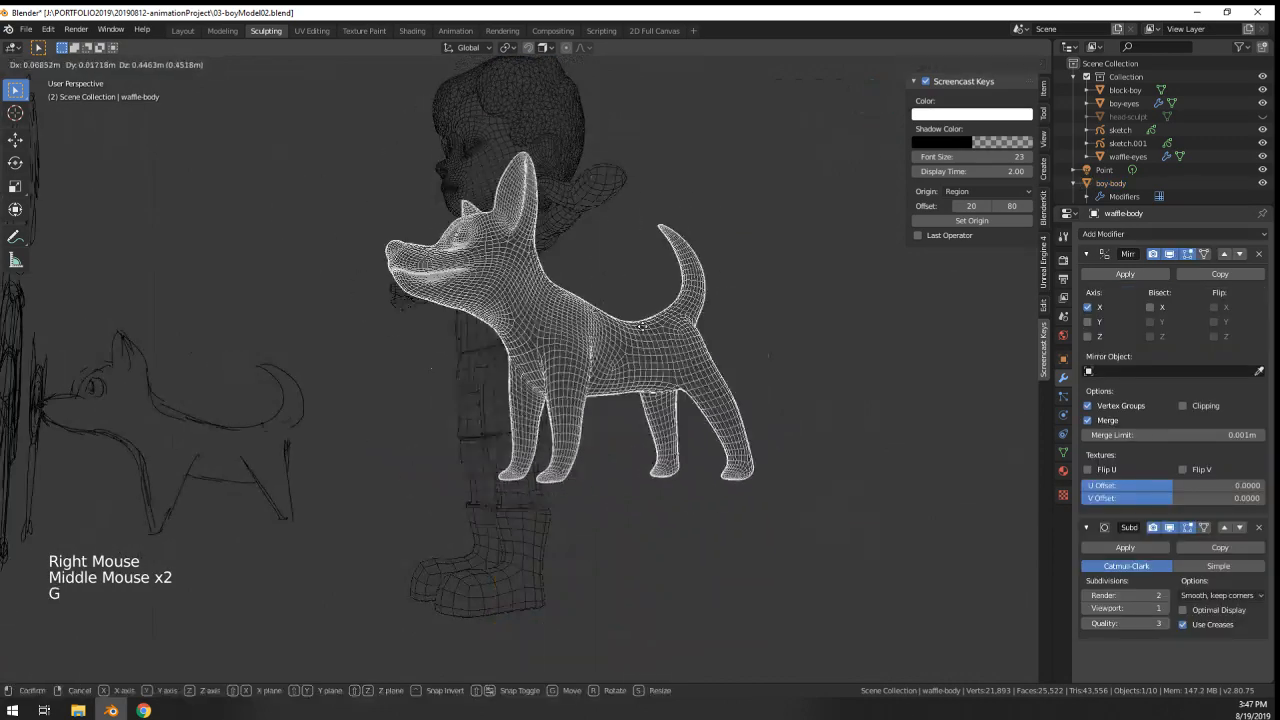
pyautogui.click(528, 500)
pyautogui.moveTo(528, 500); pyautogui.dragTo(597, 467, button='middle')
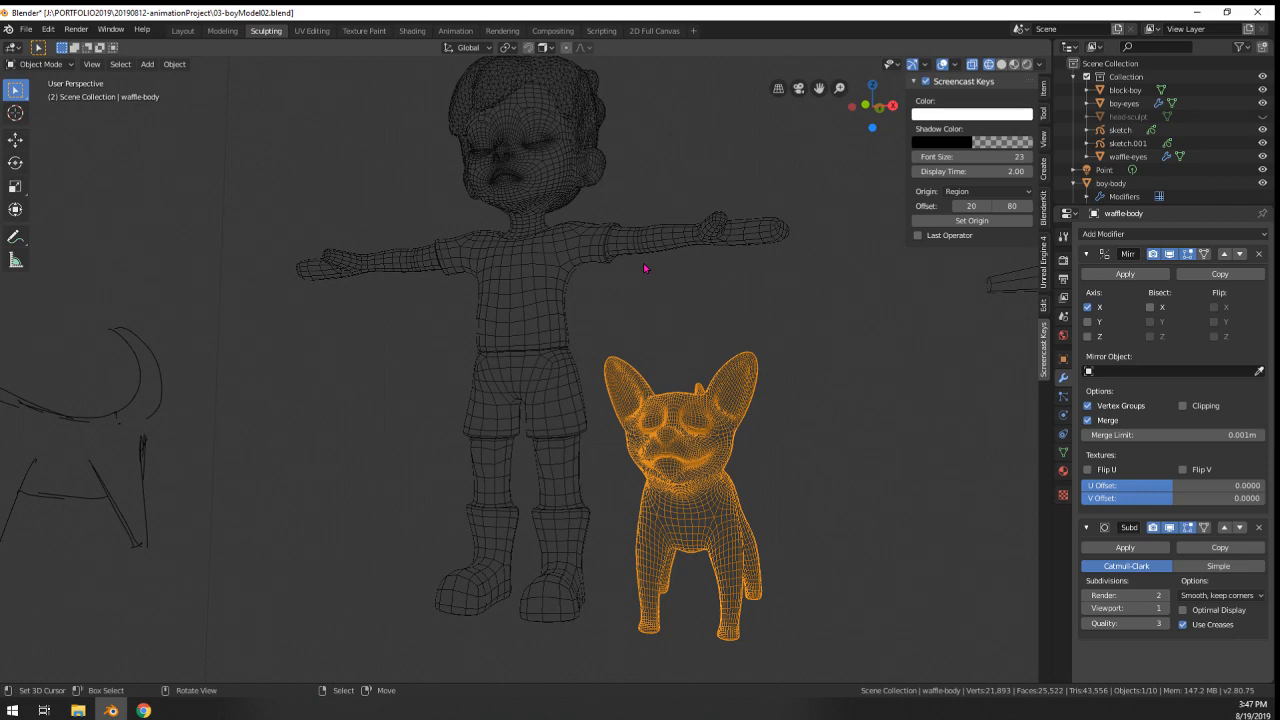
# - Restore solid shading and select the boy's body
pyautogui.scroll(4, 645, 268)
pyautogui.moveTo(620, 266)
pyautogui.mouseDown(button='middle')
pyautogui.moveTo(643, 271)
pyautogui.moveTo(570, 275)
pyautogui.moveTo(549, 256)
pyautogui.moveTo(540, 330)
pyautogui.mouseUp(button='middle')
pyautogui.press('z')
pyautogui.scroll(-4, 610, 260)
pyautogui.rightClick(530, 341)
pyautogui.scroll(2, 530, 341)
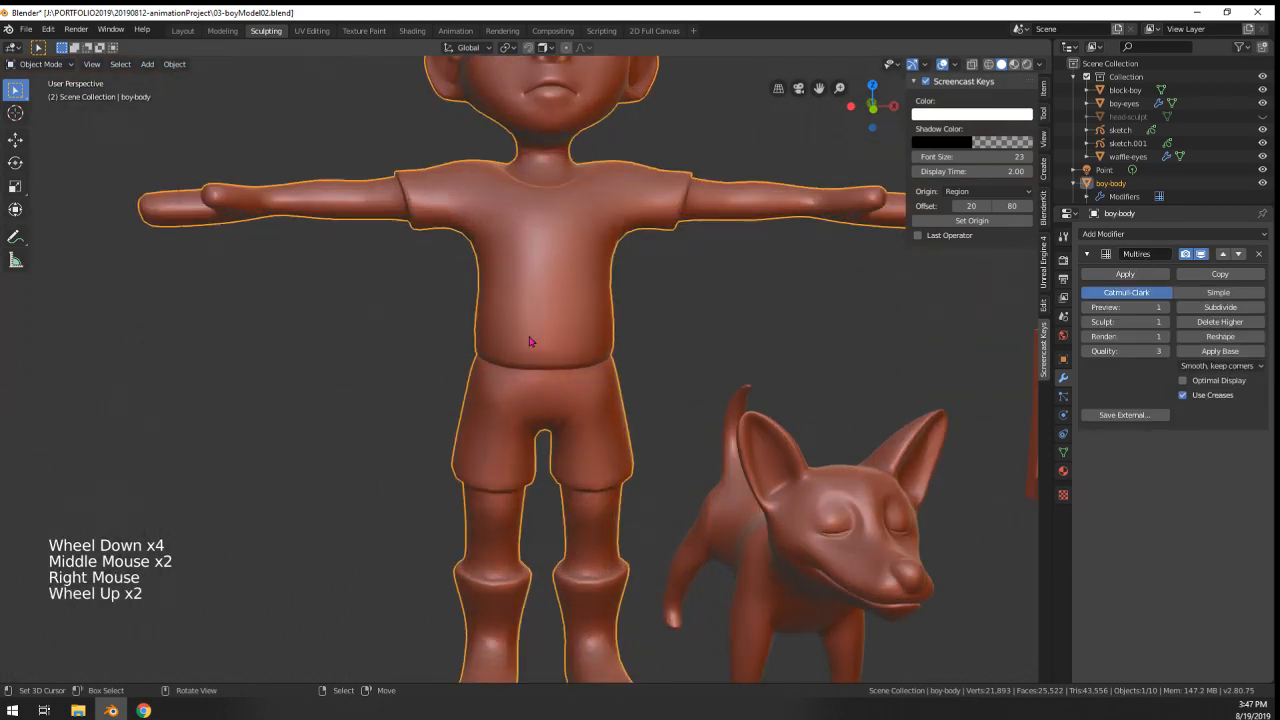
# - Switch boy-body to Sculpt Mode and set the Grab brush radius to 142 px
pyautogui.click(45, 64)
pyautogui.click(43, 108)
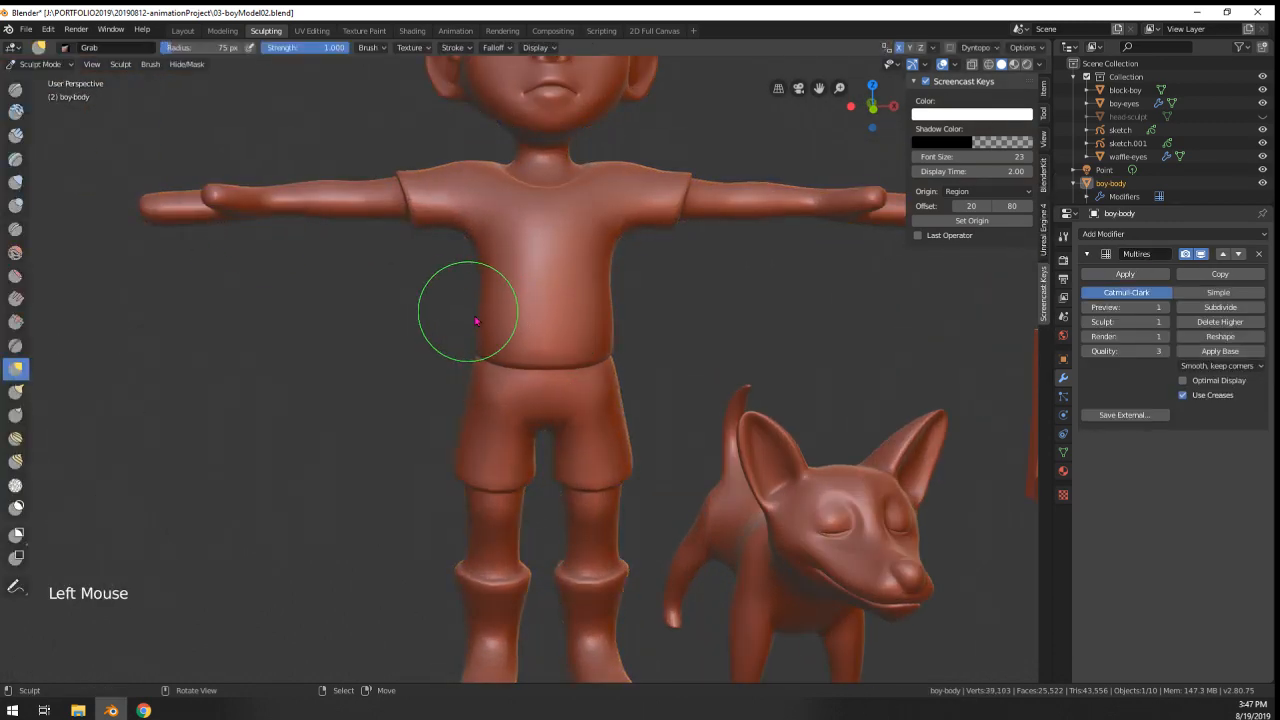
pyautogui.press('f')
pyautogui.scroll(-6, 476, 321)
pyautogui.moveTo(470, 330)
pyautogui.mouseDown(button='middle')
pyautogui.moveTo(451, 386)
pyautogui.moveTo(451, 372)
pyautogui.mouseUp(button='middle')
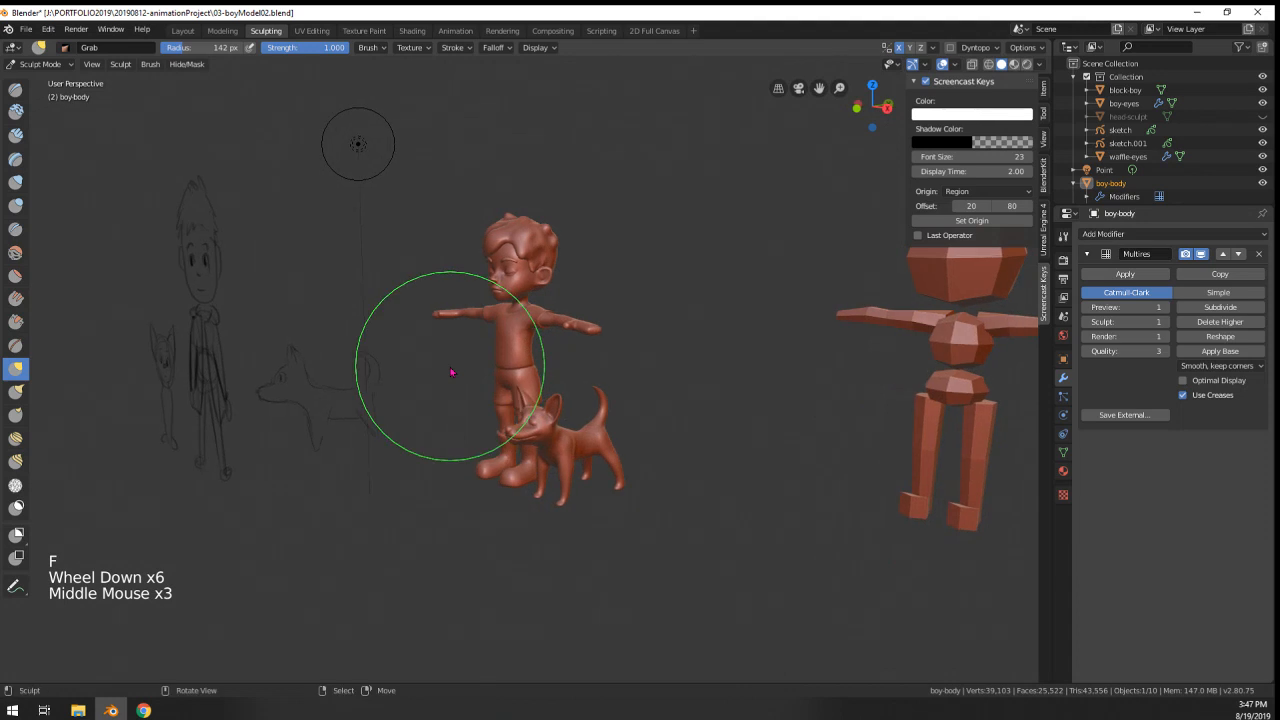
# - Switch to the Animation Plan sheet in Chrome and tick off the Sculpt tasks for both the boy and the dog
pyautogui.click(148, 710)
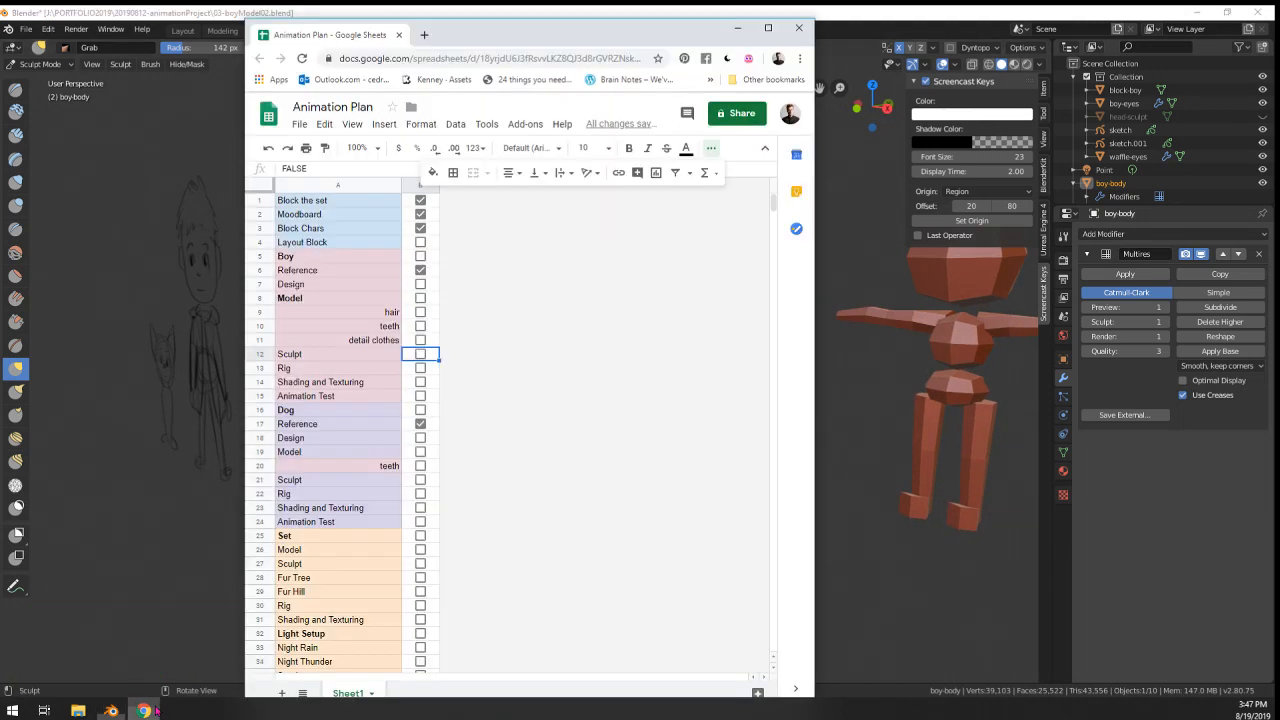
pyautogui.moveTo(325, 300); pyautogui.dragTo(325, 336)
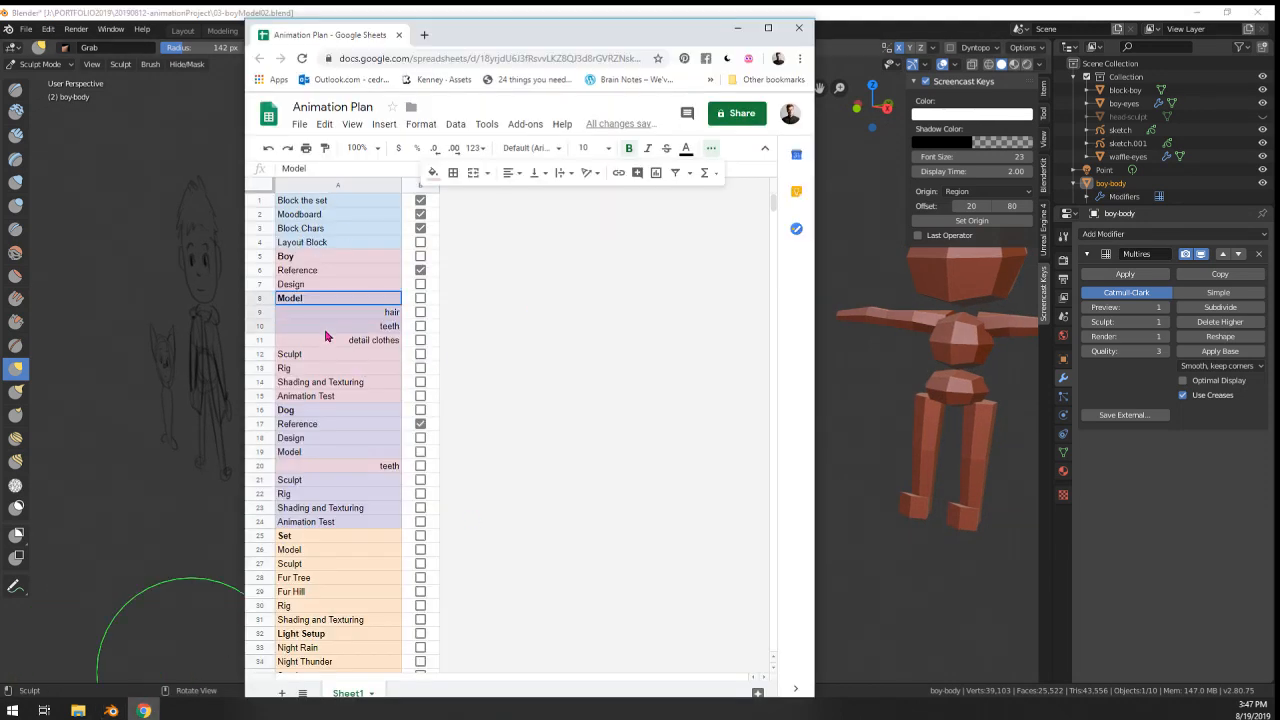
pyautogui.click(430, 358)
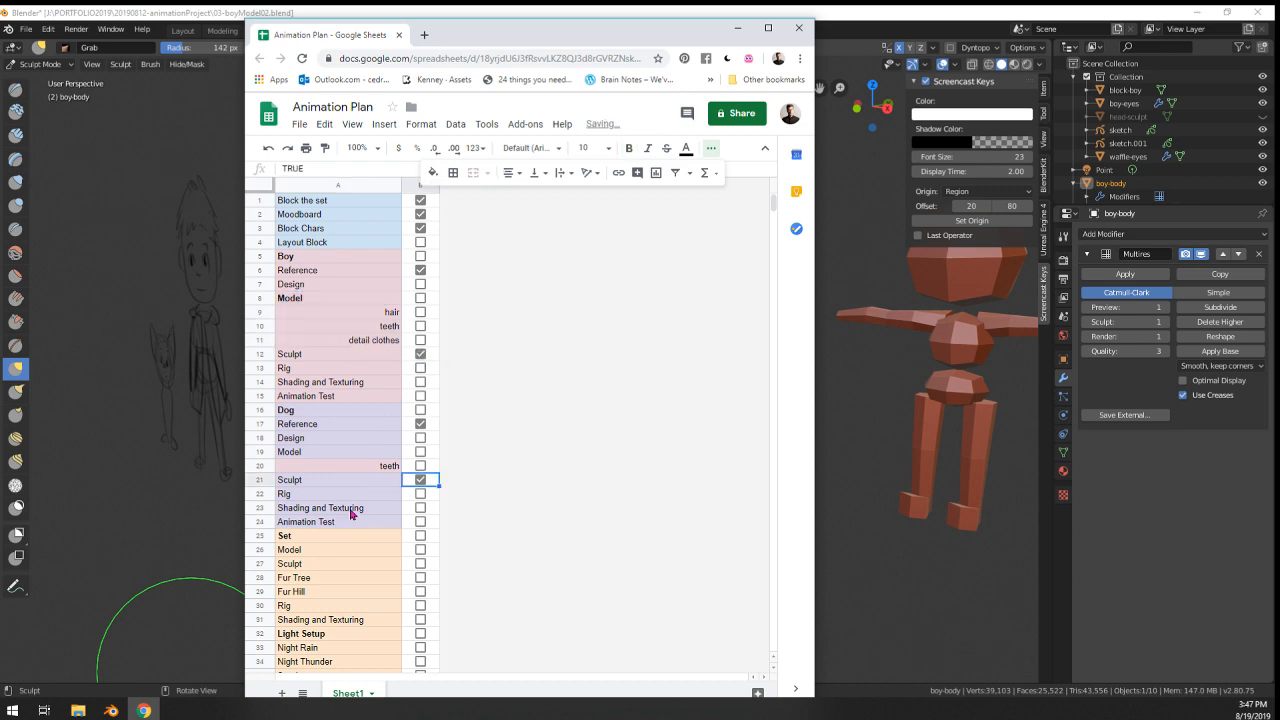
# - Switch back to Blender and nudge the boy's upper back below the neck with the Grab brush at 252 px radius
pyautogui.scroll(-1, 400, 438)
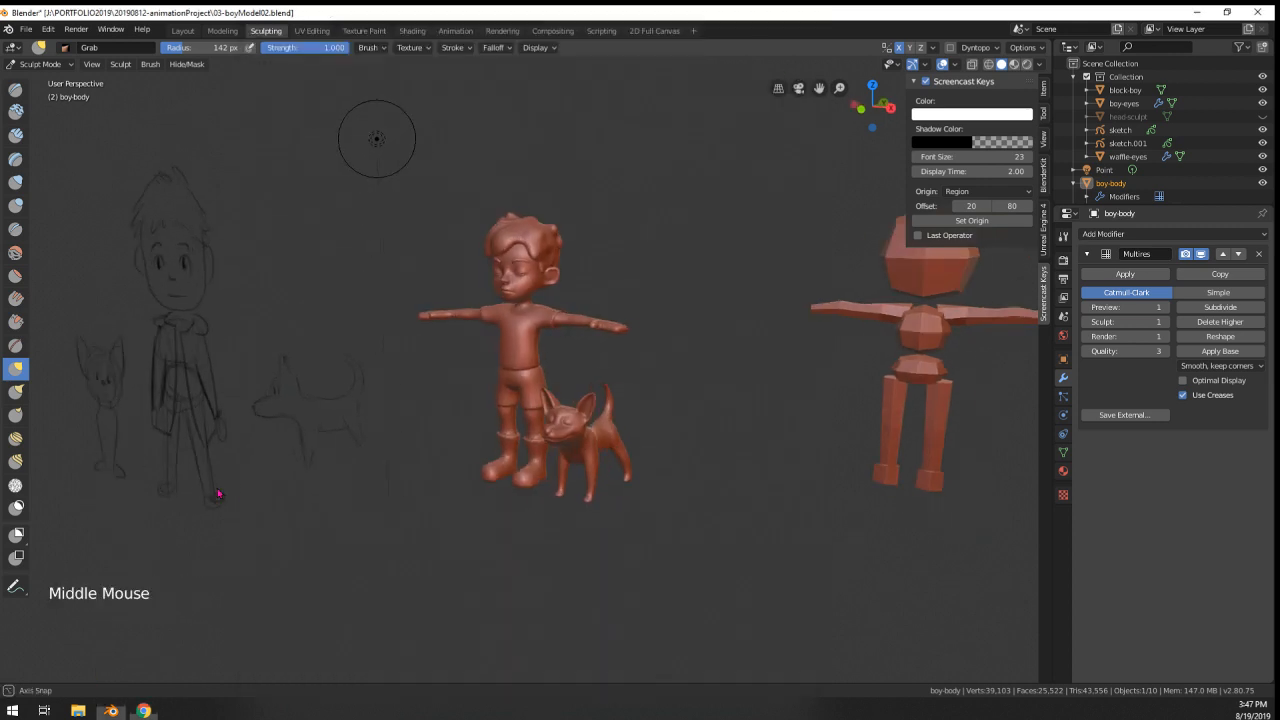
pyautogui.moveTo(214, 486)
pyautogui.mouseDown(button='middle')
pyautogui.moveTo(517, 489)
pyautogui.moveTo(412, 494)
pyautogui.moveTo(290, 490)
pyautogui.moveTo(563, 478)
pyautogui.mouseUp(button='middle')
pyautogui.scroll(3, 243, 491)
pyautogui.scroll(2, 510, 490)
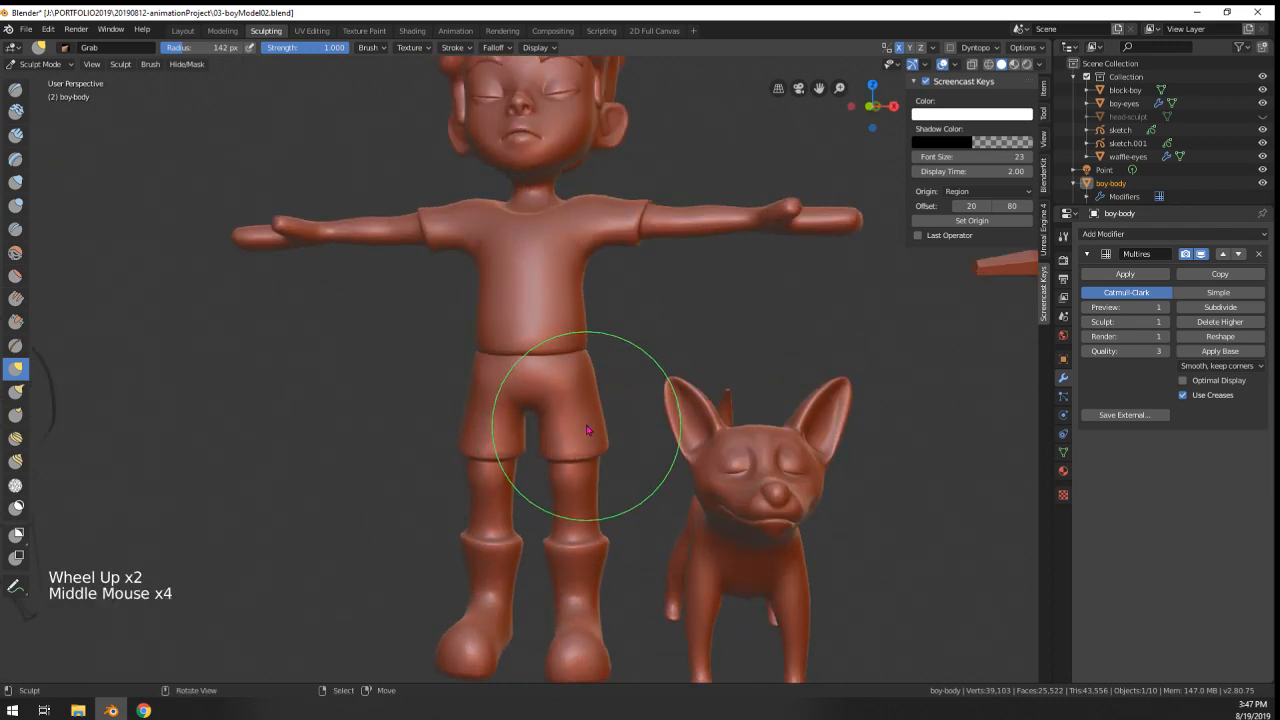
pyautogui.keyDown('shift'); pyautogui.moveTo(614, 226); pyautogui.dragTo(550, 330, button='middle'); pyautogui.keyUp('shift')
pyautogui.scroll(2, 571, 357)
pyautogui.moveTo(550, 330)
pyautogui.mouseDown(button='middle')
pyautogui.moveTo(536, 302)
pyautogui.moveTo(700, 310)
pyautogui.moveTo(429, 300)
pyautogui.moveTo(657, 400)
pyautogui.mouseUp(button='middle')
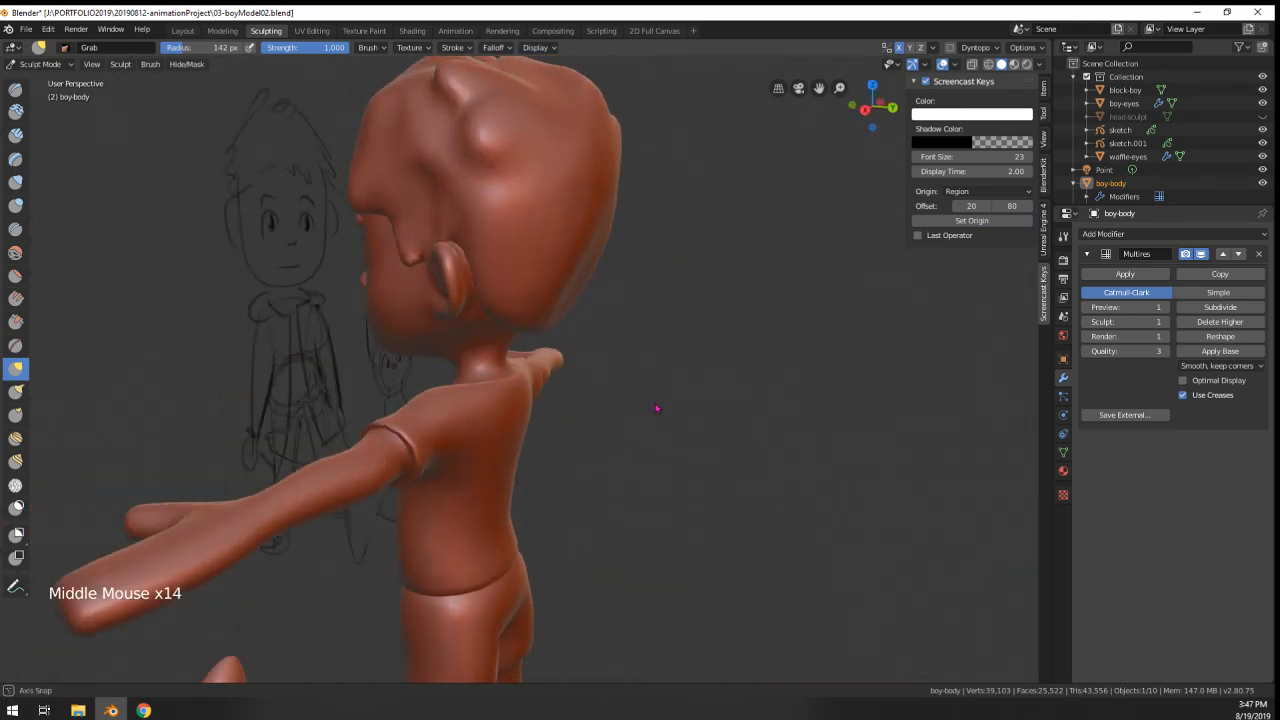
pyautogui.scroll(2, 543, 429)
pyautogui.moveTo(543, 429); pyautogui.dragTo(556, 420, button='middle')
pyautogui.press('f')
pyautogui.click(628, 438)
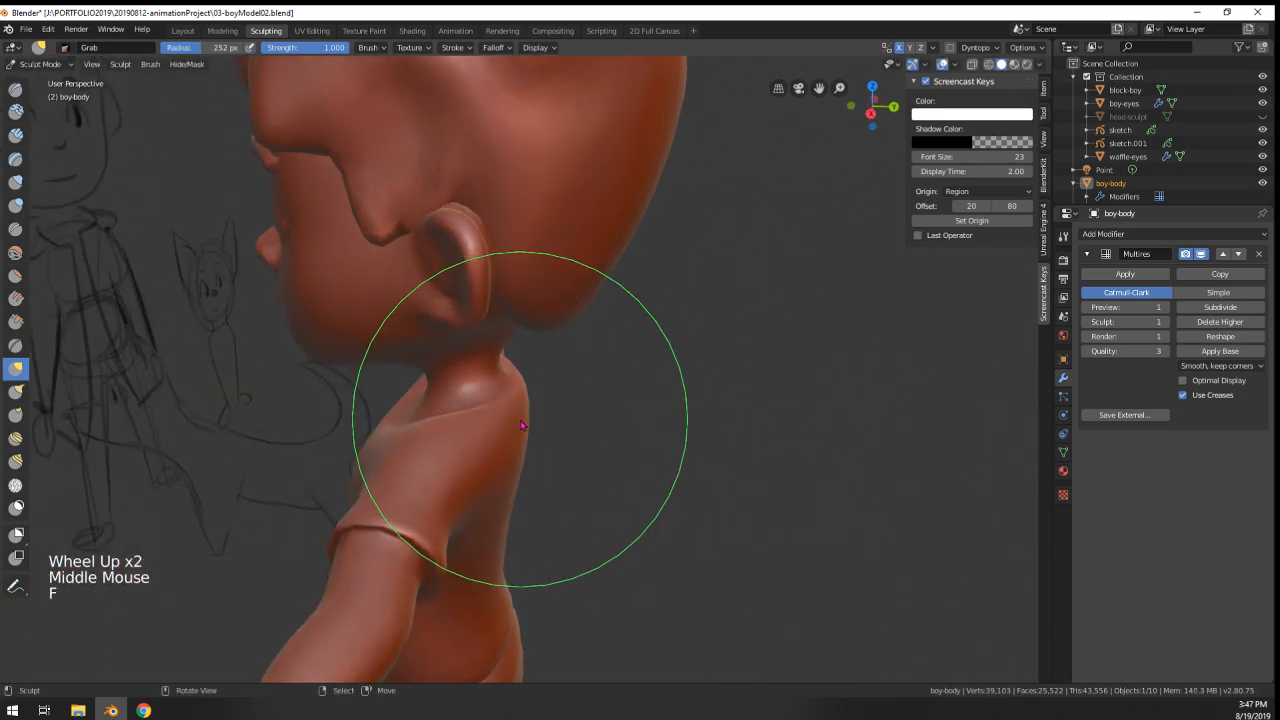
pyautogui.moveTo(521, 420); pyautogui.dragTo(522, 420)
# - Reduce the Grab brush radius to 185 px and refine the shape of the boy's shoulder and upper back
pyautogui.moveTo(615, 440); pyautogui.dragTo(524, 468, button='middle')
pyautogui.press('f')
pyautogui.click(478, 464)
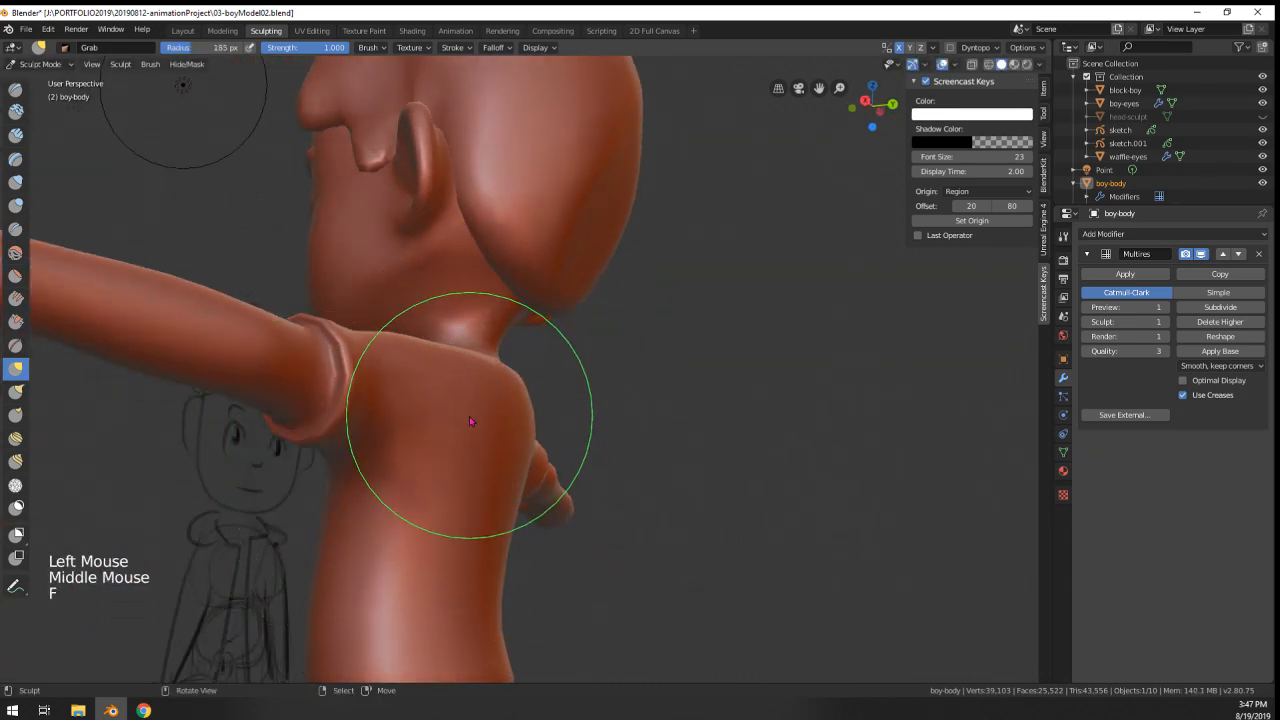
pyautogui.moveTo(469, 421); pyautogui.dragTo(472, 416)
pyautogui.moveTo(472, 416); pyautogui.dragTo(482, 432, button='middle')
pyautogui.moveTo(482, 432)
pyautogui.mouseDown(button='middle')
pyautogui.moveTo(494, 452)
pyautogui.moveTo(521, 438)
pyautogui.moveTo(414, 394)
pyautogui.moveTo(418, 425)
pyautogui.mouseUp(button='middle')
pyautogui.scroll(-1, 494, 452)
pyautogui.click(514, 443)
# - Set the Grab brush radius to 257 px and adjust the side of the boy's waist where the shirt meets the shorts
pyautogui.moveTo(418, 425); pyautogui.dragTo(460, 490, button='middle')
pyautogui.moveTo(460, 490)
pyautogui.keyDown('shift'); pyautogui.mouseDown(button='middle')
pyautogui.moveTo(507, 514)
pyautogui.moveTo(488, 478)
pyautogui.mouseUp(button='middle'); pyautogui.keyUp('shift')
pyautogui.moveTo(488, 478)
pyautogui.mouseDown(button='middle')
pyautogui.moveTo(466, 431)
pyautogui.moveTo(470, 462)
pyautogui.mouseUp(button='middle')
pyautogui.moveTo(470, 462); pyautogui.dragTo(583, 570, button='middle')
pyautogui.scroll(-4, 737, 480)
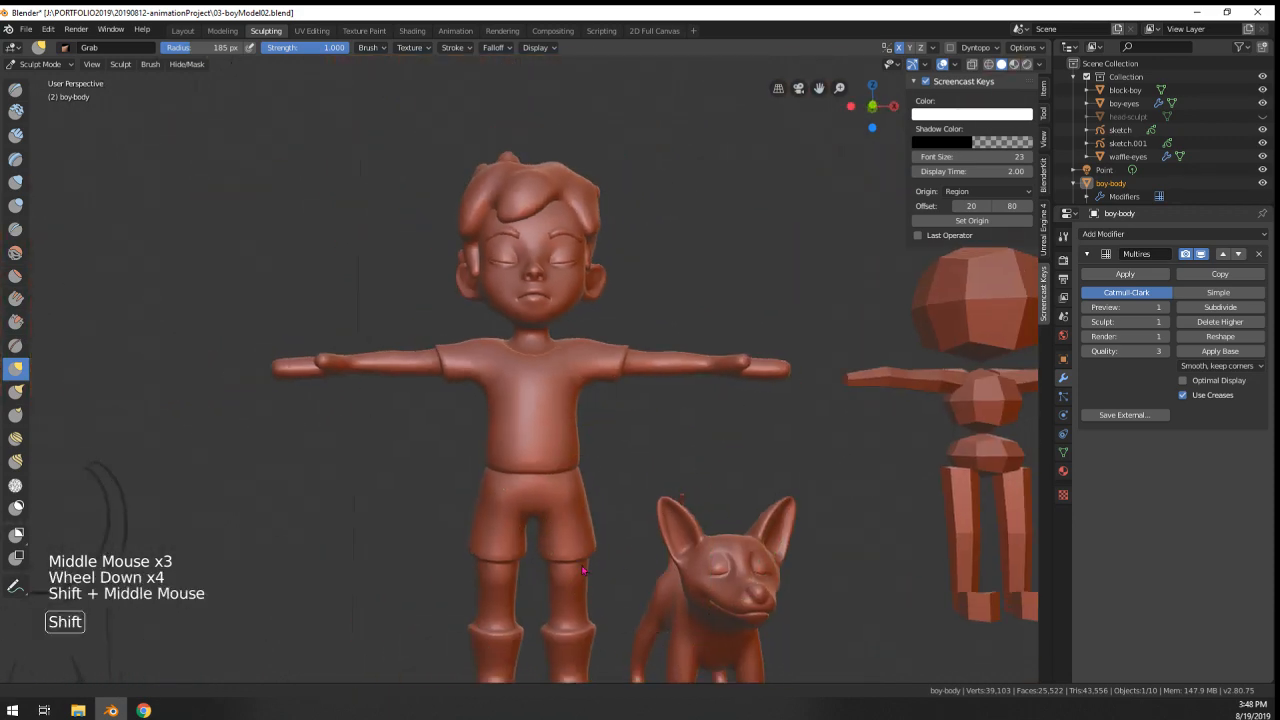
pyautogui.scroll(4, 534, 457)
pyautogui.press('f')
pyautogui.click(406, 347)
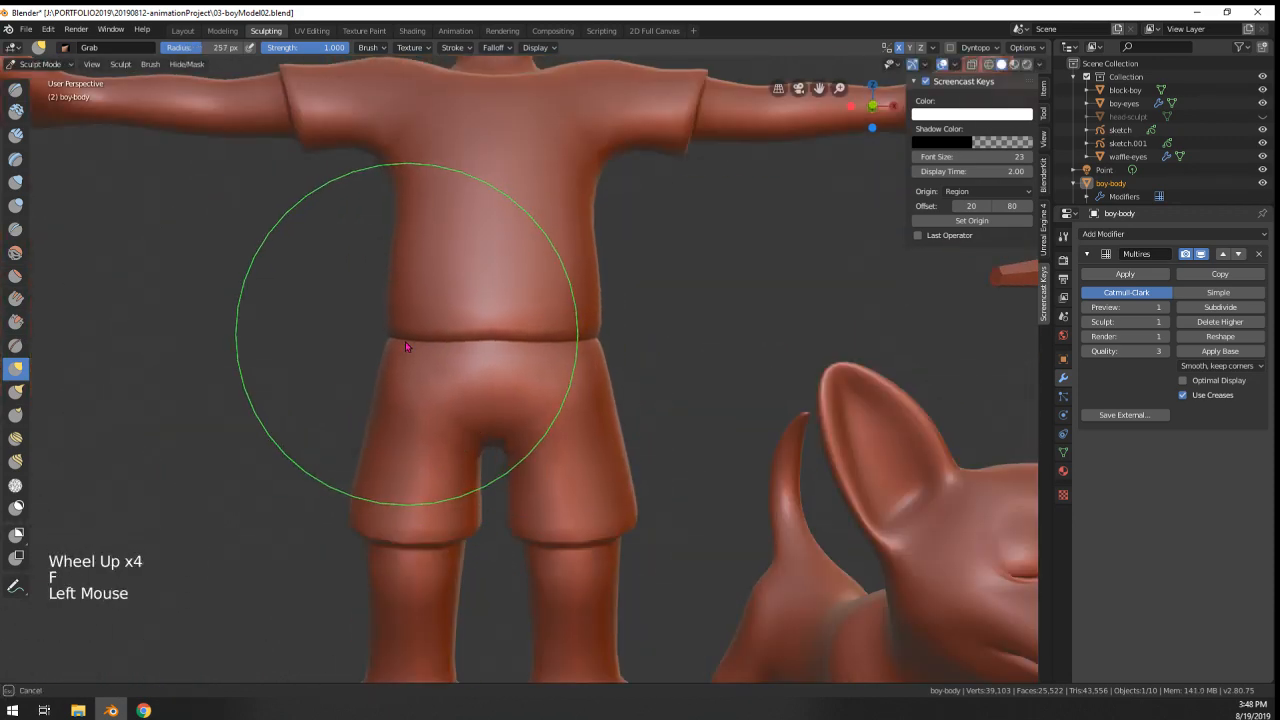
pyautogui.moveTo(405, 342); pyautogui.dragTo(414, 343)
# - Set the Grab brush radius to 241 px and reshape the shirt's lower edge from the side, undoing the smoothing stroke across the waist
pyautogui.press('f')
pyautogui.click(688, 346)
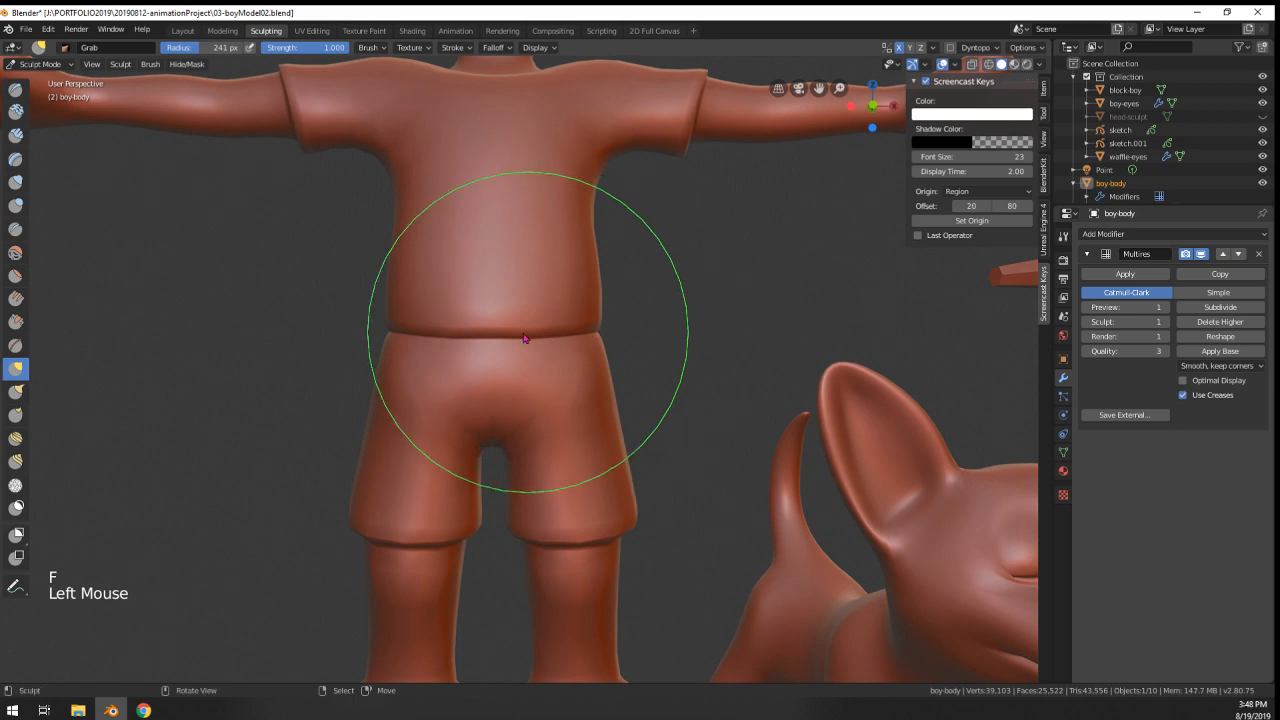
pyautogui.moveTo(528, 322)
pyautogui.keyDown('shift'); pyautogui.mouseDown()
pyautogui.moveTo(566, 340)
pyautogui.moveTo(603, 334)
pyautogui.mouseUp(); pyautogui.keyUp('shift')
pyautogui.hotkey('ctrl', 'z')
pyautogui.scroll(-2, 606, 345)
pyautogui.moveTo(655, 438); pyautogui.dragTo(463, 426, button='middle')
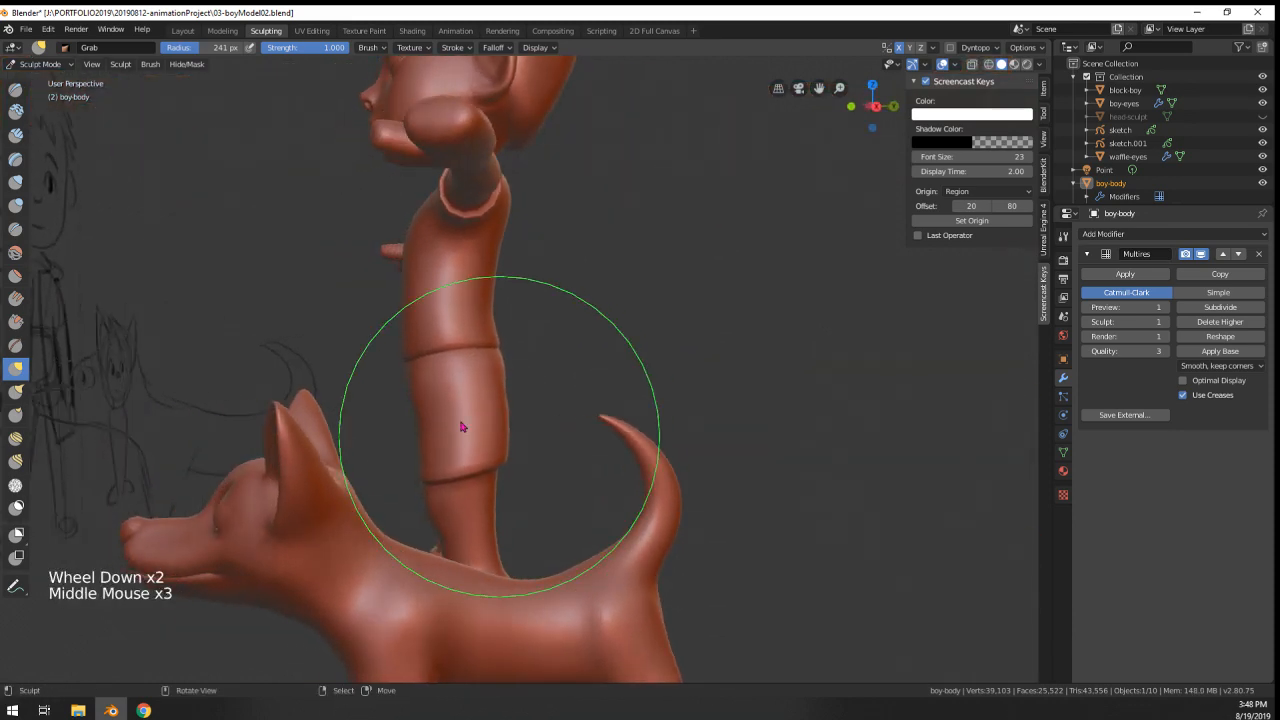
pyautogui.moveTo(408, 348); pyautogui.dragTo(421, 352)
pyautogui.moveTo(421, 352); pyautogui.dragTo(505, 398, button='middle')
pyautogui.scroll(-2, 509, 400)
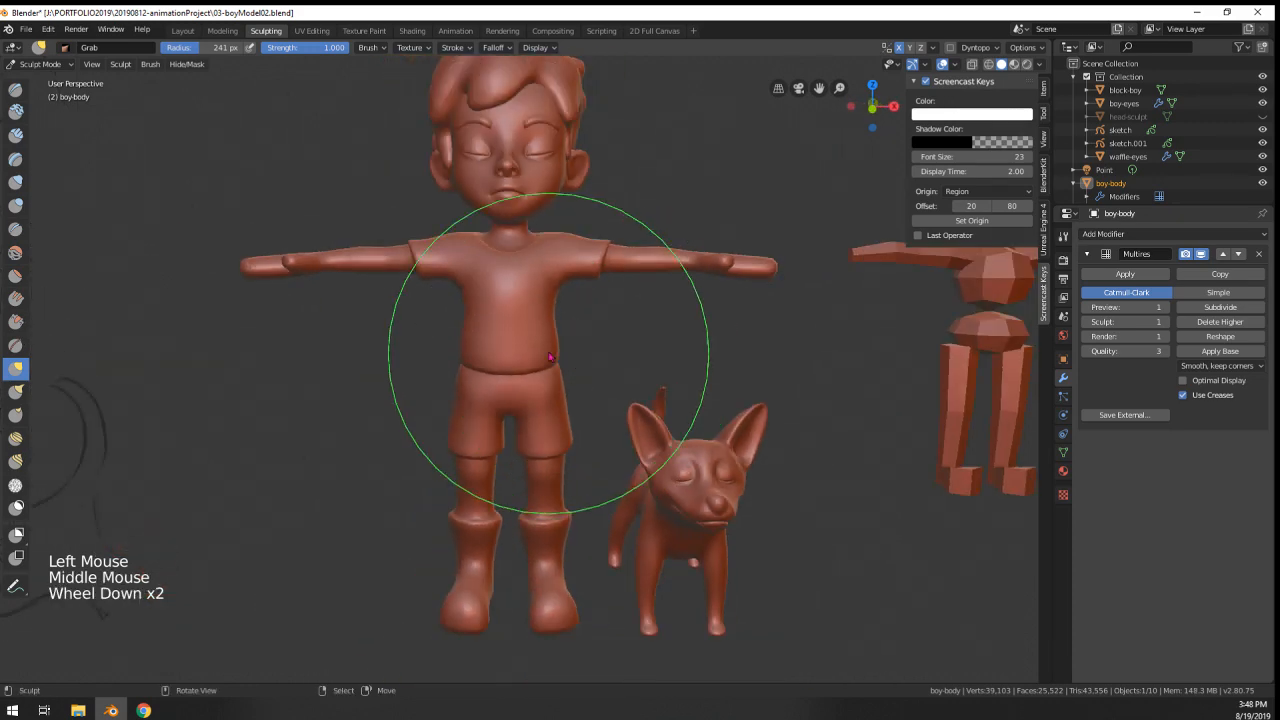
# - Pull in the boy's waist with a 163 px Grab brush and refine the shorts' outer legs with a 74 px radius
pyautogui.press('f')
pyautogui.moveTo(563, 390); pyautogui.dragTo(555, 373)
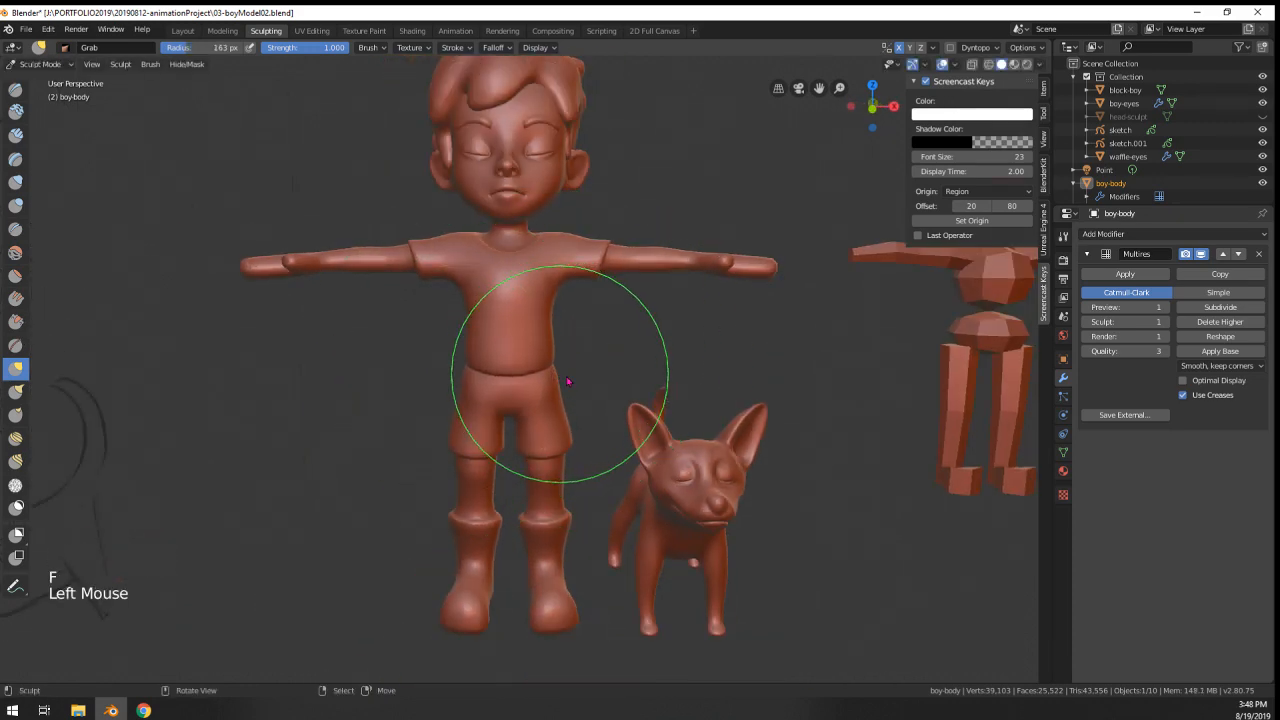
pyautogui.moveTo(567, 381); pyautogui.dragTo(595, 430, button='middle')
pyautogui.scroll(2, 530, 488)
pyautogui.press('f')
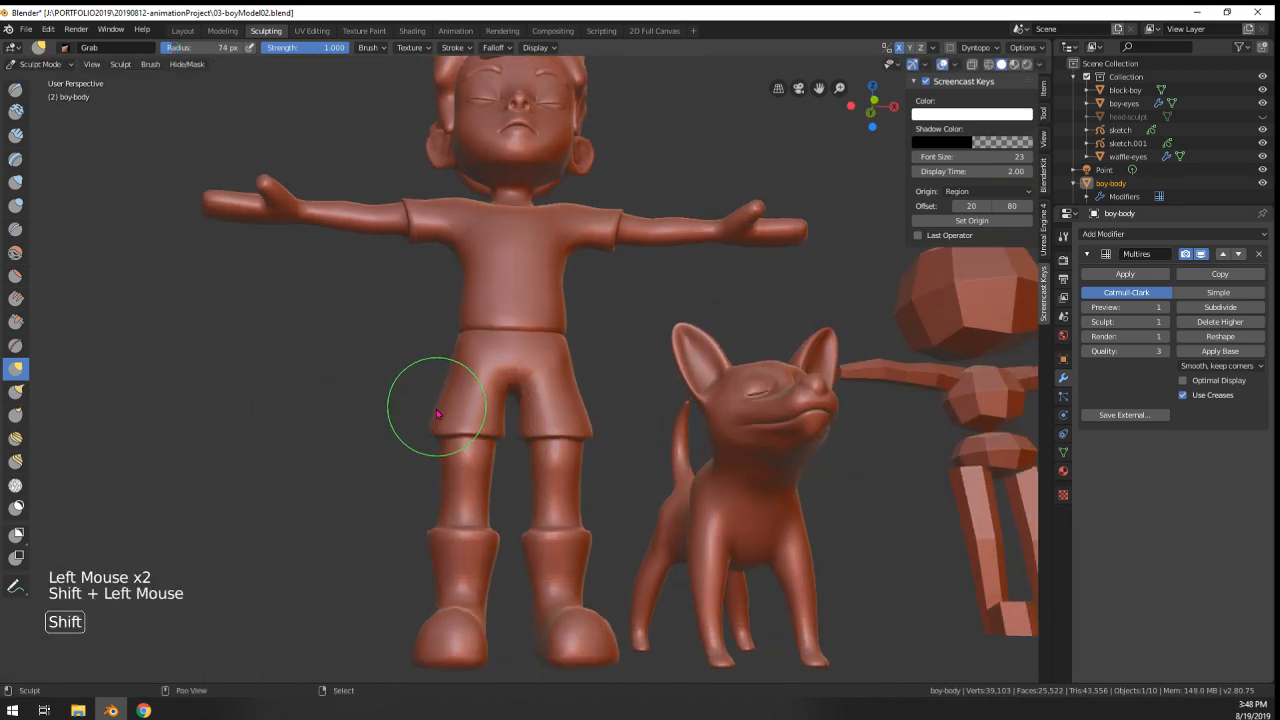
# - Set the Grab brush radius to 120 px and examine the boy's overall proportions beside the dog and the sketches
pyautogui.moveTo(437, 413)
pyautogui.mouseDown(button='middle')
pyautogui.moveTo(704, 481)
pyautogui.moveTo(523, 586)
pyautogui.moveTo(530, 570)
pyautogui.mouseUp(button='middle')
pyautogui.scroll(-2, 586, 463)
pyautogui.scroll(2, 537, 551)
pyautogui.moveTo(530, 570)
pyautogui.keyDown('shift'); pyautogui.mouseDown(button='middle')
pyautogui.moveTo(537, 551)
pyautogui.moveTo(376, 569)
pyautogui.moveTo(443, 570)
pyautogui.moveTo(572, 522)
pyautogui.moveTo(580, 306)
pyautogui.mouseUp(button='middle'); pyautogui.keyUp('shift')
pyautogui.scroll(1, 543, 549)
pyautogui.press('f')
pyautogui.click(540, 568)
pyautogui.scroll(-3, 444, 568)
pyautogui.scroll(-3, 514, 537)
pyautogui.scroll(2, 572, 522)
pyautogui.moveTo(578, 304); pyautogui.dragTo(561, 270, button='middle')
pyautogui.scroll(-4, 420, 446)
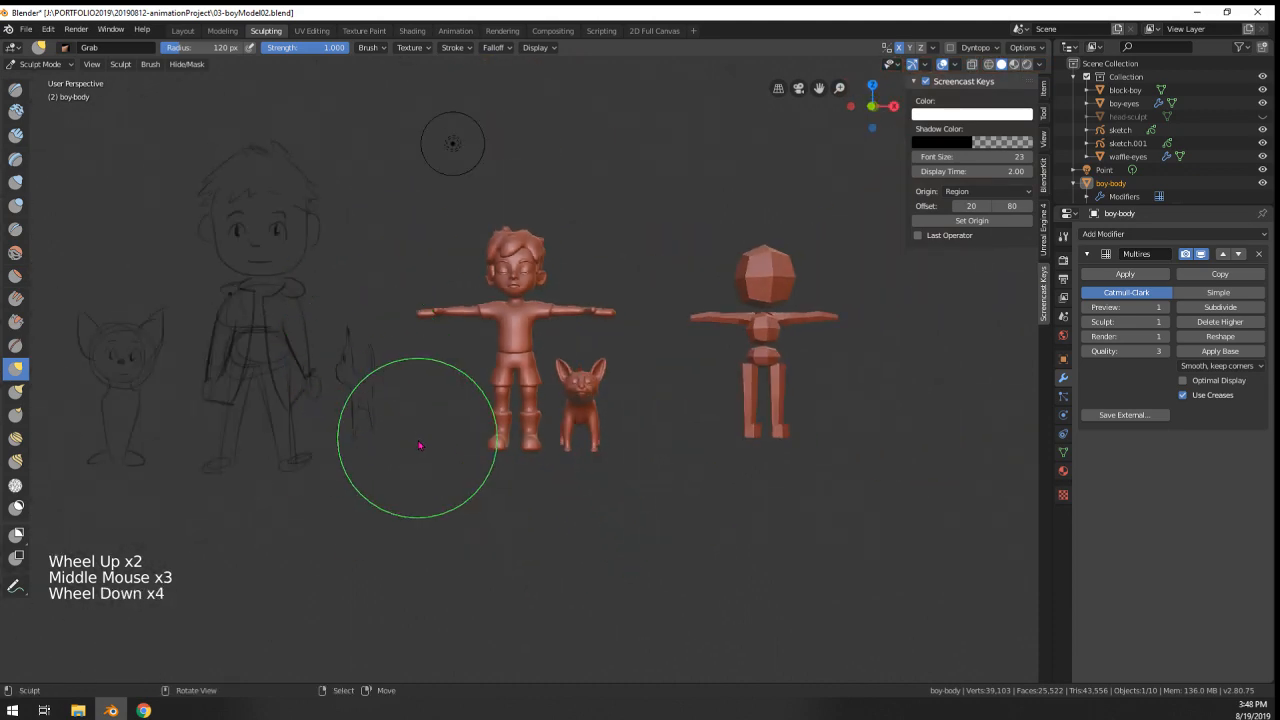
pyautogui.moveTo(420, 446); pyautogui.dragTo(430, 449, button='middle')
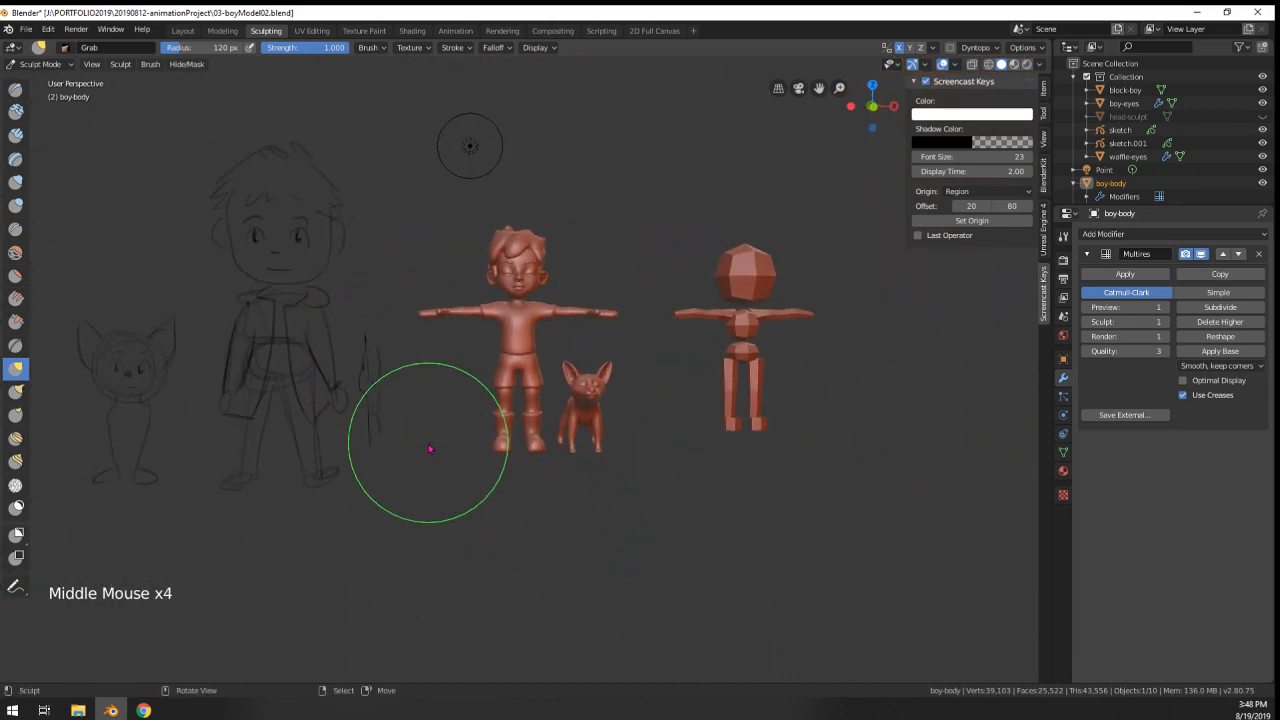
# - Return the body to Object Mode, select the boy's hair and put it into Sculpt Mode
pyautogui.scroll(4, 437, 349)
pyautogui.moveTo(517, 243)
pyautogui.keyDown('shift'); pyautogui.mouseDown(button='middle')
pyautogui.moveTo(524, 356)
pyautogui.moveTo(564, 338)
pyautogui.mouseUp(button='middle'); pyautogui.keyUp('shift')
pyautogui.scroll(2, 528, 358)
pyautogui.click(40, 64)
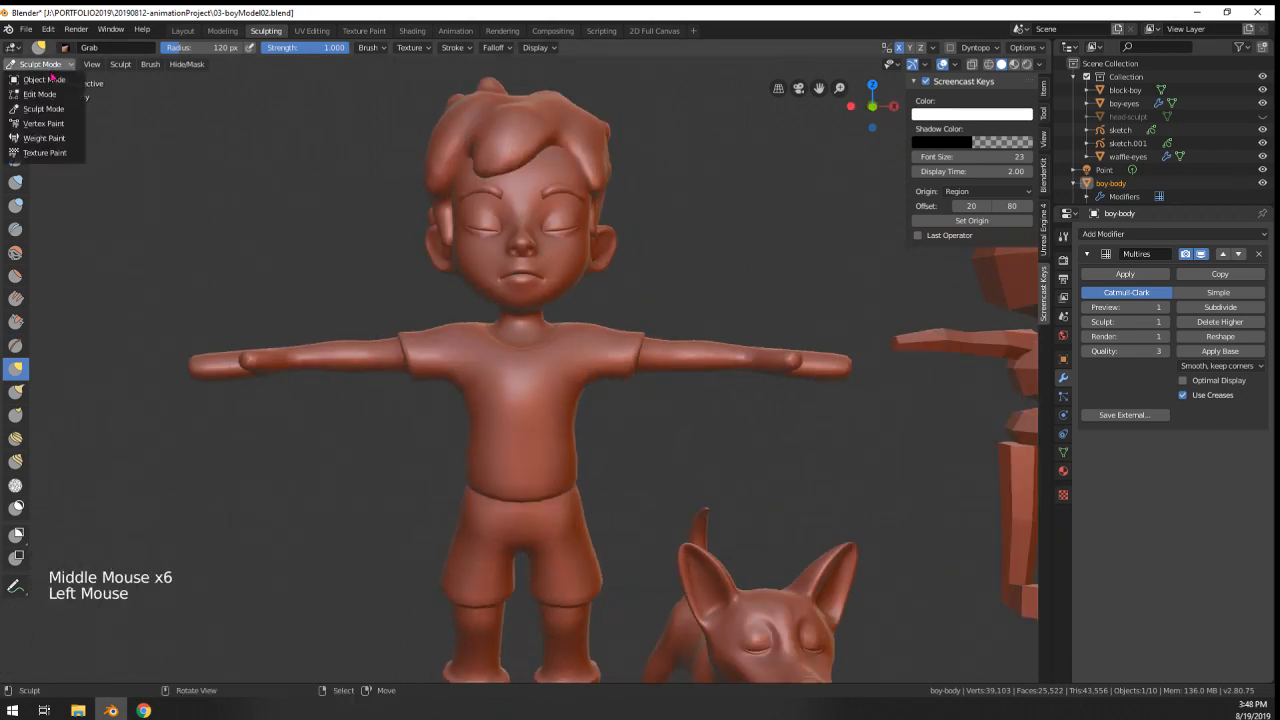
pyautogui.click(51, 79)
pyautogui.rightClick(515, 140)
pyautogui.keyDown('shift'); pyautogui.moveTo(520, 300); pyautogui.dragTo(524, 350, button='middle'); pyautogui.keyUp('shift')
pyautogui.click(40, 64)
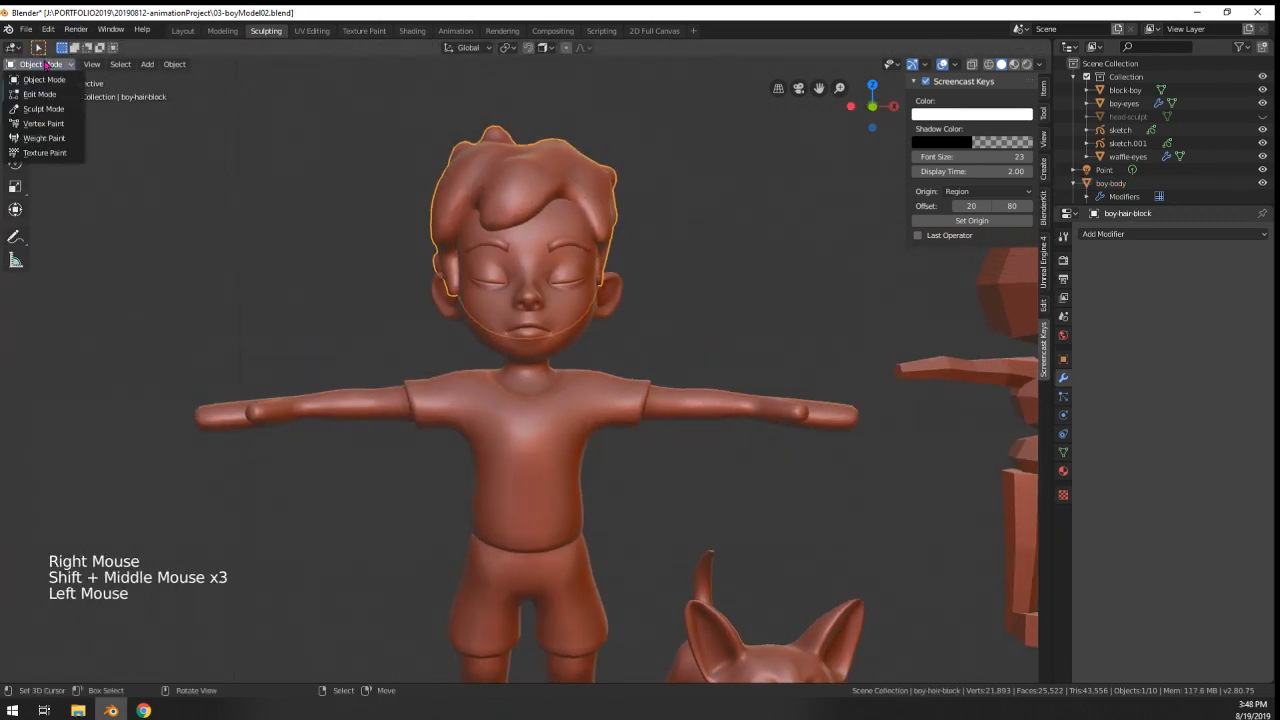
pyautogui.click(70, 109)
pyautogui.moveTo(488, 158)
pyautogui.keyDown('shift'); pyautogui.mouseDown(button='middle')
pyautogui.moveTo(500, 271)
pyautogui.moveTo(406, 277)
pyautogui.moveTo(442, 283)
pyautogui.moveTo(485, 262)
pyautogui.mouseUp(button='middle'); pyautogui.keyUp('shift')
# - Choose the Snake Hook brush at 101 px radius, turn off X symmetry and undo the test strokes on the hair
pyautogui.click(15, 392)
pyautogui.click(490, 258)
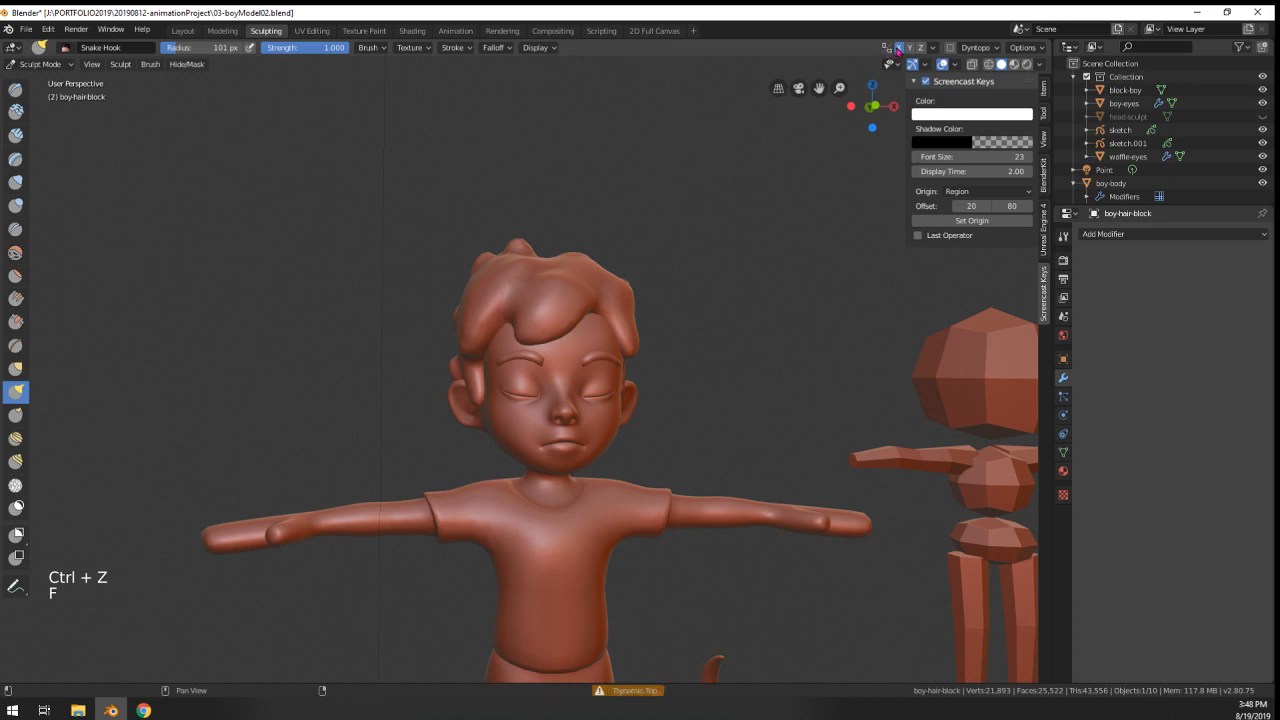
pyautogui.moveTo(472, 261); pyautogui.dragTo(398, 195)
pyautogui.hotkey('ctrl', 'z')
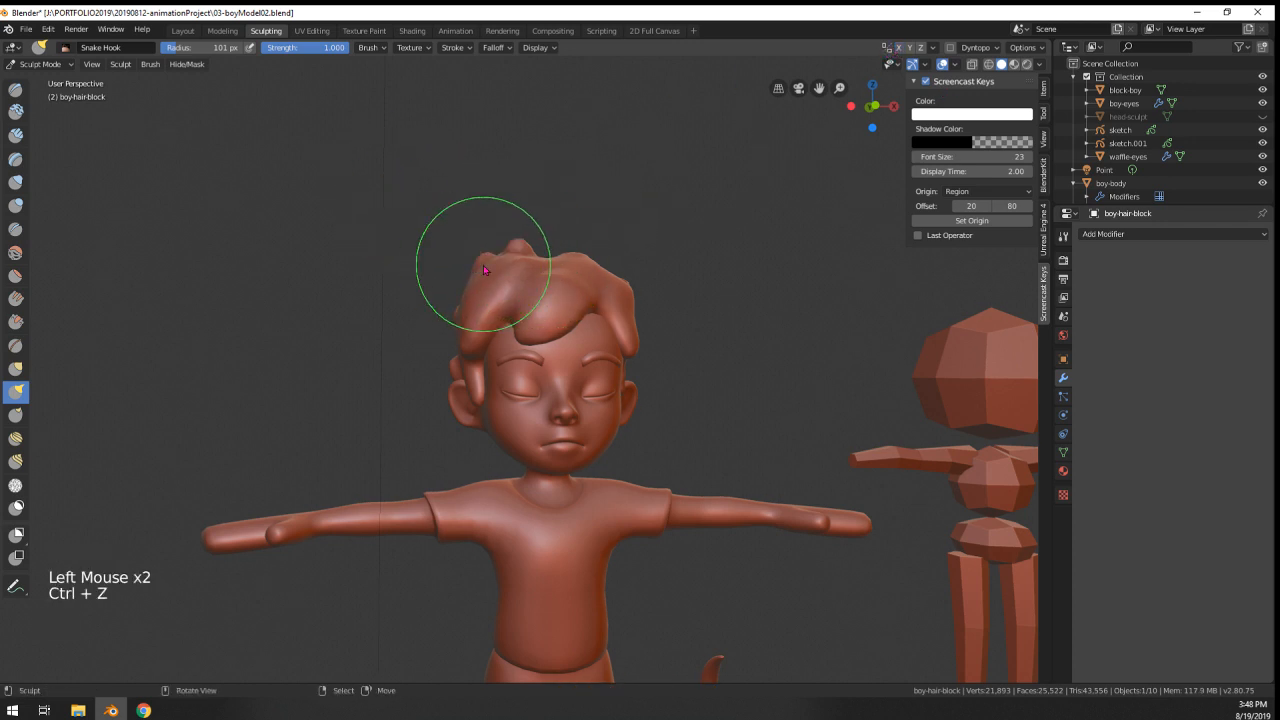
# - Try pulling long strands out of the top of the hair with Snake Hook, including at 34 px radius, and undo them
pyautogui.moveTo(471, 257); pyautogui.dragTo(510, 245)
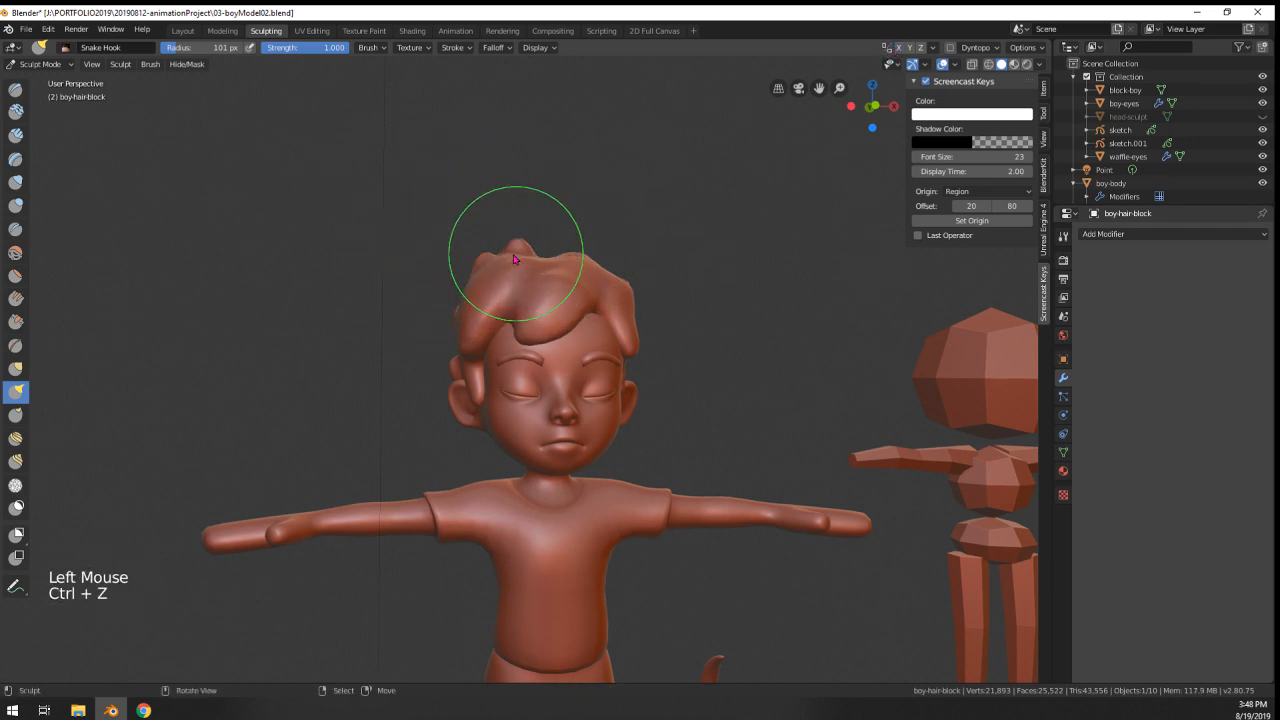
pyautogui.moveTo(514, 259); pyautogui.dragTo(380, 280, button='middle')
pyautogui.press('f')
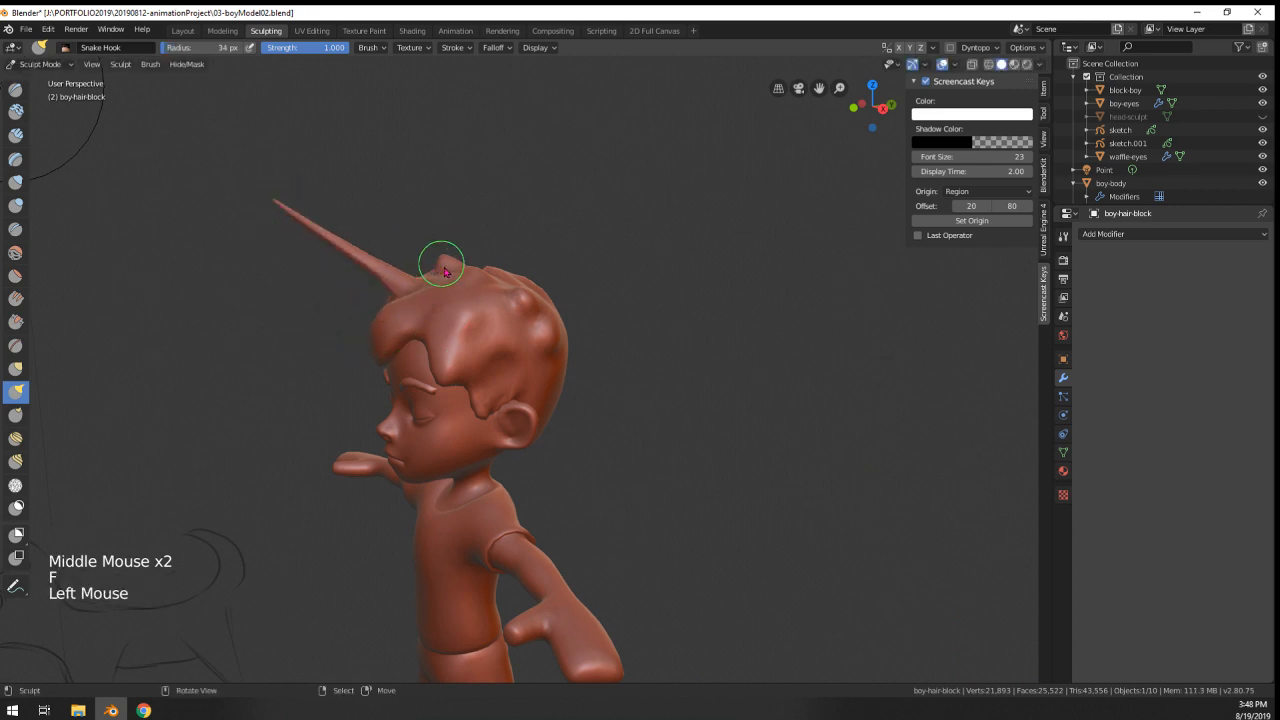
pyautogui.hotkey('ctrl', 'z')
pyautogui.moveTo(410, 278)
pyautogui.mouseDown()
pyautogui.moveTo(389, 263)
pyautogui.moveTo(476, 202)
pyautogui.mouseUp()
pyautogui.moveTo(480, 255)
pyautogui.mouseDown(button='middle')
pyautogui.moveTo(612, 266)
pyautogui.moveTo(582, 267)
pyautogui.mouseUp(button='middle')
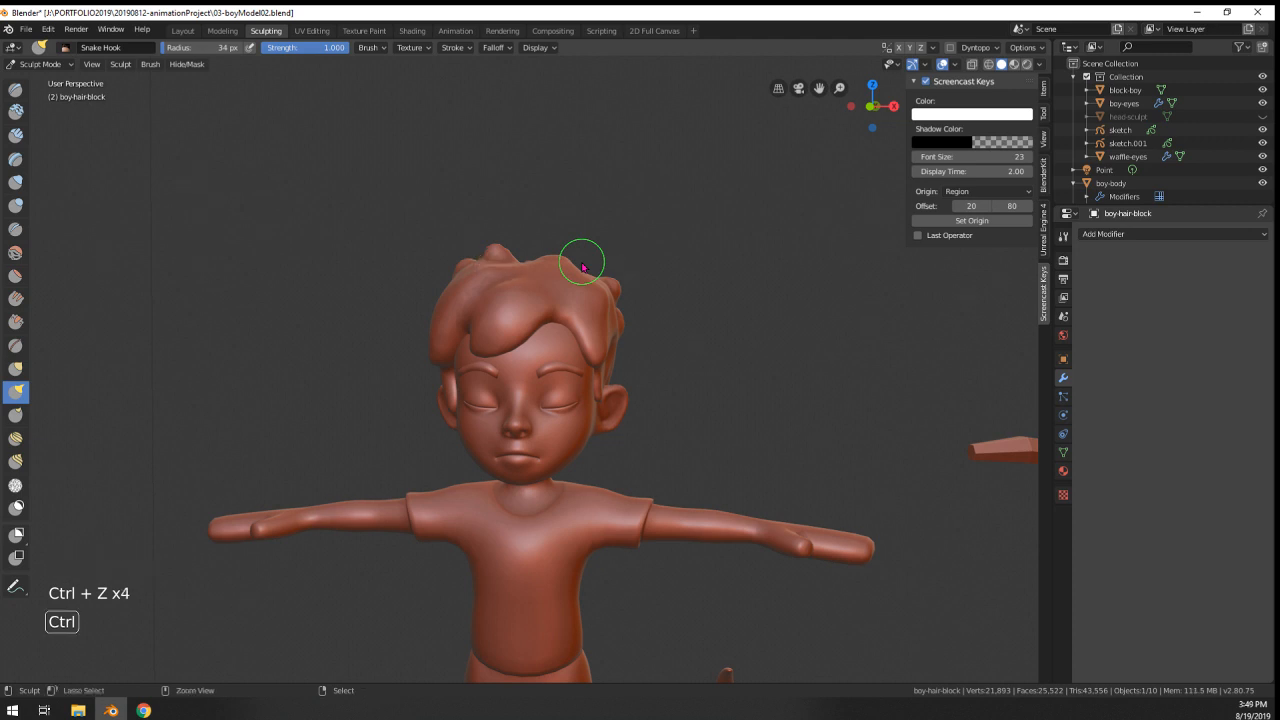
# - Set the Snake Hook radius to 103 px, pull the front fringe down over the forehead and smooth the hair
pyautogui.press('f')
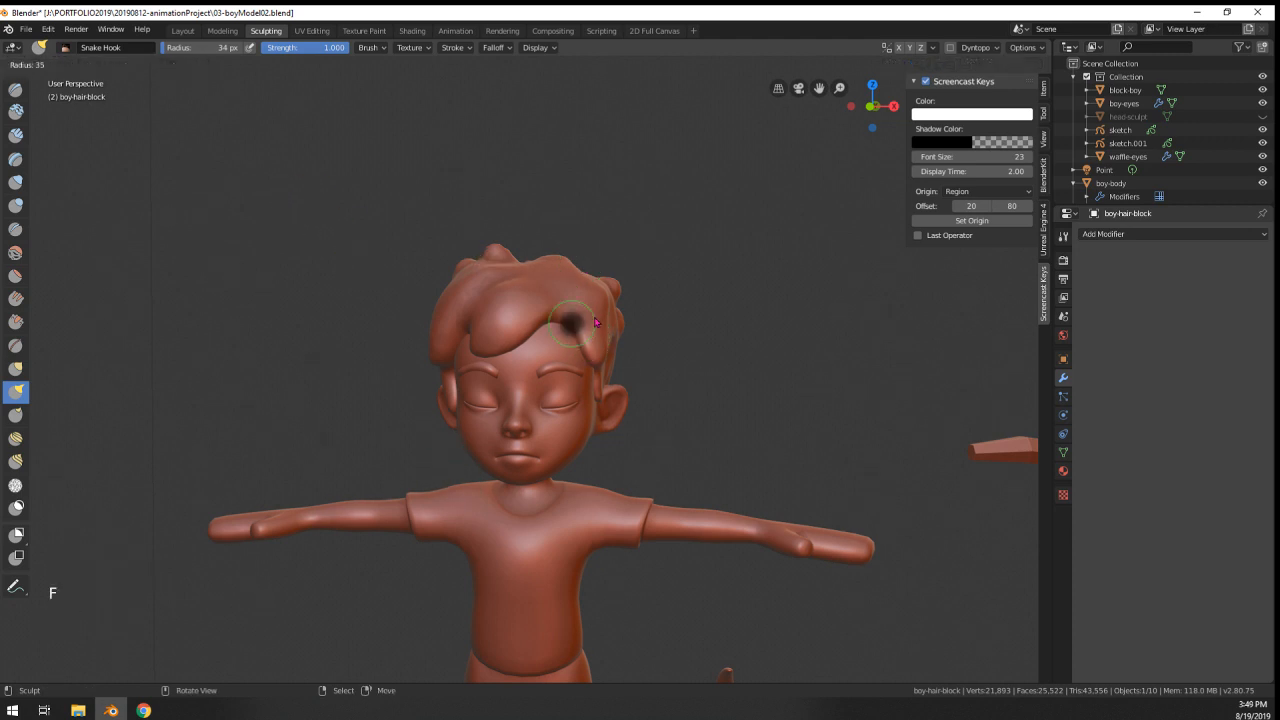
pyautogui.click(611, 317)
pyautogui.press('f')
pyautogui.click(623, 309)
pyautogui.moveTo(556, 343); pyautogui.dragTo(594, 352, button='middle')
pyautogui.moveTo(546, 316); pyautogui.dragTo(543, 326)
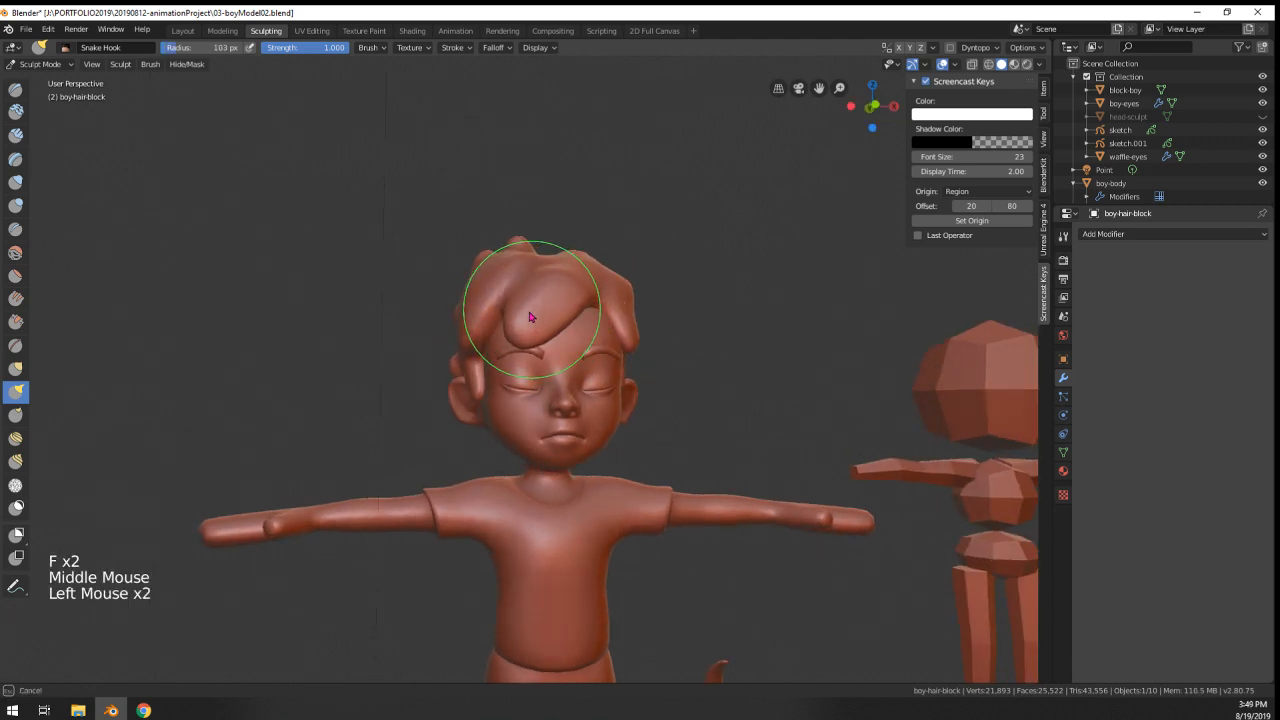
pyautogui.moveTo(530, 317)
pyautogui.mouseDown(button='middle')
pyautogui.moveTo(556, 323)
pyautogui.moveTo(491, 334)
pyautogui.moveTo(530, 322)
pyautogui.mouseUp(button='middle')
pyautogui.keyDown('shift'); pyautogui.moveTo(530, 322); pyautogui.dragTo(532, 325); pyautogui.keyUp('shift')
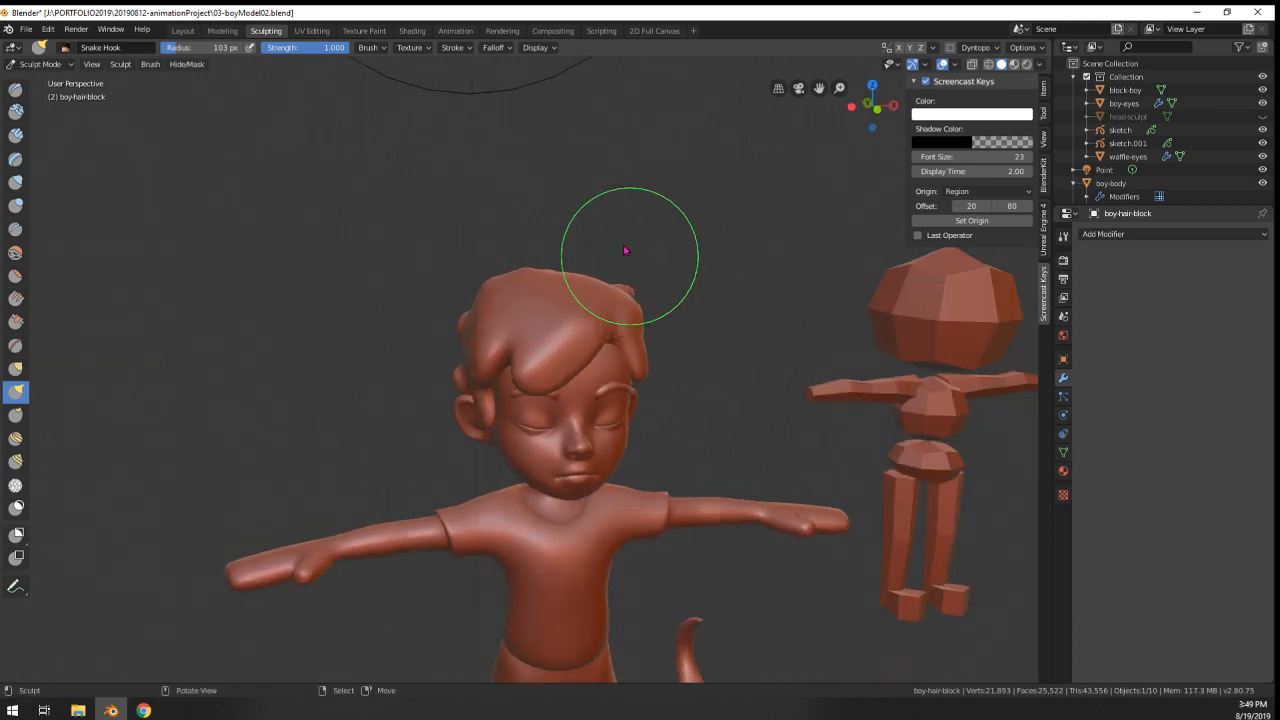
# - Reshape the top and side of the hair with a 159 px Snake Hook brush and smooth the bumps near the crown
pyautogui.moveTo(624, 250)
pyautogui.mouseDown(button='middle')
pyautogui.moveTo(597, 234)
pyautogui.moveTo(540, 262)
pyautogui.mouseUp(button='middle')
pyautogui.press('f')
pyautogui.click(520, 277)
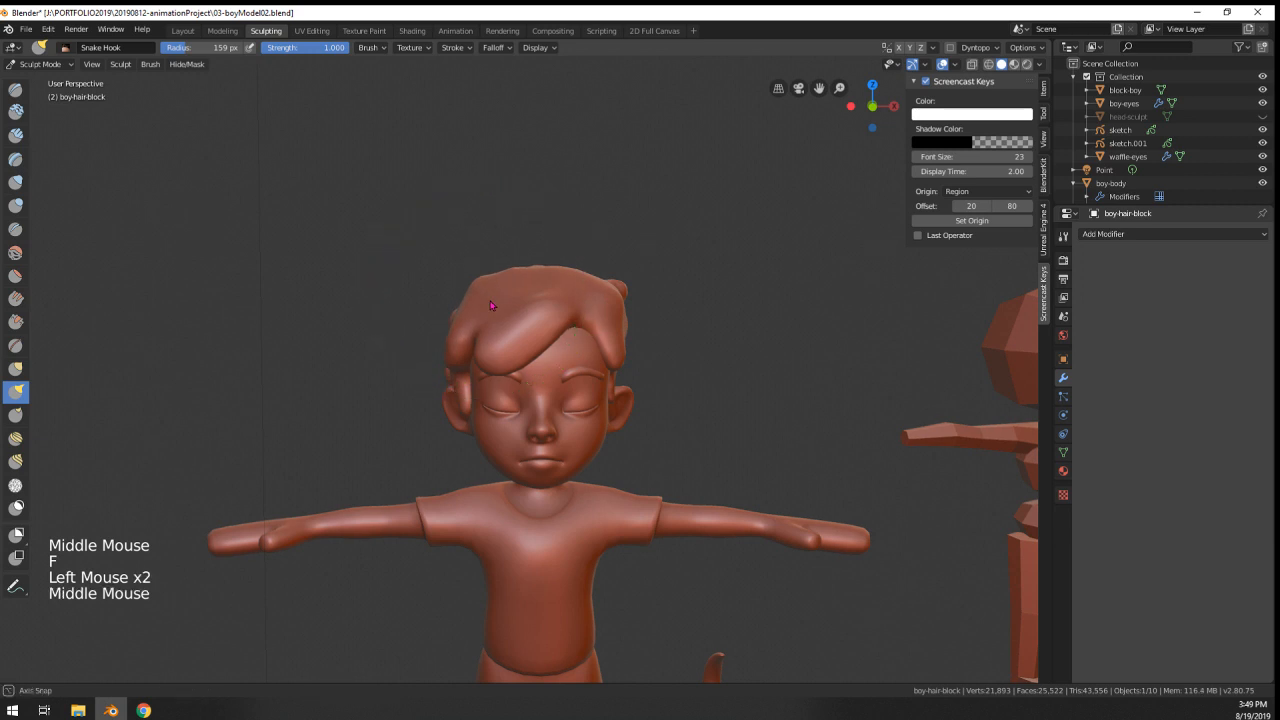
pyautogui.moveTo(491, 306); pyautogui.dragTo(529, 298, button='middle')
pyautogui.moveTo(495, 259); pyautogui.dragTo(487, 281)
pyautogui.moveTo(487, 281); pyautogui.dragTo(550, 290, button='middle')
pyautogui.moveTo(525, 298); pyautogui.dragTo(524, 314)
pyautogui.moveTo(524, 314); pyautogui.dragTo(535, 301, button='middle')
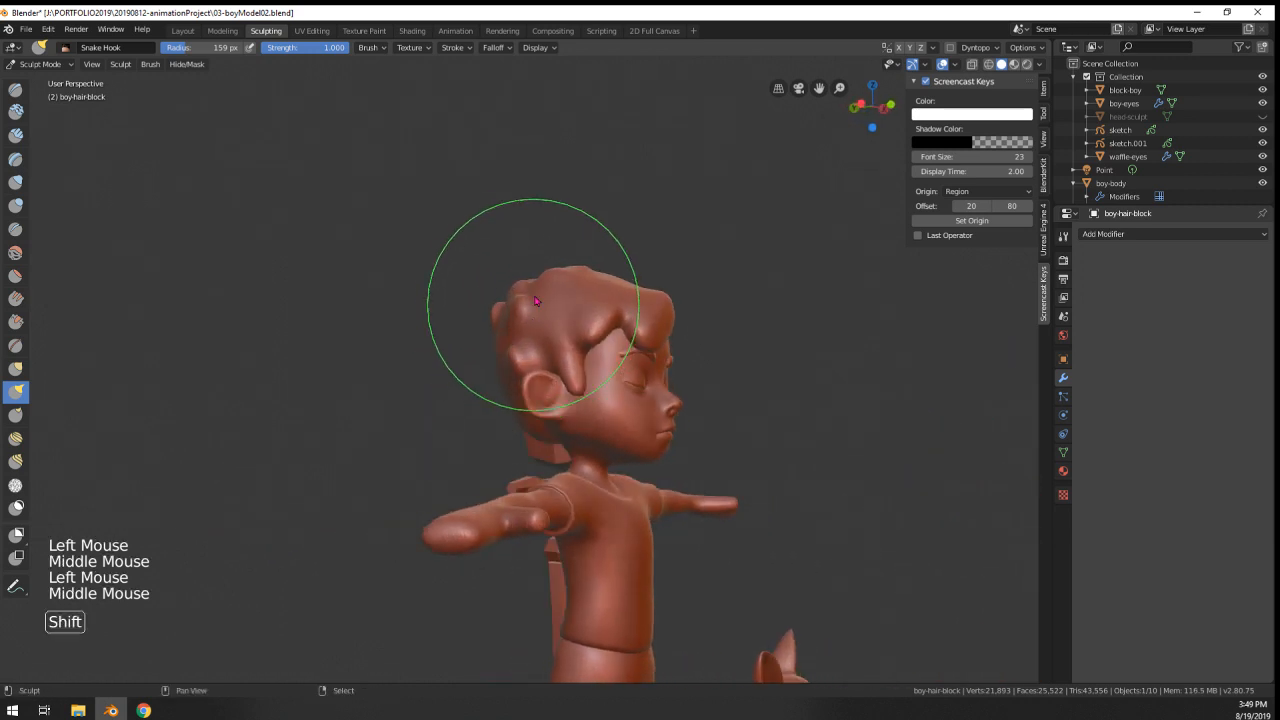
pyautogui.keyDown('shift'); pyautogui.moveTo(536, 300); pyautogui.dragTo(563, 258); pyautogui.keyUp('shift')
pyautogui.moveTo(563, 258)
pyautogui.mouseDown(button='middle')
pyautogui.moveTo(500, 300)
pyautogui.moveTo(607, 287)
pyautogui.mouseUp(button='middle')
# - Set the Snake Hook radius to 132 px, sweep the fringe across the forehead and smooth its surface
pyautogui.press('f')
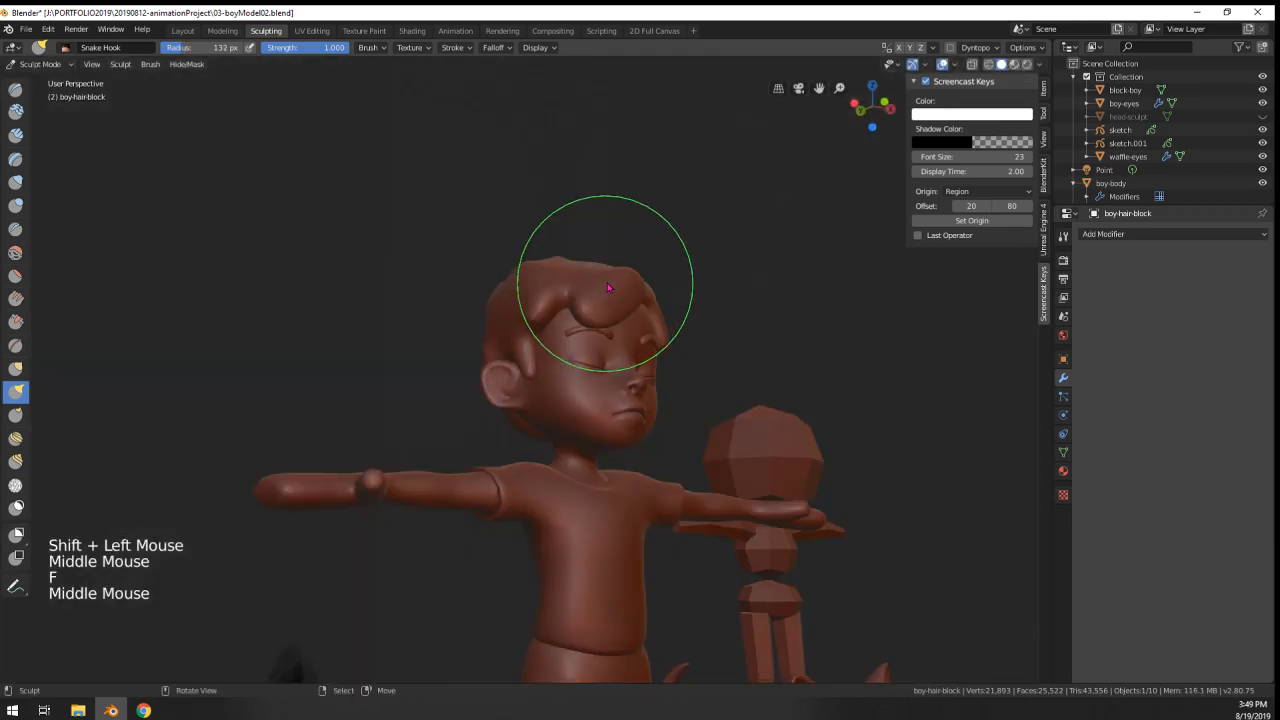
pyautogui.moveTo(609, 282); pyautogui.dragTo(616, 292)
pyautogui.moveTo(622, 296); pyautogui.dragTo(596, 297, button='middle')
pyautogui.keyDown('ctrl'); pyautogui.moveTo(596, 297); pyautogui.dragTo(600, 172, button='middle'); pyautogui.keyUp('ctrl')
pyautogui.moveTo(640, 240)
pyautogui.mouseDown(button='middle')
pyautogui.moveTo(583, 256)
pyautogui.moveTo(586, 271)
pyautogui.mouseUp(button='middle')
pyautogui.moveTo(586, 271); pyautogui.dragTo(585, 277)
pyautogui.moveTo(585, 277); pyautogui.dragTo(586, 257, button='middle')
pyautogui.moveTo(586, 257); pyautogui.dragTo(566, 284)
pyautogui.moveTo(566, 284); pyautogui.dragTo(548, 290, button='middle')
pyautogui.keyDown('shift'); pyautogui.moveTo(548, 290); pyautogui.dragTo(586, 243); pyautogui.keyUp('shift')
pyautogui.moveTo(586, 243); pyautogui.dragTo(552, 313, button='middle')
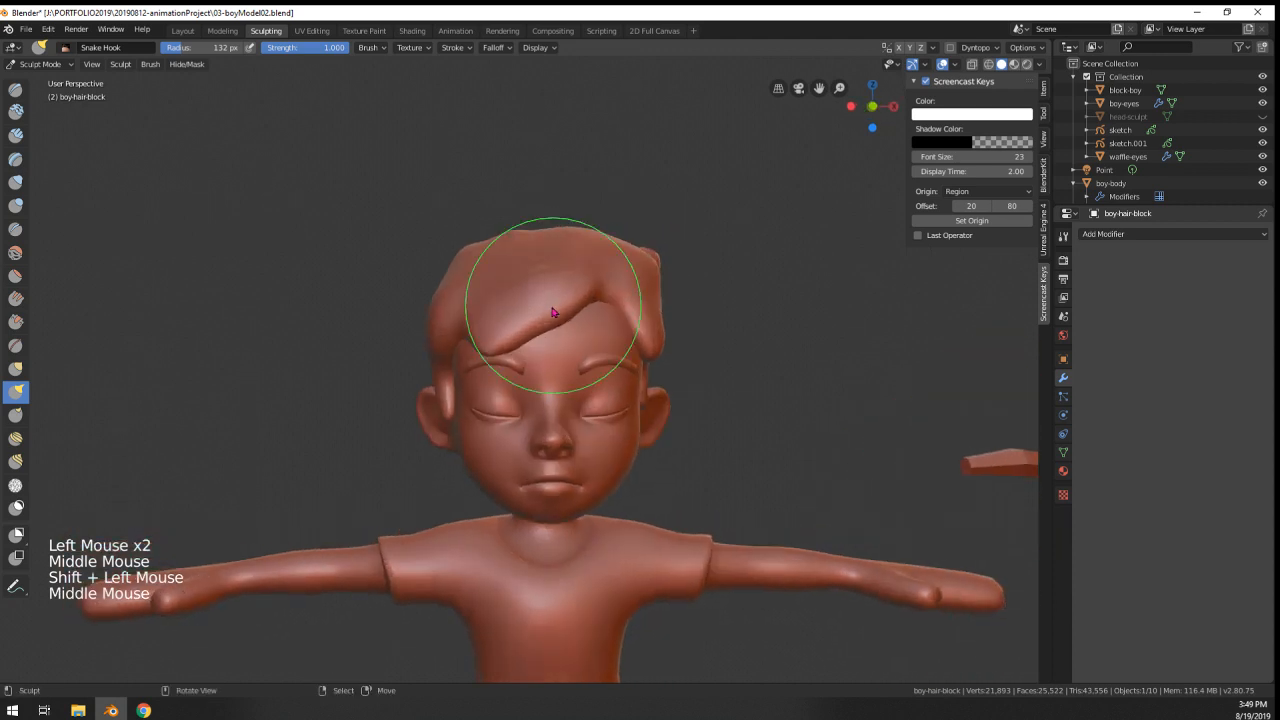
# - Adjust the fringe and the outline of the top of the hair, enlarging the Snake Hook radius to 165 px
pyautogui.moveTo(552, 313); pyautogui.dragTo(537, 306)
pyautogui.moveTo(537, 306); pyautogui.dragTo(571, 300, button='middle')
pyautogui.press('f')
pyautogui.click(455, 275)
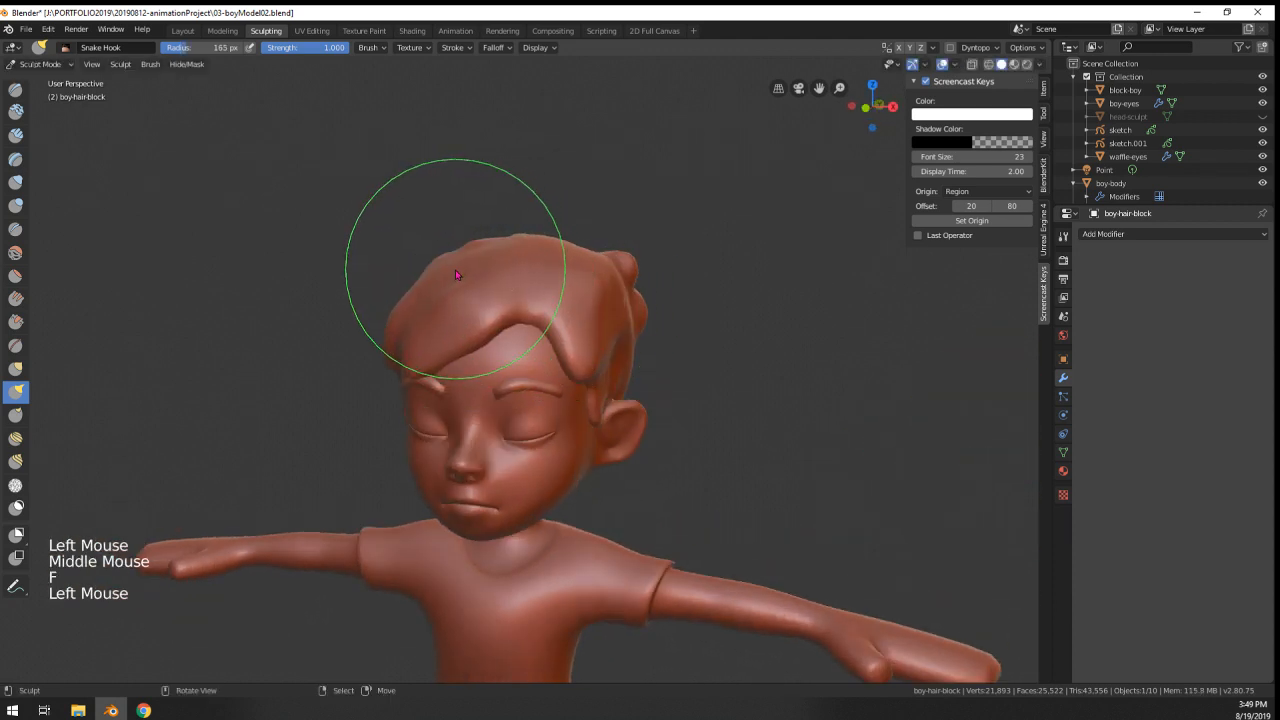
pyautogui.moveTo(455, 270); pyautogui.dragTo(450, 262)
pyautogui.moveTo(450, 262)
pyautogui.mouseDown(button='middle')
pyautogui.moveTo(563, 220)
pyautogui.moveTo(528, 230)
pyautogui.mouseUp(button='middle')
pyautogui.moveTo(638, 237); pyautogui.dragTo(623, 249)
pyautogui.moveTo(632, 248); pyautogui.dragTo(621, 261)
pyautogui.moveTo(621, 261); pyautogui.dragTo(566, 298, button='middle')
# - Set the Snake Hook radius to 126 px and reshape the hair lock beside the forehead parting
pyautogui.press('f')
pyautogui.moveTo(566, 298)
pyautogui.mouseDown(button='middle')
pyautogui.moveTo(476, 350)
pyautogui.moveTo(530, 280)
pyautogui.mouseUp(button='middle')
pyautogui.press('f')
pyautogui.click(444, 352)
pyautogui.press('f')
pyautogui.click(494, 47)
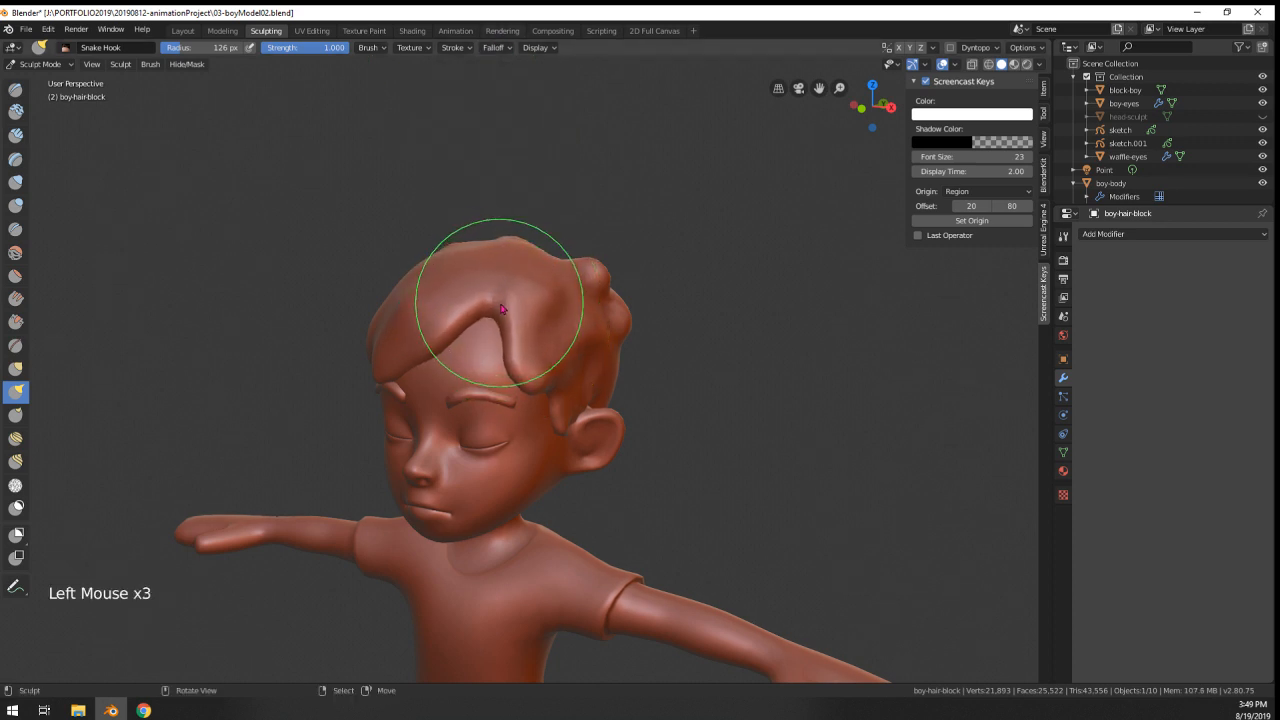
# - Set the Snake Hook radius to 92 px and reshape the lower edge of the side hair near the temple
pyautogui.moveTo(515, 372); pyautogui.dragTo(470, 375, button='middle')
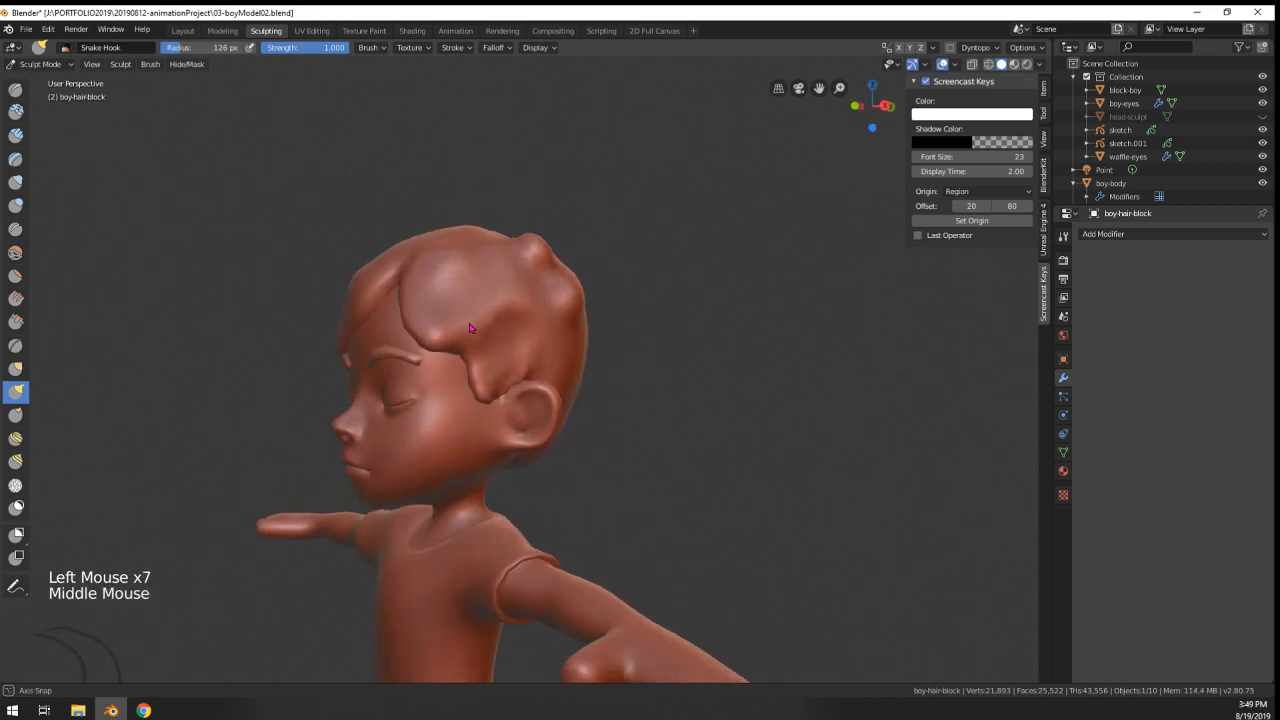
pyautogui.press('f')
pyautogui.click(451, 376)
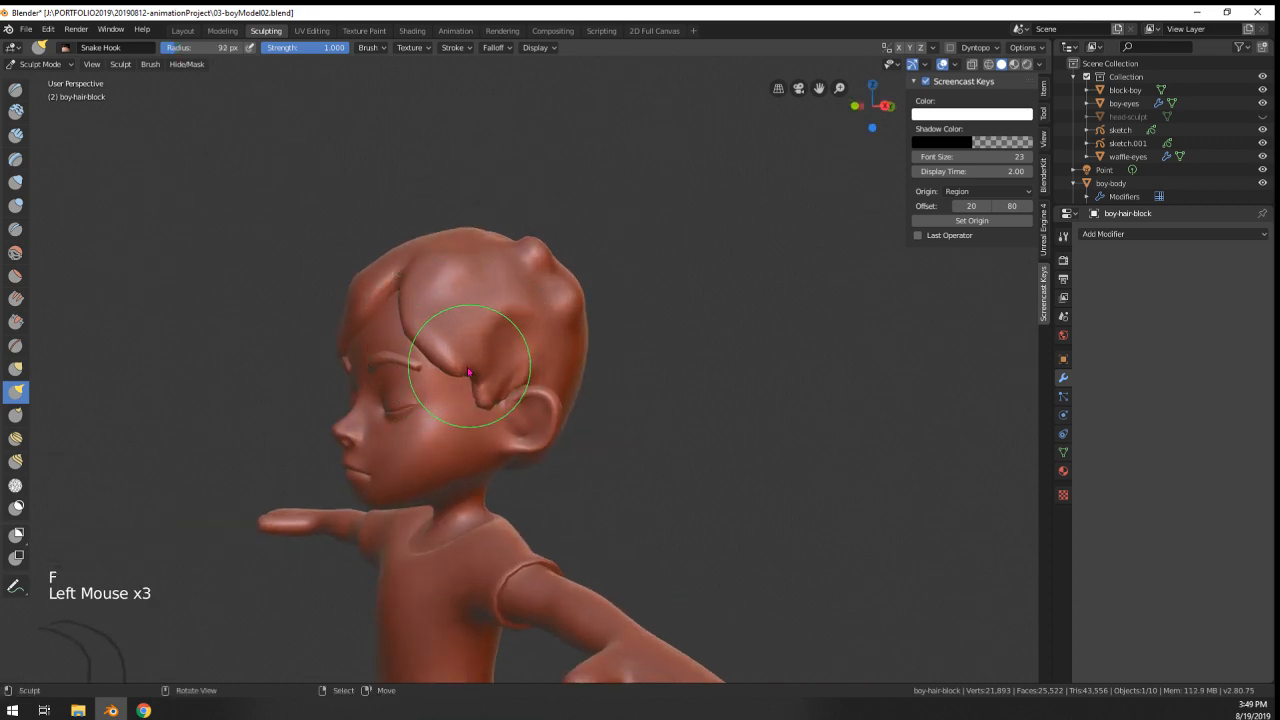
# - Enlarge the Snake Hook radius to 163 px and pull the fringe down over the forehead from the front view
pyautogui.moveTo(483, 394)
pyautogui.mouseDown(button='middle')
pyautogui.moveTo(470, 352)
pyautogui.moveTo(500, 300)
pyautogui.moveTo(537, 280)
pyautogui.mouseUp(button='middle')
pyautogui.press('f')
pyautogui.press('f')
pyautogui.click(473, 263)
pyautogui.click(473, 263)
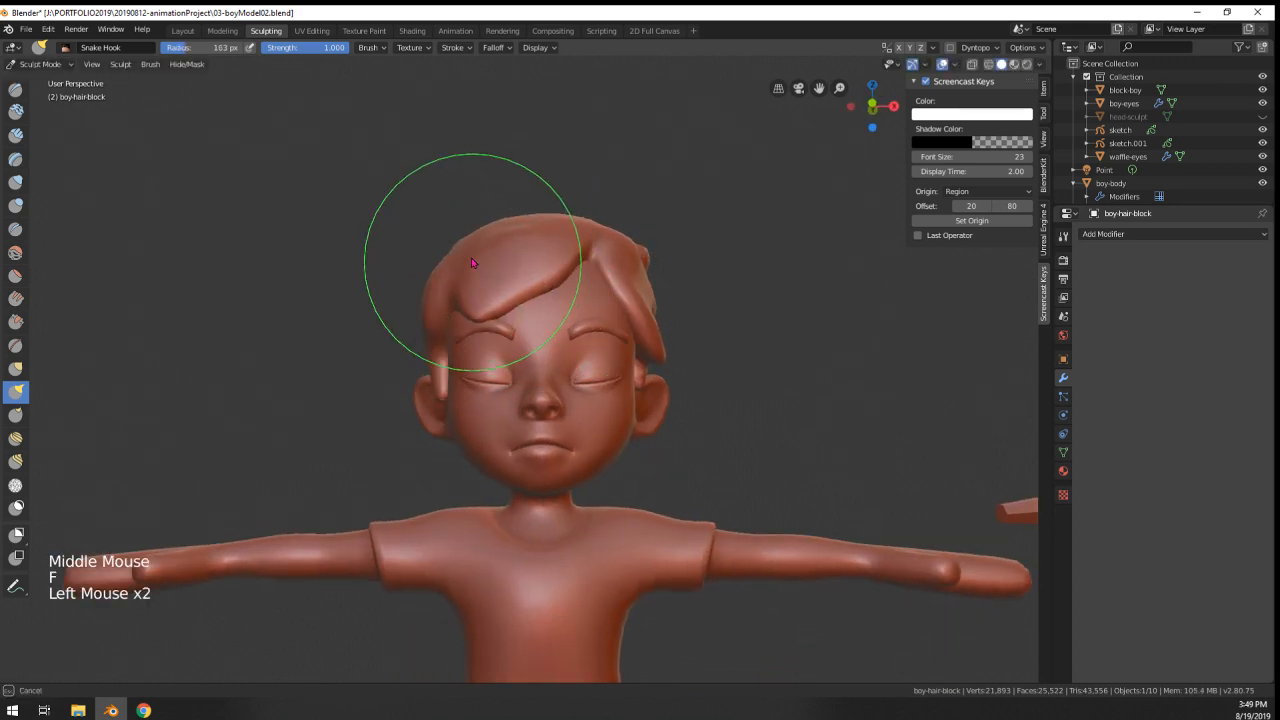
pyautogui.moveTo(473, 263); pyautogui.dragTo(469, 276)
pyautogui.moveTo(468, 287); pyautogui.dragTo(476, 288)
# - Enlarge the Snake Hook radius to 170 px and round out the top of the hair and the fringe's outer side
pyautogui.moveTo(482, 266); pyautogui.dragTo(485, 288, button='middle')
pyautogui.press('f')
pyautogui.click(501, 278)
pyautogui.moveTo(511, 252); pyautogui.dragTo(535, 218)
pyautogui.moveTo(552, 226)
pyautogui.mouseDown()
pyautogui.moveTo(563, 217)
pyautogui.moveTo(459, 232)
pyautogui.mouseUp()
pyautogui.press('f')
pyautogui.click(513, 234)
pyautogui.moveTo(441, 263); pyautogui.dragTo(428, 270)
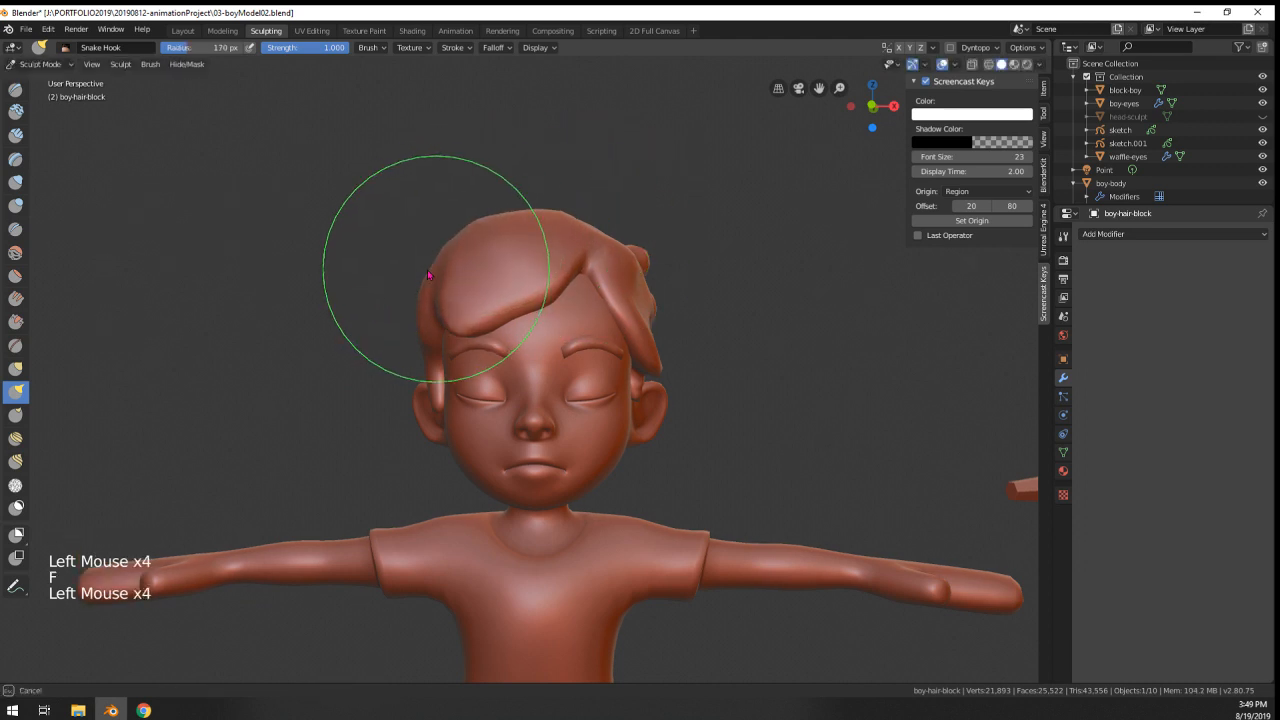
# - Reshape the outline of the smaller lock beside the parting with the 170 px Snake Hook brush and smooth it
pyautogui.moveTo(557, 252); pyautogui.dragTo(570, 246, button='middle')
pyautogui.moveTo(617, 241)
pyautogui.mouseDown()
pyautogui.moveTo(634, 244)
pyautogui.moveTo(646, 279)
pyautogui.mouseUp()
pyautogui.moveTo(648, 285)
pyautogui.mouseDown()
pyautogui.moveTo(663, 290)
pyautogui.moveTo(620, 267)
pyautogui.mouseUp()
# - Reduce the Snake Hook radius to 130 px and refine the upper contour and lower tip of the lock beside the parting
pyautogui.moveTo(598, 248); pyautogui.dragTo(627, 240, button='middle')
pyautogui.press('f')
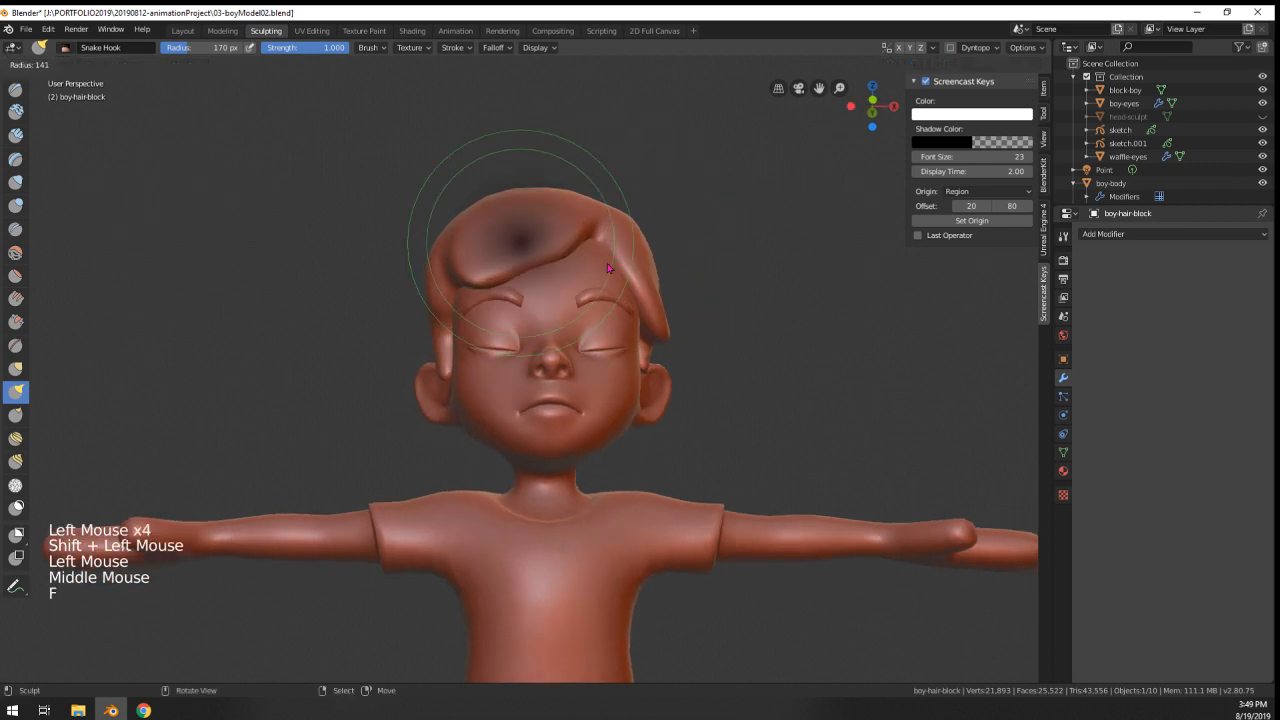
pyautogui.click(604, 240)
pyautogui.moveTo(630, 246); pyautogui.dragTo(626, 231)
pyautogui.press('f')
pyautogui.click(615, 241)
pyautogui.moveTo(621, 238); pyautogui.dragTo(629, 230)
pyautogui.moveTo(627, 246); pyautogui.dragTo(631, 237, button='middle')
pyautogui.press('f')
pyautogui.click(650, 240)
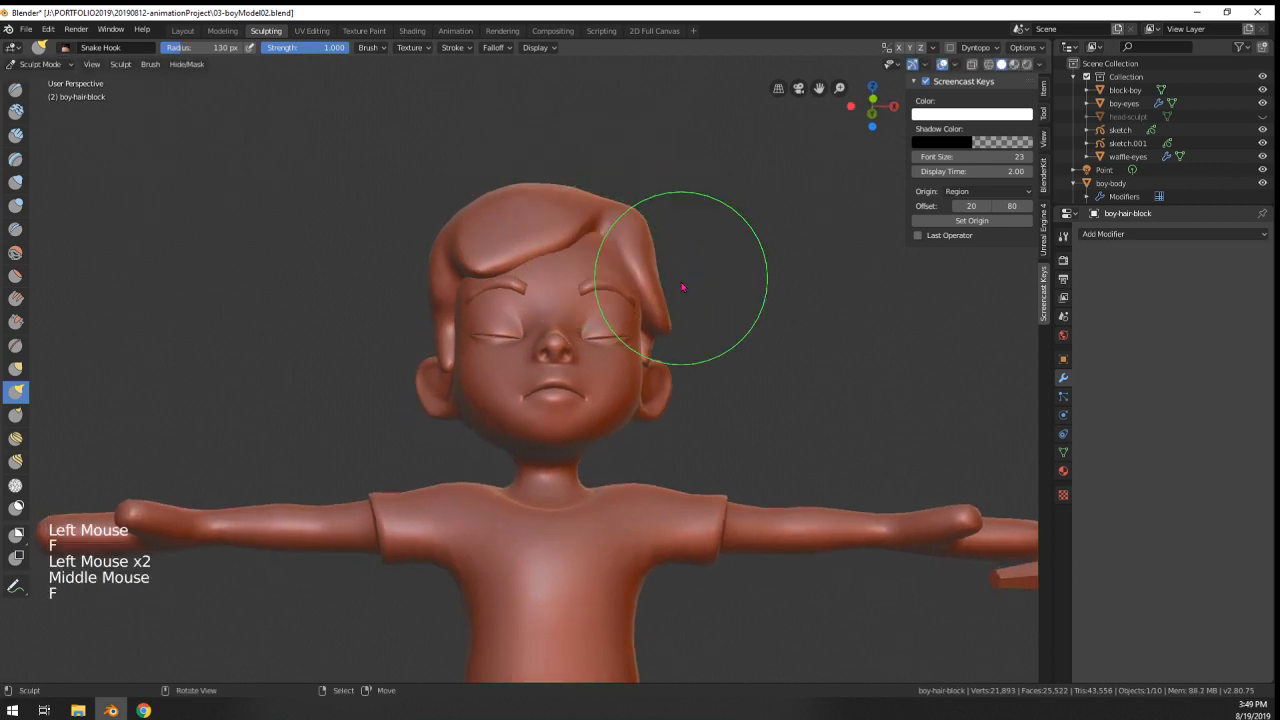
pyautogui.moveTo(661, 322); pyautogui.dragTo(646, 312)
# - Set the Snake Hook radius to 97 px and shape the hairline between the temple and the ear into a sideburn
pyautogui.moveTo(647, 316); pyautogui.dragTo(425, 400, button='middle')
pyautogui.press('f')
pyautogui.click(455, 398)
pyautogui.moveTo(455, 398); pyautogui.dragTo(452, 382)
pyautogui.moveTo(450, 383); pyautogui.dragTo(470, 395, button='middle')
pyautogui.press('f')
pyautogui.click(438, 395)
pyautogui.moveTo(459, 380); pyautogui.dragTo(468, 396)
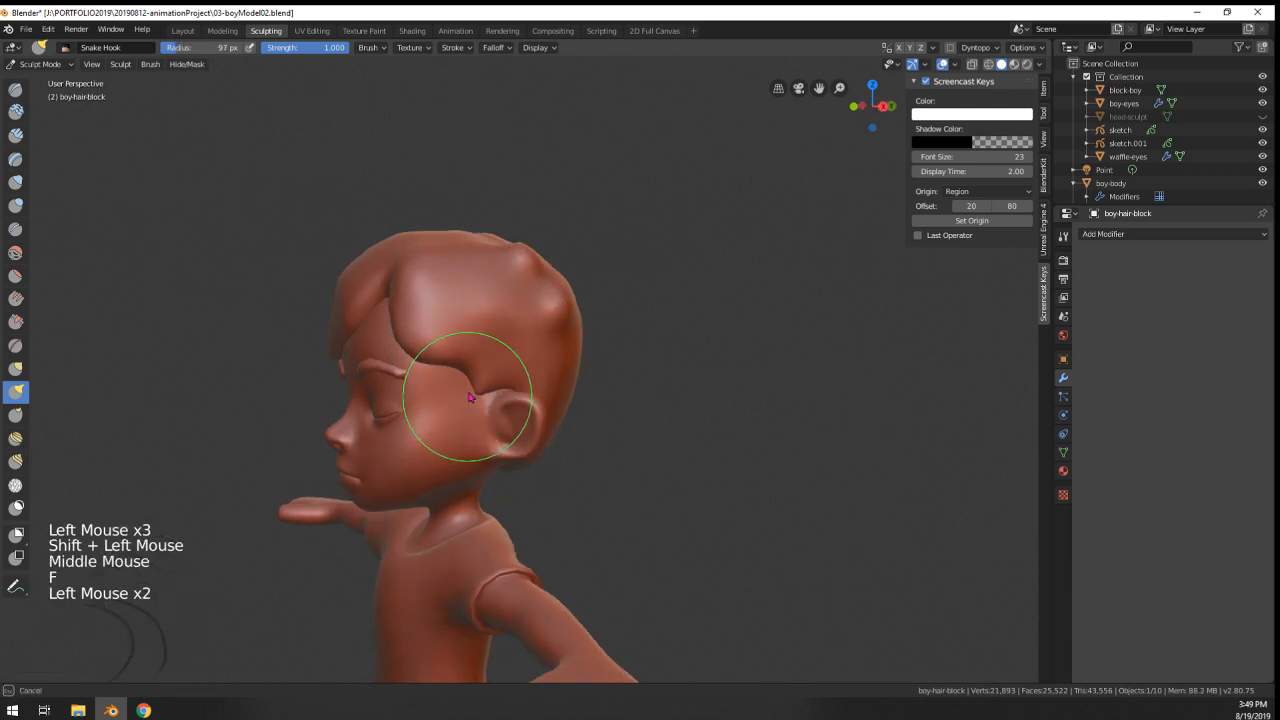
pyautogui.moveTo(438, 350); pyautogui.dragTo(434, 362)
# - Shape and smooth the sideburn on the opposite side of the head with a 125 px Snake Hook brush
pyautogui.moveTo(450, 362); pyautogui.dragTo(606, 338, button='middle')
pyautogui.moveTo(474, 338); pyautogui.dragTo(578, 346, button='middle')
pyautogui.press('f')
pyautogui.click(584, 396)
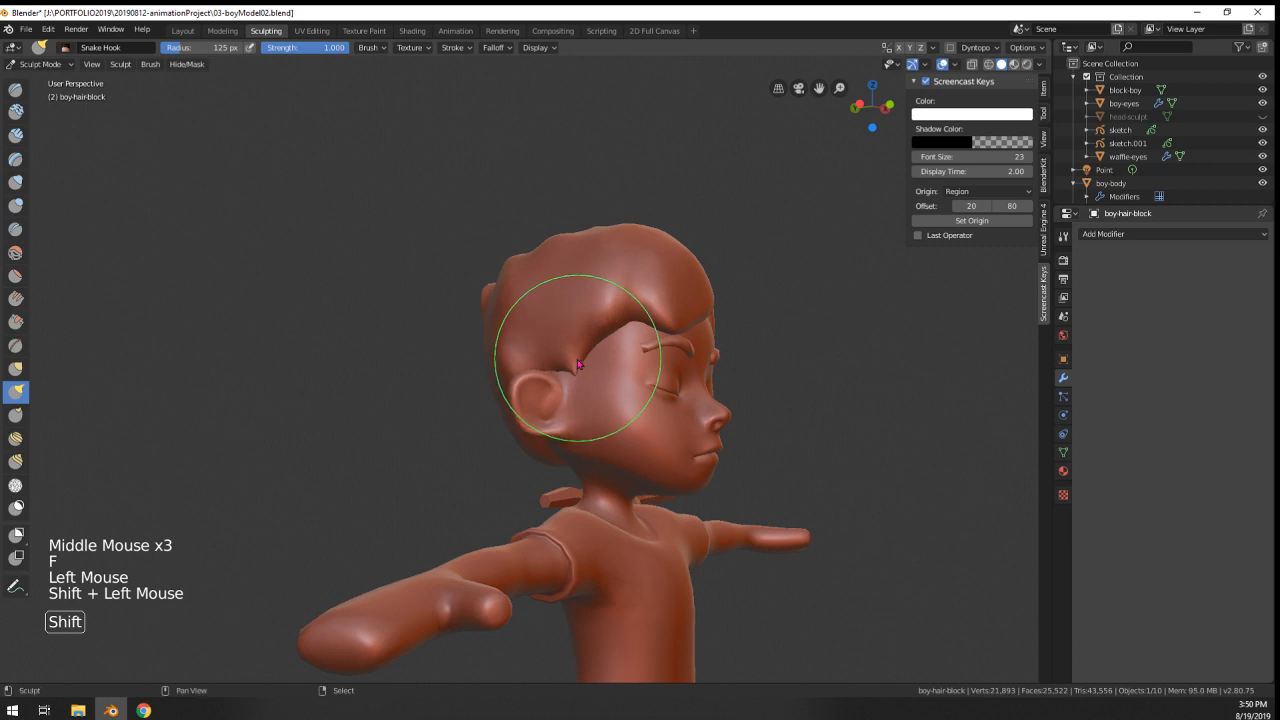
pyautogui.moveTo(598, 311); pyautogui.dragTo(447, 381, button='middle')
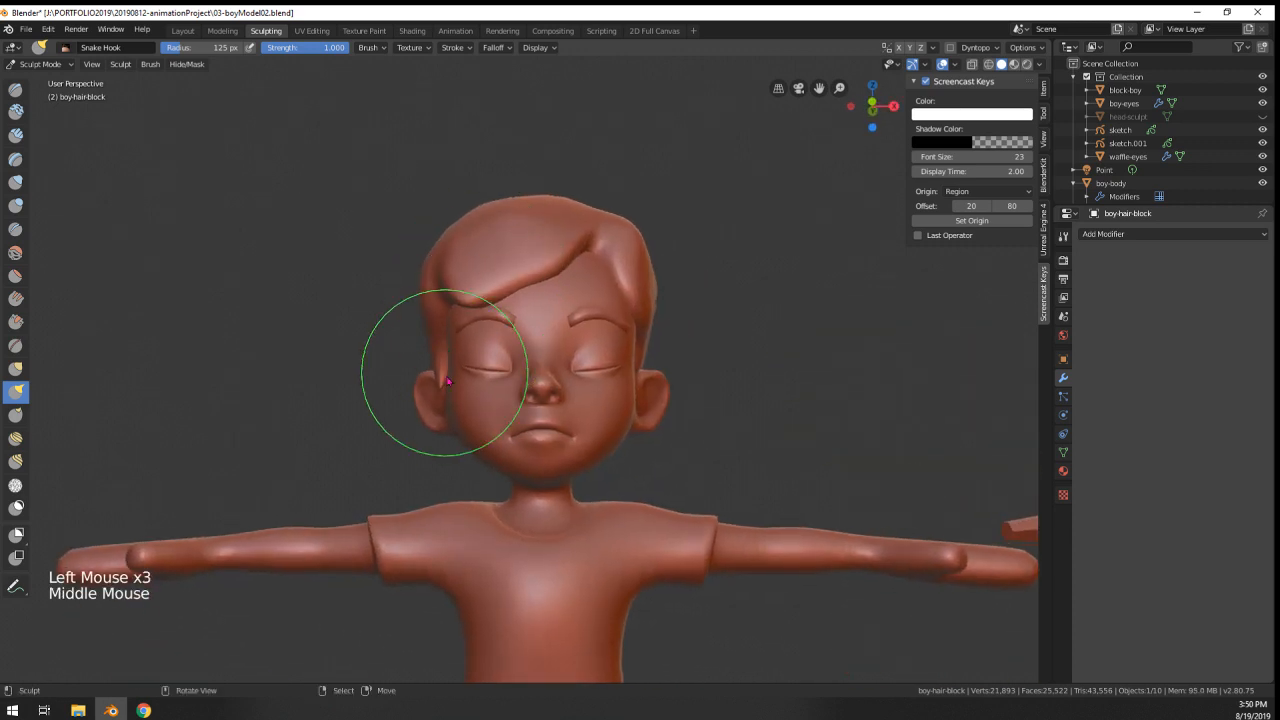
pyautogui.moveTo(450, 380); pyautogui.dragTo(456, 373)
# - Set the Snake Hook radius to 159 px and sweep the fringe outward past the side of the forehead
pyautogui.moveTo(470, 372); pyautogui.dragTo(474, 356, button='middle')
pyautogui.press('f')
pyautogui.click(480, 350)
pyautogui.moveTo(474, 290)
pyautogui.mouseDown(button='middle')
pyautogui.moveTo(479, 325)
pyautogui.moveTo(430, 344)
pyautogui.moveTo(400, 338)
pyautogui.moveTo(440, 349)
pyautogui.mouseUp(button='middle')
pyautogui.press('f')
pyautogui.click(470, 332)
pyautogui.press('f')
pyautogui.click(407, 332)
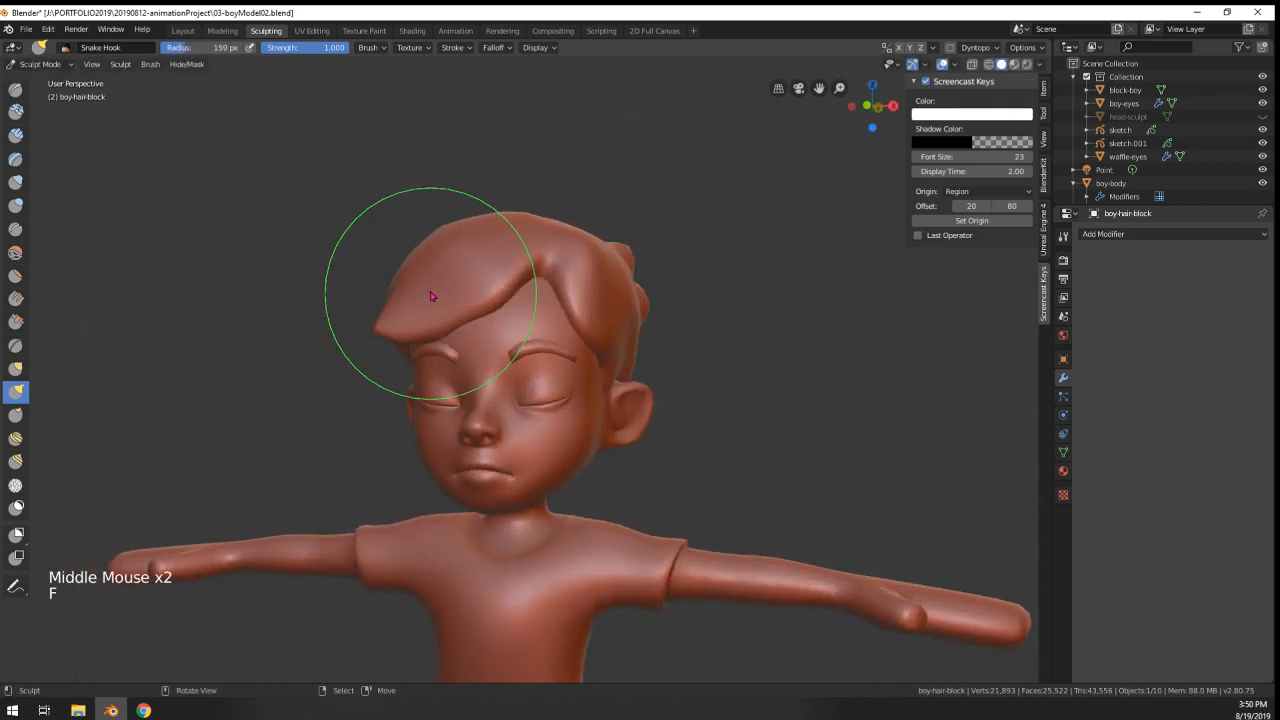
pyautogui.moveTo(412, 284); pyautogui.dragTo(406, 261)
# - Set the Snake Hook radius to 141 px and reshape the overhanging front of the fringe
pyautogui.moveTo(426, 253)
pyautogui.mouseDown(button='middle')
pyautogui.moveTo(392, 246)
pyautogui.moveTo(378, 258)
pyautogui.mouseUp(button='middle')
pyautogui.press('f')
pyautogui.click(346, 264)
pyautogui.press('f')
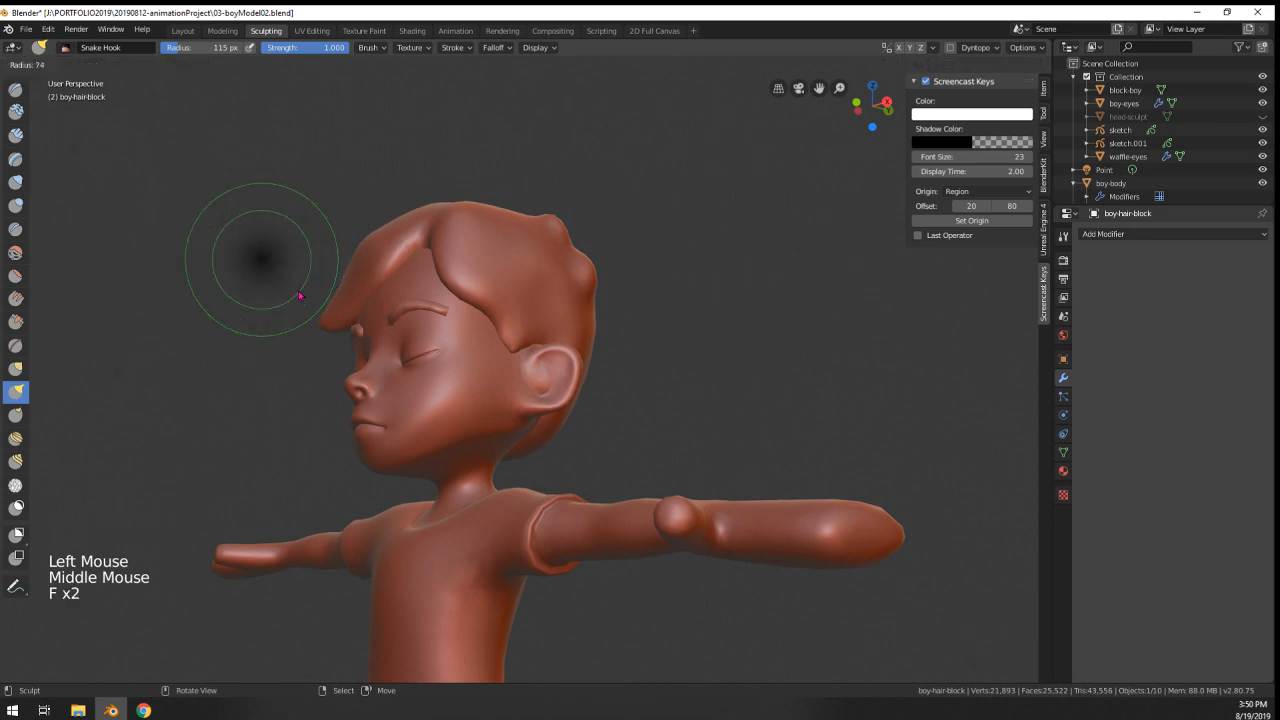
pyautogui.moveTo(299, 296)
pyautogui.mouseDown(button='middle')
pyautogui.moveTo(340, 255)
pyautogui.moveTo(410, 245)
pyautogui.moveTo(607, 298)
pyautogui.moveTo(650, 335)
pyautogui.mouseUp(button='middle')
pyautogui.press('f')
pyautogui.press('f')
pyautogui.press('f')
pyautogui.click(568, 284)
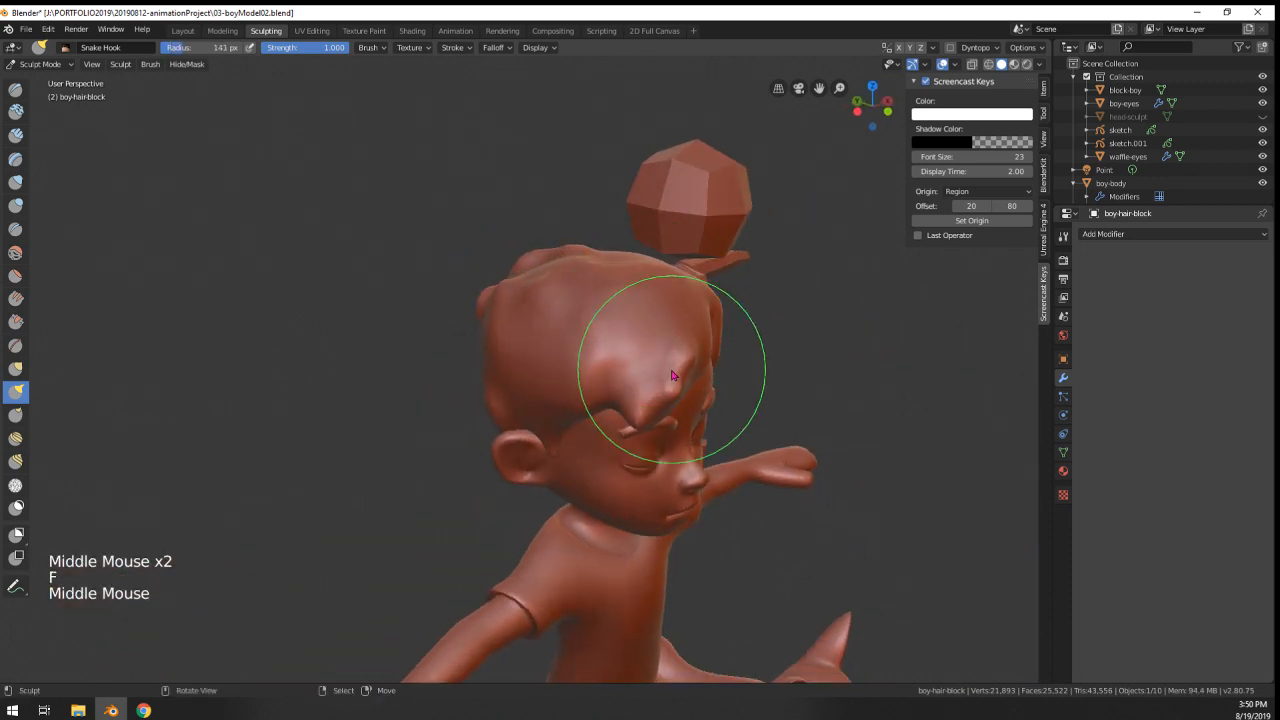
pyautogui.moveTo(671, 369); pyautogui.dragTo(659, 378)
# - Set the Snake Hook radius to 59 px and pull small pointed tips along the fringe's outer edge and the sideburn
pyautogui.moveTo(659, 378)
pyautogui.mouseDown(button='middle')
pyautogui.moveTo(541, 364)
pyautogui.moveTo(572, 362)
pyautogui.moveTo(564, 425)
pyautogui.mouseUp(button='middle')
pyautogui.moveTo(564, 425)
pyautogui.mouseDown(button='middle')
pyautogui.moveTo(509, 418)
pyautogui.moveTo(545, 420)
pyautogui.mouseUp(button='middle')
pyautogui.moveTo(545, 420)
pyautogui.keyDown('ctrl'); pyautogui.mouseDown(button='middle')
pyautogui.moveTo(538, 486)
pyautogui.moveTo(566, 480)
pyautogui.moveTo(552, 341)
pyautogui.moveTo(595, 329)
pyautogui.moveTo(584, 328)
pyautogui.mouseUp(button='middle'); pyautogui.keyUp('ctrl')
pyautogui.press('f')
pyautogui.click(432, 338)
pyautogui.press('f')
pyautogui.moveTo(448, 350)
pyautogui.mouseDown(button='middle')
pyautogui.moveTo(424, 338)
pyautogui.moveTo(639, 333)
pyautogui.mouseUp(button='middle')
pyautogui.click(406, 337)
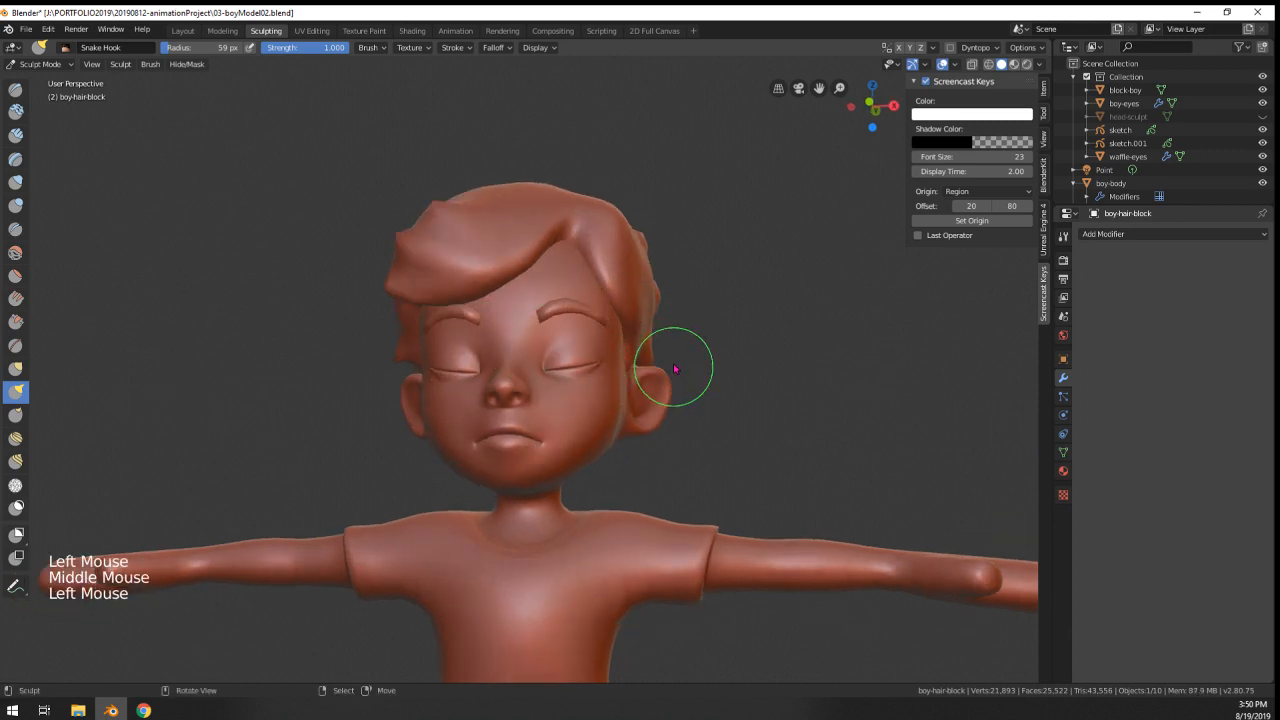
pyautogui.moveTo(666, 328); pyautogui.dragTo(386, 403, button='middle')
pyautogui.moveTo(386, 403); pyautogui.dragTo(421, 407)
pyautogui.moveTo(461, 415)
pyautogui.mouseDown(button='middle')
pyautogui.moveTo(657, 314)
pyautogui.moveTo(669, 277)
pyautogui.mouseUp(button='middle')
# - Refine the outer edge of the lock beside the parting with 41 px and 64 px Snake Hook brushes
pyautogui.press('f')
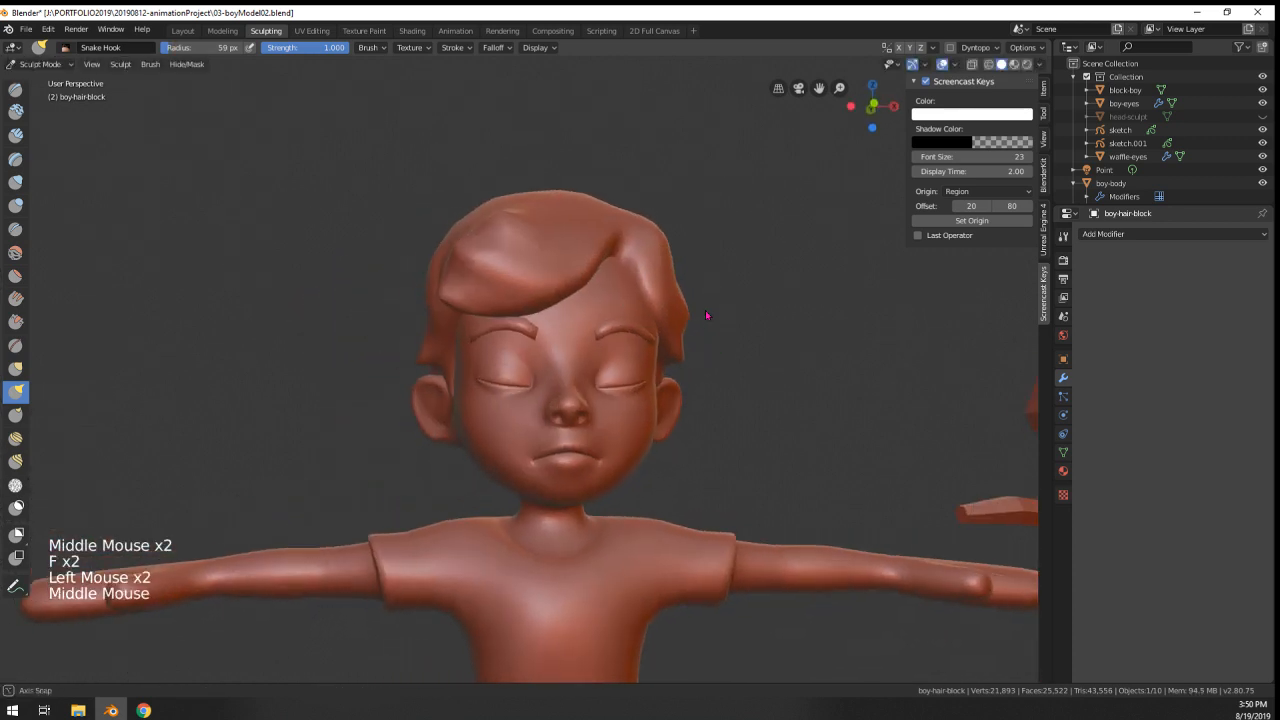
pyautogui.press('f')
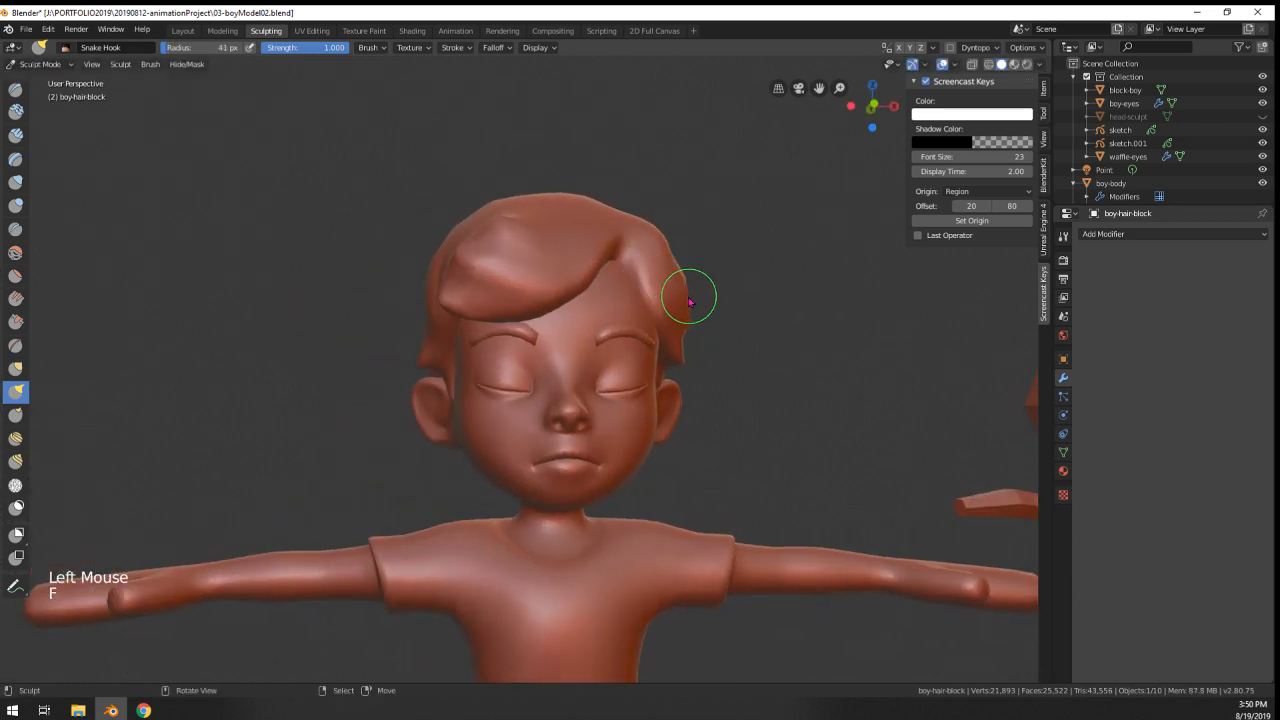
pyautogui.moveTo(689, 308); pyautogui.dragTo(690, 302)
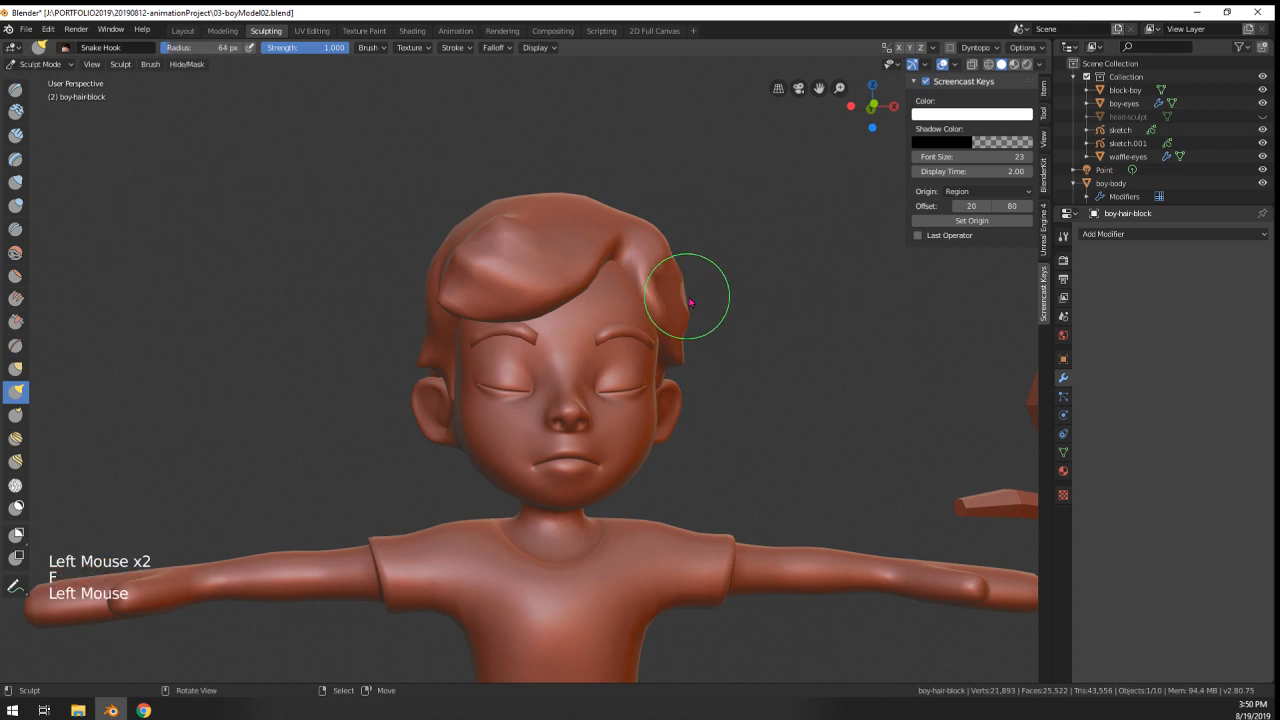
# - Examine the hair's silhouette from the front, side and rear
pyautogui.keyDown('ctrl'); pyautogui.moveTo(687, 239); pyautogui.dragTo(687, 270, button='middle'); pyautogui.keyUp('ctrl')
pyautogui.moveTo(687, 270); pyautogui.dragTo(700, 300, button='middle')
pyautogui.moveTo(700, 300)
pyautogui.mouseDown(button='middle')
pyautogui.moveTo(545, 342)
pyautogui.moveTo(532, 322)
pyautogui.mouseUp(button='middle')
pyautogui.moveTo(466, 254); pyautogui.dragTo(512, 258, button='middle')
pyautogui.moveTo(512, 258)
pyautogui.keyDown('shift'); pyautogui.mouseDown(button='middle')
pyautogui.moveTo(523, 277)
pyautogui.moveTo(555, 280)
pyautogui.mouseUp(button='middle'); pyautogui.keyUp('shift')
pyautogui.moveTo(555, 280); pyautogui.dragTo(532, 269, button='middle')
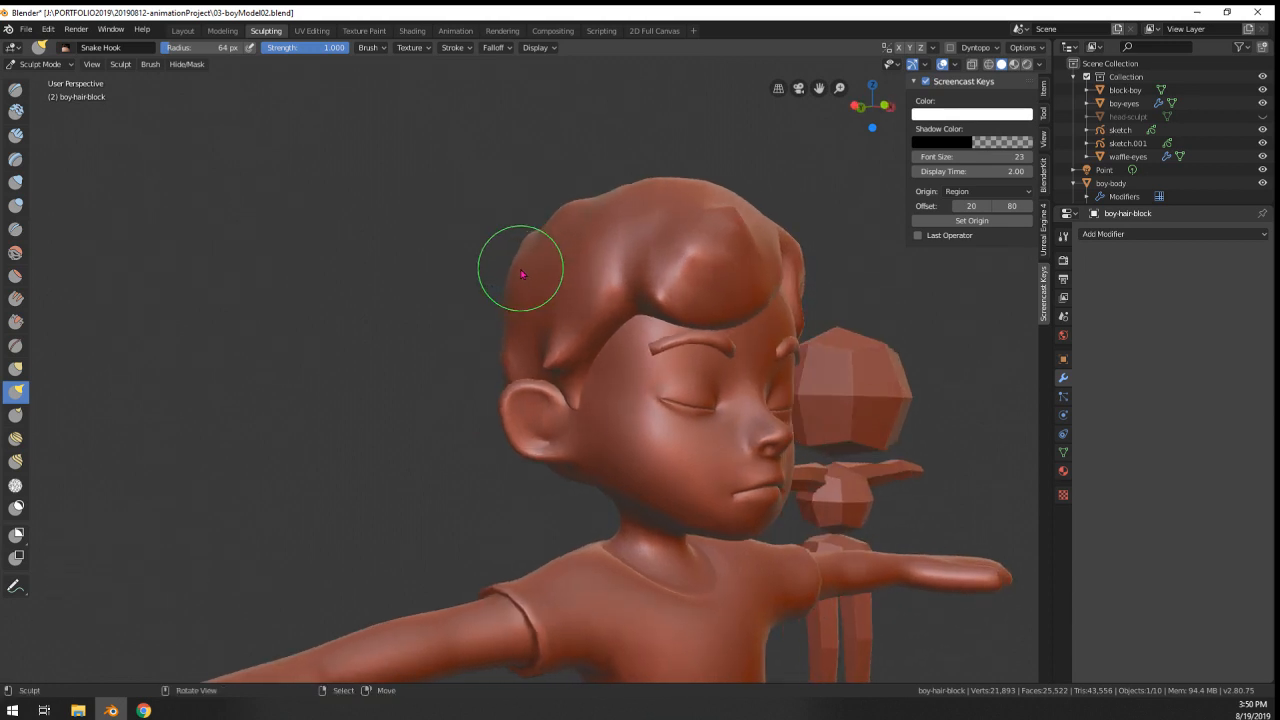
pyautogui.moveTo(451, 374)
pyautogui.mouseDown(button='middle')
pyautogui.moveTo(669, 410)
pyautogui.moveTo(572, 420)
pyautogui.moveTo(596, 354)
pyautogui.mouseUp(button='middle')
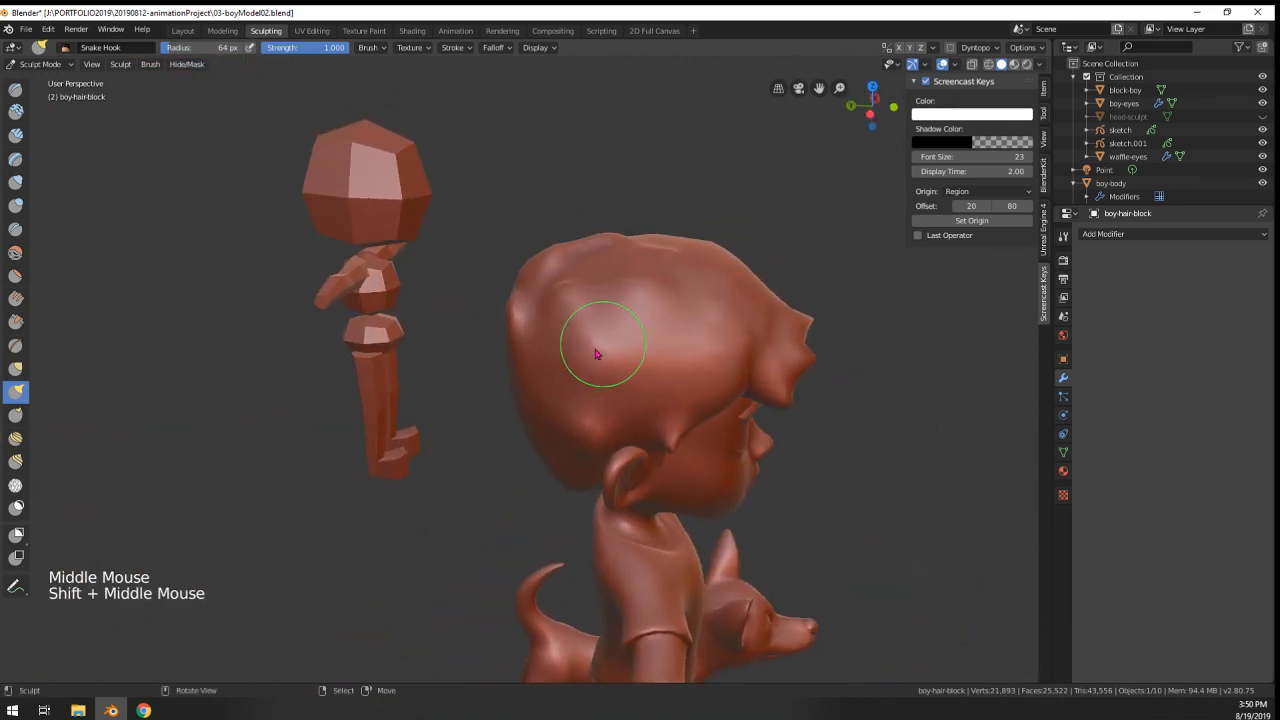
pyautogui.moveTo(558, 335)
pyautogui.mouseDown(button='middle')
pyautogui.moveTo(563, 217)
pyautogui.moveTo(660, 209)
pyautogui.moveTo(620, 260)
pyautogui.moveTo(517, 337)
pyautogui.moveTo(523, 271)
pyautogui.moveTo(500, 300)
pyautogui.moveTo(467, 298)
pyautogui.moveTo(417, 338)
pyautogui.mouseUp(button='middle')
# - Try to lift the fringe and shift the hair volume with a 219 px Snake Hook brush, then undo those strokes
pyautogui.press('f')
pyautogui.click(550, 316)
pyautogui.moveTo(251, 366); pyautogui.dragTo(280, 268)
pyautogui.moveTo(275, 355); pyautogui.dragTo(291, 285)
pyautogui.moveTo(291, 366); pyautogui.dragTo(306, 302)
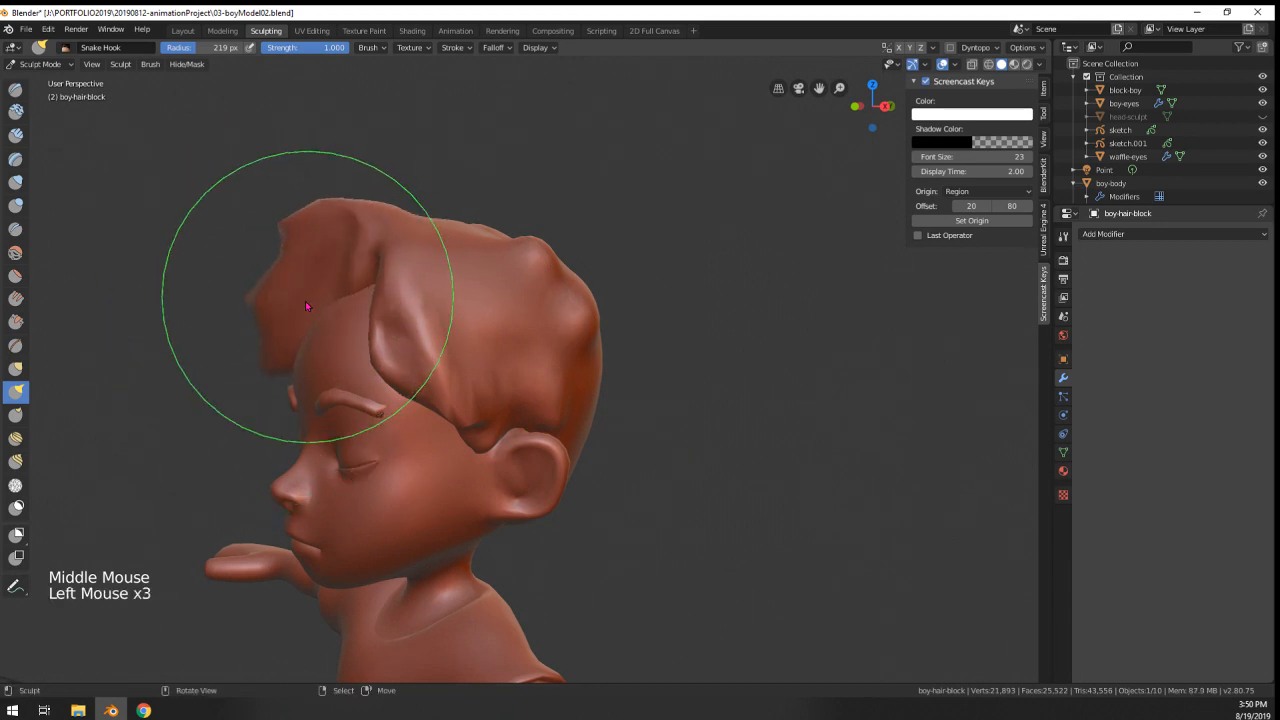
pyautogui.moveTo(306, 306)
pyautogui.mouseDown(button='middle')
pyautogui.moveTo(480, 266)
pyautogui.moveTo(423, 294)
pyautogui.mouseUp(button='middle')
pyautogui.hotkey('ctrl', 'z')
pyautogui.hotkey('ctrl', 'z')
pyautogui.hotkey('ctrl', 'z')
pyautogui.moveTo(429, 271); pyautogui.dragTo(470, 330)
pyautogui.moveTo(540, 260); pyautogui.dragTo(563, 296)
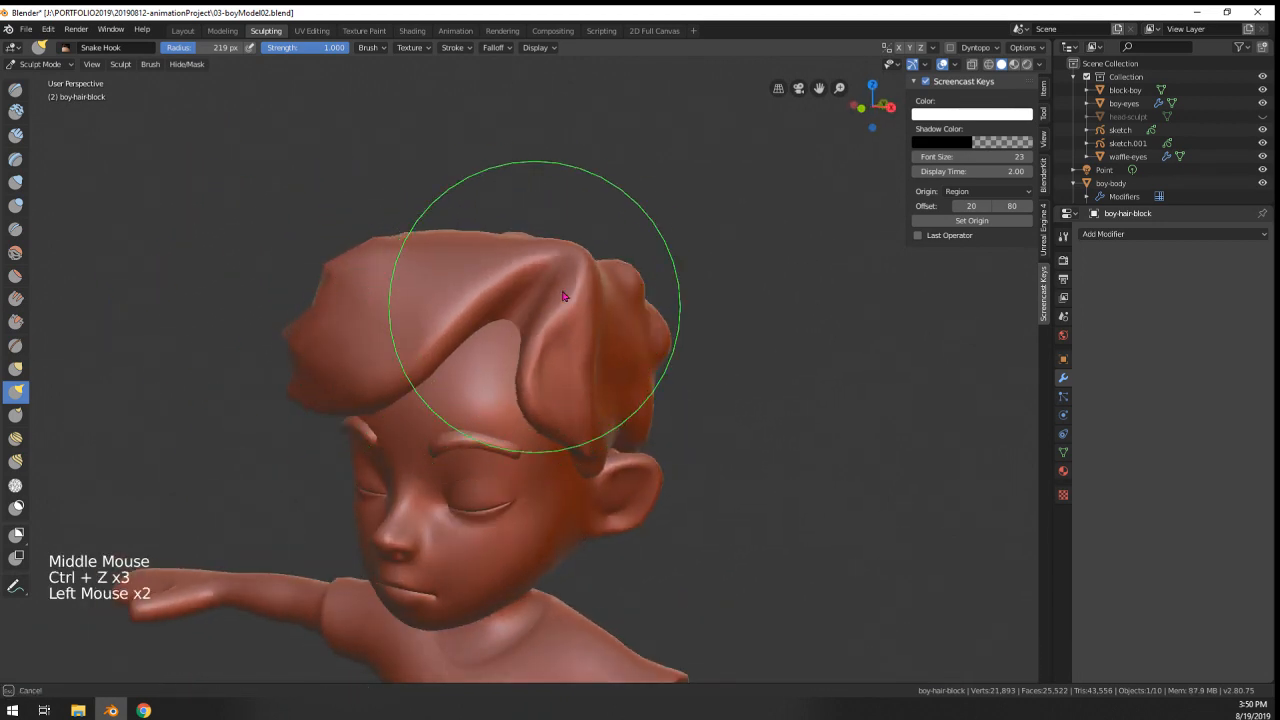
pyautogui.moveTo(563, 296)
pyautogui.mouseDown(button='middle')
pyautogui.moveTo(441, 297)
pyautogui.moveTo(609, 261)
pyautogui.mouseUp(button='middle')
pyautogui.hotkey('ctrl', 'z')
pyautogui.hotkey('ctrl', 'z')
pyautogui.hotkey('ctrl', 'z')
# - Set the Snake Hook radius to 82 px and pull up the contour of the lock beside the parting
pyautogui.press('f')
pyautogui.click(571, 260)
pyautogui.press('f')
pyautogui.click(587, 254)
pyautogui.moveTo(651, 223); pyautogui.dragTo(673, 211)
pyautogui.moveTo(673, 213); pyautogui.dragTo(660, 254, button='middle')
pyautogui.moveTo(669, 252); pyautogui.dragTo(675, 244)
pyautogui.moveTo(650, 280); pyautogui.dragTo(656, 274)
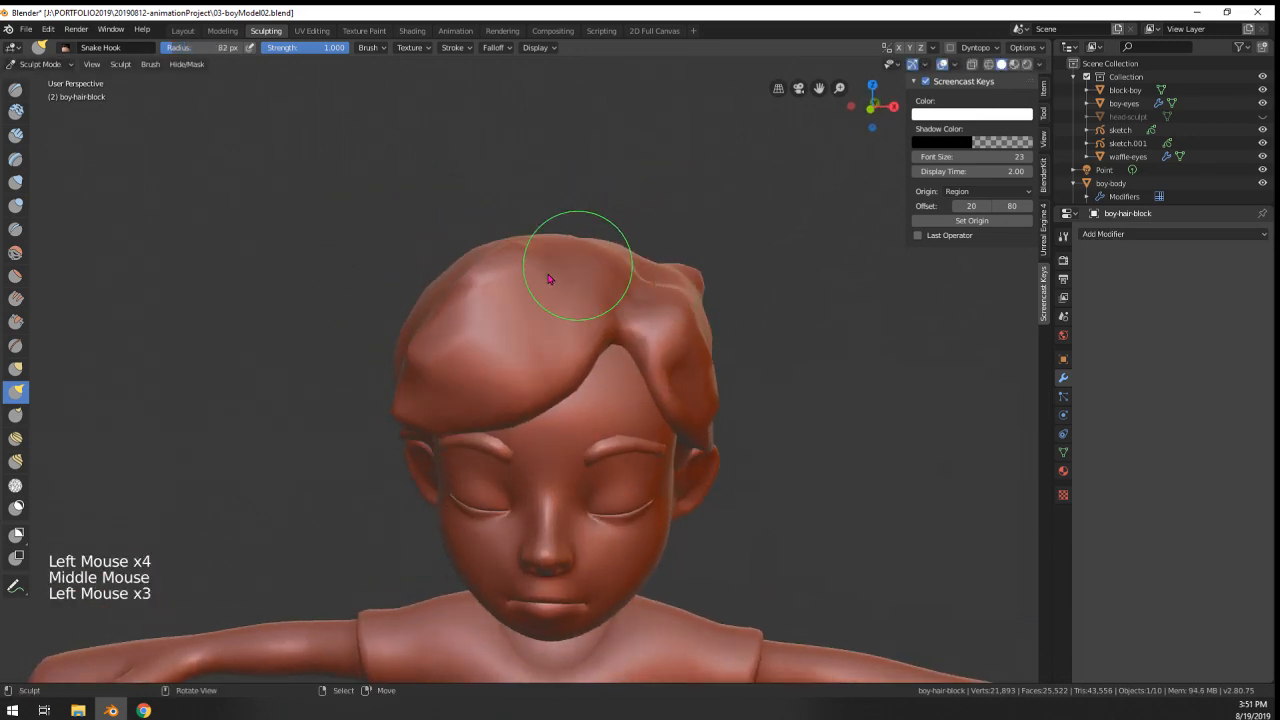
# - Carve the parting between the fringe and the side lock with an 82 px Crease brush
pyautogui.moveTo(548, 279); pyautogui.dragTo(109, 248, button='middle')
pyautogui.click(18, 230)
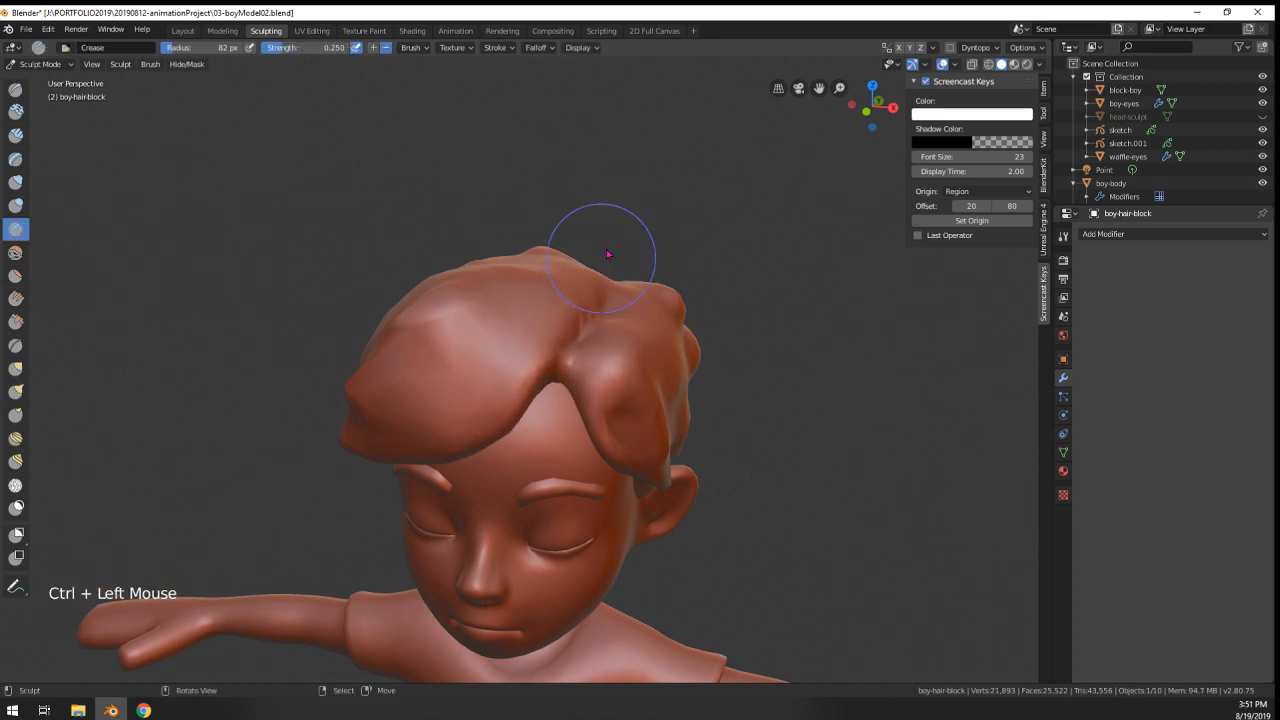
pyautogui.moveTo(607, 254)
pyautogui.mouseDown(button='middle')
pyautogui.moveTo(590, 275)
pyautogui.moveTo(600, 240)
pyautogui.mouseUp(button='middle')
# - Switch to the Grab brush at 137 px and adjust the top of the hair near the parting
pyautogui.moveTo(600, 240); pyautogui.dragTo(603, 289, button='middle')
pyautogui.press('g')
pyautogui.press('f')
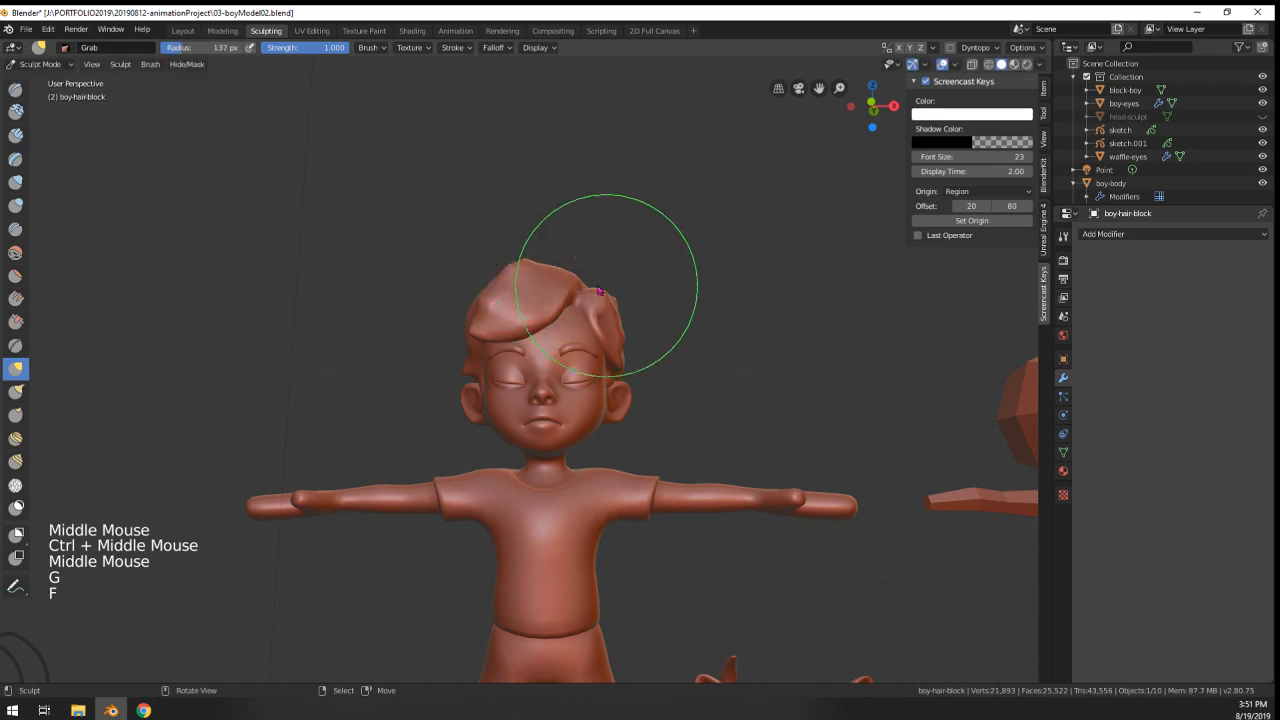
pyautogui.moveTo(570, 289); pyautogui.dragTo(571, 280)
# - Reduce the Grab radius to 97 px and reshape the front profile of the fringe from the side
pyautogui.moveTo(573, 281)
pyautogui.mouseDown(button='middle')
pyautogui.moveTo(689, 301)
pyautogui.moveTo(666, 314)
pyautogui.moveTo(650, 292)
pyautogui.mouseUp(button='middle')
pyautogui.press('f')
pyautogui.click(646, 312)
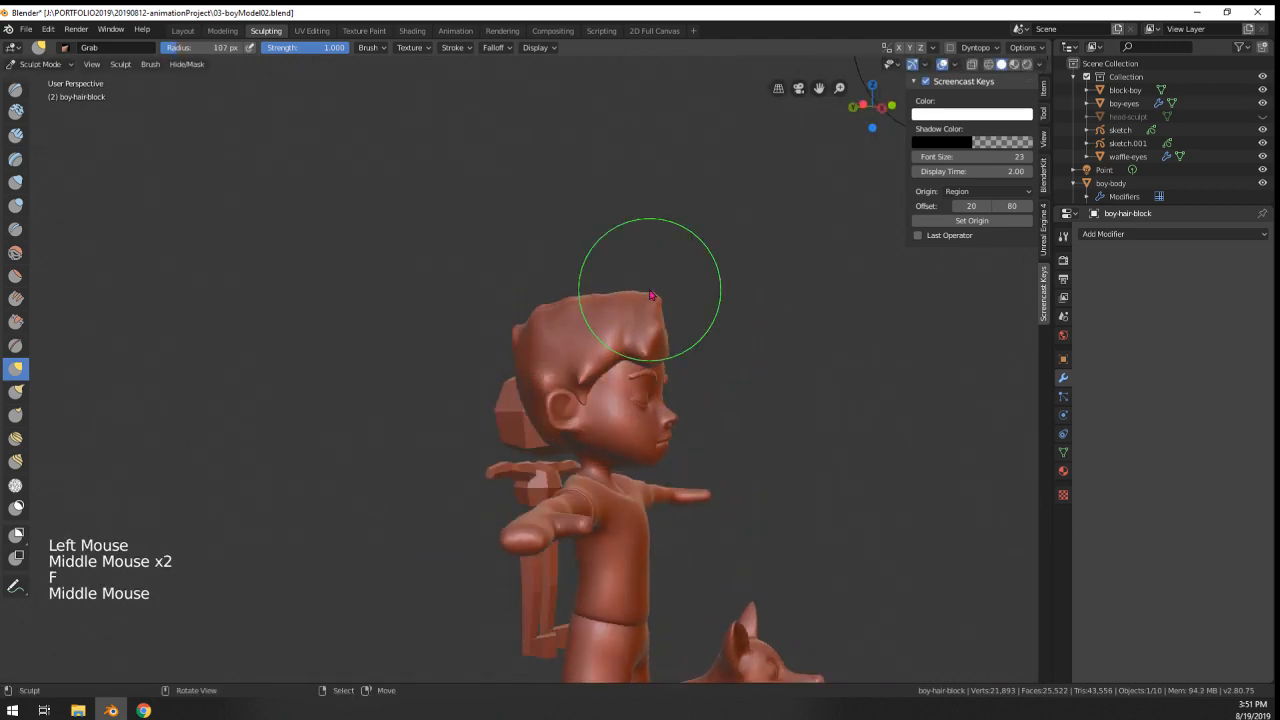
pyautogui.press('f')
pyautogui.click(643, 300)
pyautogui.moveTo(640, 300); pyautogui.dragTo(637, 300)
pyautogui.moveTo(637, 300); pyautogui.dragTo(660, 306, button='middle')
pyautogui.moveTo(660, 306); pyautogui.dragTo(672, 325)
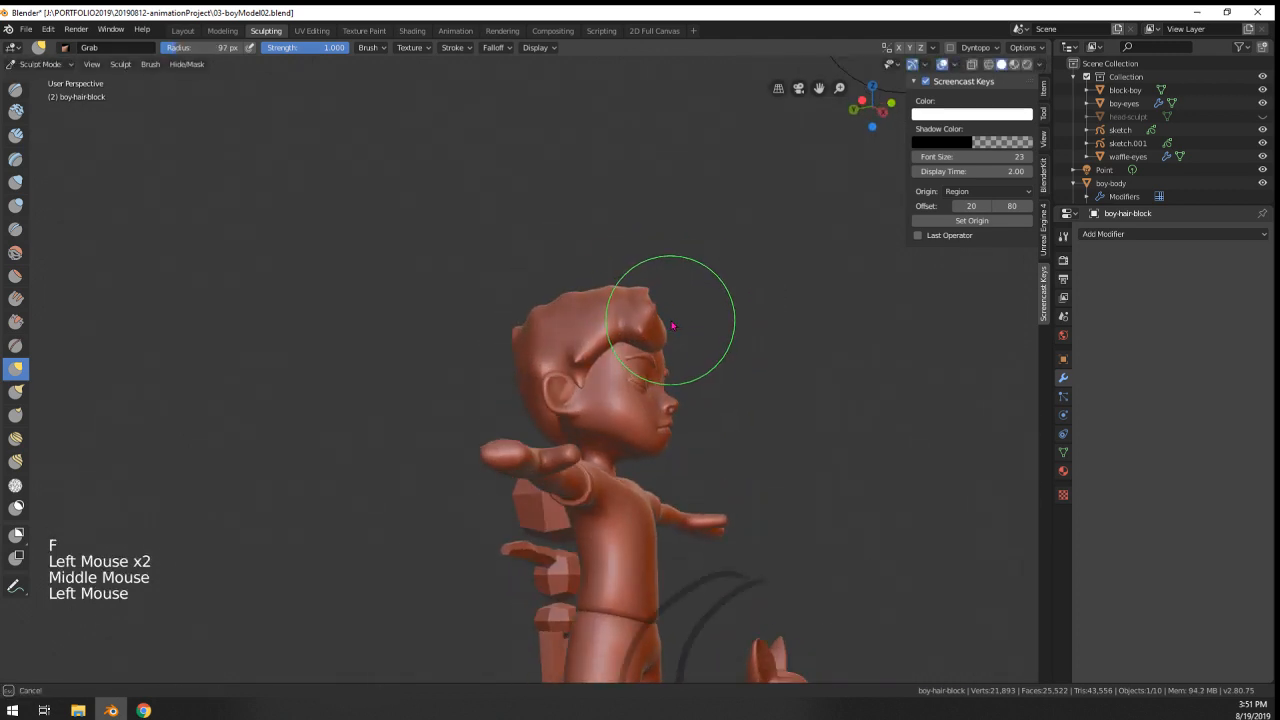
pyautogui.moveTo(666, 303); pyautogui.dragTo(648, 315, button='middle')
pyautogui.moveTo(648, 315); pyautogui.dragTo(537, 364, button='middle')
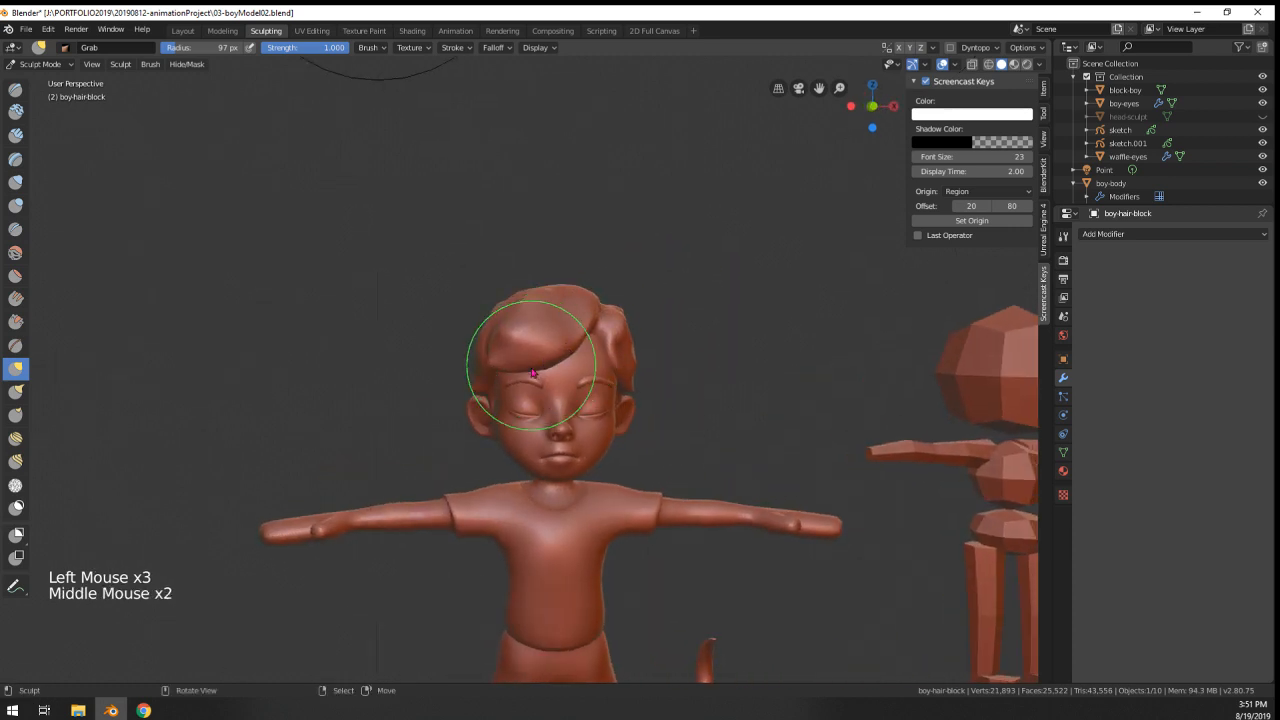
# - Enlarge the Grab radius to 141 px and adjust the lower edge and outer tip of the fringe
pyautogui.press('f')
pyautogui.click(550, 368)
pyautogui.moveTo(548, 368); pyautogui.dragTo(543, 364)
pyautogui.moveTo(550, 358); pyautogui.dragTo(421, 339, button='middle')
pyautogui.moveTo(421, 336); pyautogui.dragTo(424, 332)
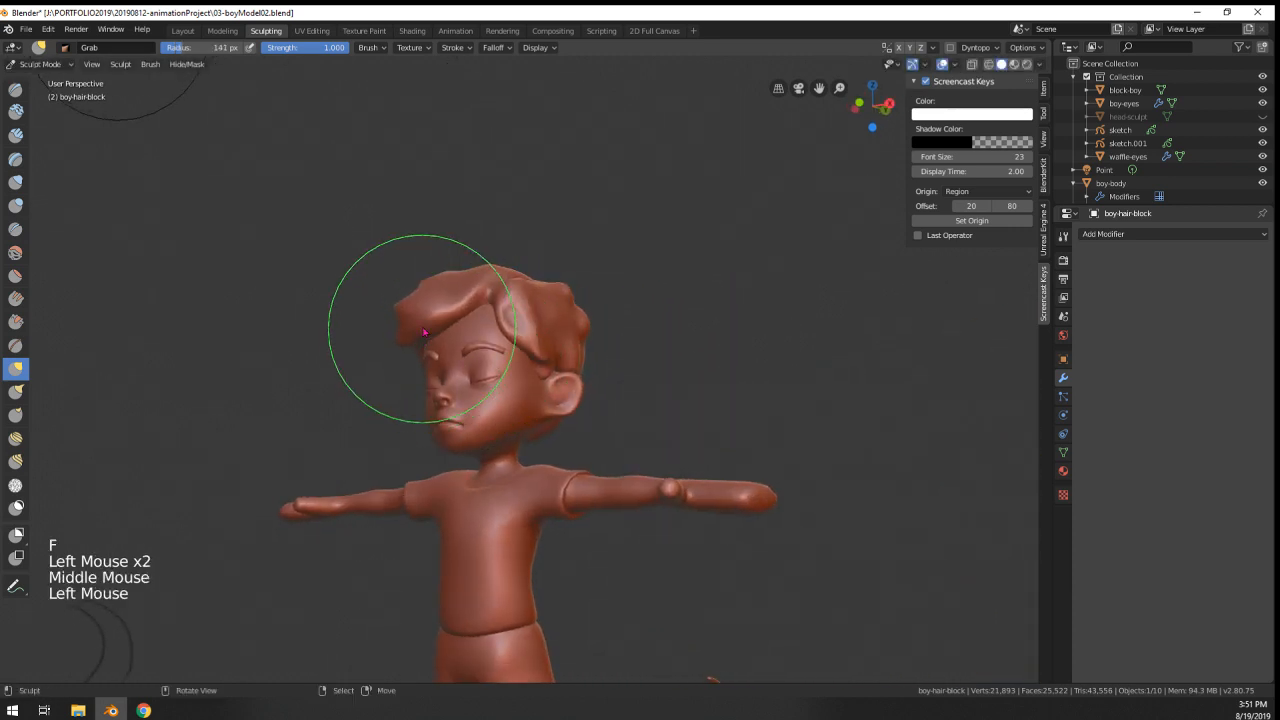
pyautogui.moveTo(424, 332); pyautogui.dragTo(470, 262, button='middle')
pyautogui.moveTo(470, 262)
pyautogui.mouseDown(button='middle')
pyautogui.moveTo(443, 249)
pyautogui.moveTo(363, 283)
pyautogui.moveTo(503, 246)
pyautogui.moveTo(491, 321)
pyautogui.moveTo(490, 268)
pyautogui.mouseUp(button='middle')
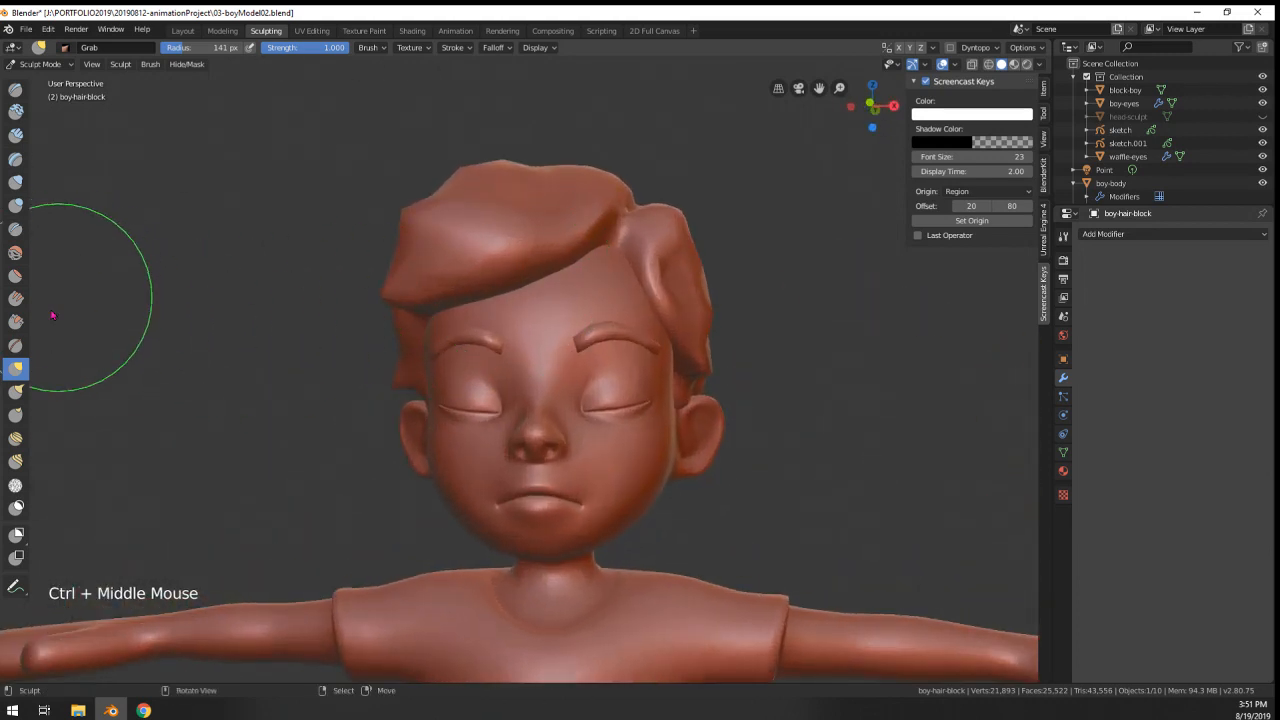
# - Sharpen the lower edge of the fringe with a 49 px Pinch/Magnify brush
pyautogui.click(15, 347)
pyautogui.moveTo(393, 247); pyautogui.dragTo(466, 266, button='middle')
pyautogui.press('f')
pyautogui.click(476, 312)
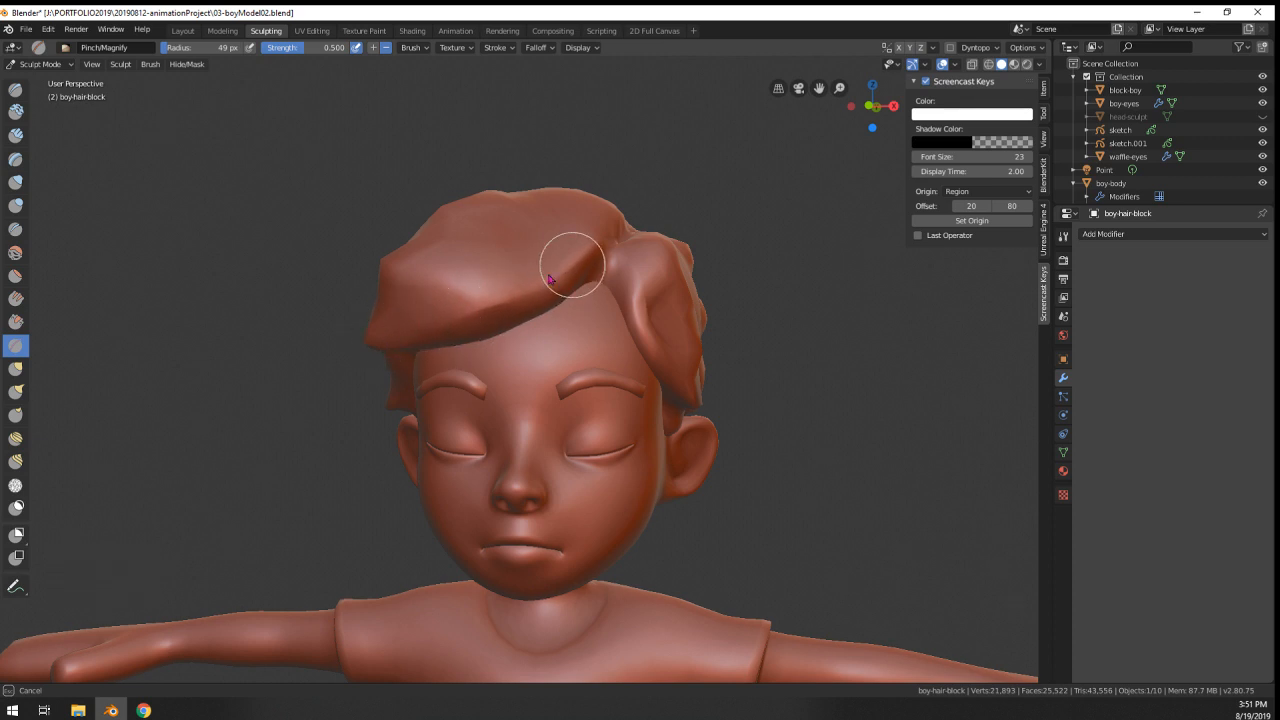
pyautogui.moveTo(385, 346); pyautogui.dragTo(392, 334)
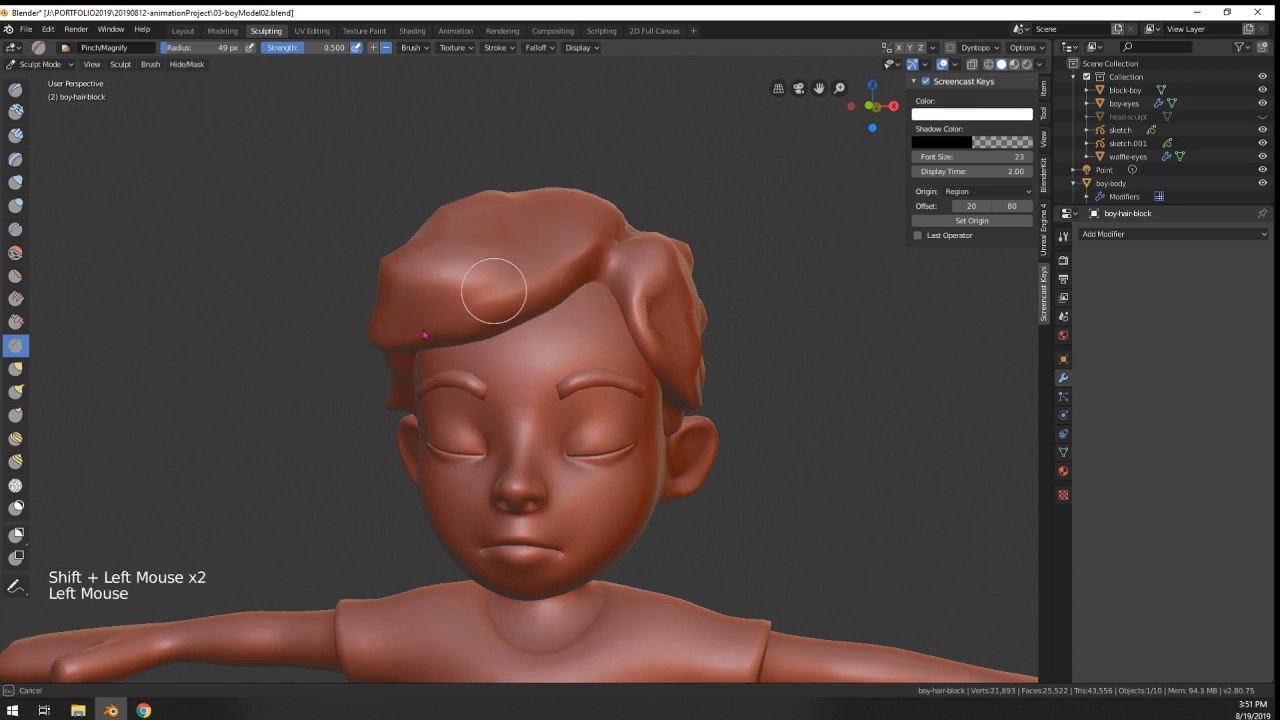
# - Smooth the fringe's outer tip, underside and upper surface
pyautogui.moveTo(655, 193)
pyautogui.mouseDown(button='middle')
pyautogui.moveTo(577, 186)
pyautogui.moveTo(603, 157)
pyautogui.mouseUp(button='middle')
pyautogui.keyDown('shift'); pyautogui.moveTo(385, 246); pyautogui.dragTo(379, 251); pyautogui.keyUp('shift')
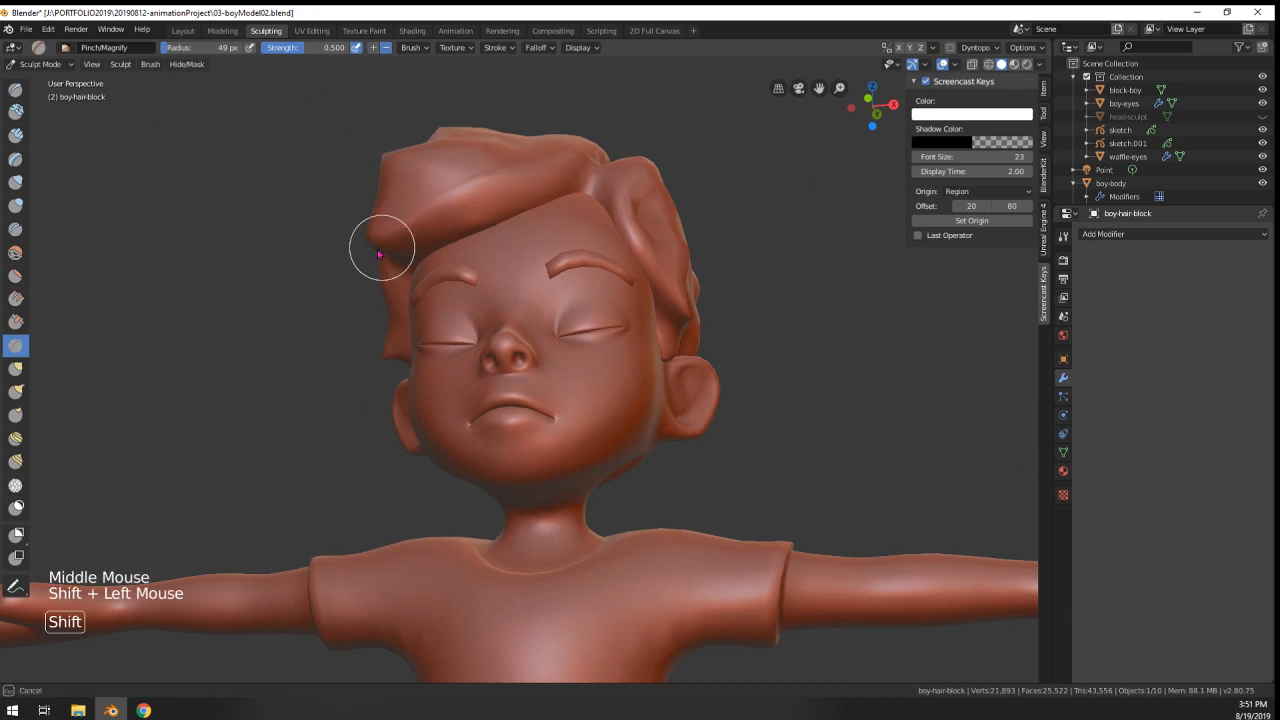
pyautogui.moveTo(646, 168); pyautogui.dragTo(580, 265, button='middle')
pyautogui.keyDown('shift'); pyautogui.moveTo(580, 265); pyautogui.dragTo(457, 318); pyautogui.keyUp('shift')
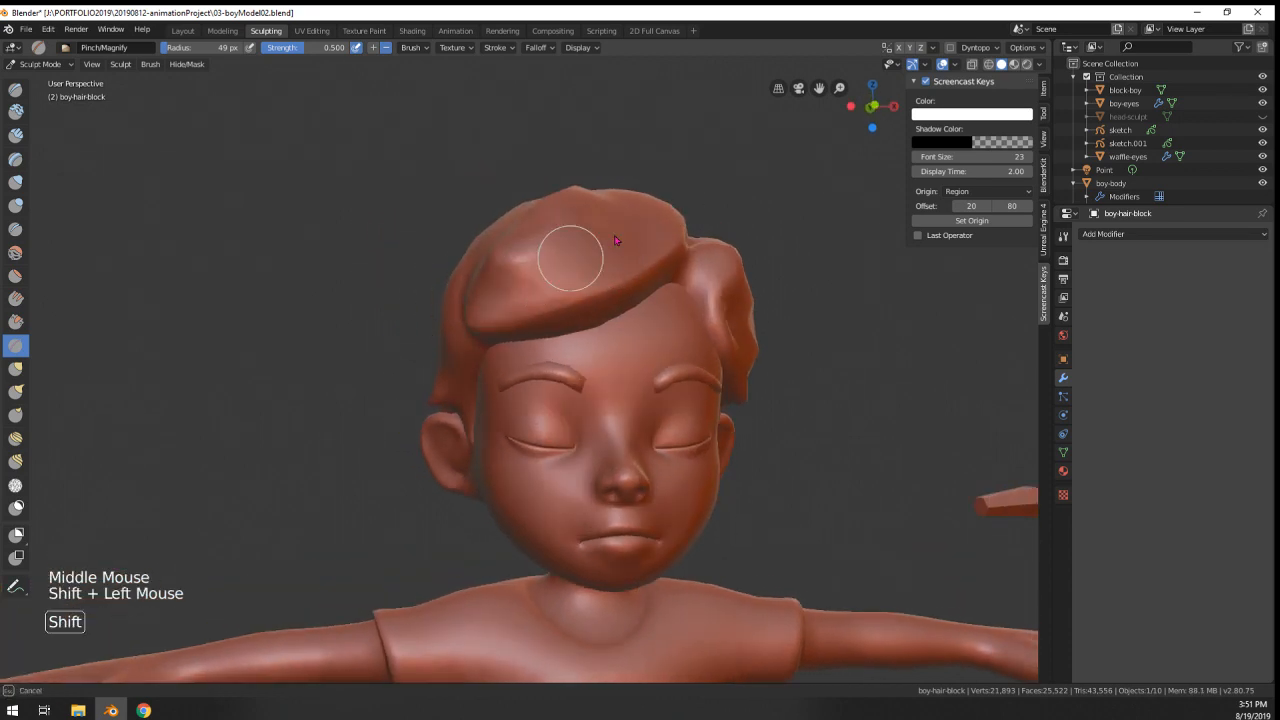
pyautogui.keyDown('shift'); pyautogui.moveTo(615, 240); pyautogui.dragTo(617, 191); pyautogui.keyUp('shift')
# - Pinch the fringe's lower edge and the ridge of the lock beside the parting into crisper lines
pyautogui.moveTo(592, 286); pyautogui.dragTo(488, 333)
pyautogui.keyDown('ctrl'); pyautogui.moveTo(669, 191); pyautogui.dragTo(670, 310, button='middle'); pyautogui.keyUp('ctrl')
pyautogui.moveTo(670, 310); pyautogui.dragTo(572, 340, button='middle')
pyautogui.keyDown('ctrl'); pyautogui.moveTo(572, 340); pyautogui.dragTo(575, 240, button='middle'); pyautogui.keyUp('ctrl')
pyautogui.moveTo(560, 250)
pyautogui.mouseDown()
pyautogui.moveTo(575, 315)
pyautogui.moveTo(543, 271)
pyautogui.moveTo(600, 287)
pyautogui.mouseUp()
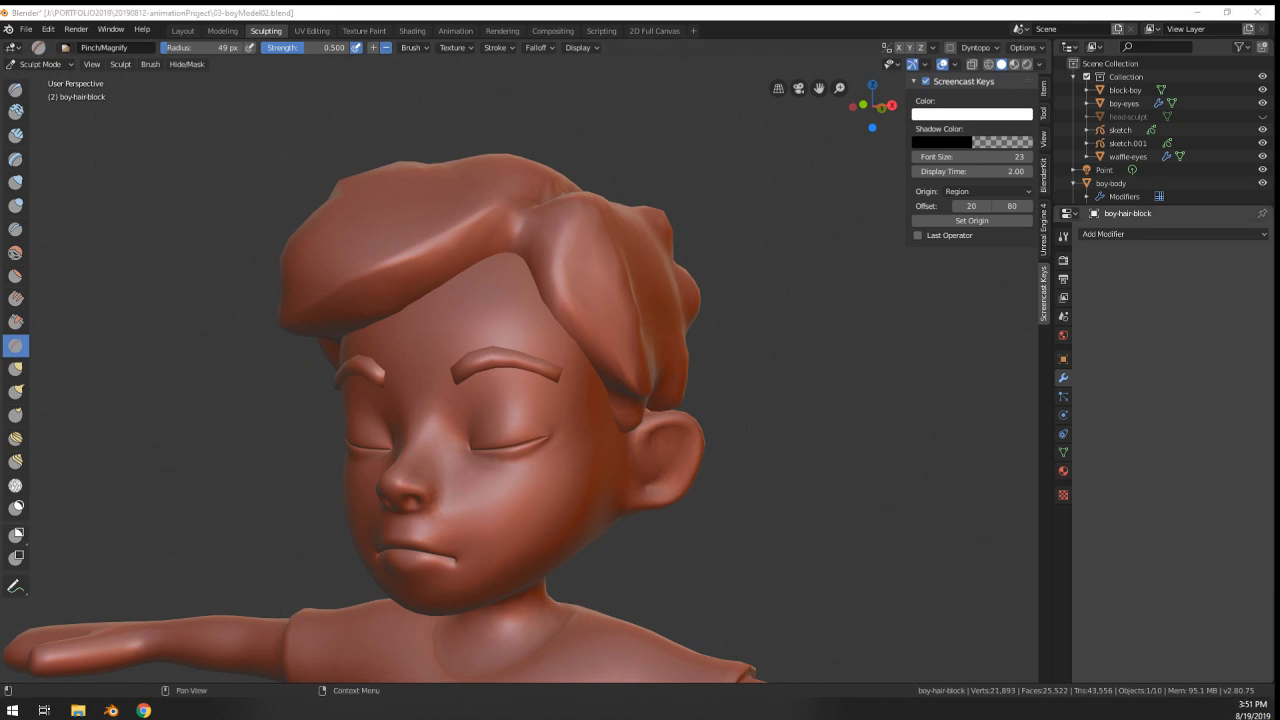
# - Pinch the hairline above the ear on the fringe side and smooth the surrounding hair
pyautogui.moveTo(646, 423); pyautogui.dragTo(613, 345, button='middle')
pyautogui.moveTo(603, 345); pyautogui.dragTo(570, 376)
pyautogui.keyDown('shift'); pyautogui.moveTo(562, 366); pyautogui.dragTo(602, 323); pyautogui.keyUp('shift')
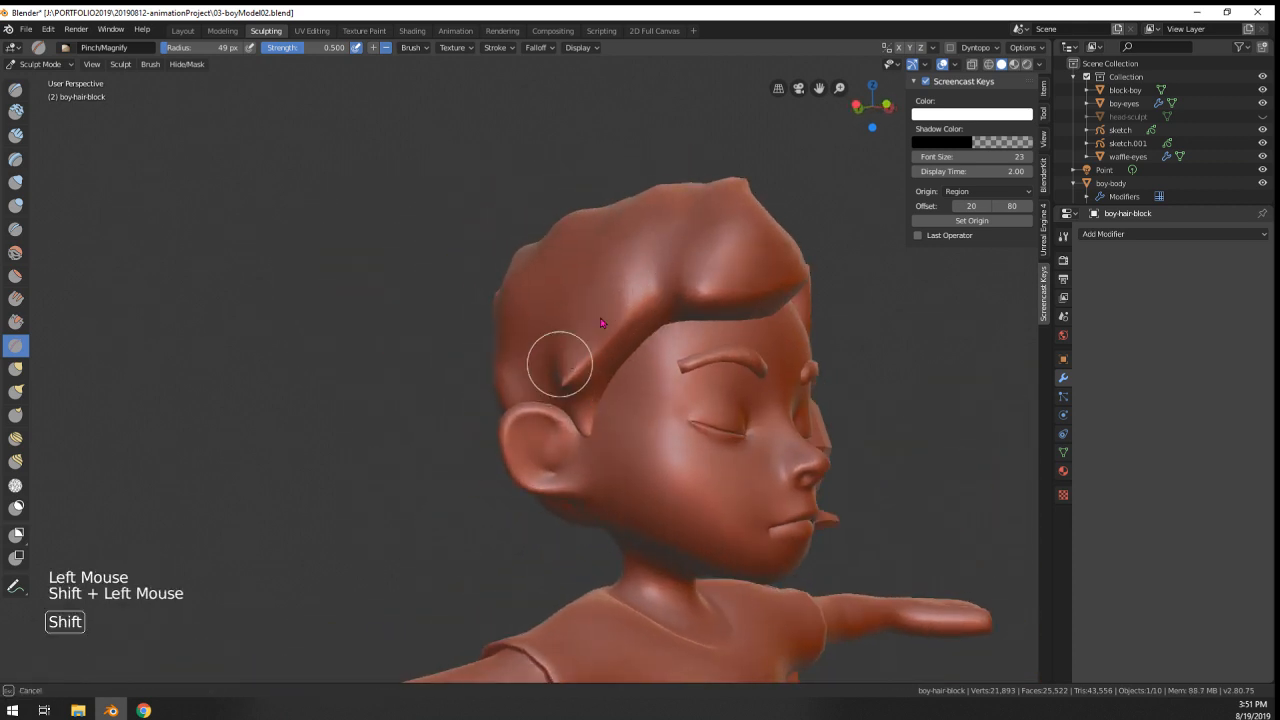
pyautogui.moveTo(579, 372); pyautogui.dragTo(543, 331, button='middle')
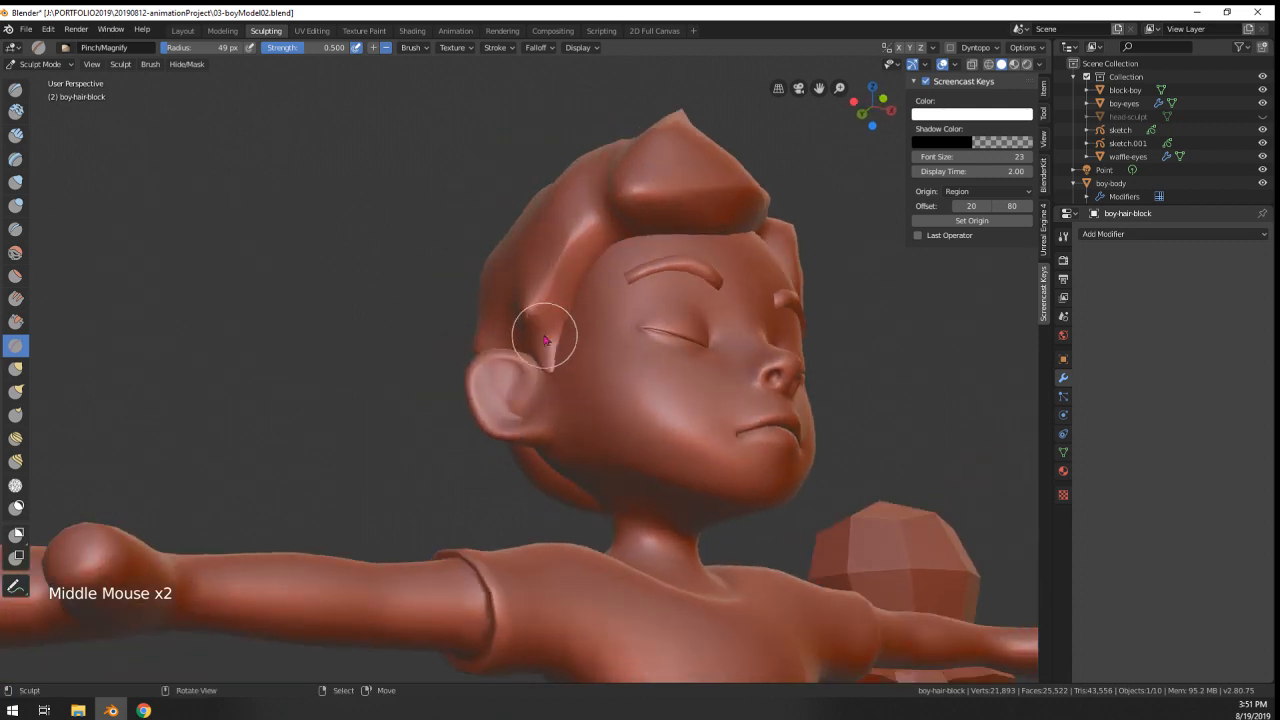
# - Smooth the hairline above the ear, then pinch and smooth the front edge of the lock beside the parting
pyautogui.moveTo(543, 331)
pyautogui.keyDown('shift'); pyautogui.mouseDown()
pyautogui.moveTo(547, 367)
pyautogui.moveTo(525, 303)
pyautogui.moveTo(542, 354)
pyautogui.mouseUp(); pyautogui.keyUp('shift')
pyautogui.moveTo(632, 290)
pyautogui.mouseDown(button='middle')
pyautogui.moveTo(560, 346)
pyautogui.moveTo(568, 279)
pyautogui.moveTo(540, 300)
pyautogui.moveTo(524, 290)
pyautogui.mouseUp(button='middle')
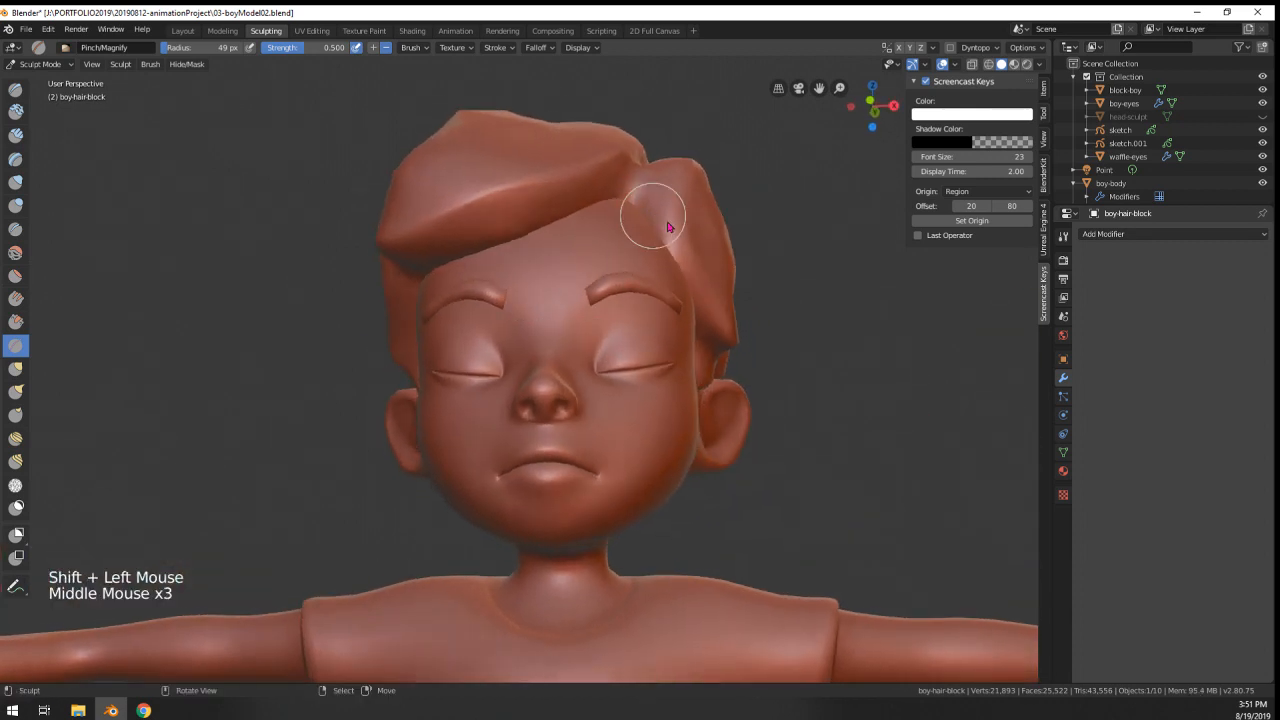
pyautogui.moveTo(669, 227); pyautogui.dragTo(651, 243, button='middle')
pyautogui.moveTo(651, 243); pyautogui.dragTo(618, 218)
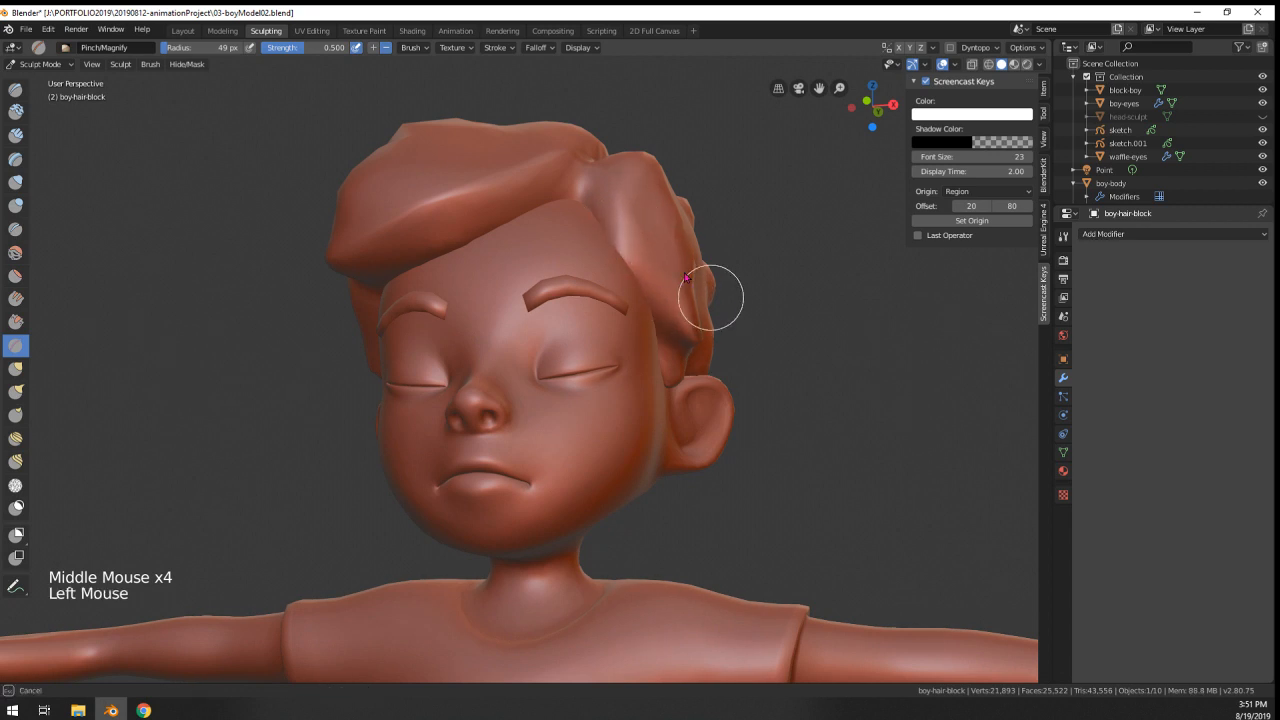
pyautogui.moveTo(659, 331)
pyautogui.keyDown('shift'); pyautogui.mouseDown()
pyautogui.moveTo(636, 296)
pyautogui.moveTo(674, 301)
pyautogui.mouseUp(); pyautogui.keyUp('shift')
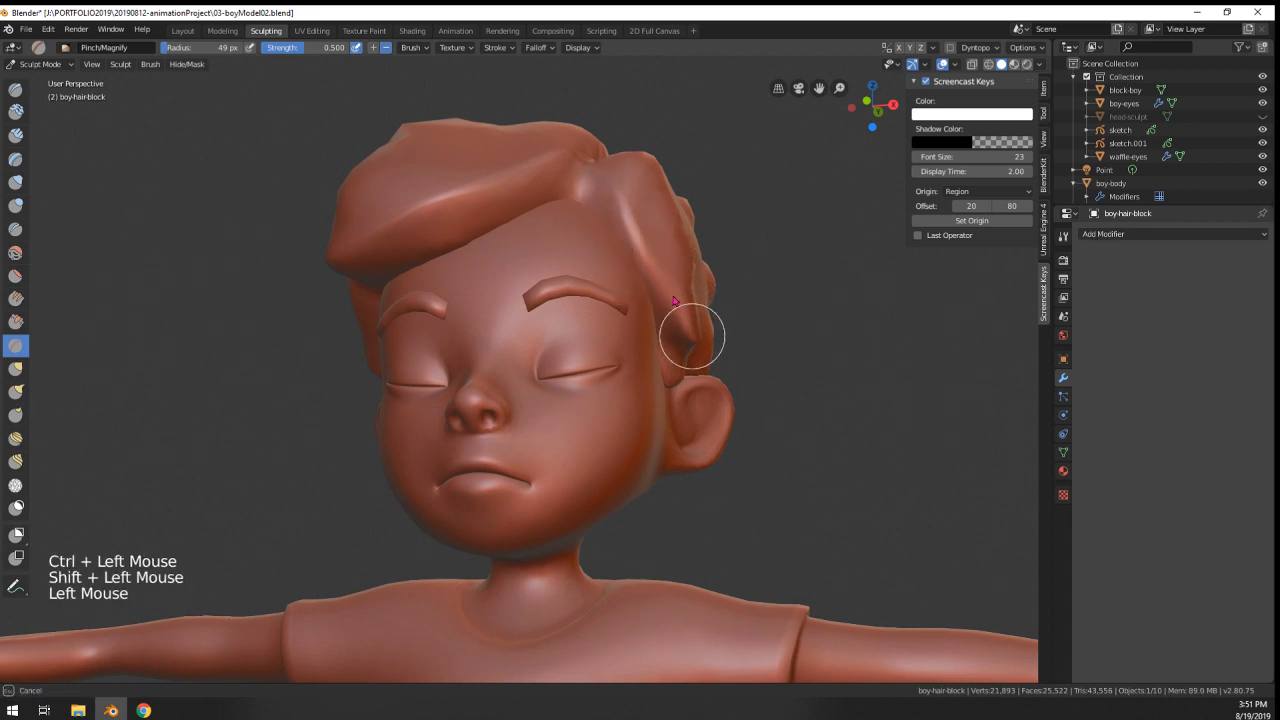
# - Reshape the side lock beside the parting over the temple with a 101 px Grab brush
pyautogui.keyDown('ctrl'); pyautogui.moveTo(692, 188); pyautogui.dragTo(692, 276, button='middle'); pyautogui.keyUp('ctrl')
pyautogui.moveTo(692, 276); pyautogui.dragTo(560, 385, button='middle')
pyautogui.press('g')
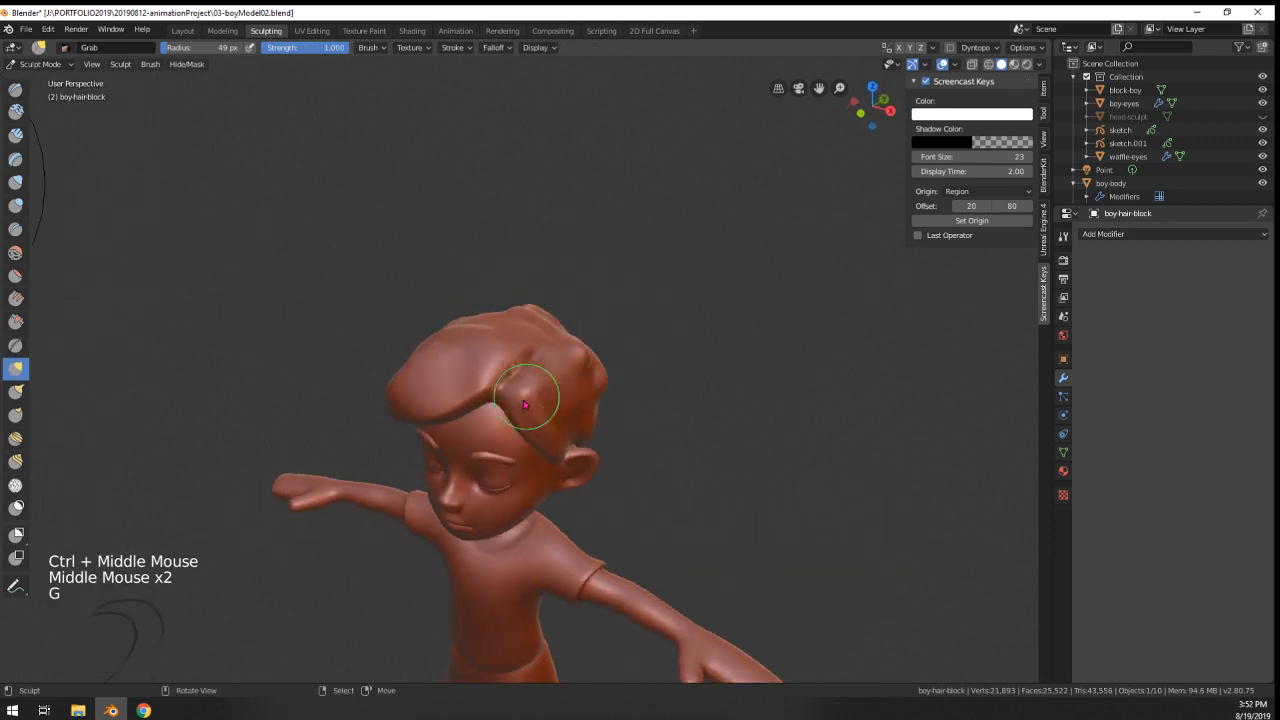
pyautogui.press('f')
pyautogui.click(523, 413)
pyautogui.moveTo(524, 418); pyautogui.dragTo(514, 425)
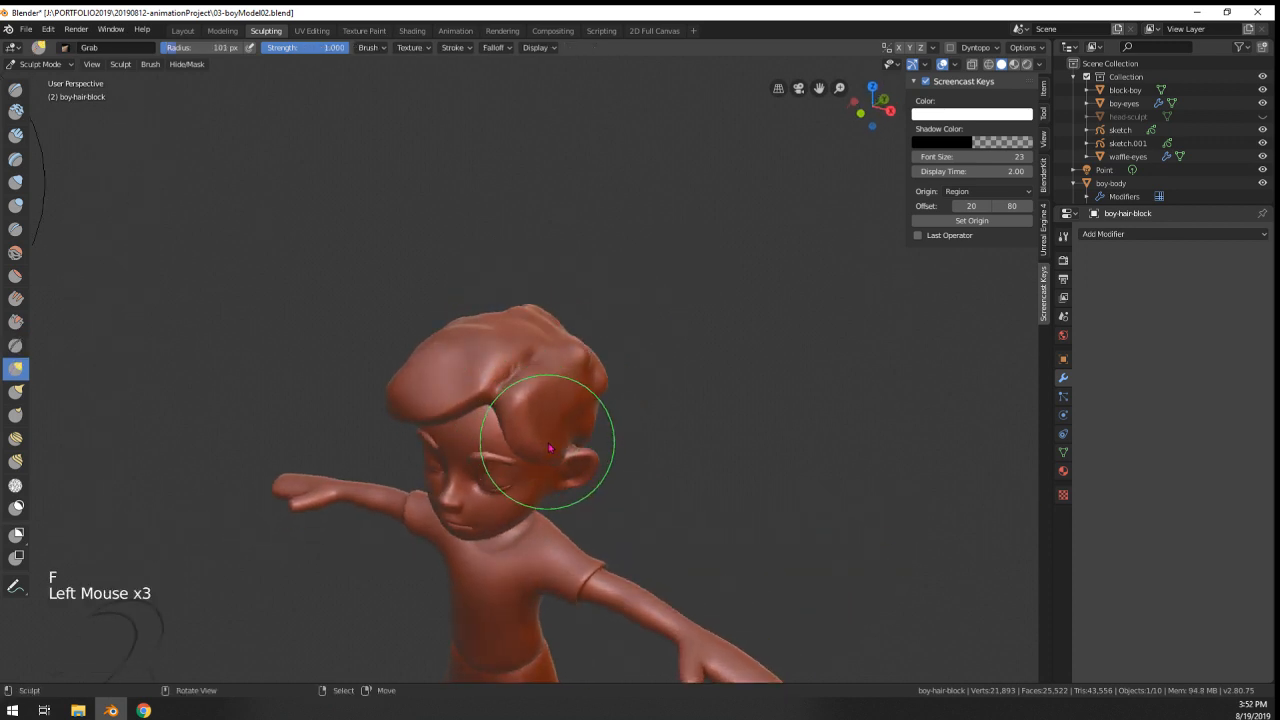
# - Smooth the surface of the side lock and nudge the outline of the hair behind it
pyautogui.moveTo(549, 447); pyautogui.dragTo(555, 340, button='middle')
pyautogui.keyDown('shift'); pyautogui.moveTo(540, 340); pyautogui.dragTo(530, 345); pyautogui.keyUp('shift')
pyautogui.moveTo(530, 345)
pyautogui.mouseDown(button='middle')
pyautogui.moveTo(656, 288)
pyautogui.moveTo(556, 379)
pyautogui.mouseUp(button='middle')
pyautogui.moveTo(577, 368); pyautogui.dragTo(570, 367)
pyautogui.moveTo(570, 367)
pyautogui.mouseDown(button='middle')
pyautogui.moveTo(635, 350)
pyautogui.moveTo(637, 316)
pyautogui.mouseUp(button='middle')
pyautogui.moveTo(637, 316); pyautogui.dragTo(634, 319)
# - Nudge the fringe's outer tip into shape with a 57 px Grab brush
pyautogui.moveTo(634, 319)
pyautogui.mouseDown(button='middle')
pyautogui.moveTo(635, 363)
pyautogui.moveTo(522, 365)
pyautogui.moveTo(635, 364)
pyautogui.moveTo(585, 430)
pyautogui.moveTo(575, 476)
pyautogui.moveTo(548, 390)
pyautogui.mouseUp(button='middle')
pyautogui.moveTo(548, 390); pyautogui.dragTo(510, 345, button='middle')
pyautogui.press('f')
pyautogui.click(481, 342)
pyautogui.moveTo(487, 335); pyautogui.dragTo(481, 341)
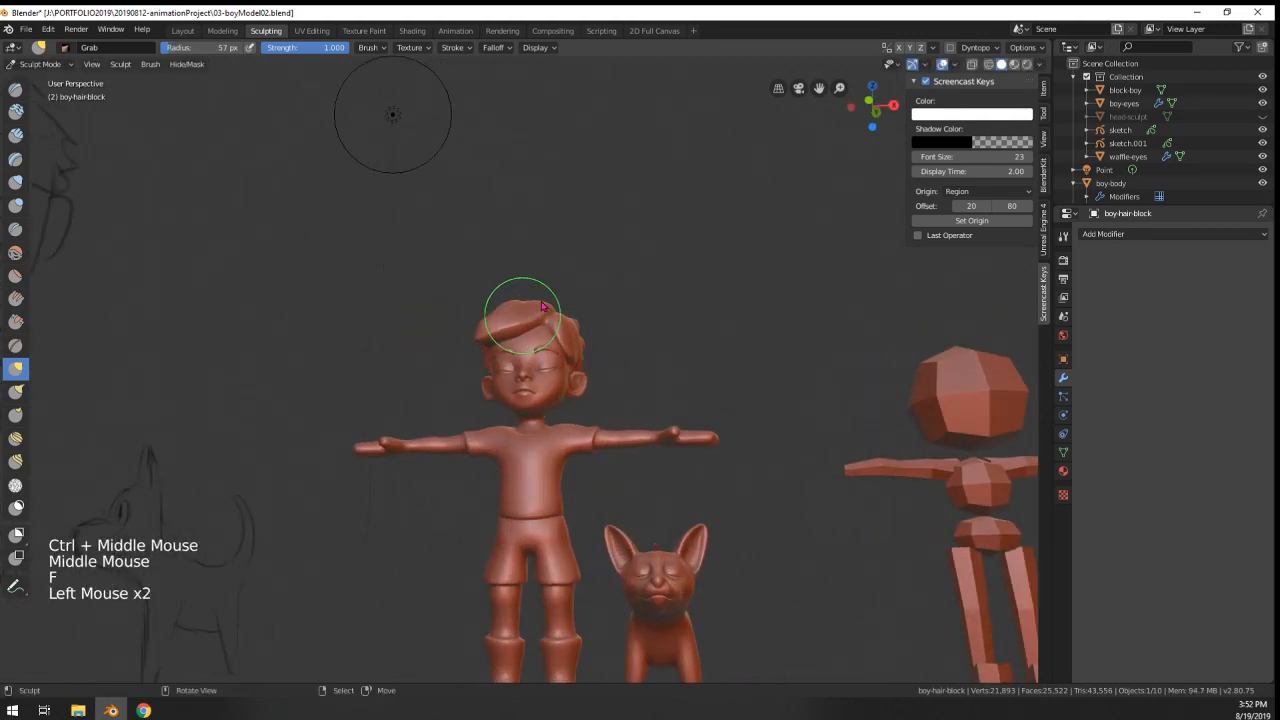
# - Push down the top of the hair near the parting with an 88 px Grab brush
pyautogui.keyDown('ctrl'); pyautogui.moveTo(542, 306); pyautogui.dragTo(572, 425, button='middle'); pyautogui.keyUp('ctrl')
pyautogui.moveTo(572, 425); pyautogui.dragTo(588, 402, button='middle')
pyautogui.keyDown('ctrl'); pyautogui.moveTo(588, 402); pyautogui.dragTo(574, 328, button='middle'); pyautogui.keyUp('ctrl')
pyautogui.press('f')
pyautogui.click(598, 307)
pyautogui.moveTo(543, 306); pyautogui.dragTo(544, 316)
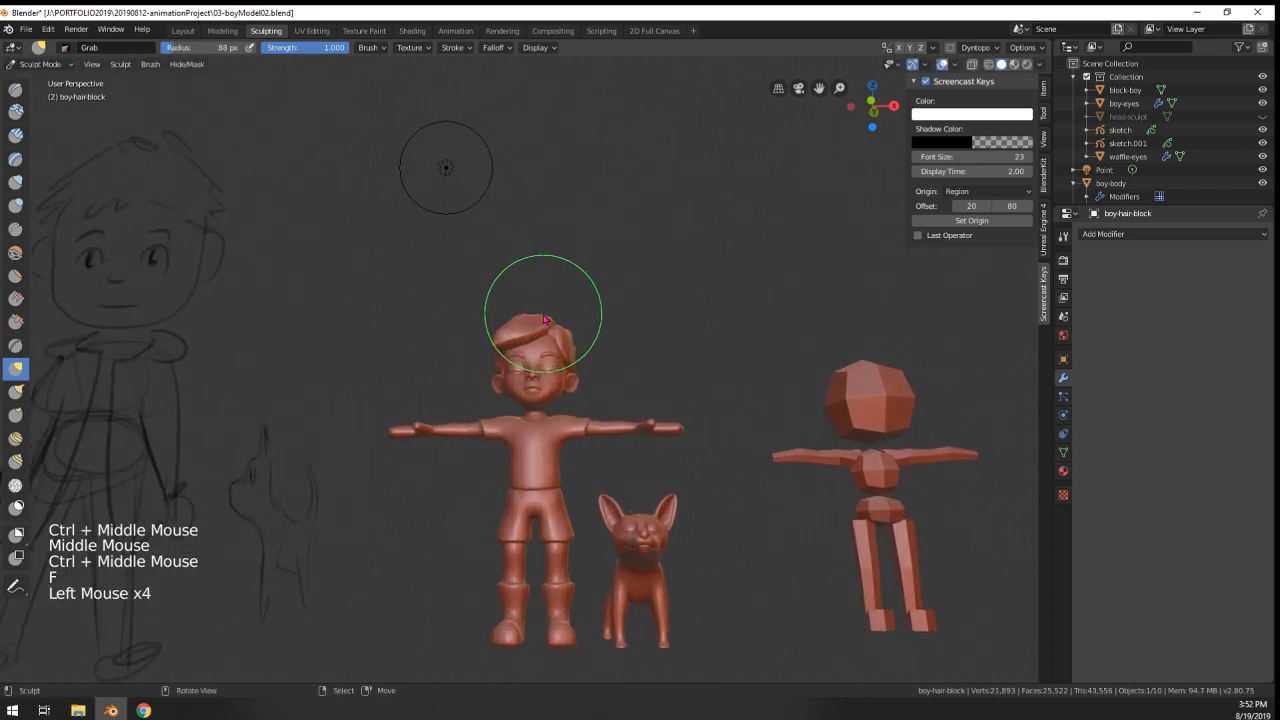
# - Adjust the fringe's upper contour with the 88 px Grab brush and enlarge the brush radius to 99 px
pyautogui.moveTo(560, 317); pyautogui.dragTo(515, 325, button='middle')
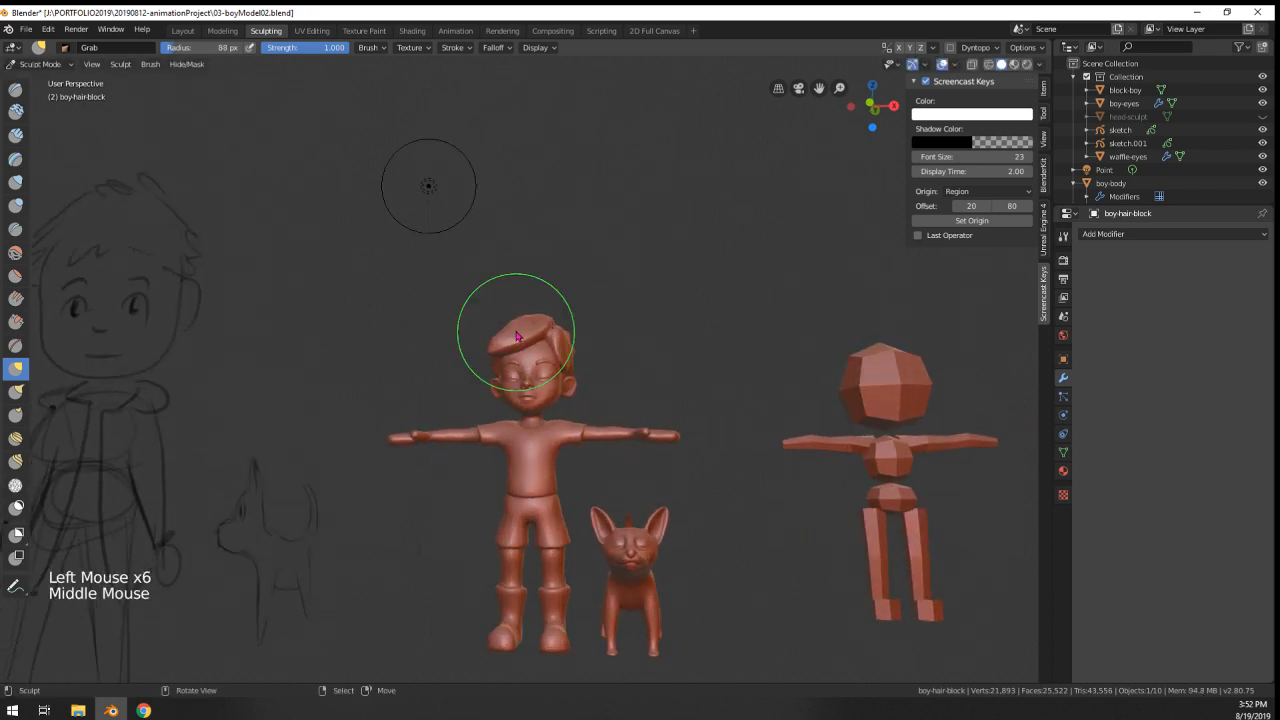
pyautogui.moveTo(515, 325); pyautogui.dragTo(519, 328)
pyautogui.moveTo(499, 347)
pyautogui.mouseDown(button='middle')
pyautogui.moveTo(734, 320)
pyautogui.moveTo(689, 307)
pyautogui.moveTo(633, 342)
pyautogui.moveTo(443, 400)
pyautogui.moveTo(549, 334)
pyautogui.moveTo(519, 350)
pyautogui.moveTo(566, 280)
pyautogui.moveTo(560, 300)
pyautogui.moveTo(548, 296)
pyautogui.moveTo(588, 292)
pyautogui.moveTo(560, 430)
pyautogui.mouseUp(button='middle')
pyautogui.press('f')
pyautogui.click(576, 357)
pyautogui.press('f')
# - Pull the hair at the back of the head downward over the nape with the Grab brush
pyautogui.moveTo(560, 430); pyautogui.dragTo(514, 450, button='middle')
pyautogui.keyDown('ctrl'); pyautogui.moveTo(514, 450); pyautogui.dragTo(734, 506, button='middle'); pyautogui.keyUp('ctrl')
pyautogui.moveTo(580, 450); pyautogui.dragTo(534, 296, button='middle')
pyautogui.moveTo(534, 296); pyautogui.dragTo(541, 295, button='middle')
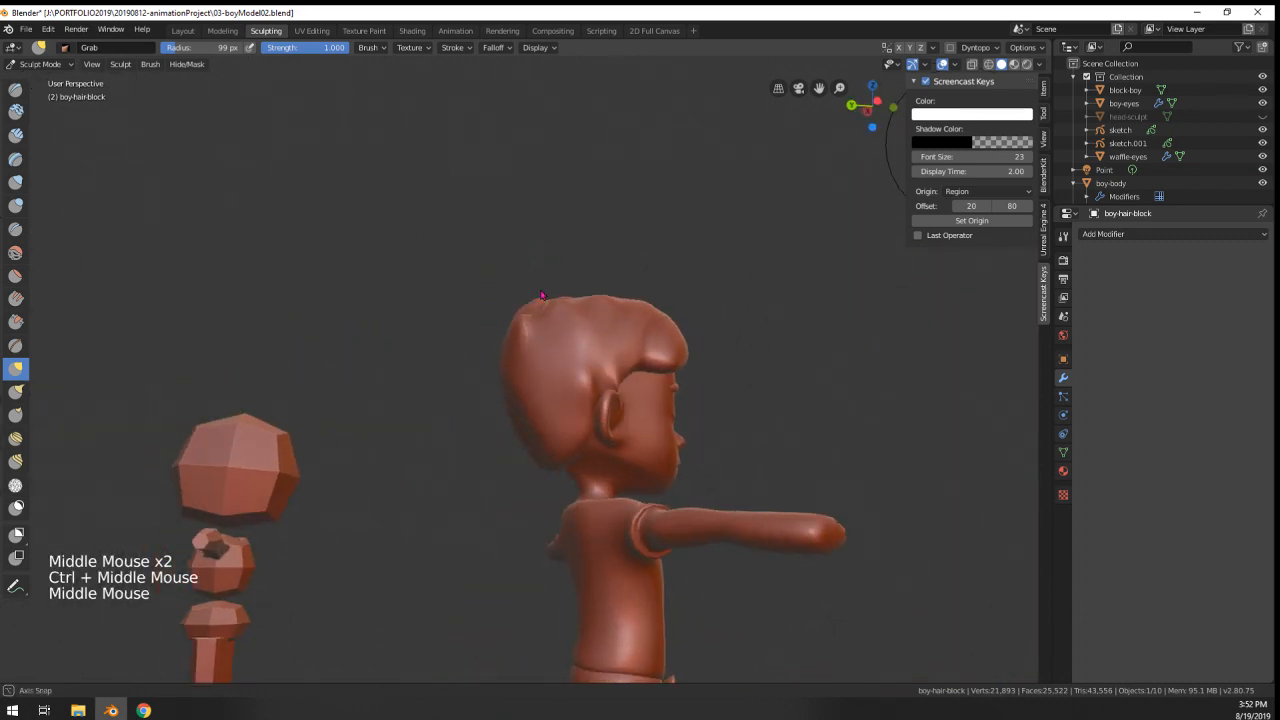
pyautogui.press('f')
pyautogui.click(557, 443)
pyautogui.moveTo(557, 443)
pyautogui.mouseDown(button='middle')
pyautogui.moveTo(515, 458)
pyautogui.moveTo(674, 477)
pyautogui.moveTo(606, 477)
pyautogui.moveTo(537, 498)
pyautogui.moveTo(547, 461)
pyautogui.moveTo(597, 515)
pyautogui.moveTo(581, 490)
pyautogui.mouseUp(button='middle')
pyautogui.moveTo(581, 490); pyautogui.dragTo(560, 523)
# - Lengthen and widen the back hair below the shoulders, using the Grab brush at 125 px and 153 px
pyautogui.moveTo(560, 523)
pyautogui.mouseDown(button='middle')
pyautogui.moveTo(393, 508)
pyautogui.moveTo(506, 503)
pyautogui.mouseUp(button='middle')
pyautogui.moveTo(506, 503); pyautogui.dragTo(504, 527)
pyautogui.press('f')
pyautogui.click(450, 465)
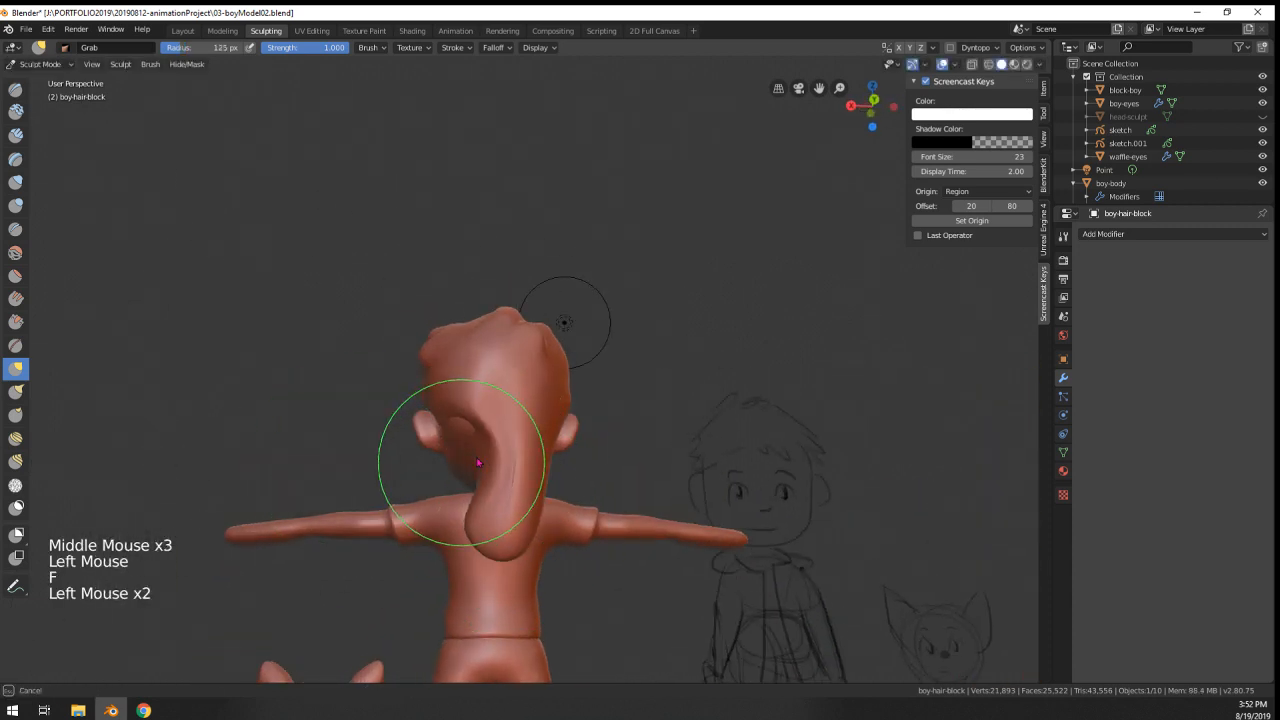
pyautogui.moveTo(522, 466)
pyautogui.mouseDown(button='middle')
pyautogui.moveTo(505, 440)
pyautogui.moveTo(535, 455)
pyautogui.moveTo(533, 440)
pyautogui.moveTo(720, 463)
pyautogui.moveTo(609, 380)
pyautogui.moveTo(484, 450)
pyautogui.moveTo(503, 493)
pyautogui.mouseUp(button='middle')
pyautogui.click(533, 425)
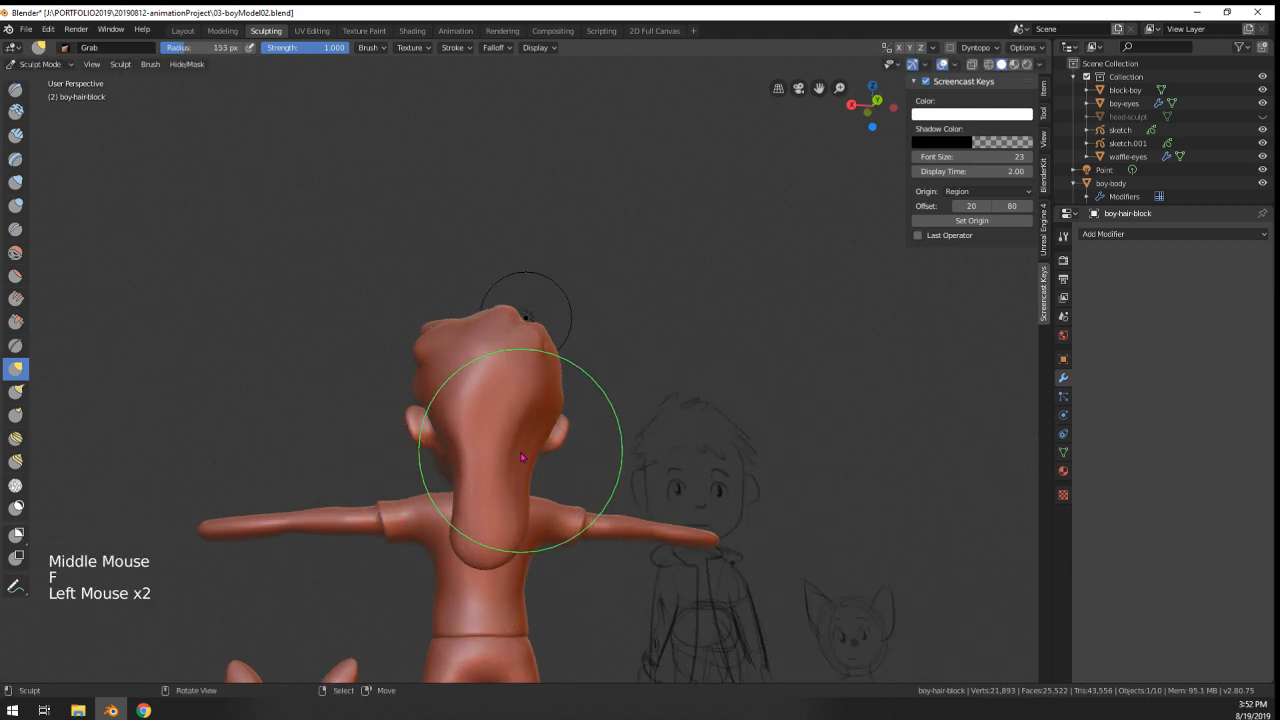
# - Inflate the lower part of the long back hair with a 153 px Inflate/Deflate brush
pyautogui.moveTo(531, 455); pyautogui.dragTo(400, 430, button='middle')
pyautogui.moveTo(400, 430)
pyautogui.mouseDown(button='middle')
pyautogui.moveTo(234, 485)
pyautogui.moveTo(354, 456)
pyautogui.mouseUp(button='middle')
pyautogui.click(15, 182)
pyautogui.click(489, 428)
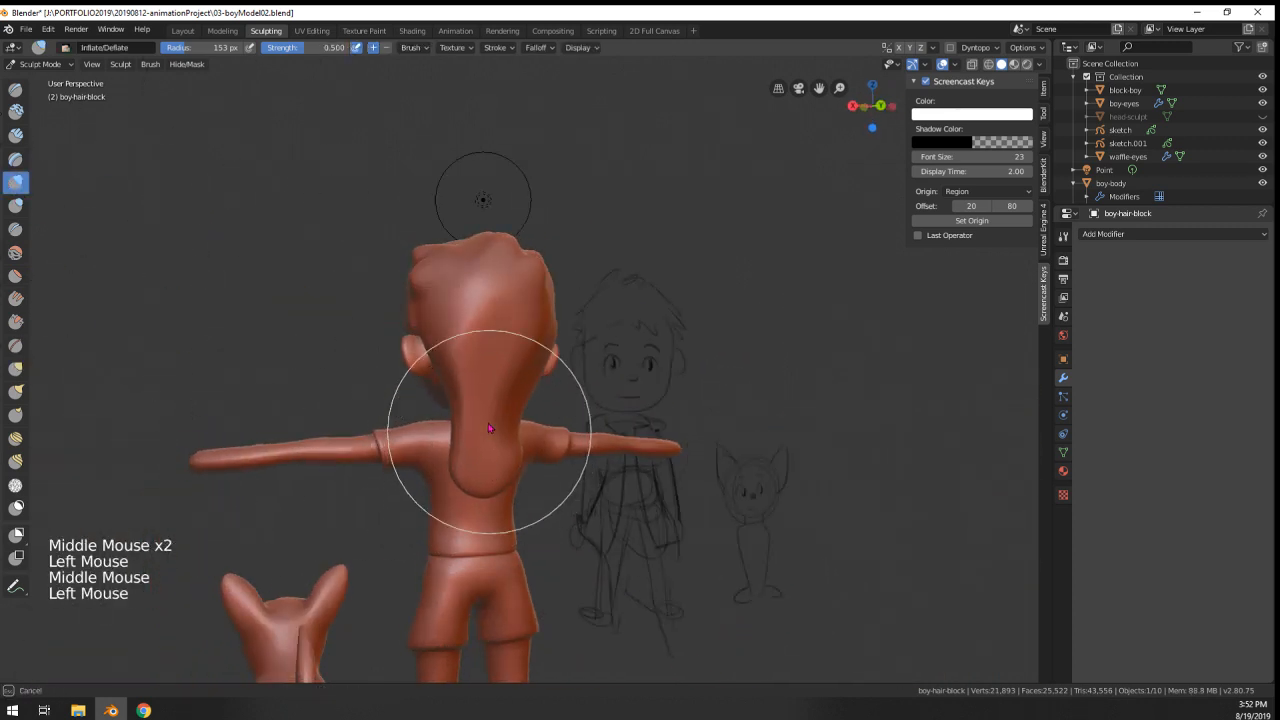
# - Push the swollen end of the back hair up toward the neck with a 220 px Grab brush
pyautogui.moveTo(480, 482)
pyautogui.mouseDown(button='middle')
pyautogui.moveTo(566, 414)
pyautogui.moveTo(565, 462)
pyautogui.moveTo(560, 440)
pyautogui.mouseUp(button='middle')
pyautogui.press('g')
pyautogui.press('f')
pyautogui.click(512, 486)
pyautogui.moveTo(560, 440)
pyautogui.mouseDown(button='middle')
pyautogui.moveTo(556, 452)
pyautogui.moveTo(470, 440)
pyautogui.moveTo(430, 420)
pyautogui.moveTo(484, 370)
pyautogui.moveTo(490, 335)
pyautogui.mouseUp(button='middle')
pyautogui.moveTo(490, 335); pyautogui.dragTo(400, 355, button='middle')
pyautogui.moveTo(520, 455); pyautogui.dragTo(462, 476, button='middle')
pyautogui.moveTo(481, 508); pyautogui.dragTo(479, 483)
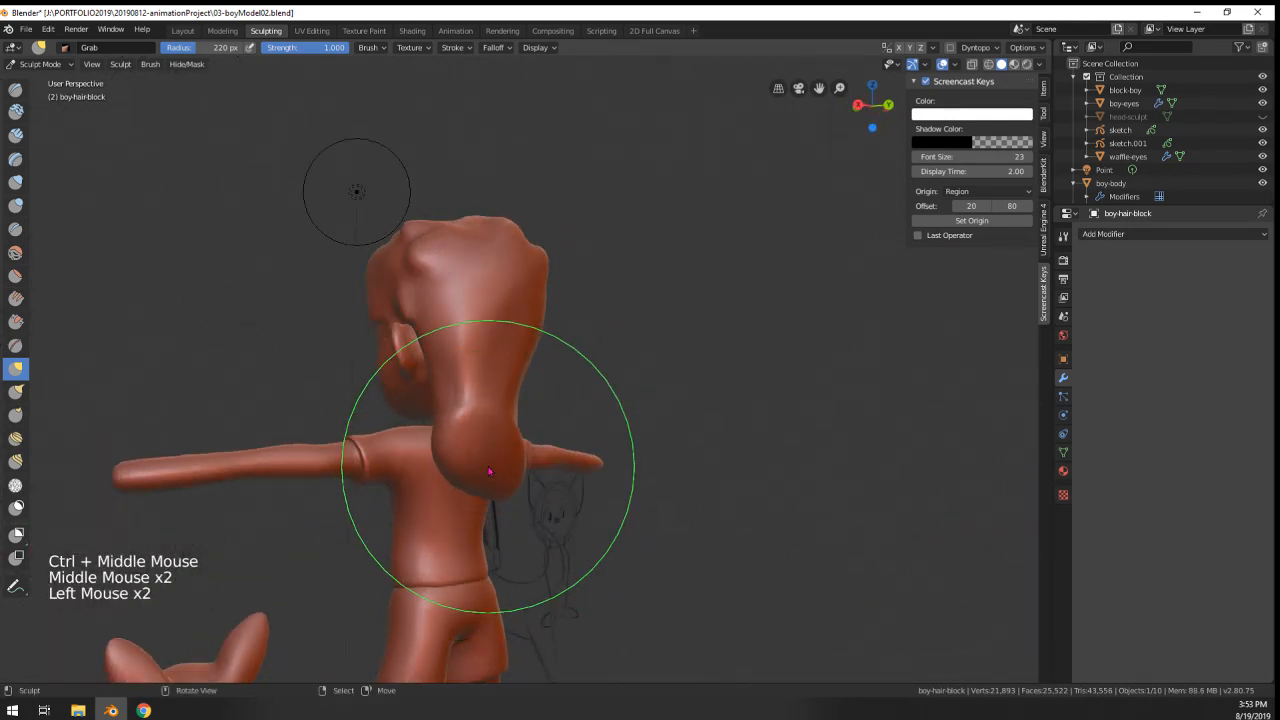
# - Shorten and smooth the pointed lower end of the back hair with a 173 px Grab brush
pyautogui.moveTo(478, 418); pyautogui.dragTo(520, 425, button='middle')
pyautogui.press('f')
pyautogui.click(501, 444)
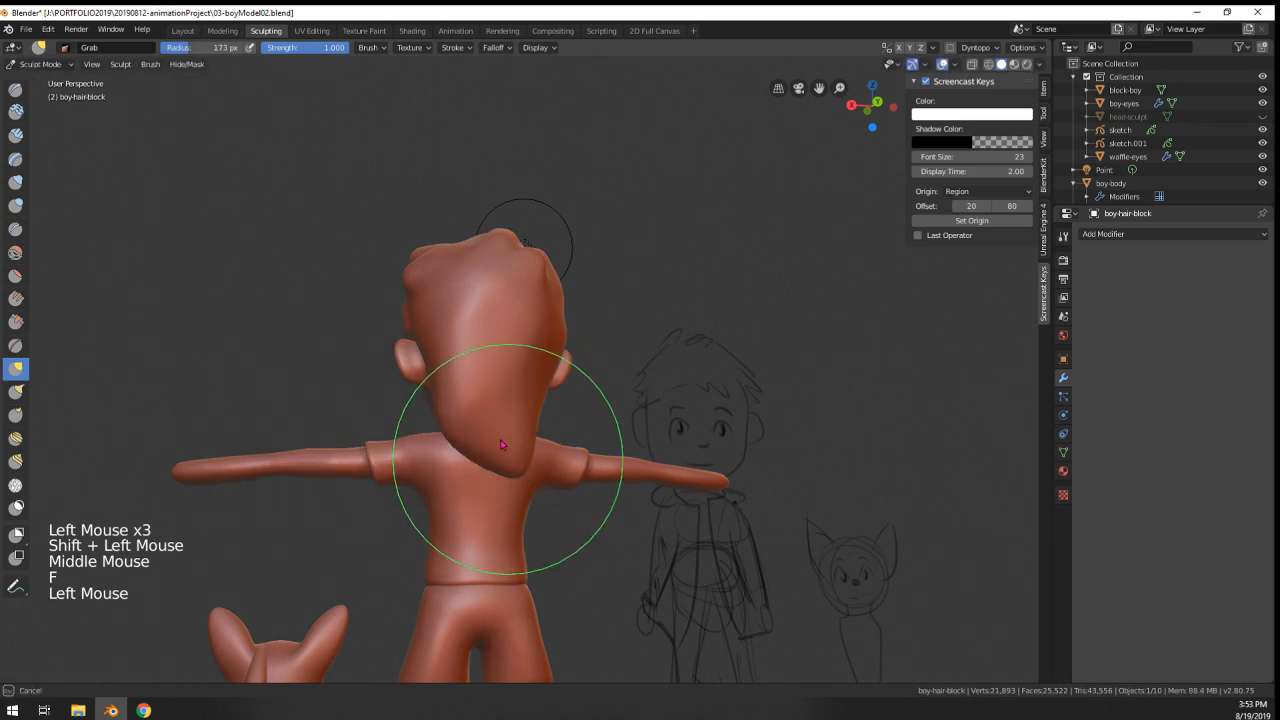
pyautogui.moveTo(507, 438); pyautogui.dragTo(508, 434)
pyautogui.keyDown('shift'); pyautogui.moveTo(508, 434); pyautogui.dragTo(496, 418); pyautogui.keyUp('shift')
pyautogui.keyDown('shift'); pyautogui.moveTo(494, 418); pyautogui.dragTo(462, 426); pyautogui.keyUp('shift')
pyautogui.moveTo(488, 434); pyautogui.dragTo(488, 390, button='middle')
pyautogui.moveTo(484, 426); pyautogui.dragTo(482, 417)
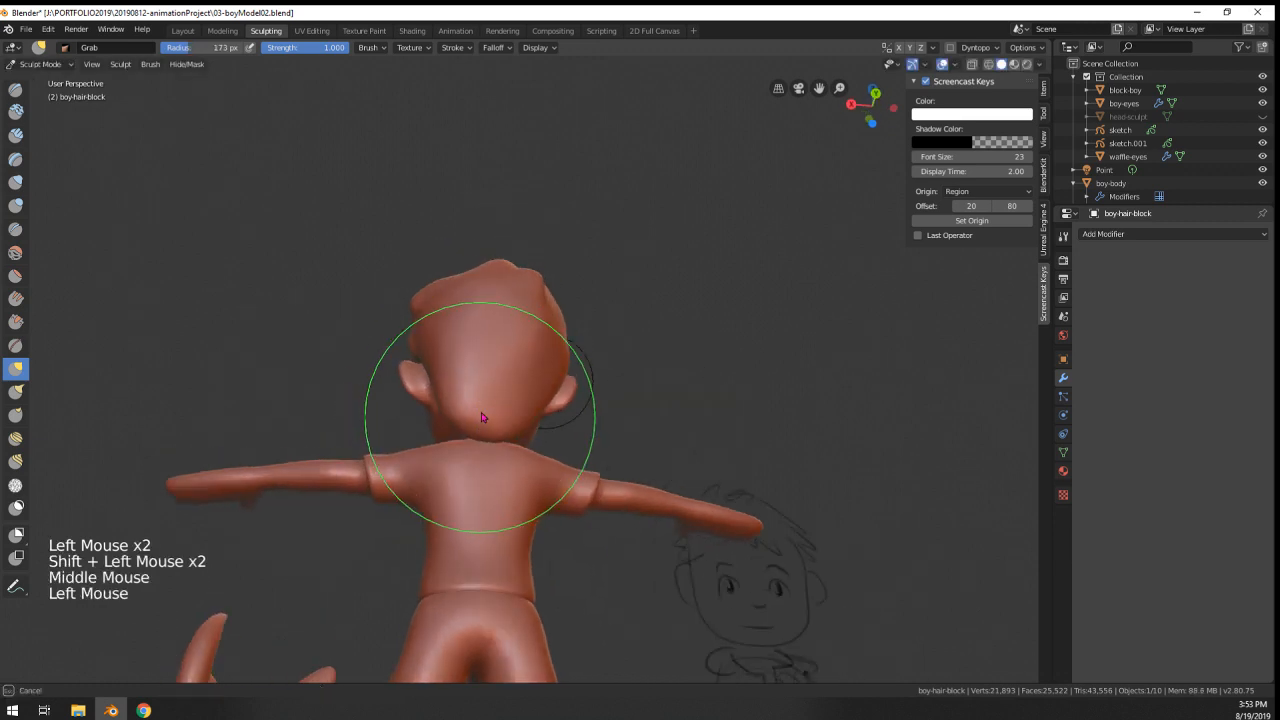
# - Refine the rounded back hair around the nape with the 173 px Grab brush and check it from all sides
pyautogui.moveTo(453, 406); pyautogui.dragTo(441, 641, button='middle')
pyautogui.moveTo(450, 430); pyautogui.dragTo(480, 430, button='middle')
pyautogui.moveTo(495, 445)
pyautogui.keyDown('ctrl'); pyautogui.mouseDown(button='middle')
pyautogui.moveTo(528, 359)
pyautogui.moveTo(530, 300)
pyautogui.moveTo(530, 420)
pyautogui.moveTo(522, 344)
pyautogui.moveTo(640, 370)
pyautogui.moveTo(543, 337)
pyautogui.moveTo(500, 286)
pyautogui.moveTo(509, 540)
pyautogui.moveTo(543, 342)
pyautogui.moveTo(517, 529)
pyautogui.moveTo(420, 460)
pyautogui.moveTo(348, 442)
pyautogui.moveTo(400, 350)
pyautogui.mouseUp(button='middle'); pyautogui.keyUp('ctrl')
pyautogui.moveTo(400, 350); pyautogui.dragTo(438, 476, button='middle')
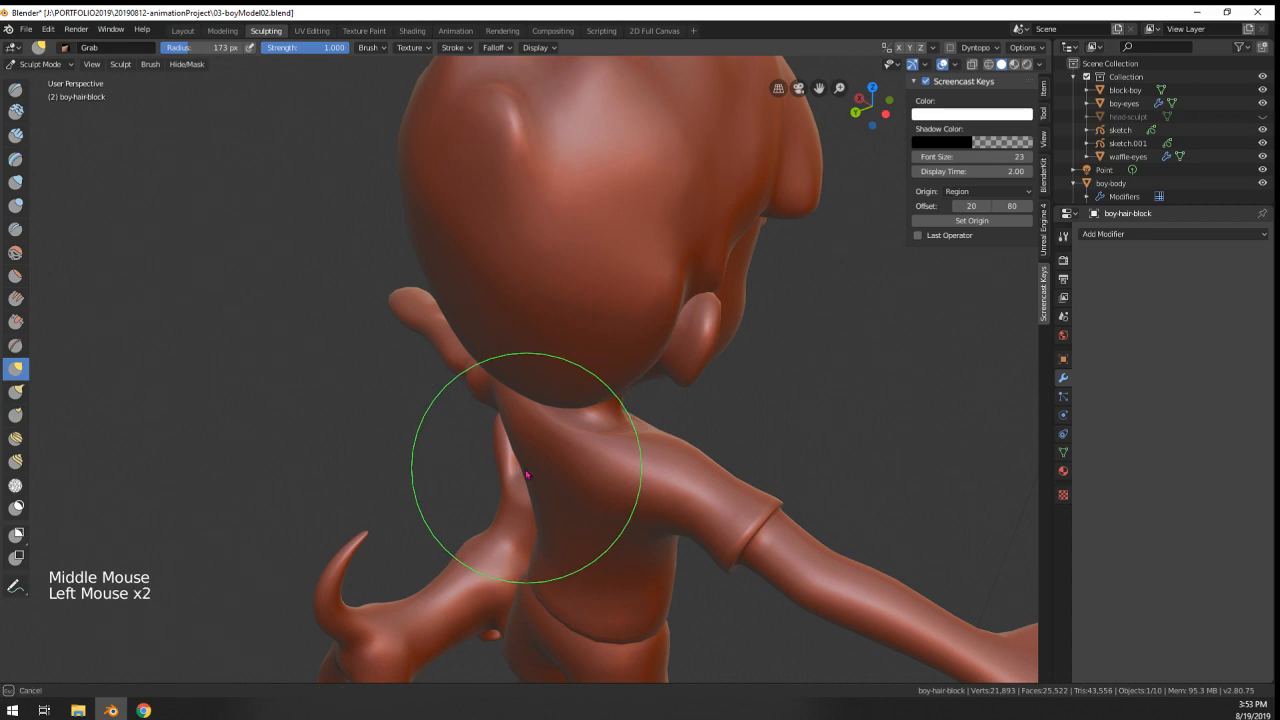
pyautogui.moveTo(525, 469); pyautogui.dragTo(525, 425, button='middle')
pyautogui.moveTo(525, 425)
pyautogui.mouseDown(button='middle')
pyautogui.moveTo(420, 385)
pyautogui.moveTo(414, 506)
pyautogui.moveTo(430, 375)
pyautogui.moveTo(500, 372)
pyautogui.moveTo(509, 470)
pyautogui.moveTo(495, 425)
pyautogui.mouseUp(button='middle')
pyautogui.moveTo(495, 425); pyautogui.dragTo(542, 400, button='middle')
pyautogui.moveTo(542, 400); pyautogui.dragTo(502, 420, button='middle')
pyautogui.keyDown('shift'); pyautogui.moveTo(502, 420); pyautogui.dragTo(510, 435, button='middle'); pyautogui.keyUp('shift')
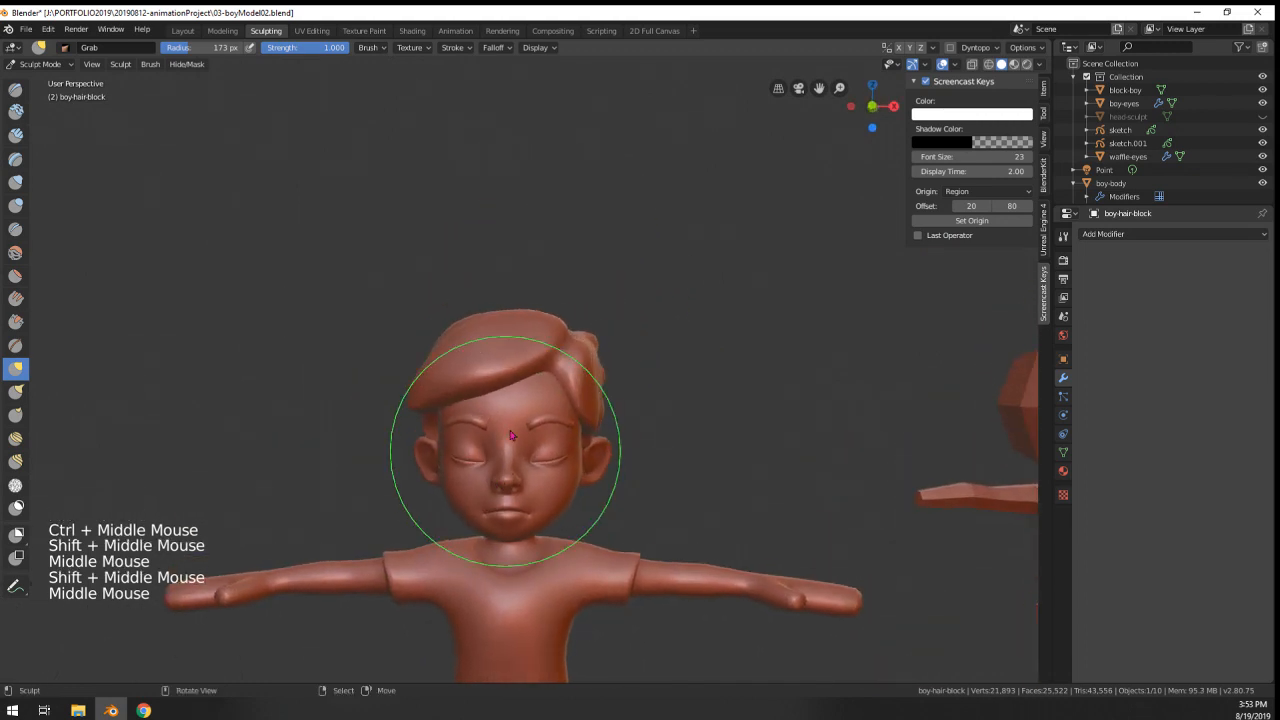
# - Smooth the fringe's outer tip and pinch it with a 73 px Pinch/Magnify brush
pyautogui.moveTo(517, 338); pyautogui.dragTo(524, 303, button='middle')
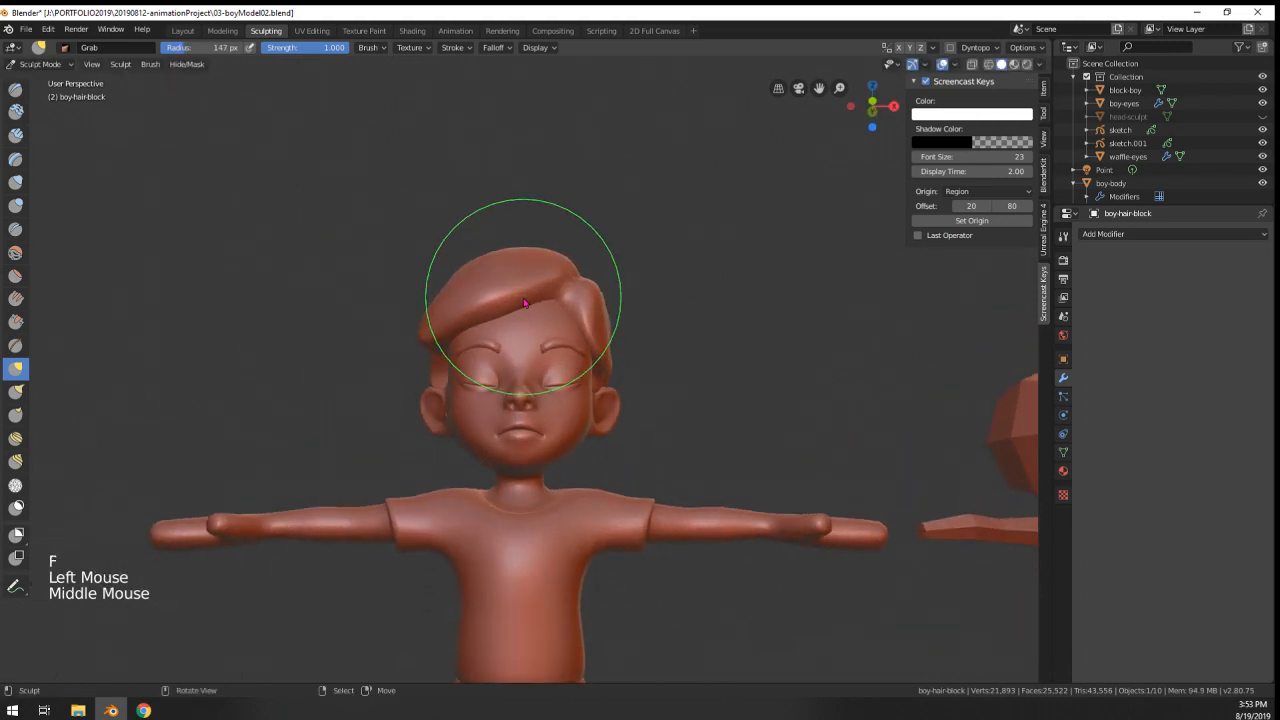
pyautogui.press('f')
pyautogui.keyDown('shift'); pyautogui.moveTo(452, 350); pyautogui.dragTo(428, 262, button='middle'); pyautogui.keyUp('shift')
pyautogui.press('f')
pyautogui.click(407, 264)
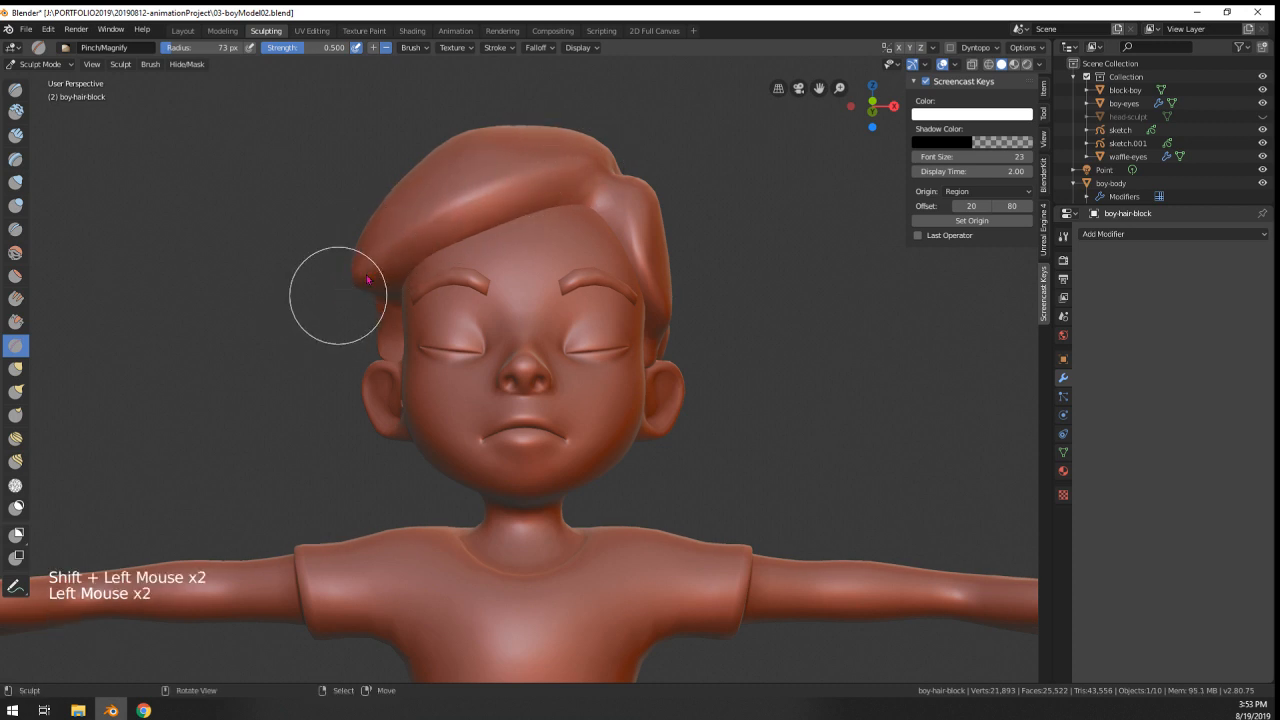
# - Pinch the parting crease between the fringe and the side lock, and smooth the hair around it
pyautogui.moveTo(367, 280); pyautogui.dragTo(470, 255, button='middle')
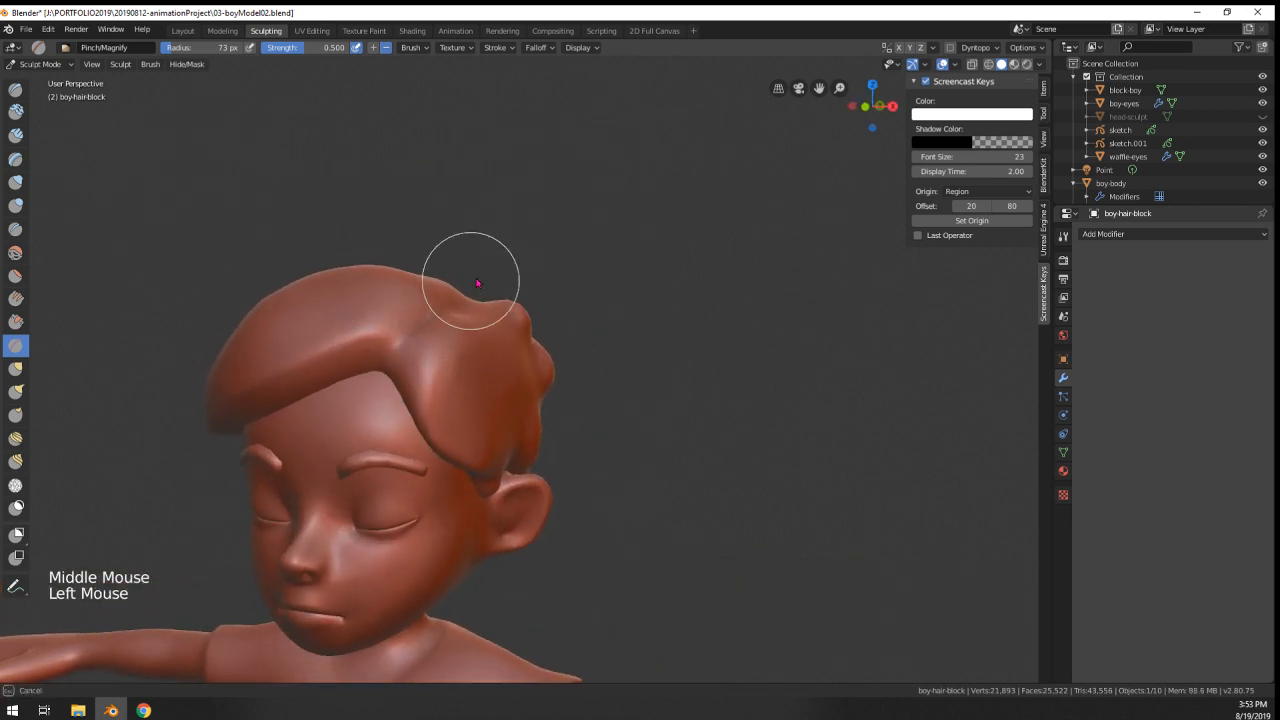
pyautogui.moveTo(477, 283); pyautogui.dragTo(430, 318)
pyautogui.moveTo(418, 345); pyautogui.dragTo(376, 425, button='middle')
pyautogui.moveTo(370, 428); pyautogui.dragTo(408, 428)
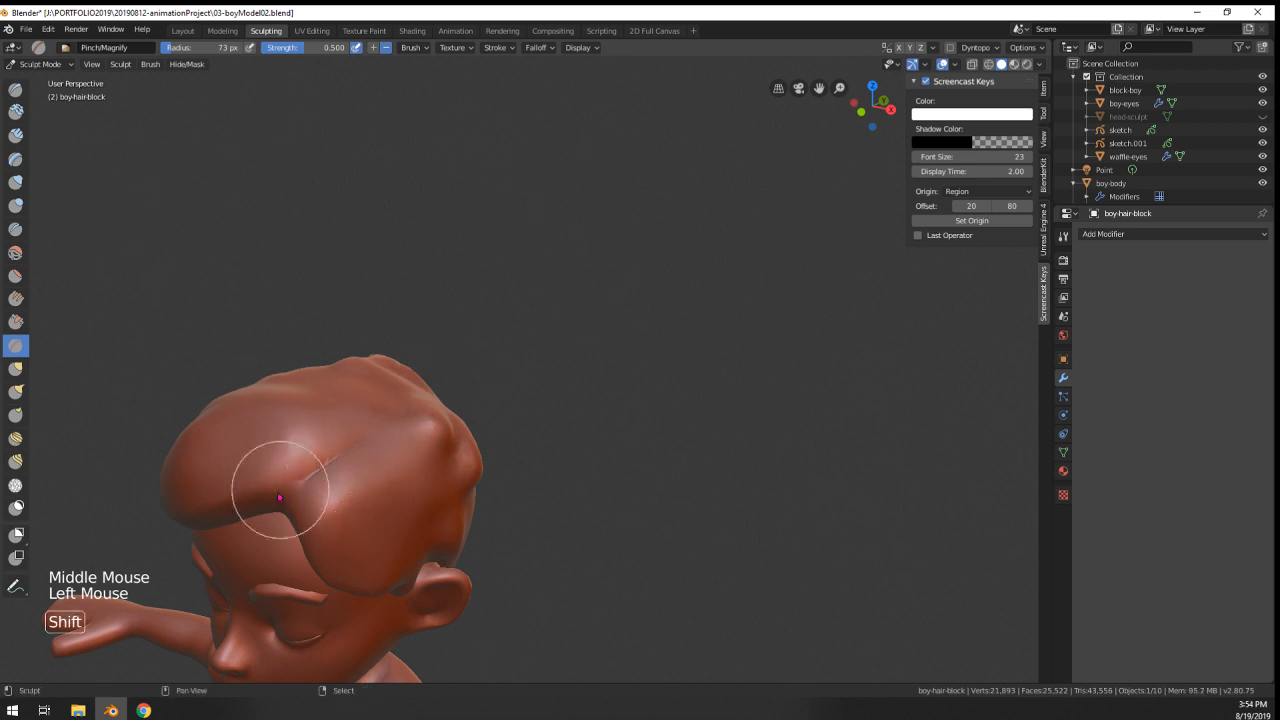
pyautogui.keyDown('ctrl'); pyautogui.moveTo(503, 296); pyautogui.dragTo(436, 408, button='middle'); pyautogui.keyUp('ctrl')
pyautogui.moveTo(436, 408); pyautogui.dragTo(474, 383, button='middle')
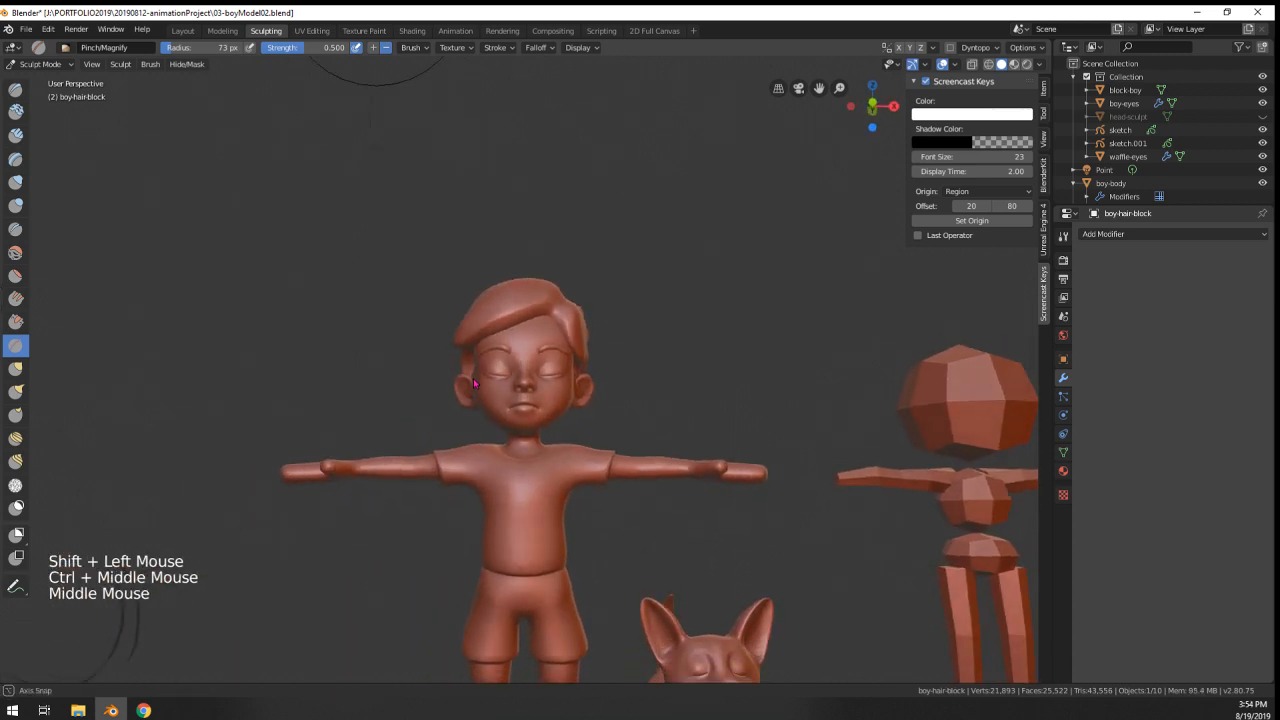
# - Define ridges and grooves along the fringe with a 46 px Crease brush at 0.250 strength
pyautogui.keyDown('ctrl'); pyautogui.moveTo(419, 428); pyautogui.dragTo(38, 238, button='middle'); pyautogui.keyUp('ctrl')
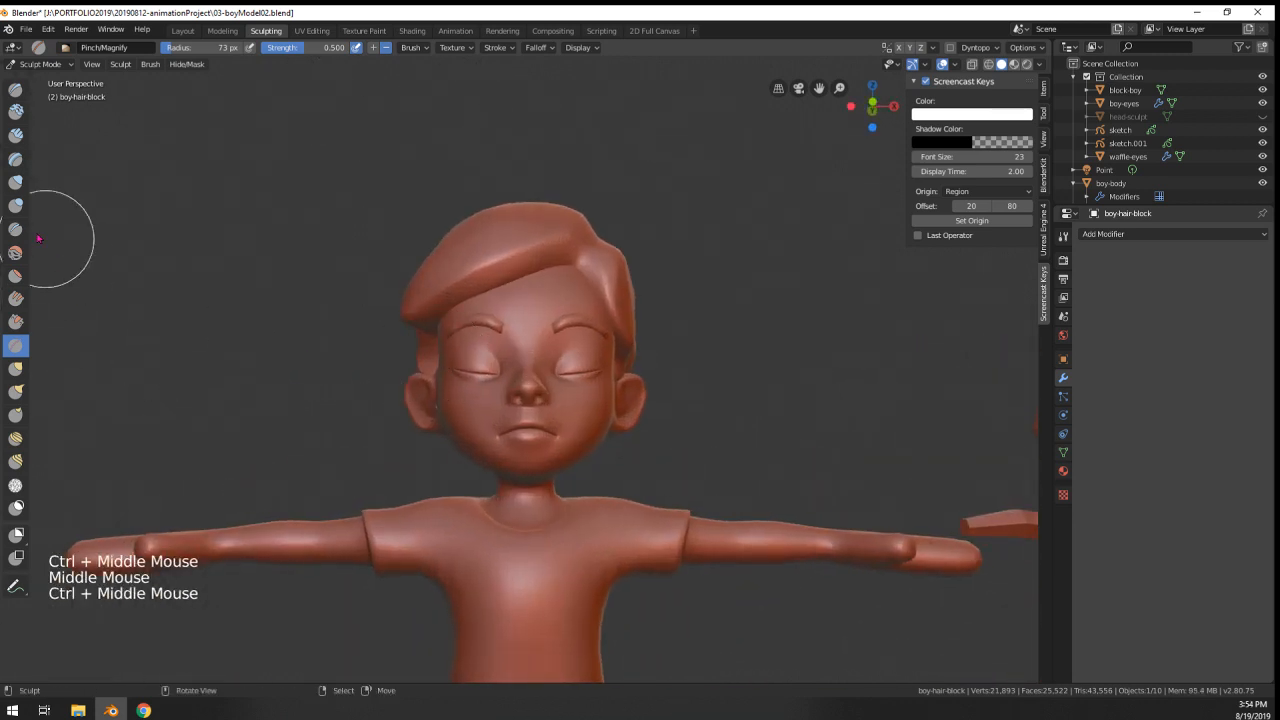
pyautogui.click(15, 229)
pyautogui.moveTo(440, 410); pyautogui.dragTo(527, 420, button='middle')
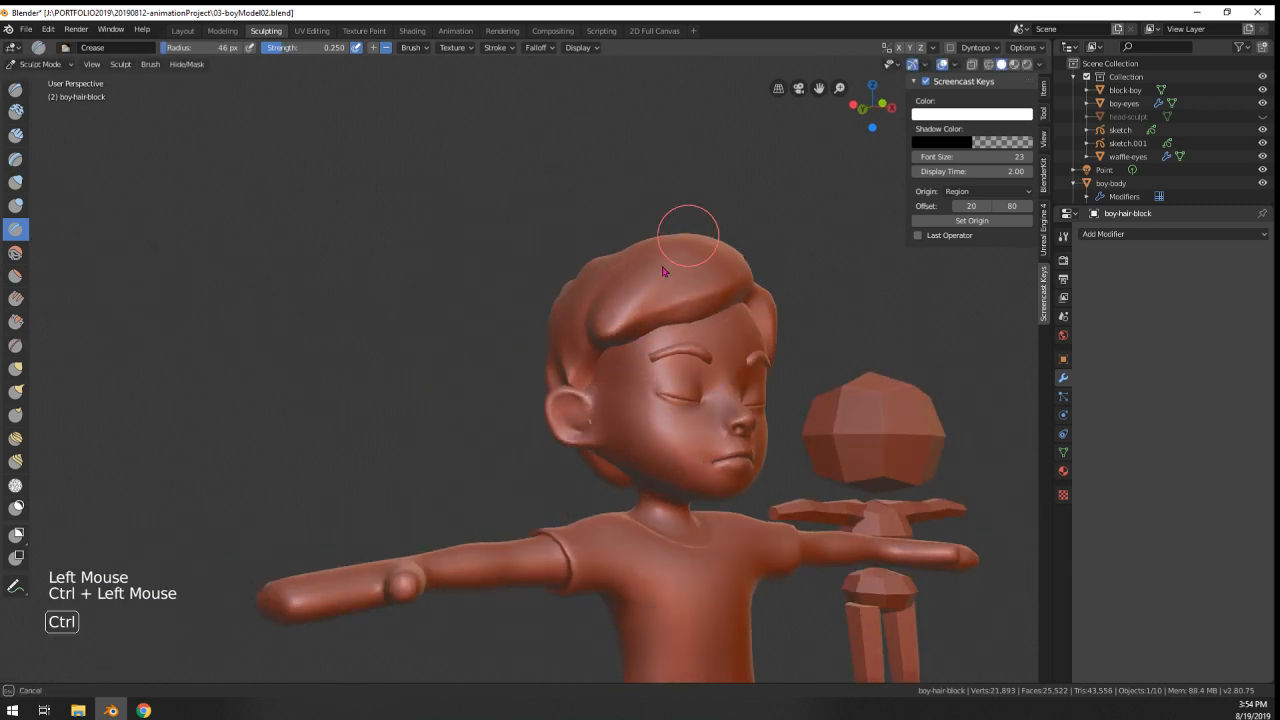
pyautogui.moveTo(662, 271); pyautogui.dragTo(560, 290, button='middle')
pyautogui.keyDown('ctrl'); pyautogui.click(560, 290); pyautogui.keyUp('ctrl')
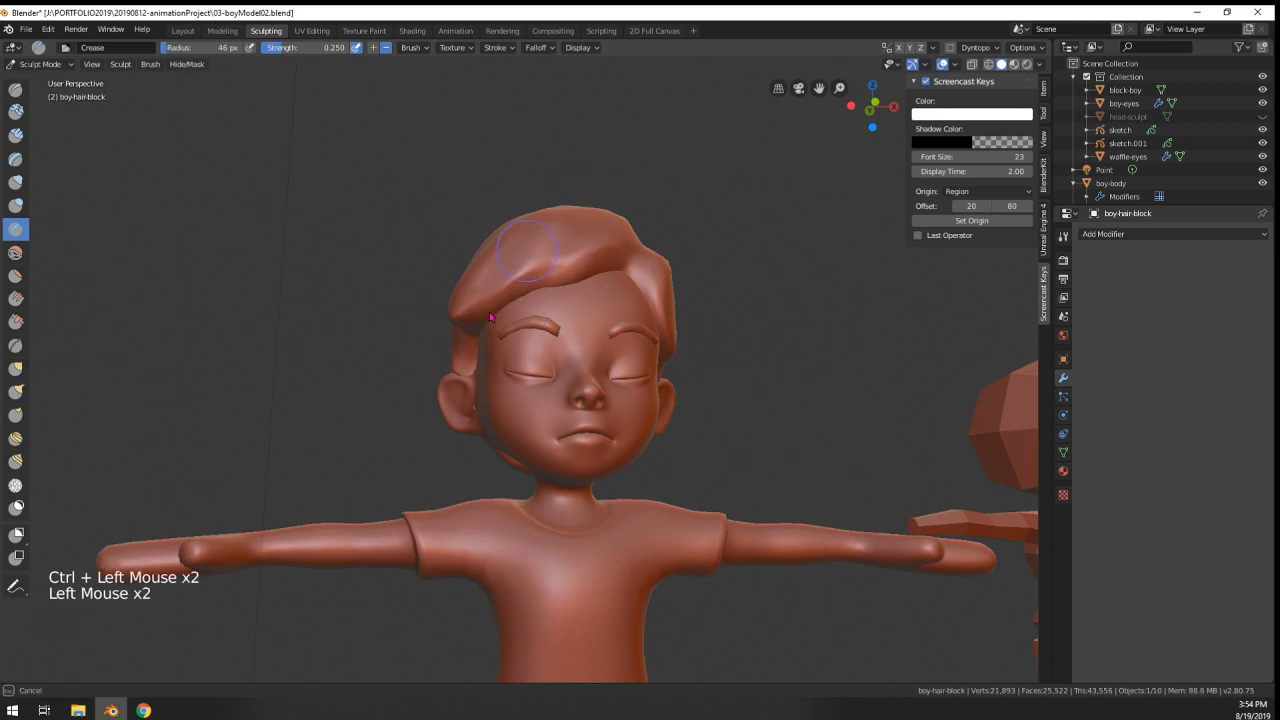
# - Pull the side of the fringe inward with an enlarged Grab brush
pyautogui.keyDown('ctrl'); pyautogui.moveTo(709, 204); pyautogui.dragTo(640, 260, button='middle'); pyautogui.keyUp('ctrl')
pyautogui.moveTo(640, 260); pyautogui.dragTo(560, 320, button='middle')
pyautogui.press('g')
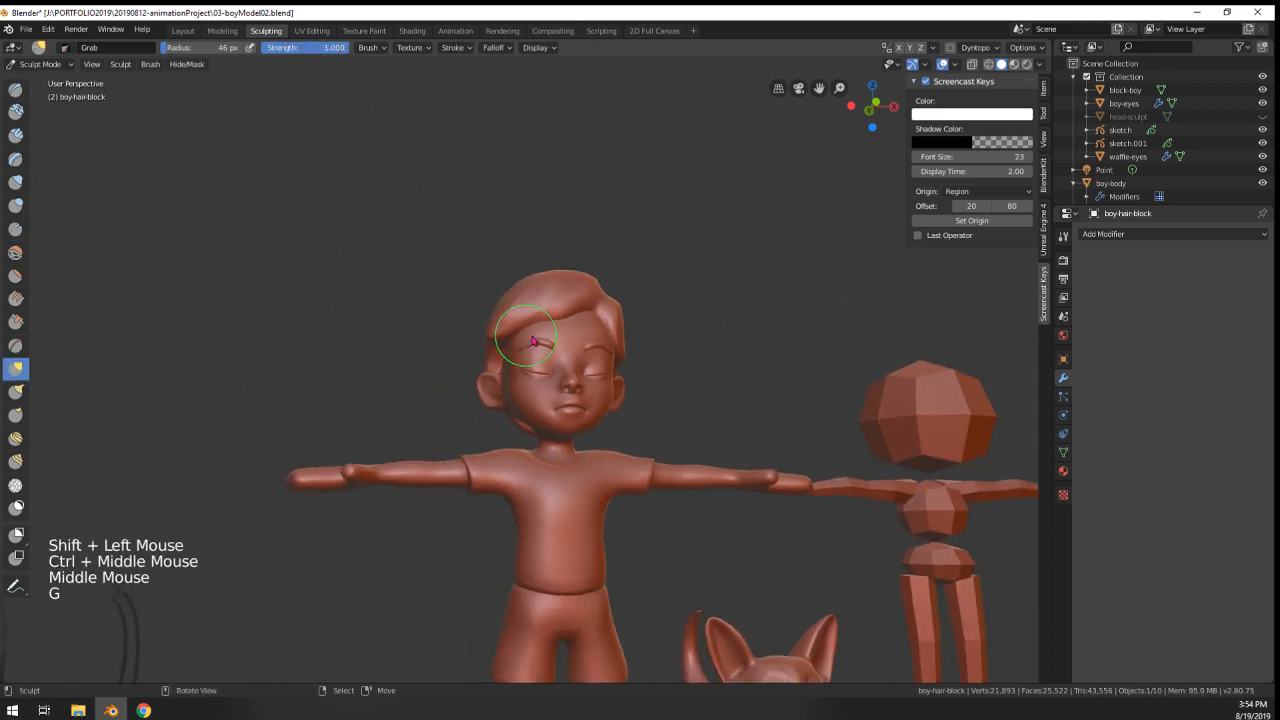
pyautogui.click(587, 333)
pyautogui.moveTo(503, 326); pyautogui.dragTo(513, 318)
pyautogui.moveTo(513, 318); pyautogui.dragTo(511, 343, button='middle')
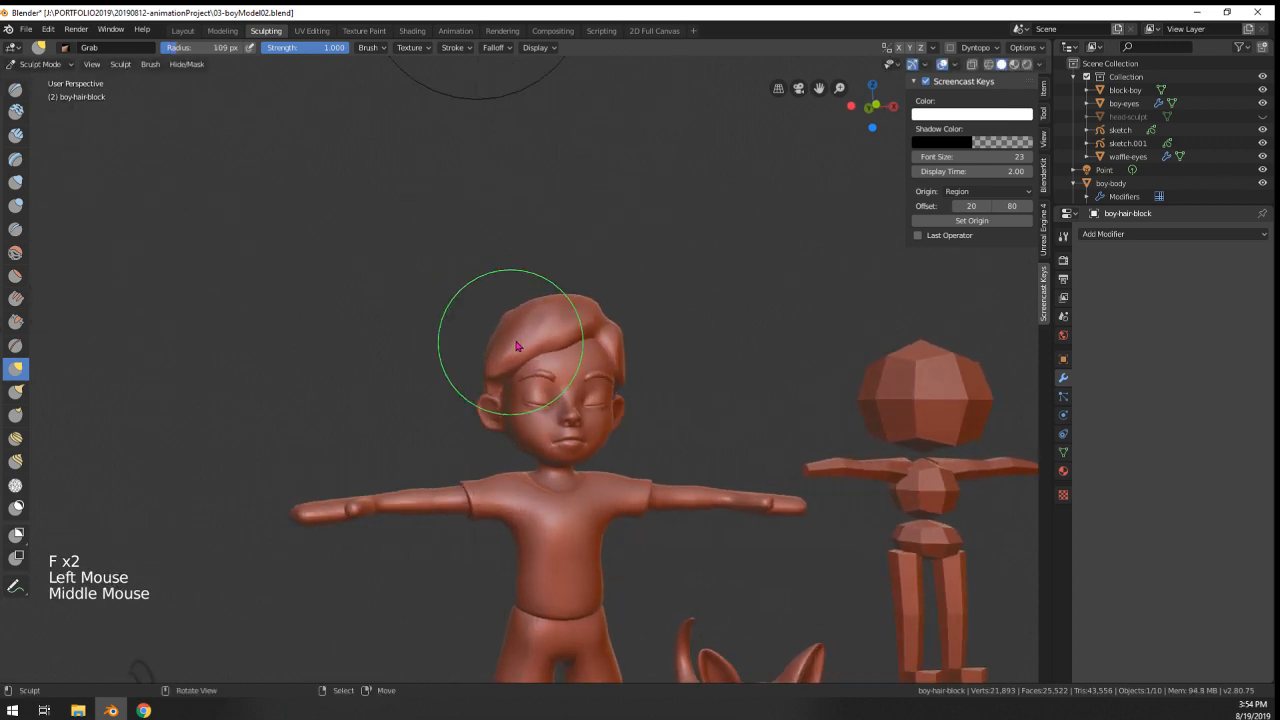
# - Reshape the fringe and the hair beside the parting with a 100 px Grab brush, undoing the last strokes
pyautogui.press('f')
pyautogui.click(528, 333)
pyautogui.moveTo(519, 337); pyautogui.dragTo(505, 330)
pyautogui.moveTo(505, 330)
pyautogui.mouseDown(button='middle')
pyautogui.moveTo(440, 345)
pyautogui.moveTo(365, 409)
pyautogui.mouseUp(button='middle')
pyautogui.press('f')
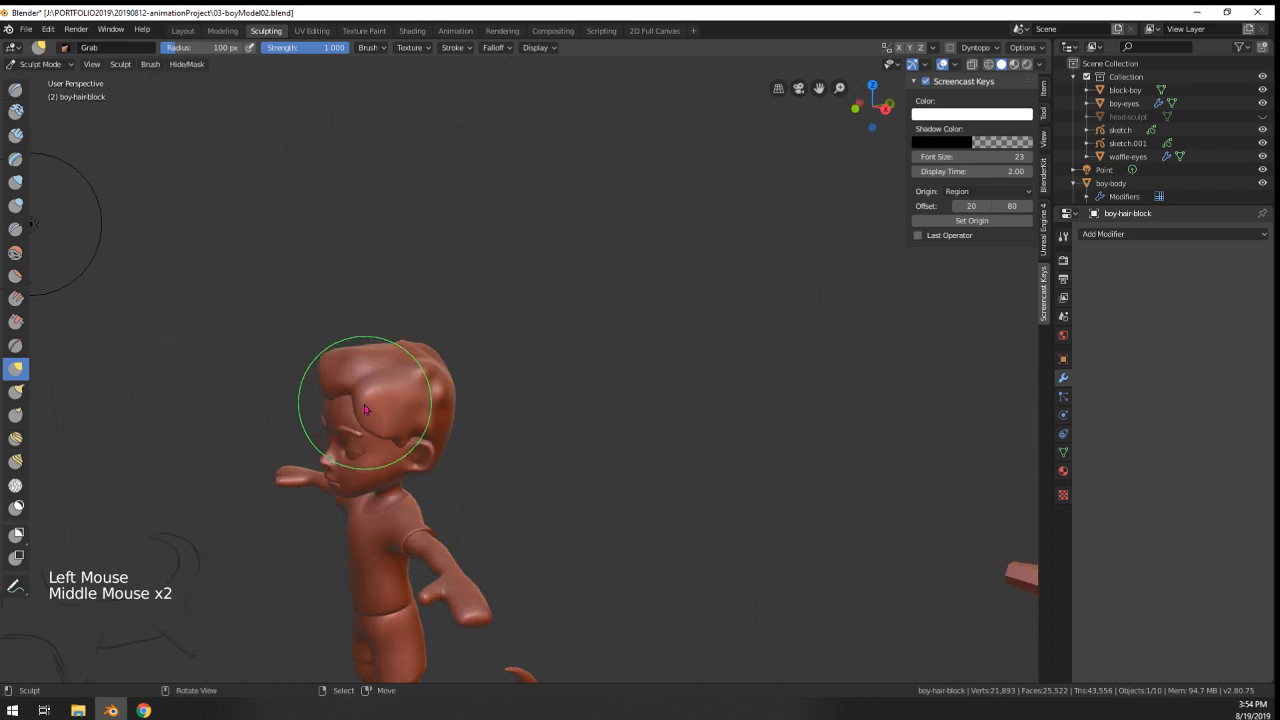
pyautogui.moveTo(352, 398); pyautogui.dragTo(356, 394)
pyautogui.moveTo(356, 394)
pyautogui.mouseDown(button='middle')
pyautogui.moveTo(459, 369)
pyautogui.moveTo(524, 375)
pyautogui.moveTo(288, 355)
pyautogui.mouseUp(button='middle')
pyautogui.press('f')
pyautogui.hotkey('ctrl', 'z')
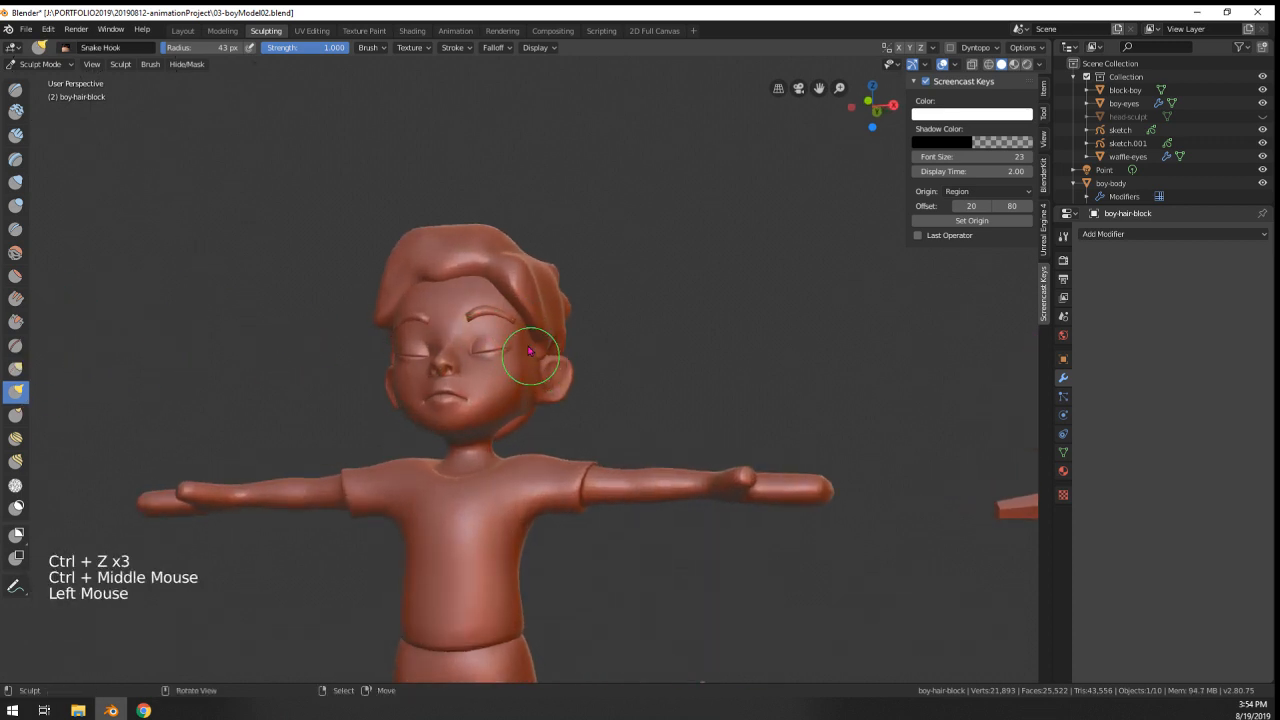
# - Pull the hair in front of the ear on the parting side into a sideburn with a 77 px Snake Hook brush
pyautogui.press('f')
pyautogui.moveTo(544, 372)
pyautogui.mouseDown(button='middle')
pyautogui.moveTo(359, 424)
pyautogui.moveTo(505, 392)
pyautogui.mouseUp(button='middle')
pyautogui.click(341, 404)
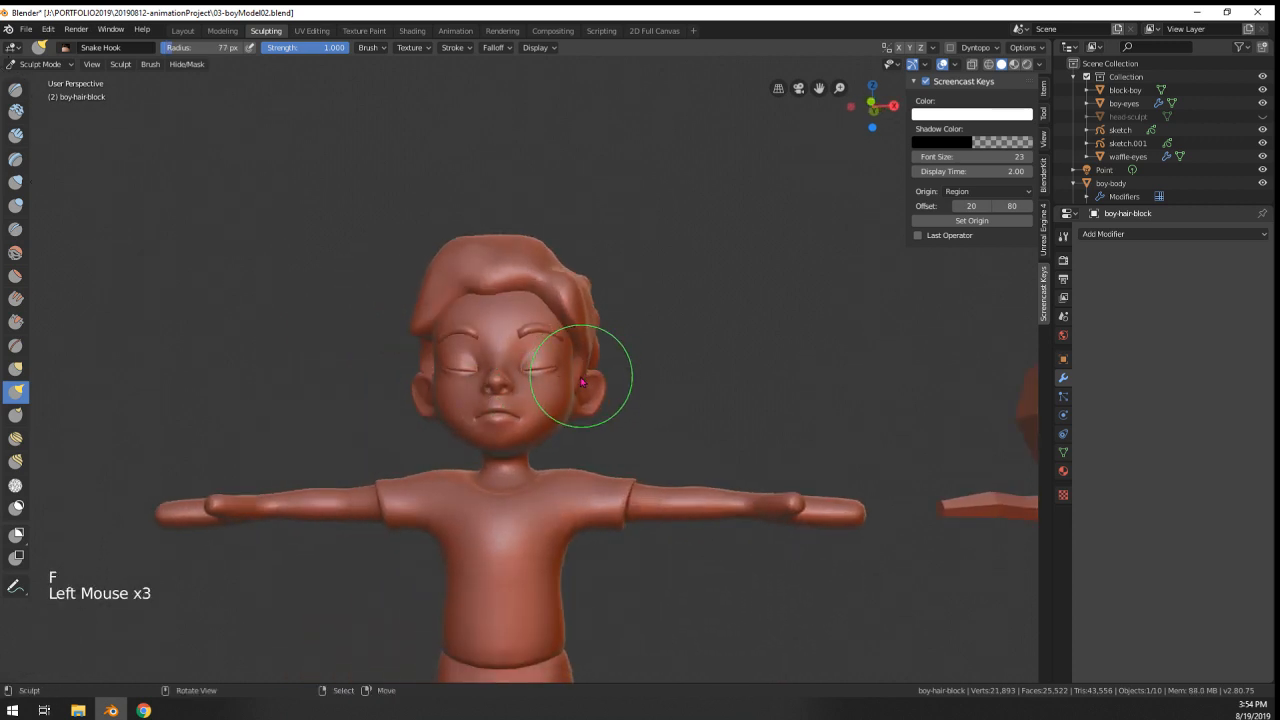
# - Draw out and smooth a sideburn in front of the opposite ear with an 87 px Snake Hook brush
pyautogui.moveTo(585, 386)
pyautogui.mouseDown(button='middle')
pyautogui.moveTo(520, 365)
pyautogui.moveTo(619, 361)
pyautogui.mouseUp(button='middle')
pyautogui.press('f')
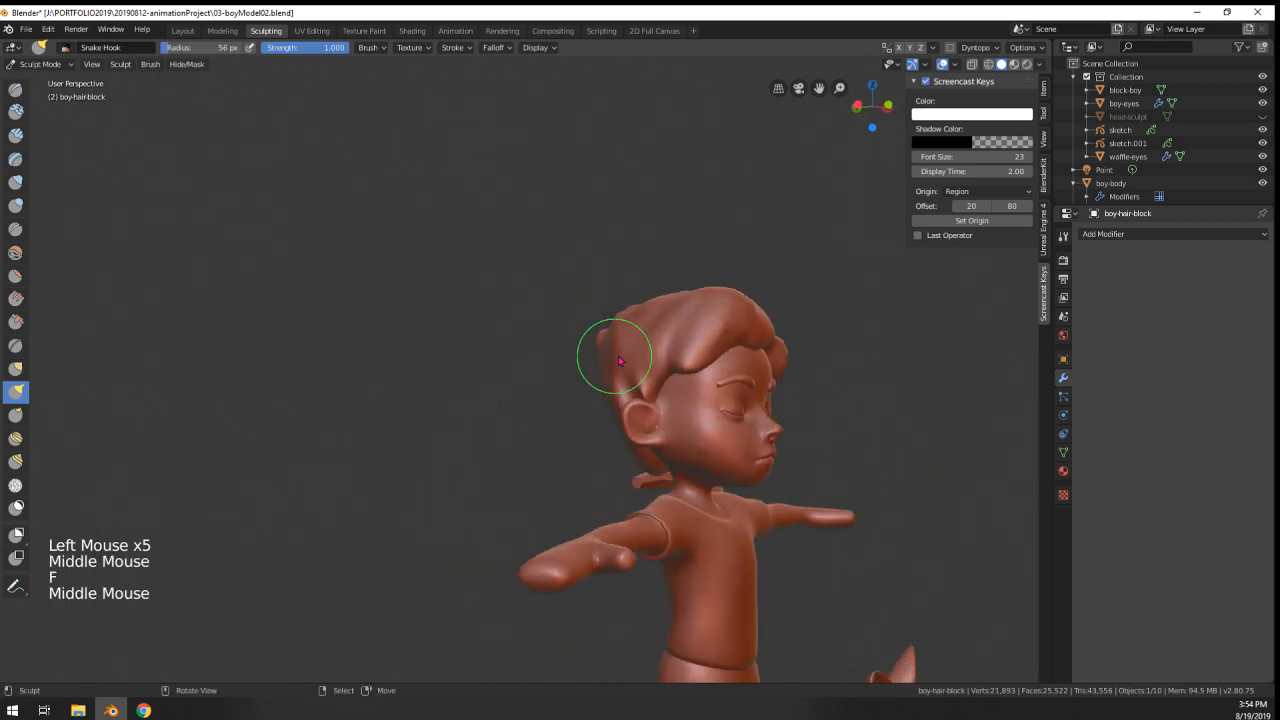
pyautogui.moveTo(651, 408); pyautogui.dragTo(438, 380, button='middle')
pyautogui.press('f')
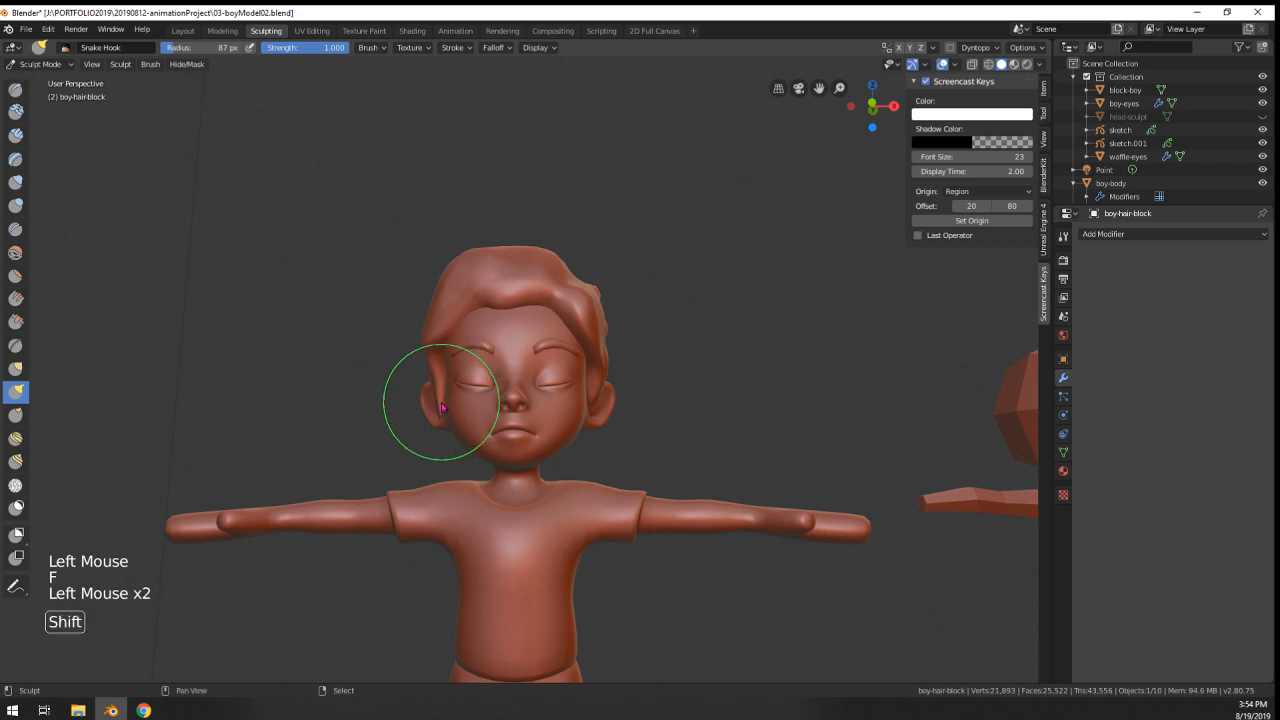
pyautogui.moveTo(444, 381); pyautogui.dragTo(440, 388)
pyautogui.moveTo(440, 386)
pyautogui.mouseDown(button='middle')
pyautogui.moveTo(366, 356)
pyautogui.moveTo(420, 446)
pyautogui.moveTo(536, 461)
pyautogui.moveTo(545, 300)
pyautogui.moveTo(720, 345)
pyautogui.moveTo(753, 378)
pyautogui.mouseUp(button='middle')
pyautogui.press('f')
pyautogui.click(692, 392)
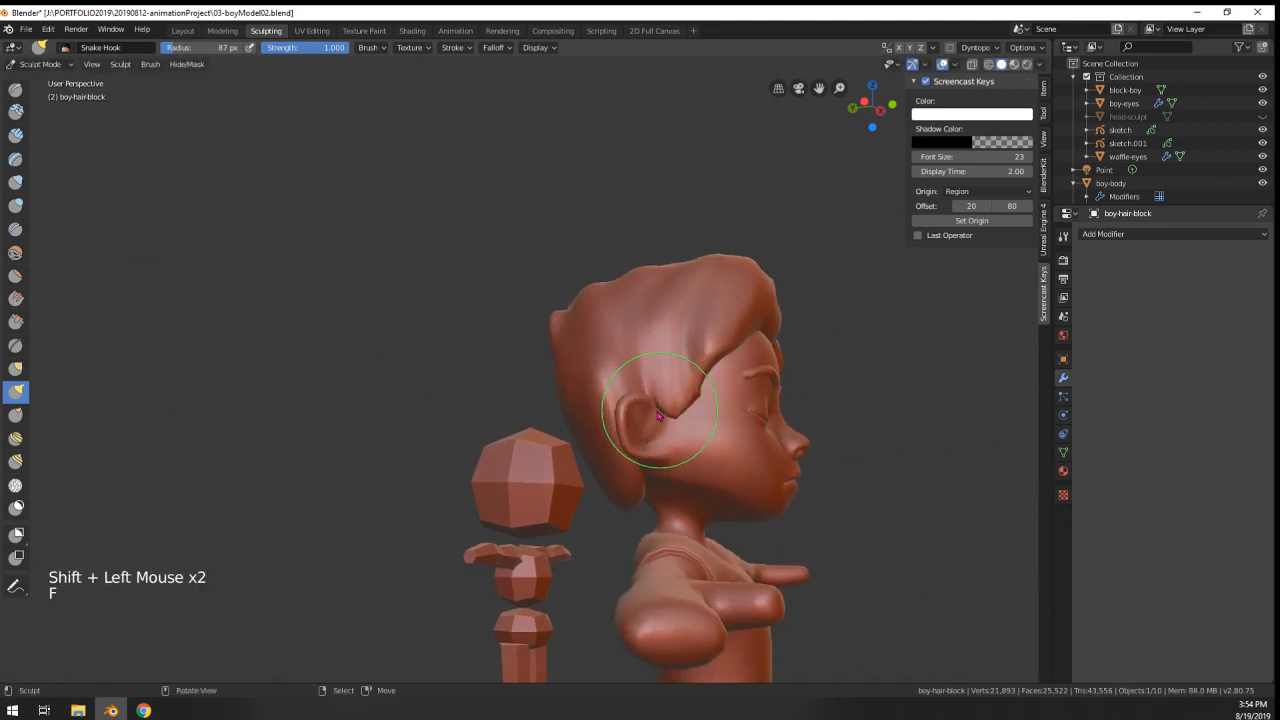
# - Try to detail the shirt's neckline with a 60 px Crease brush and adjust the shirt with a 102 px Grab brush
pyautogui.moveTo(660, 407); pyautogui.dragTo(480, 430, button='middle')
pyautogui.keyDown('ctrl'); pyautogui.moveTo(480, 430); pyautogui.dragTo(486, 380, button='middle'); pyautogui.keyUp('ctrl')
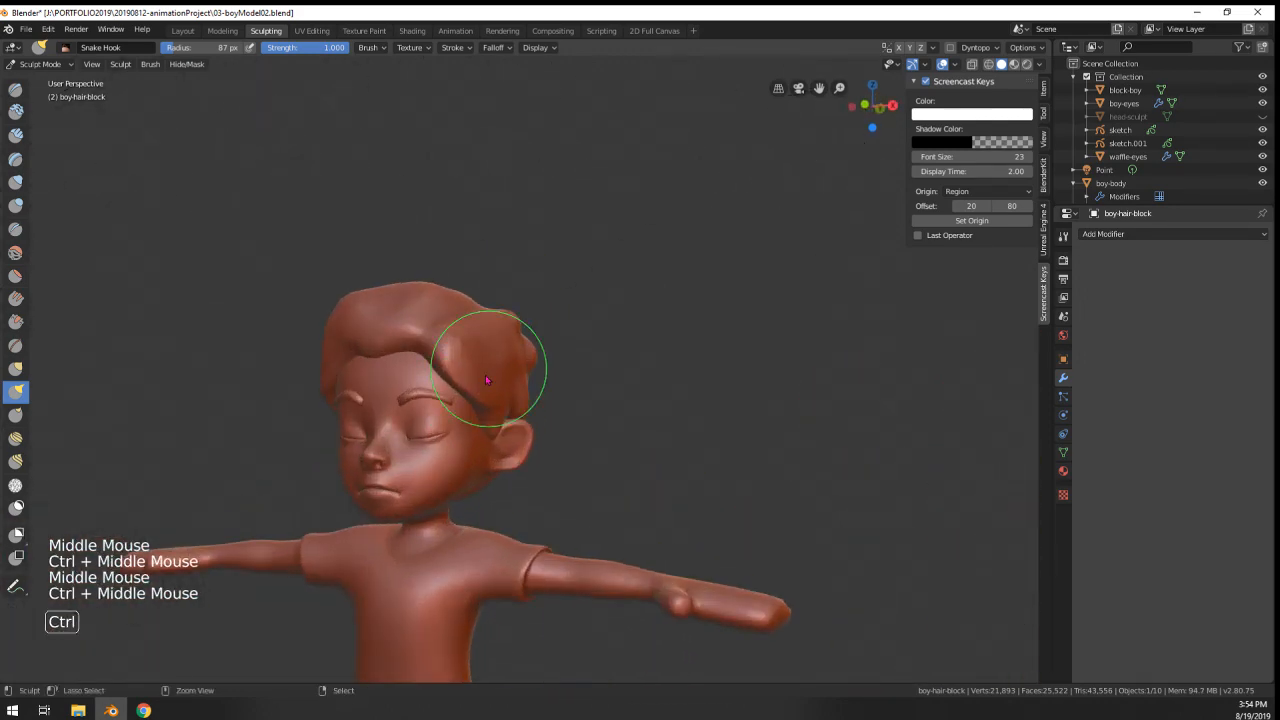
pyautogui.keyDown('shift'); pyautogui.moveTo(480, 476); pyautogui.dragTo(520, 385, button='middle'); pyautogui.keyUp('shift')
pyautogui.keyDown('ctrl'); pyautogui.moveTo(520, 385); pyautogui.dragTo(578, 314, button='middle'); pyautogui.keyUp('ctrl')
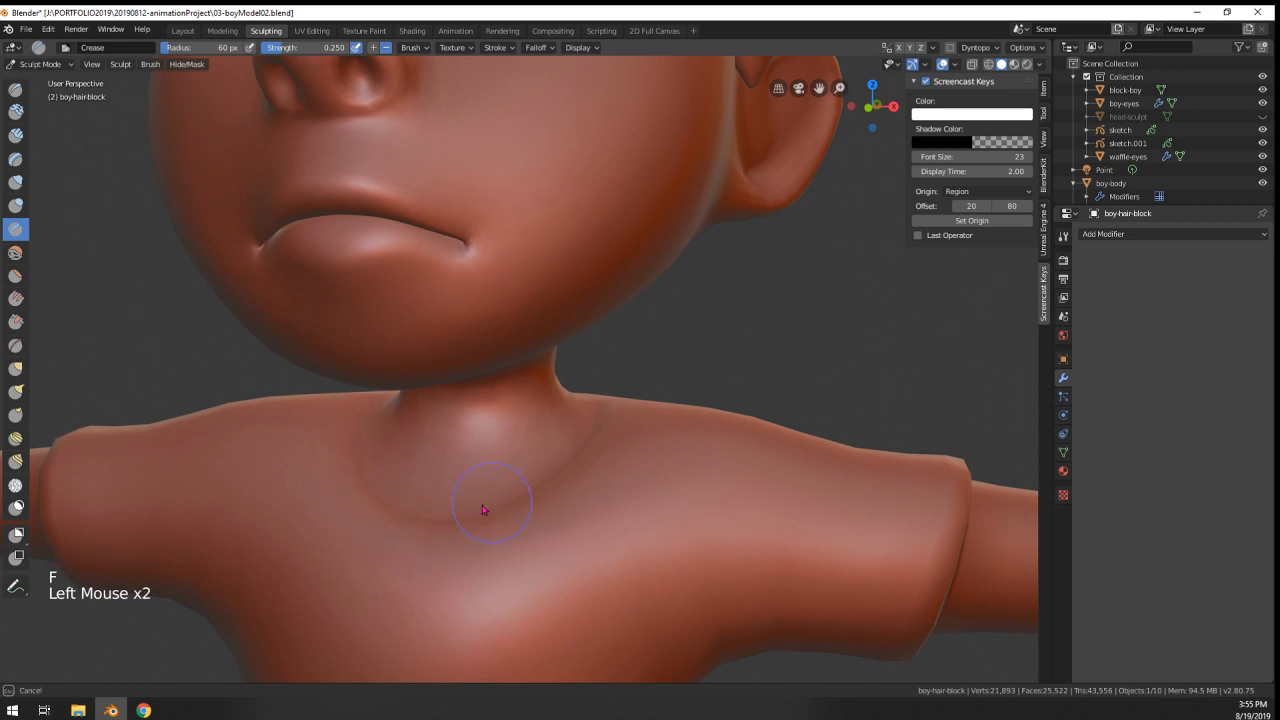
pyautogui.keyDown('ctrl'); pyautogui.moveTo(516, 512); pyautogui.dragTo(500, 555, button='middle'); pyautogui.keyUp('ctrl')
pyautogui.moveTo(500, 555)
pyautogui.mouseDown(button='middle')
pyautogui.moveTo(423, 583)
pyautogui.moveTo(440, 560)
pyautogui.mouseUp(button='middle')
pyautogui.keyDown('ctrl'); pyautogui.moveTo(440, 560); pyautogui.dragTo(471, 373, button='middle'); pyautogui.keyUp('ctrl')
pyautogui.press('g')
pyautogui.press('f')
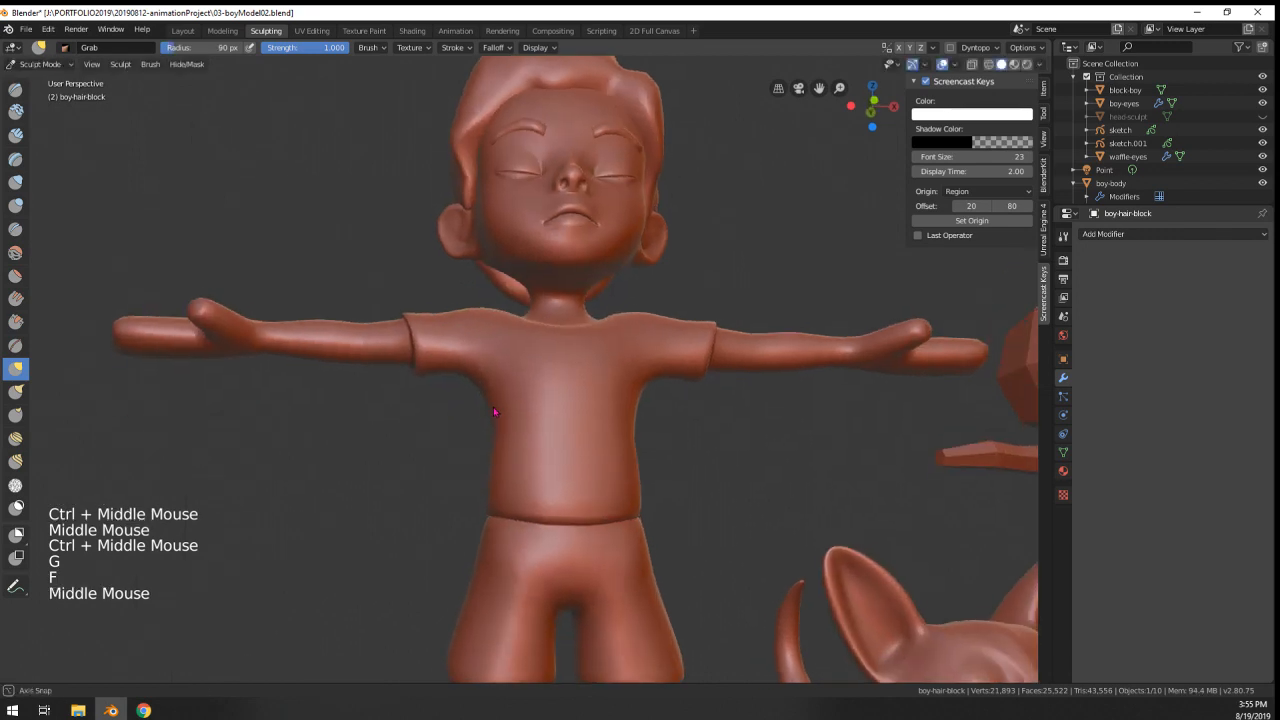
pyautogui.press('f')
pyautogui.click(489, 370)
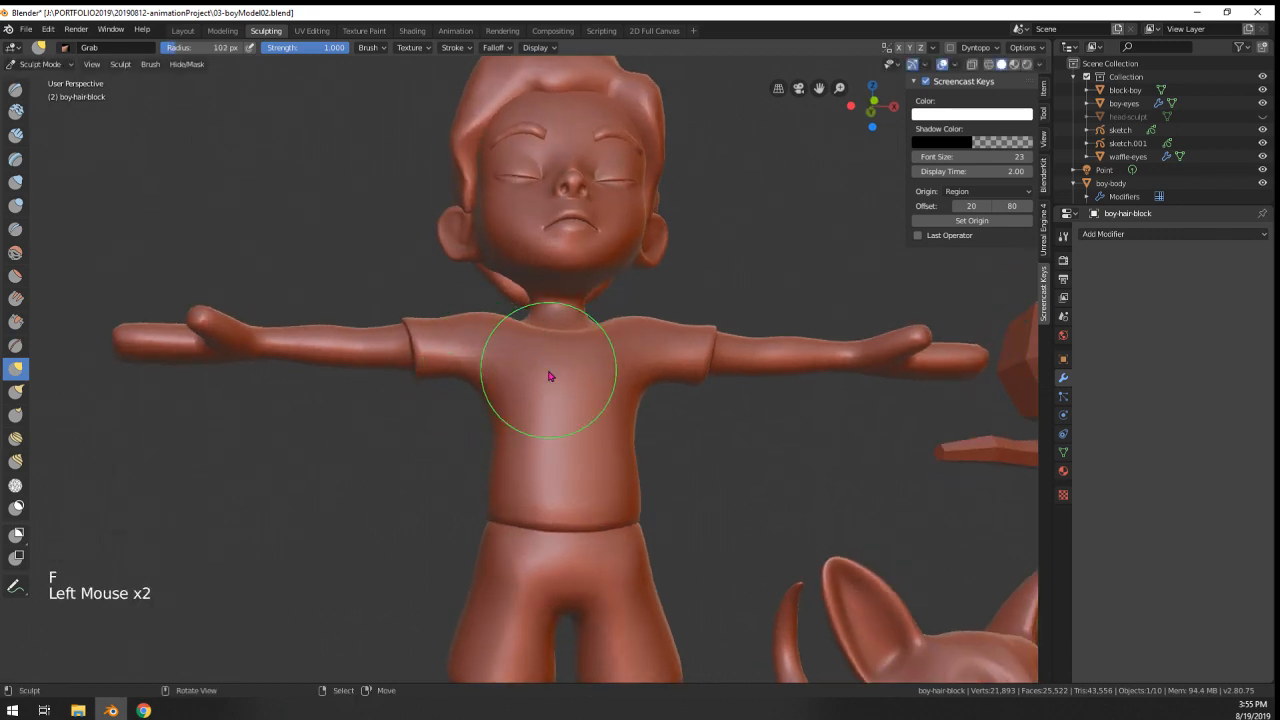
# - Switch the sculpted object from the hair to boy-body and re-enter Sculpt Mode
pyautogui.click(40, 64)
pyautogui.click(35, 32)
pyautogui.rightClick(314, 380)
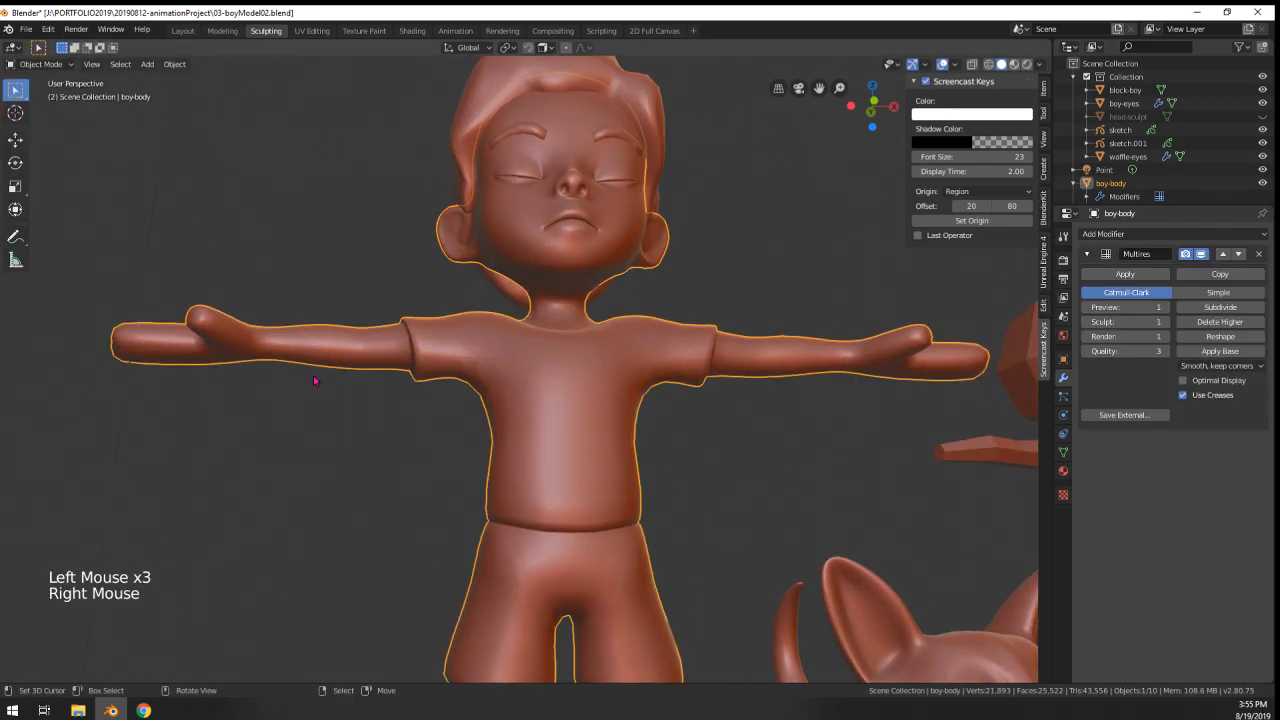
pyautogui.click(57, 63)
pyautogui.click(40, 112)
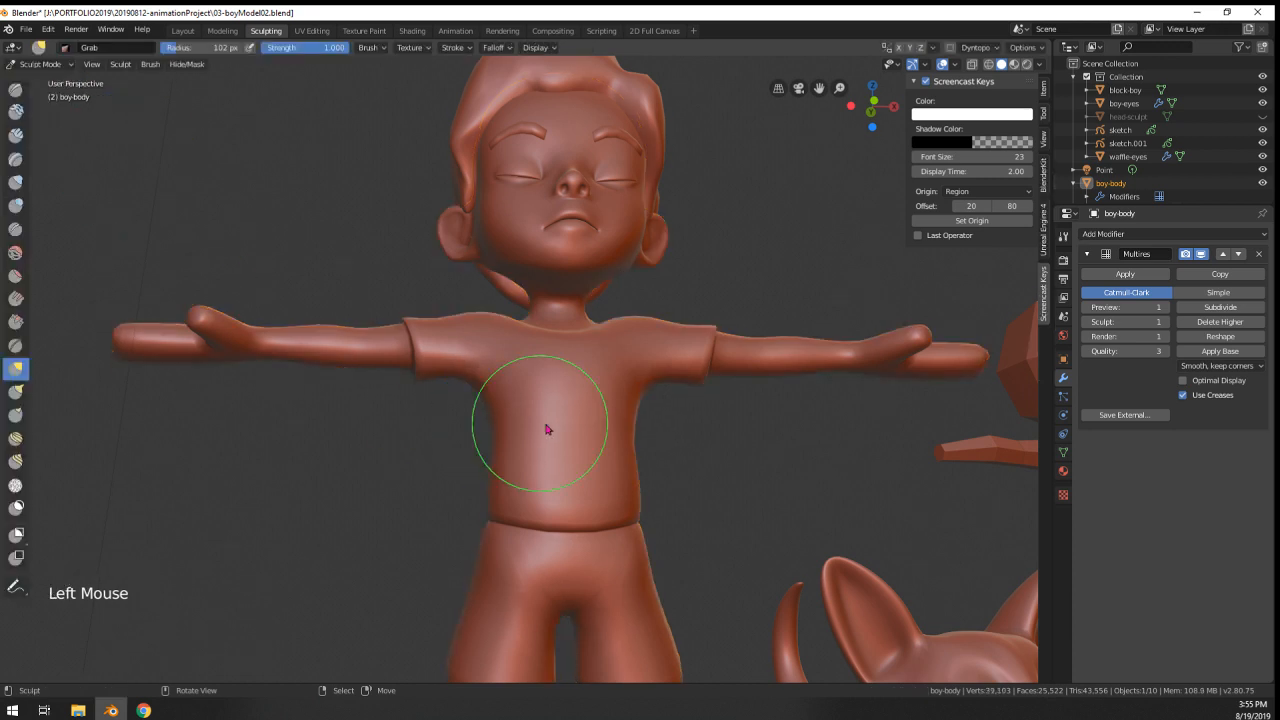
# - Enable X symmetry and define the shirt's neckline with an inverted 58 px Crease brush
pyautogui.moveTo(543, 423); pyautogui.dragTo(533, 447, button='middle')
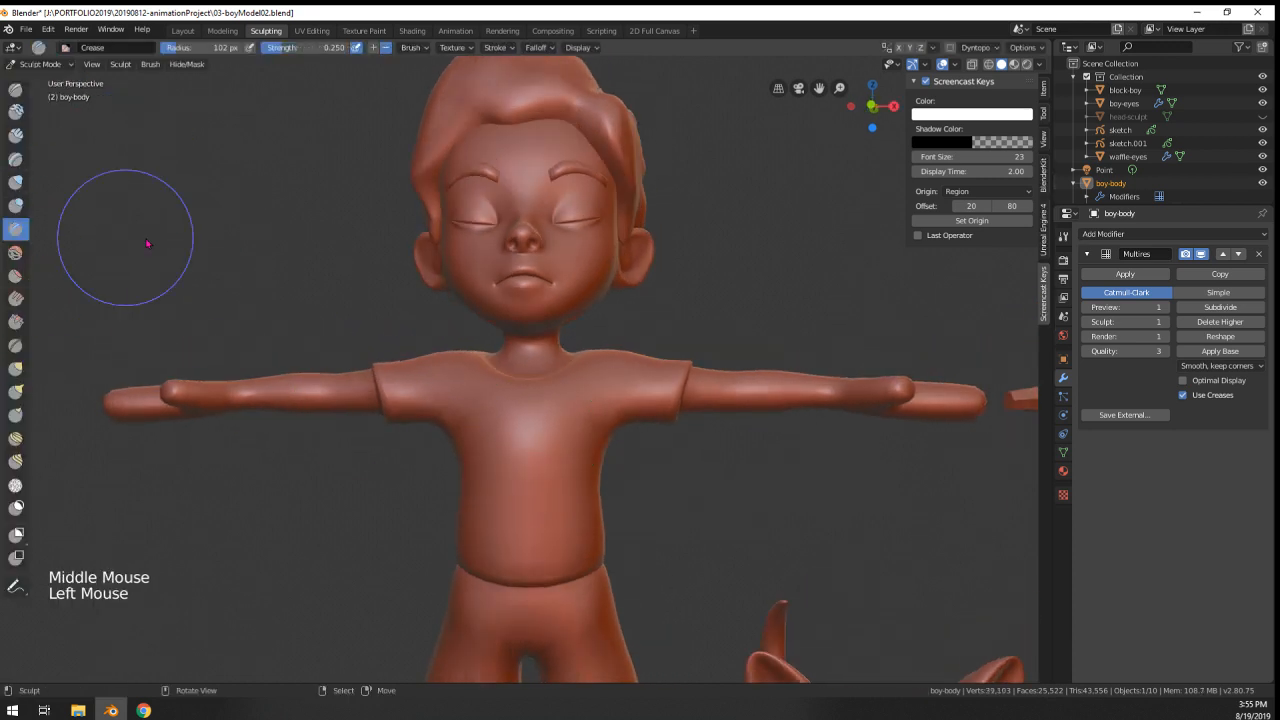
pyautogui.keyDown('ctrl'); pyautogui.moveTo(476, 400); pyautogui.dragTo(480, 264, button='middle'); pyautogui.keyUp('ctrl')
pyautogui.moveTo(480, 264); pyautogui.dragTo(455, 366, button='middle')
pyautogui.press('f')
pyautogui.click(433, 370)
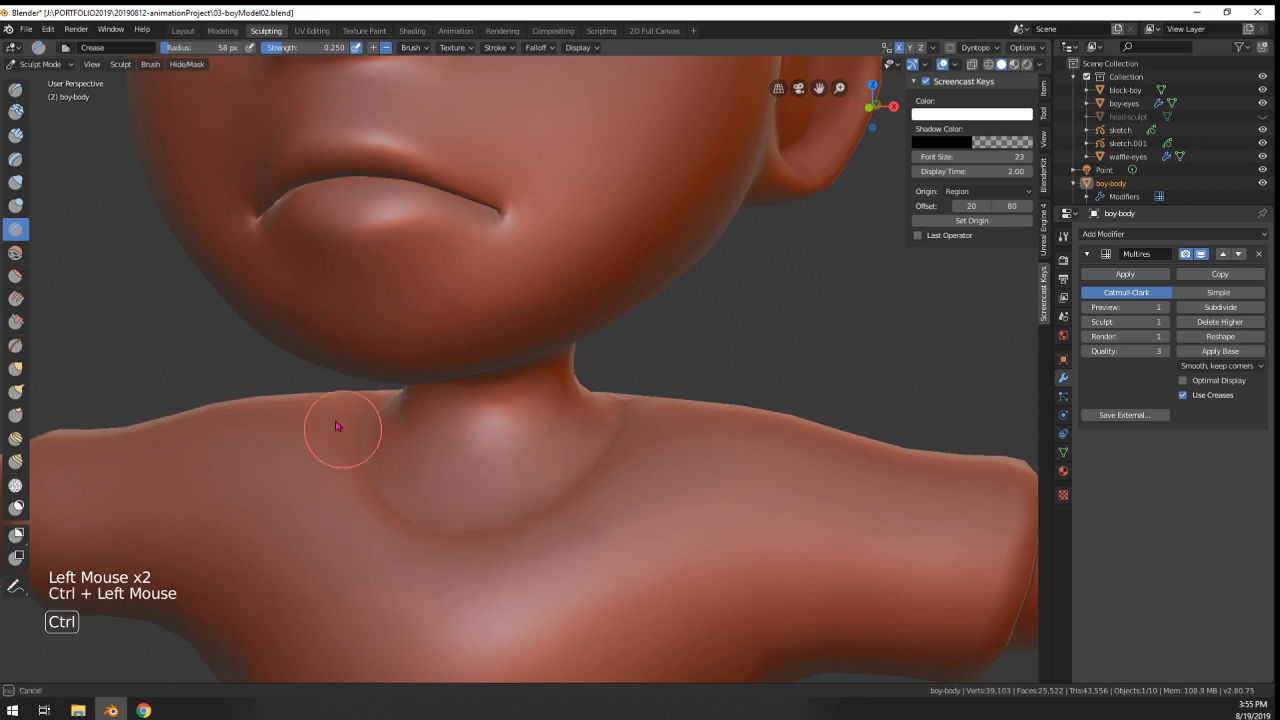
pyautogui.keyDown('ctrl'); pyautogui.moveTo(378, 517); pyautogui.dragTo(495, 545); pyautogui.keyUp('ctrl')
pyautogui.moveTo(491, 380)
pyautogui.keyDown('ctrl'); pyautogui.mouseDown(button='middle')
pyautogui.moveTo(483, 483)
pyautogui.moveTo(531, 465)
pyautogui.mouseUp(button='middle'); pyautogui.keyUp('ctrl')
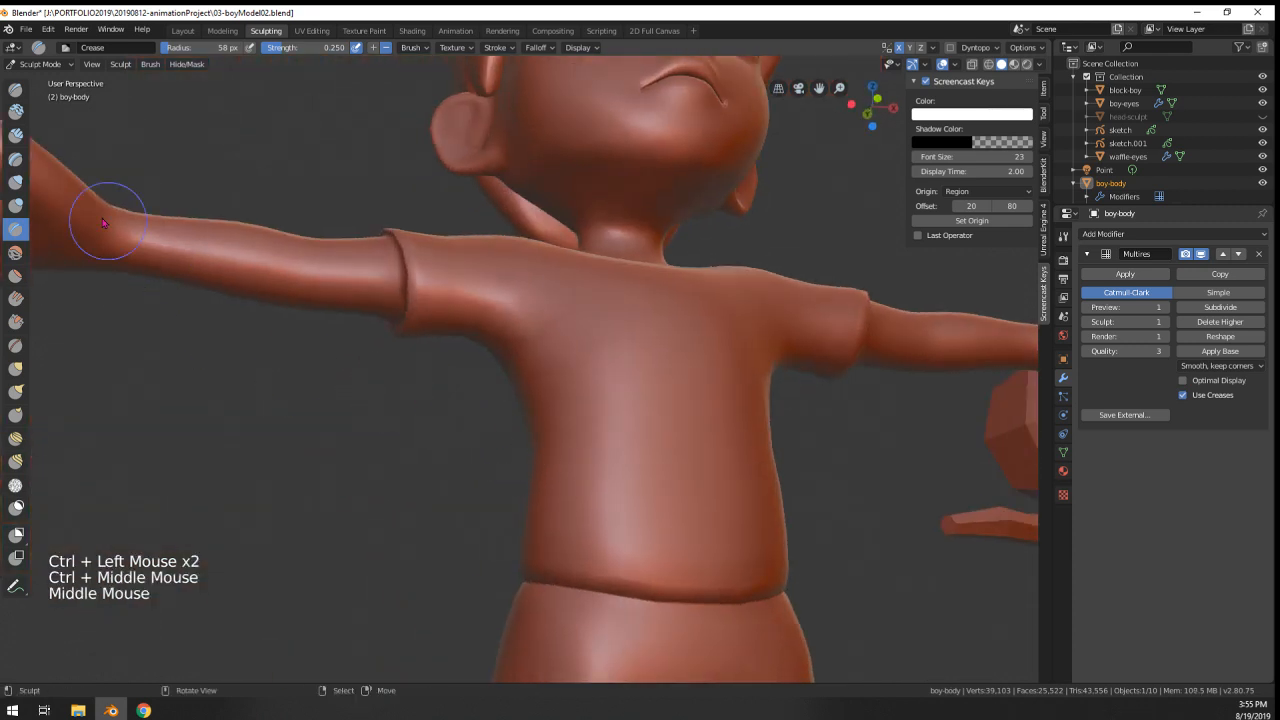
# - Try to reshape the boy's shoulders and torso with the Grab brush enlarged to 149 px
pyautogui.press('g')
pyautogui.press('f')
pyautogui.moveTo(400, 352)
pyautogui.mouseDown(button='middle')
pyautogui.moveTo(437, 380)
pyautogui.moveTo(399, 461)
pyautogui.moveTo(351, 491)
pyautogui.moveTo(371, 512)
pyautogui.moveTo(277, 530)
pyautogui.moveTo(374, 523)
pyautogui.moveTo(360, 528)
pyautogui.mouseUp(button='middle')
pyautogui.click(476, 380)
pyautogui.moveTo(360, 528)
pyautogui.mouseDown(button='middle')
pyautogui.moveTo(494, 508)
pyautogui.moveTo(357, 517)
pyautogui.mouseUp(button='middle')
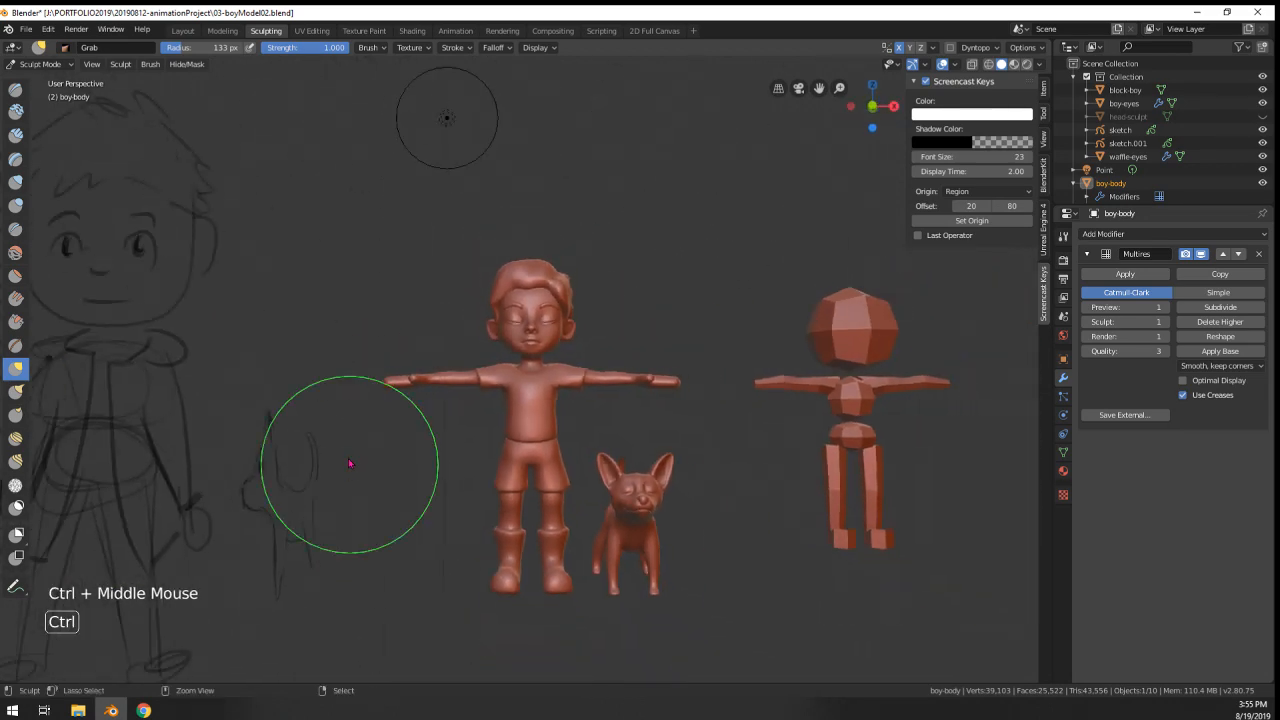
pyautogui.keyDown('shift'); pyautogui.moveTo(349, 466); pyautogui.dragTo(357, 497, button='middle'); pyautogui.keyUp('shift')
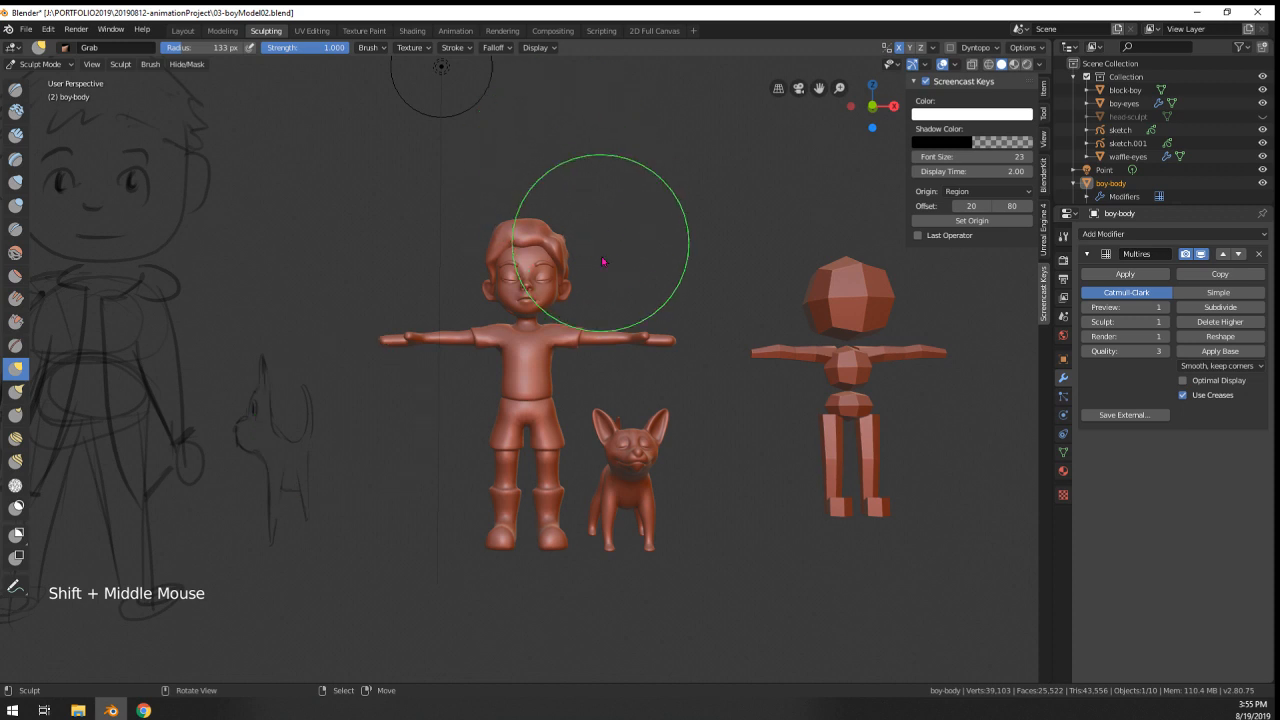
pyautogui.press('f')
pyautogui.click(503, 346)
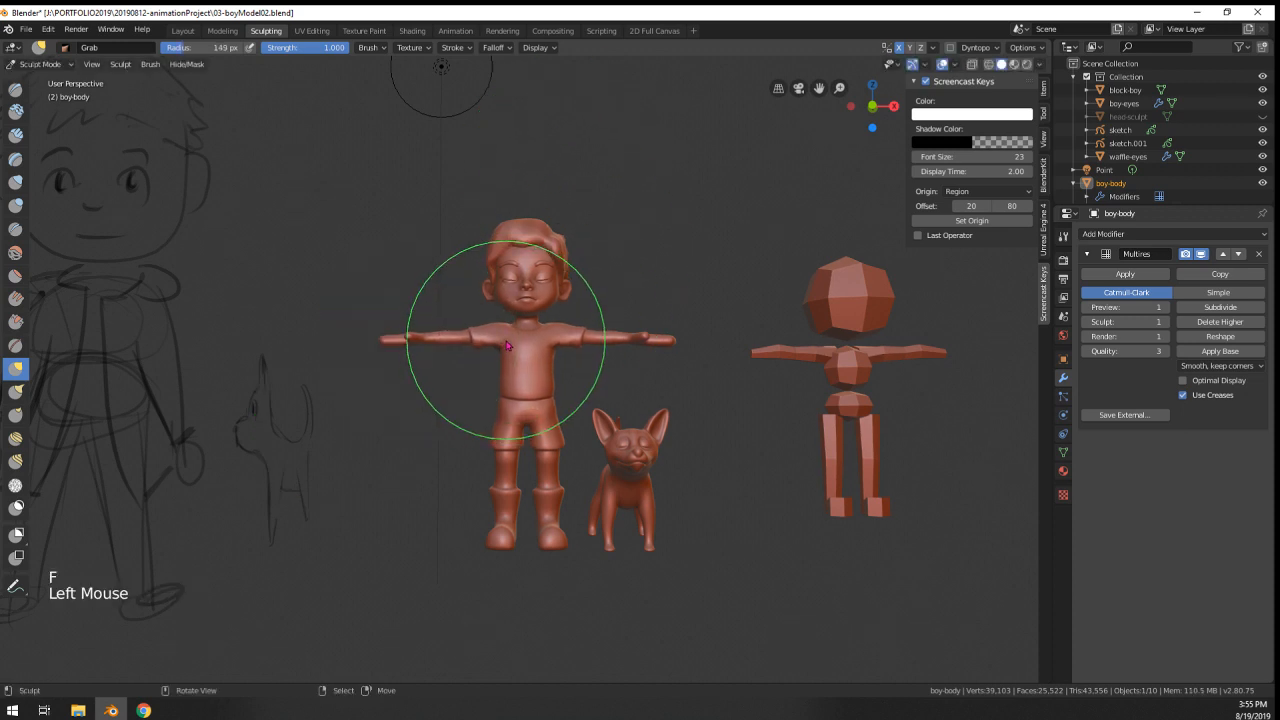
pyautogui.click(503, 346)
pyautogui.moveTo(503, 346)
pyautogui.mouseDown(button='middle')
pyautogui.moveTo(433, 355)
pyautogui.moveTo(557, 314)
pyautogui.moveTo(511, 344)
pyautogui.mouseUp(button='middle')
# - Undo the body strokes, try another Grab pull across the shoulders, undo it and enlarge the brush to 183 px
pyautogui.press('ctrl')
pyautogui.hotkey('ctrl', 'z')
pyautogui.hotkey('ctrl', 'z')
pyautogui.moveTo(510, 300)
pyautogui.mouseDown()
pyautogui.moveTo(508, 286)
pyautogui.moveTo(535, 285)
pyautogui.moveTo(537, 262)
pyautogui.moveTo(571, 365)
pyautogui.mouseUp()
pyautogui.hotkey('ctrl', 'z')
pyautogui.hotkey('ctrl', 'z')
pyautogui.hotkey('ctrl', 'z')
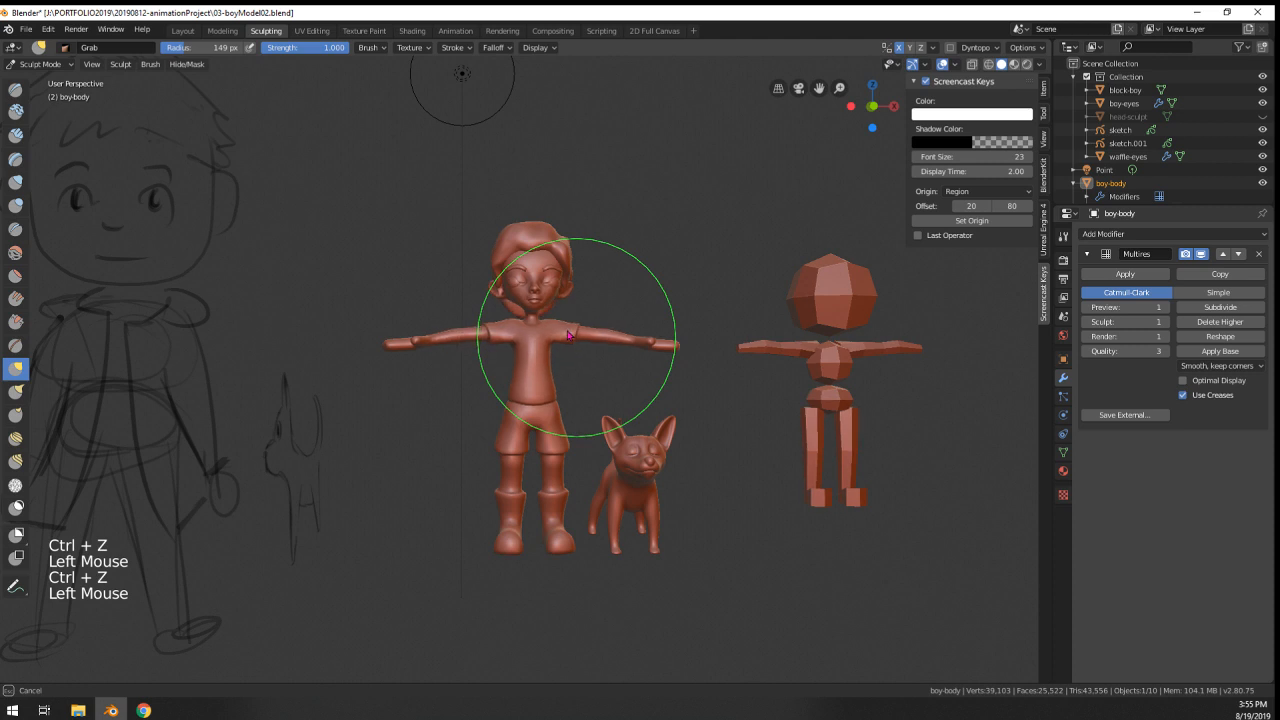
pyautogui.hotkey('ctrl', 'z')
pyautogui.press('f')
pyautogui.click(575, 370)
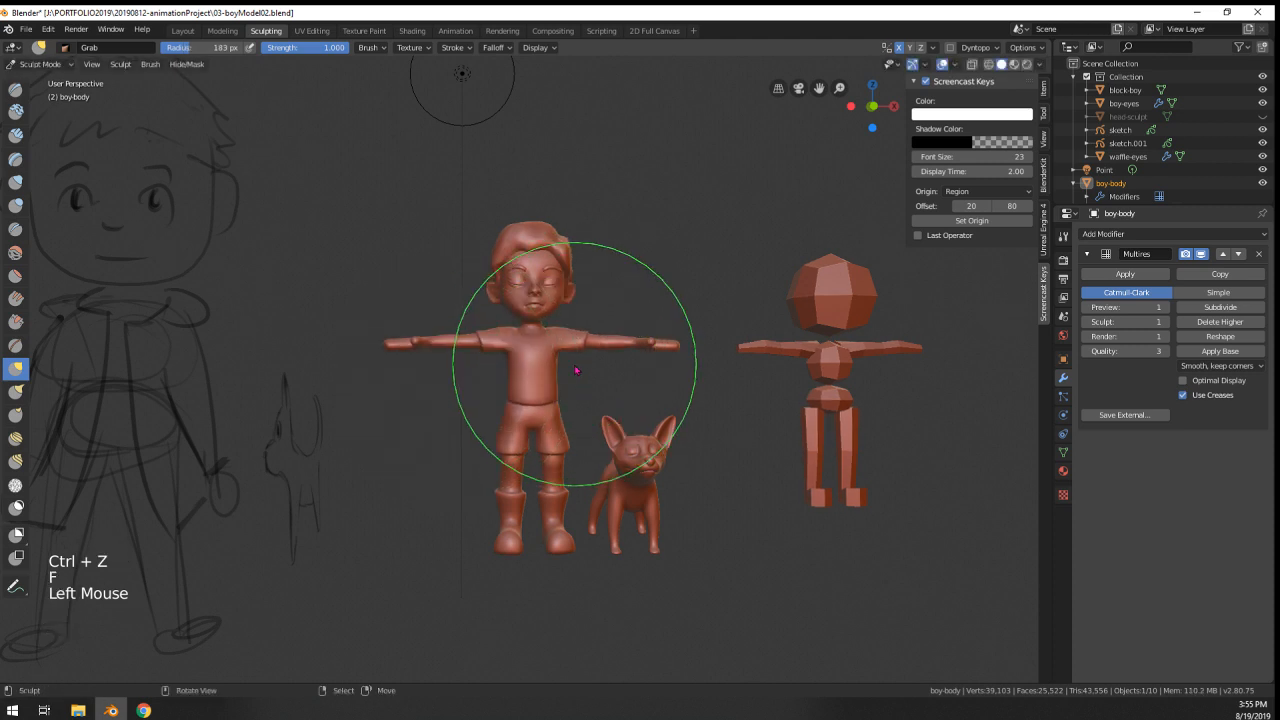
# - Select the dog's body, waffle-body, in Object Mode and enter Sculpt Mode on it
pyautogui.scroll(2, 366, 529)
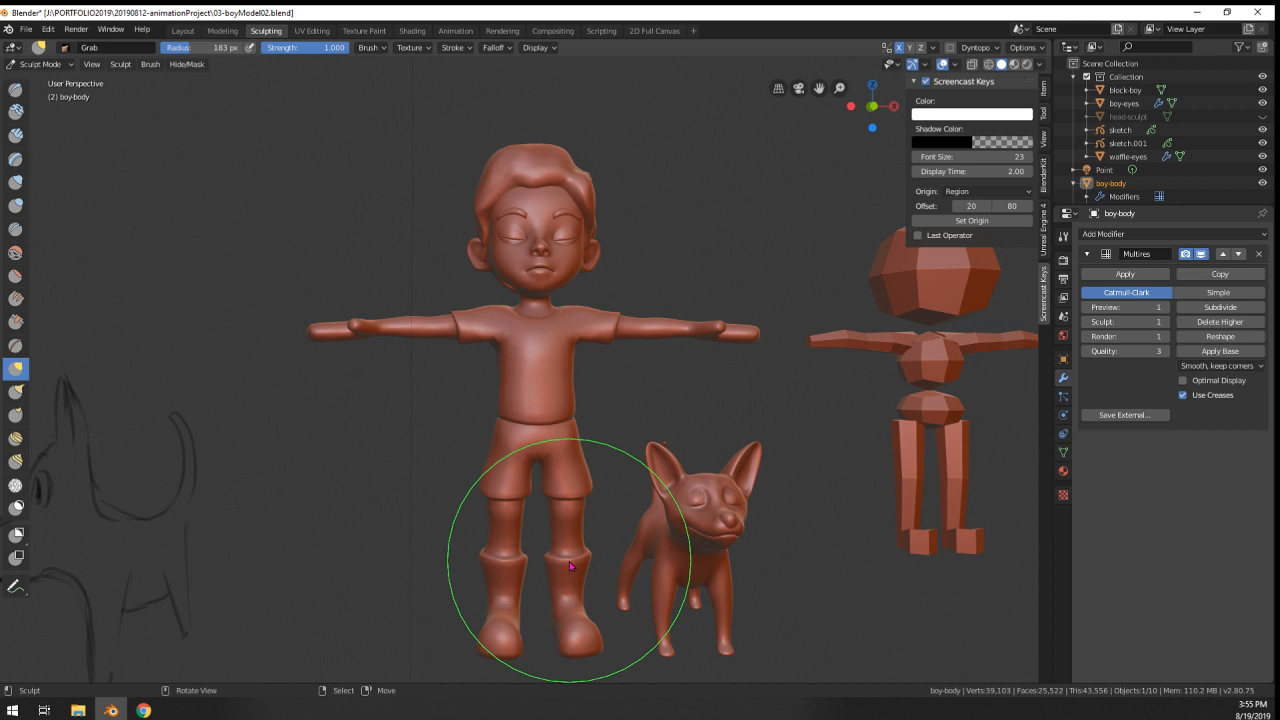
pyautogui.moveTo(803, 600); pyautogui.dragTo(720, 343, button='middle')
pyautogui.scroll(2, 443, 486)
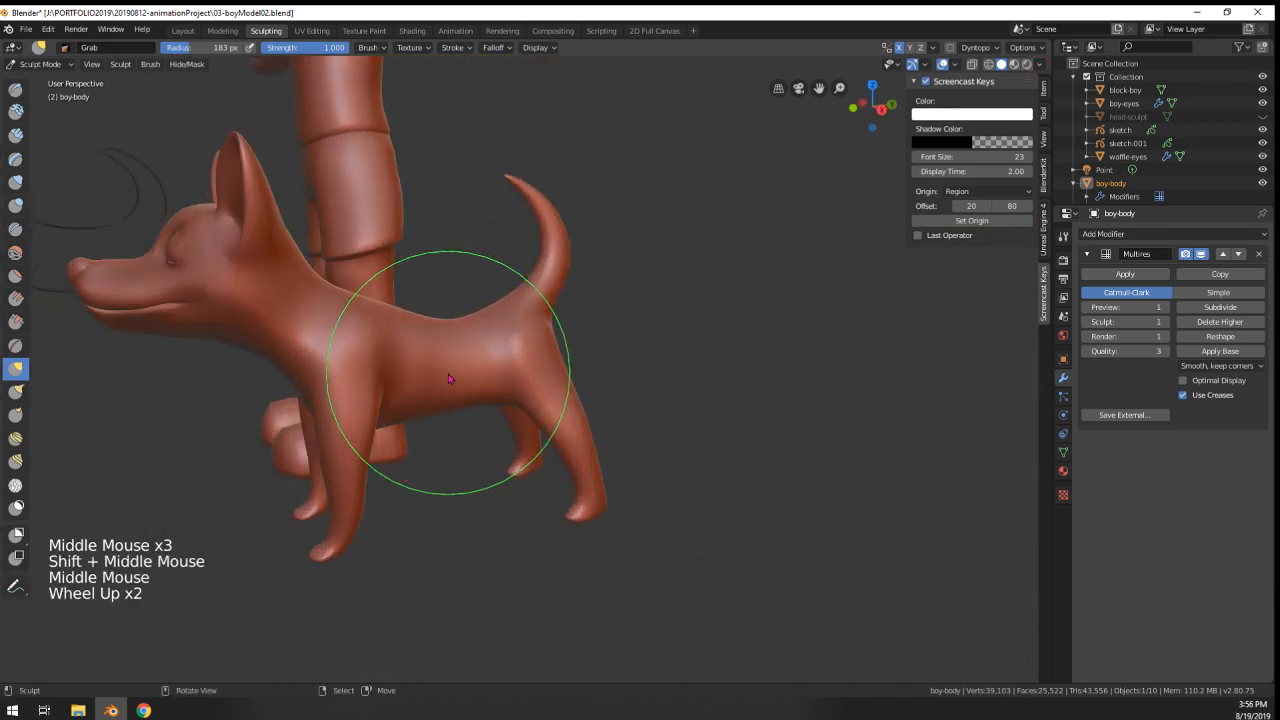
pyautogui.keyDown('shift'); pyautogui.moveTo(443, 486); pyautogui.dragTo(505, 445, button='middle'); pyautogui.keyUp('shift')
pyautogui.moveTo(505, 445); pyautogui.dragTo(547, 404, button='middle')
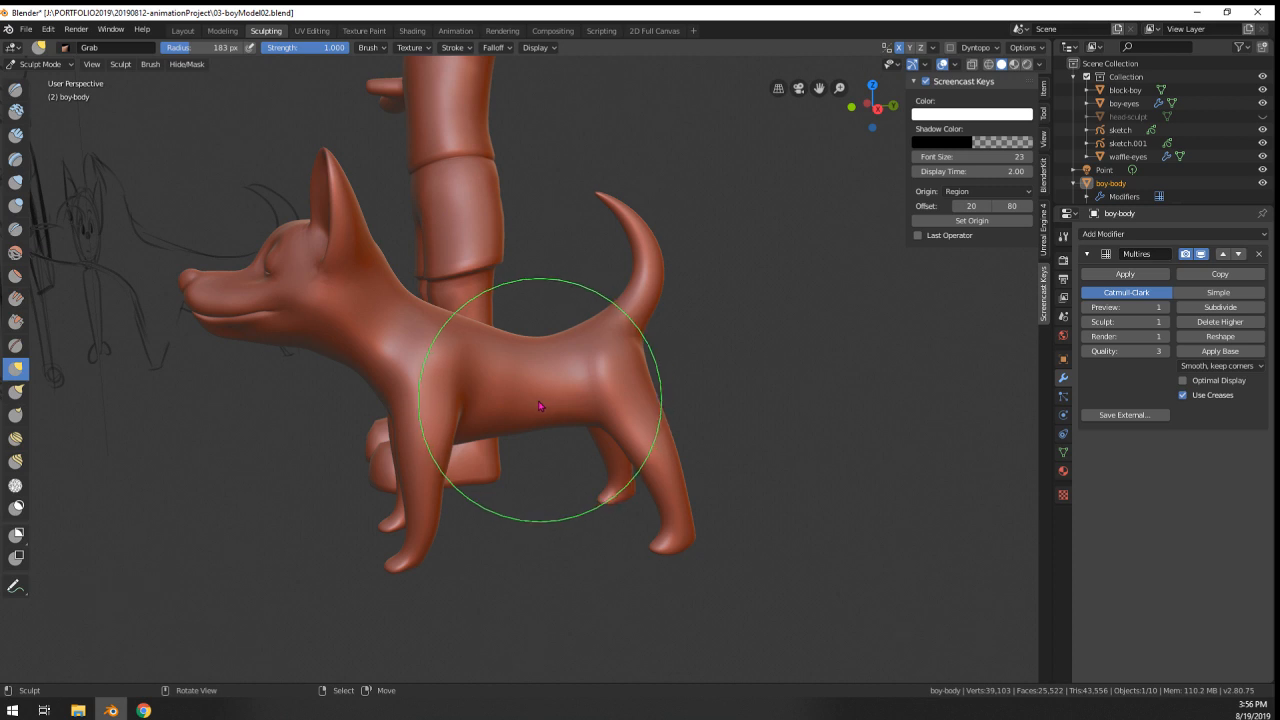
pyautogui.click(45, 62)
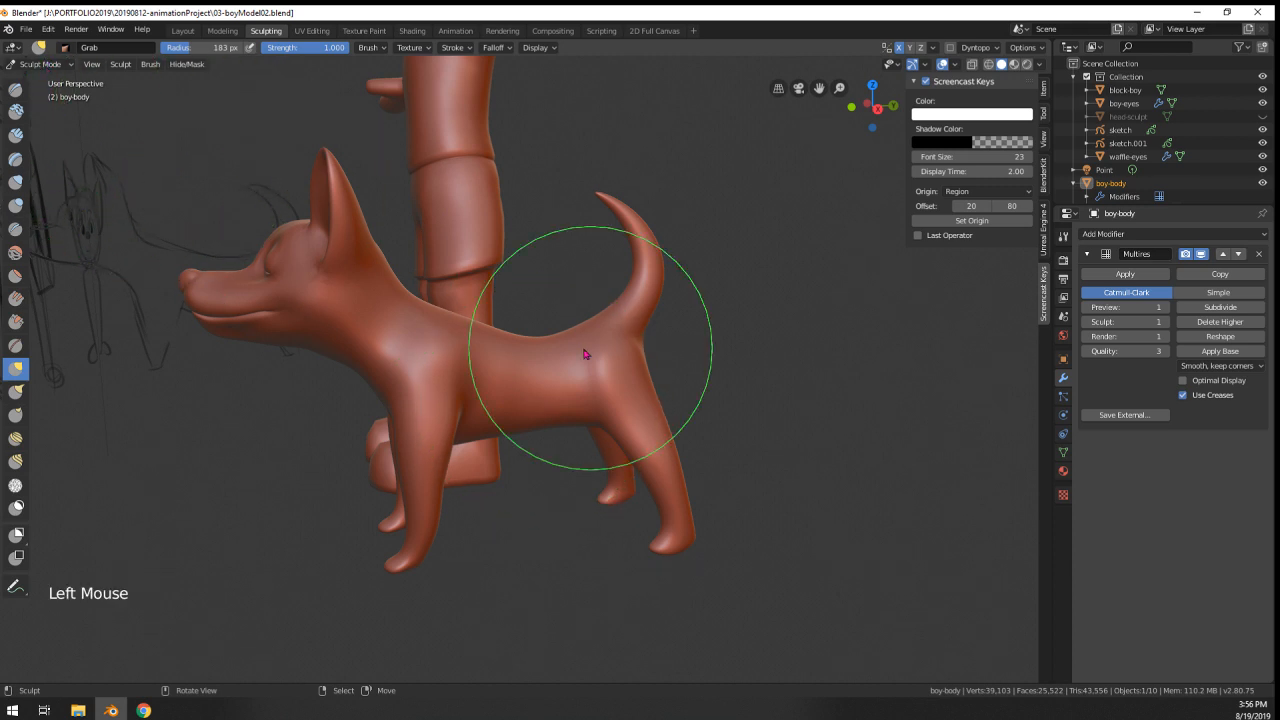
pyautogui.click(40, 64)
pyautogui.click(40, 78)
pyautogui.rightClick(453, 390)
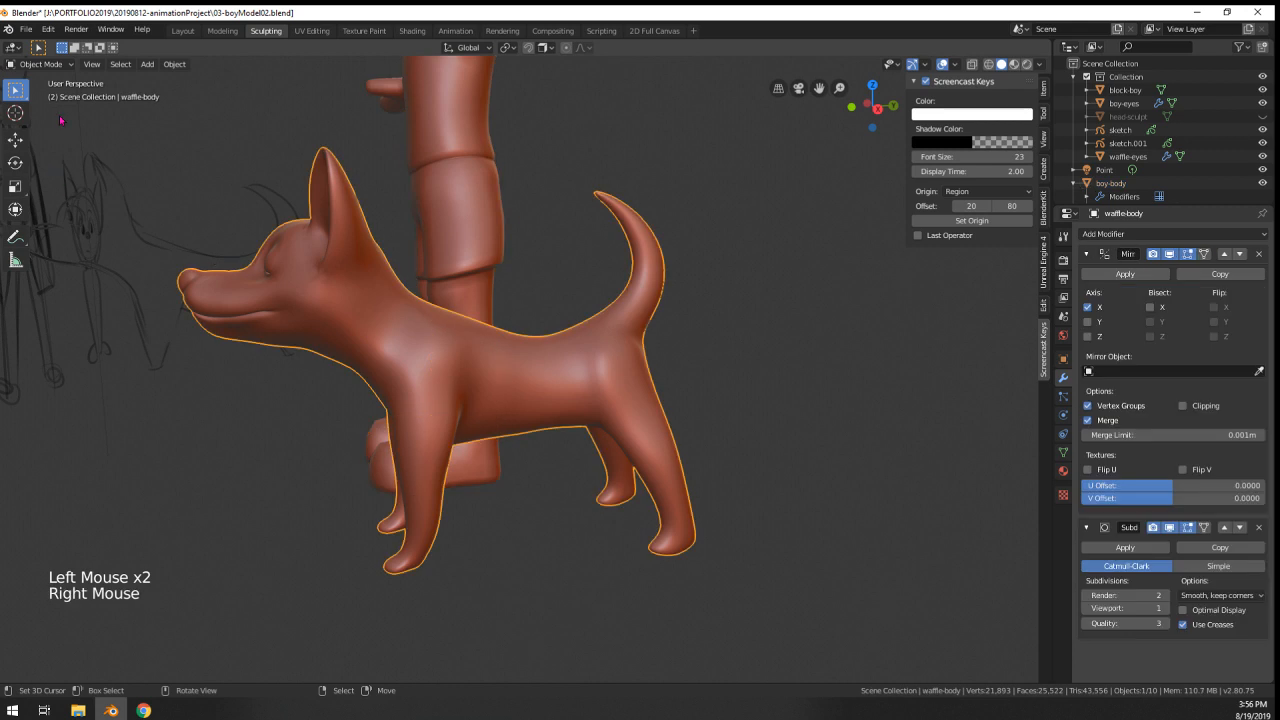
pyautogui.click(40, 64)
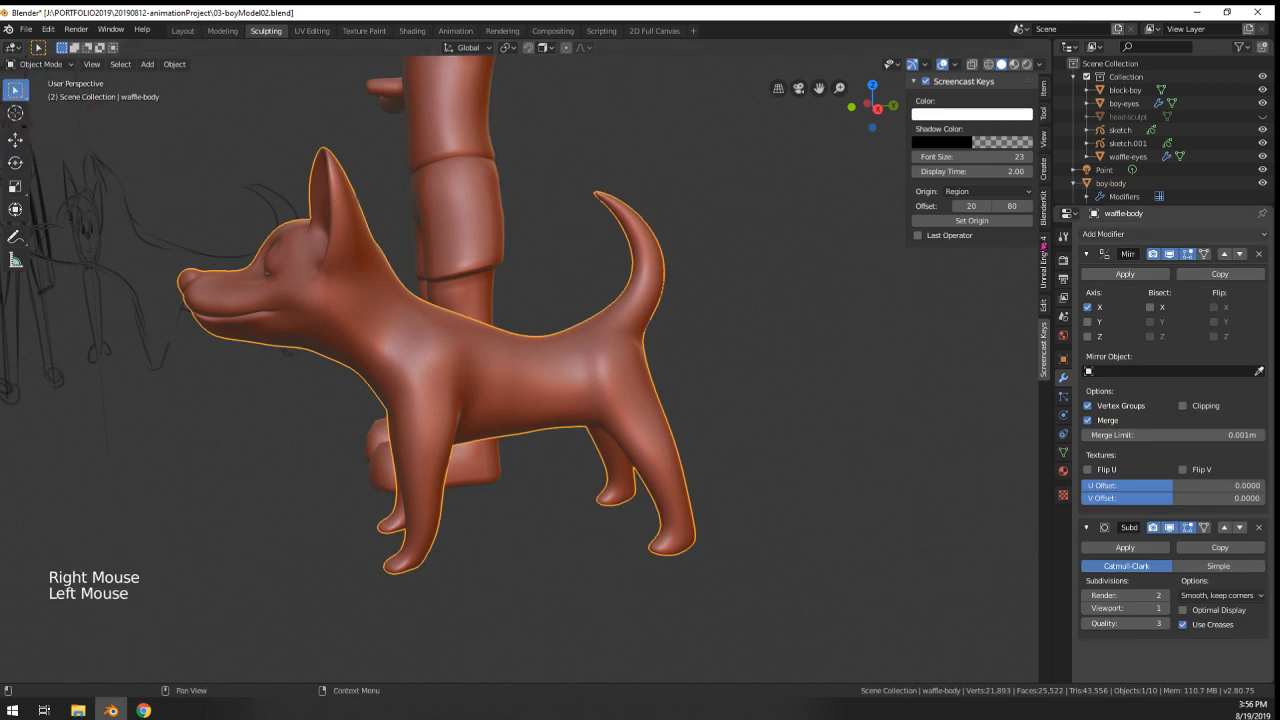
pyautogui.click(40, 64)
pyautogui.click(40, 112)
# - Lift the middle of the dog's back with a 185 px Grab brush
pyautogui.moveTo(525, 255)
pyautogui.keyDown('shift'); pyautogui.mouseDown(button='middle')
pyautogui.moveTo(560, 353)
pyautogui.moveTo(537, 323)
pyautogui.moveTo(553, 413)
pyautogui.moveTo(525, 405)
pyautogui.moveTo(550, 423)
pyautogui.moveTo(529, 430)
pyautogui.mouseUp(button='middle'); pyautogui.keyUp('shift')
pyautogui.press('f')
pyautogui.press('f')
pyautogui.click(529, 430)
pyautogui.moveTo(529, 430); pyautogui.dragTo(543, 417)
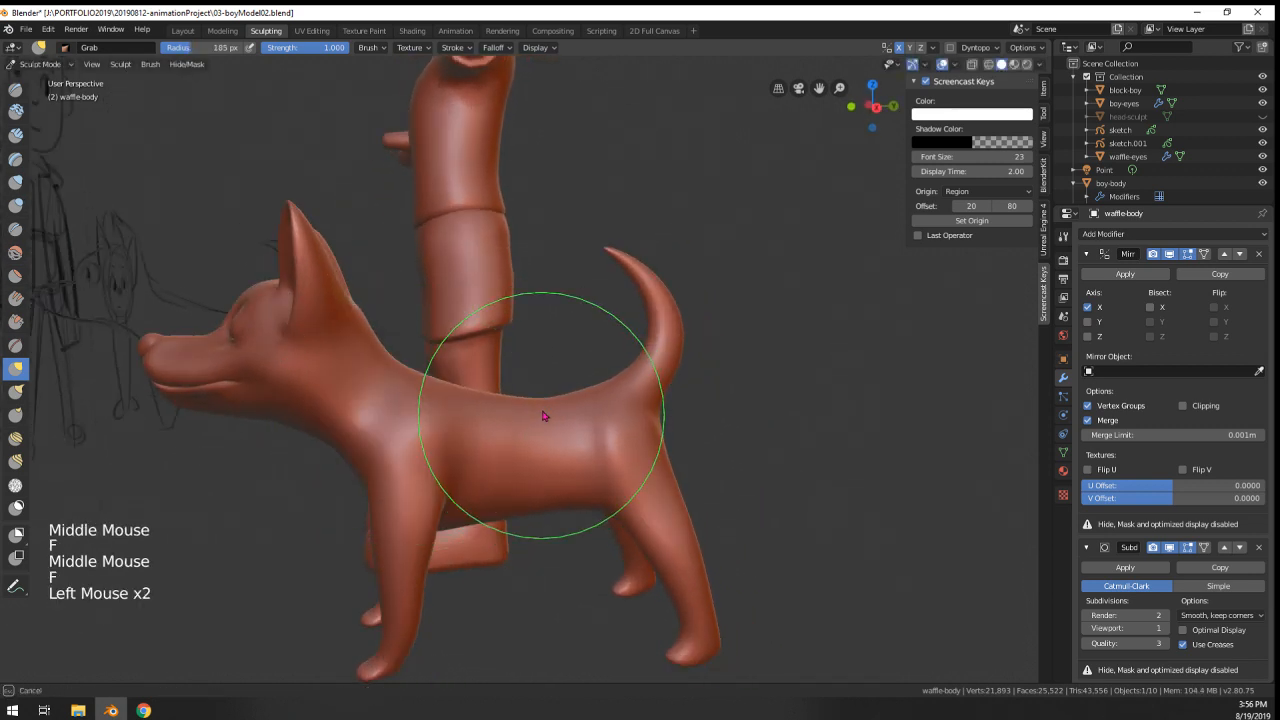
pyautogui.moveTo(543, 417); pyautogui.dragTo(529, 403, button='middle')
pyautogui.moveTo(529, 403); pyautogui.dragTo(531, 383)
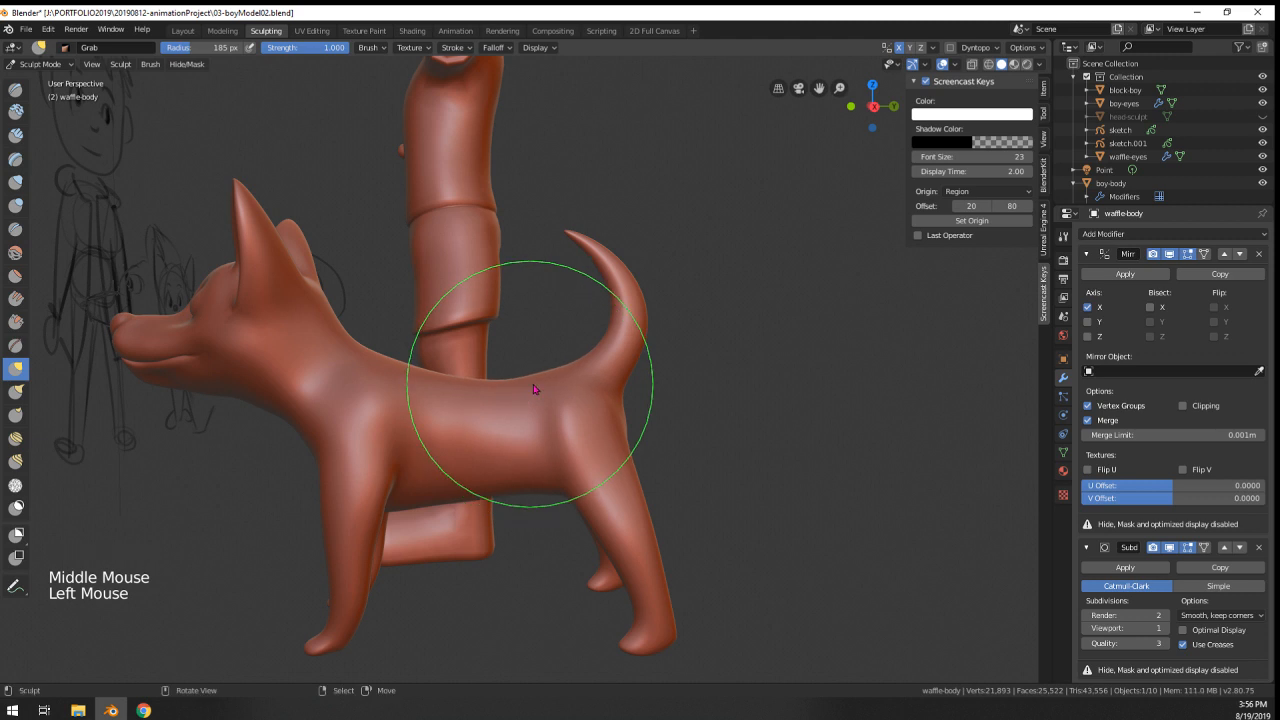
# - Smooth the dog's back and reshape the base of the neck with a 137 px Grab brush
pyautogui.press('f')
pyautogui.keyDown('shift'); pyautogui.click(506, 380); pyautogui.keyUp('shift')
pyautogui.moveTo(506, 380); pyautogui.dragTo(513, 349, button='middle')
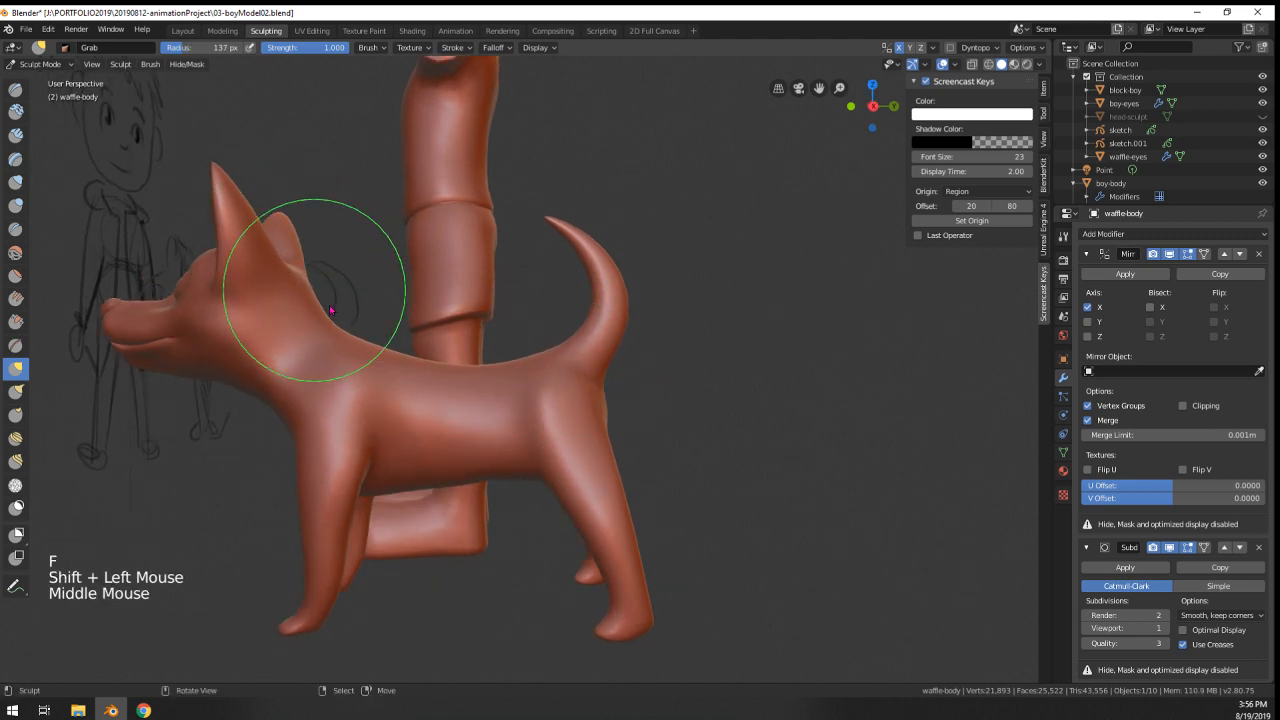
pyautogui.click(365, 348)
pyautogui.click(370, 341)
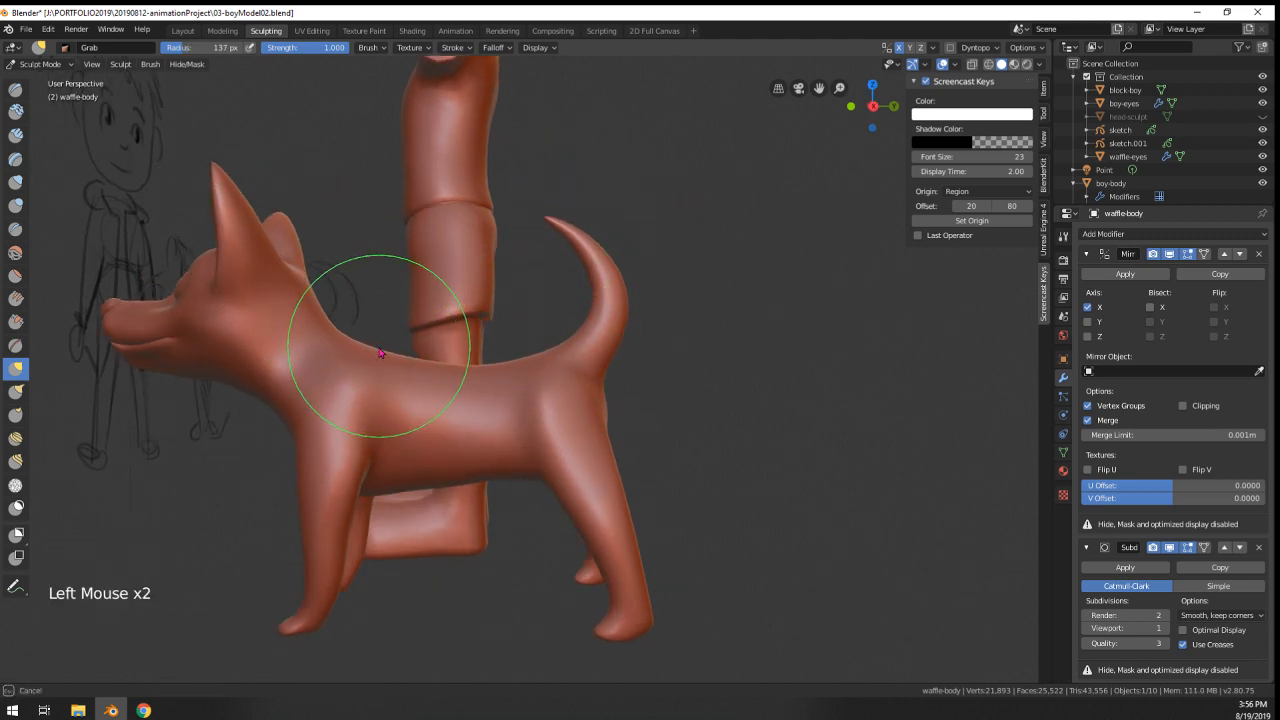
pyautogui.moveTo(370, 338); pyautogui.dragTo(370, 343, button='middle')
pyautogui.moveTo(359, 344); pyautogui.dragTo(374, 328)
# - Refine the curve from the dog's nape to its back with short Grab strokes and smooth it
pyautogui.moveTo(414, 292); pyautogui.dragTo(406, 304, button='middle')
pyautogui.keyDown('shift'); pyautogui.click(351, 363); pyautogui.keyUp('shift')
pyautogui.click(349, 360)
pyautogui.click(349, 359)
pyautogui.click(349, 358)
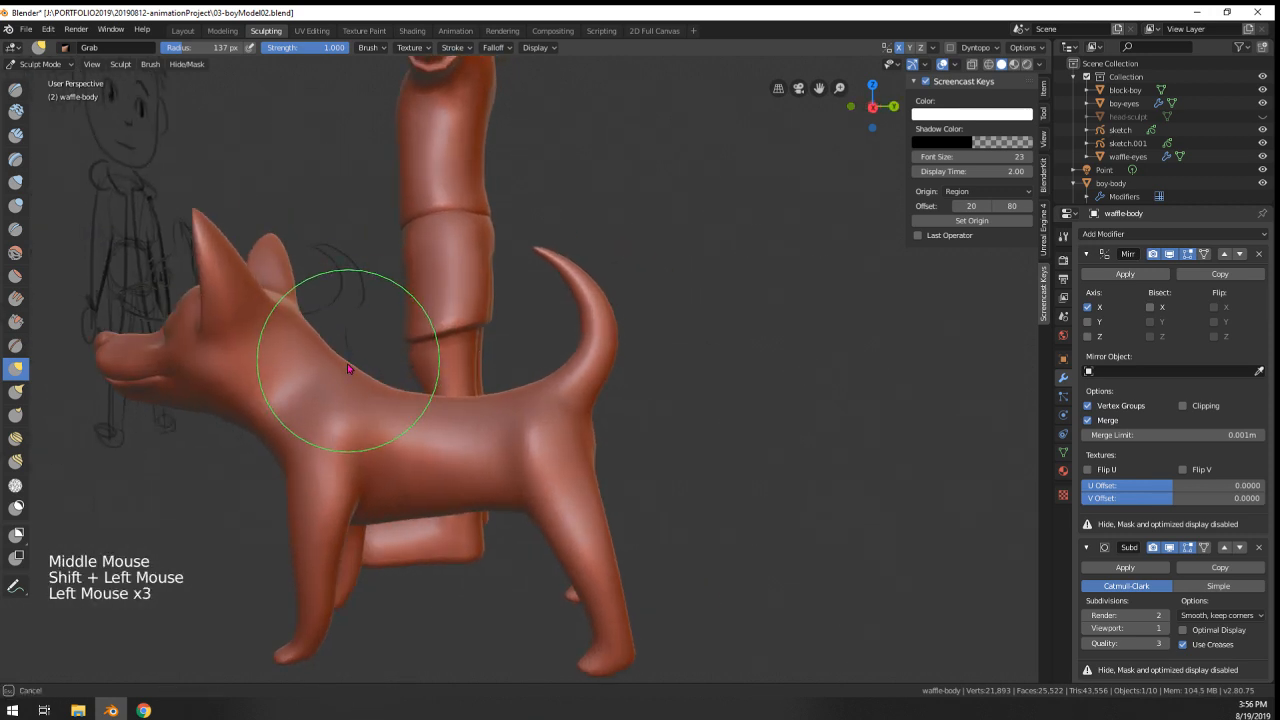
pyautogui.keyDown('shift'); pyautogui.moveTo(335, 356); pyautogui.dragTo(396, 388); pyautogui.keyUp('shift')
pyautogui.moveTo(492, 366); pyautogui.dragTo(446, 286, button='middle')
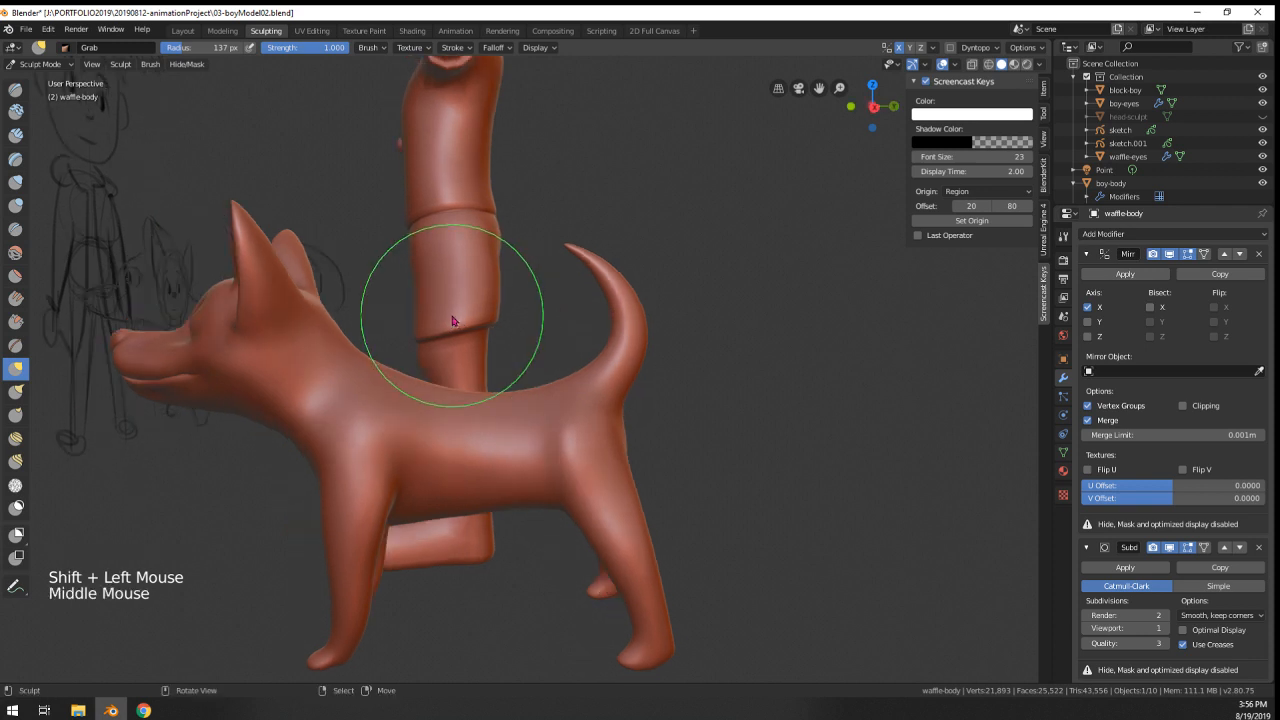
# - Pull the upper part of the dog's tail slightly down with the 137 px Grab brush
pyautogui.moveTo(580, 320); pyautogui.dragTo(565, 281, button='middle')
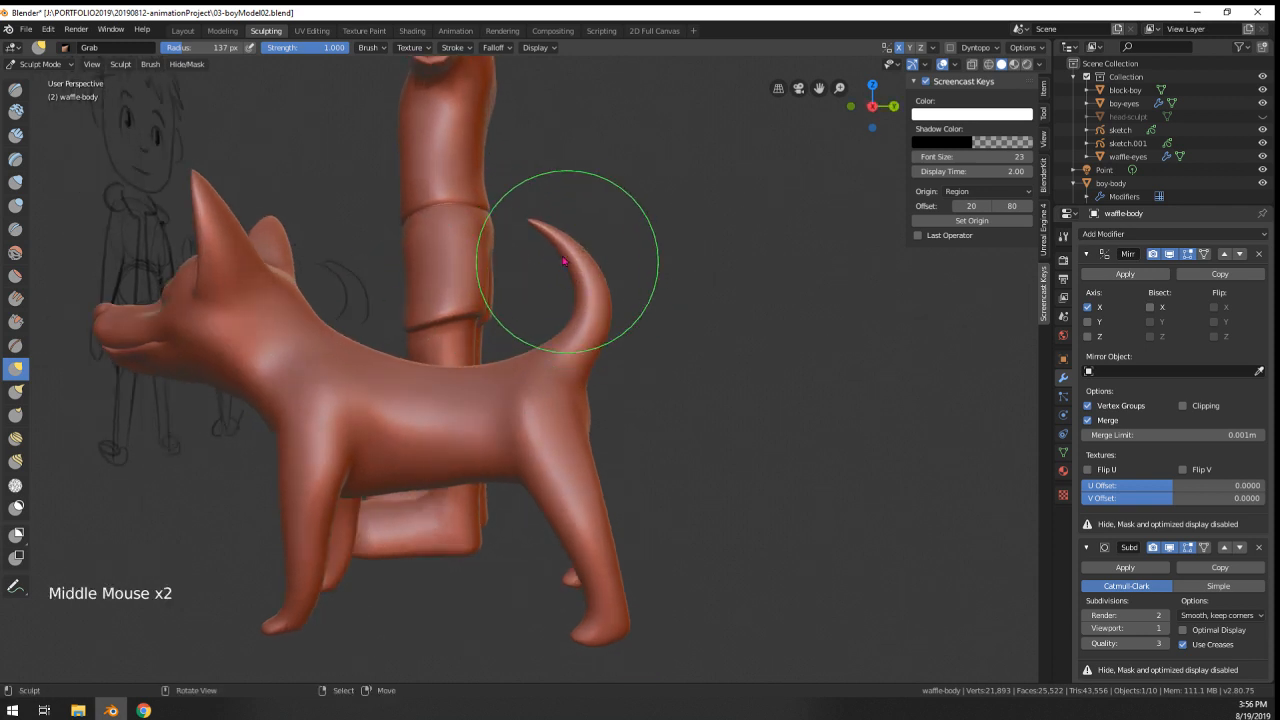
pyautogui.moveTo(566, 265); pyautogui.dragTo(553, 285)
pyautogui.moveTo(546, 289); pyautogui.dragTo(455, 308, button='middle')
pyautogui.keyDown('ctrl'); pyautogui.moveTo(455, 308); pyautogui.dragTo(438, 398, button='middle'); pyautogui.keyUp('ctrl')
# - Adjust and smooth the dip of the dog's back with the Grab brush enlarged to 181 px
pyautogui.moveTo(436, 396)
pyautogui.mouseDown(button='middle')
pyautogui.moveTo(505, 396)
pyautogui.moveTo(442, 411)
pyautogui.moveTo(474, 366)
pyautogui.mouseUp(button='middle')
pyautogui.press('f')
pyautogui.click(511, 366)
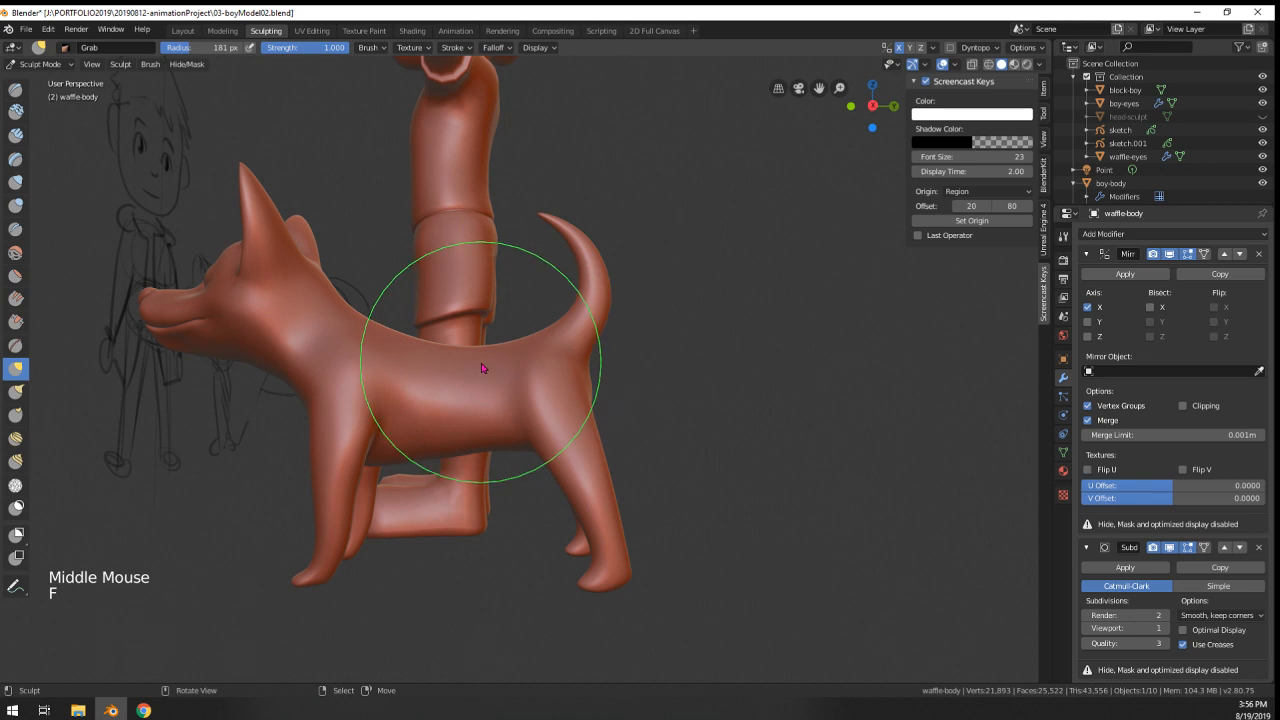
pyautogui.moveTo(481, 364); pyautogui.dragTo(481, 356)
pyautogui.moveTo(481, 360); pyautogui.dragTo(503, 355, button='middle')
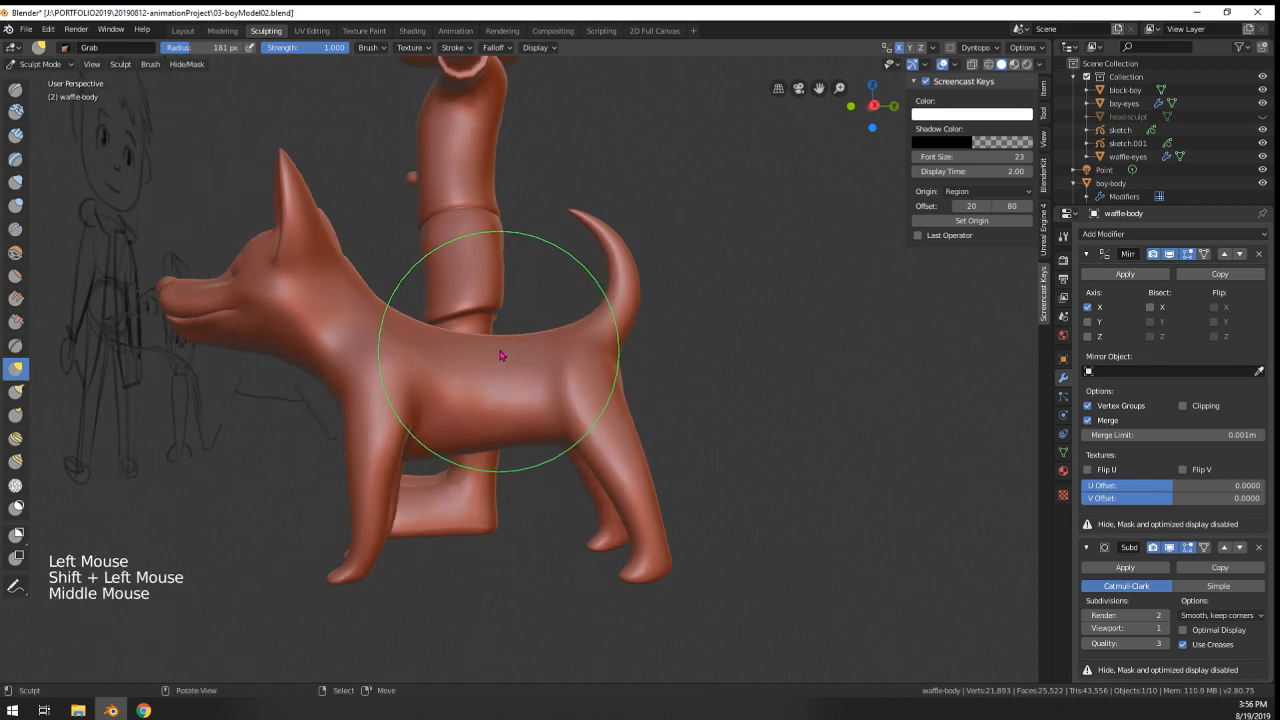
pyautogui.moveTo(503, 356); pyautogui.dragTo(503, 368)
# - Reshape the dog's underside and waist from behind and below with the Grab brush resized to 199 px
pyautogui.moveTo(503, 368); pyautogui.dragTo(602, 280, button='middle')
pyautogui.moveTo(602, 280); pyautogui.dragTo(665, 236, button='middle')
pyautogui.moveTo(665, 236)
pyautogui.keyDown('shift'); pyautogui.mouseDown(button='middle')
pyautogui.moveTo(697, 228)
pyautogui.moveTo(711, 240)
pyautogui.moveTo(540, 366)
pyautogui.mouseUp(button='middle'); pyautogui.keyUp('shift')
pyautogui.press('f')
pyautogui.press('f')
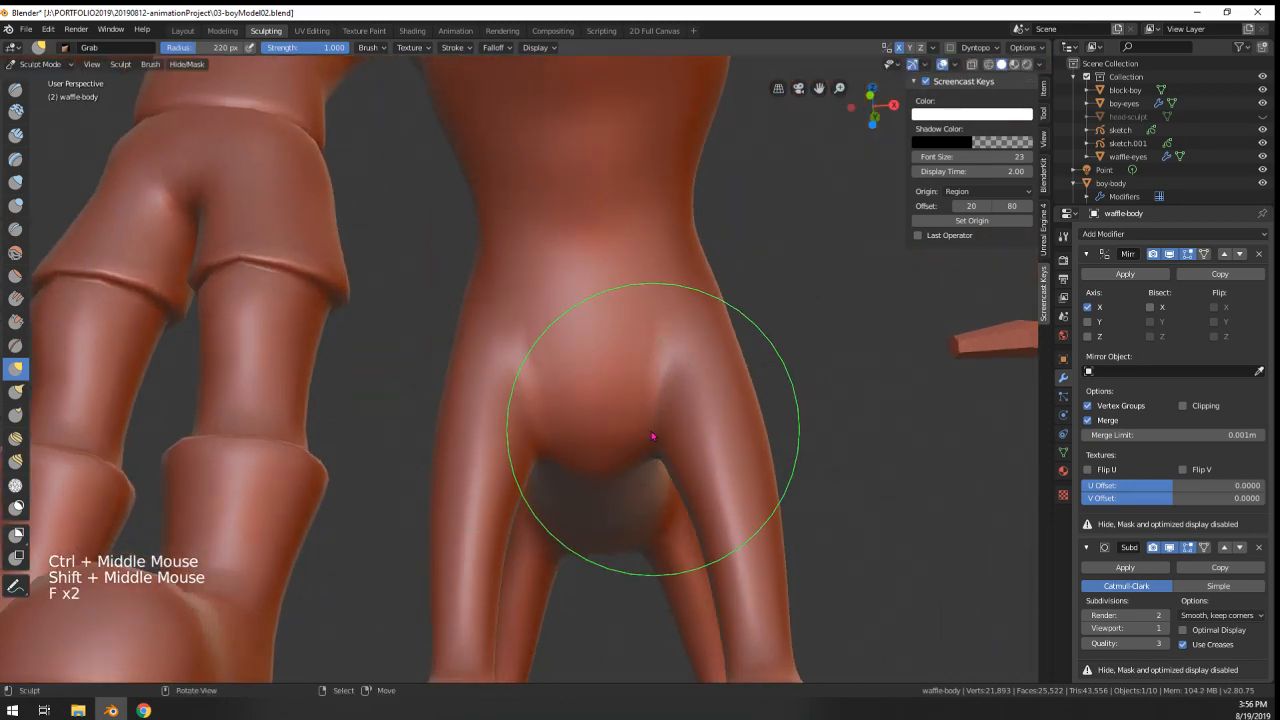
pyautogui.click(655, 430)
pyautogui.moveTo(655, 430)
pyautogui.mouseDown(button='middle')
pyautogui.moveTo(635, 337)
pyautogui.moveTo(640, 360)
pyautogui.mouseUp(button='middle')
pyautogui.moveTo(640, 360)
pyautogui.mouseDown(button='middle')
pyautogui.moveTo(600, 330)
pyautogui.moveTo(585, 335)
pyautogui.moveTo(611, 297)
pyautogui.mouseUp(button='middle')
pyautogui.press('f')
pyautogui.press('f')
pyautogui.moveTo(600, 226); pyautogui.dragTo(622, 221)
pyautogui.moveTo(517, 236)
pyautogui.mouseDown()
pyautogui.moveTo(518, 276)
pyautogui.moveTo(557, 251)
pyautogui.mouseUp()
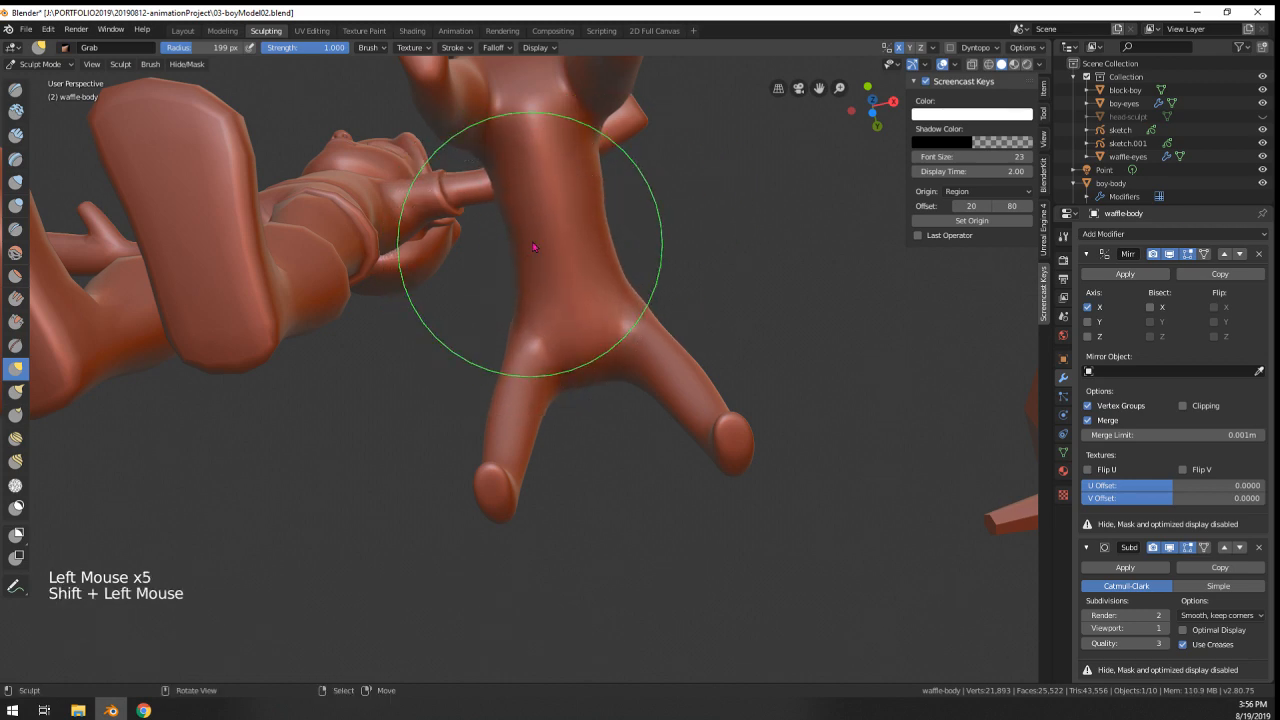
# - Smooth the dog's flank in front of the hind leg using a 117 px Clay Strips brush
pyautogui.moveTo(557, 251)
pyautogui.mouseDown(button='middle')
pyautogui.moveTo(634, 349)
pyautogui.moveTo(586, 303)
pyautogui.moveTo(539, 437)
pyautogui.moveTo(540, 358)
pyautogui.mouseUp(button='middle')
pyautogui.keyDown('ctrl'); pyautogui.moveTo(540, 358); pyautogui.dragTo(548, 325, button='middle'); pyautogui.keyUp('ctrl')
pyautogui.moveTo(548, 325); pyautogui.dragTo(490, 380, button='middle')
pyautogui.keyDown('ctrl'); pyautogui.moveTo(490, 380); pyautogui.dragTo(543, 351, button='middle'); pyautogui.keyUp('ctrl')
pyautogui.click(16, 135)
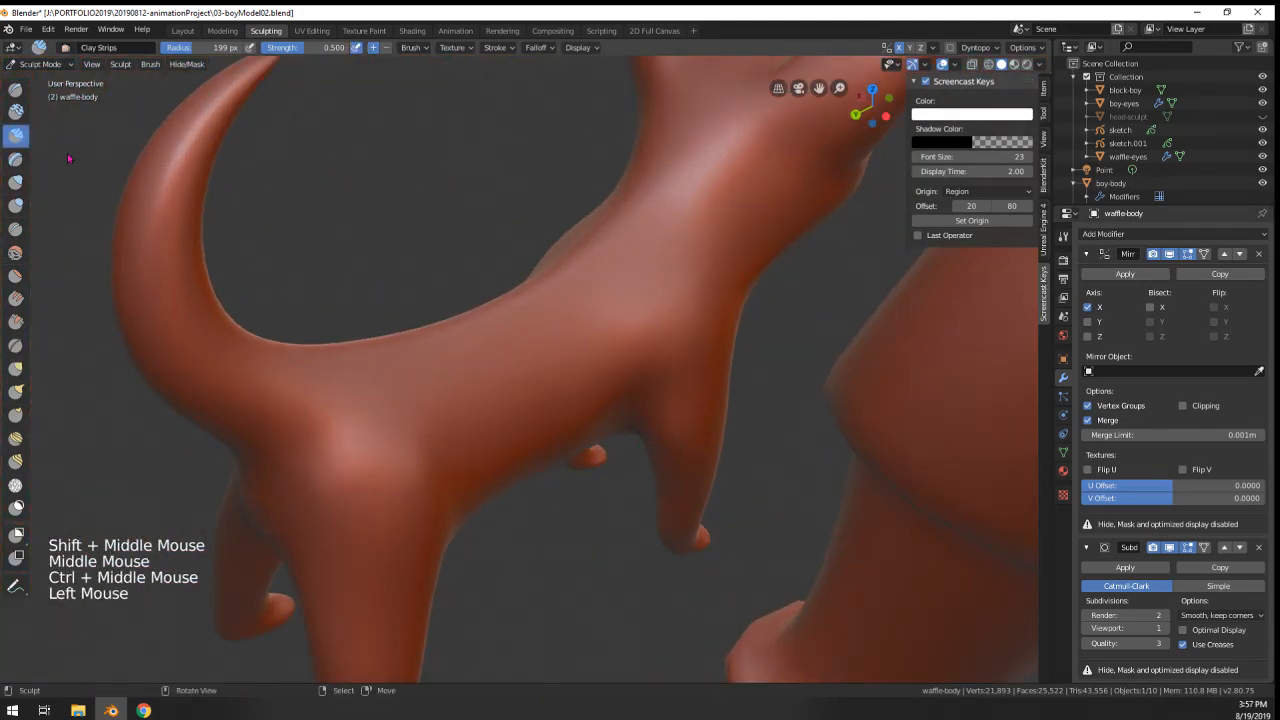
pyautogui.press('f')
pyautogui.click(571, 343)
pyautogui.keyDown('shift'); pyautogui.moveTo(465, 454); pyautogui.dragTo(543, 337); pyautogui.keyUp('shift')
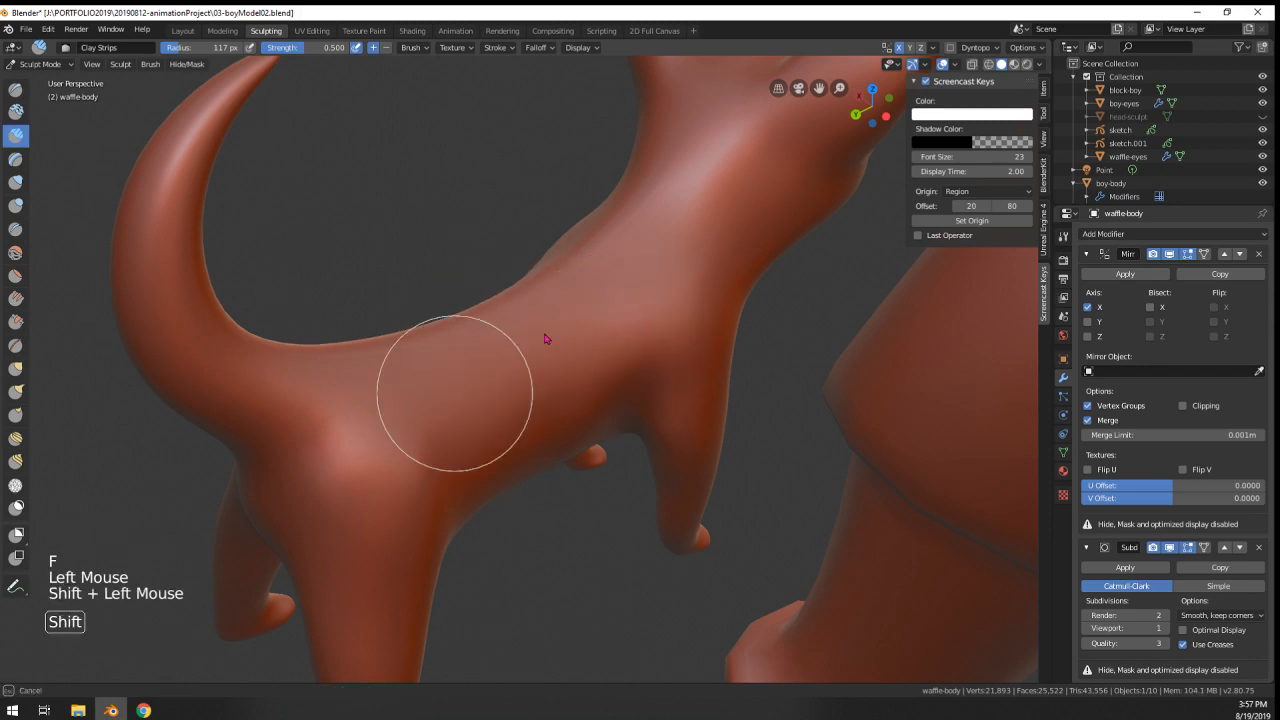
# - Try a Clay Strips stroke along the dog's flank and undo it
pyautogui.moveTo(543, 337)
pyautogui.mouseDown(button='middle')
pyautogui.moveTo(637, 237)
pyautogui.moveTo(686, 234)
pyautogui.moveTo(575, 293)
pyautogui.mouseUp(button='middle')
pyautogui.moveTo(455, 378); pyautogui.dragTo(603, 317)
pyautogui.moveTo(550, 268); pyautogui.dragTo(604, 289, button='middle')
pyautogui.hotkey('ctrl', 'z')
# - Reshape the dog's back from behind in wireframe shading with the Grab brush resized to 155 px
pyautogui.press('z')
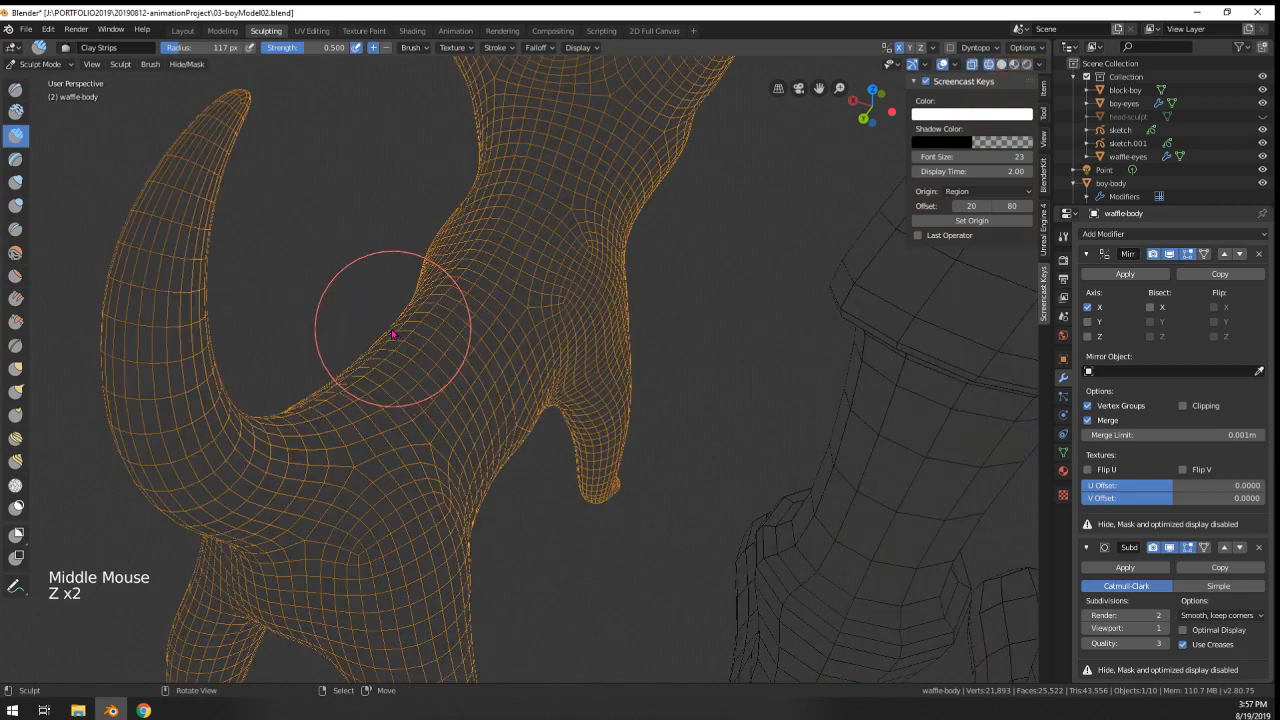
pyautogui.moveTo(371, 271); pyautogui.dragTo(486, 393, button='middle')
pyautogui.press('g')
pyautogui.press('f')
pyautogui.click(448, 413)
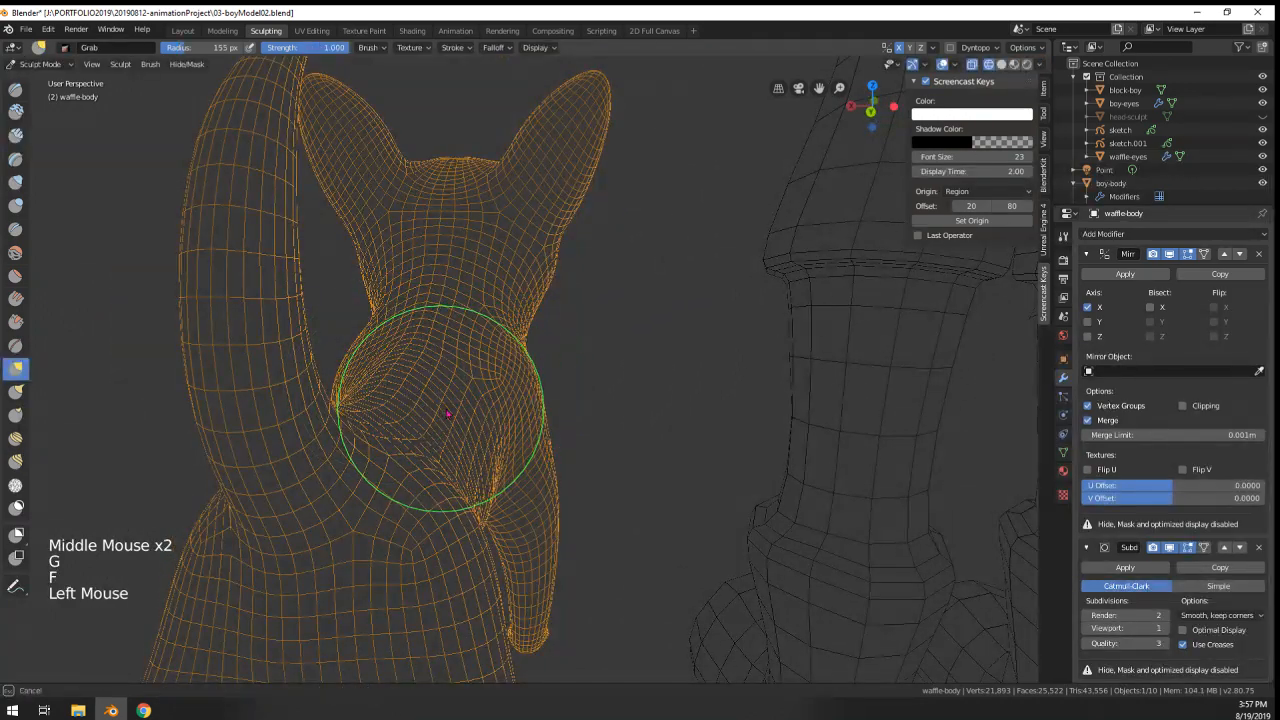
pyautogui.moveTo(461, 393)
pyautogui.mouseDown()
pyautogui.moveTo(437, 400)
pyautogui.moveTo(449, 409)
pyautogui.mouseUp()
pyautogui.moveTo(449, 409)
pyautogui.mouseDown(button='middle')
pyautogui.moveTo(457, 391)
pyautogui.moveTo(432, 431)
pyautogui.mouseUp(button='middle')
pyautogui.moveTo(432, 431); pyautogui.dragTo(443, 434)
# - Smooth the mesh across the dog's back while in wireframe shading
pyautogui.moveTo(443, 434); pyautogui.dragTo(454, 398, button='middle')
pyautogui.keyDown('shift'); pyautogui.moveTo(453, 398); pyautogui.dragTo(440, 390); pyautogui.keyUp('shift')
pyautogui.keyDown('shift'); pyautogui.moveTo(440, 390); pyautogui.dragTo(420, 380); pyautogui.keyUp('shift')
pyautogui.keyDown('shift'); pyautogui.moveTo(420, 380); pyautogui.dragTo(405, 372); pyautogui.keyUp('shift')
pyautogui.moveTo(405, 372)
pyautogui.mouseDown(button='middle')
pyautogui.moveTo(468, 369)
pyautogui.moveTo(352, 374)
pyautogui.moveTo(366, 523)
pyautogui.moveTo(500, 371)
pyautogui.mouseUp(button='middle')
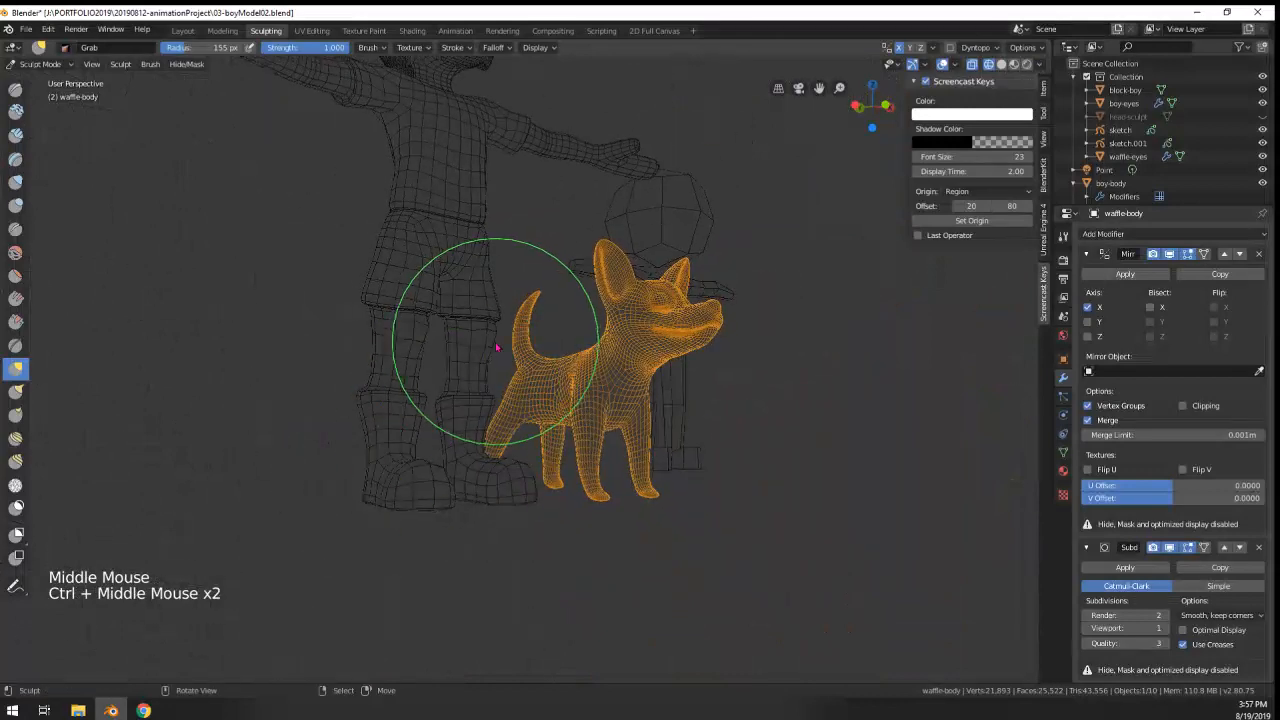
# - Return the viewport to solid shading and save the file
pyautogui.press('z')
pyautogui.press('z')
pyautogui.click(691, 347)
pyautogui.moveTo(636, 350); pyautogui.dragTo(485, 375, button='middle')
pyautogui.keyDown('ctrl'); pyautogui.moveTo(485, 375); pyautogui.dragTo(492, 520, button='middle'); pyautogui.keyUp('ctrl')
pyautogui.moveTo(492, 520)
pyautogui.mouseDown(button='middle')
pyautogui.moveTo(402, 430)
pyautogui.moveTo(430, 455)
pyautogui.mouseUp(button='middle')
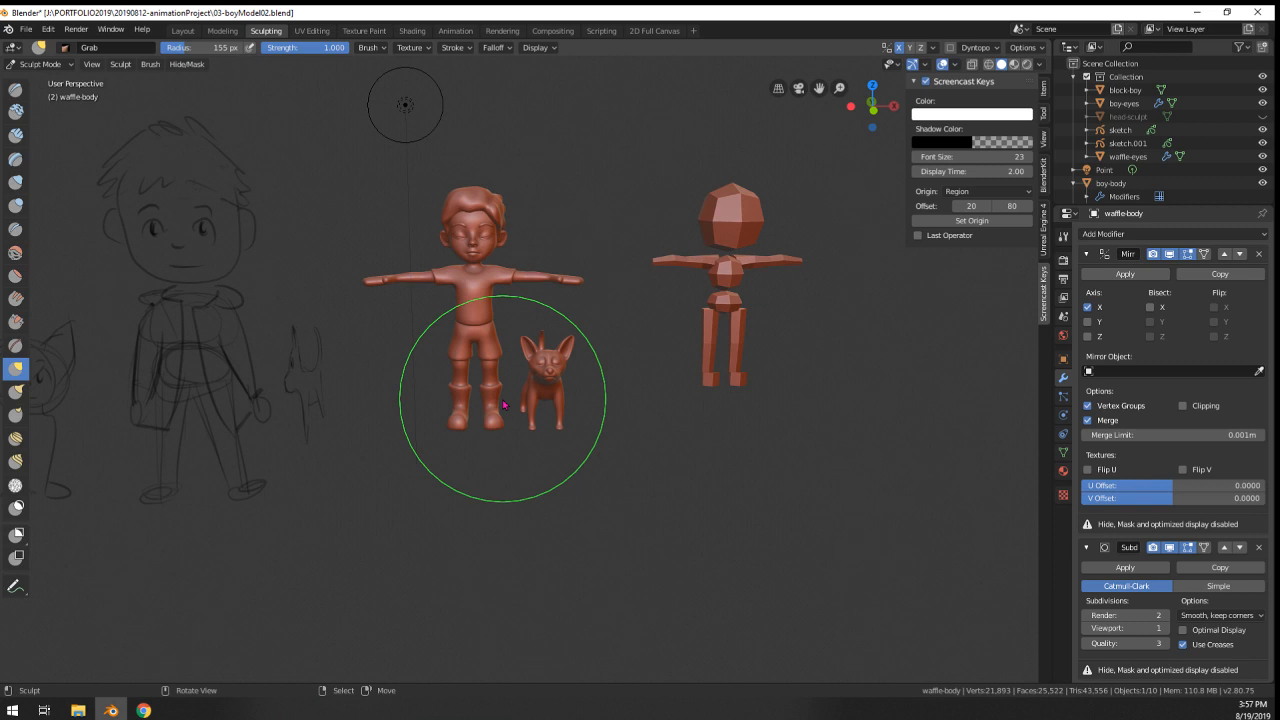
pyautogui.moveTo(627, 404); pyautogui.dragTo(596, 406, button='middle')
pyautogui.hotkey('ctrl', 's')
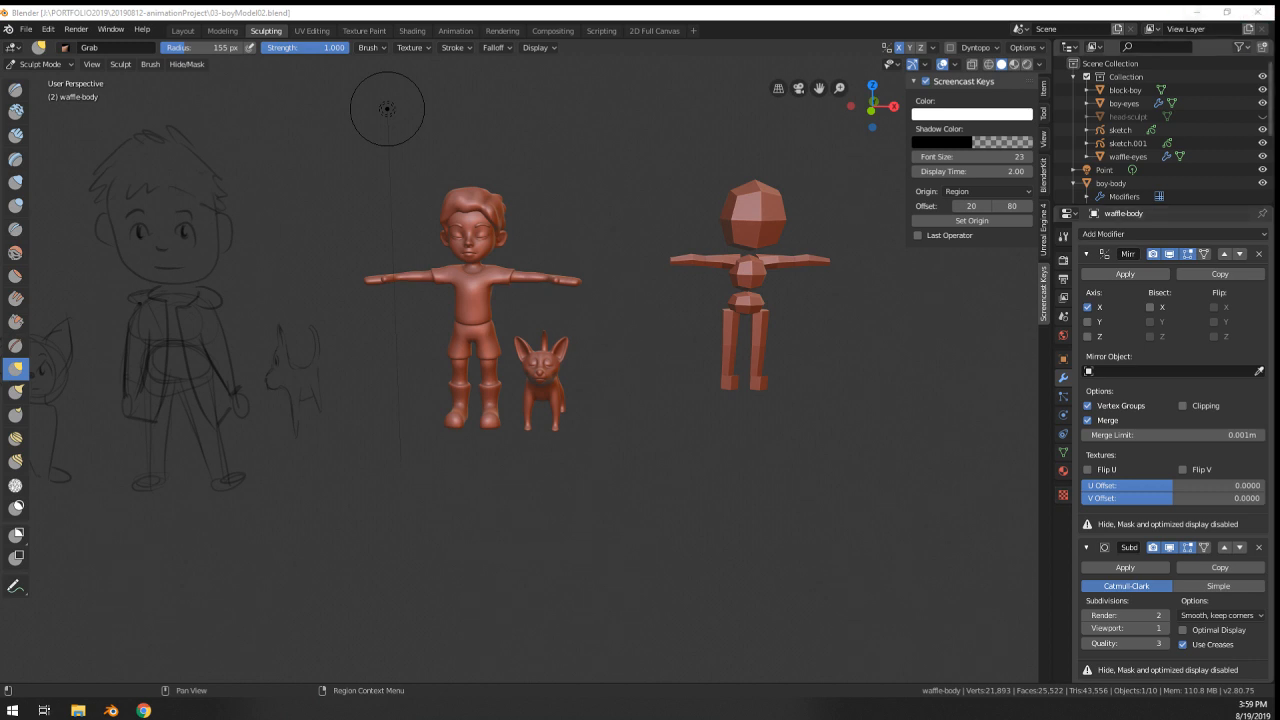
# - Switch from Sculpt Mode to Object Mode and add a text object to the scene
pyautogui.click(54, 66)
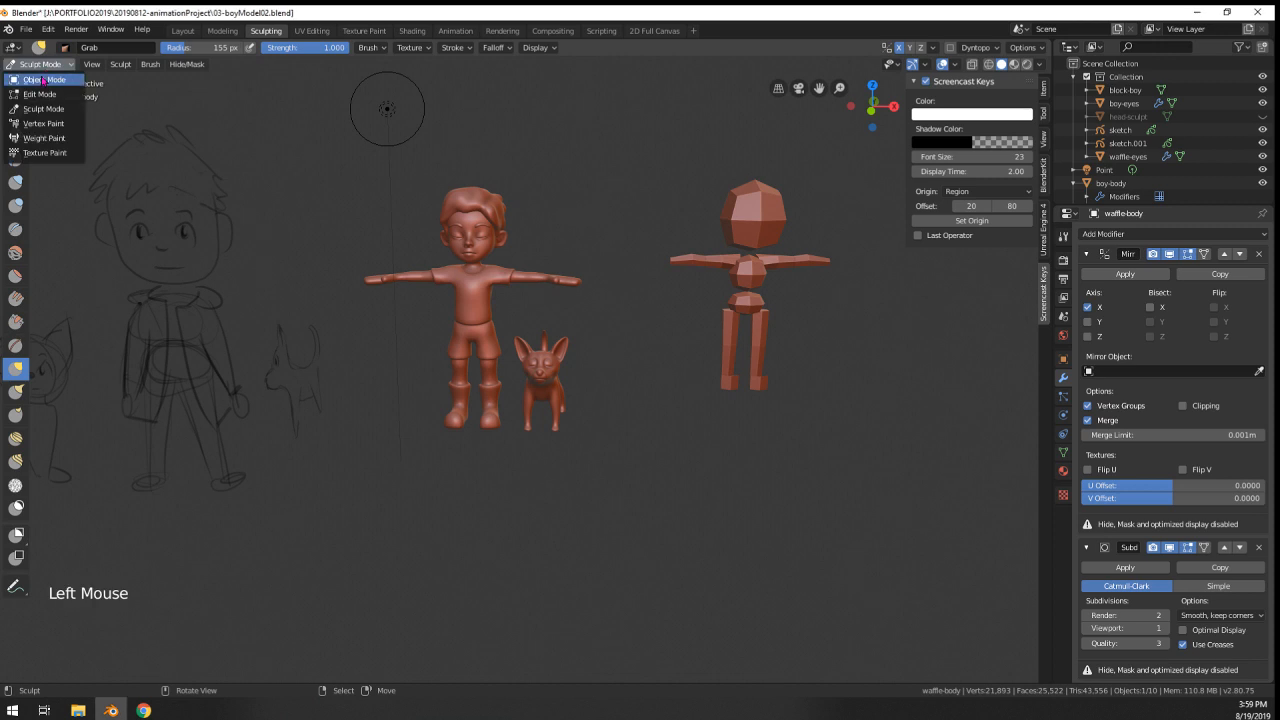
pyautogui.click(40, 39)
pyautogui.rightClick(477, 543)
pyautogui.hotkey('shift', 'a')
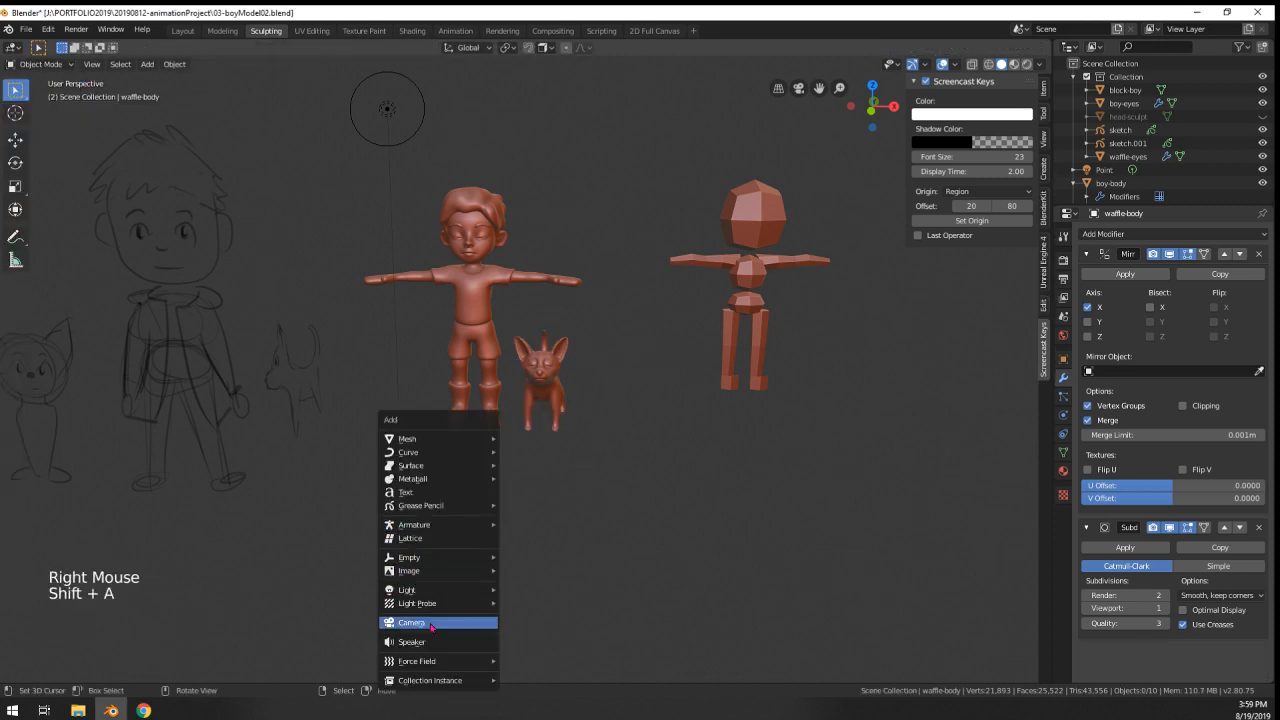
pyautogui.click(449, 492)
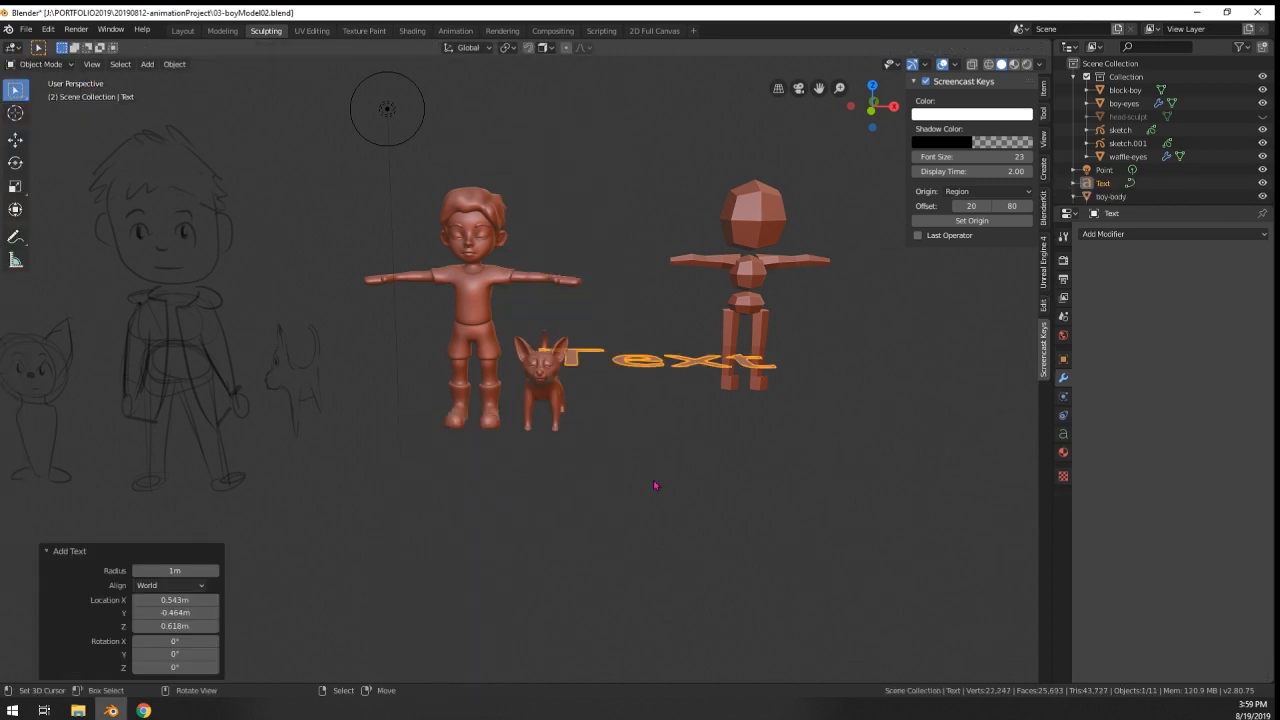
pyautogui.moveTo(657, 480); pyautogui.dragTo(671, 534, button='middle')
pyautogui.press('Tab')
pyautogui.hotkey('shift', 'Home')
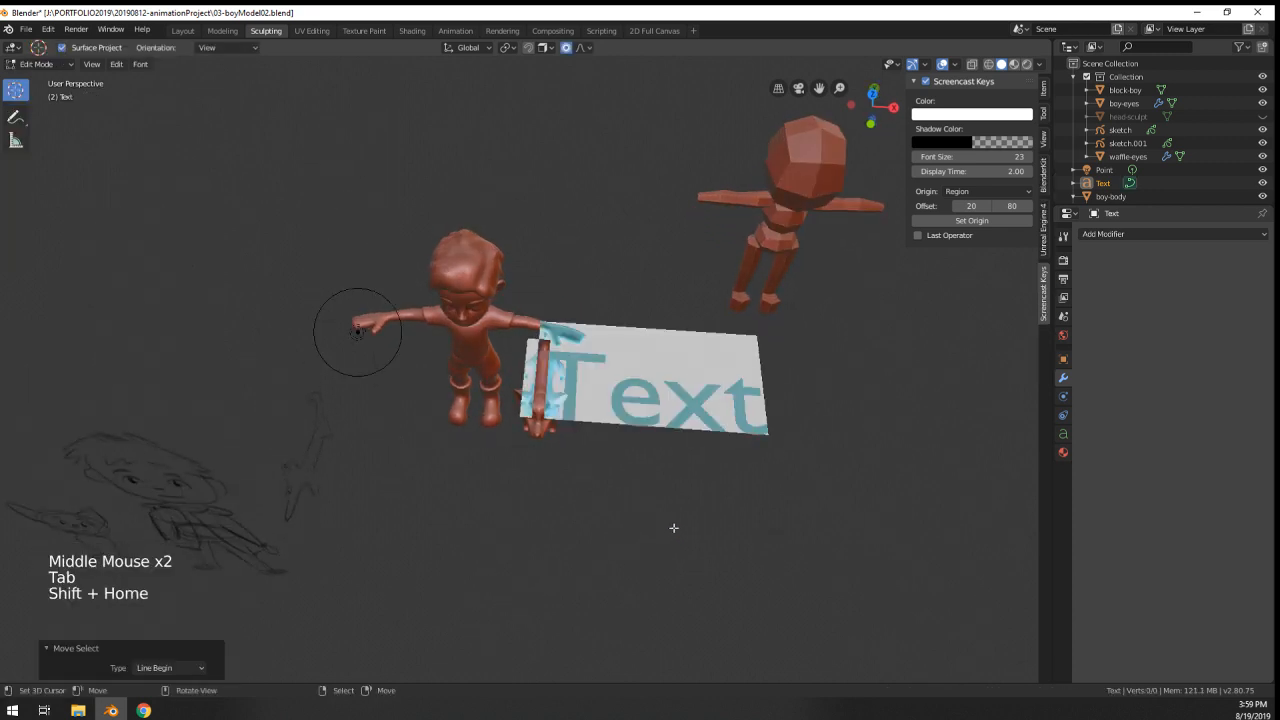
pyautogui.write('@GentInGhent')
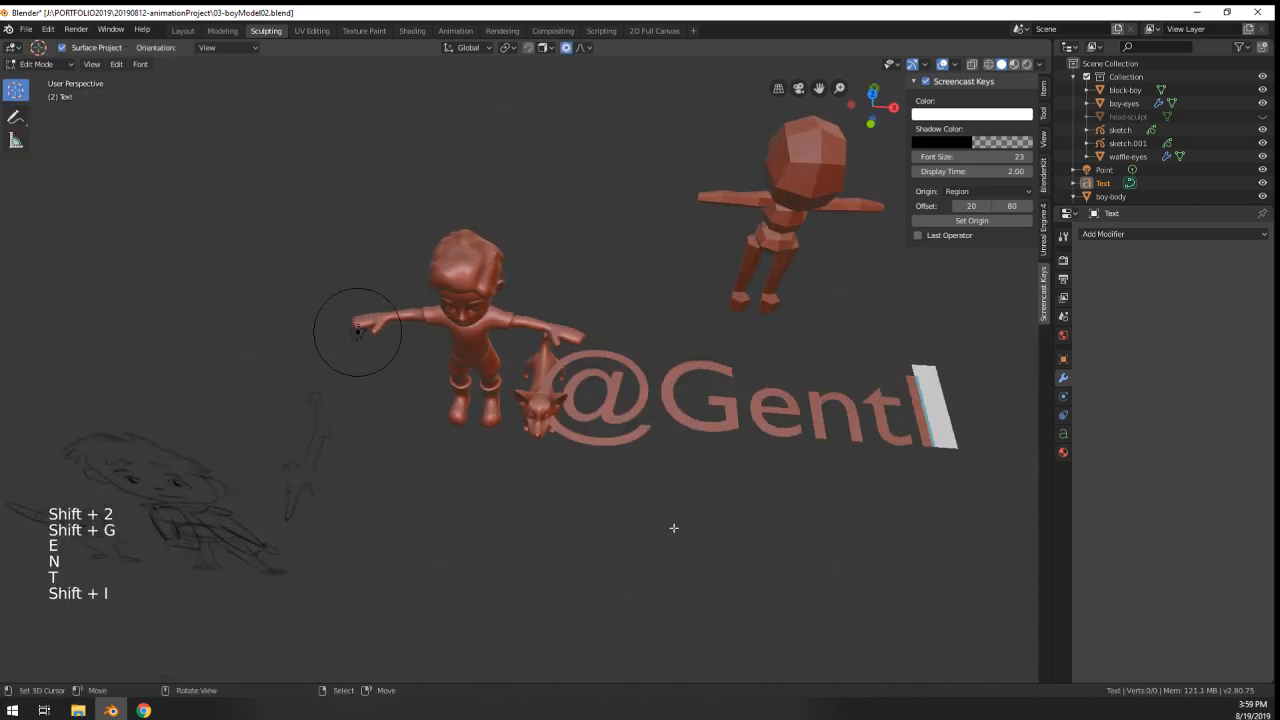
pyautogui.press('Tab')
# - Move the text object clear of the dog by about 0.68 m in X, -0.28 m in Y and -0.22 m in Z
pyautogui.scroll(-4, 691, 521)
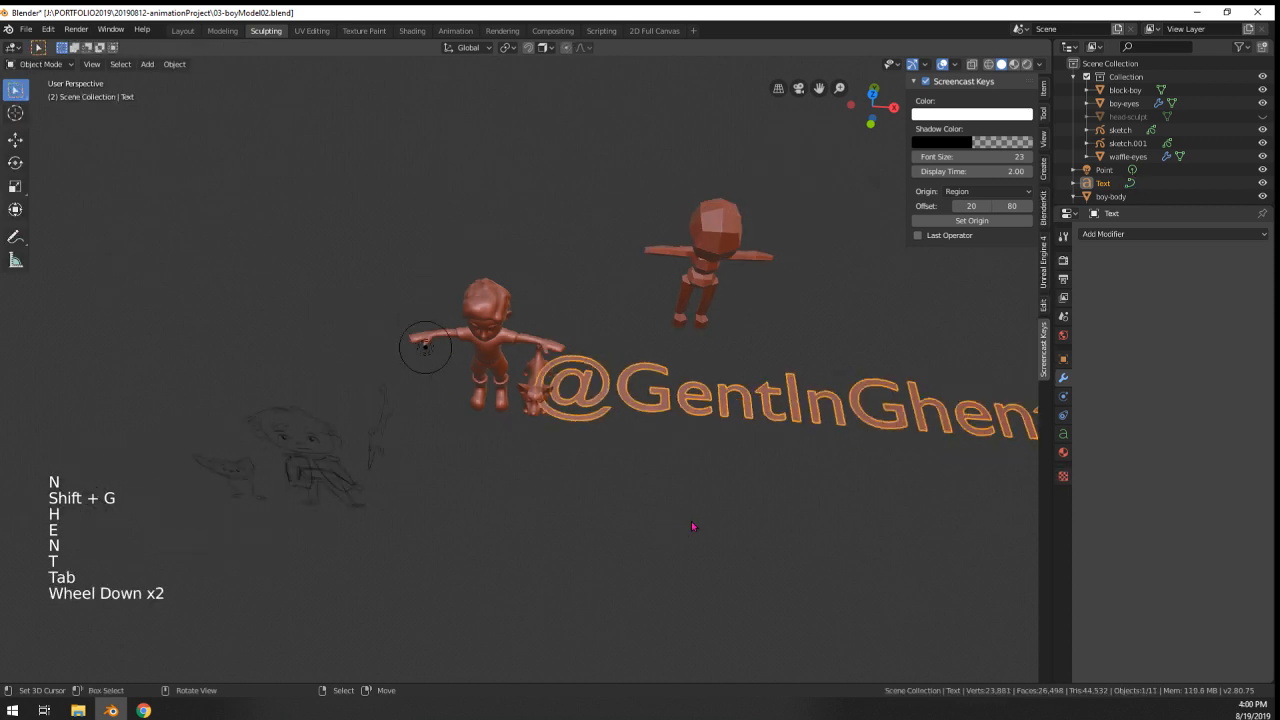
pyautogui.keyDown('shift'); pyautogui.moveTo(691, 521); pyautogui.dragTo(808, 617, button='middle'); pyautogui.keyUp('shift')
pyautogui.press('g')
pyautogui.click(765, 535)
pyautogui.scroll(1, 764, 548)
pyautogui.scroll(2, 877, 586)
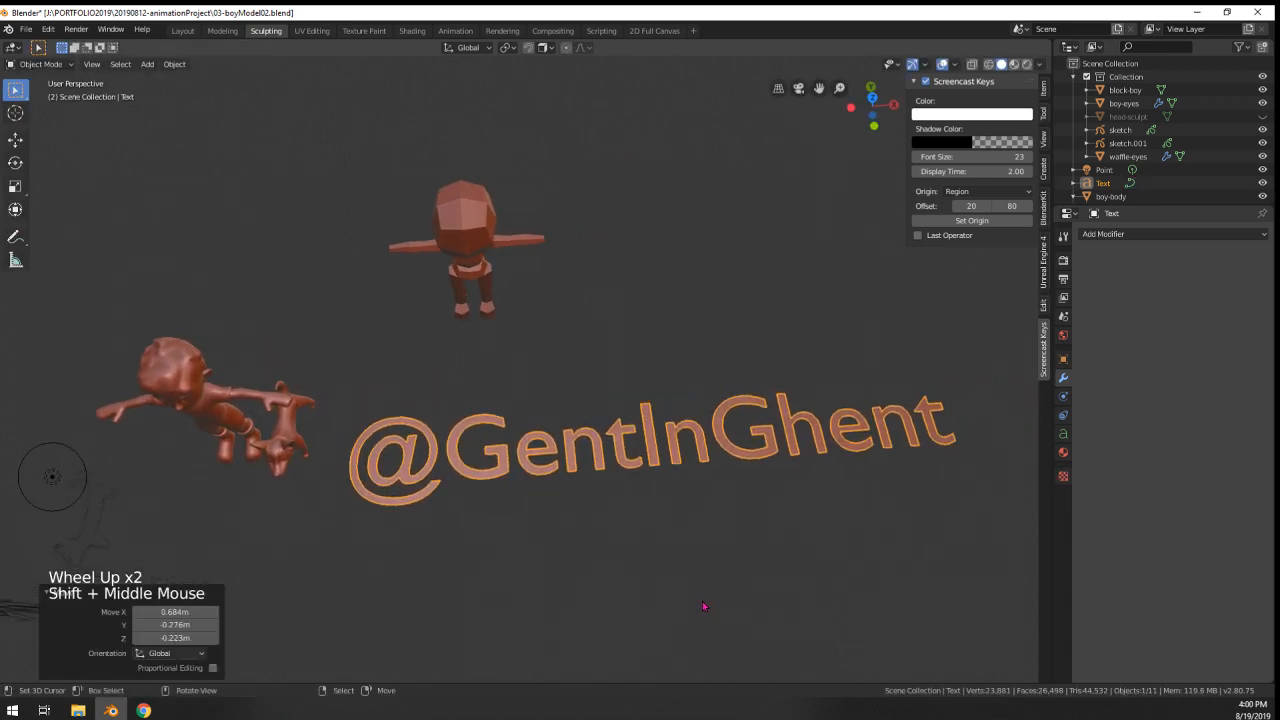